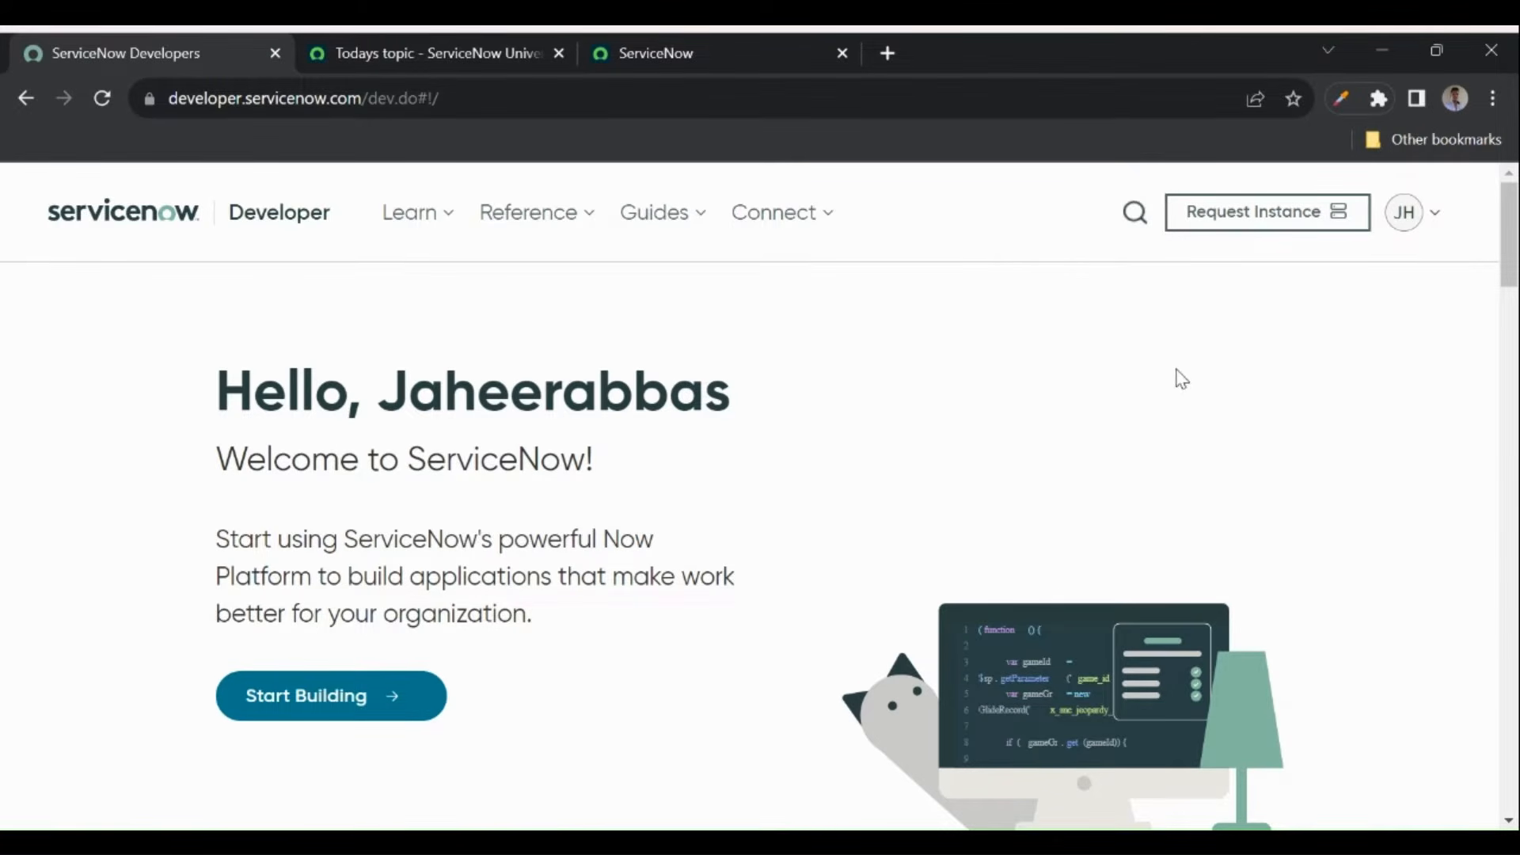
# - Request a personal developer instance and pick the Vancouver (Latest Release) card
pyautogui.click(1225, 228)
pyautogui.scroll(3, 753, 373)
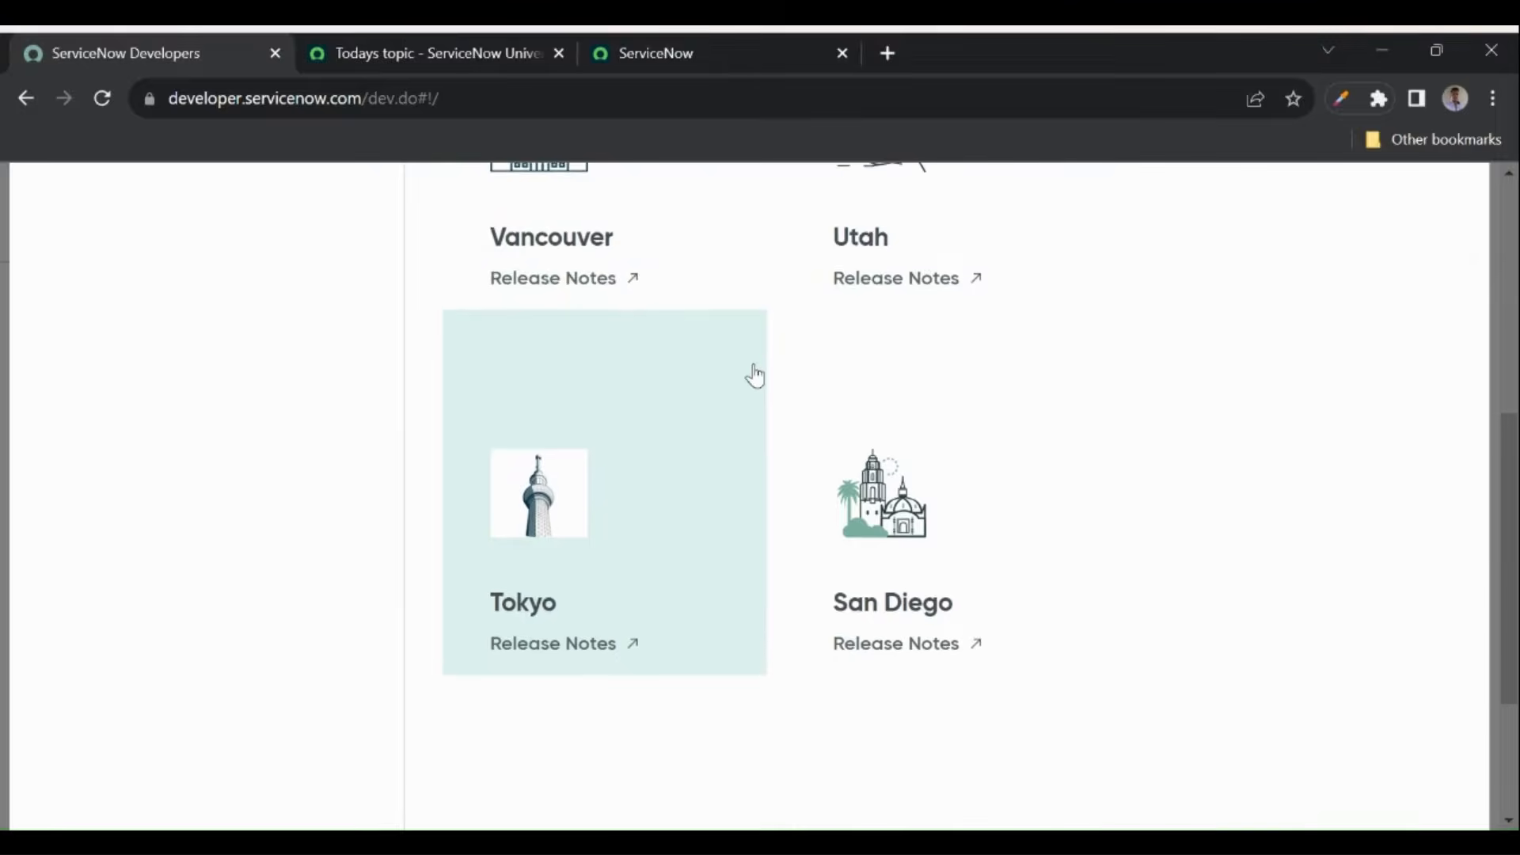
pyautogui.scroll(1, 754, 376)
pyautogui.scroll(-1, 755, 376)
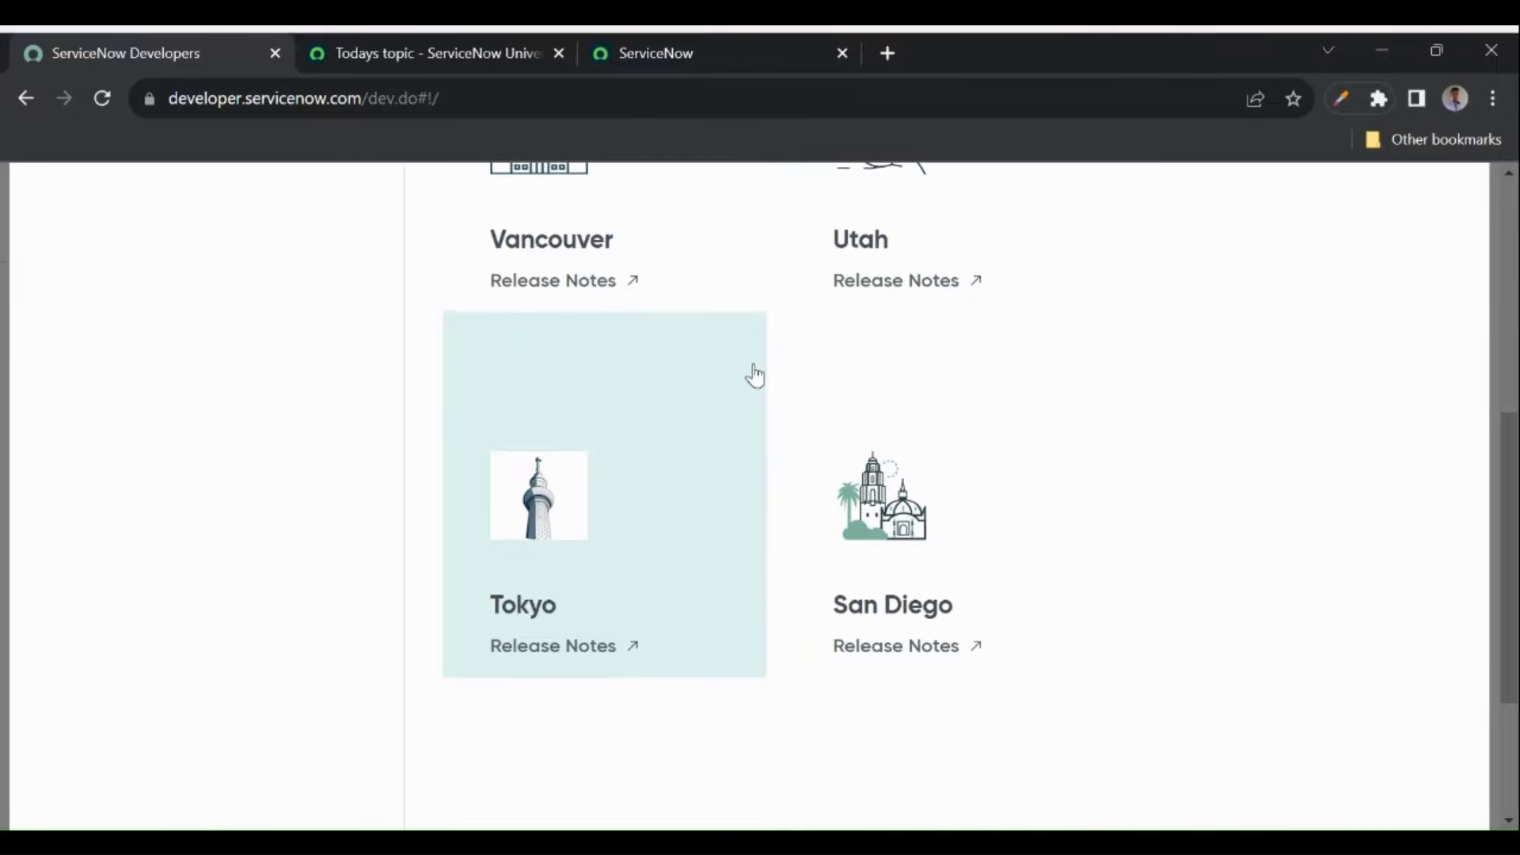
pyautogui.scroll(3, 773, 494)
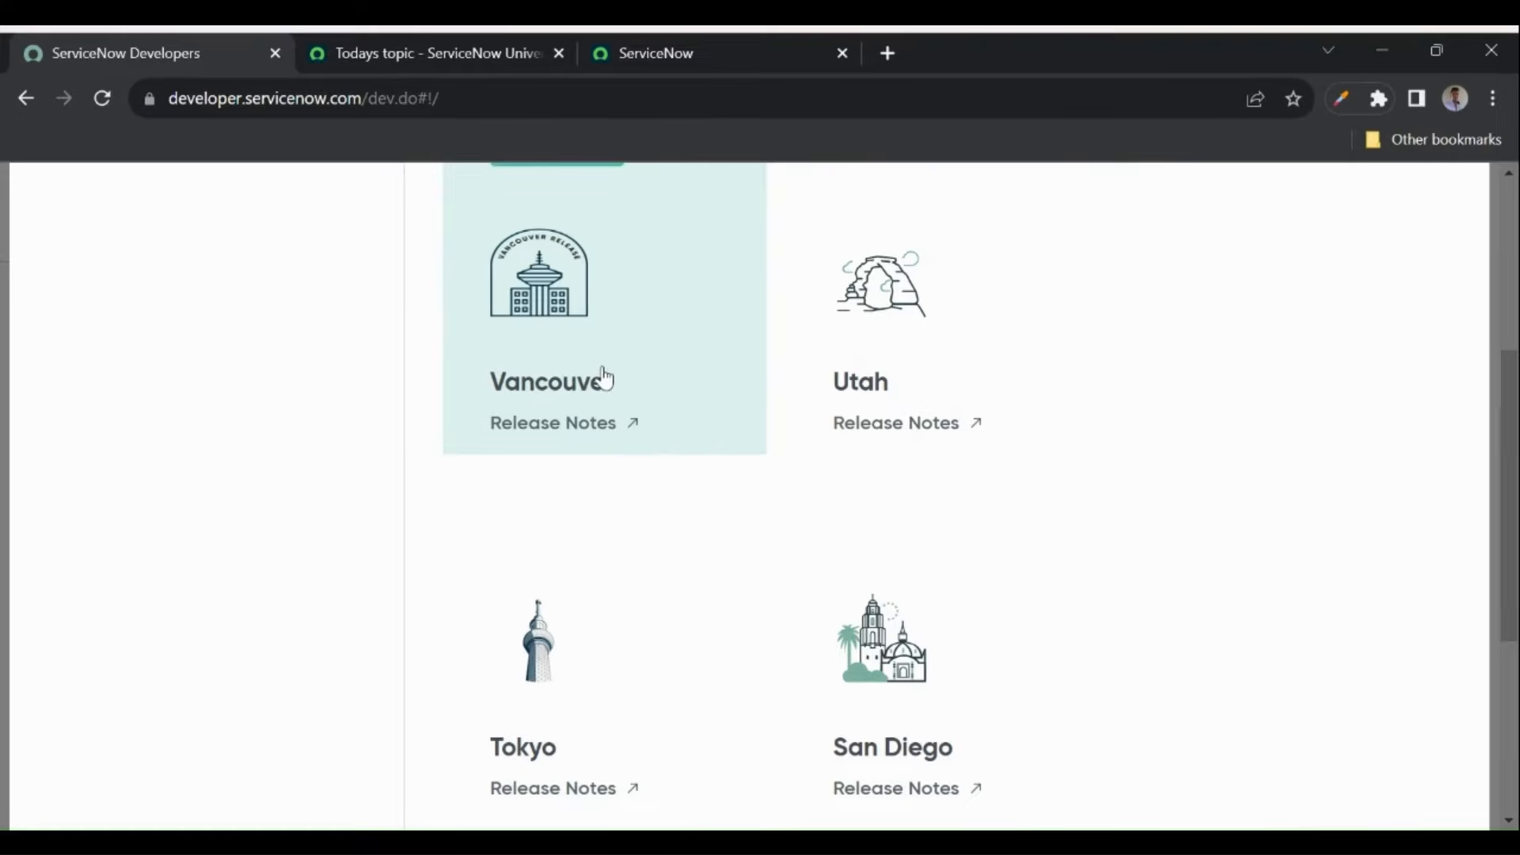
pyautogui.scroll(1, 638, 364)
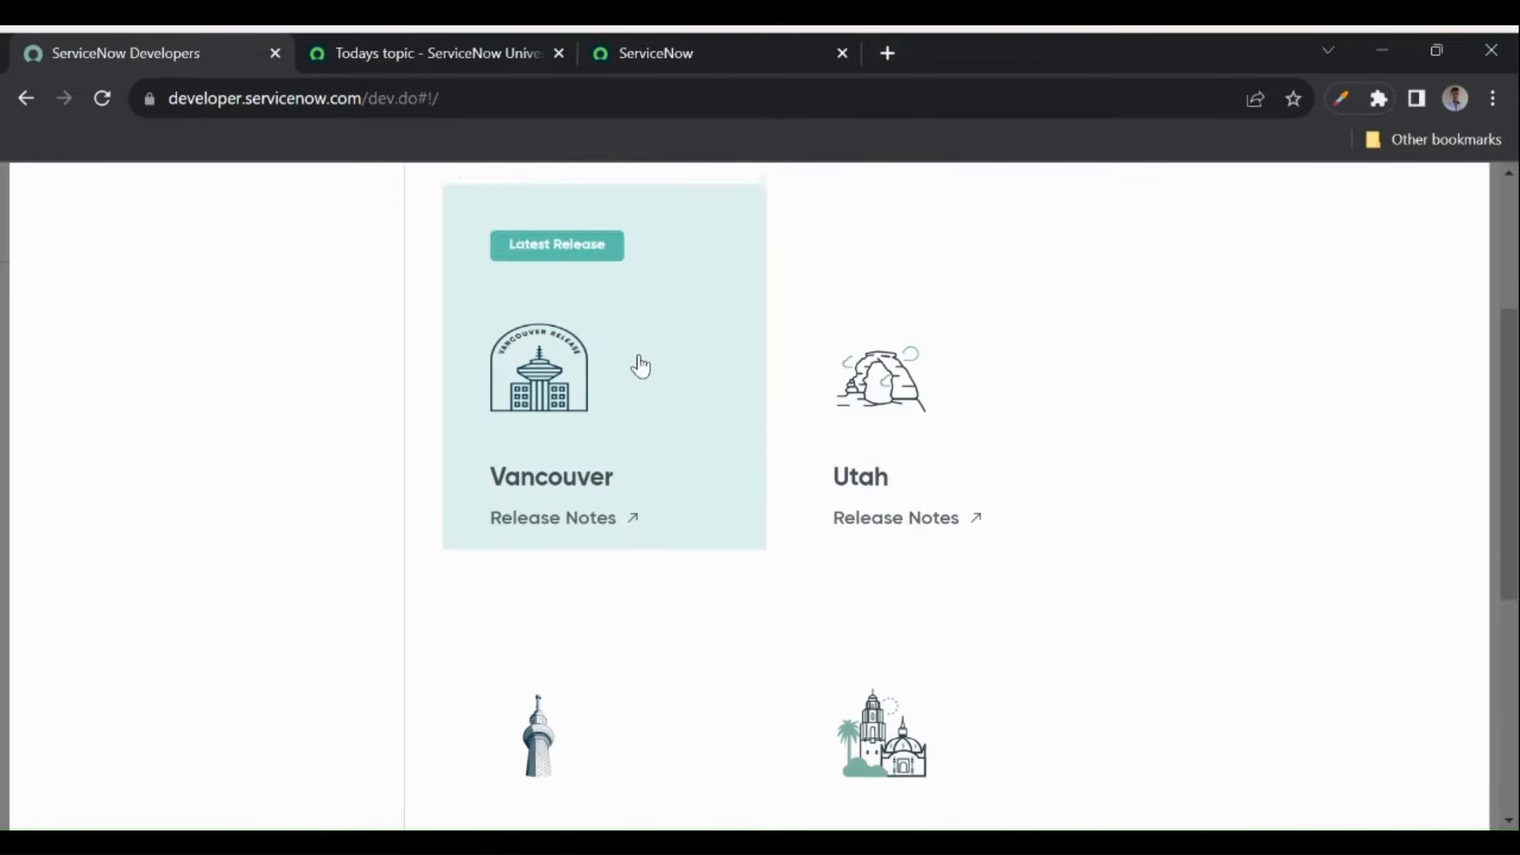
pyautogui.scroll(1, 639, 364)
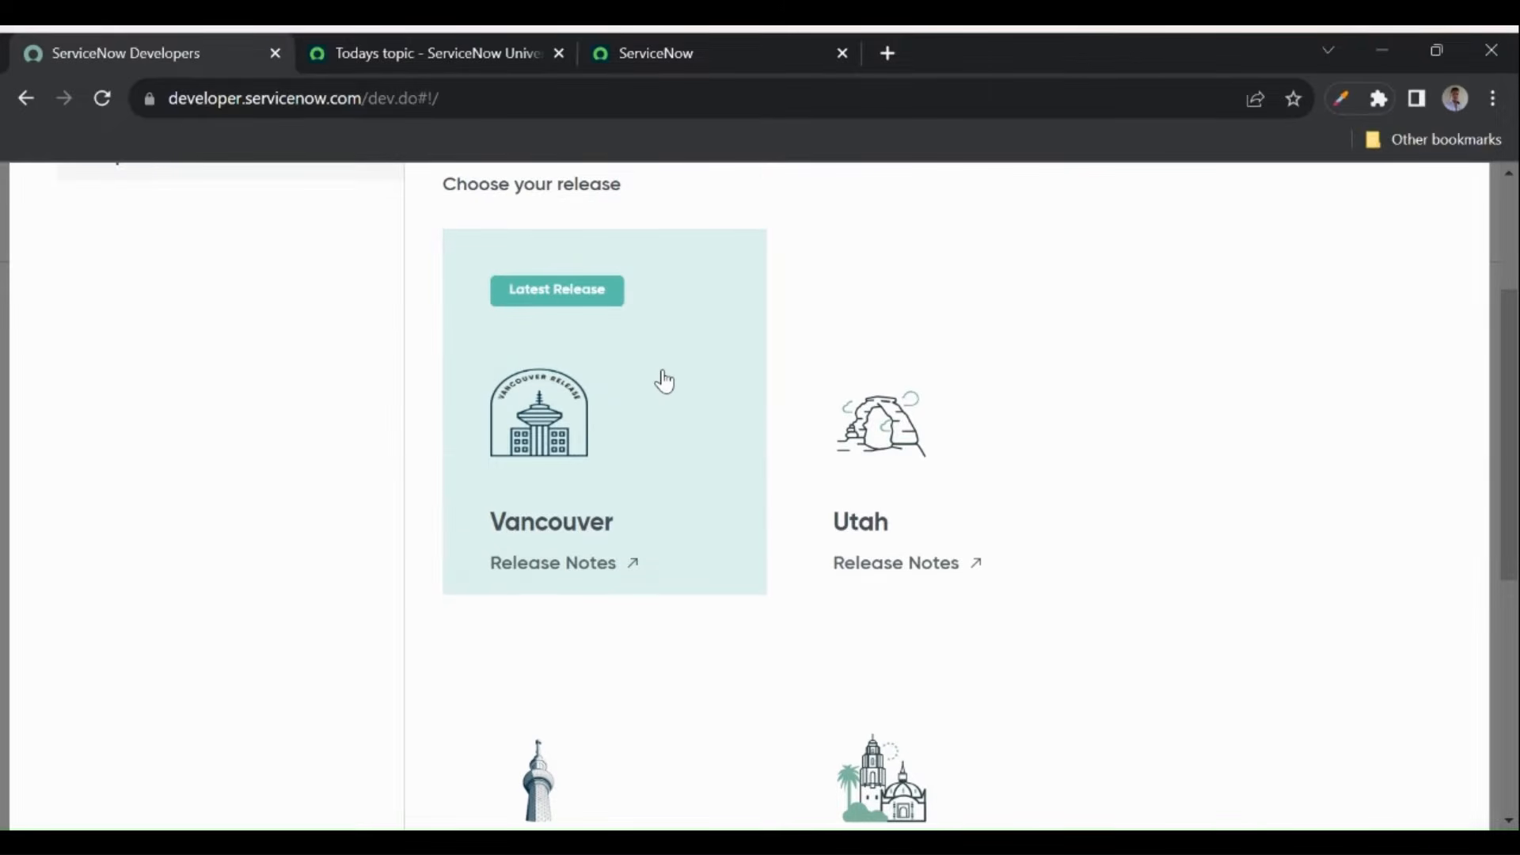
pyautogui.click(628, 404)
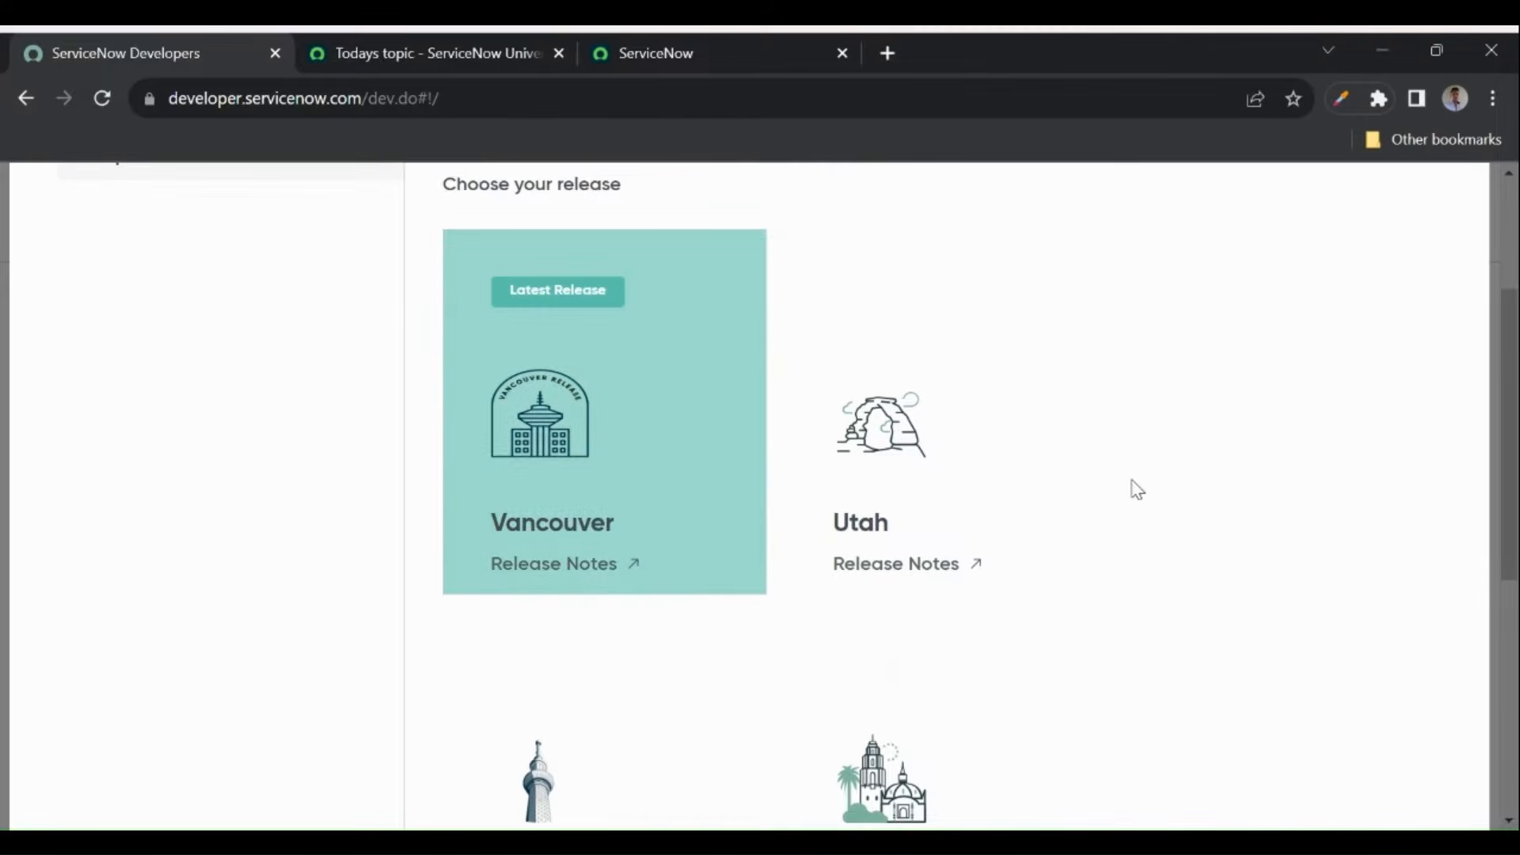
pyautogui.scroll(-5, 1138, 495)
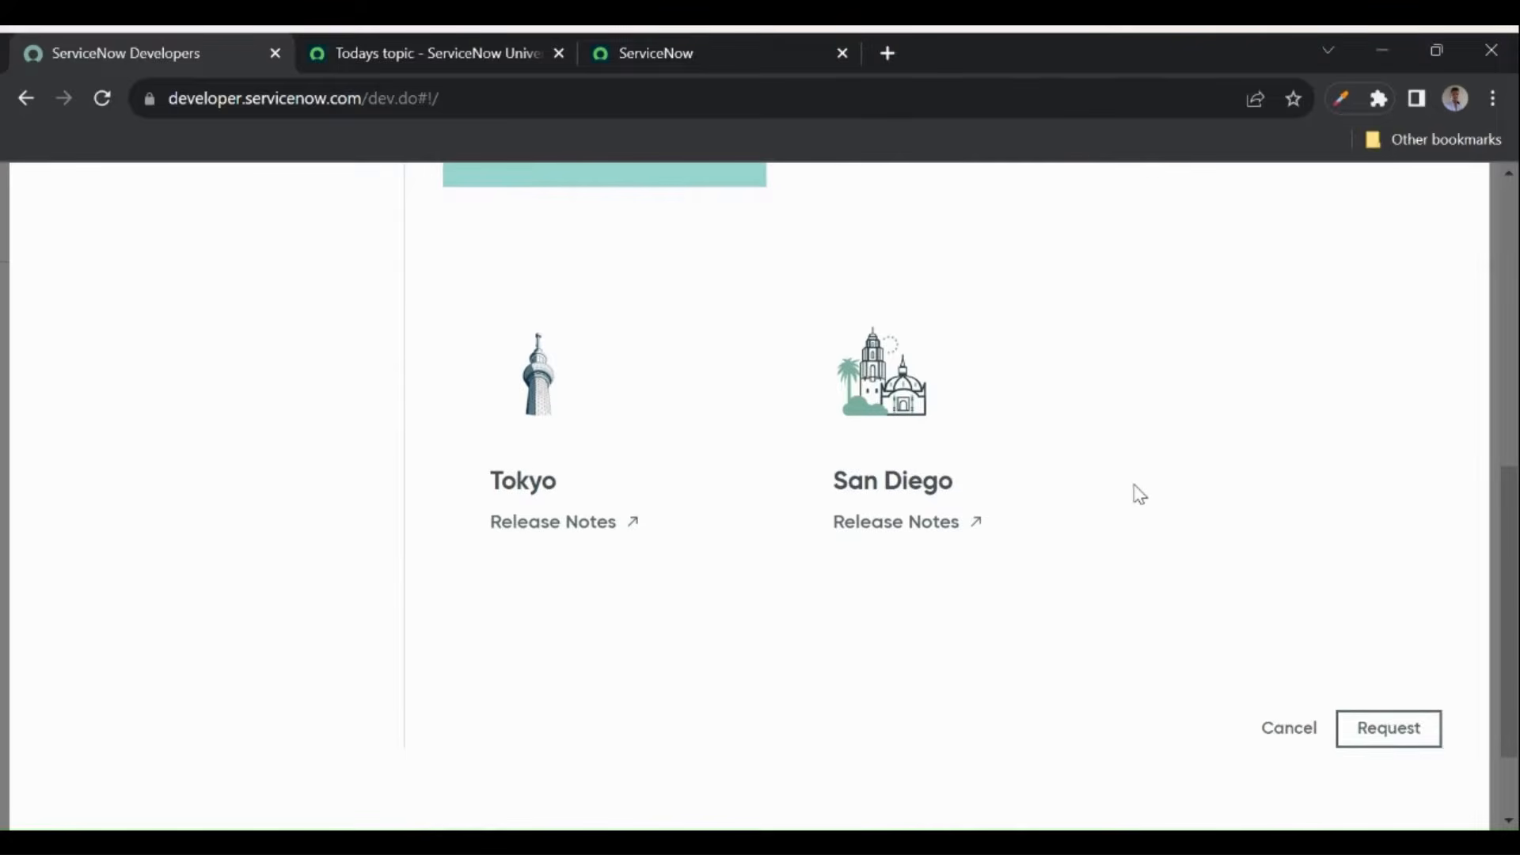
# - Submit the Vancouver request and open the ready instance in a new tab
pyautogui.click(1368, 740)
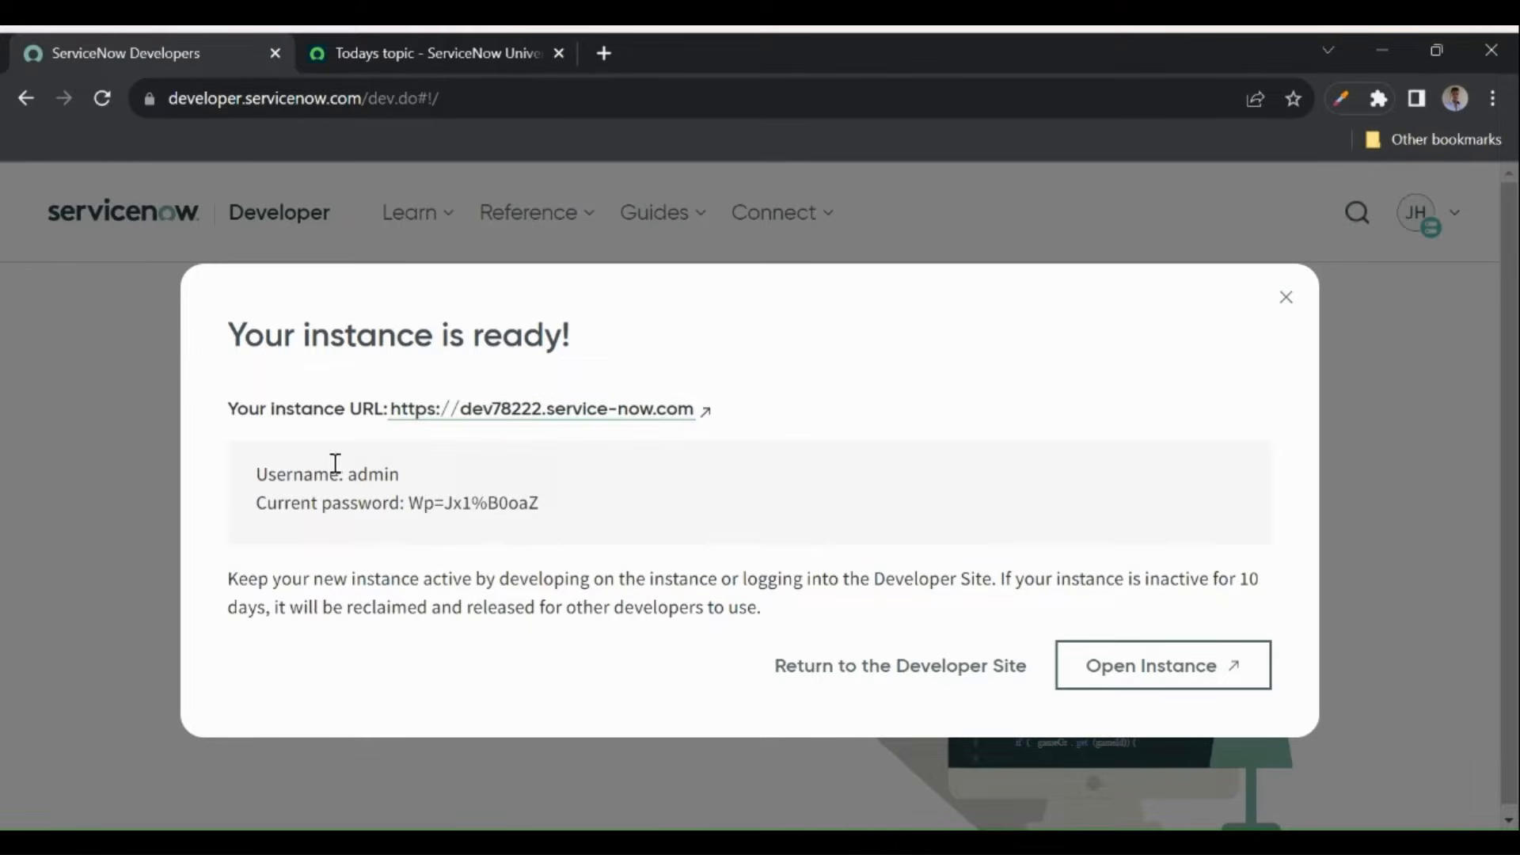
pyautogui.click(1207, 674)
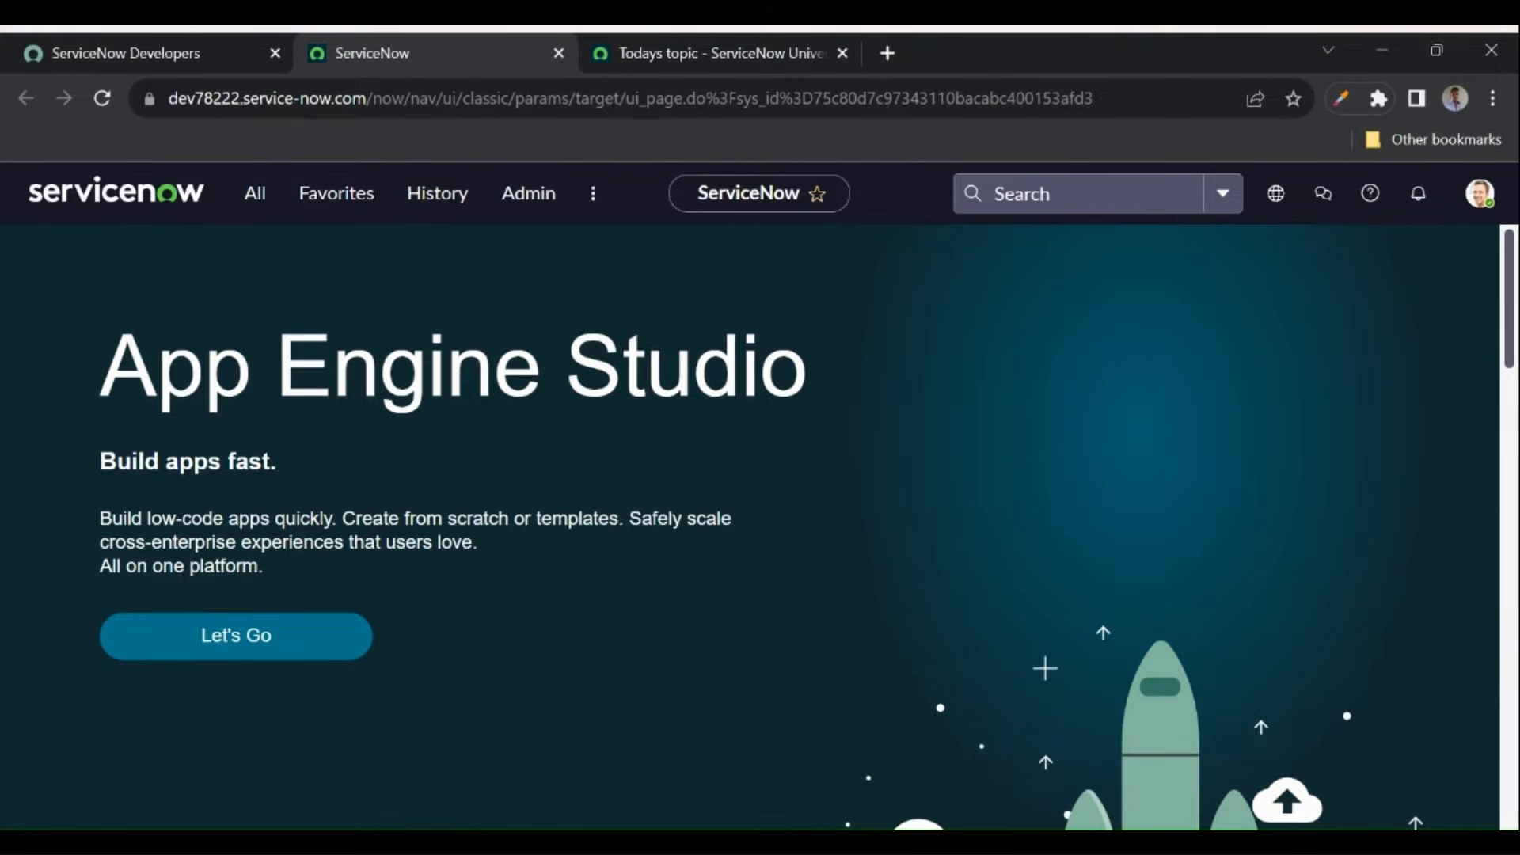
# - Copy the initial admin password from the instance details and open your own profile
pyautogui.click(169, 54)
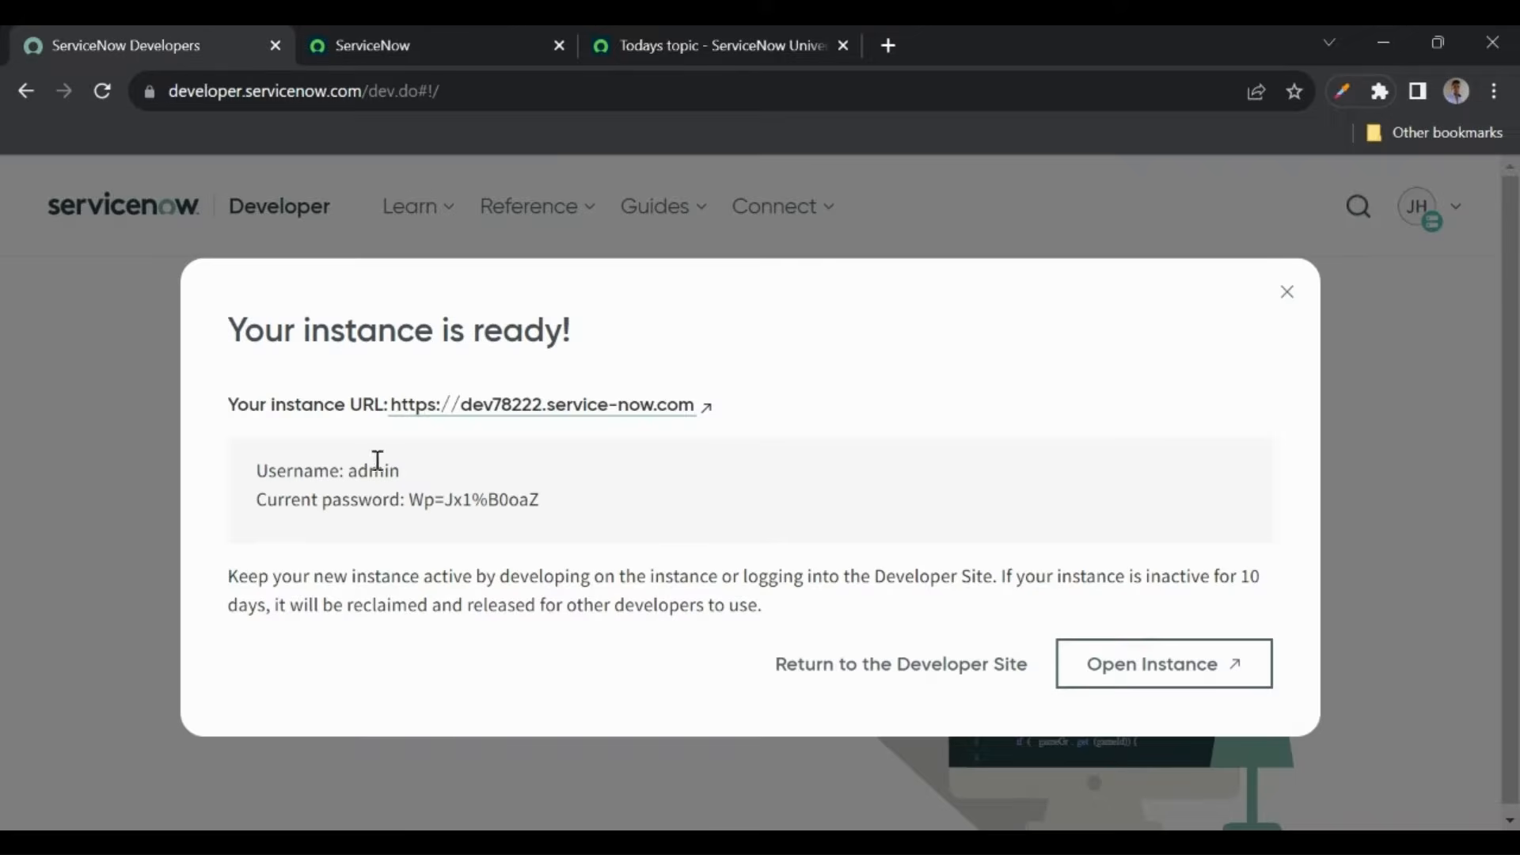
pyautogui.moveTo(411, 501); pyautogui.dragTo(578, 497)
pyautogui.click(407, 46)
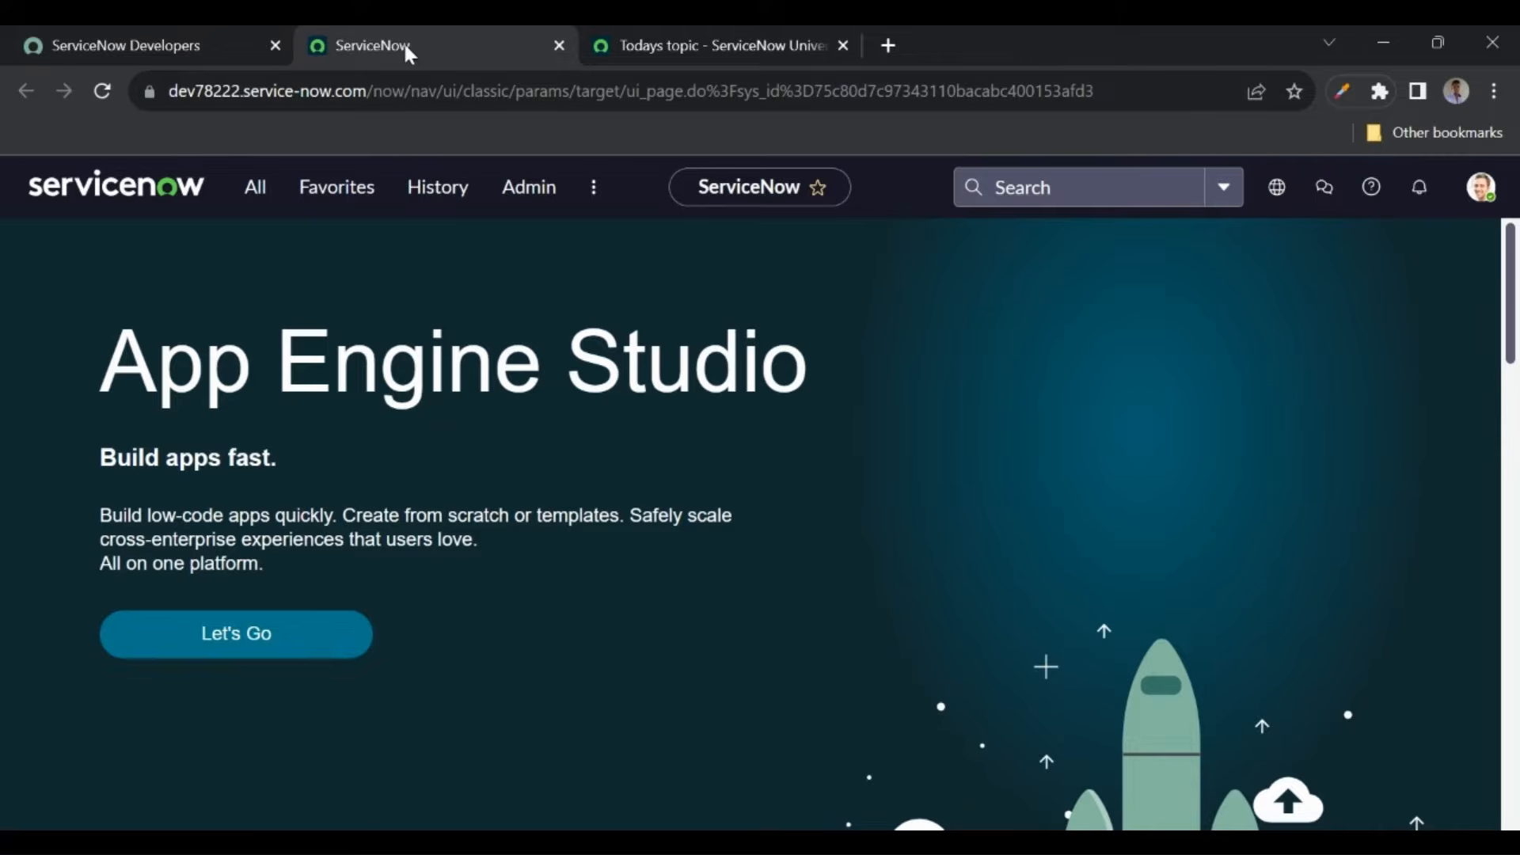
pyautogui.click(1477, 190)
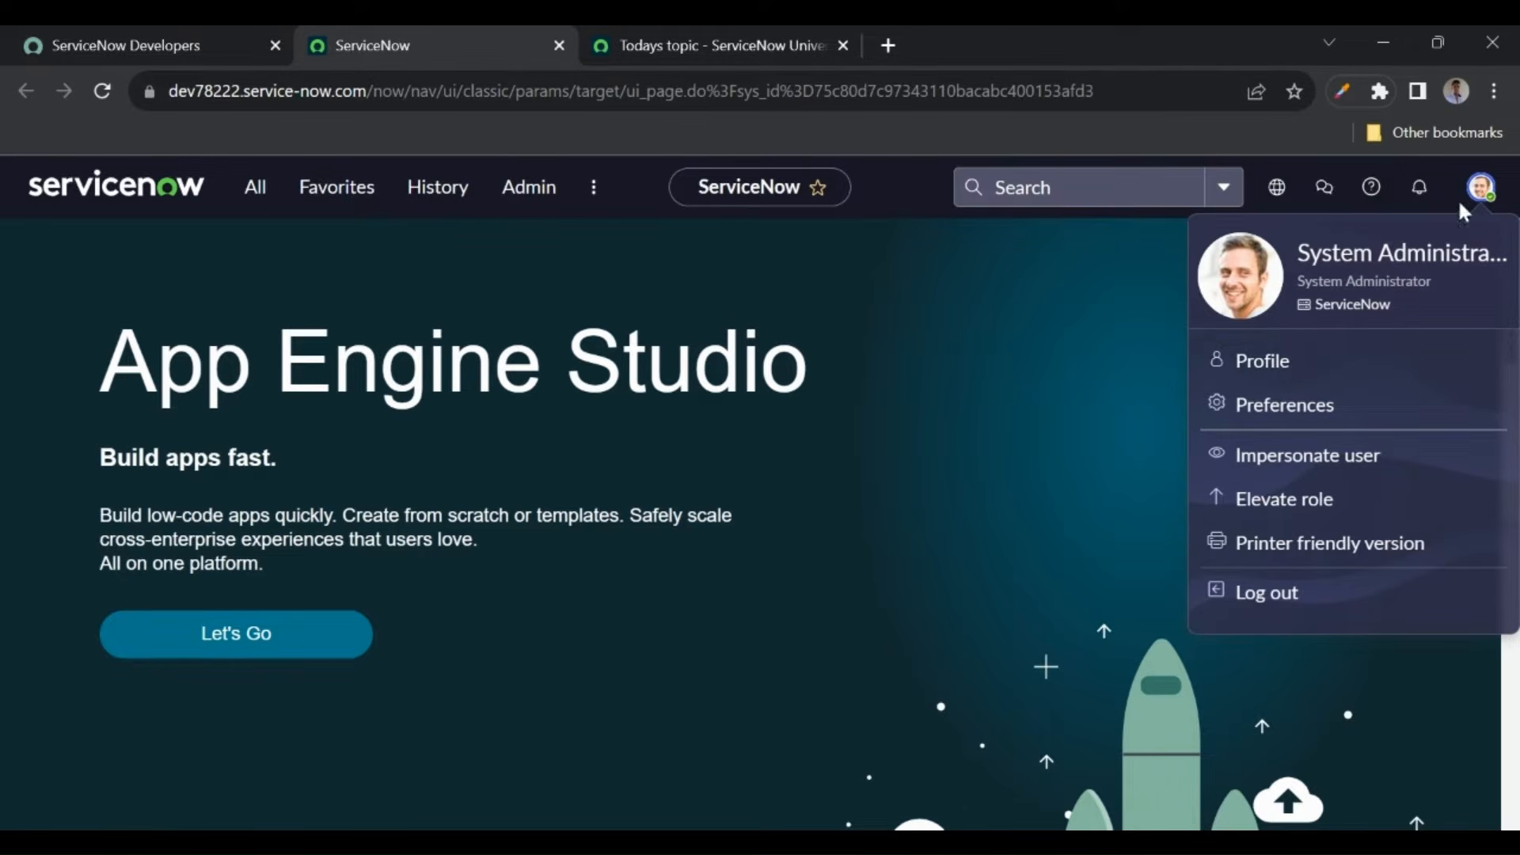
pyautogui.click(1261, 356)
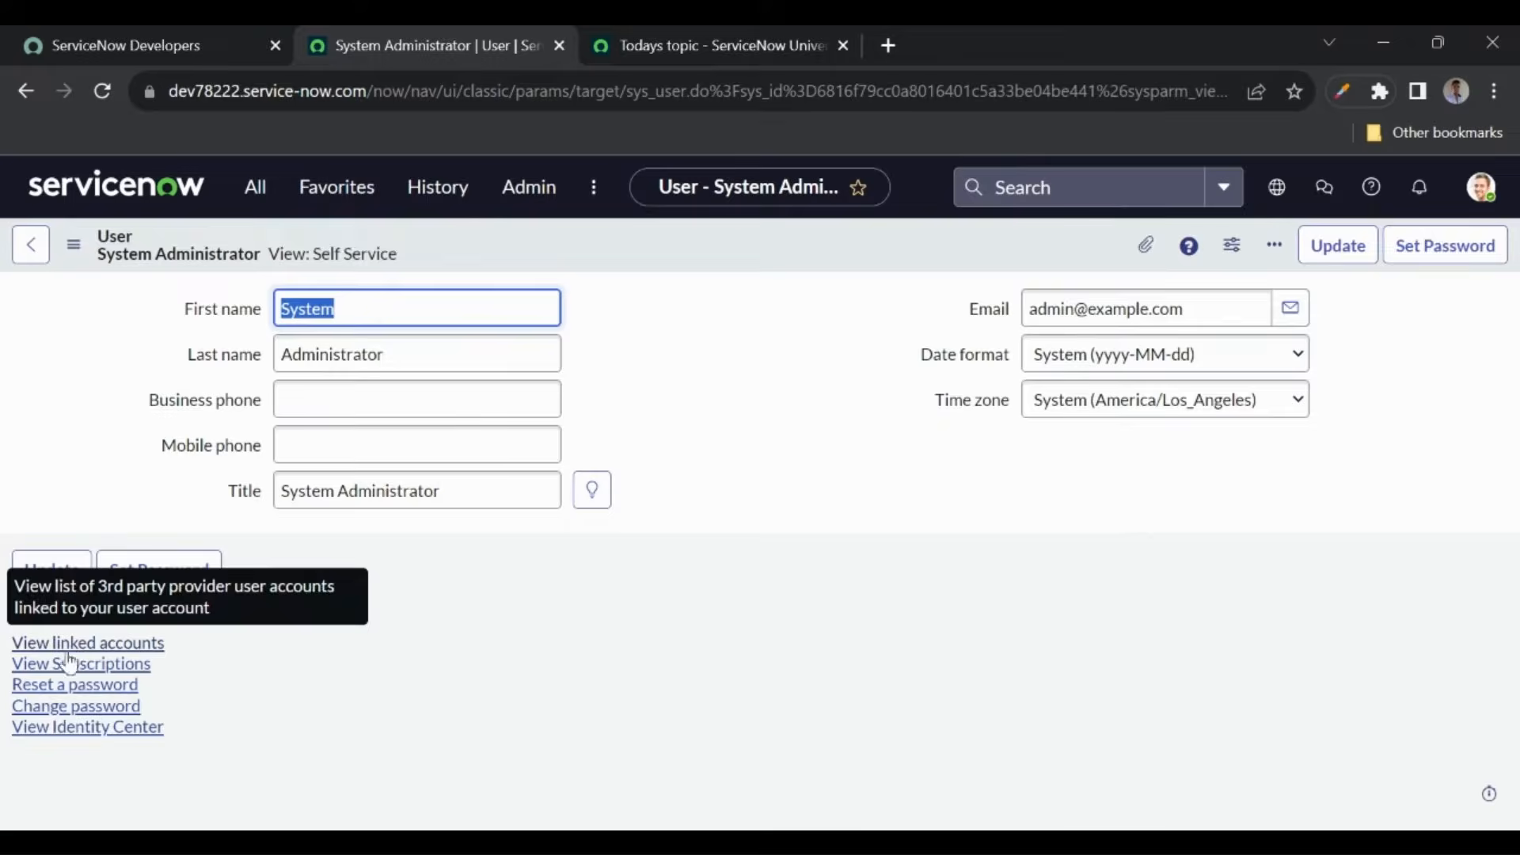
# - Open the Change Password form and fill in the Old and New password fields
pyautogui.click(90, 709)
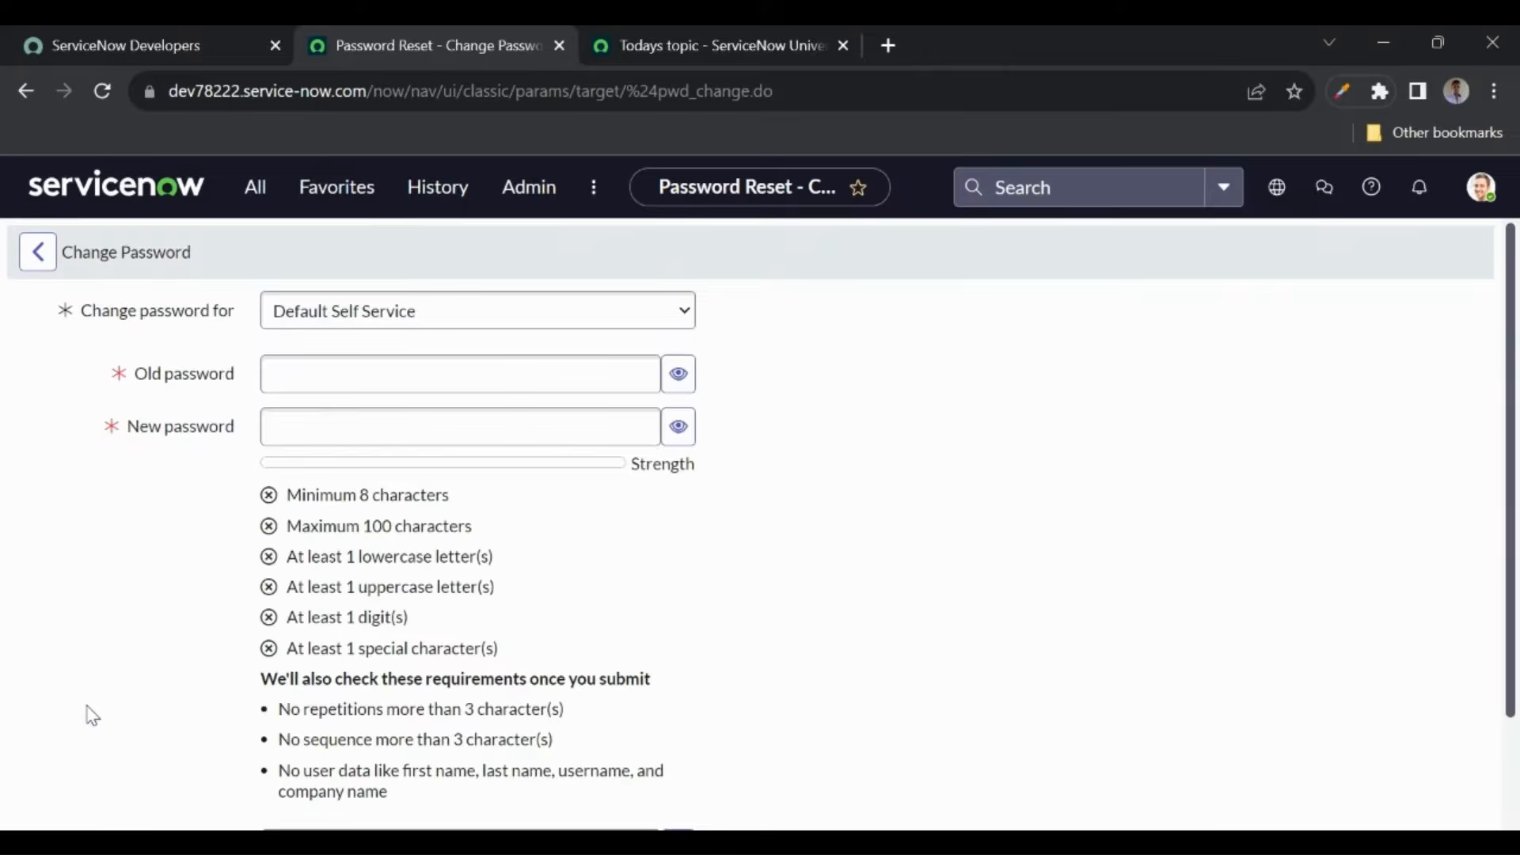
pyautogui.click(315, 368)
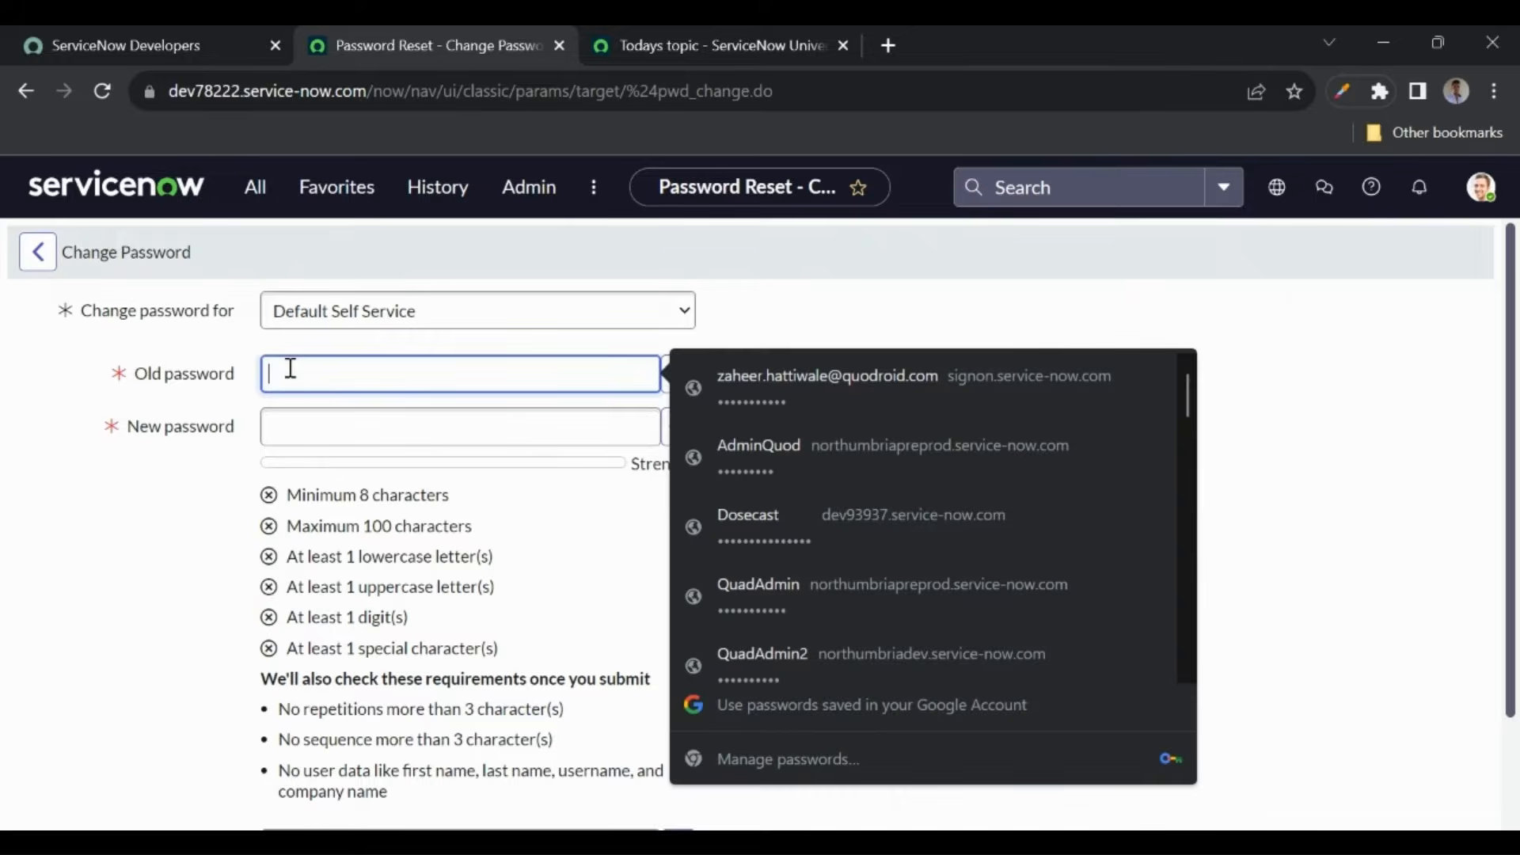
pyautogui.click(122, 47)
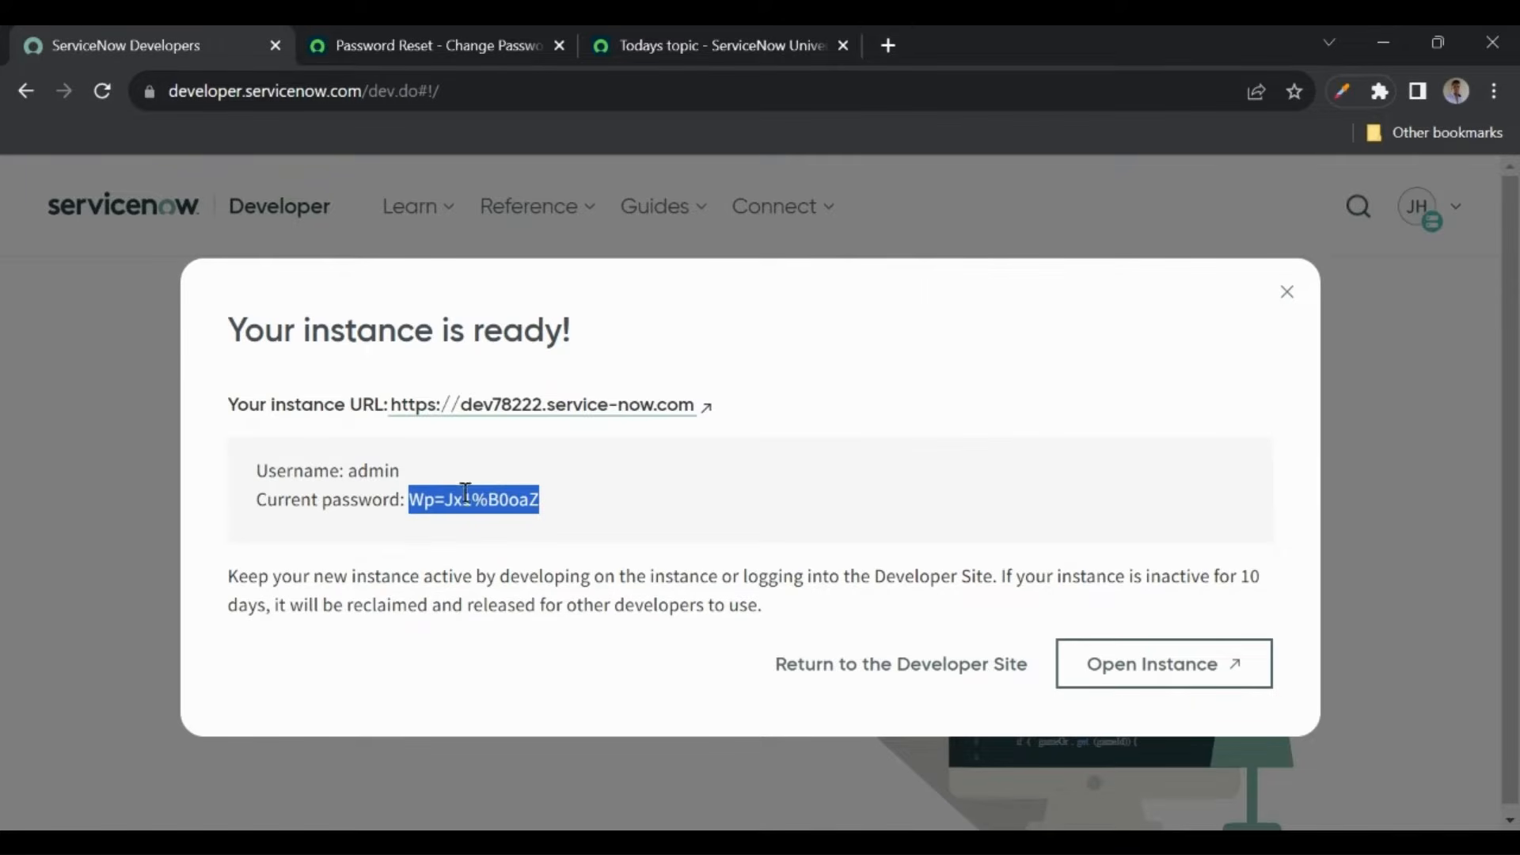
pyautogui.click(431, 45)
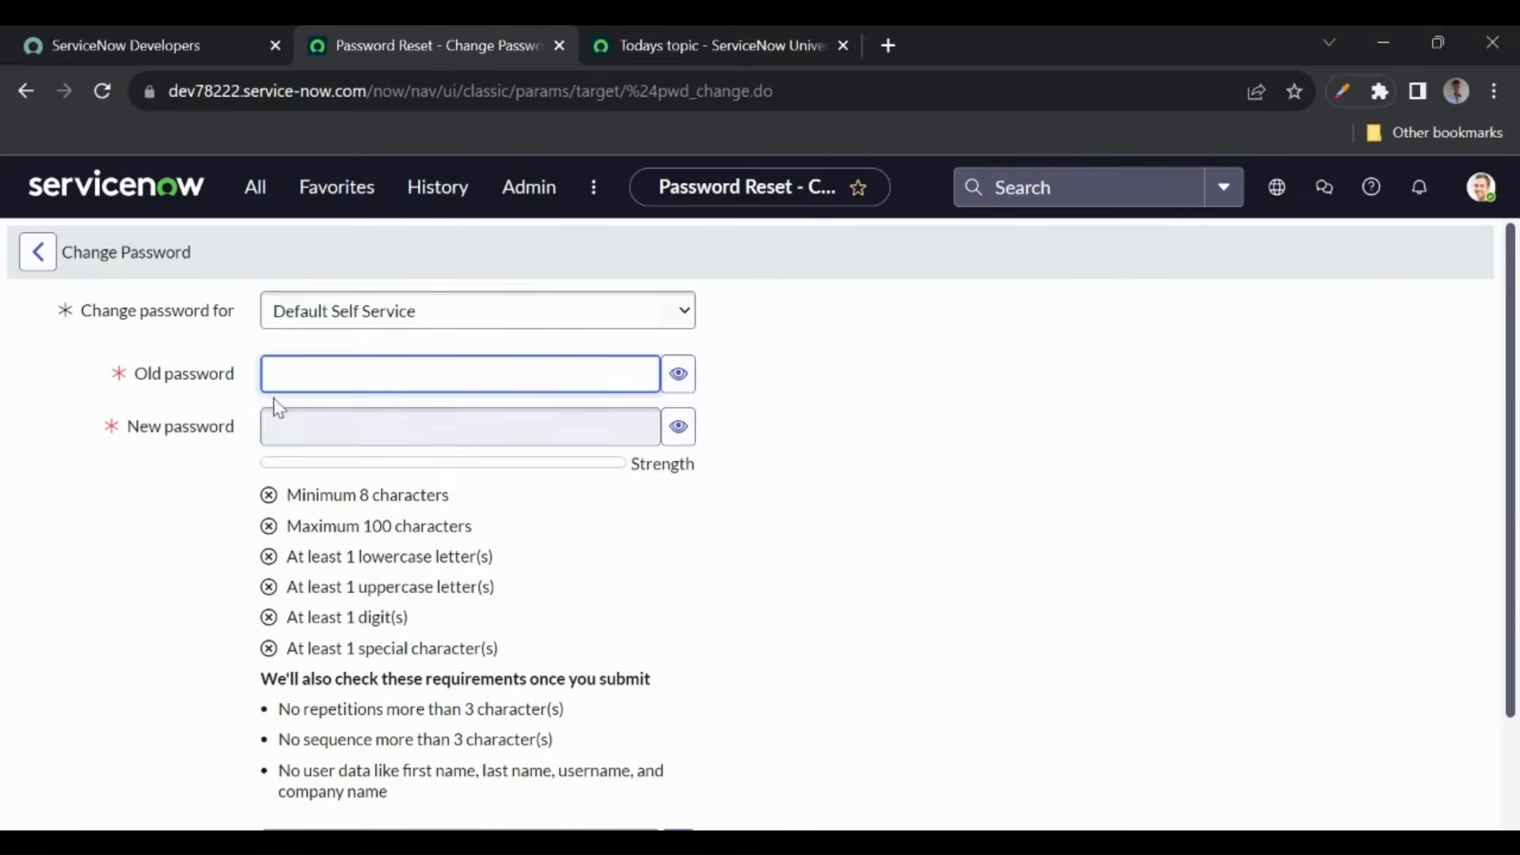
pyautogui.click(280, 430)
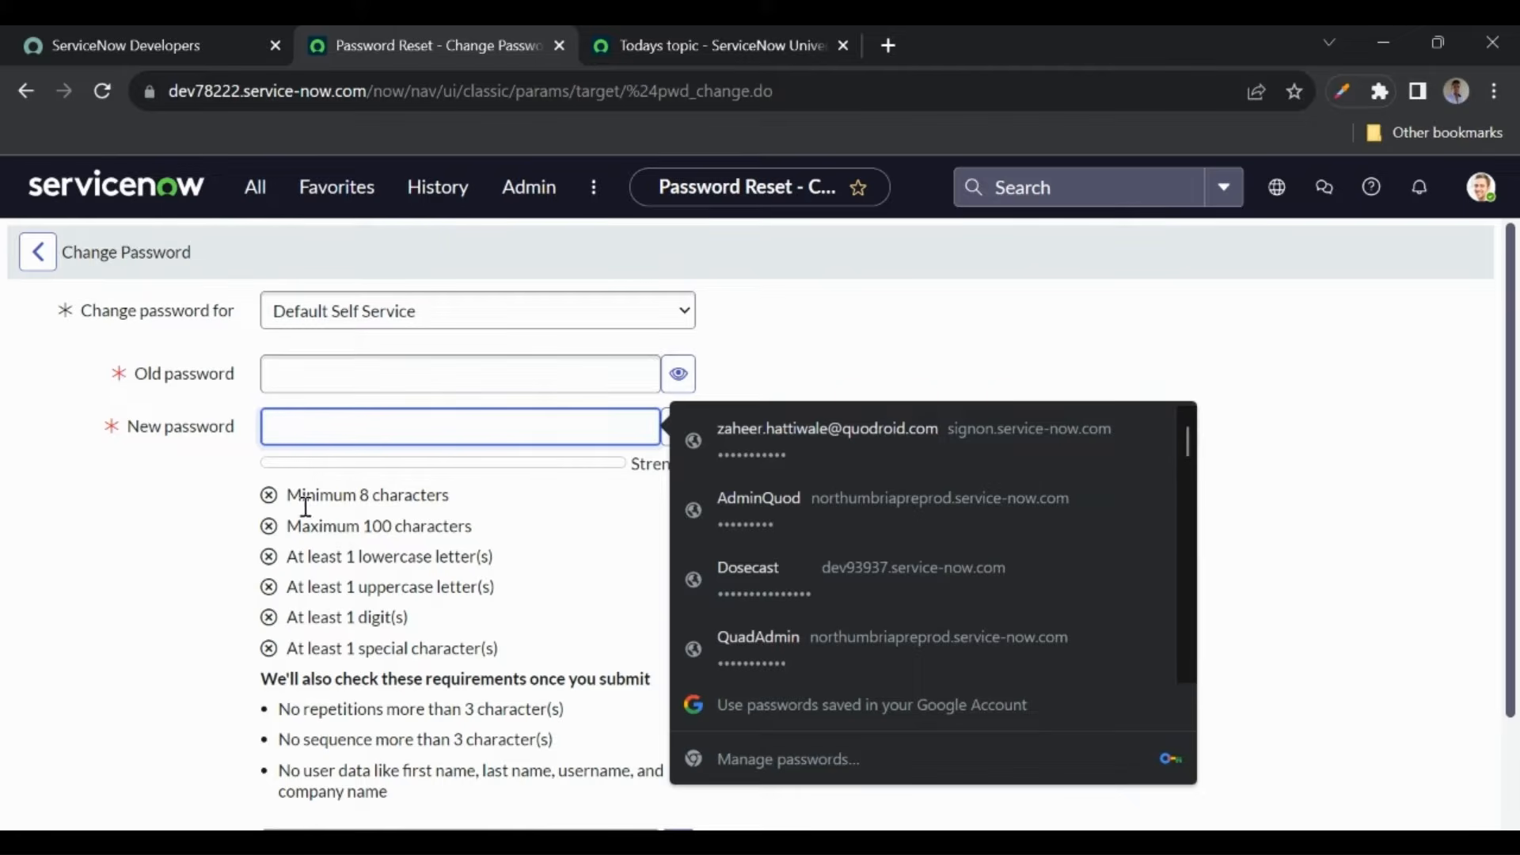
pyautogui.scroll(-2, 364, 712)
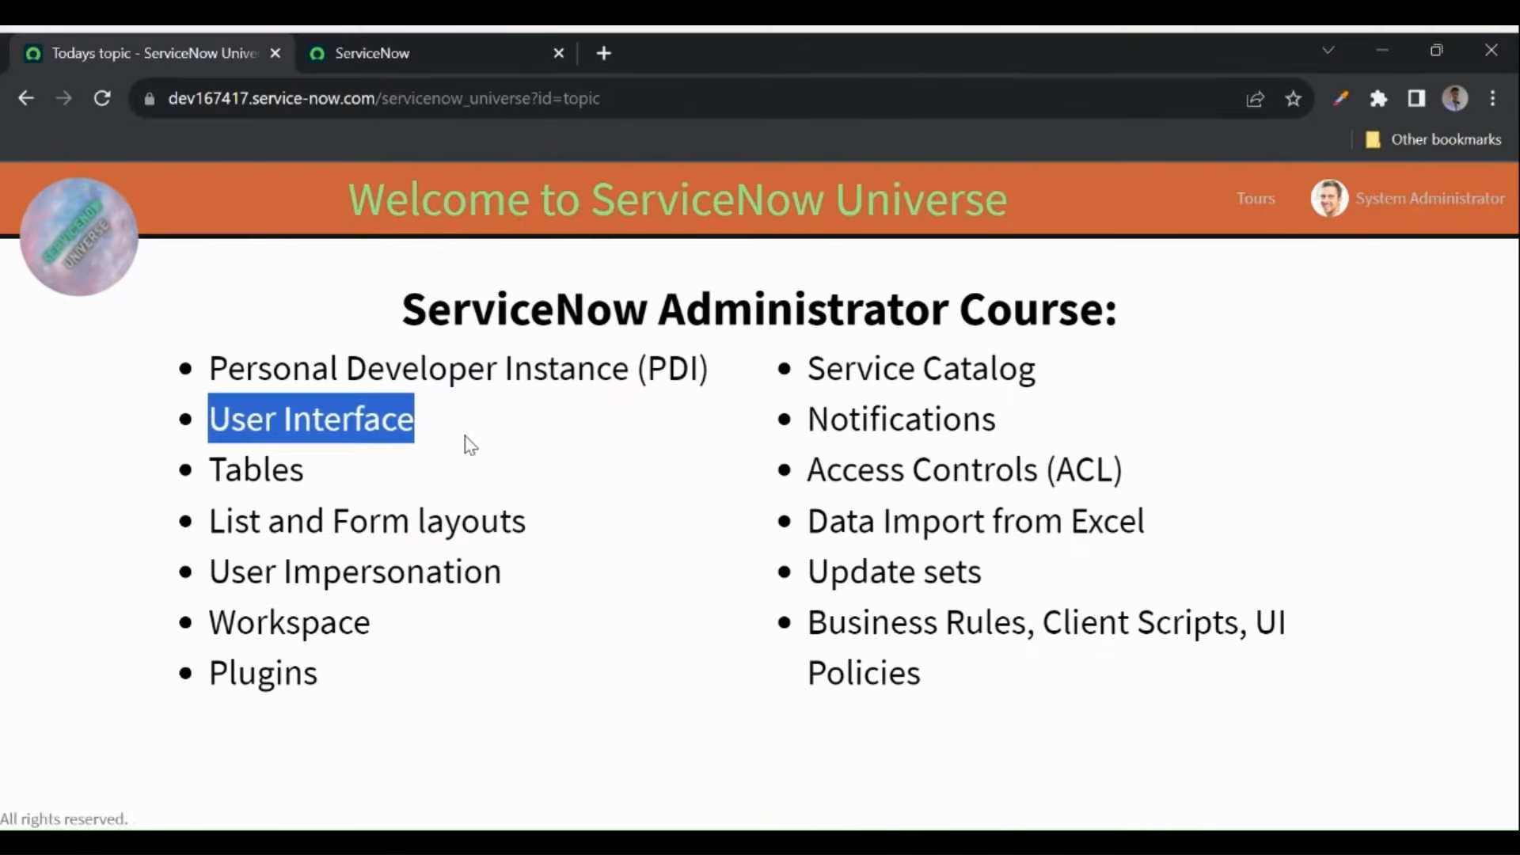
# - Highlight 'User Interface' in the course topic list, then return to the instance home page
pyautogui.click(232, 422)
pyautogui.moveTo(211, 420); pyautogui.dragTo(413, 415)
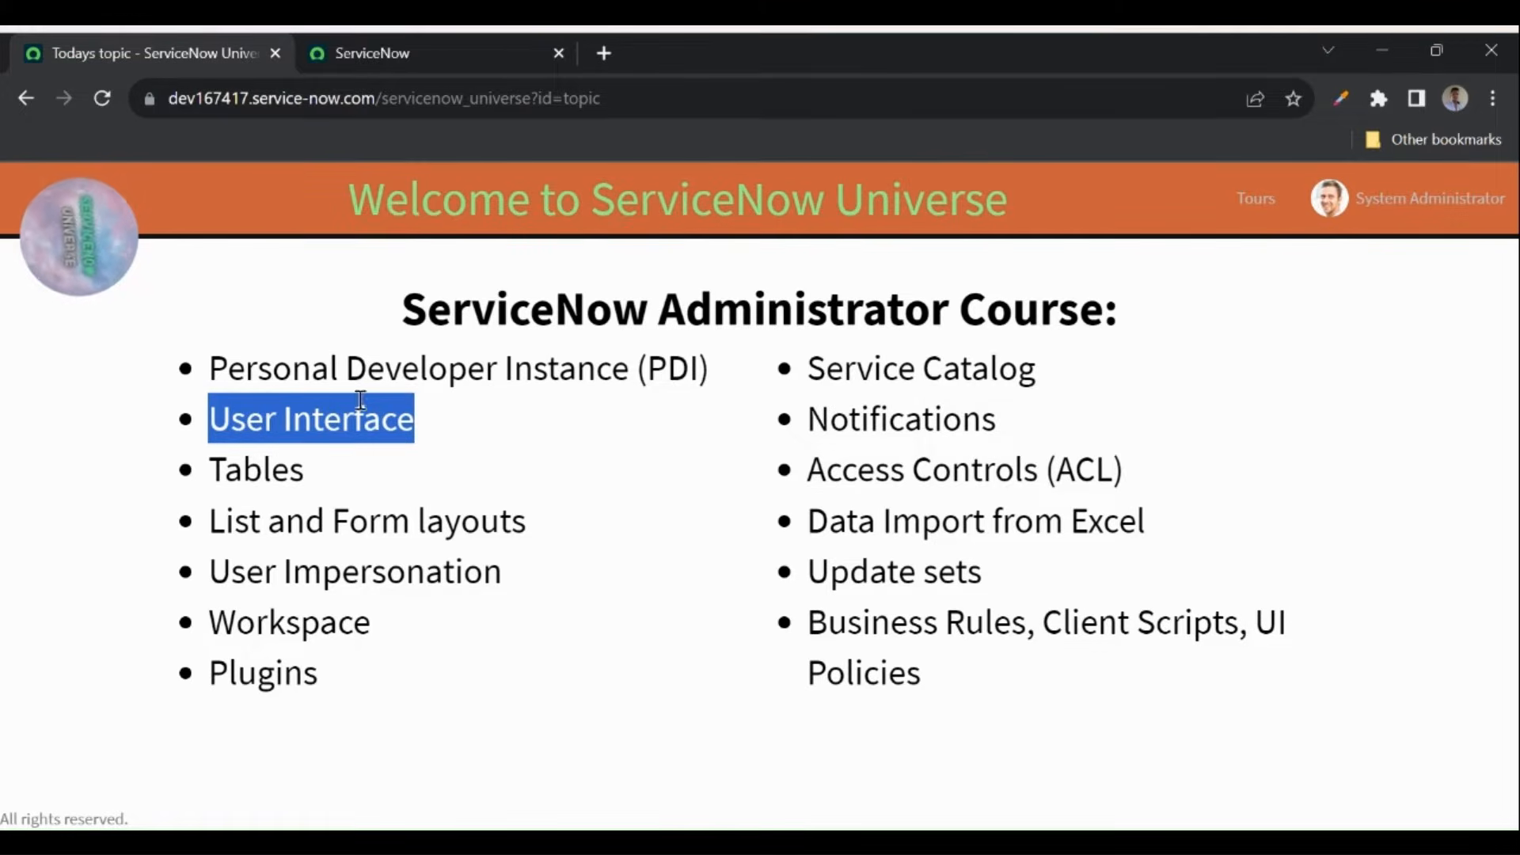
pyautogui.click(405, 57)
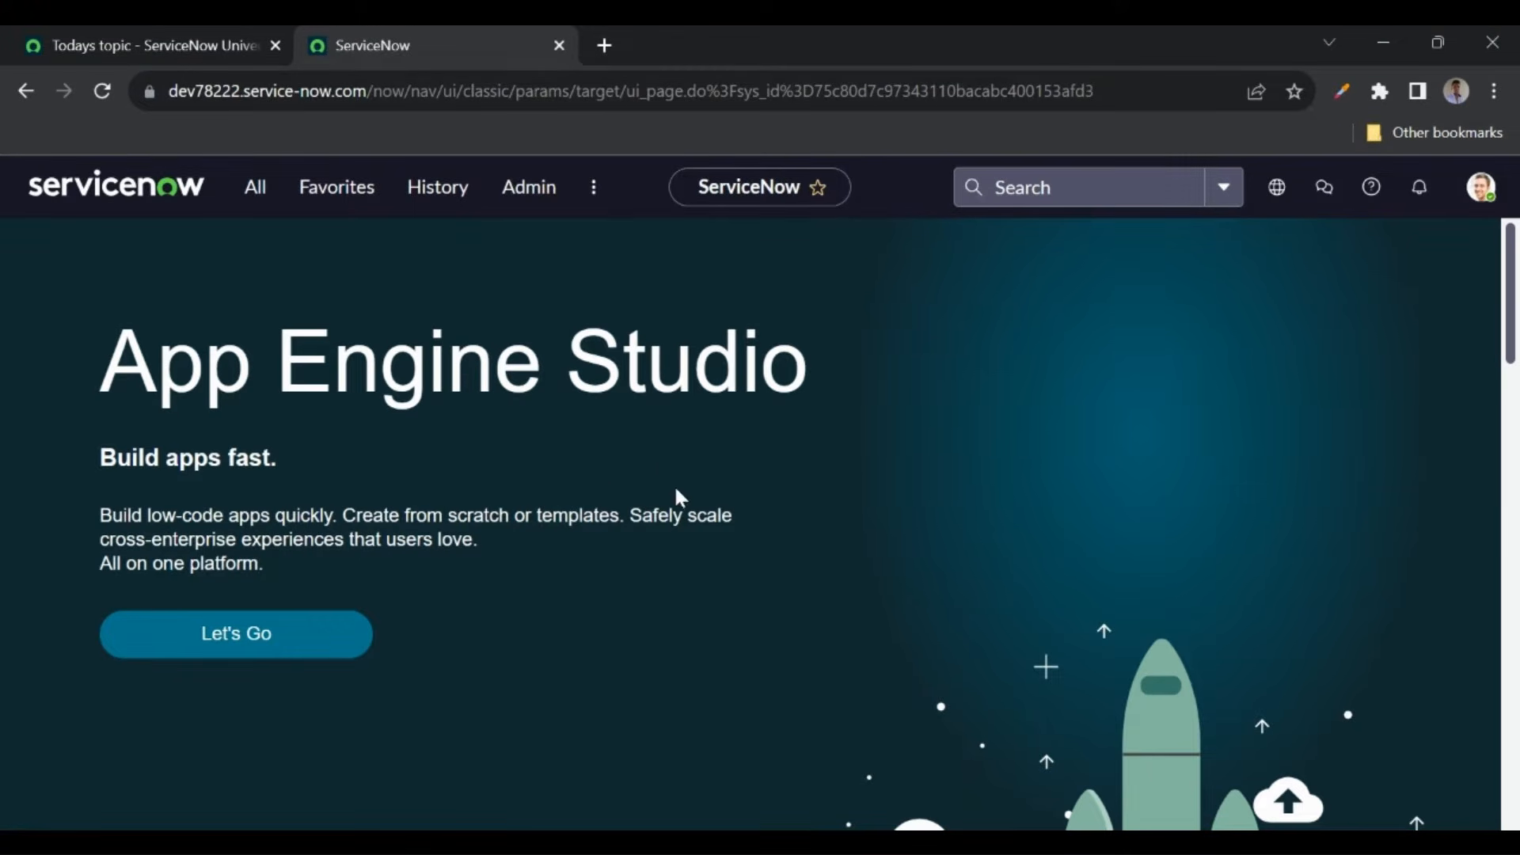
pyautogui.click(1482, 198)
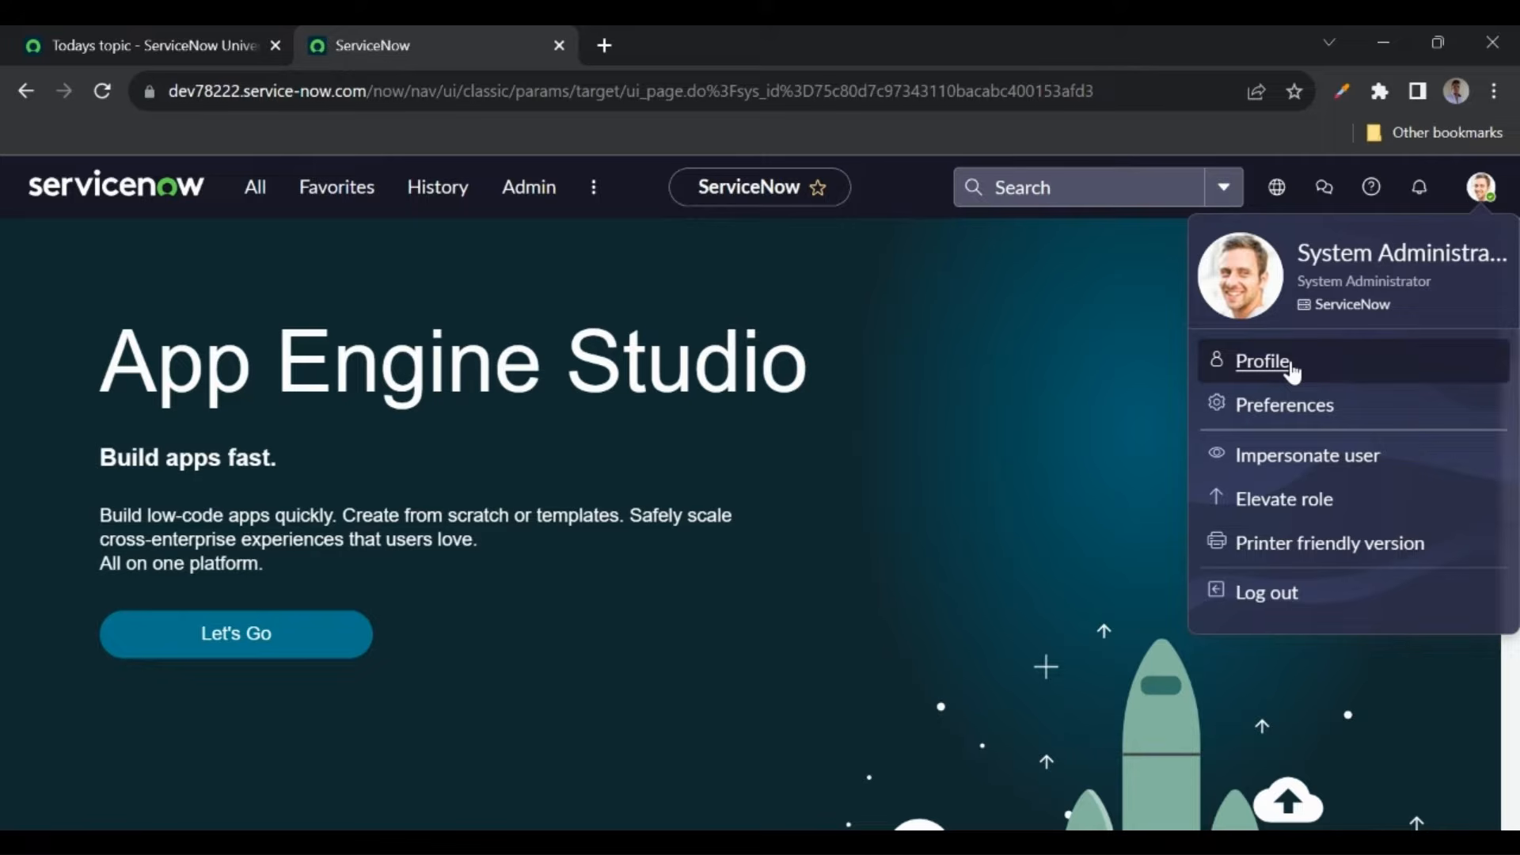
# - In Preferences > Theme, switch from Default to the Dark theme and close the dialog
pyautogui.click(1272, 411)
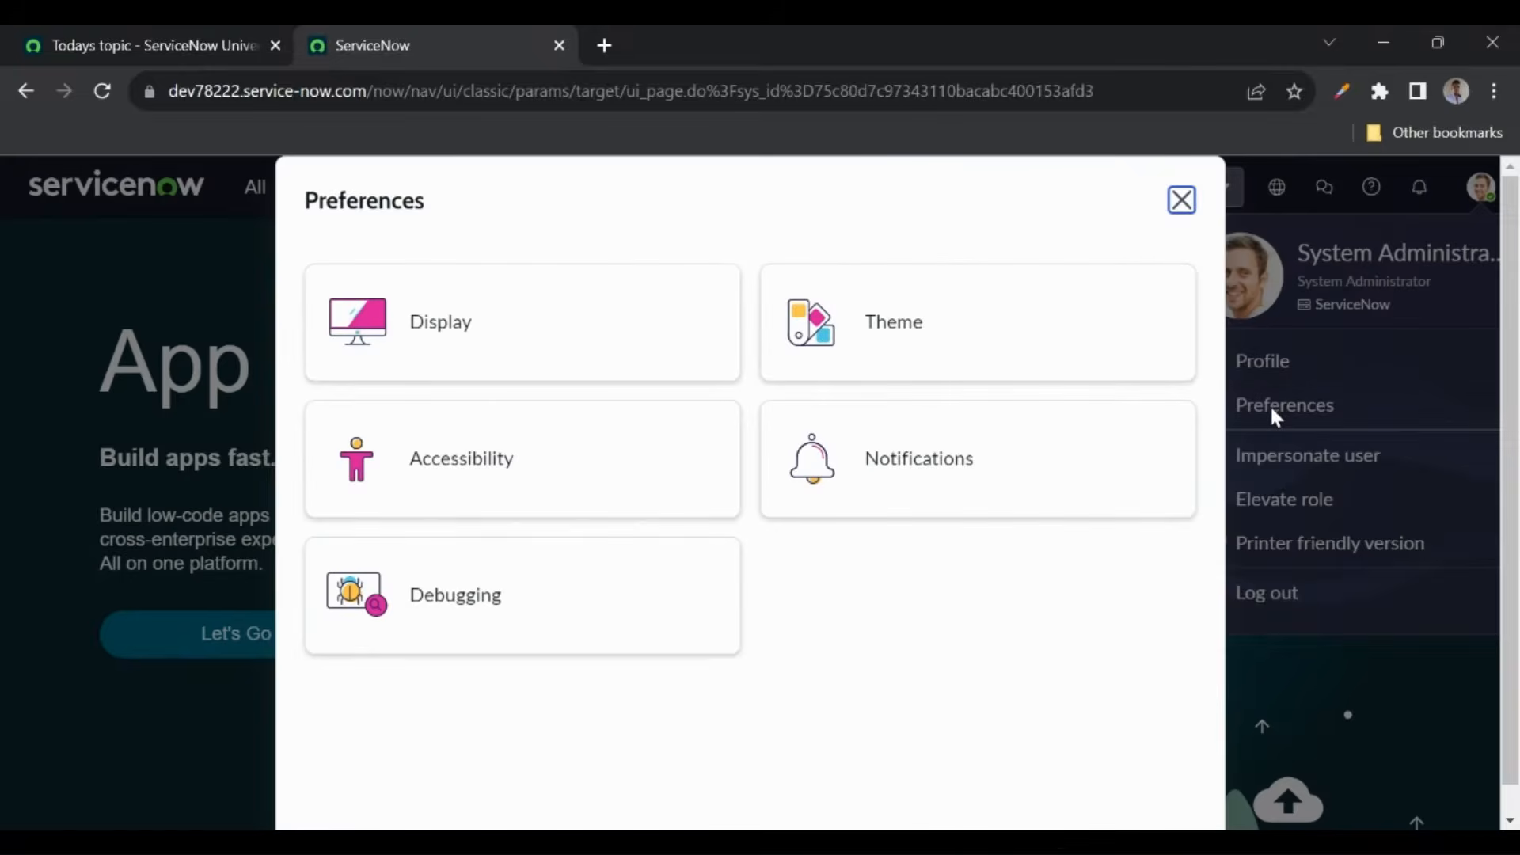
pyautogui.click(925, 327)
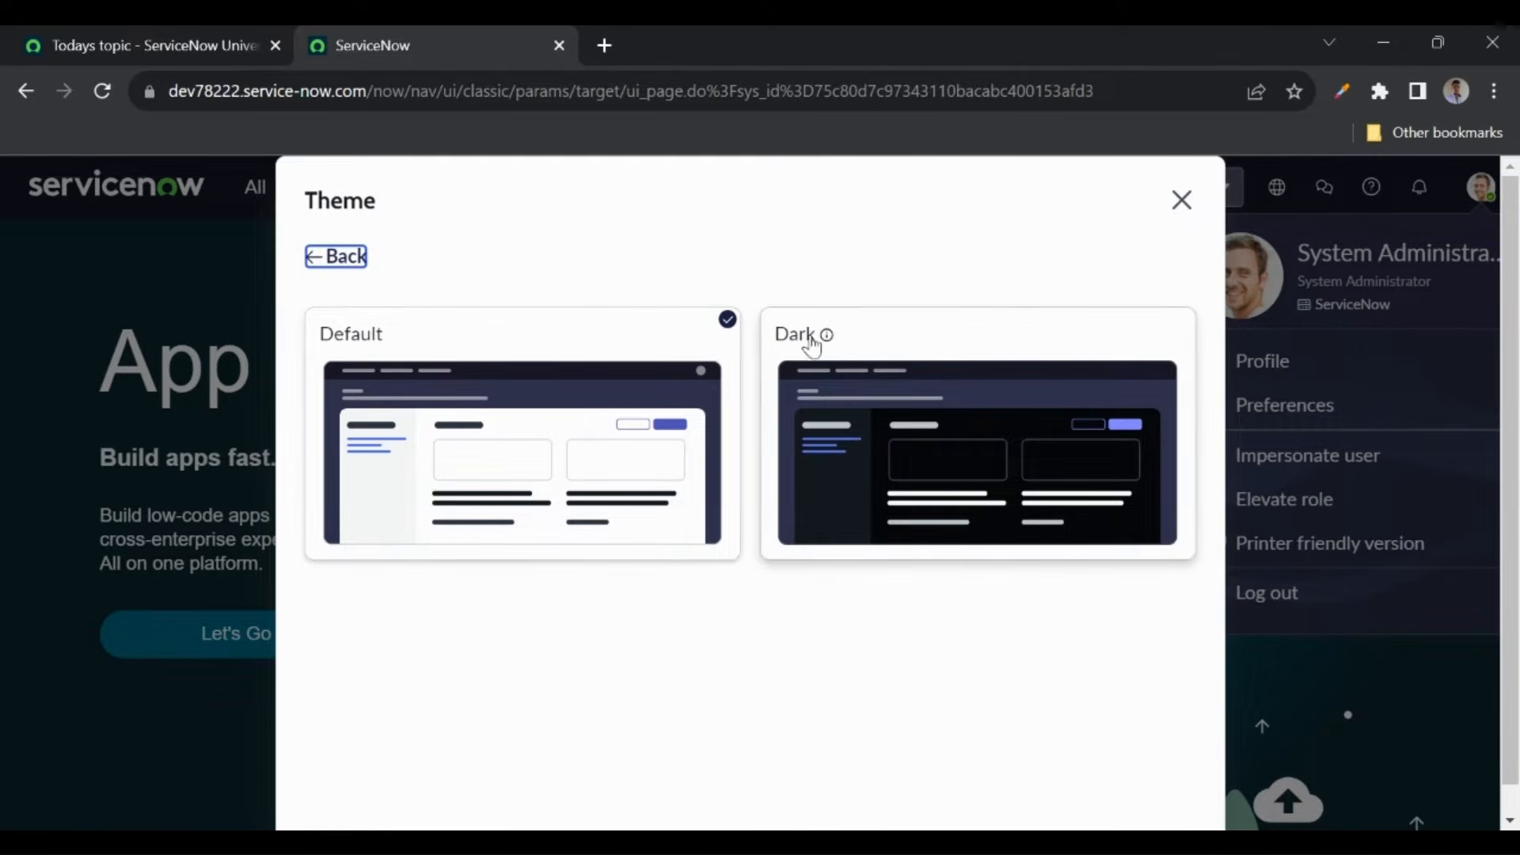
pyautogui.click(871, 340)
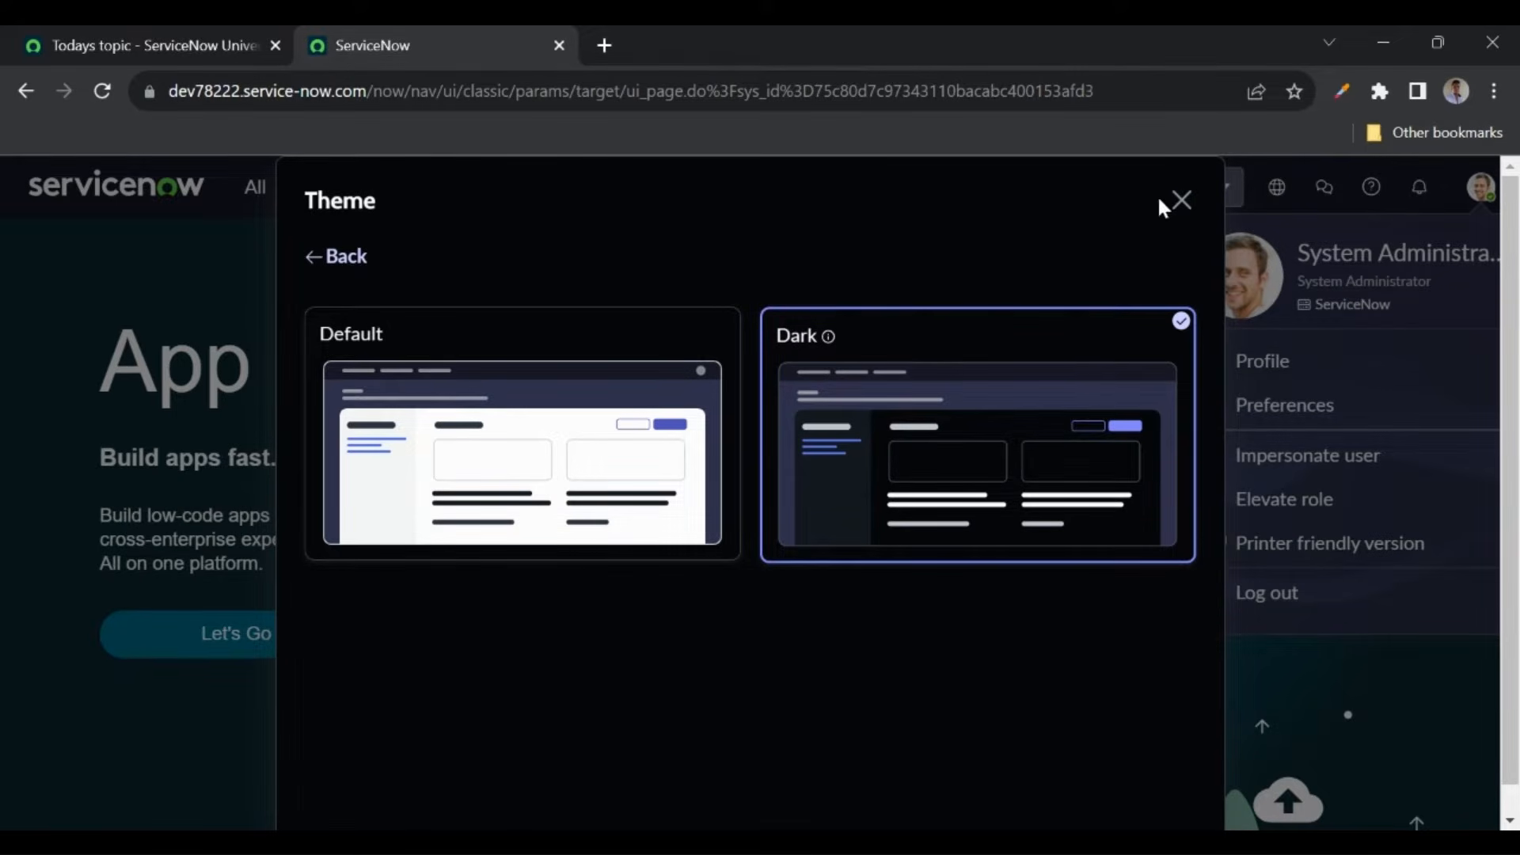
pyautogui.click(1181, 201)
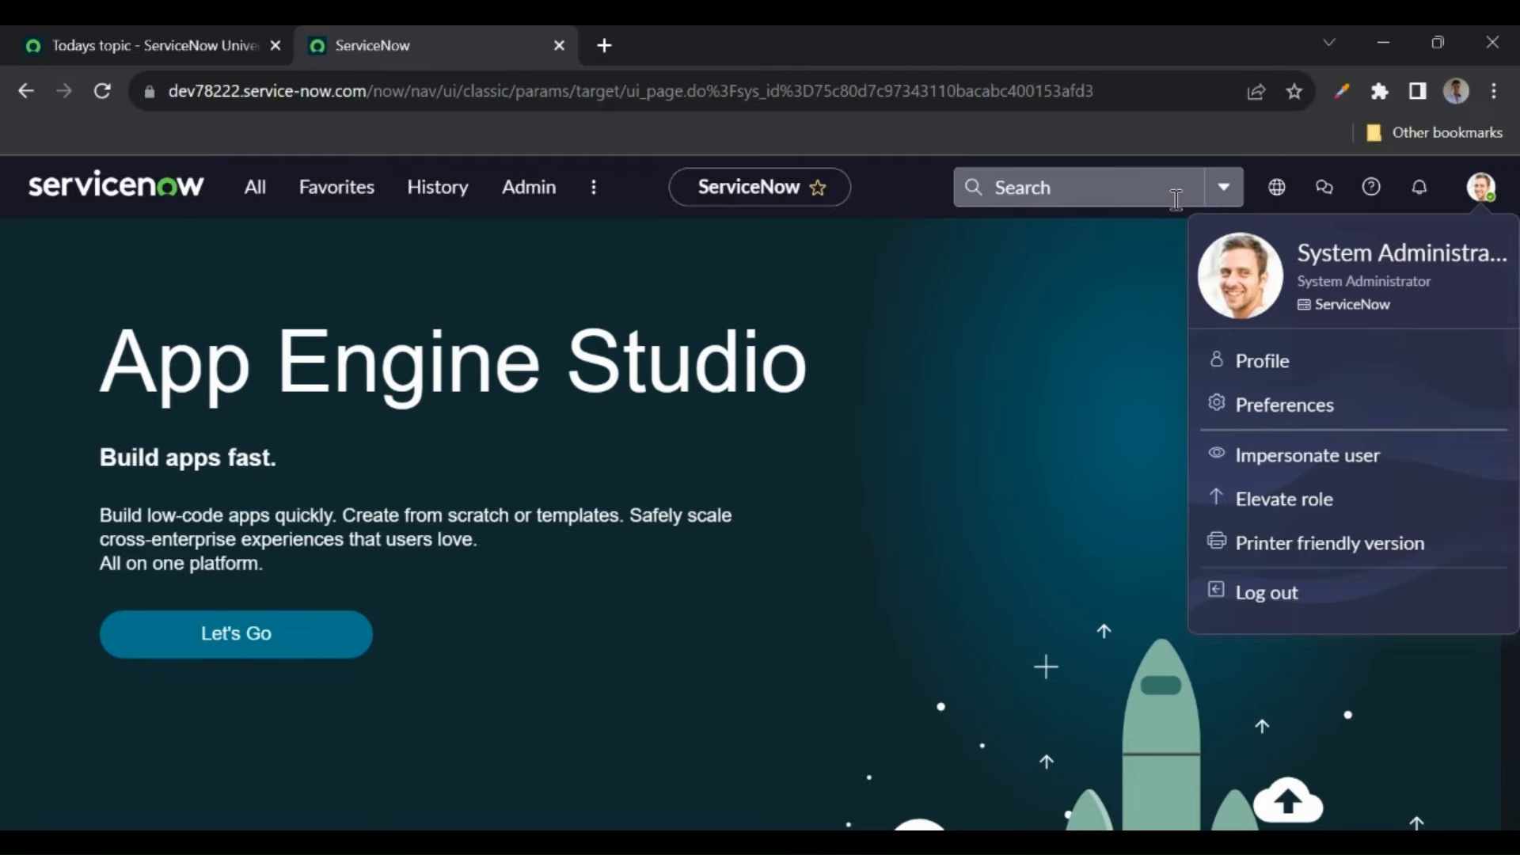
pyautogui.click(1070, 364)
pyautogui.click(259, 190)
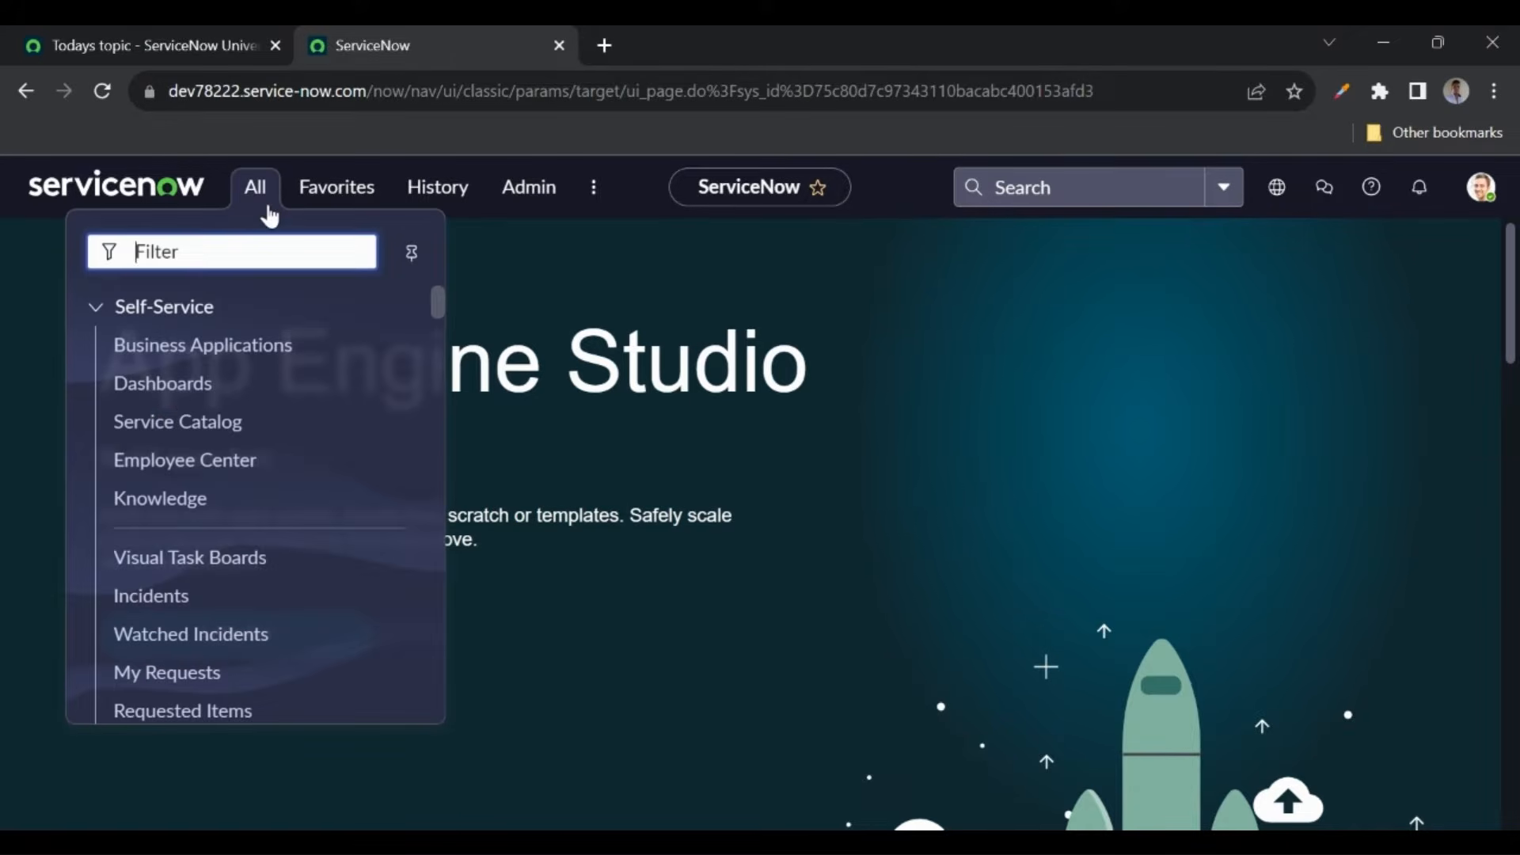
# - Filter the navigator for 'incident' and open the Incidents list
pyautogui.write('incidet')
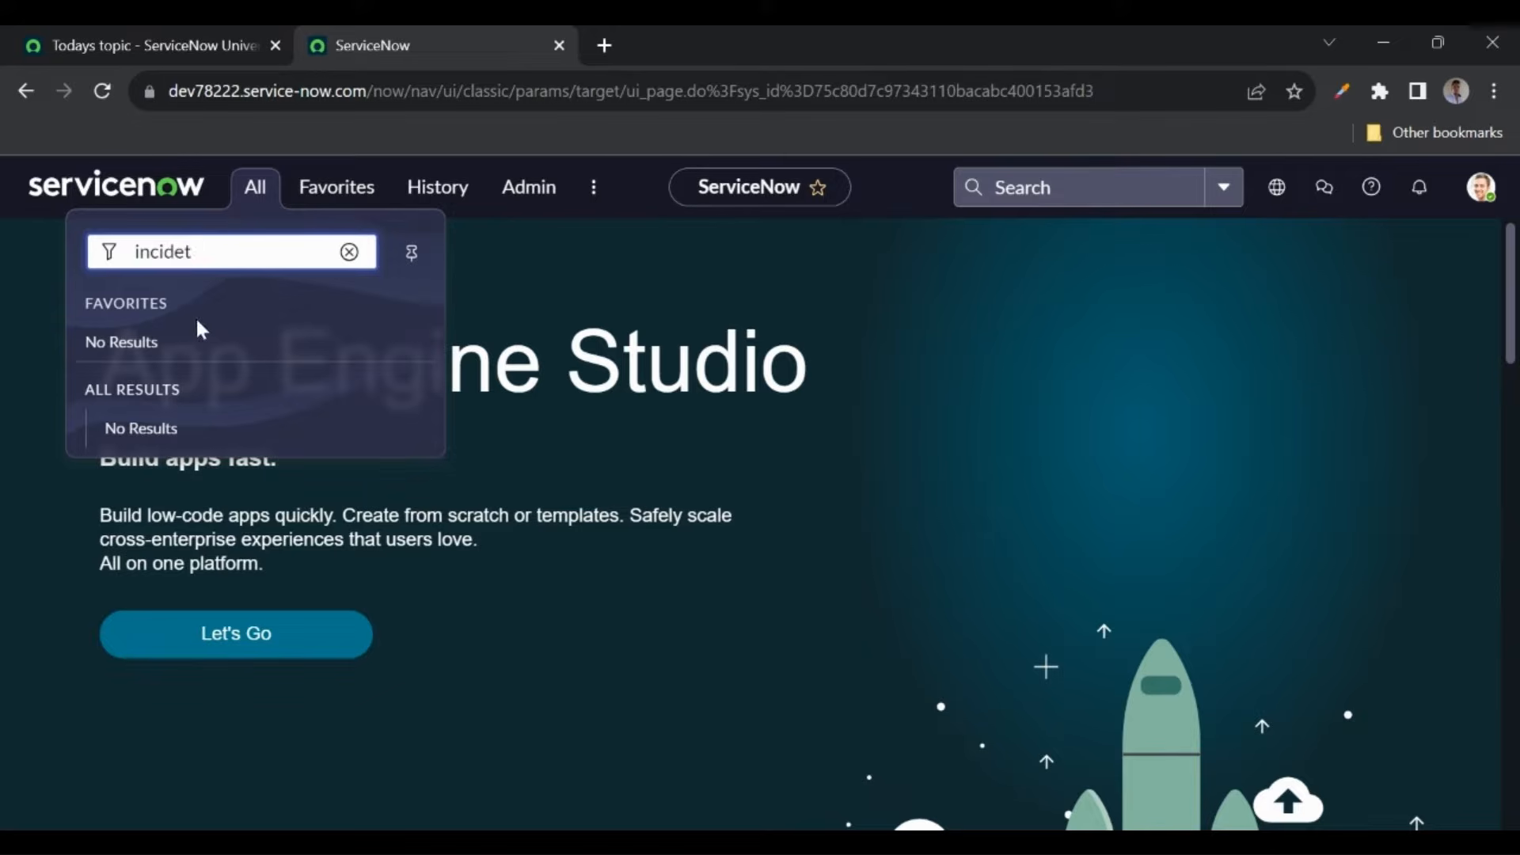
pyautogui.press('BackSpace')
pyautogui.press('BackSpace')
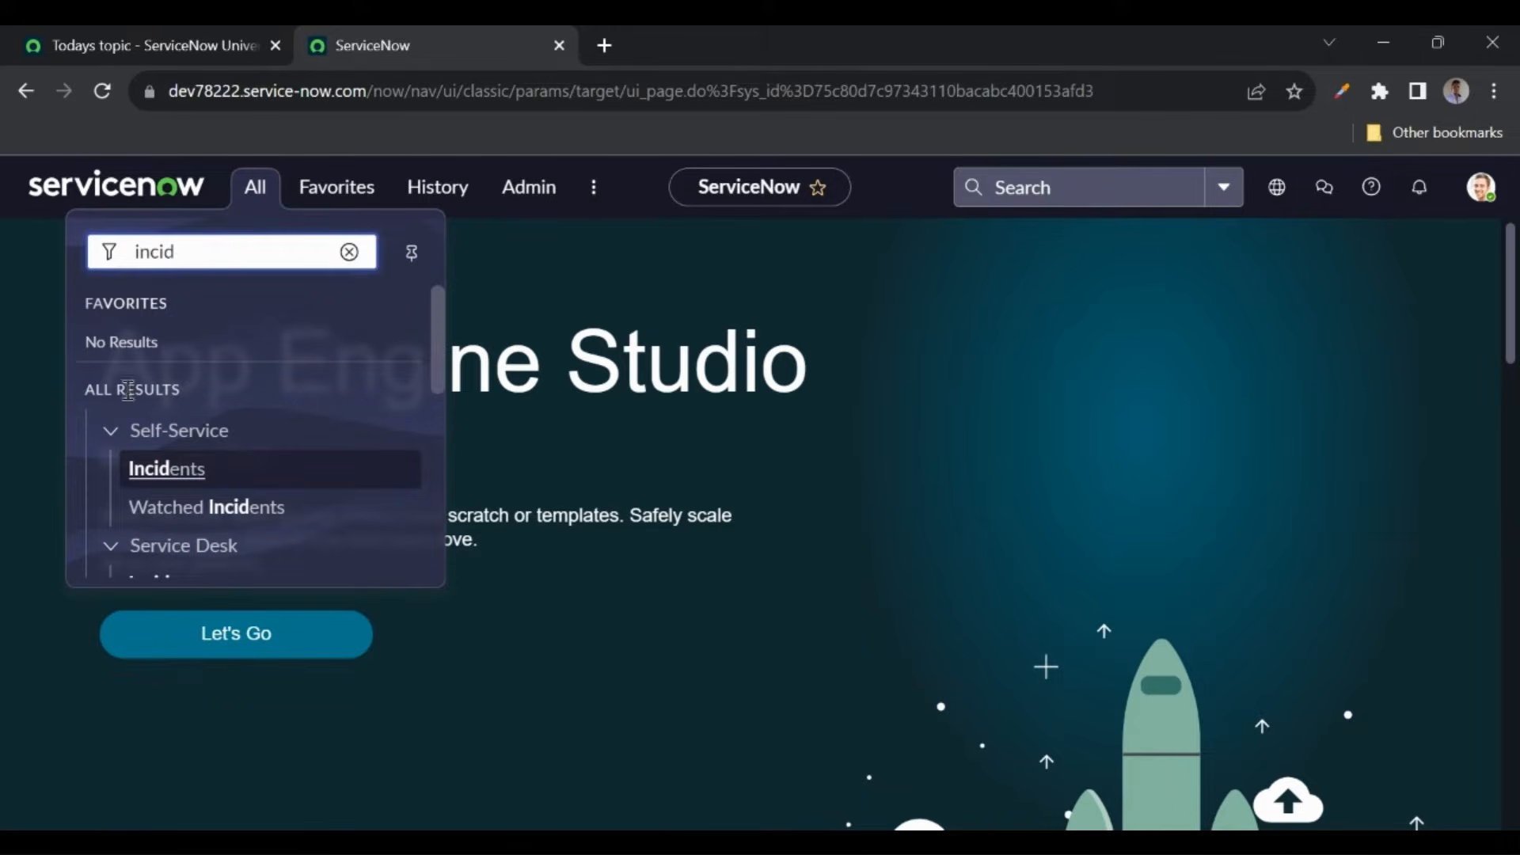
pyautogui.click(174, 474)
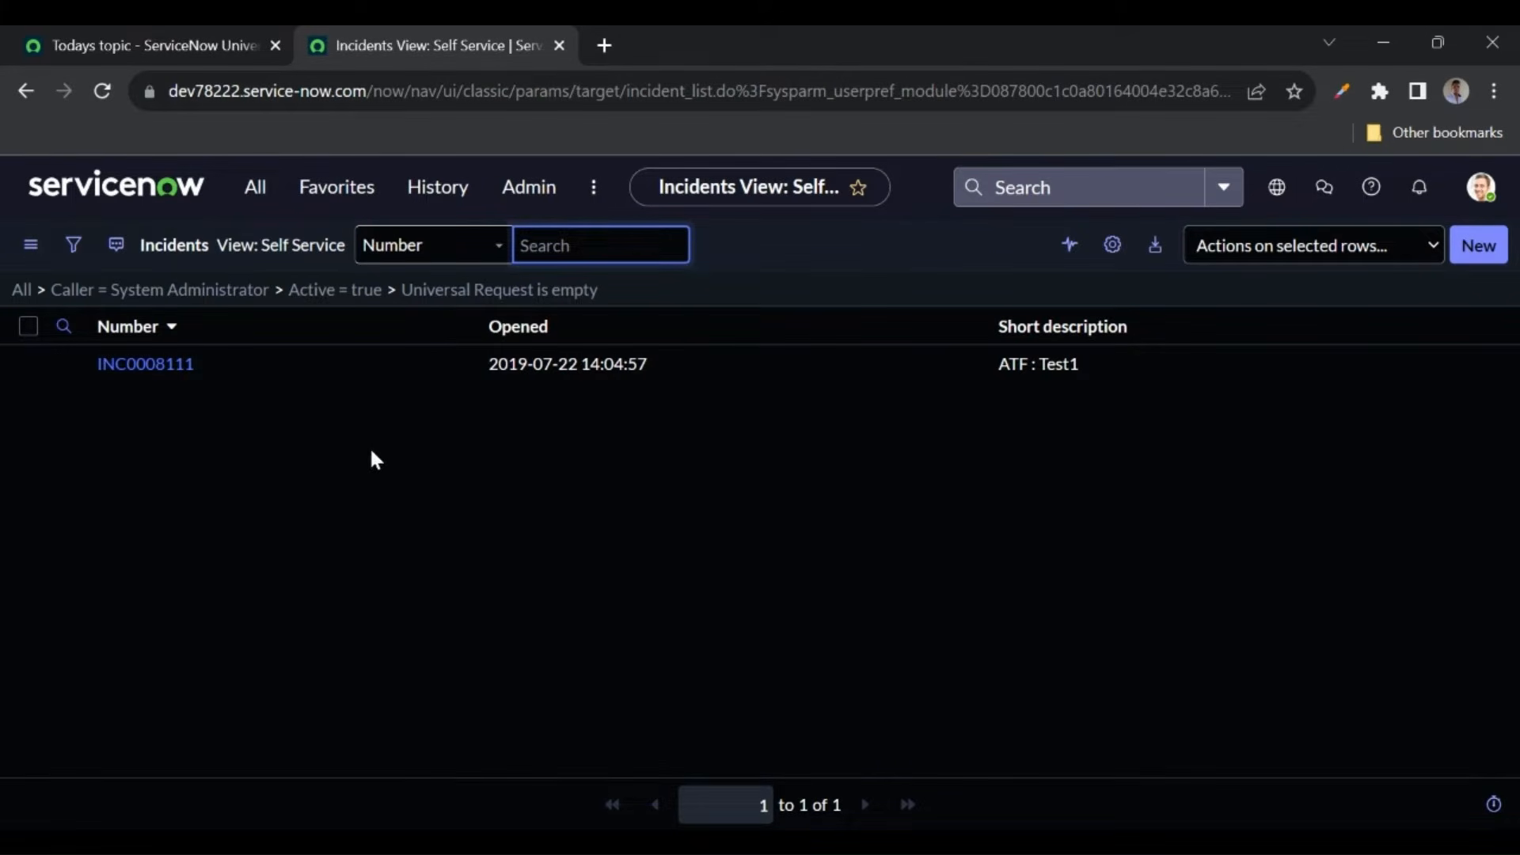
# - Set the theme back to Default, close it, and reopen Preferences
pyautogui.click(1481, 187)
pyautogui.click(1266, 405)
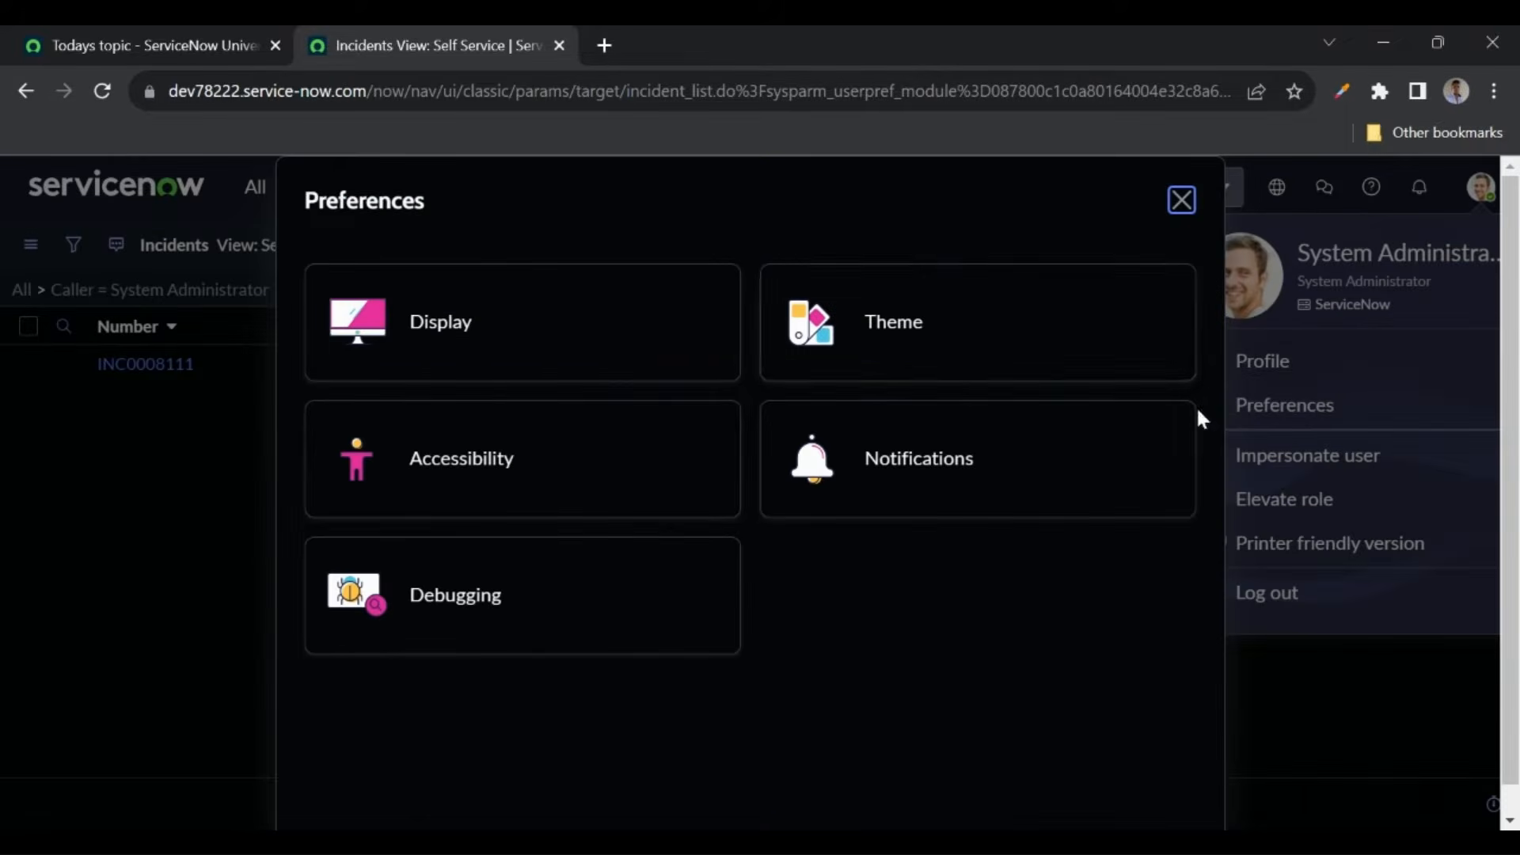
pyautogui.click(909, 329)
pyautogui.click(503, 421)
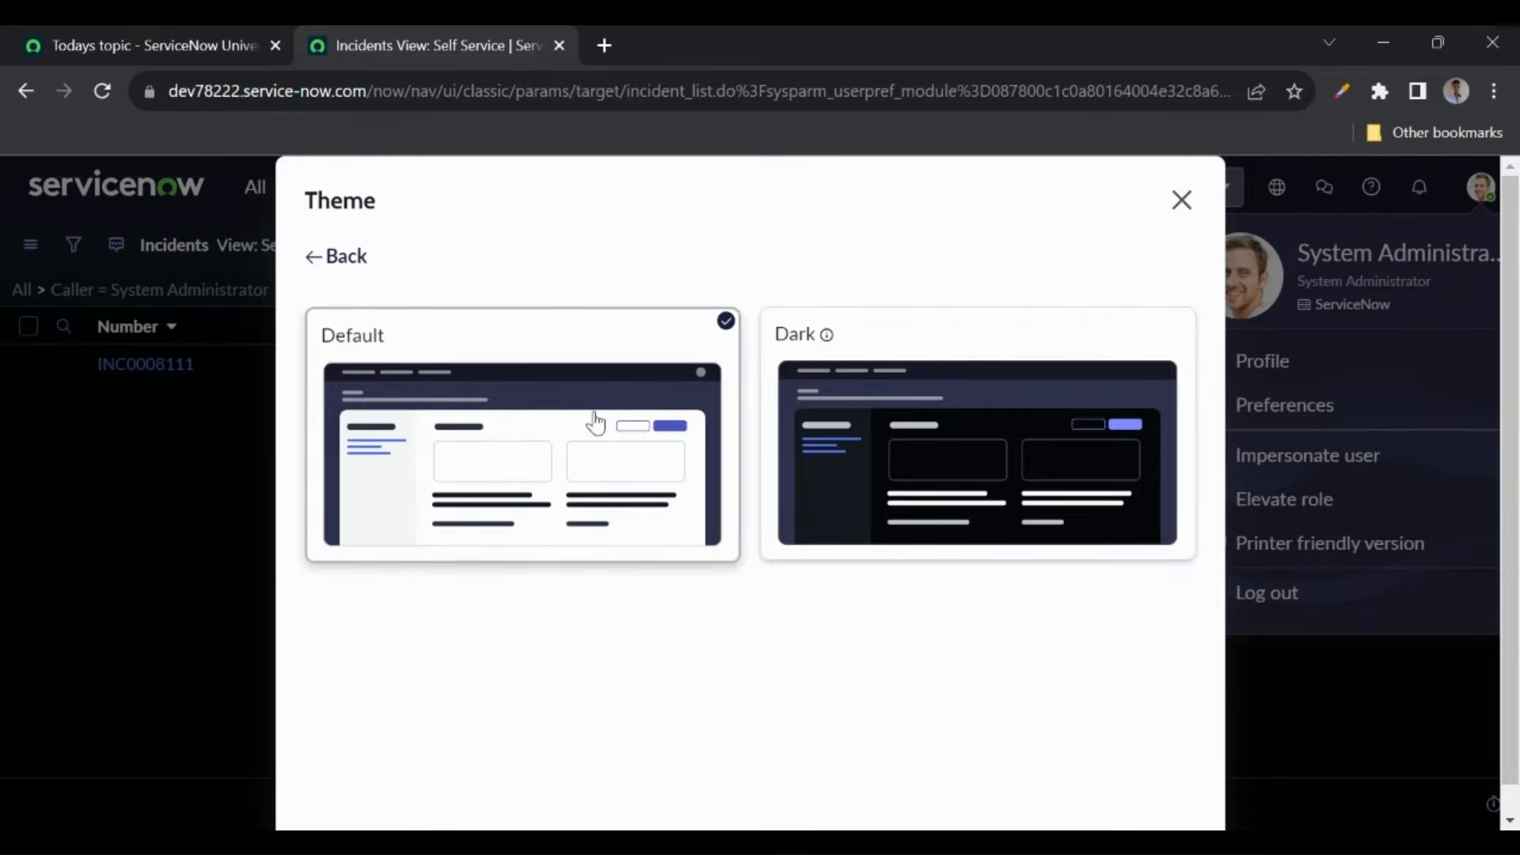
pyautogui.click(1181, 199)
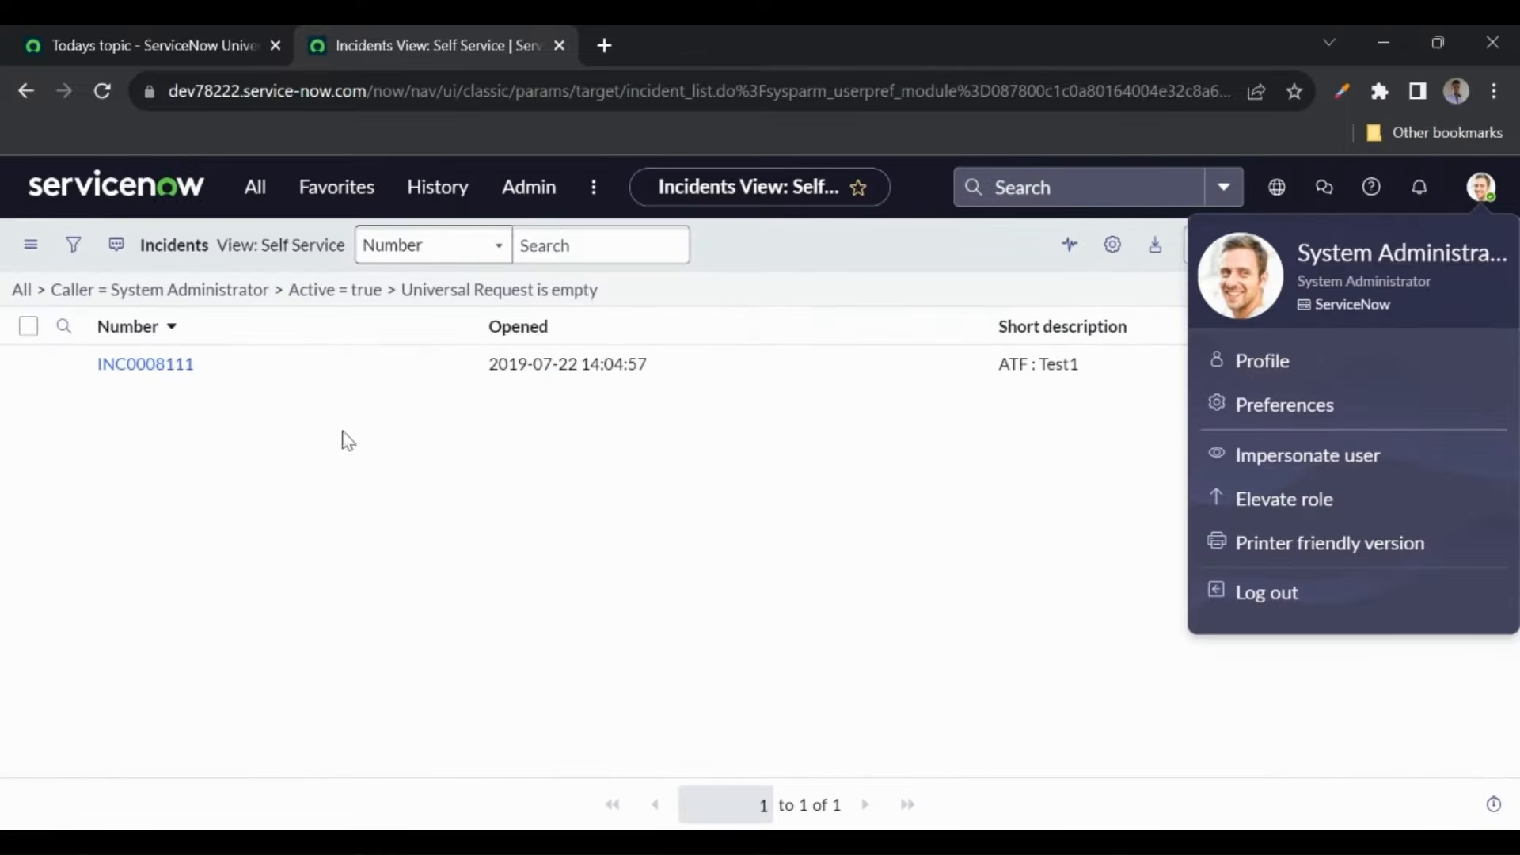
pyautogui.click(1284, 404)
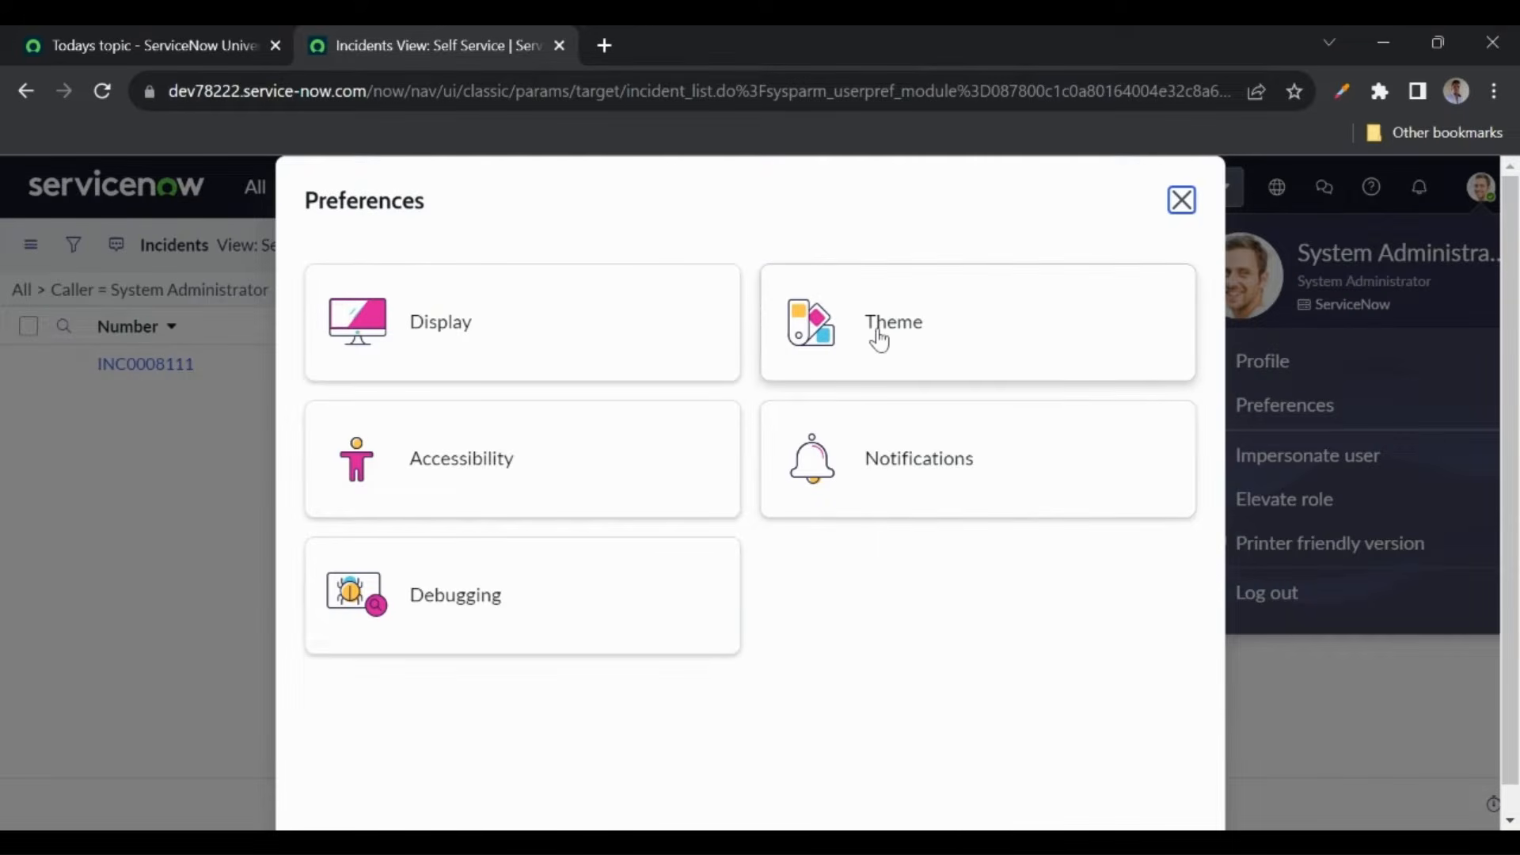
# - Glance at the Display preferences, close them, then reopen Preferences > Display
pyautogui.click(531, 336)
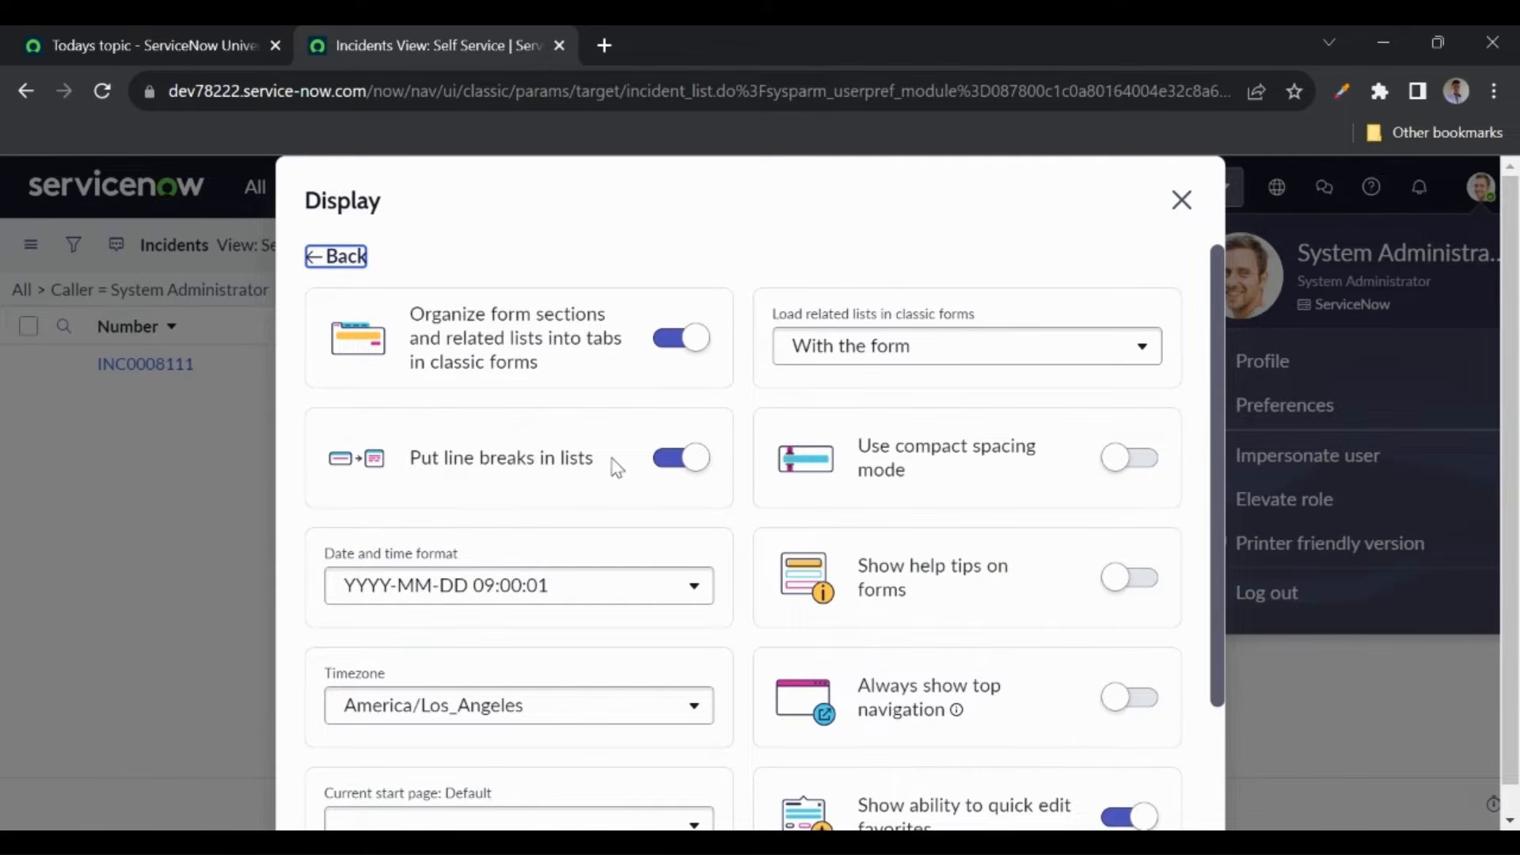
pyautogui.click(204, 485)
pyautogui.click(1182, 199)
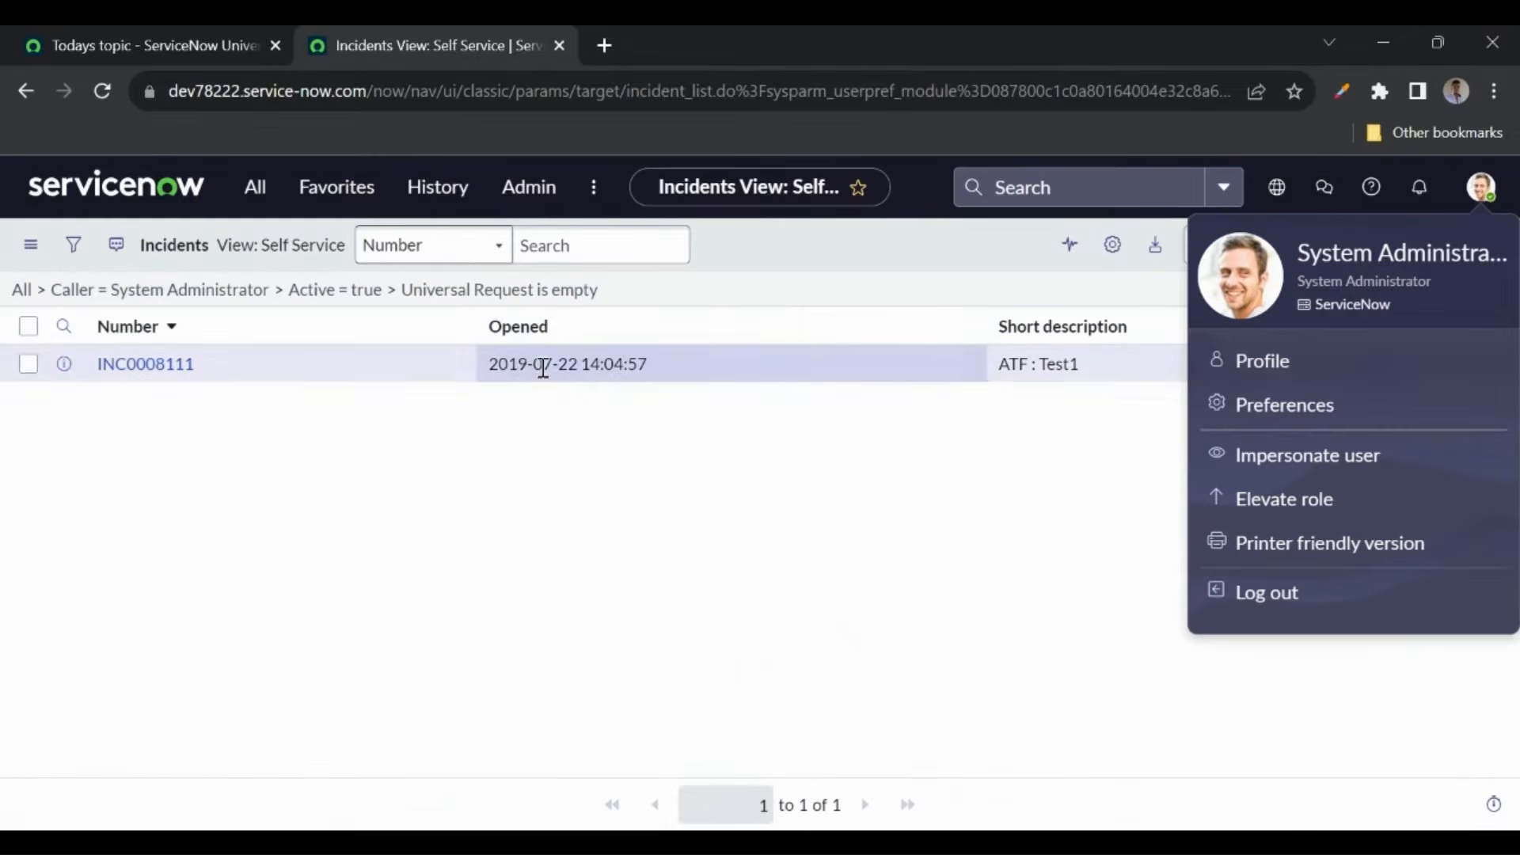
pyautogui.click(1011, 440)
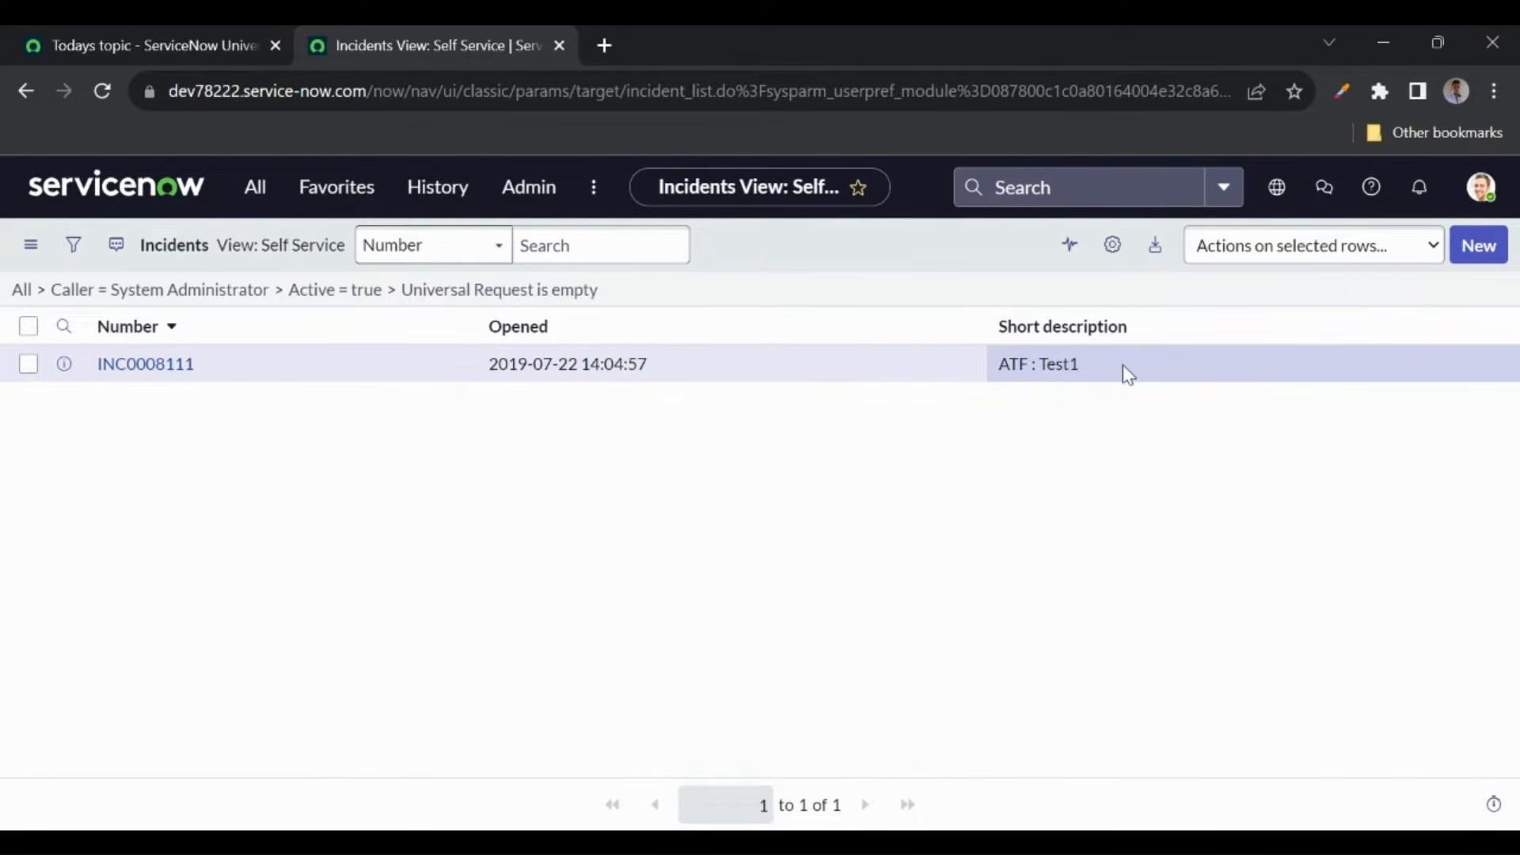
pyautogui.click(1481, 187)
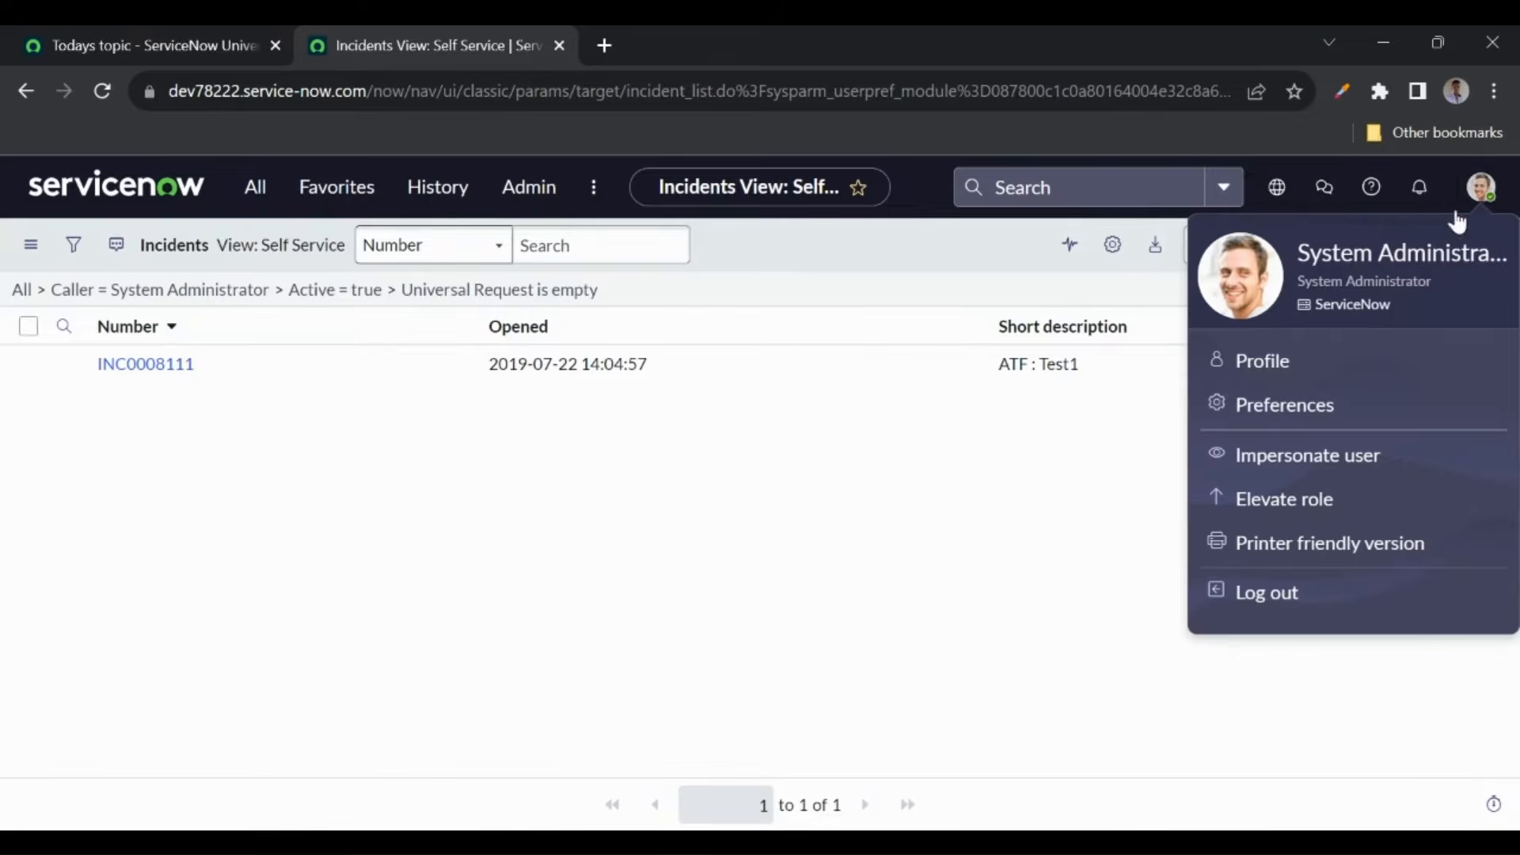
pyautogui.click(1285, 405)
pyautogui.click(513, 326)
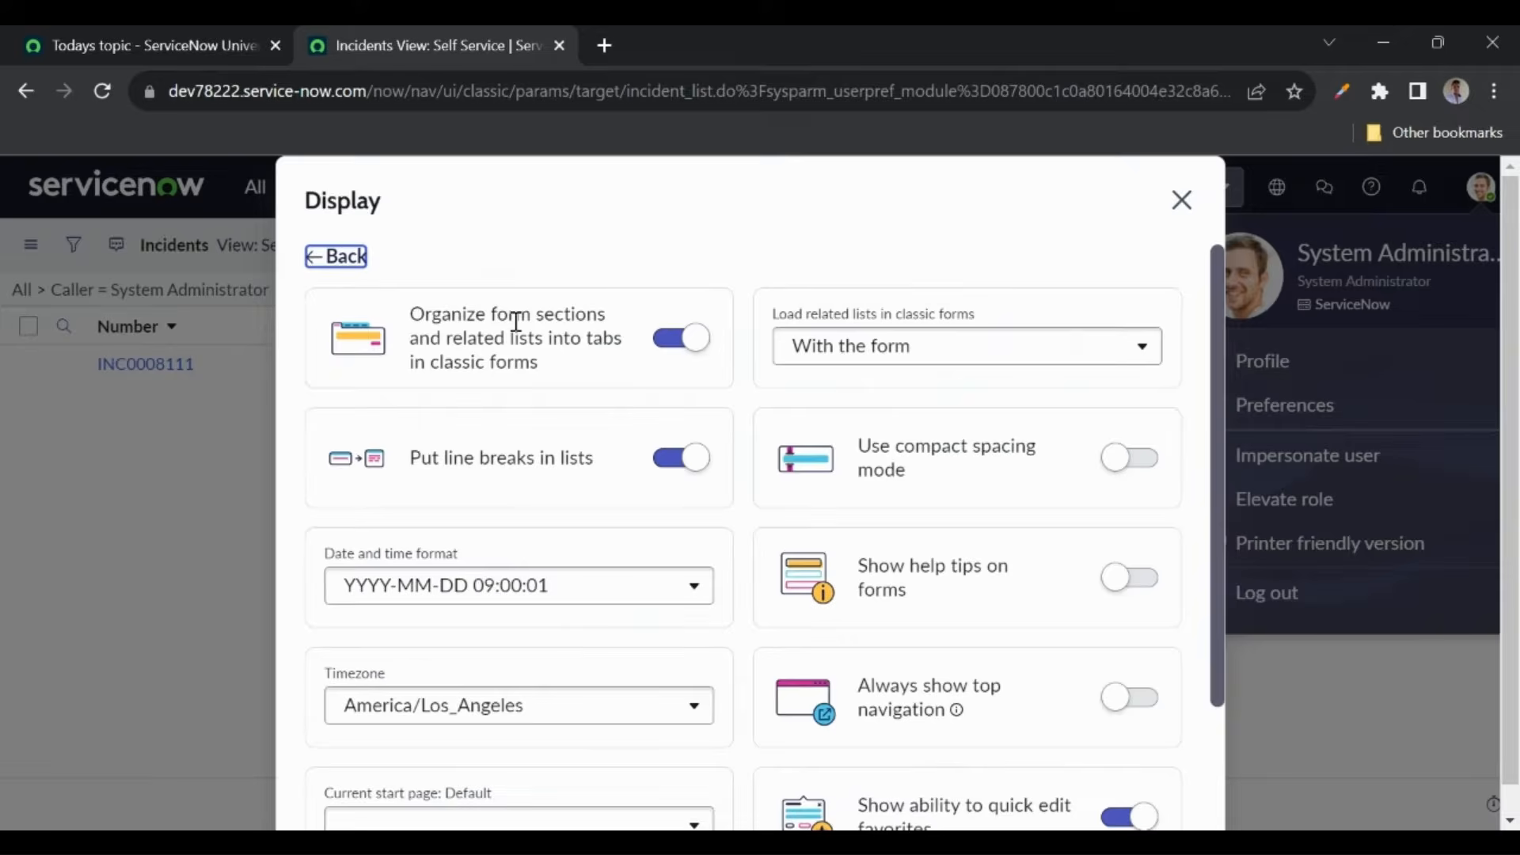
pyautogui.scroll(-1, 507, 521)
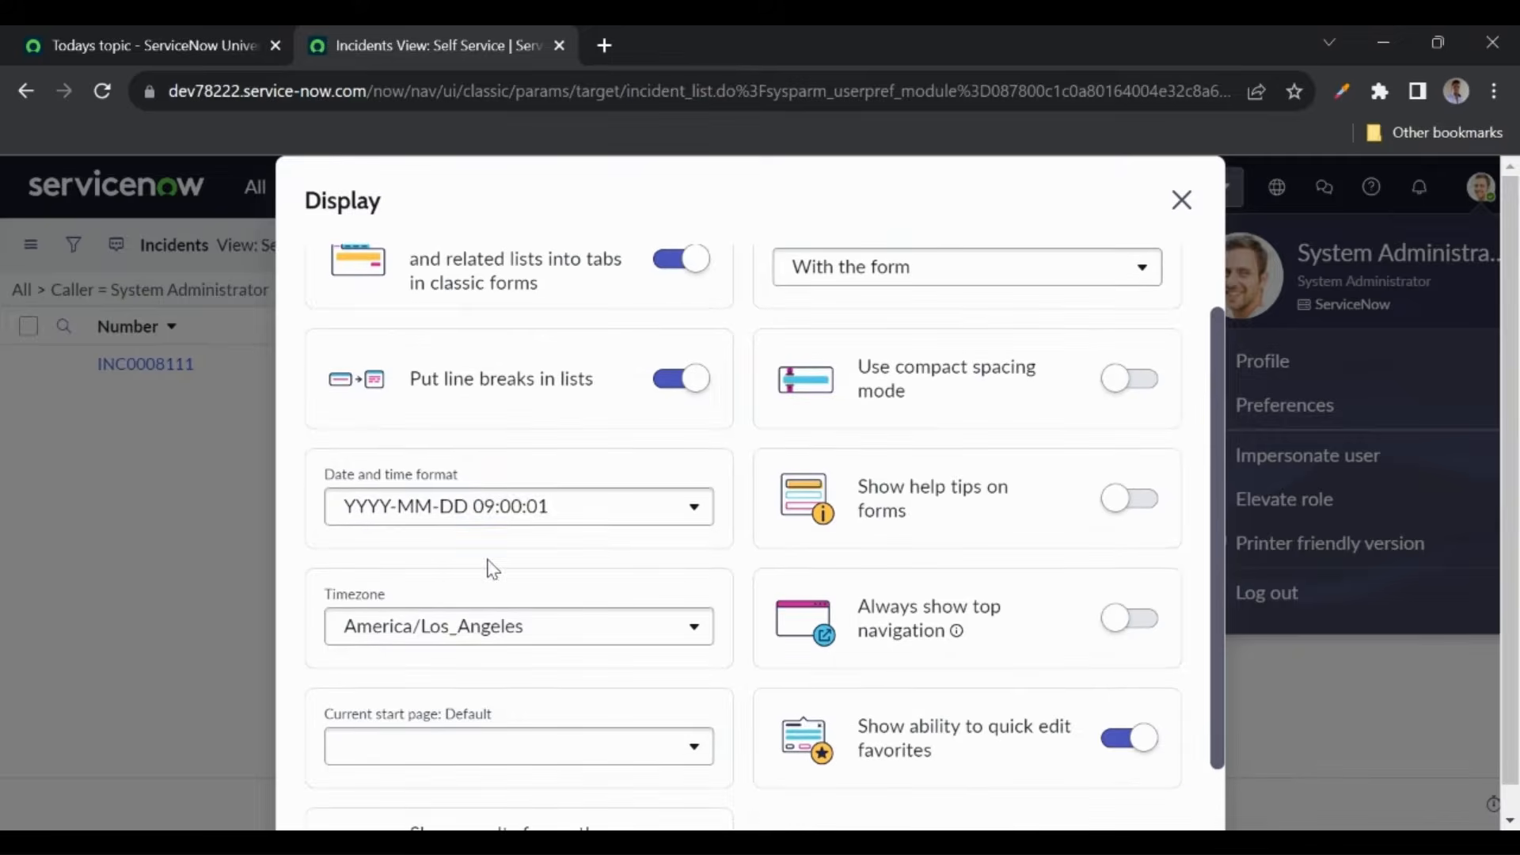
# - Review date/time format and timezone options, keep America/Los_Angeles, and close the preferences
pyautogui.click(476, 519)
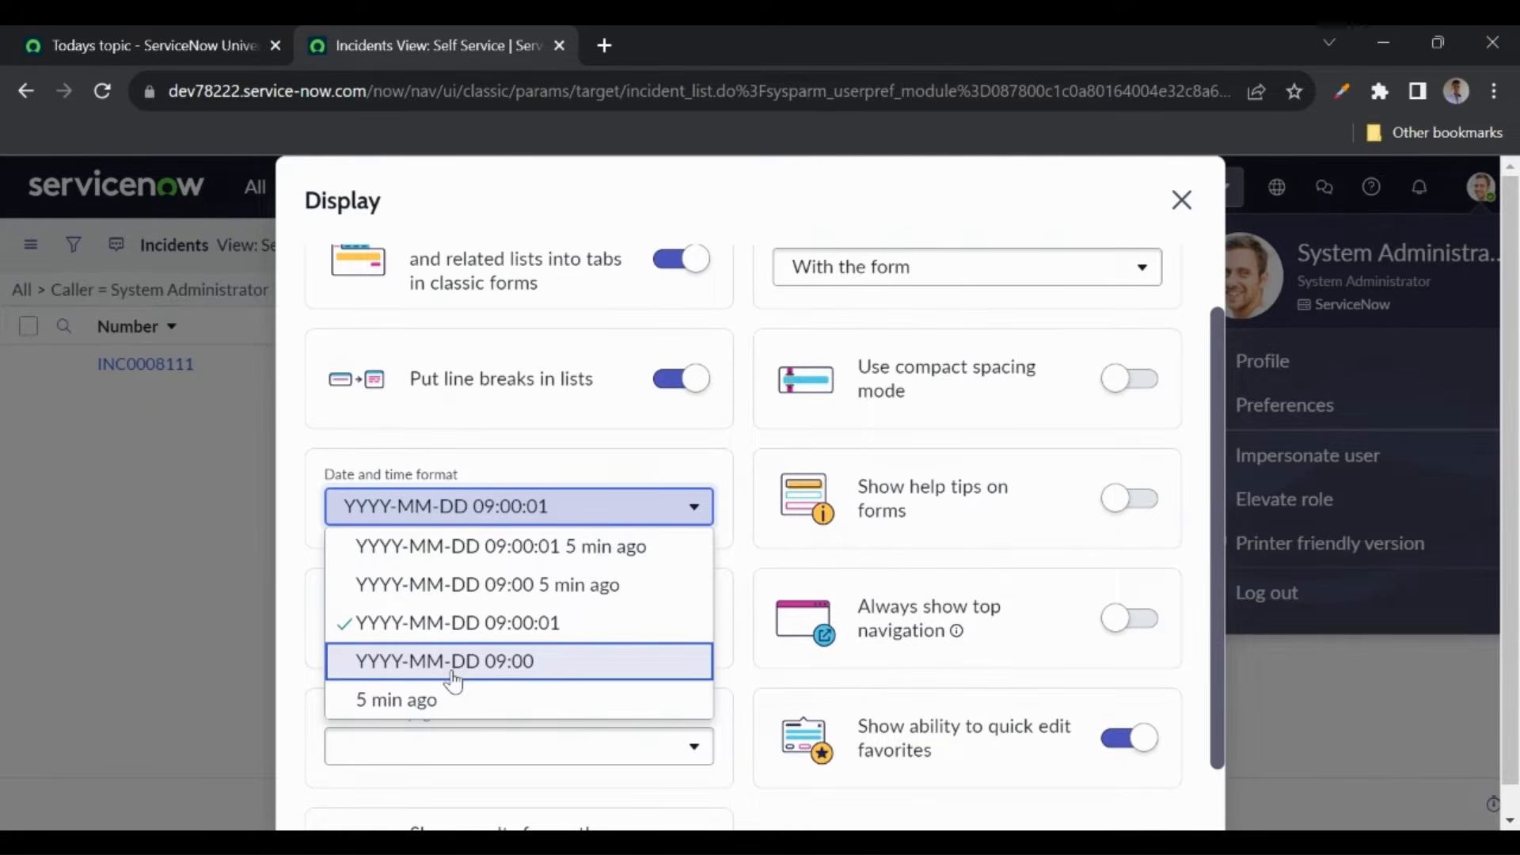
pyautogui.click(289, 465)
pyautogui.scroll(-1, 468, 580)
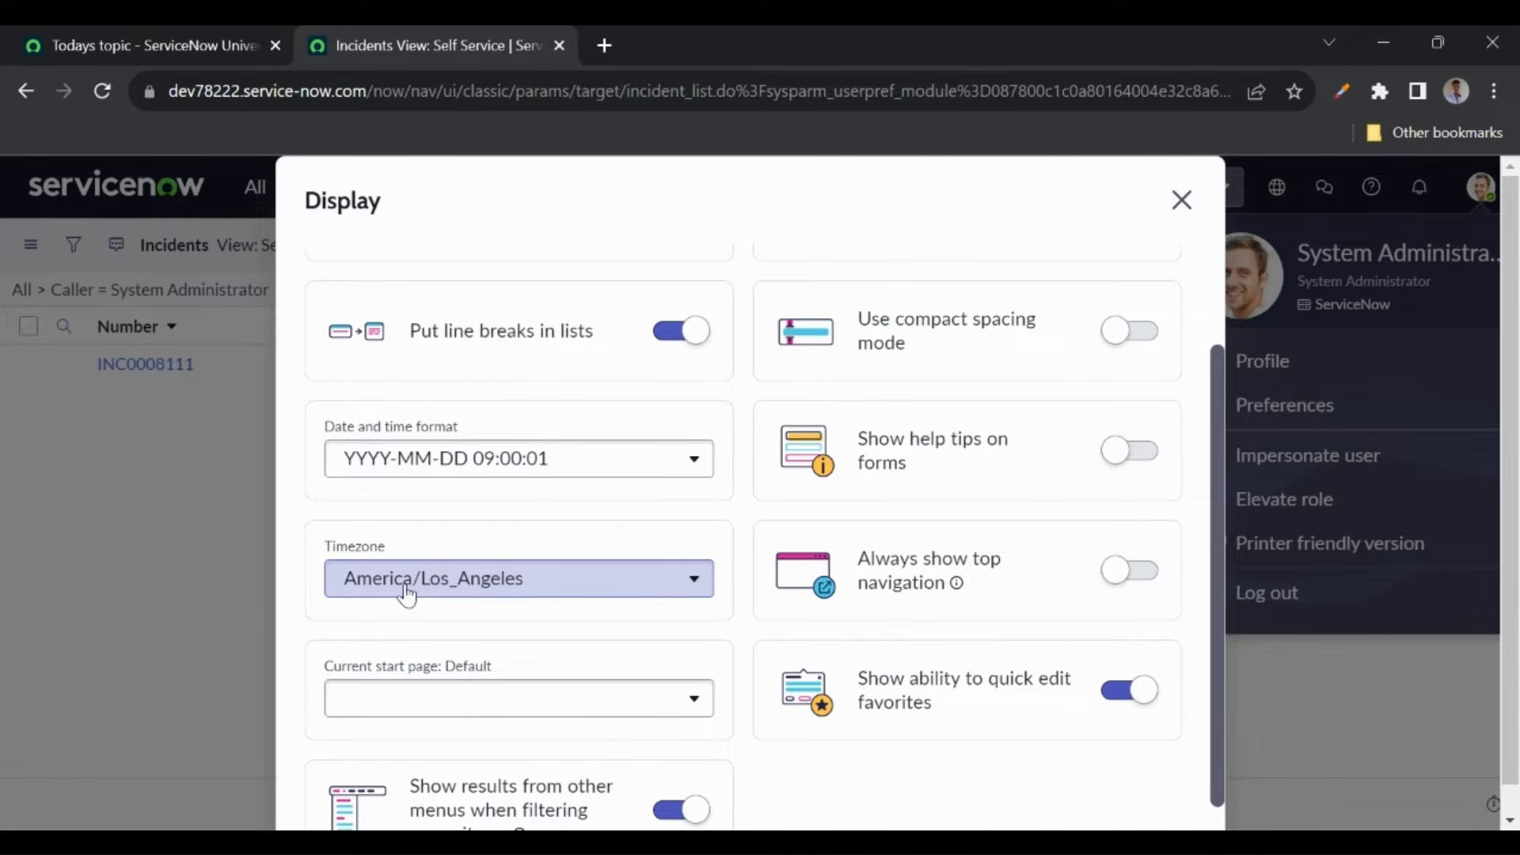
pyautogui.click(495, 580)
pyautogui.scroll(-2, 507, 464)
pyautogui.scroll(-5, 506, 464)
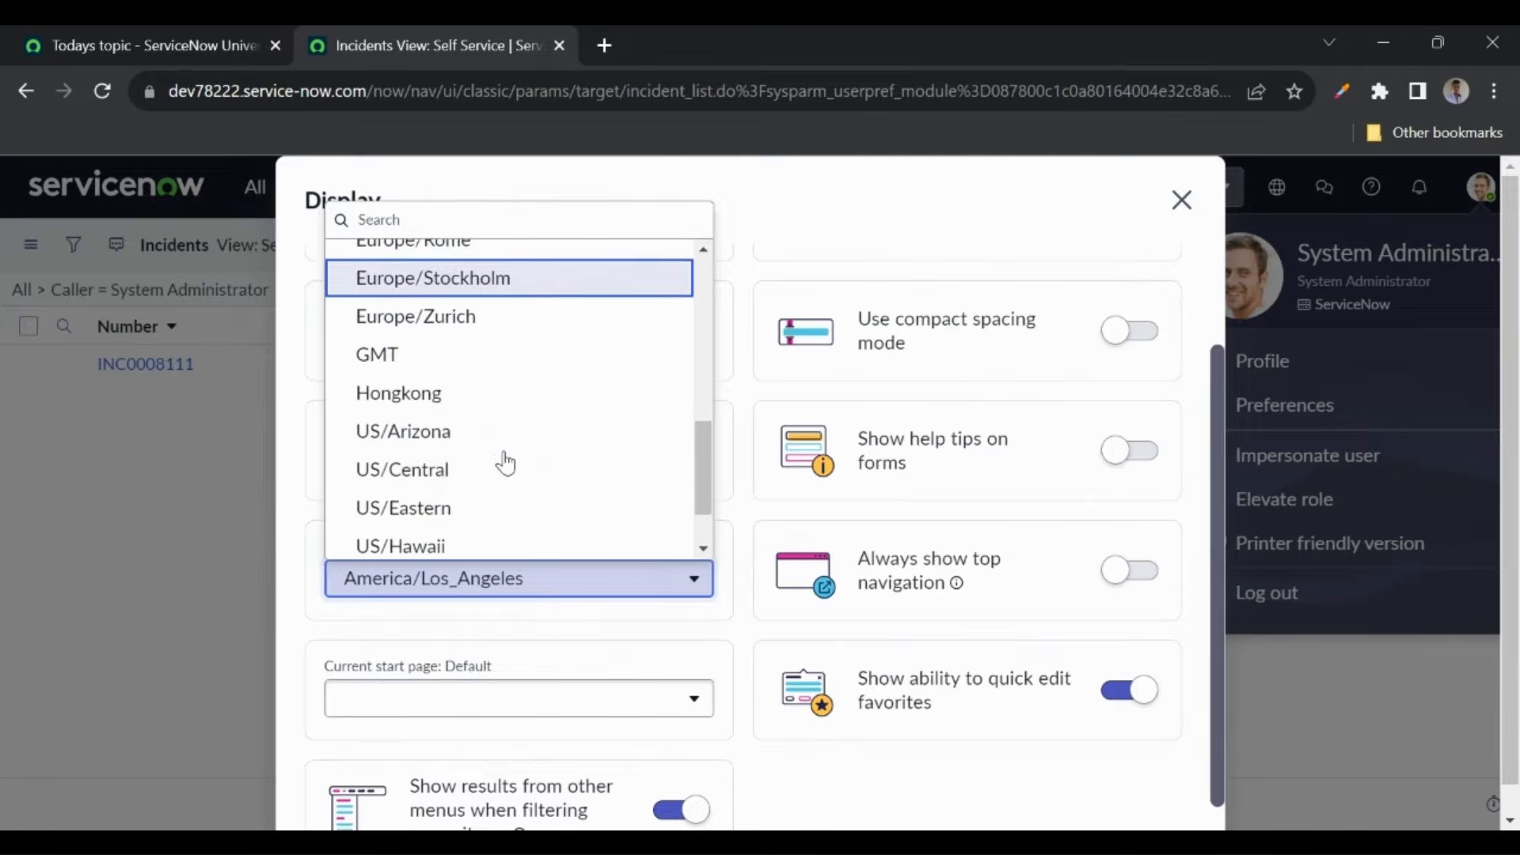
pyautogui.scroll(1, 507, 465)
pyautogui.scroll(-2, 507, 465)
pyautogui.scroll(4, 506, 465)
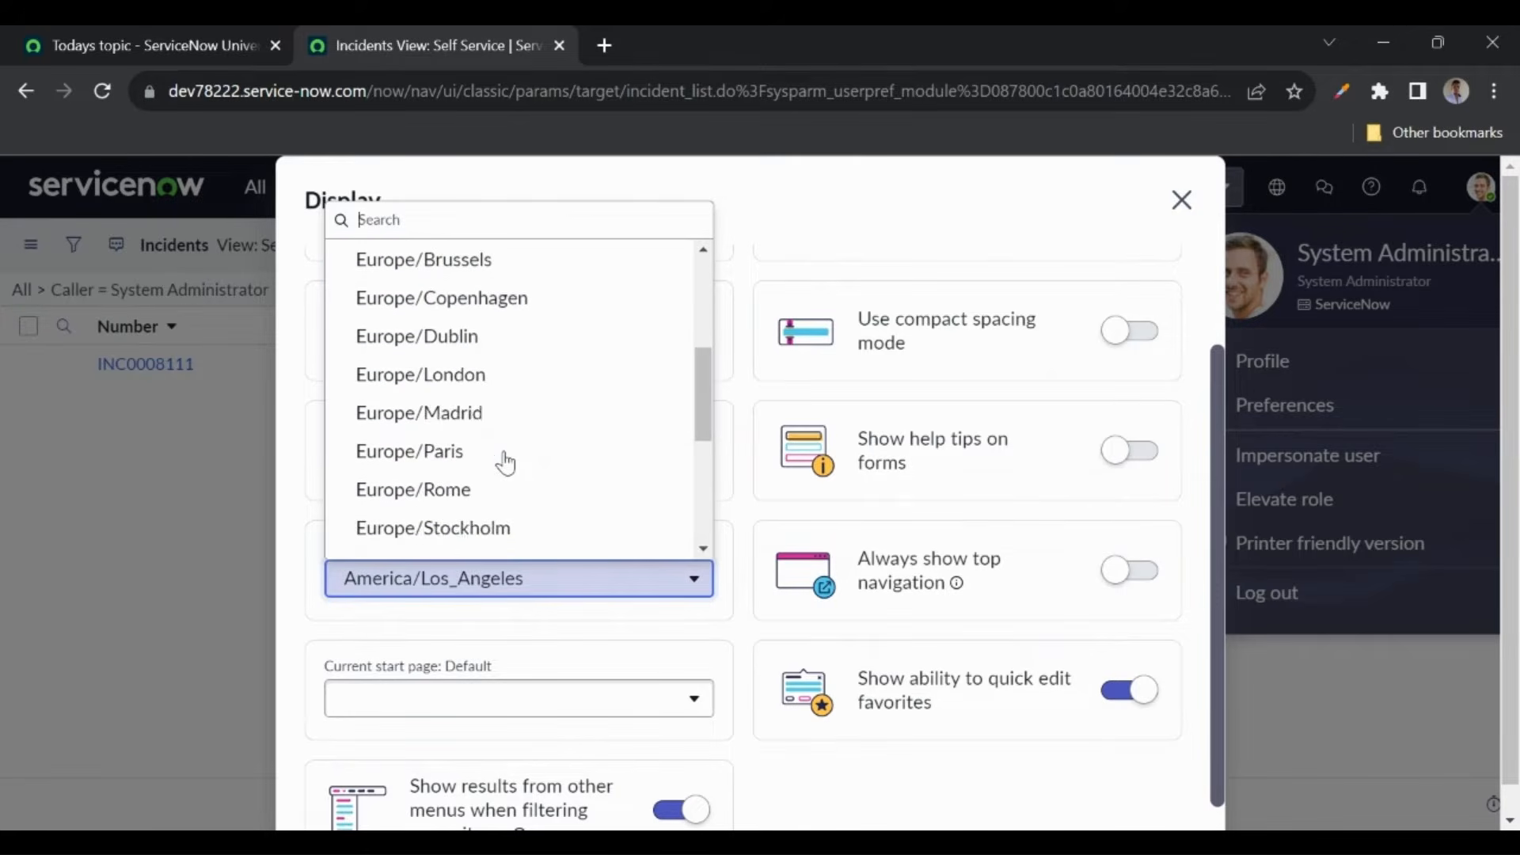
pyautogui.click(299, 463)
pyautogui.scroll(-1, 447, 620)
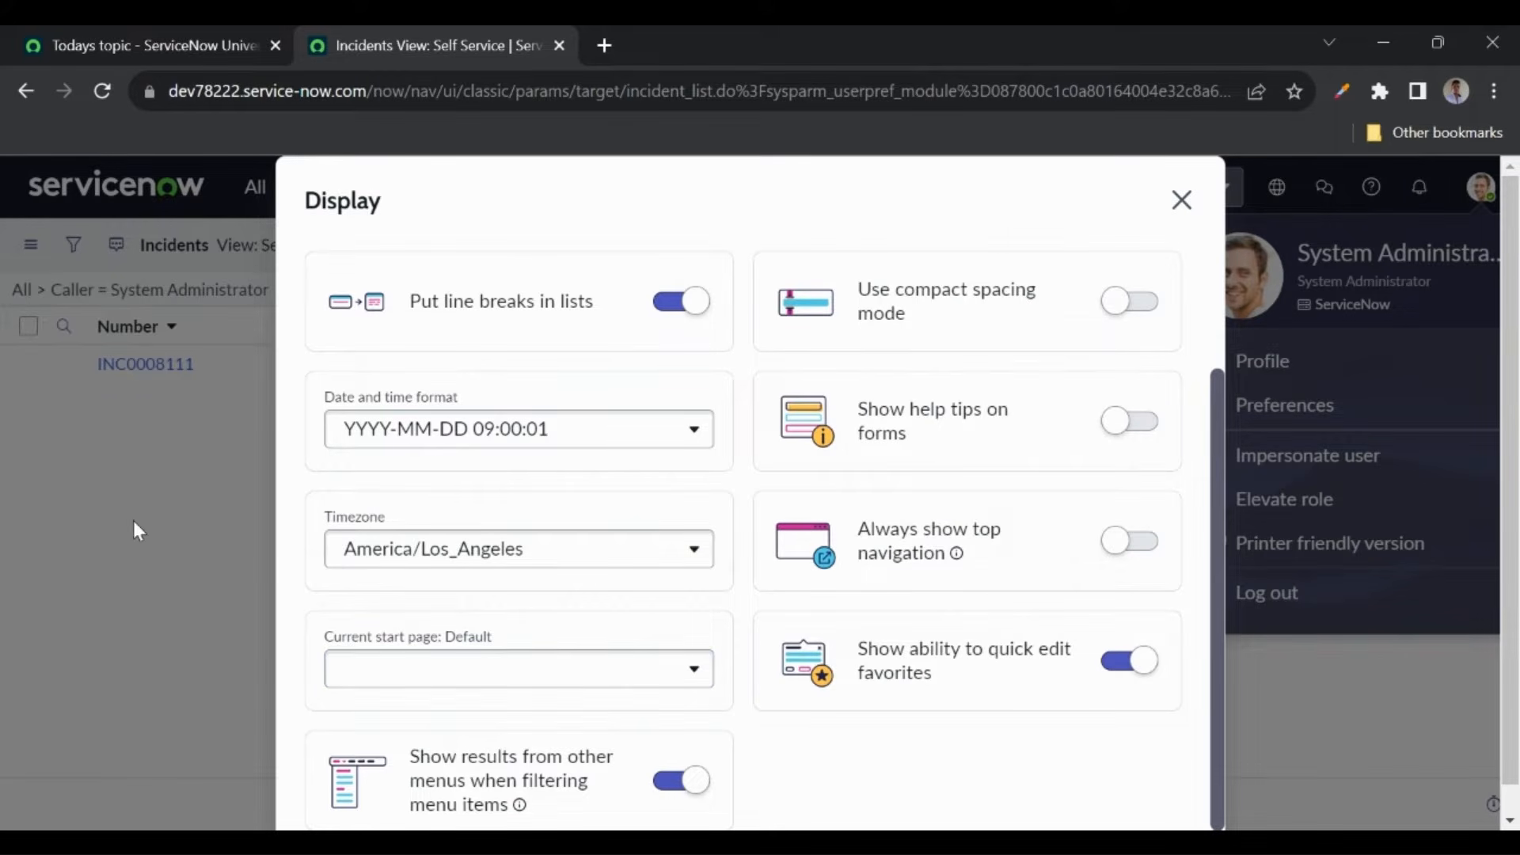
pyautogui.click(1181, 200)
pyautogui.click(365, 88)
# - Load the instance's base URL in a new tab, then open Preferences on the incident list
pyautogui.moveTo(365, 89); pyautogui.dragTo(4, 136)
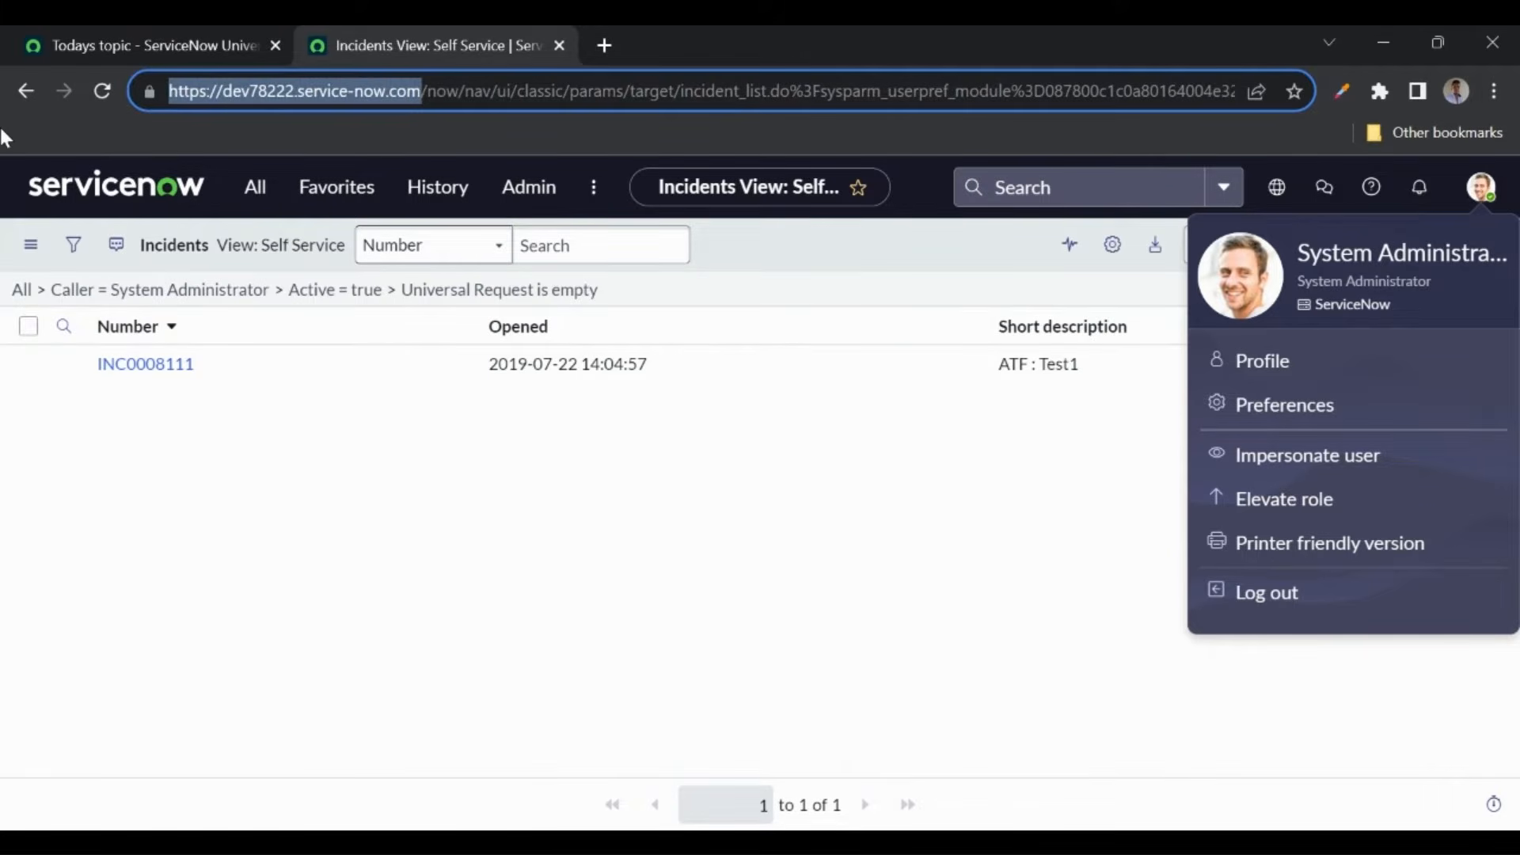
pyautogui.click(603, 45)
pyautogui.hotkey('ctrl', 'v')
pyautogui.press('Return')
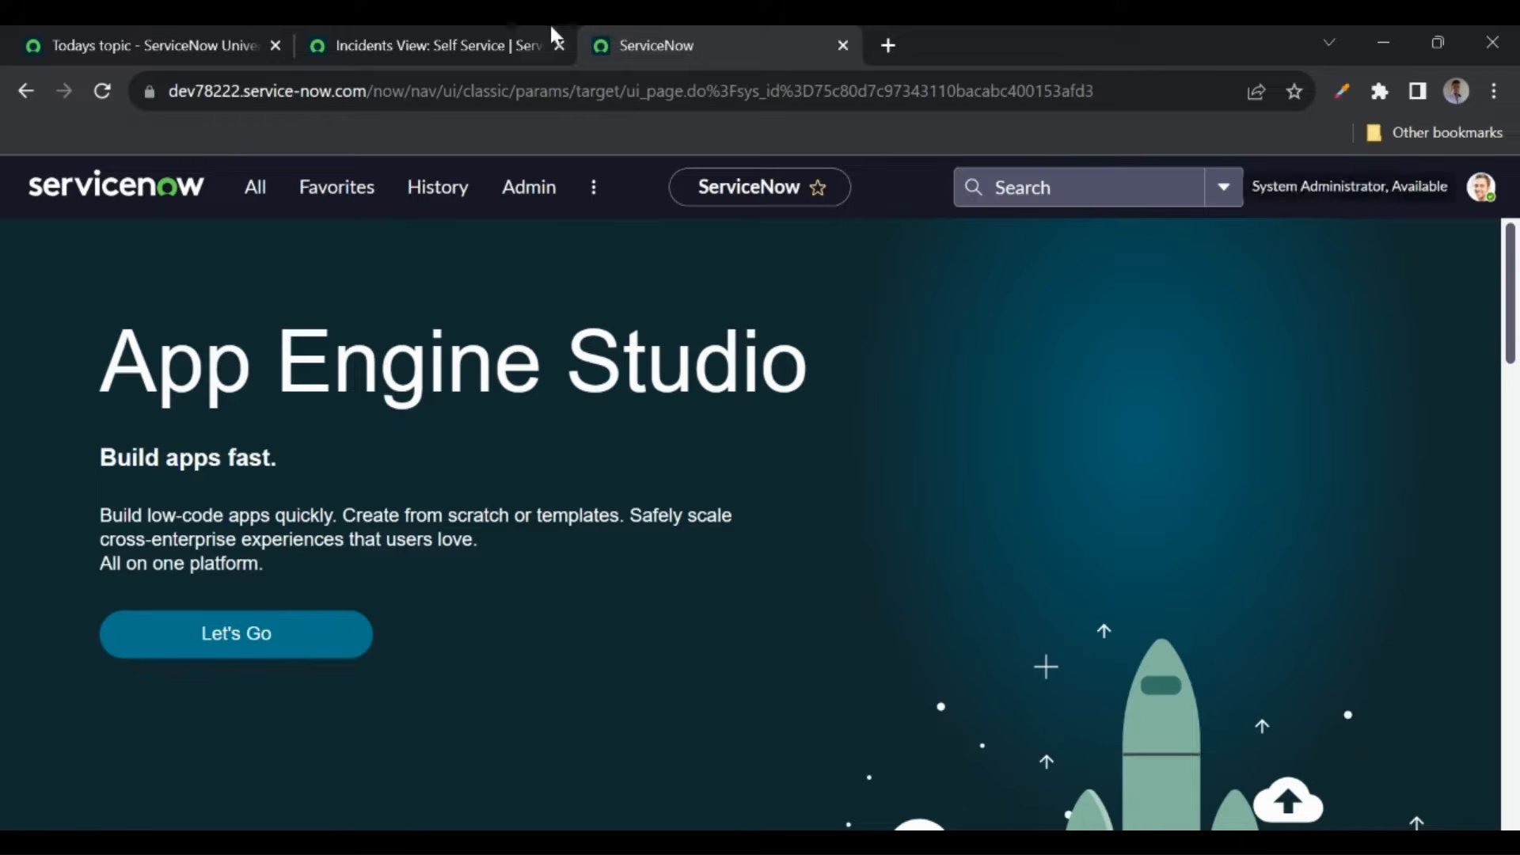
pyautogui.click(463, 47)
pyautogui.click(1272, 408)
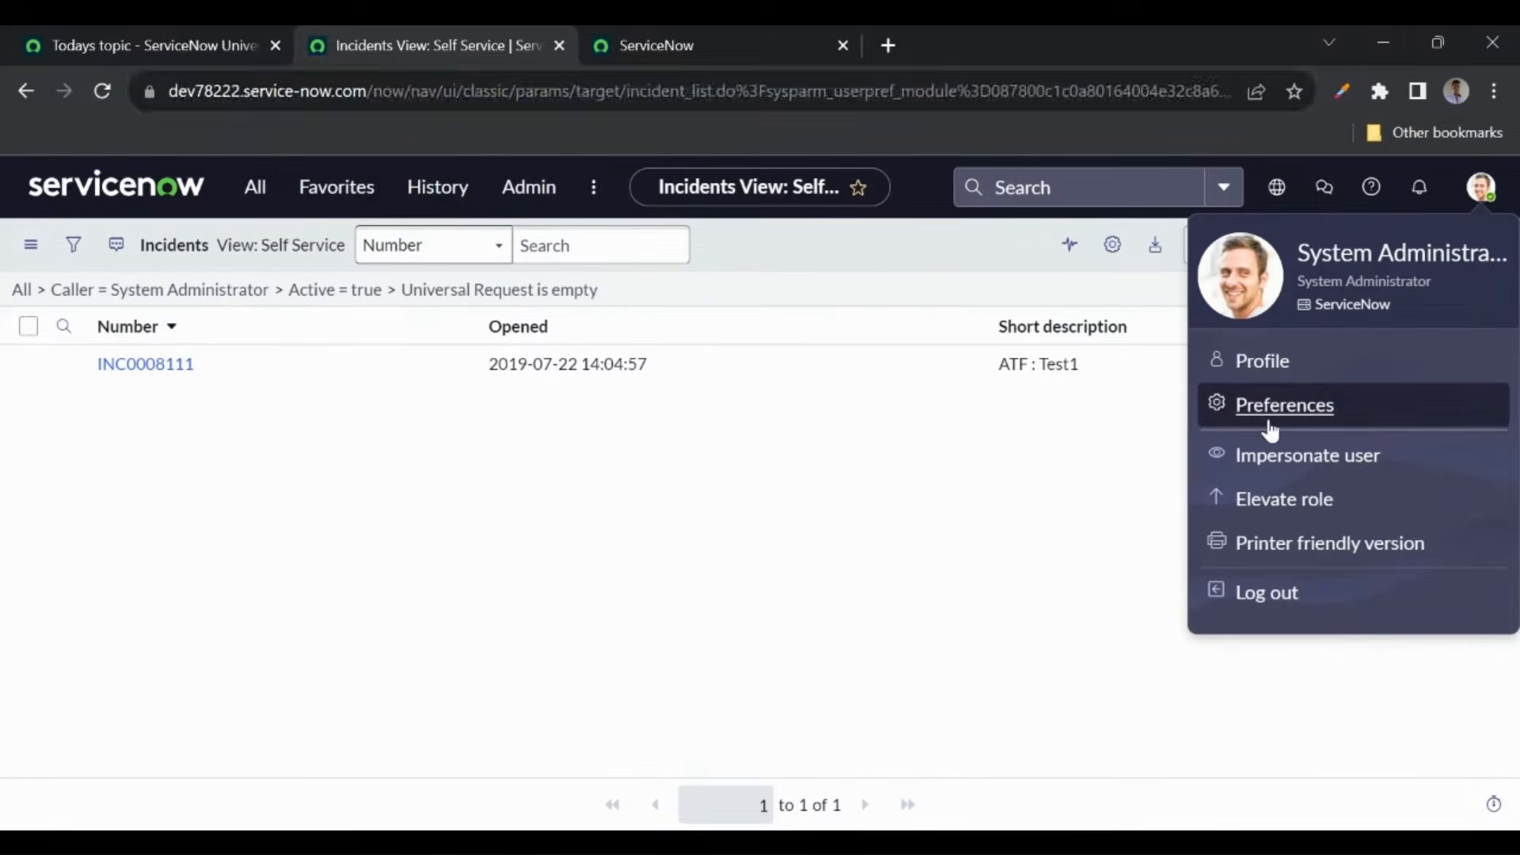
# - Set the Display start page to 'Continue where I last left off' and close Preferences
pyautogui.click(497, 344)
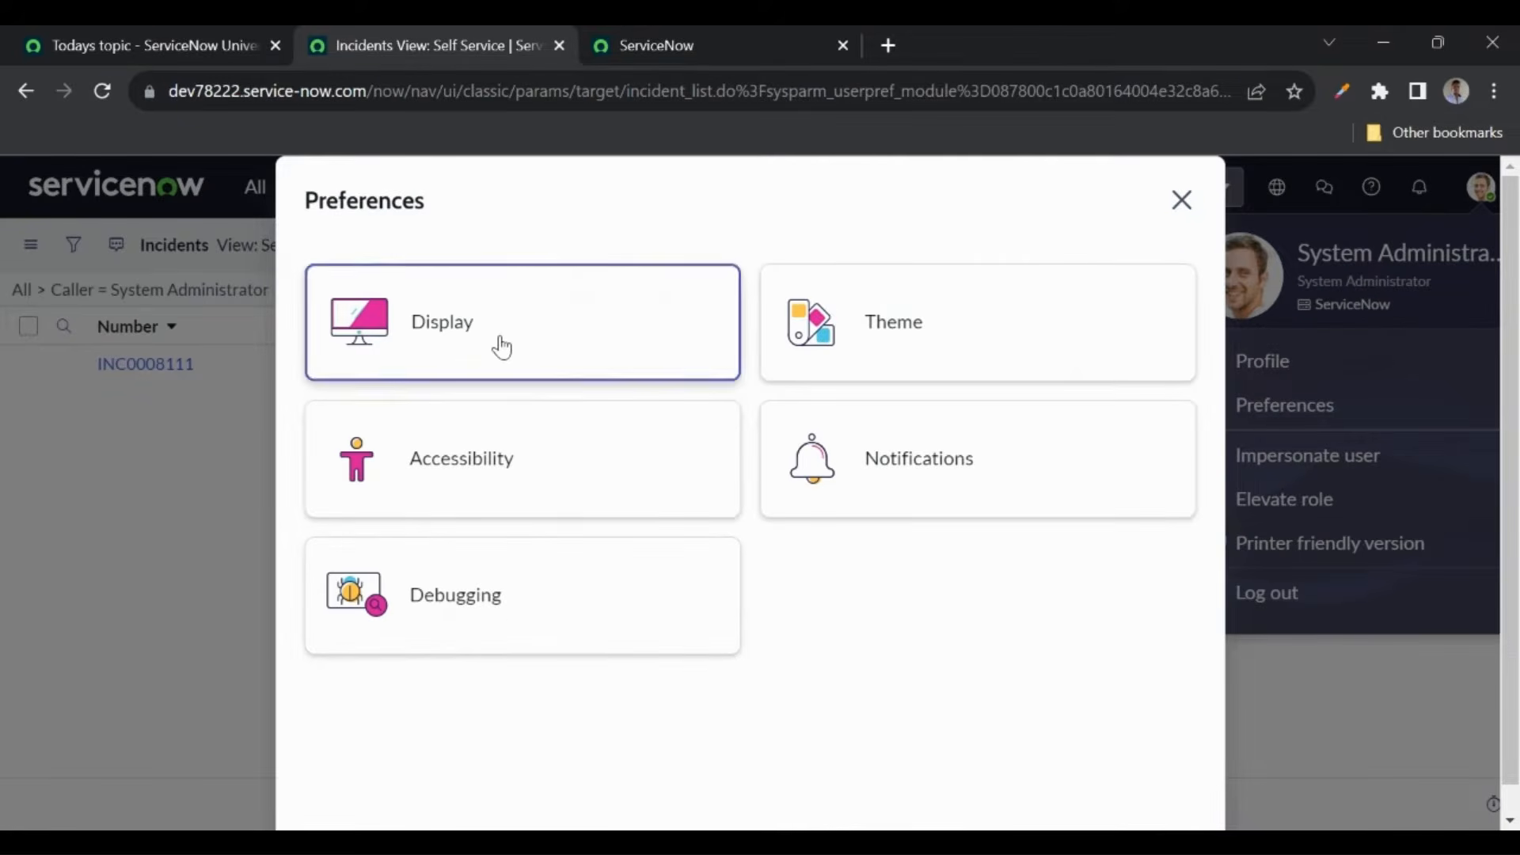
pyautogui.scroll(-2, 473, 647)
pyautogui.click(441, 676)
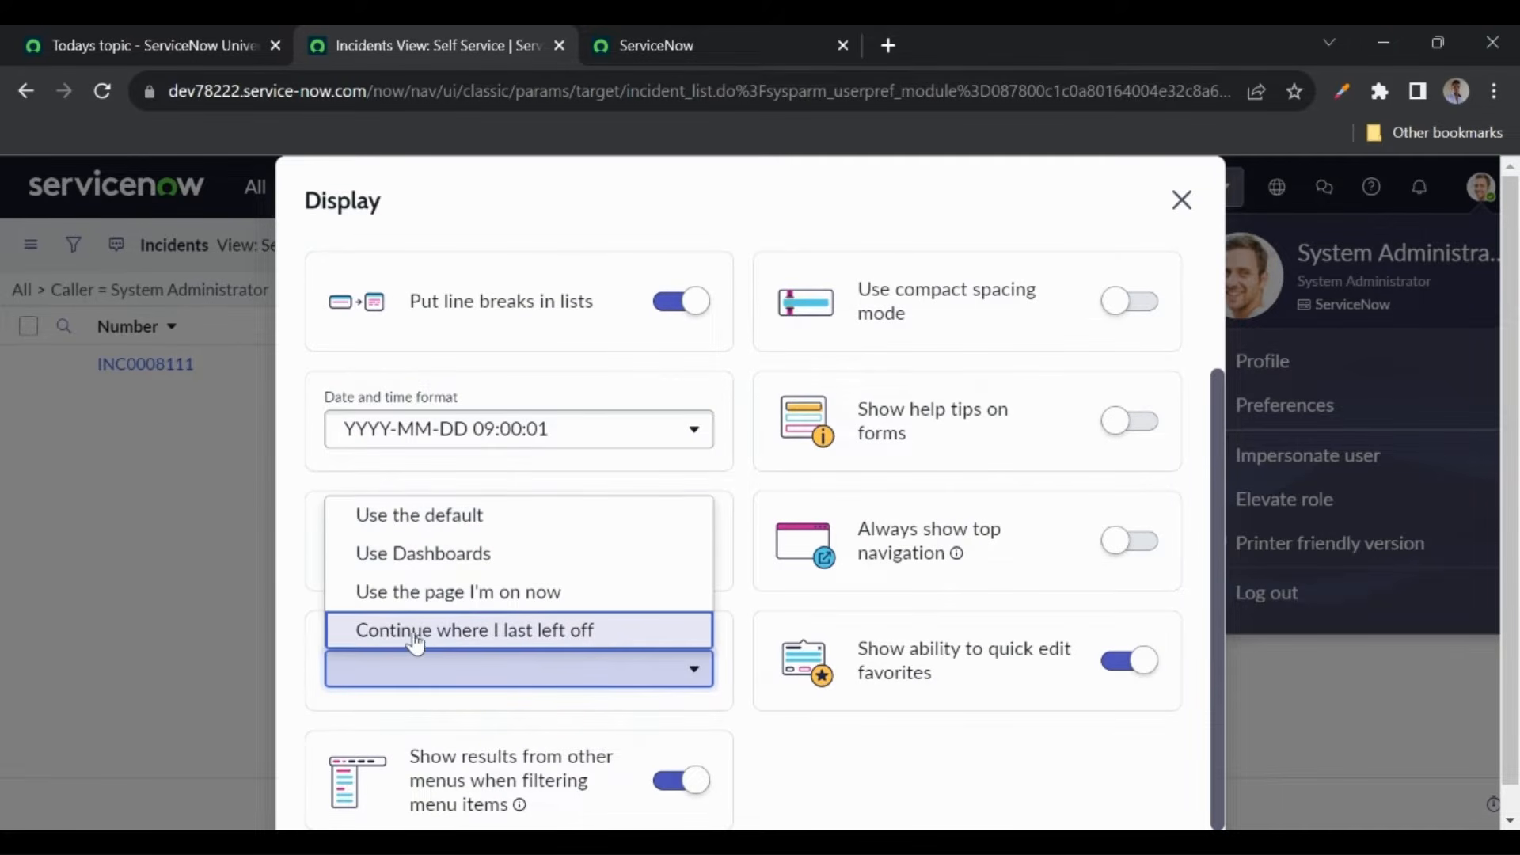
pyautogui.click(460, 633)
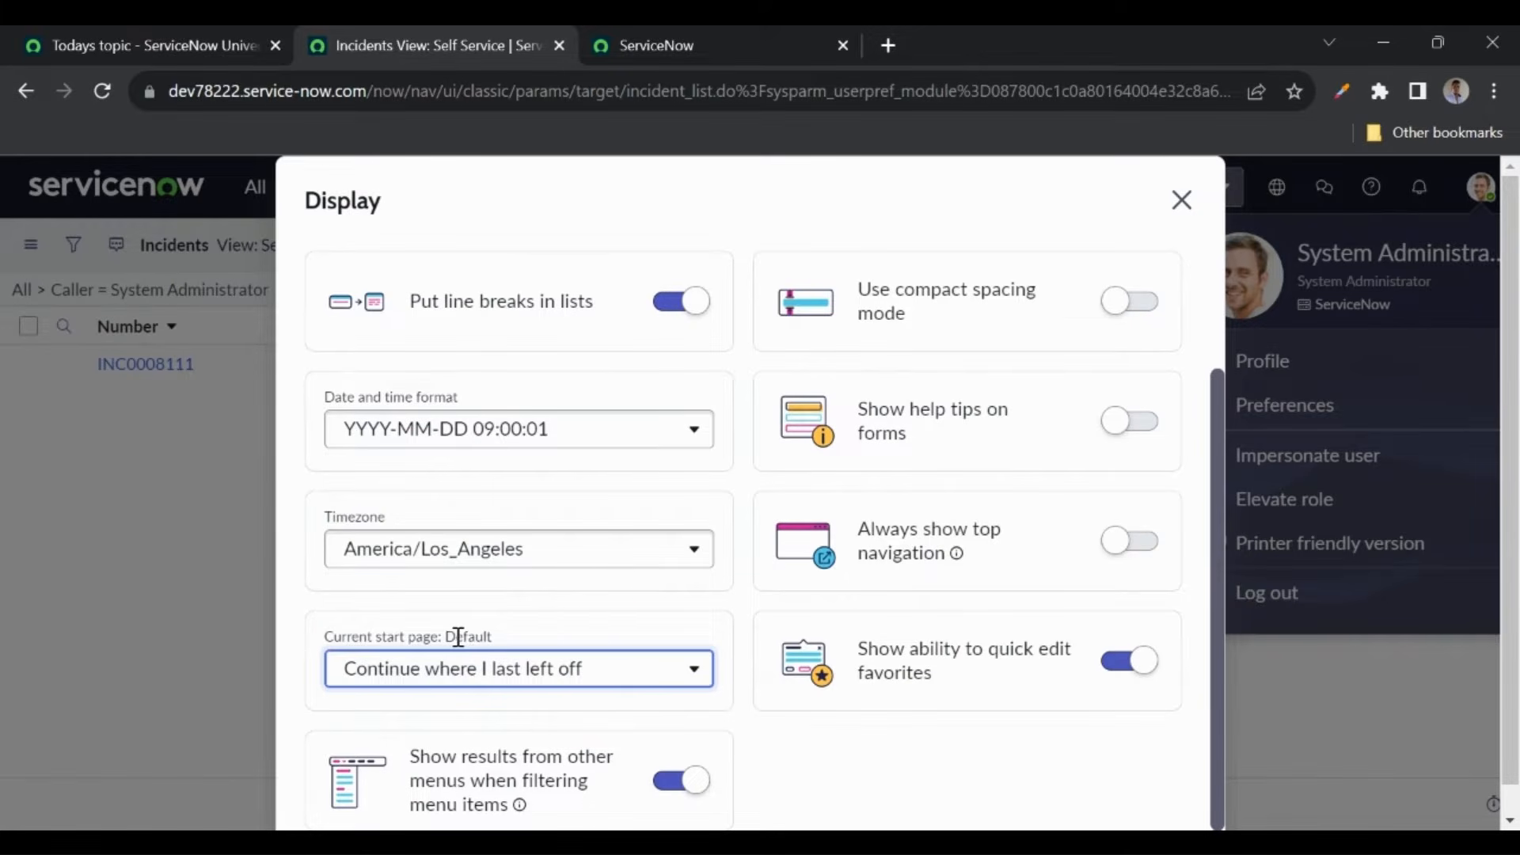
pyautogui.click(1181, 199)
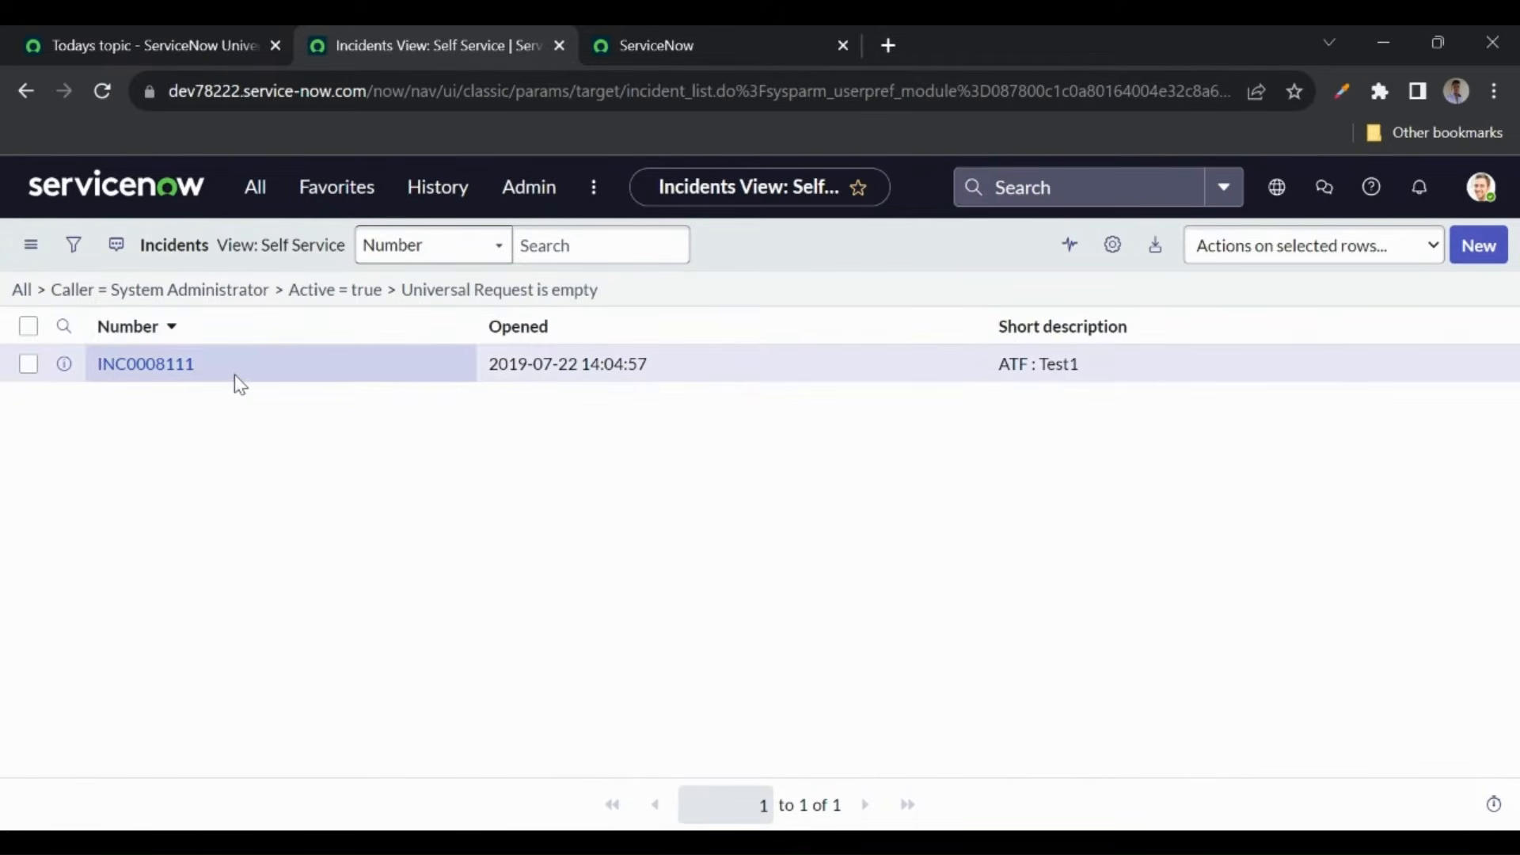
# - In the App Engine Studio tab, strip the URL path and load the instance's base address
pyautogui.click(696, 49)
pyautogui.moveTo(372, 91); pyautogui.dragTo(1233, 64)
pyautogui.press('BackSpace')
pyautogui.press('Return')
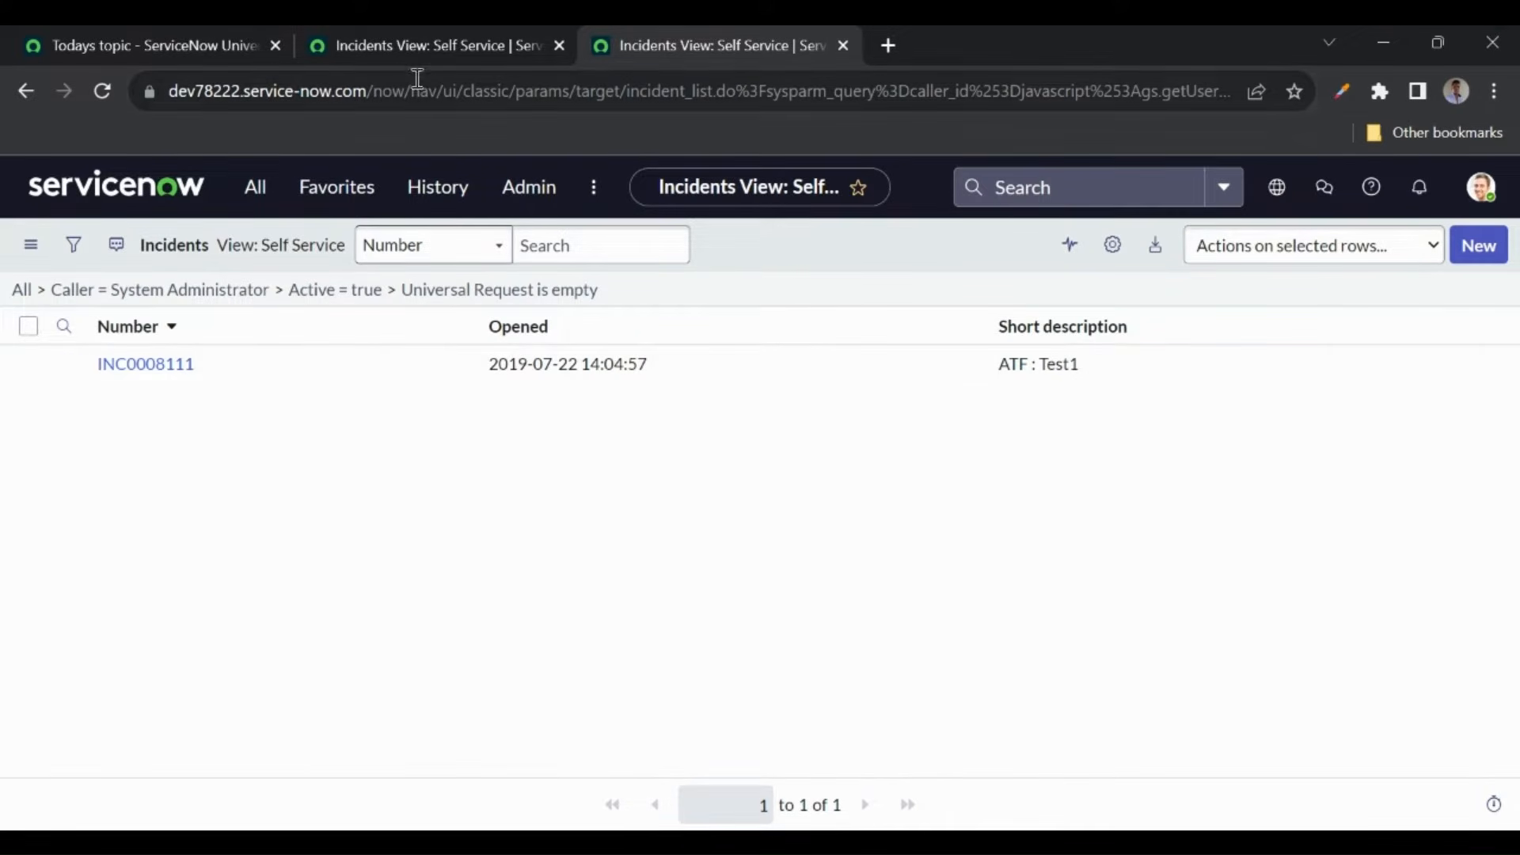
# - Open incident INC0008111, reload the base address, and close the duplicate incident tab
pyautogui.click(397, 63)
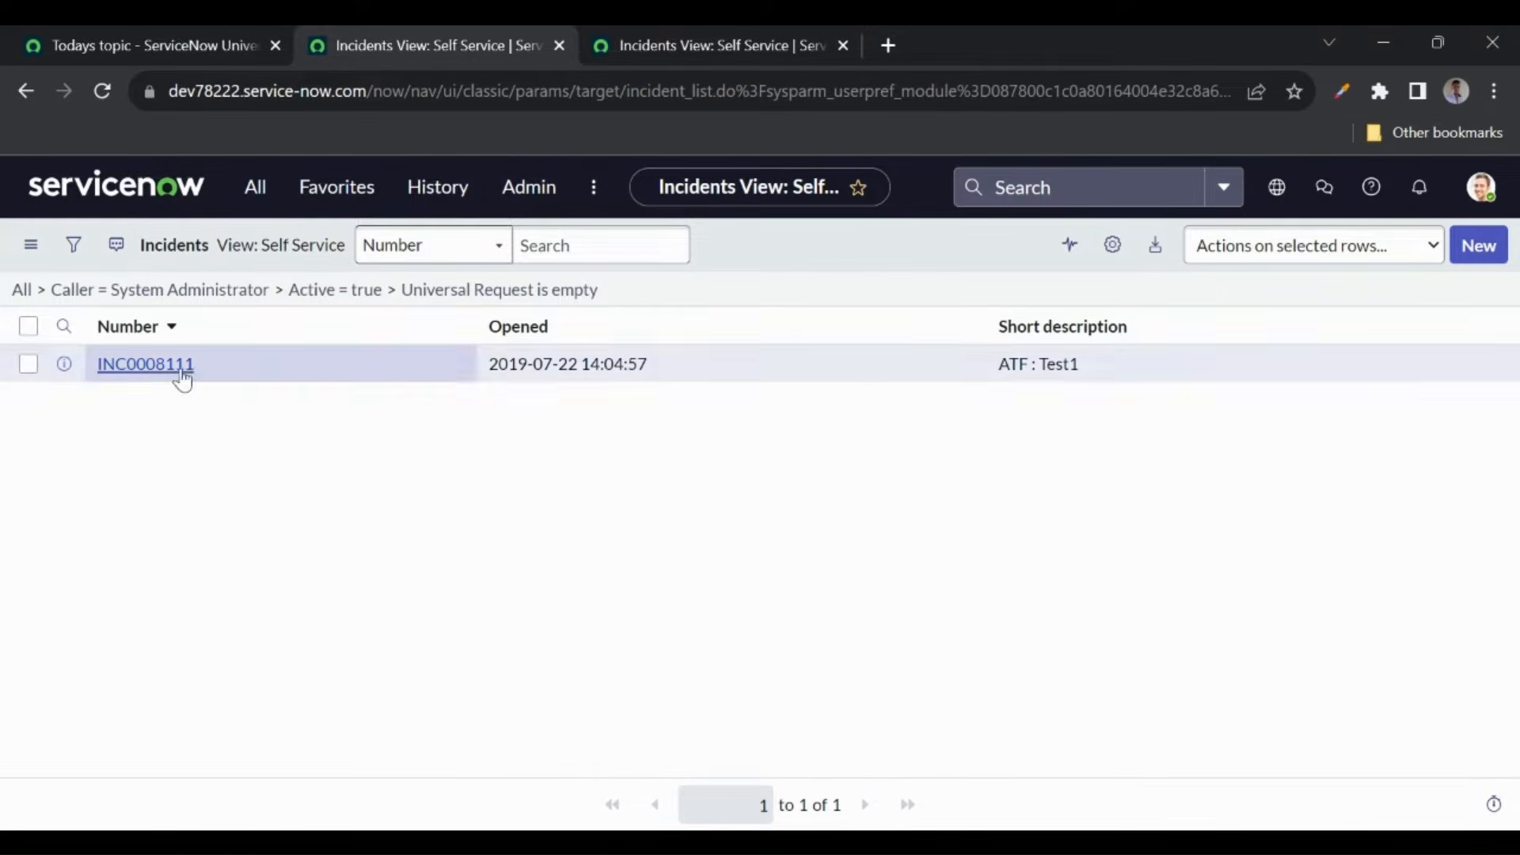
pyautogui.click(155, 366)
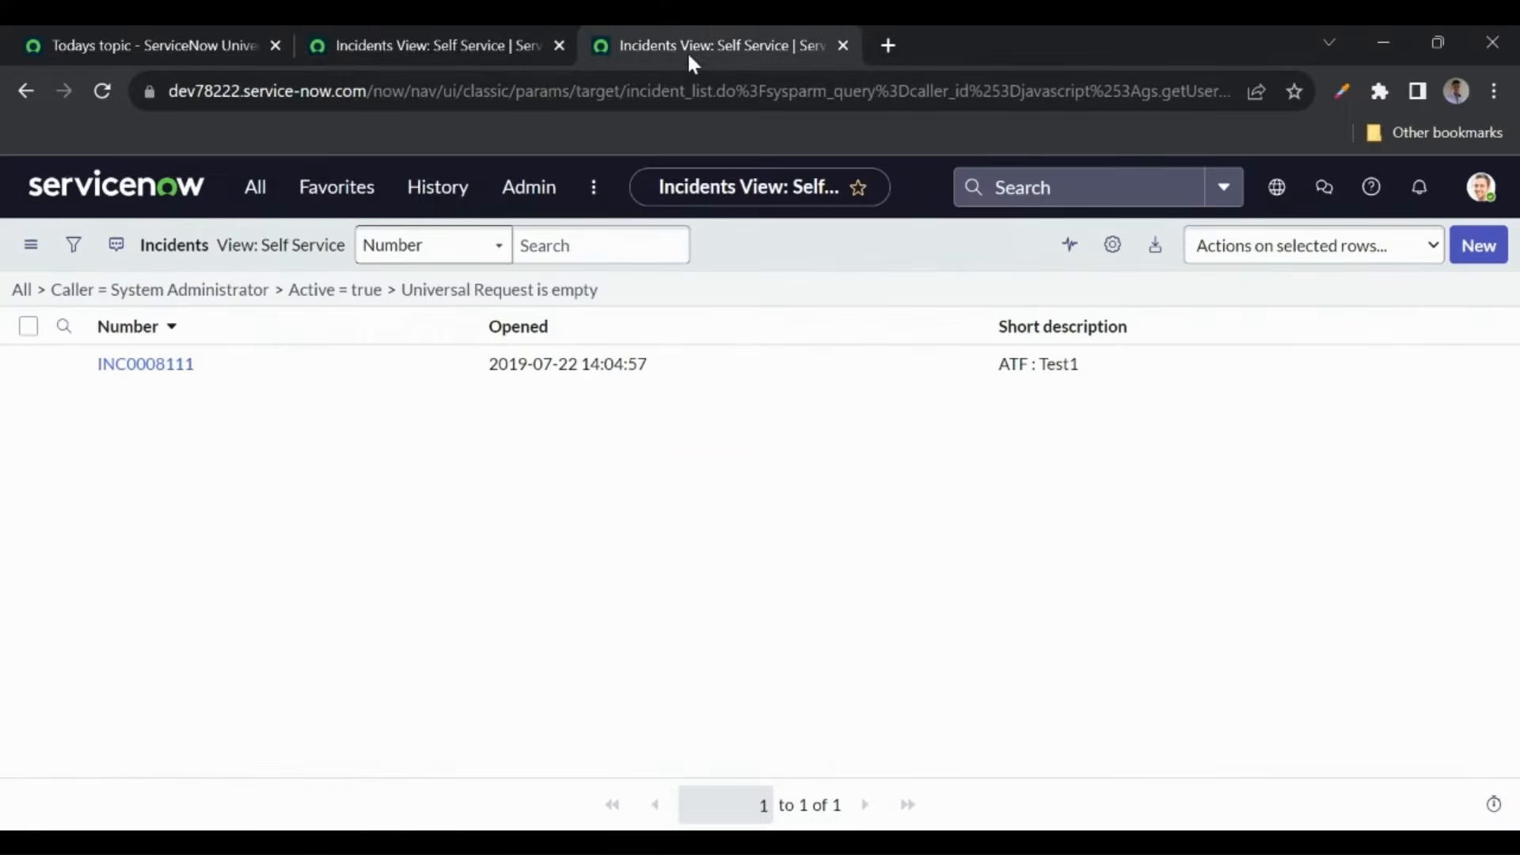
pyautogui.moveTo(373, 91); pyautogui.dragTo(1404, 62)
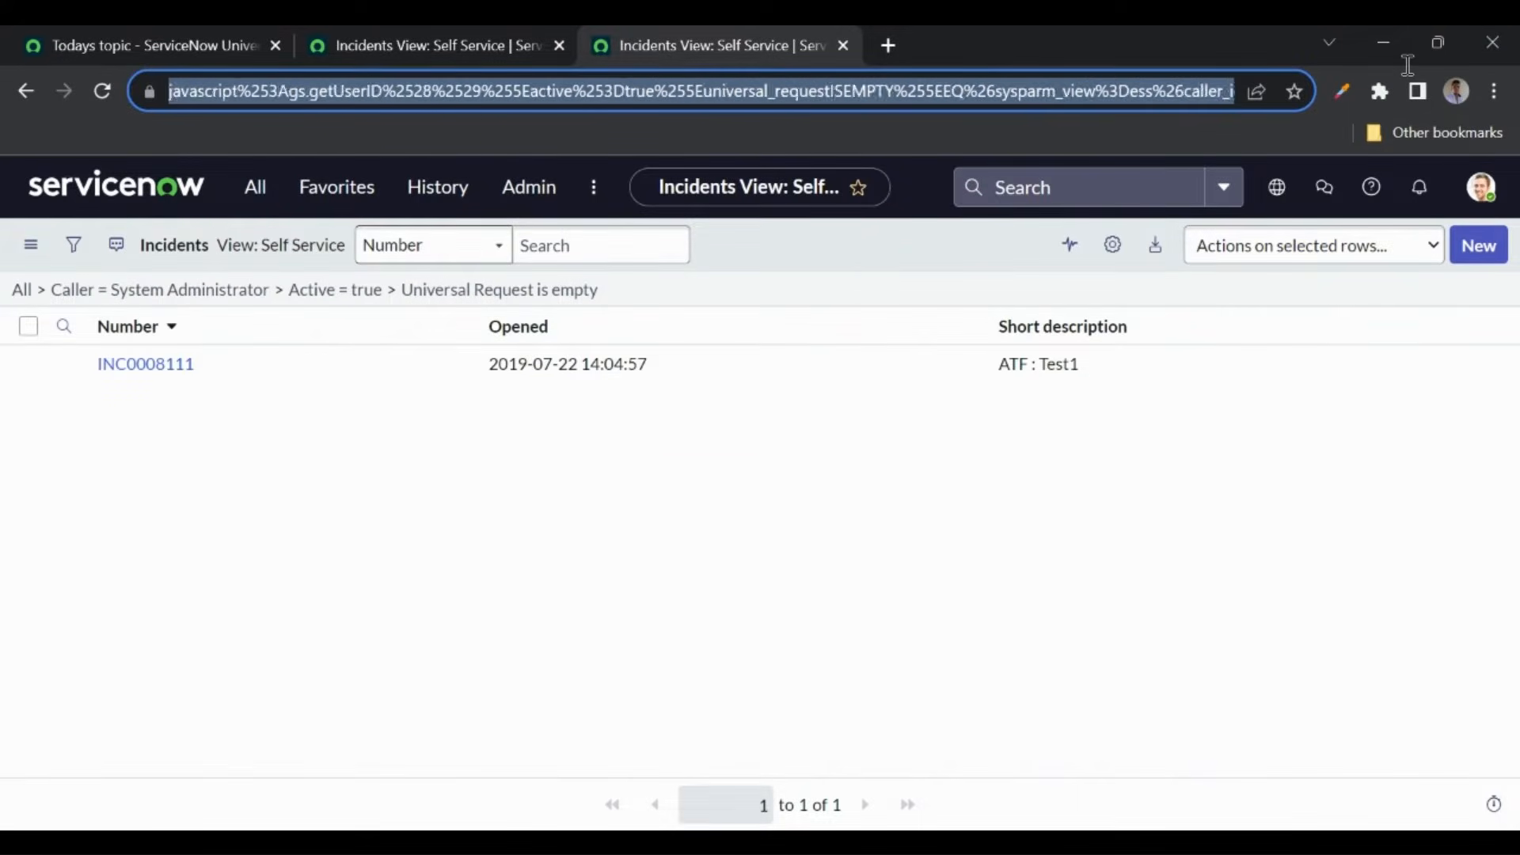
pyautogui.press('BackSpace')
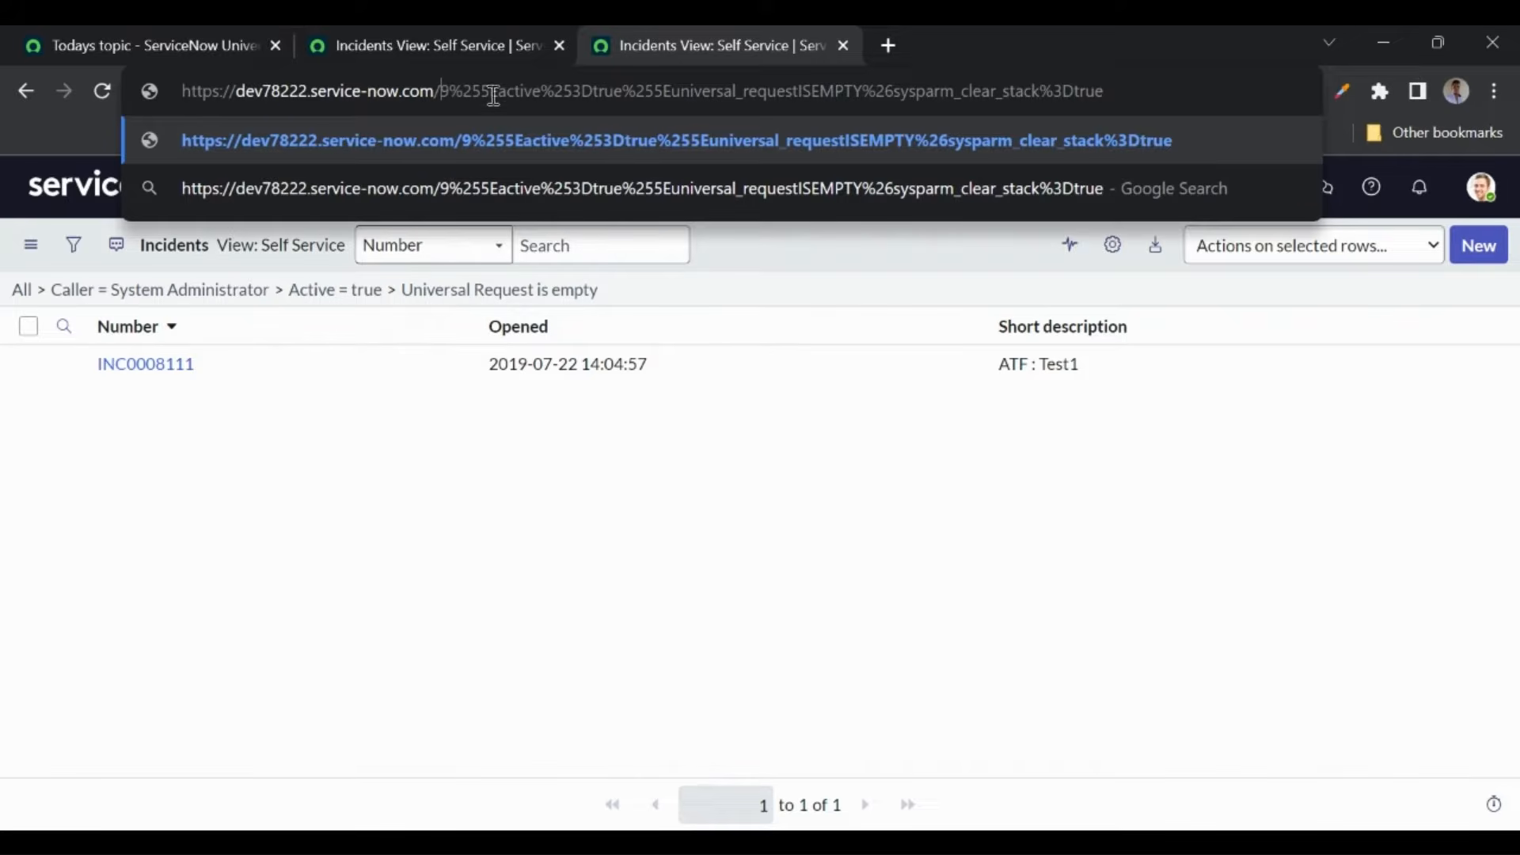
pyautogui.moveTo(440, 90); pyautogui.dragTo(1132, 67)
pyautogui.press('BackSpace')
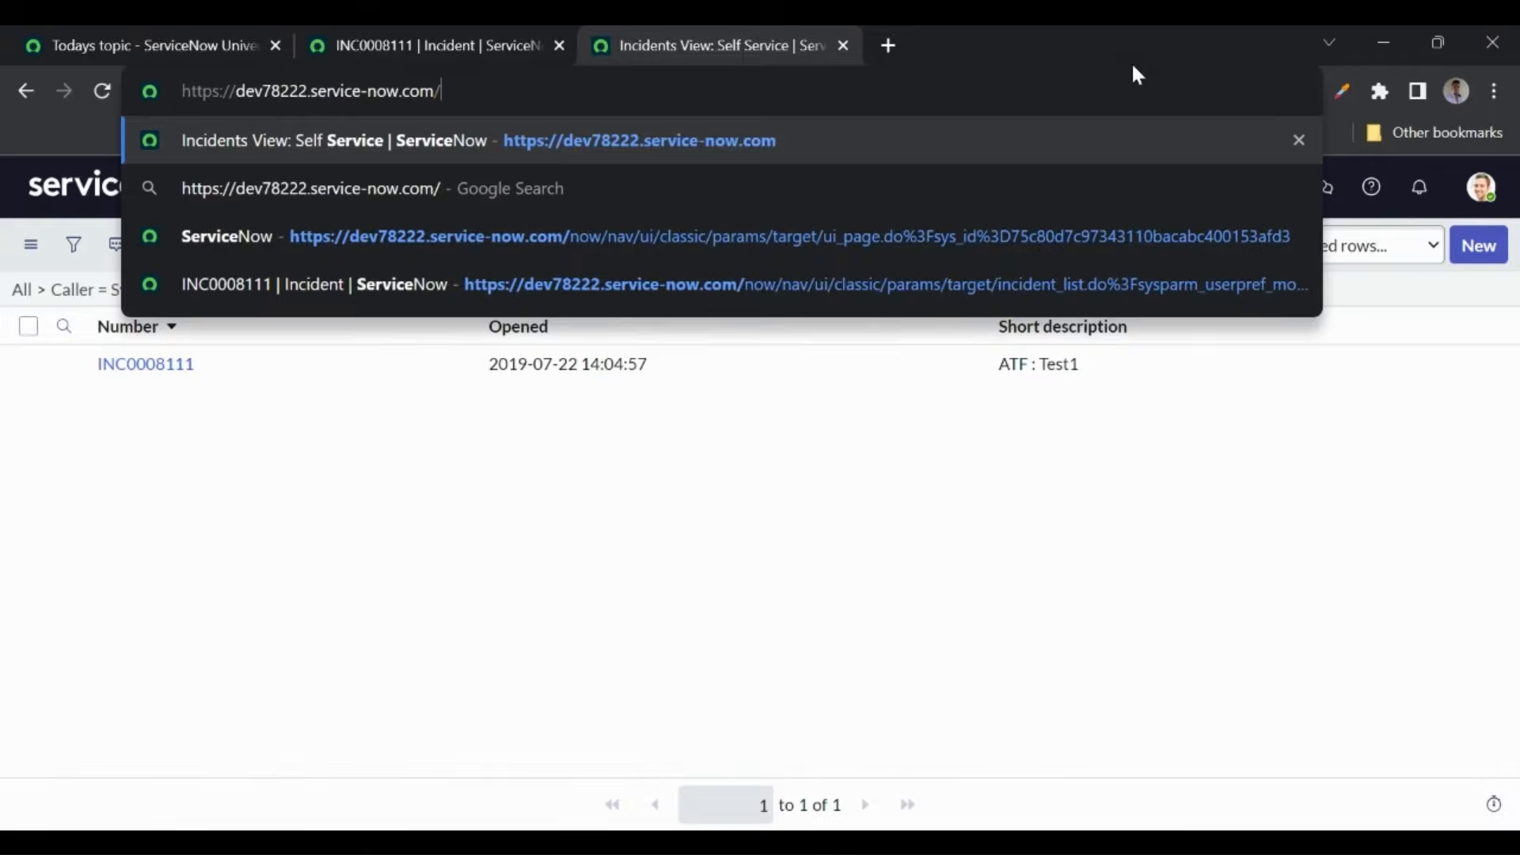
pyautogui.press('Return')
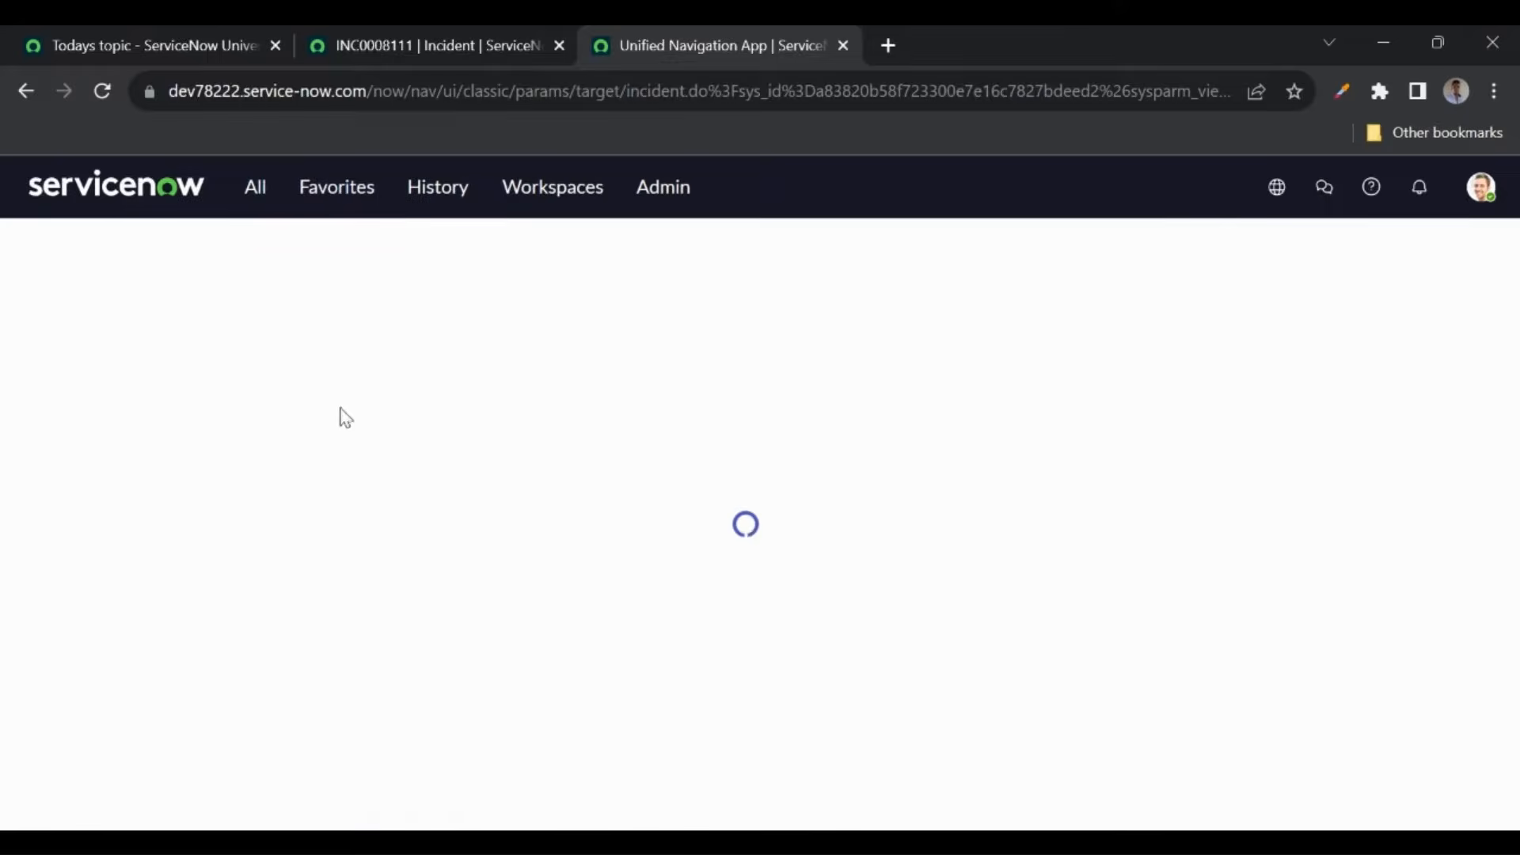
pyautogui.click(727, 361)
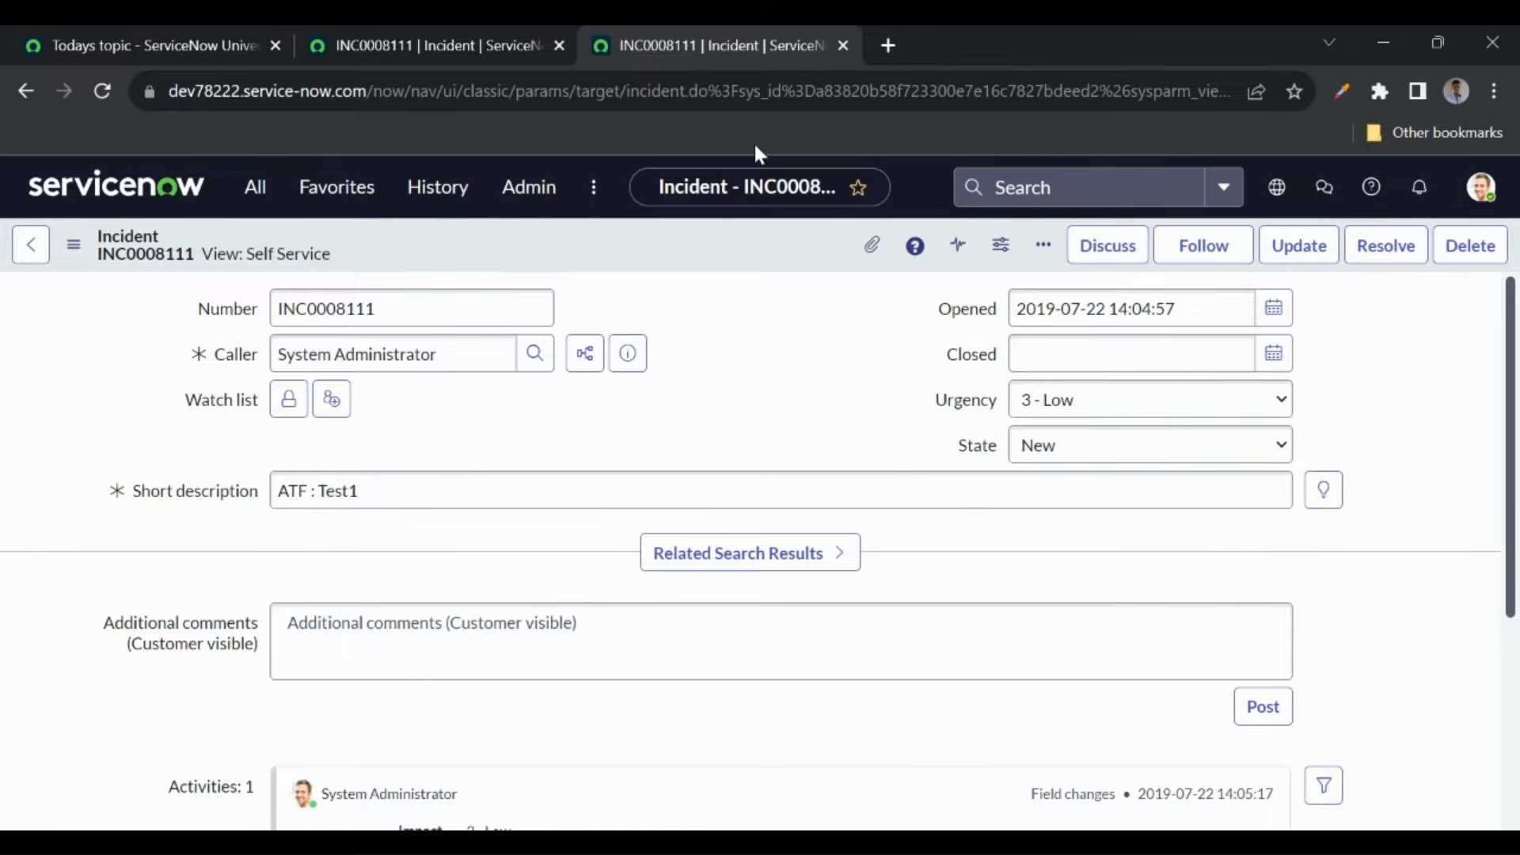
pyautogui.click(842, 48)
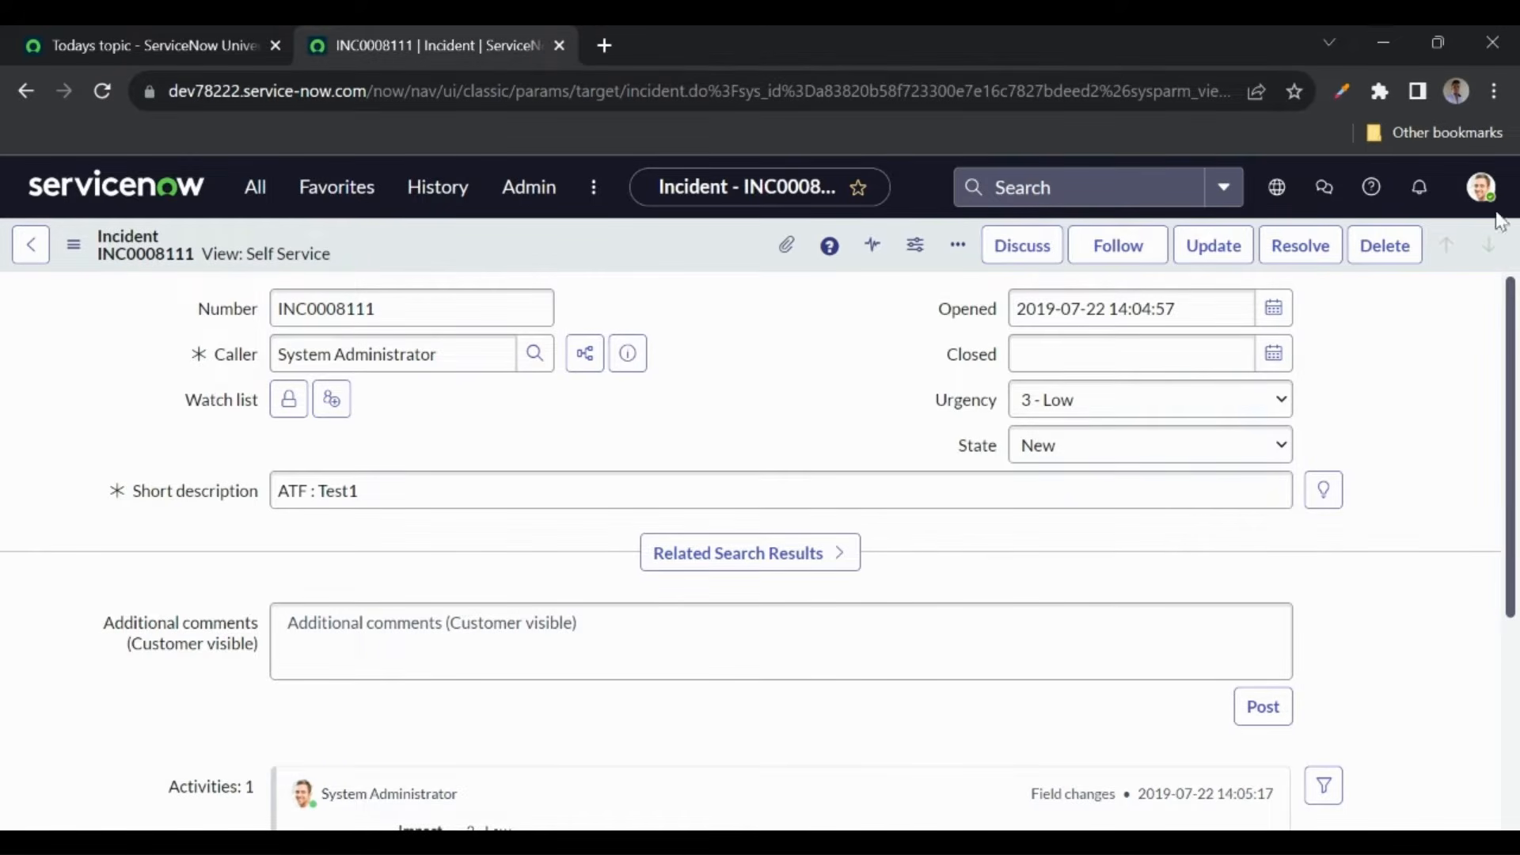
# - Set the Display preference Current start page to 'Use the default' and open a new browser tab
pyautogui.click(1480, 187)
pyautogui.click(1276, 407)
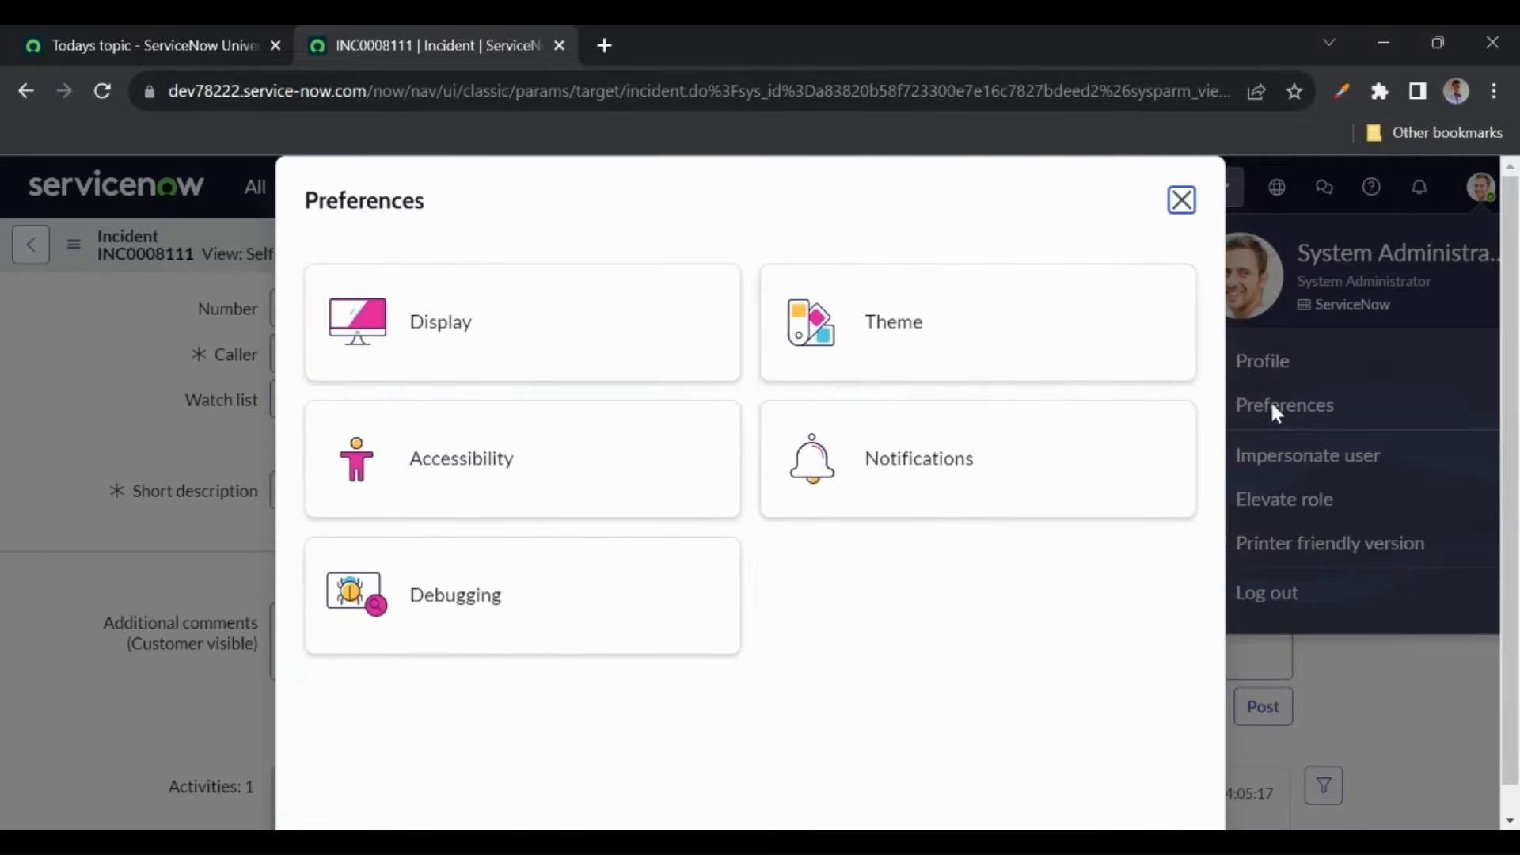
pyautogui.click(561, 313)
pyautogui.scroll(-1, 454, 594)
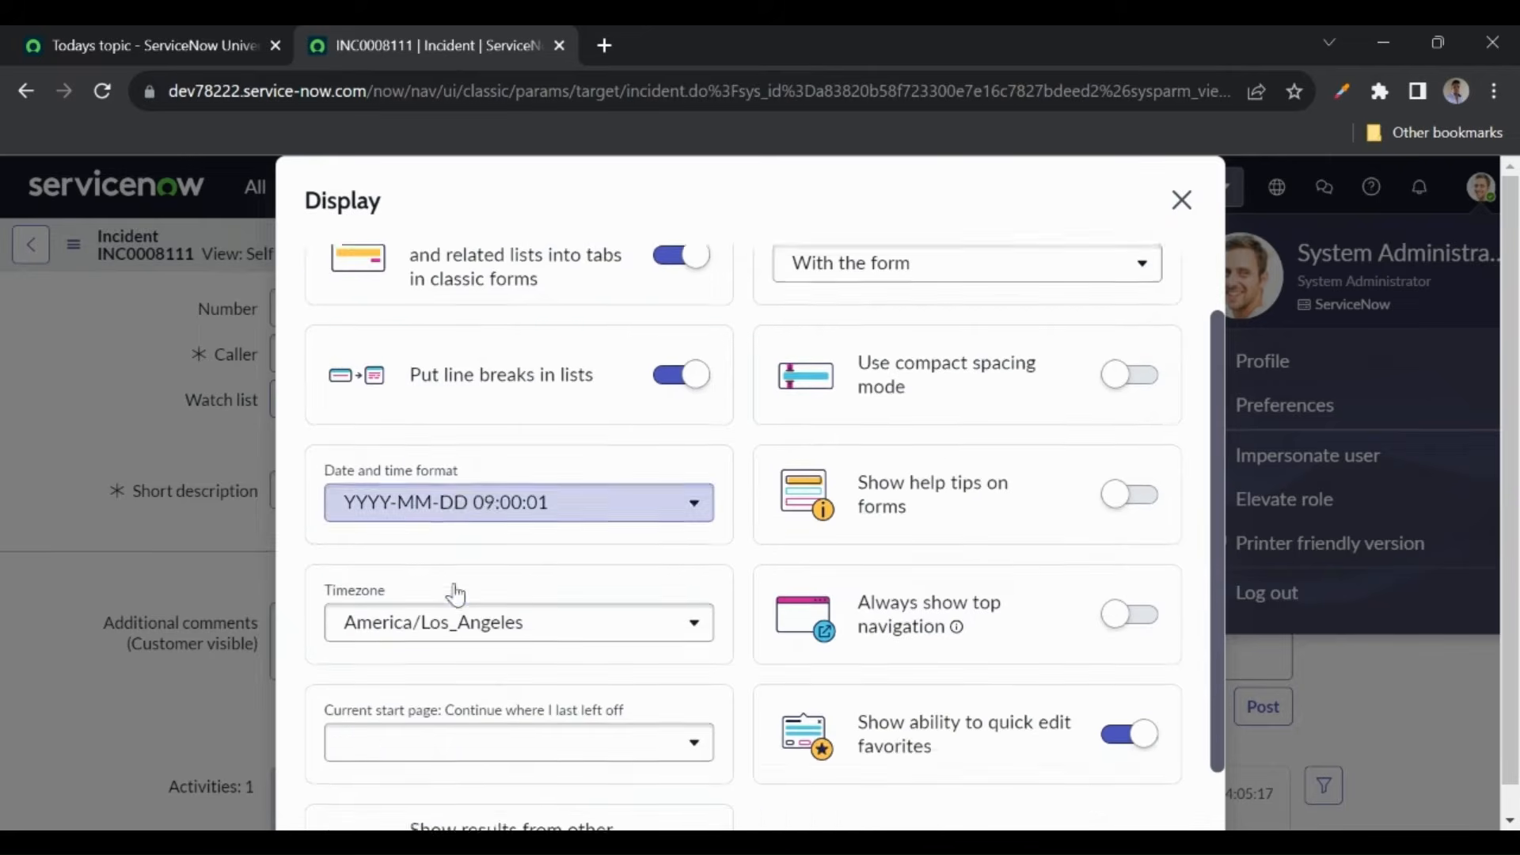
pyautogui.click(427, 738)
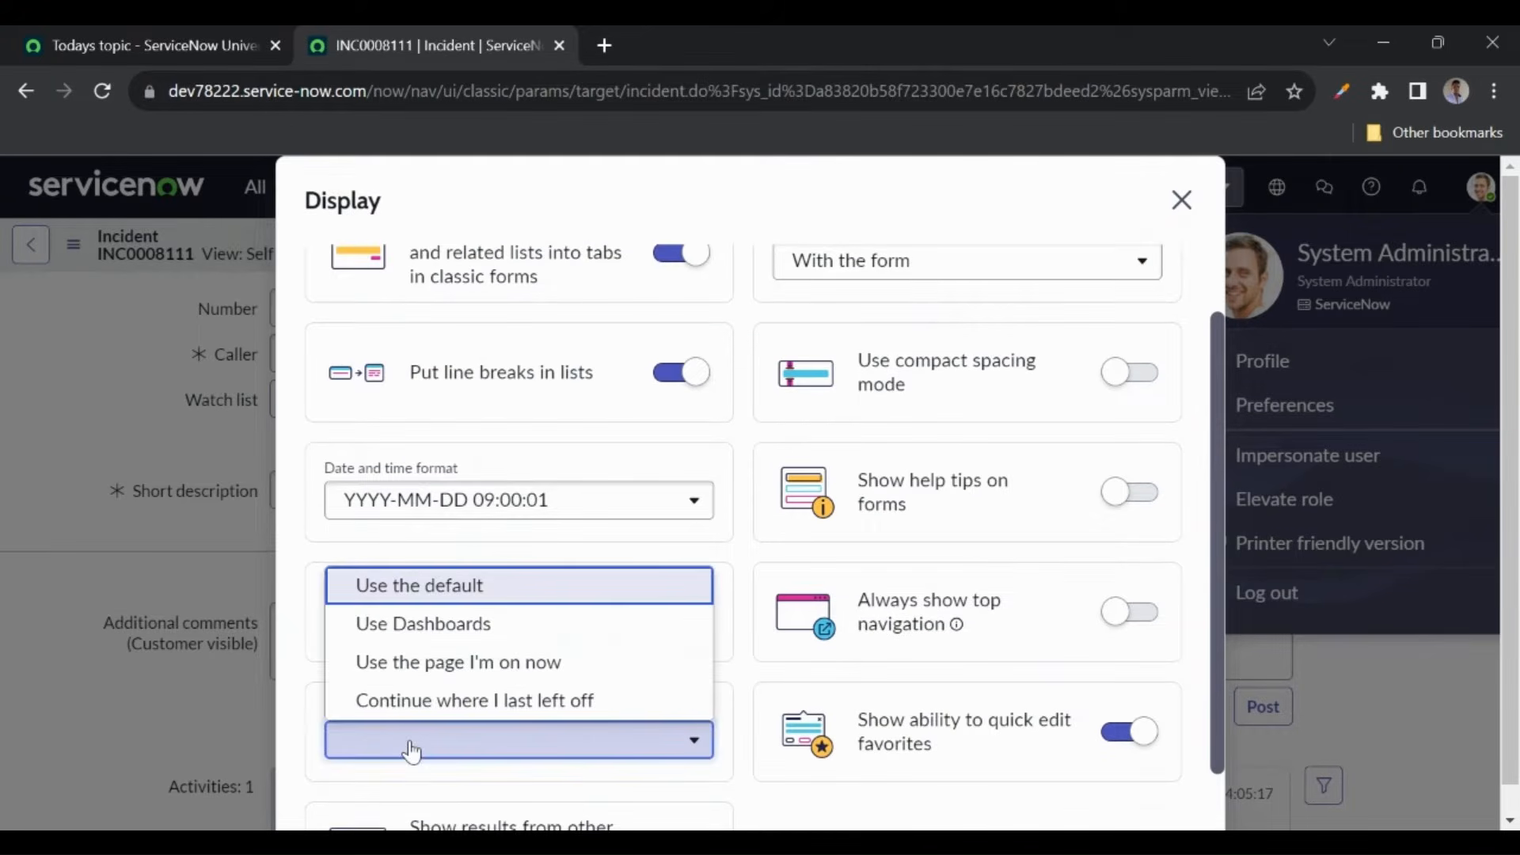
pyautogui.click(404, 591)
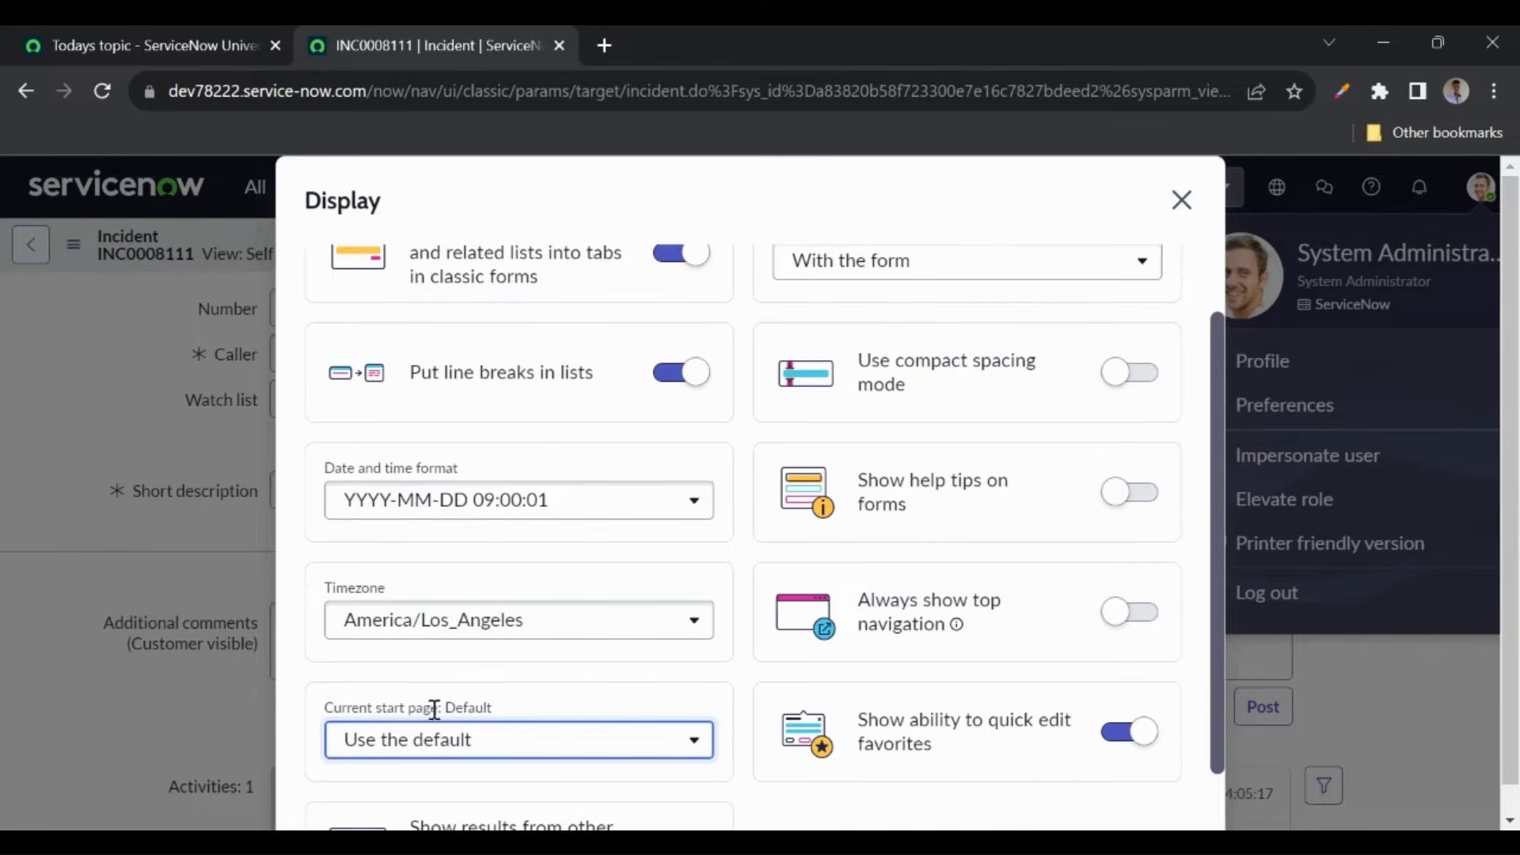
pyautogui.click(1199, 210)
pyautogui.click(1179, 203)
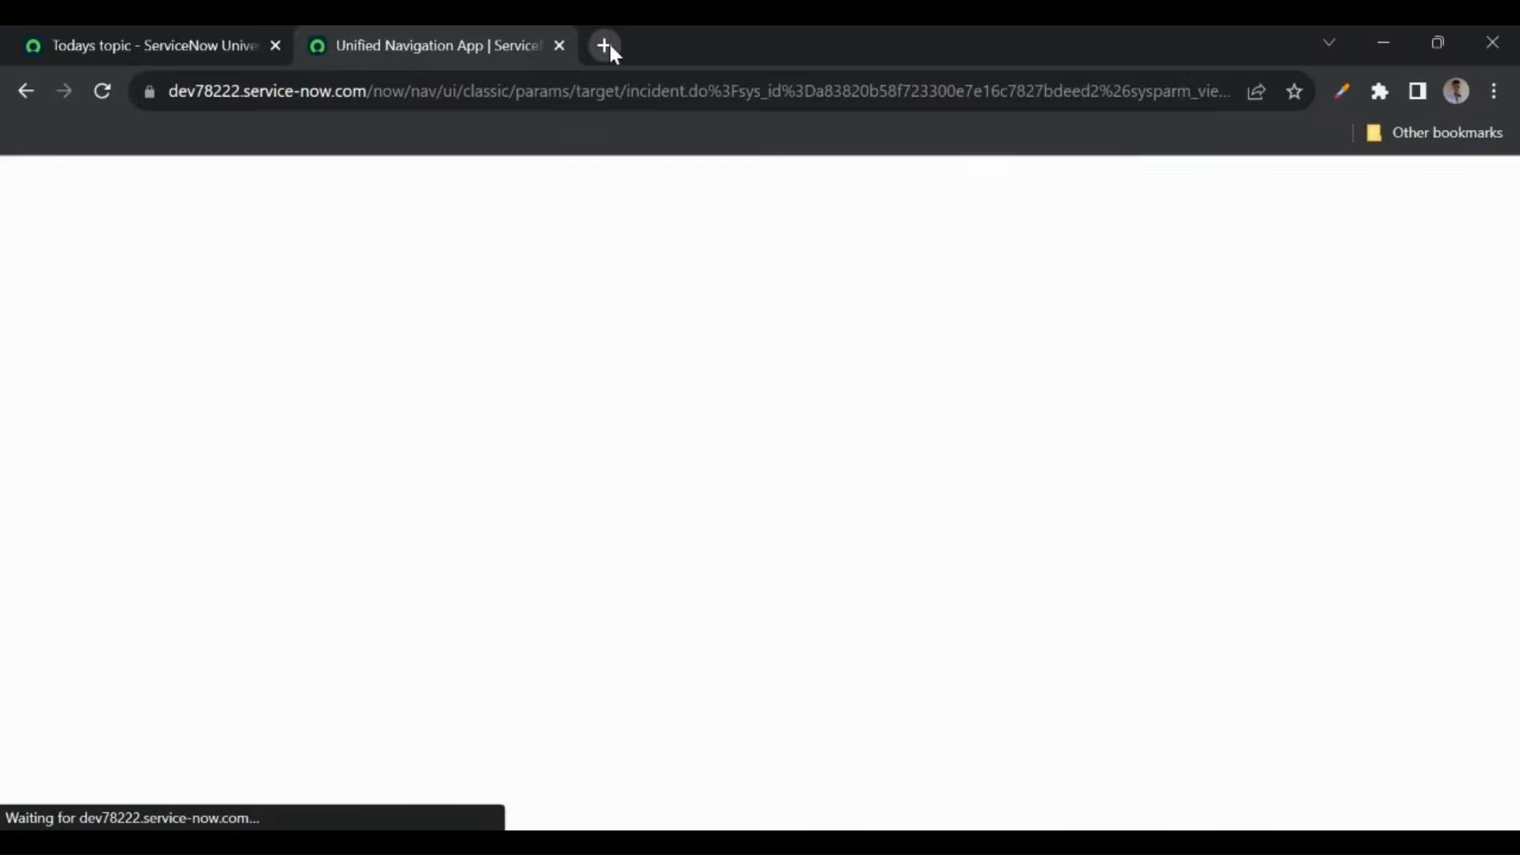
pyautogui.click(608, 44)
# - Load the dev78 instance in the new tab, then review Display preferences on the INC0008111 tab
pyautogui.write('dev')
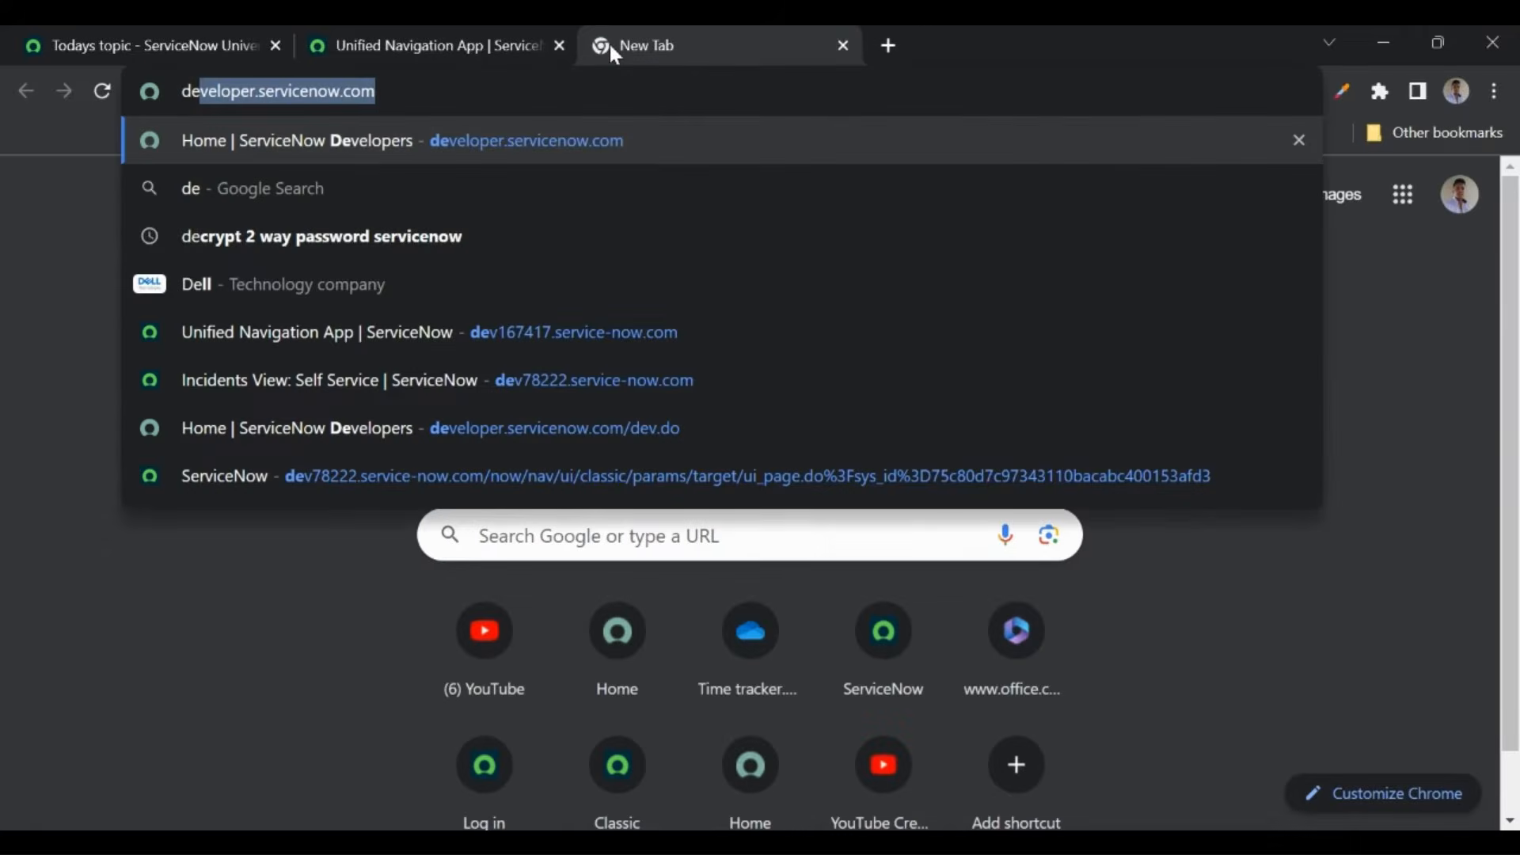
pyautogui.write('78')
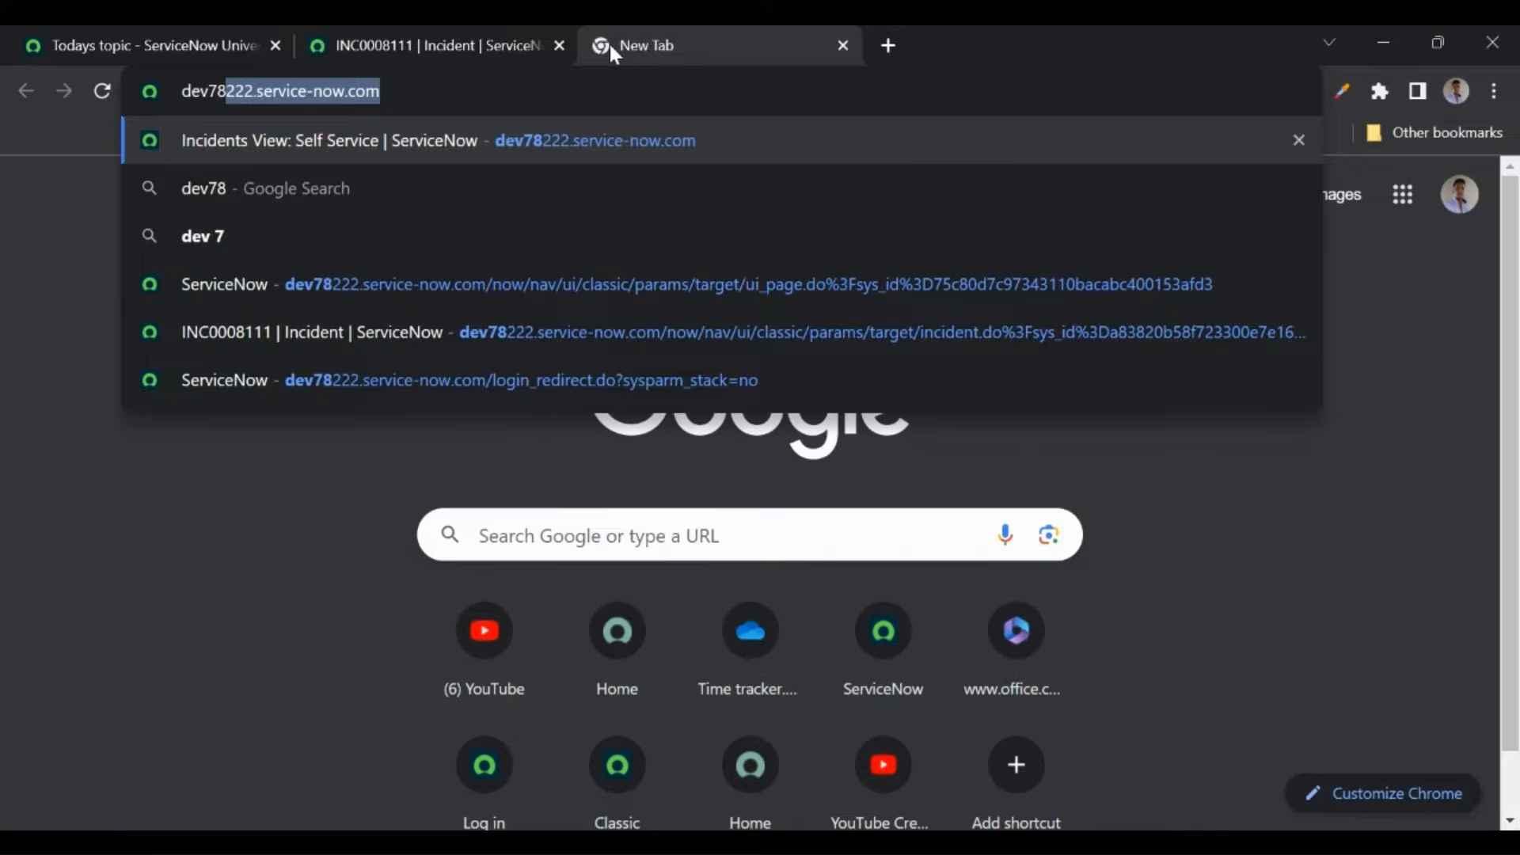
pyautogui.press('Return')
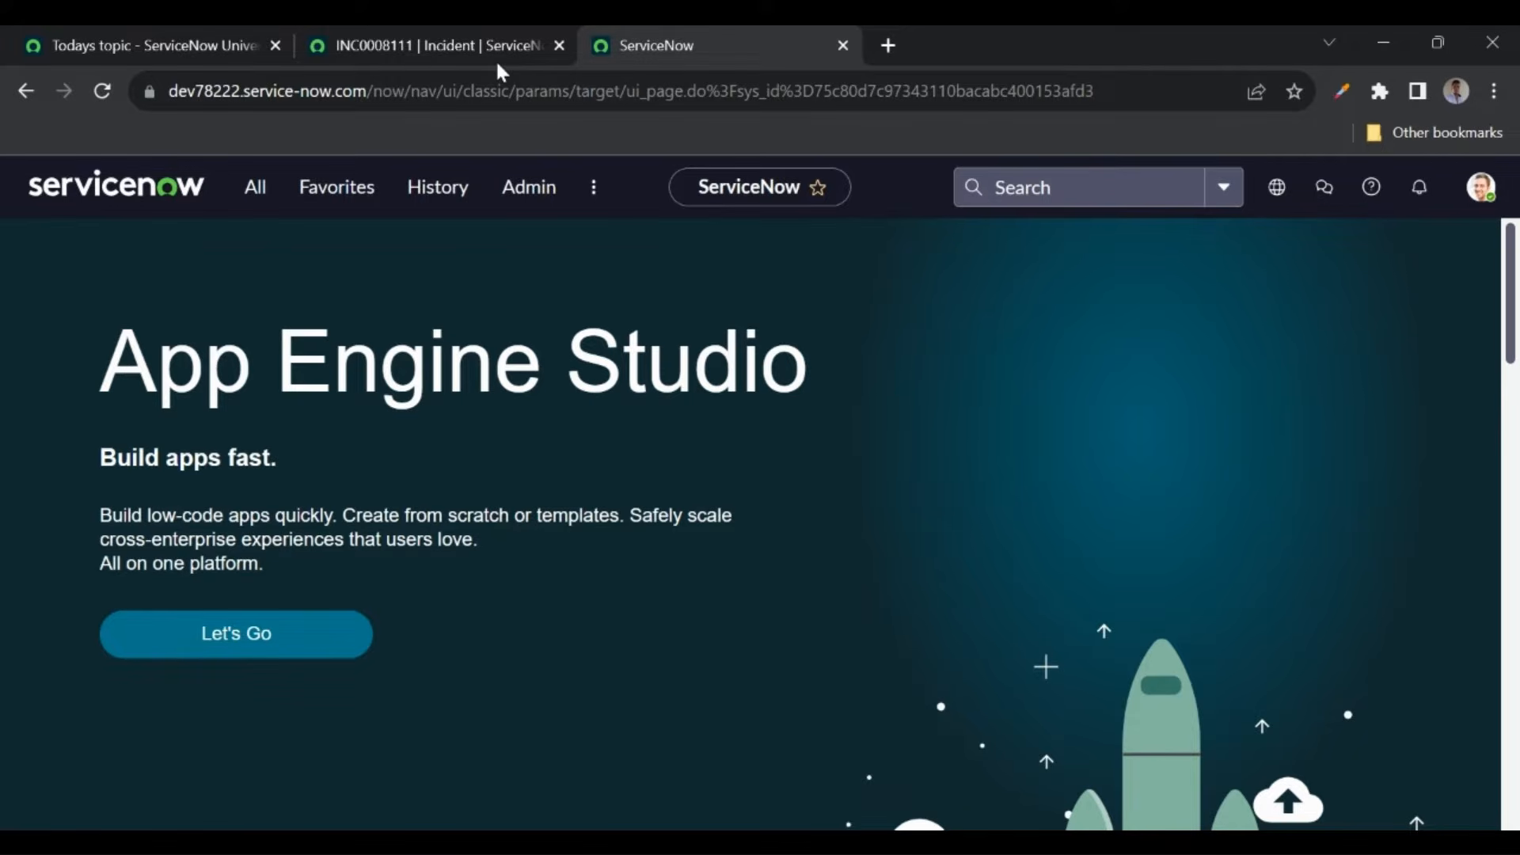
pyautogui.click(481, 36)
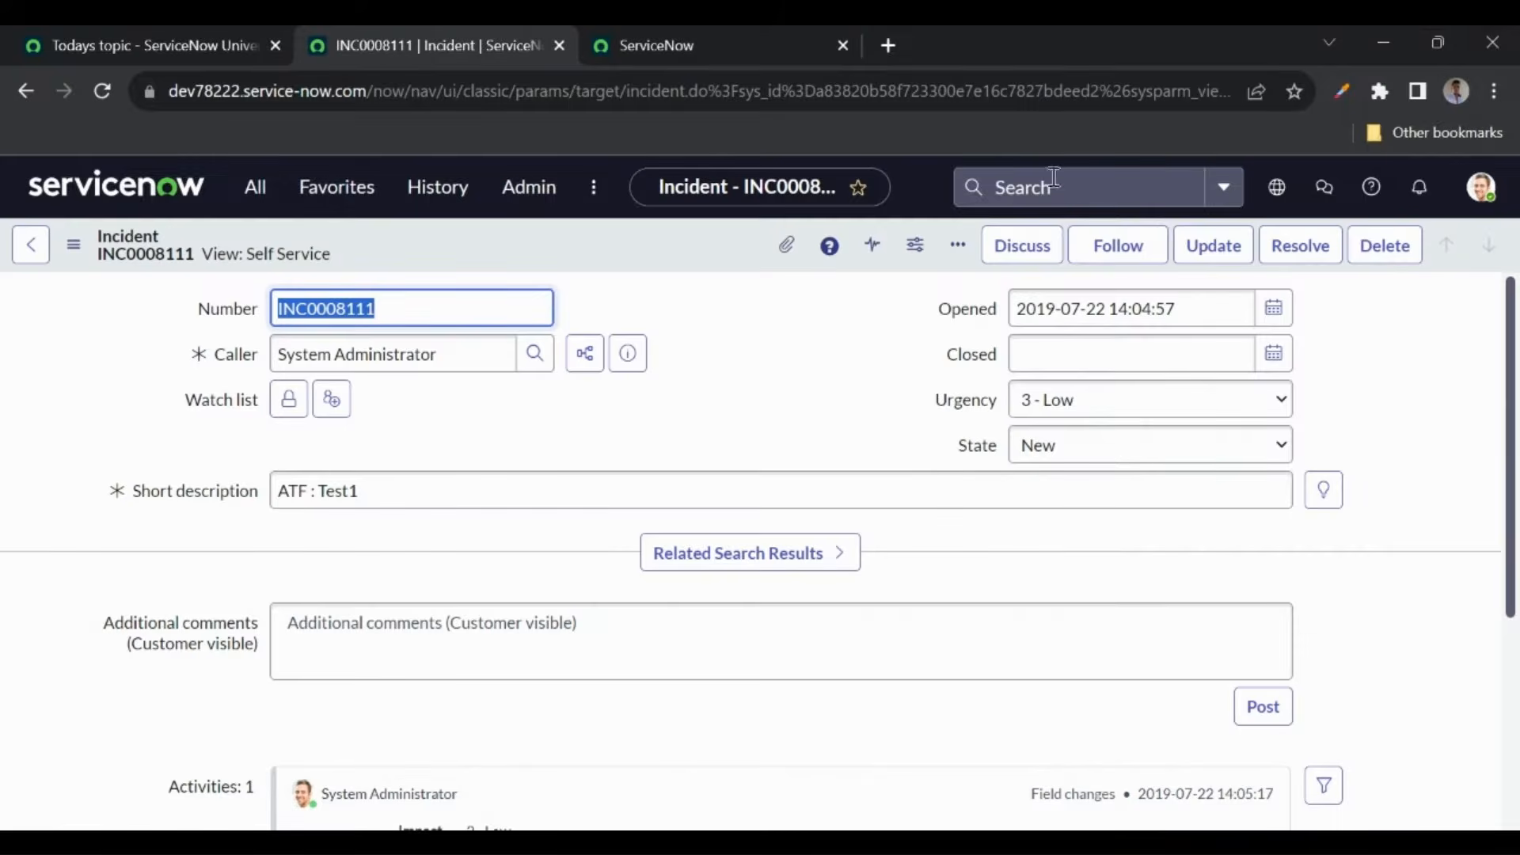
pyautogui.click(1479, 187)
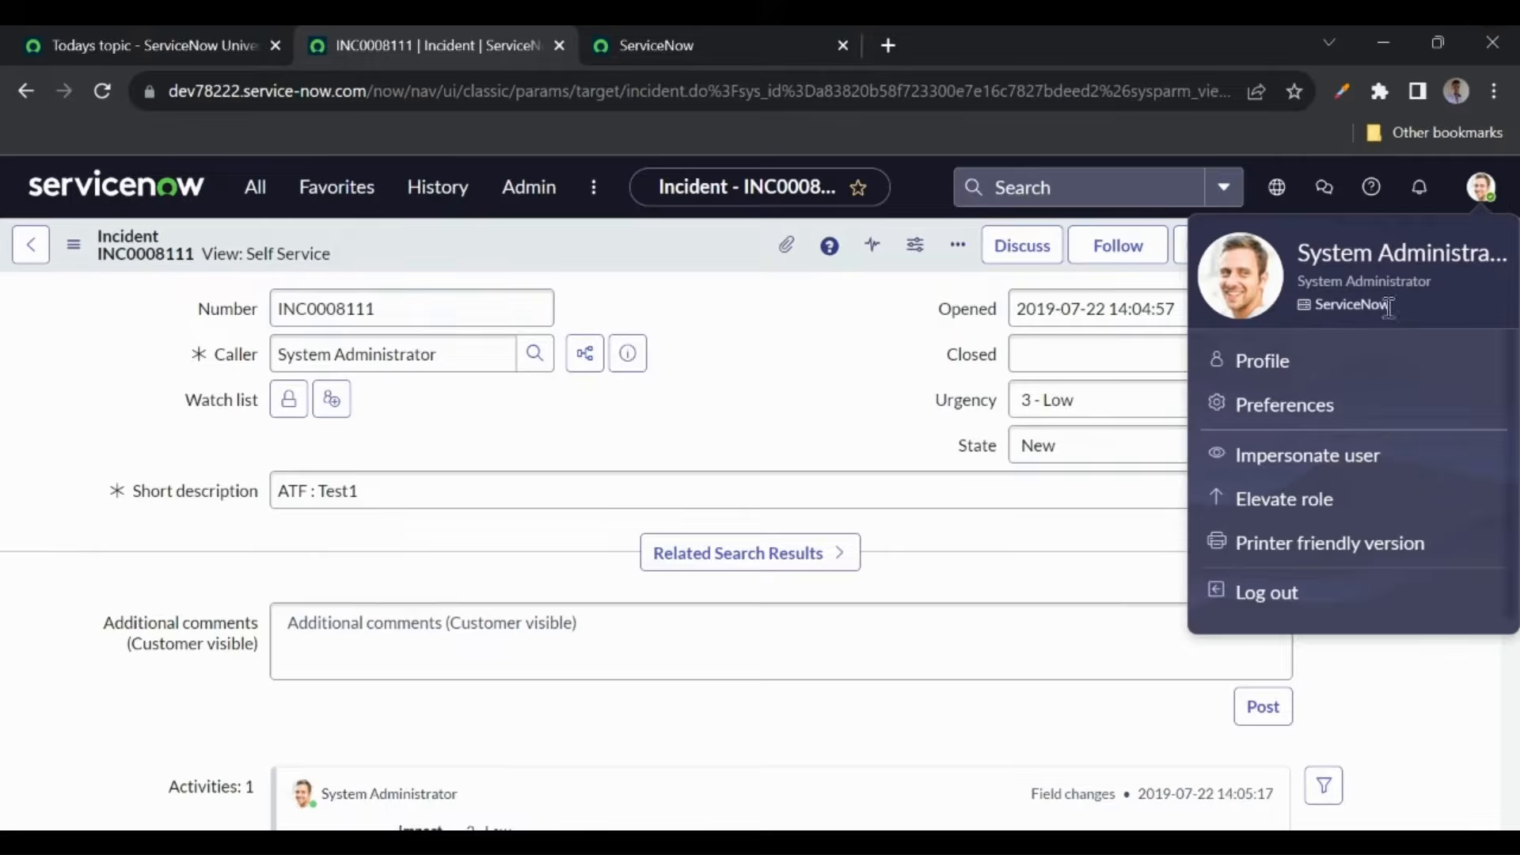
pyautogui.click(1288, 404)
pyautogui.click(559, 312)
pyautogui.scroll(-1, 851, 566)
pyautogui.scroll(-1, 851, 566)
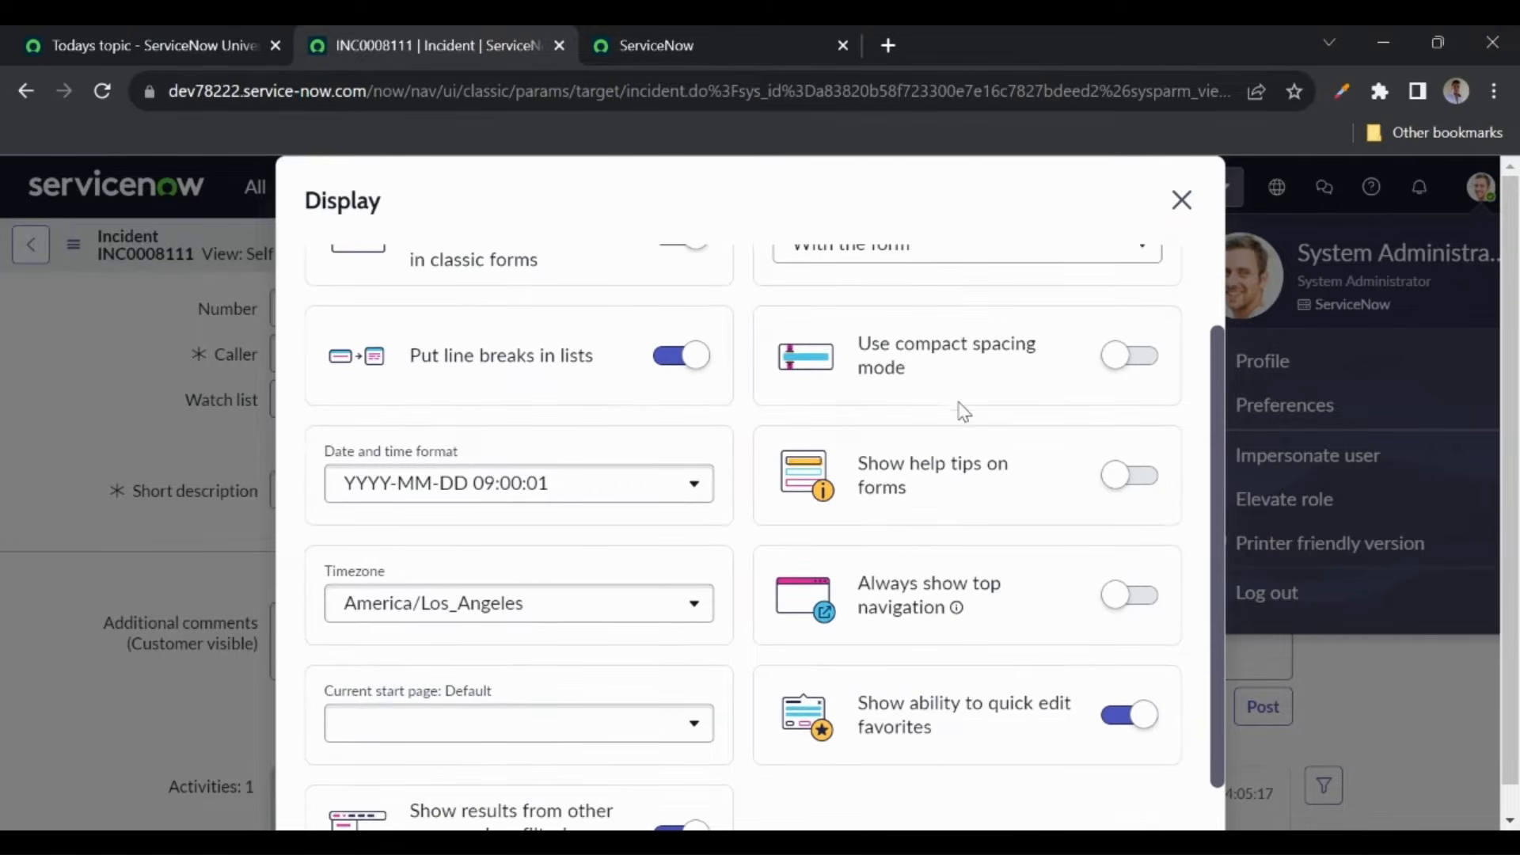
pyautogui.scroll(-1, 960, 412)
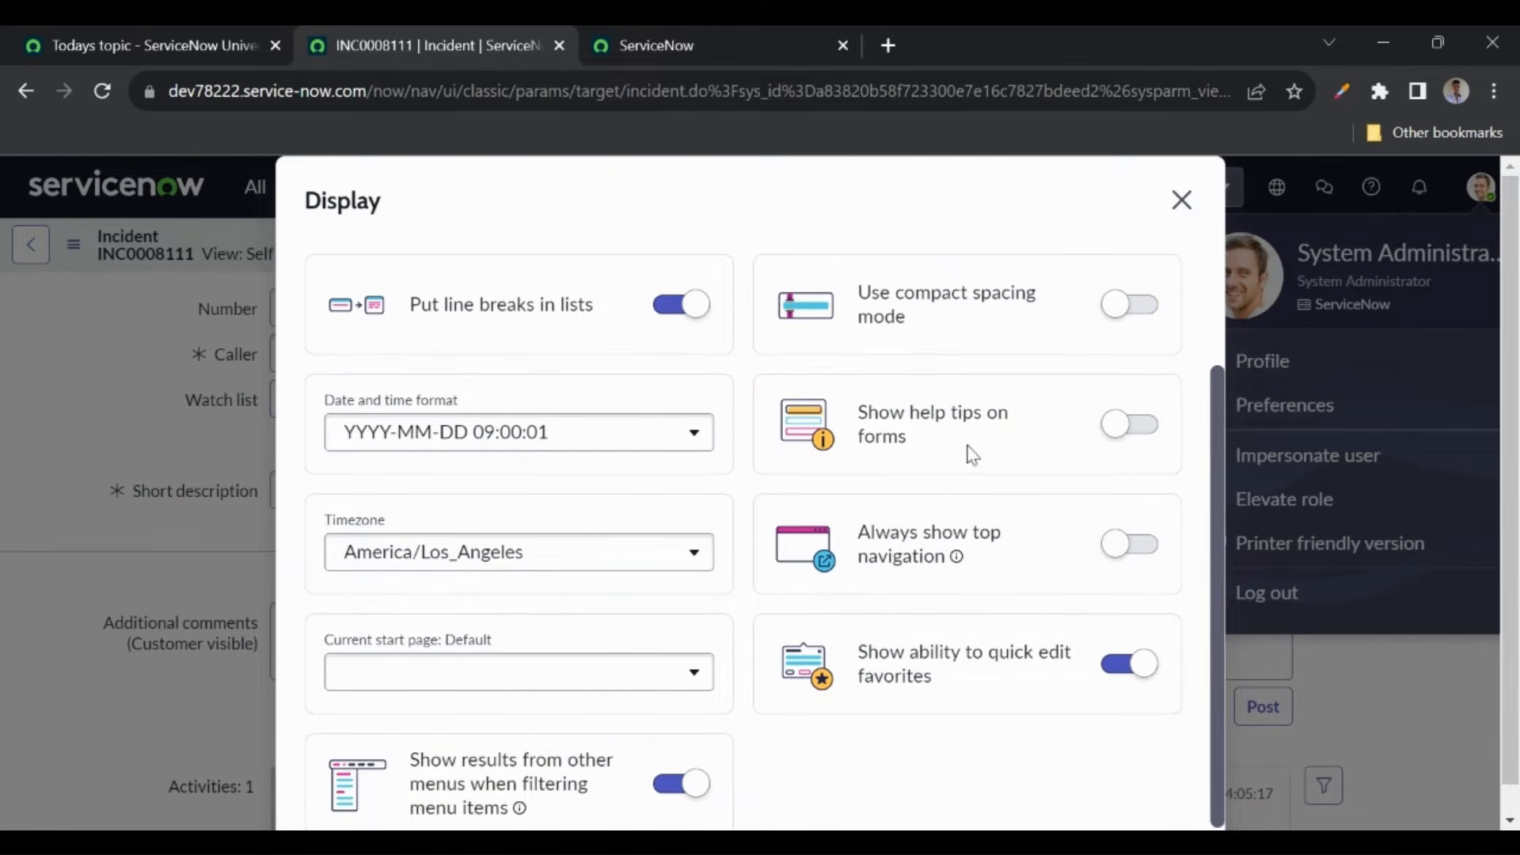
pyautogui.click(625, 45)
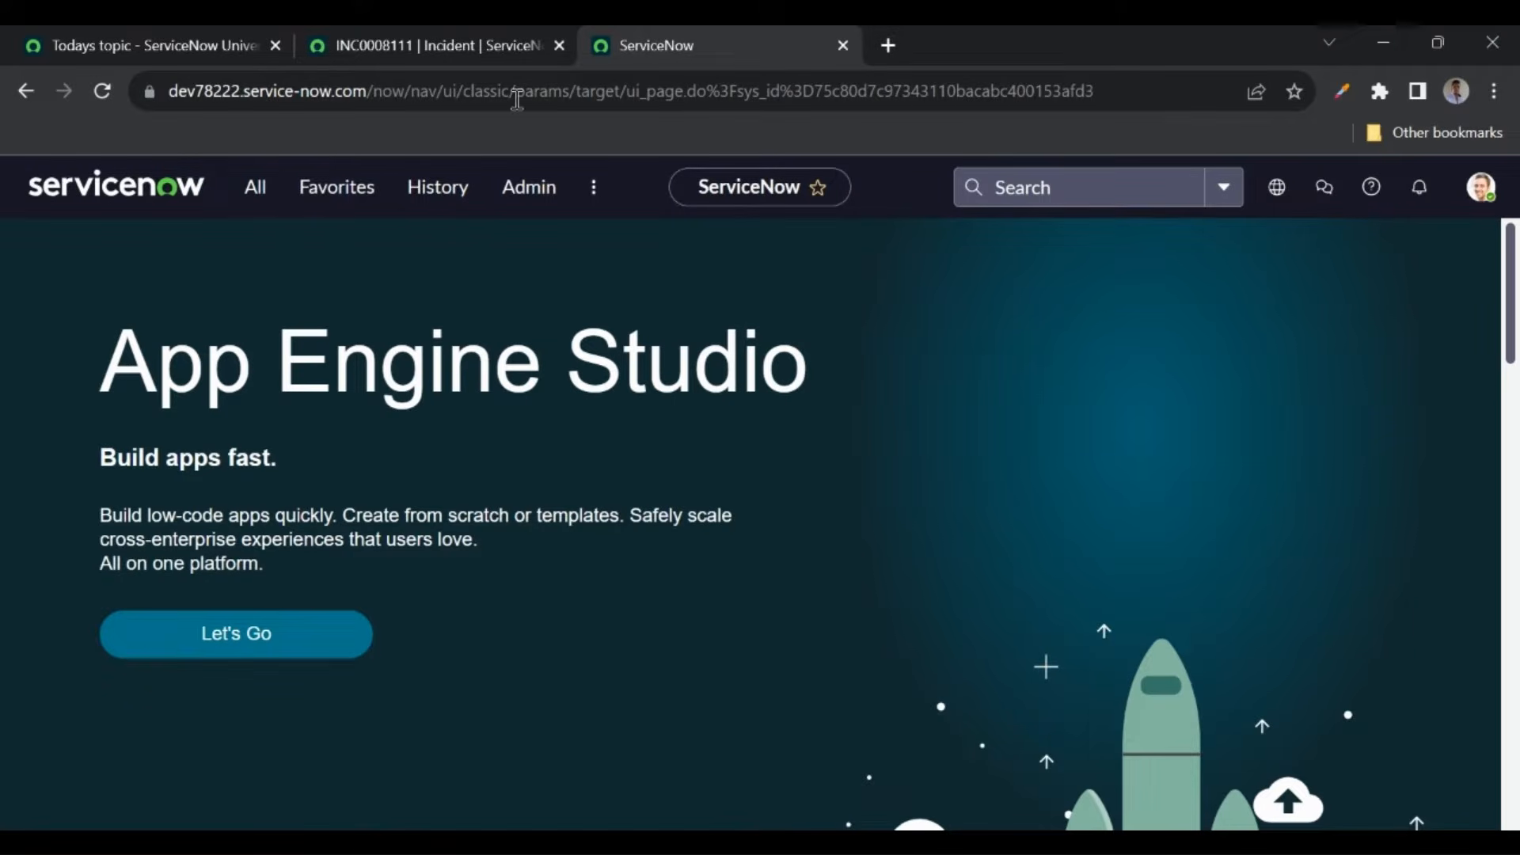
# - Filter the navigator for 'incidents' and open Self-Service > Incidents in a new tab
pyautogui.click(277, 187)
pyautogui.write('i')
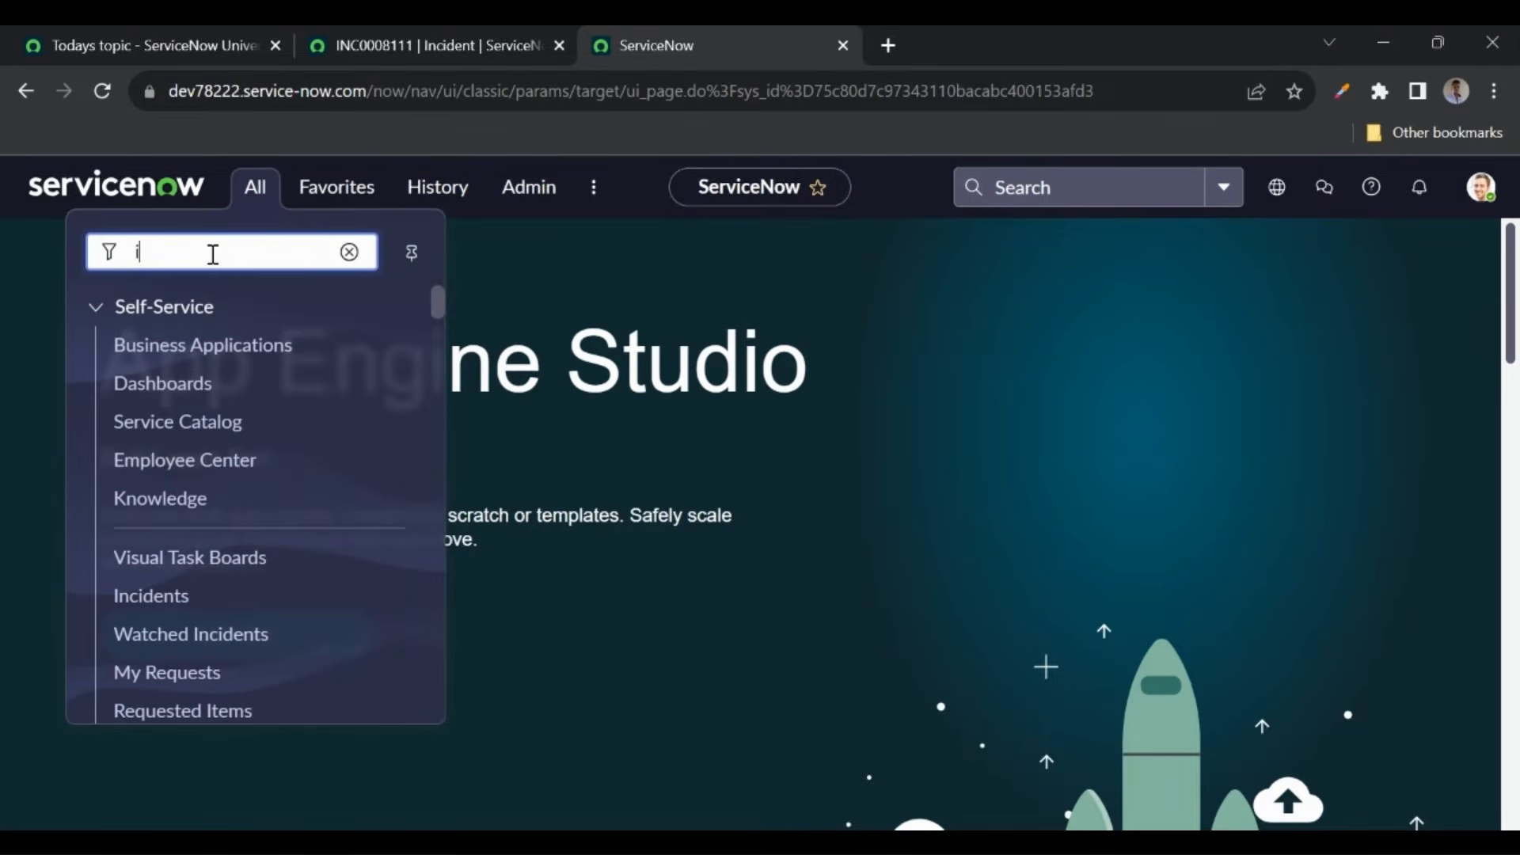
pyautogui.write('ncidents')
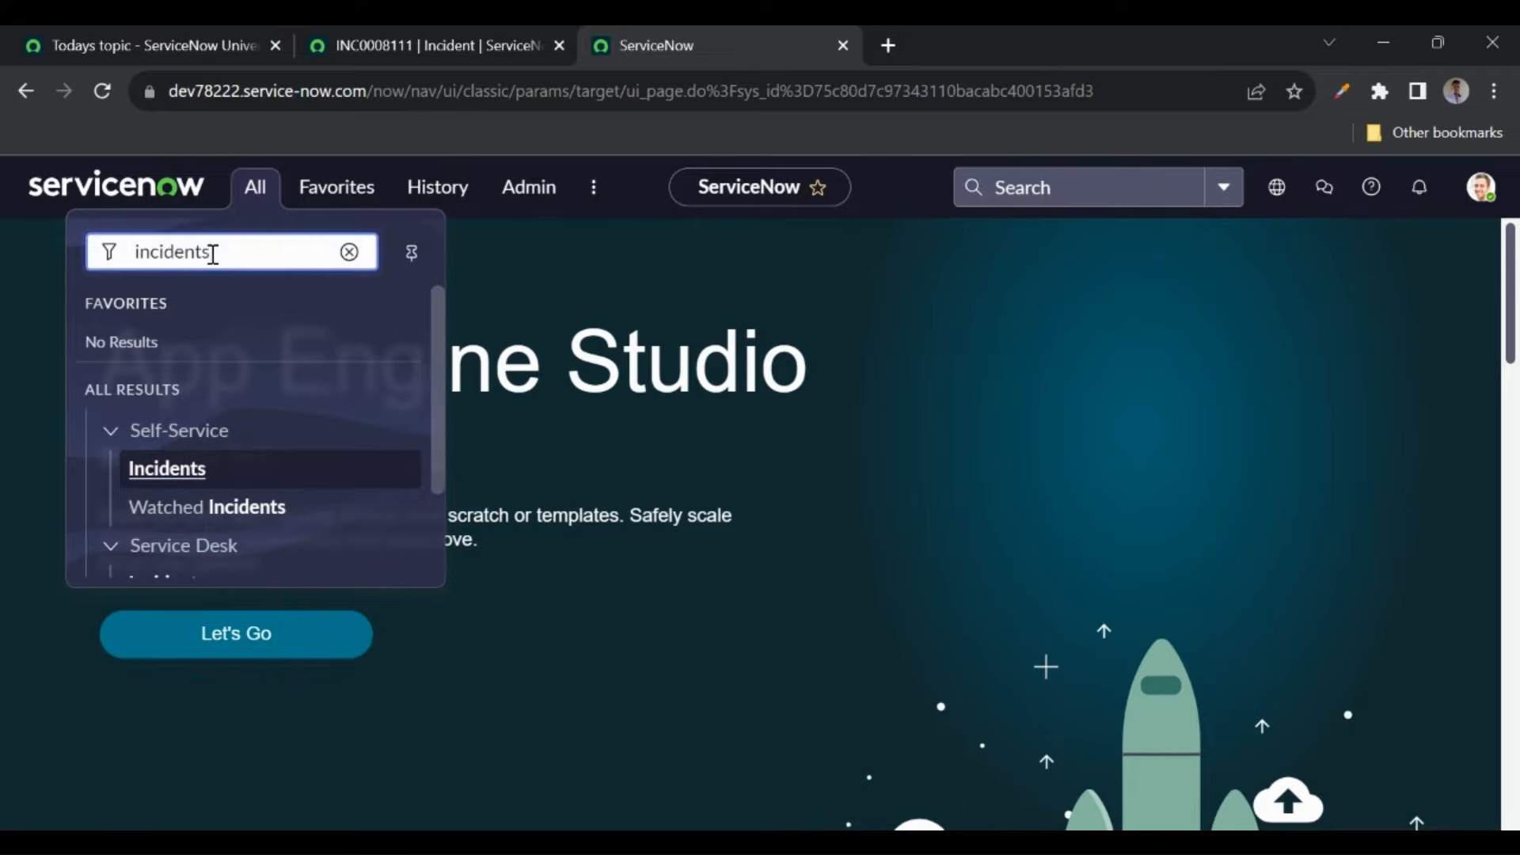
pyautogui.middleClick(164, 474)
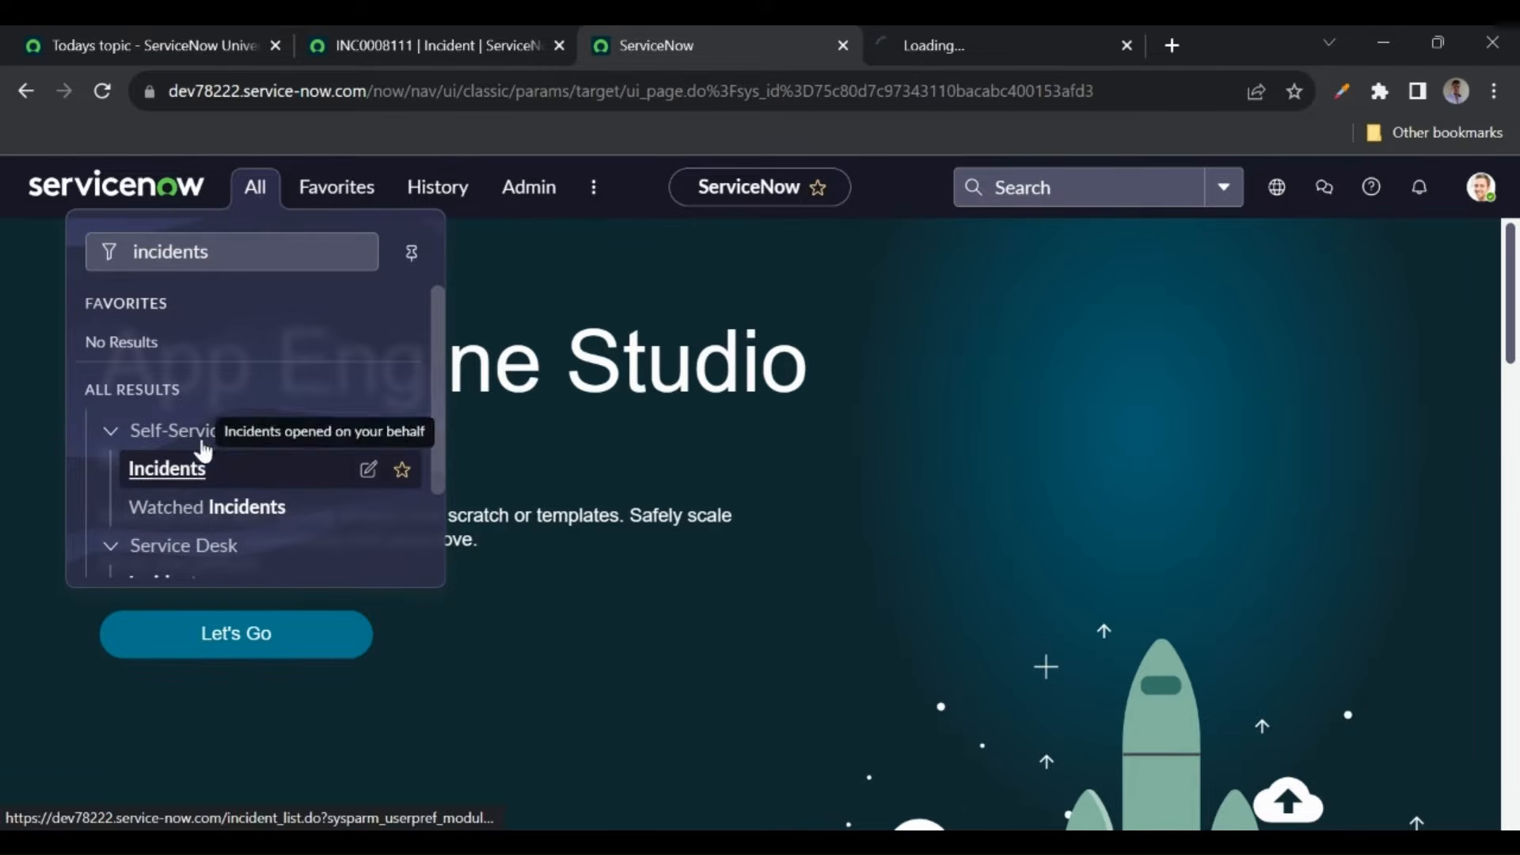
pyautogui.click(936, 47)
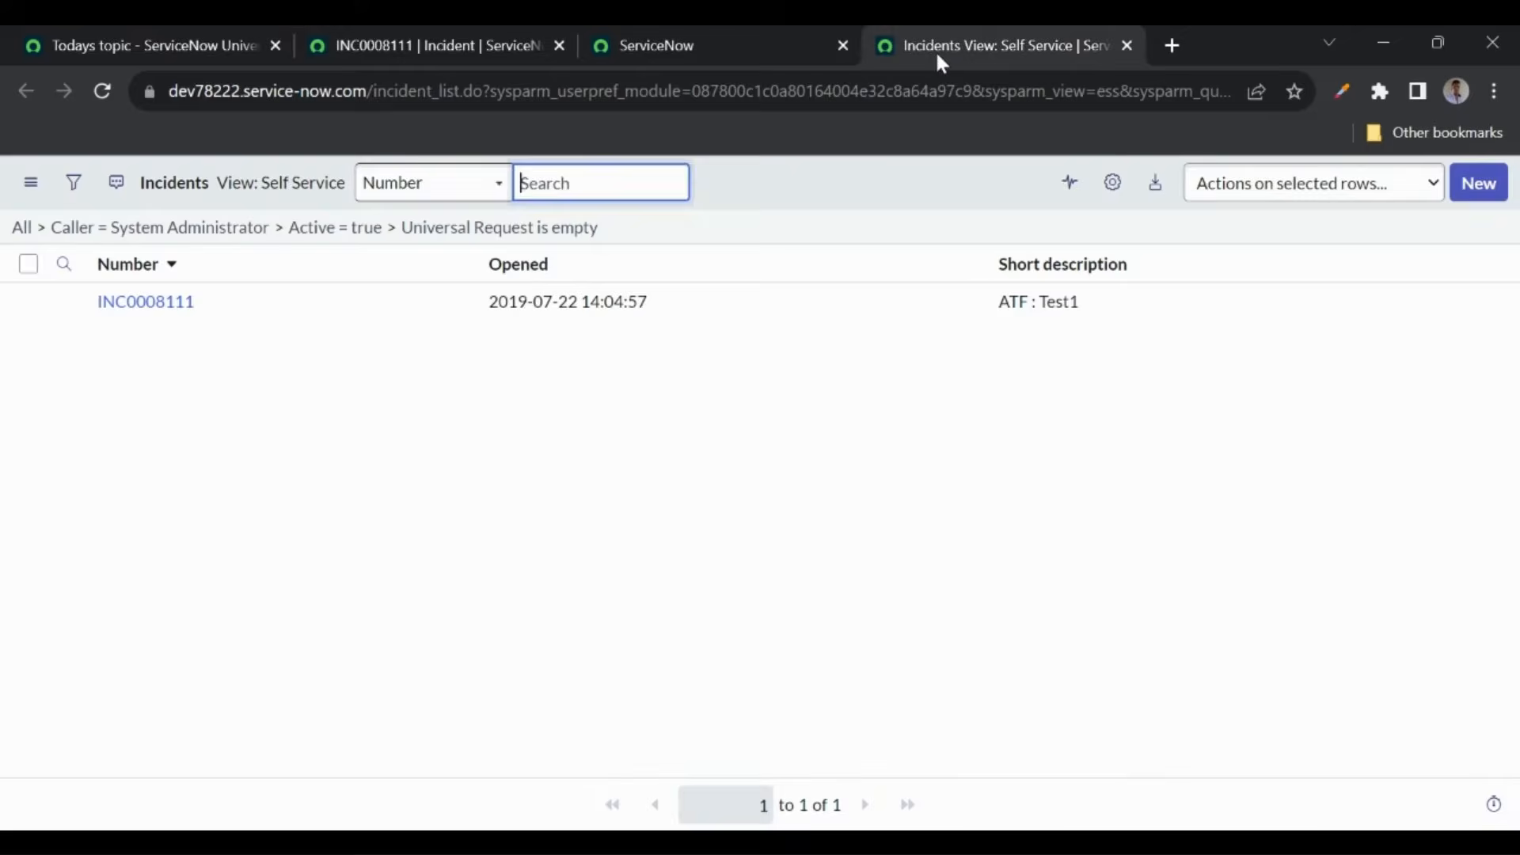
pyautogui.click(744, 388)
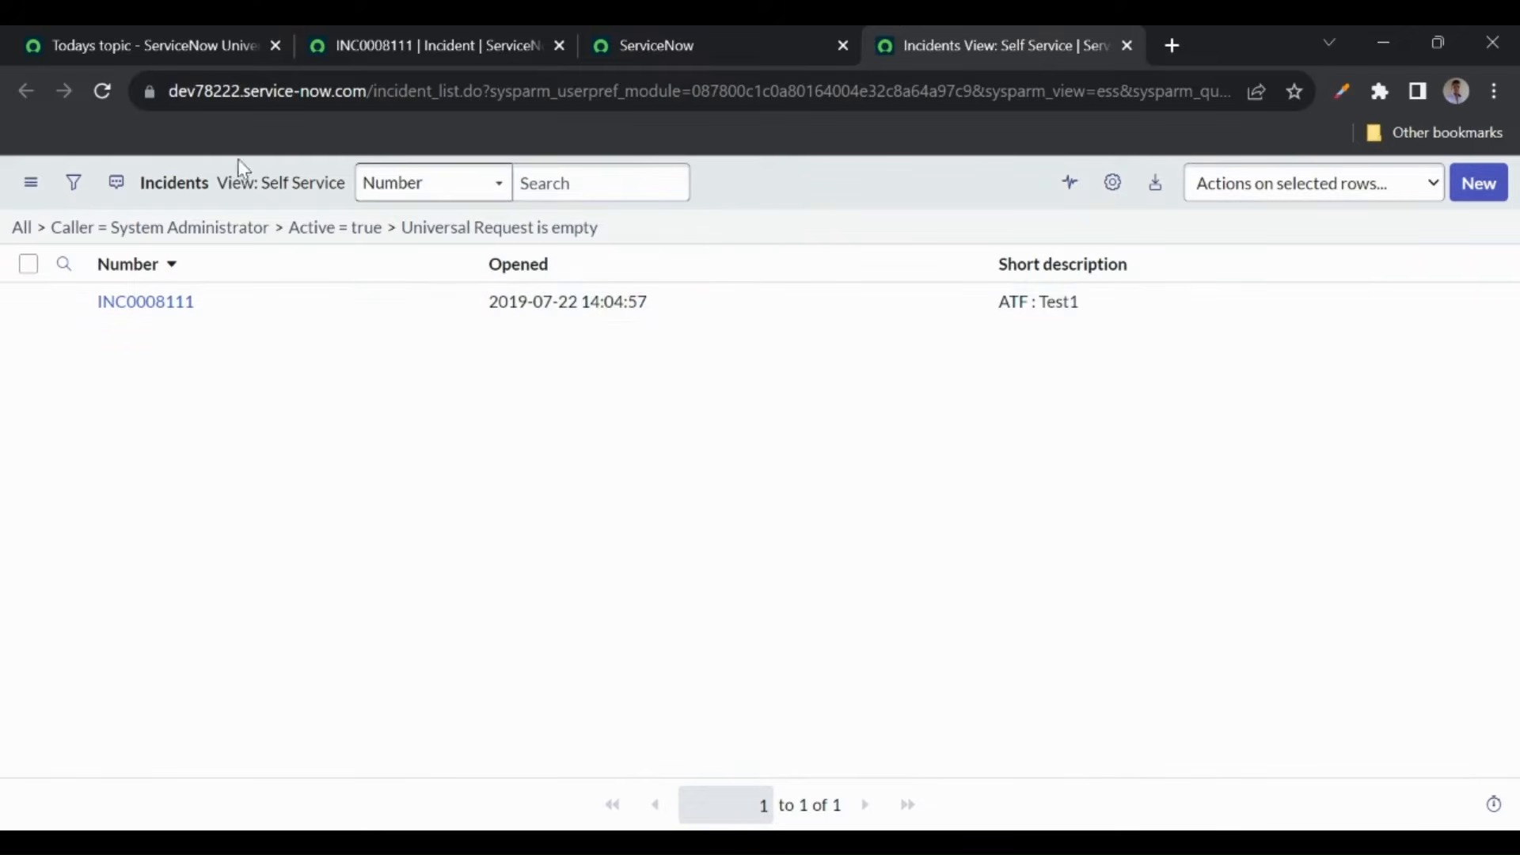
pyautogui.click(661, 48)
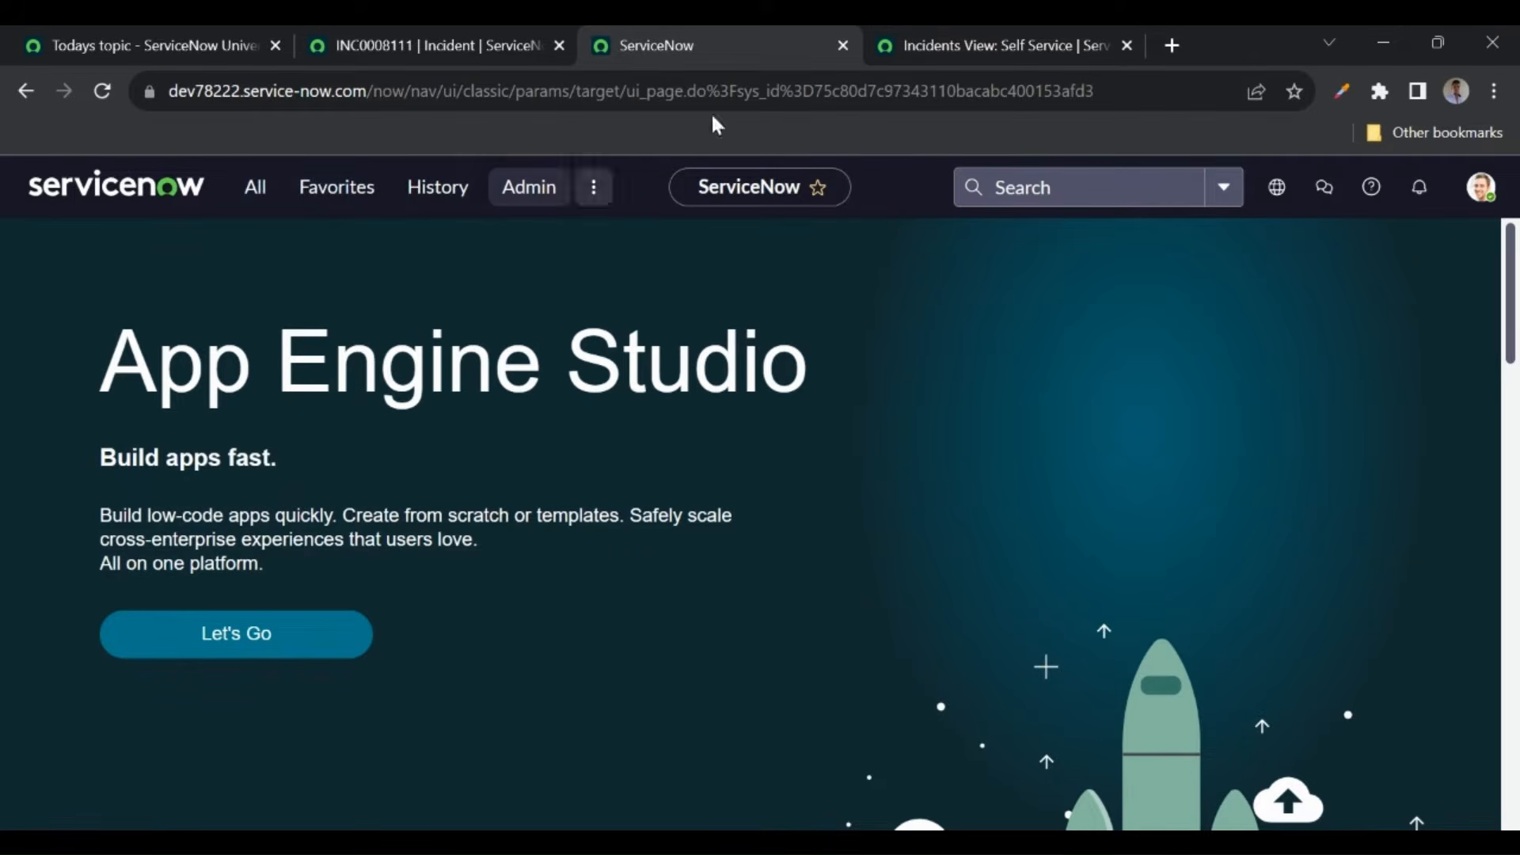
pyautogui.click(999, 40)
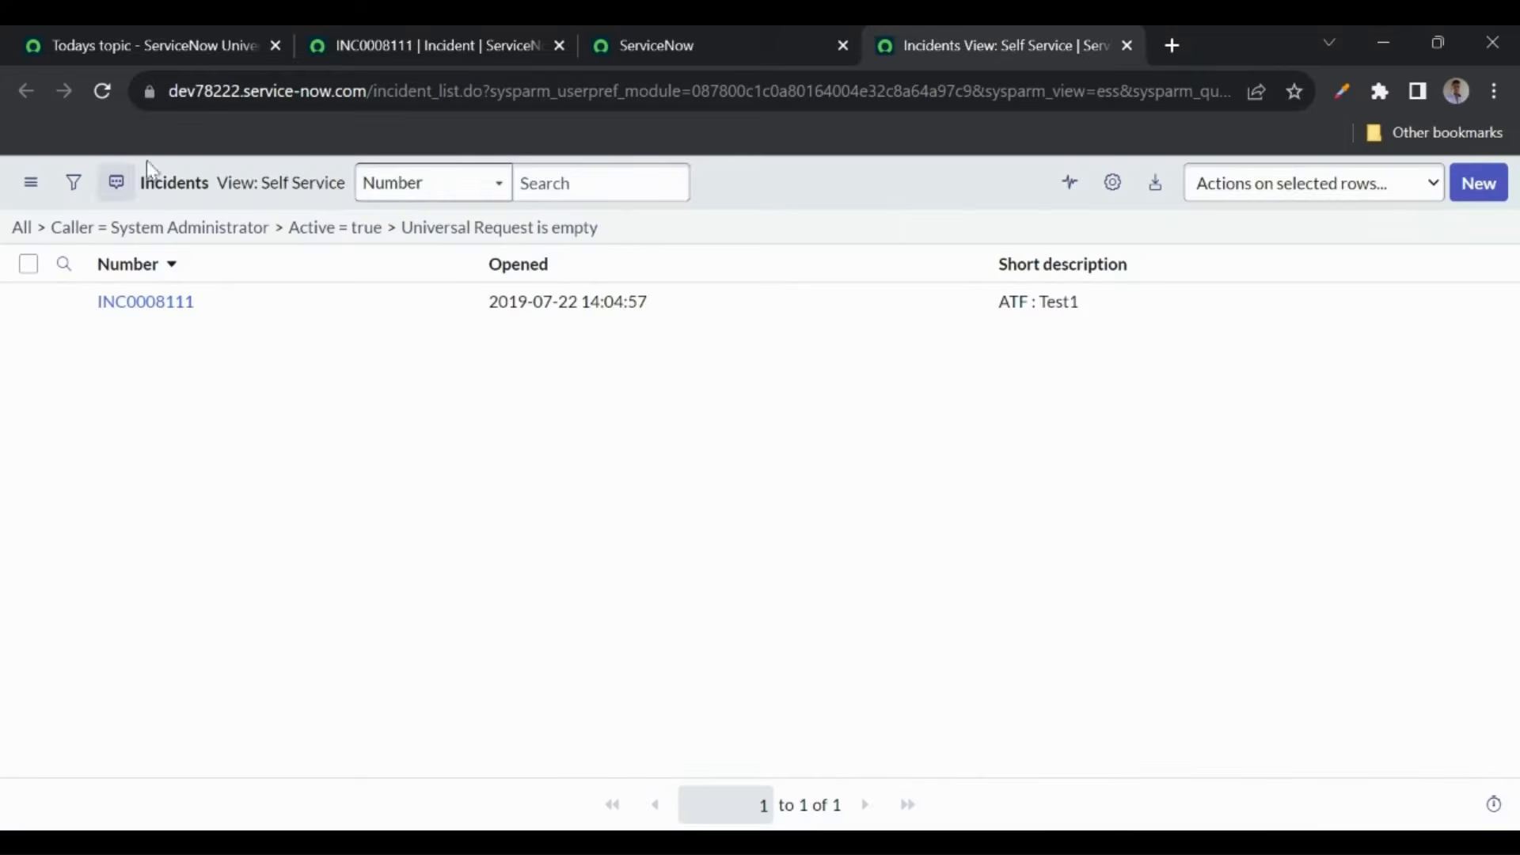
pyautogui.click(441, 49)
# - Toggle Always show top navigation on and off, reloading the Incidents list after each change
pyautogui.click(1139, 550)
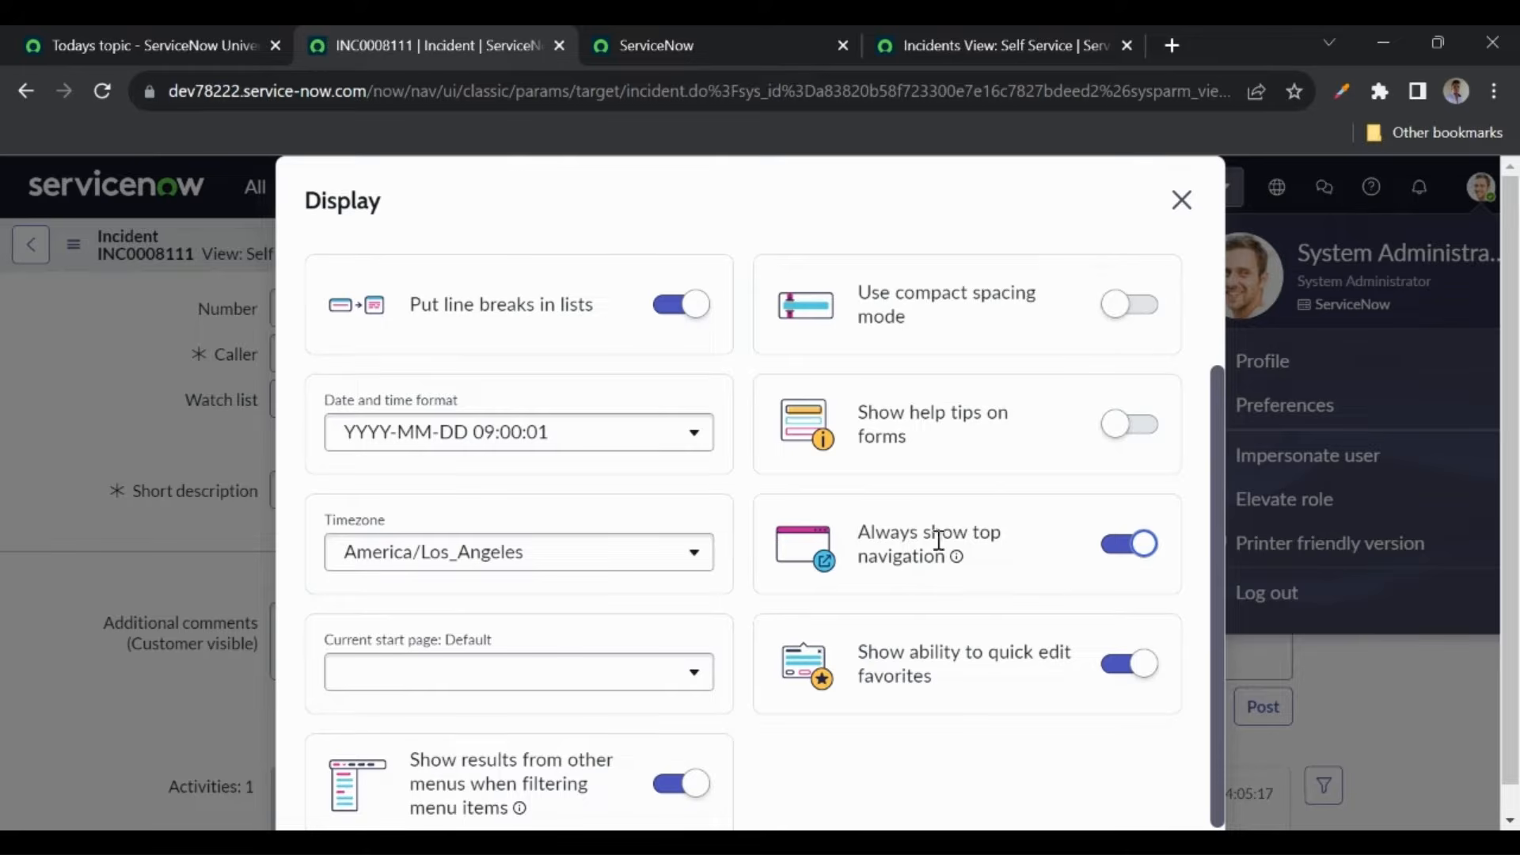
pyautogui.click(967, 49)
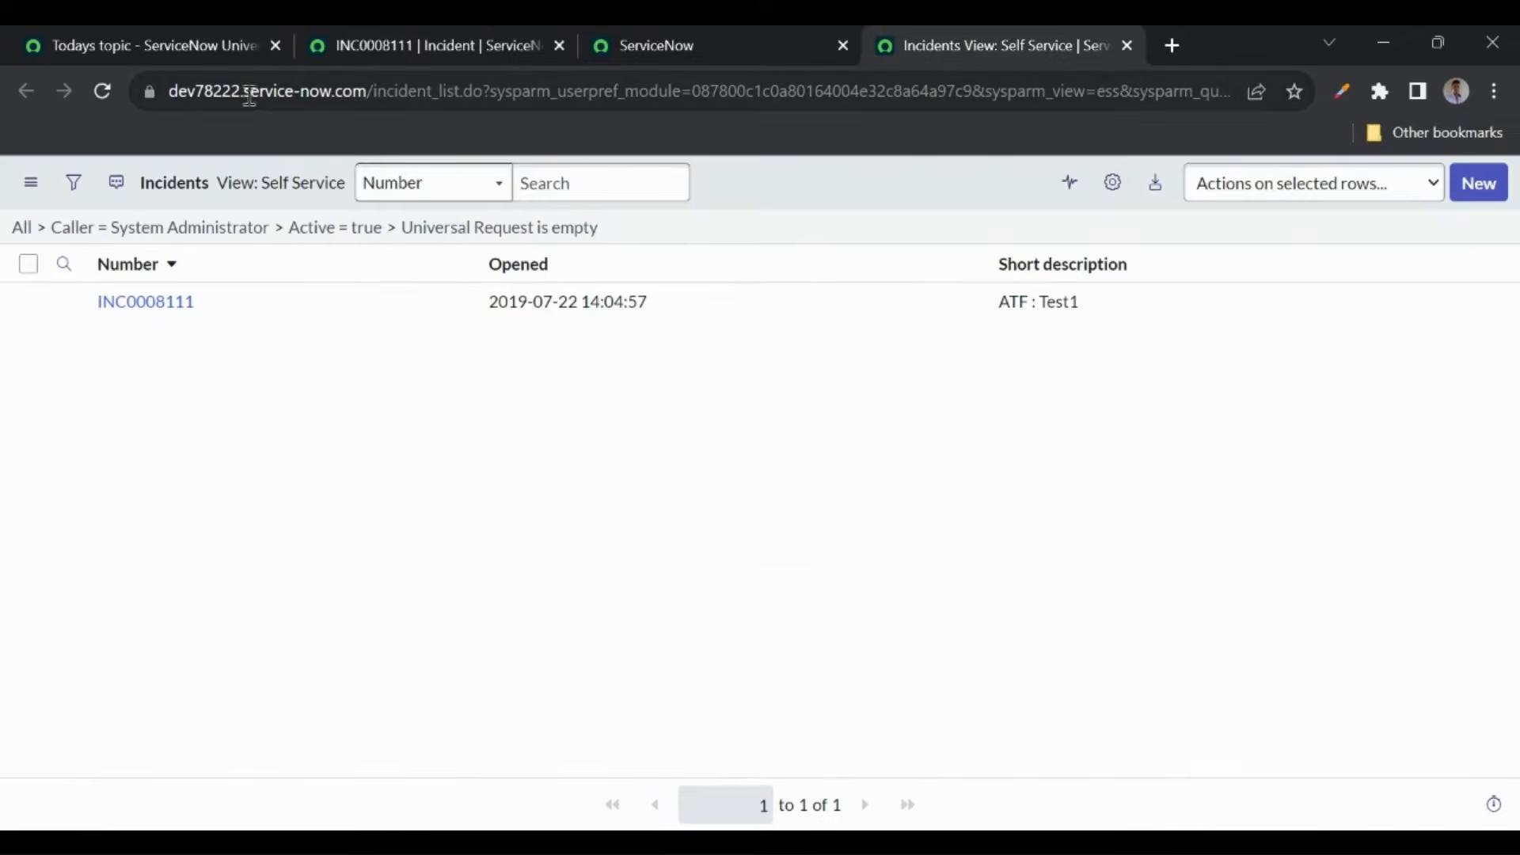
pyautogui.click(104, 90)
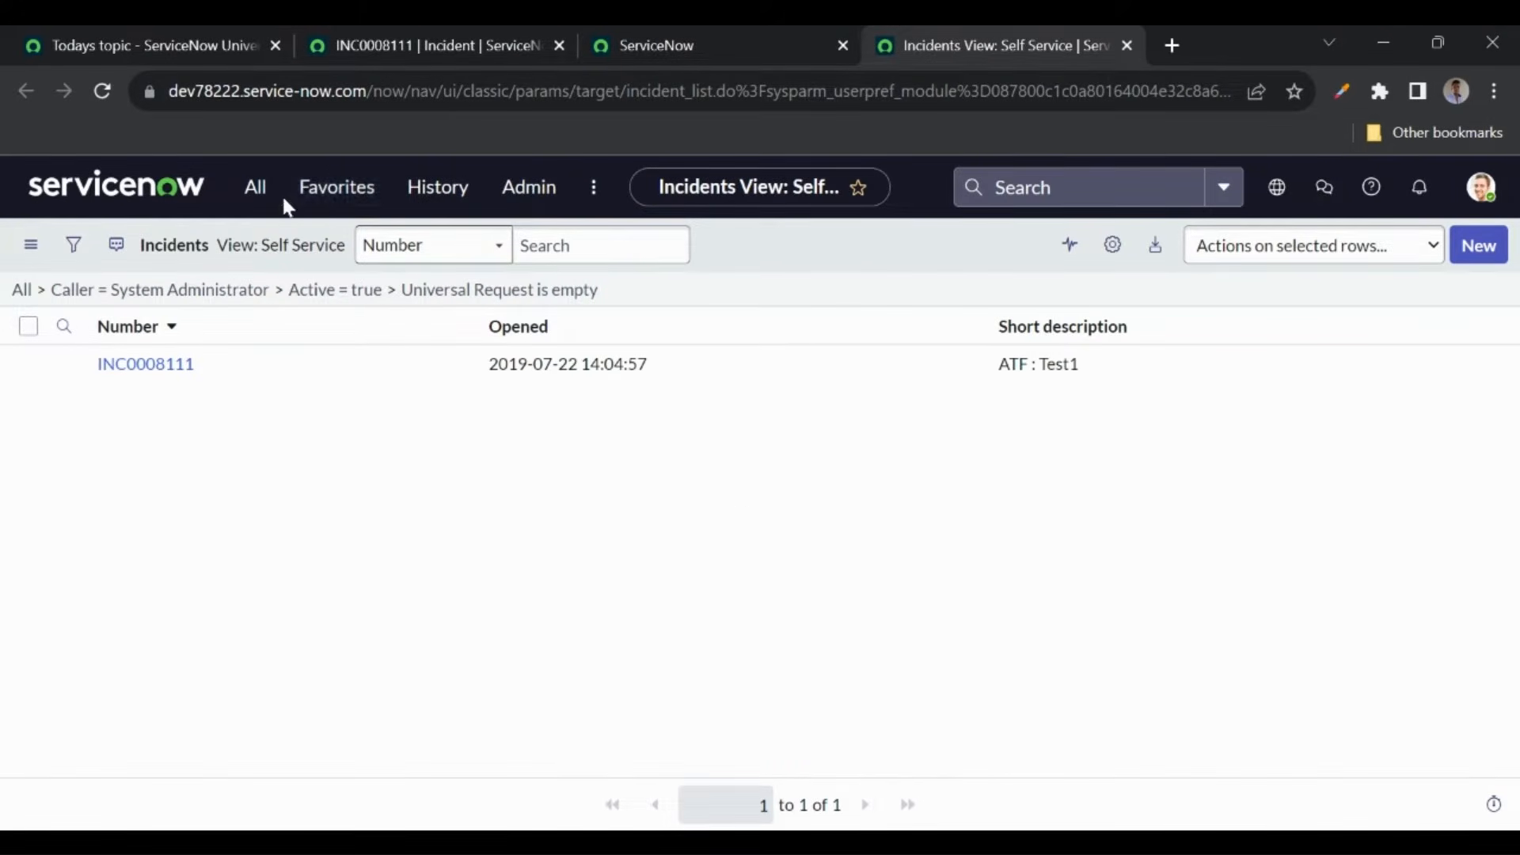
pyautogui.click(411, 45)
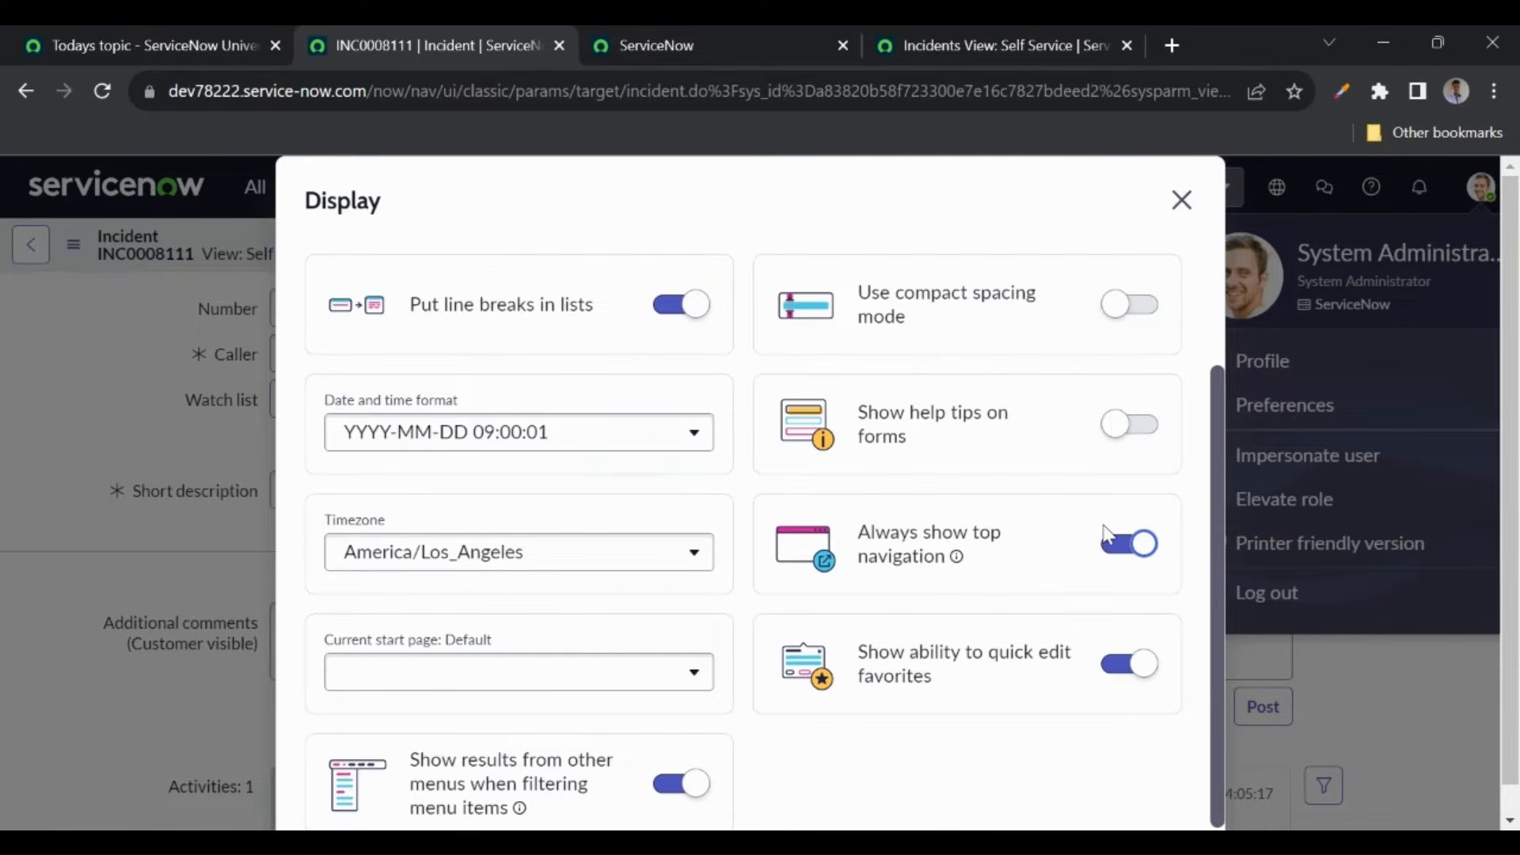
pyautogui.click(1118, 552)
pyautogui.click(961, 60)
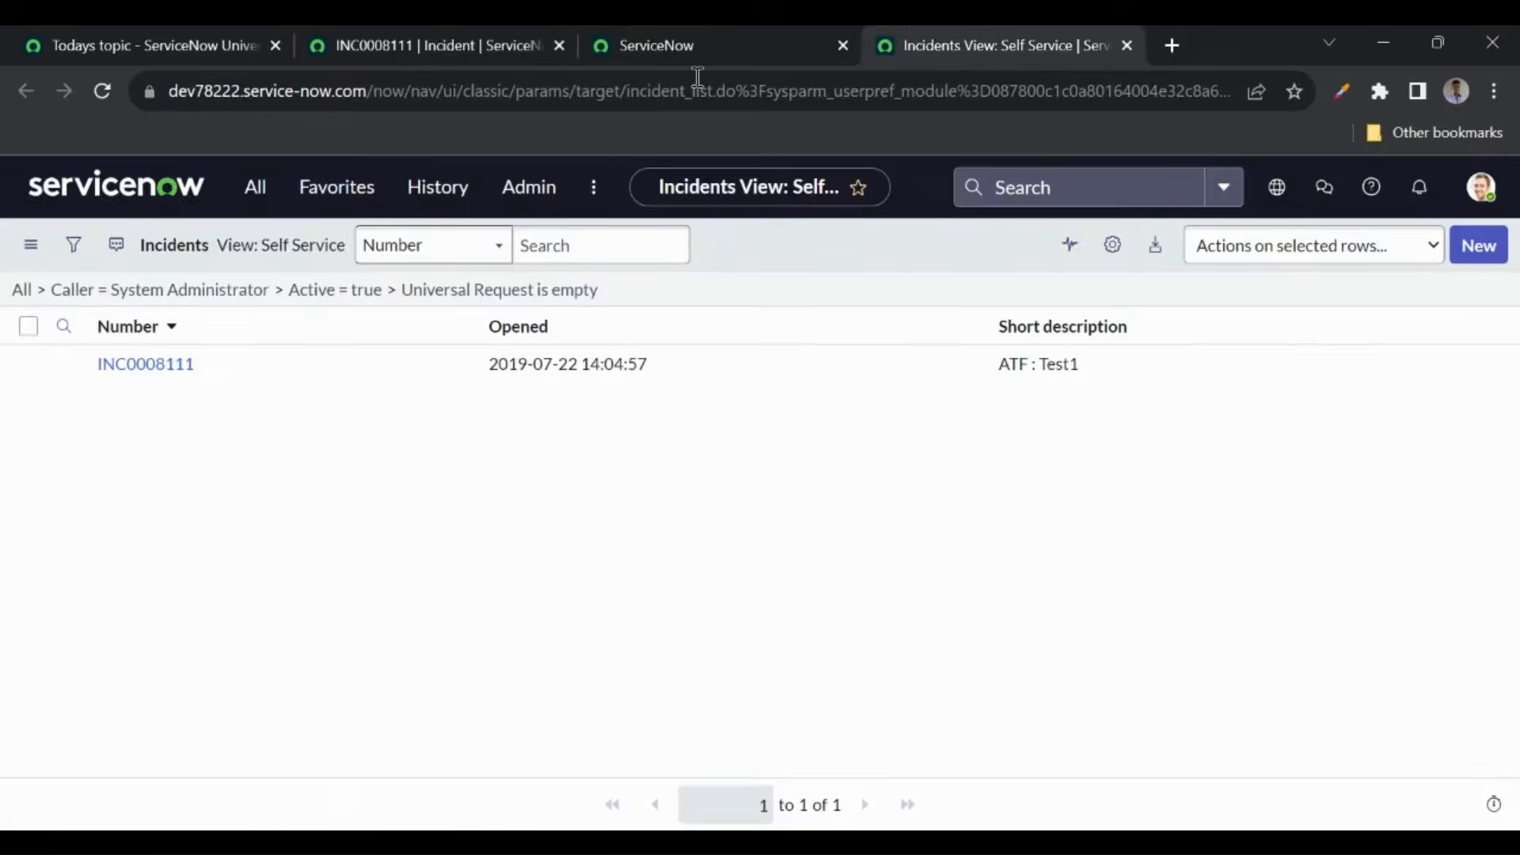
pyautogui.click(101, 92)
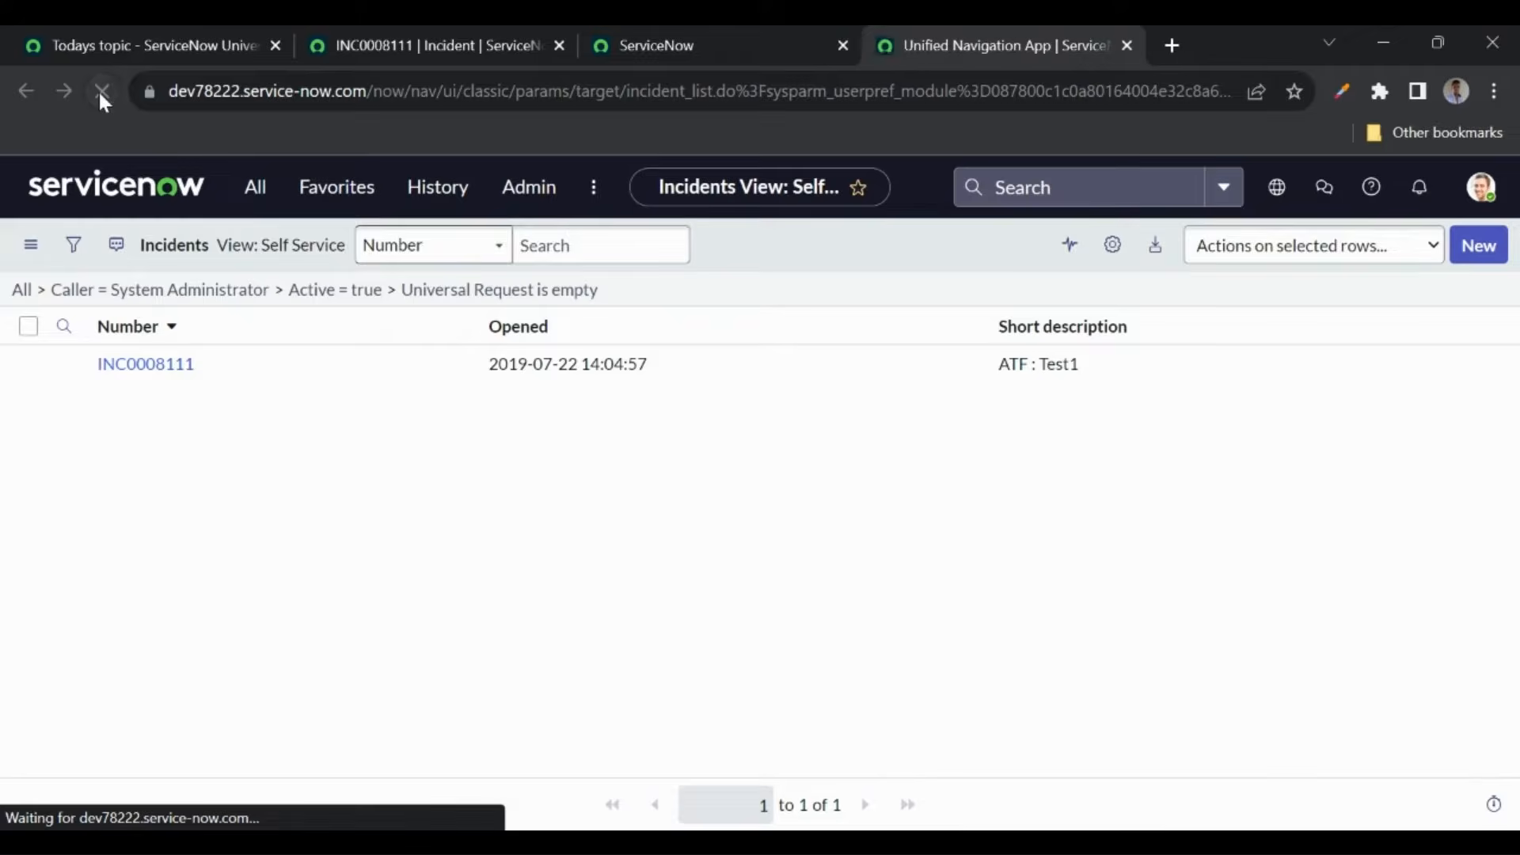
pyautogui.click(101, 100)
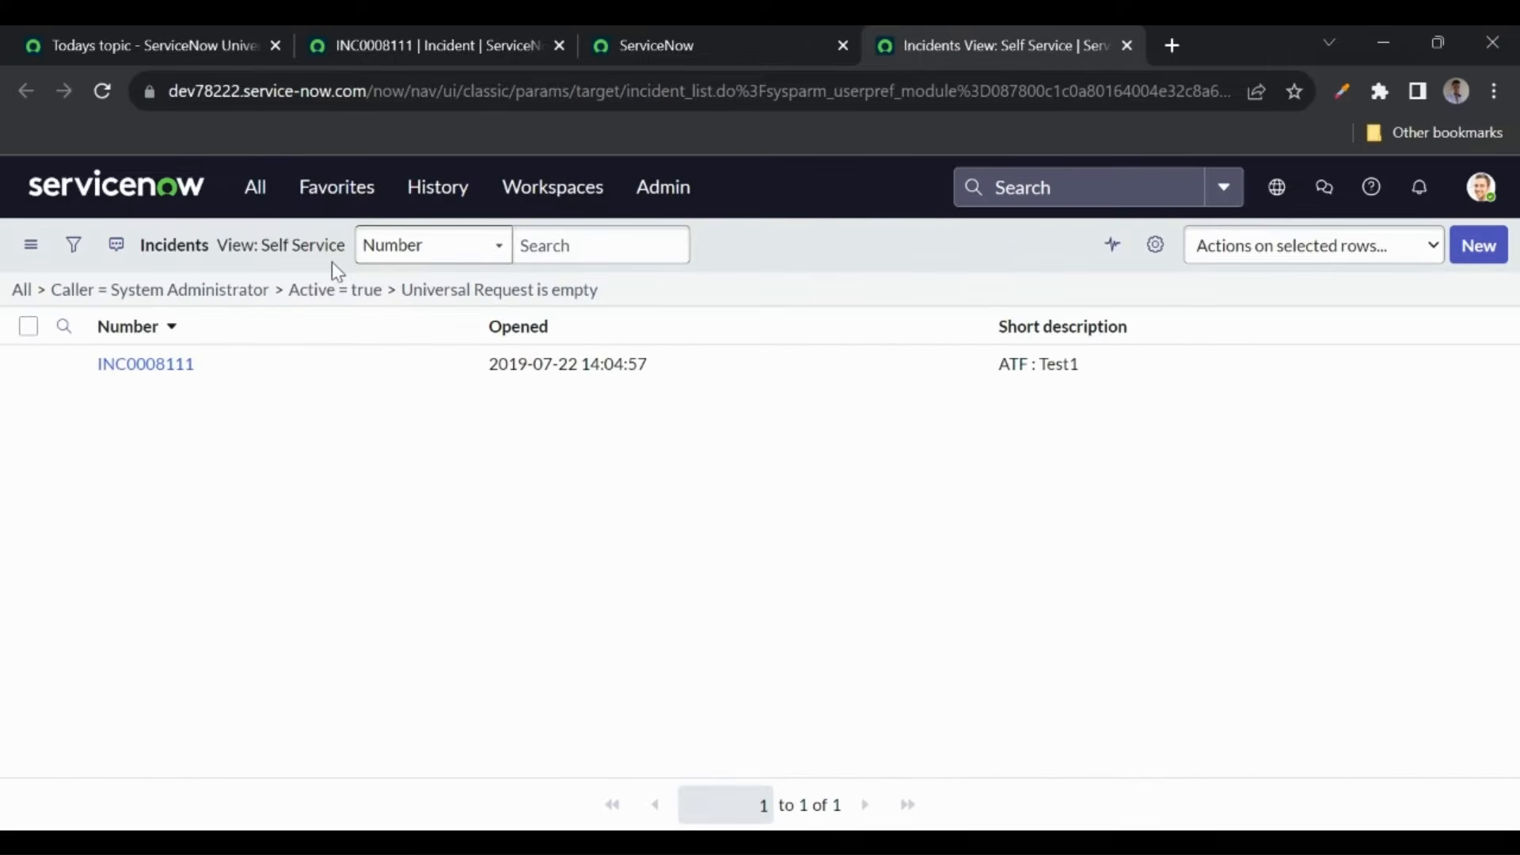
# - Open INC0008111 in a new tab, then close the extra incident and Incidents list tabs
pyautogui.middleClick(151, 363)
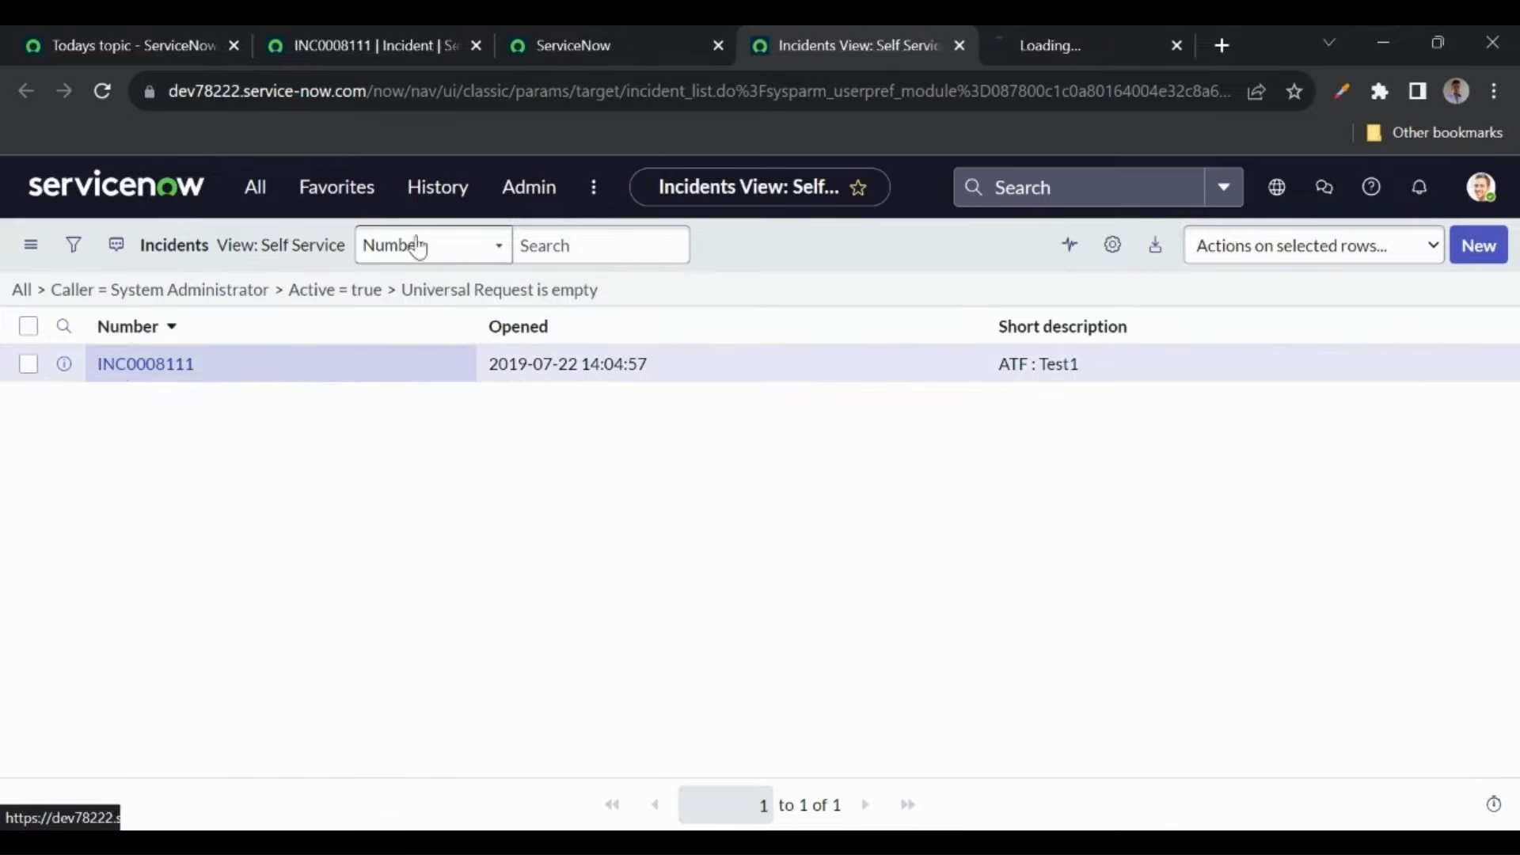
pyautogui.click(1017, 49)
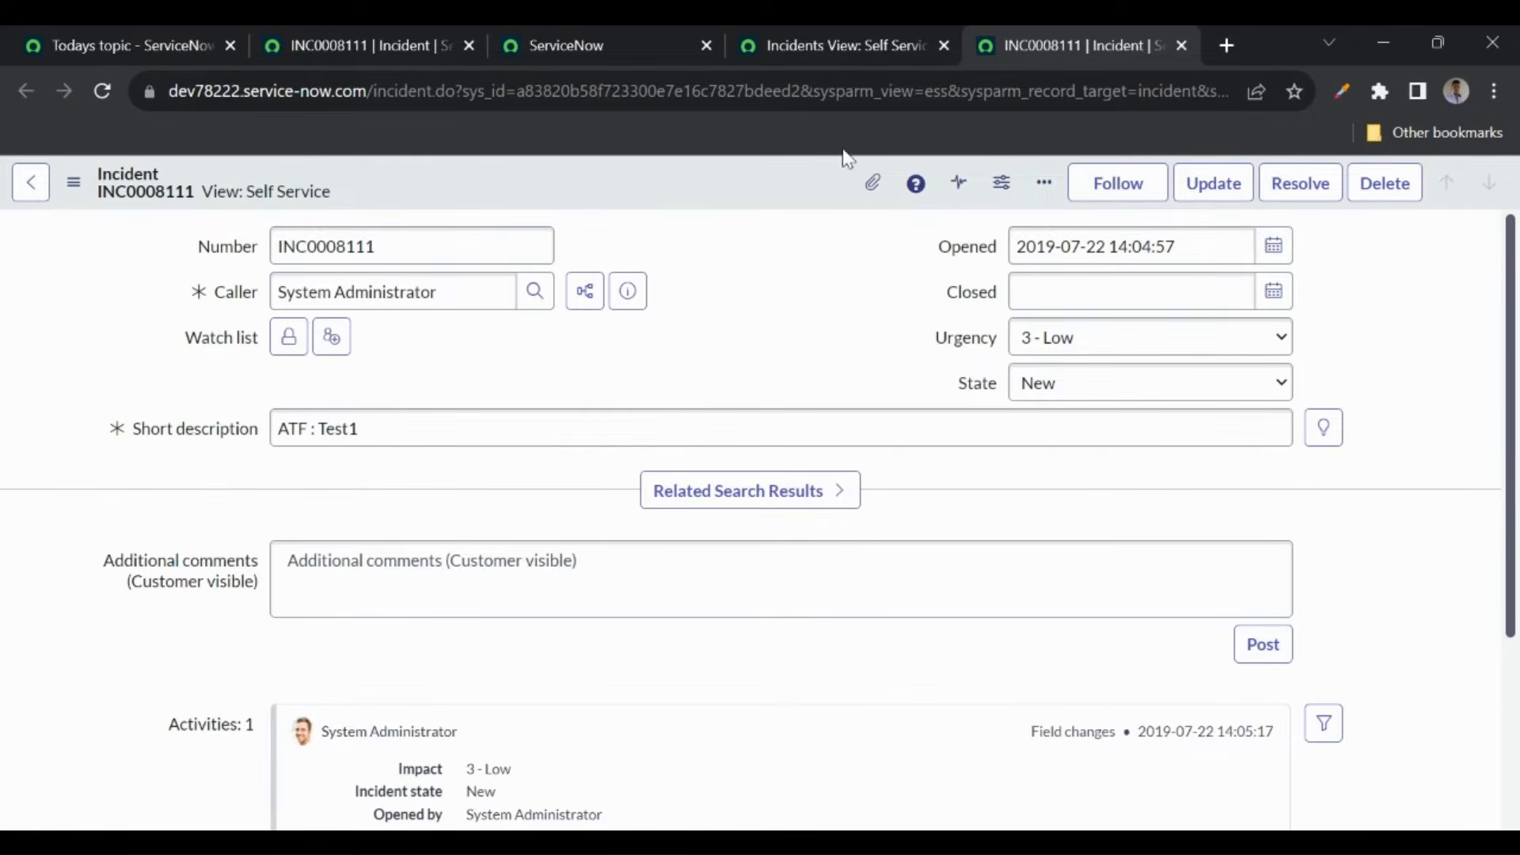
pyautogui.click(1183, 45)
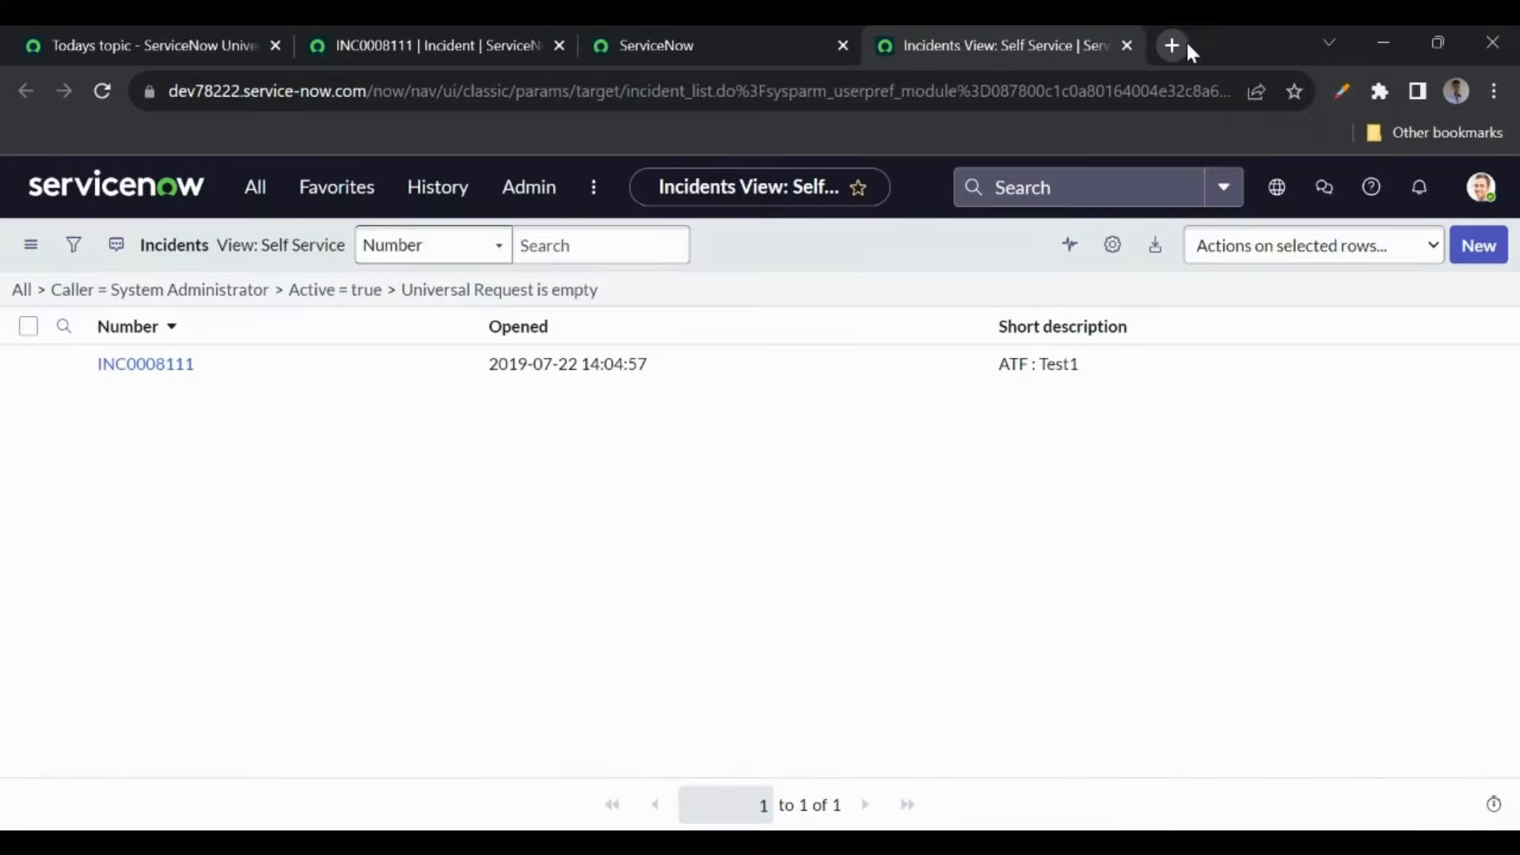
pyautogui.click(1134, 45)
pyautogui.click(445, 40)
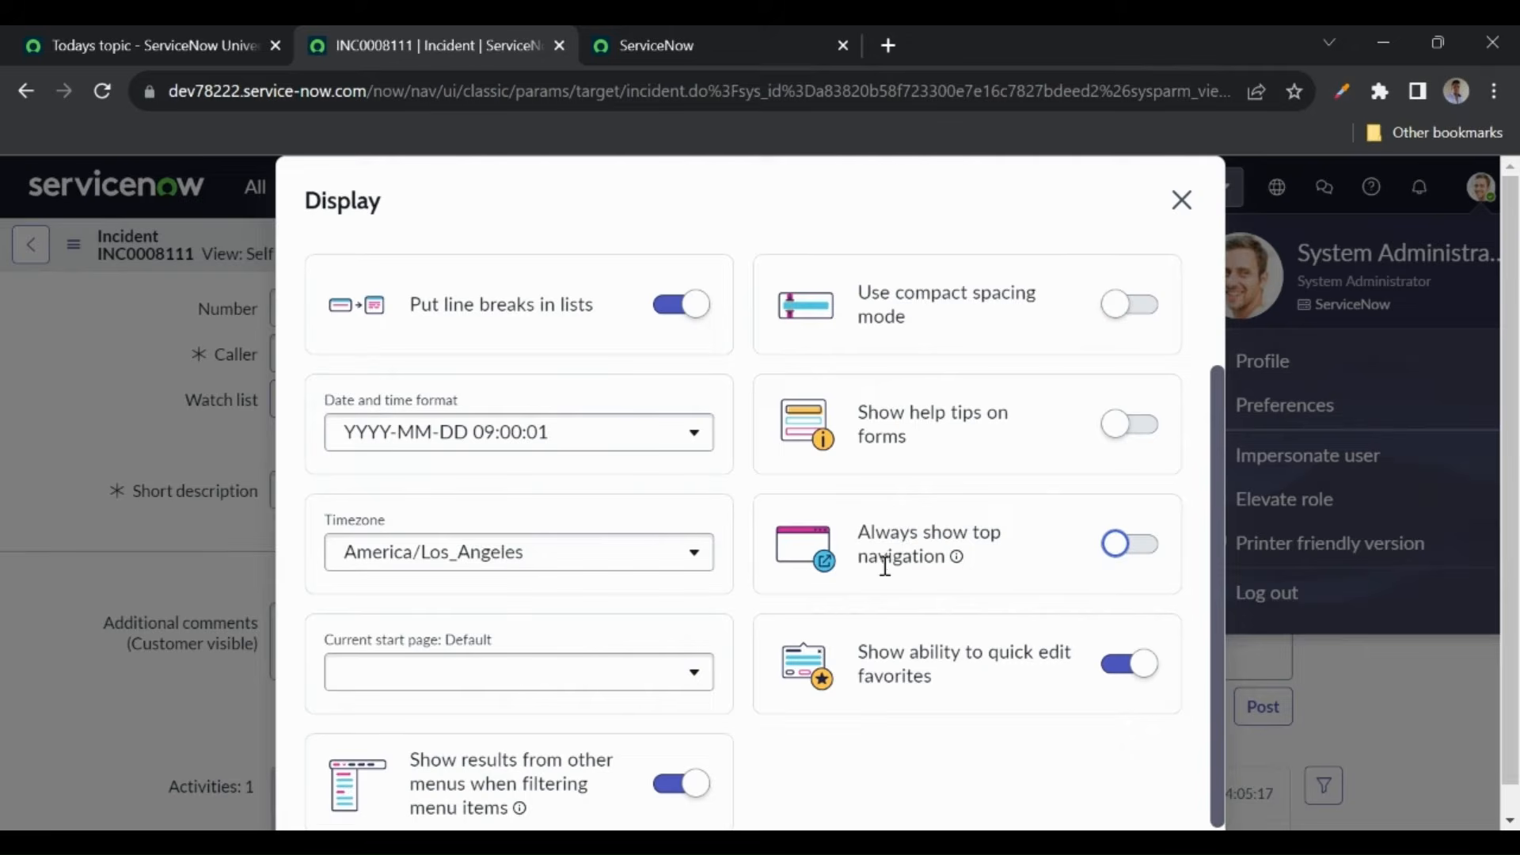
# - Close the Display preferences, then reopen and close the user preferences window
pyautogui.scroll(-1, 886, 570)
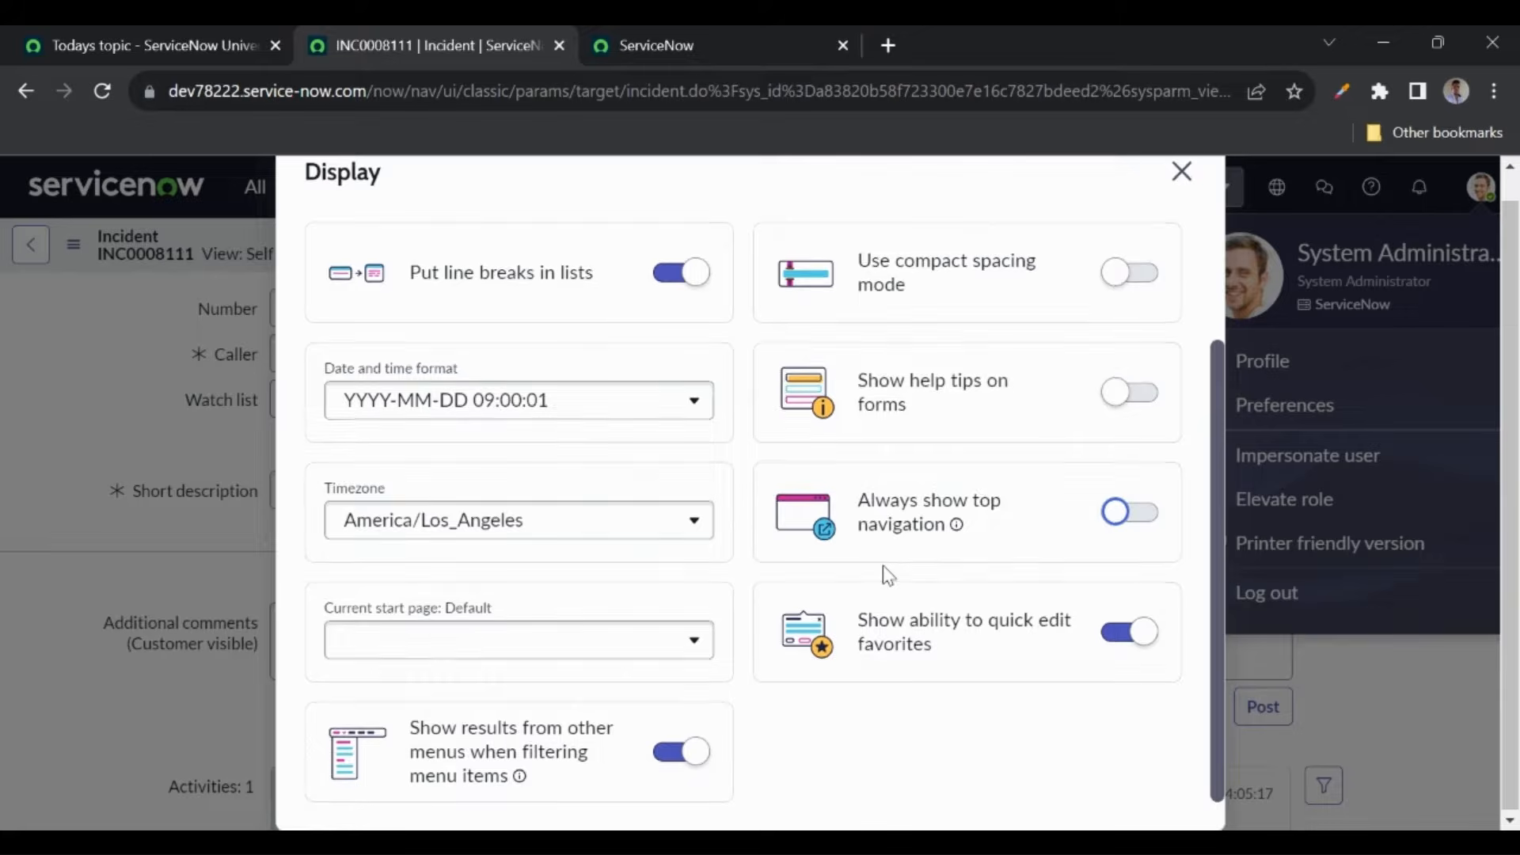
pyautogui.click(1181, 170)
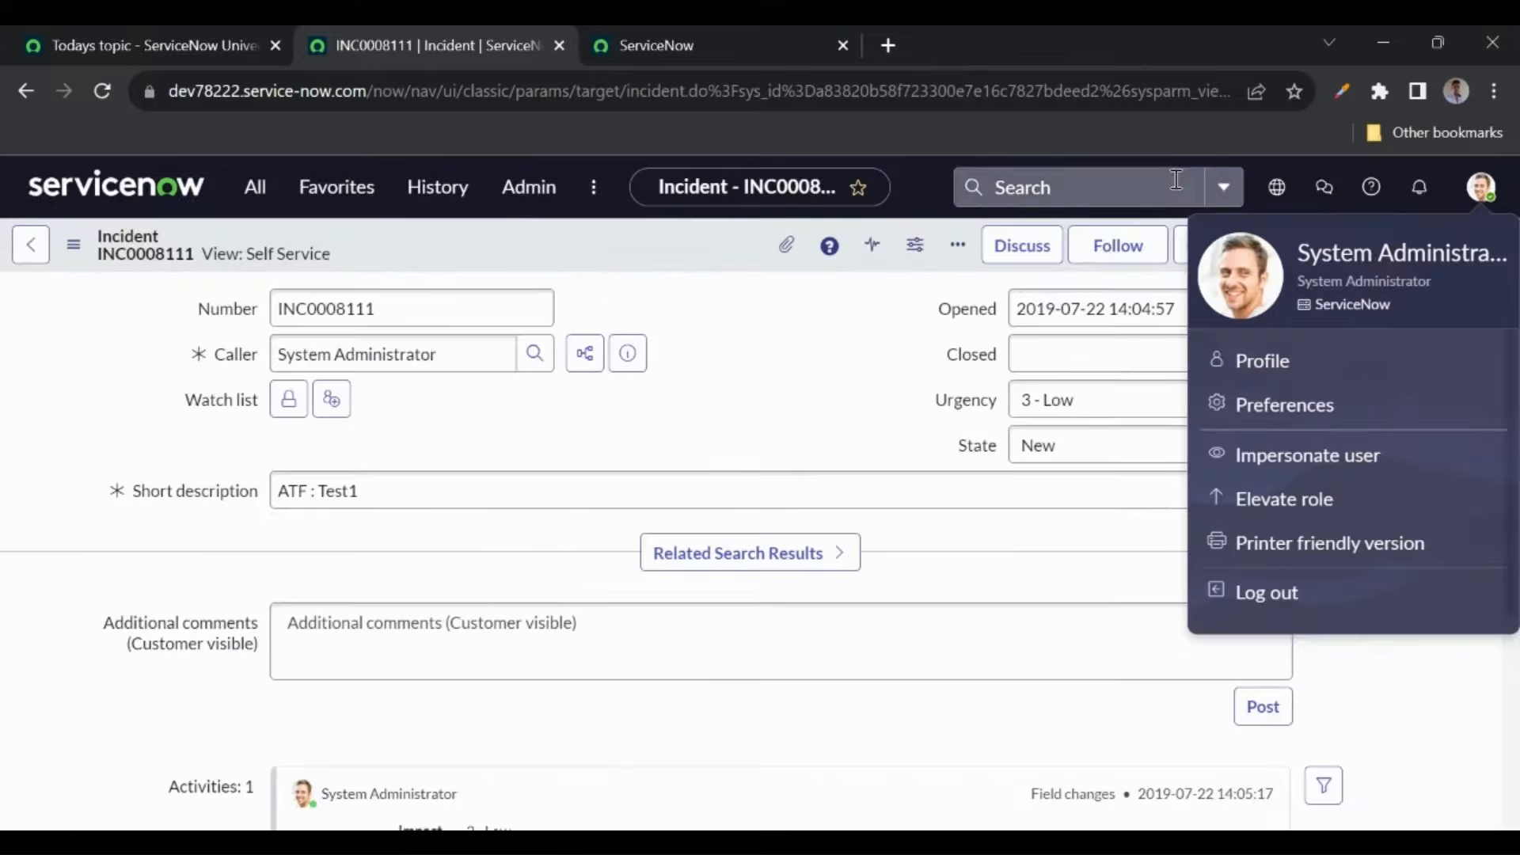
pyautogui.click(1282, 404)
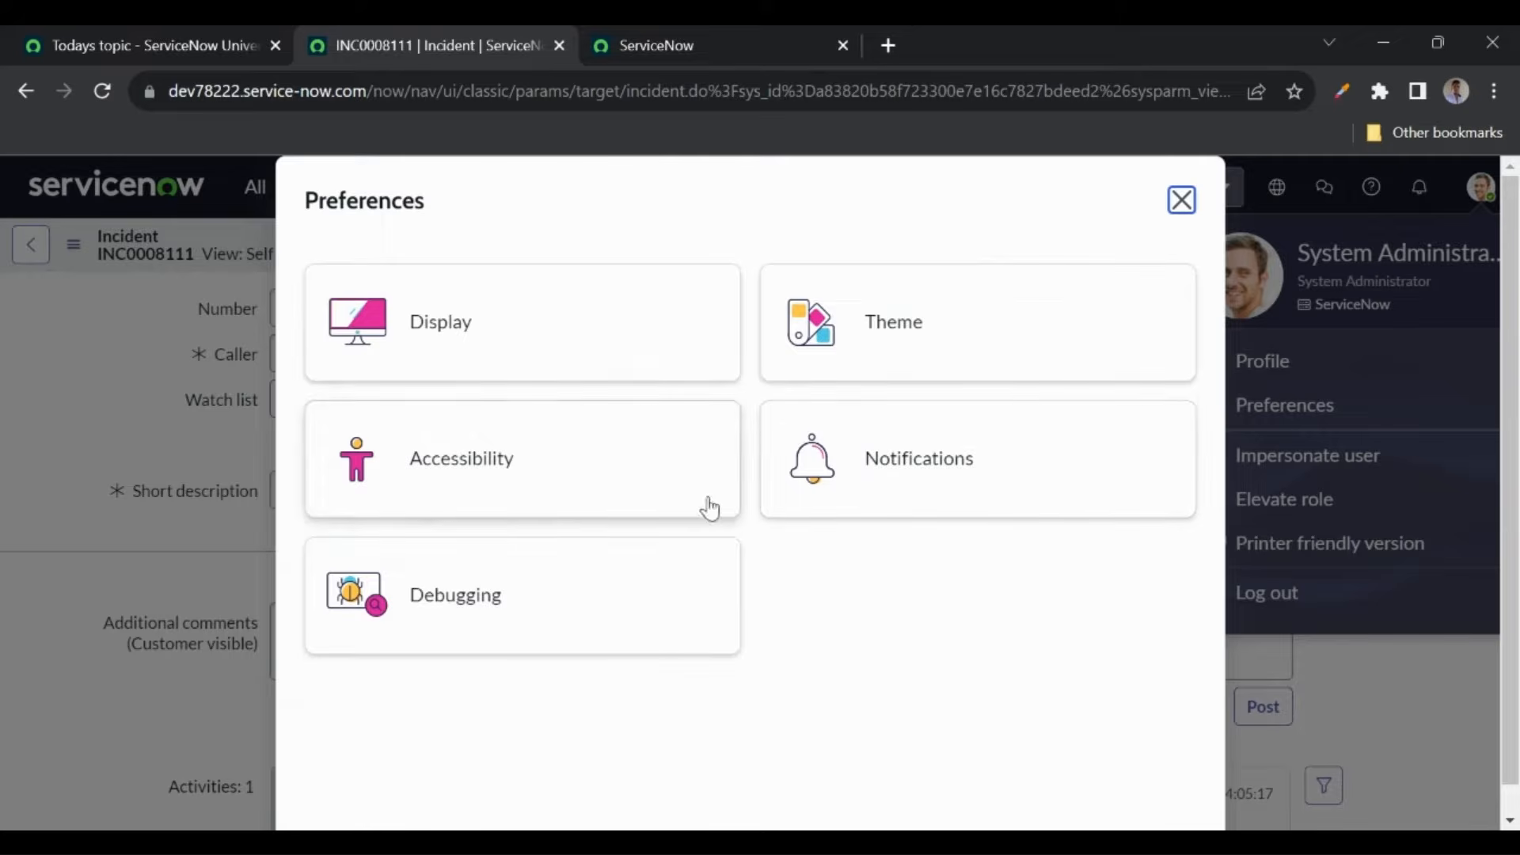
pyautogui.click(1183, 201)
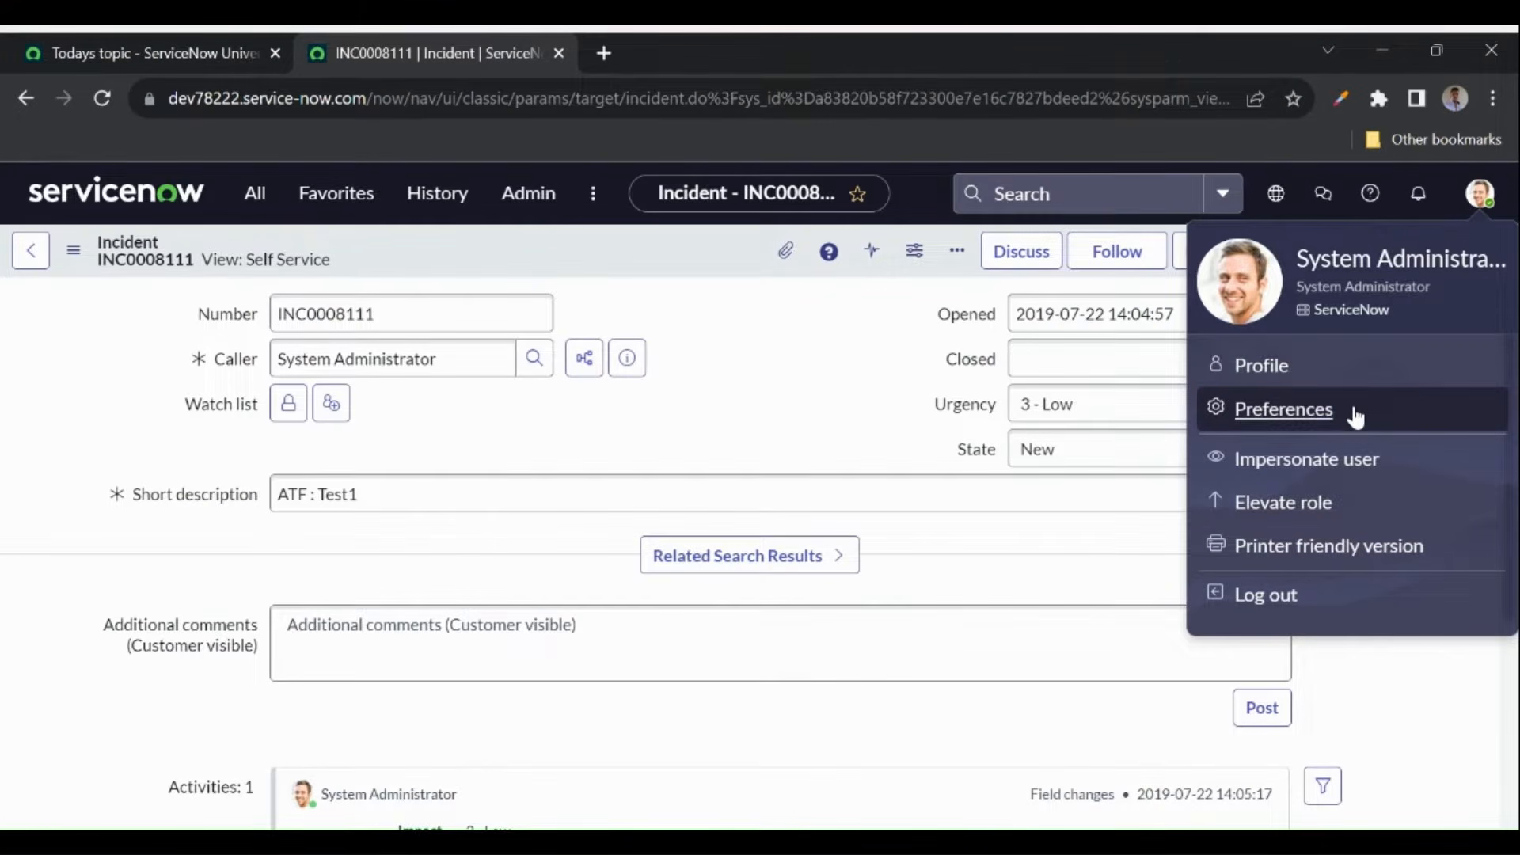
# - Highlight the User Impersonation and Access Controls (ACL) topics on the course page
pyautogui.click(144, 49)
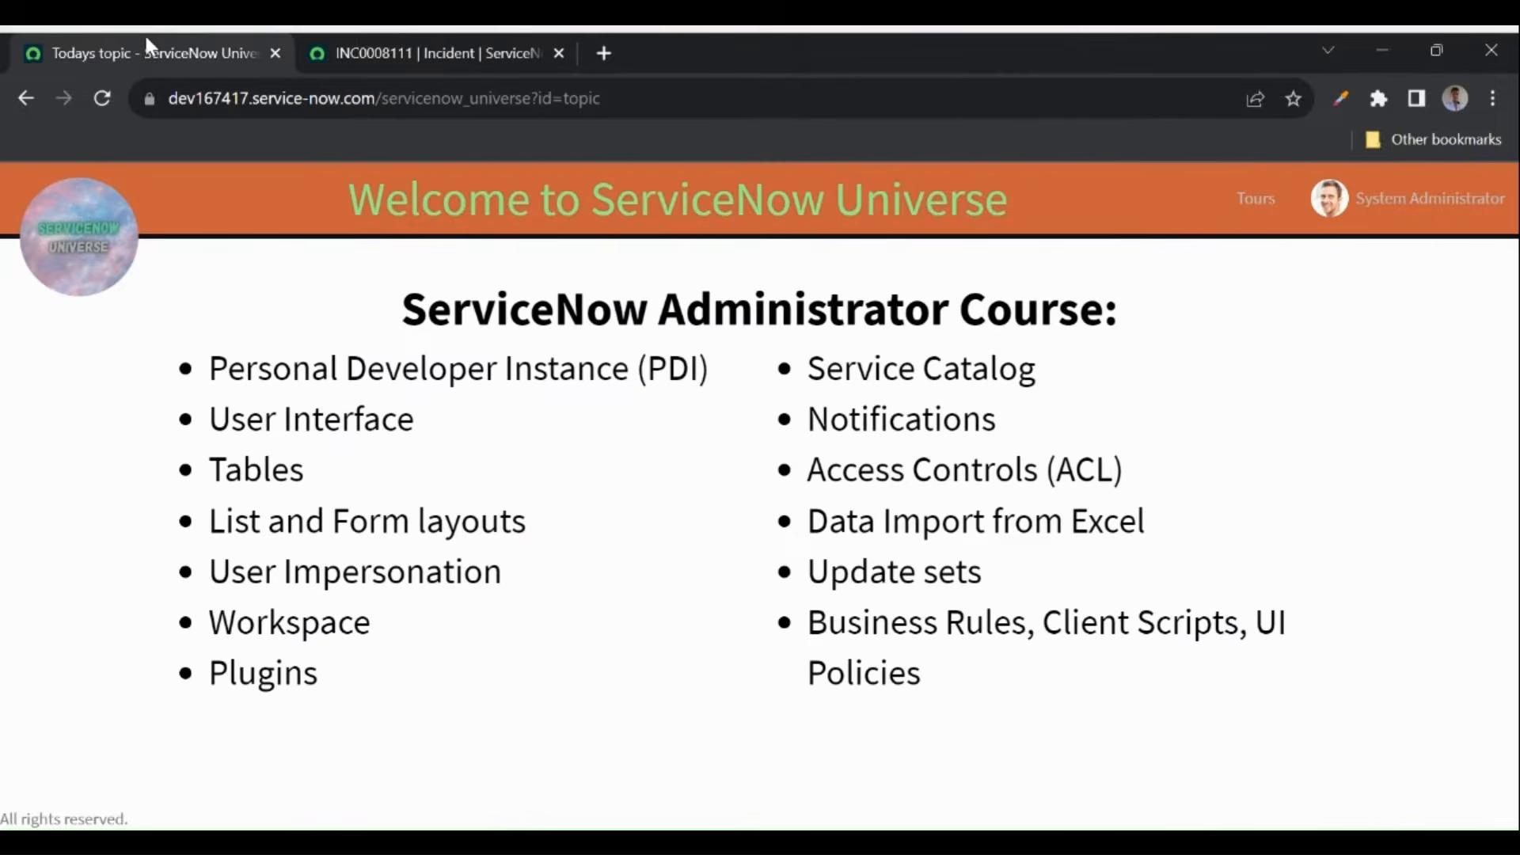
pyautogui.moveTo(211, 583); pyautogui.dragTo(519, 577)
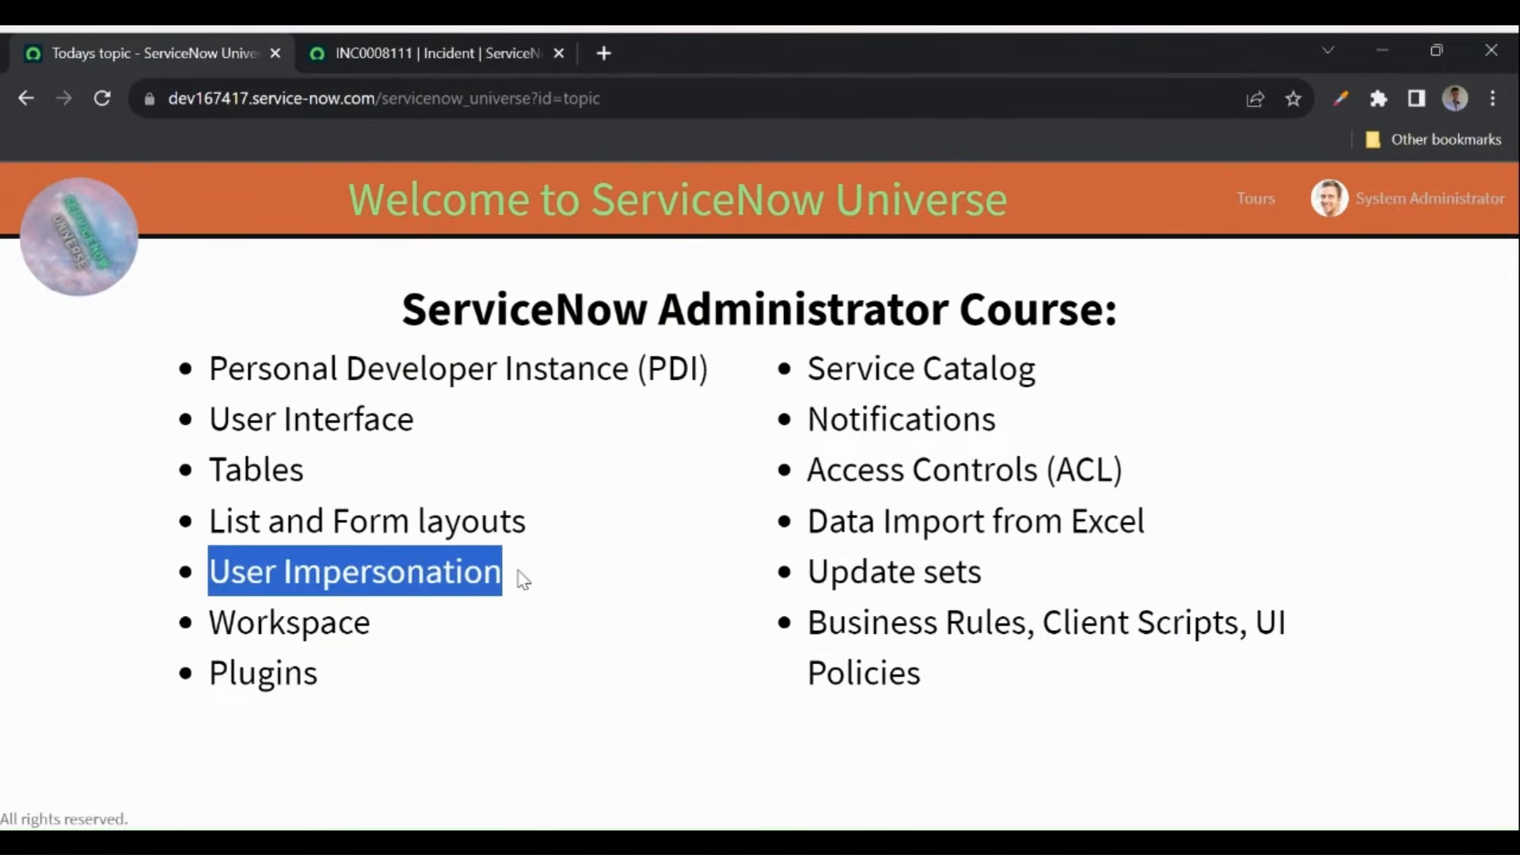
pyautogui.click(434, 55)
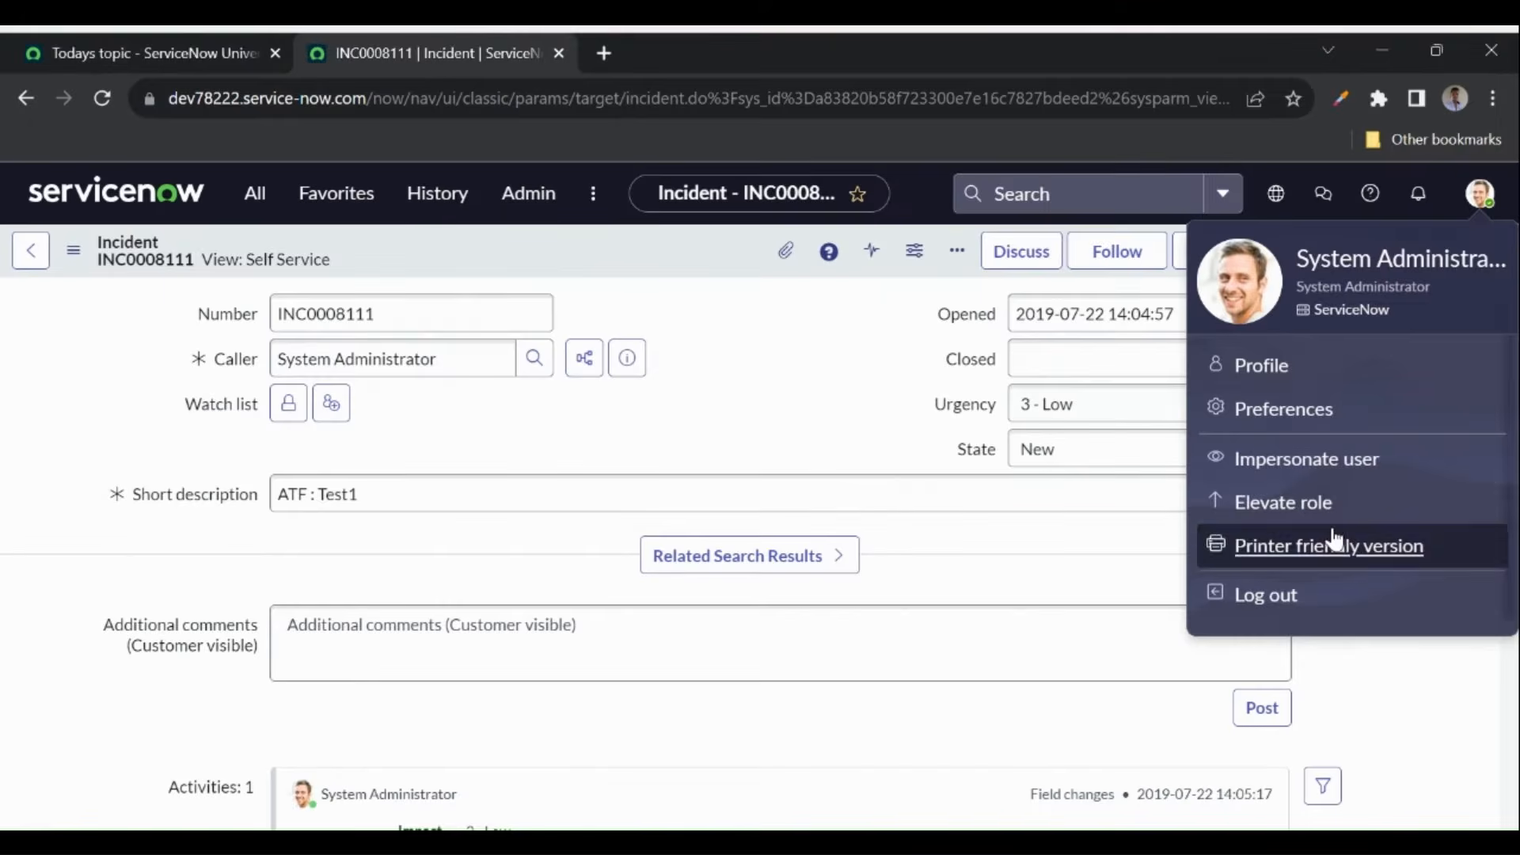
pyautogui.click(172, 44)
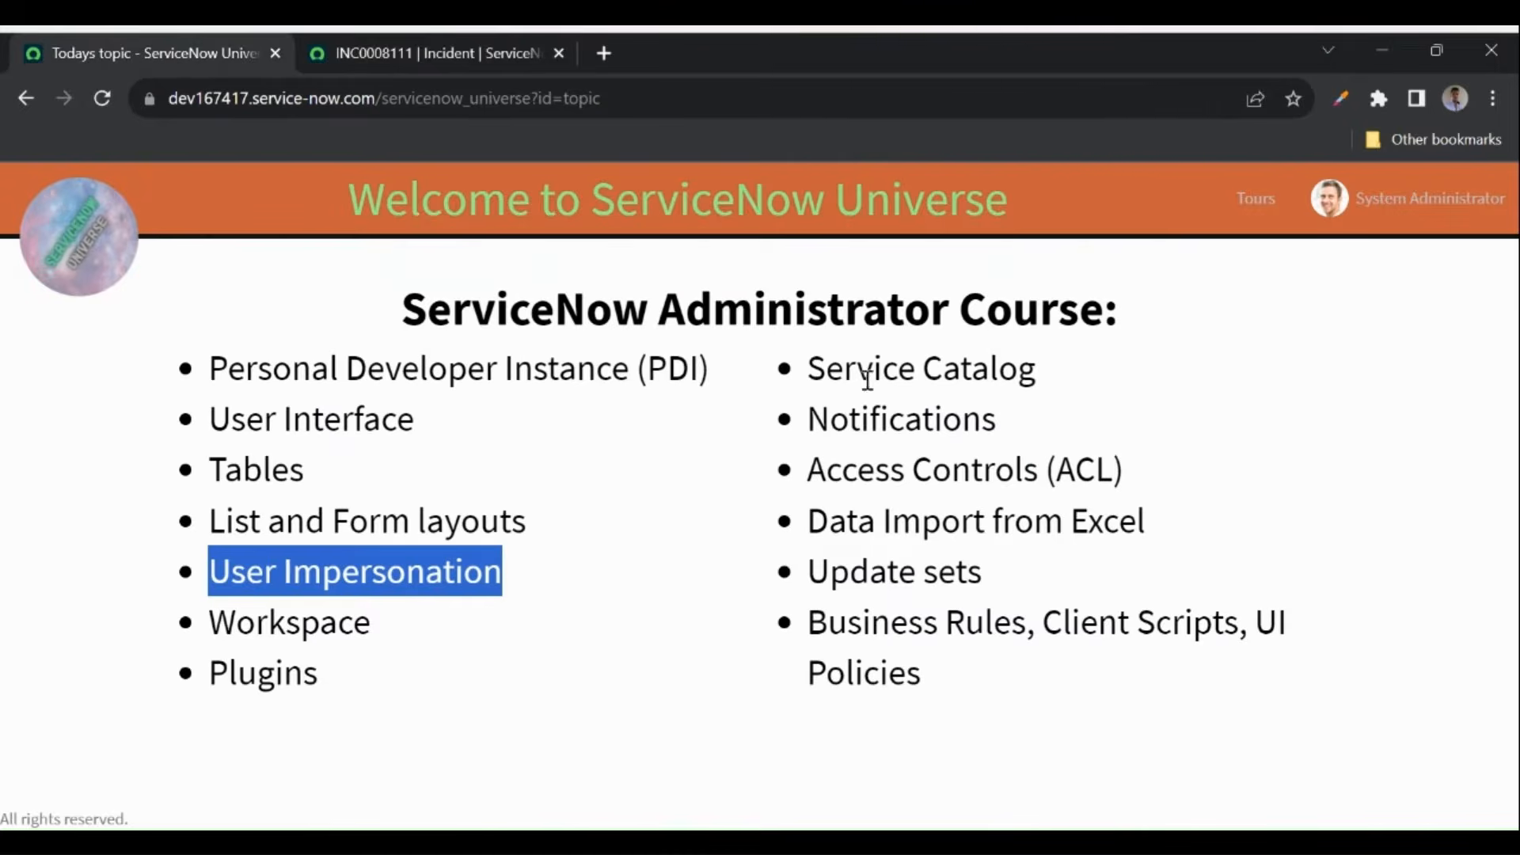
pyautogui.moveTo(808, 470); pyautogui.dragTo(1197, 483)
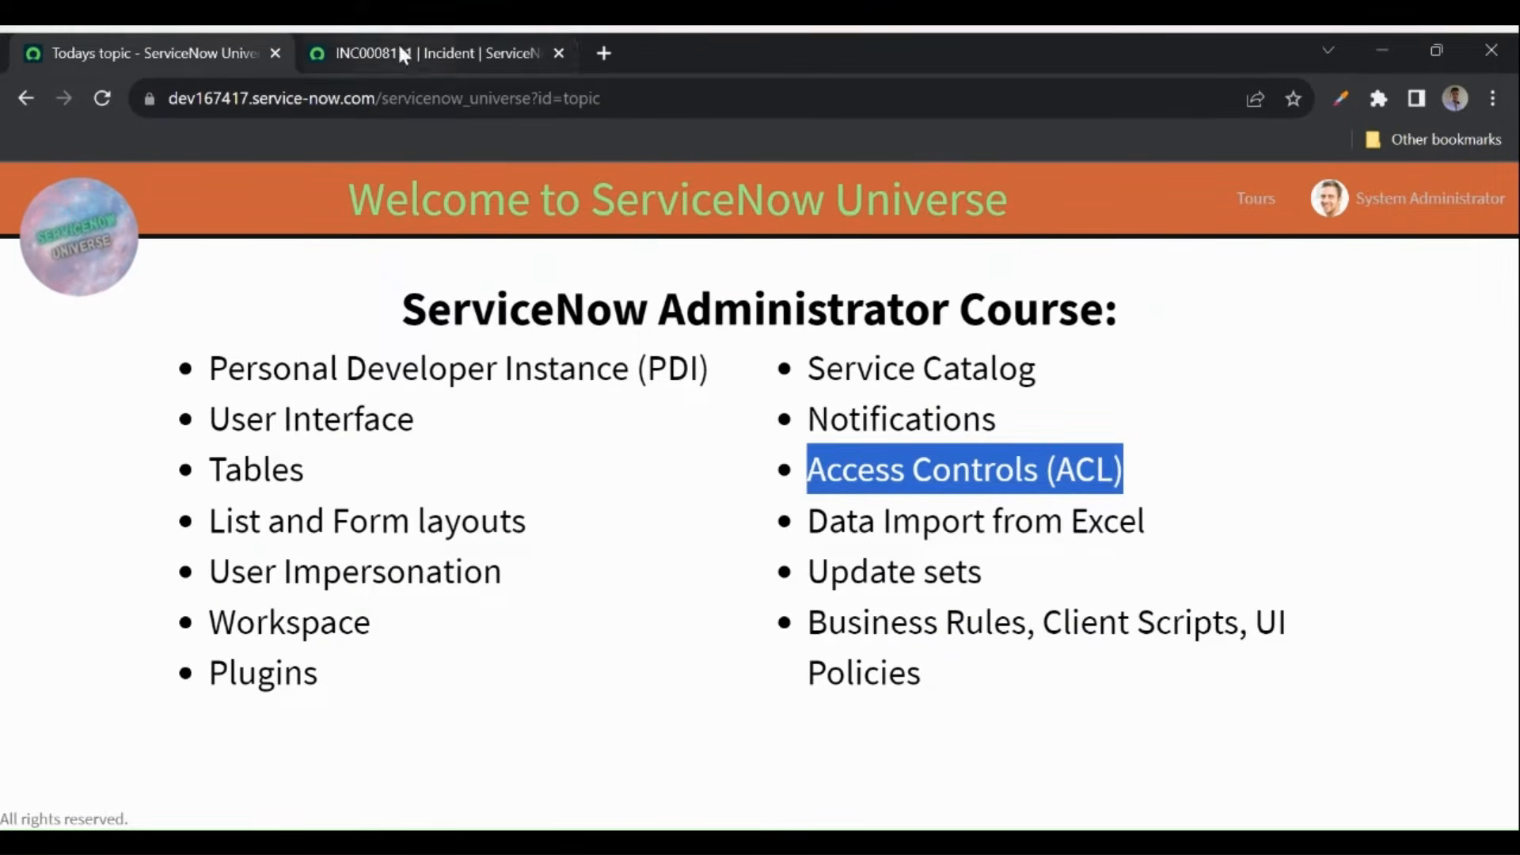
# - Open the printer-friendly version of INC0008111, preview printing, cancel, and close that tab
pyautogui.click(428, 53)
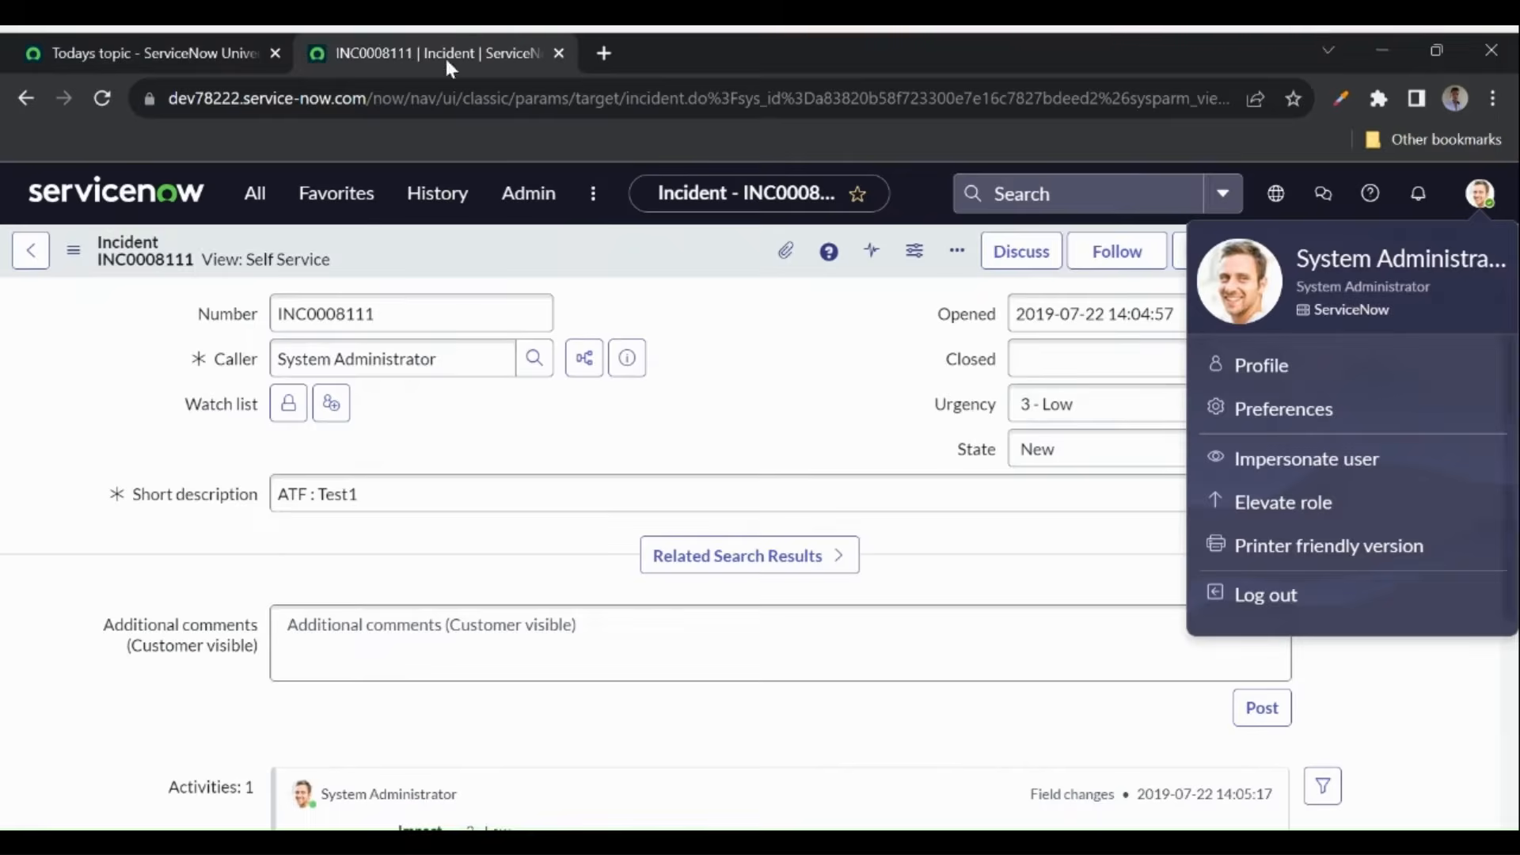
pyautogui.click(1345, 561)
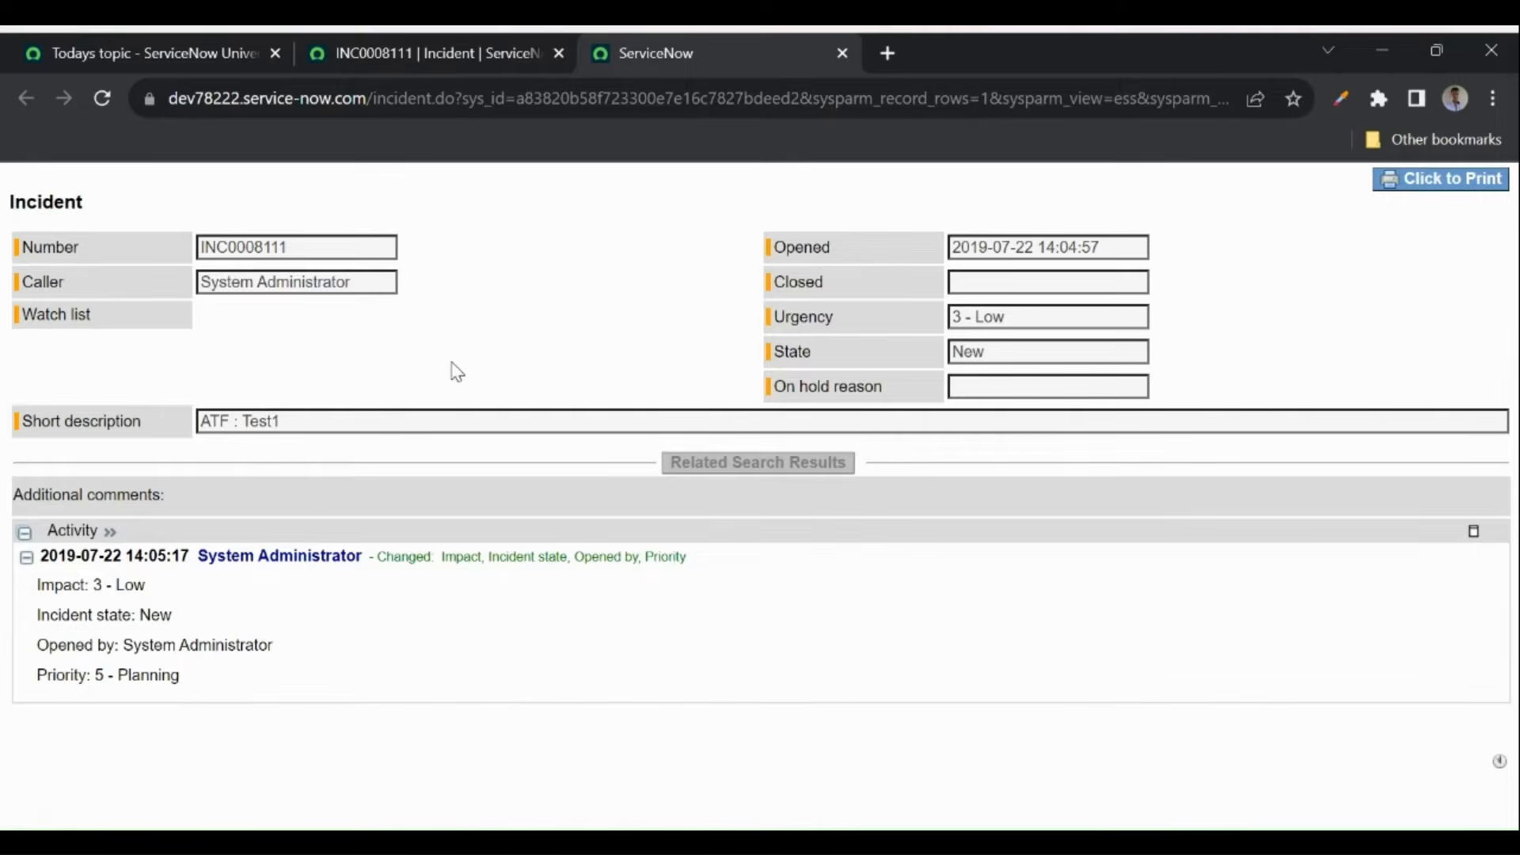
pyautogui.click(1442, 187)
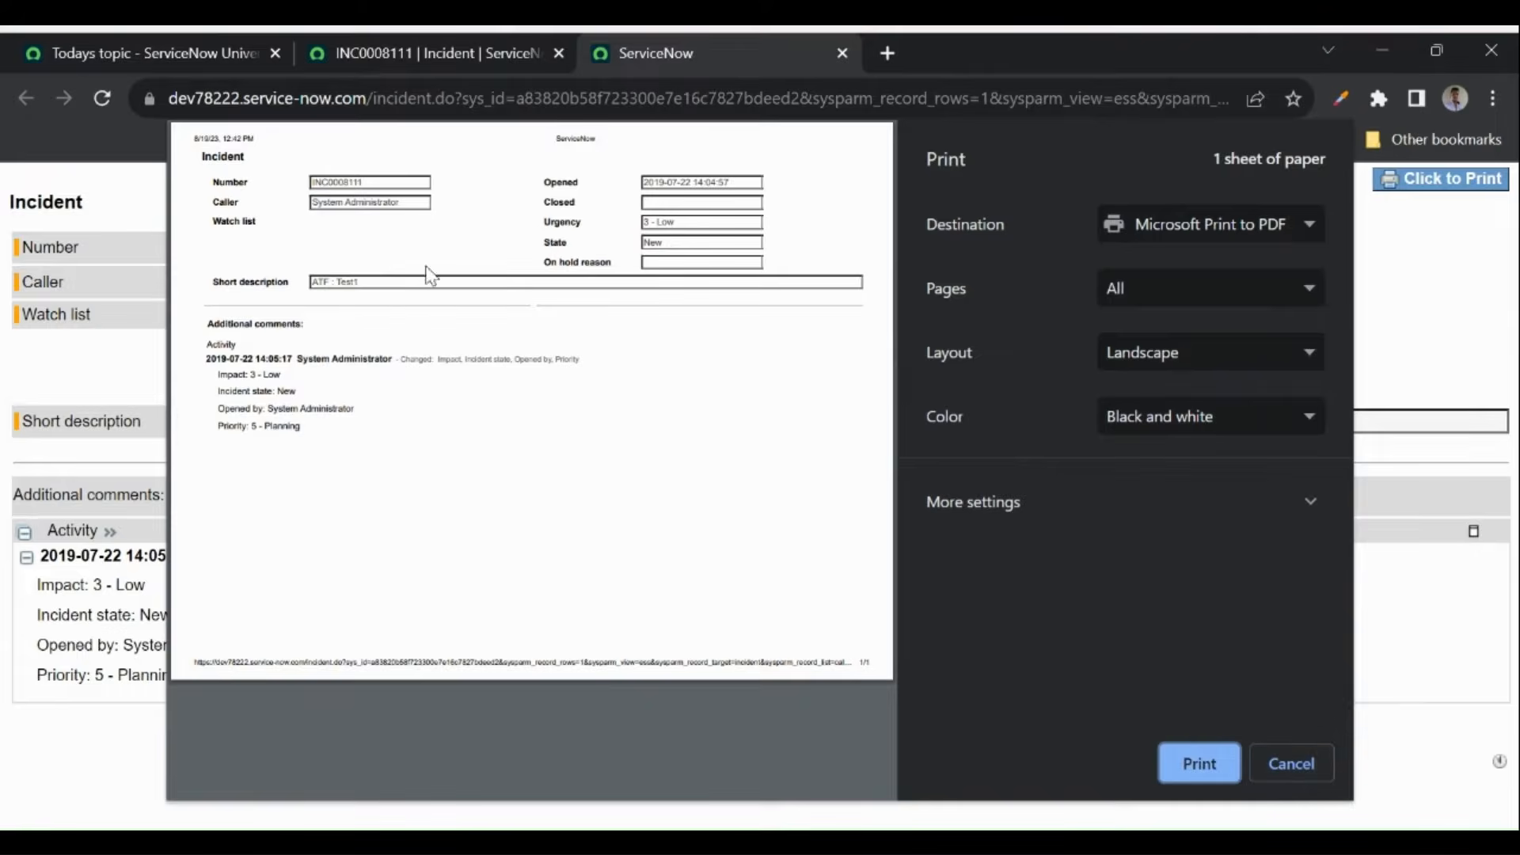
pyautogui.click(1278, 760)
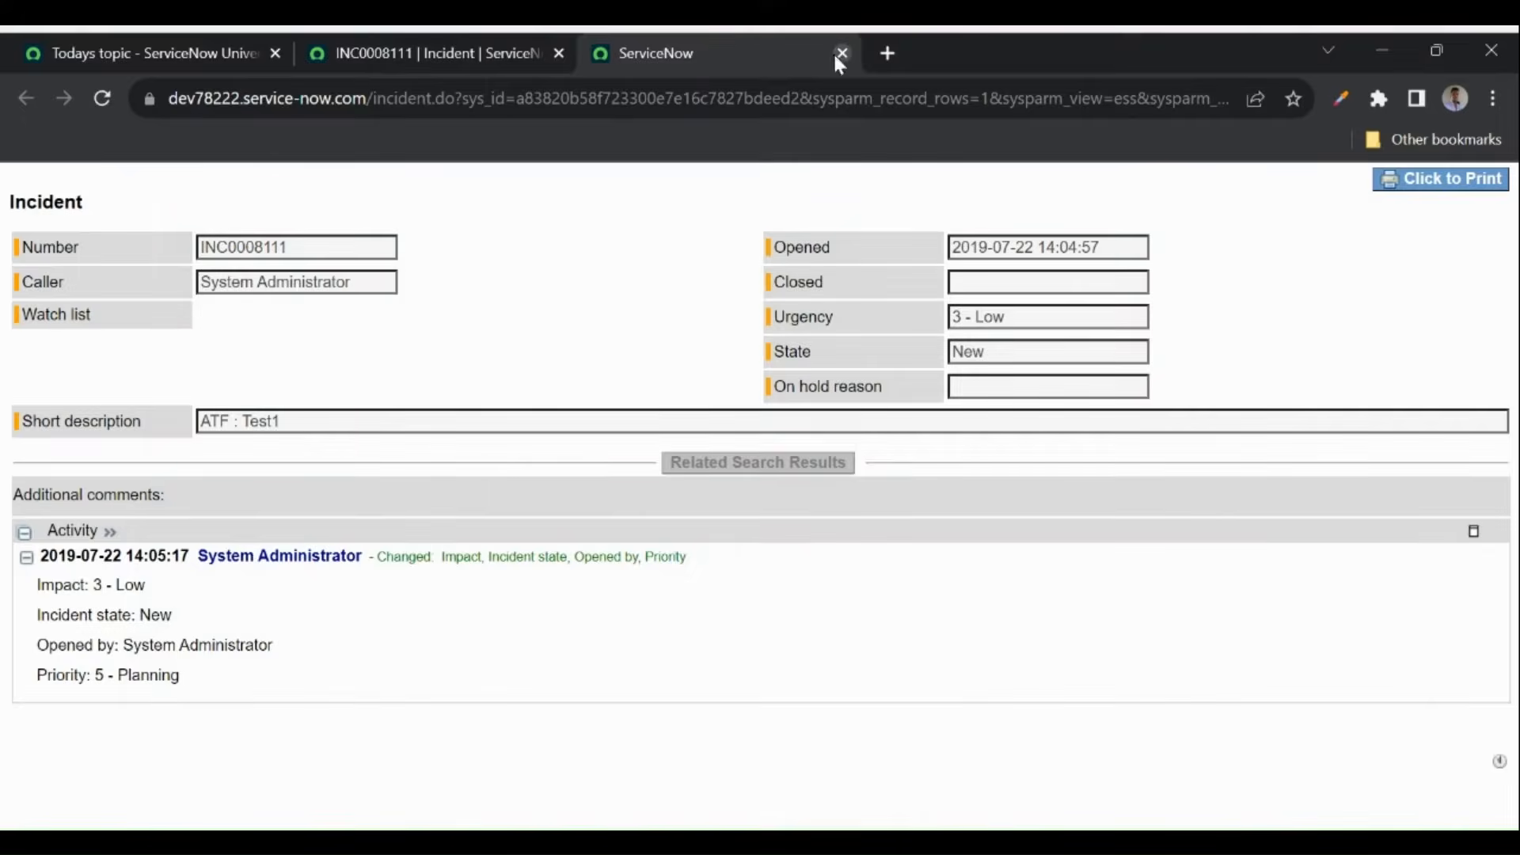
pyautogui.click(841, 53)
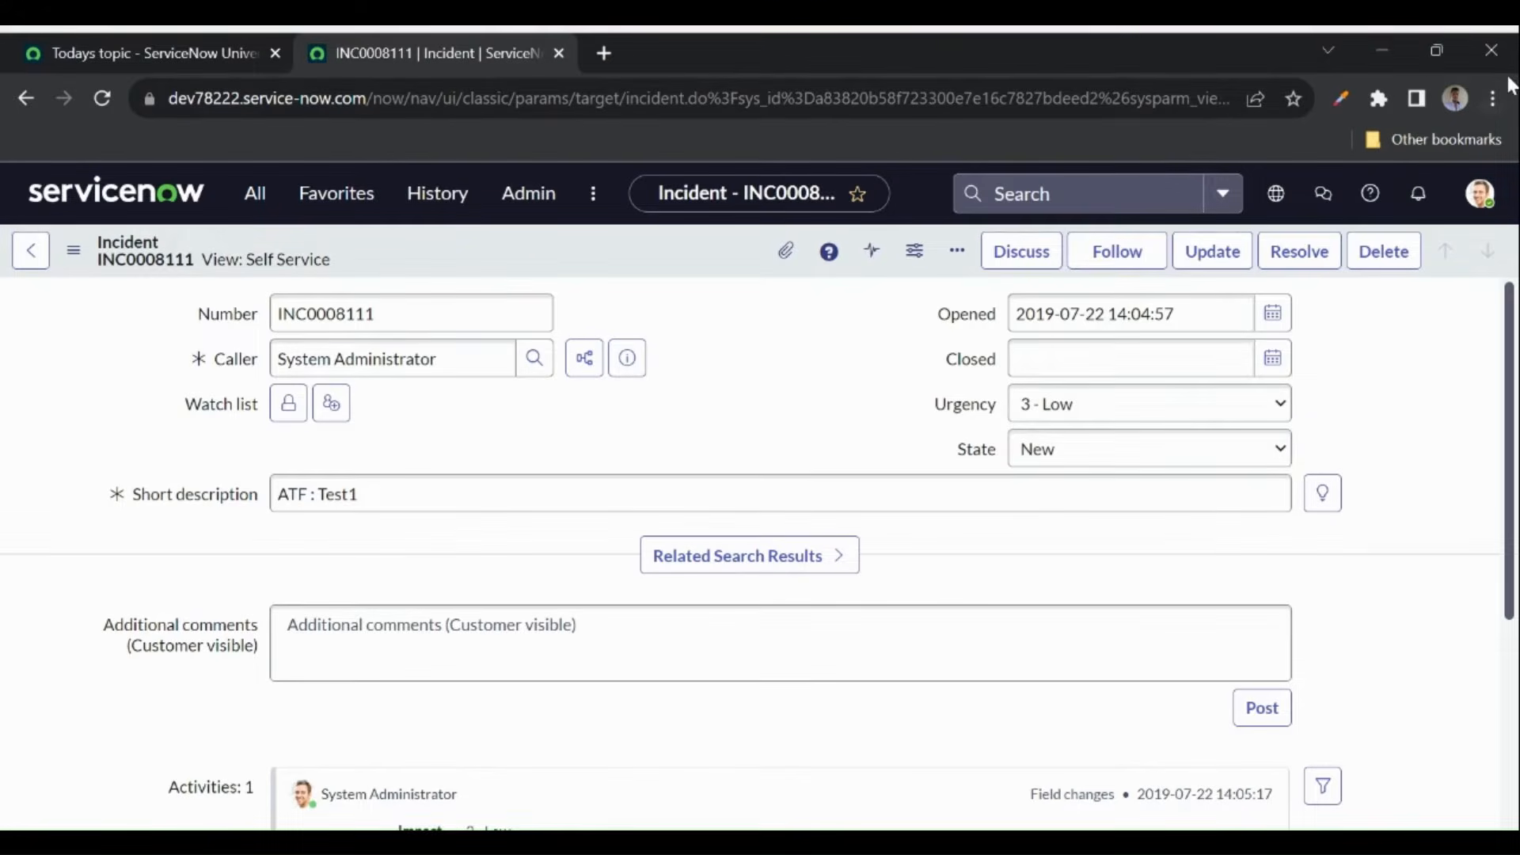
# - Go to the ServiceNow App Engine Studio home page and browse the Workspaces list
pyautogui.click(1479, 193)
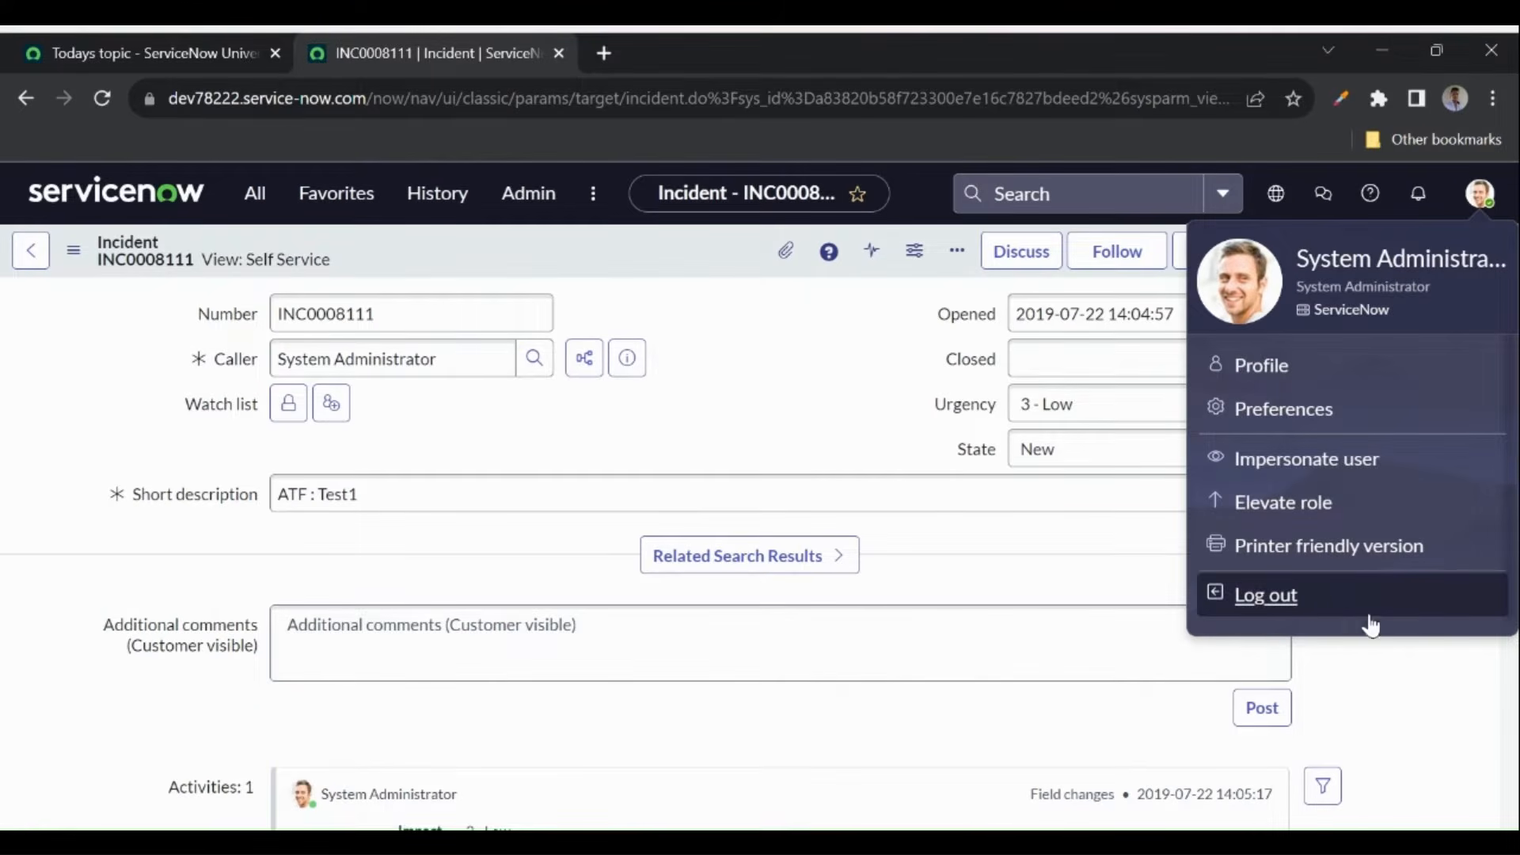
pyautogui.click(780, 366)
pyautogui.click(247, 309)
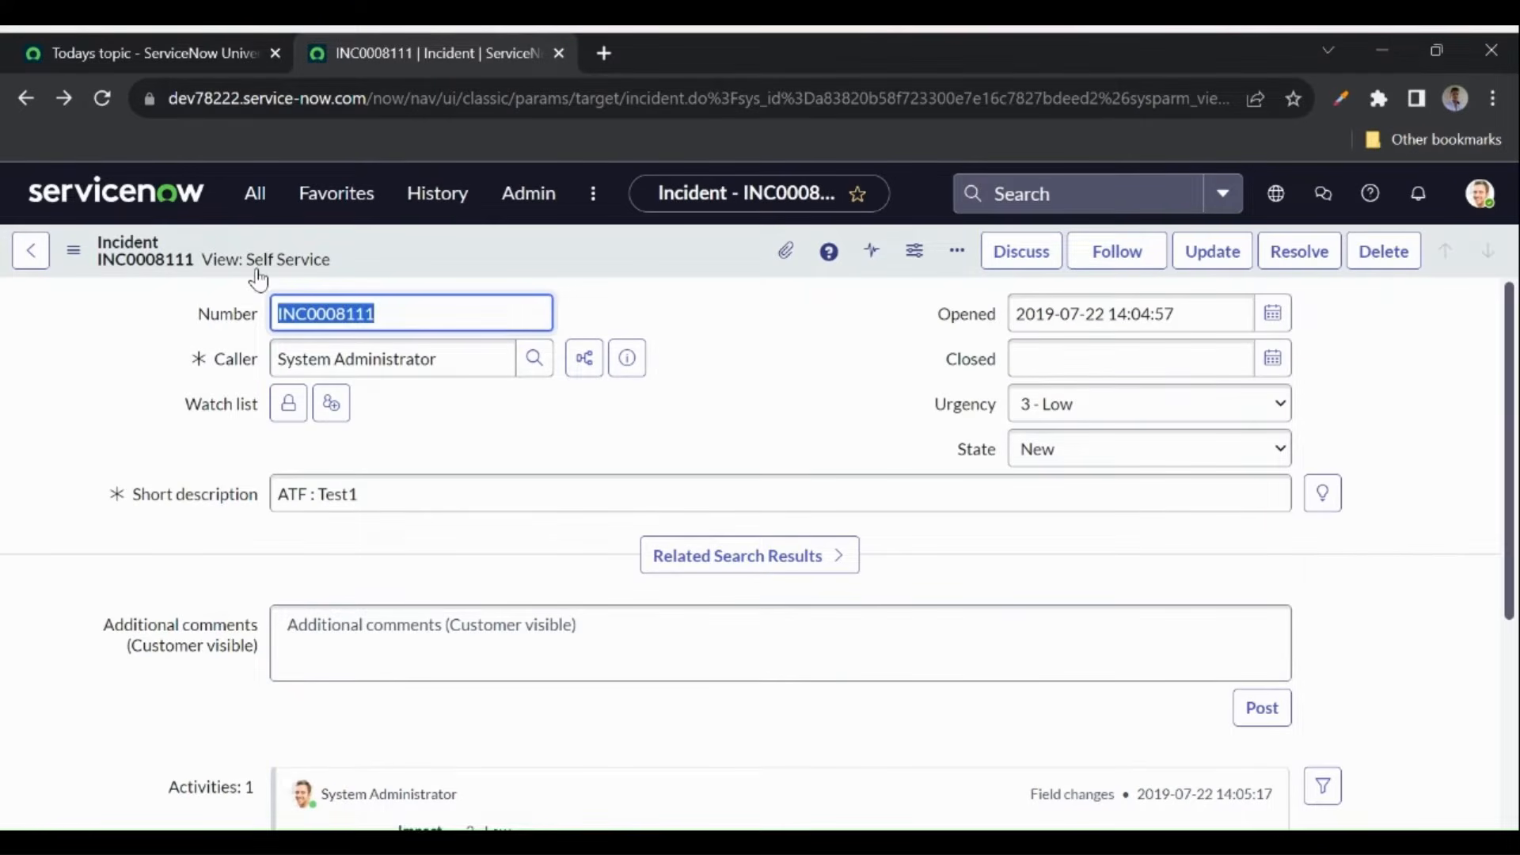
pyautogui.click(152, 208)
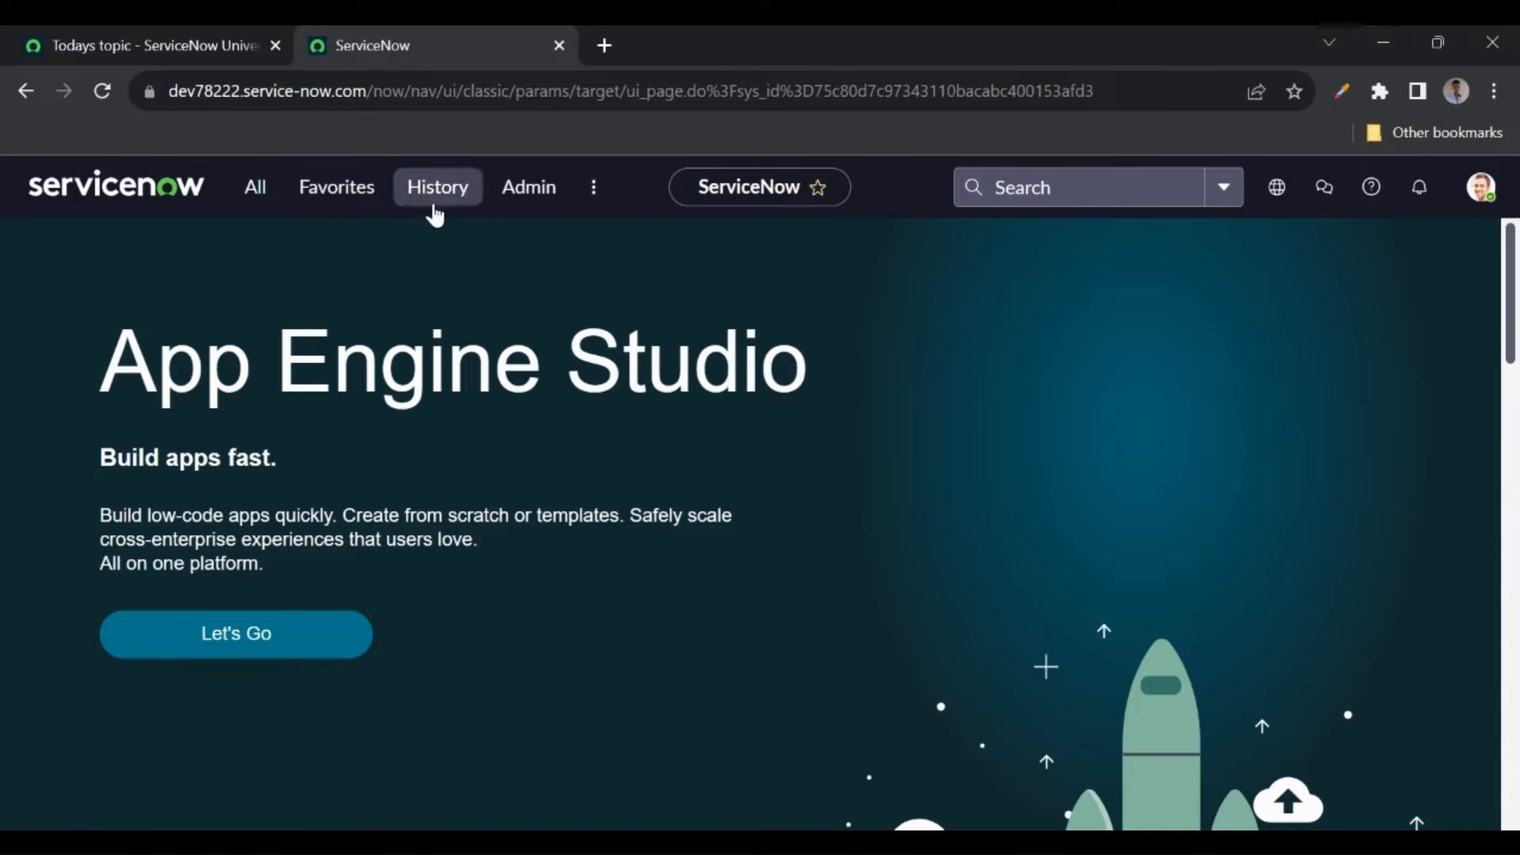
pyautogui.click(594, 194)
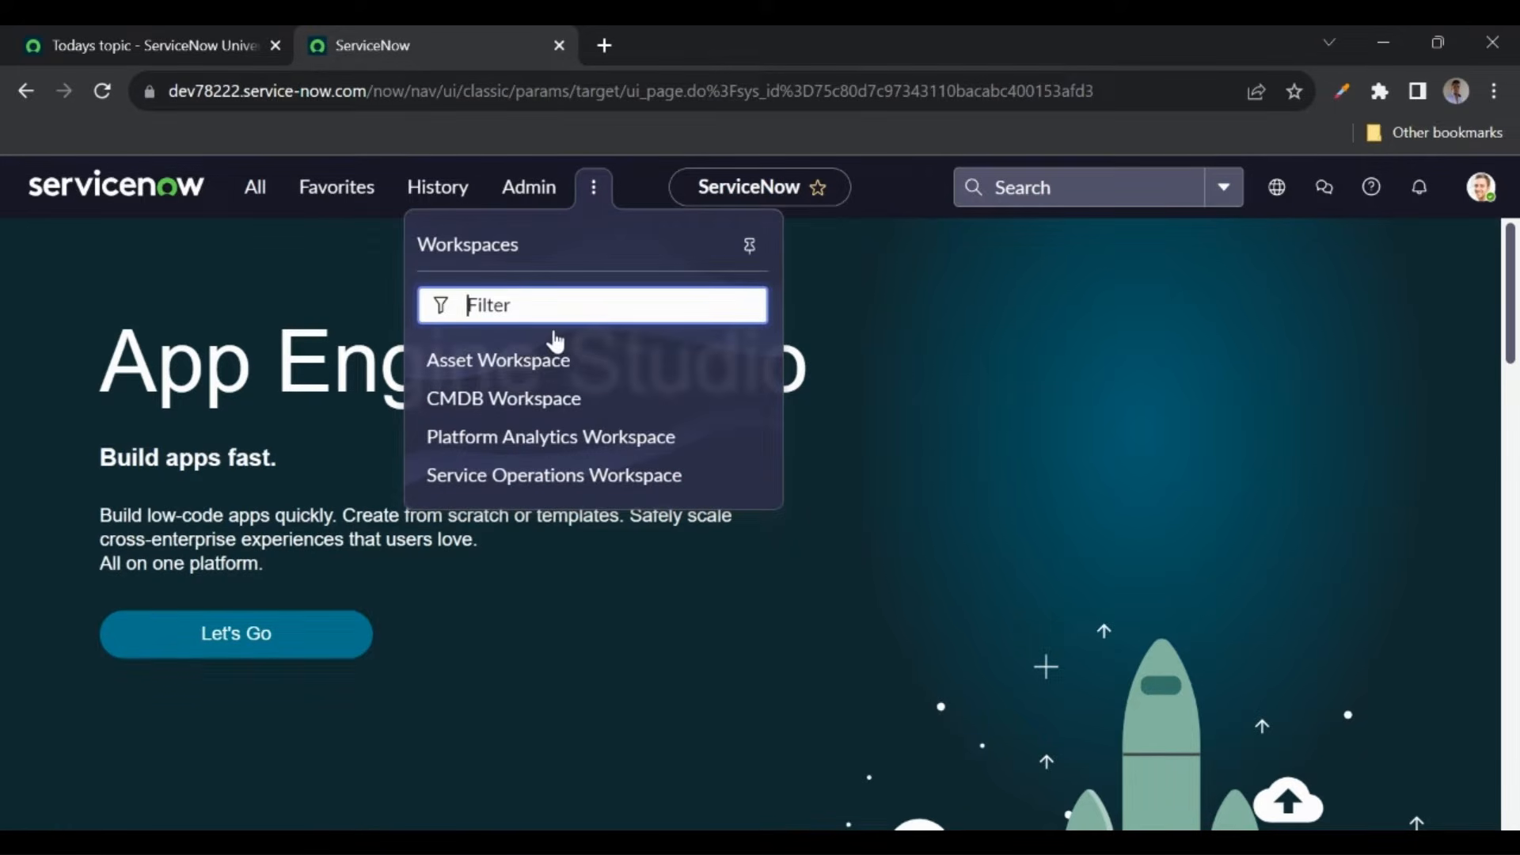
pyautogui.click(290, 269)
# - Scroll through the full All navigator menu, close it, and bring up the user profile menu
pyautogui.click(172, 38)
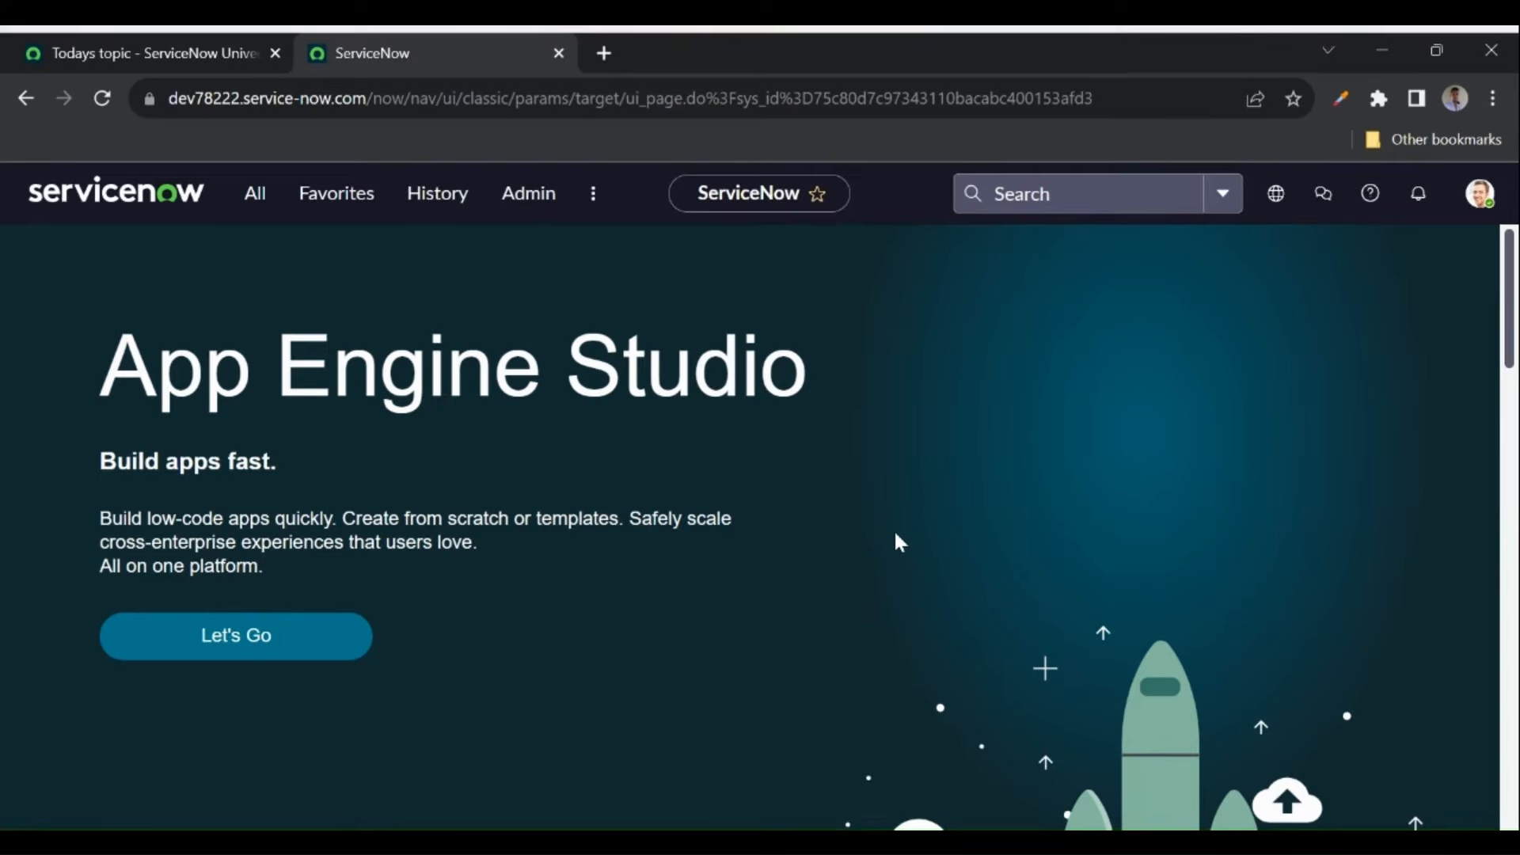
pyautogui.click(255, 198)
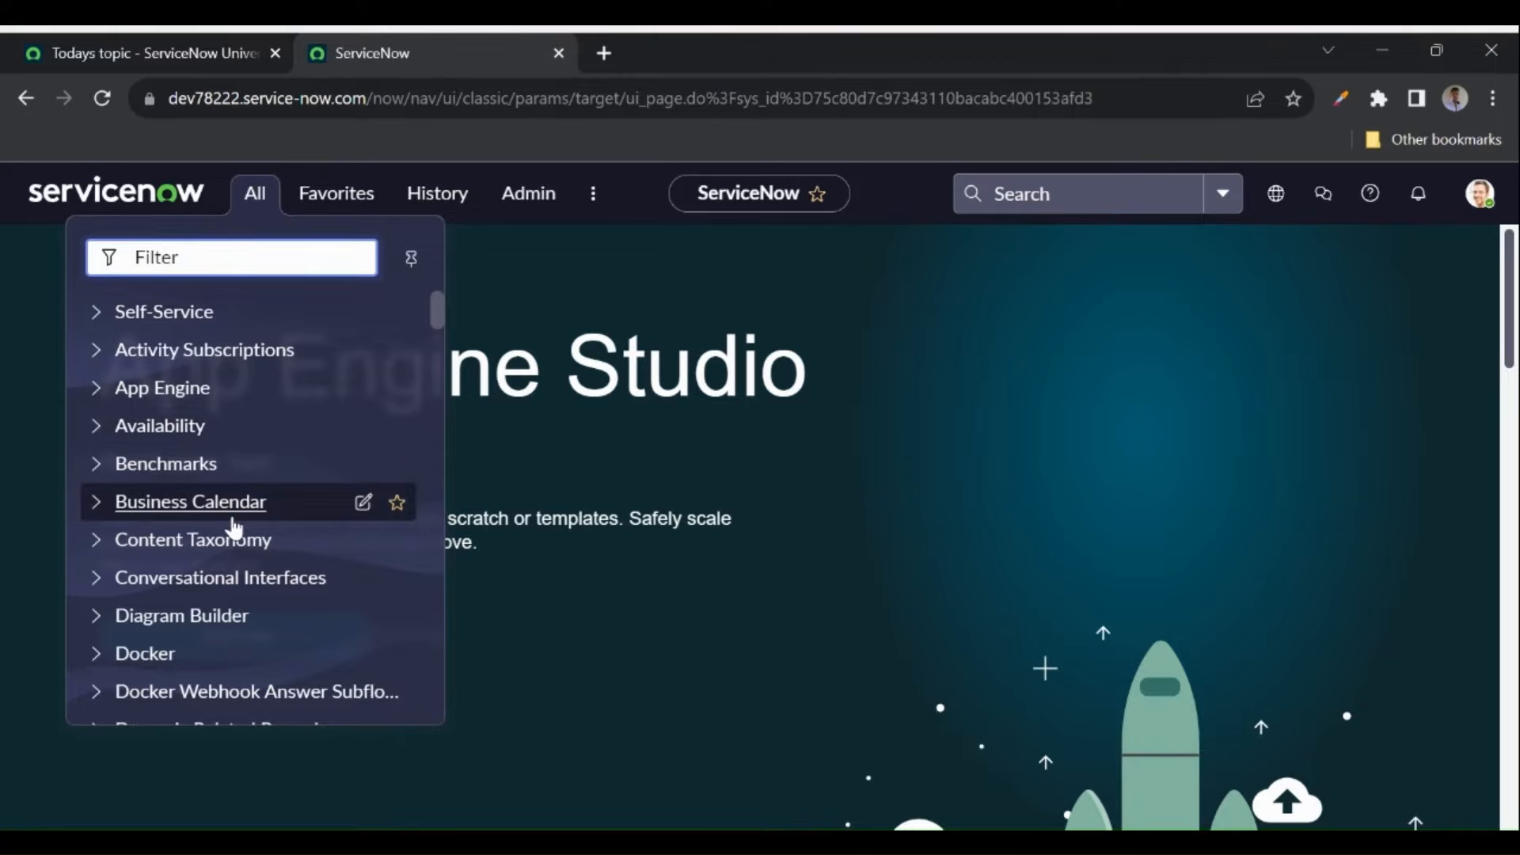
pyautogui.scroll(-10, 233, 529)
pyautogui.scroll(-15, 233, 529)
pyautogui.scroll(-15, 234, 529)
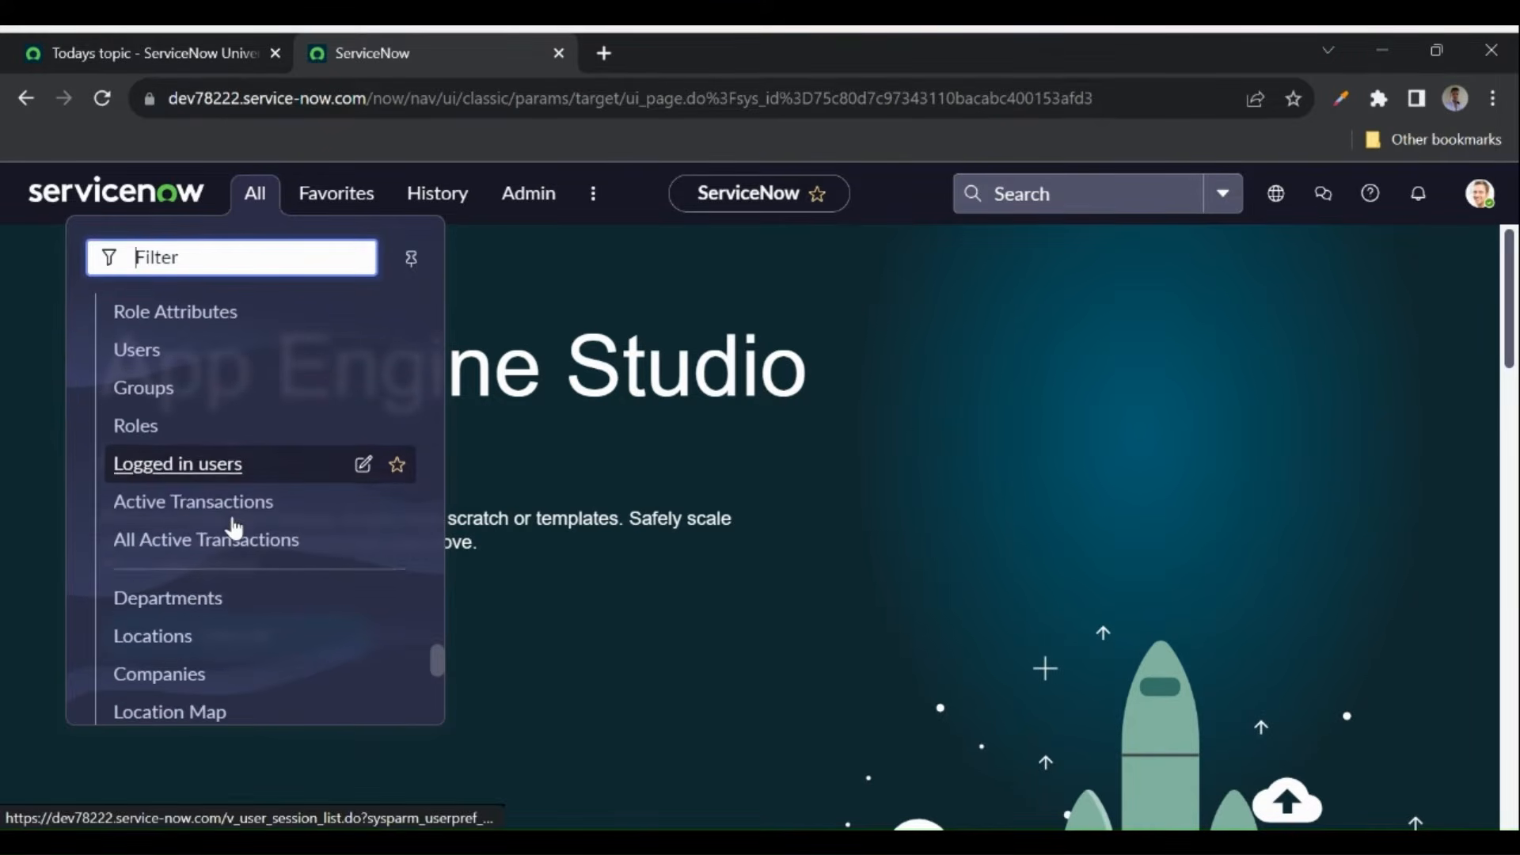
pyautogui.scroll(-5, 234, 529)
pyautogui.scroll(9, 234, 528)
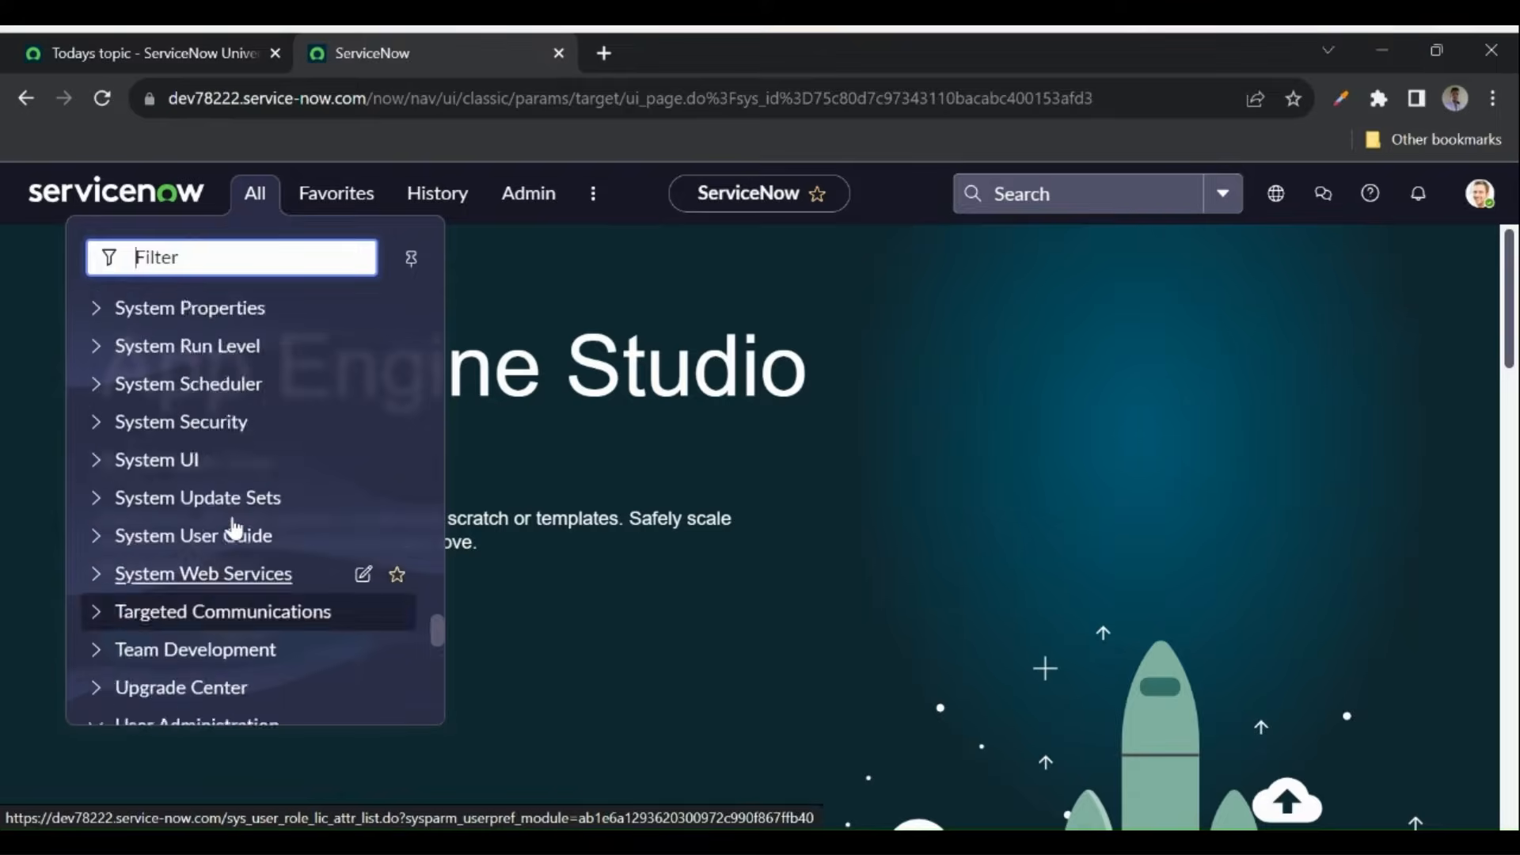
pyautogui.scroll(15, 233, 529)
pyautogui.scroll(12, 233, 528)
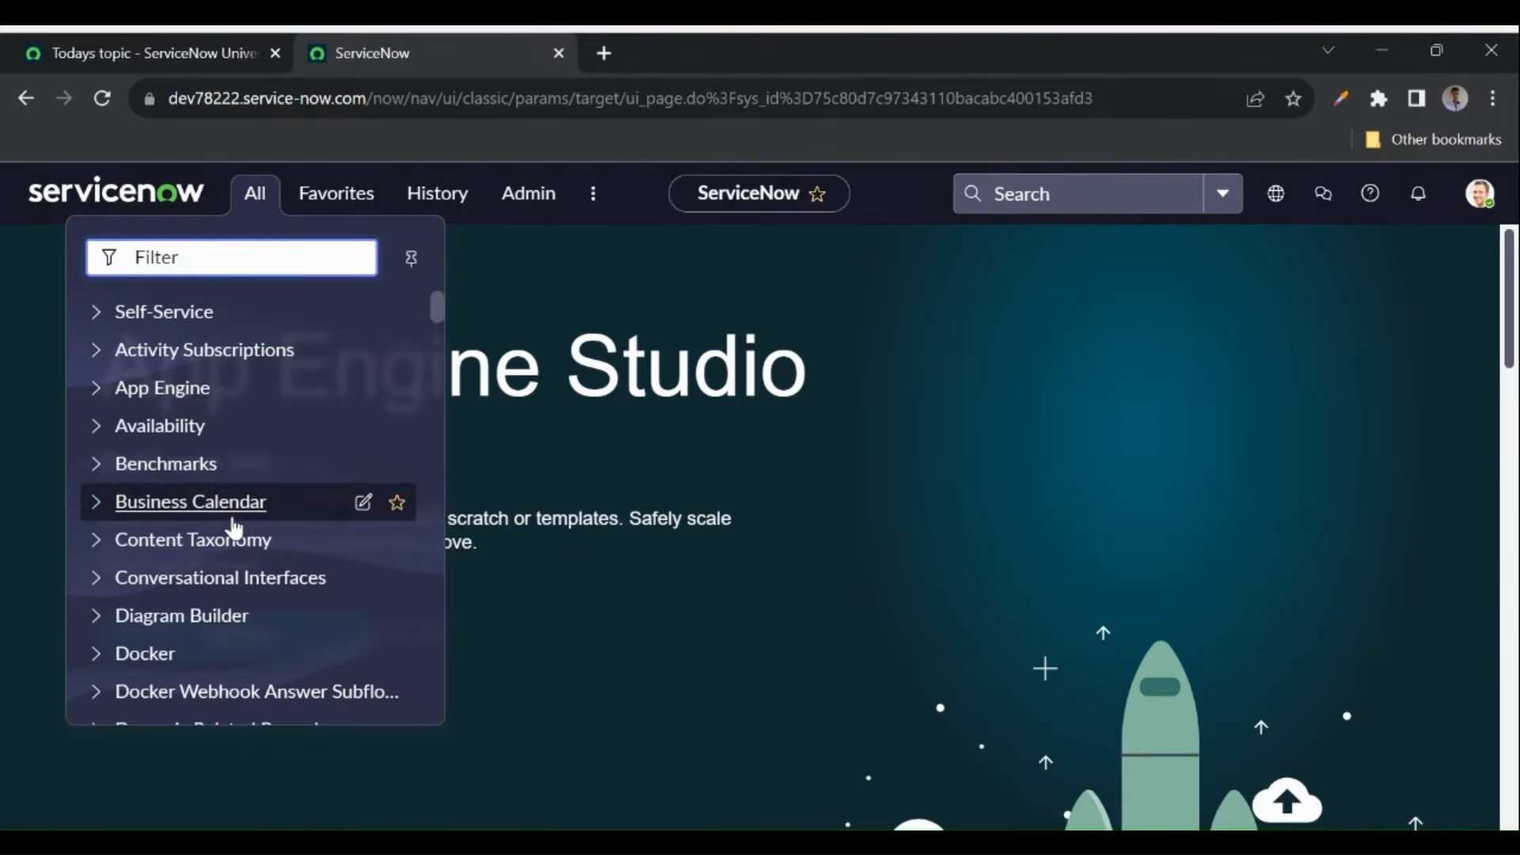
pyautogui.click(585, 452)
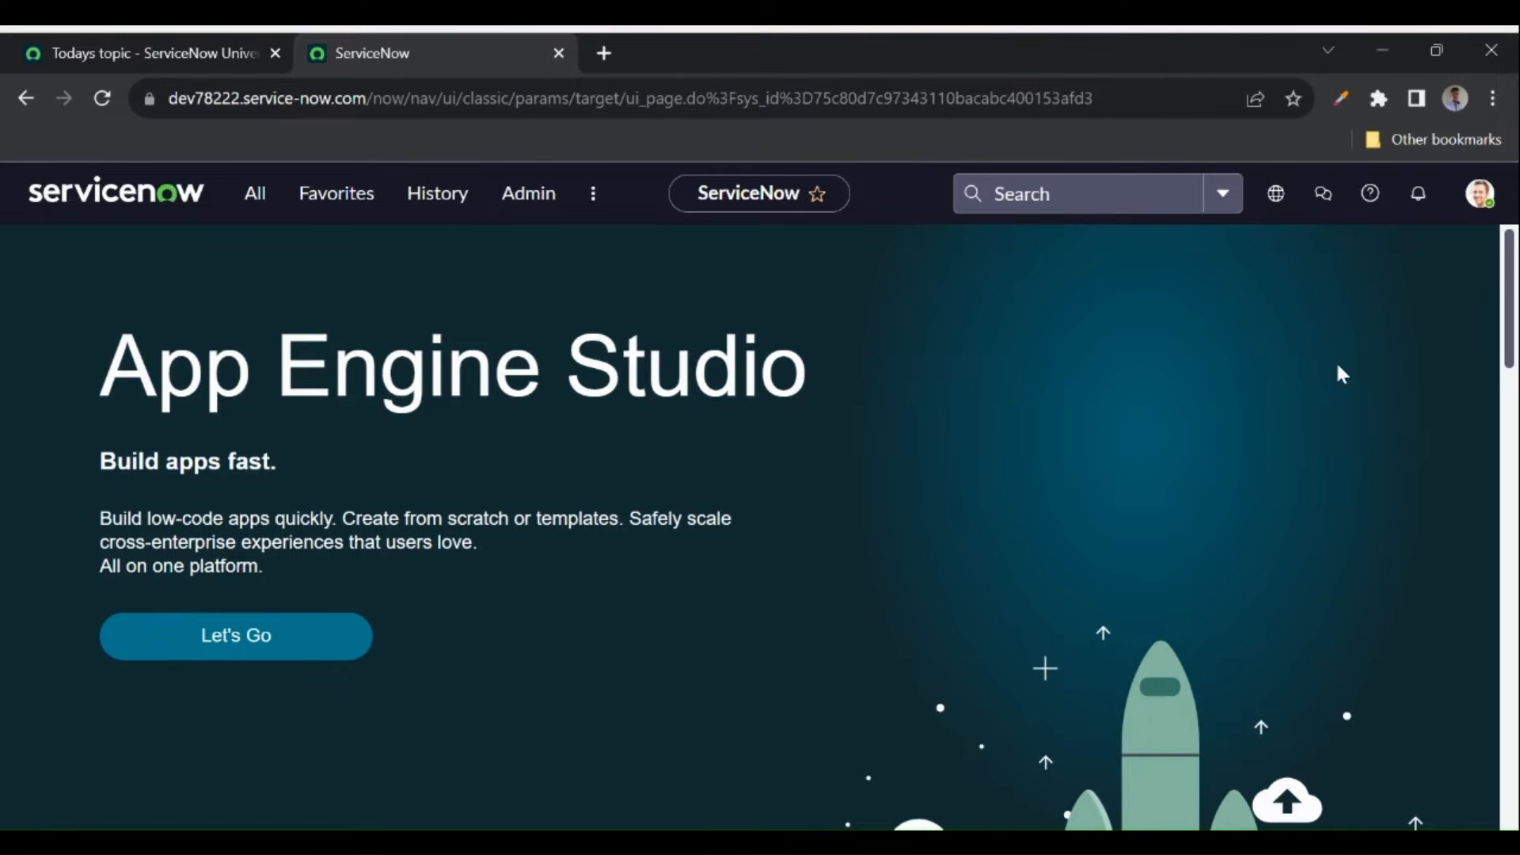
pyautogui.click(1476, 206)
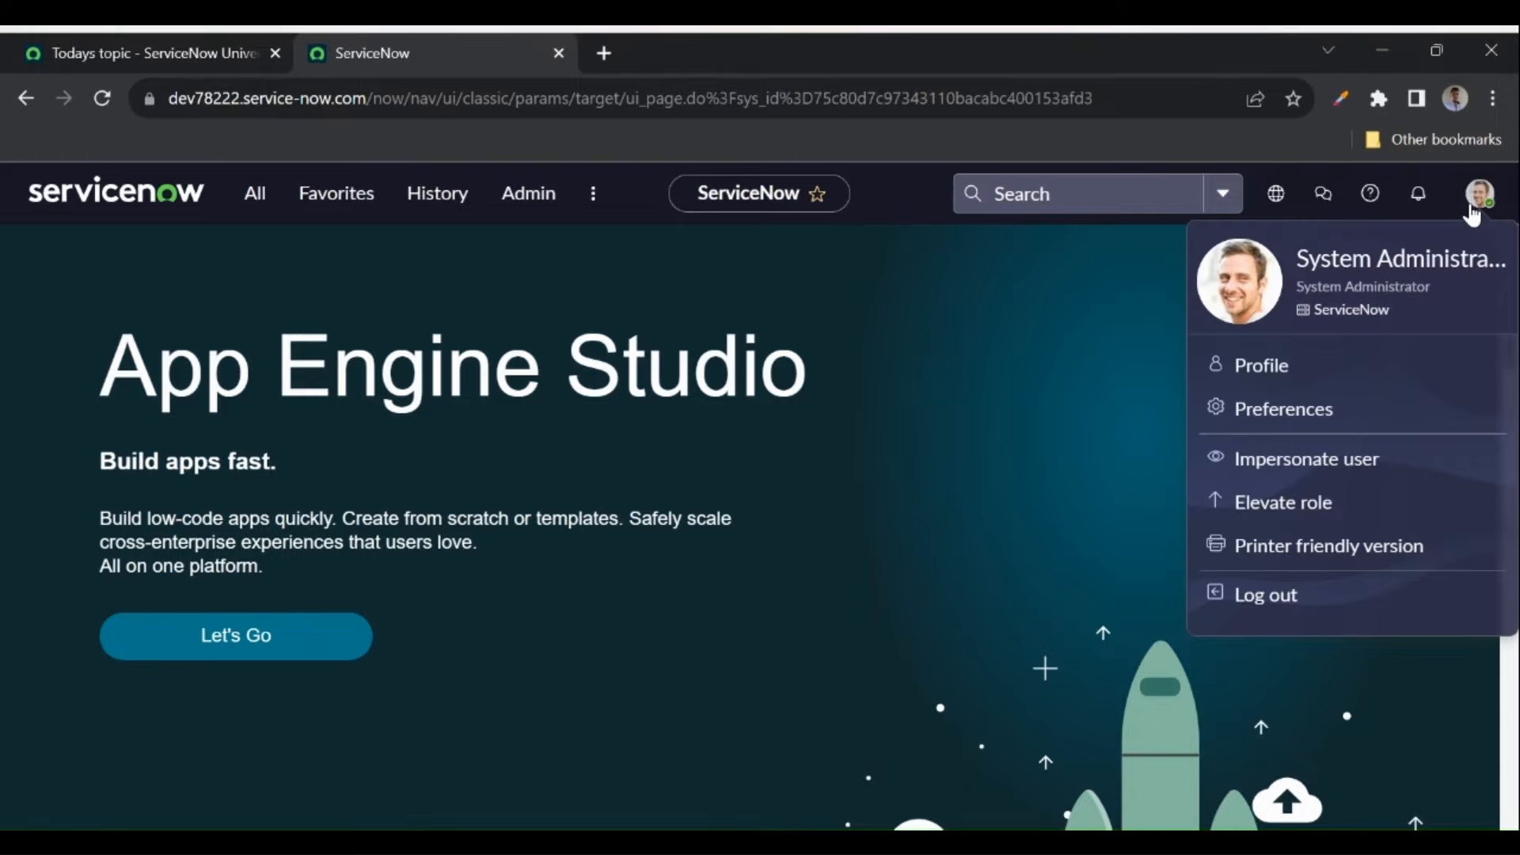
# - Impersonate the demo user chosen from the user list and close the New in Vancouver tour
pyautogui.click(1312, 469)
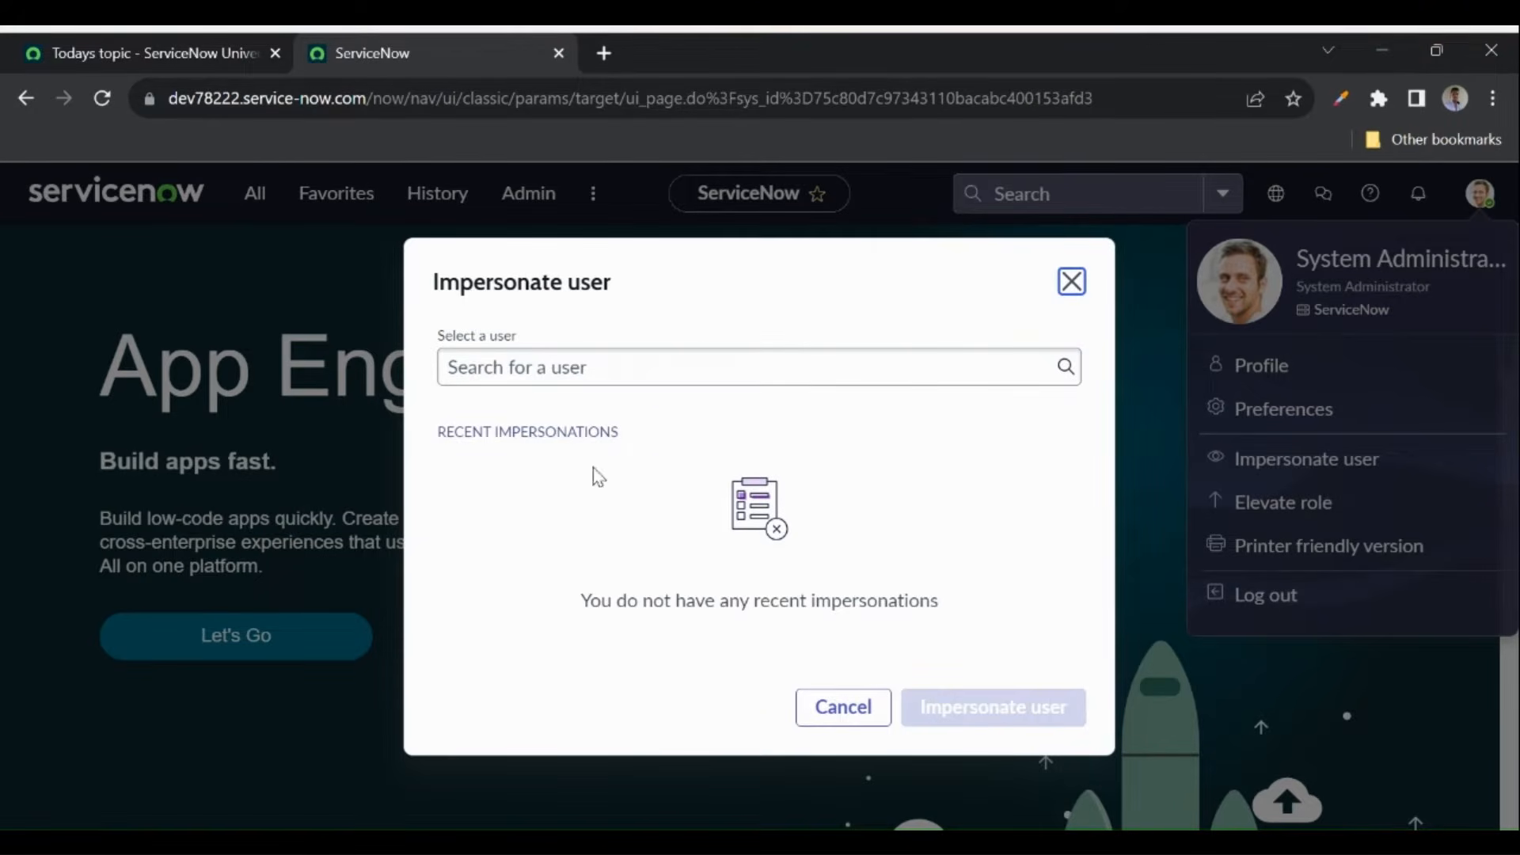
pyautogui.click(524, 372)
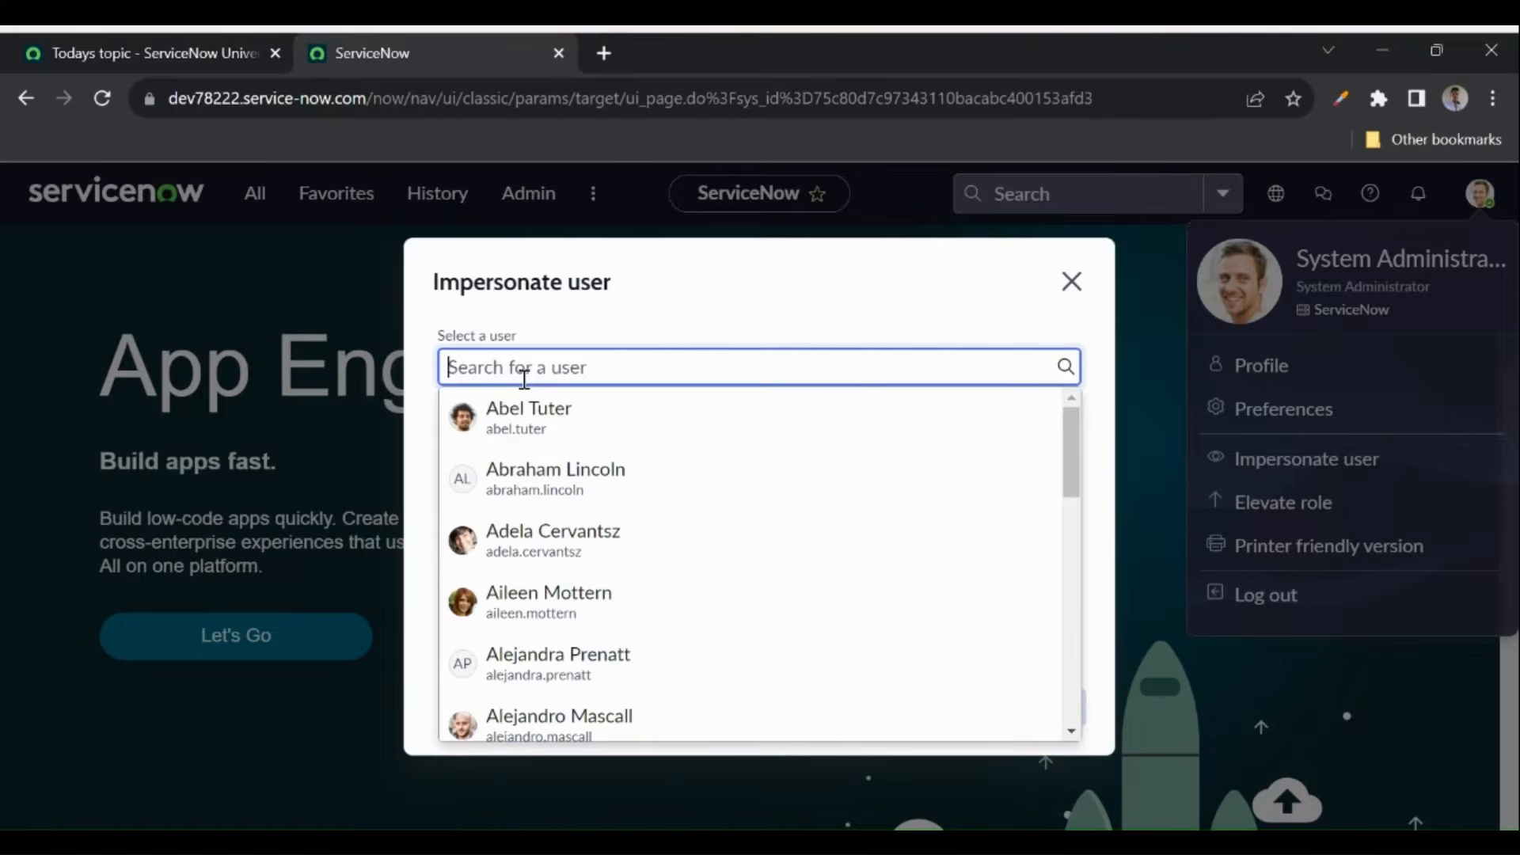
pyautogui.click(526, 432)
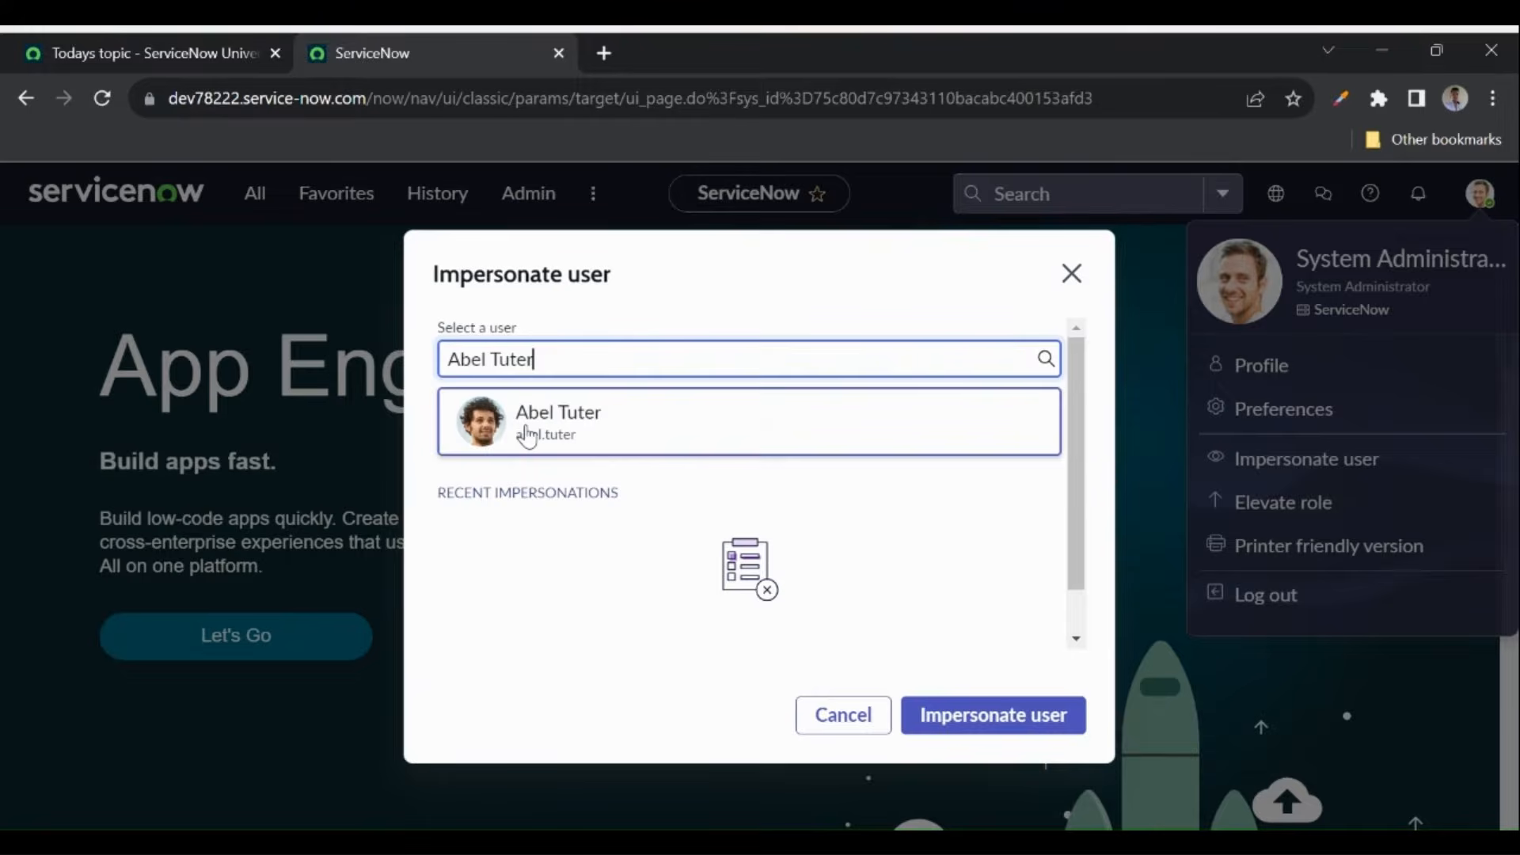
pyautogui.click(1033, 719)
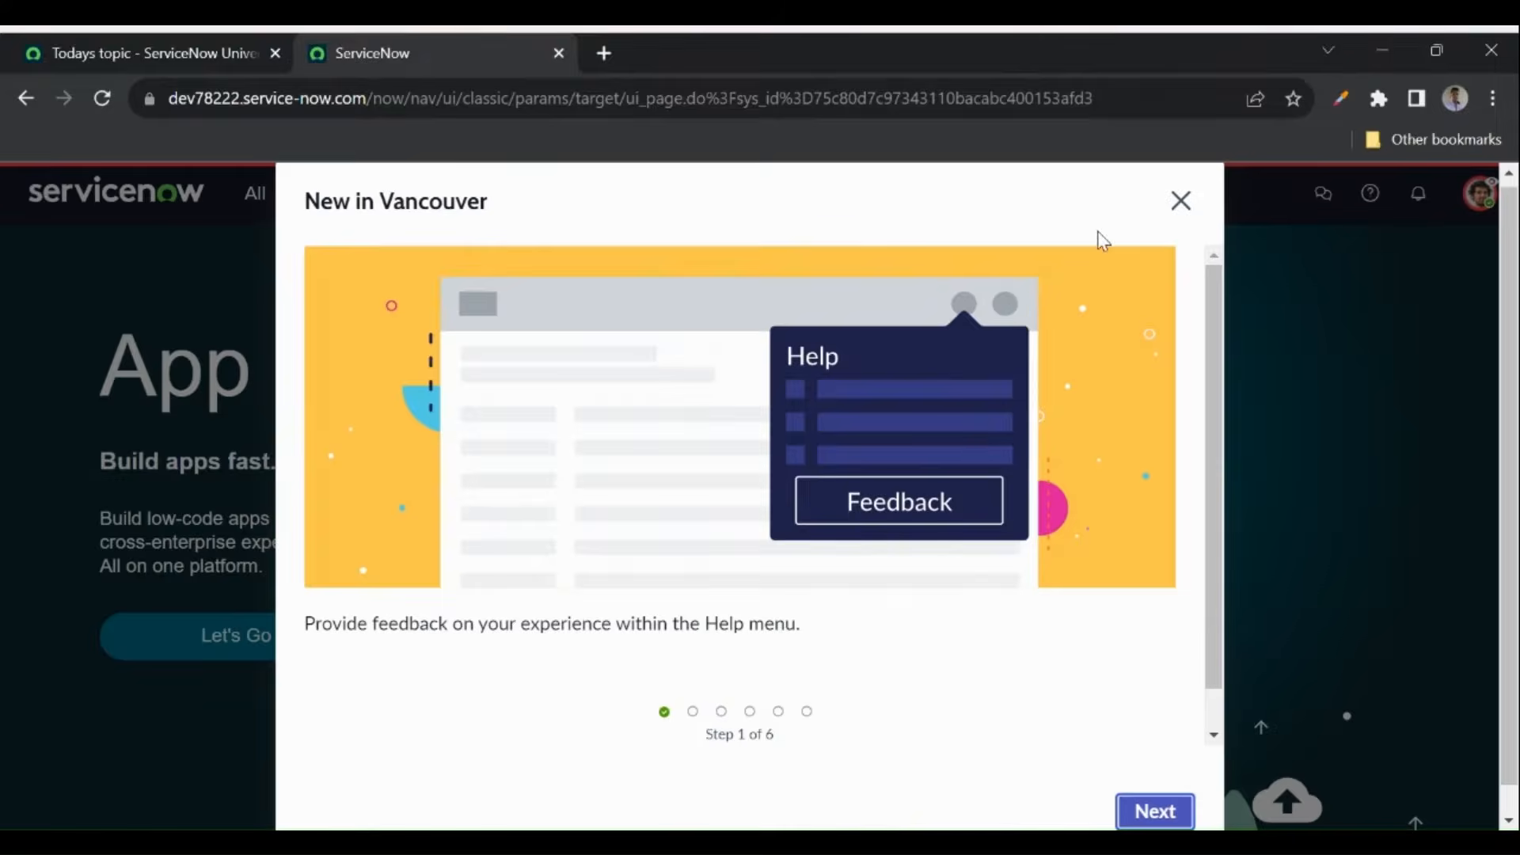
pyautogui.click(1180, 200)
# - Scroll through the impersonated user's Self-Service navigator items, then open their account menu
pyautogui.click(257, 204)
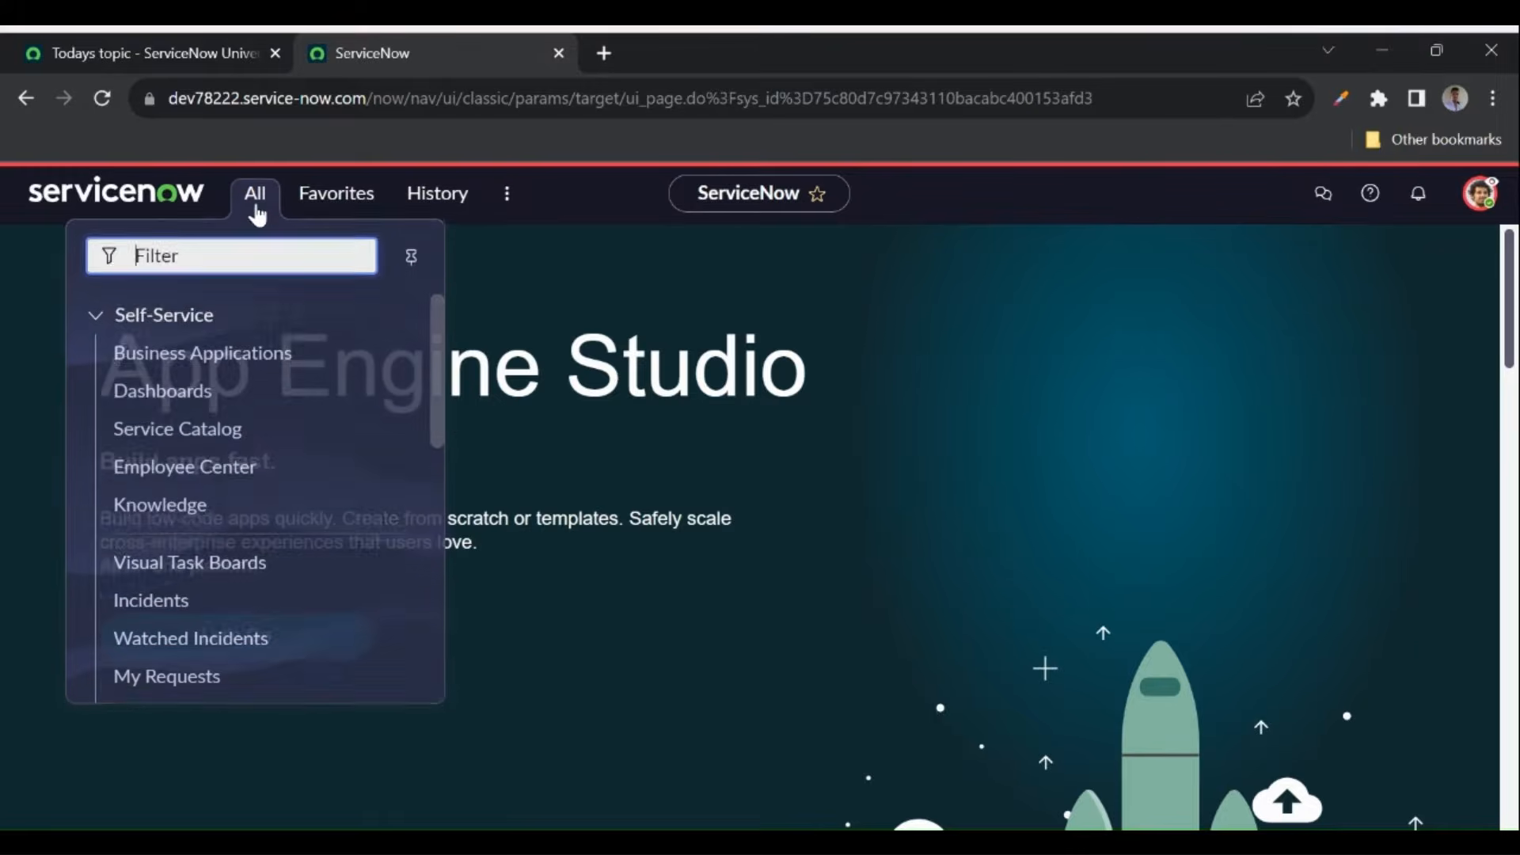
pyautogui.scroll(-7, 279, 377)
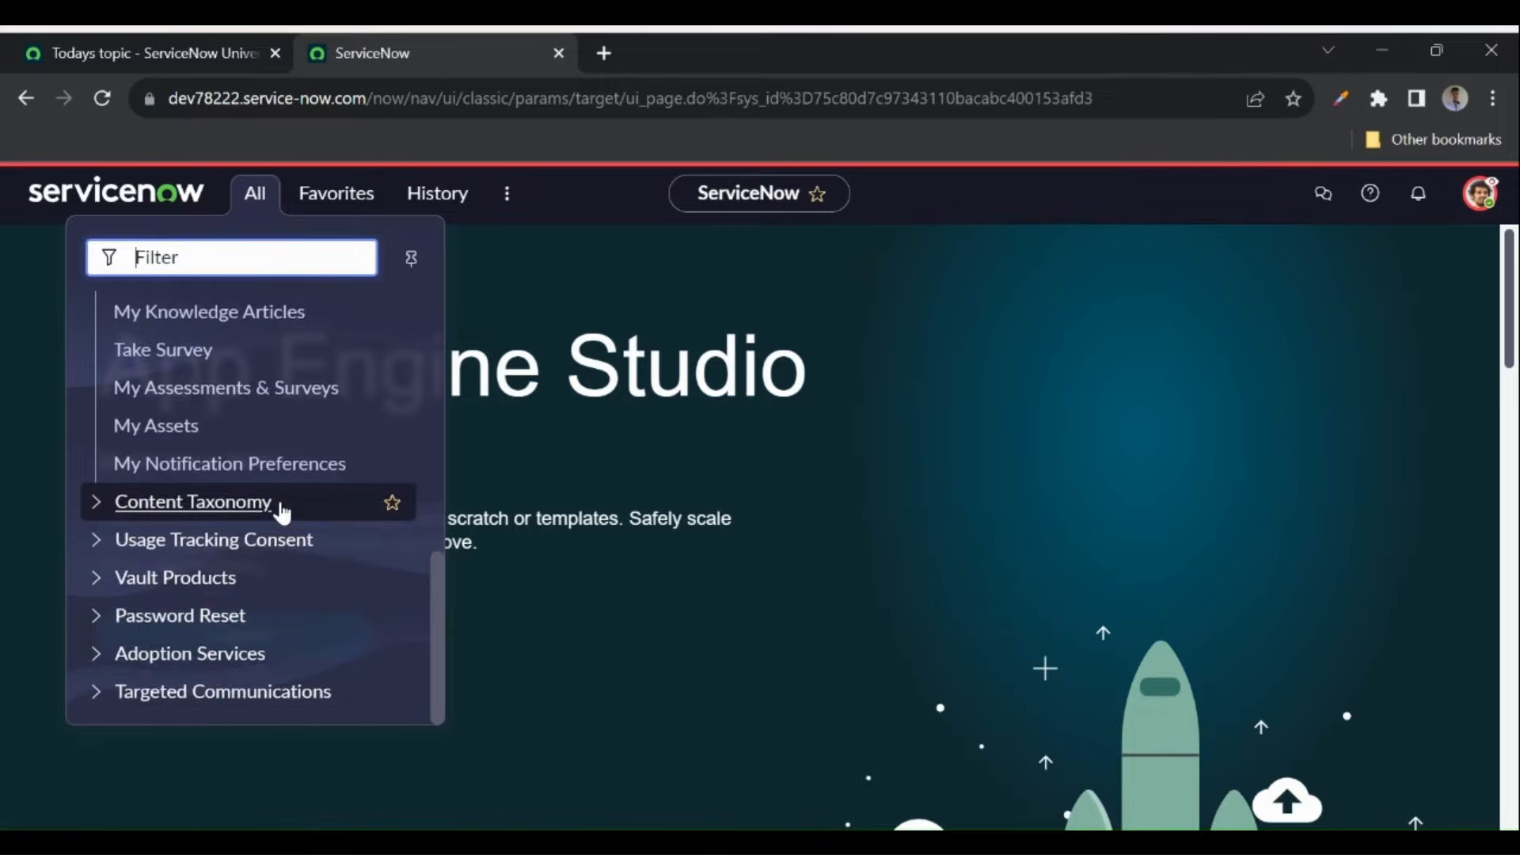
pyautogui.scroll(7, 283, 513)
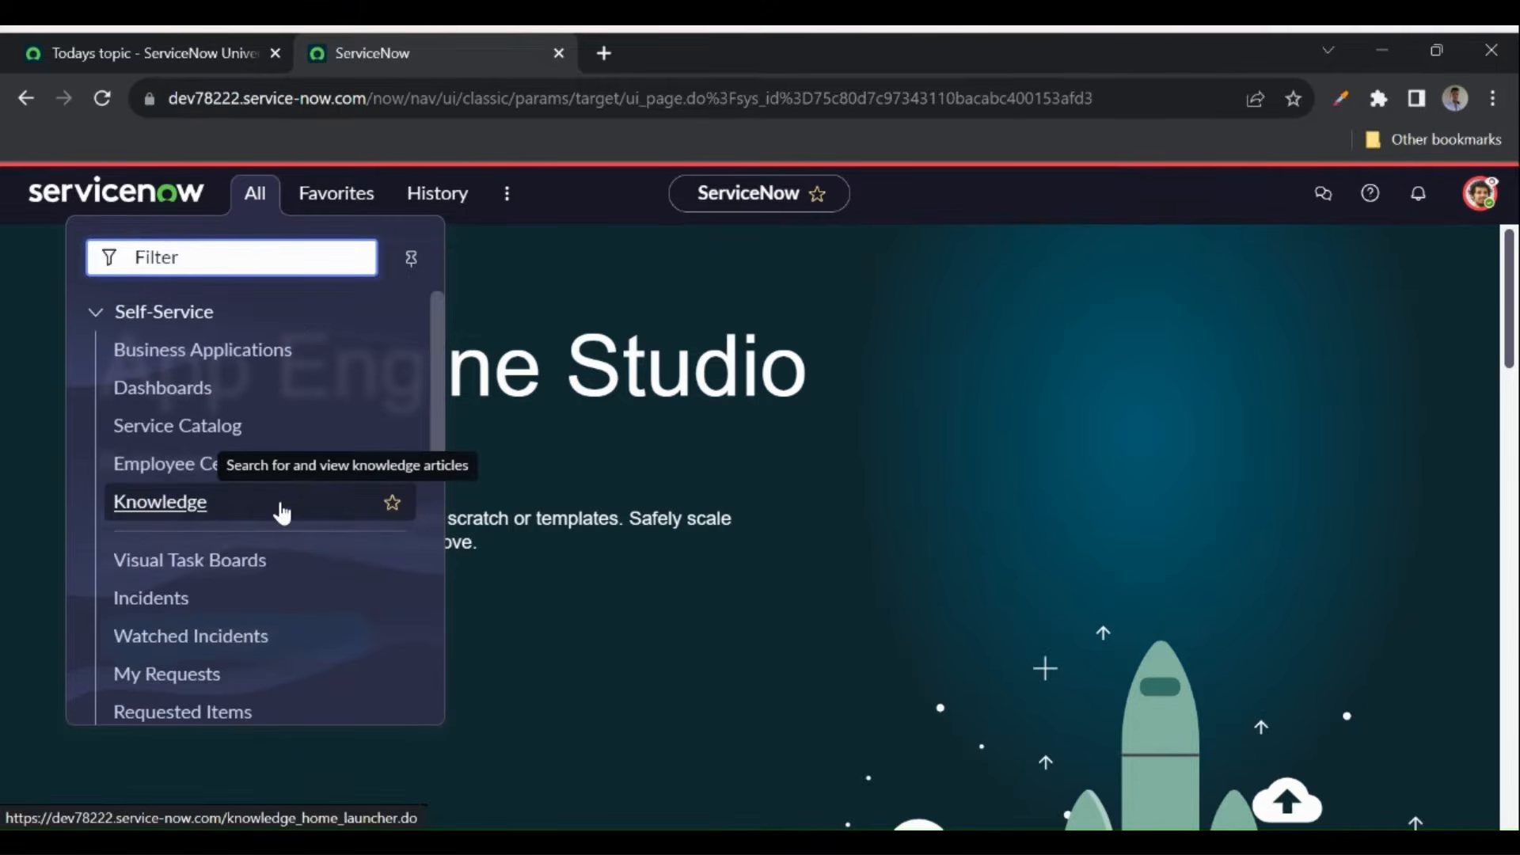
pyautogui.scroll(-7, 283, 513)
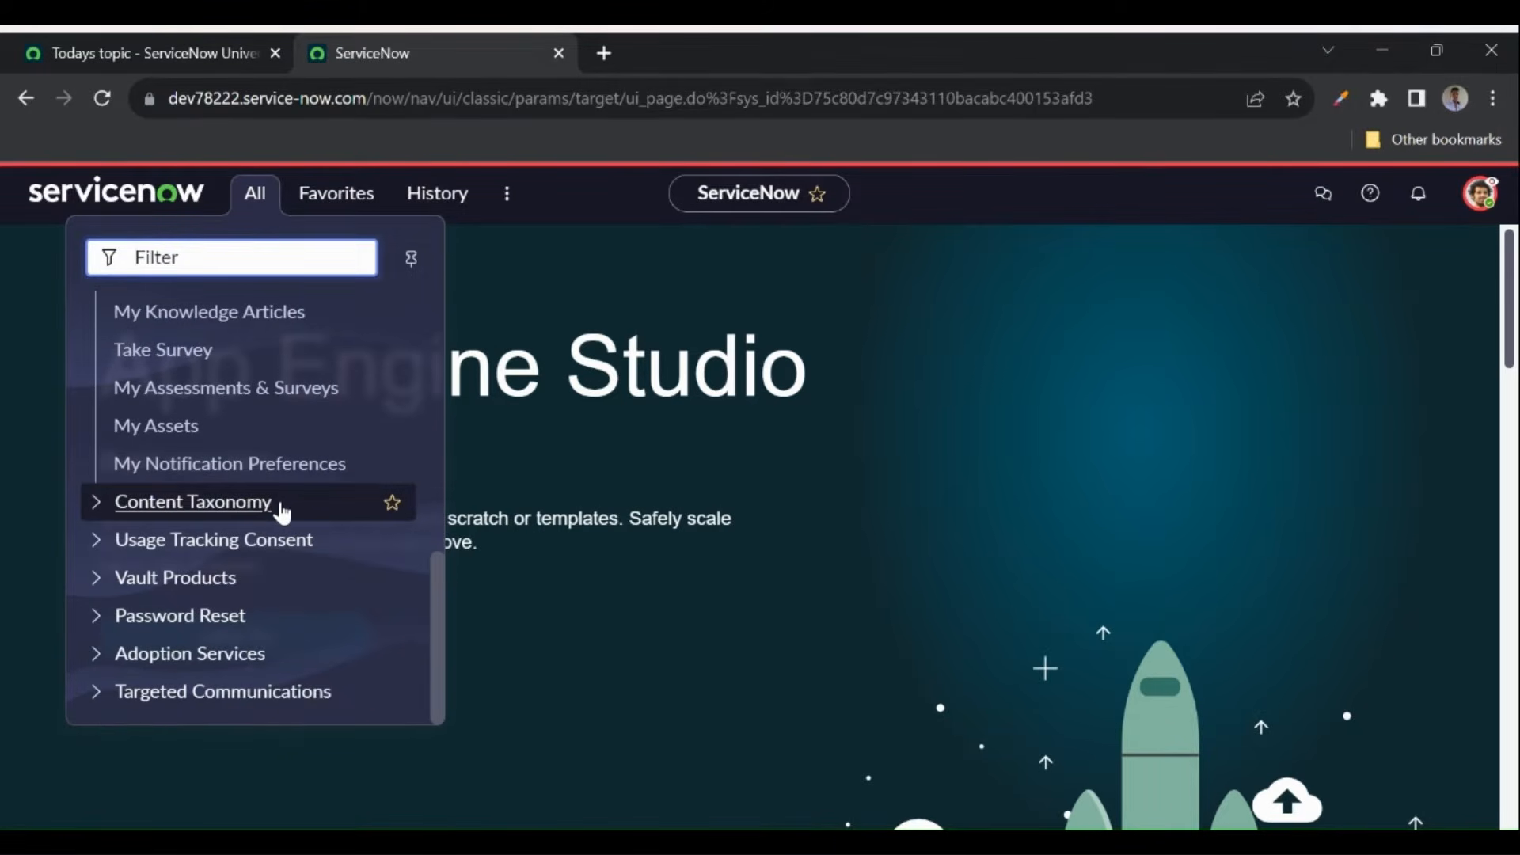
pyautogui.scroll(7, 299, 420)
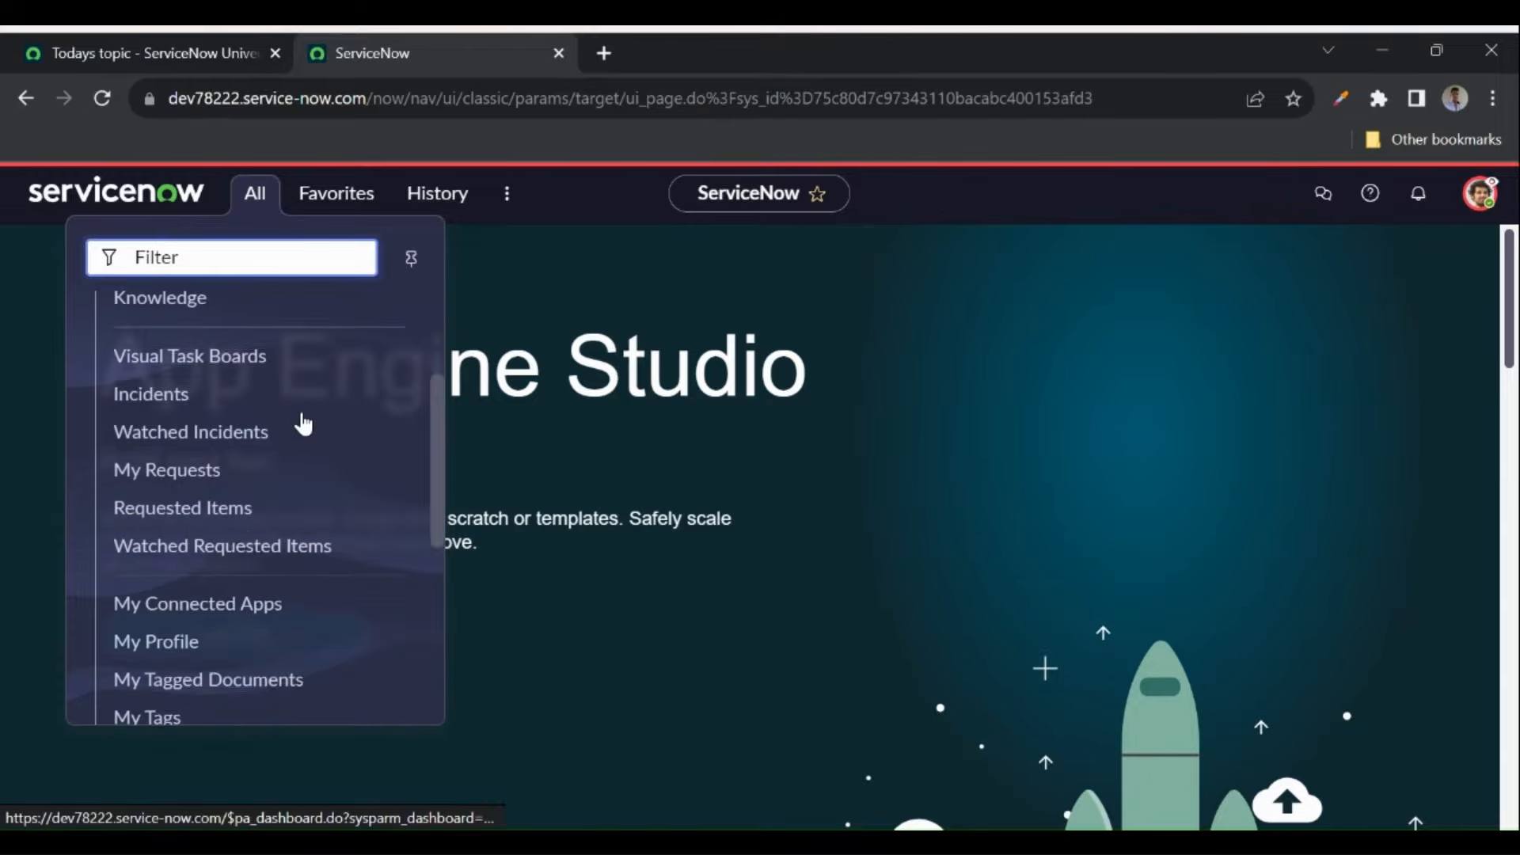
pyautogui.click(1477, 200)
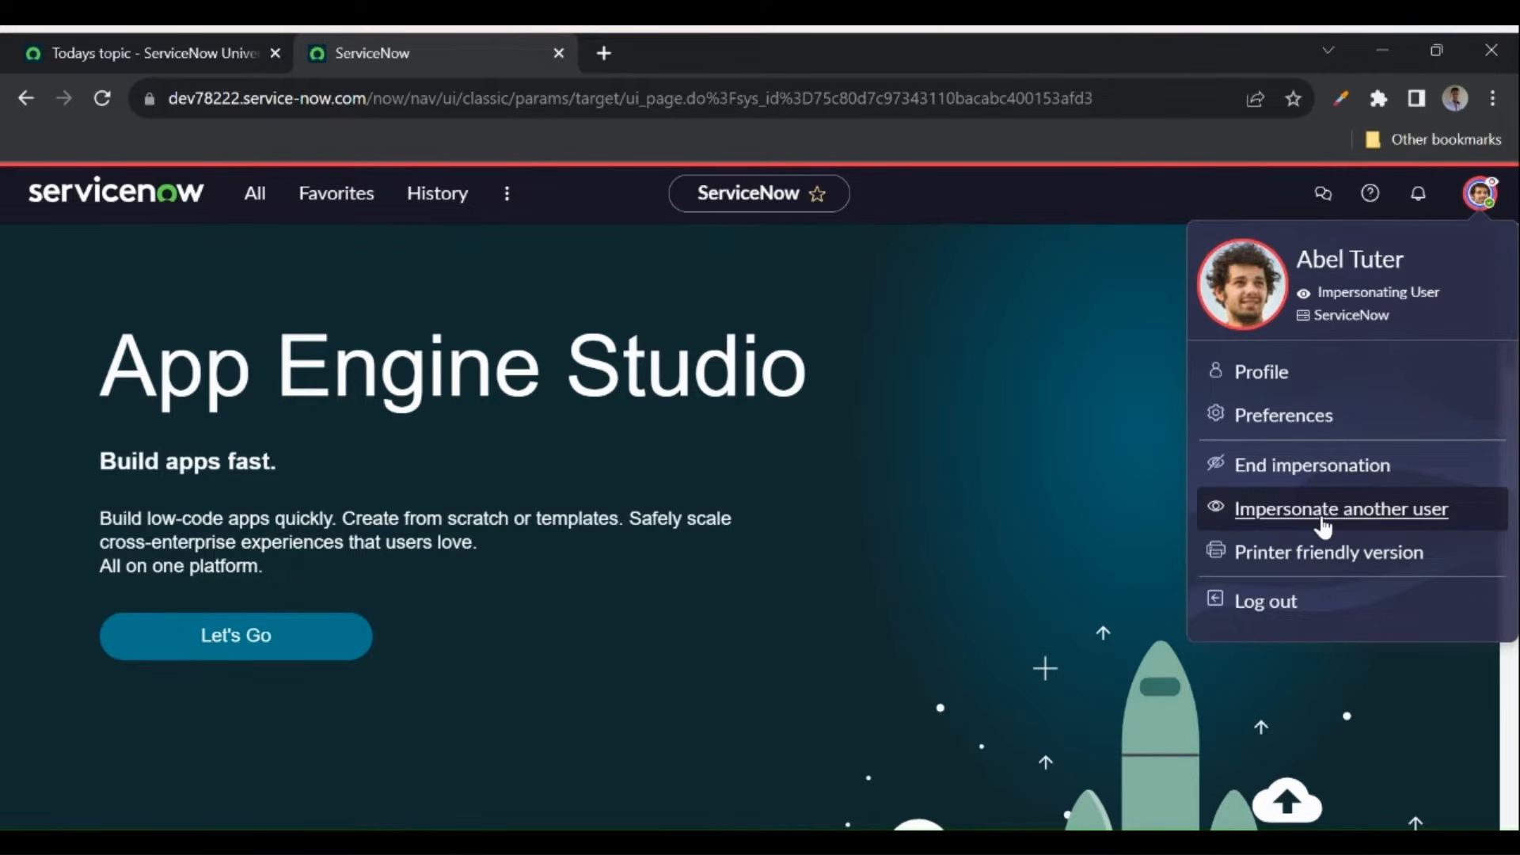
# - End impersonation, filter the navigator for 'users', and open User Administration > Users in a new tab
pyautogui.click(1288, 473)
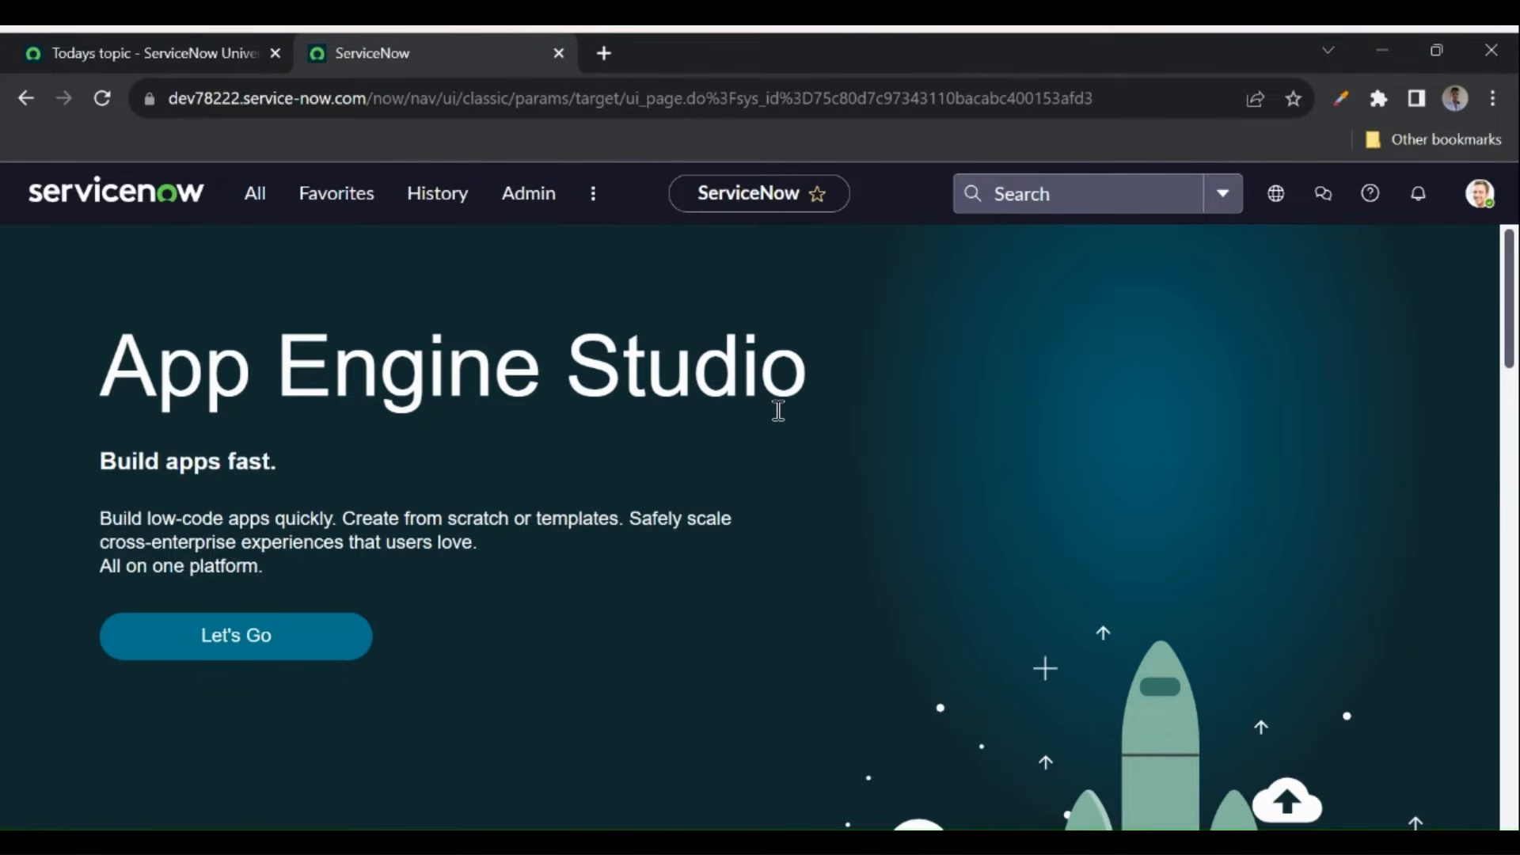
pyautogui.click(254, 191)
pyautogui.write('users')
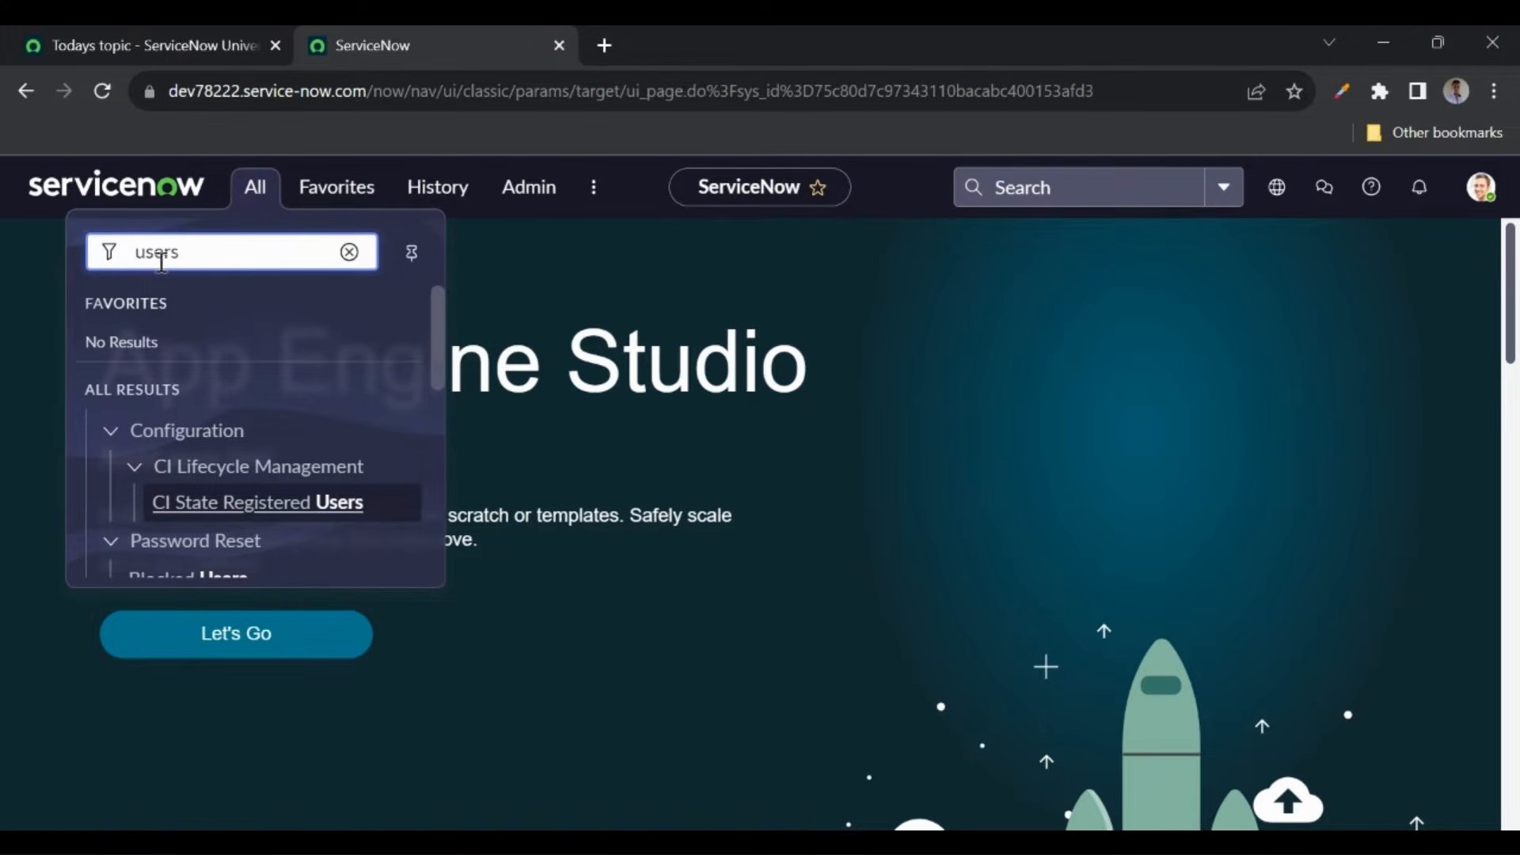
pyautogui.scroll(-5, 211, 417)
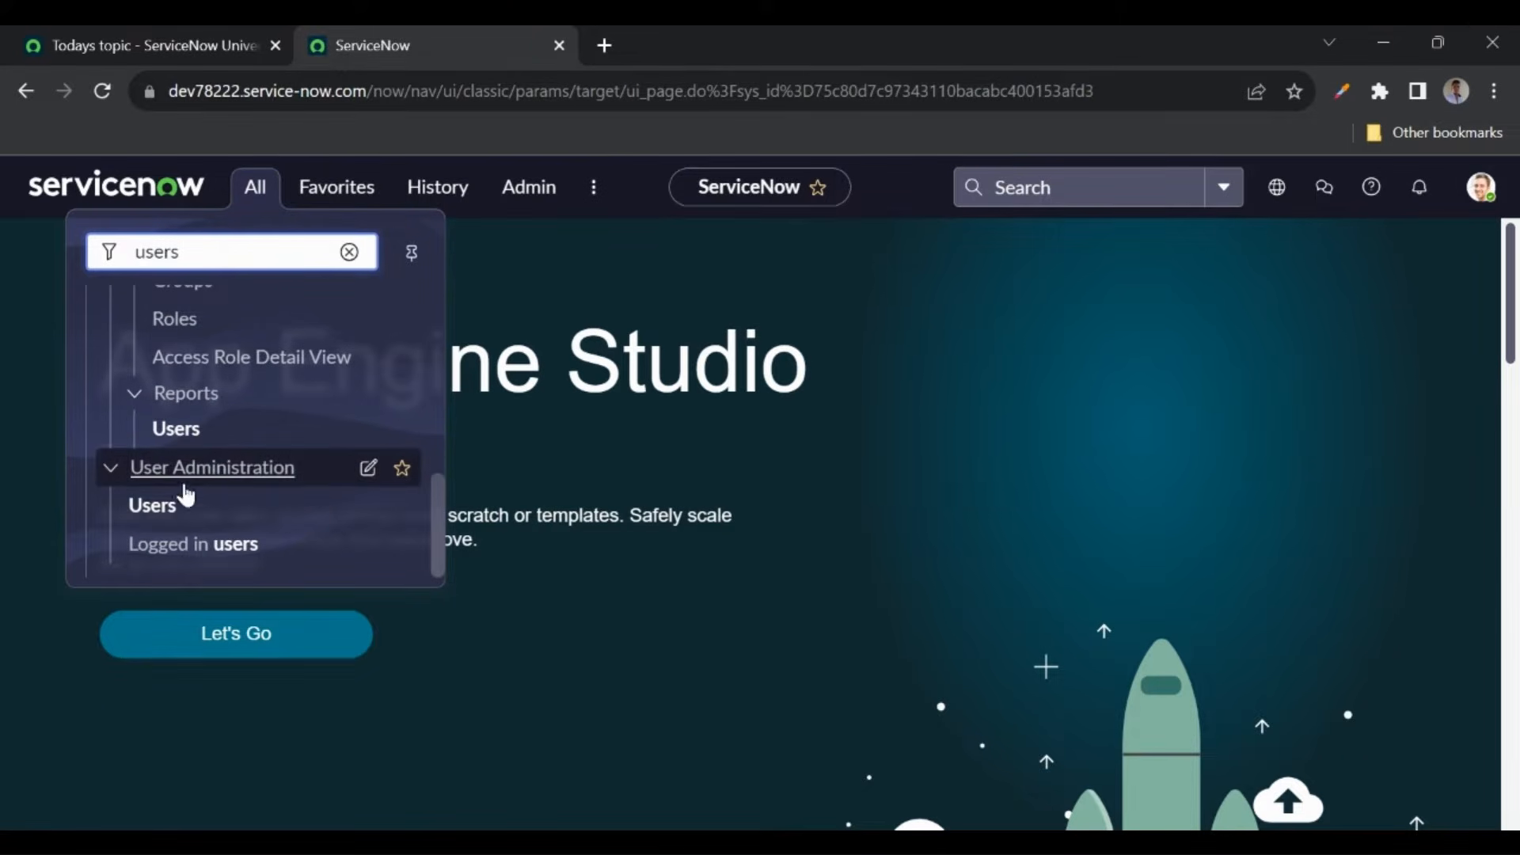
pyautogui.keyDown('ctrl'); pyautogui.click(156, 513); pyautogui.keyUp('ctrl')
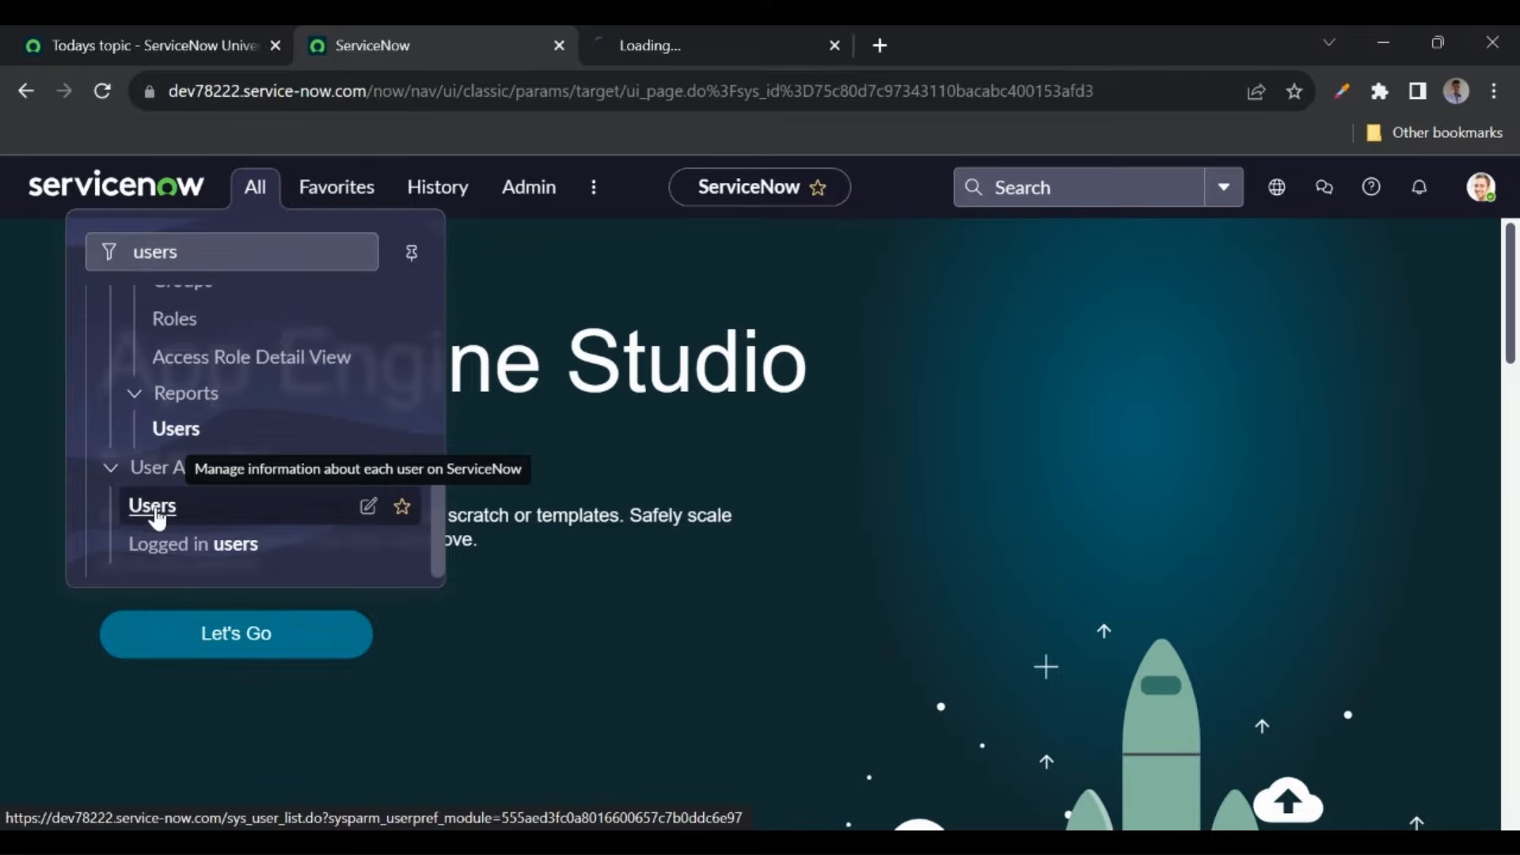
# - Open the demo user's record from the Users list and edit its empty Roles list
pyautogui.click(655, 39)
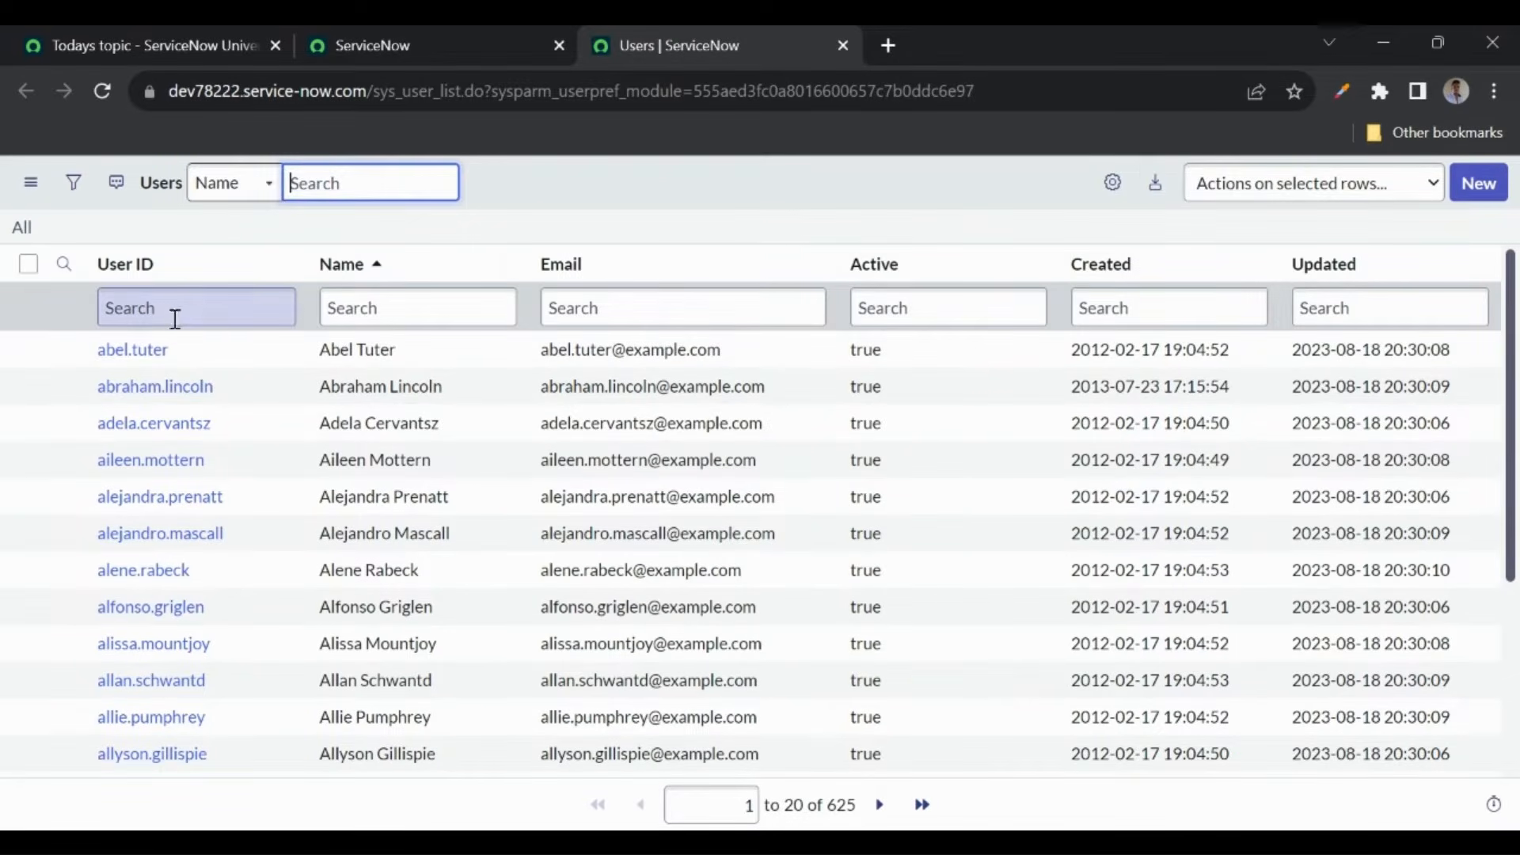
pyautogui.click(573, 194)
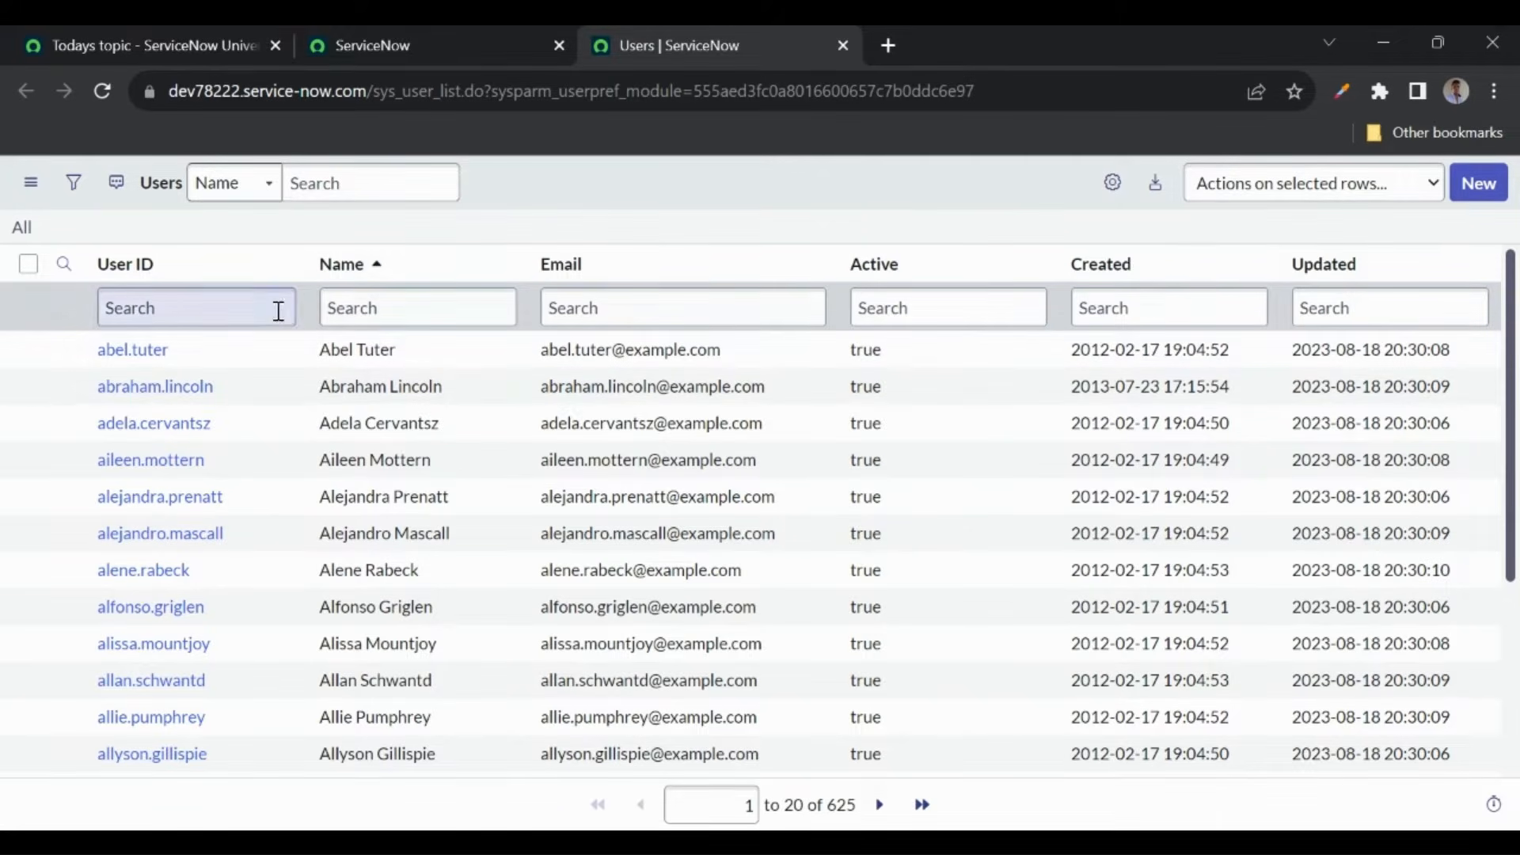
pyautogui.click(138, 356)
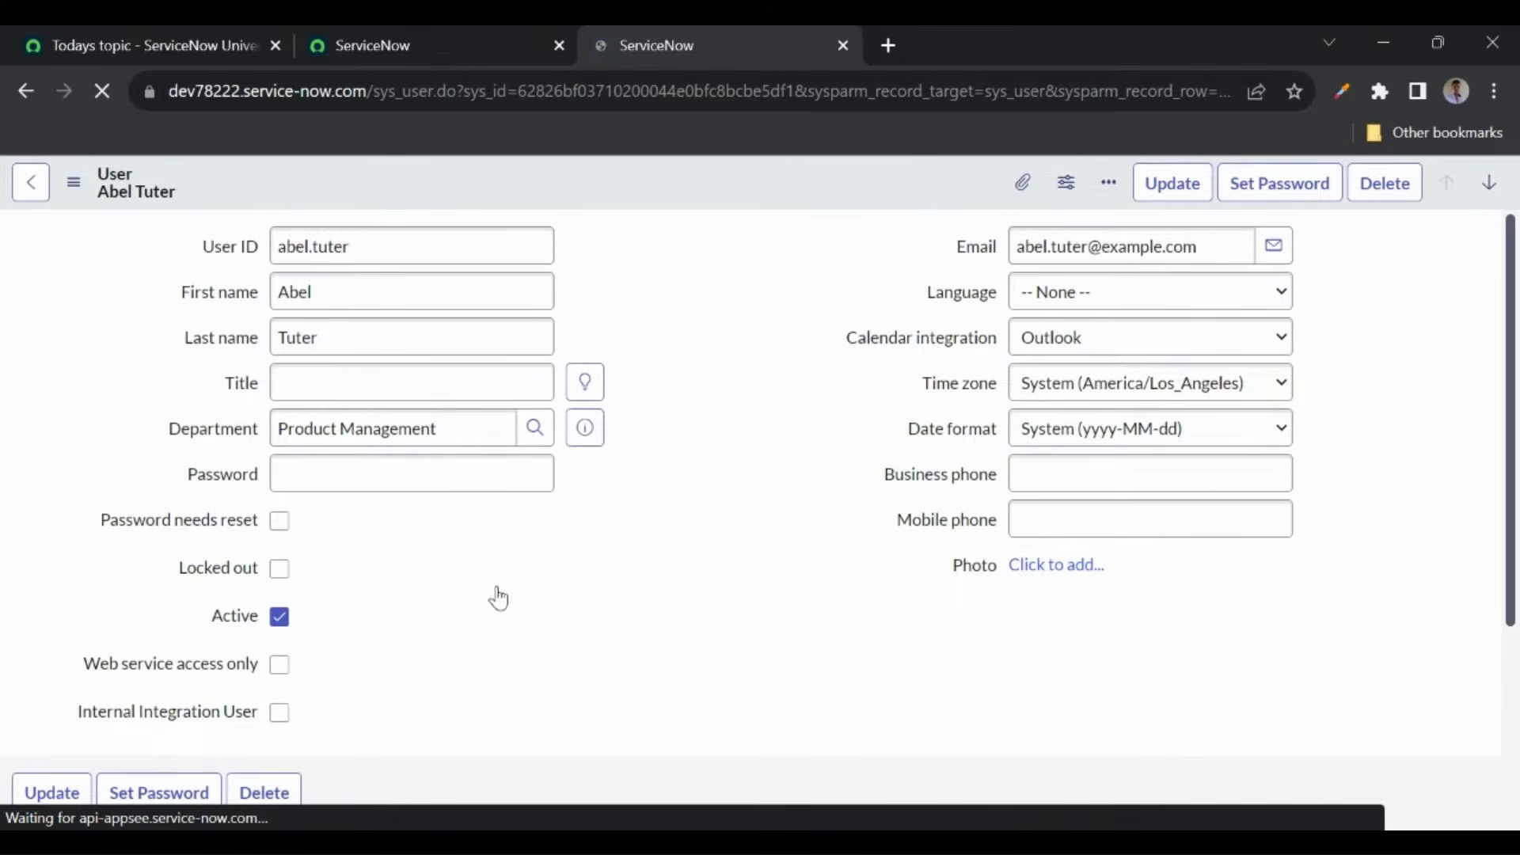
pyautogui.scroll(-5, 536, 618)
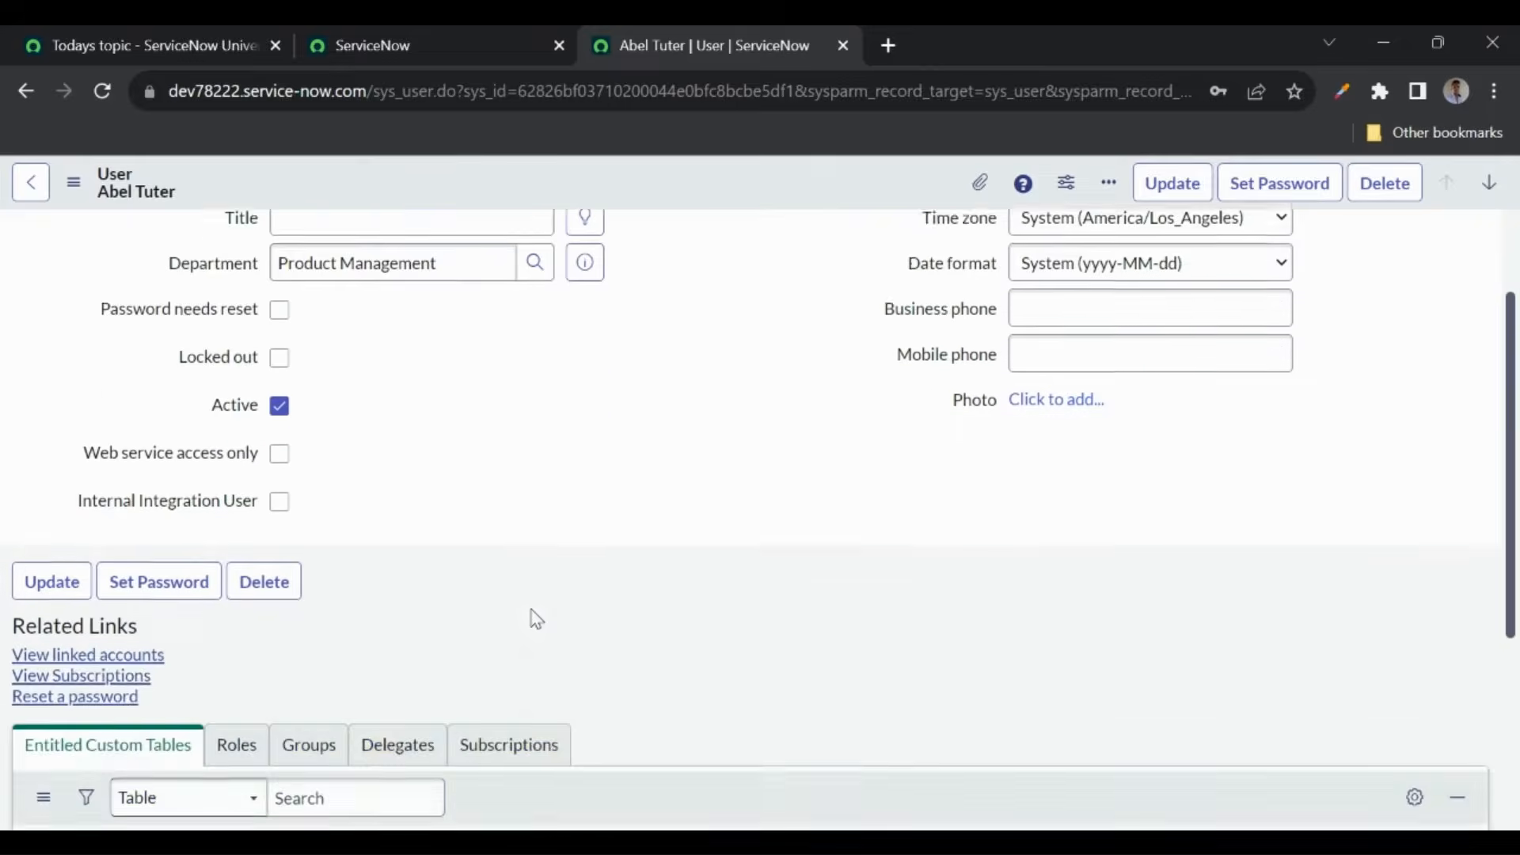
pyautogui.click(231, 463)
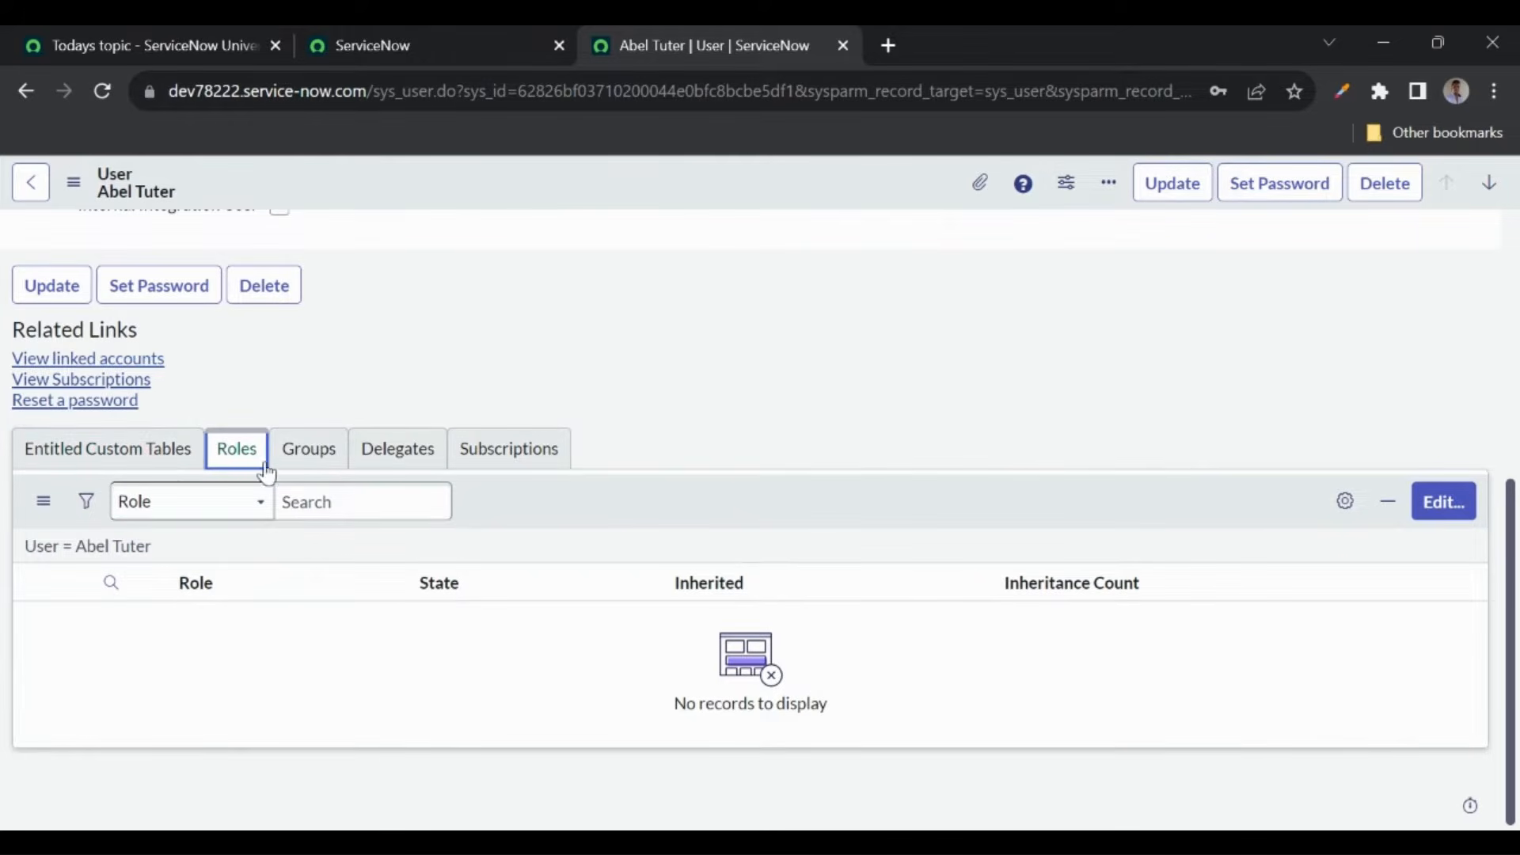
pyautogui.click(1431, 509)
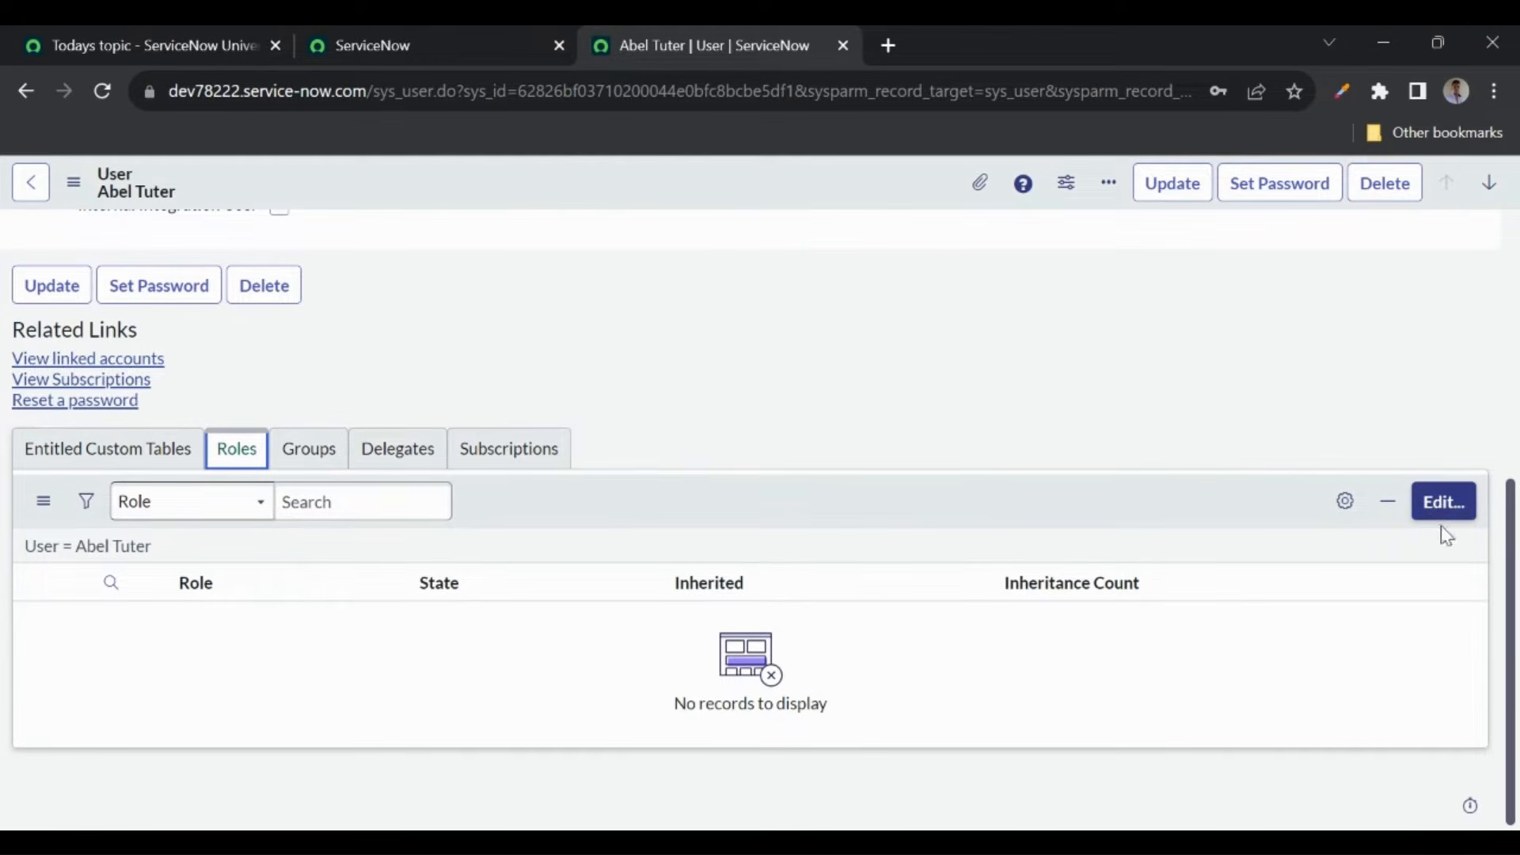
# - Add the admin role to the demo user's roles in Edit Members and save
pyautogui.click(1458, 510)
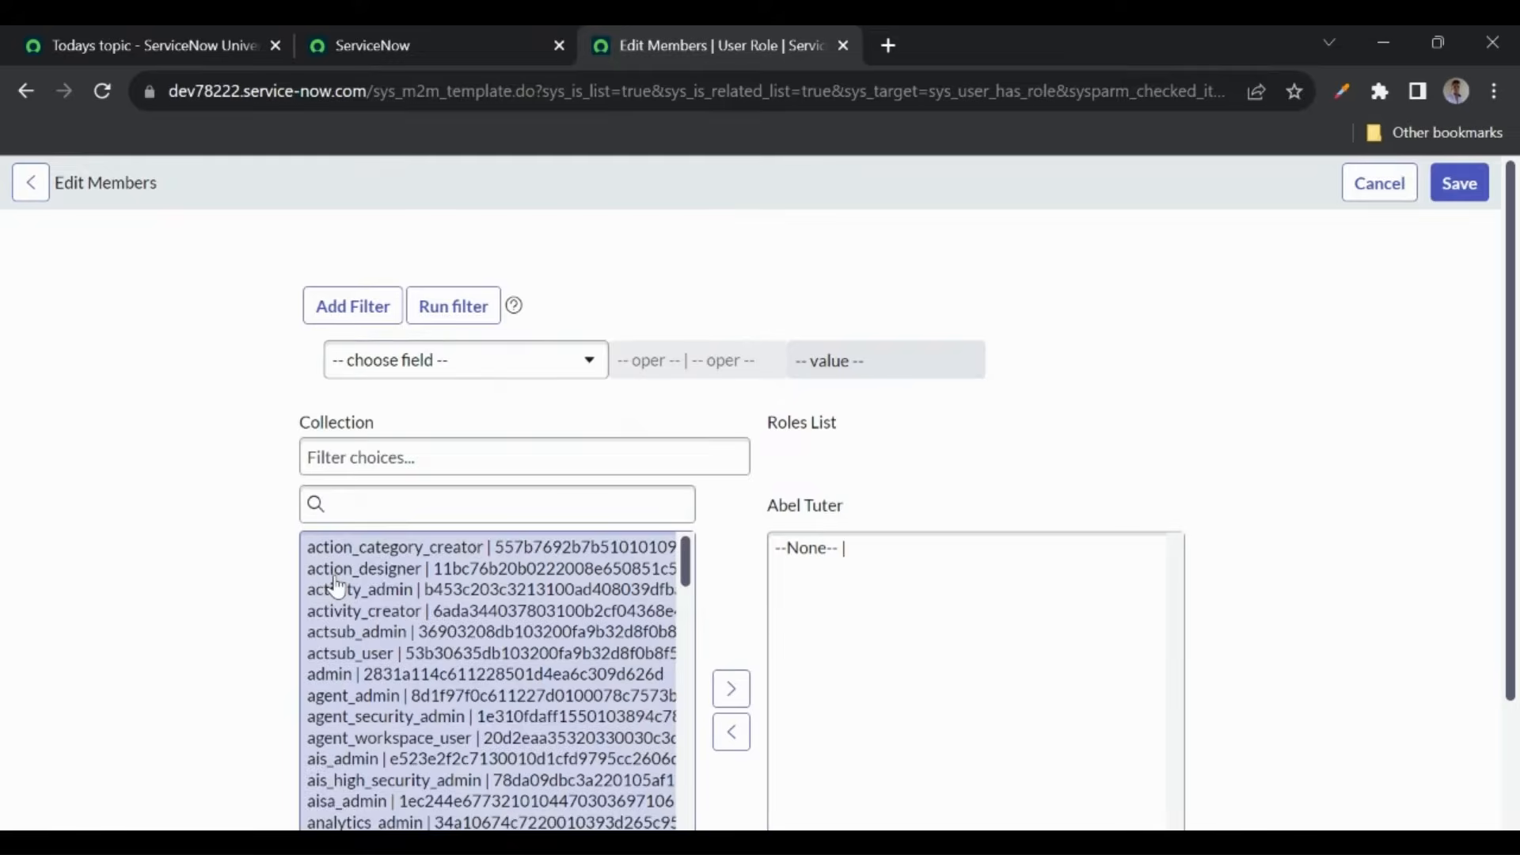
pyautogui.click(365, 503)
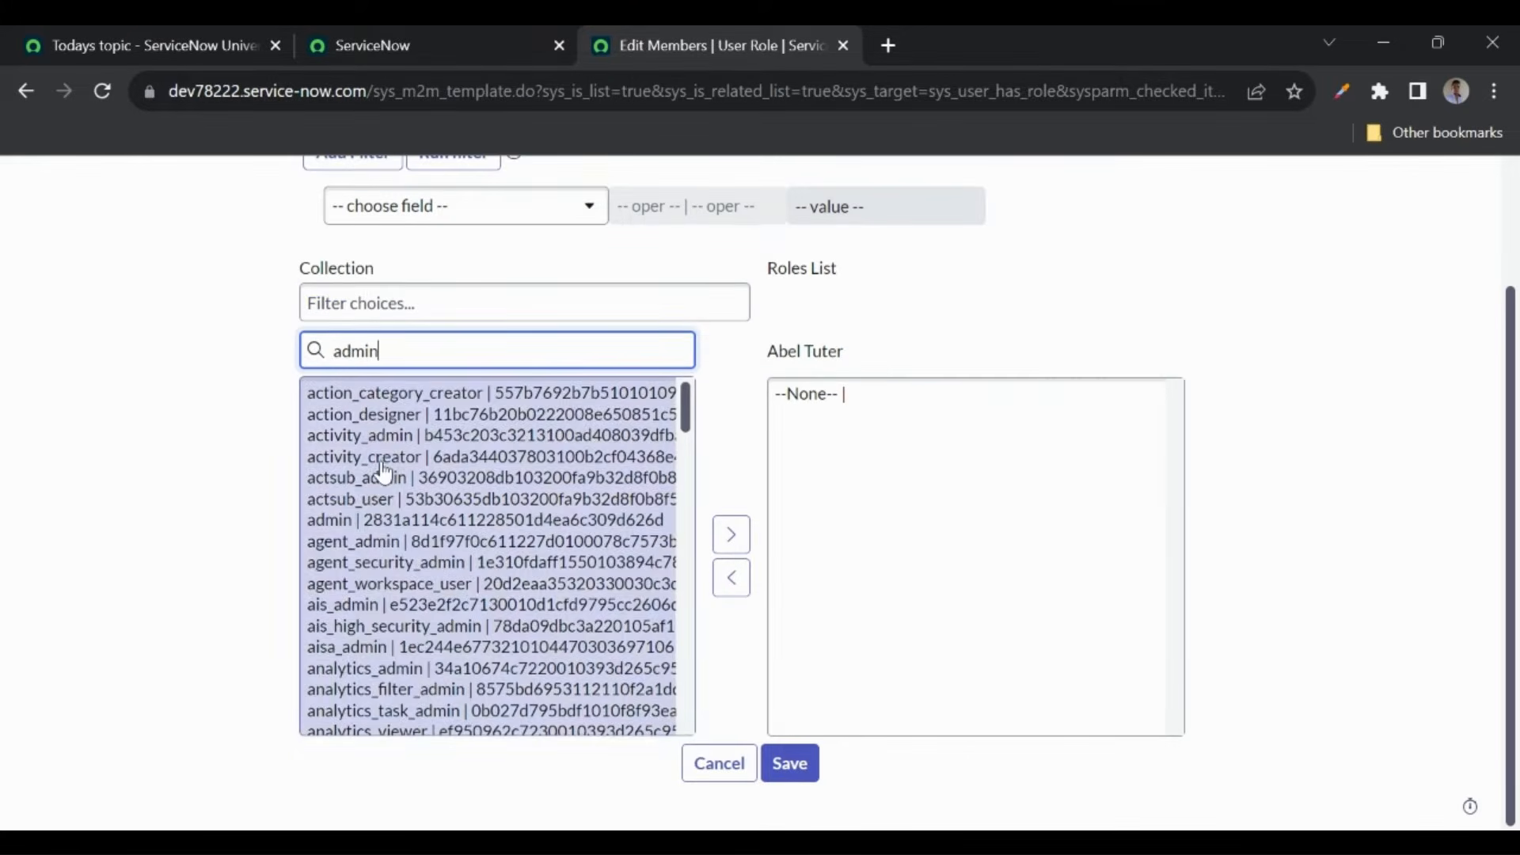
pyautogui.click(349, 406)
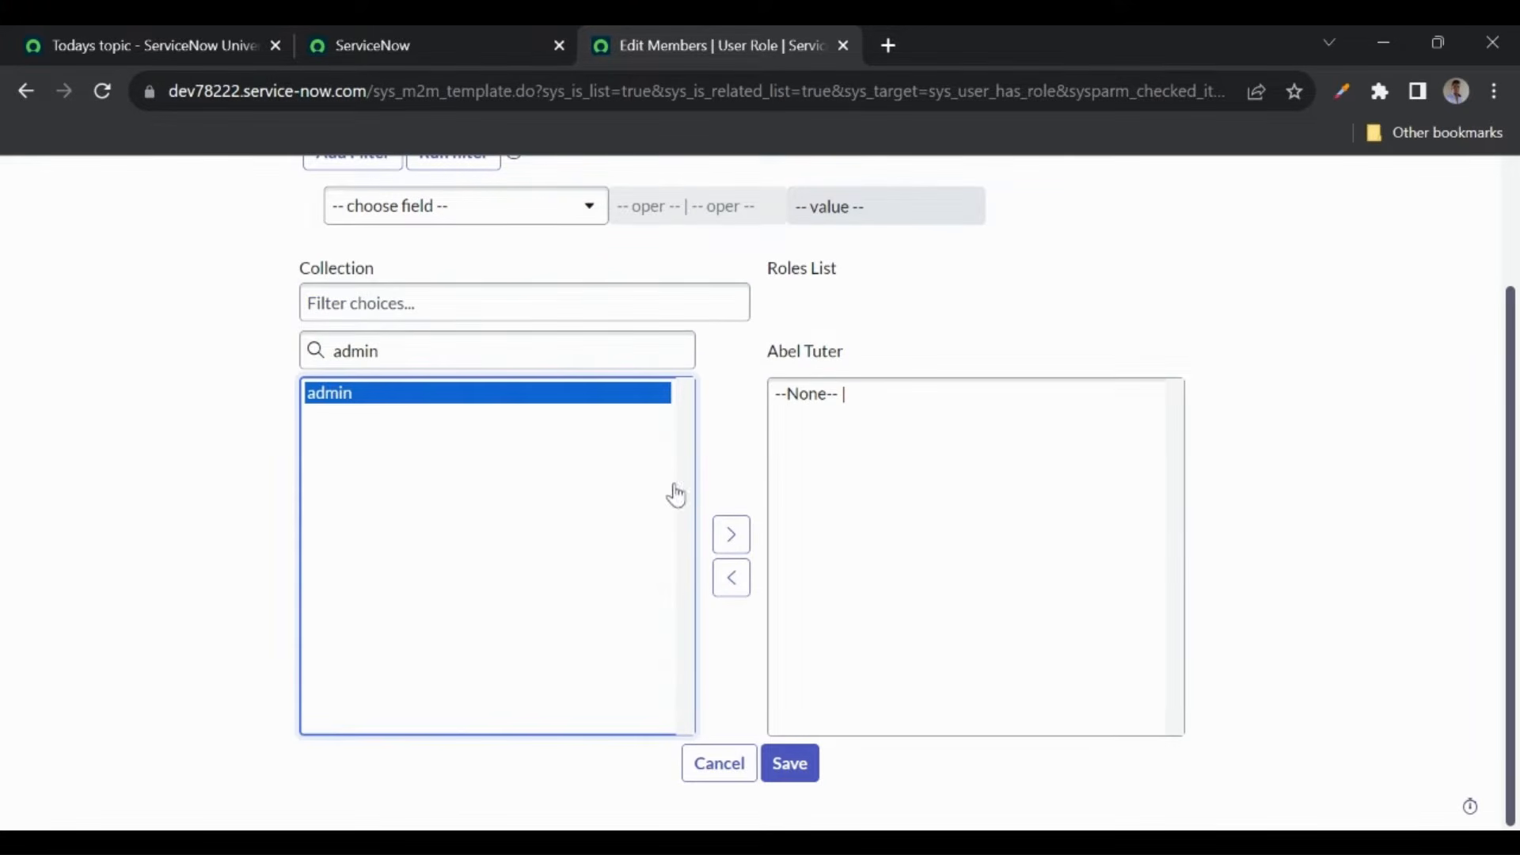
pyautogui.click(729, 533)
pyautogui.click(778, 734)
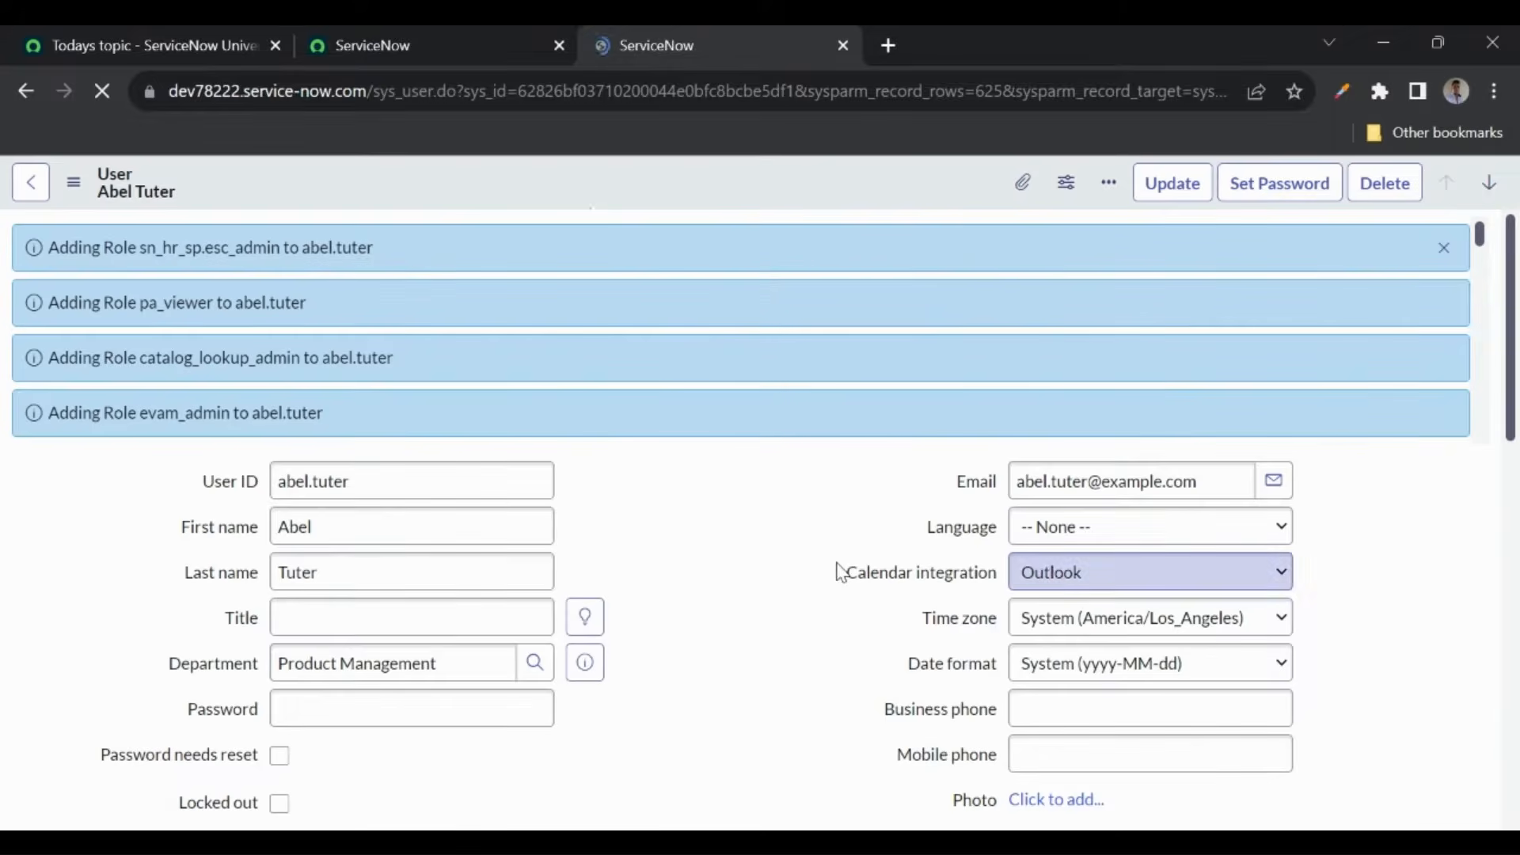
pyautogui.scroll(-5, 635, 530)
pyautogui.scroll(-8, 633, 530)
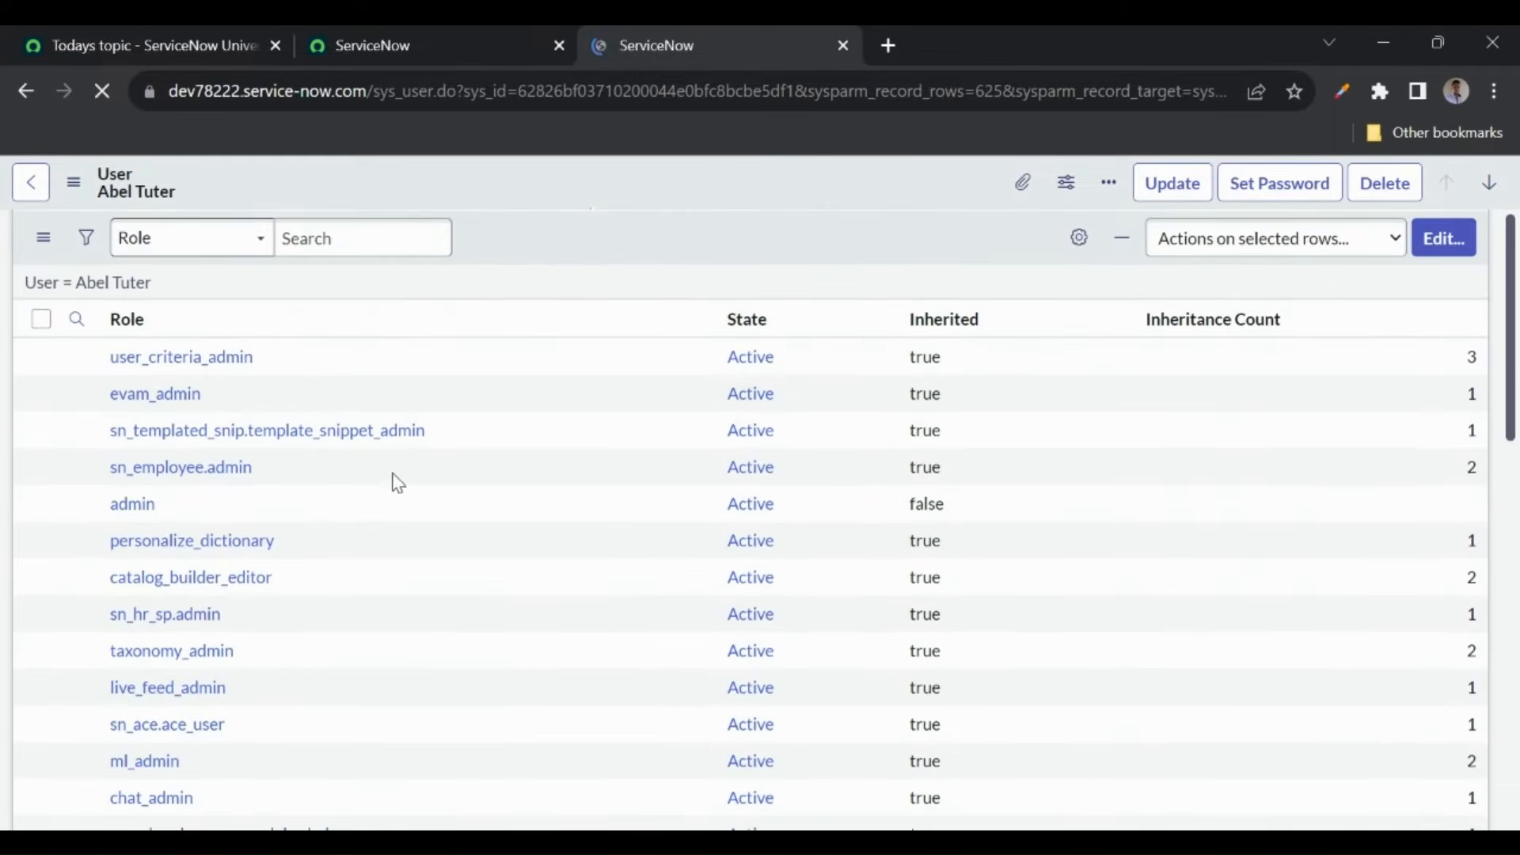
pyautogui.scroll(3, 404, 498)
pyautogui.scroll(-1, 406, 513)
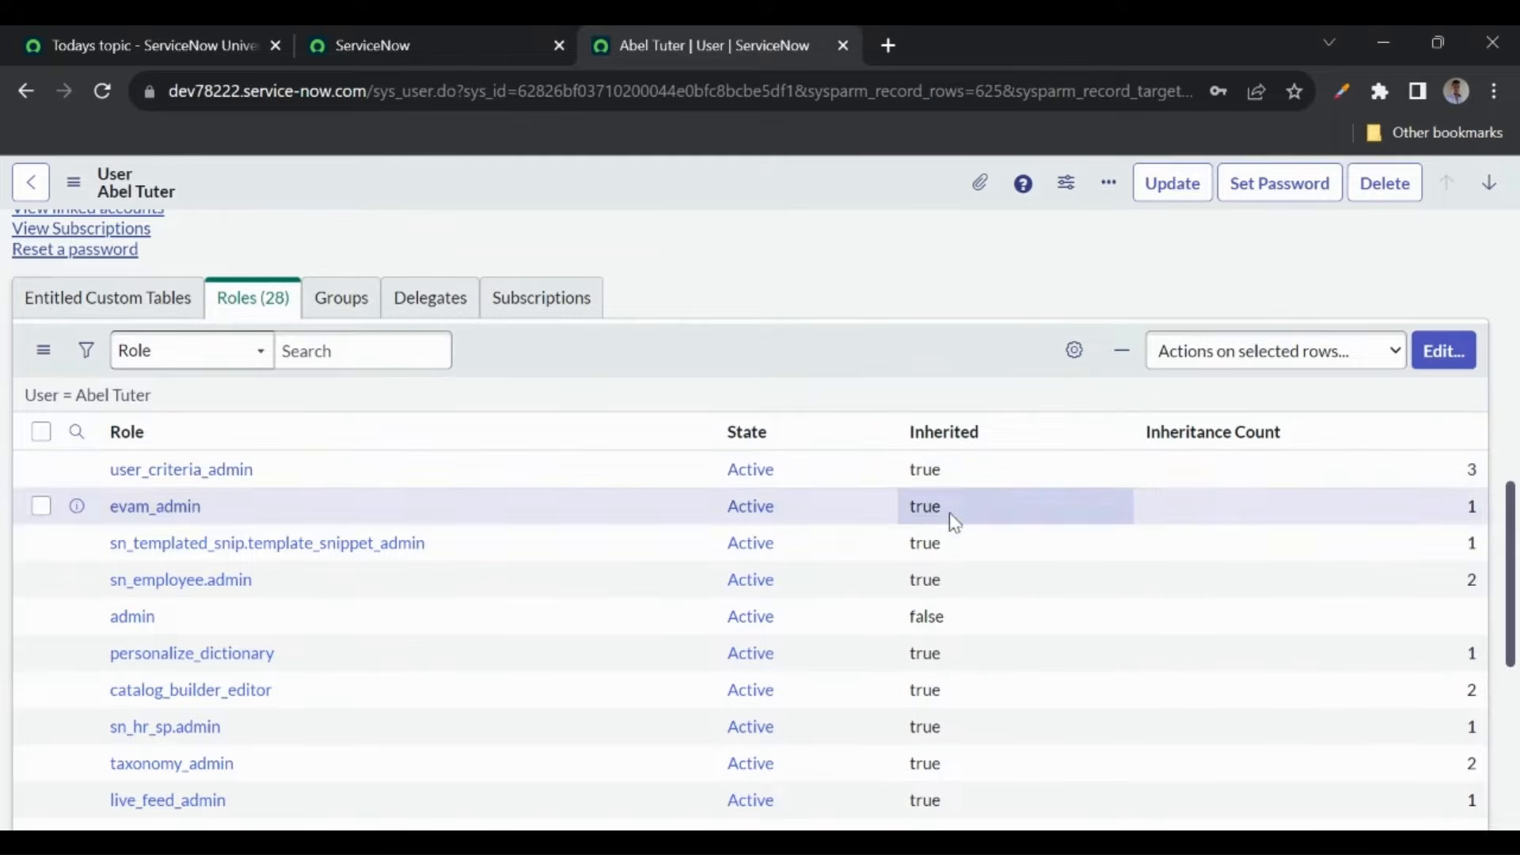
pyautogui.rightClick(956, 473)
pyautogui.click(1014, 516)
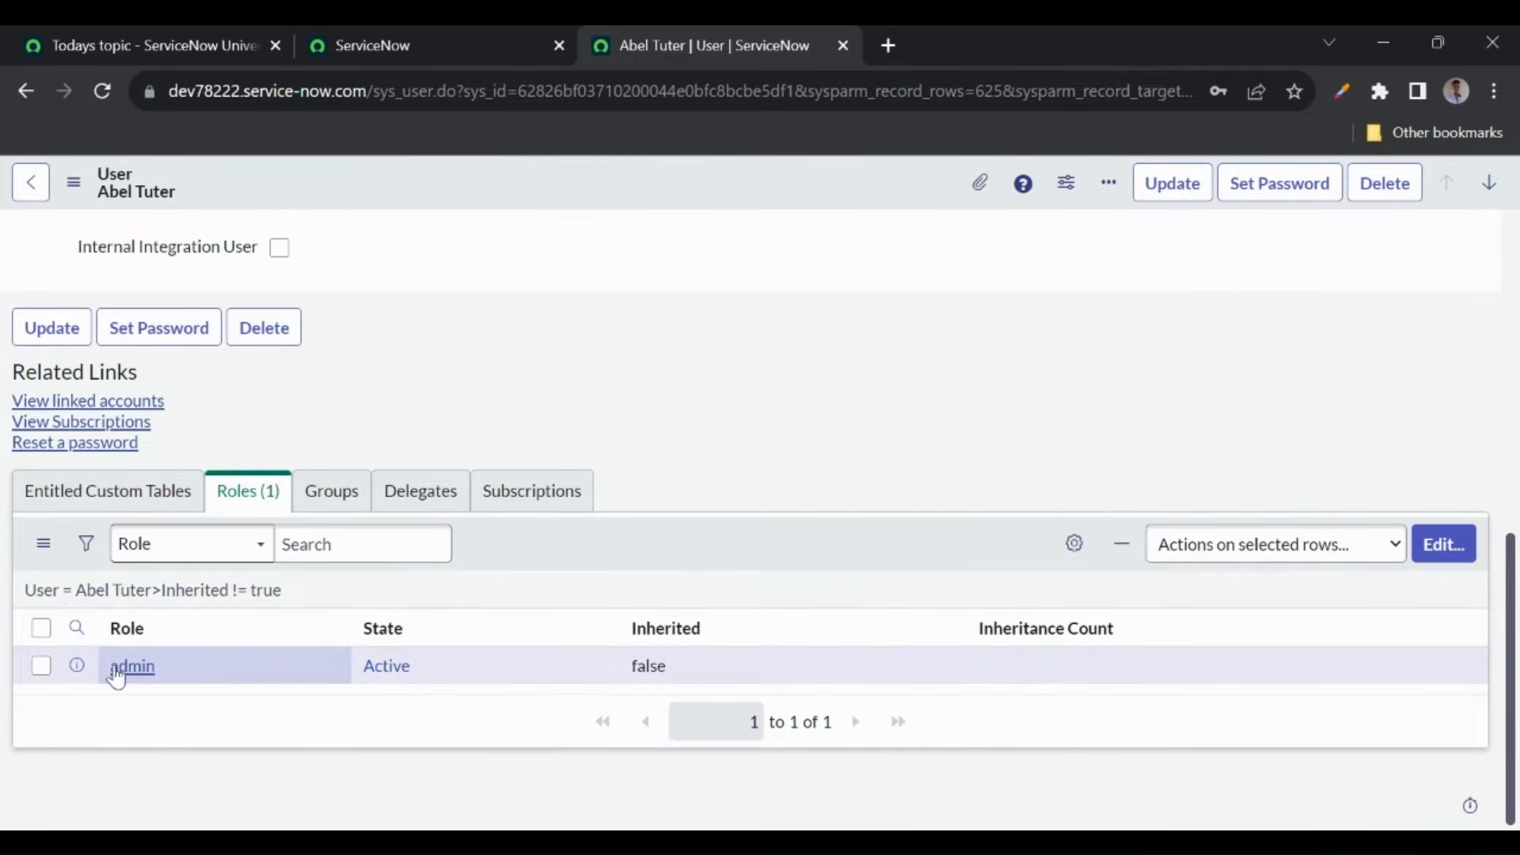
pyautogui.click(124, 592)
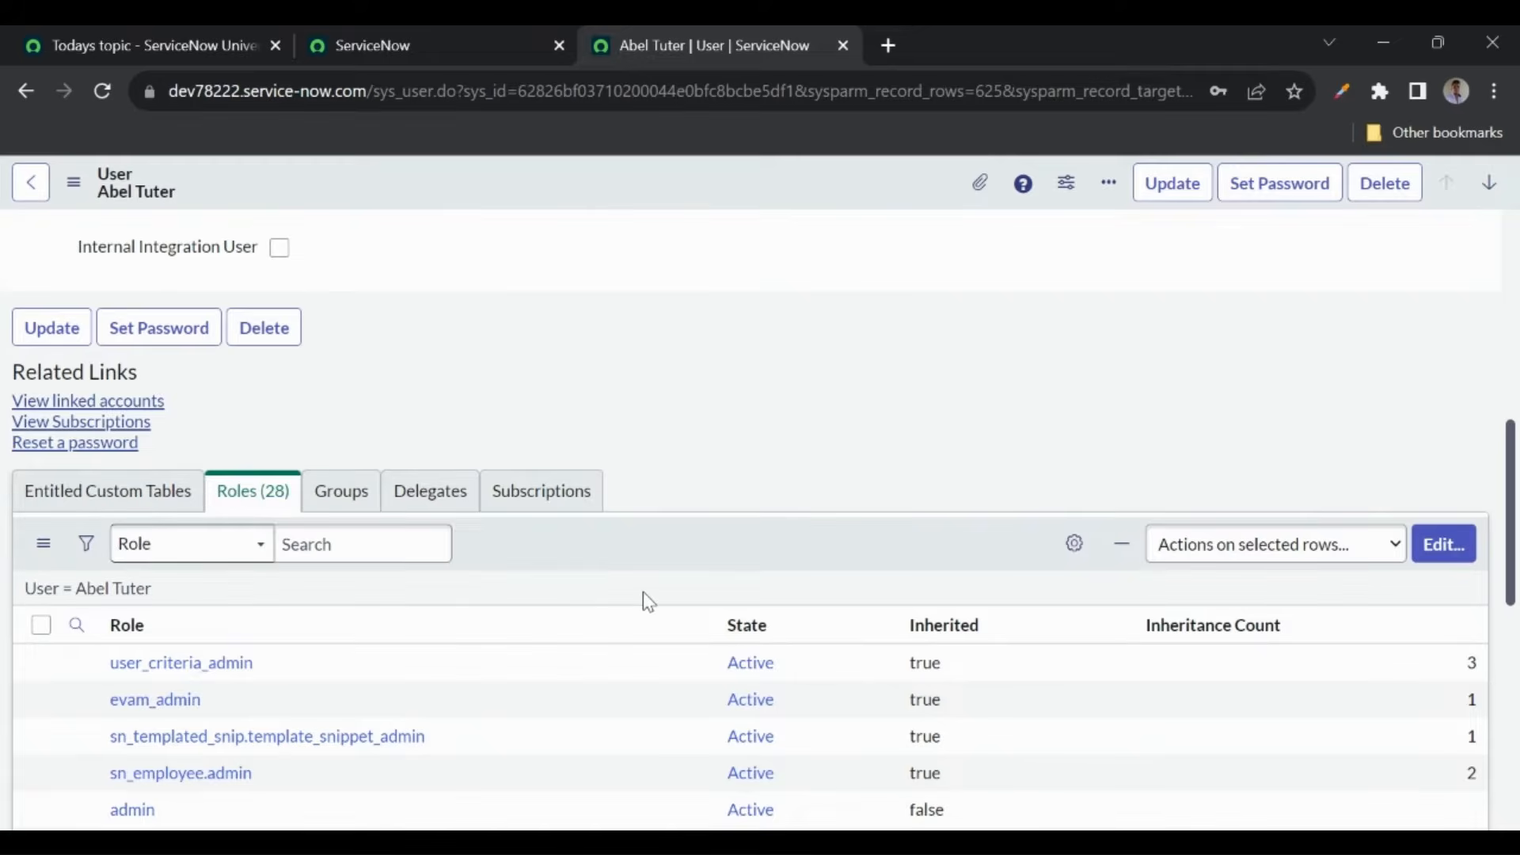
pyautogui.scroll(2, 643, 602)
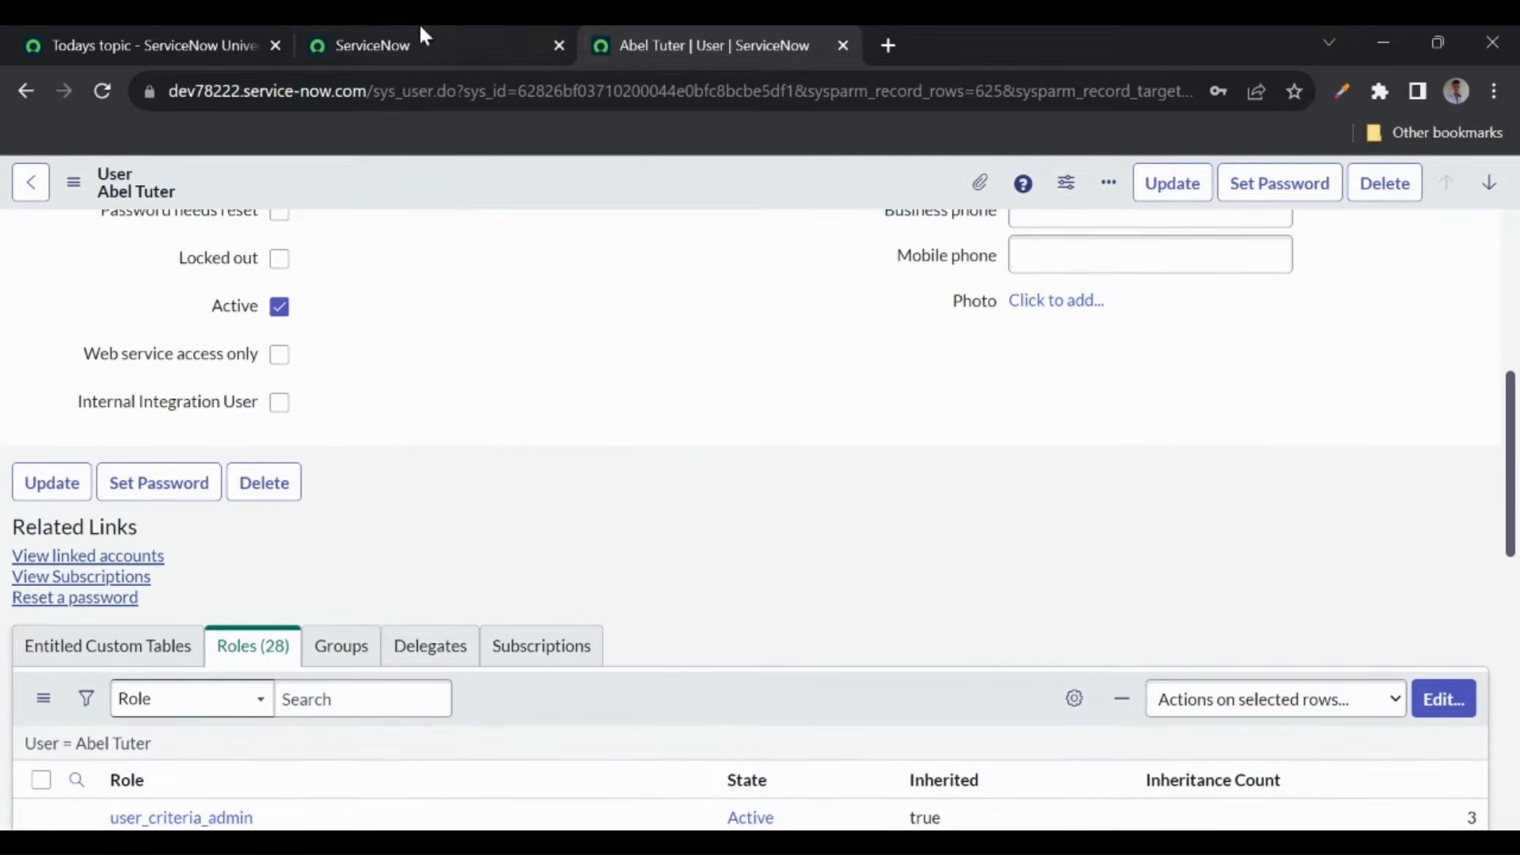
# - From the App Engine Studio page, impersonate the recent demo user
pyautogui.click(377, 49)
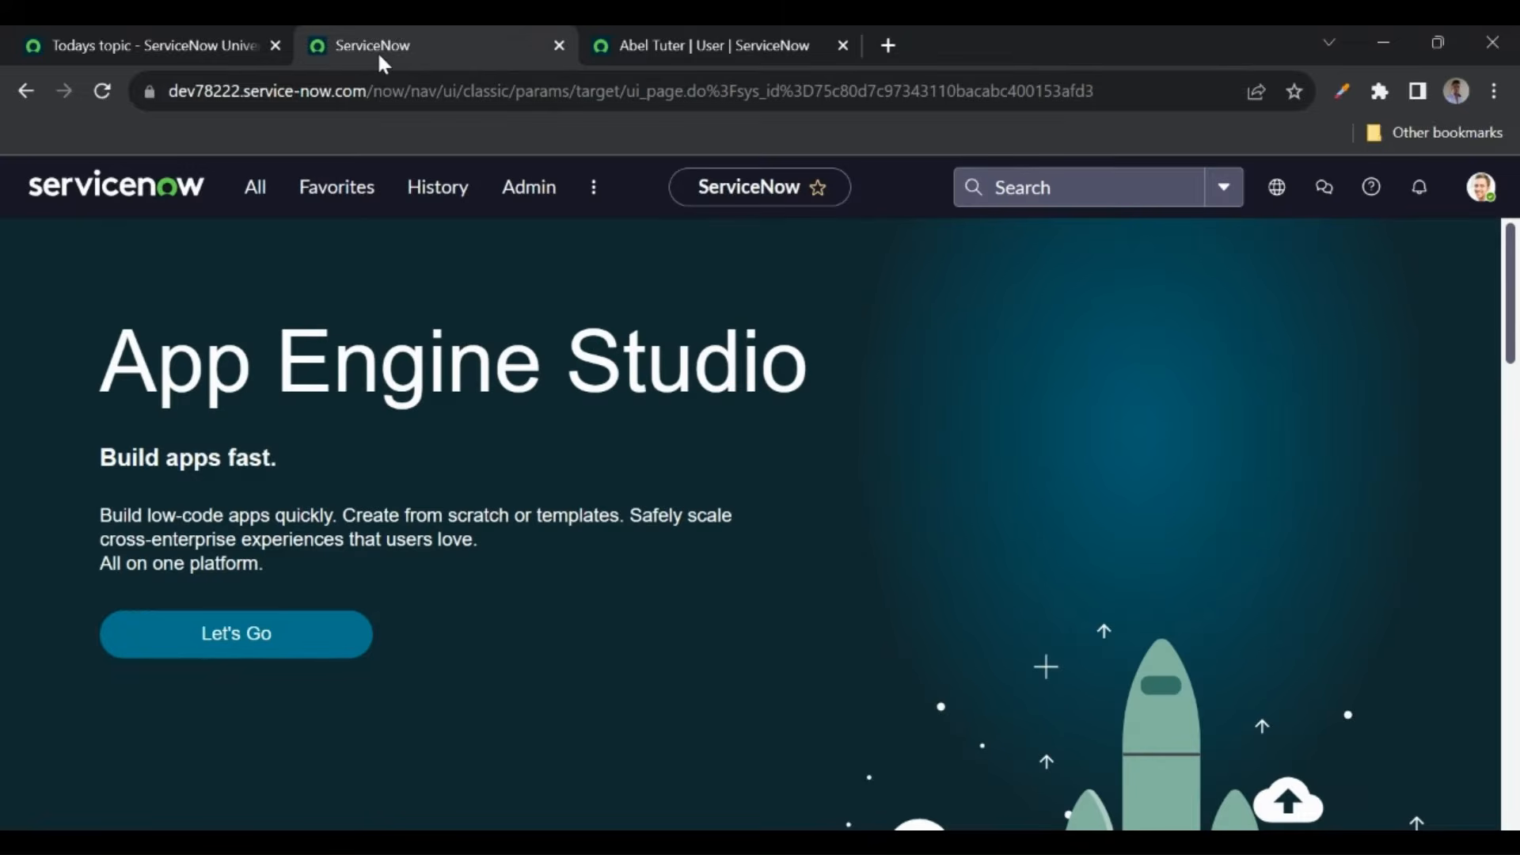
pyautogui.click(1479, 190)
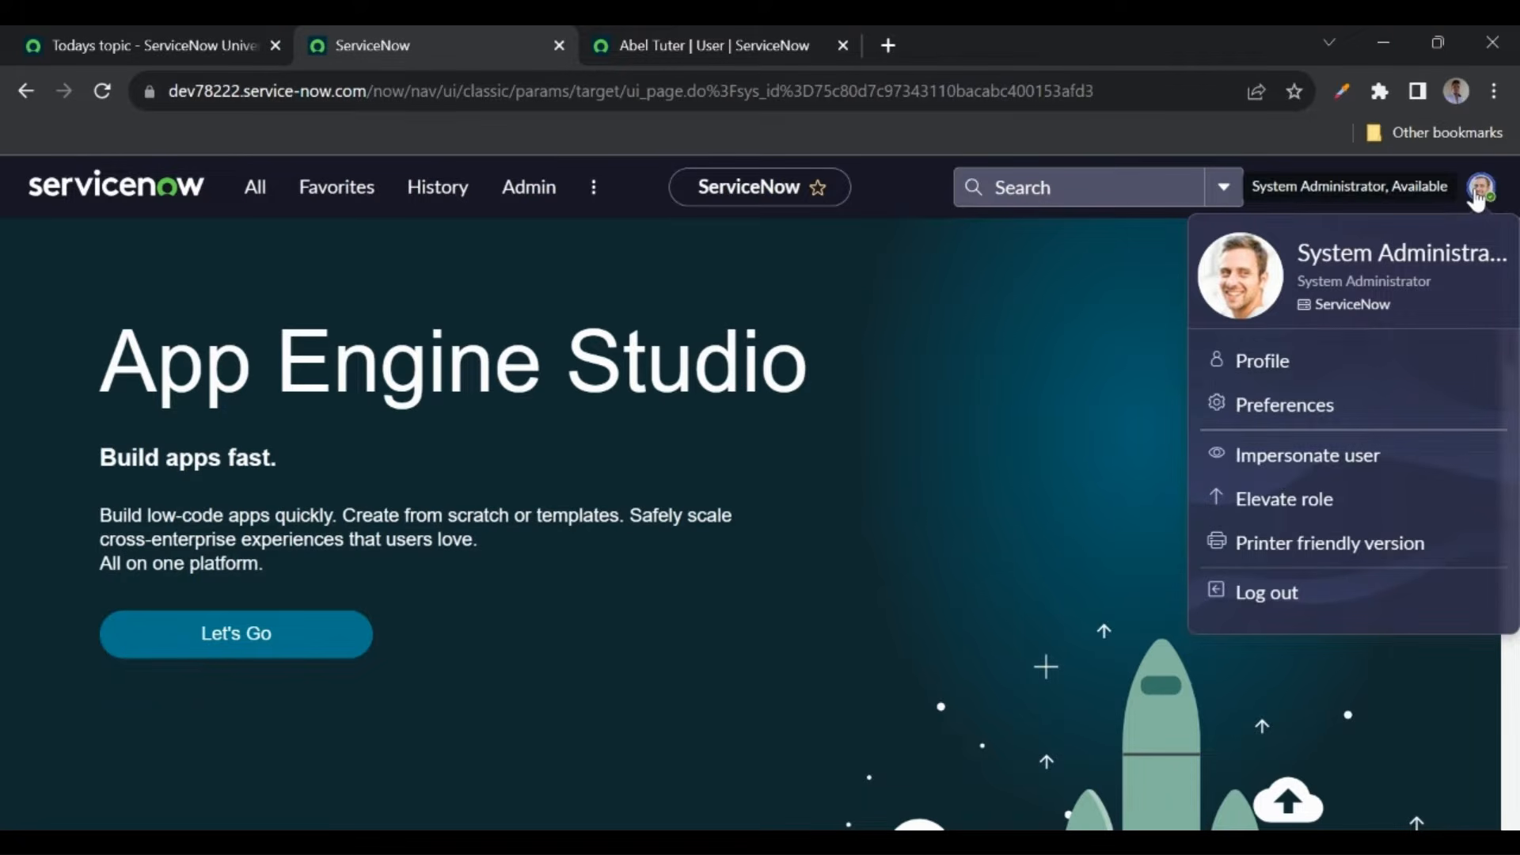
pyautogui.click(1274, 467)
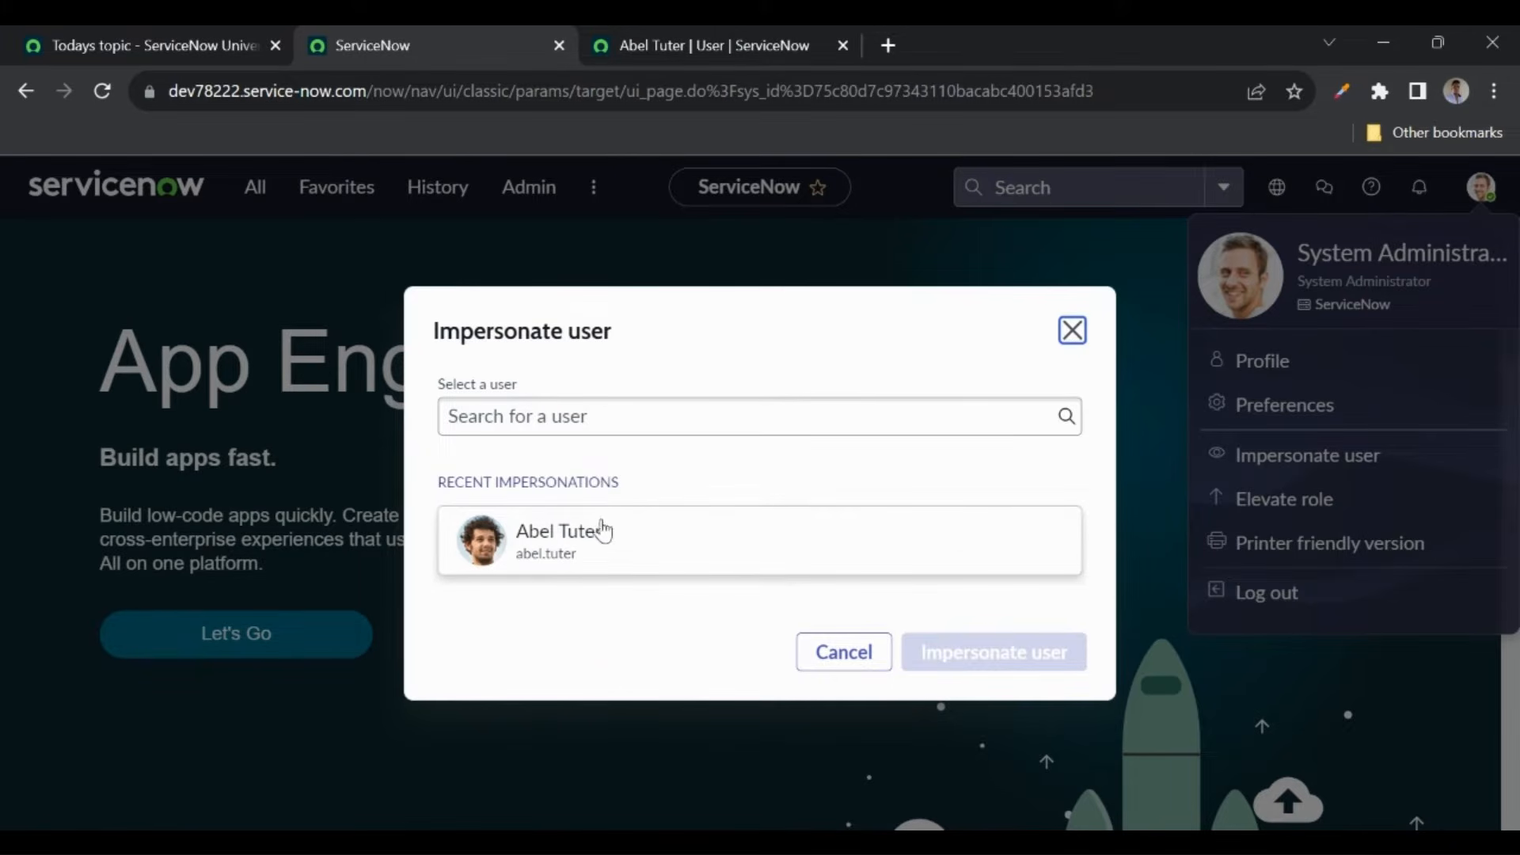
pyautogui.click(640, 554)
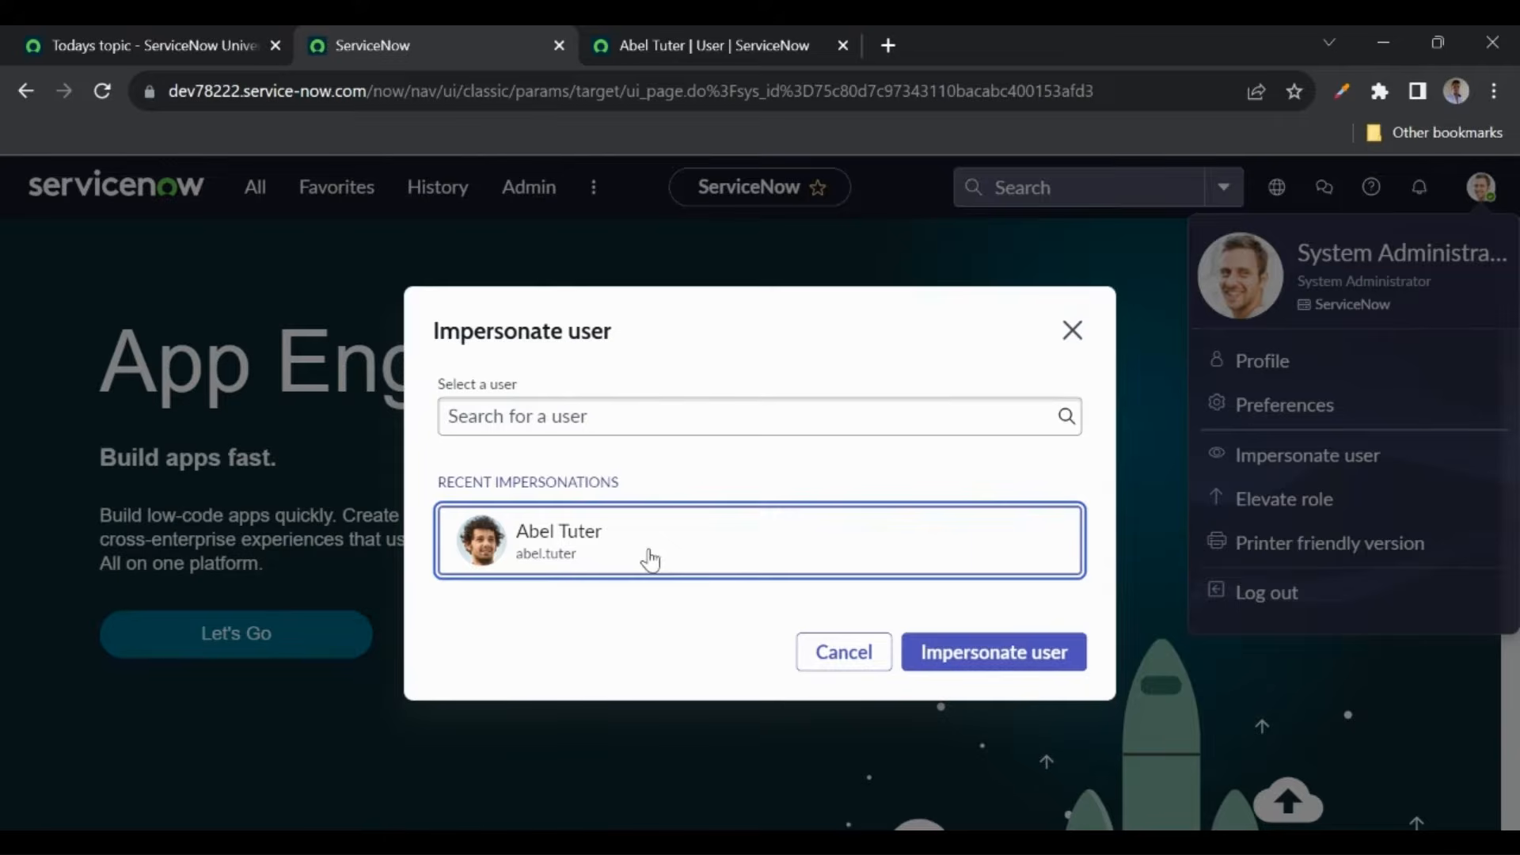
pyautogui.click(960, 660)
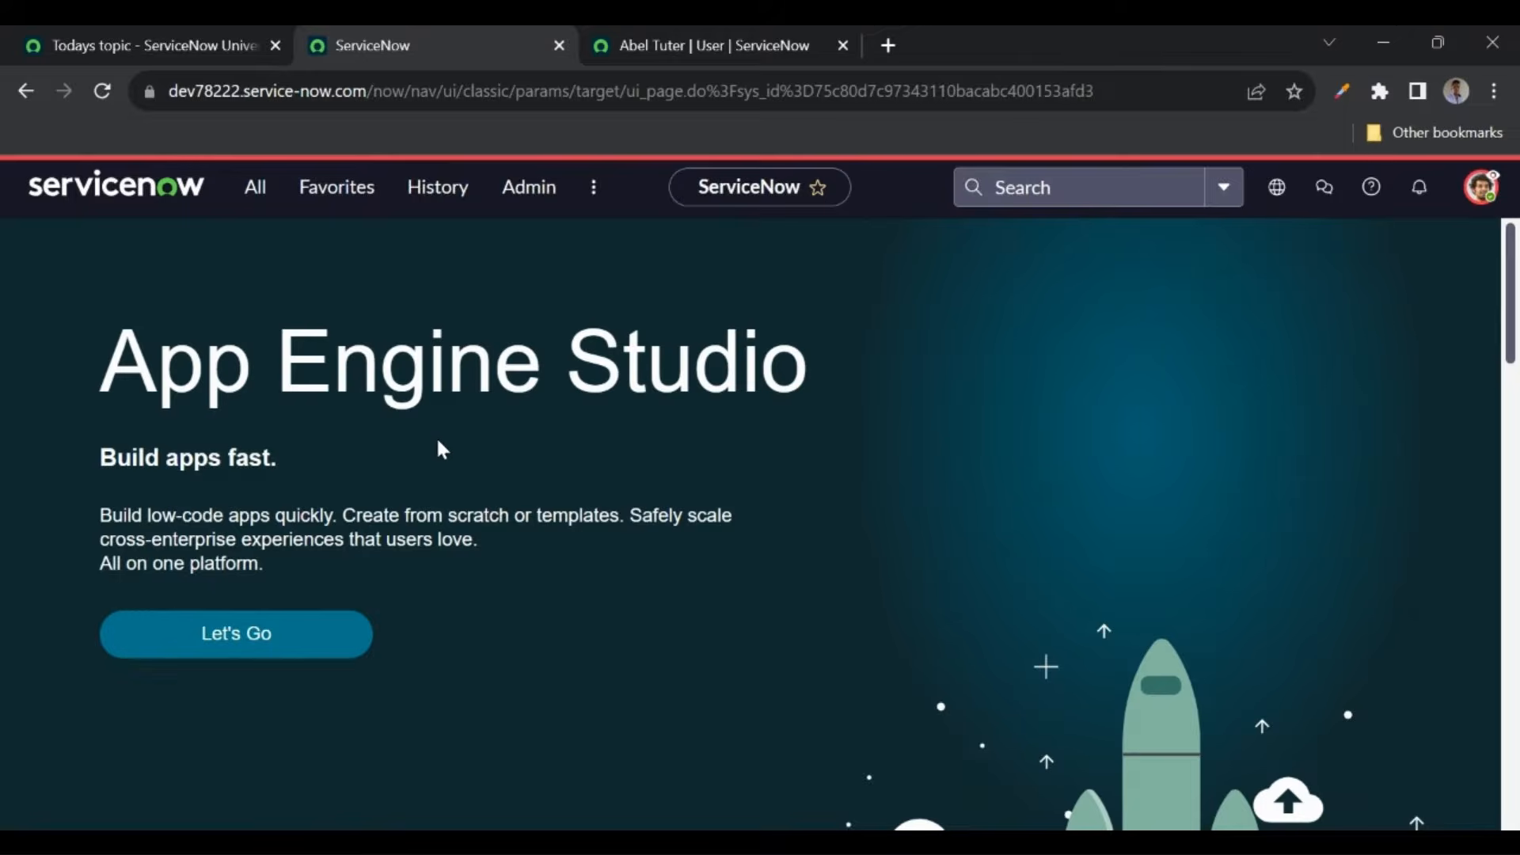
# - Browse the impersonated user's All menu, then end impersonation to return as administrator
pyautogui.click(257, 201)
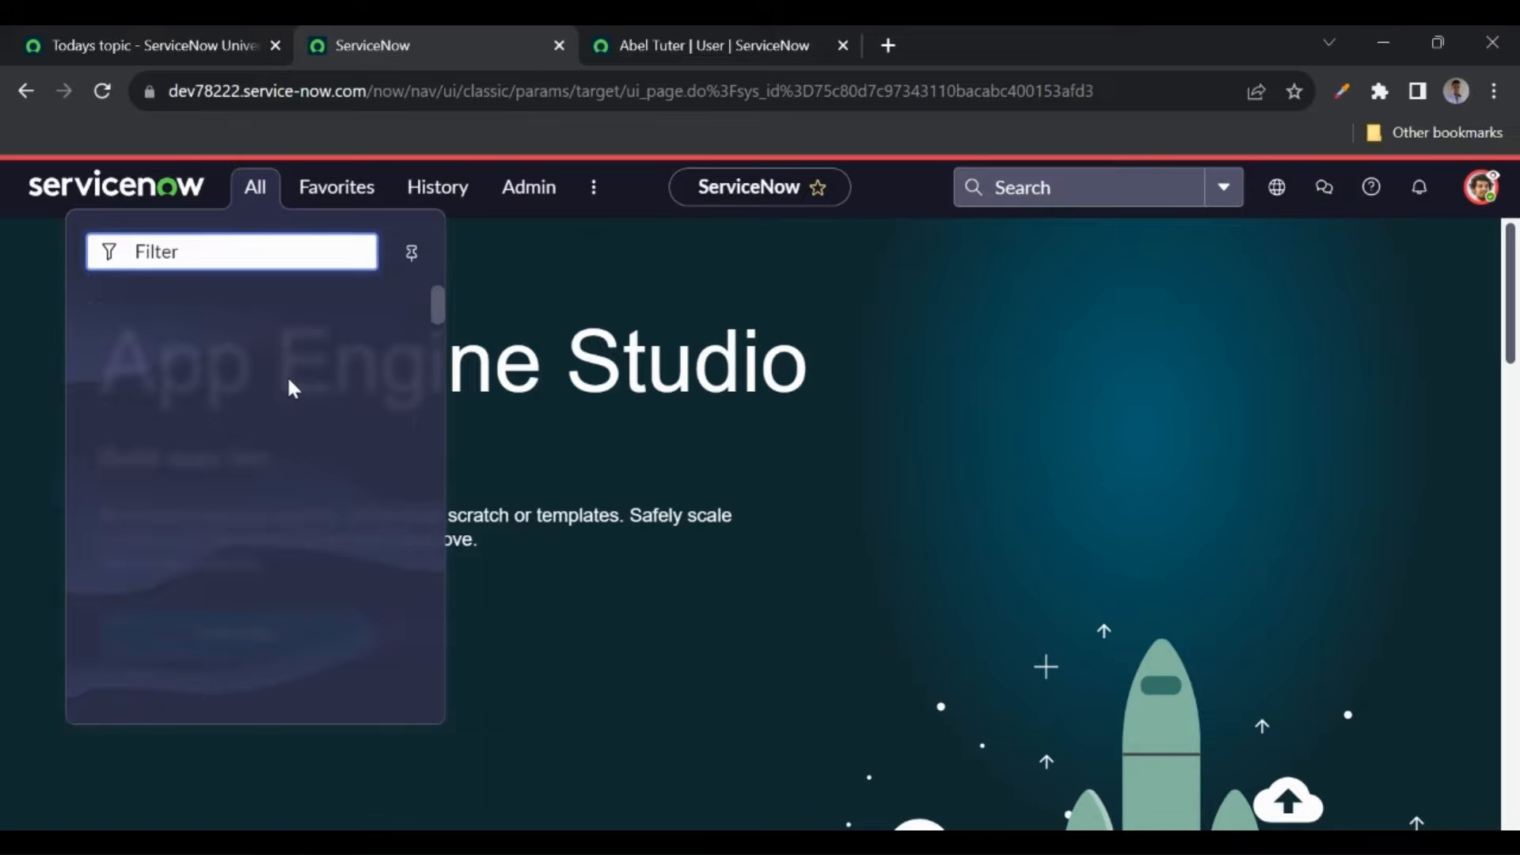
pyautogui.scroll(-15, 271, 509)
pyautogui.scroll(-20, 272, 510)
pyautogui.scroll(-10, 272, 513)
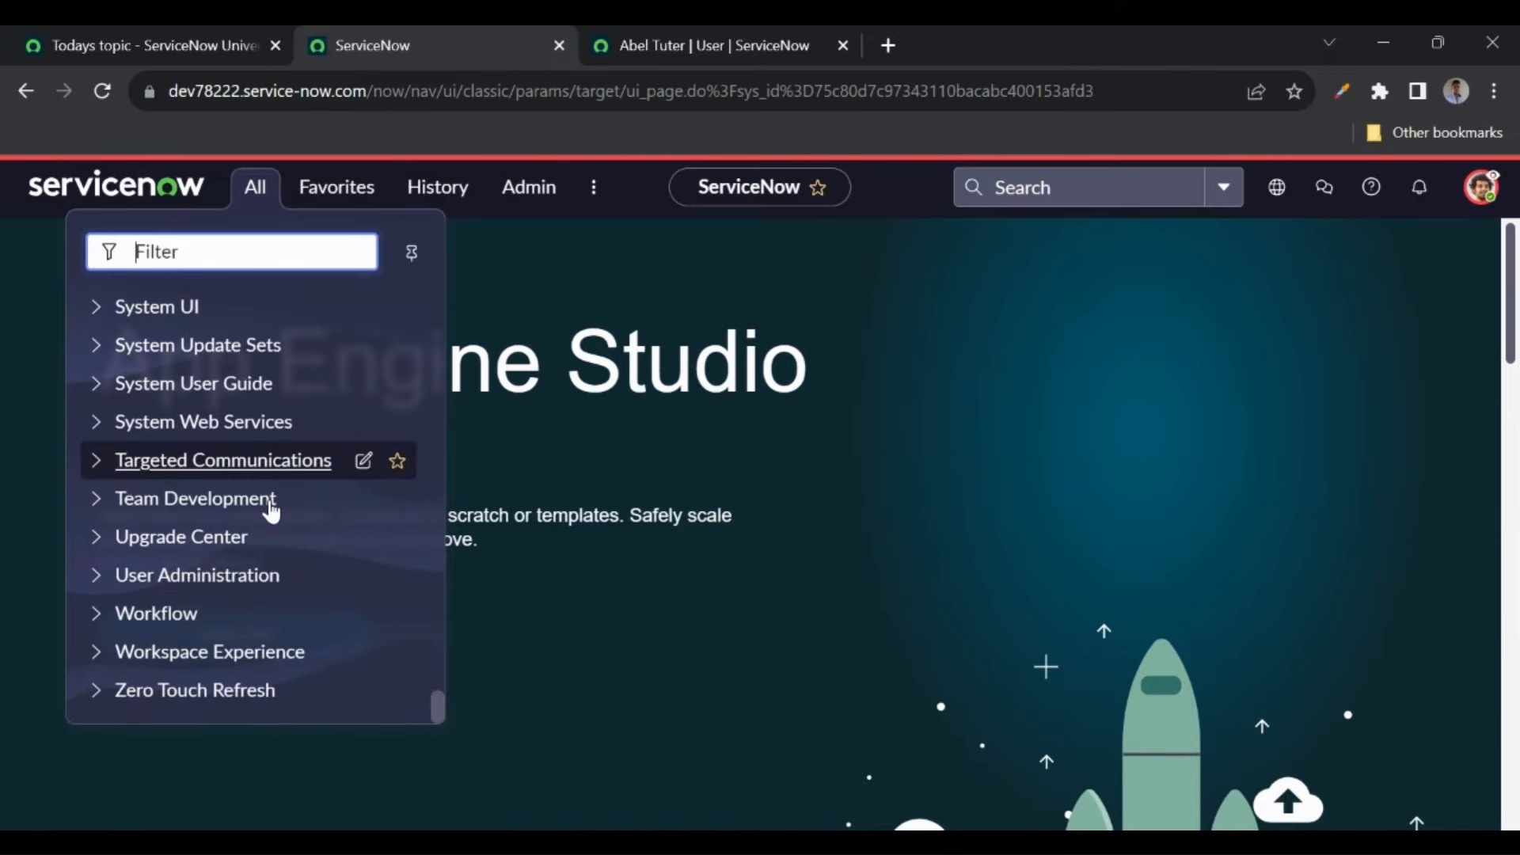
pyautogui.scroll(20, 271, 510)
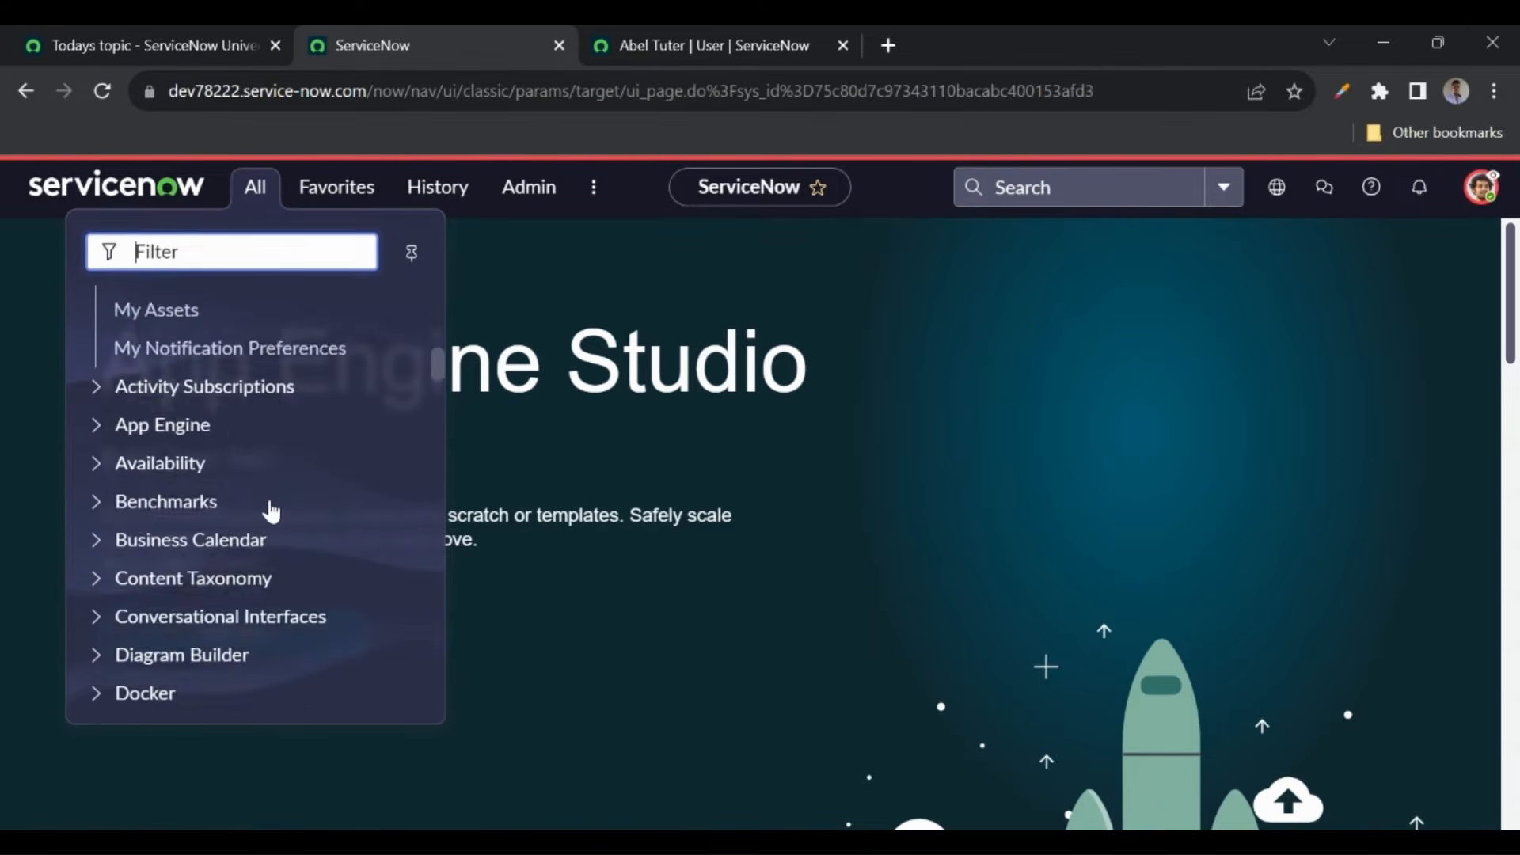
pyautogui.click(584, 288)
pyautogui.click(1480, 189)
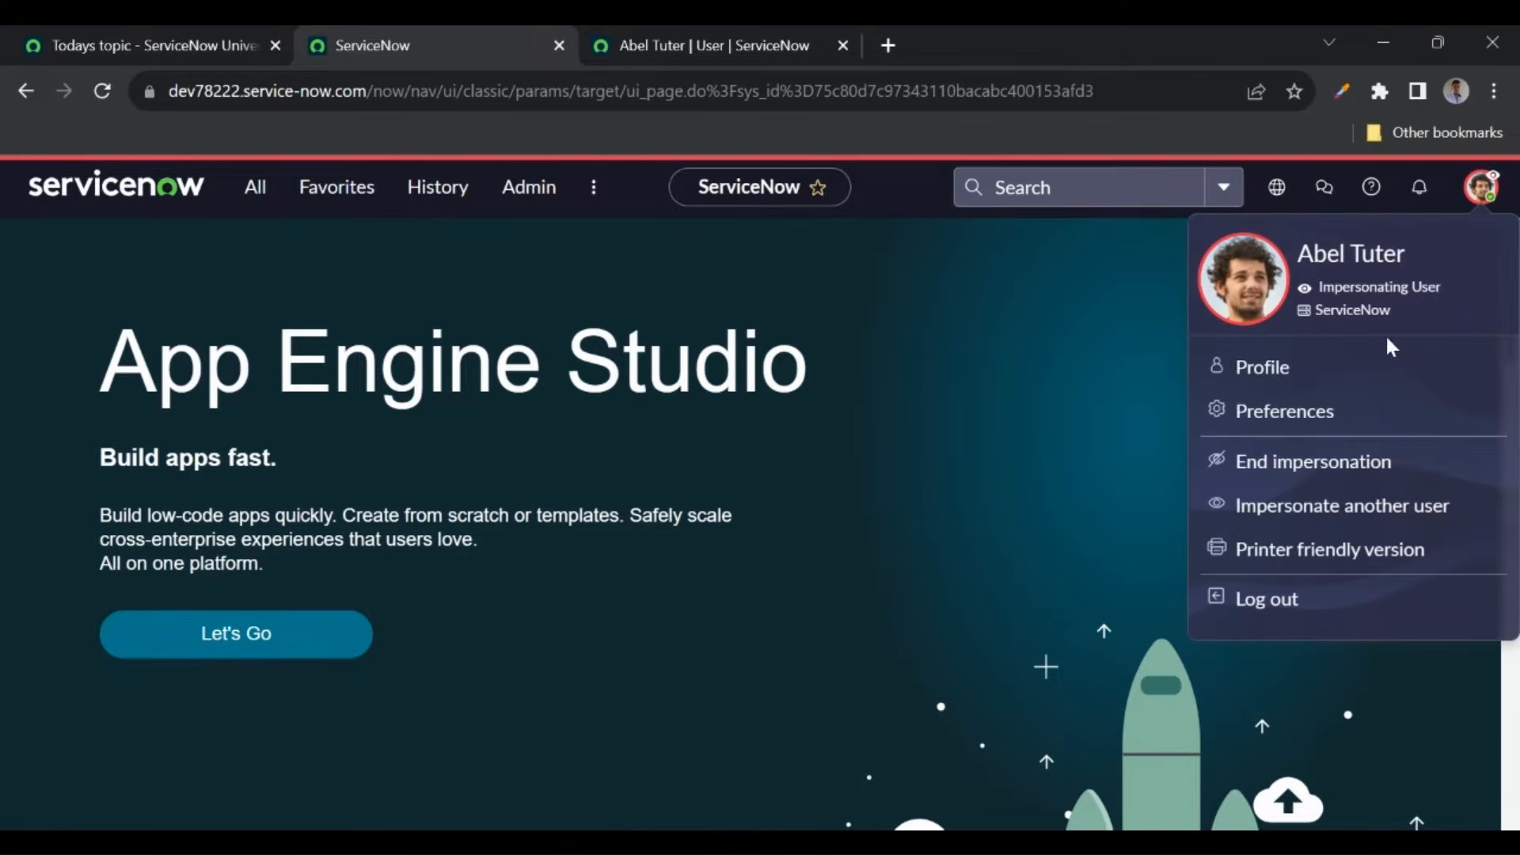
pyautogui.click(1278, 475)
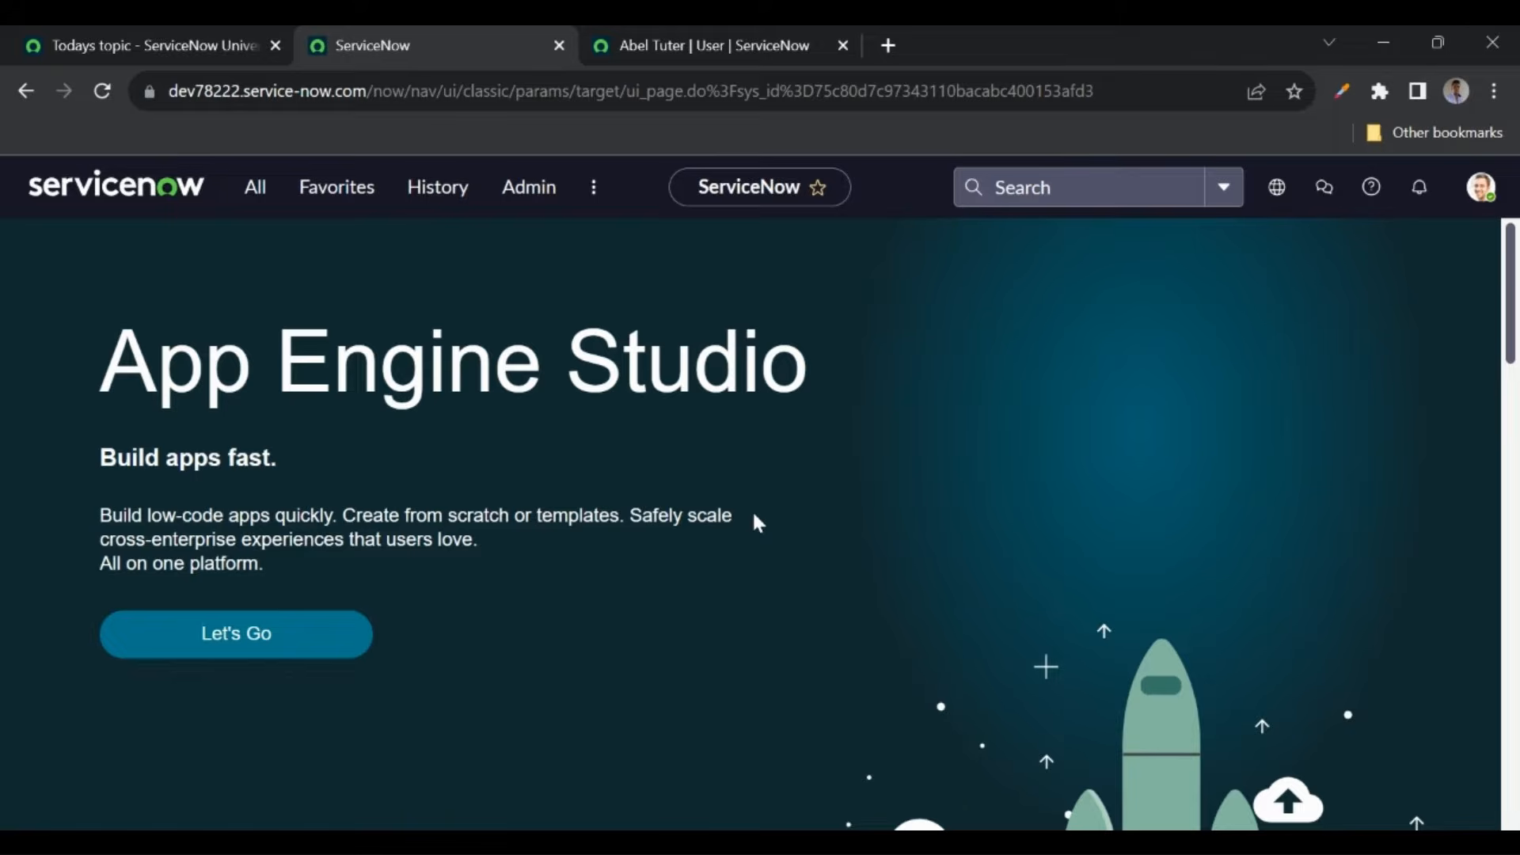
# - Navigate back to the Users list and start a new user record
pyautogui.click(728, 61)
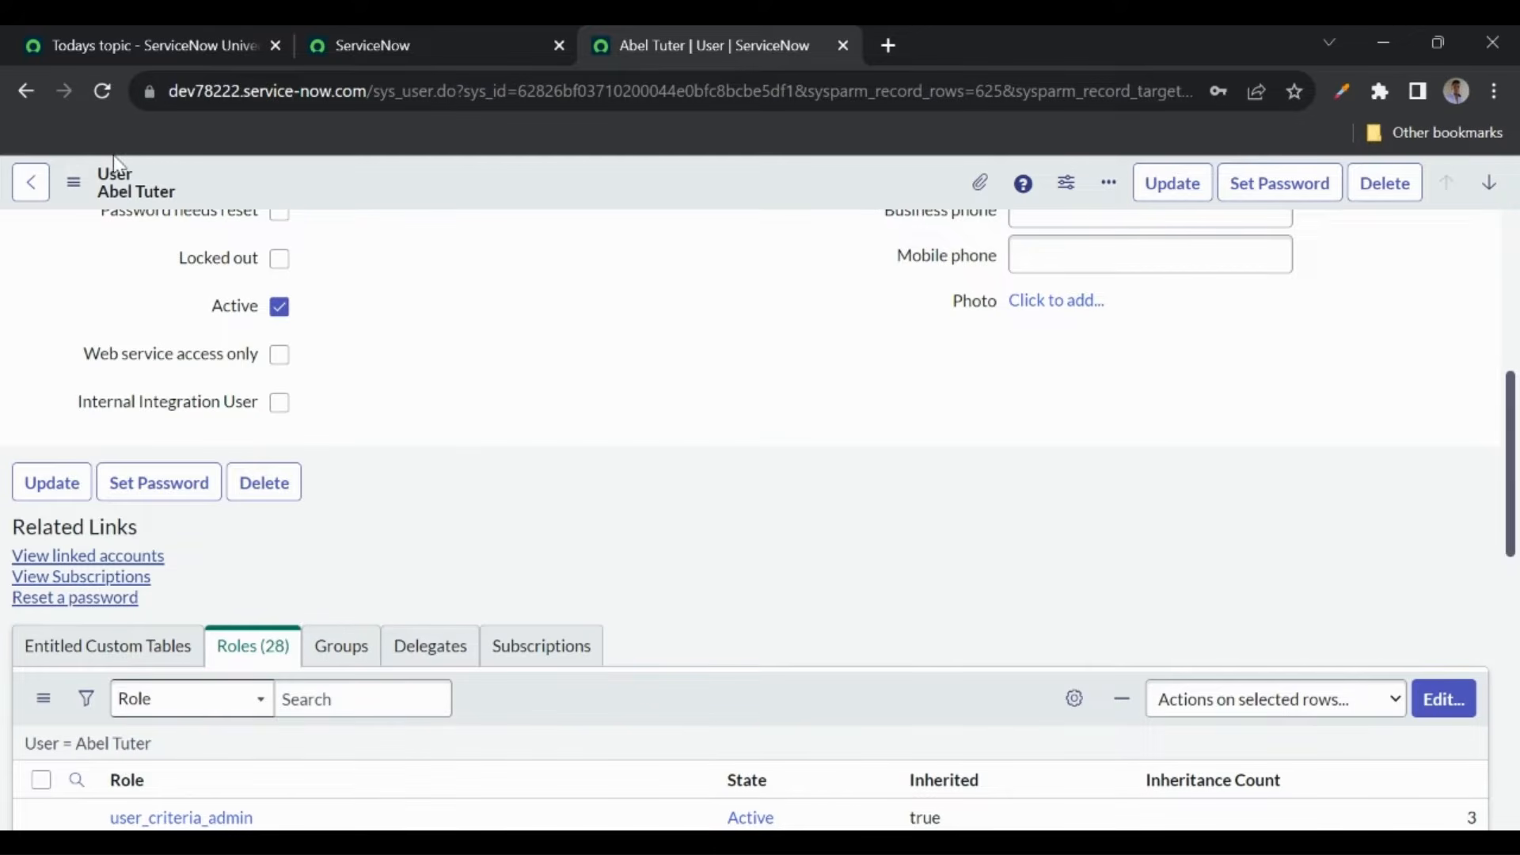
pyautogui.click(25, 92)
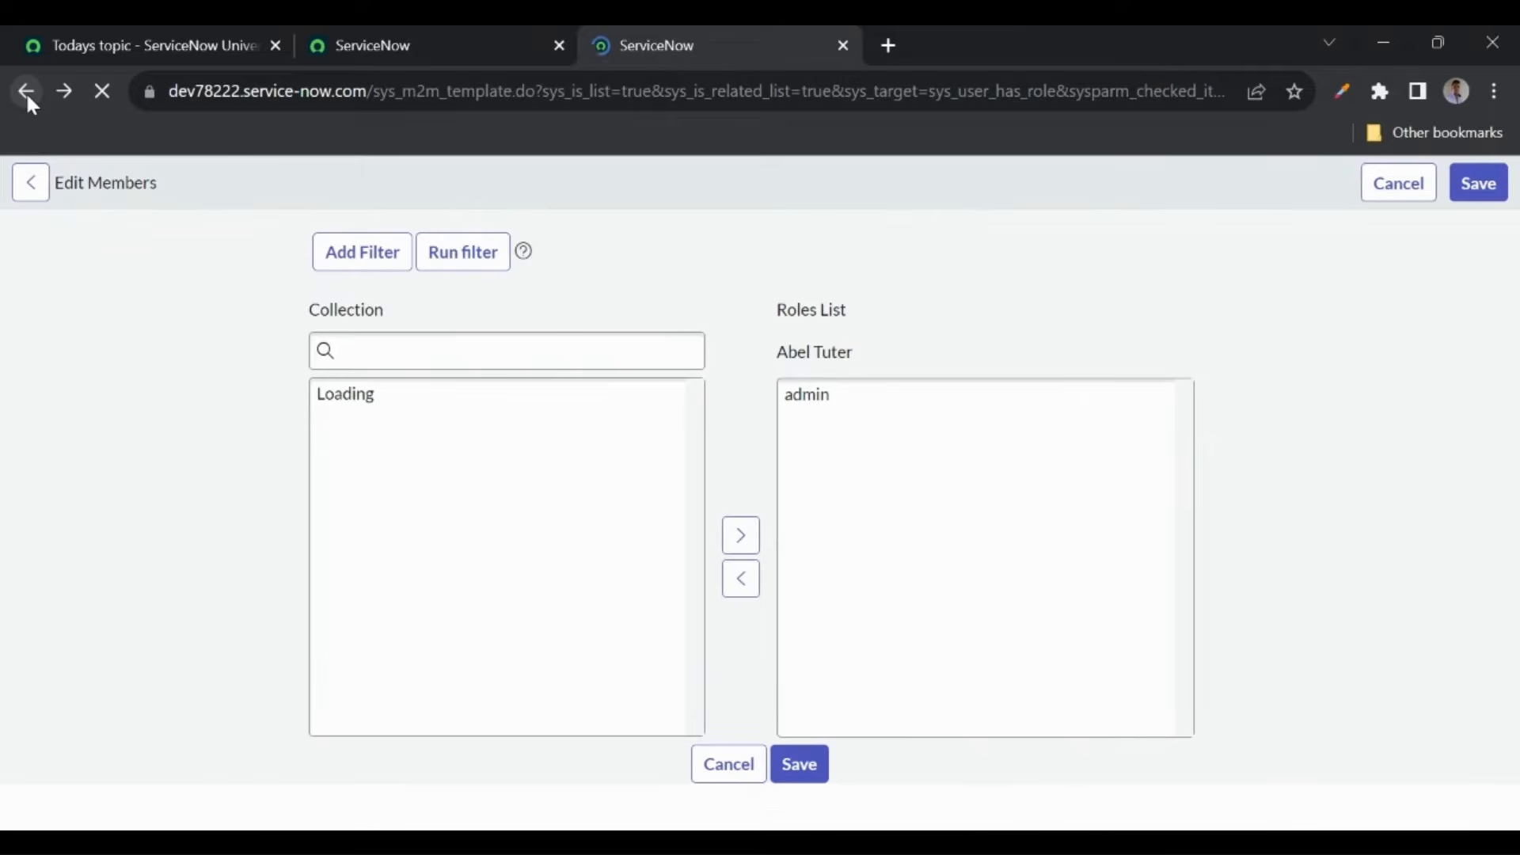
pyautogui.click(26, 92)
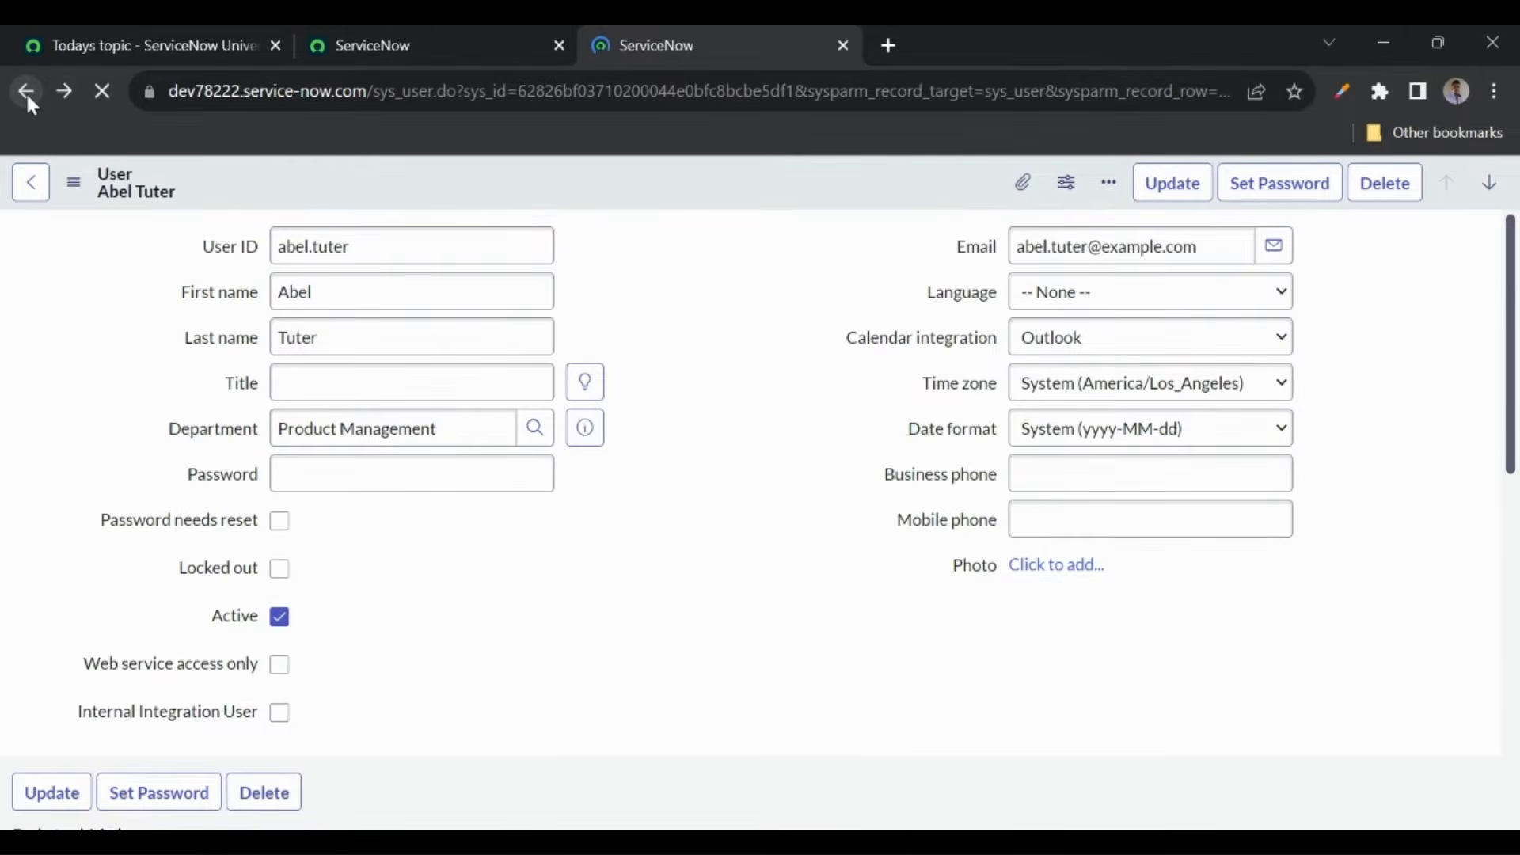
pyautogui.click(26, 92)
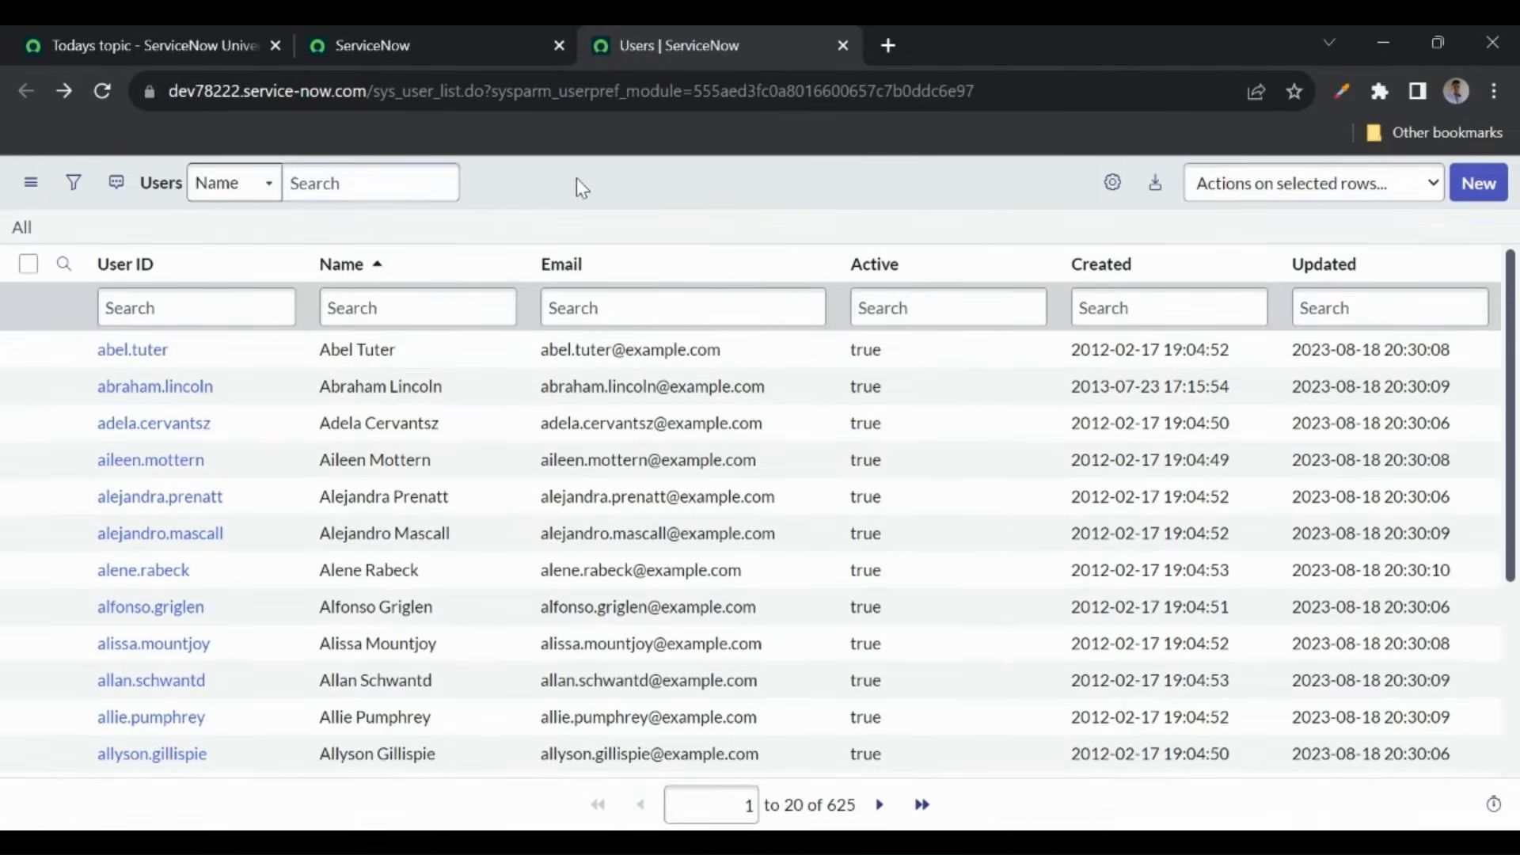
pyautogui.click(1480, 186)
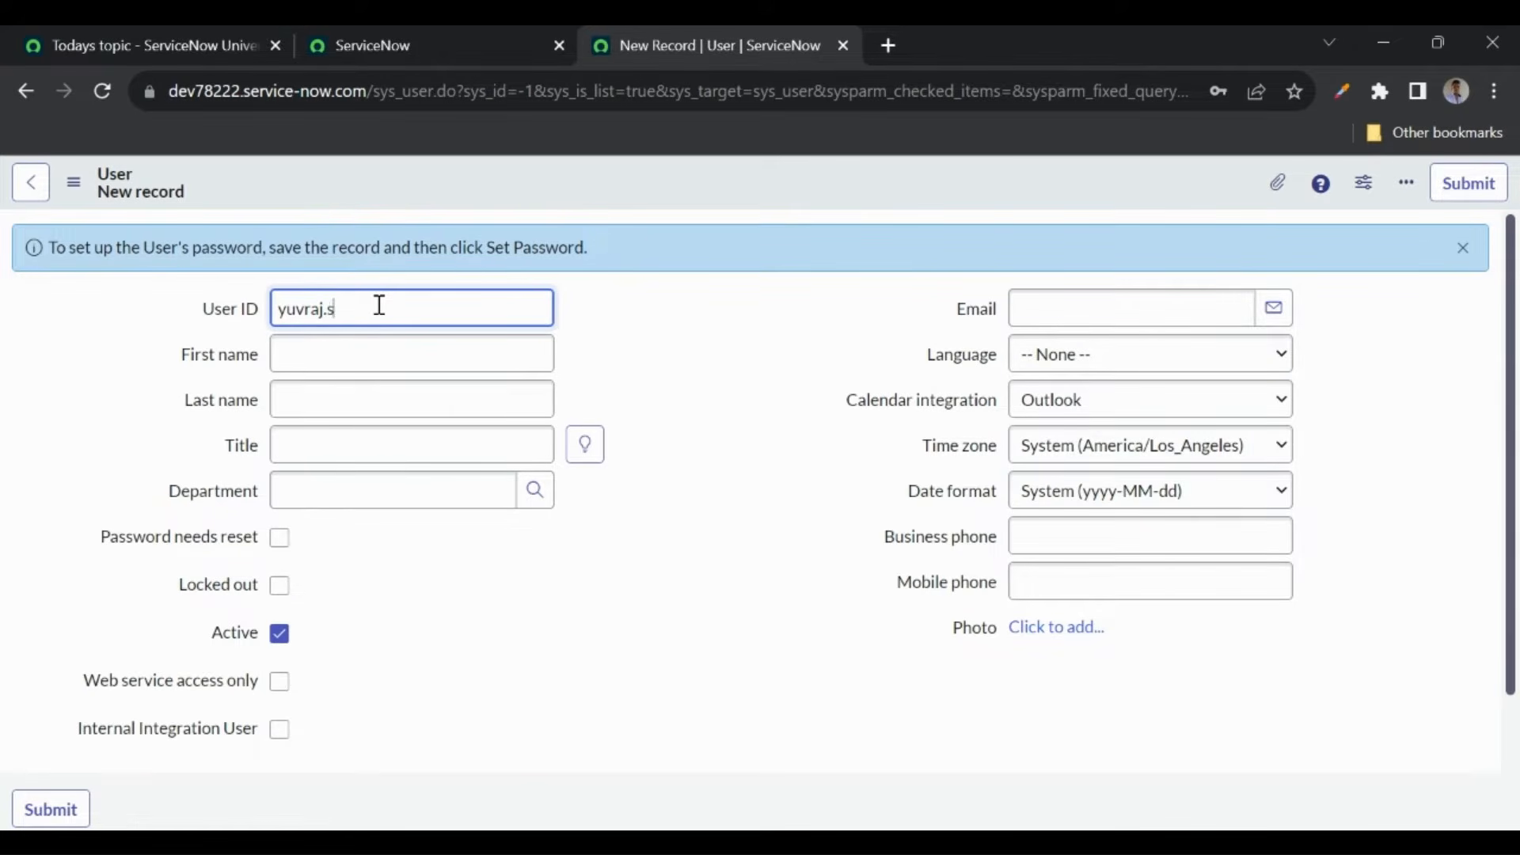
# - Enter the new user's user ID, first name, last name and e-mail, then save the record
pyautogui.write('ngh')
pyautogui.click(334, 355)
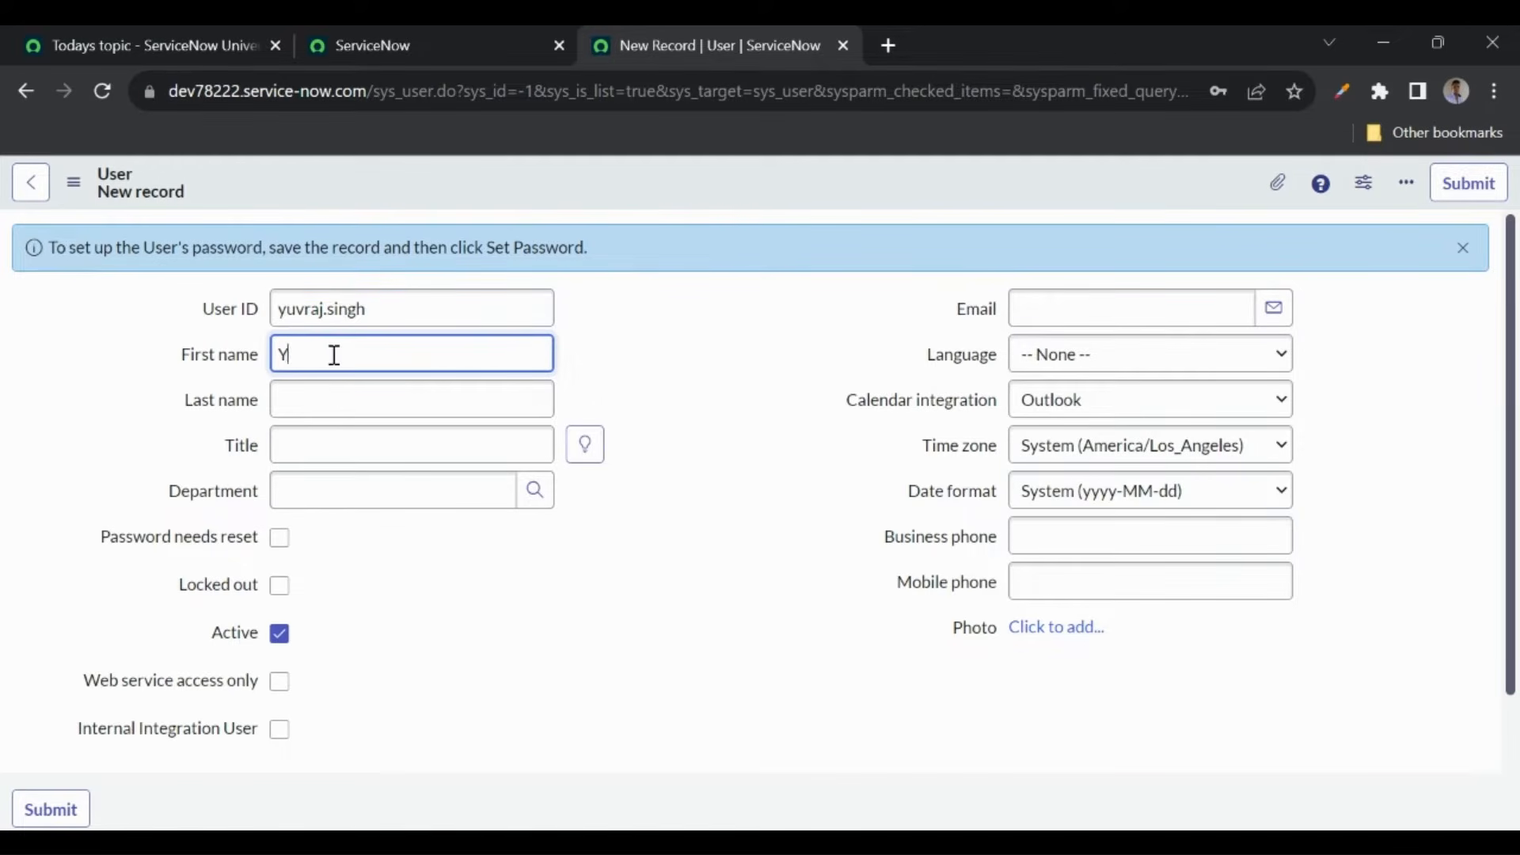
pyautogui.click(300, 398)
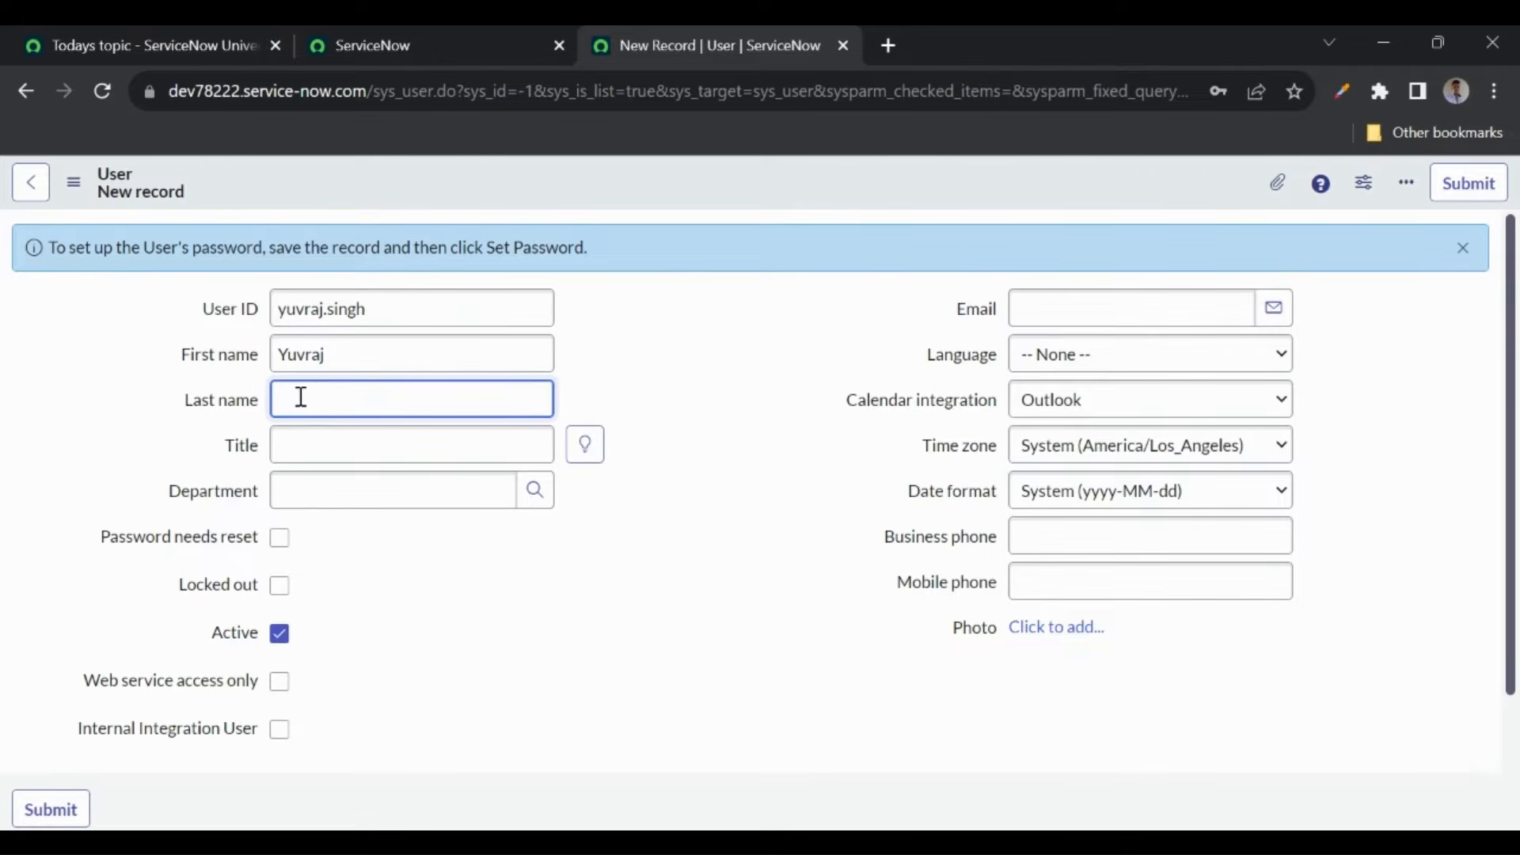
pyautogui.click(1021, 310)
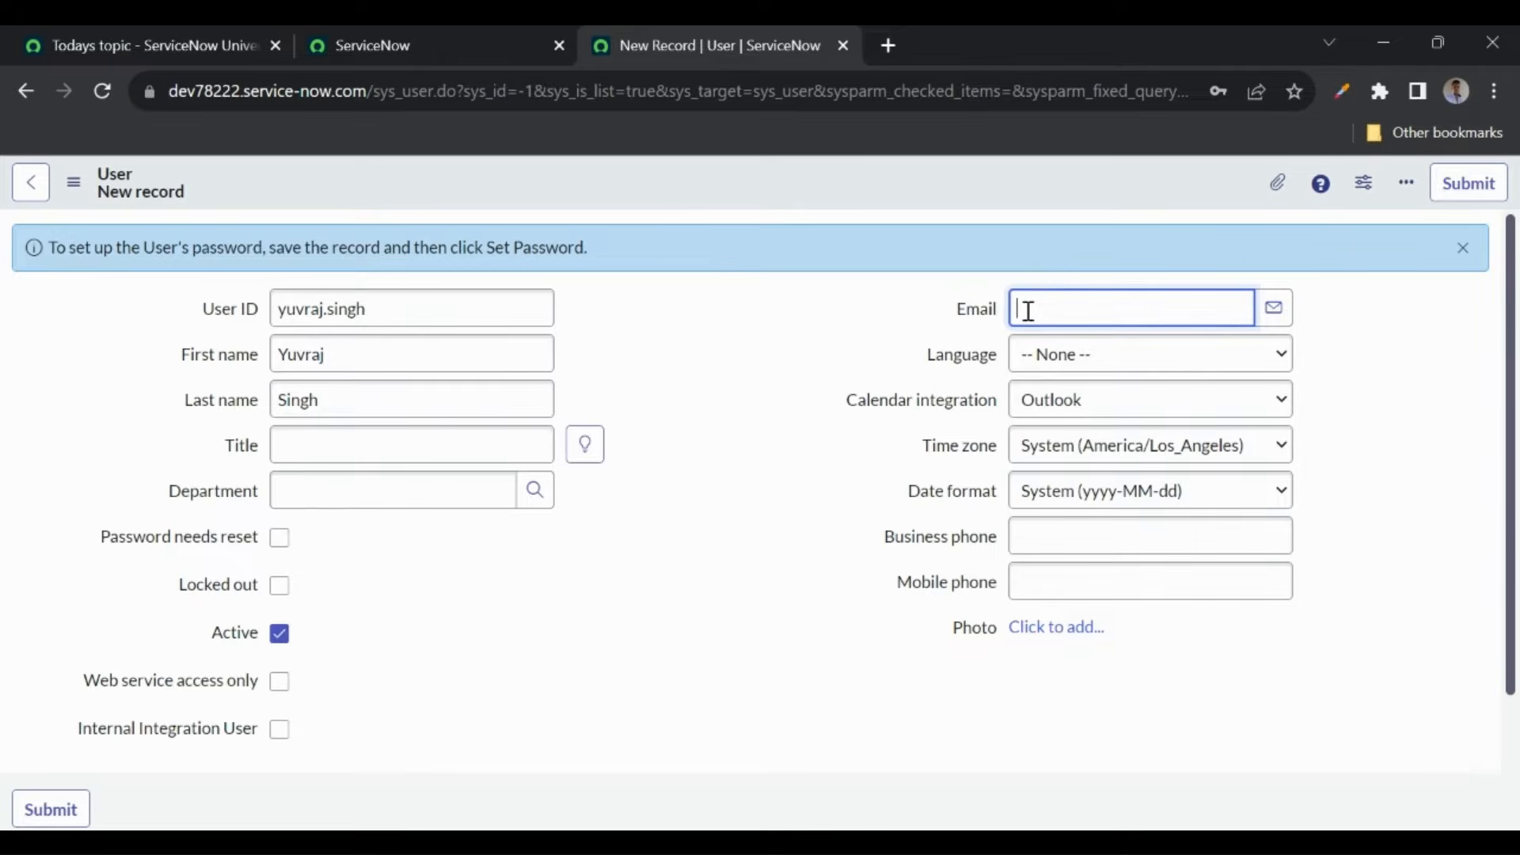
pyautogui.rightClick(725, 170)
pyautogui.click(758, 182)
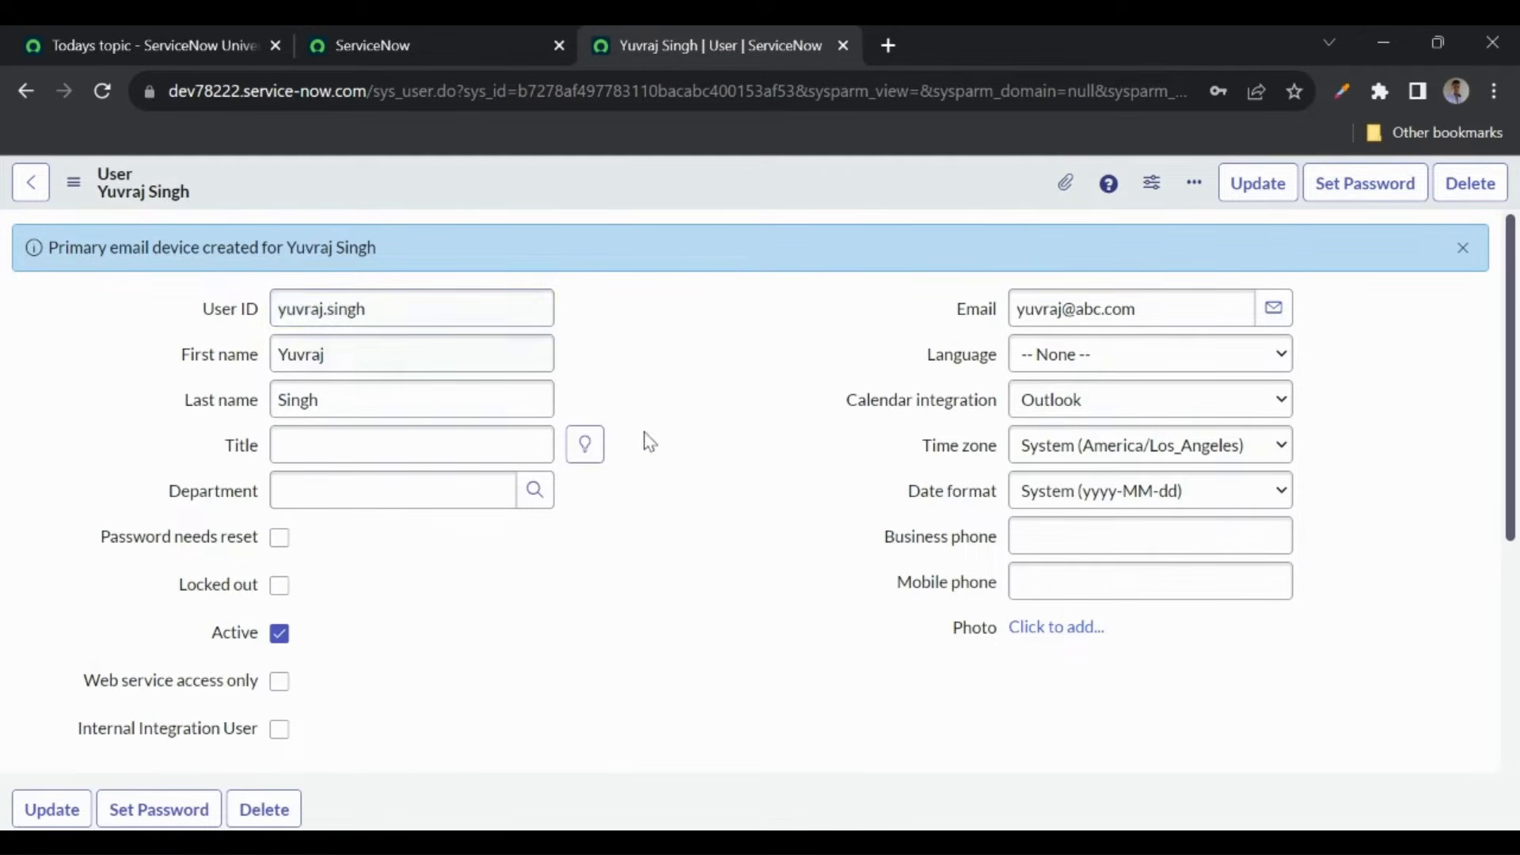
pyautogui.scroll(-2, 668, 522)
# - Generate a random password for the new user, copy it, and save it
pyautogui.scroll(-2, 670, 524)
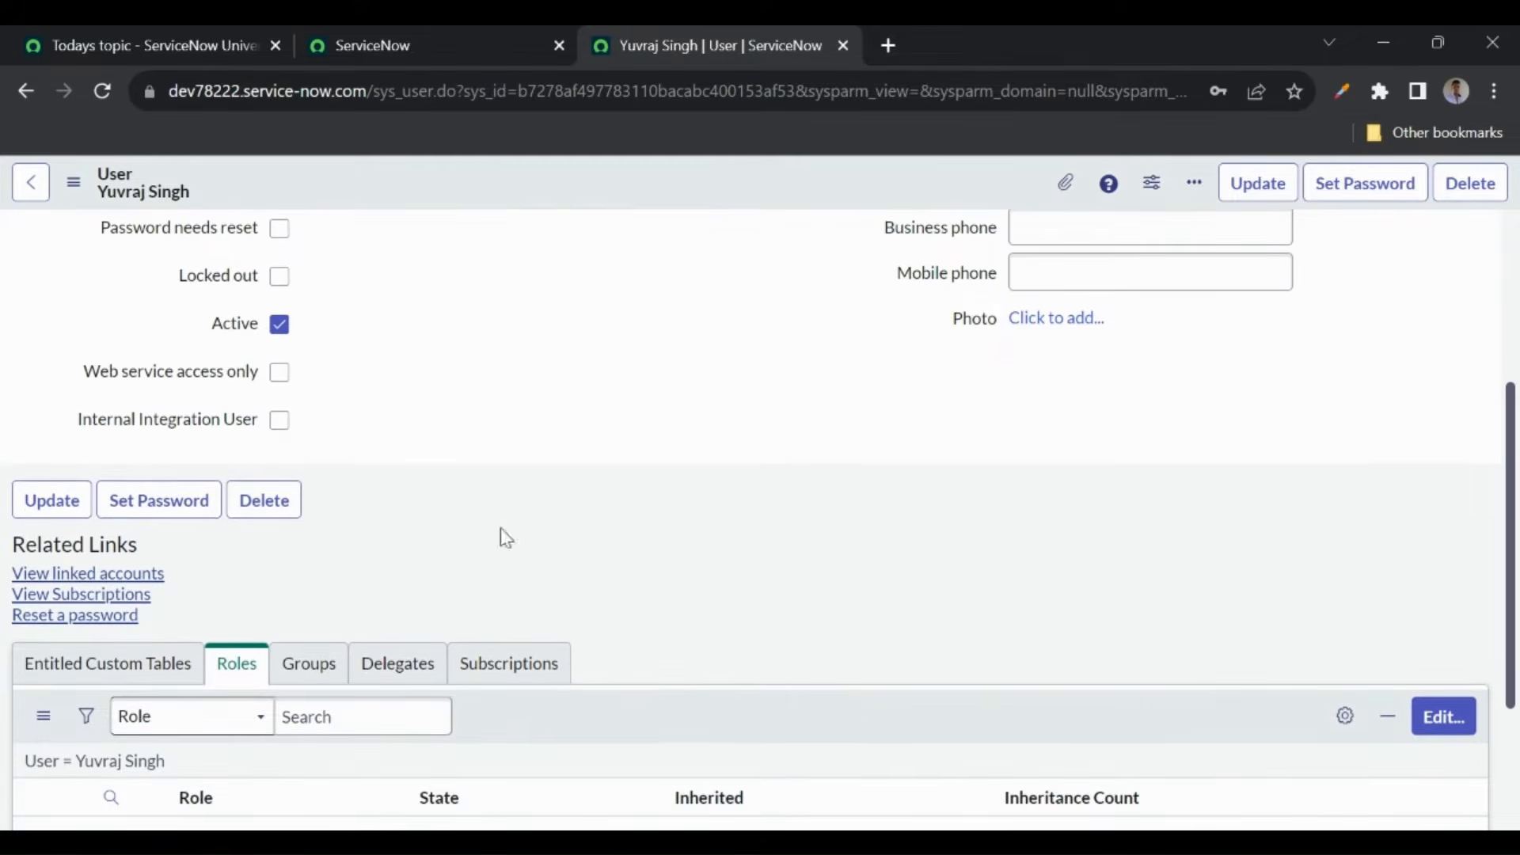
pyautogui.click(158, 500)
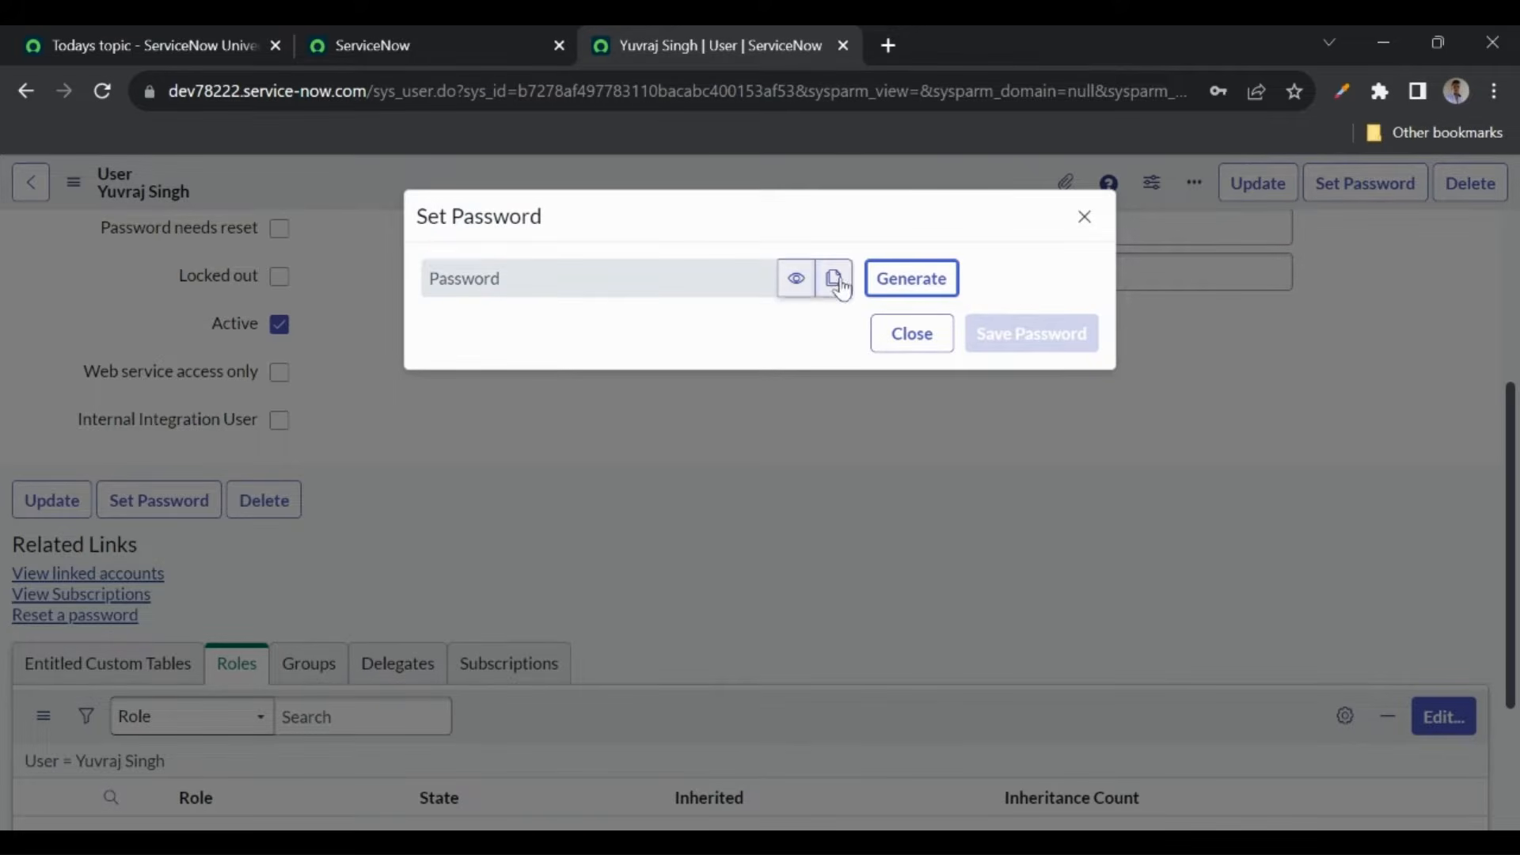
pyautogui.click(921, 279)
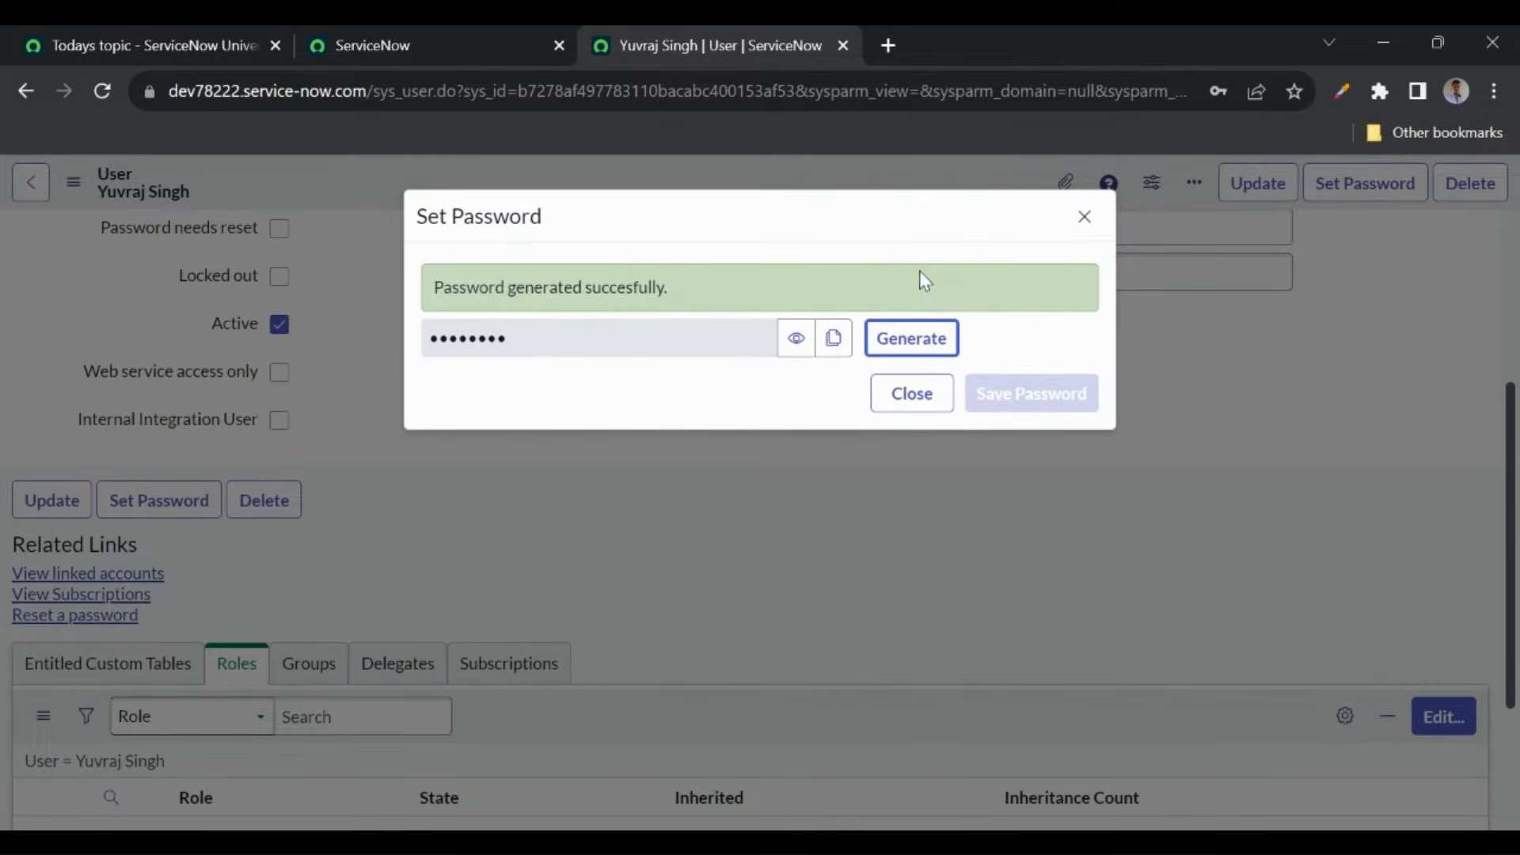
pyautogui.click(788, 342)
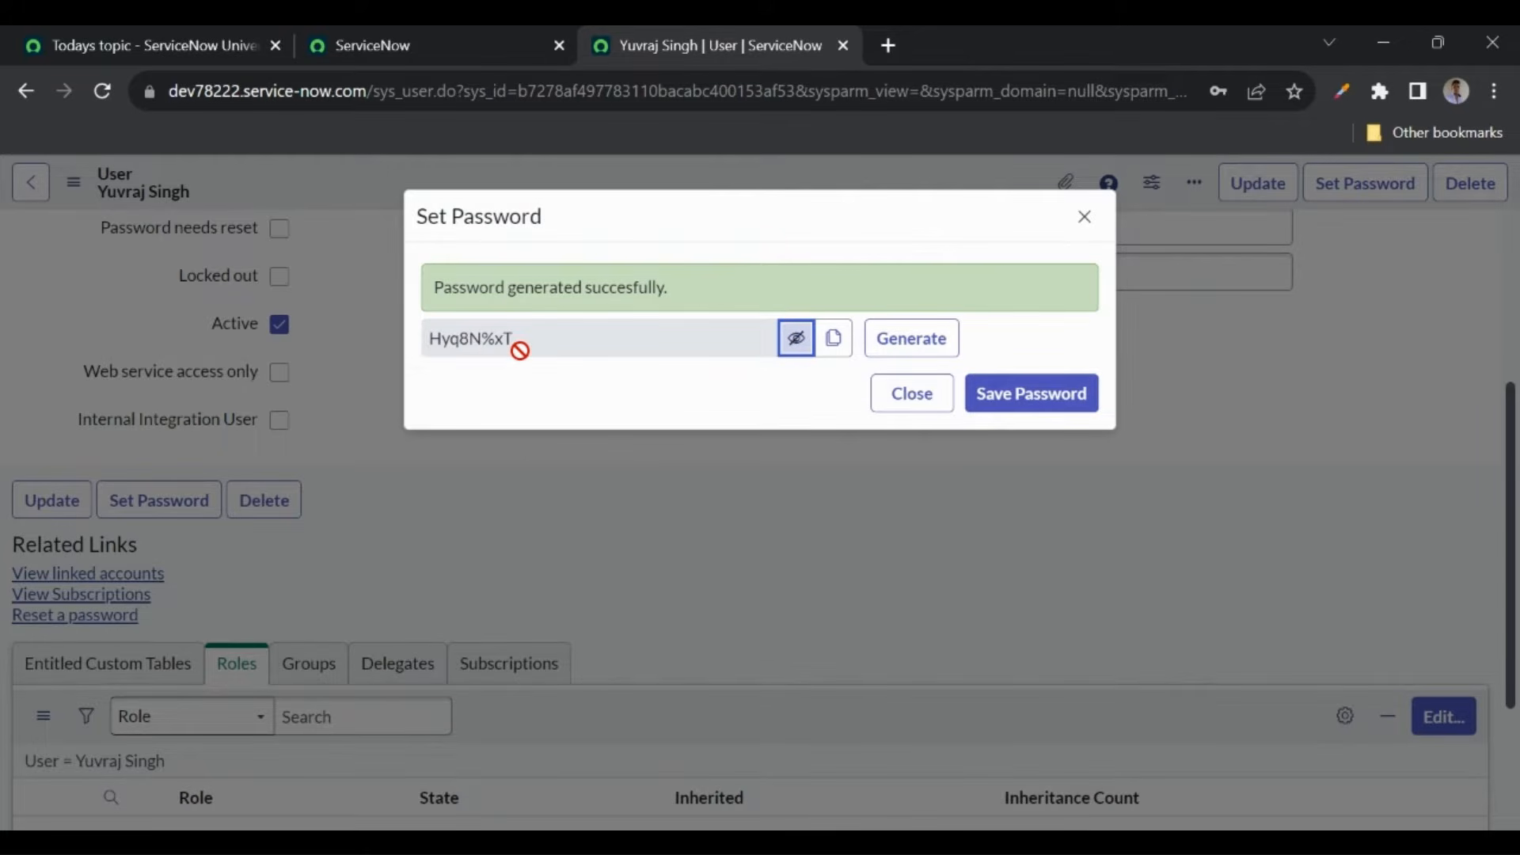
pyautogui.click(833, 349)
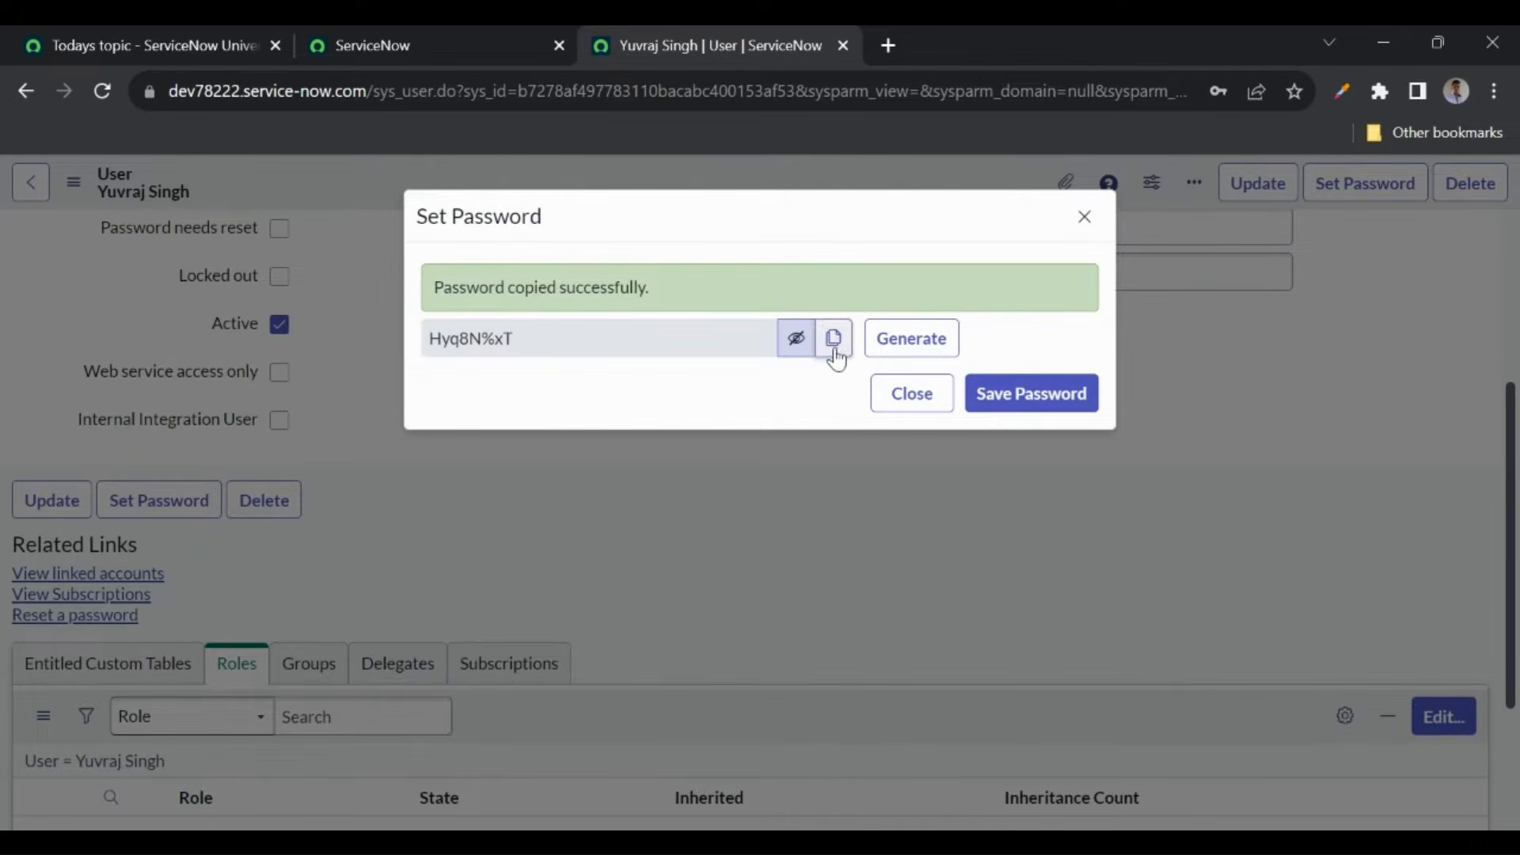
pyautogui.click(1021, 407)
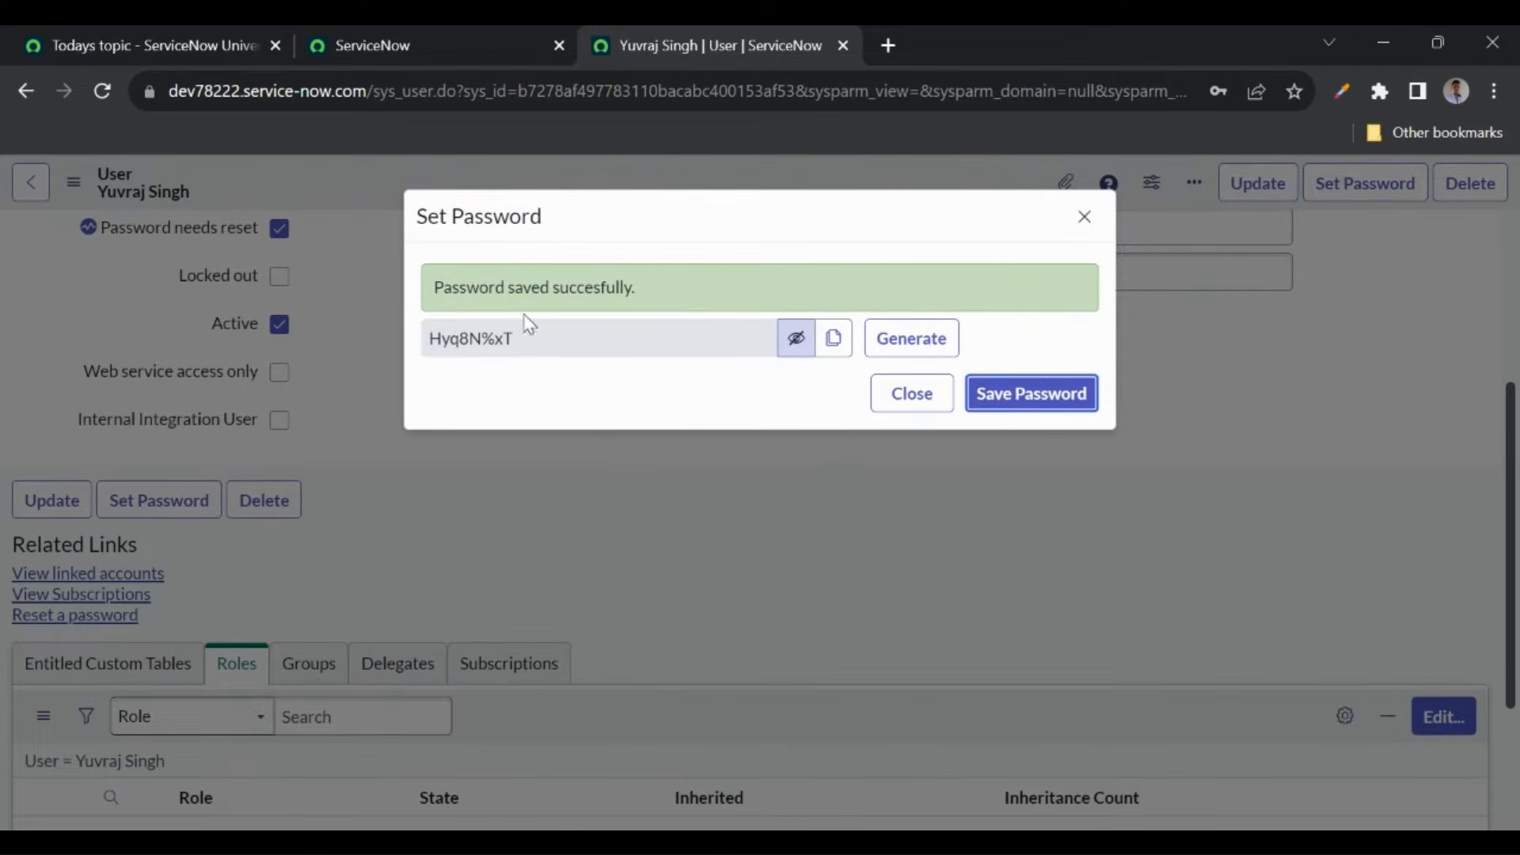
pyautogui.click(1082, 218)
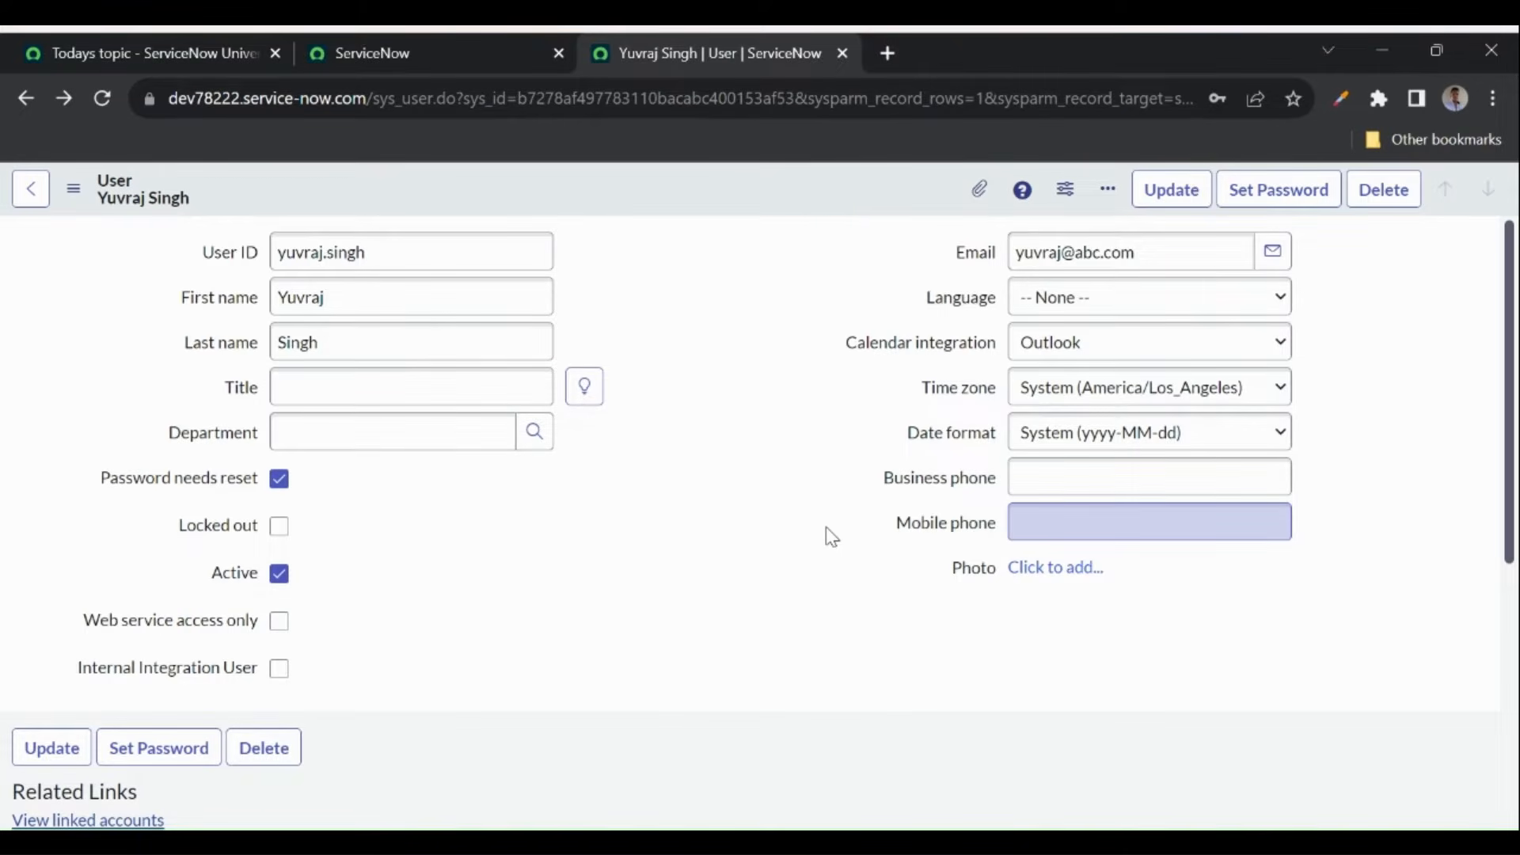
# - Add the admin role to the new user and save, bringing their roles to 28
pyautogui.scroll(-6, 720, 558)
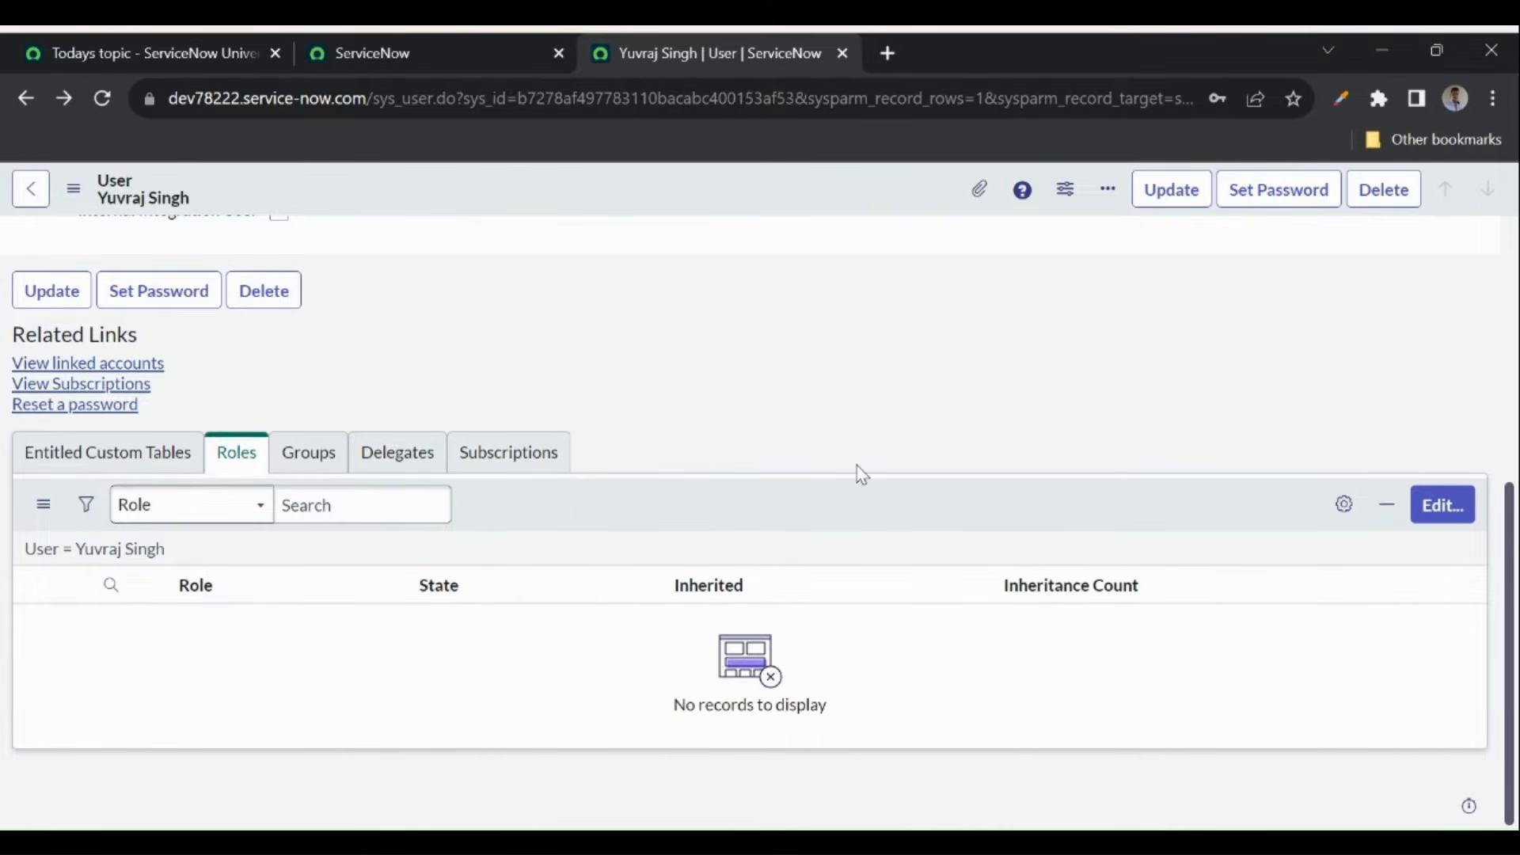
pyautogui.click(1445, 520)
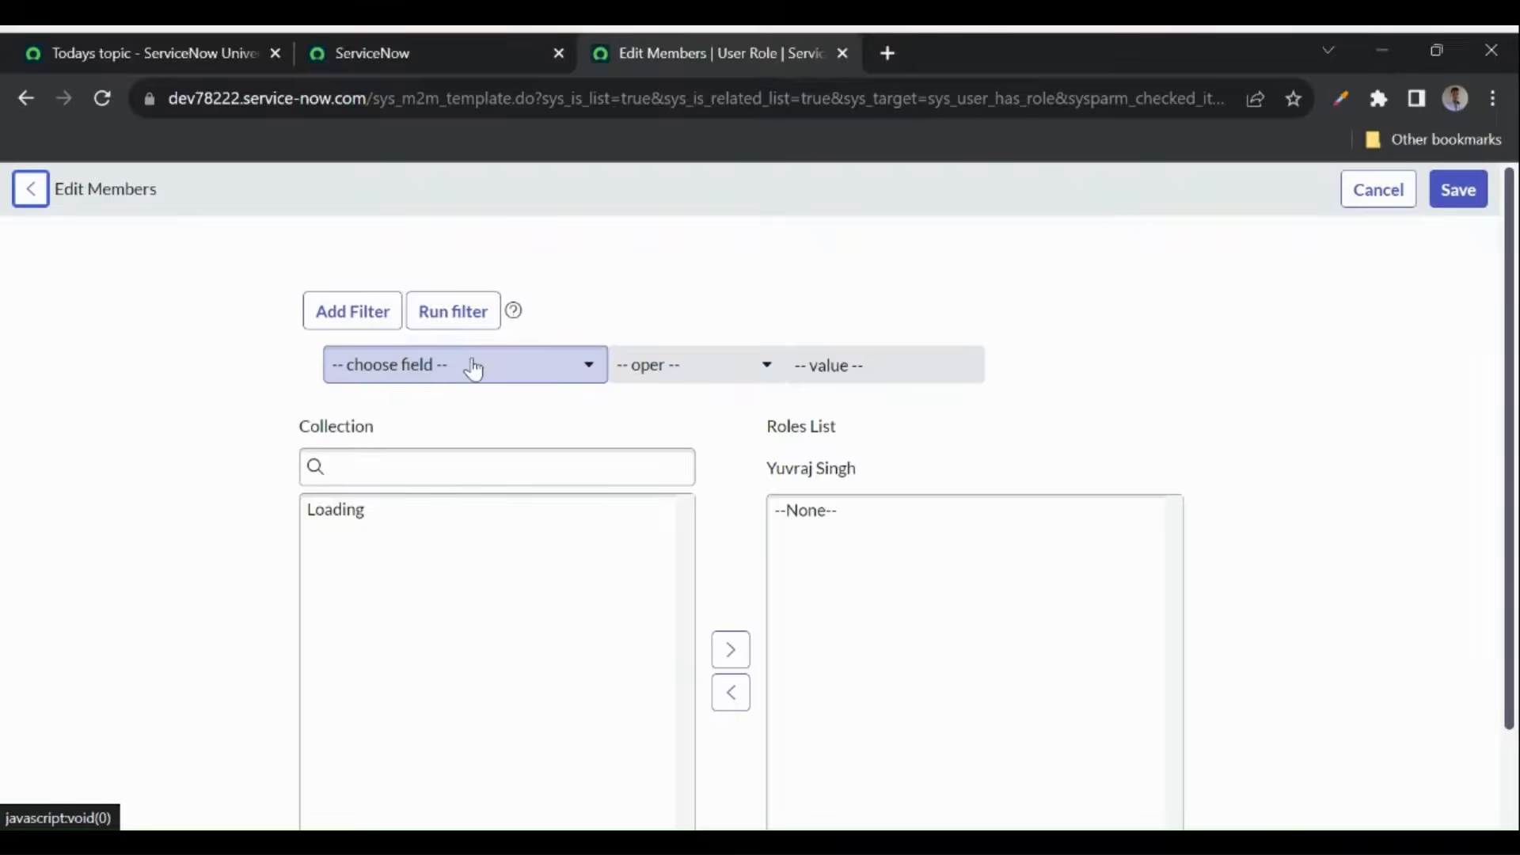
pyautogui.click(391, 459)
pyautogui.write('admin')
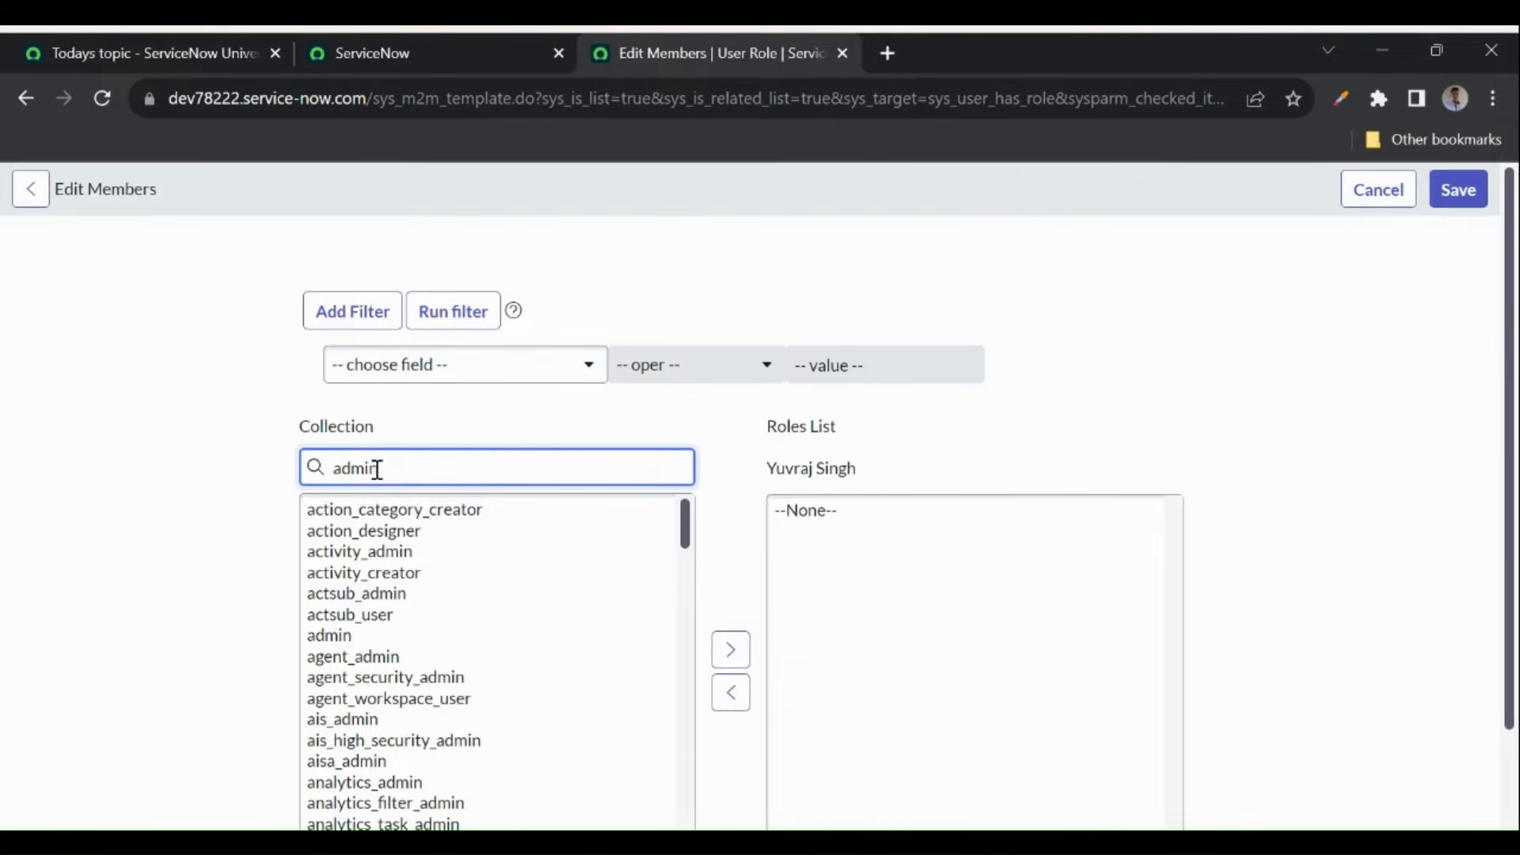
pyautogui.scroll(-1, 377, 470)
pyautogui.doubleClick(330, 425)
pyautogui.scroll(-1, 991, 560)
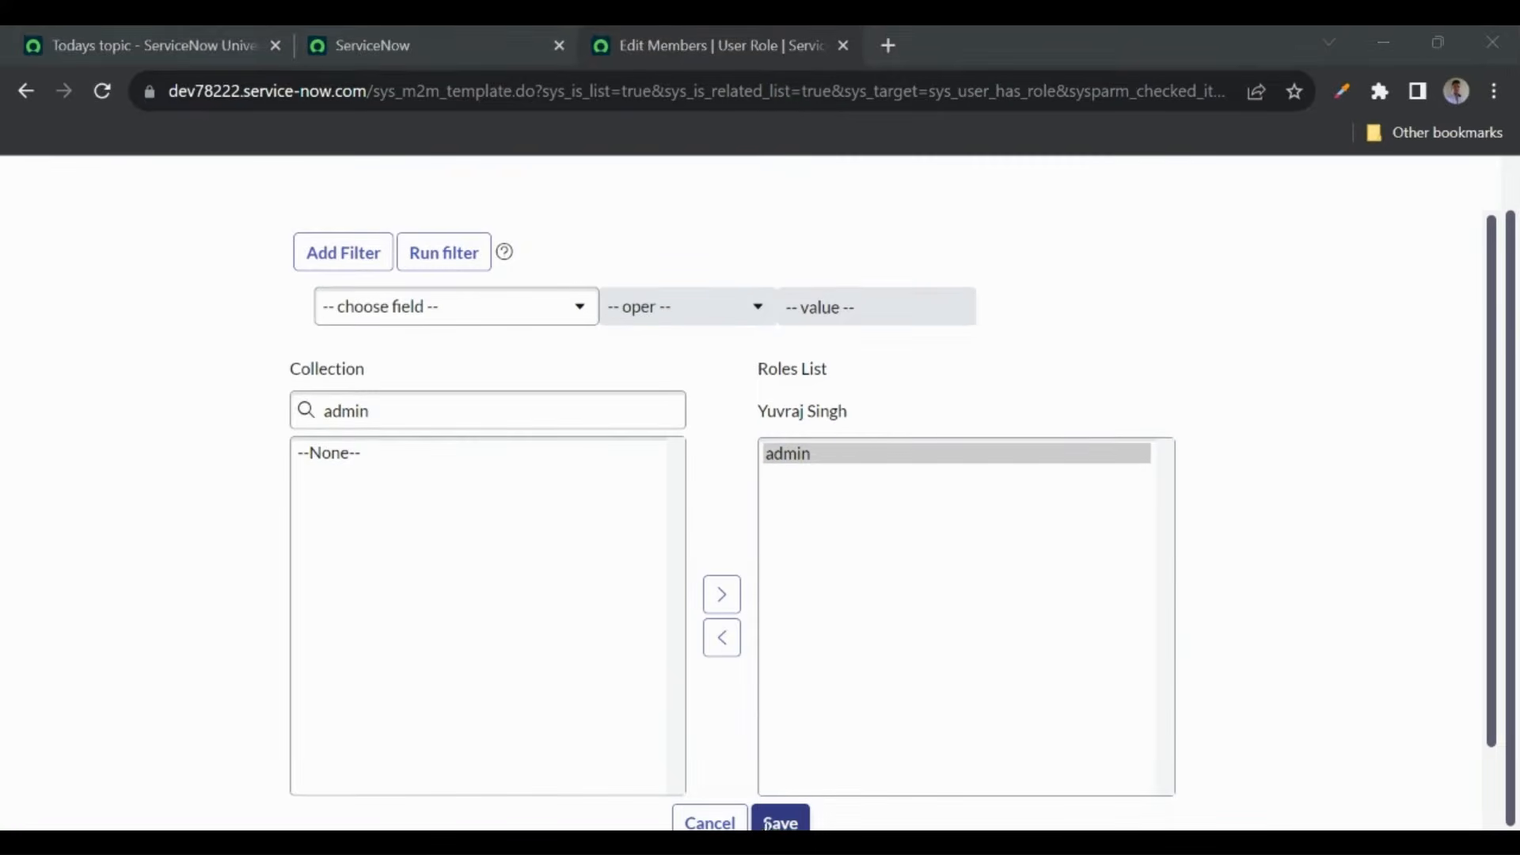
pyautogui.click(772, 823)
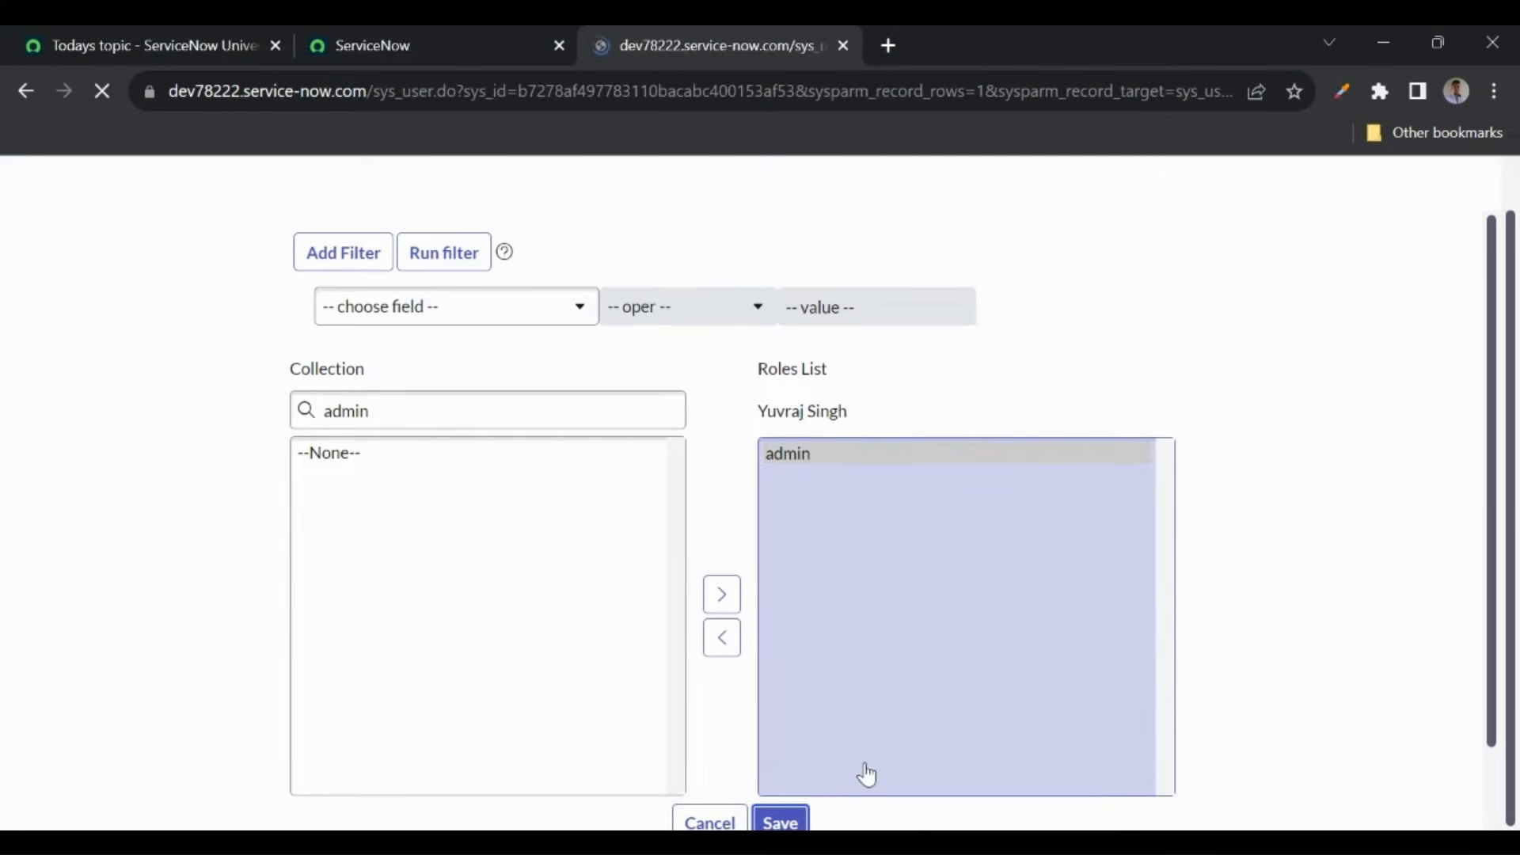
pyautogui.scroll(-9, 655, 635)
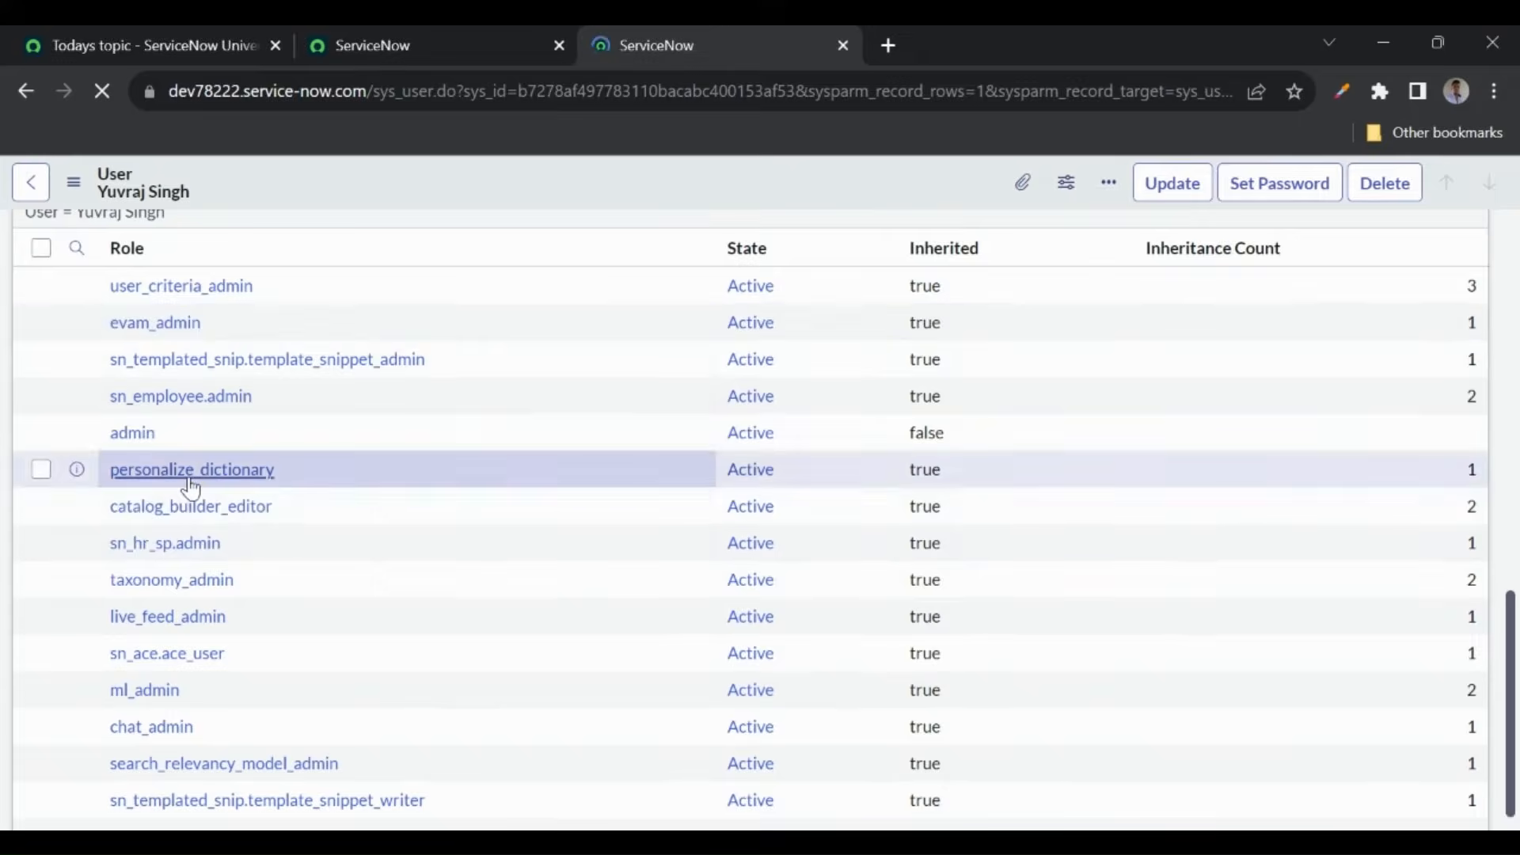
pyautogui.scroll(2, 217, 481)
pyautogui.scroll(-9, 777, 543)
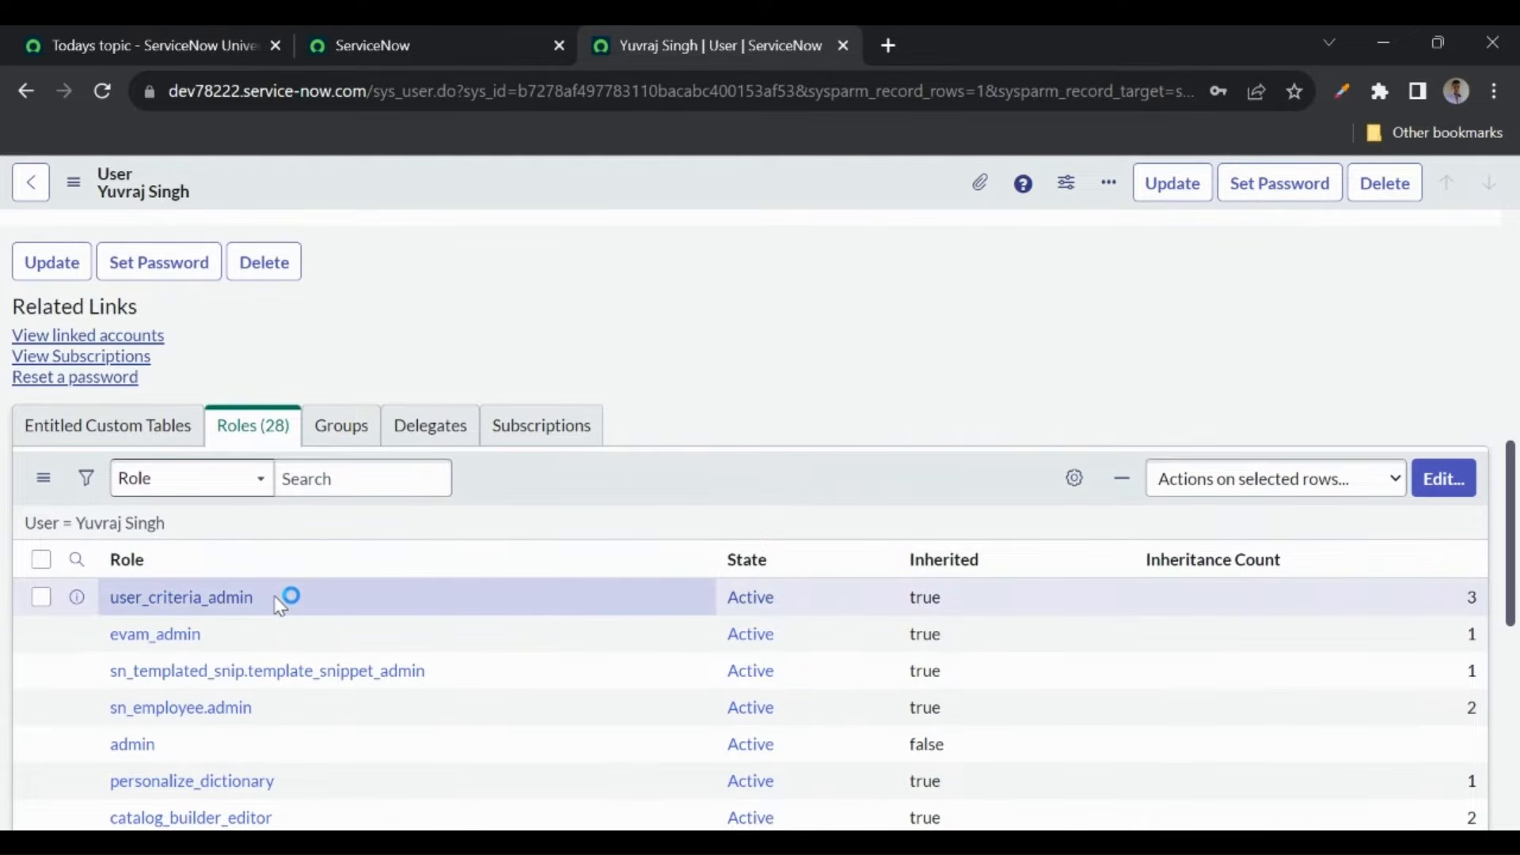
pyautogui.click(1439, 483)
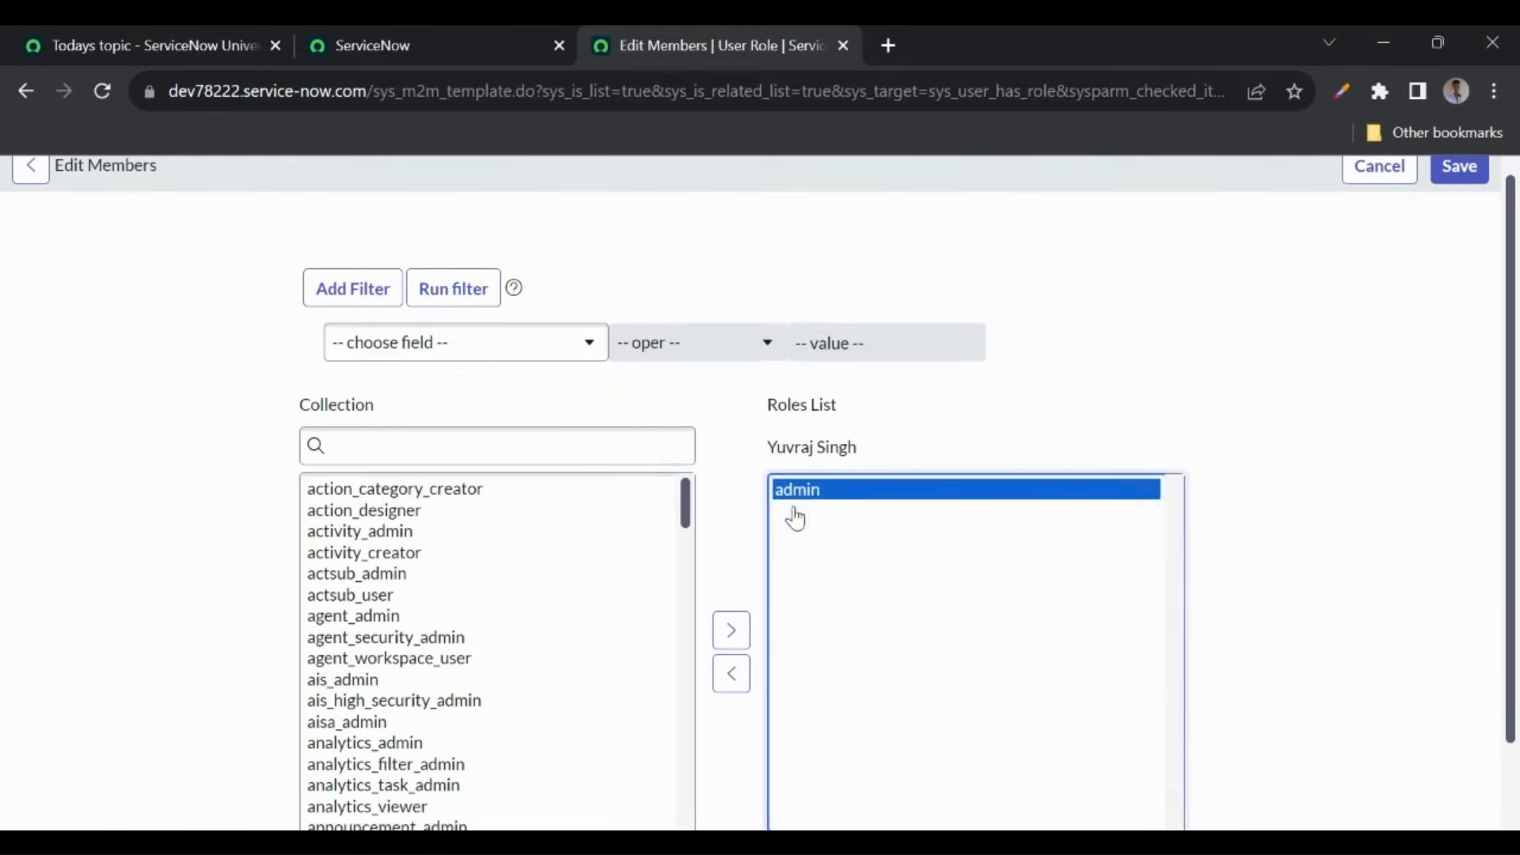
# - Move admin out of the user's roles, save, dismiss the messages, and show the Groups list
pyautogui.doubleClick(794, 511)
pyautogui.scroll(-2, 783, 601)
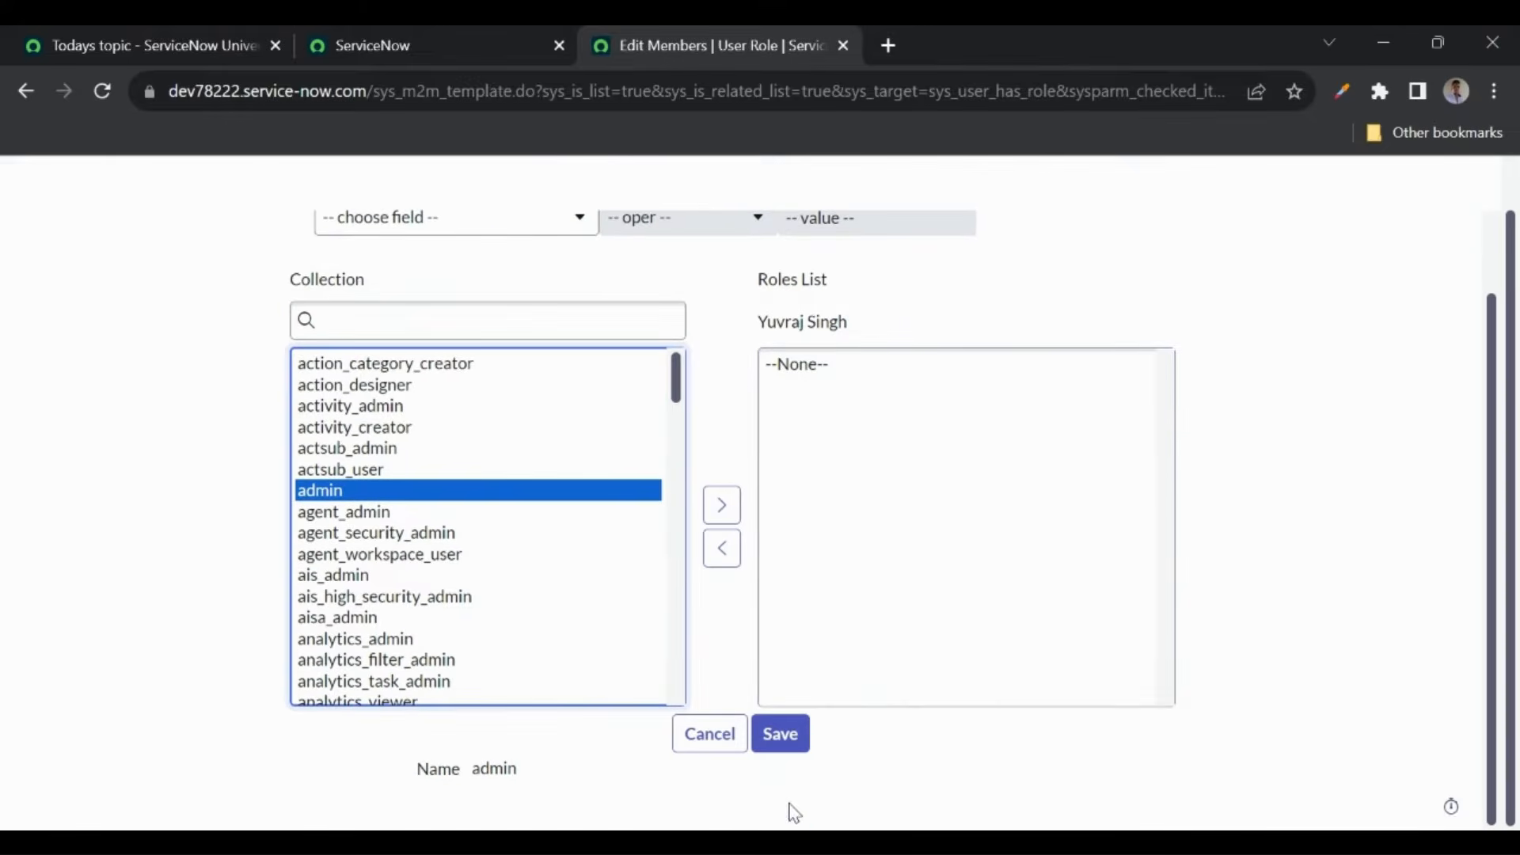
pyautogui.click(791, 755)
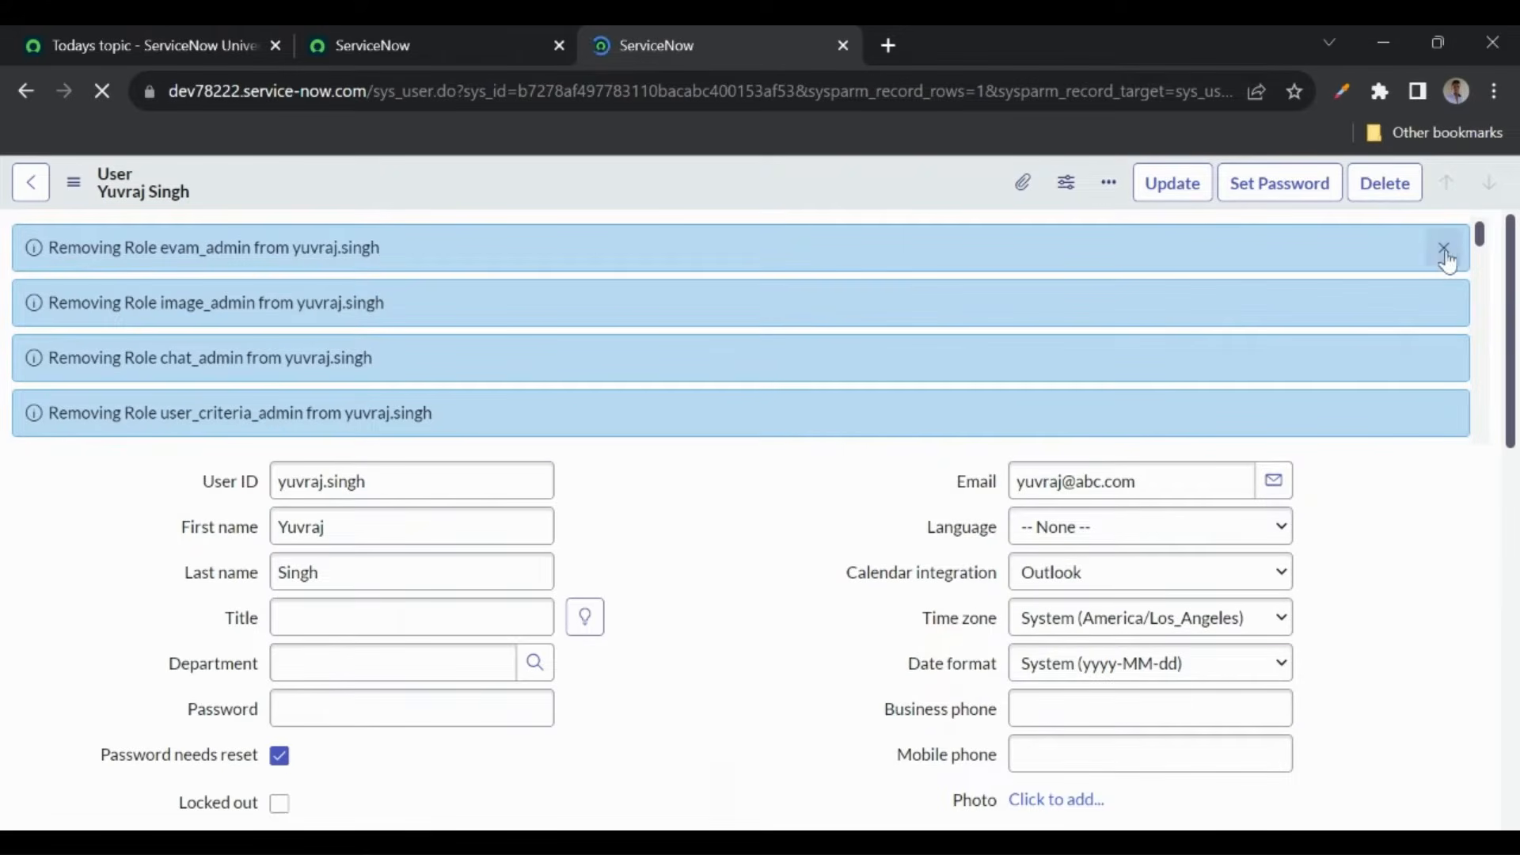
pyautogui.click(1446, 251)
pyautogui.scroll(-5, 794, 492)
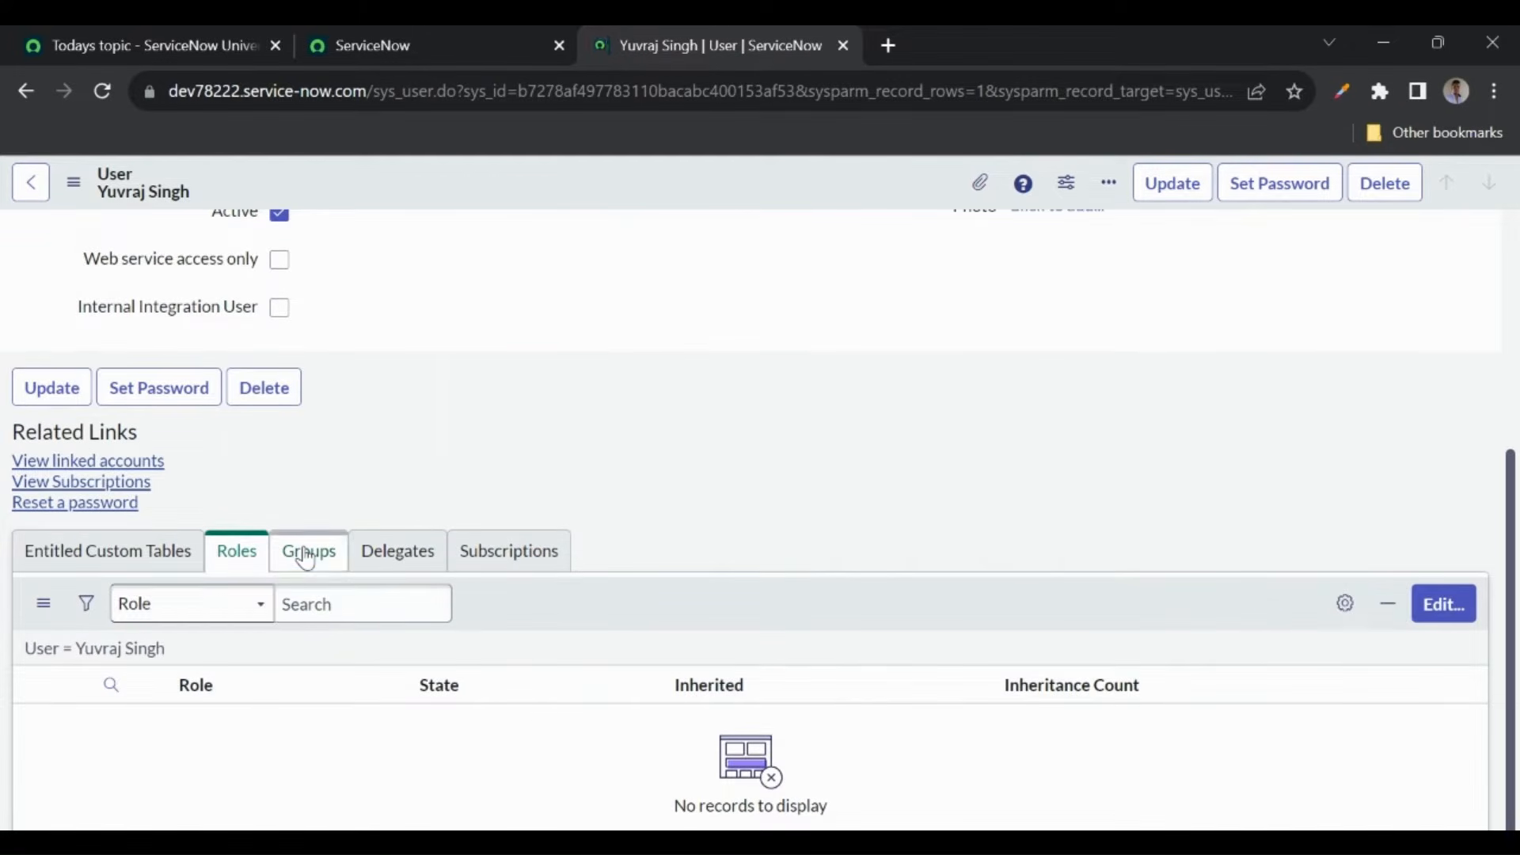
pyautogui.click(307, 556)
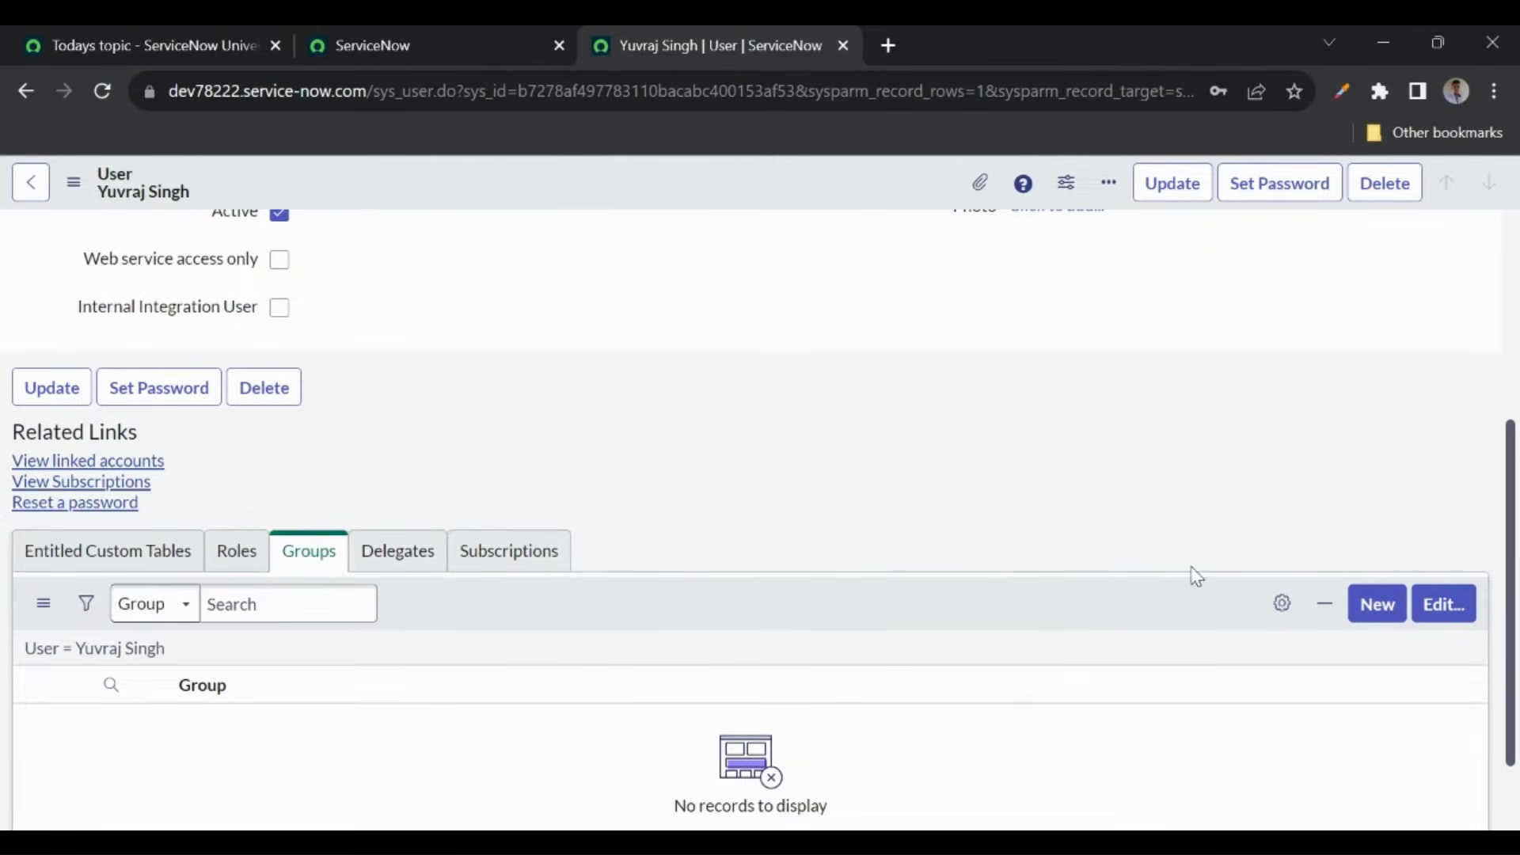
# - Create and save a new group named 'ServiceNow Admins' from the user's Groups list
pyautogui.click(1362, 615)
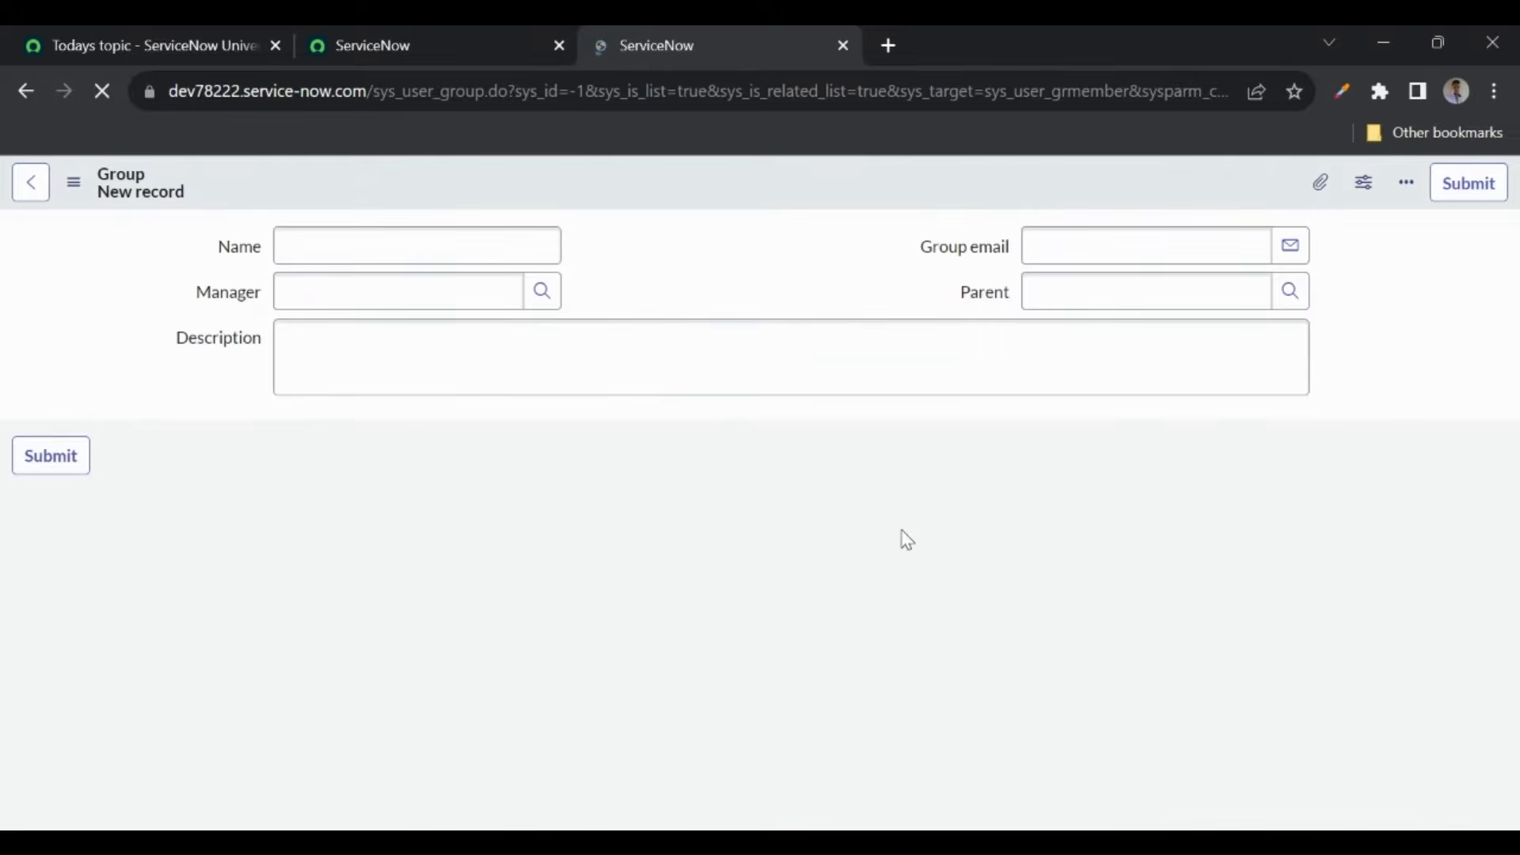
pyautogui.click(390, 258)
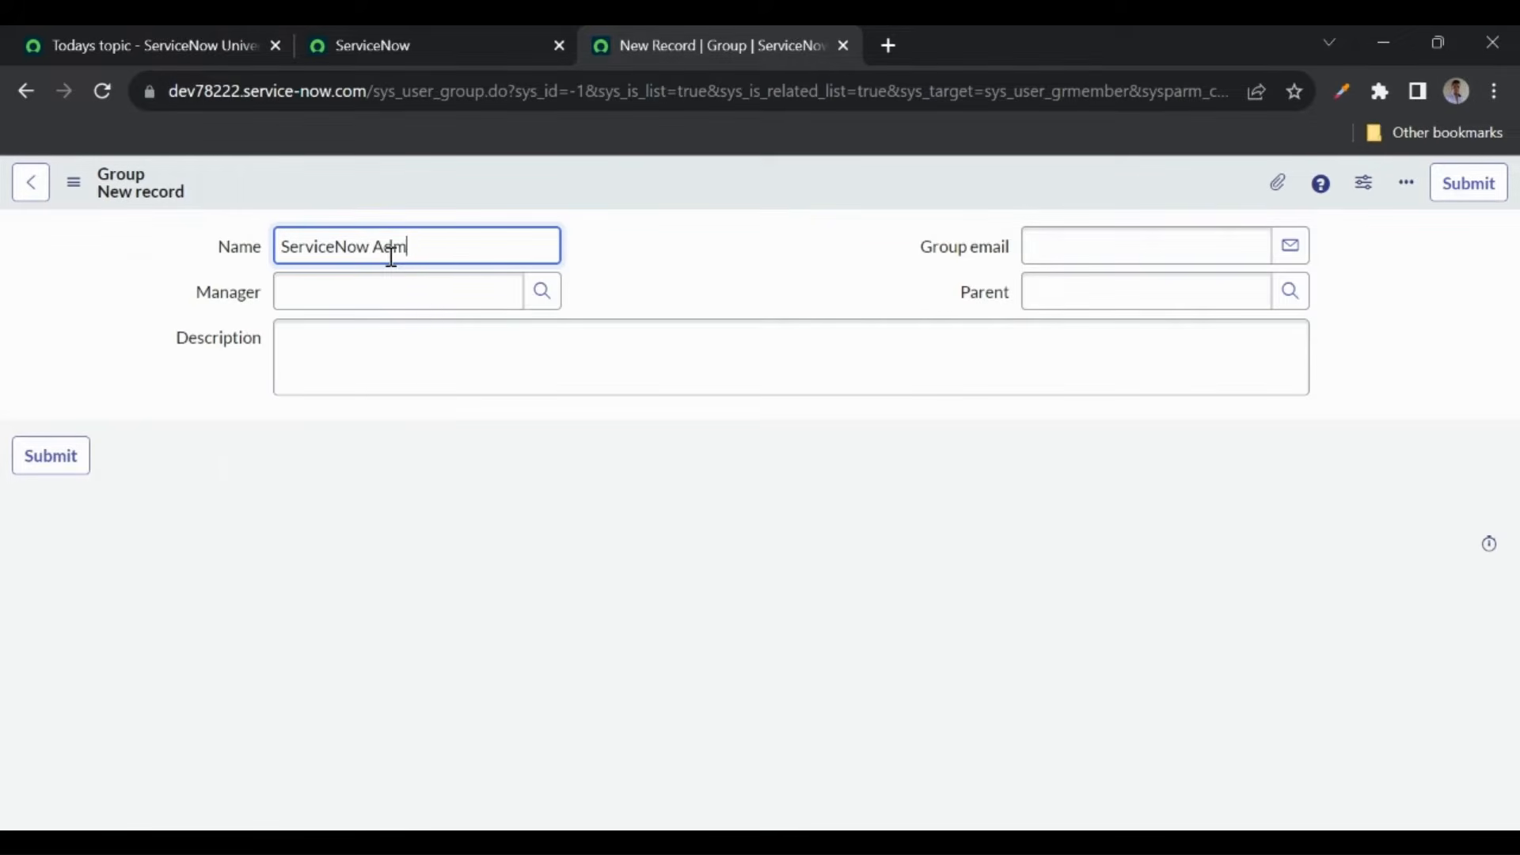
pyautogui.write('ServiceNow Admins')
pyautogui.rightClick(571, 195)
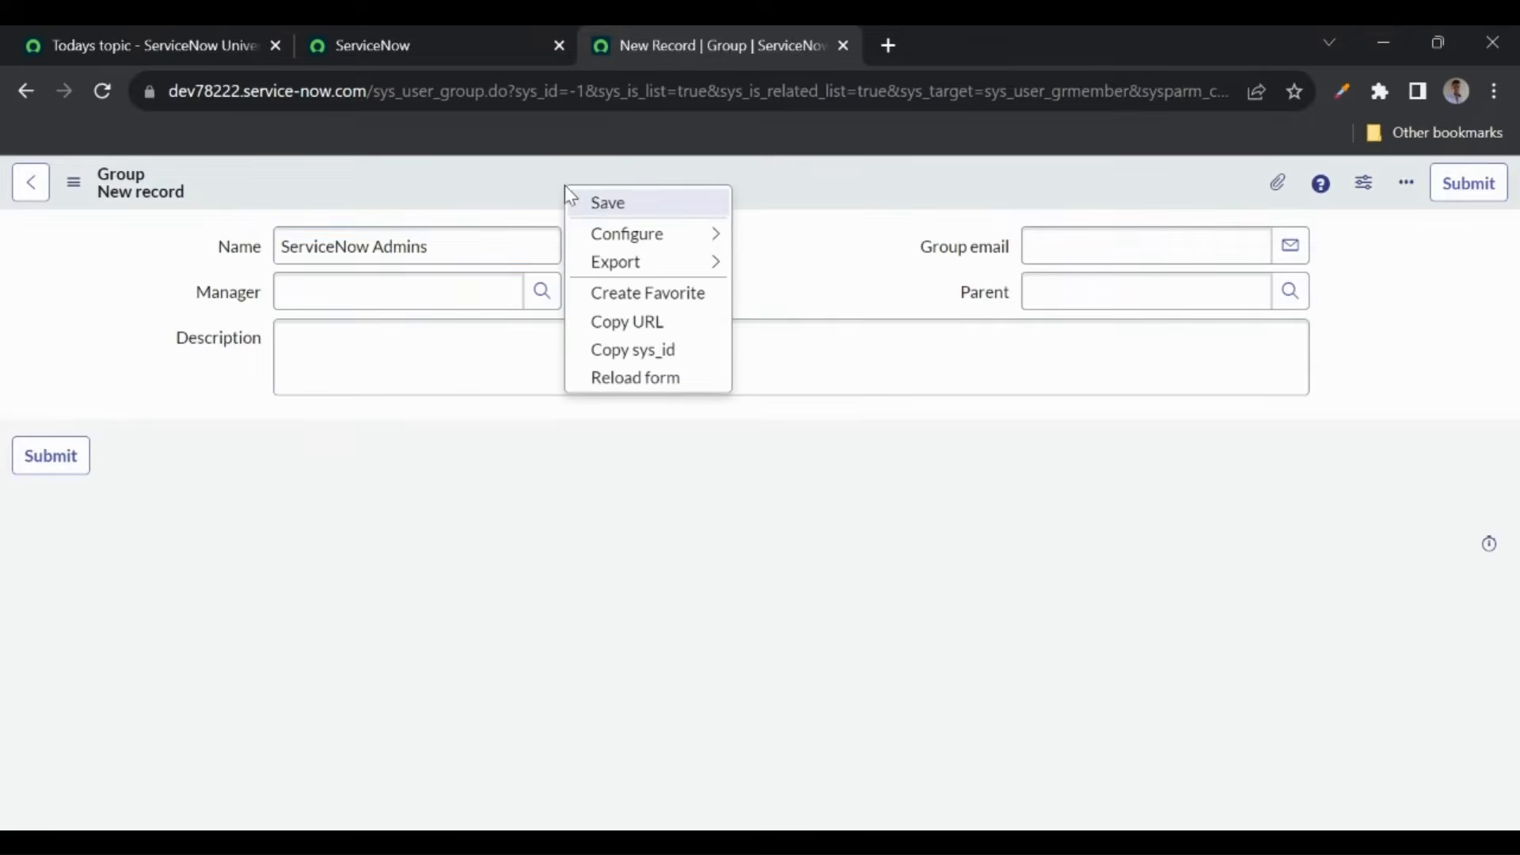
pyautogui.click(595, 202)
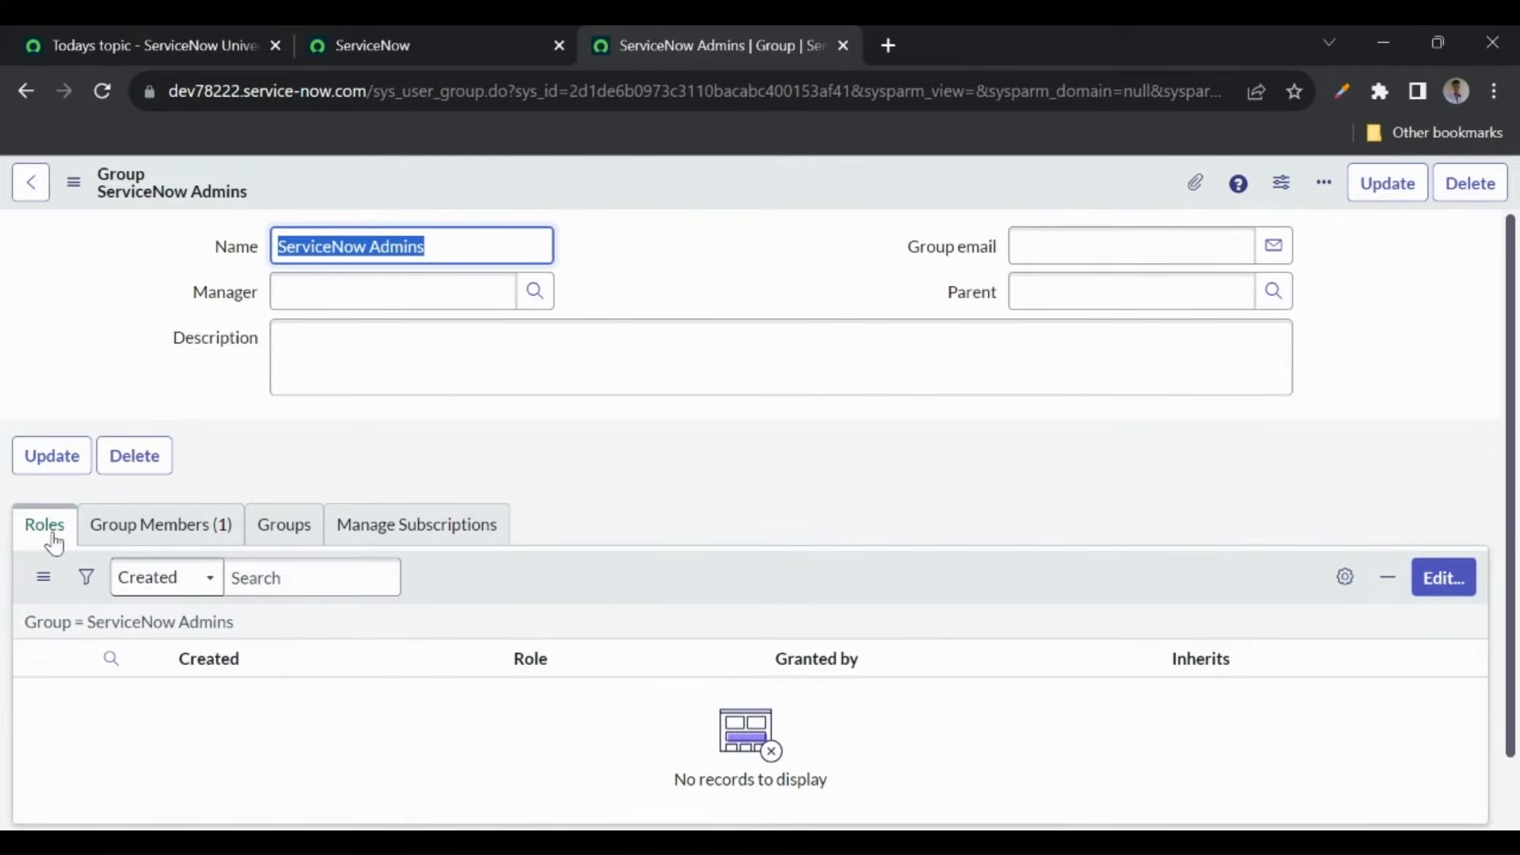
# - Show the group's members and open the member's user record in a new tab
pyautogui.click(115, 529)
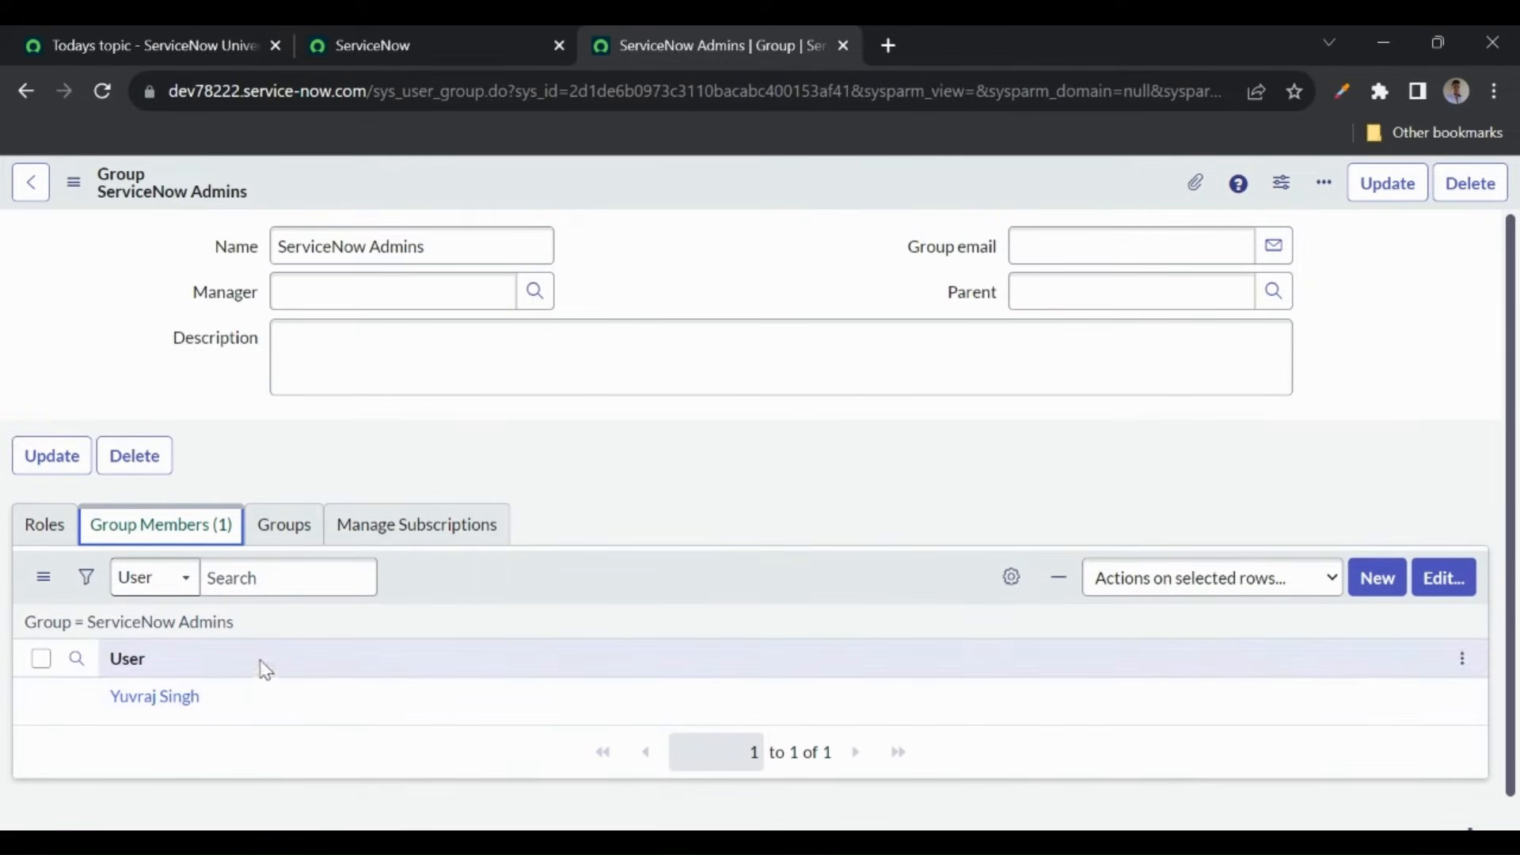
pyautogui.click(329, 438)
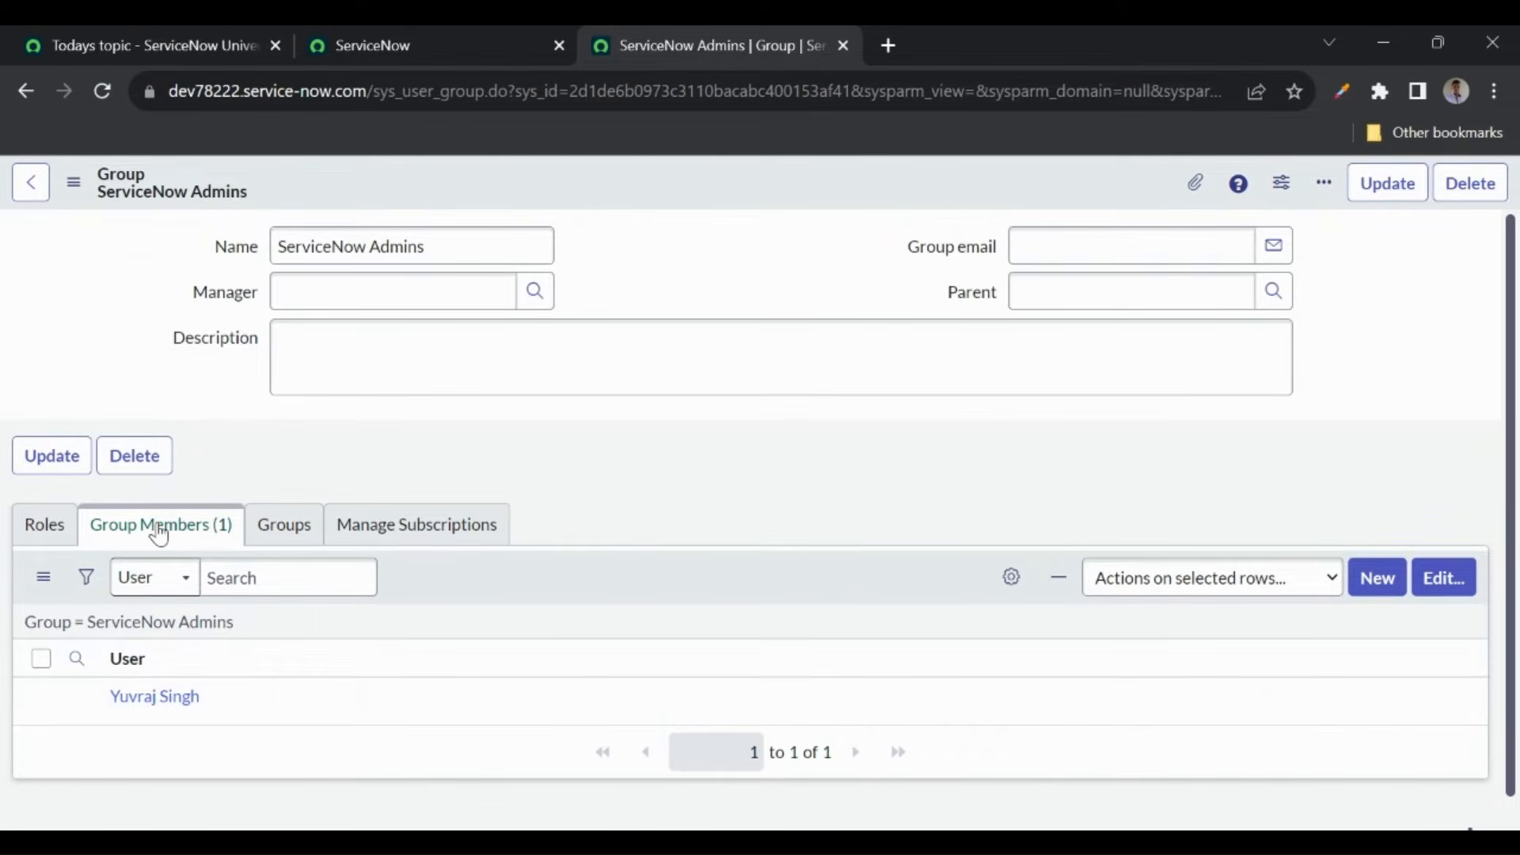
pyautogui.middleClick(144, 704)
# - Add the admin role to the ServiceNow Admins group's Roles List and save
pyautogui.click(910, 45)
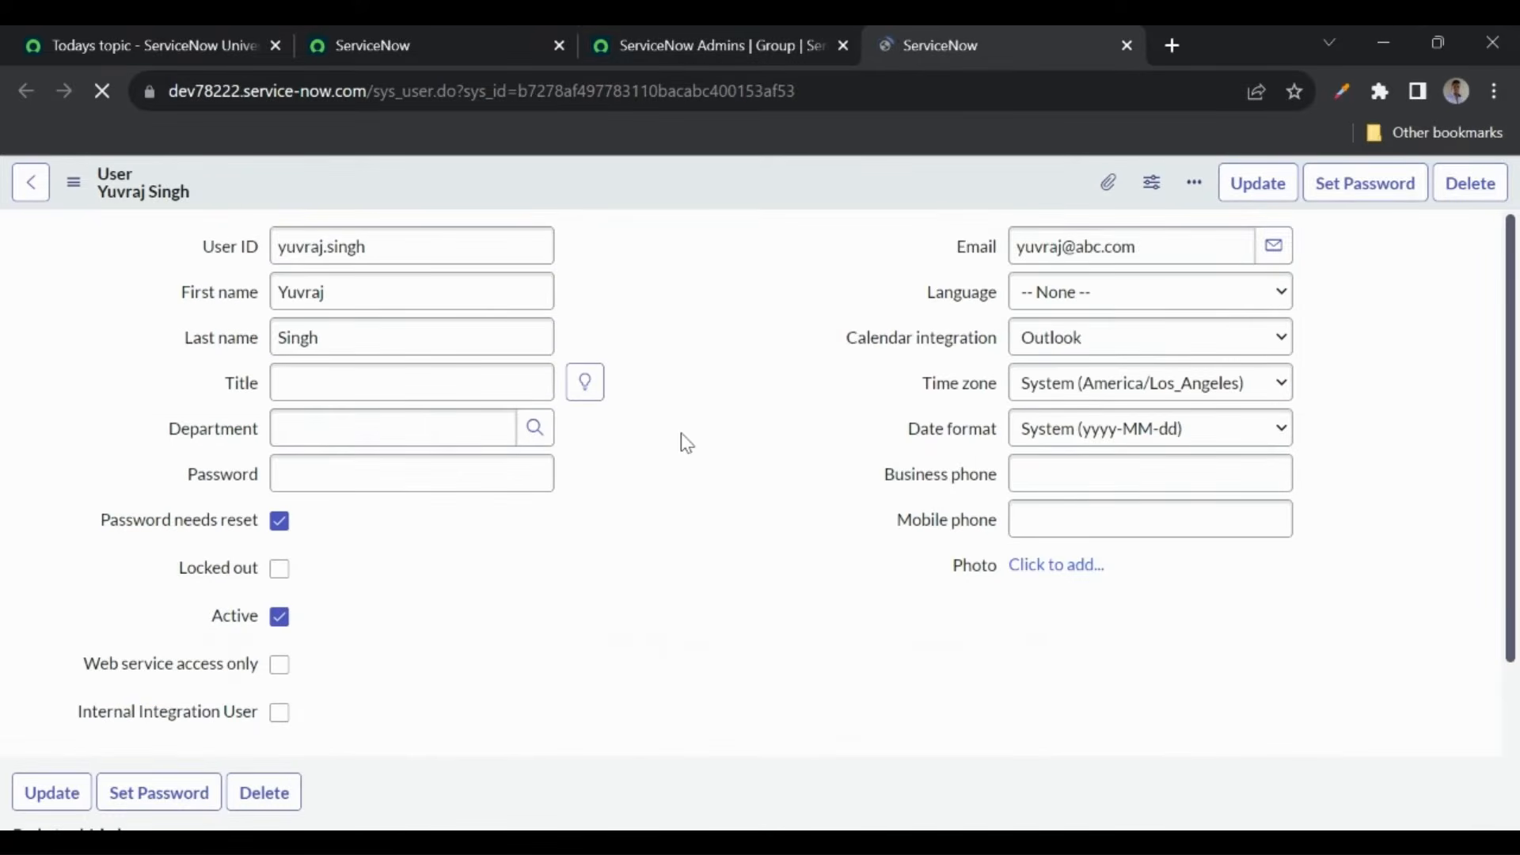
pyautogui.scroll(-4, 689, 428)
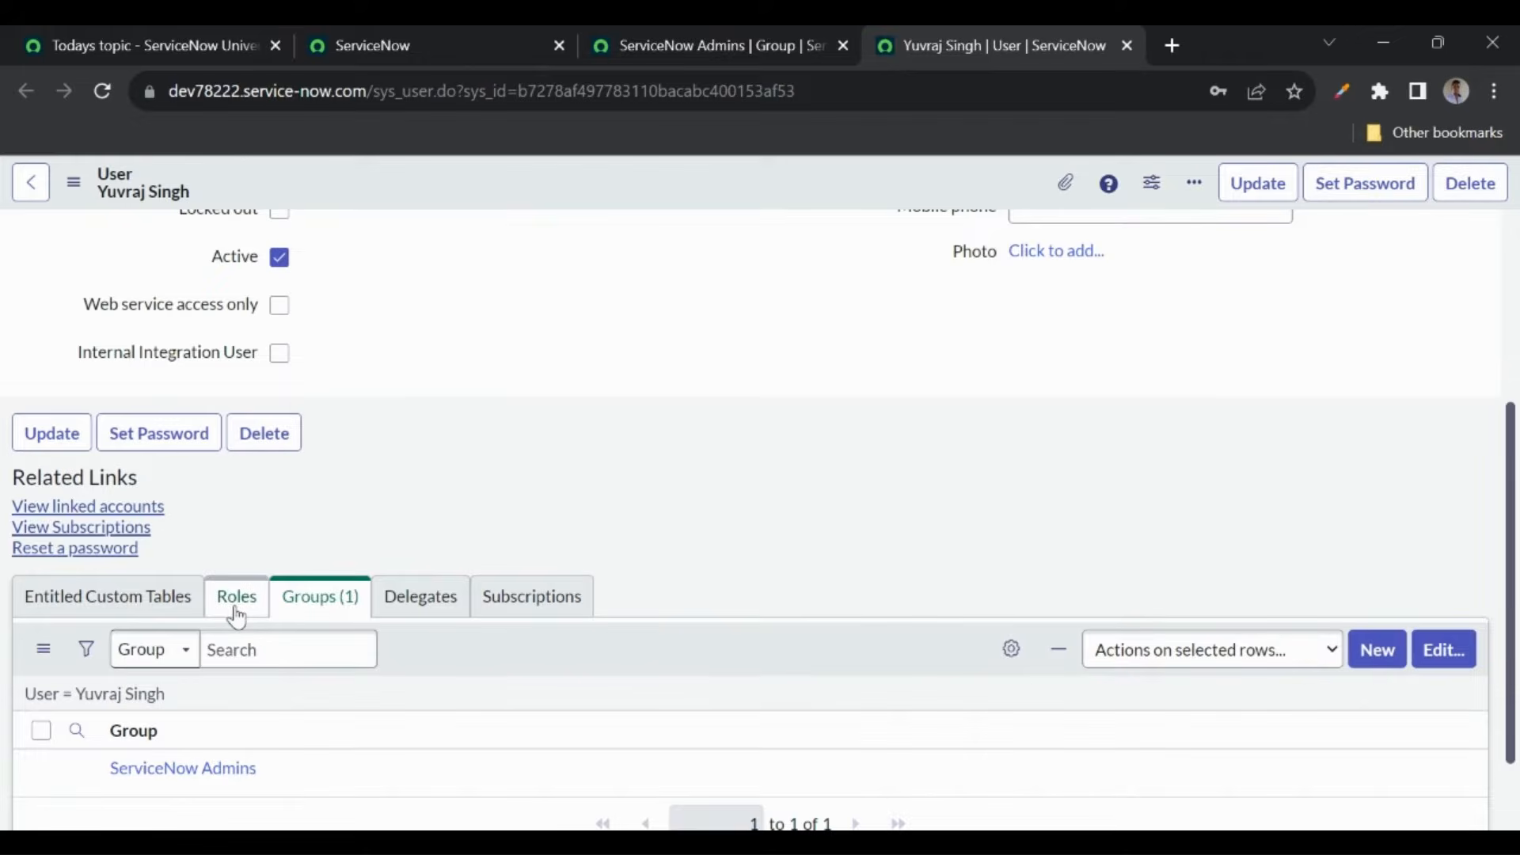
pyautogui.click(681, 47)
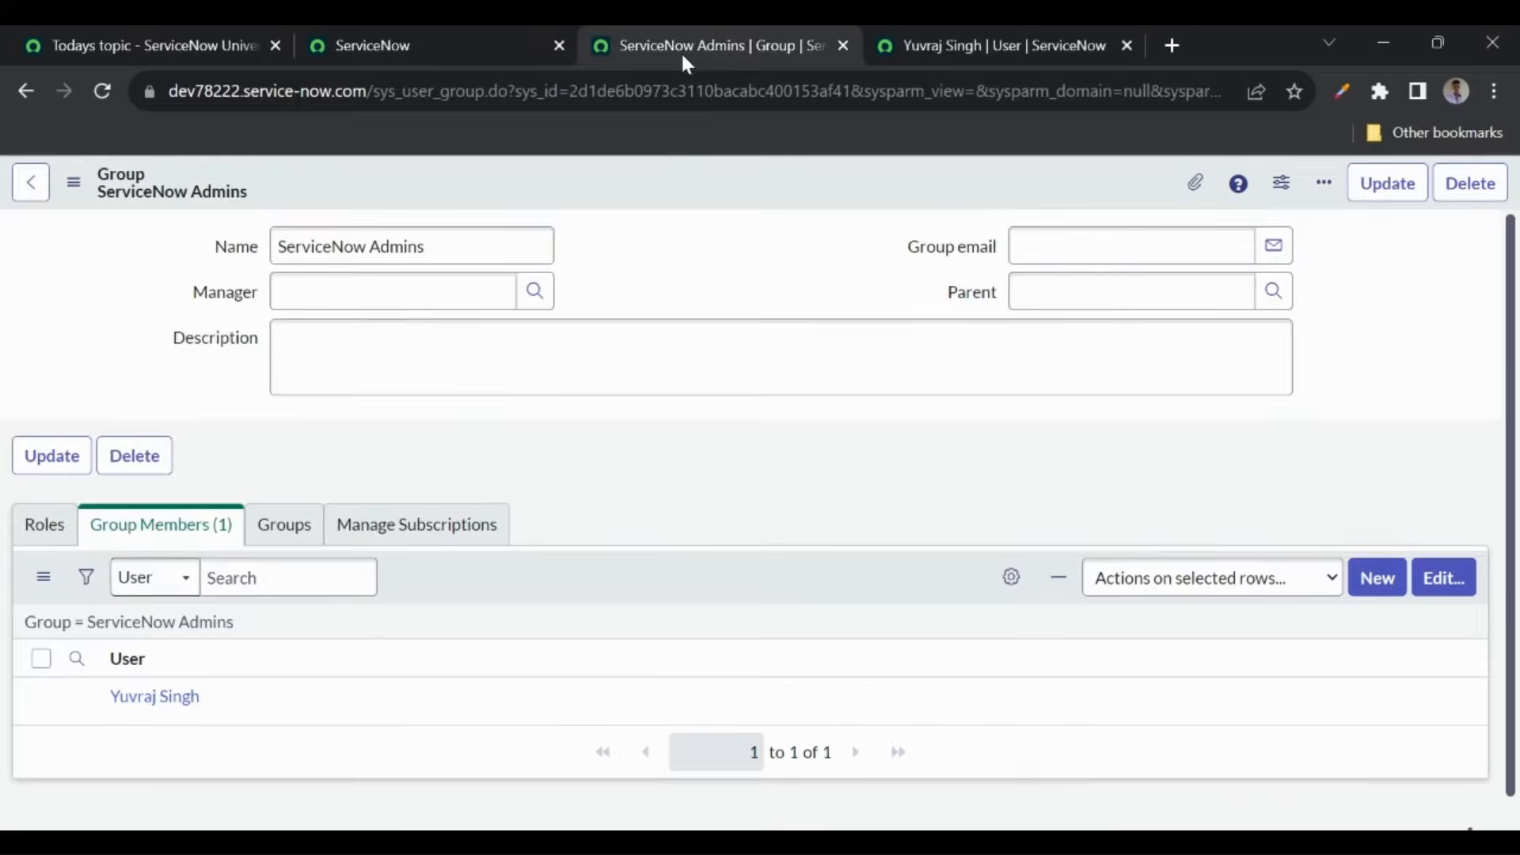
pyautogui.click(36, 530)
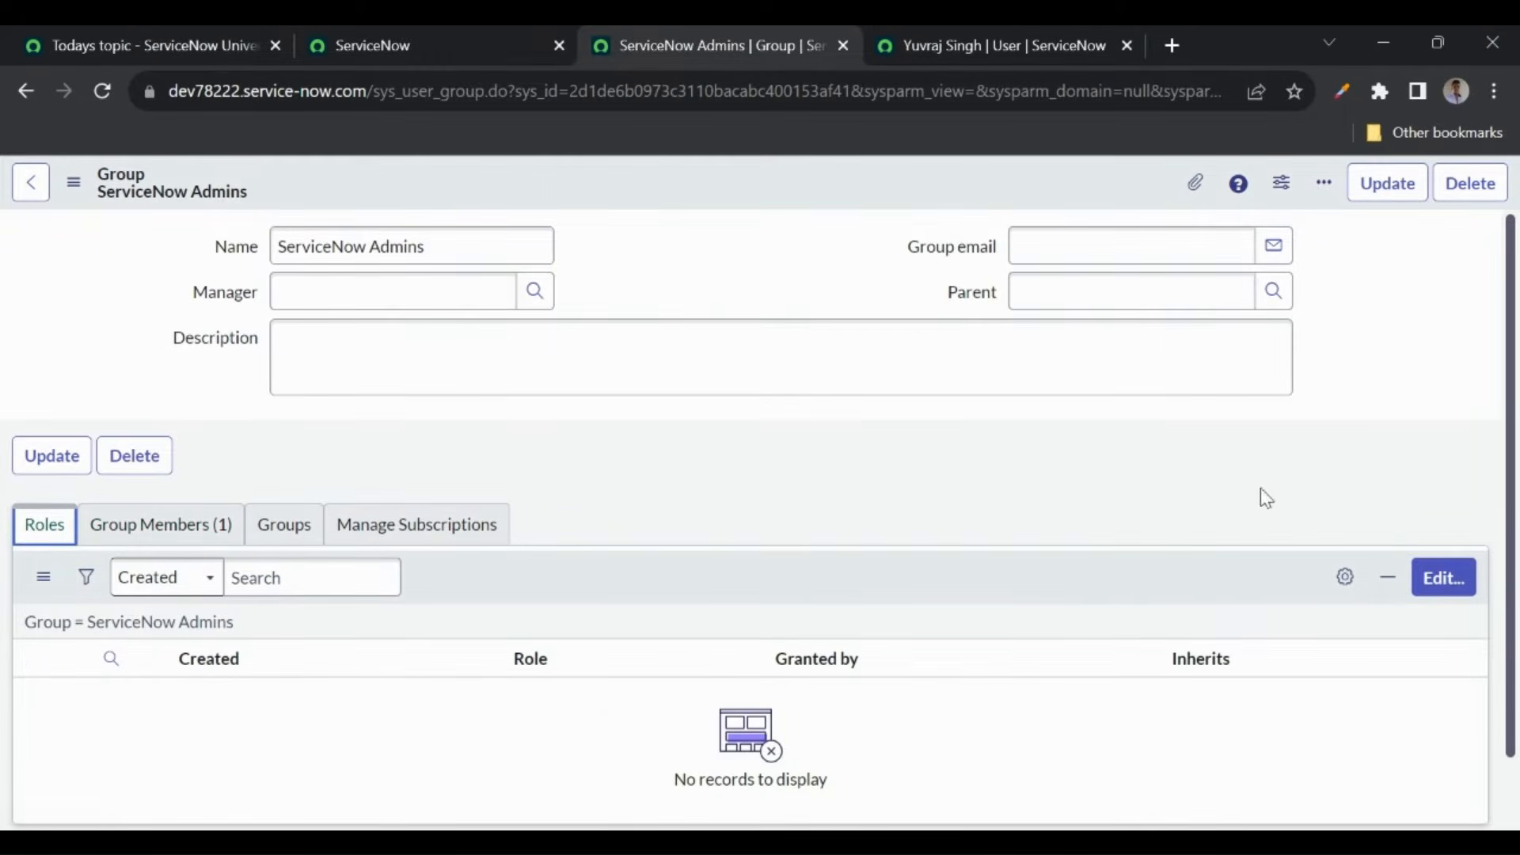
pyautogui.click(1427, 582)
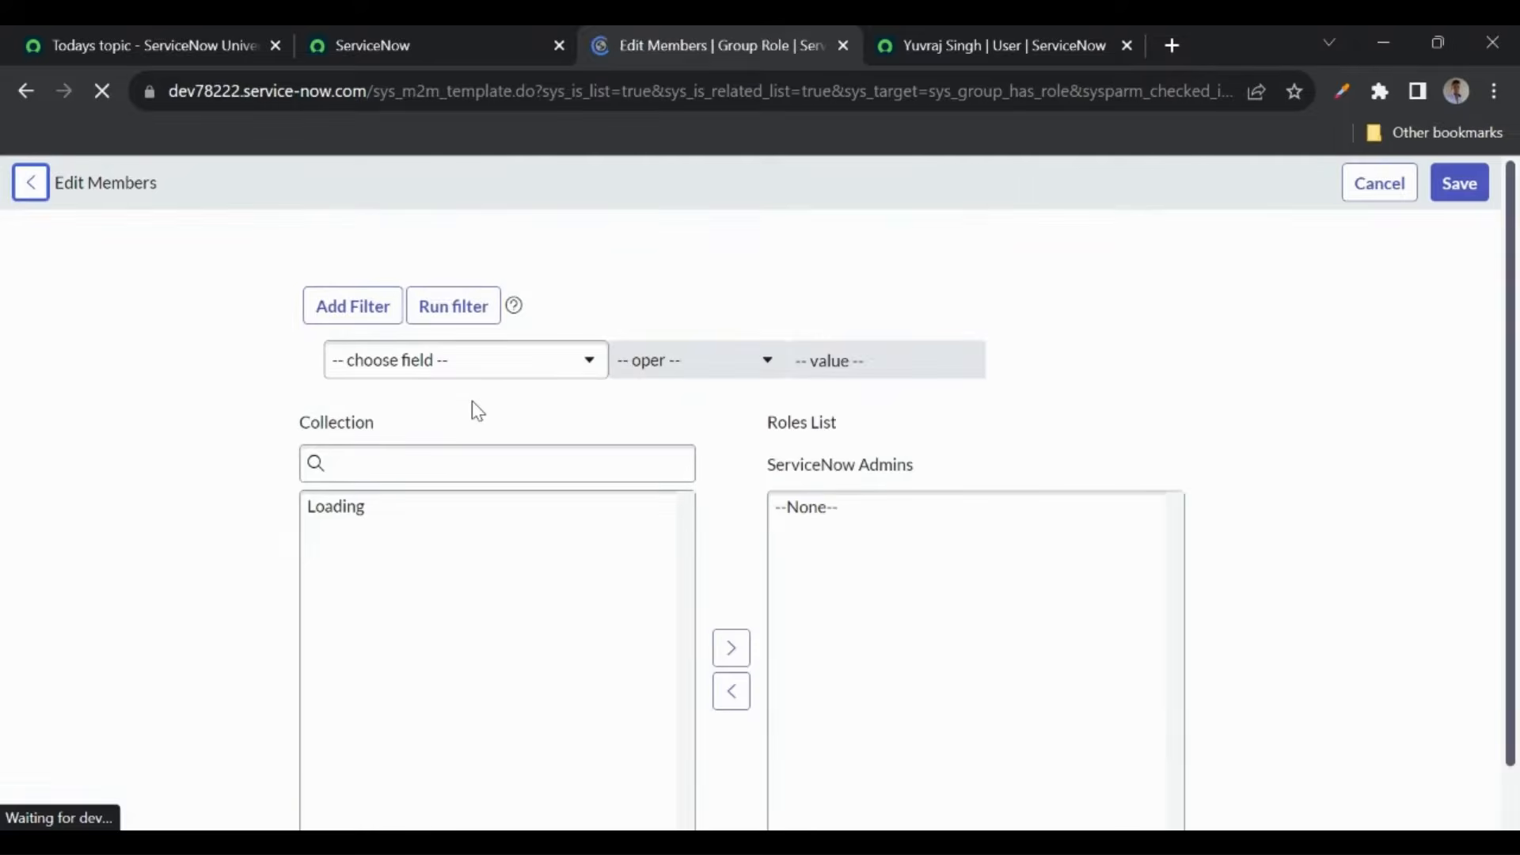
pyautogui.click(375, 460)
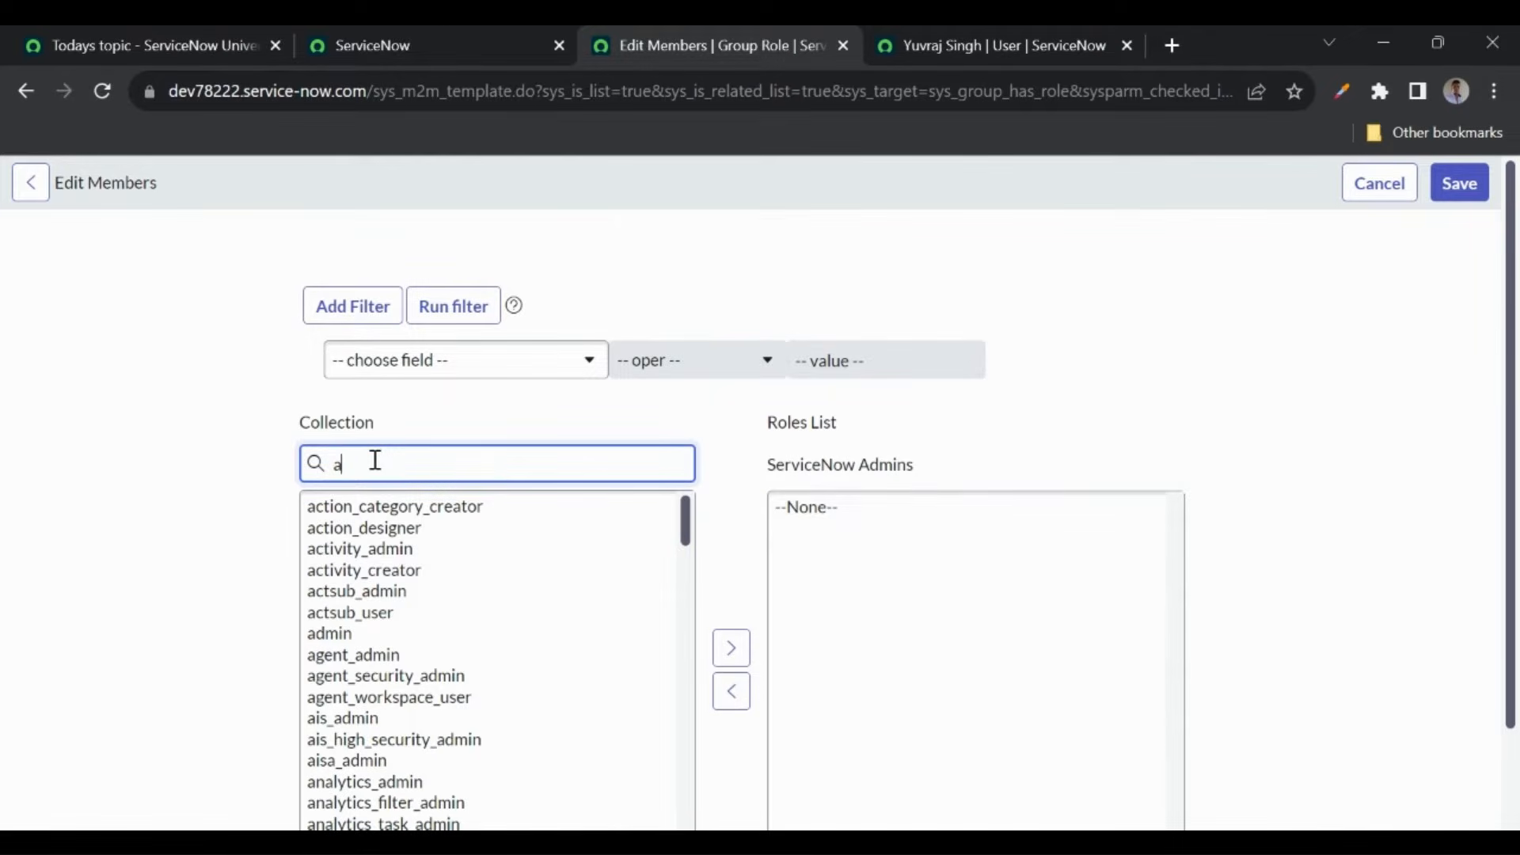
pyautogui.write('admin')
pyautogui.scroll(-1, 375, 460)
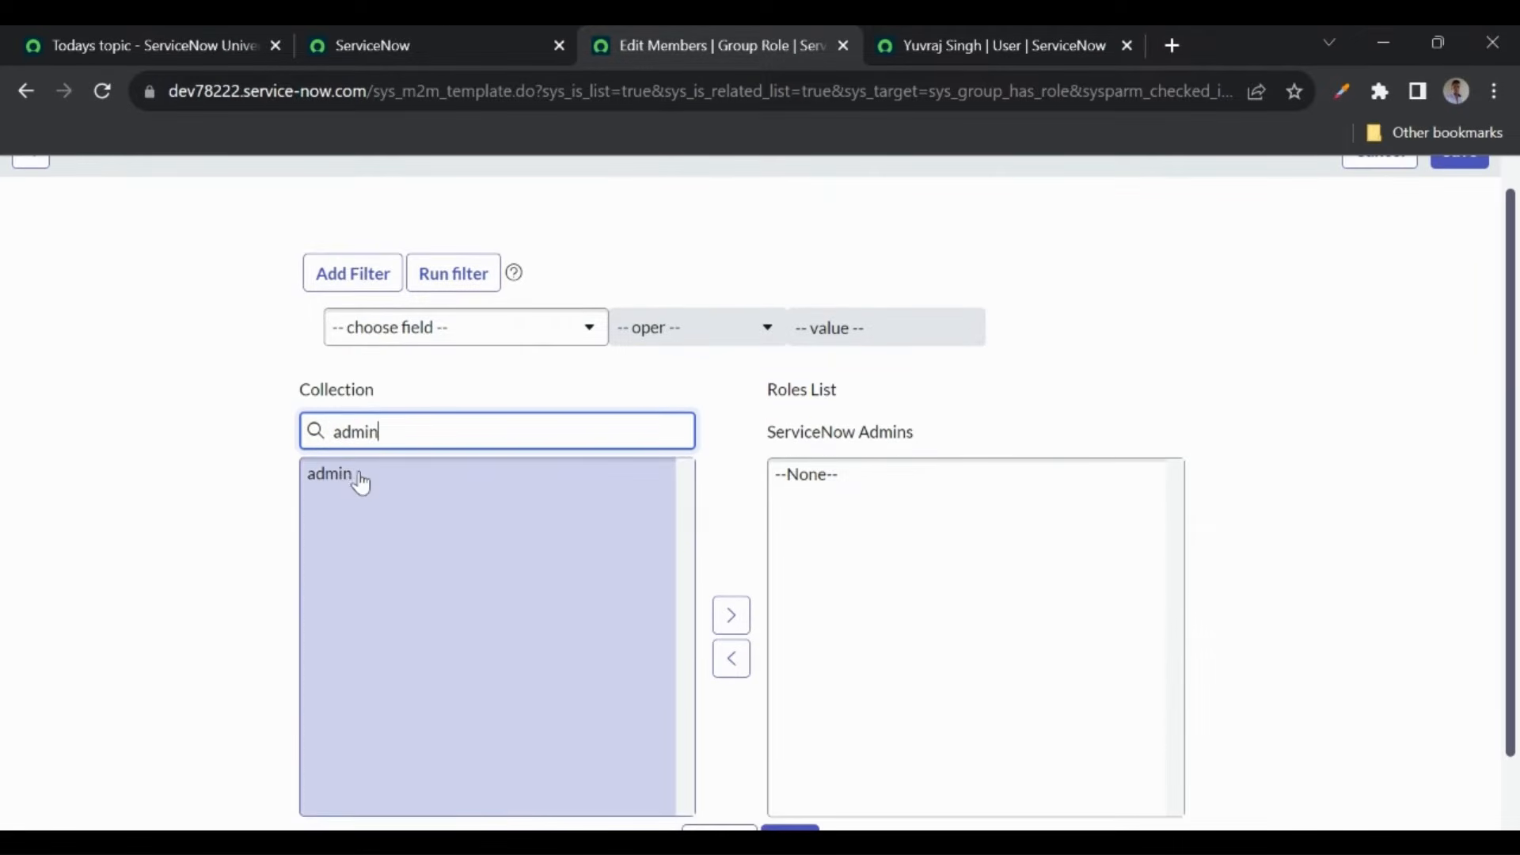
pyautogui.doubleClick(342, 475)
pyautogui.scroll(-2, 440, 494)
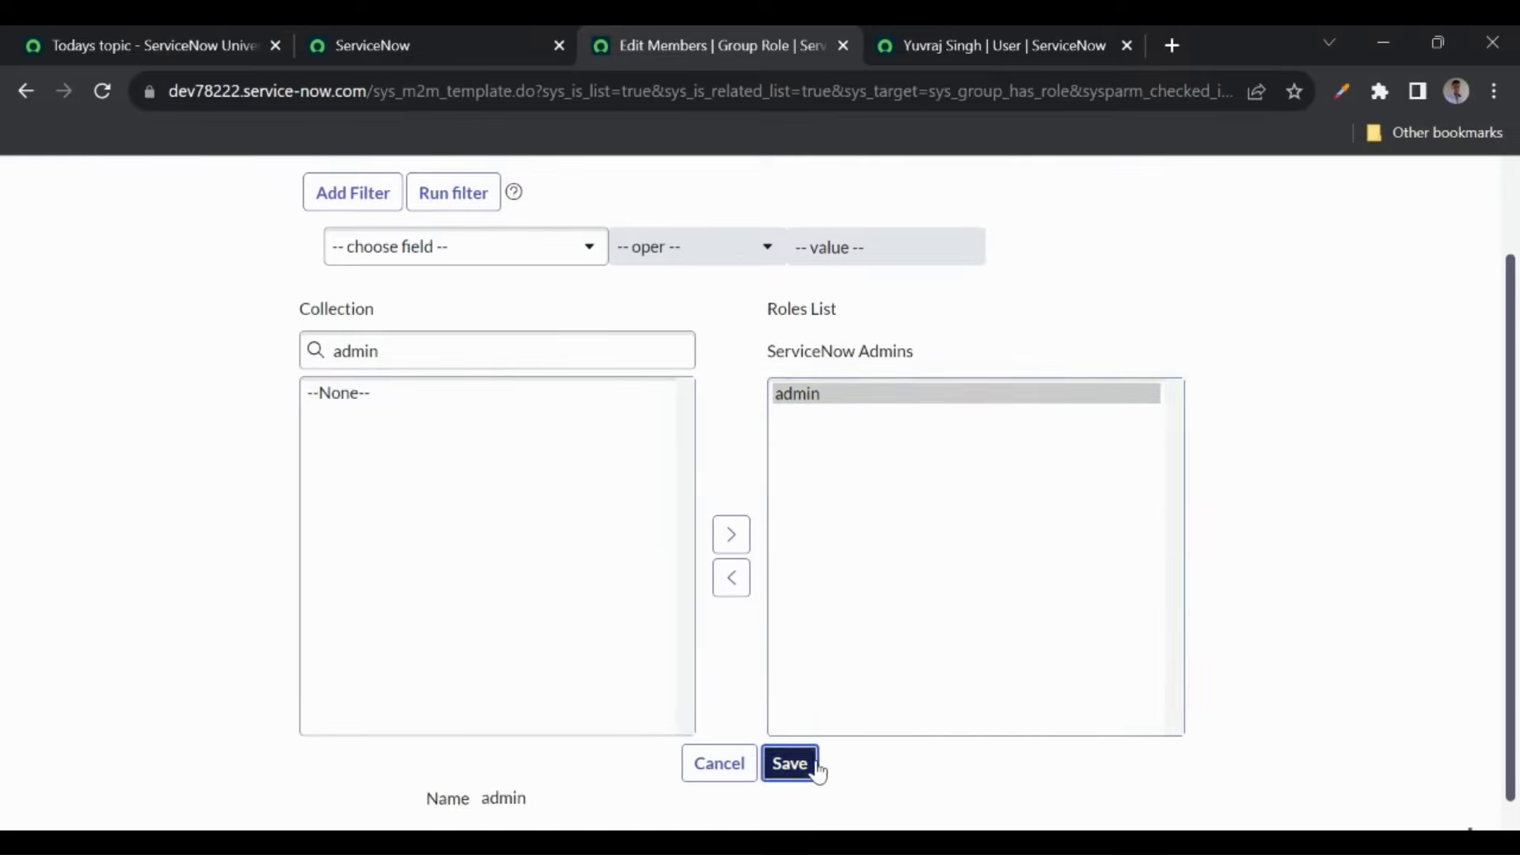
pyautogui.click(814, 765)
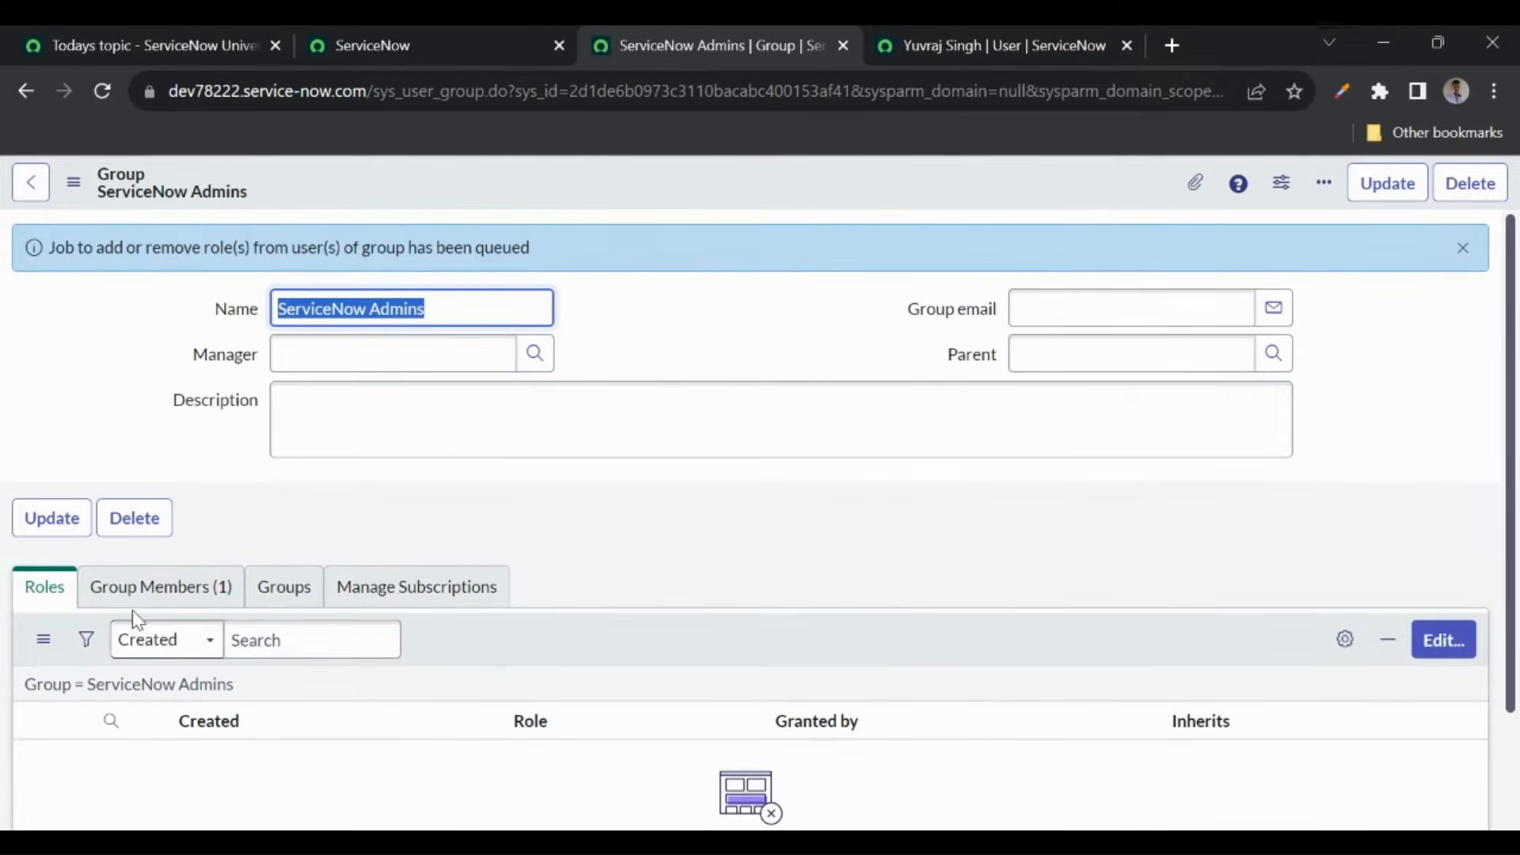
# - Confirm the user now has 28 roles, admin included, through the ServiceNow Admins group
pyautogui.click(200, 685)
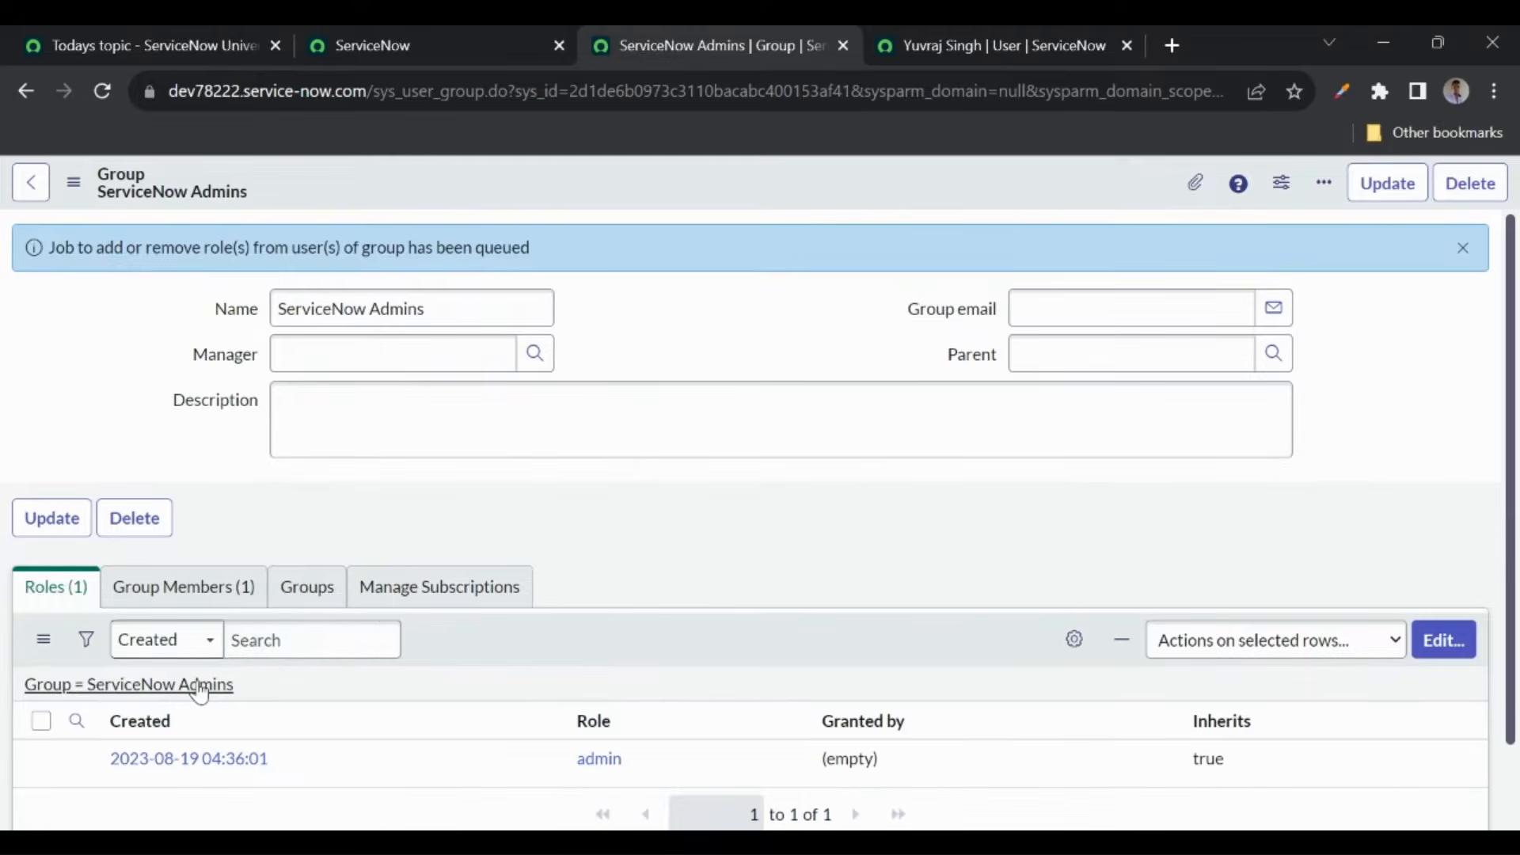
pyautogui.scroll(-1, 594, 525)
pyautogui.click(930, 28)
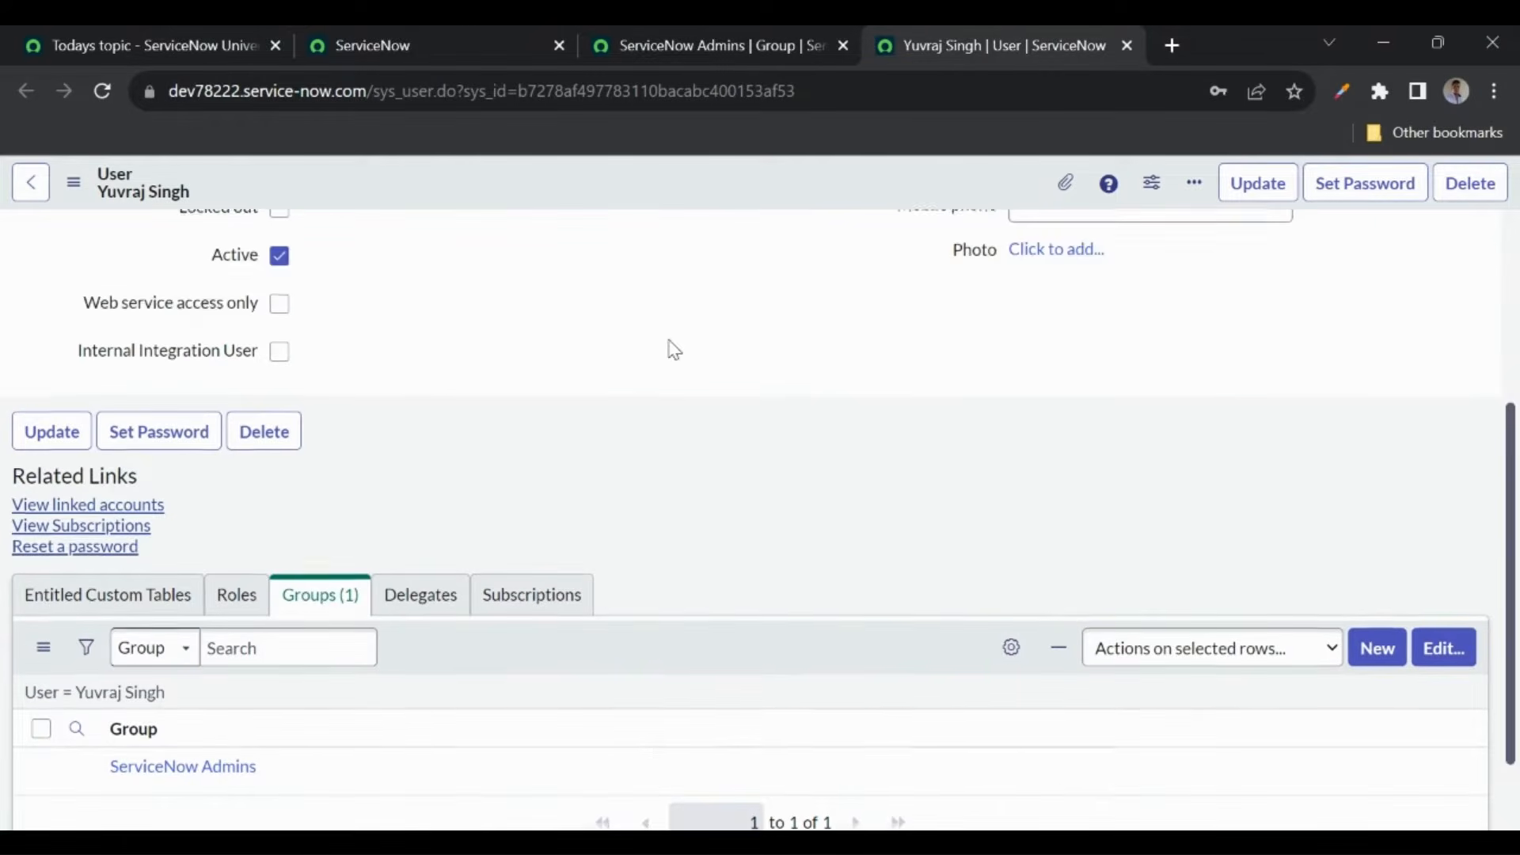
pyautogui.scroll(-1, 674, 350)
pyautogui.click(231, 497)
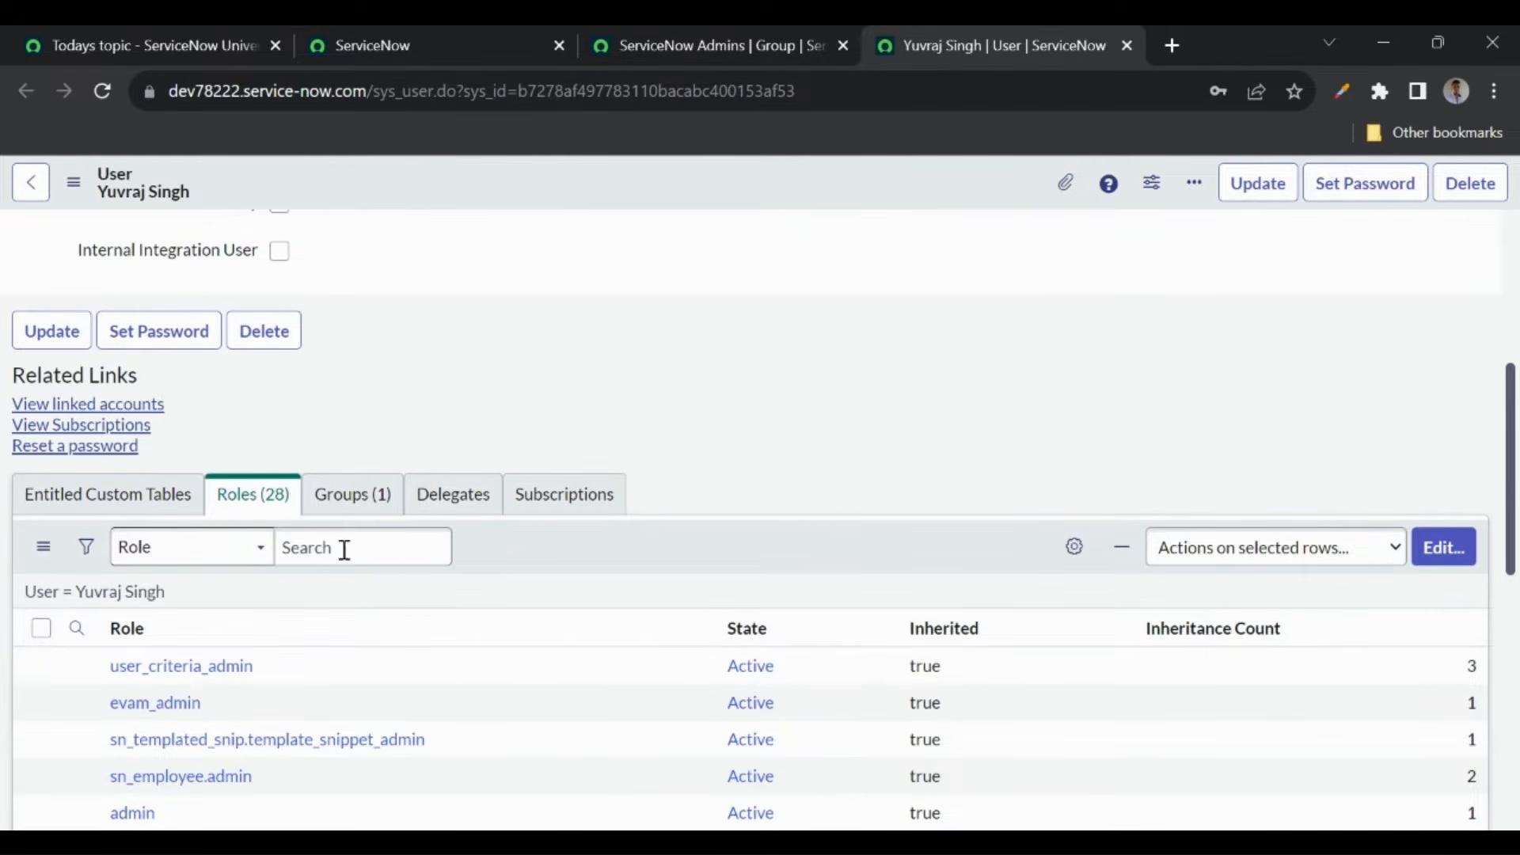
pyautogui.click(358, 510)
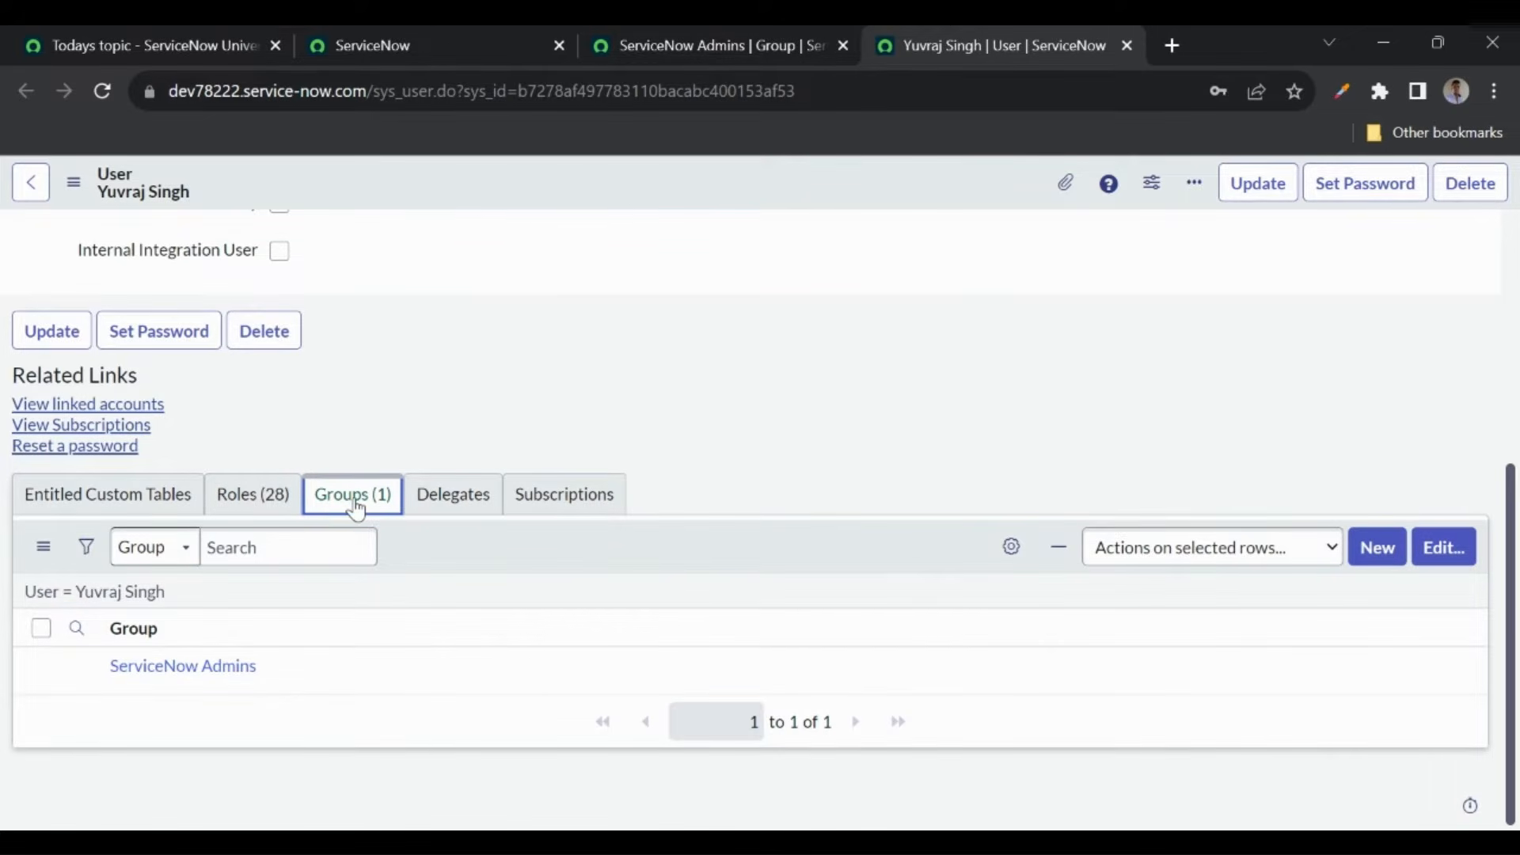
pyautogui.click(446, 402)
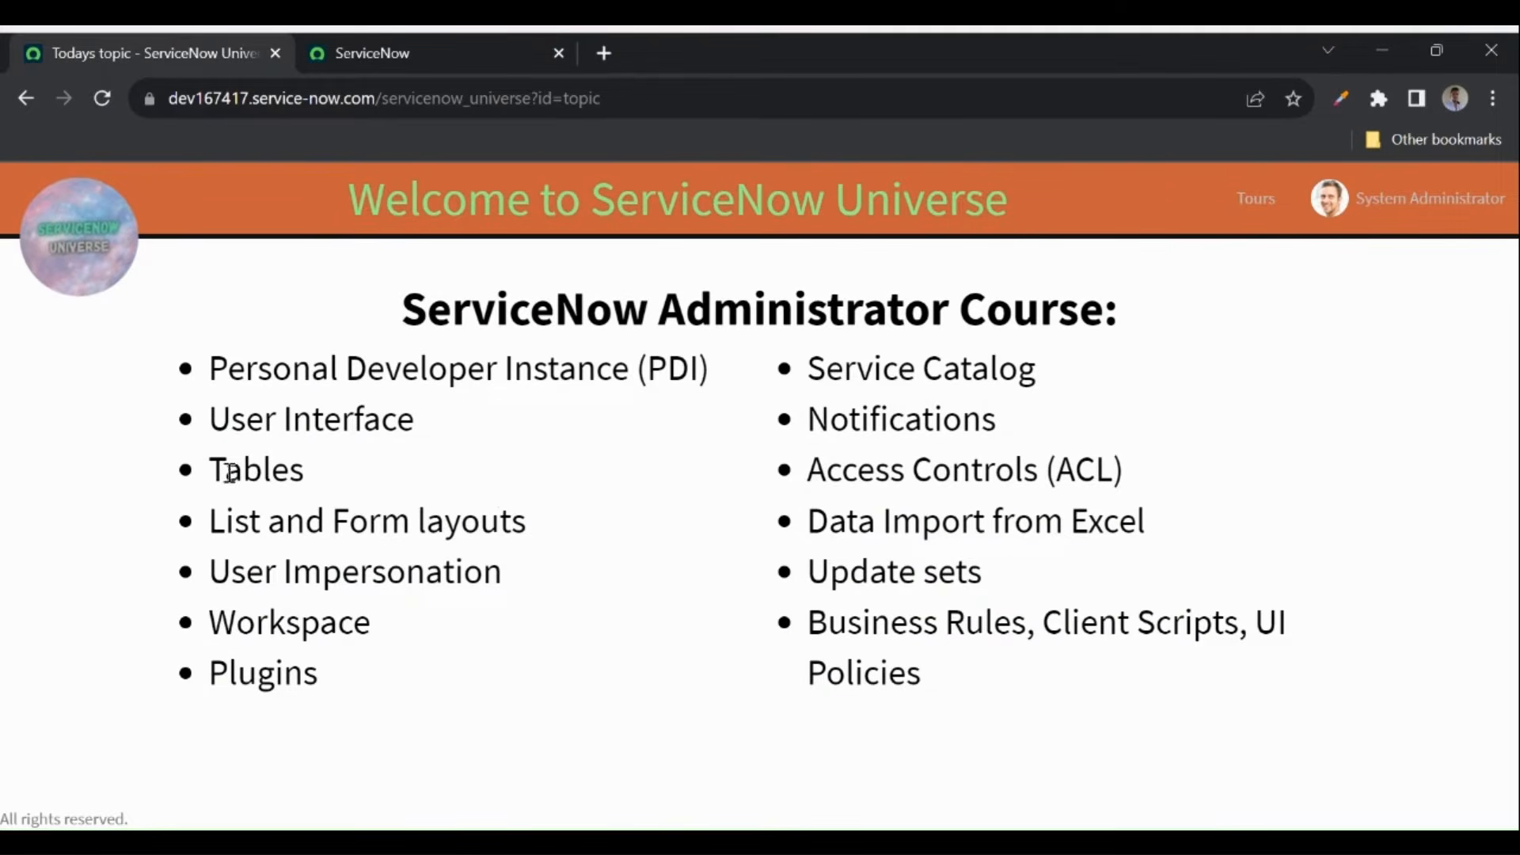
# - Filter the All menu for 'tables' and open System Definition > Tables (sys_db_object) in a new tab
pyautogui.moveTo(212, 472); pyautogui.dragTo(315, 478)
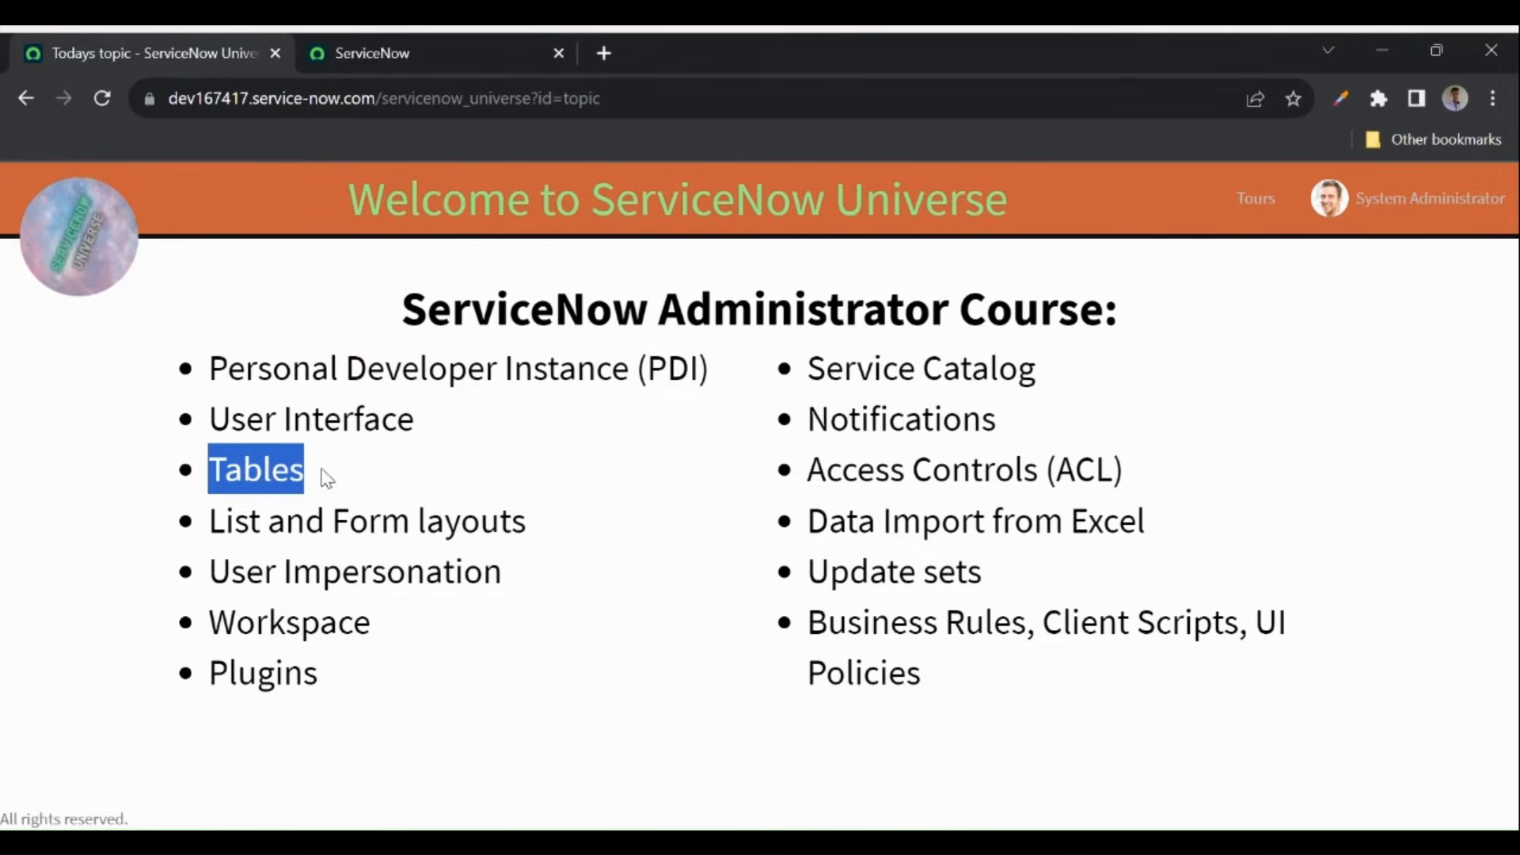
pyautogui.click(326, 477)
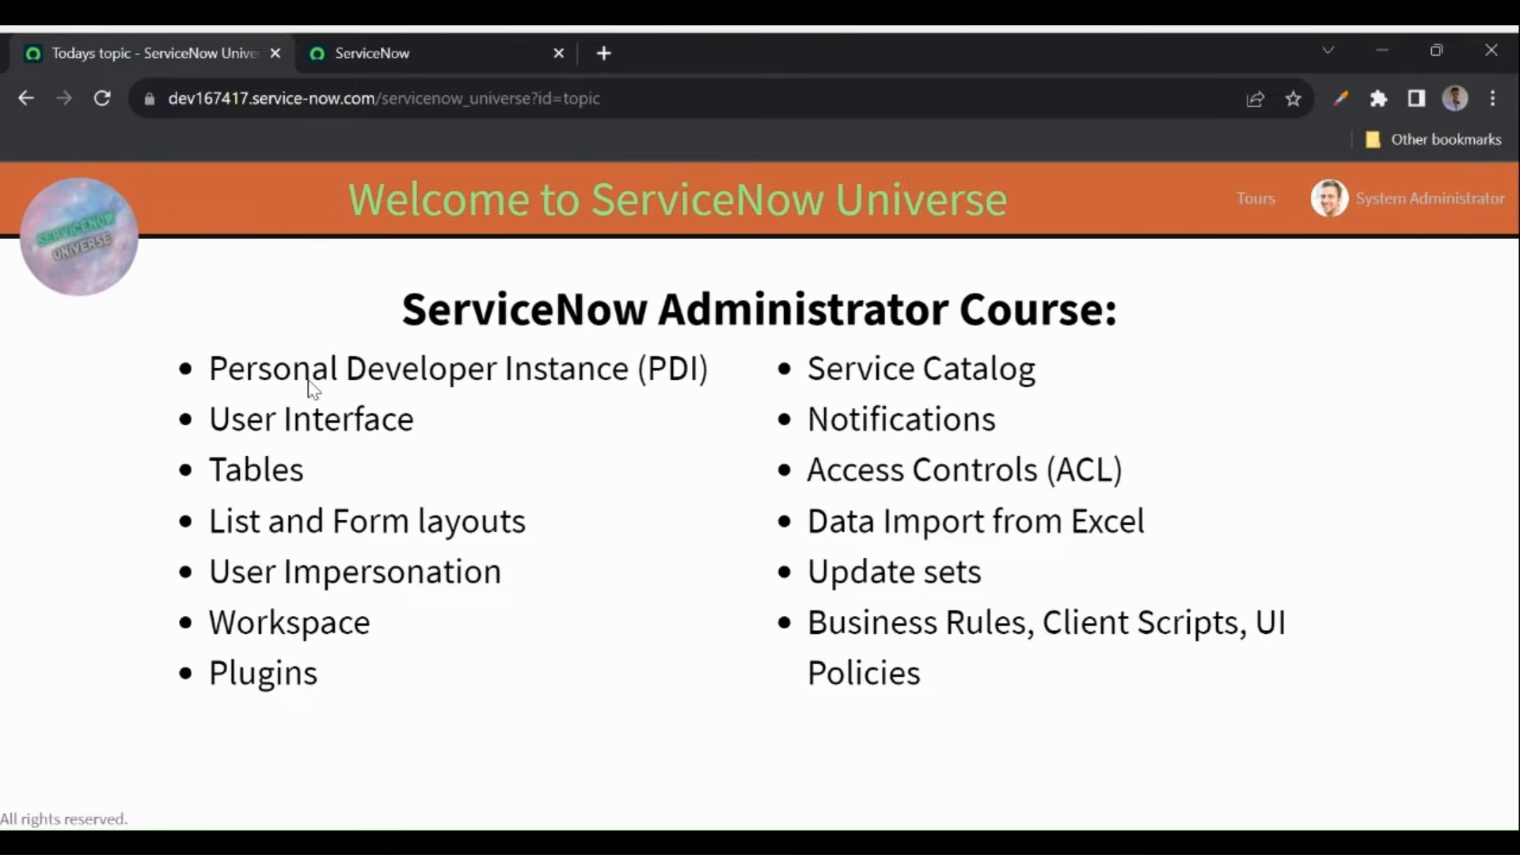
pyautogui.click(367, 53)
pyautogui.click(261, 198)
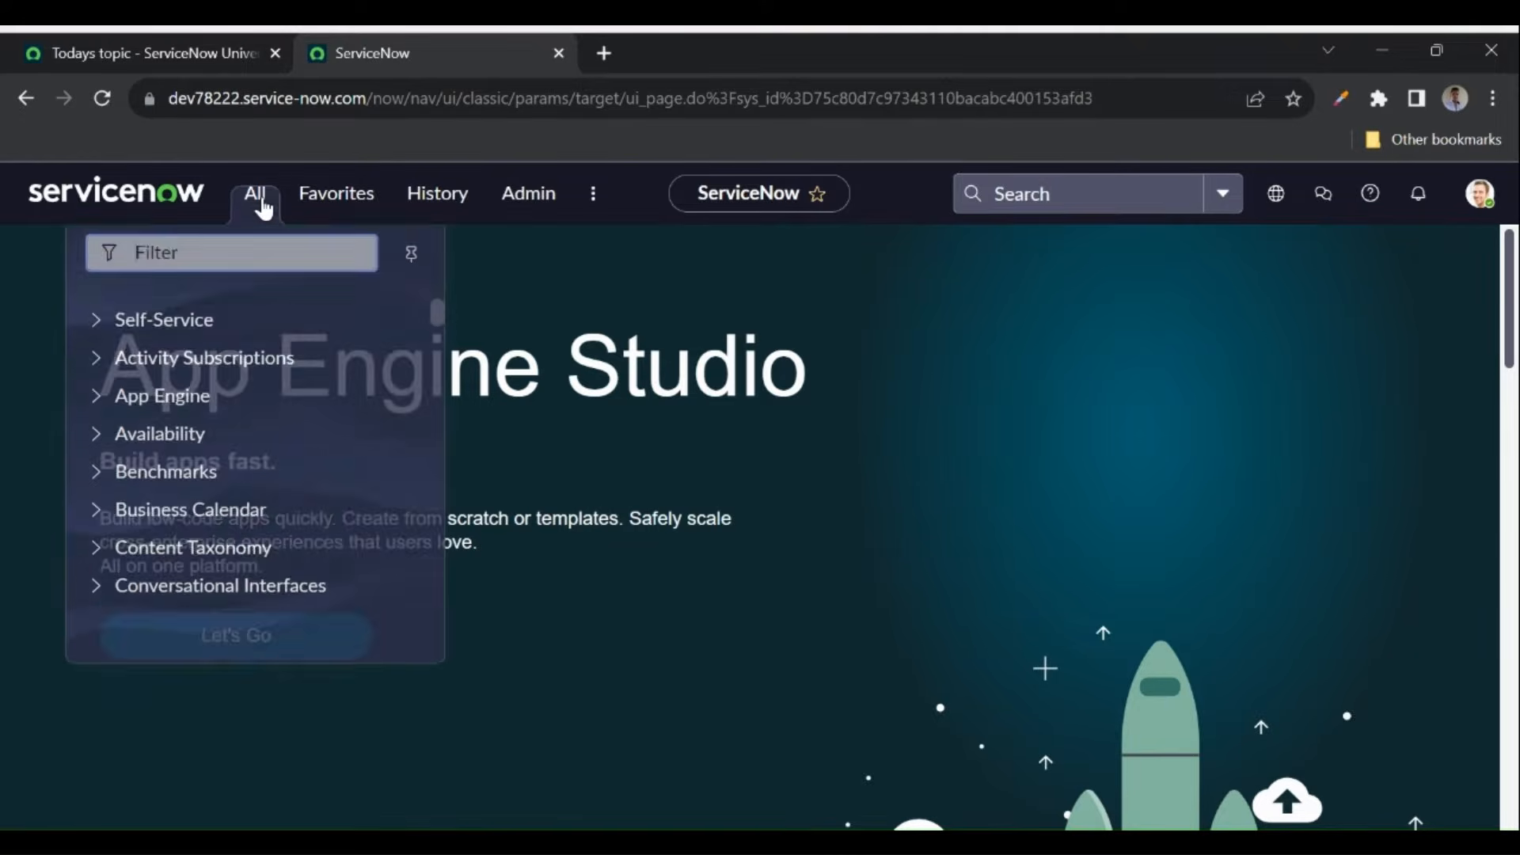
pyautogui.write('tab')
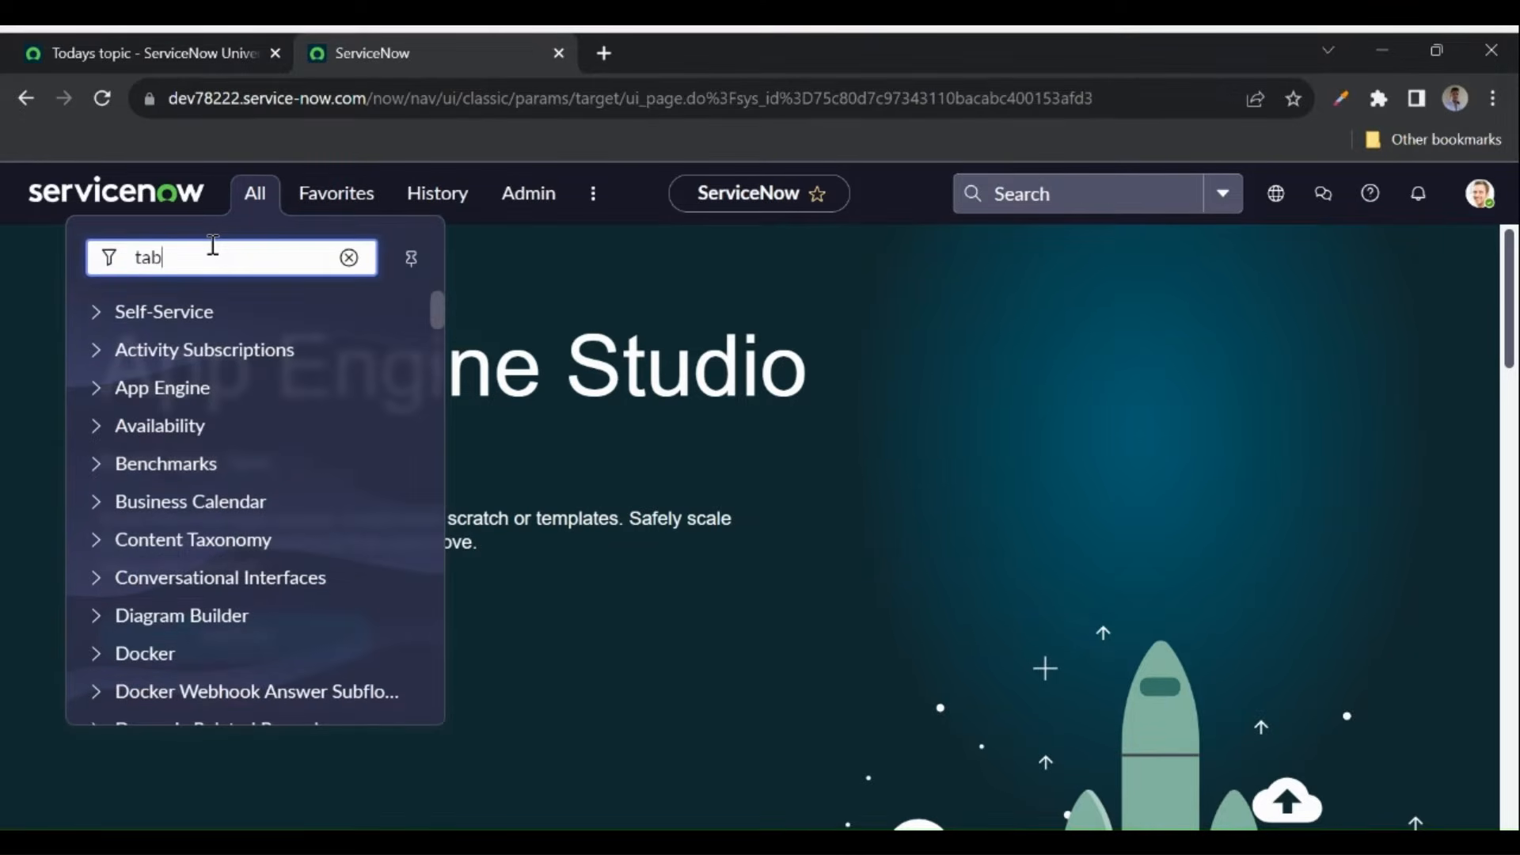
pyautogui.write('les')
pyautogui.scroll(-5, 229, 463)
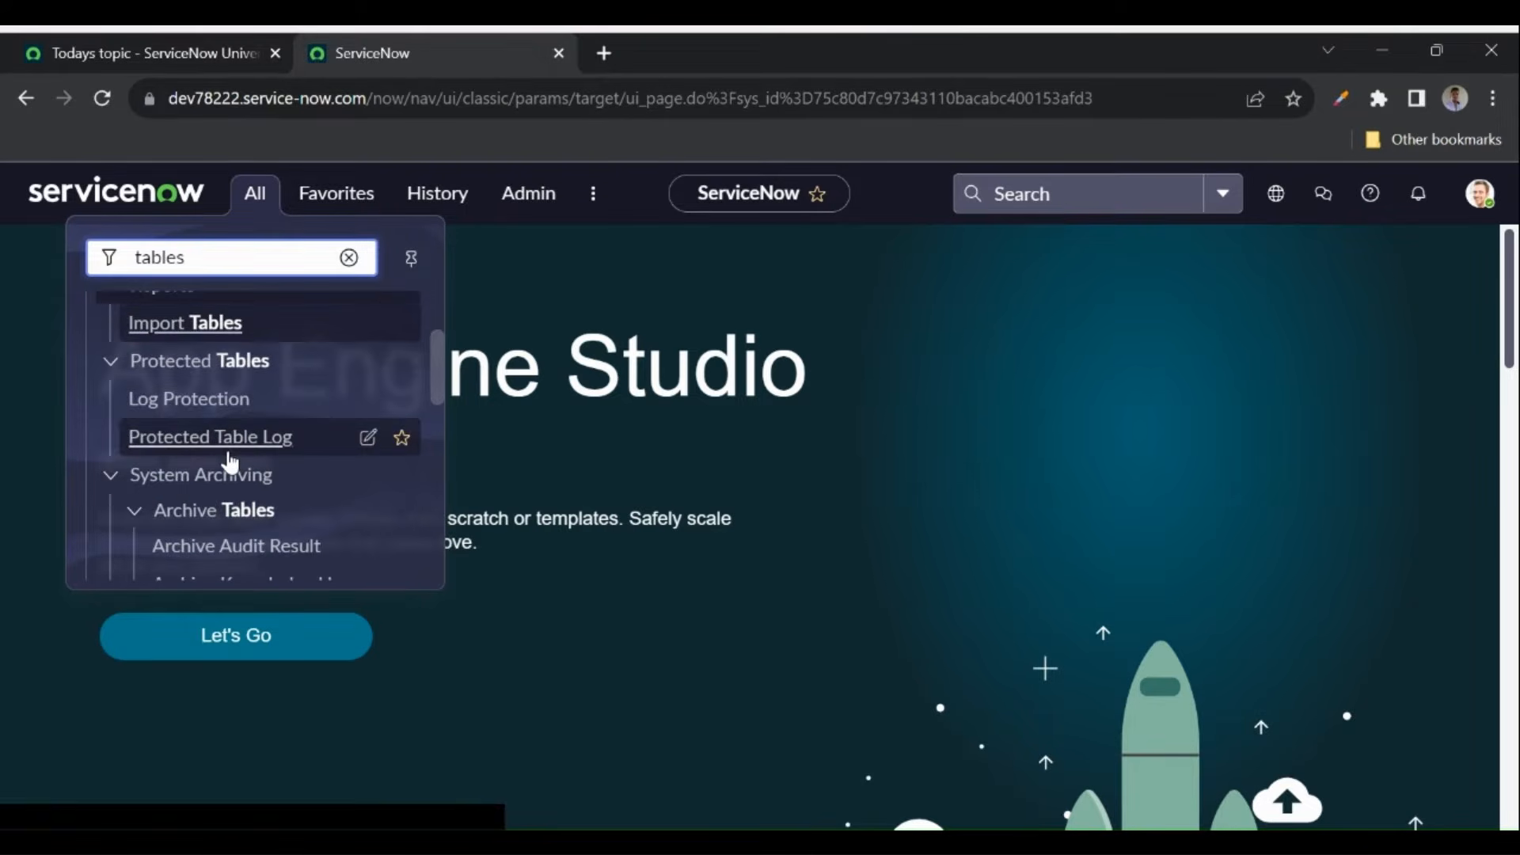
pyautogui.scroll(-1, 229, 463)
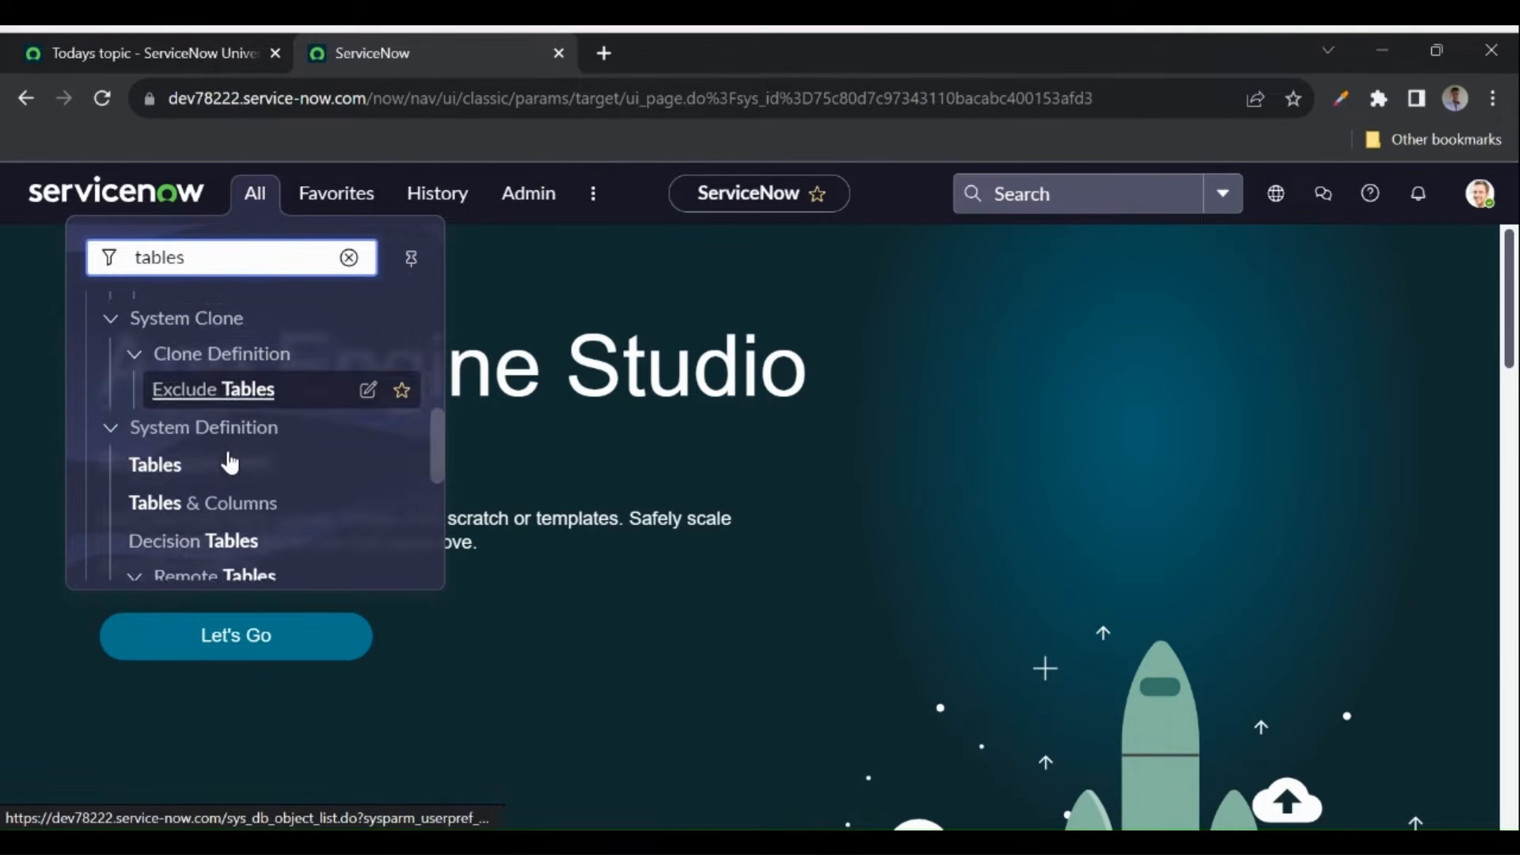
pyautogui.middleClick(175, 462)
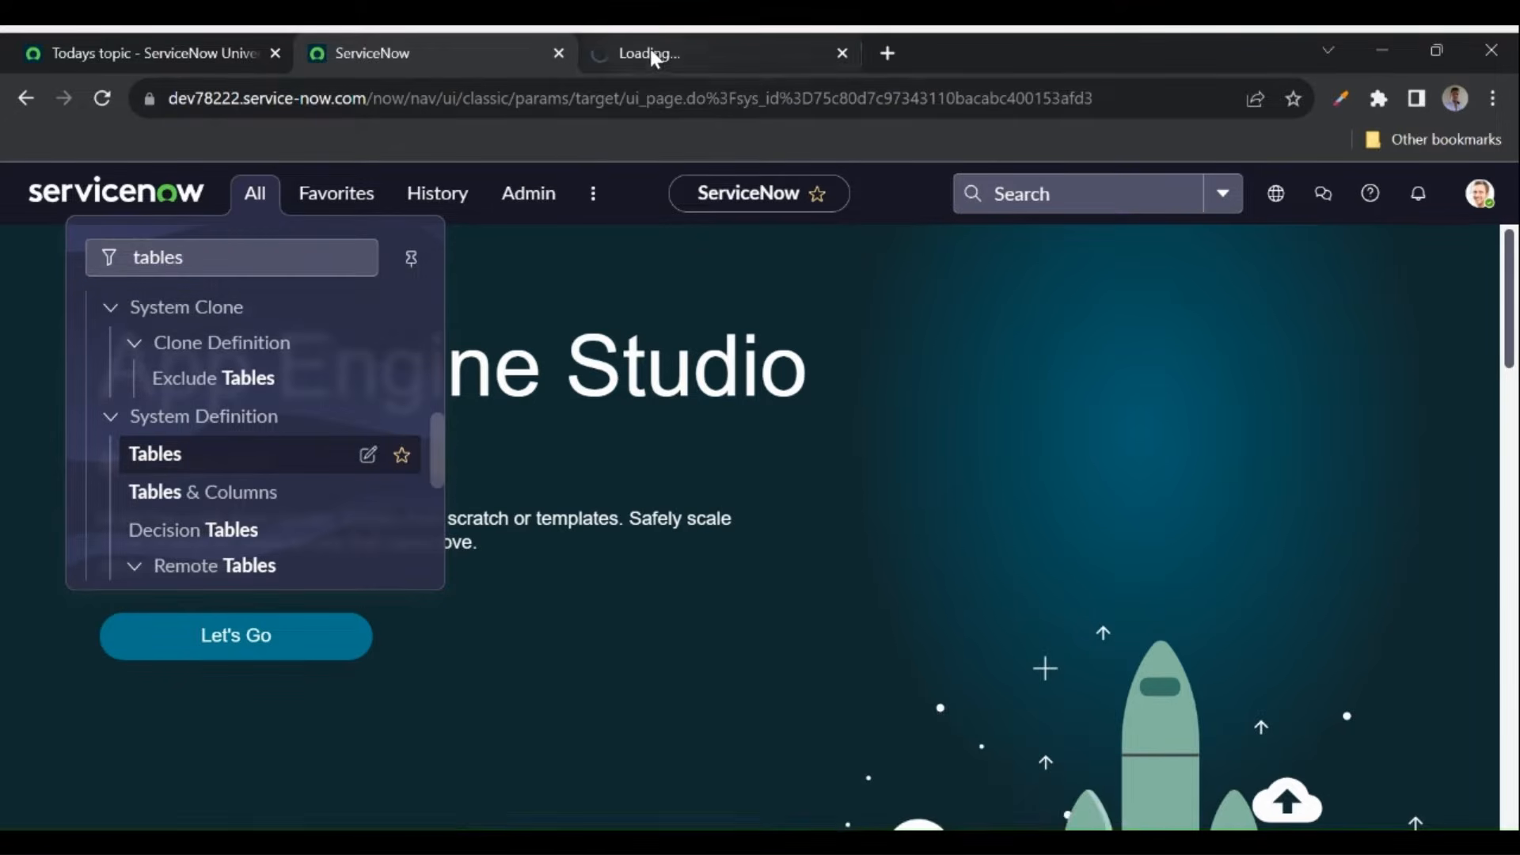
pyautogui.click(650, 53)
pyautogui.moveTo(374, 99); pyautogui.dragTo(474, 98)
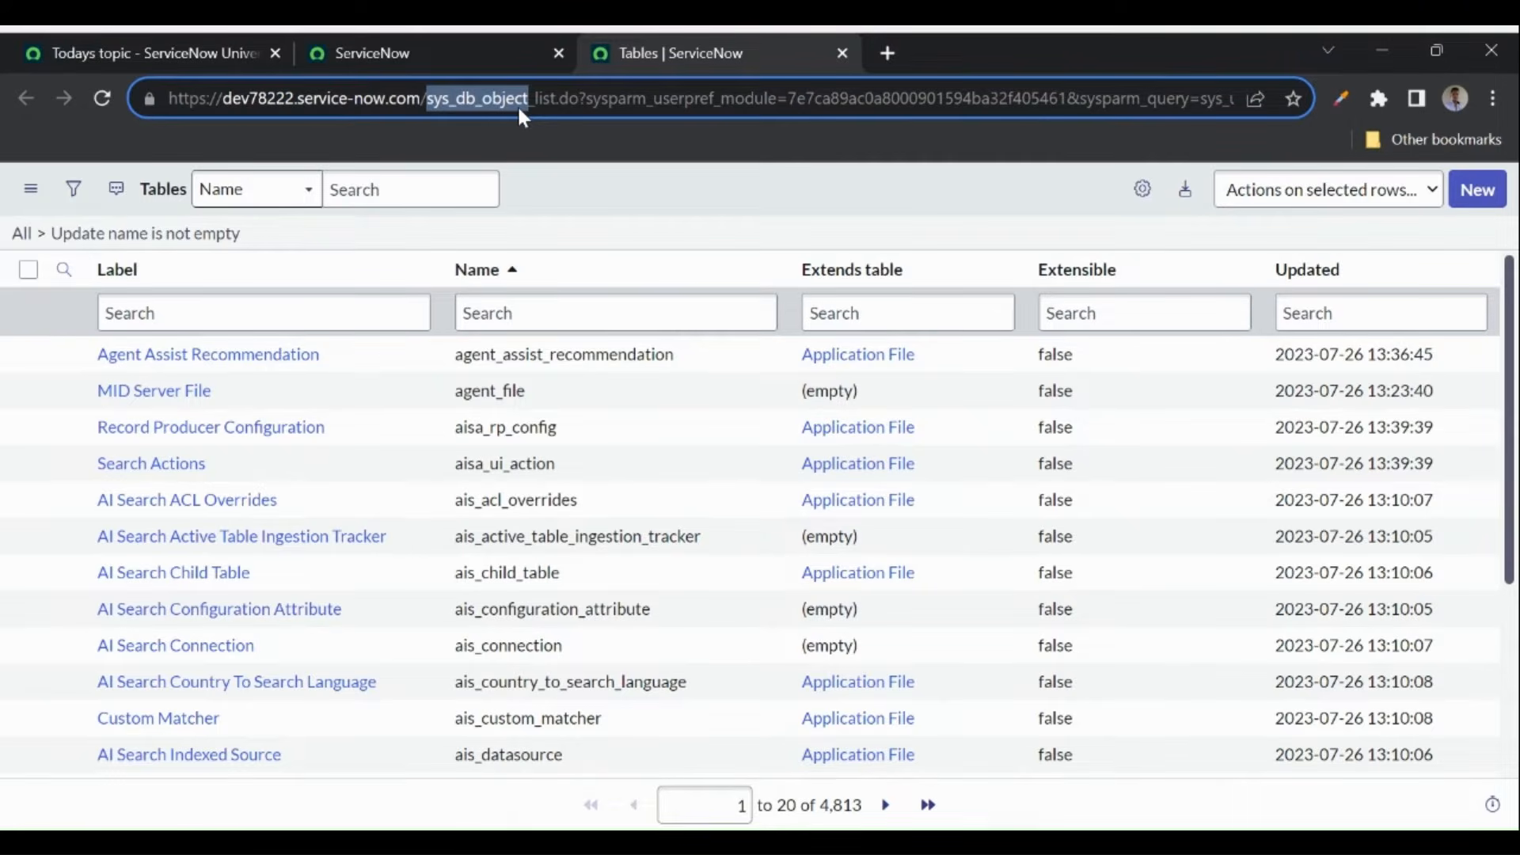
# - Filter the Tables list to labels starting with 'user'
pyautogui.click(599, 210)
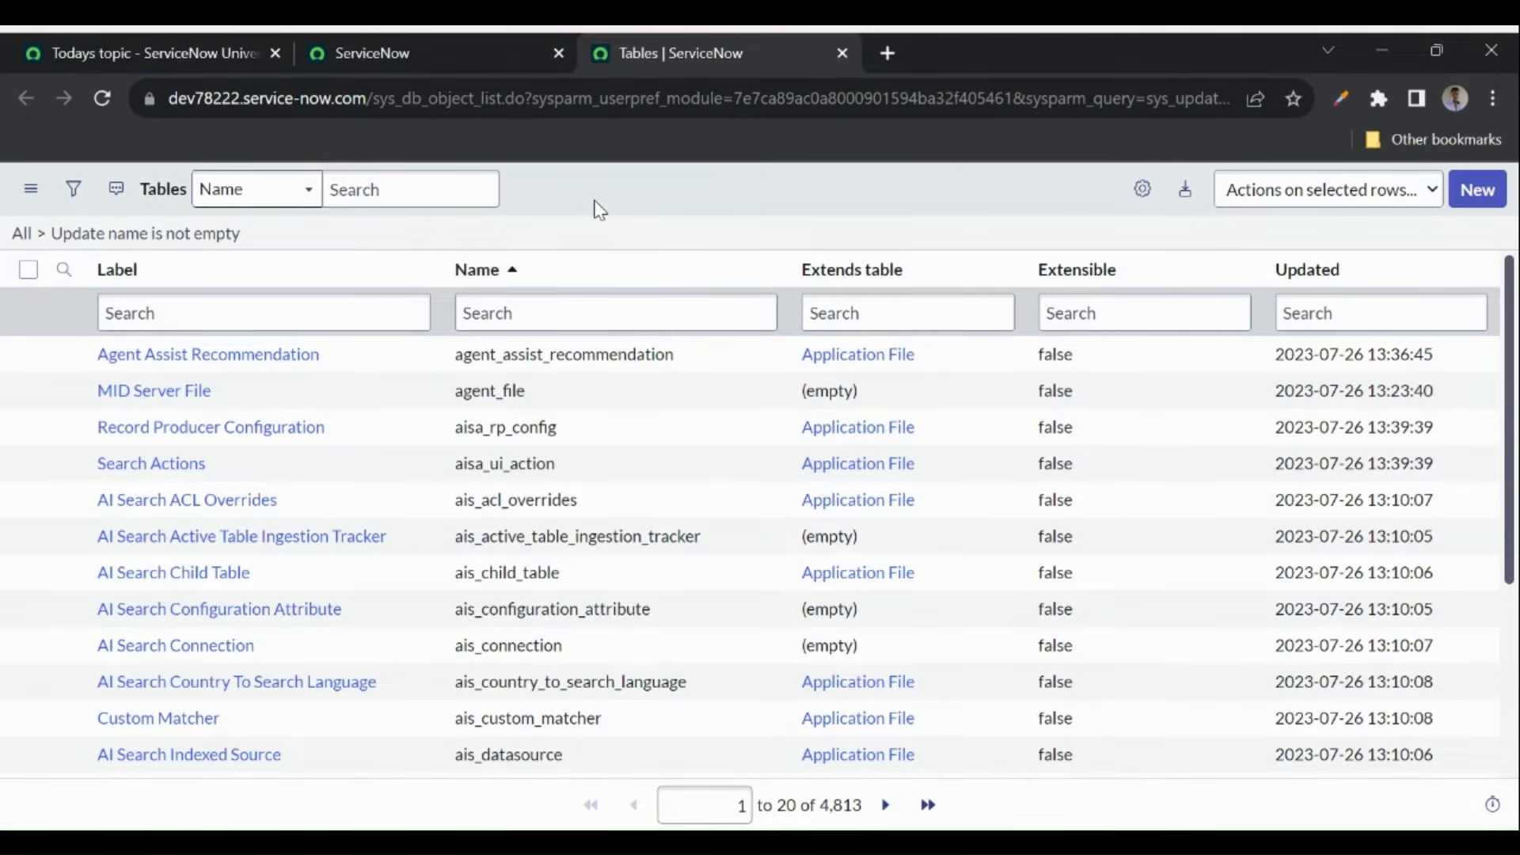
pyautogui.click(397, 313)
pyautogui.write('user')
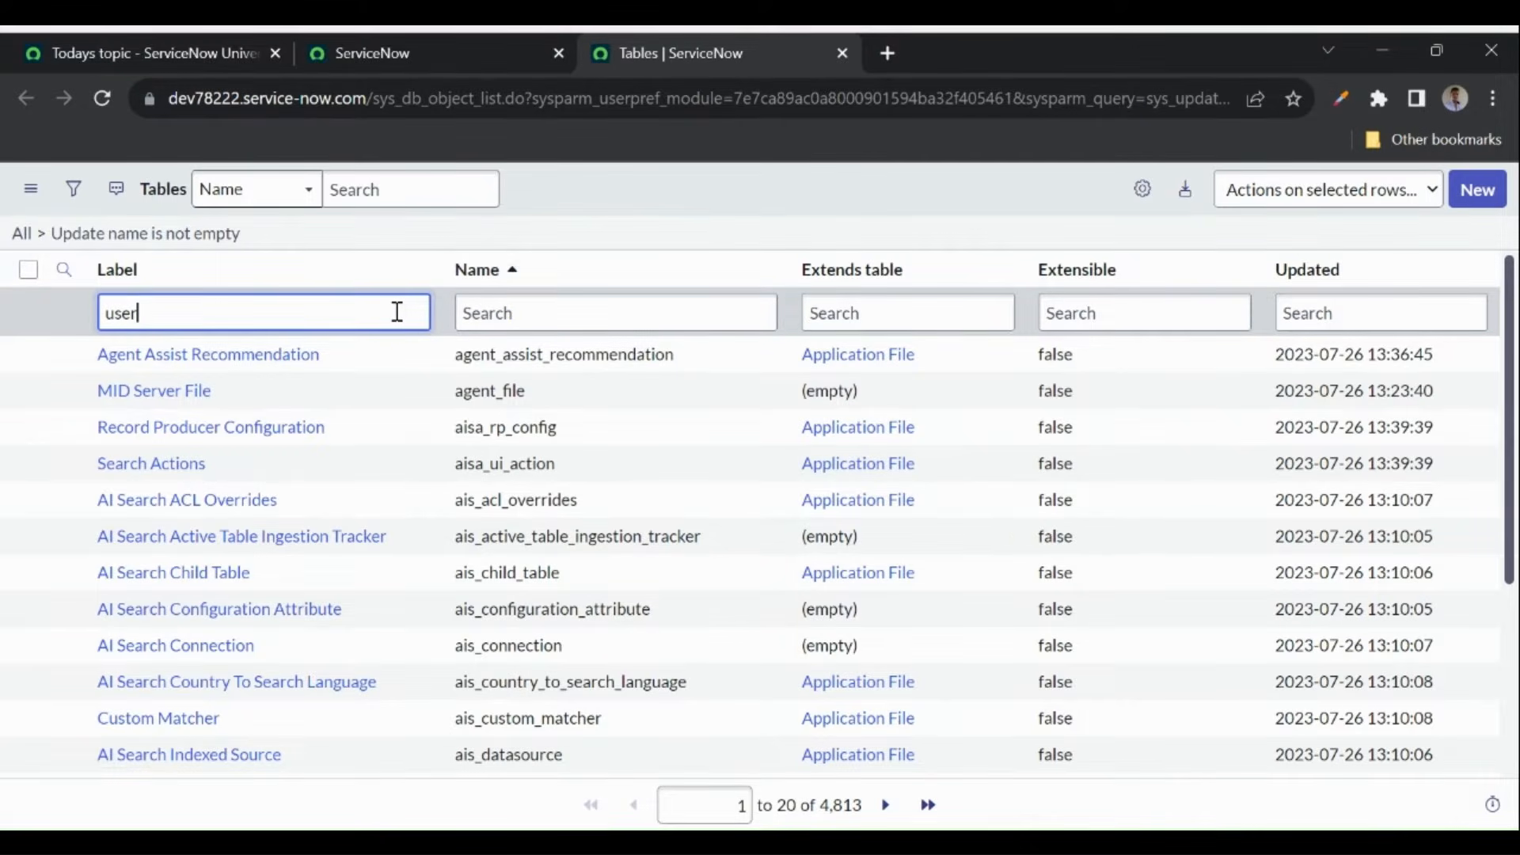
pyautogui.press('Return')
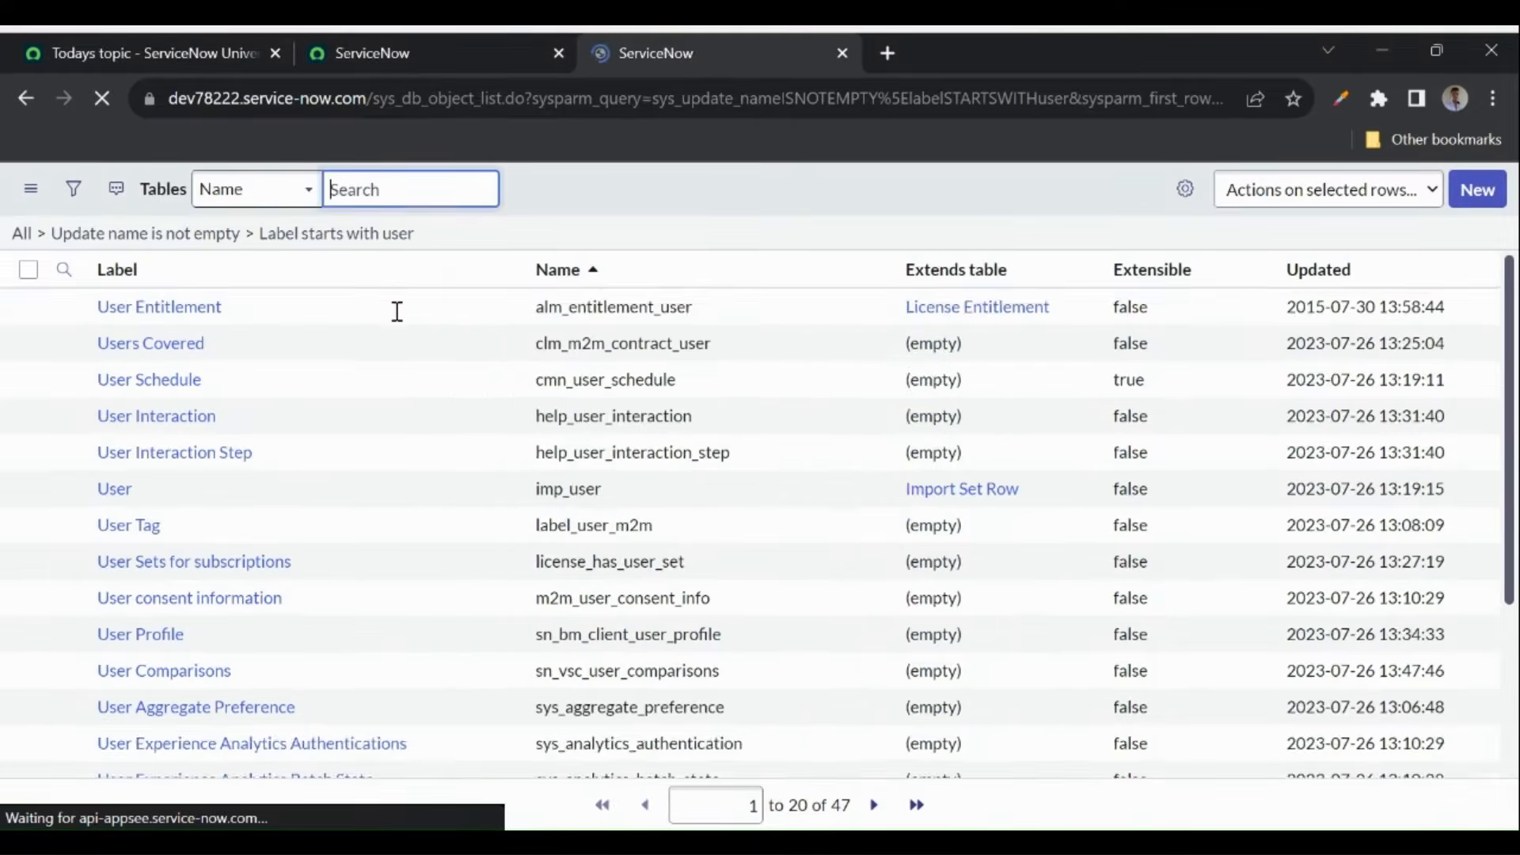
pyautogui.doubleClick(98, 544)
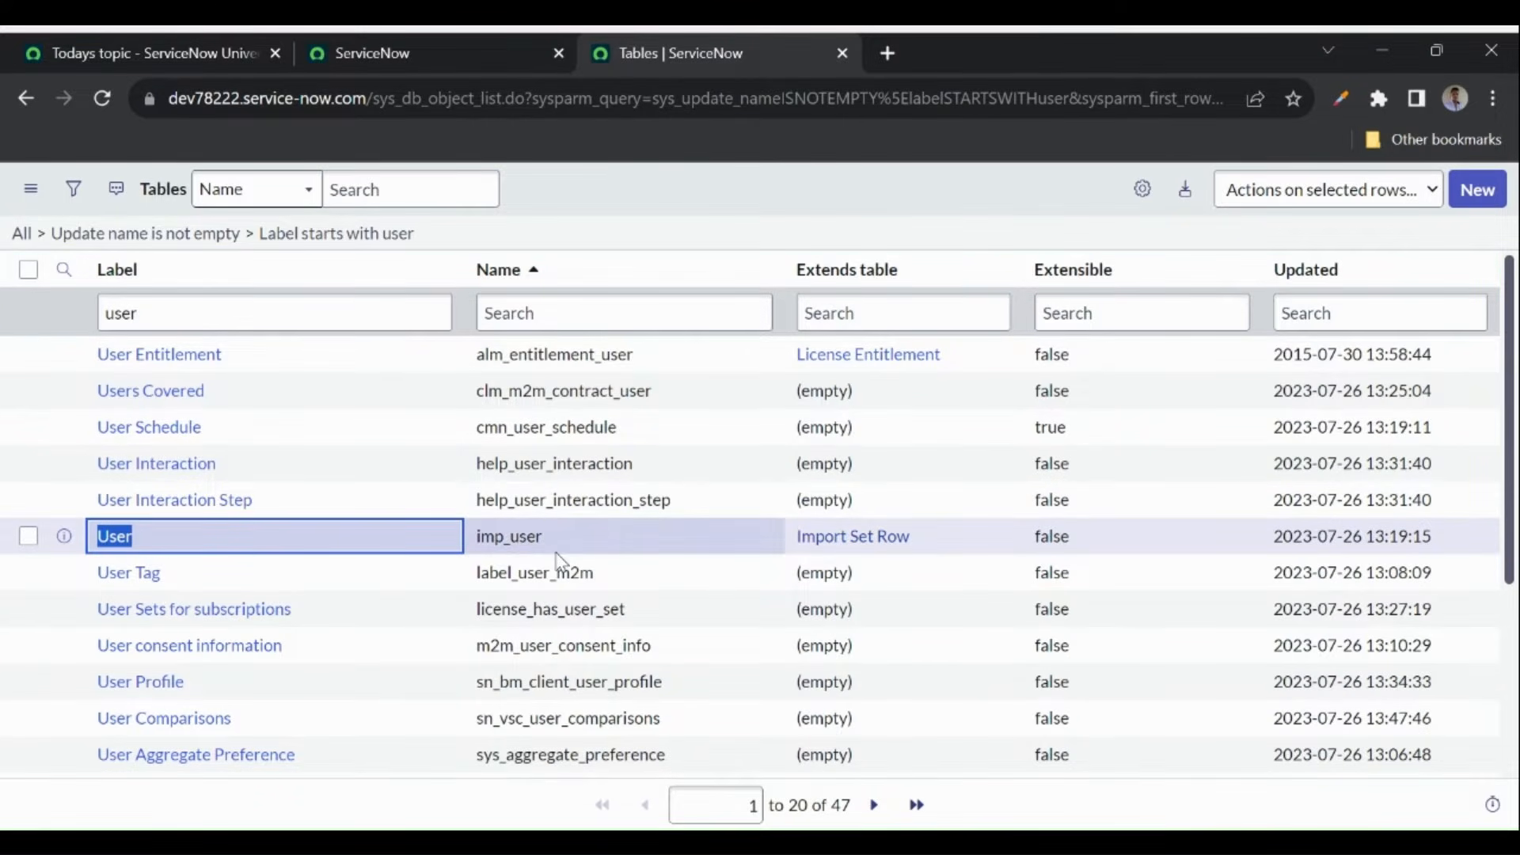
pyautogui.scroll(-3, 273, 552)
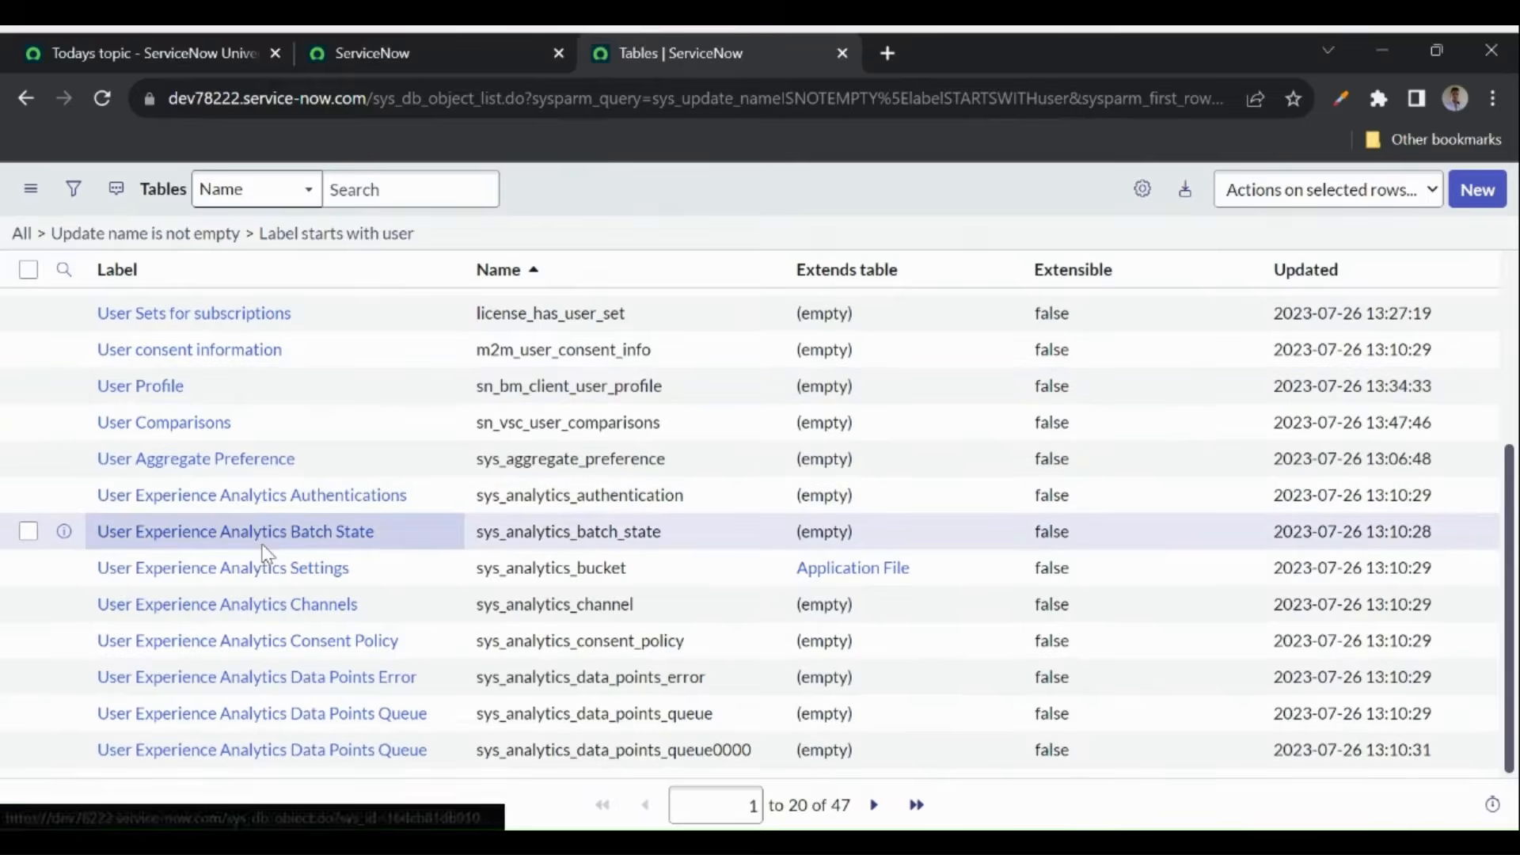
pyautogui.scroll(3, 265, 555)
# - Further filter by Name starting with 'sys_user', leaving 14 tables with sys_user first
pyautogui.click(440, 313)
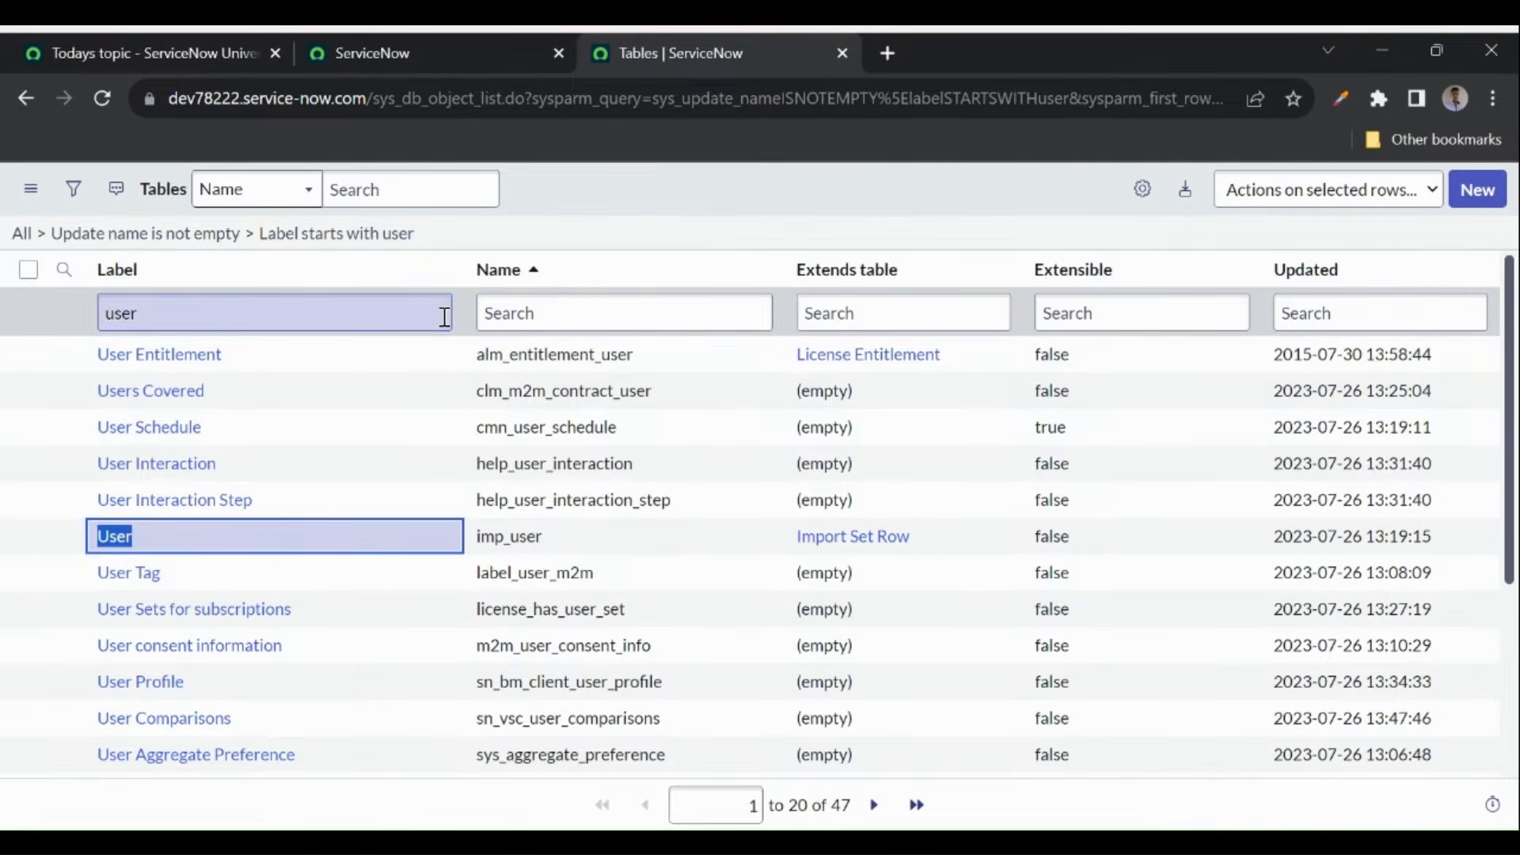
pyautogui.click(531, 316)
pyautogui.write('sys')
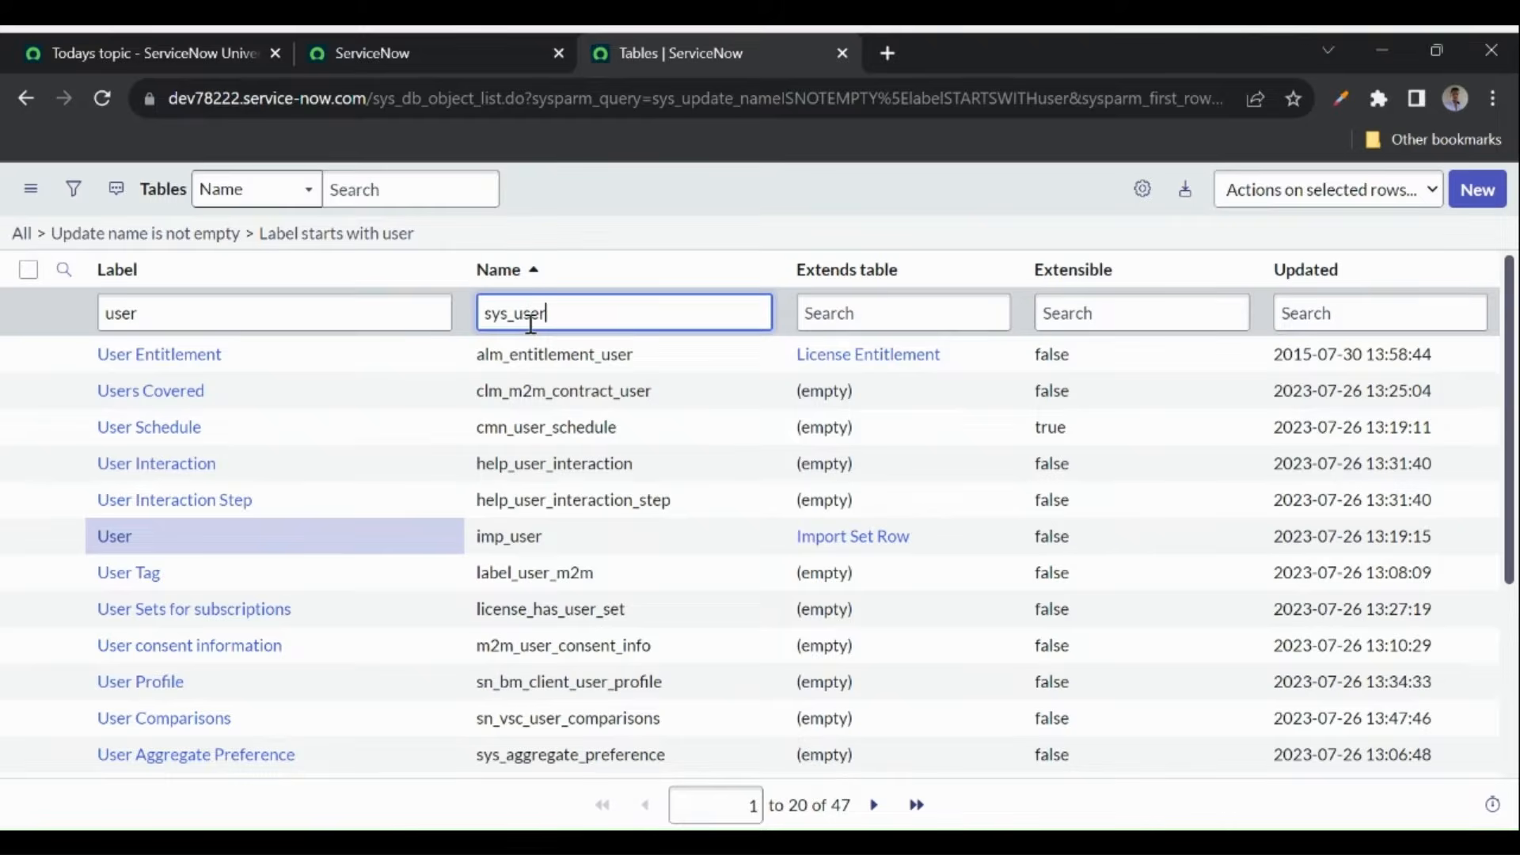
pyautogui.write('_user')
pyautogui.press('Return')
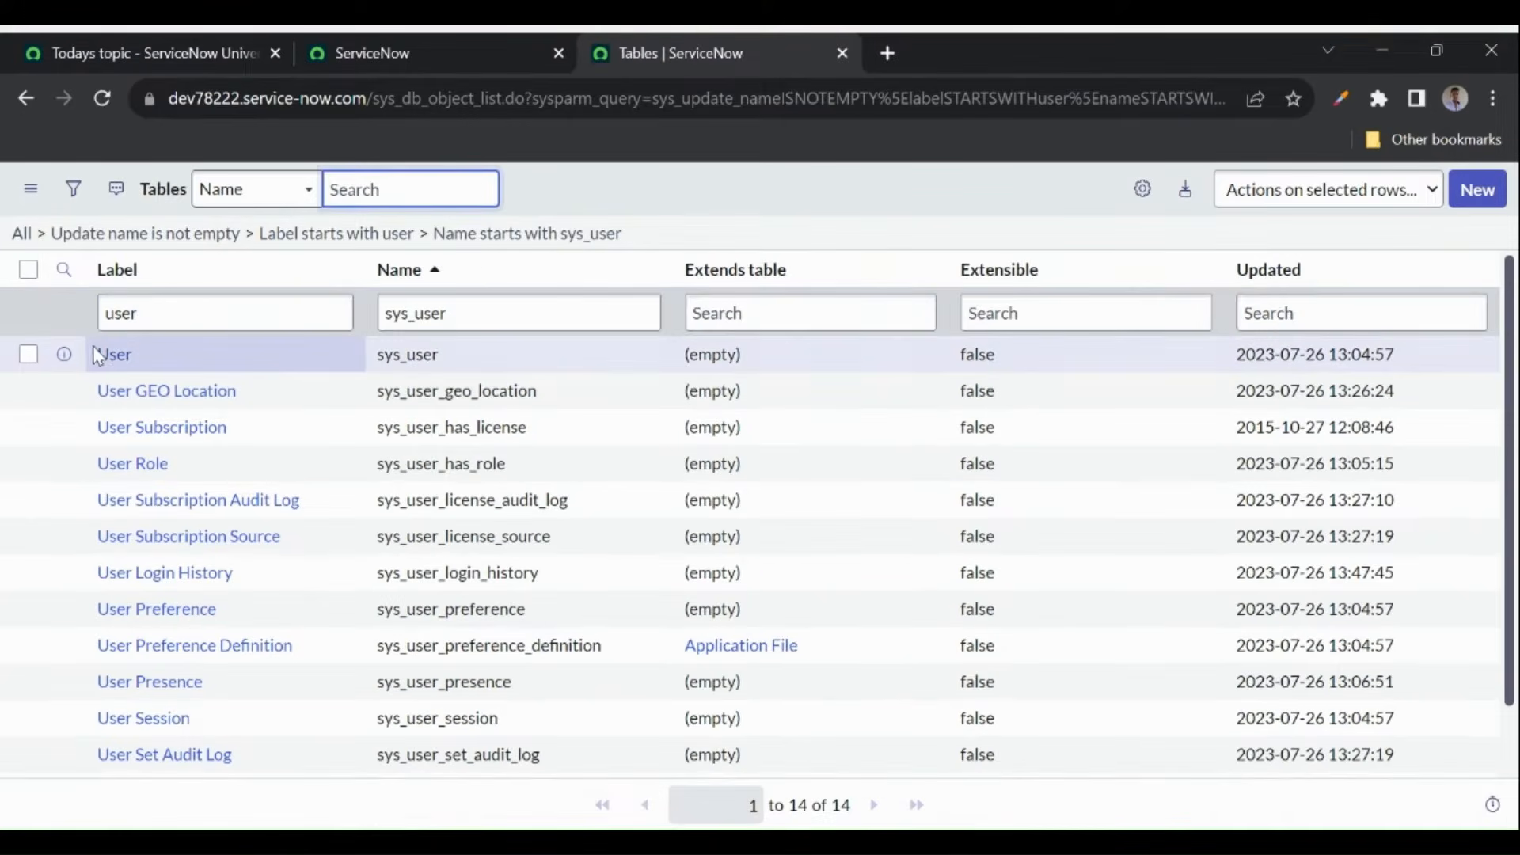
pyautogui.doubleClick(103, 352)
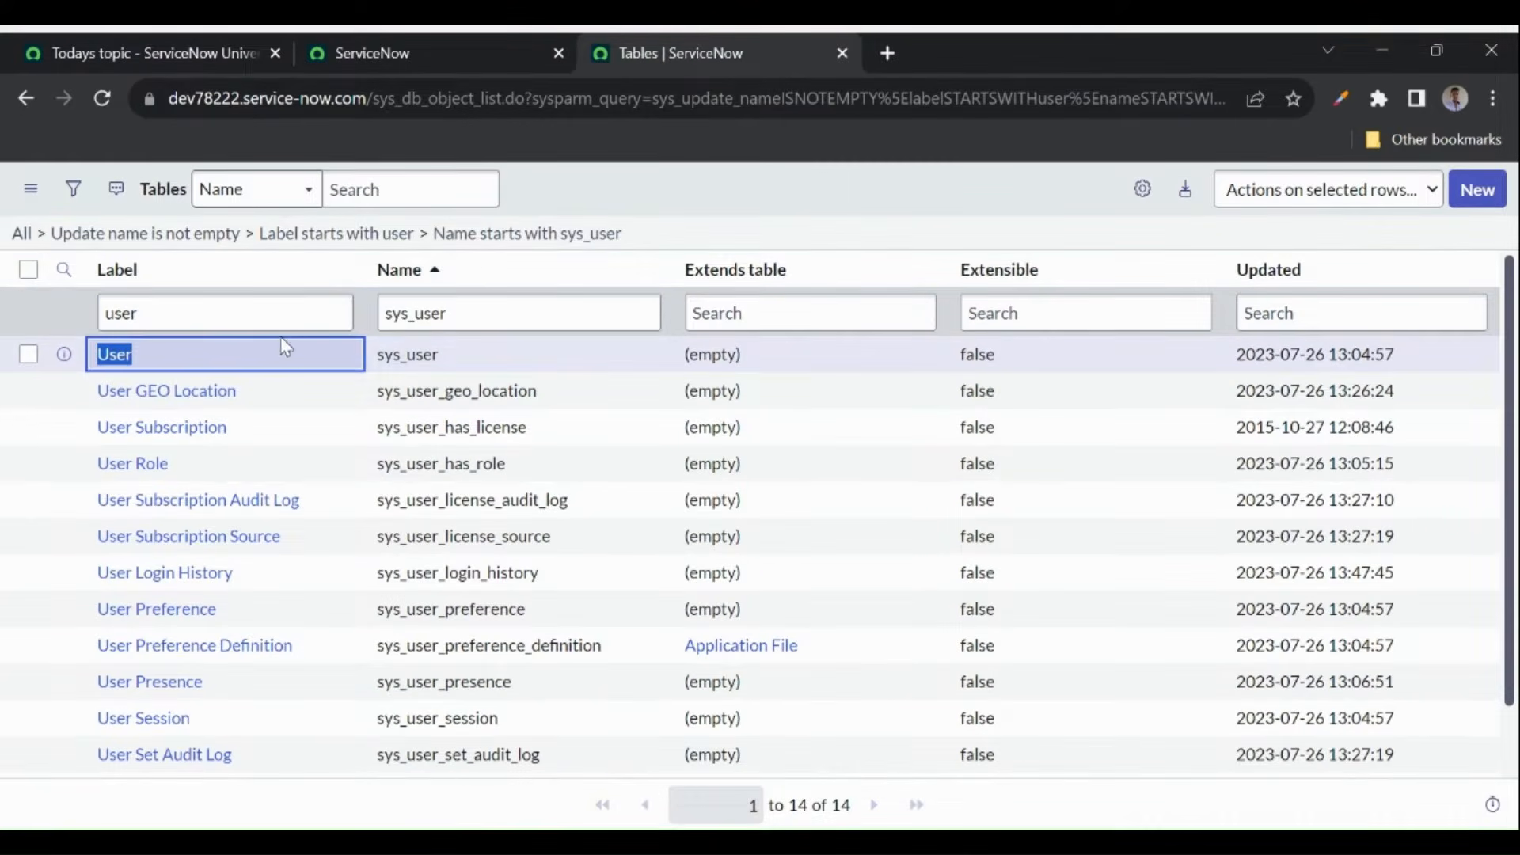
pyautogui.moveTo(491, 353); pyautogui.dragTo(354, 366)
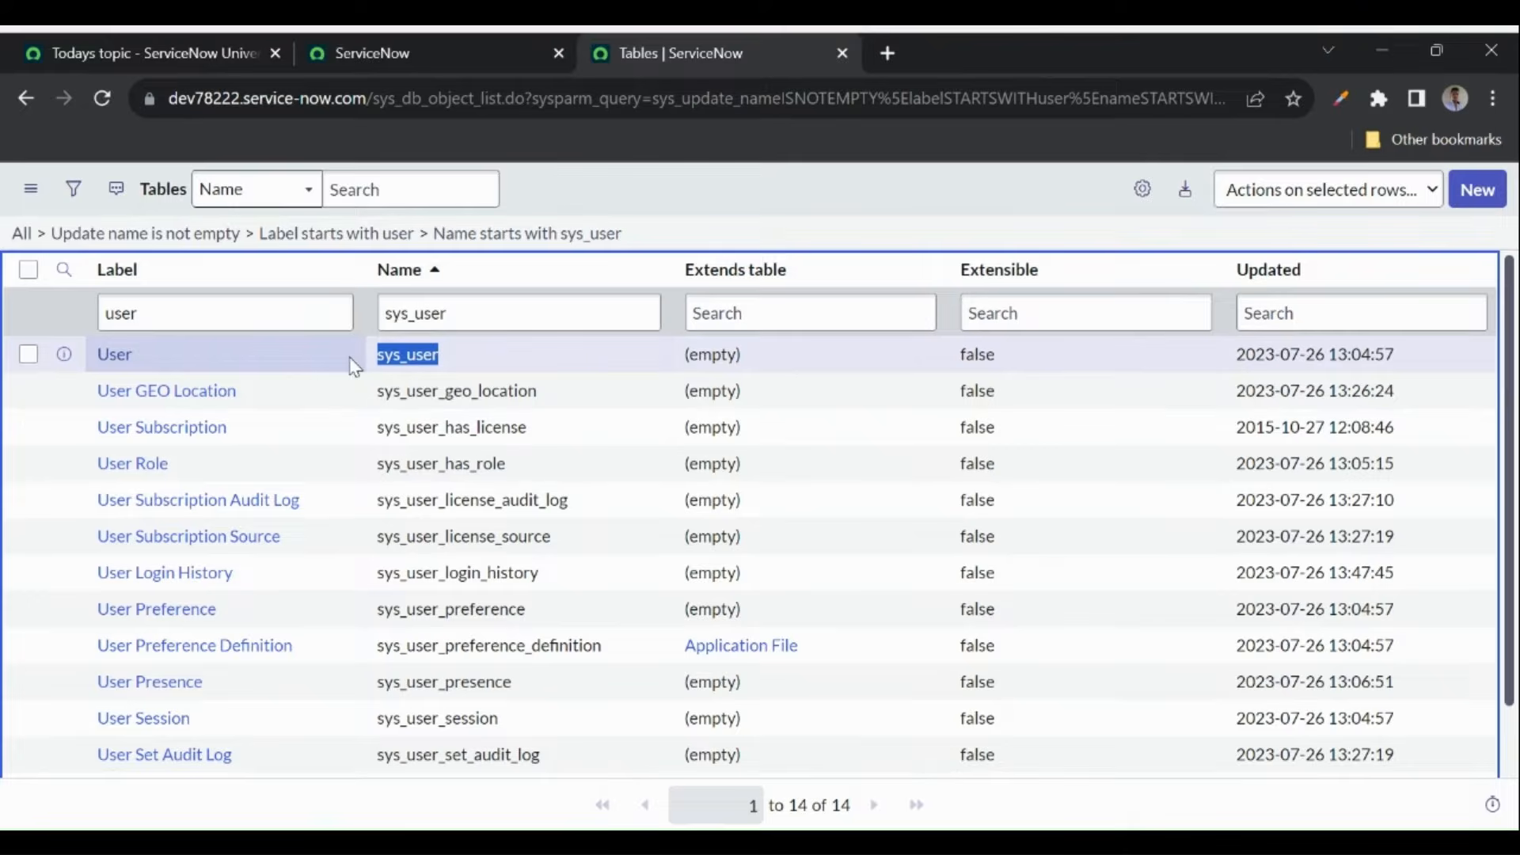
# - Open the User table definition and point out its name sys_user and Global application
pyautogui.click(113, 358)
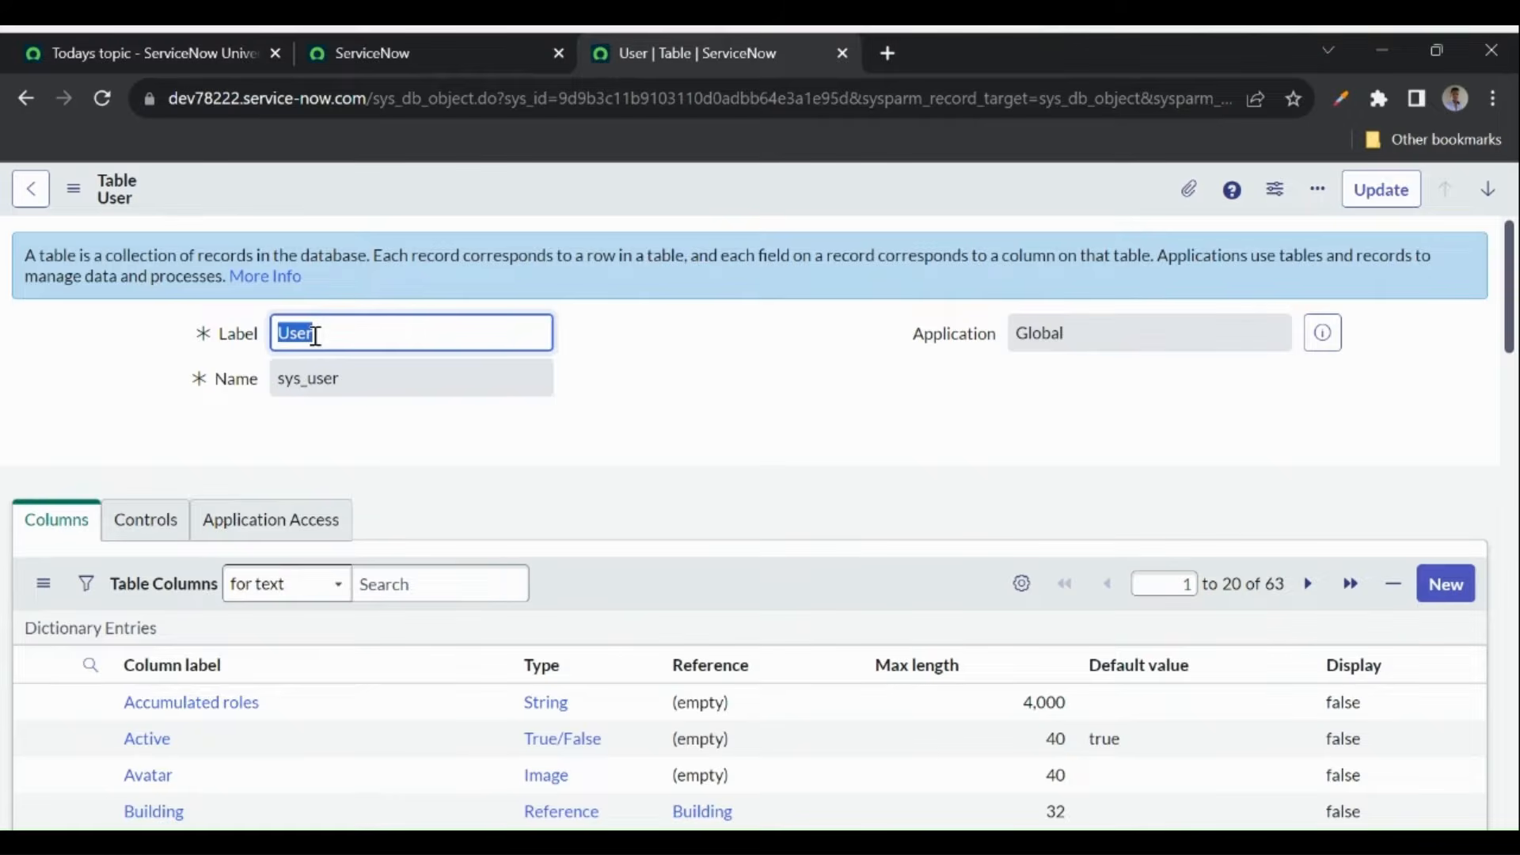
pyautogui.click(364, 386)
pyautogui.moveTo(365, 386); pyautogui.dragTo(265, 397)
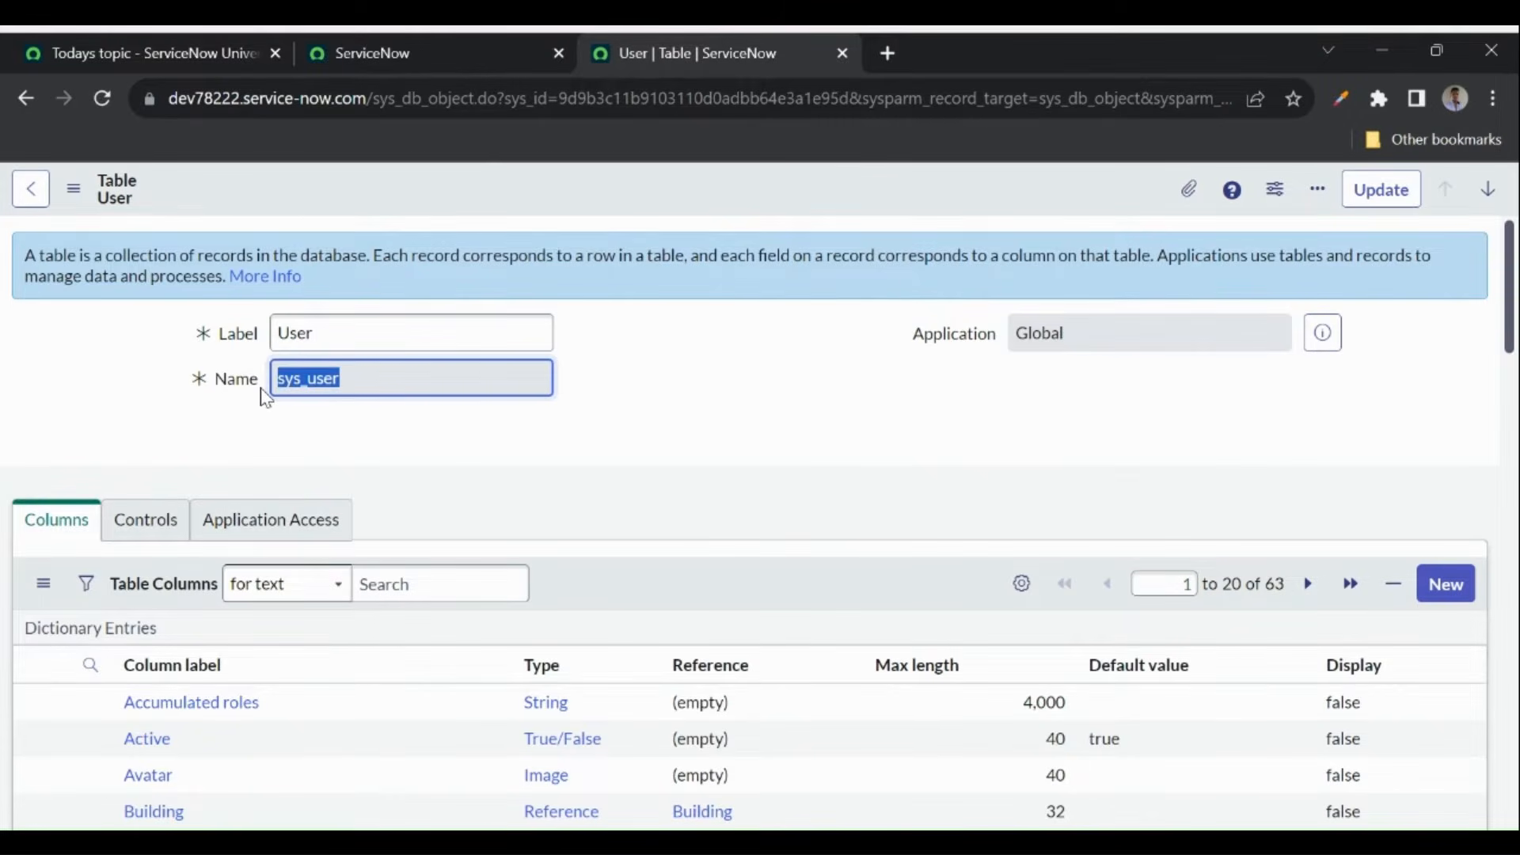
pyautogui.click(427, 437)
pyautogui.moveTo(1109, 334); pyautogui.dragTo(999, 342)
pyautogui.scroll(-2, 871, 444)
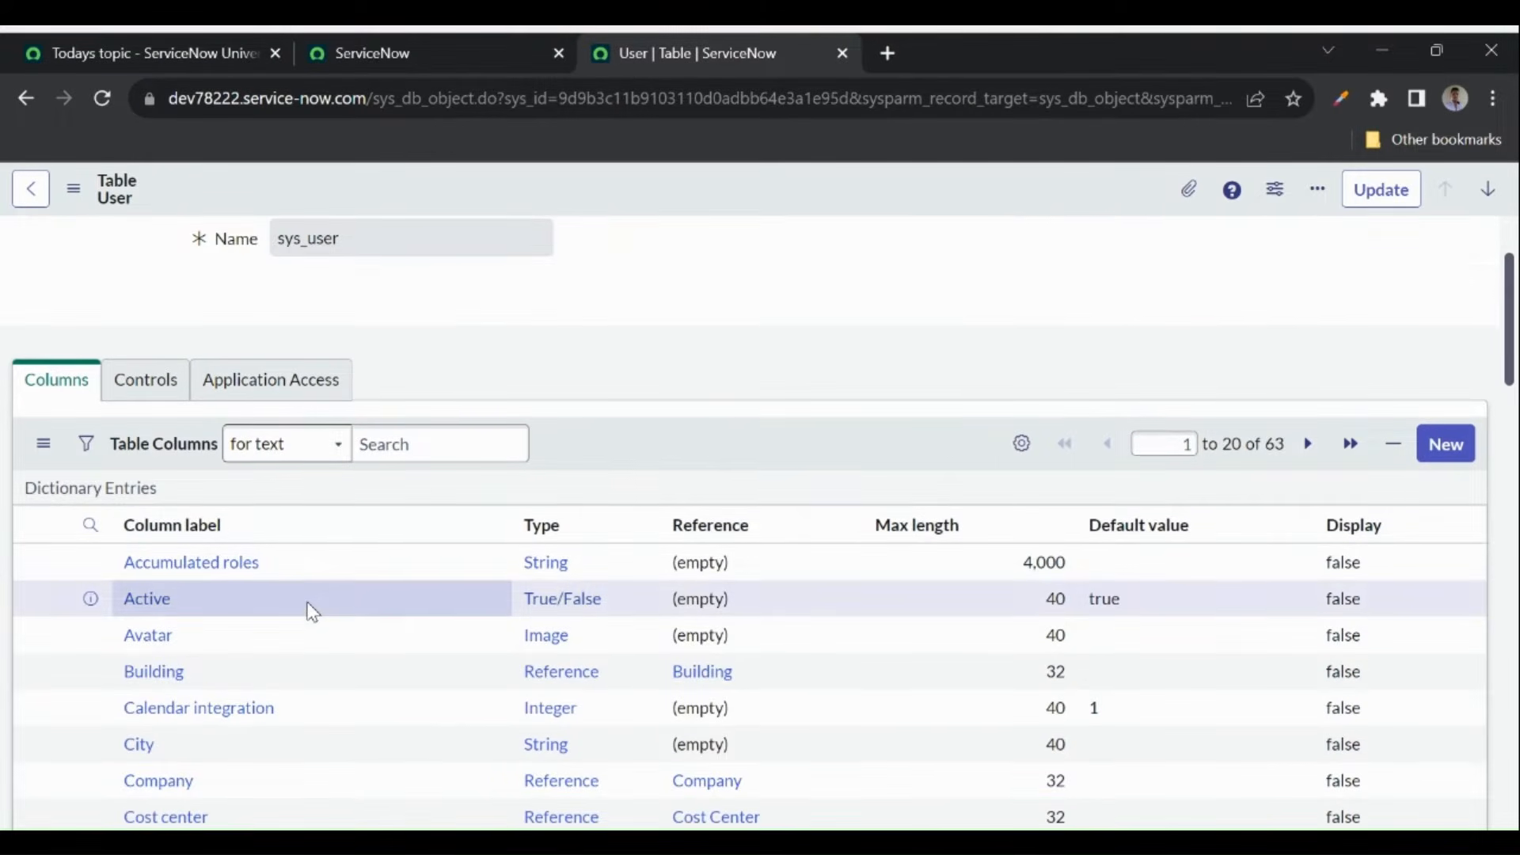
pyautogui.scroll(-1, 309, 611)
# - Show the column search row and filter Column label to 'us', showing User ID
pyautogui.click(90, 475)
pyautogui.click(170, 515)
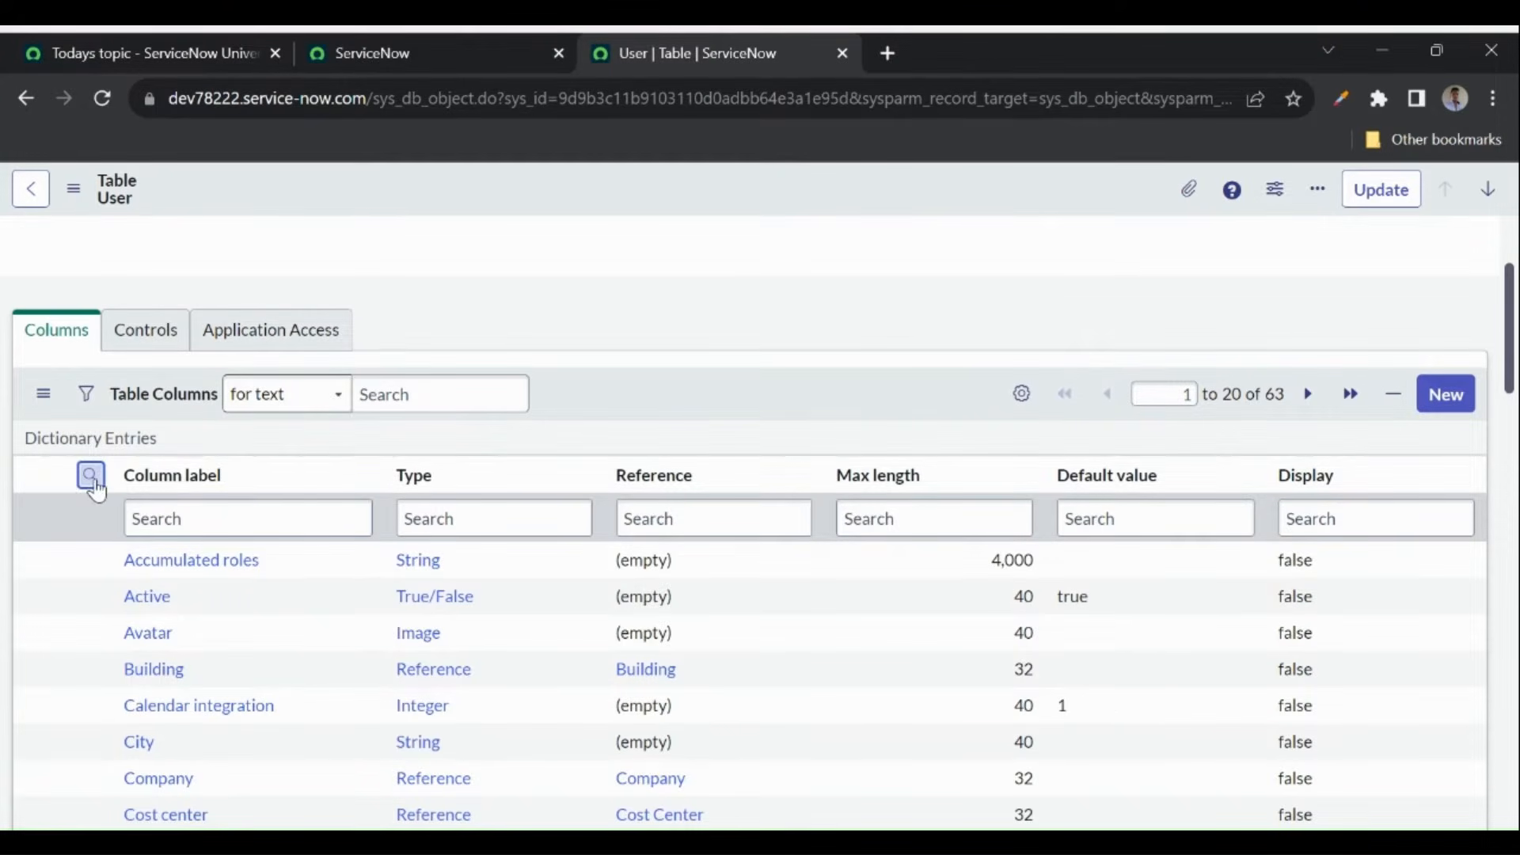
pyautogui.click(91, 476)
pyautogui.click(90, 475)
pyautogui.click(174, 511)
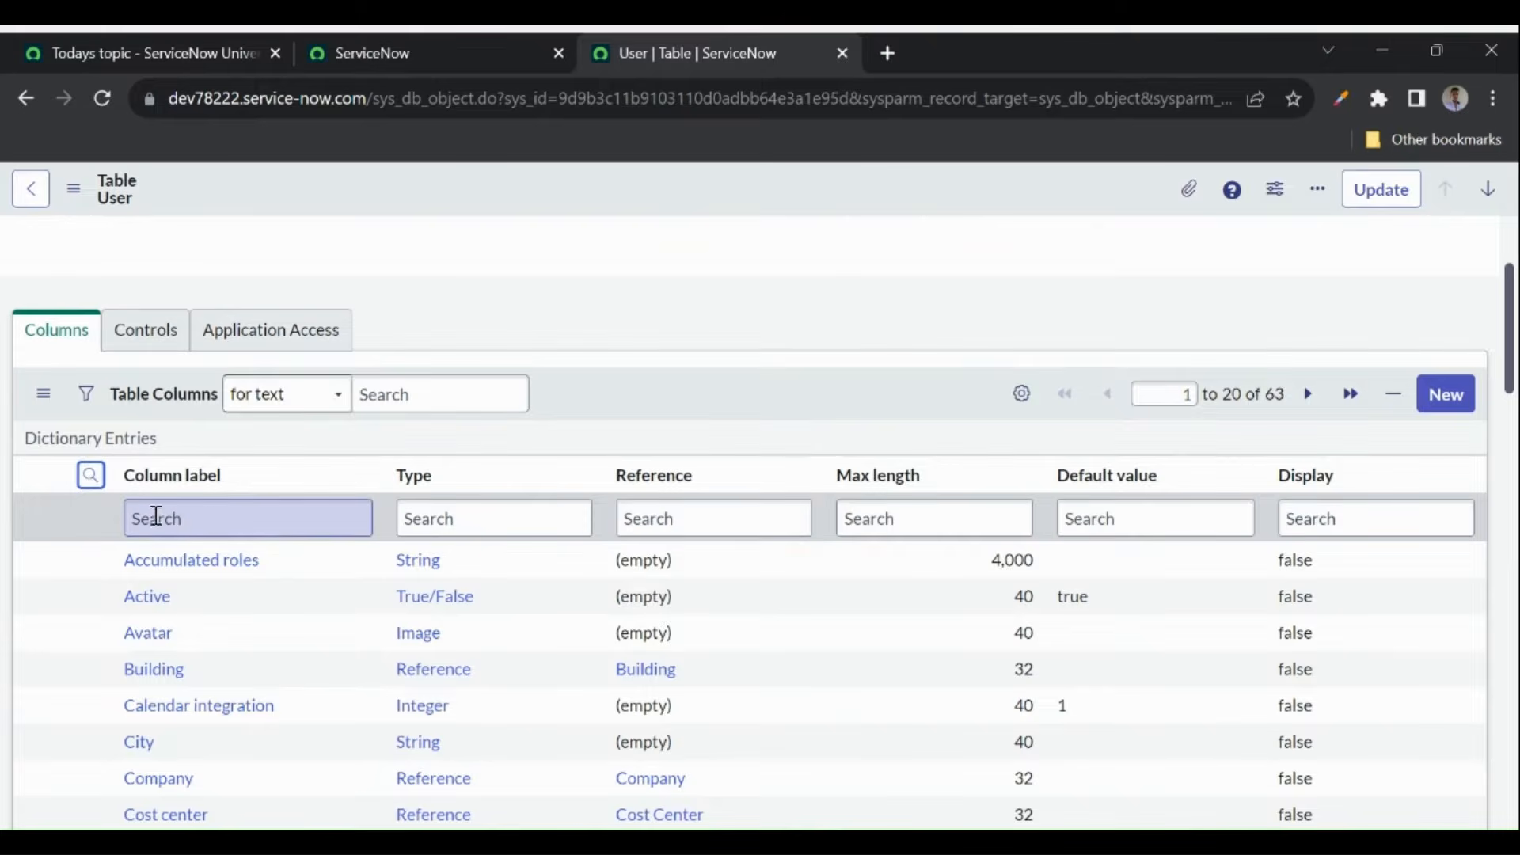
pyautogui.write('user id')
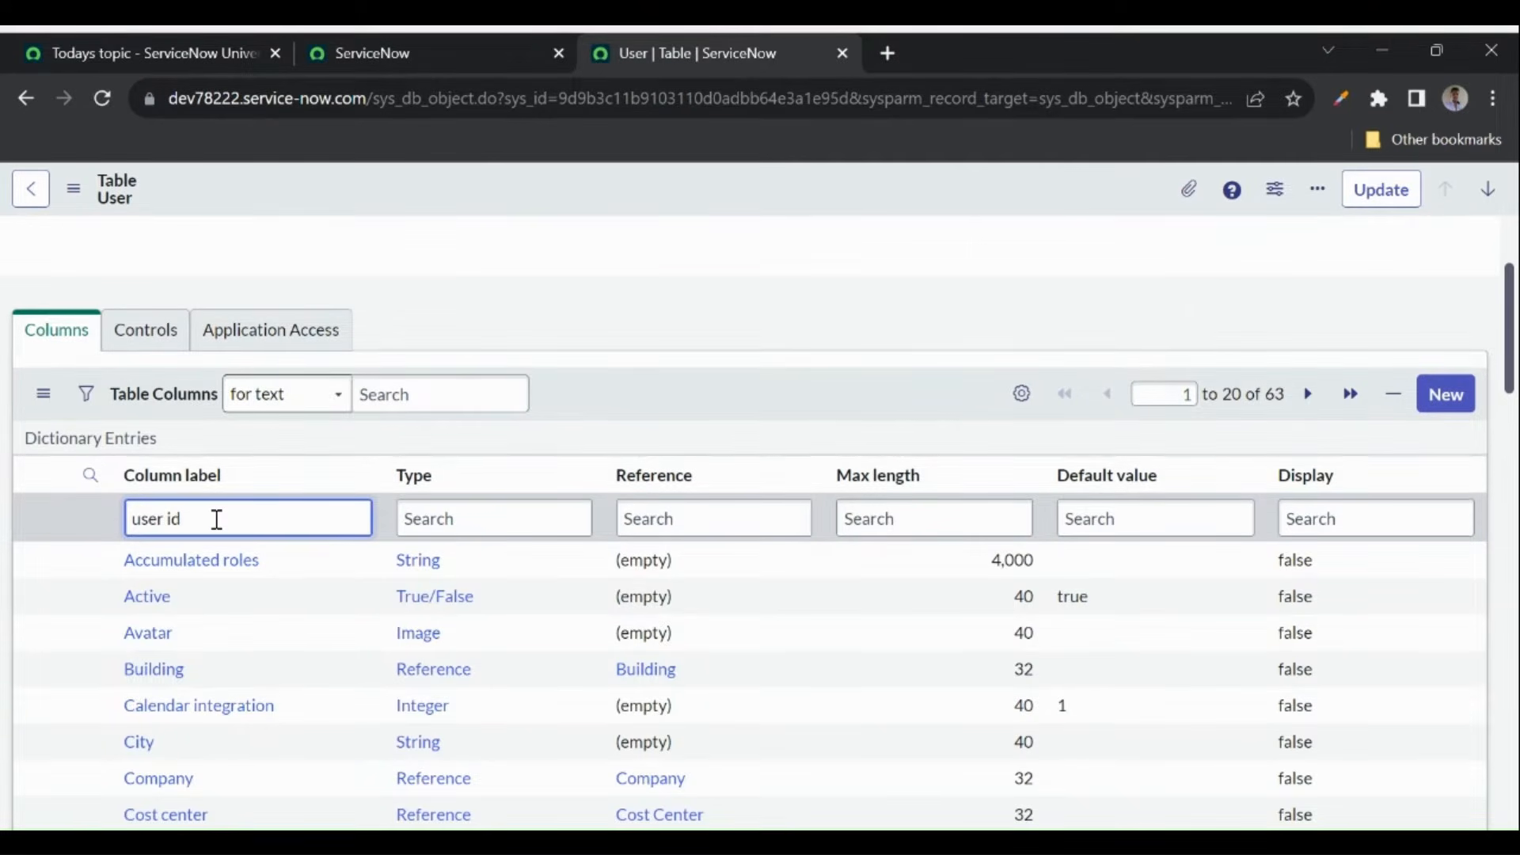
pyautogui.press('Return')
# - Refilter the column labels to 'first' and open the First name column in a new tab
pyautogui.moveTo(122, 562); pyautogui.dragTo(209, 568)
pyautogui.tripleClick(234, 523)
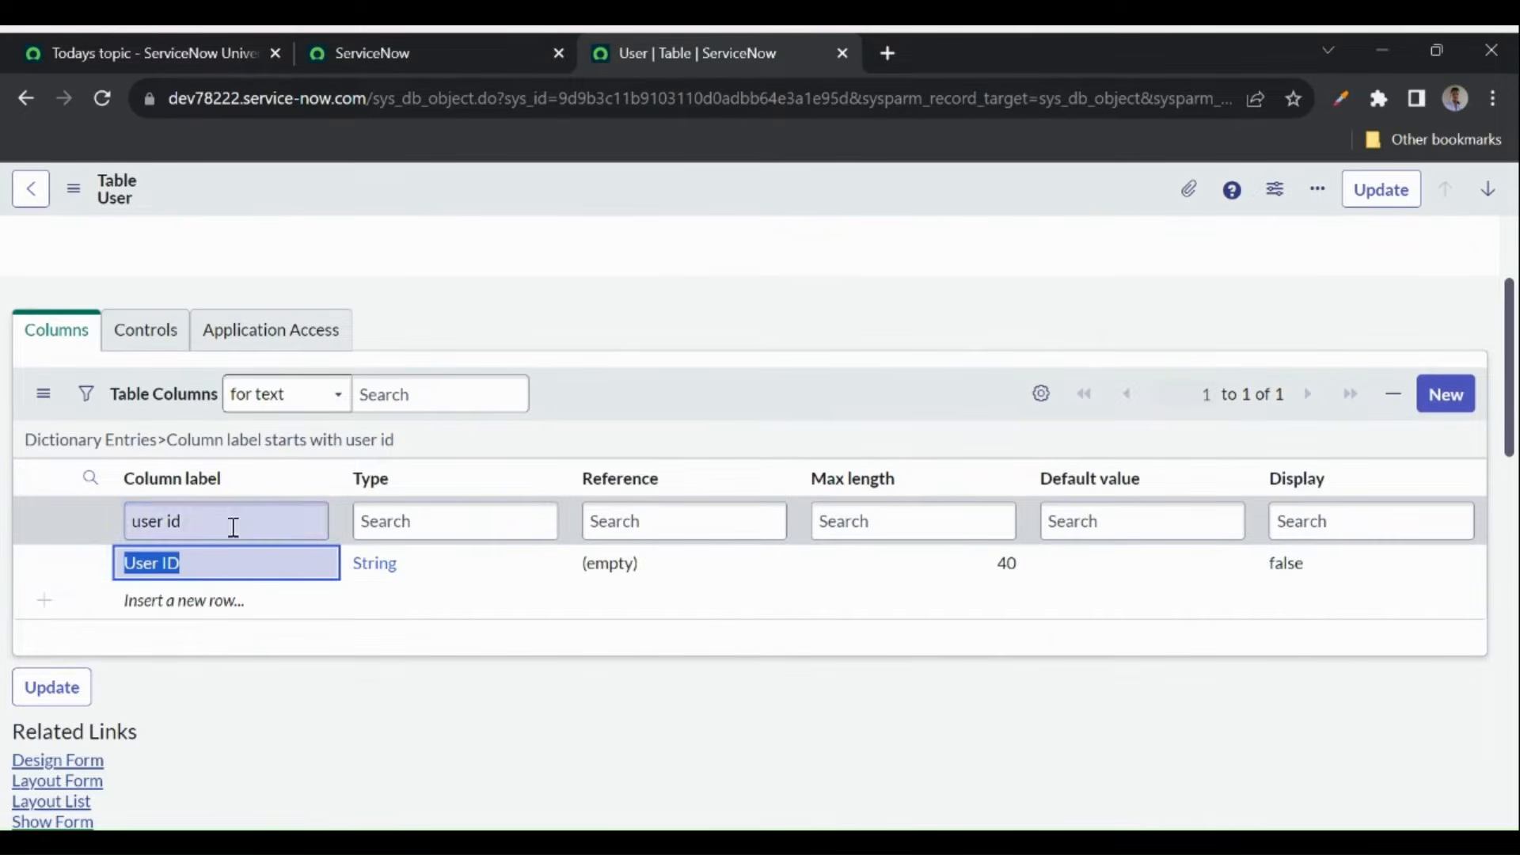
pyautogui.write('t')
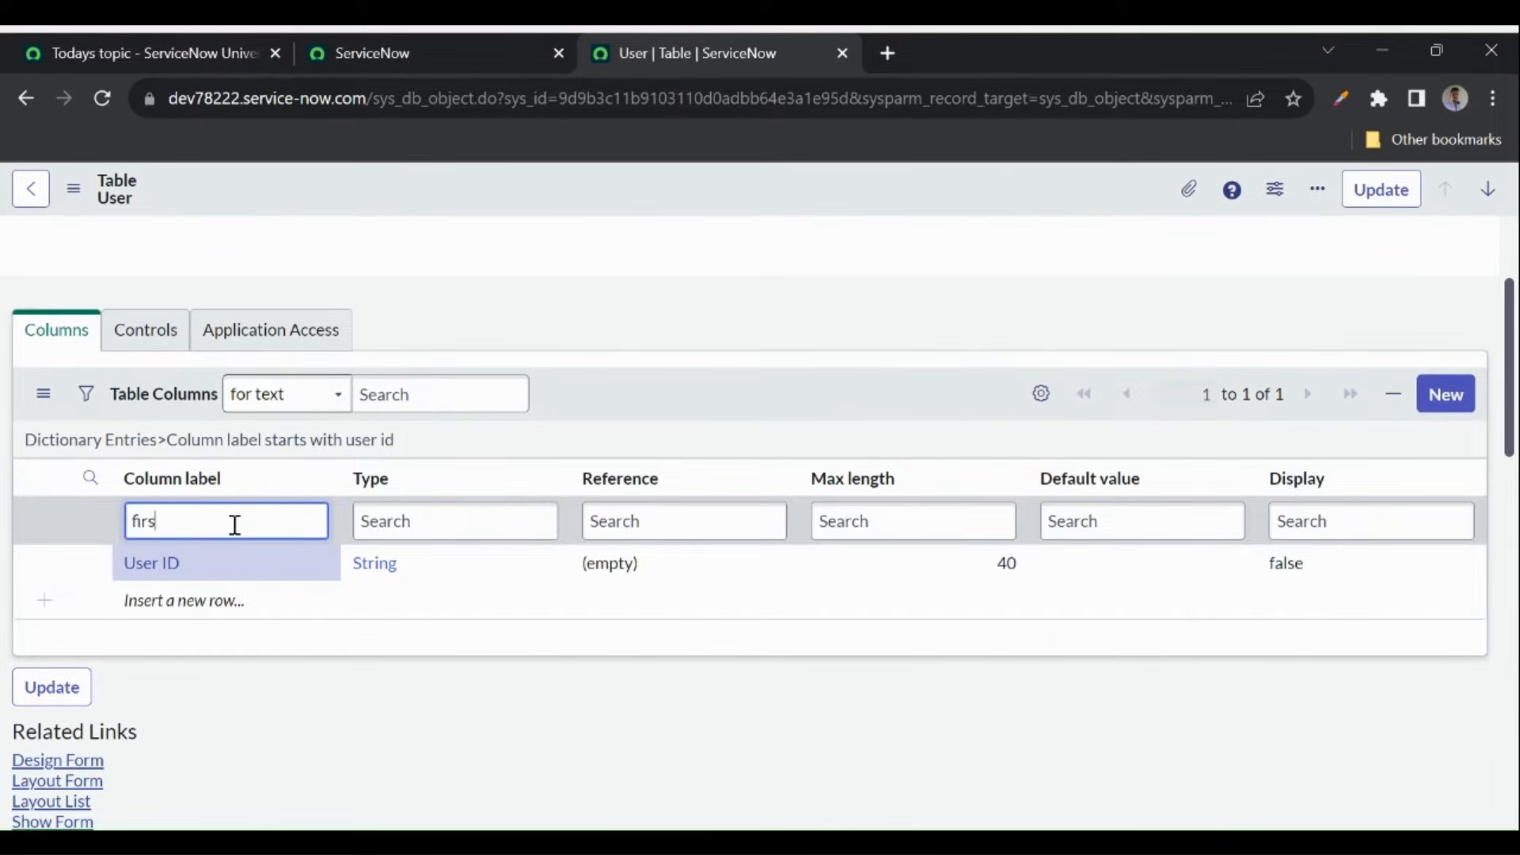
pyautogui.press('Return')
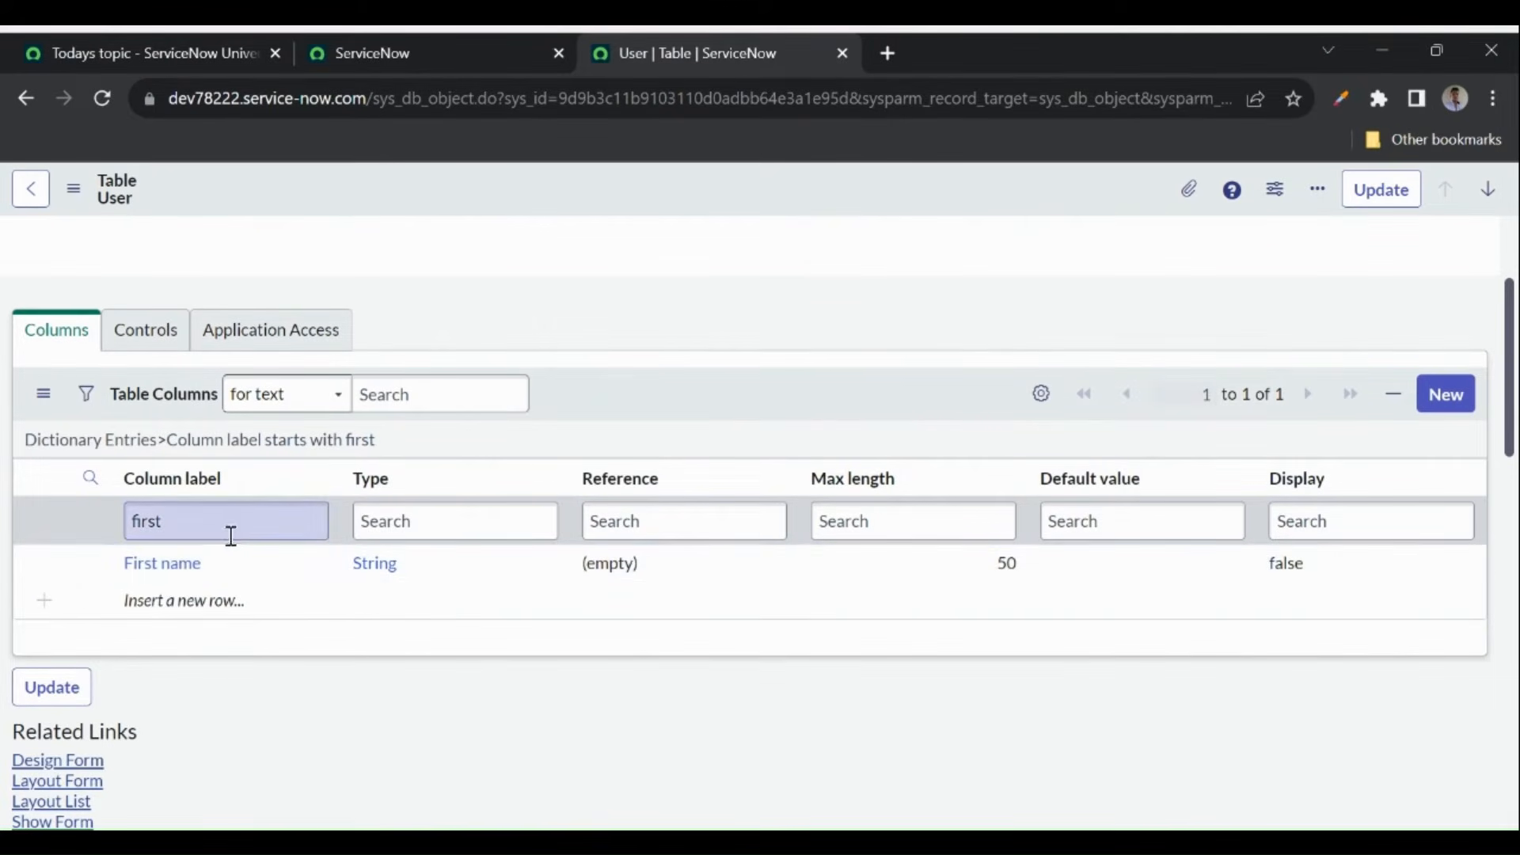
pyautogui.middleClick(149, 570)
pyautogui.click(901, 44)
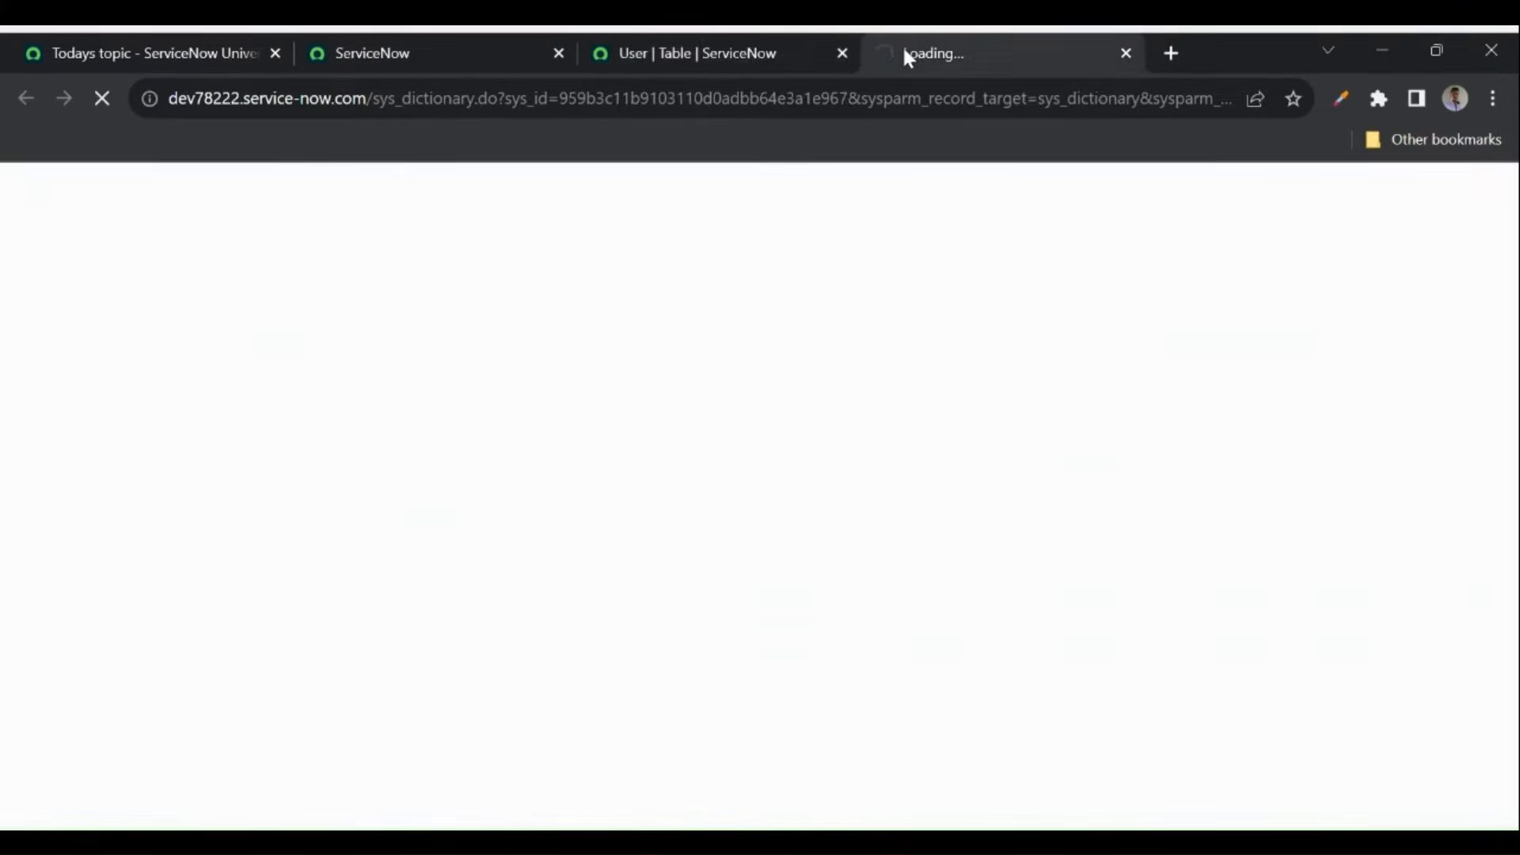
pyautogui.click(742, 49)
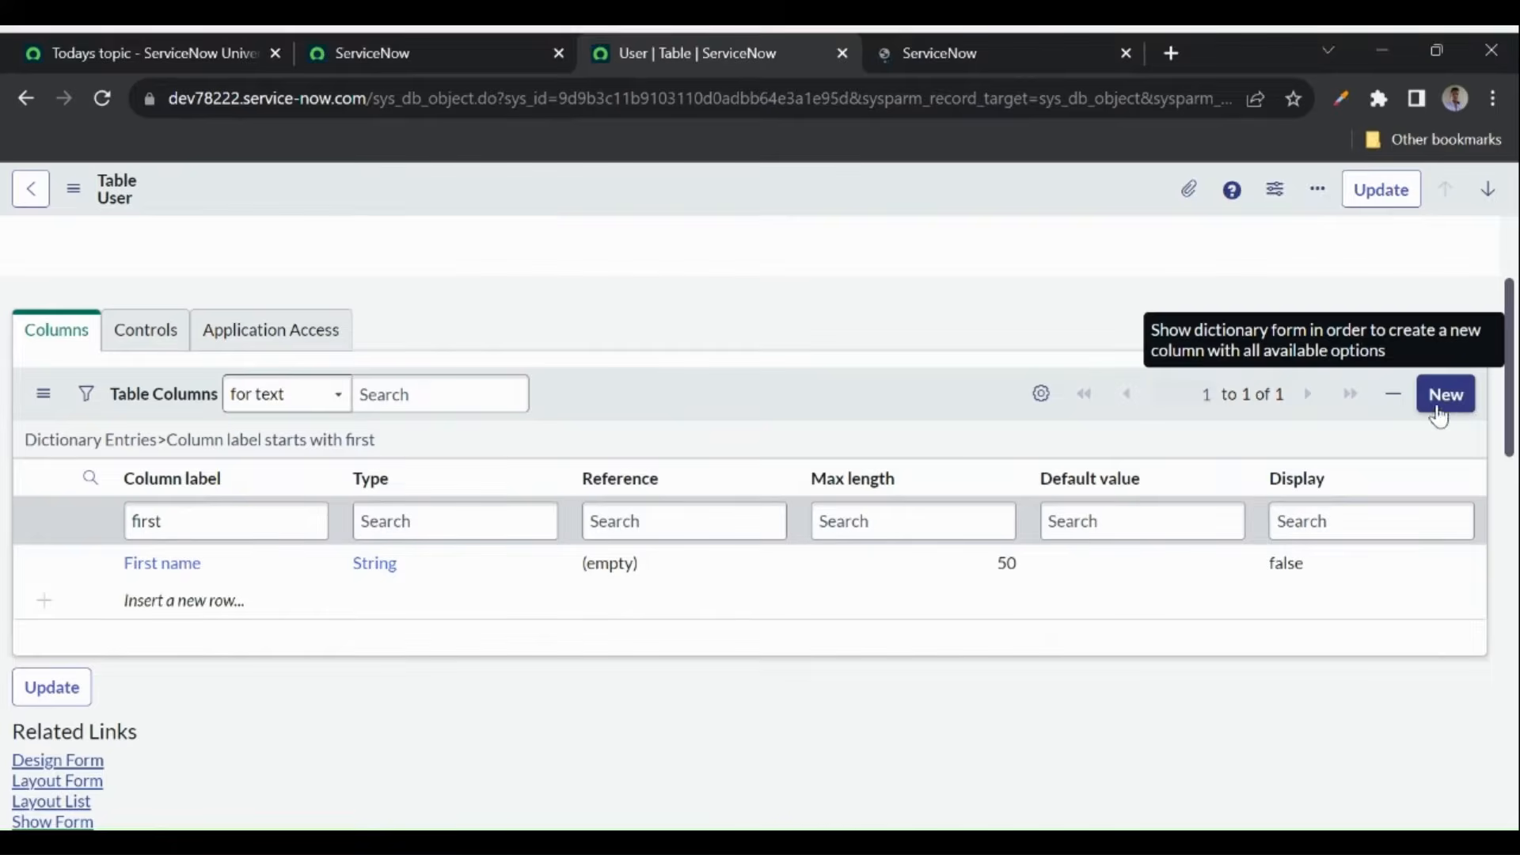
pyautogui.click(931, 65)
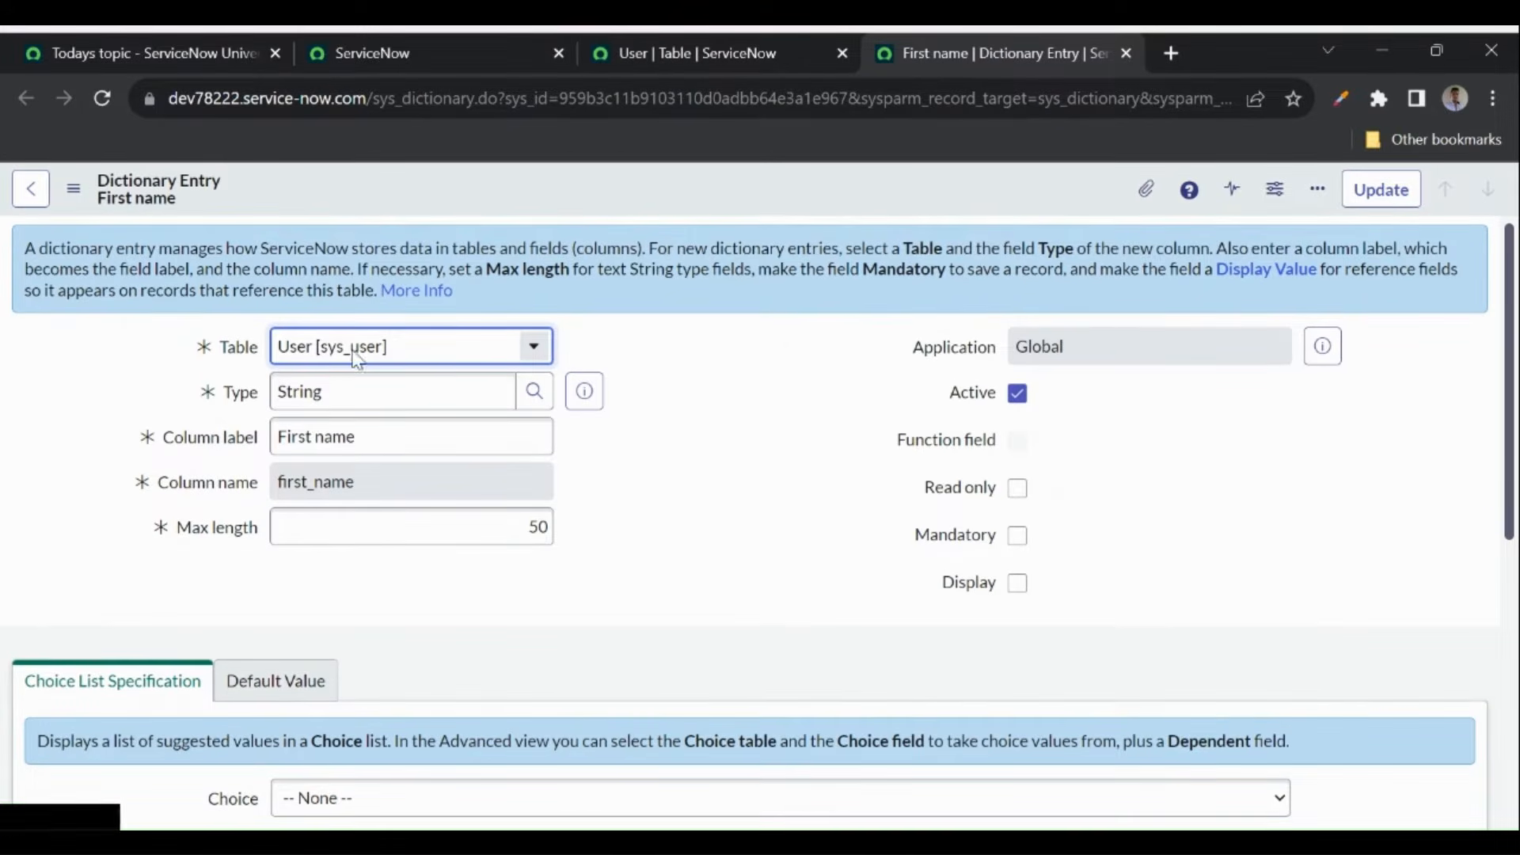
pyautogui.click(312, 393)
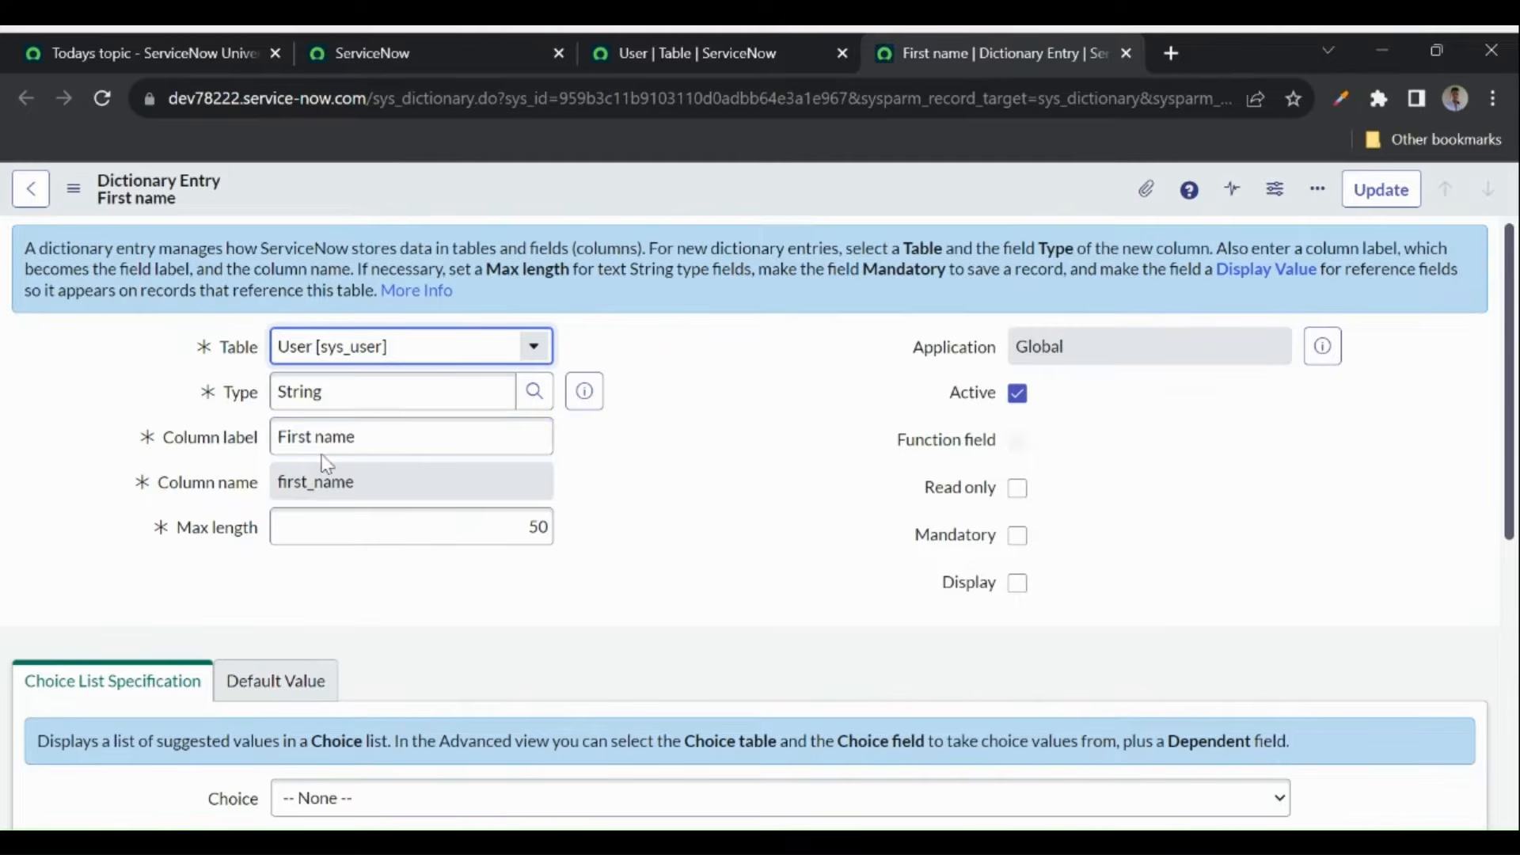
pyautogui.click(291, 437)
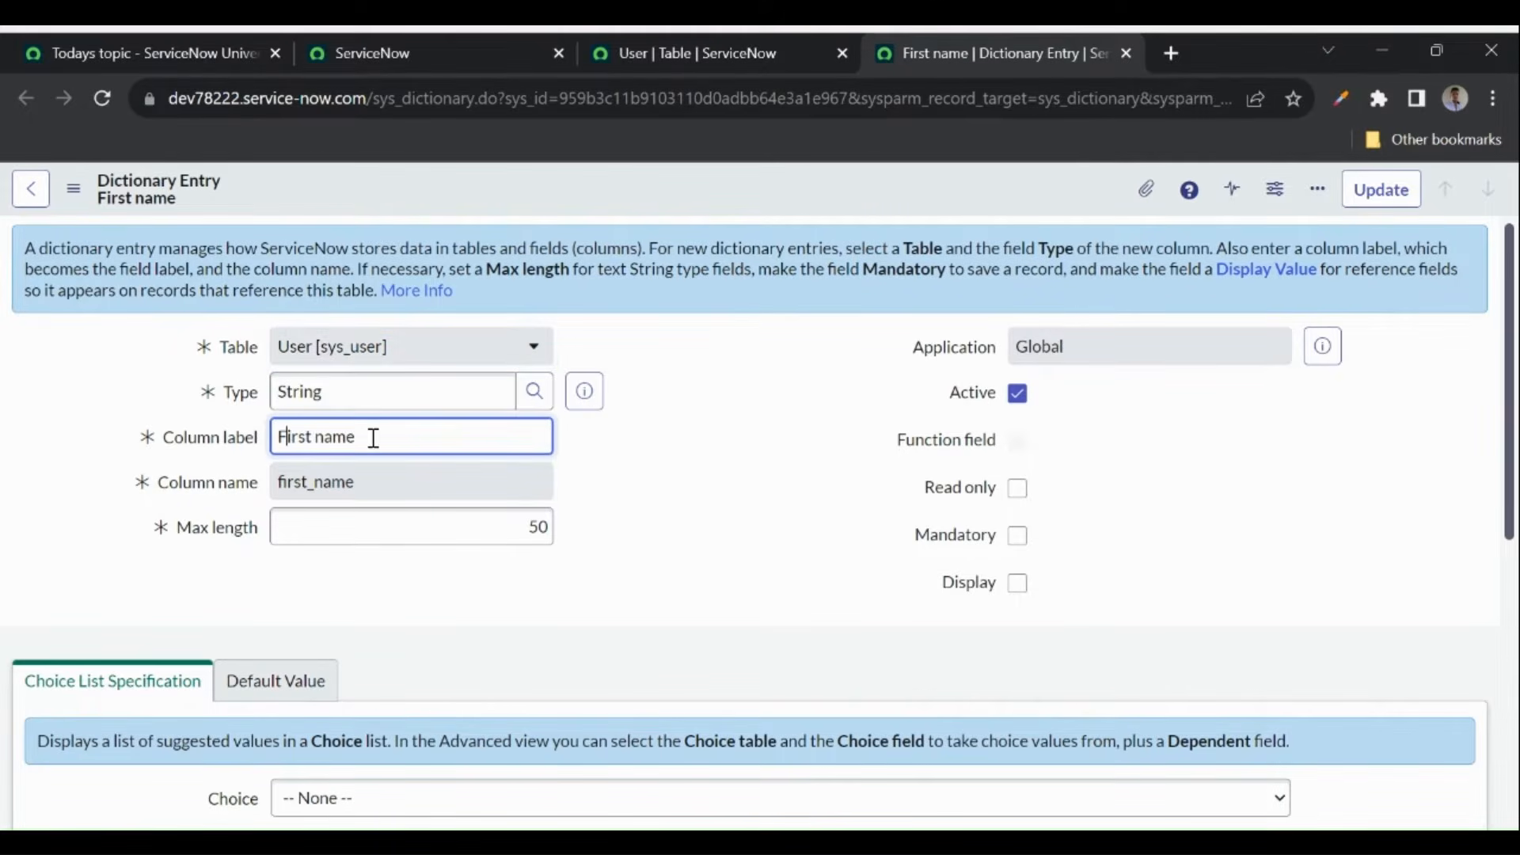
pyautogui.moveTo(368, 484); pyautogui.dragTo(273, 484)
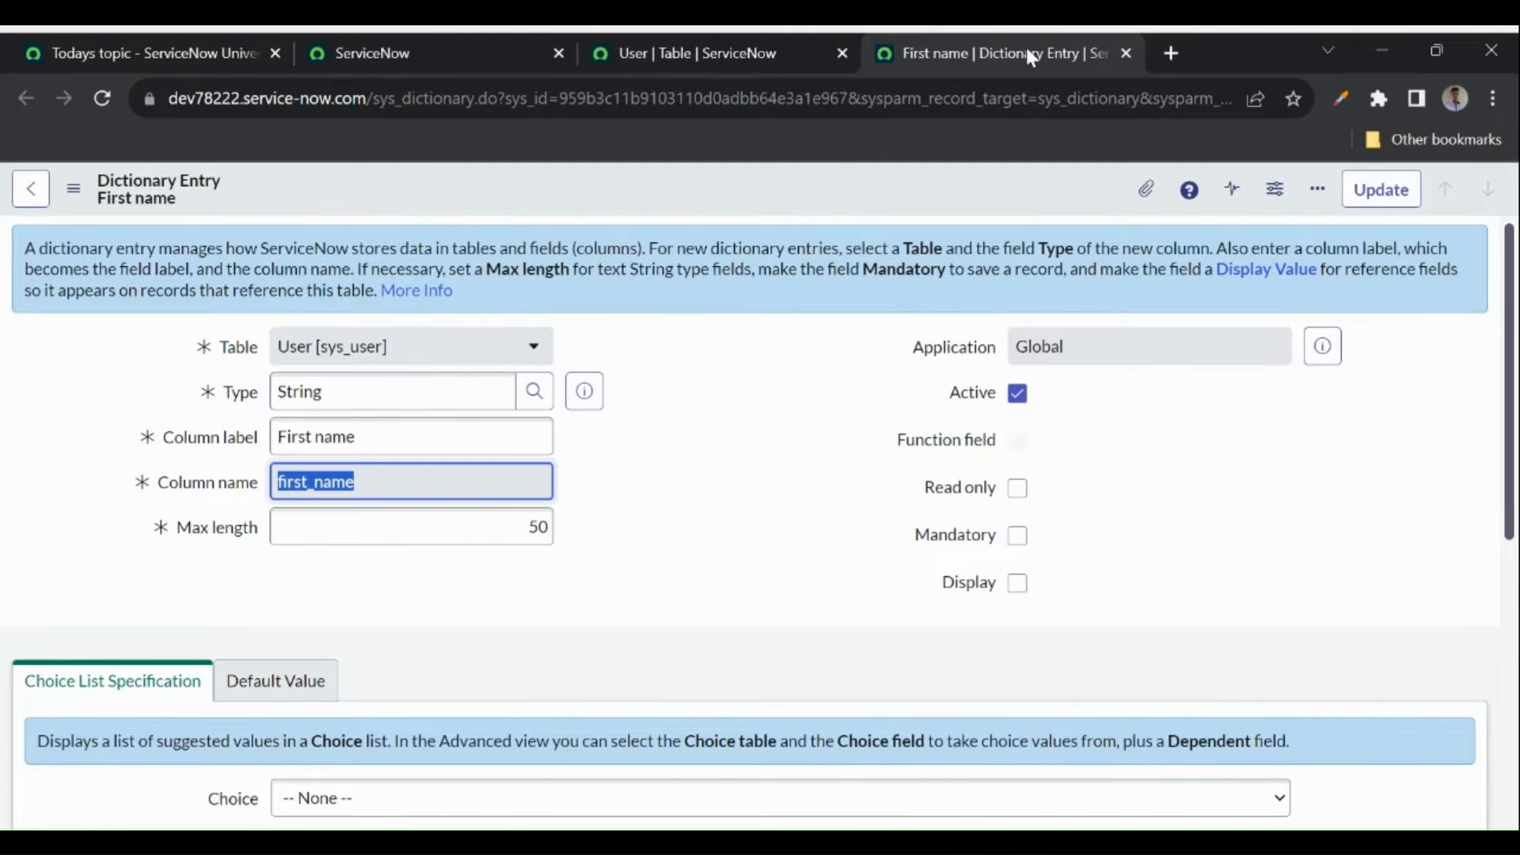
pyautogui.click(1127, 53)
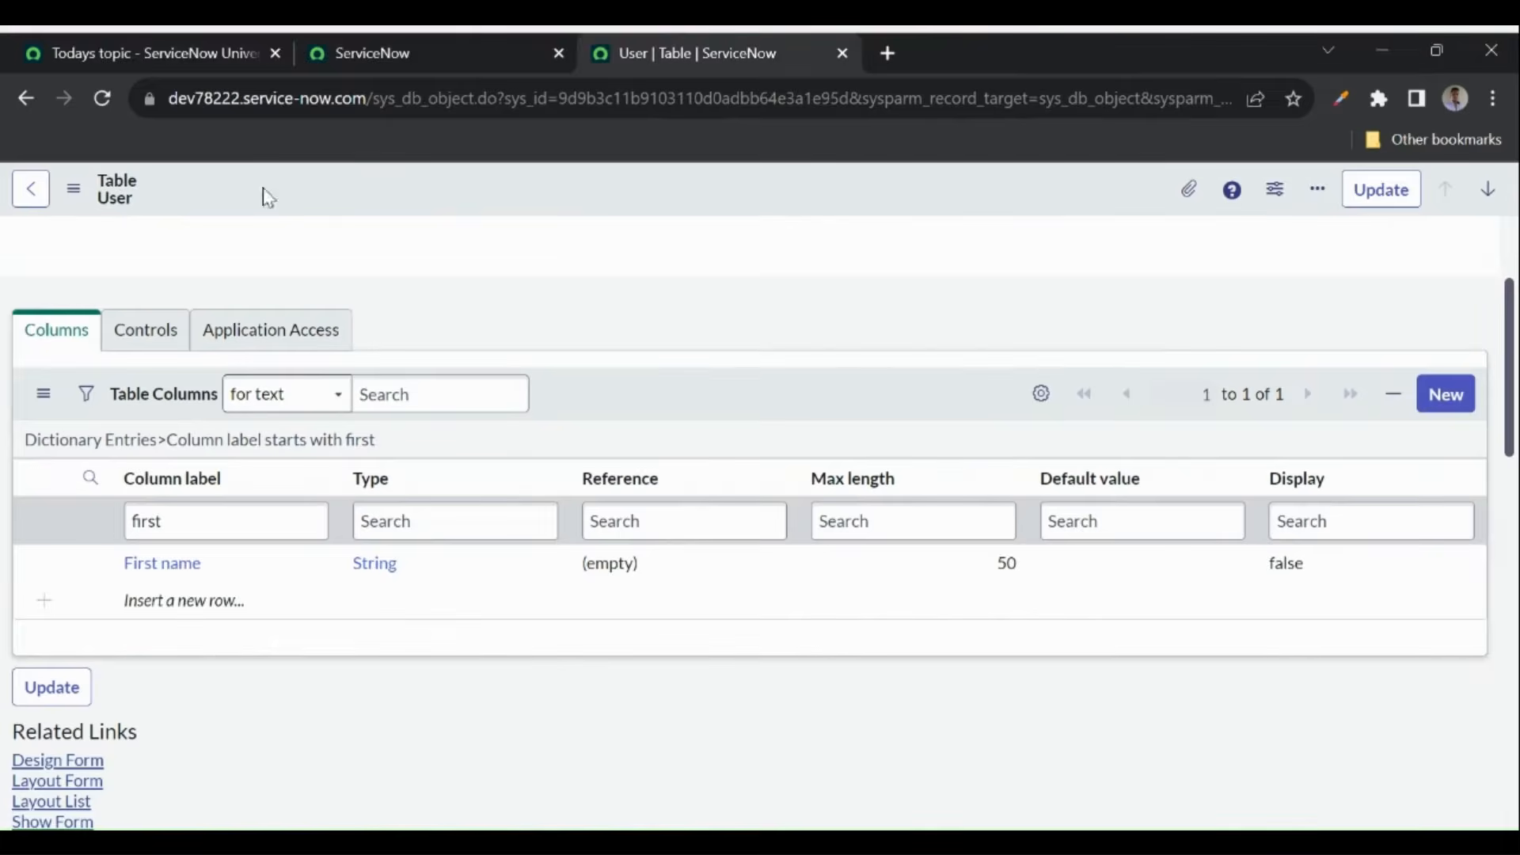
# - Copy the sys_db_object table name and open the all-tables list from the other tab's navigator
pyautogui.click(30, 101)
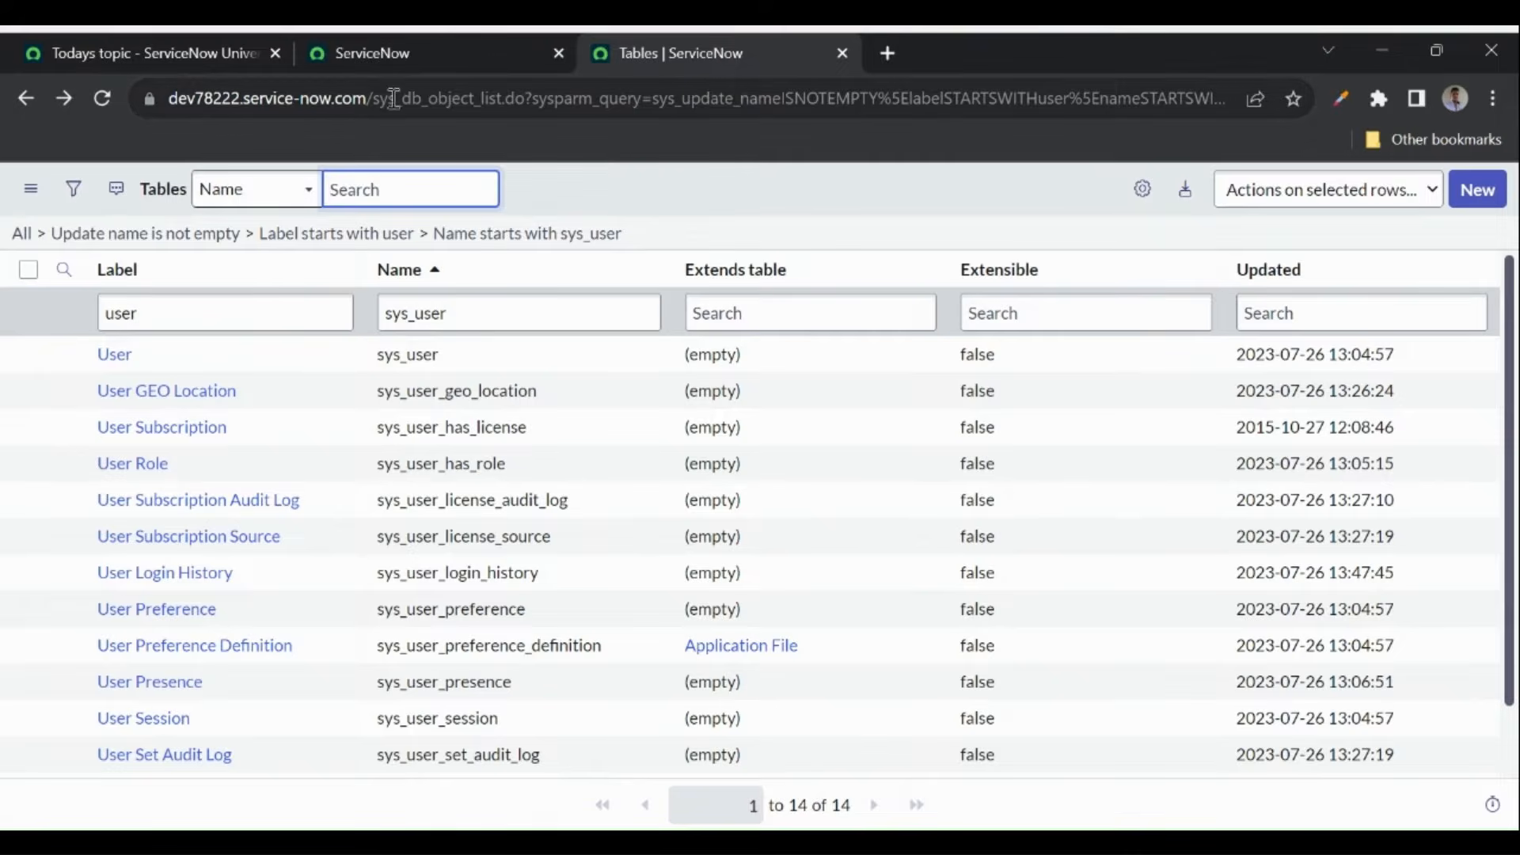
pyautogui.moveTo(374, 99); pyautogui.dragTo(477, 97)
pyautogui.hotkey('ctrl', 'c')
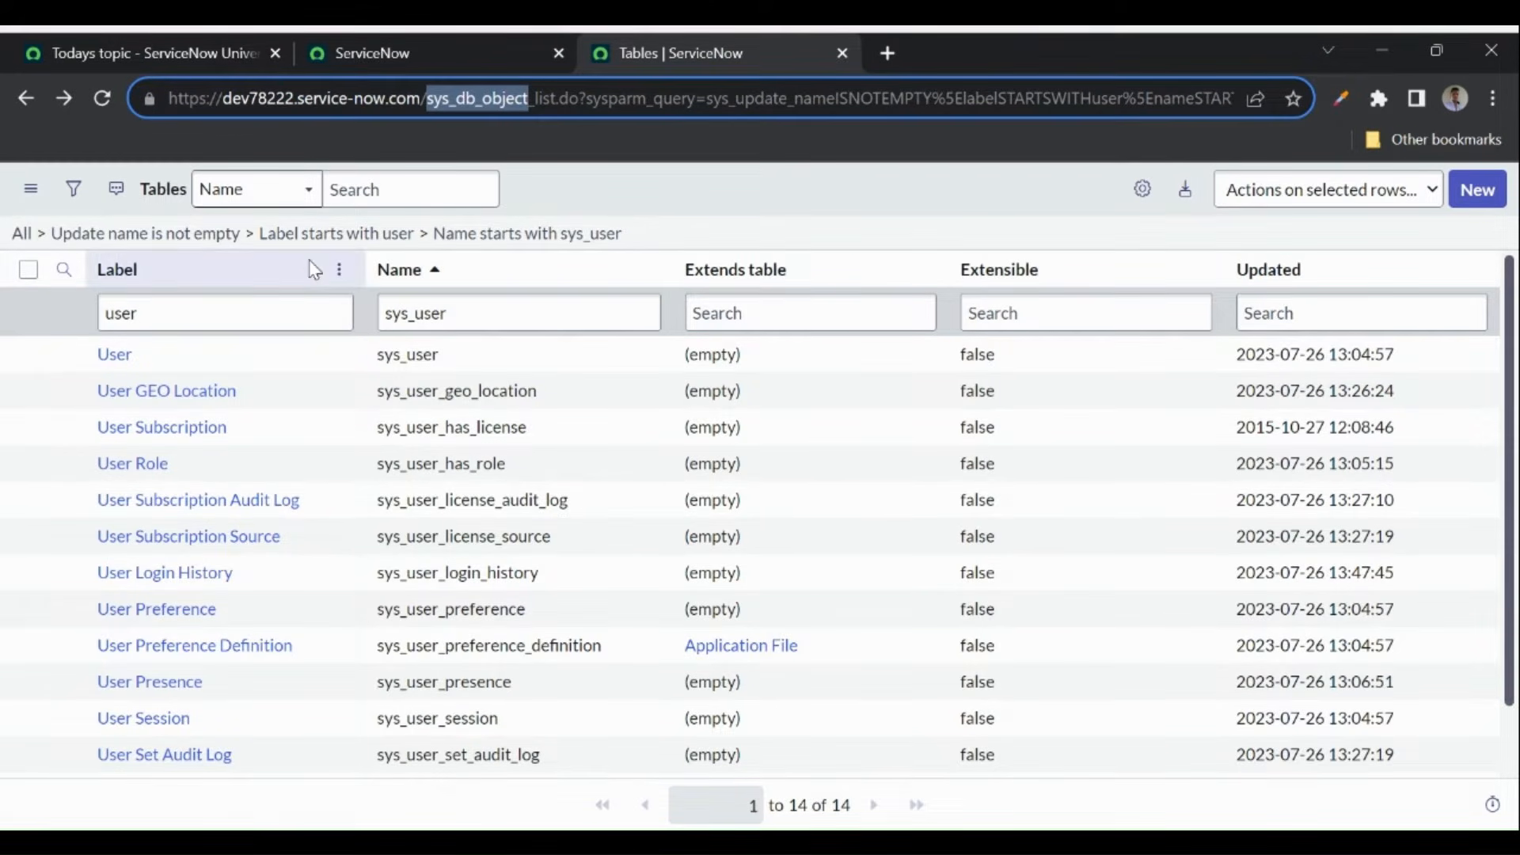
pyautogui.click(439, 53)
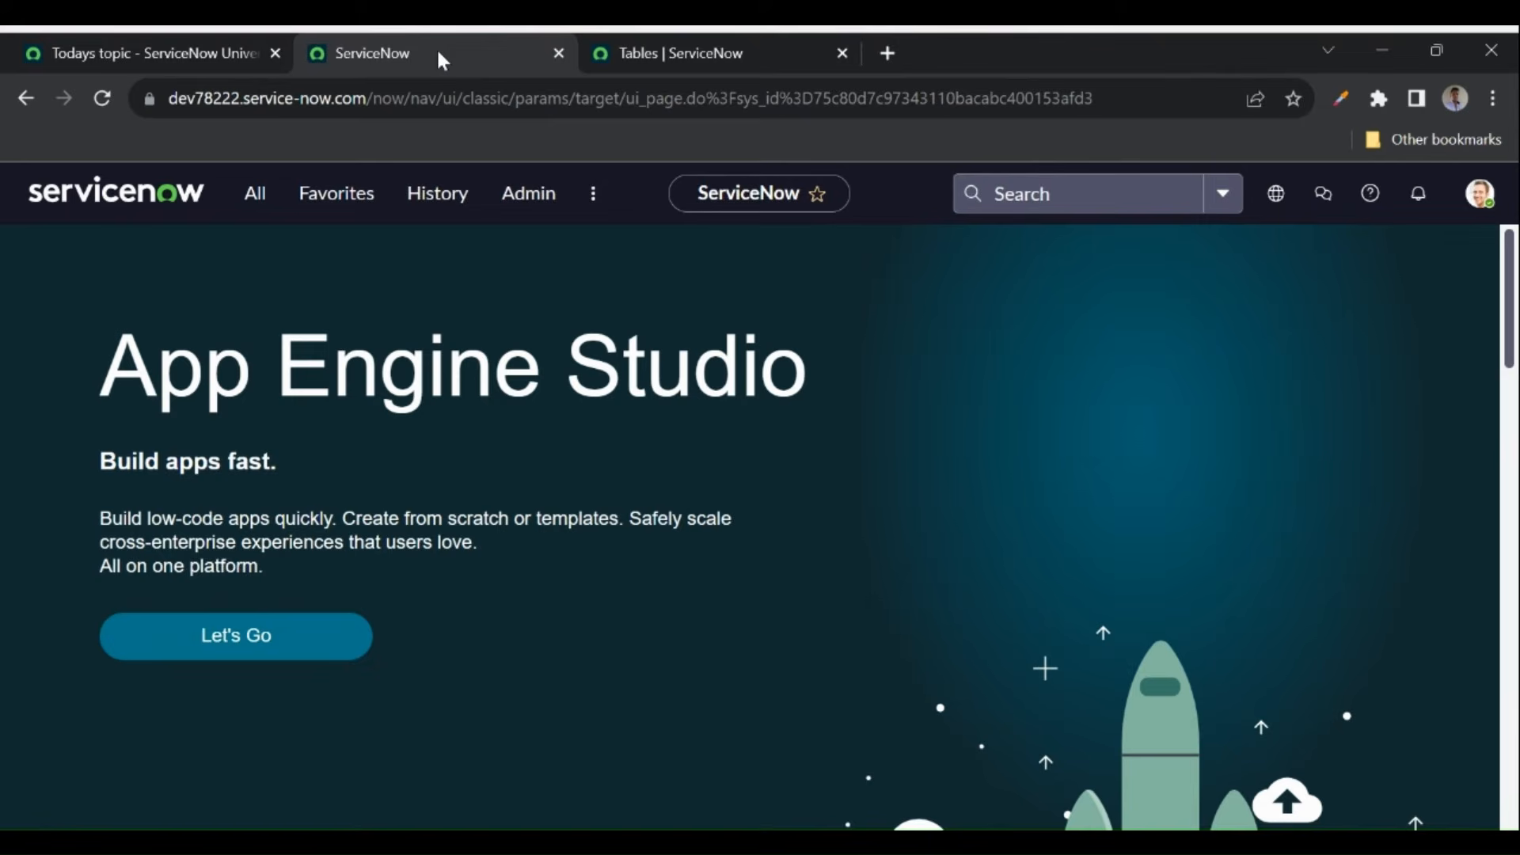
pyautogui.click(256, 196)
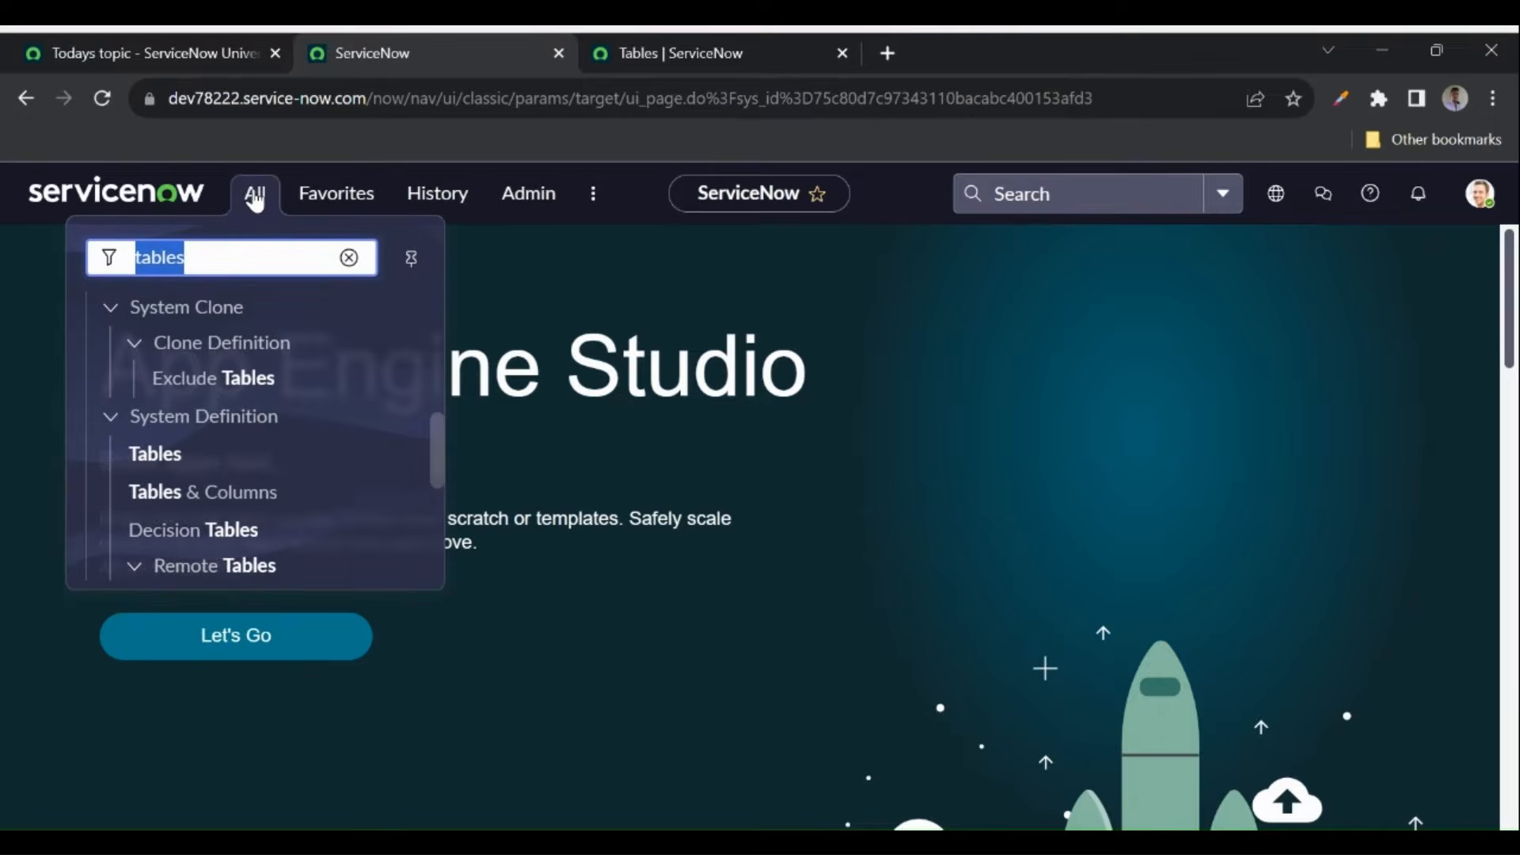
pyautogui.hotkey('ctrl', 'v')
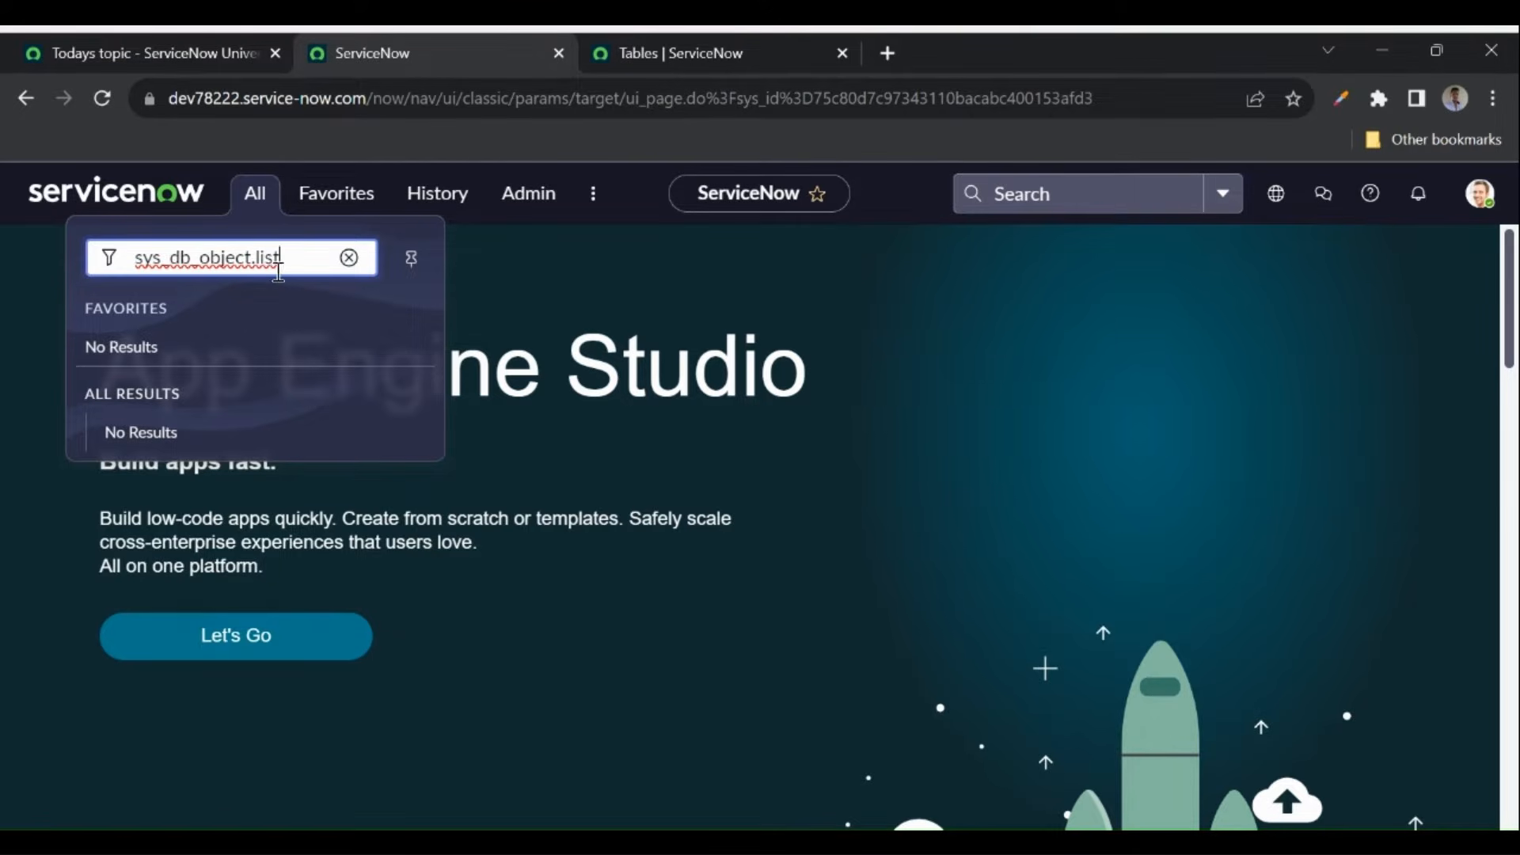
pyautogui.press('Return')
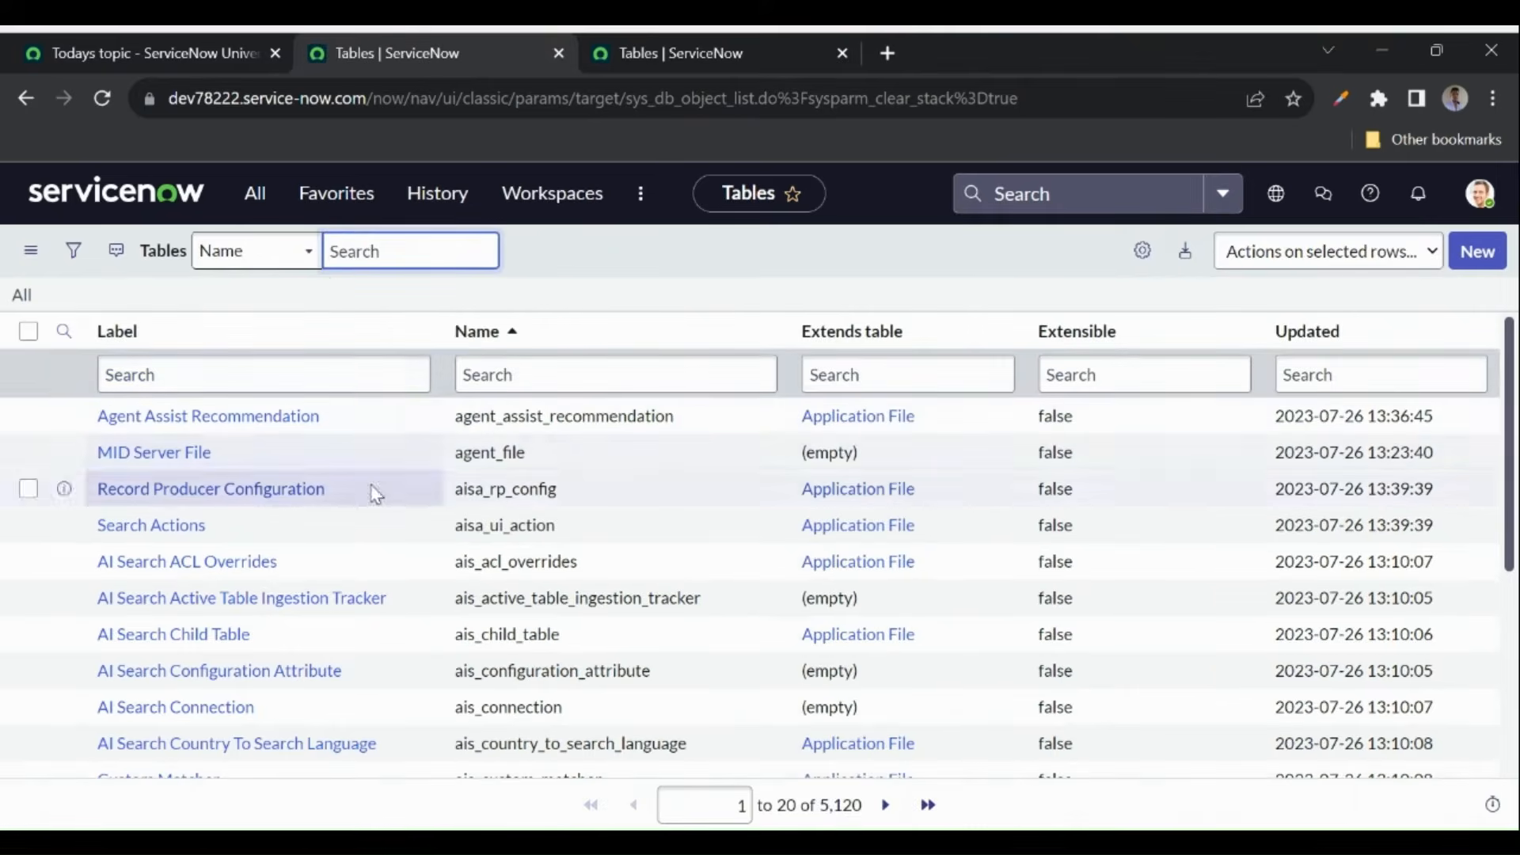
# - Open sys_db_object.list again in a new tab, then close the duplicate tables tab
pyautogui.click(260, 199)
pyautogui.write('sys_db_object')
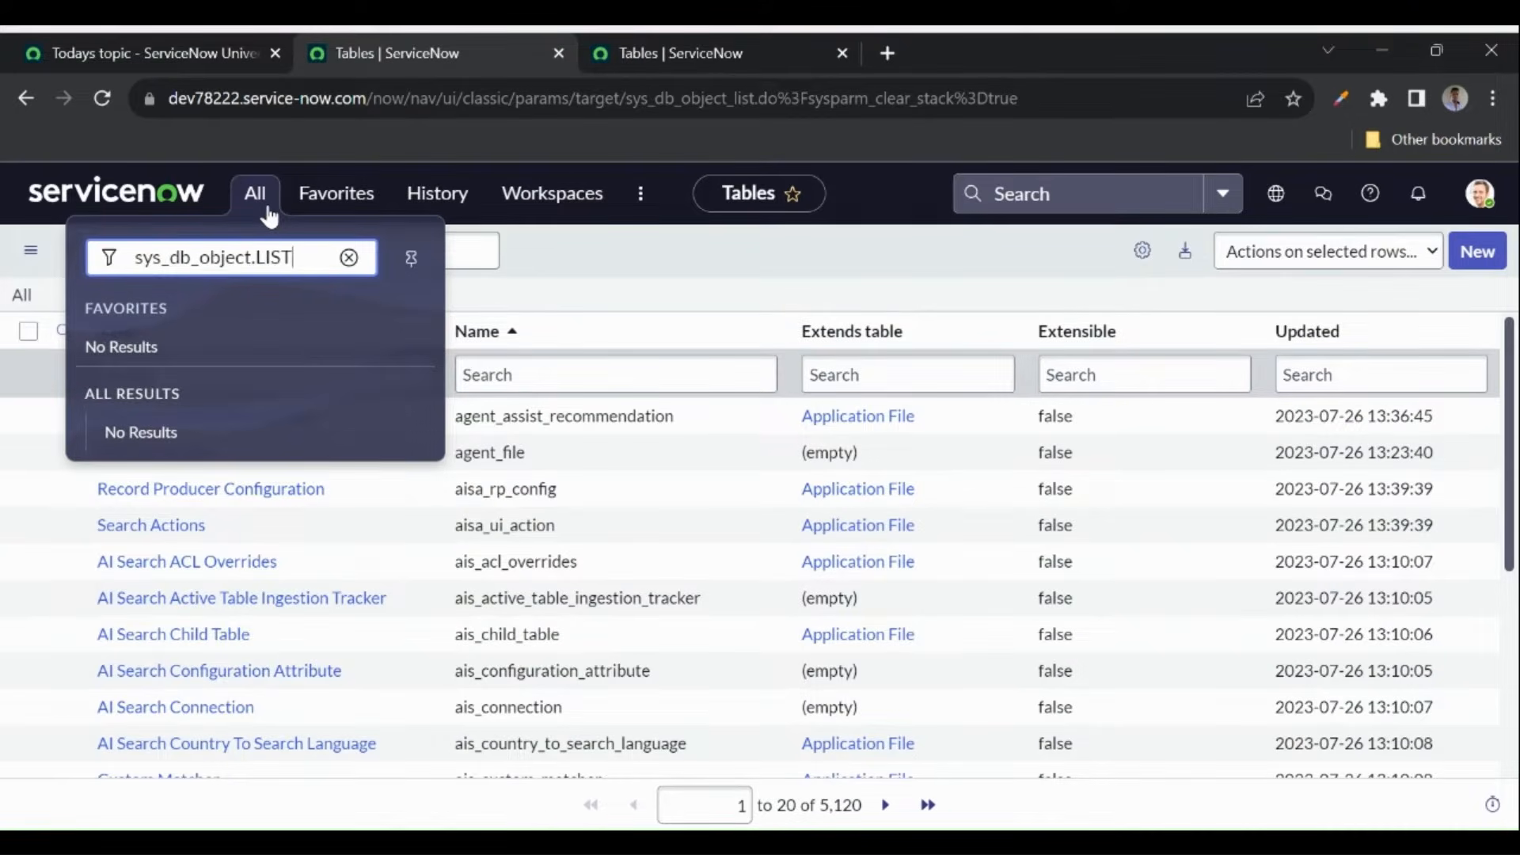
pyautogui.press('Return')
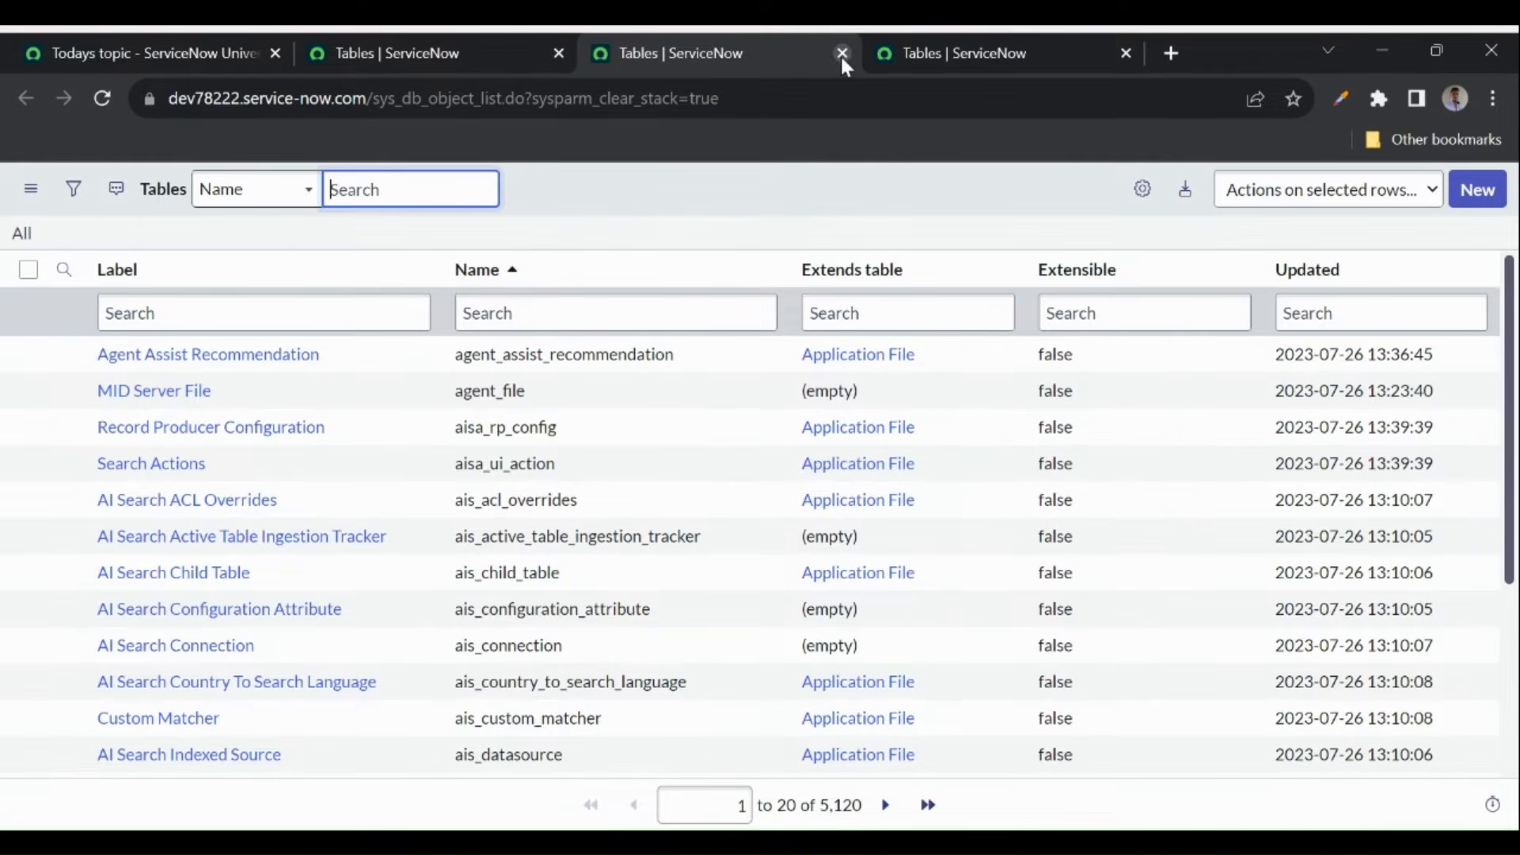
pyautogui.click(614, 226)
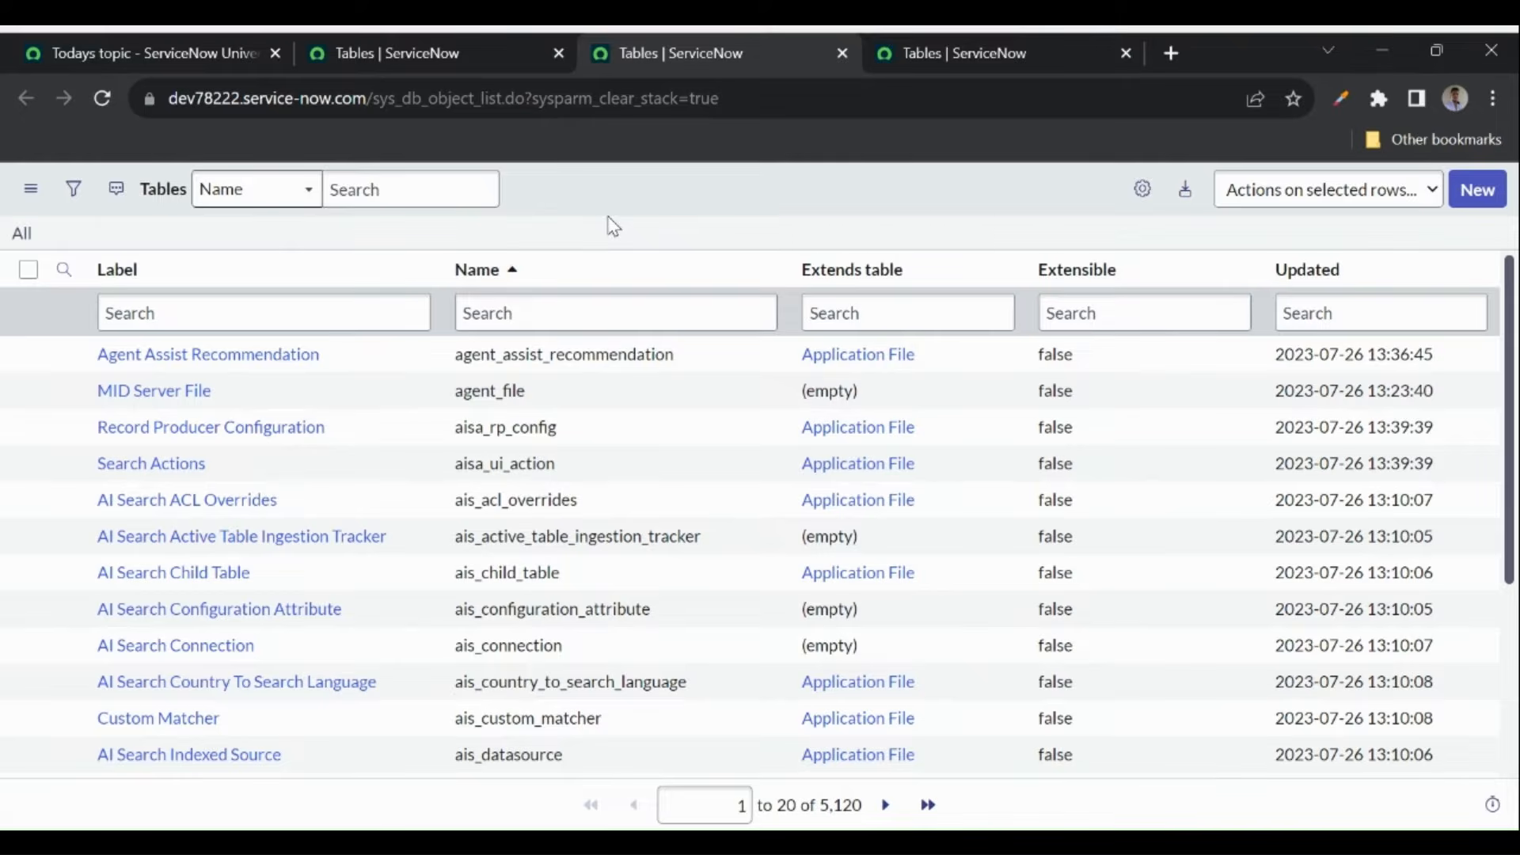
pyautogui.moveTo(454, 354); pyautogui.dragTo(676, 350)
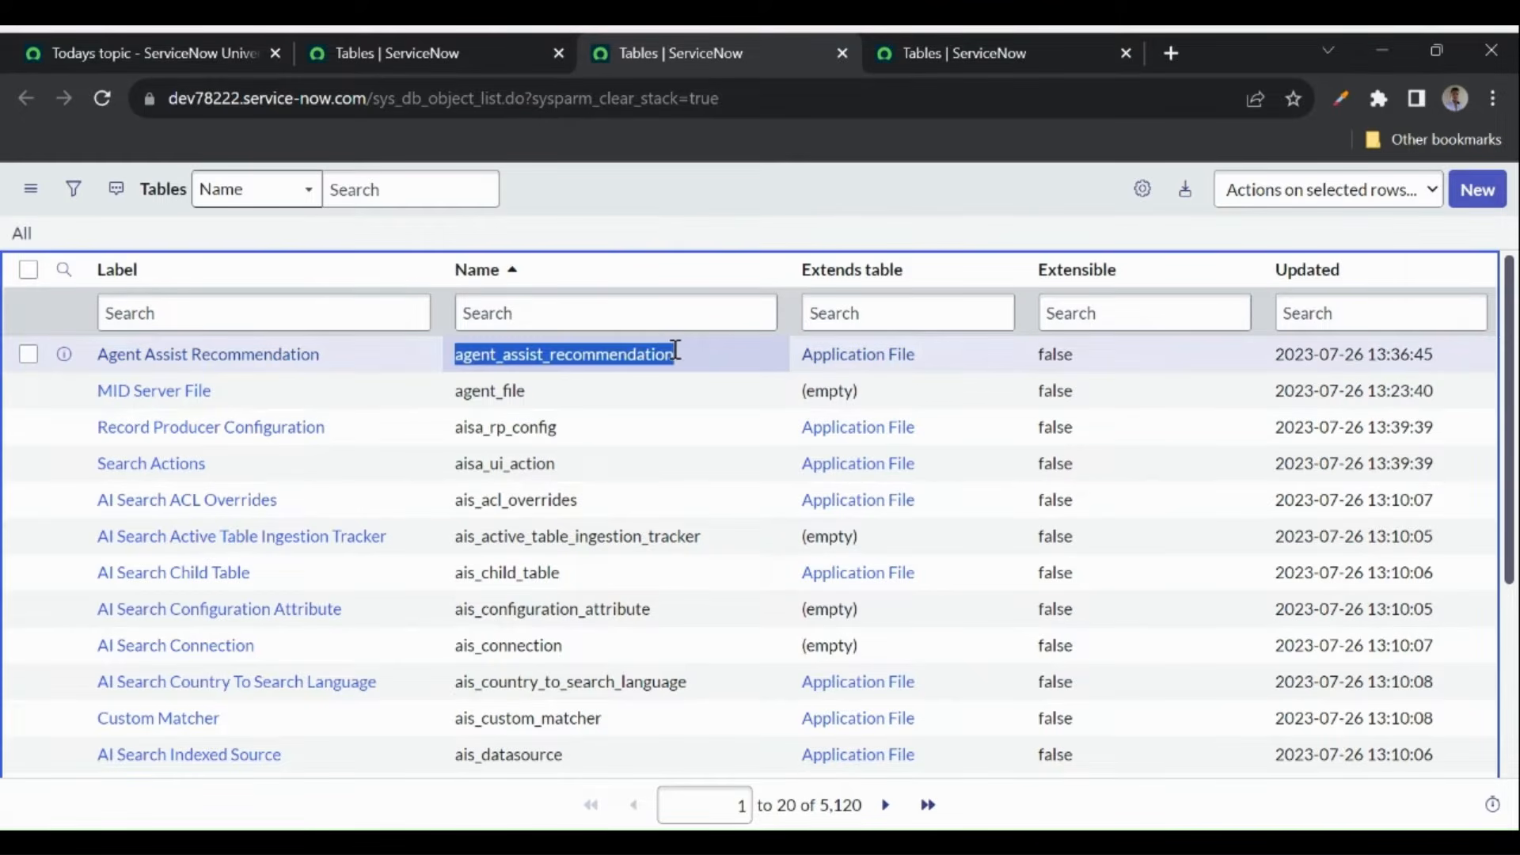
pyautogui.click(402, 46)
pyautogui.click(253, 200)
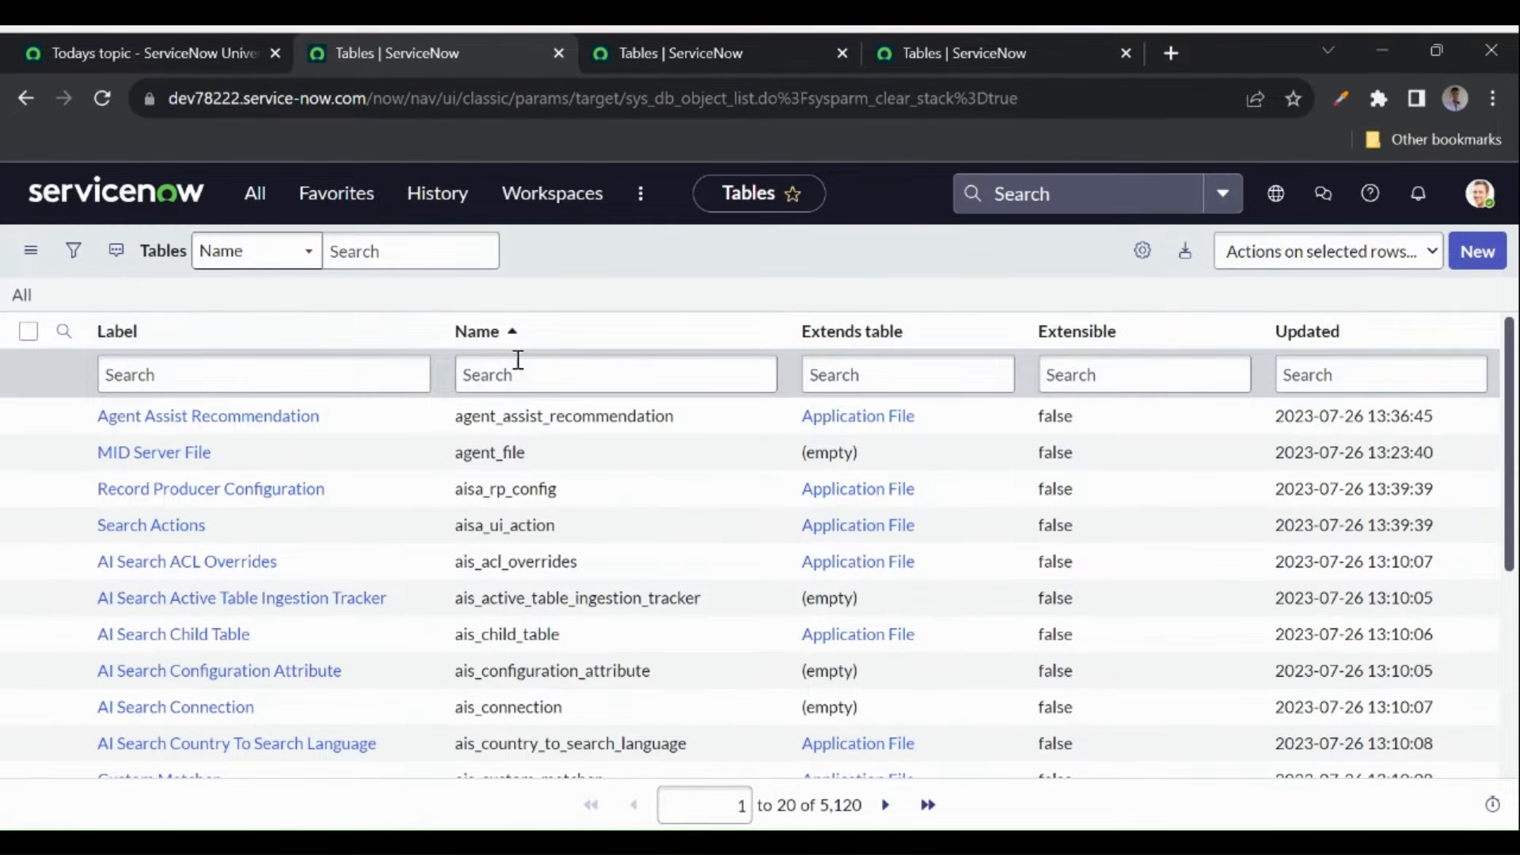
pyautogui.click(835, 56)
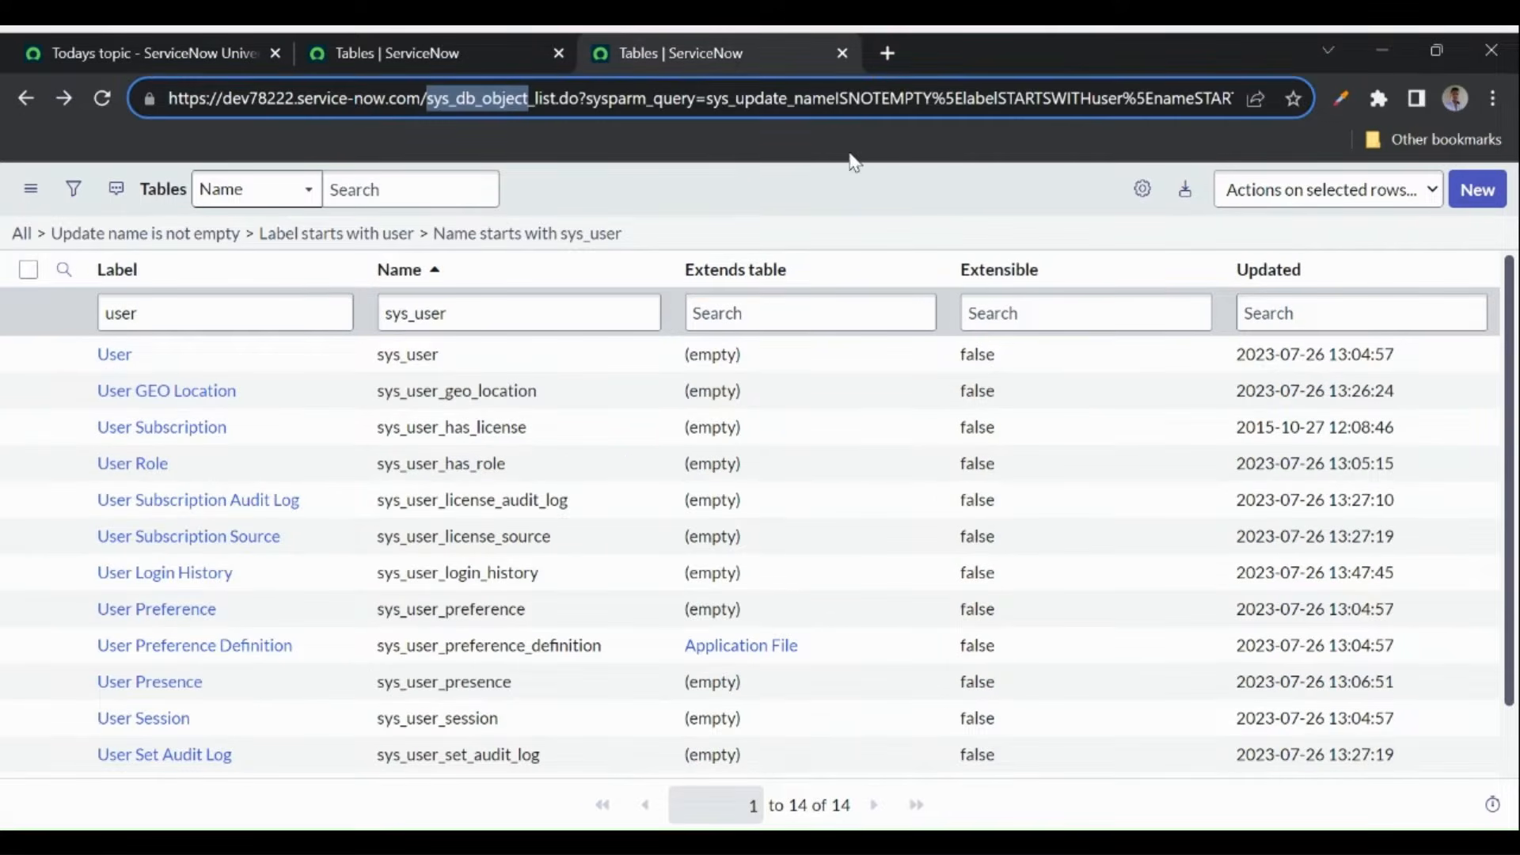
# - Create a new table with the label 'ServiceNow Universe YT Videos'
pyautogui.click(864, 189)
pyautogui.click(1480, 198)
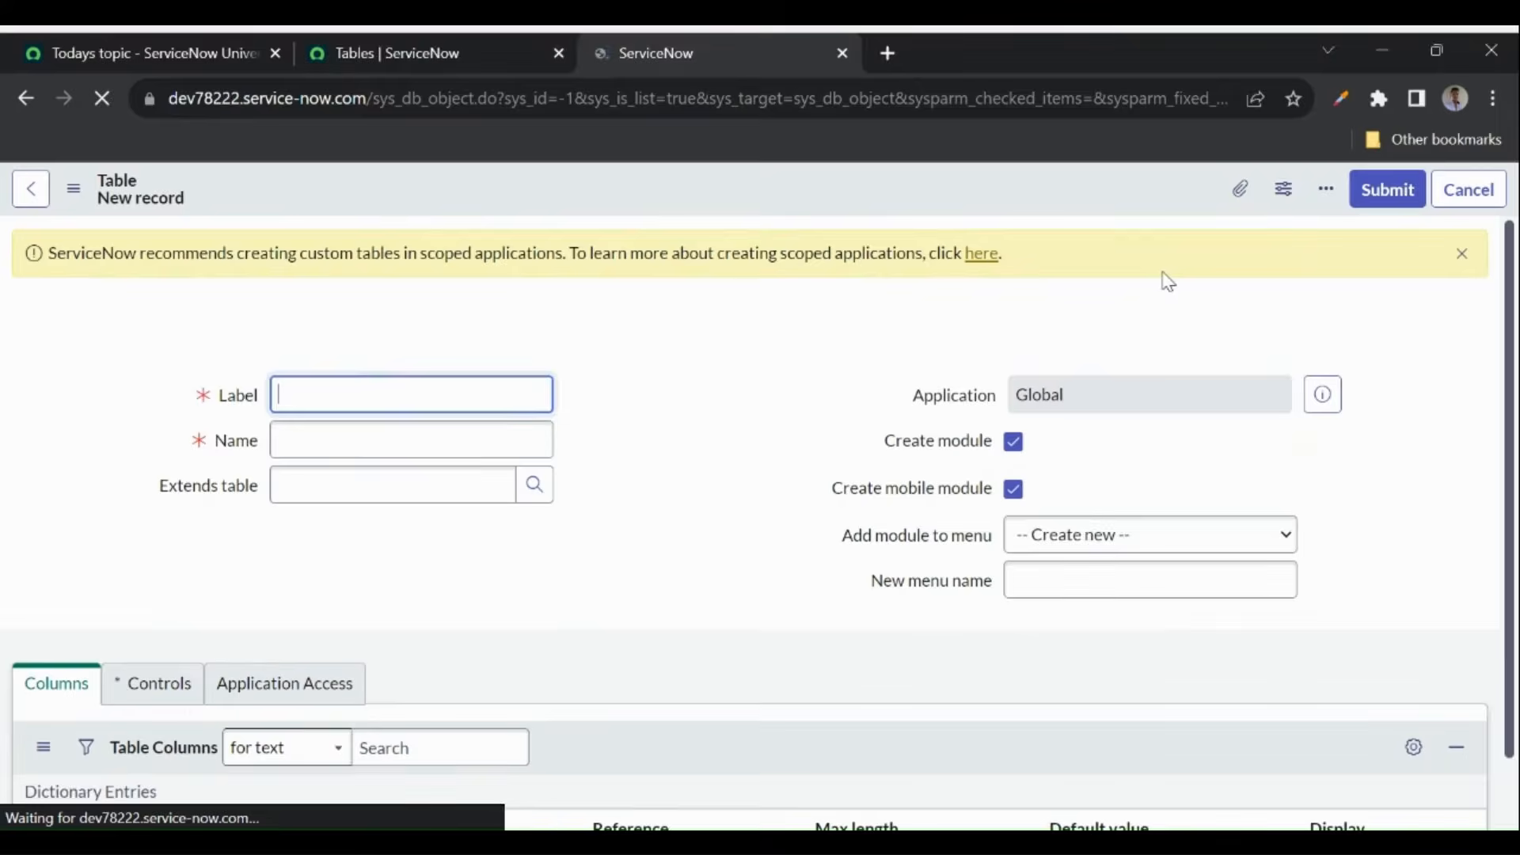
pyautogui.click(681, 470)
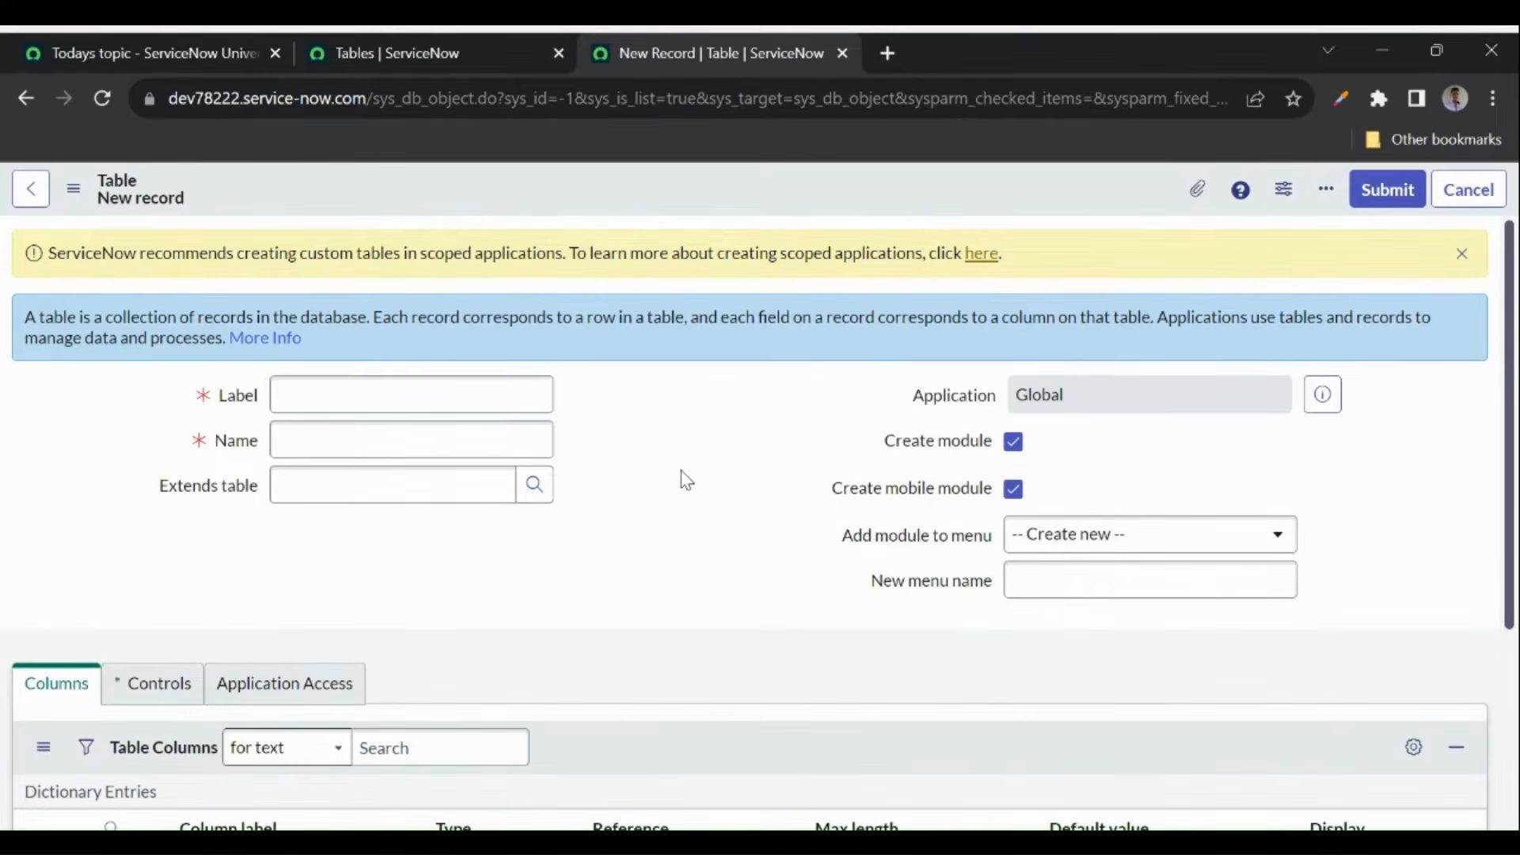
pyautogui.scroll(-1, 687, 480)
pyautogui.click(366, 384)
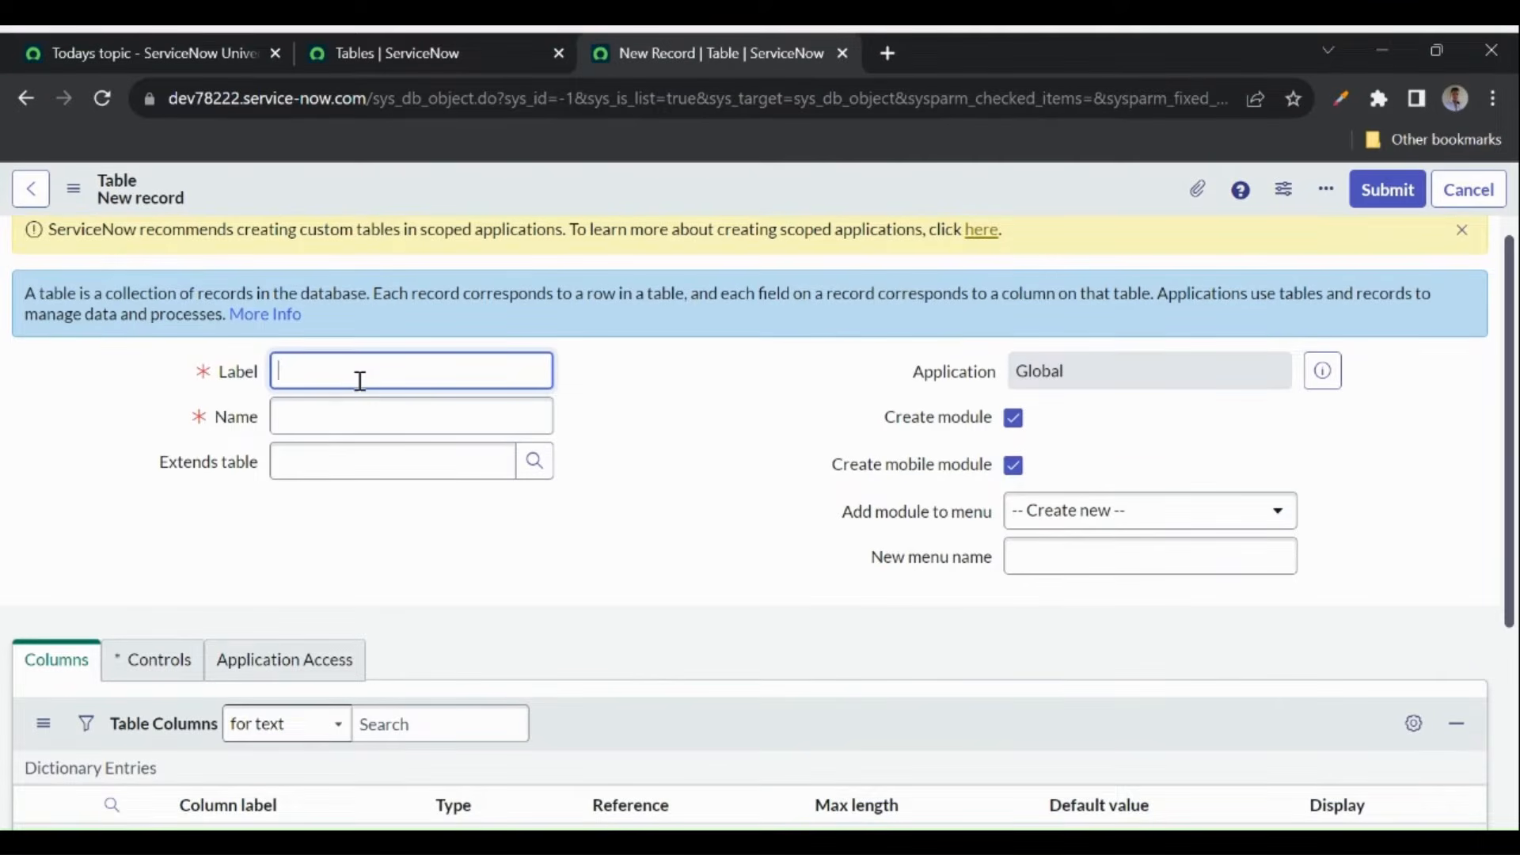
pyautogui.write('ServiceNow Universe YT')
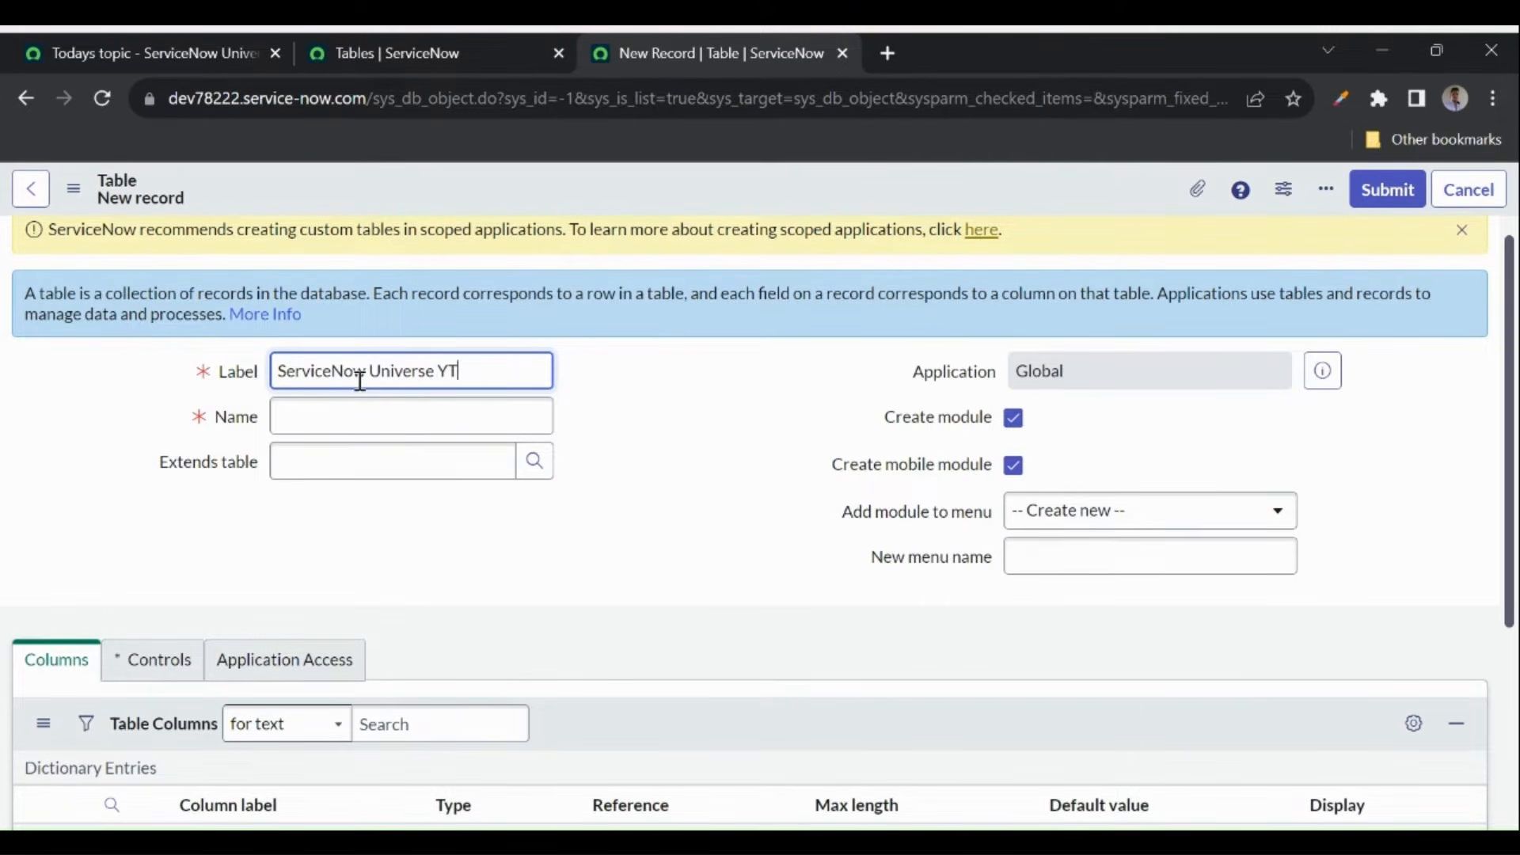
pyautogui.write(' Videos')
pyautogui.press('Tab')
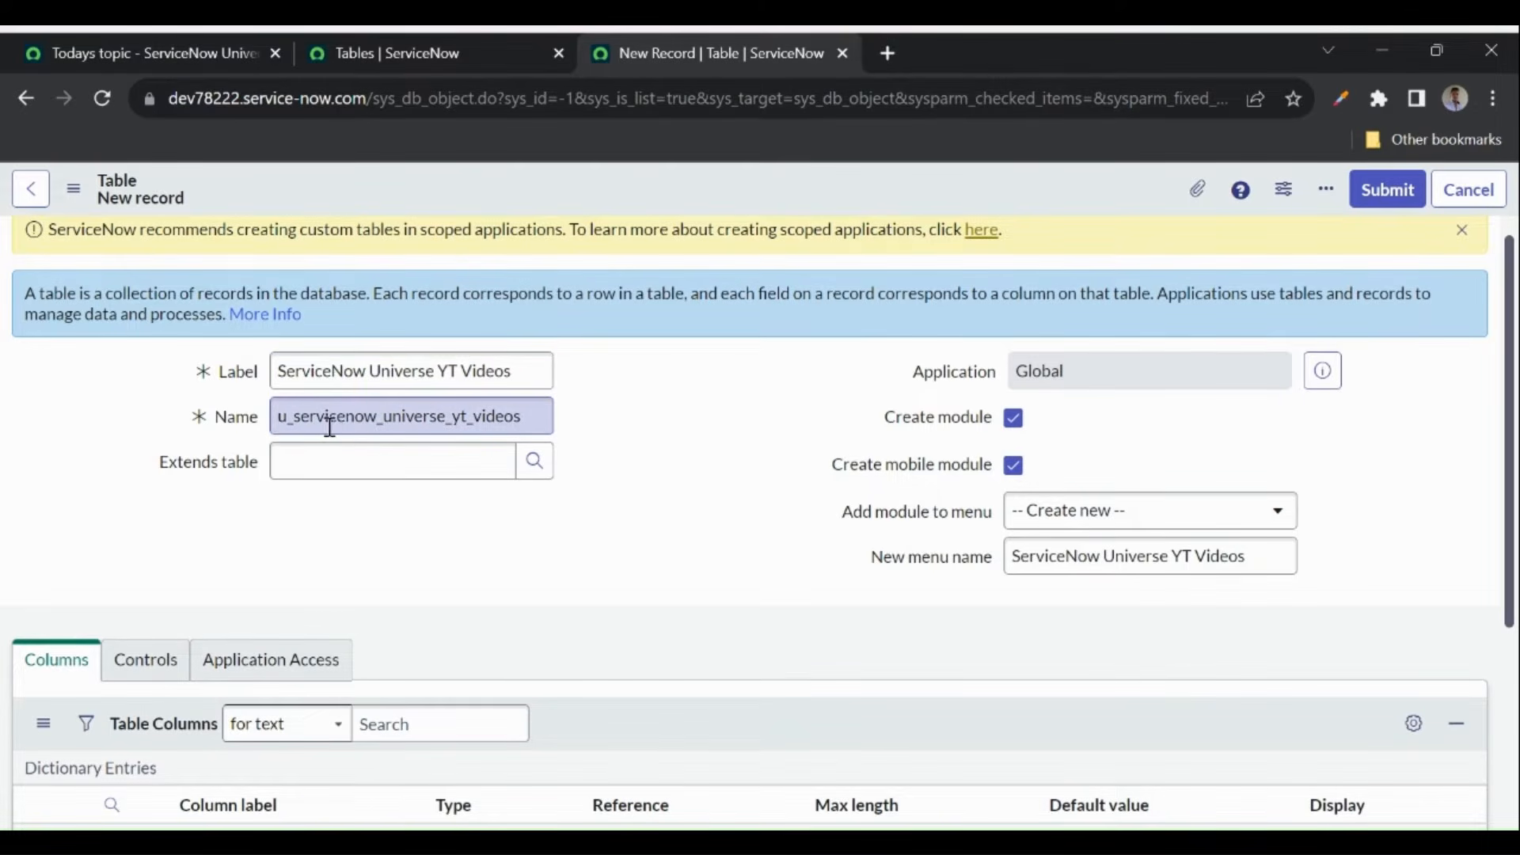
# - Shorten the auto-filled table name to u_snow_universe_yt_videos
pyautogui.doubleClick(1075, 370)
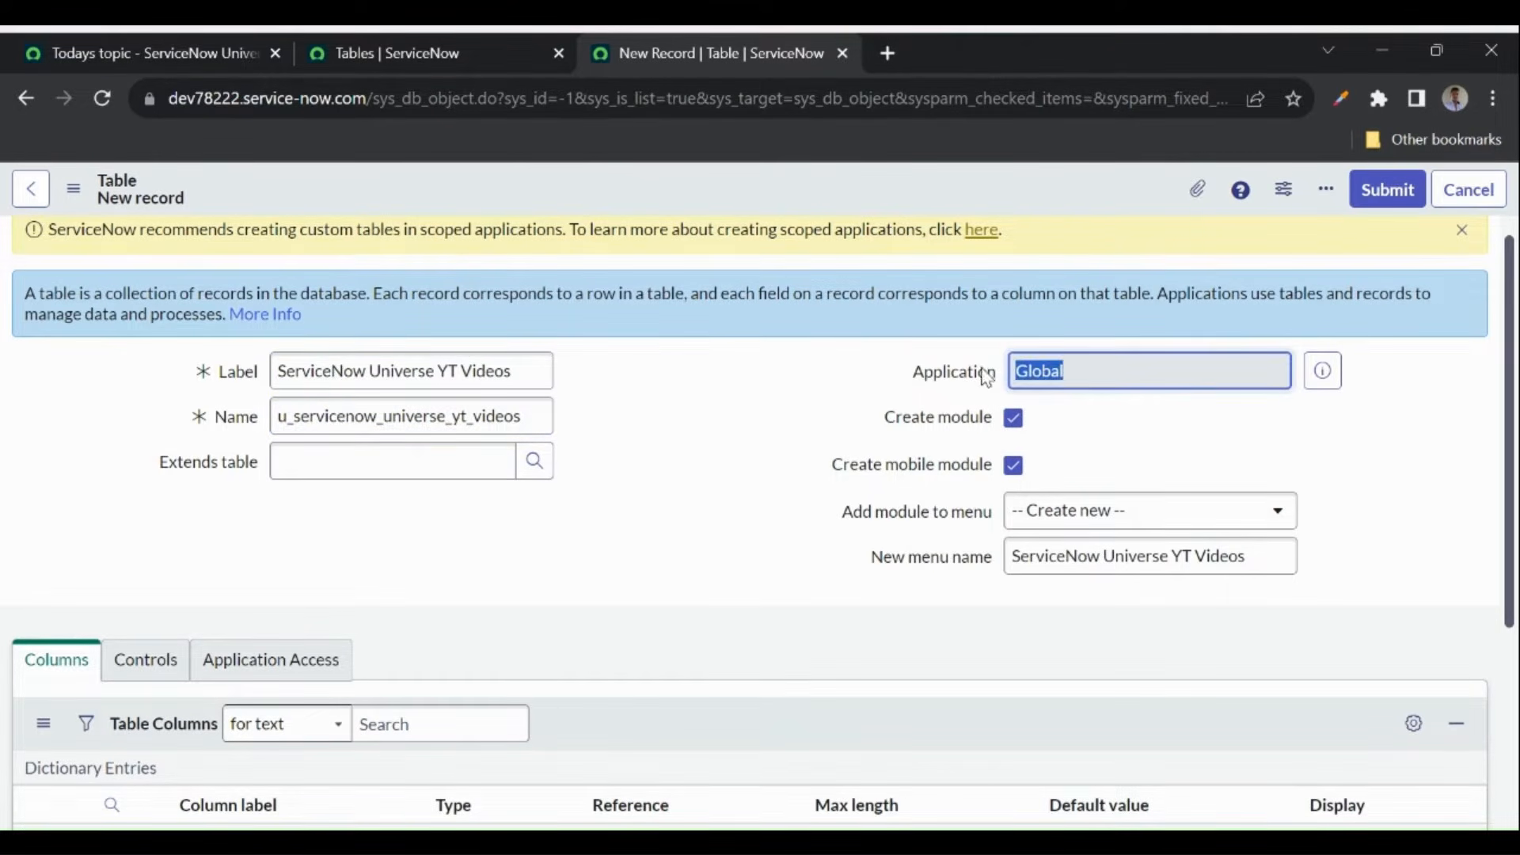
pyautogui.moveTo(296, 419); pyautogui.dragTo(280, 419)
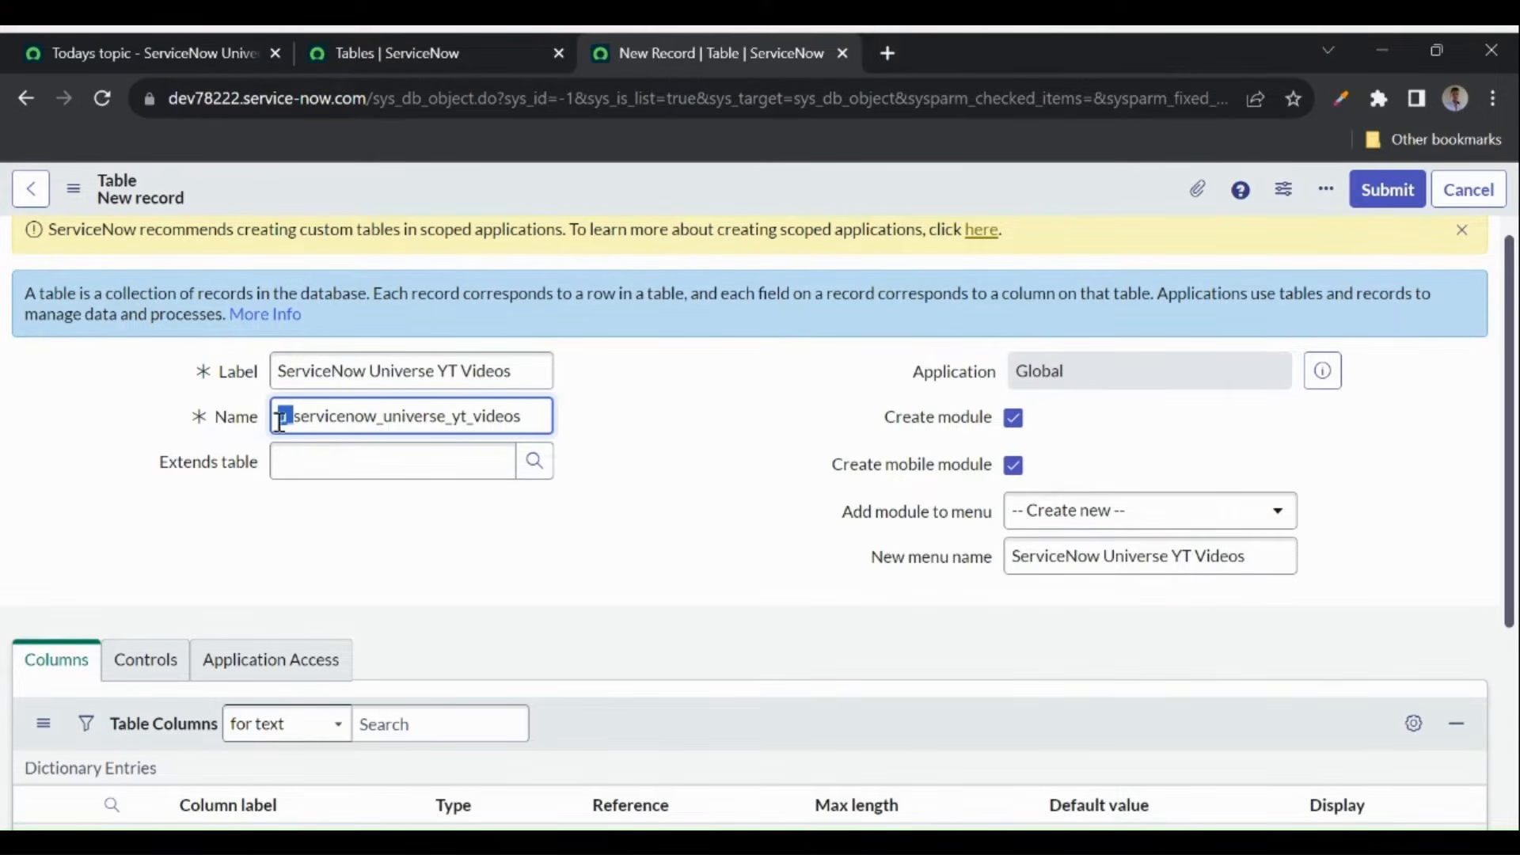
pyautogui.click(626, 384)
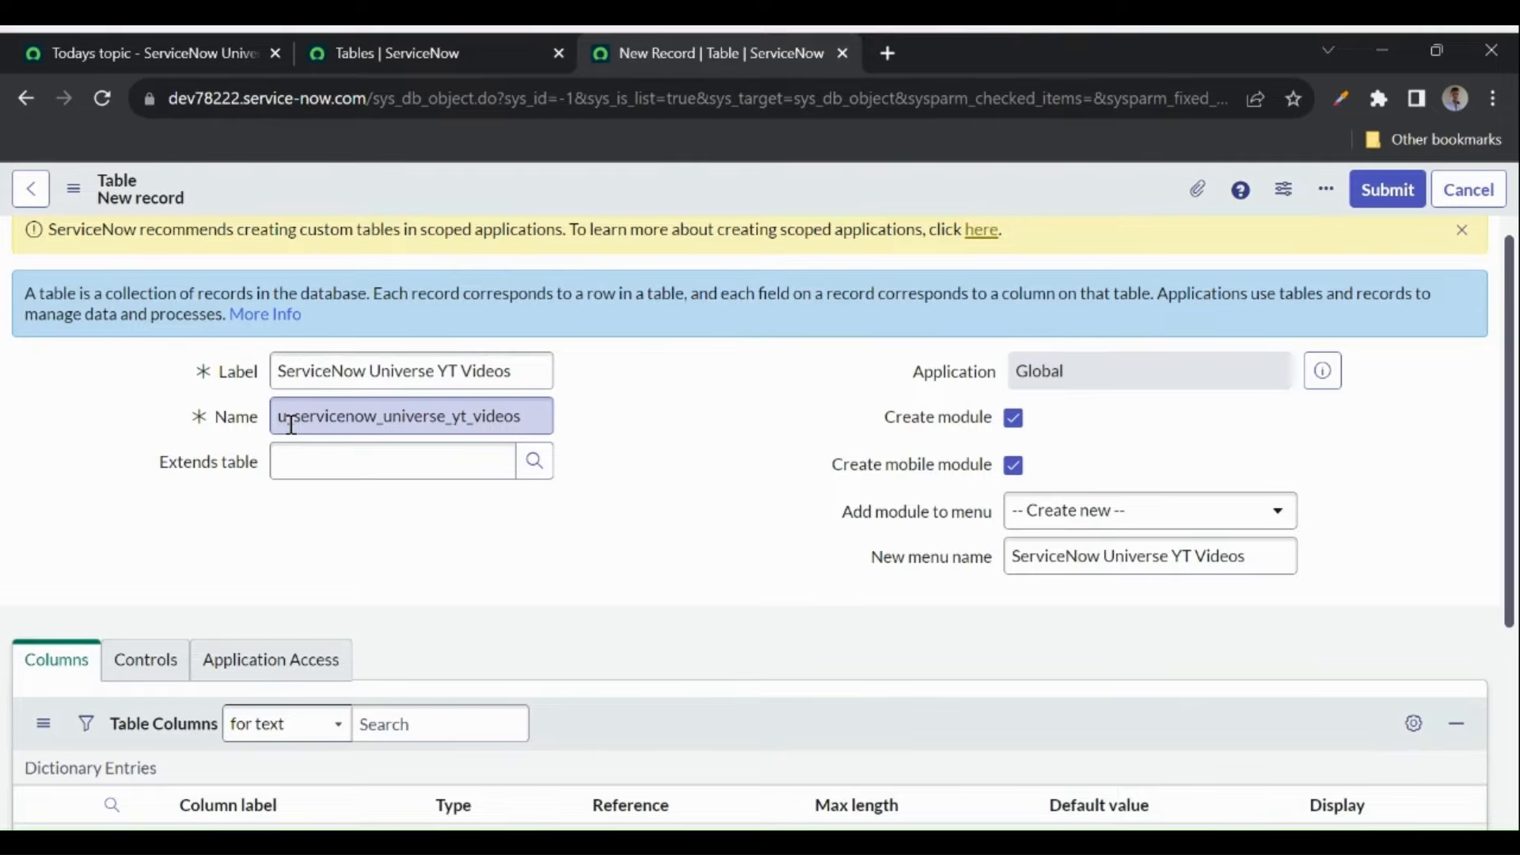
pyautogui.moveTo(294, 426); pyautogui.dragTo(283, 425)
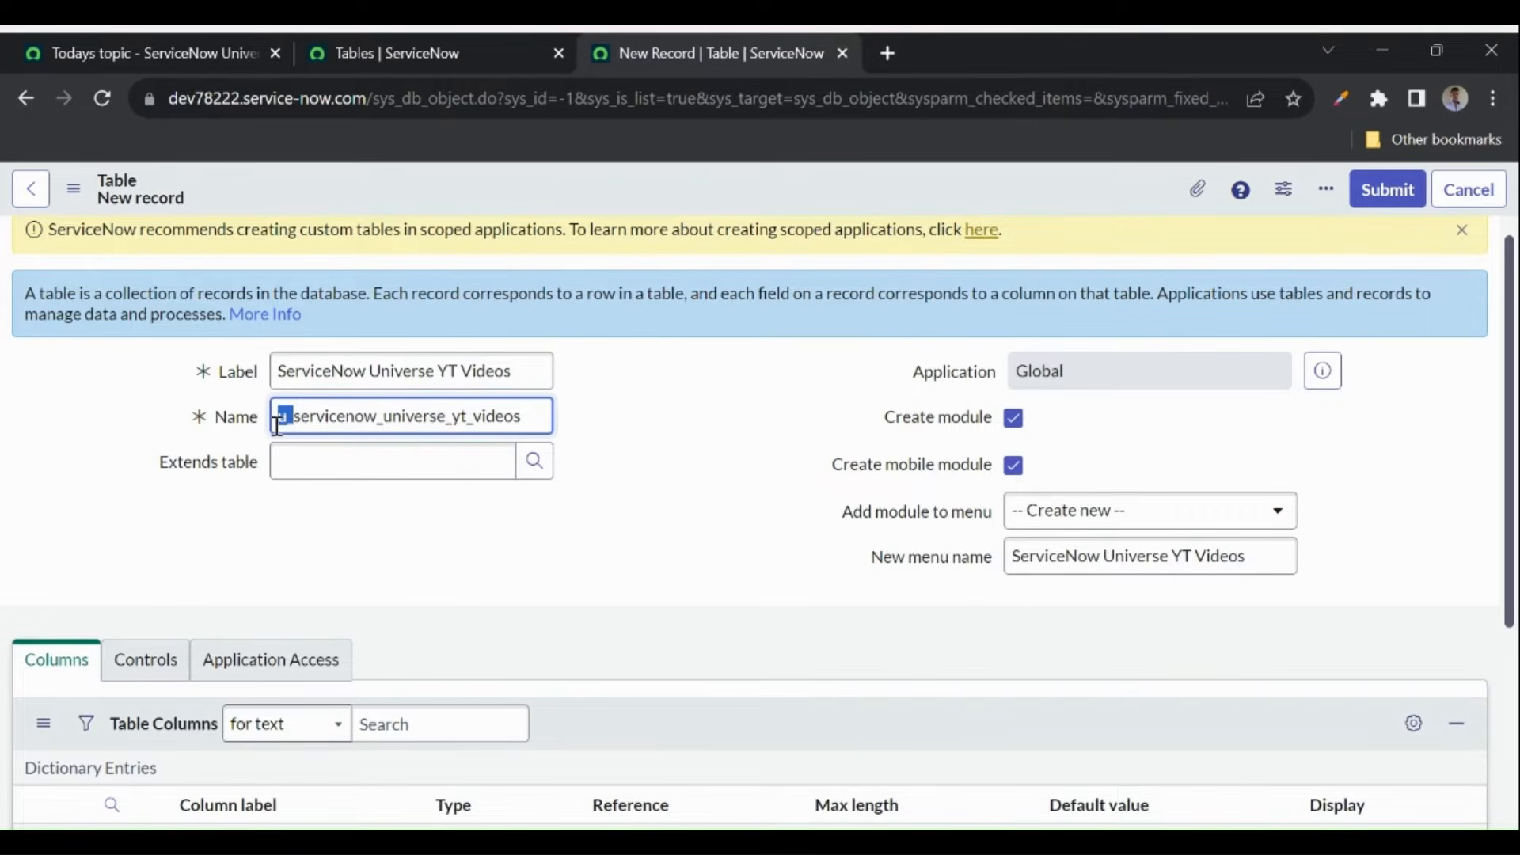
pyautogui.click(291, 425)
pyautogui.moveTo(293, 414); pyautogui.dragTo(538, 412)
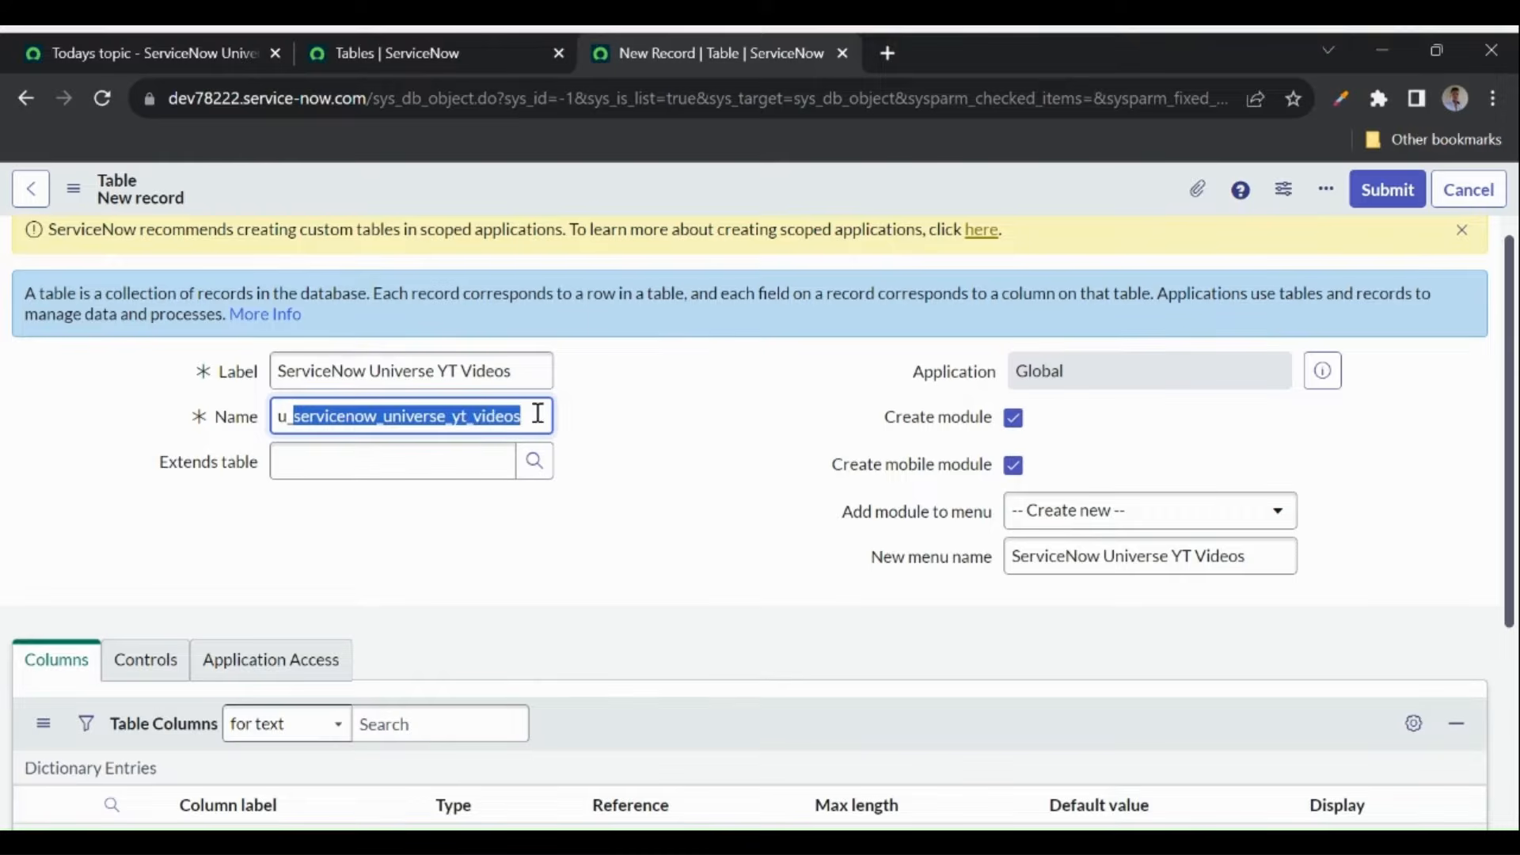
pyautogui.click(294, 420)
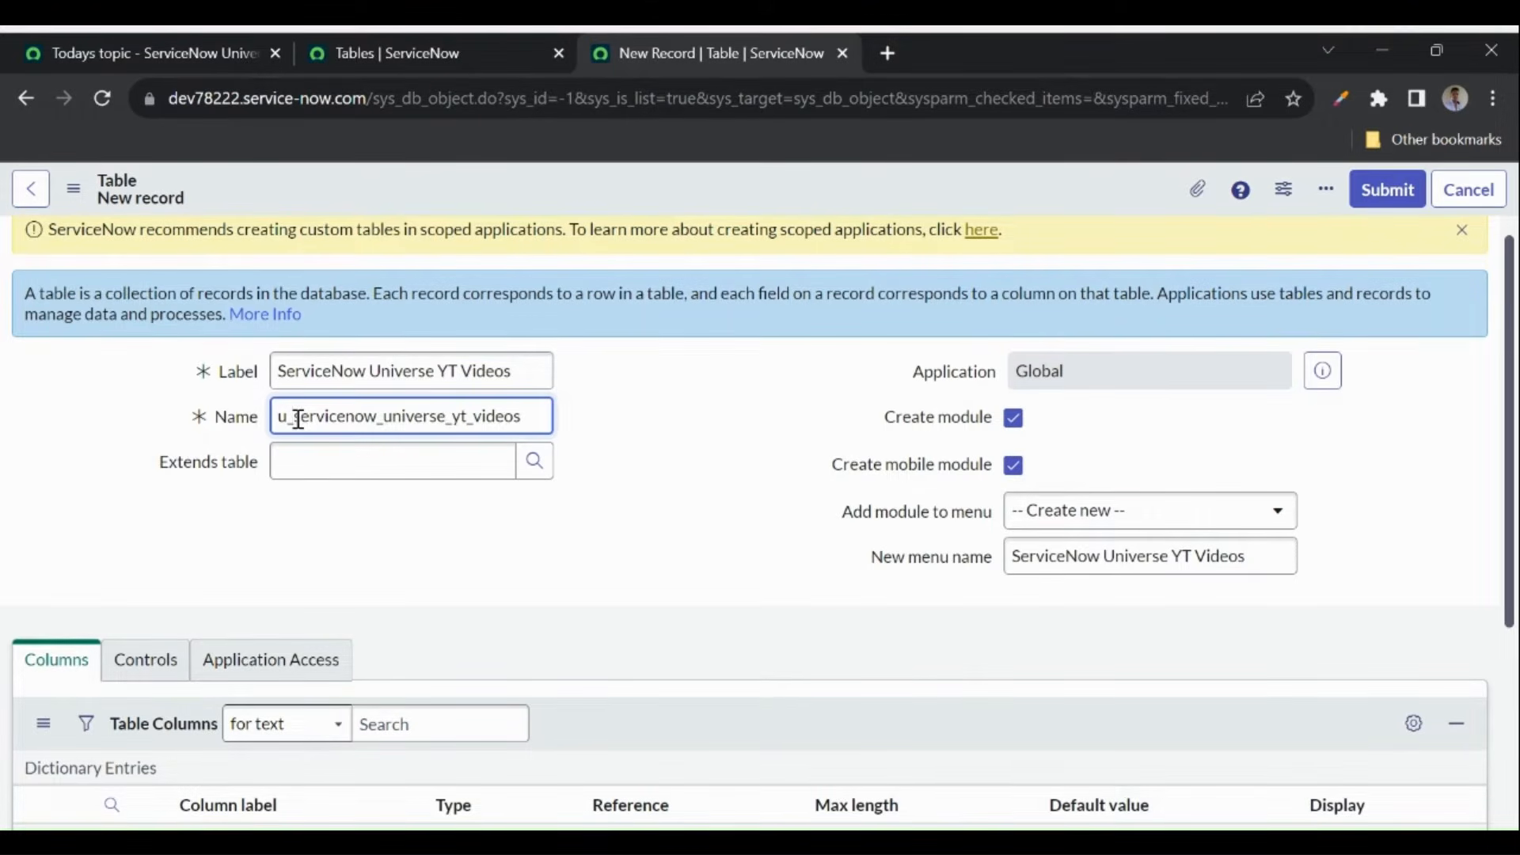
pyautogui.moveTo(298, 418); pyautogui.dragTo(533, 412)
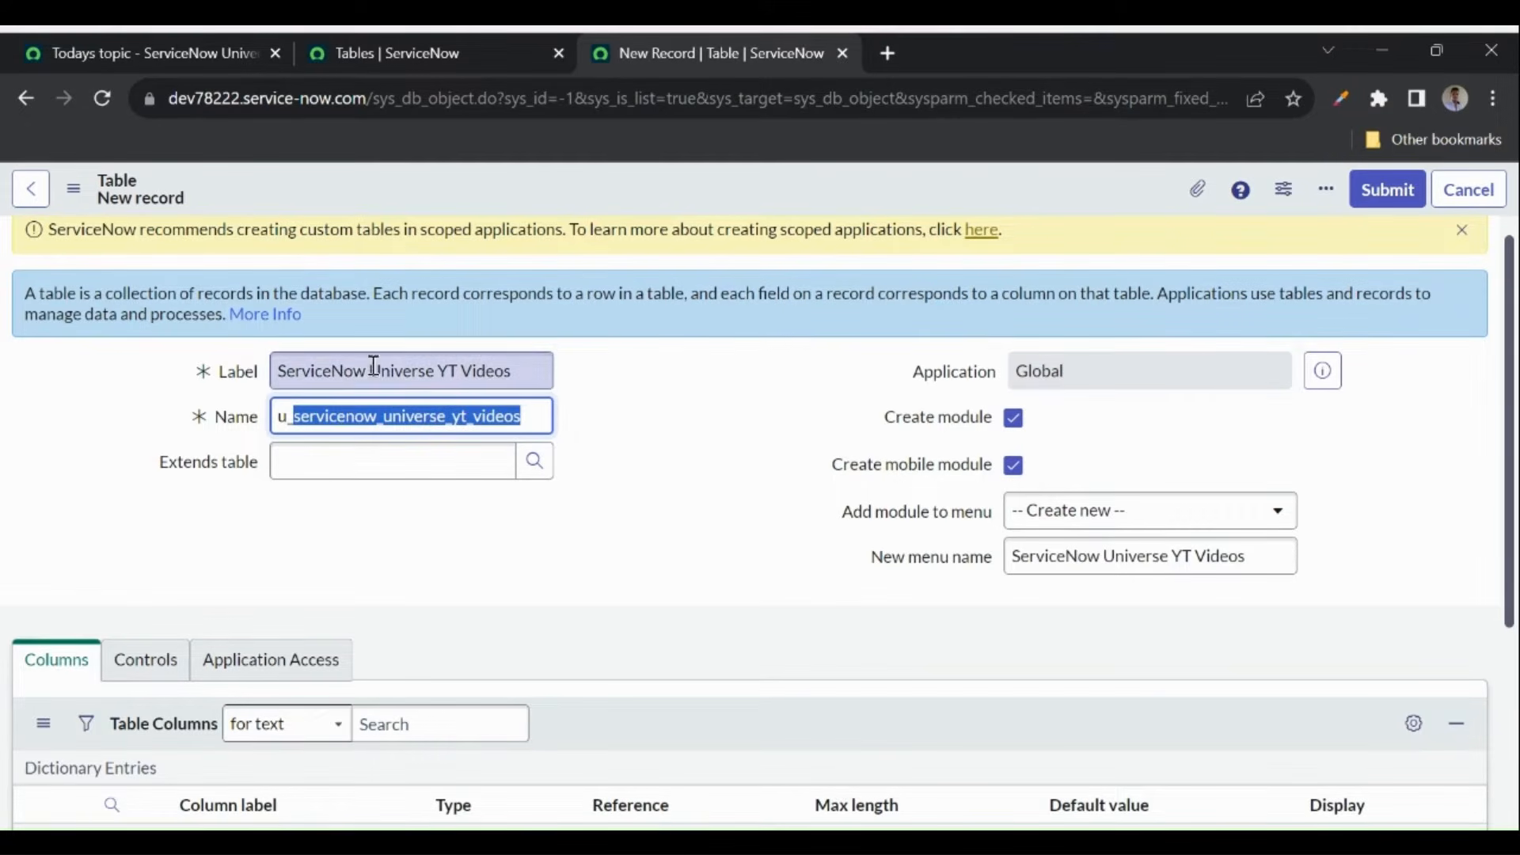
pyautogui.click(383, 418)
pyautogui.press('BackSpace')
pyautogui.press('BackSpace')
pyautogui.press('BackSpace')
pyautogui.press('BackSpace')
pyautogui.press('BackSpace')
pyautogui.press('BackSpace')
pyautogui.press('BackSpace')
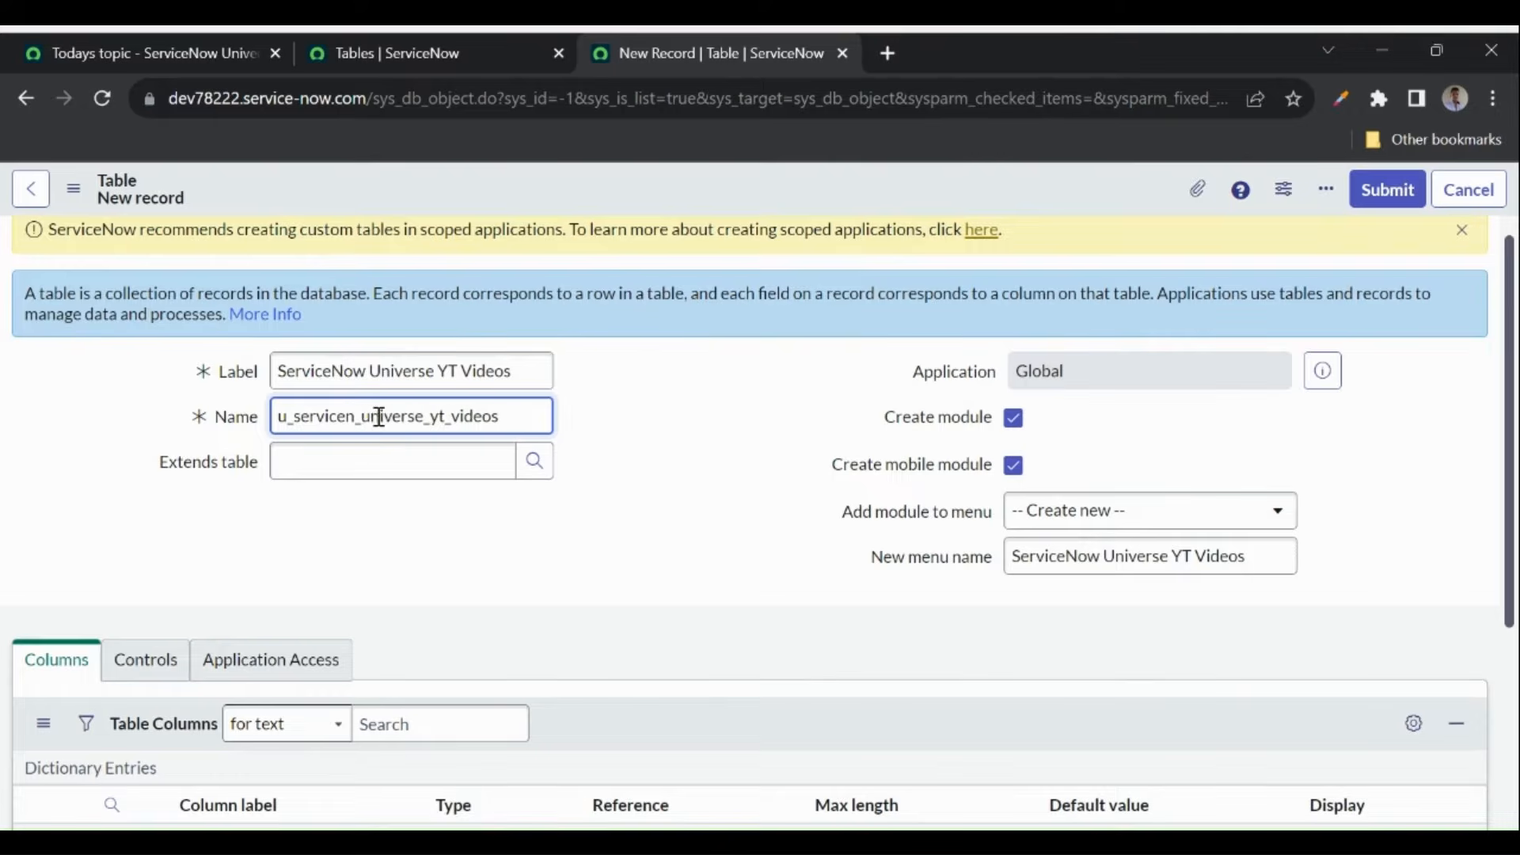
pyautogui.press('BackSpace')
pyautogui.press('BackSpace')
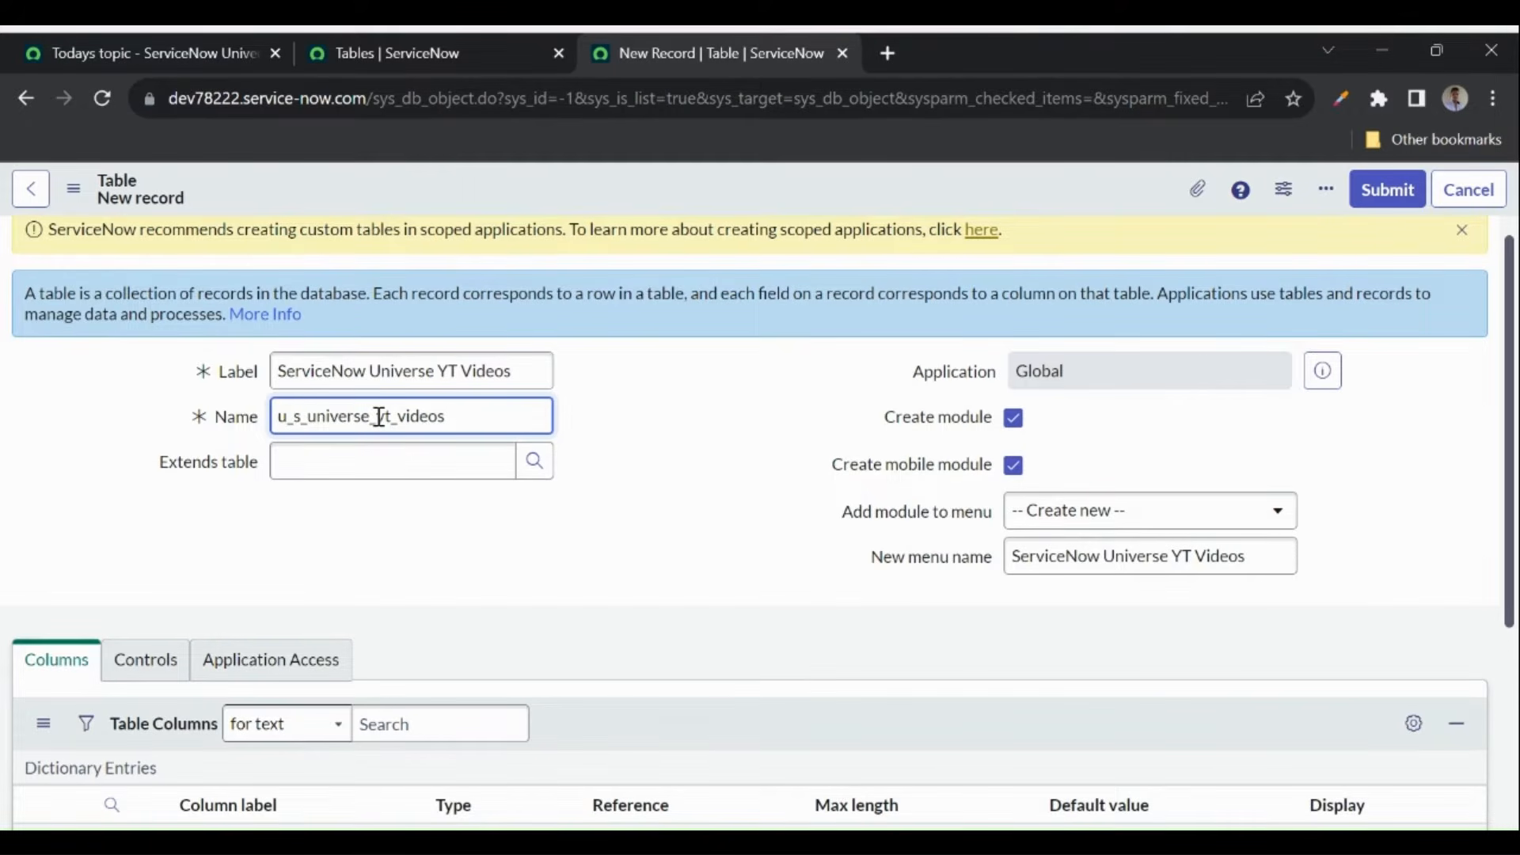
pyautogui.write('now')
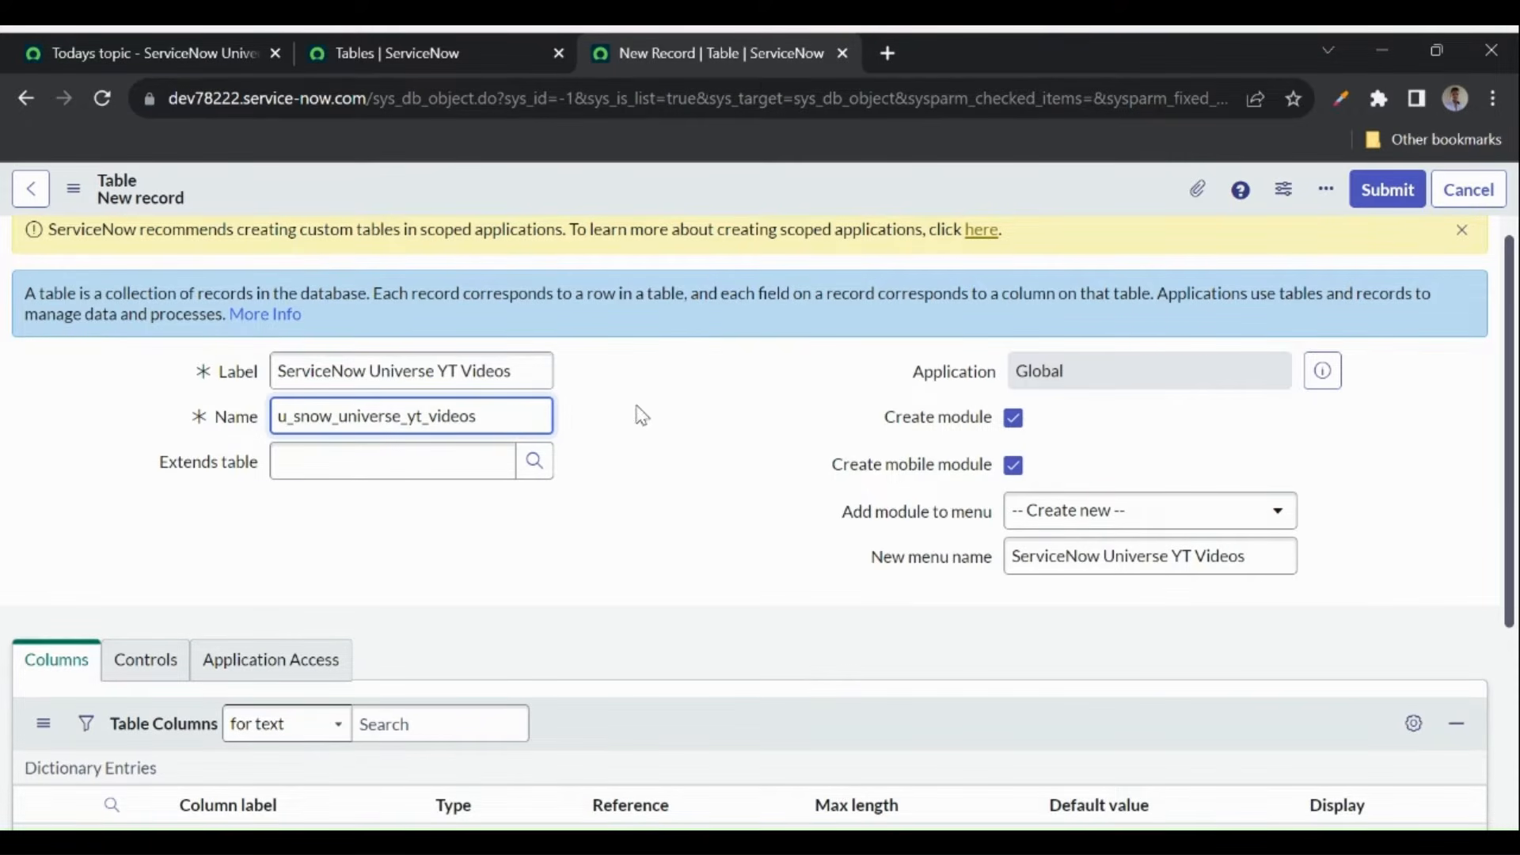
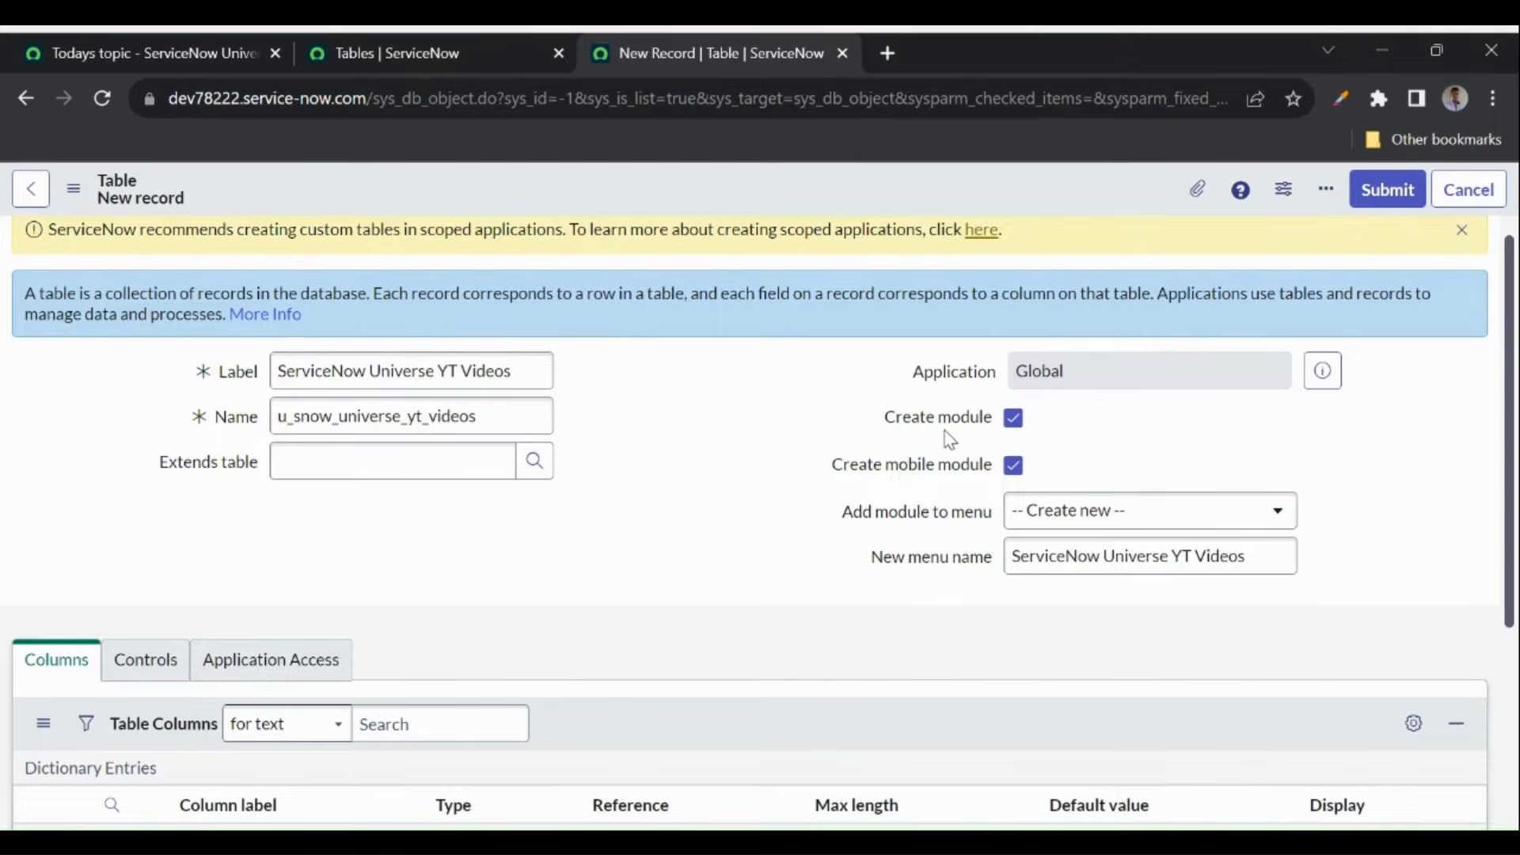
# - Check the navigation menu in the tables tab, then come back to the new table form
pyautogui.click(354, 50)
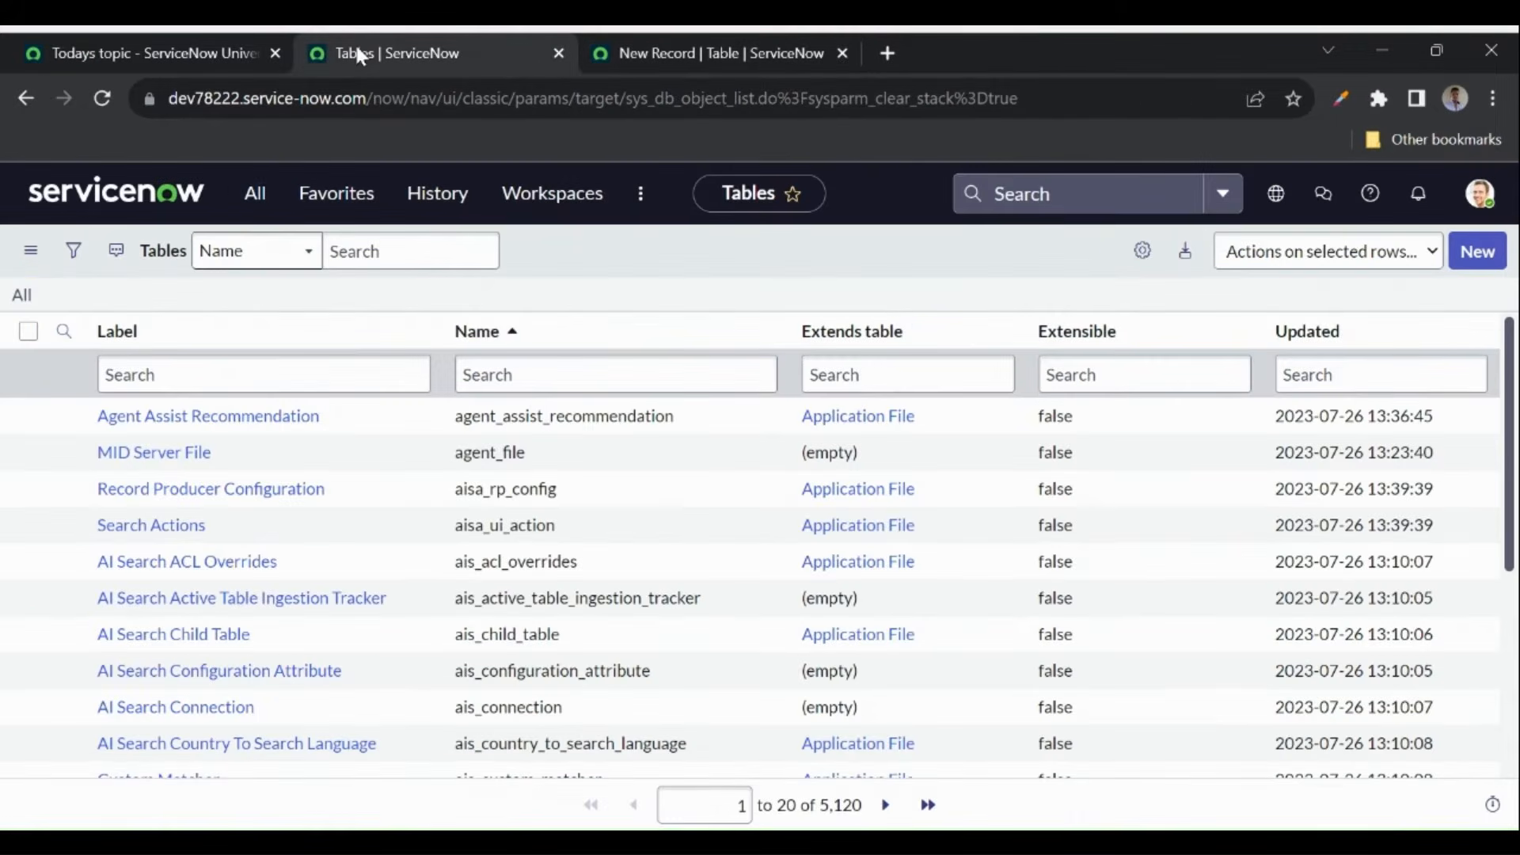
pyautogui.click(259, 202)
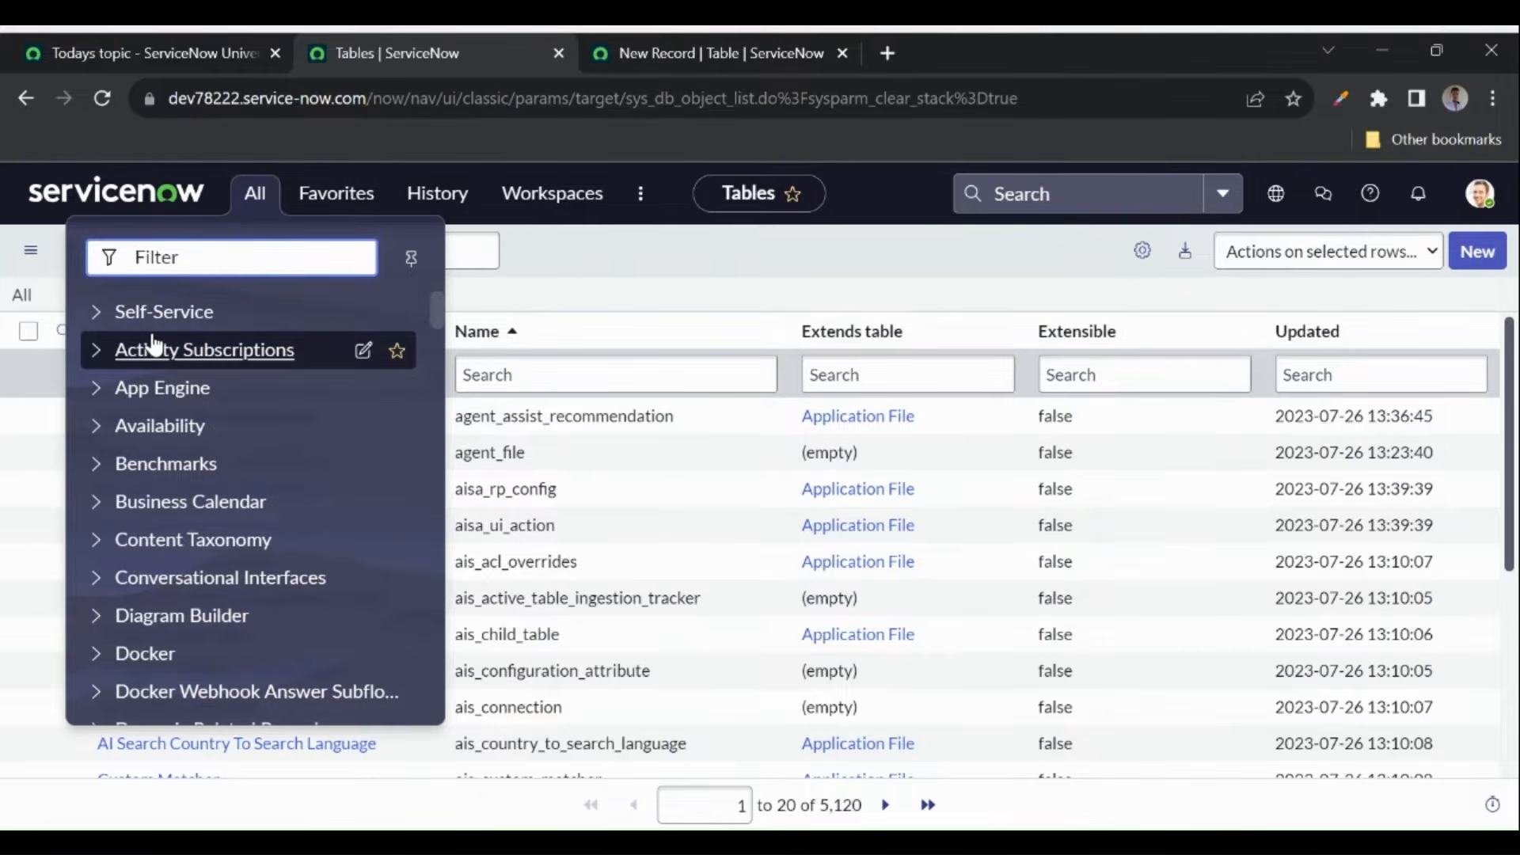
pyautogui.click(665, 52)
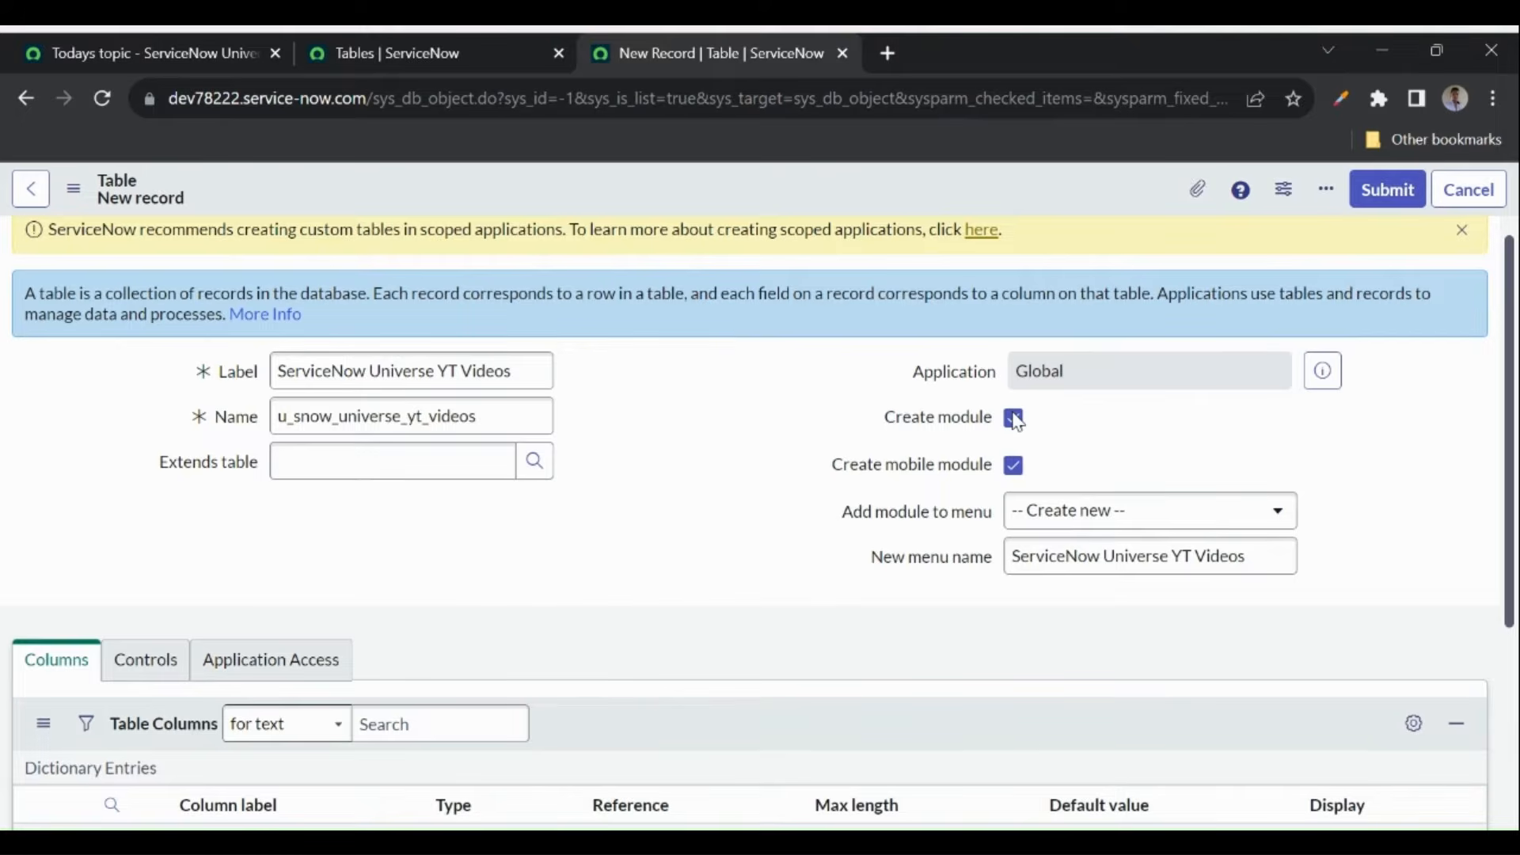
pyautogui.click(359, 46)
pyautogui.click(267, 198)
pyautogui.click(737, 52)
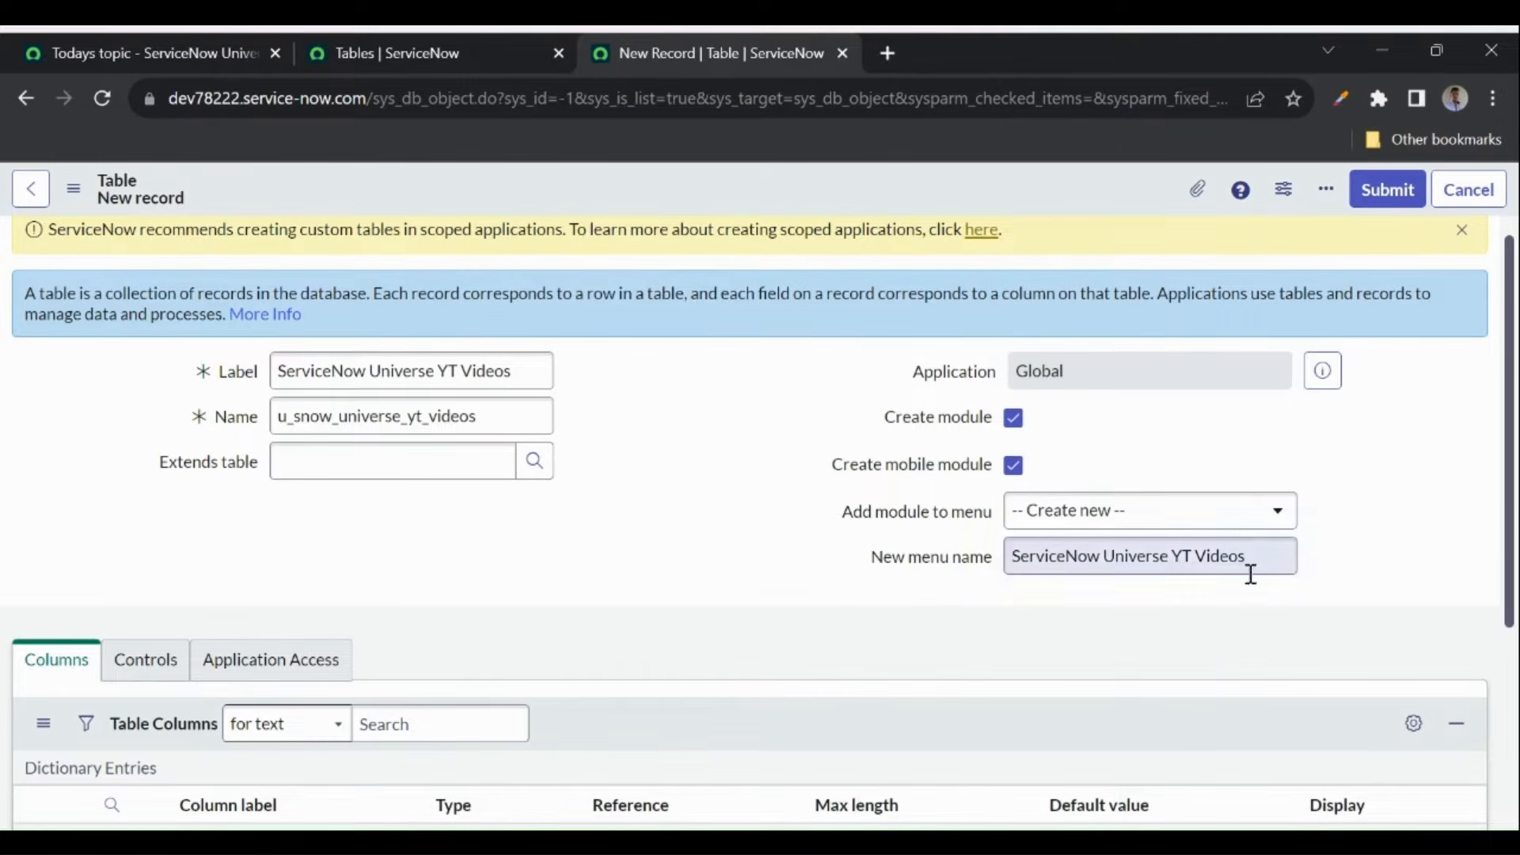
# - Search the module's menu list for 'self' from the new menu name field
pyautogui.moveTo(1275, 554); pyautogui.dragTo(1160, 554)
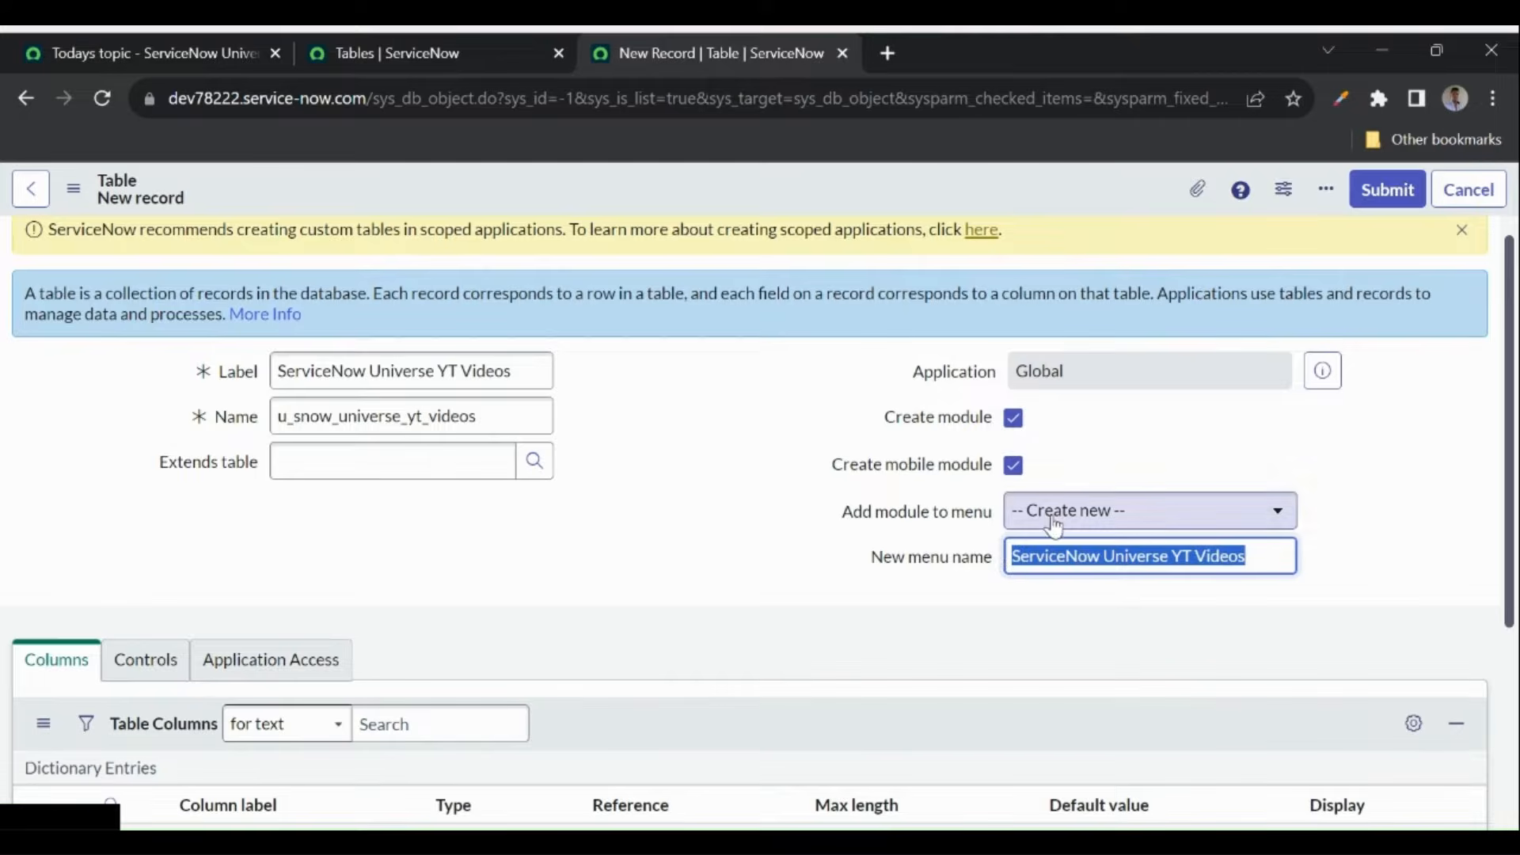
pyautogui.click(1152, 511)
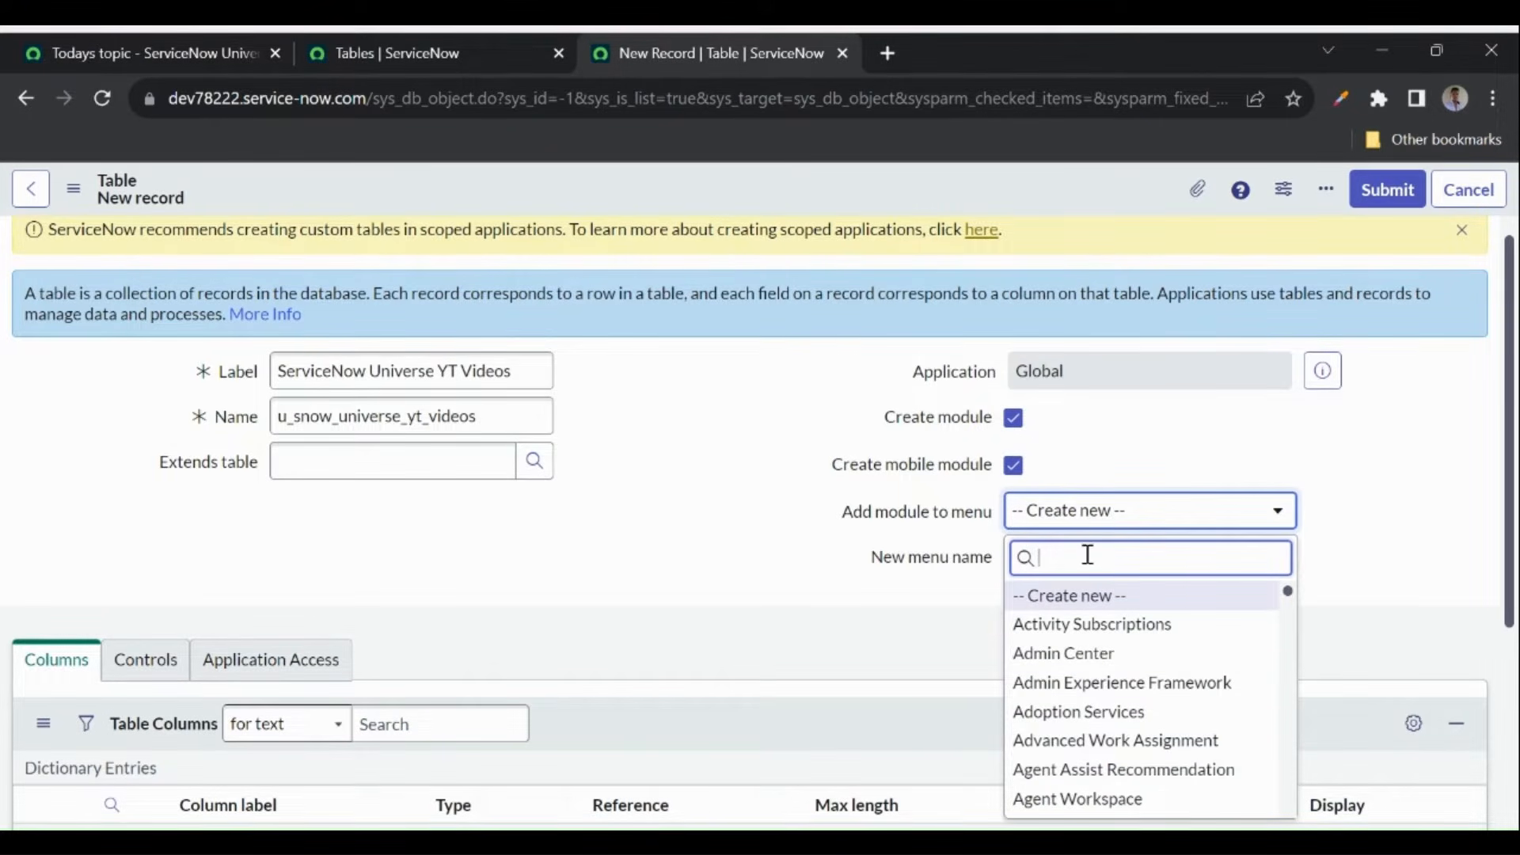
pyautogui.write('d')
pyautogui.press('BackSpace')
pyautogui.write('self')
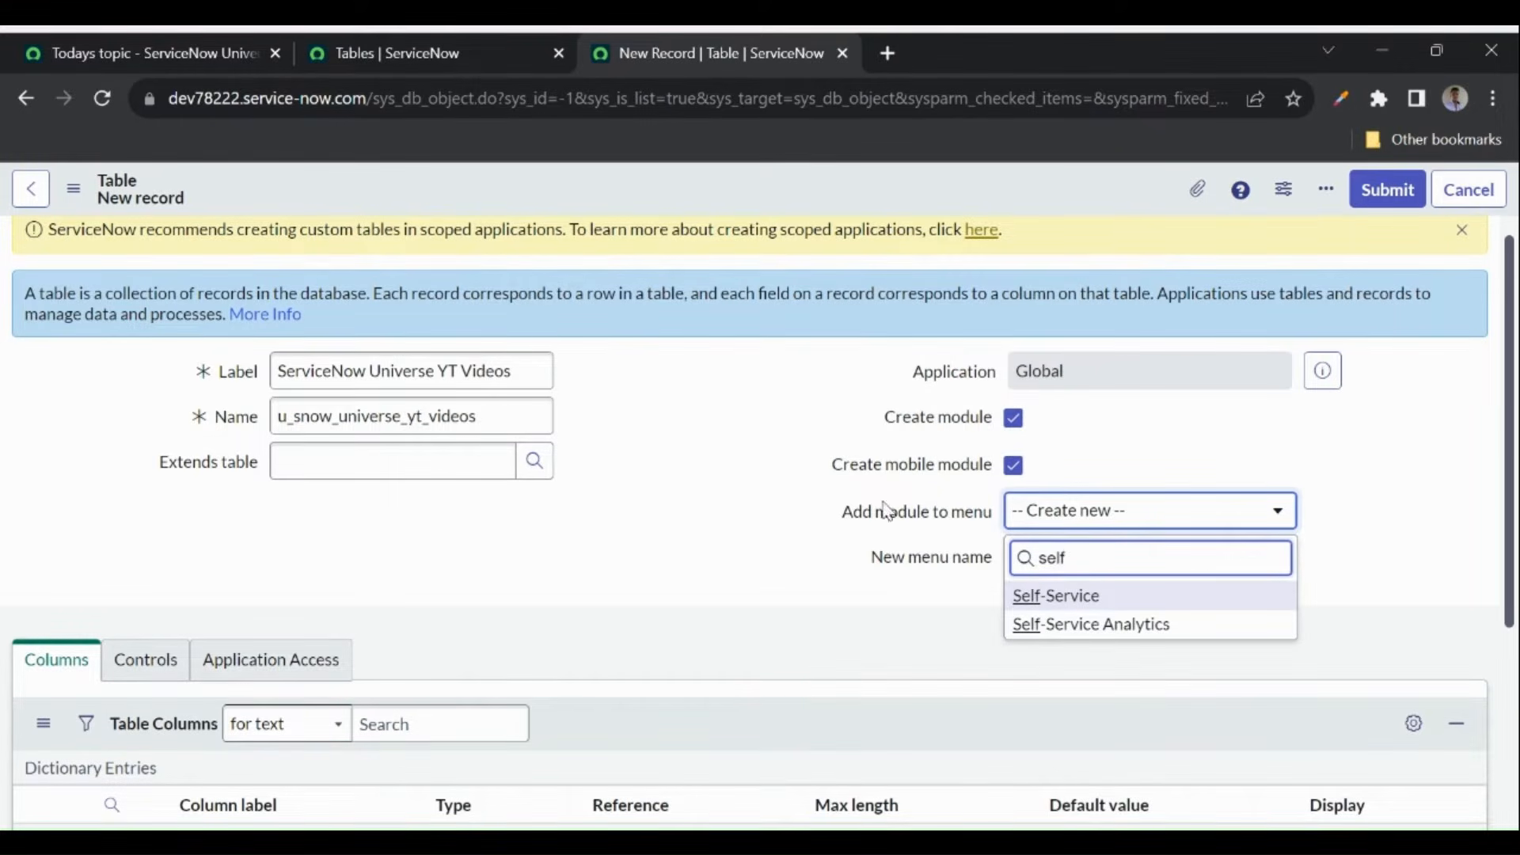
# - Look up the Self-Service menu in the navigator, leaving the form's menu choice unchanged
pyautogui.click(383, 68)
pyautogui.click(254, 194)
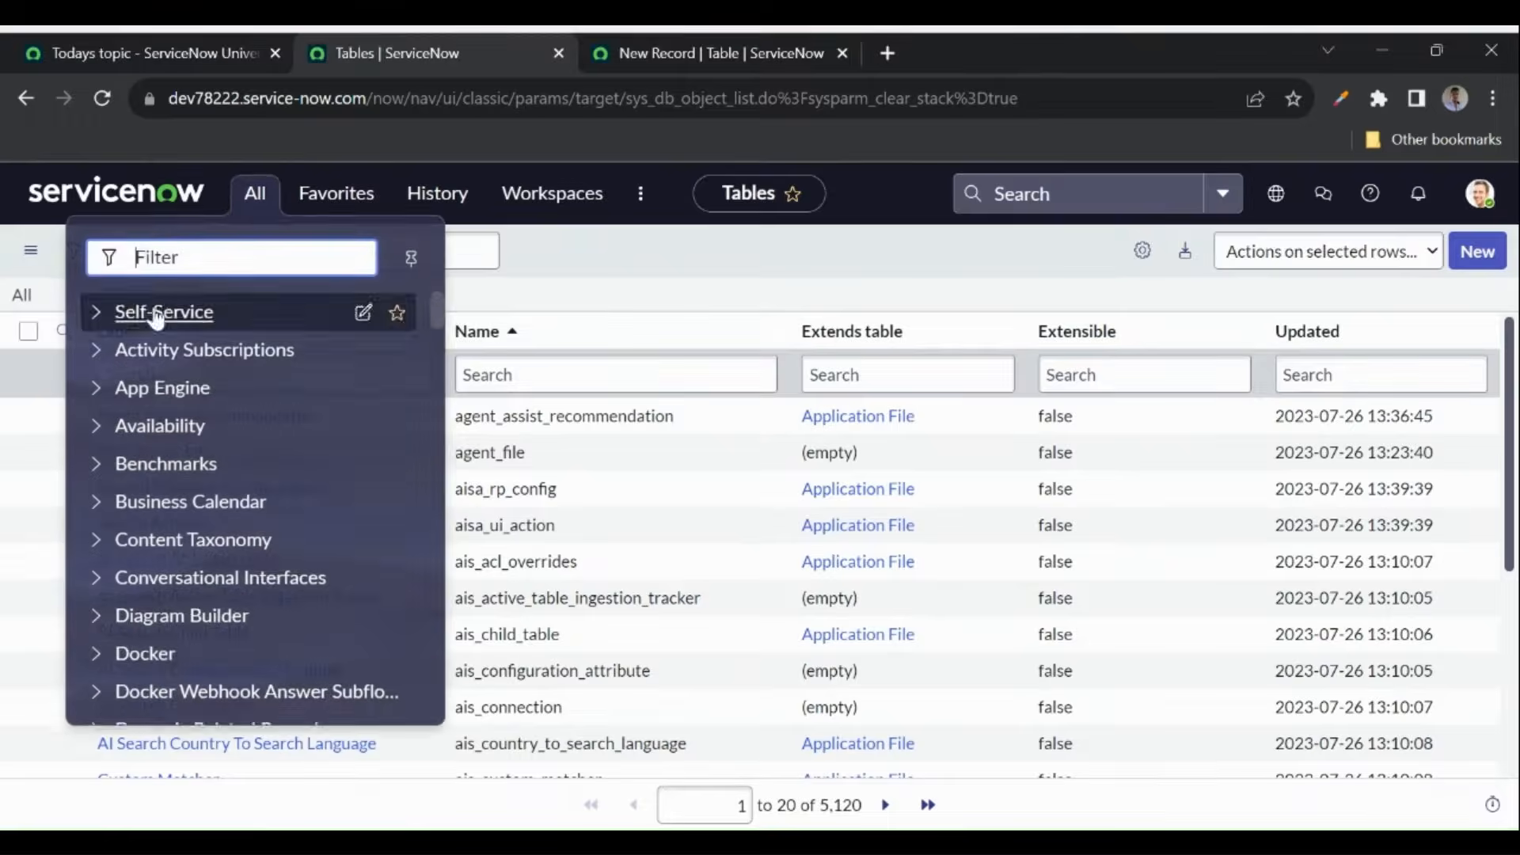
pyautogui.click(95, 312)
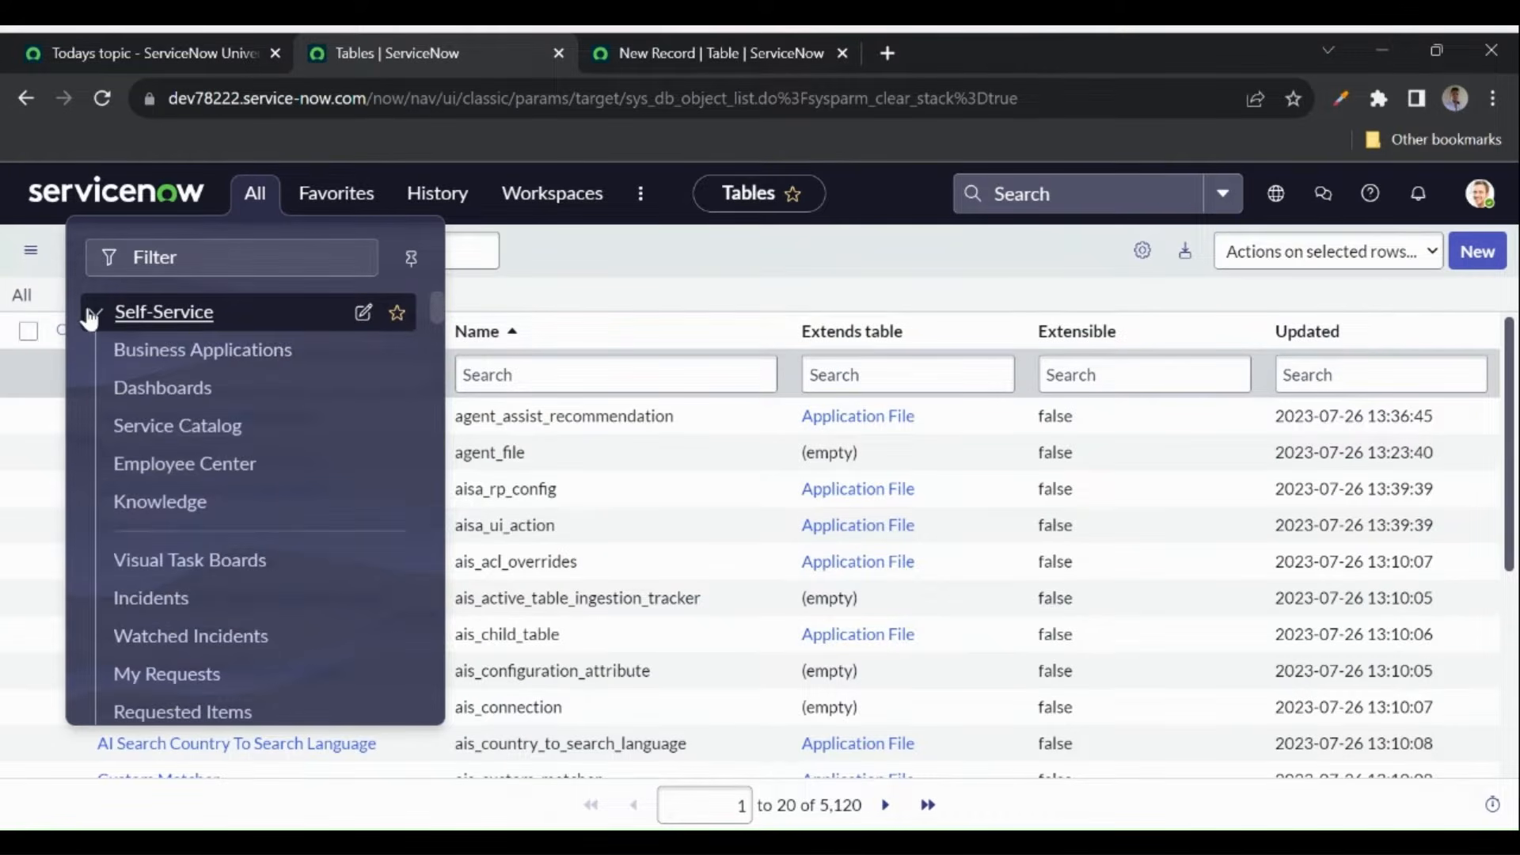
pyautogui.click(93, 312)
pyautogui.click(697, 52)
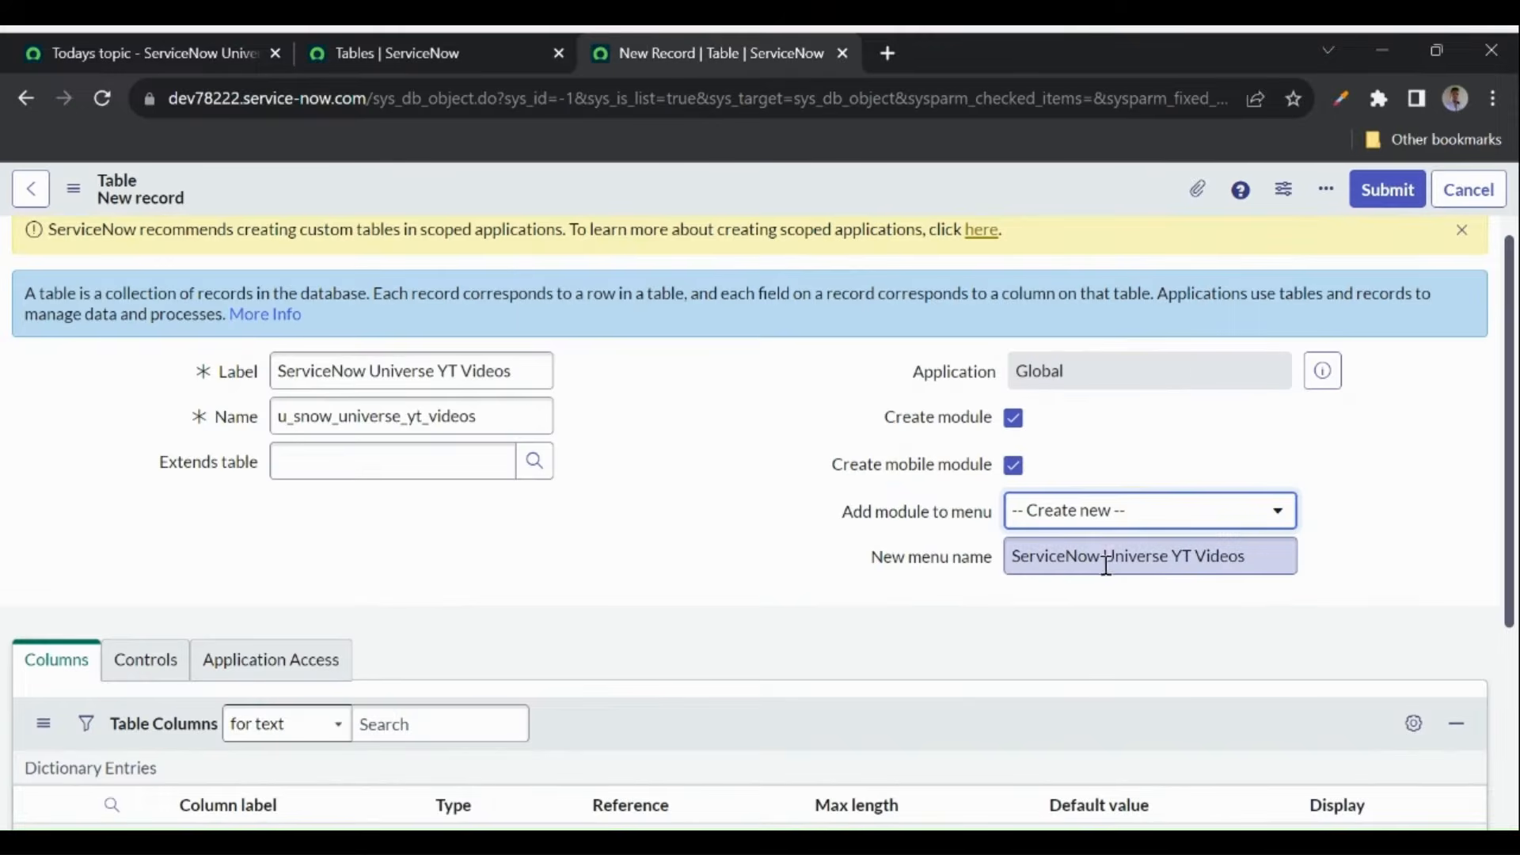
pyautogui.click(1122, 518)
pyautogui.click(1121, 516)
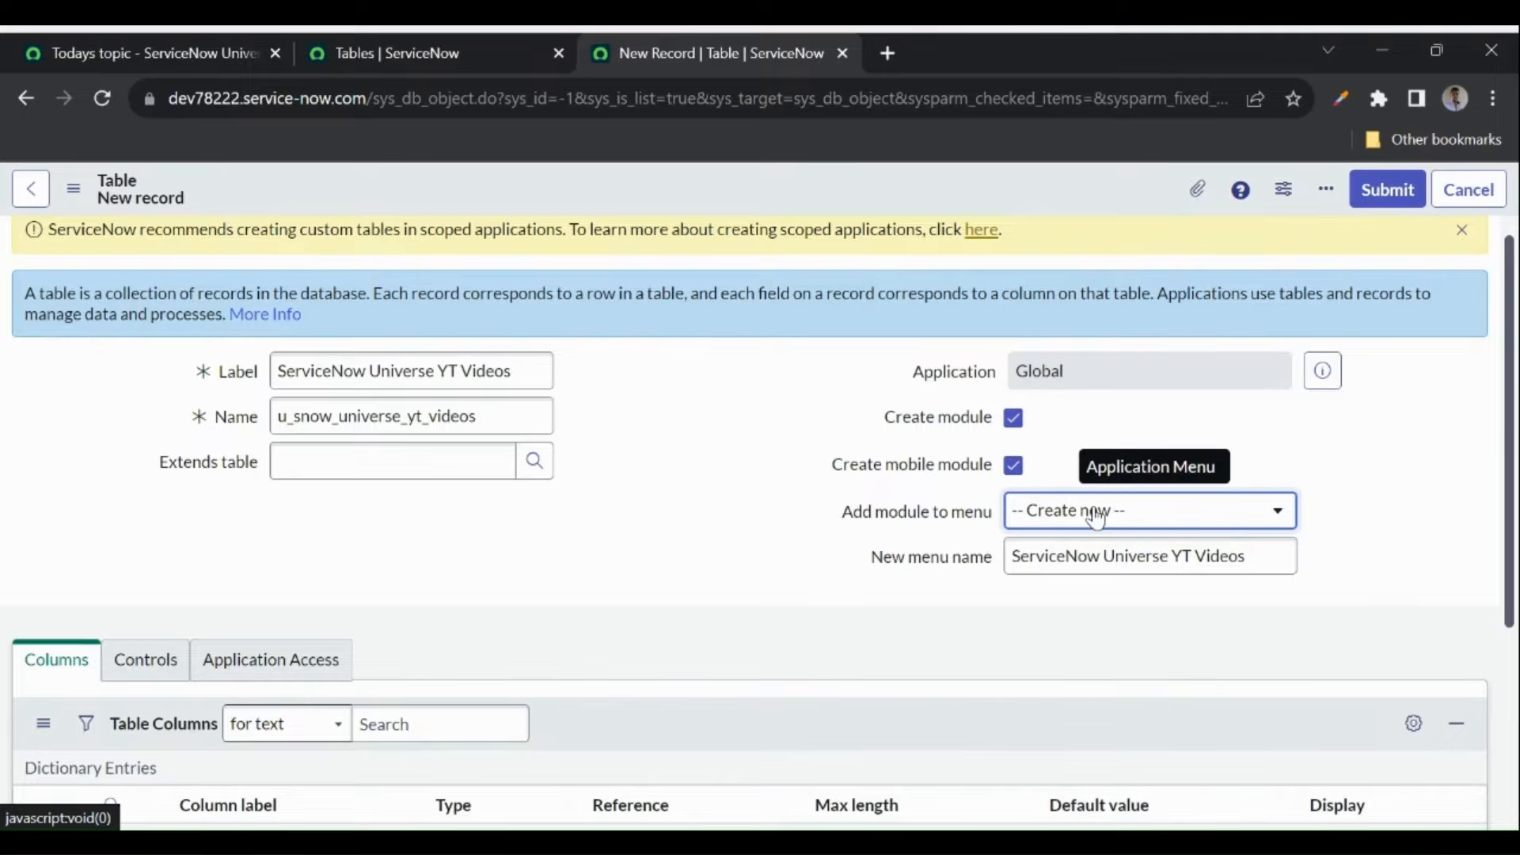
# - Review the new menu name value on the table form
pyautogui.moveTo(1272, 551); pyautogui.dragTo(1010, 552)
pyautogui.tripleClick(1125, 564)
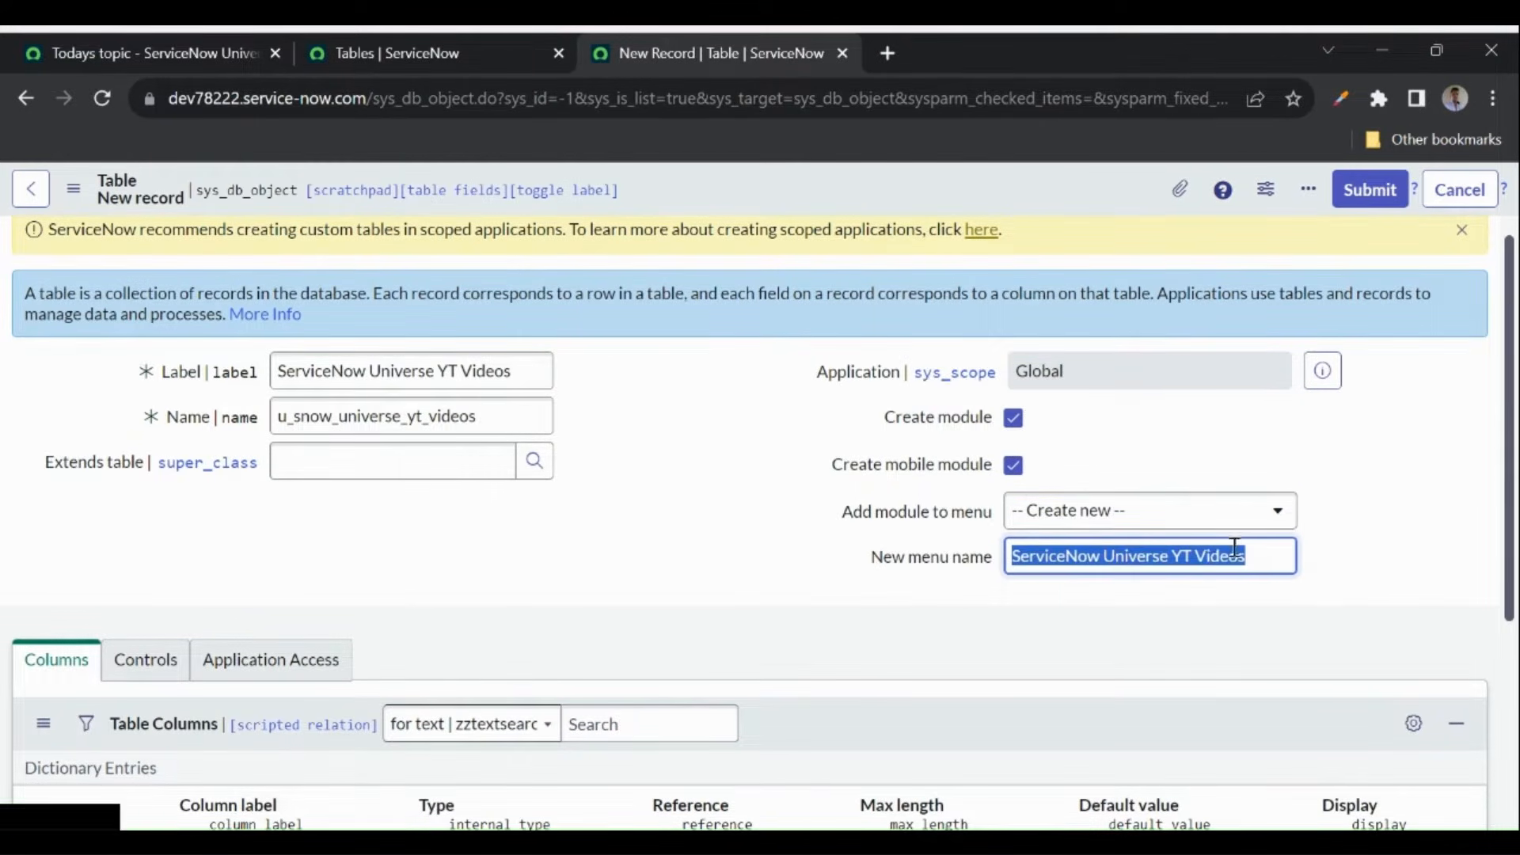
pyautogui.click(1353, 502)
pyautogui.doubleClick(1352, 500)
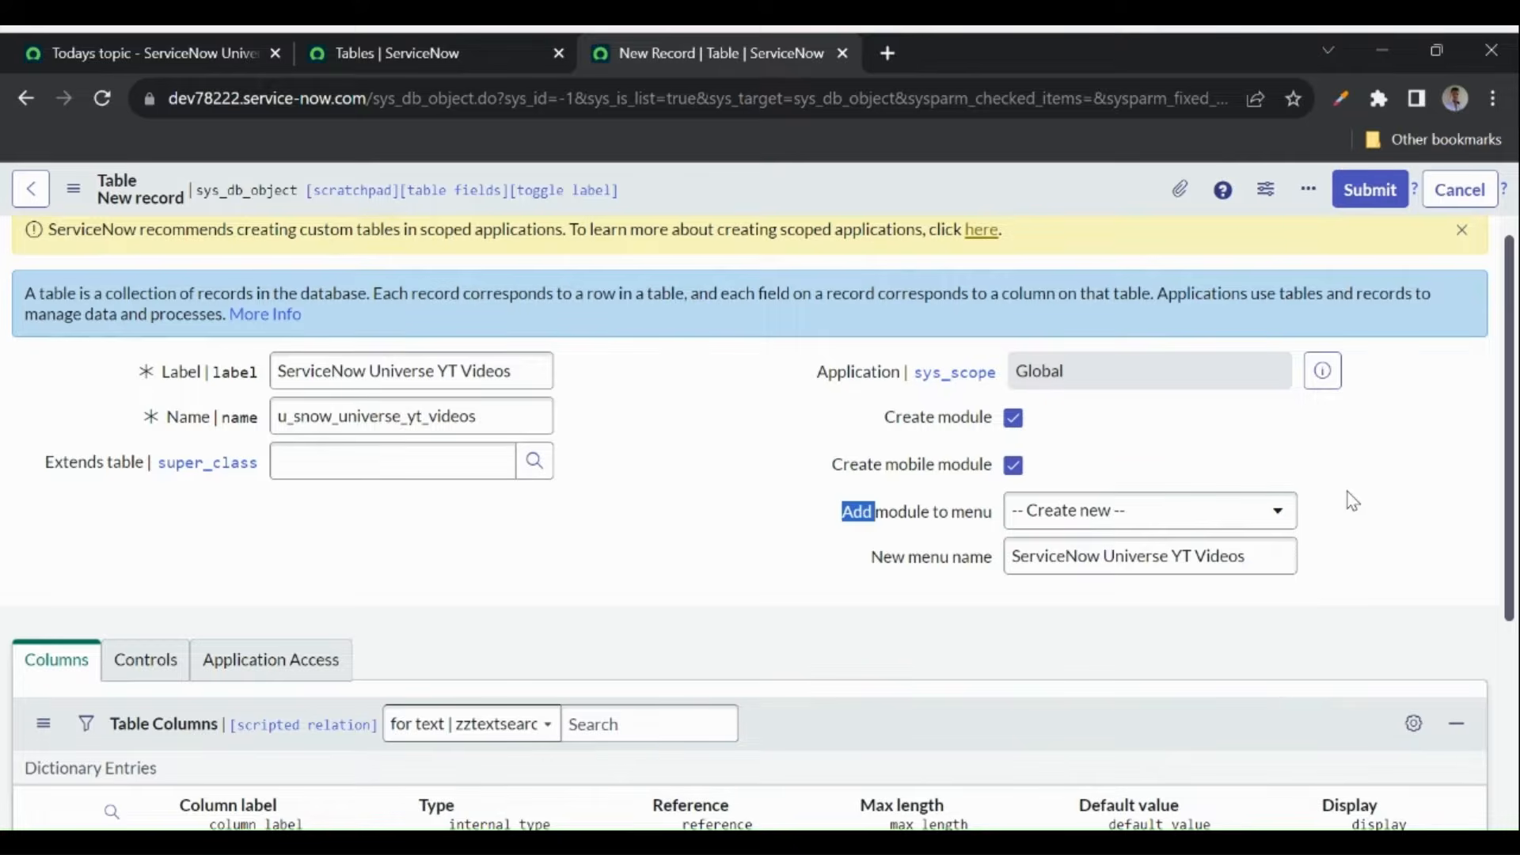
pyautogui.click(1078, 617)
pyautogui.tripleClick(1170, 568)
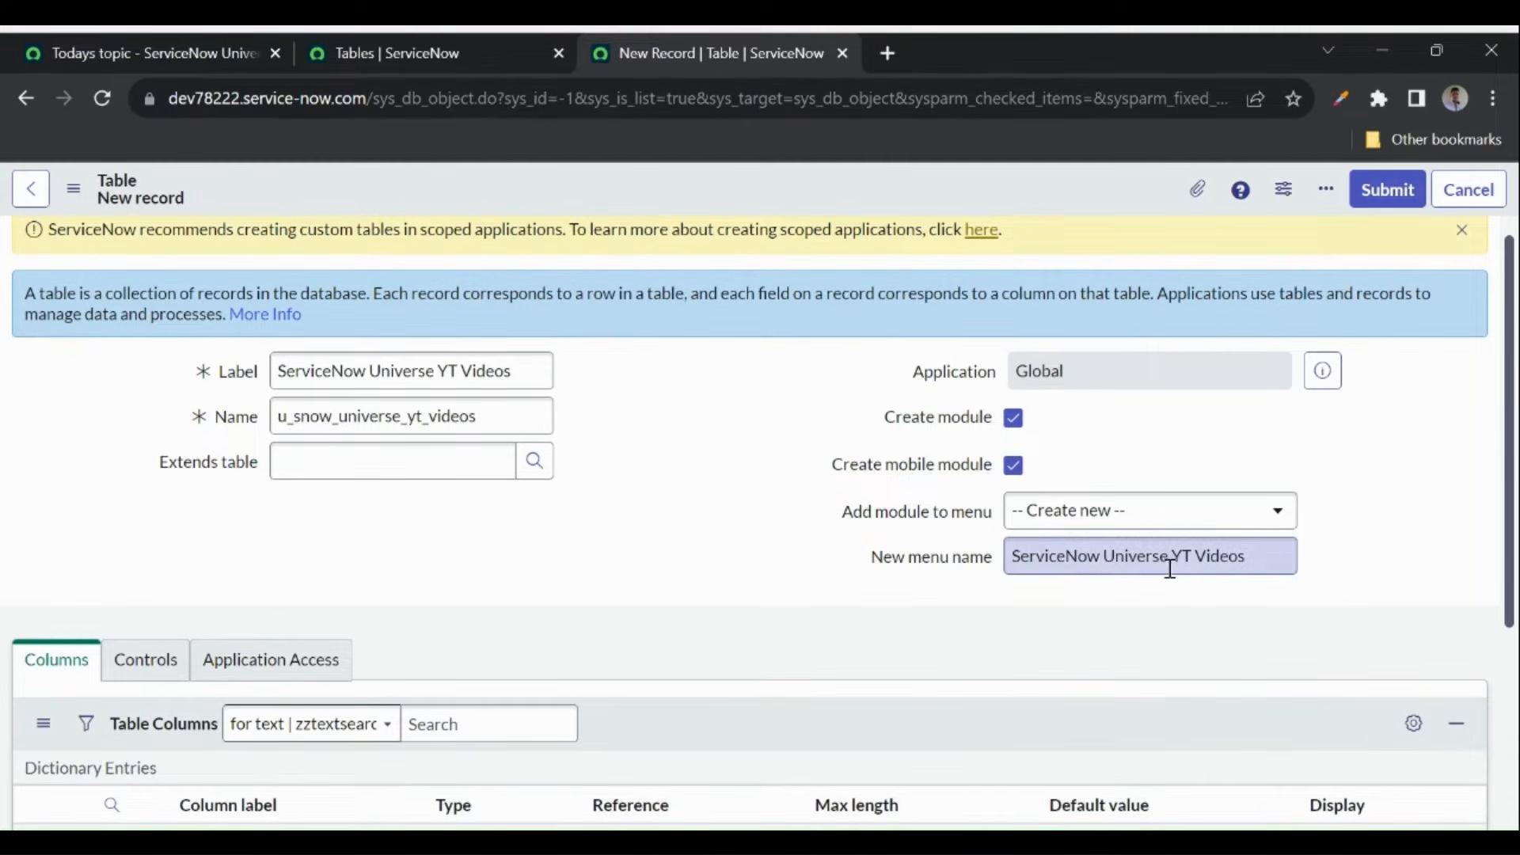
pyautogui.click(861, 561)
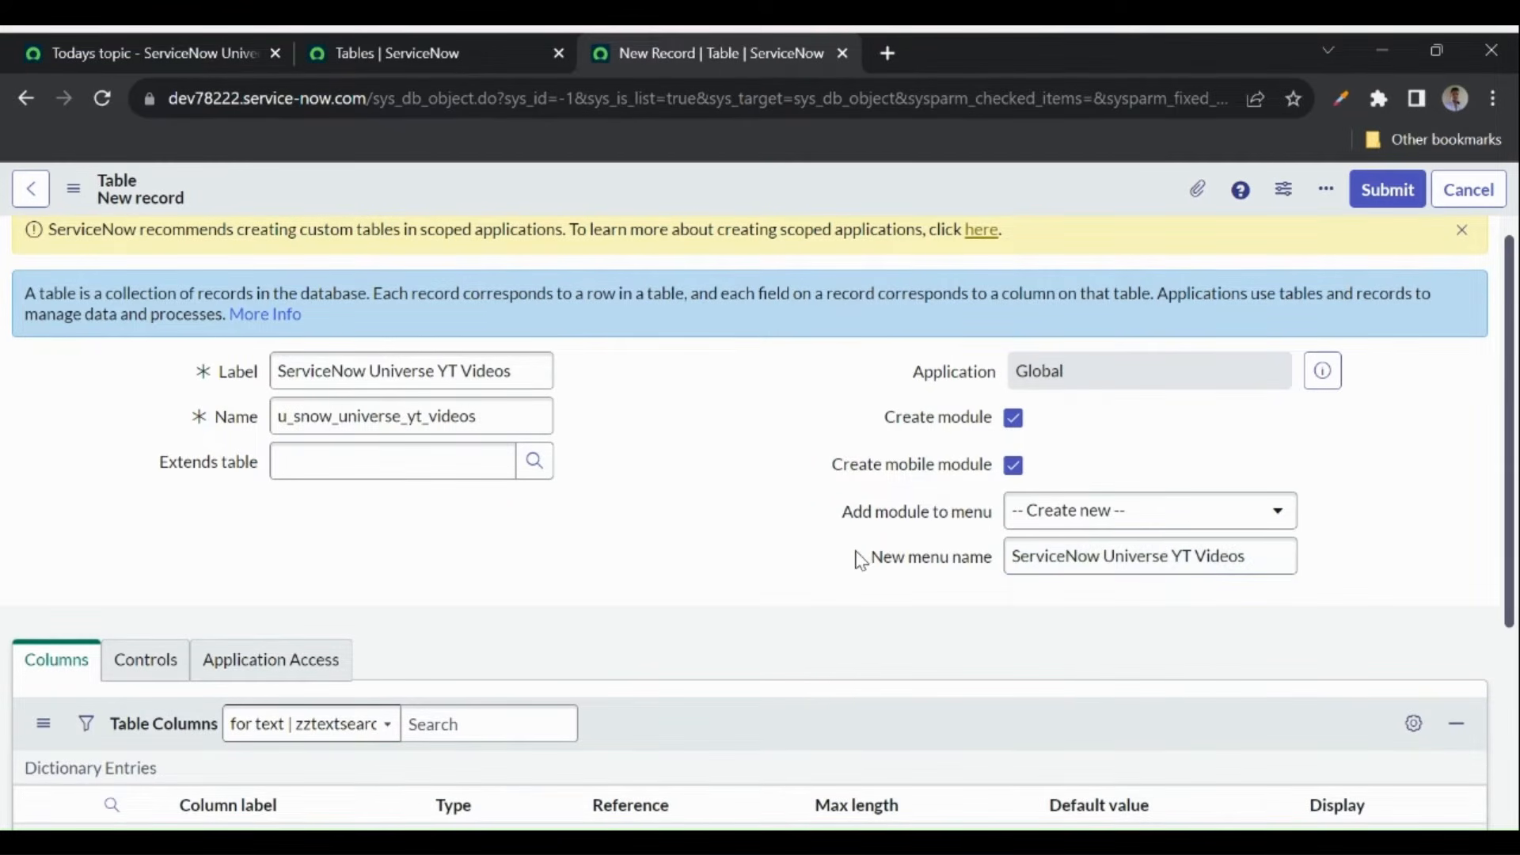
pyautogui.scroll(-1, 860, 560)
pyautogui.scroll(1, 861, 560)
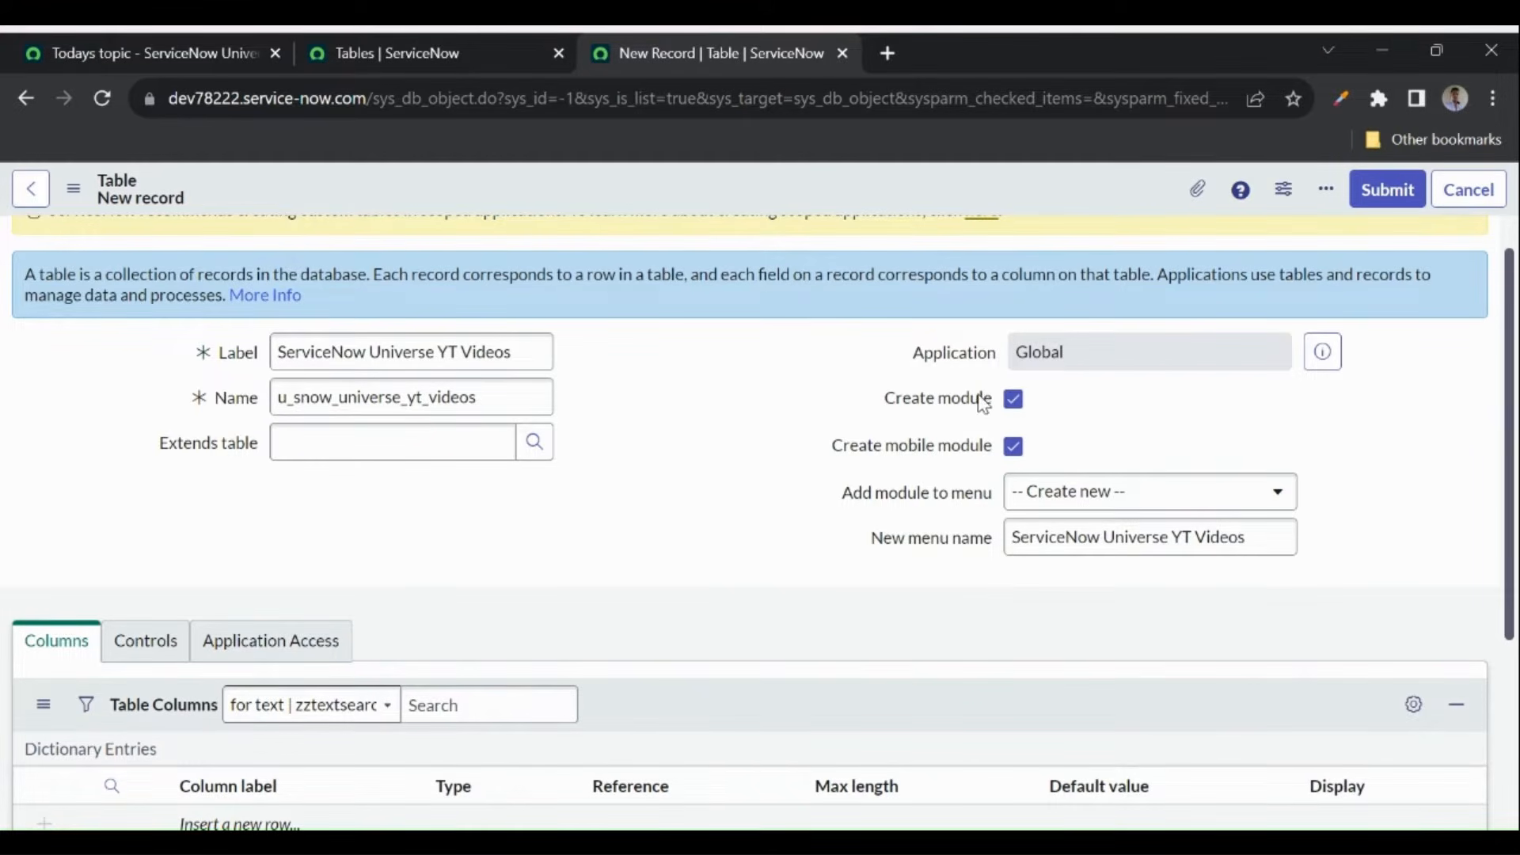
# - Toggle Create module off and back on, then review the table name and label
pyautogui.click(1014, 400)
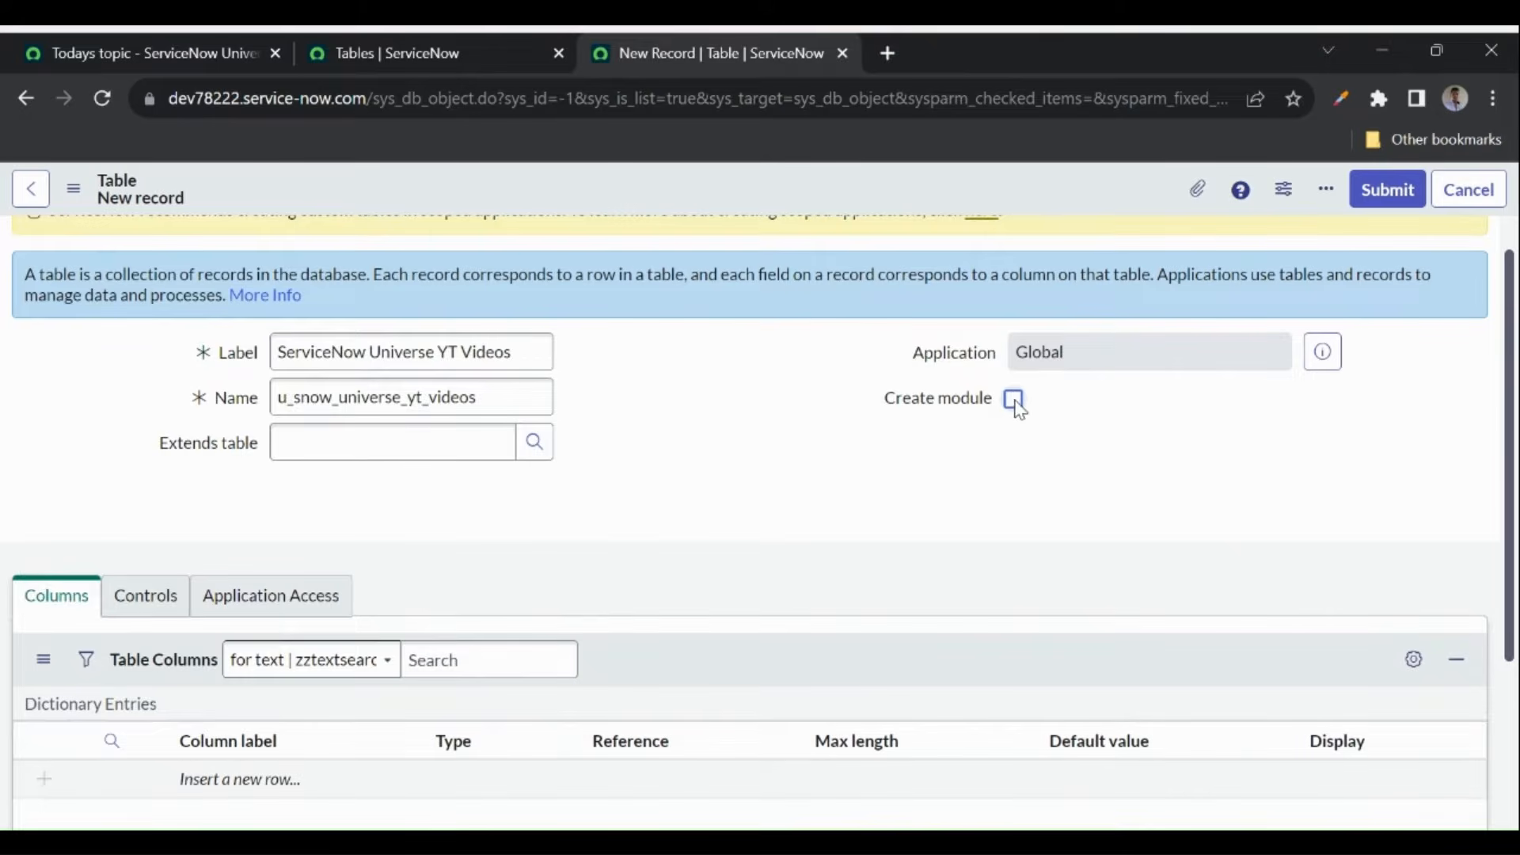
pyautogui.click(1016, 405)
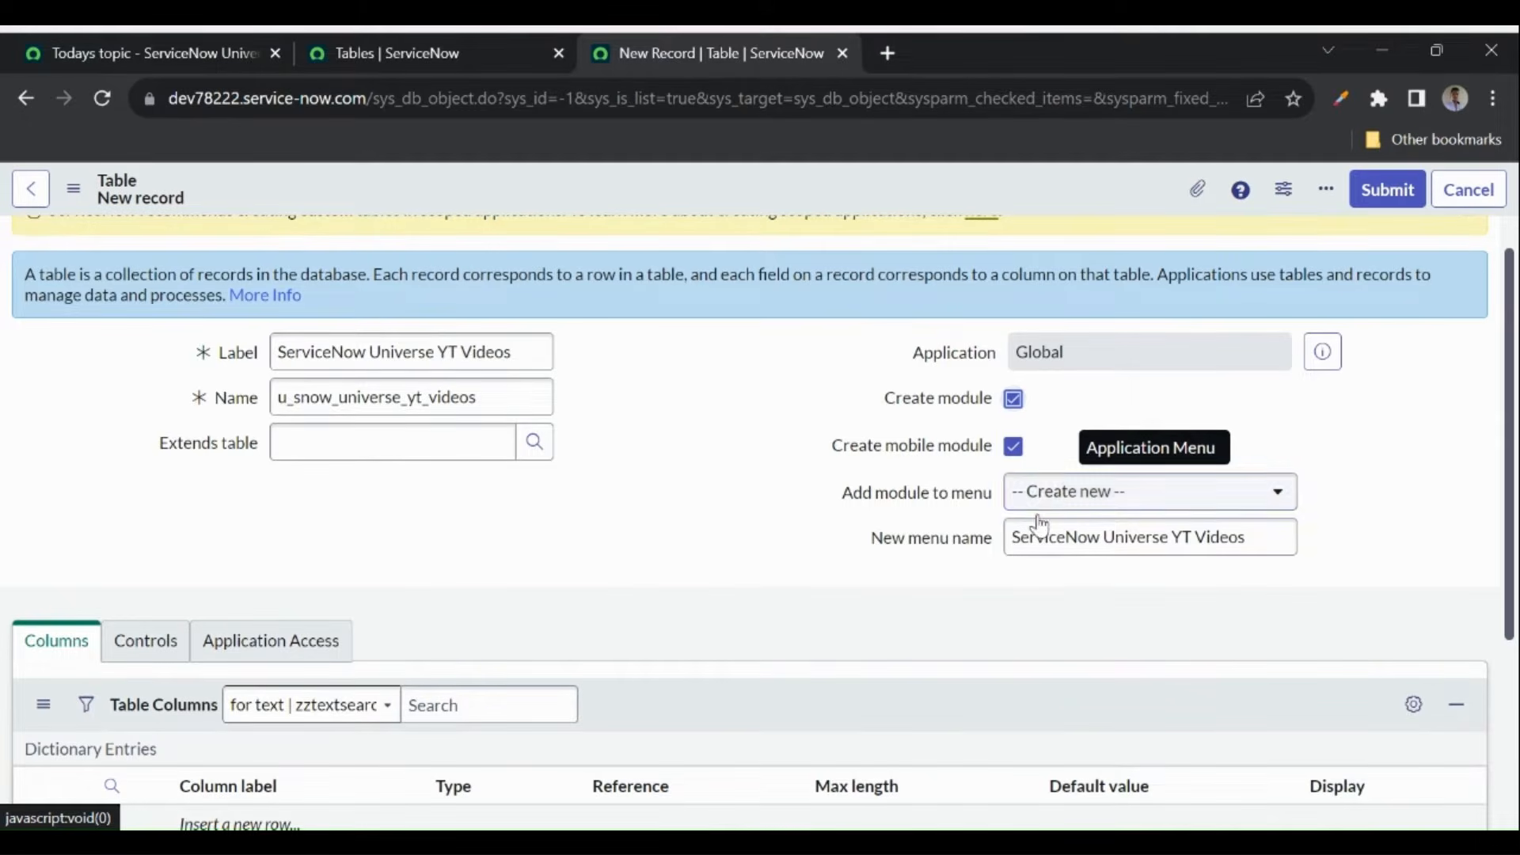
pyautogui.moveTo(1224, 536); pyautogui.dragTo(994, 543)
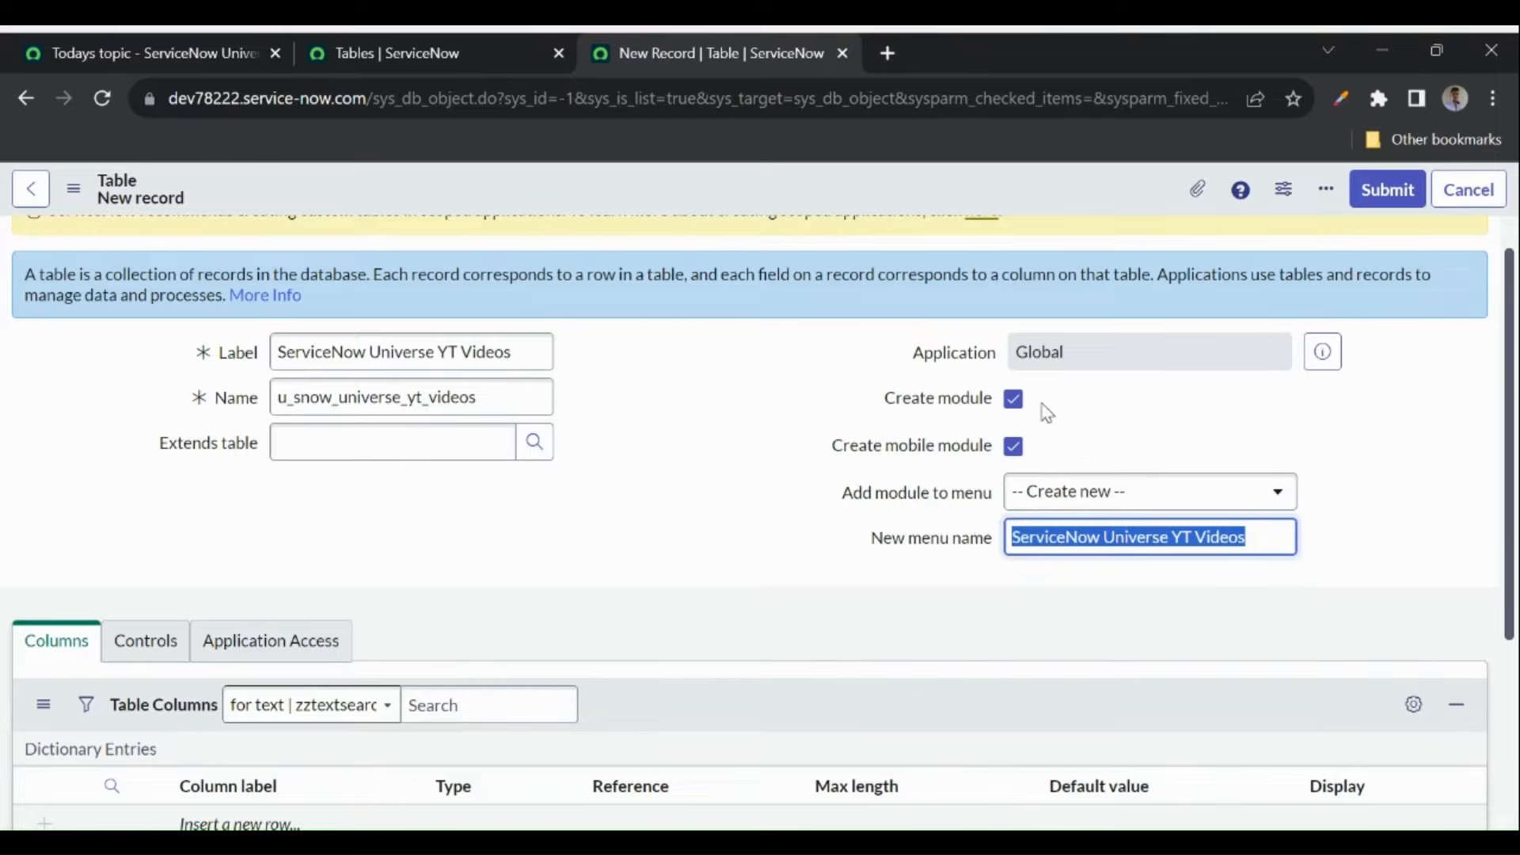
pyautogui.click(516, 401)
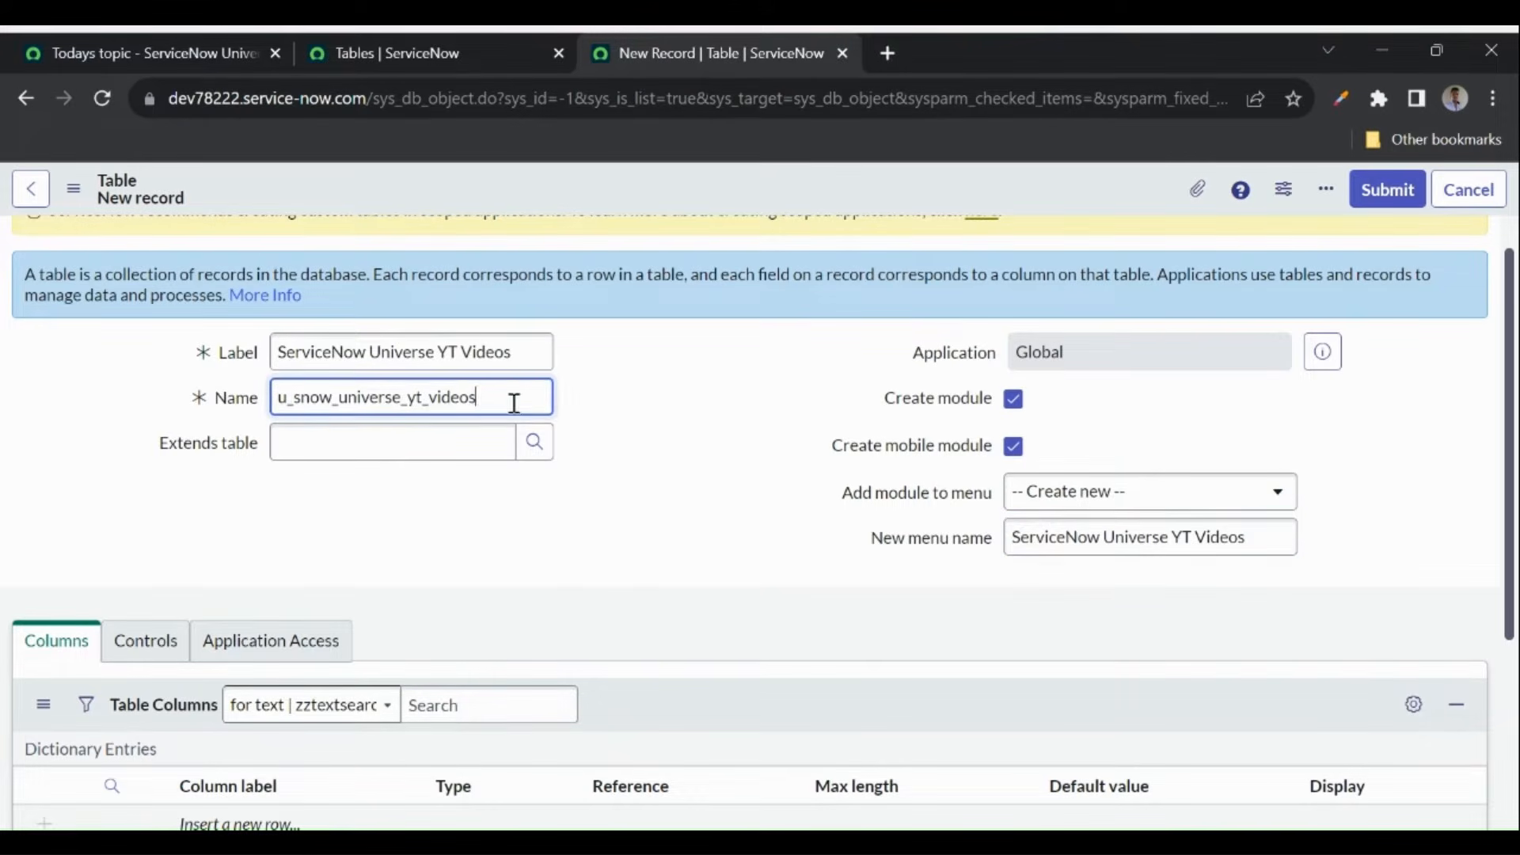
pyautogui.moveTo(277, 399); pyautogui.dragTo(526, 400)
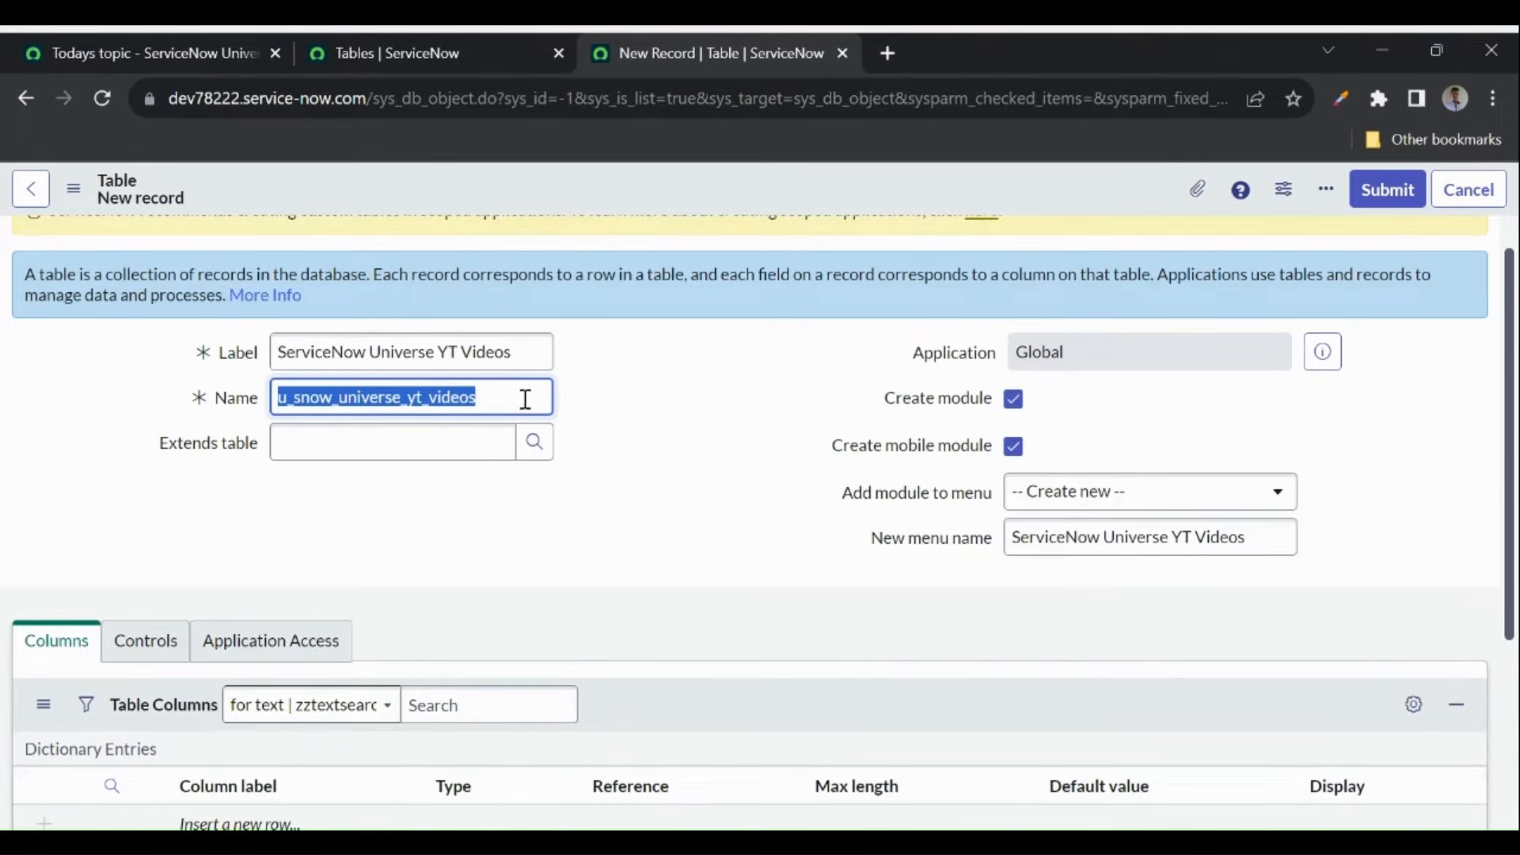
pyautogui.click(631, 393)
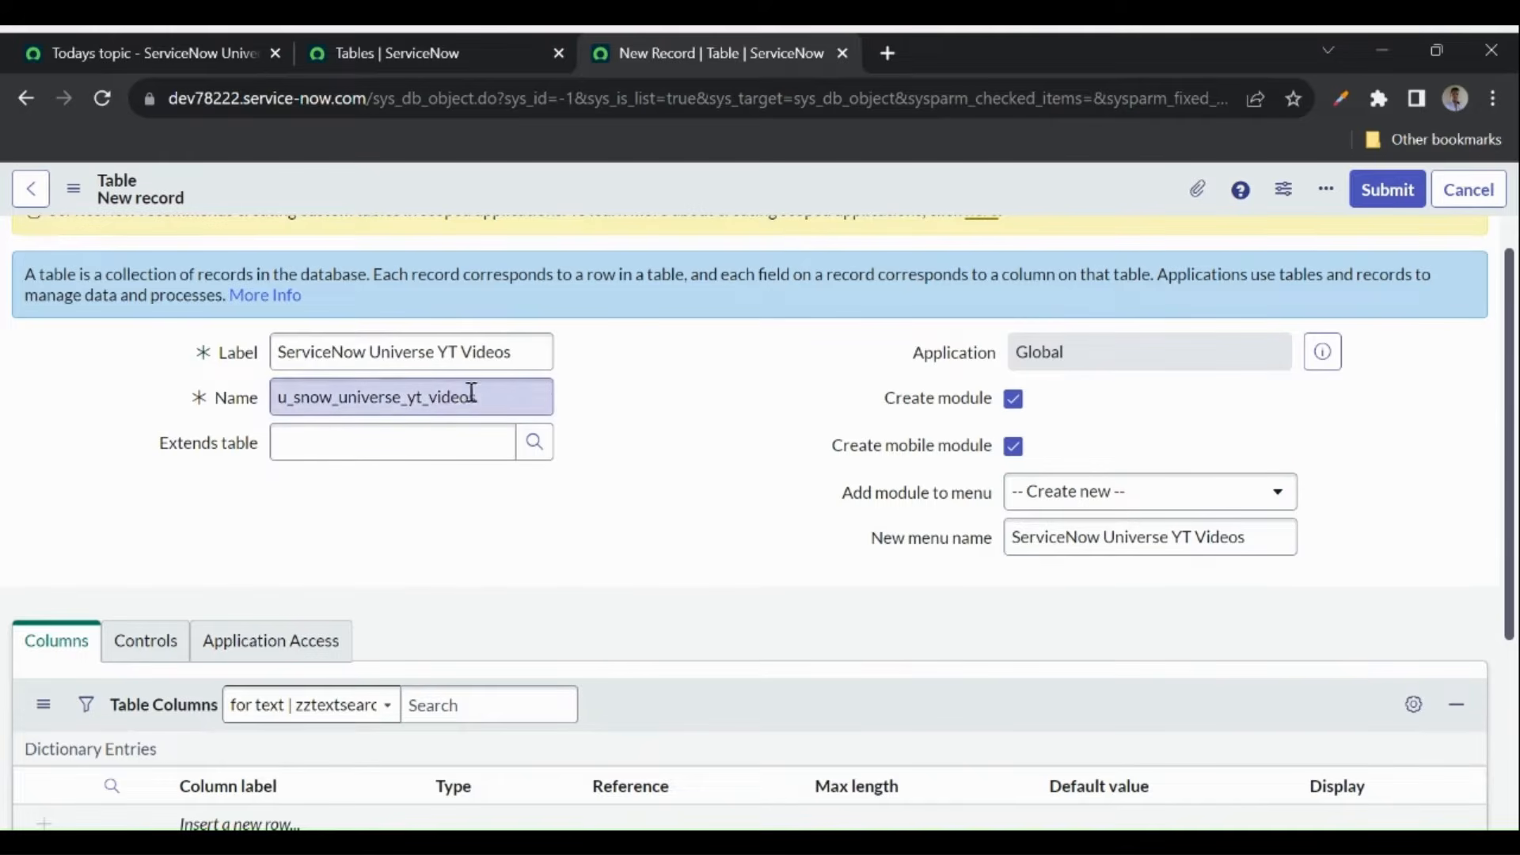
pyautogui.moveTo(278, 351); pyautogui.dragTo(577, 364)
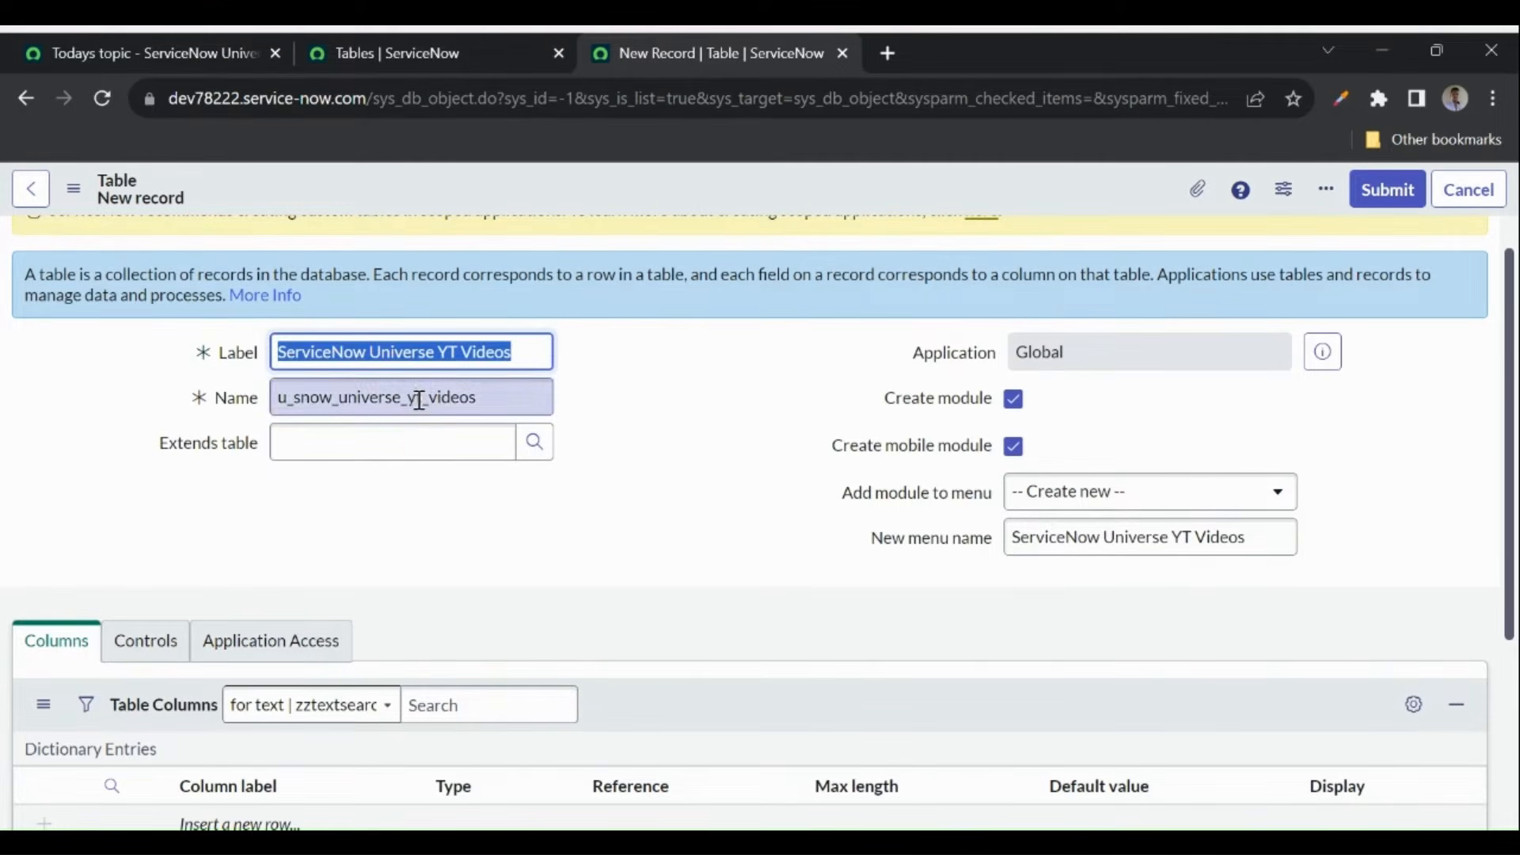
pyautogui.click(418, 399)
pyautogui.click(602, 399)
# - Save the new table record from the form header's context menu
pyautogui.scroll(1, 601, 399)
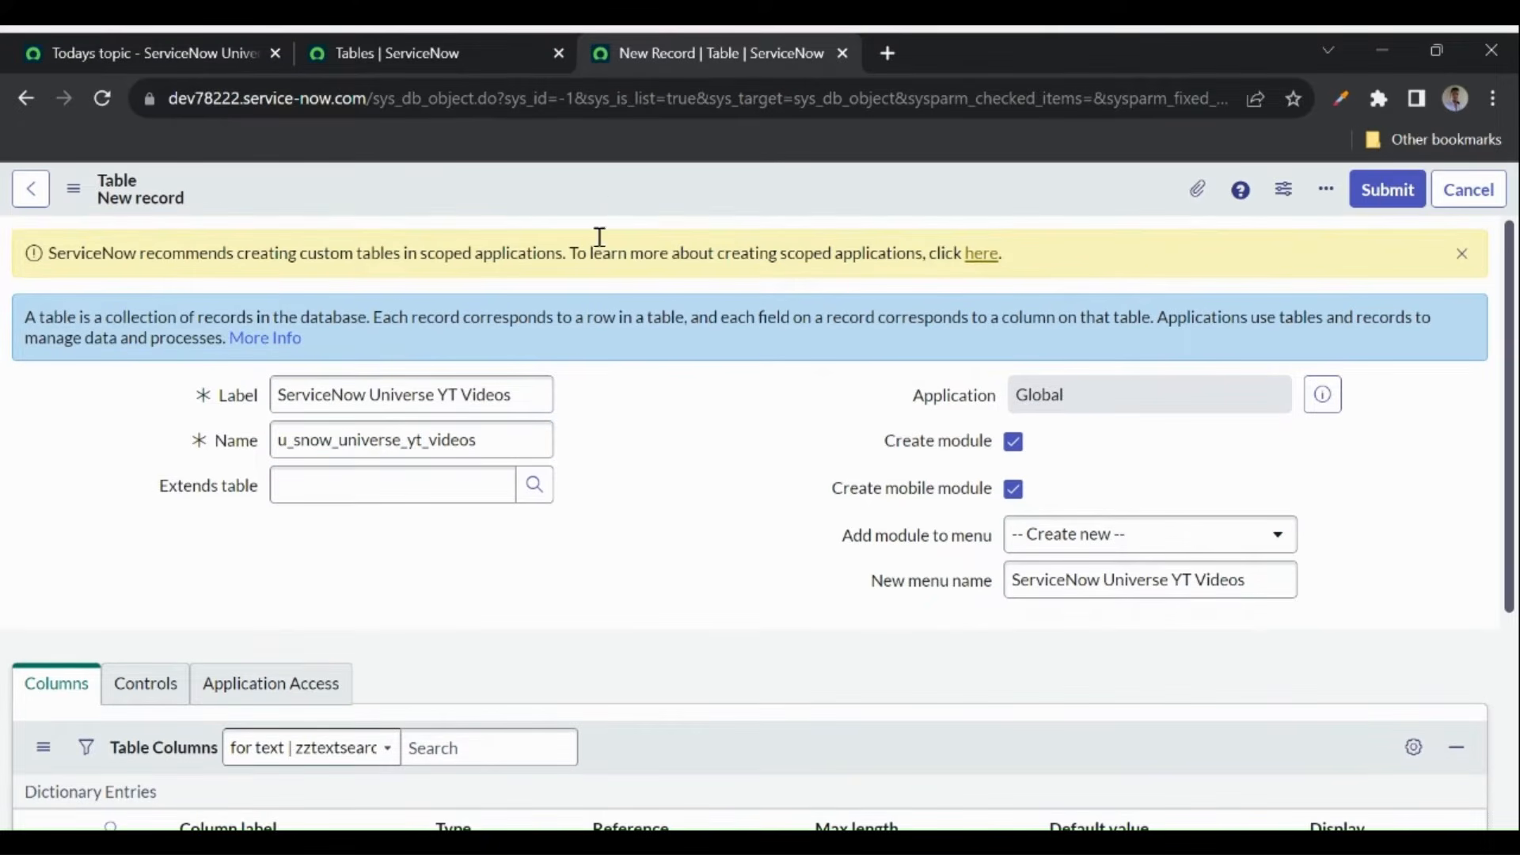
pyautogui.rightClick(619, 193)
pyautogui.click(663, 212)
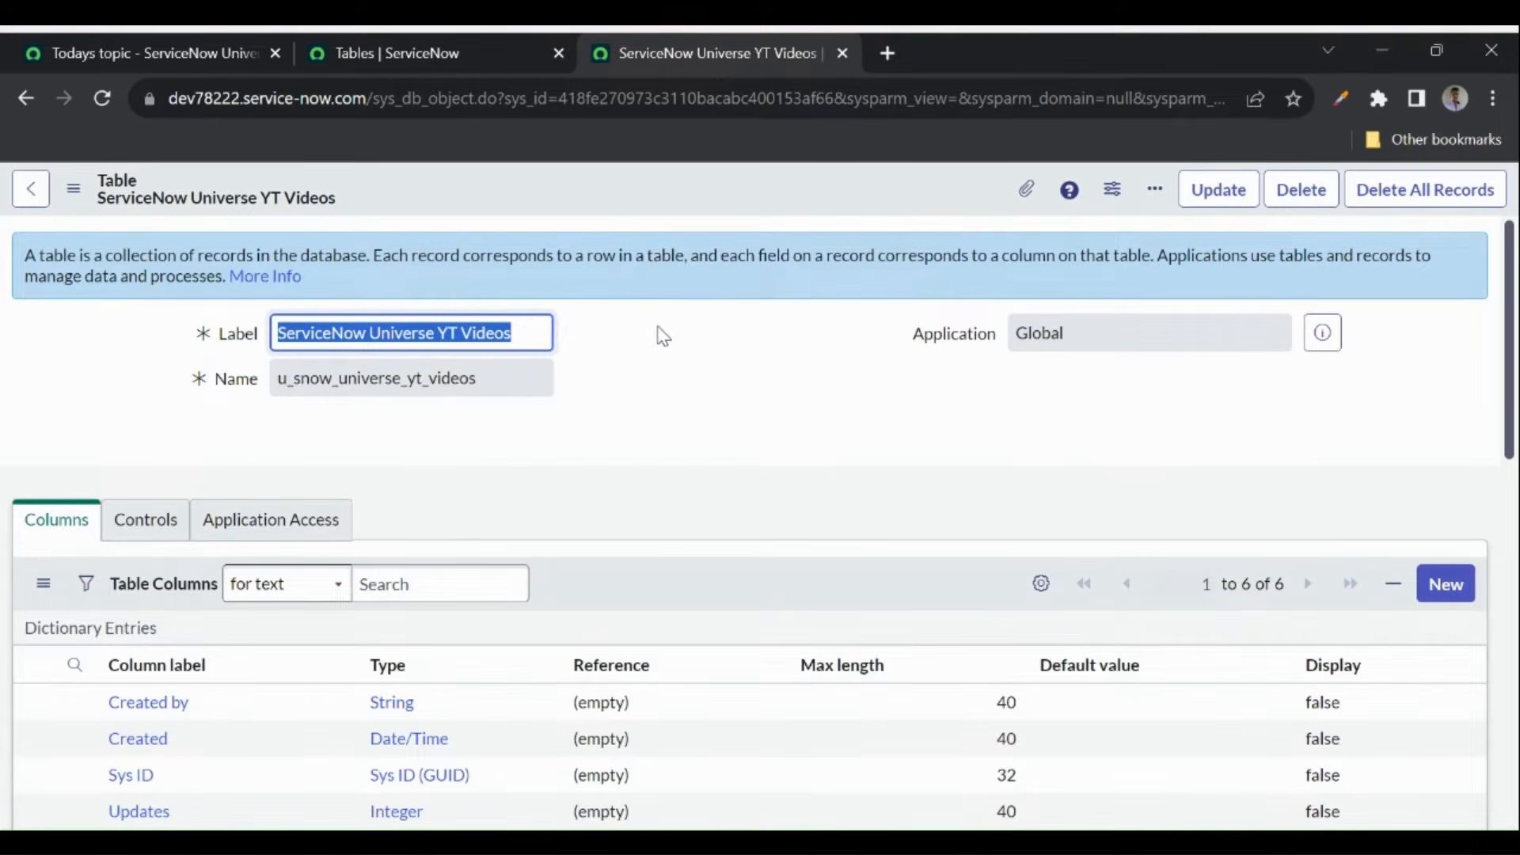
# - Review the saved table's label and internal name, then reload the Tables list tab
pyautogui.click(439, 379)
pyautogui.moveTo(278, 379); pyautogui.dragTo(511, 381)
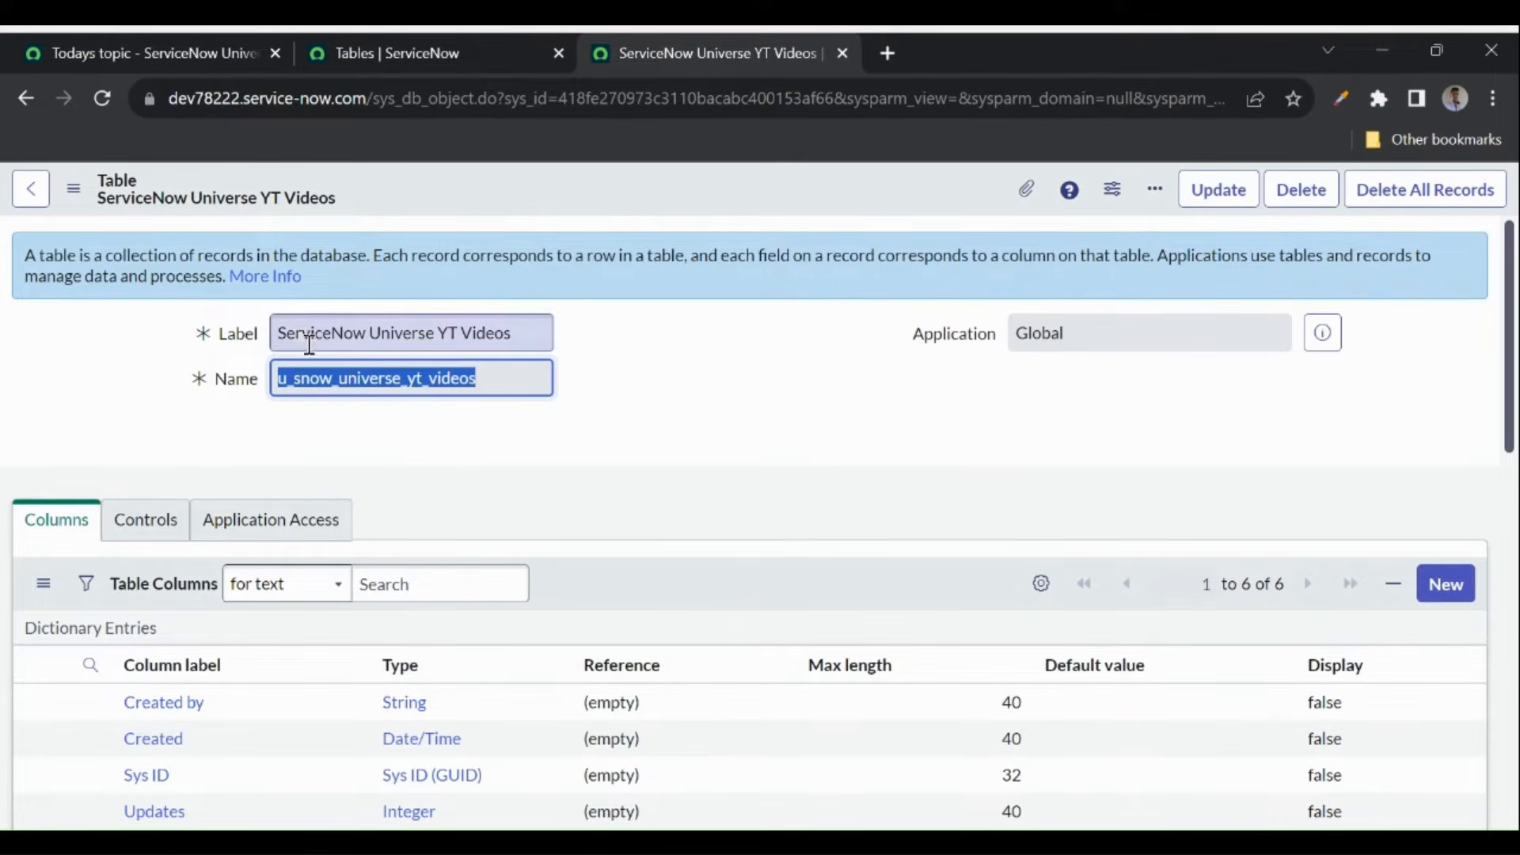
pyautogui.click(550, 336)
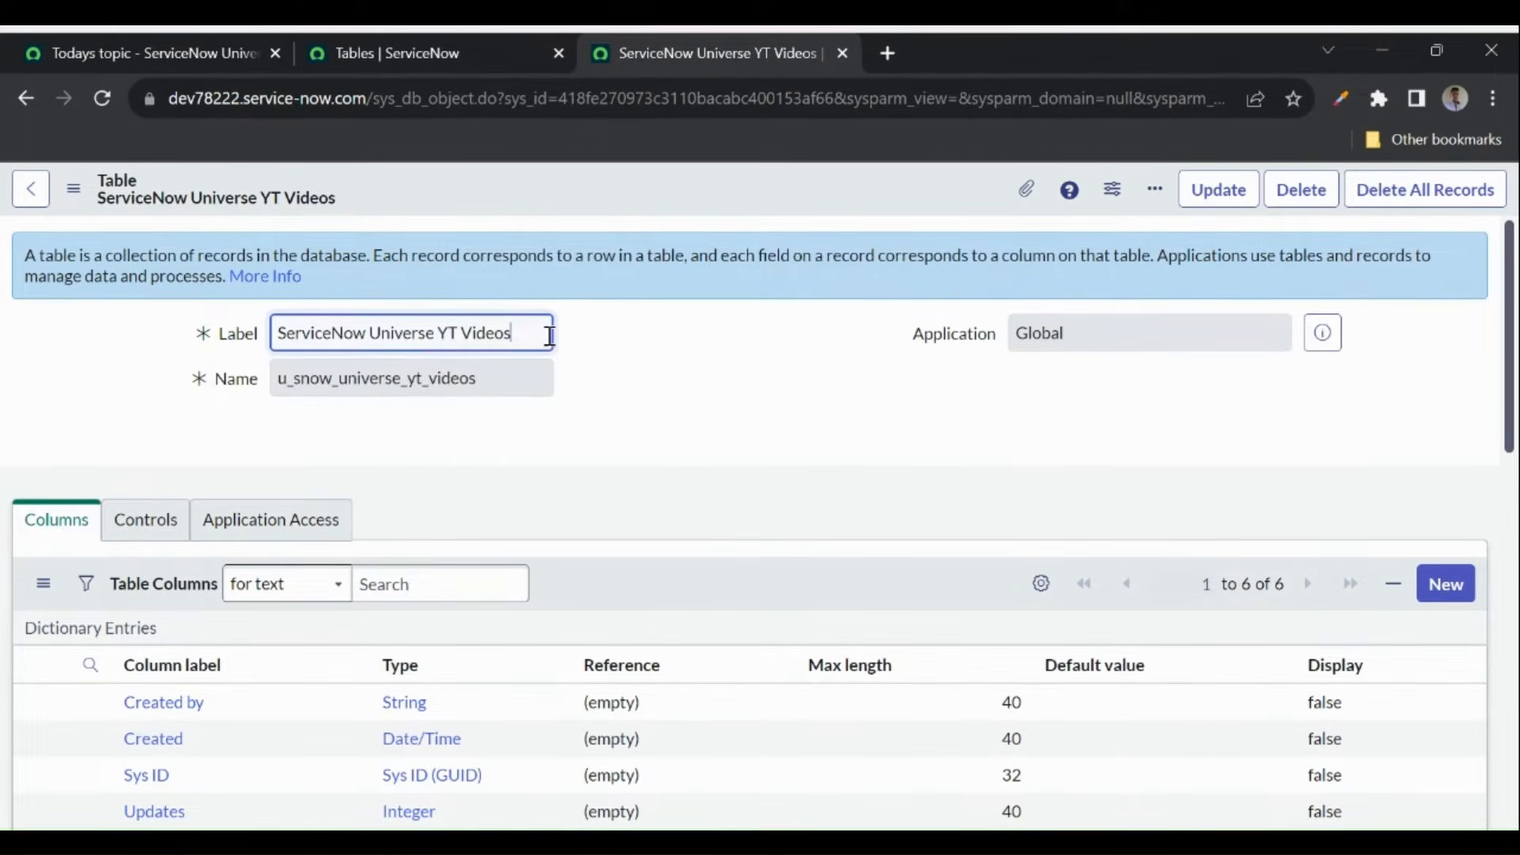
pyautogui.click(456, 371)
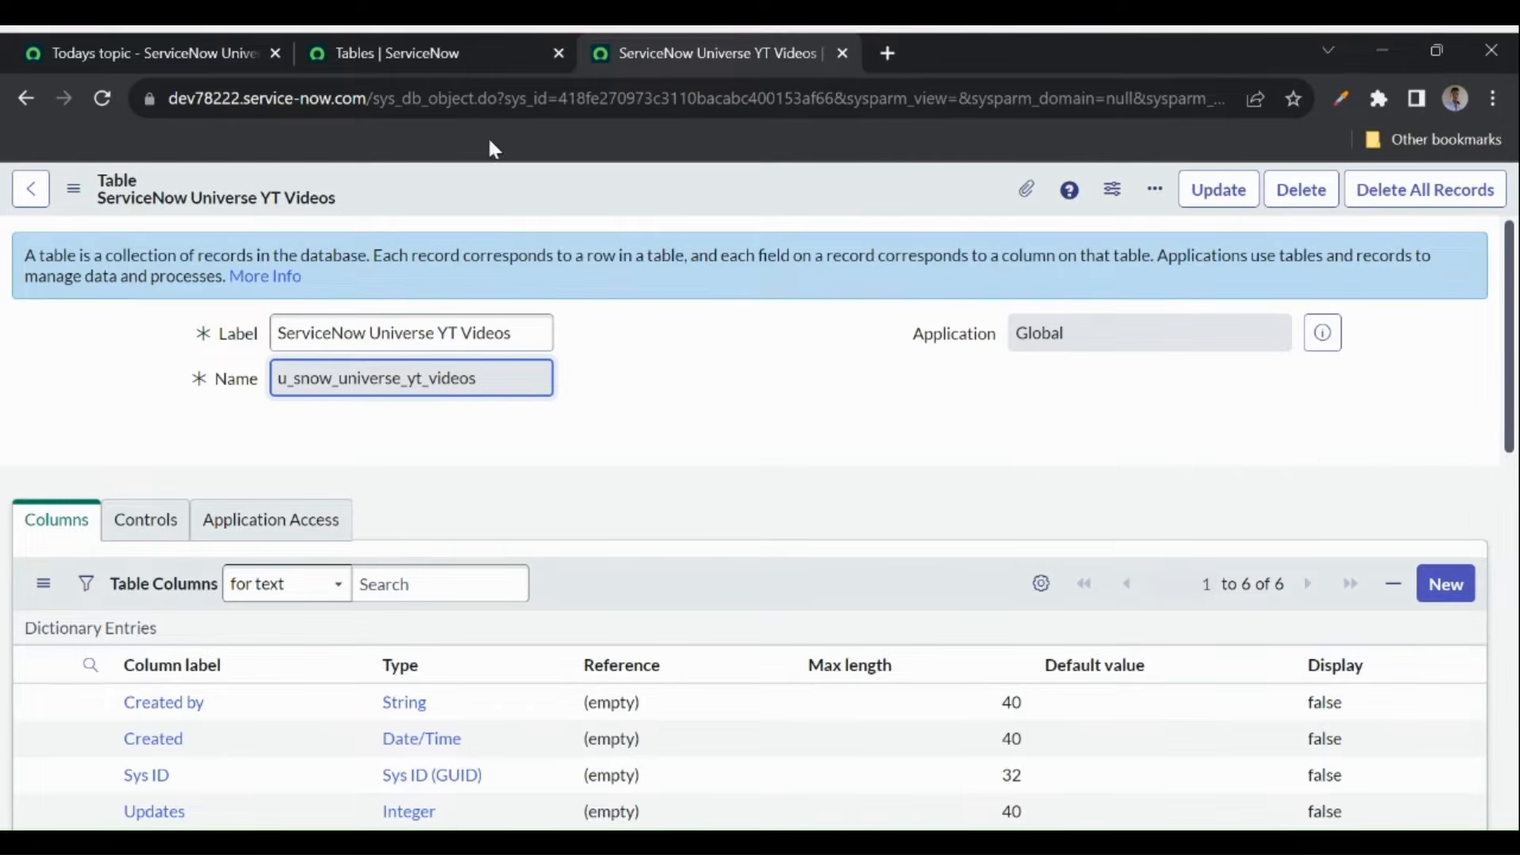
pyautogui.click(353, 55)
pyautogui.click(109, 105)
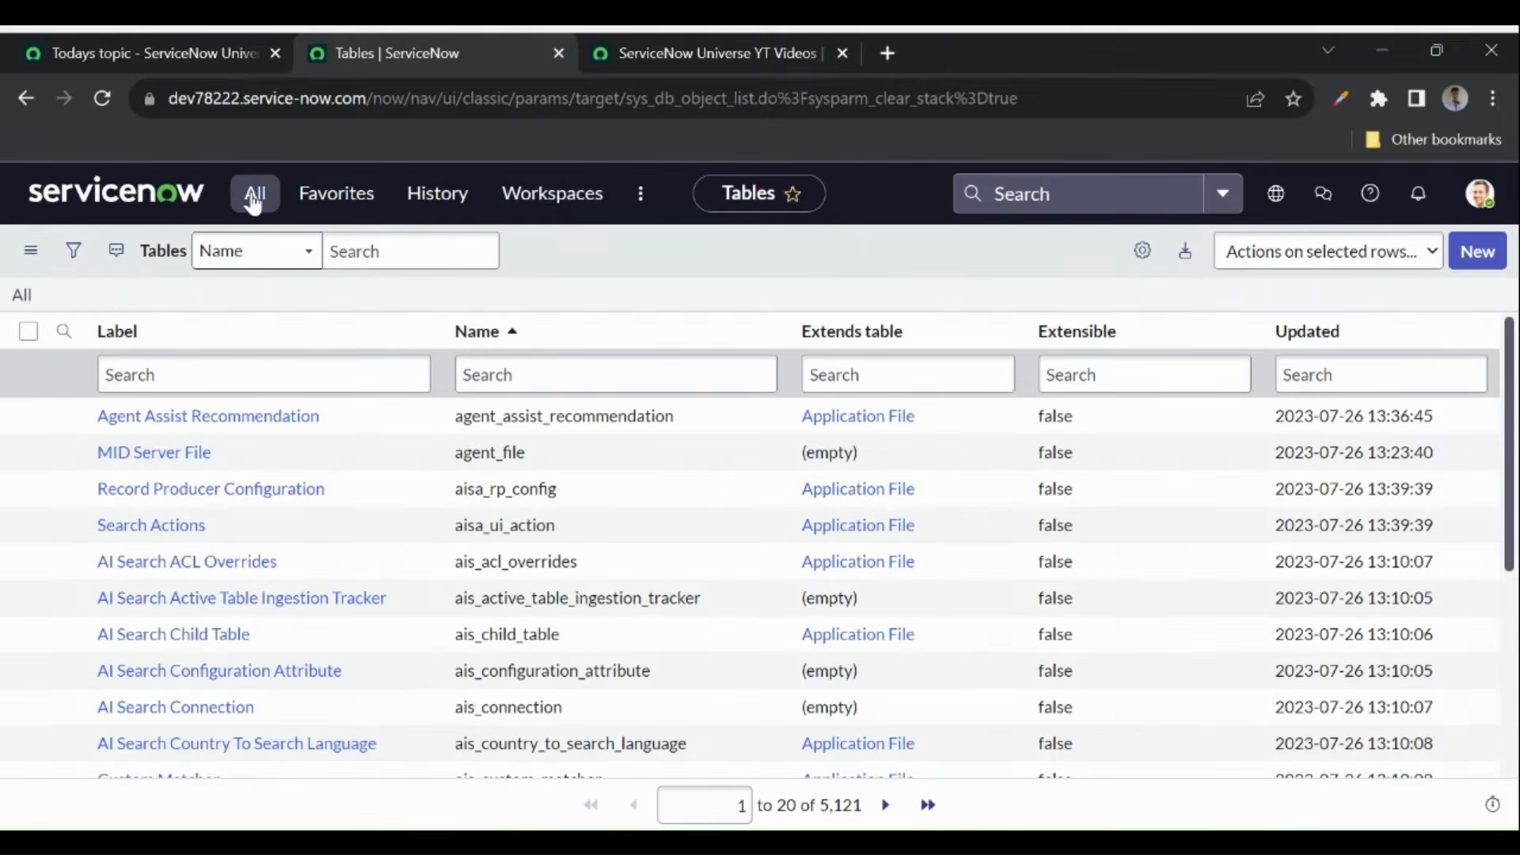
# - Filter the navigator for 'ser', open the ServiceNow Universe YT Videos module, then return to the table form
pyautogui.click(254, 198)
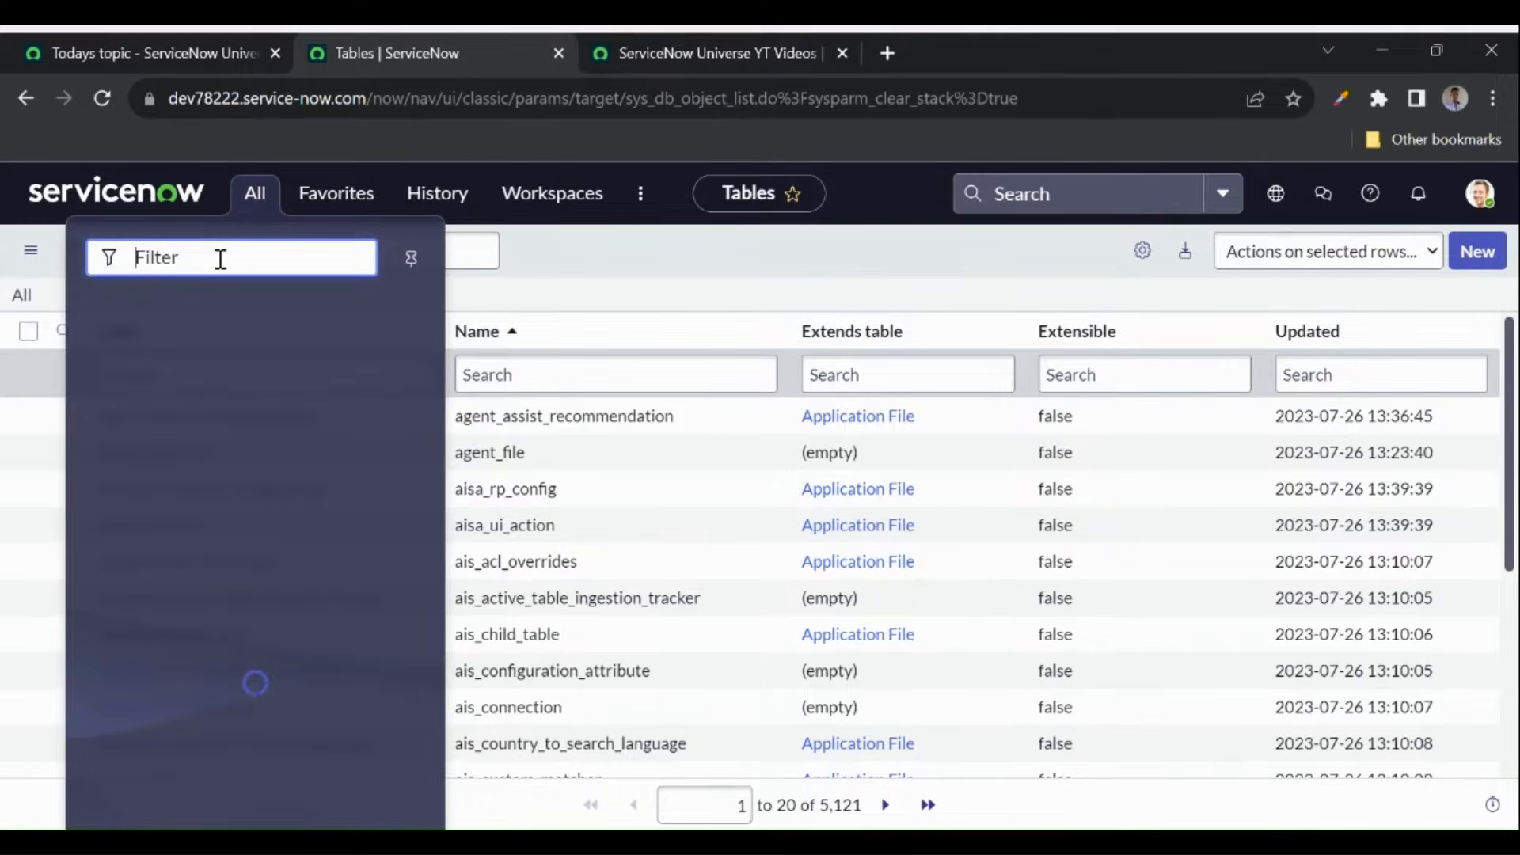
pyautogui.write('servicenow')
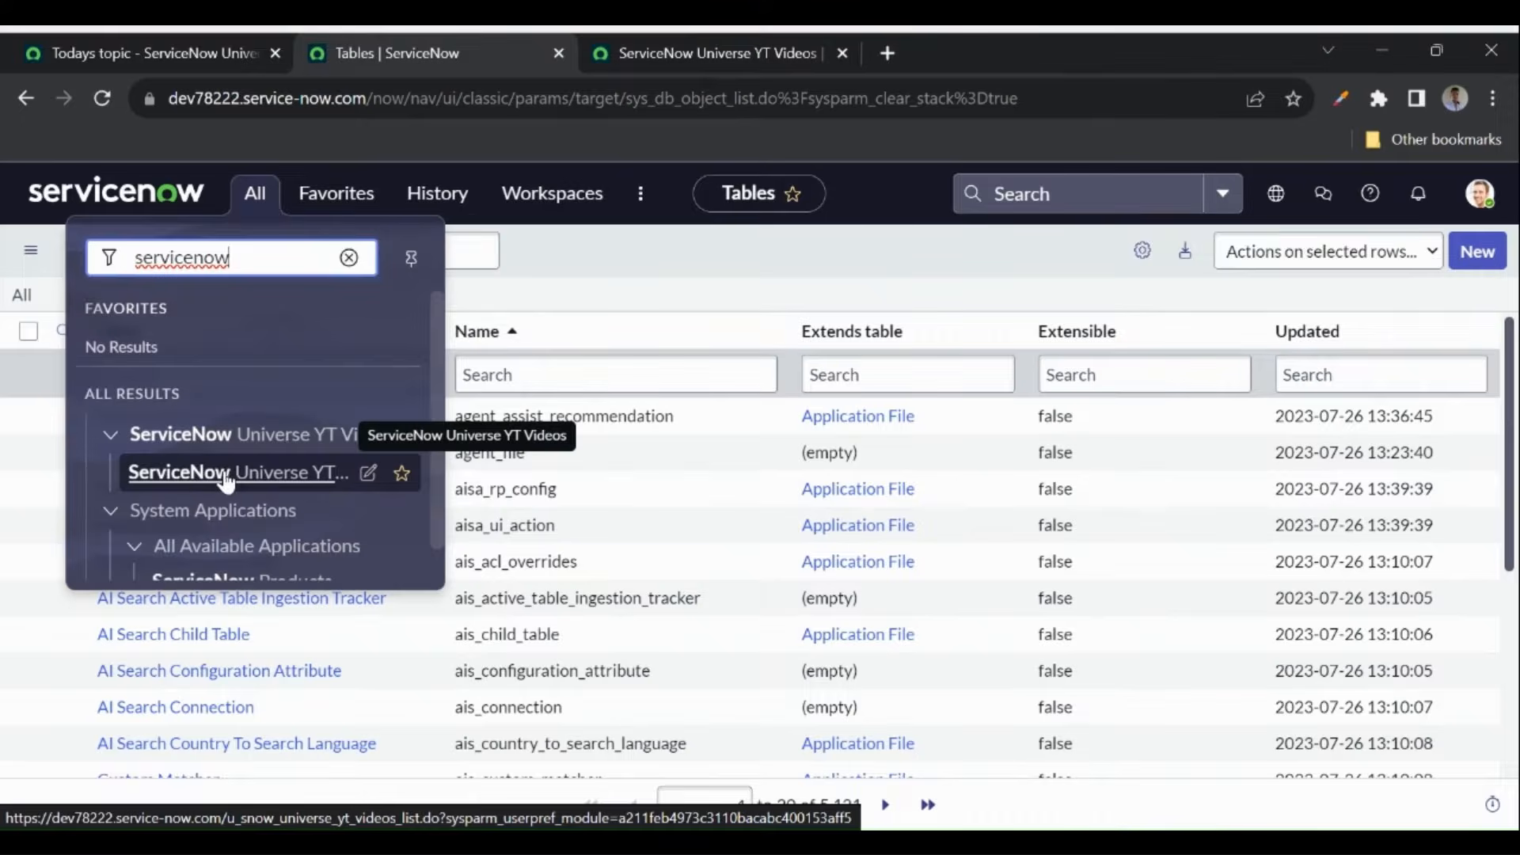
pyautogui.click(224, 475)
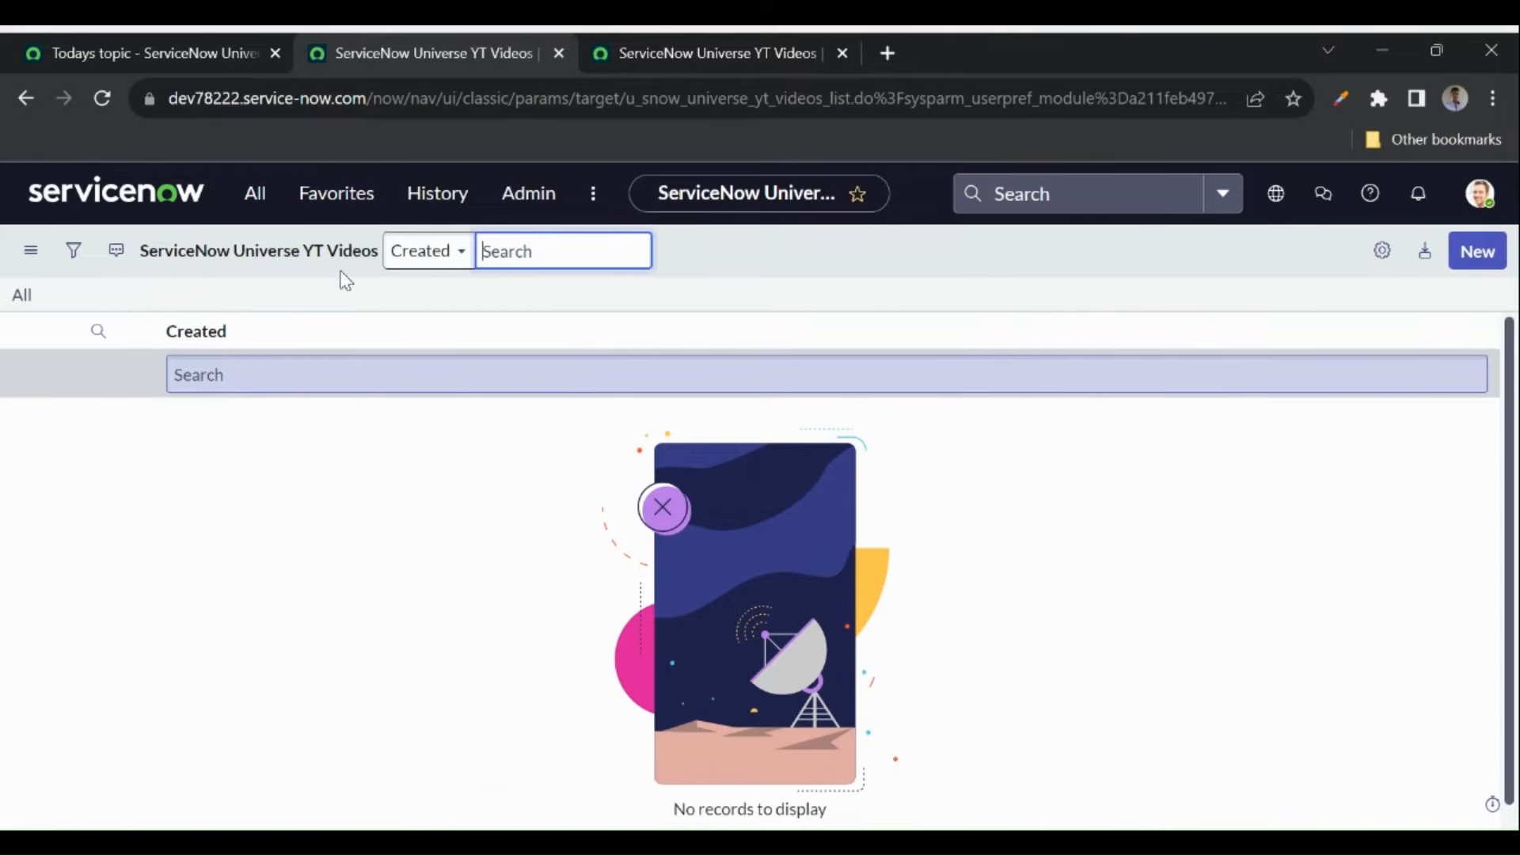
pyautogui.click(705, 55)
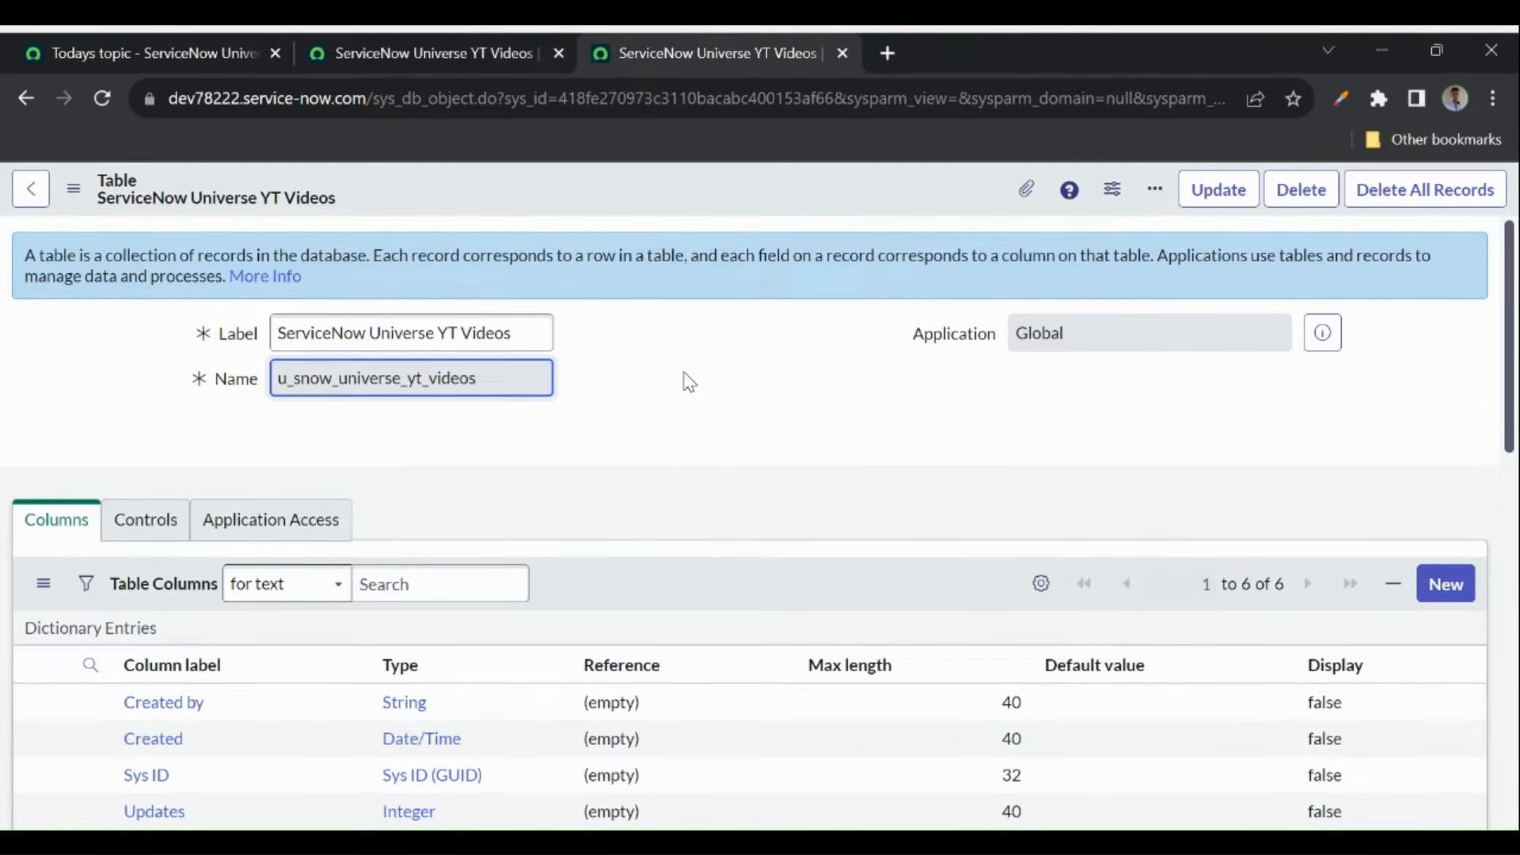
# - Add Column name to the Table Columns list, placed second after Column label
pyautogui.scroll(-3, 681, 386)
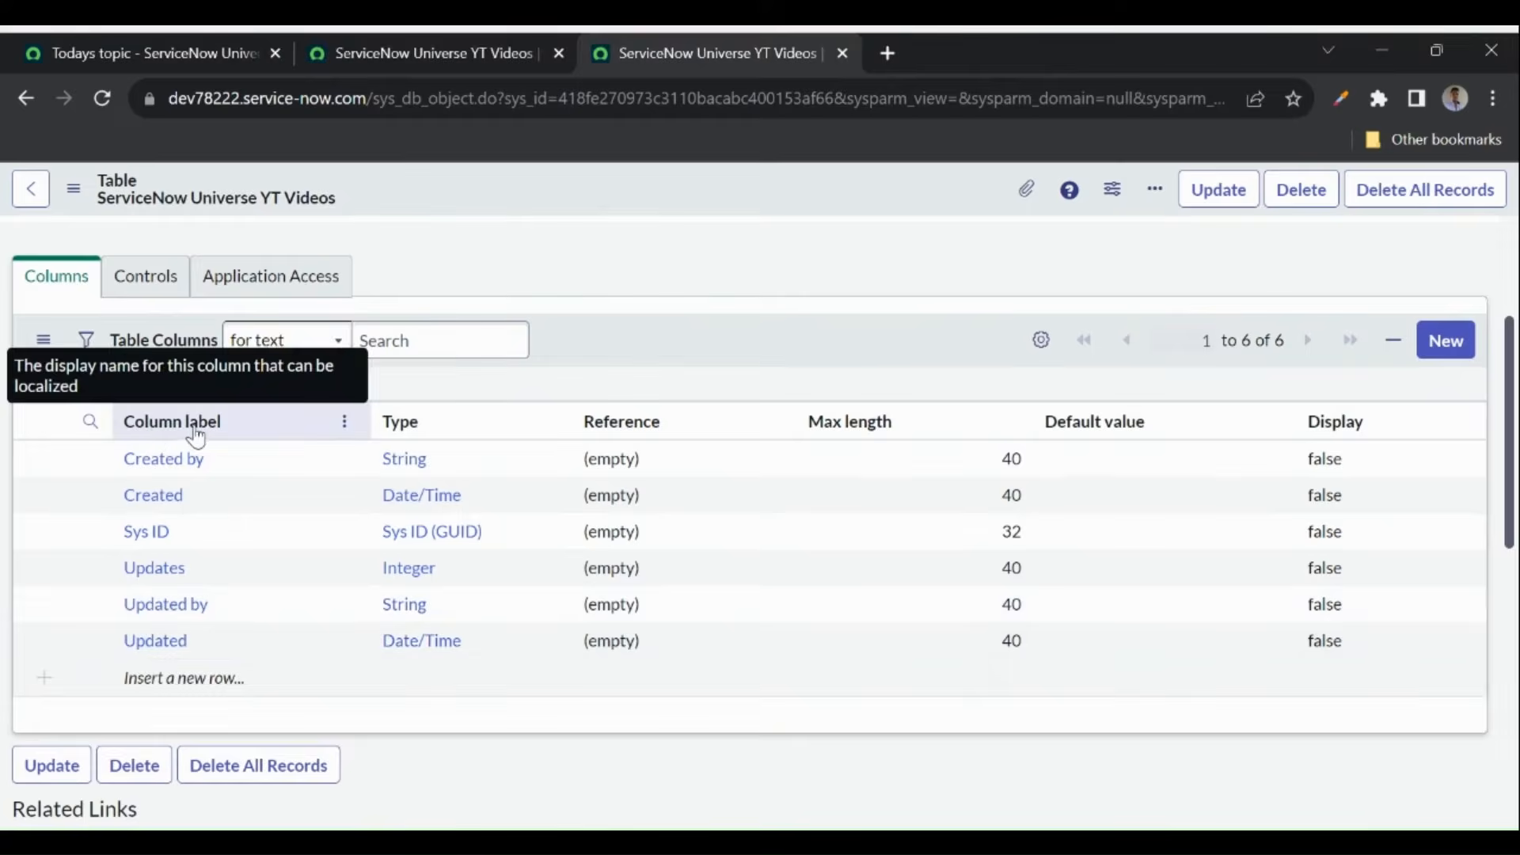
pyautogui.click(1043, 344)
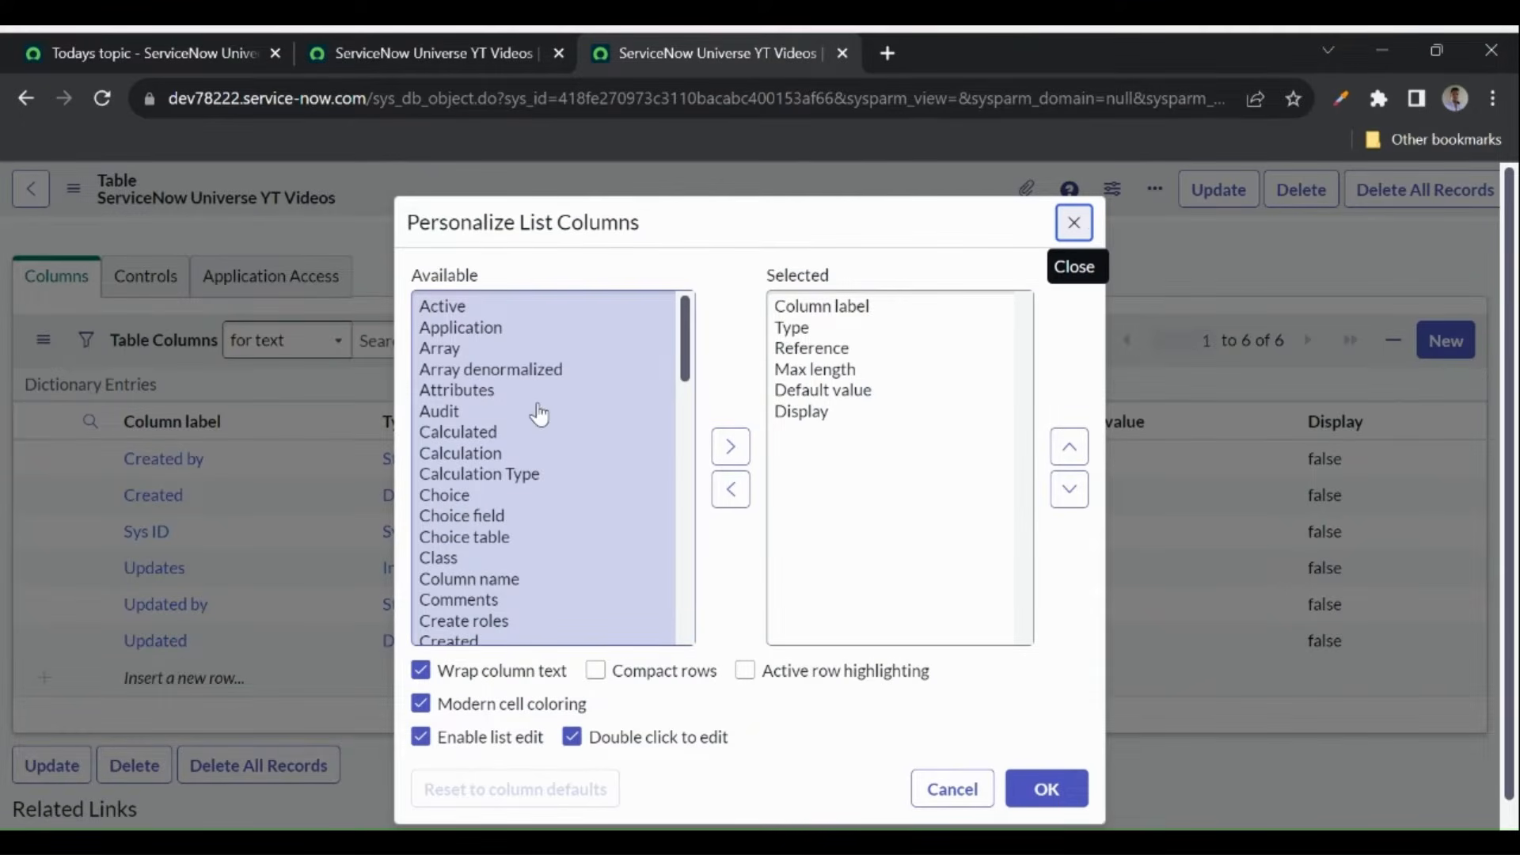
pyautogui.click(481, 582)
pyautogui.doubleClick(481, 581)
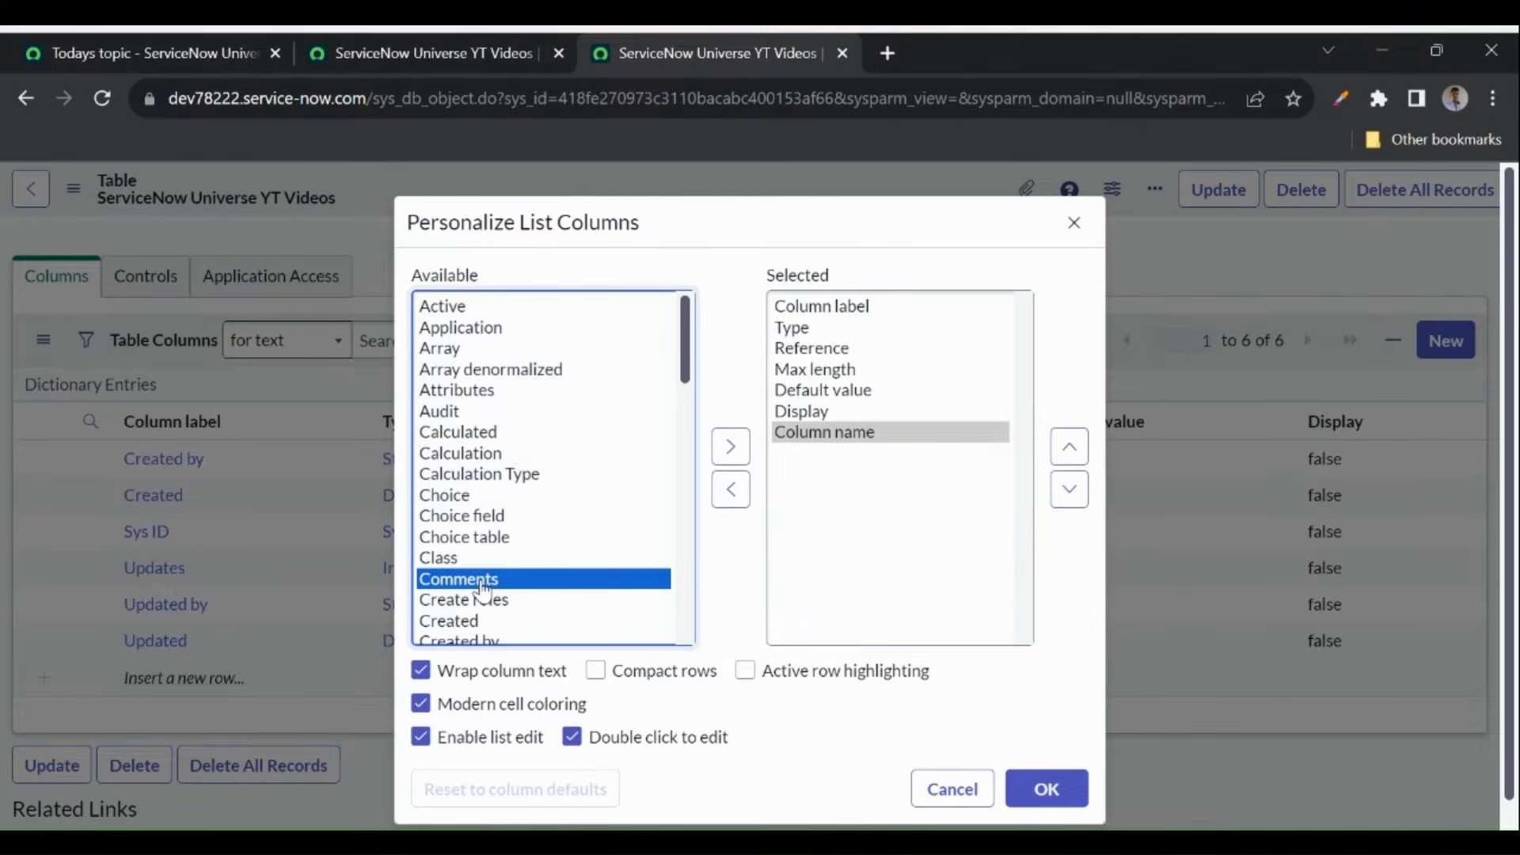
pyautogui.click(1068, 452)
pyautogui.click(1069, 453)
pyautogui.click(1069, 452)
pyautogui.click(1068, 453)
pyautogui.click(1069, 453)
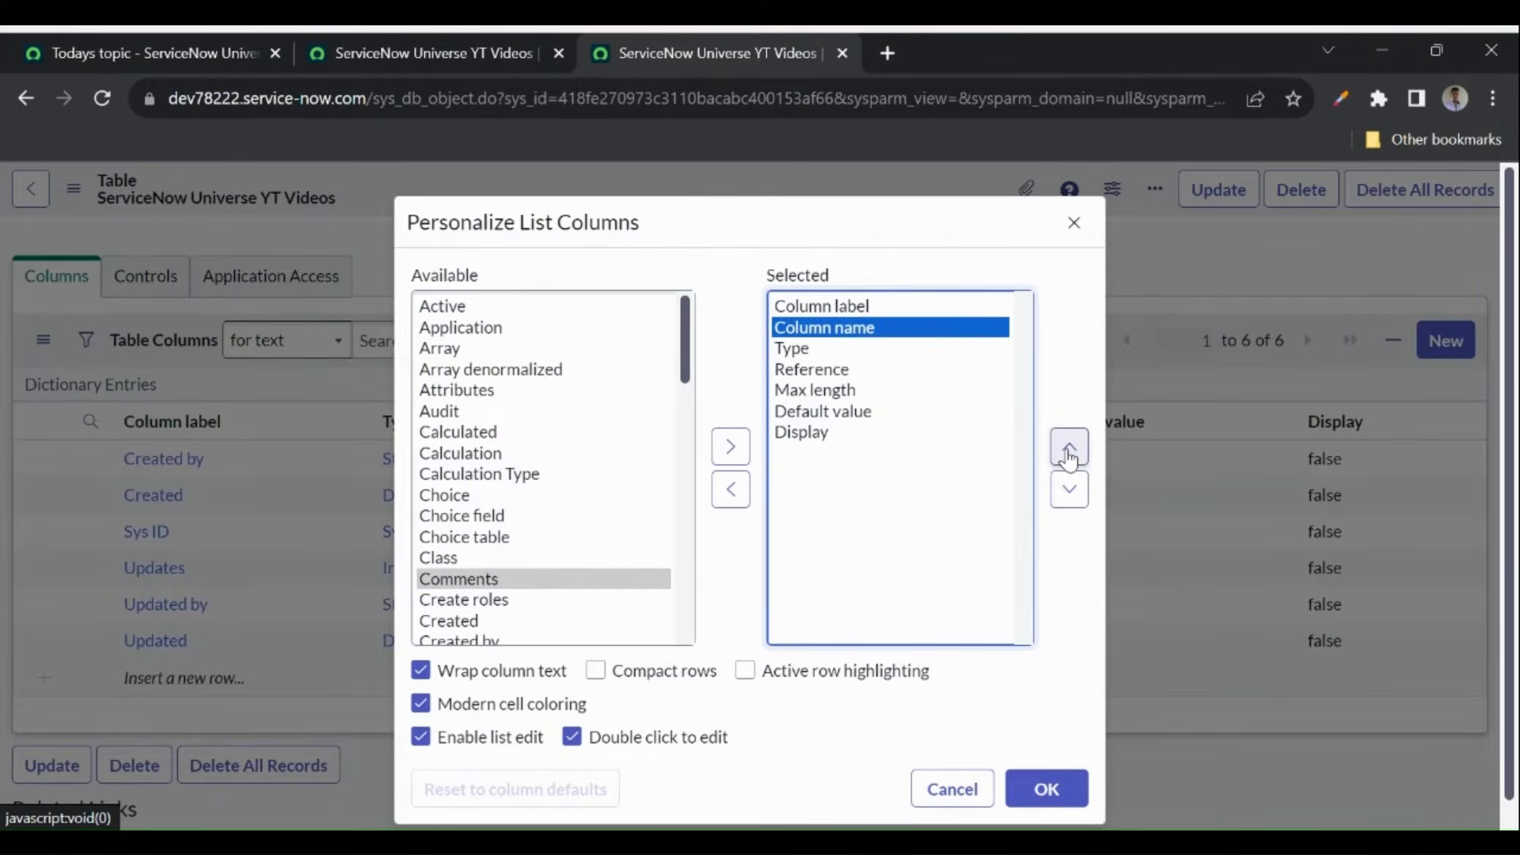
pyautogui.click(1046, 789)
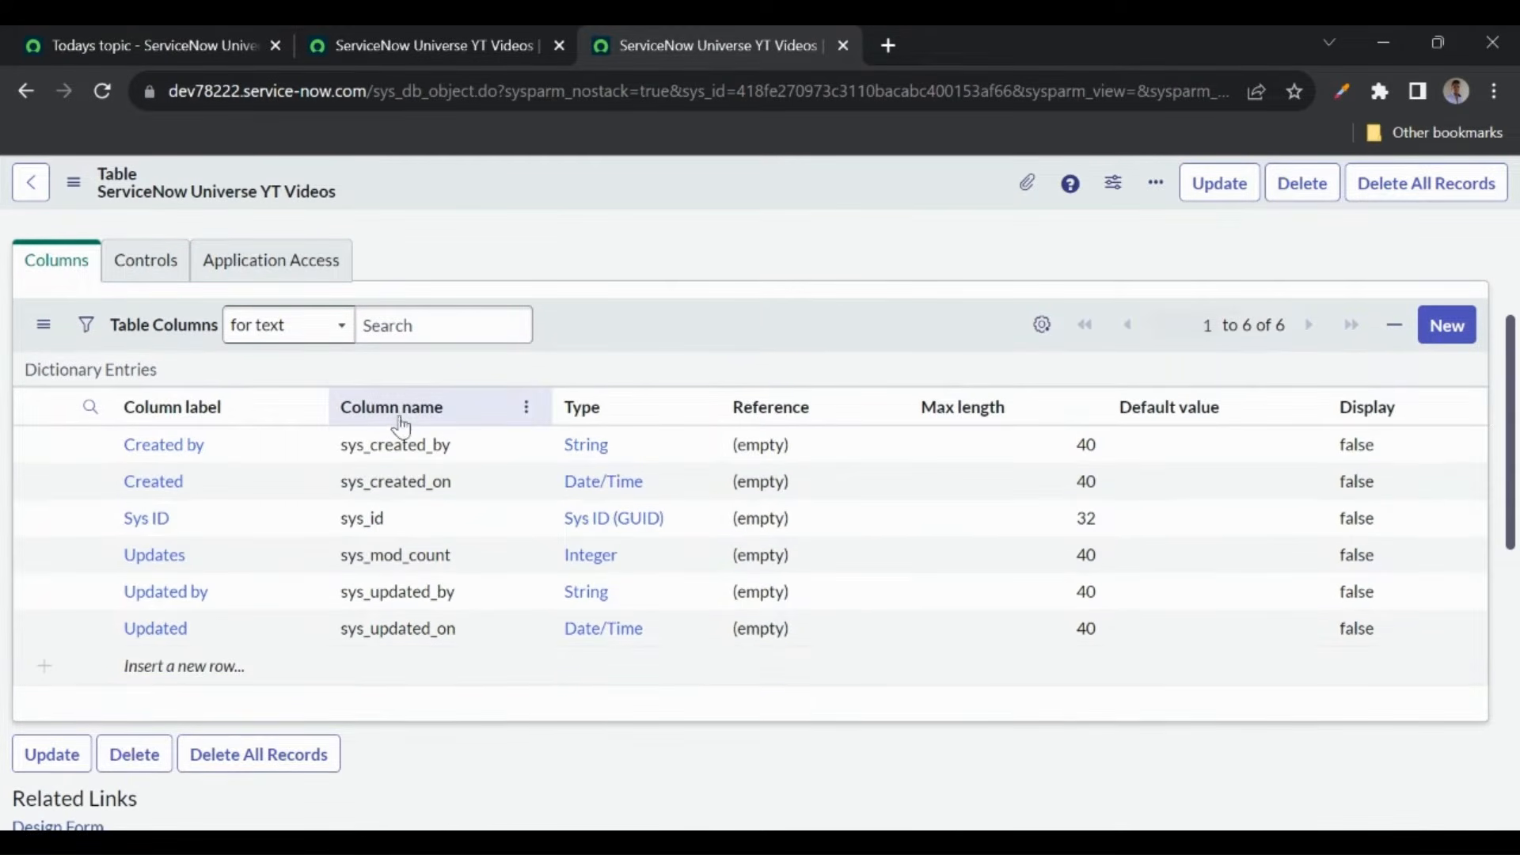
# - Switch to the YT Videos record list and open its Personalize List Columns dialog
pyautogui.click(345, 457)
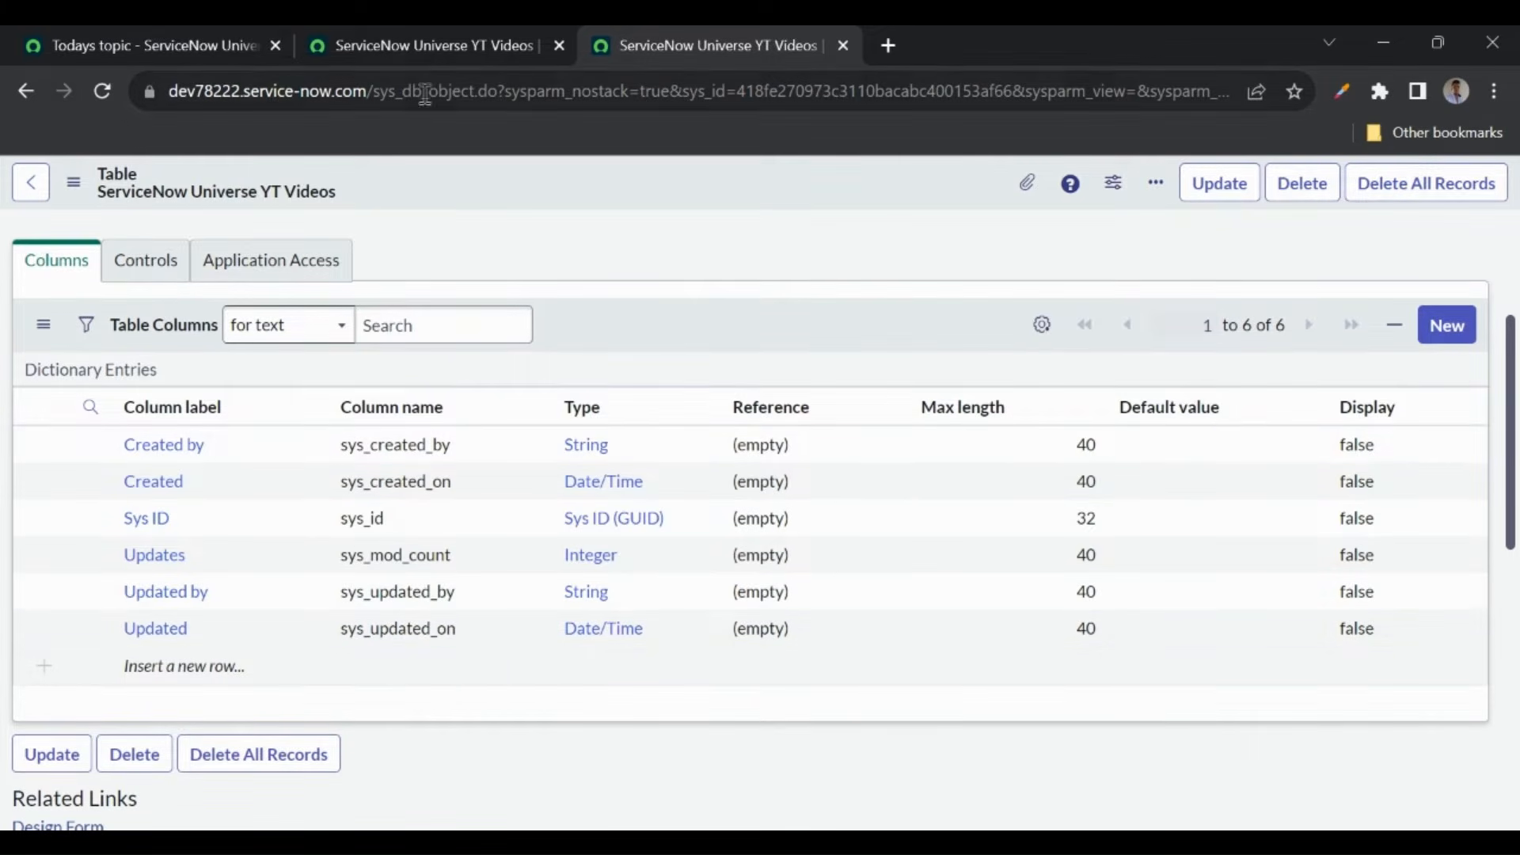
pyautogui.click(451, 63)
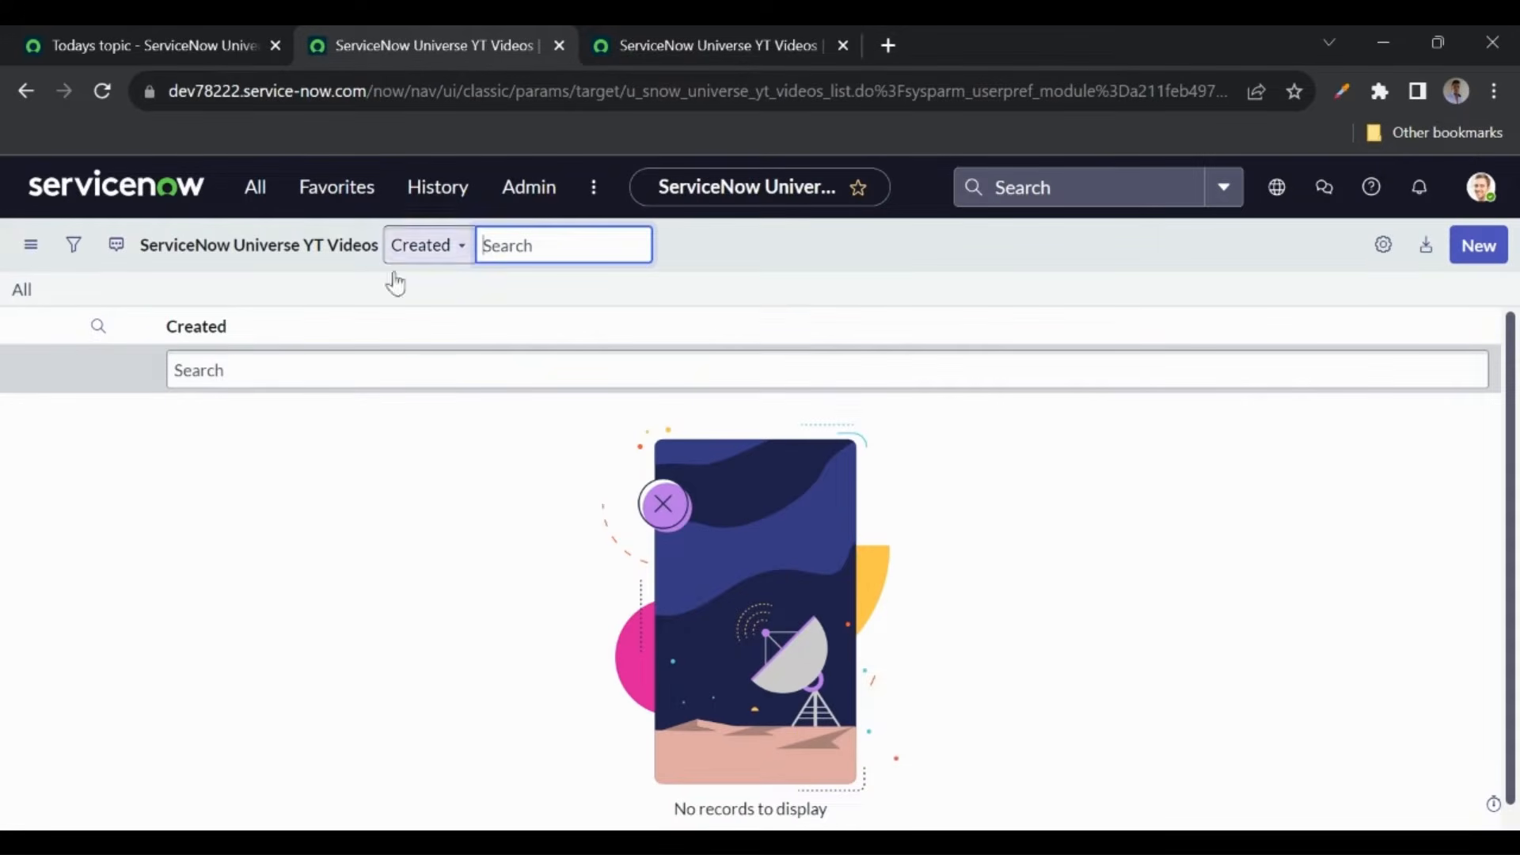
pyautogui.click(1386, 255)
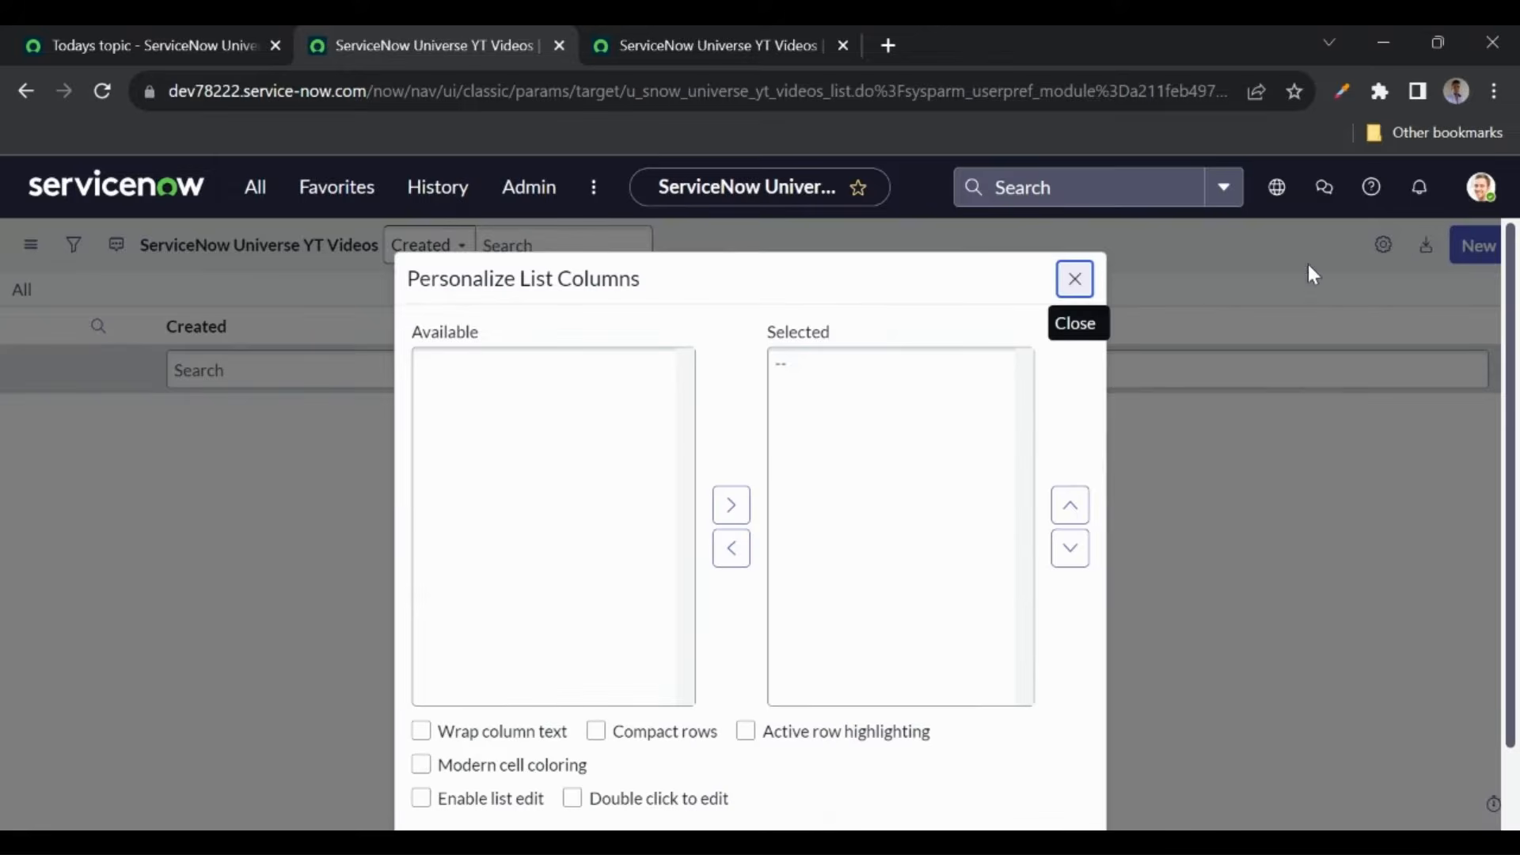
# - Add Created by, Updated, Updated by and Updates to the YT Videos list columns
pyautogui.click(496, 368)
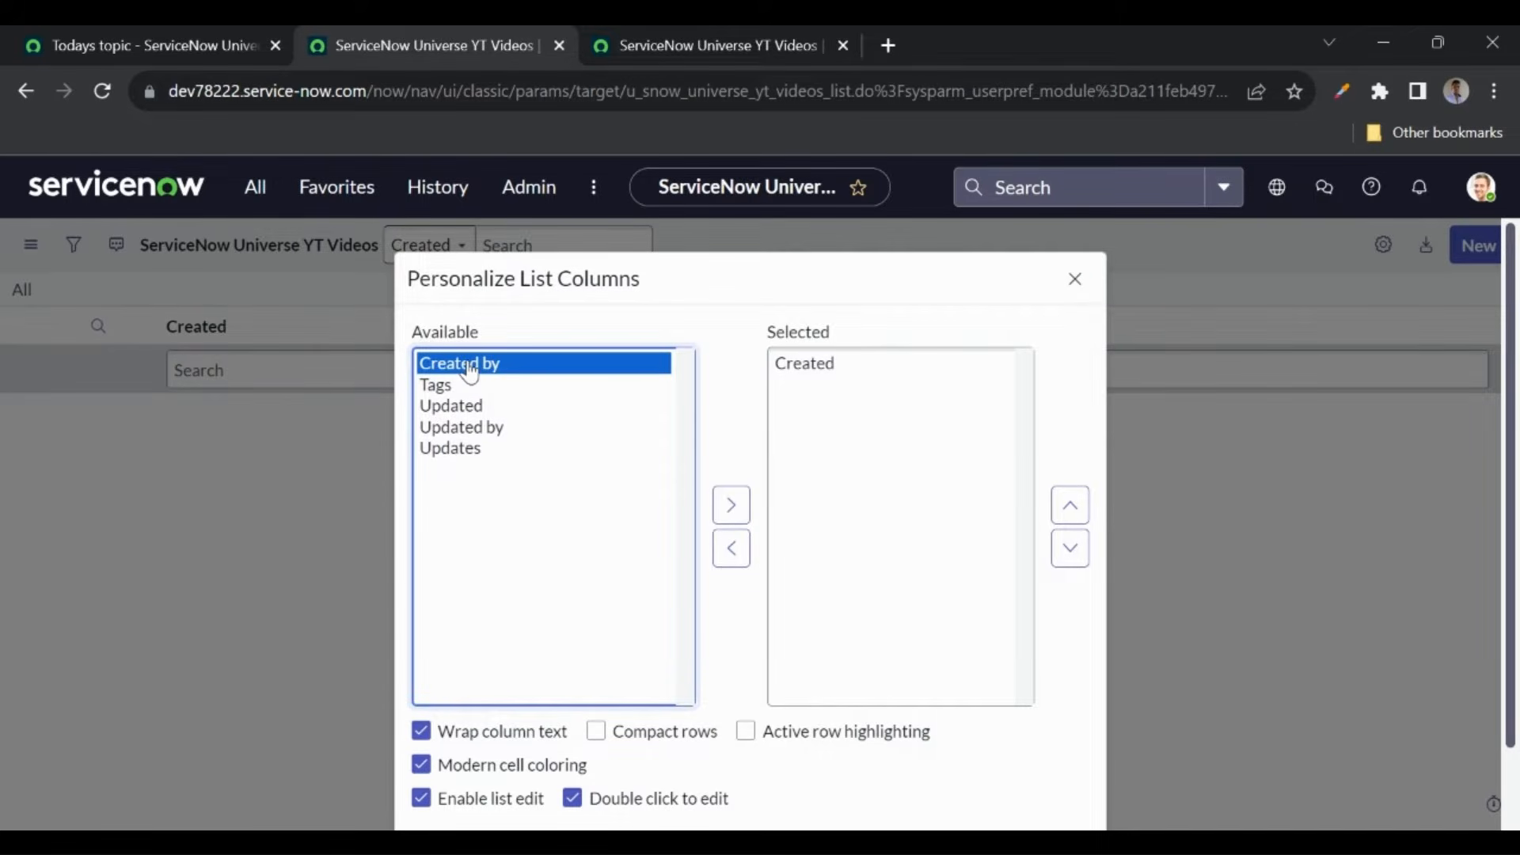
pyautogui.doubleClick(471, 372)
pyautogui.moveTo(447, 384); pyautogui.dragTo(448, 457)
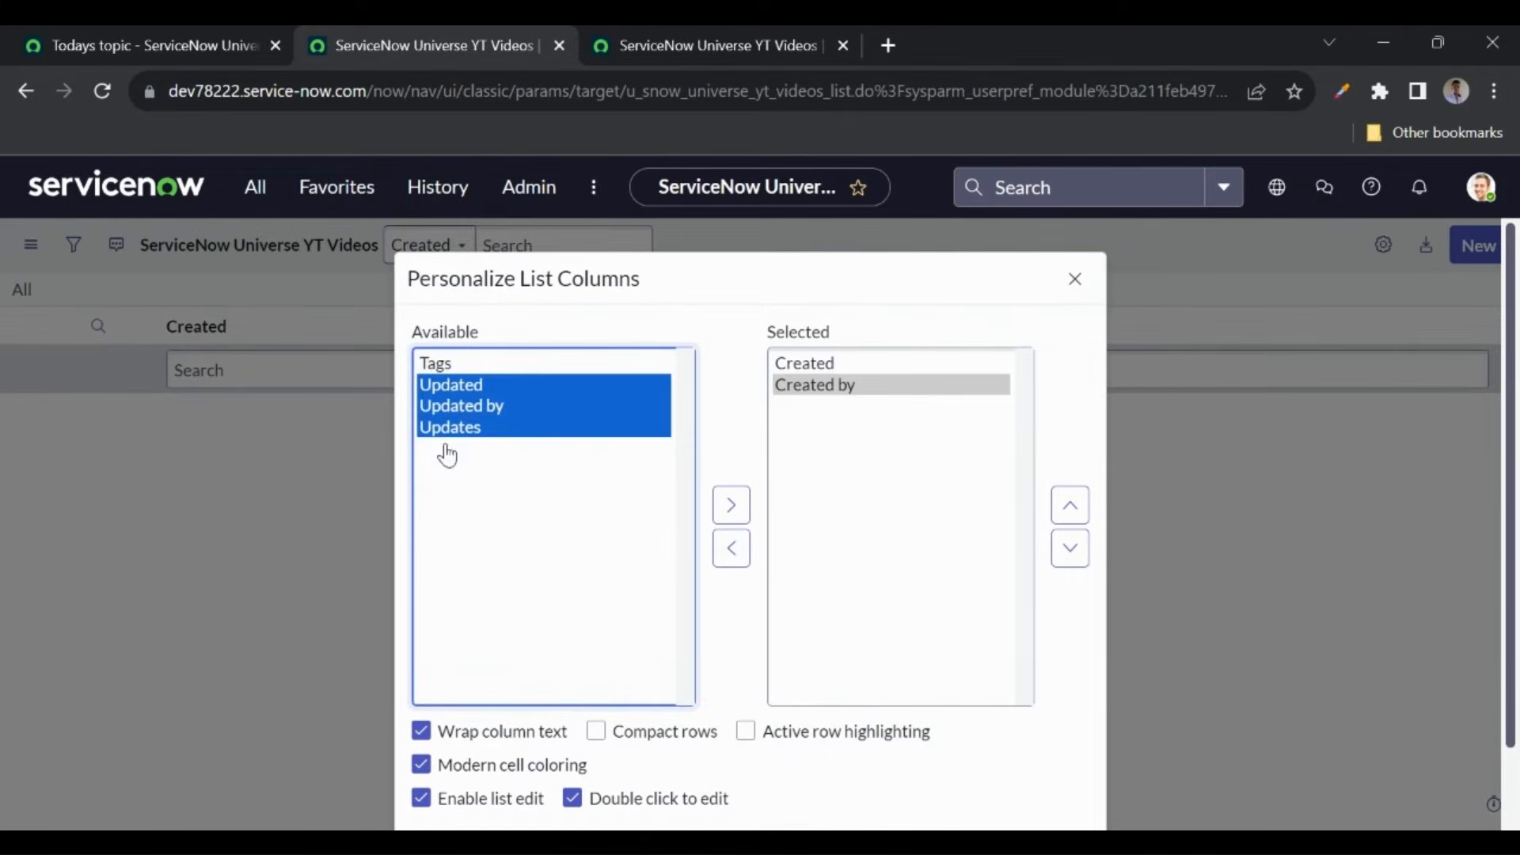
pyautogui.click(731, 505)
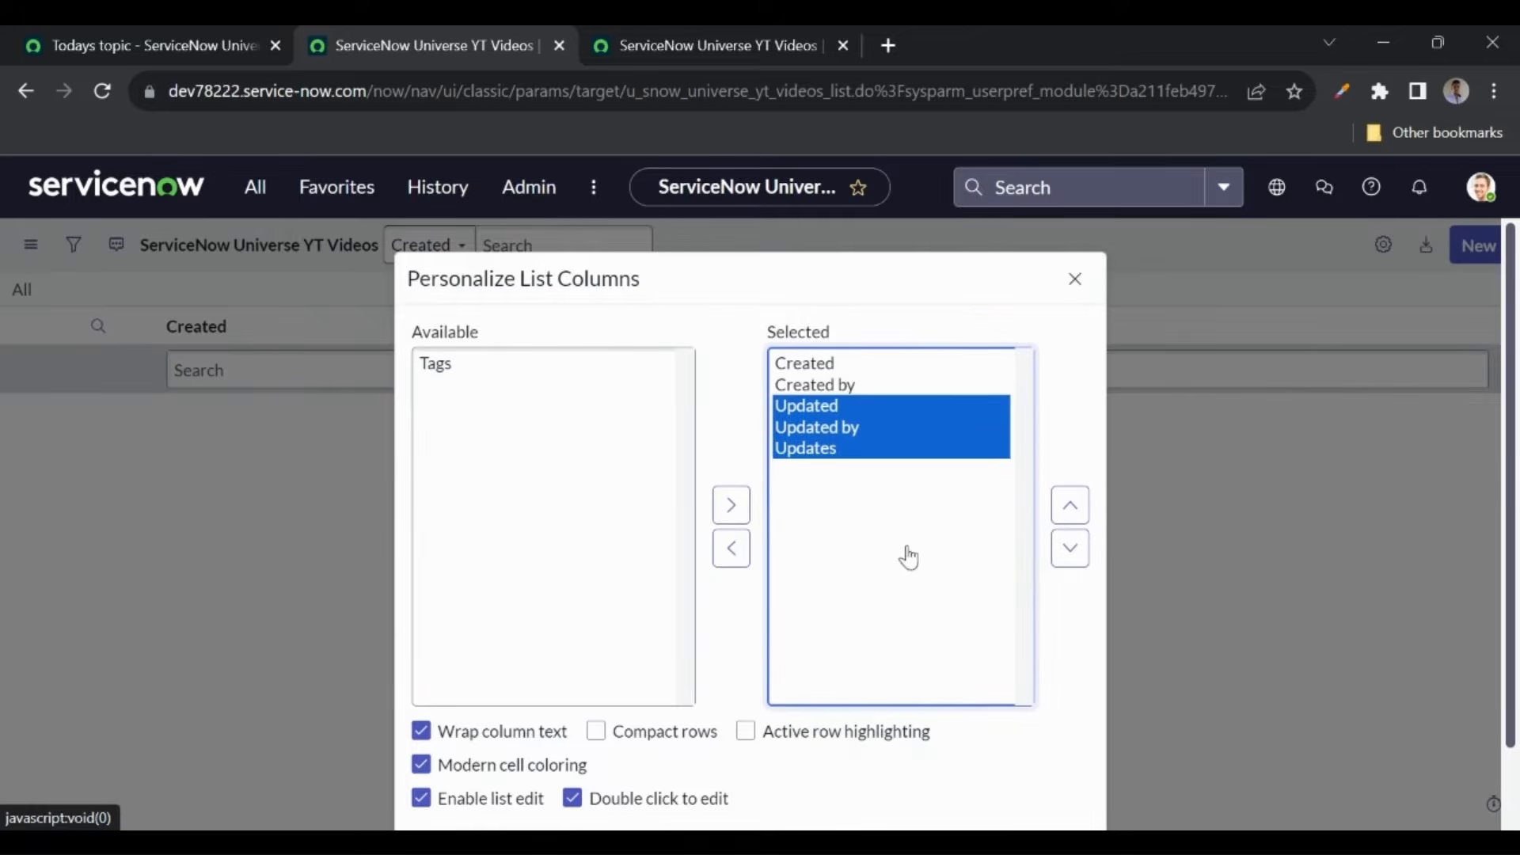
pyautogui.scroll(-1, 908, 557)
pyautogui.click(1053, 775)
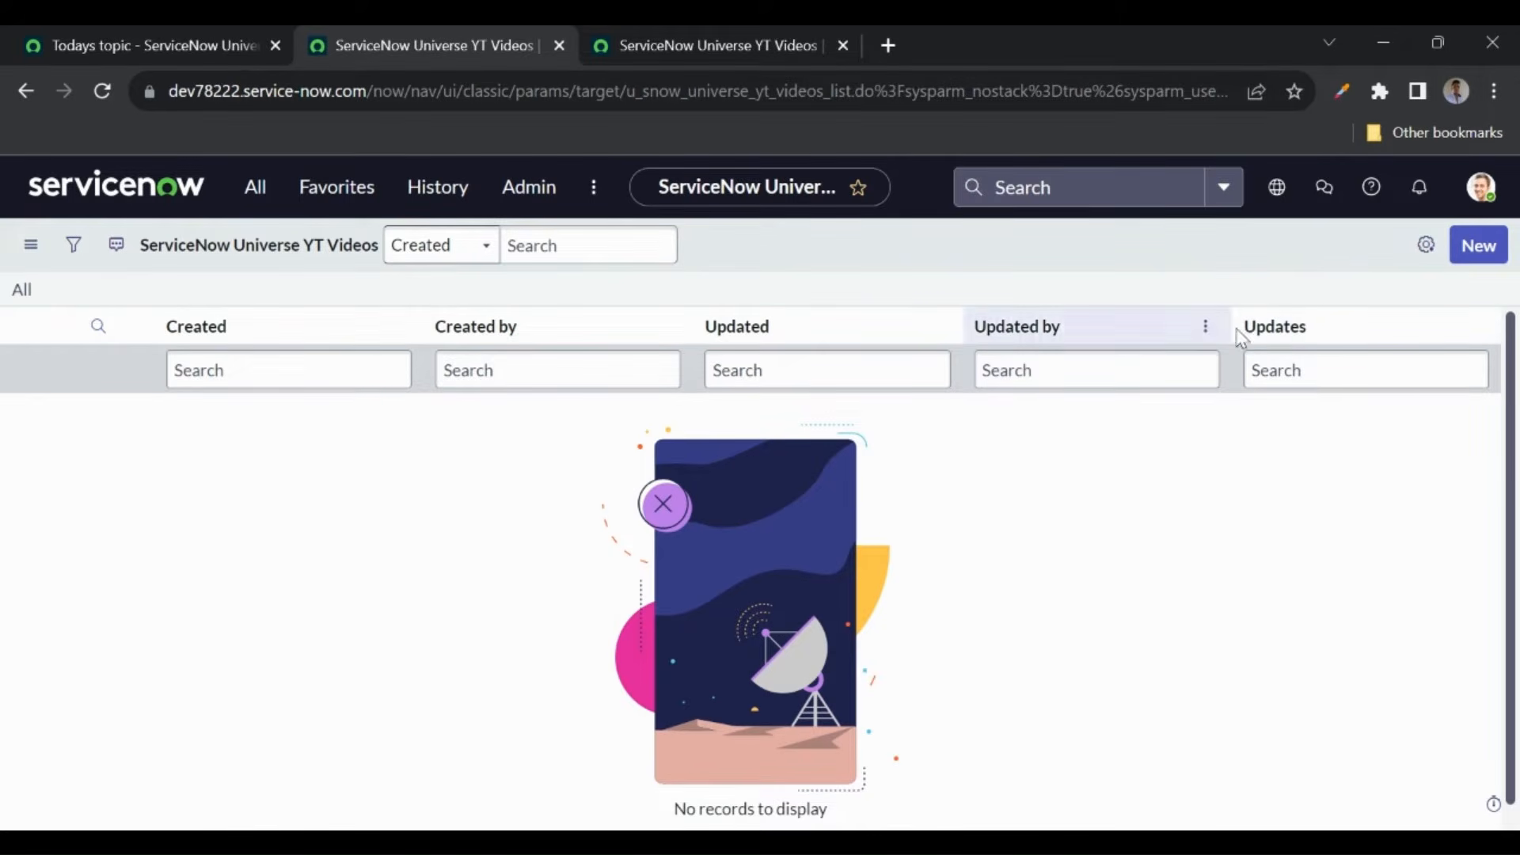
# - Recheck the list's column setup without changes, then return to the table definition form
pyautogui.click(1427, 247)
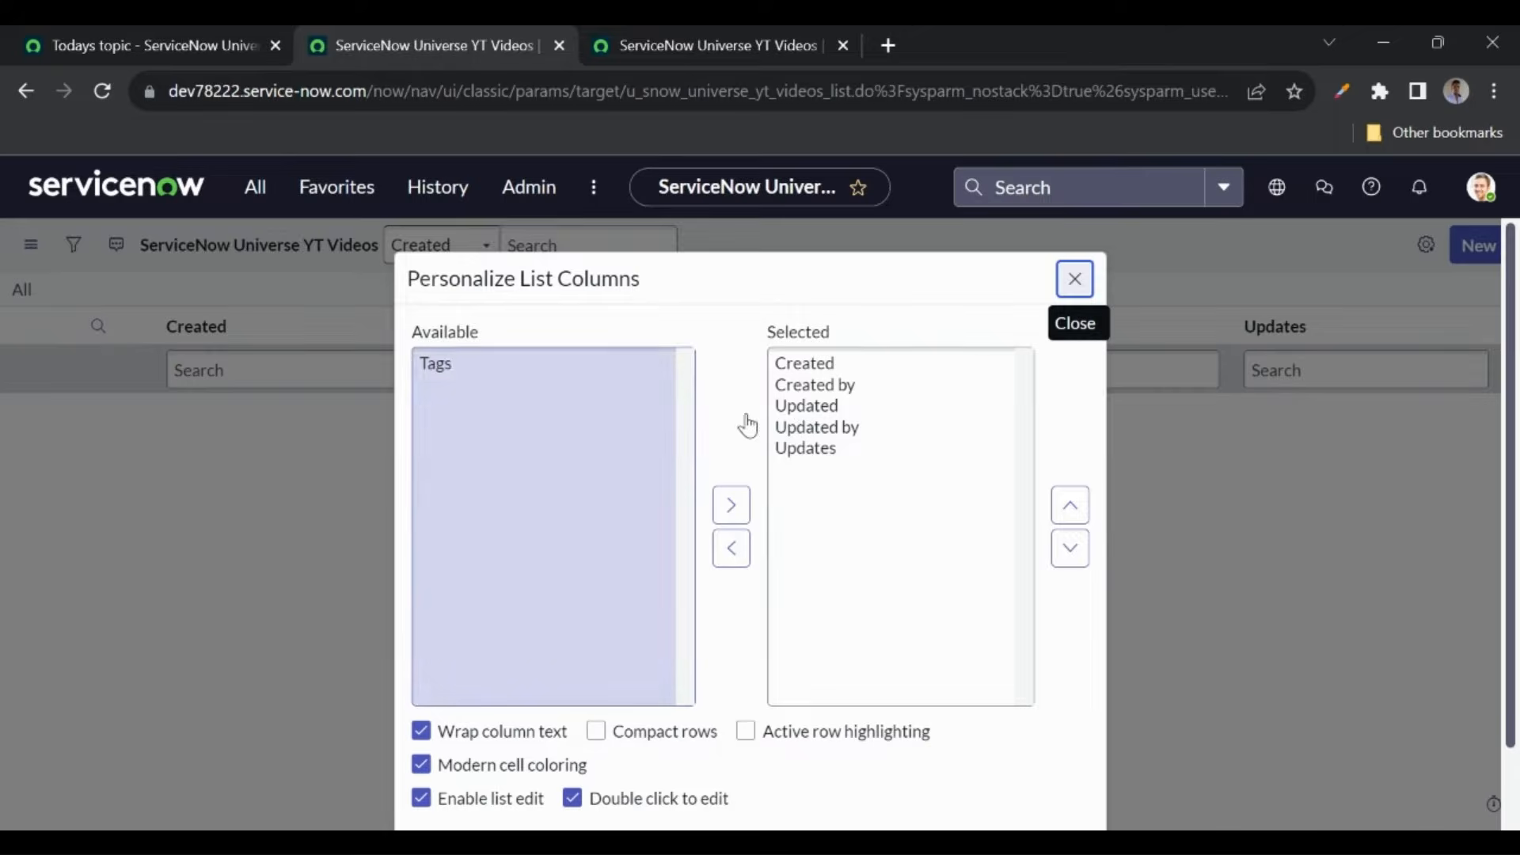
pyautogui.click(1074, 279)
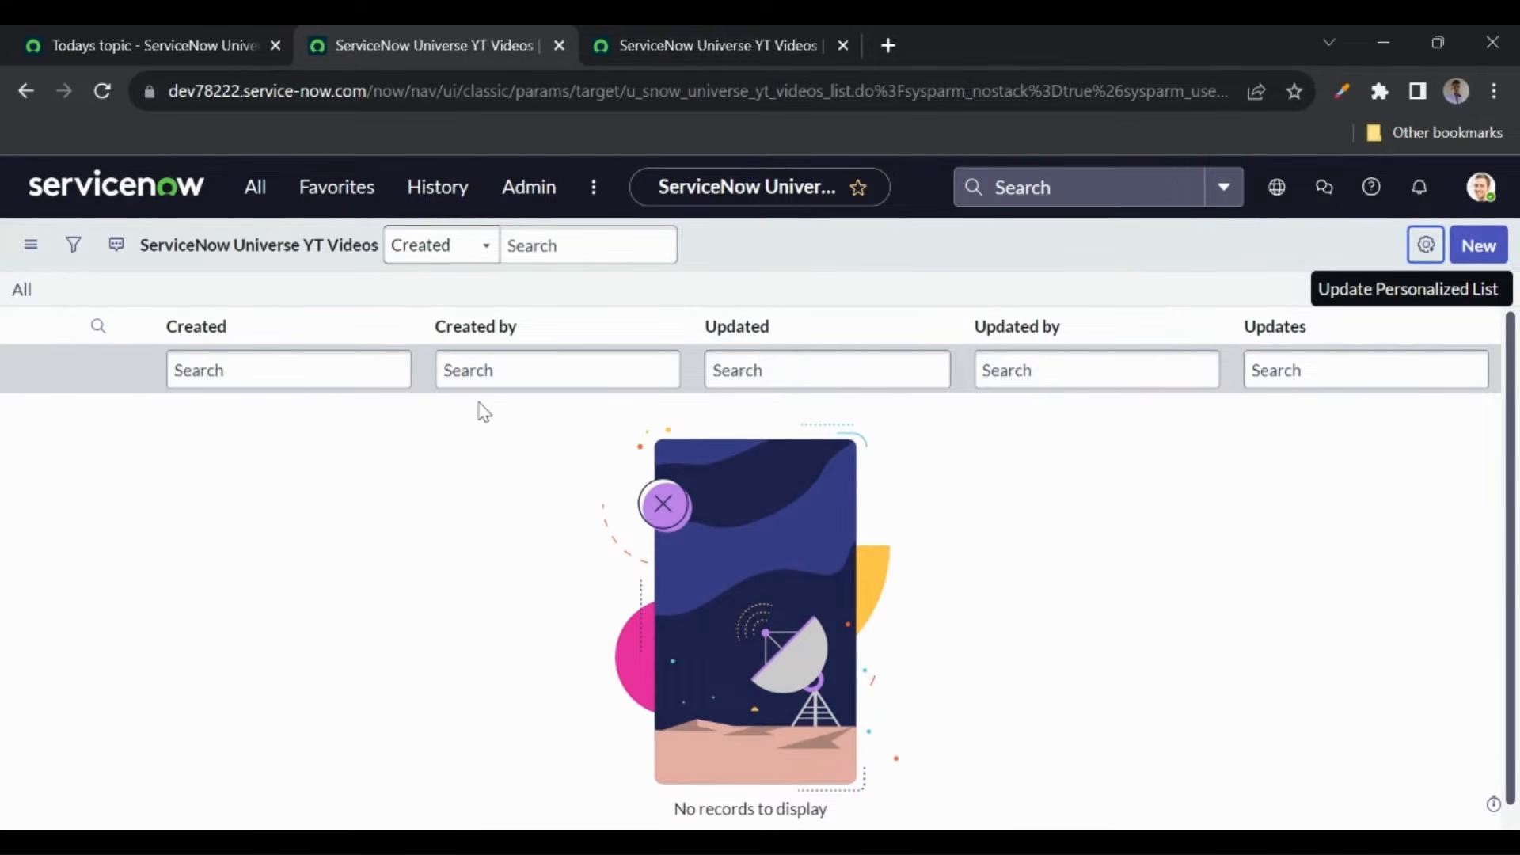
pyautogui.click(790, 234)
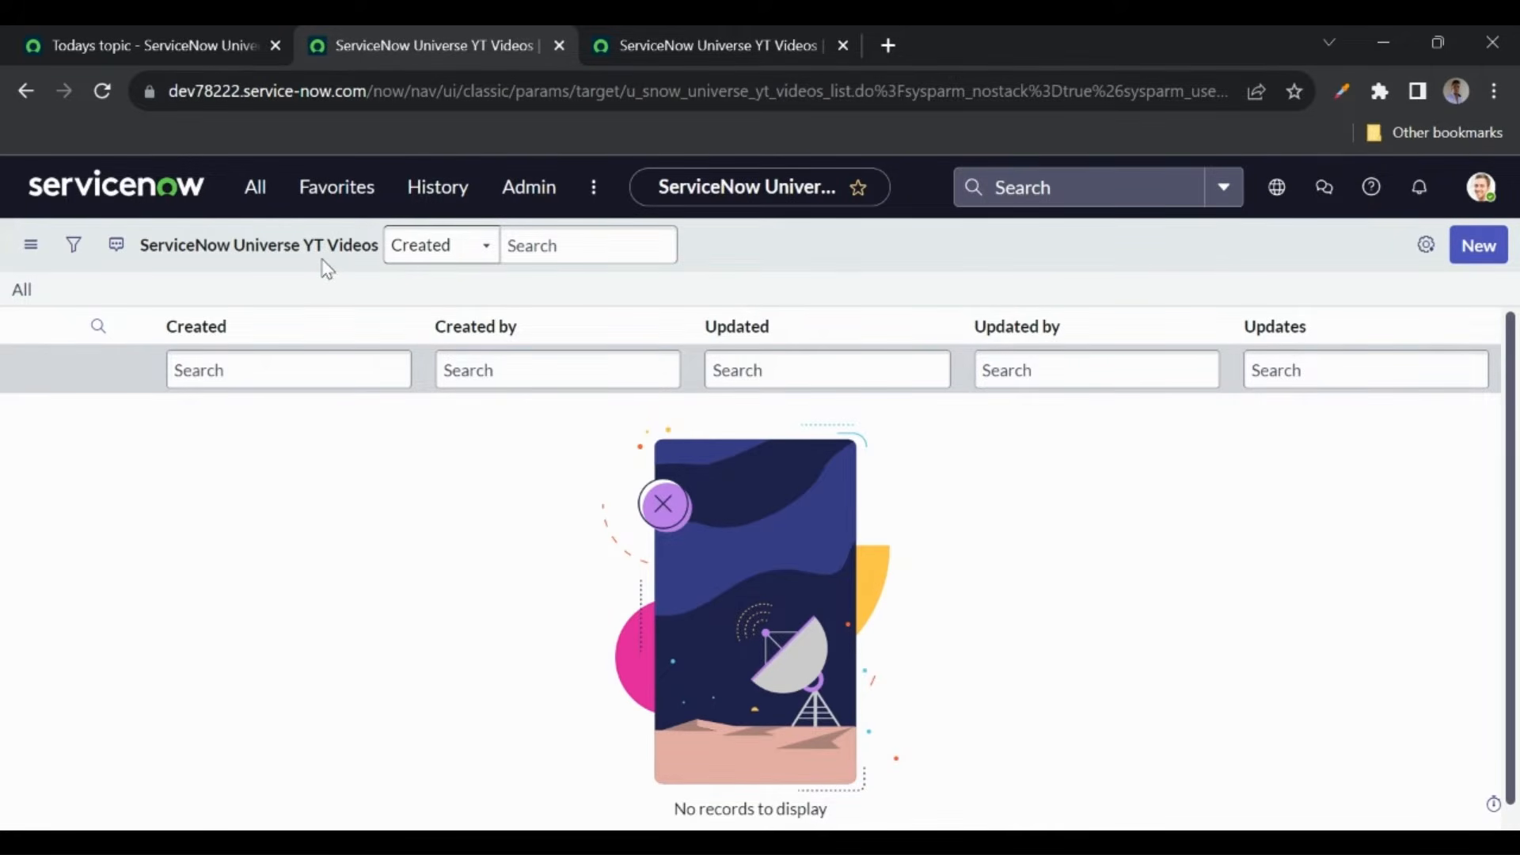
pyautogui.click(682, 49)
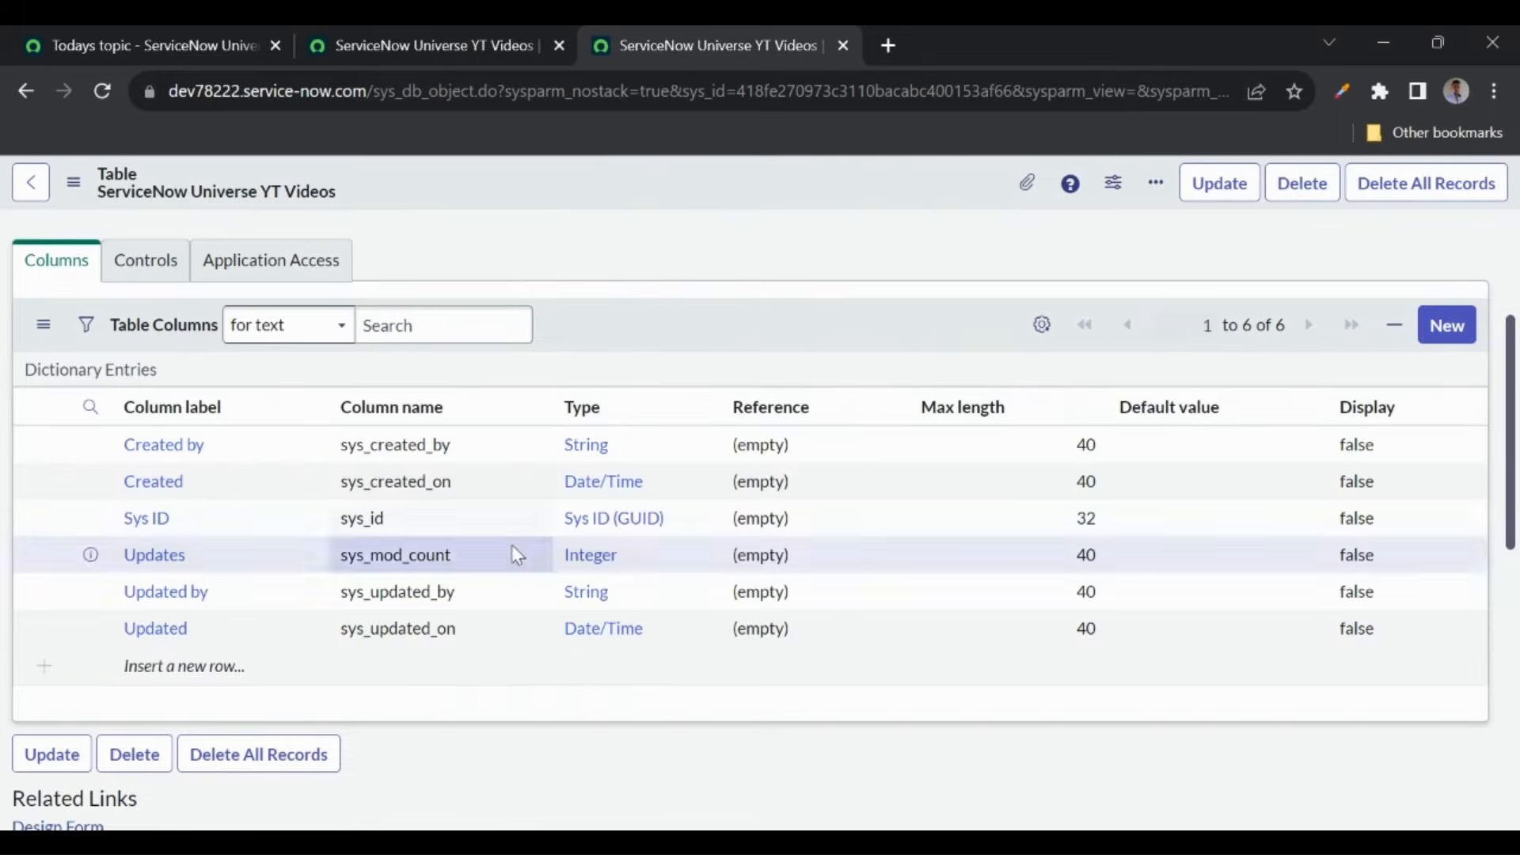
# - Add a new table column labelled 'Short Description' with column name short_desc
pyautogui.click(198, 672)
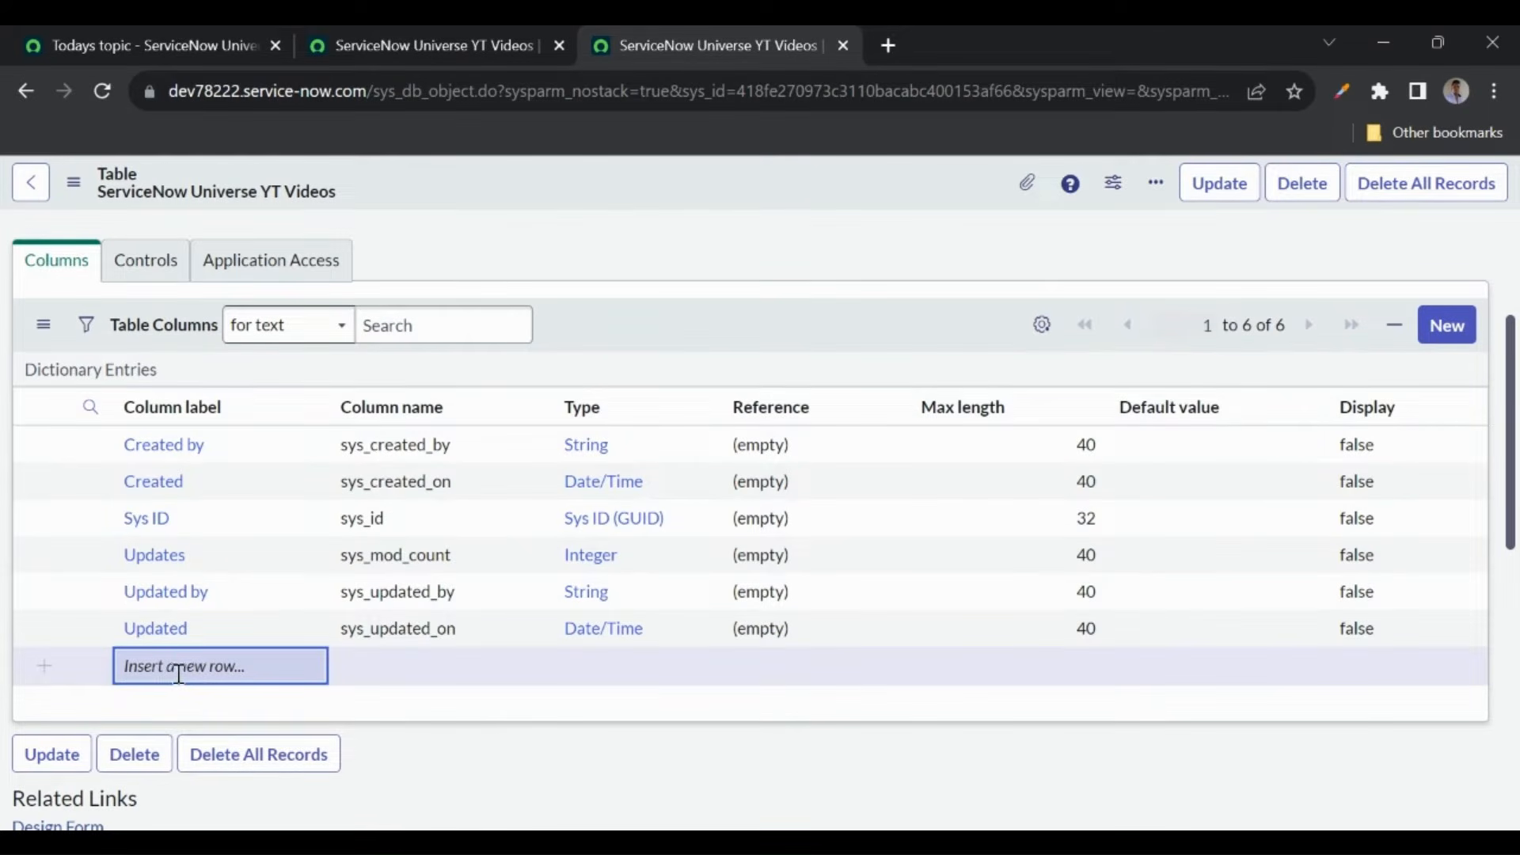
pyautogui.click(189, 684)
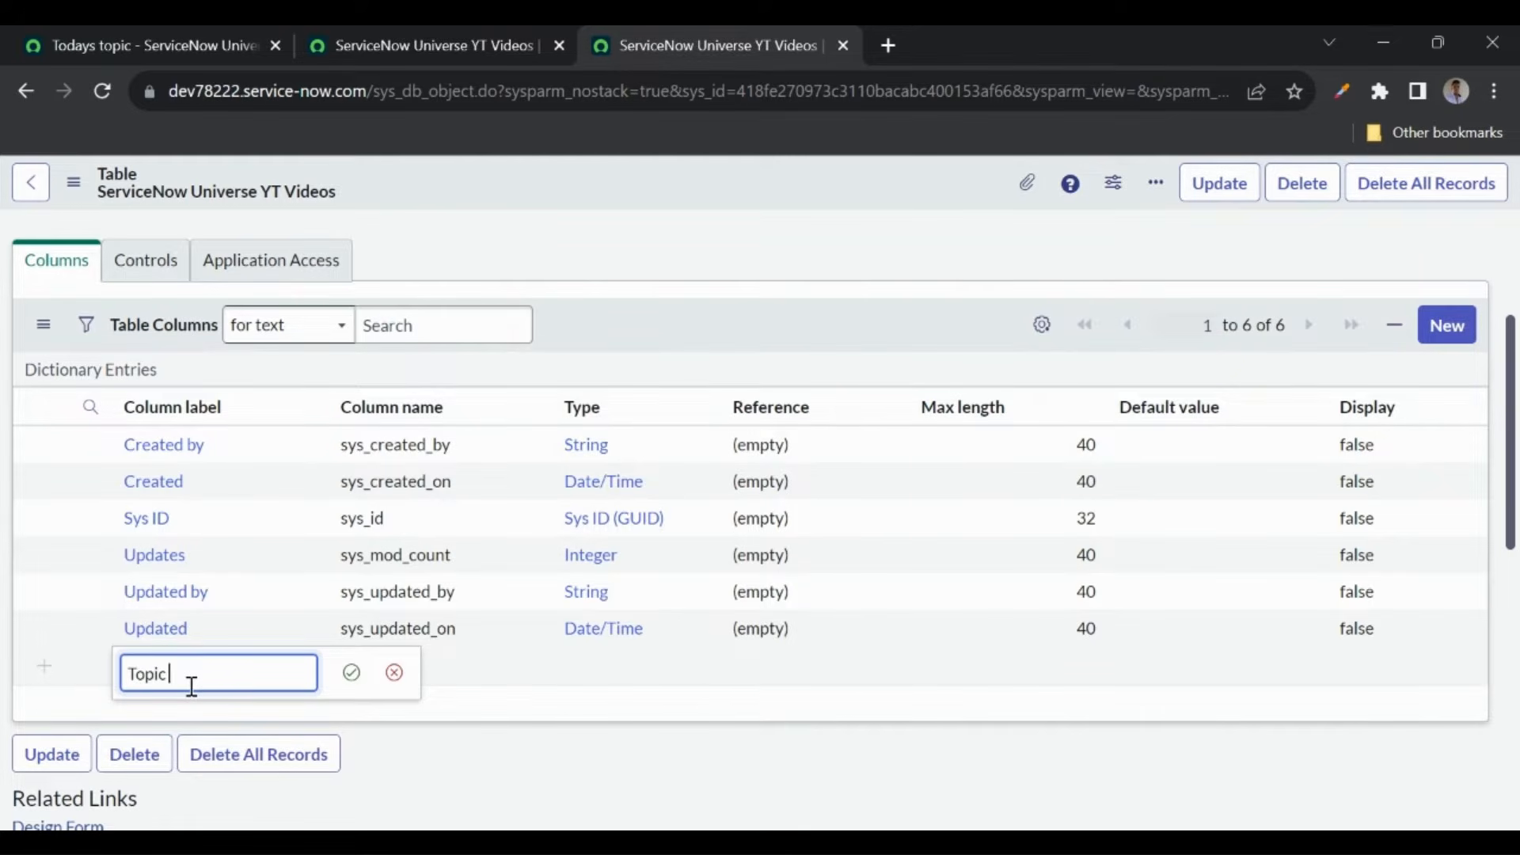
pyautogui.write('Topic Short De')
pyautogui.click(172, 678)
pyautogui.press('BackSpace')
pyautogui.press('BackSpace')
pyautogui.press('BackSpace')
pyautogui.press('BackSpace')
pyautogui.press('BackSpace')
pyautogui.press('BackSpace')
pyautogui.click(351, 672)
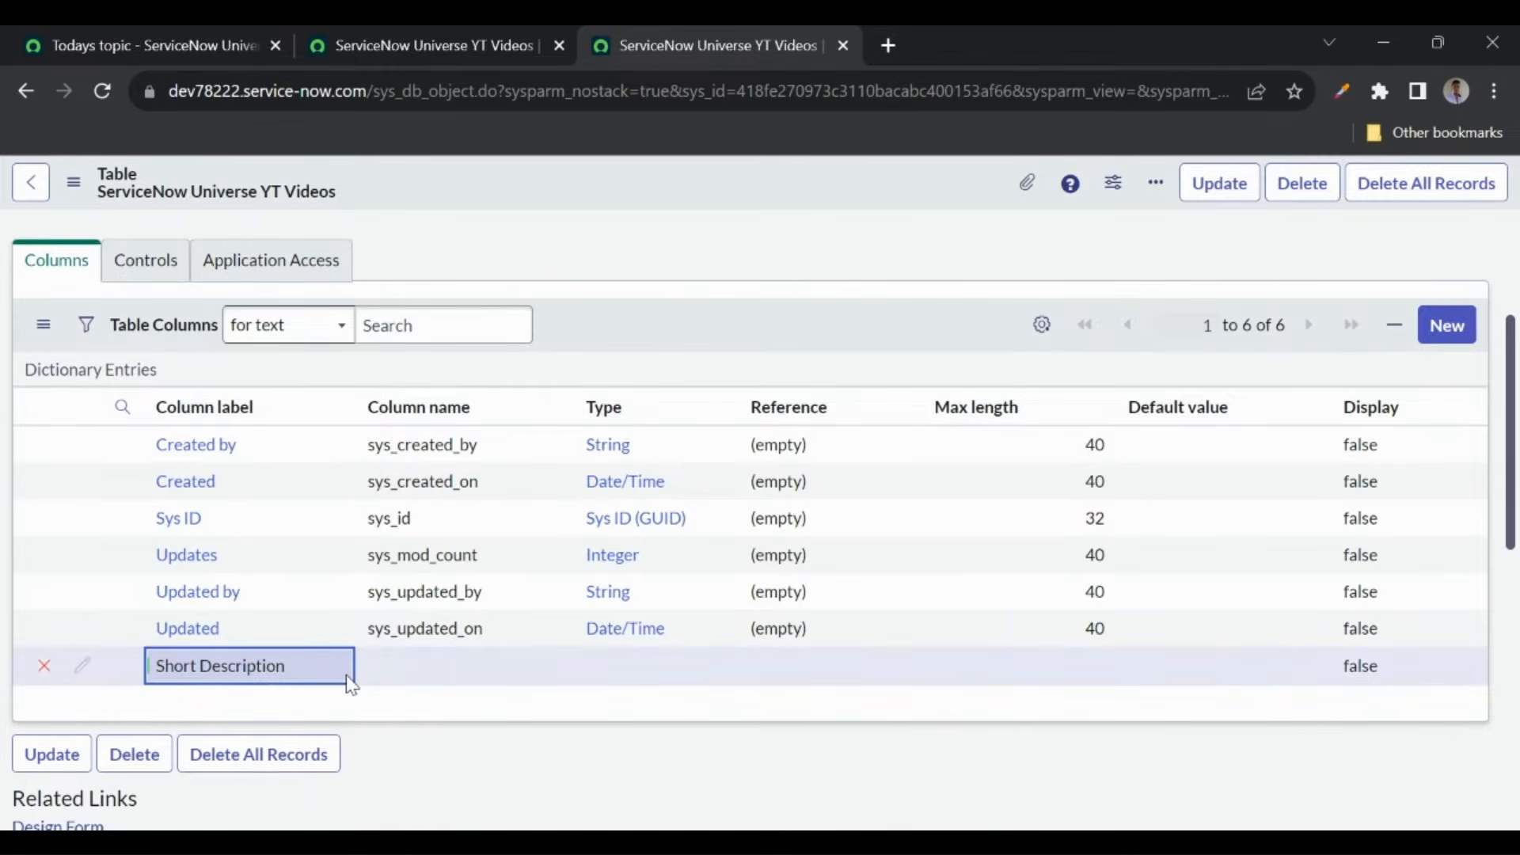
pyautogui.click(462, 654)
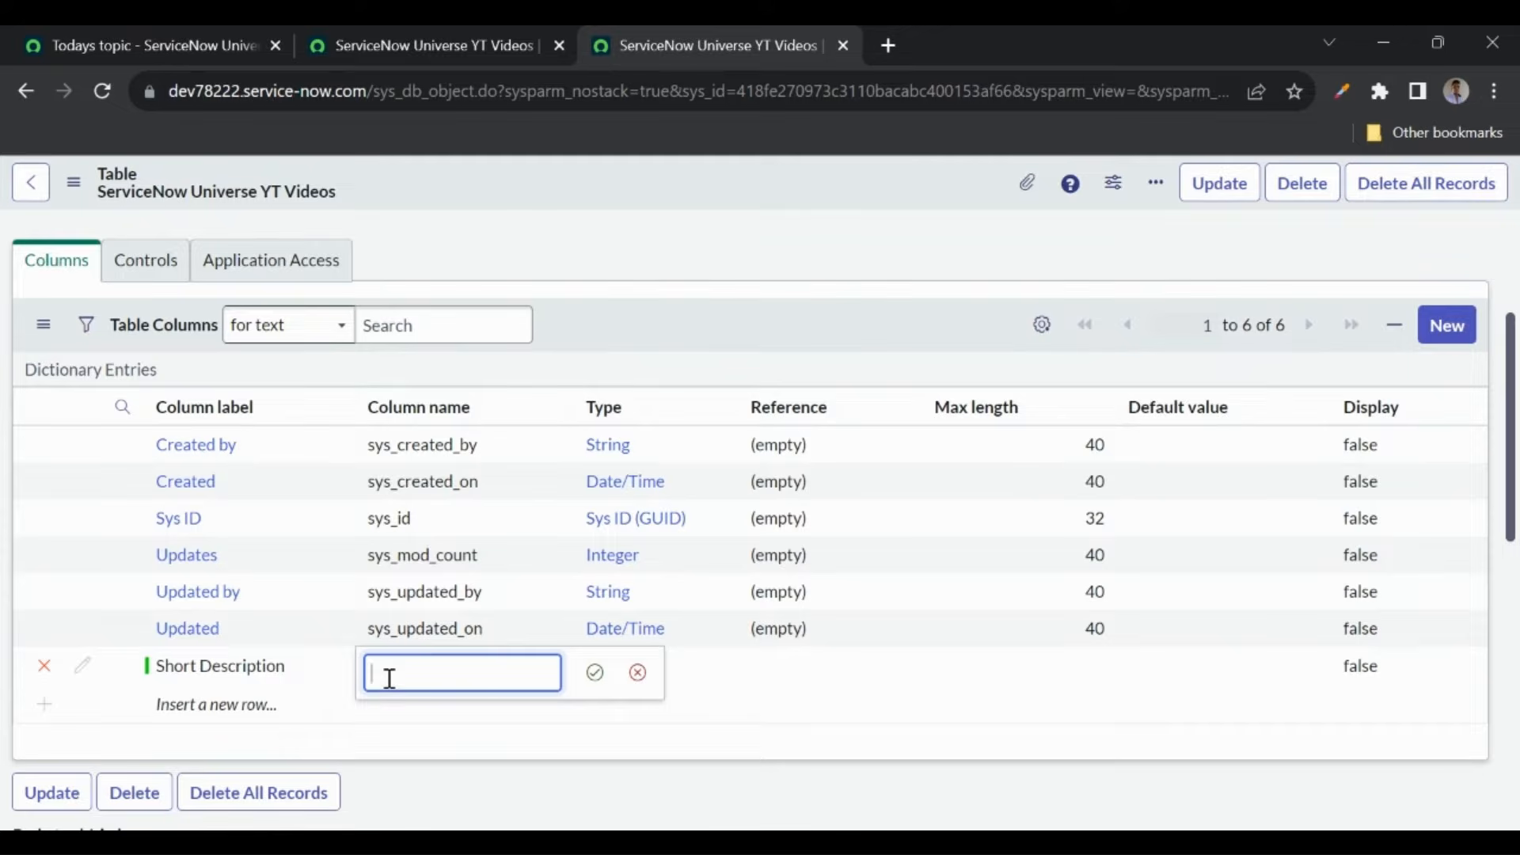
pyautogui.write('s')
pyautogui.click(594, 672)
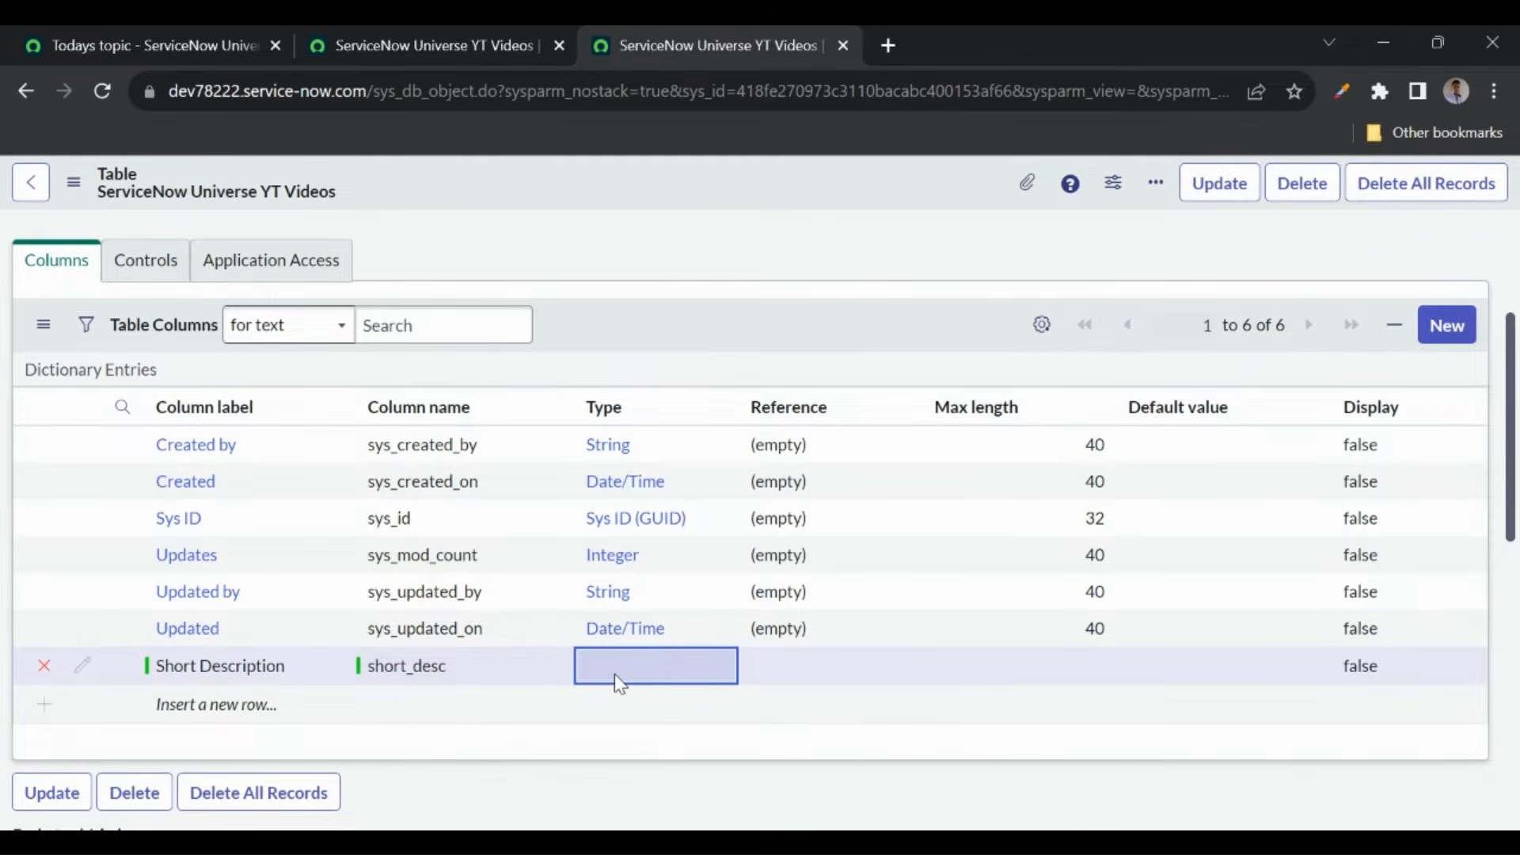
# - Set the Short Description column's type to String
pyautogui.click(615, 675)
pyautogui.press('Escape')
pyautogui.click(631, 674)
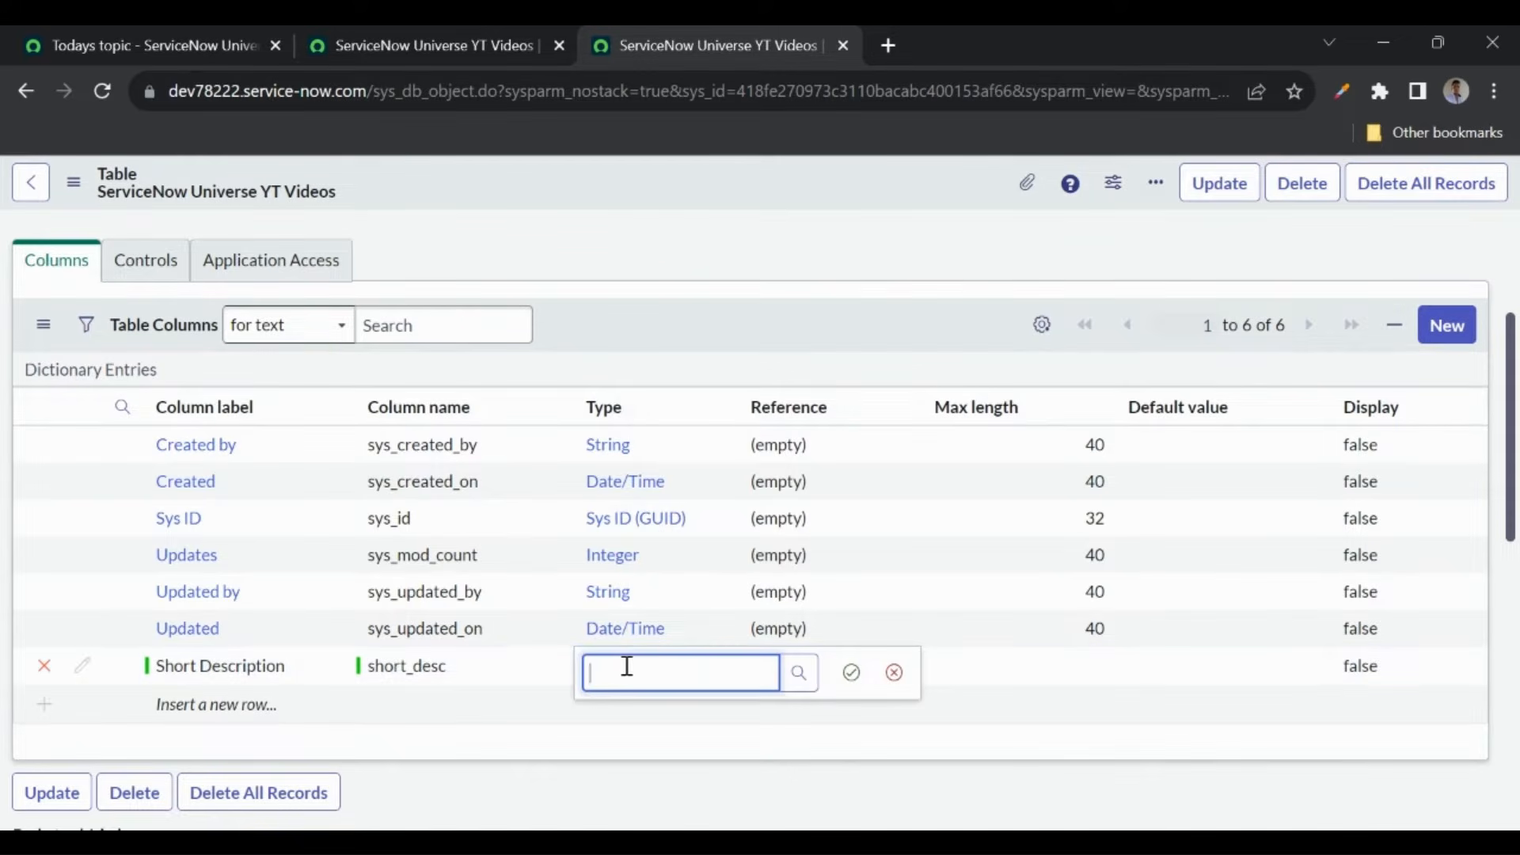
pyautogui.write('String')
pyautogui.click(629, 736)
pyautogui.click(851, 673)
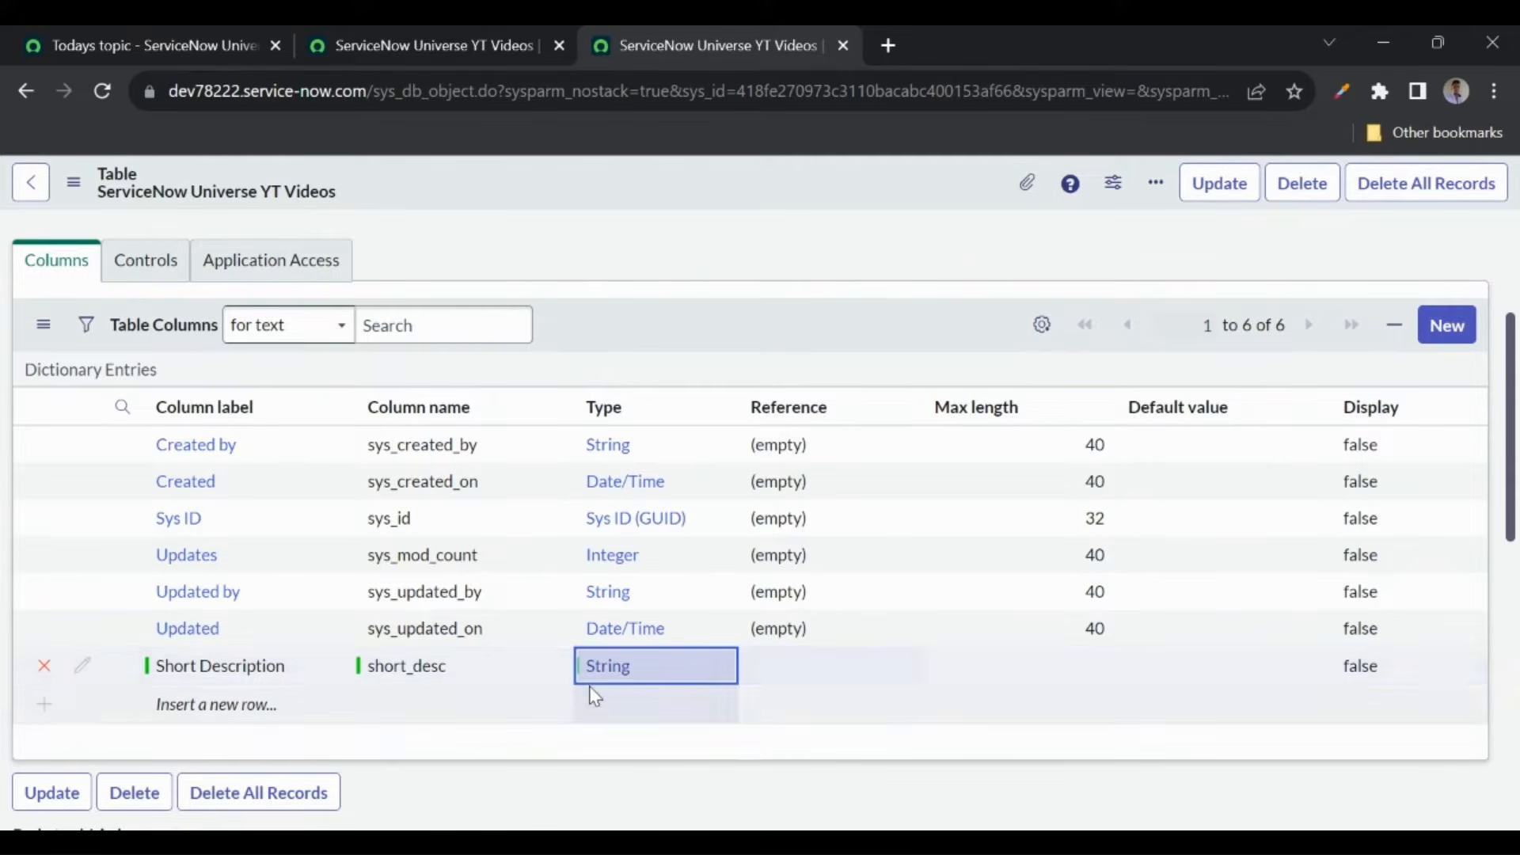
# - Review the Columns and Access Controls lists on the table form
pyautogui.rightClick(583, 196)
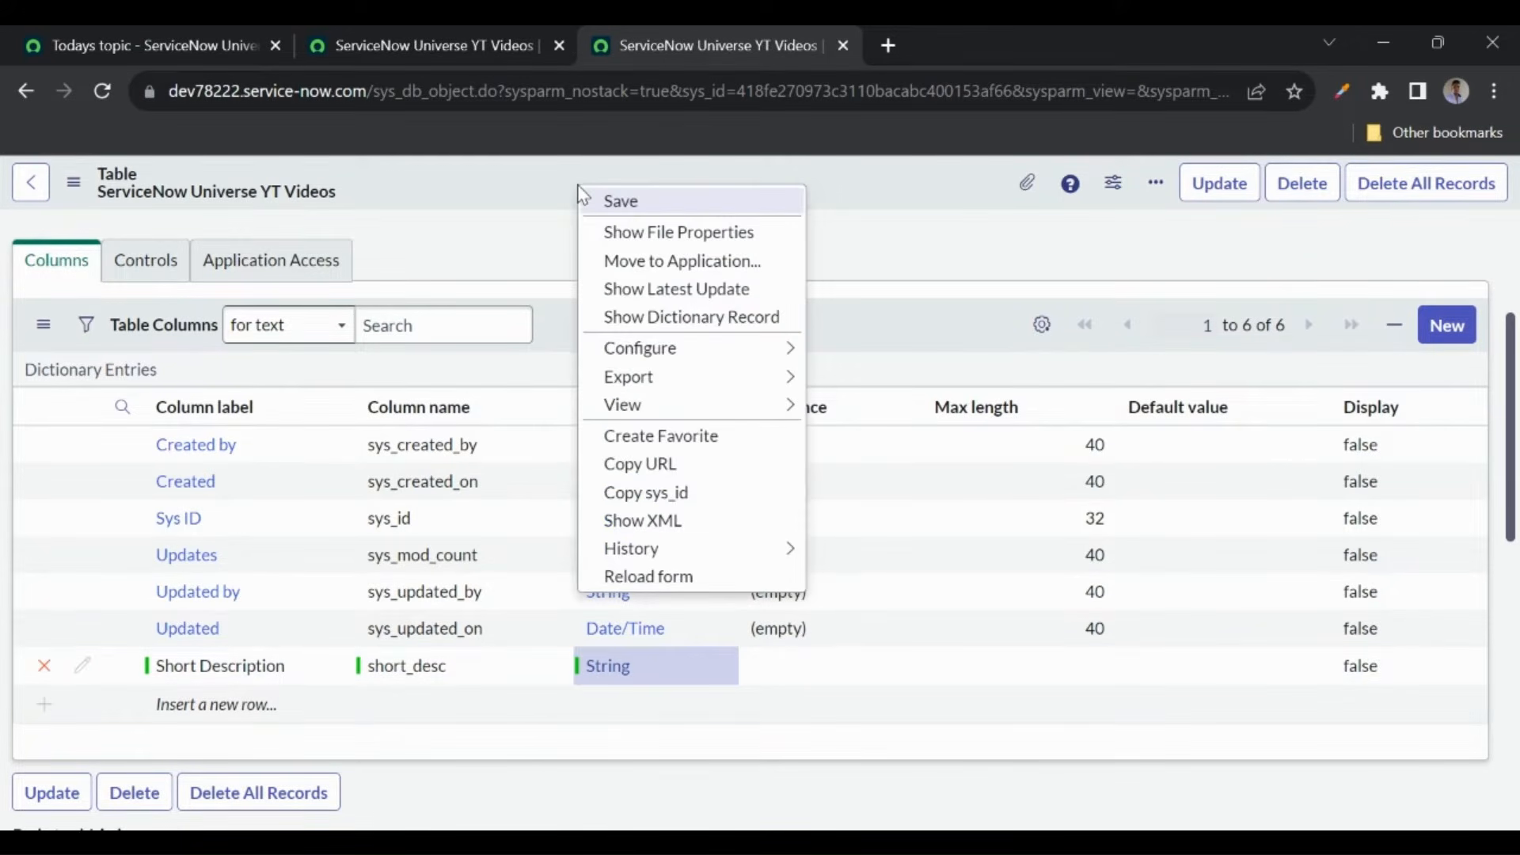
pyautogui.click(519, 195)
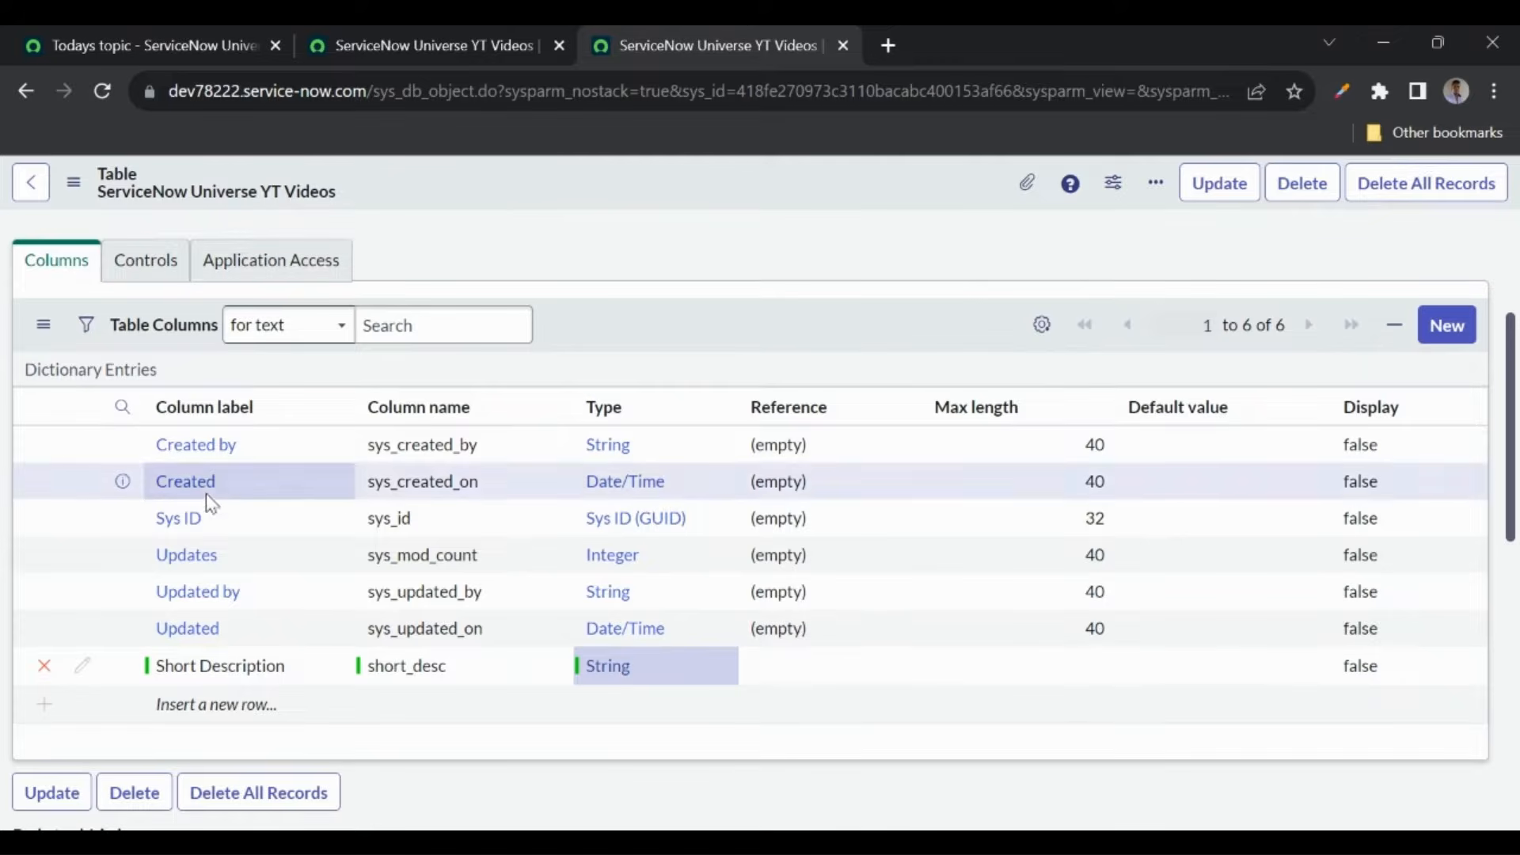
pyautogui.scroll(-4, 206, 492)
pyautogui.scroll(4, 169, 677)
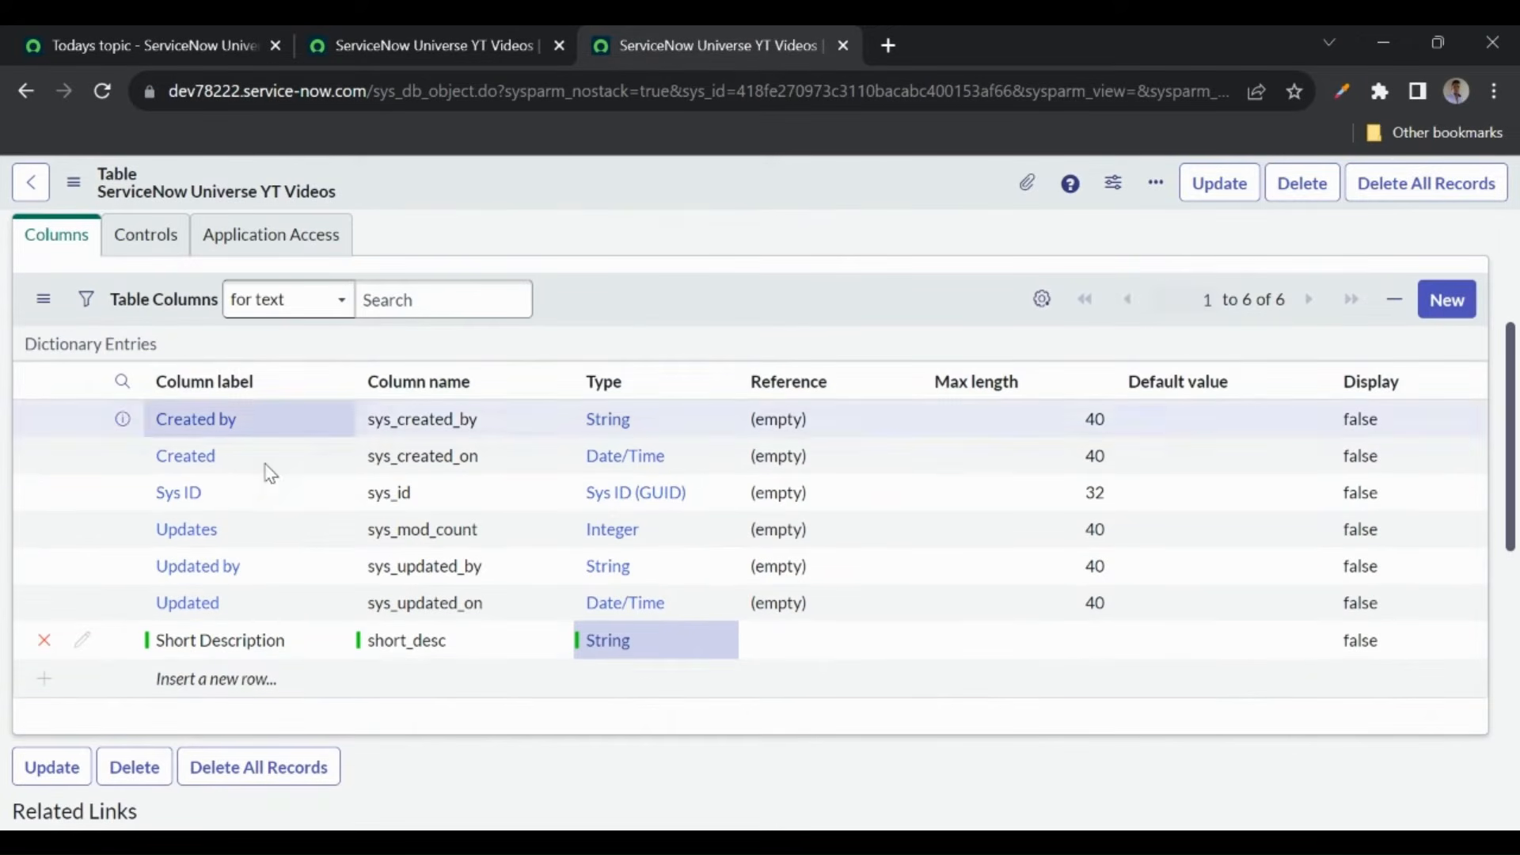
pyautogui.scroll(2, 179, 340)
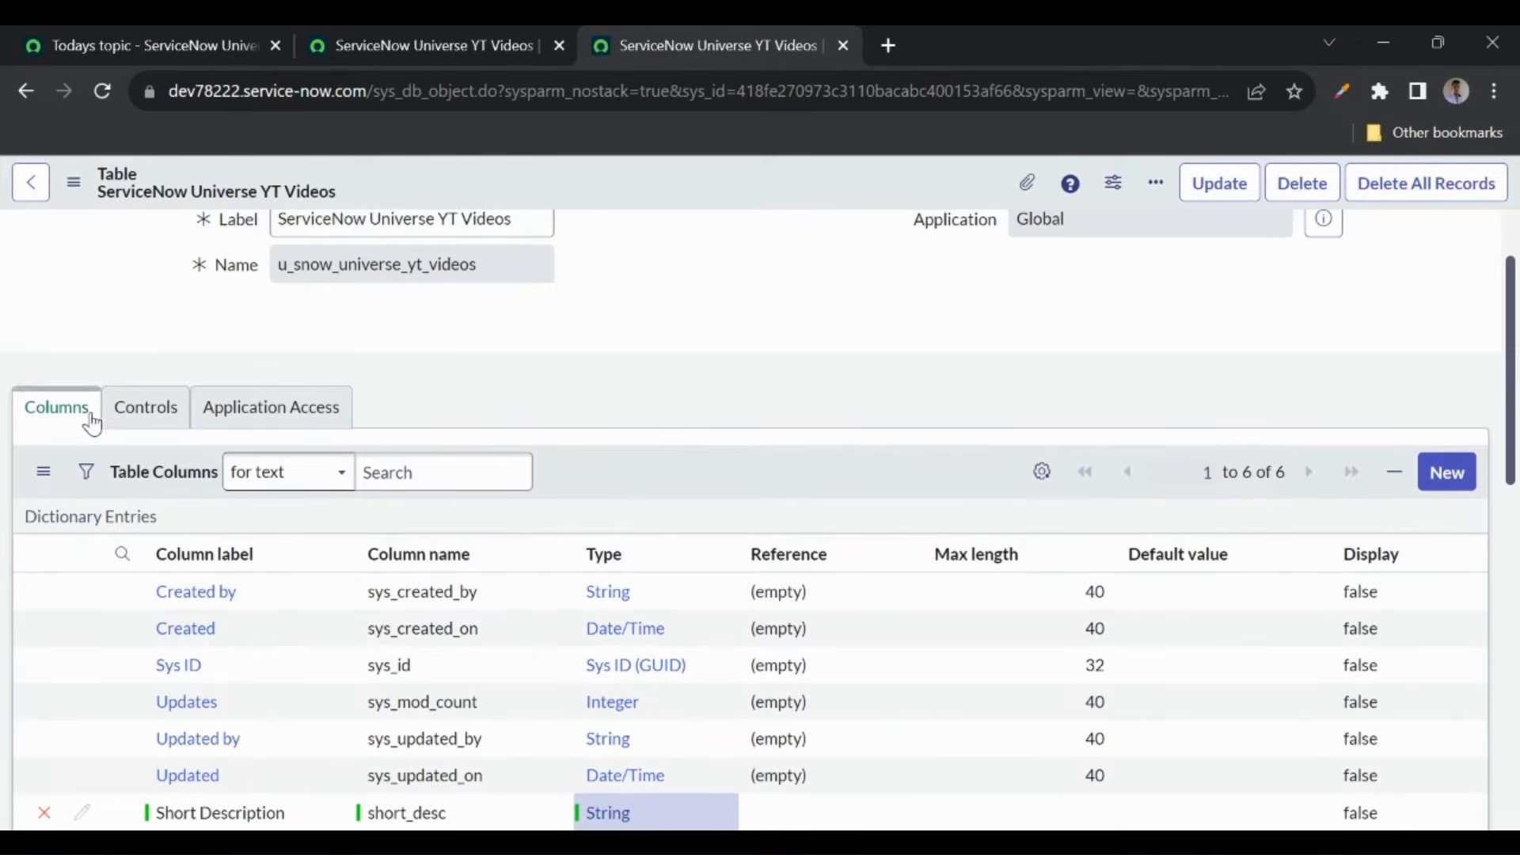
pyautogui.scroll(-3, 208, 448)
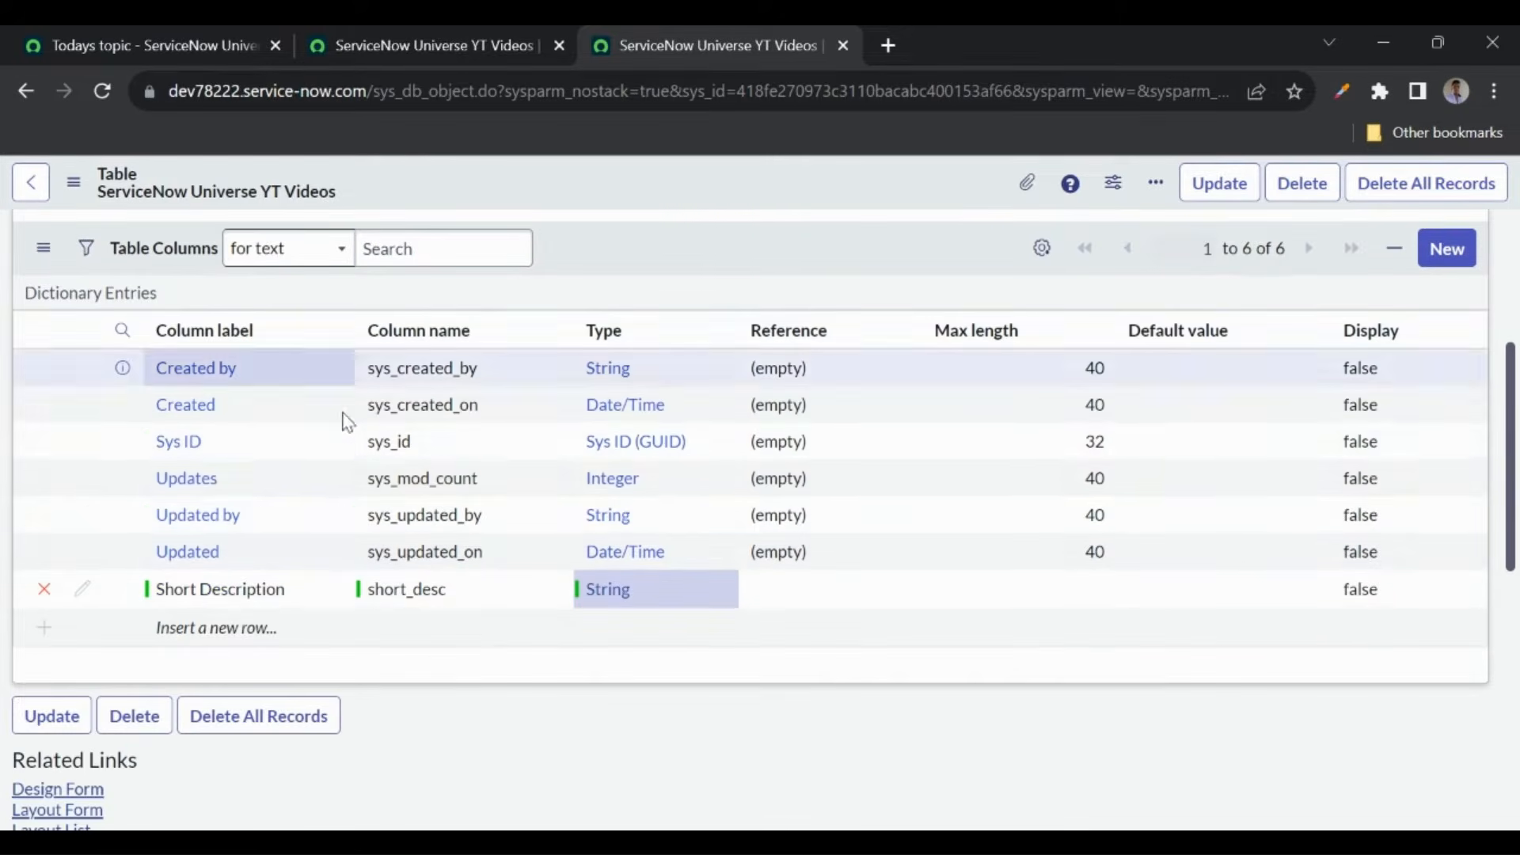
pyautogui.scroll(-5, 201, 554)
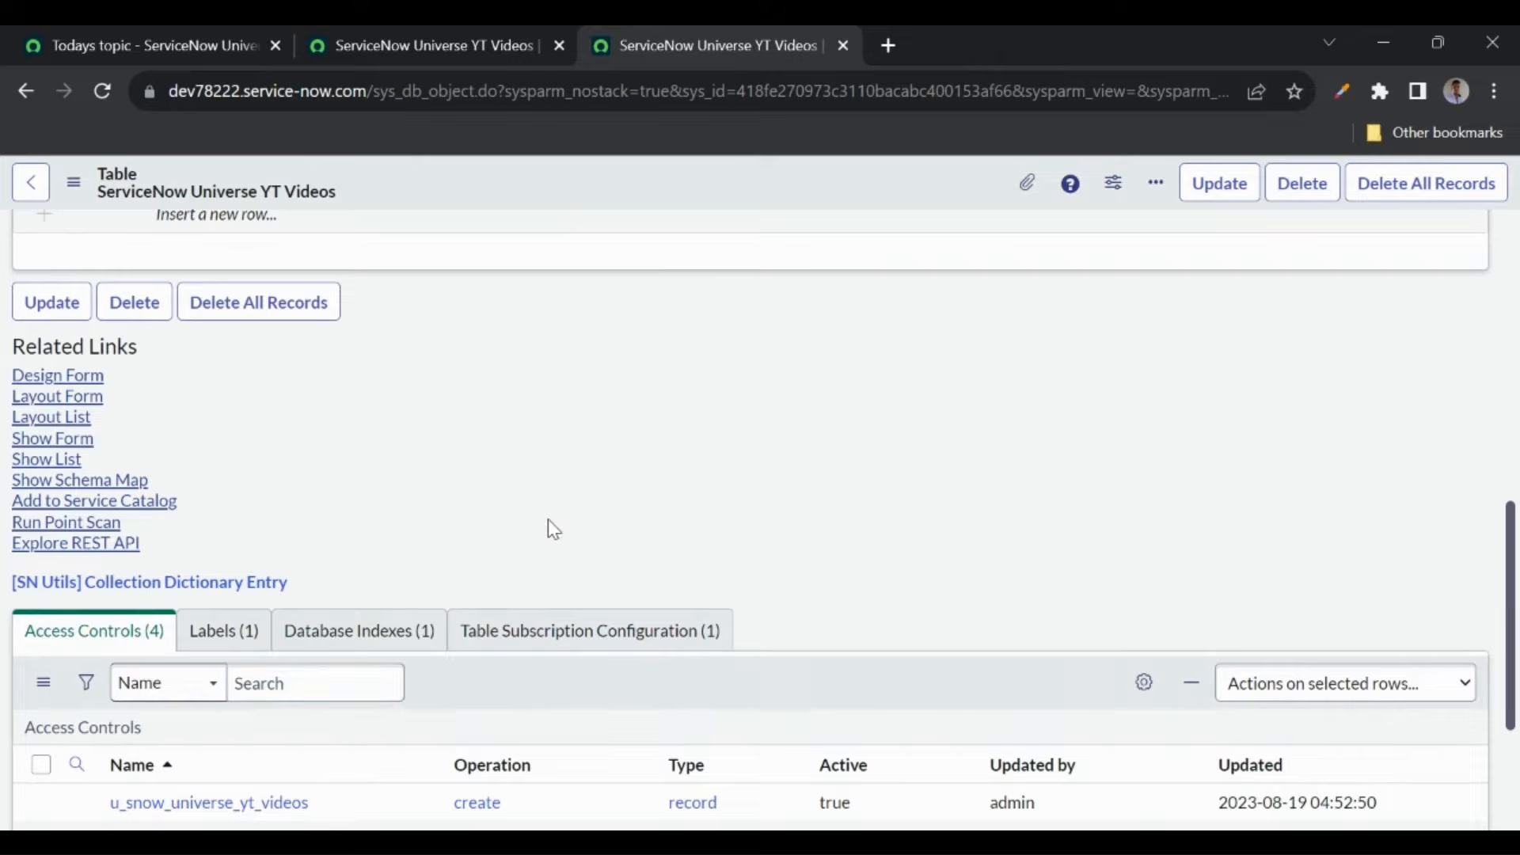
pyautogui.scroll(6, 548, 519)
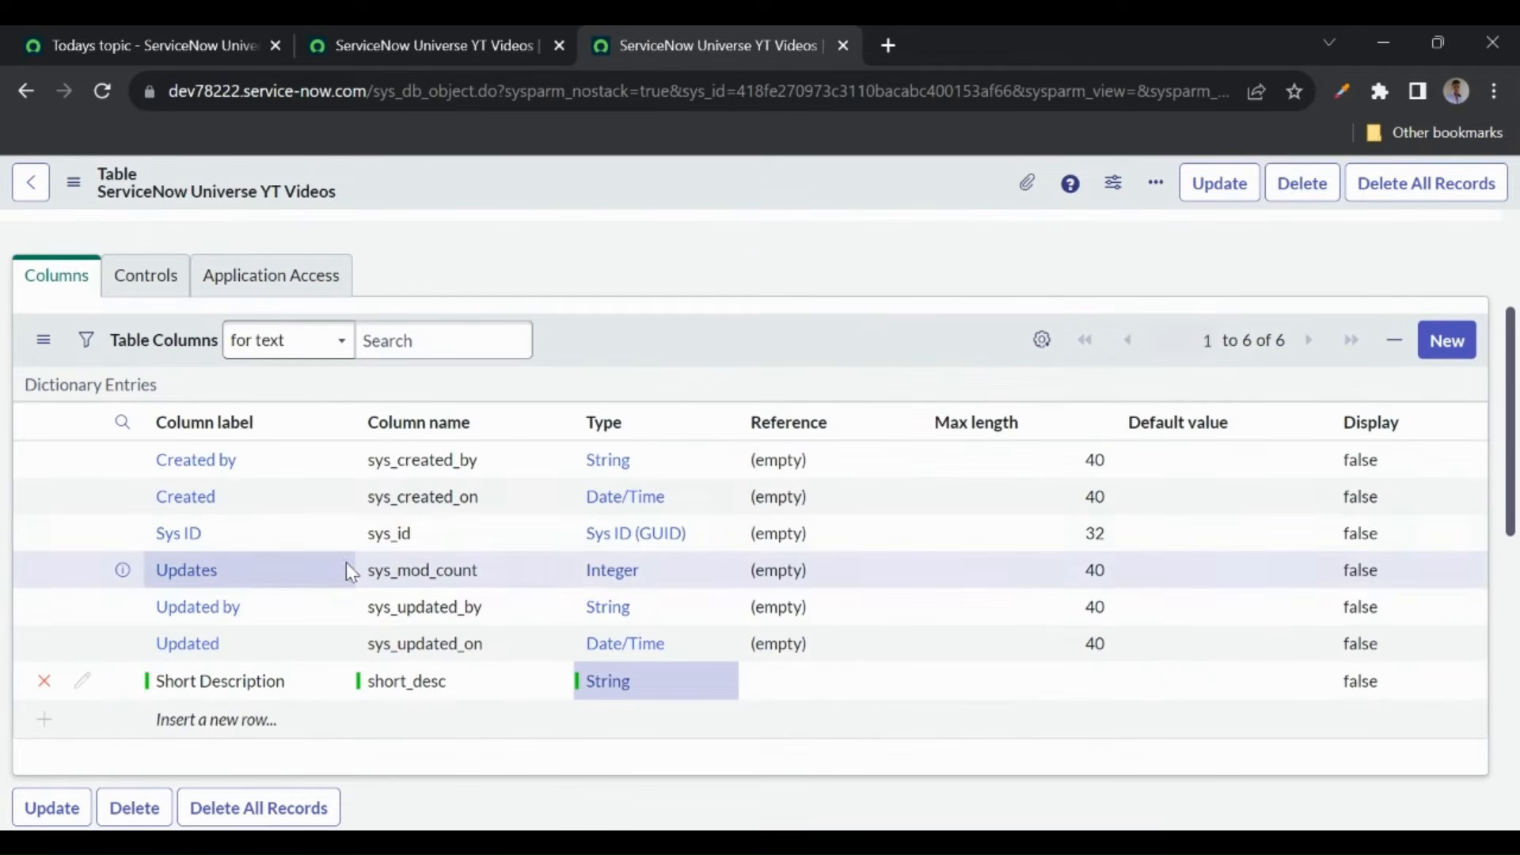
pyautogui.scroll(-7, 345, 570)
pyautogui.scroll(-1, 234, 739)
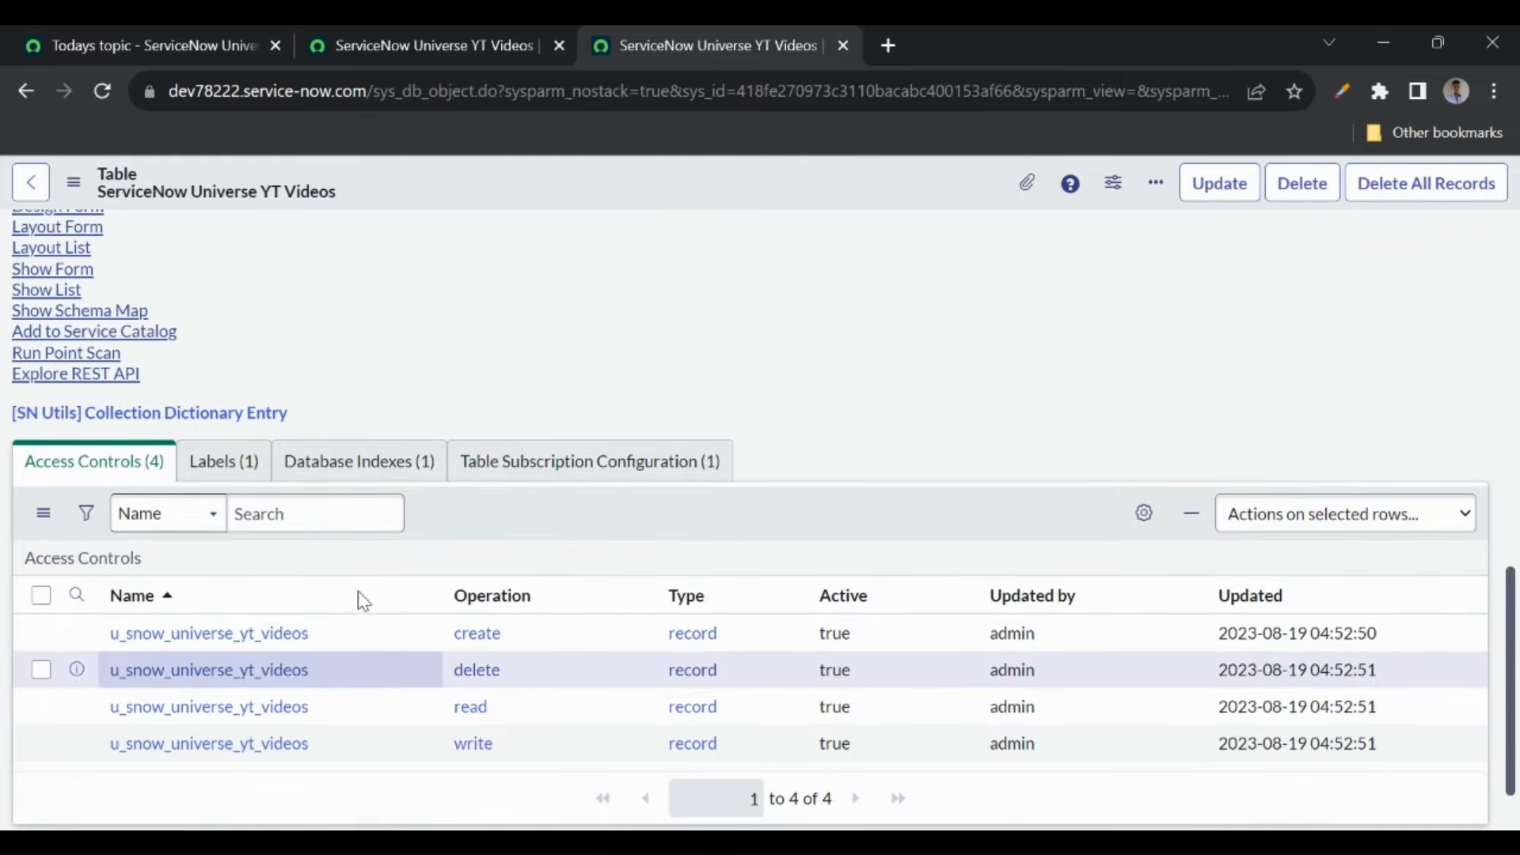
pyautogui.scroll(5, 358, 591)
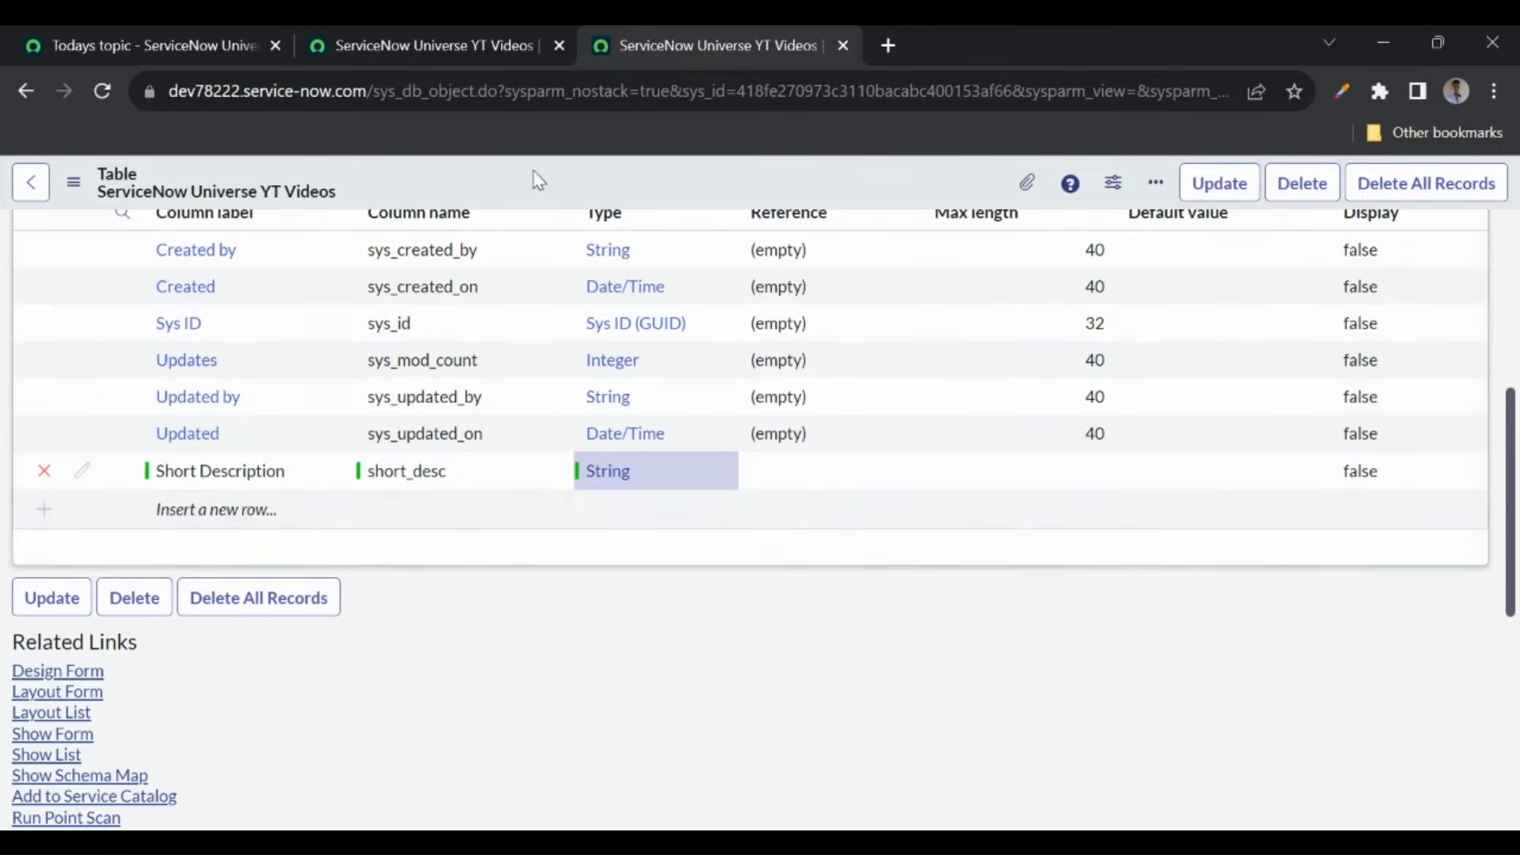
pyautogui.scroll(-4, 429, 563)
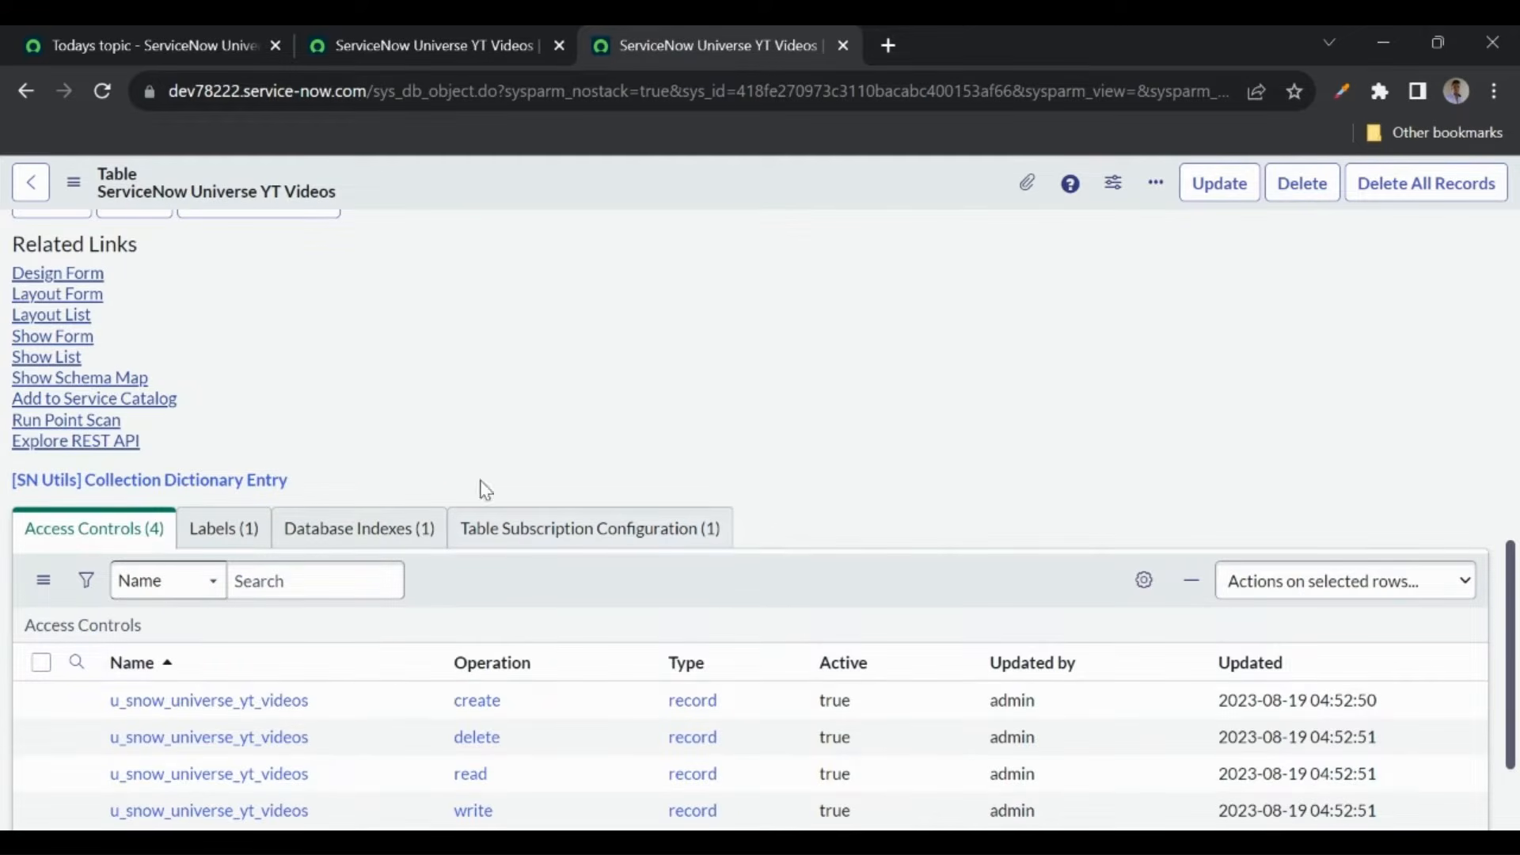
pyautogui.scroll(6, 563, 373)
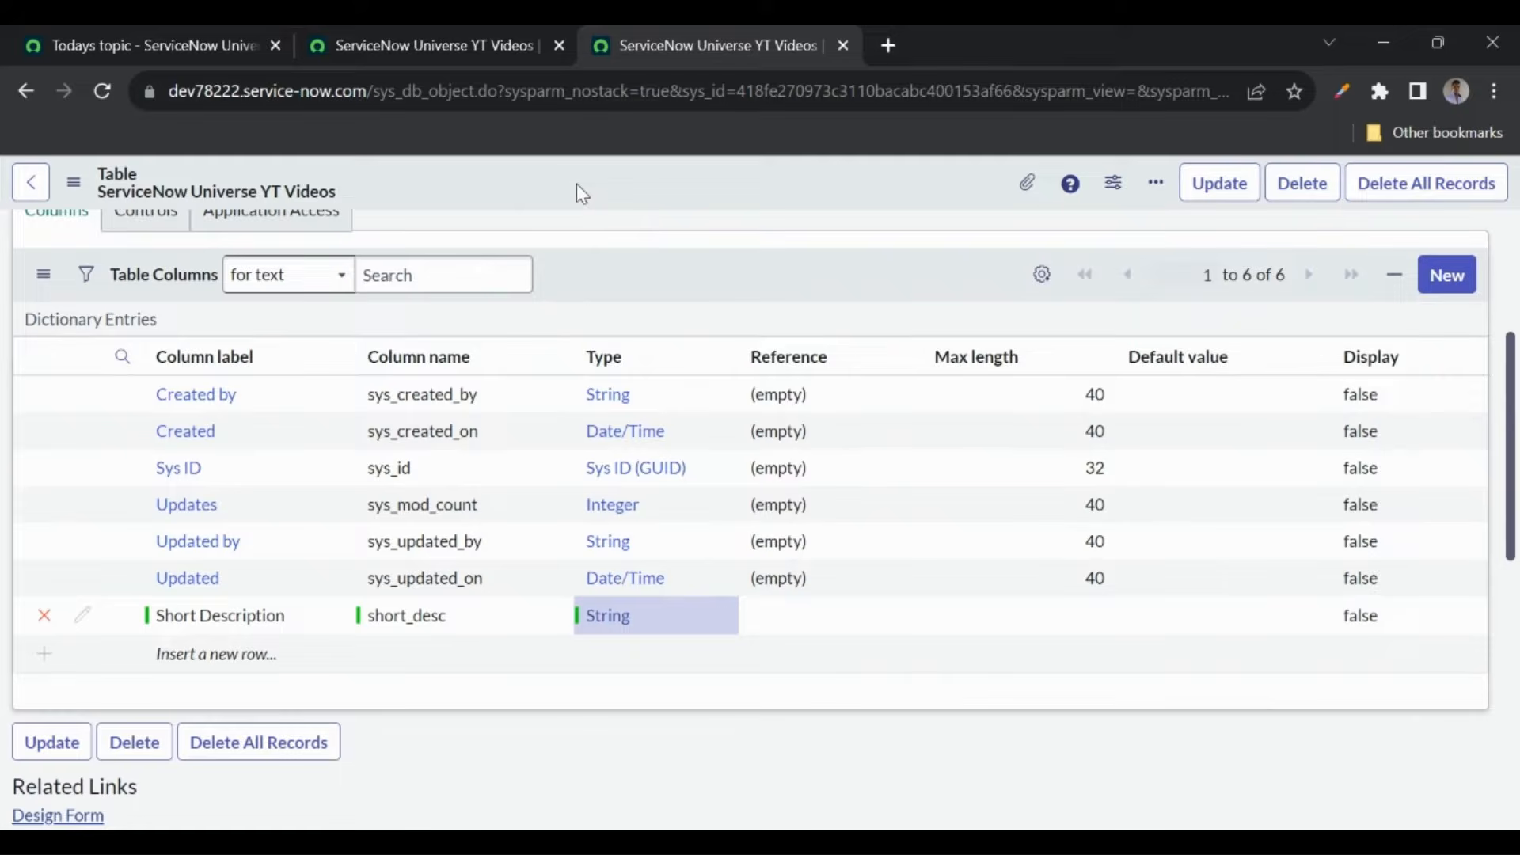
# - Save the table with its new u_short_desc String column, then go to the YT Videos list
pyautogui.rightClick(581, 190)
pyautogui.click(619, 201)
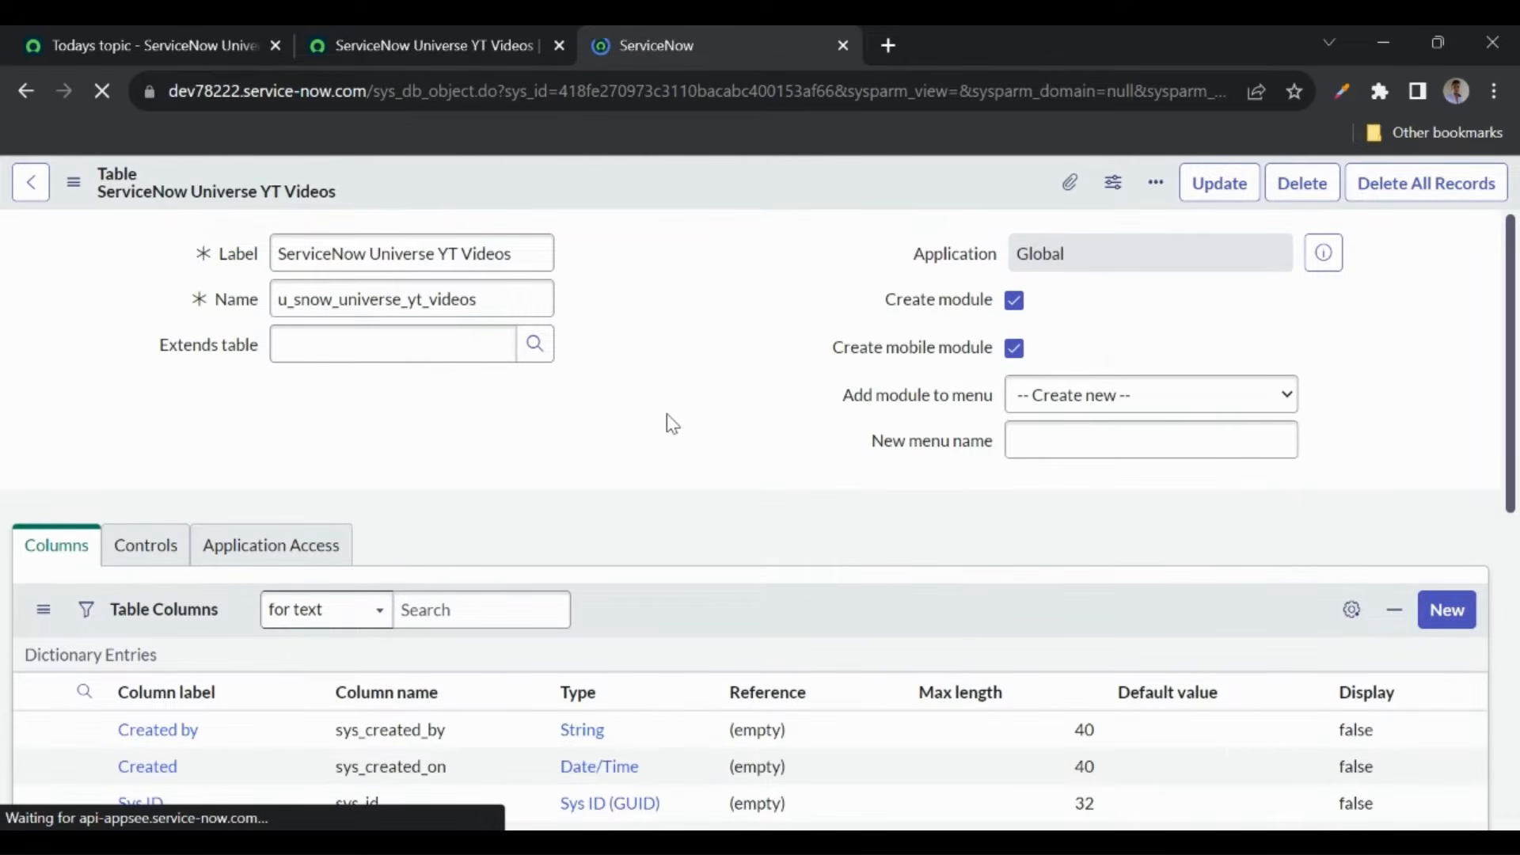
pyautogui.scroll(-5, 665, 427)
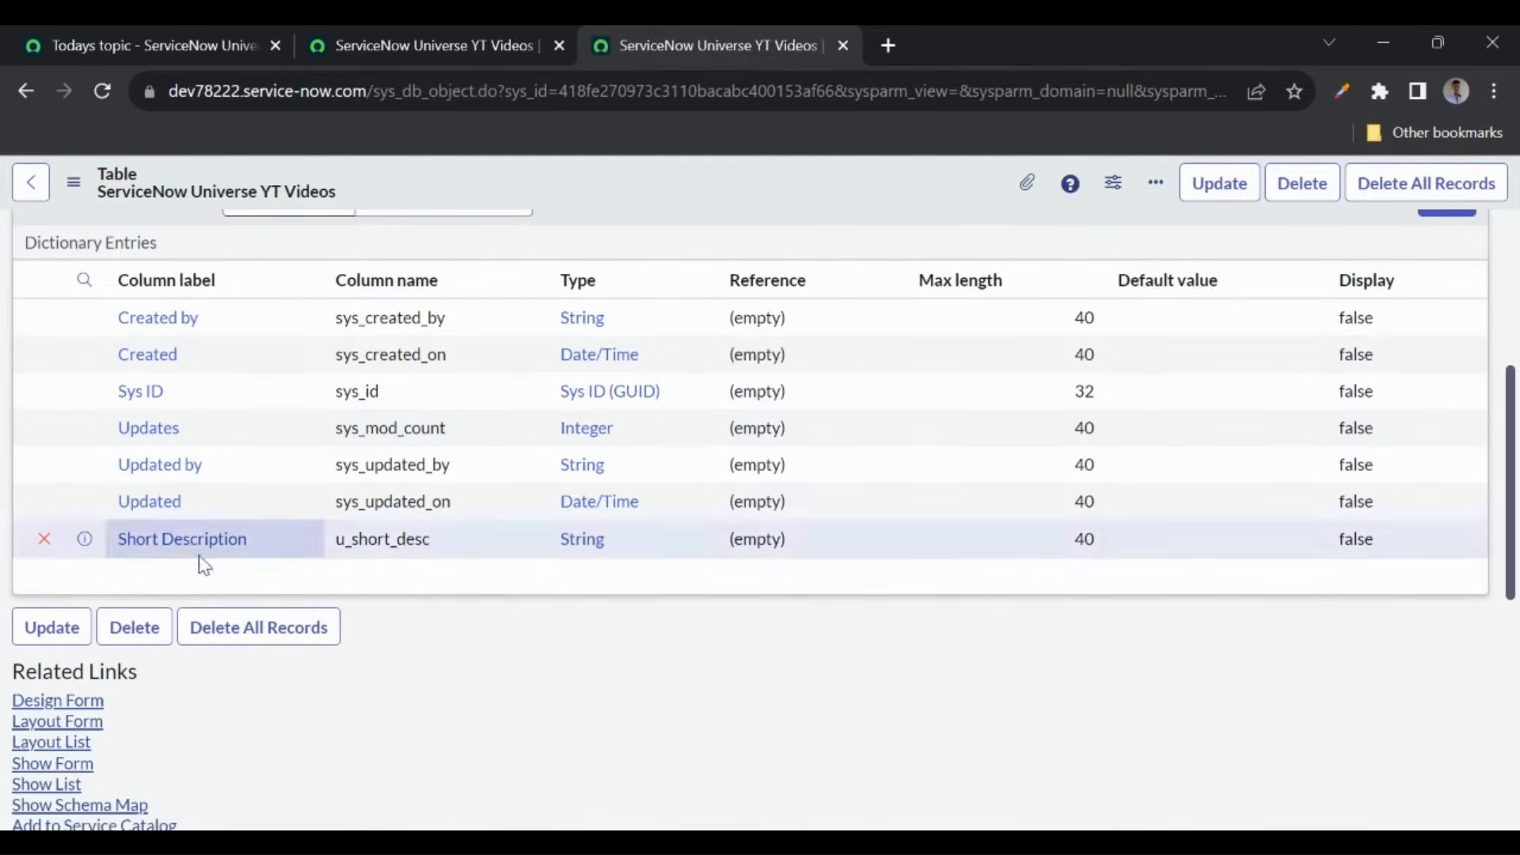
pyautogui.click(421, 45)
# - Reload the YT Videos list and add Short Description as its first column
pyautogui.click(103, 91)
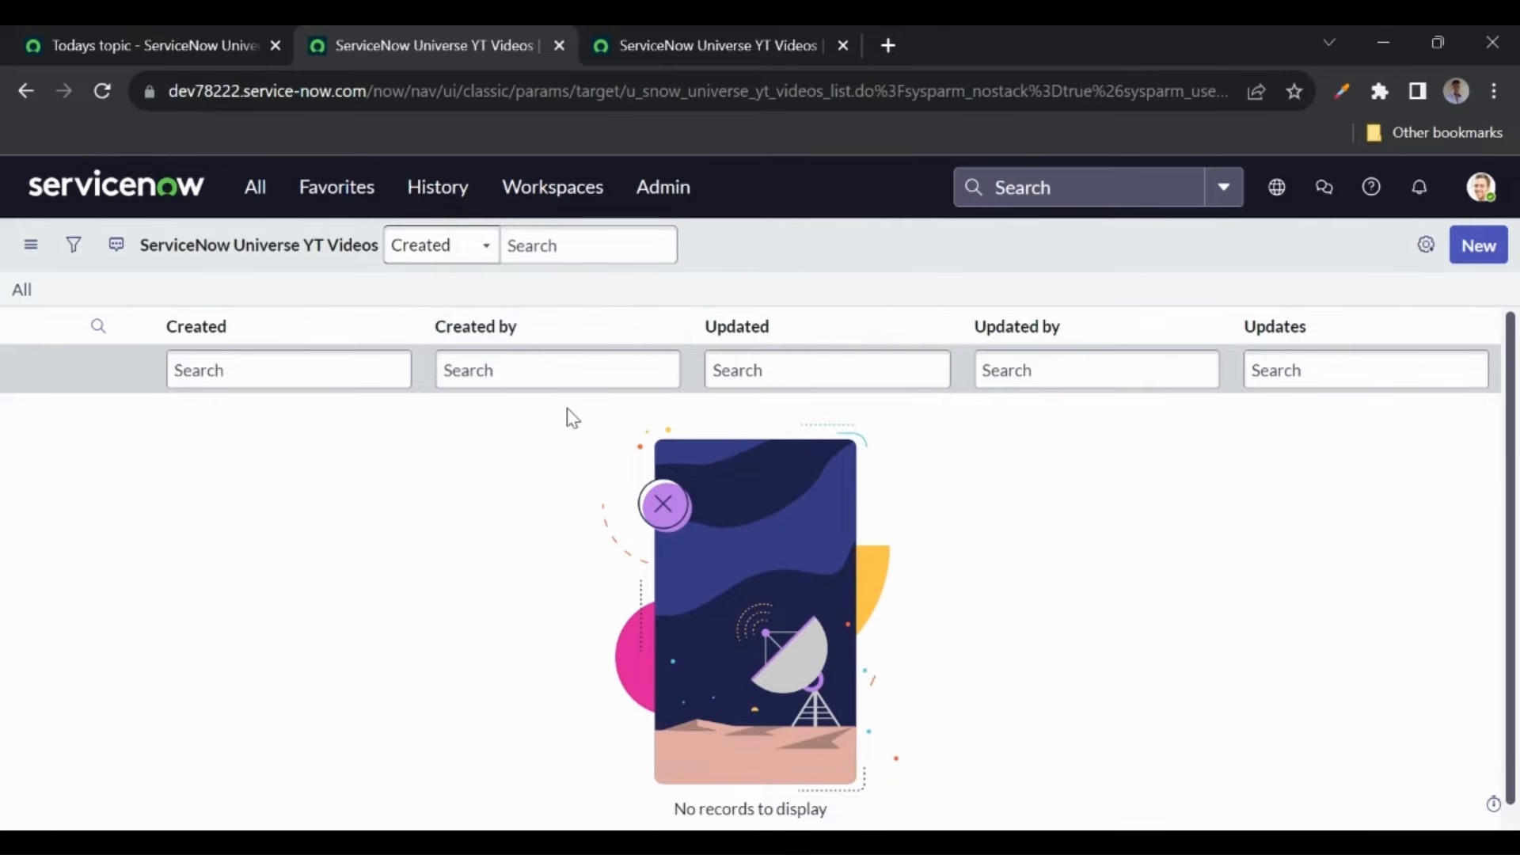
pyautogui.click(1427, 252)
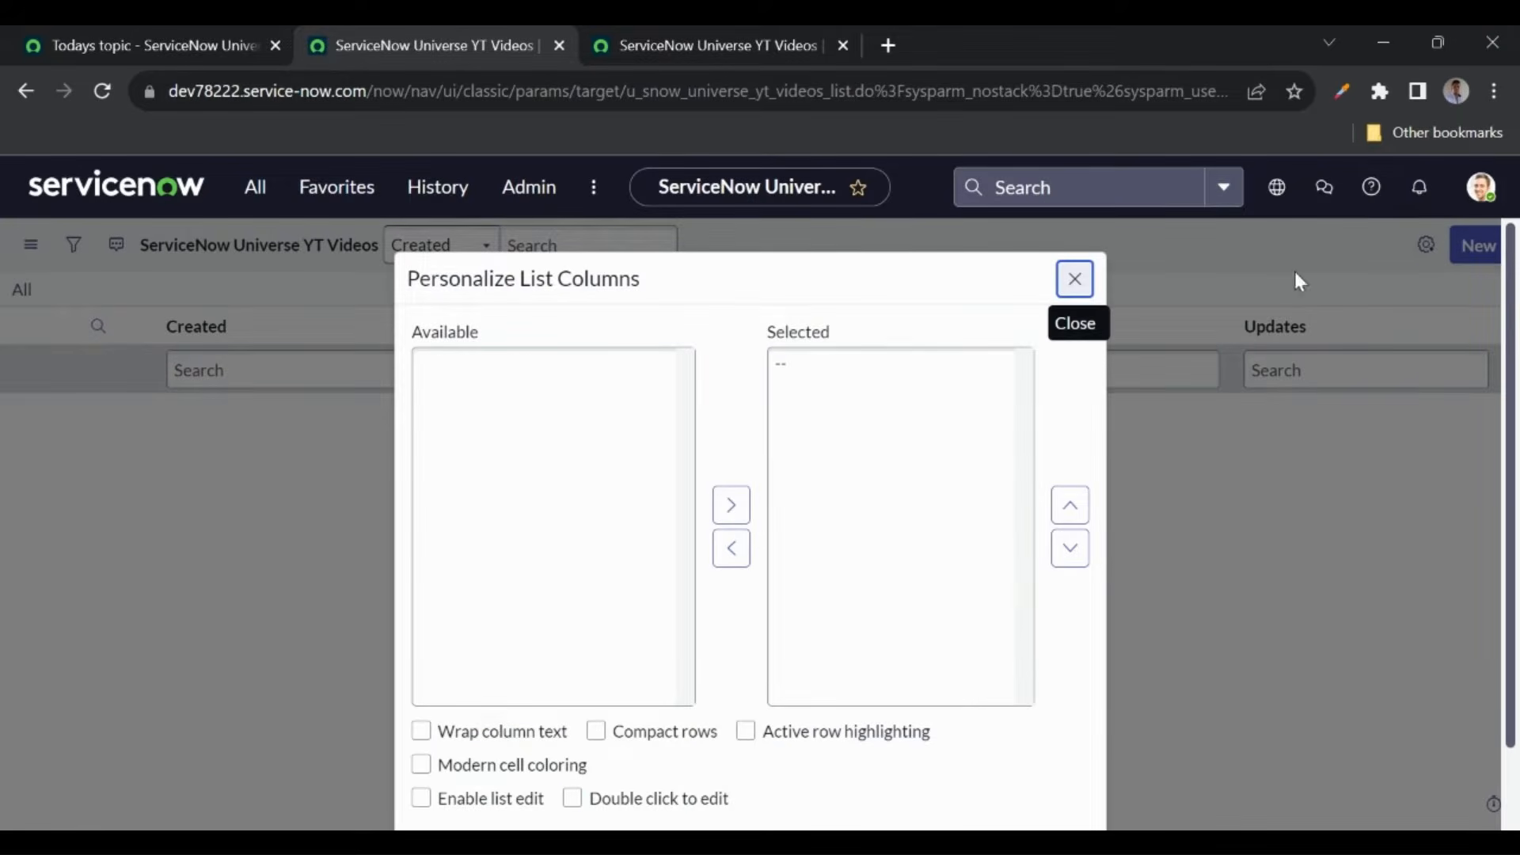
pyautogui.doubleClick(509, 371)
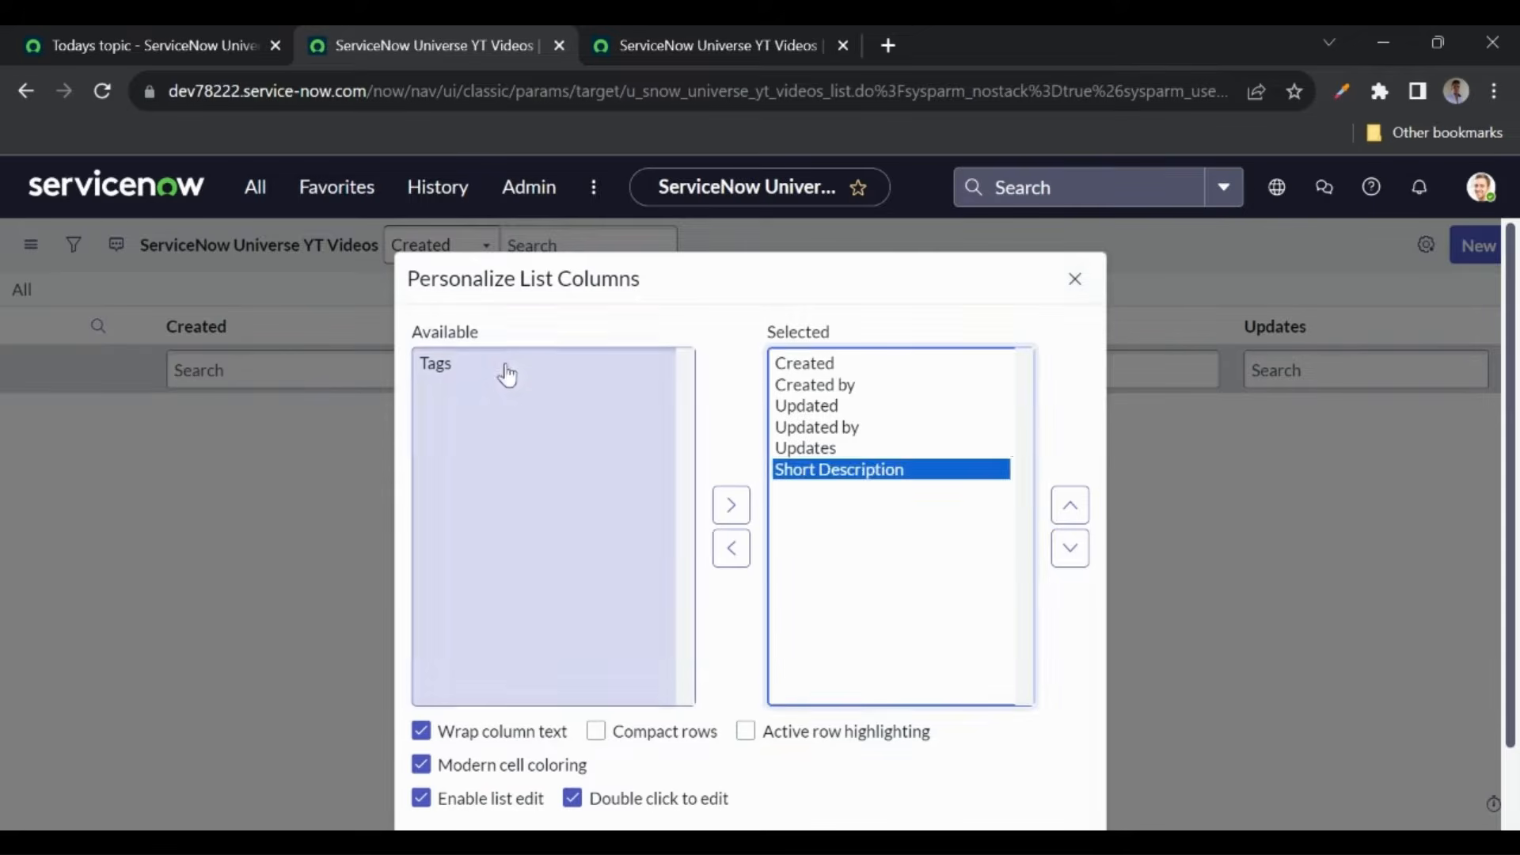
pyautogui.click(1070, 505)
pyautogui.click(1070, 505)
pyautogui.click(1071, 505)
pyautogui.click(1070, 505)
pyautogui.click(1070, 505)
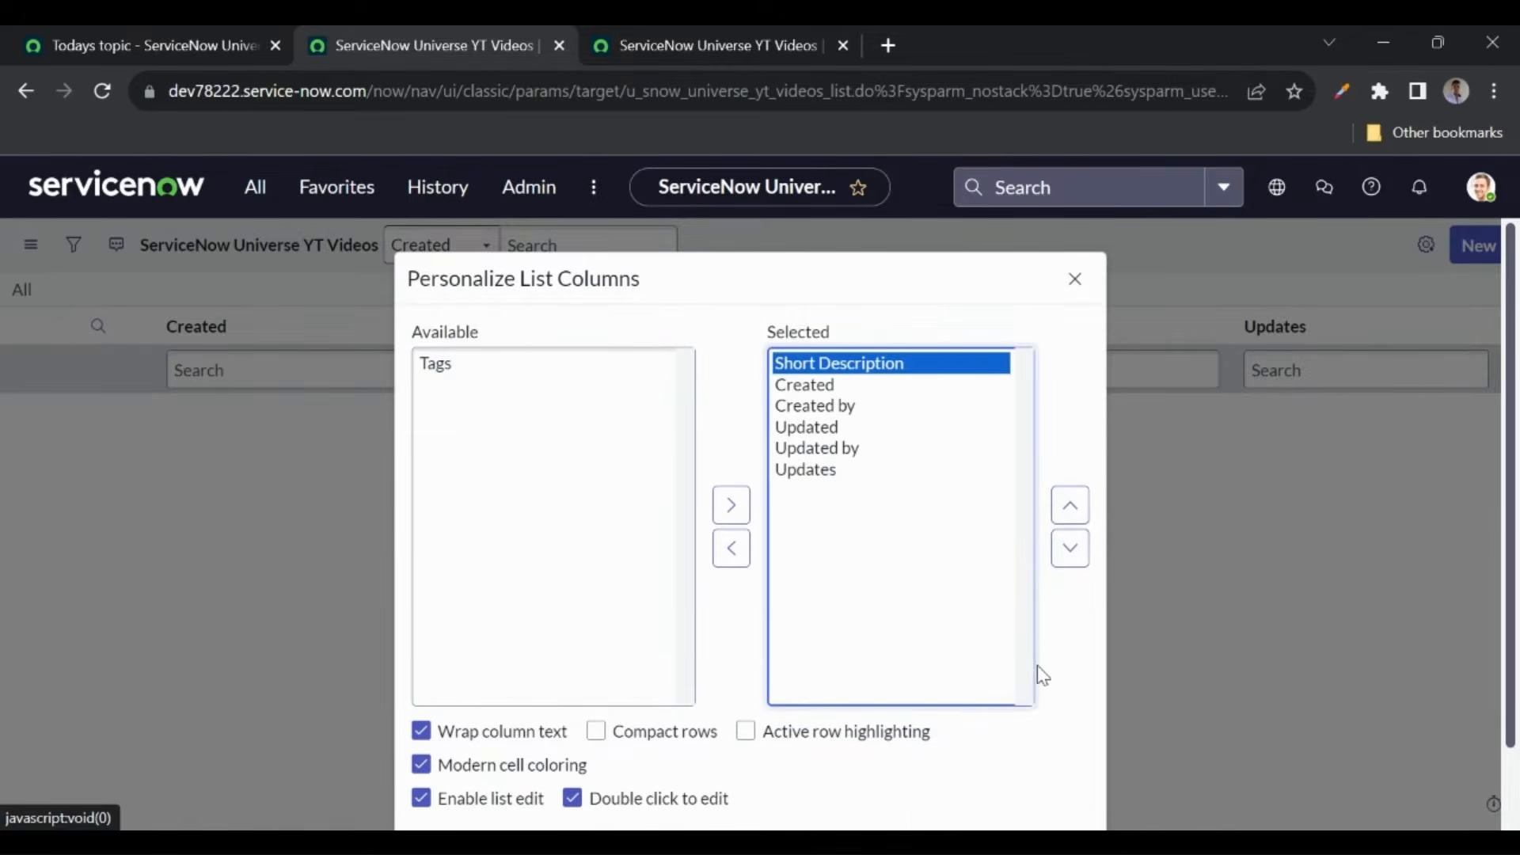
pyautogui.scroll(-1, 1038, 672)
pyautogui.click(1049, 779)
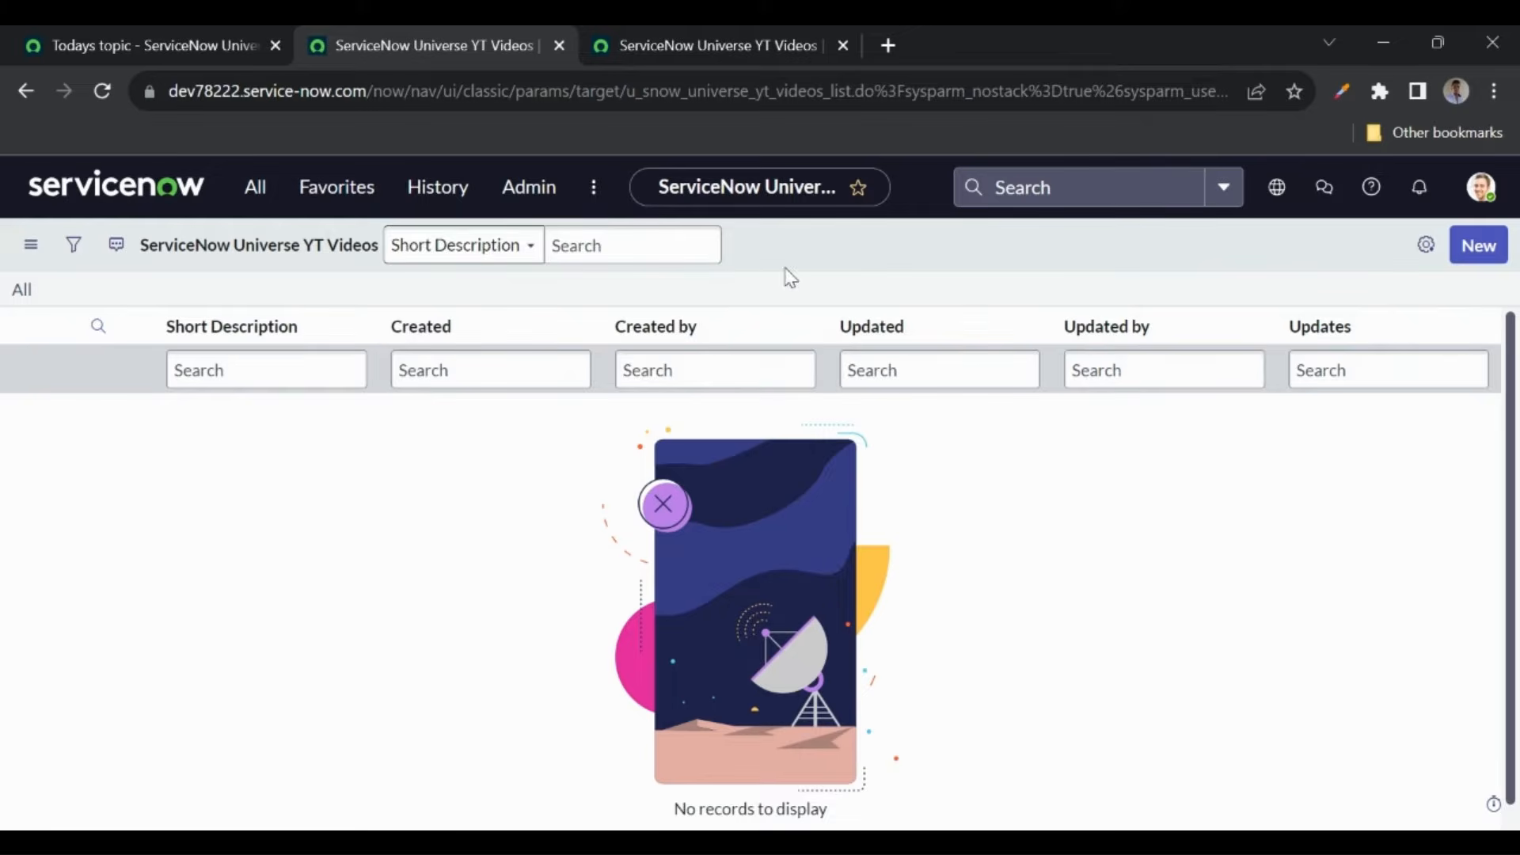
# - Create a YT Videos record with Short Description 'Service Portal' and return to the list
pyautogui.click(1480, 255)
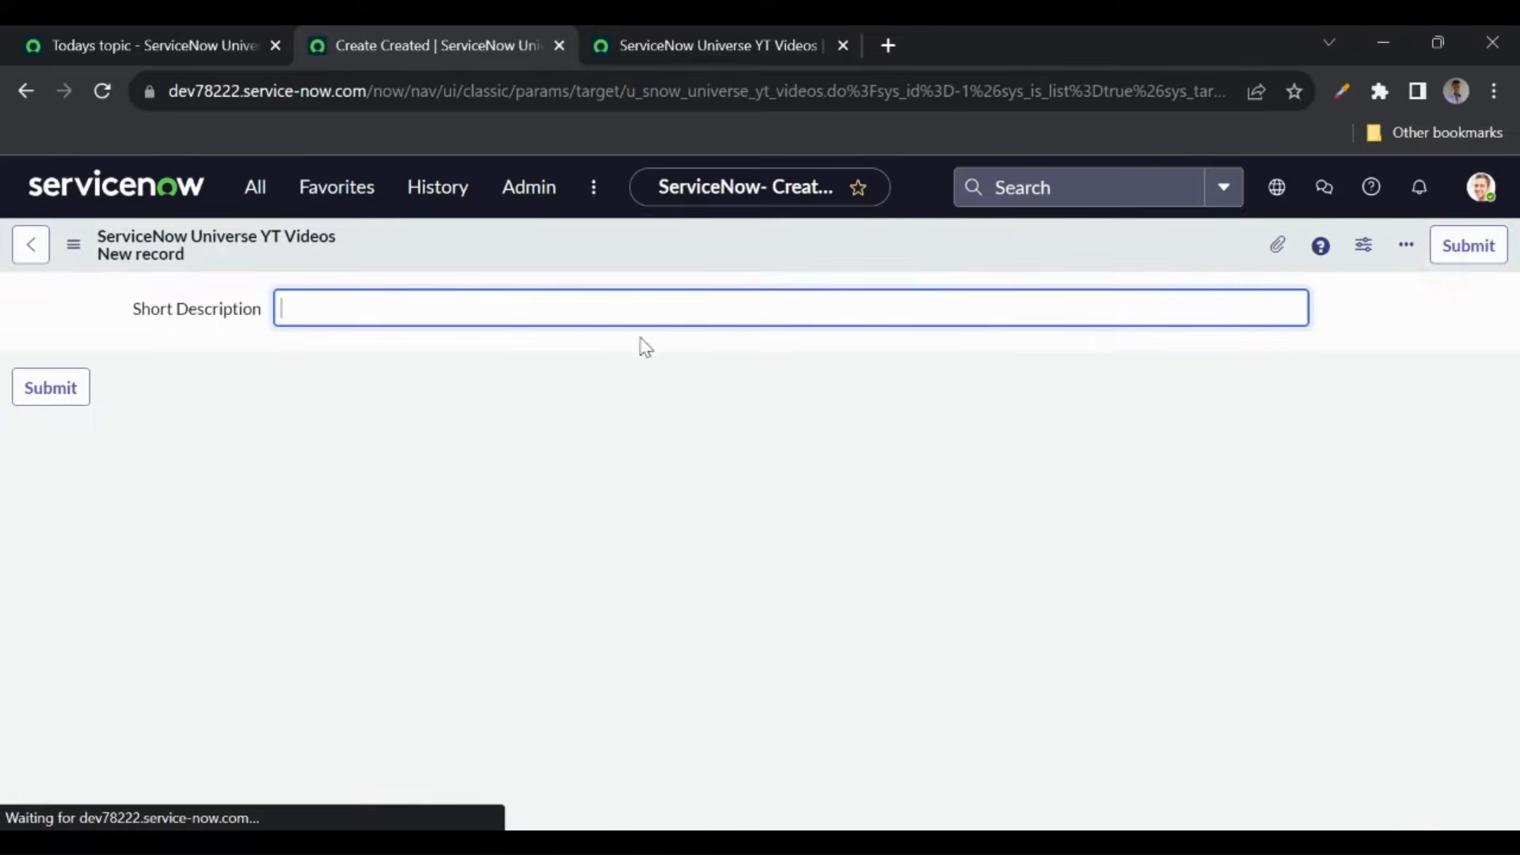
pyautogui.write('Test')
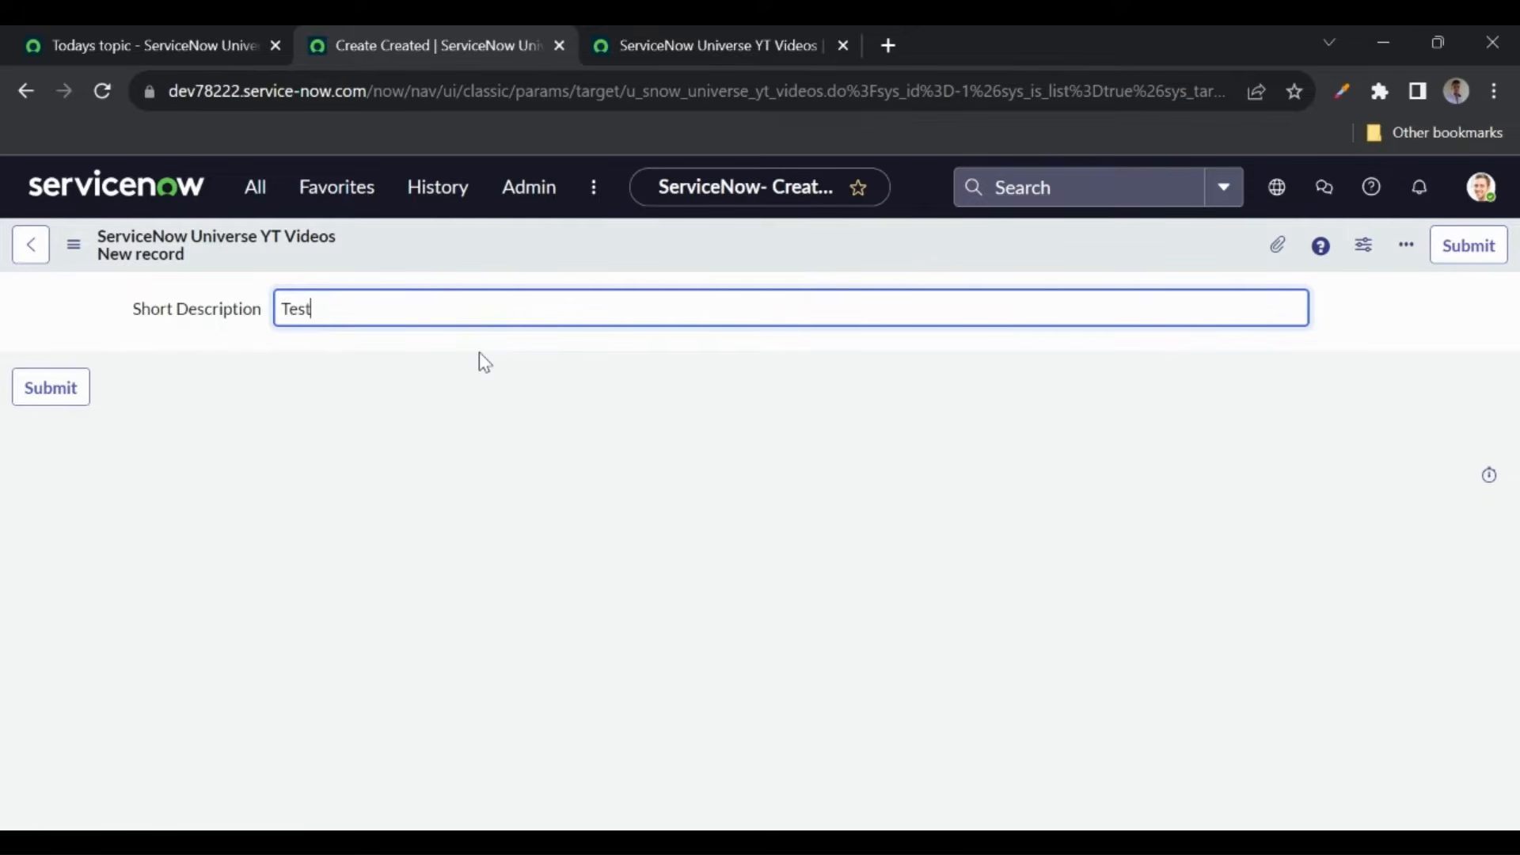
pyautogui.press('BackSpace')
pyautogui.press('BackSpace')
pyautogui.press('BackSpace')
pyautogui.press('BackSpace')
pyautogui.write('Service Portal')
pyautogui.click(55, 390)
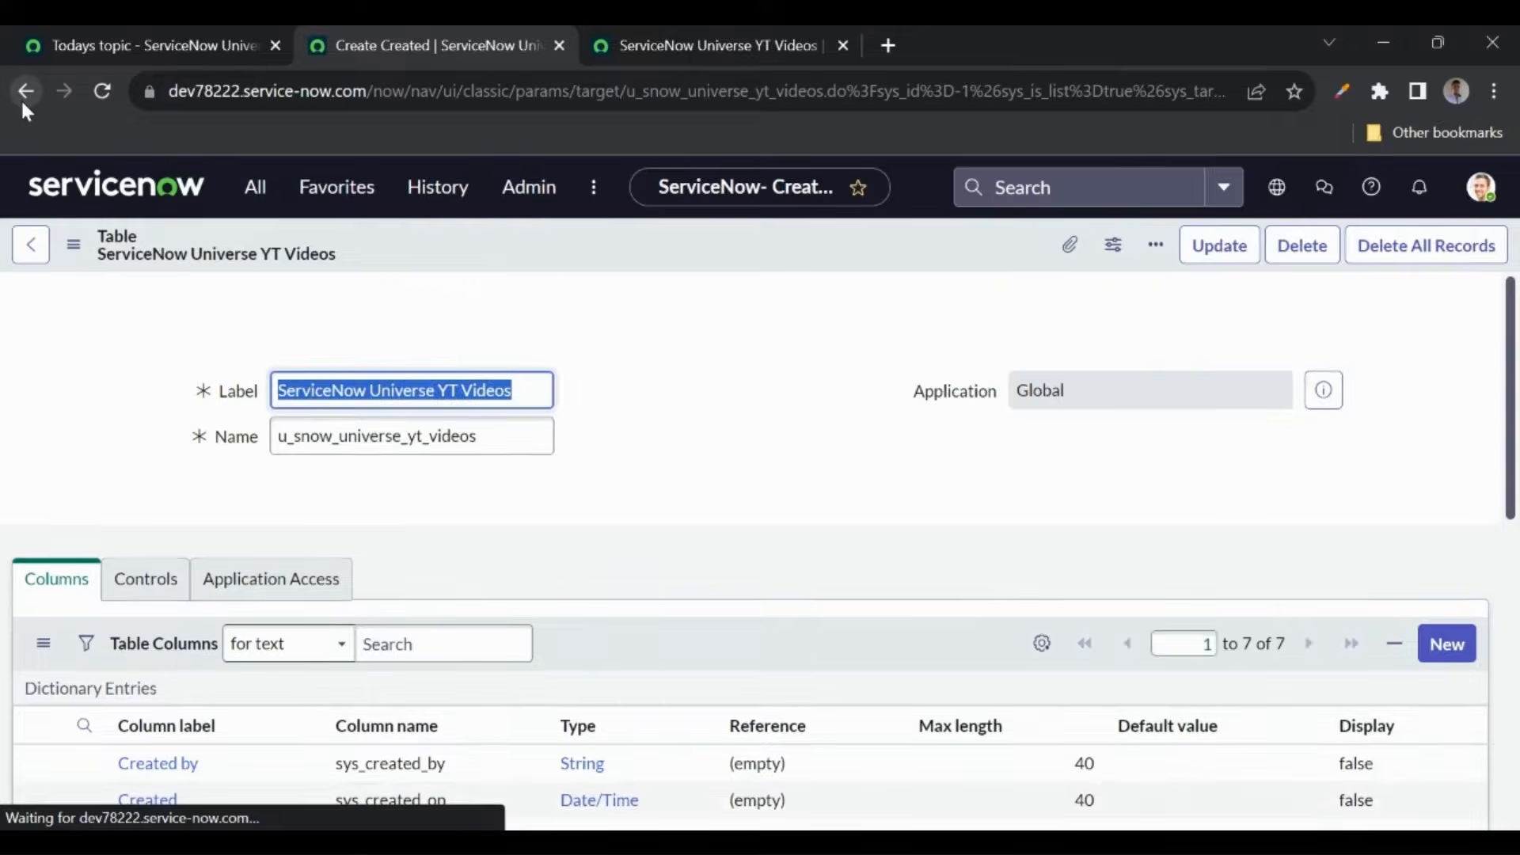
pyautogui.click(22, 103)
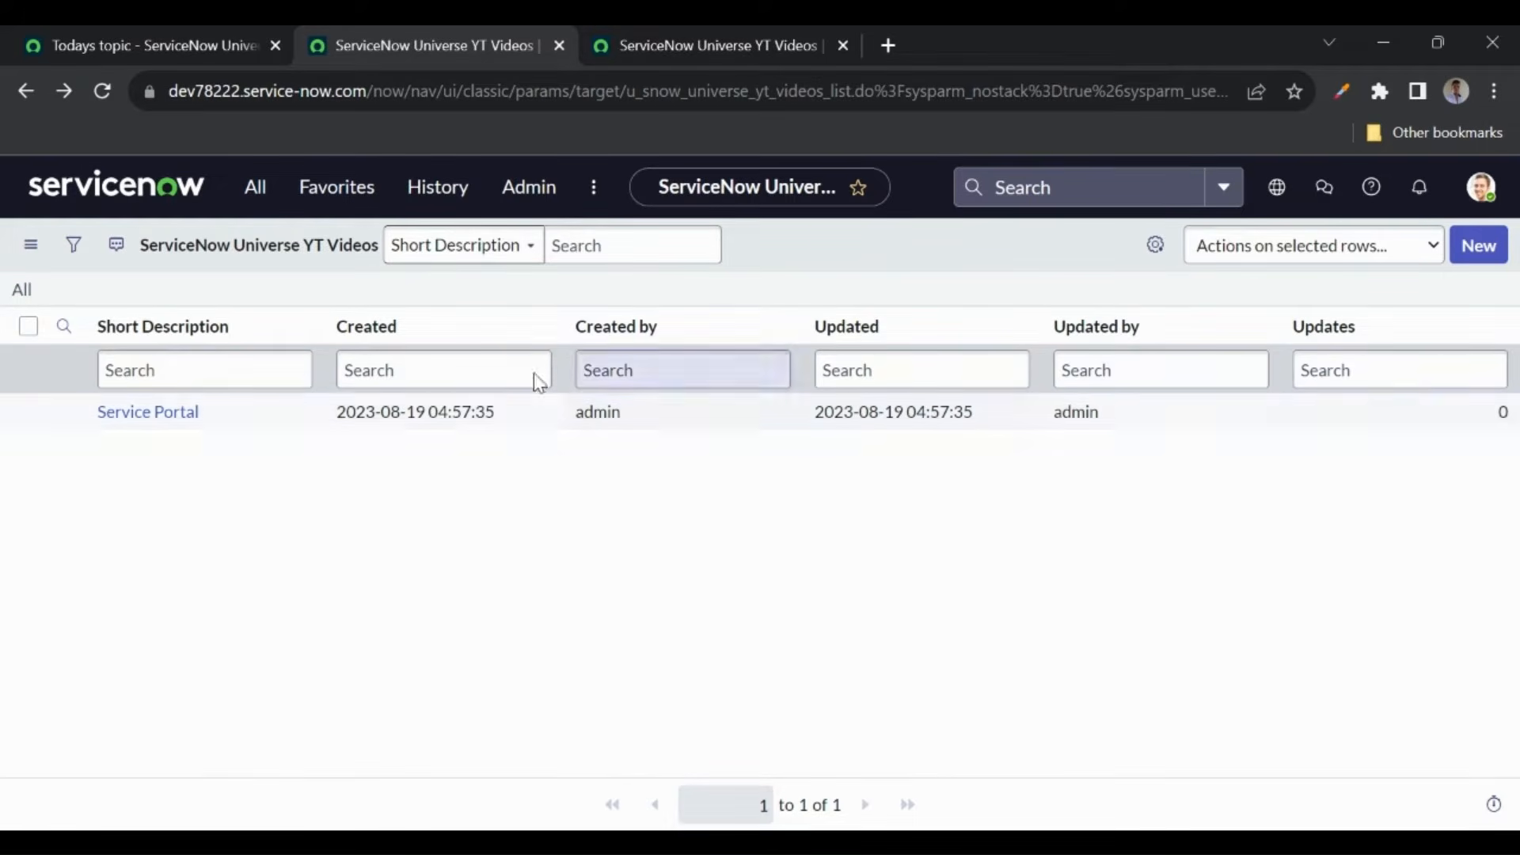
# - Open the record in a new tab, rename it 'Service Portal 1' and save
pyautogui.middleClick(178, 429)
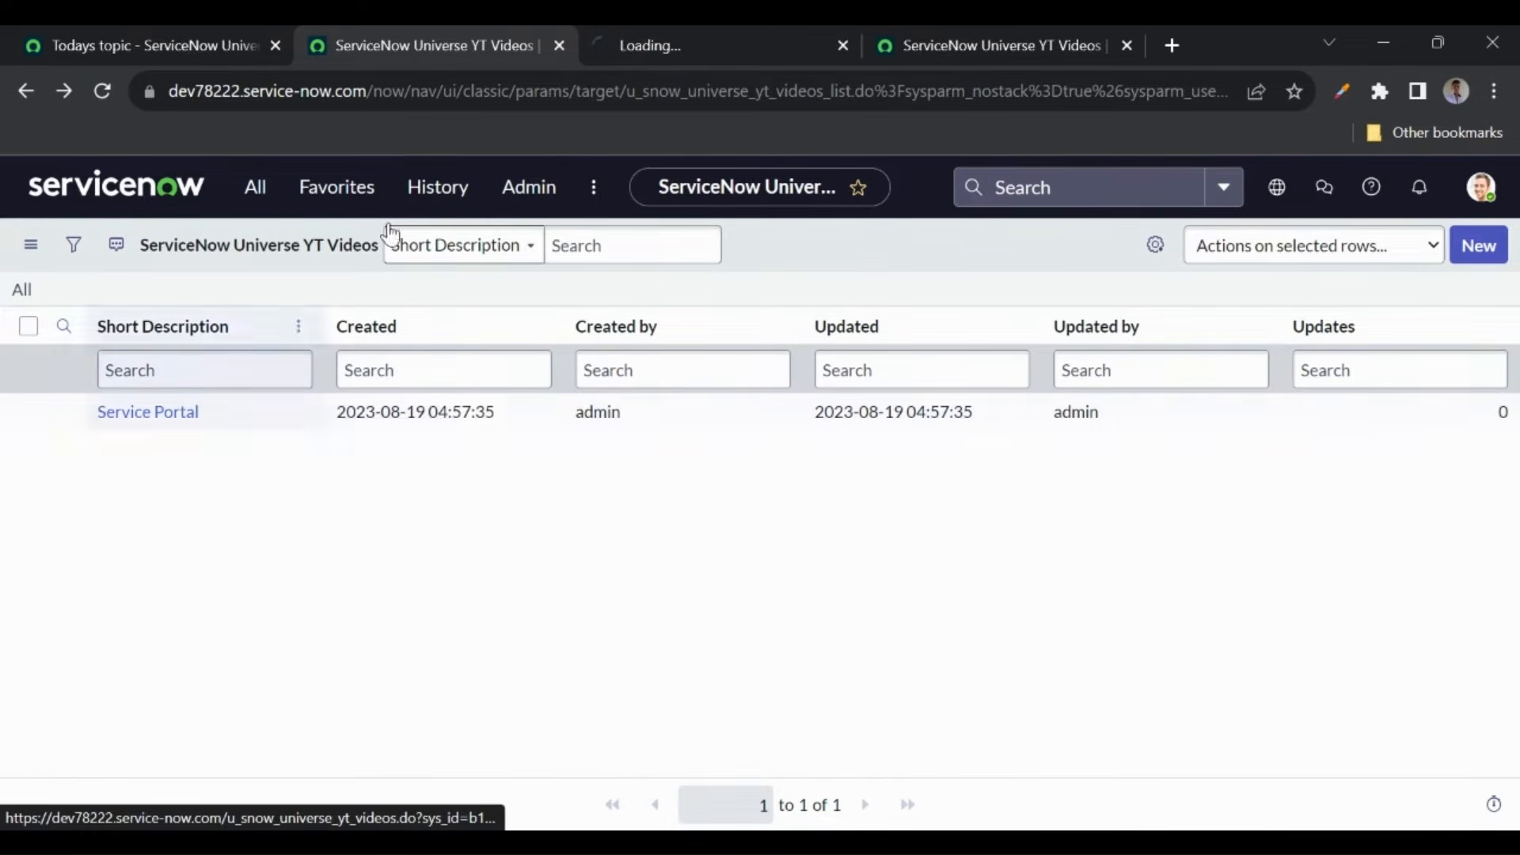
pyautogui.click(685, 45)
pyautogui.click(433, 243)
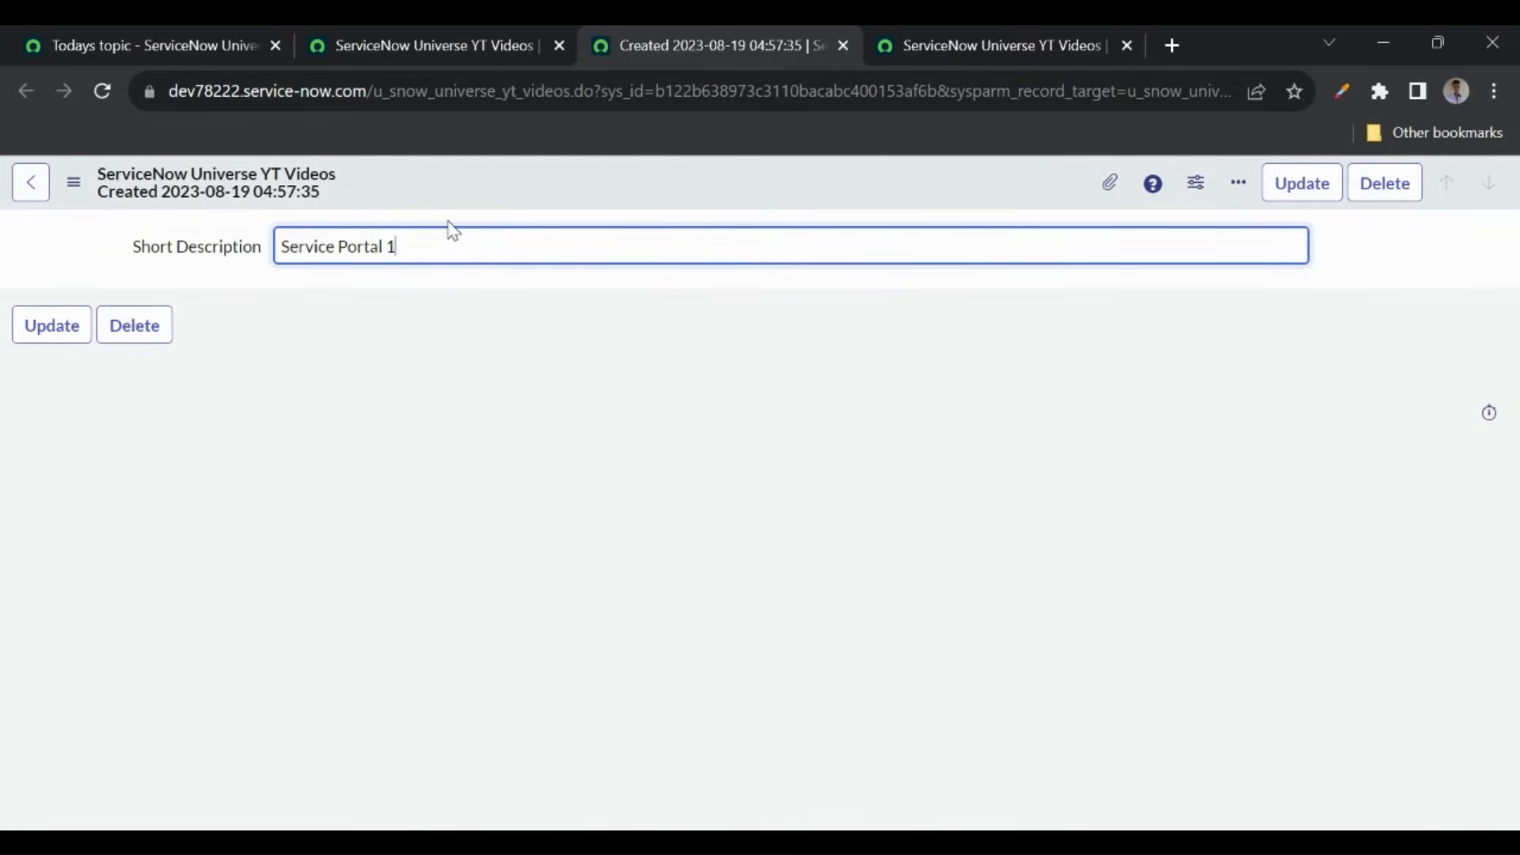
pyautogui.rightClick(483, 194)
pyautogui.click(512, 208)
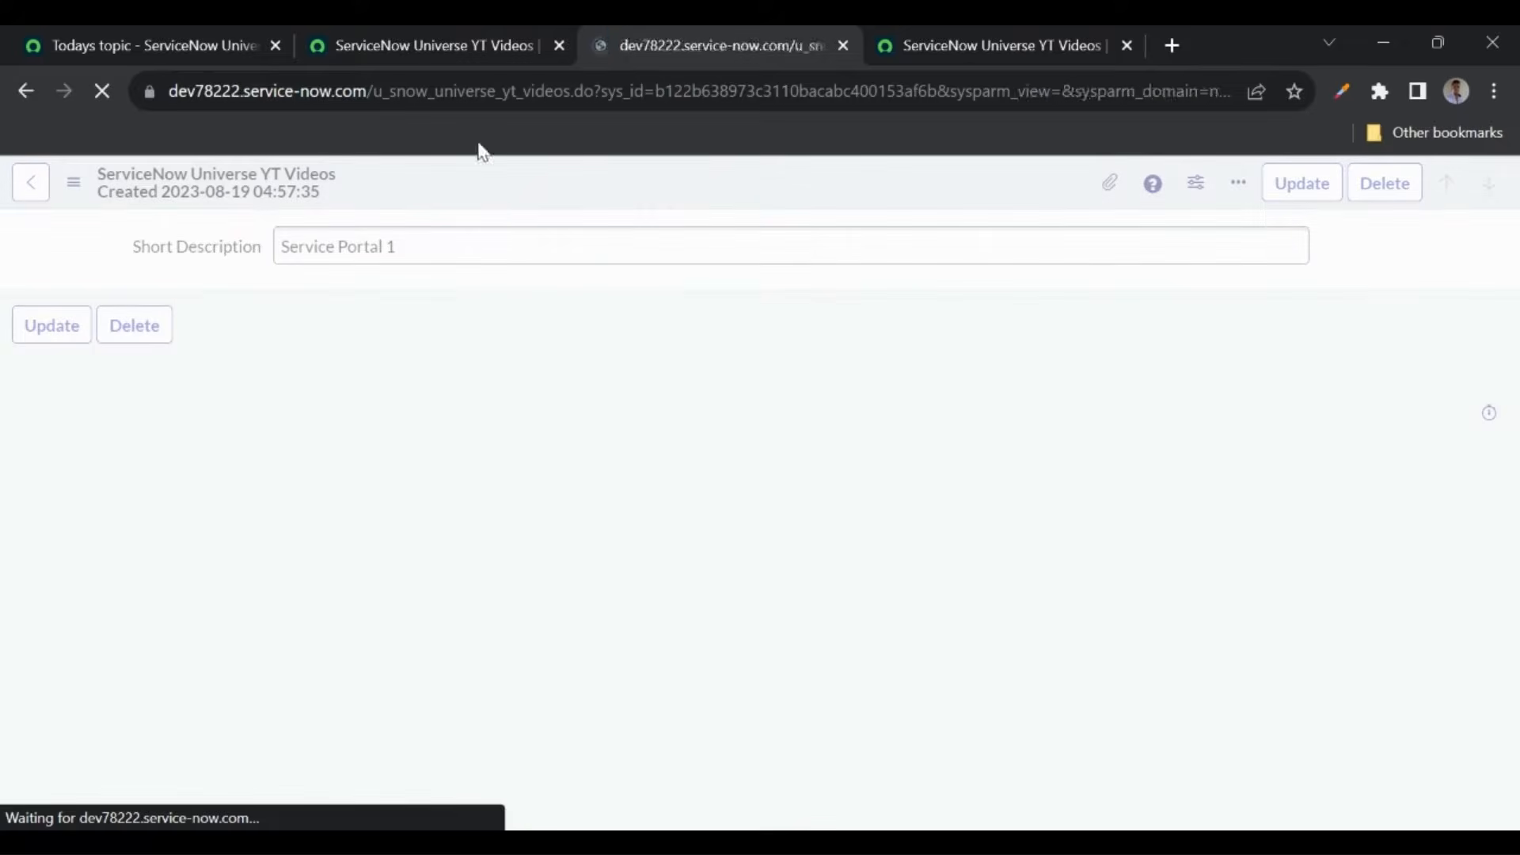
pyautogui.click(418, 46)
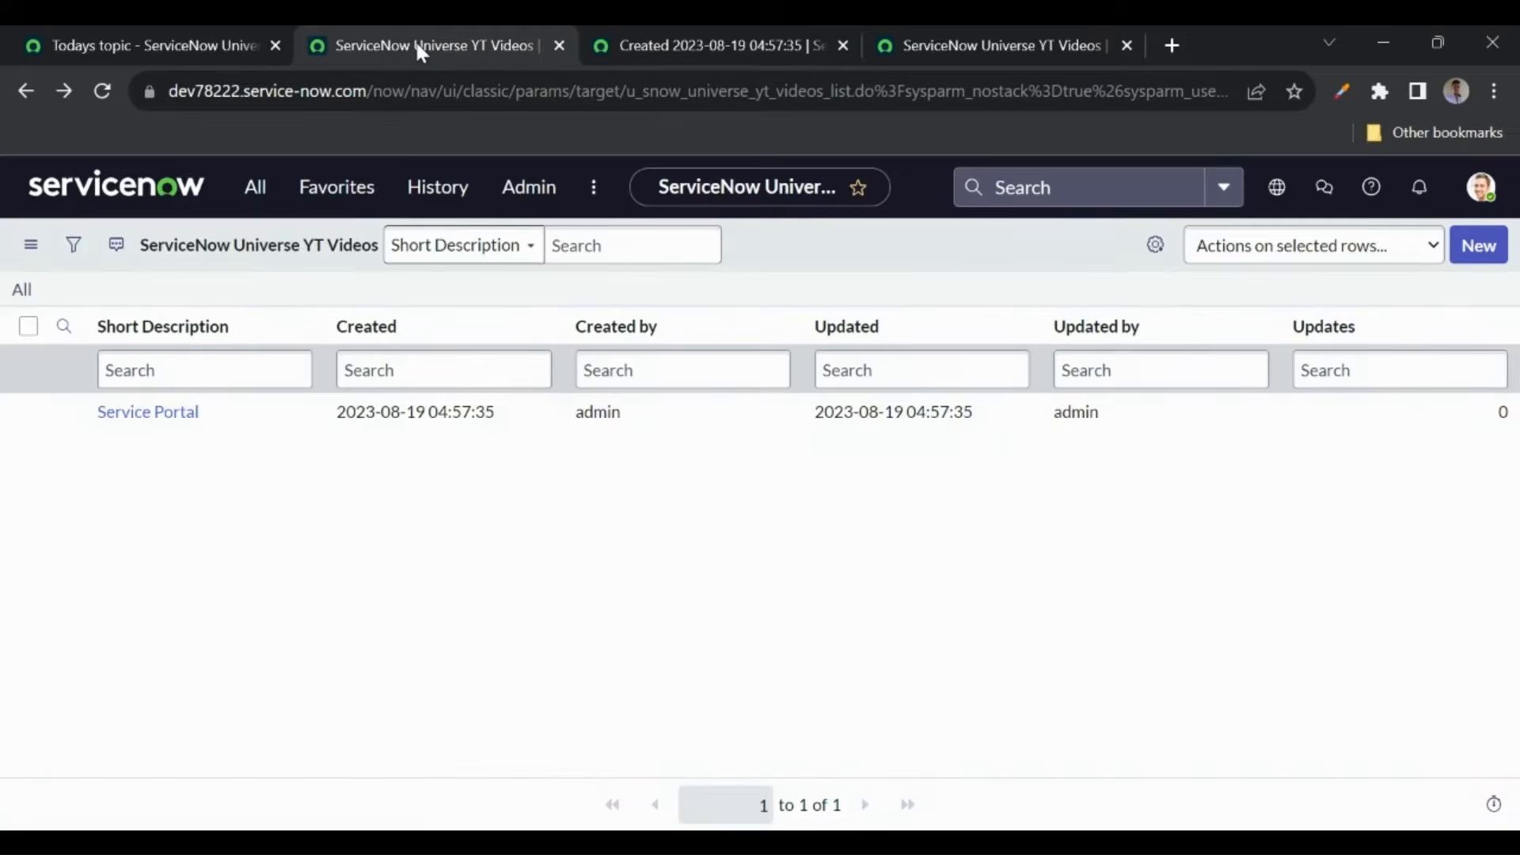
# - Refresh the list via the All breadcrumb, then rename the record 'Service Portal 2' and save
pyautogui.click(23, 292)
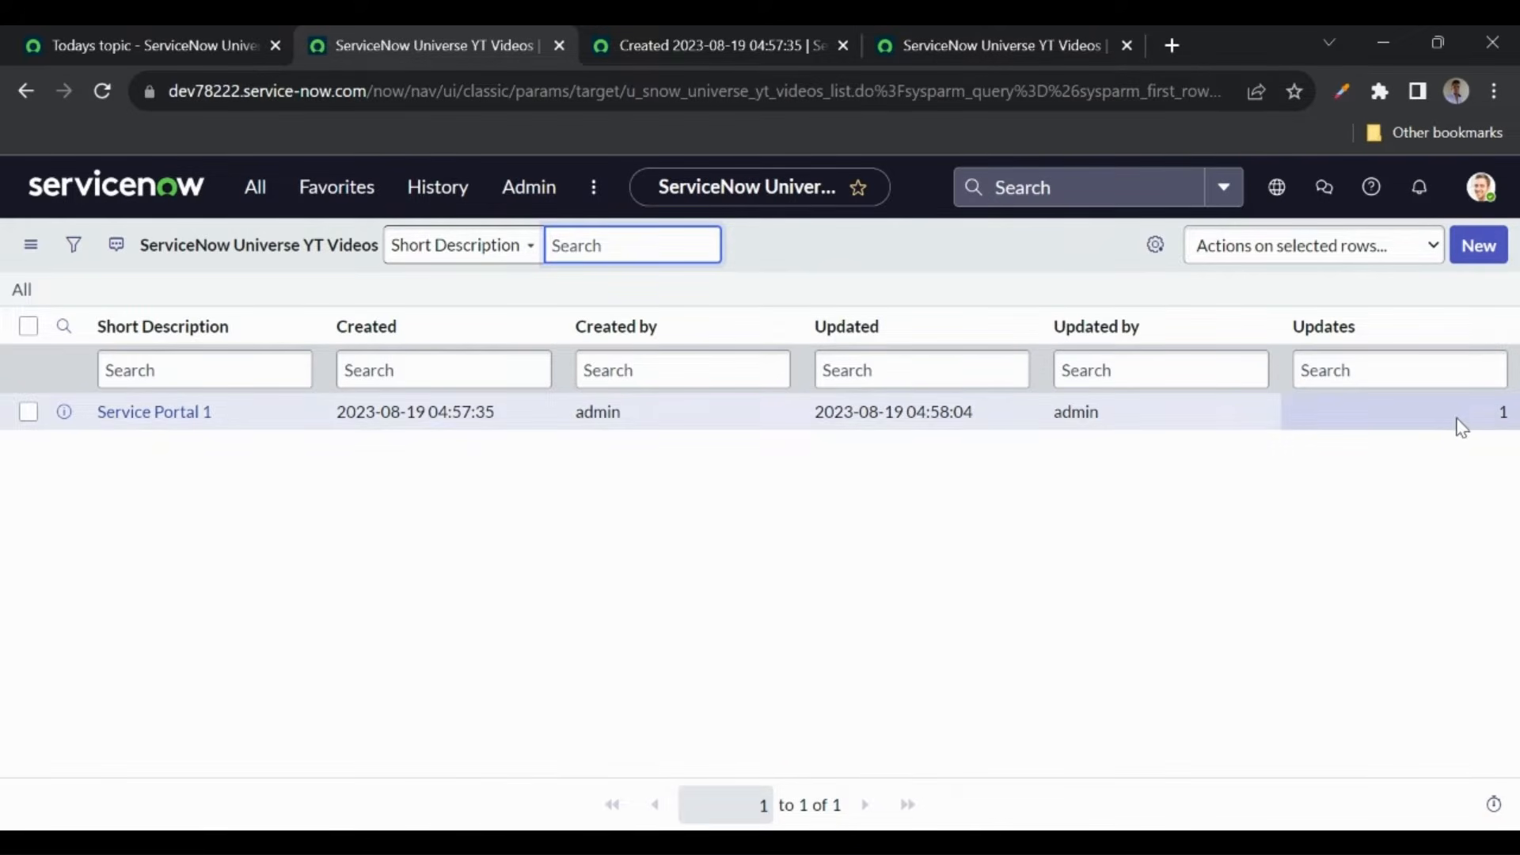
pyautogui.click(674, 55)
pyautogui.click(421, 244)
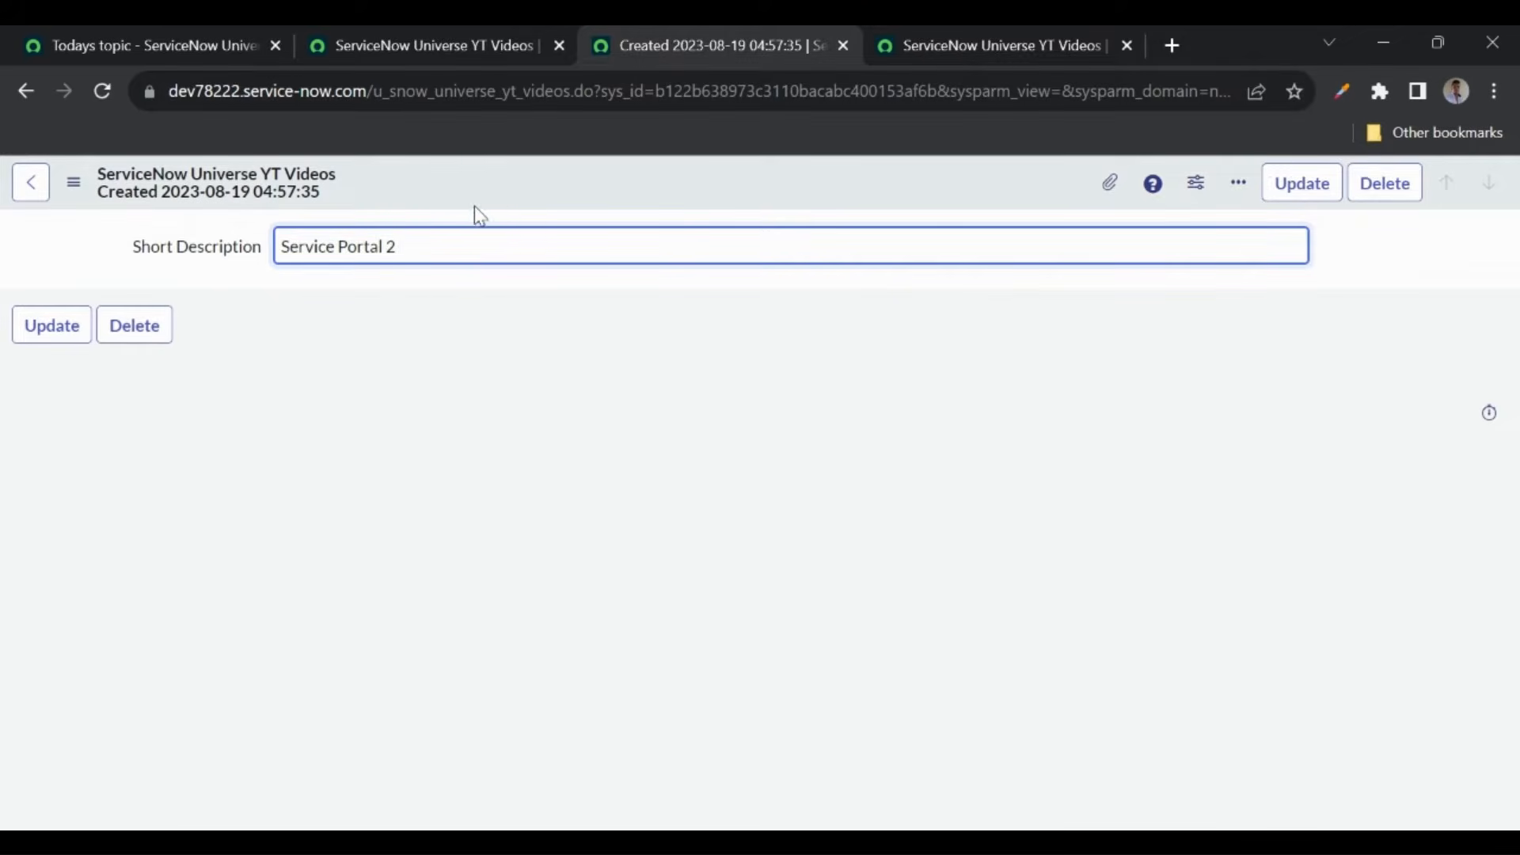
pyautogui.rightClick(504, 195)
pyautogui.click(534, 209)
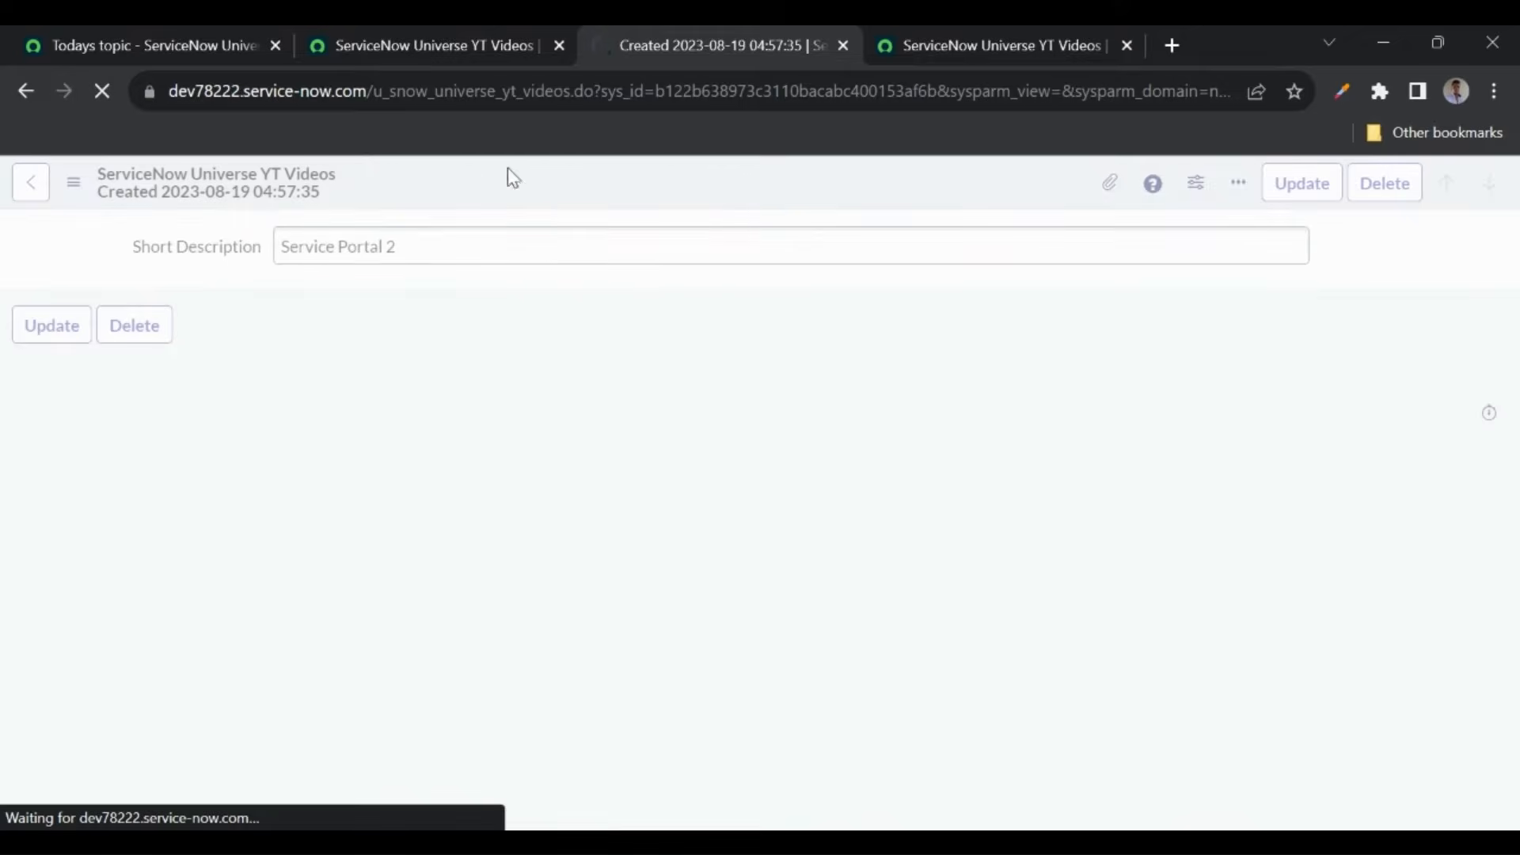
pyautogui.click(421, 53)
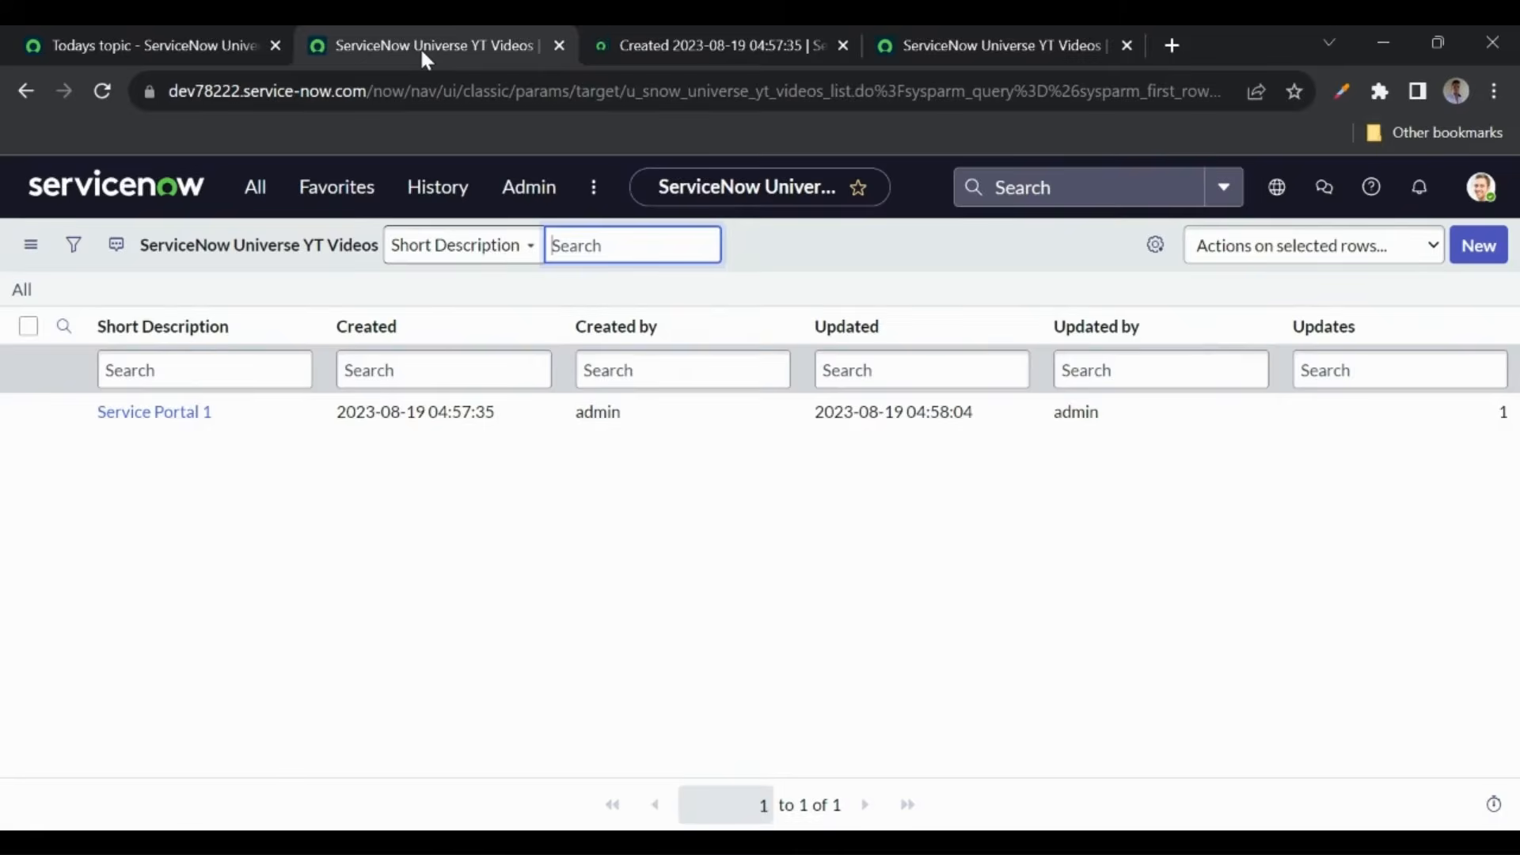
# - Refresh the YT Videos list and confirm Service Portal 2 shows 2 updates, keeping the column layout
pyautogui.click(24, 292)
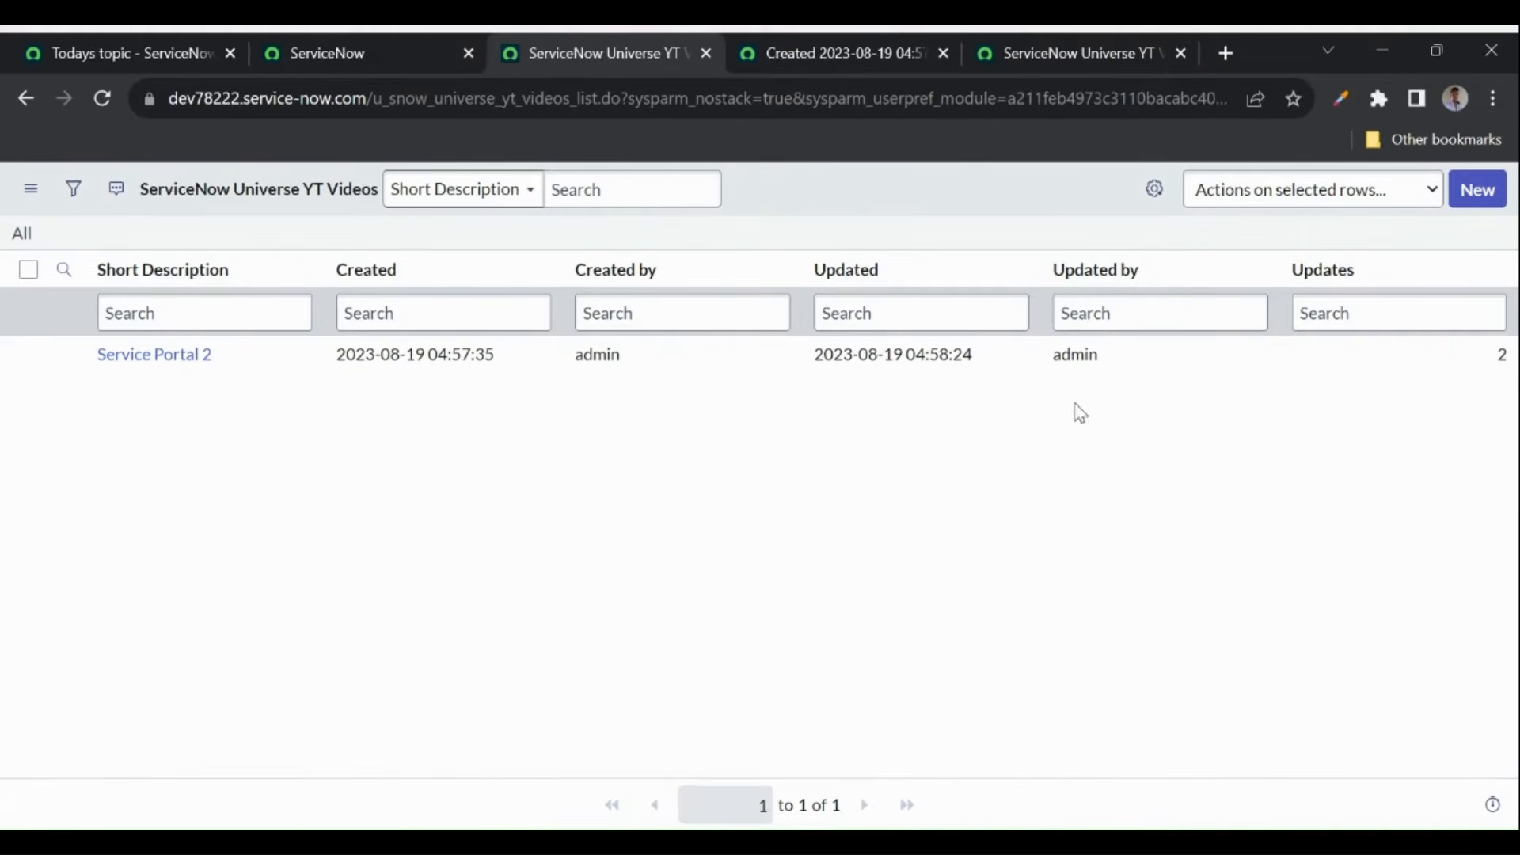
pyautogui.click(1155, 189)
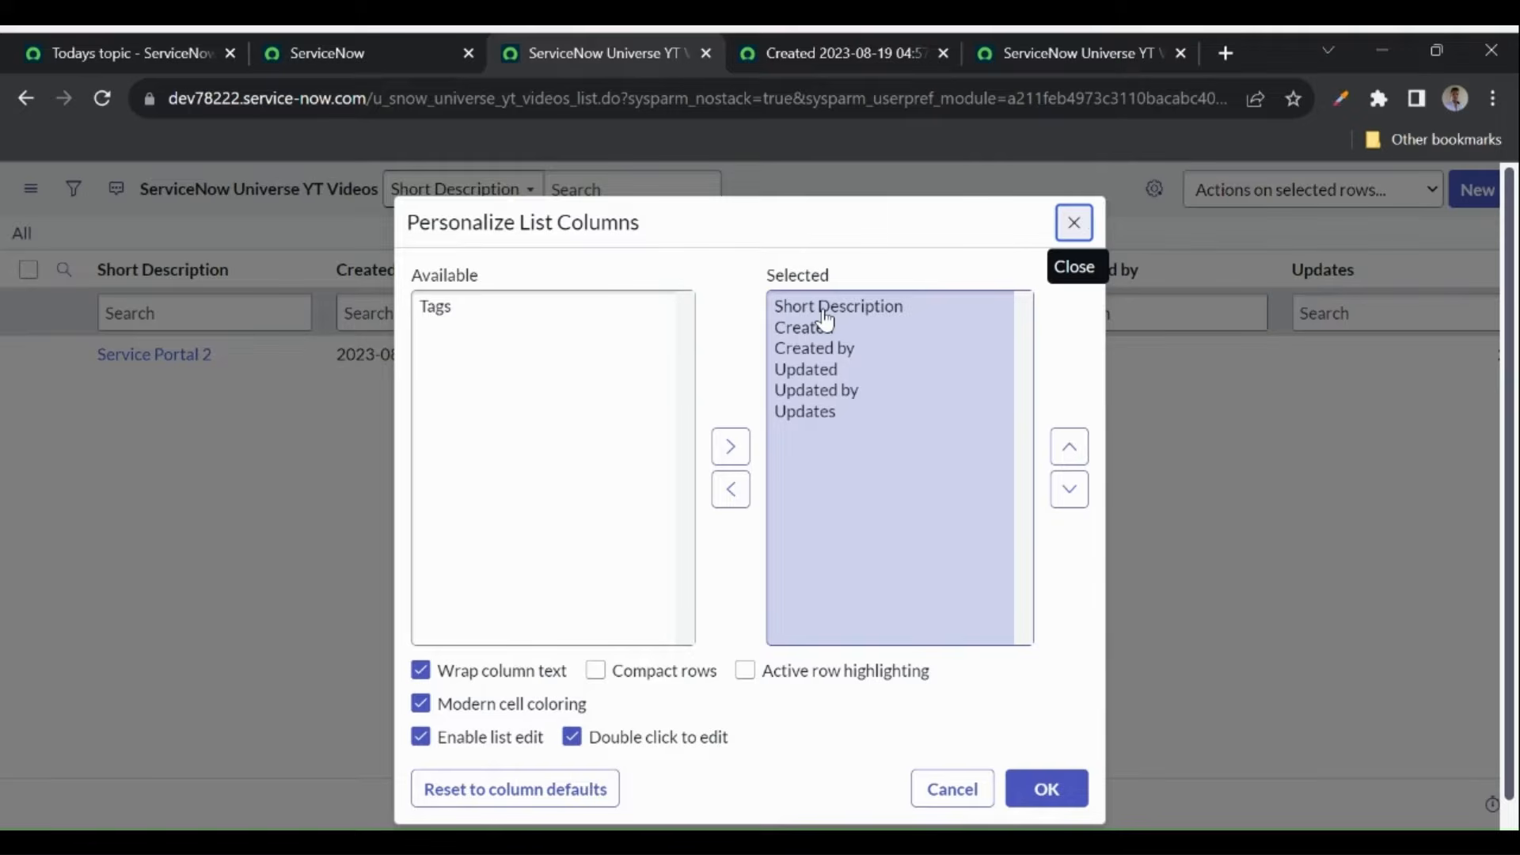
pyautogui.click(1045, 789)
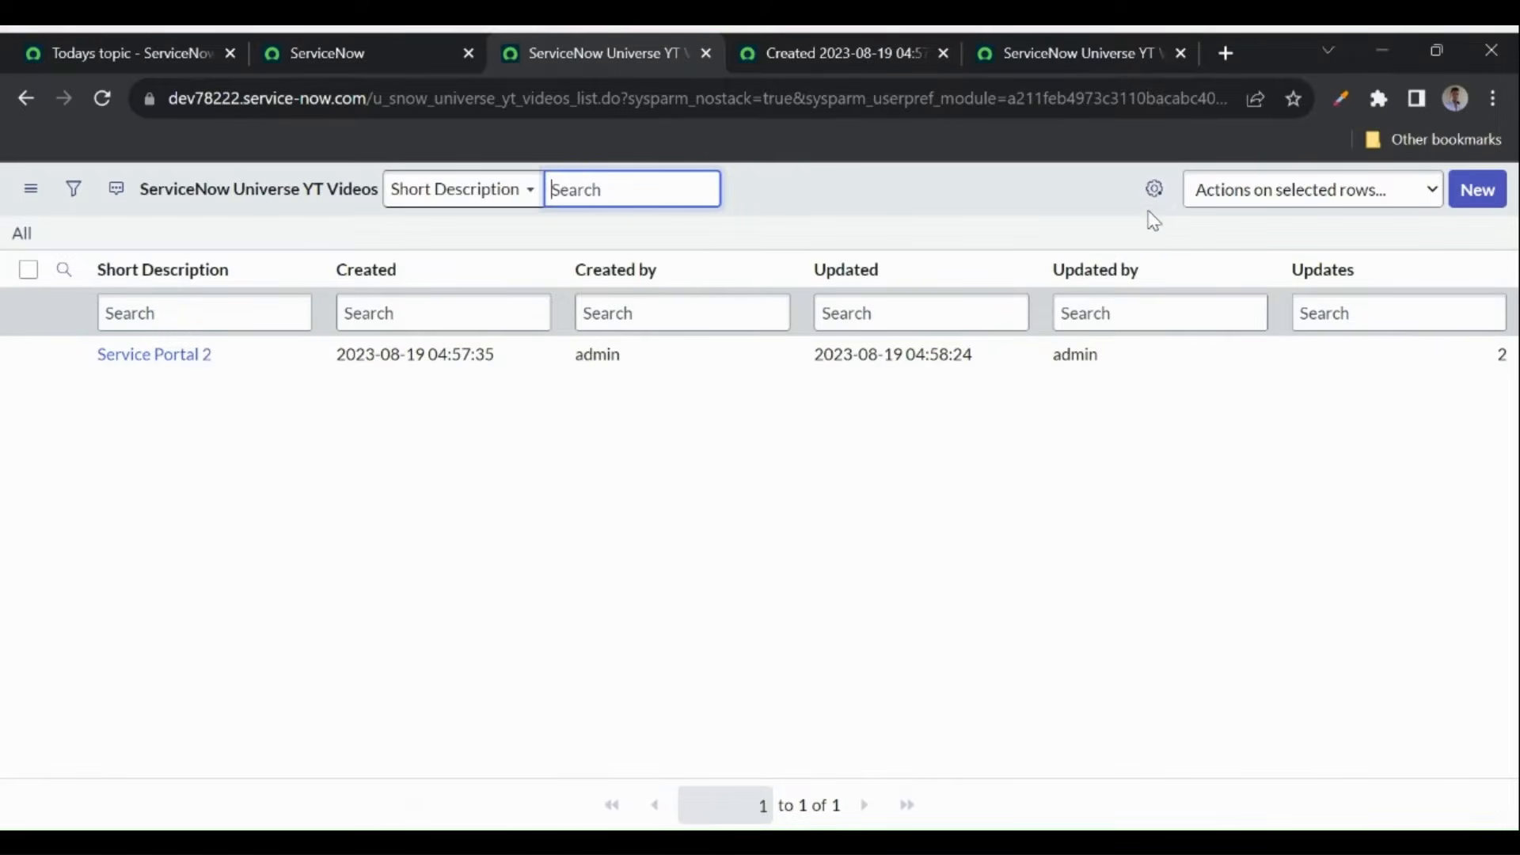
pyautogui.click(352, 53)
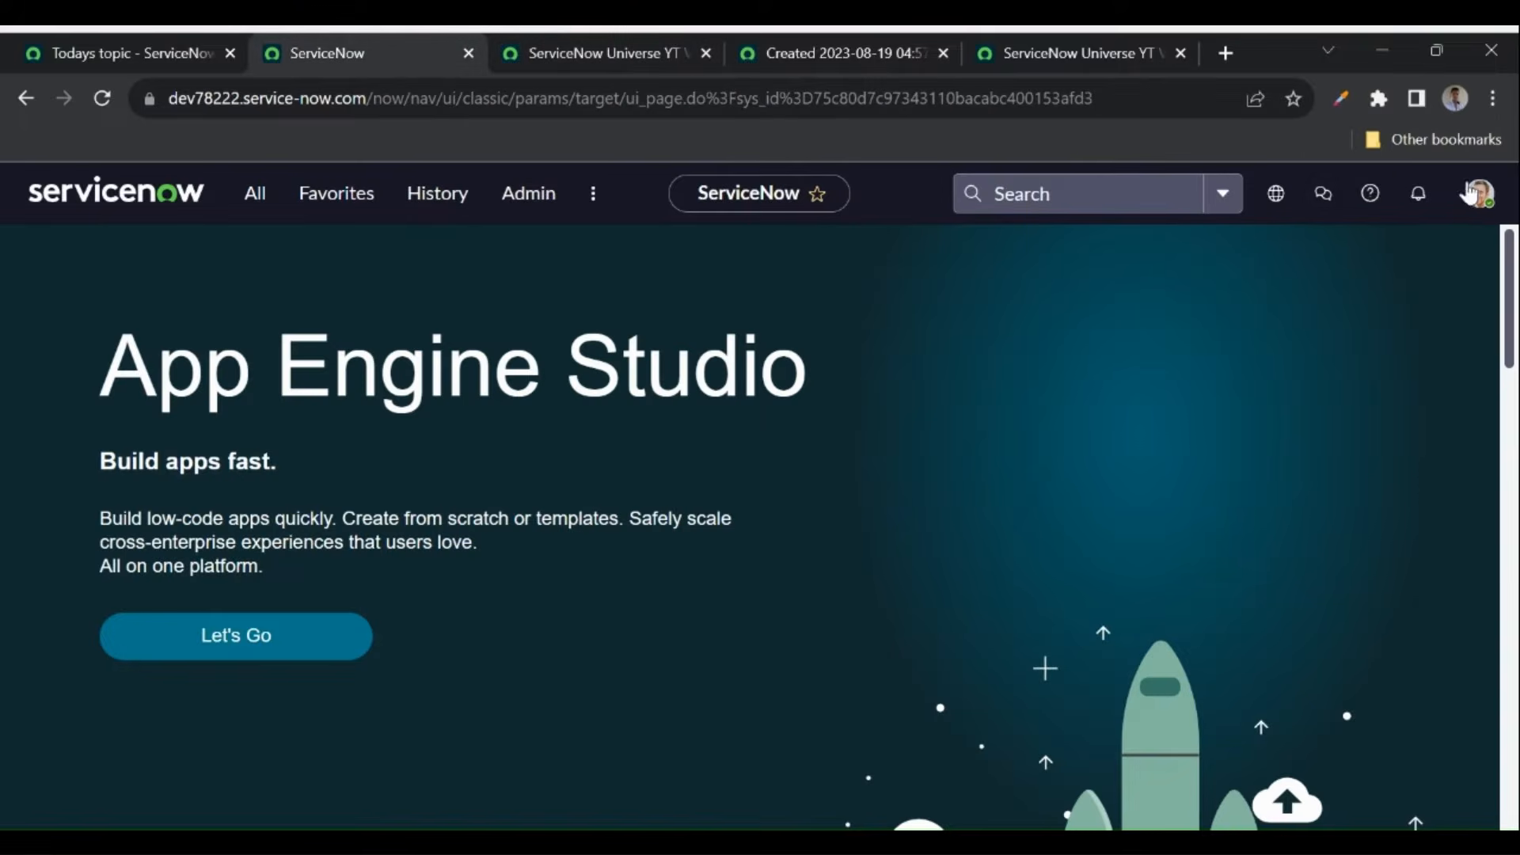
# - Impersonate the recent user, then reload the YT Videos list as that user
pyautogui.click(1478, 192)
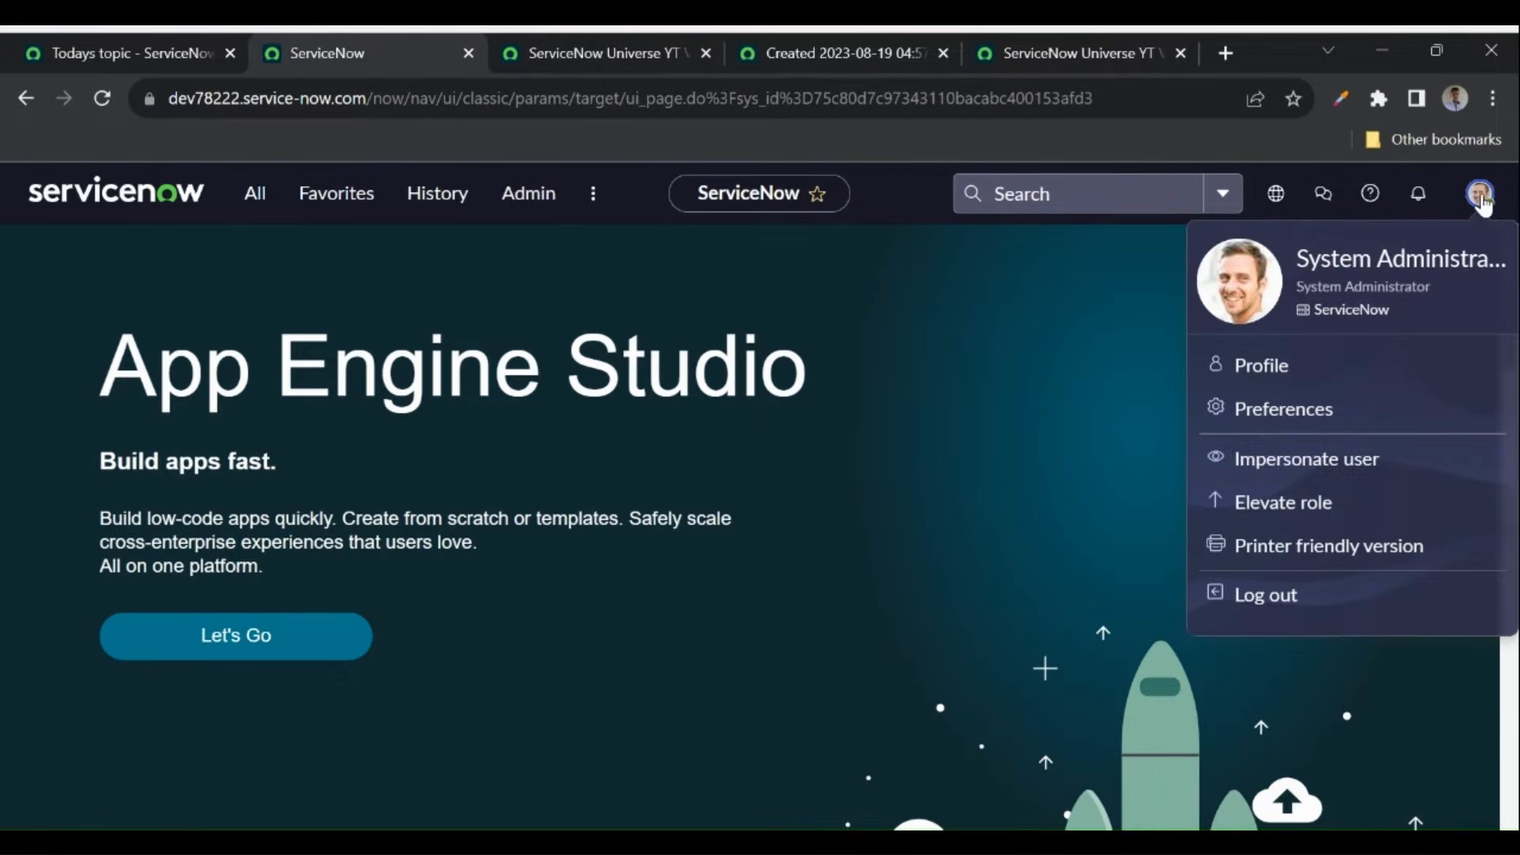
pyautogui.click(1286, 467)
pyautogui.click(658, 558)
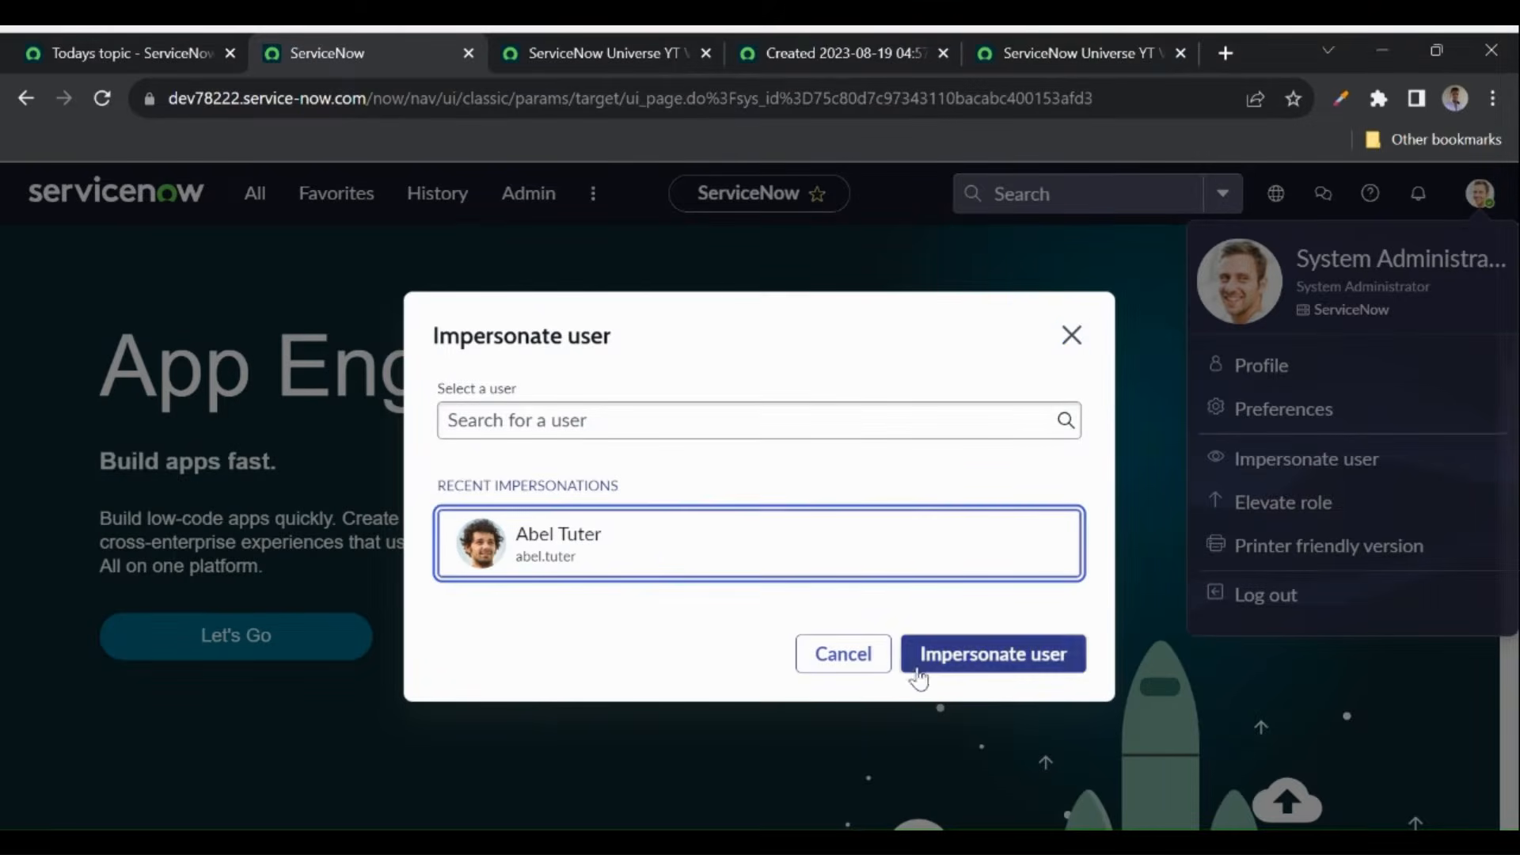
pyautogui.click(943, 675)
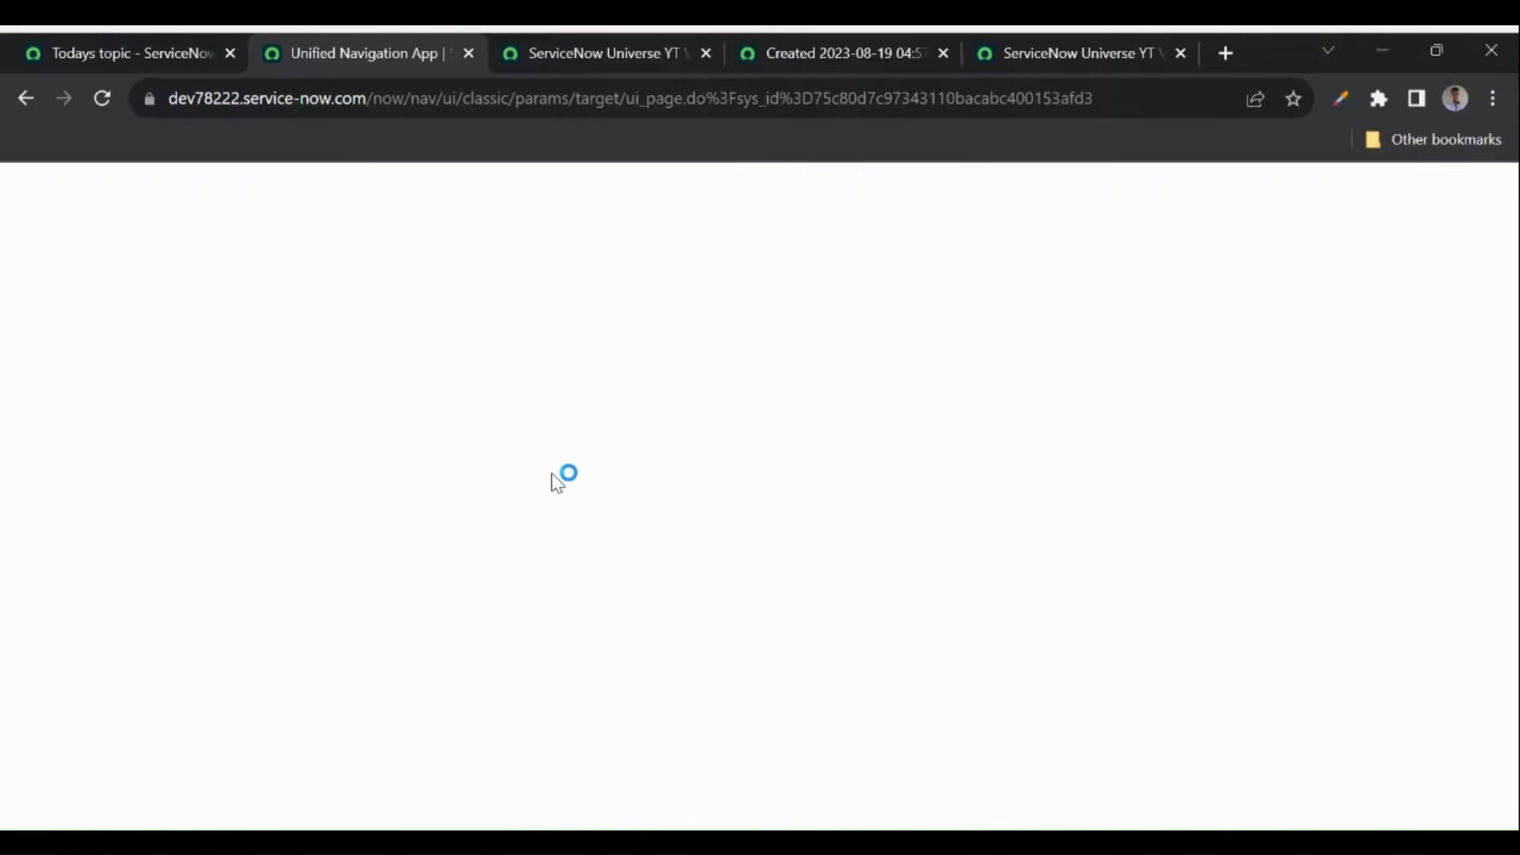
pyautogui.click(584, 49)
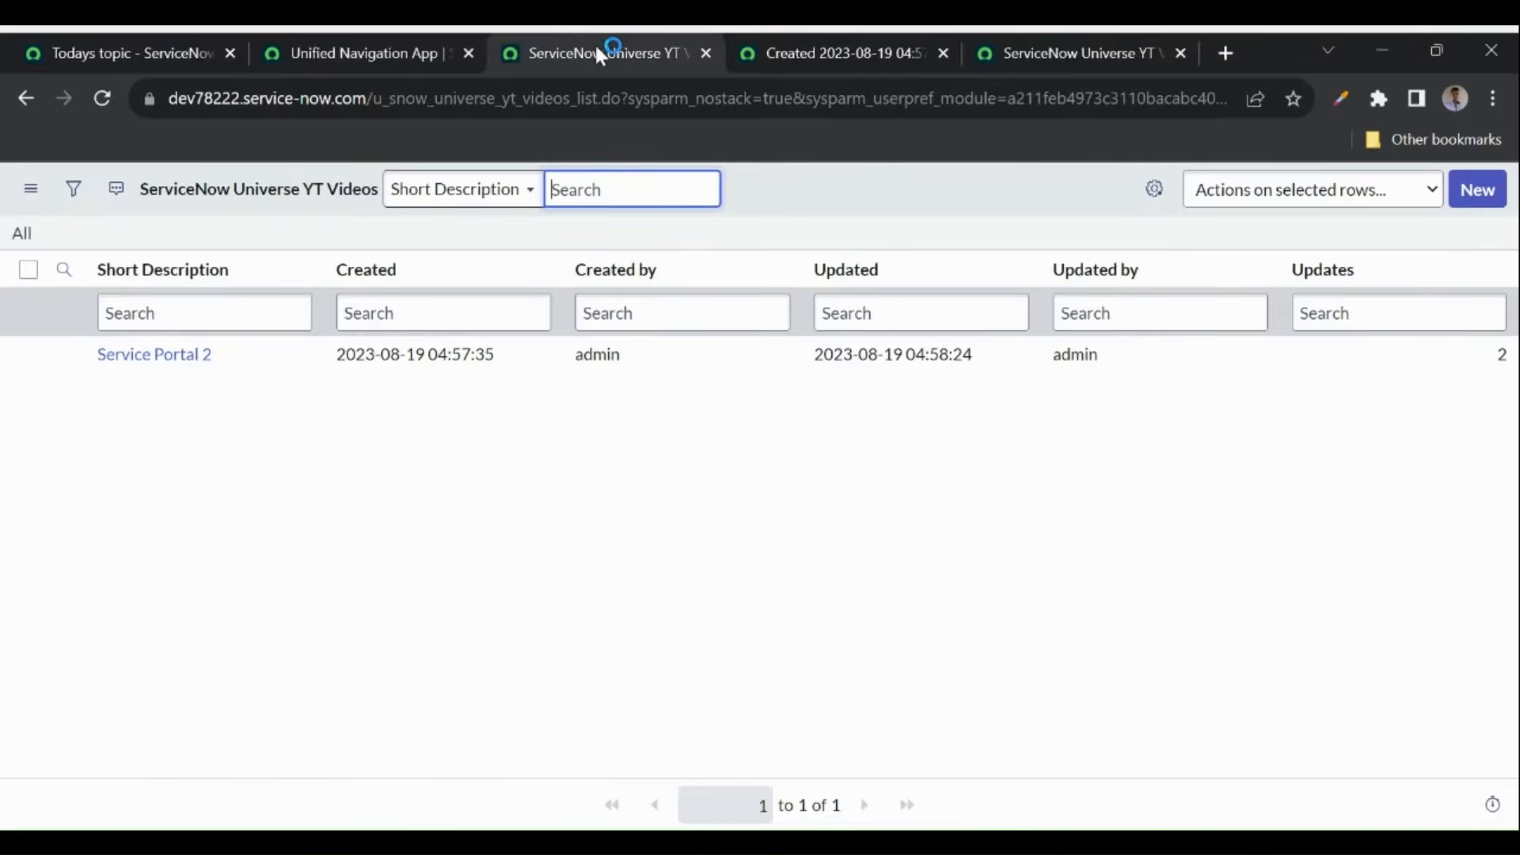
pyautogui.click(103, 99)
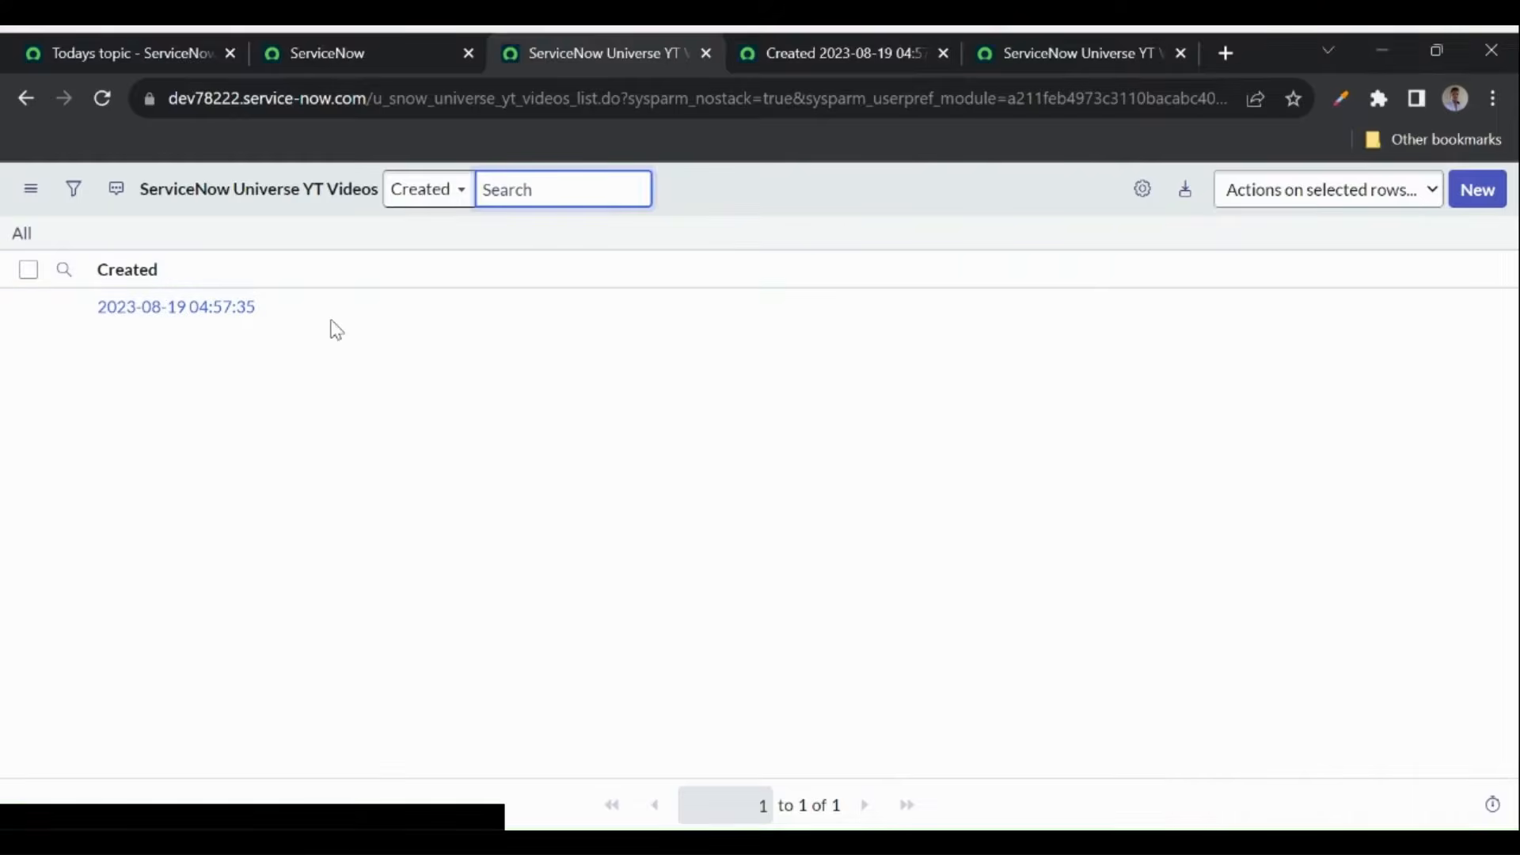
# - End the impersonation and reload the YT Videos list with the original role
pyautogui.click(1142, 191)
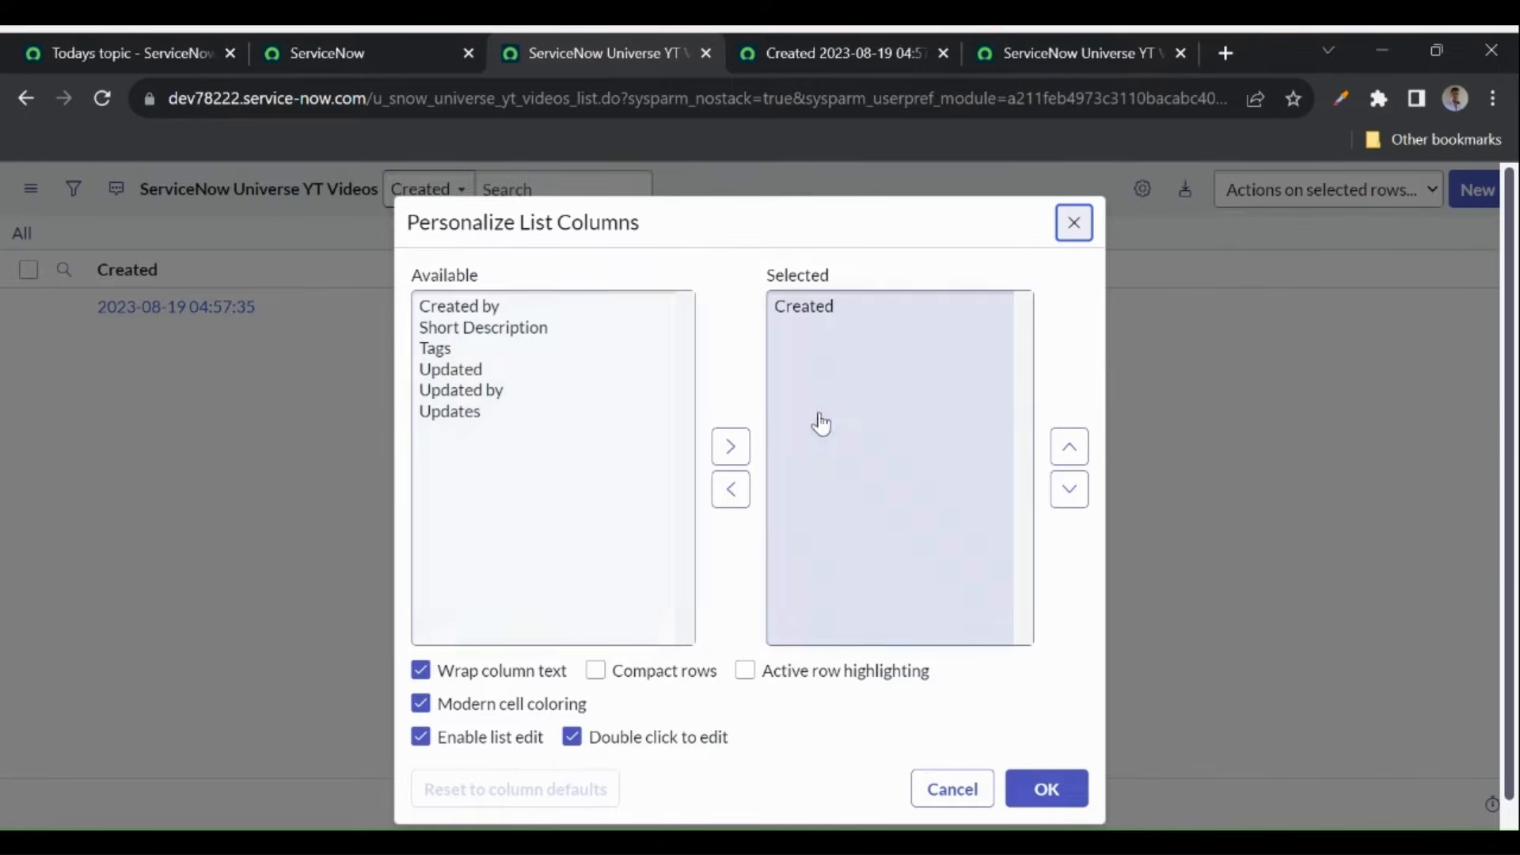
pyautogui.click(1073, 224)
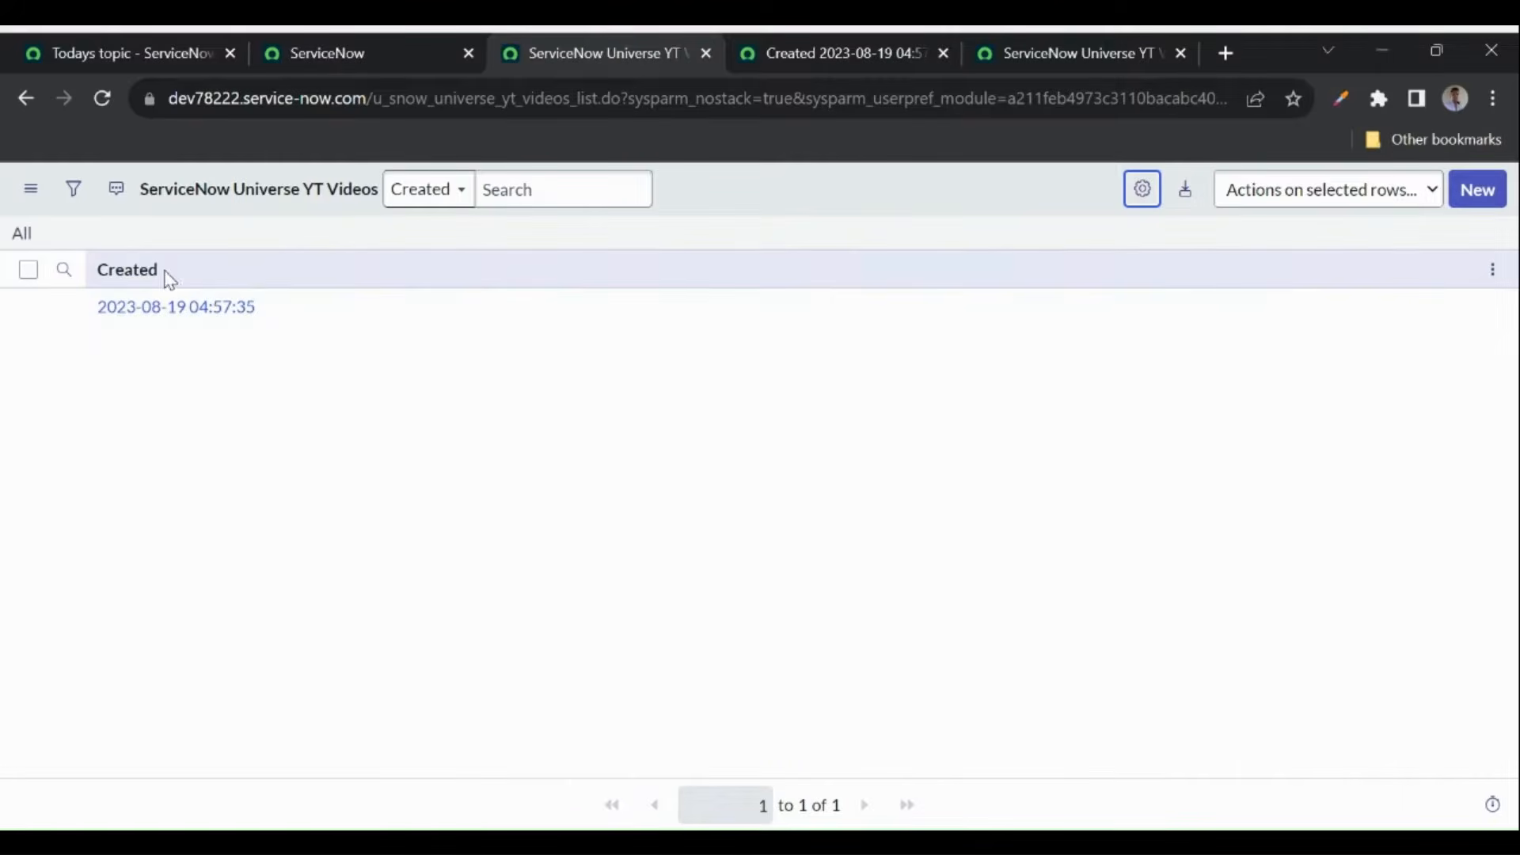
pyautogui.click(398, 54)
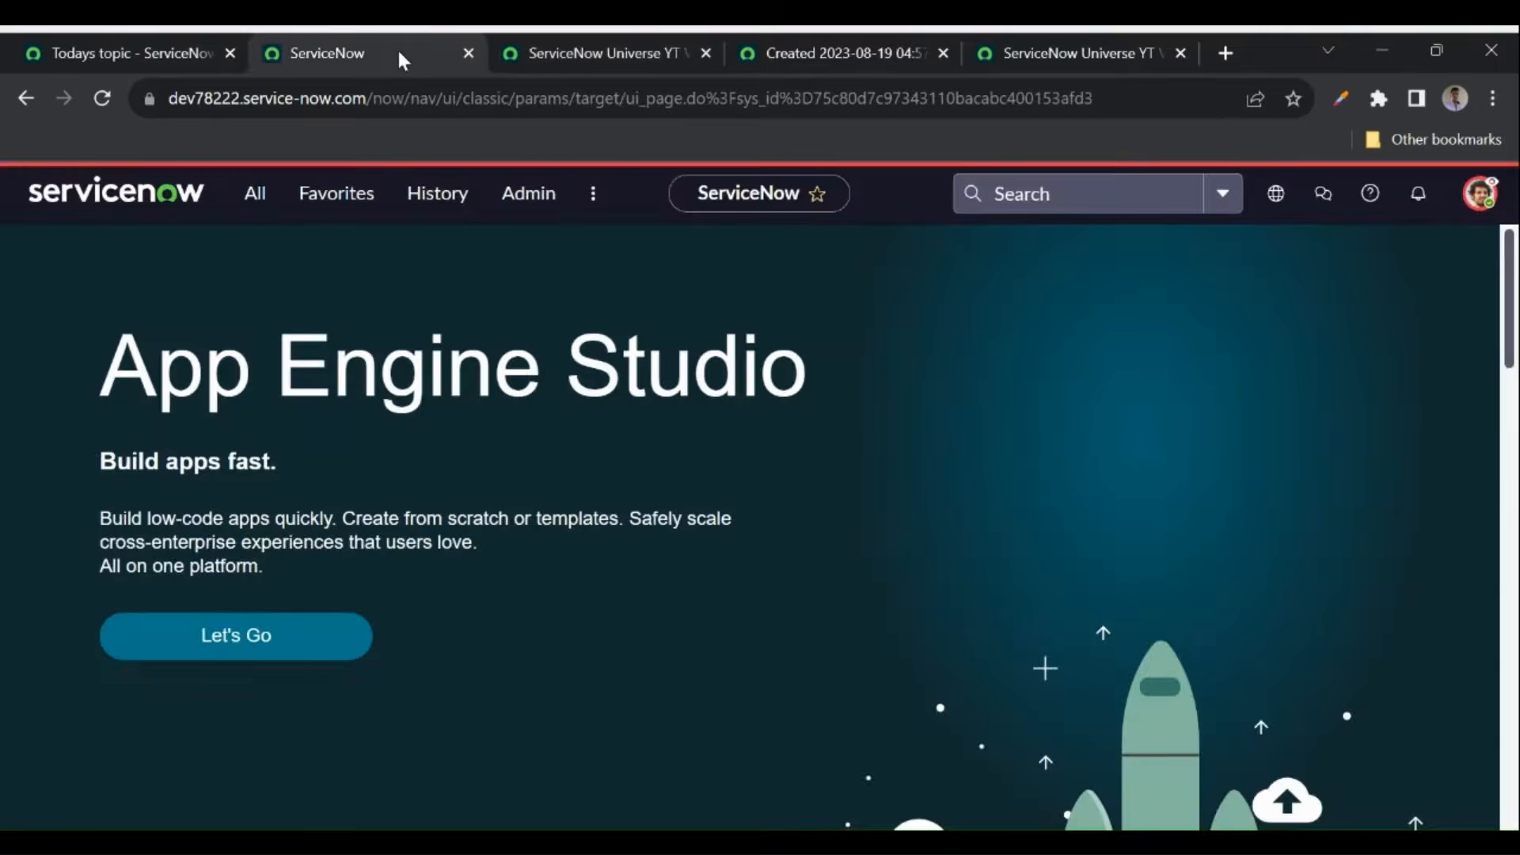
pyautogui.click(1480, 193)
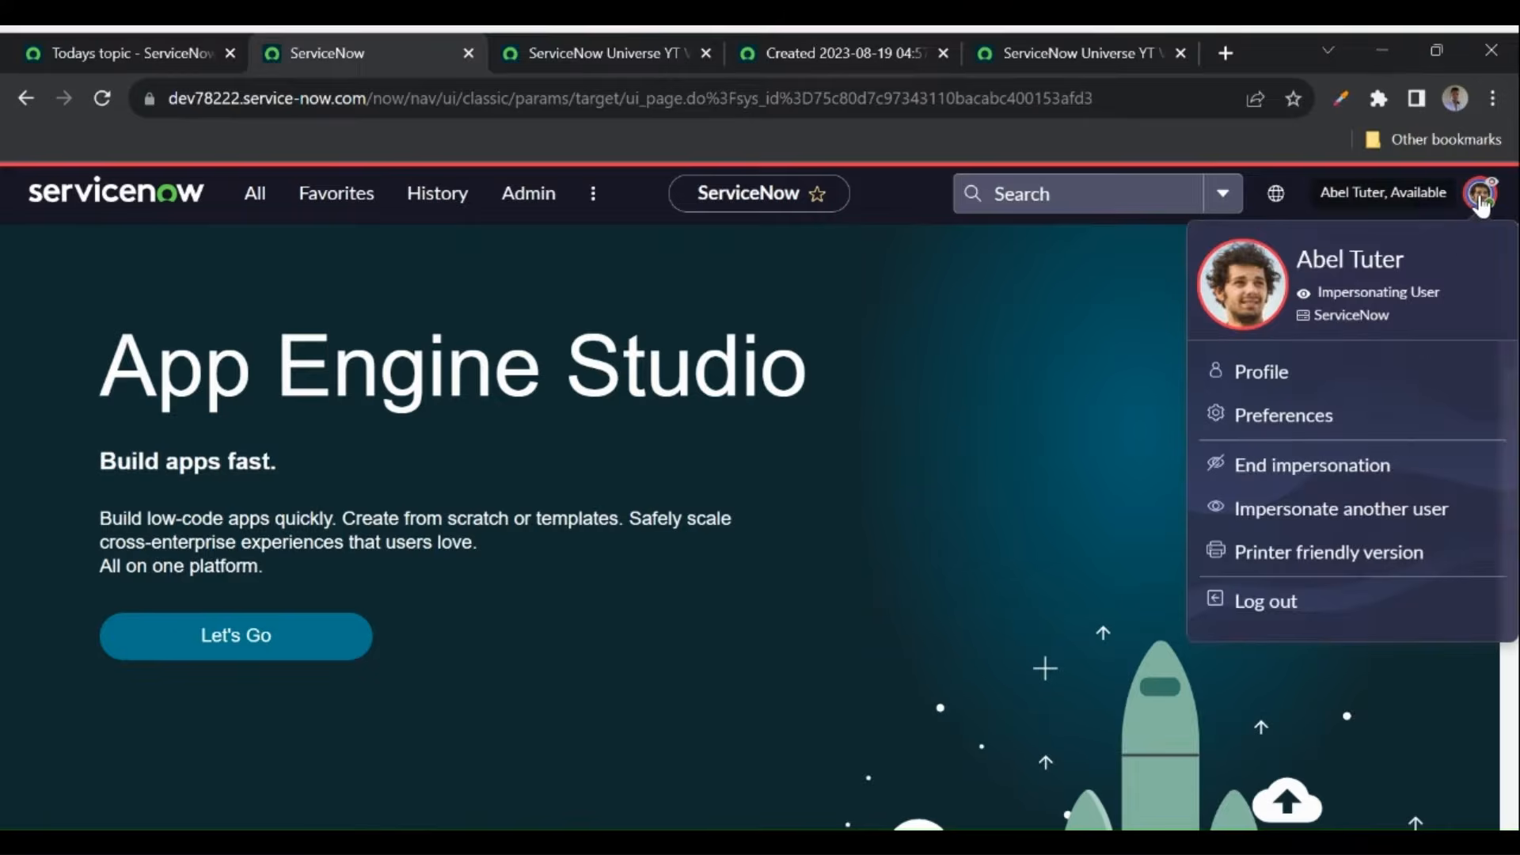
pyautogui.click(1284, 467)
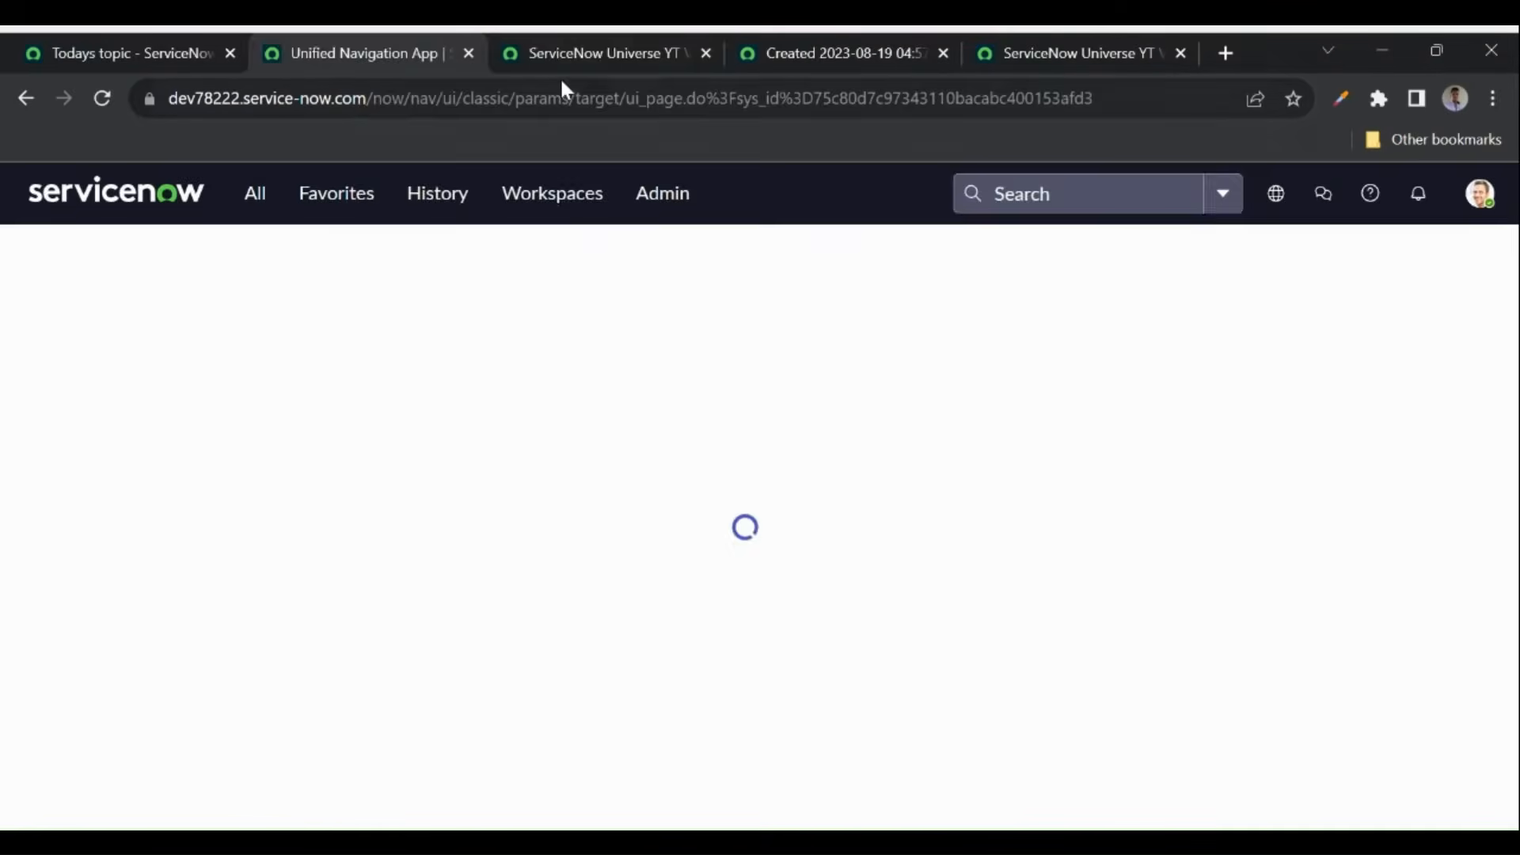
pyautogui.click(559, 57)
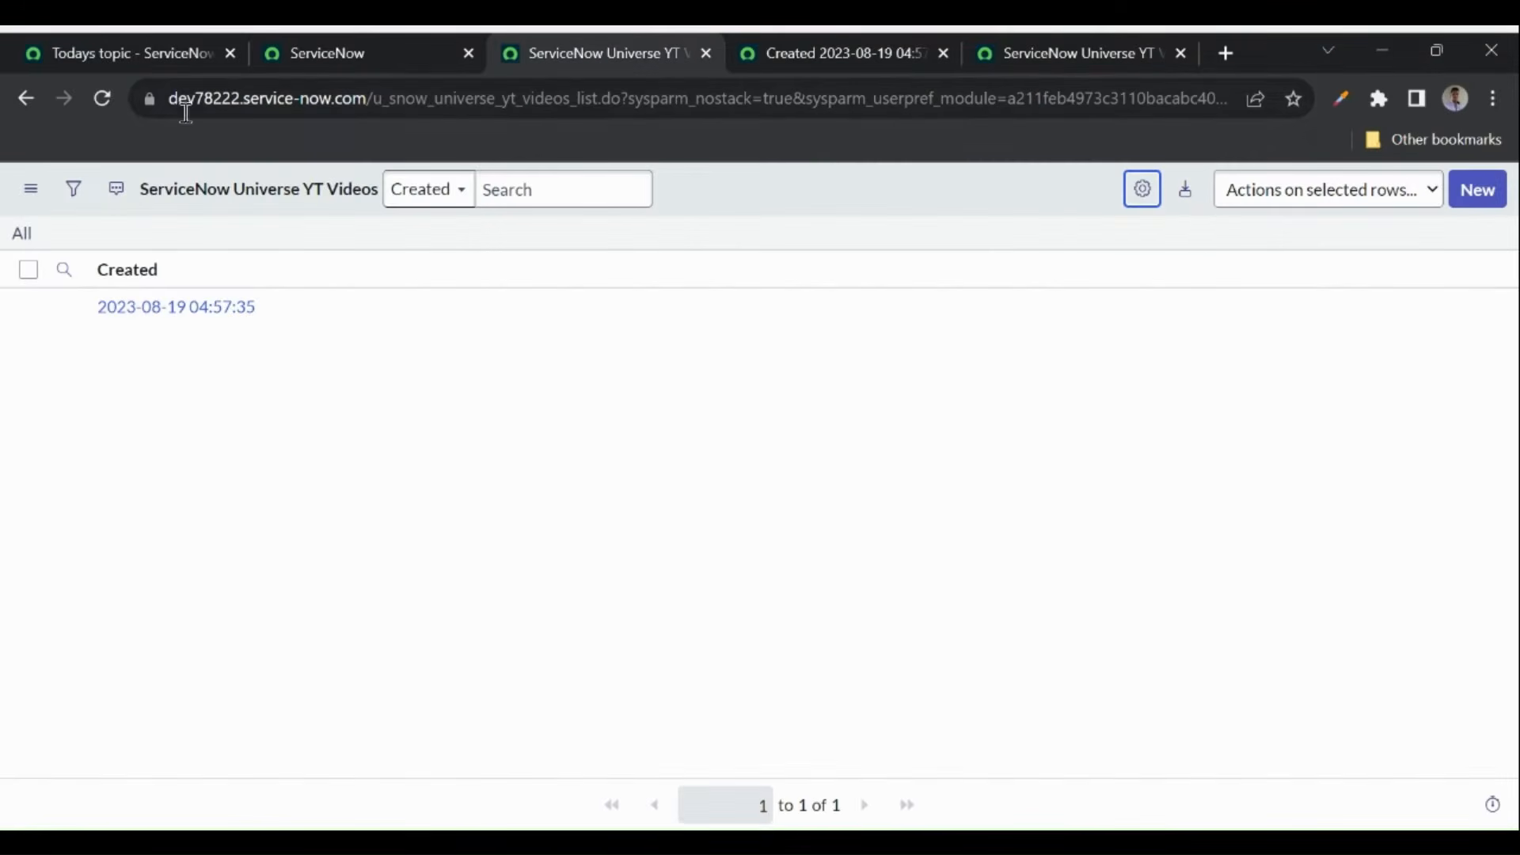
pyautogui.click(103, 102)
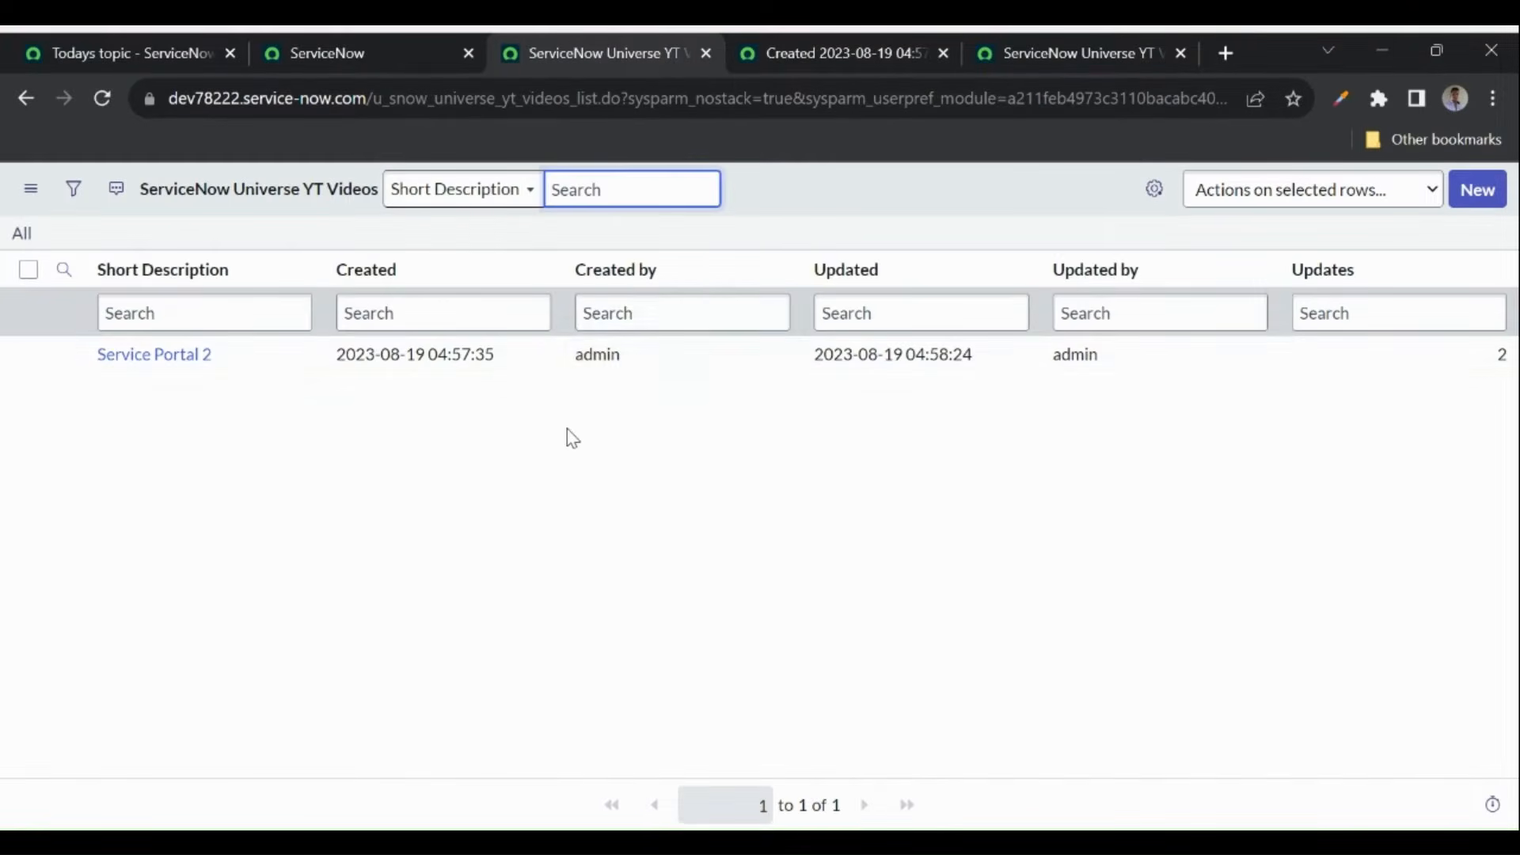
# - Open the List Layout configuration from the Created column's options menu
pyautogui.click(615, 422)
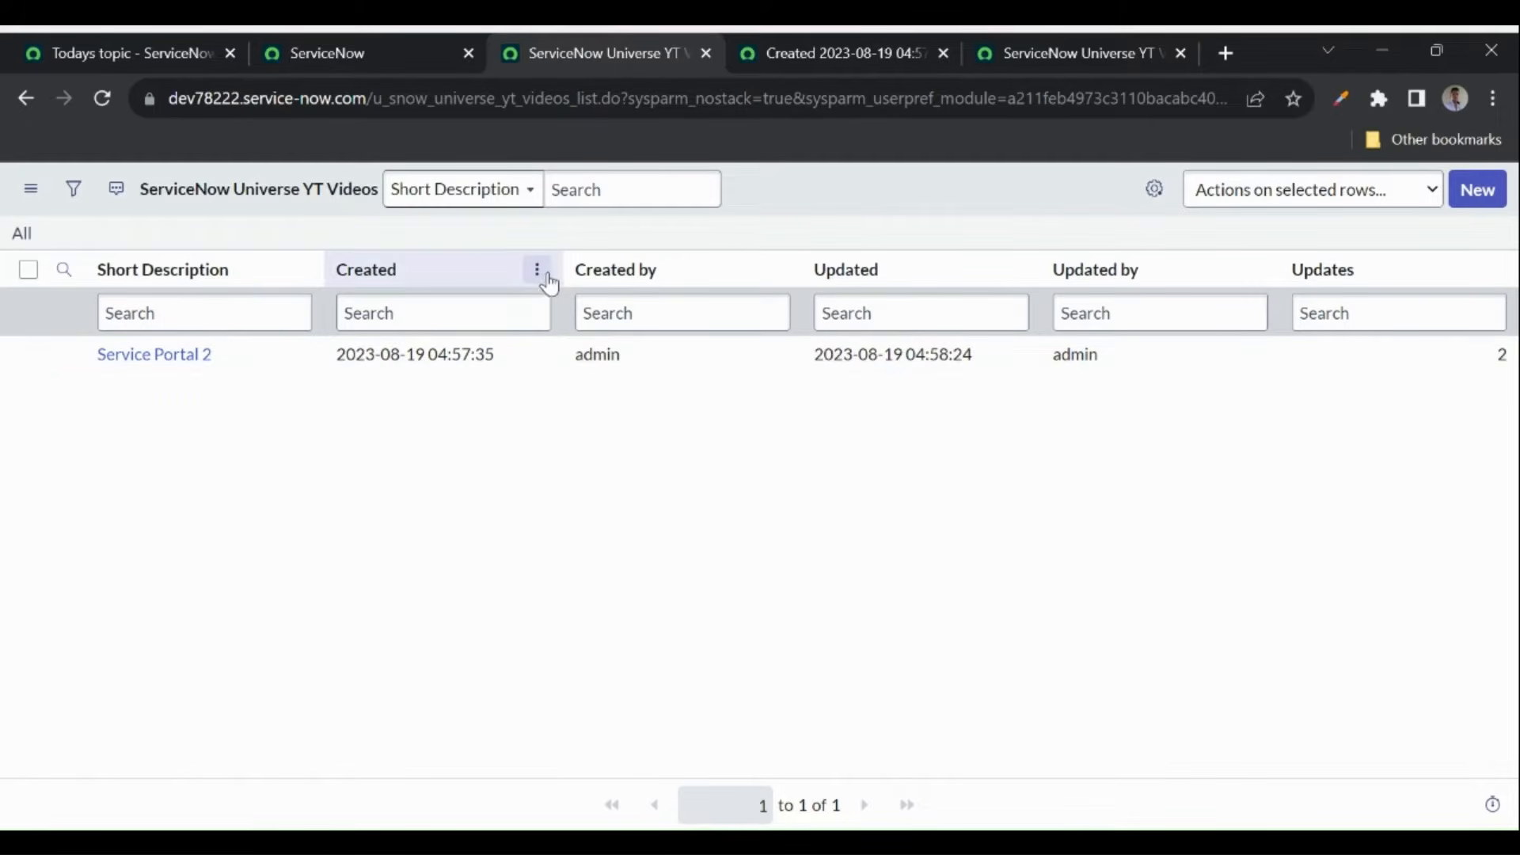
pyautogui.click(539, 271)
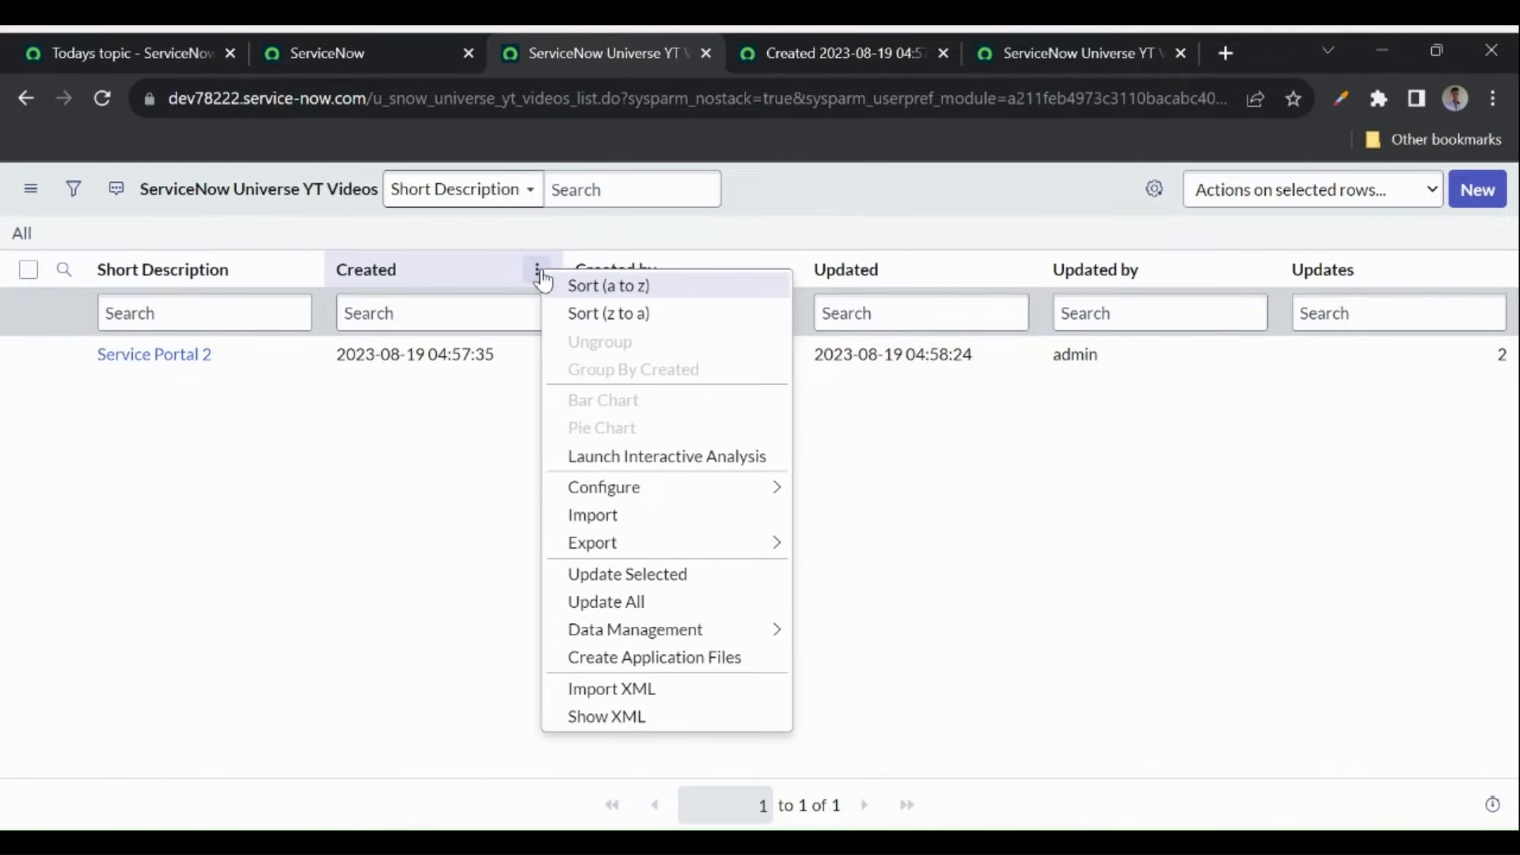
pyautogui.moveTo(637, 499)
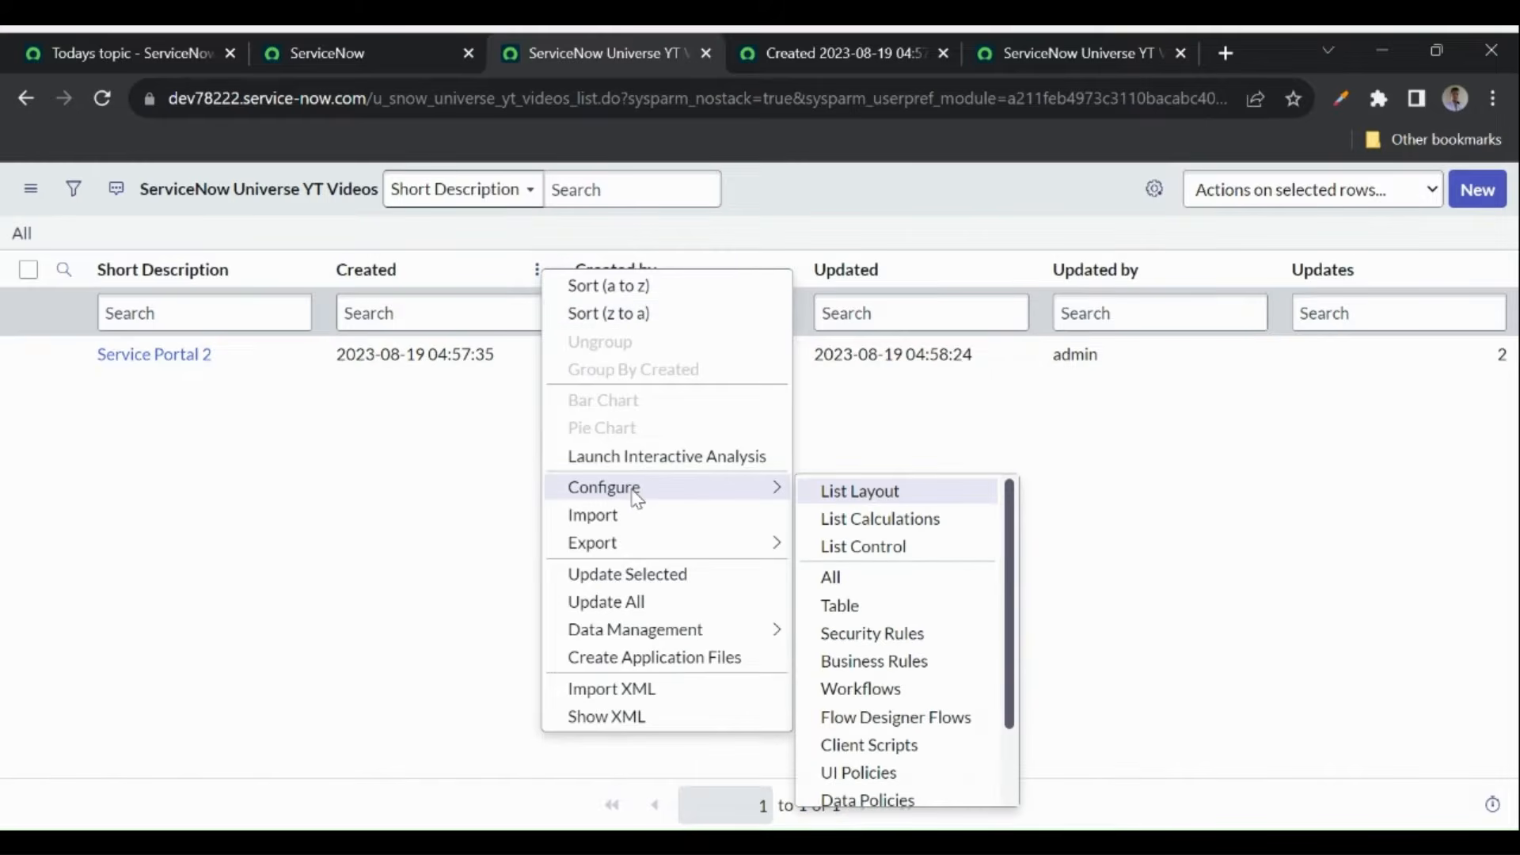
pyautogui.click(892, 492)
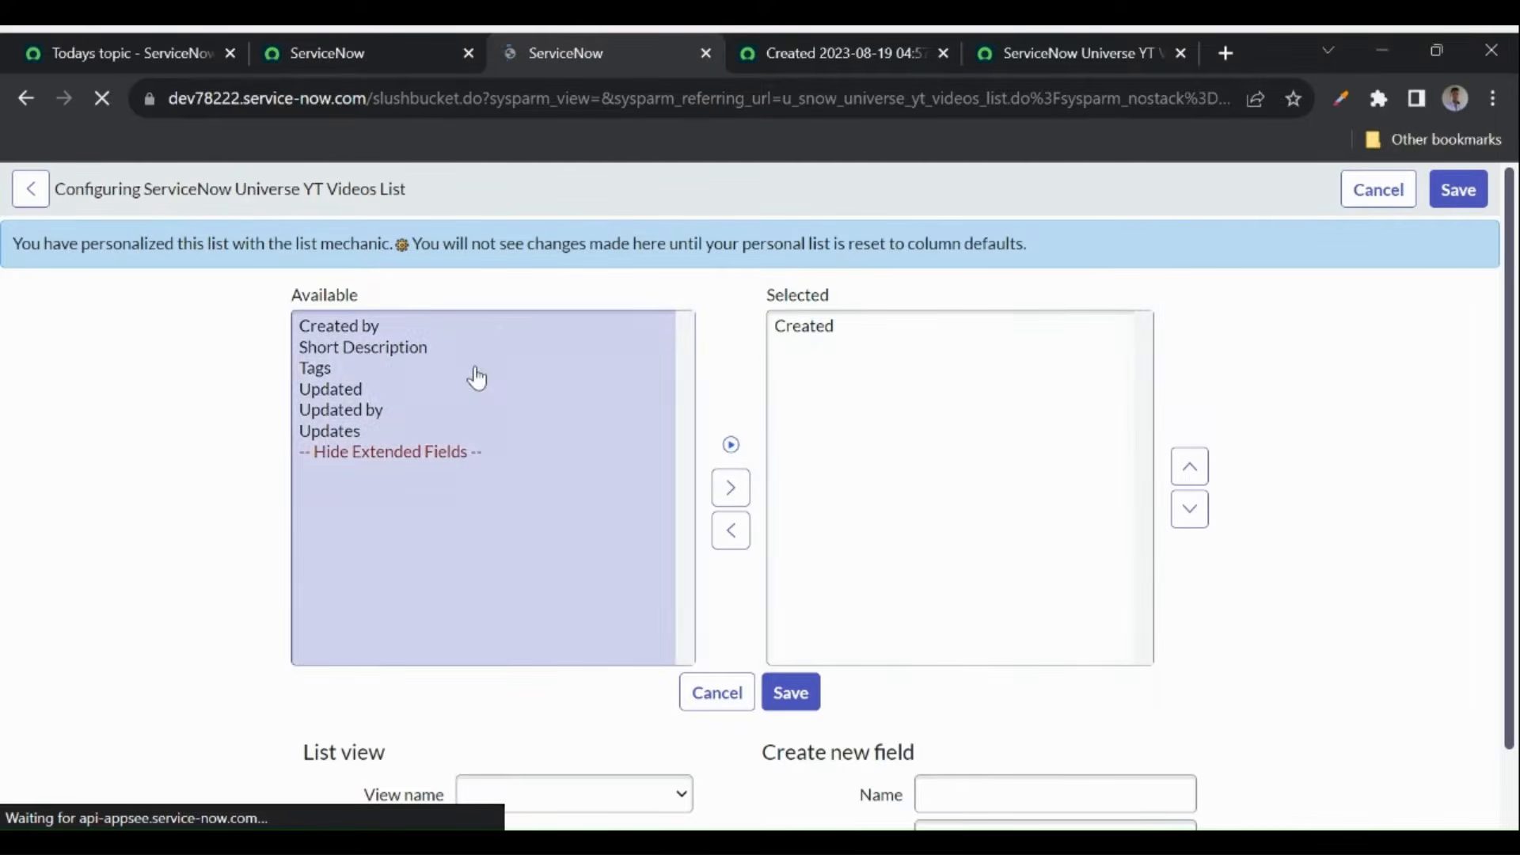
# - Add Short Description and Created by, place Created below Short Description, and save the layout
pyautogui.doubleClick(376, 349)
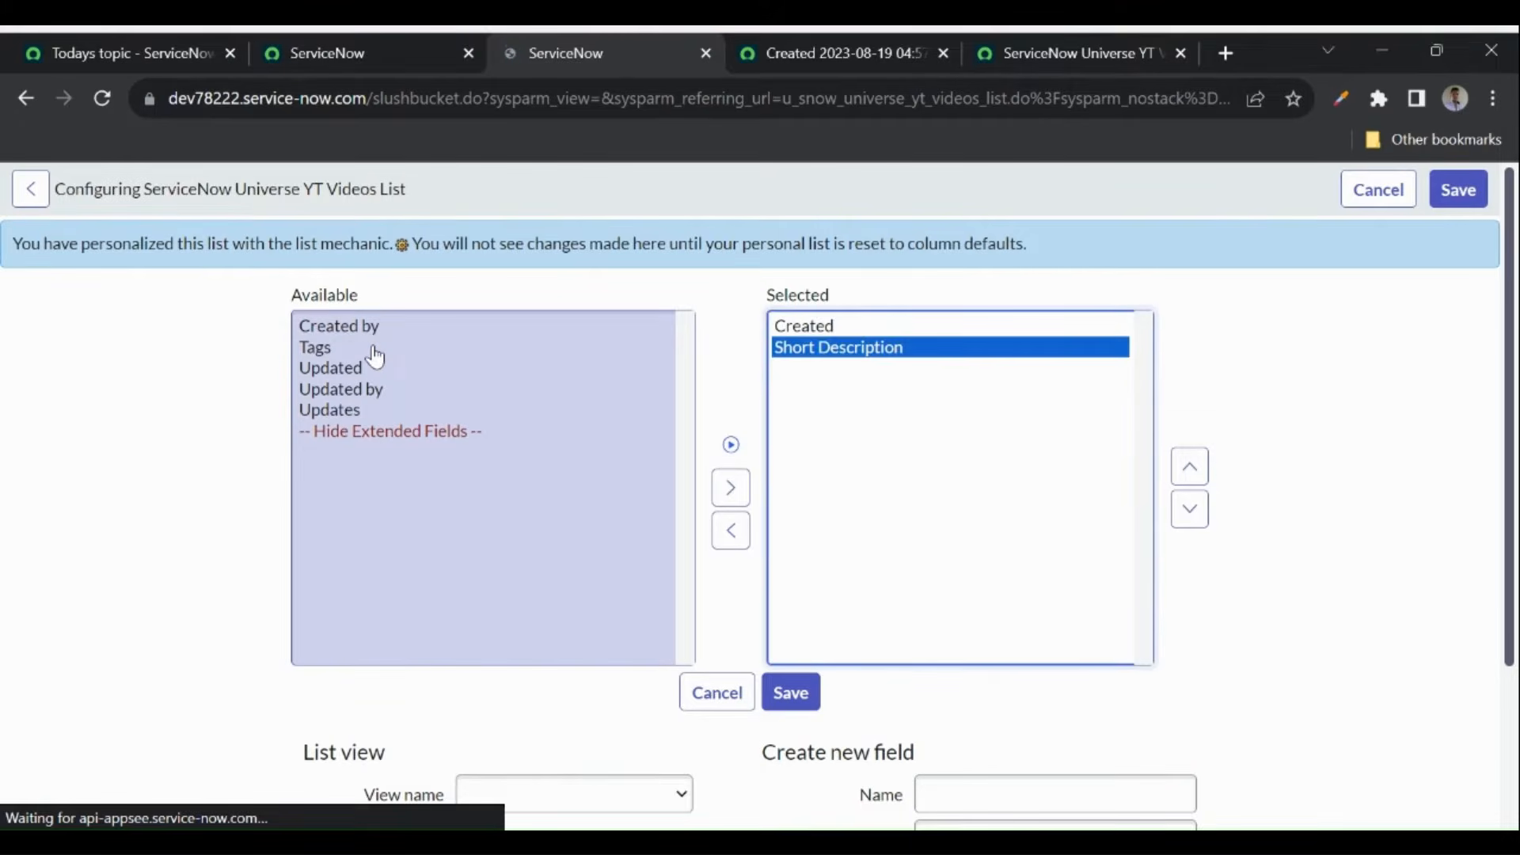
pyautogui.click(326, 331)
pyautogui.doubleClick(325, 331)
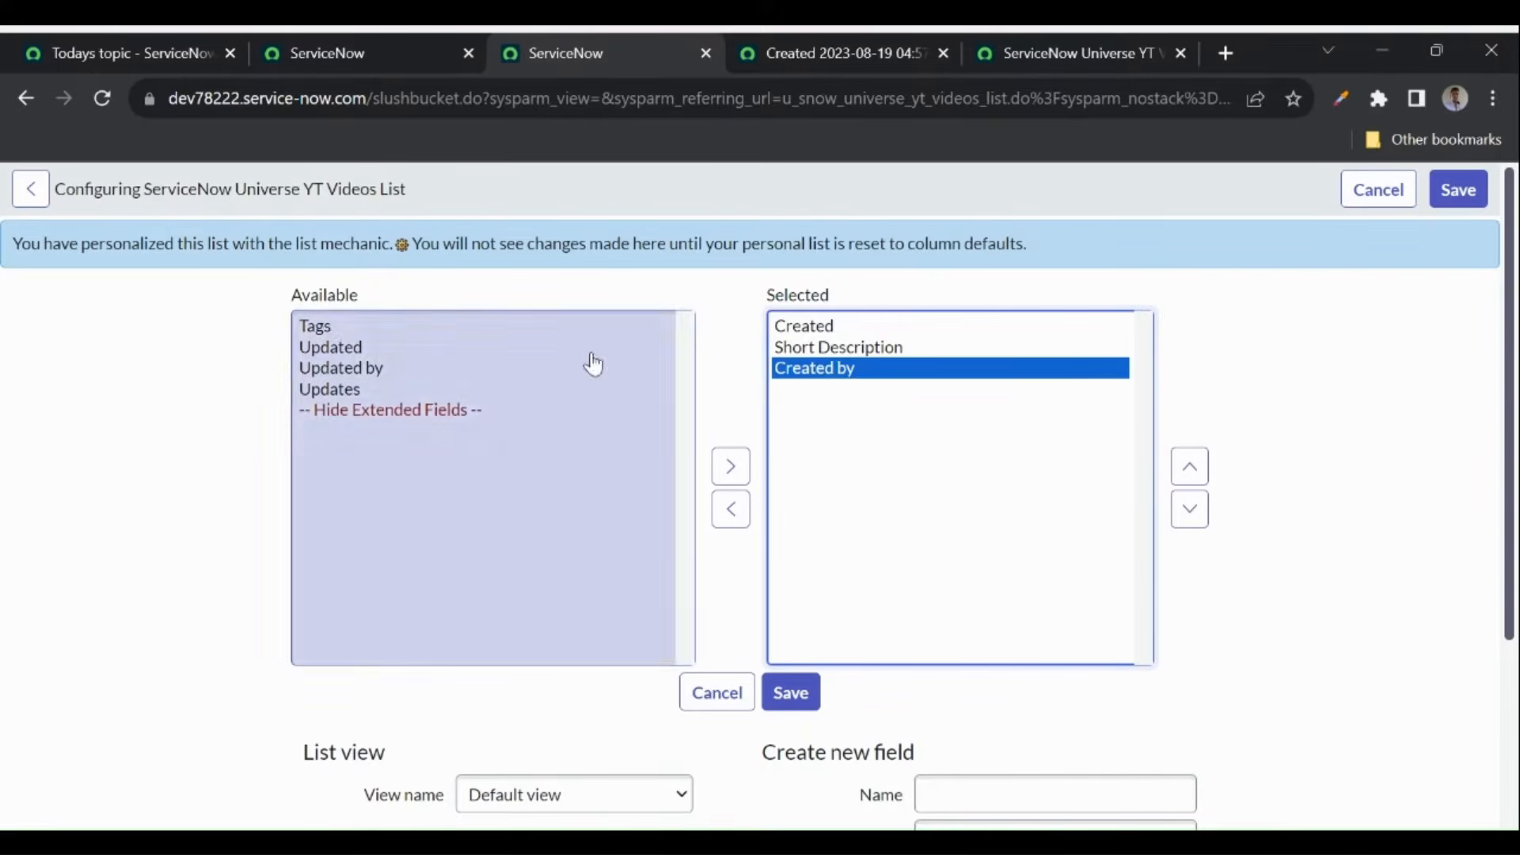
pyautogui.click(816, 331)
pyautogui.click(1195, 513)
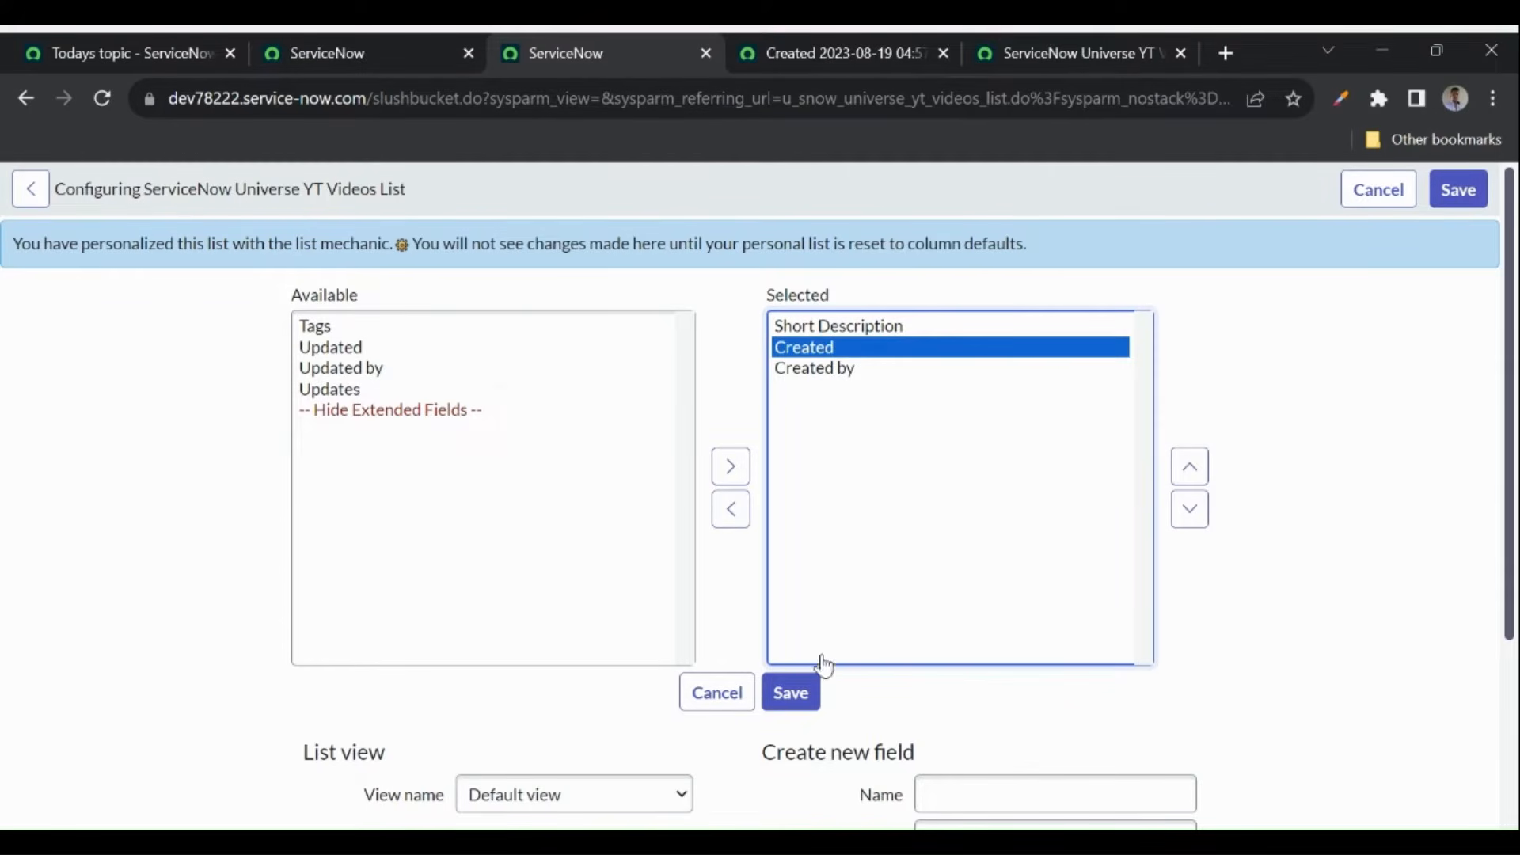
pyautogui.click(790, 693)
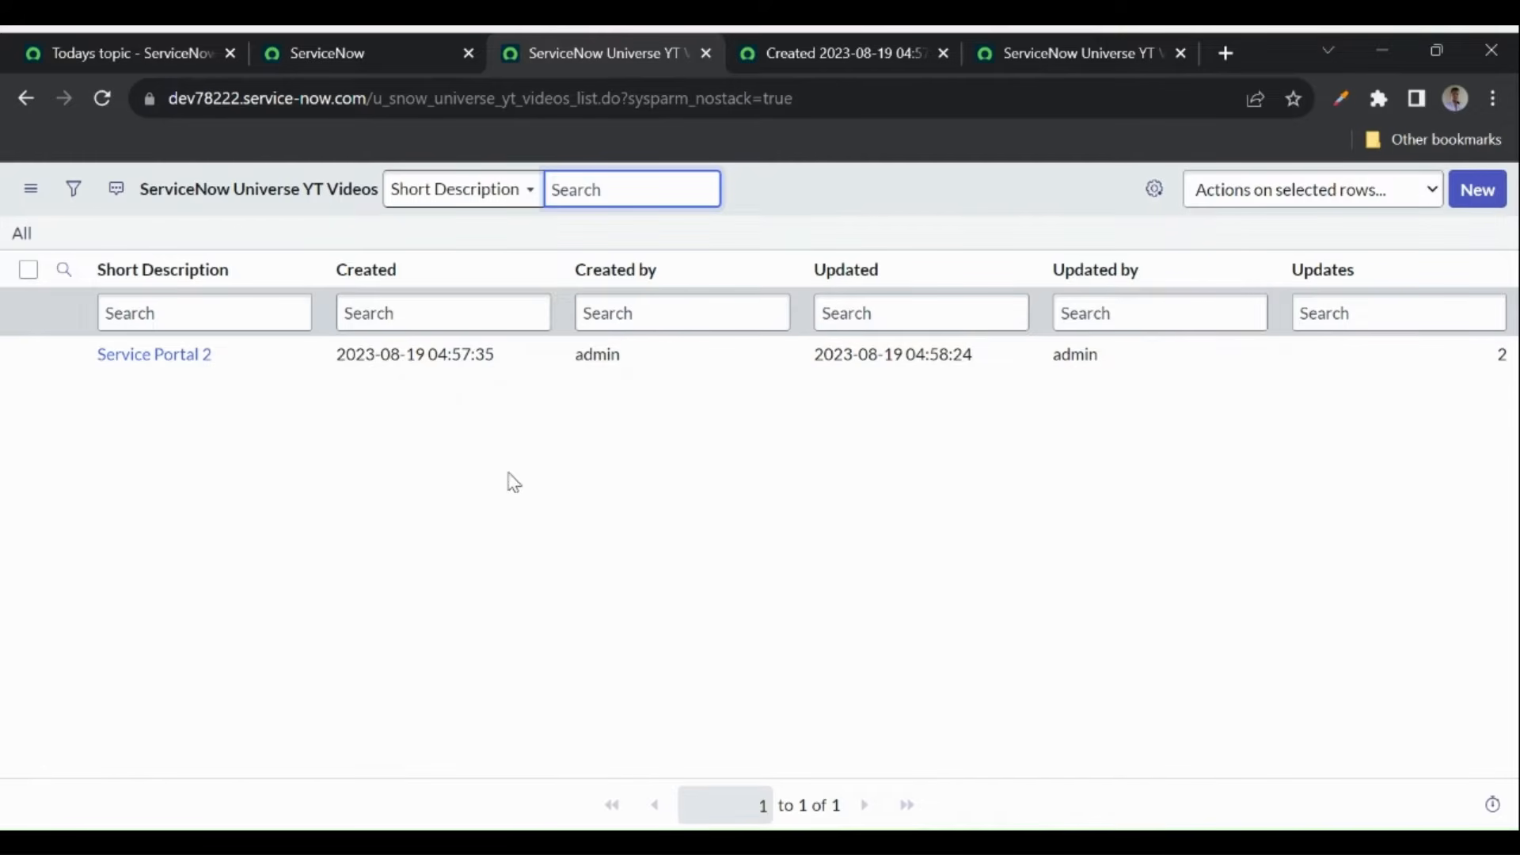
# - Reset the personal YT Videos list to its column defaults
pyautogui.click(468, 435)
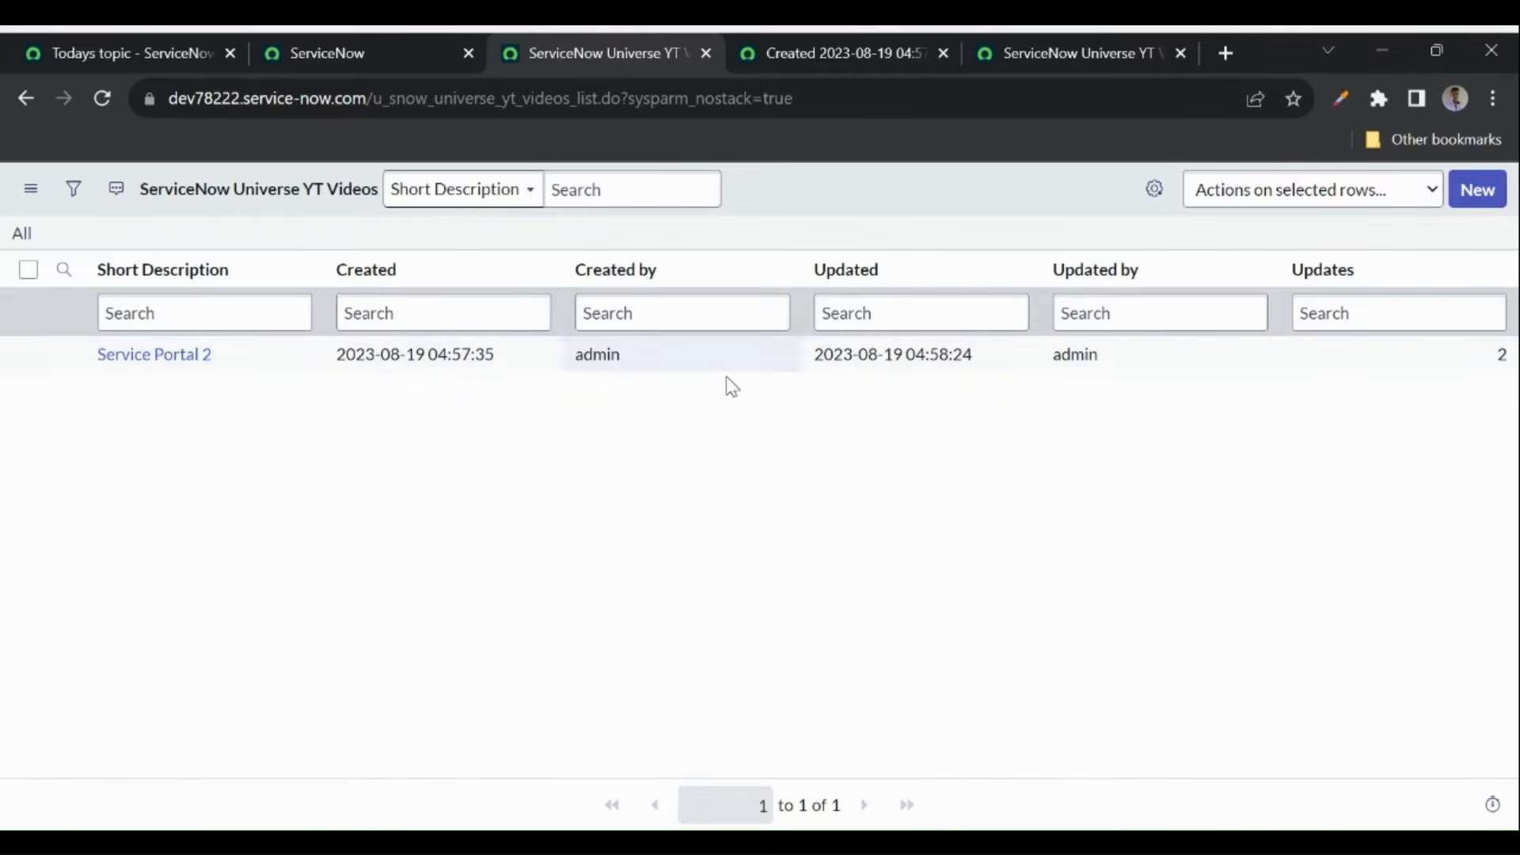
pyautogui.click(1155, 192)
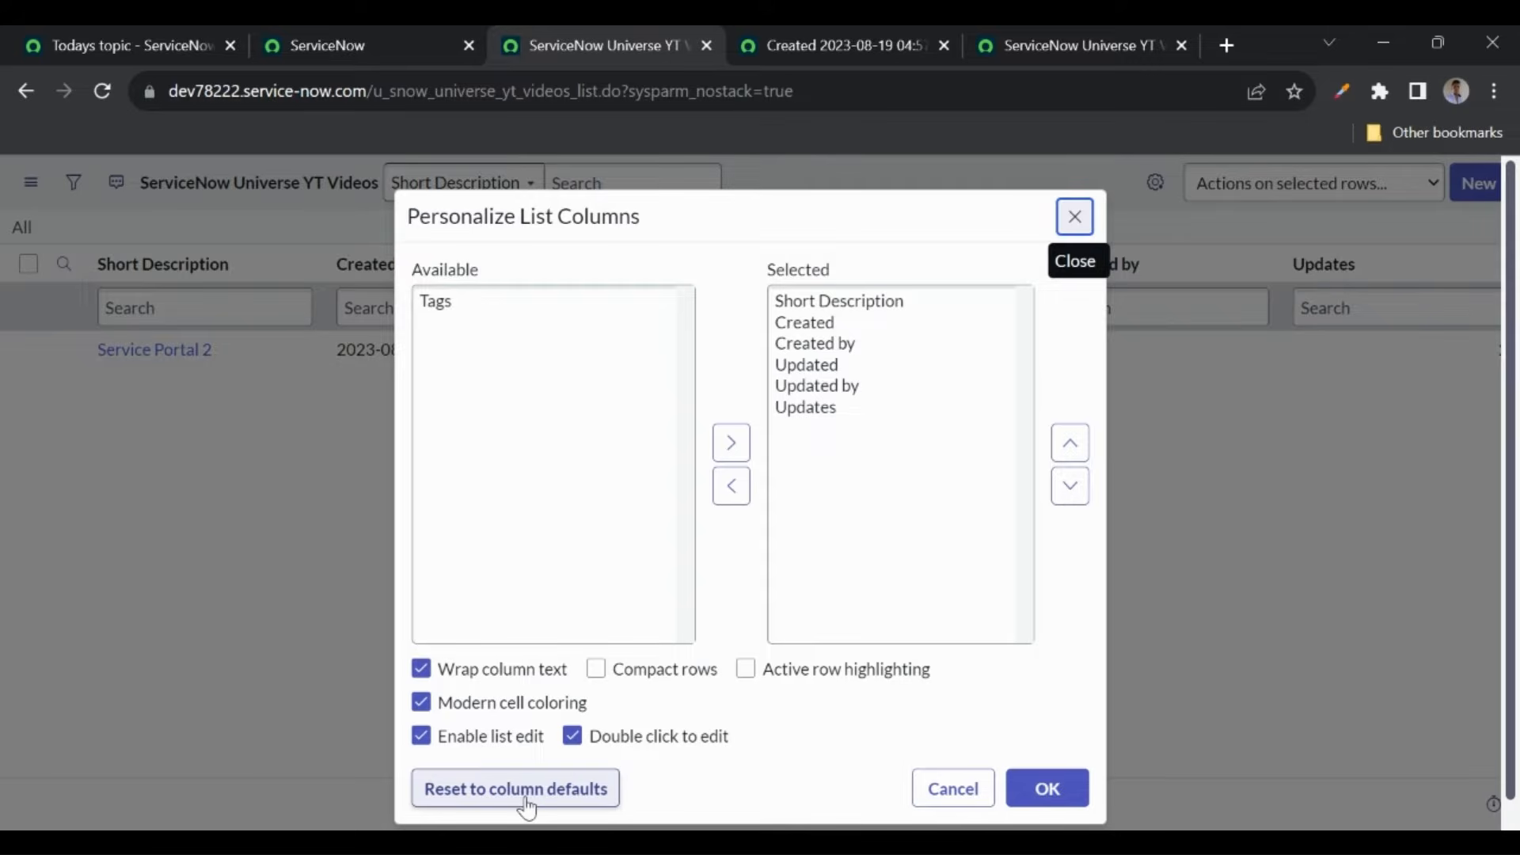
pyautogui.click(560, 802)
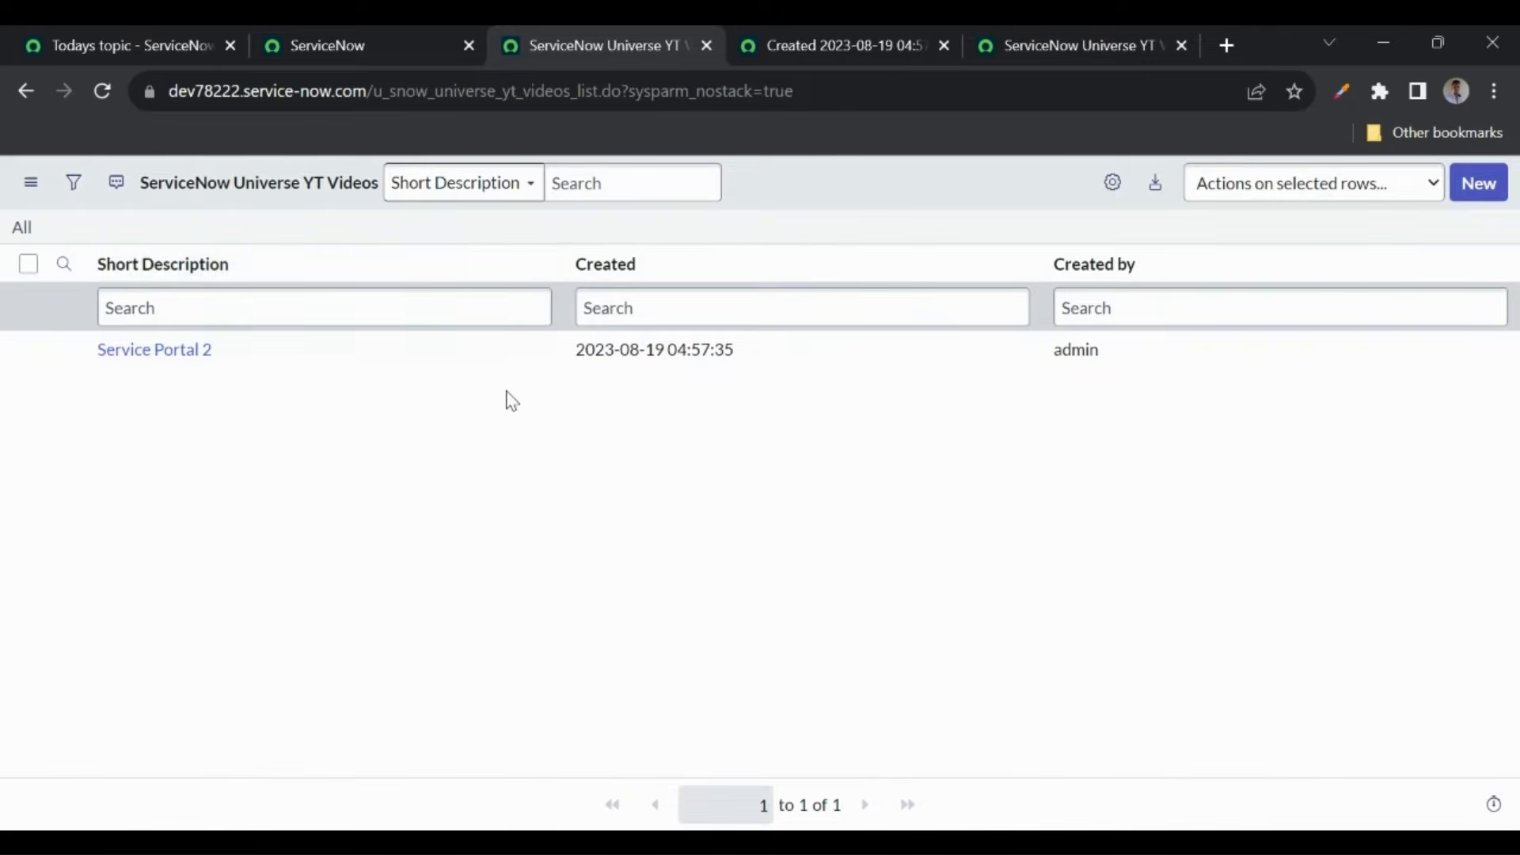
# - Add the Updated column to the personal YT Videos list layout
pyautogui.click(1116, 194)
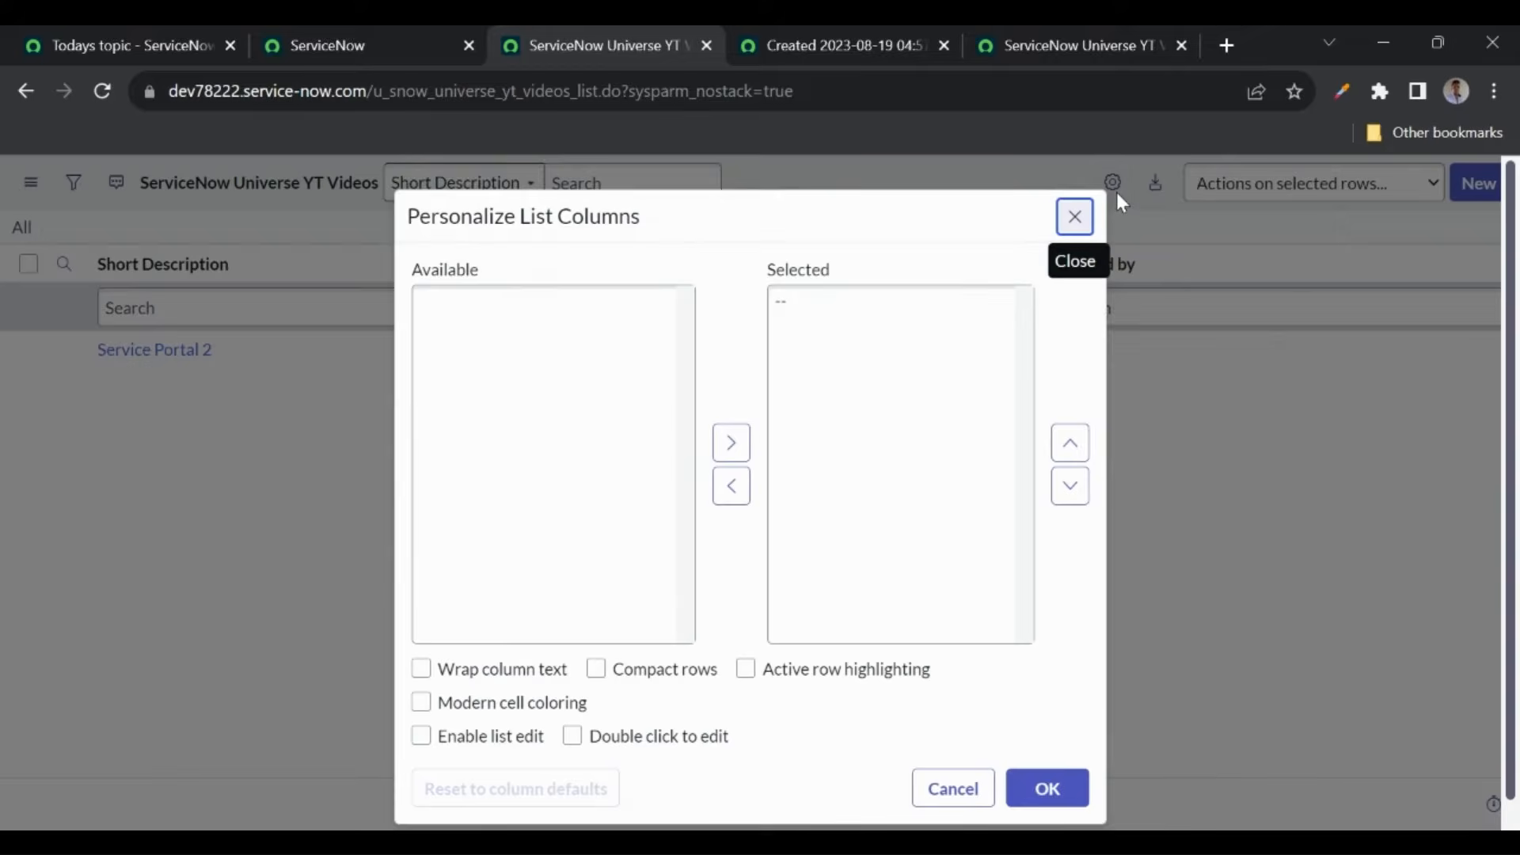
pyautogui.click(452, 322)
pyautogui.click(731, 442)
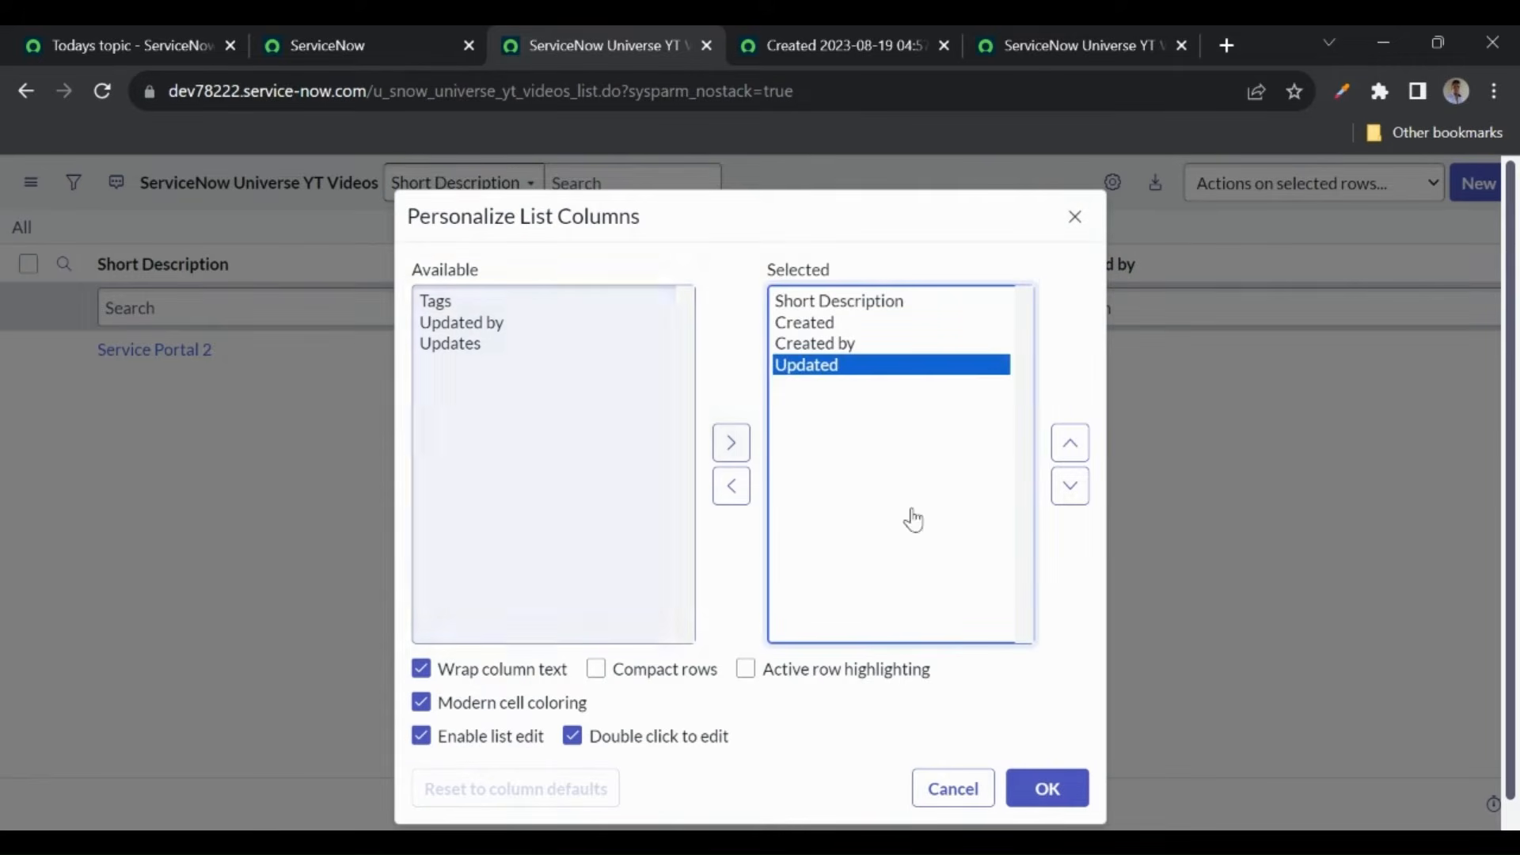
pyautogui.click(1026, 782)
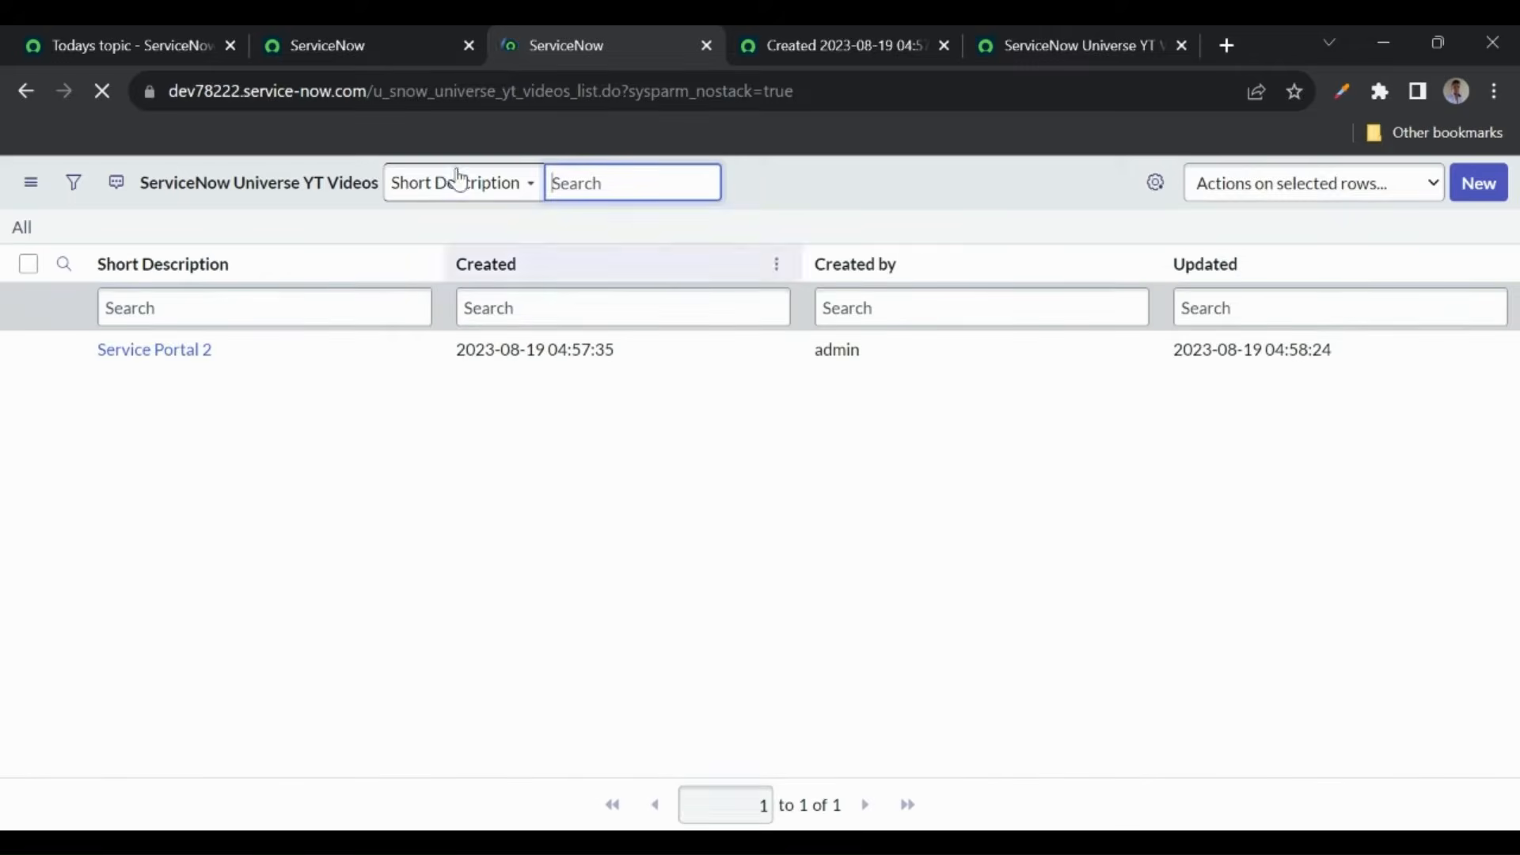
pyautogui.click(357, 49)
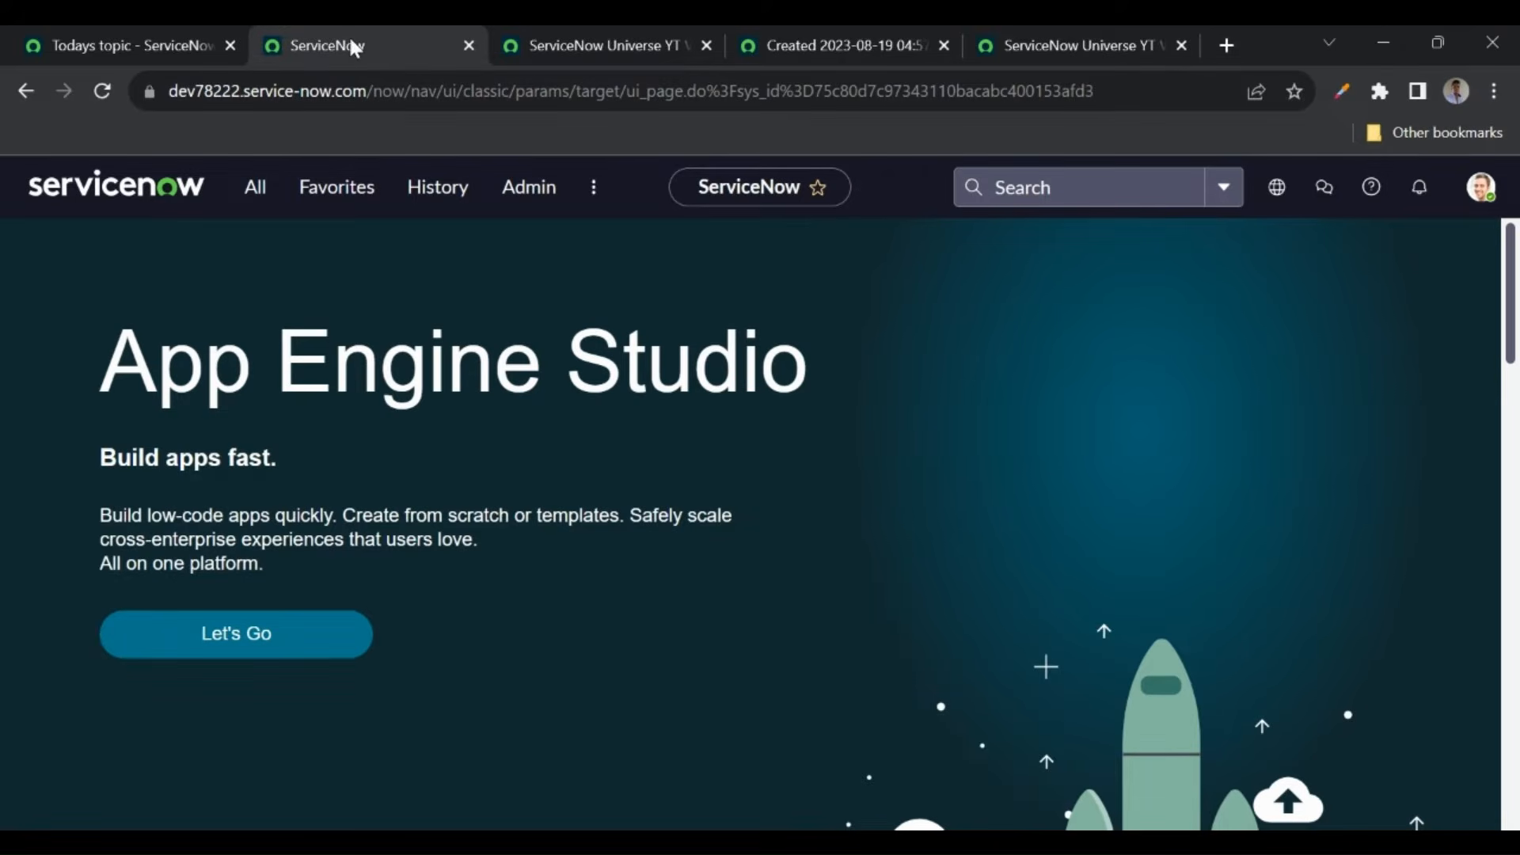
# - Impersonate the recent user again and reload the YT Videos list as that user
pyautogui.click(1480, 187)
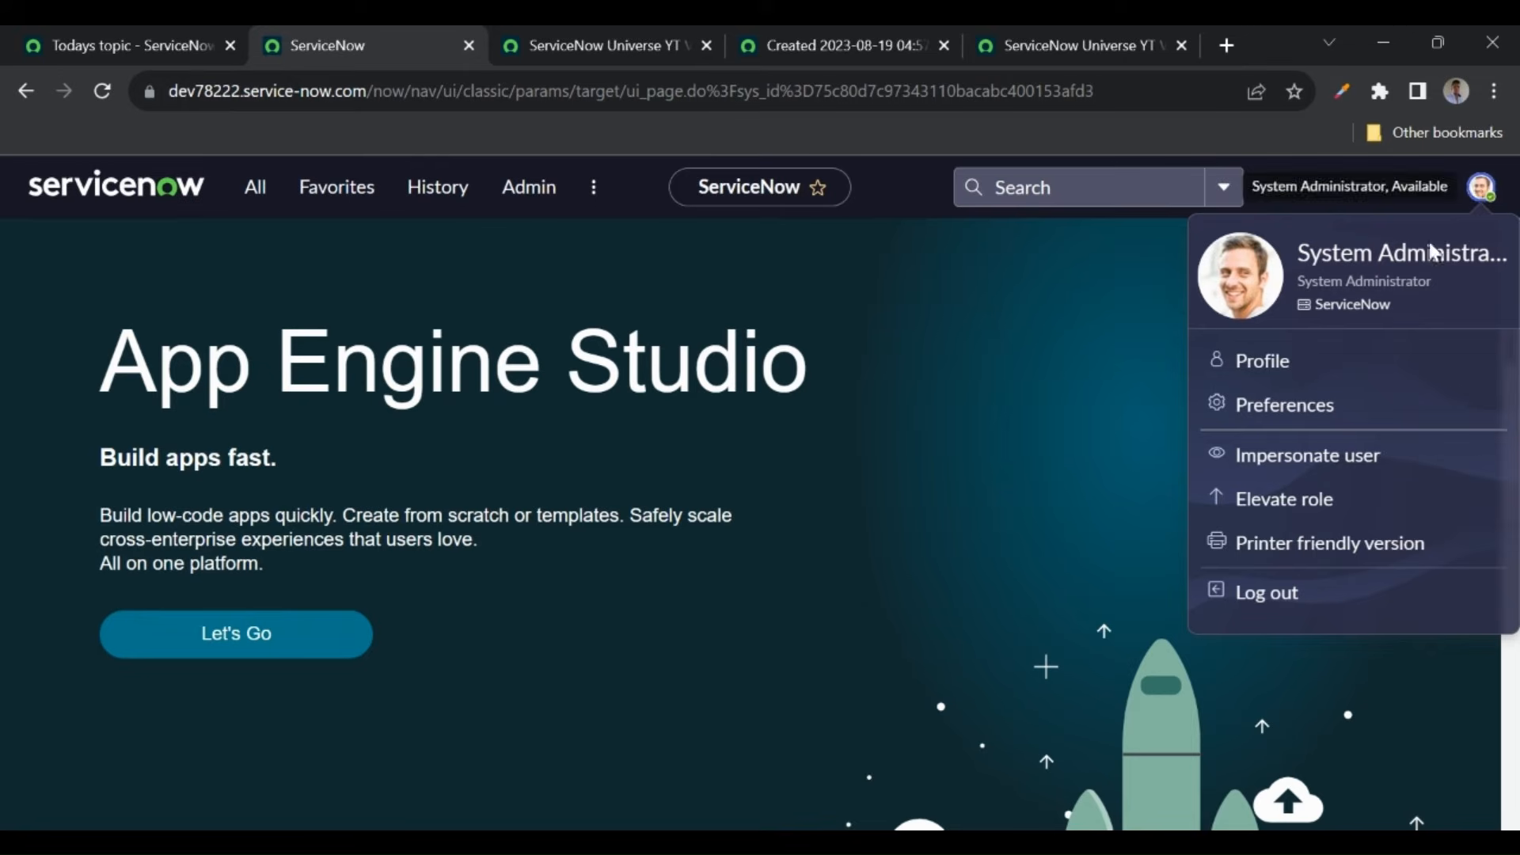
pyautogui.click(1273, 459)
pyautogui.click(611, 549)
pyautogui.click(952, 657)
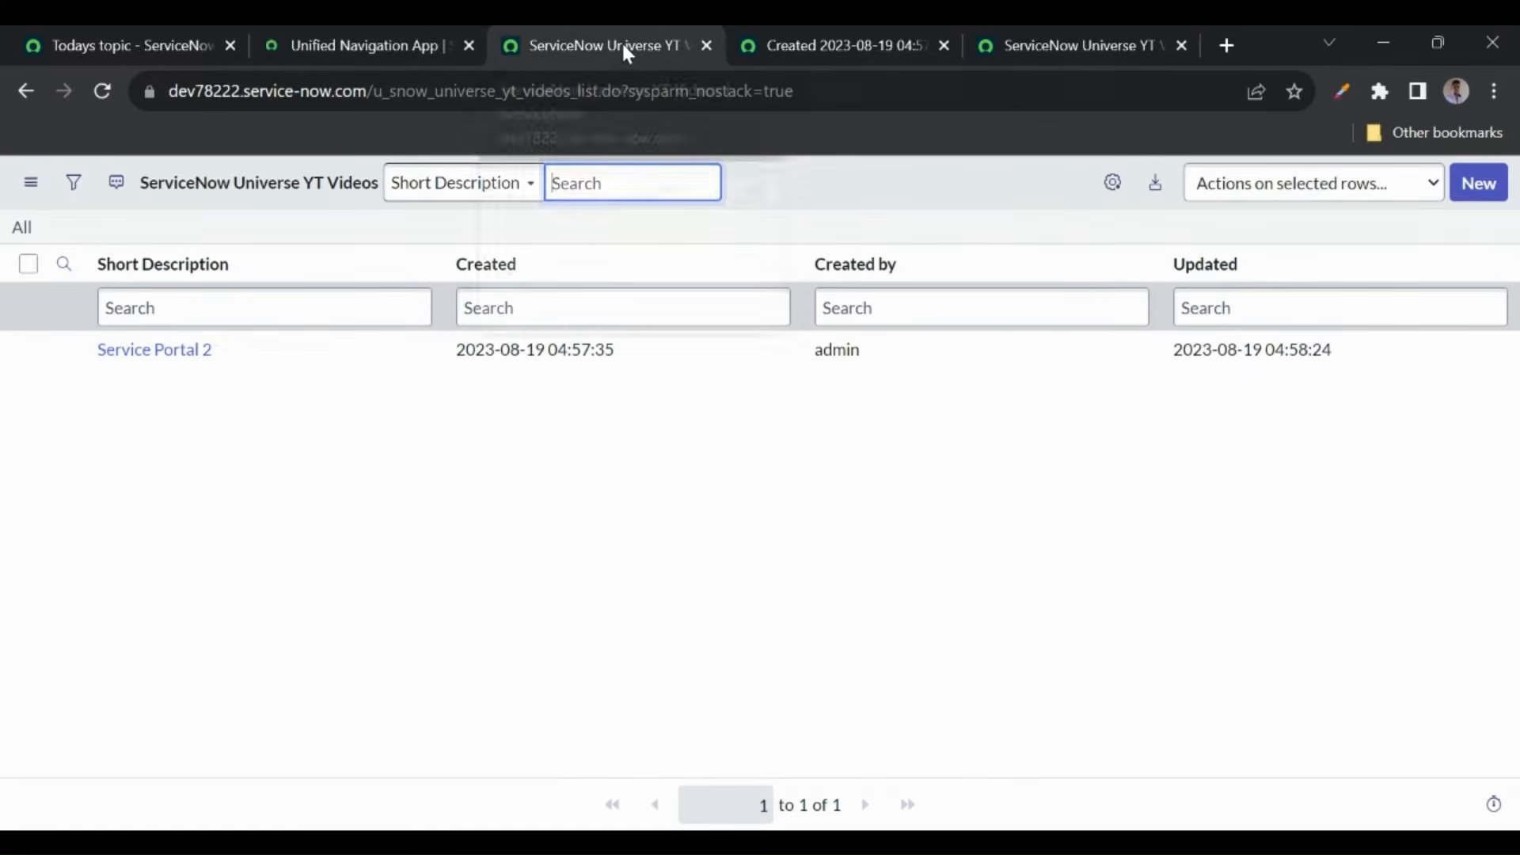
pyautogui.click(623, 46)
pyautogui.click(104, 91)
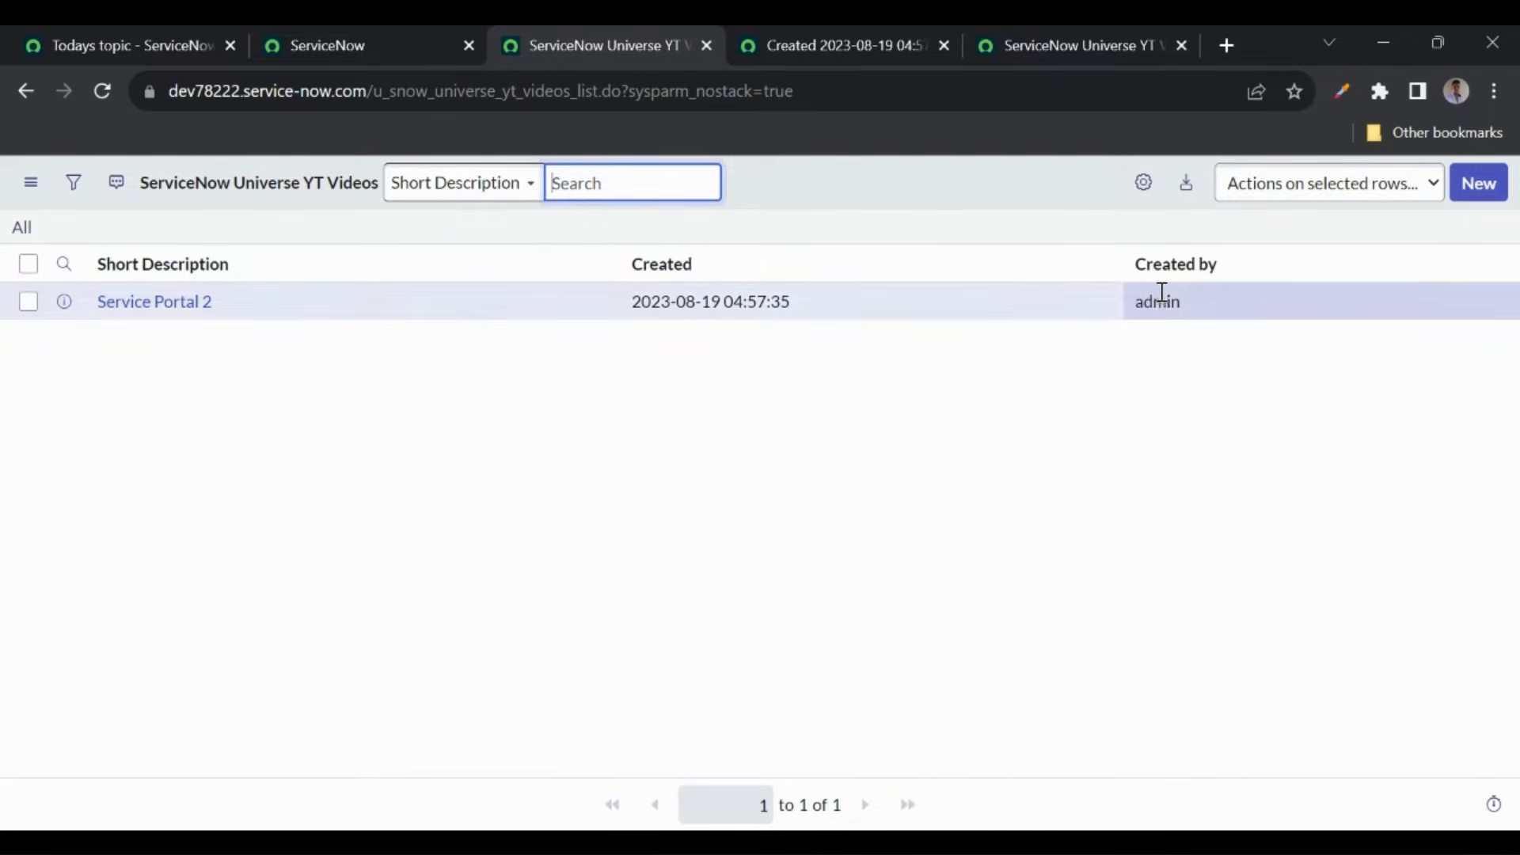
# - Check the user account menu, then bring up the YT Videos table definition form
pyautogui.click(781, 381)
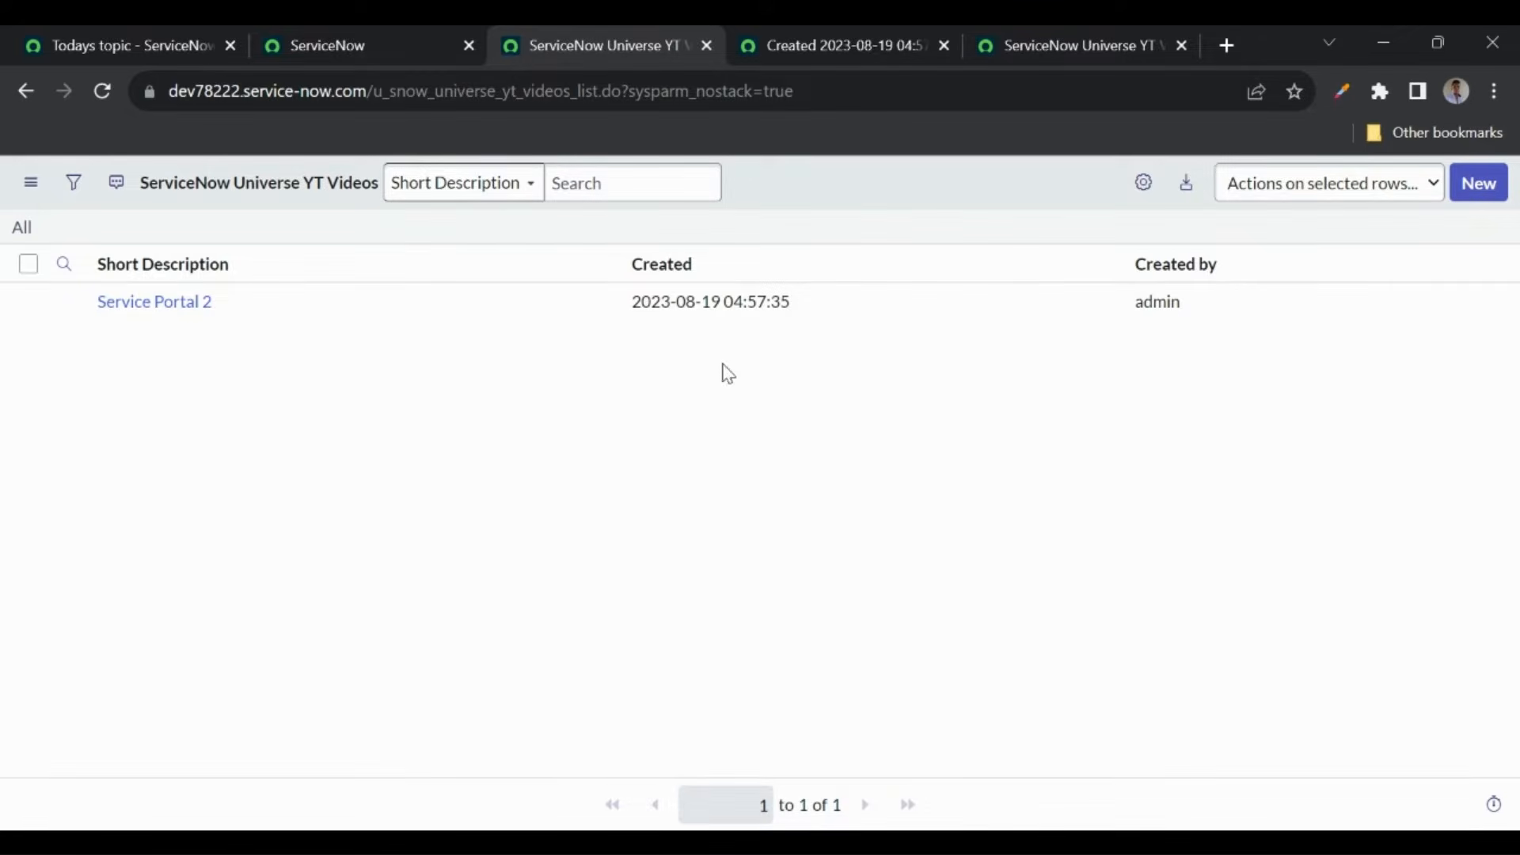
pyautogui.click(355, 46)
pyautogui.click(1480, 187)
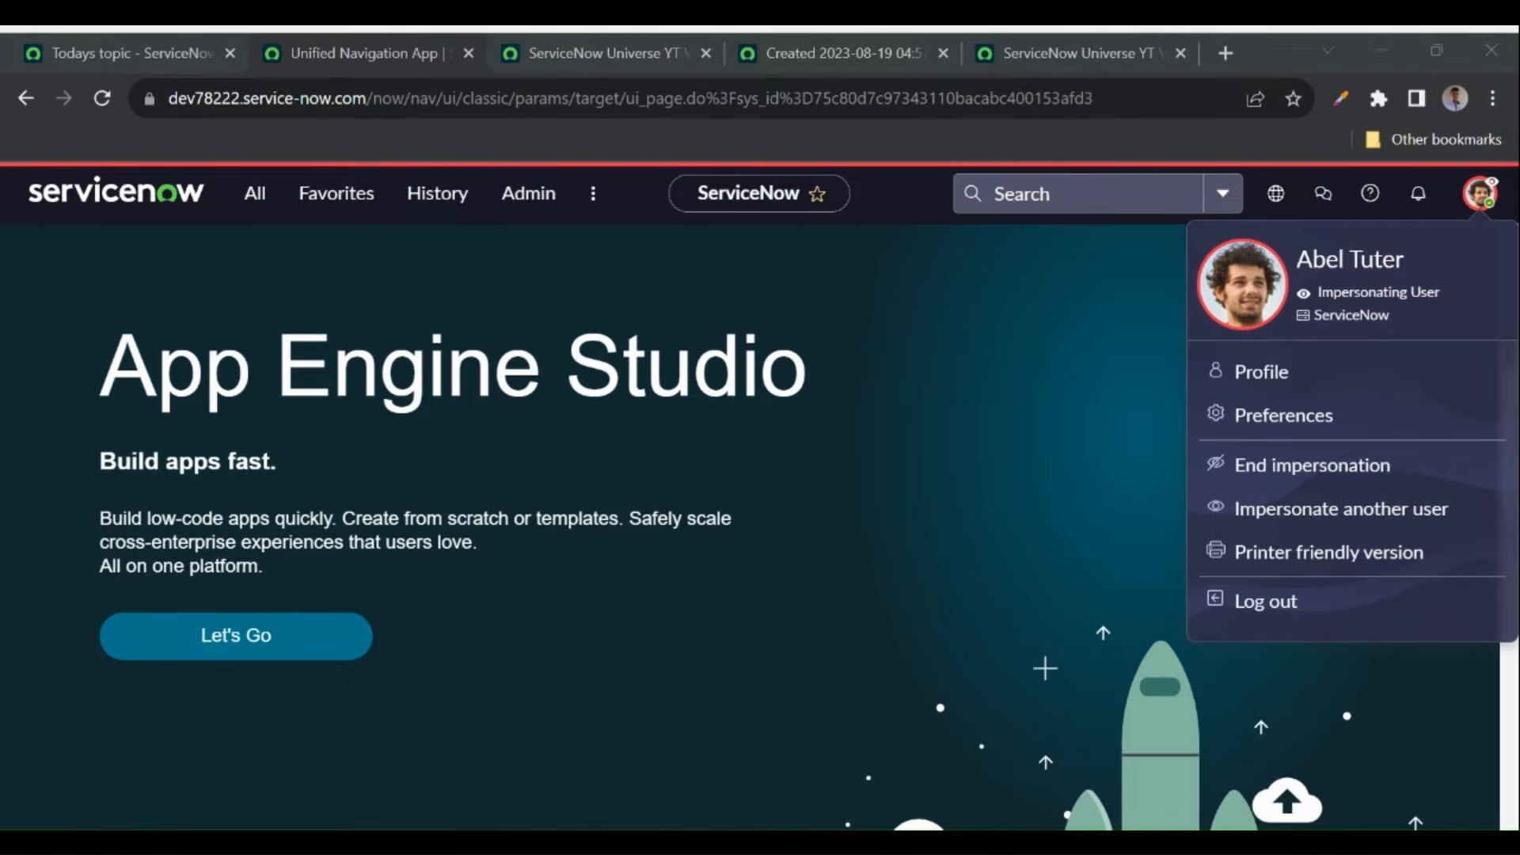
pyautogui.click(964, 563)
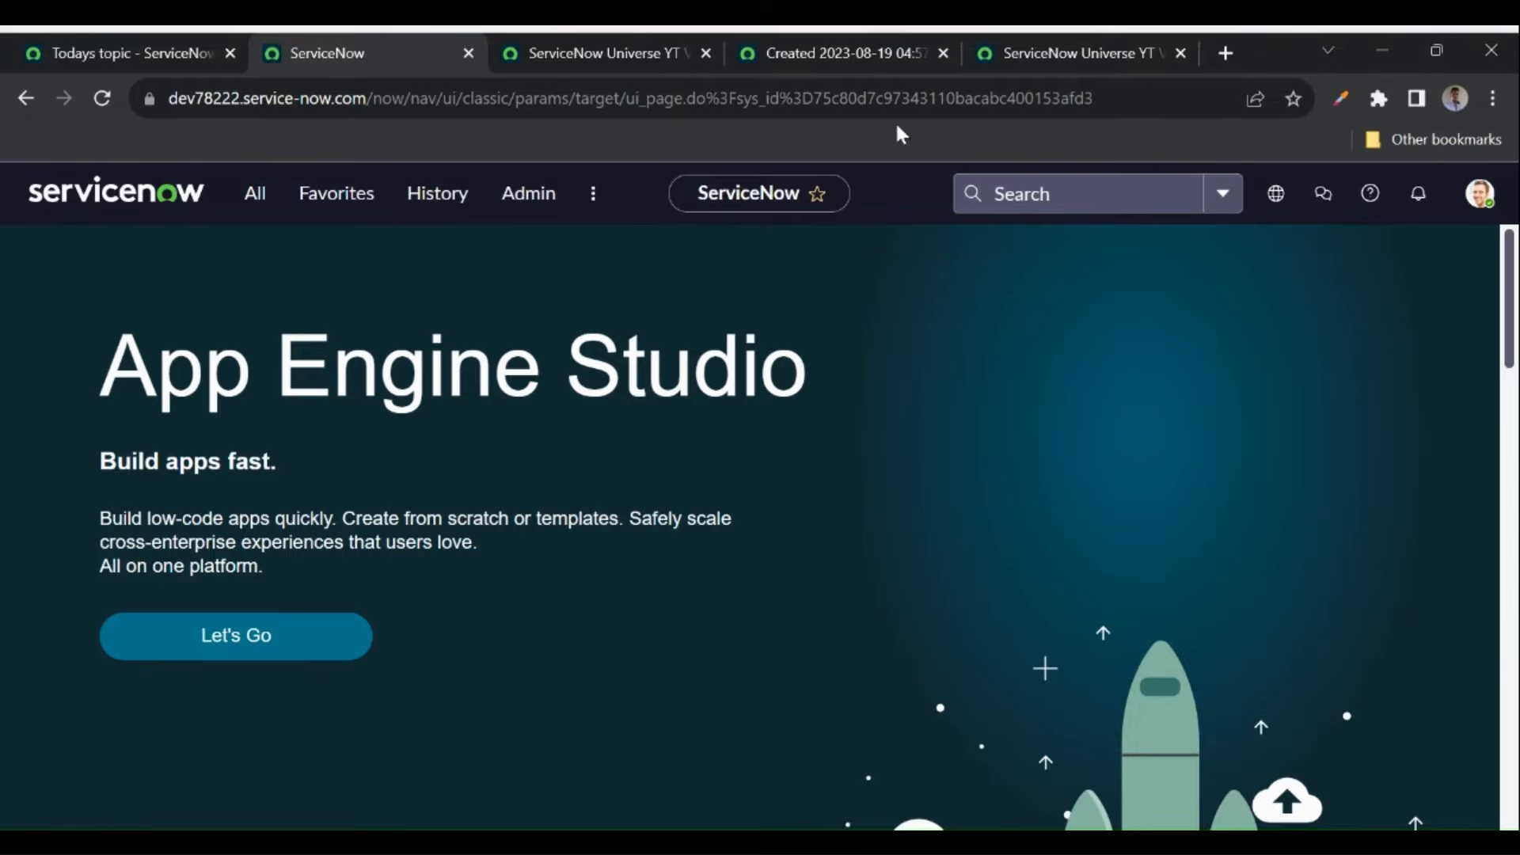
pyautogui.click(1037, 54)
# - Copy the table name and open the u_snow_universe_yt_videos.list view from the navigator
pyautogui.scroll(5, 689, 360)
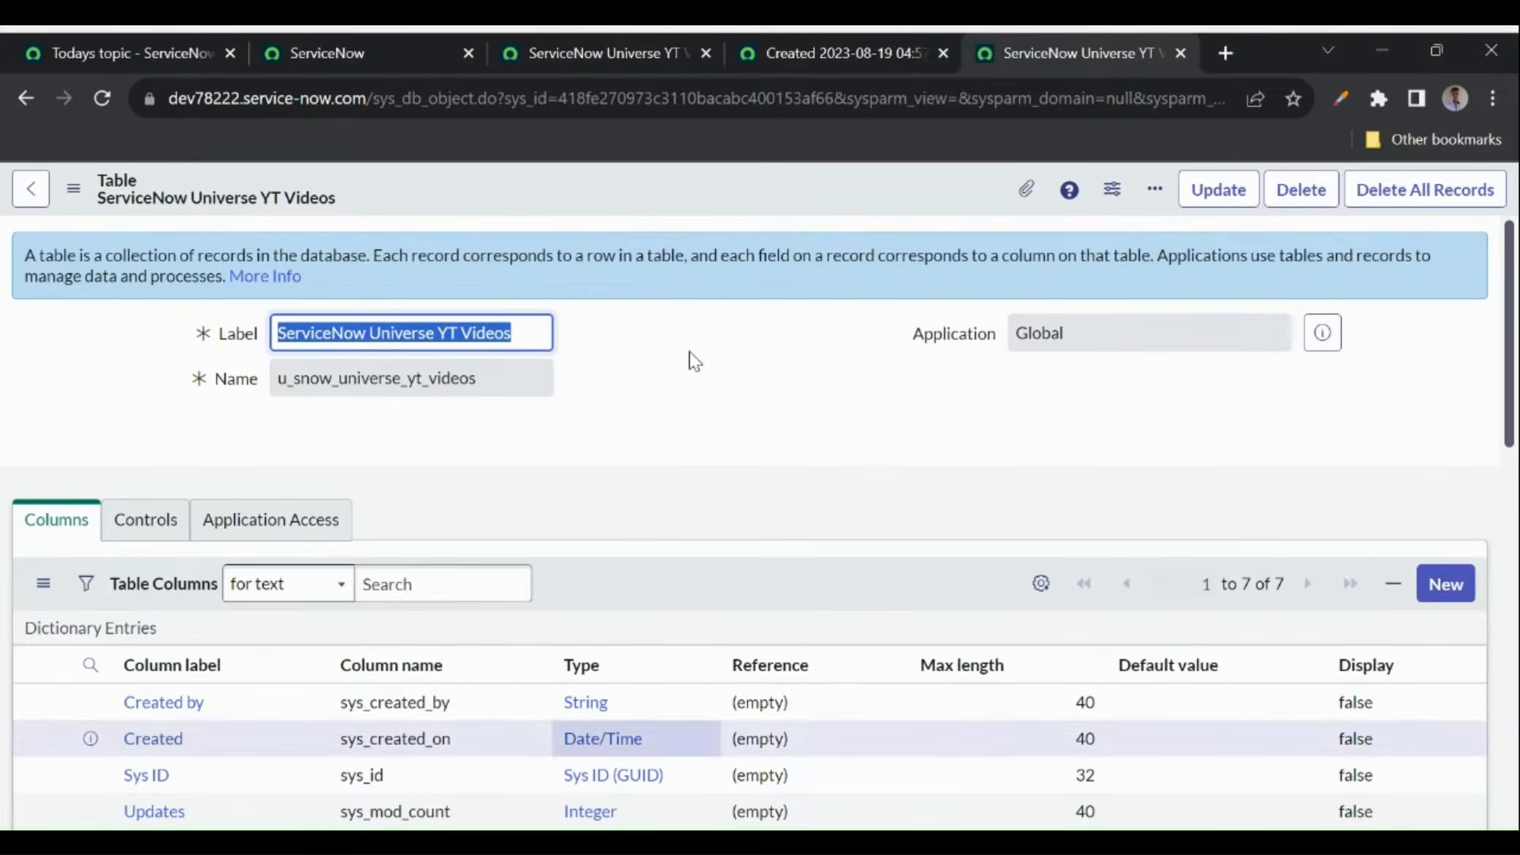
pyautogui.doubleClick(504, 383)
pyautogui.hotkey('ctrl', 'c')
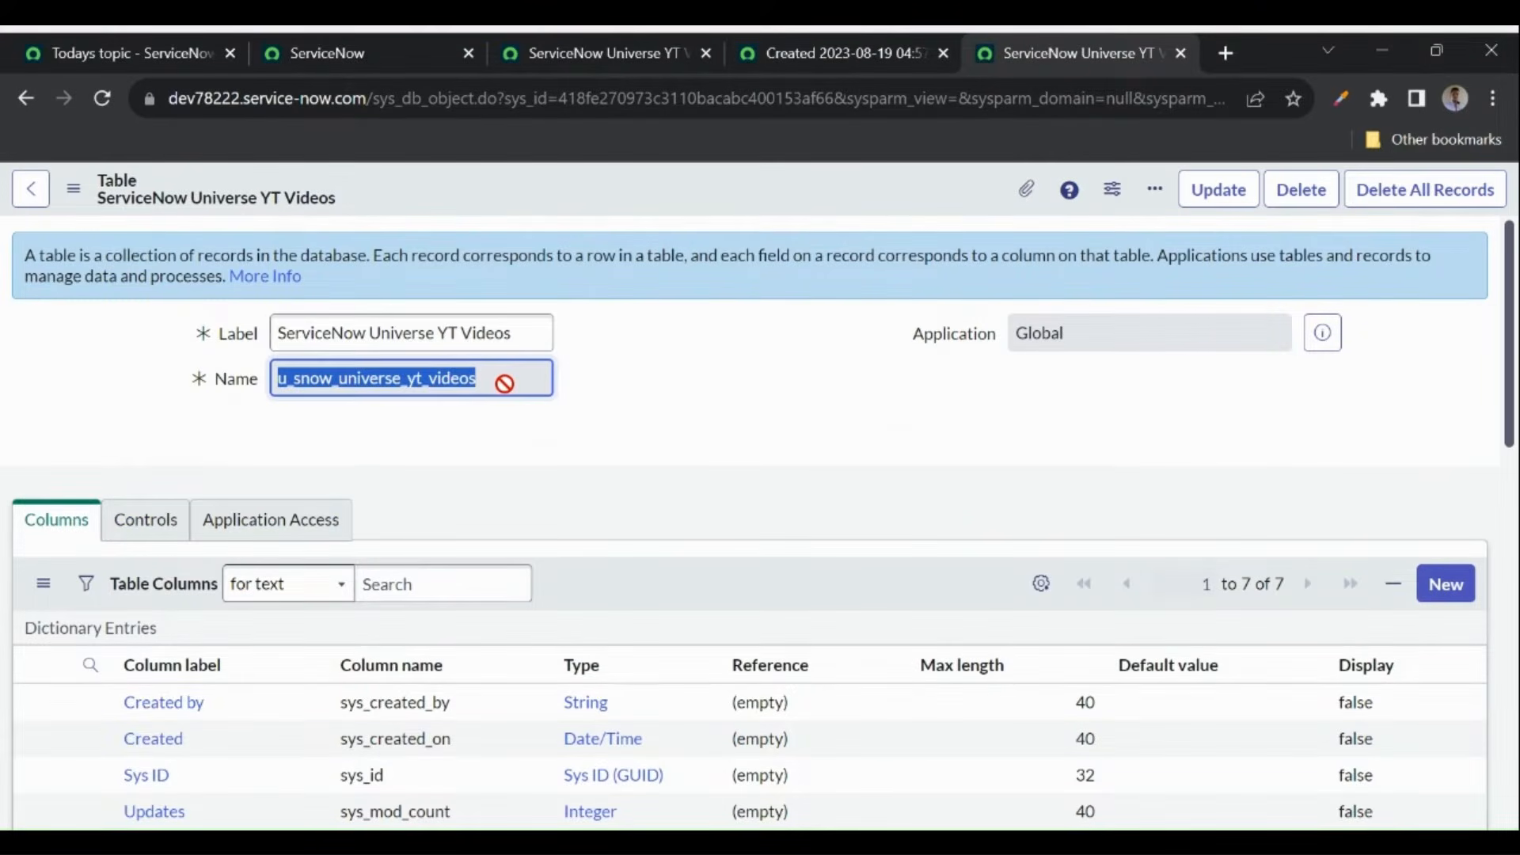
pyautogui.click(372, 49)
pyautogui.click(256, 195)
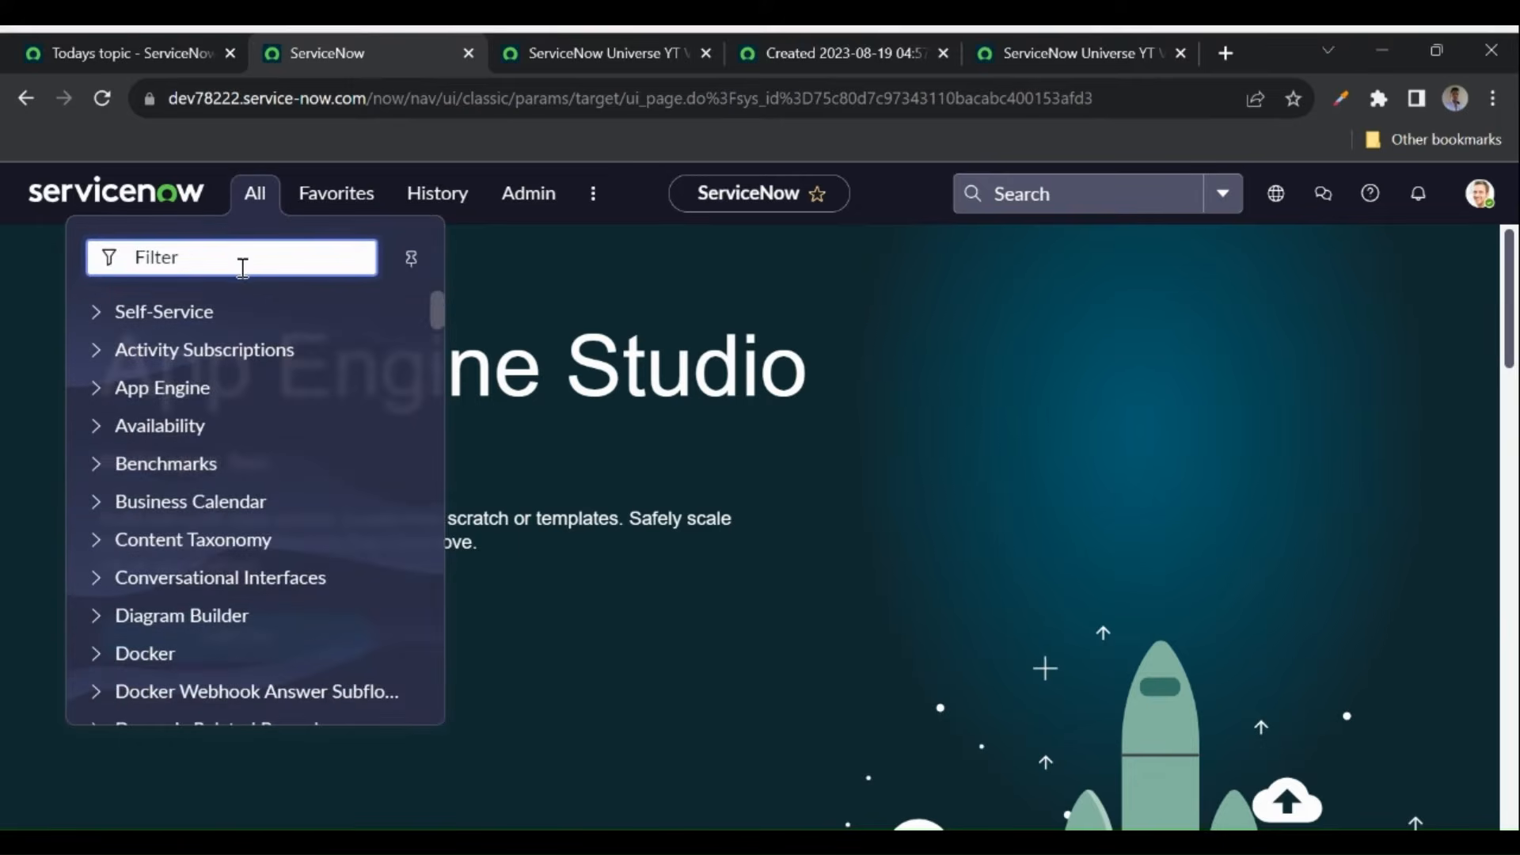
pyautogui.hotkey('ctrl', 'v')
pyautogui.write('.list')
pyautogui.press('Return')
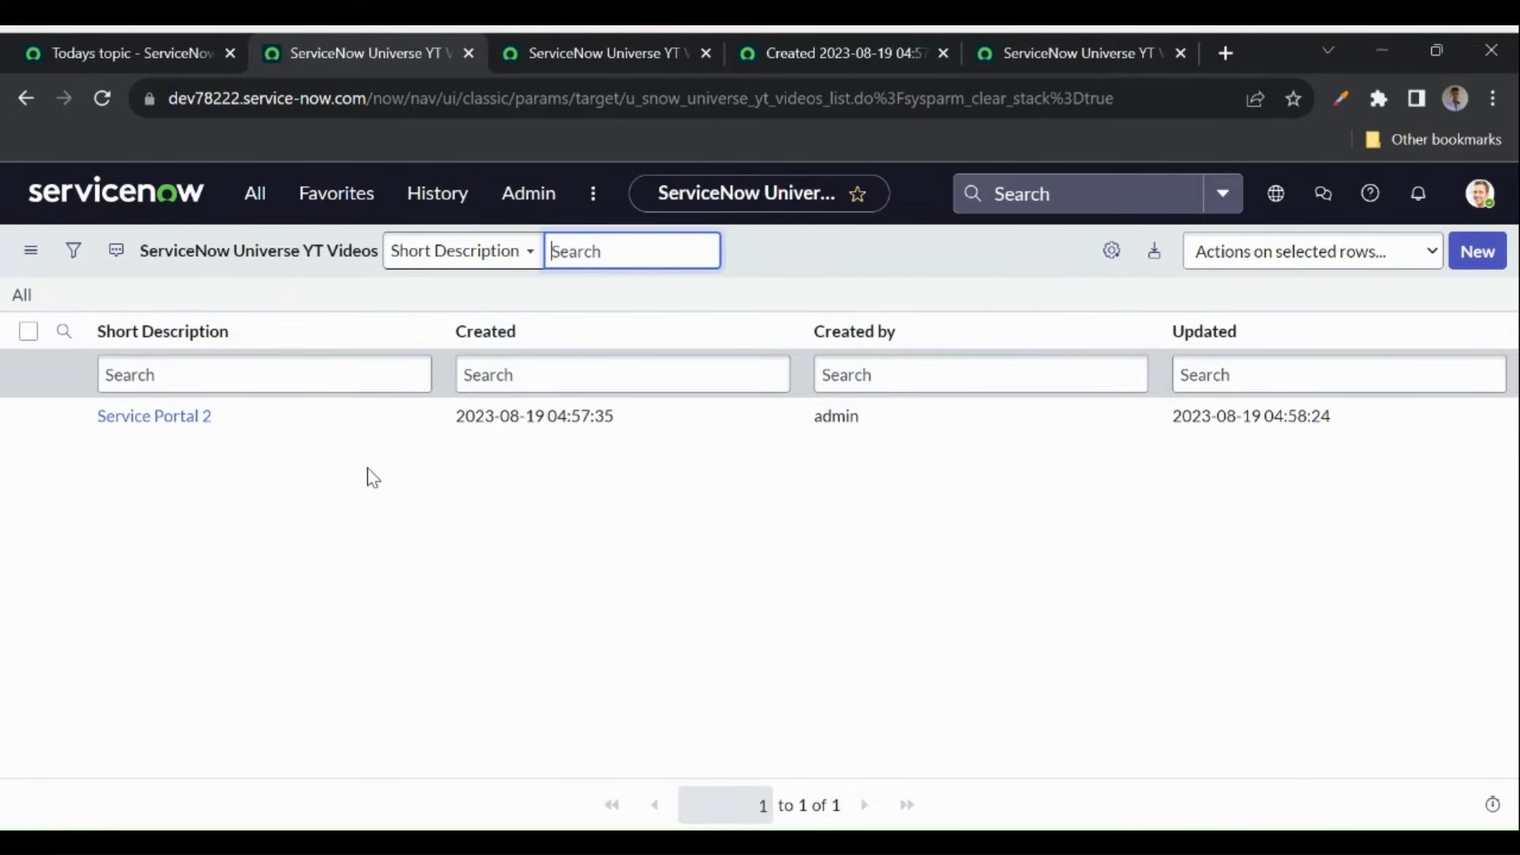
# - Open a new-record form via u_snow_universe_yt_videos.FORM, close the duplicate tab, return to the table
pyautogui.click(255, 207)
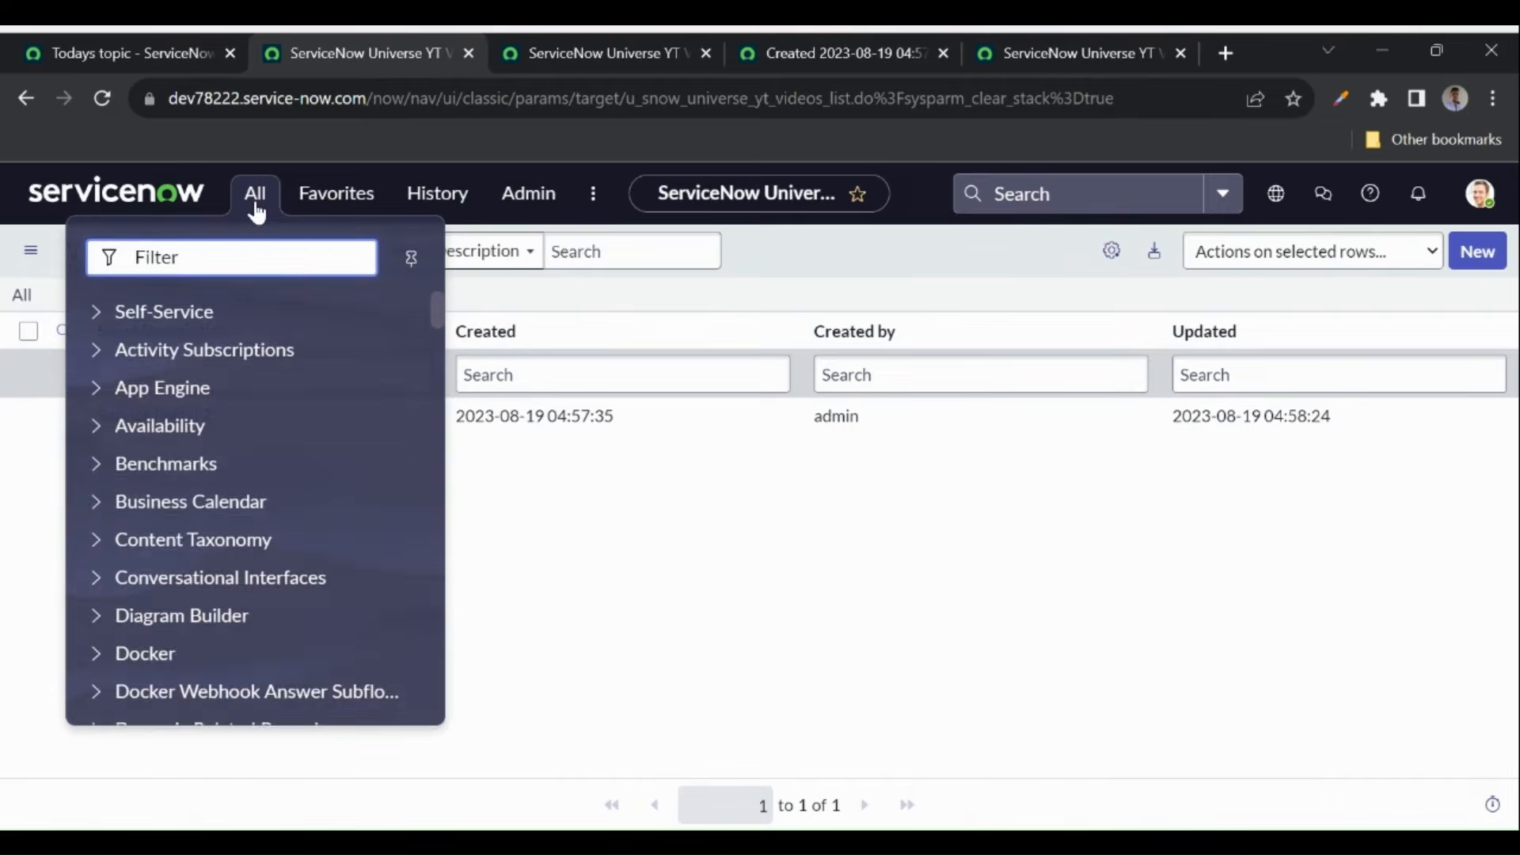
pyautogui.hotkey('ctrl', 'v')
pyautogui.write('.form')
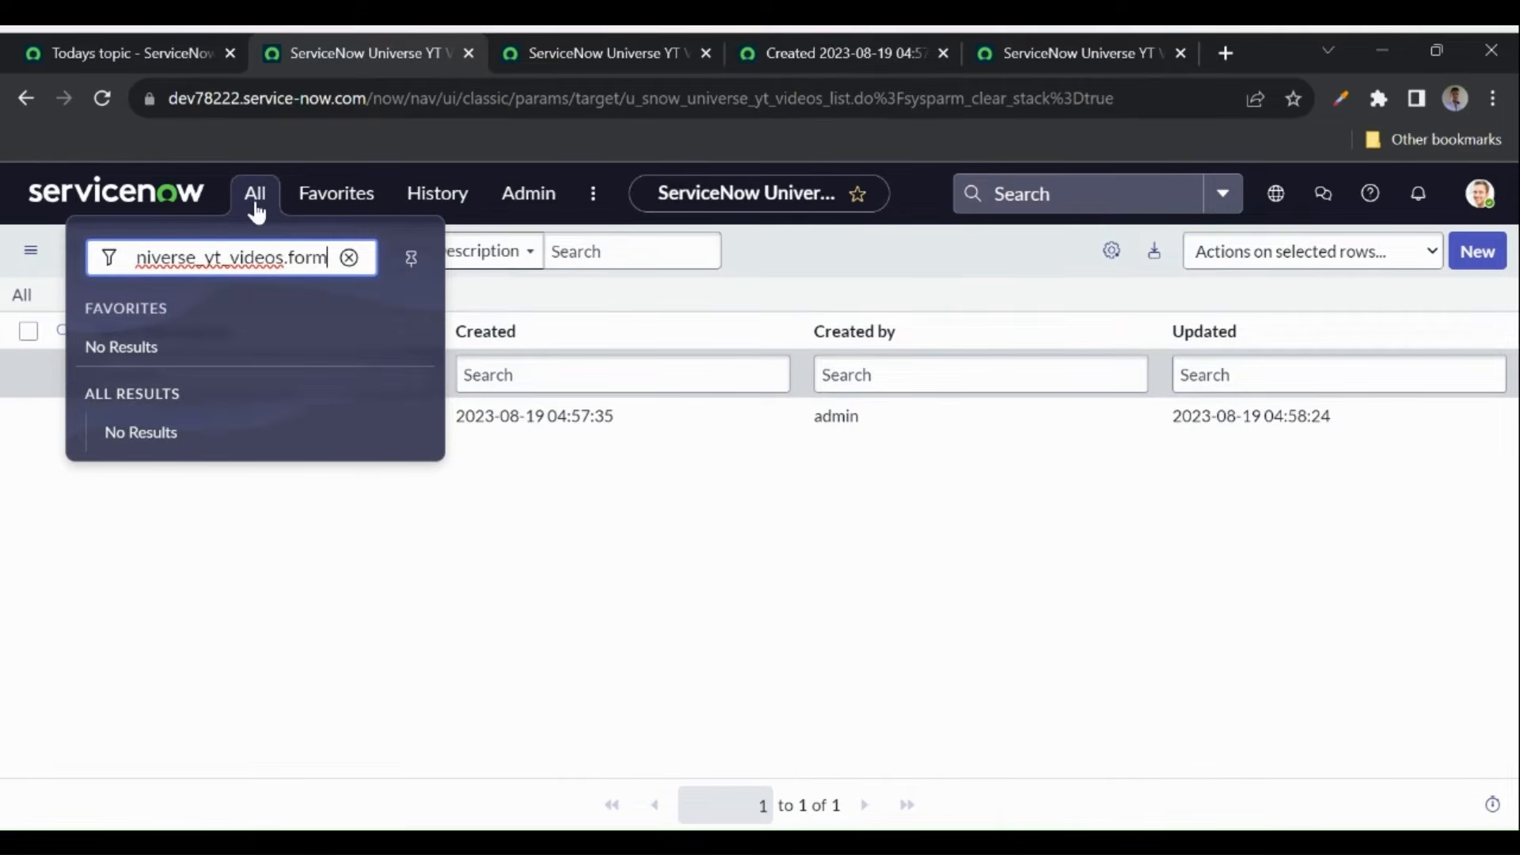
pyautogui.press('Return')
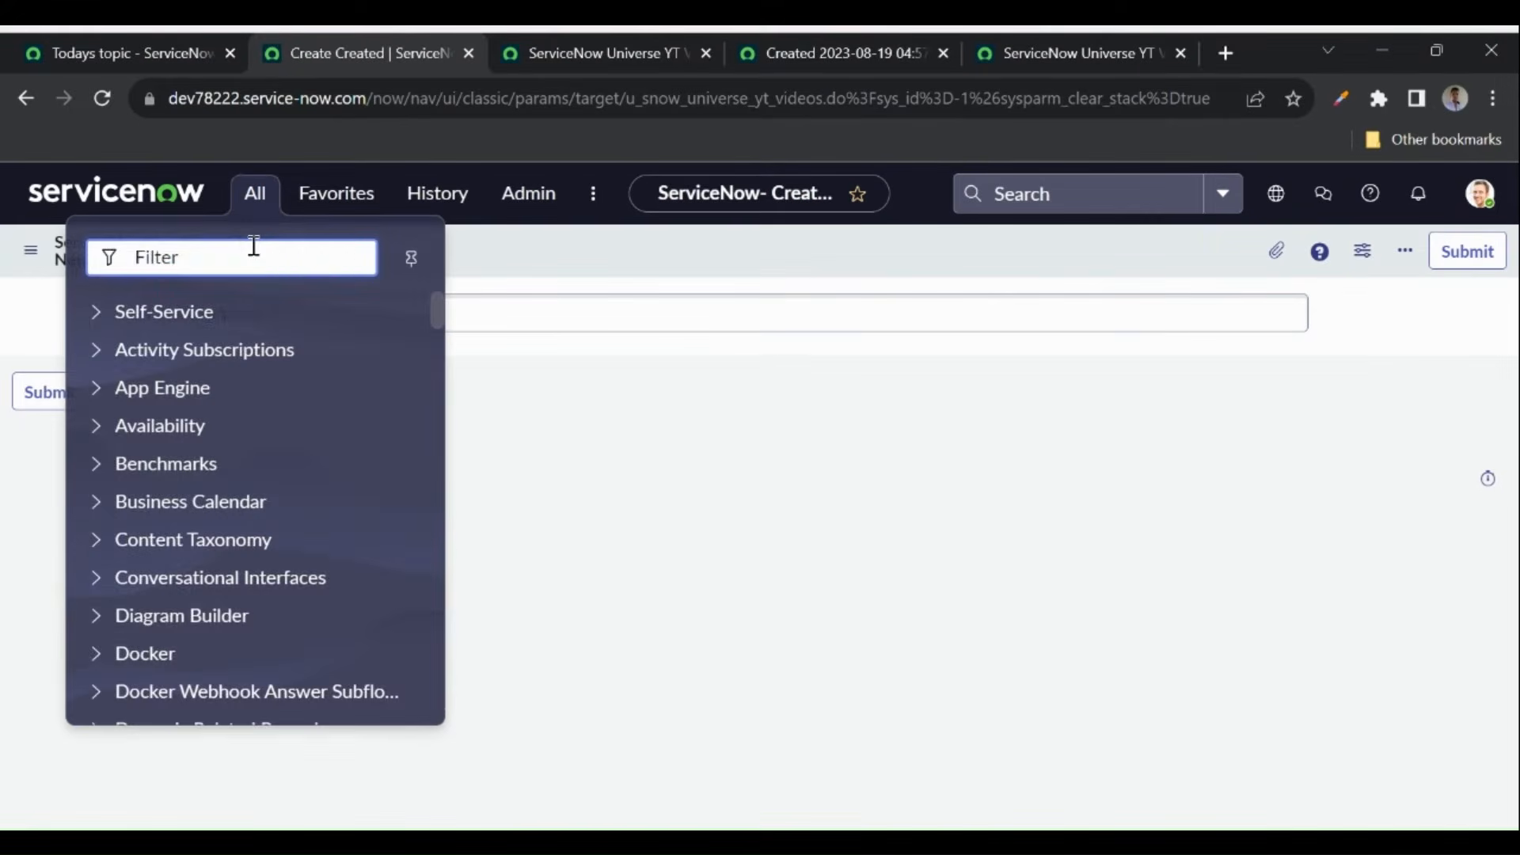
pyautogui.write('u_snow_universe_yt_videos')
pyautogui.write('.FORM')
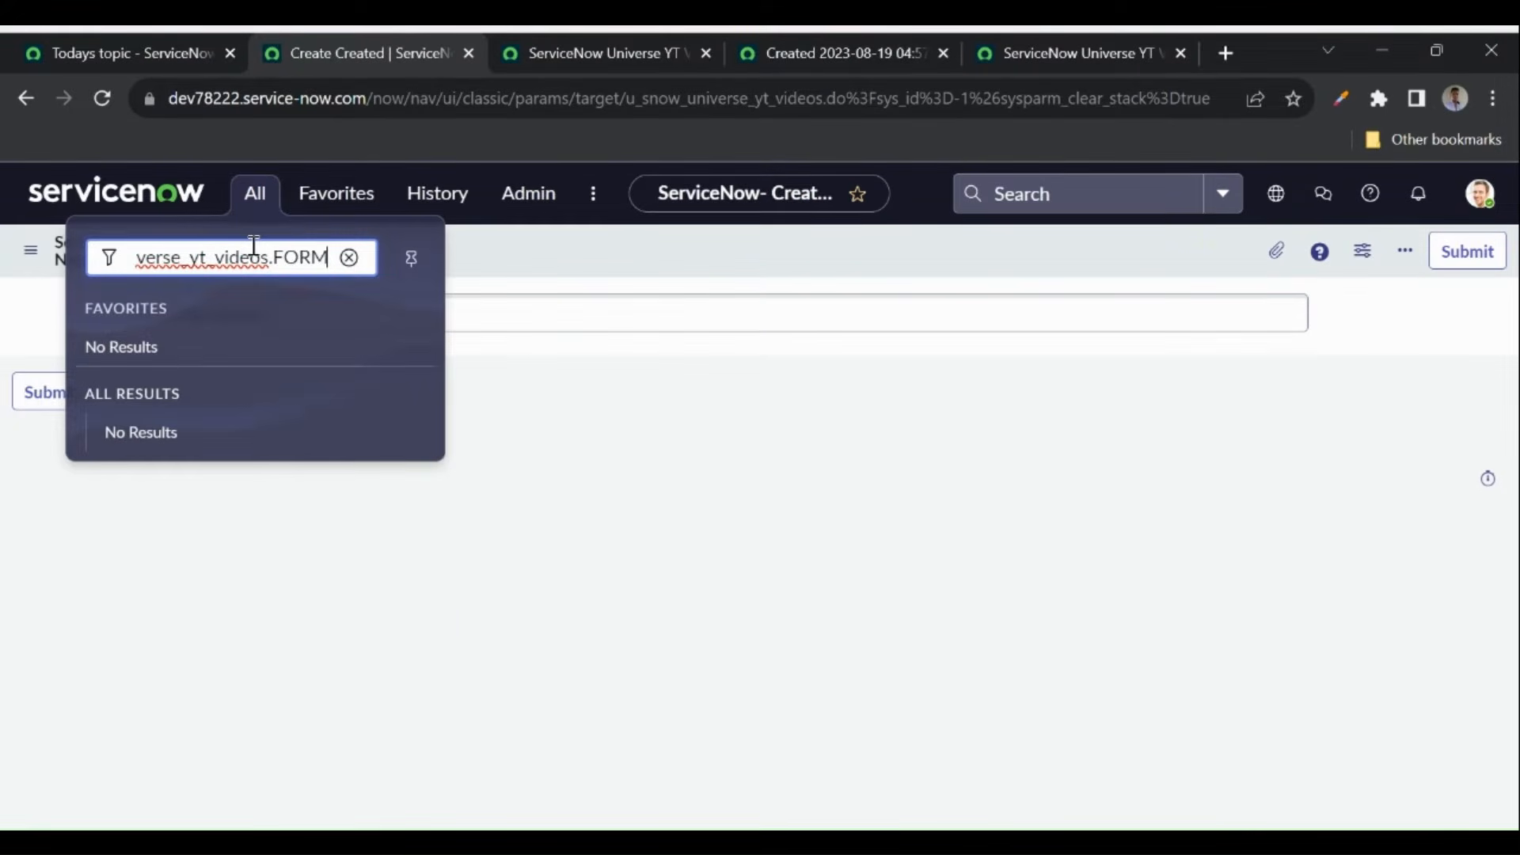
pyautogui.press('Return')
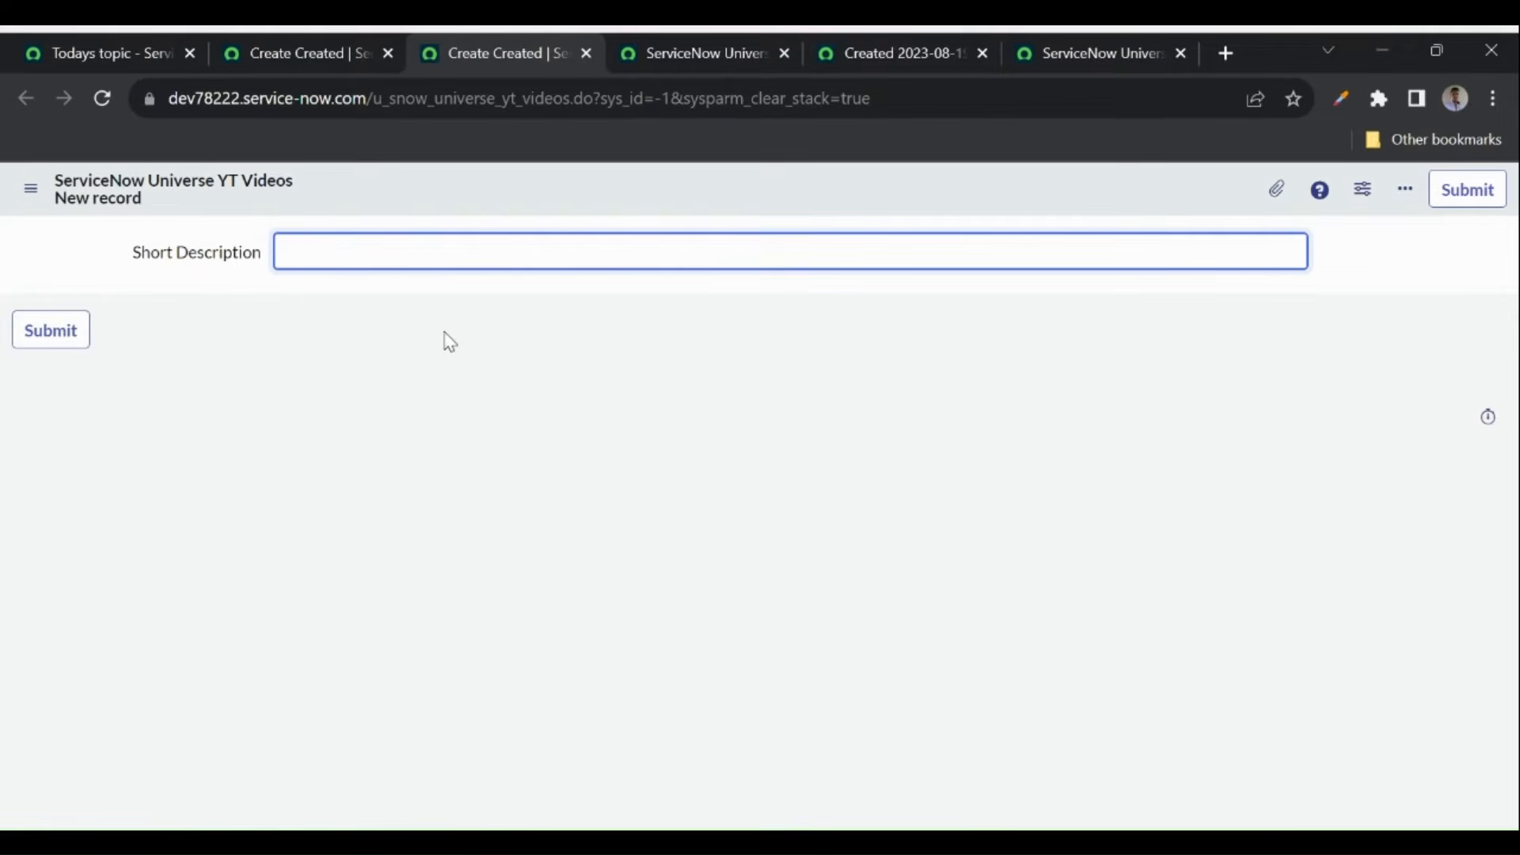
pyautogui.click(587, 53)
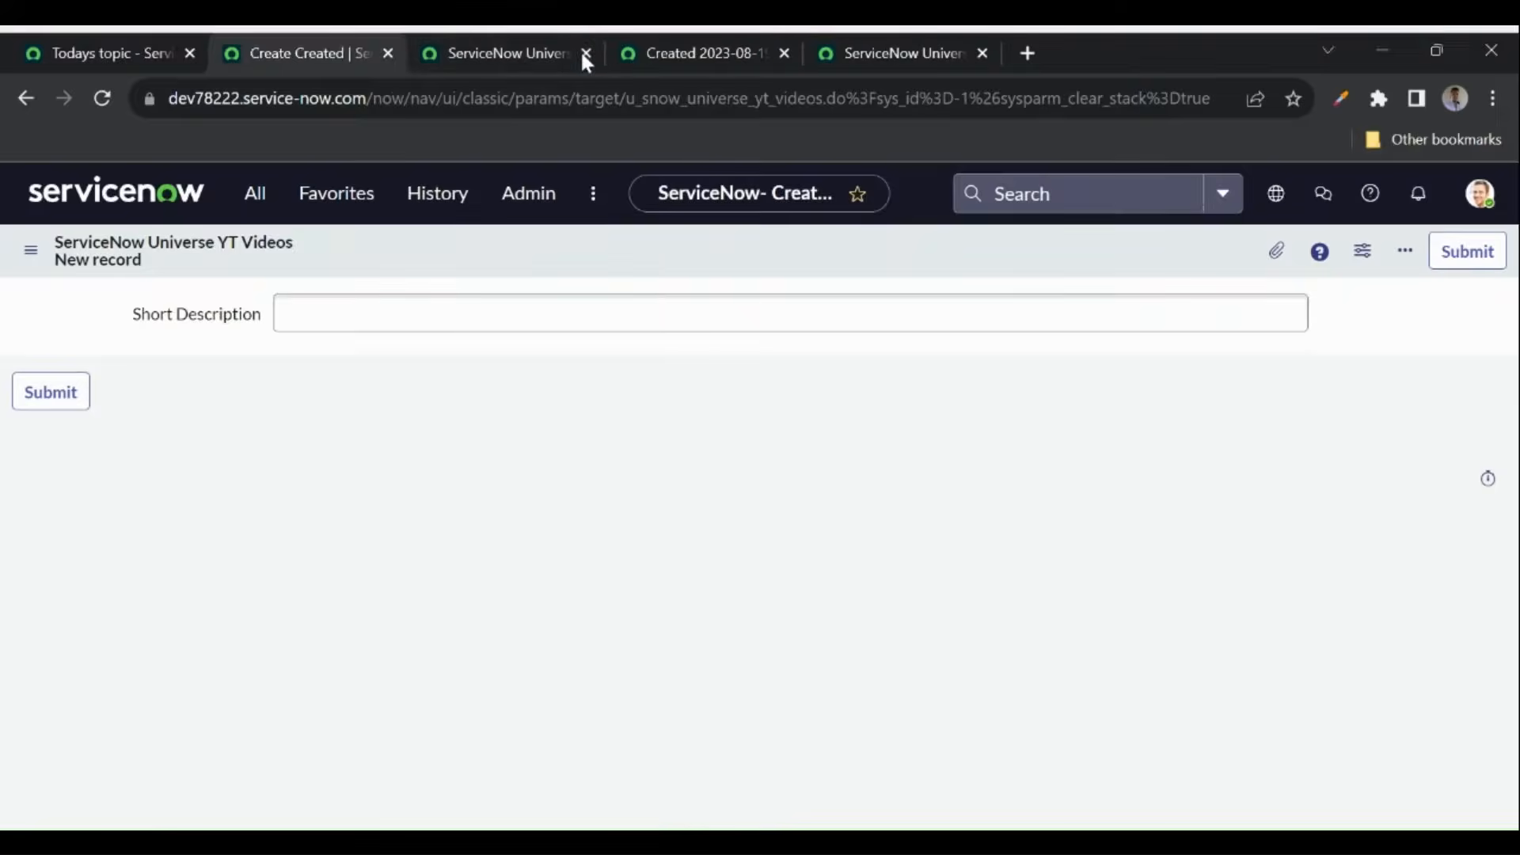
pyautogui.click(832, 54)
# - Show the Controls section of the YT Videos table definition
pyautogui.click(702, 373)
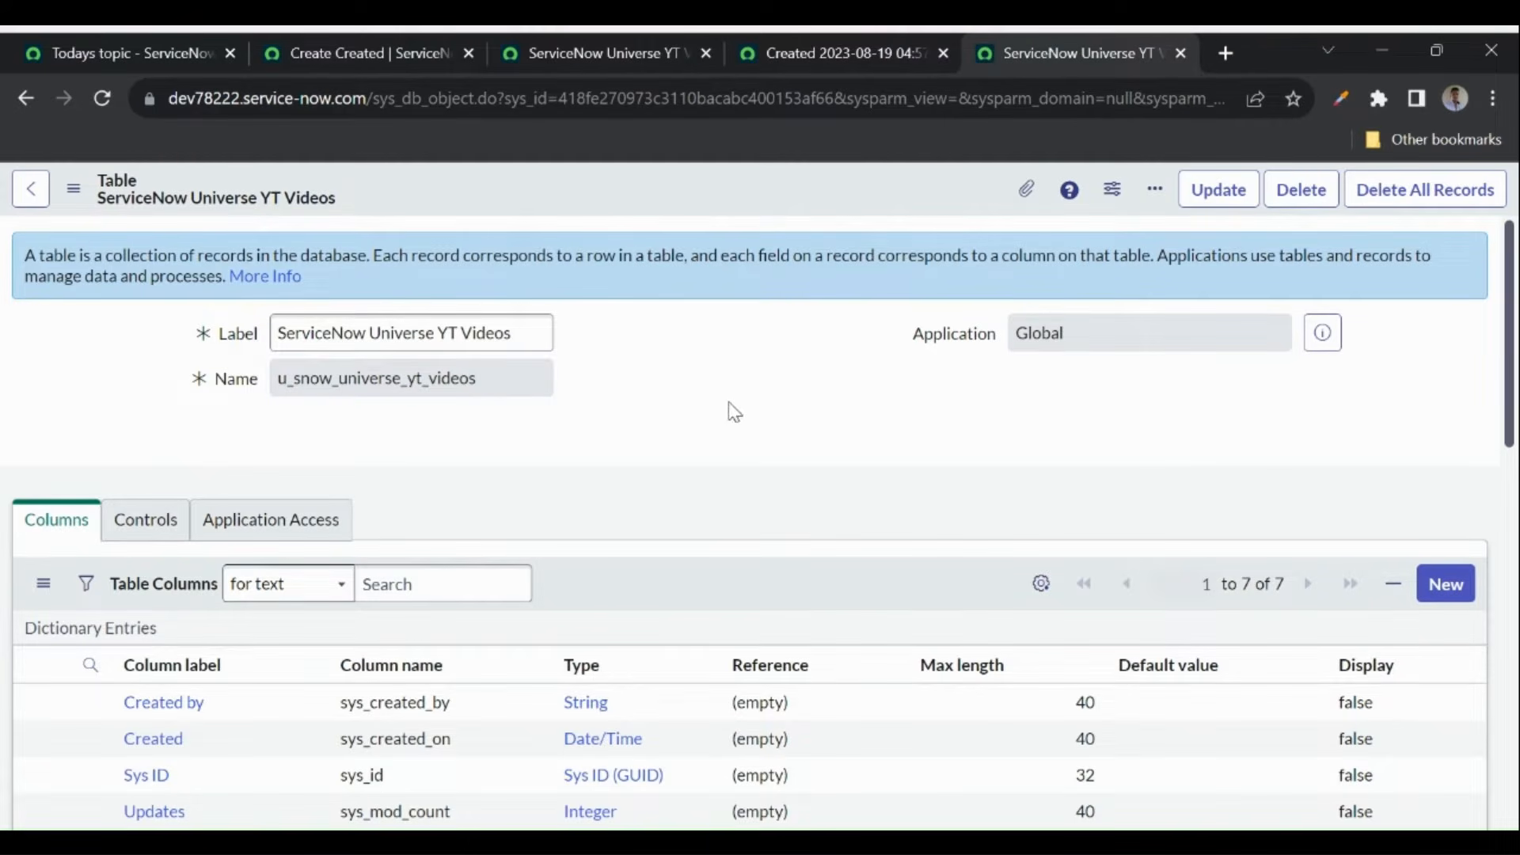
pyautogui.scroll(-2, 735, 412)
pyautogui.click(155, 369)
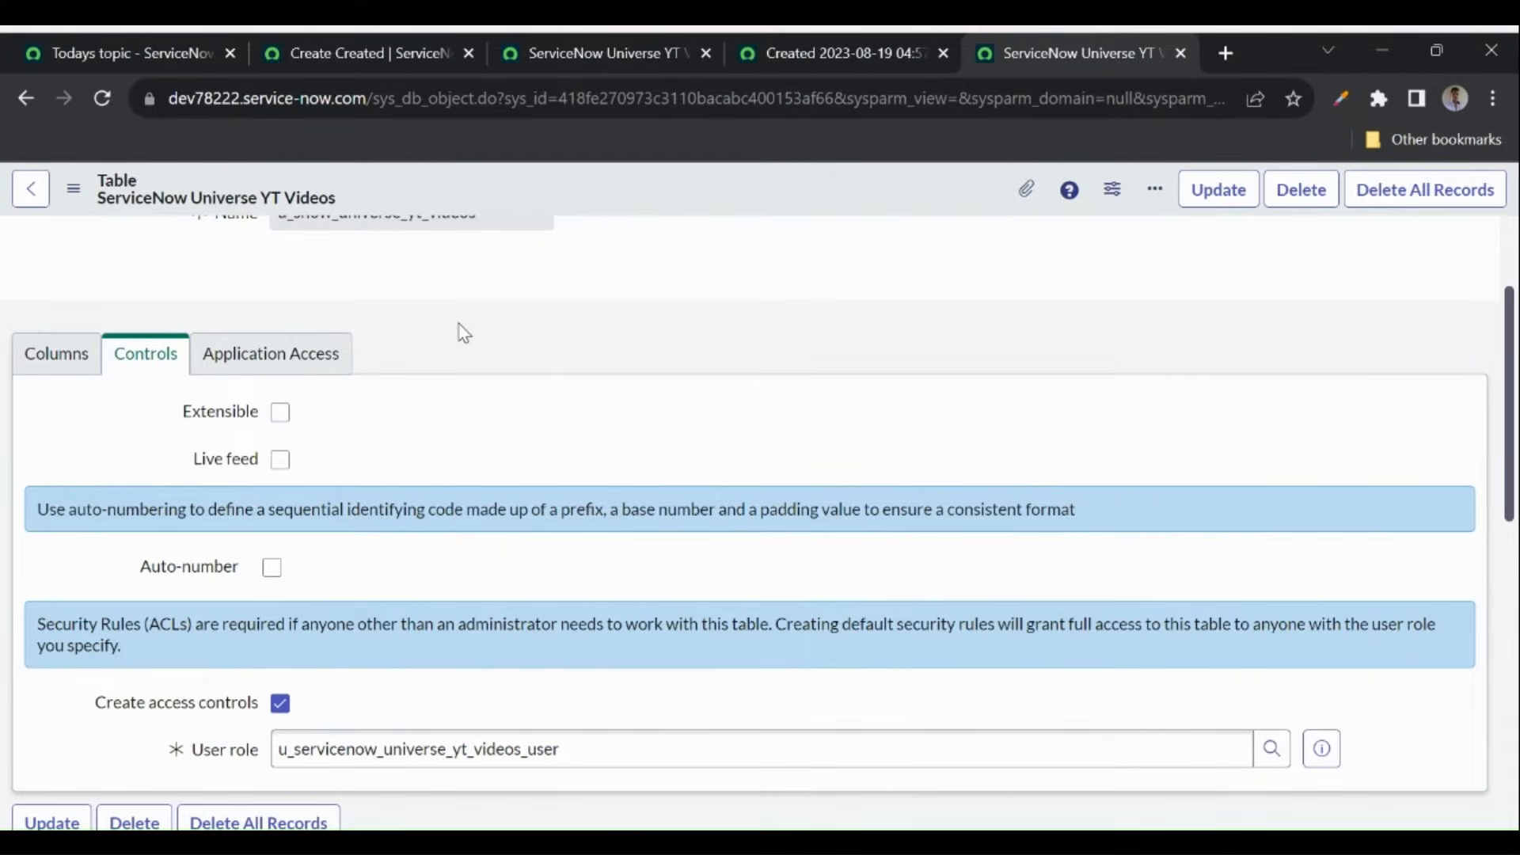
pyautogui.scroll(1, 463, 333)
pyautogui.scroll(2, 463, 333)
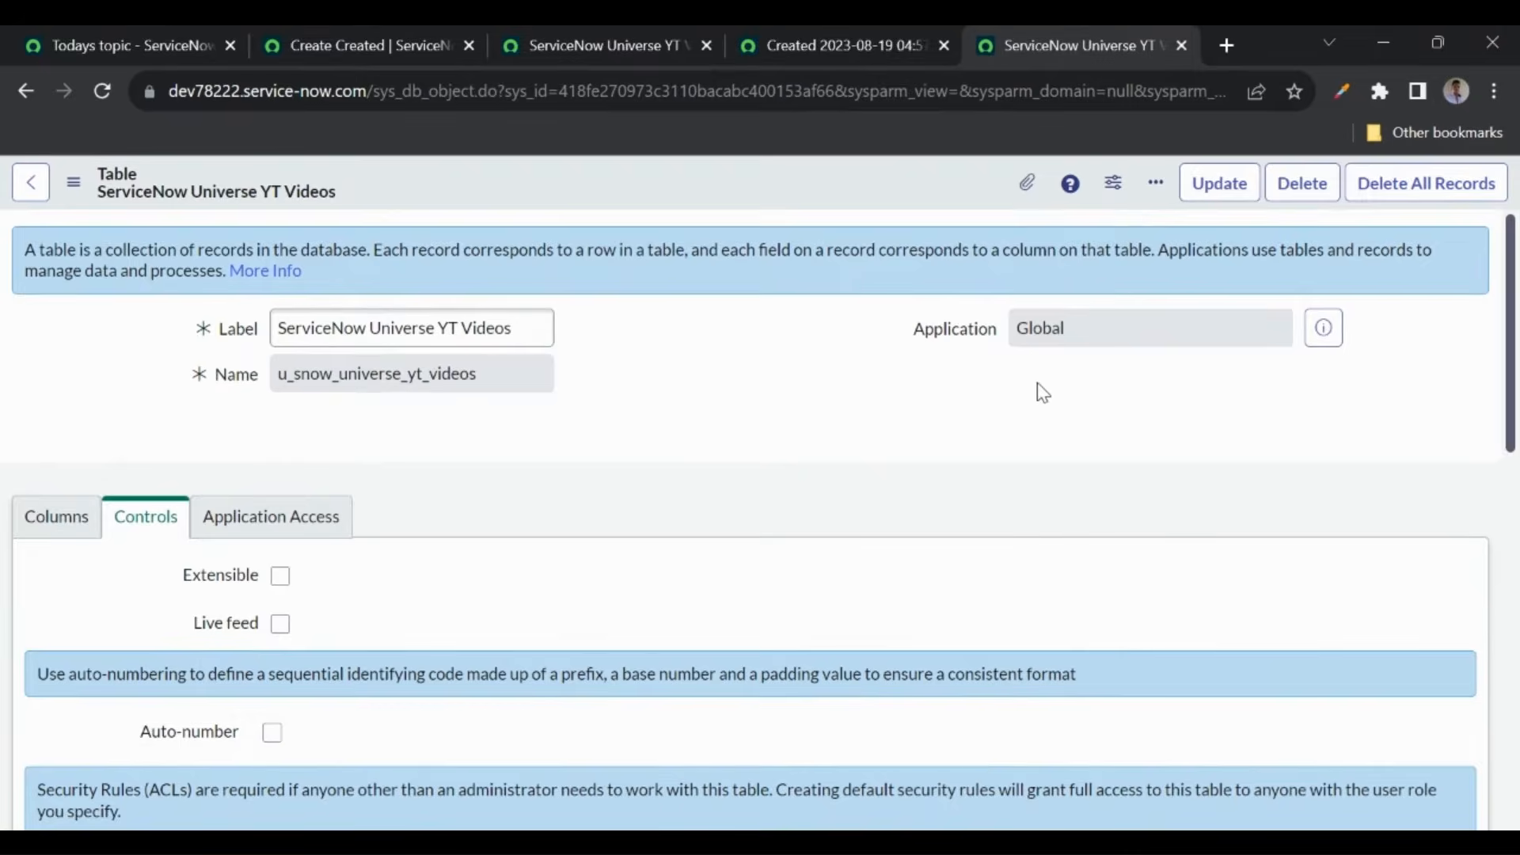
# - Inspect the table name and the User role u_servicenow_universe_yt_videos_user on the access controls
pyautogui.moveTo(279, 370); pyautogui.dragTo(563, 377)
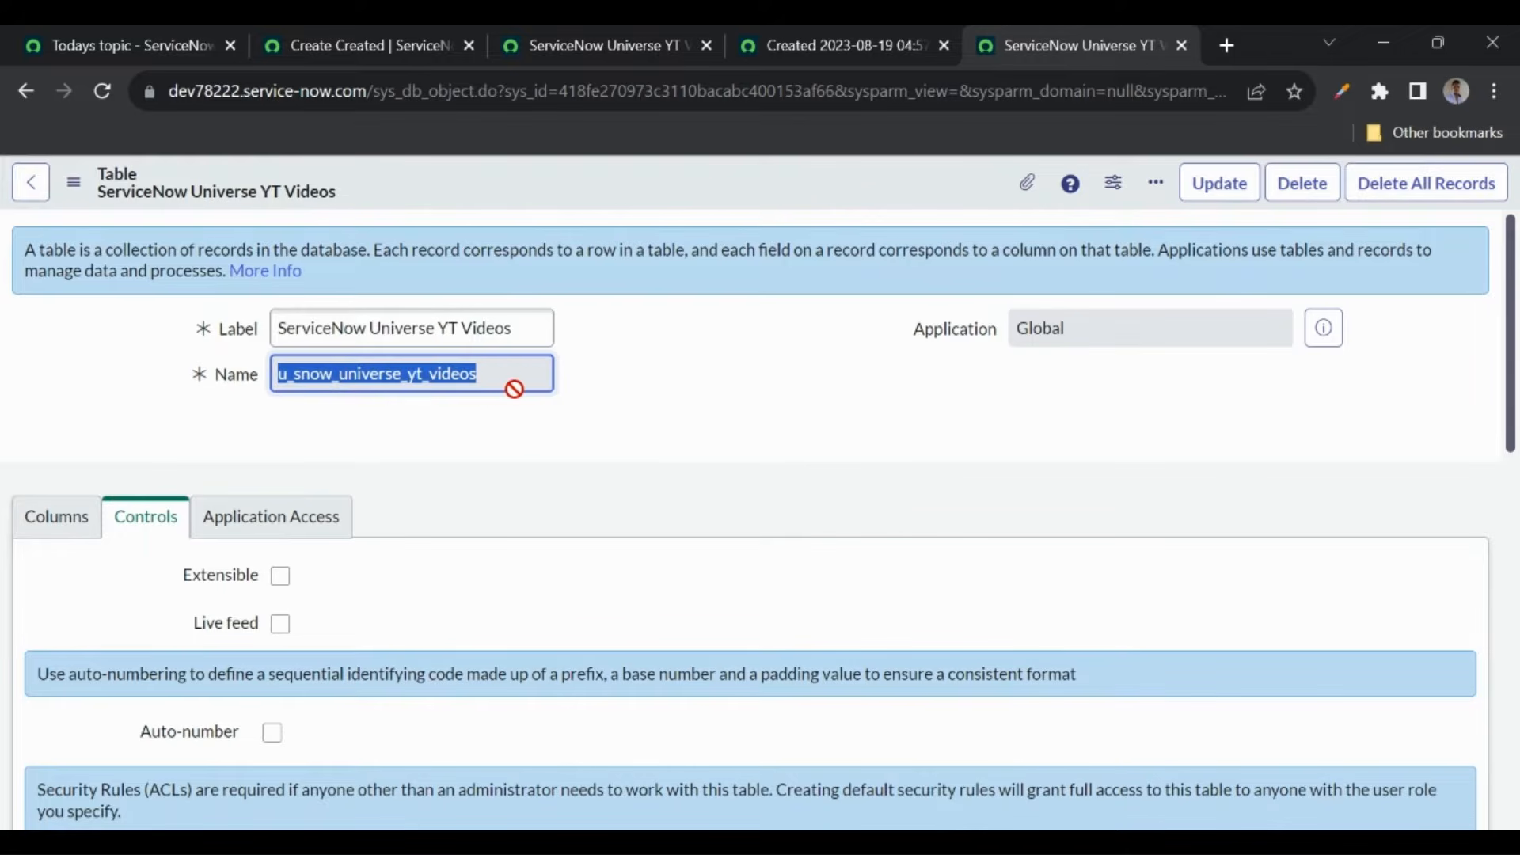
pyautogui.click(588, 407)
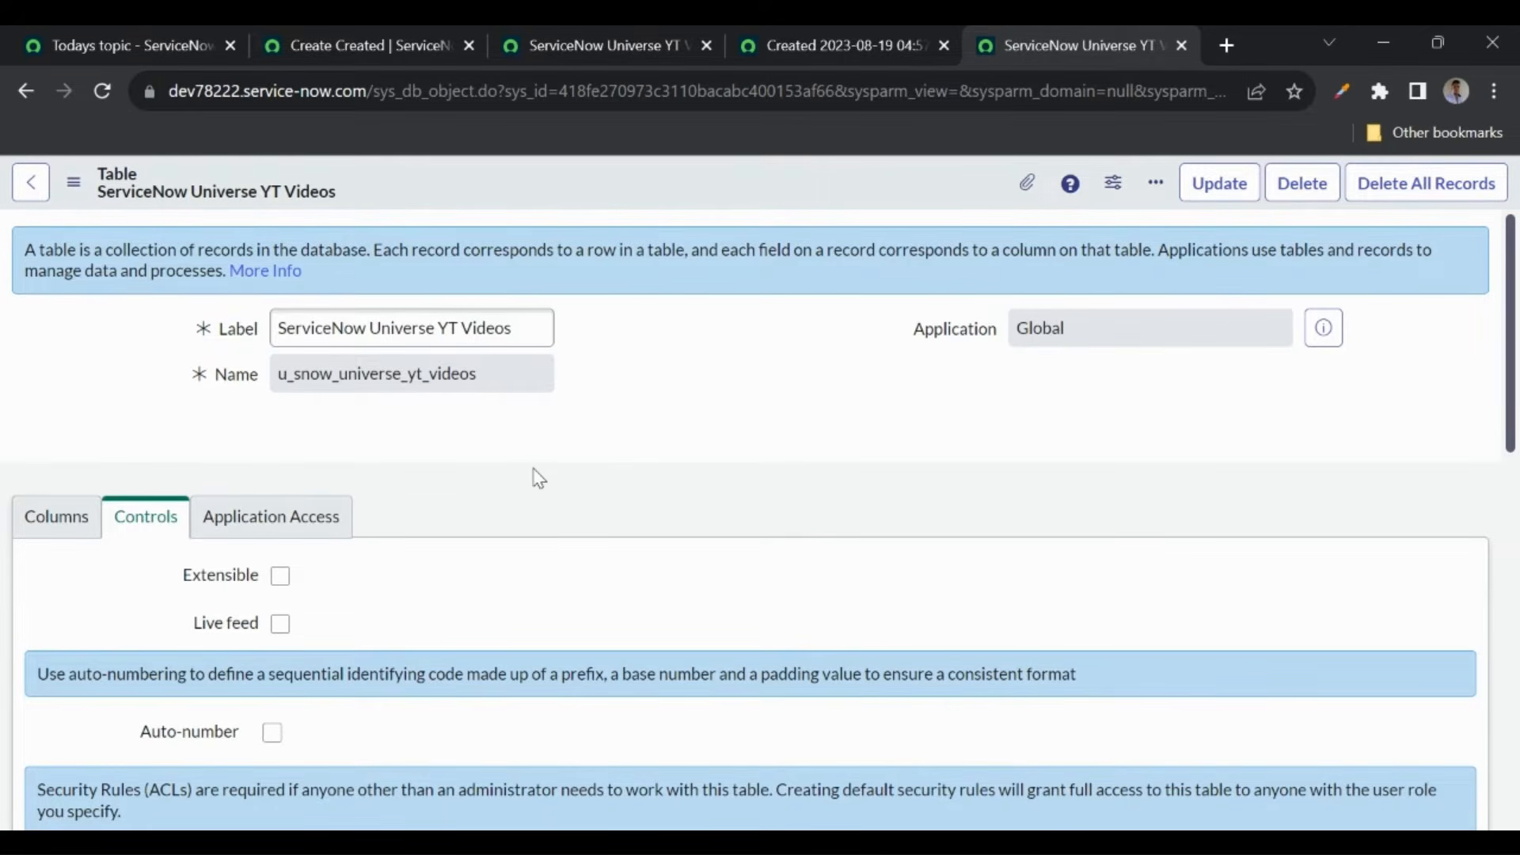
pyautogui.scroll(-3, 538, 477)
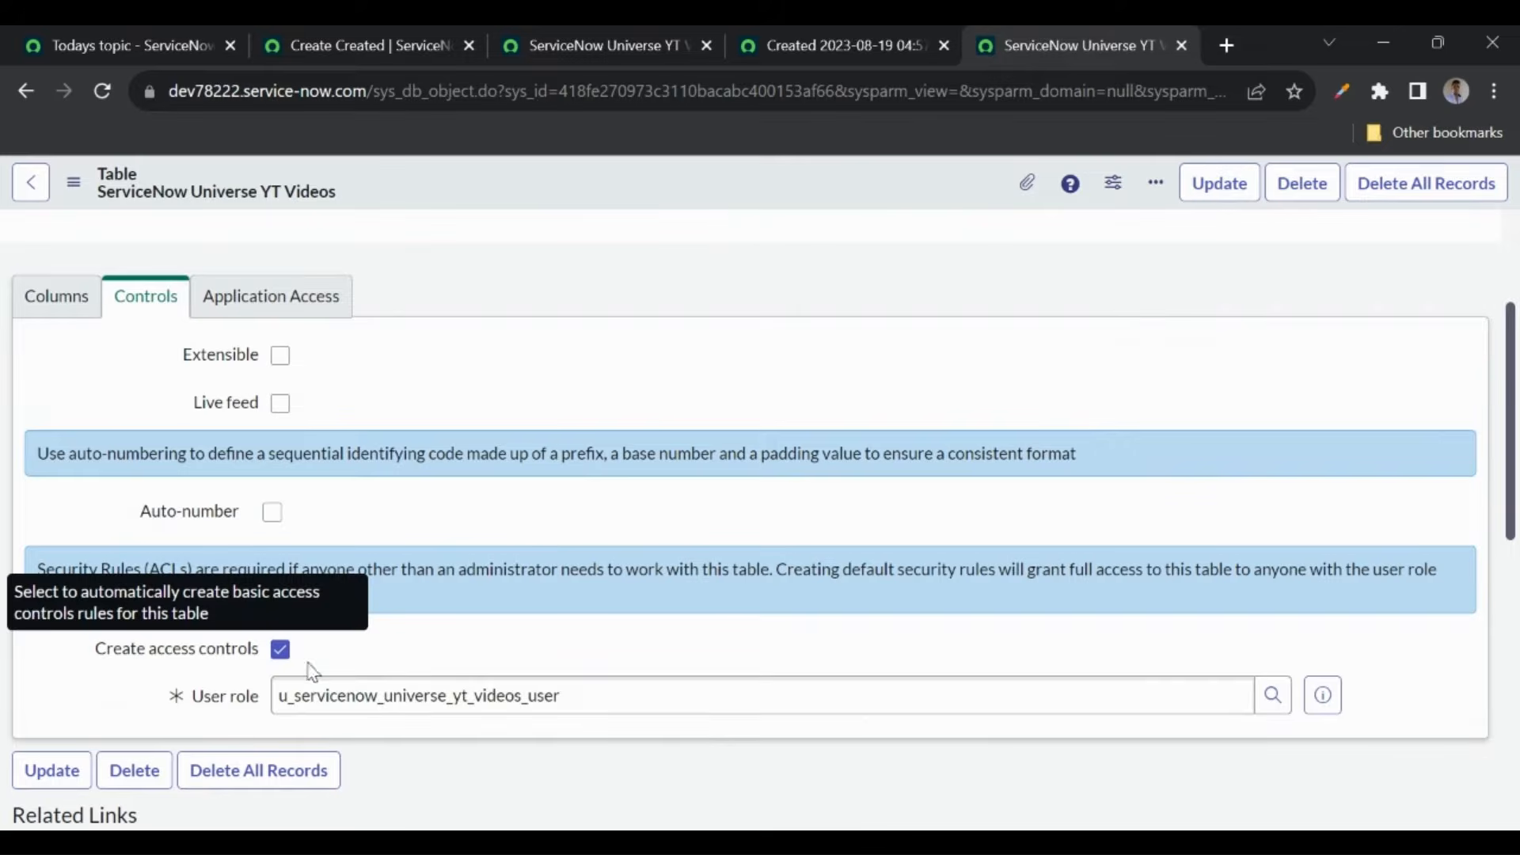
pyautogui.click(597, 695)
pyautogui.doubleClick(298, 697)
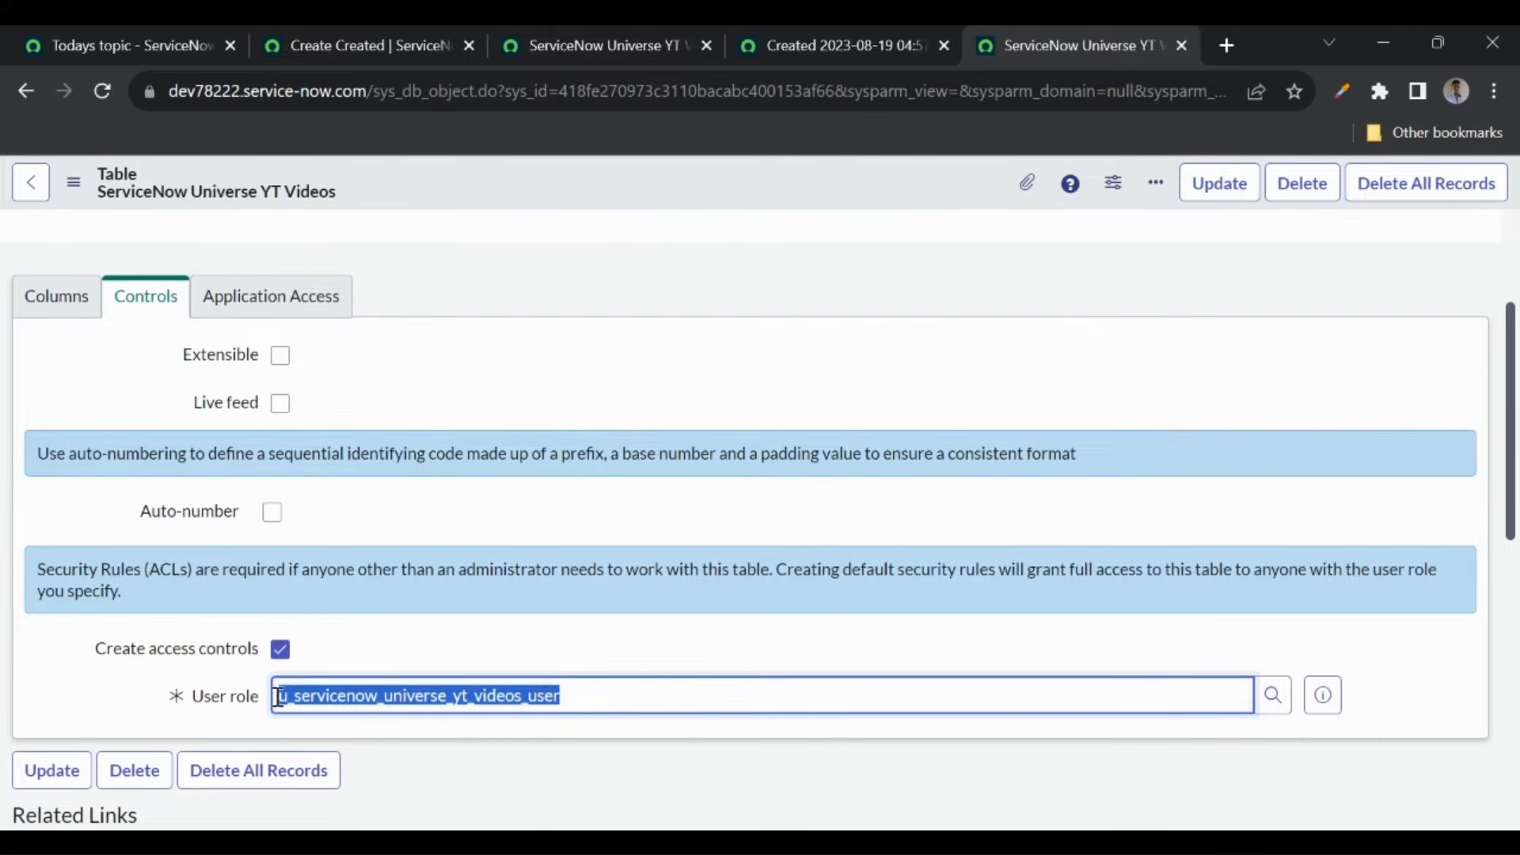
pyautogui.click(383, 648)
pyautogui.click(581, 694)
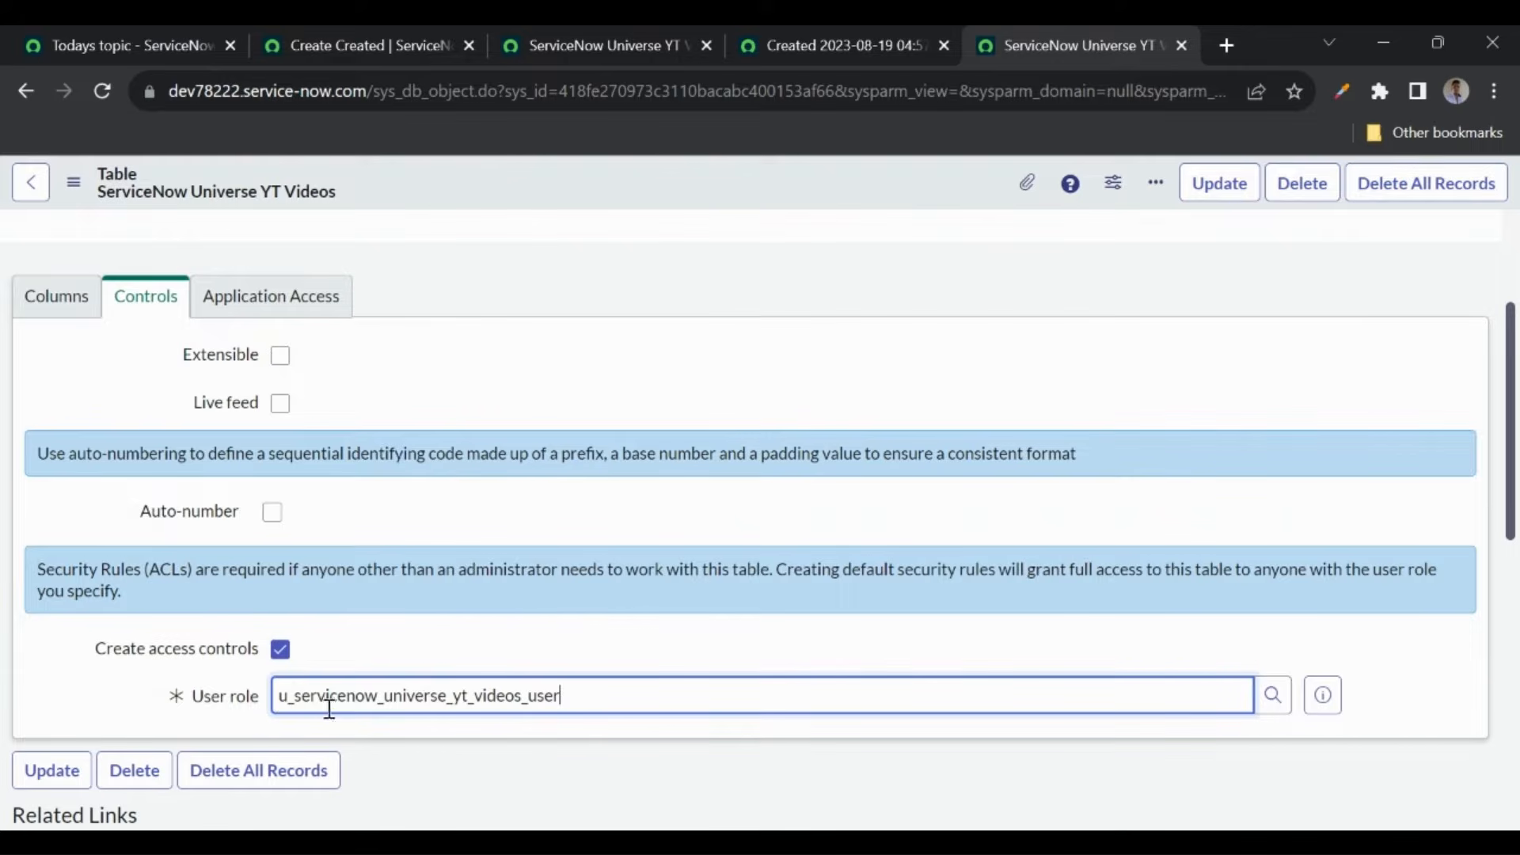
pyautogui.click(445, 652)
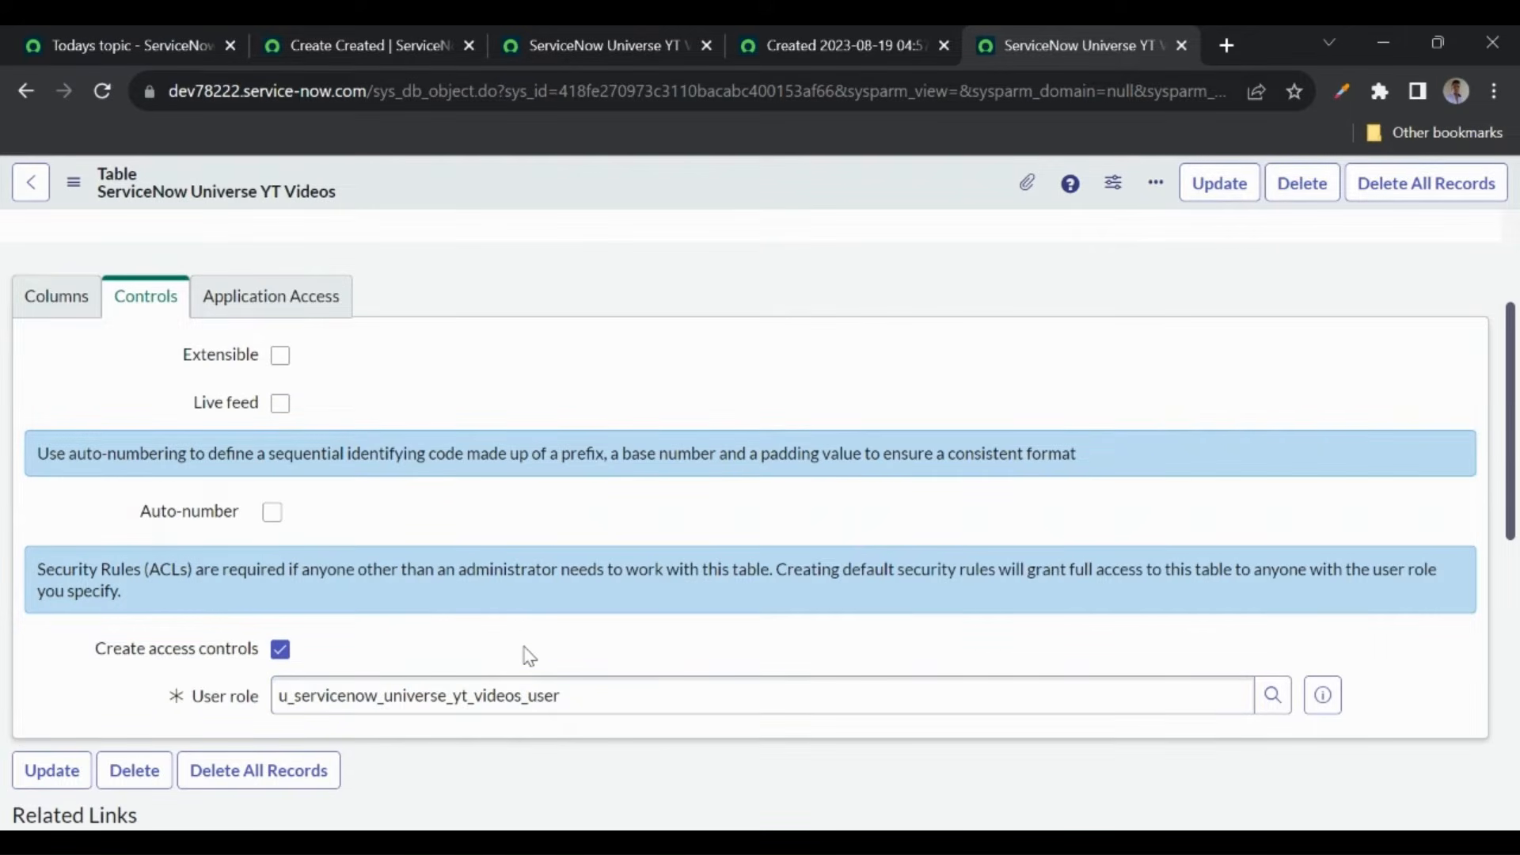
# - Filter the navigator for 'roles' and open the Roles list in a new tab
pyautogui.click(336, 39)
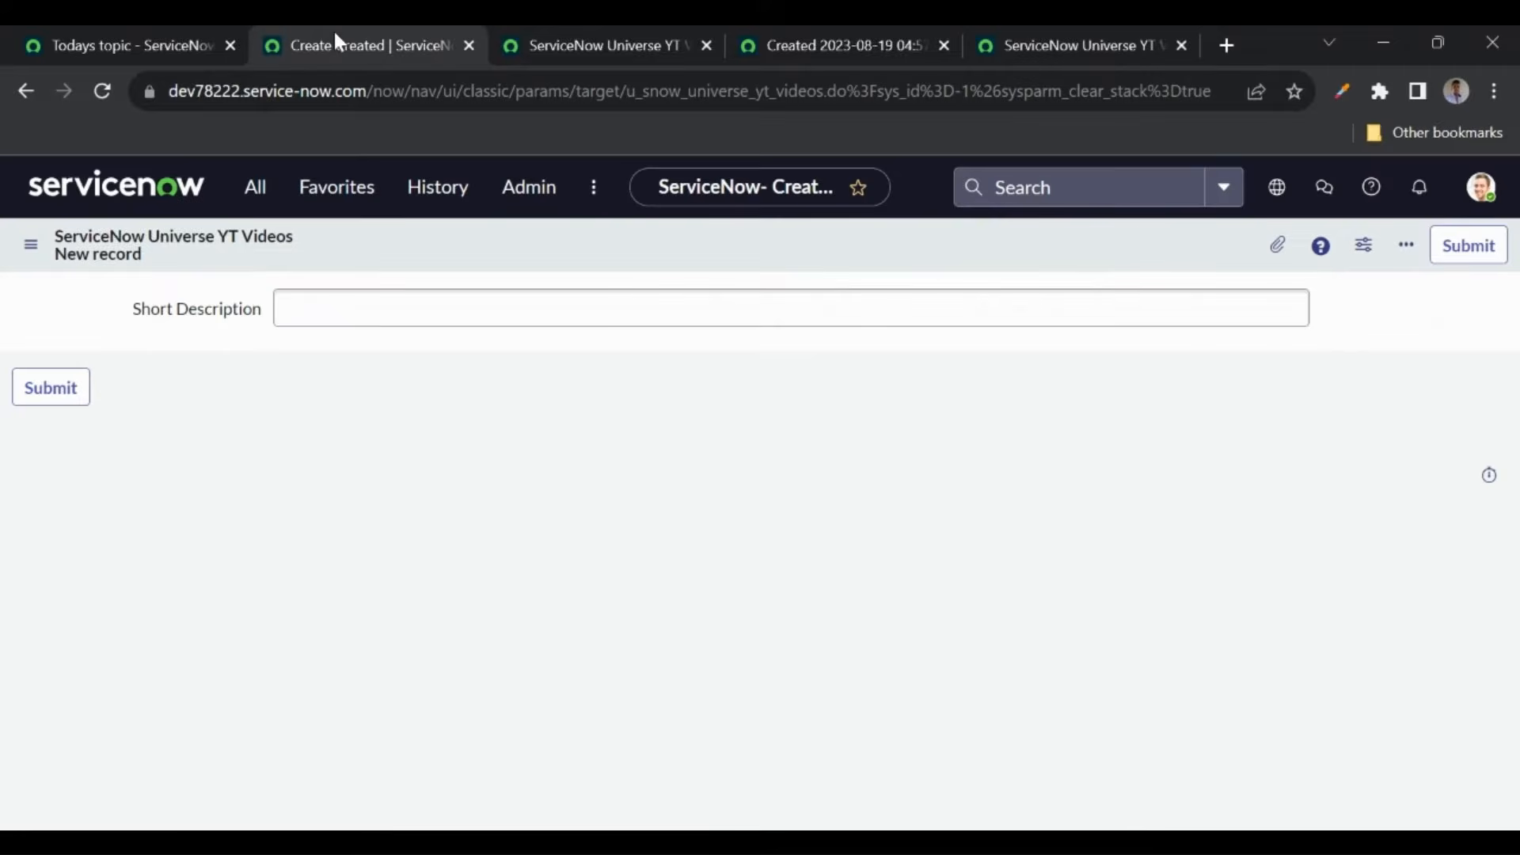
pyautogui.click(250, 190)
pyautogui.write('roles')
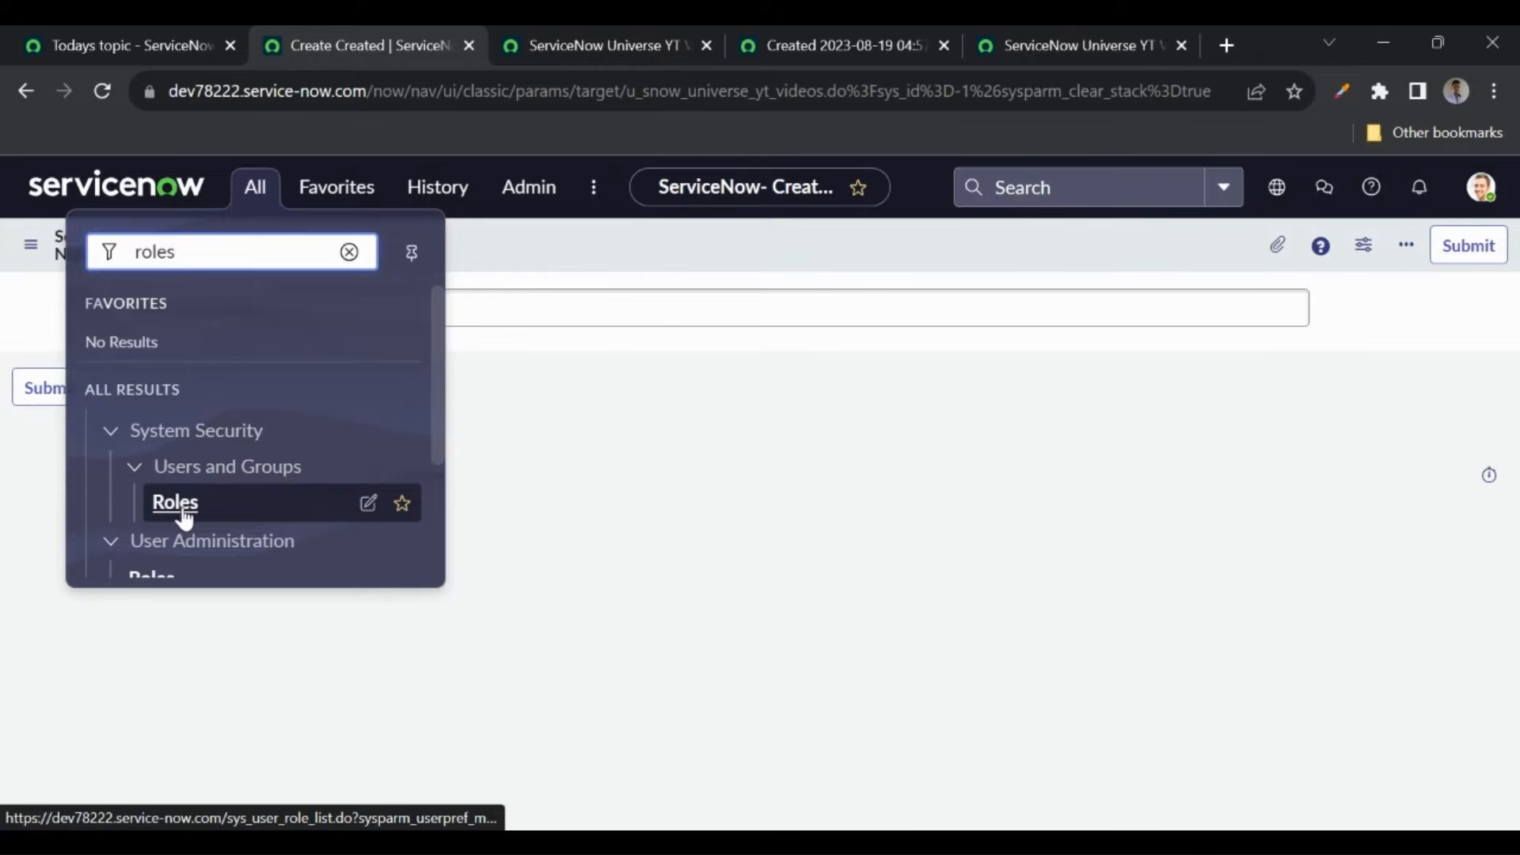
pyautogui.scroll(-1, 185, 518)
pyautogui.middleClick(144, 494)
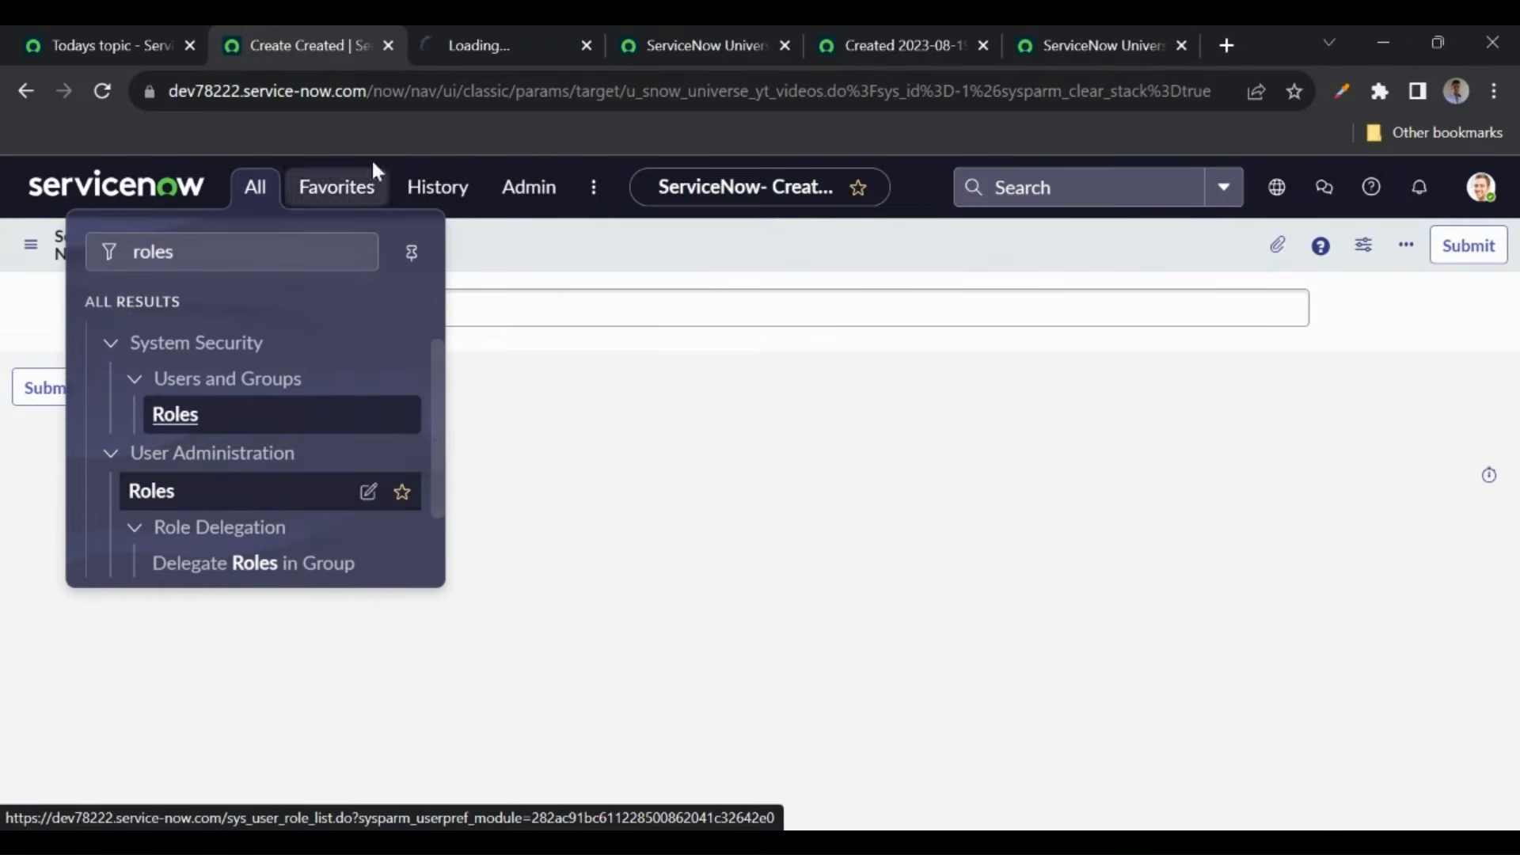
pyautogui.click(476, 47)
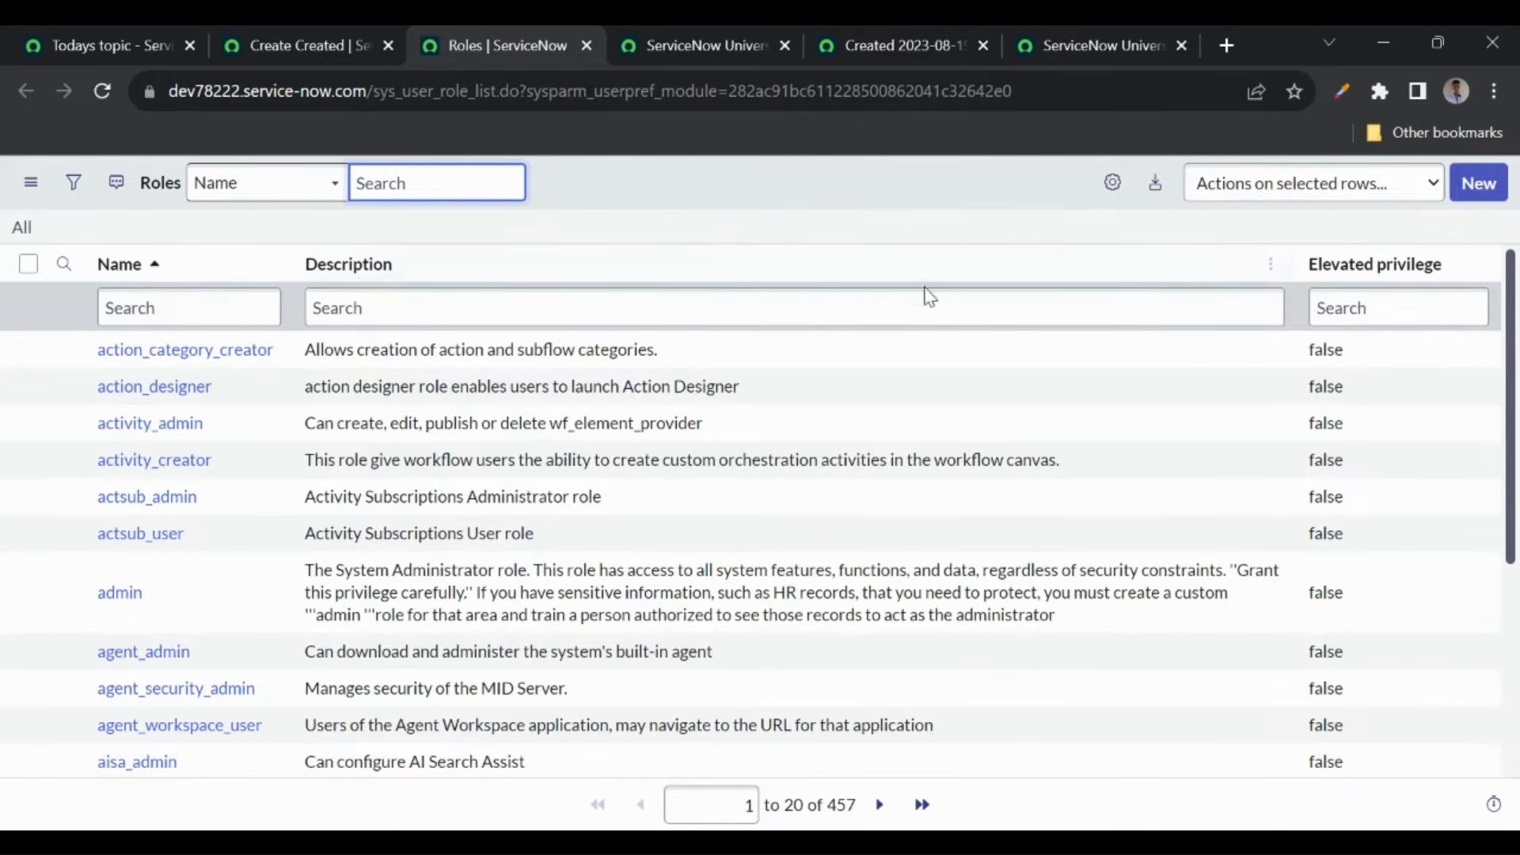
# - Add the Created column to the Roles list
pyautogui.click(1112, 183)
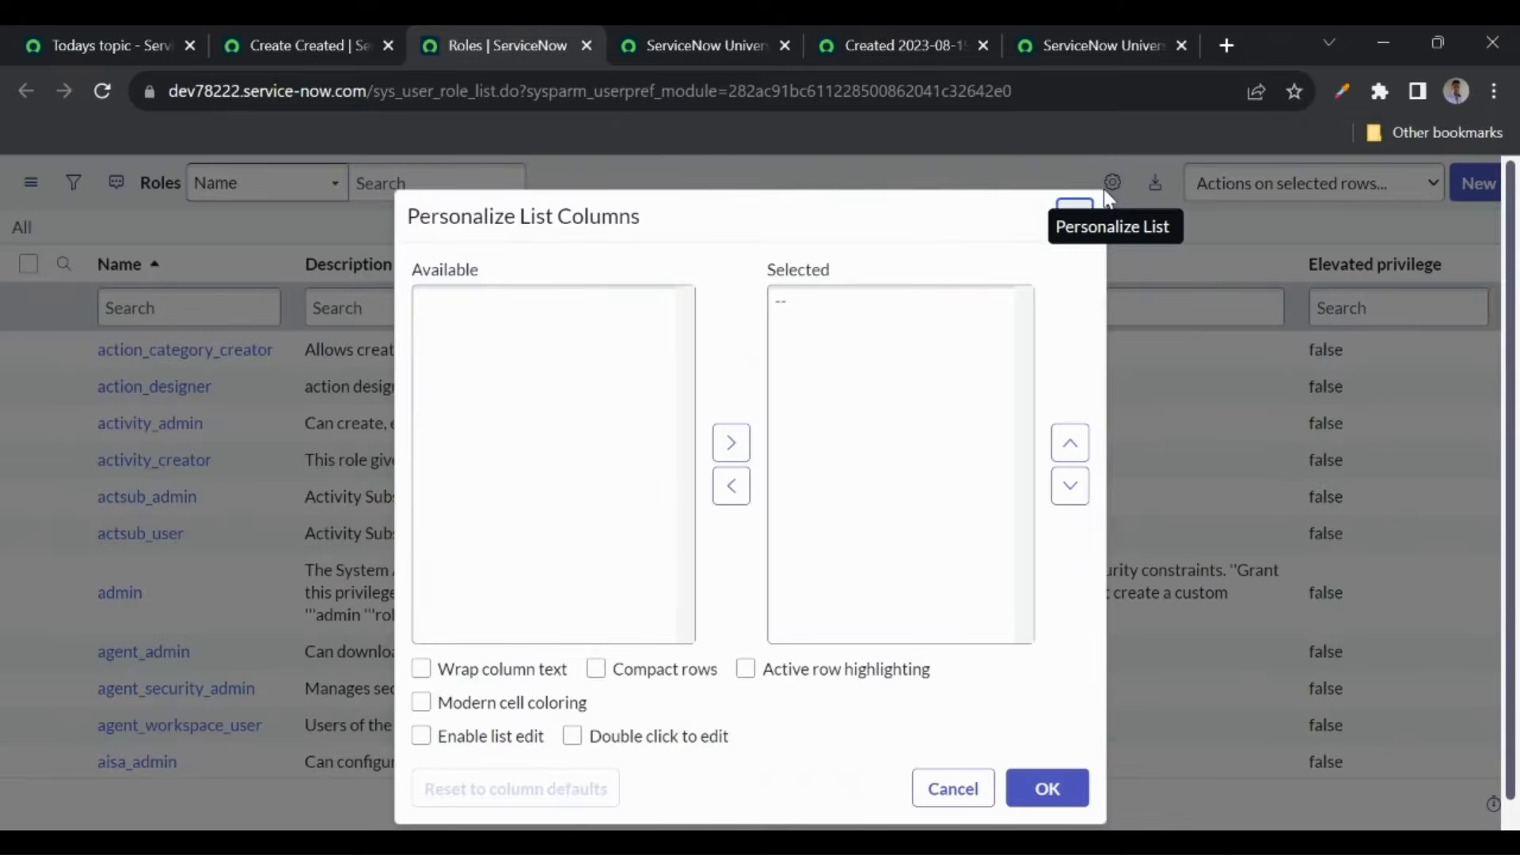
pyautogui.click(571, 388)
pyautogui.press('Down')
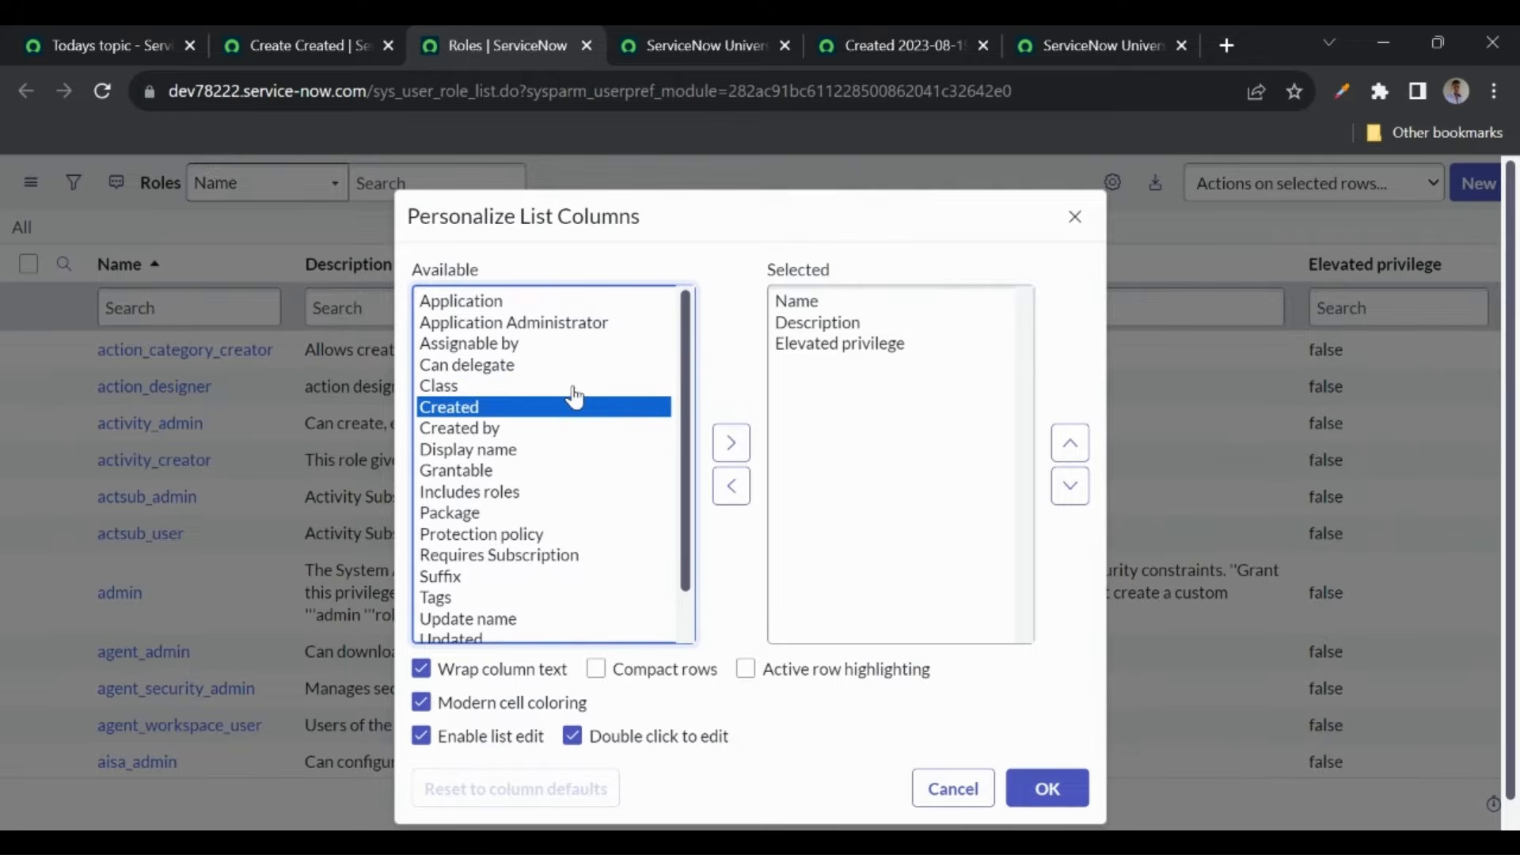
pyautogui.click(730, 442)
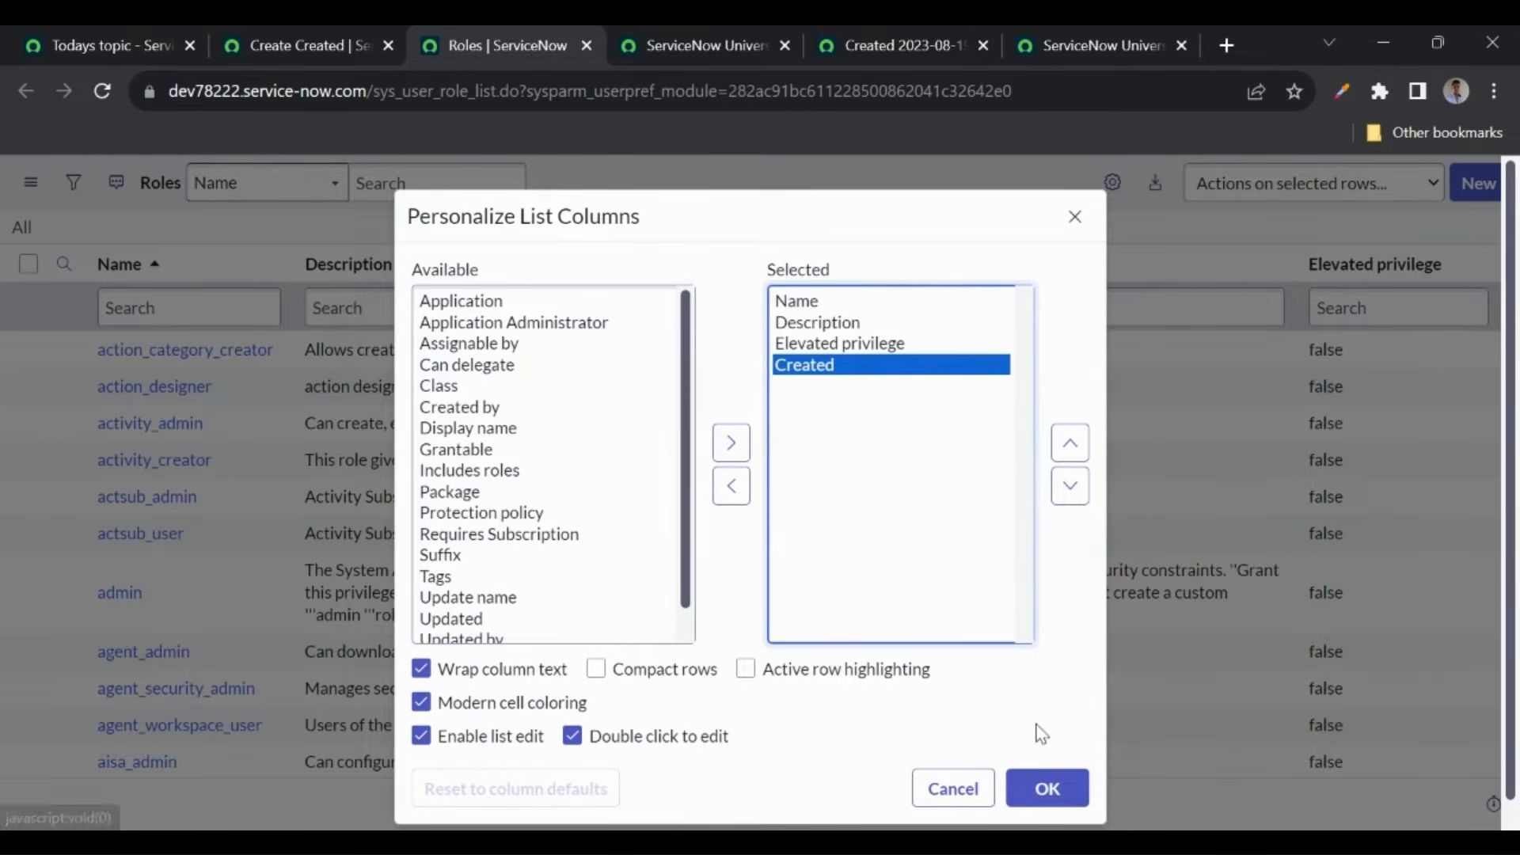
pyautogui.click(1044, 796)
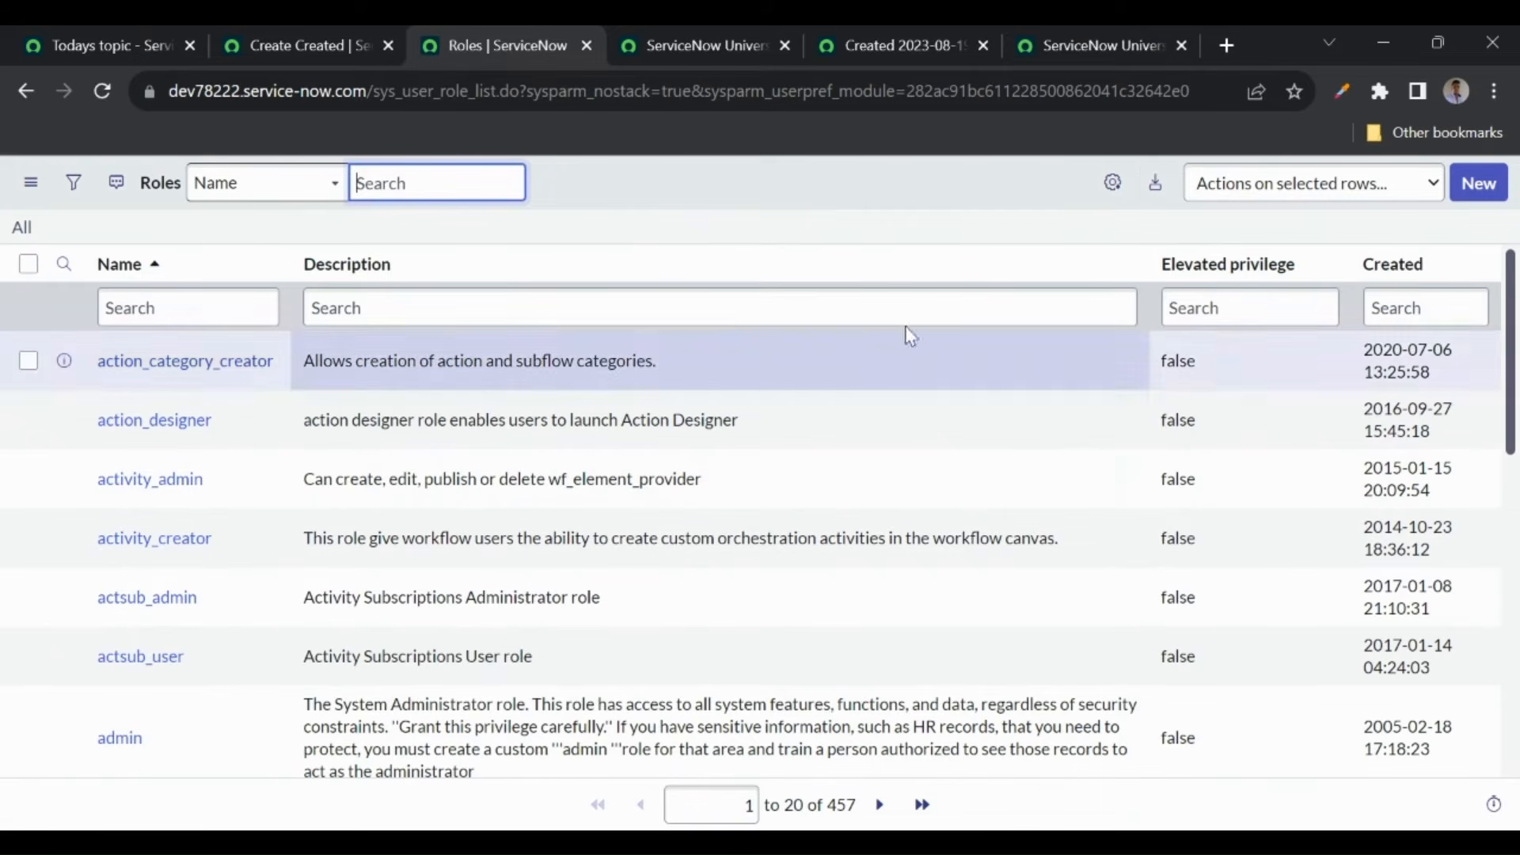
# - Sort the Roles list by Created, newest first (z to a)
pyautogui.click(1414, 268)
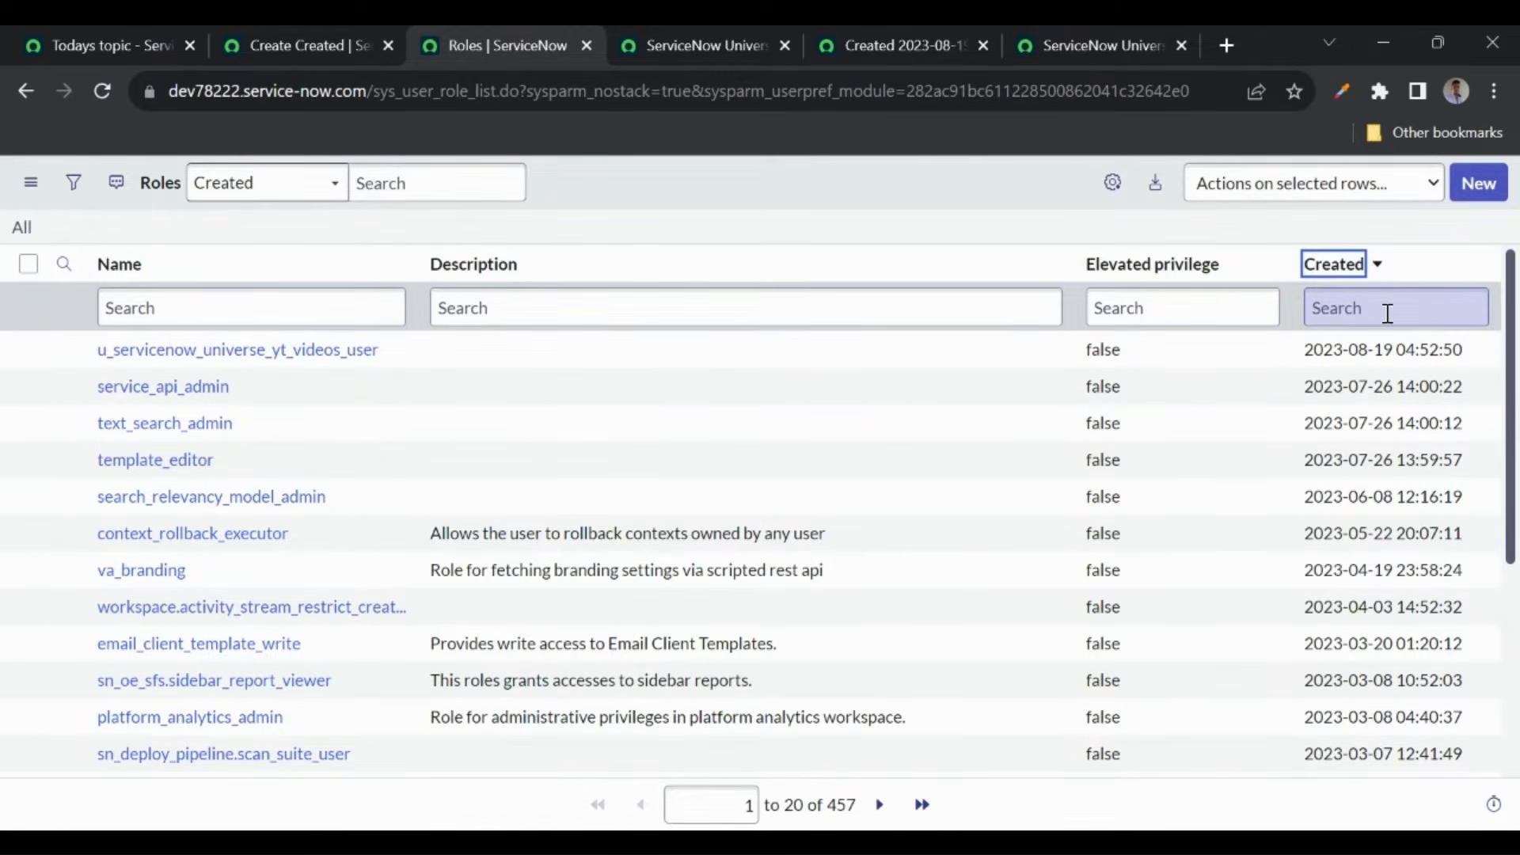
pyautogui.click(1478, 268)
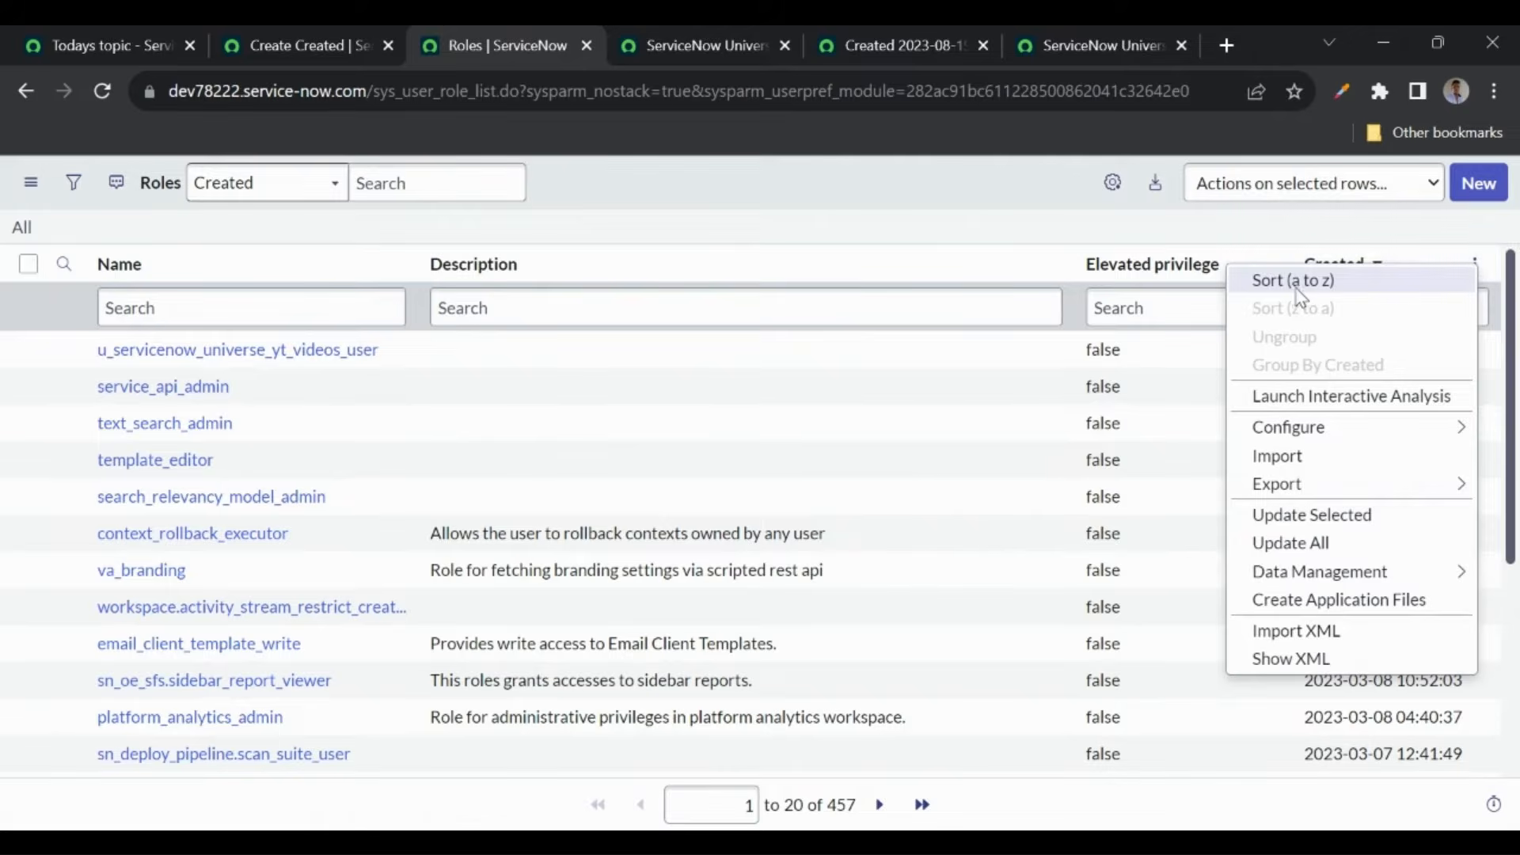
pyautogui.click(1444, 281)
pyautogui.click(1474, 263)
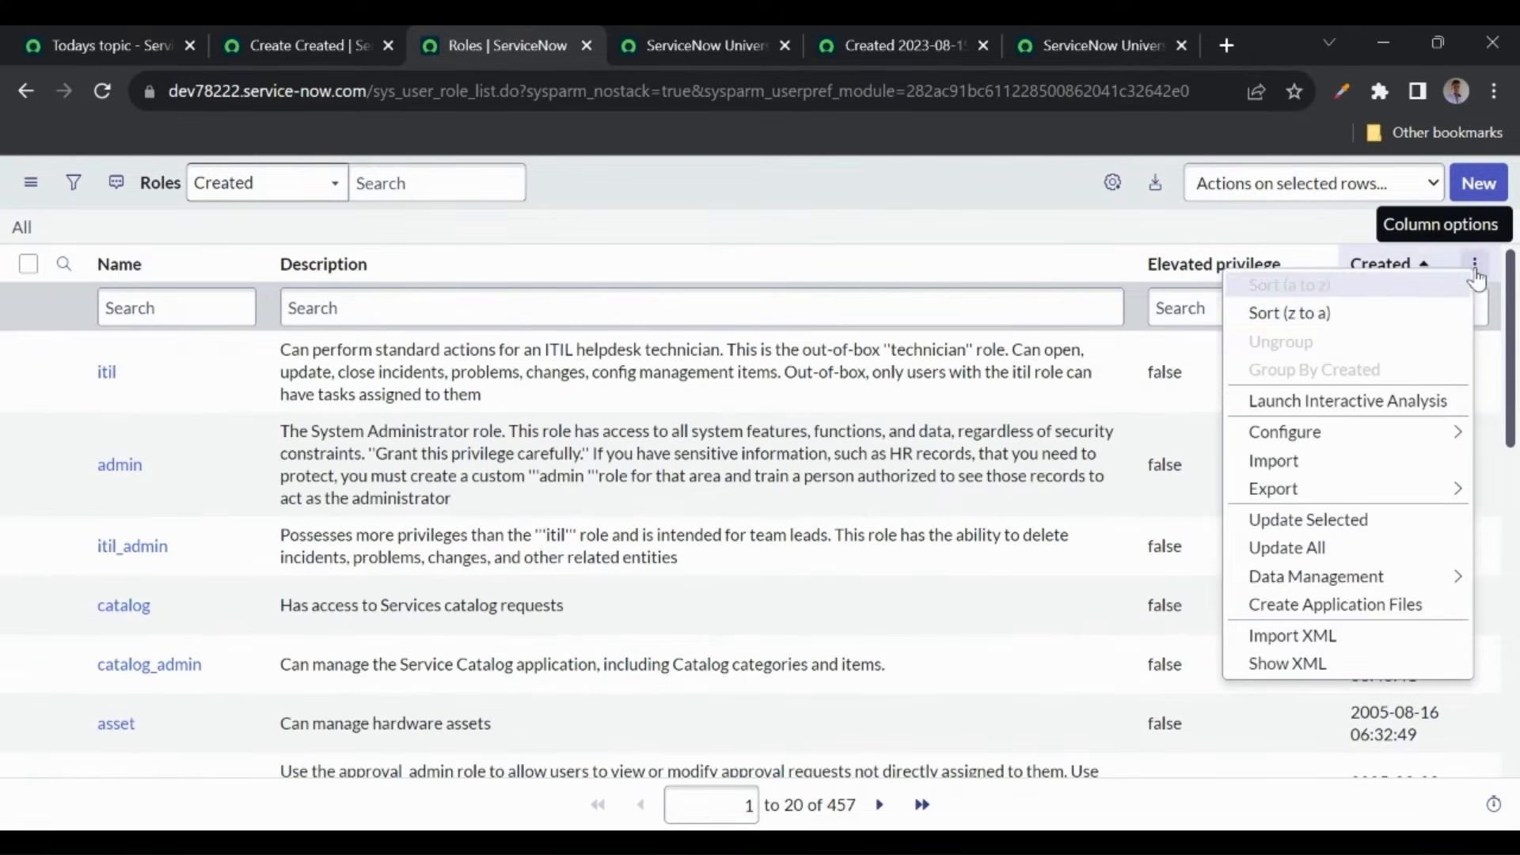
pyautogui.click(1334, 315)
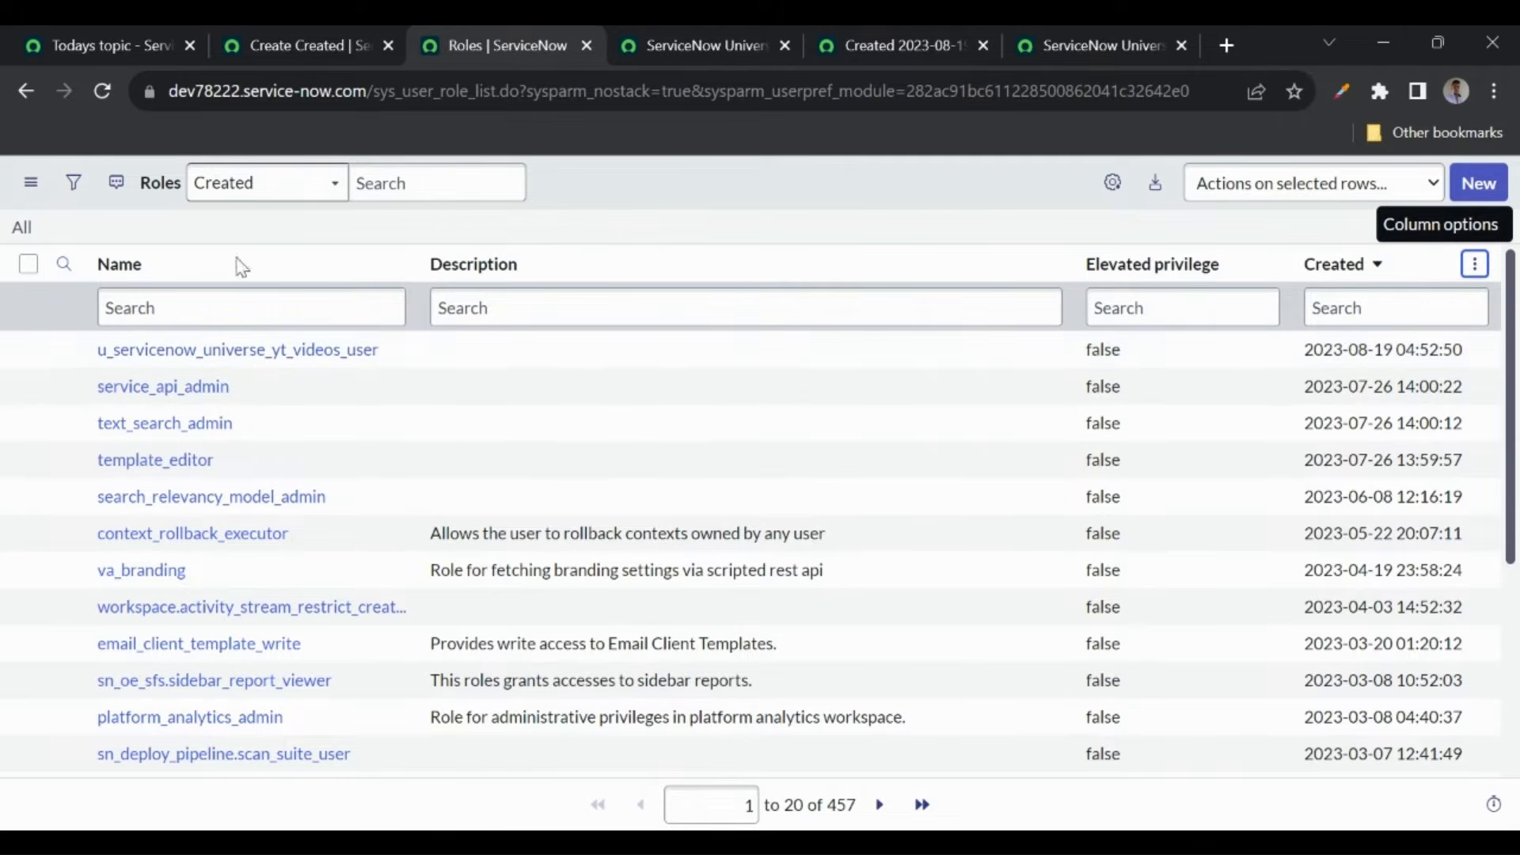
# - Replace the YT Videos table's User role with admin, keeping it on existing access controls
pyautogui.click(880, 41)
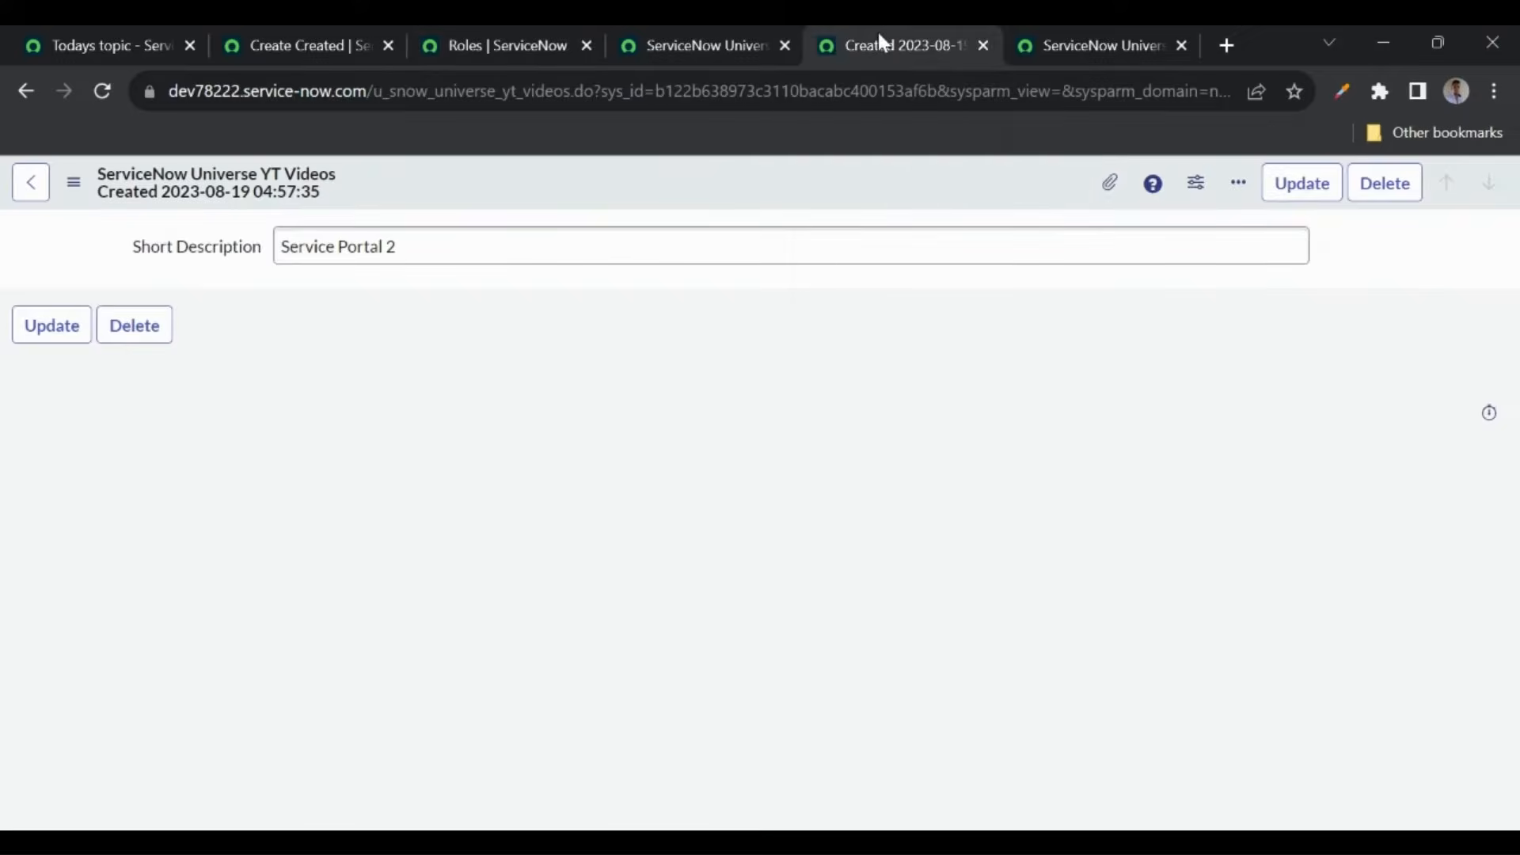
pyautogui.click(1086, 46)
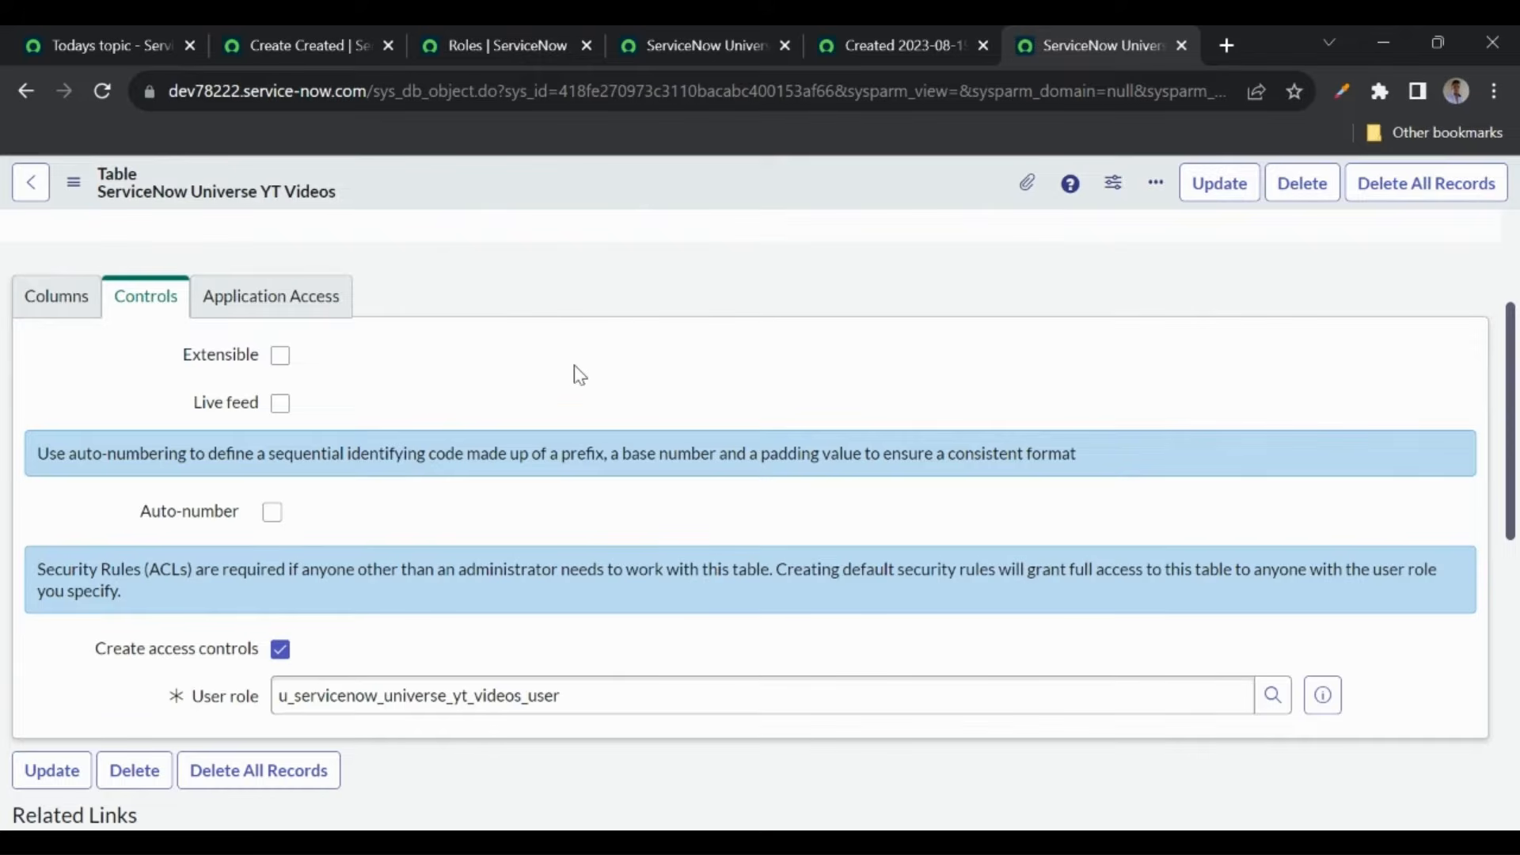
pyautogui.moveTo(566, 698); pyautogui.dragTo(273, 696)
pyautogui.write('a')
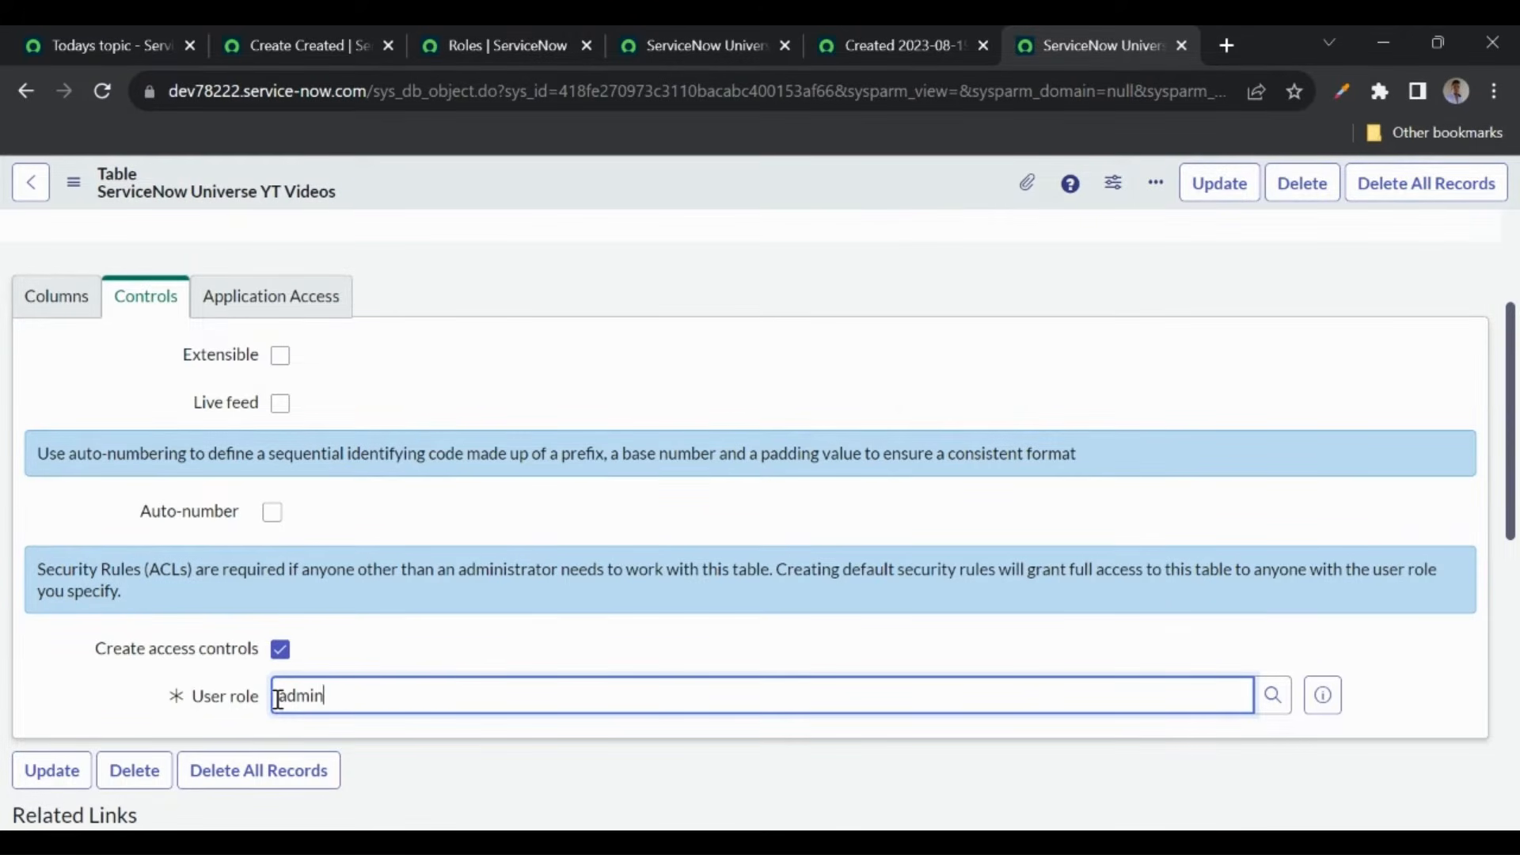
pyautogui.write('dmin')
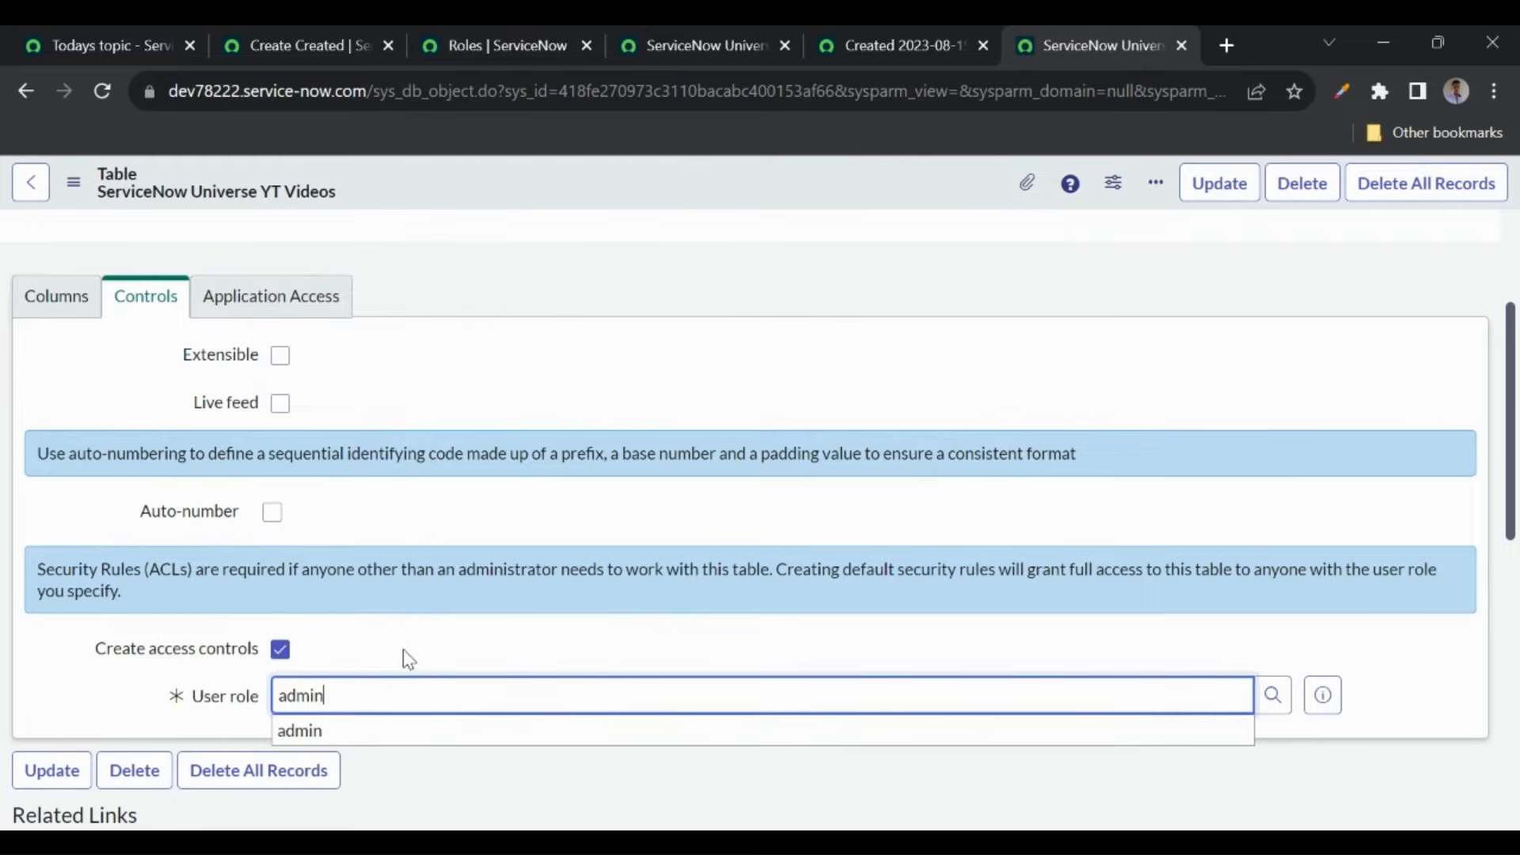
pyautogui.click(333, 737)
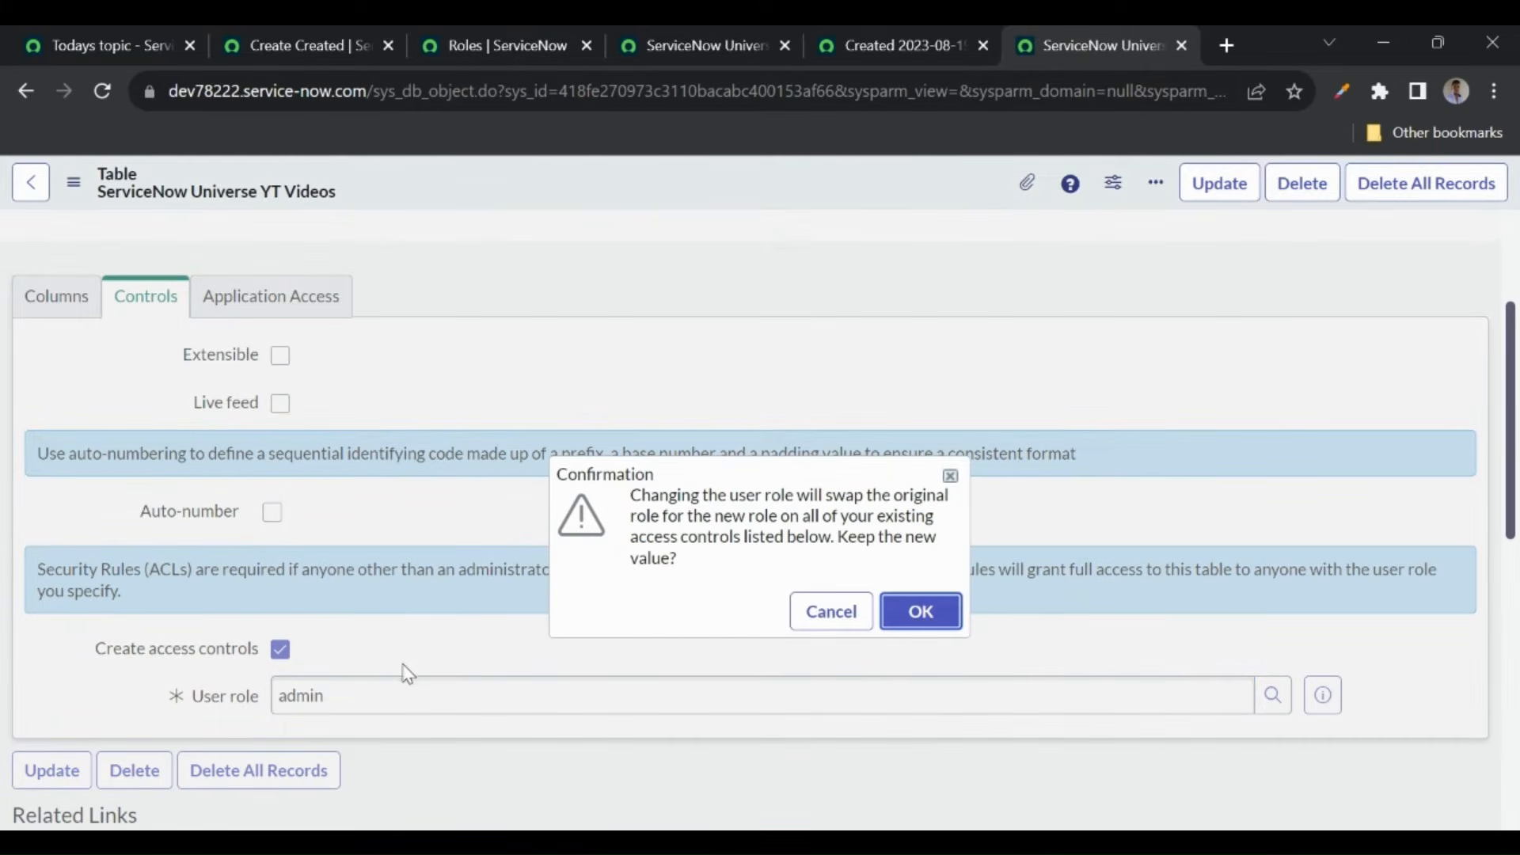
pyautogui.click(919, 609)
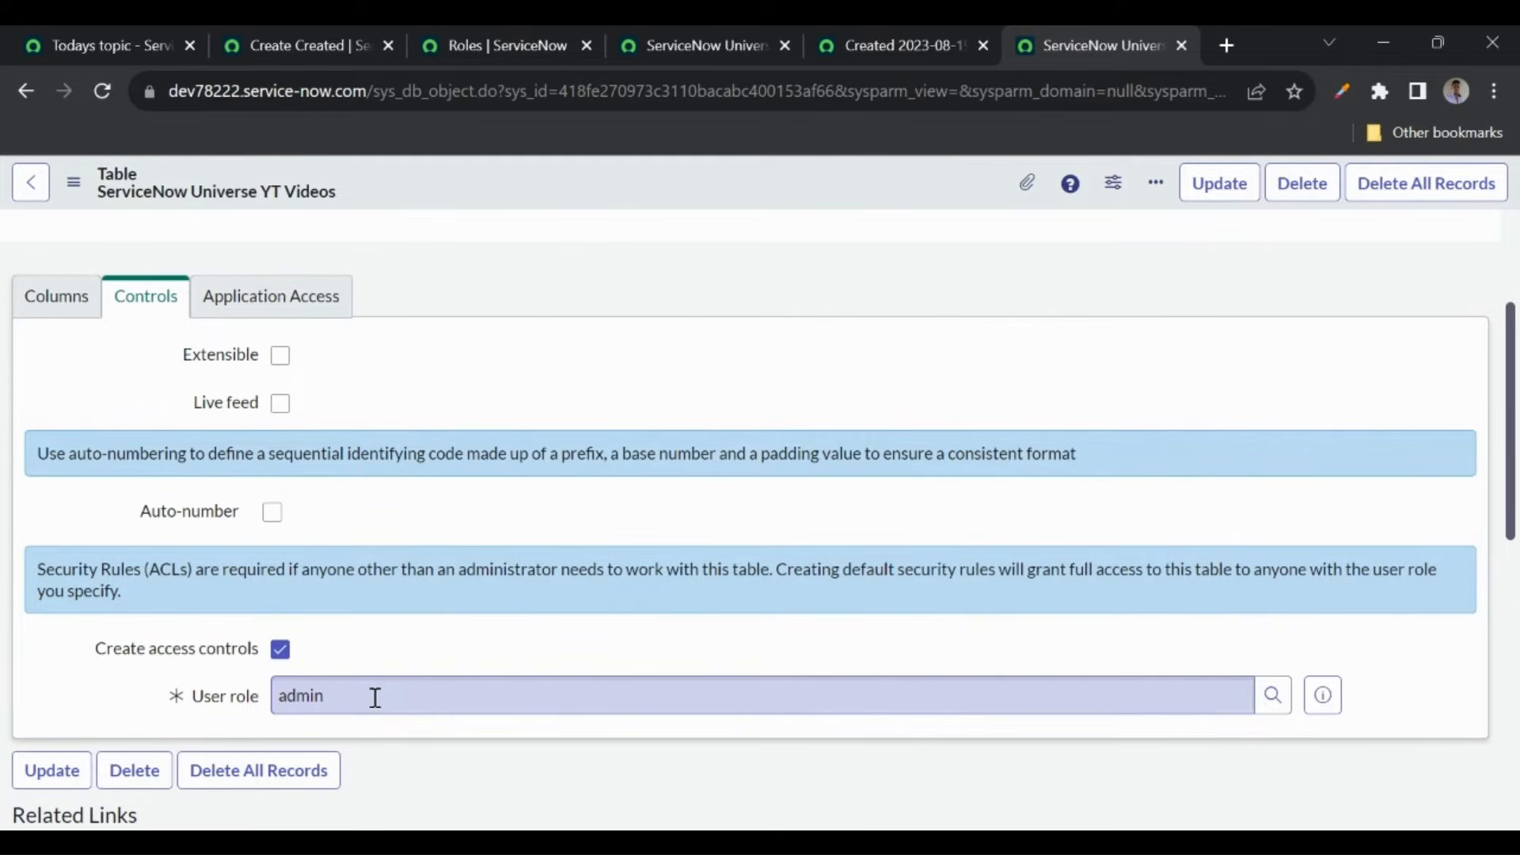
# - Save the YT Videos table record with the admin role
pyautogui.rightClick(595, 183)
pyautogui.click(619, 188)
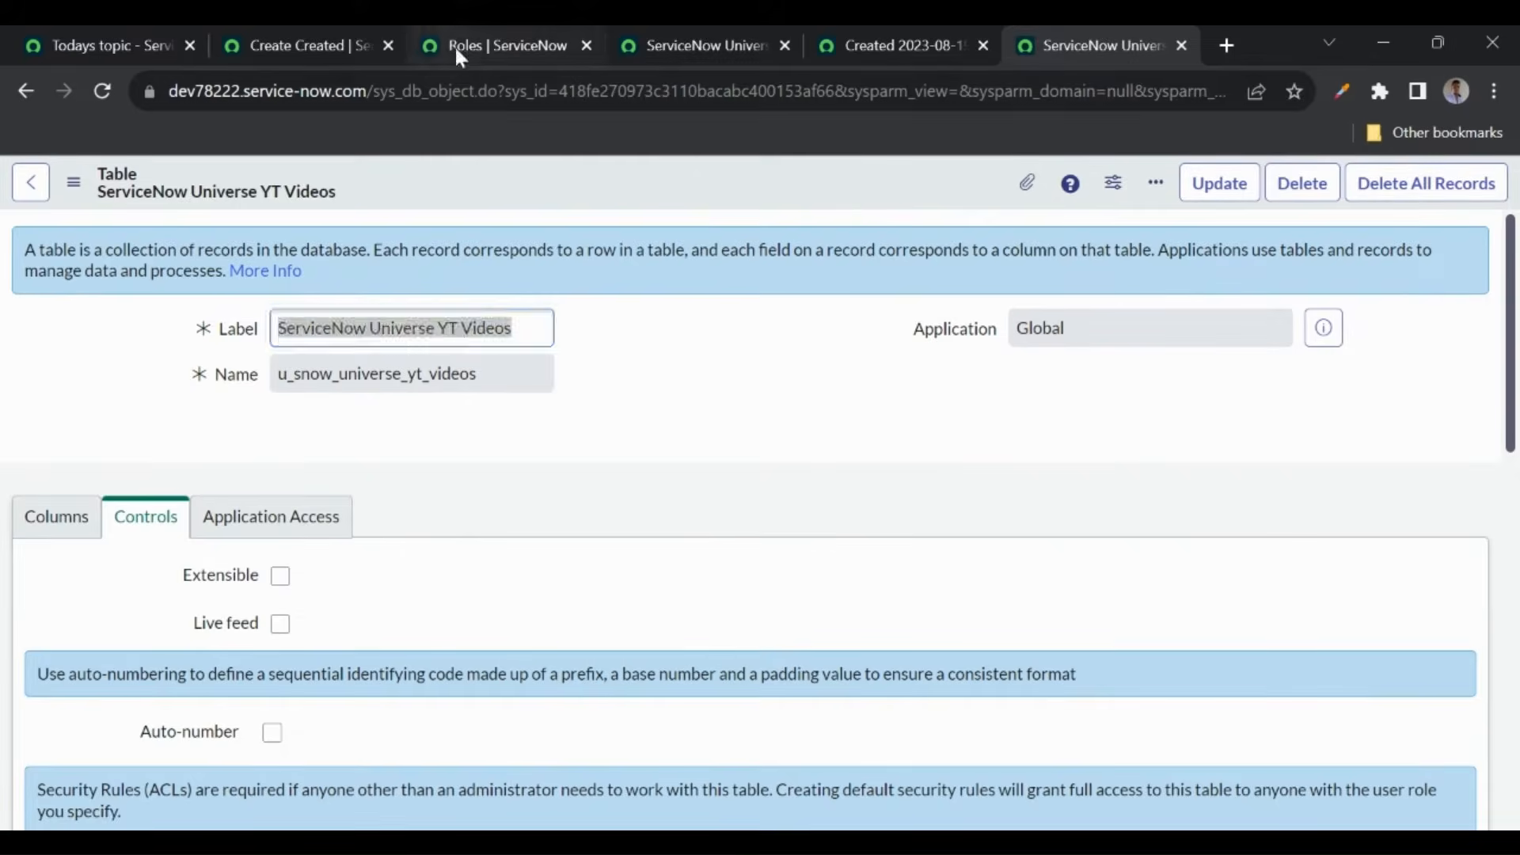
pyautogui.click(454, 47)
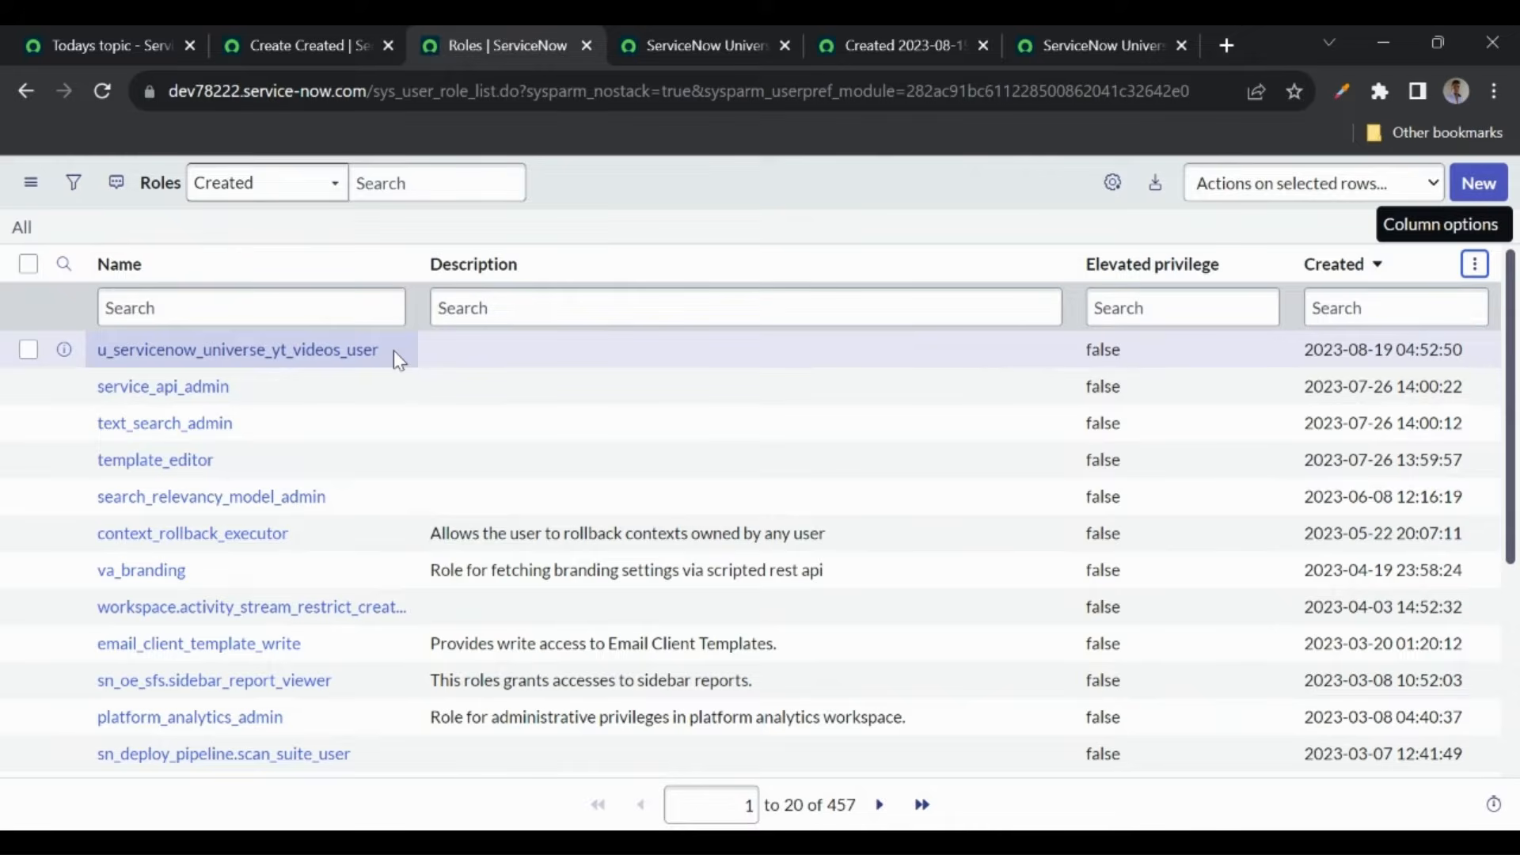
# - Delete the u_servicenow_universe_yt_videos_user role, leaving 456 roles in the list
pyautogui.click(30, 355)
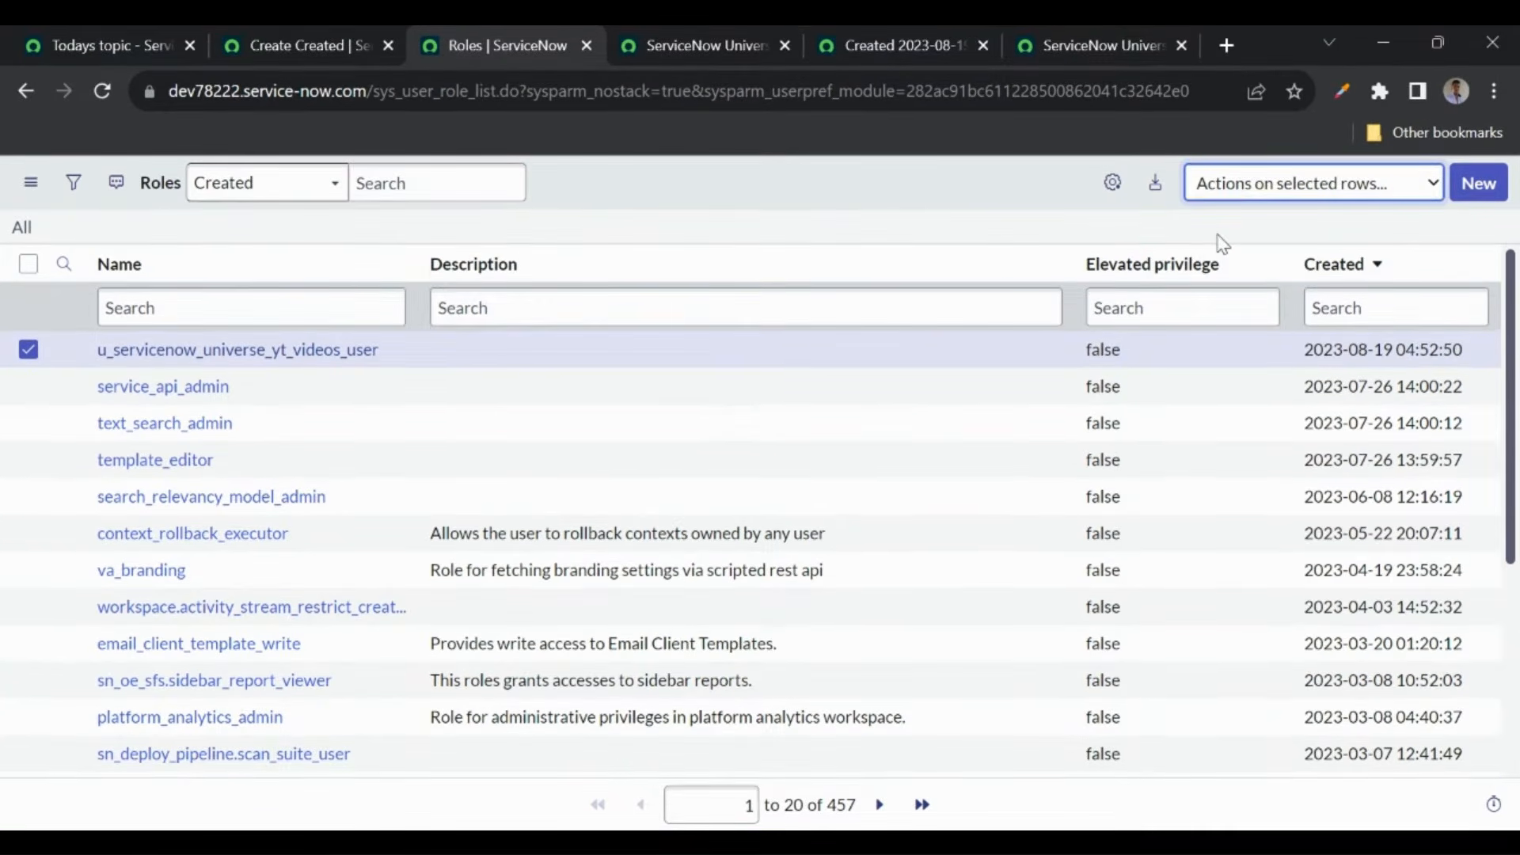
pyautogui.click(1223, 243)
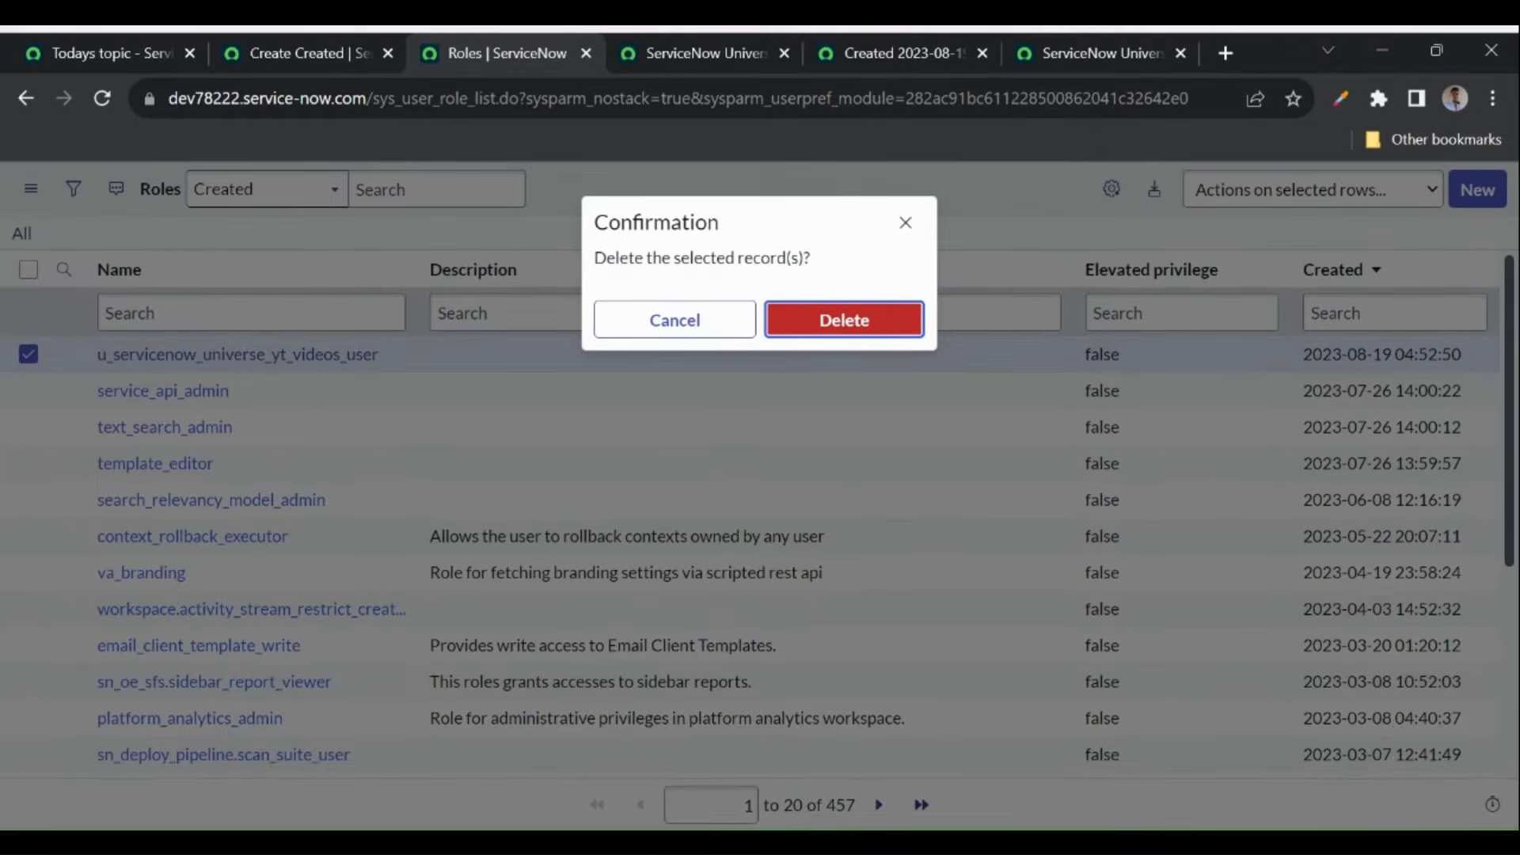
pyautogui.click(844, 319)
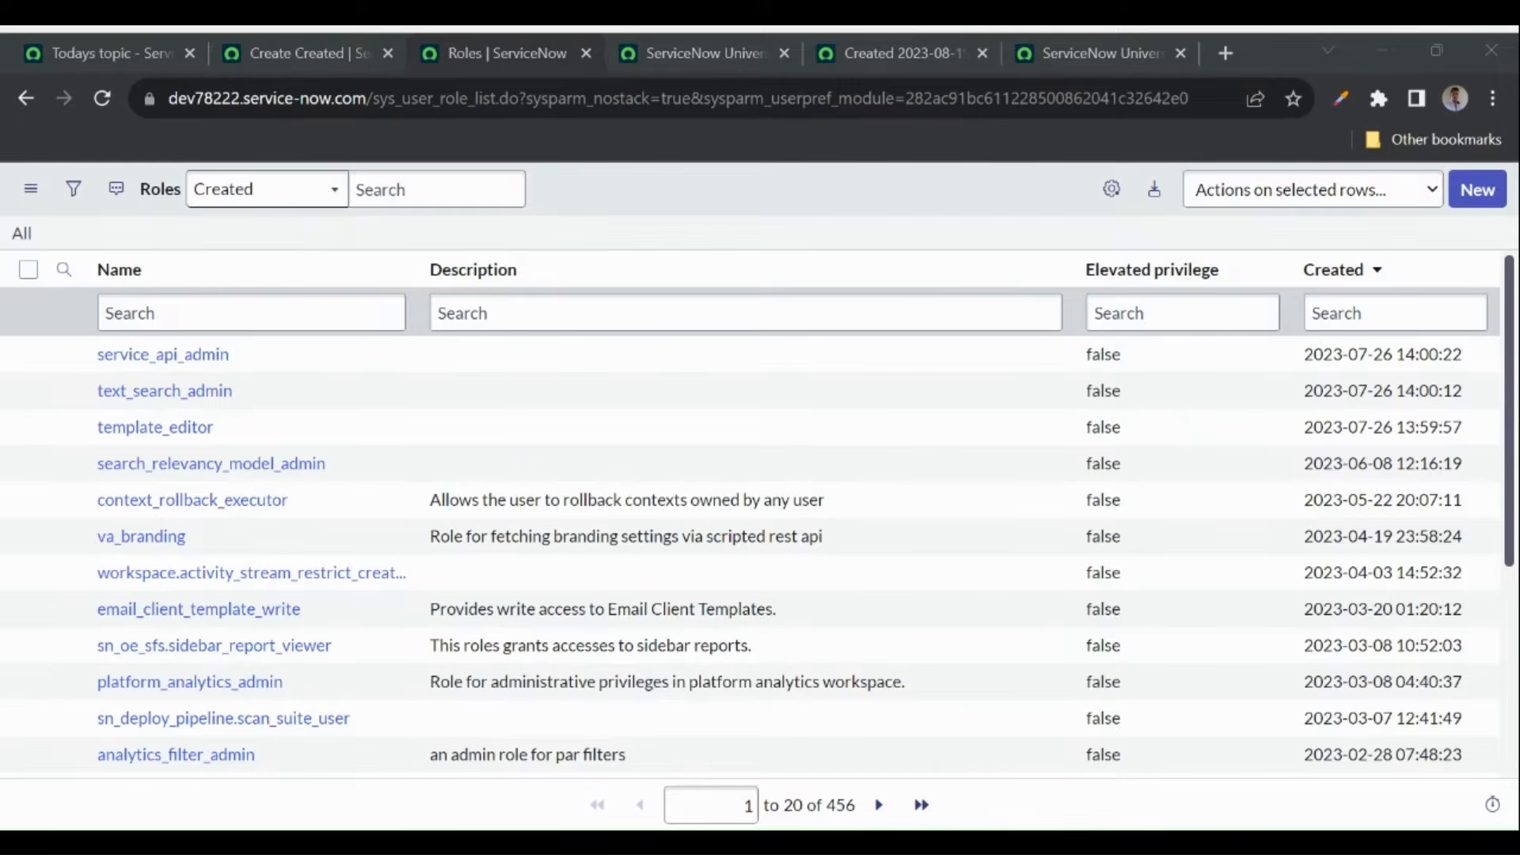
# - Highlight the Tables, List and Form layouts course topics, then return to the YT Videos list
pyautogui.click(98, 51)
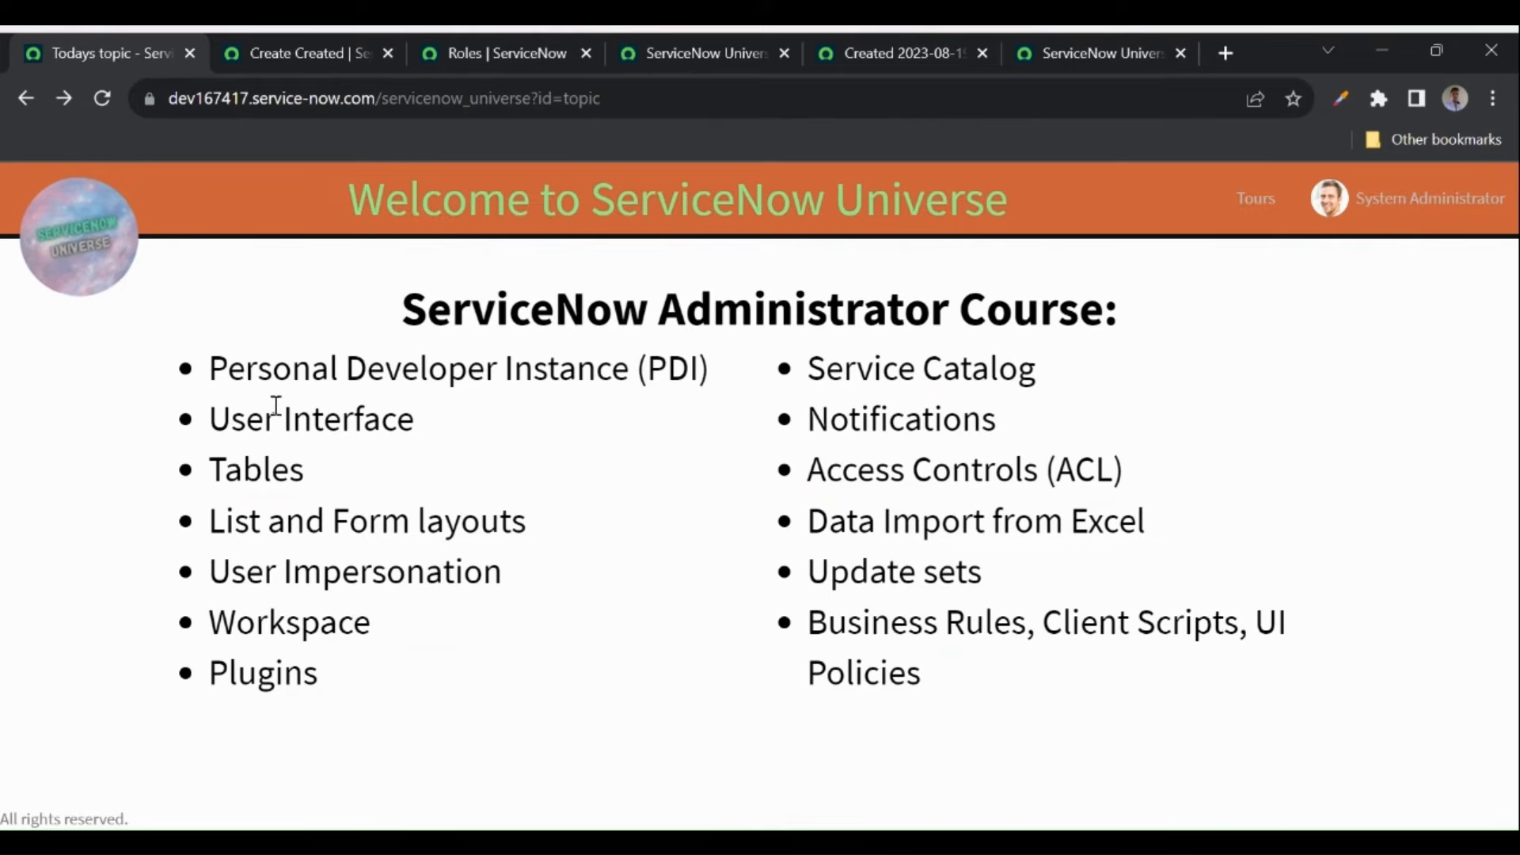
pyautogui.doubleClick(214, 468)
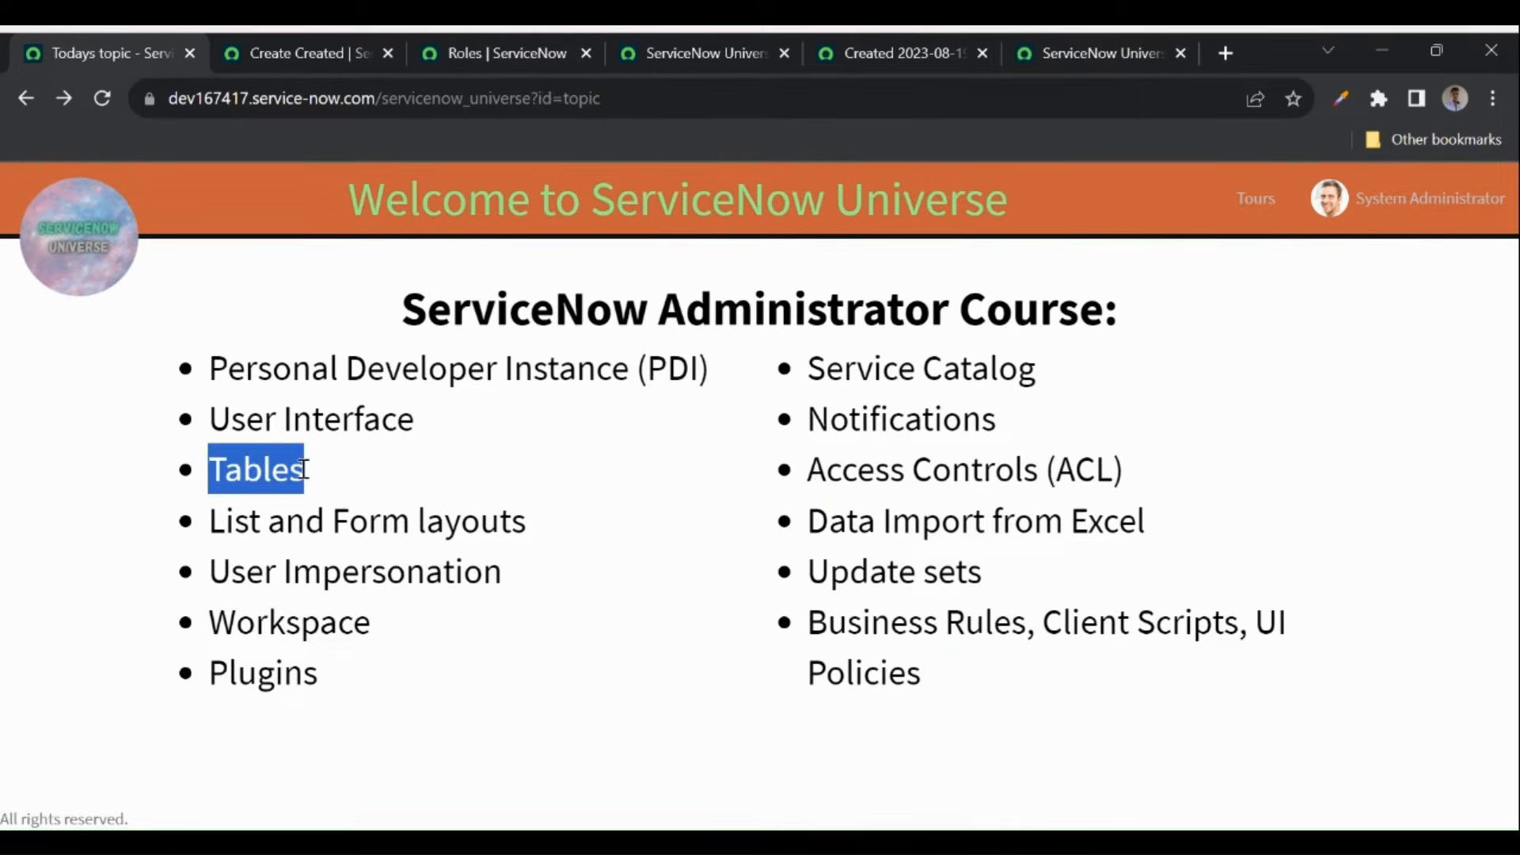
pyautogui.doubleClick(235, 522)
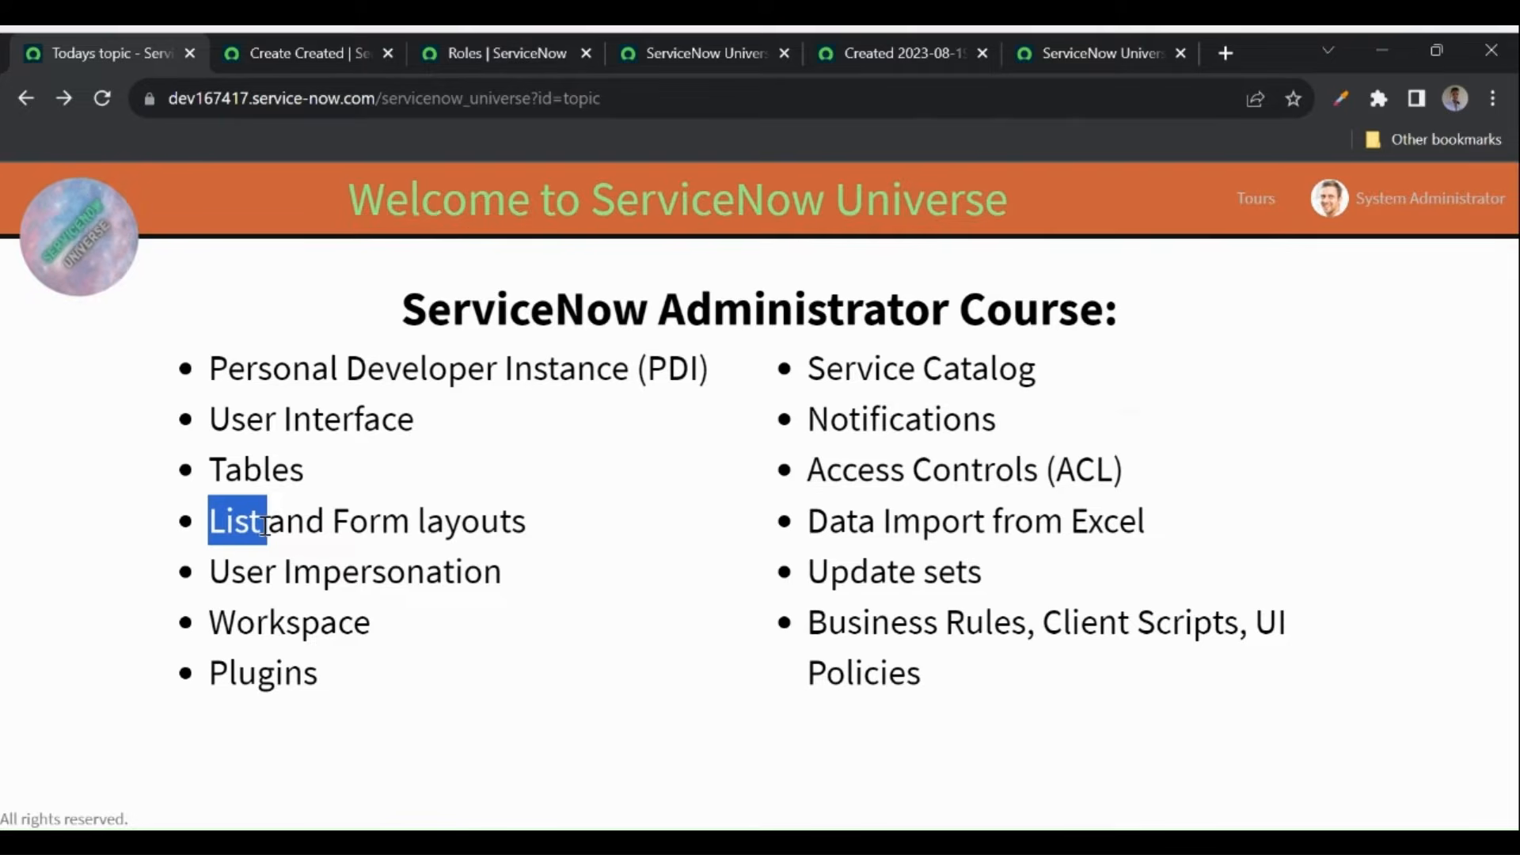
pyautogui.moveTo(336, 520); pyautogui.dragTo(548, 523)
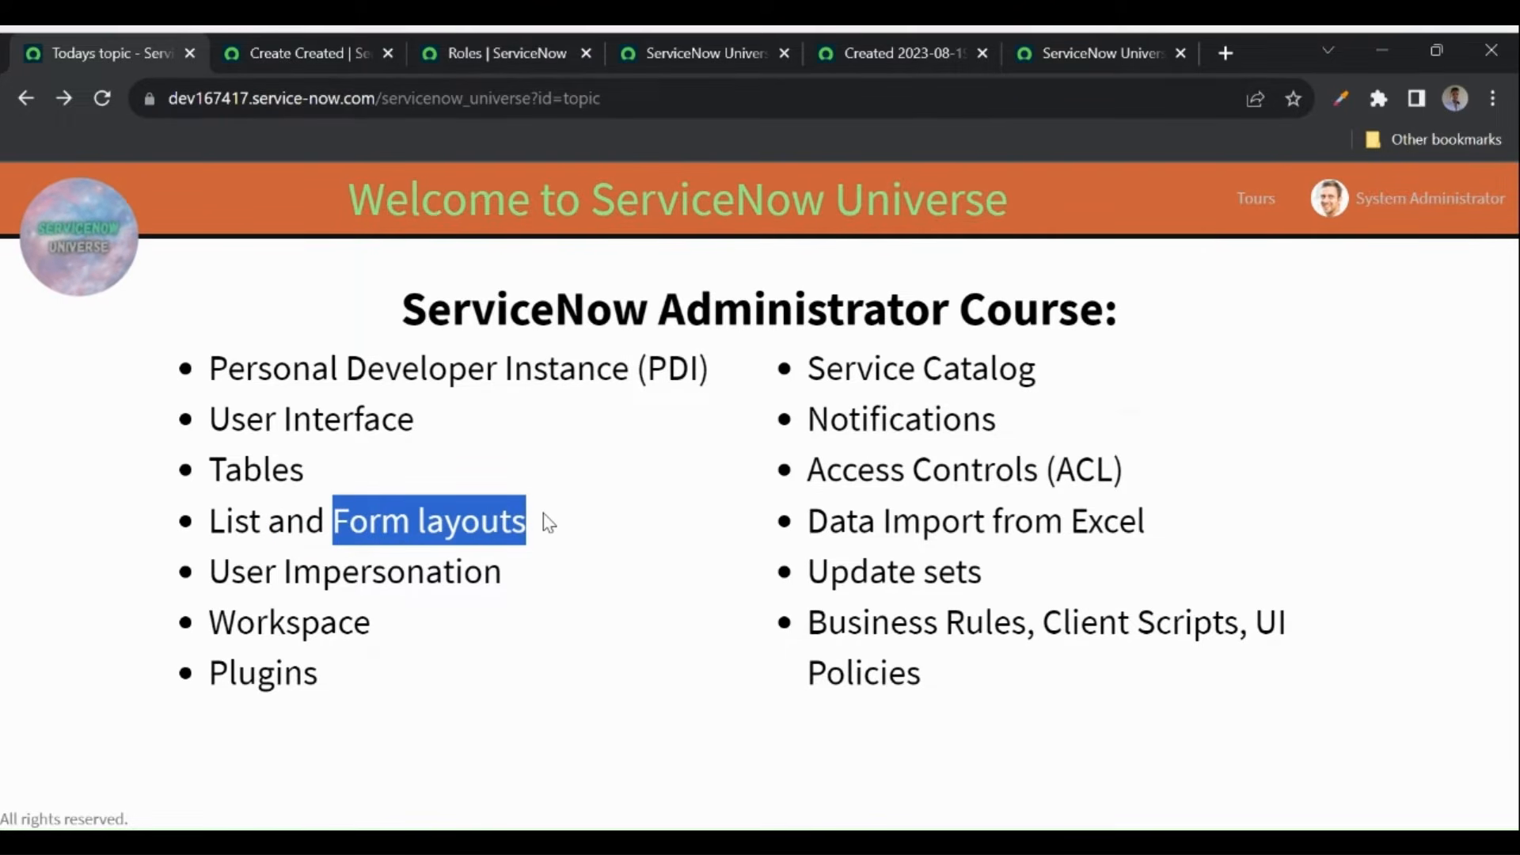
pyautogui.click(694, 49)
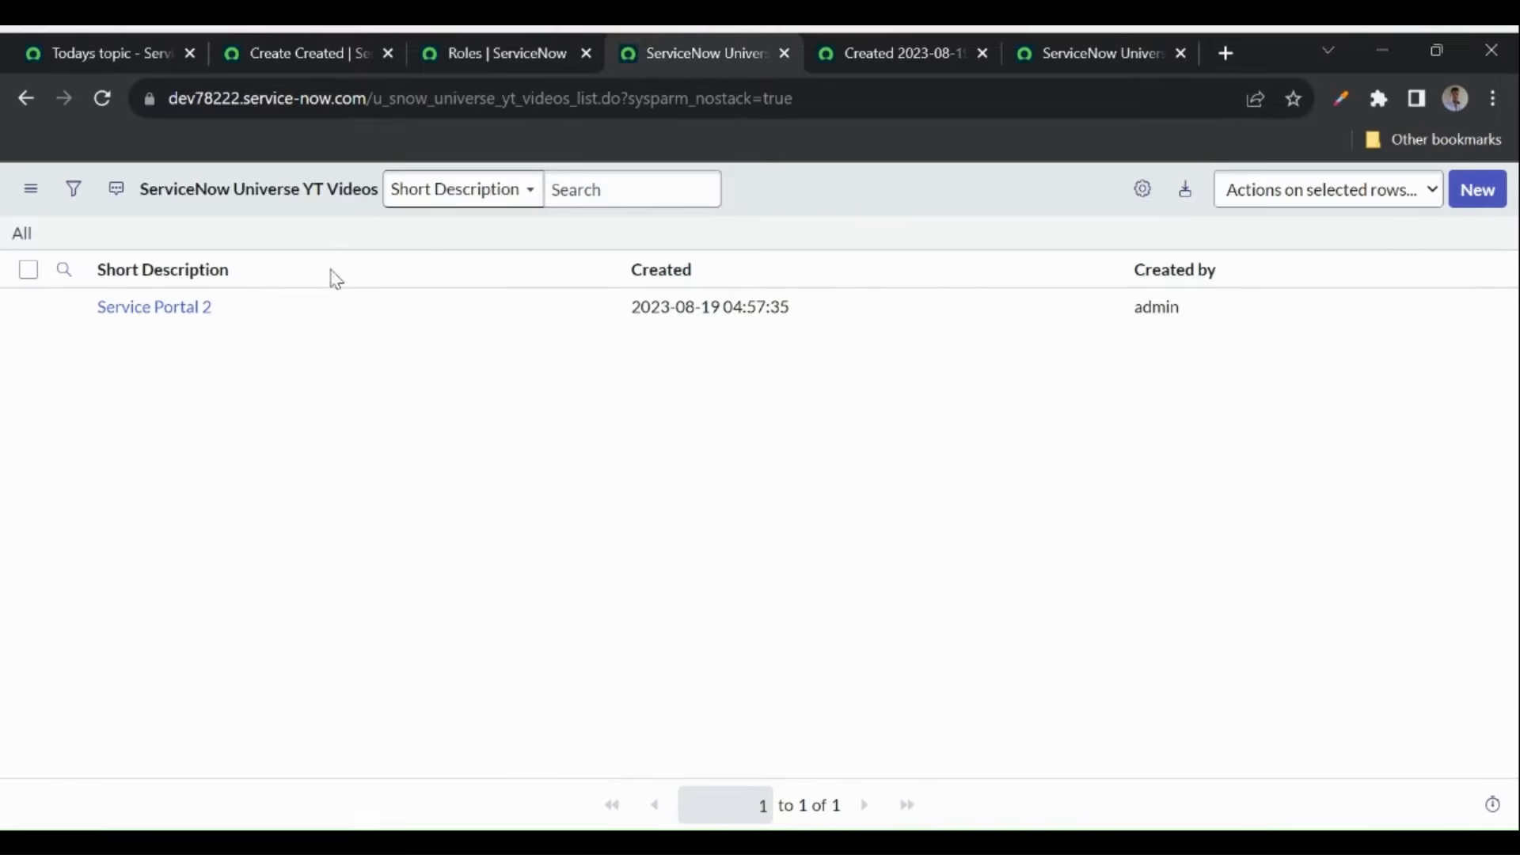
# - Start a new Dictionary Entry from the YT Videos table's Columns list
pyautogui.click(1480, 190)
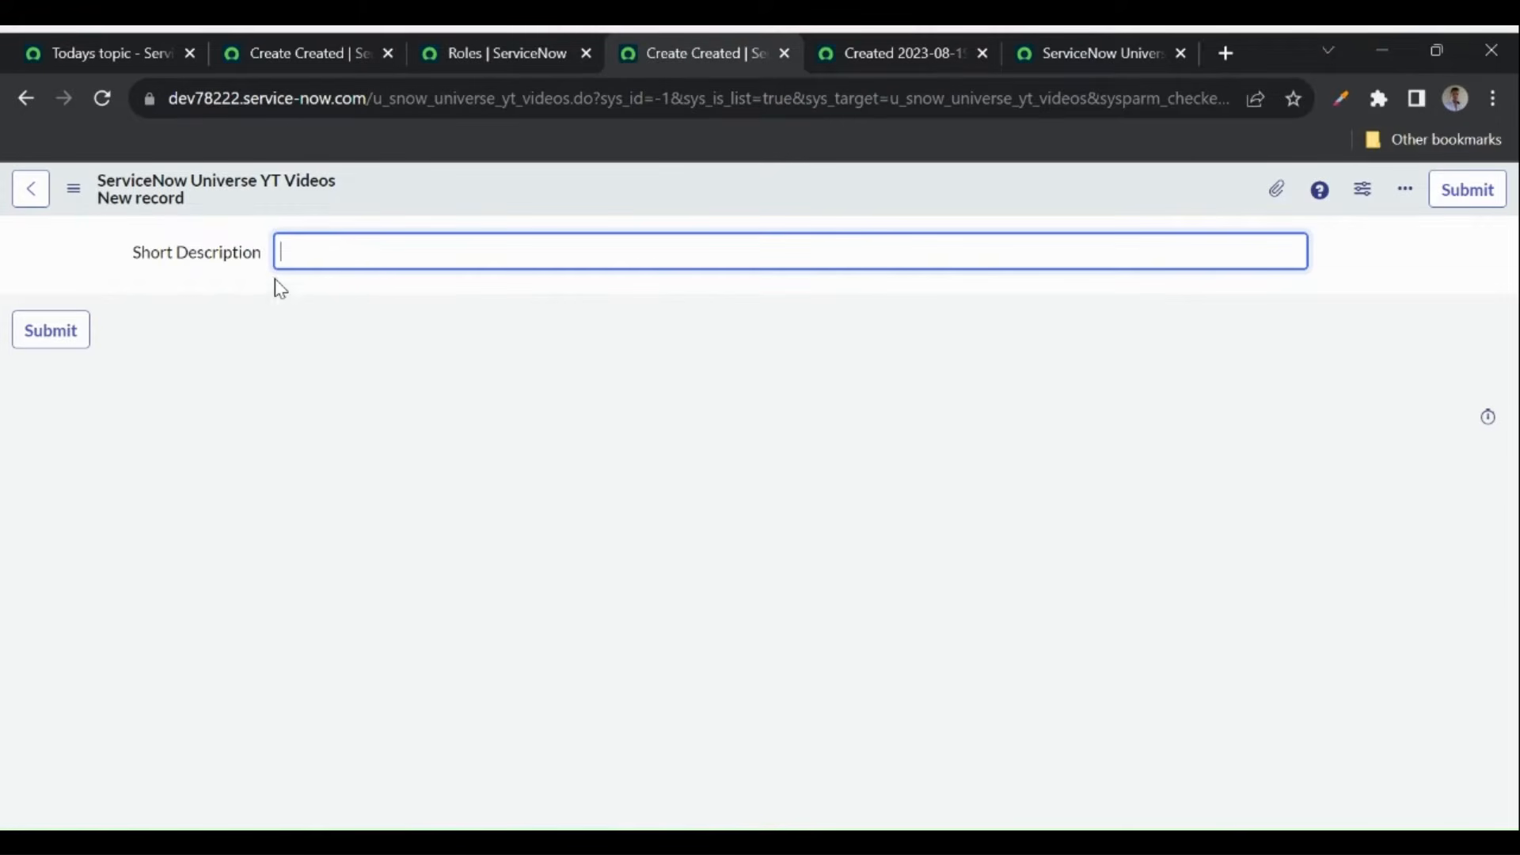
pyautogui.click(1074, 53)
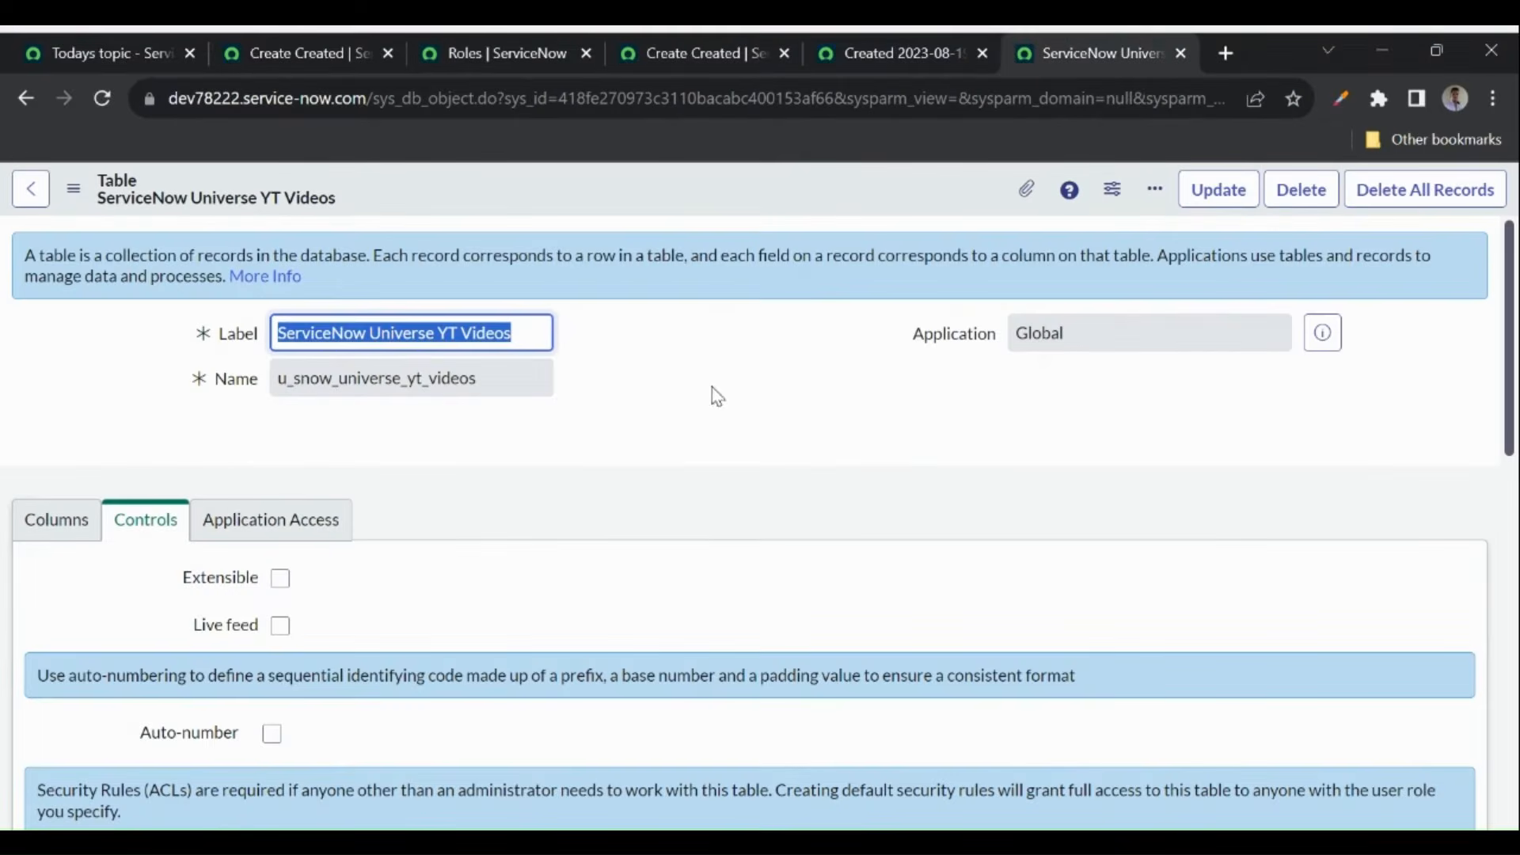
pyautogui.click(55, 519)
pyautogui.scroll(-1, 592, 437)
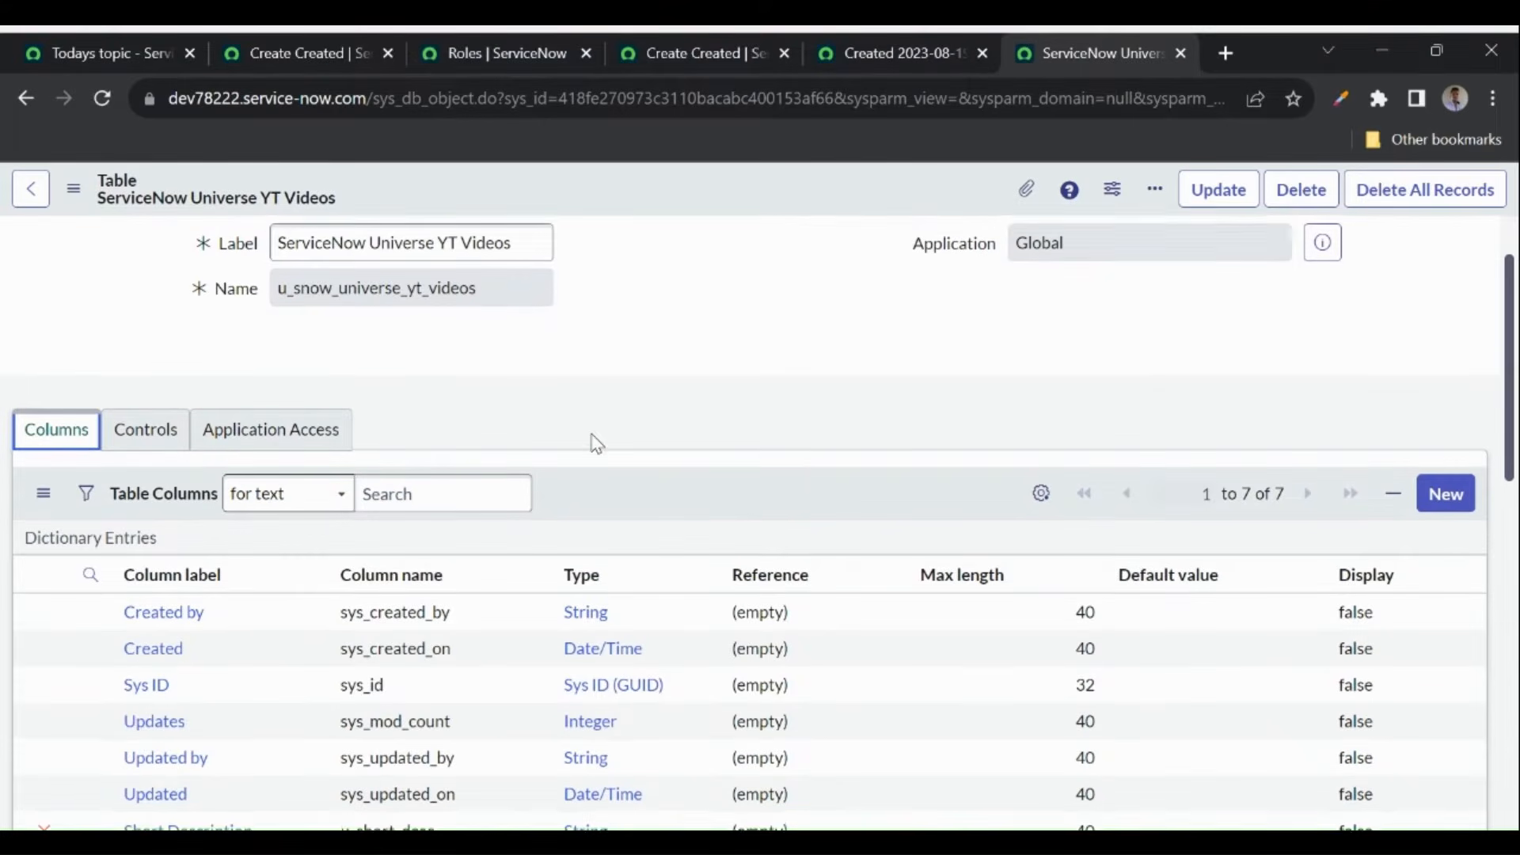
pyautogui.click(1452, 491)
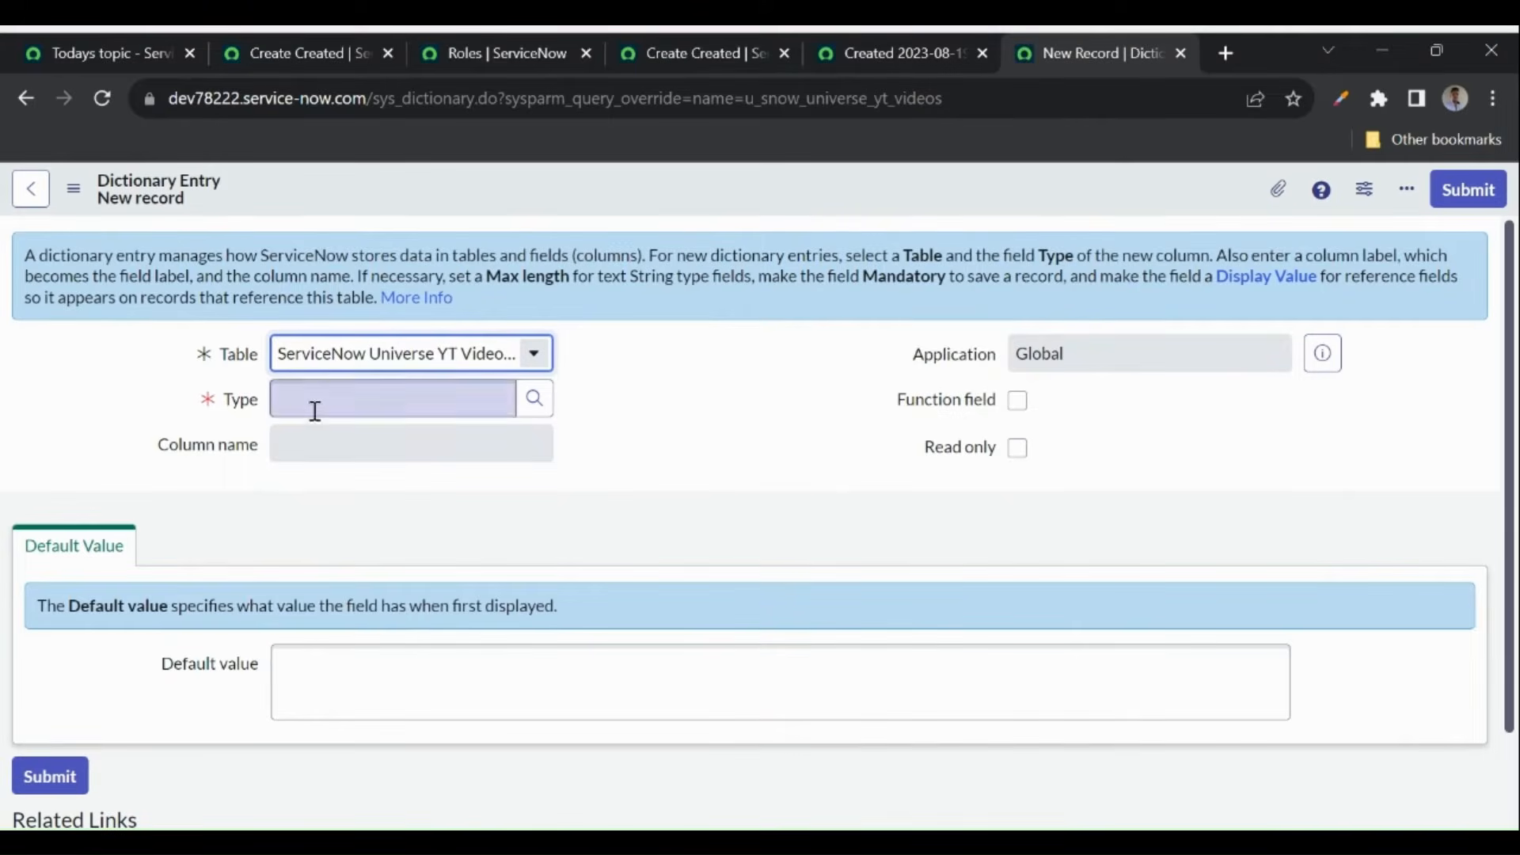
# - Define String column 'Description' (u_description) with max length 2000, mark it mandatory, and save
pyautogui.click(310, 407)
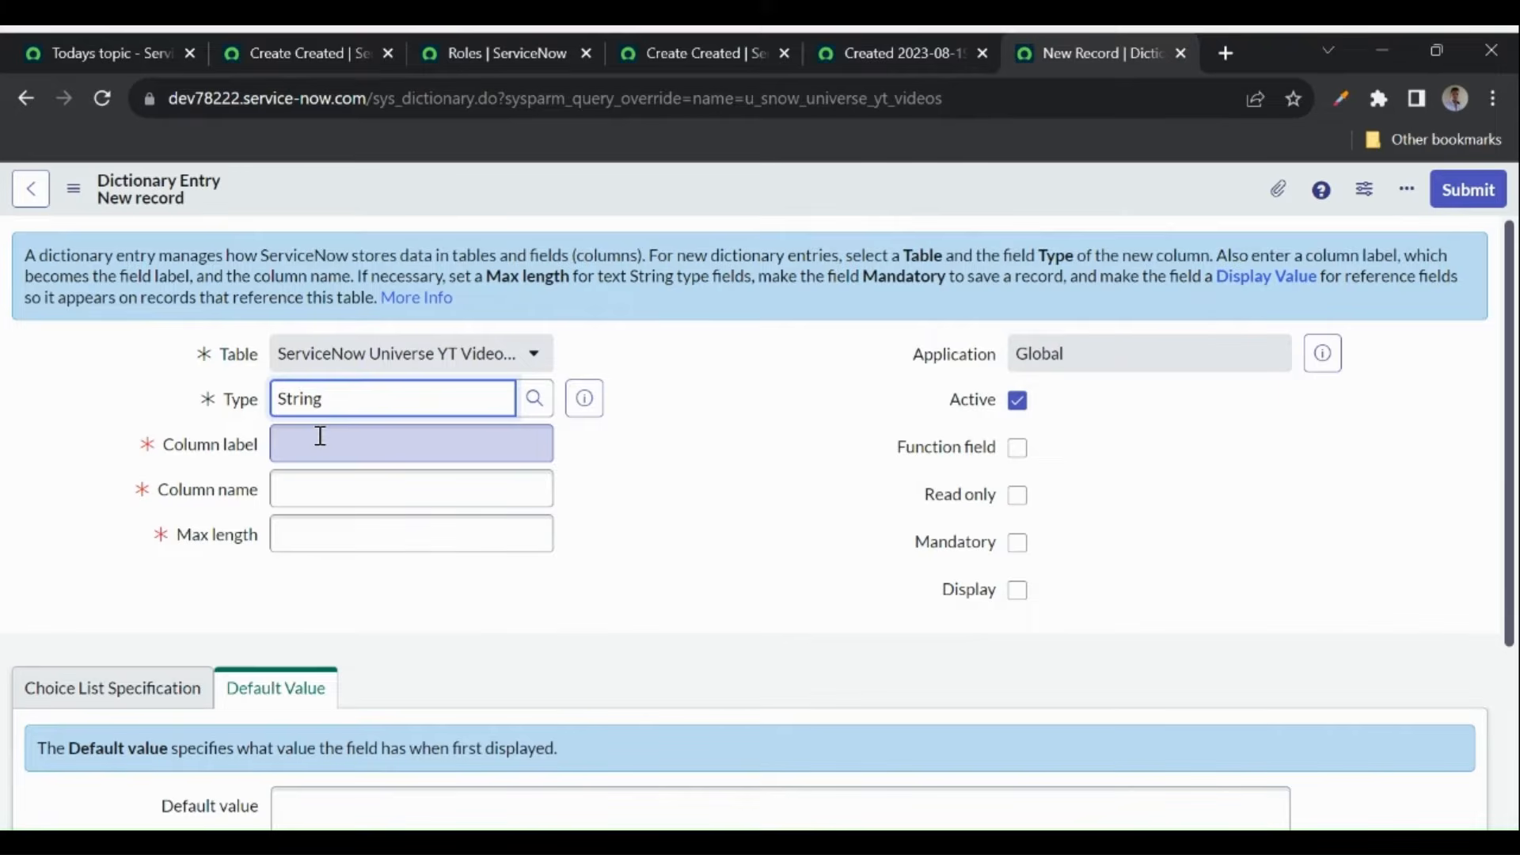
pyautogui.click(320, 436)
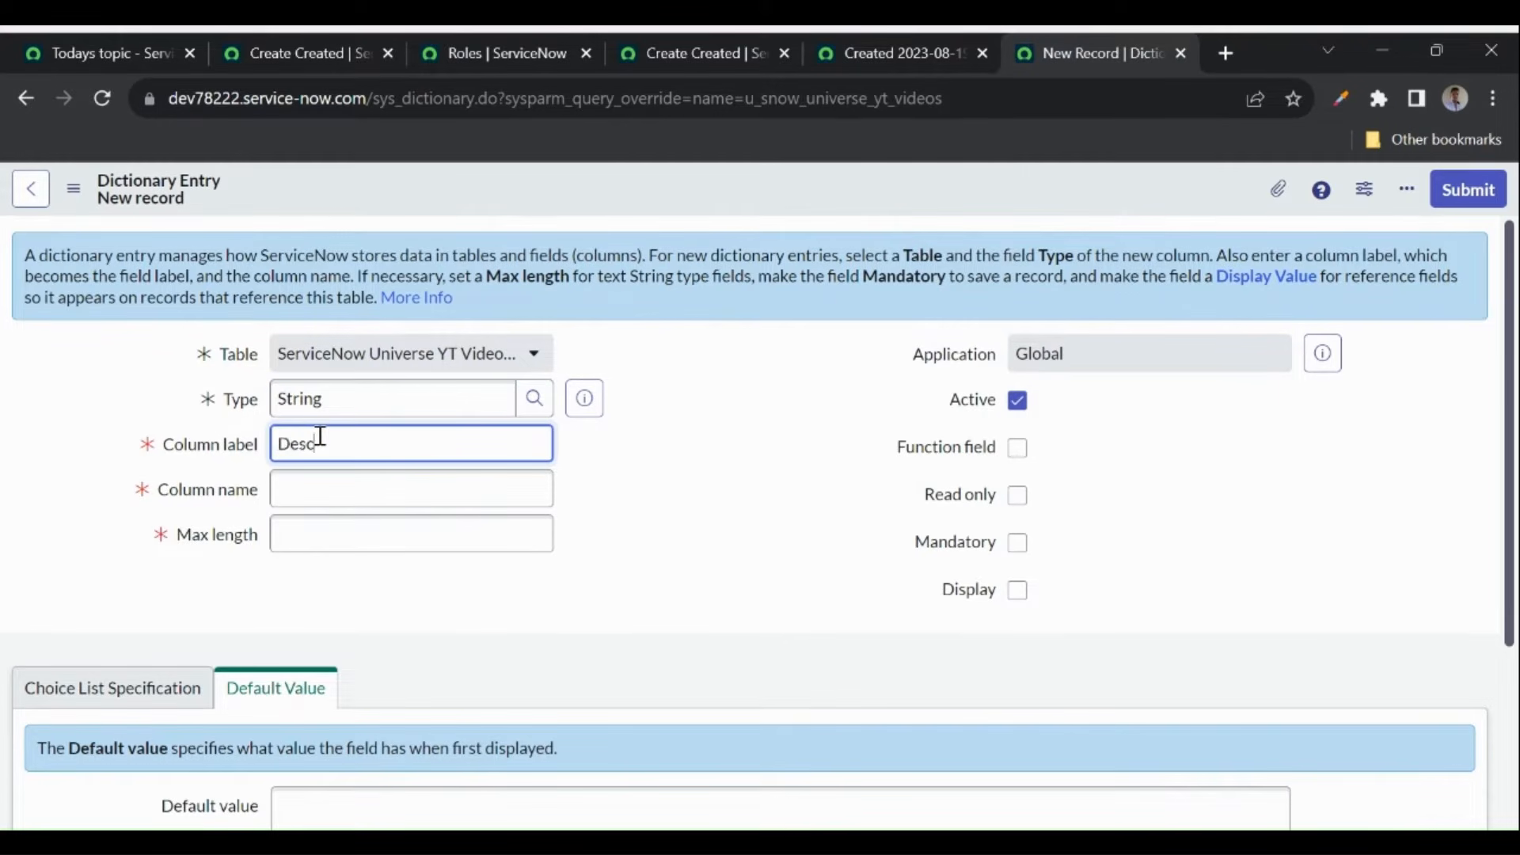
pyautogui.click(677, 500)
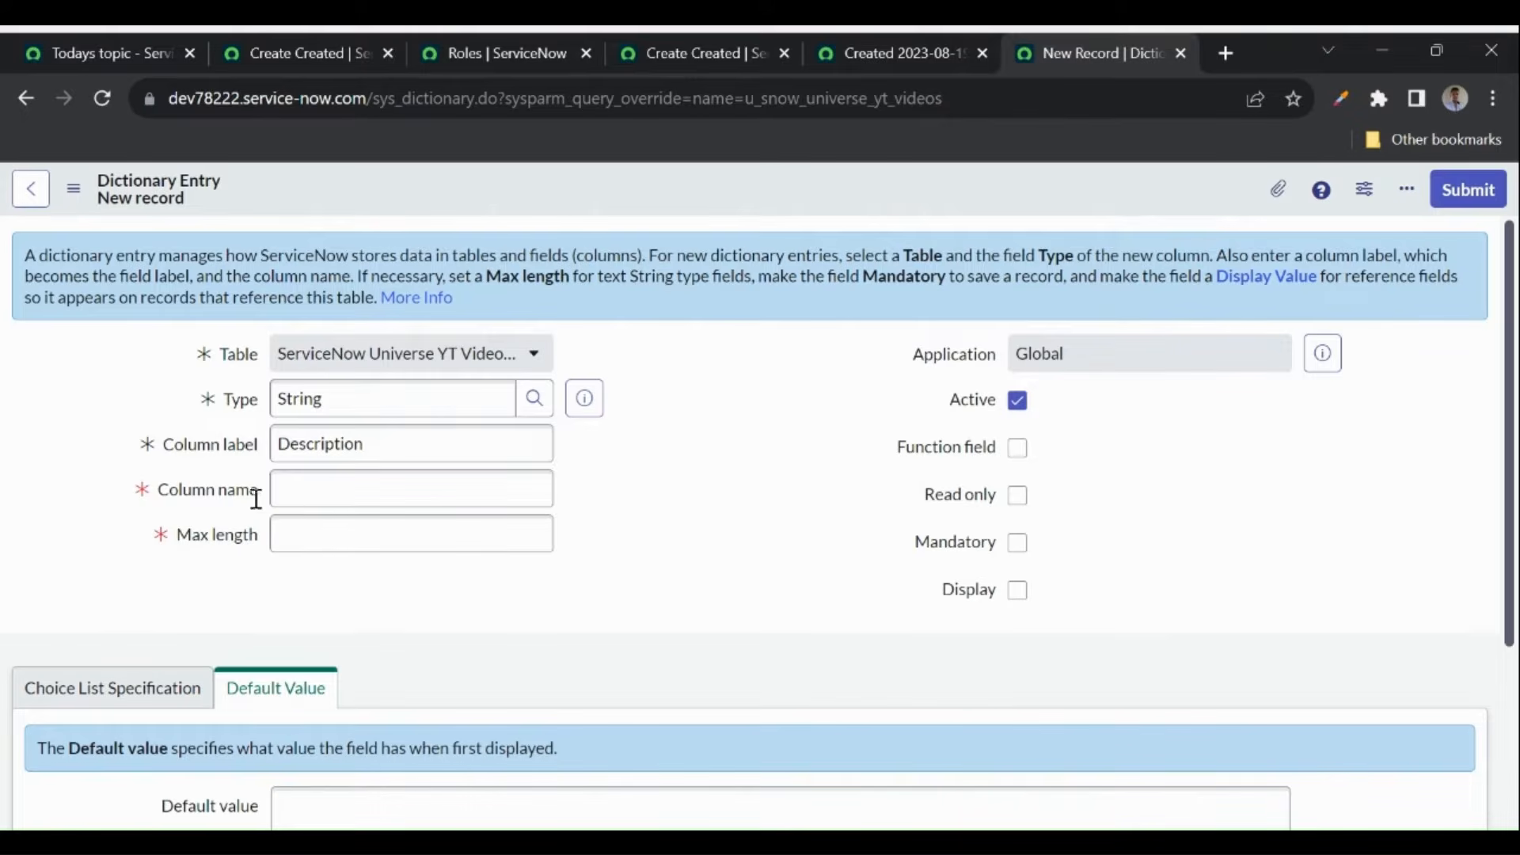
pyautogui.click(312, 495)
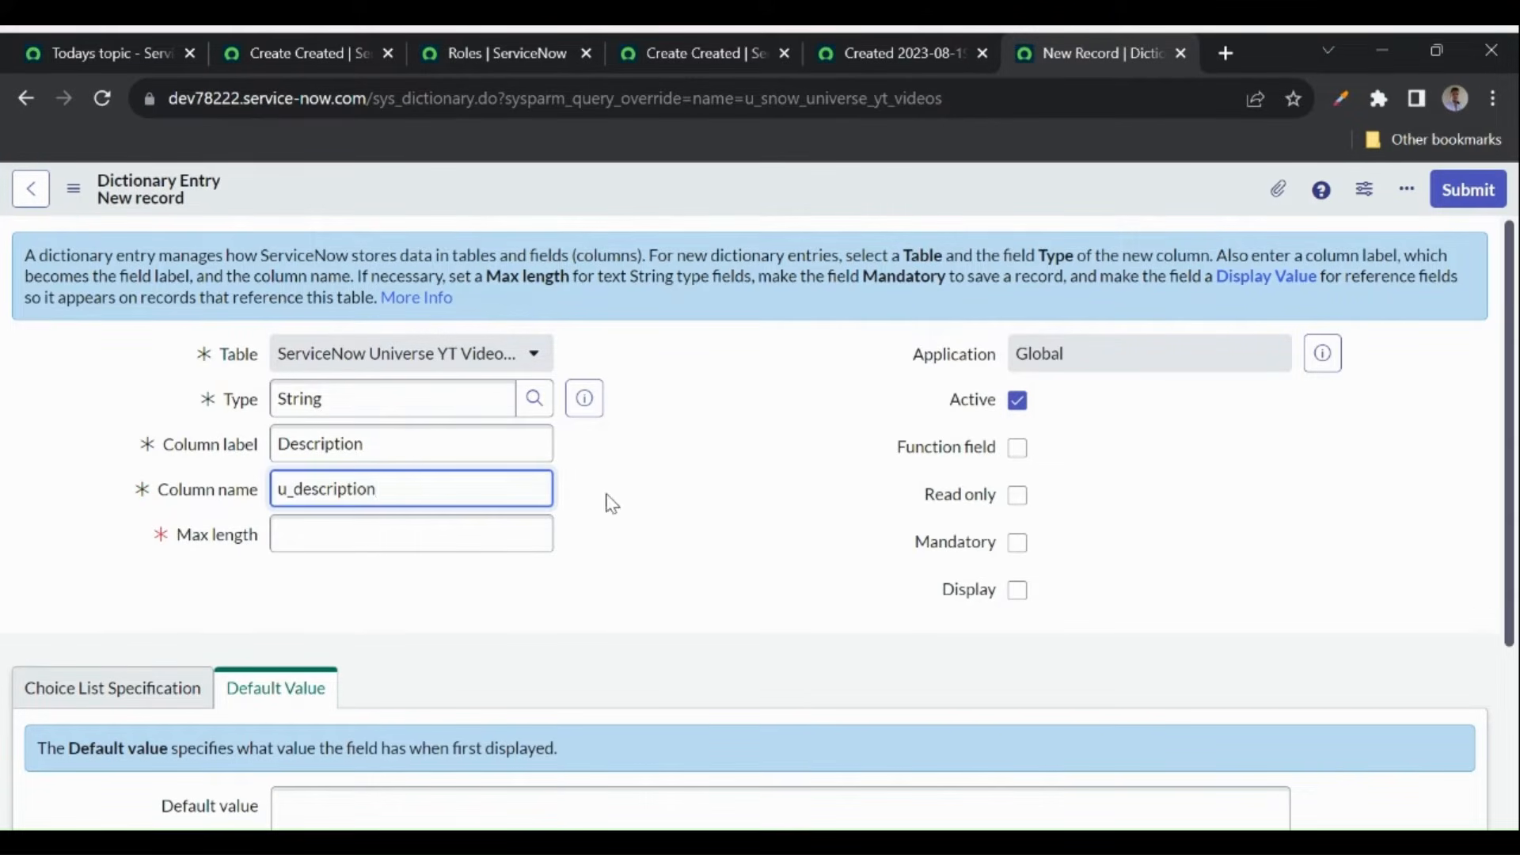
pyautogui.click(328, 526)
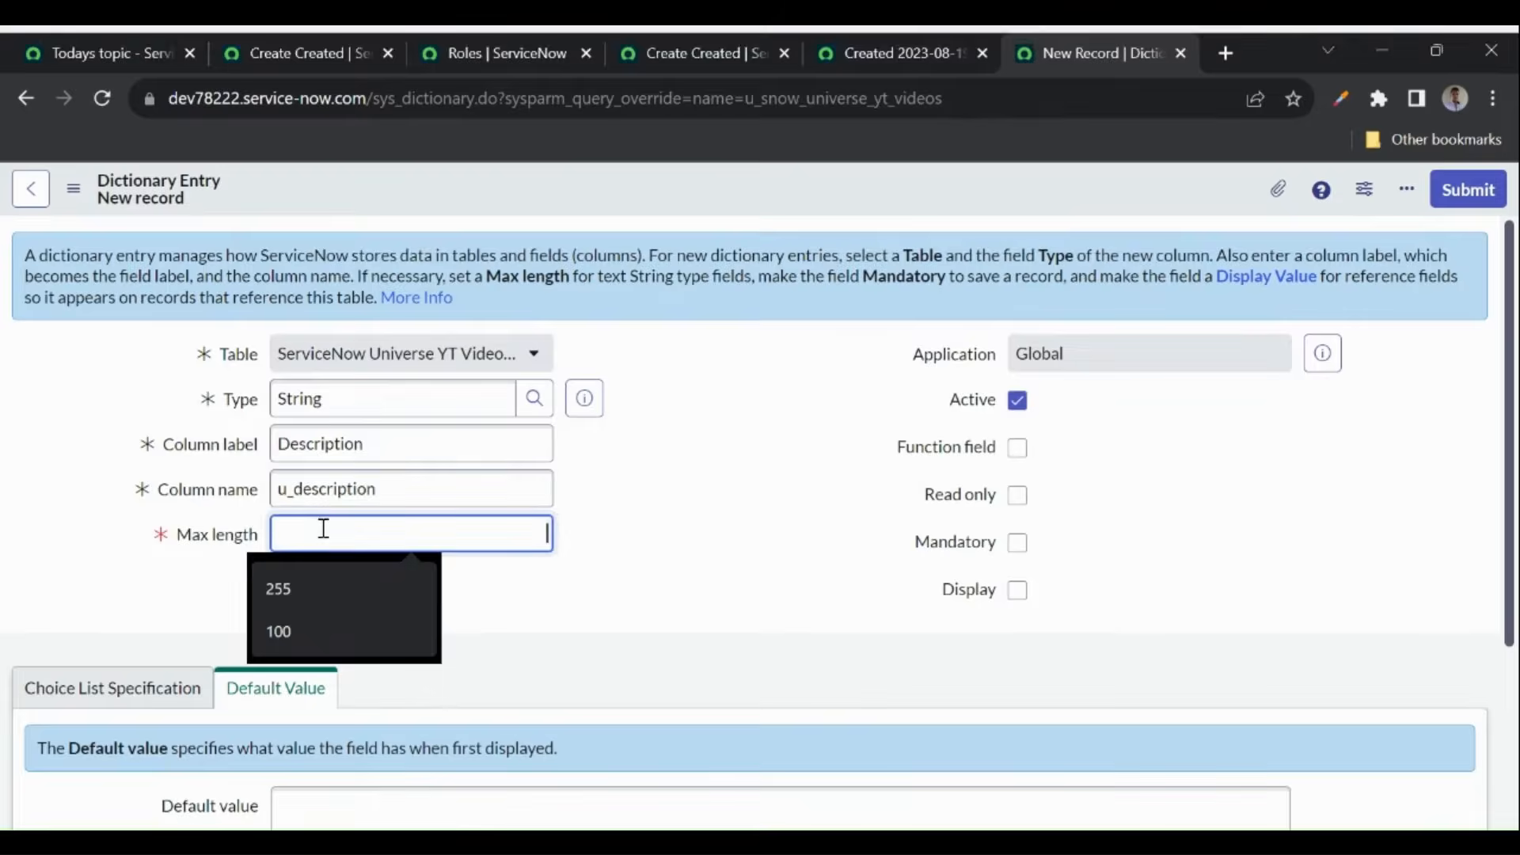
pyautogui.write('2000')
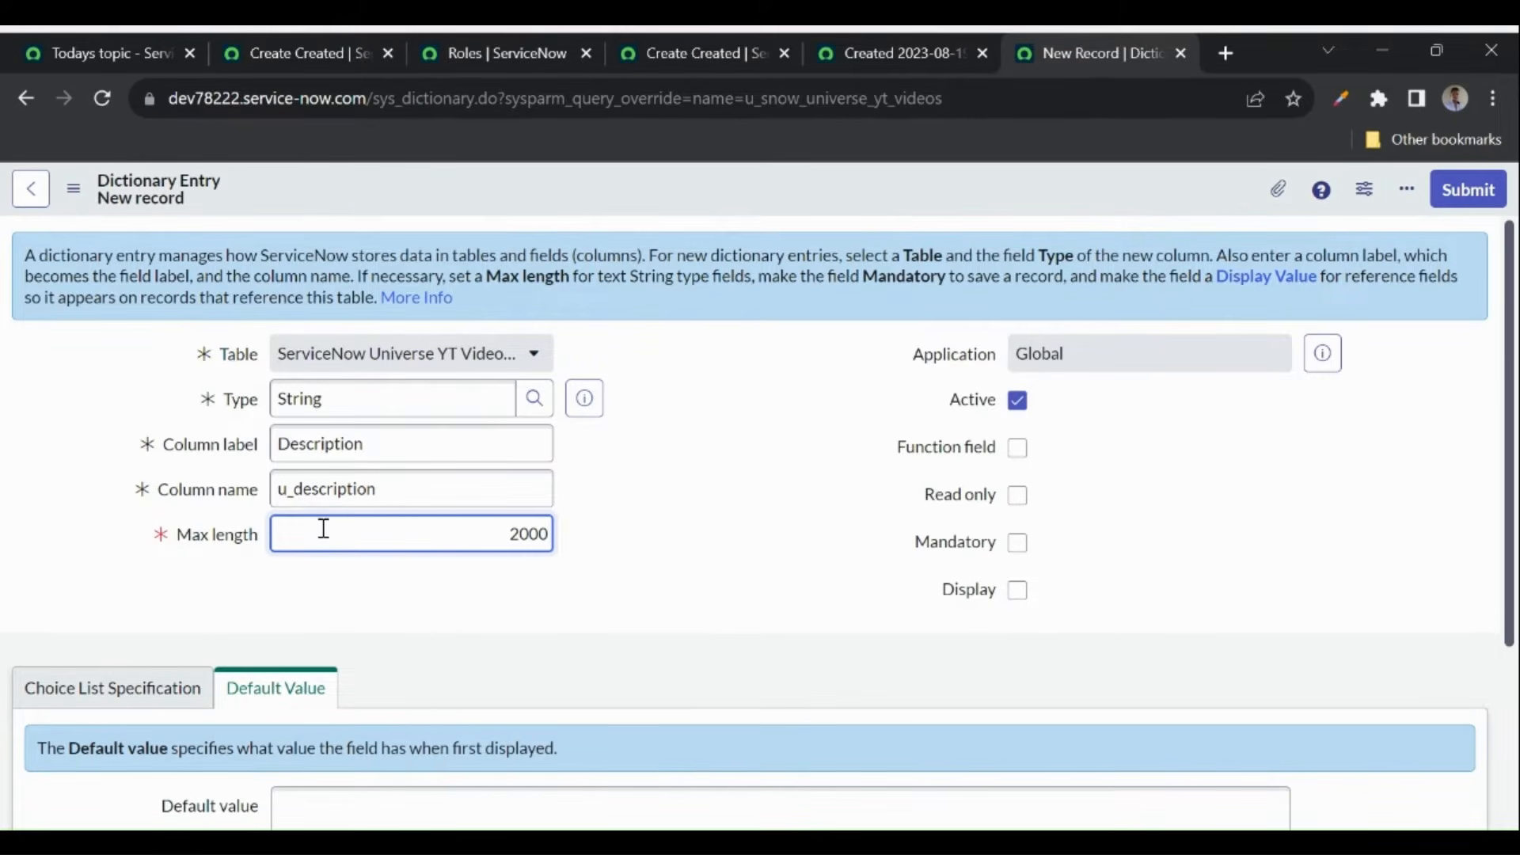
pyautogui.click(610, 533)
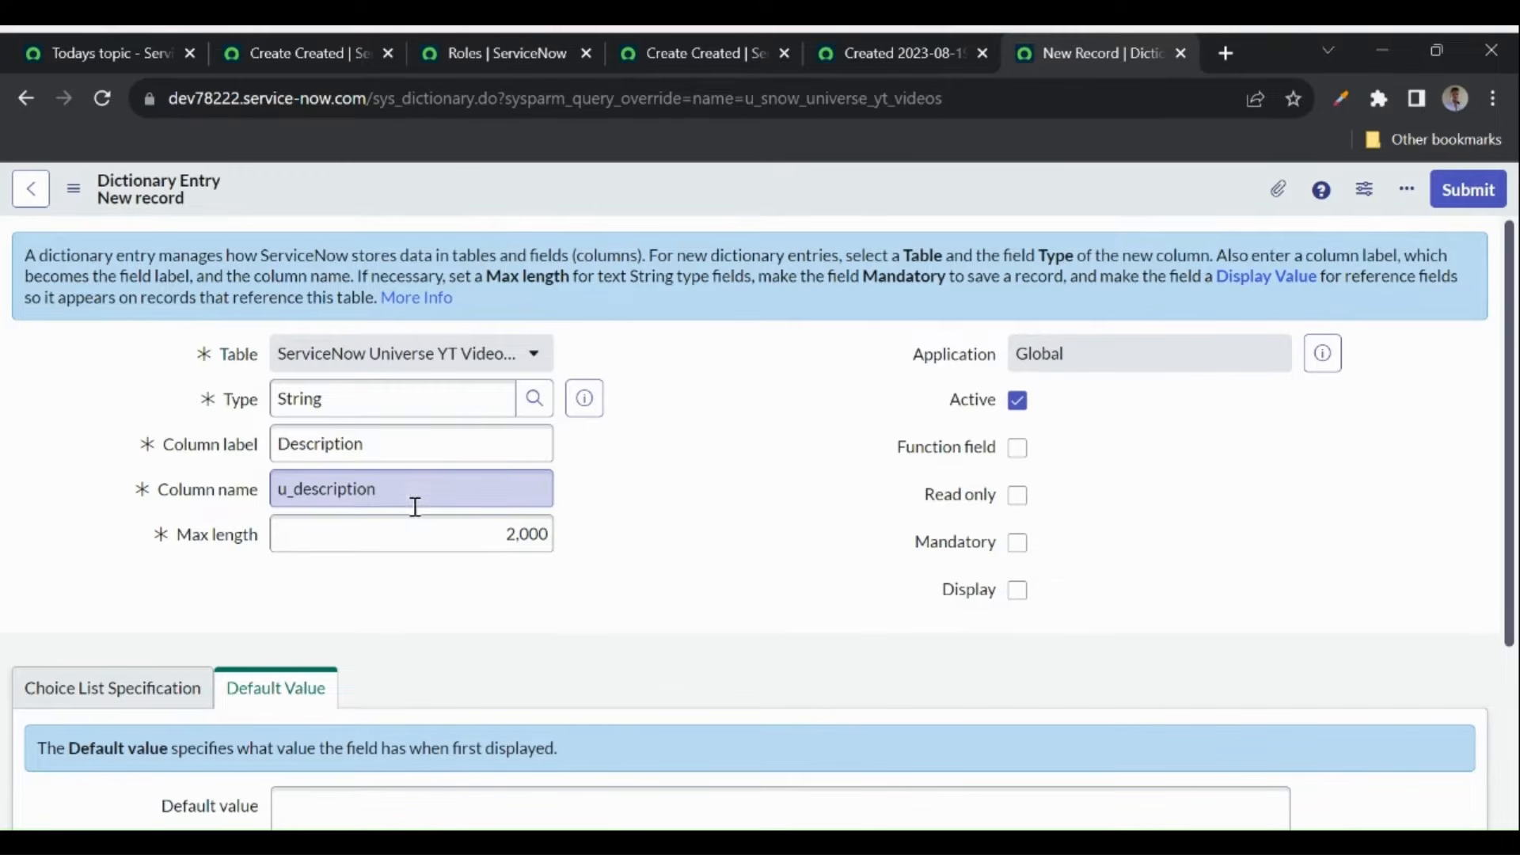
pyautogui.click(1018, 546)
pyautogui.scroll(-1, 782, 550)
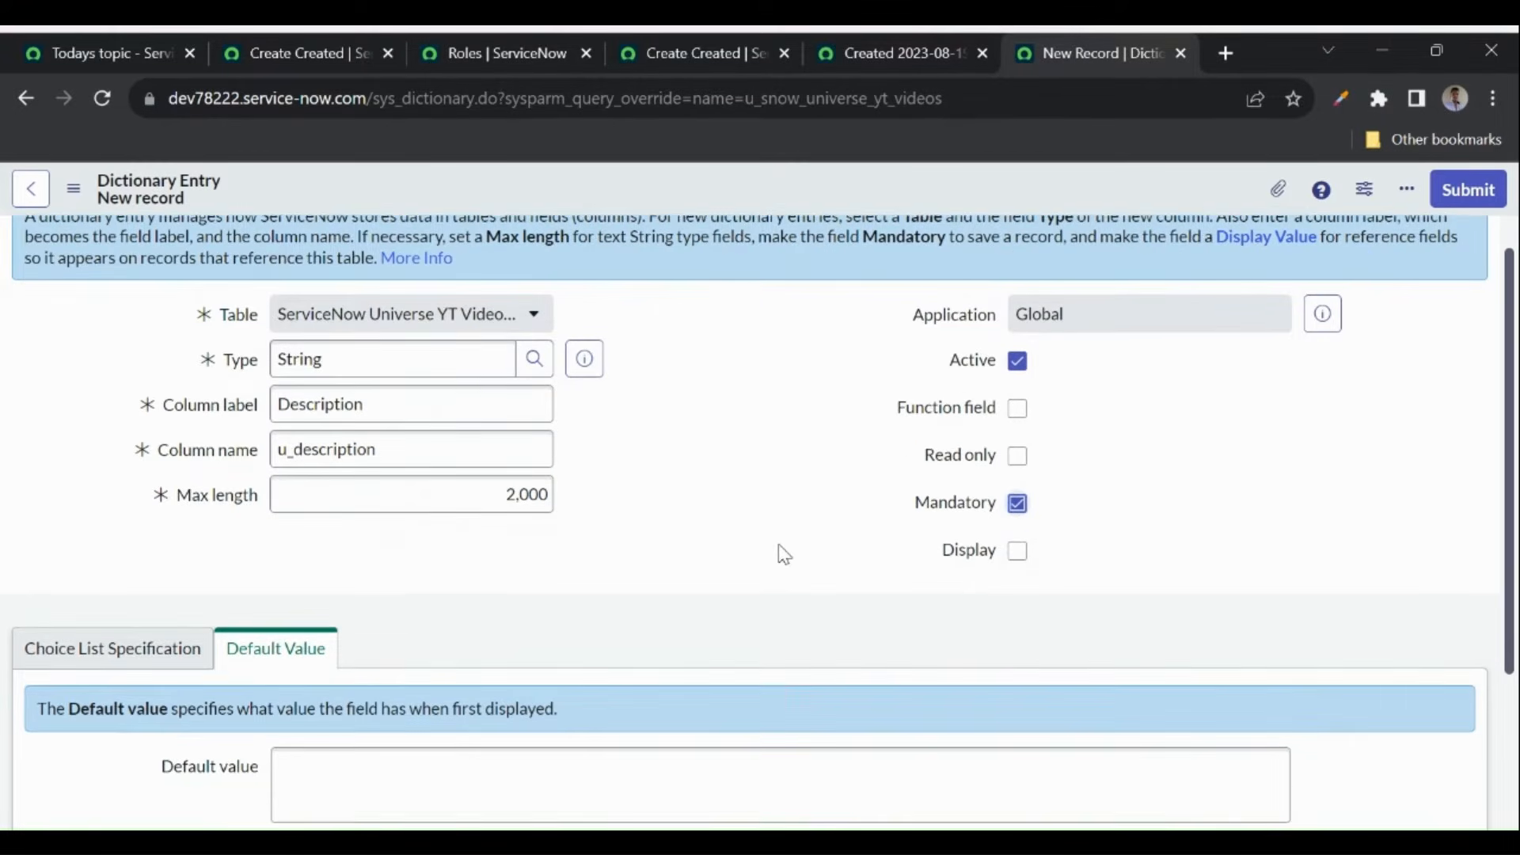
pyautogui.rightClick(683, 205)
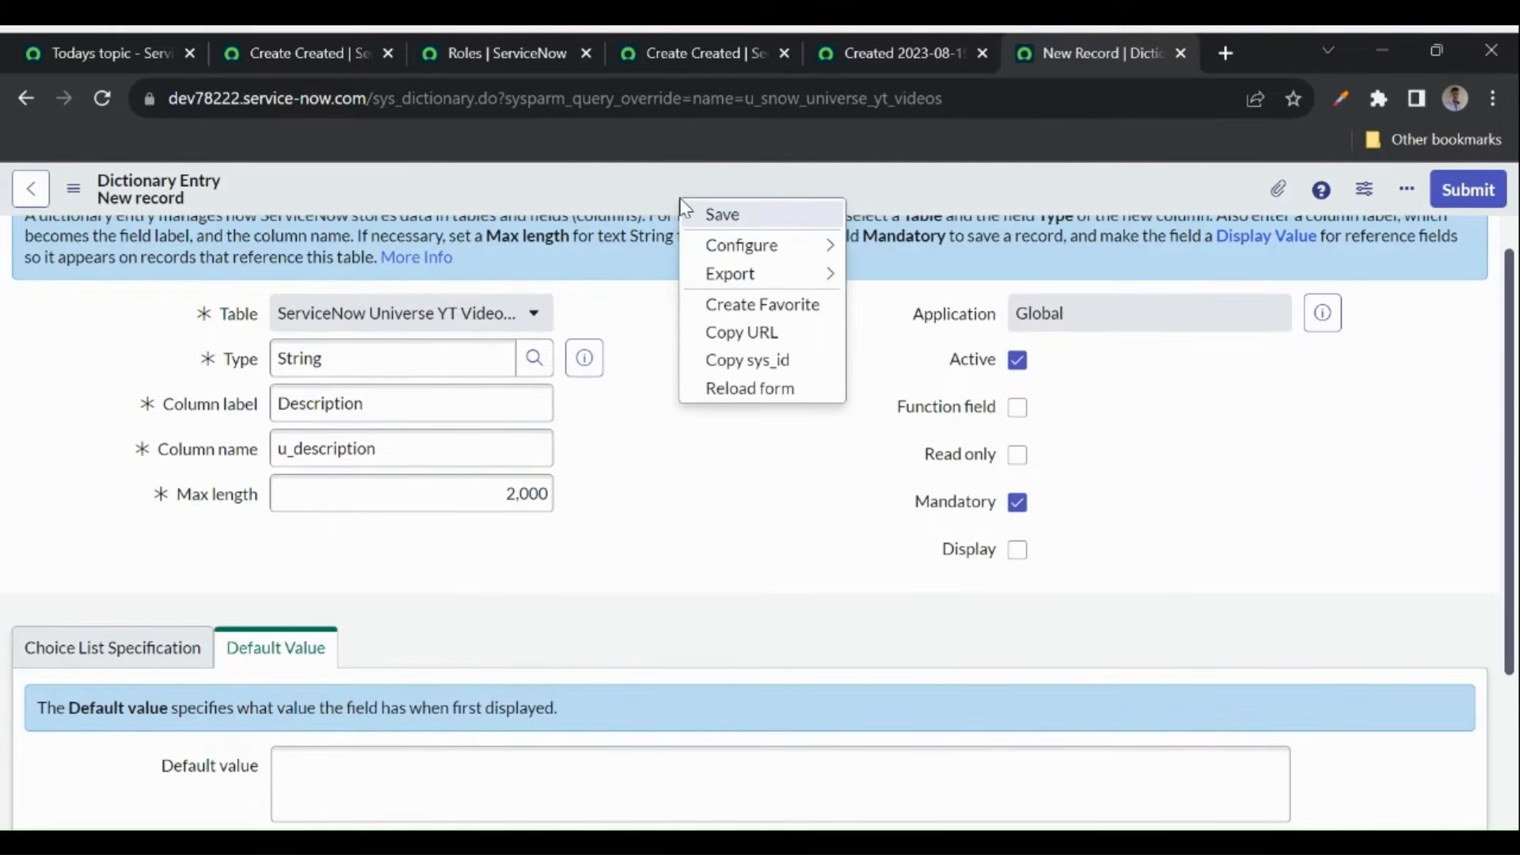
pyautogui.click(716, 214)
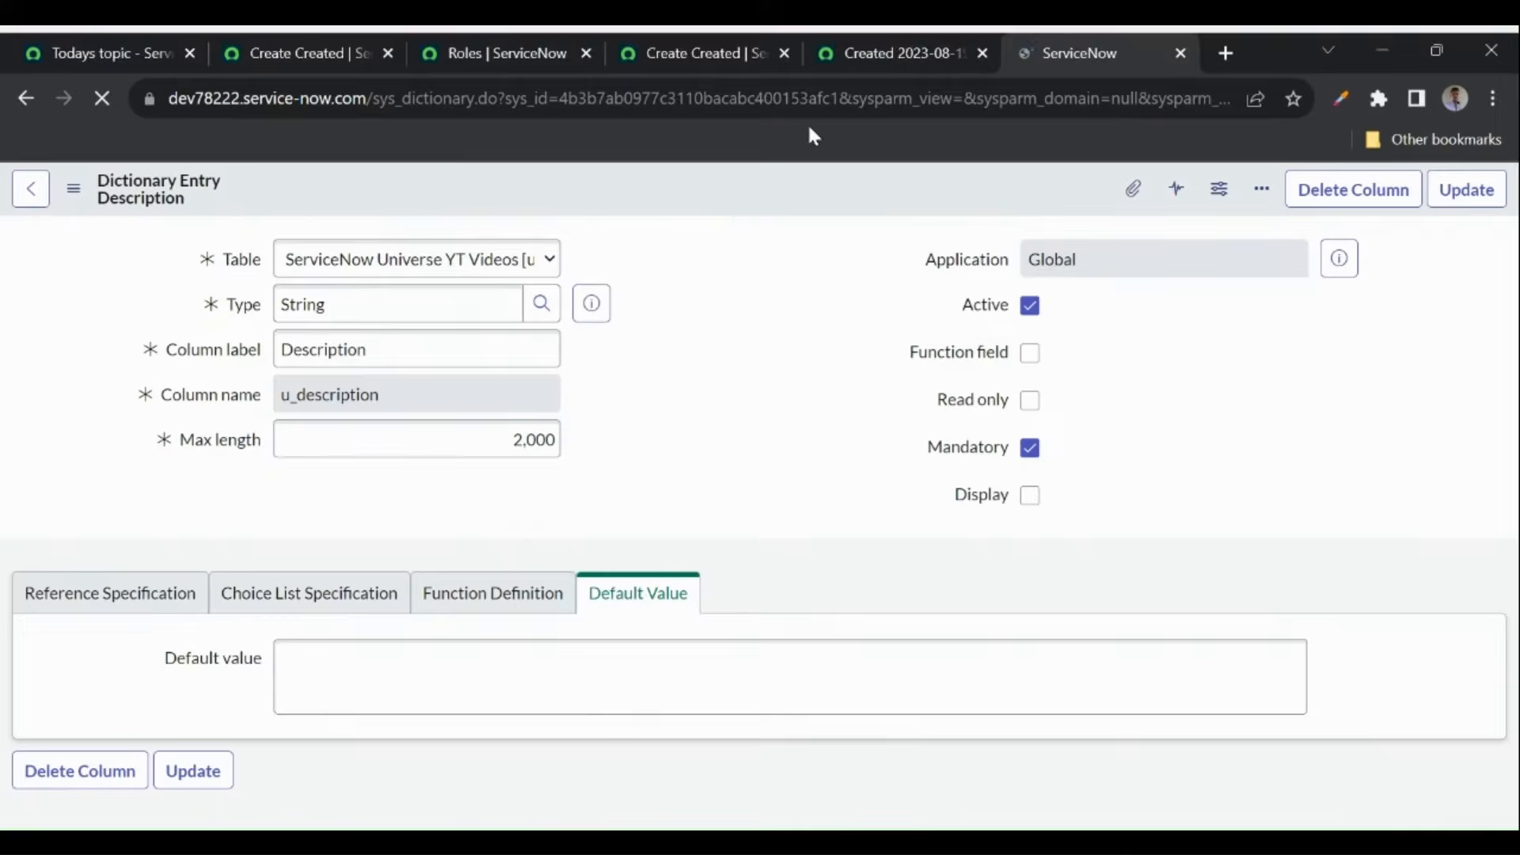
# - Reload the Service Portal 2 record to show the empty Description field, then bring up its Configure submenu
pyautogui.click(868, 56)
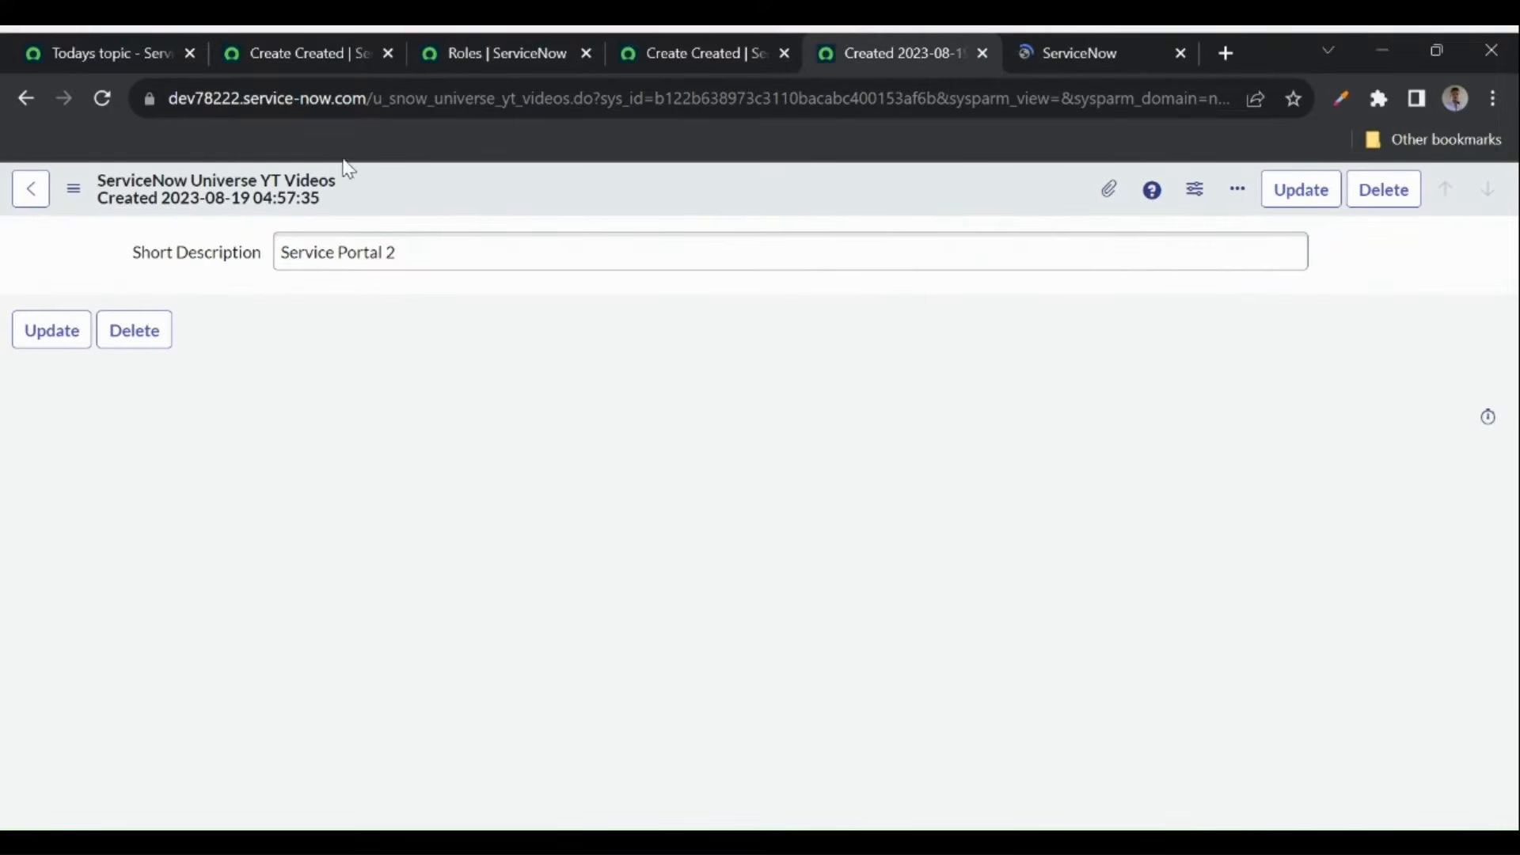
pyautogui.click(103, 99)
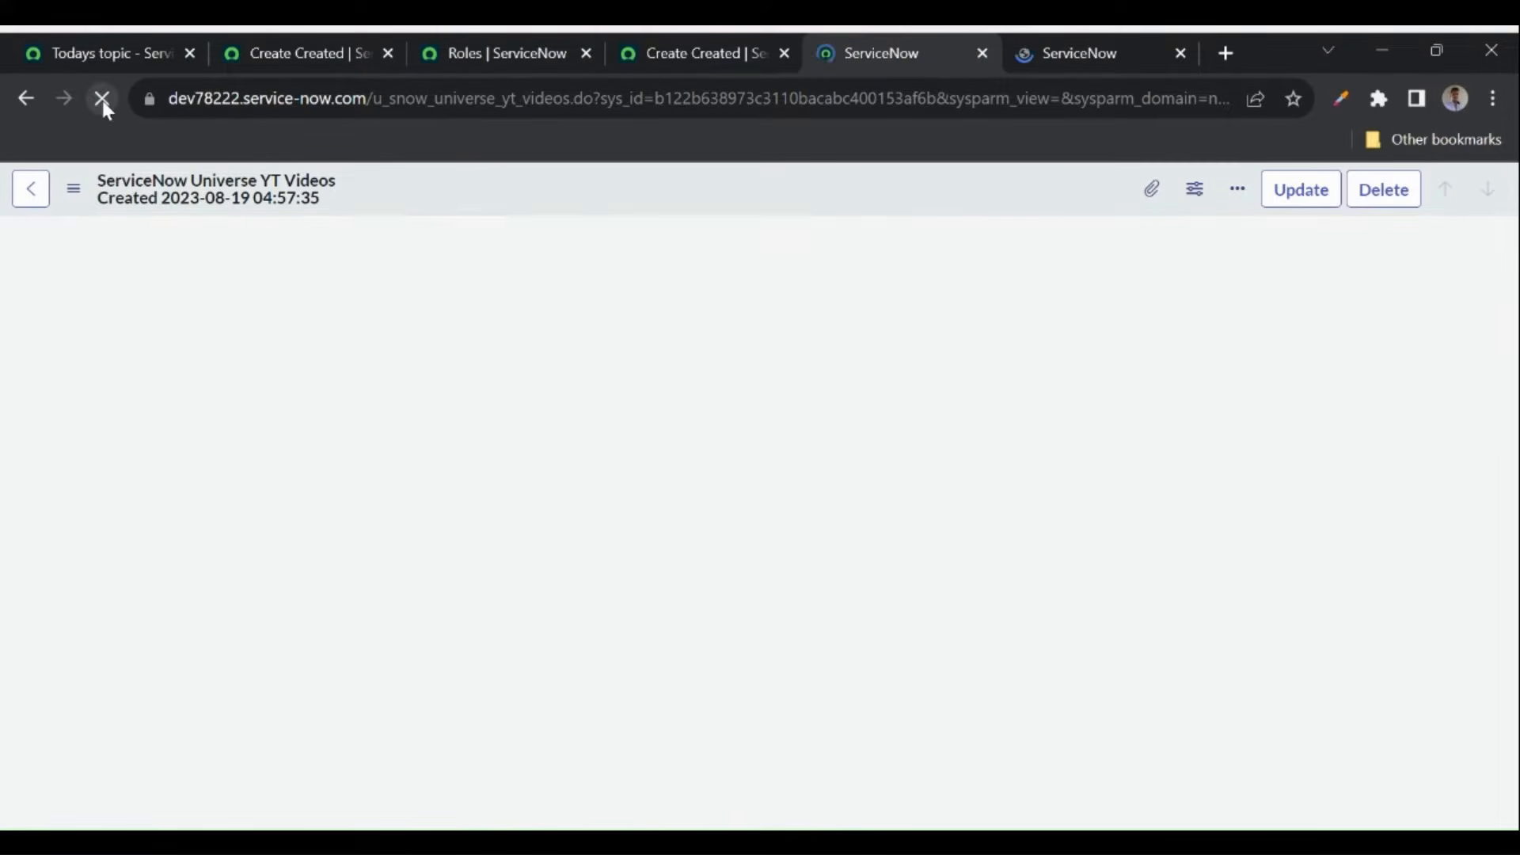
pyautogui.click(390, 469)
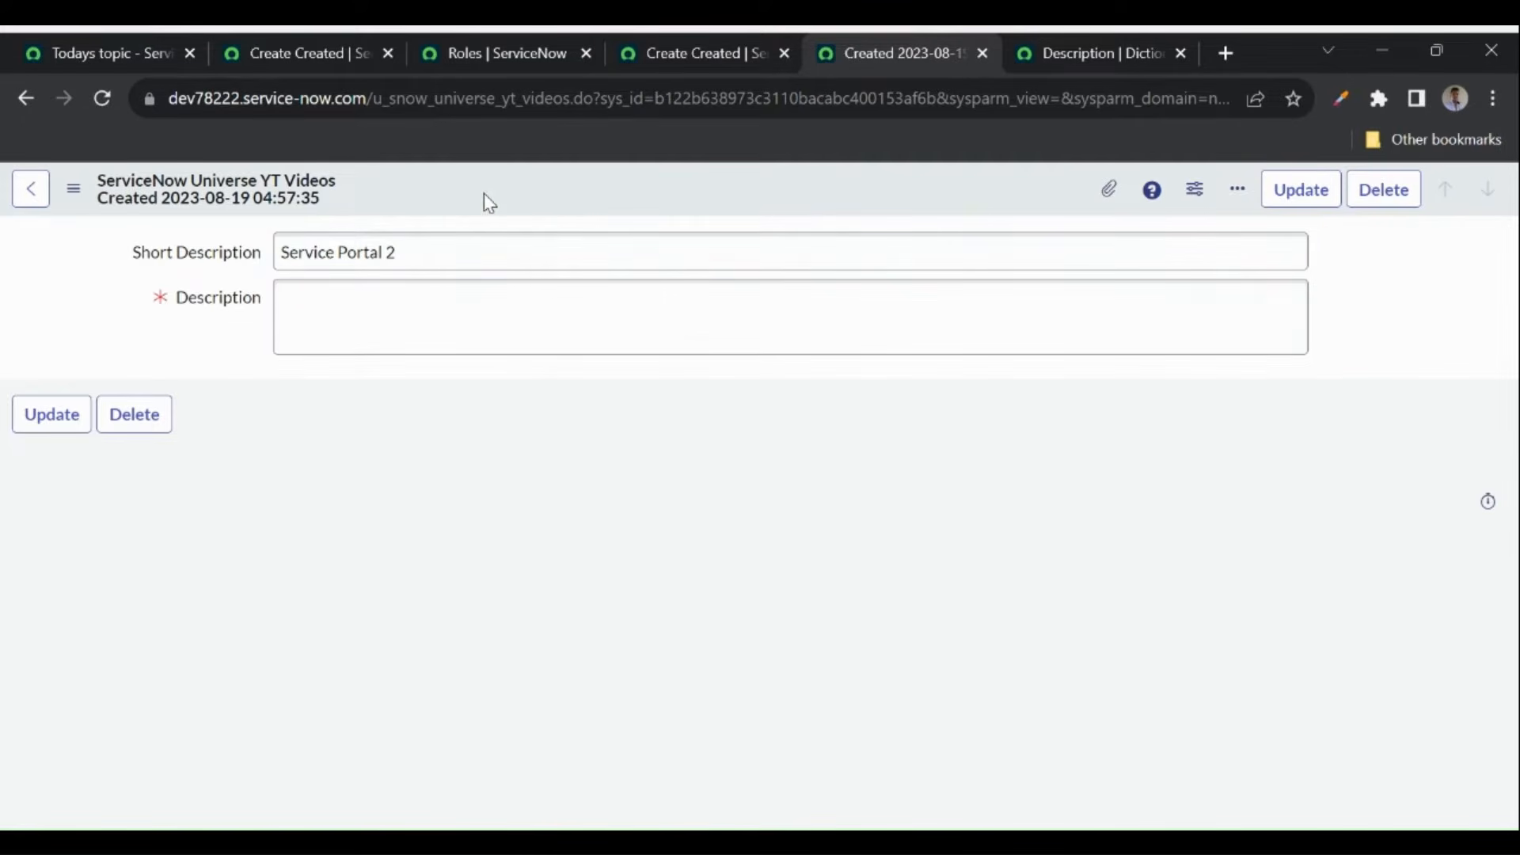
pyautogui.rightClick(484, 193)
pyautogui.moveTo(570, 296)
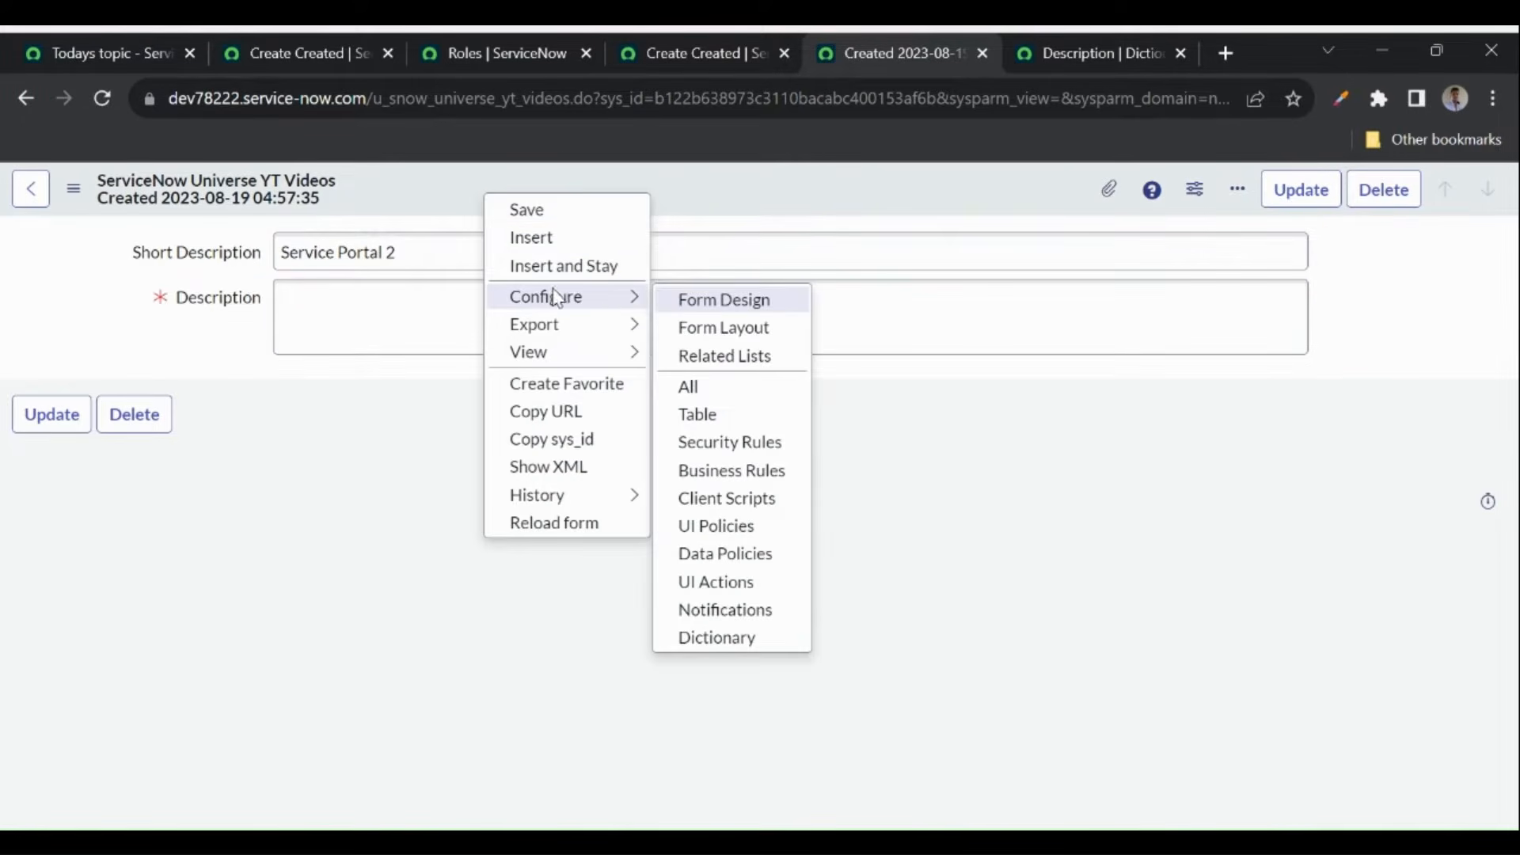
# - In Form Layout, wrap Short Description and Description with begin_split, split and end_split, and save
pyautogui.click(721, 334)
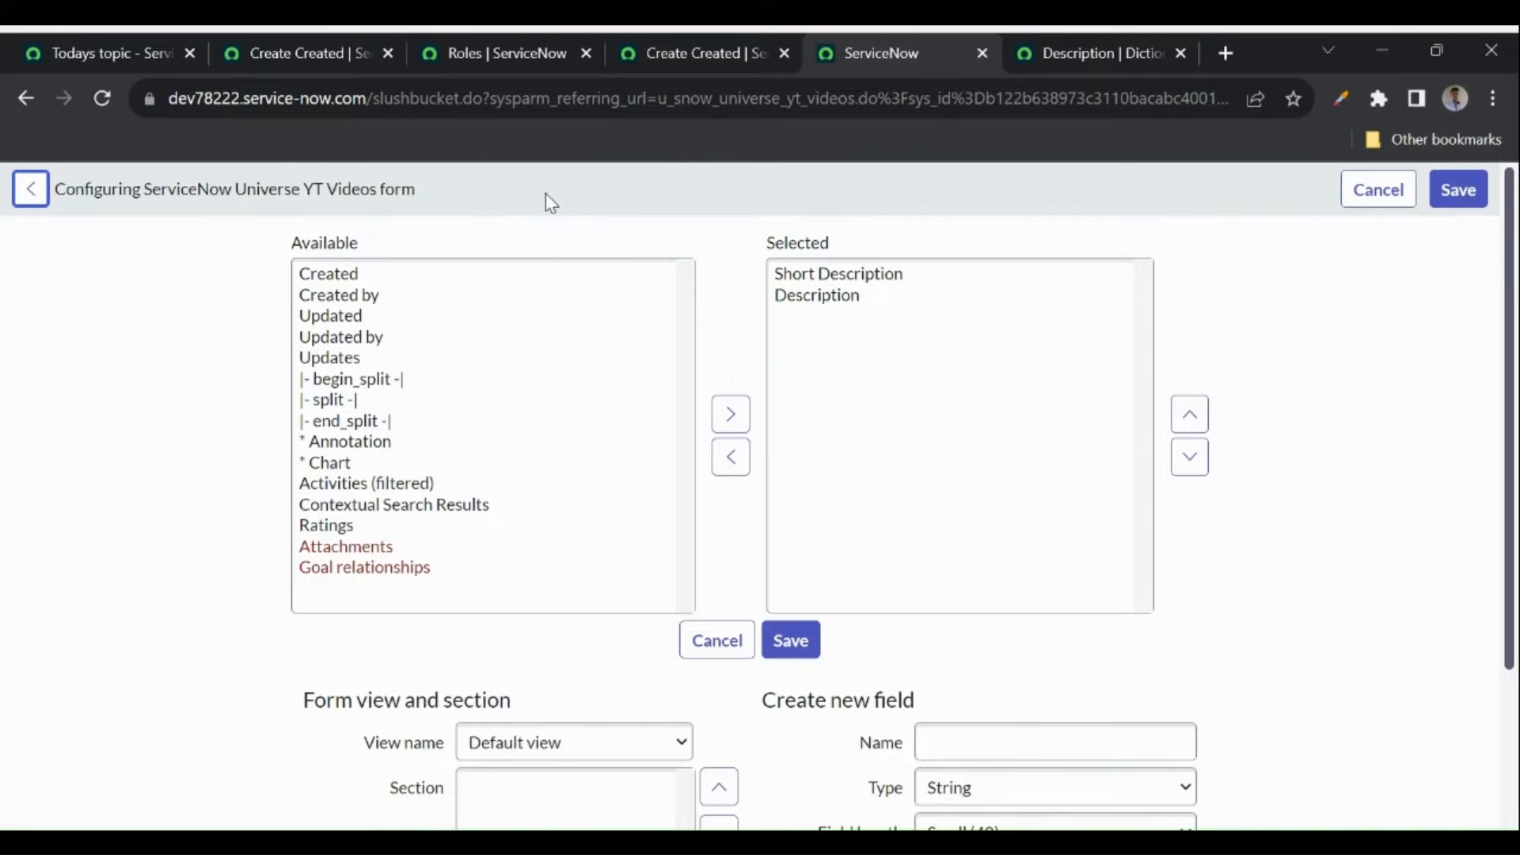
pyautogui.moveTo(761, 291); pyautogui.dragTo(740, 337)
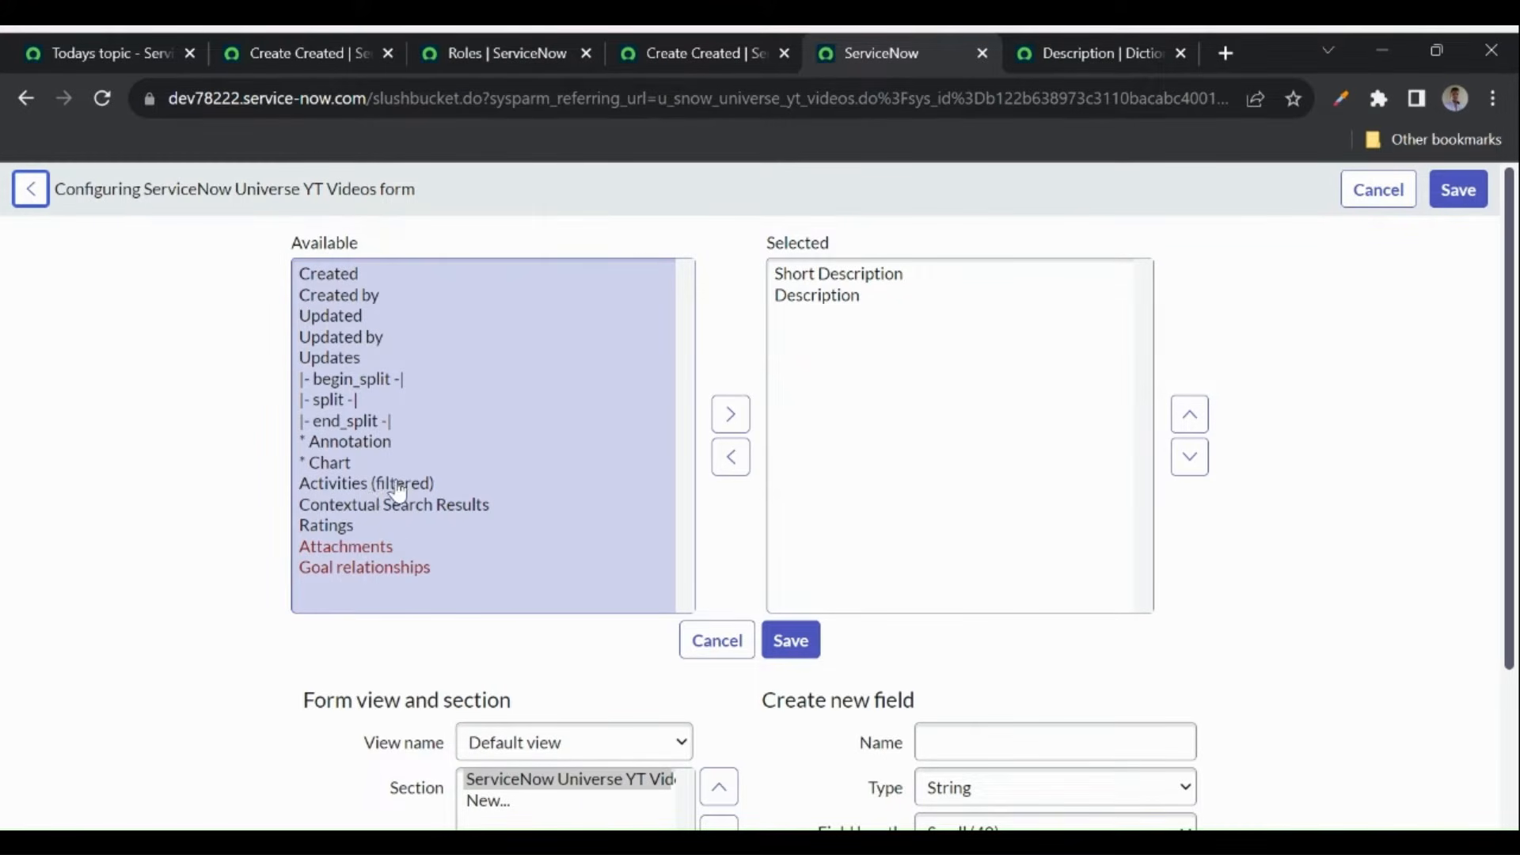
pyautogui.doubleClick(356, 388)
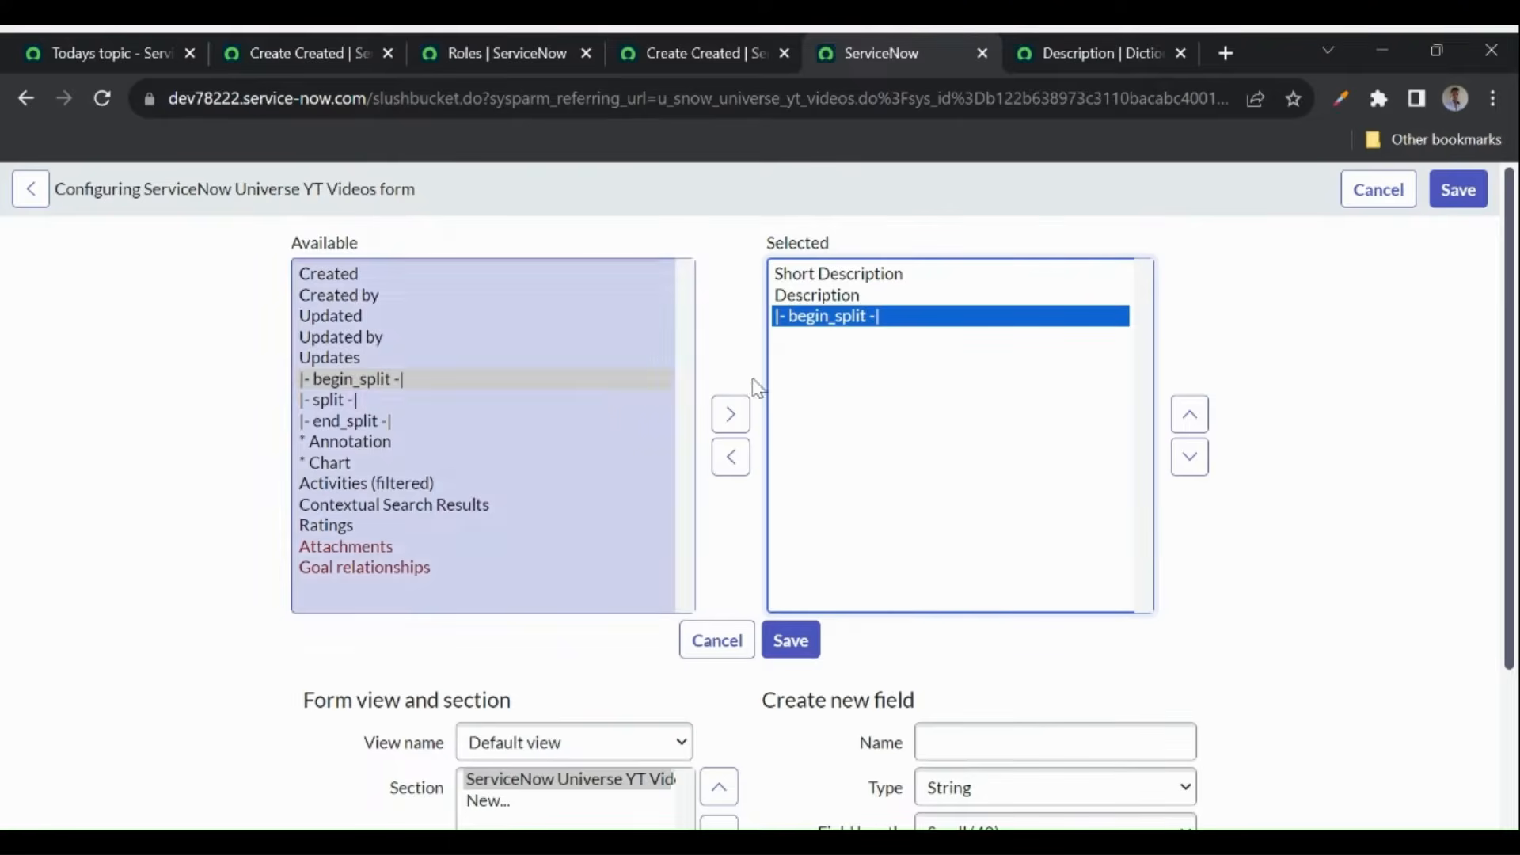
pyautogui.click(1185, 414)
pyautogui.click(1185, 414)
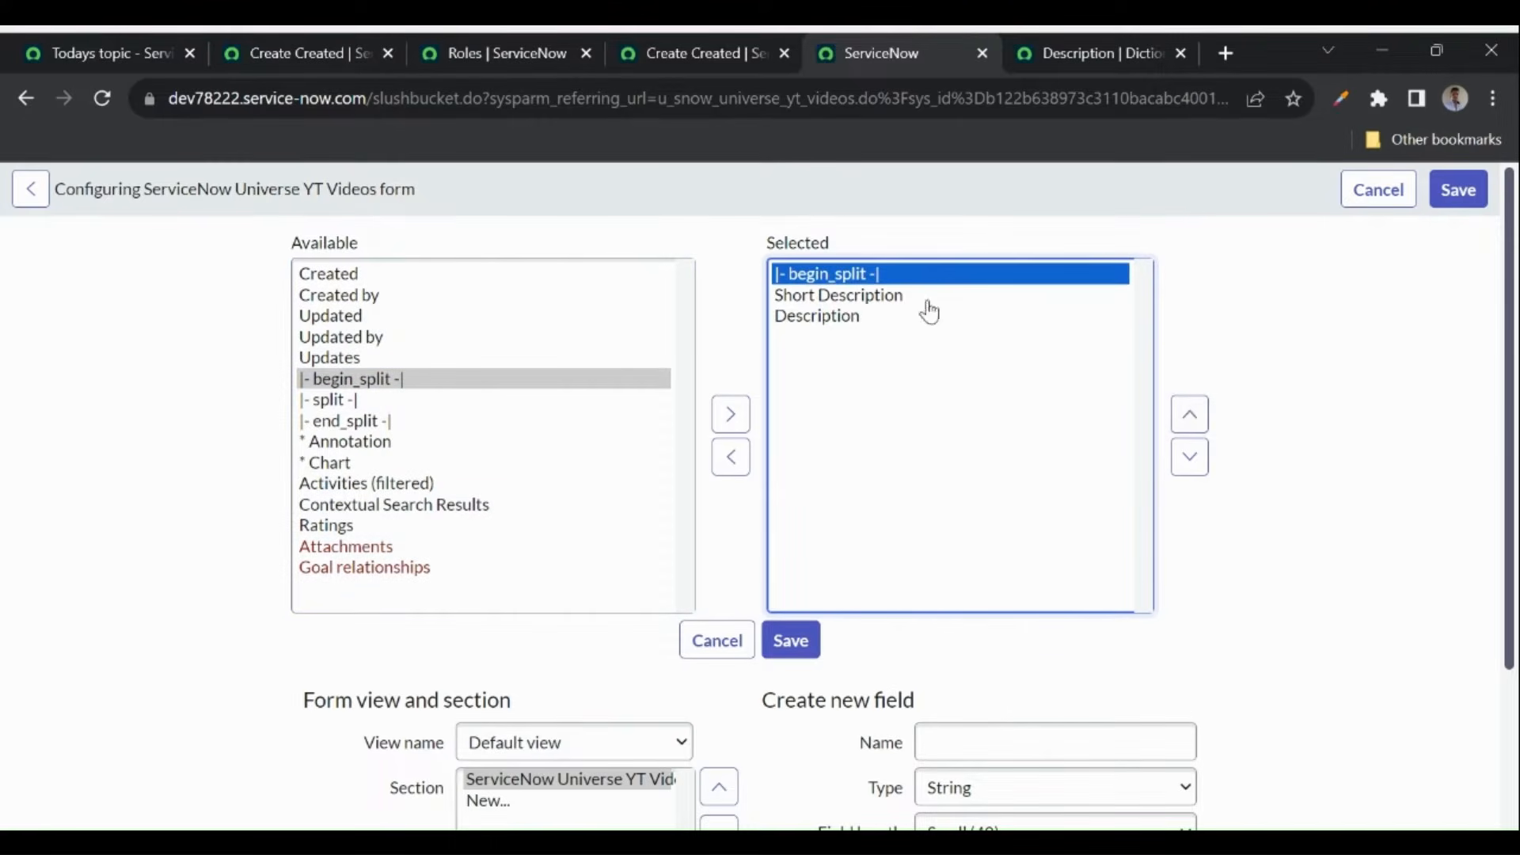
pyautogui.click(358, 402)
pyautogui.doubleClick(358, 403)
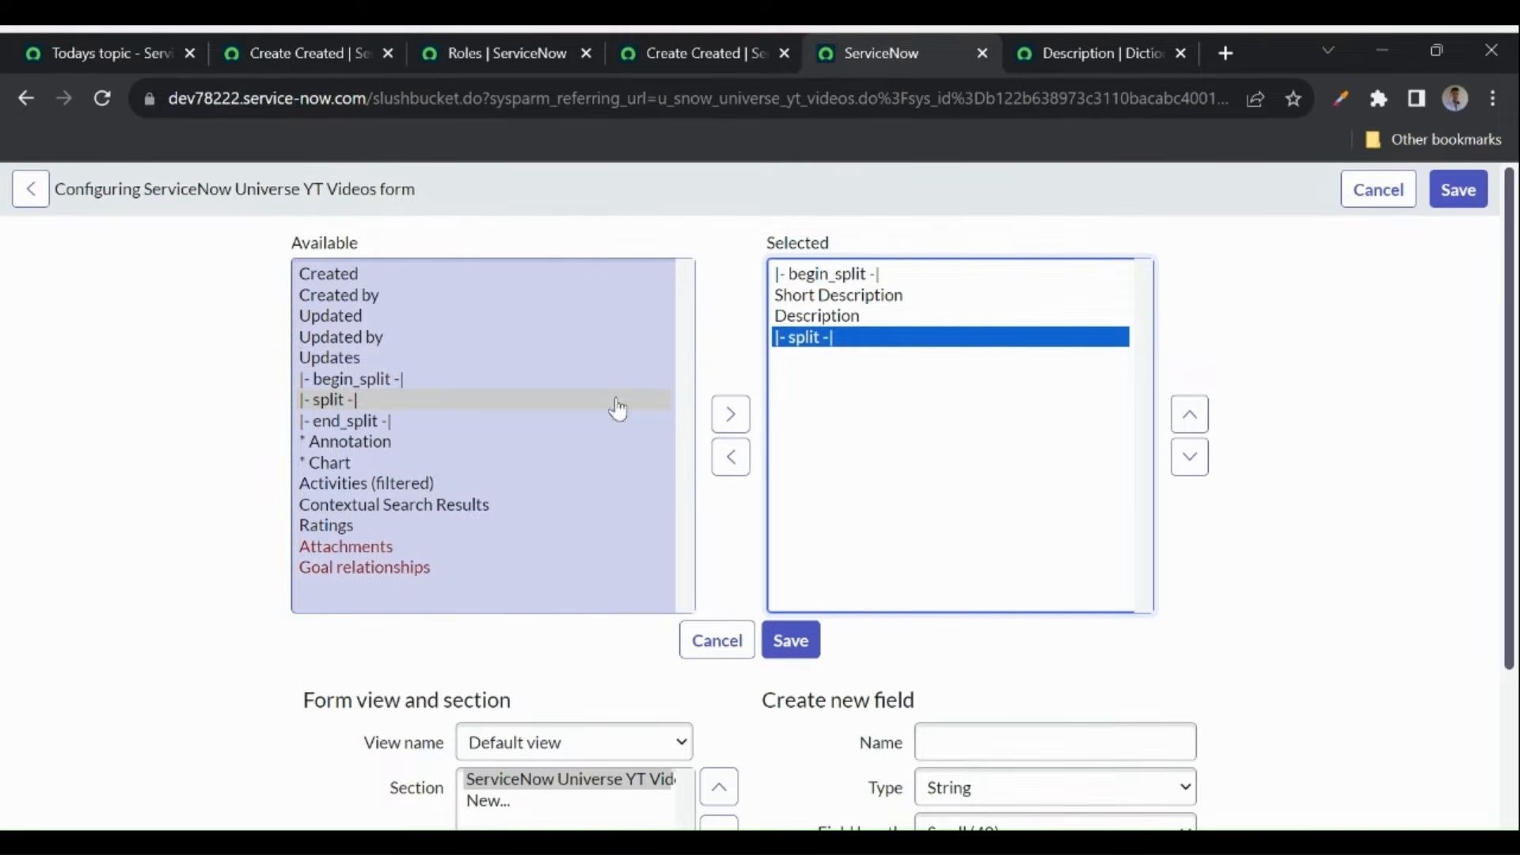
pyautogui.click(1187, 414)
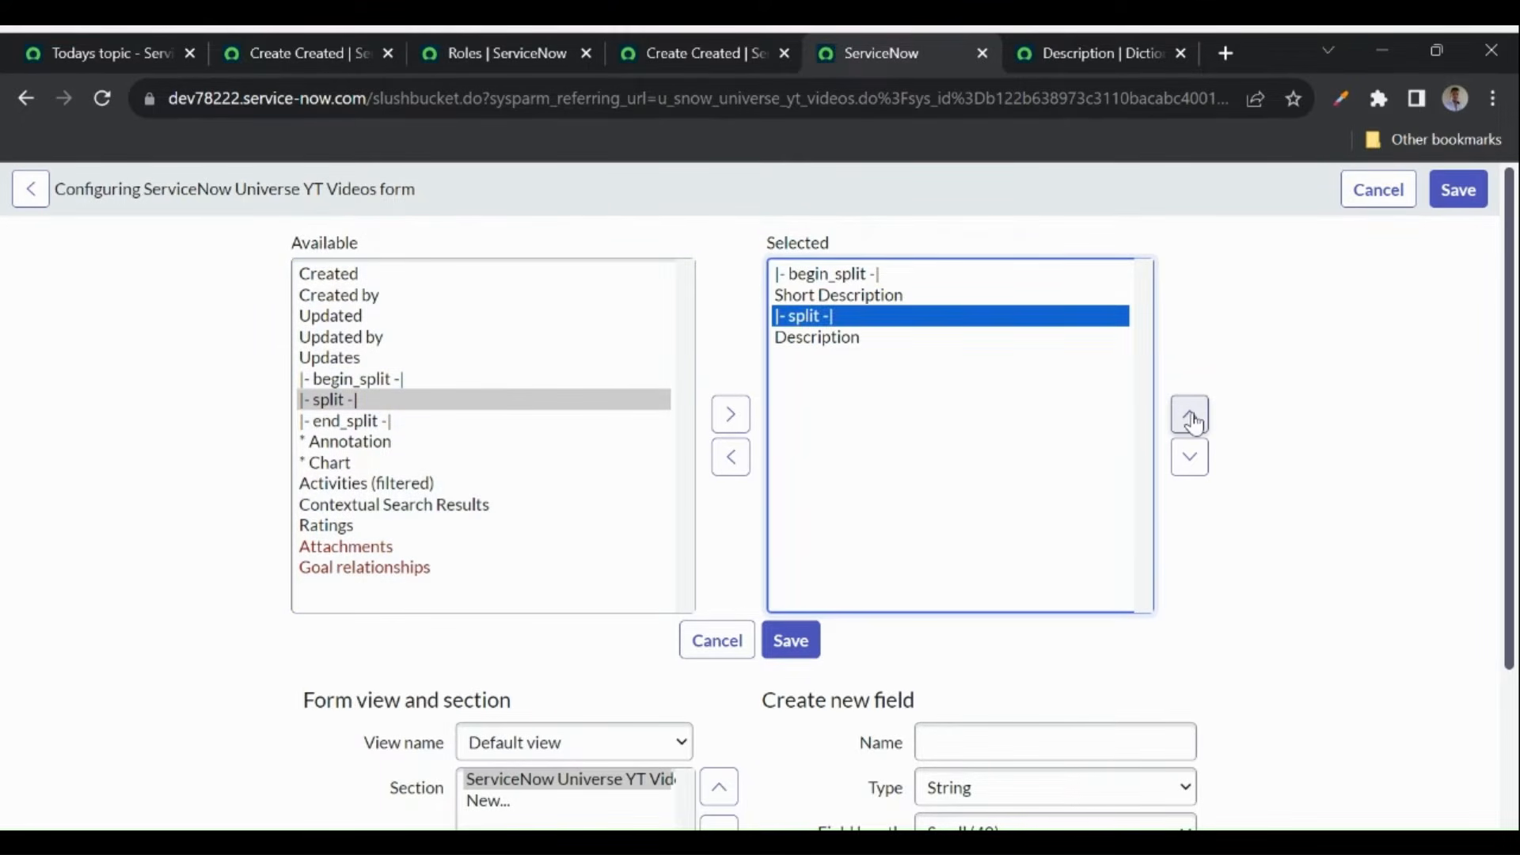
pyautogui.doubleClick(346, 422)
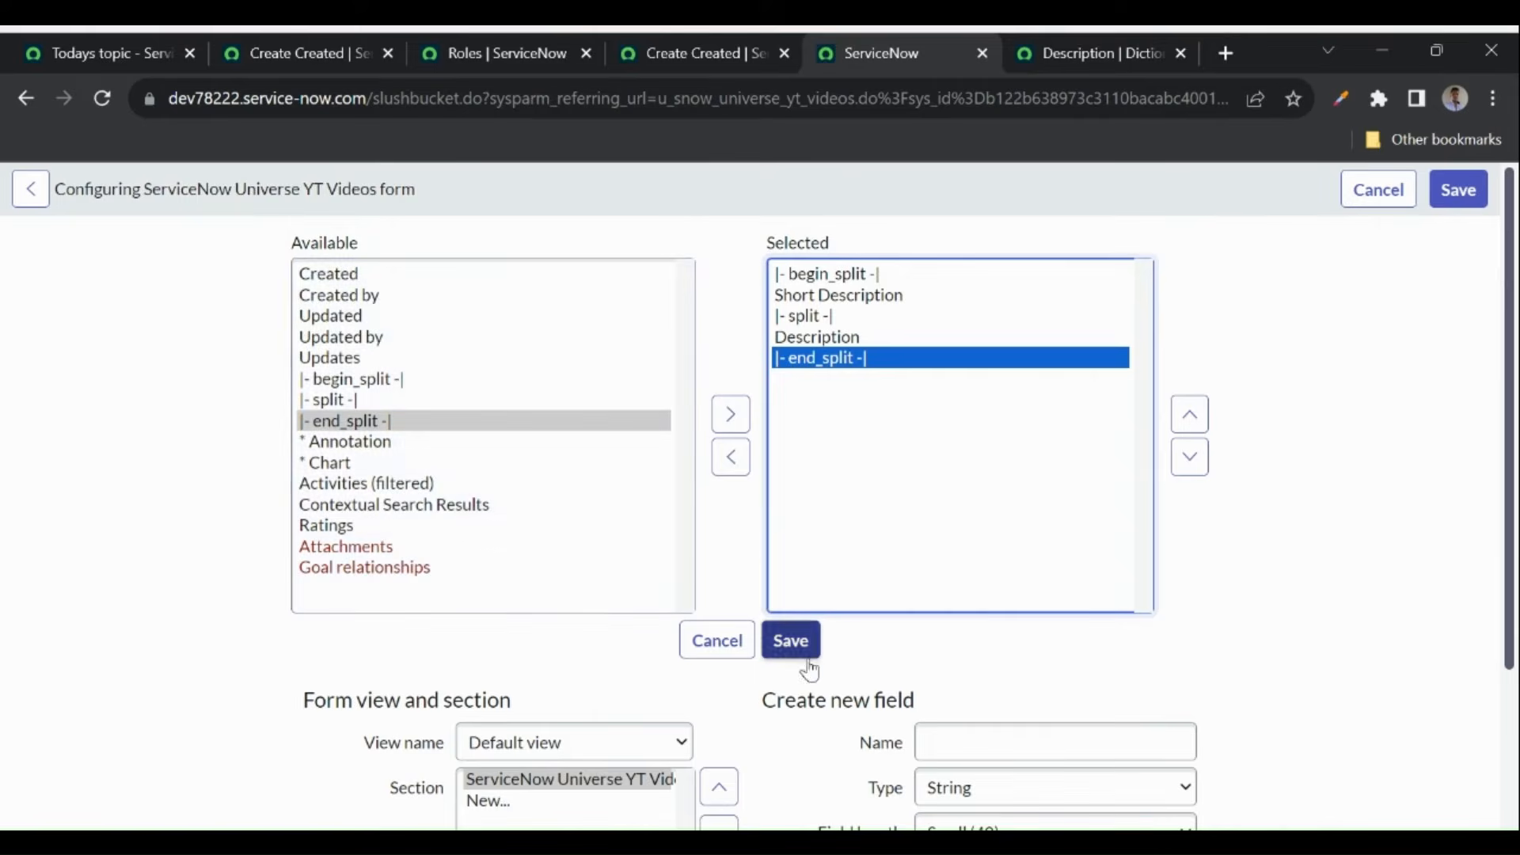
pyautogui.click(791, 641)
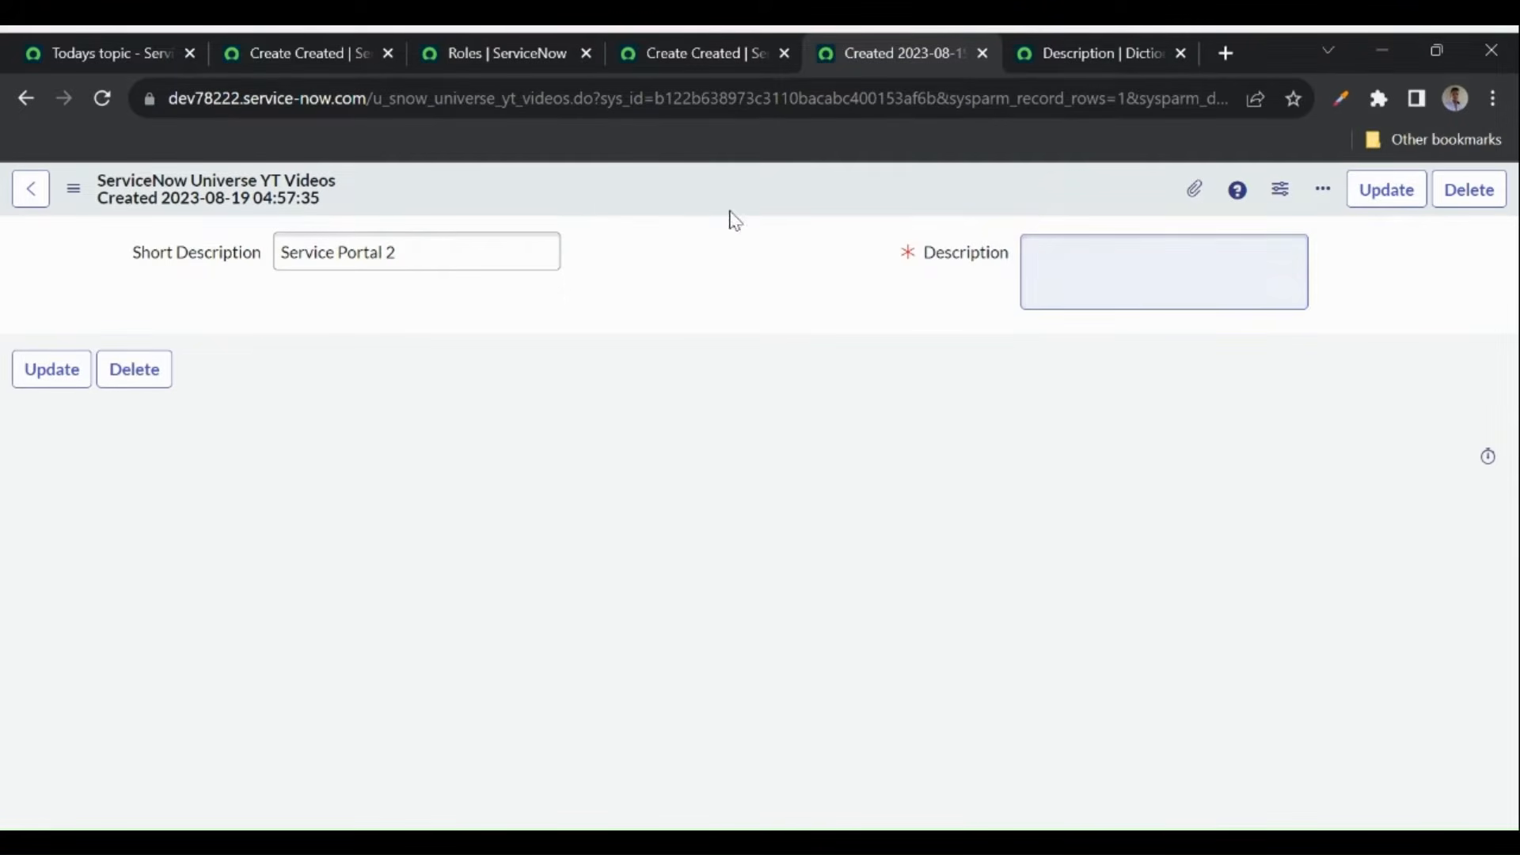
# - Add the Activities (filtered) section to the YT Videos form layout and save
pyautogui.rightClick(621, 197)
pyautogui.moveTo(754, 302)
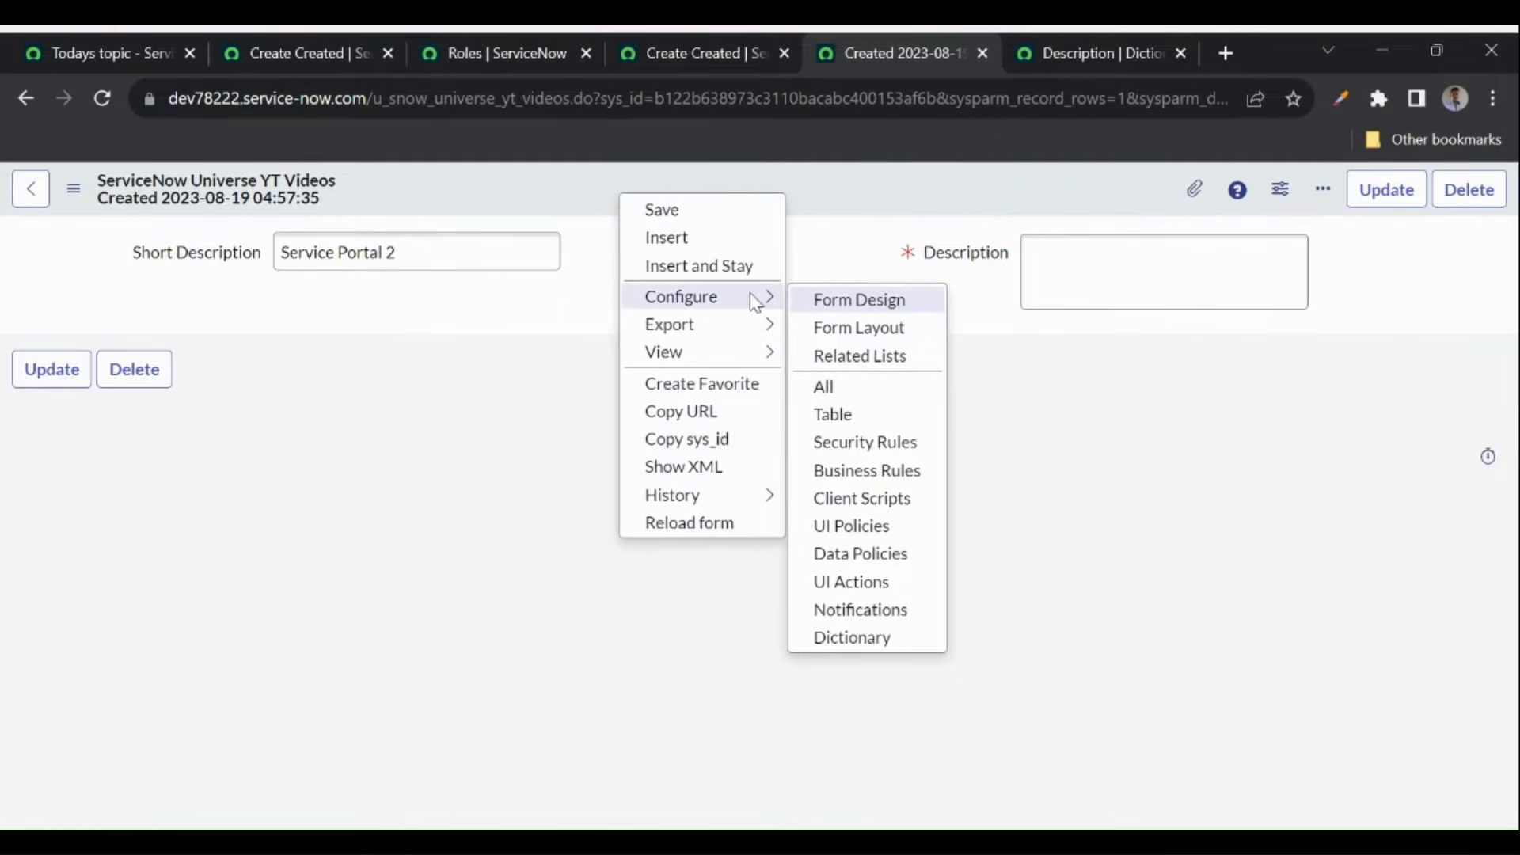
pyautogui.click(834, 329)
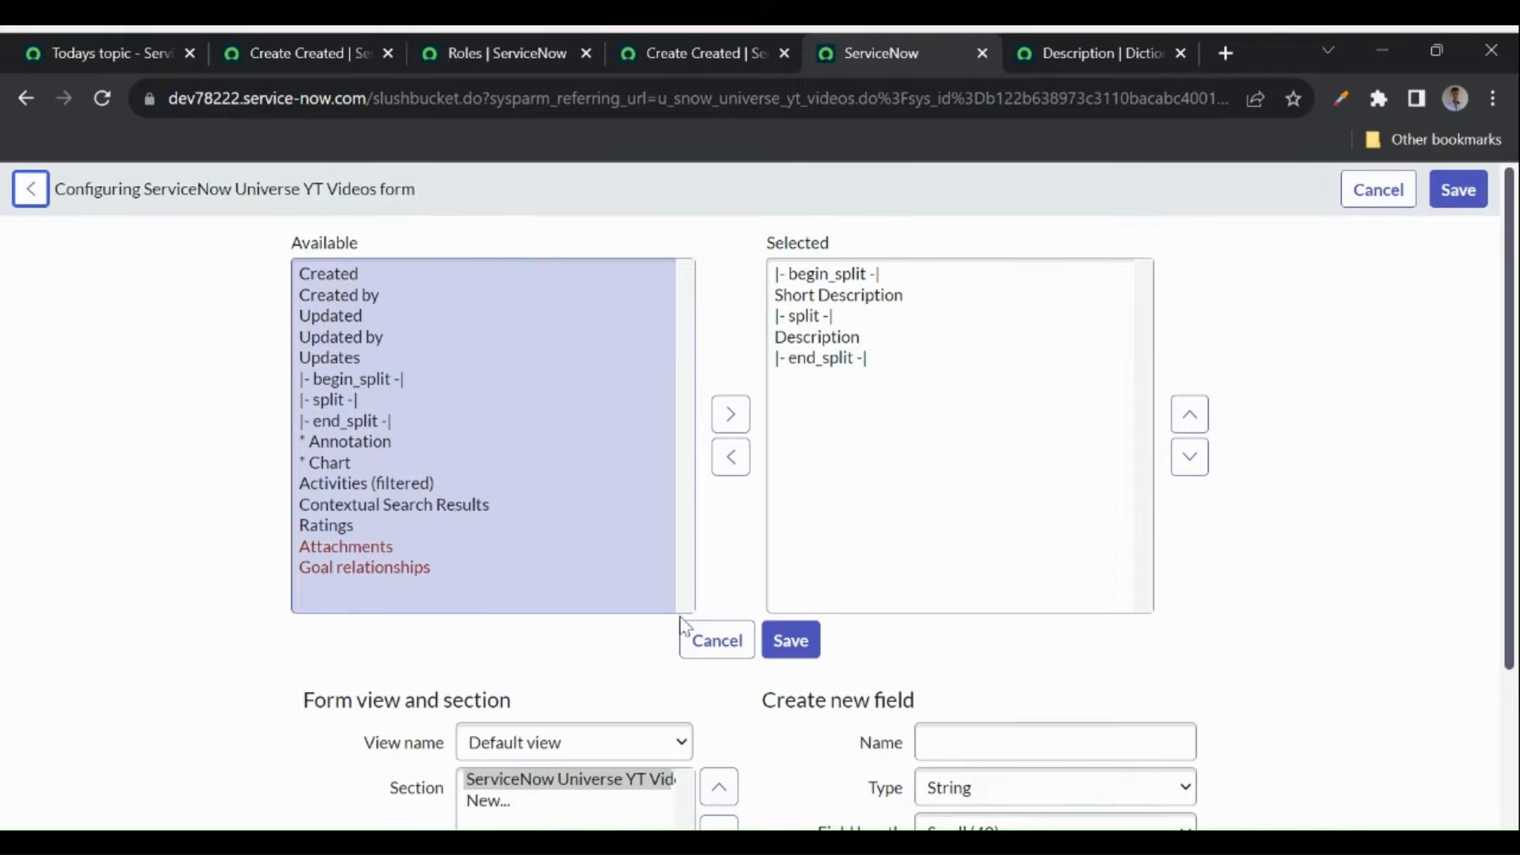
pyautogui.click(383, 485)
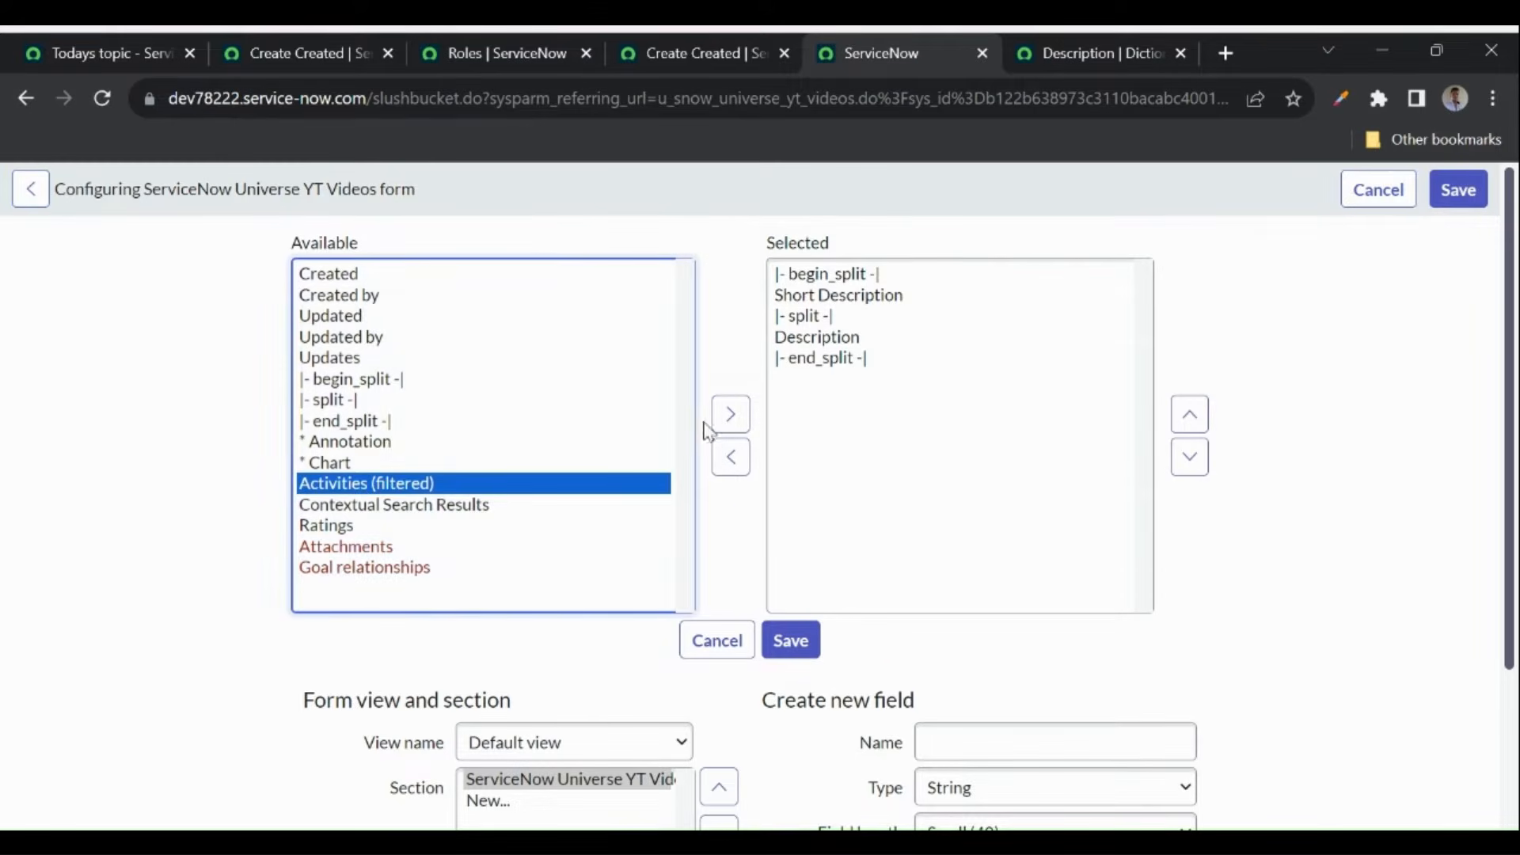
pyautogui.click(729, 414)
pyautogui.click(792, 638)
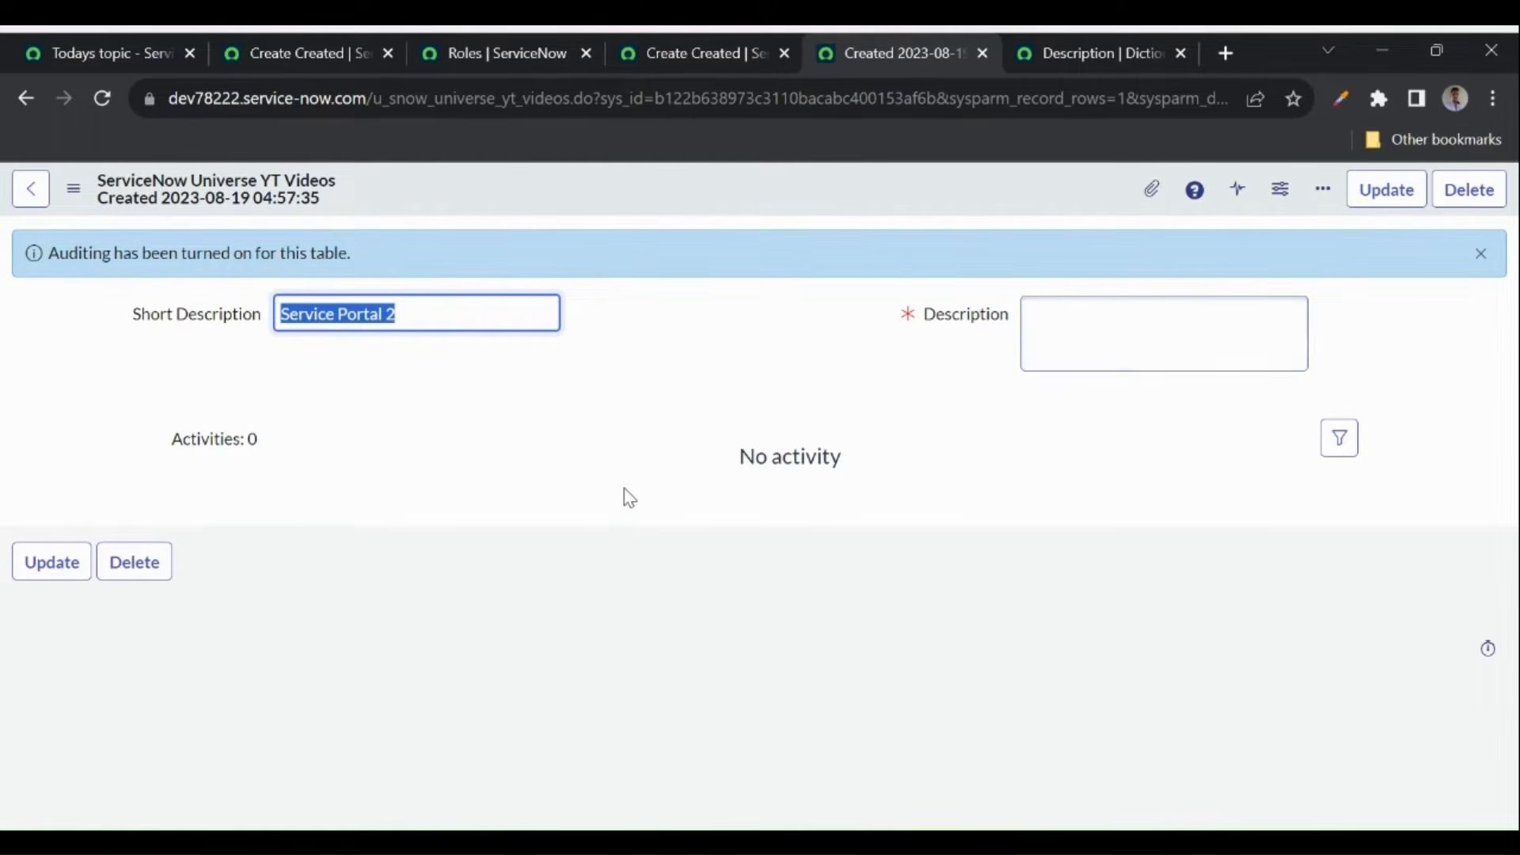
# - Save the activity history's available-fields configuration
pyautogui.click(1337, 440)
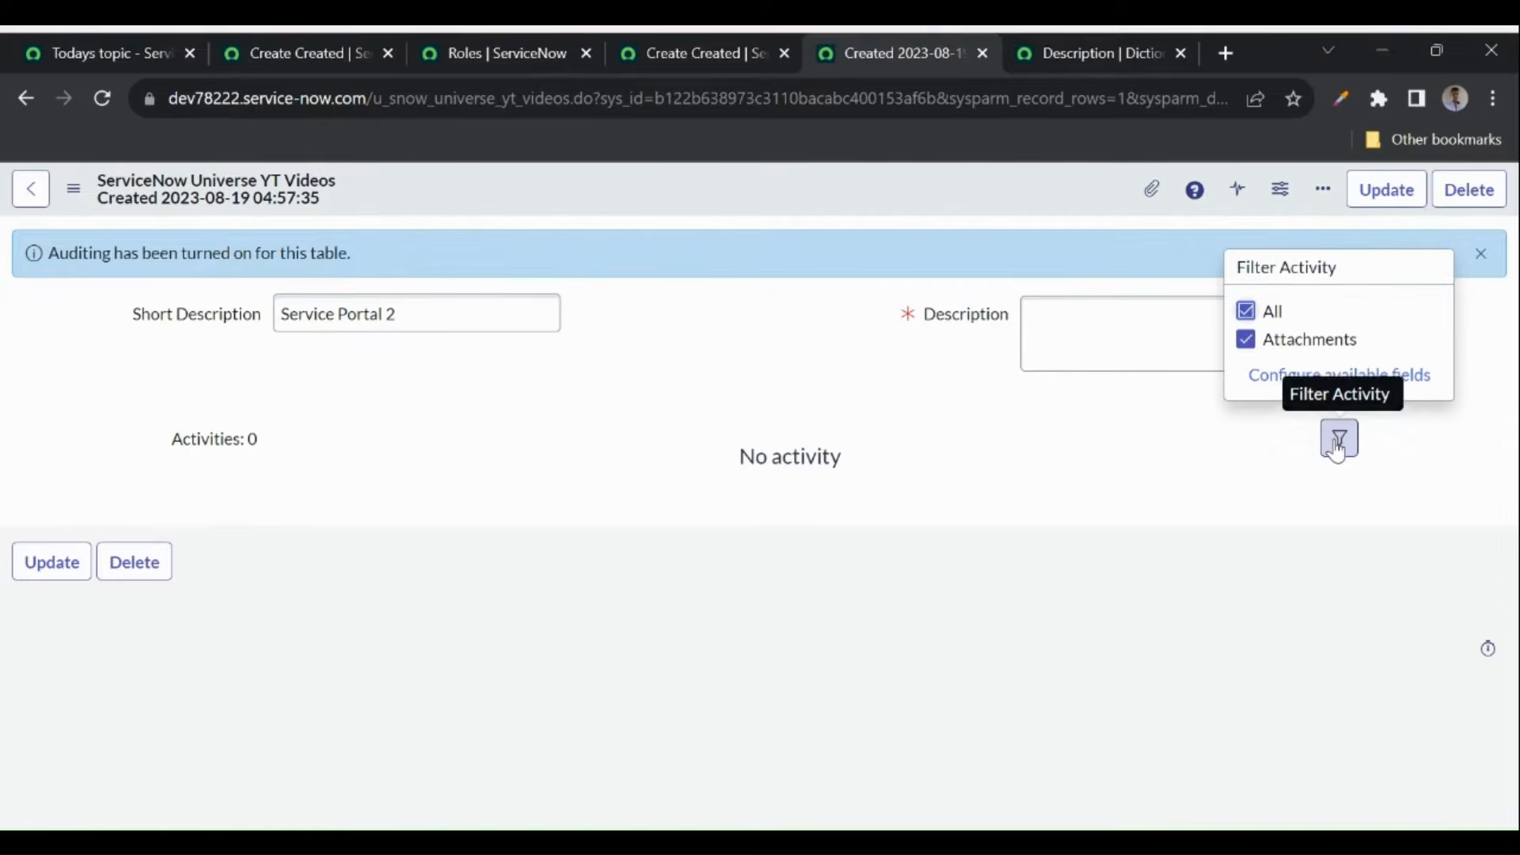
pyautogui.click(1335, 379)
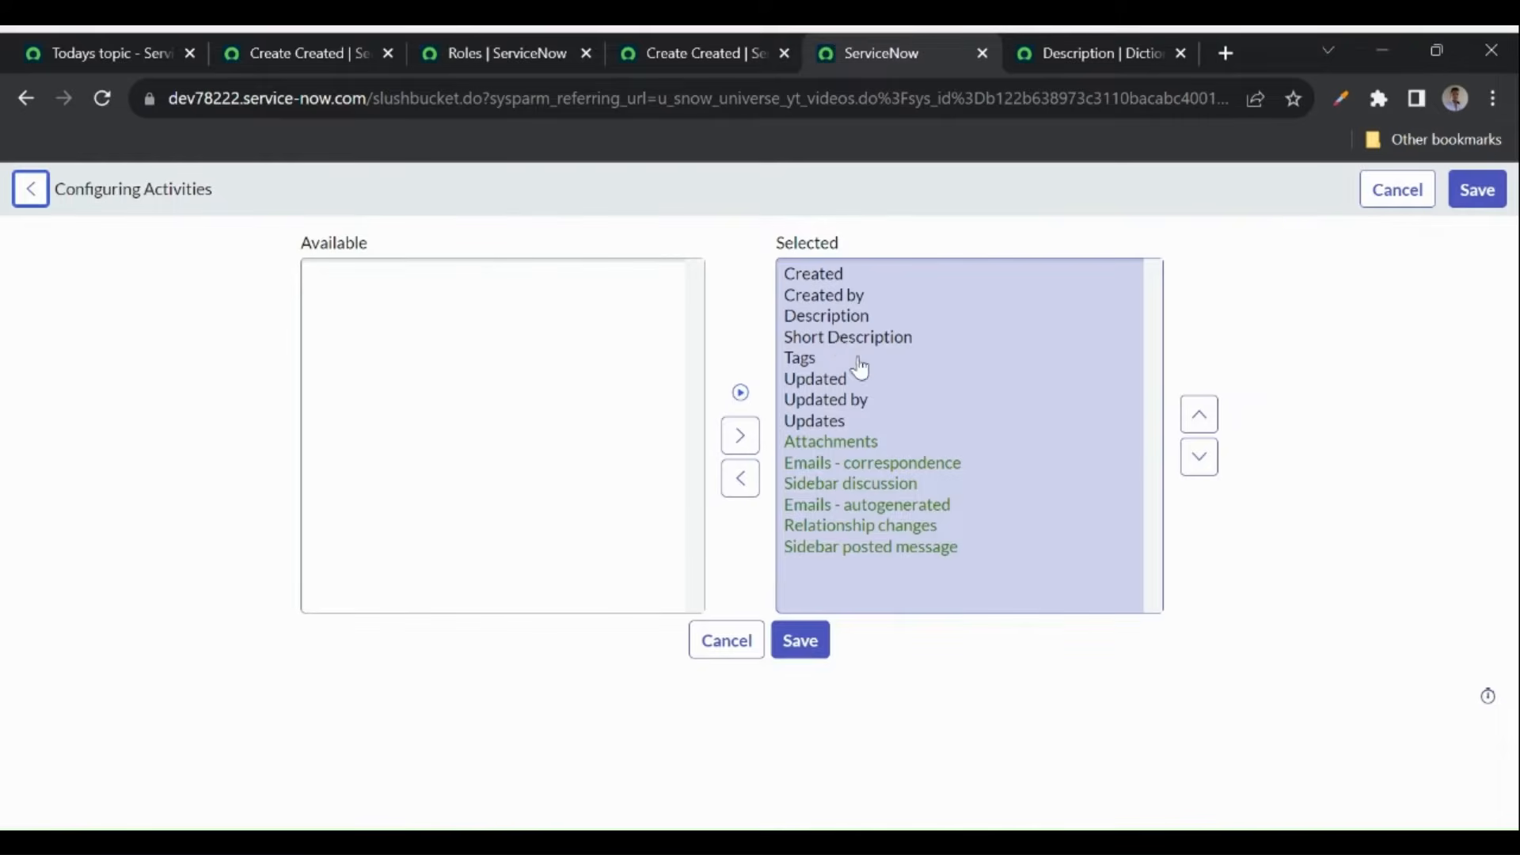
pyautogui.click(801, 640)
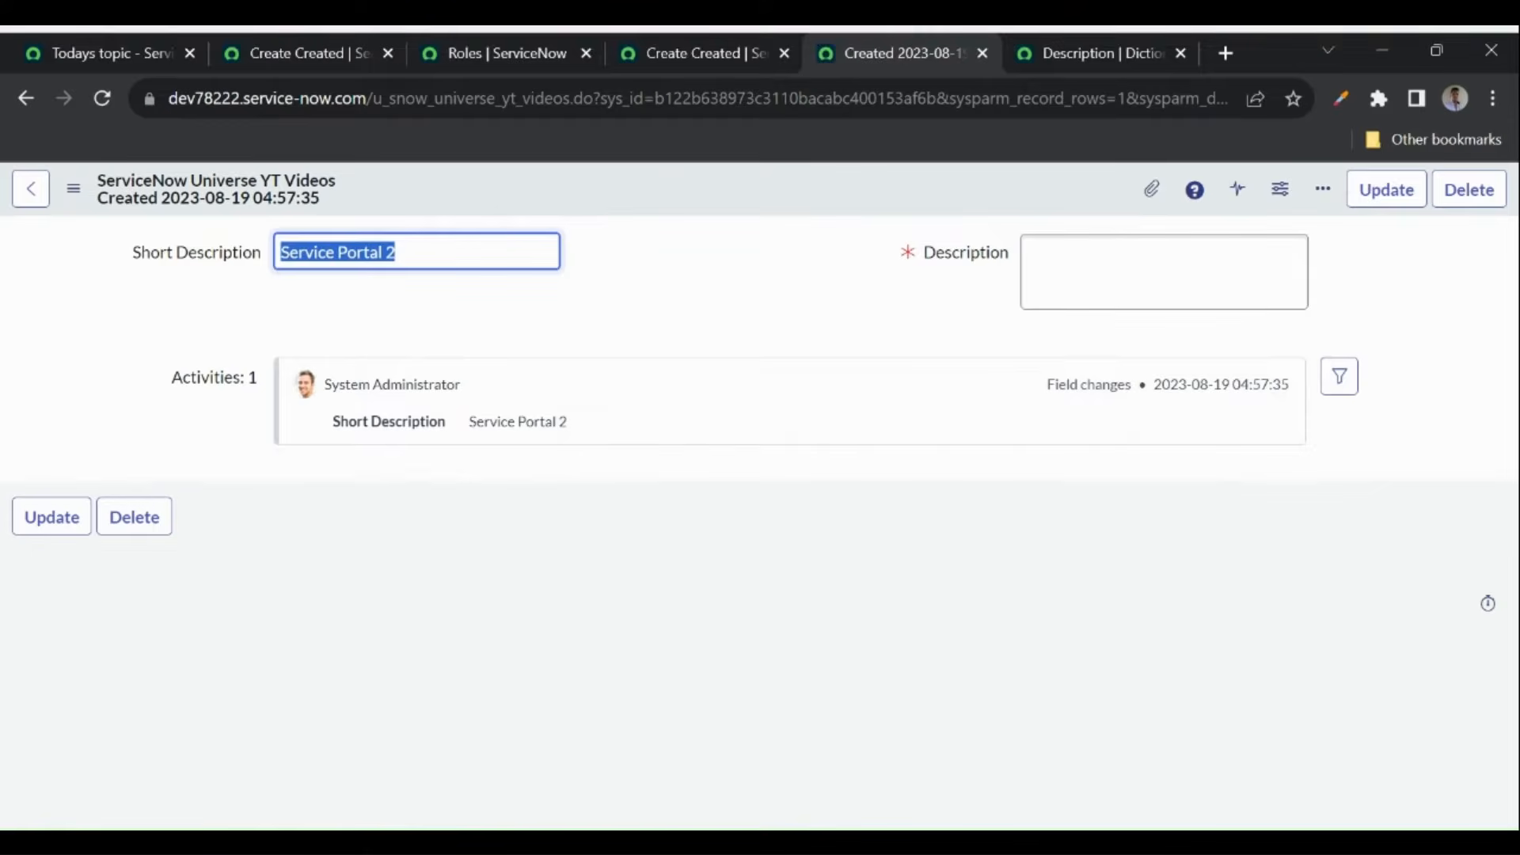
# - Rename the record to Service Portal 3 and save it with its Description filled in
pyautogui.click(445, 261)
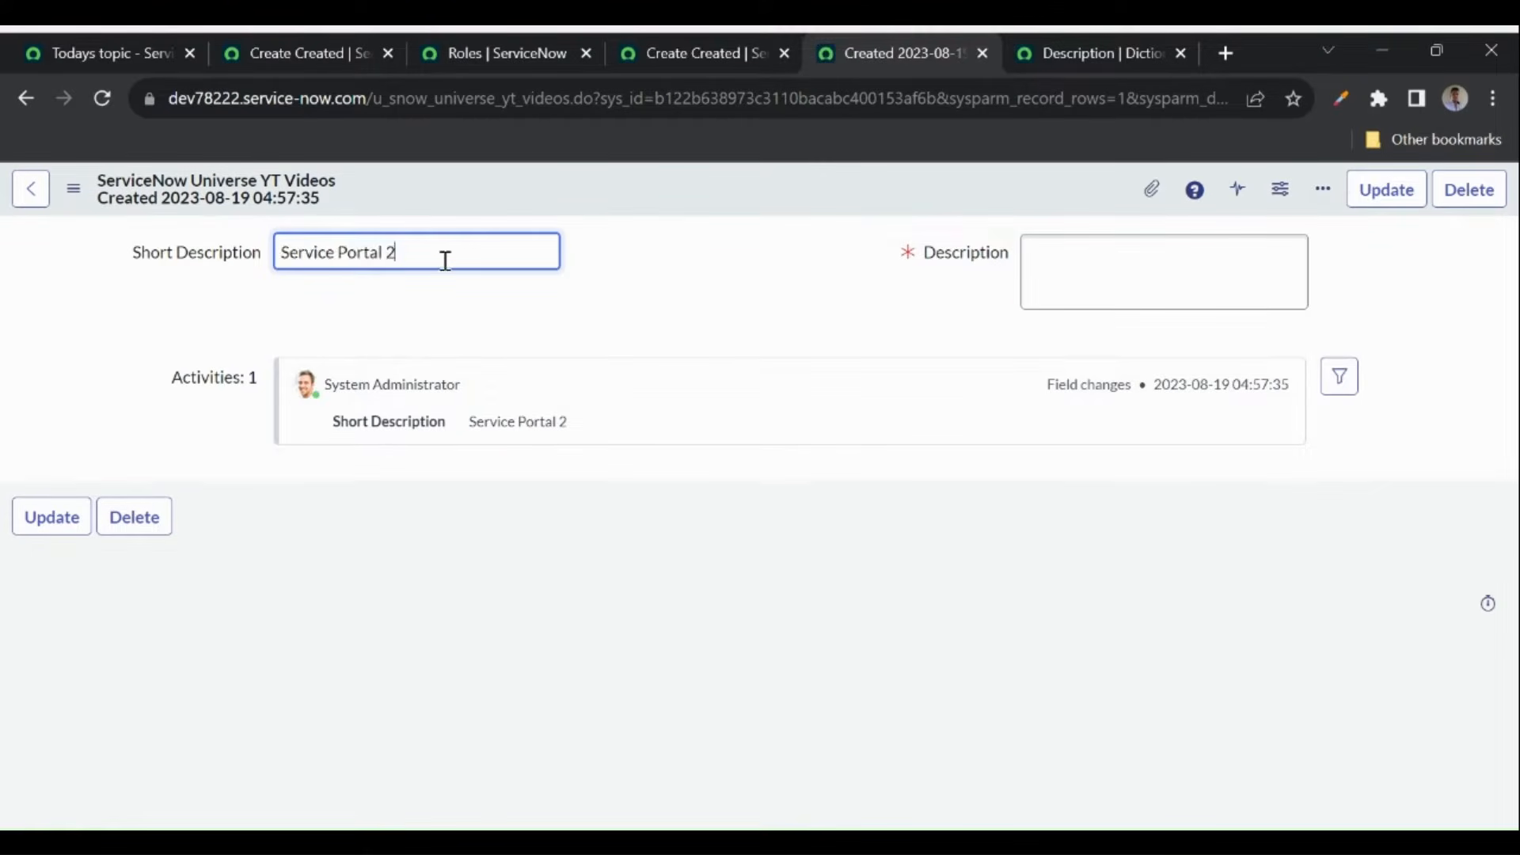
pyautogui.write('3')
pyautogui.rightClick(625, 186)
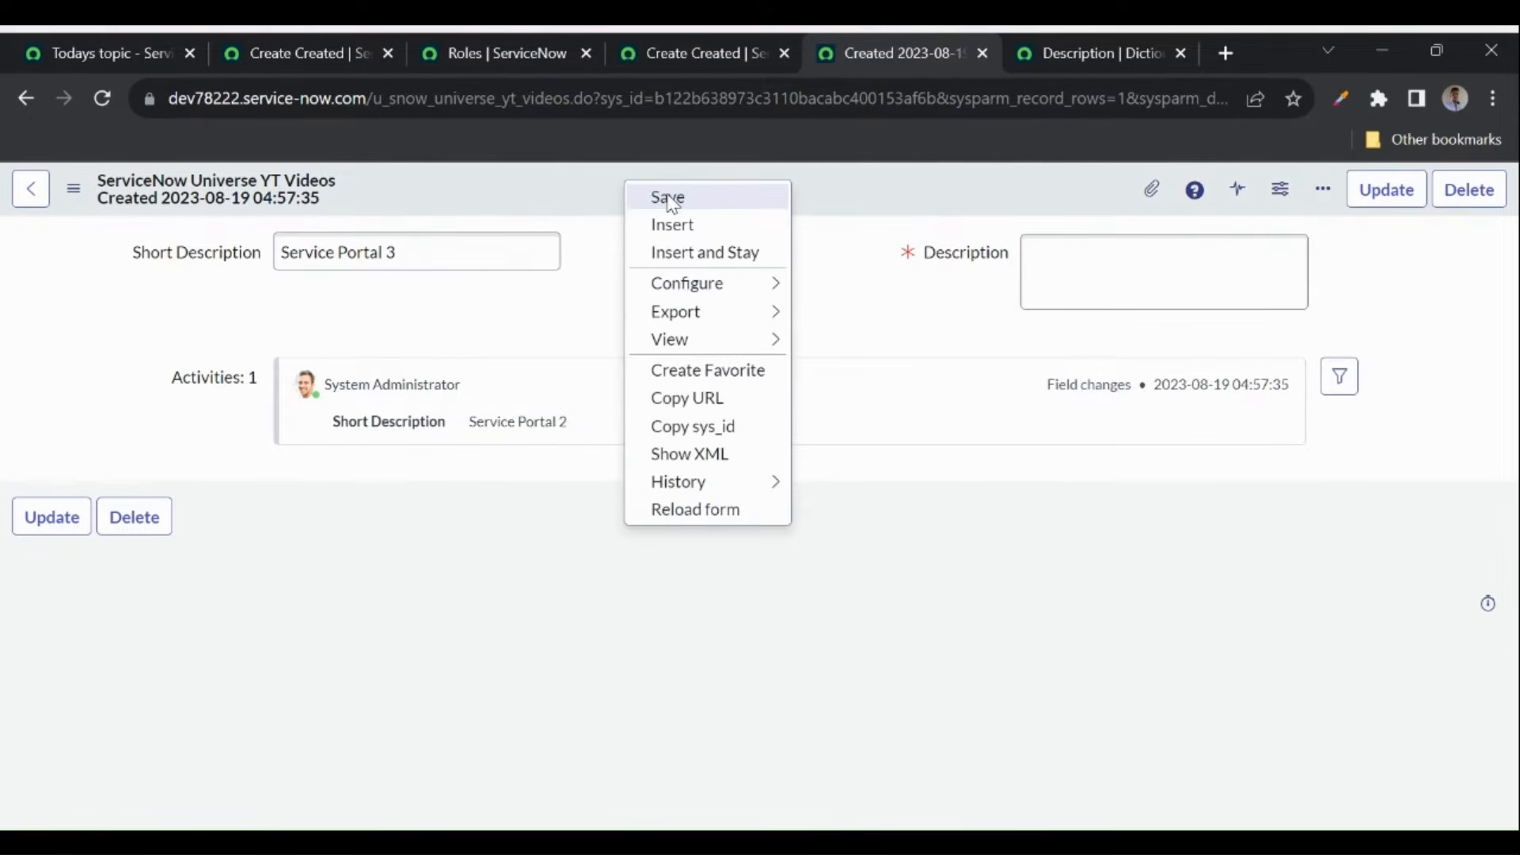
pyautogui.click(670, 198)
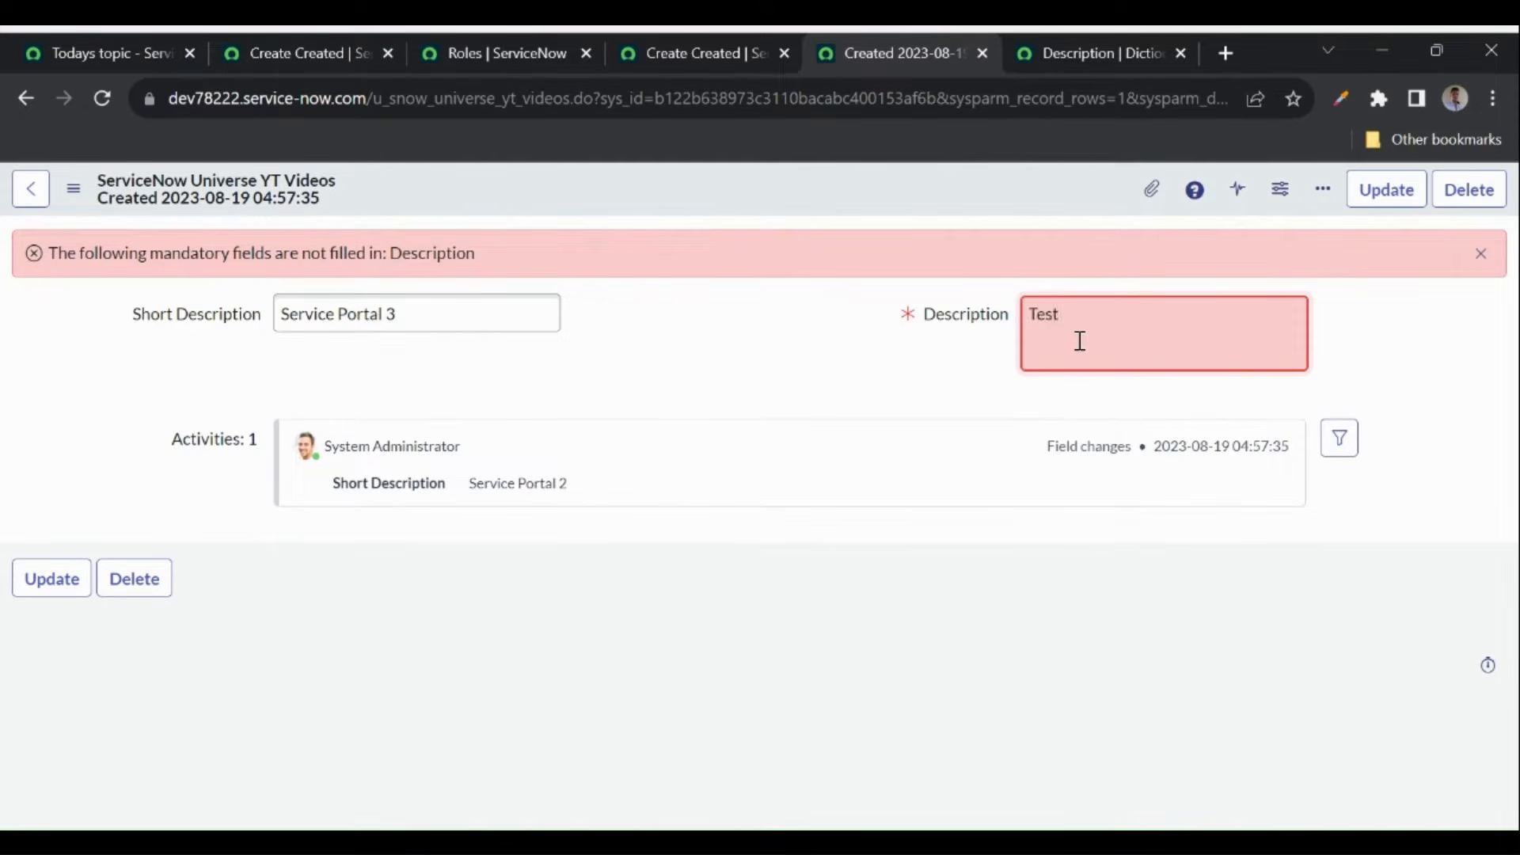
pyautogui.rightClick(687, 168)
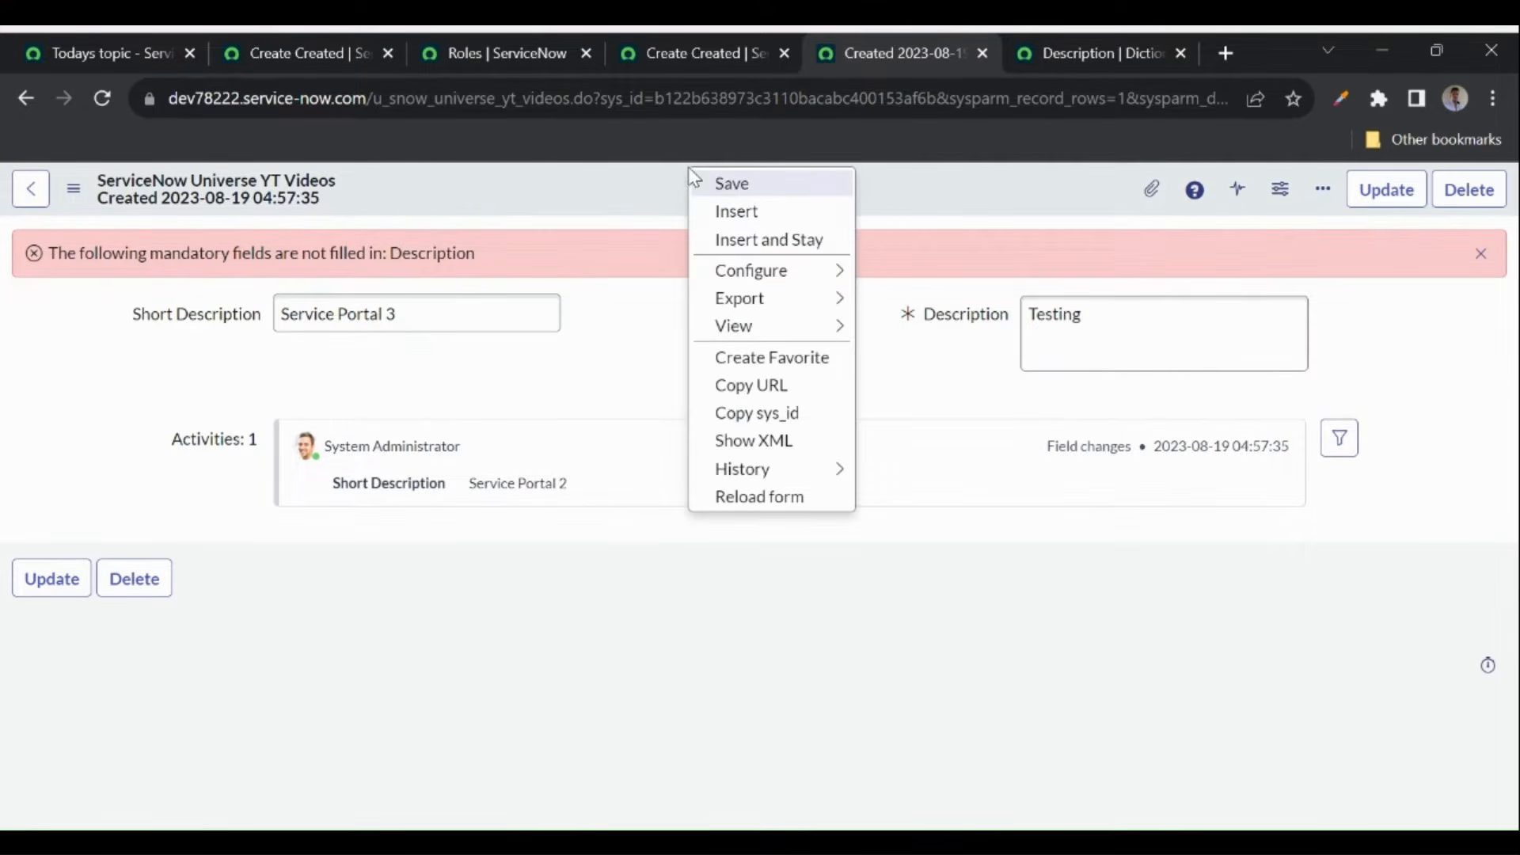
pyautogui.click(724, 179)
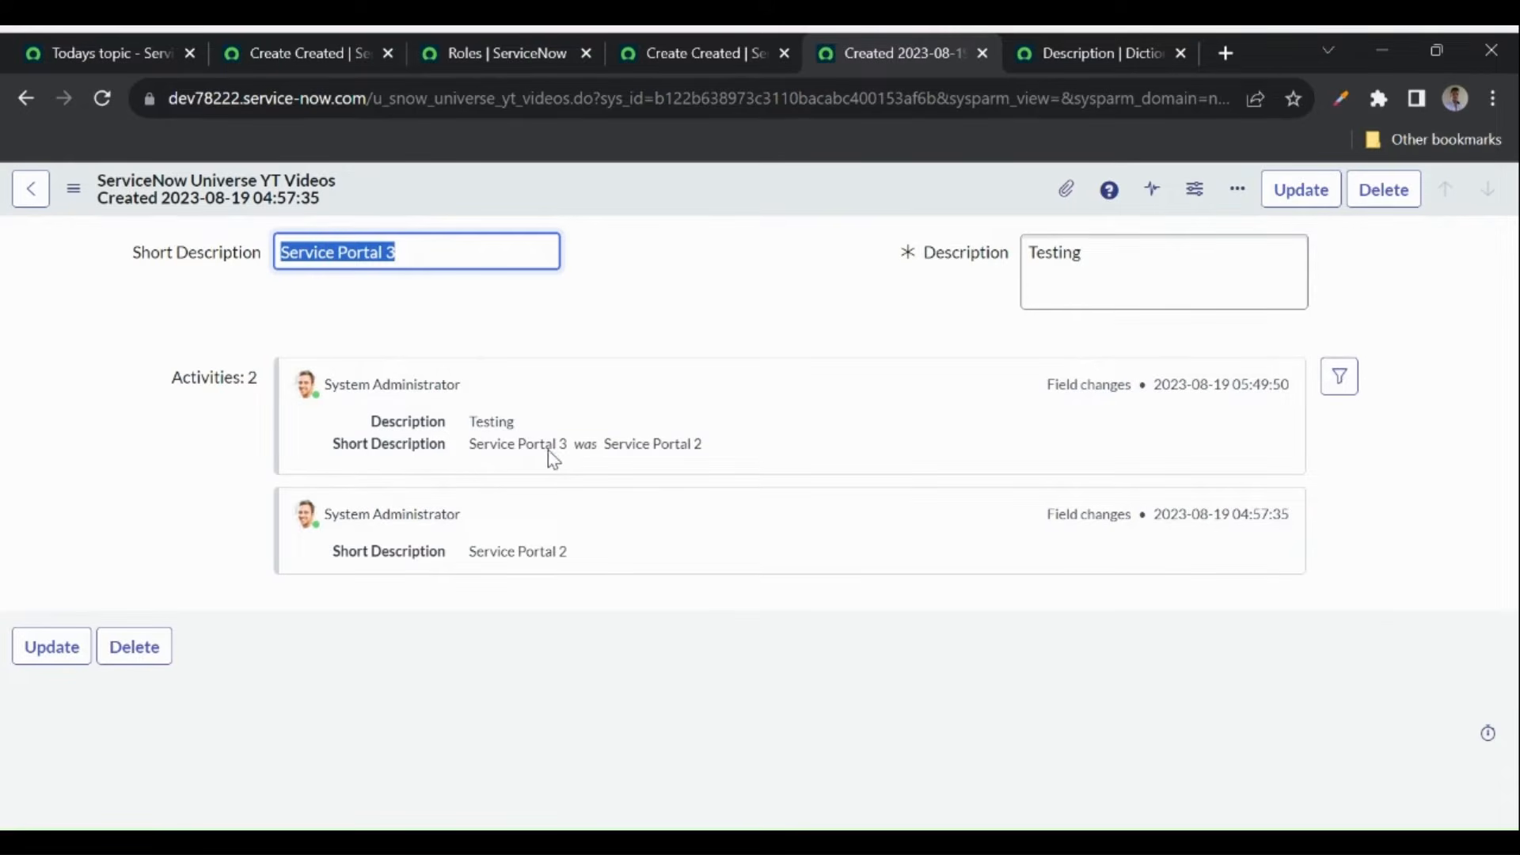
# - Append 'test' so the Description reads 'Testing test', save, and check the activity filter
pyautogui.click(1111, 253)
pyautogui.write('test')
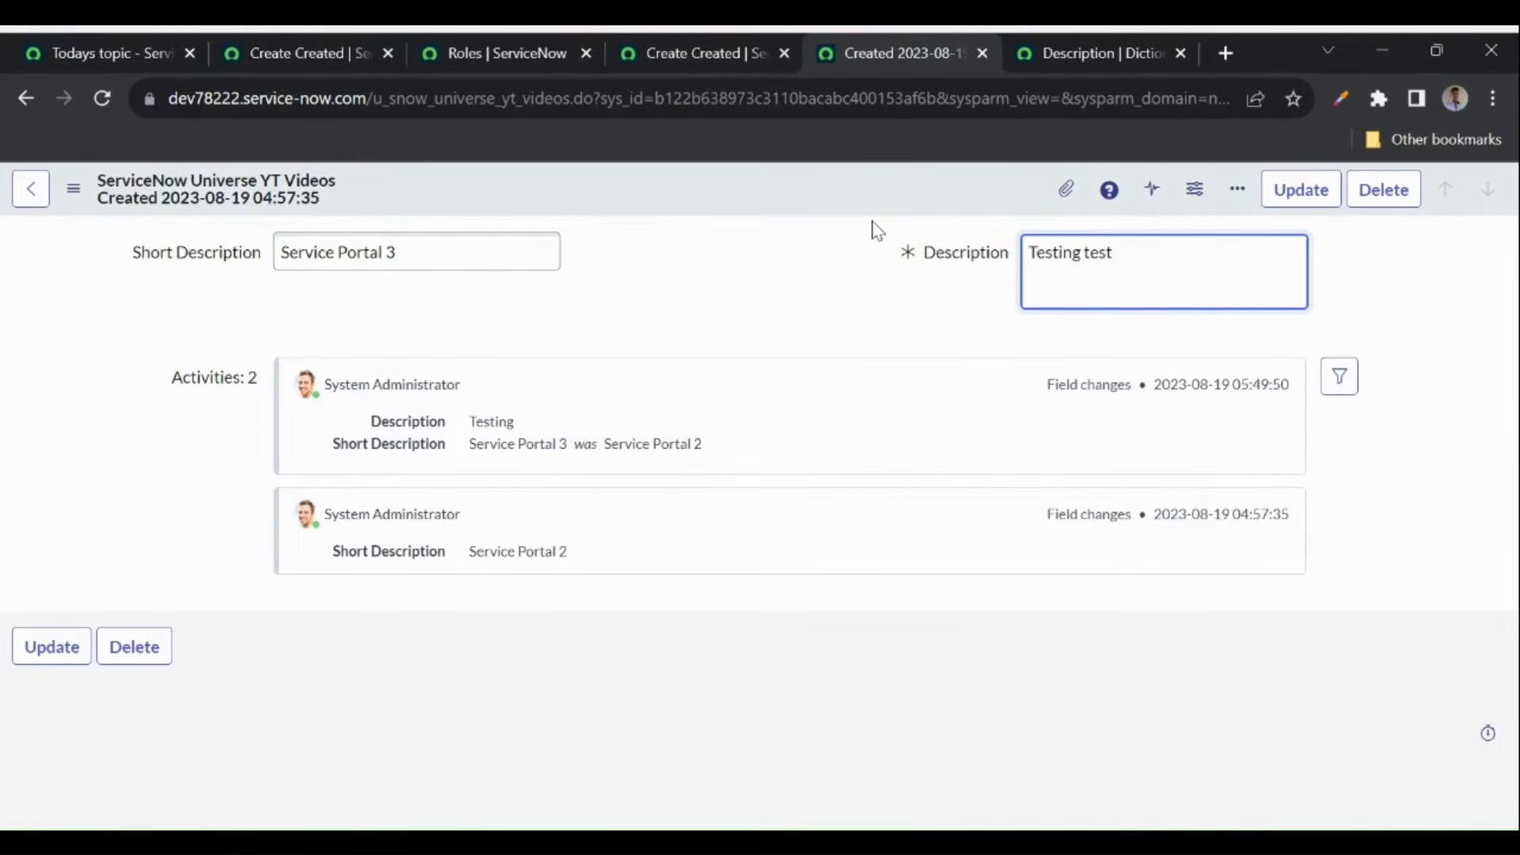
pyautogui.rightClick(749, 200)
pyautogui.click(779, 212)
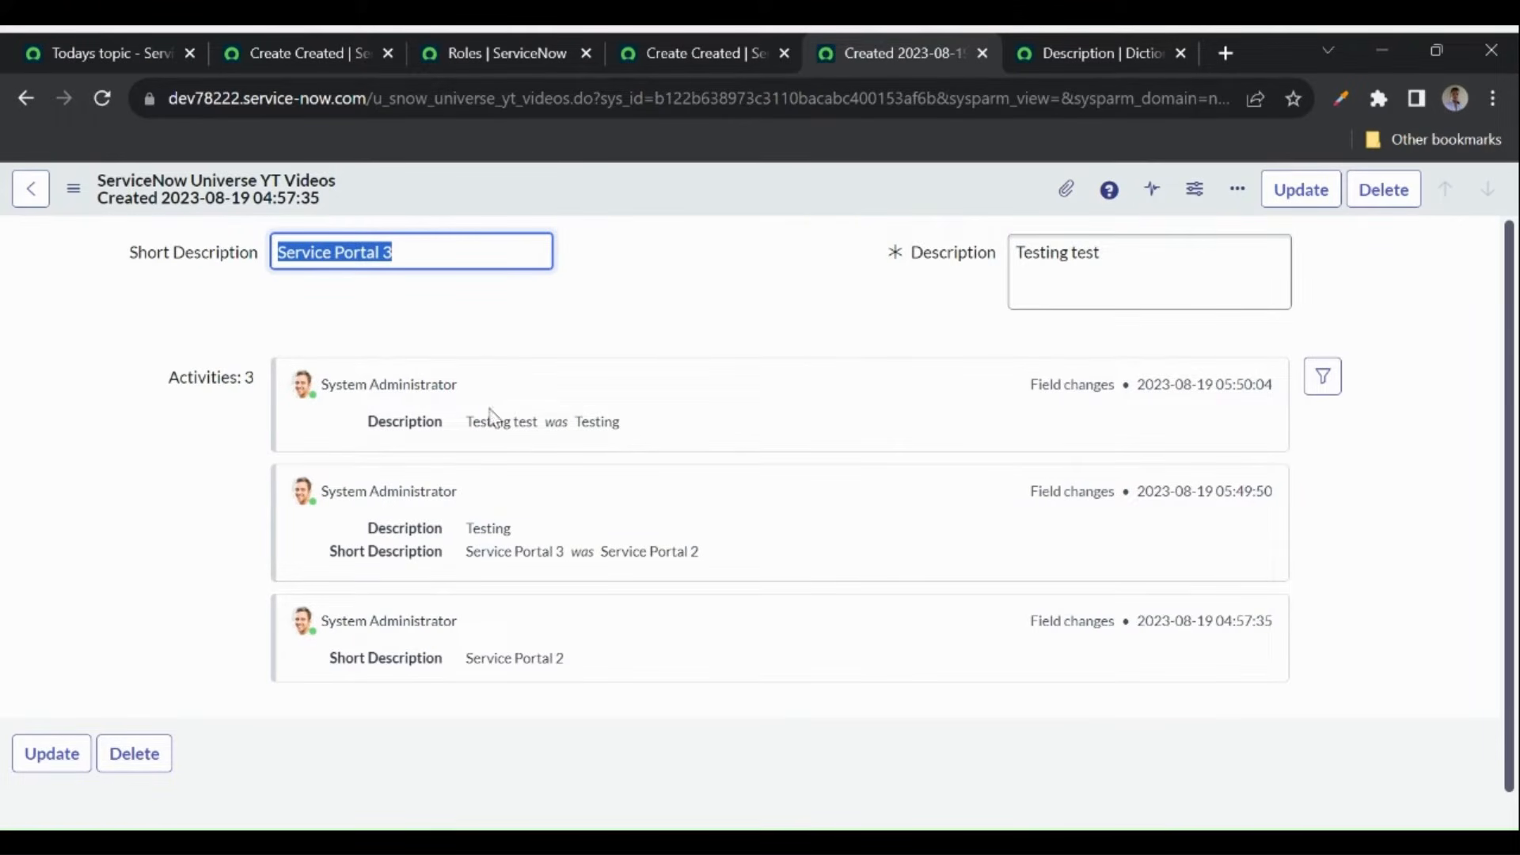
pyautogui.click(1322, 378)
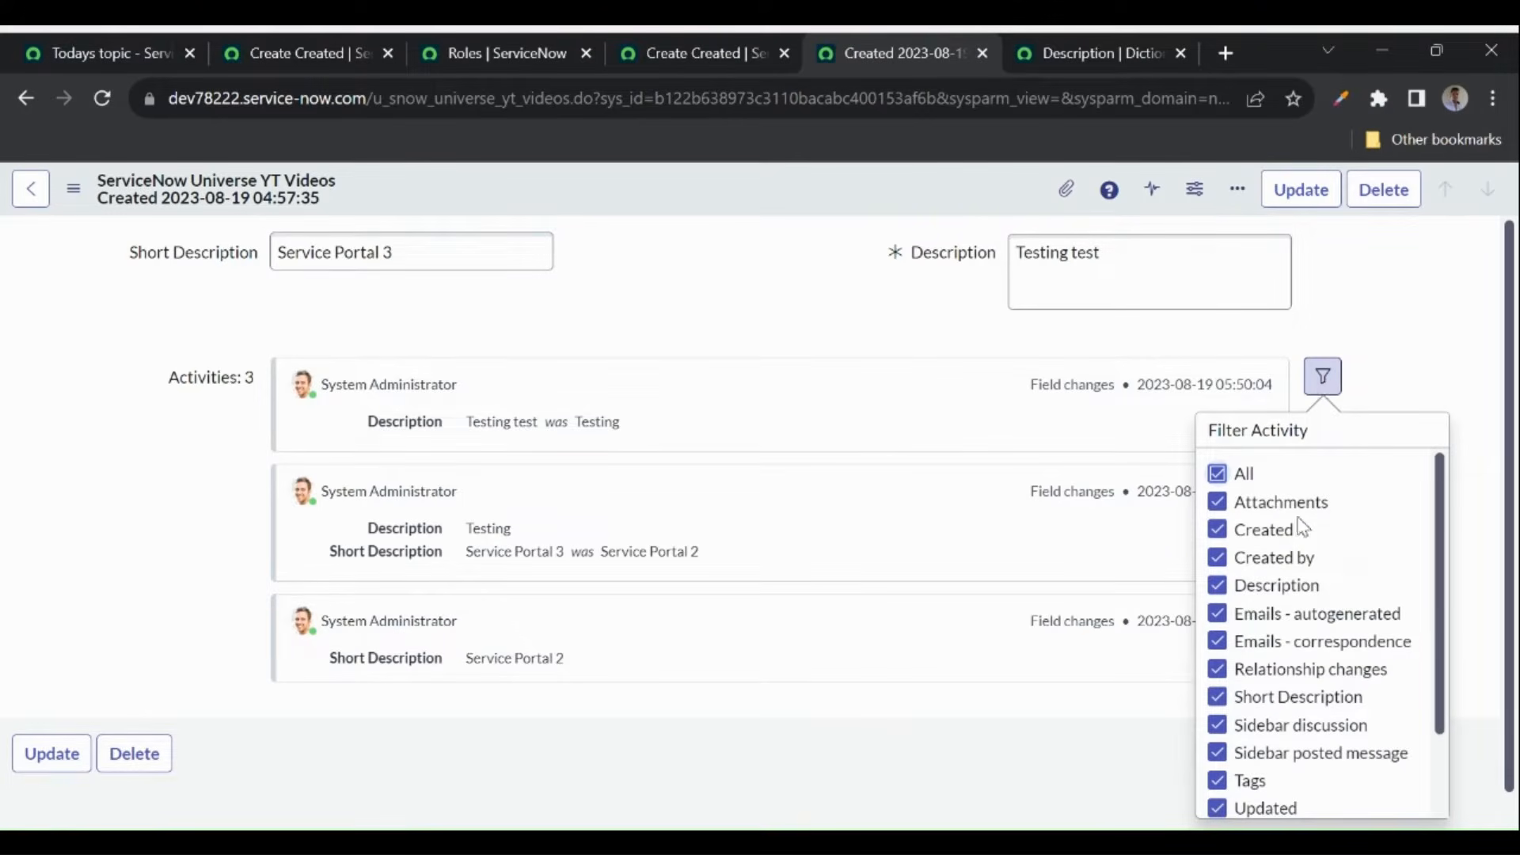
pyautogui.click(1218, 587)
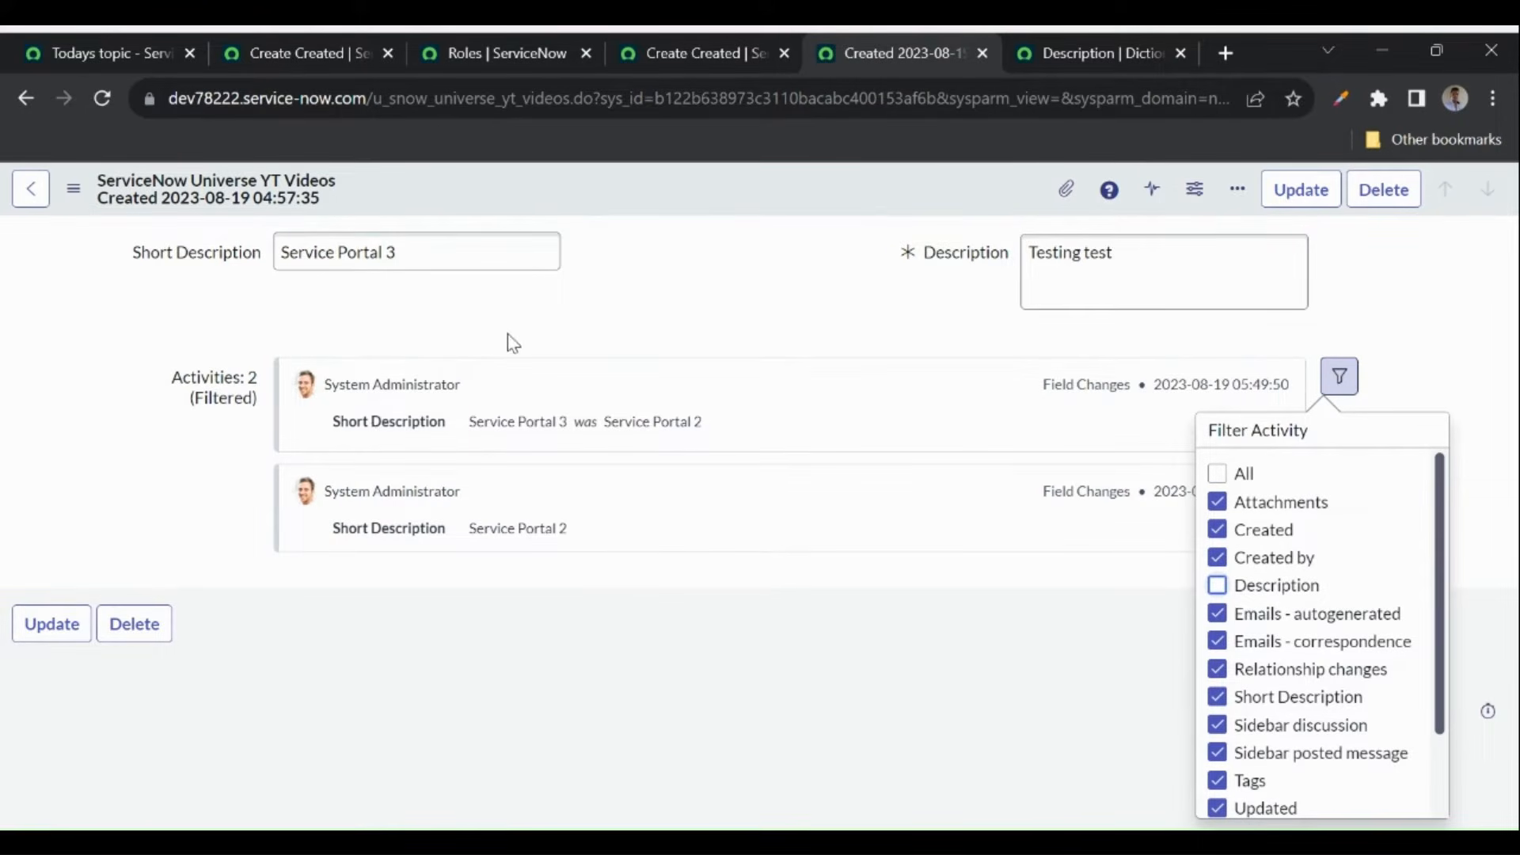
pyautogui.click(1219, 586)
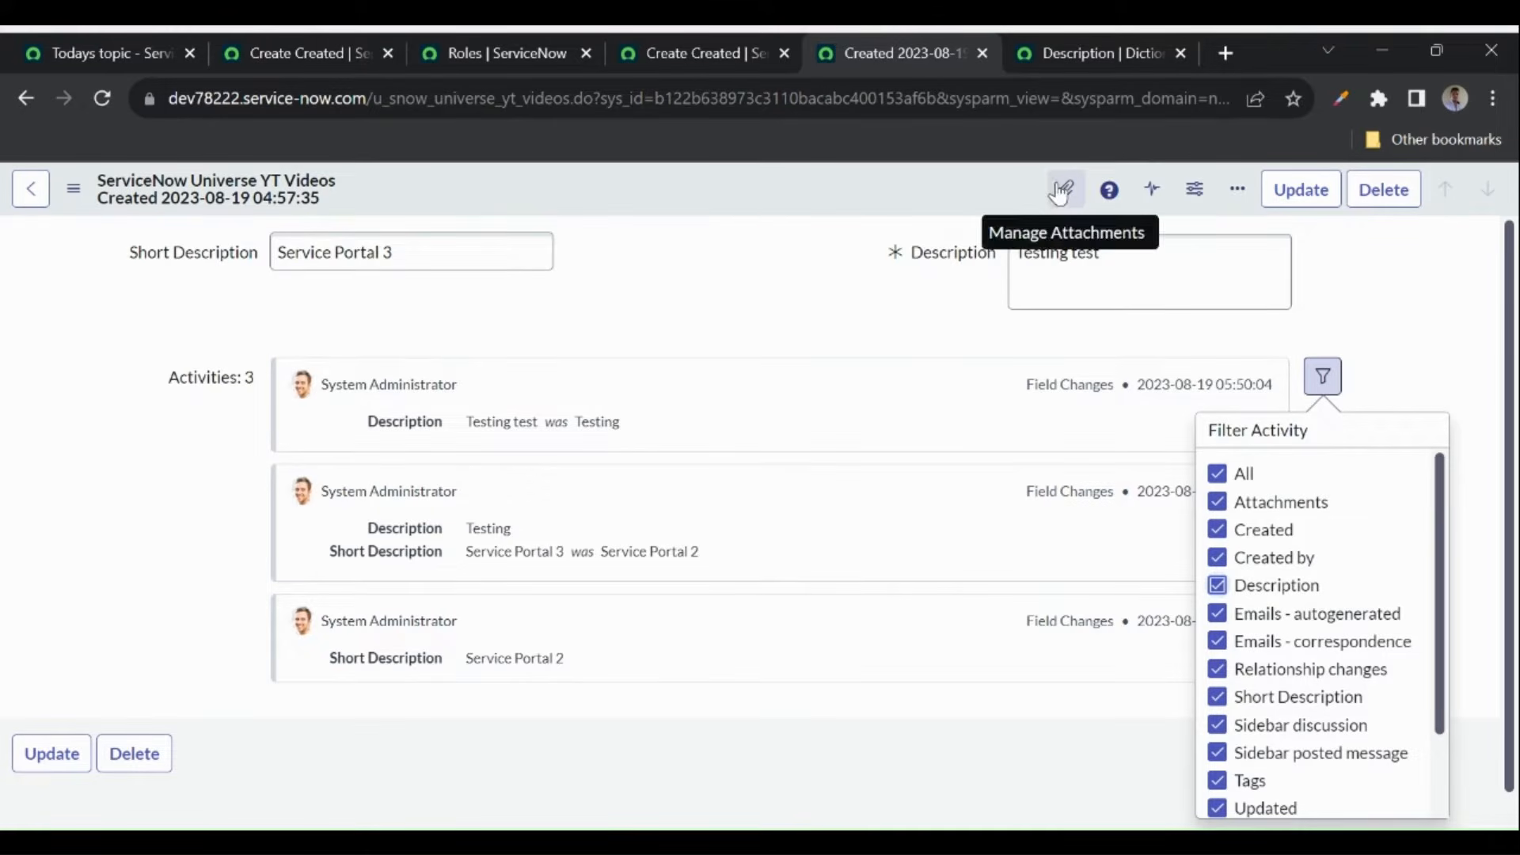
pyautogui.press('Escape')
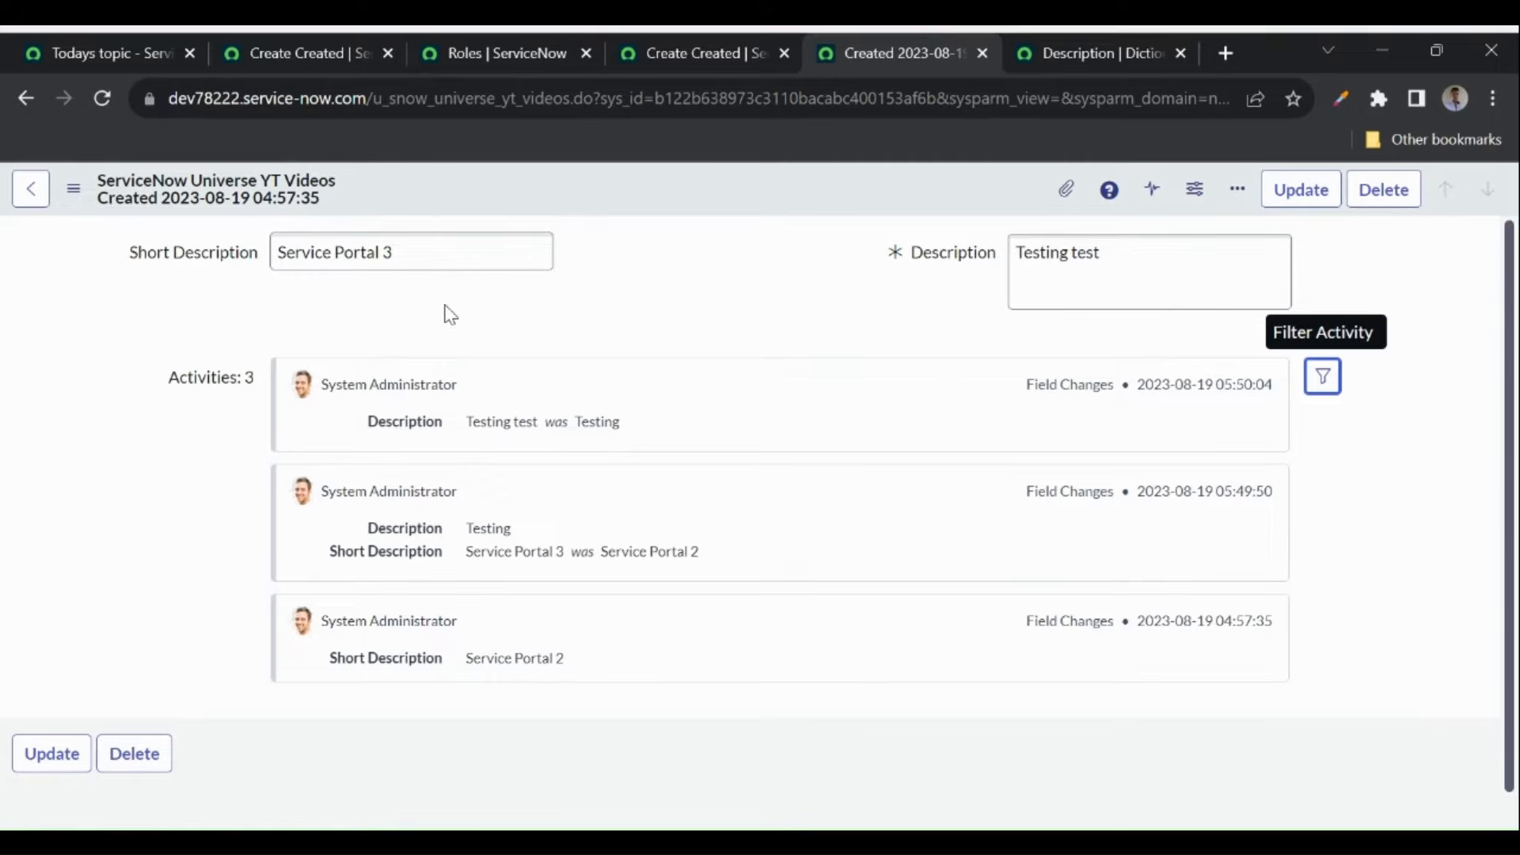
pyautogui.click(329, 251)
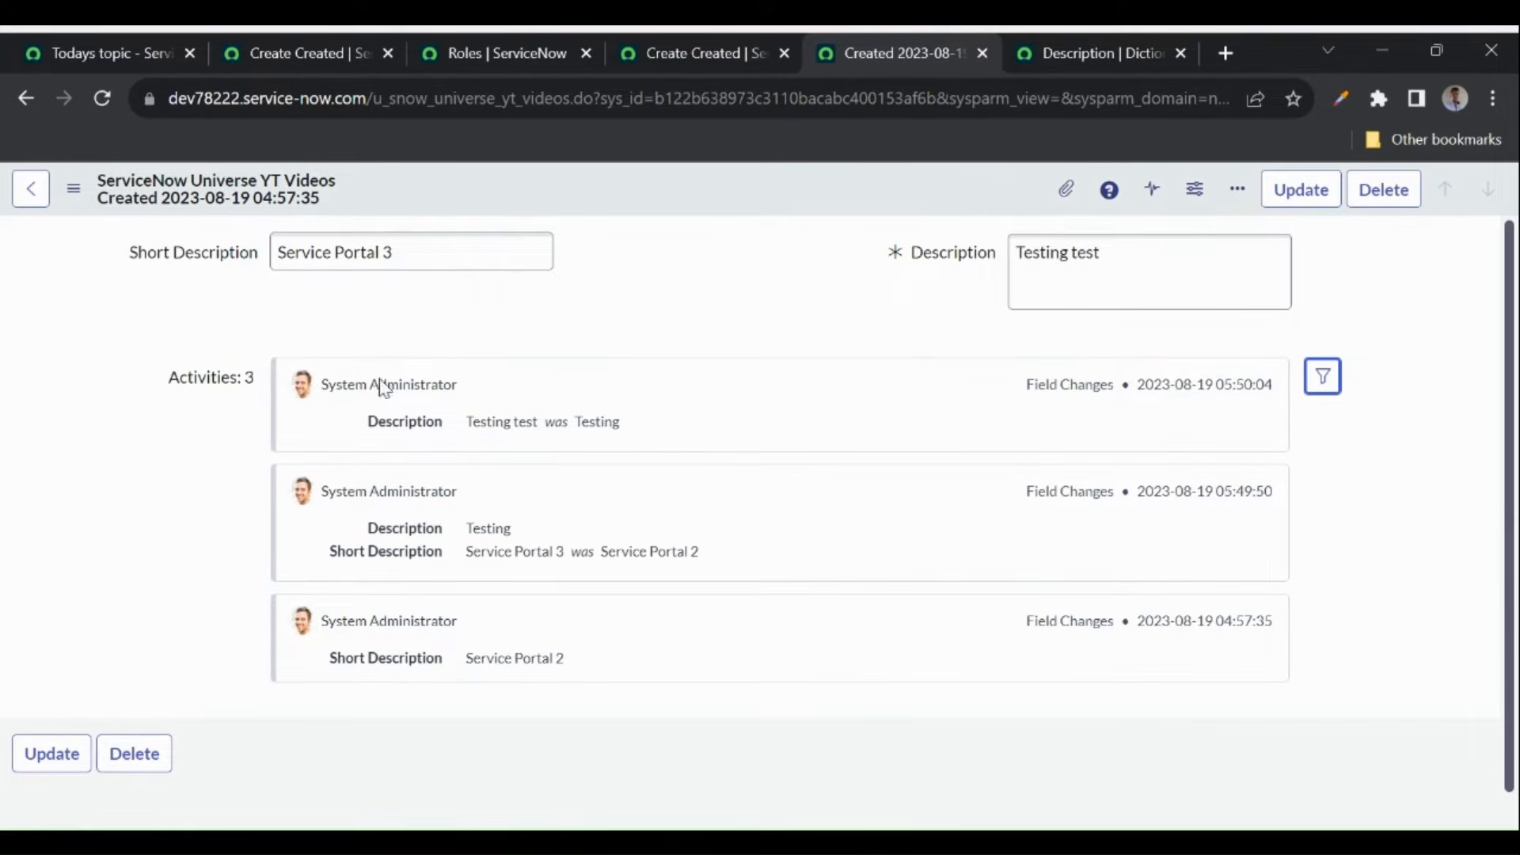
pyautogui.click(1068, 194)
pyautogui.click(1067, 197)
pyautogui.click(1069, 199)
pyautogui.click(1067, 198)
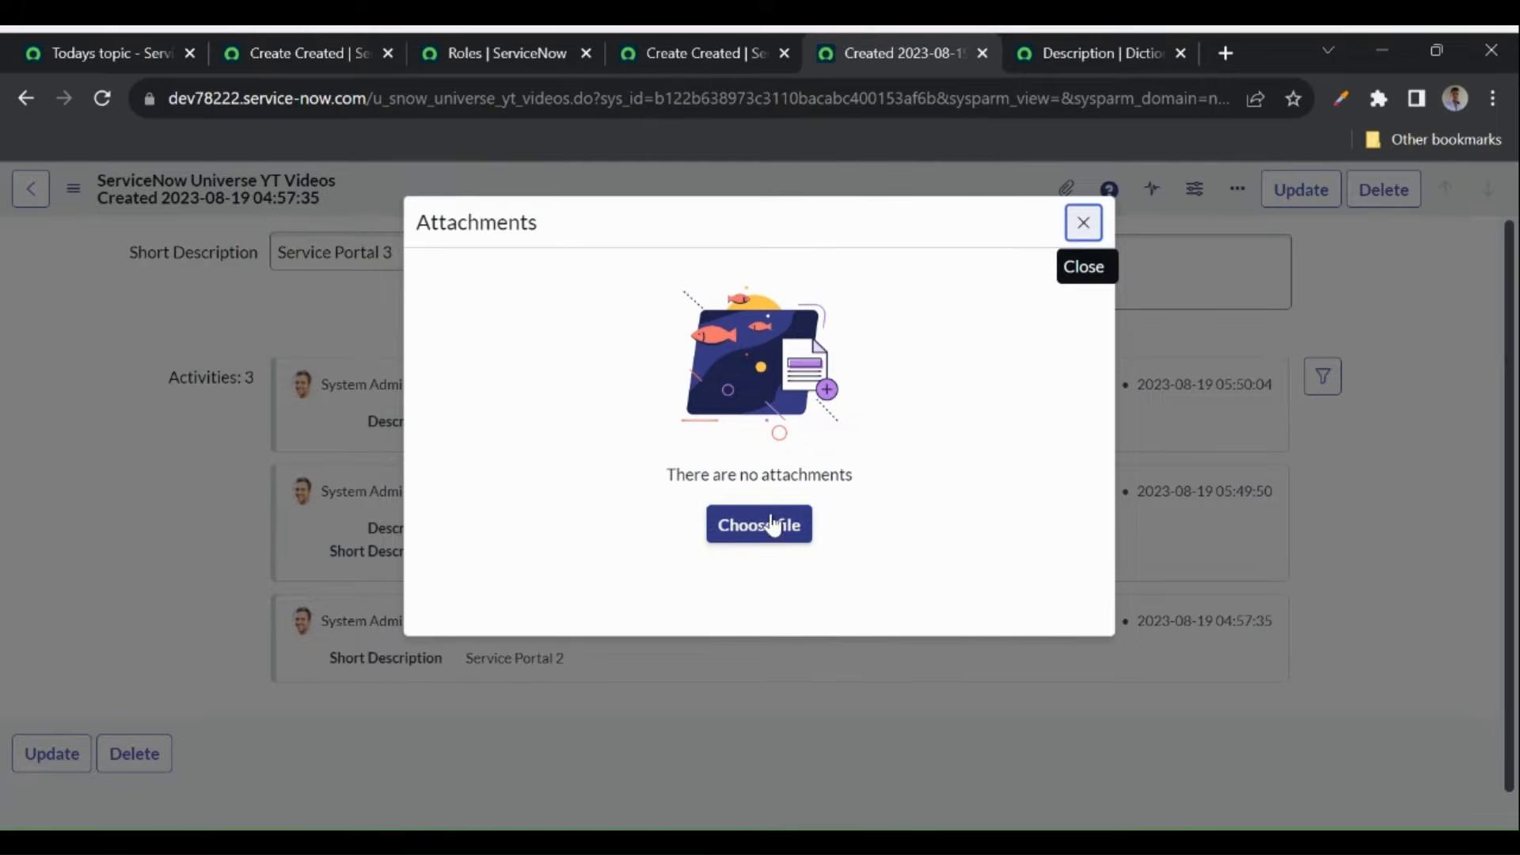
pyautogui.click(1085, 225)
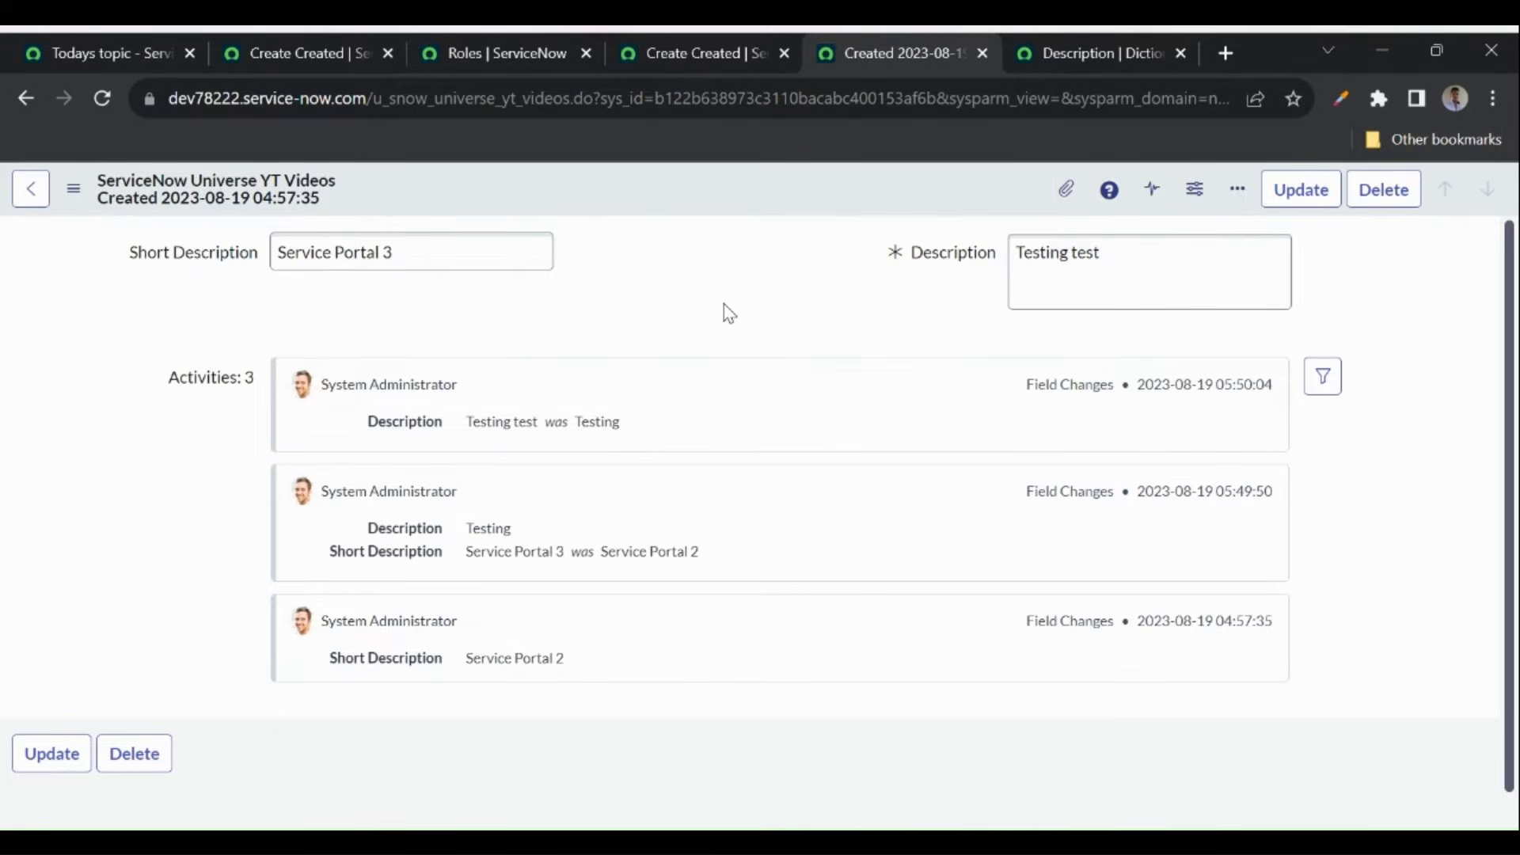
# - In Form Design, move Description into the full-width section, save, and reload the record
pyautogui.rightClick(582, 191)
pyautogui.moveTo(651, 289)
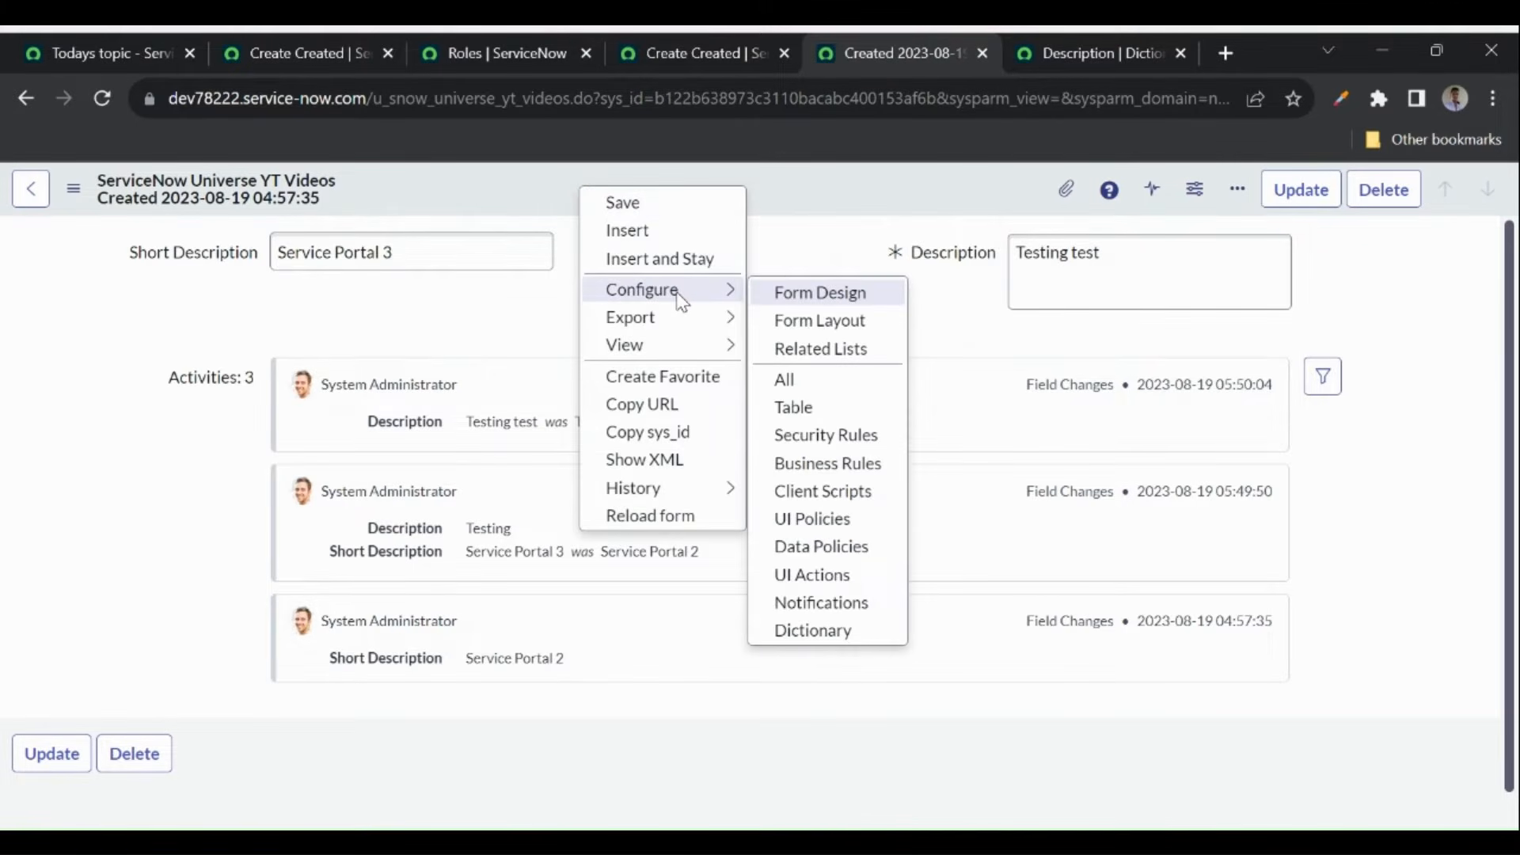
pyautogui.click(840, 303)
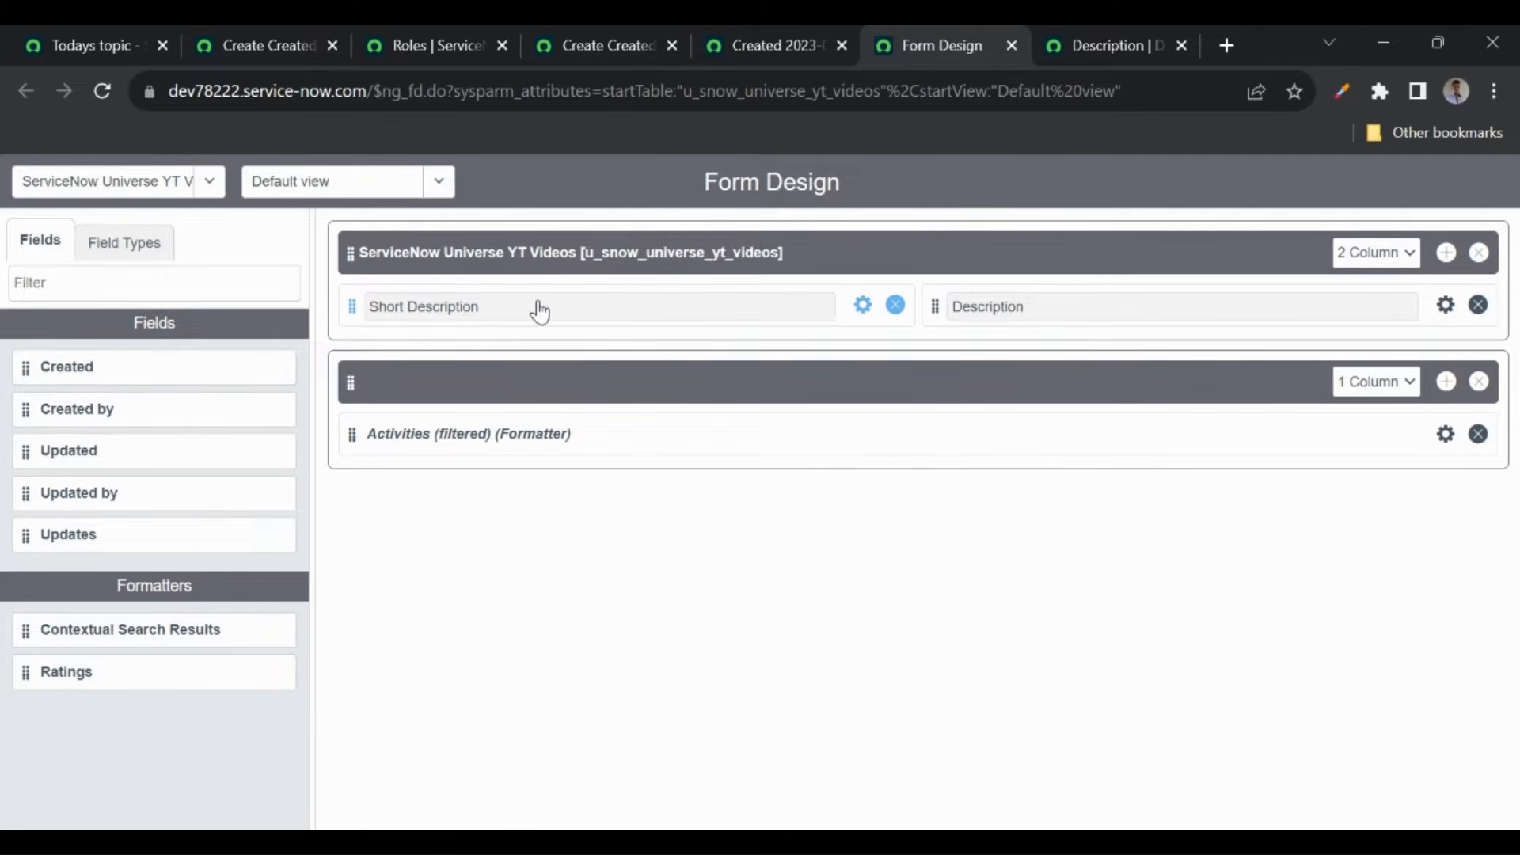
pyautogui.doubleClick(1019, 309)
pyautogui.click(1024, 320)
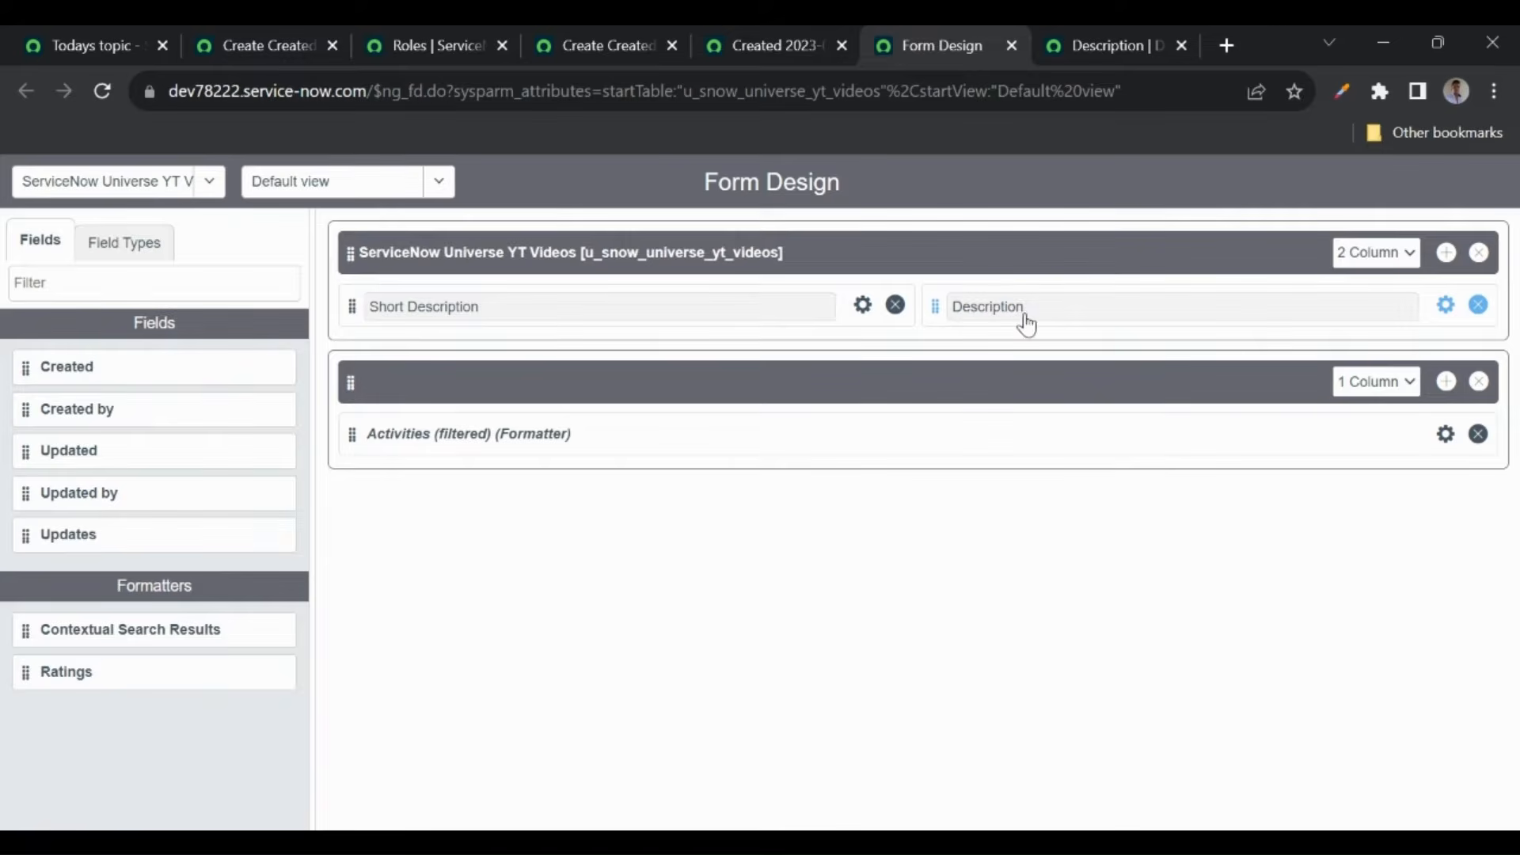
pyautogui.moveTo(936, 306); pyautogui.dragTo(353, 429)
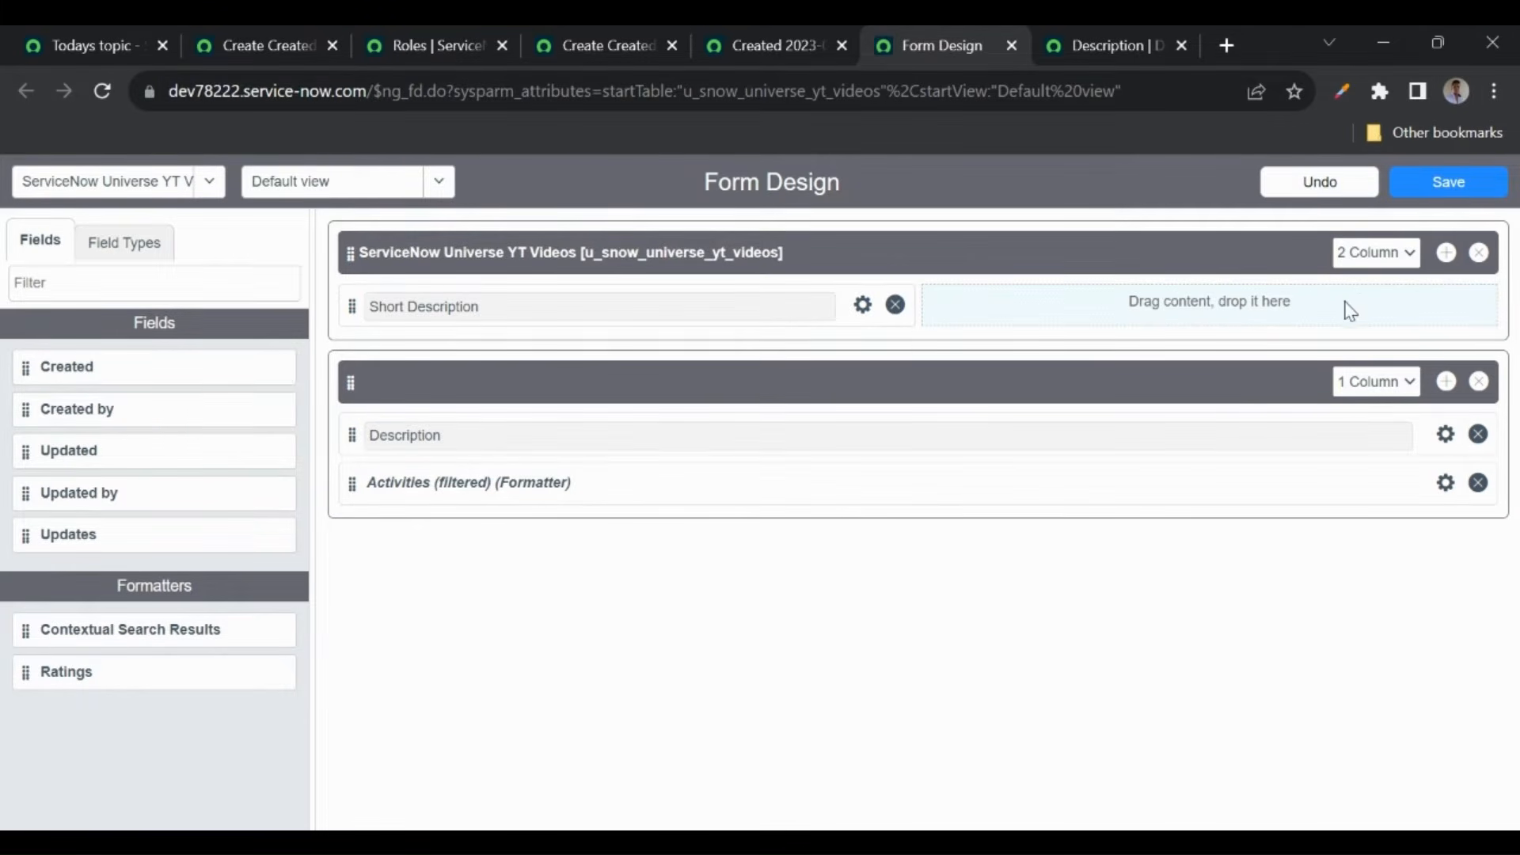
pyautogui.click(1472, 193)
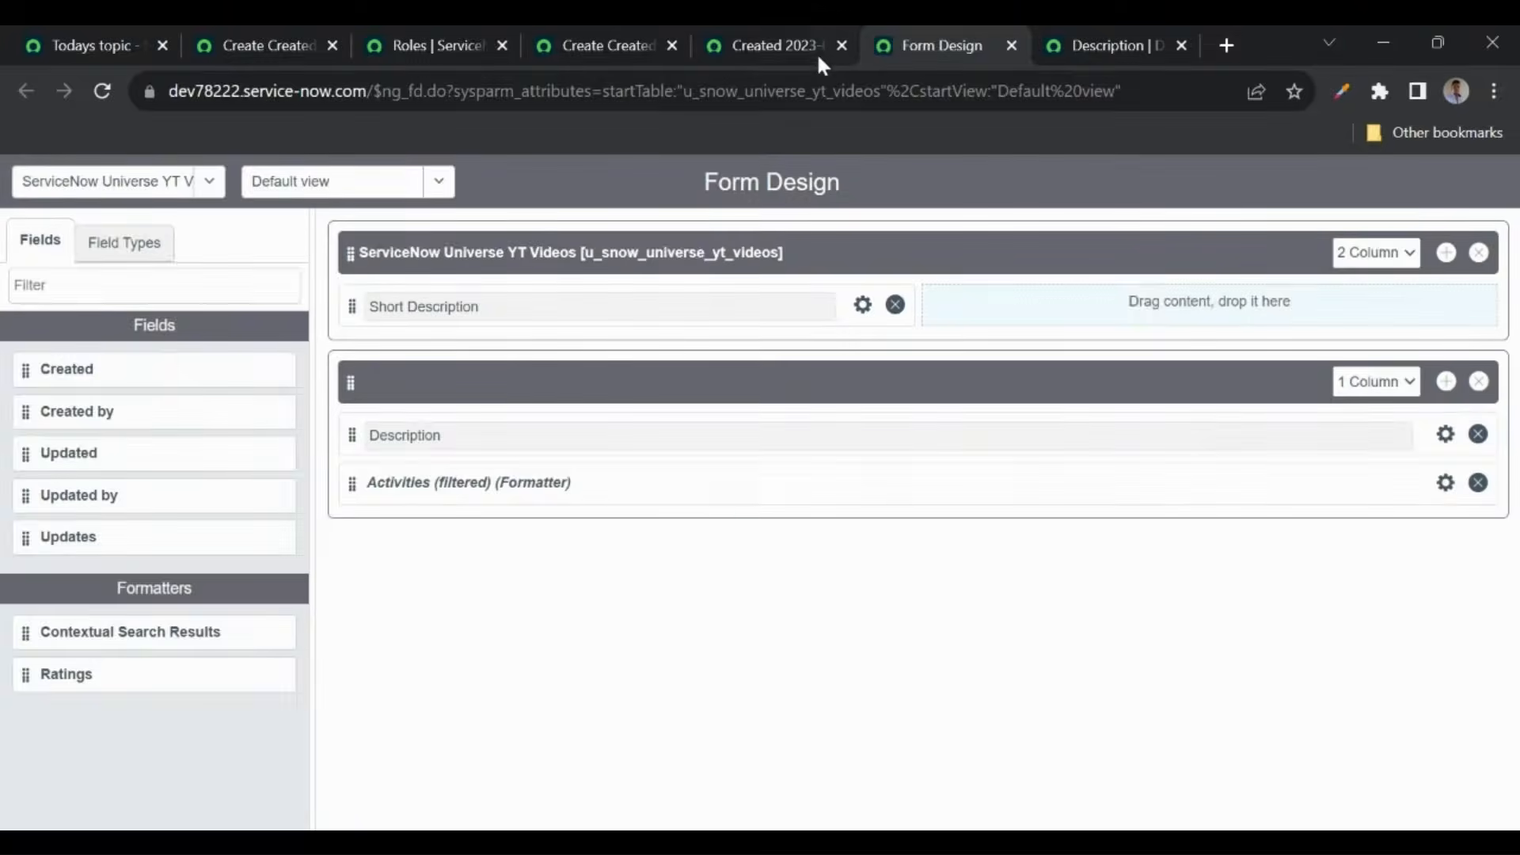
pyautogui.click(785, 45)
pyautogui.click(99, 90)
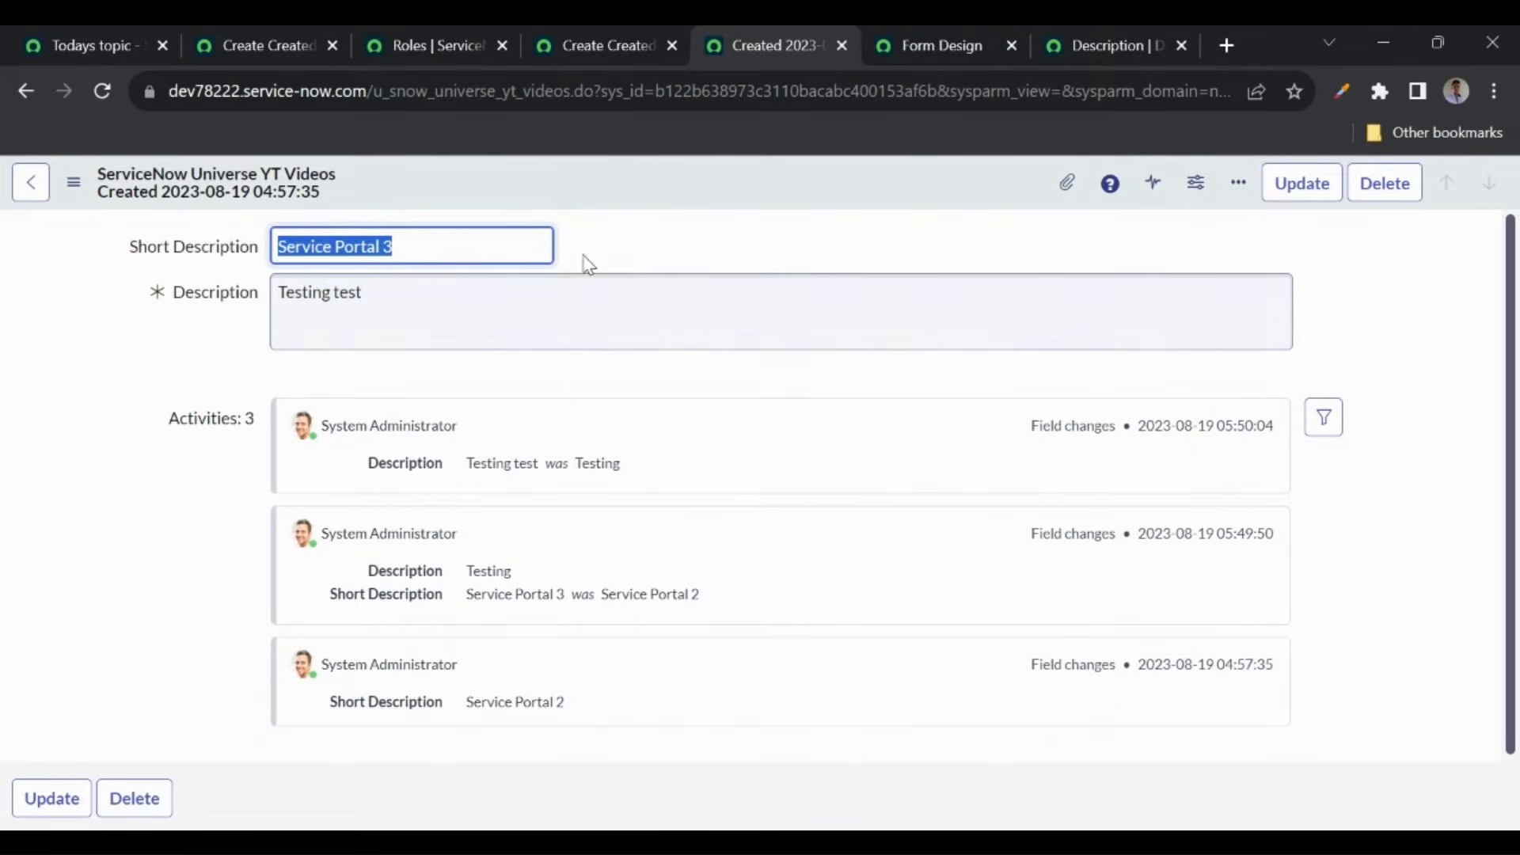
pyautogui.click(625, 247)
# - Place the Created field beside Short Description, save the design, and reload the record
pyautogui.click(932, 46)
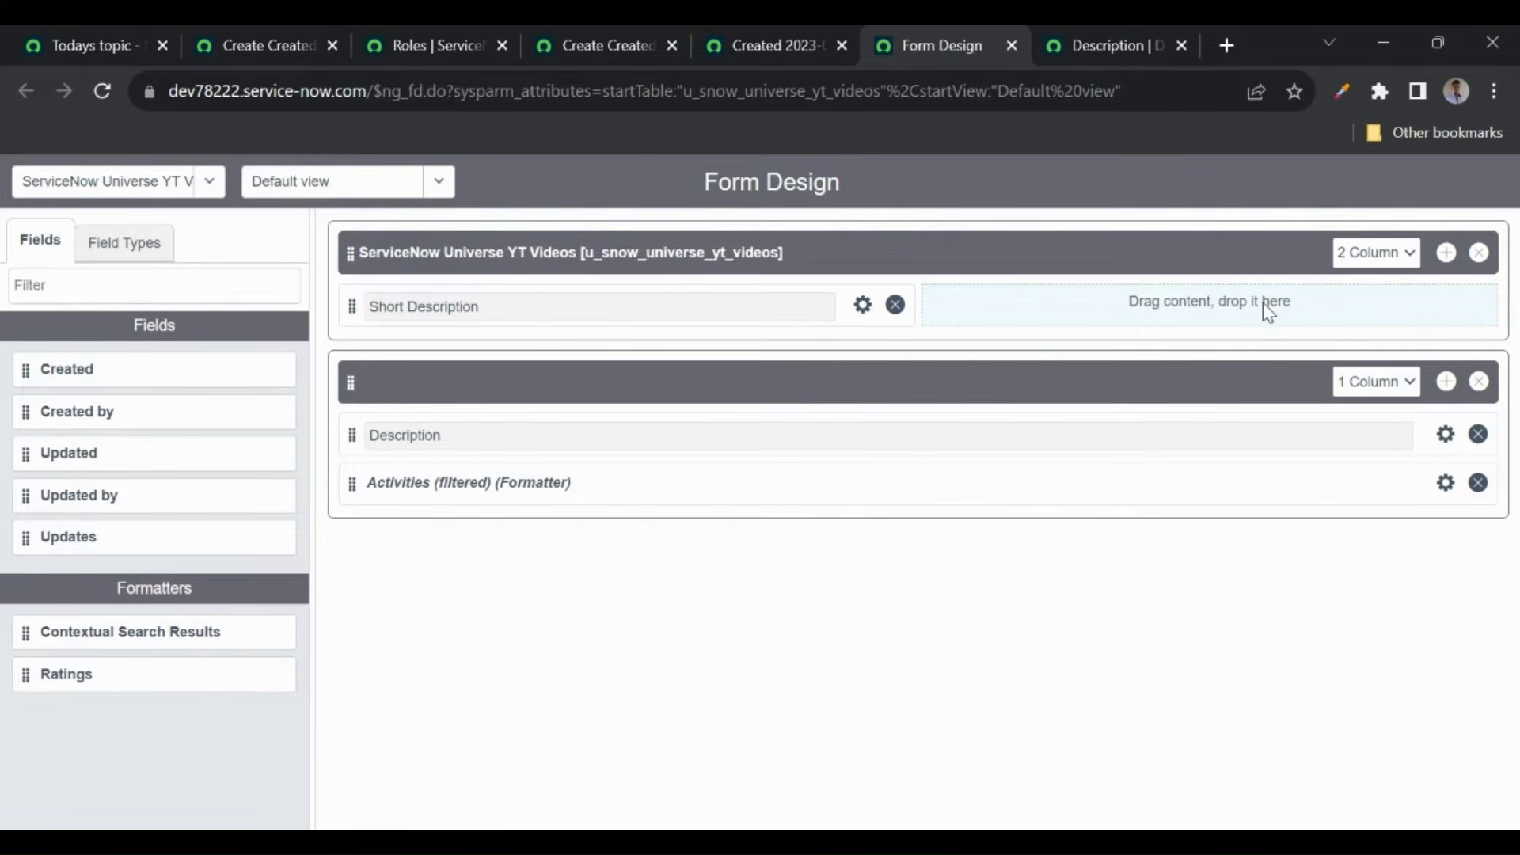
pyautogui.moveTo(174, 382); pyautogui.dragTo(1134, 328)
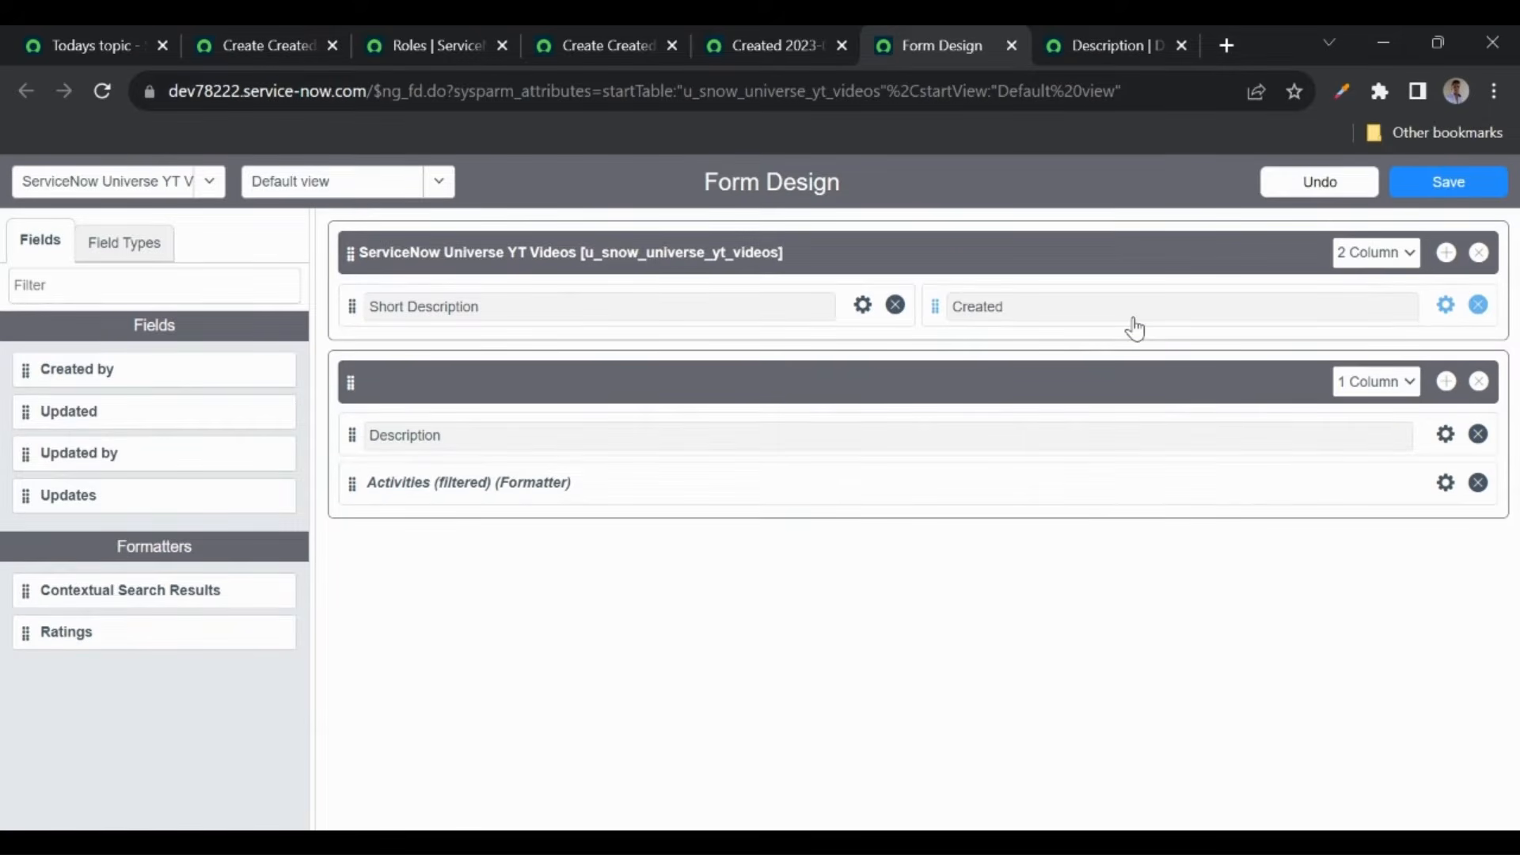
pyautogui.click(1457, 189)
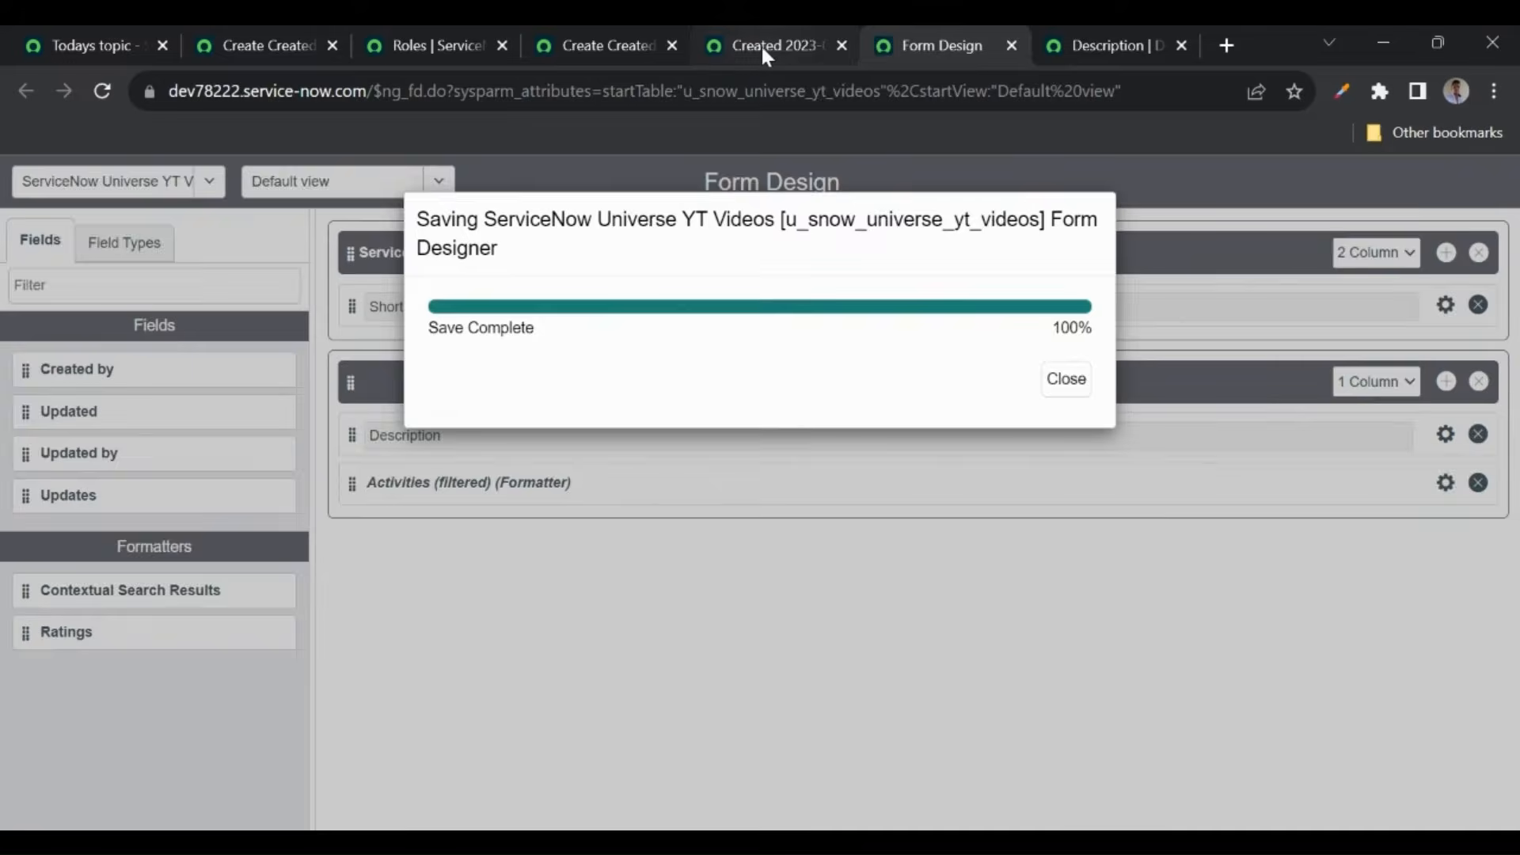
pyautogui.click(761, 44)
pyautogui.click(105, 91)
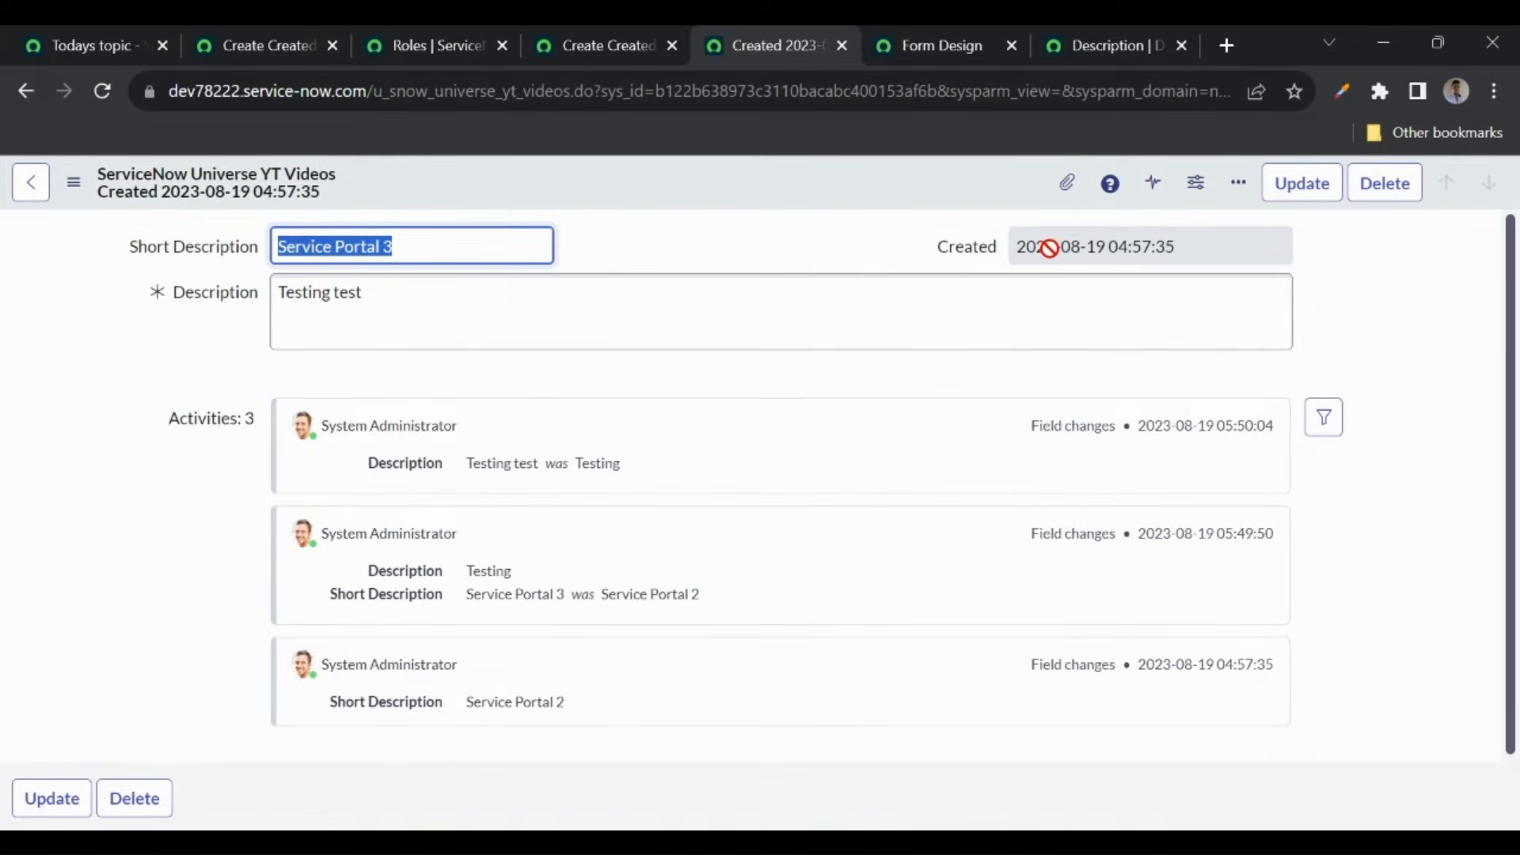
pyautogui.click(712, 244)
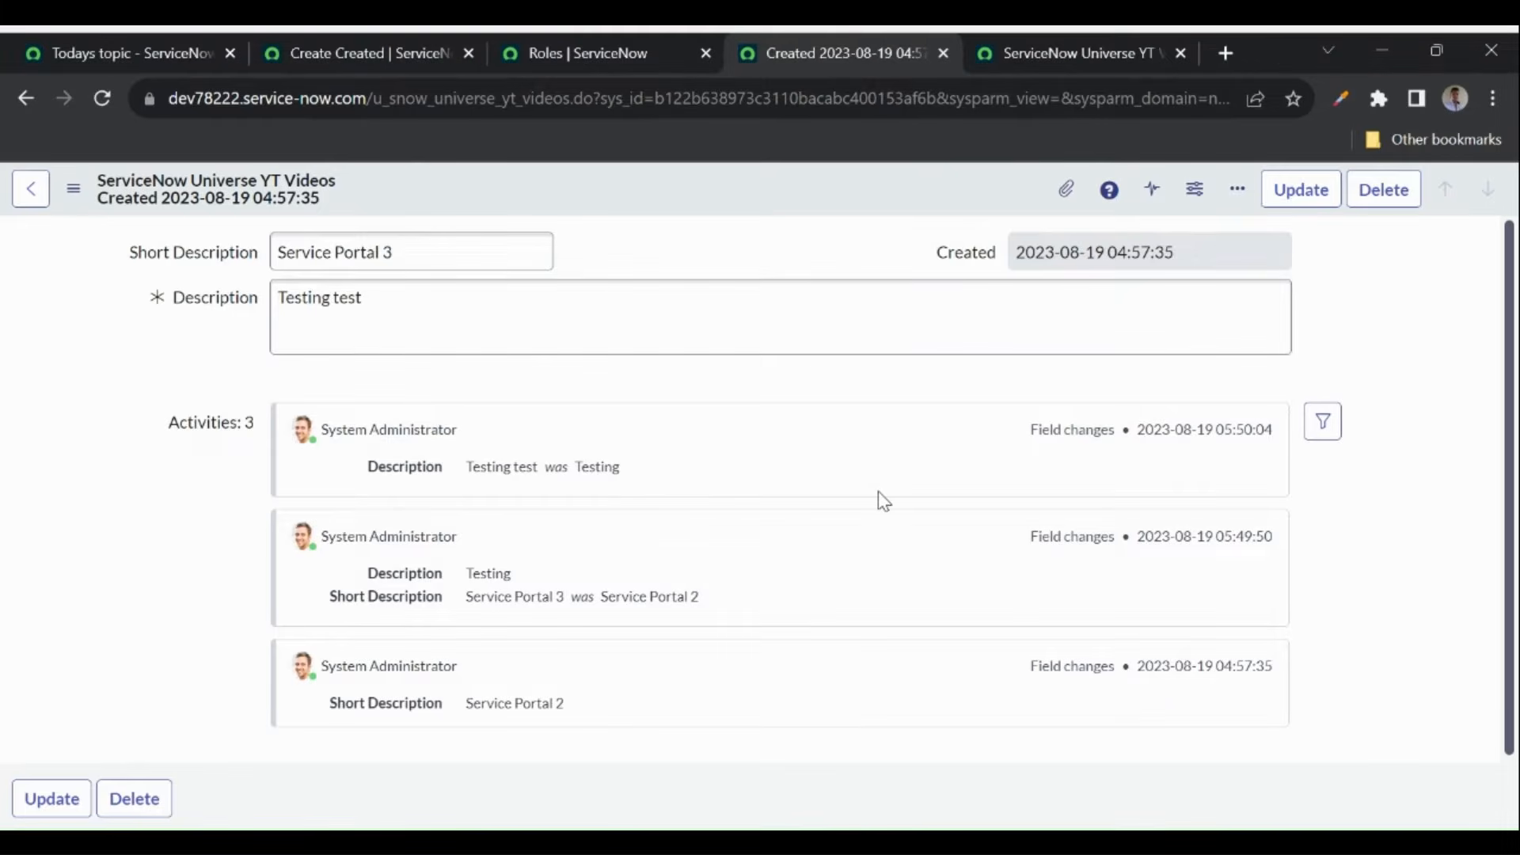
# - Mark Access Controls (ACL) on the course topics page, then return to the YT Videos table definition
pyautogui.click(128, 59)
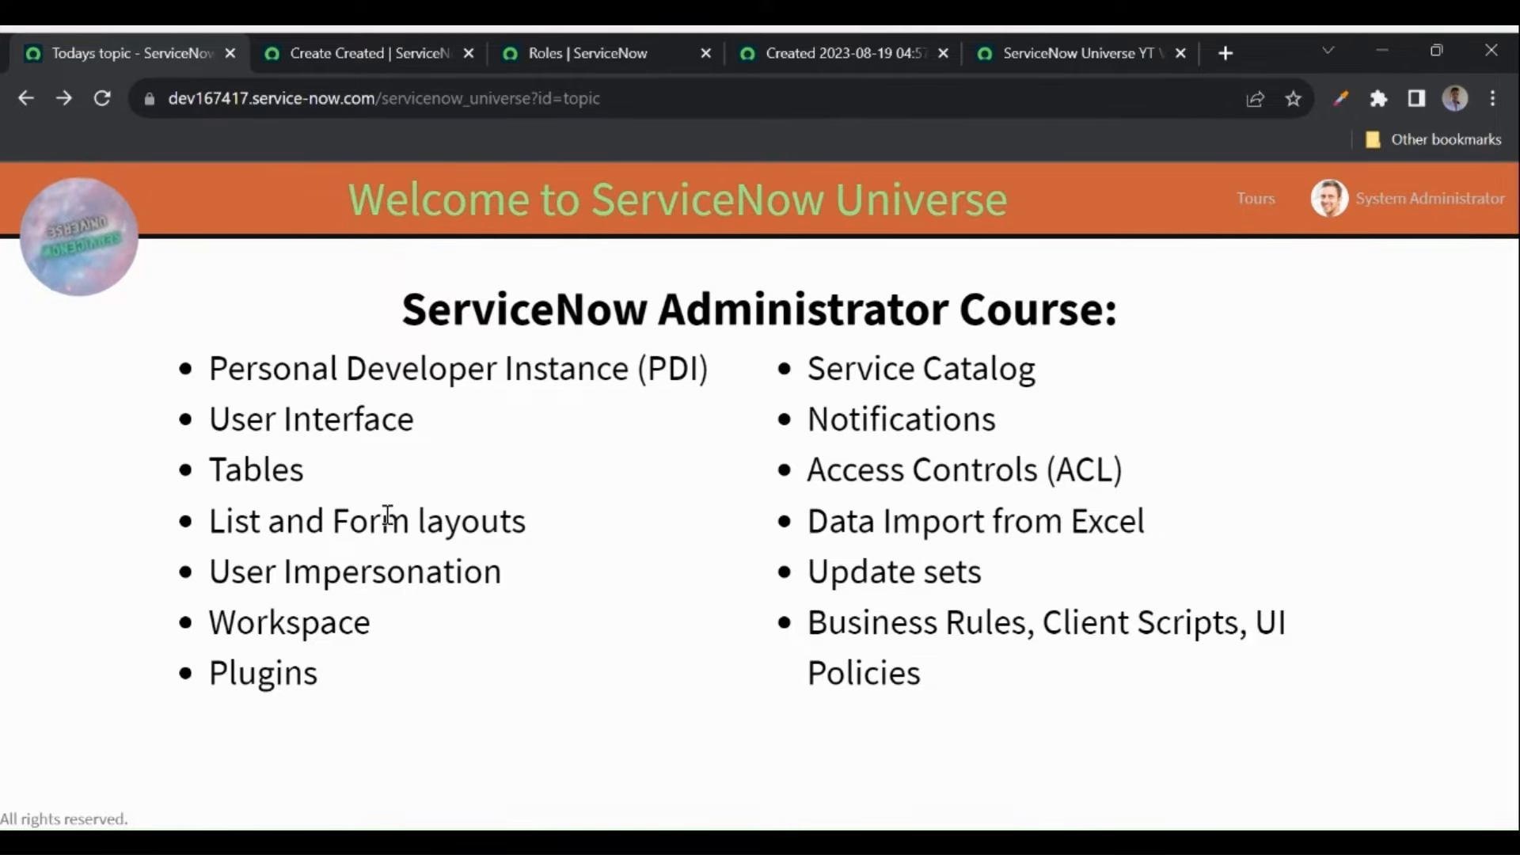
pyautogui.moveTo(211, 571); pyautogui.dragTo(503, 571)
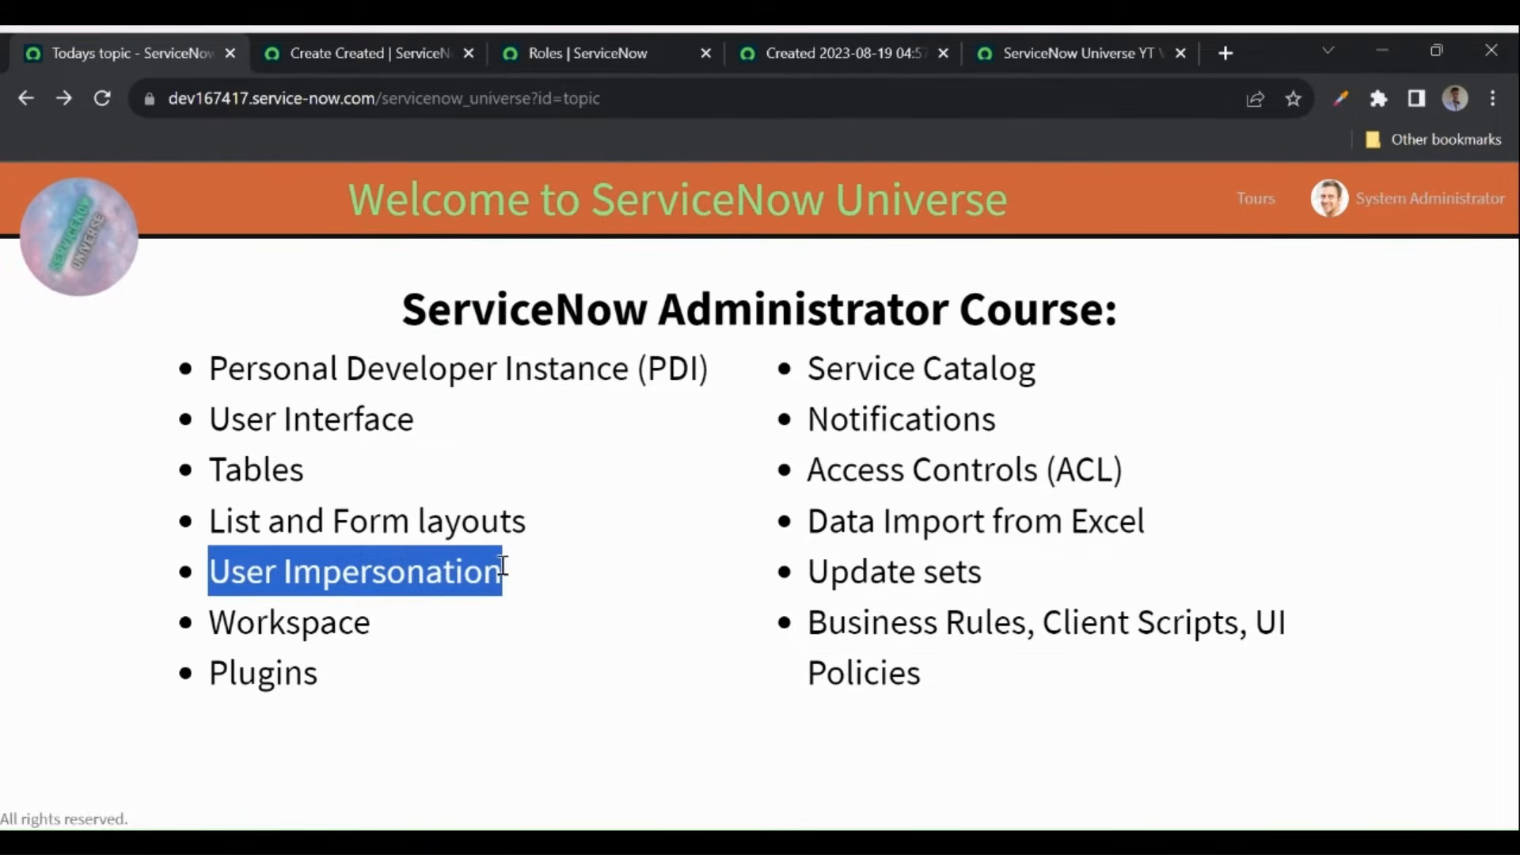
pyautogui.click(279, 467)
pyautogui.moveTo(807, 467); pyautogui.dragTo(1130, 479)
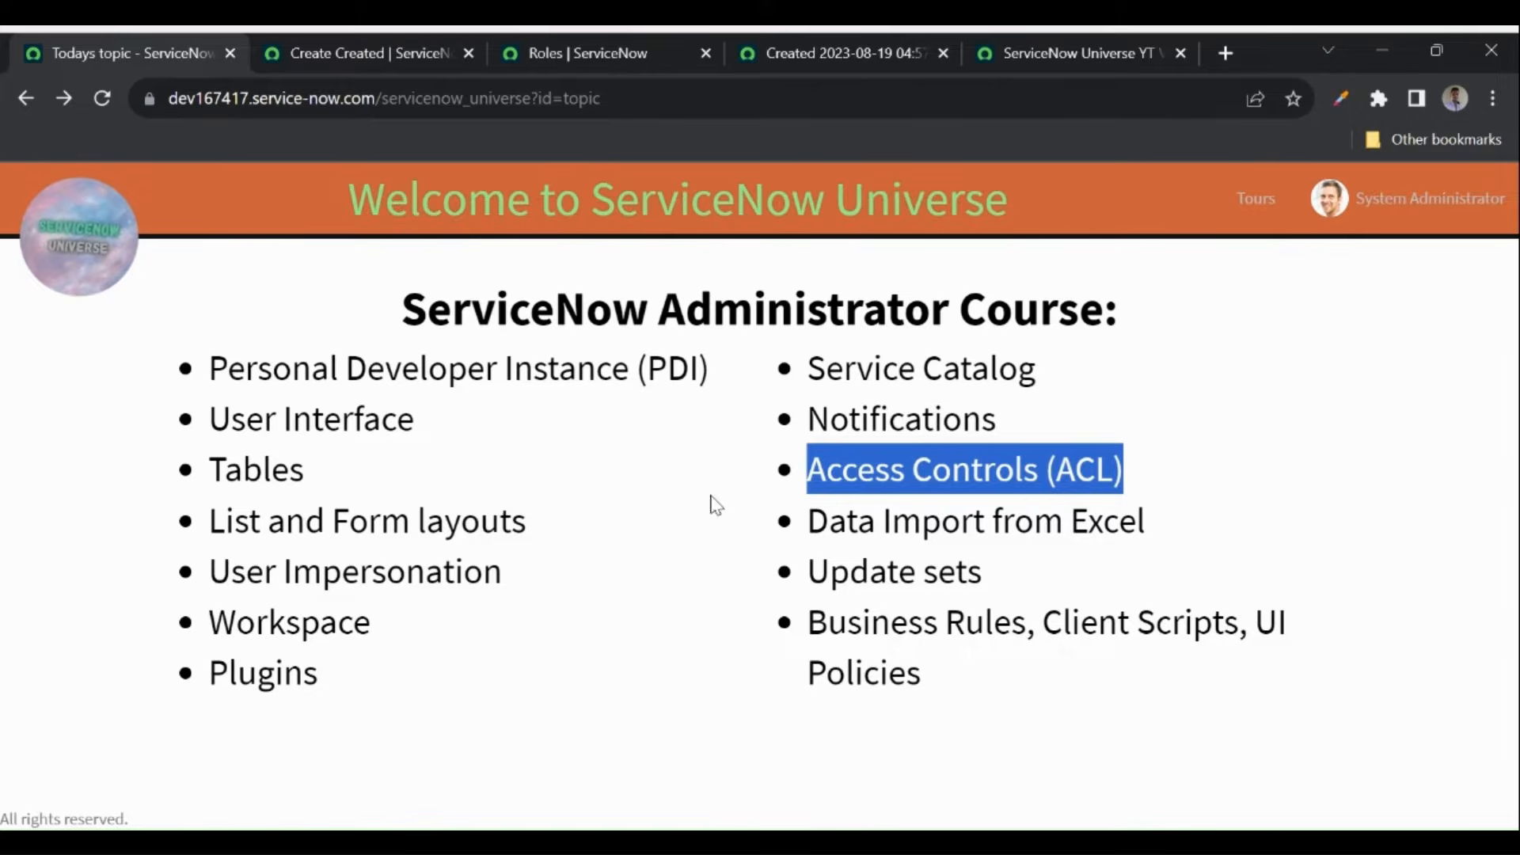
pyautogui.click(1083, 51)
# - Look over the YT Videos table definition and bring up its Controls settings
pyautogui.scroll(15, 790, 309)
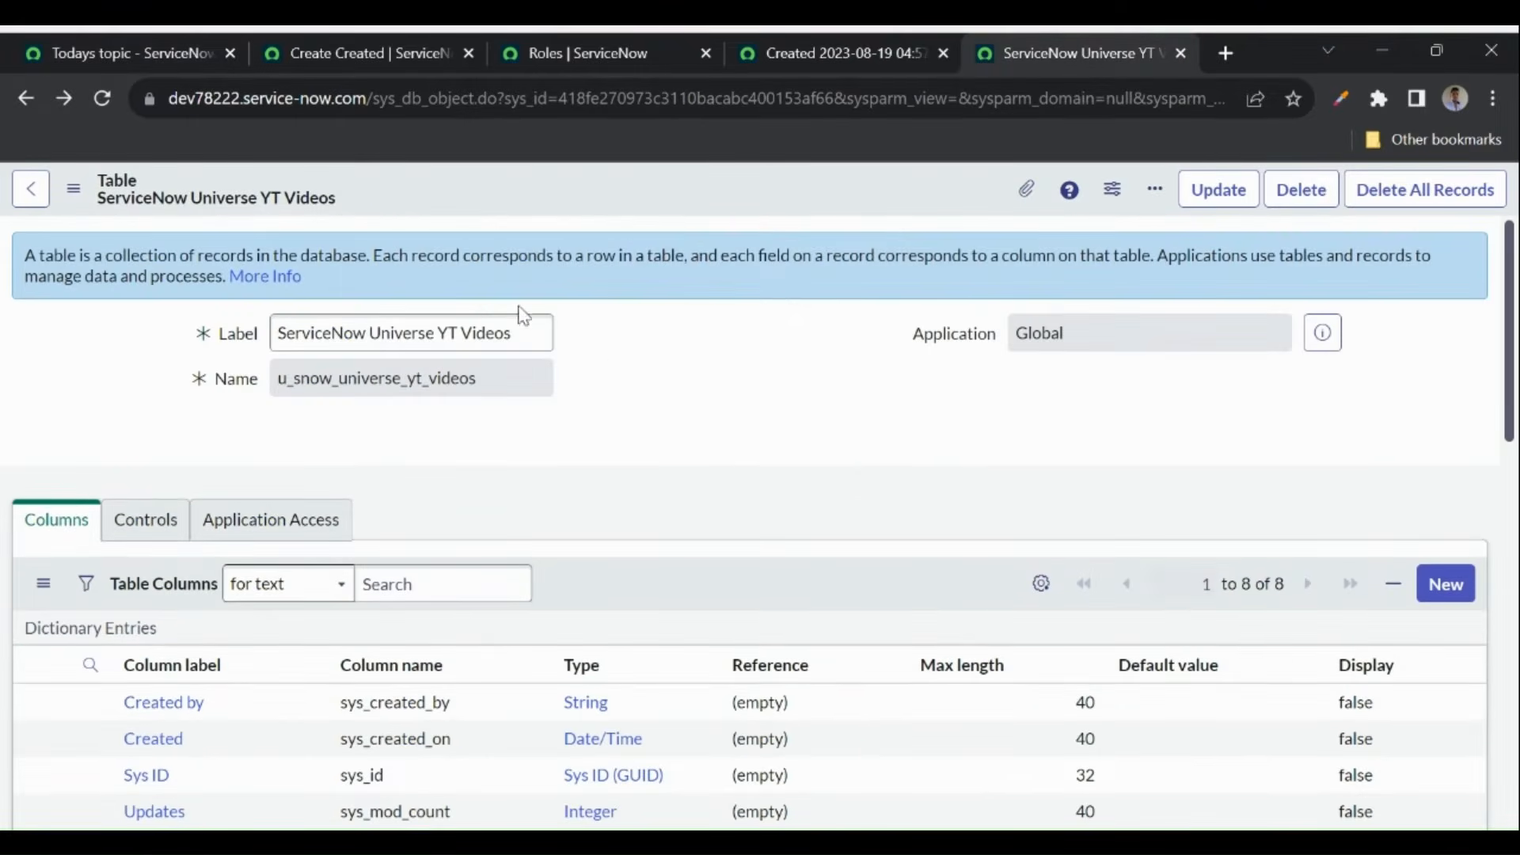
pyautogui.scroll(-2, 671, 389)
pyautogui.scroll(-8, 670, 388)
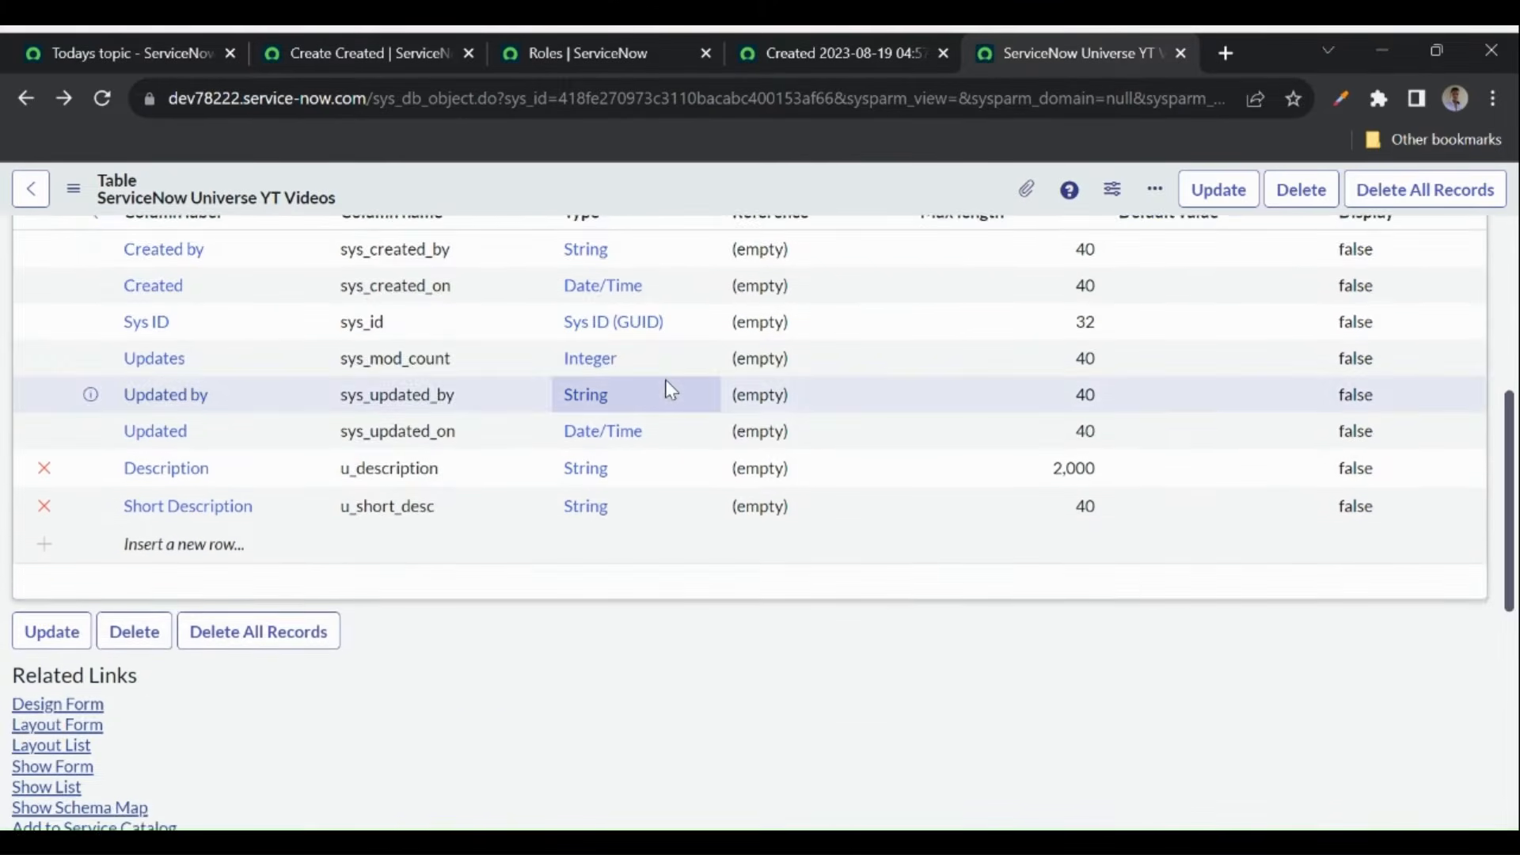
pyautogui.scroll(-5, 588, 567)
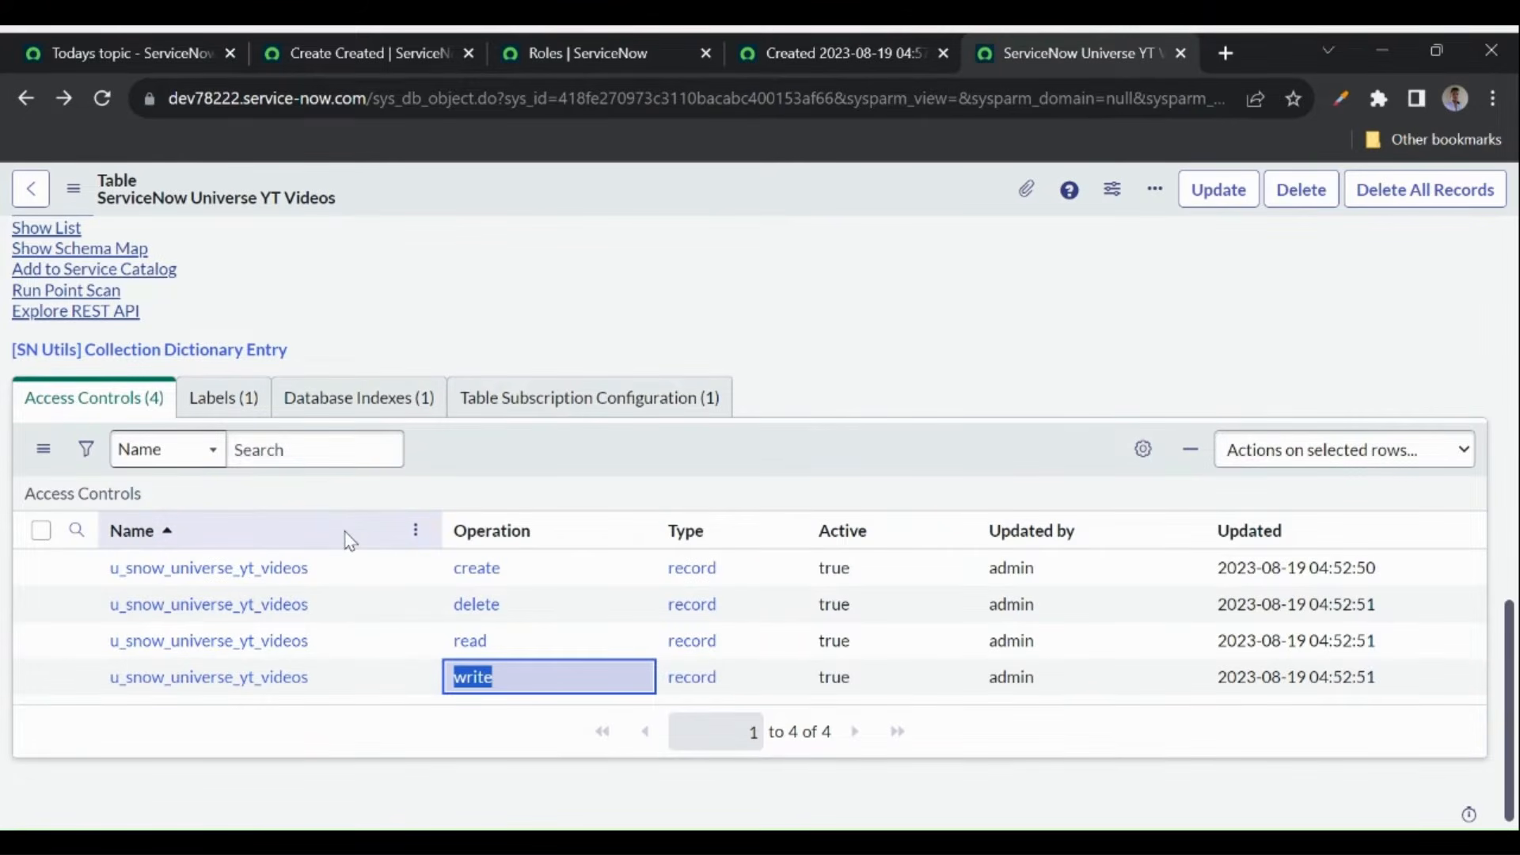
pyautogui.scroll(13, 349, 541)
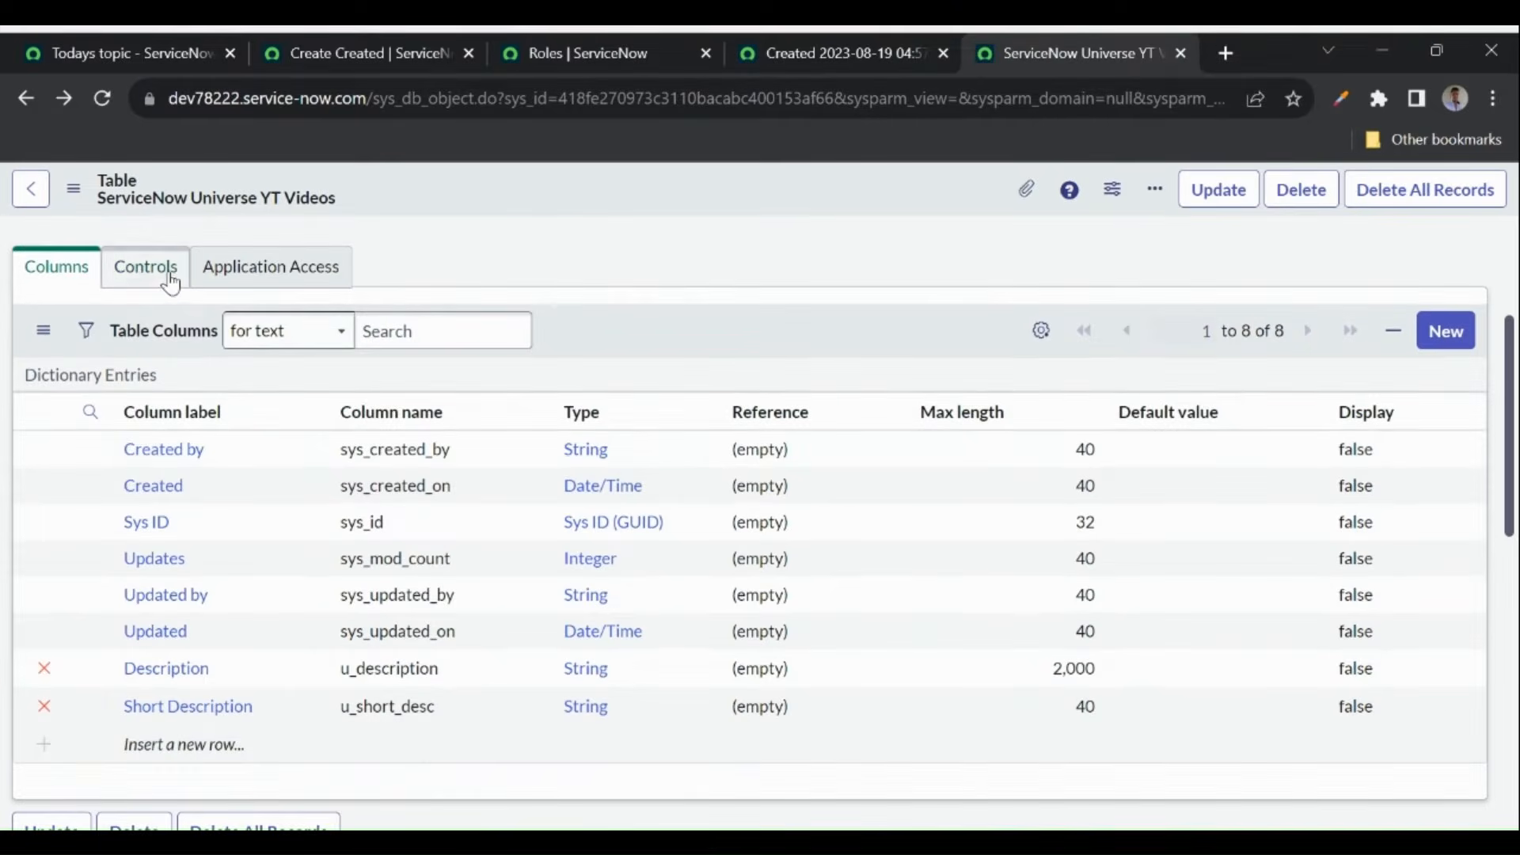
pyautogui.click(169, 279)
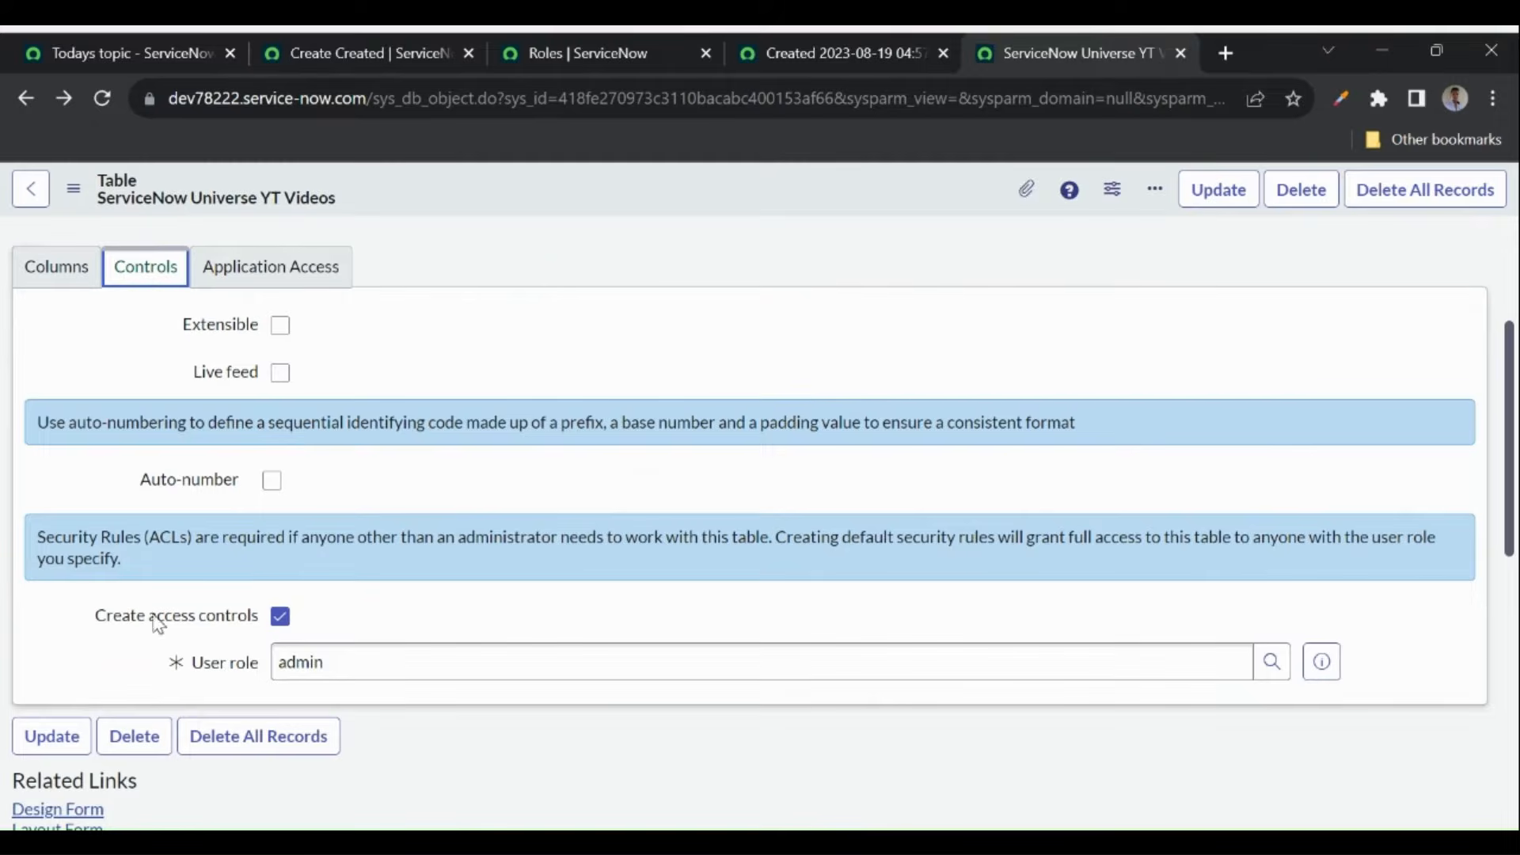
pyautogui.moveTo(140, 629)
pyautogui.click(316, 617)
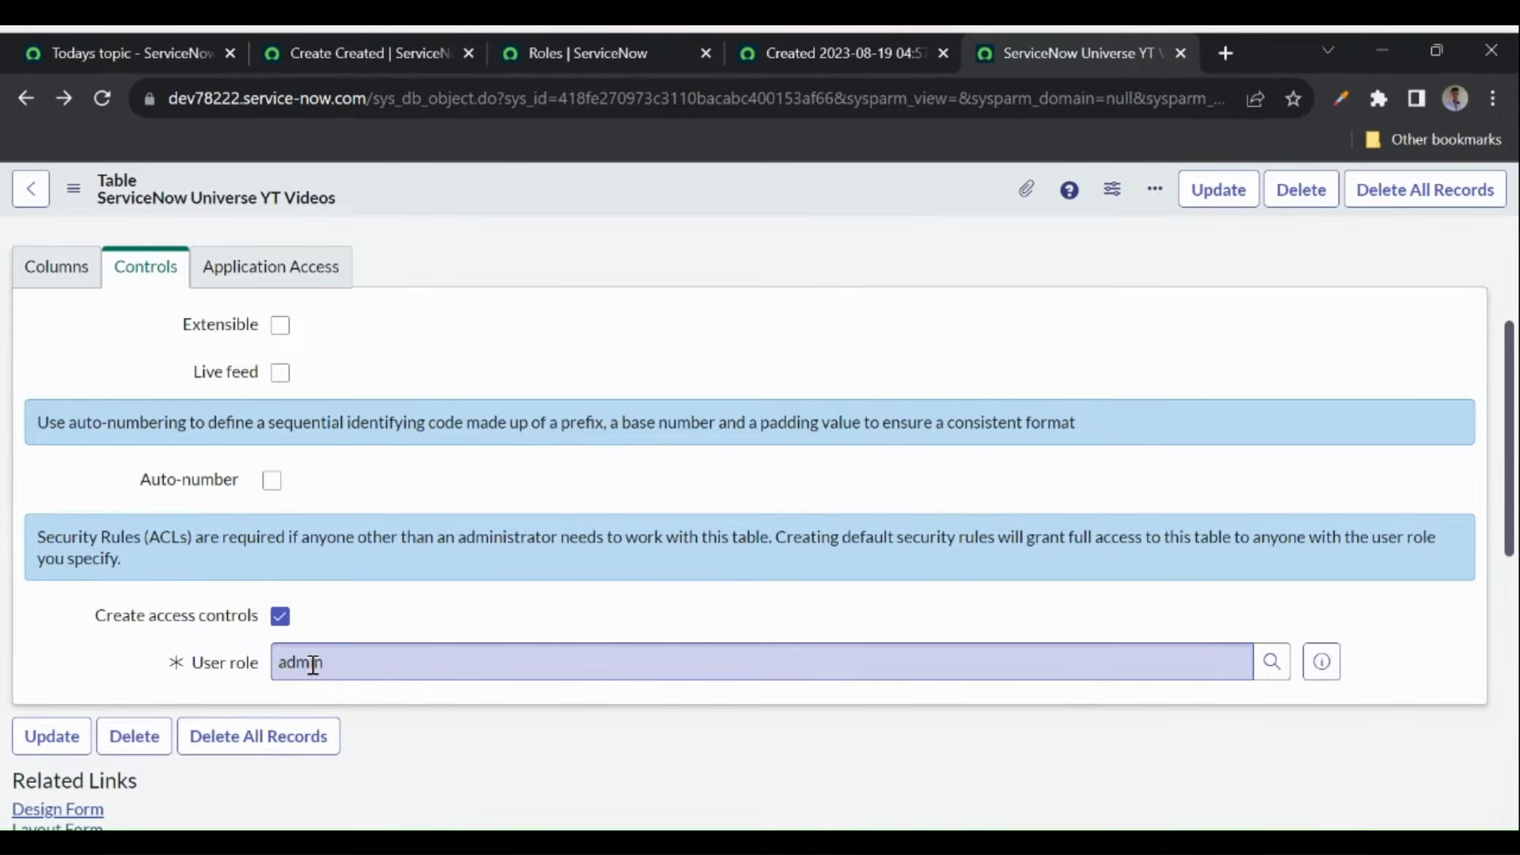
# - Check the four access controls (create, delete, read, write), open the create rule separately, and show the account menu
pyautogui.scroll(-8, 313, 664)
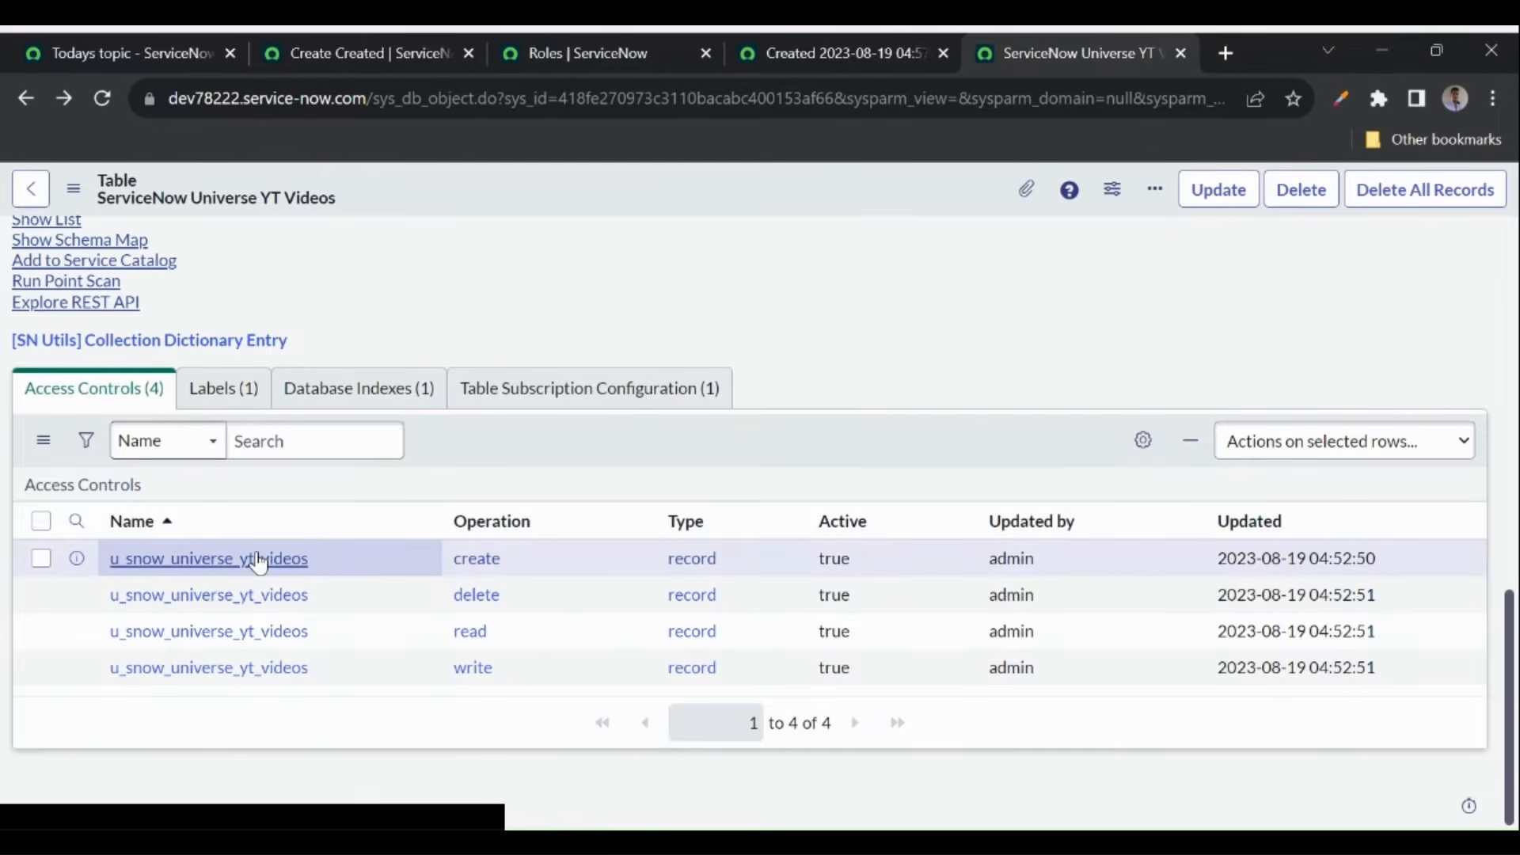
pyautogui.middleClick(223, 569)
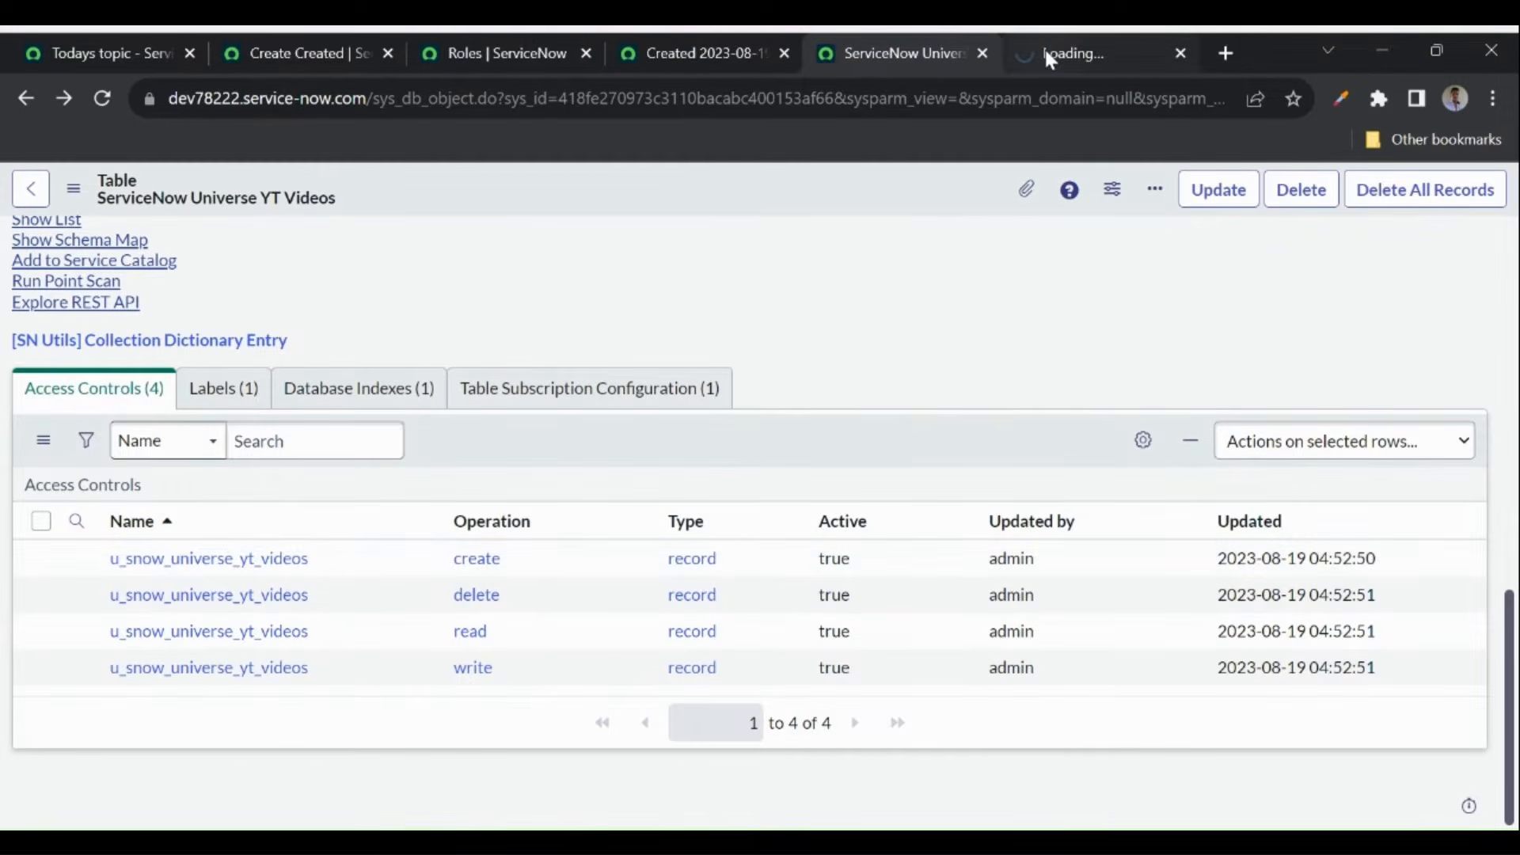
pyautogui.click(1049, 56)
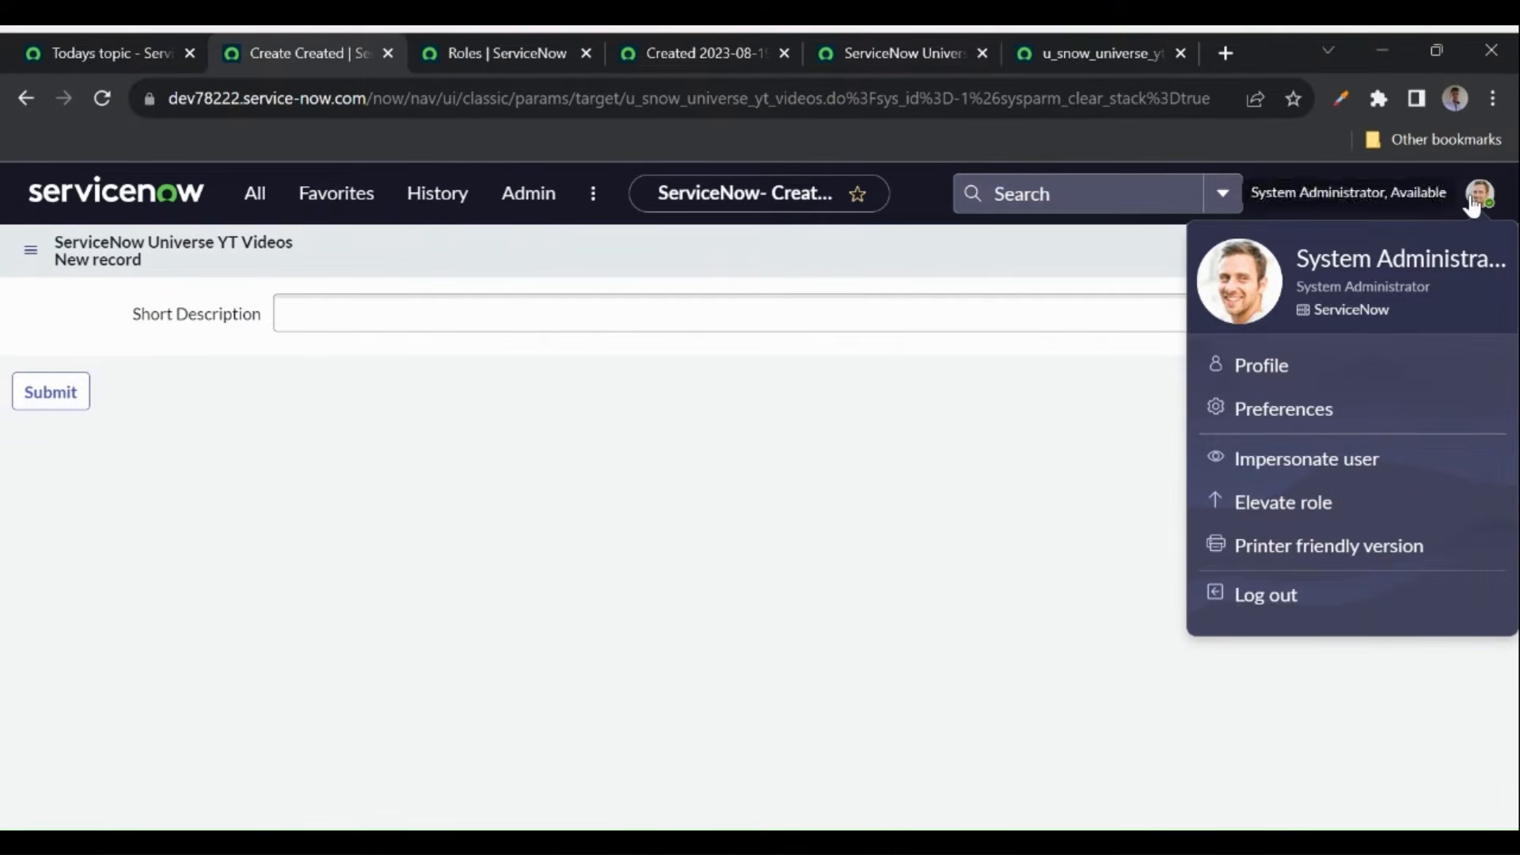
# - Elevate to the security_admin role, then view the u_snow_universe_yt_videos create ACL record
pyautogui.click(1293, 513)
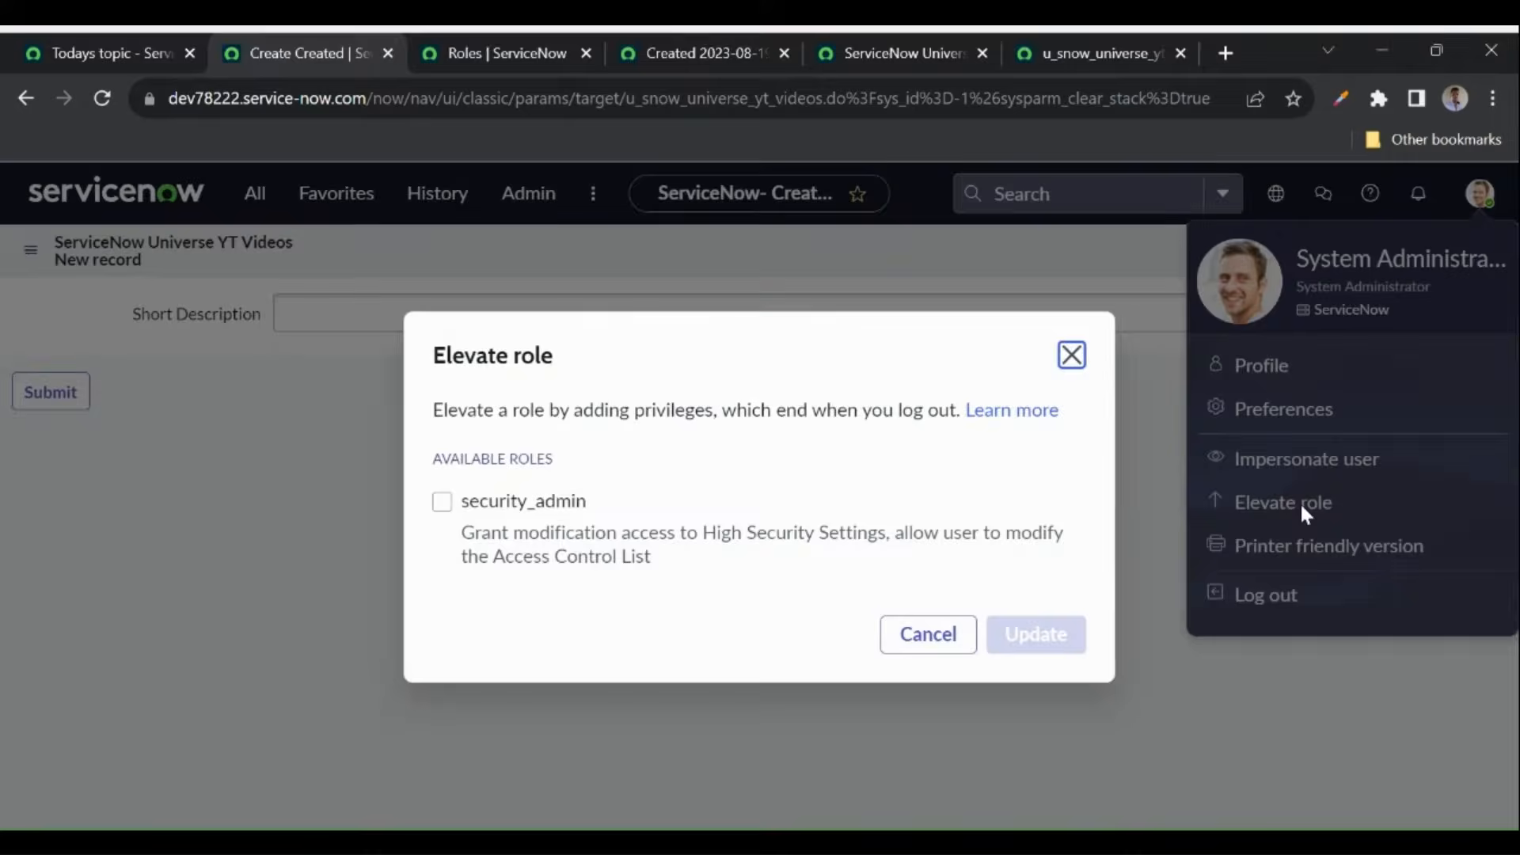
pyautogui.click(442, 502)
pyautogui.click(1025, 637)
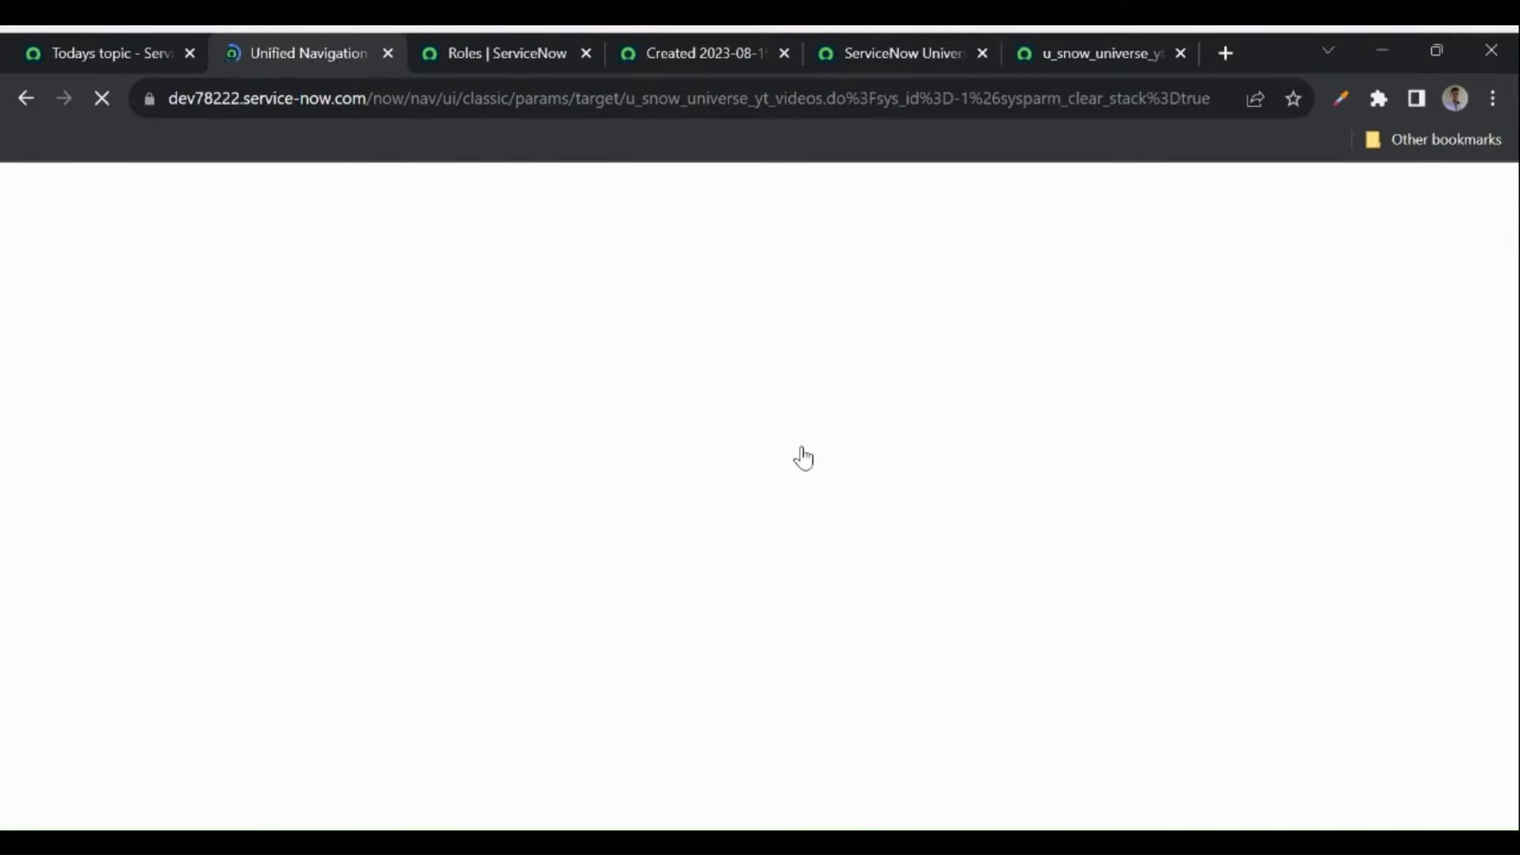
pyautogui.click(1081, 48)
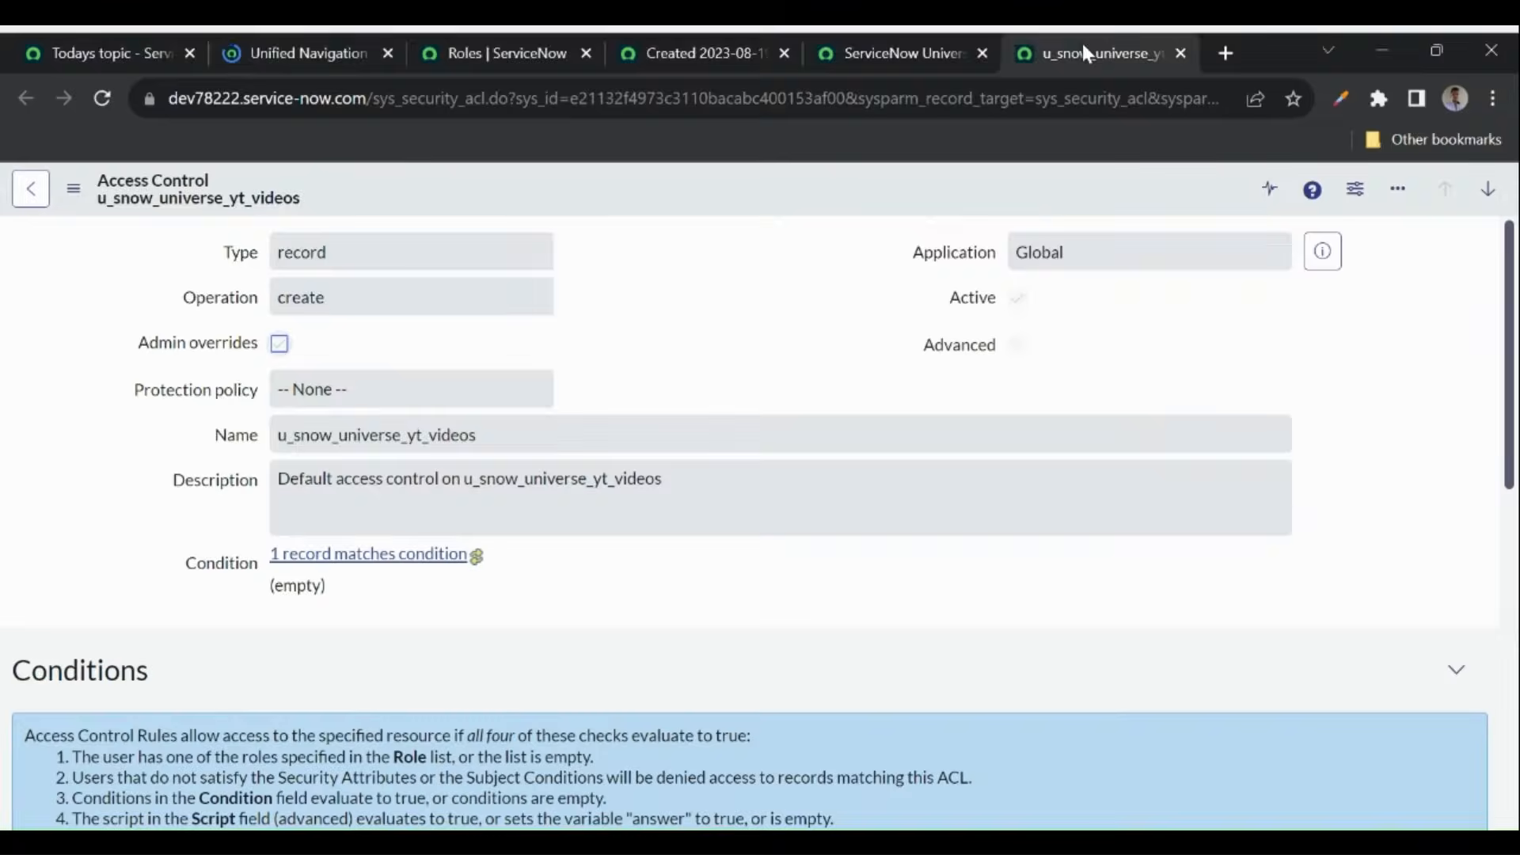
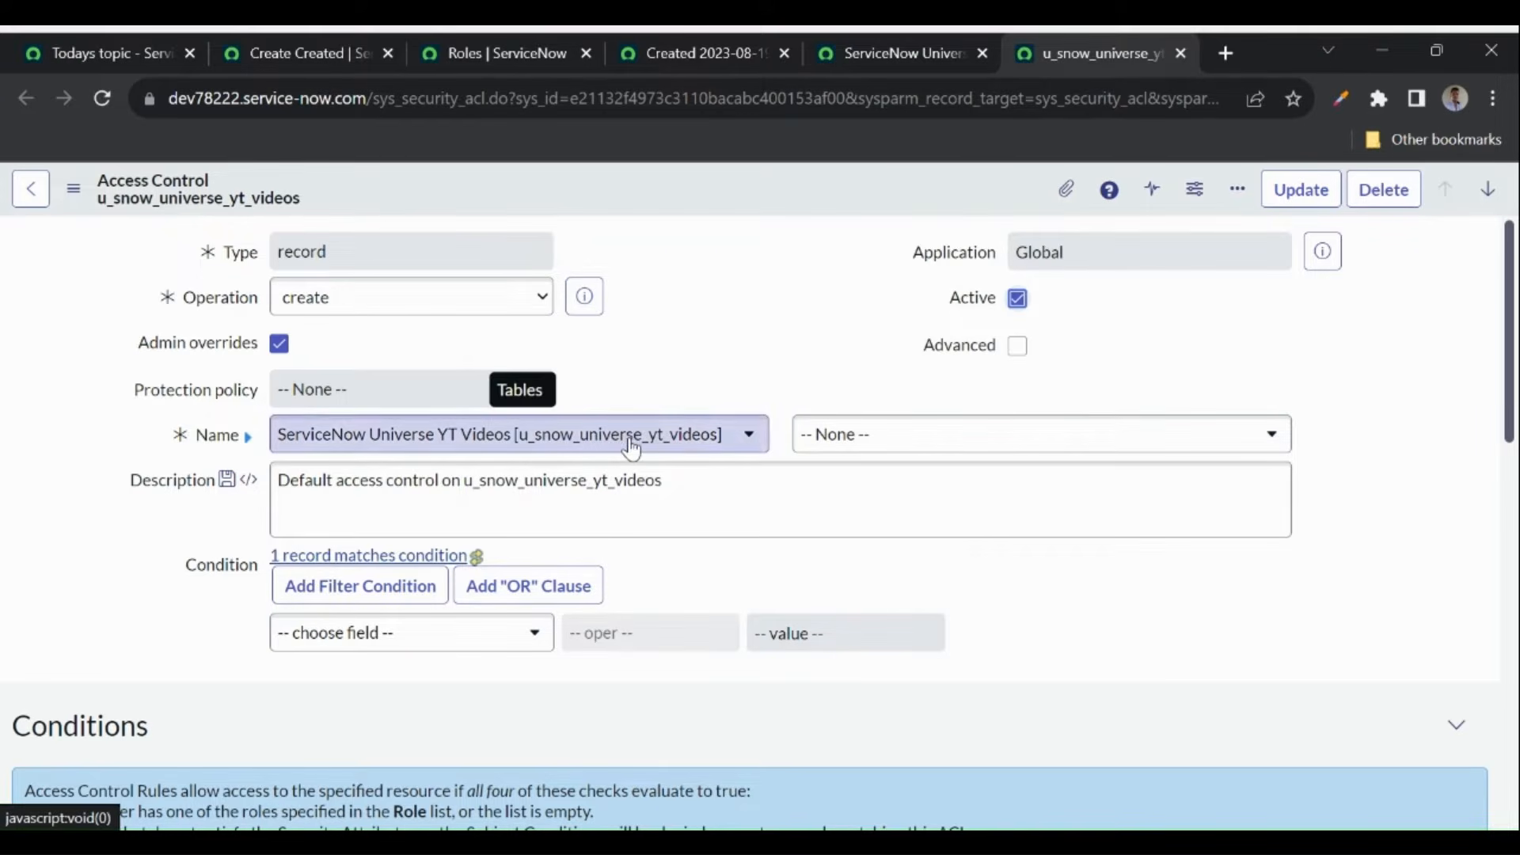
# - Try Short Description as the create rule's field, revert it to -- None --, and return to the Access Controls list
pyautogui.click(844, 435)
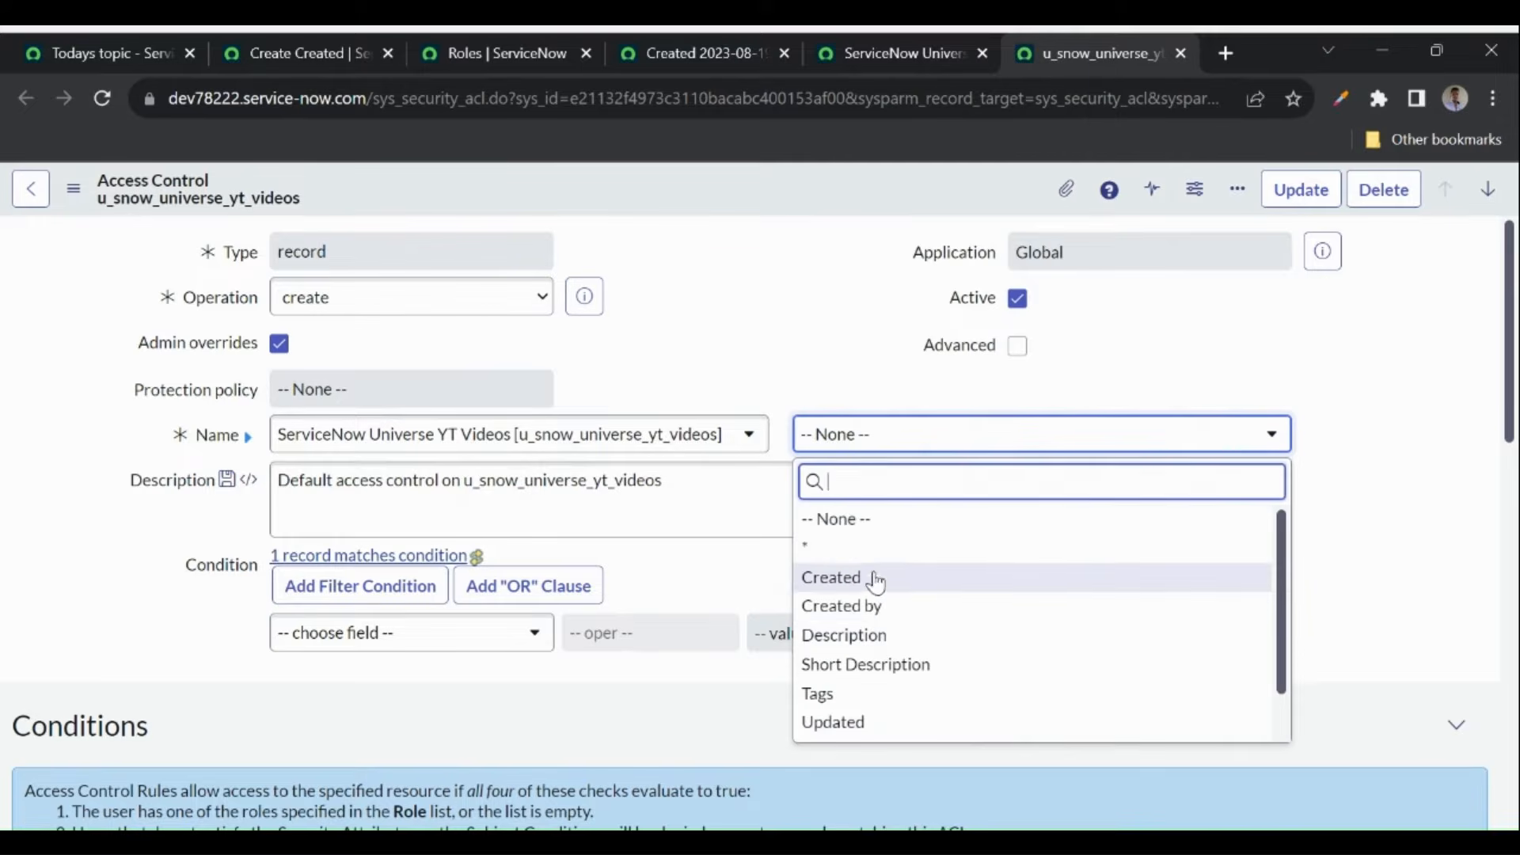
pyautogui.click(855, 665)
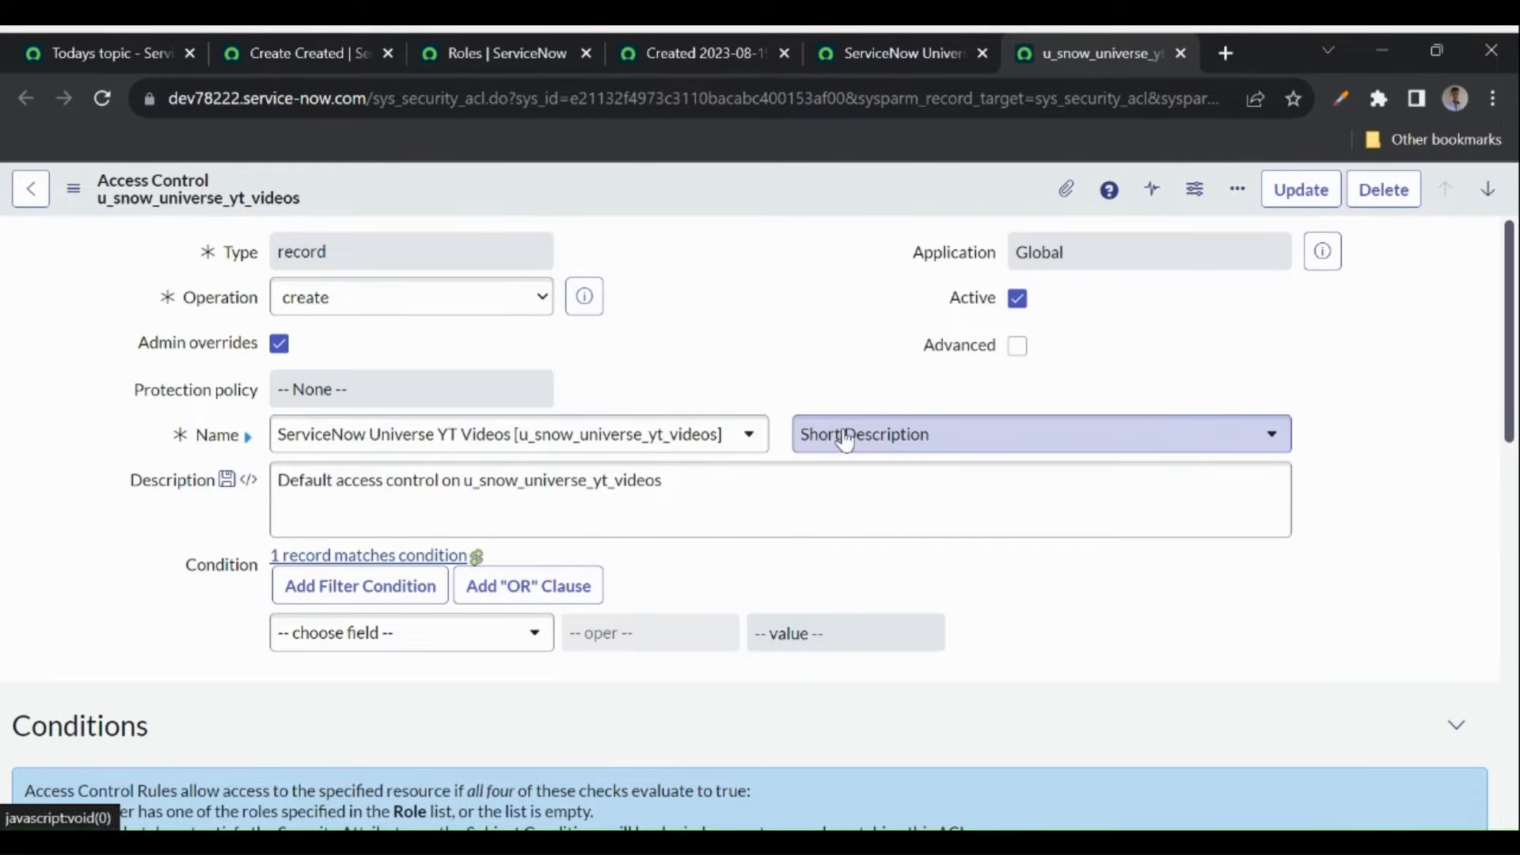
pyautogui.scroll(-5, 752, 518)
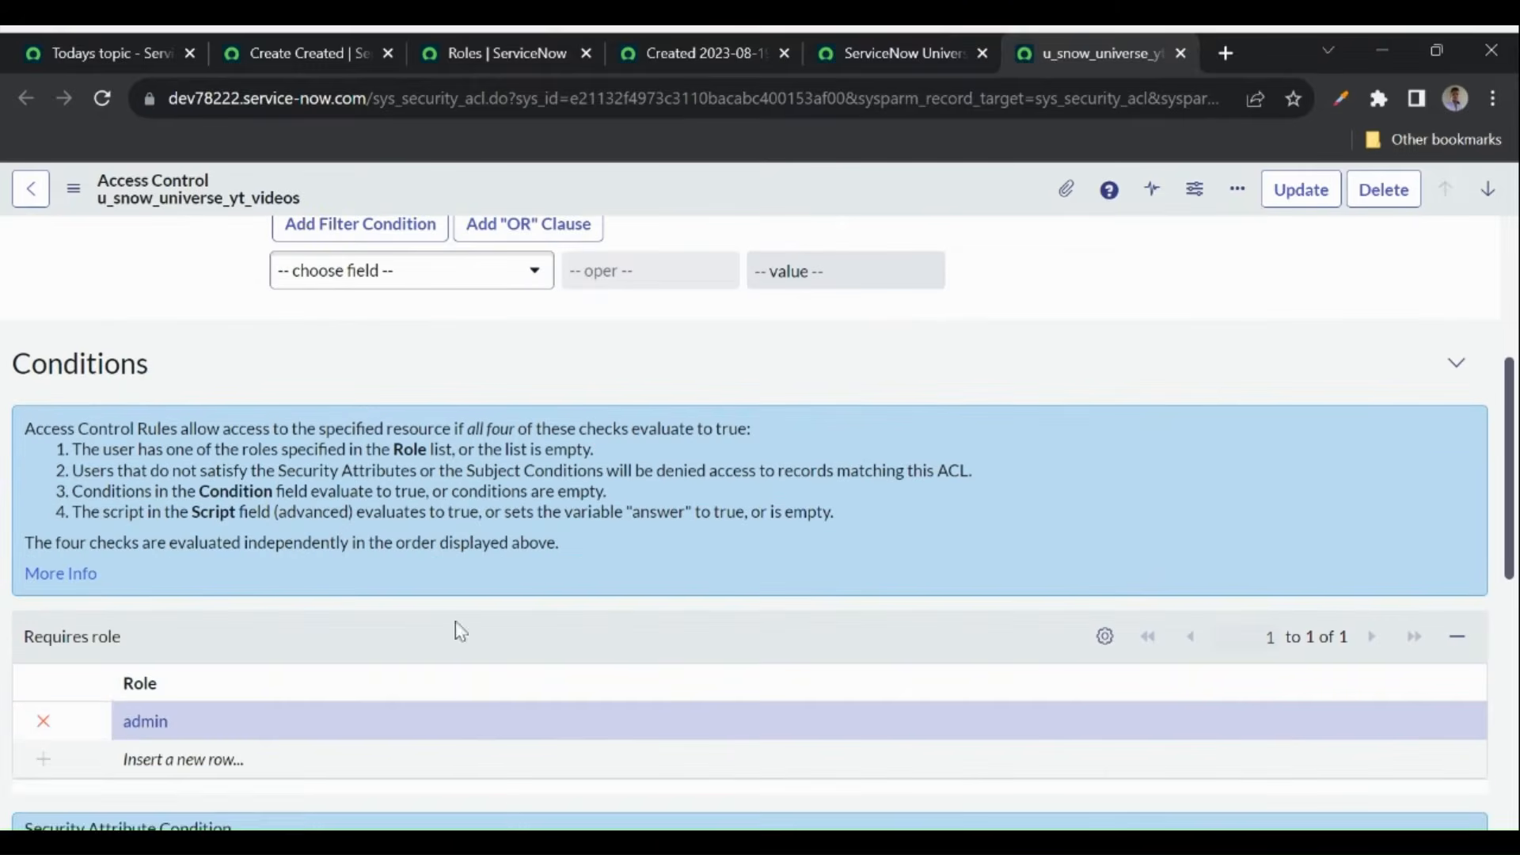
pyautogui.scroll(4, 443, 645)
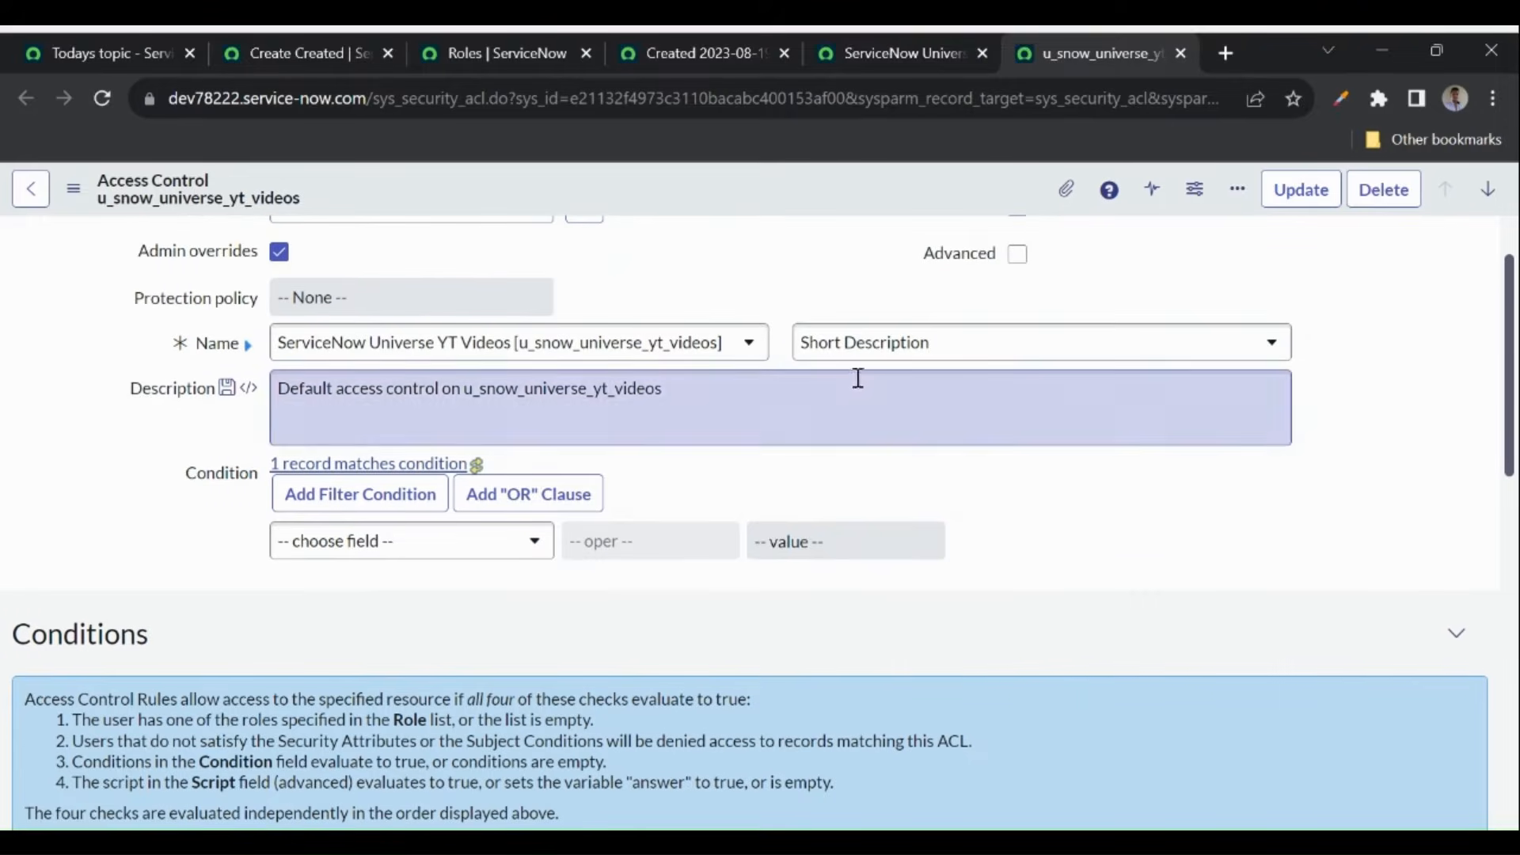
pyautogui.click(900, 353)
pyautogui.click(834, 427)
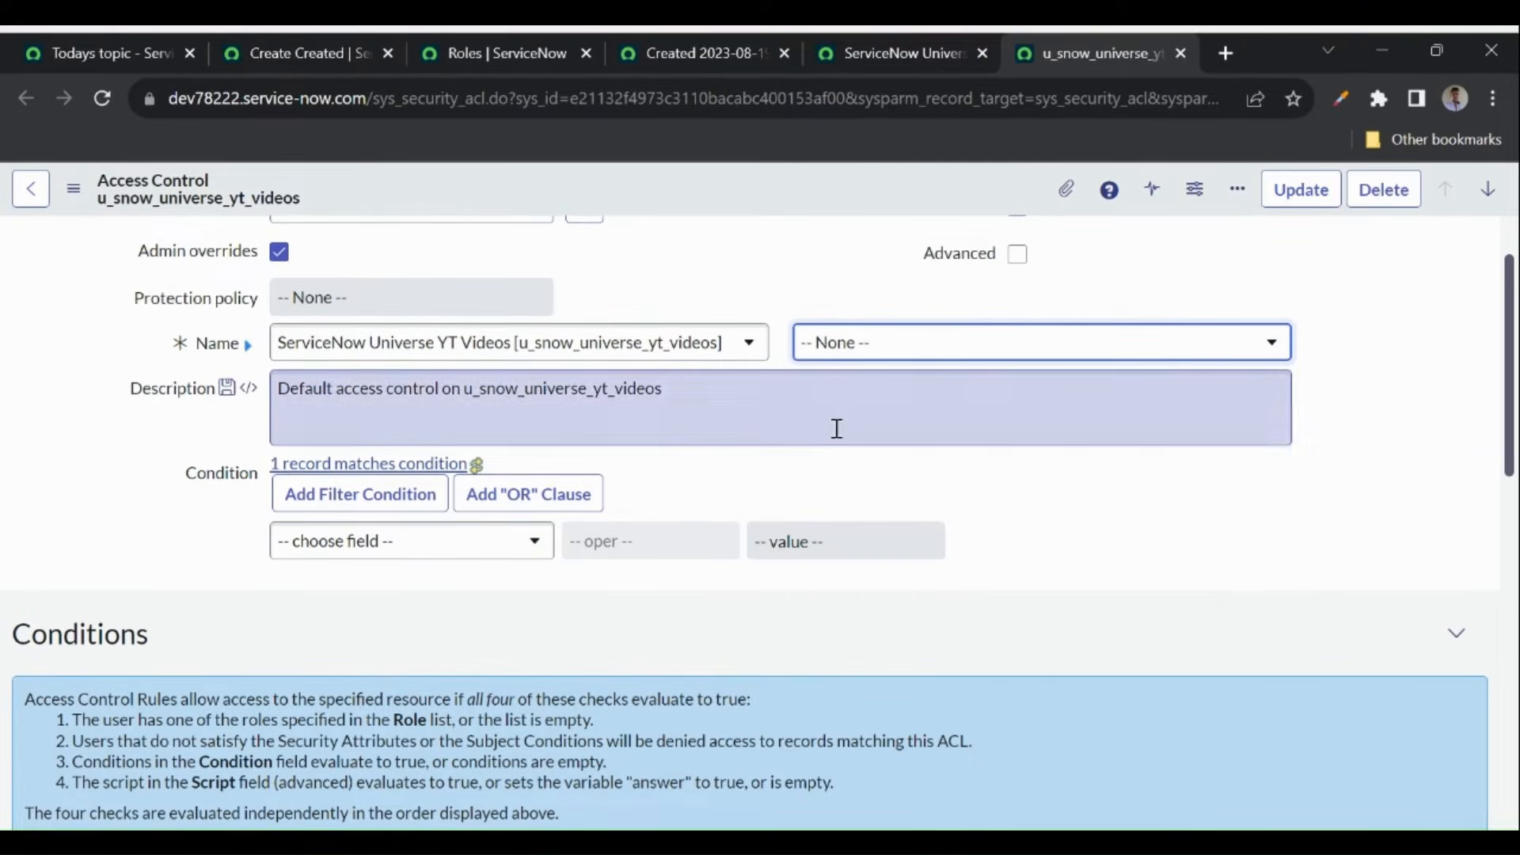
pyautogui.click(771, 287)
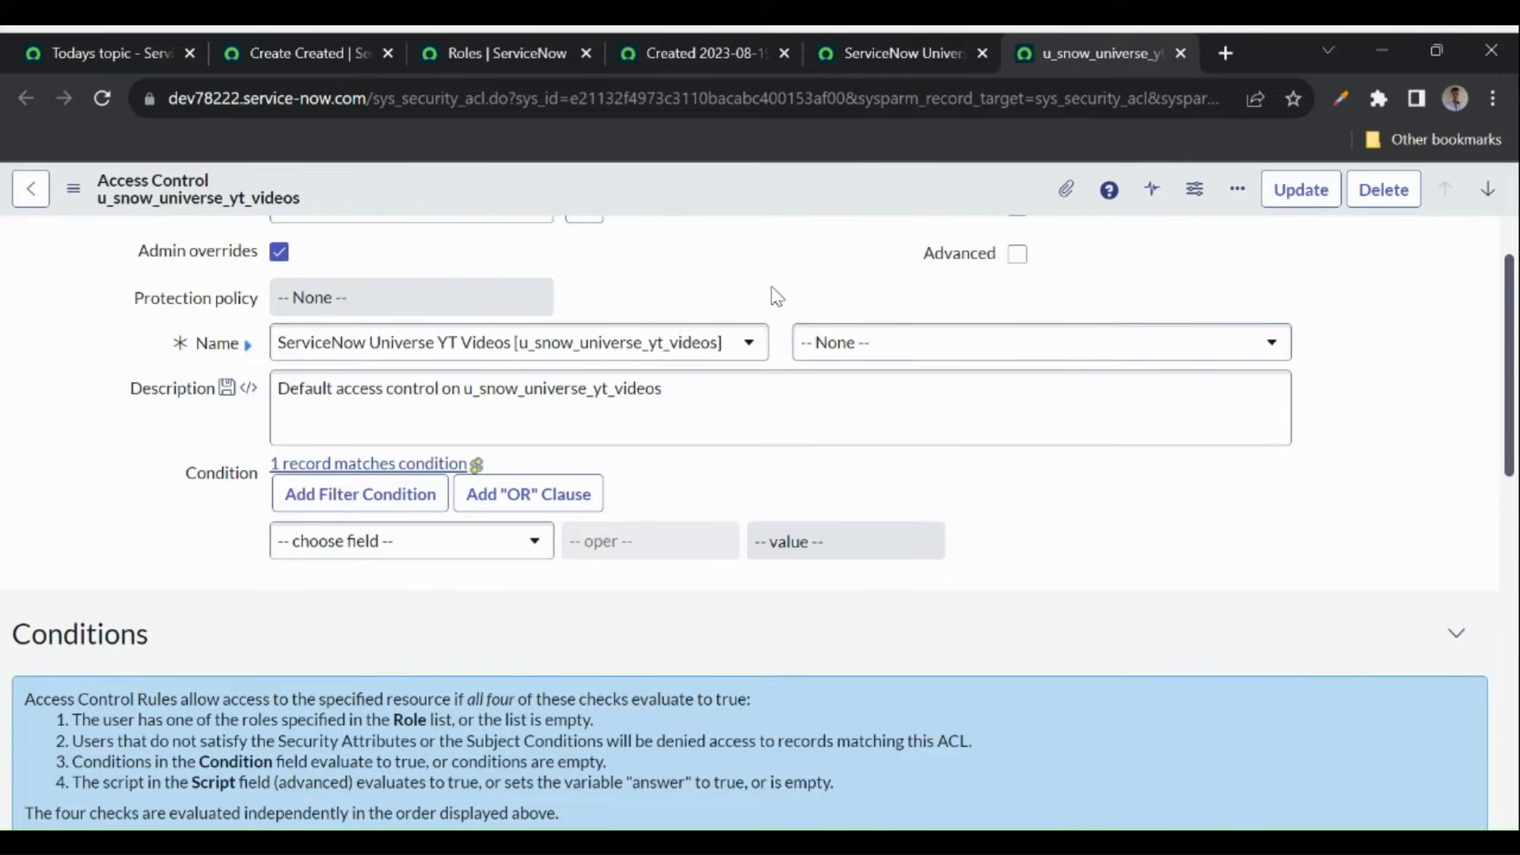
pyautogui.click(884, 70)
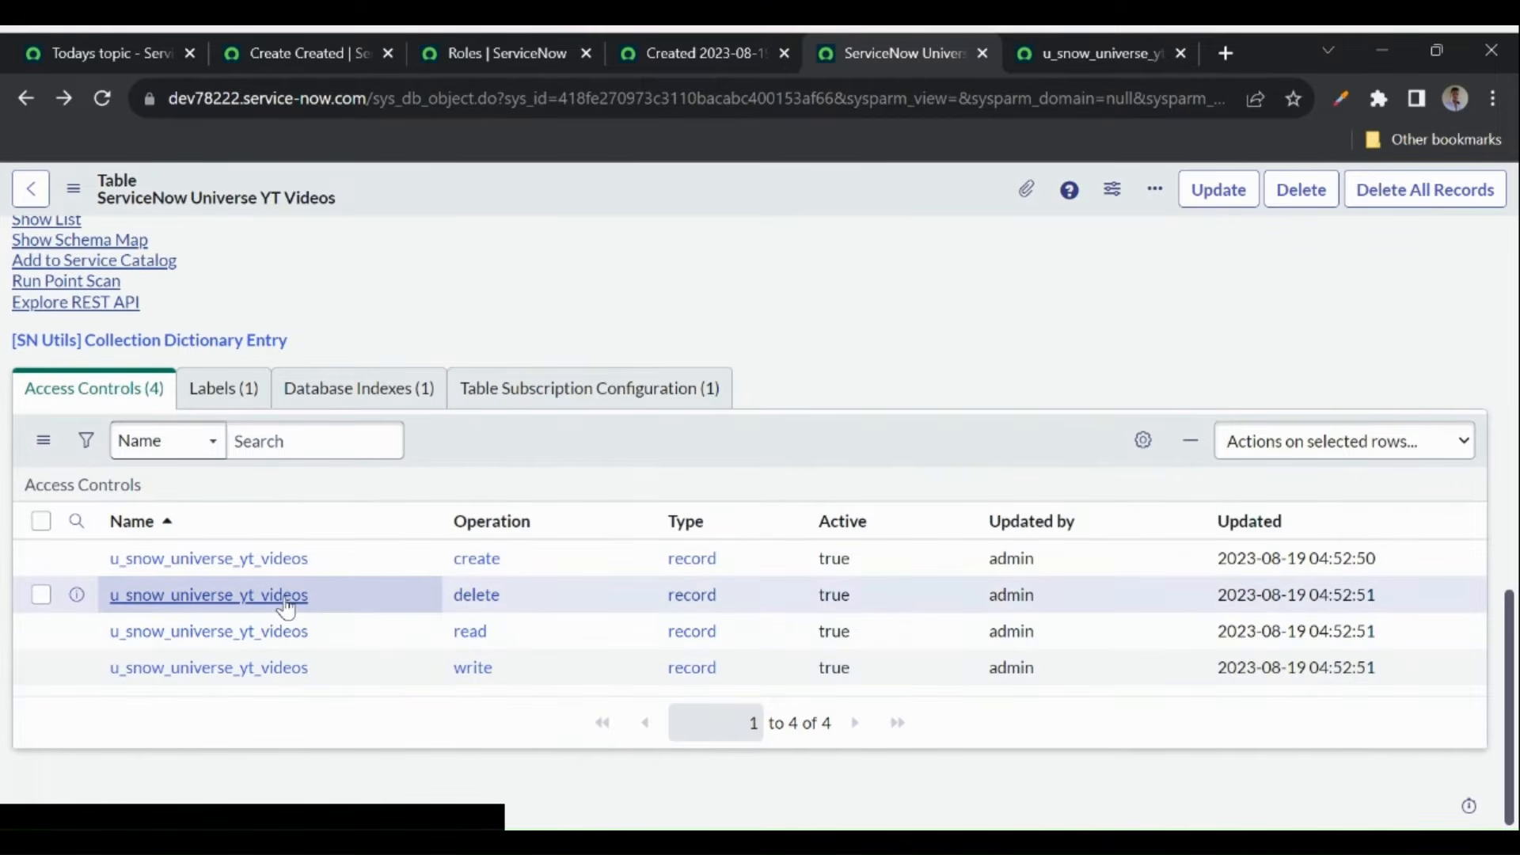
# - Open the YT Videos delete access control in a new tab and scroll to its required roles
pyautogui.middleClick(253, 594)
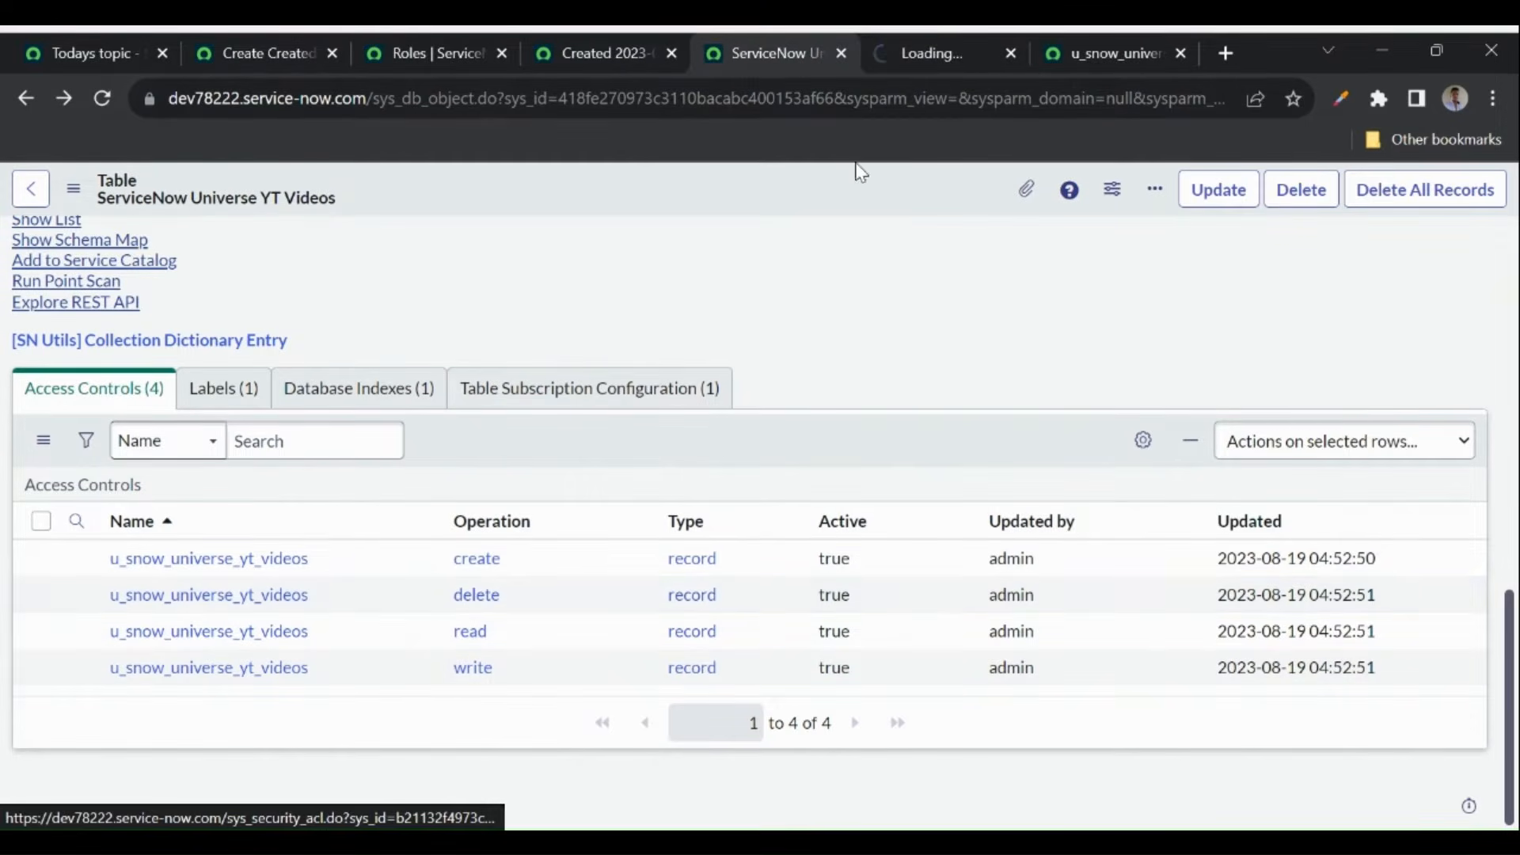
pyautogui.click(934, 56)
pyautogui.click(1076, 60)
pyautogui.scroll(-4, 664, 497)
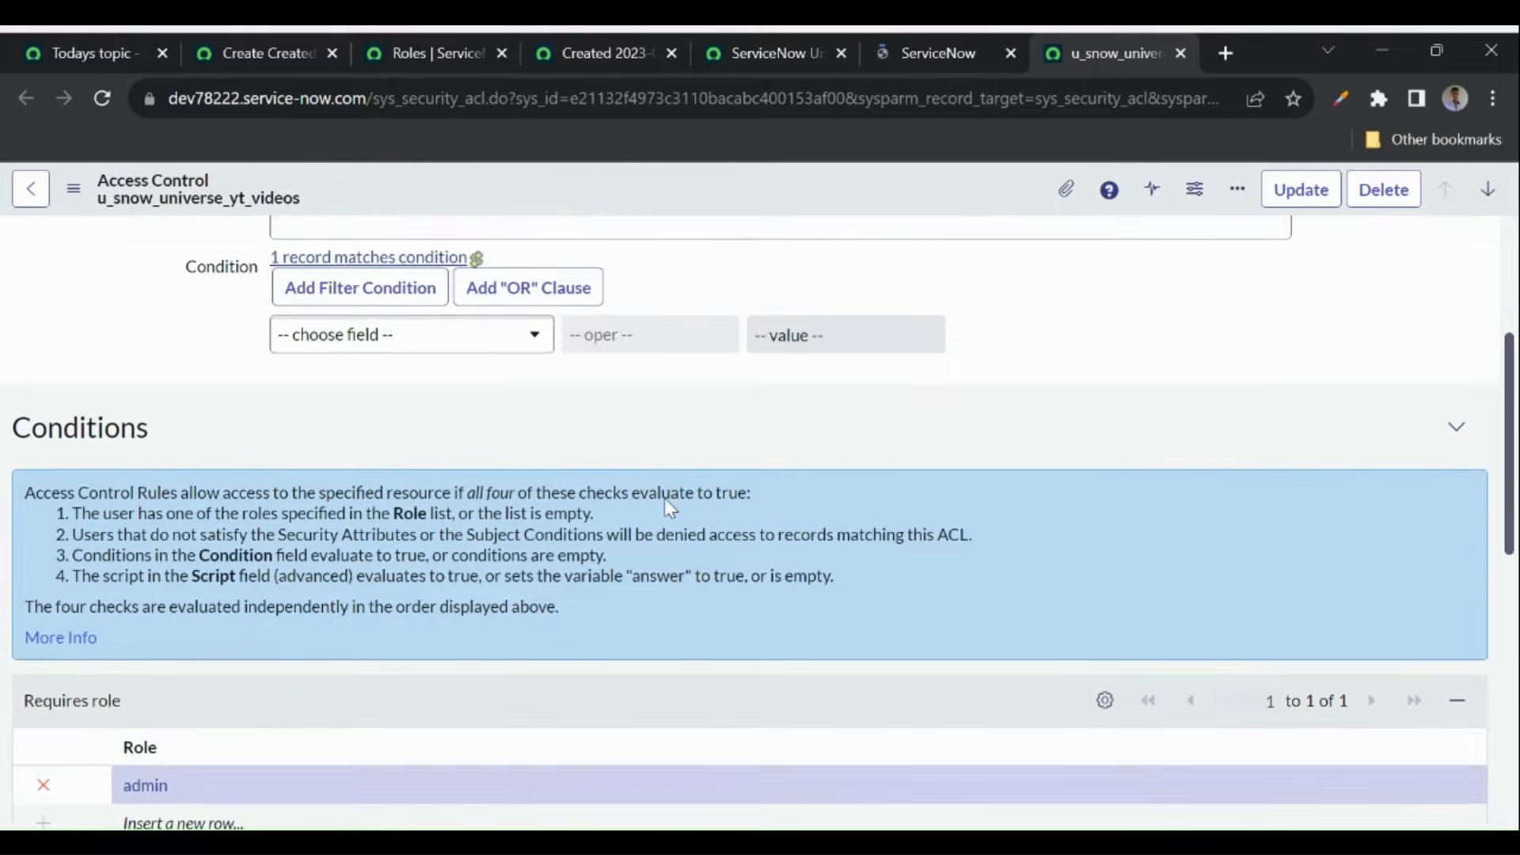
# - Compare the delete rule's admin role with the YT Videos table's User role setting
pyautogui.click(763, 70)
pyautogui.scroll(5, 546, 390)
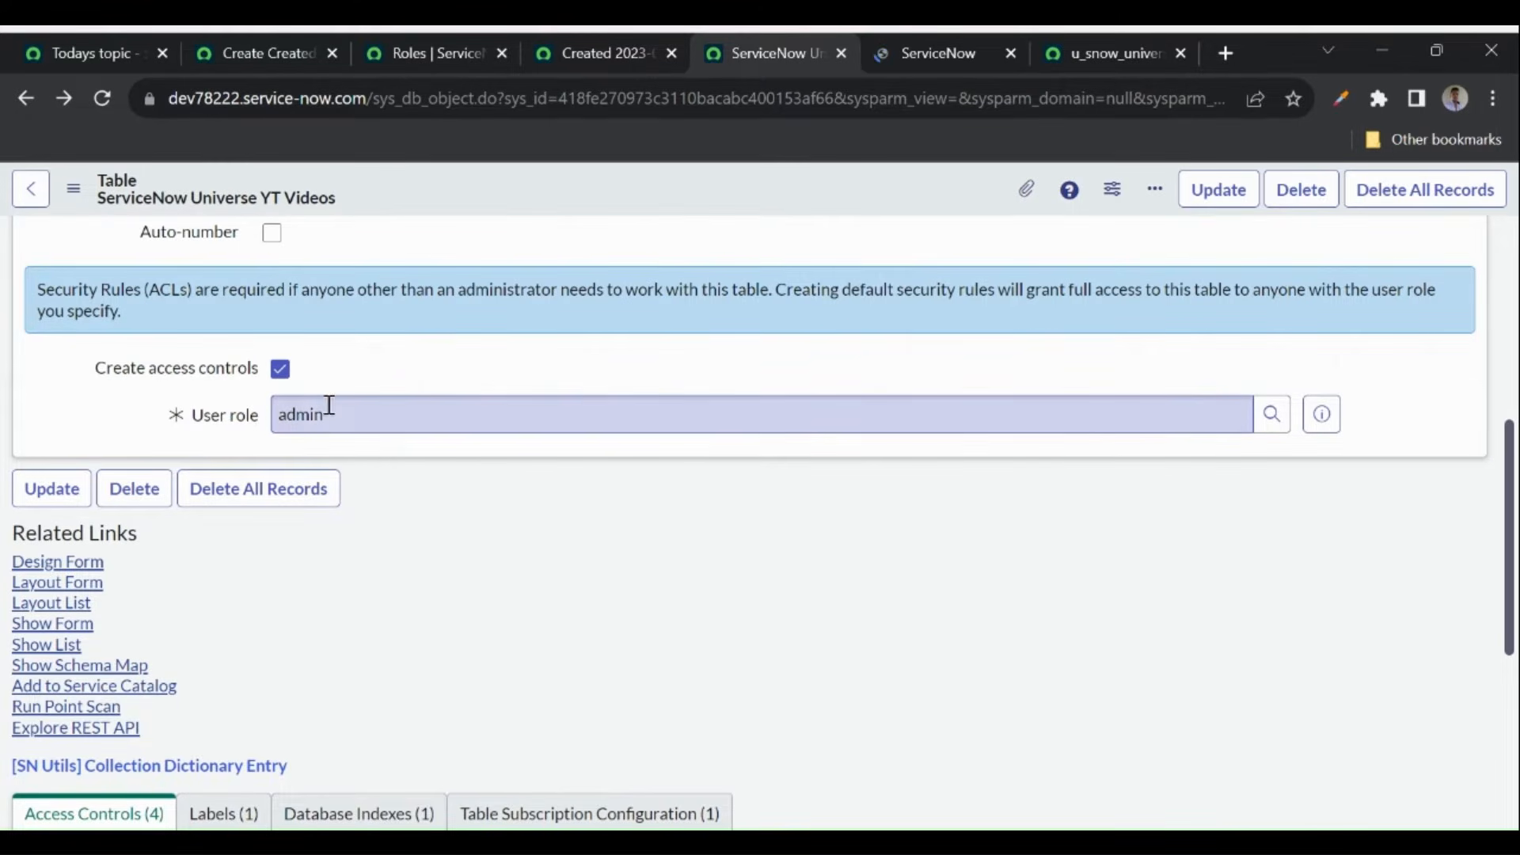
pyautogui.click(918, 54)
pyautogui.scroll(-4, 322, 652)
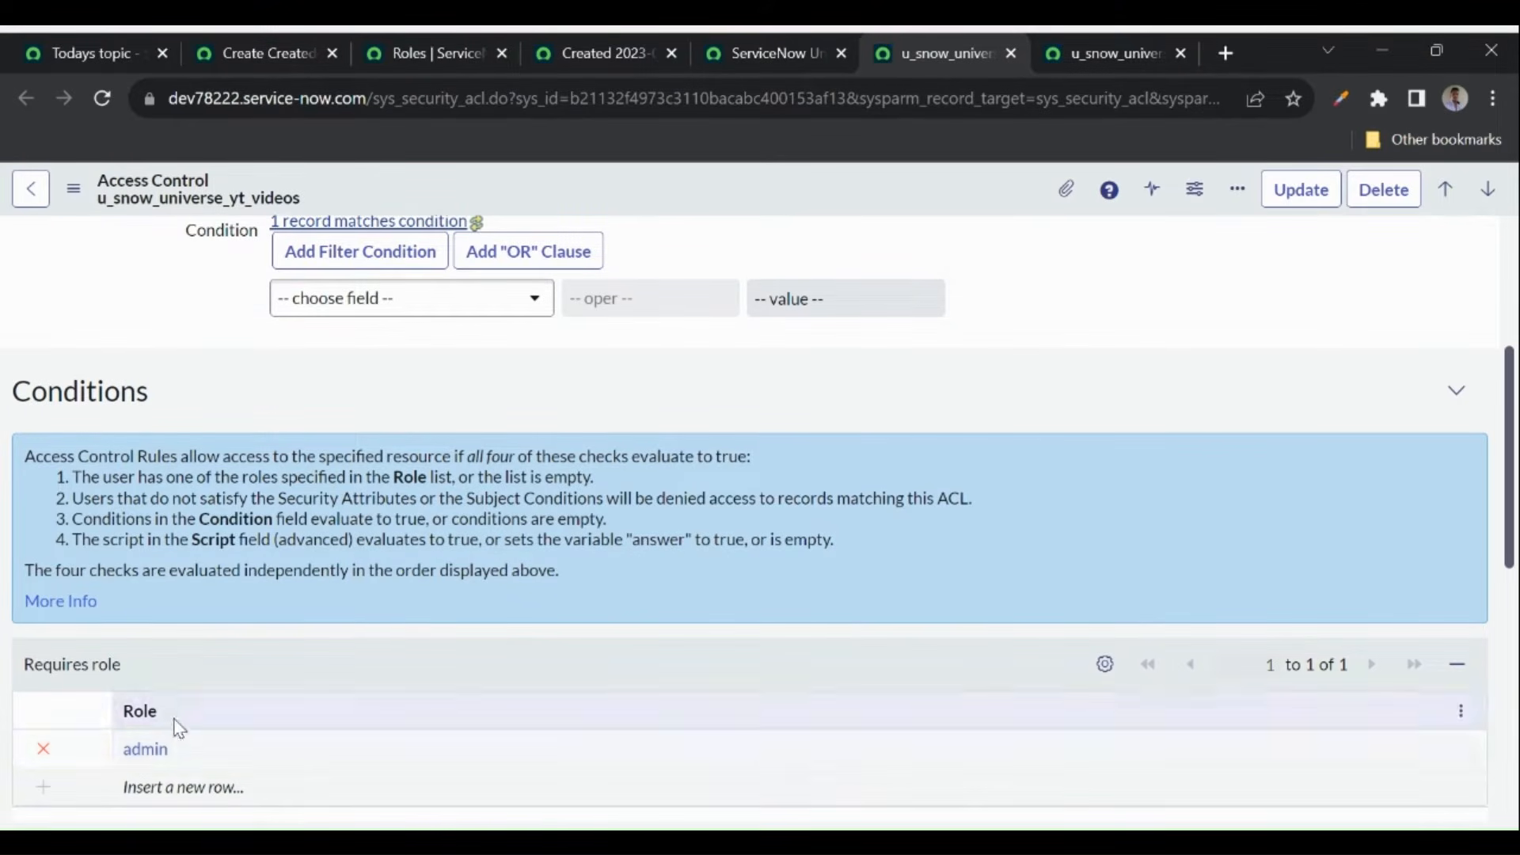
pyautogui.click(740, 49)
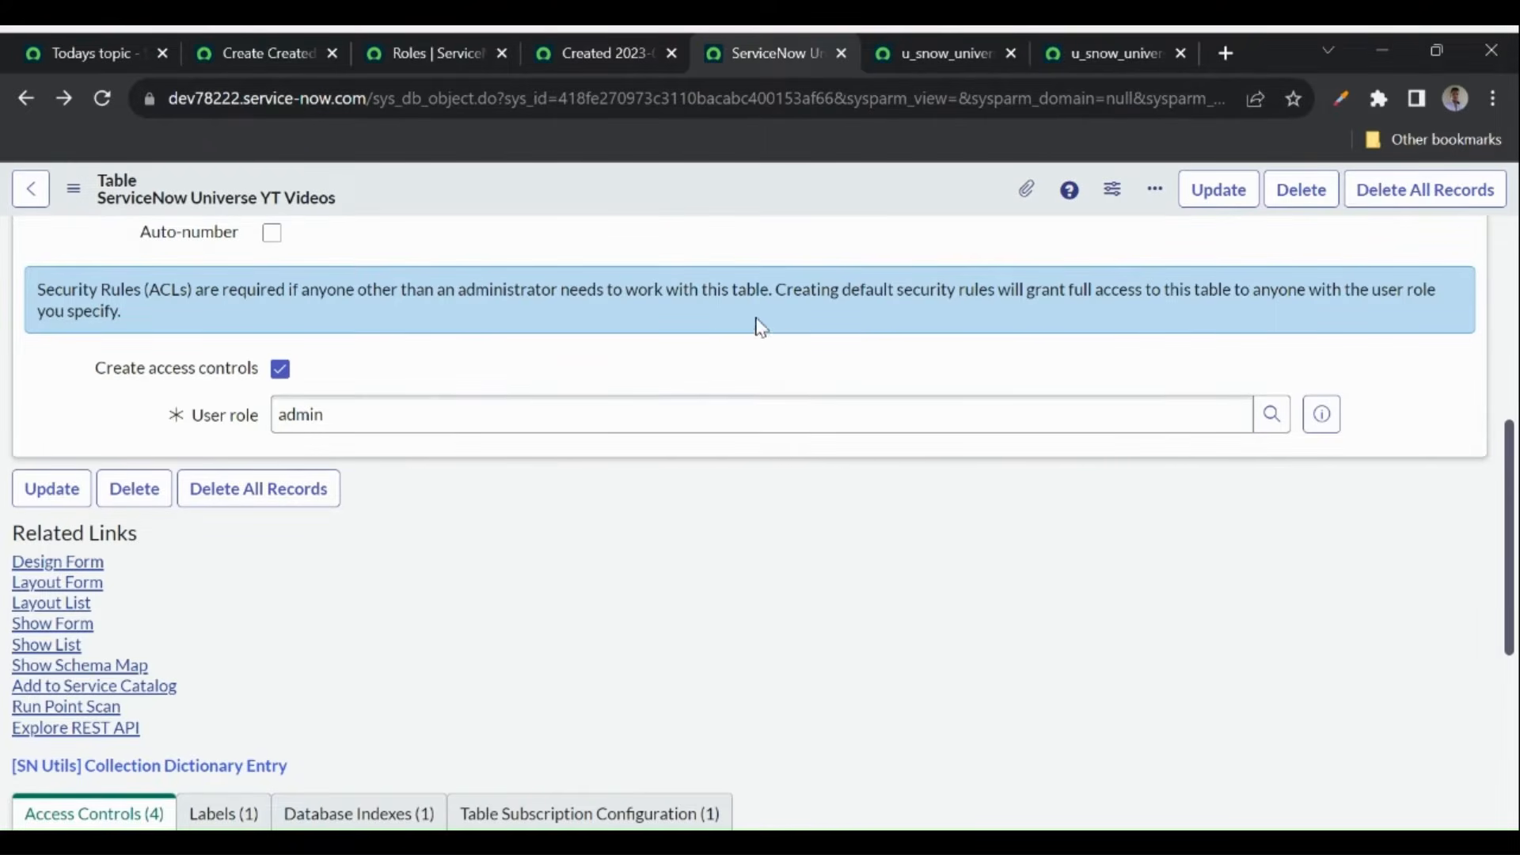
pyautogui.click(915, 51)
pyautogui.scroll(-1, 356, 443)
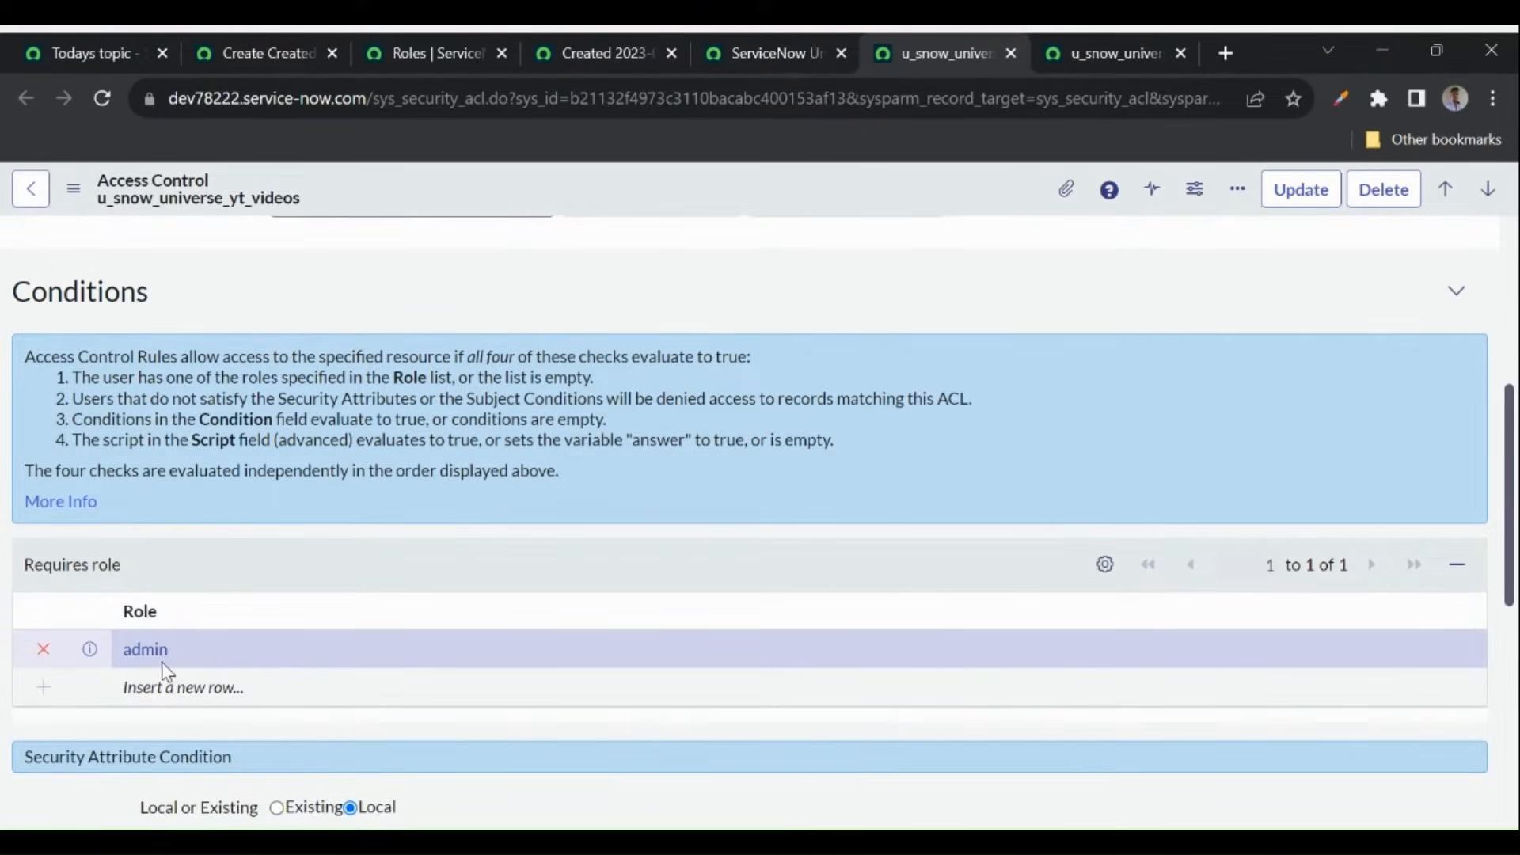
pyautogui.scroll(5, 430, 321)
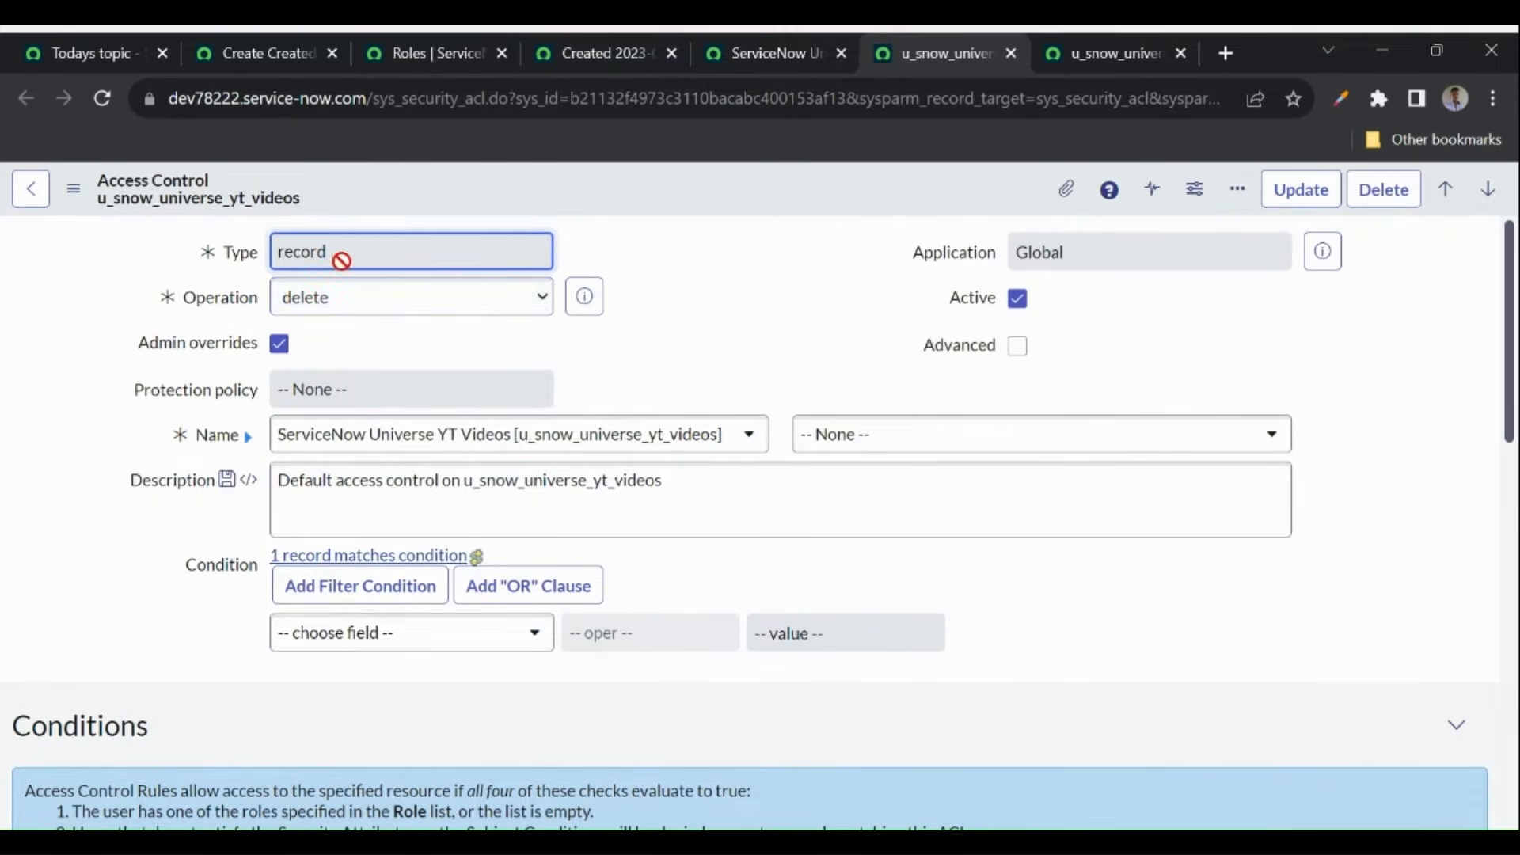
pyautogui.scroll(-5, 212, 510)
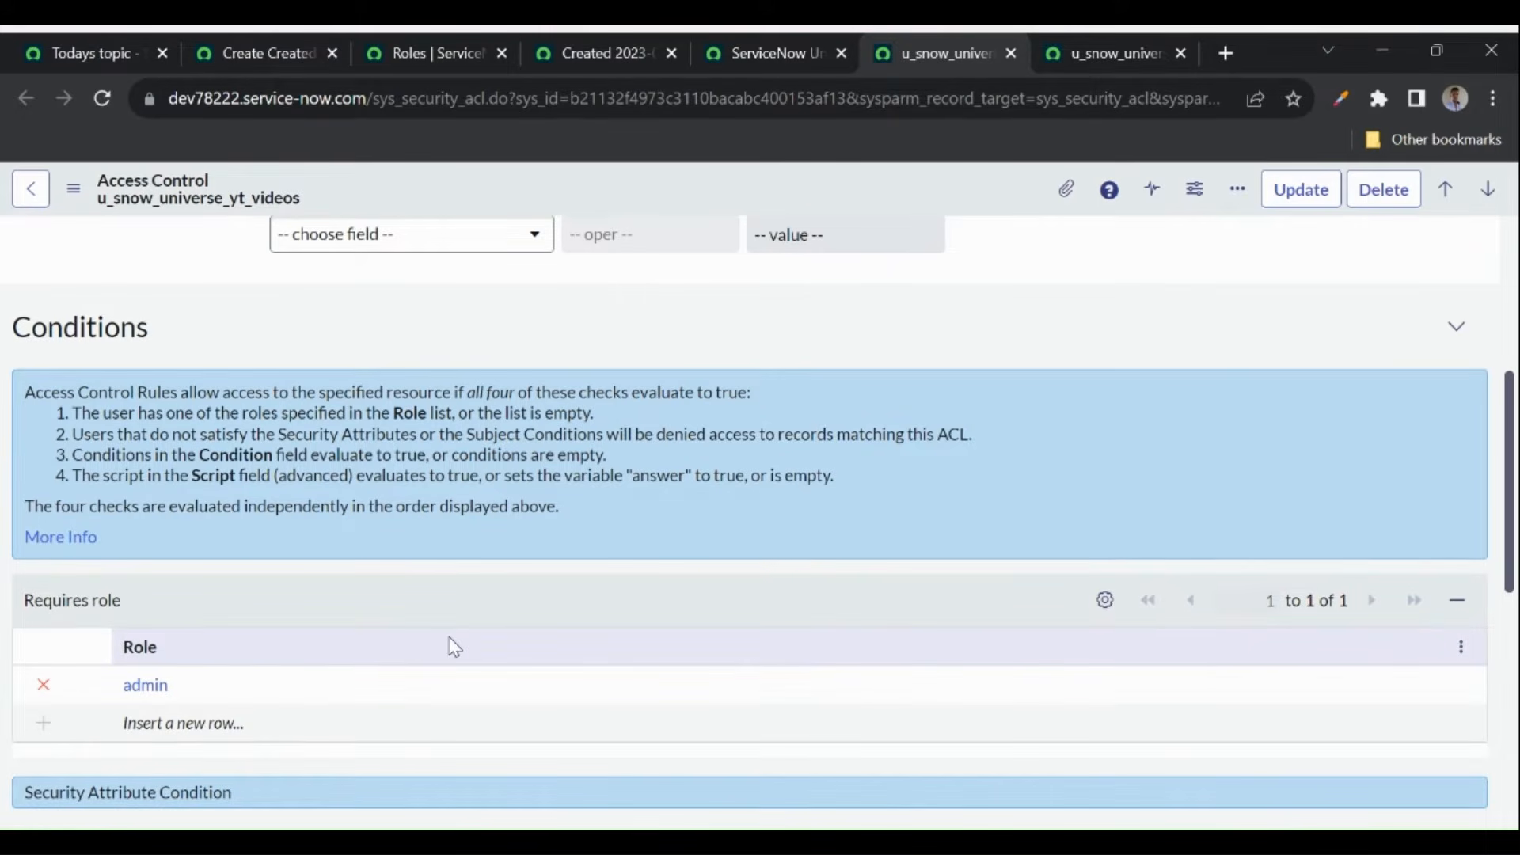
# - Open System Security > Access Control (ACL) from the 'acl' filter and sort it by Updated
pyautogui.click(258, 55)
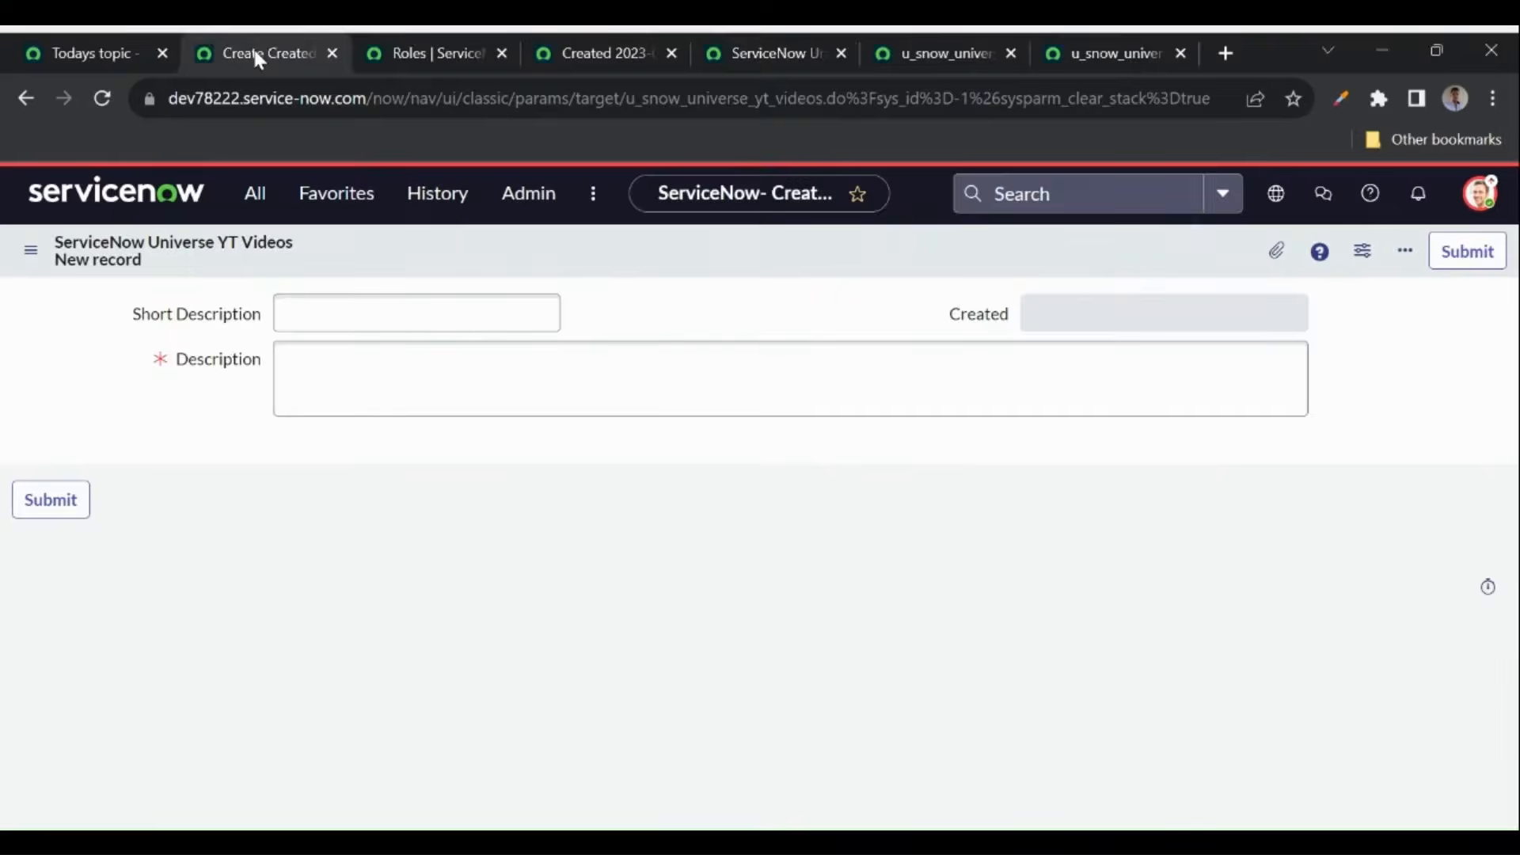
pyautogui.click(252, 193)
pyautogui.write('acl')
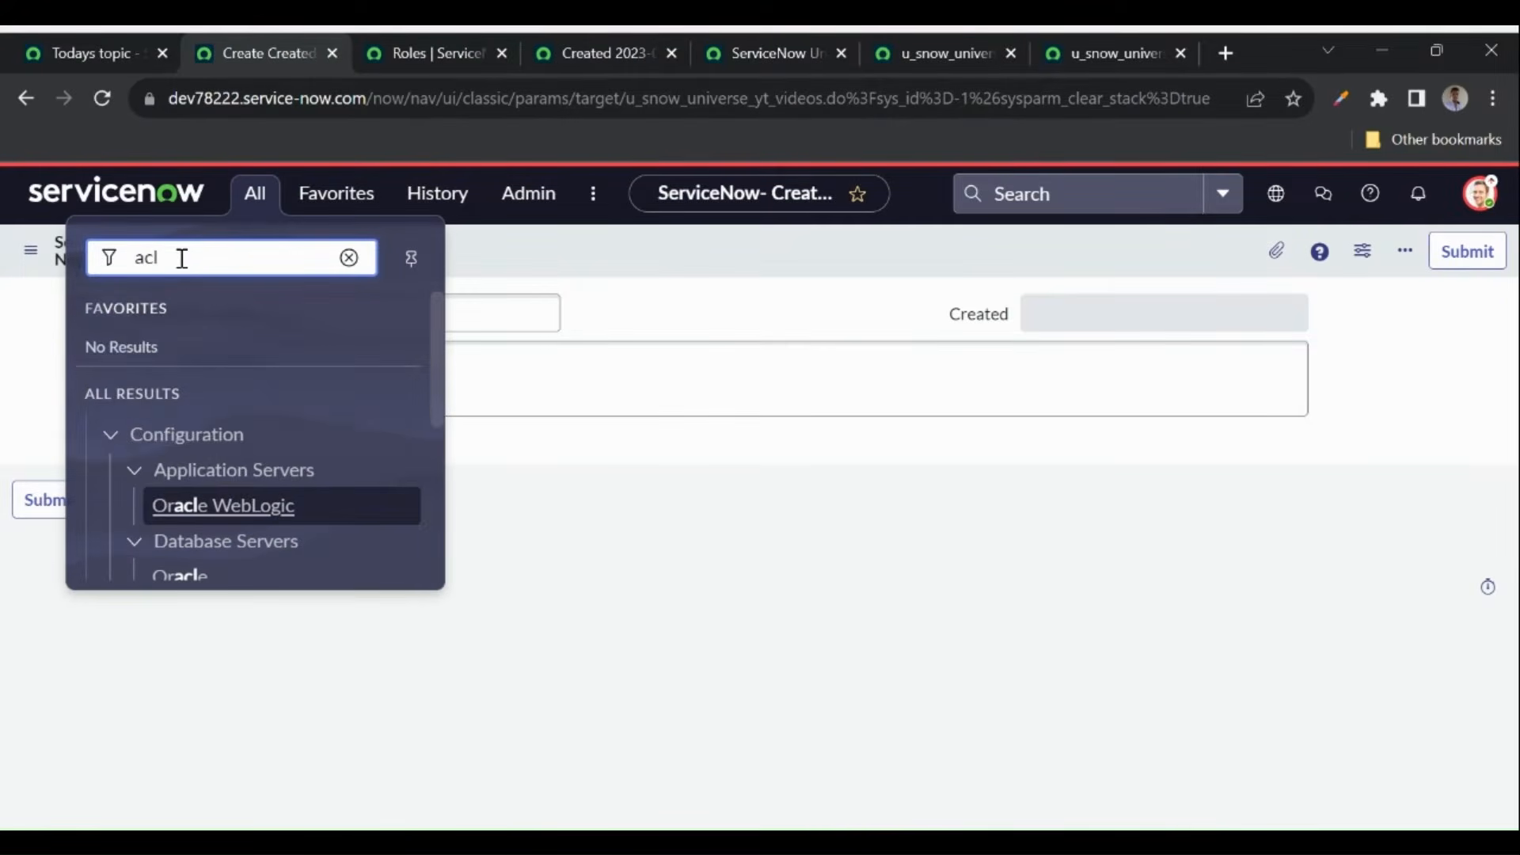
pyautogui.scroll(-2, 221, 465)
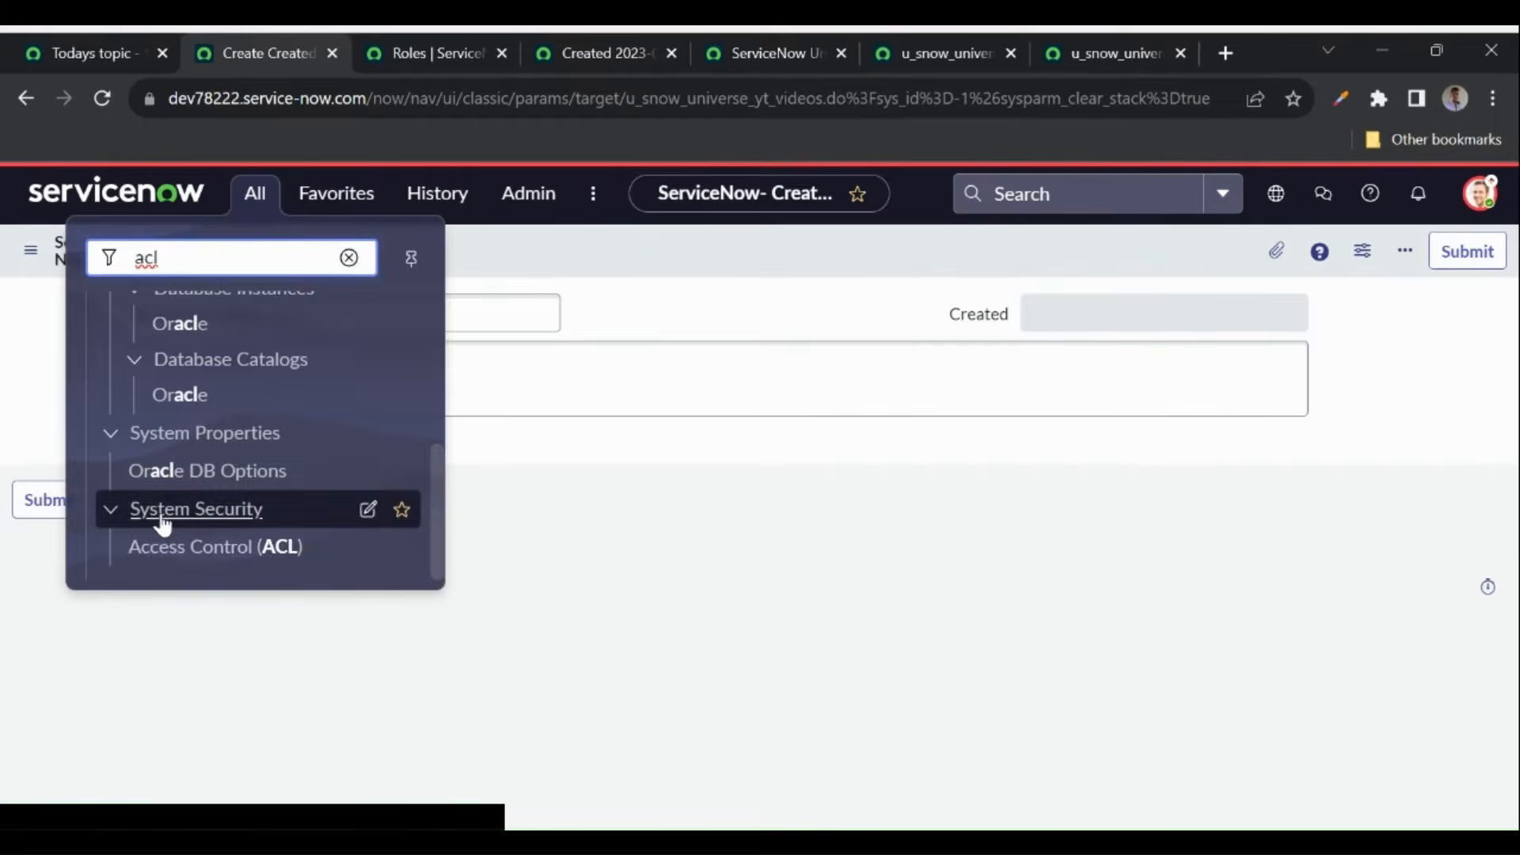
pyautogui.keyDown('ctrl'); pyautogui.click(231, 566); pyautogui.keyUp('ctrl')
pyautogui.click(358, 56)
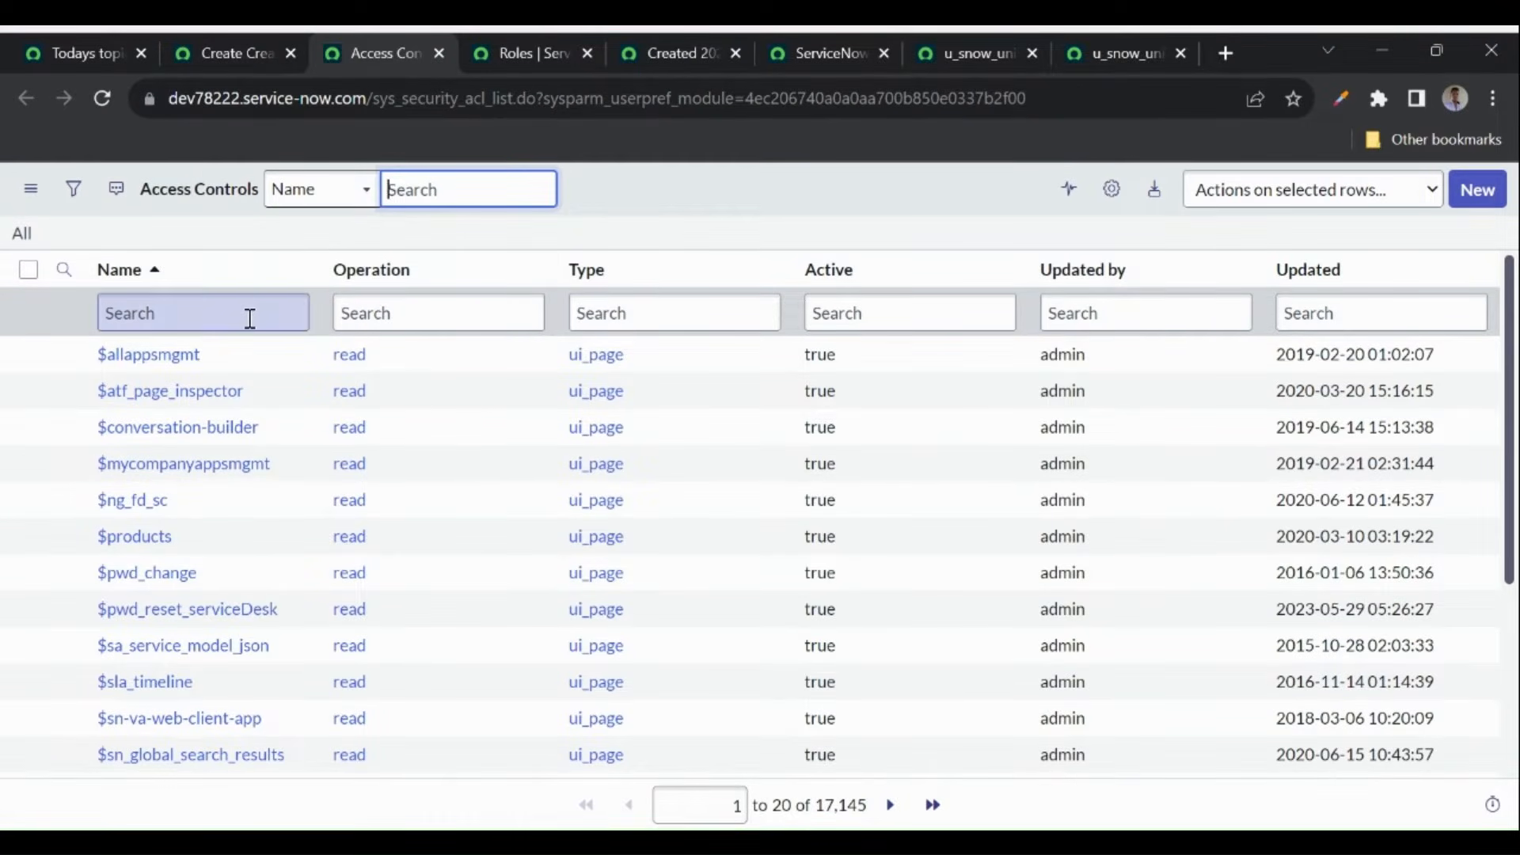
pyautogui.click(1295, 284)
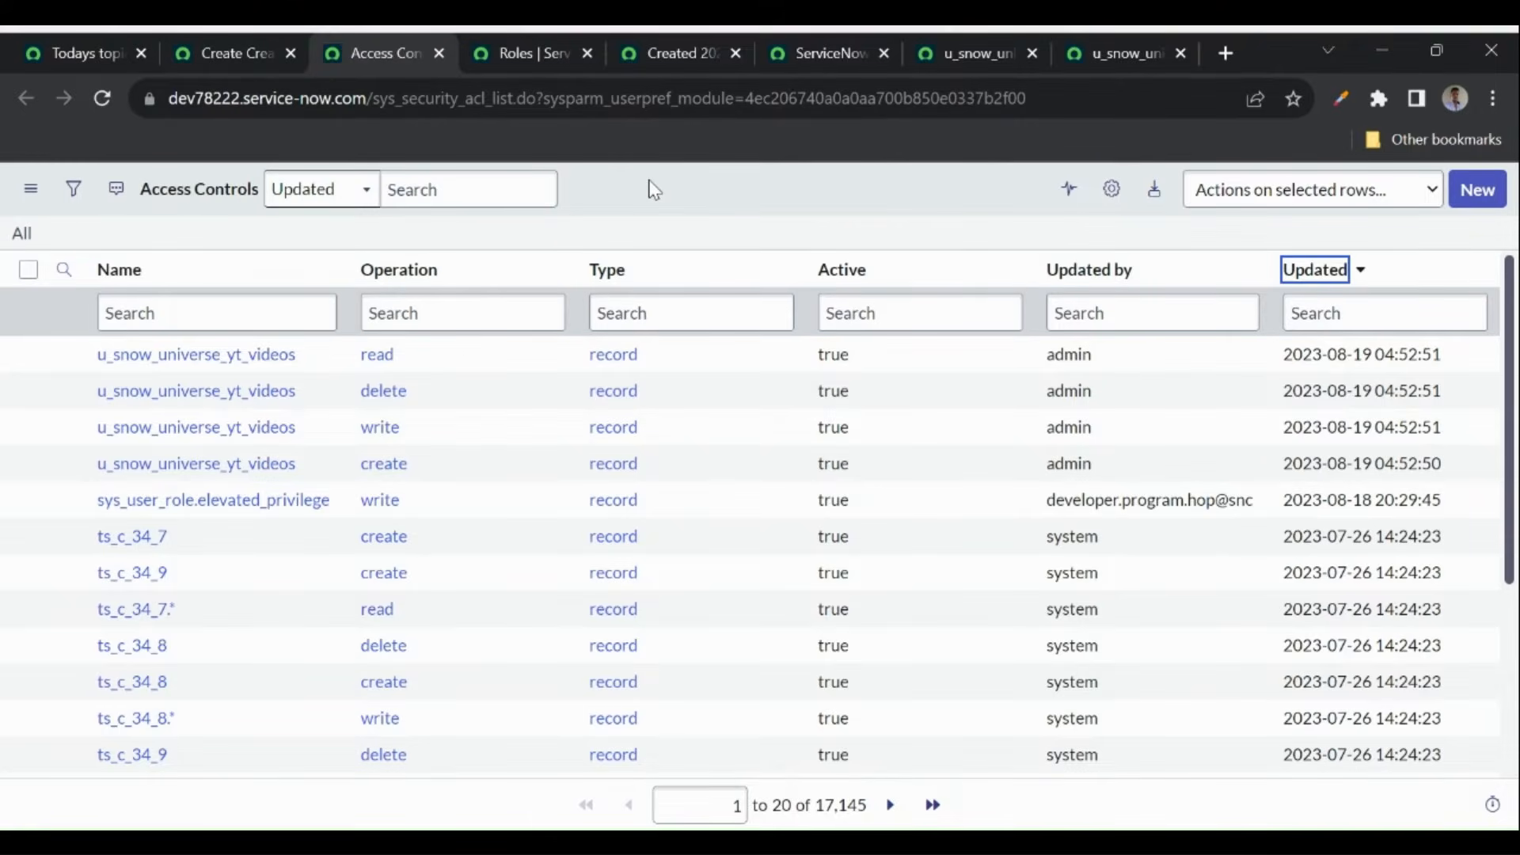
# - Impersonate the recently impersonated user from the account menu
pyautogui.click(214, 62)
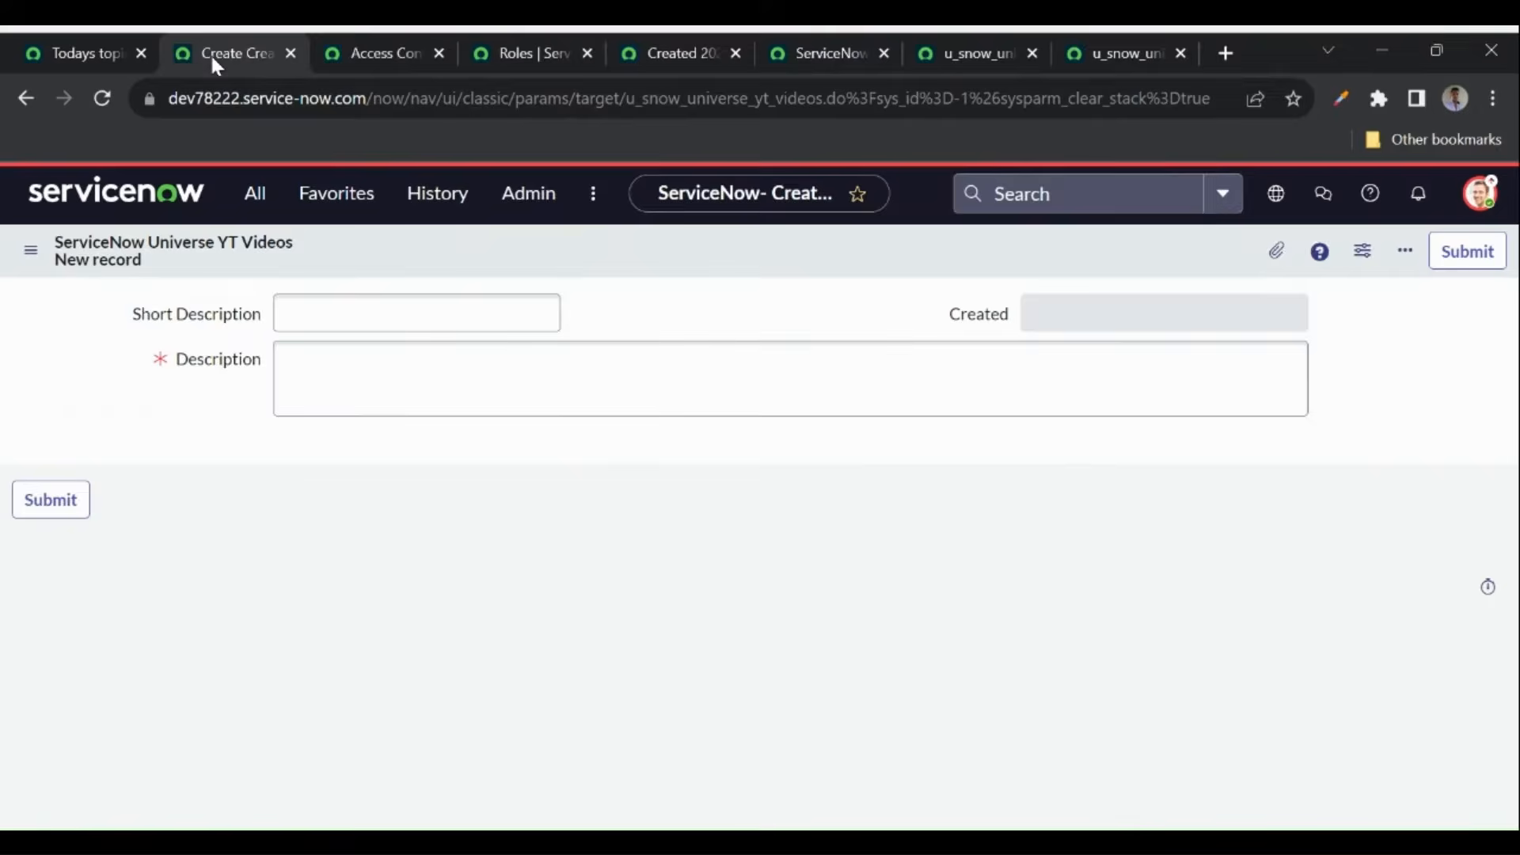
pyautogui.click(1477, 193)
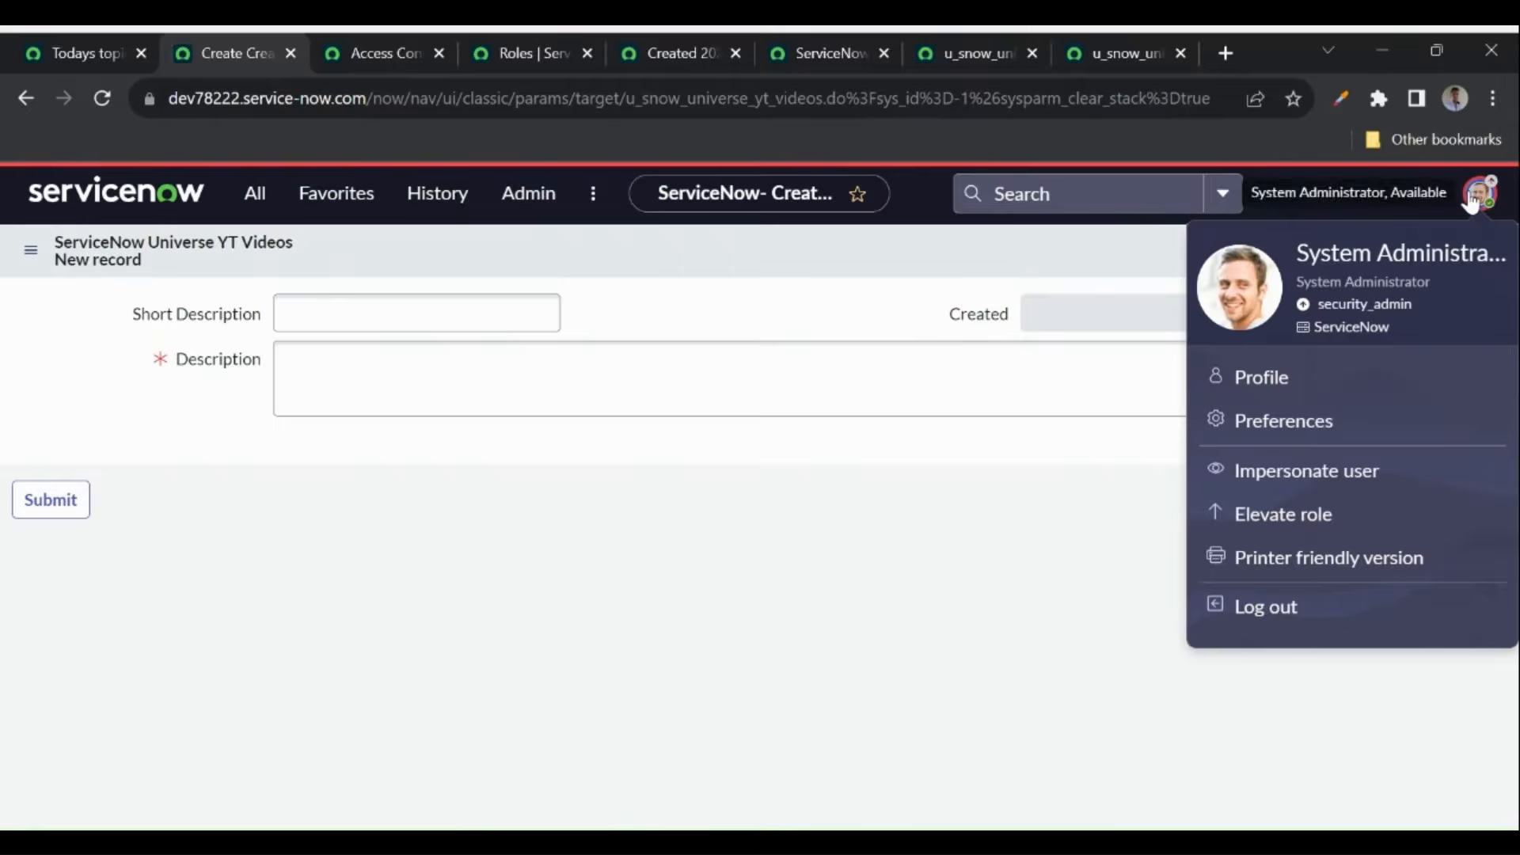
pyautogui.click(388, 44)
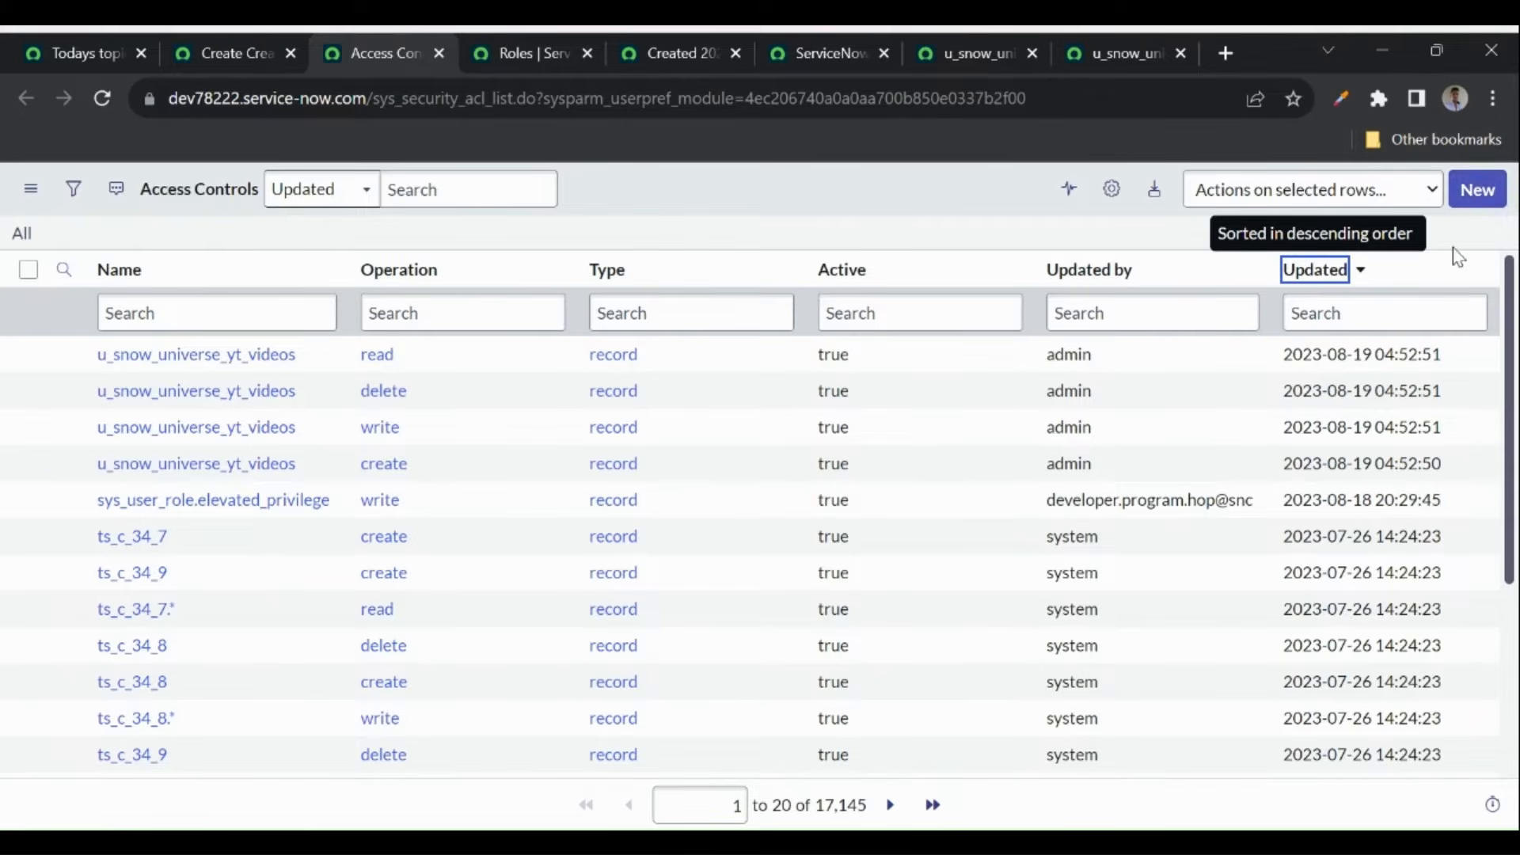
pyautogui.click(202, 56)
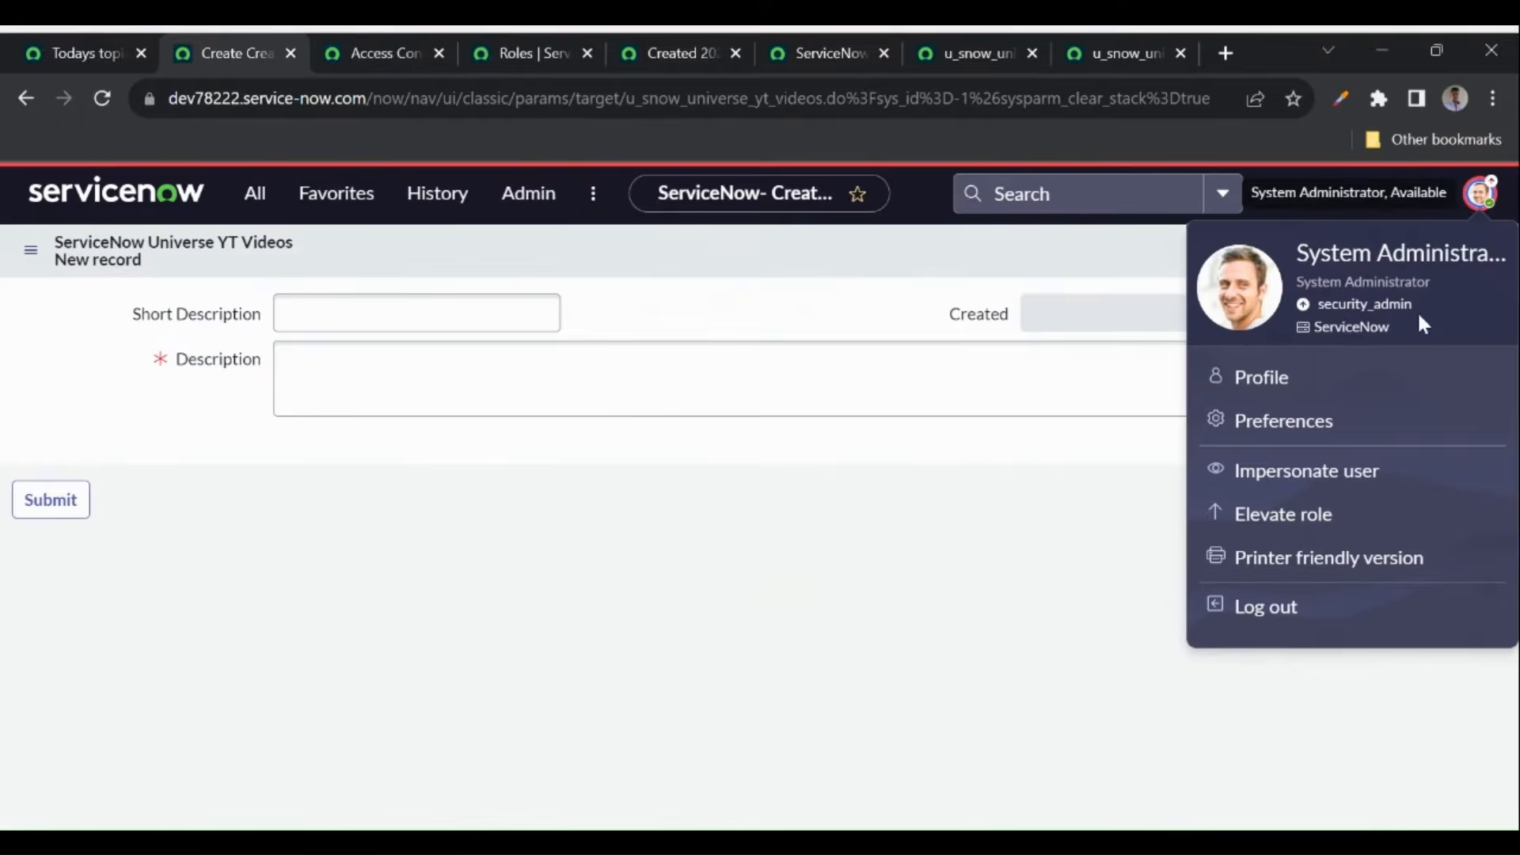
pyautogui.click(1267, 475)
pyautogui.click(696, 570)
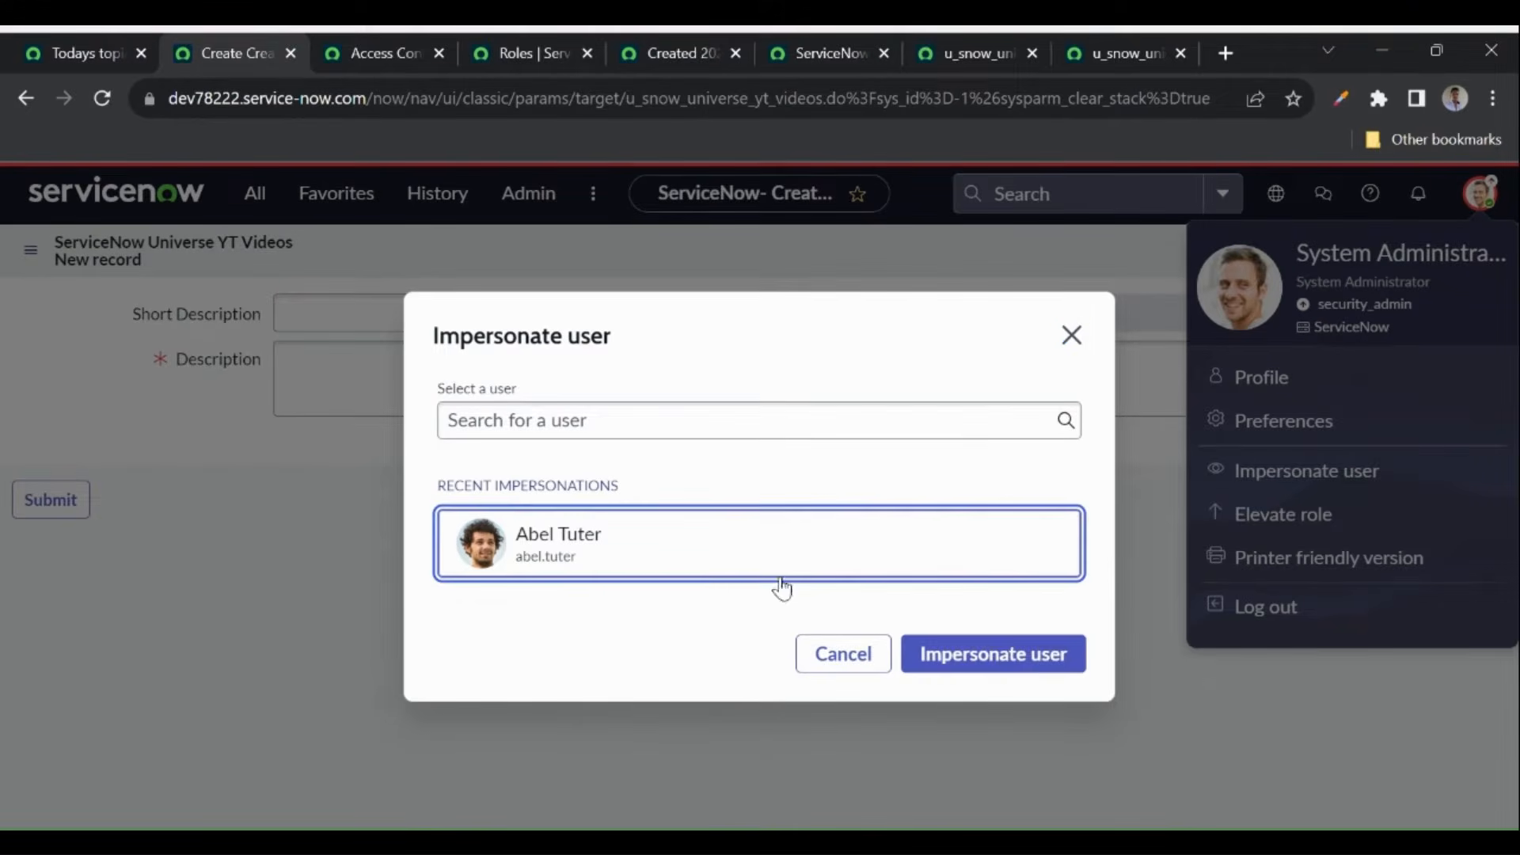
pyautogui.click(966, 662)
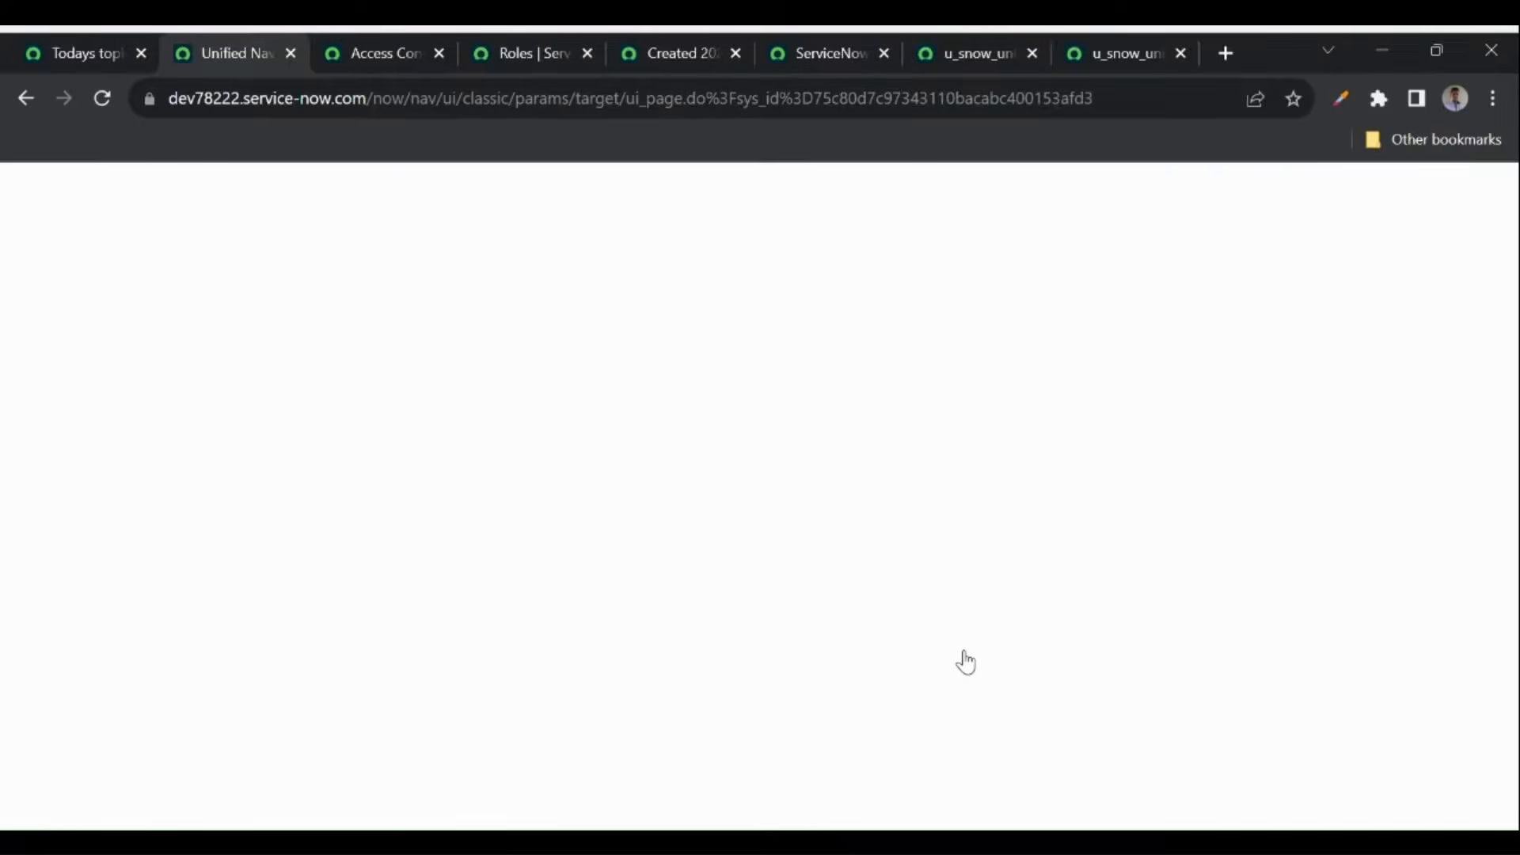
# - Reload the Access Controls list as that user, sort by Updated, and open the YT Videos read rule
pyautogui.click(369, 52)
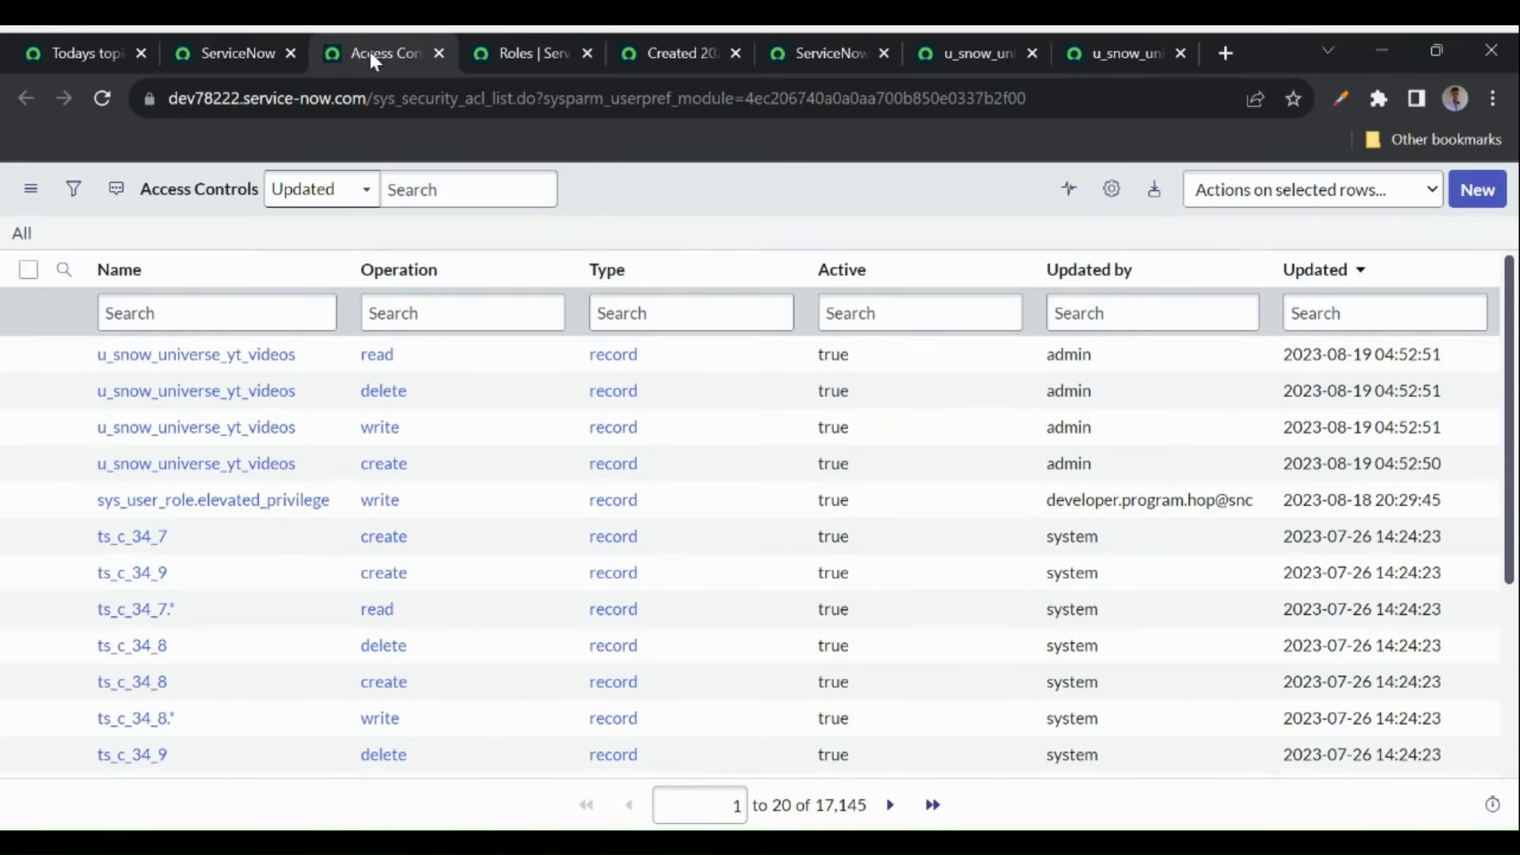
pyautogui.click(93, 102)
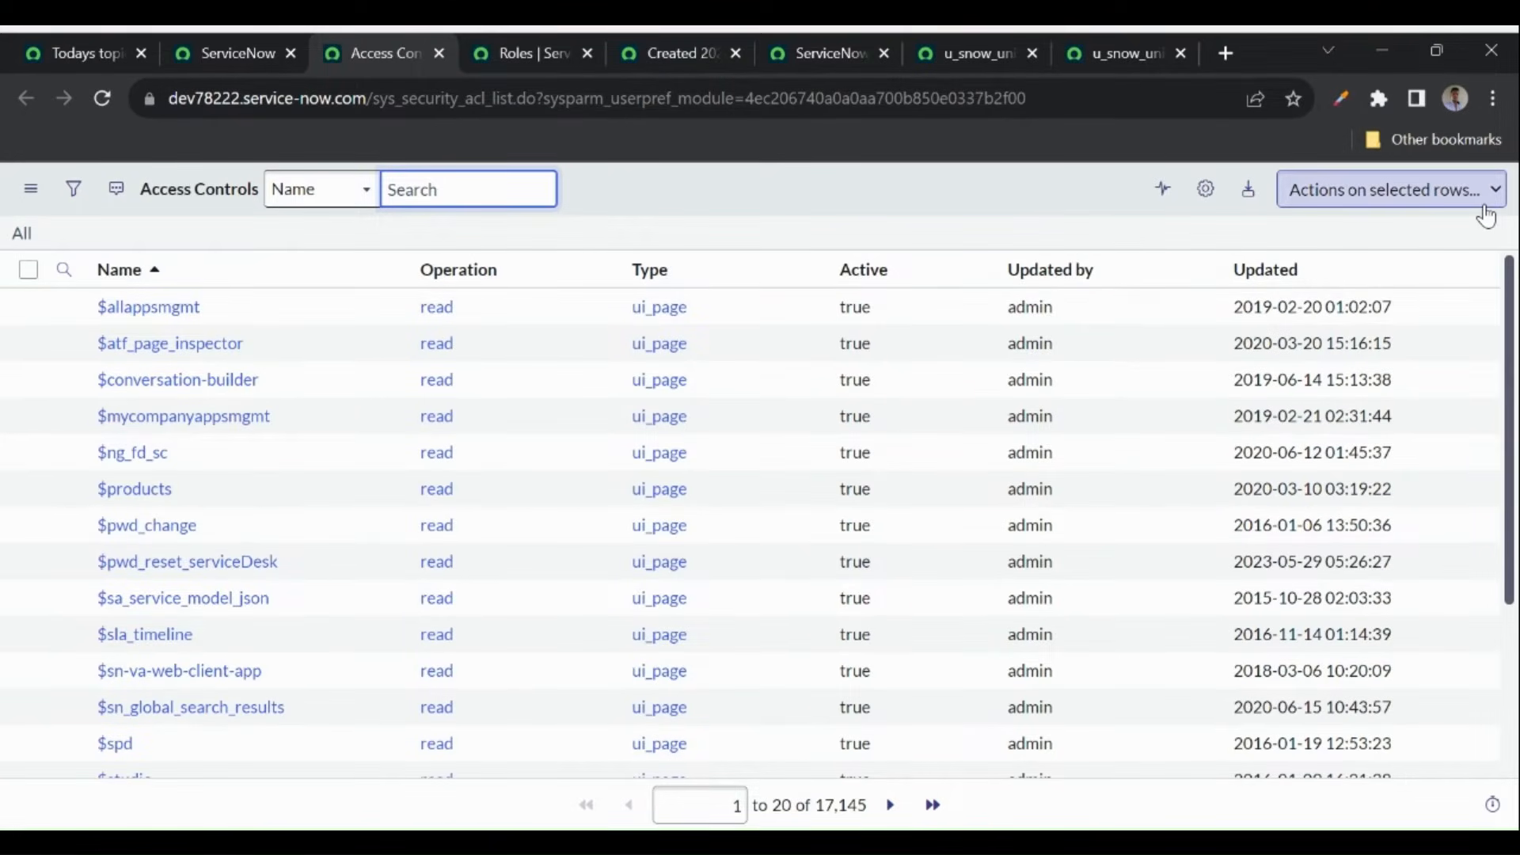
pyautogui.click(1278, 275)
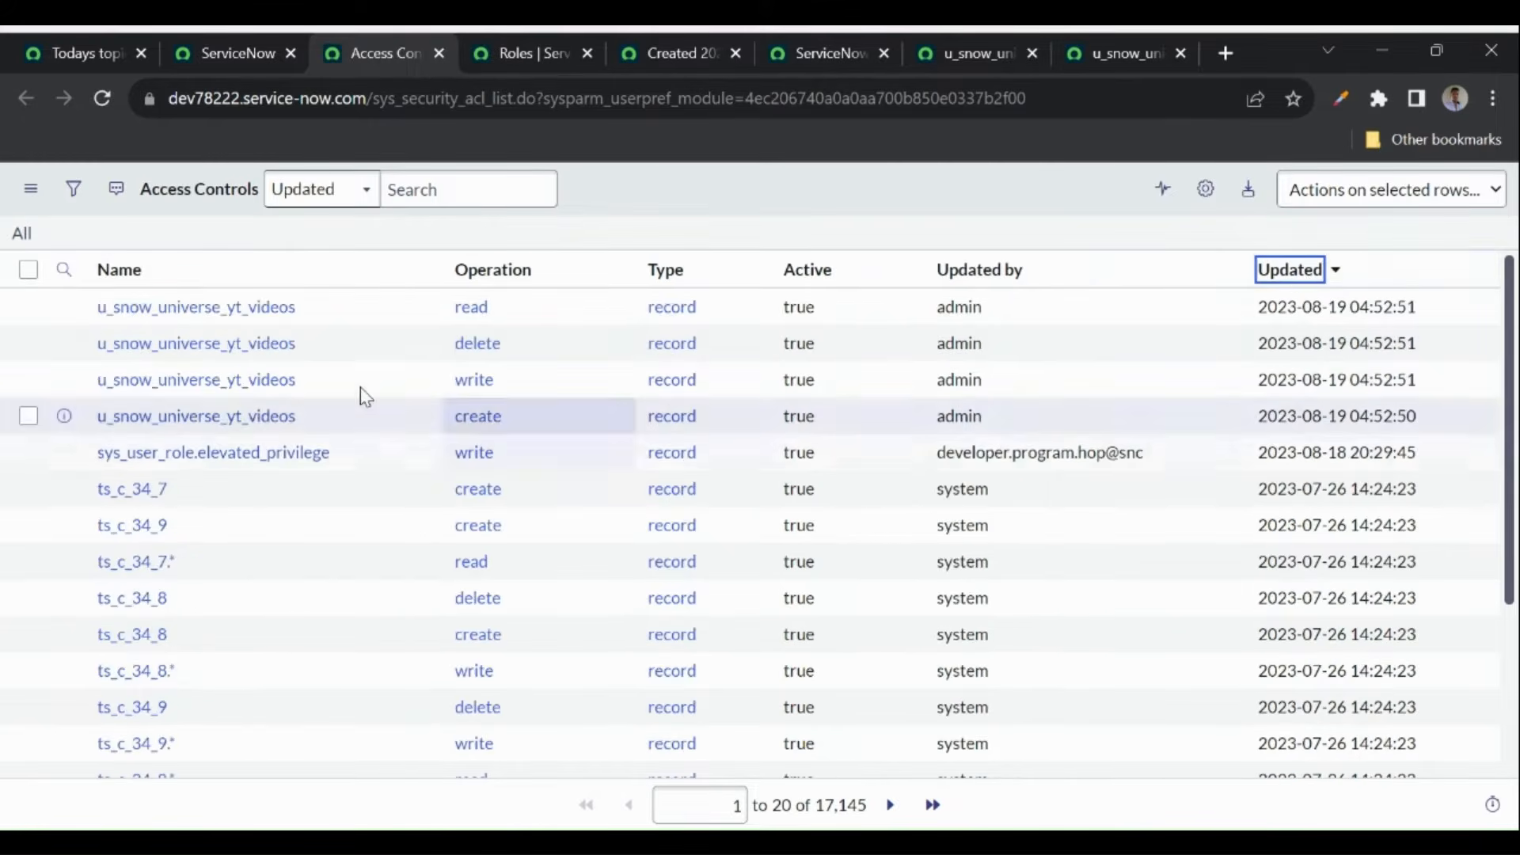
pyautogui.middleClick(204, 308)
pyautogui.click(462, 47)
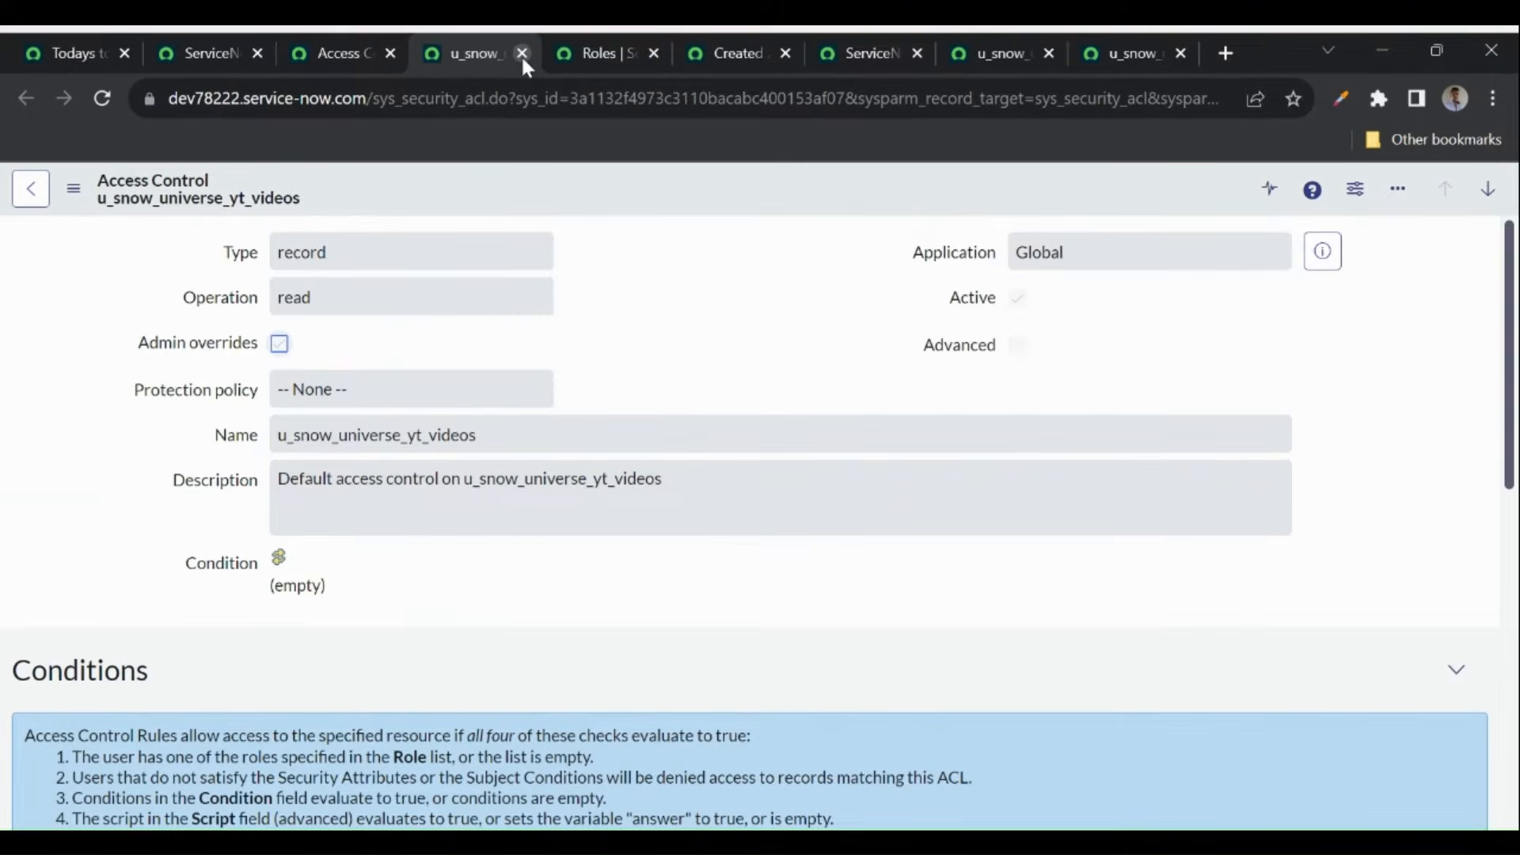
# - Close the u_snow table tab and choose End impersonation from the home page's avatar menu
pyautogui.click(522, 53)
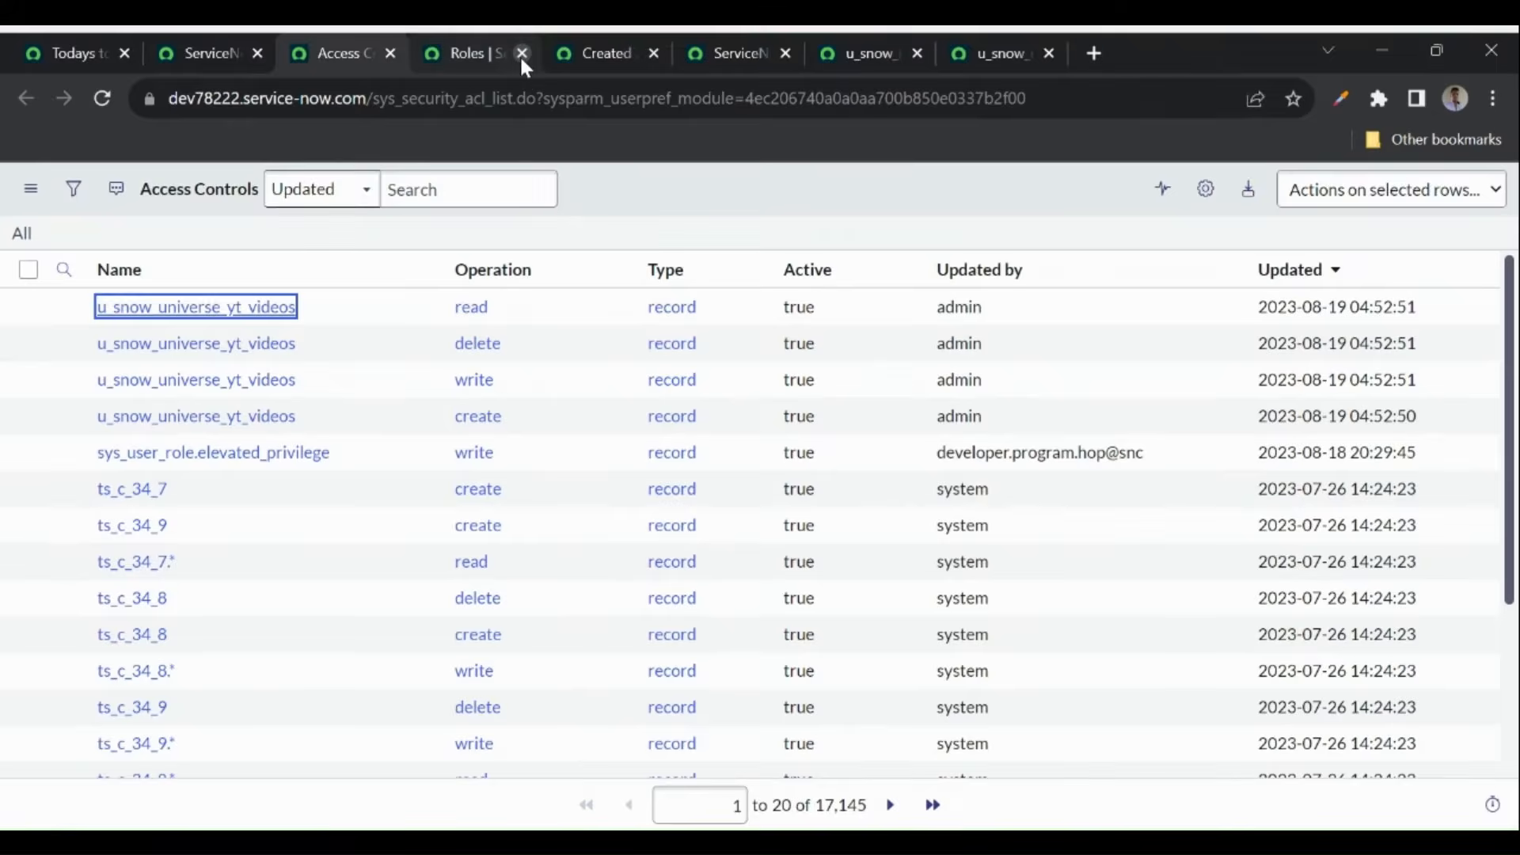
pyautogui.click(248, 62)
pyautogui.click(1479, 192)
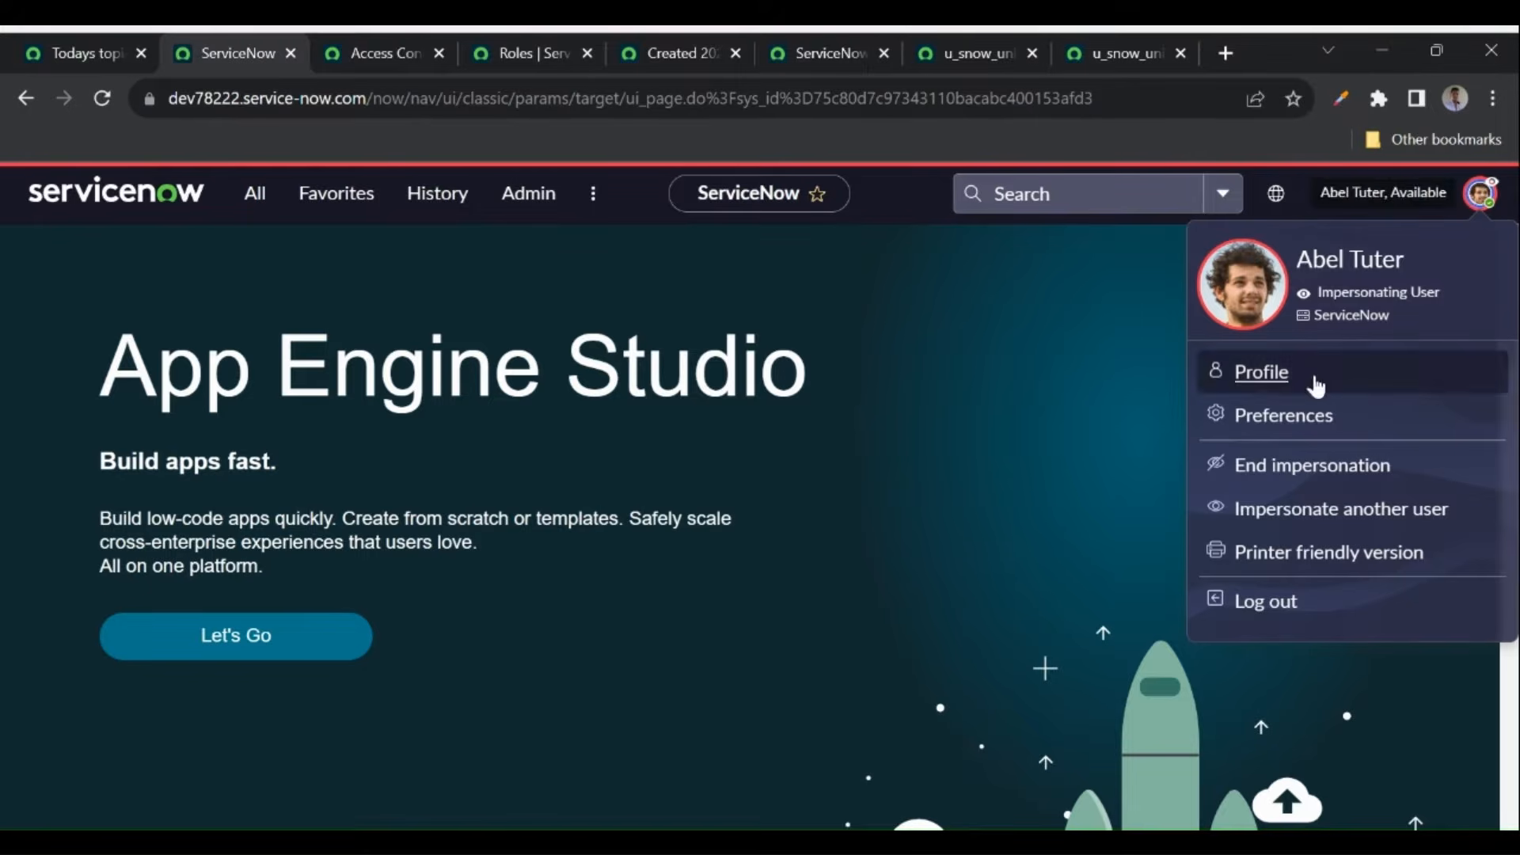
pyautogui.click(1262, 474)
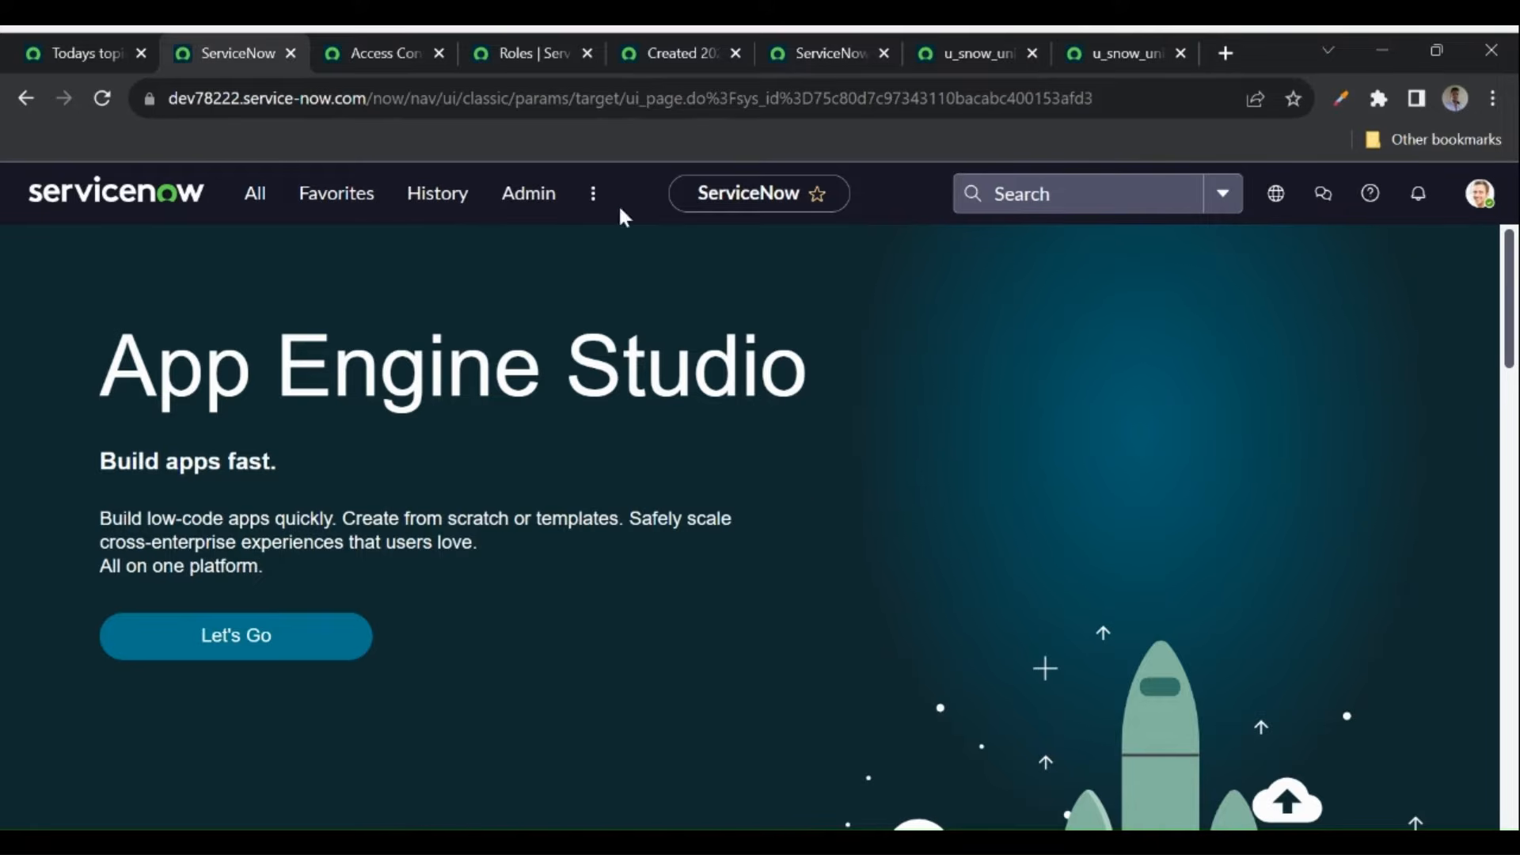
# - Find the demo user in the Users list and show the Roles tab on their record
pyautogui.click(255, 193)
pyautogui.write('users')
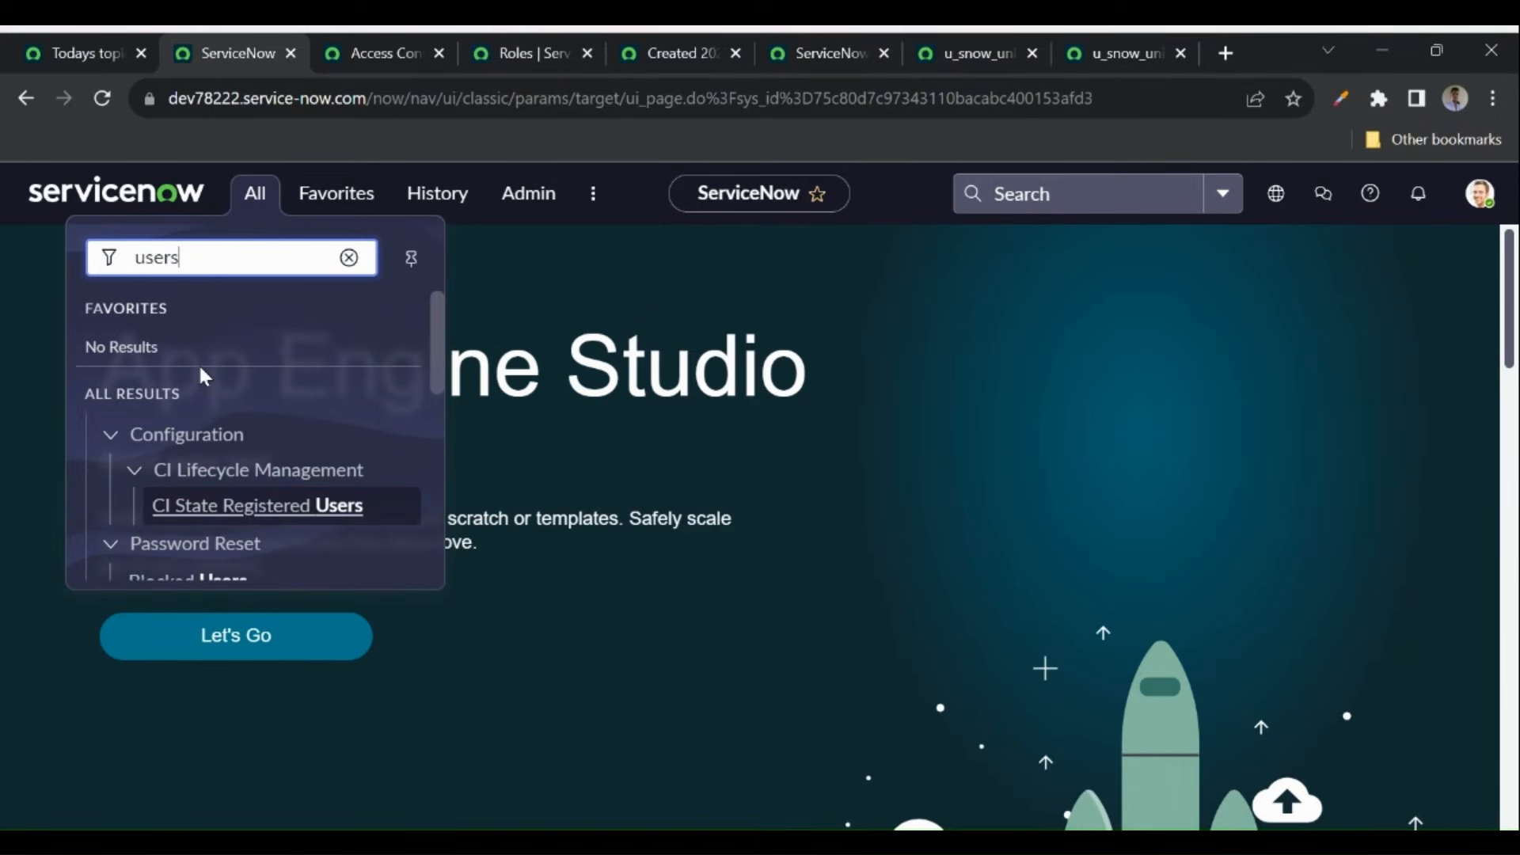
pyautogui.scroll(-5, 200, 380)
pyautogui.keyDown('ctrl'); pyautogui.click(148, 515); pyautogui.keyUp('ctrl')
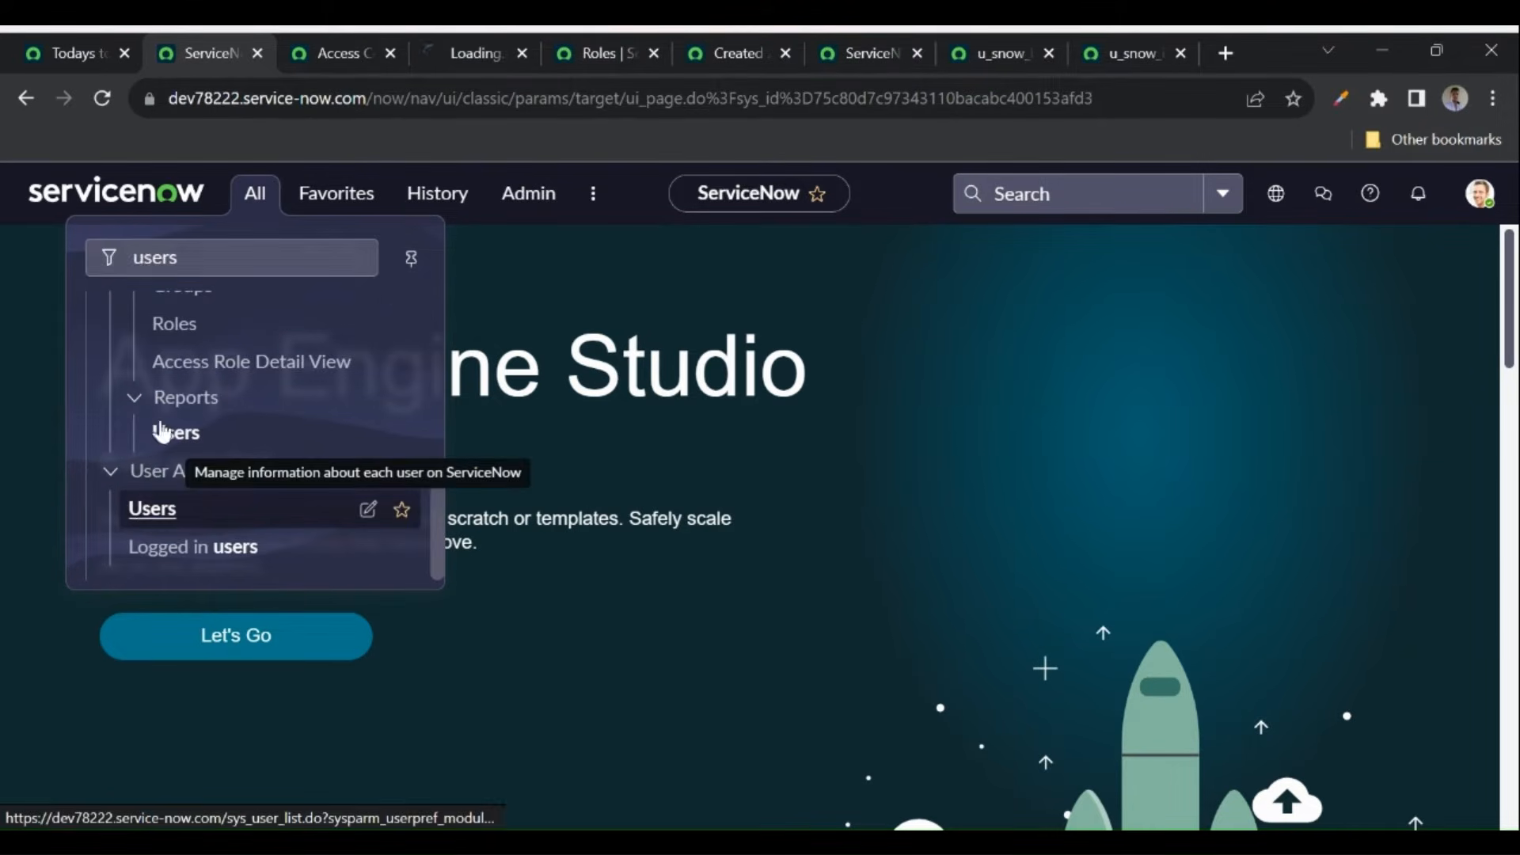
pyautogui.click(464, 50)
pyautogui.click(135, 314)
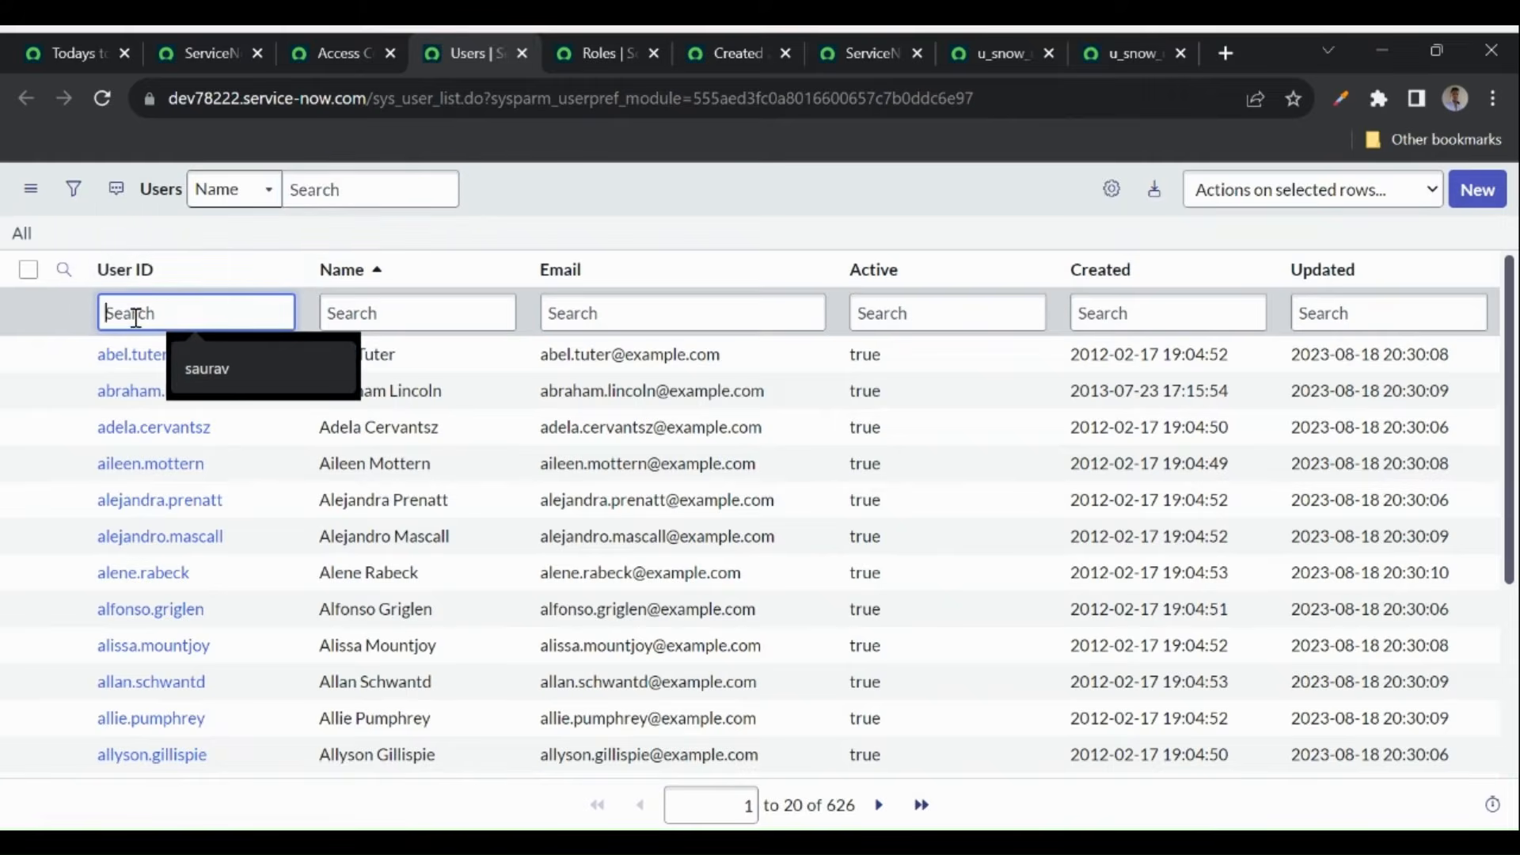
pyautogui.click(111, 358)
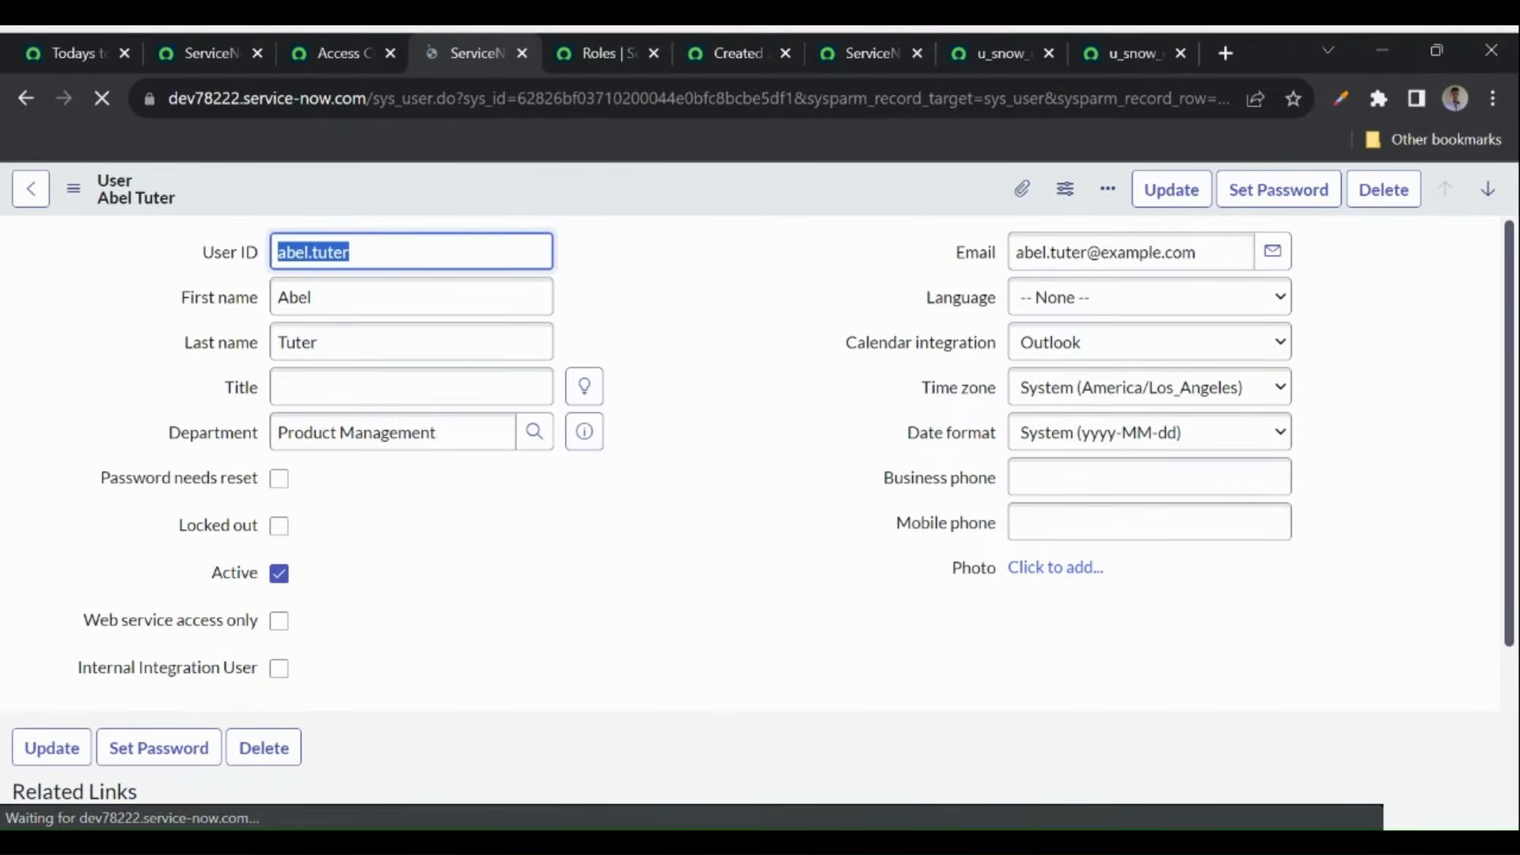
pyautogui.scroll(-5, 678, 651)
pyautogui.click(252, 458)
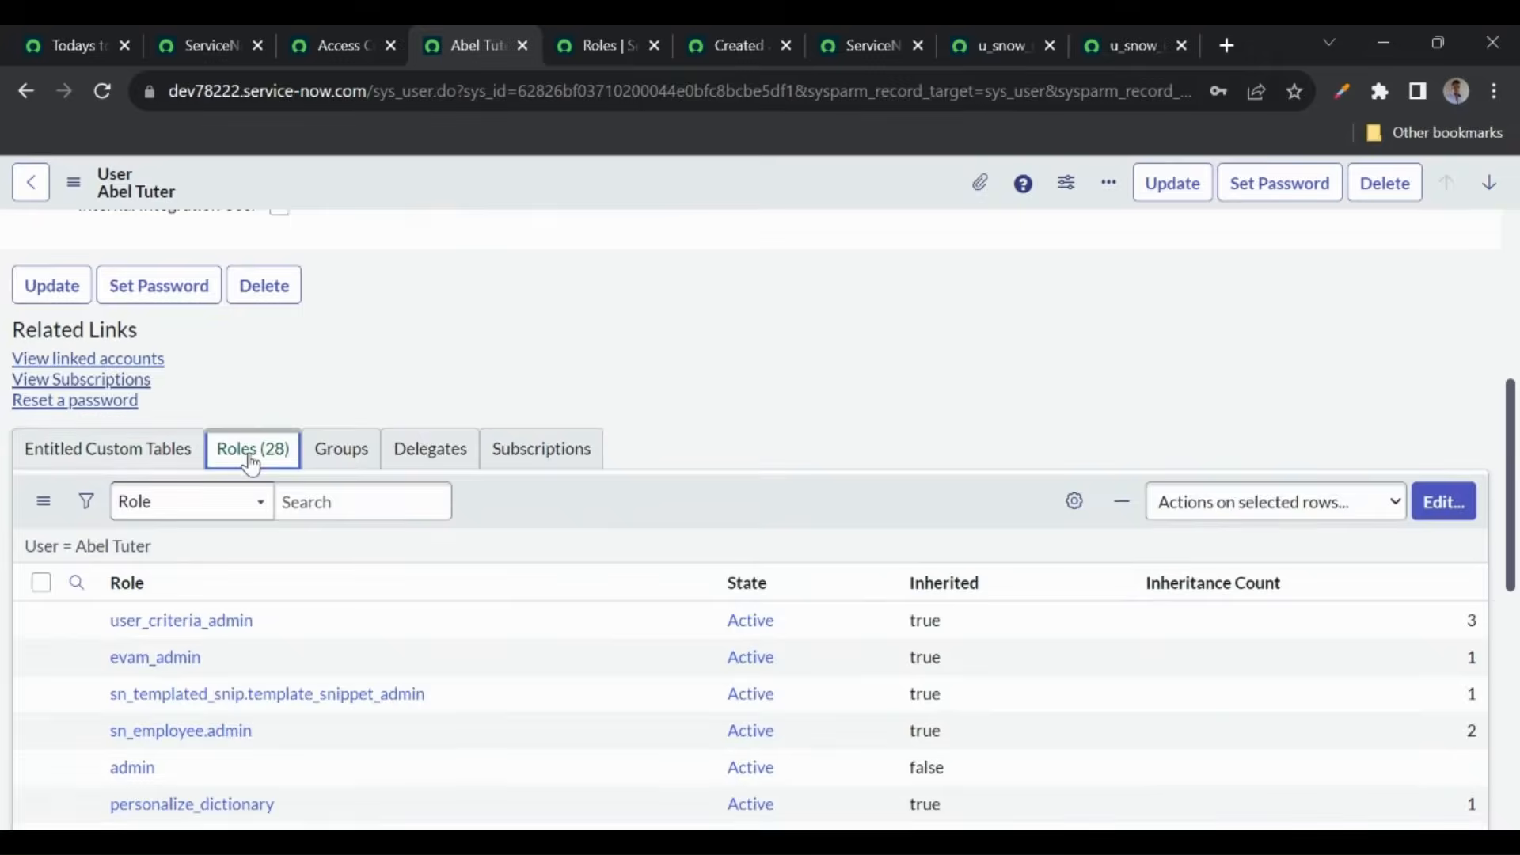
# - Open the user's role editor and filter available roles by 'secur'
pyautogui.click(1447, 513)
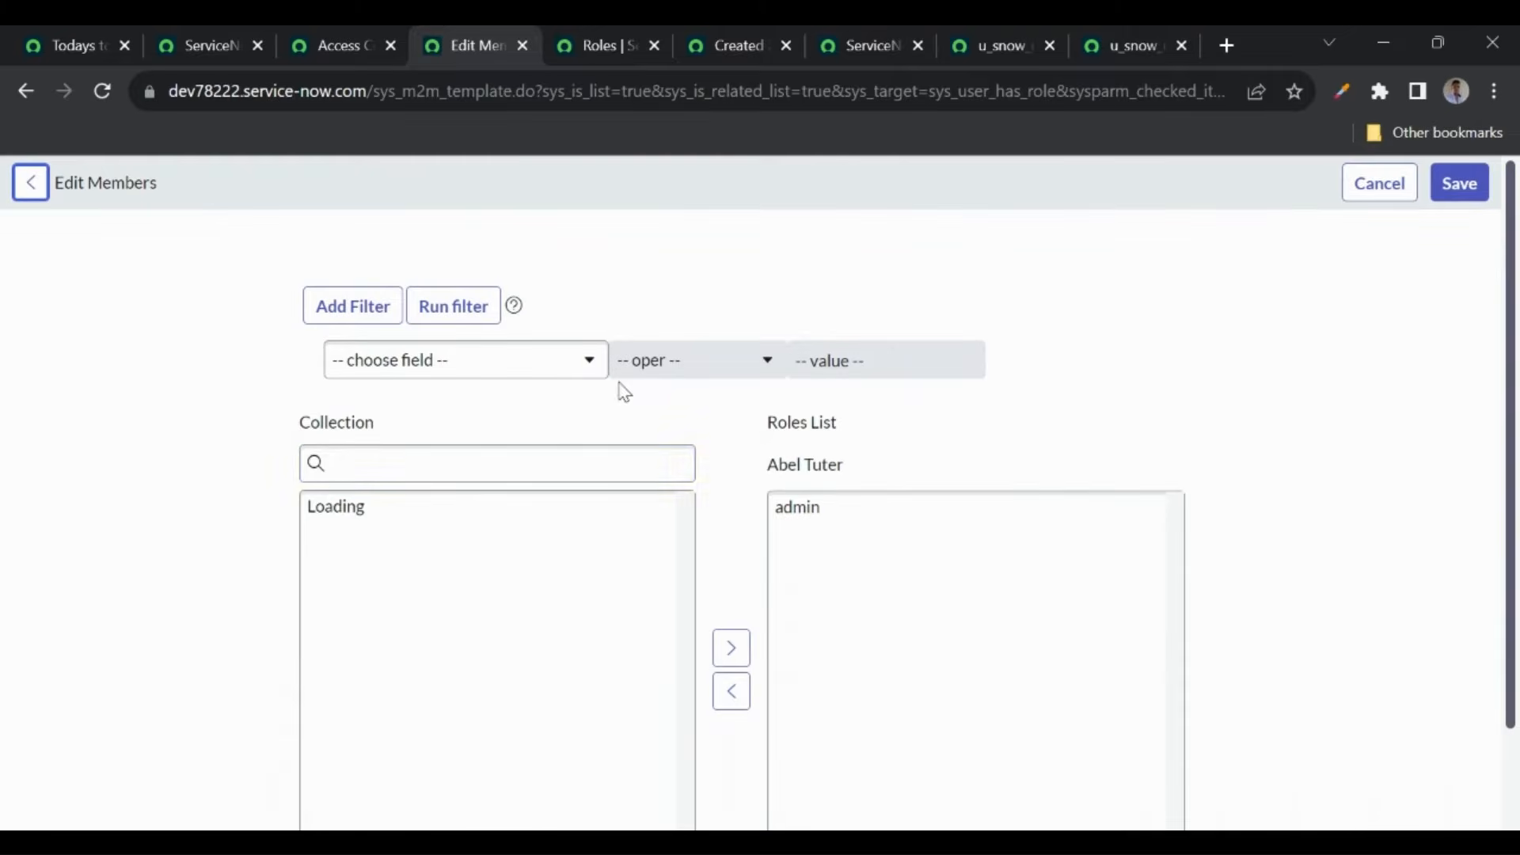
pyautogui.click(477, 463)
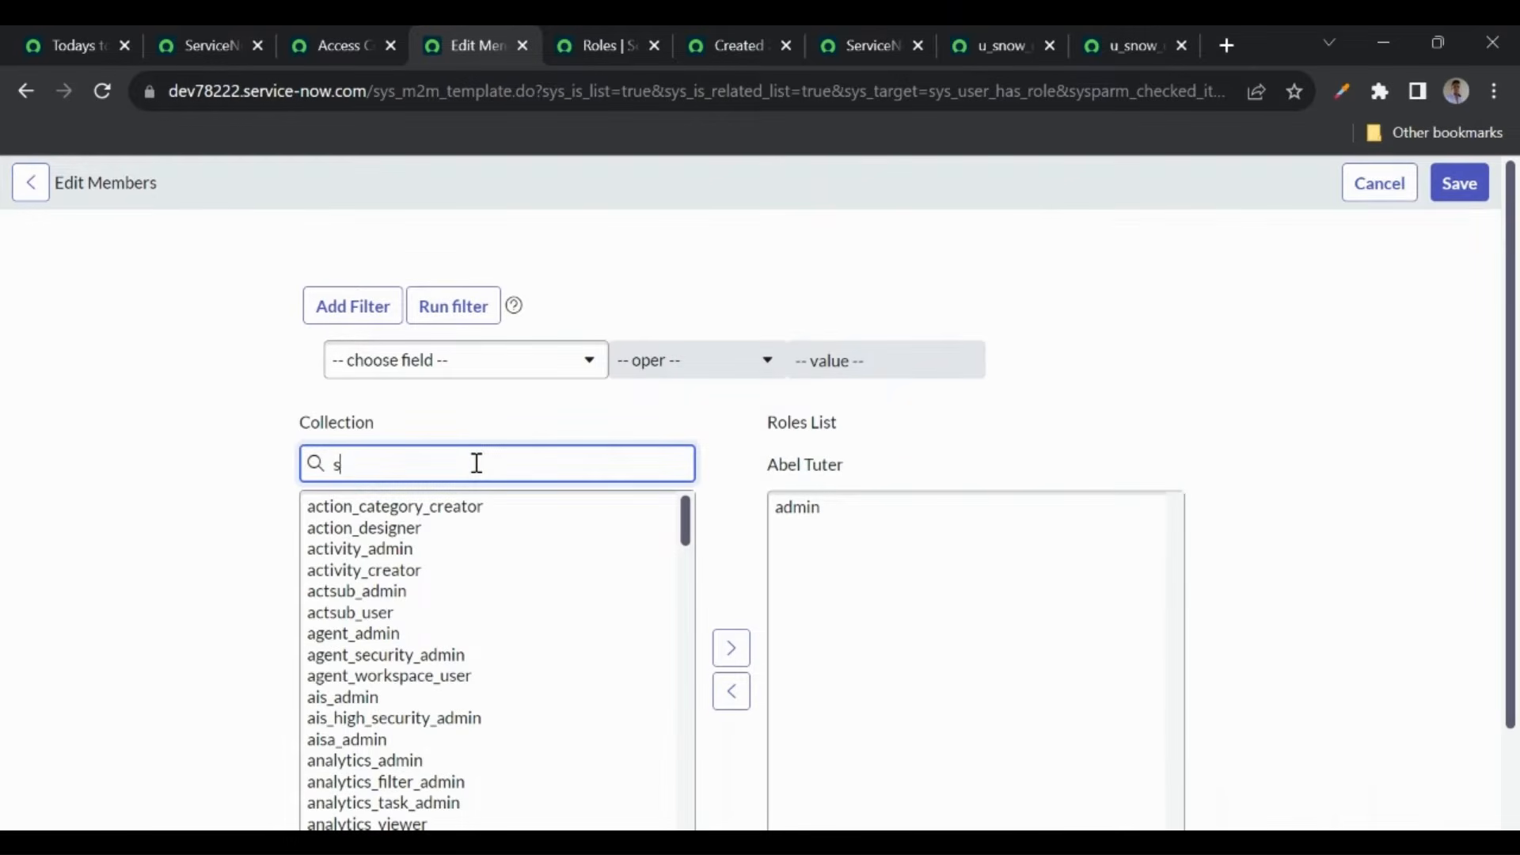
pyautogui.write('secur')
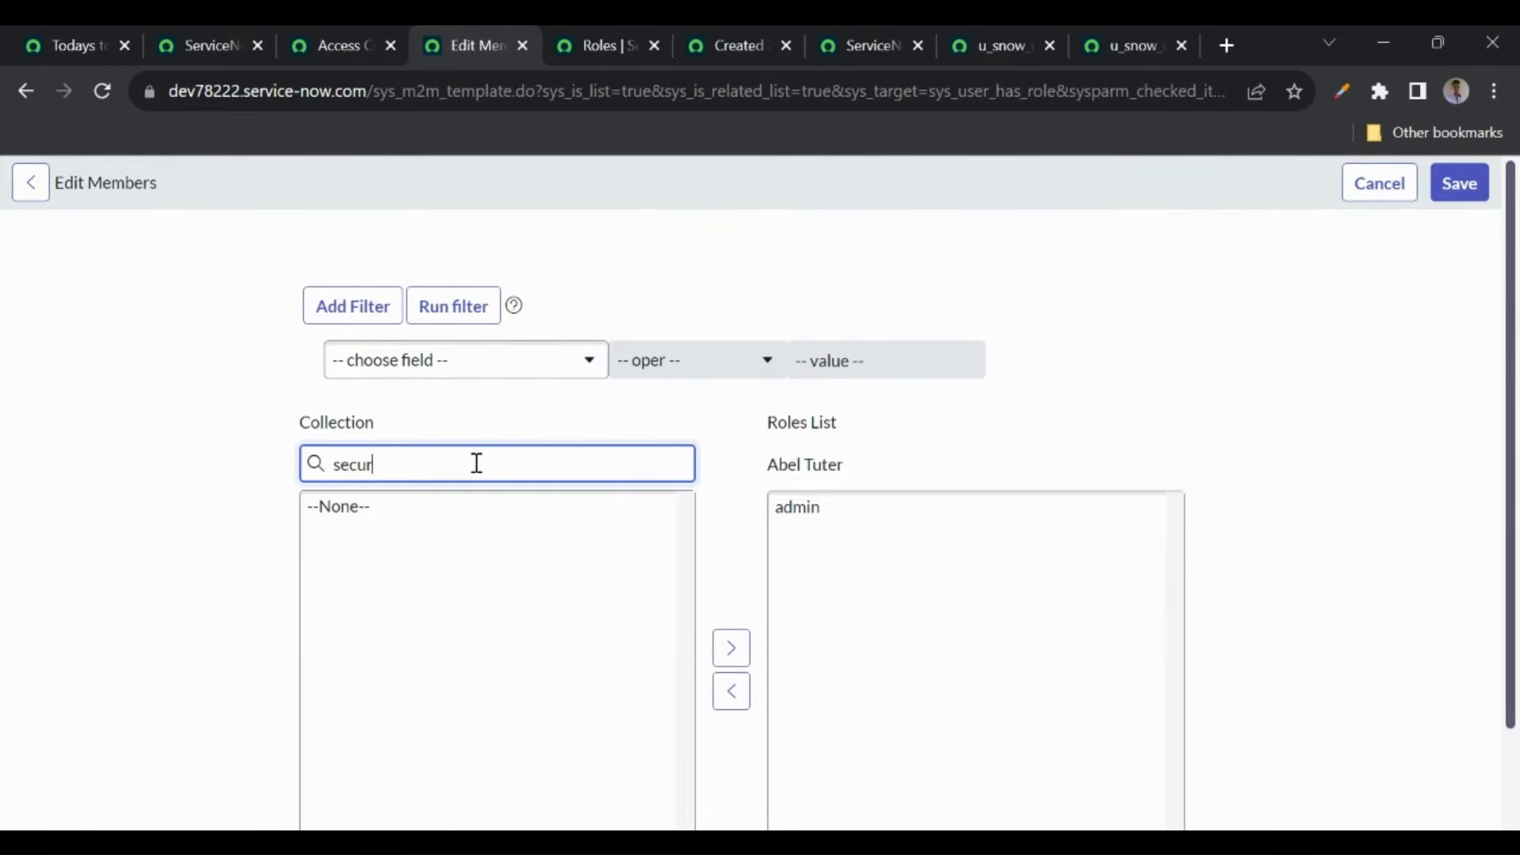
pyautogui.click(380, 534)
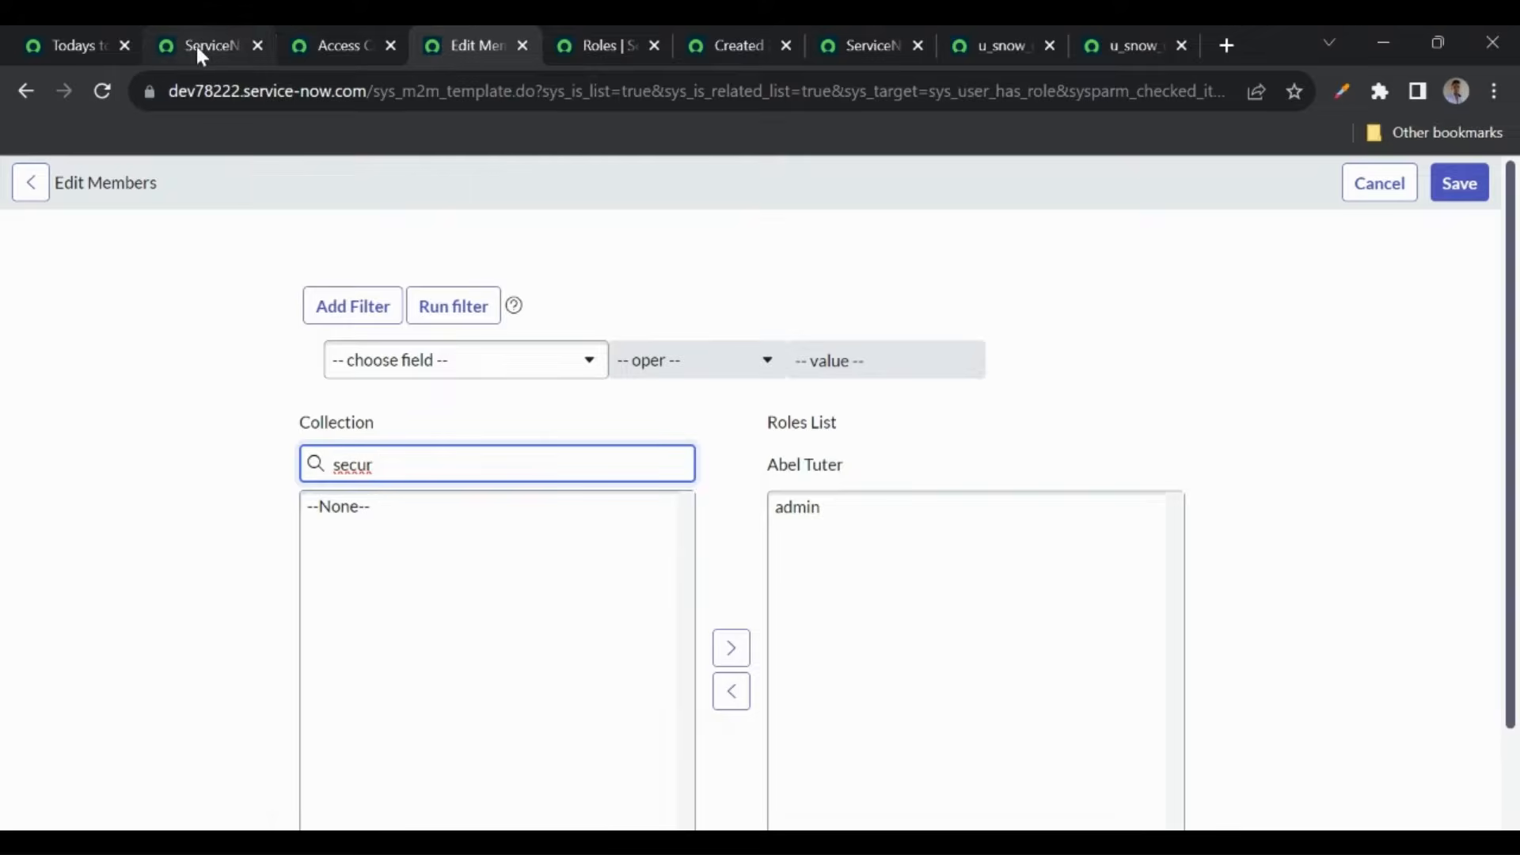
# - Elevate the session to the security_admin role from the account menu
pyautogui.click(198, 49)
pyautogui.click(1480, 188)
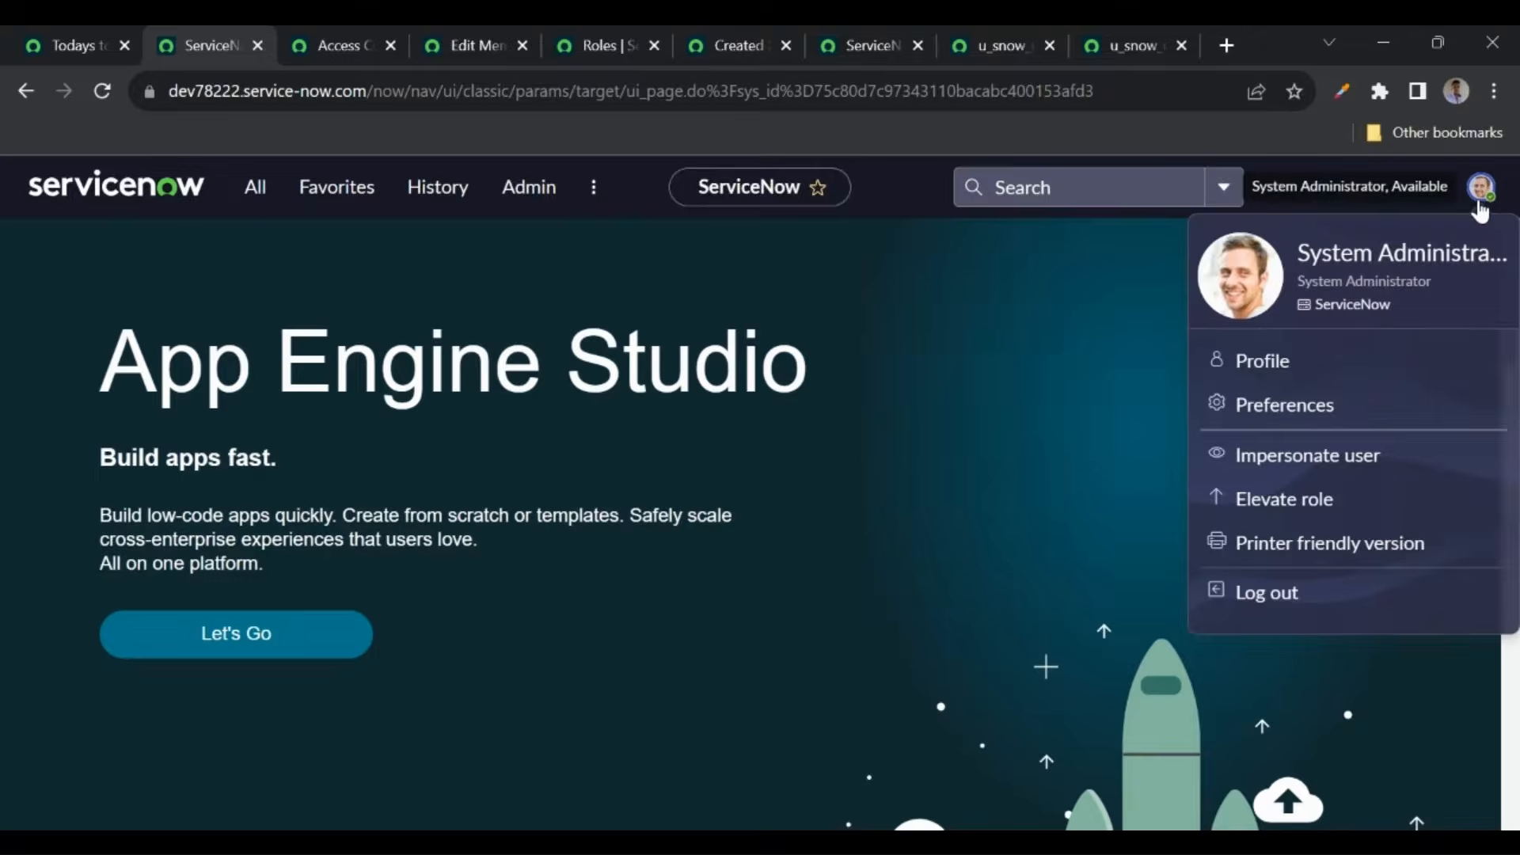
pyautogui.click(1267, 500)
pyautogui.click(443, 499)
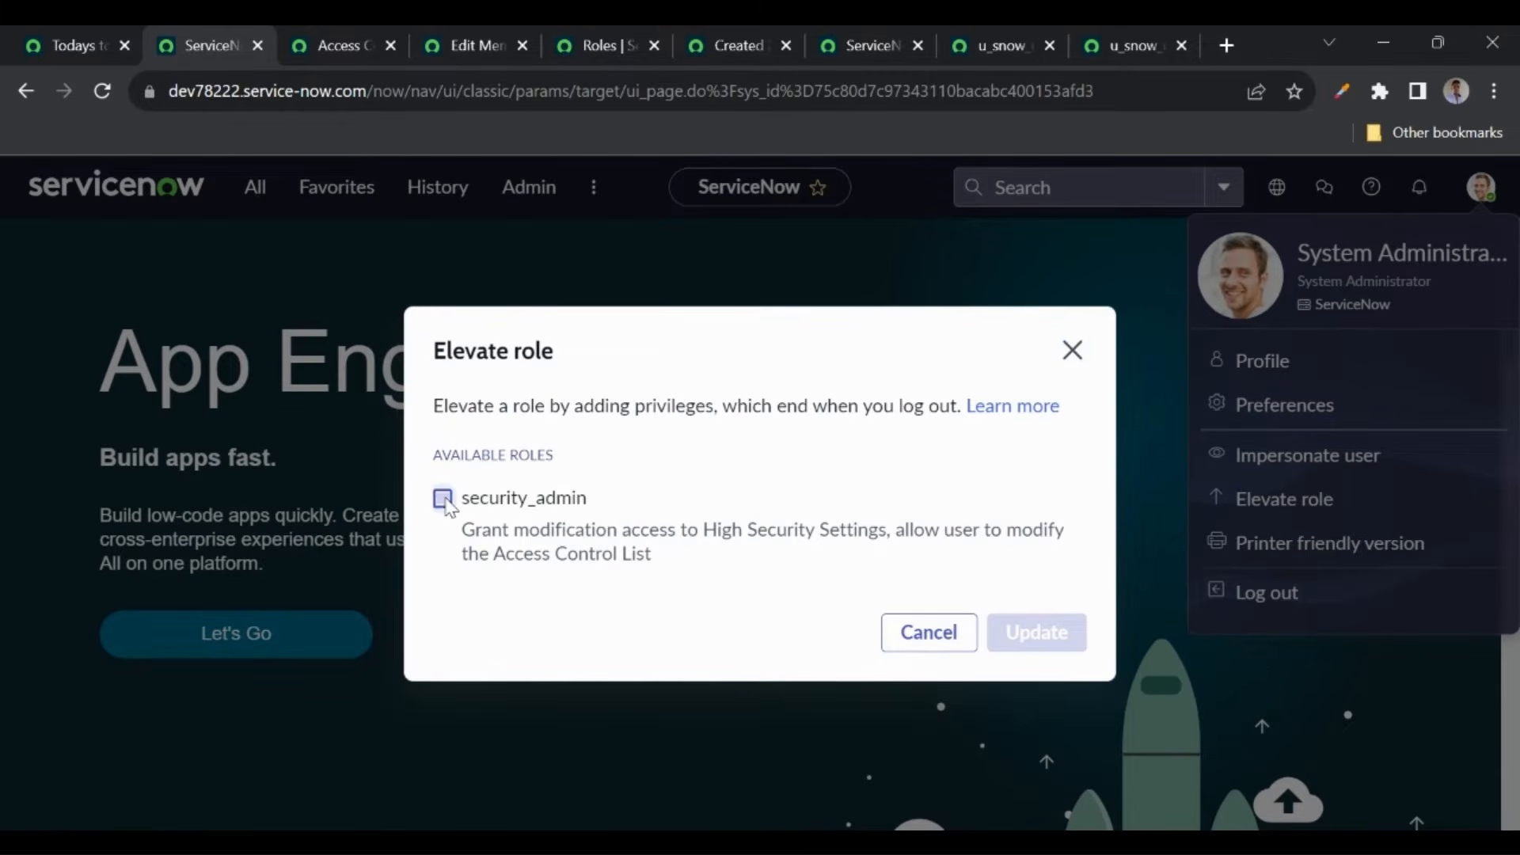
pyautogui.click(1023, 633)
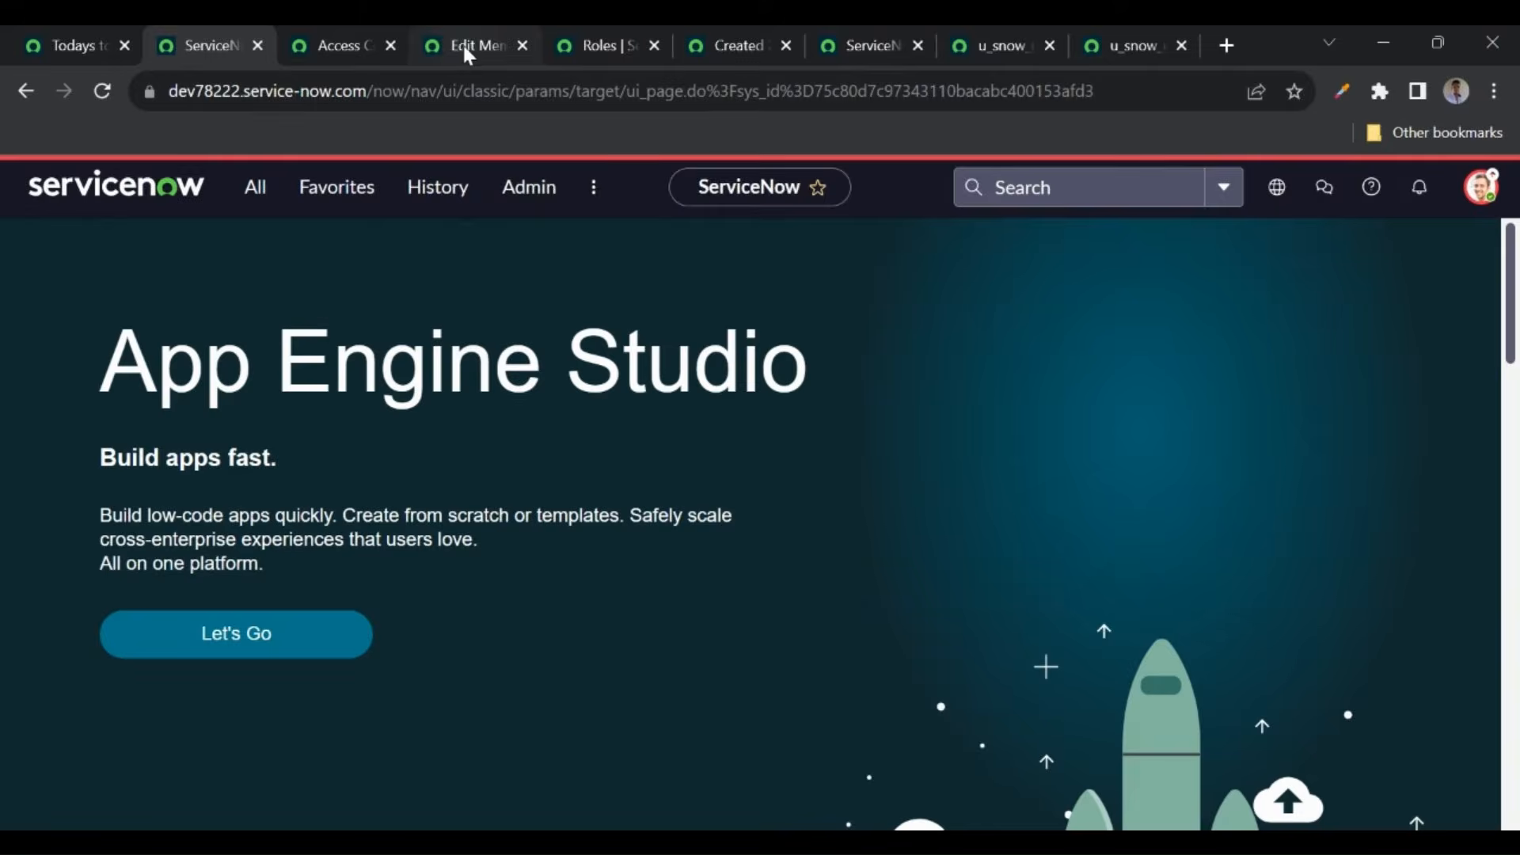
# - Reload the role editor, add security_admin to the user's roles, and save
pyautogui.click(465, 45)
pyautogui.click(109, 87)
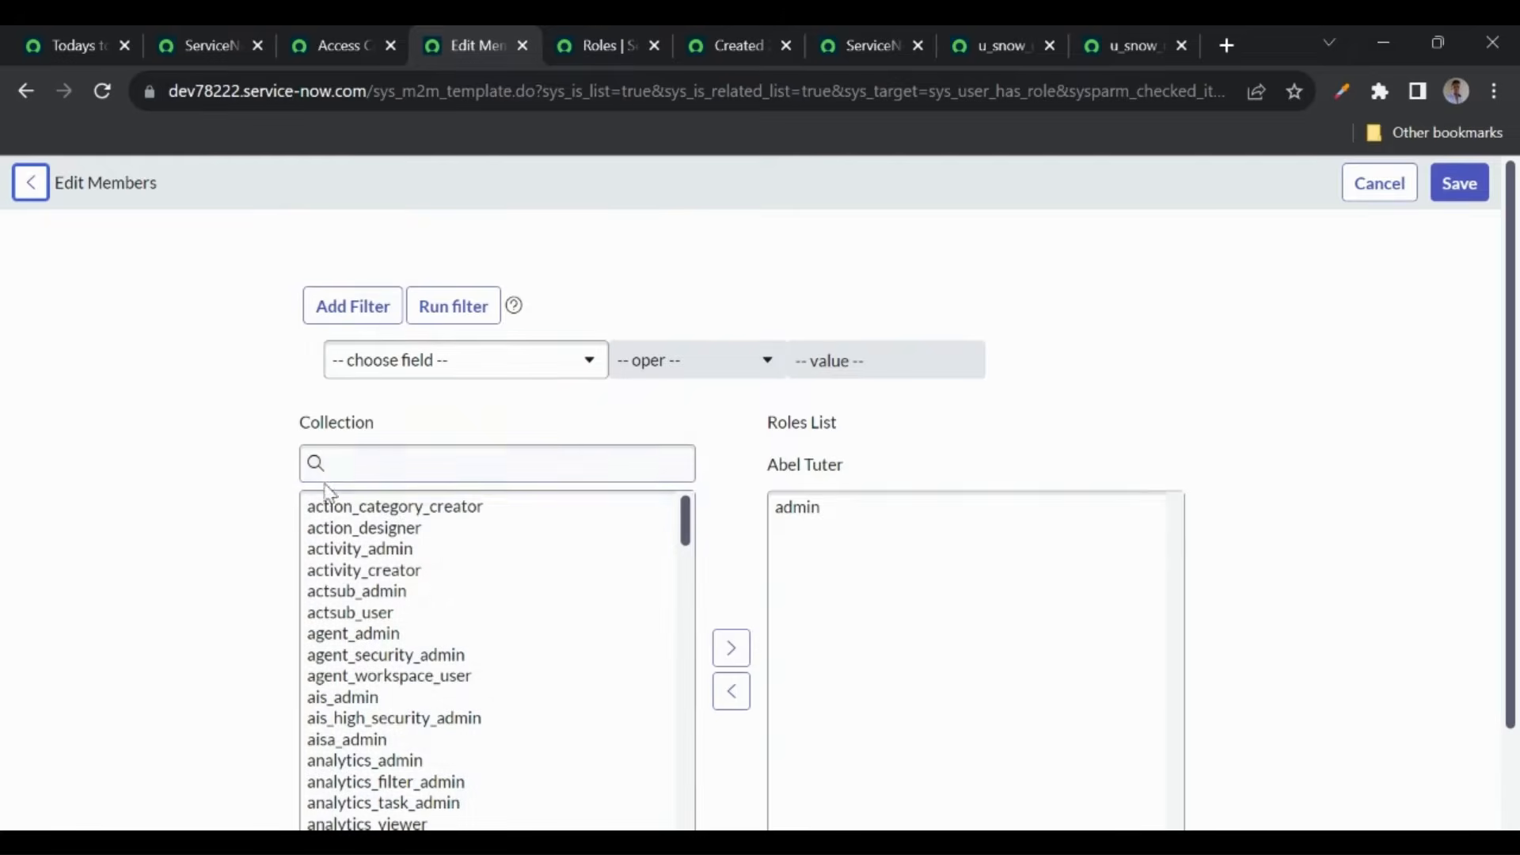
pyautogui.click(371, 463)
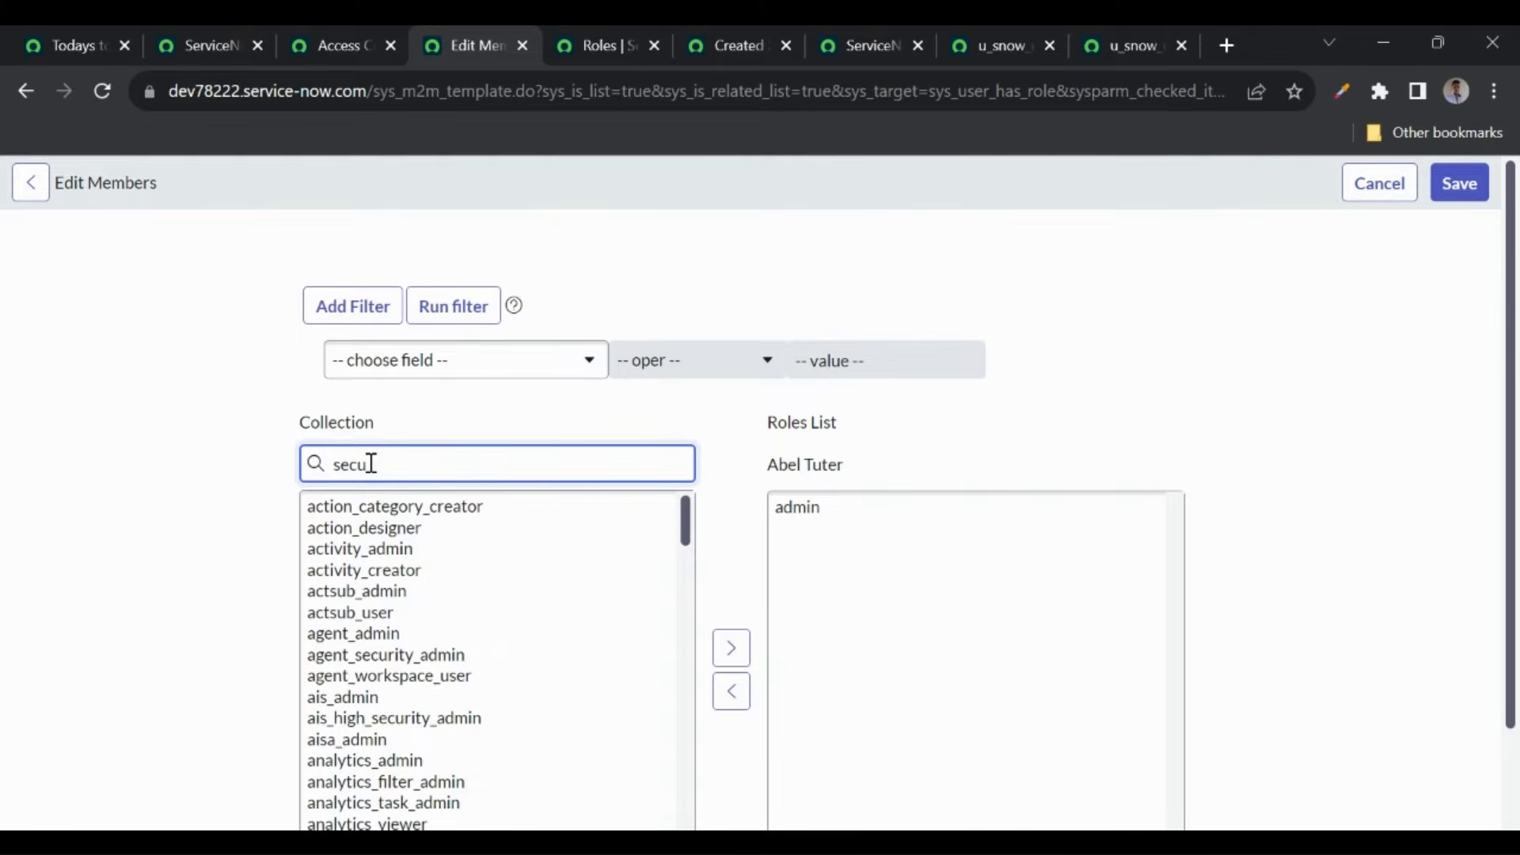
pyautogui.click(350, 515)
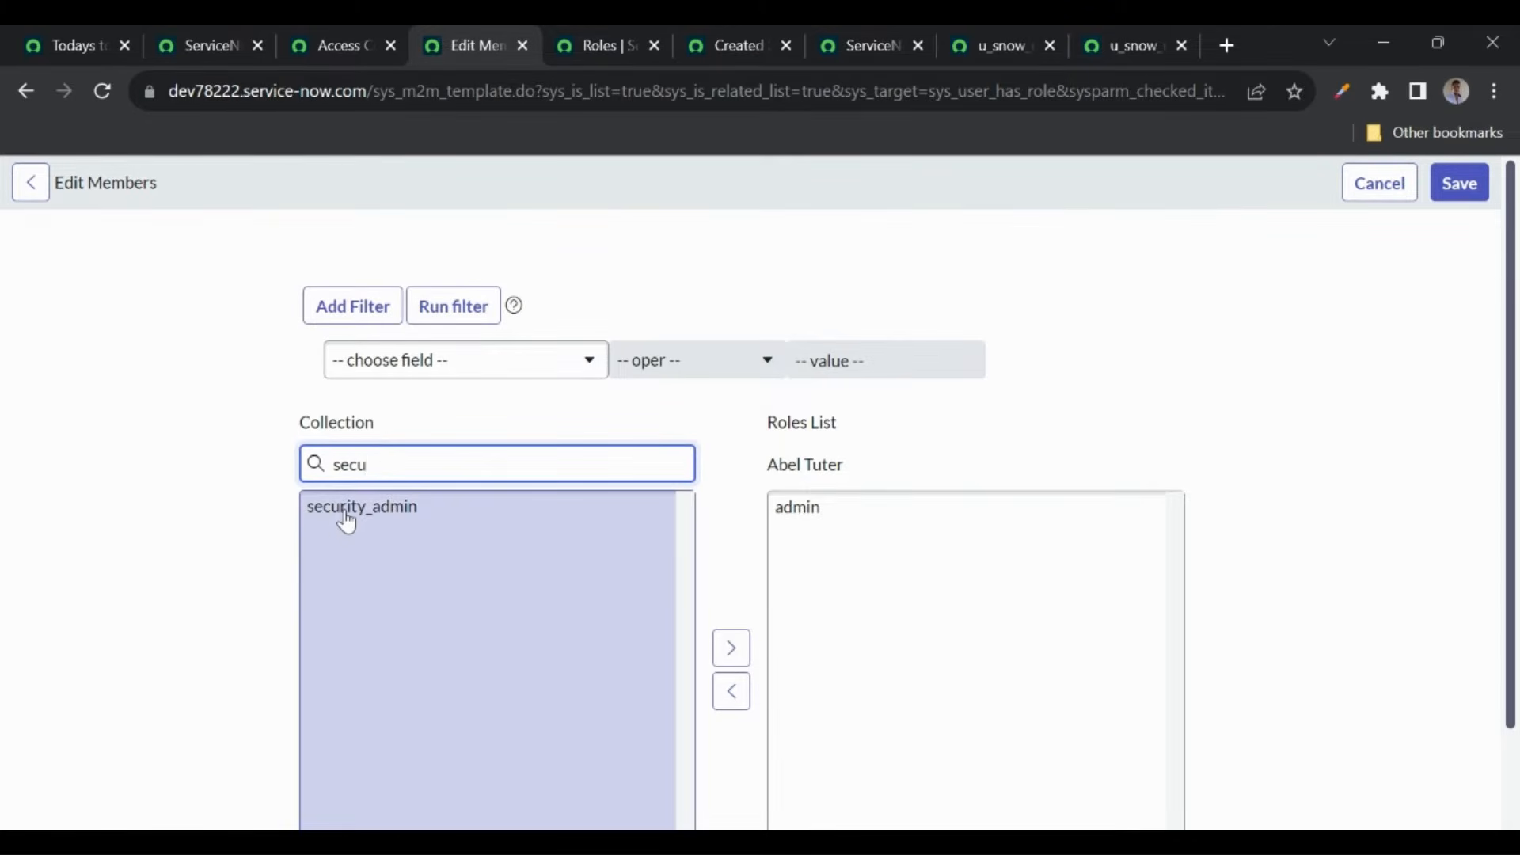
pyautogui.doubleClick(347, 523)
pyautogui.scroll(-1, 786, 699)
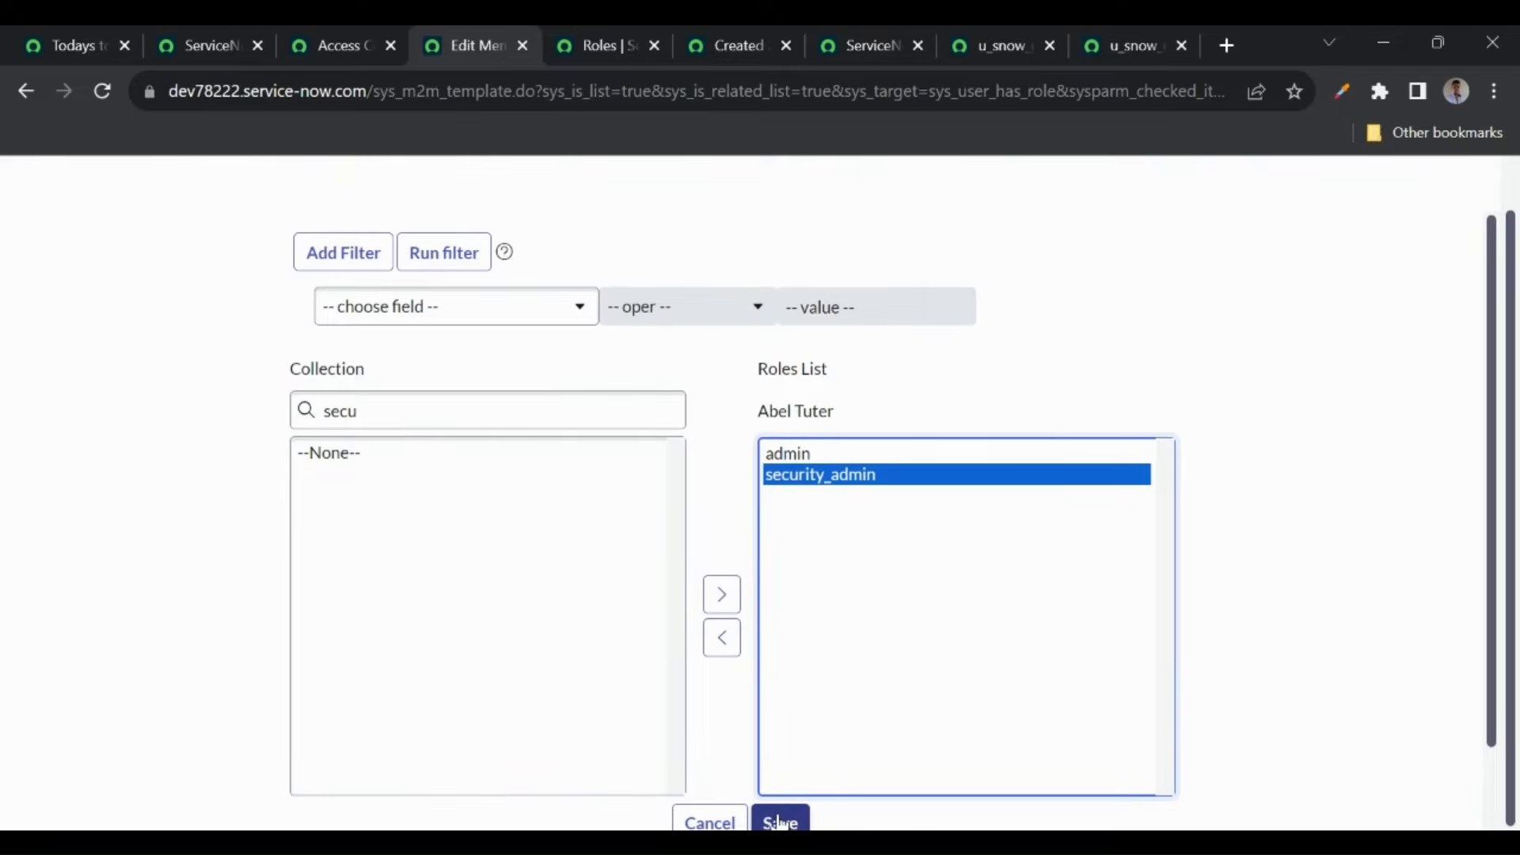
pyautogui.click(779, 820)
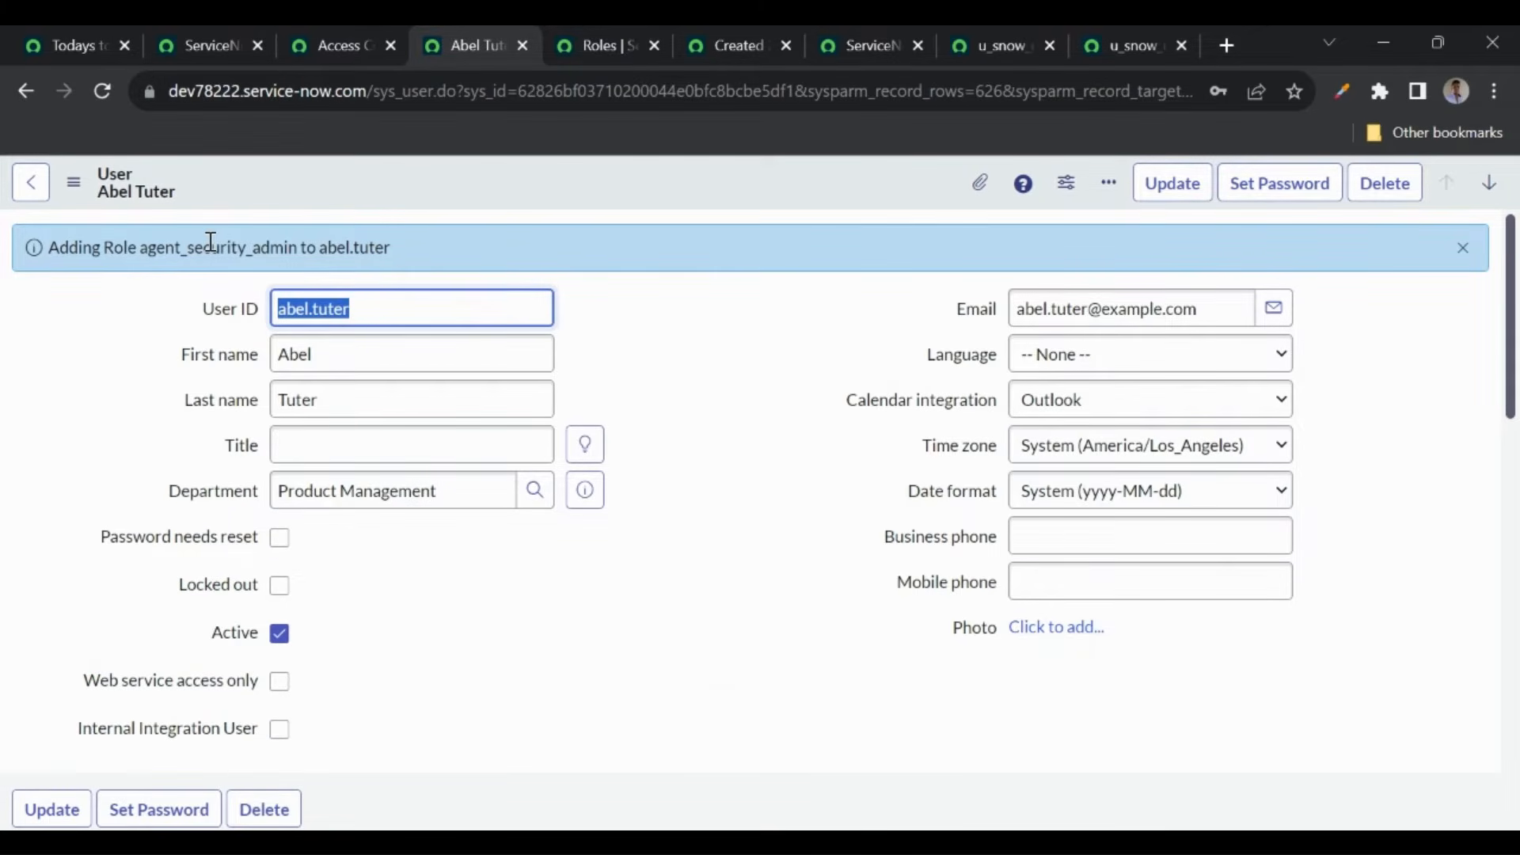
pyautogui.click(1156, 829)
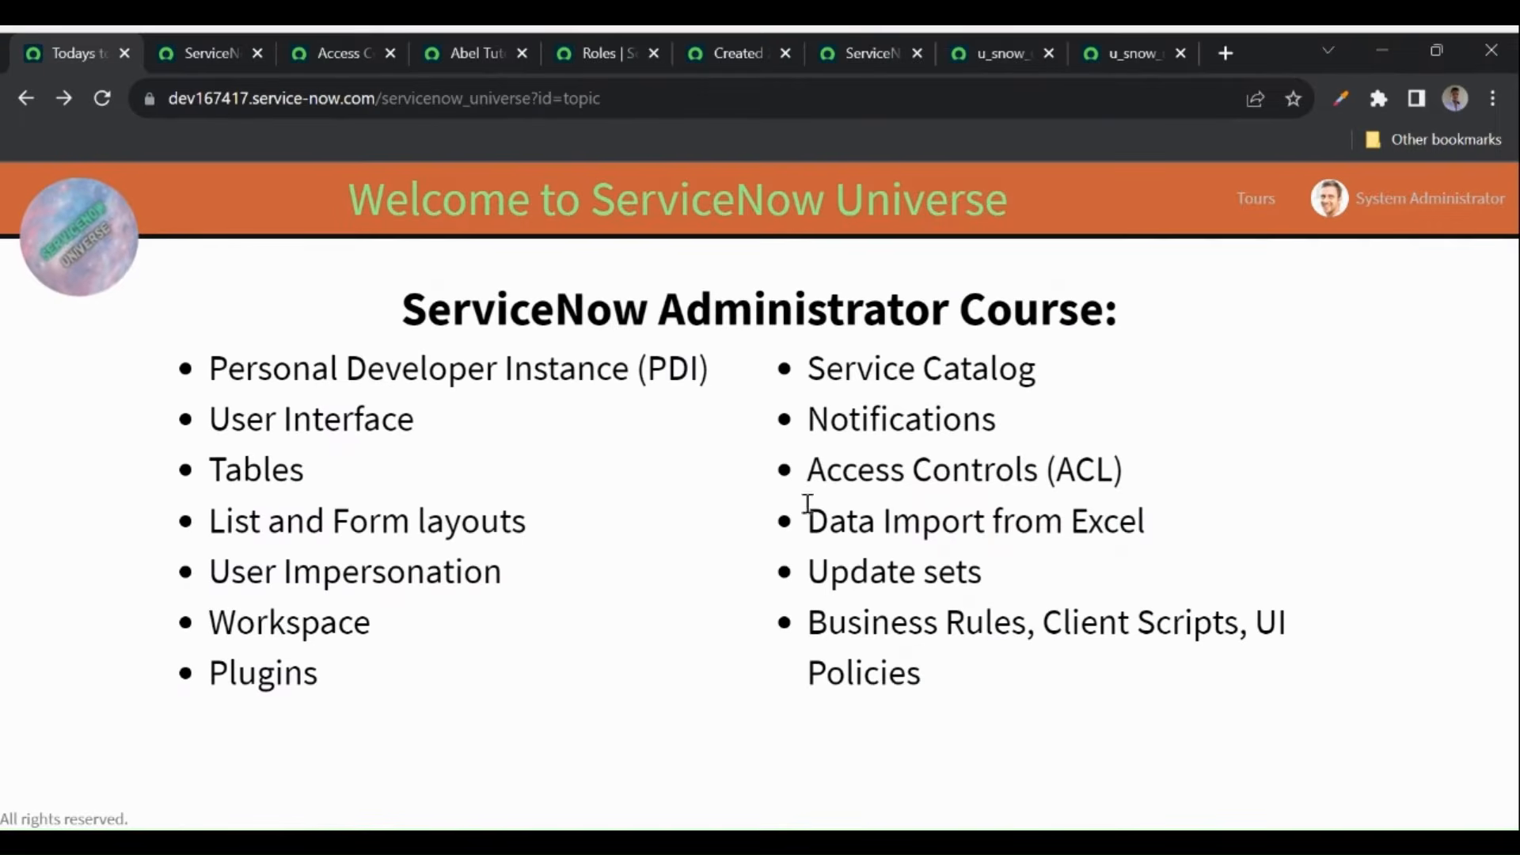
# - Highlight the Access Controls (ACL) course topic, then go back to the ServiceNow home page
pyautogui.moveTo(812, 465); pyautogui.dragTo(1147, 479)
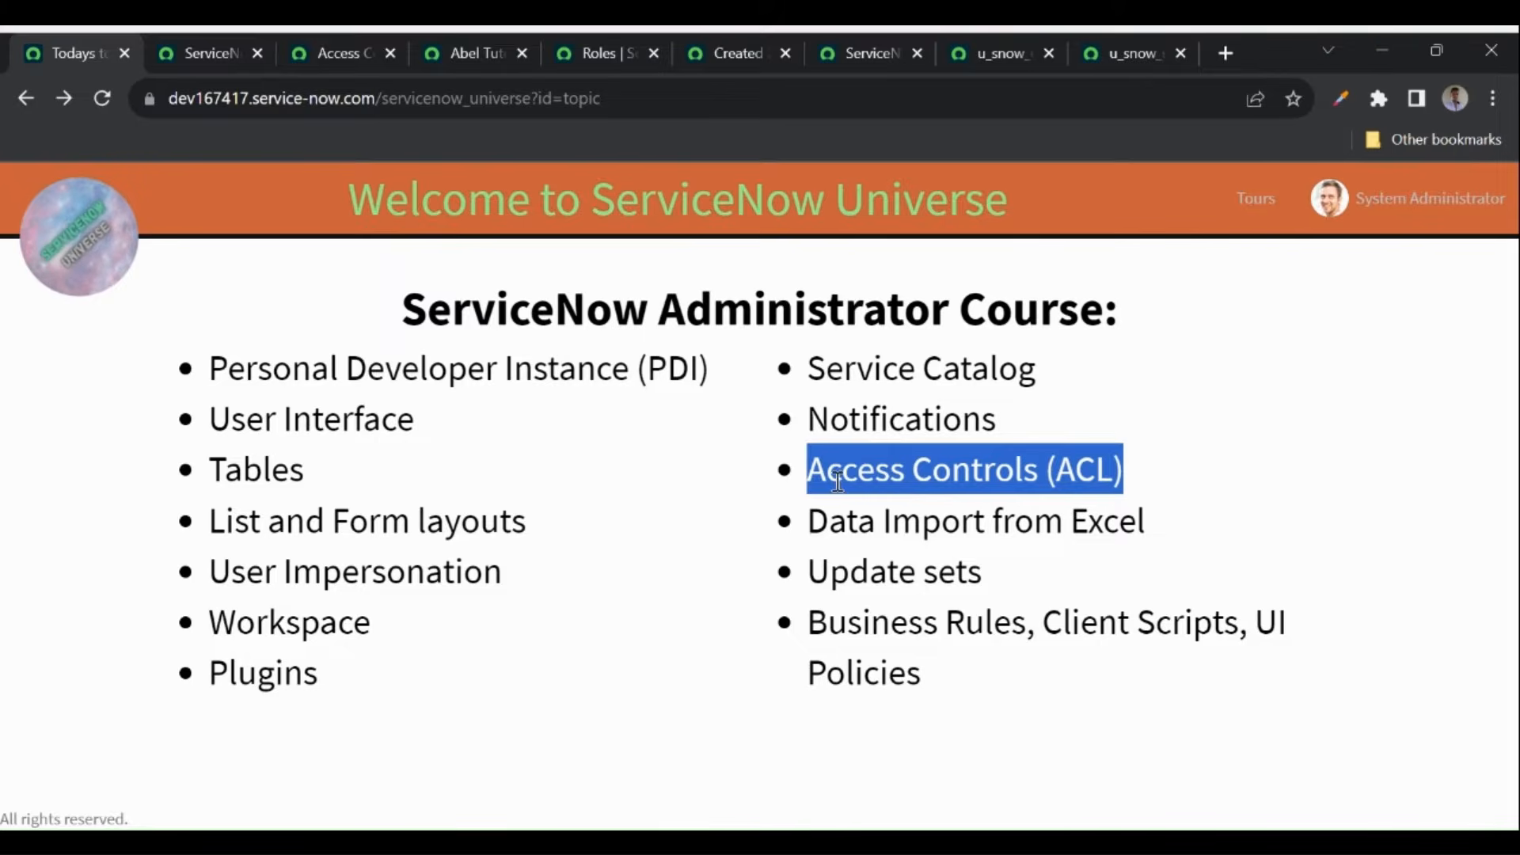
pyautogui.click(1147, 478)
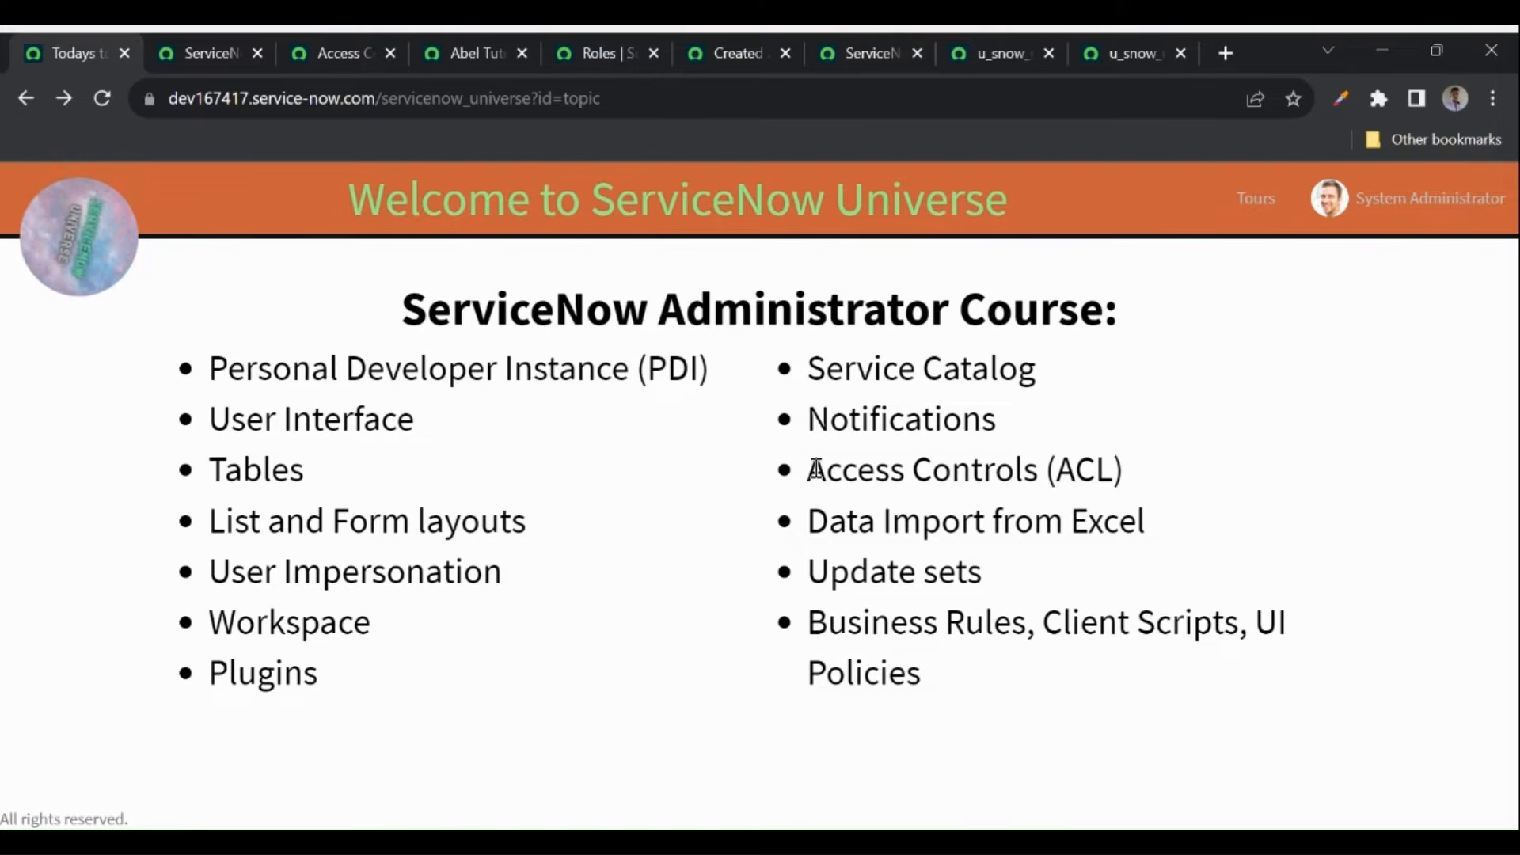
pyautogui.click(194, 54)
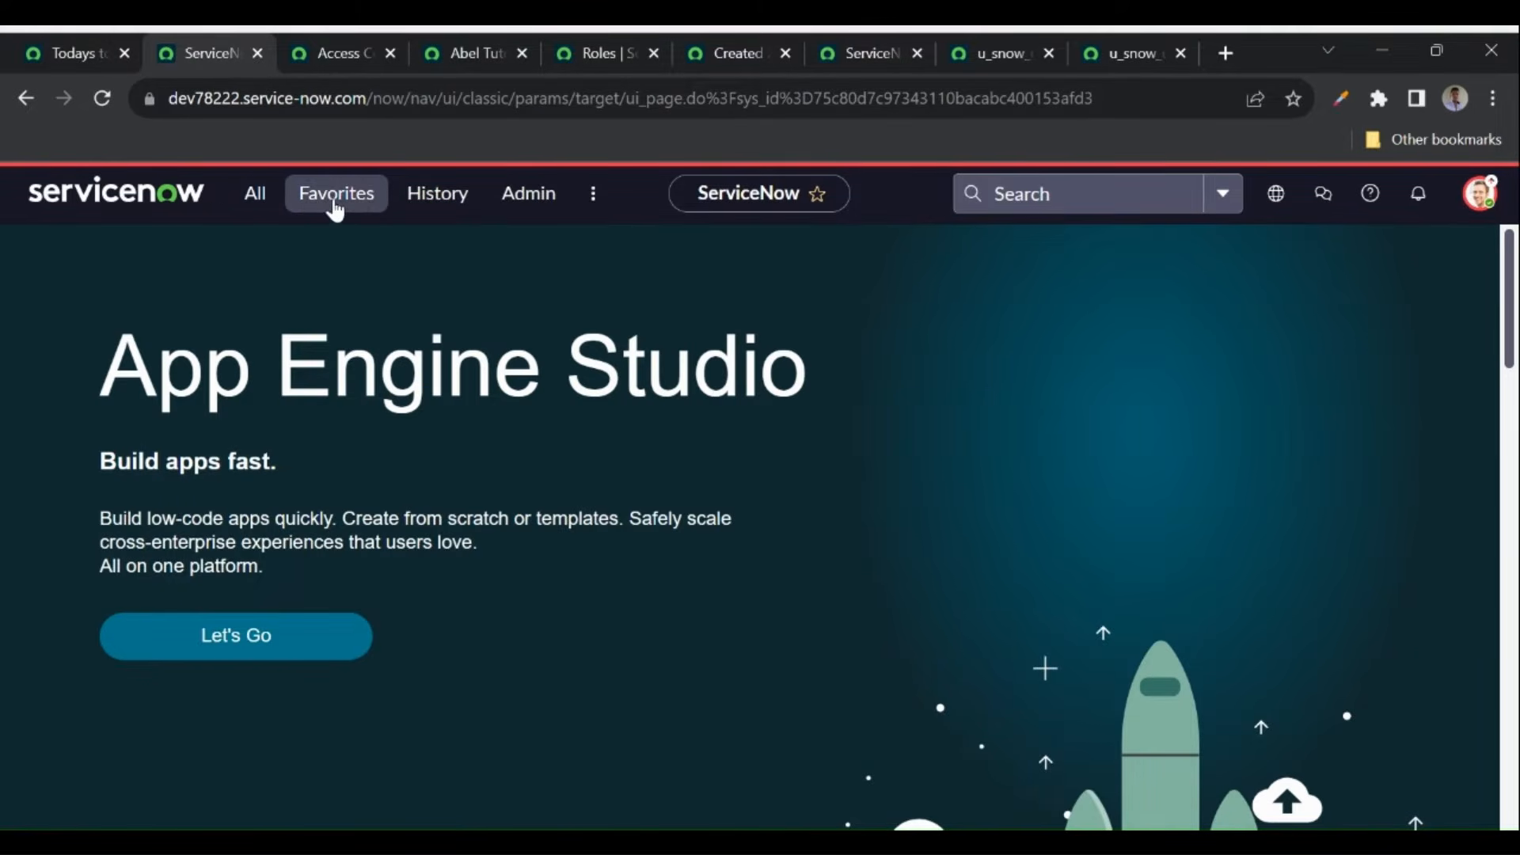
# - Favorite ServiceNow Universe YT Videos from the 'servicenow' navigator filter and open its list from Favorites
pyautogui.click(437, 212)
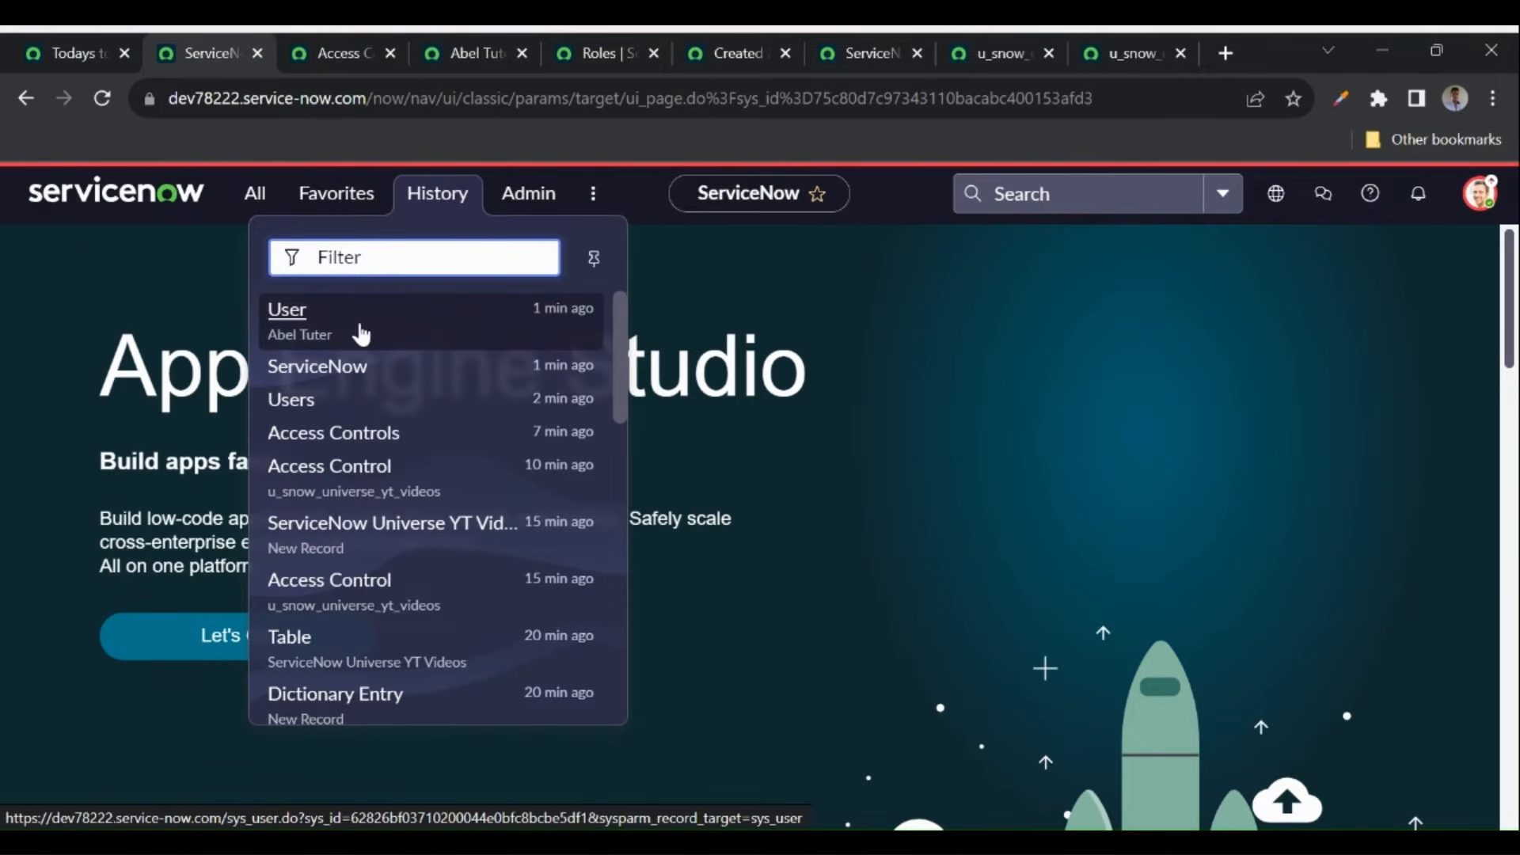
pyautogui.click(347, 204)
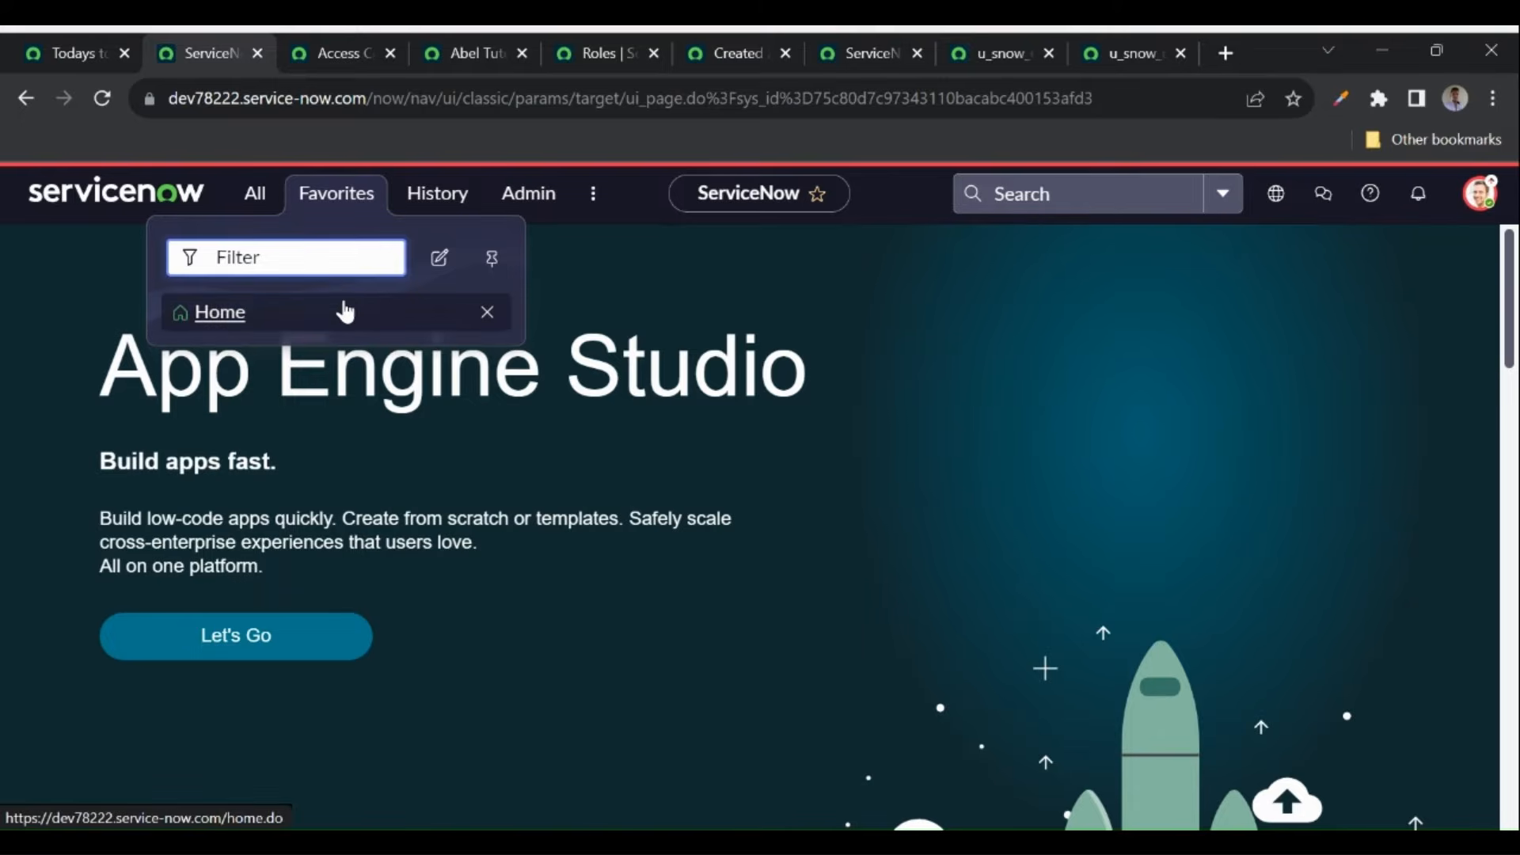
pyautogui.click(256, 199)
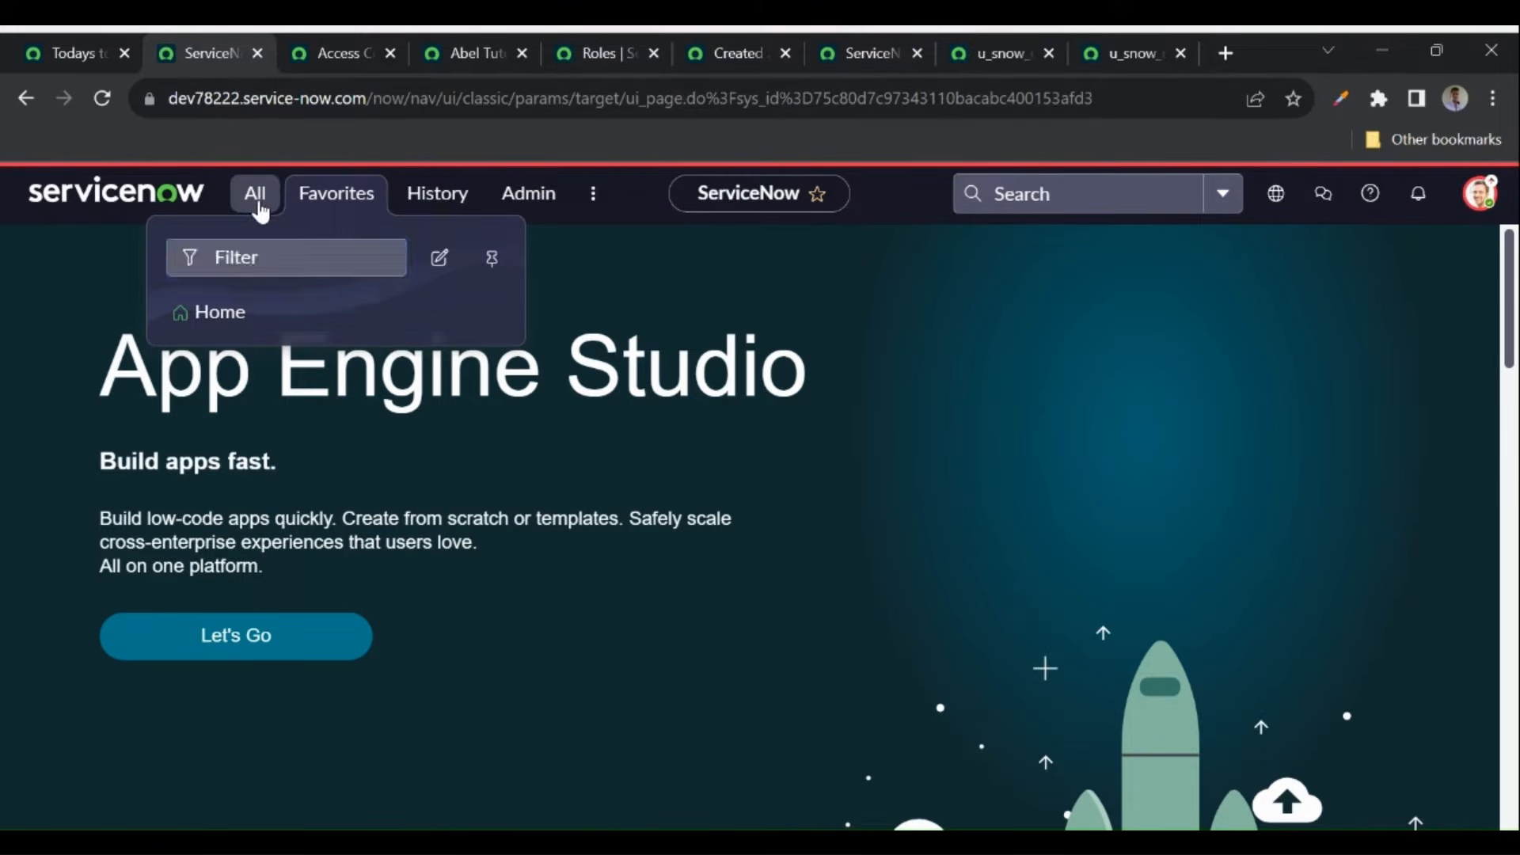
pyautogui.write('service')
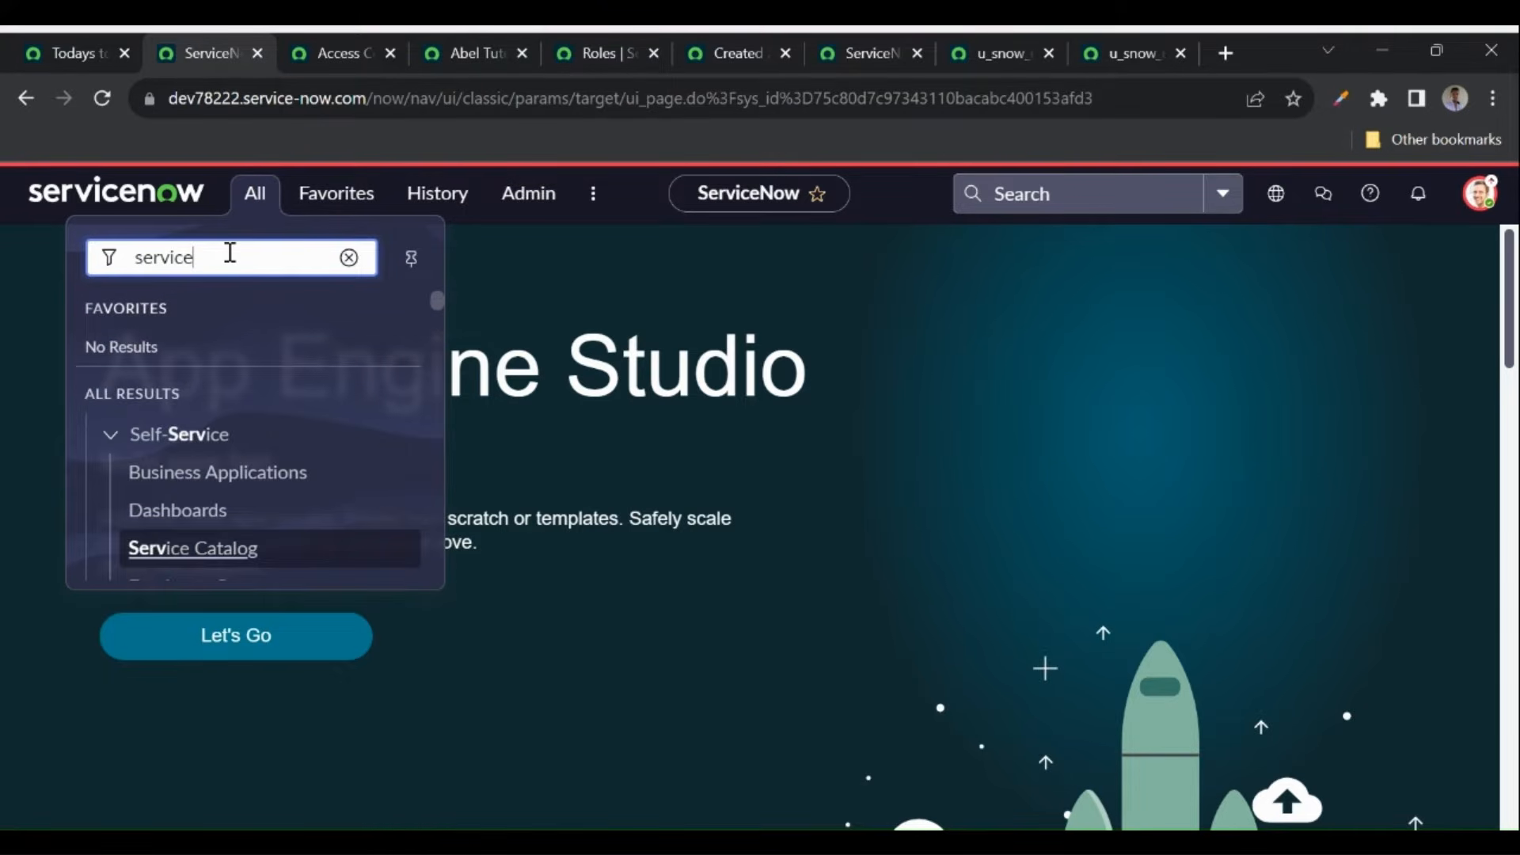
pyautogui.write('now')
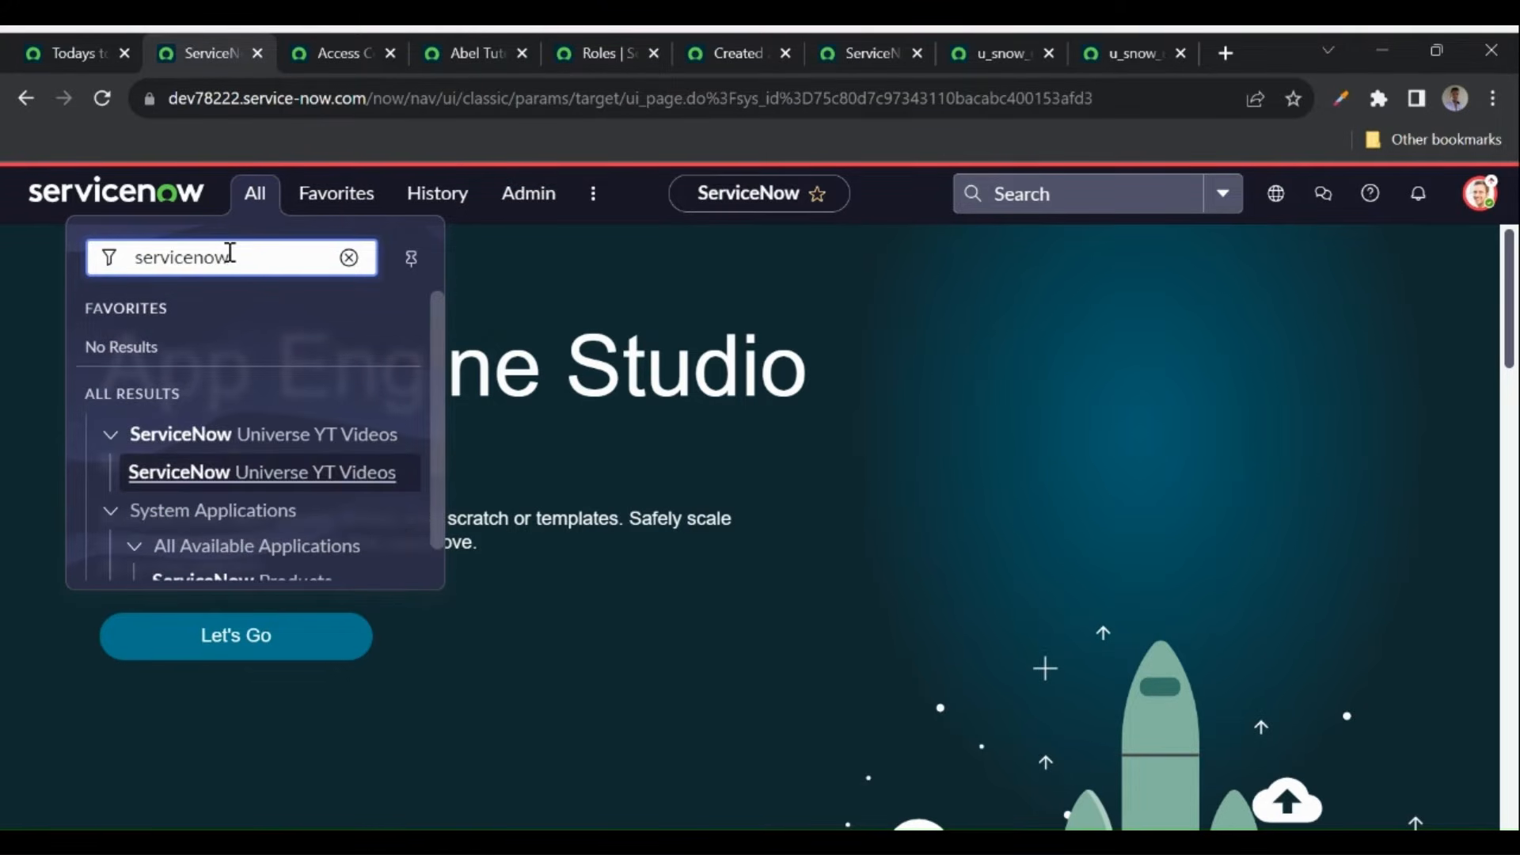
pyautogui.click(401, 474)
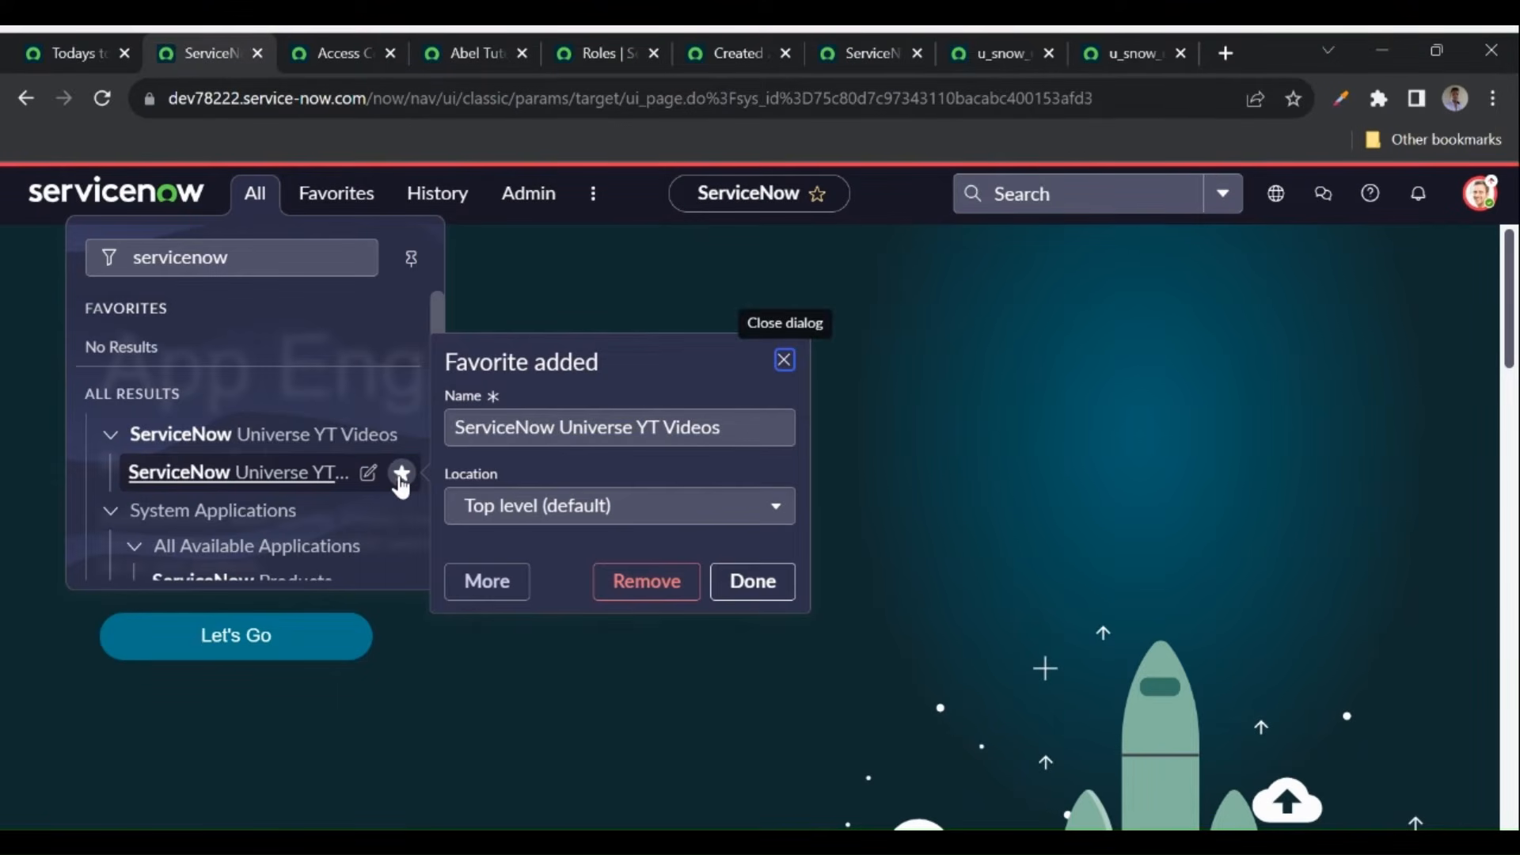
pyautogui.click(751, 584)
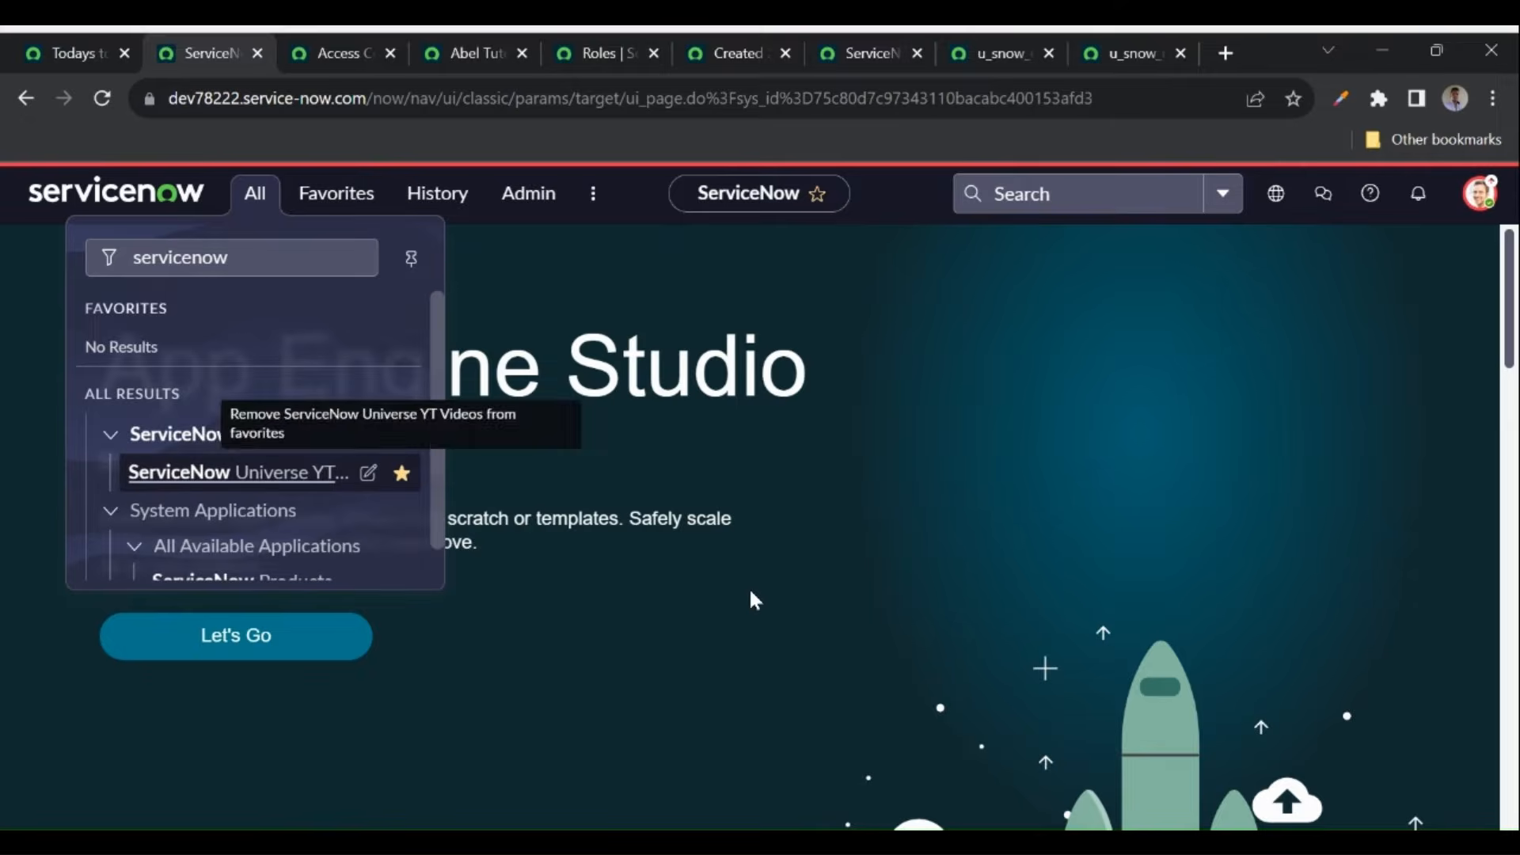
pyautogui.click(346, 200)
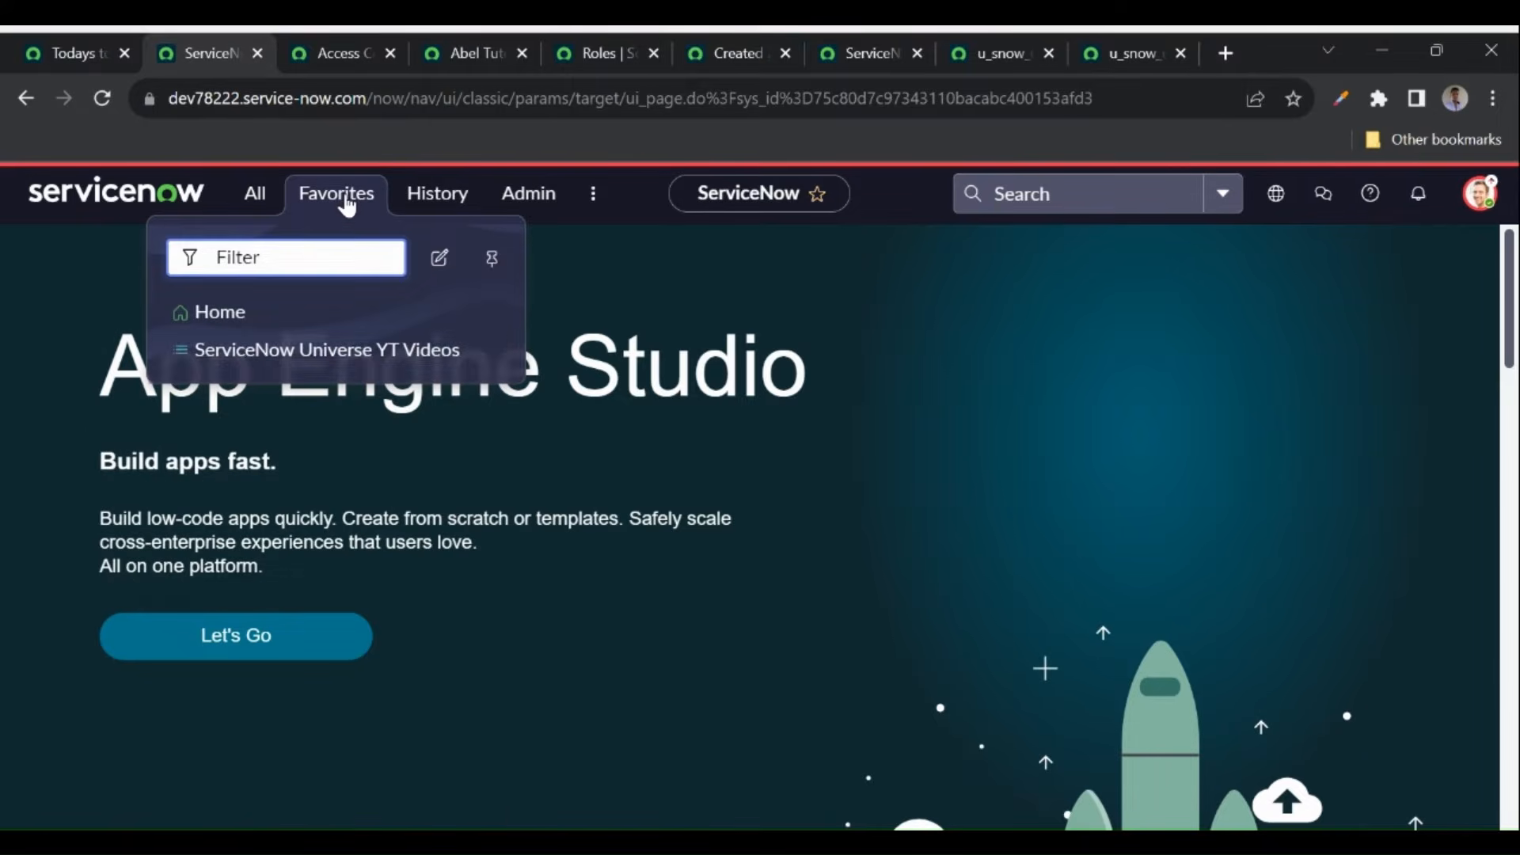
pyautogui.click(321, 352)
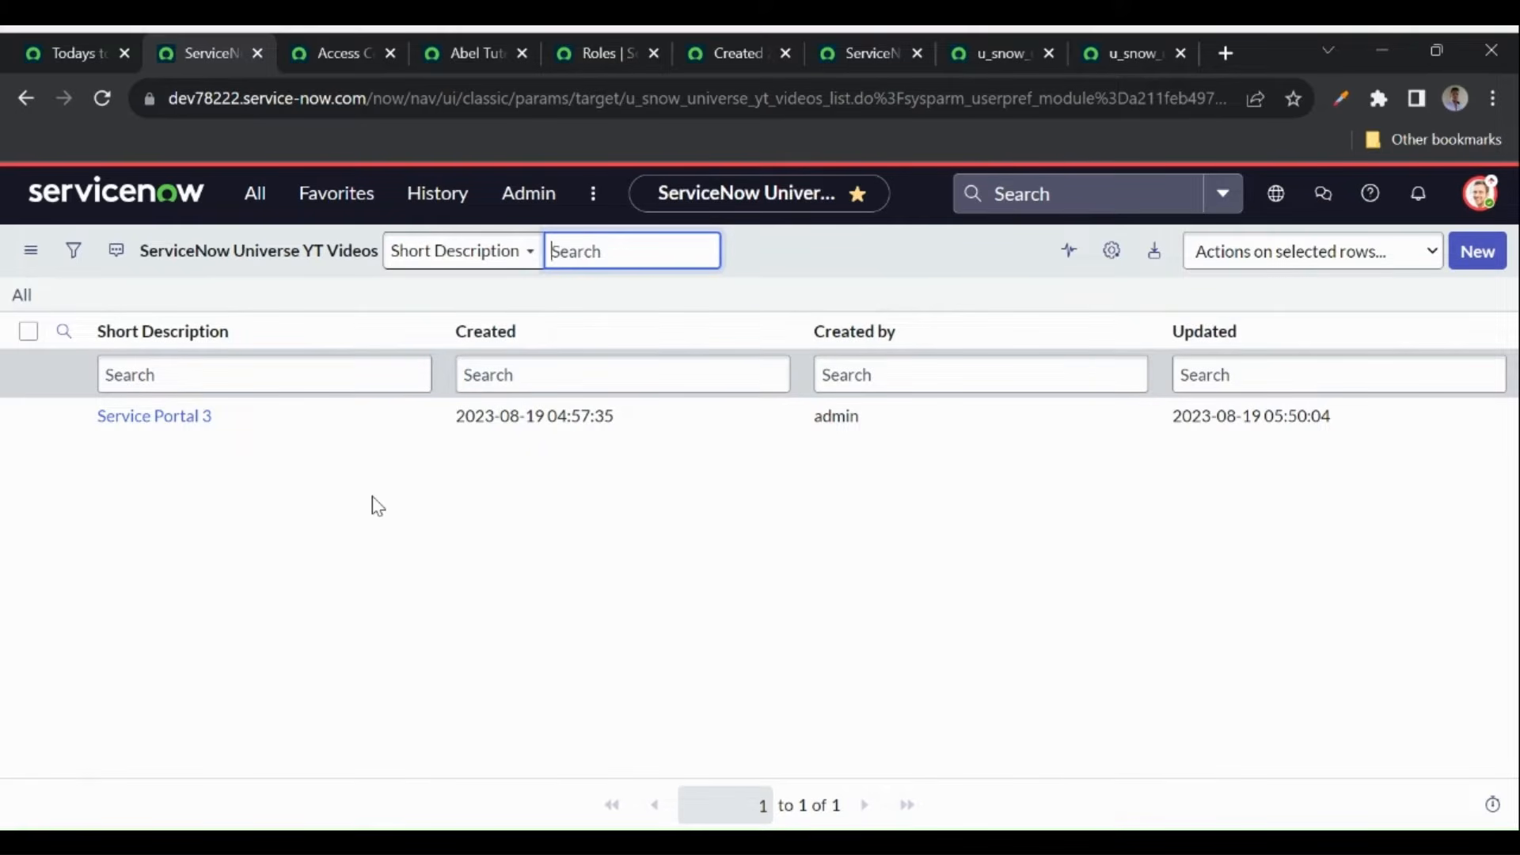
# - Open the Application Menus module in a new tab using the 'application menu' filter
pyautogui.click(254, 193)
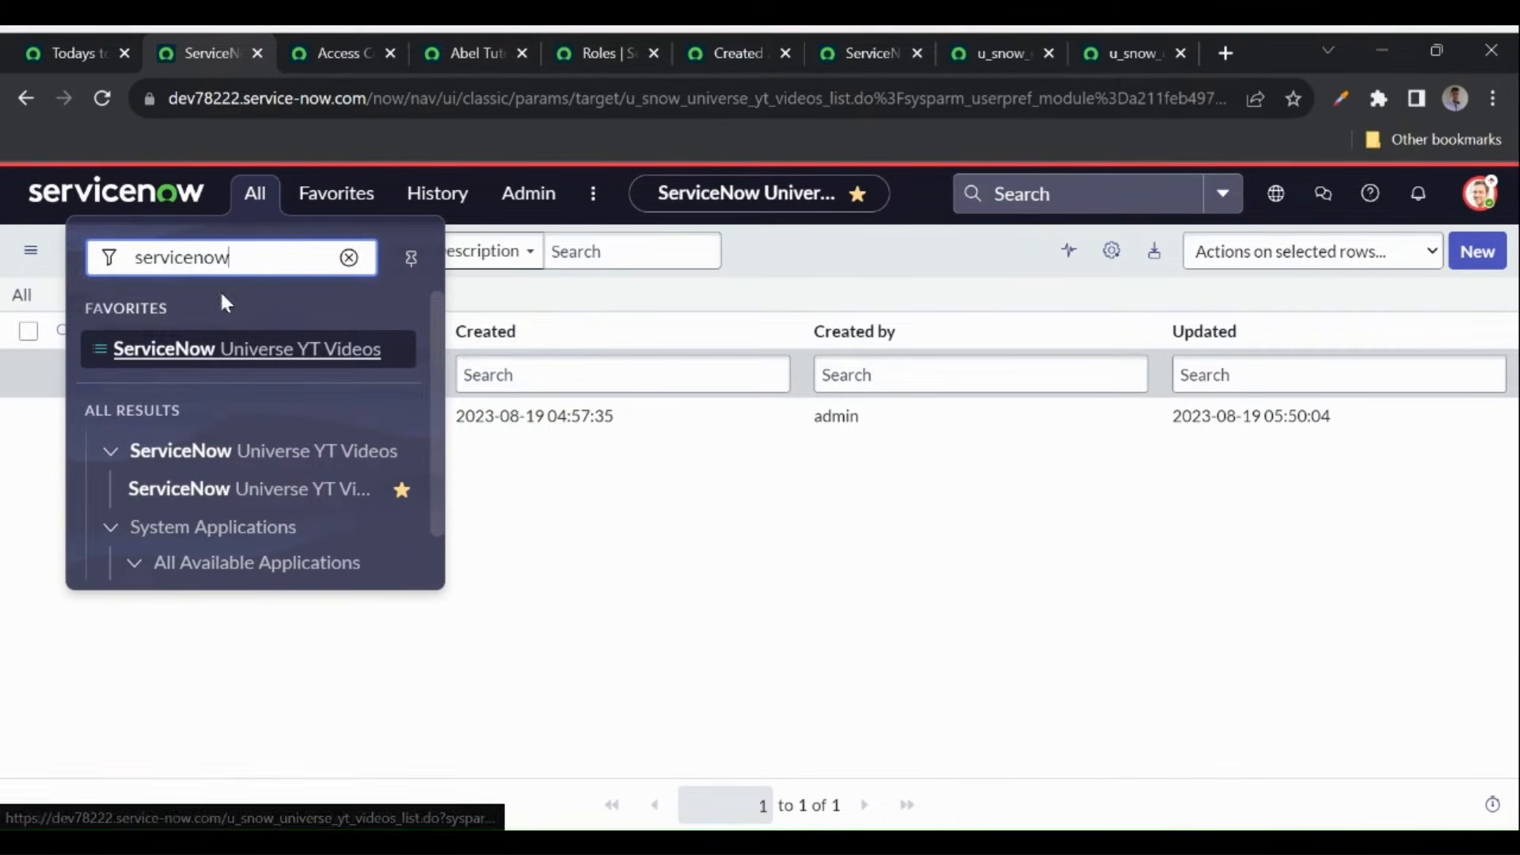
pyautogui.doubleClick(266, 251)
pyautogui.write('appl')
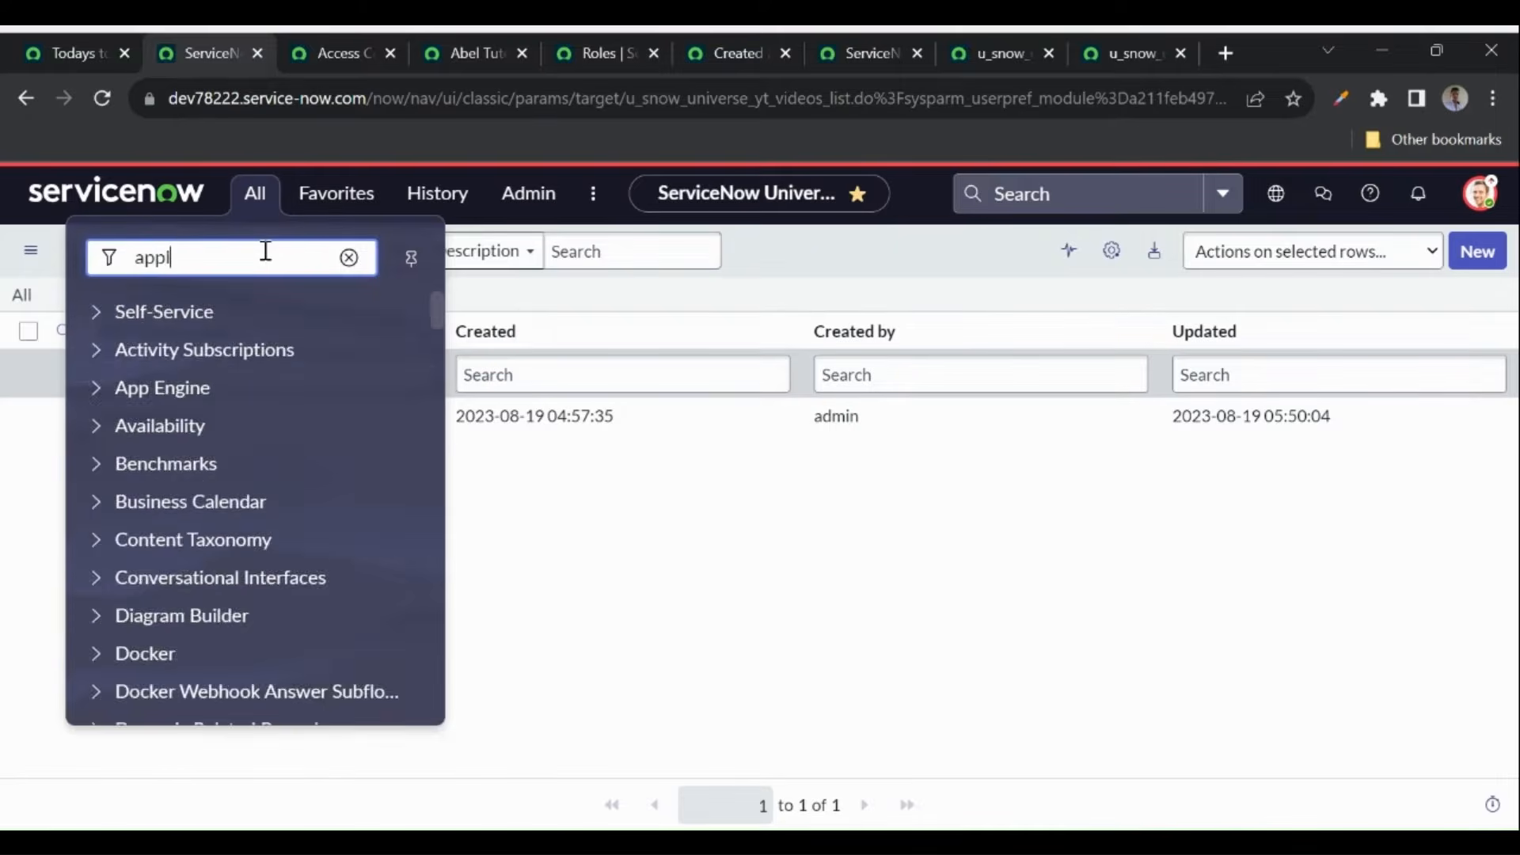
pyautogui.write('ication')
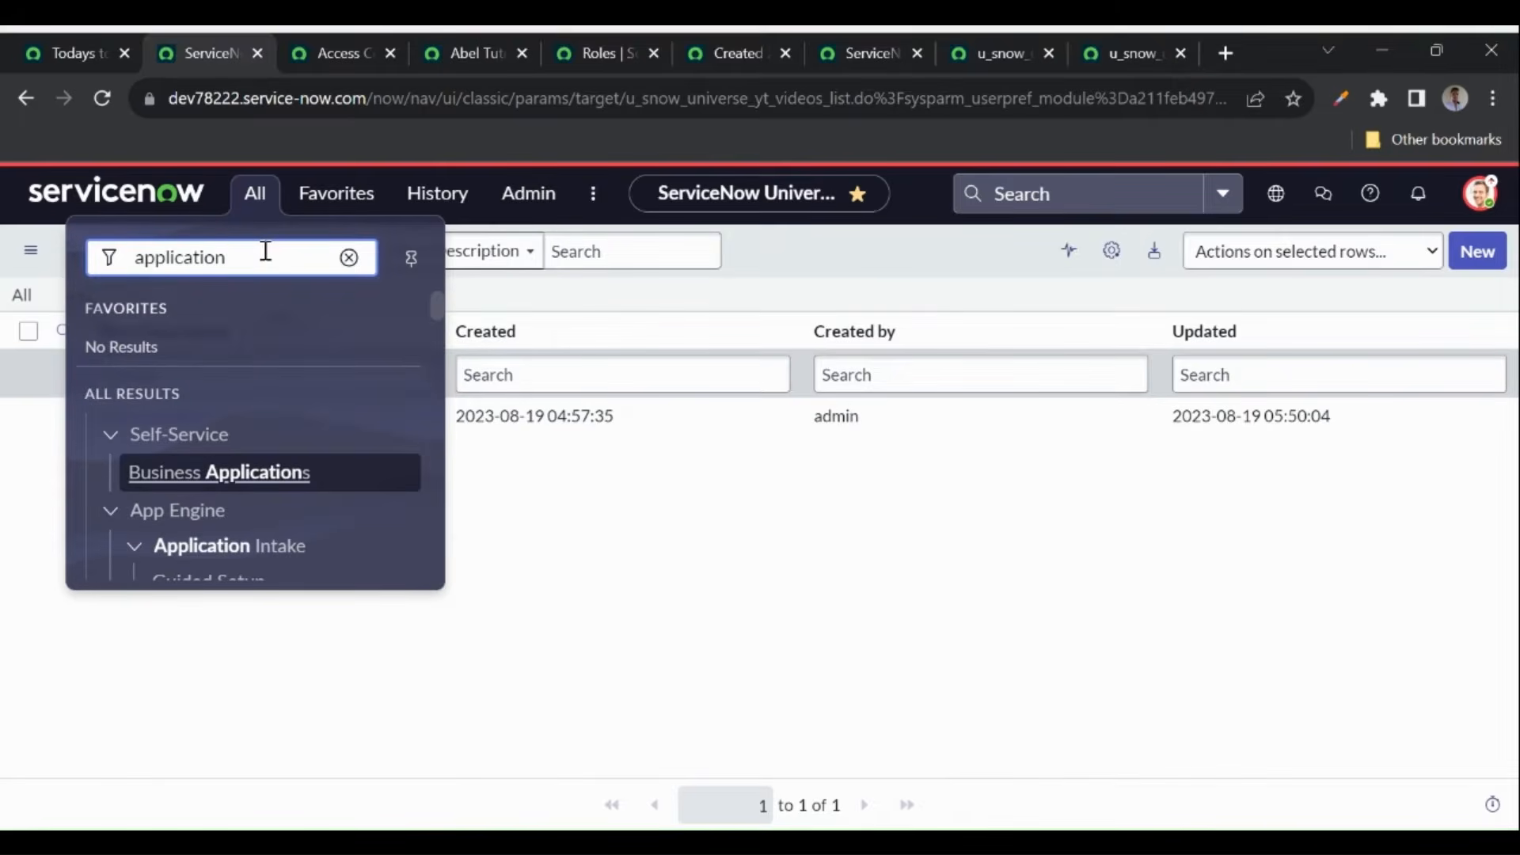
pyautogui.write(' menu')
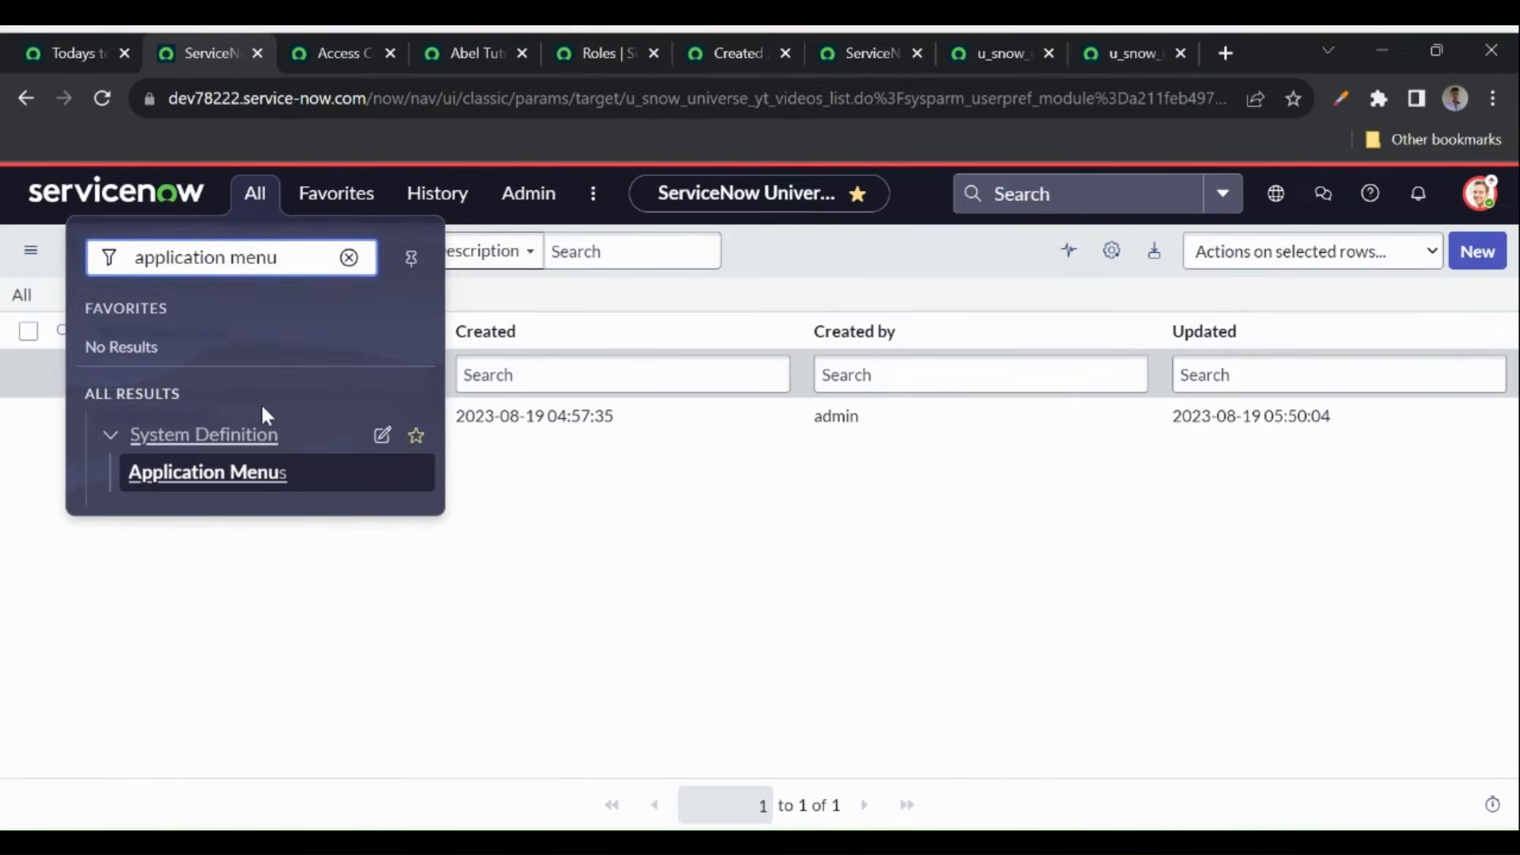
pyautogui.keyDown('ctrl'); pyautogui.click(179, 475); pyautogui.keyUp('ctrl')
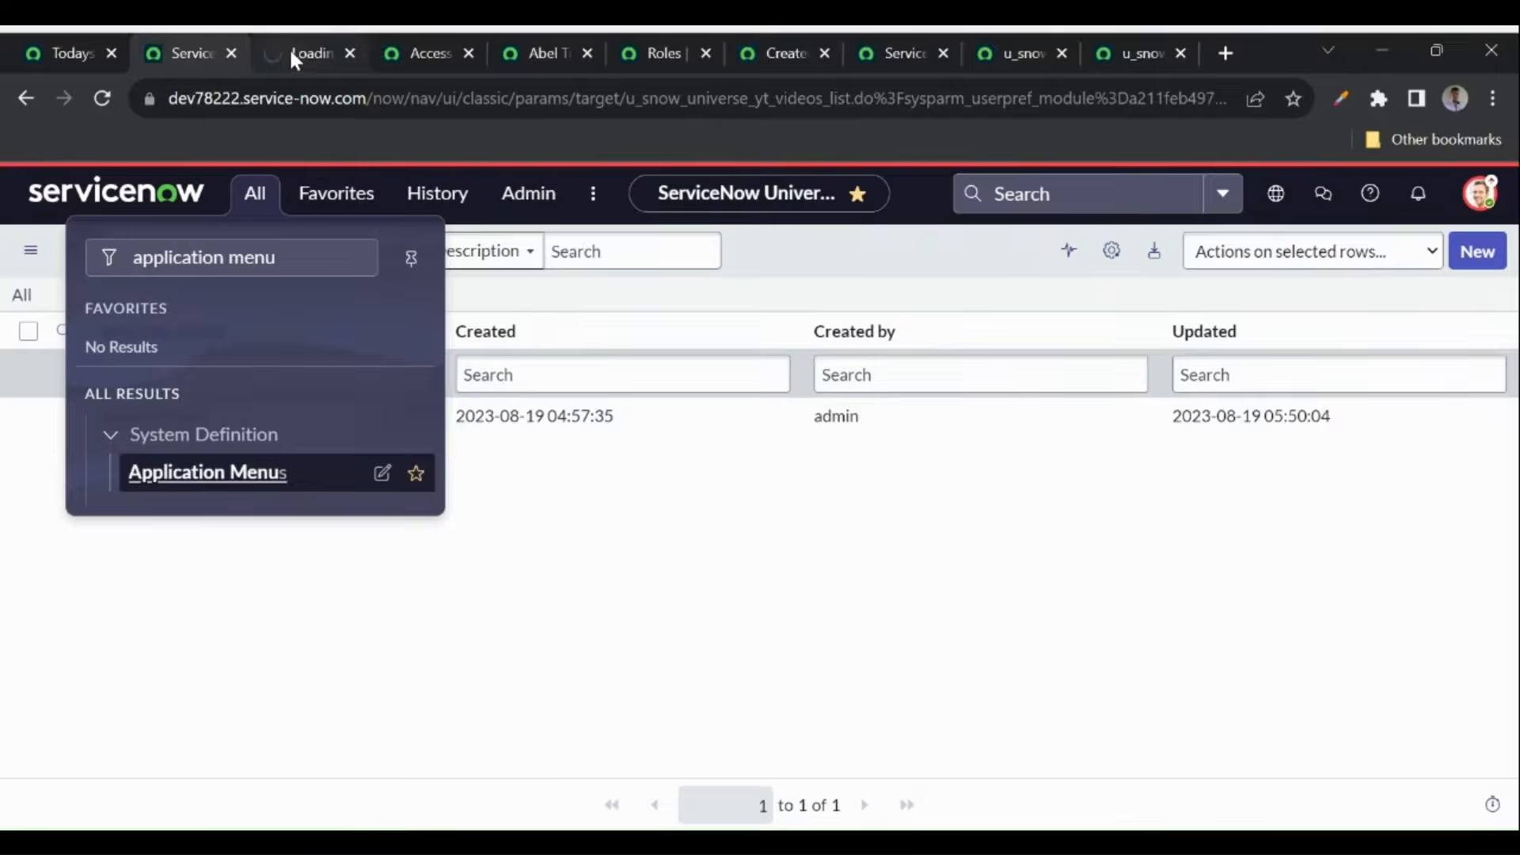
pyautogui.click(288, 49)
# - Filter menus by Title 'servicenow', open the ServiceNow Universe YT Videos menu, and return to the list tab
pyautogui.click(178, 310)
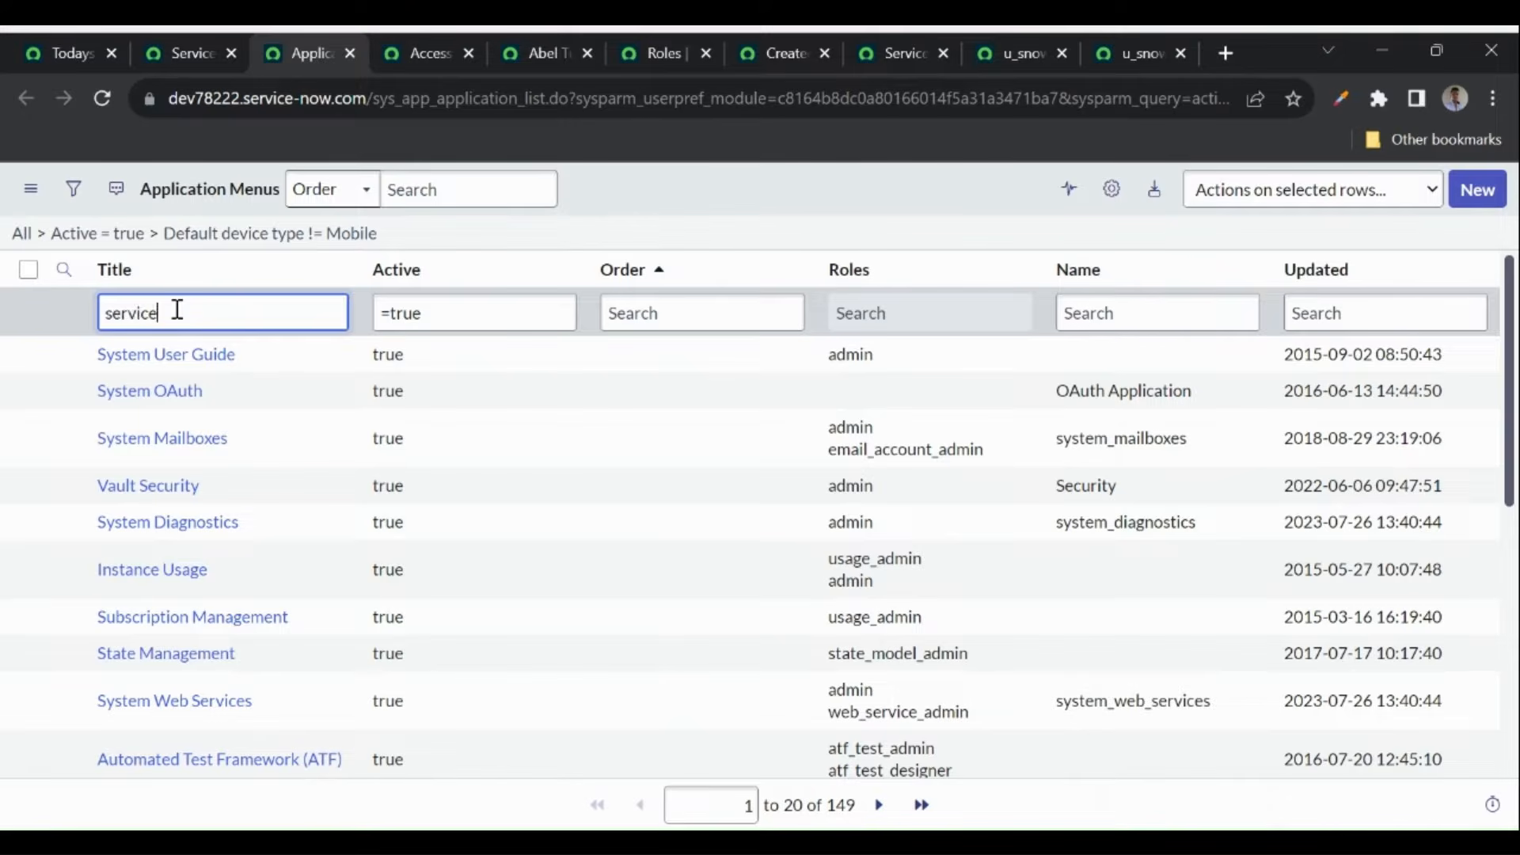
pyautogui.press('Return')
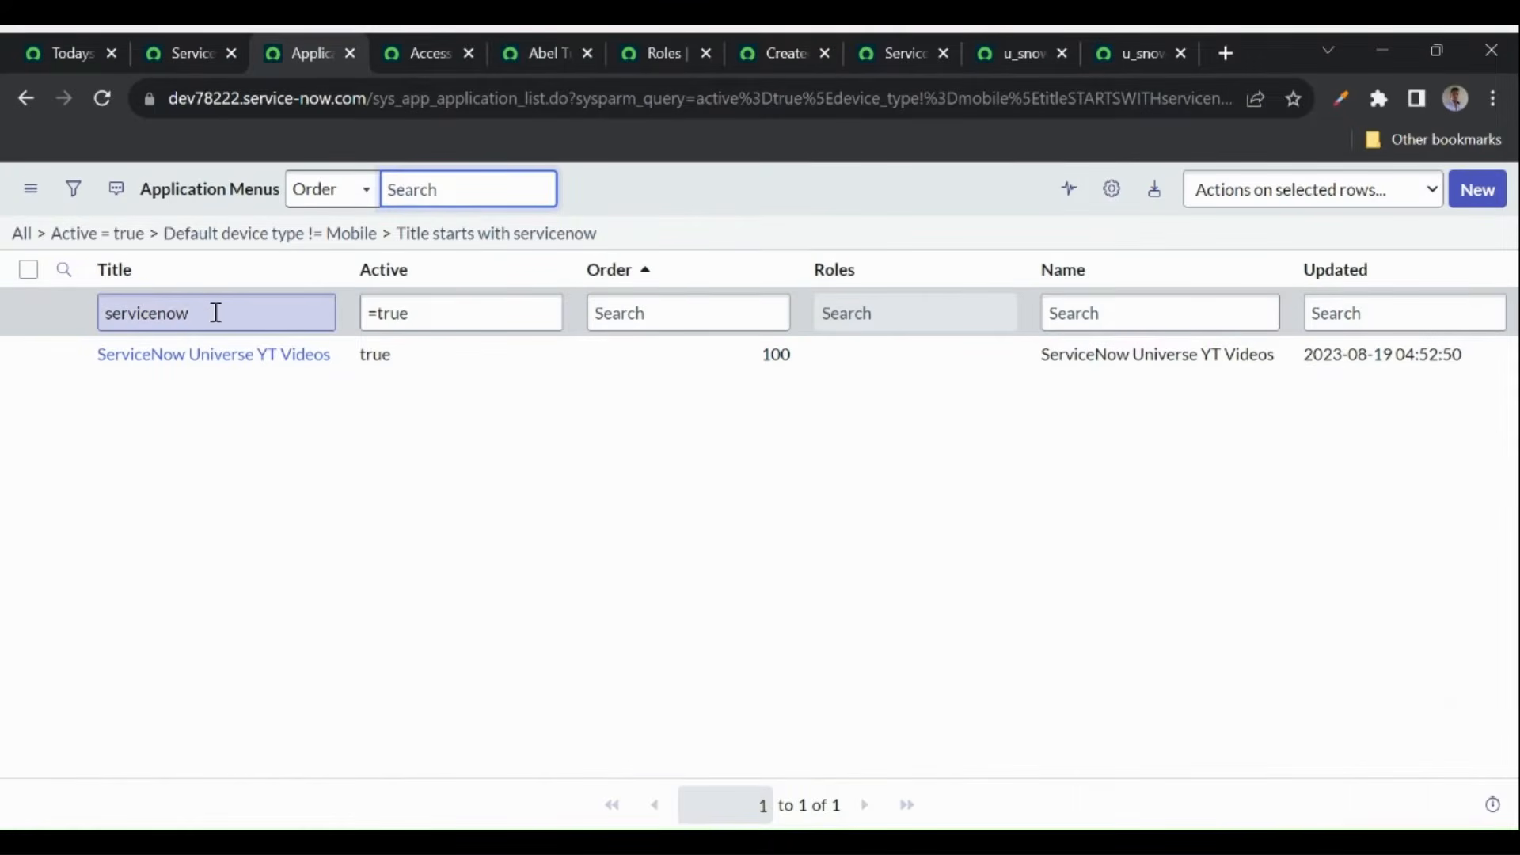
pyautogui.click(217, 361)
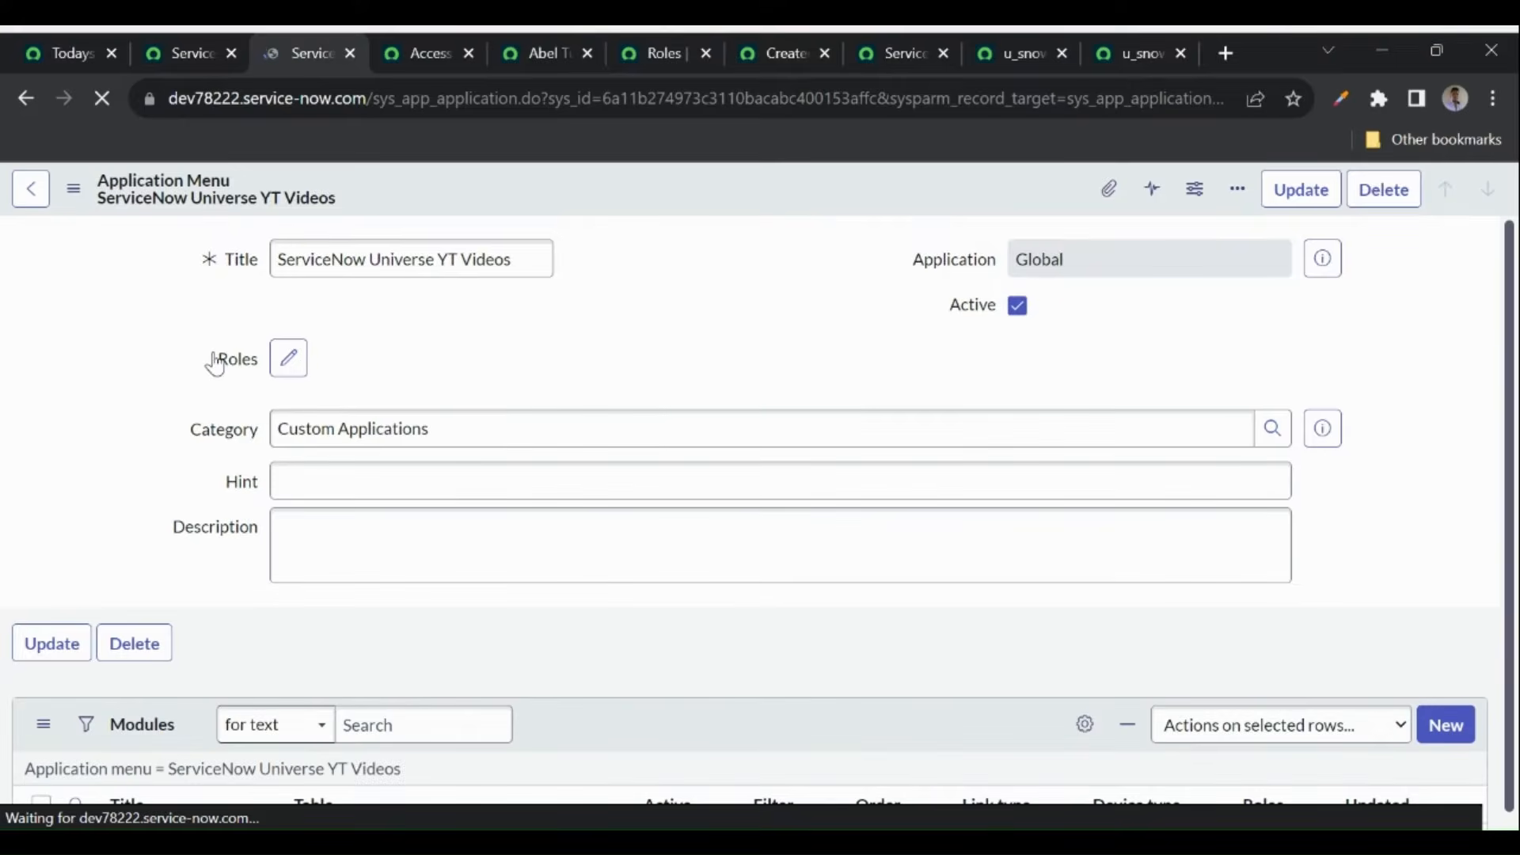
pyautogui.scroll(-5, 387, 405)
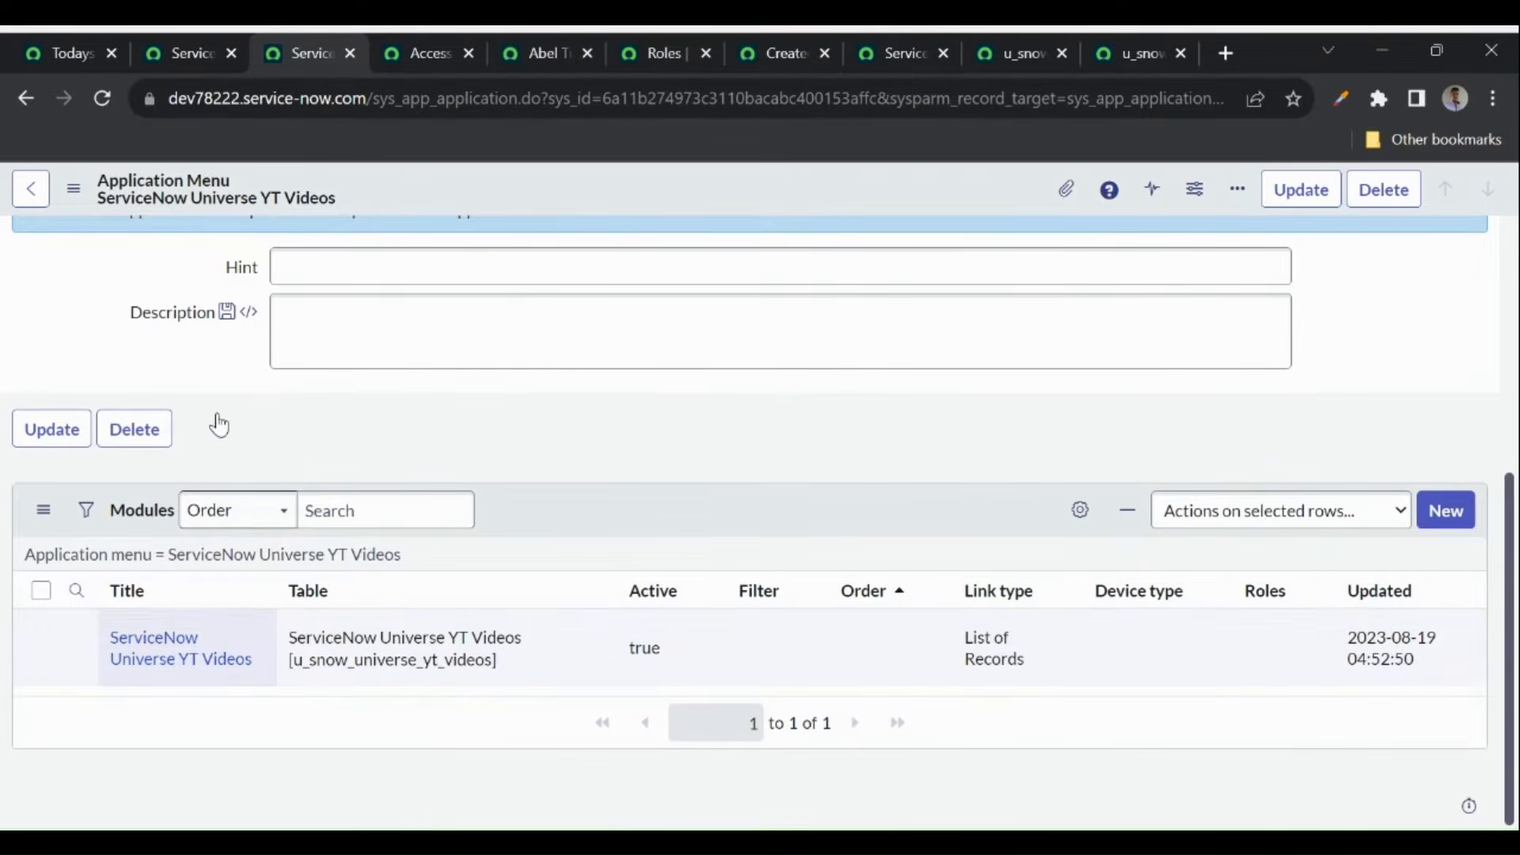
pyautogui.click(166, 49)
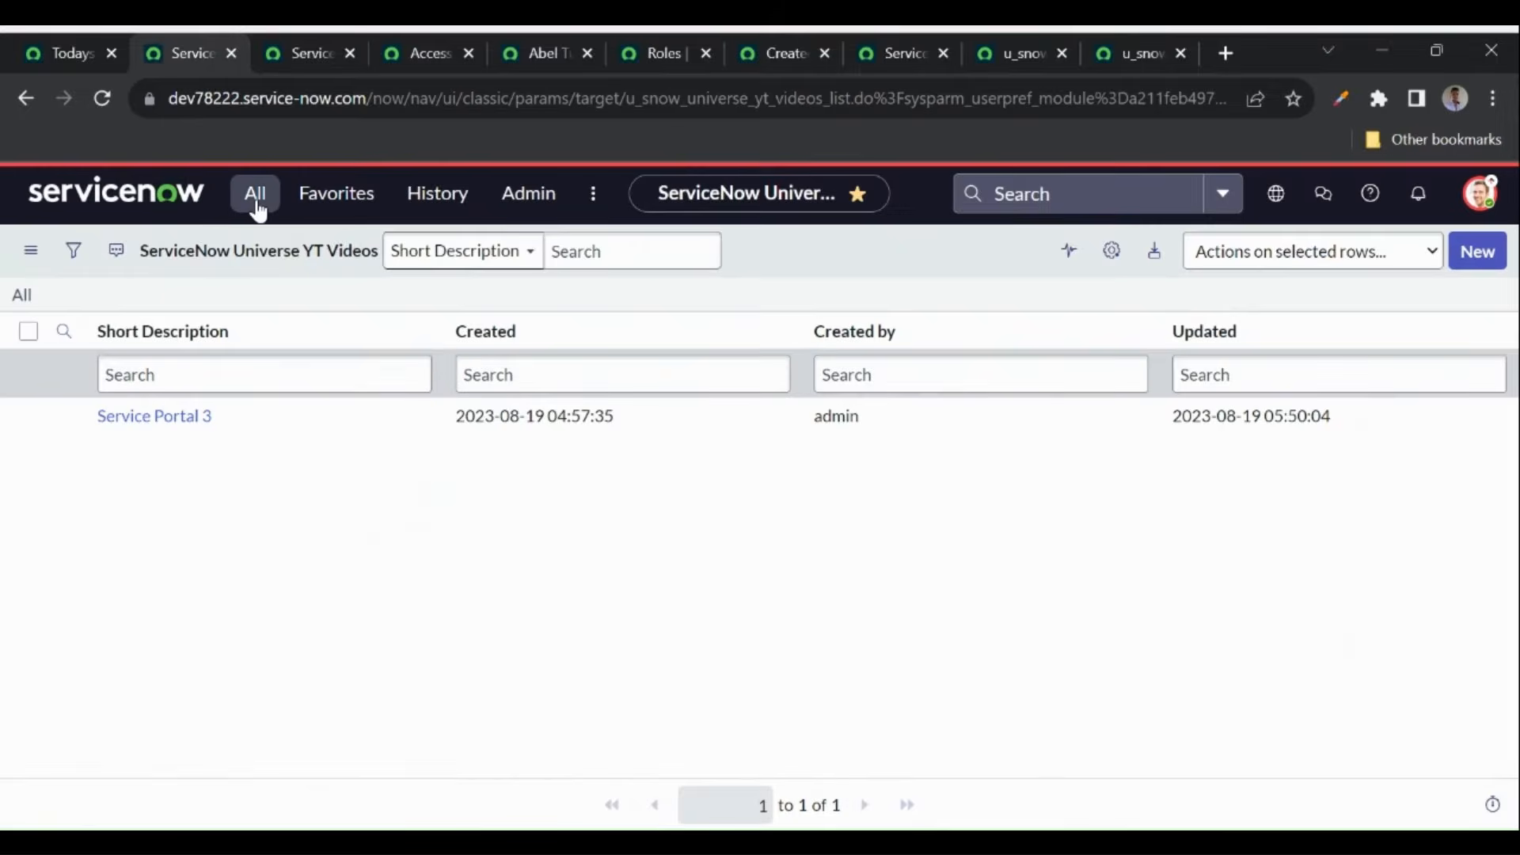
pyautogui.click(254, 198)
# - Delete 'YT Videos' from the menu title, leaving 'ServiceNow Universe', and save the record
pyautogui.tripleClick(210, 261)
pyautogui.write('servicenow')
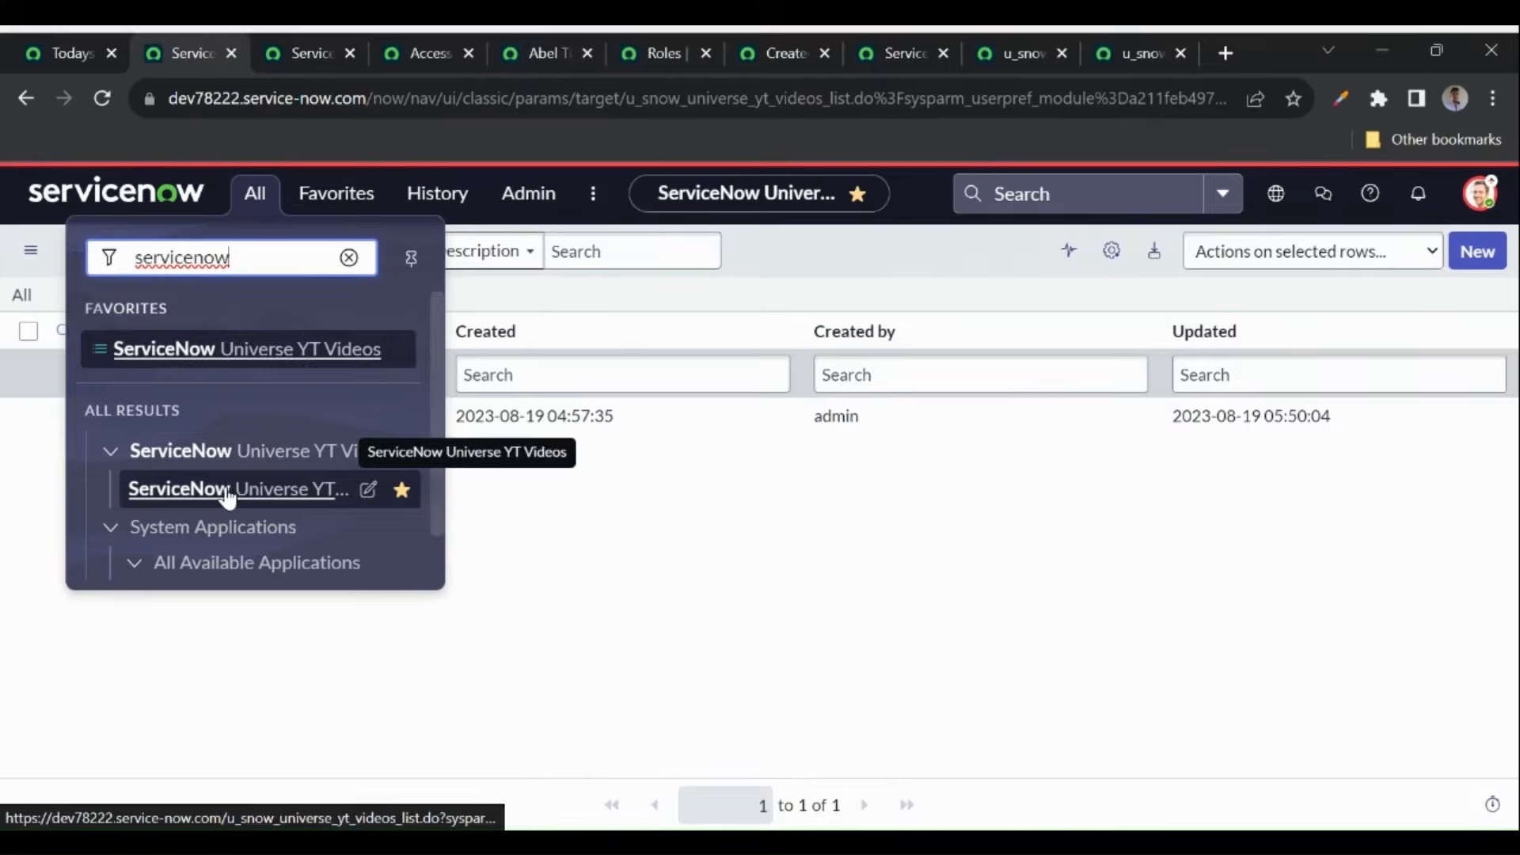
pyautogui.click(288, 41)
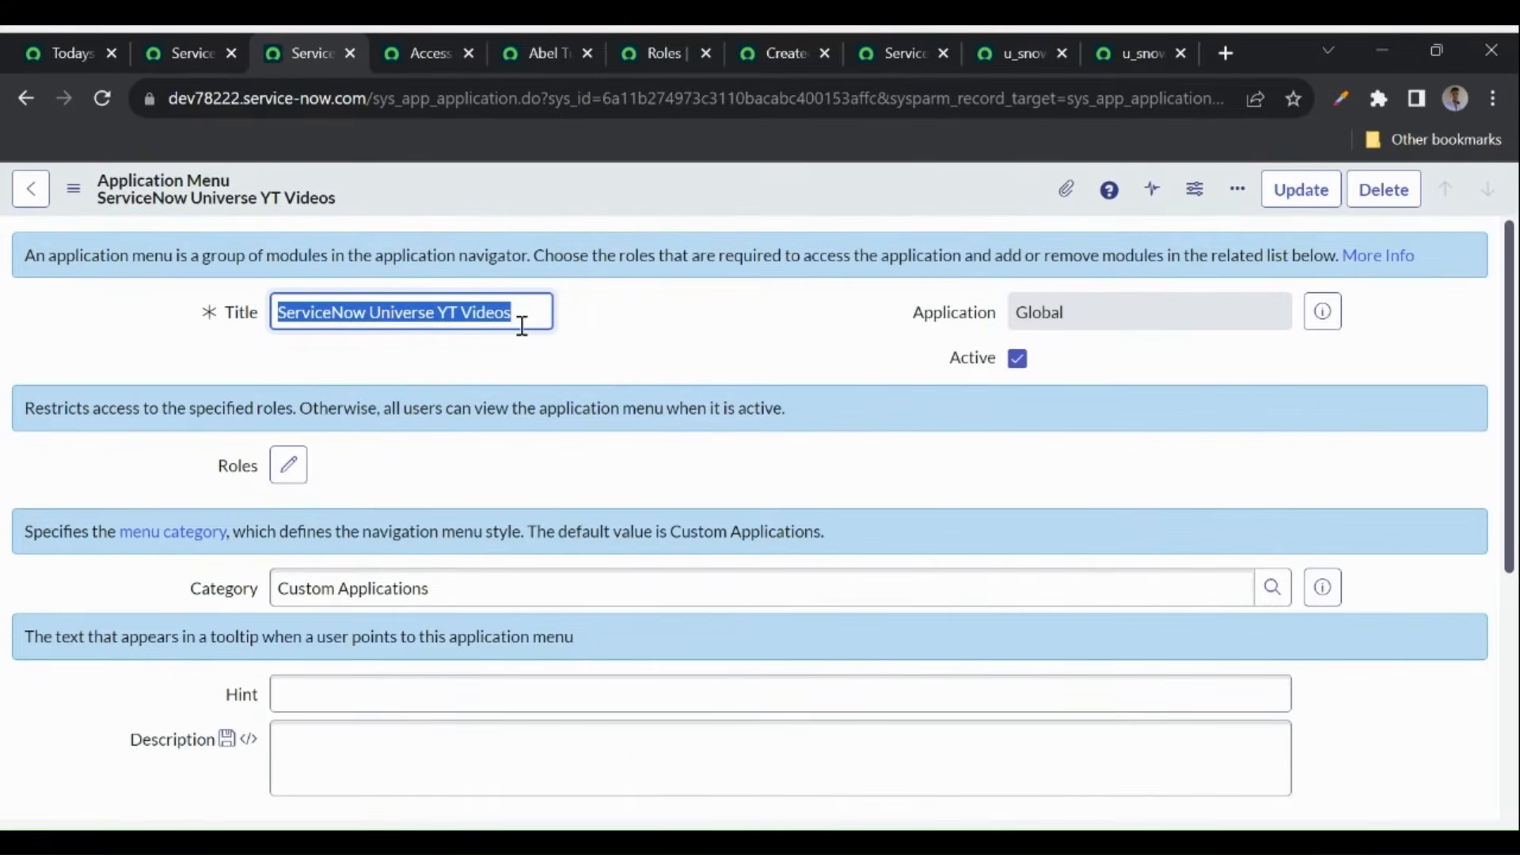
pyautogui.click(522, 327)
pyautogui.press('BackSpace')
pyautogui.press('BackSpace')
pyautogui.press('BackSpace')
pyautogui.press('BackSpace')
pyautogui.press('BackSpace')
pyautogui.press('BackSpace')
pyautogui.press('BackSpace')
pyautogui.press('BackSpace')
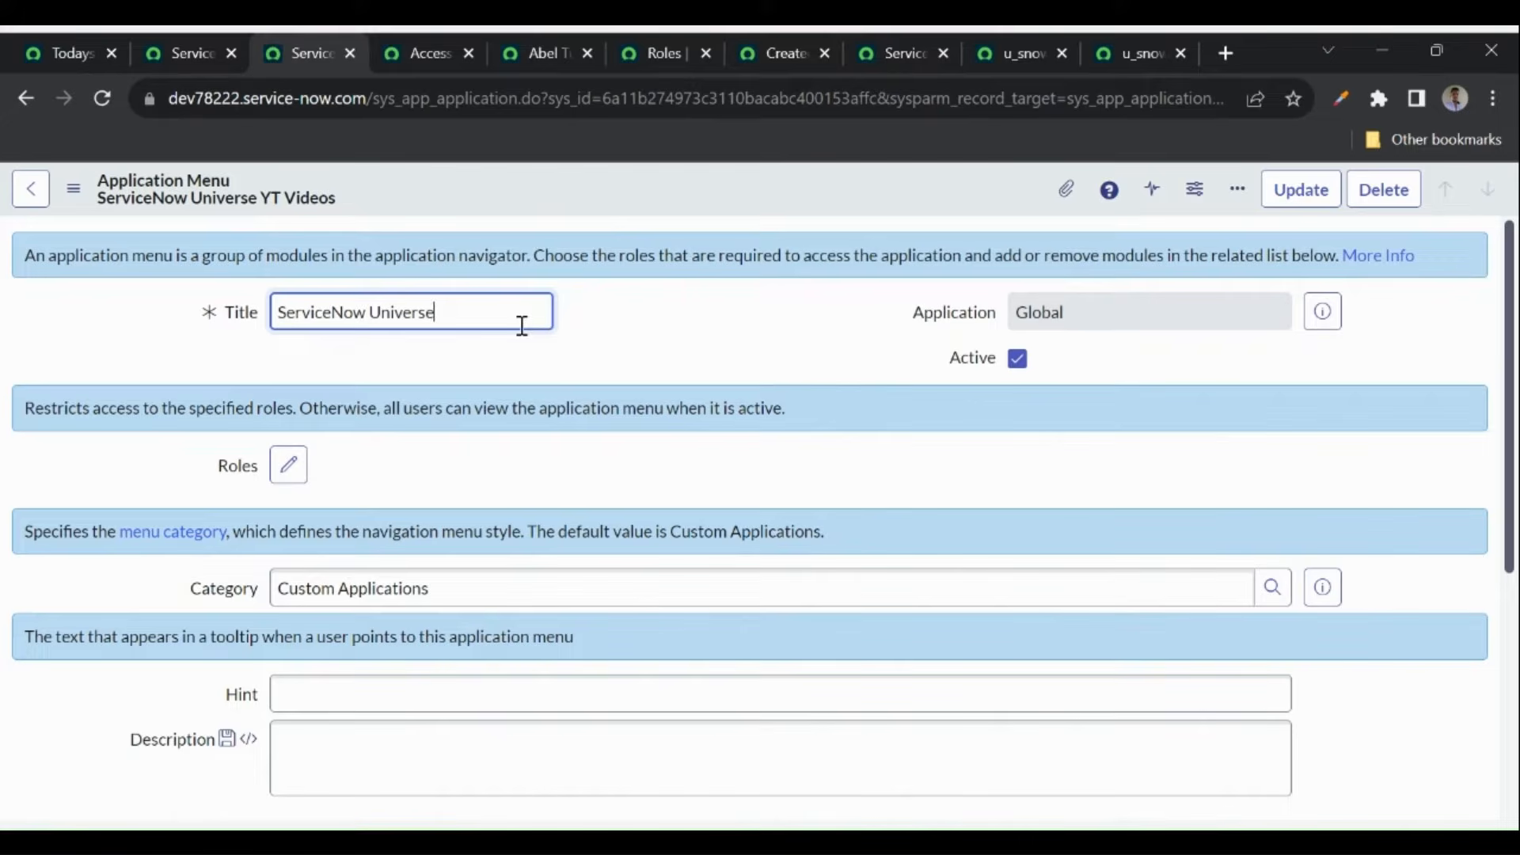
pyautogui.rightClick(596, 198)
pyautogui.click(634, 217)
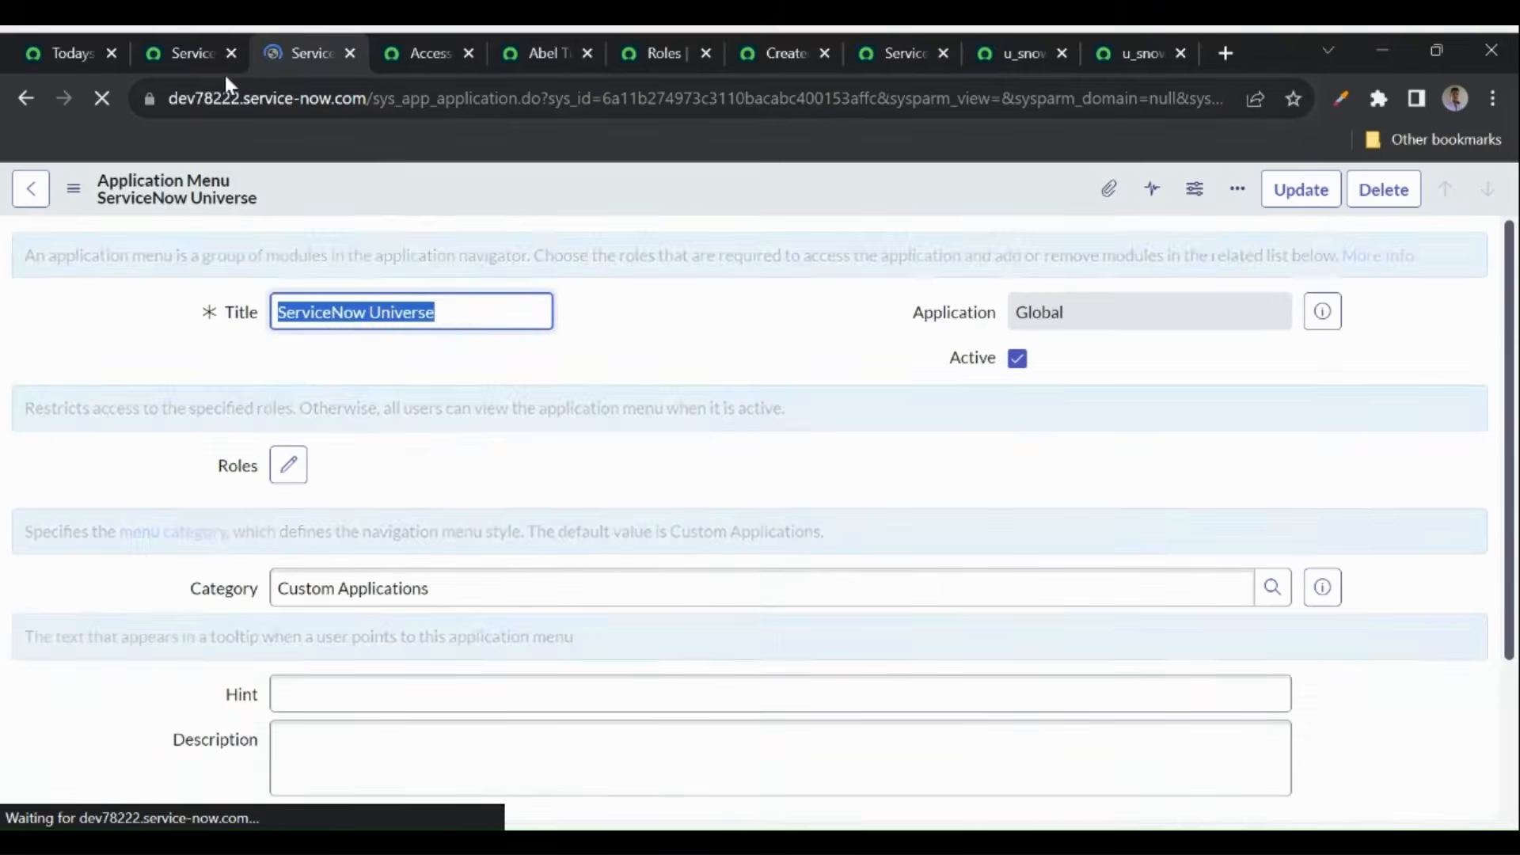
# - Filter the navigator by 'servicenow' to confirm the ServiceNow Universe menu appears
pyautogui.moveTo(169, 98); pyautogui.dragTo(365, 98)
pyautogui.click(189, 49)
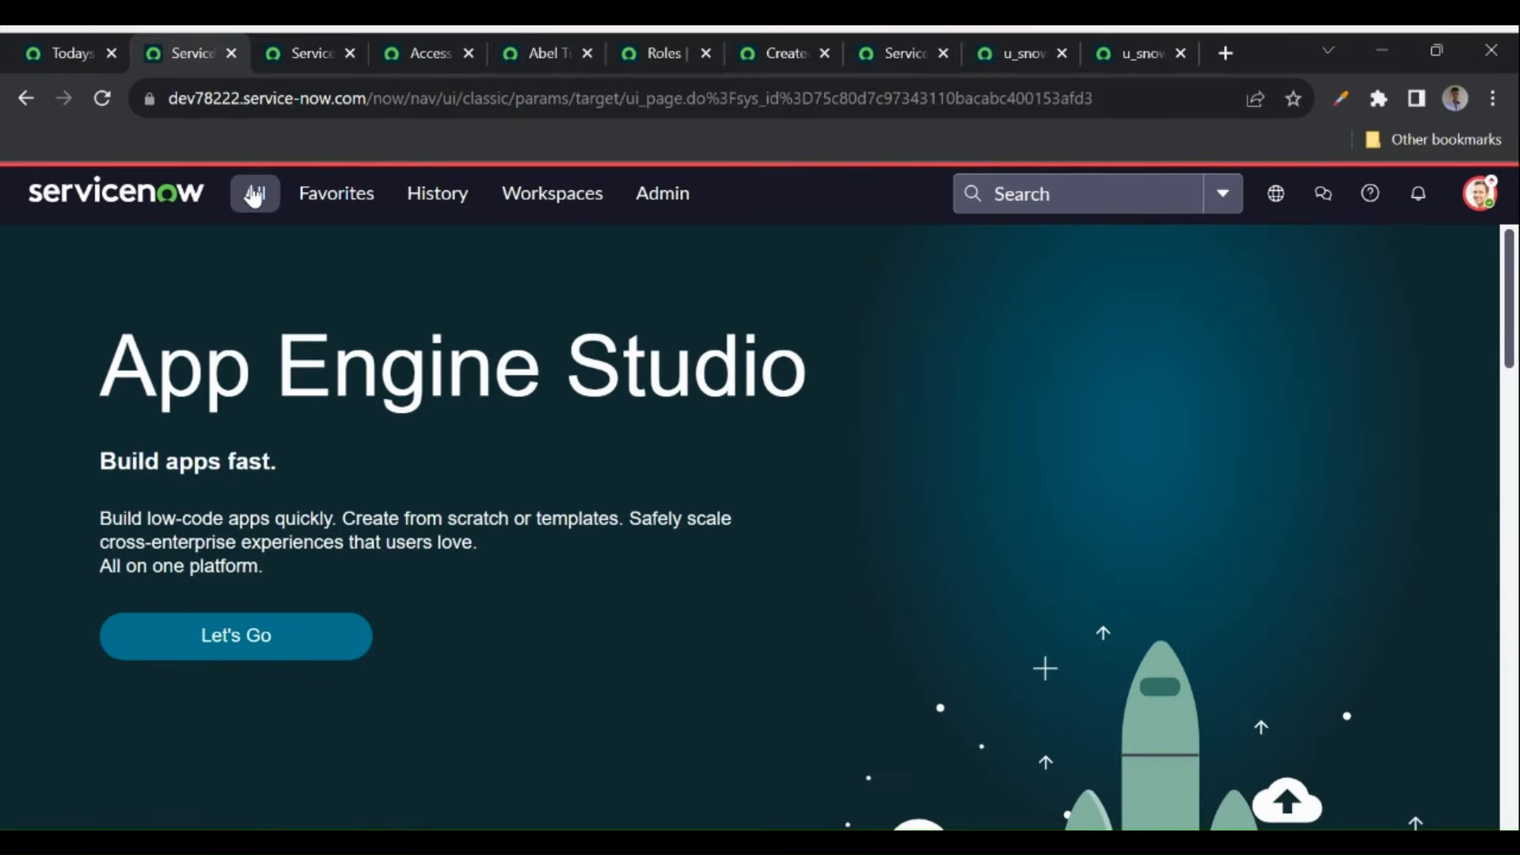
pyautogui.click(253, 196)
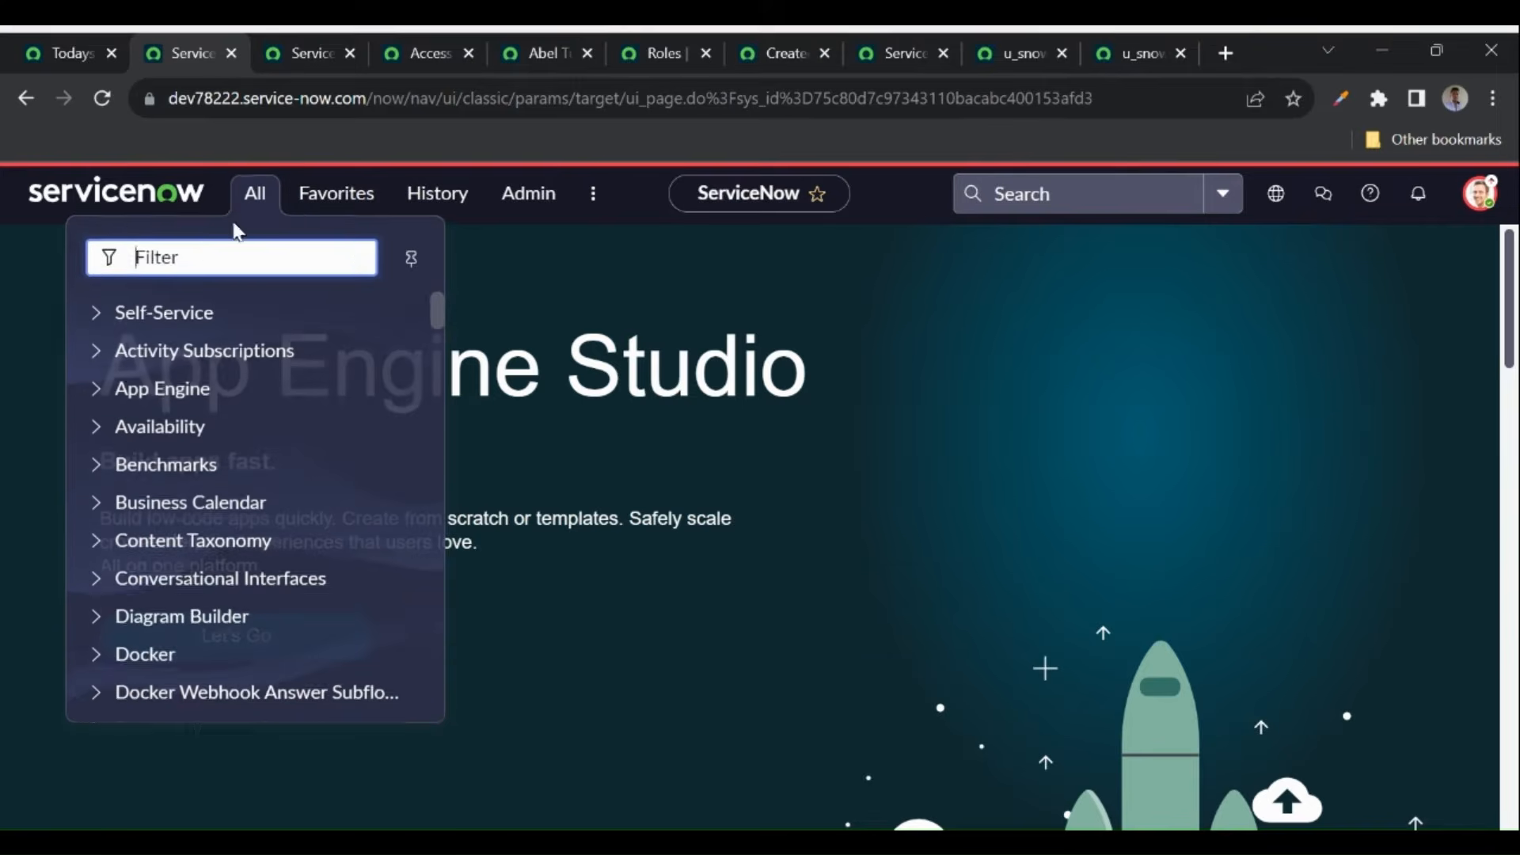
pyautogui.write('servicenow')
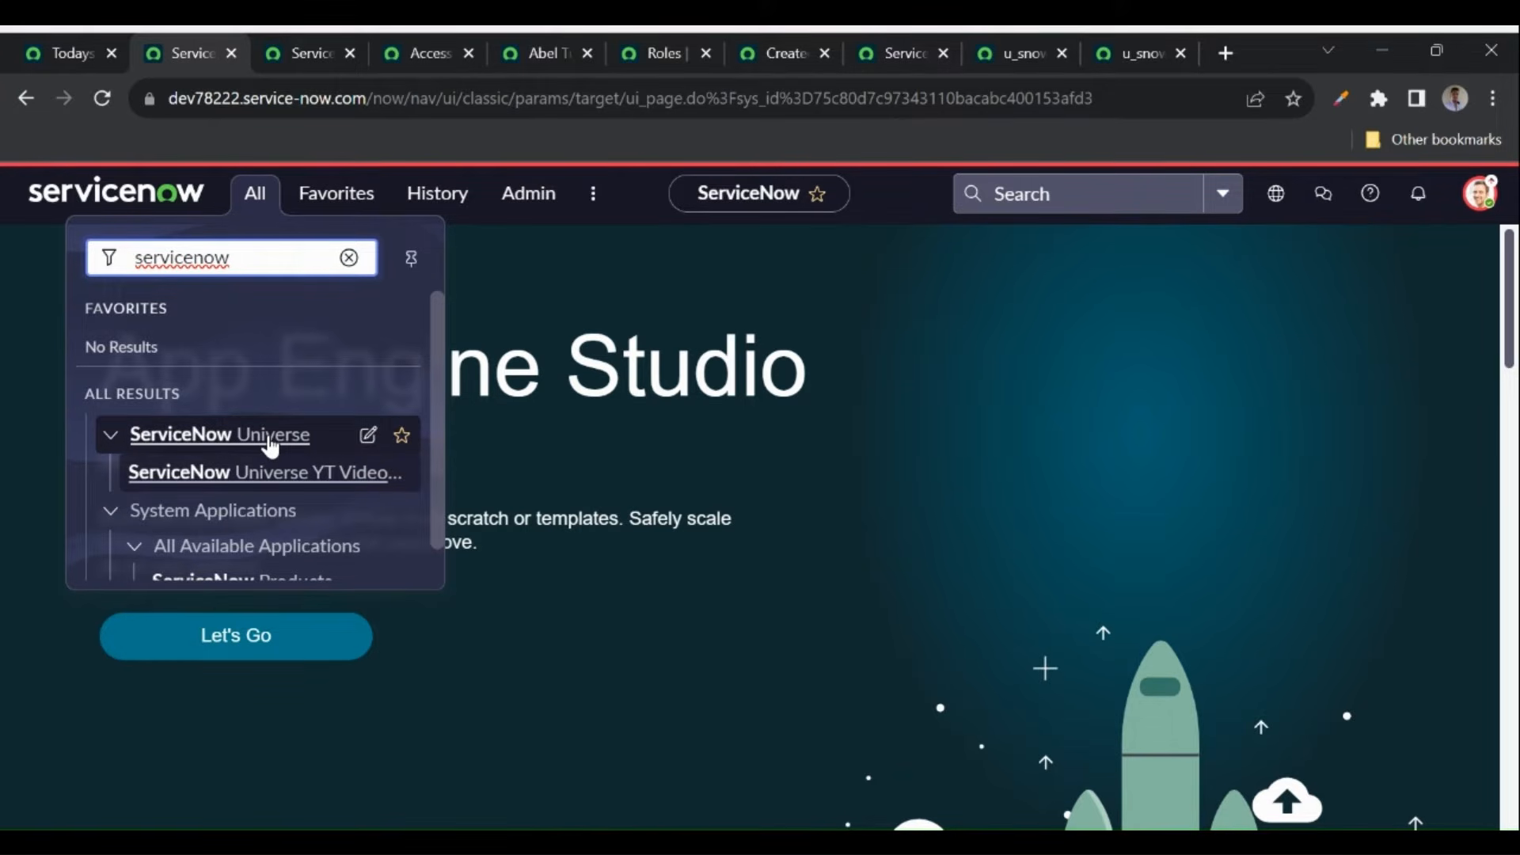
pyautogui.click(293, 53)
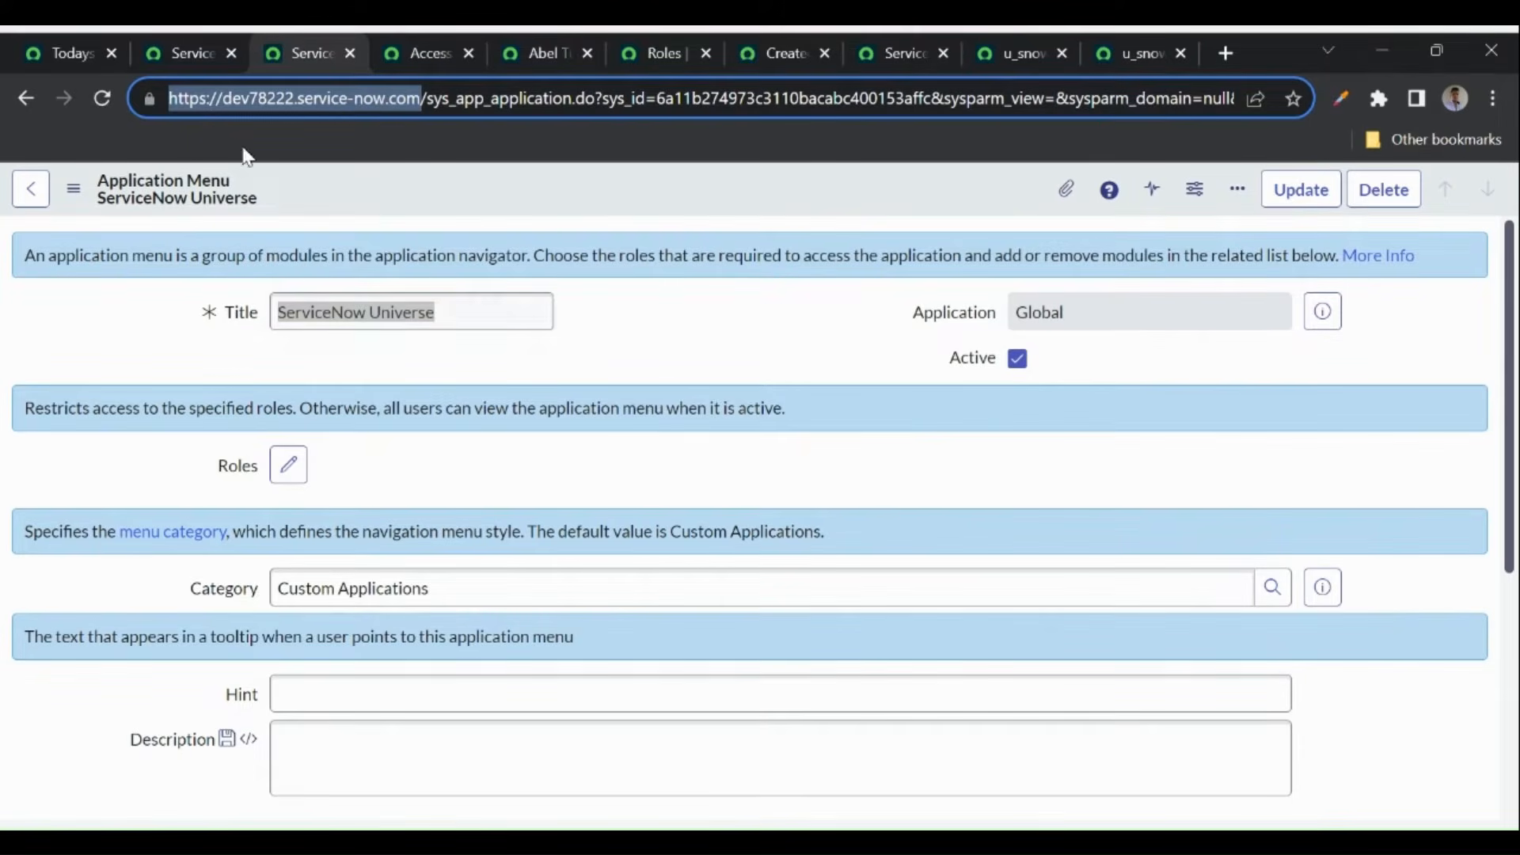
pyautogui.click(179, 57)
pyautogui.click(253, 192)
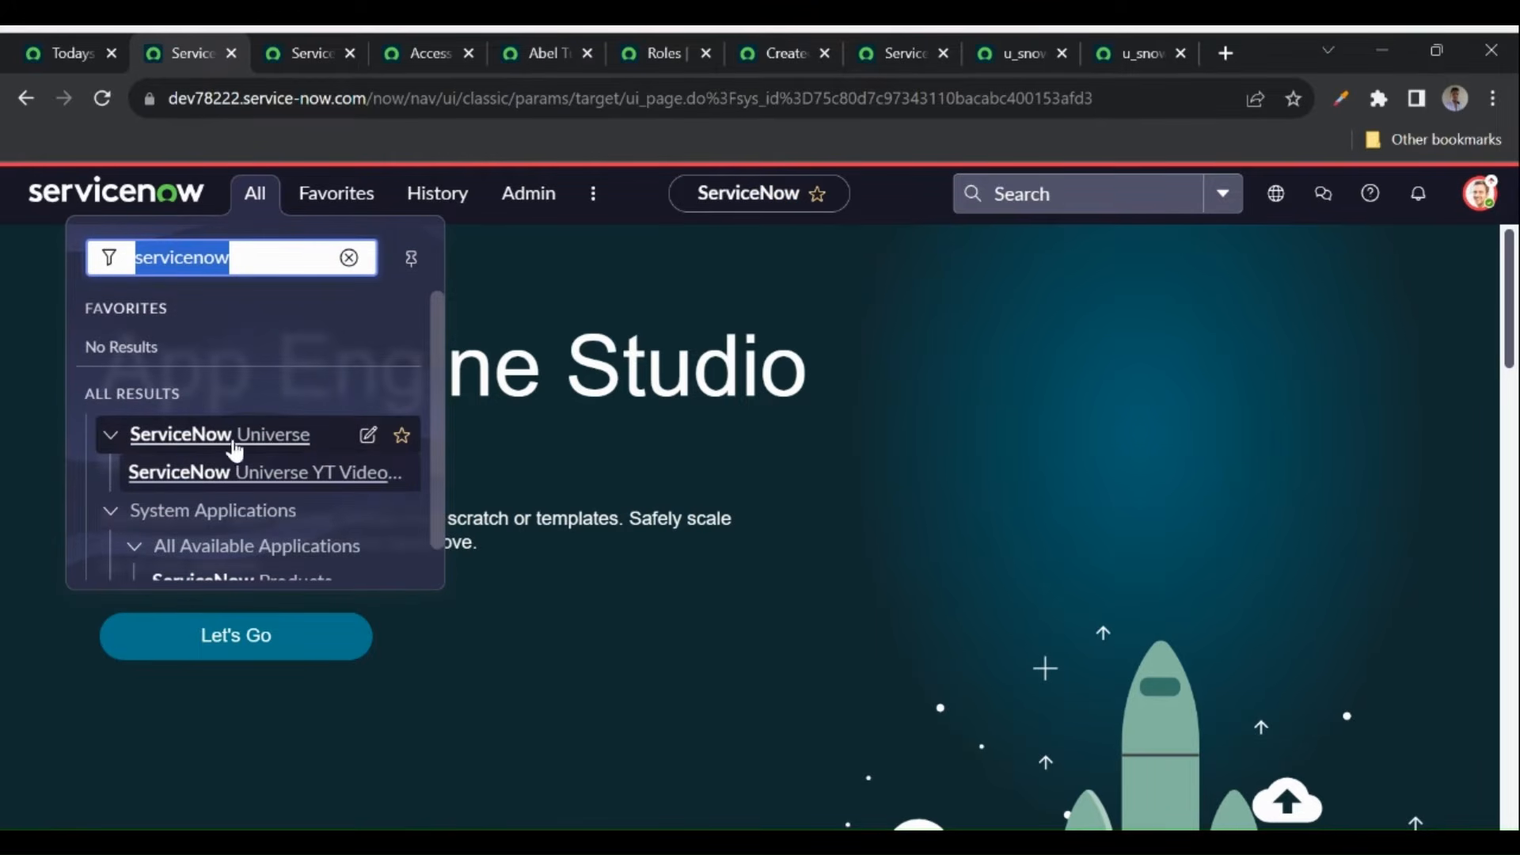
# - Open the ServiceNow Universe YT Videos1 module, retitle it 'YT Videos', and save
pyautogui.click(368, 435)
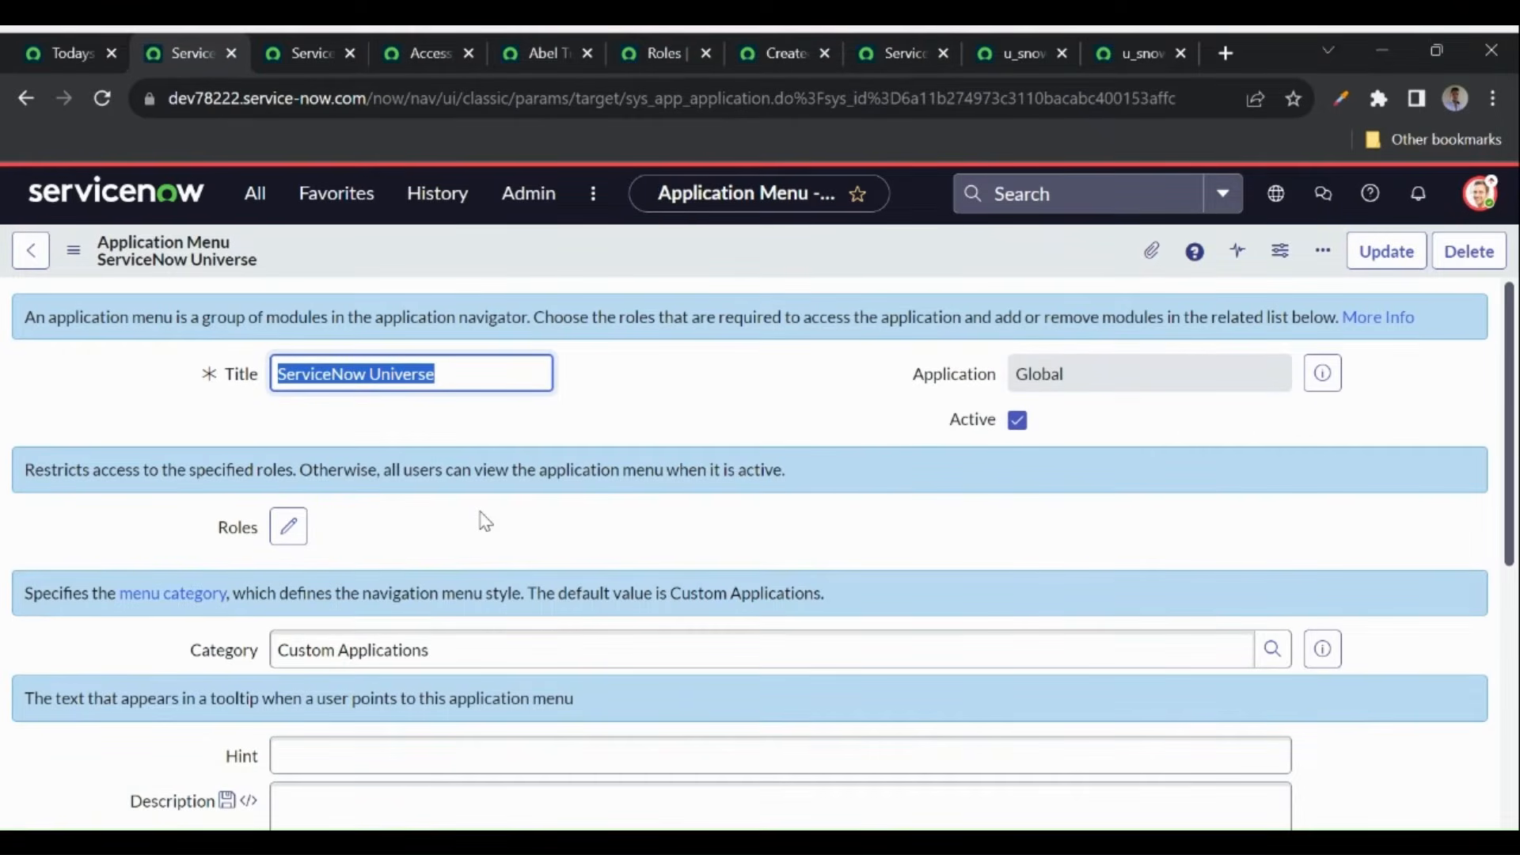
pyautogui.scroll(-5, 518, 515)
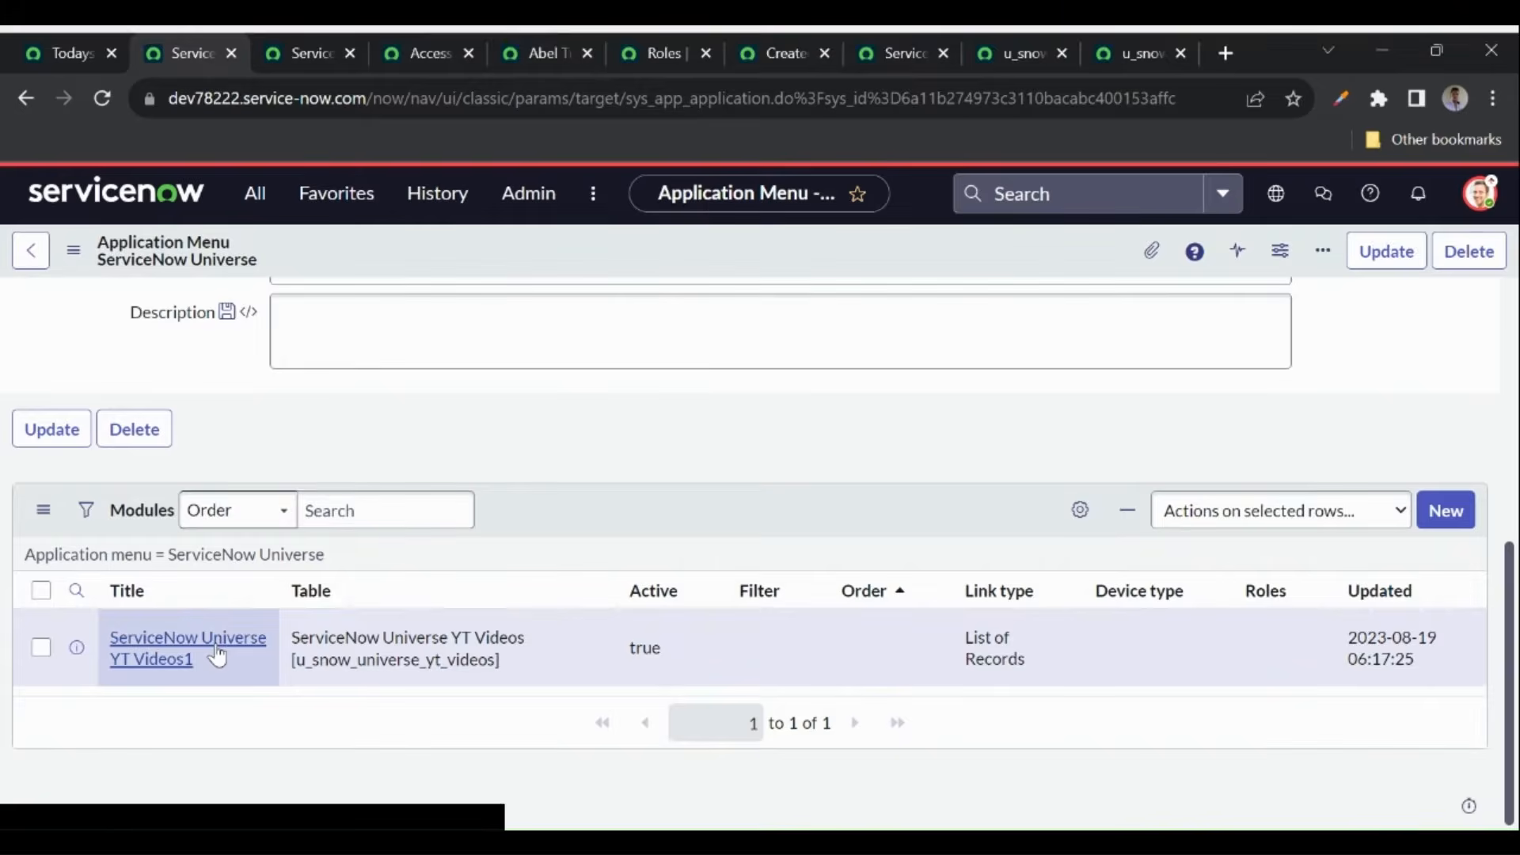
pyautogui.click(208, 645)
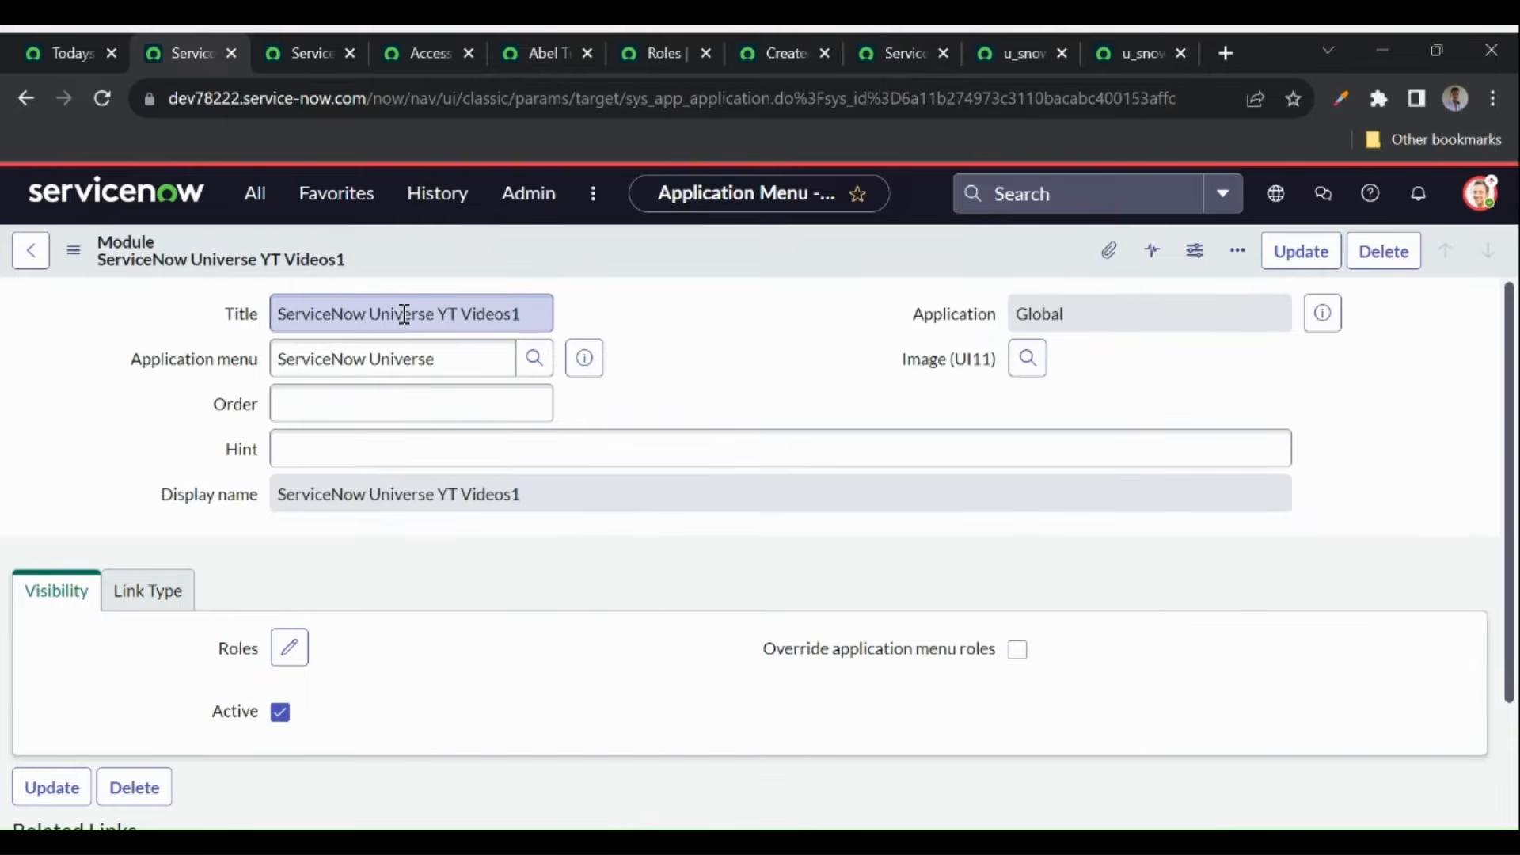
pyautogui.click(440, 318)
pyautogui.press('BackSpace')
pyautogui.press('BackSpace')
pyautogui.press('BackSpace')
pyautogui.press('BackSpace')
pyautogui.press('BackSpace')
pyautogui.press('BackSpace')
pyautogui.press('BackSpace')
pyautogui.press('BackSpace')
pyautogui.press('BackSpace')
pyautogui.press('BackSpace')
pyautogui.press('BackSpace')
pyautogui.press('BackSpace')
pyautogui.press('BackSpace')
pyautogui.press('BackSpace')
pyautogui.press('BackSpace')
pyautogui.press('BackSpace')
pyautogui.press('BackSpace')
pyautogui.press('BackSpace')
pyautogui.press('BackSpace')
pyautogui.press('BackSpace')
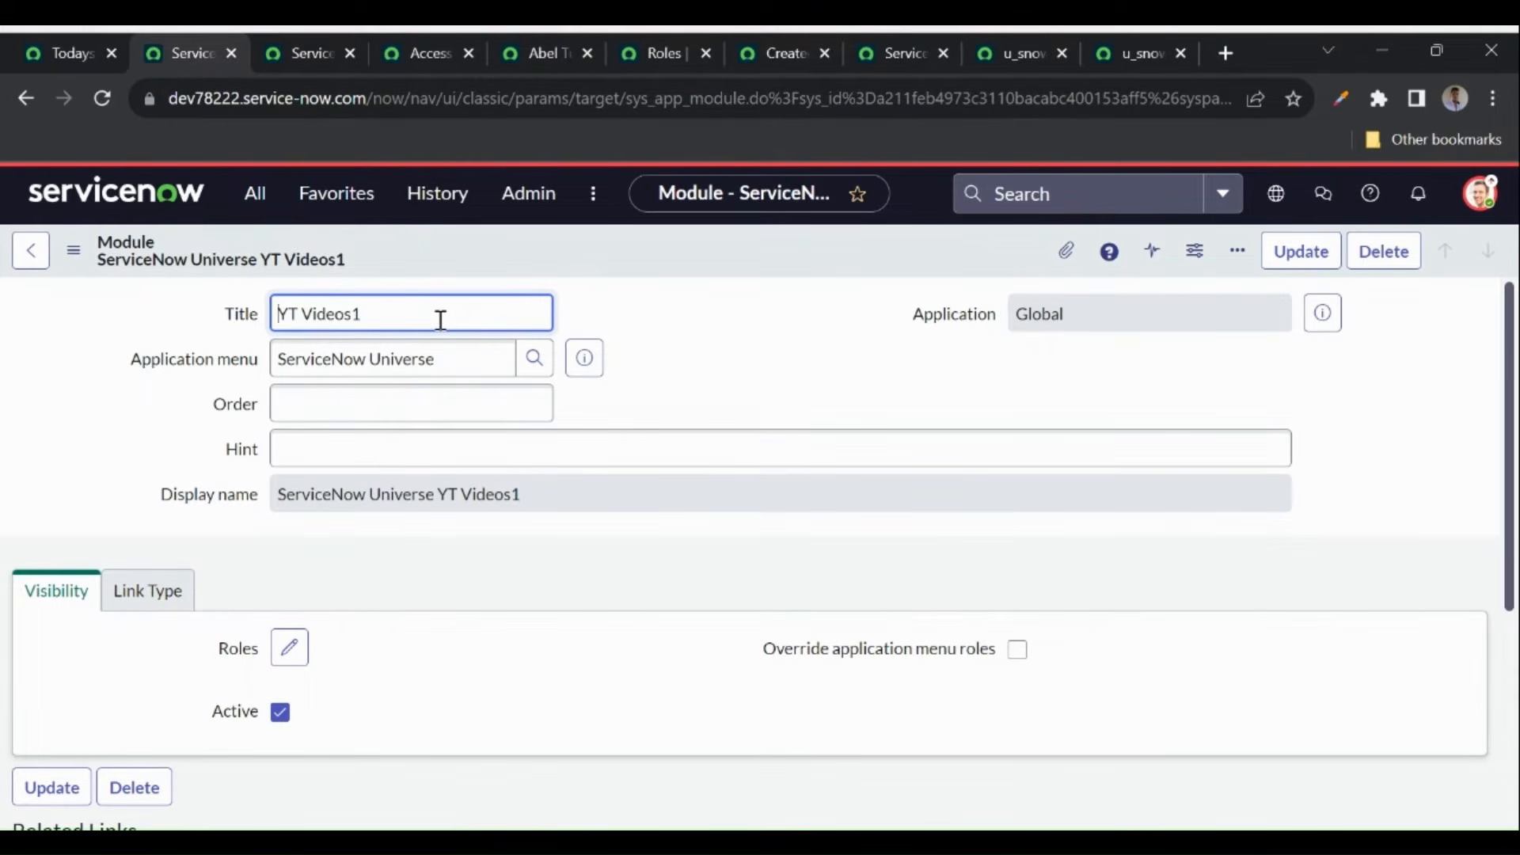
pyautogui.rightClick(564, 259)
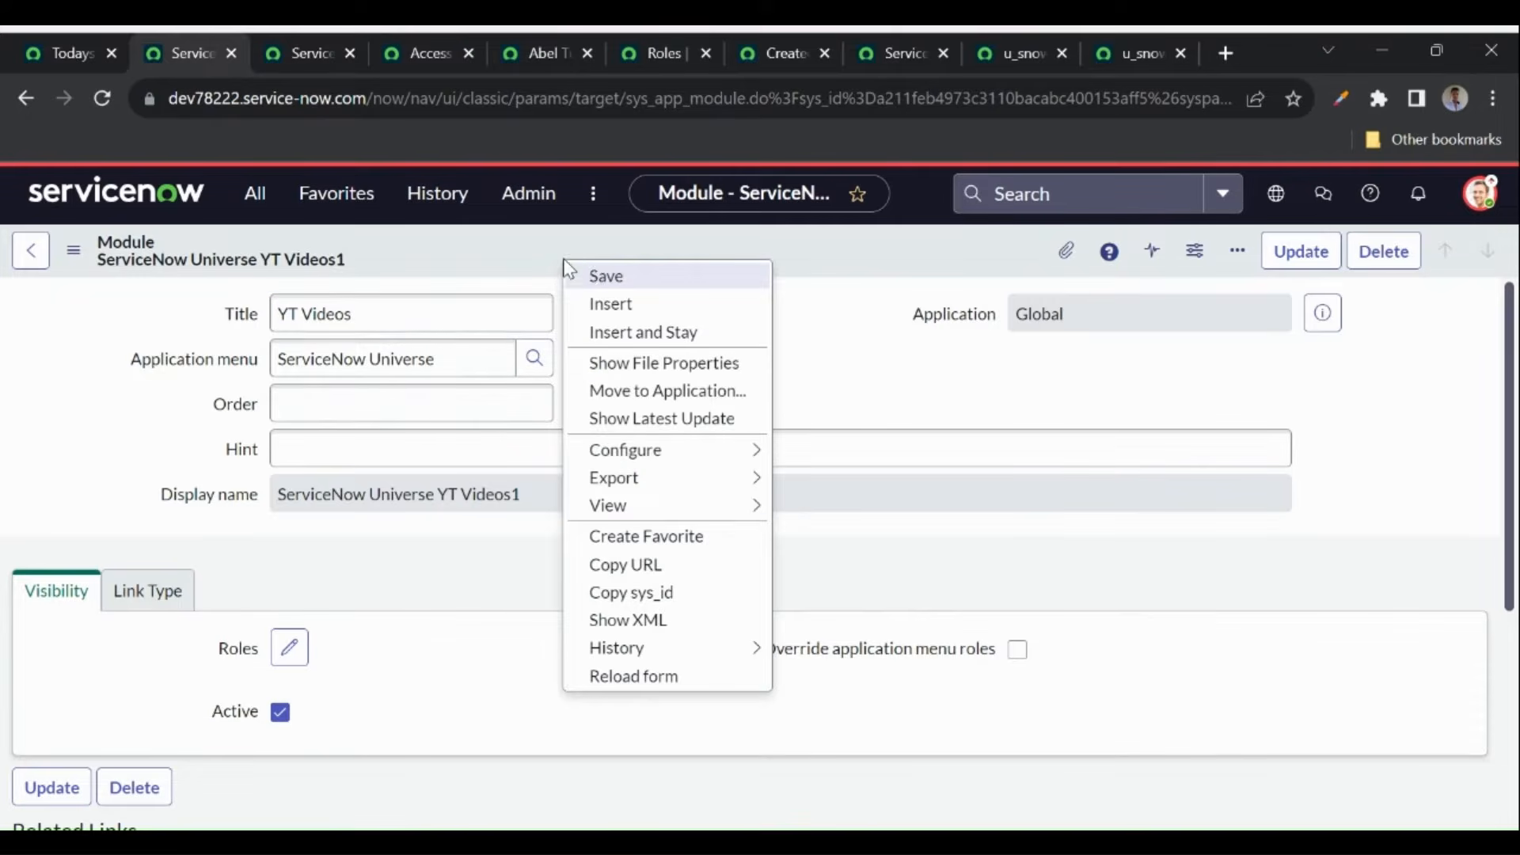
pyautogui.click(595, 274)
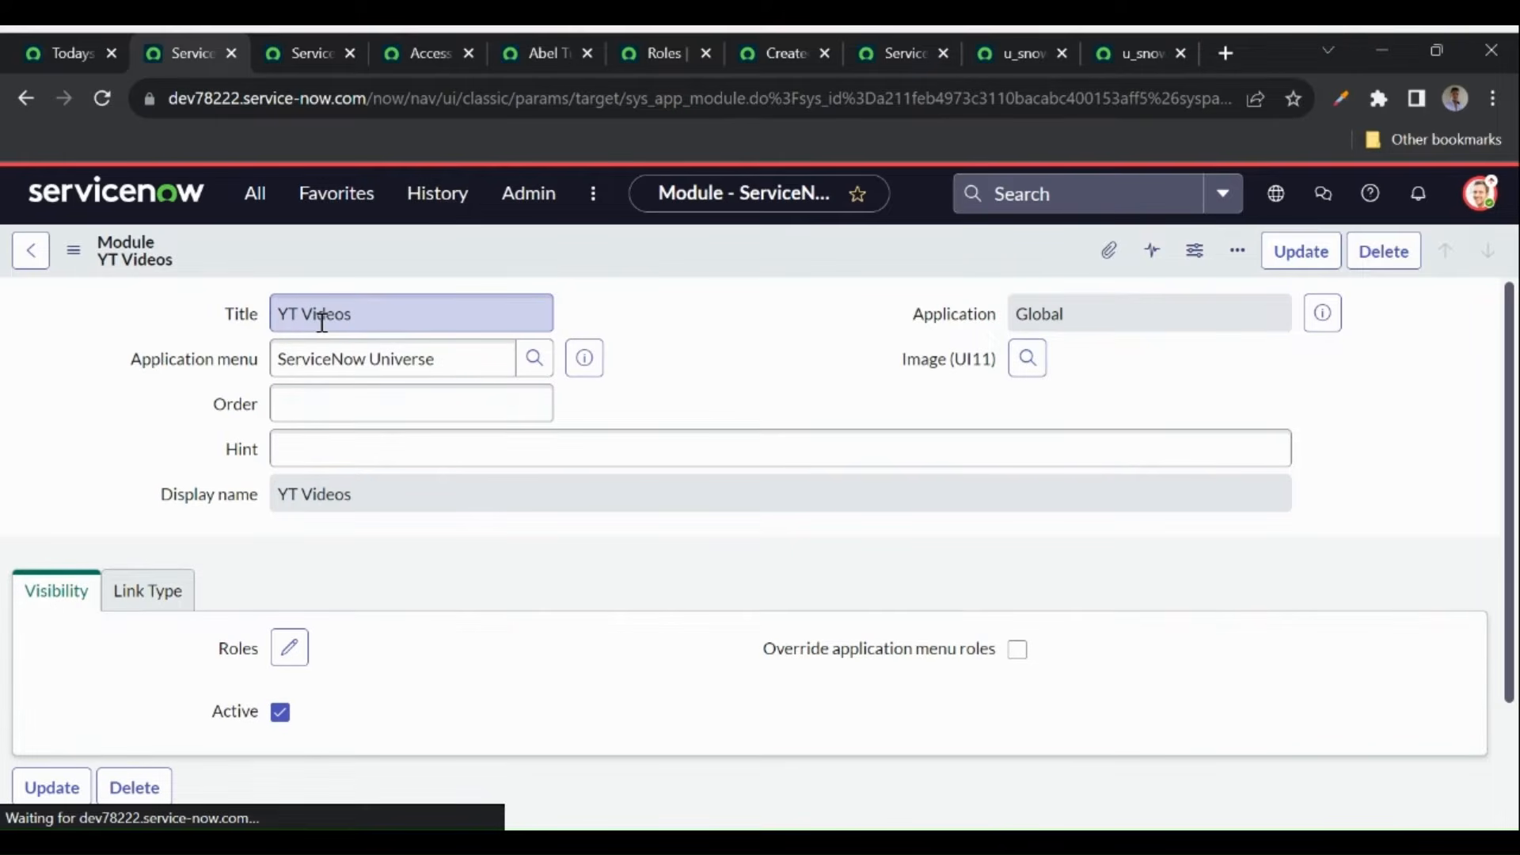
# - Filter the navigator for 'servicenow', open YT Videos, then open its module definition via Edit Module
pyautogui.click(254, 209)
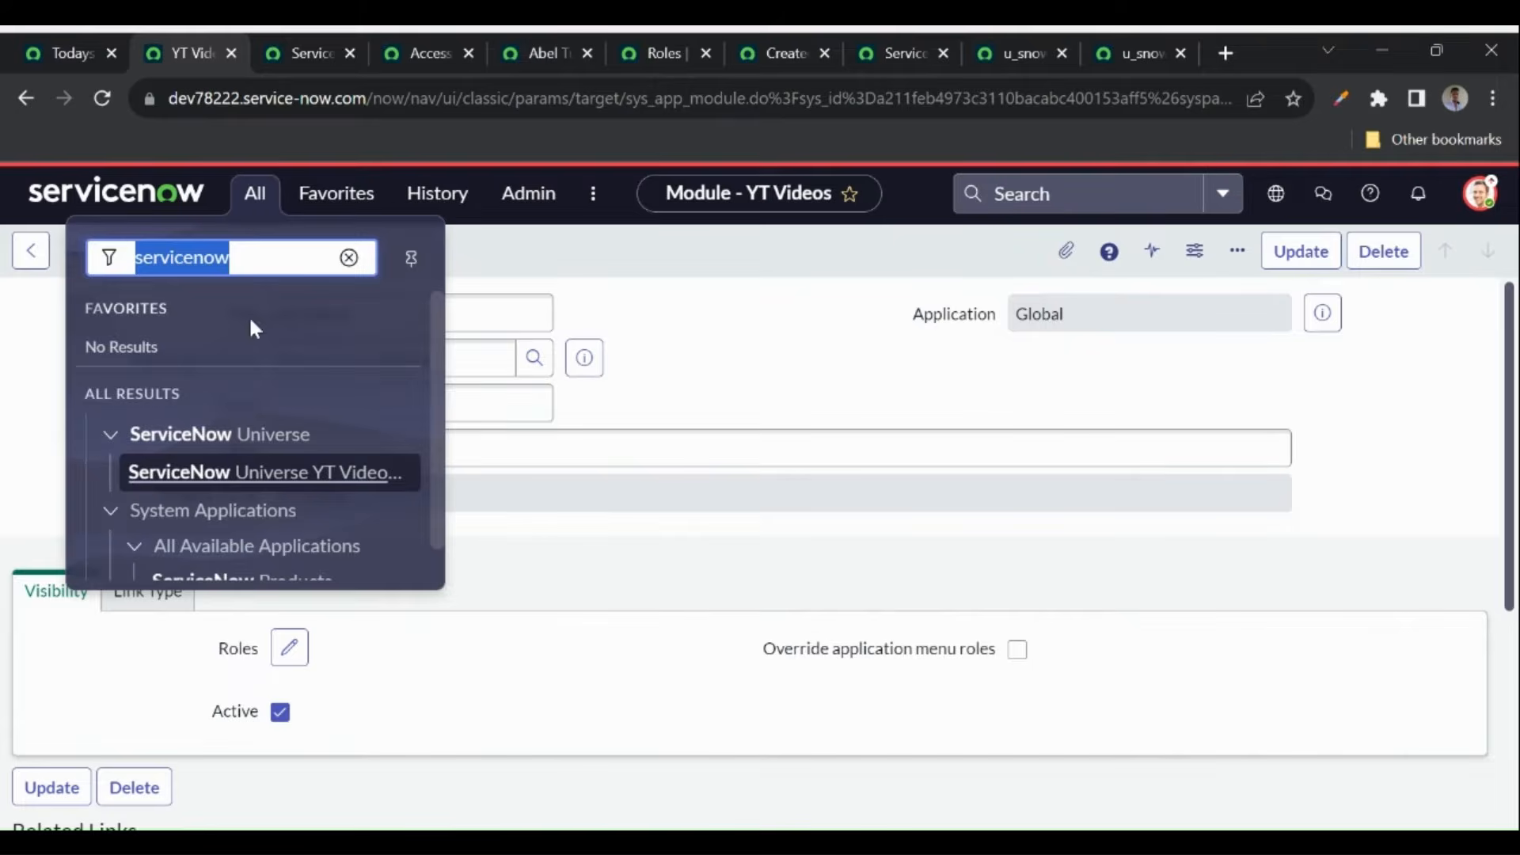
pyautogui.click(101, 109)
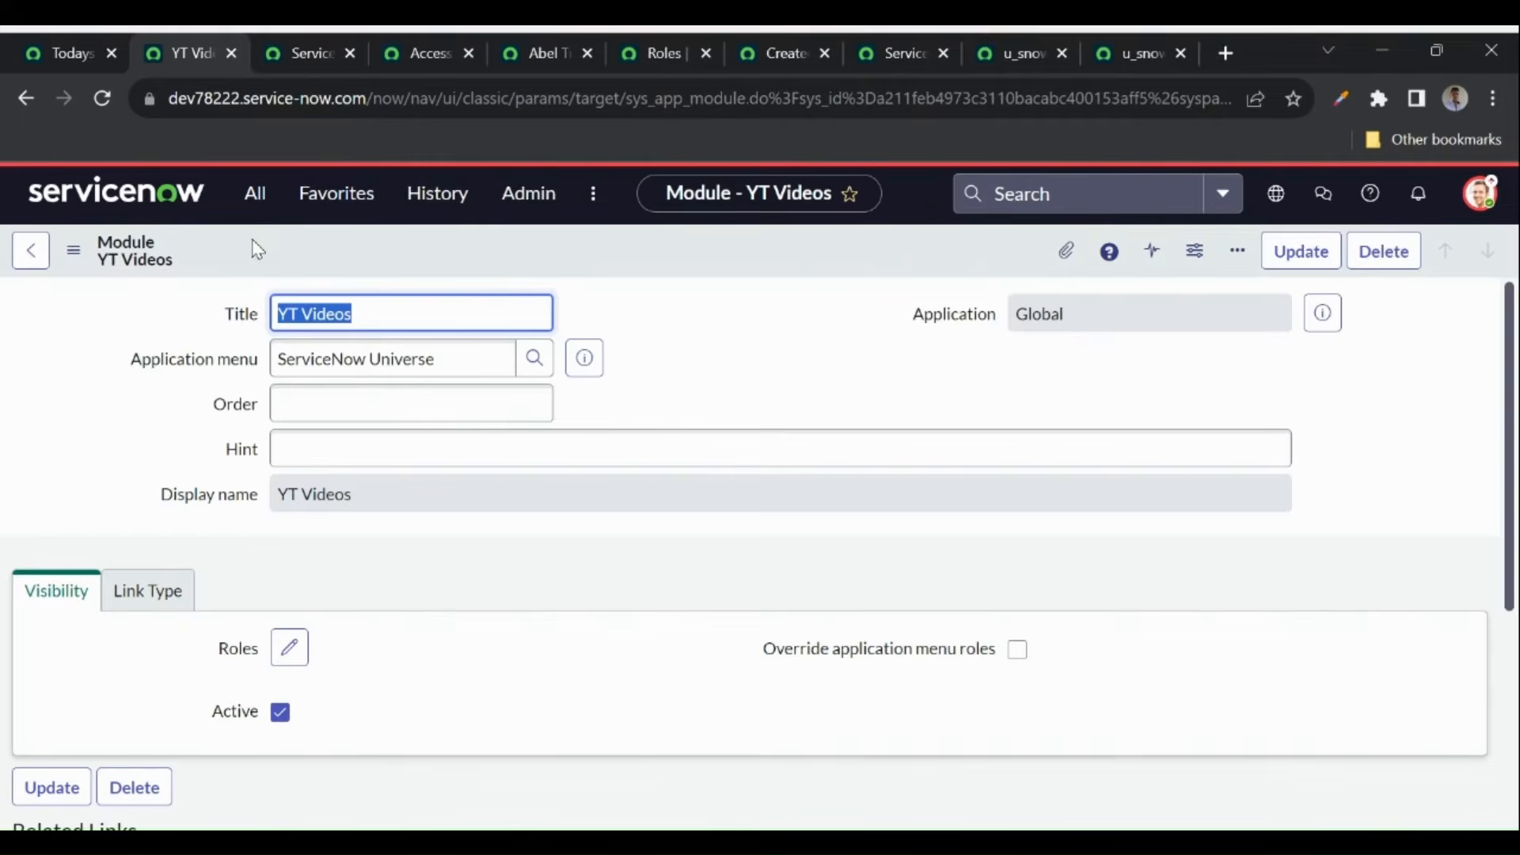
pyautogui.click(252, 195)
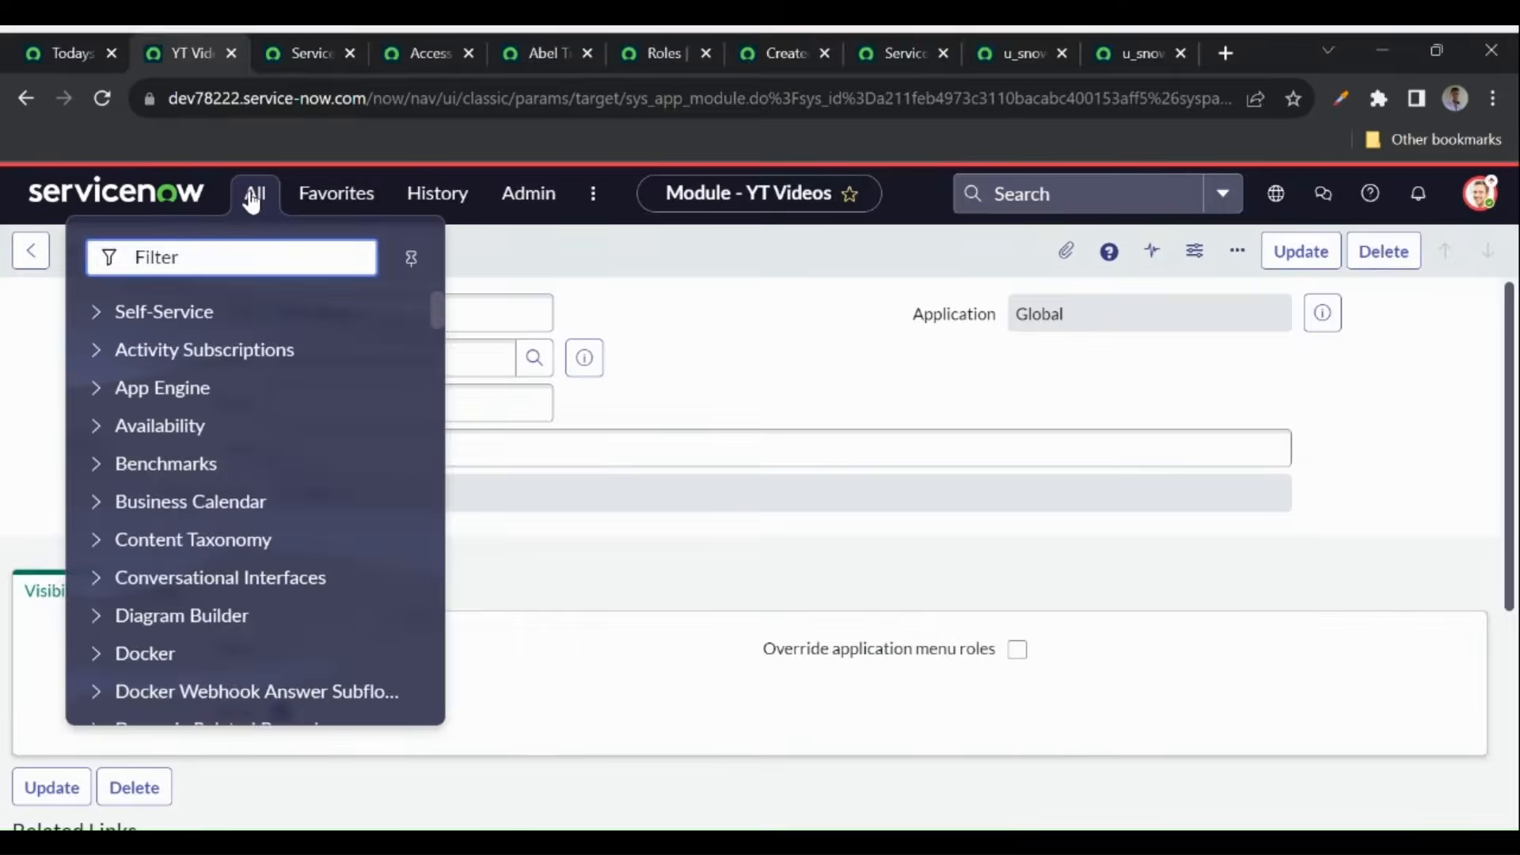
pyautogui.write('servic')
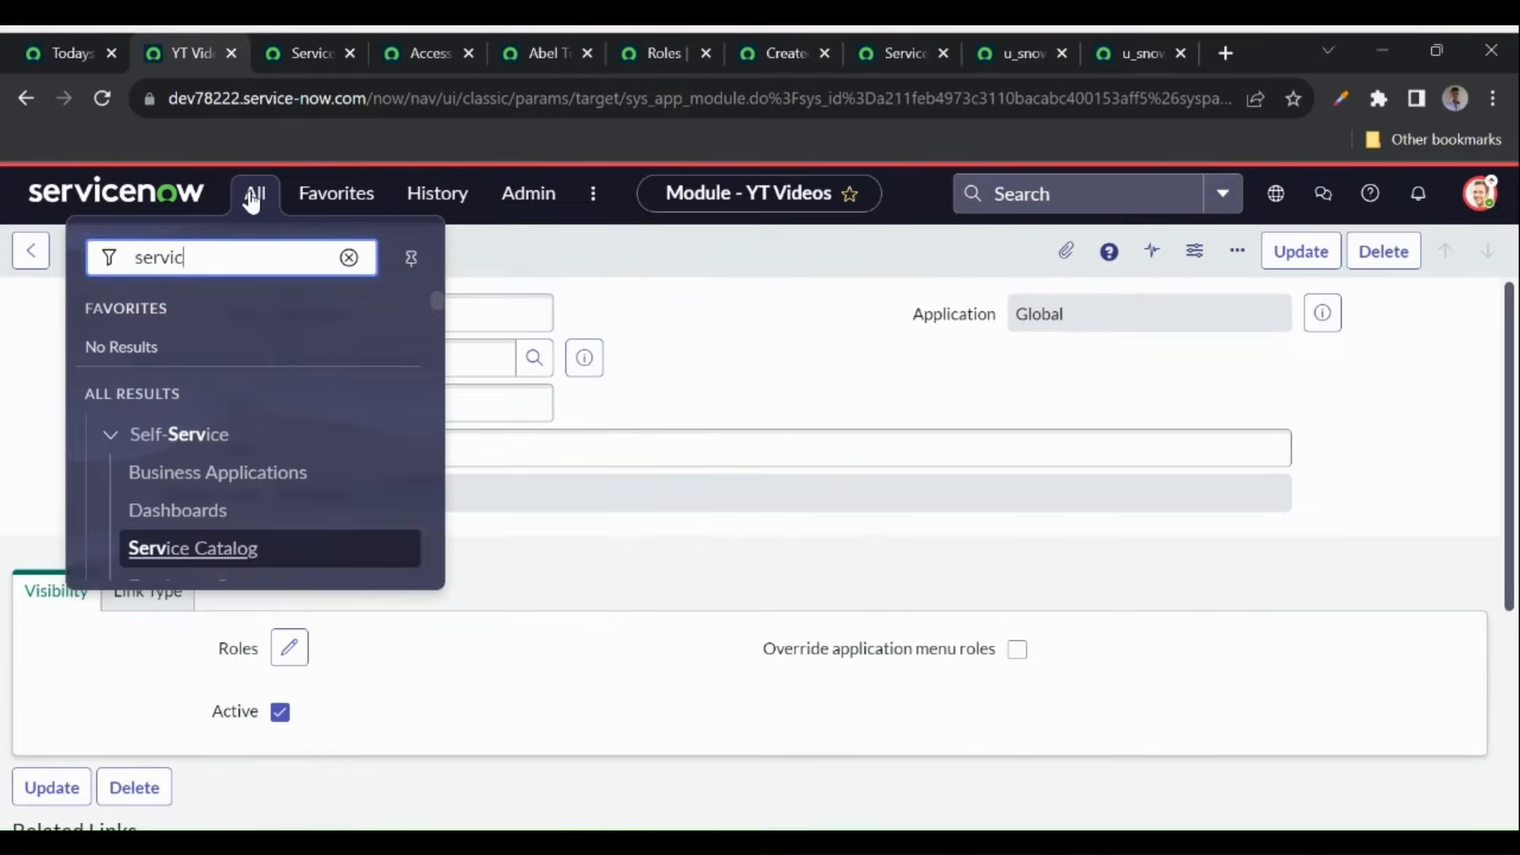
pyautogui.write('enow')
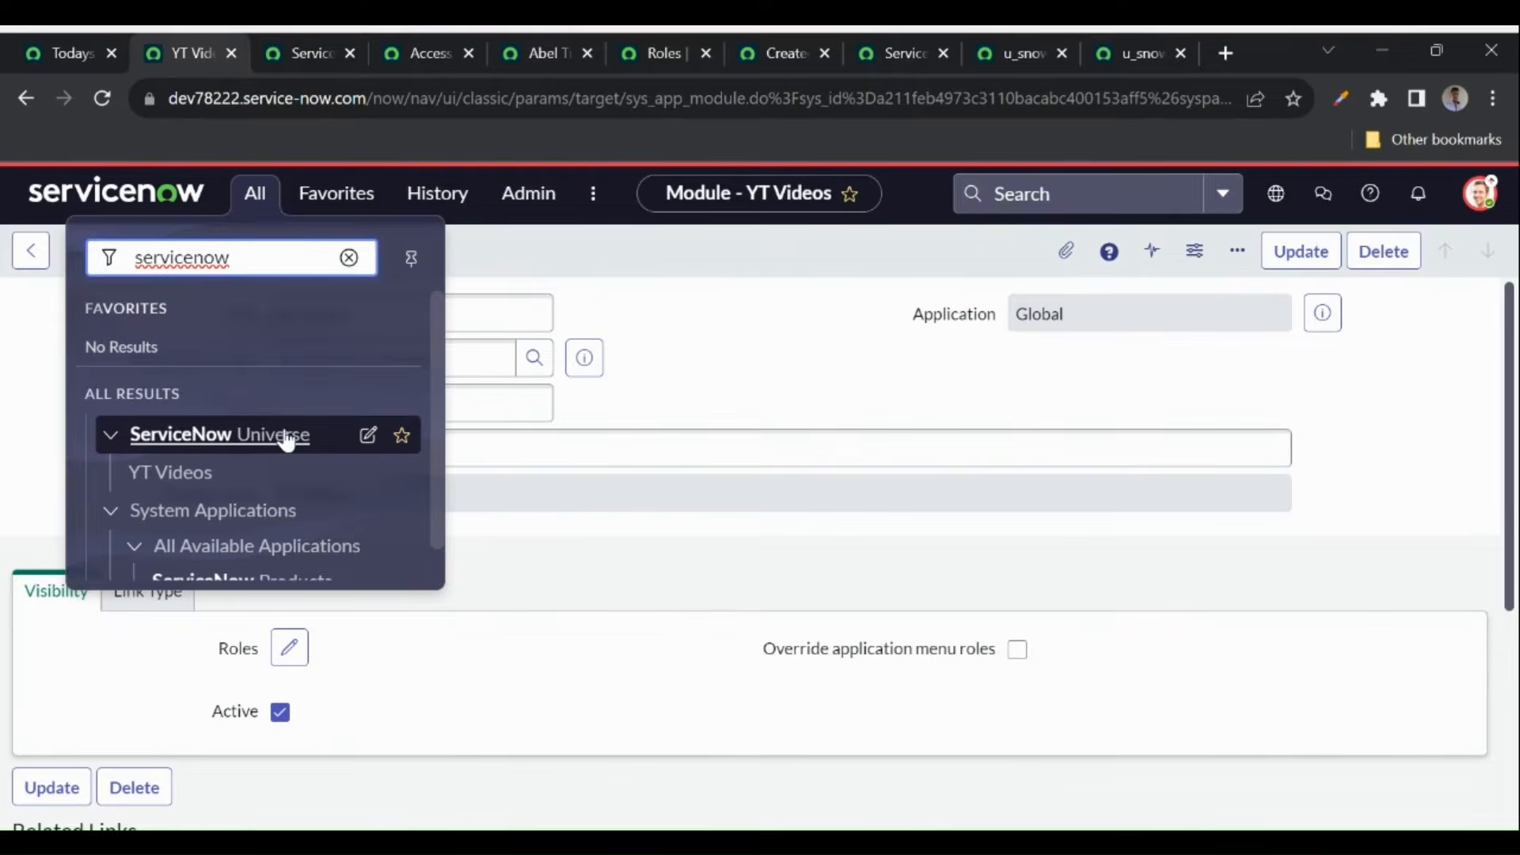
pyautogui.click(199, 478)
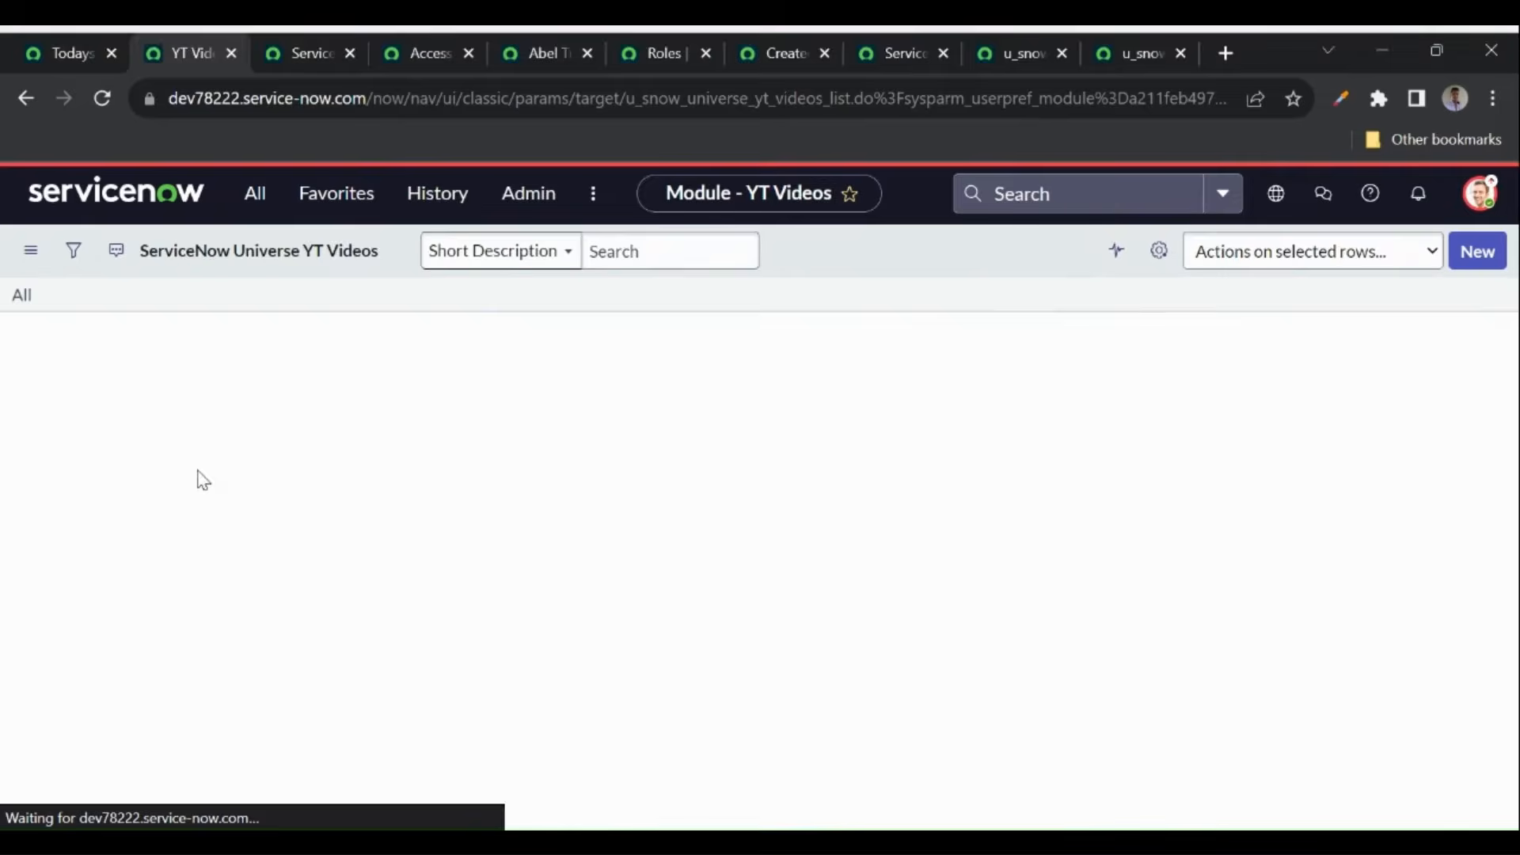
pyautogui.click(250, 207)
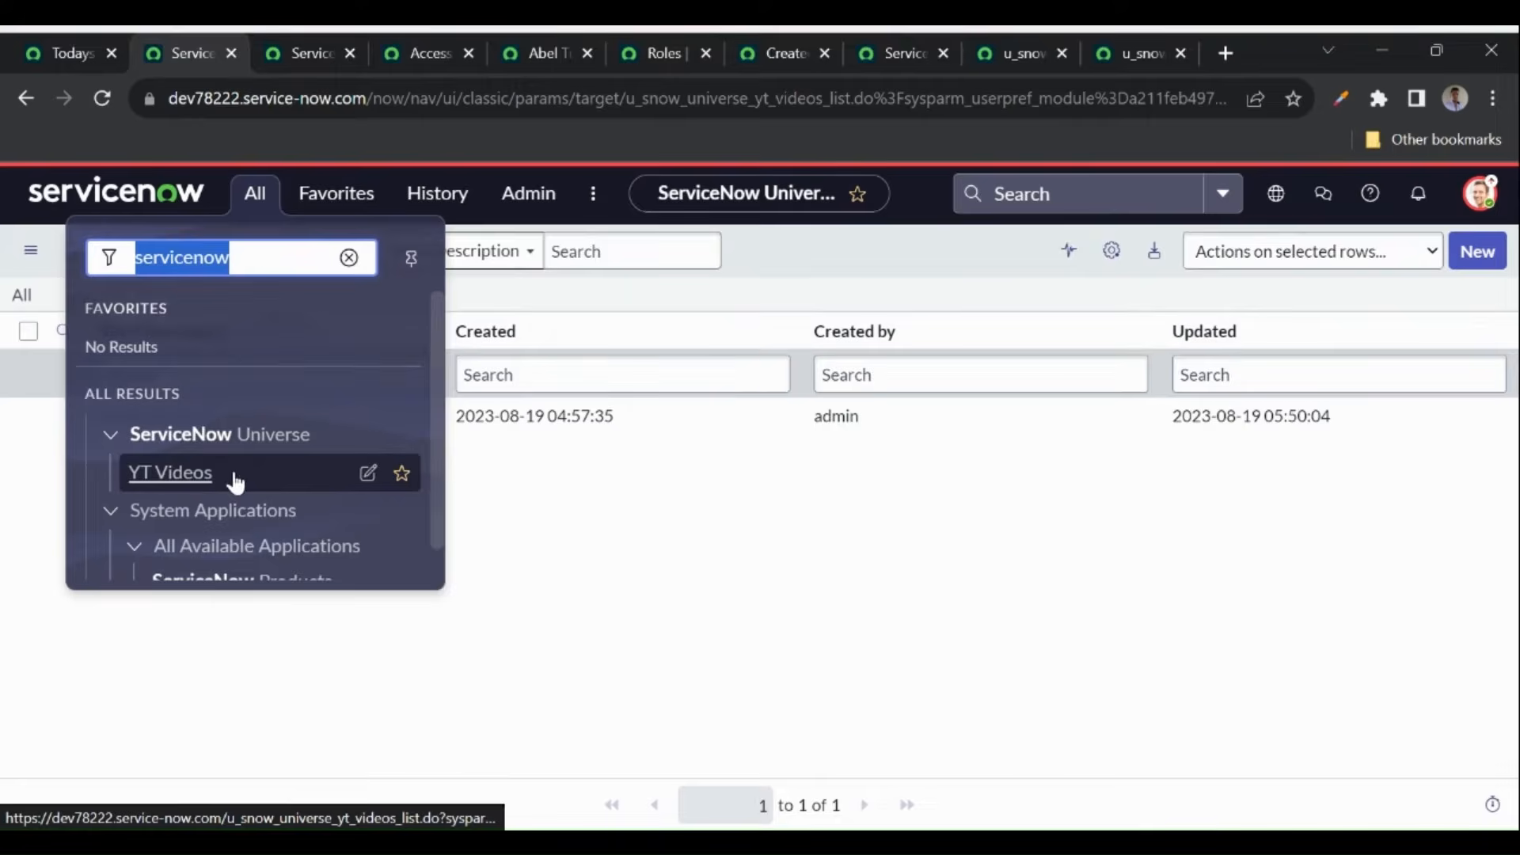
pyautogui.click(369, 475)
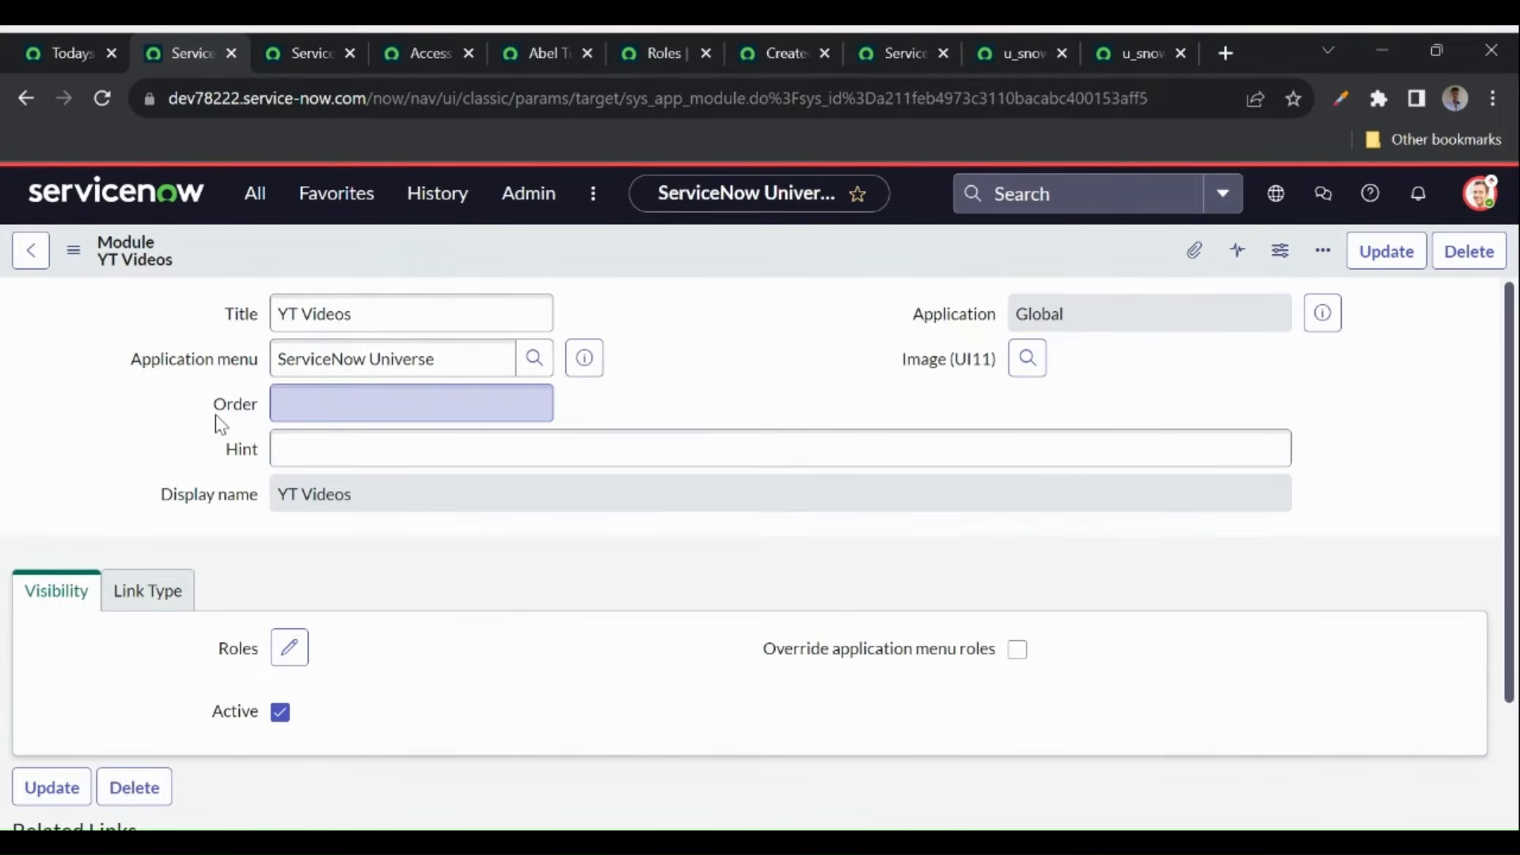
# - Review the YT Videos module's Order suggestions and its List of Records link type settings
pyautogui.click(388, 410)
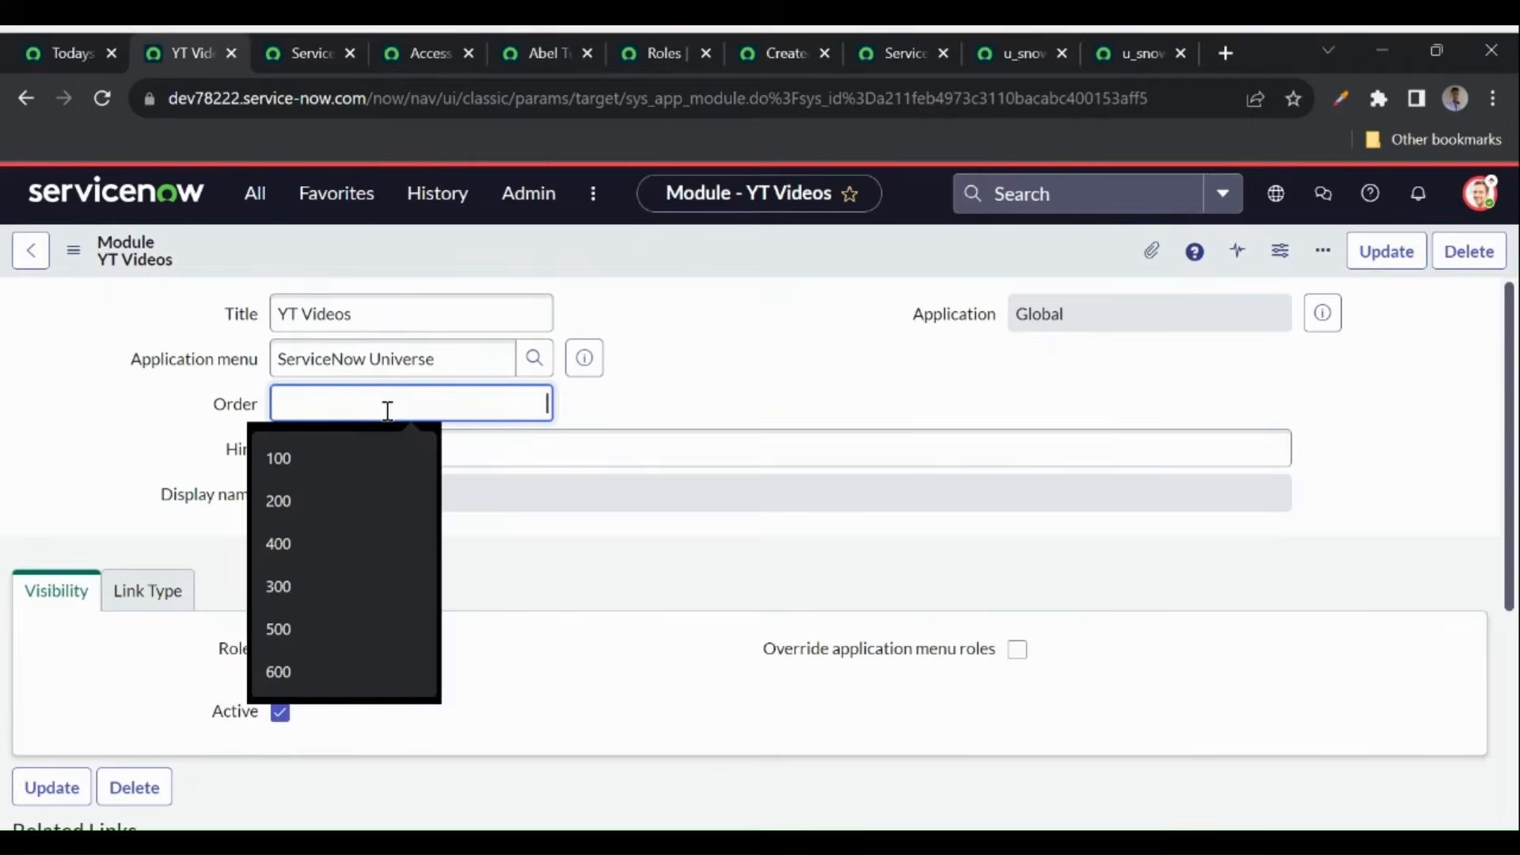
pyautogui.click(649, 419)
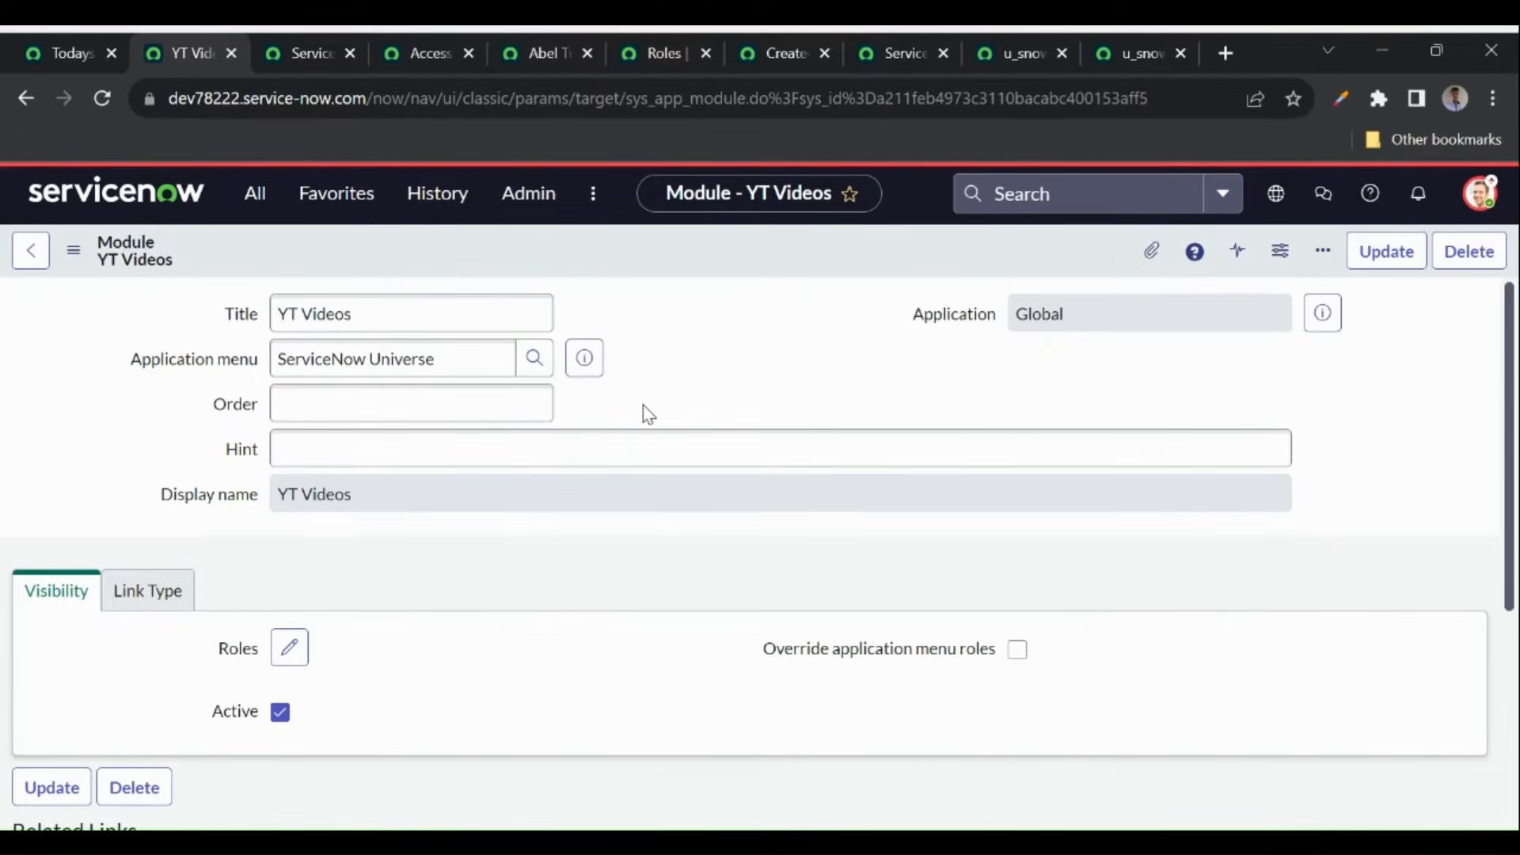
pyautogui.scroll(-2, 573, 494)
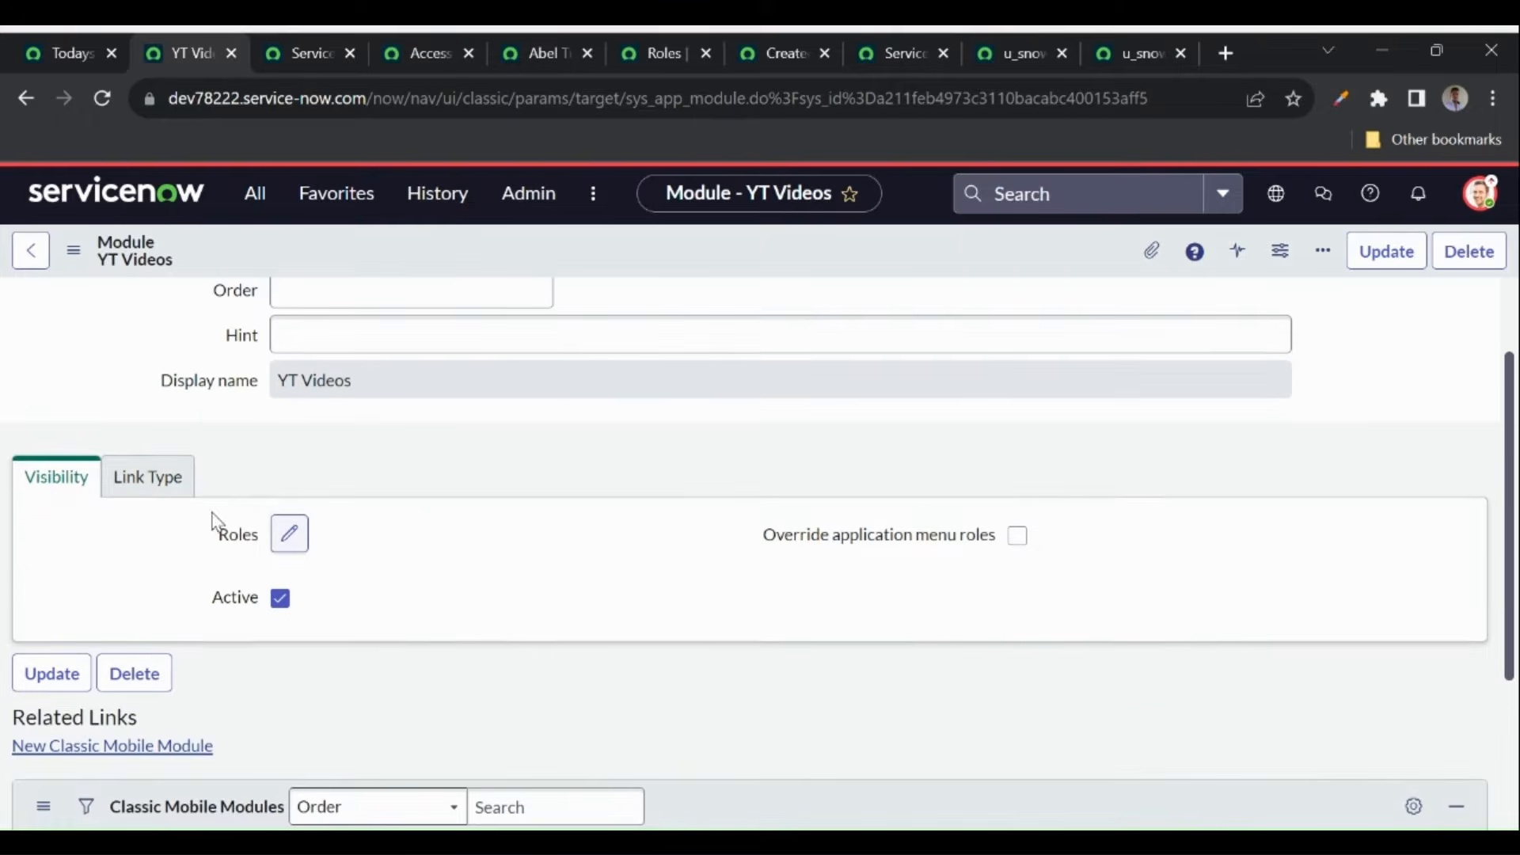
pyautogui.click(152, 481)
pyautogui.scroll(-2, 393, 529)
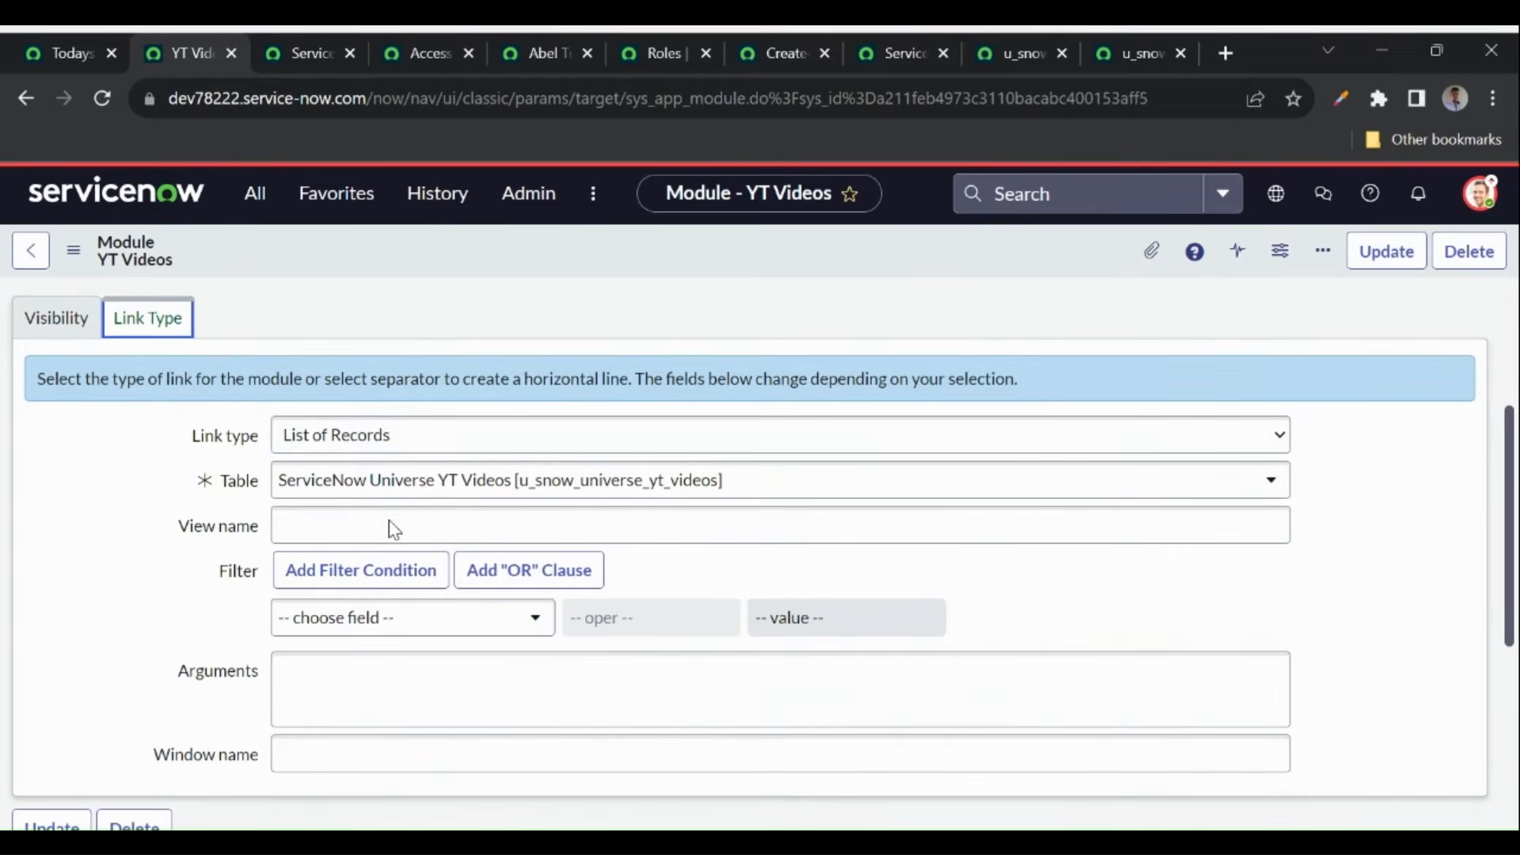
pyautogui.click(367, 443)
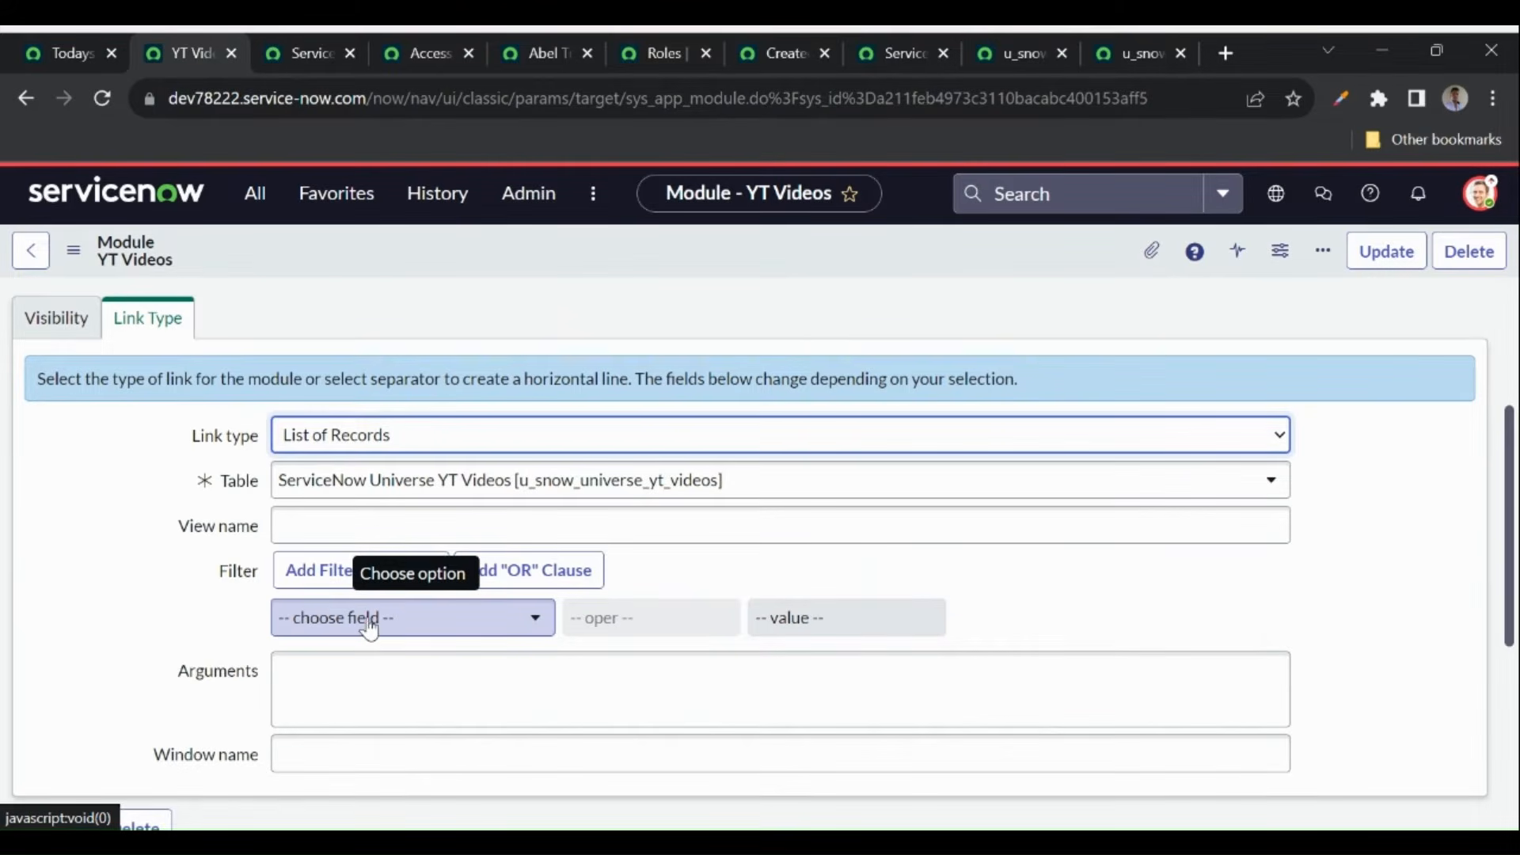
# - Set the module's Window name to _blank, save it, and reload the page
pyautogui.click(304, 753)
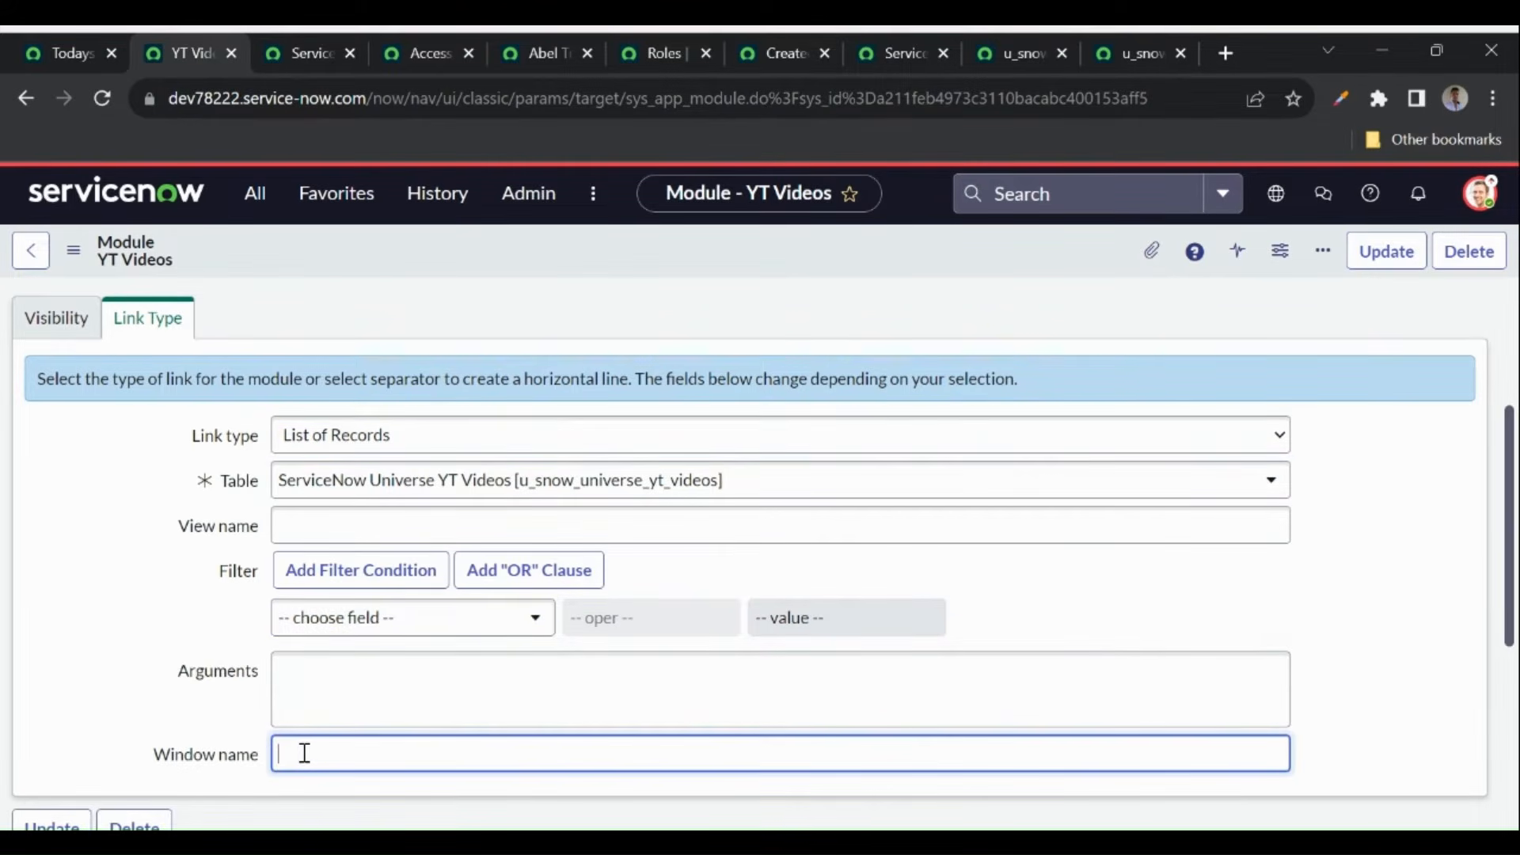
pyautogui.scroll(-1, 306, 756)
pyautogui.write('_bla')
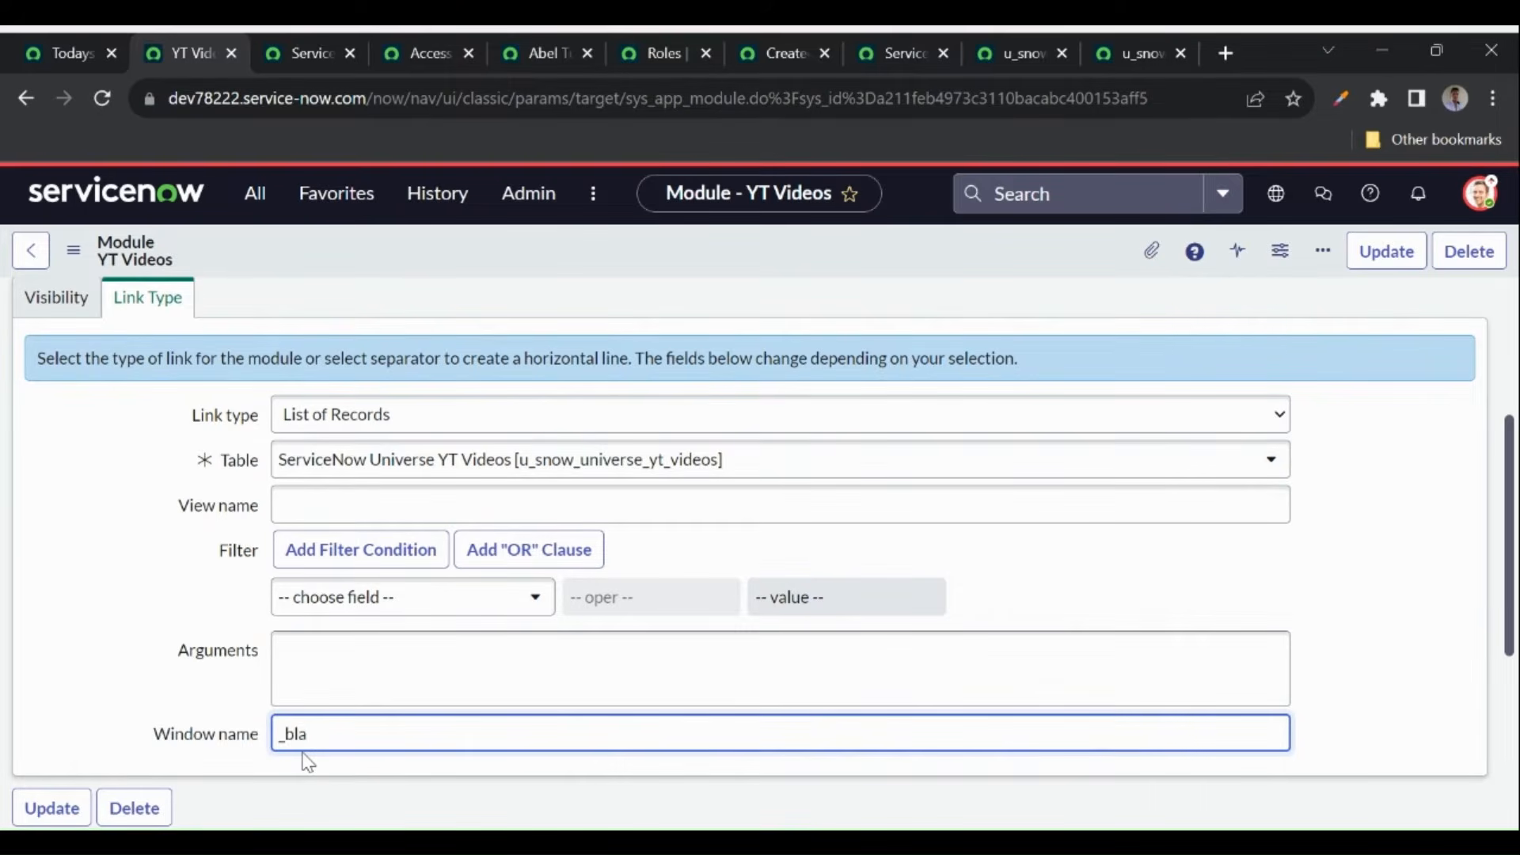
pyautogui.write('nk')
pyautogui.rightClick(552, 254)
pyautogui.click(578, 268)
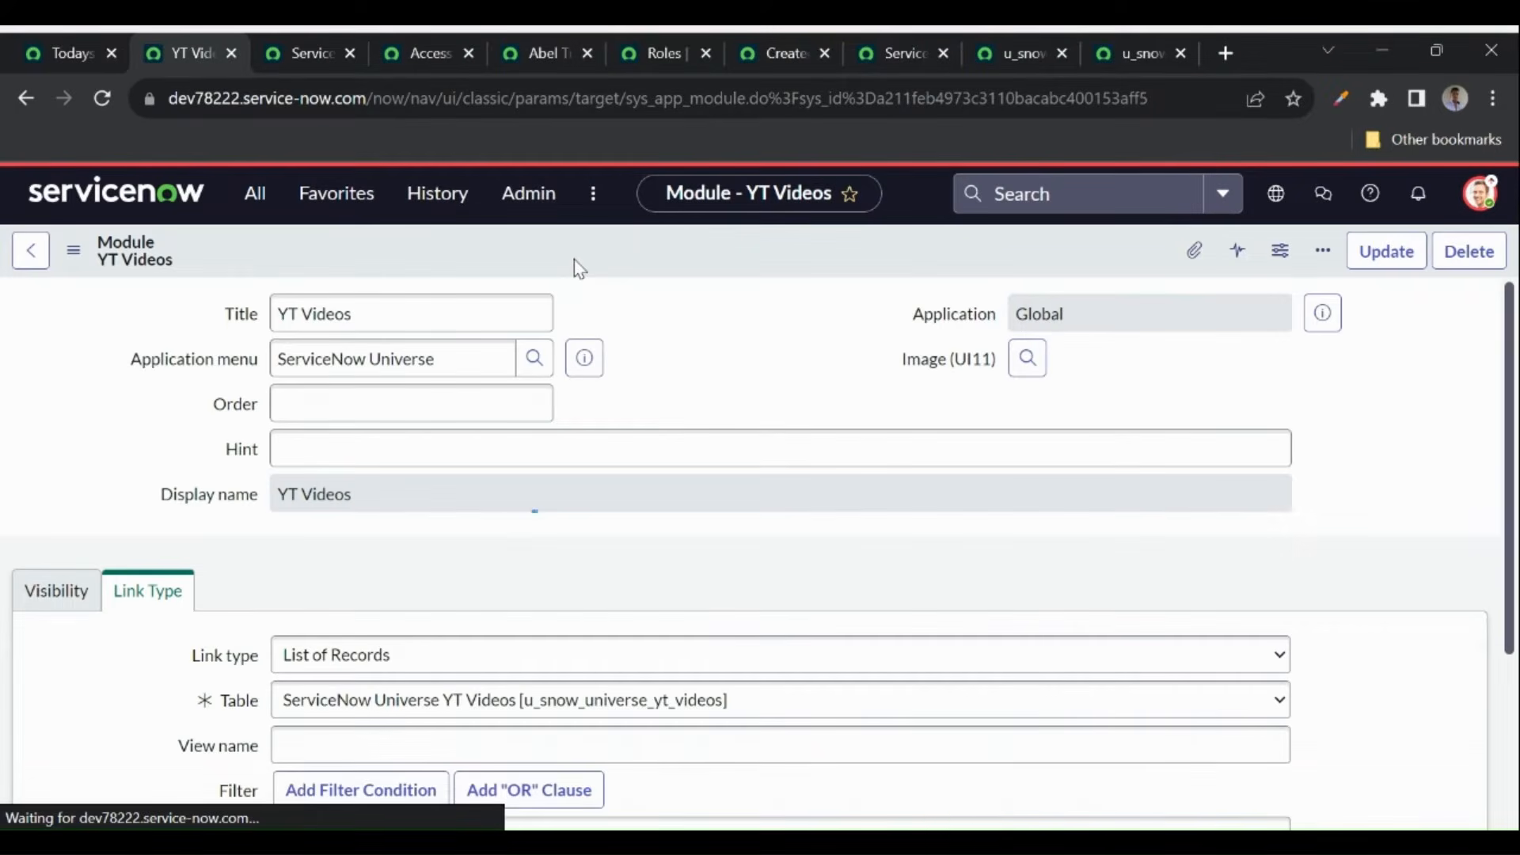
pyautogui.click(253, 198)
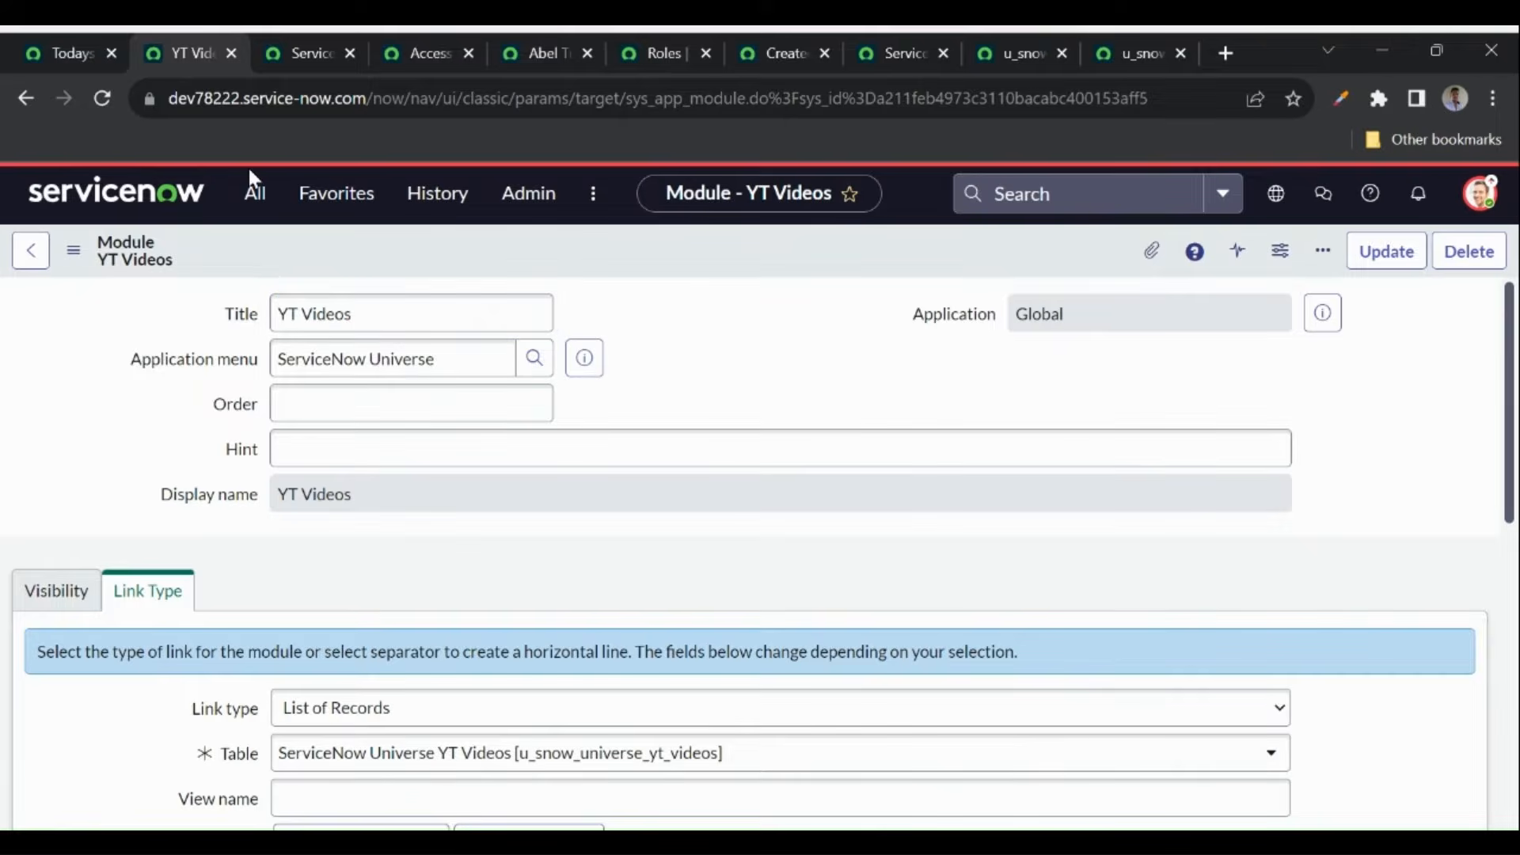
pyautogui.click(254, 188)
pyautogui.write('servicenow un')
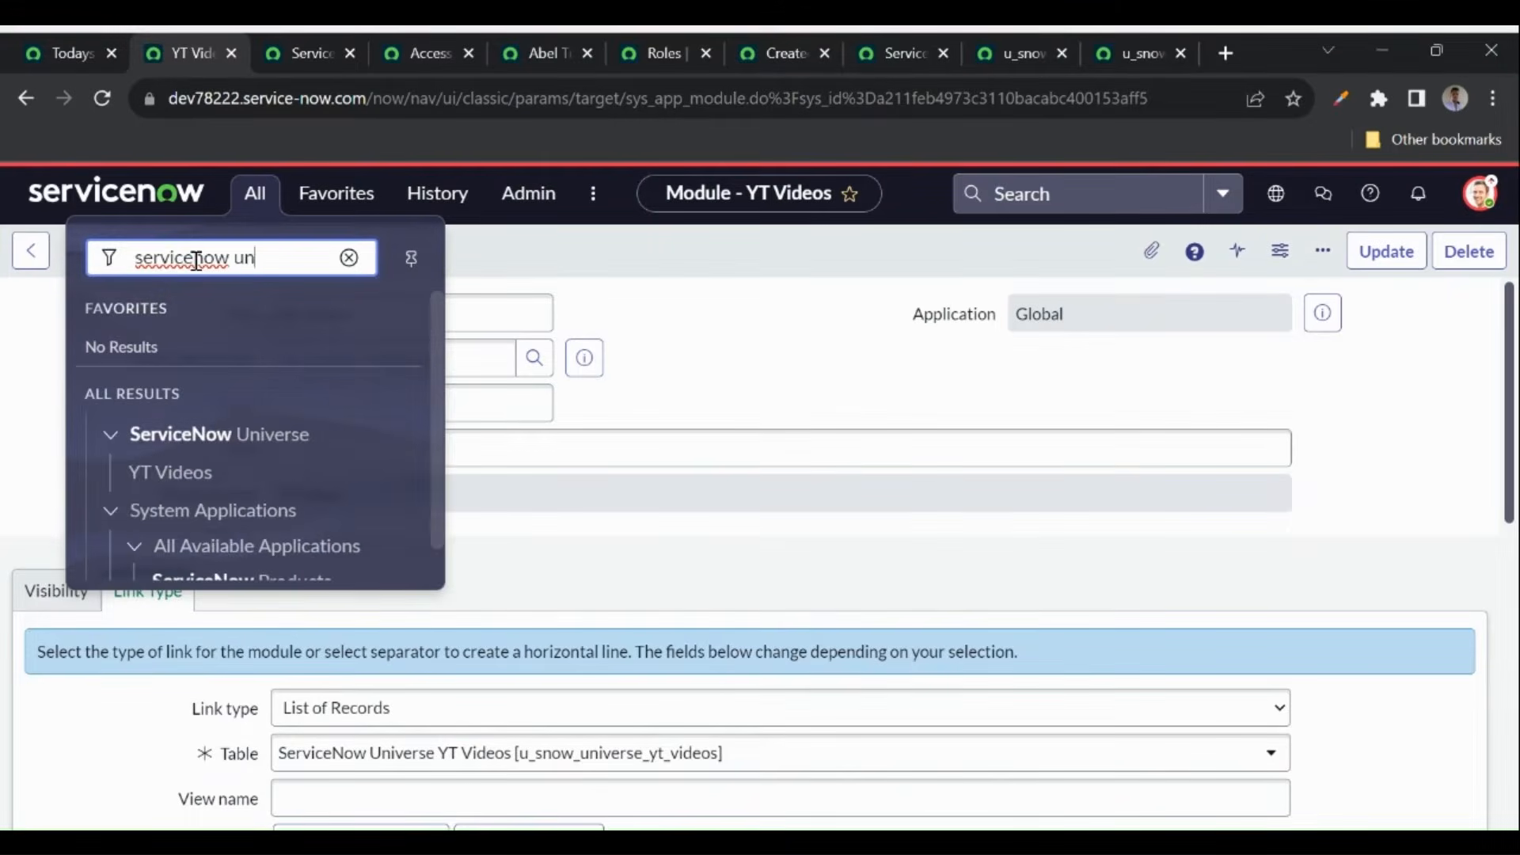
pyautogui.write('i')
pyautogui.click(174, 478)
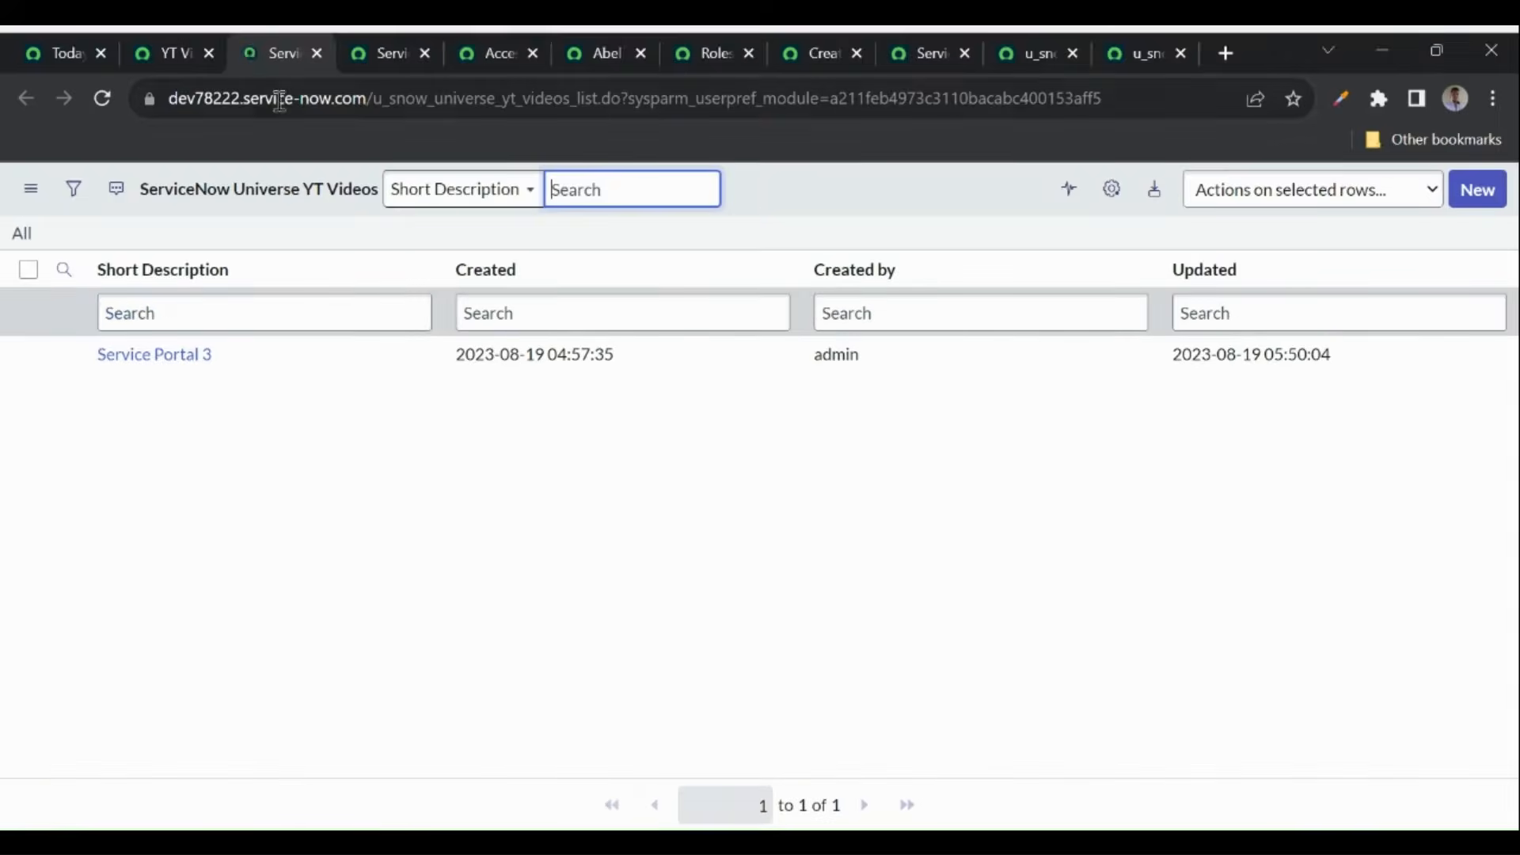
pyautogui.click(317, 54)
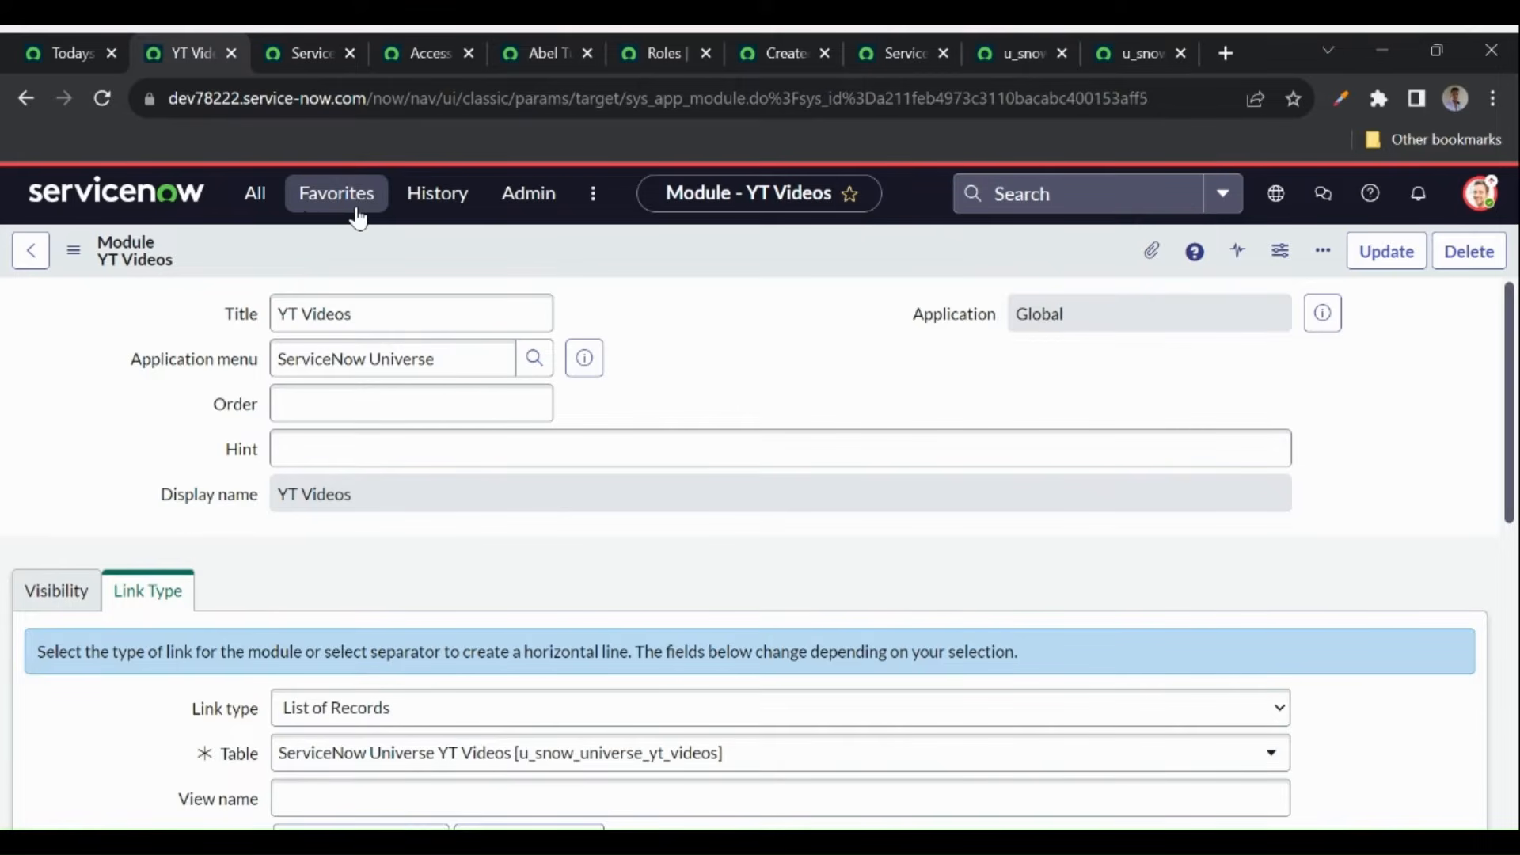
# - Load Admin Home from the Admin menu, then switch to the 'Todays topic' course tab
pyautogui.click(540, 207)
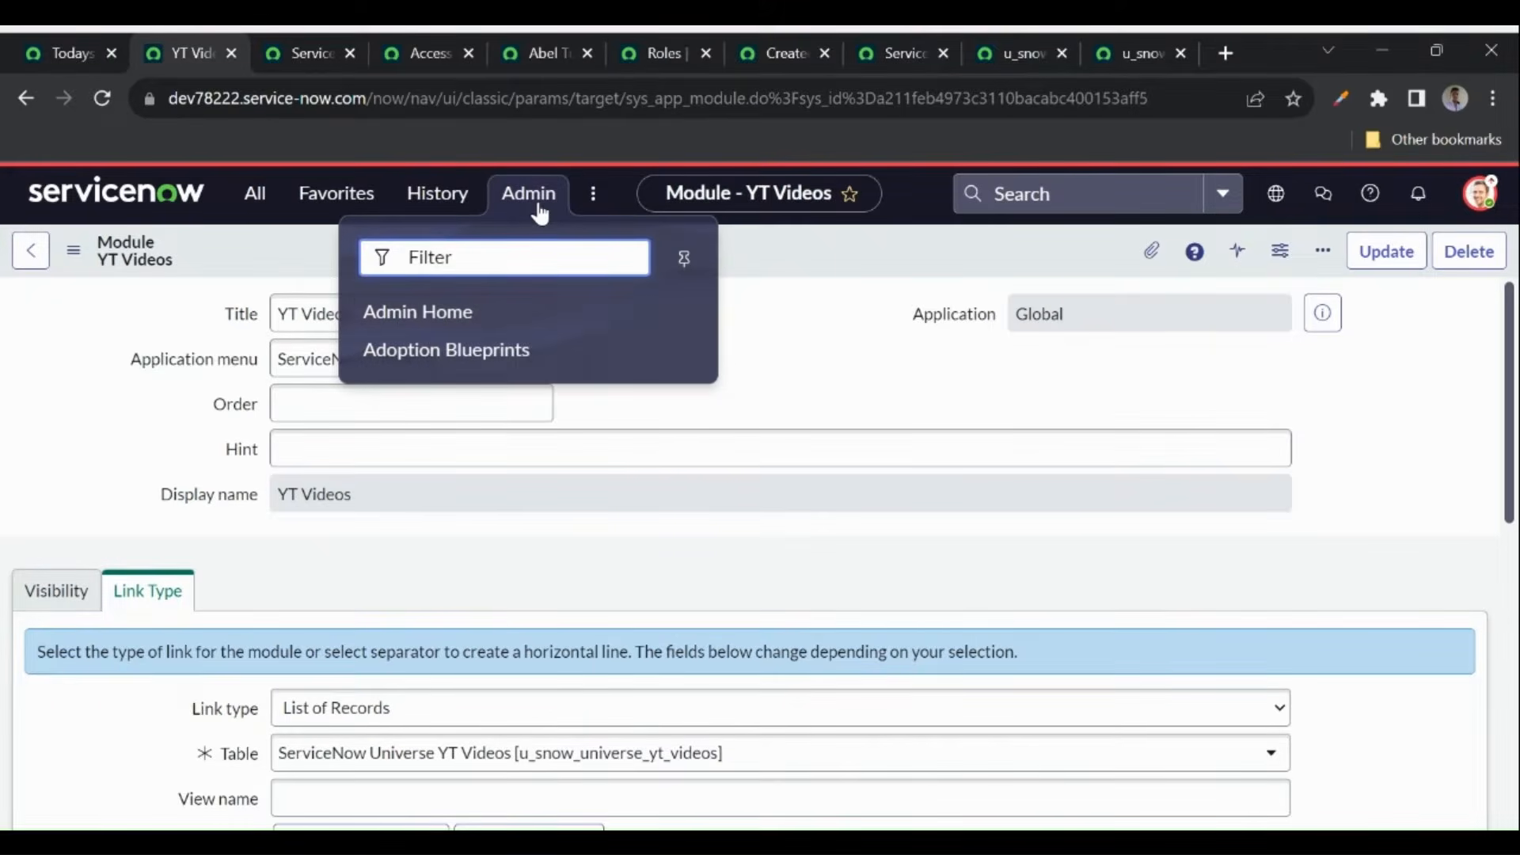
pyautogui.click(427, 313)
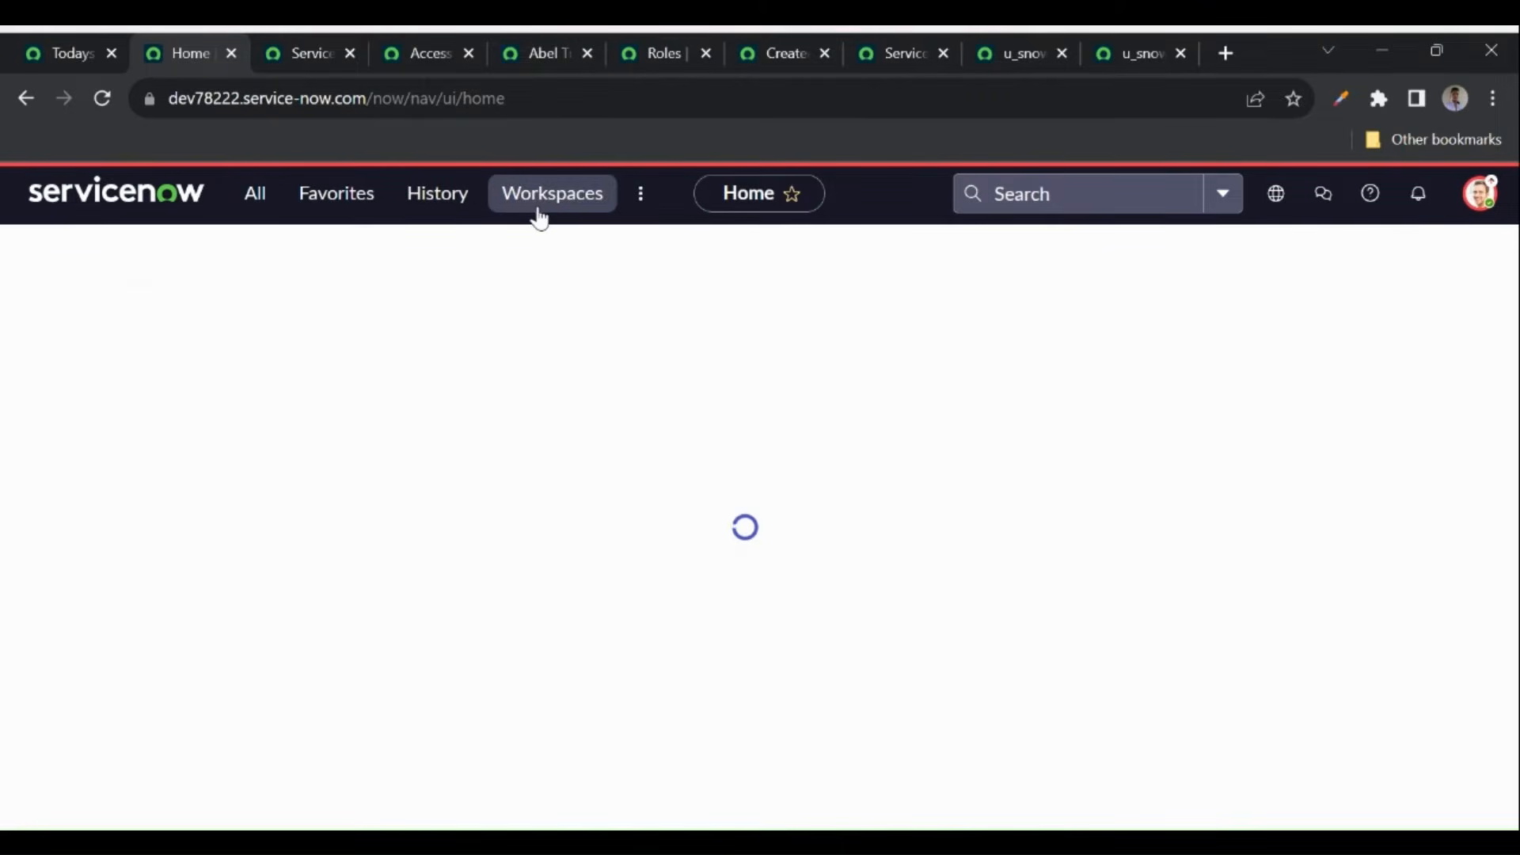
pyautogui.click(68, 52)
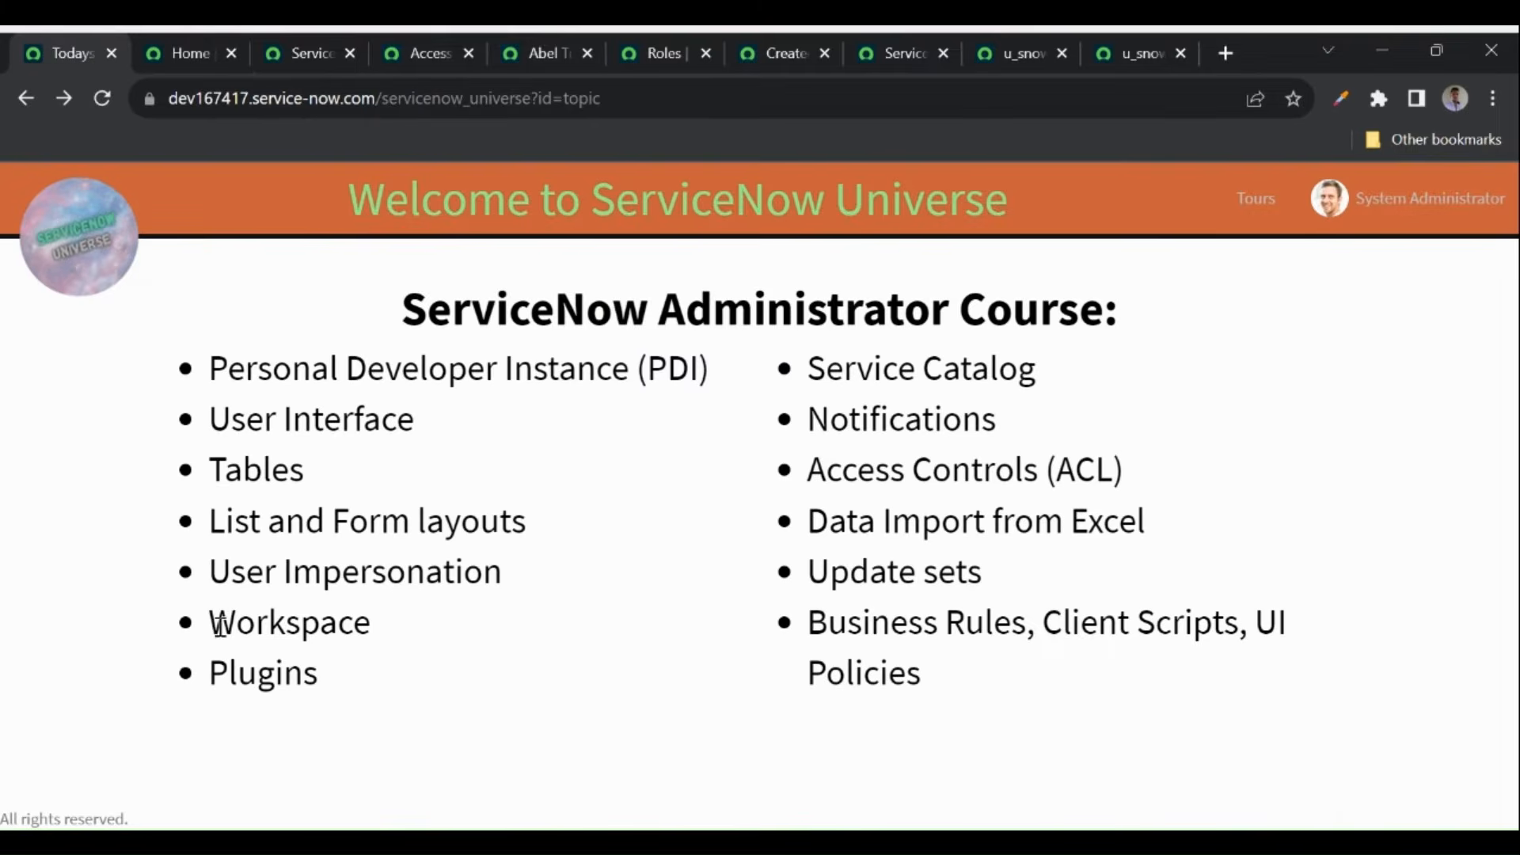
# - Switch back to the ServiceNow Home tab showing the Shared admin dashboard
pyautogui.click(188, 54)
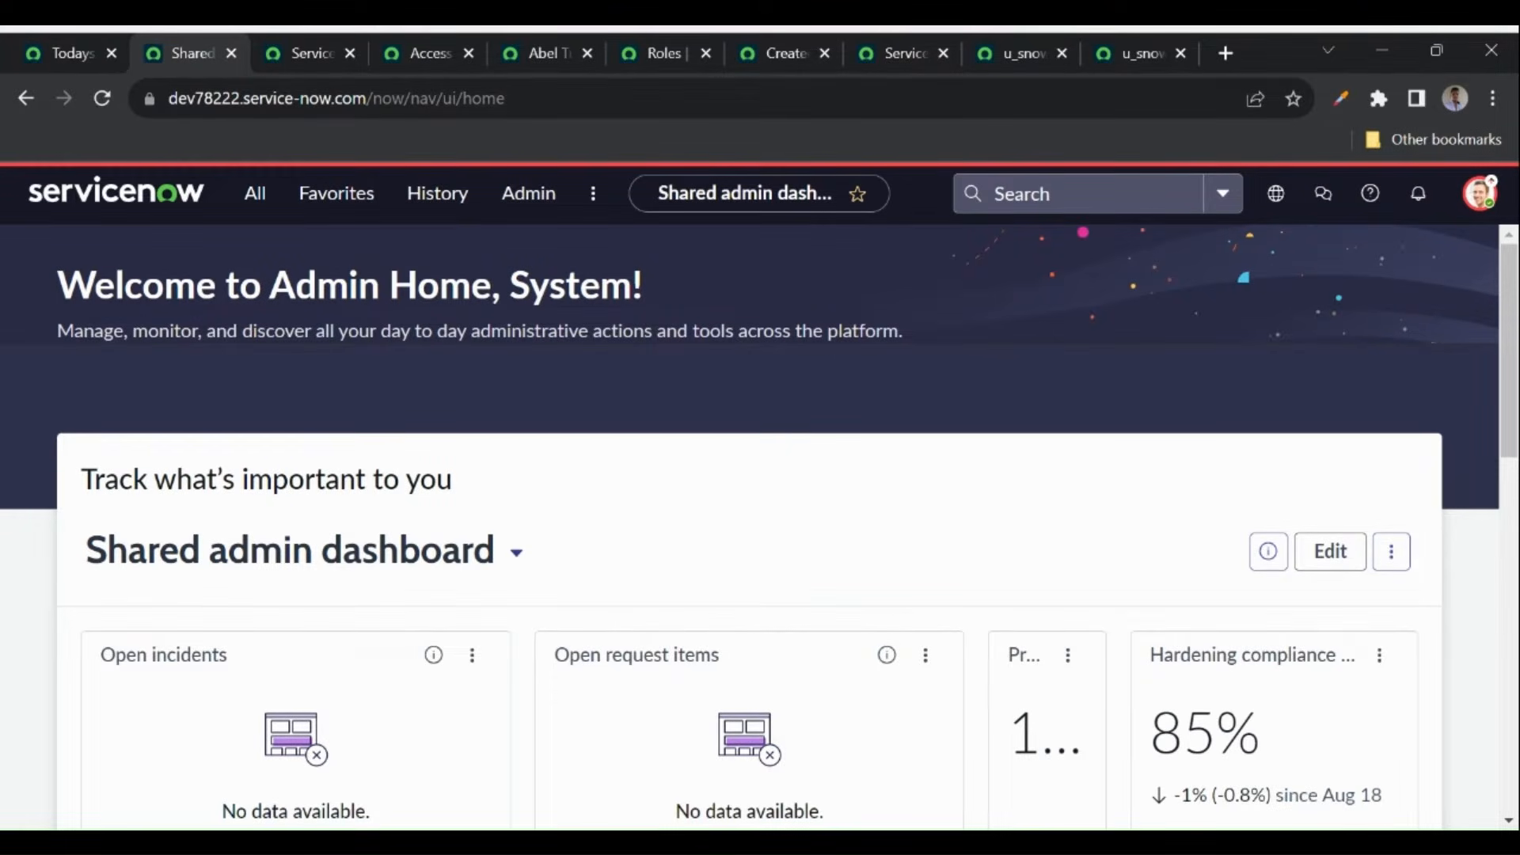
# - Review the Shared admin dashboard and Admin menu, then highlight Workspace on the course page
pyautogui.scroll(-2, 634, 556)
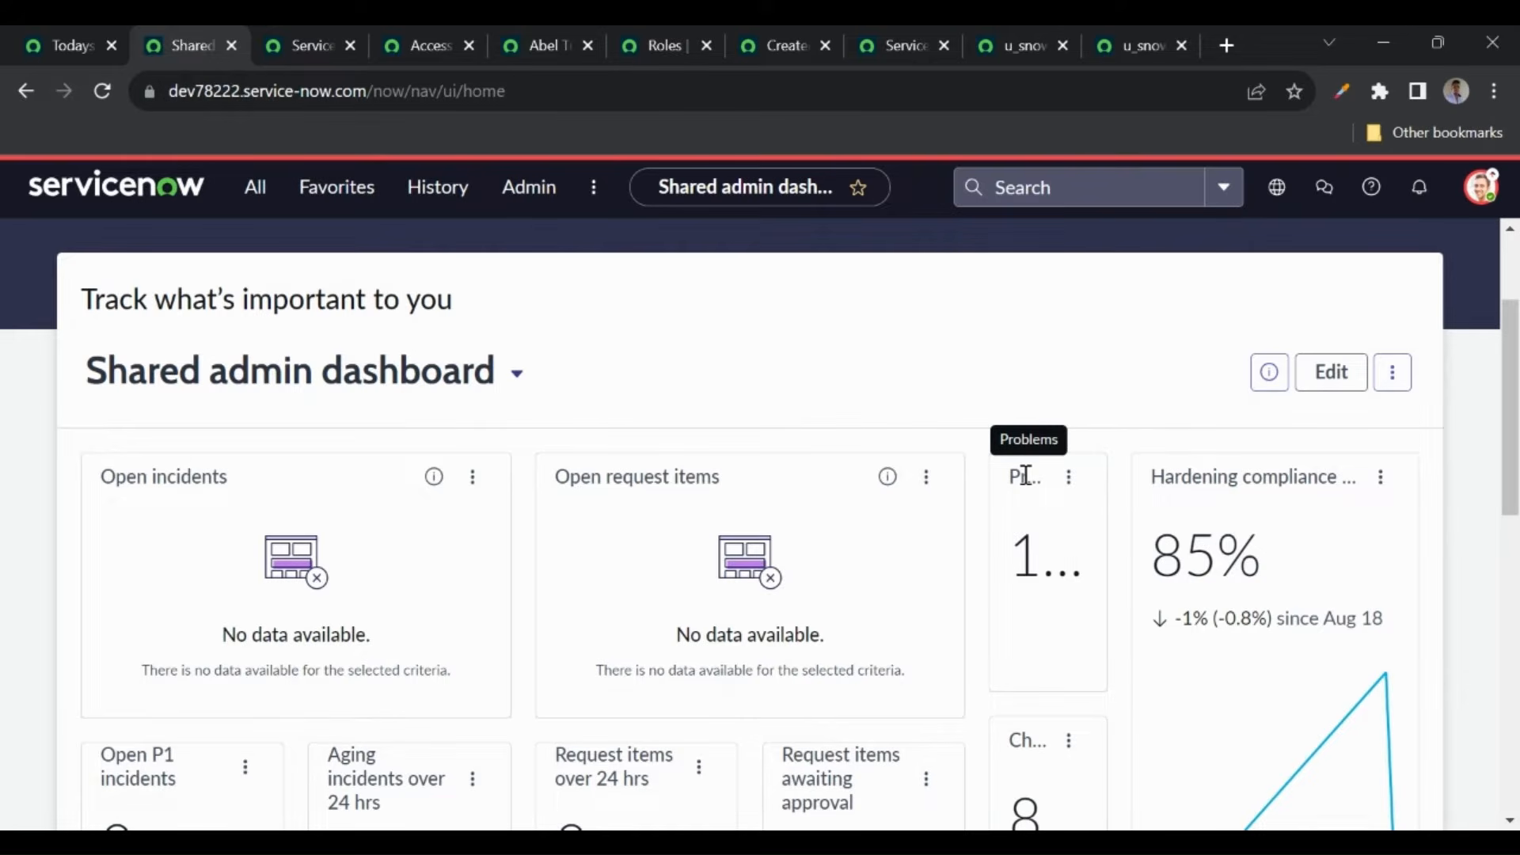
pyautogui.scroll(-2, 1032, 578)
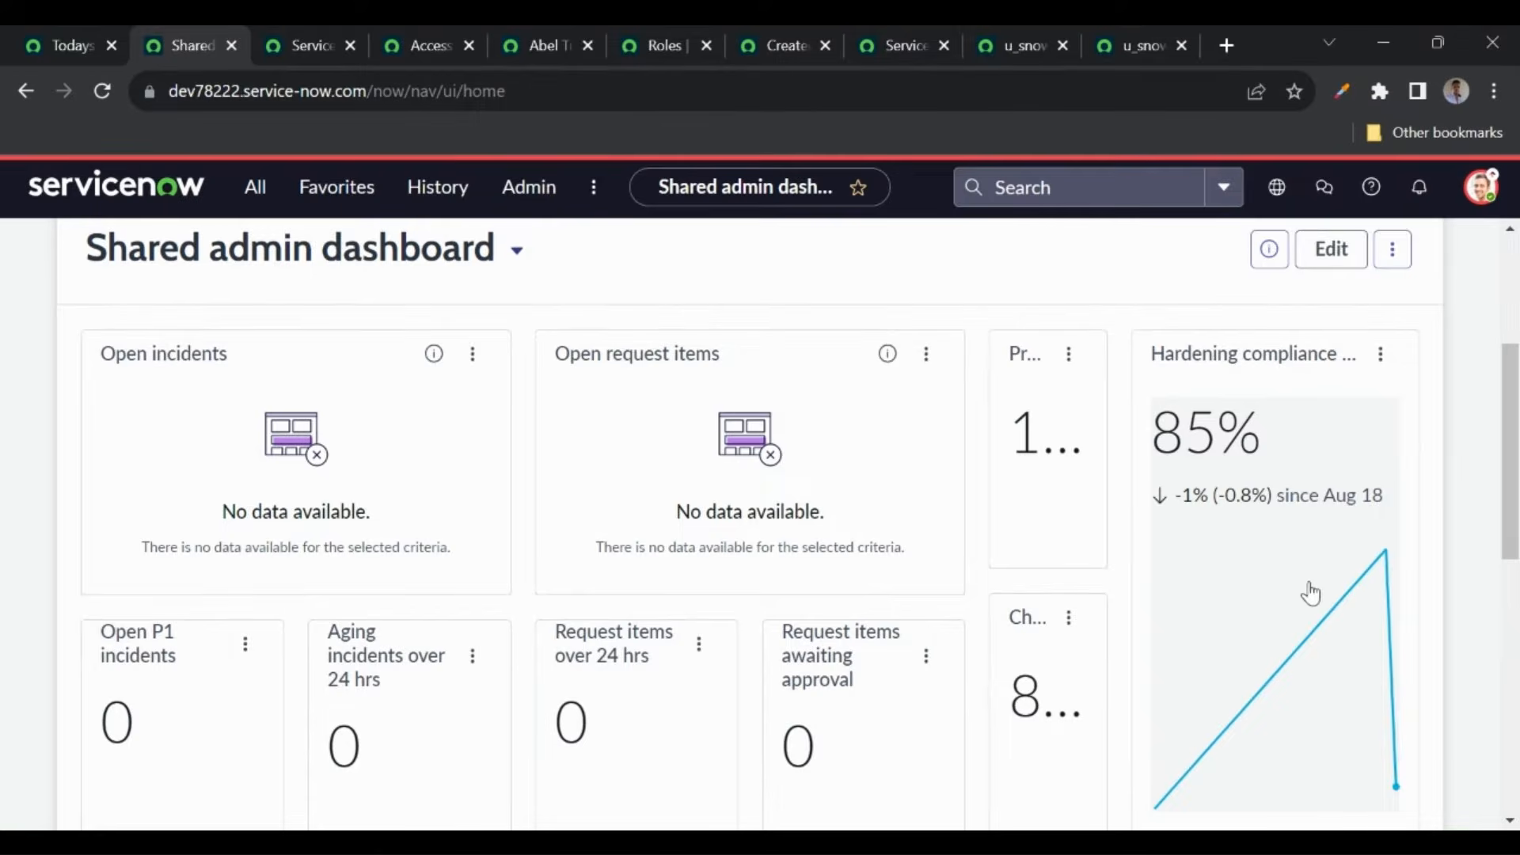
pyautogui.scroll(-6, 665, 665)
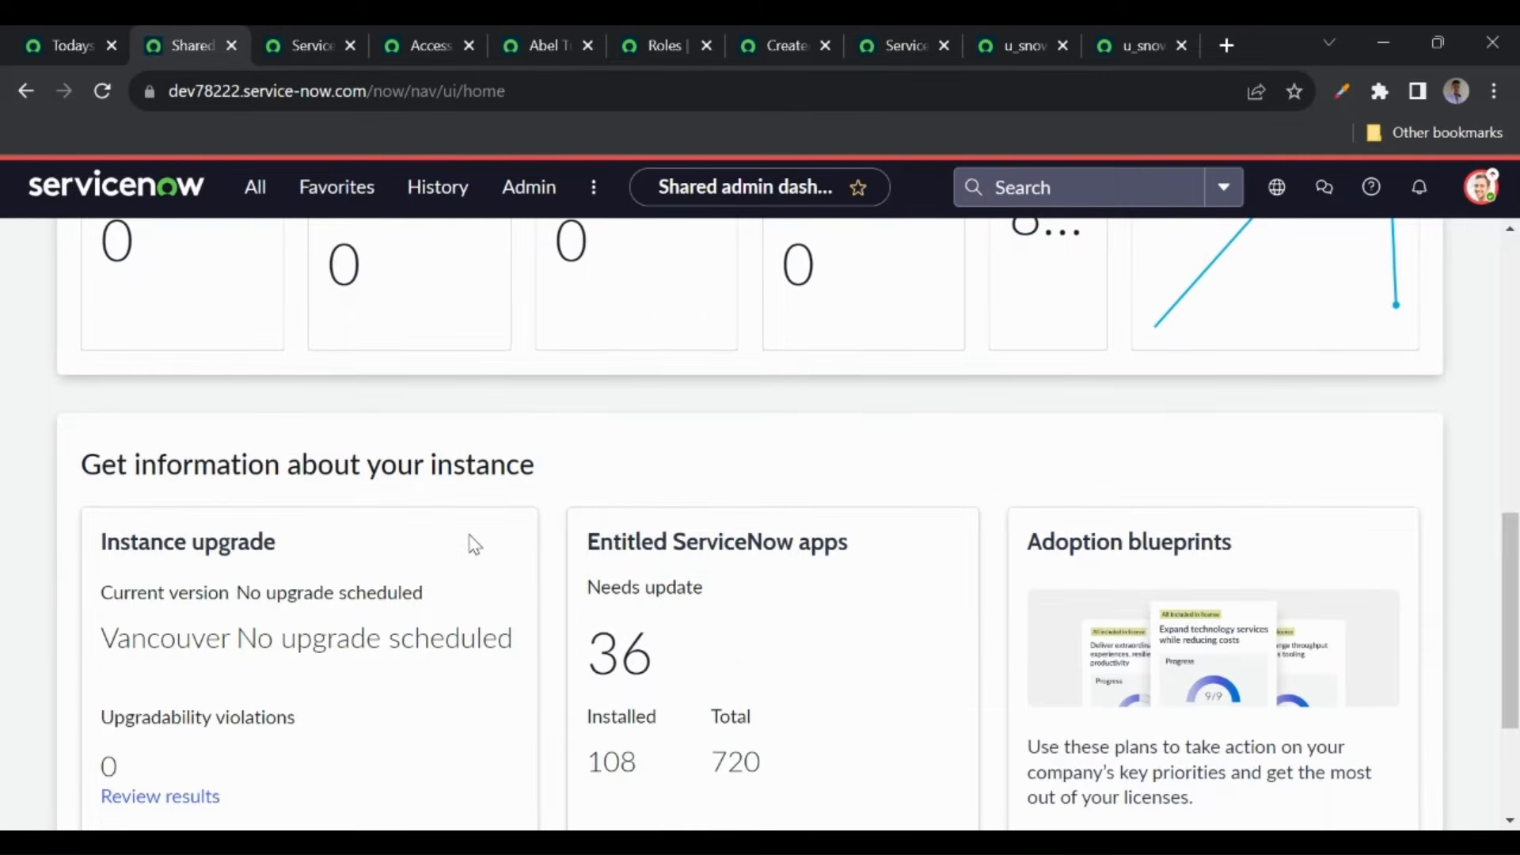
pyautogui.scroll(7, 473, 544)
pyautogui.scroll(3, 474, 545)
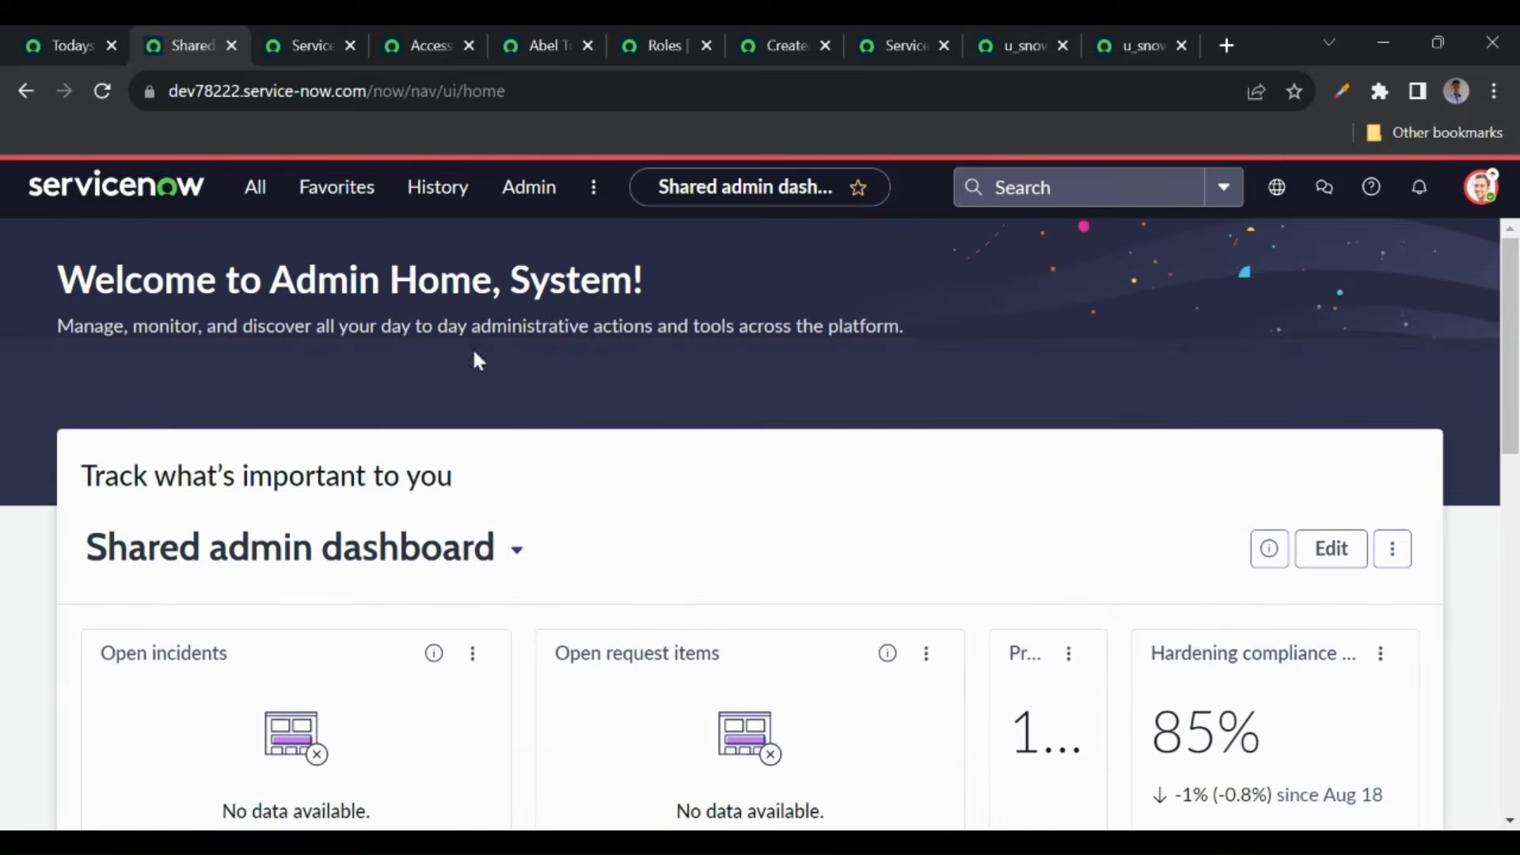
pyautogui.click(526, 194)
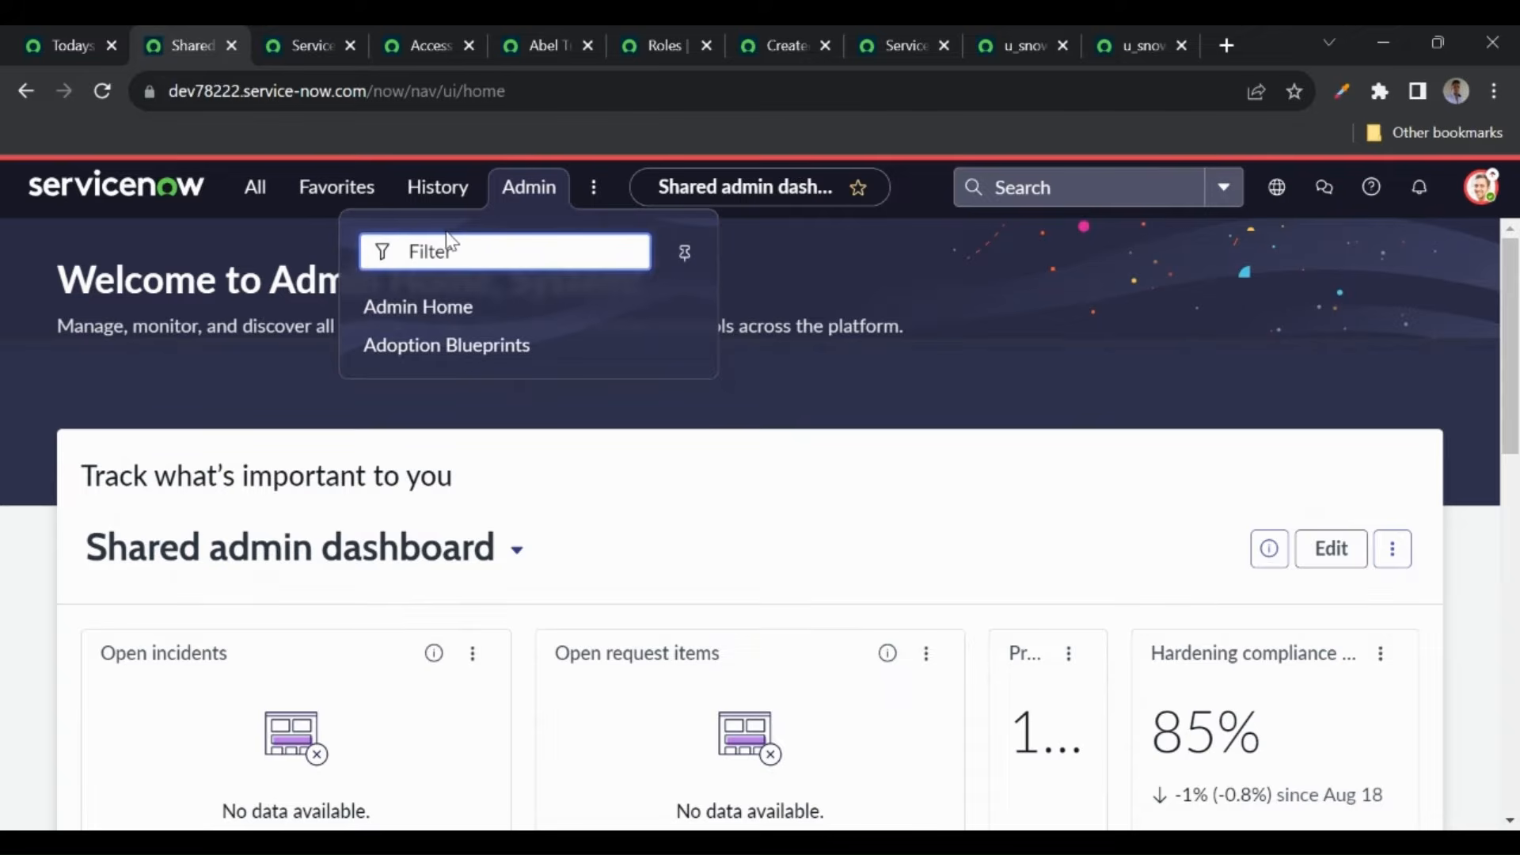
pyautogui.click(306, 207)
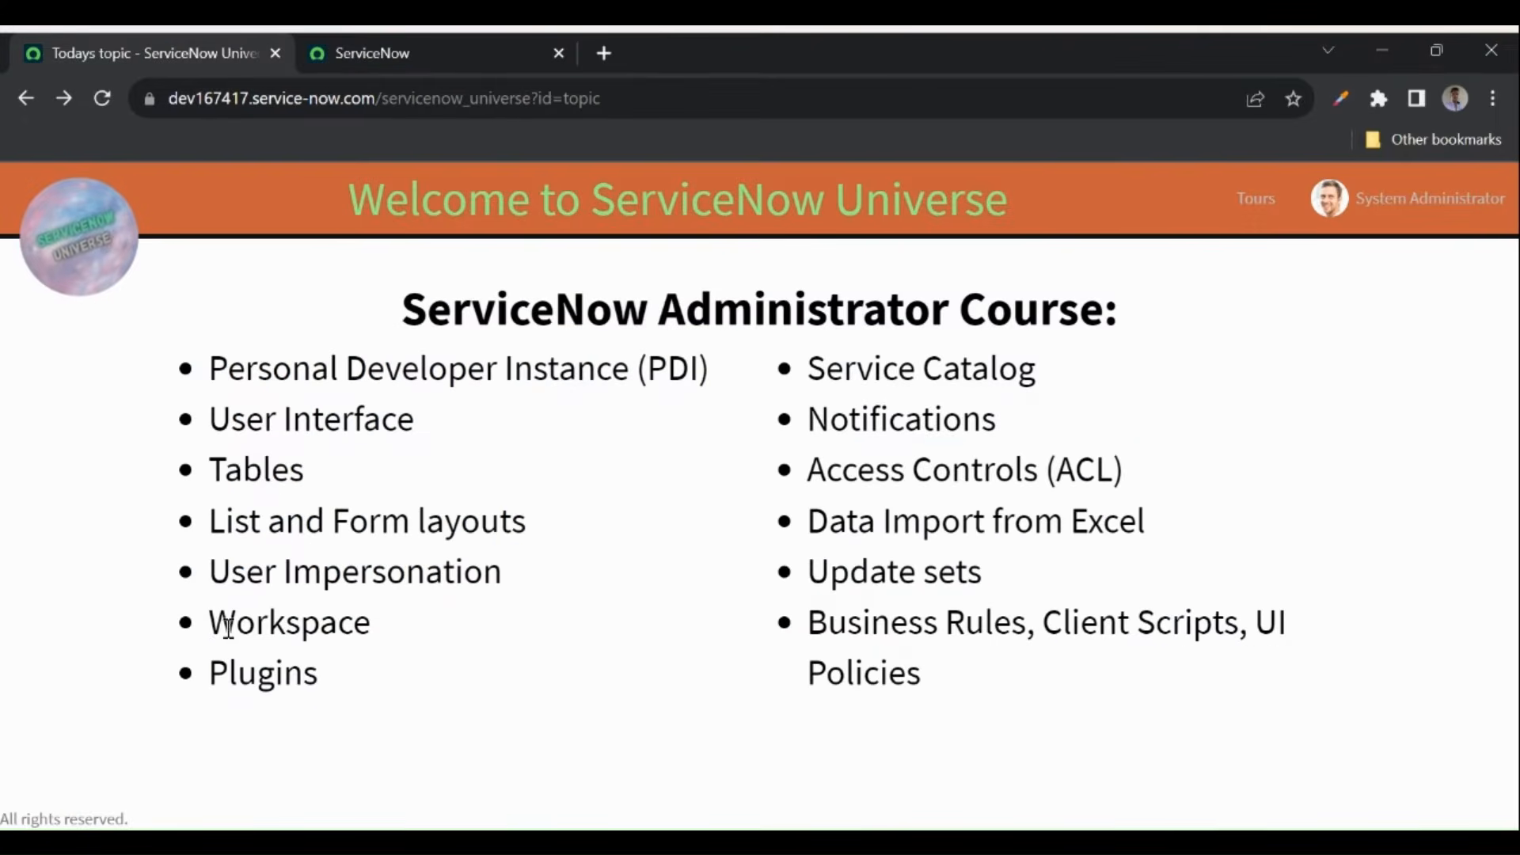
pyautogui.moveTo(209, 622); pyautogui.dragTo(396, 629)
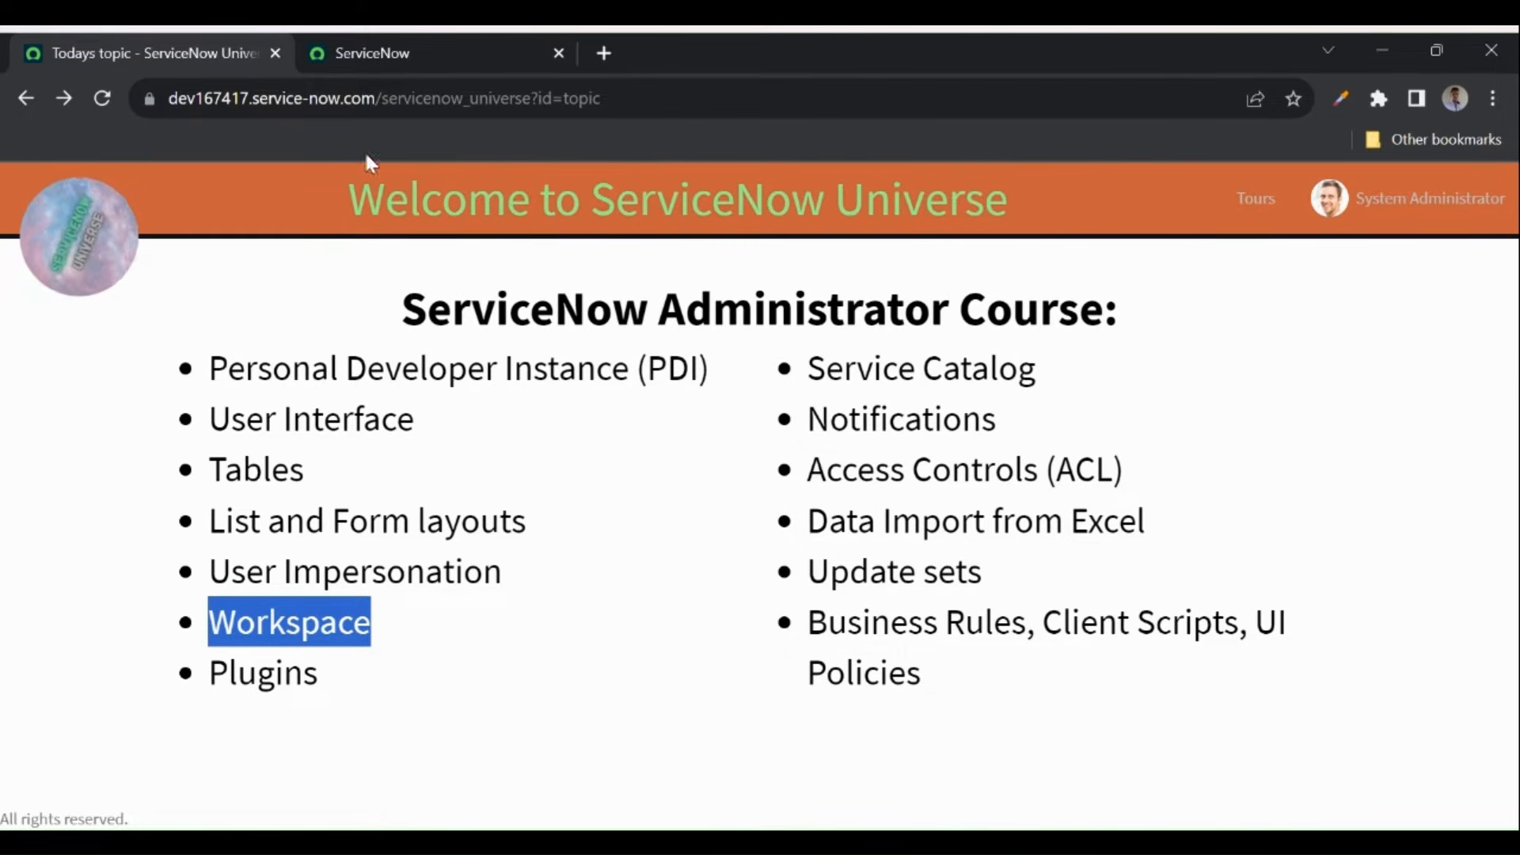
# - Launch Service Operations Workspace from the Workspaces menu and scroll its overview cards
pyautogui.click(439, 55)
pyautogui.click(596, 195)
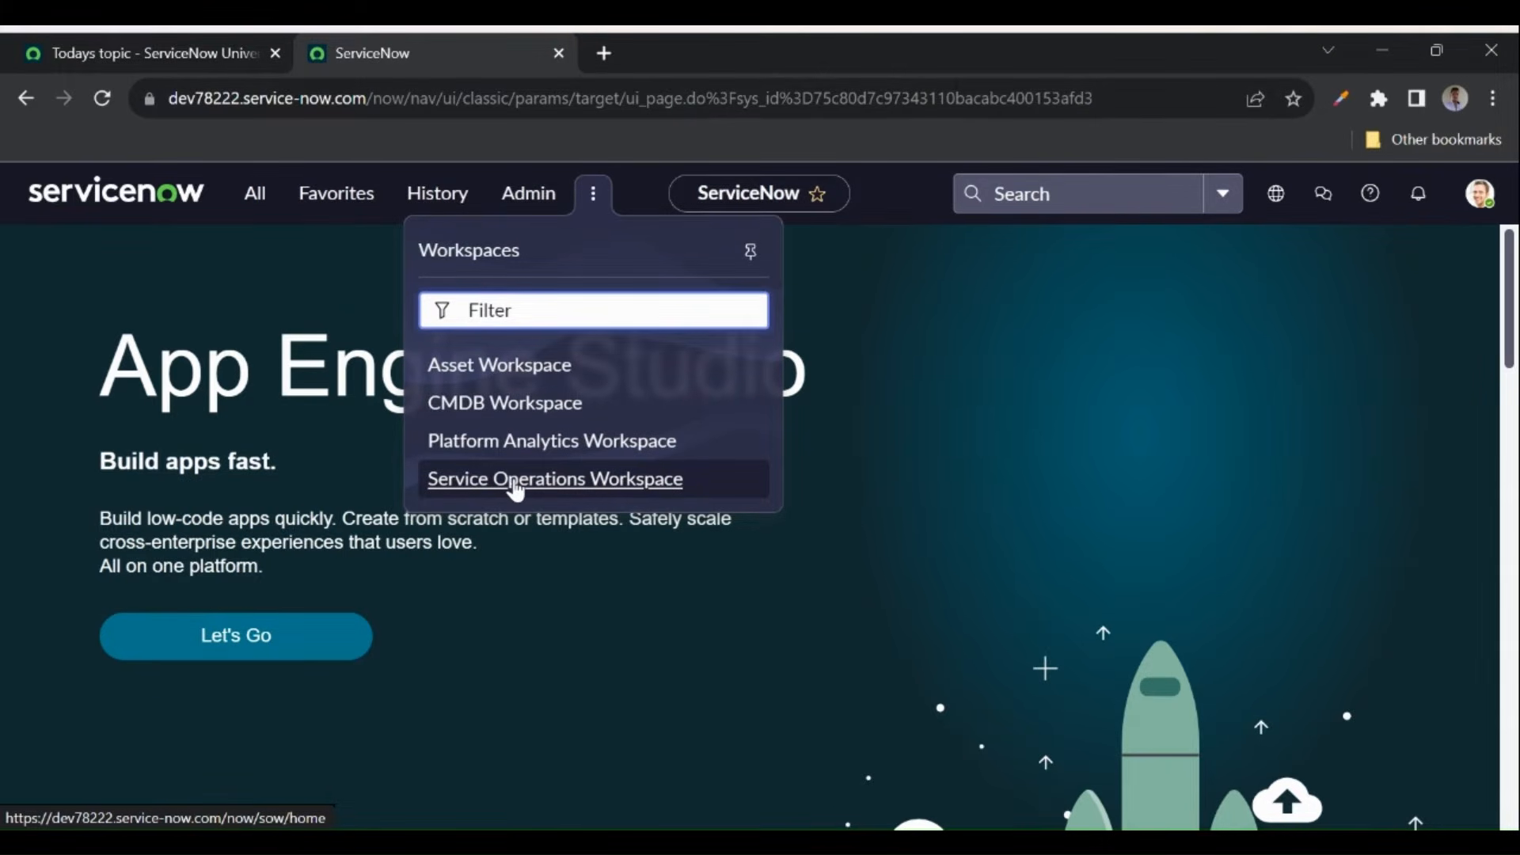
pyautogui.click(516, 482)
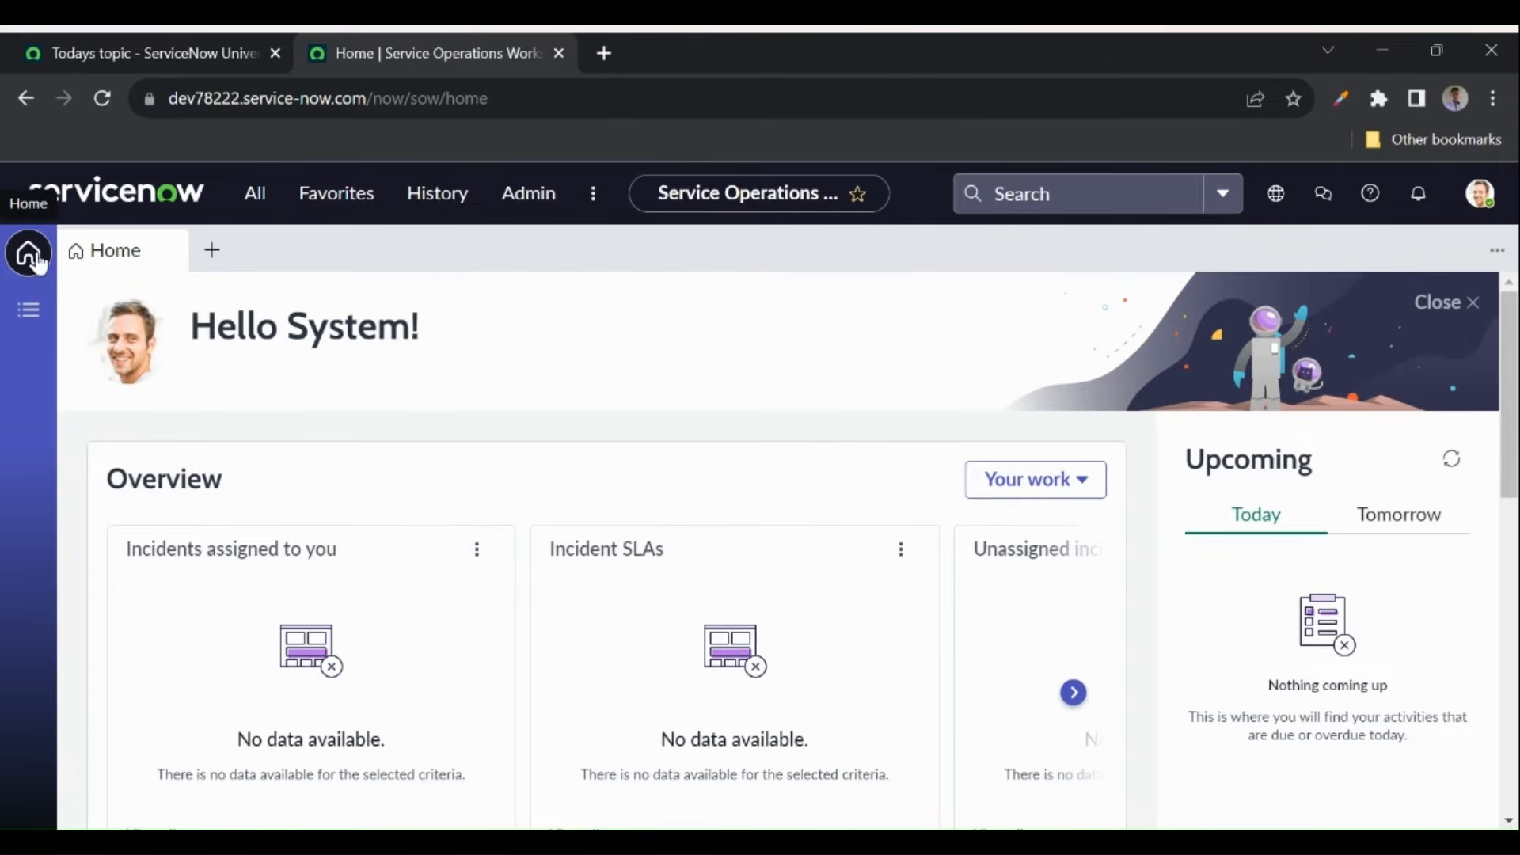
pyautogui.scroll(-1, 384, 484)
pyautogui.scroll(-2, 384, 484)
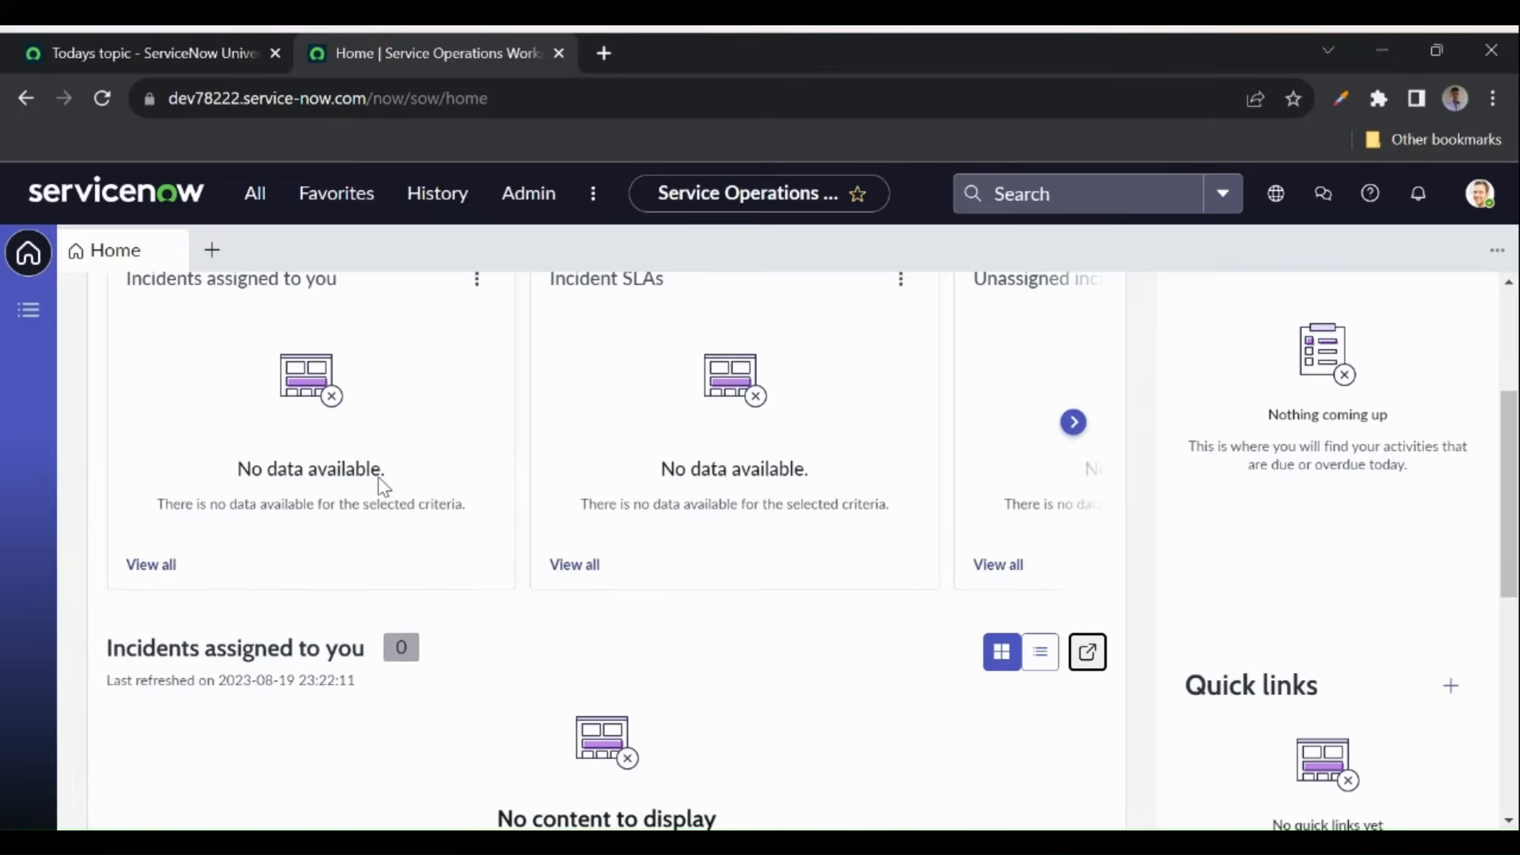
pyautogui.scroll(1, 384, 484)
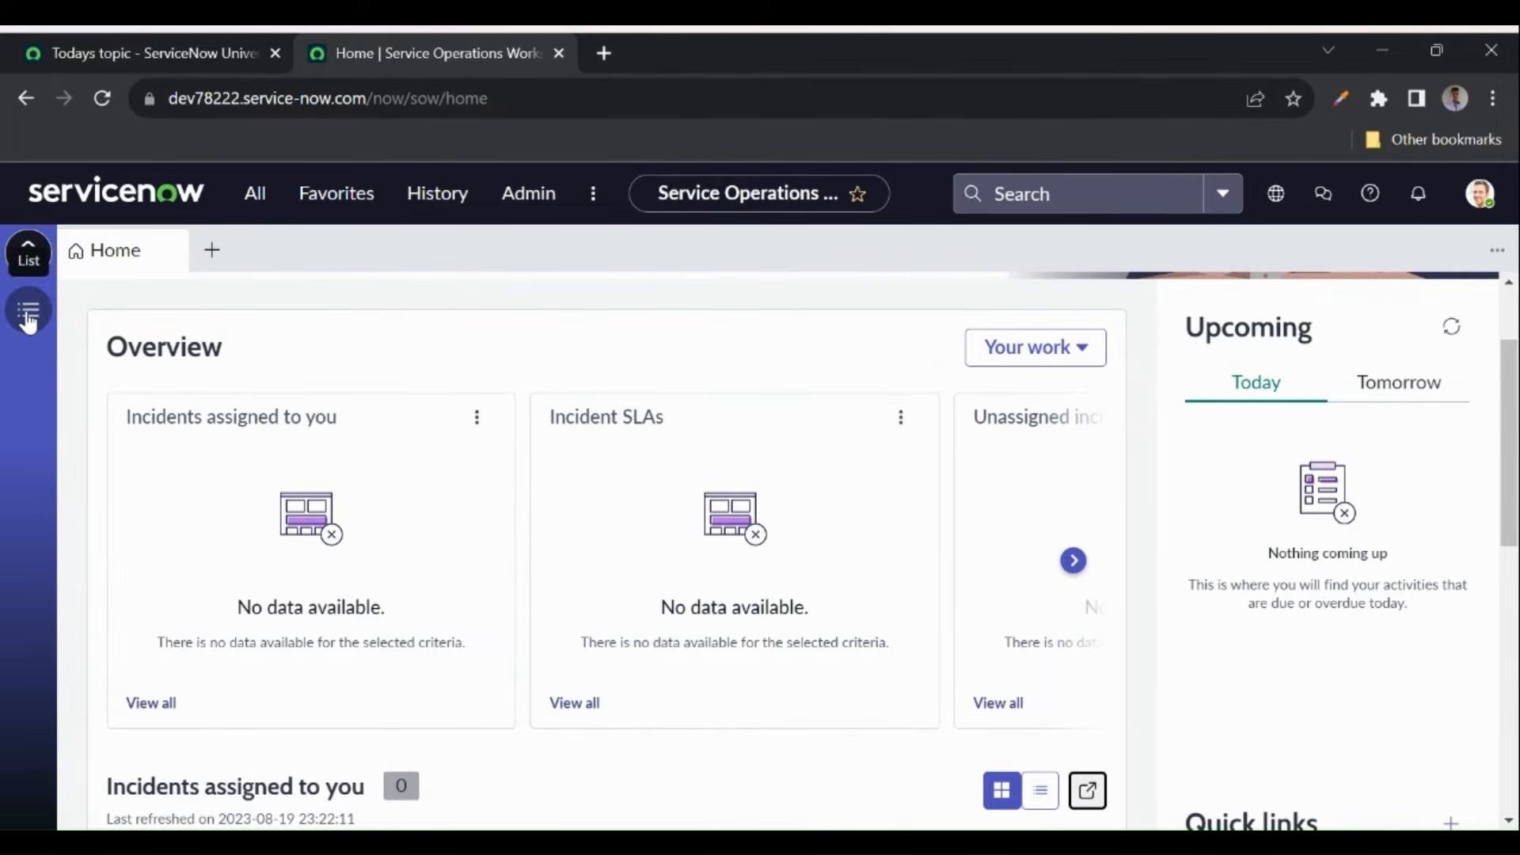
# - Show the Open requests list from the workspace's Lists panel
pyautogui.click(29, 312)
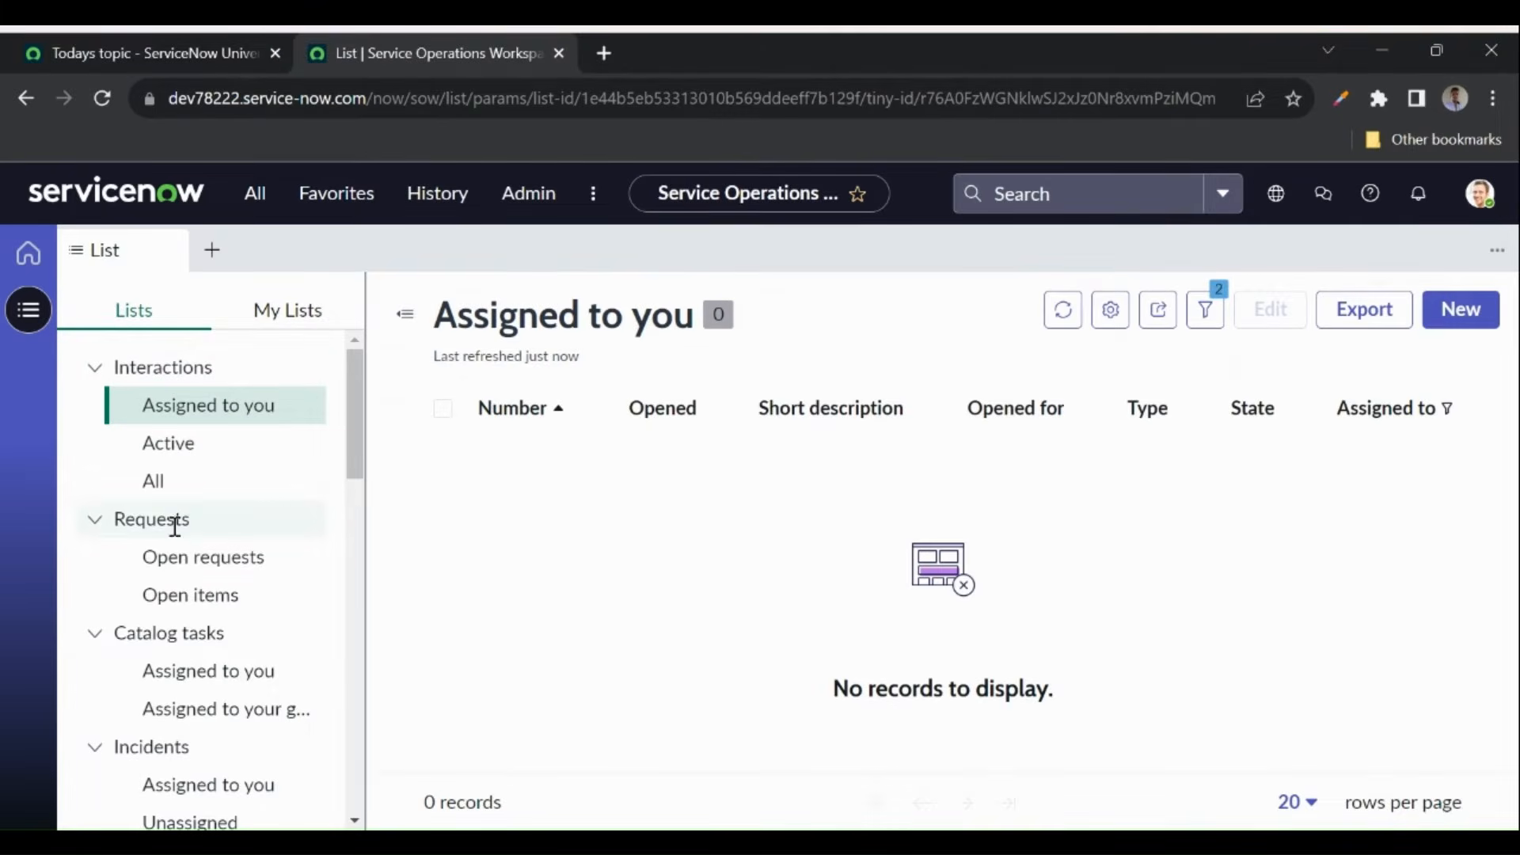
pyautogui.click(179, 558)
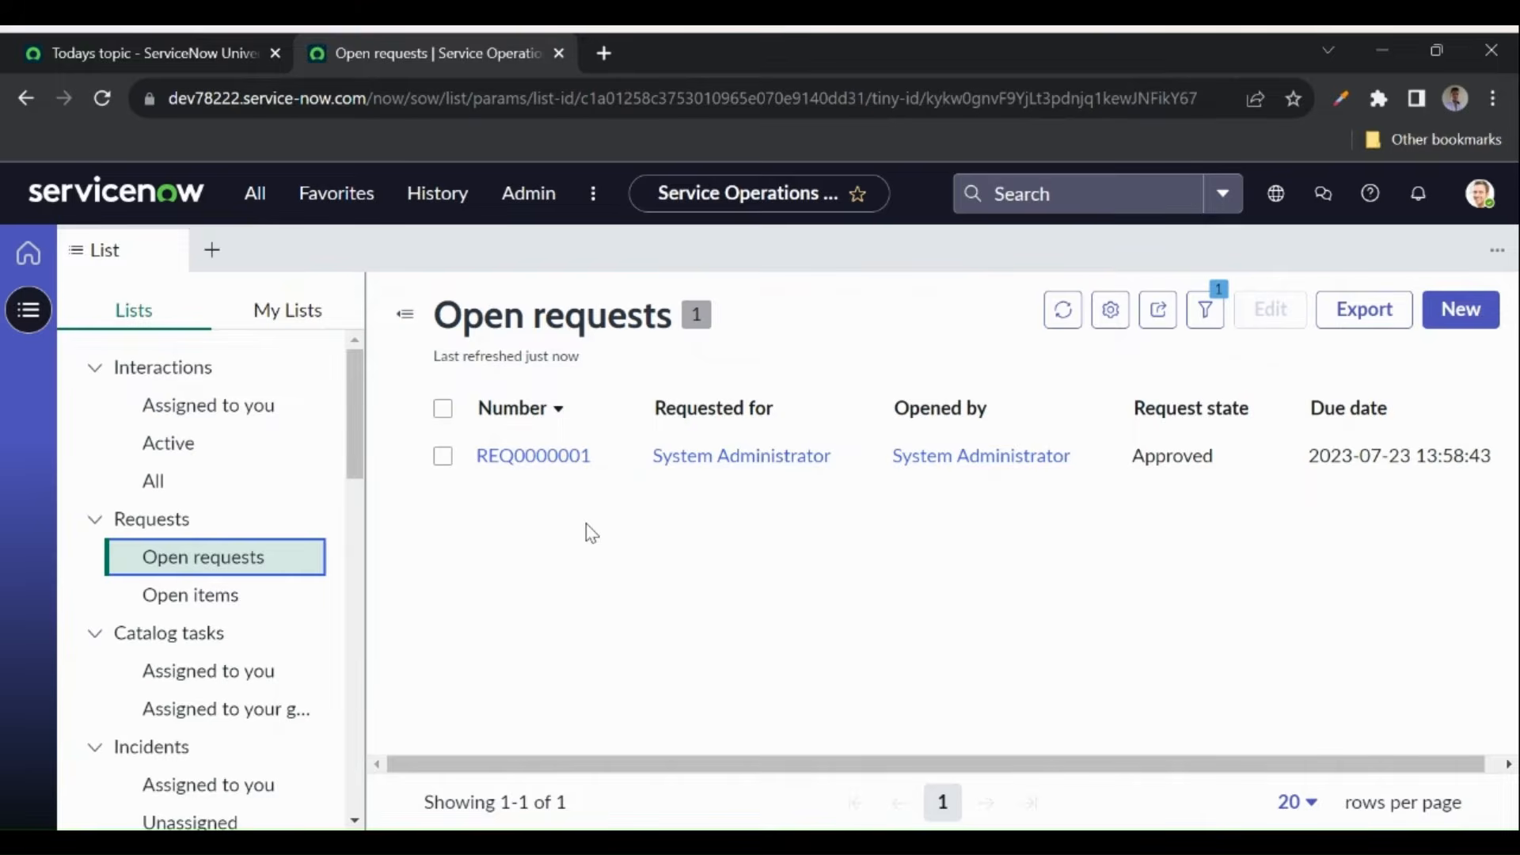
pyautogui.scroll(-3, 237, 585)
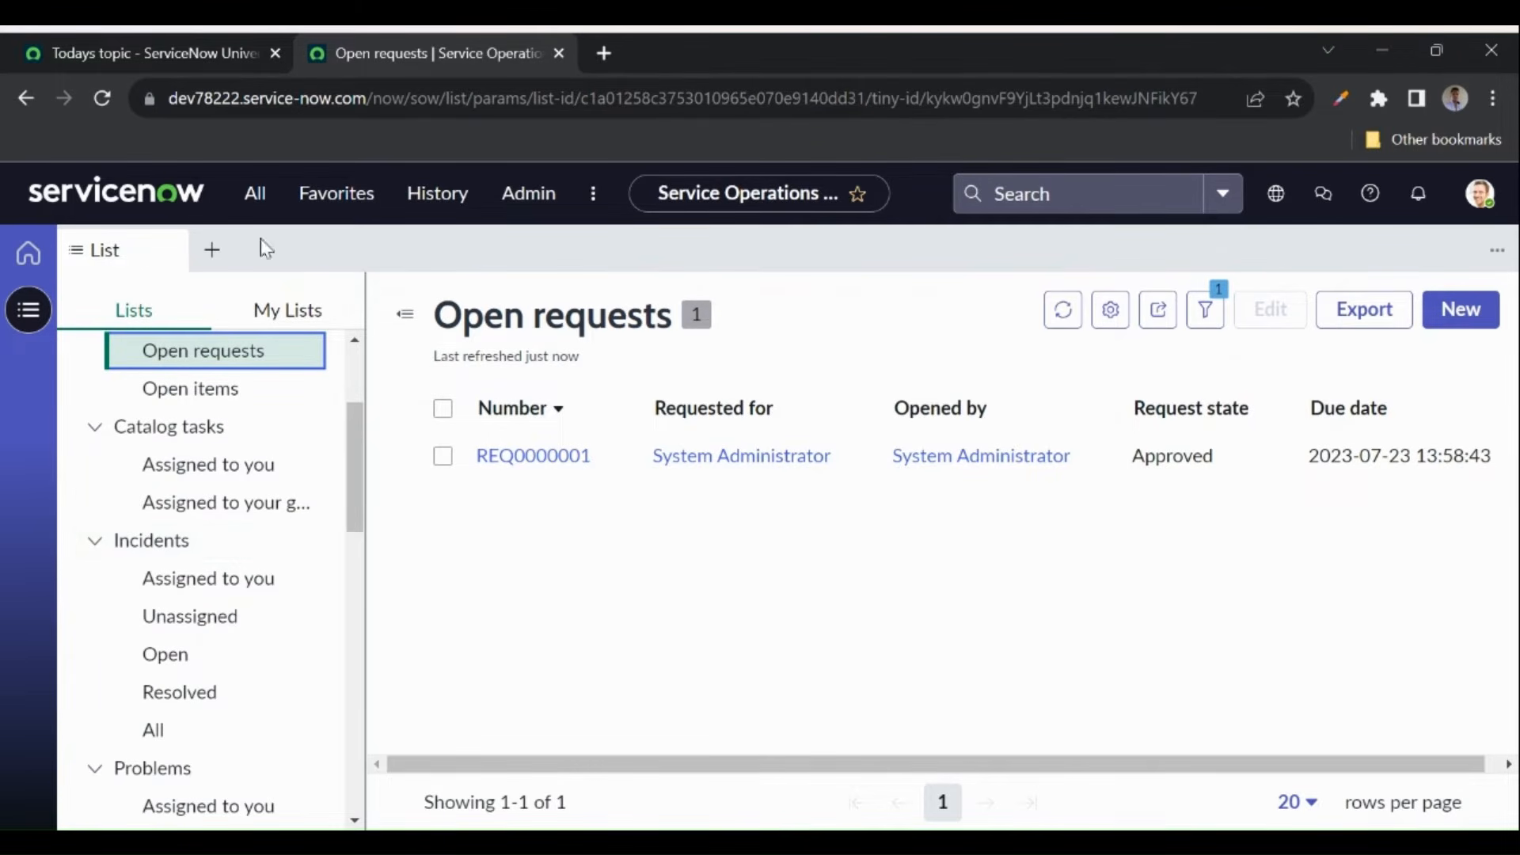
# - Filter the All menu for 'incident' and open Incident > Open in a new tab, then return
pyautogui.click(254, 193)
pyautogui.doubleClick(224, 265)
pyautogui.write('incident')
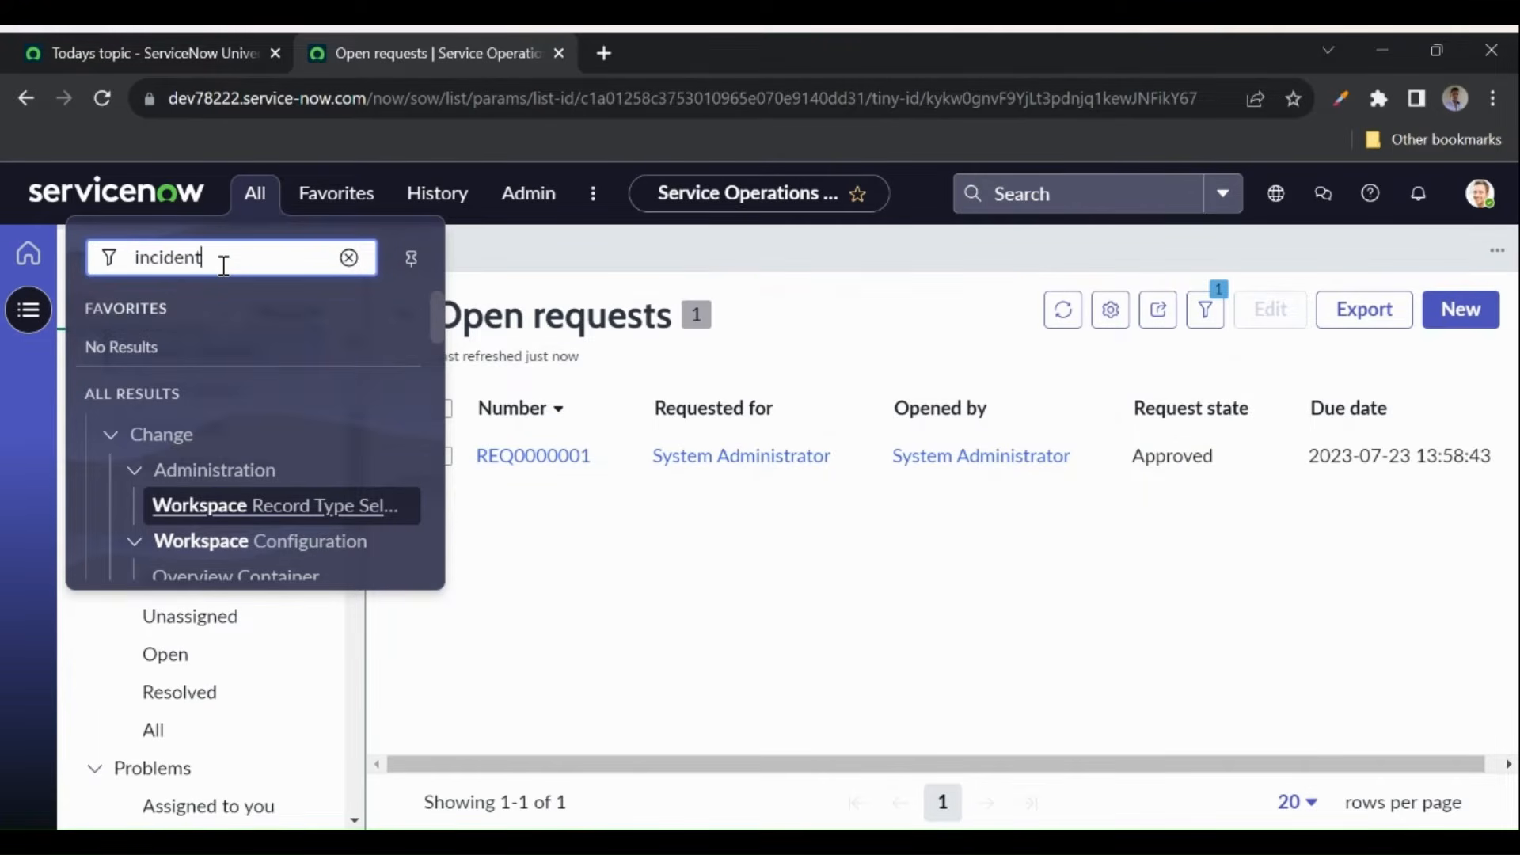
pyautogui.scroll(-2, 198, 489)
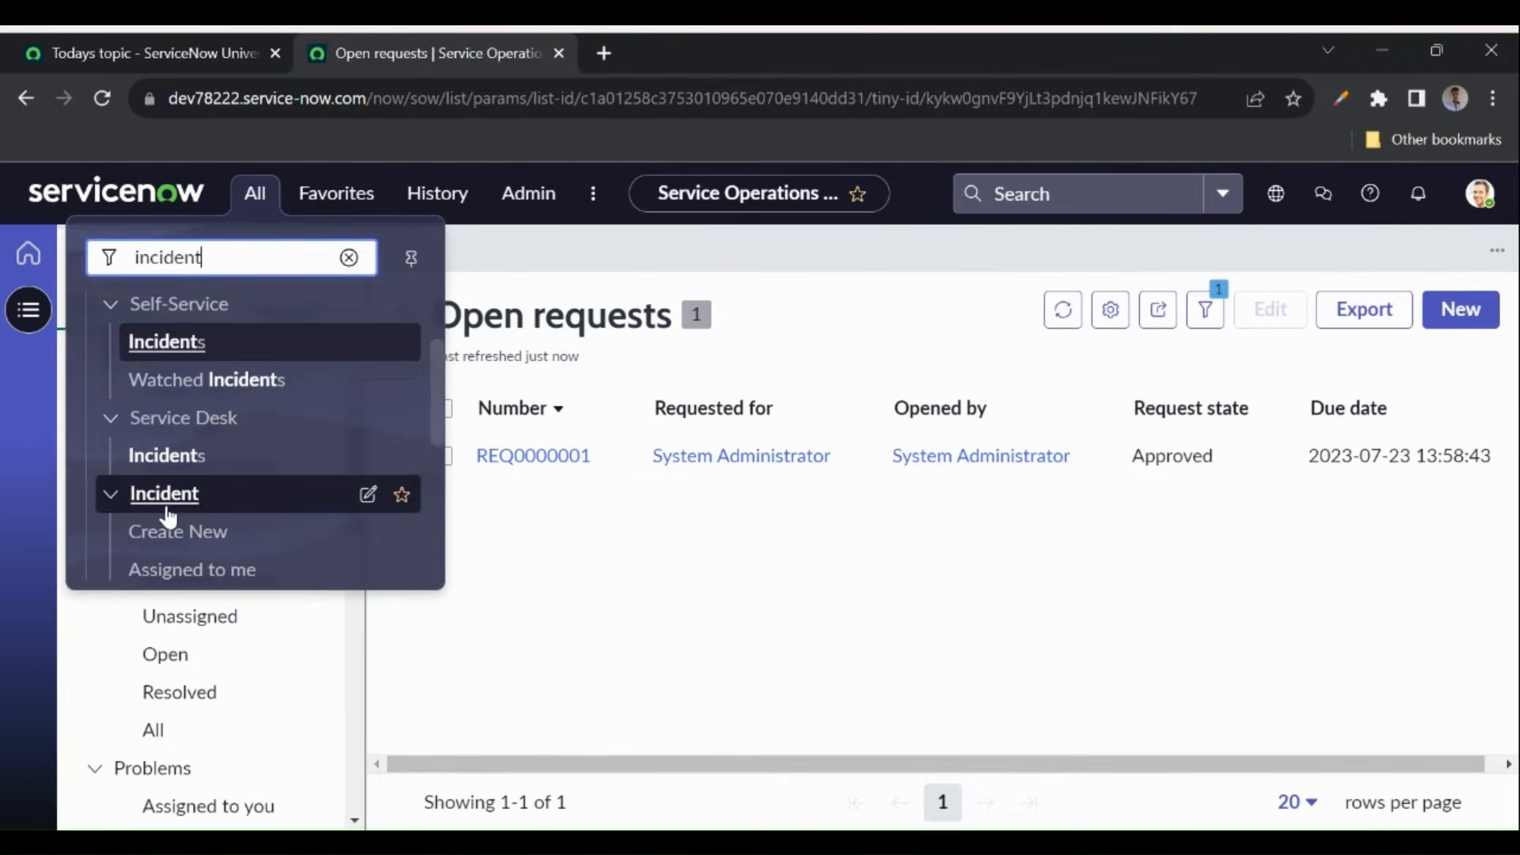
pyautogui.scroll(-2, 166, 518)
pyautogui.middleClick(162, 408)
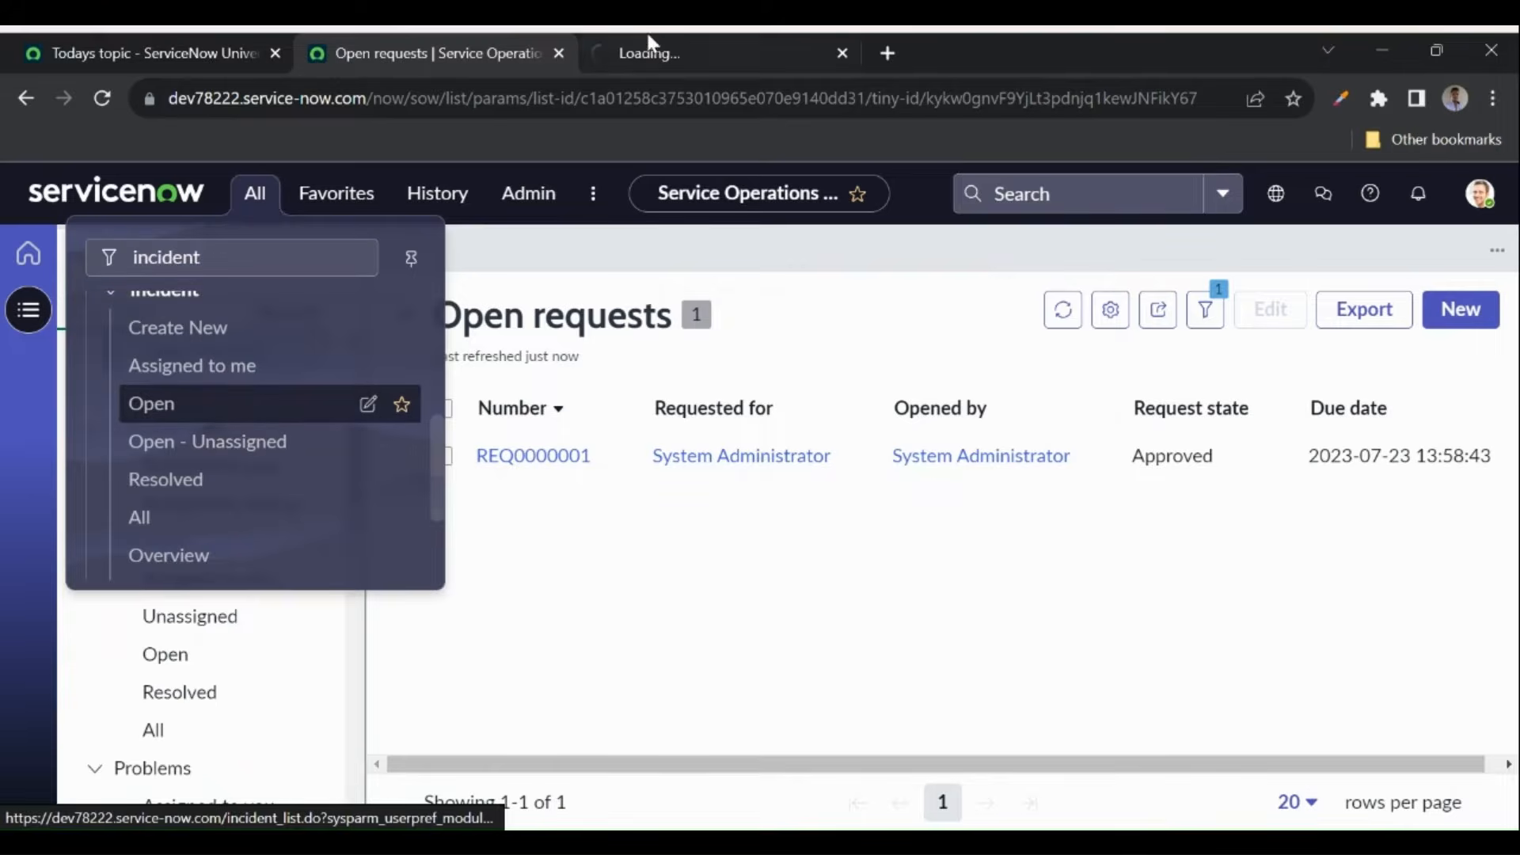
pyautogui.click(651, 47)
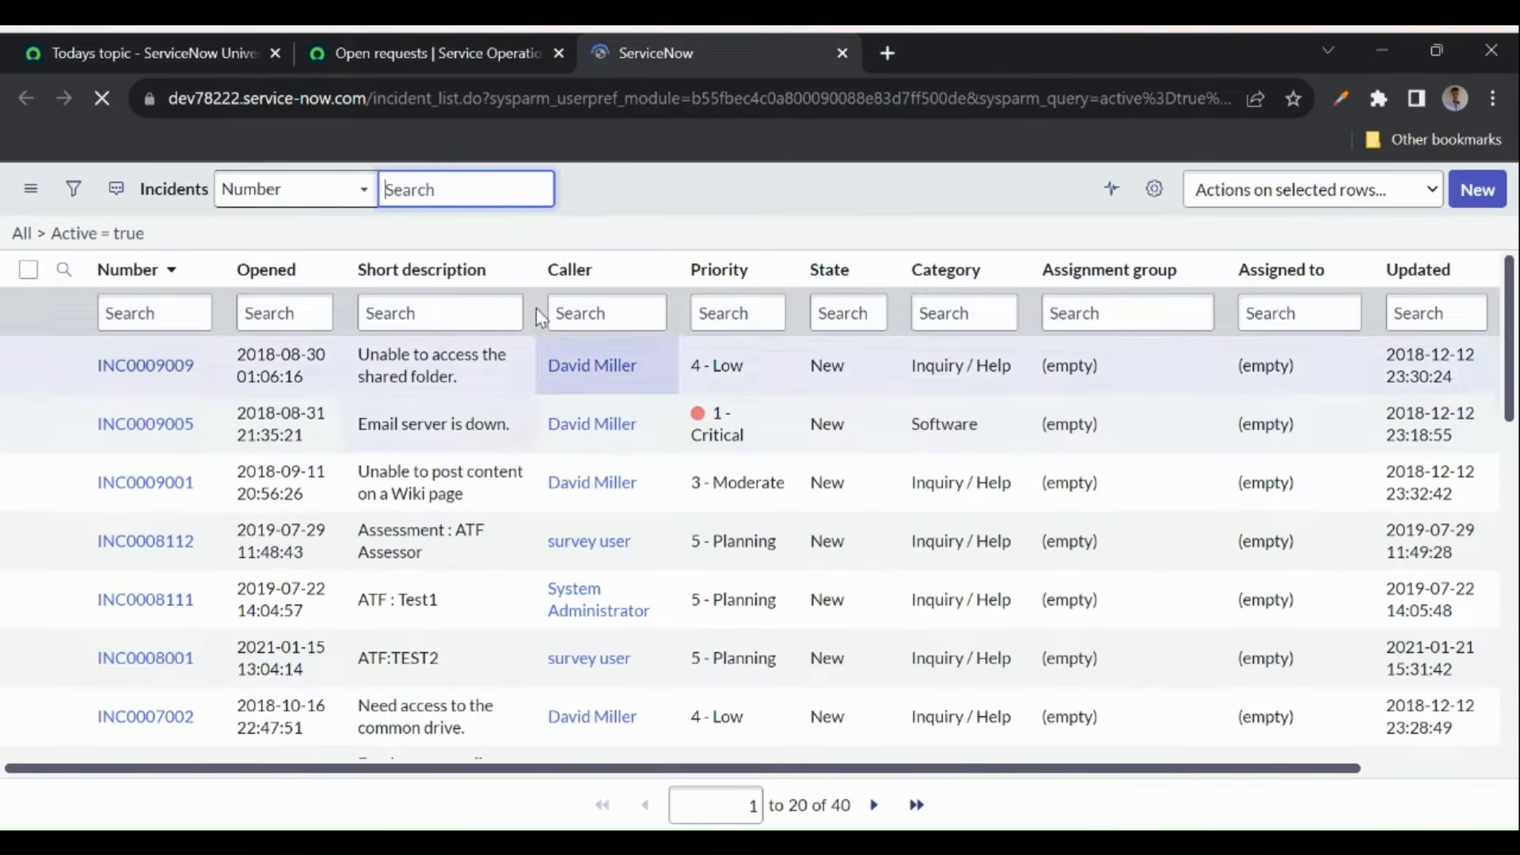
pyautogui.click(411, 51)
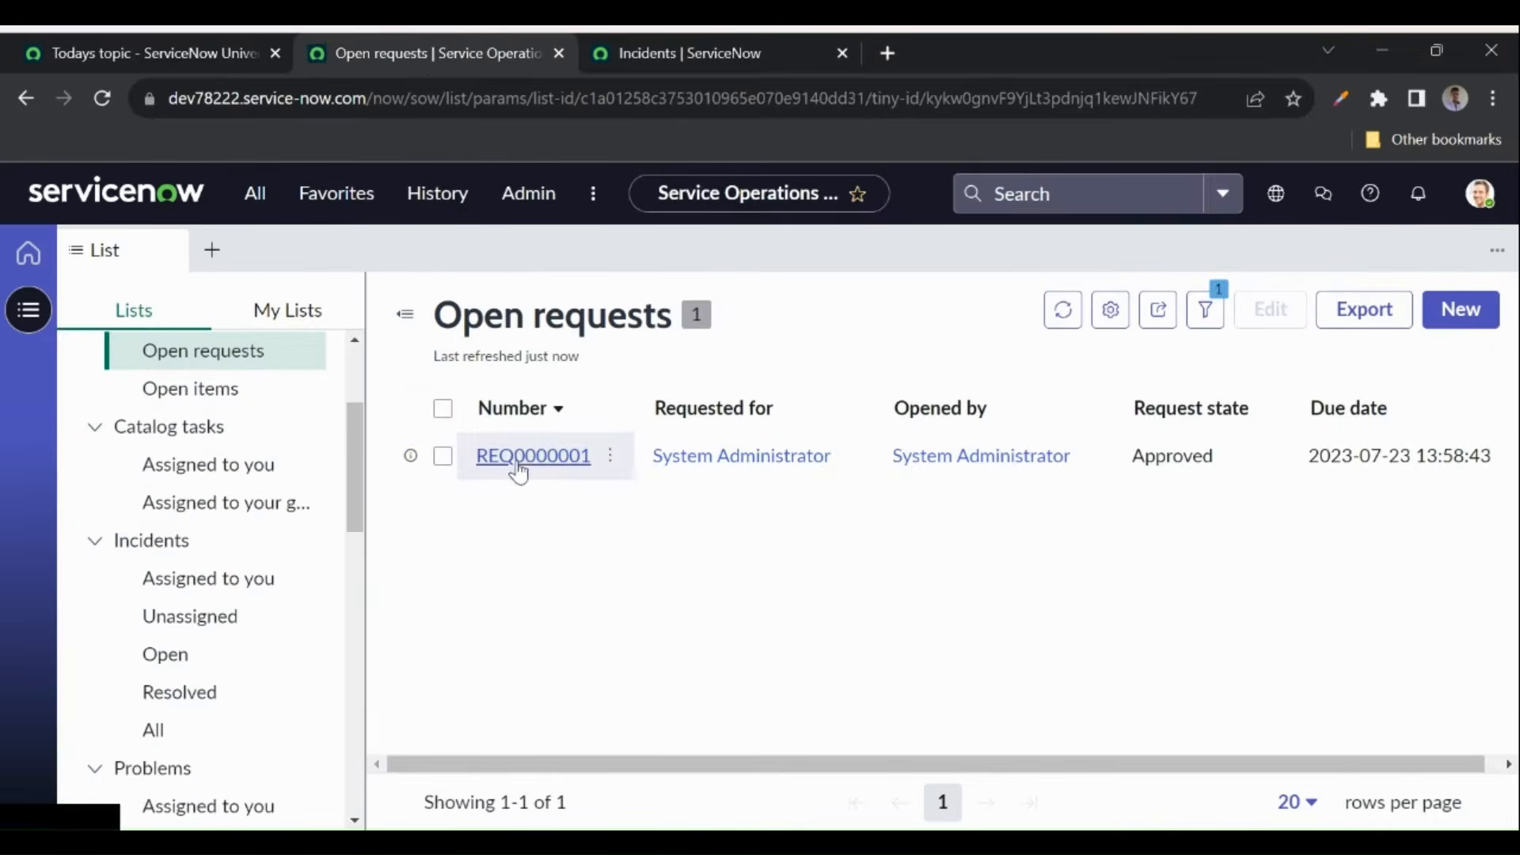
# - Open incident INC0009009 from the workspace's open incidents list
pyautogui.click(167, 653)
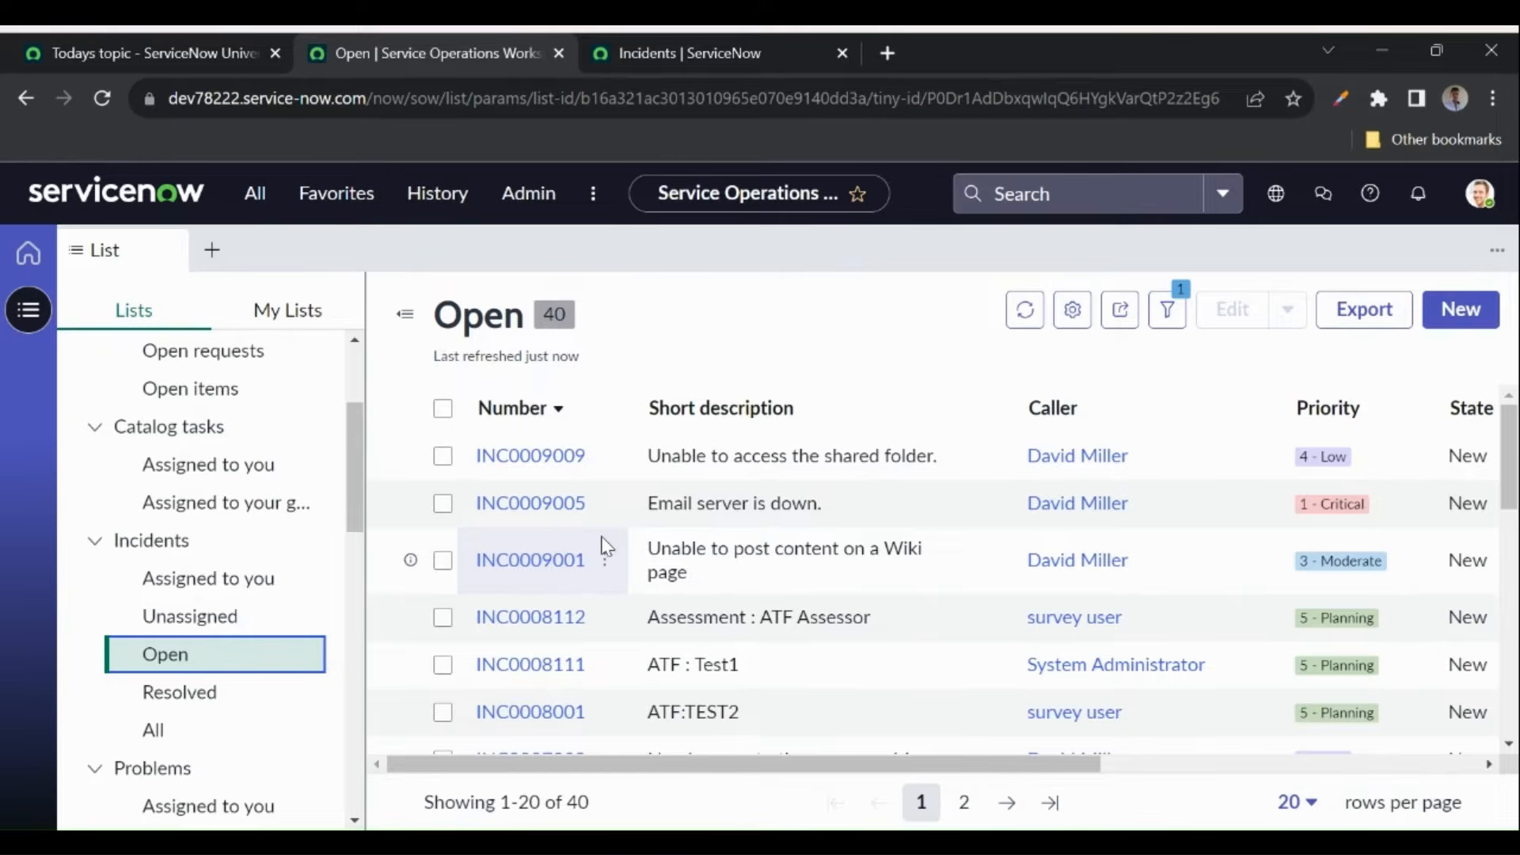
pyautogui.click(515, 455)
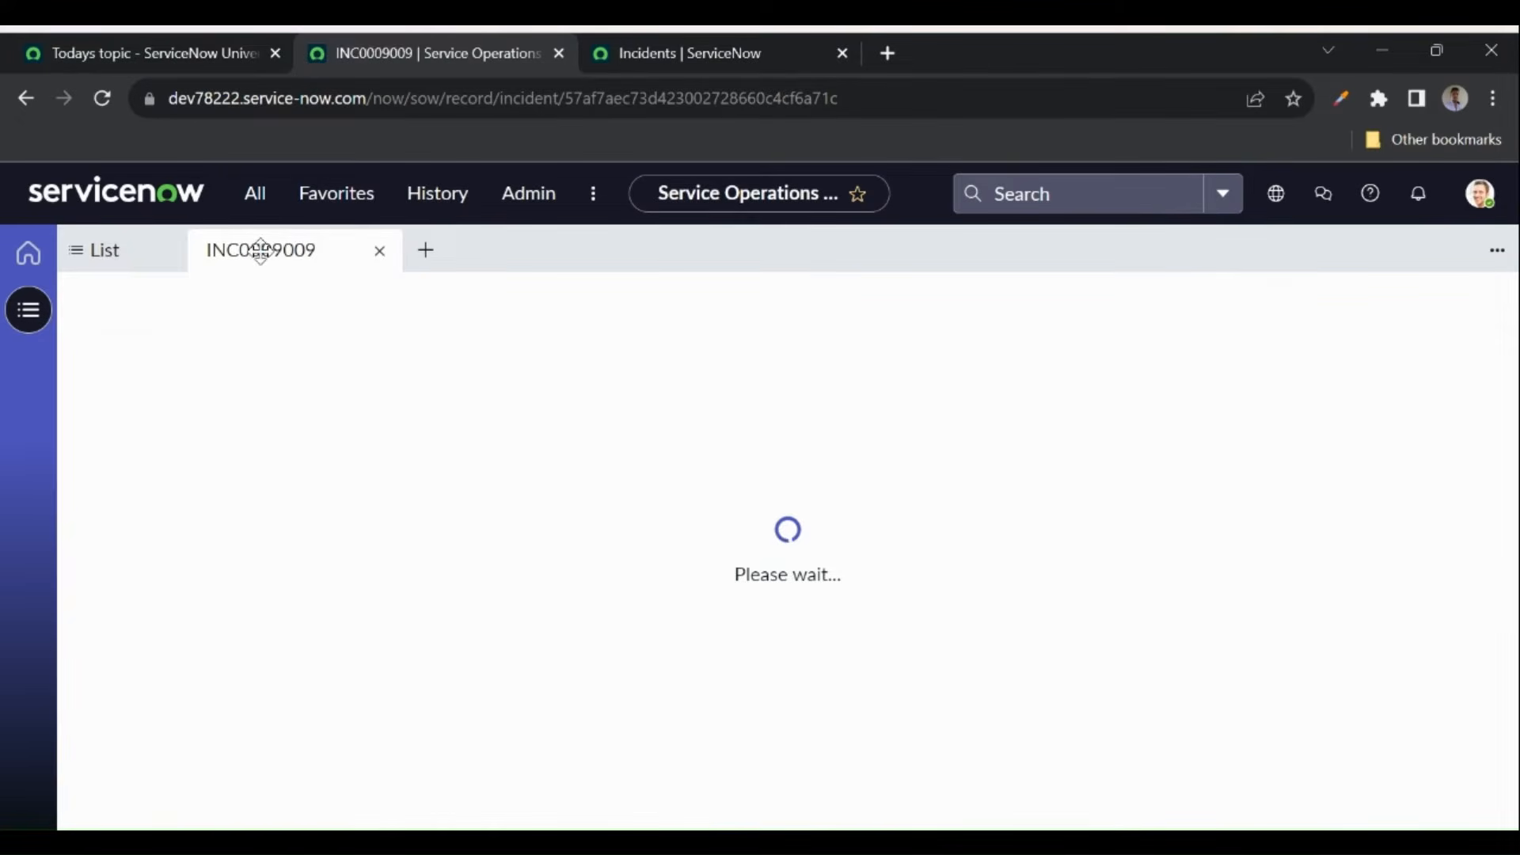
pyautogui.click(139, 267)
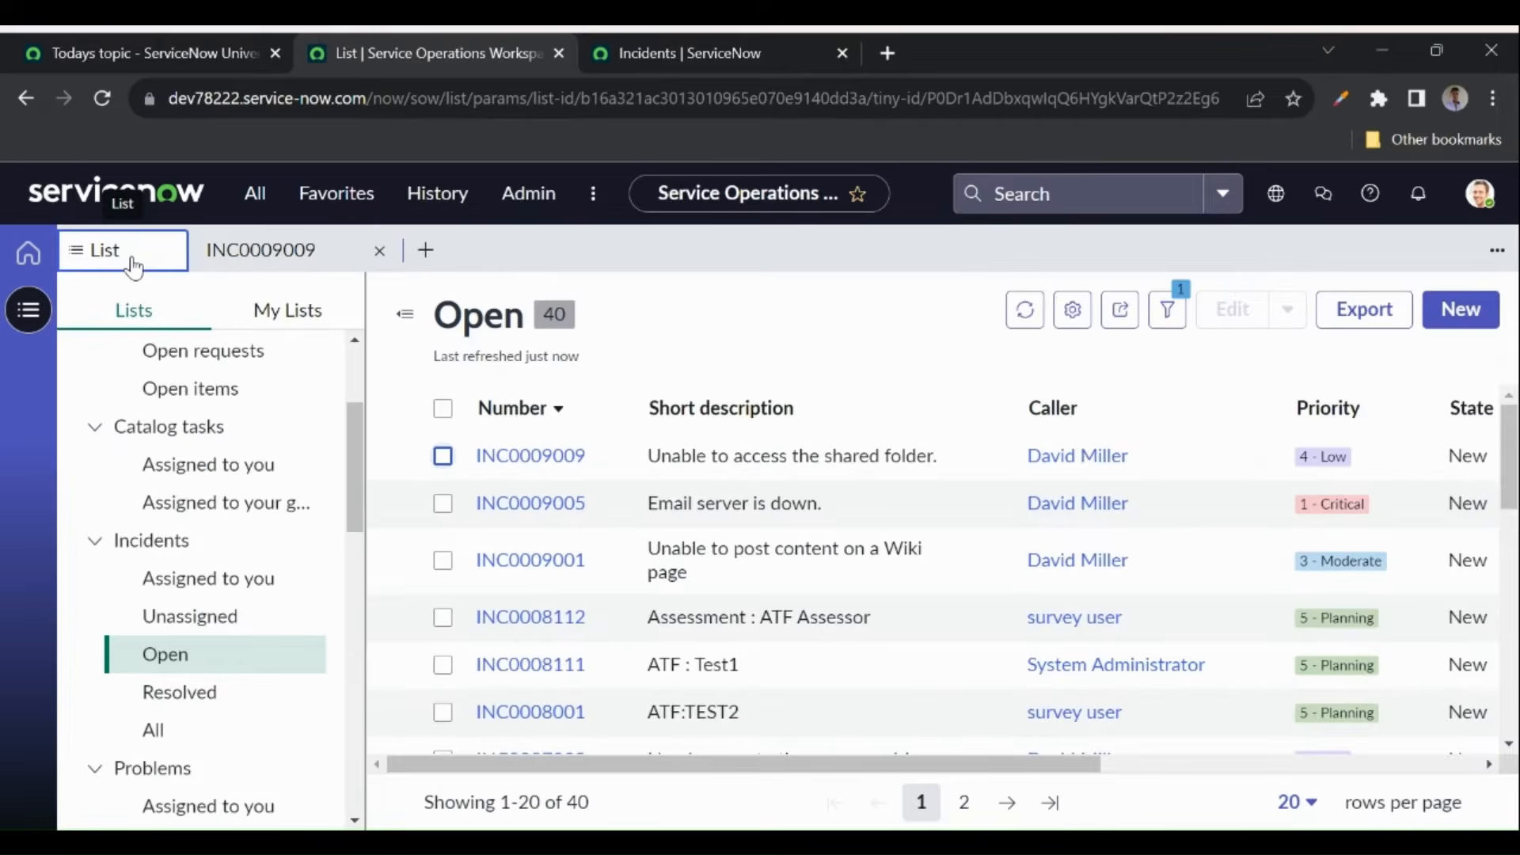
pyautogui.click(268, 250)
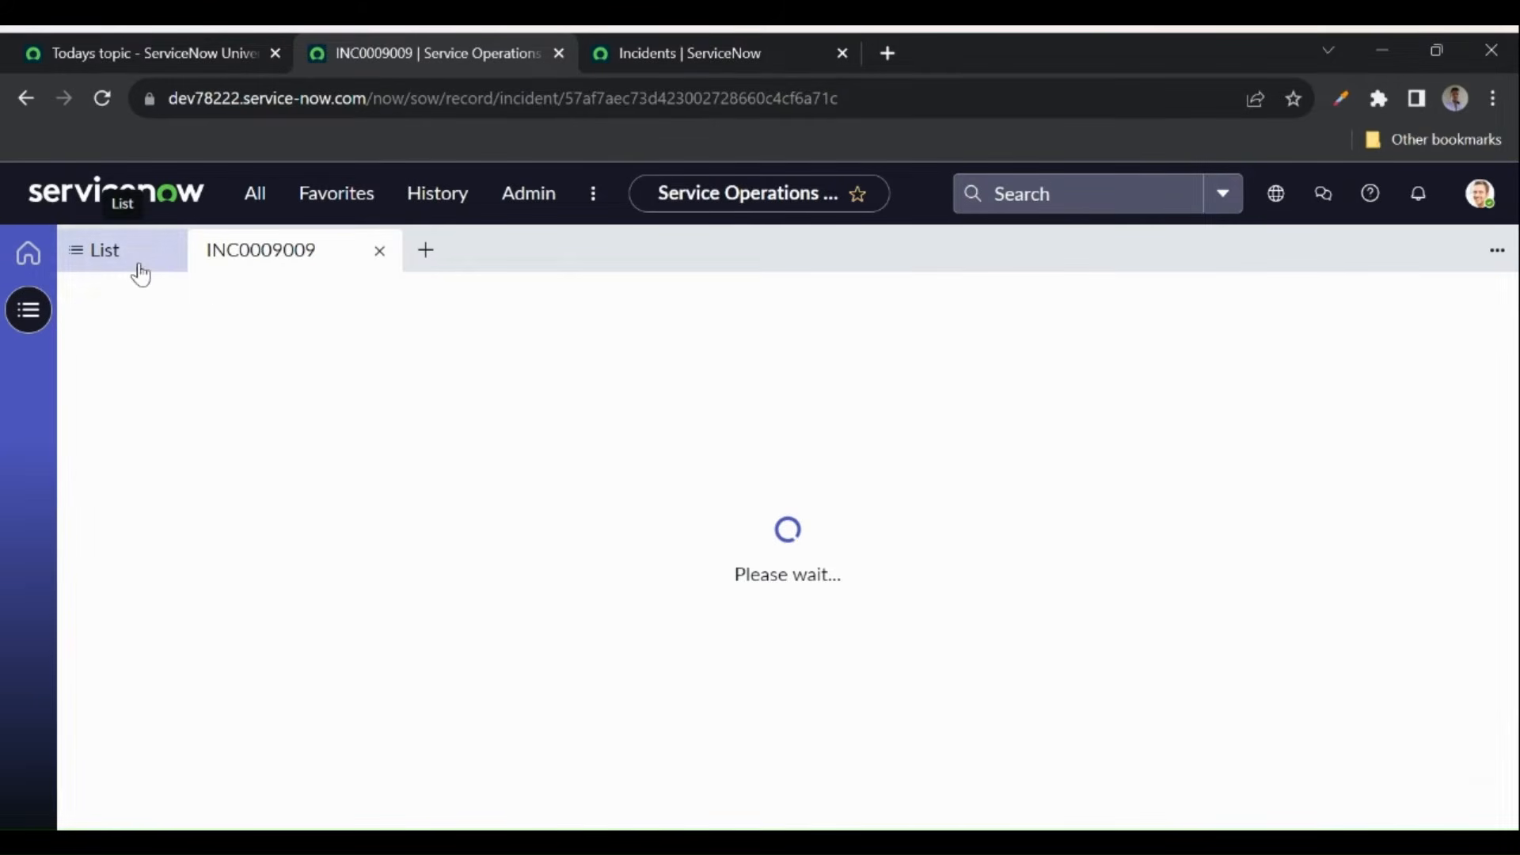
# - View INC0009009's classic form in a new tab, then close it and return to the workspace
pyautogui.click(694, 60)
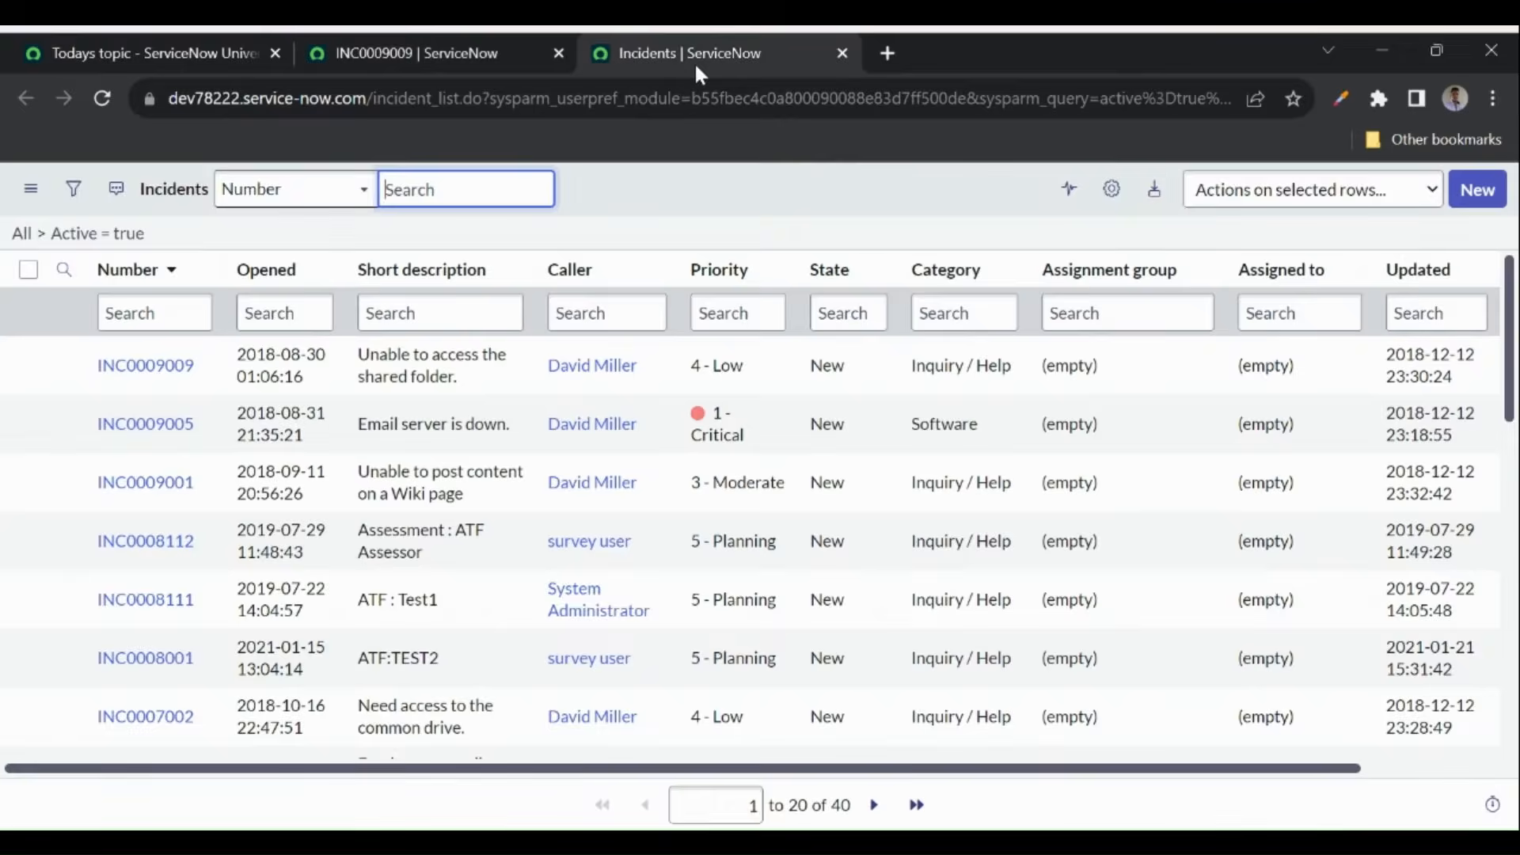
pyautogui.middleClick(143, 365)
pyautogui.click(982, 49)
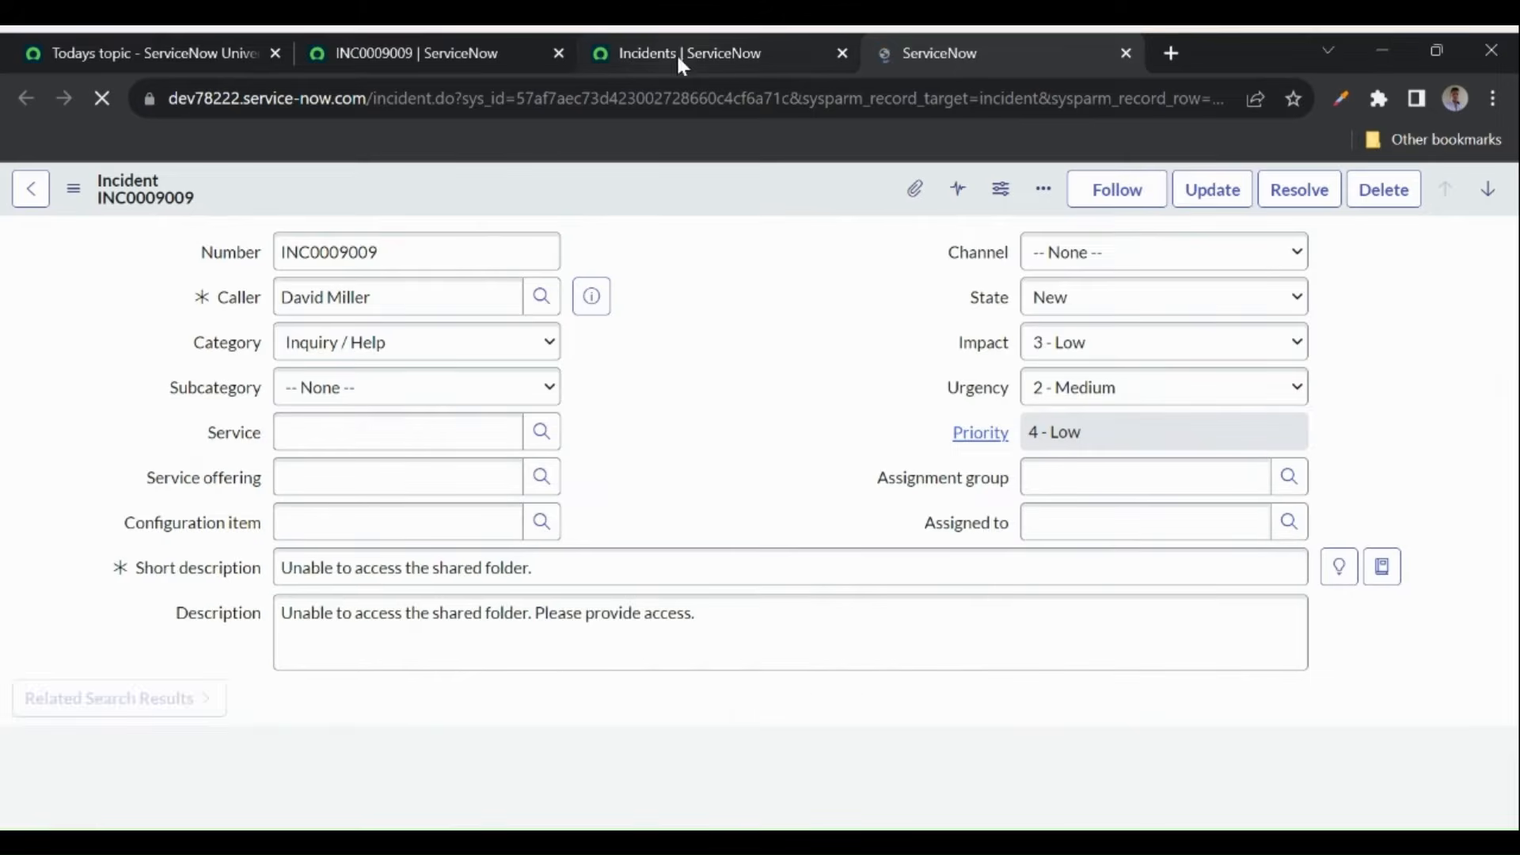
pyautogui.click(1126, 50)
pyautogui.click(444, 62)
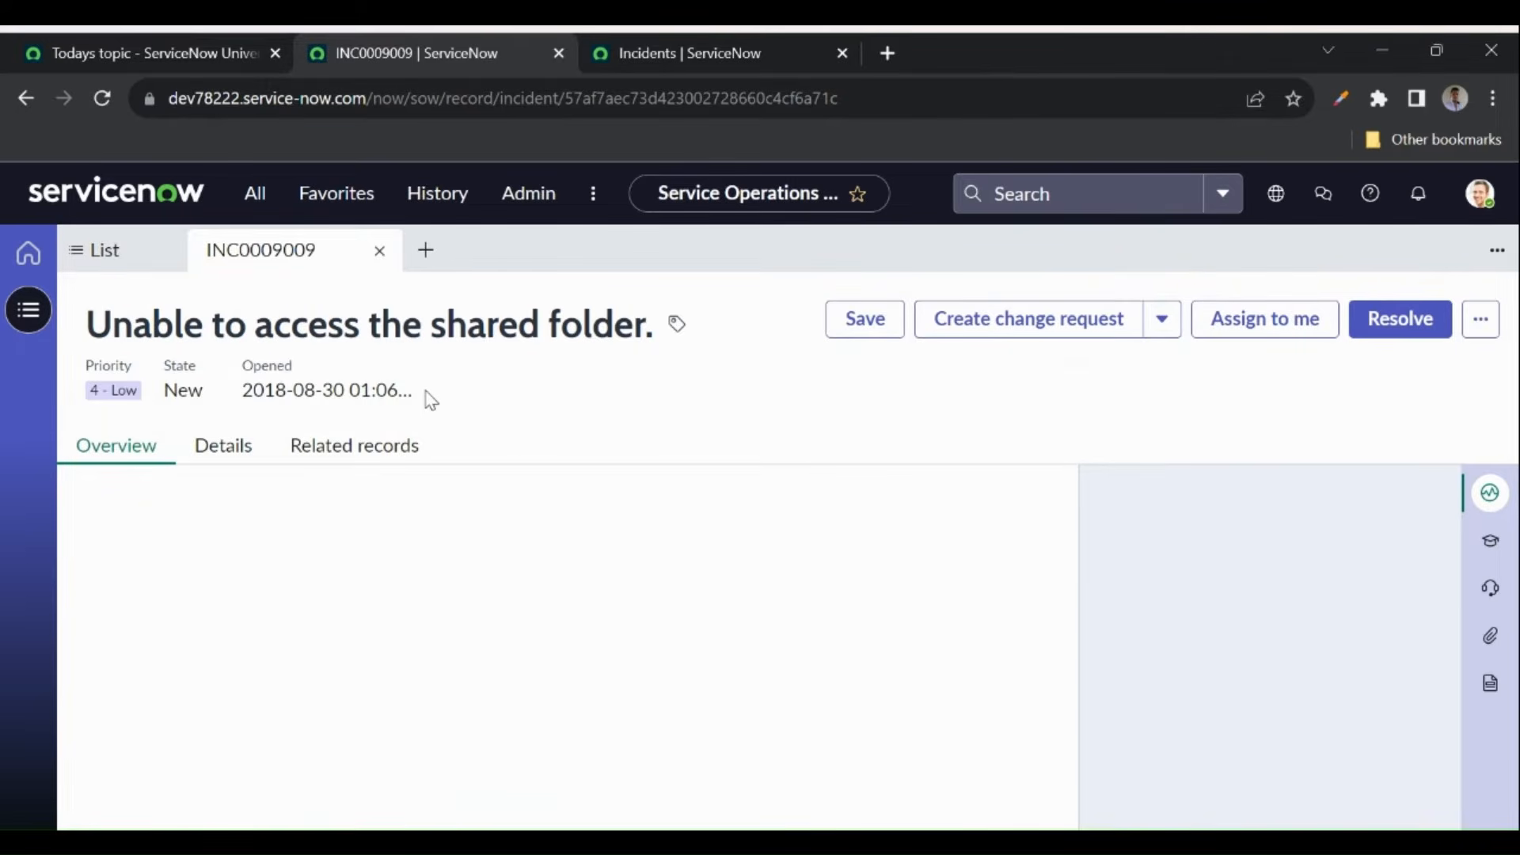
# - Open requested item RITM0000005 from the open requested items list
pyautogui.click(119, 255)
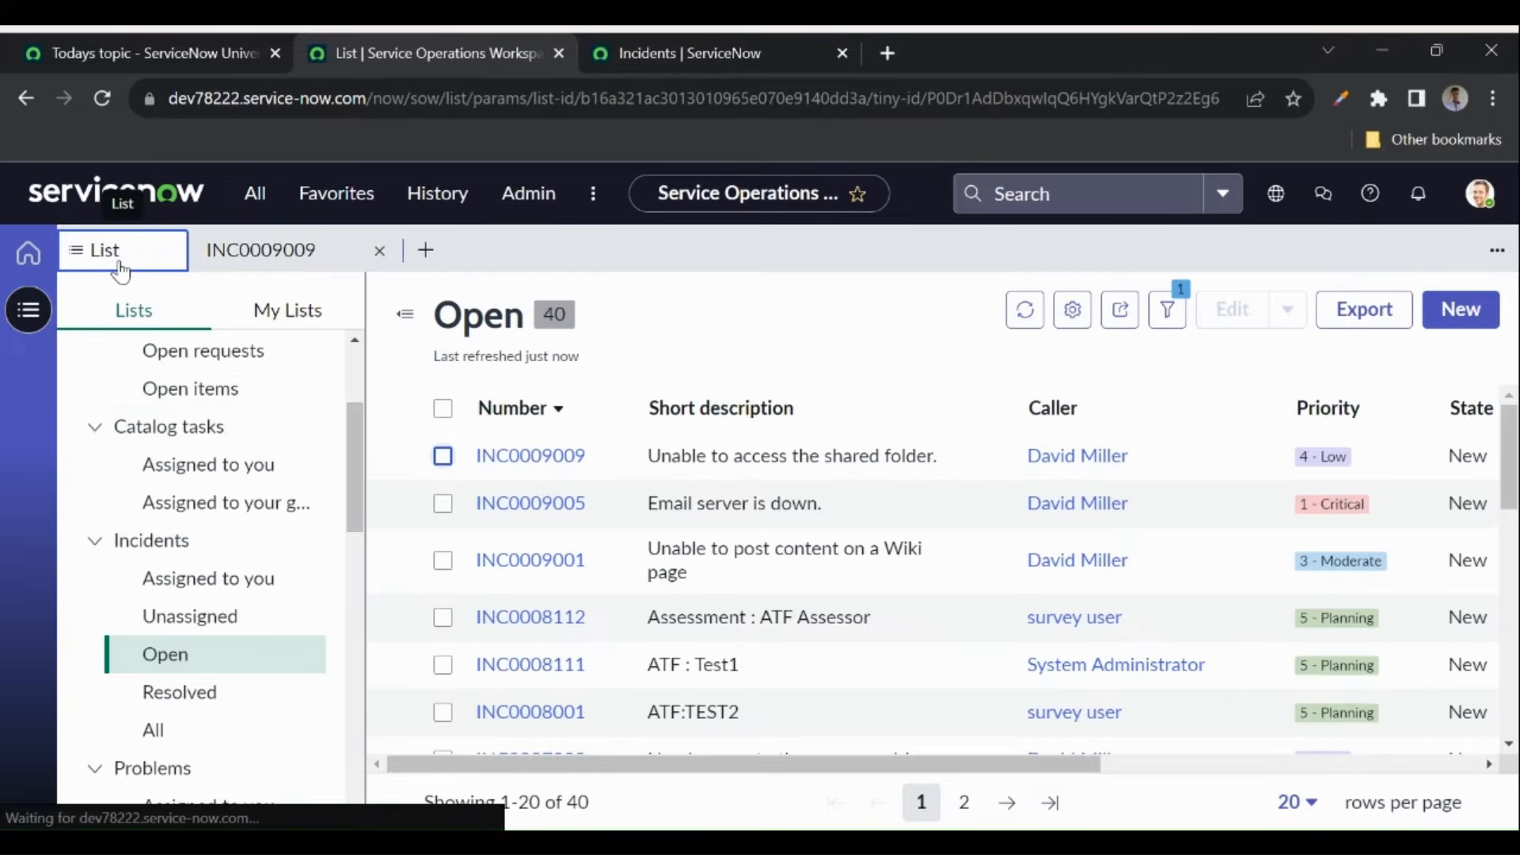
pyautogui.scroll(1, 198, 416)
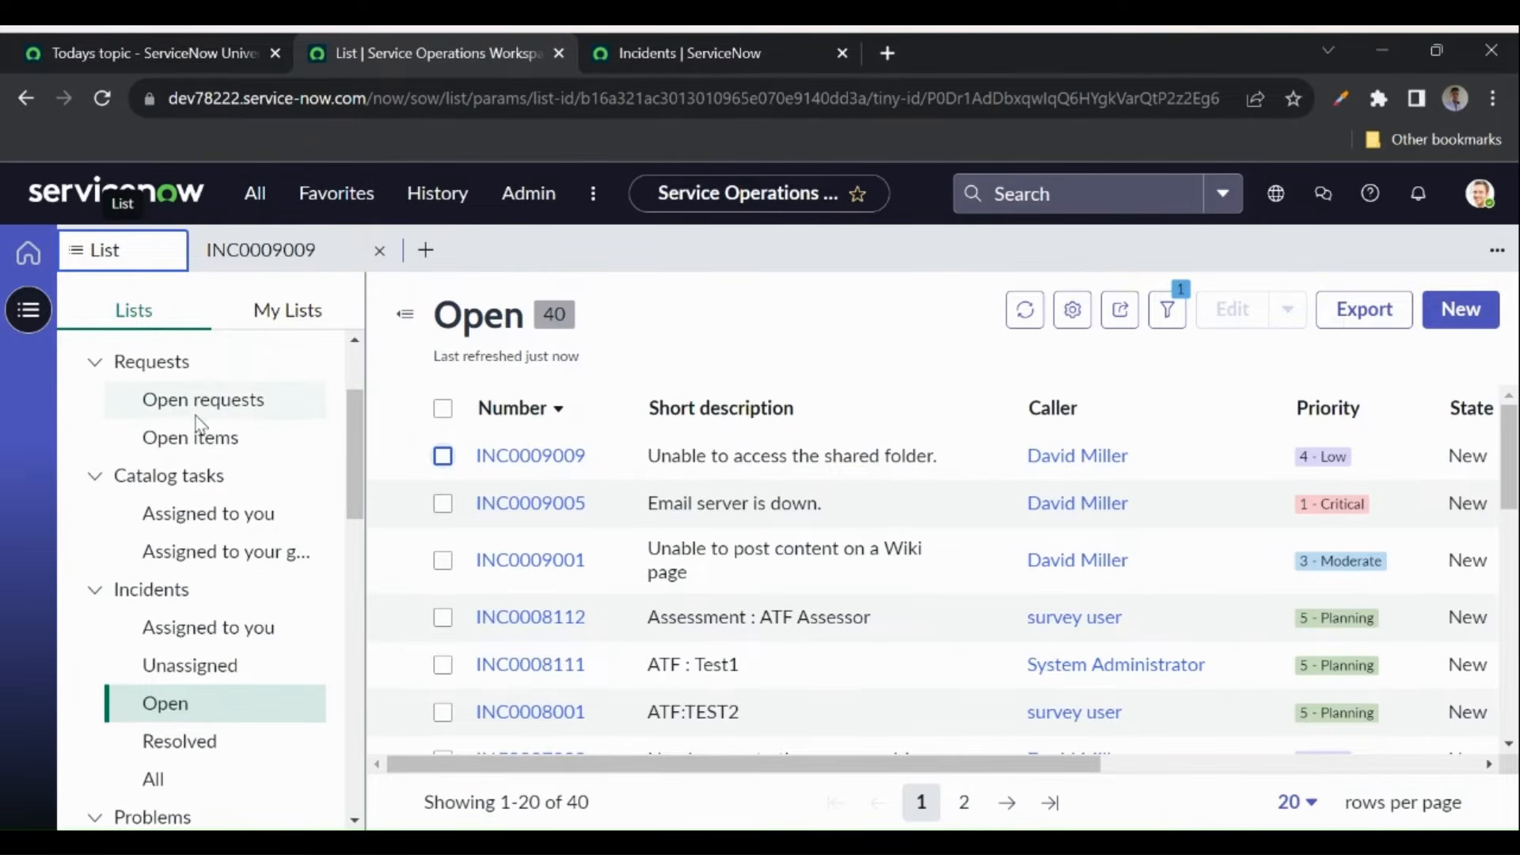
pyautogui.click(178, 436)
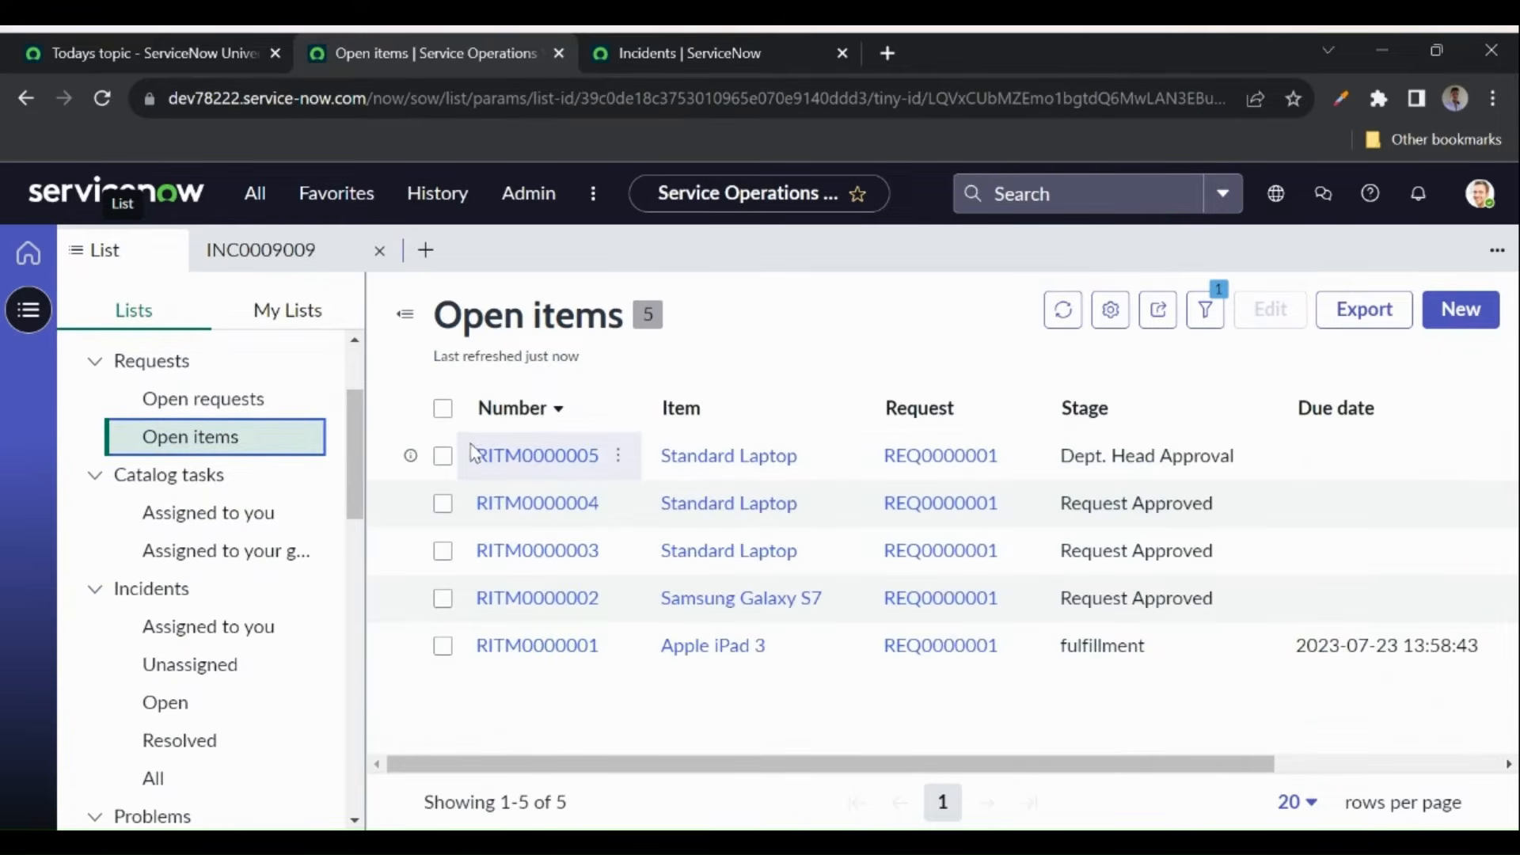
pyautogui.click(504, 457)
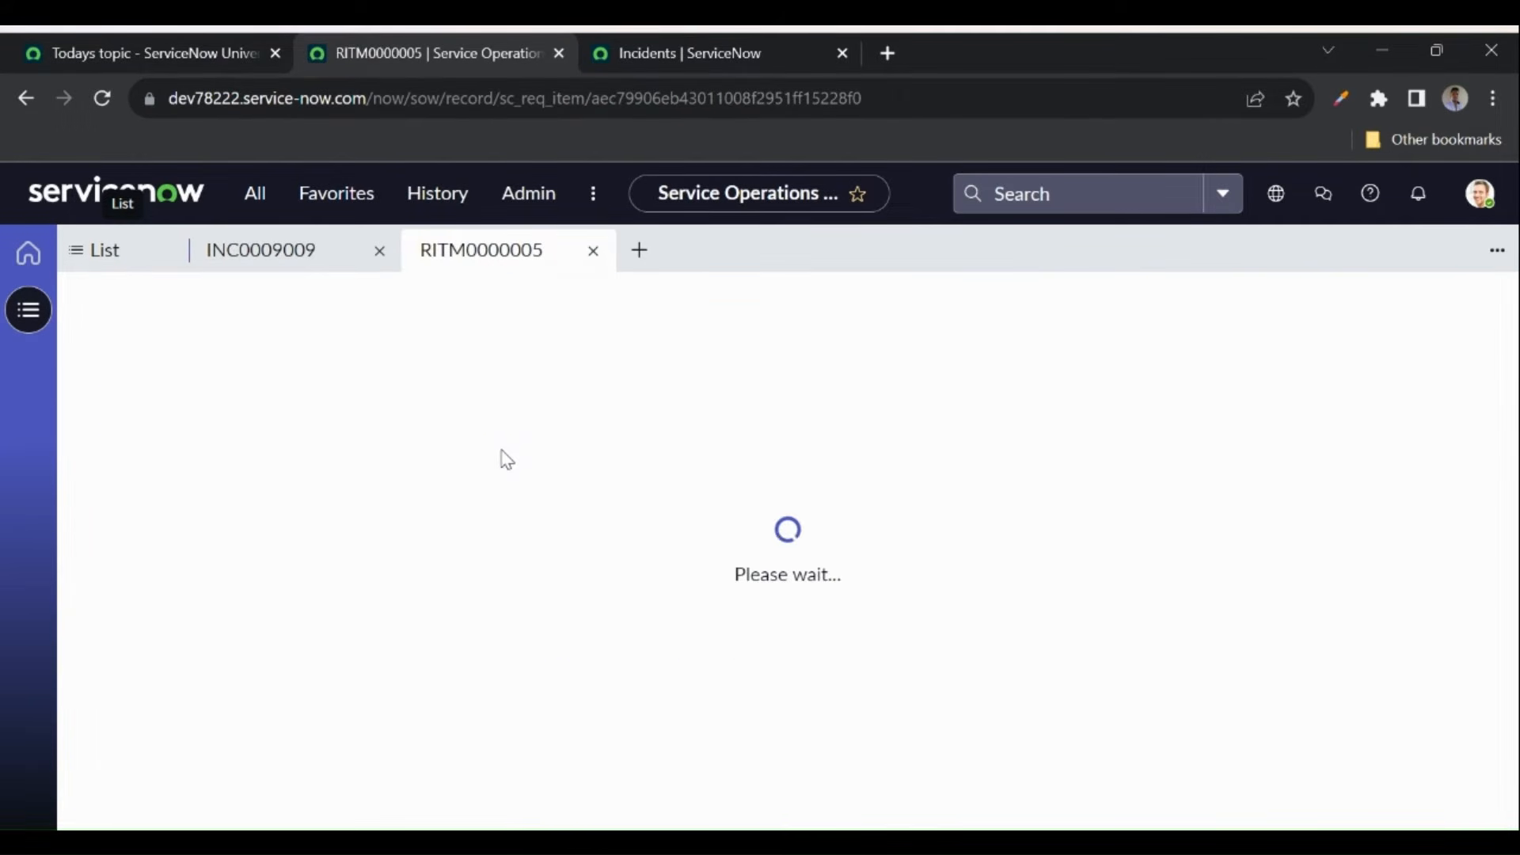
pyautogui.click(259, 251)
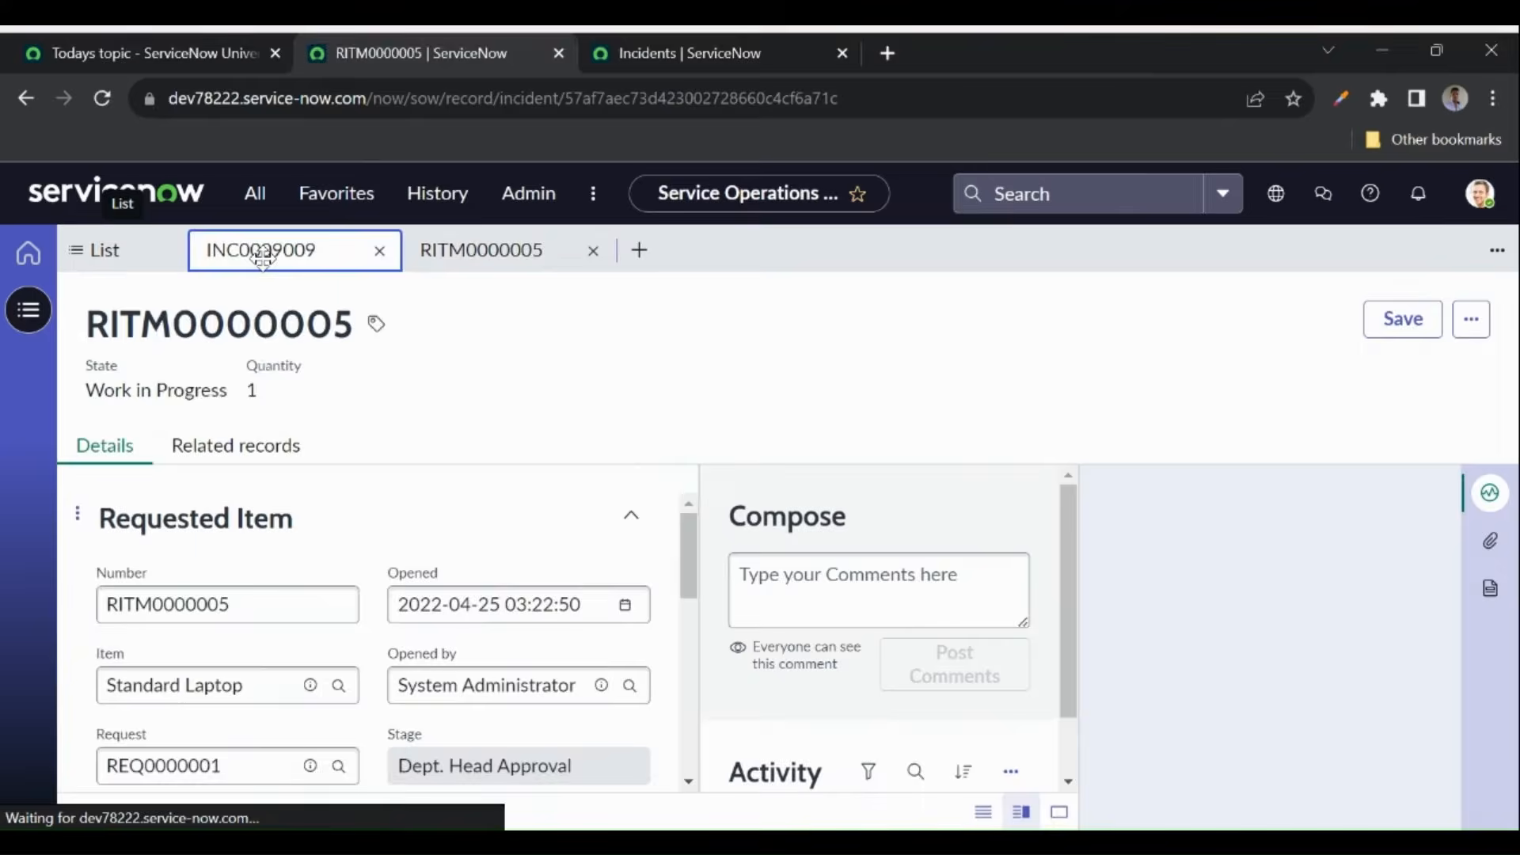
pyautogui.click(475, 250)
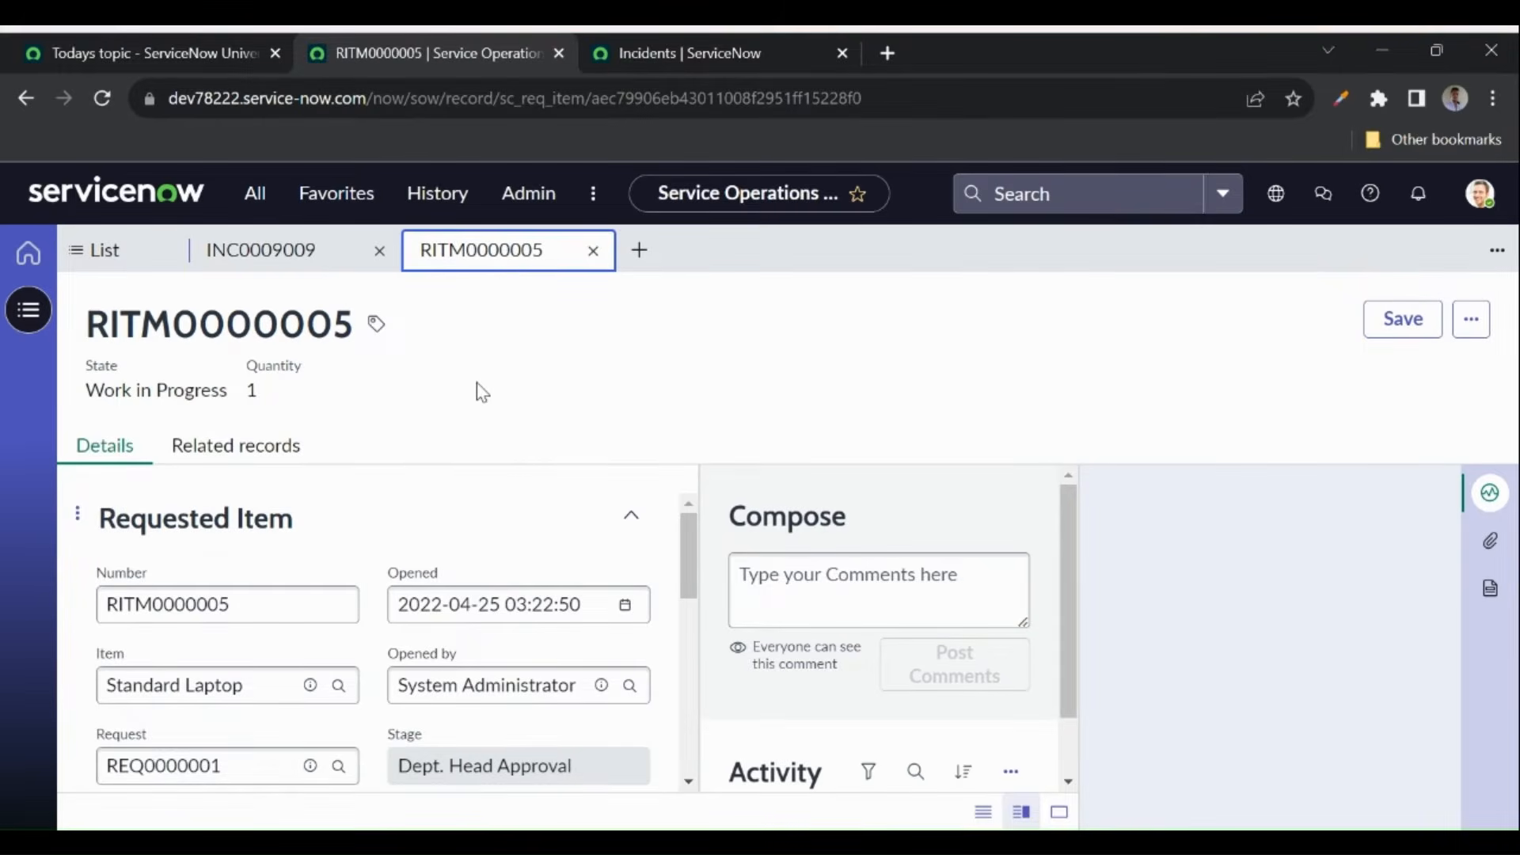
pyautogui.moveTo(259, 250)
# - Highlight Plugins on the course page, then open Plugins (Application Manager) in a new tab
pyautogui.click(251, 251)
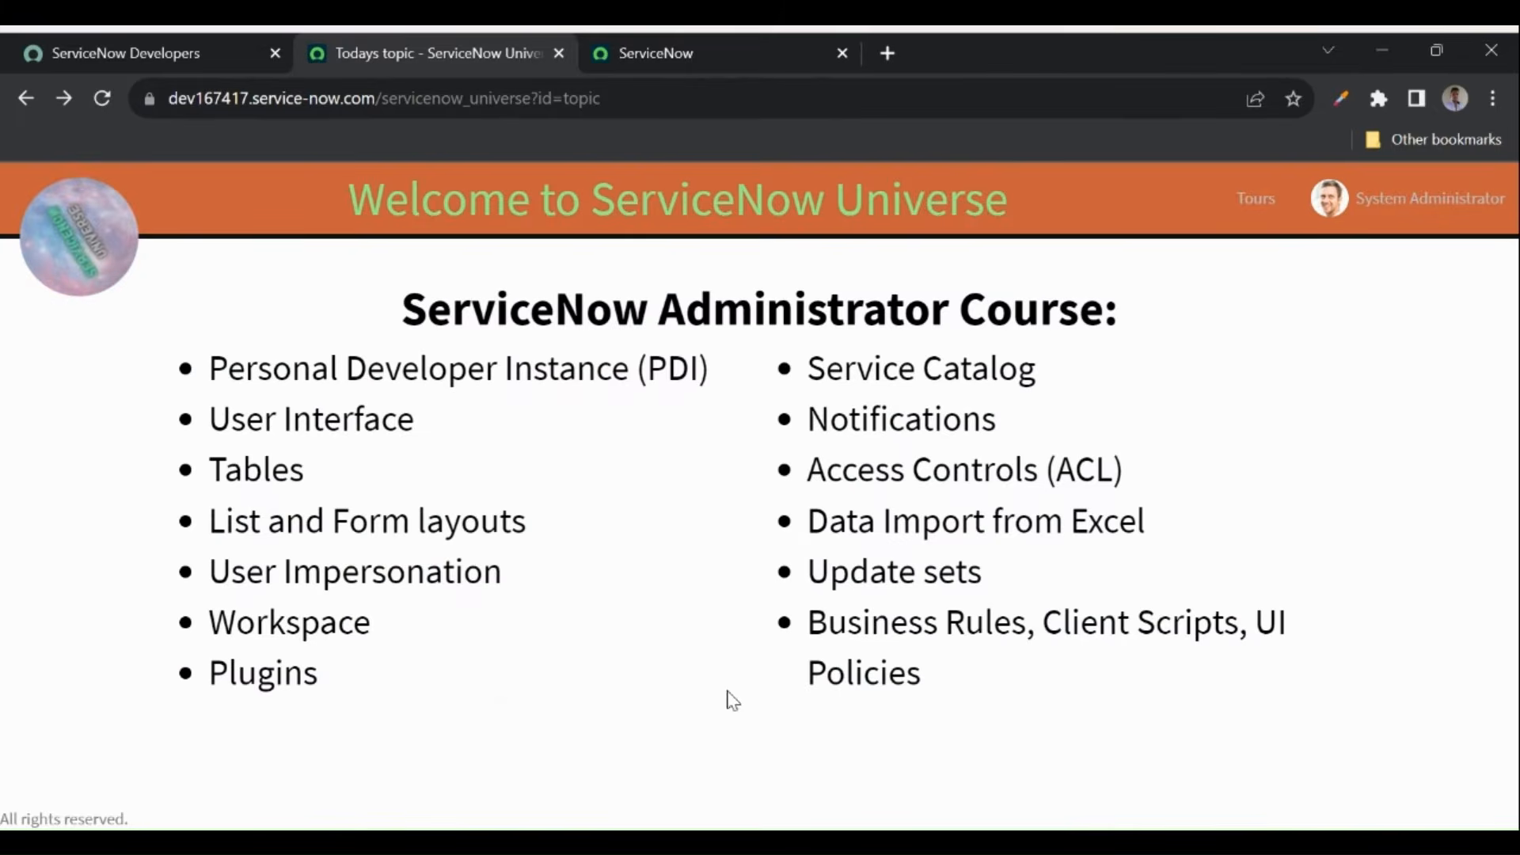
pyautogui.moveTo(209, 675); pyautogui.dragTo(379, 690)
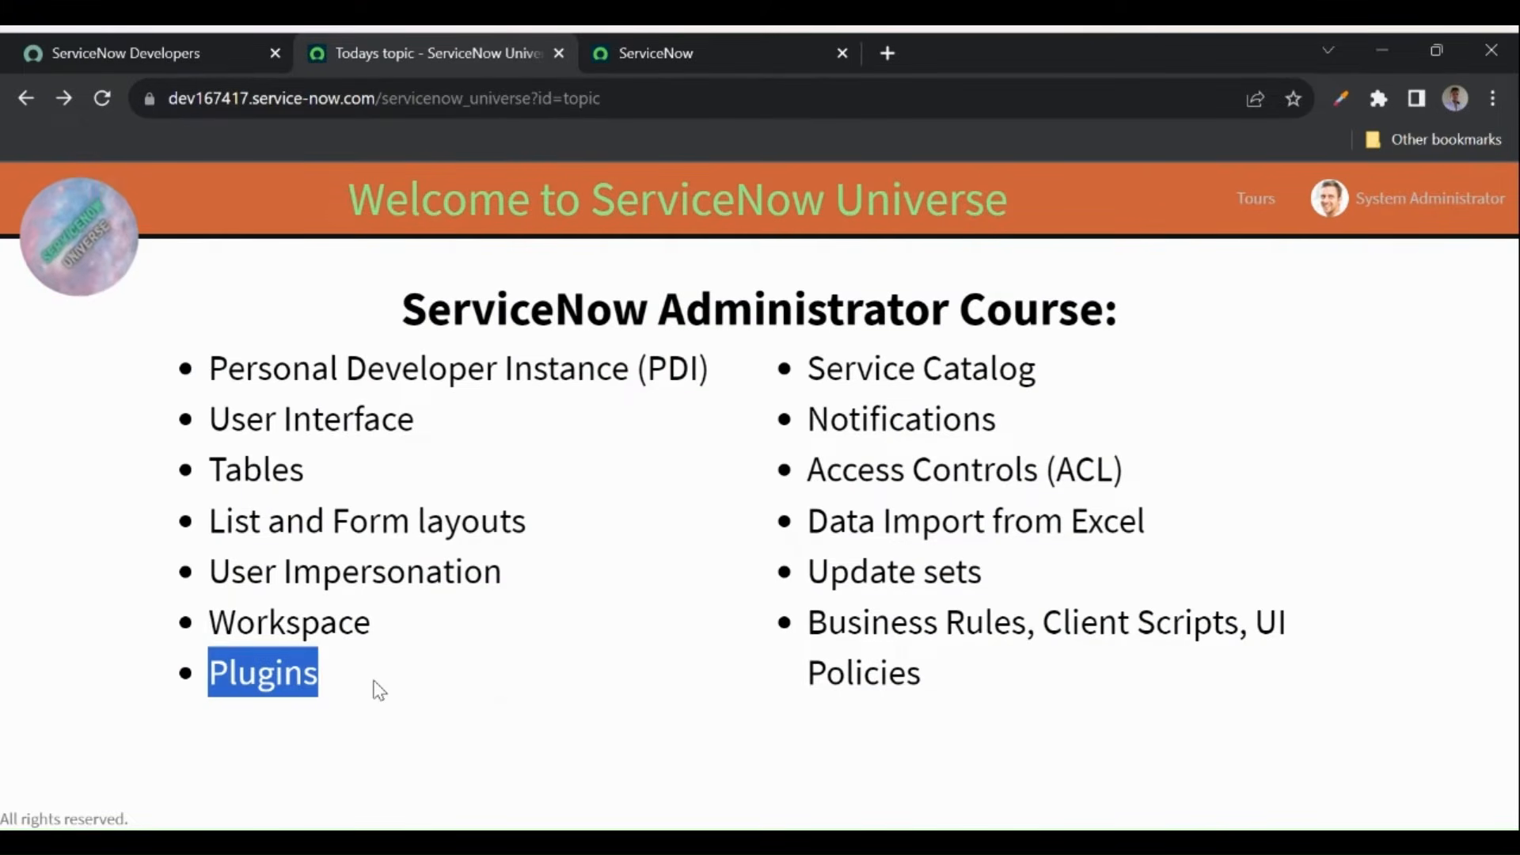
pyautogui.click(633, 52)
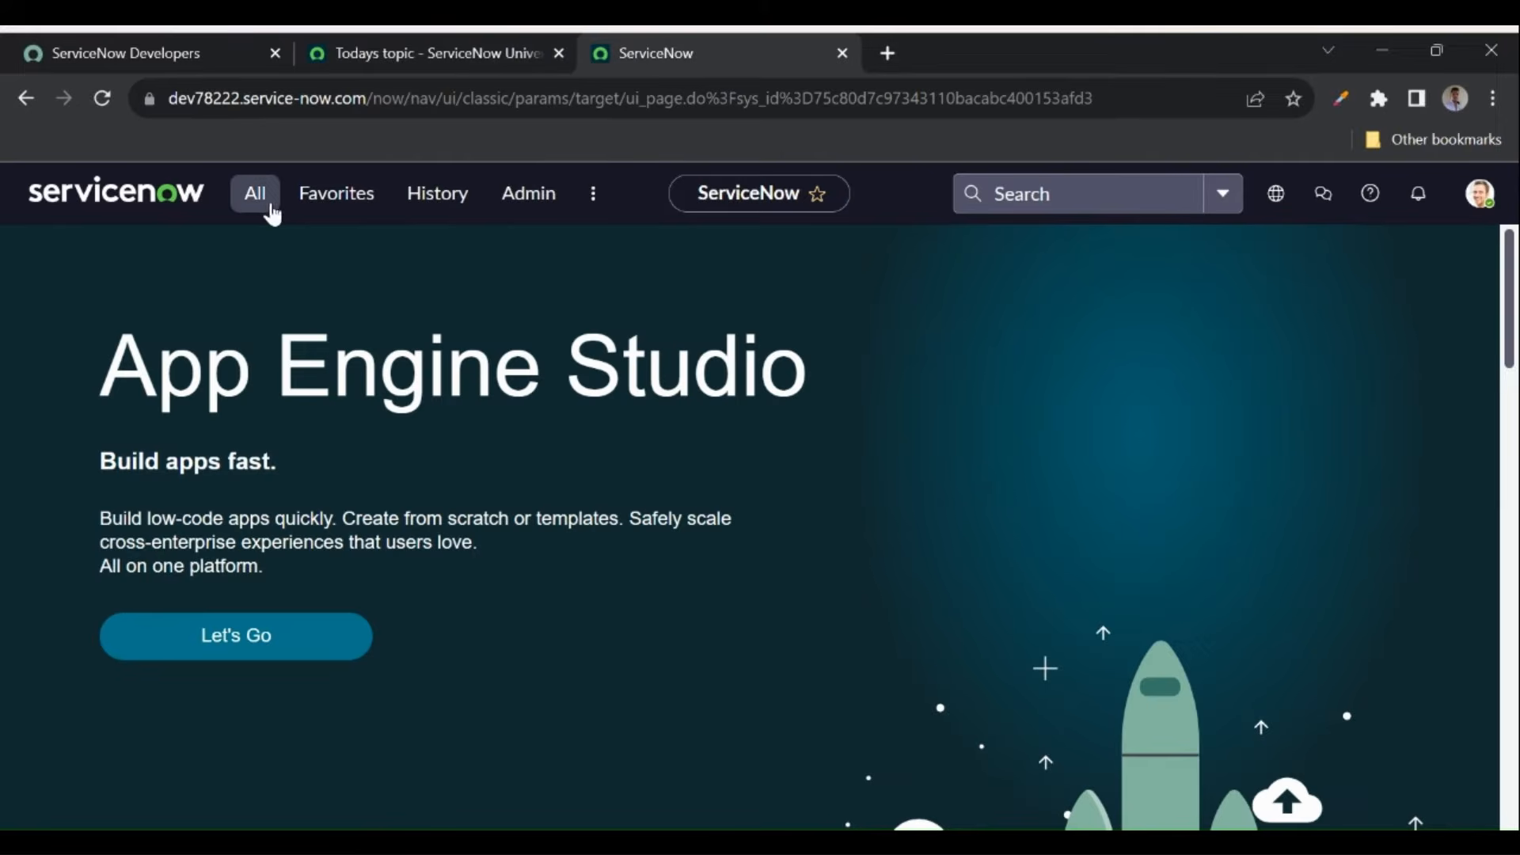
pyautogui.click(264, 203)
pyautogui.write('pl')
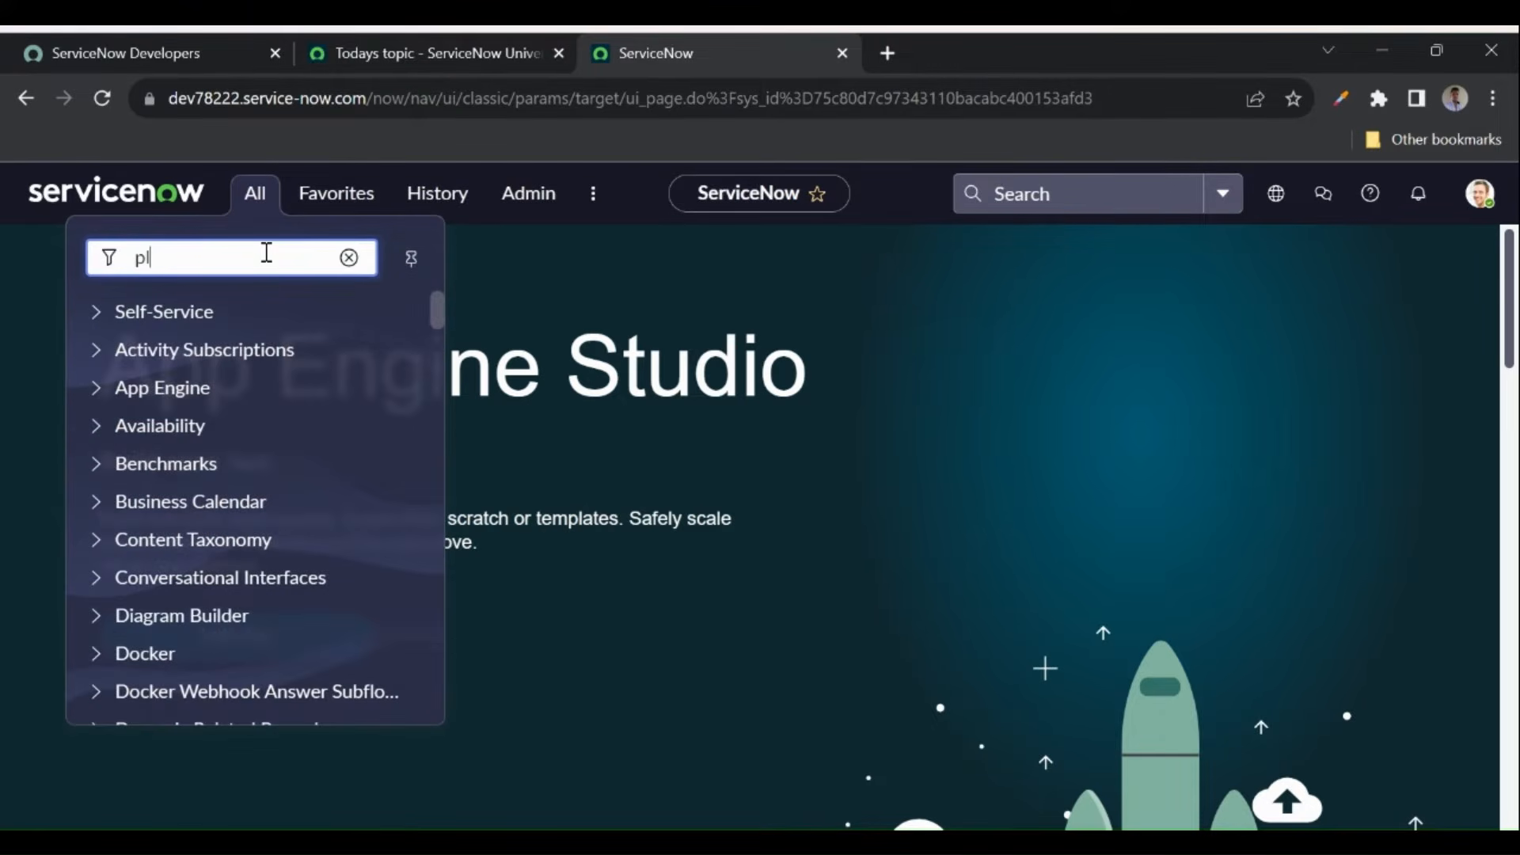
pyautogui.write('ugins')
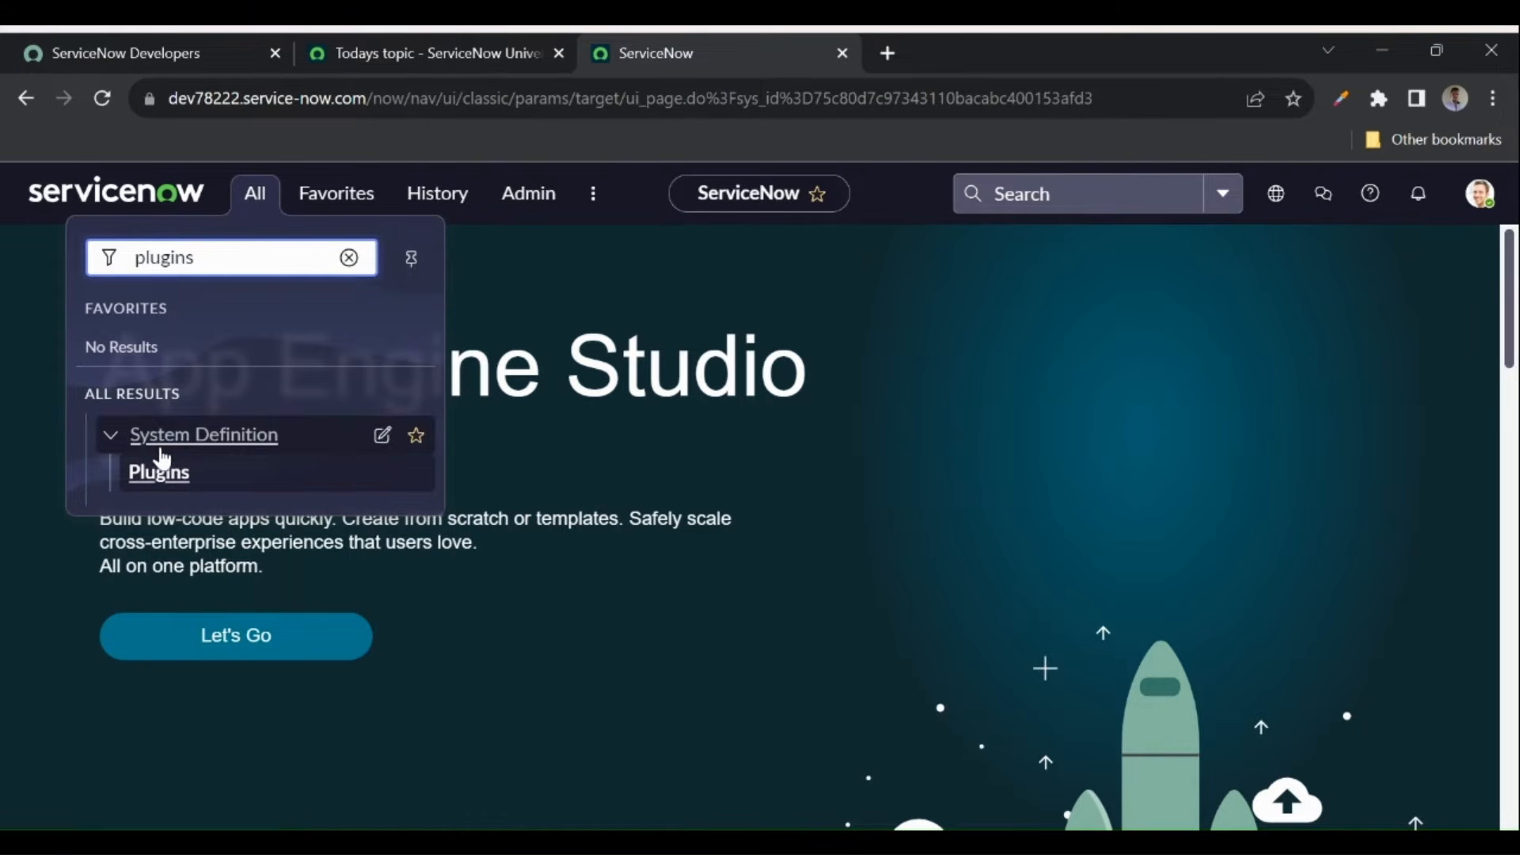
pyautogui.middleClick(150, 479)
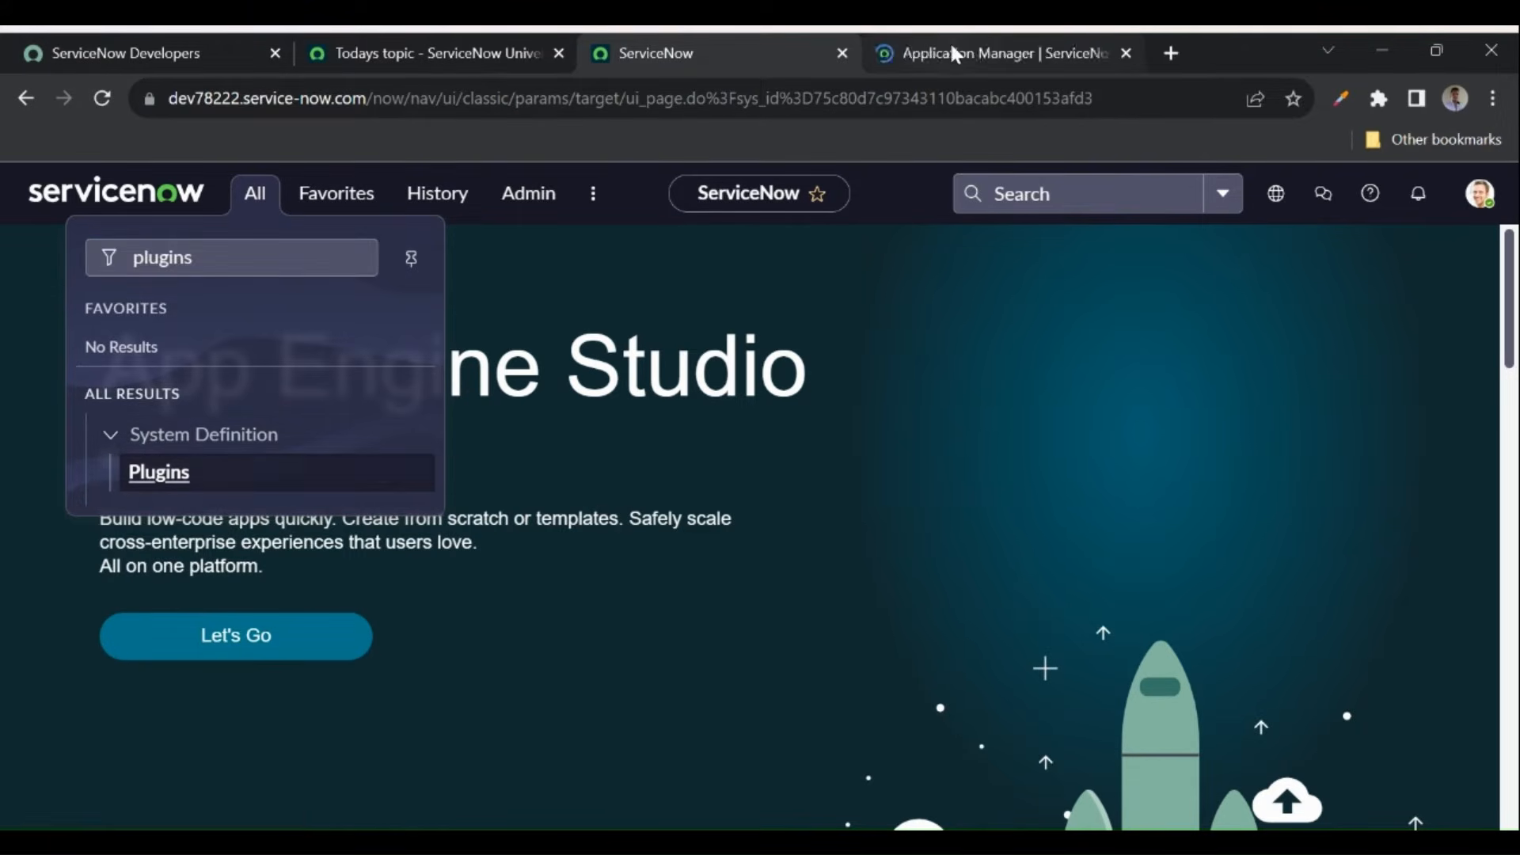
pyautogui.click(948, 41)
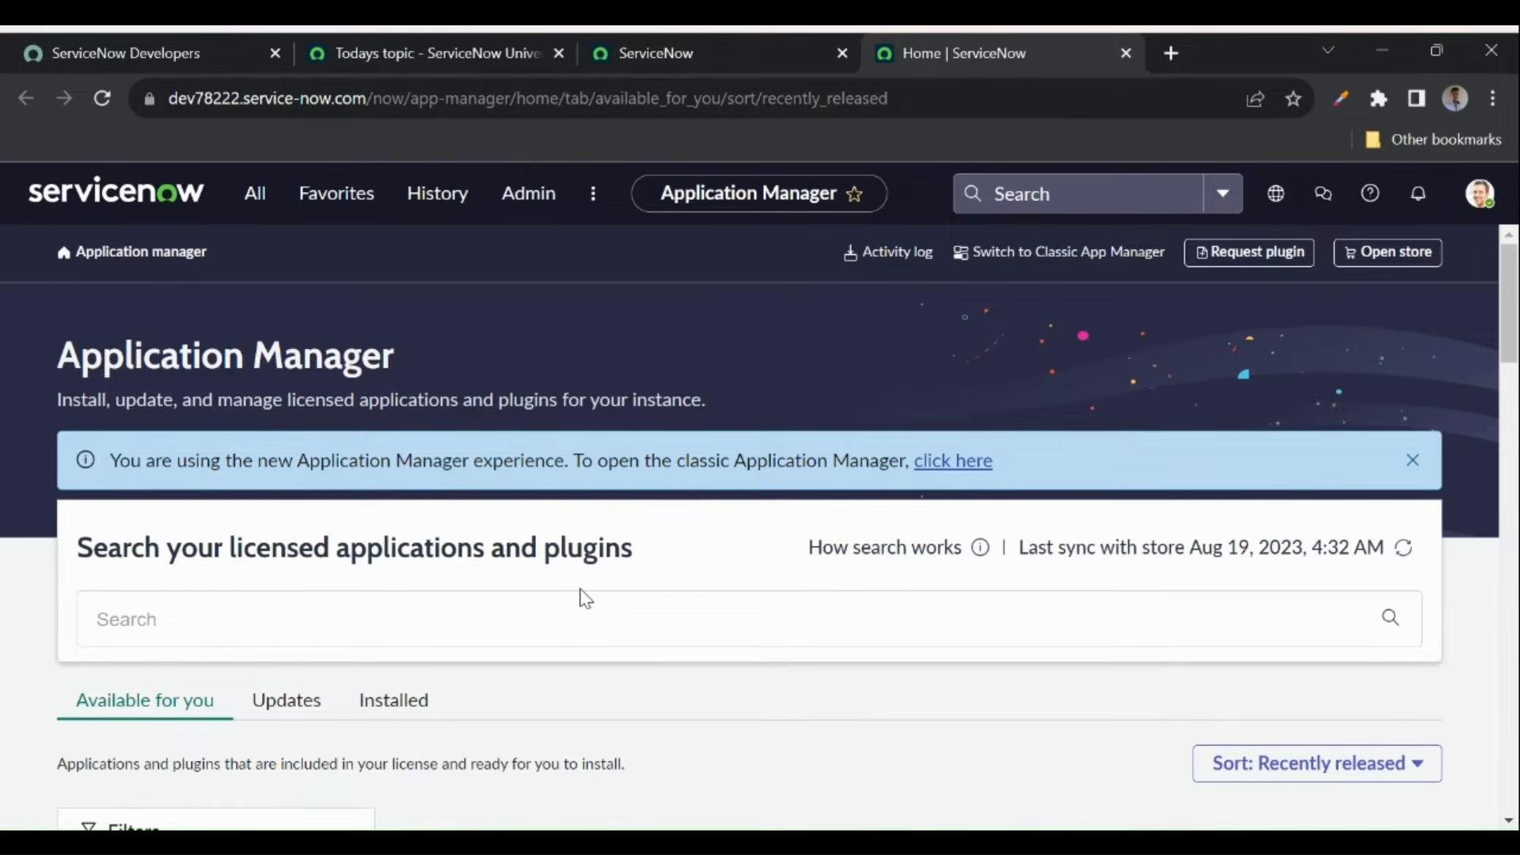
# - Search licensed applications for 'access analyzer' and open the Access Analyzer app details
pyautogui.scroll(-2, 585, 599)
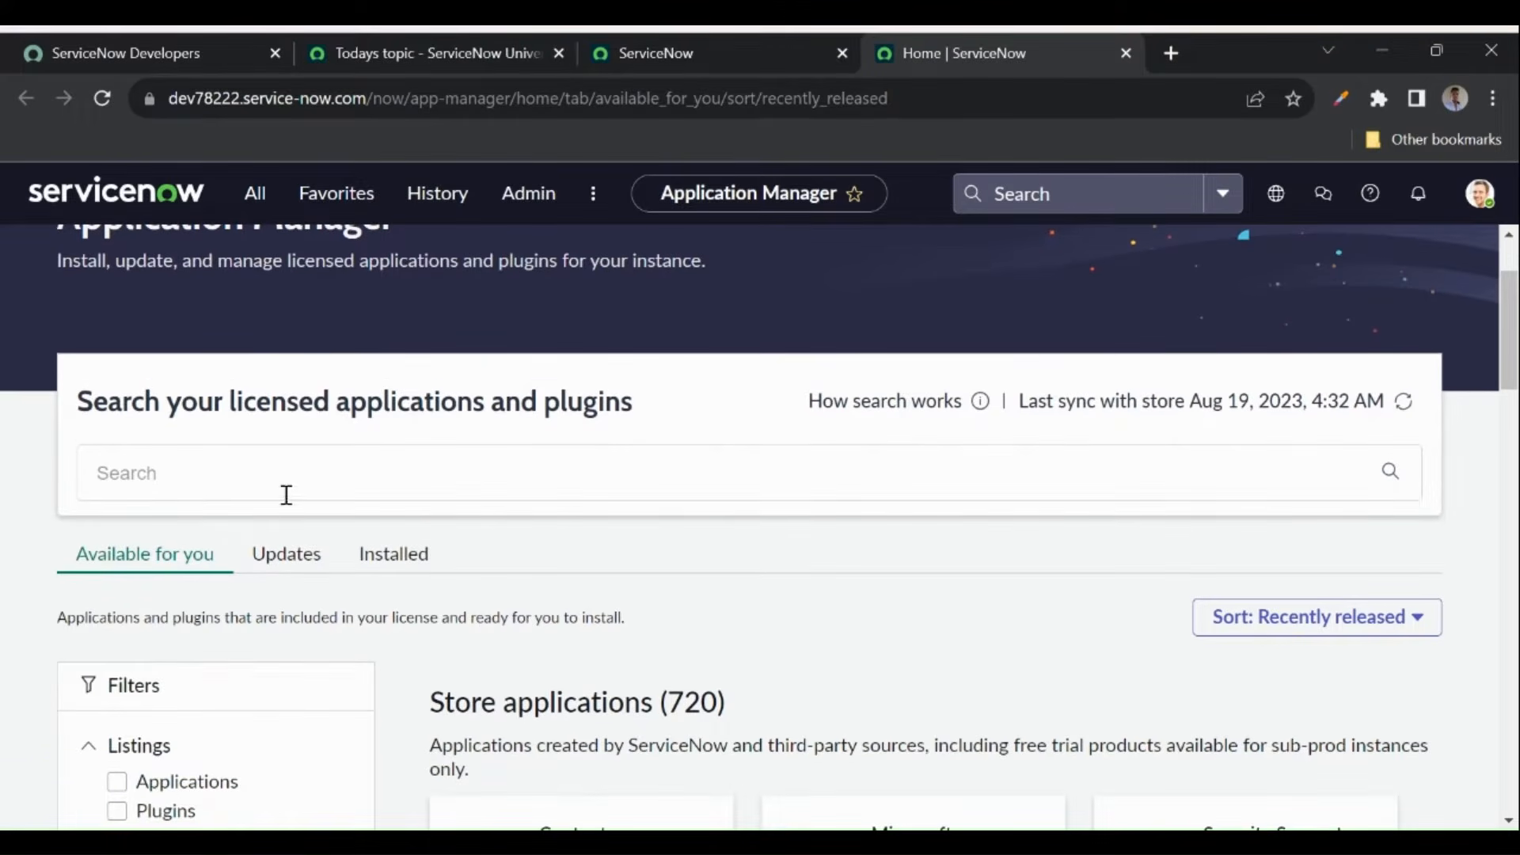
pyautogui.click(308, 485)
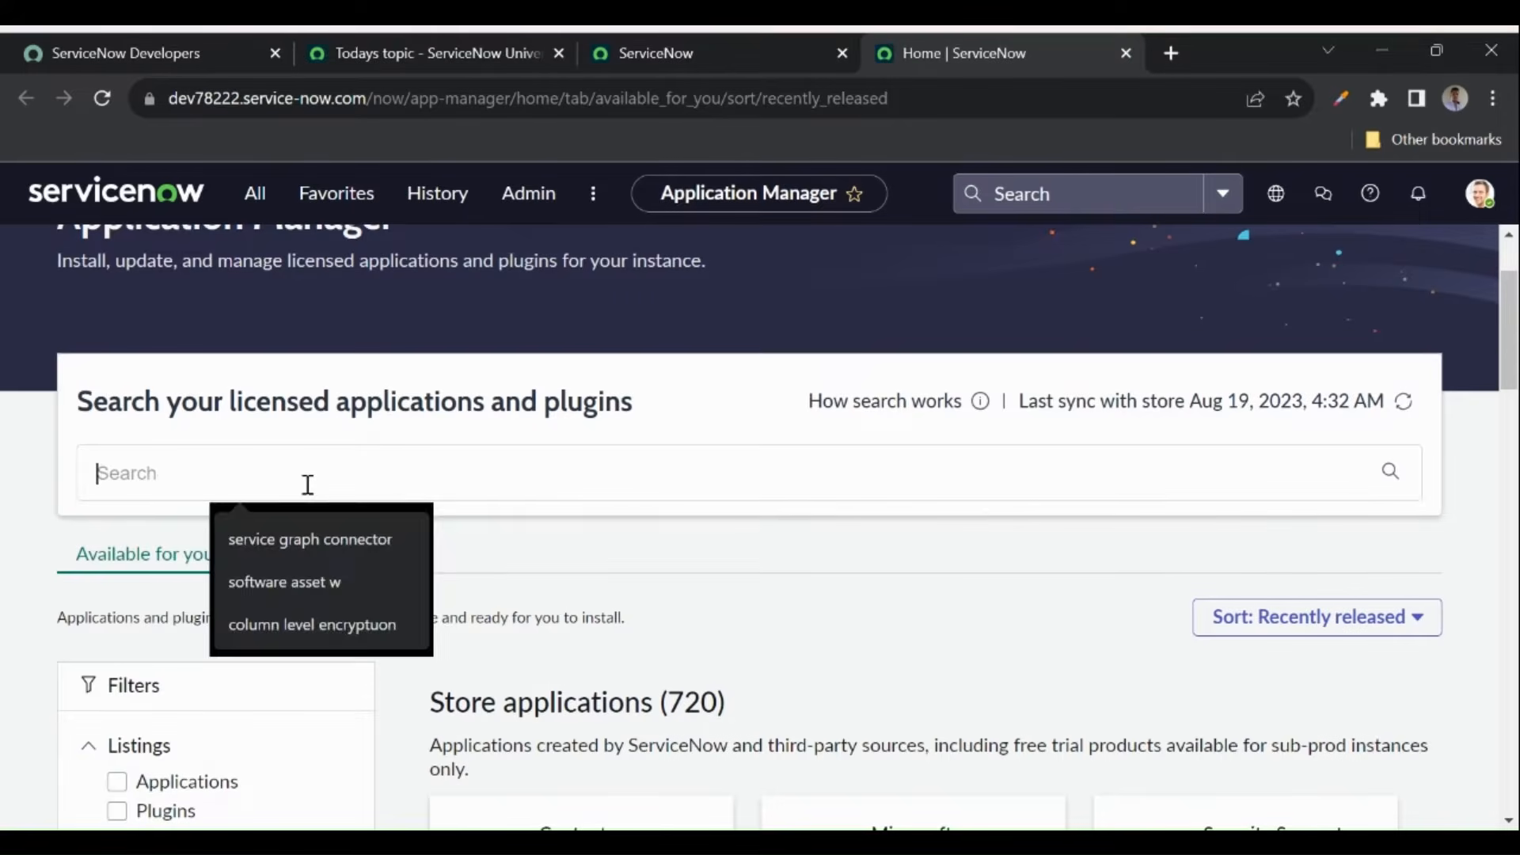
pyautogui.write('access')
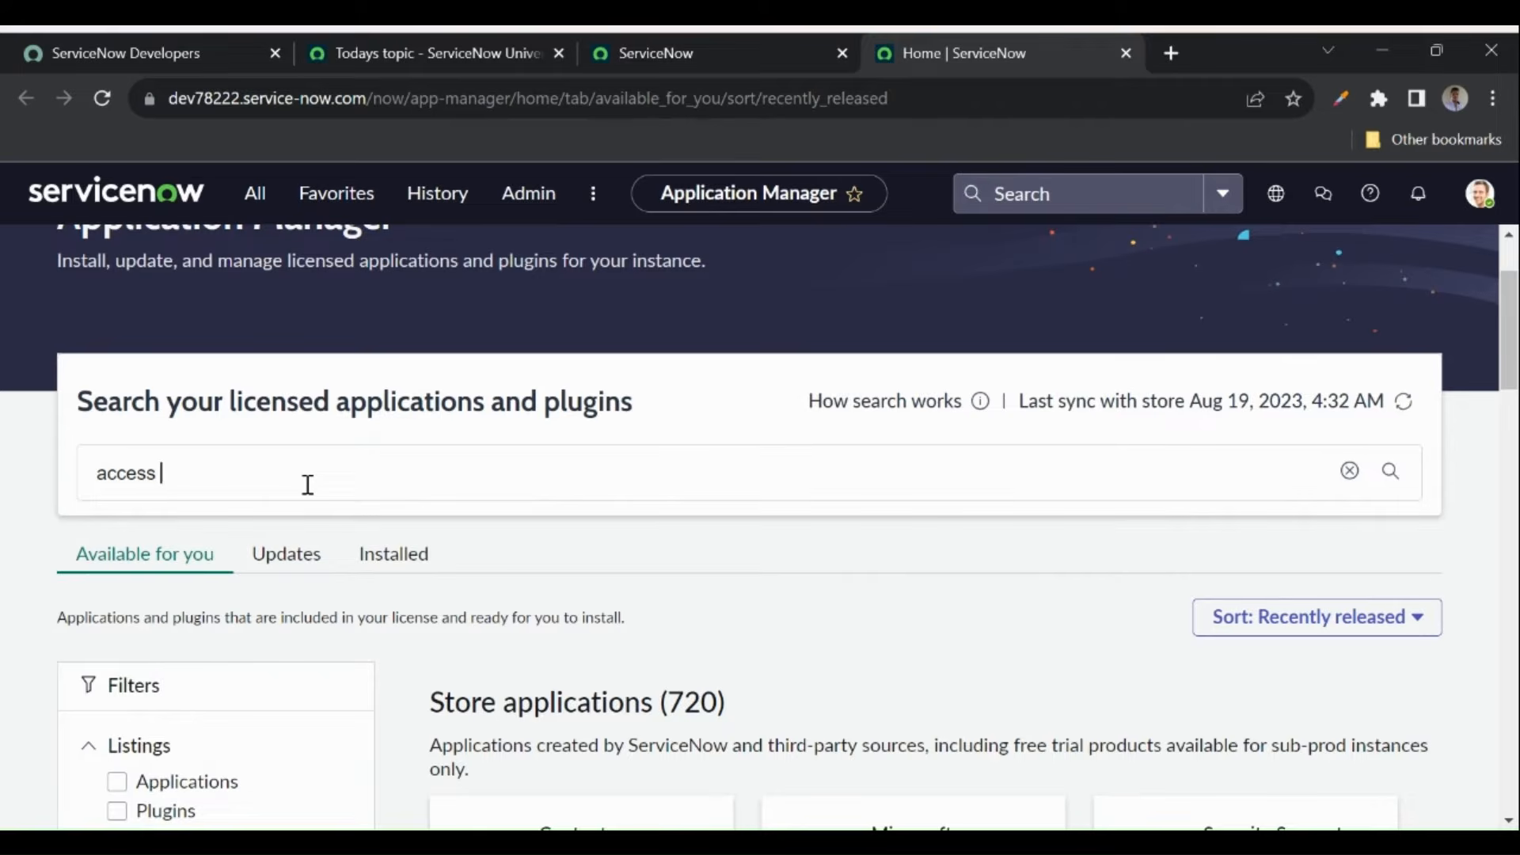
pyautogui.write(' analyzer')
pyautogui.press('Return')
pyautogui.scroll(-2, 554, 515)
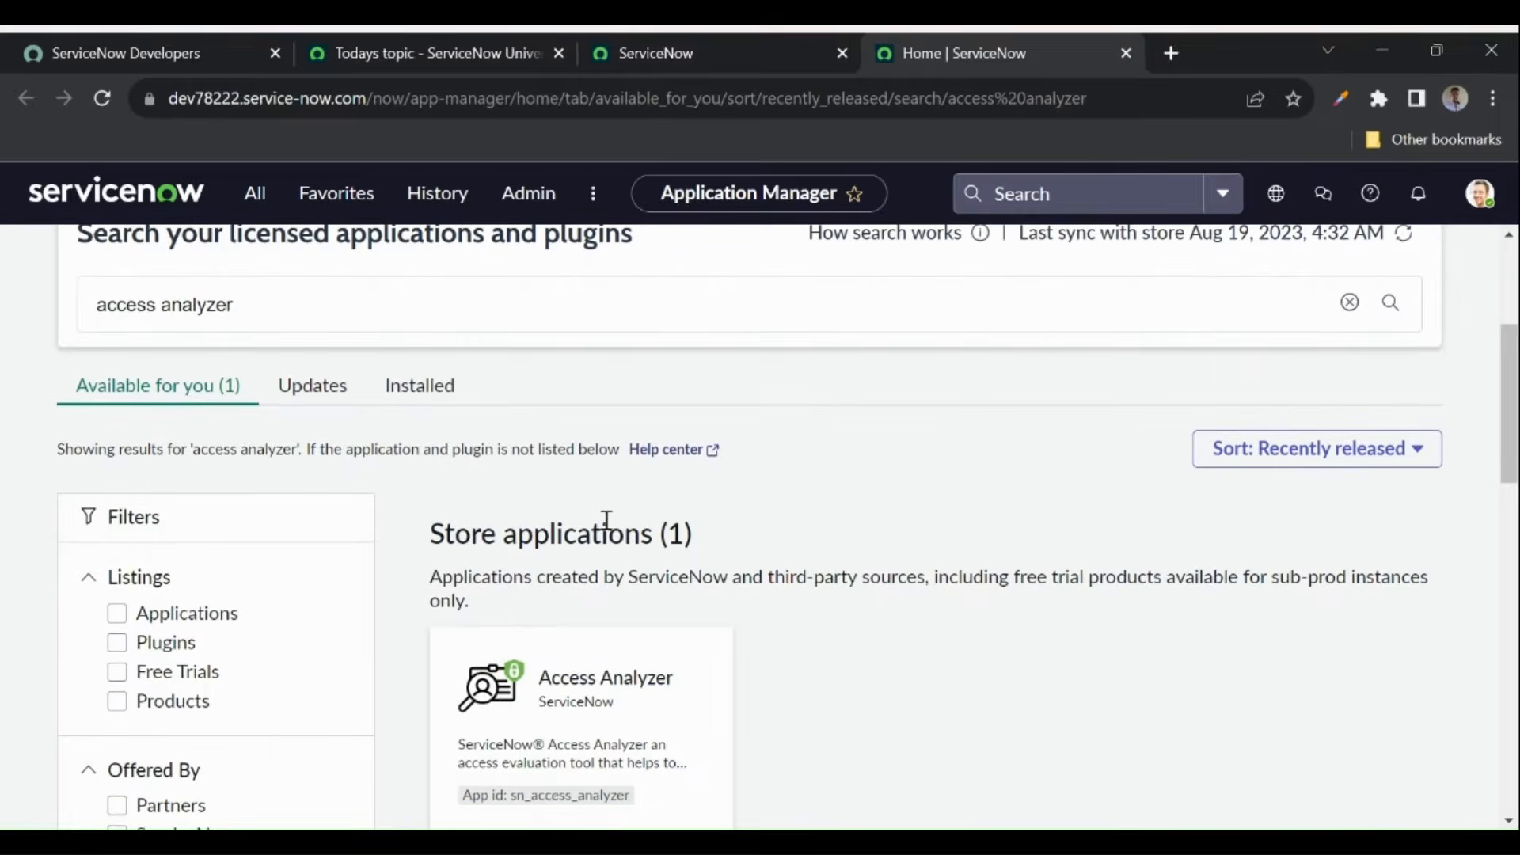
pyautogui.scroll(-2, 594, 664)
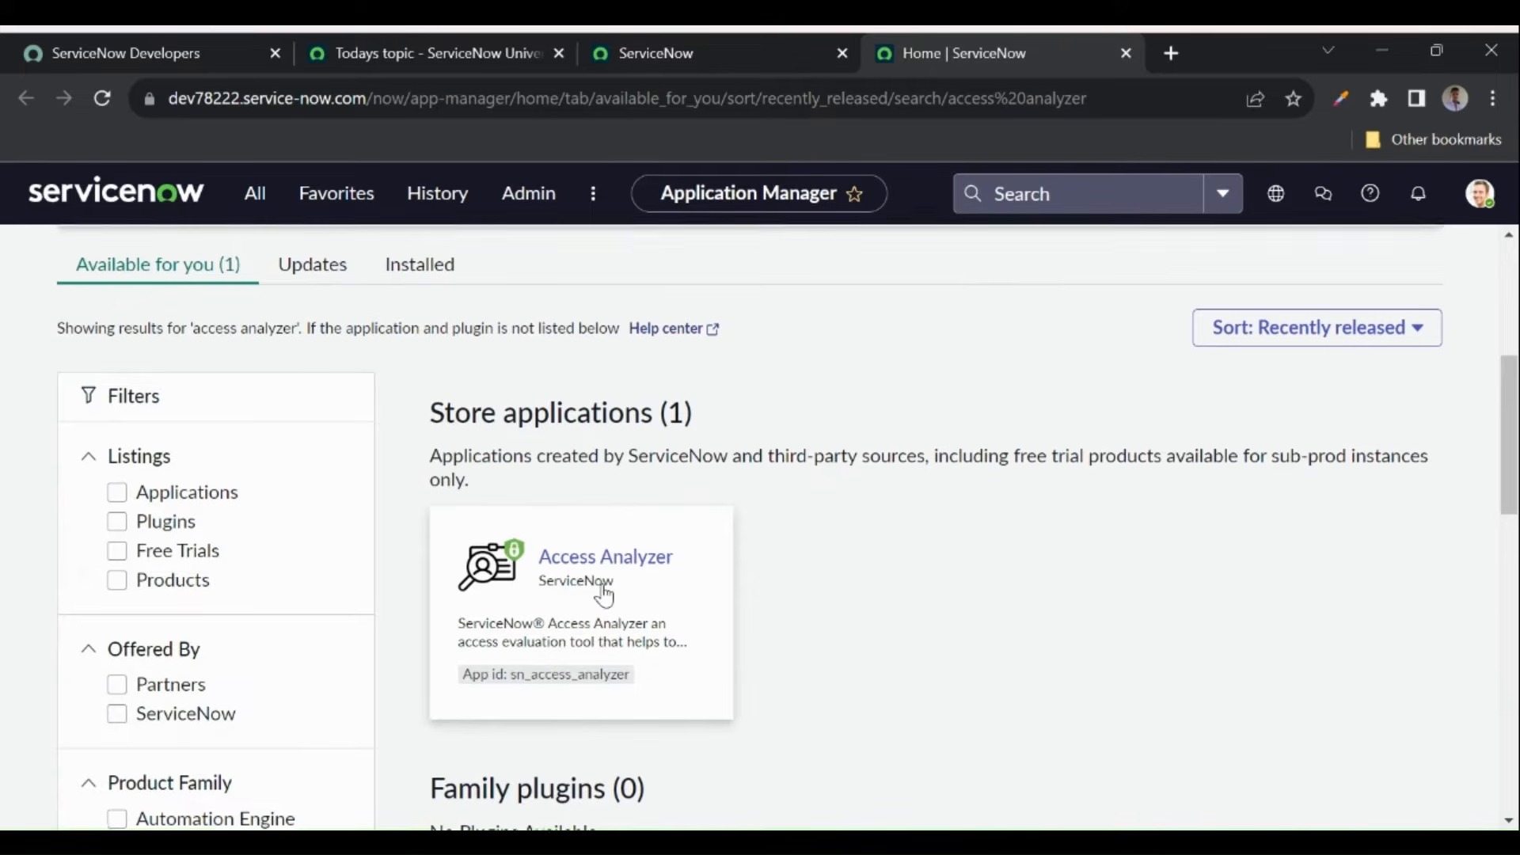
pyautogui.click(567, 571)
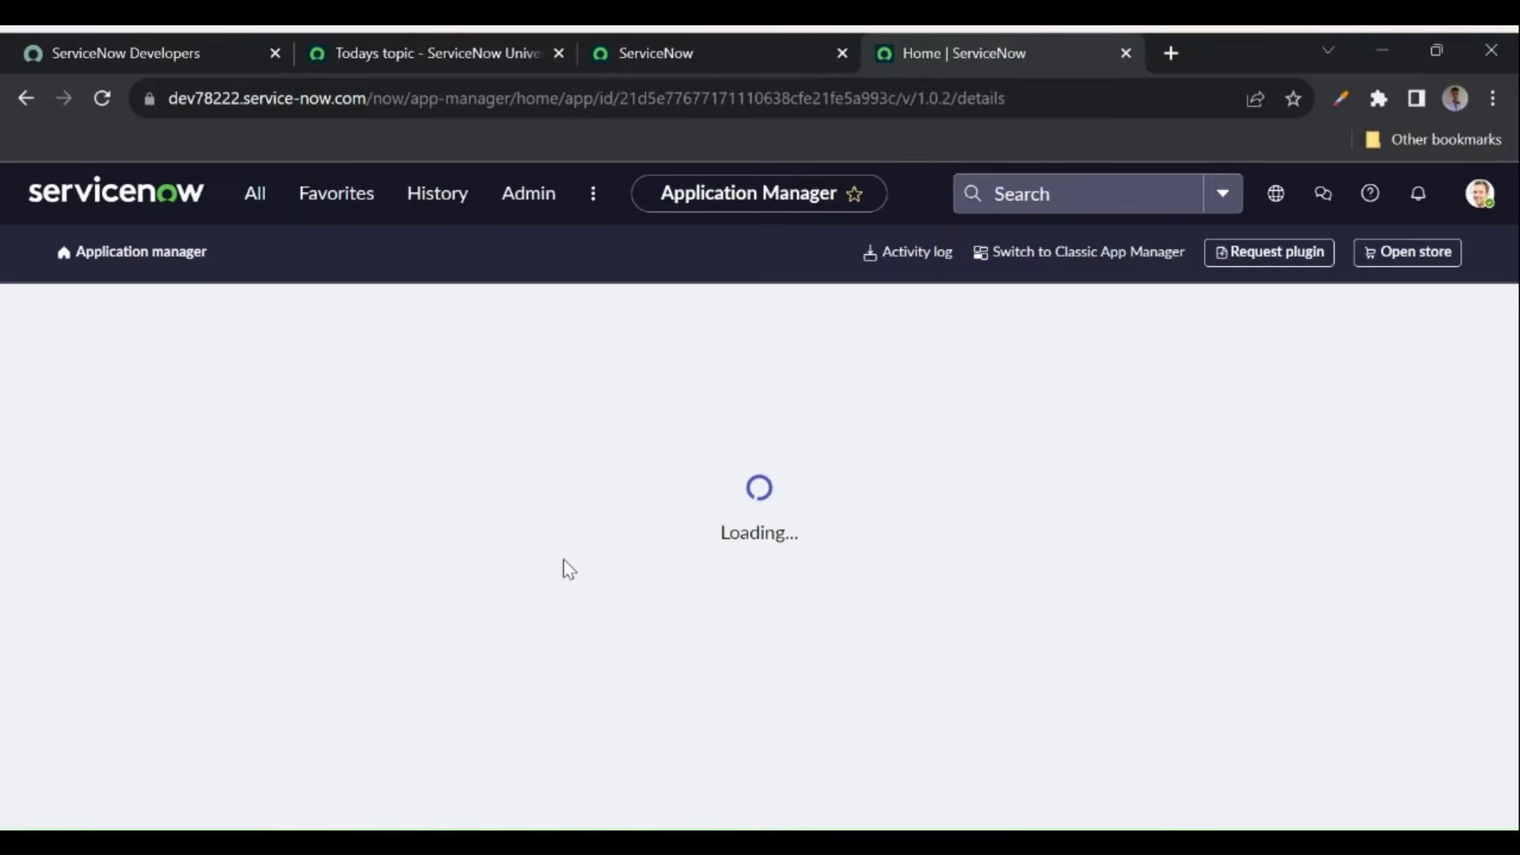
pyautogui.scroll(-3, 903, 712)
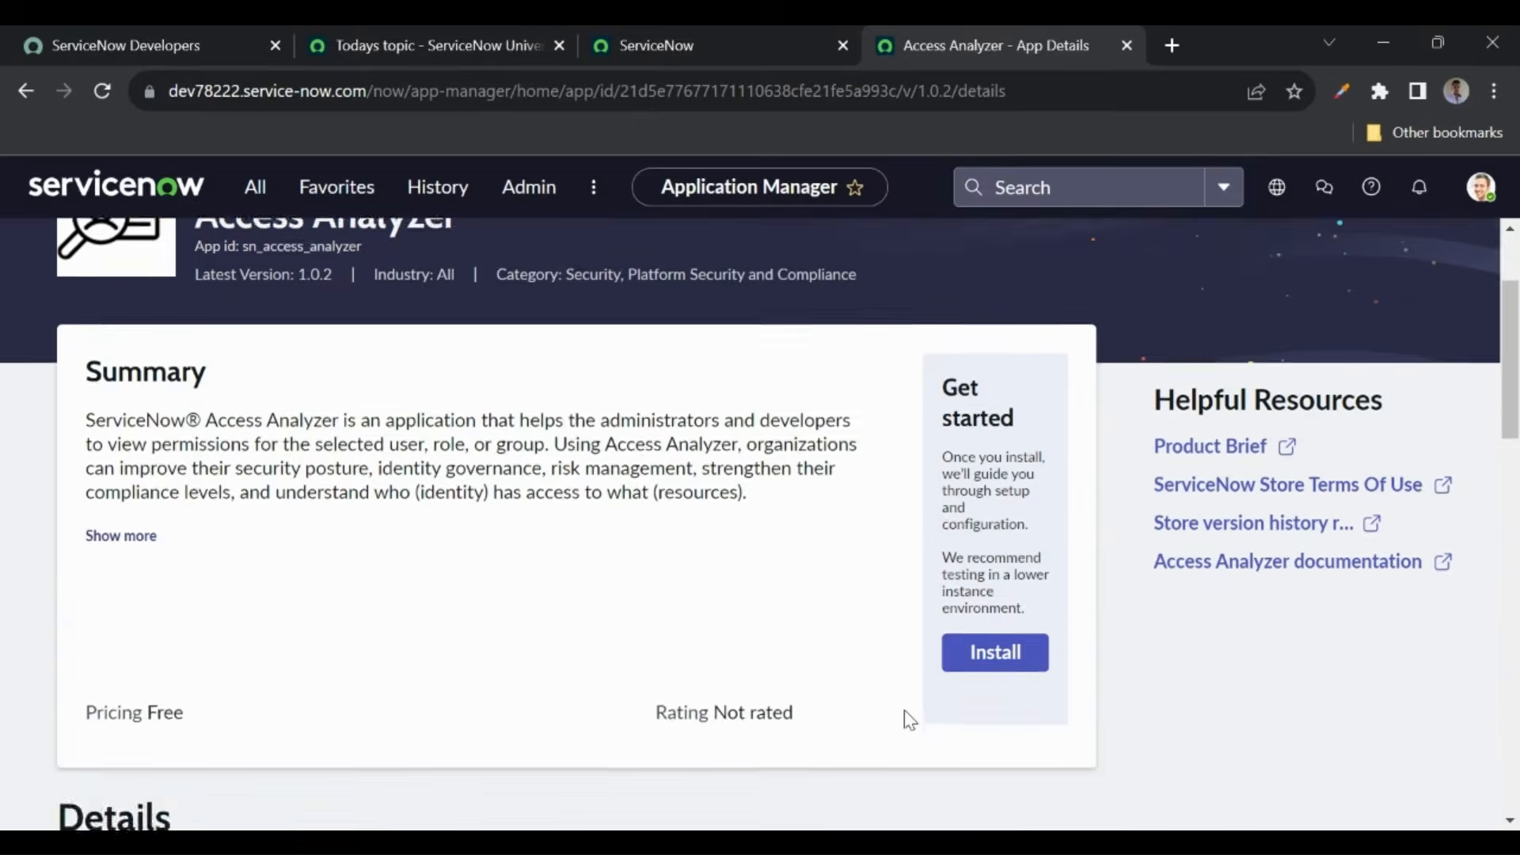
# - Install Access Analyzer version 1.0.2 (Latest) now, then switch to the ServiceNow Developers tab
pyautogui.click(1001, 657)
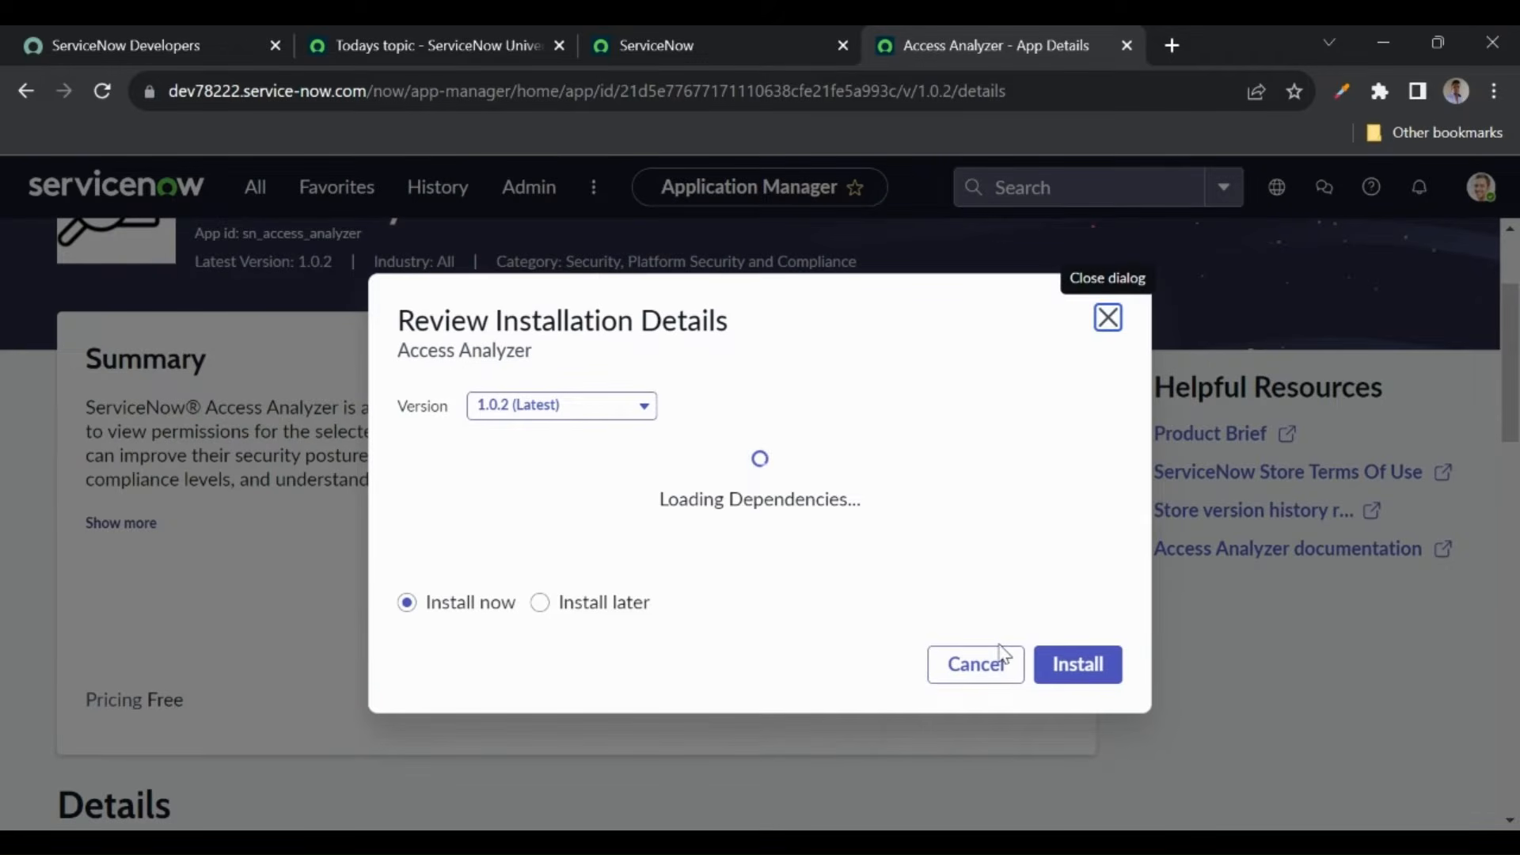
pyautogui.click(1073, 672)
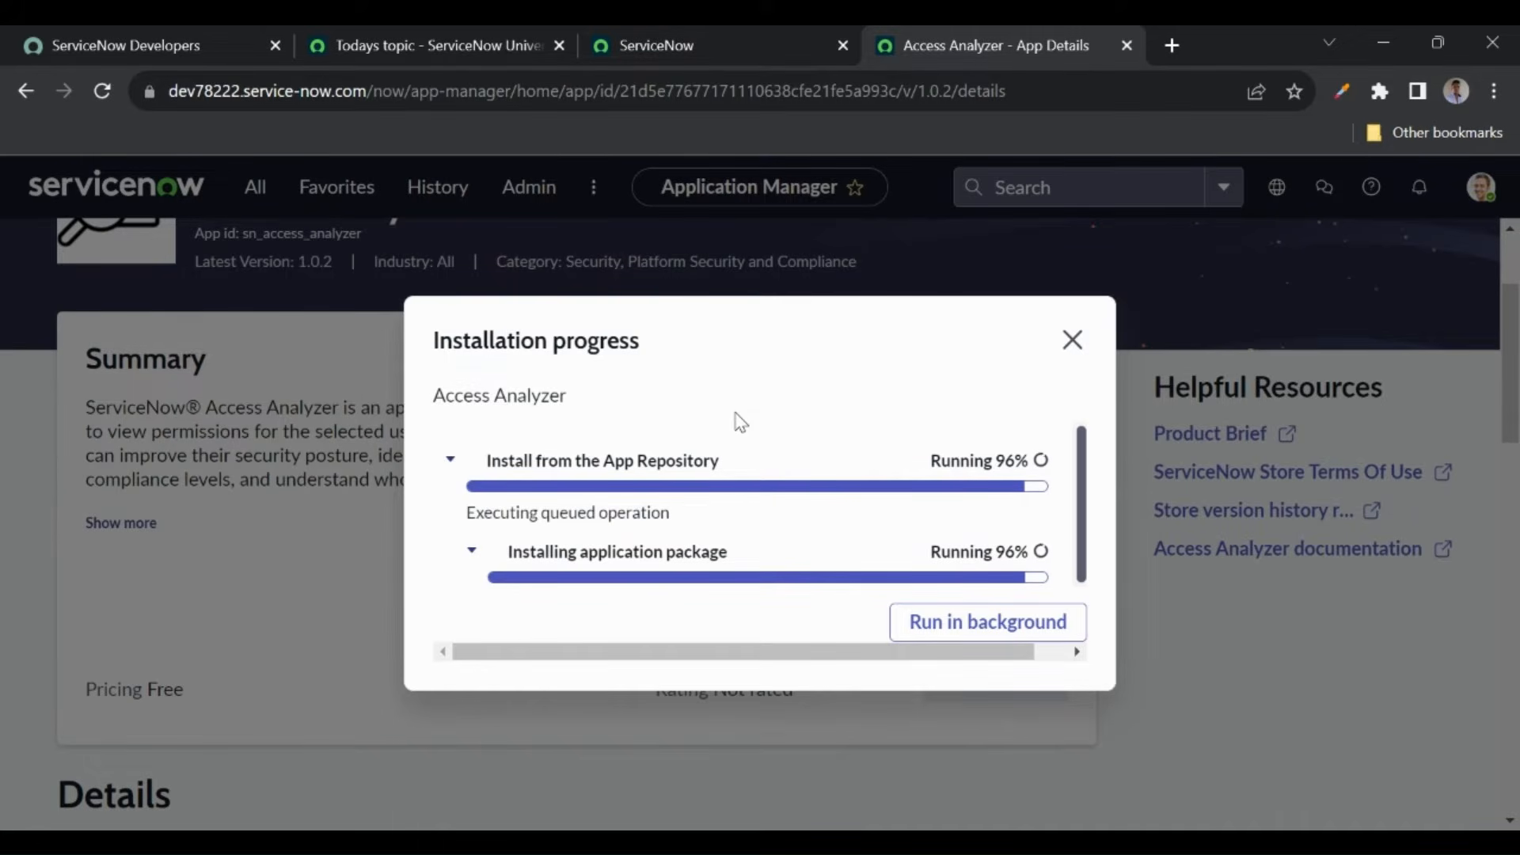
pyautogui.click(177, 43)
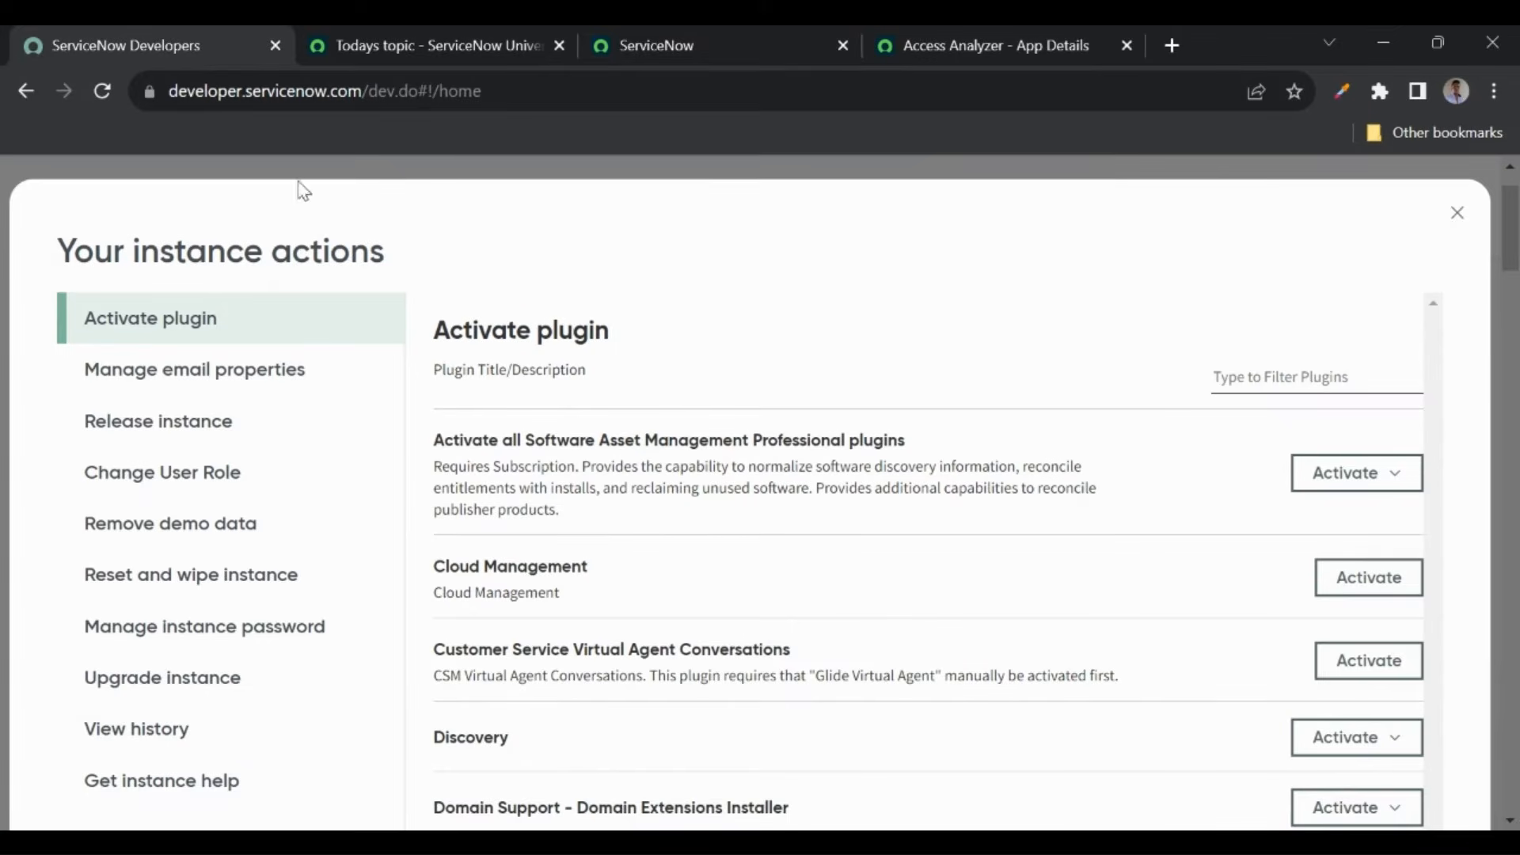
# - Filter the Developer Portal plugin list down to Software Asset Management plugins
pyautogui.moveTo(168, 91); pyautogui.dragTo(359, 101)
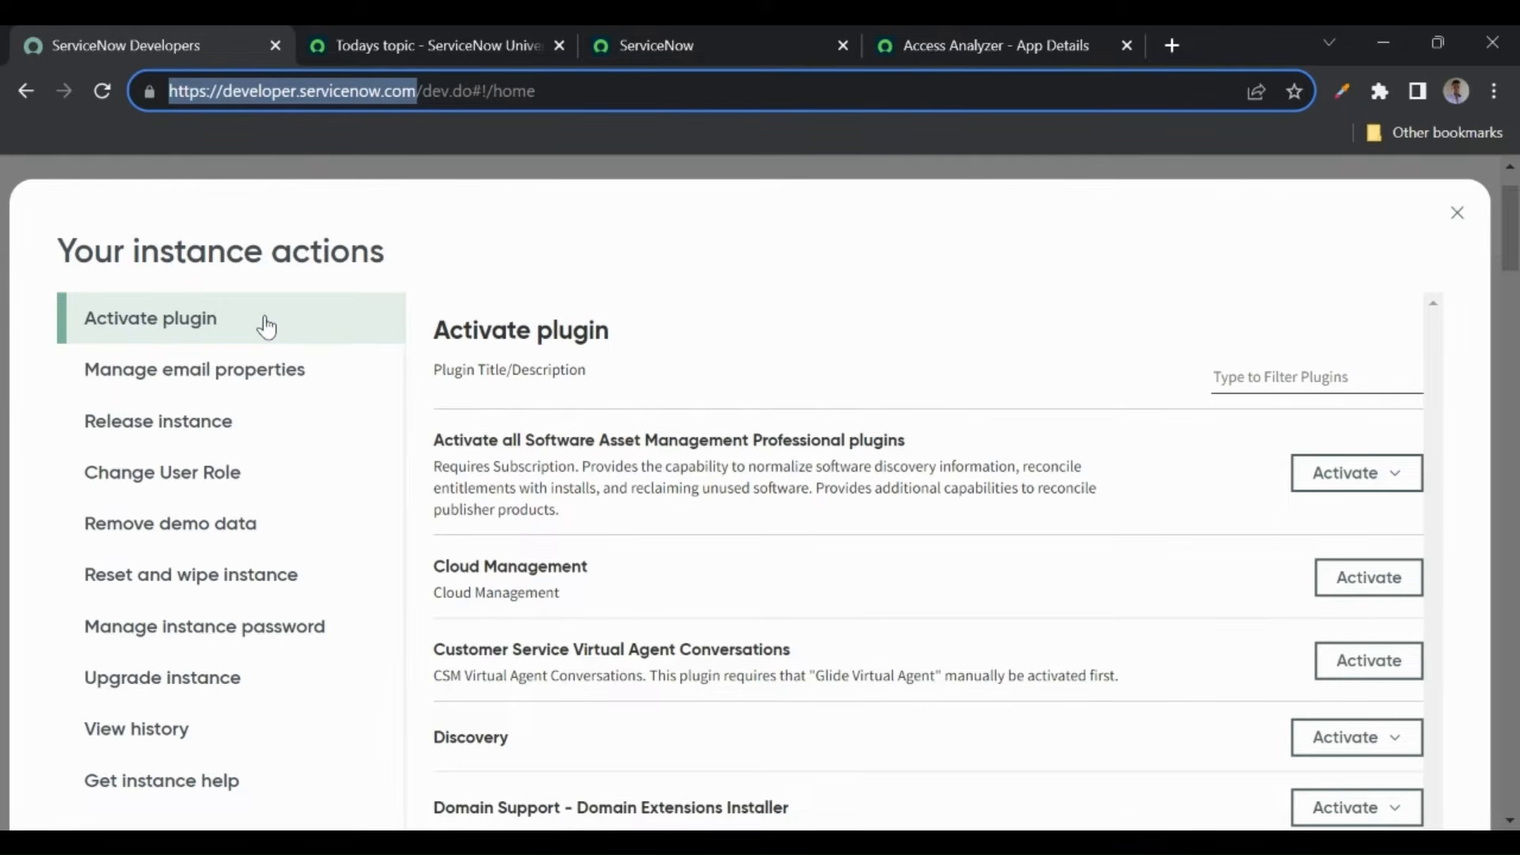
pyautogui.click(736, 349)
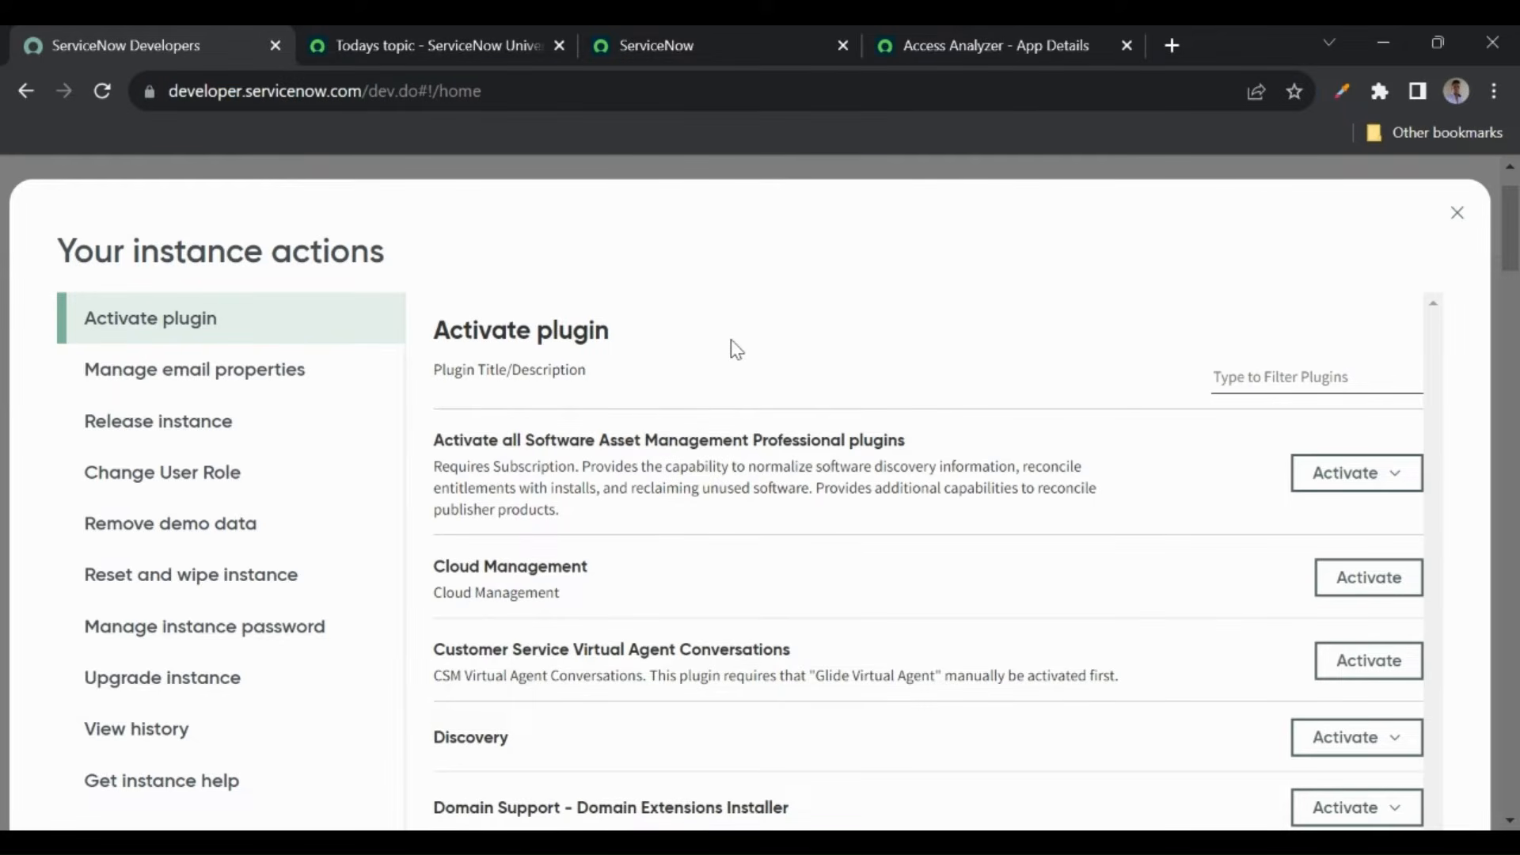
pyautogui.click(1260, 386)
pyautogui.write('software ass')
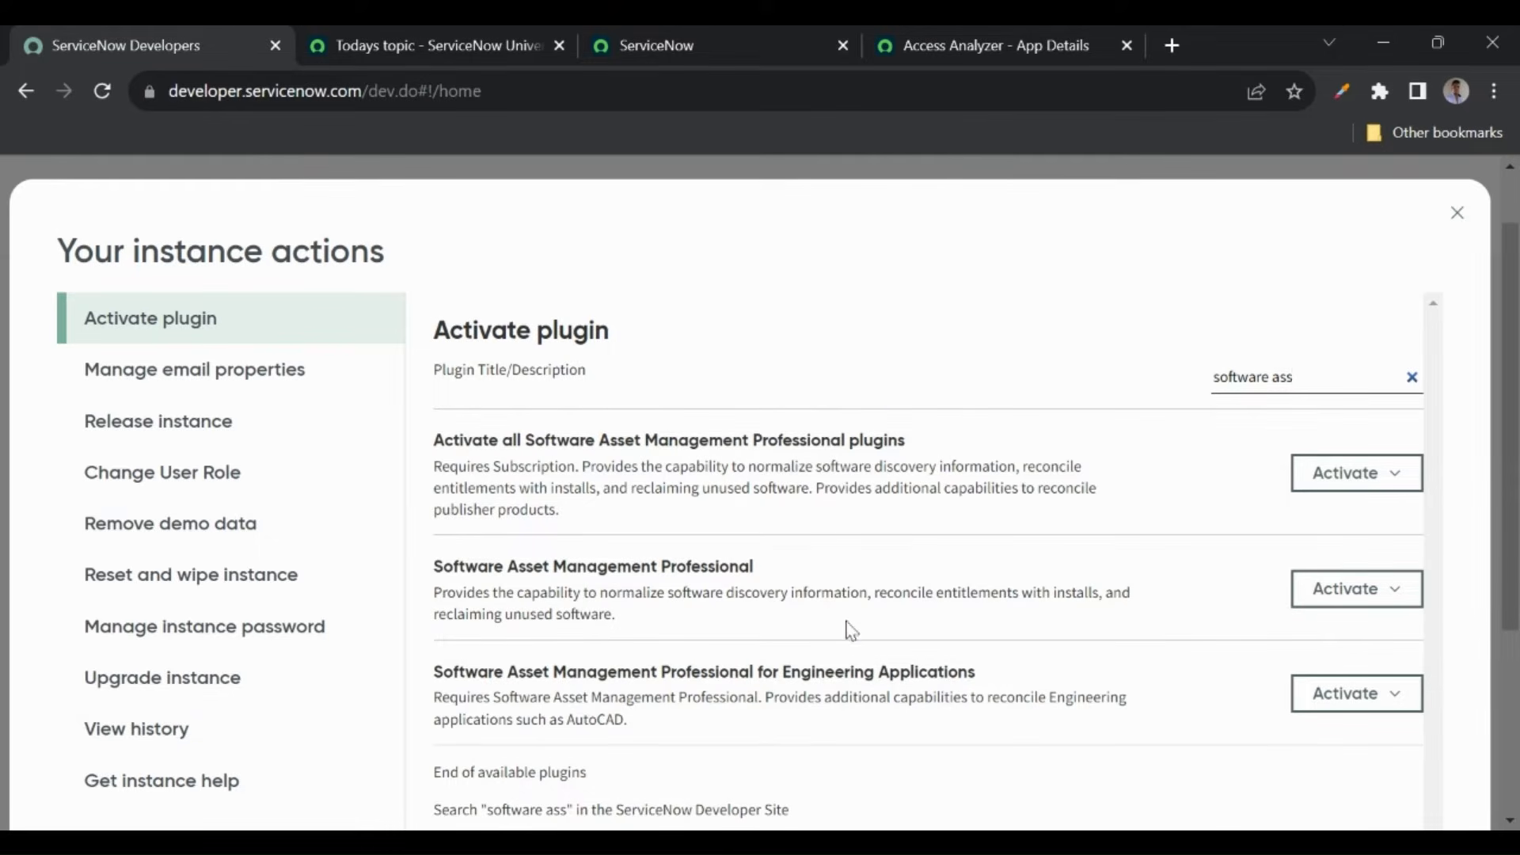
# - Check the plugins' activation options without activating, then highlight the Service Catalog course topic
pyautogui.click(1373, 494)
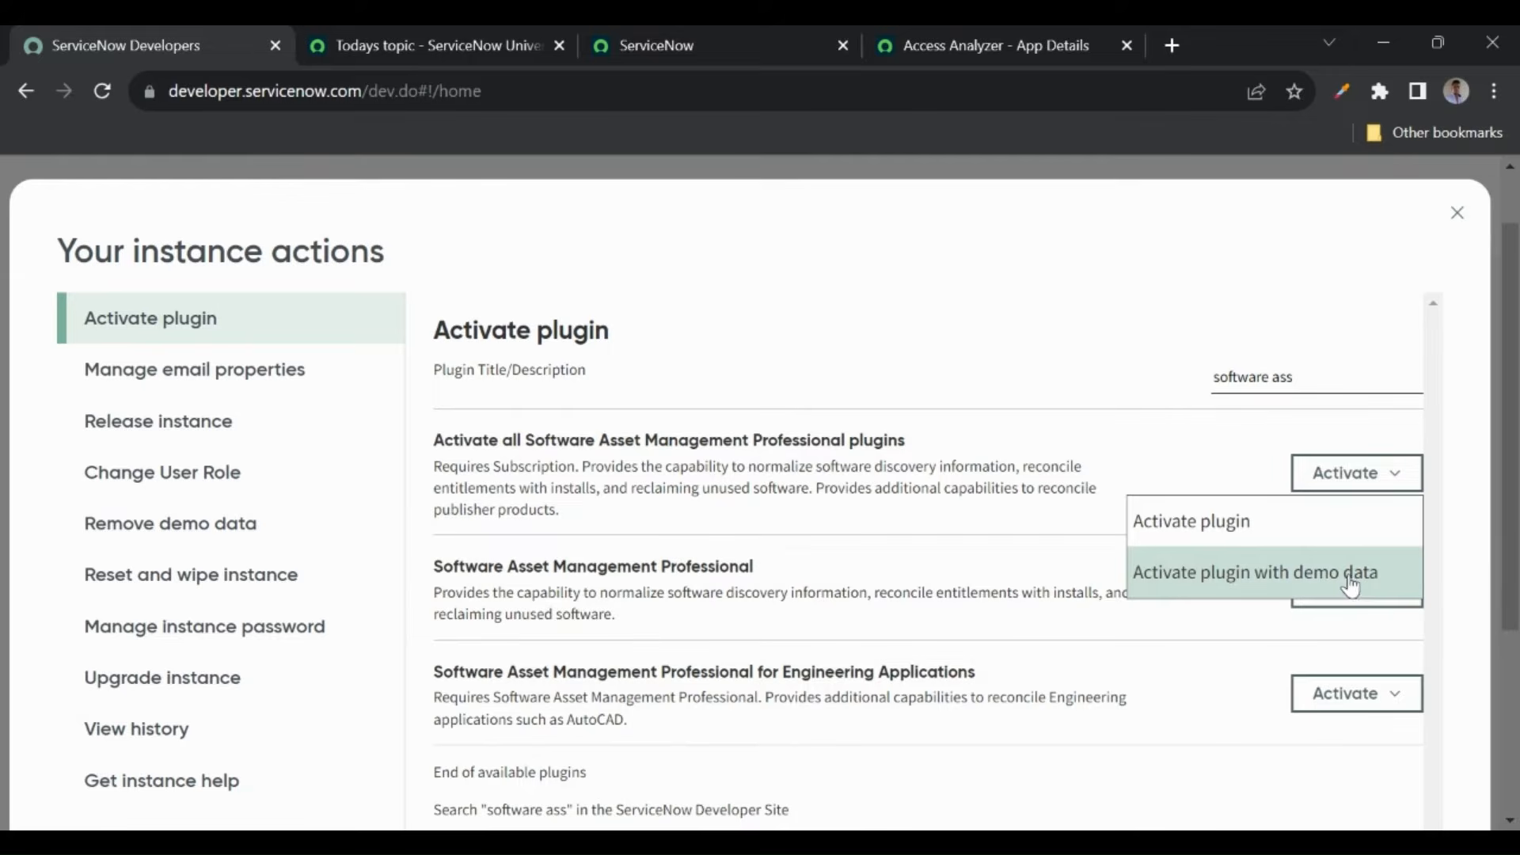
pyautogui.click(1064, 383)
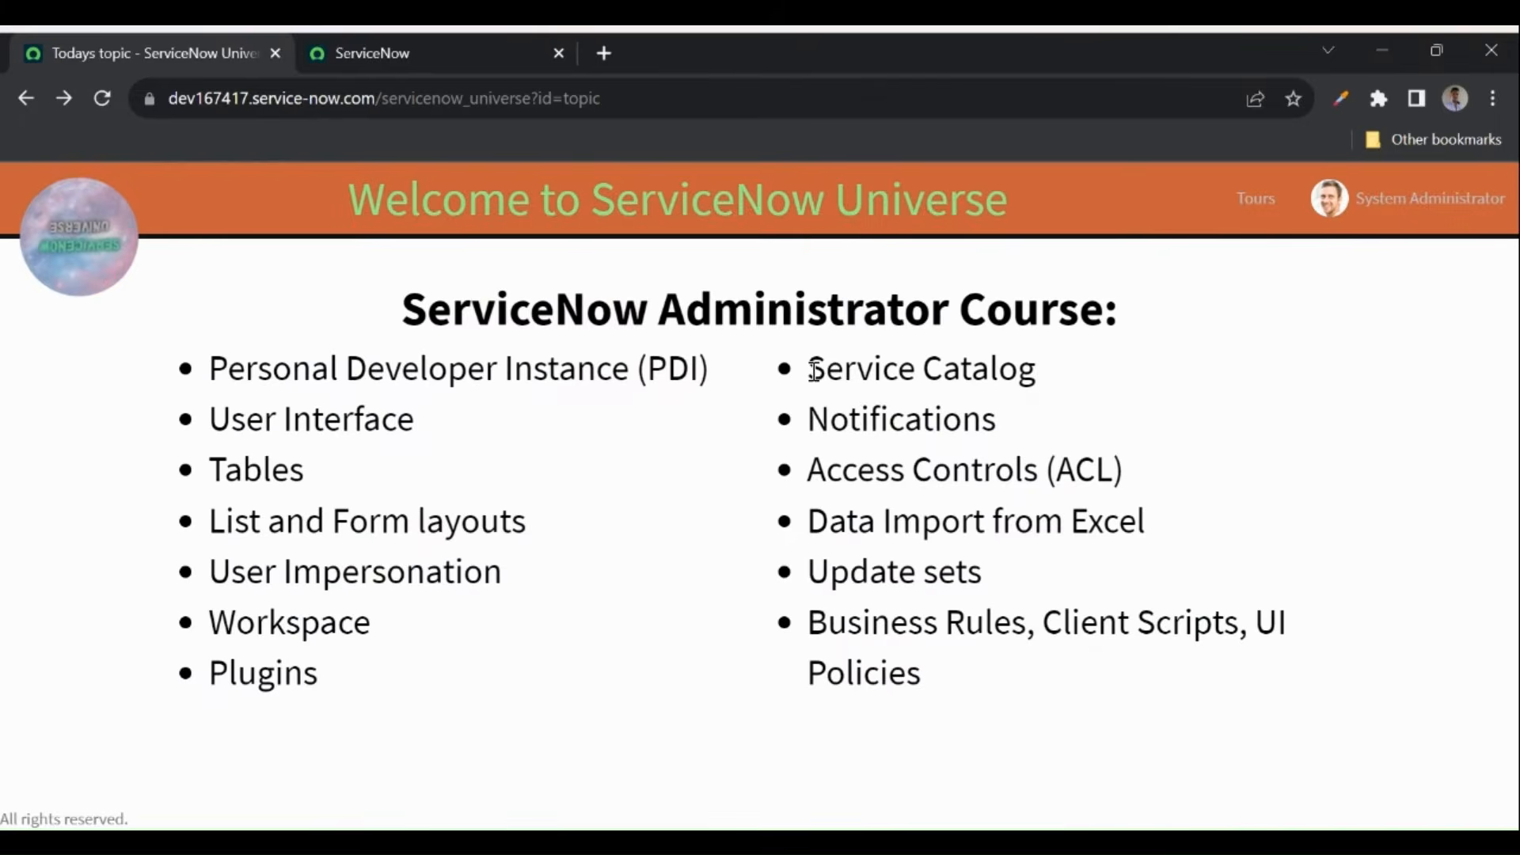
pyautogui.moveTo(808, 368); pyautogui.dragTo(1055, 387)
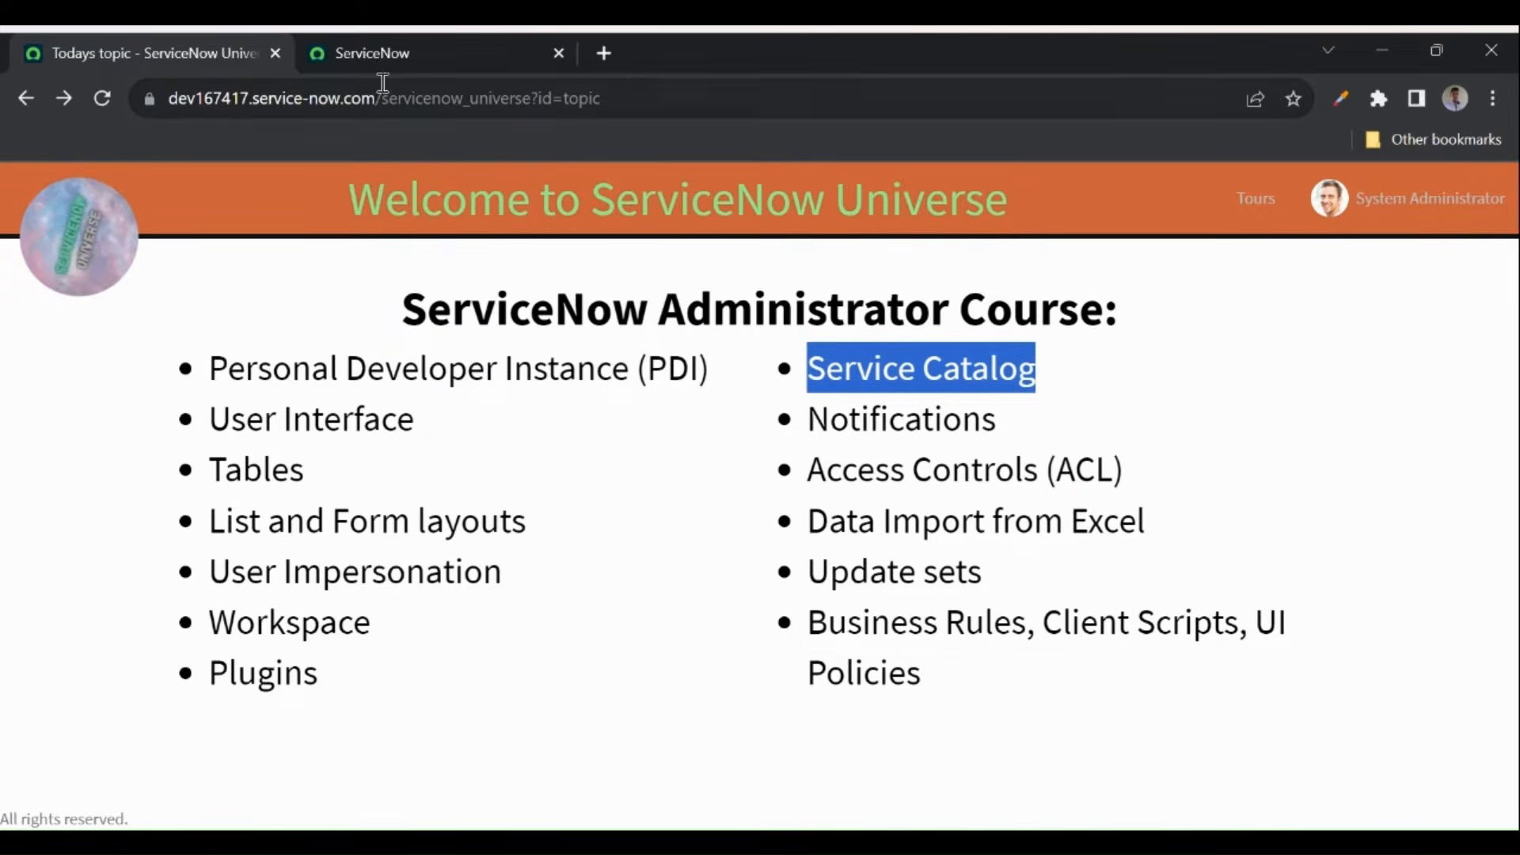
# - Open the Service Catalog in ServiceNow through the All menu filtered for 'service catalo'
pyautogui.click(359, 55)
pyautogui.click(255, 193)
pyautogui.write('service')
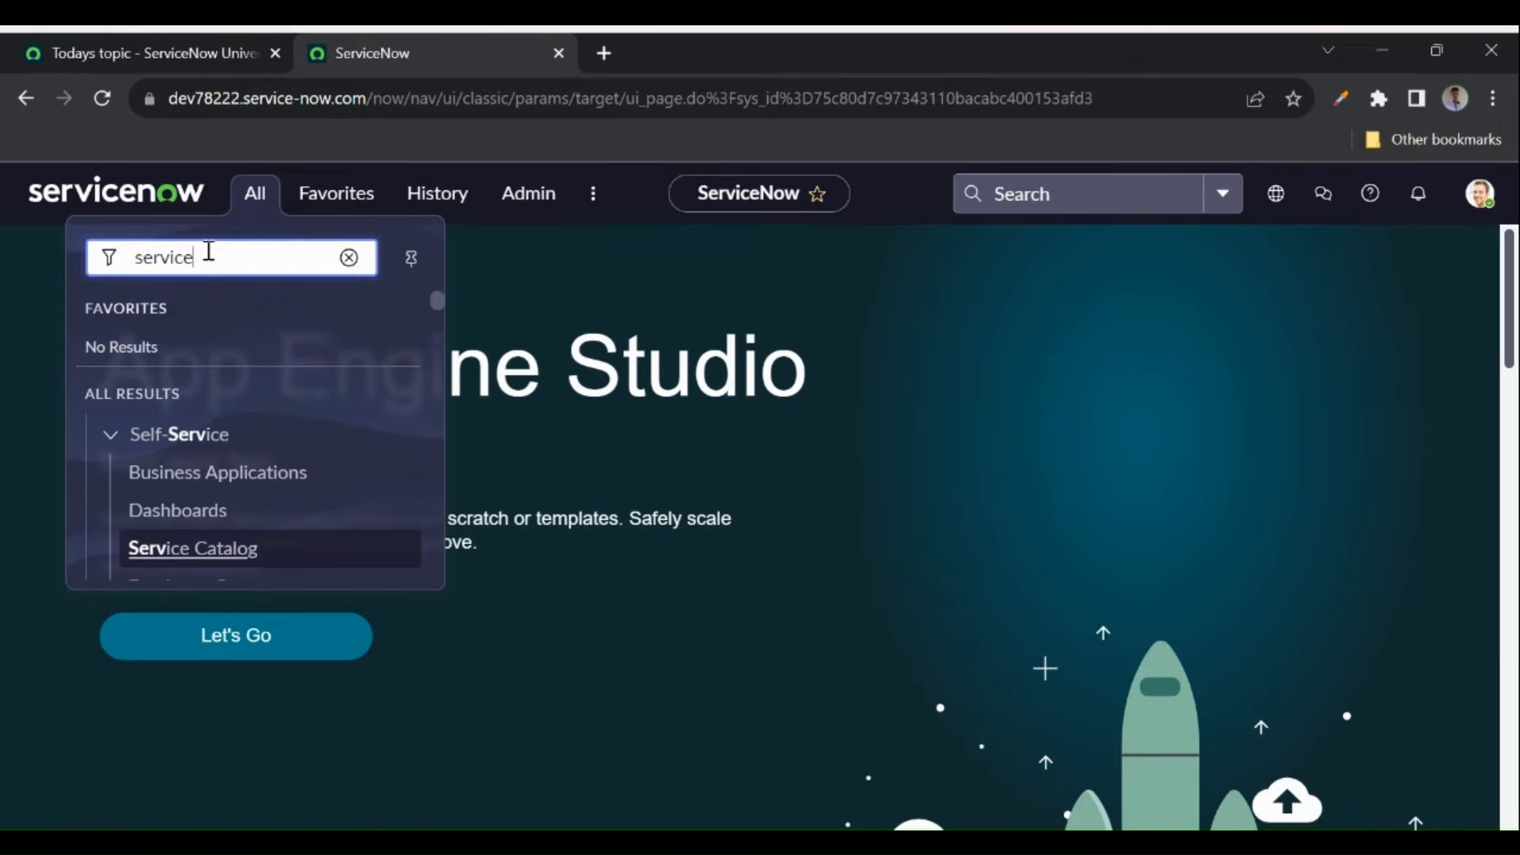
pyautogui.write(' catalo')
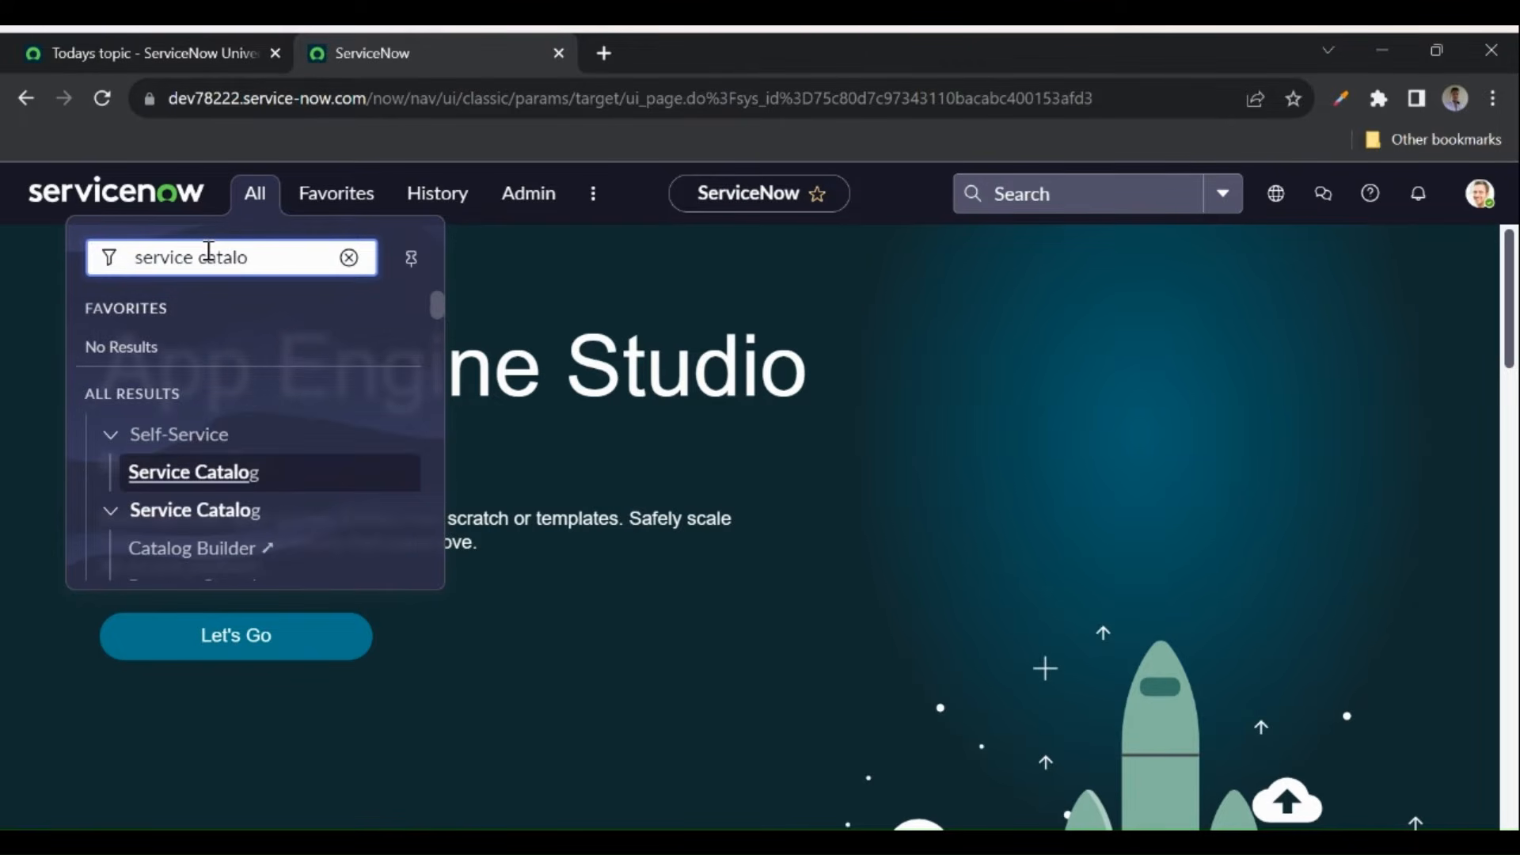
pyautogui.click(208, 475)
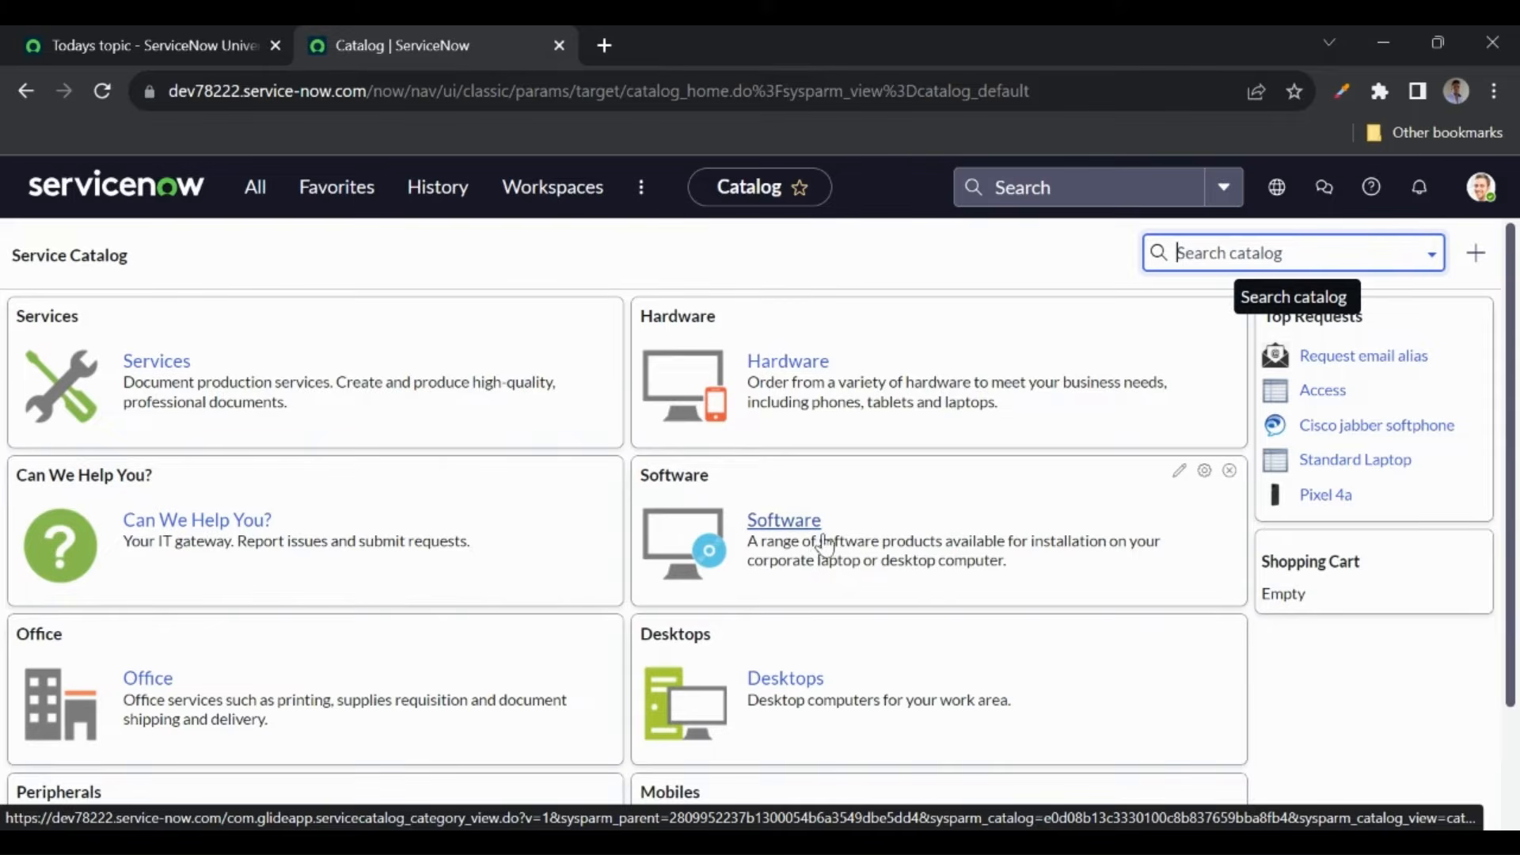
pyautogui.scroll(-2, 824, 577)
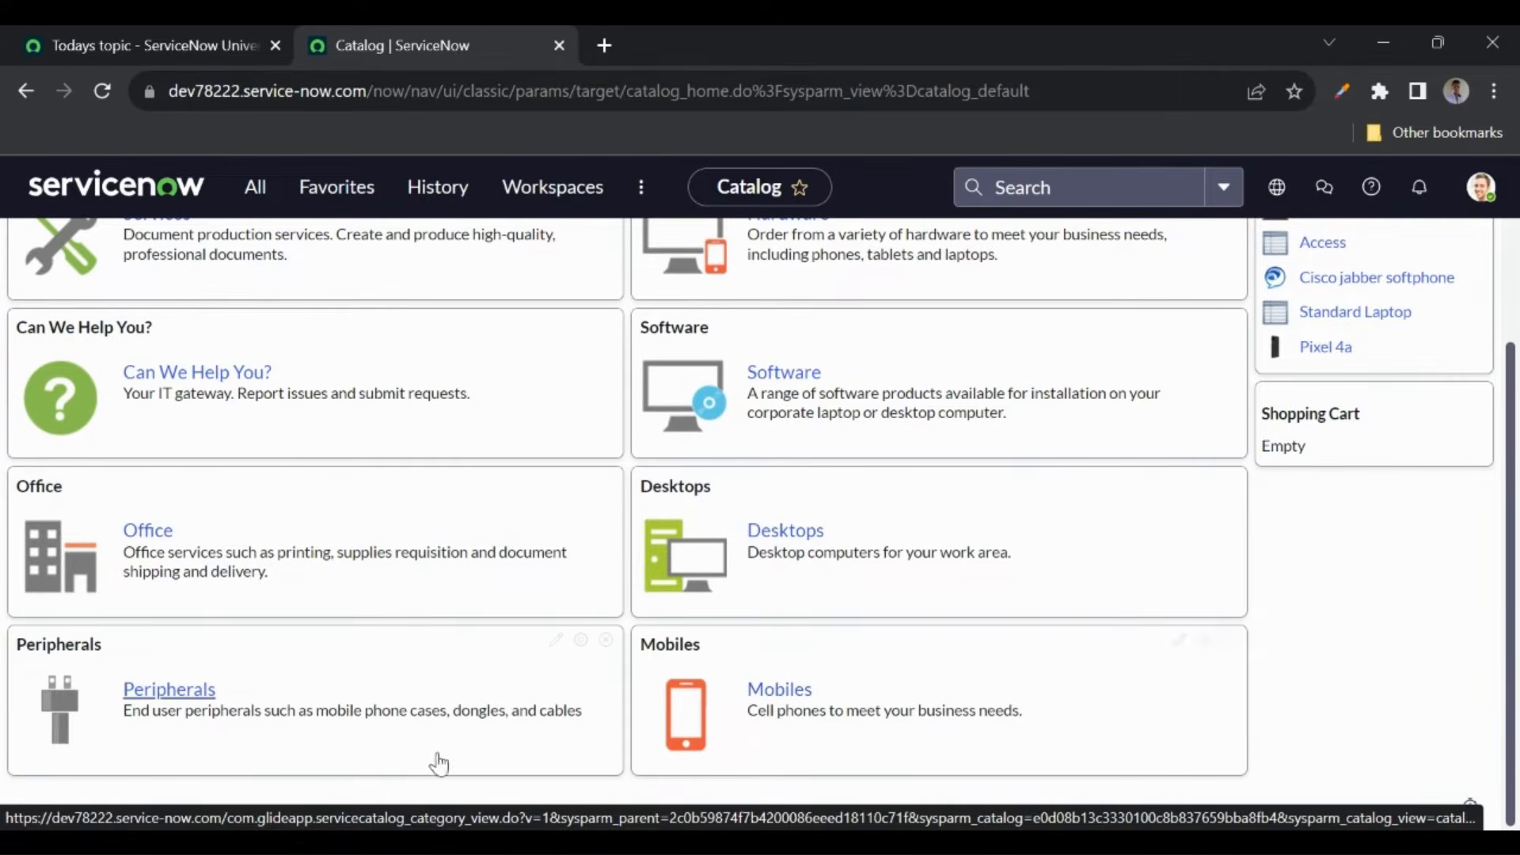
pyautogui.scroll(2, 506, 483)
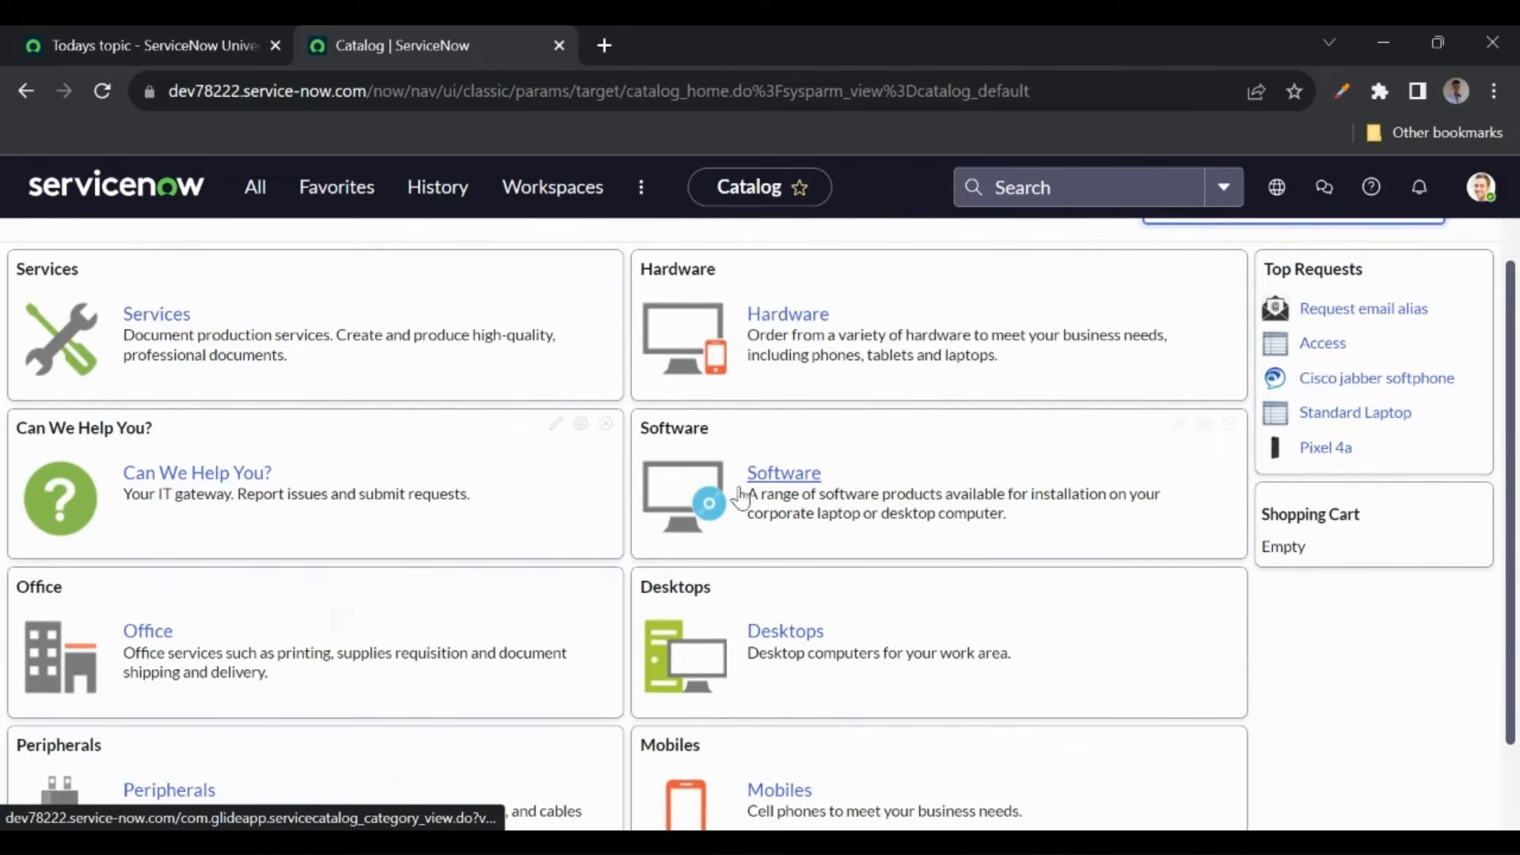
# - Open the Hardware category and select the Standard Laptop item
pyautogui.click(784, 314)
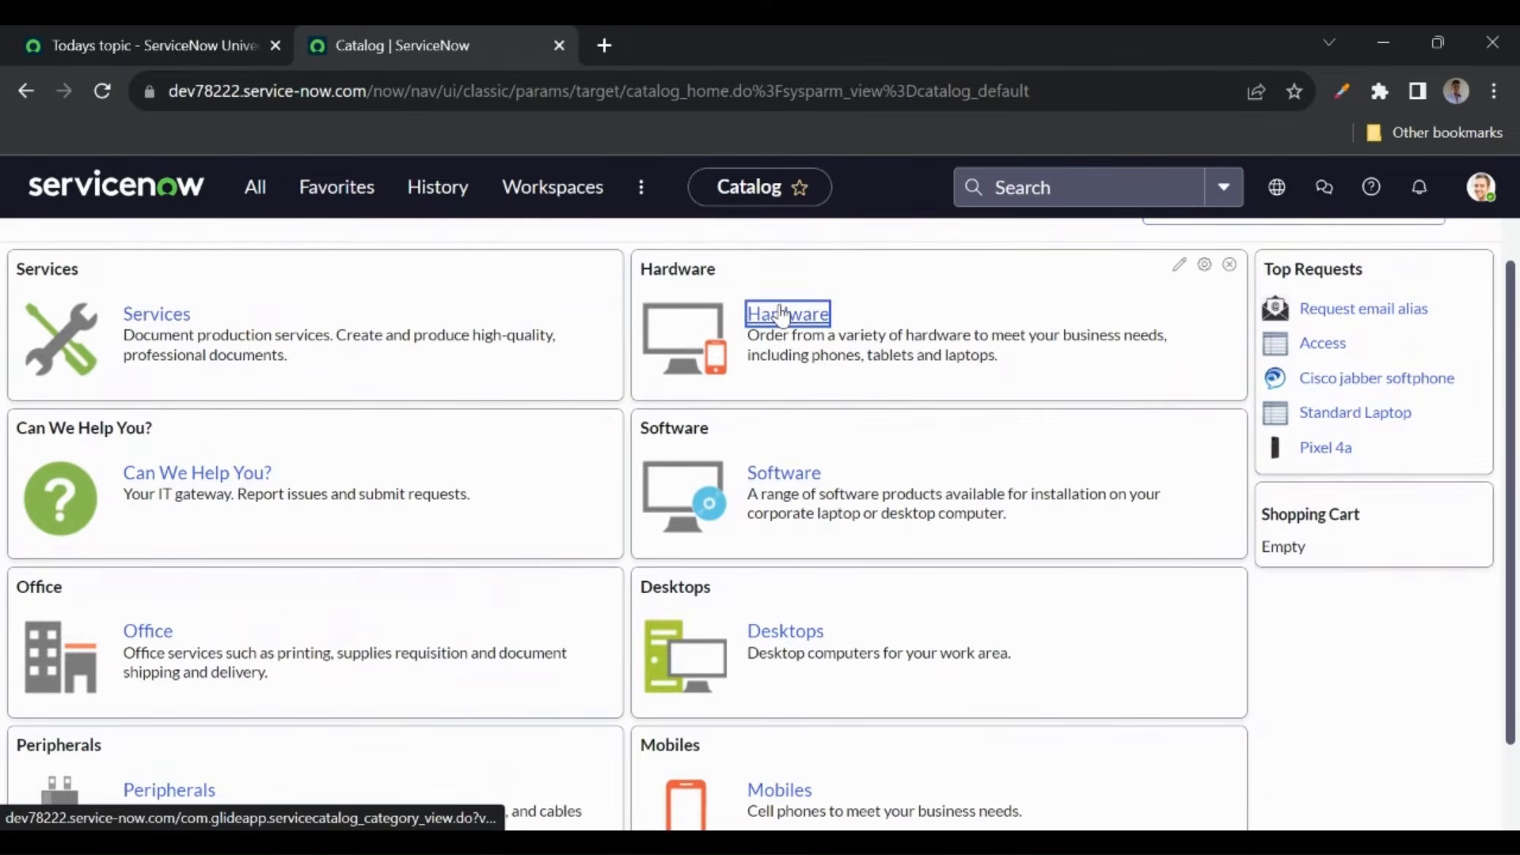
pyautogui.scroll(-1, 272, 517)
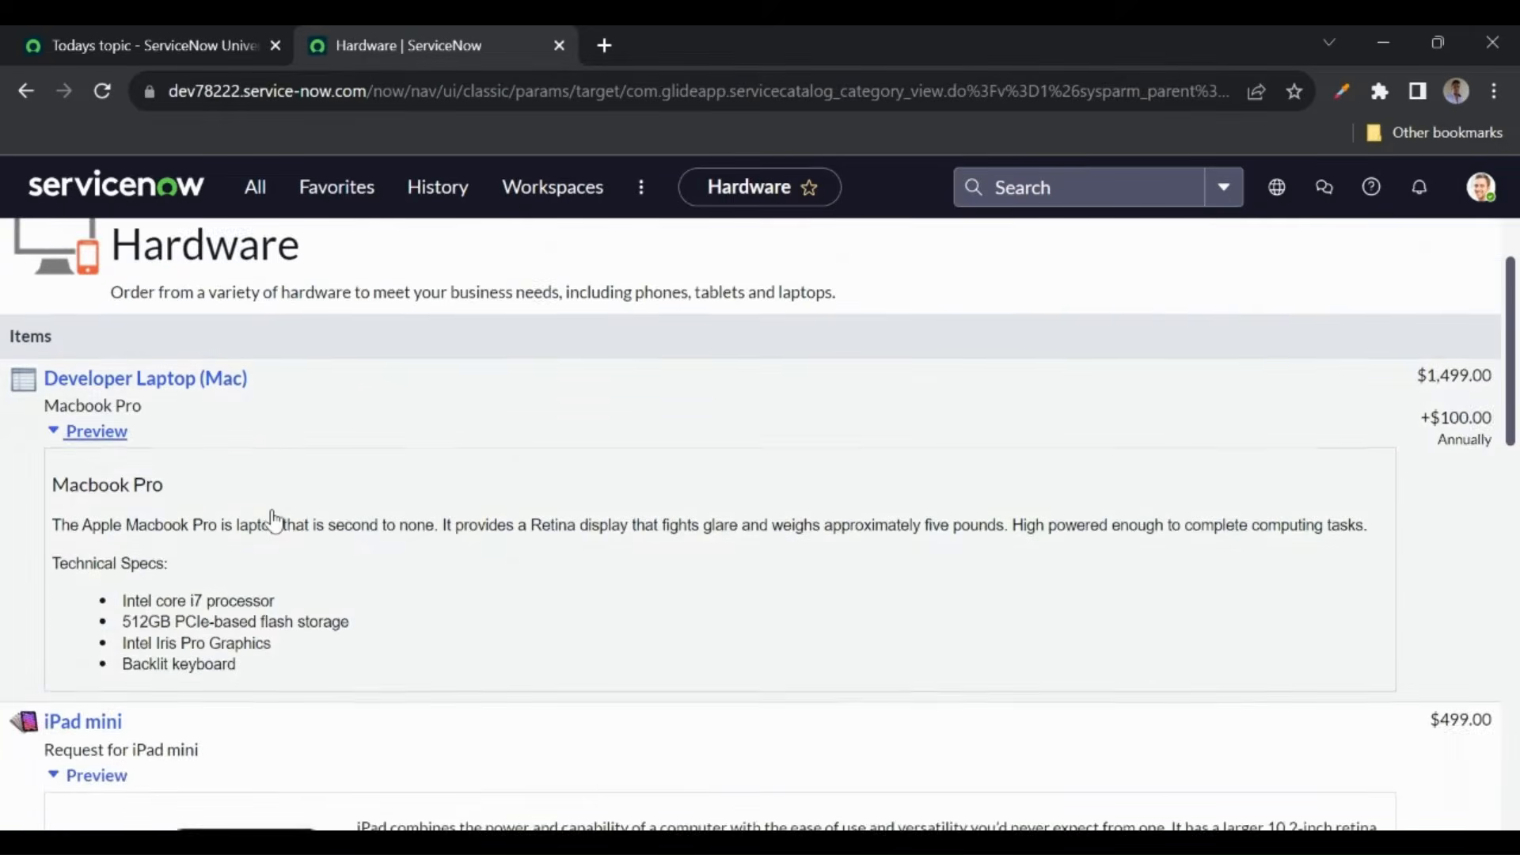
pyautogui.scroll(-1, 273, 520)
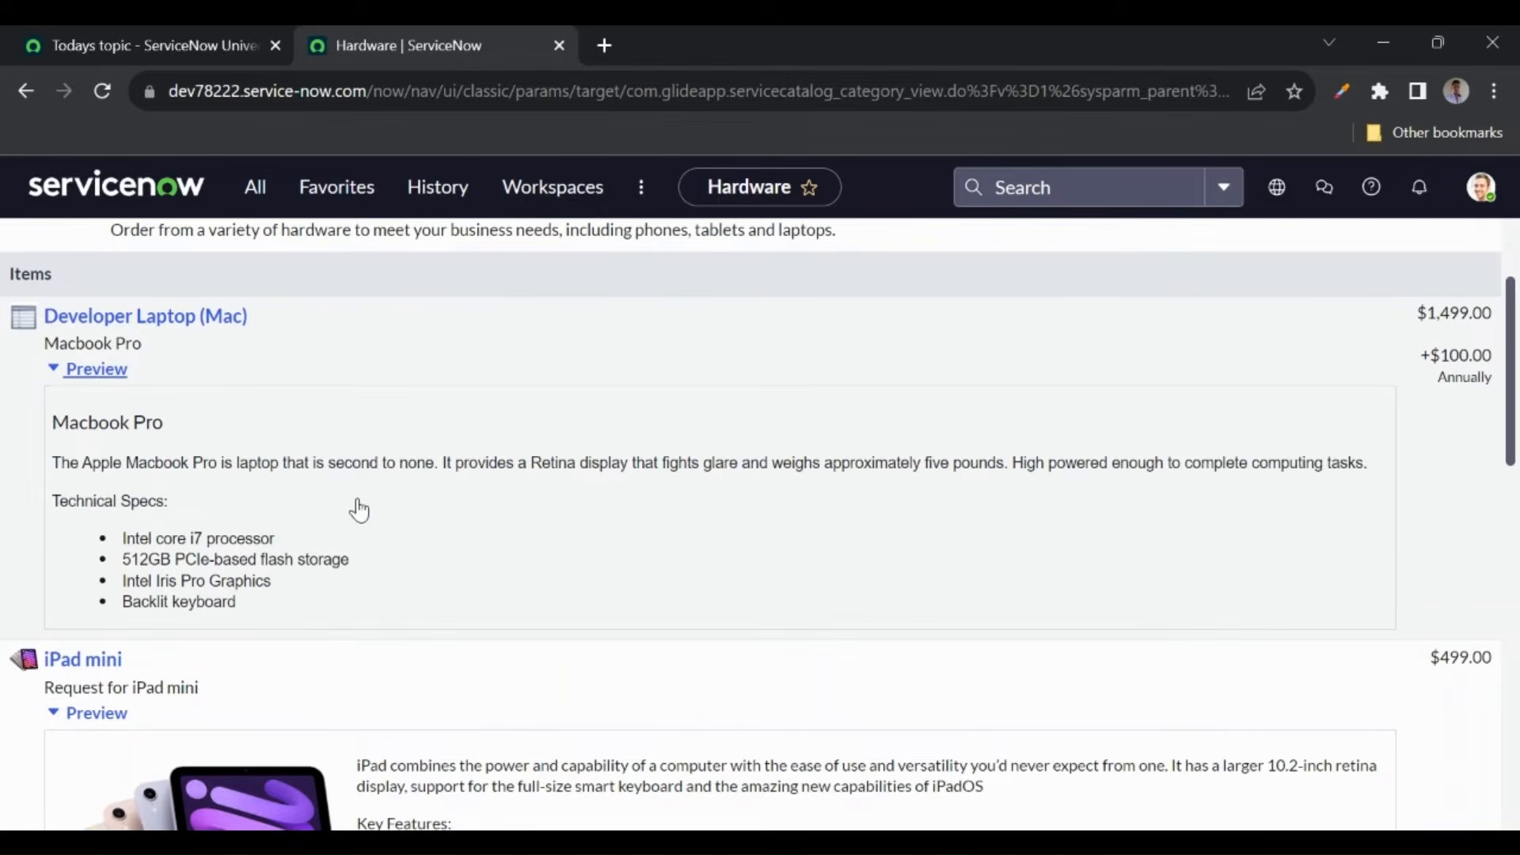
pyautogui.scroll(-2, 366, 515)
pyautogui.scroll(-5, 368, 516)
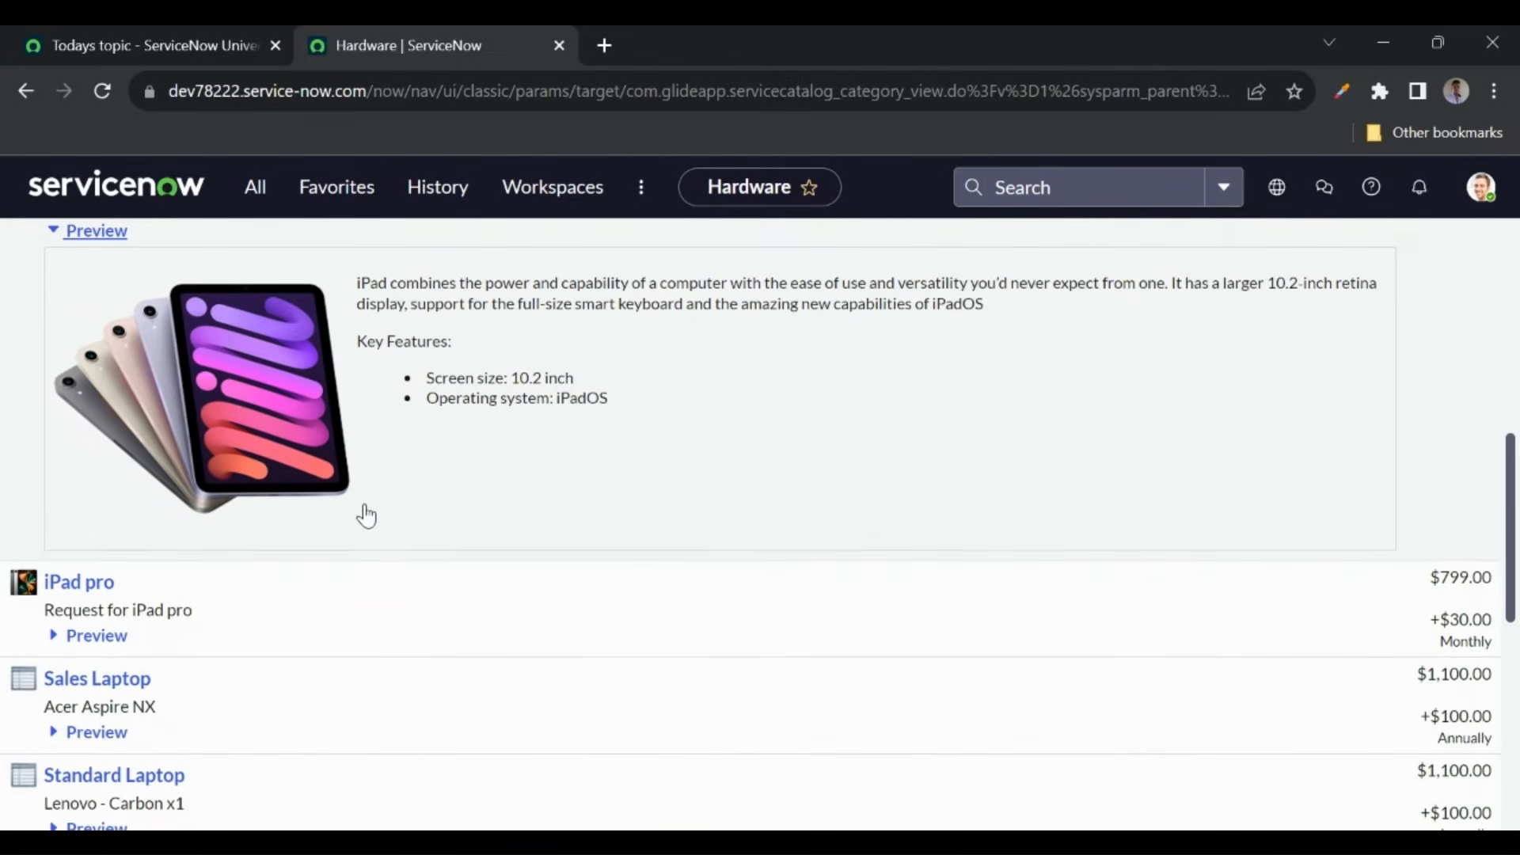
pyautogui.scroll(-3, 368, 515)
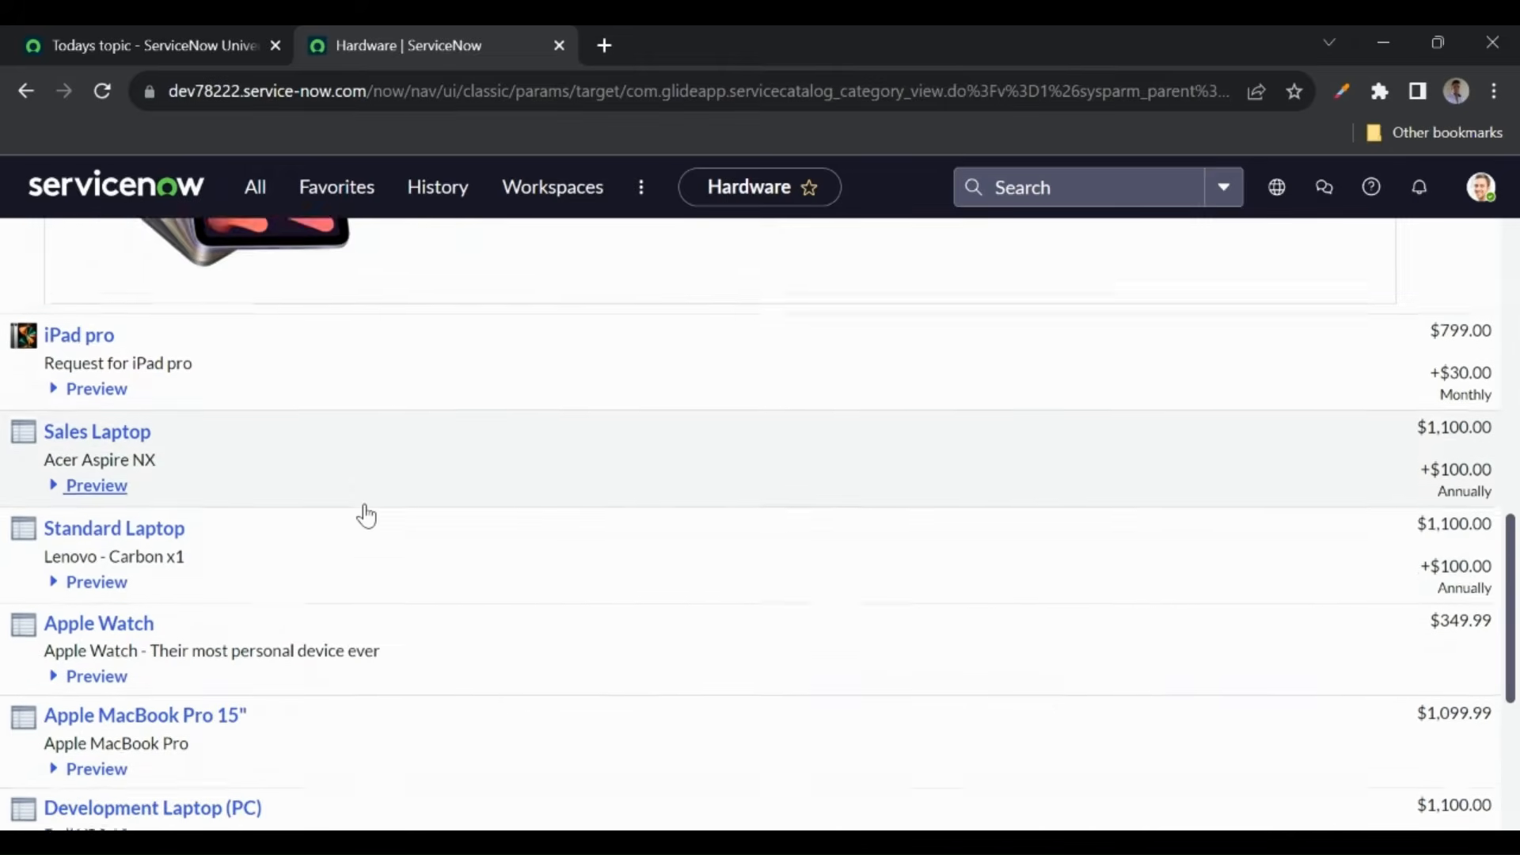
pyautogui.click(107, 429)
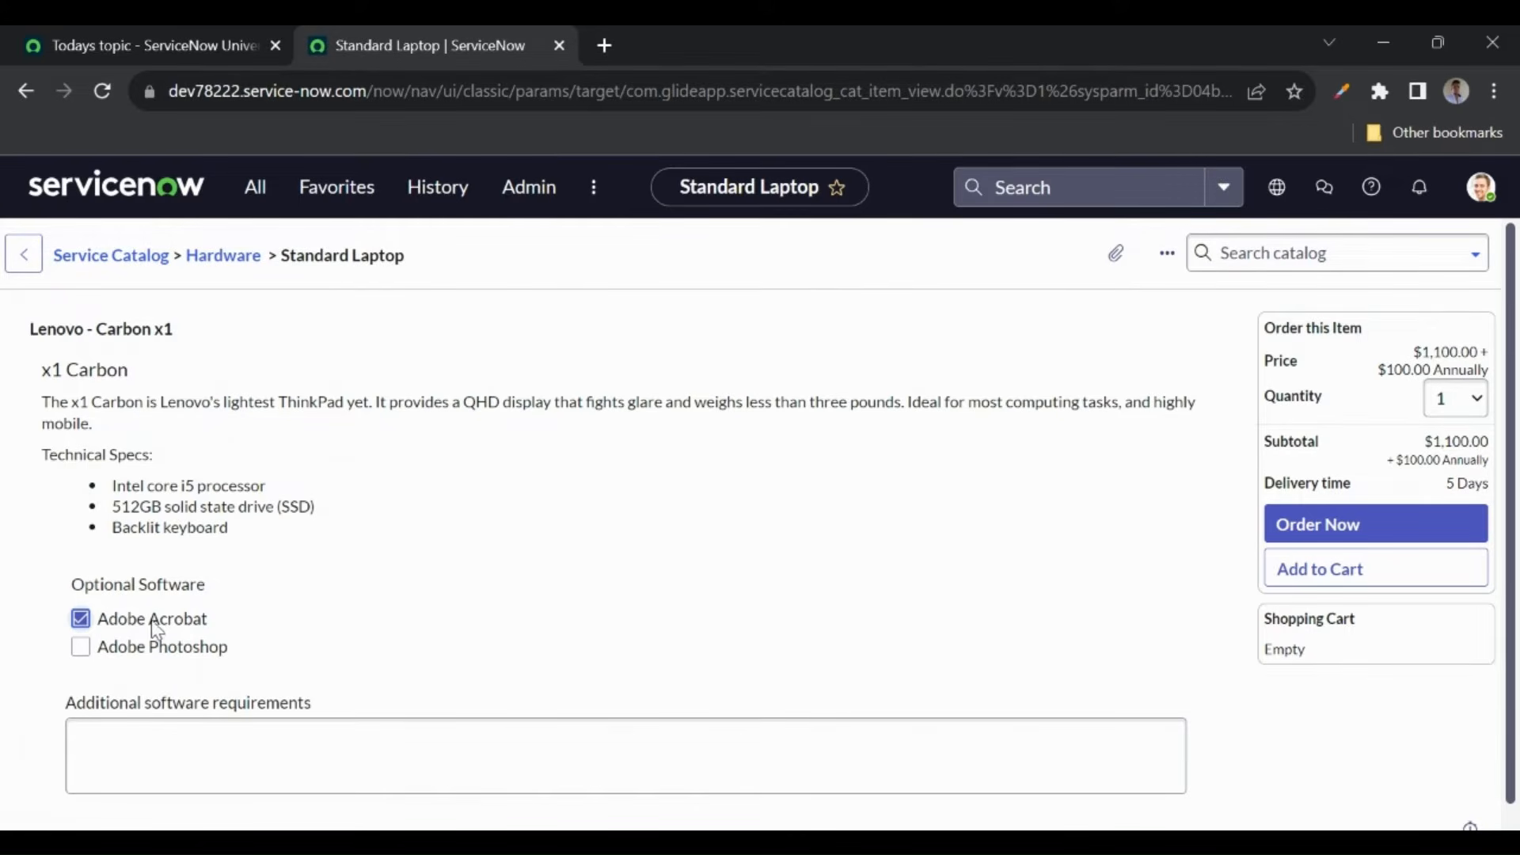
# - Add Adobe Photoshop, set quantity to 2, order the laptops, and open the request in a new tab
pyautogui.click(80, 646)
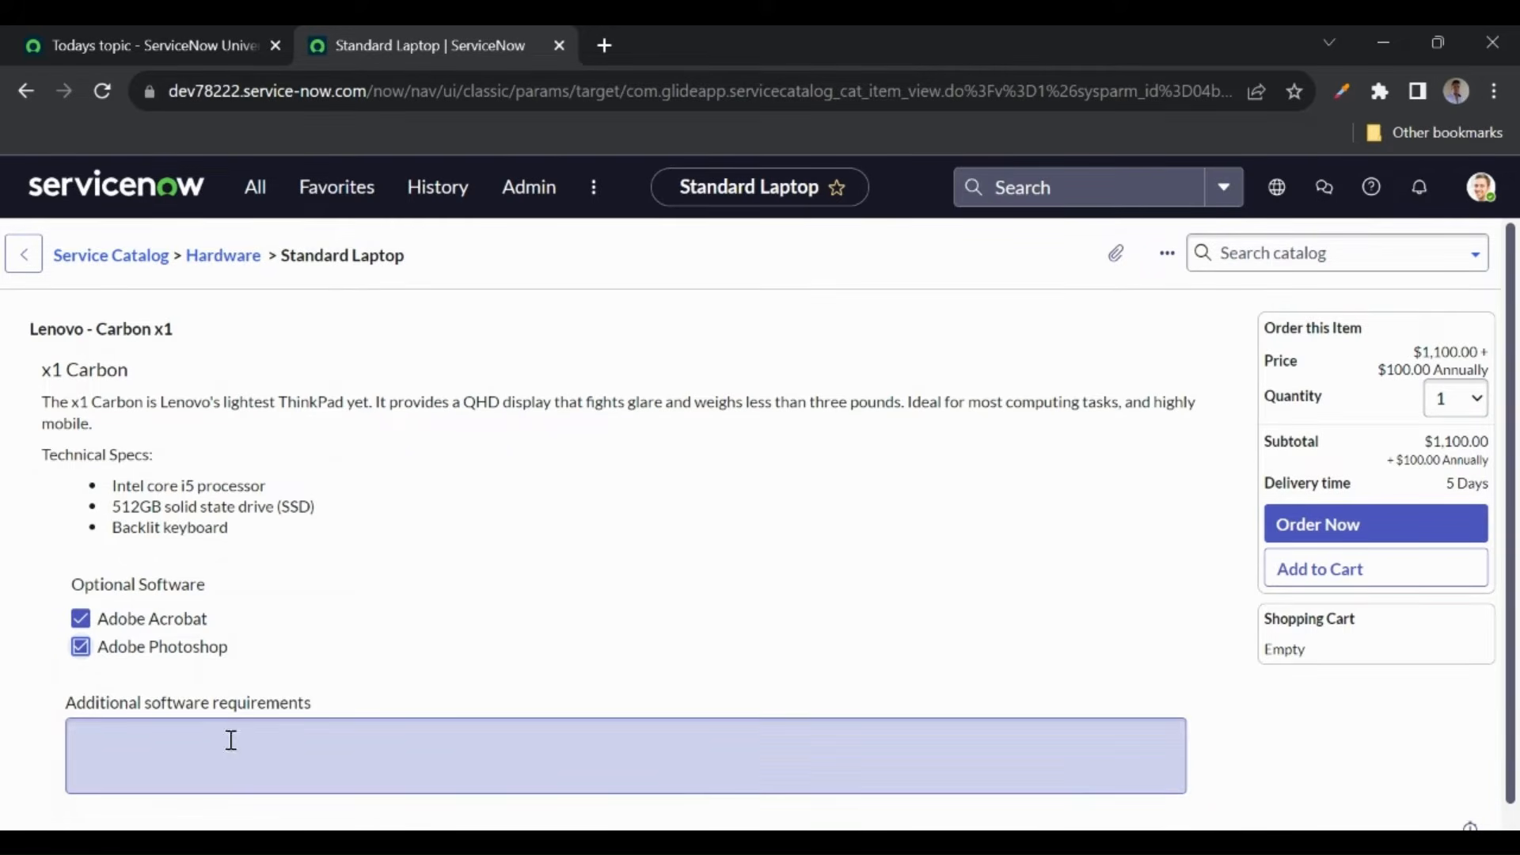
pyautogui.click(1449, 405)
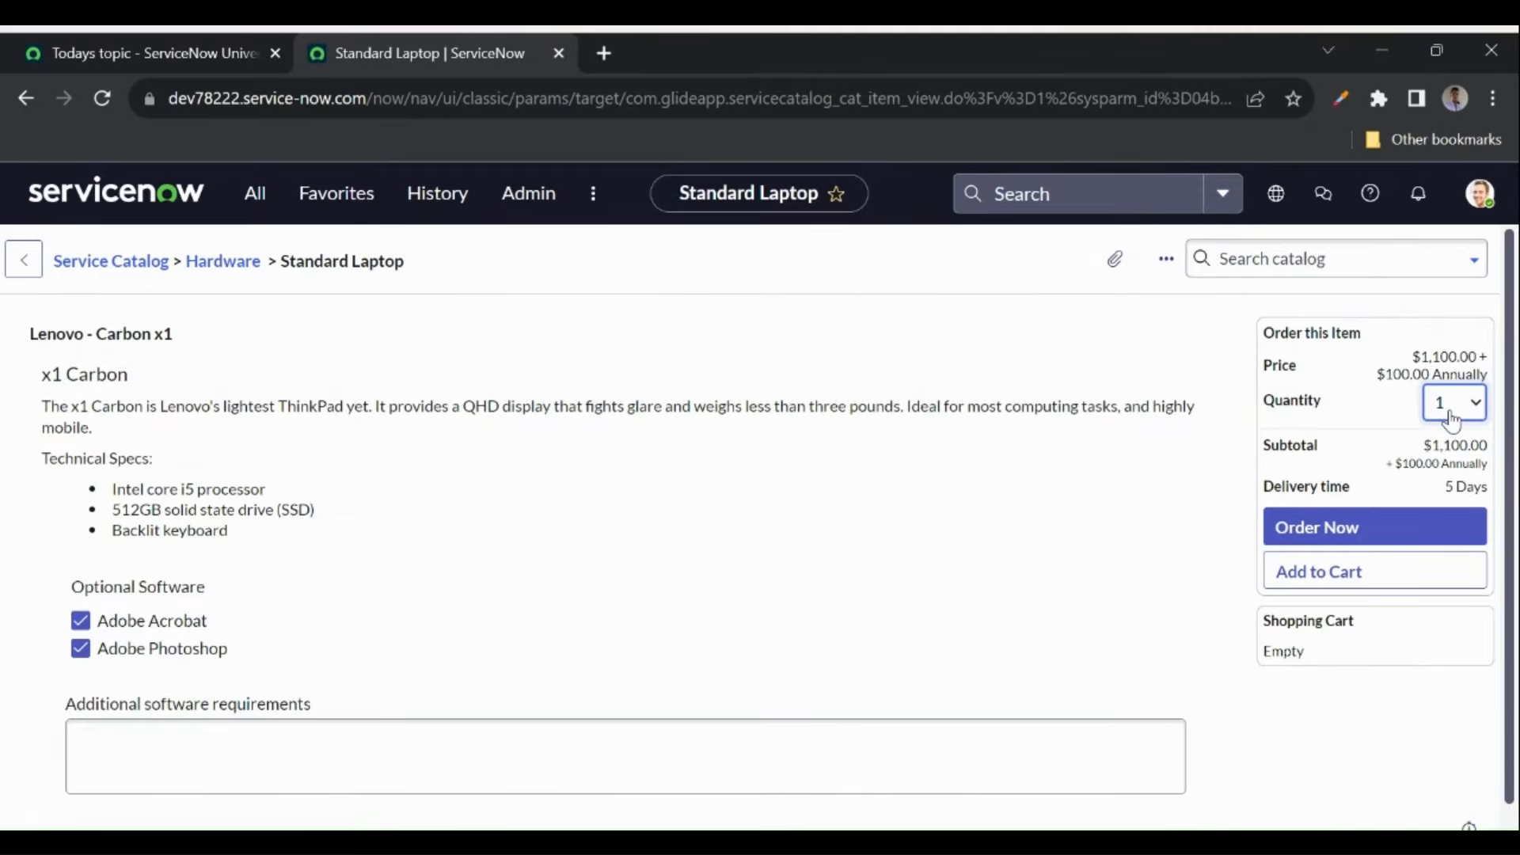
pyautogui.click(1442, 454)
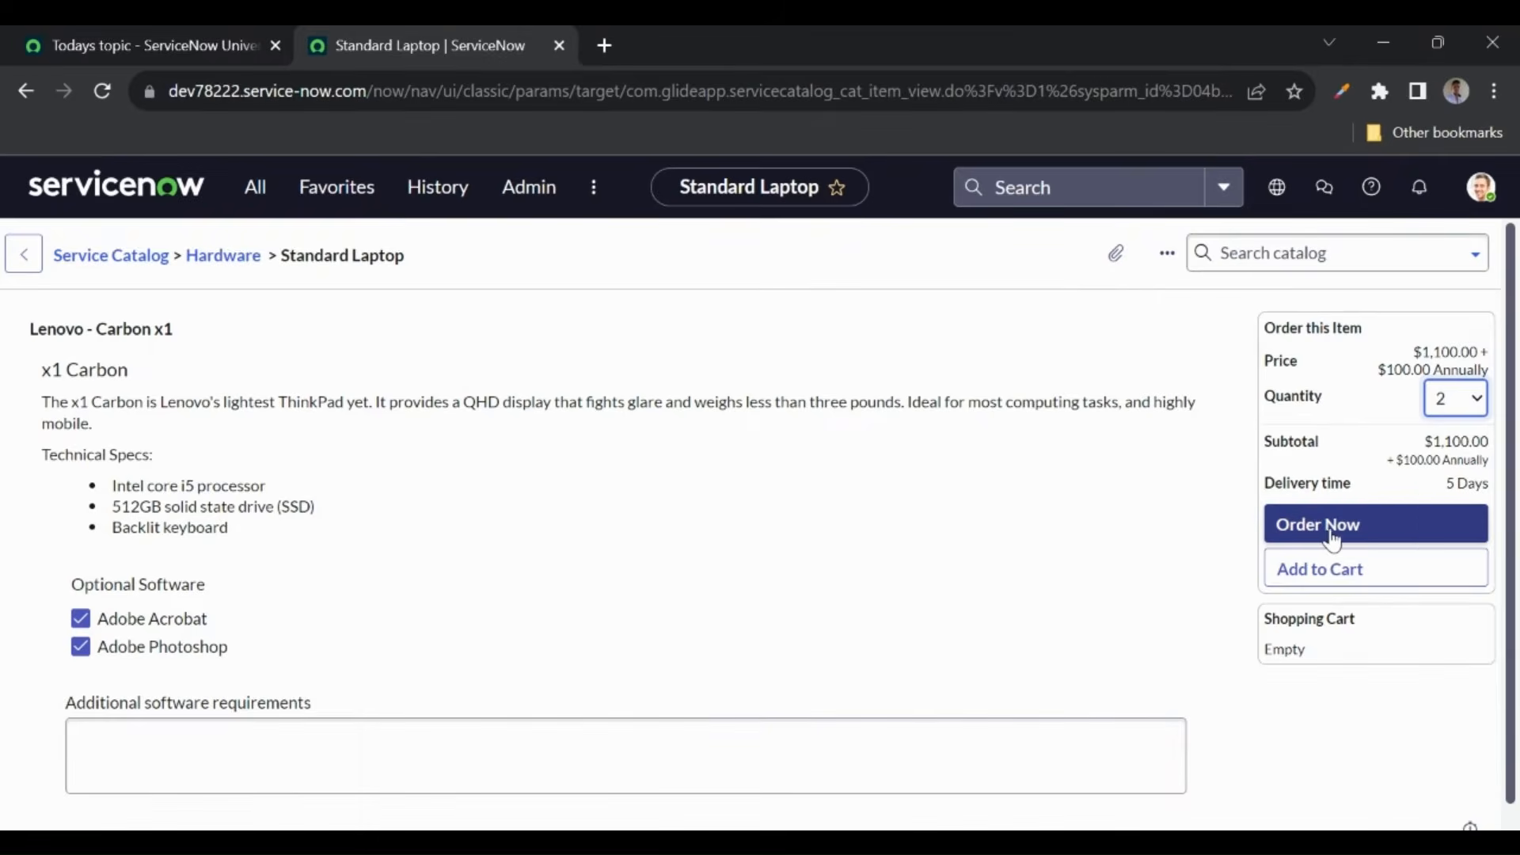
pyautogui.click(1330, 535)
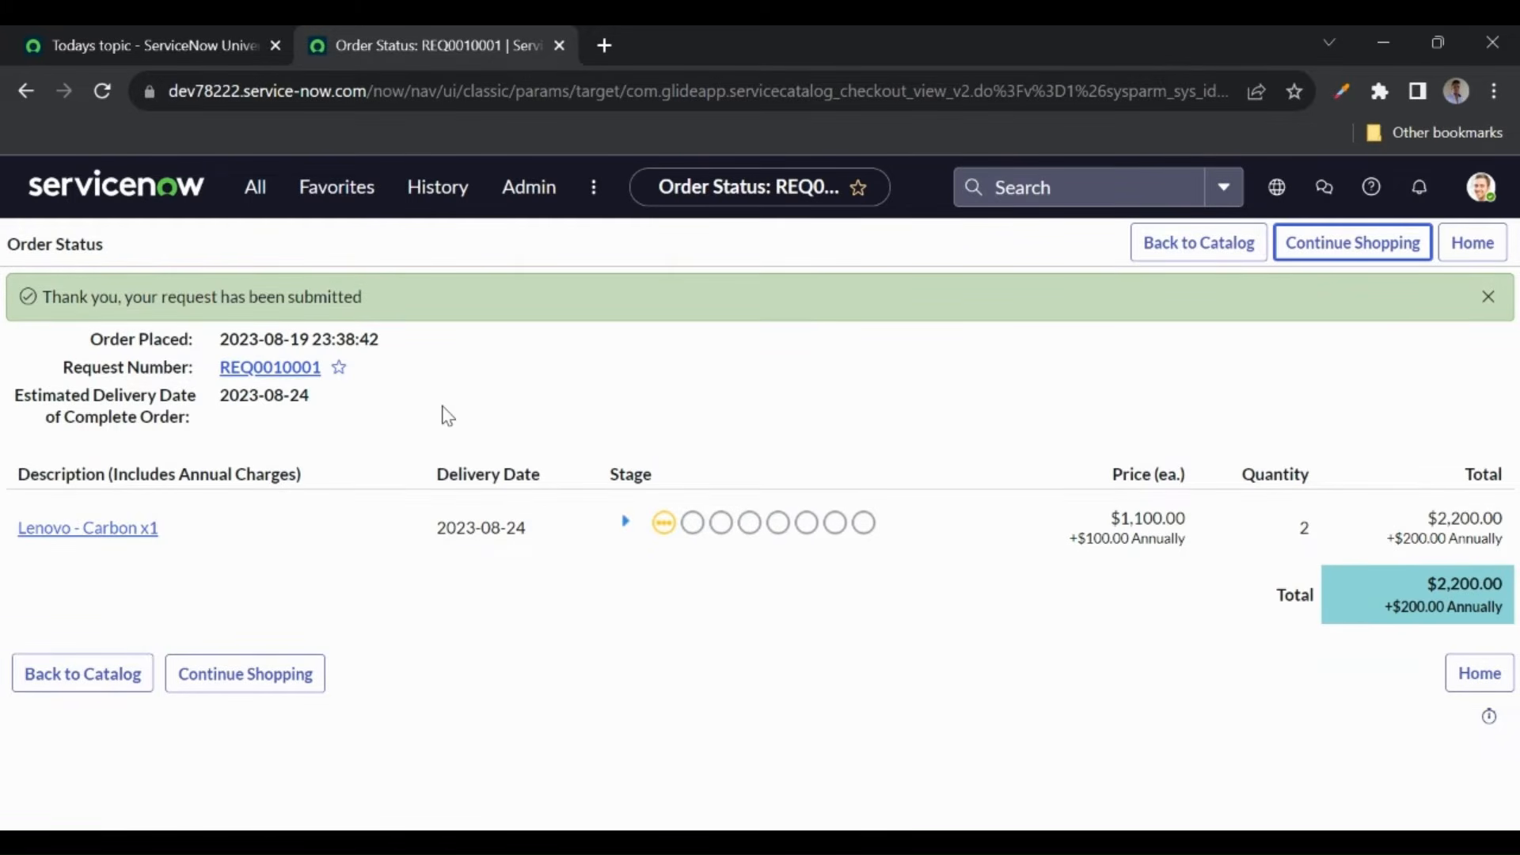
pyautogui.middleClick(265, 377)
# - Open the Requests list by entering sc_request.LIST in the All menu filter
pyautogui.click(654, 53)
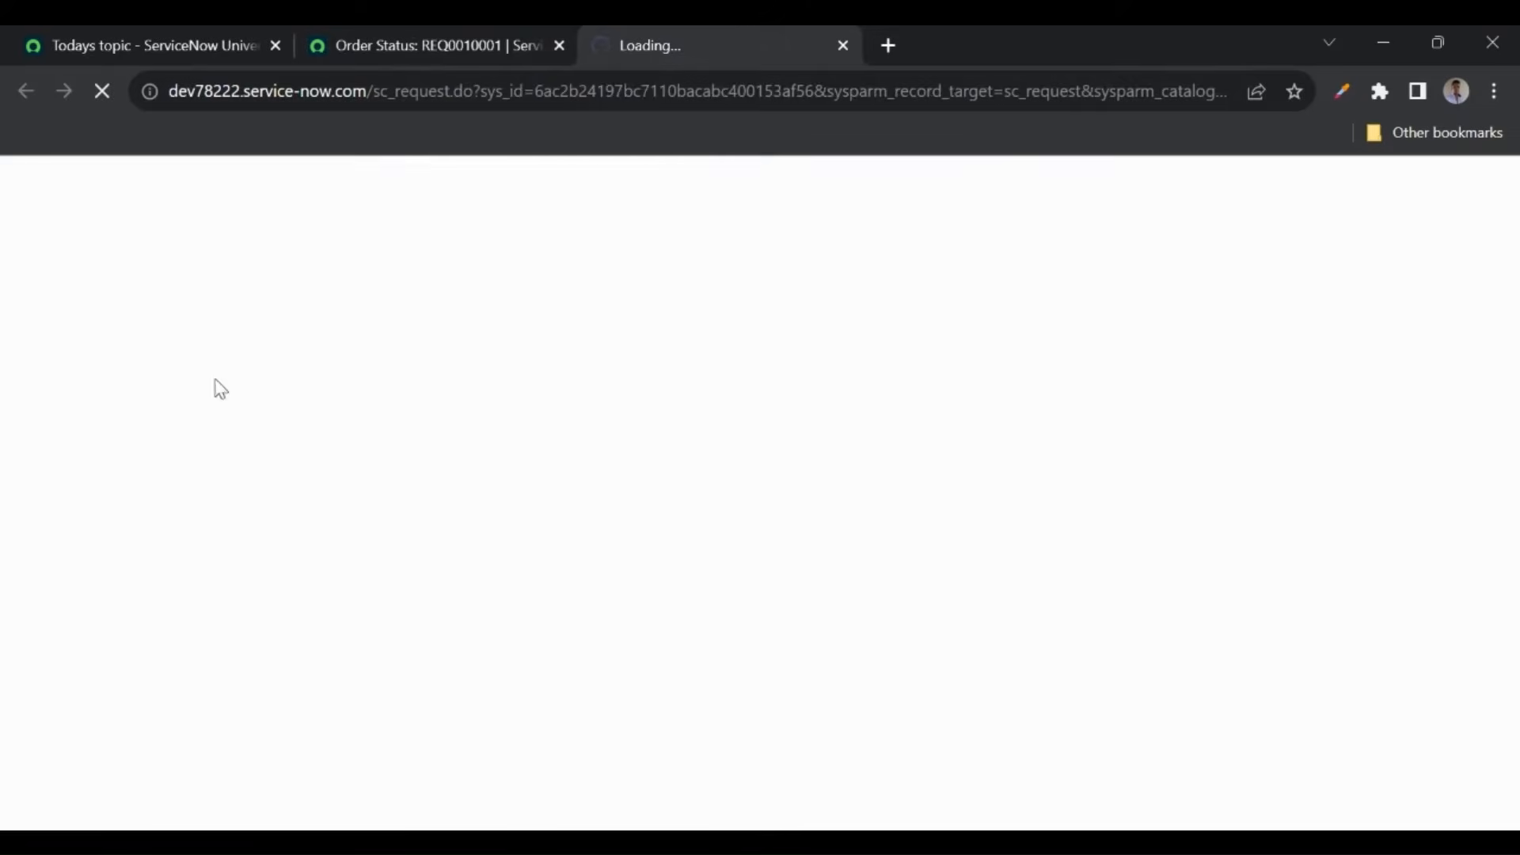
pyautogui.click(448, 62)
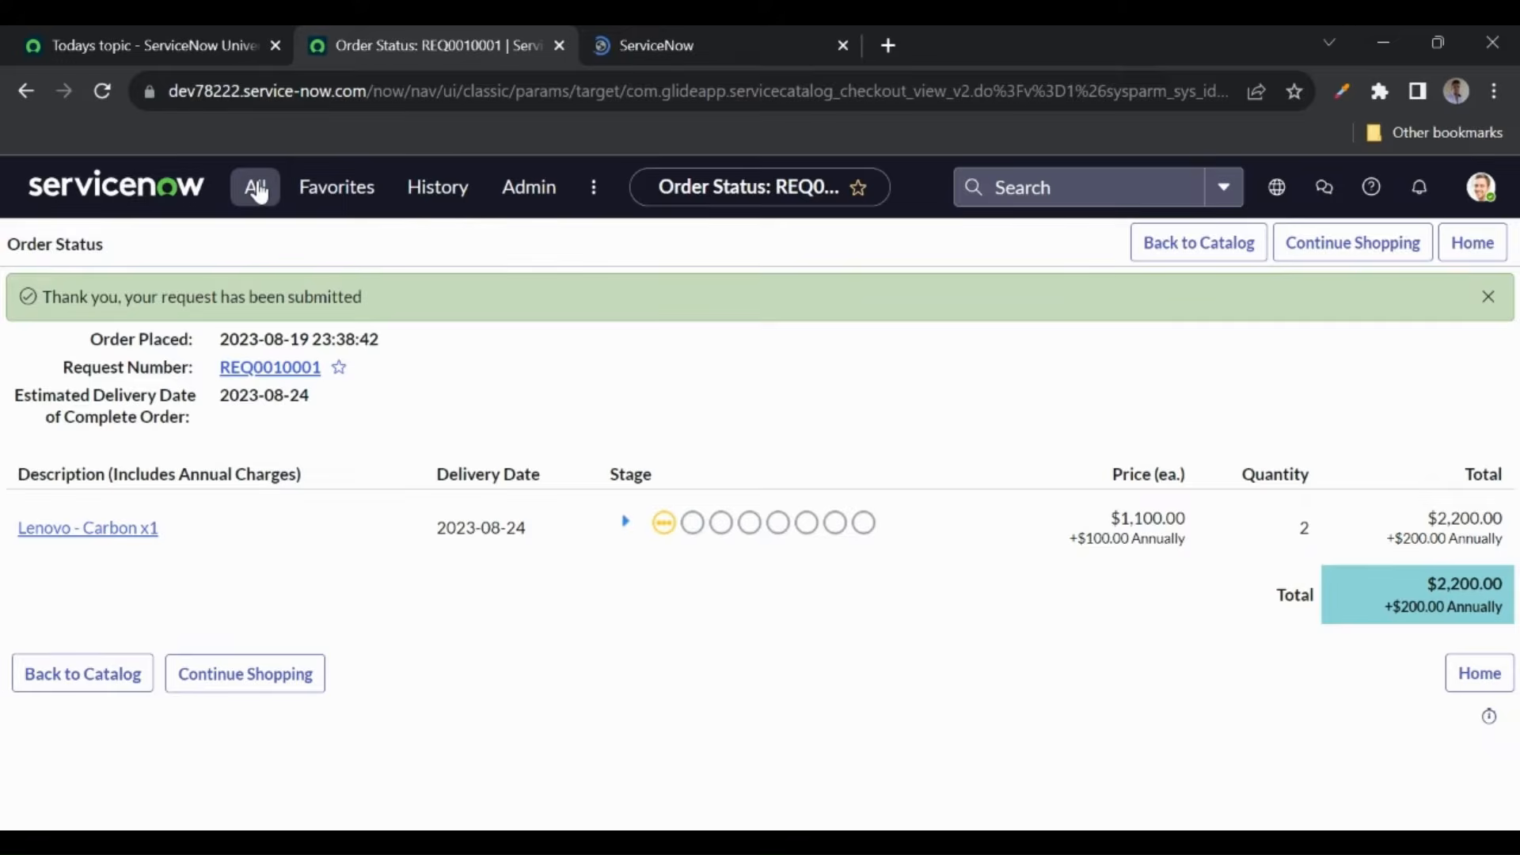
pyautogui.click(255, 186)
pyautogui.moveTo(257, 255); pyautogui.dragTo(52, 246)
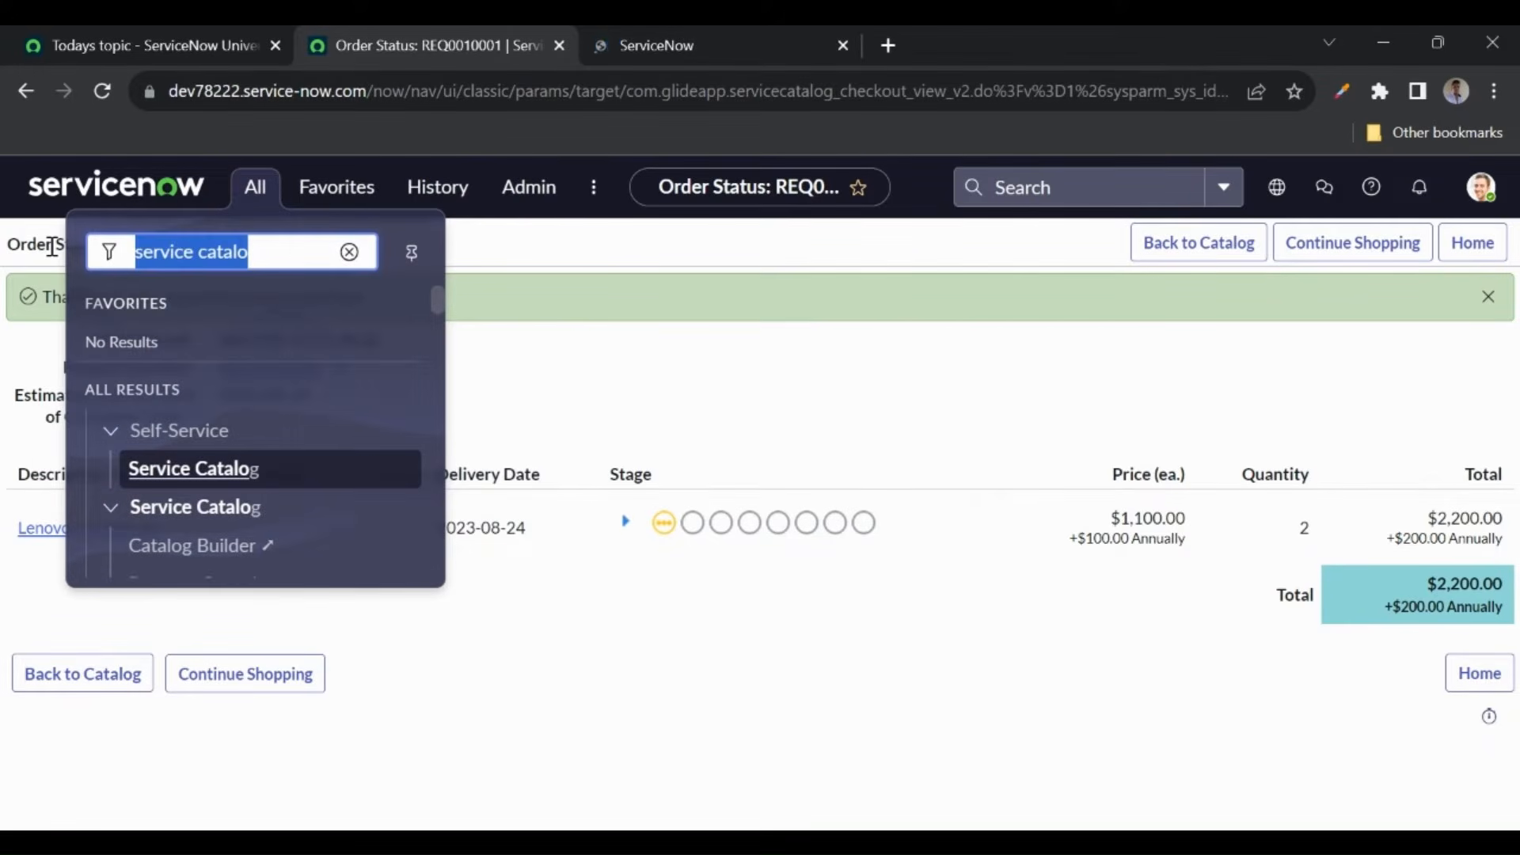
pyautogui.write('sc_request.LIST')
pyautogui.press('Return')
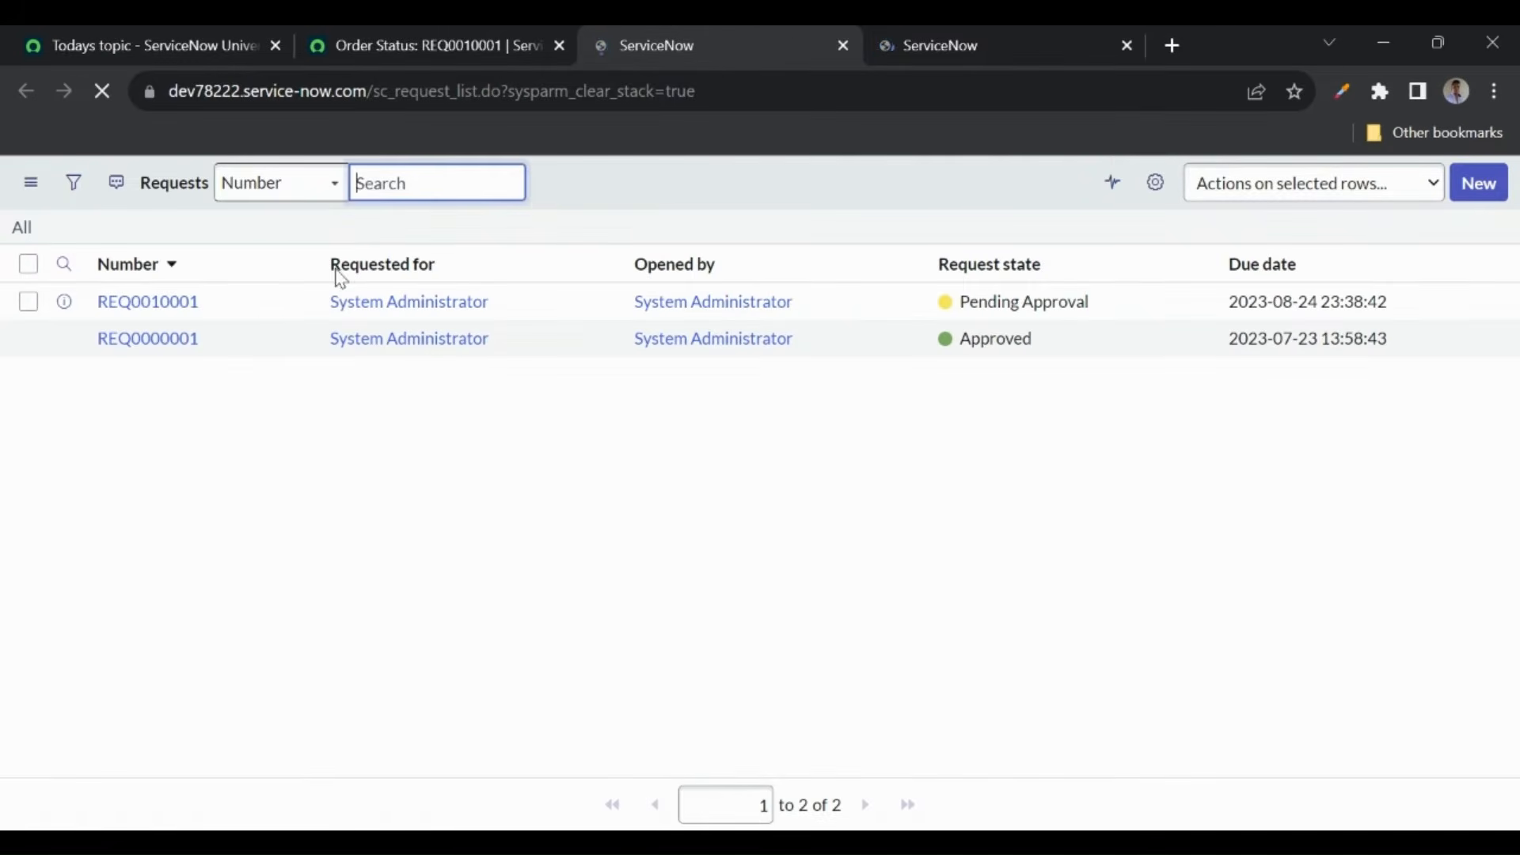
# - Open REQ0010001 and open its Standard Laptop requested item RITM0010001 in a new tab
pyautogui.click(158, 305)
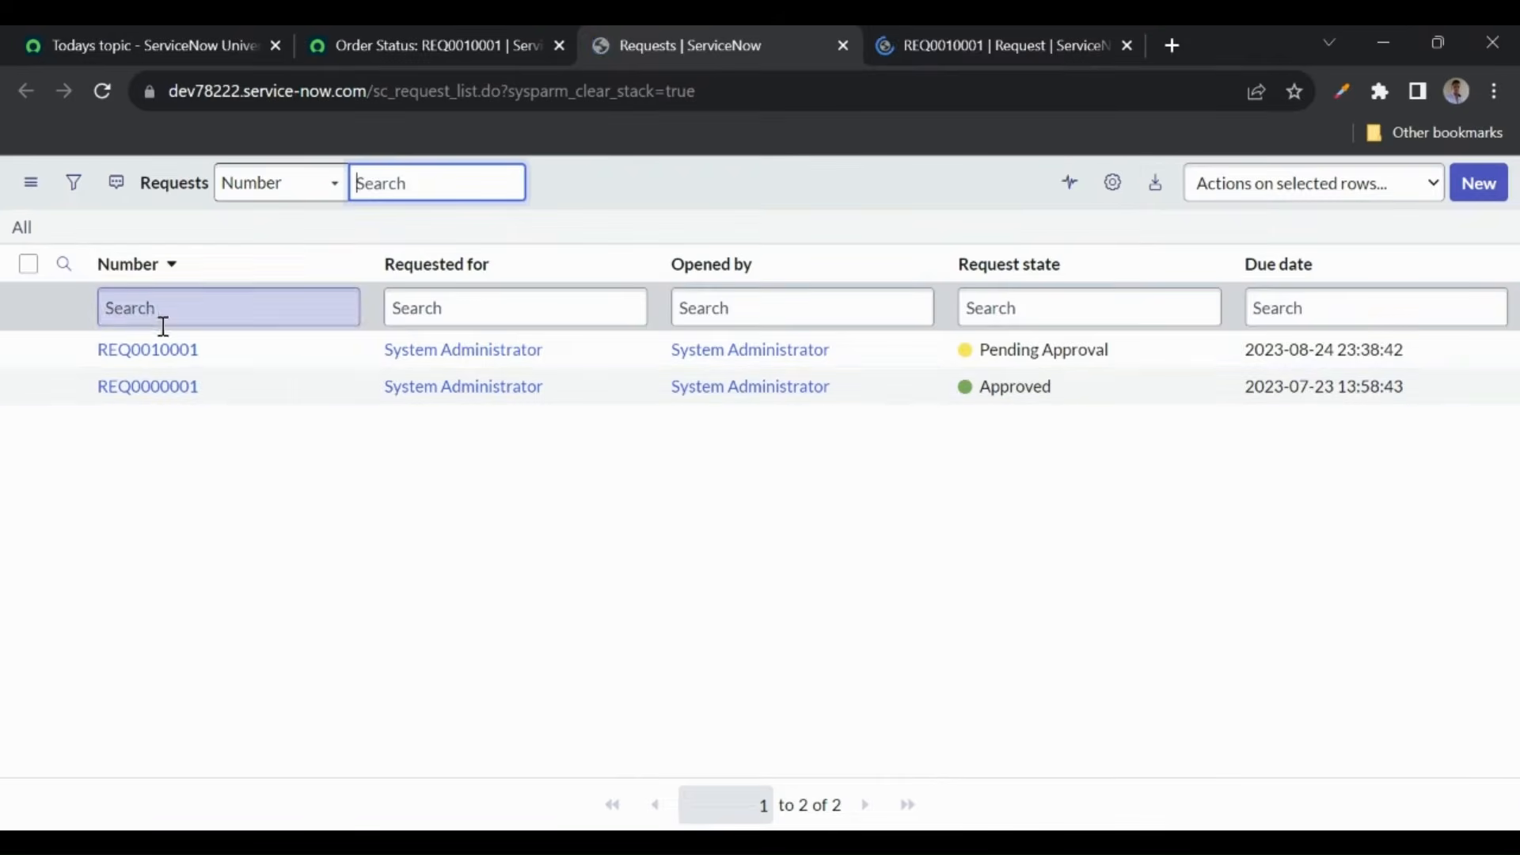
pyautogui.click(999, 38)
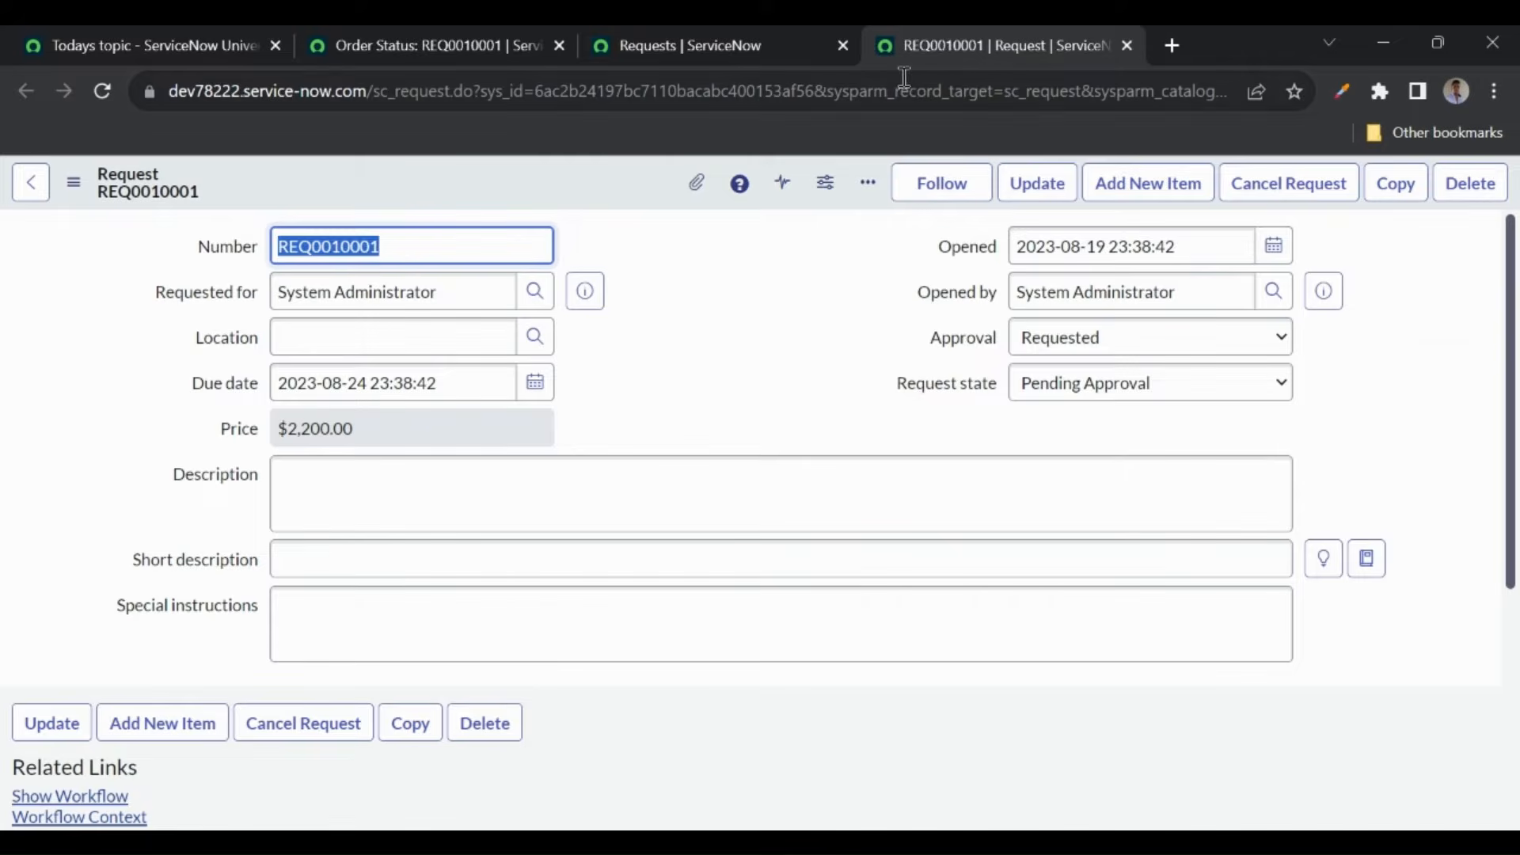
pyautogui.click(745, 434)
pyautogui.scroll(-5, 744, 443)
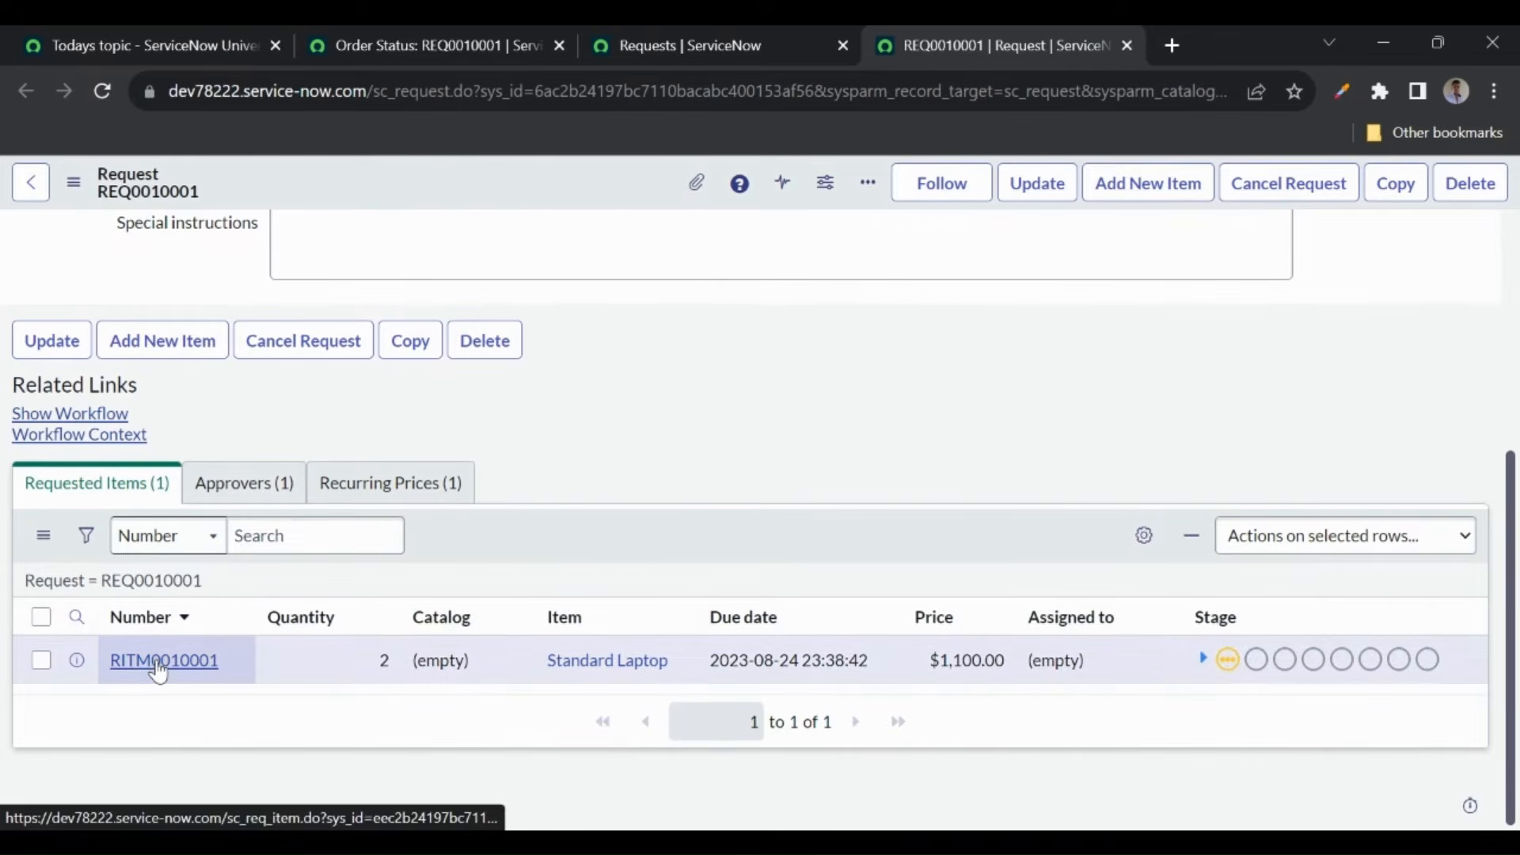
pyautogui.moveTo(673, 657); pyautogui.dragTo(535, 663)
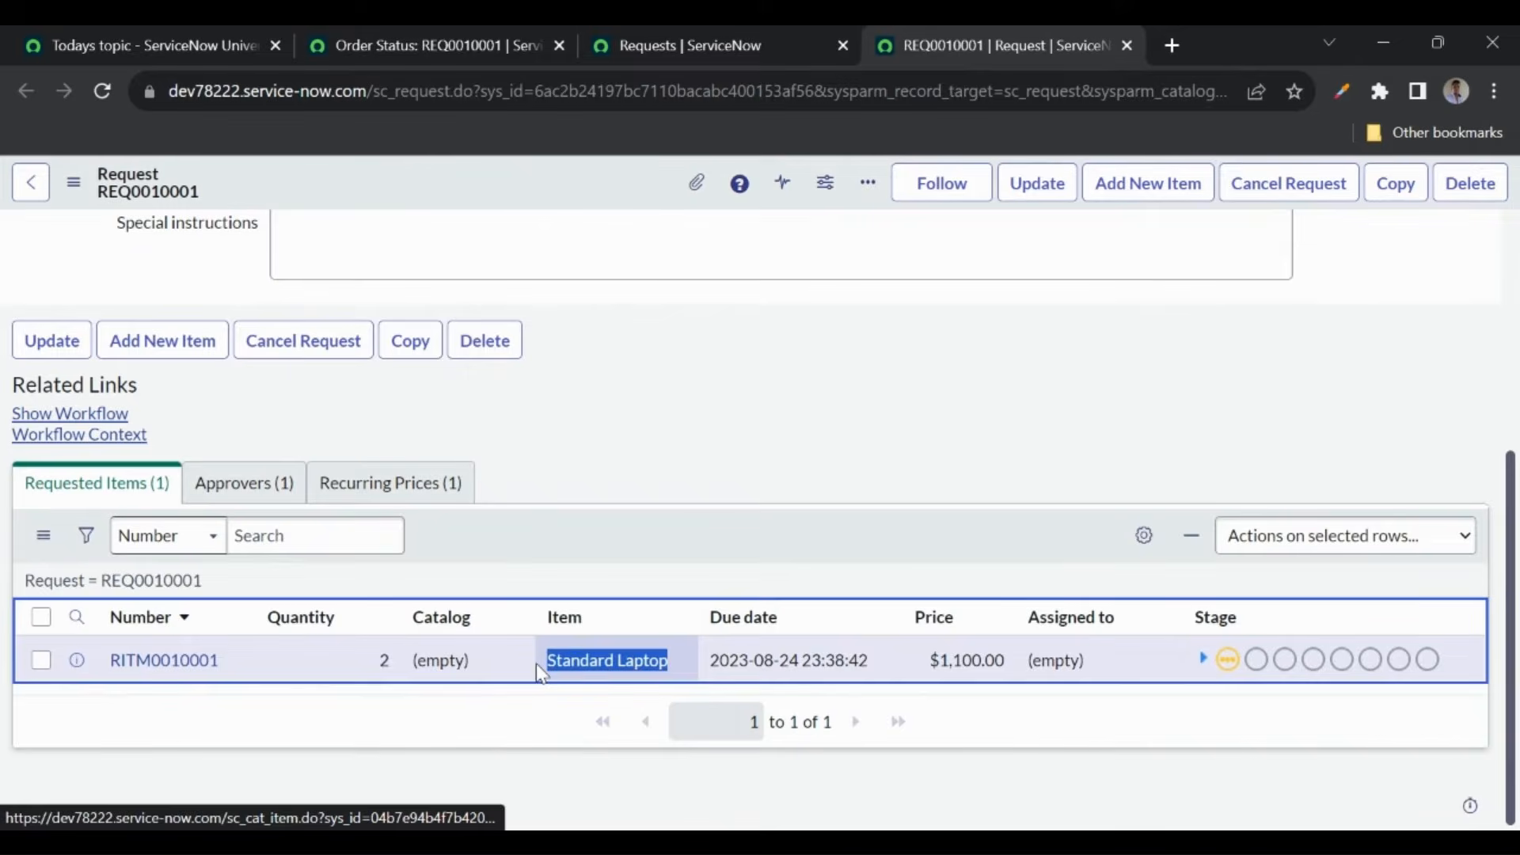
pyautogui.middleClick(177, 670)
# - Review requested item RITM0010001's variables and activities
pyautogui.click(1052, 49)
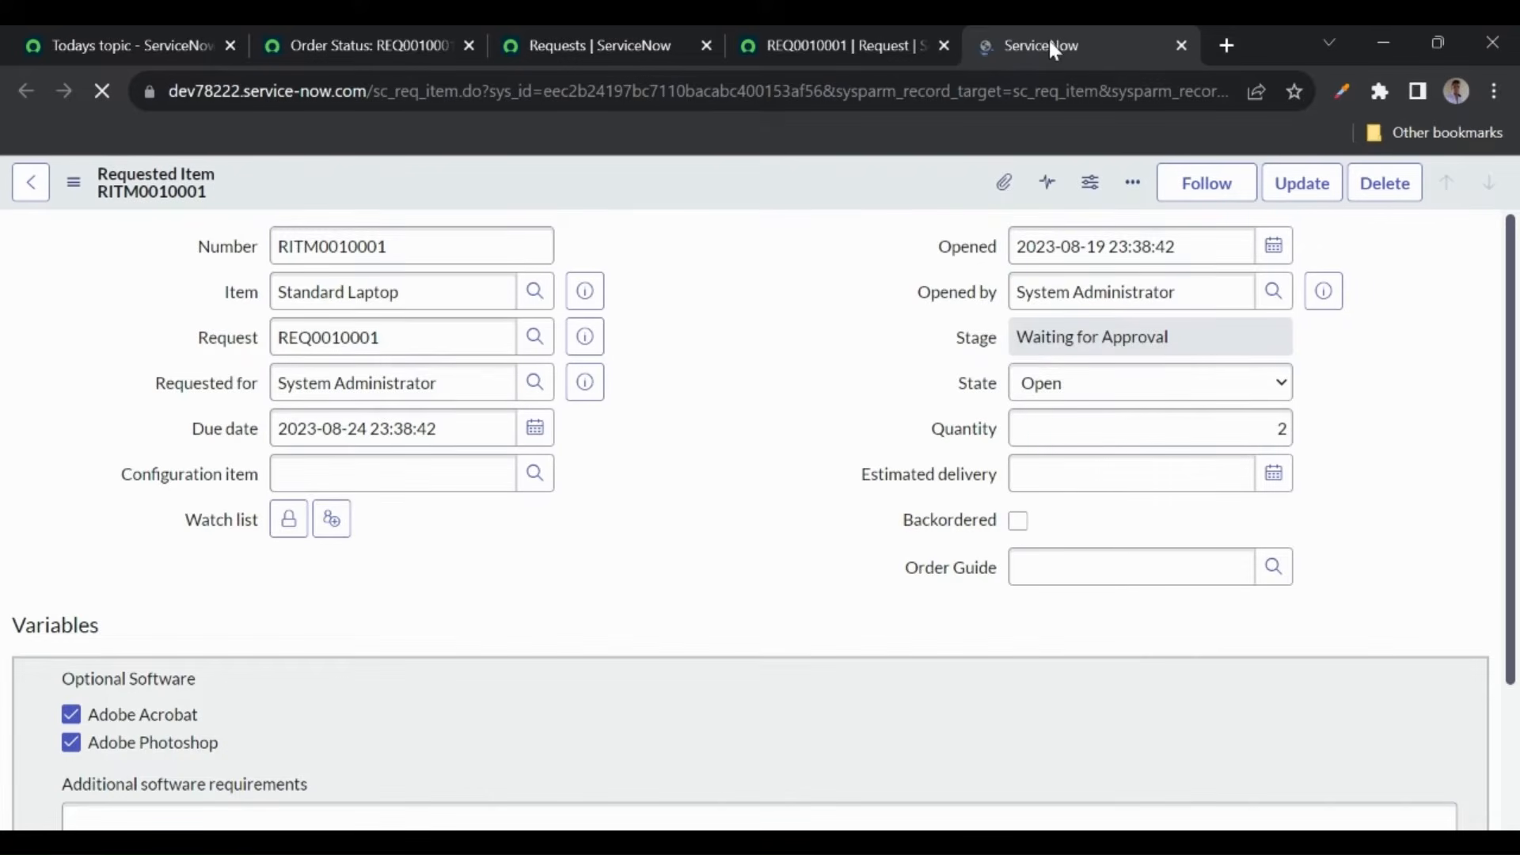
pyautogui.scroll(-10, 647, 479)
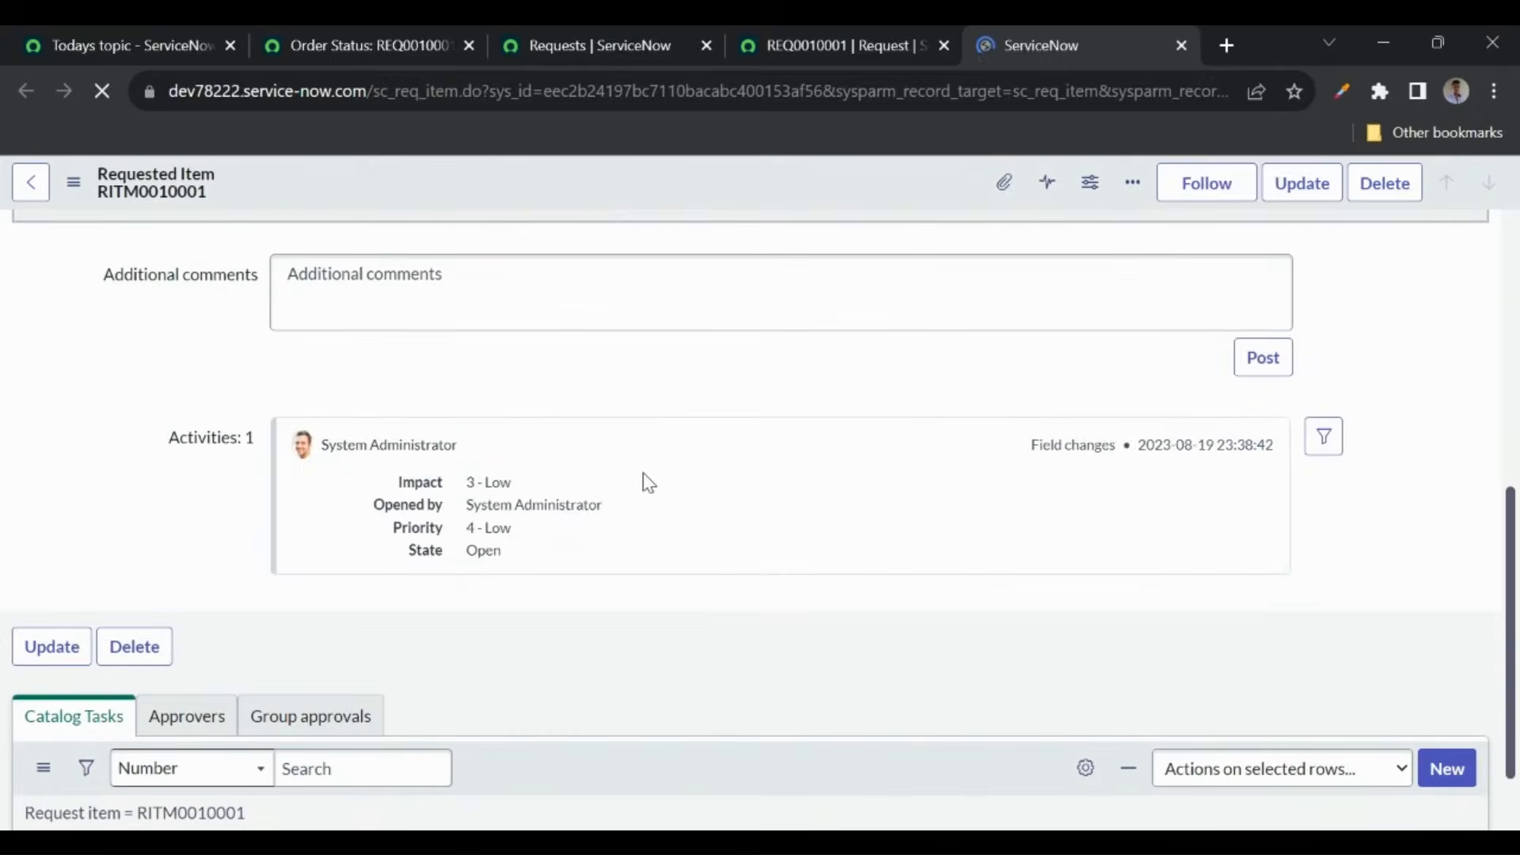
pyautogui.scroll(-5, 129, 672)
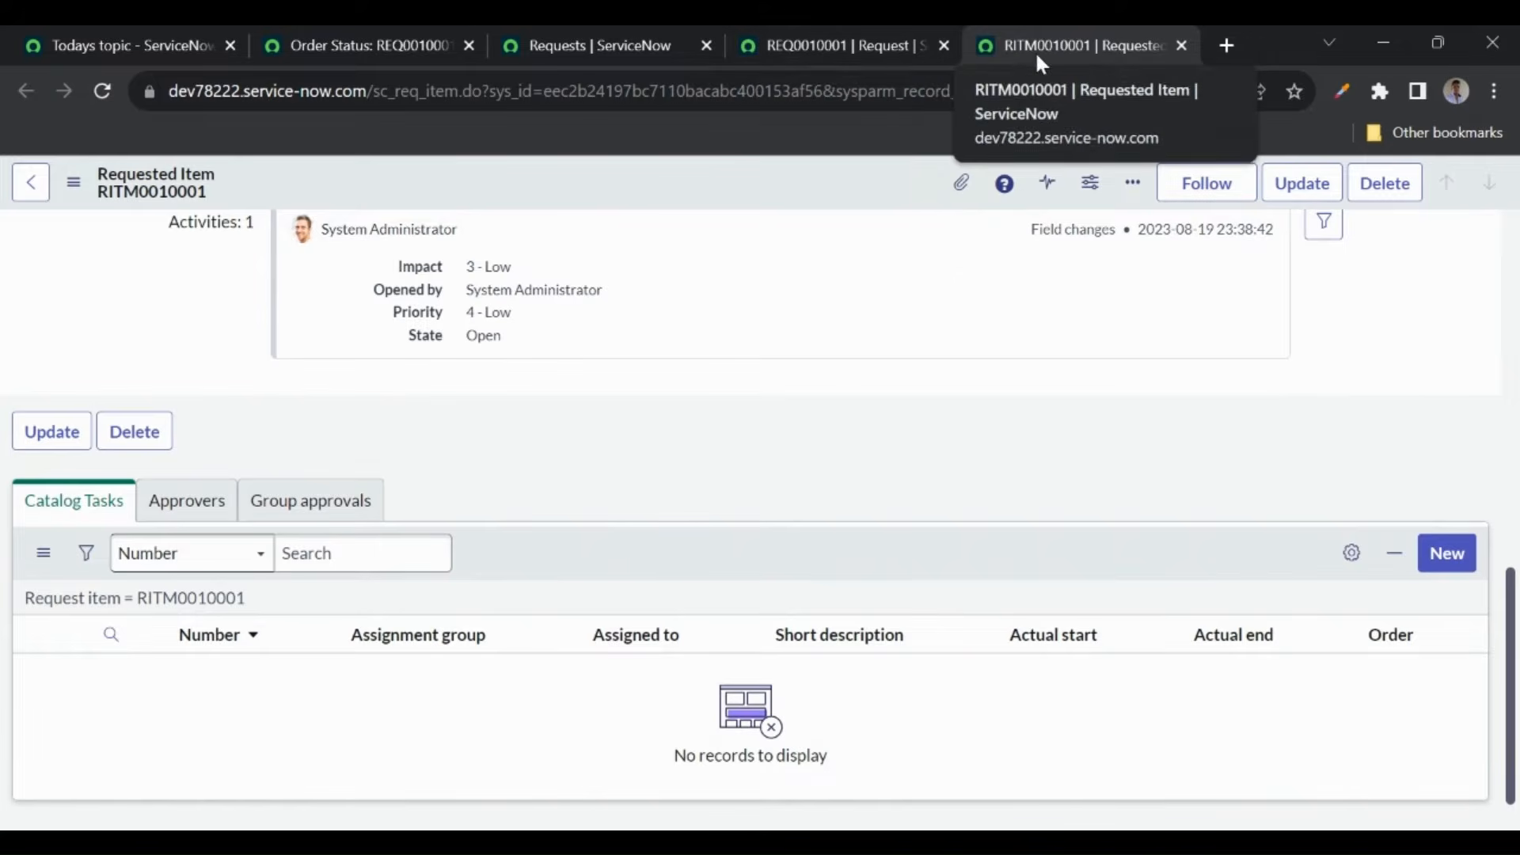
# - Back on REQ0010001, show the Approvers list with its single Requested approval
pyautogui.click(823, 45)
pyautogui.scroll(5, 704, 351)
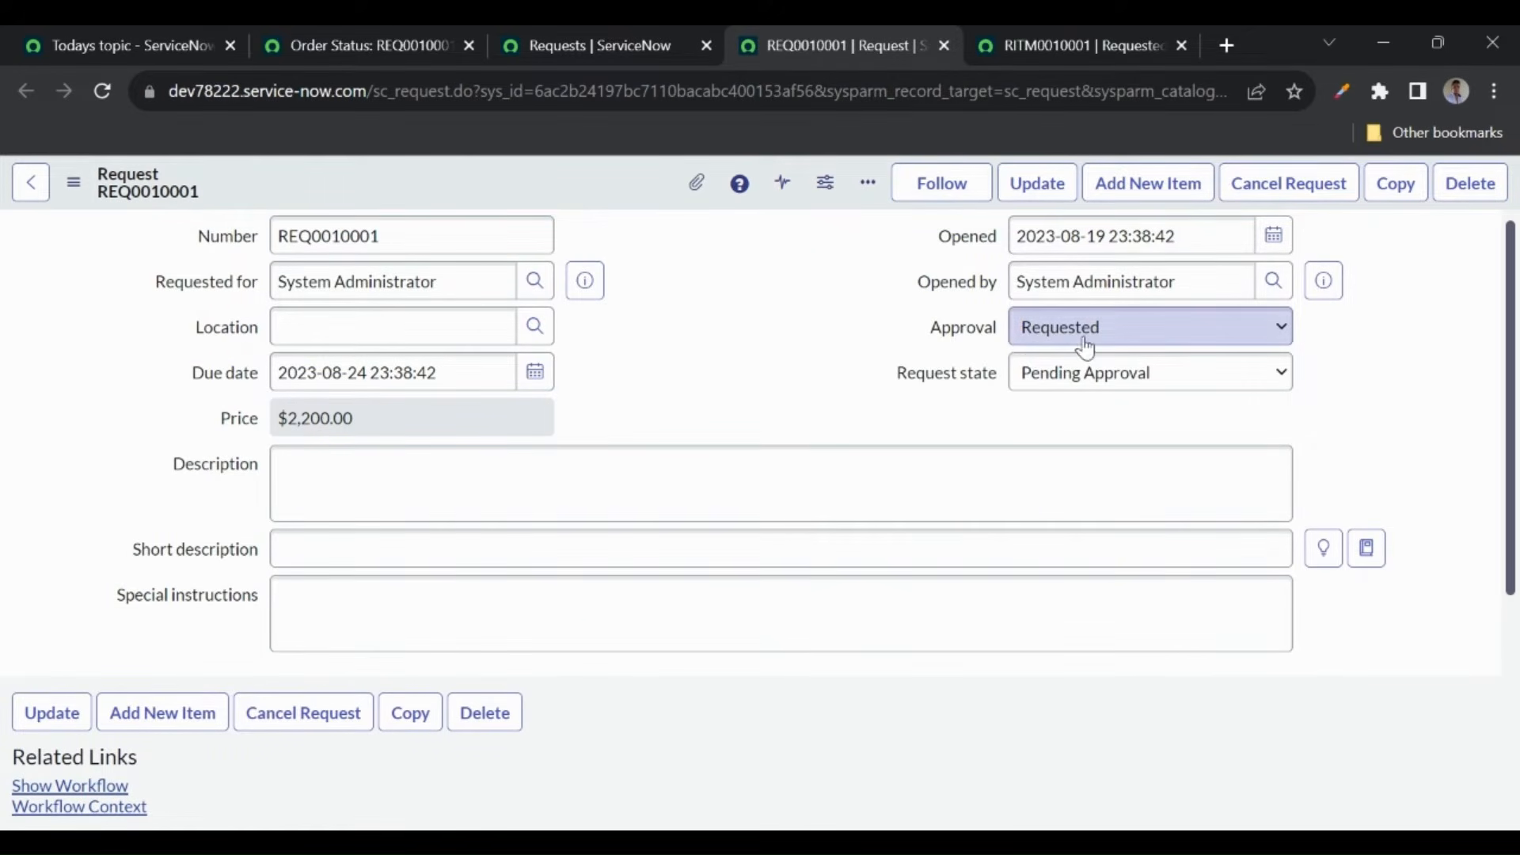
pyautogui.scroll(-4, 684, 433)
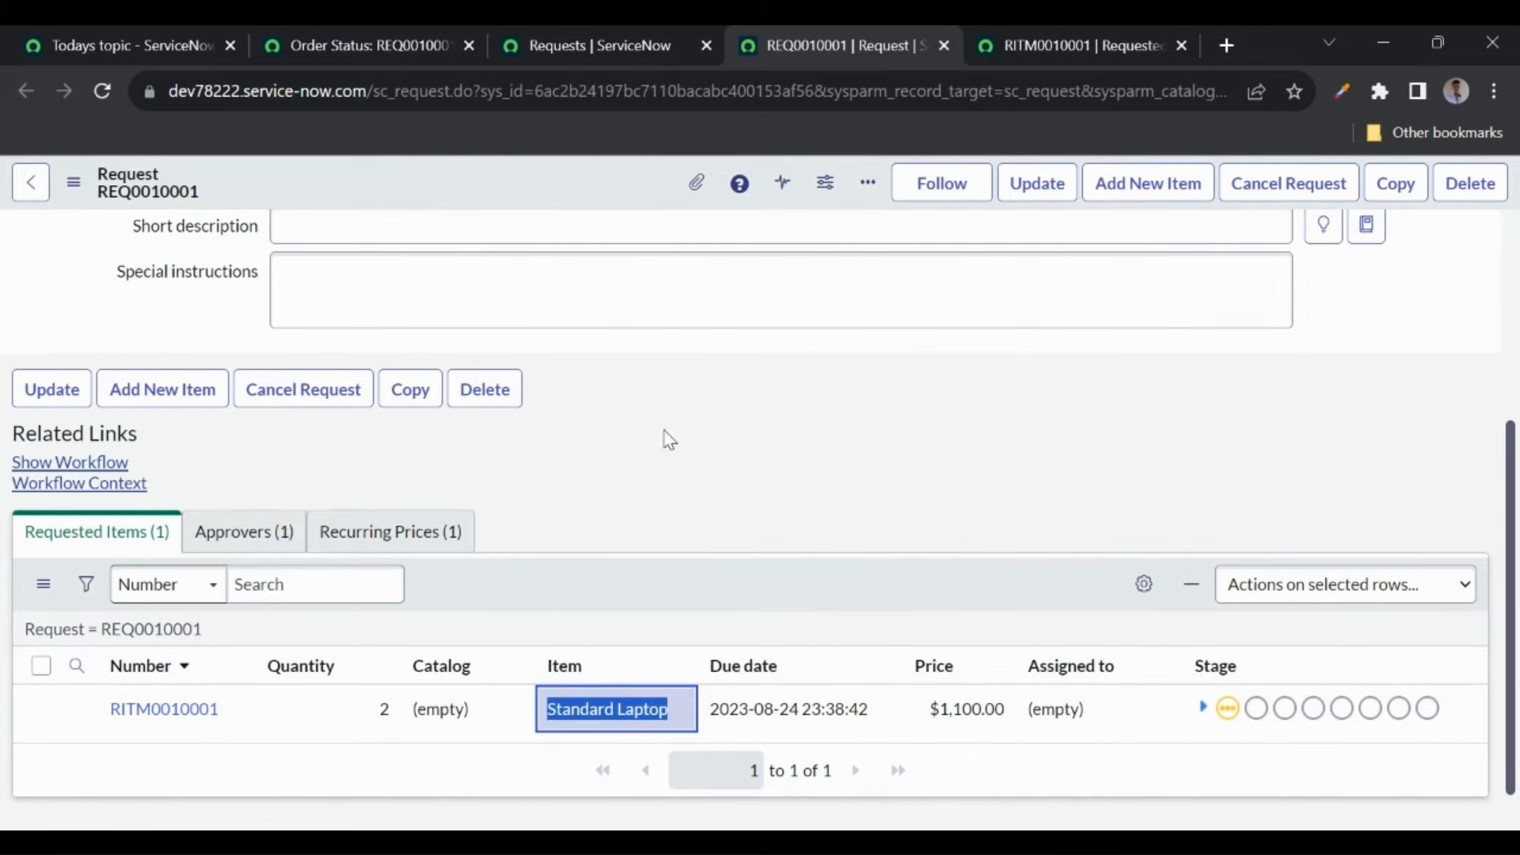
pyautogui.click(238, 532)
pyautogui.scroll(-1, 507, 554)
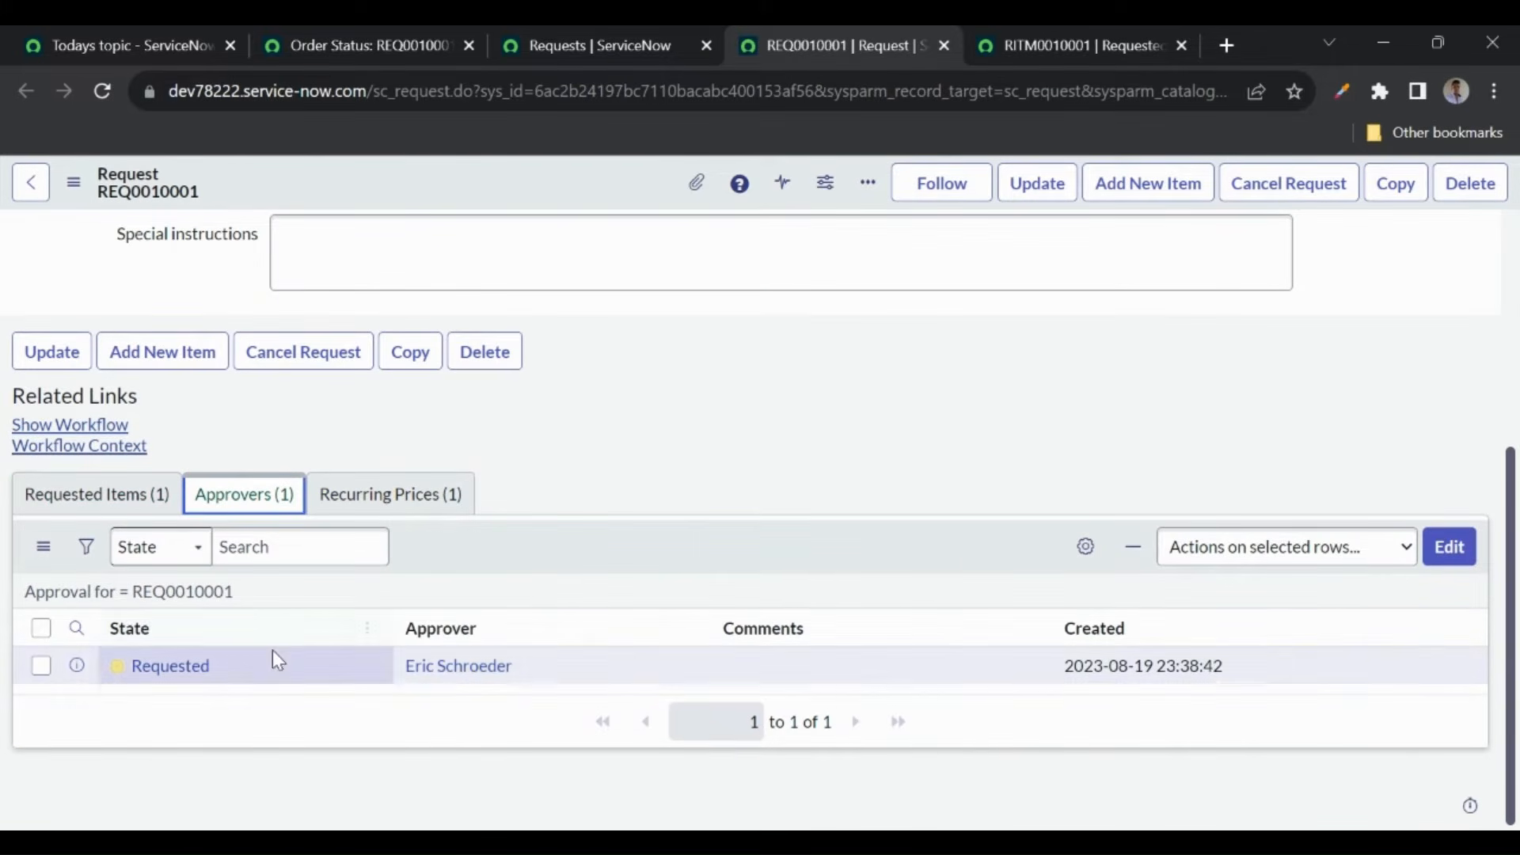
pyautogui.moveTo(549, 681); pyautogui.dragTo(396, 671)
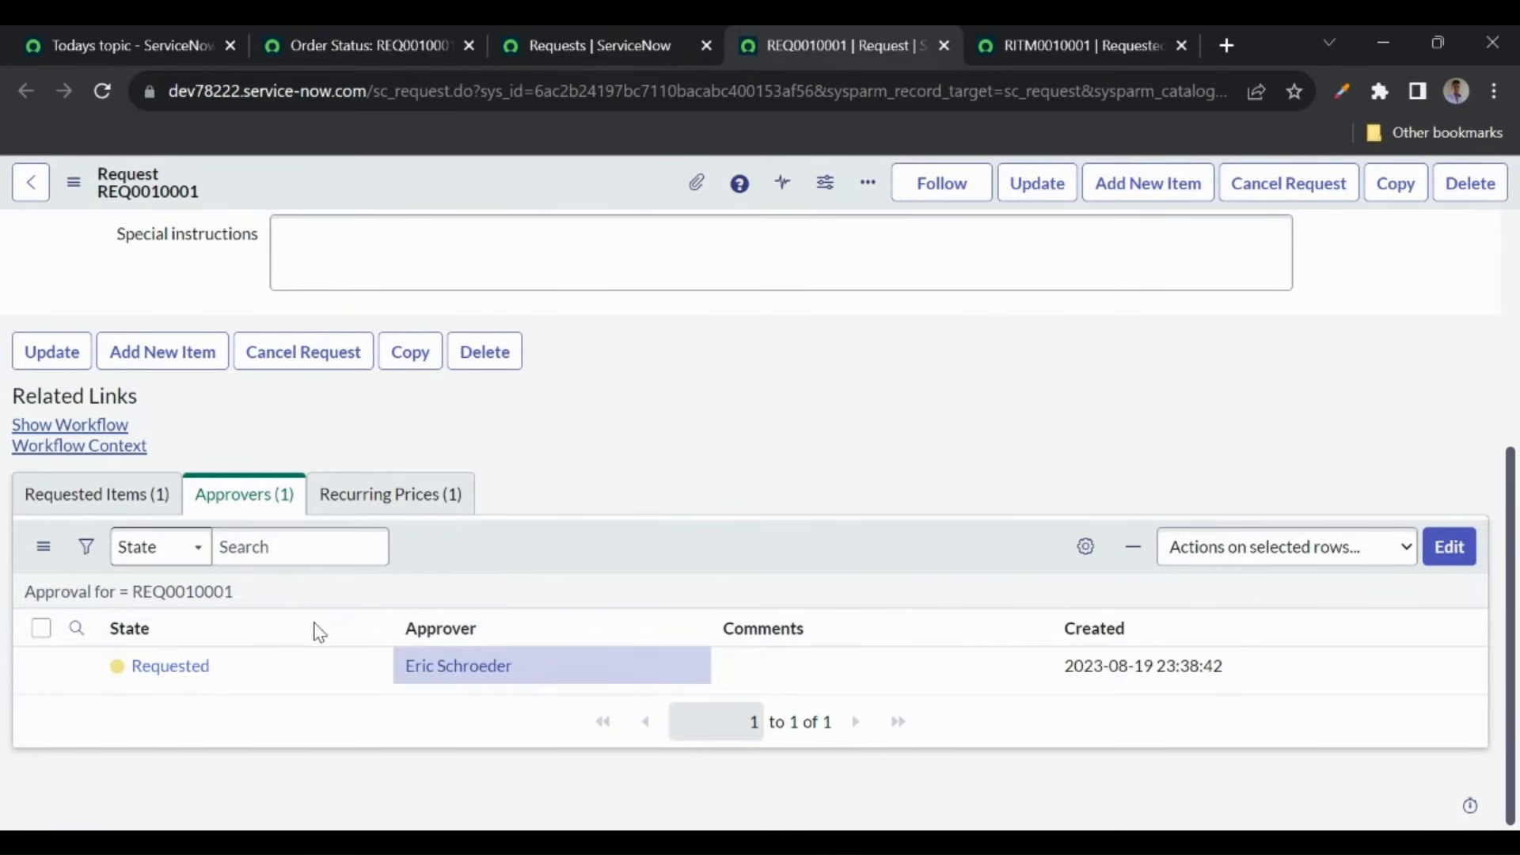
# - From the All menu filtered for 'service catalo', open Maintain Items in a background tab
pyautogui.click(563, 40)
pyautogui.click(400, 49)
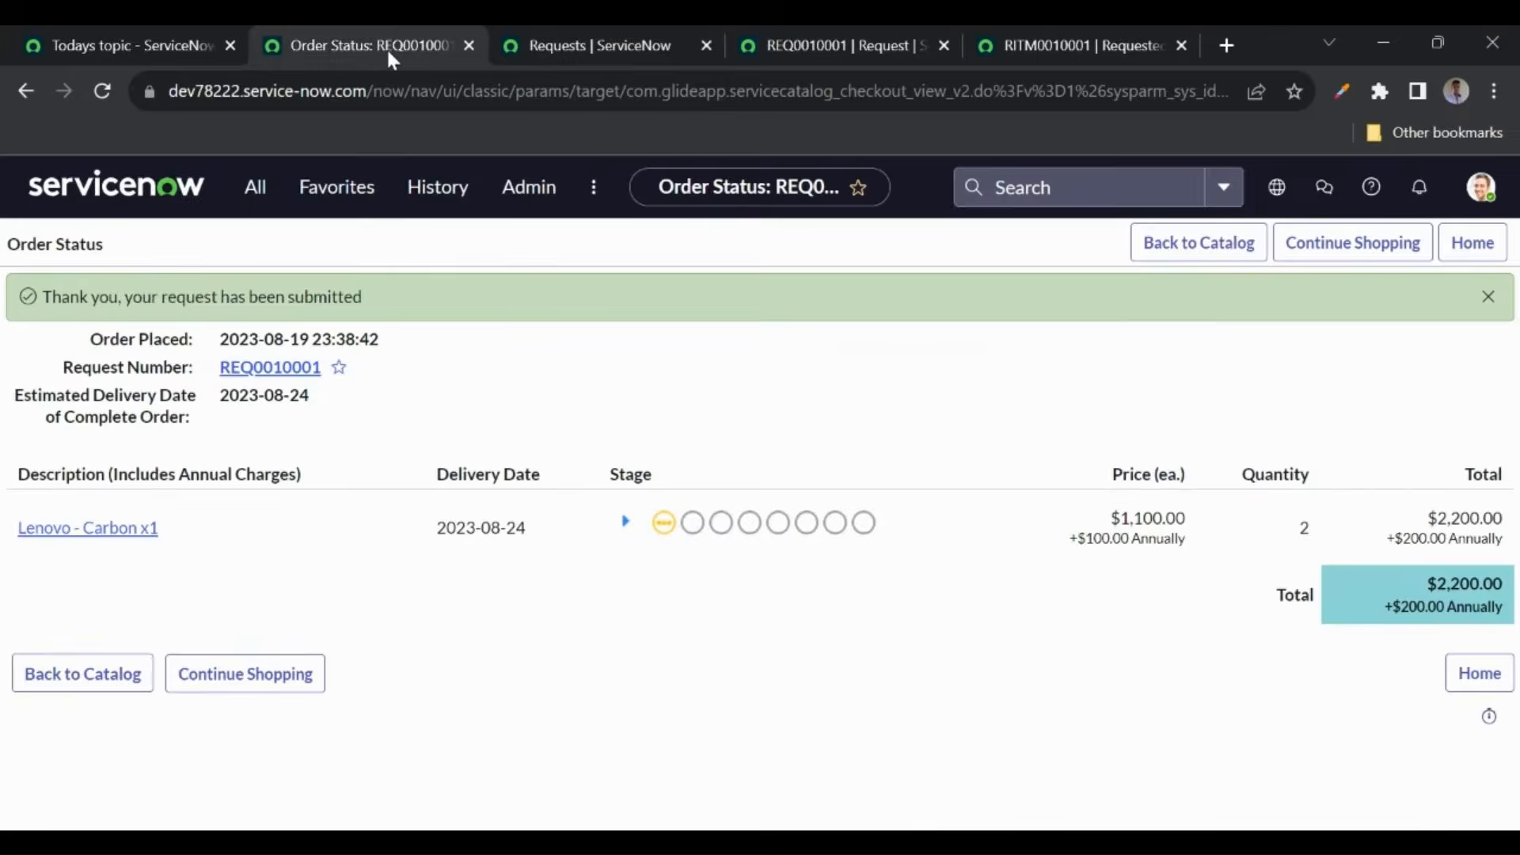
pyautogui.click(261, 190)
pyautogui.write('service catalo')
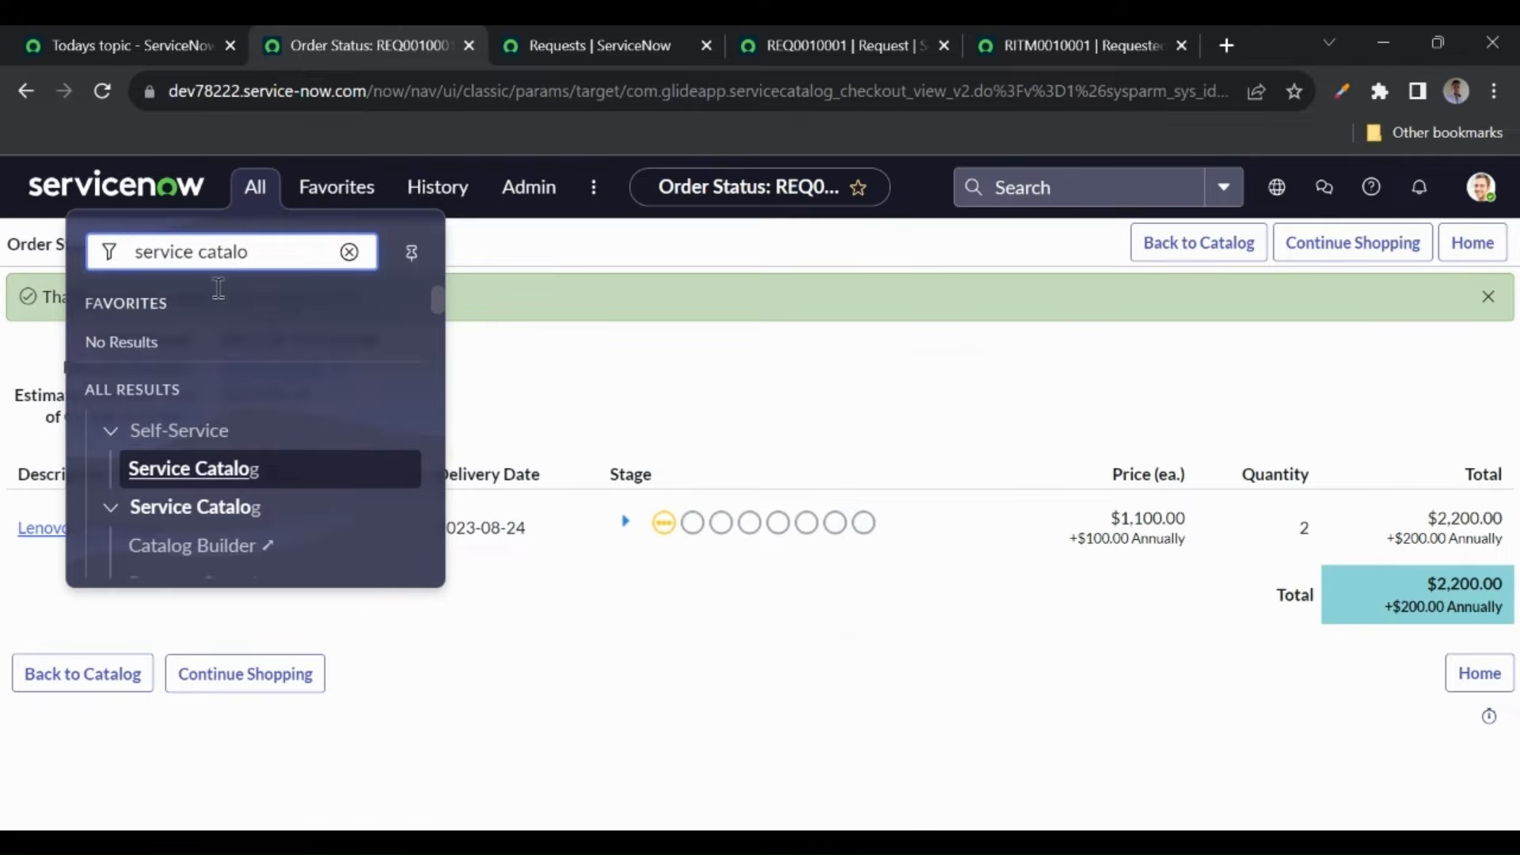
pyautogui.scroll(-5, 201, 520)
pyautogui.scroll(-10, 200, 519)
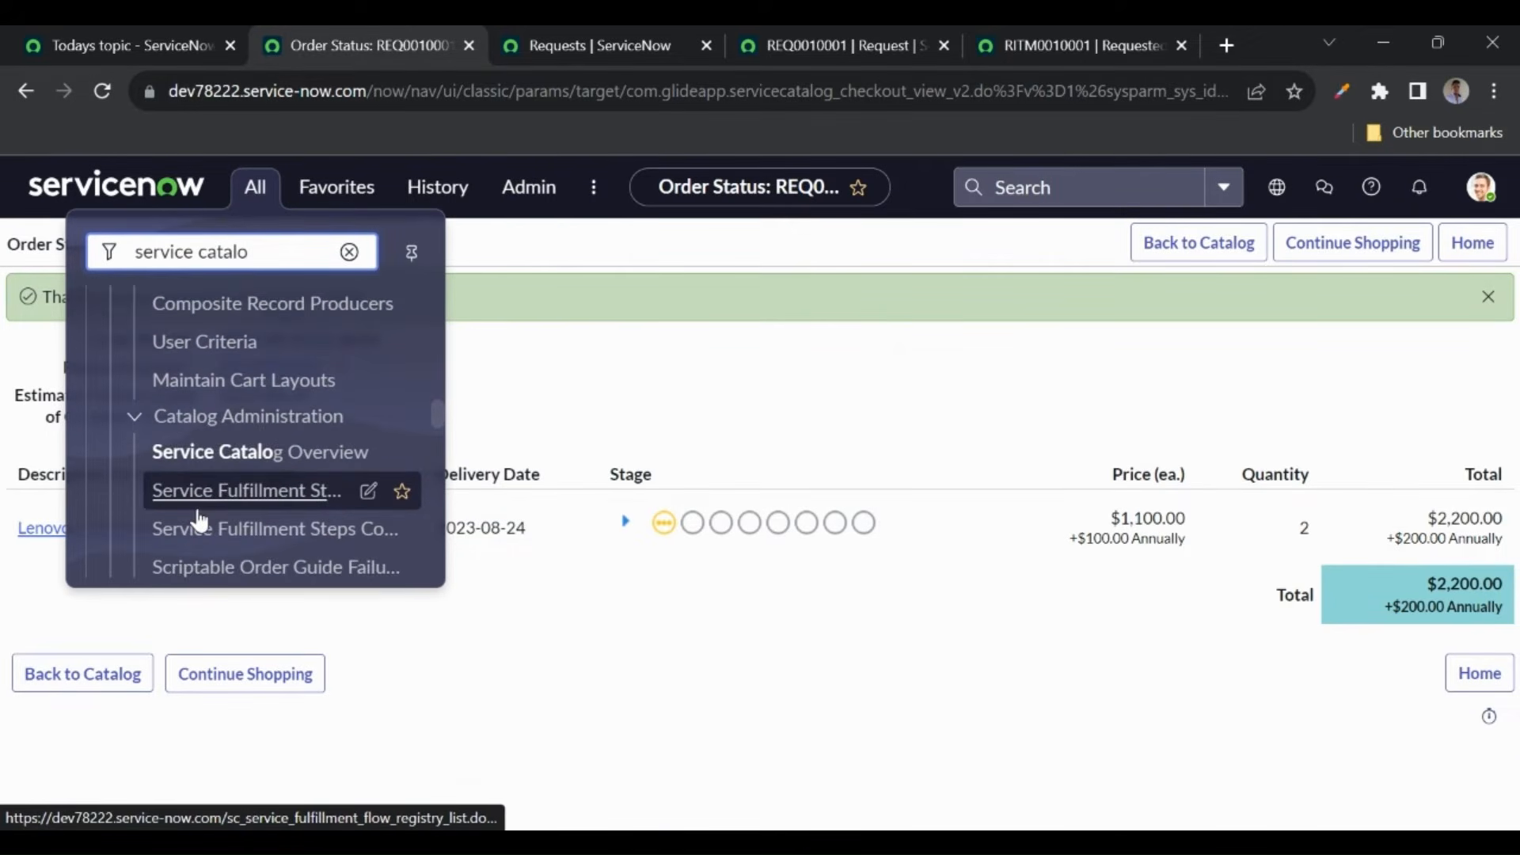
pyautogui.scroll(-10, 200, 519)
pyautogui.scroll(-3, 200, 520)
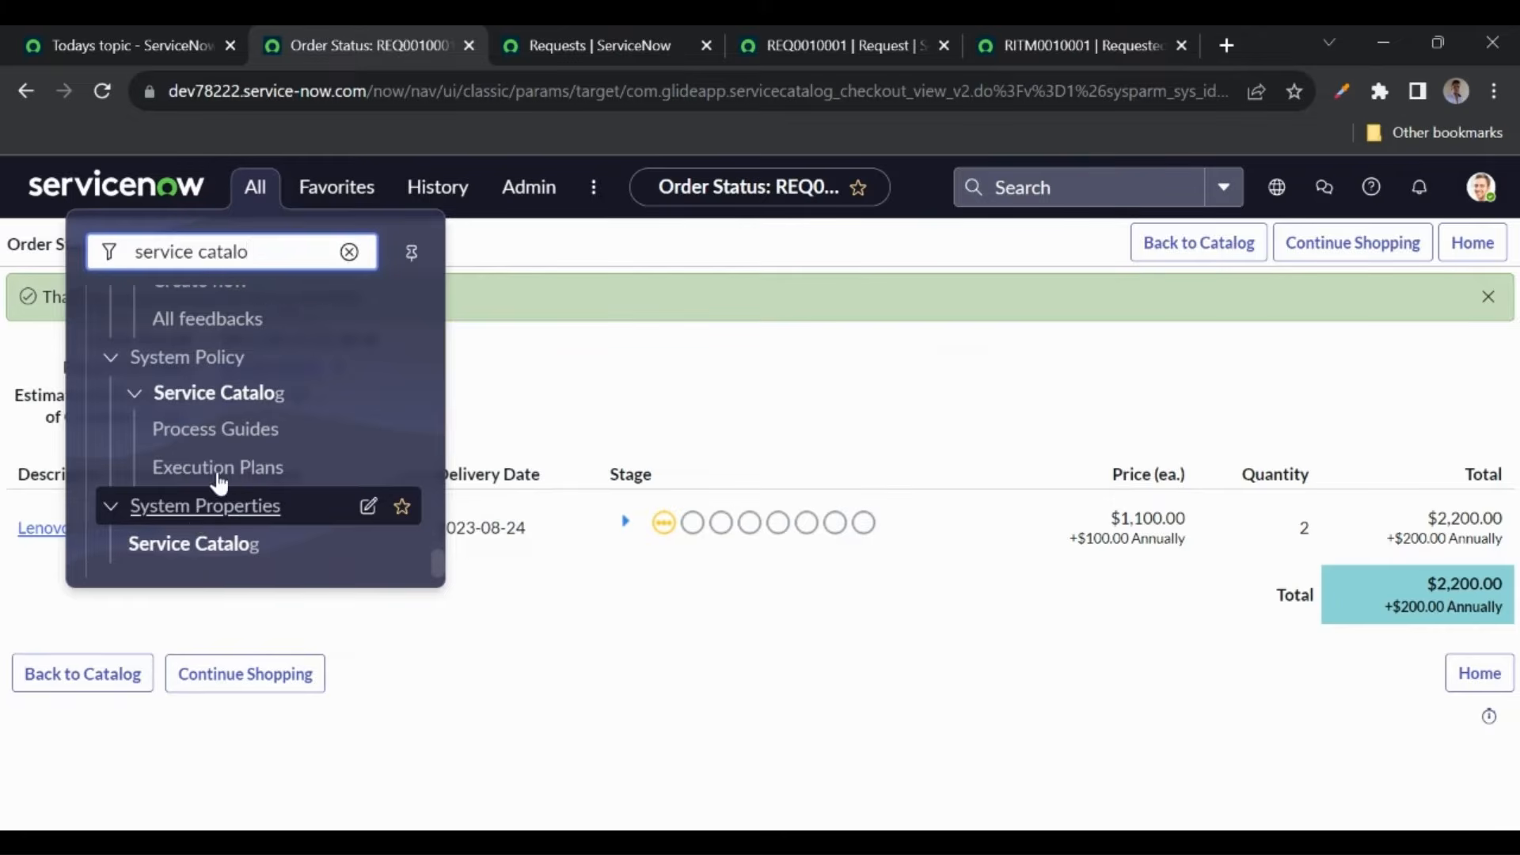
pyautogui.scroll(10, 224, 492)
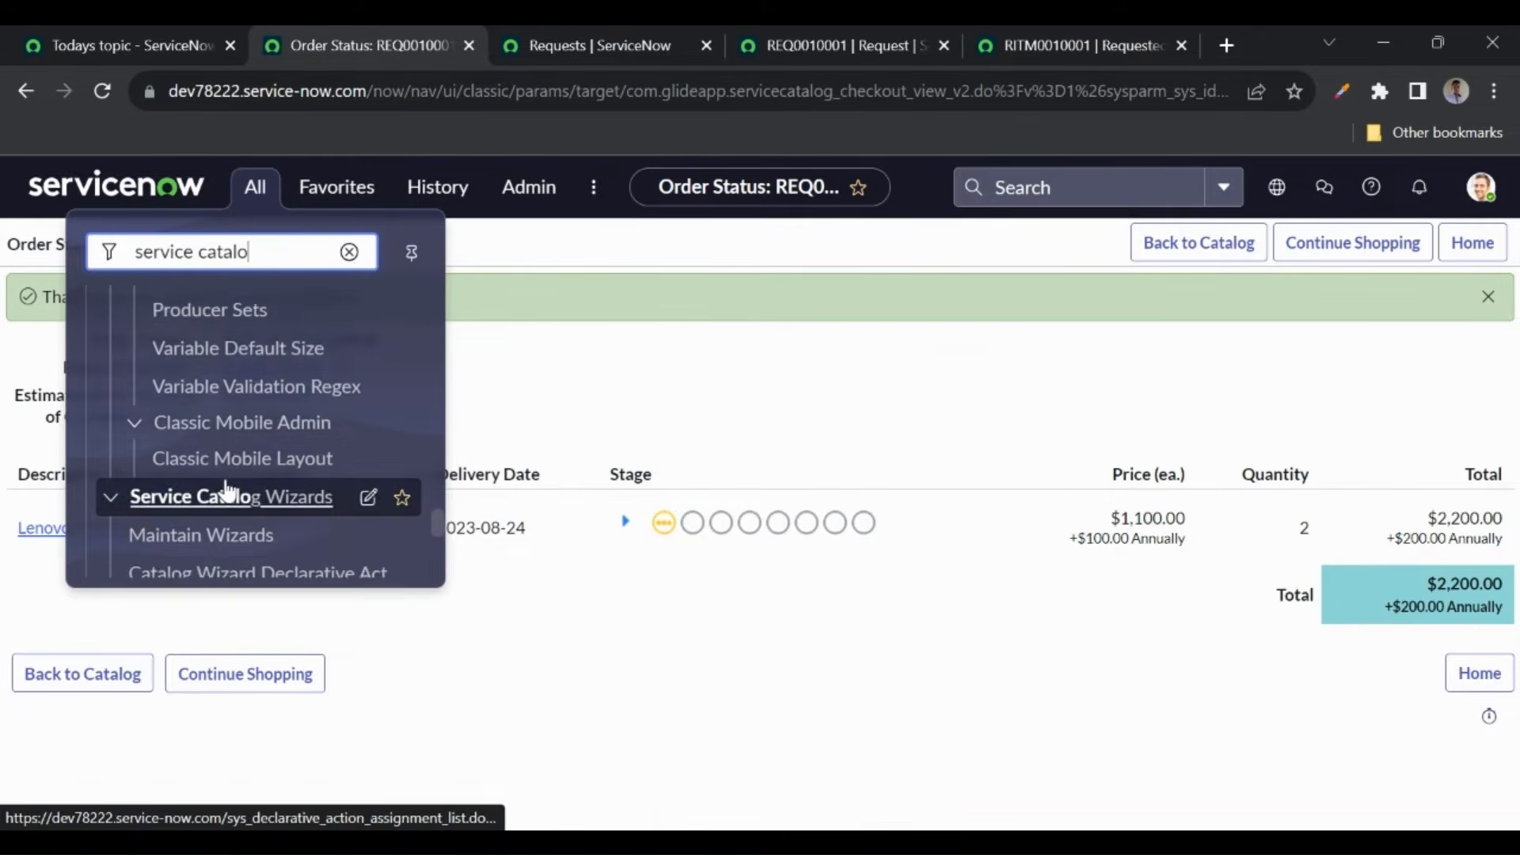
pyautogui.scroll(-1, 226, 491)
pyautogui.scroll(8, 225, 491)
pyautogui.scroll(7, 227, 491)
pyautogui.scroll(6, 227, 492)
pyautogui.scroll(5, 227, 491)
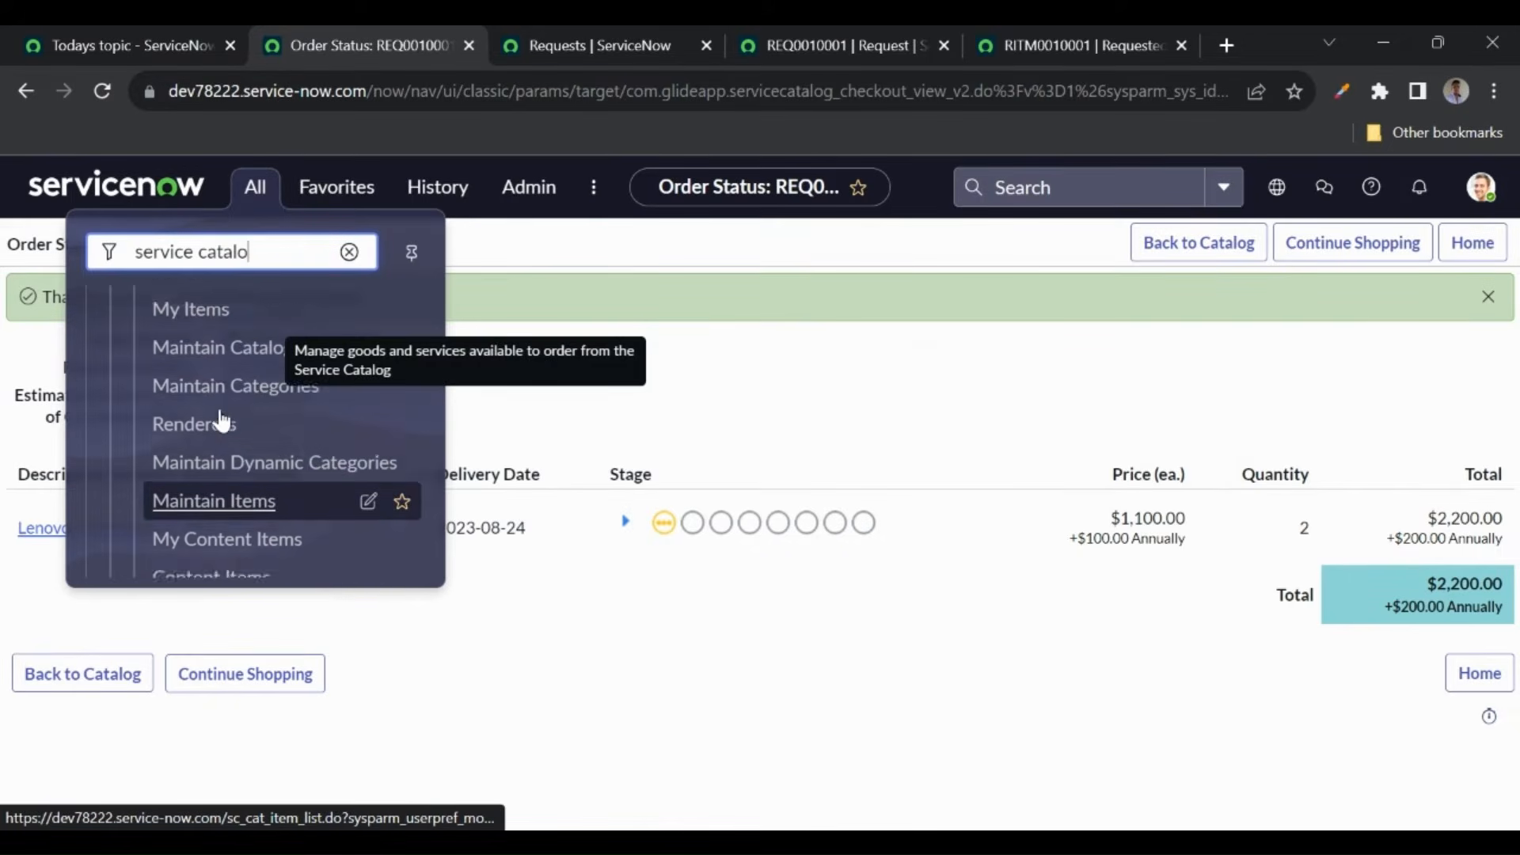
pyautogui.scroll(3, 222, 420)
pyautogui.scroll(-5, 221, 420)
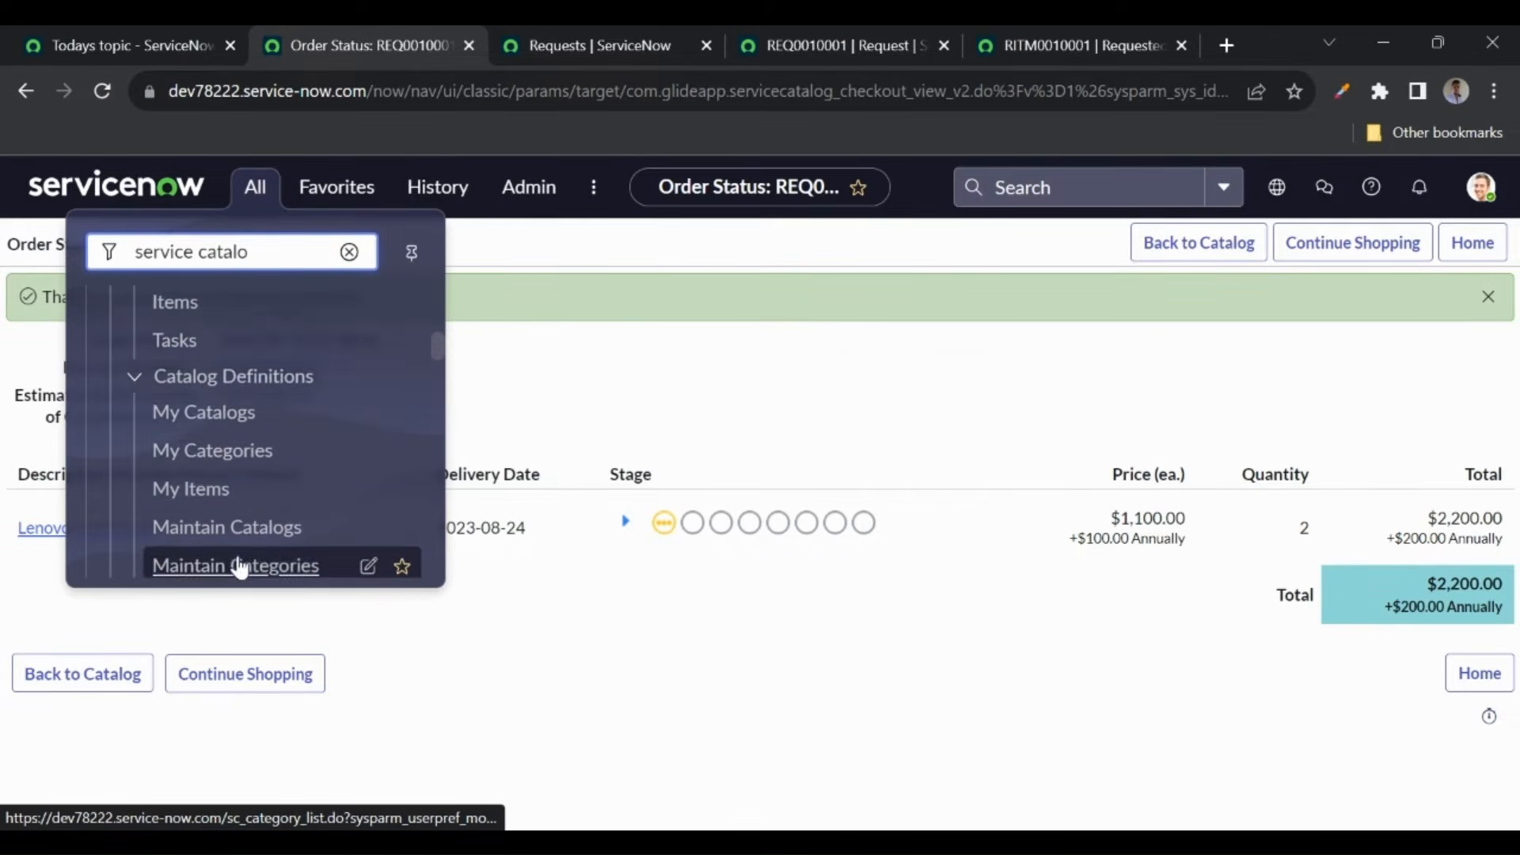
pyautogui.middleClick(212, 548)
# - Filter the catalog items by Name 'standard' and open Standard Laptop in a new tab
pyautogui.click(477, 39)
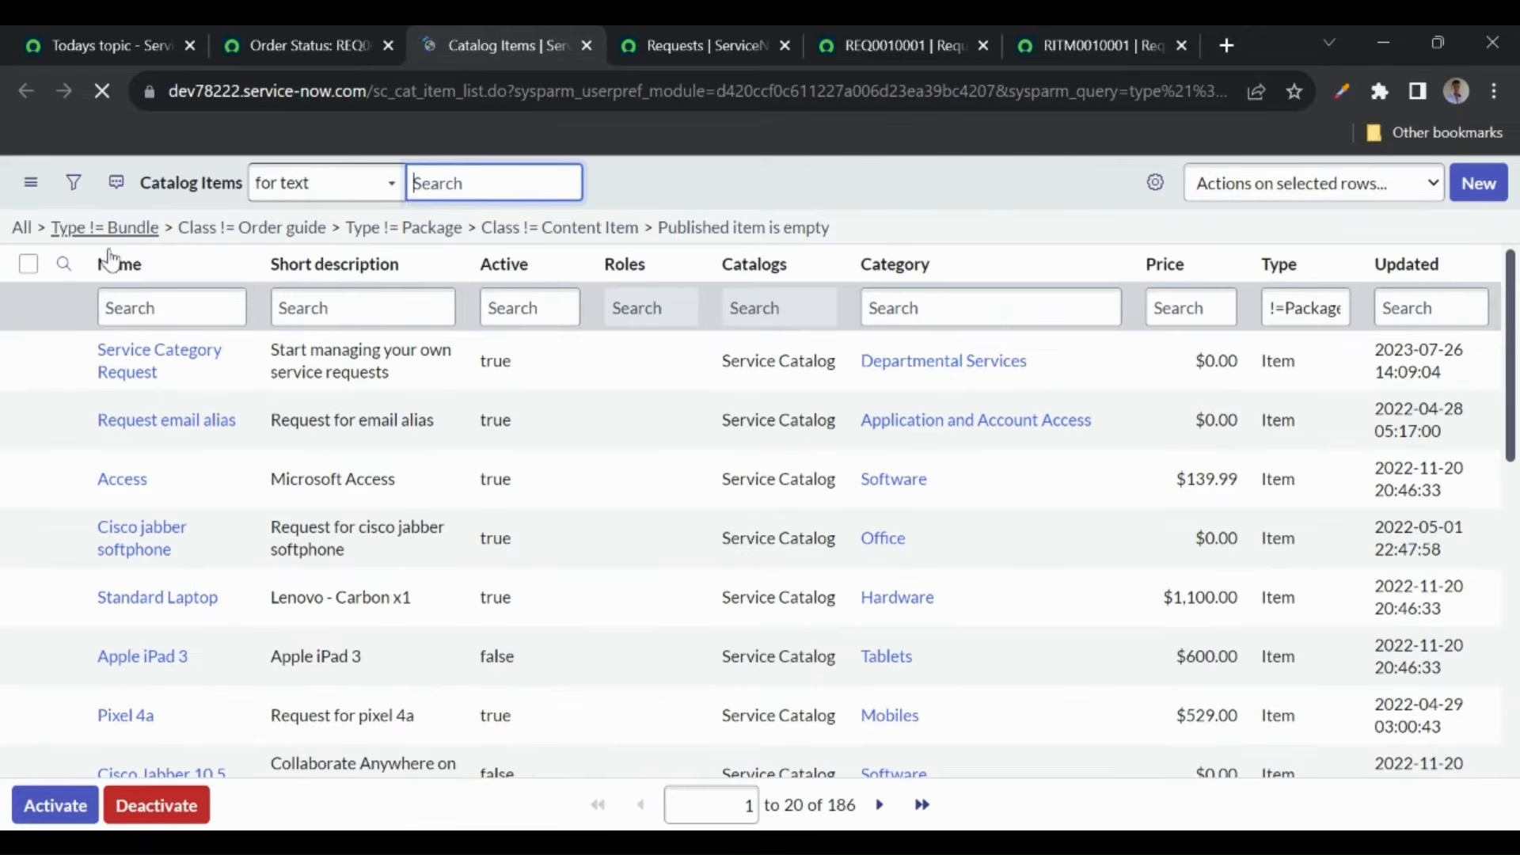
pyautogui.click(125, 304)
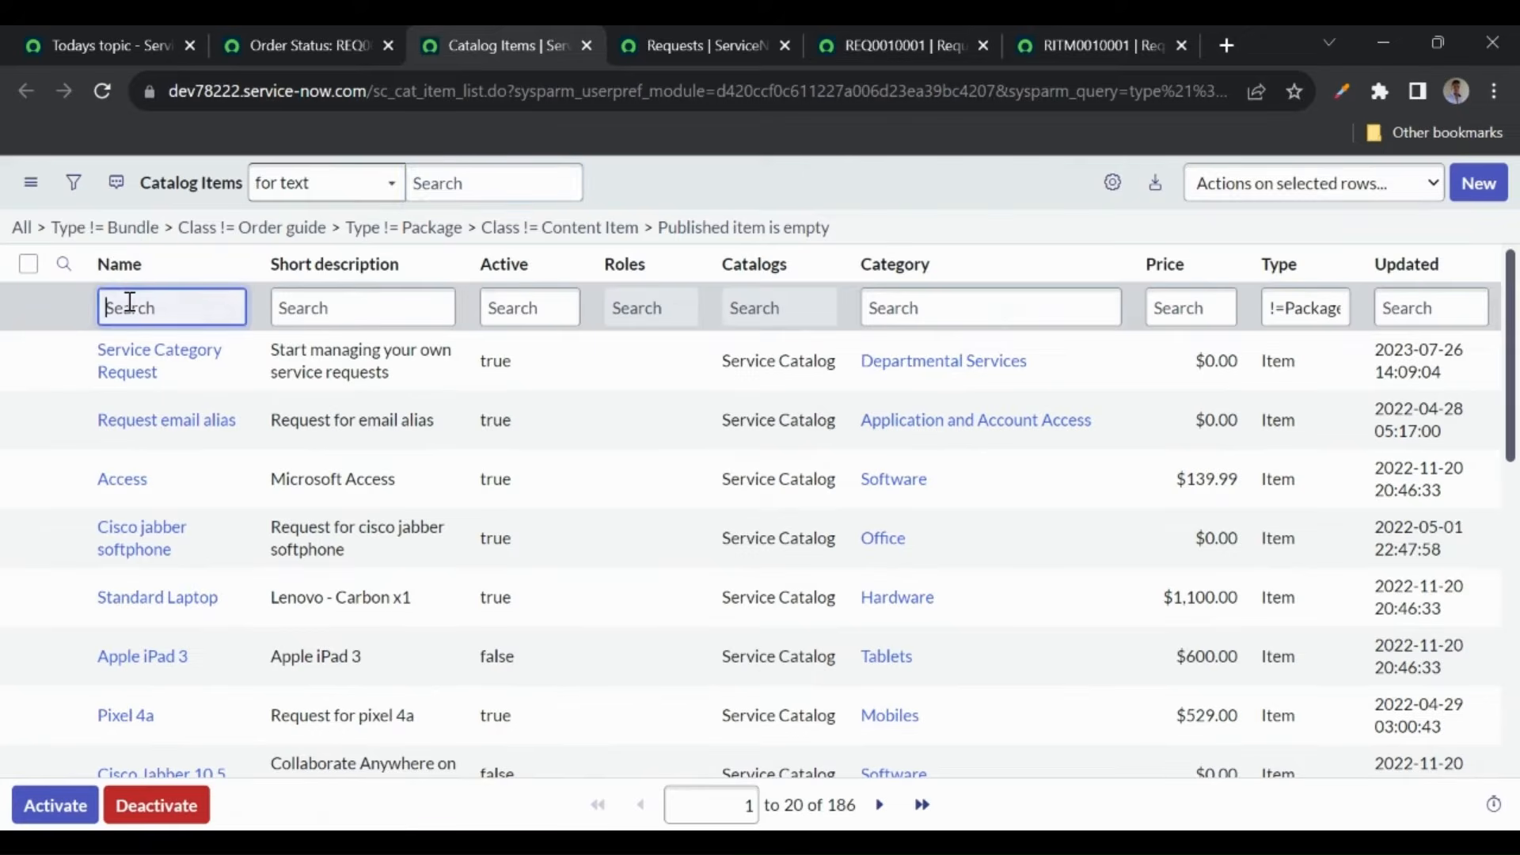
pyautogui.write('standard')
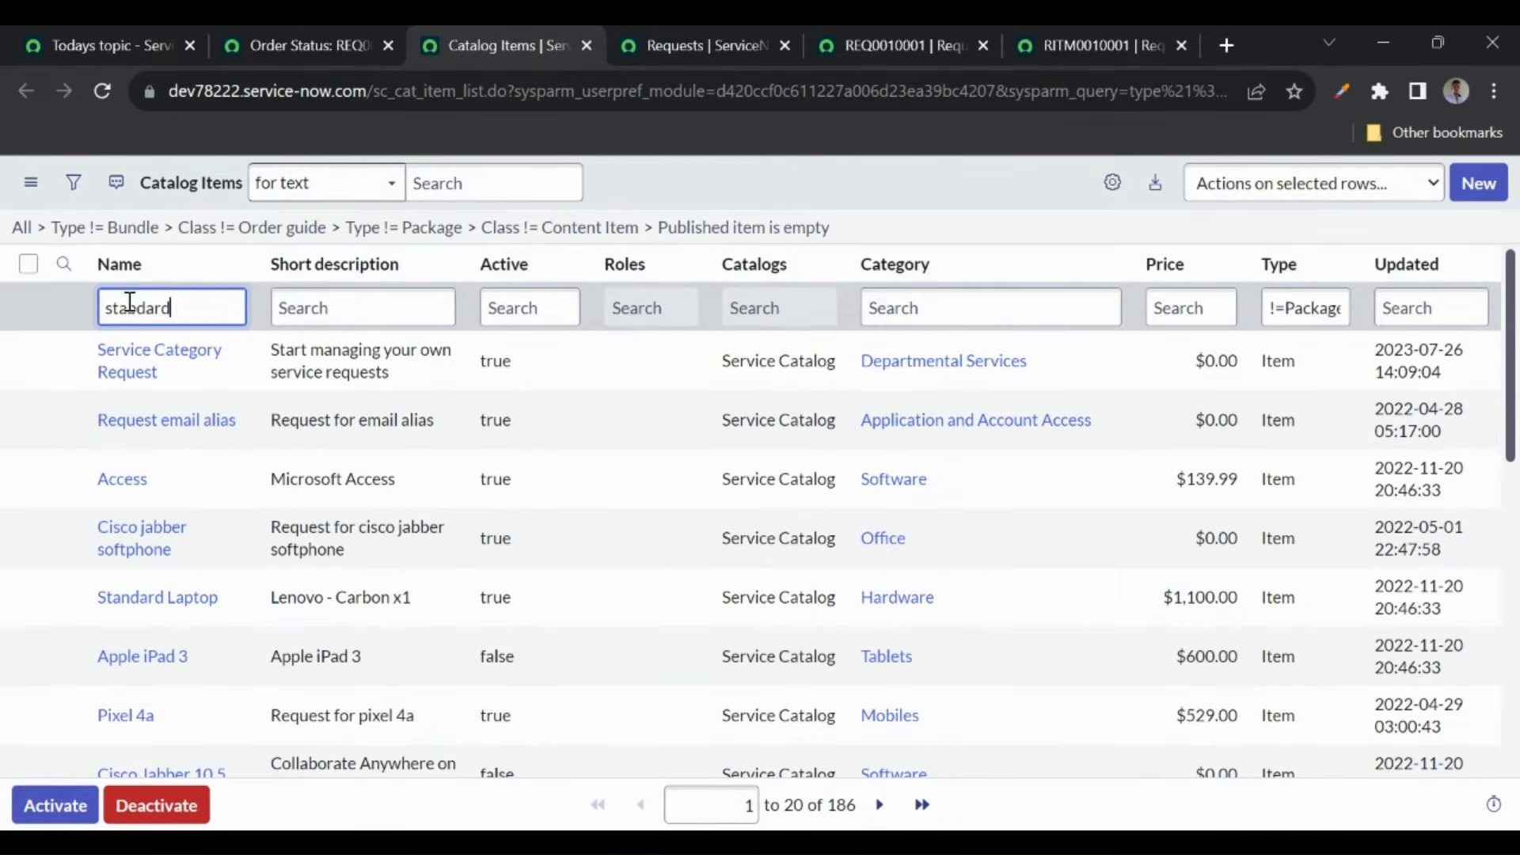
pyautogui.press('Return')
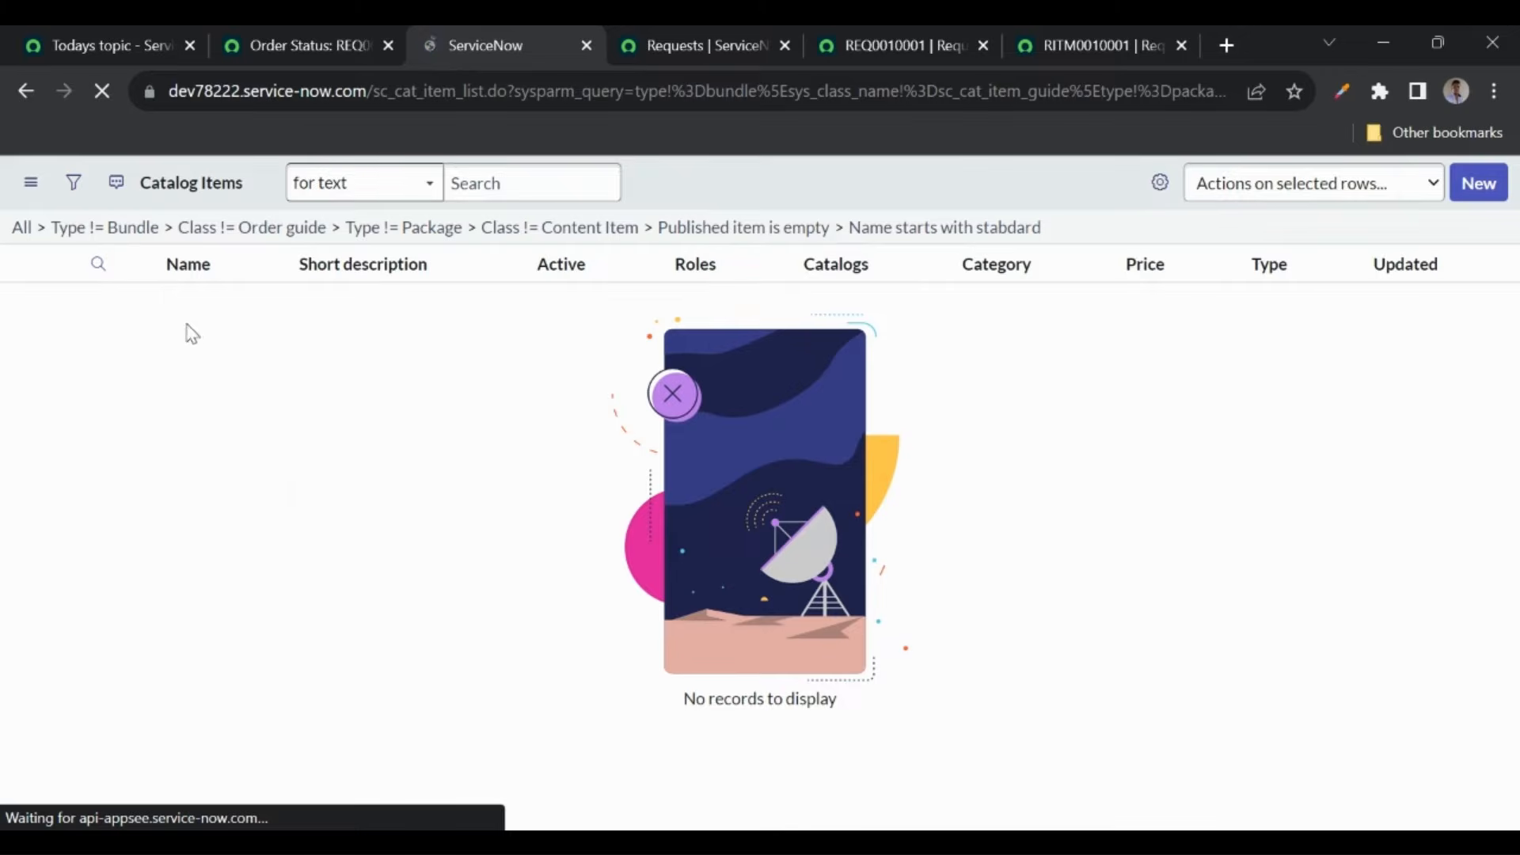
pyautogui.click(195, 307)
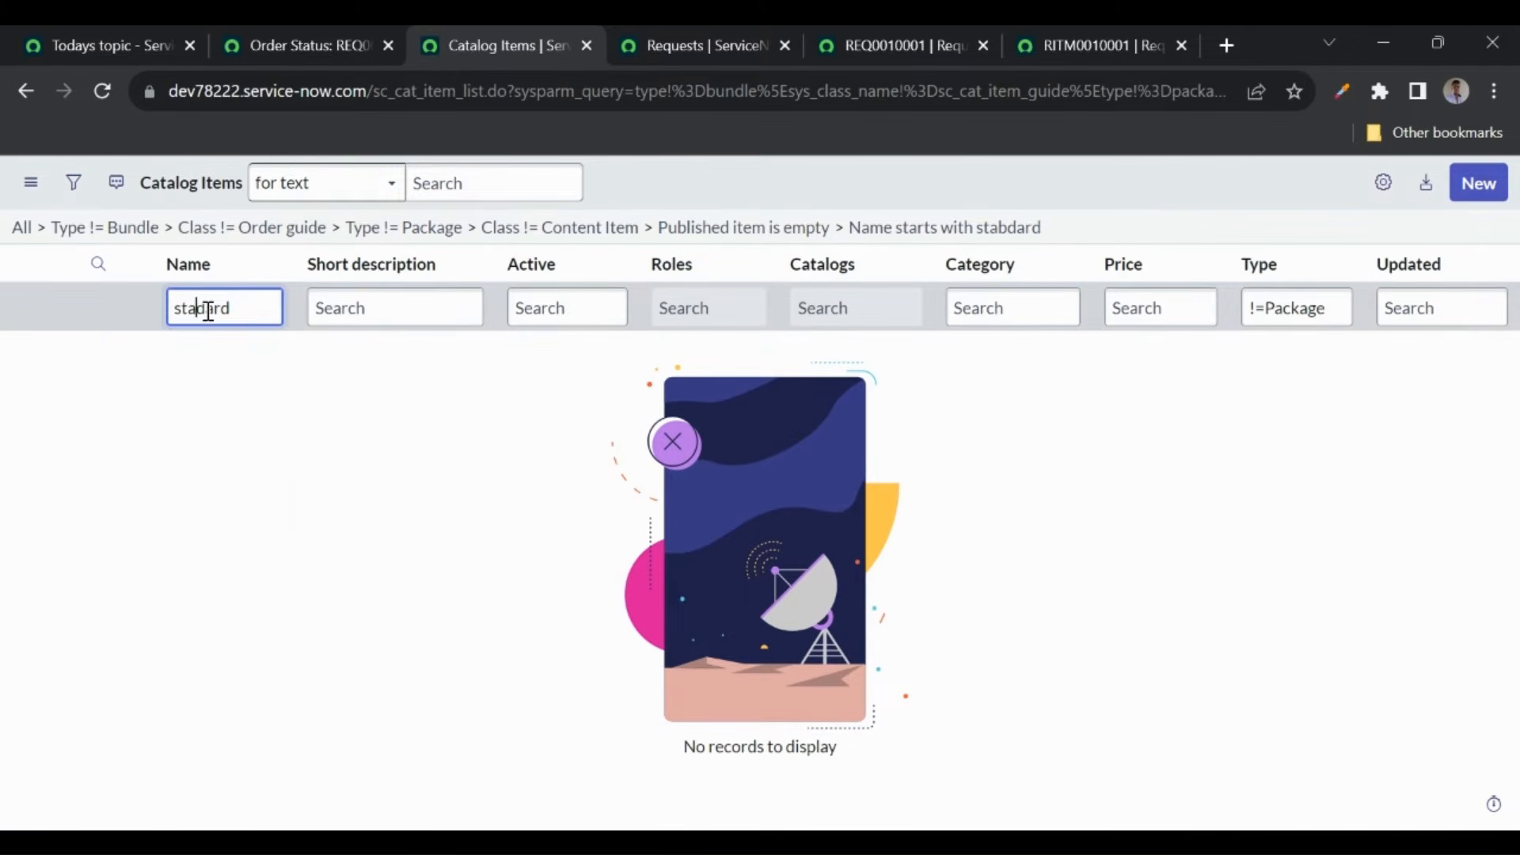
pyautogui.press('BackSpace')
pyautogui.write('n')
pyautogui.press('Return')
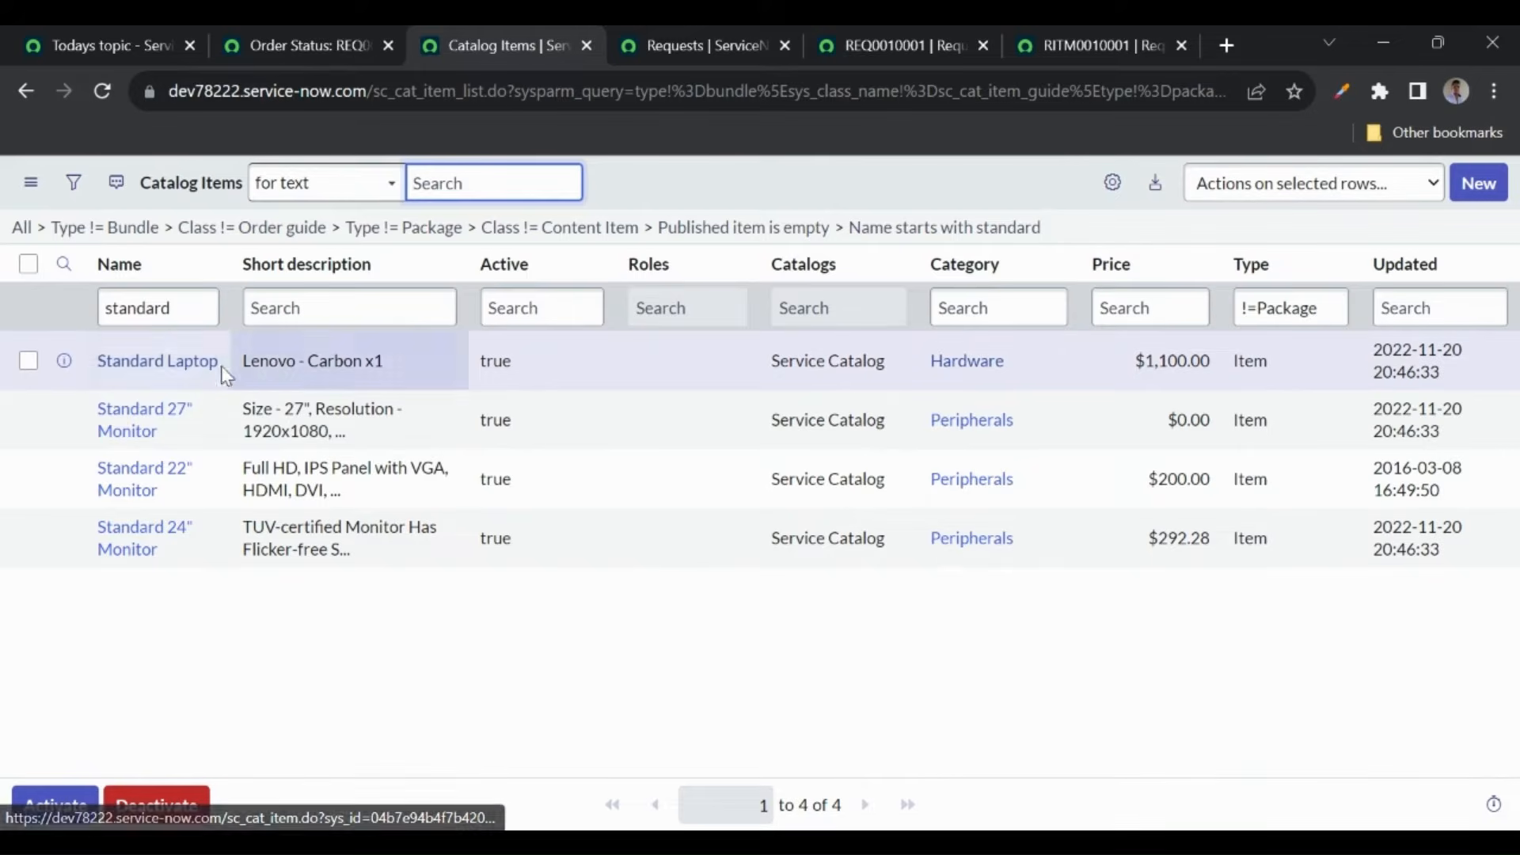
pyautogui.moveTo(401, 363); pyautogui.dragTo(252, 363)
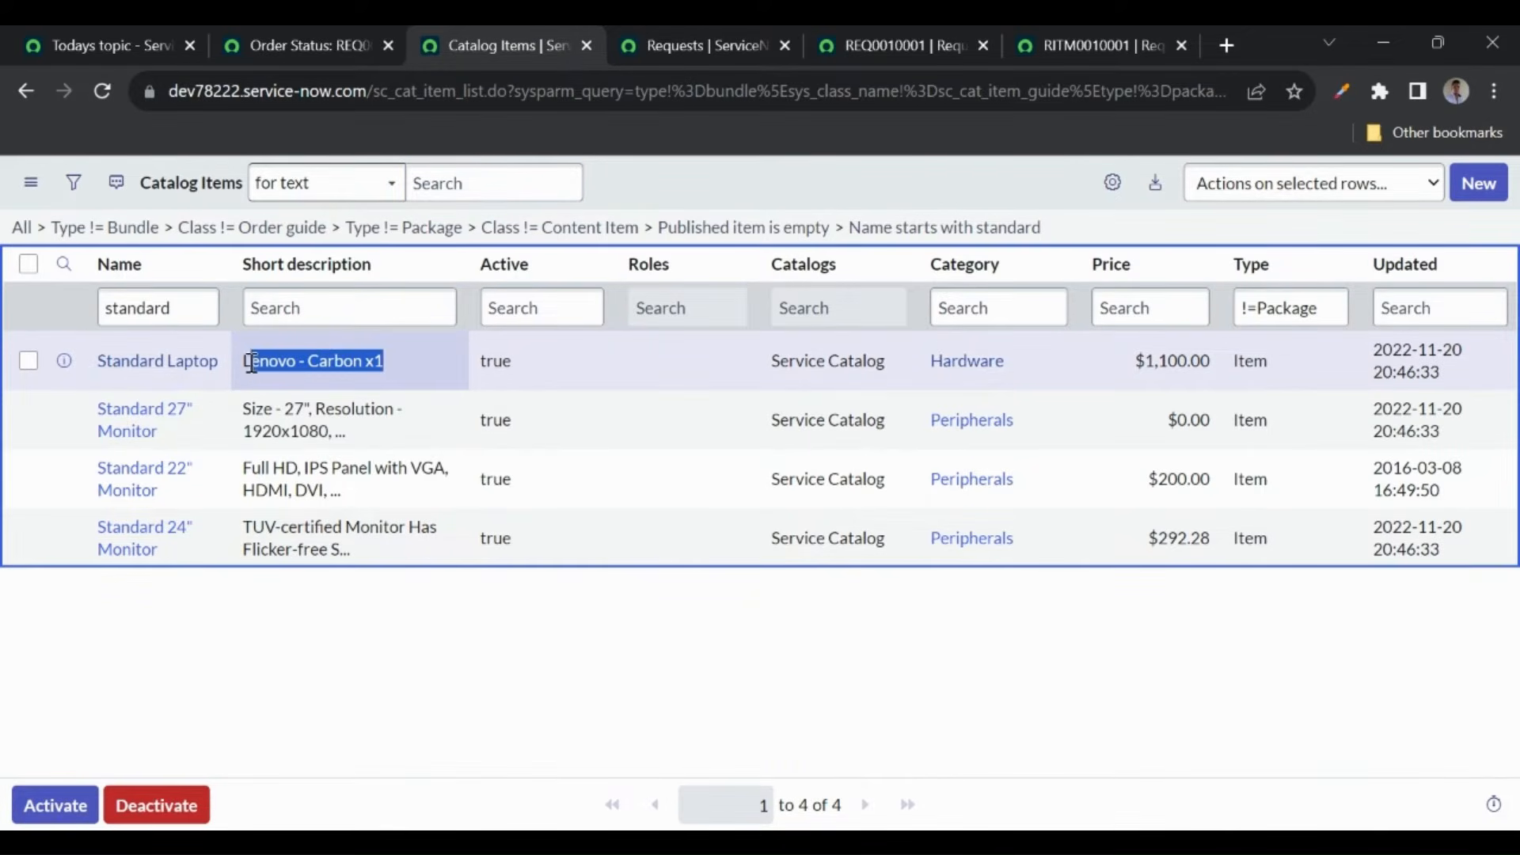
pyautogui.middleClick(158, 363)
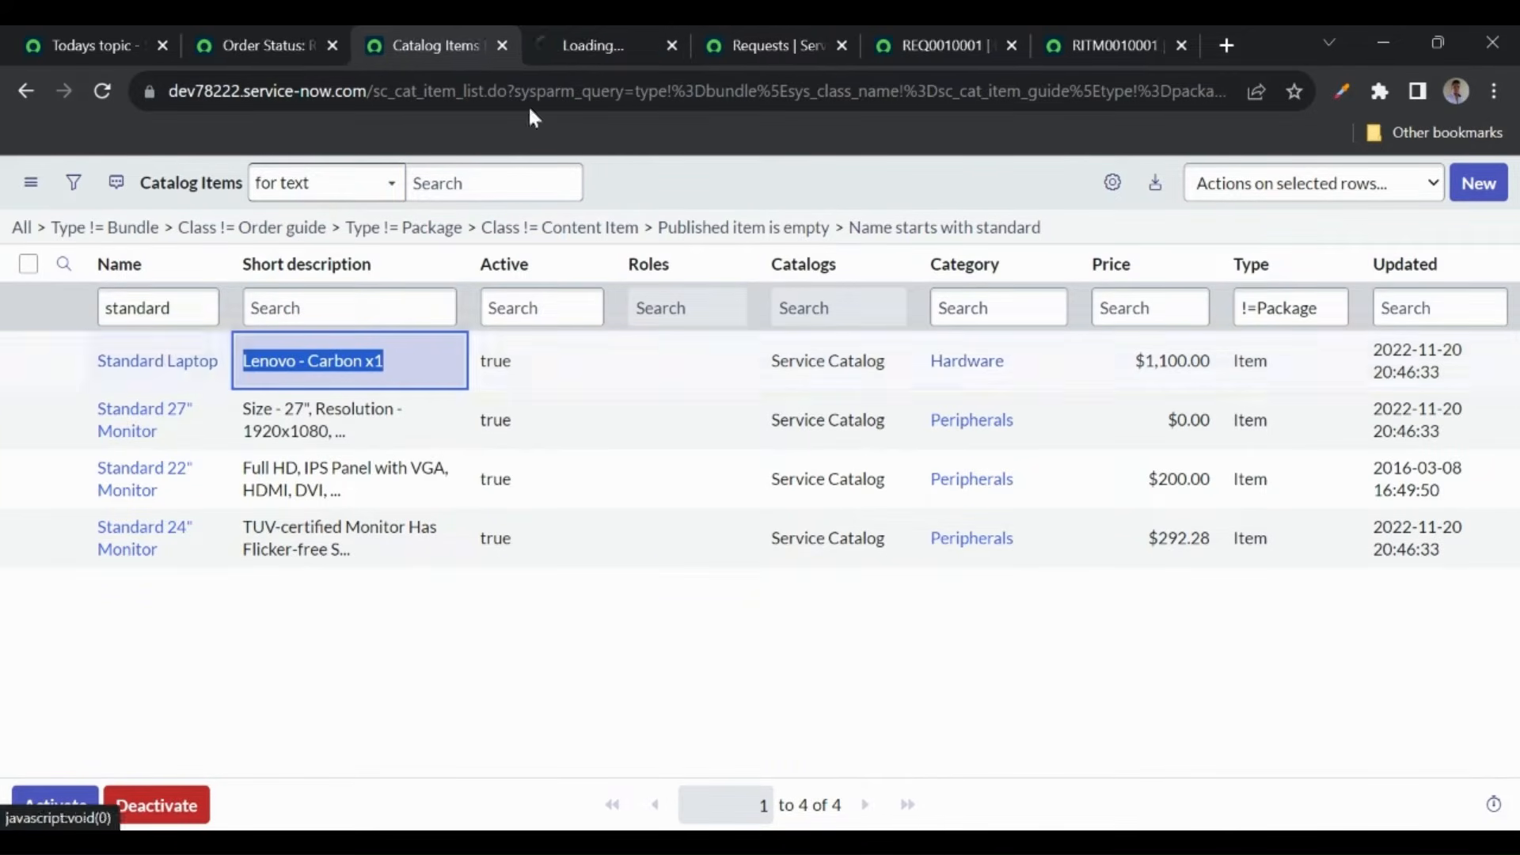
pyautogui.click(605, 53)
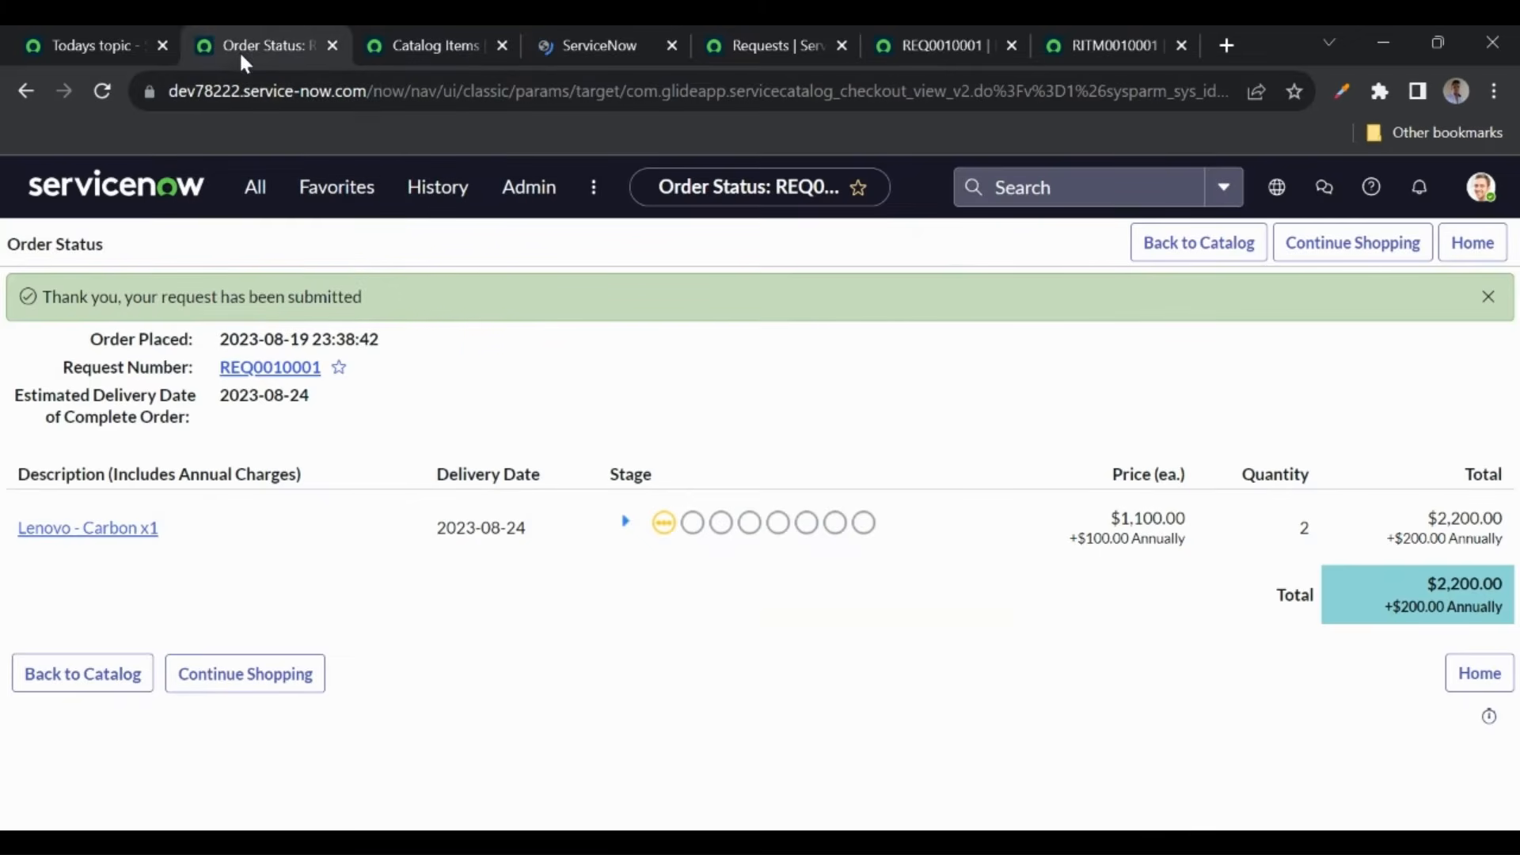
pyautogui.click(239, 50)
pyautogui.click(32, 92)
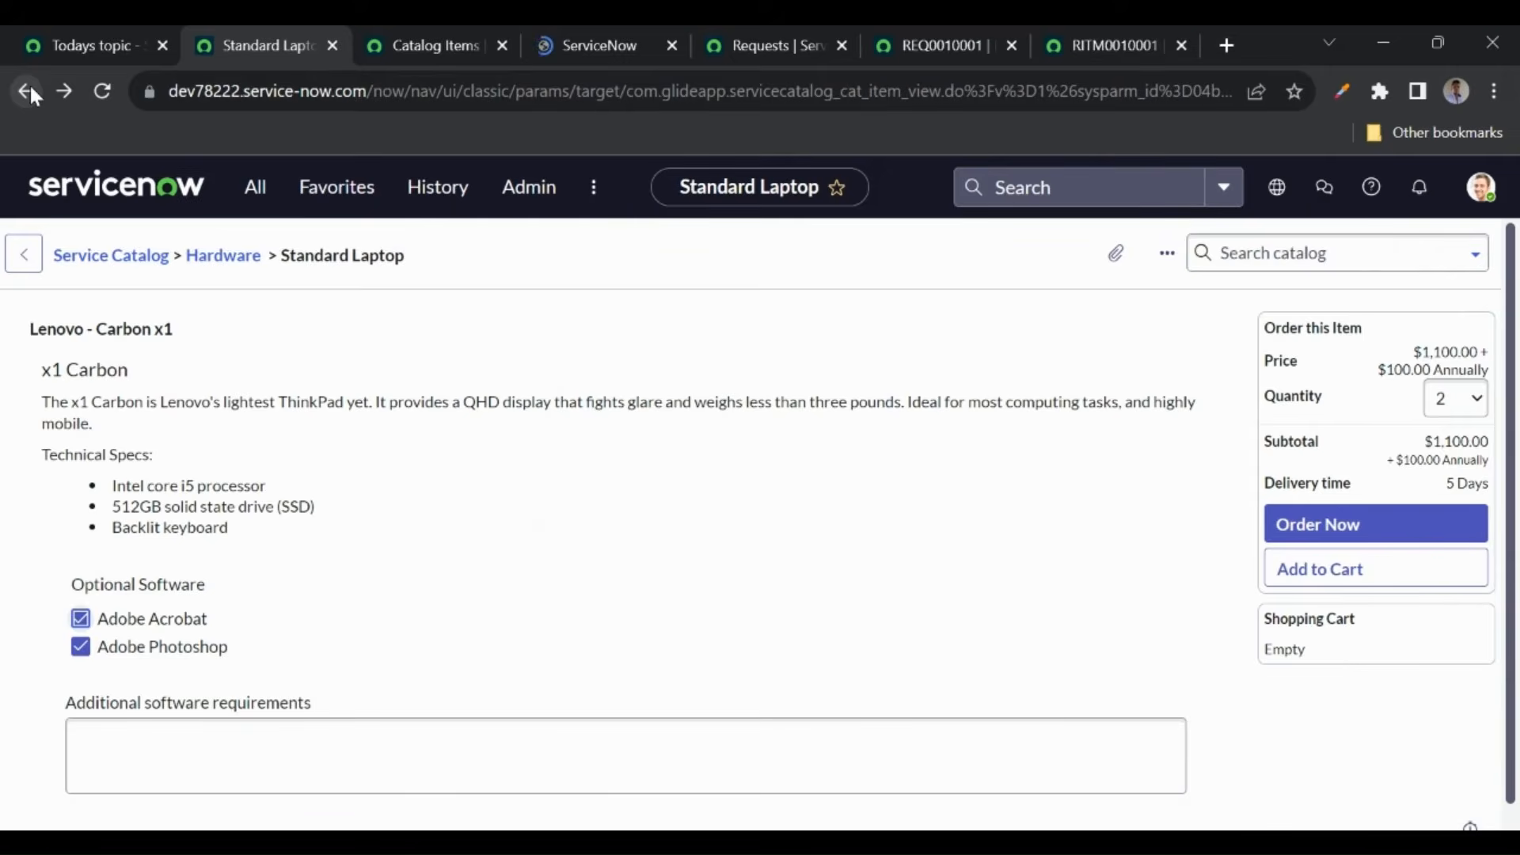
pyautogui.moveTo(44, 370); pyautogui.dragTo(244, 526)
pyautogui.click(606, 36)
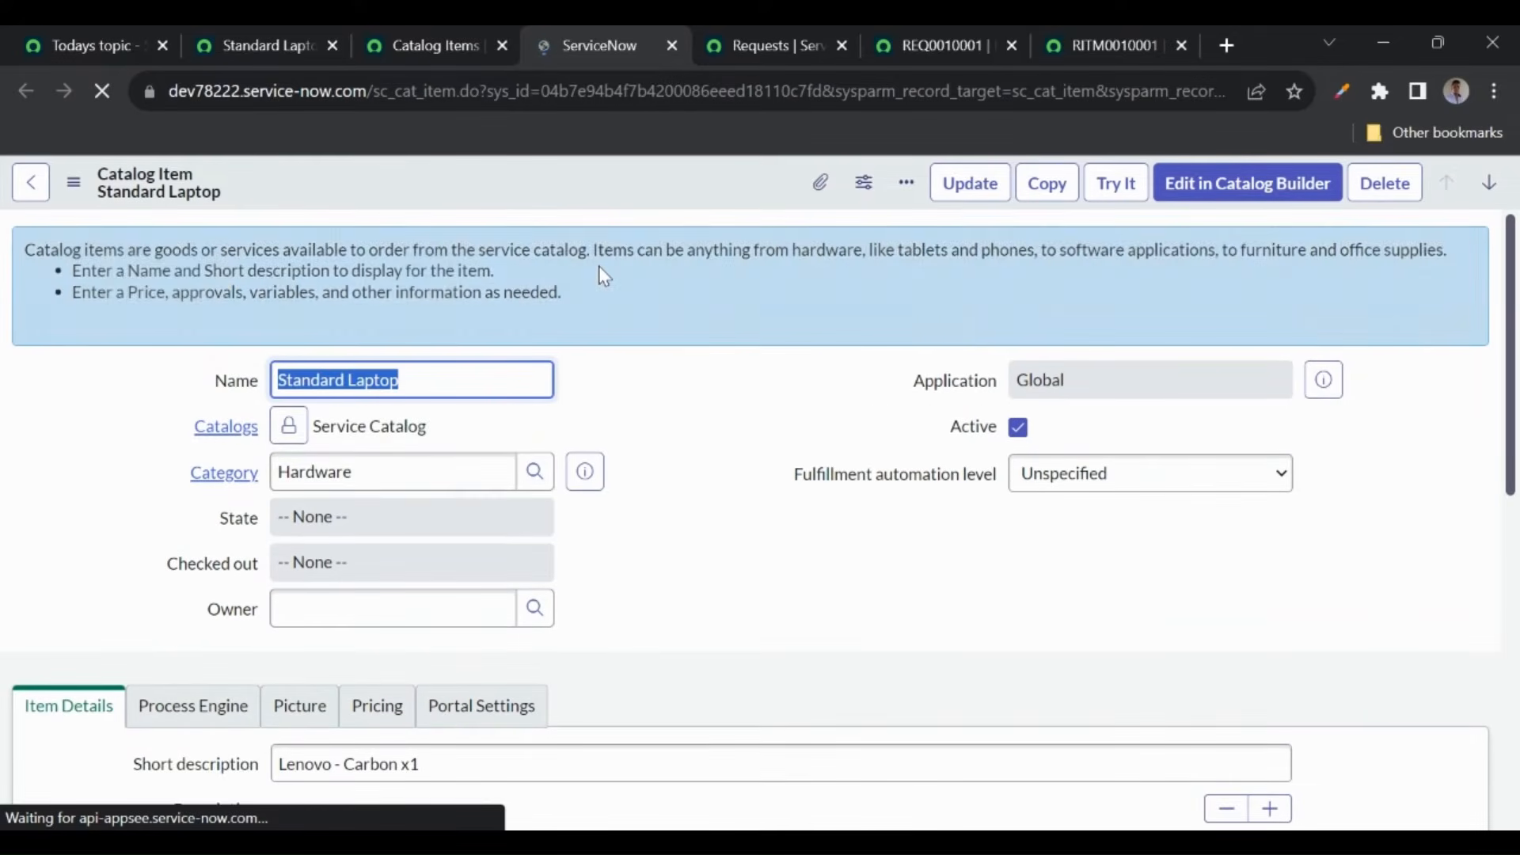
pyautogui.click(366, 472)
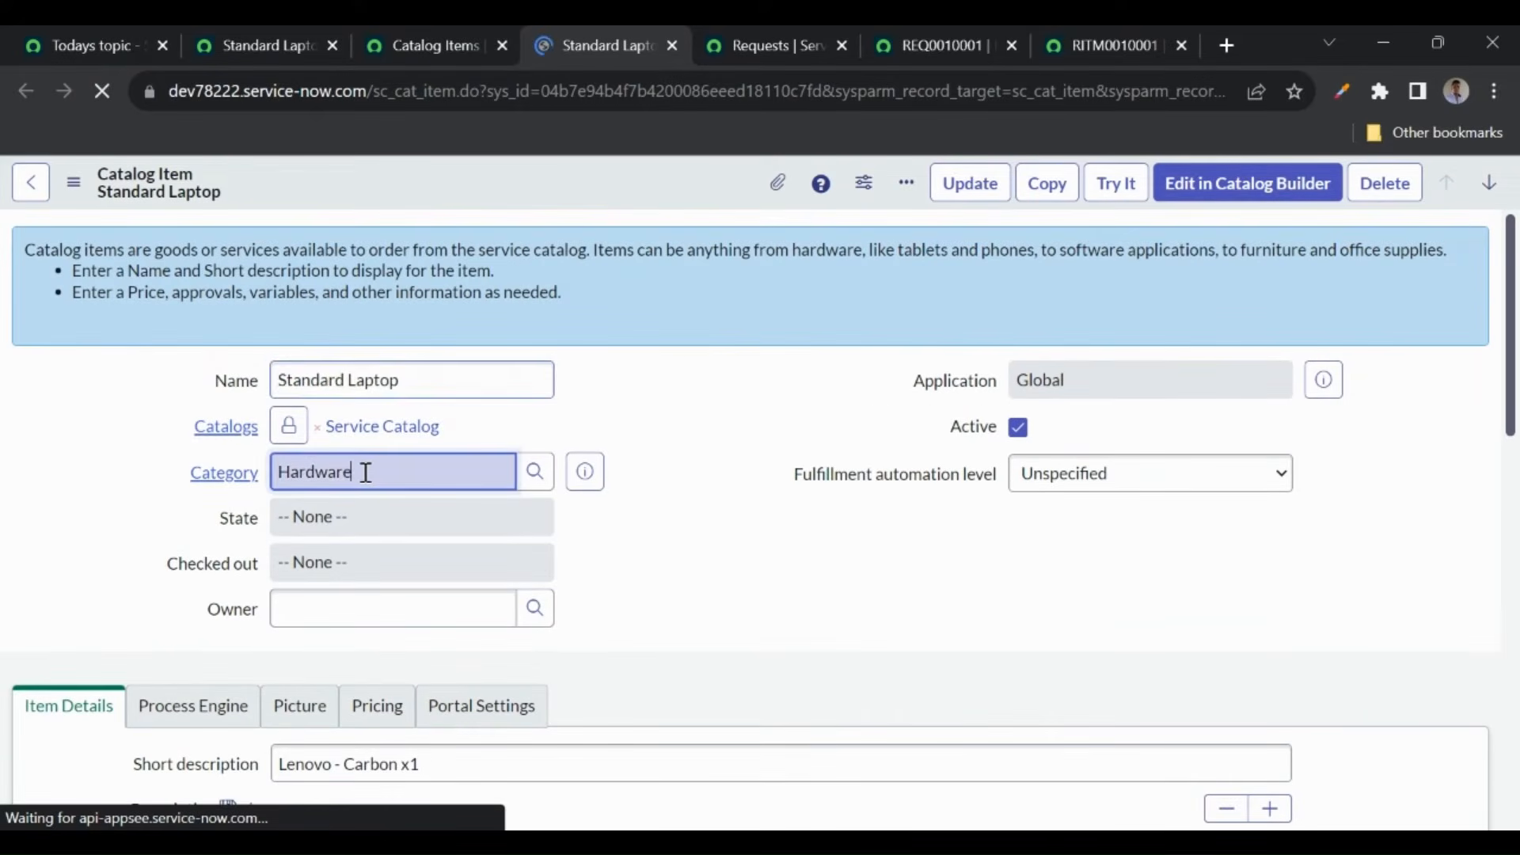
pyautogui.doubleClick(277, 473)
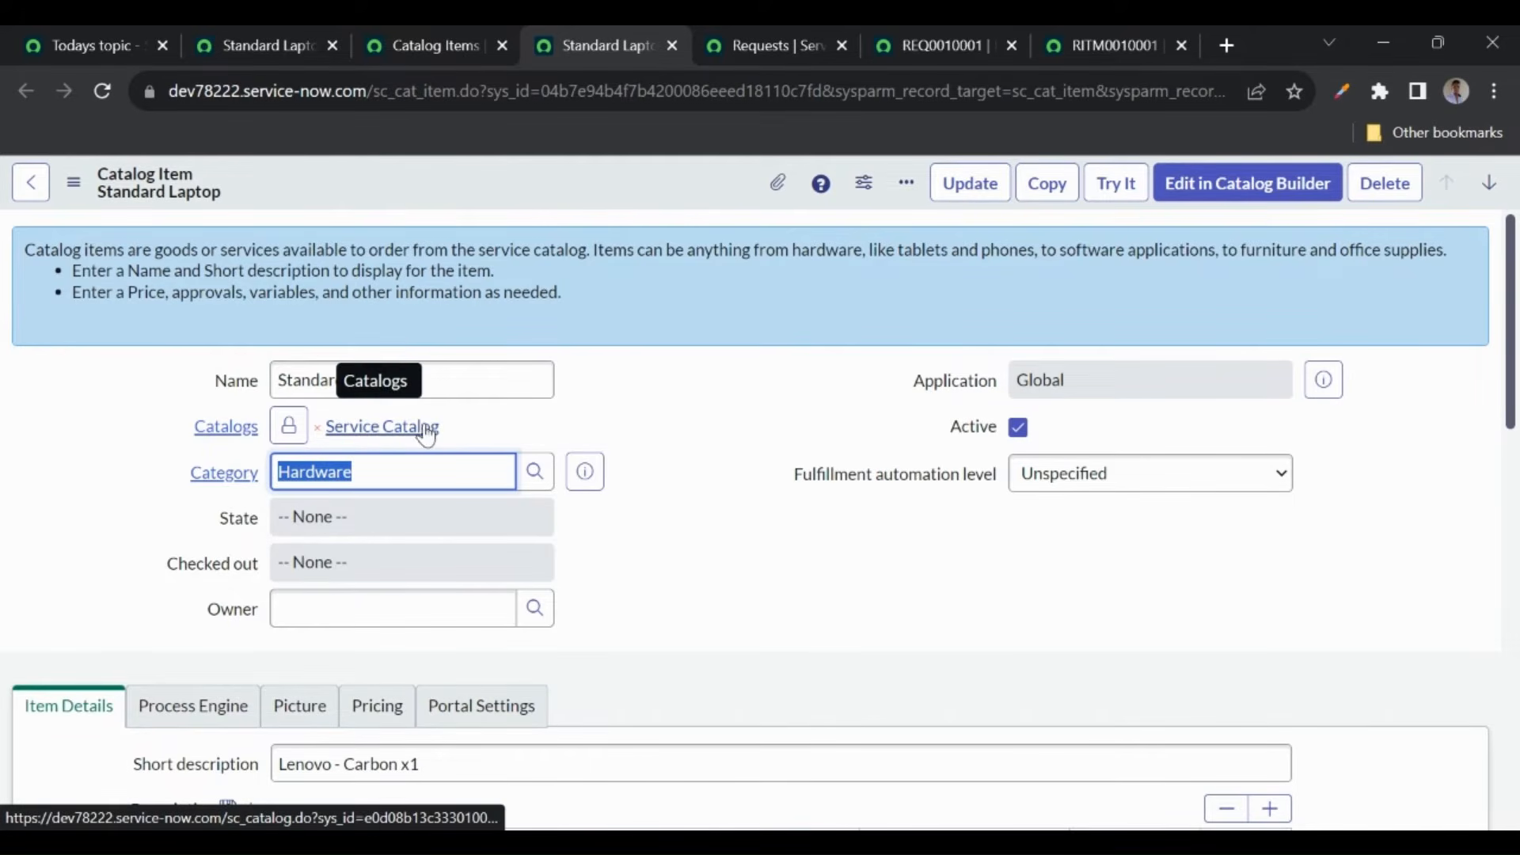
pyautogui.click(451, 424)
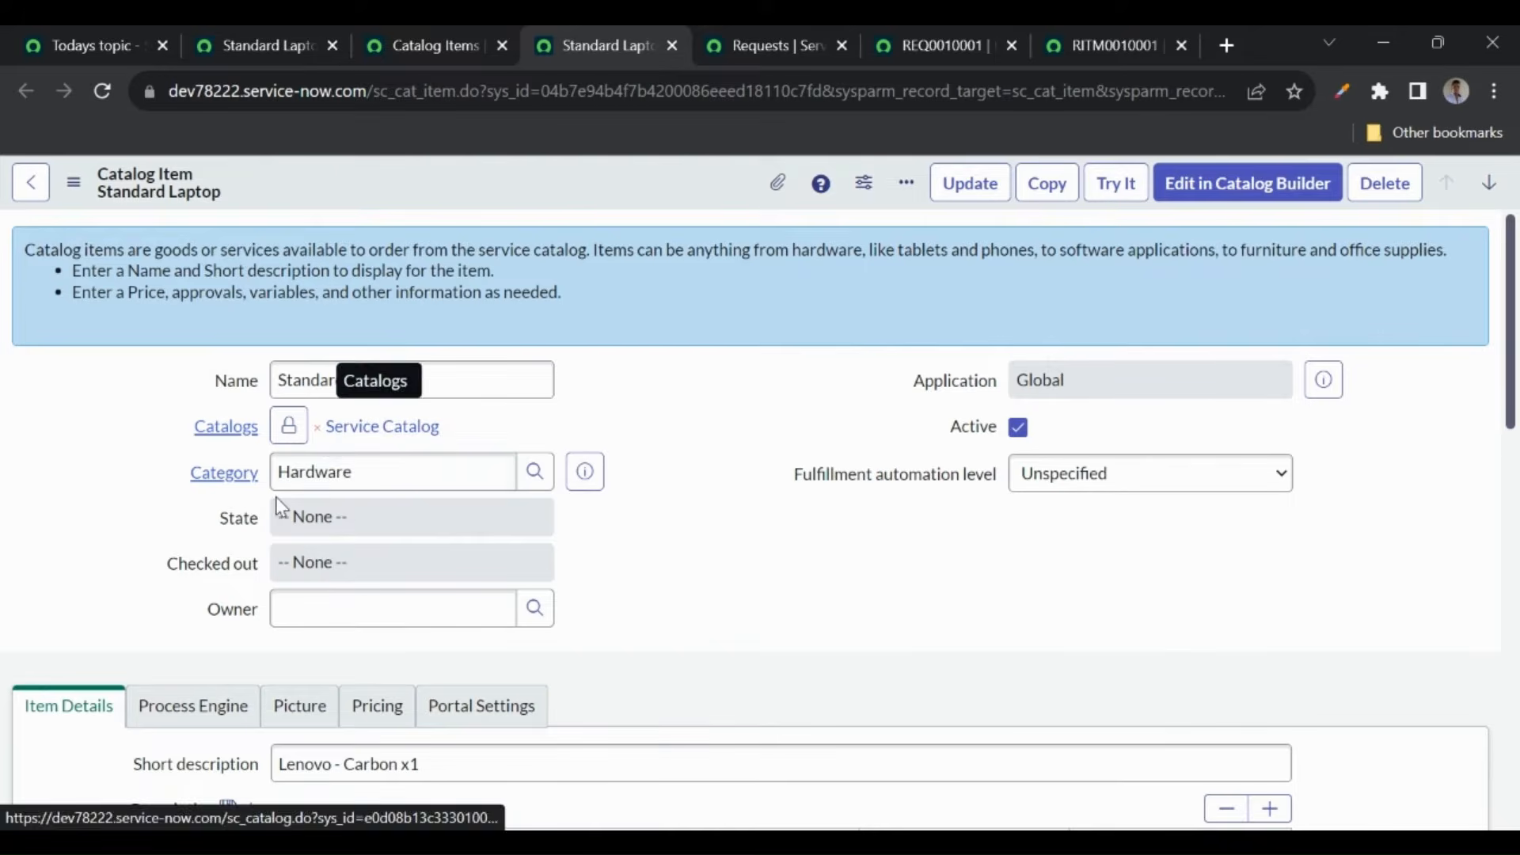
pyautogui.click(369, 486)
pyautogui.moveTo(369, 485); pyautogui.dragTo(248, 486)
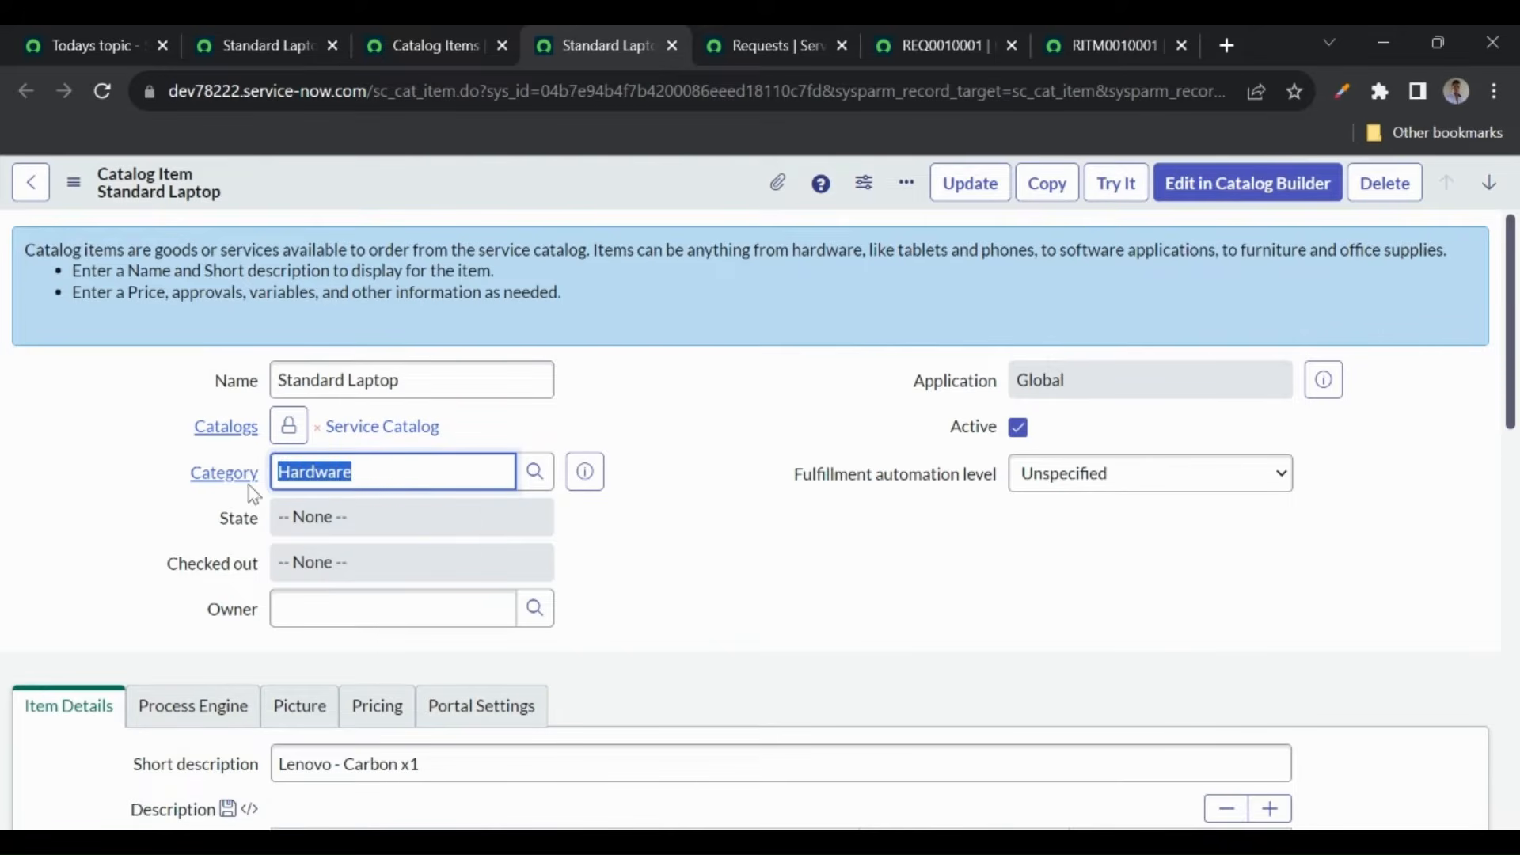
pyautogui.scroll(-4, 620, 589)
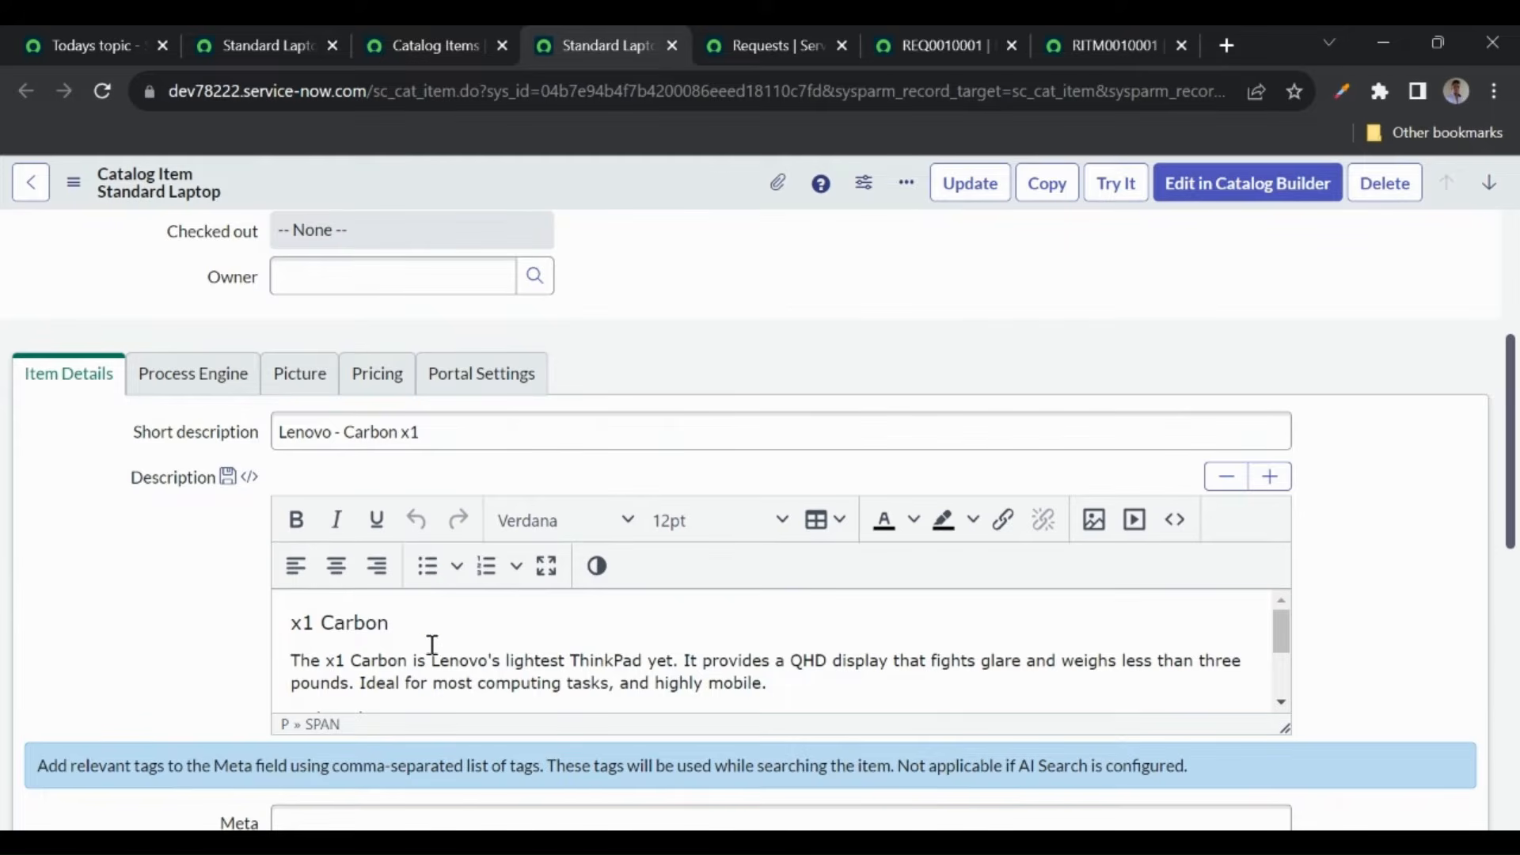
pyautogui.scroll(-4, 432, 645)
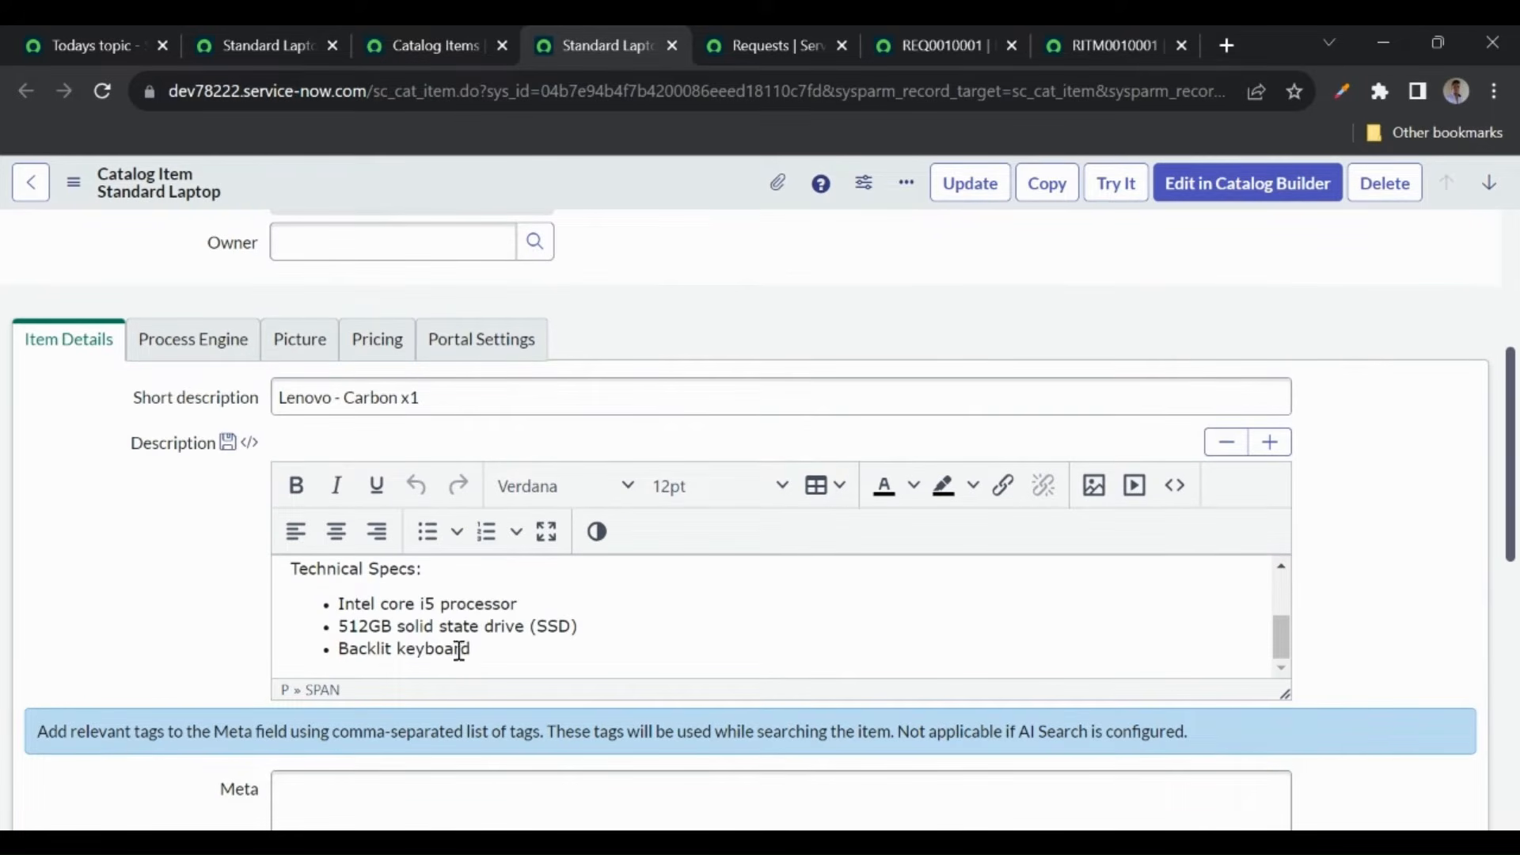
pyautogui.click(271, 53)
pyautogui.moveTo(249, 530); pyautogui.dragTo(30, 378)
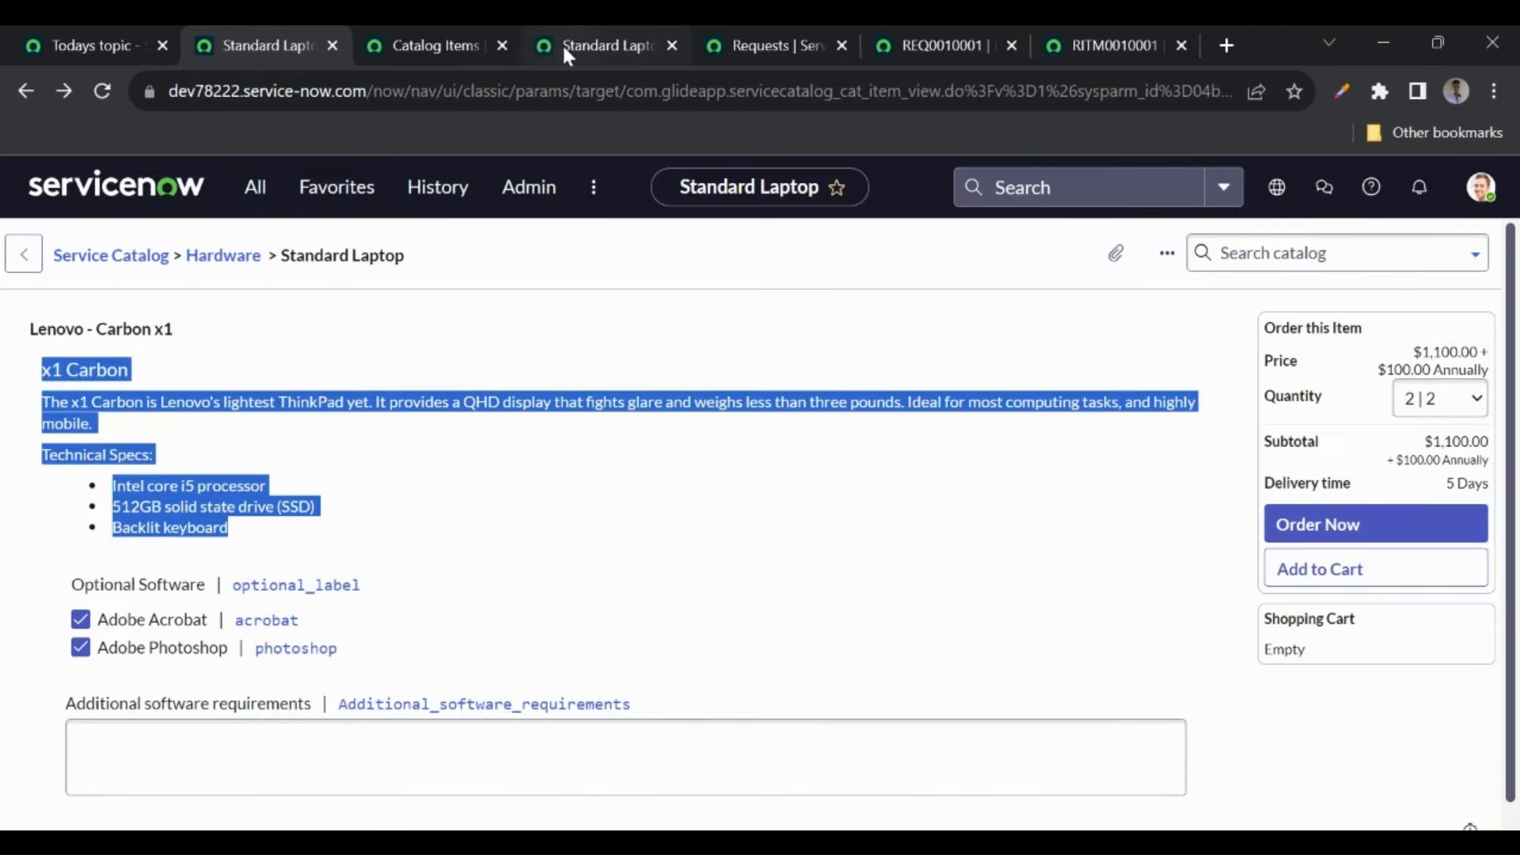
pyautogui.click(562, 45)
pyautogui.click(377, 620)
pyautogui.moveTo(435, 394); pyautogui.dragTo(254, 404)
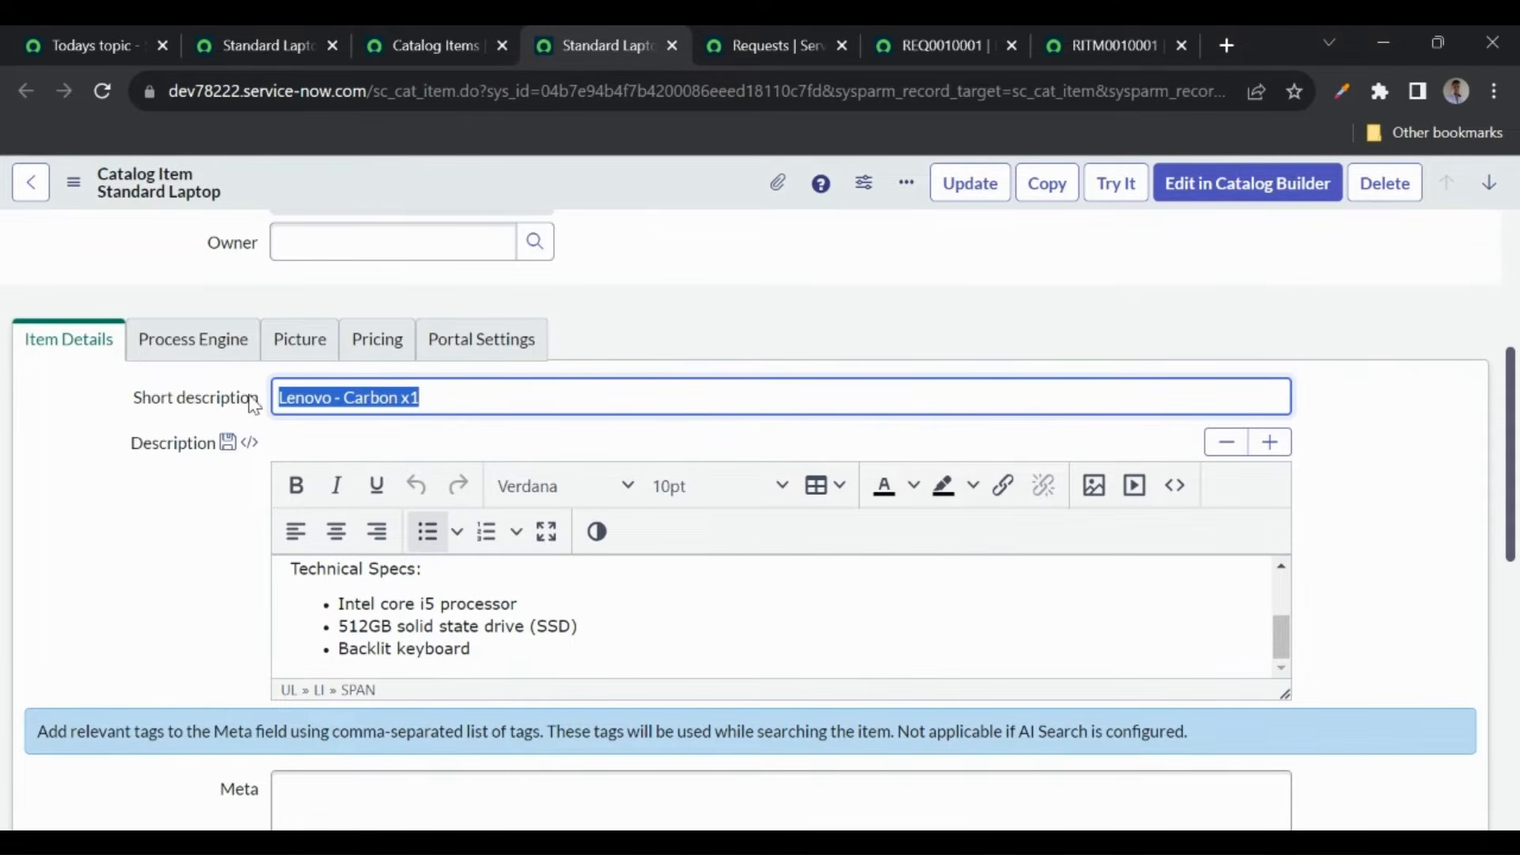
pyautogui.click(286, 49)
pyautogui.moveTo(33, 331); pyautogui.dragTo(182, 331)
pyautogui.scroll(-1, 193, 441)
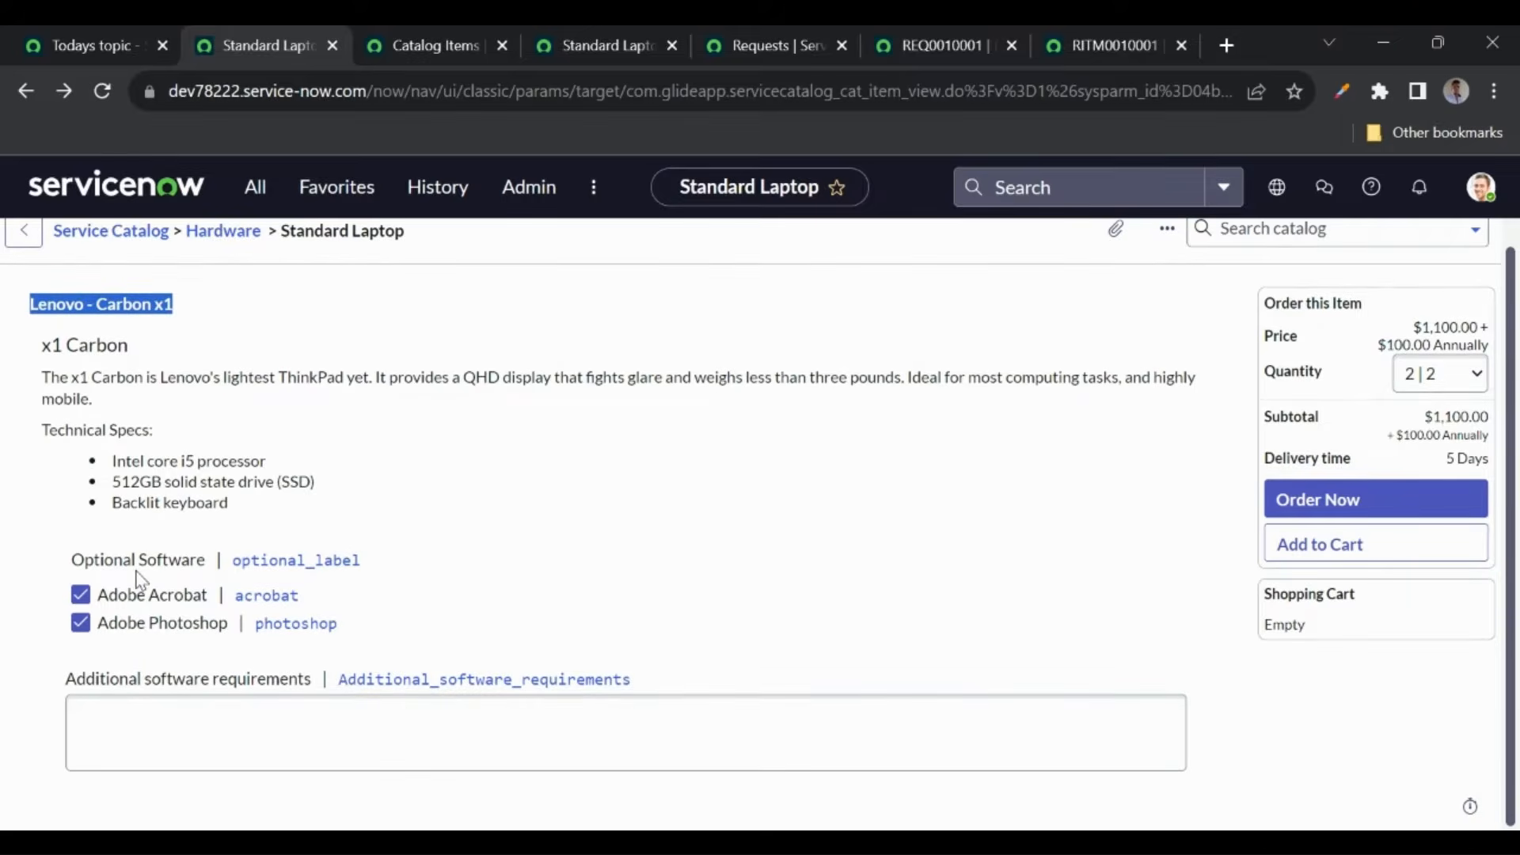
pyautogui.click(558, 46)
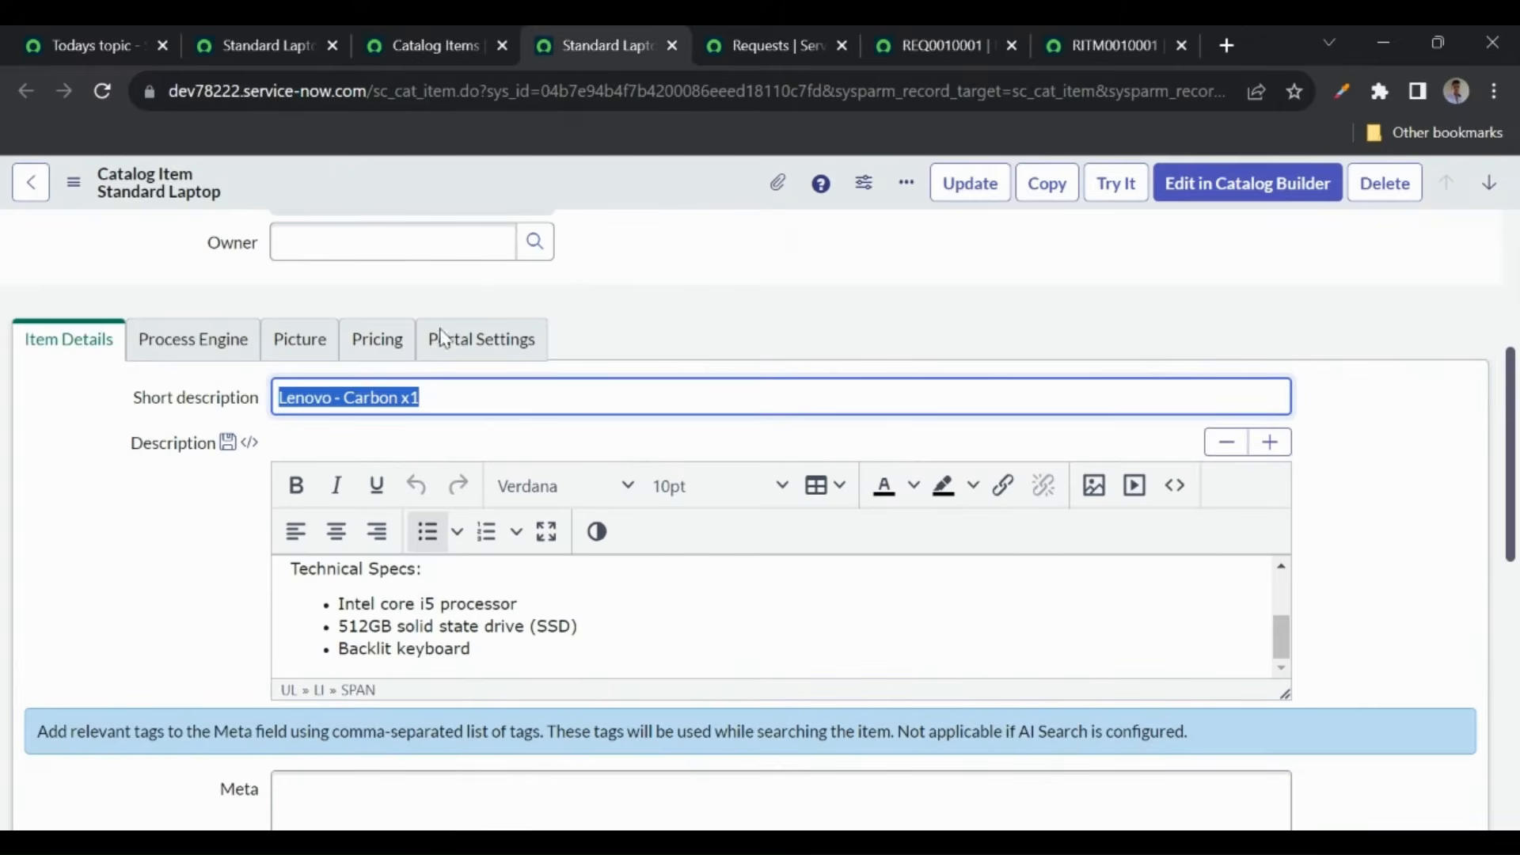
pyautogui.scroll(-8, 156, 595)
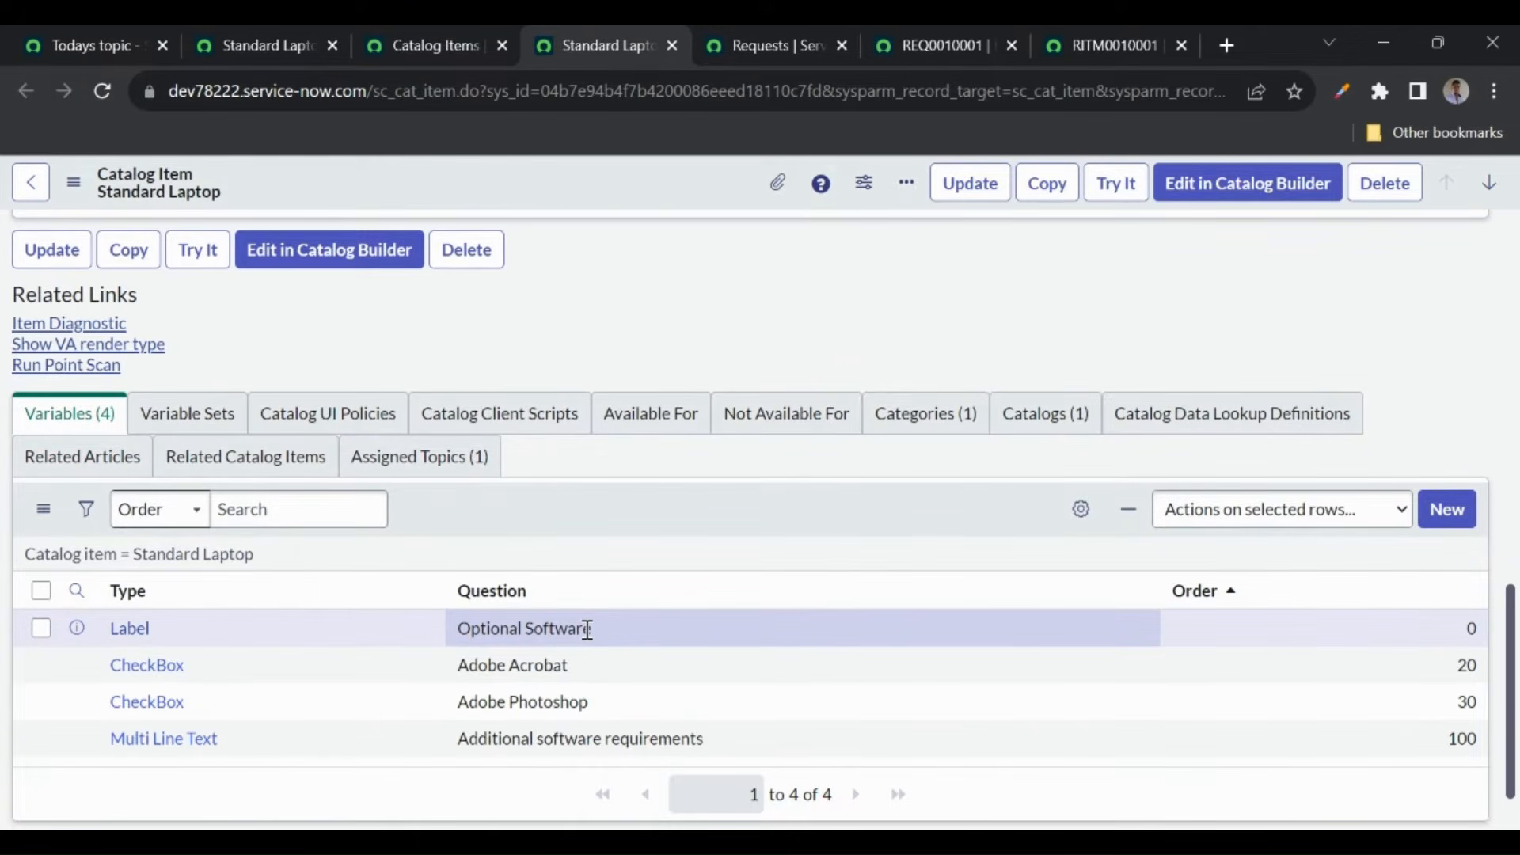
pyautogui.click(266, 54)
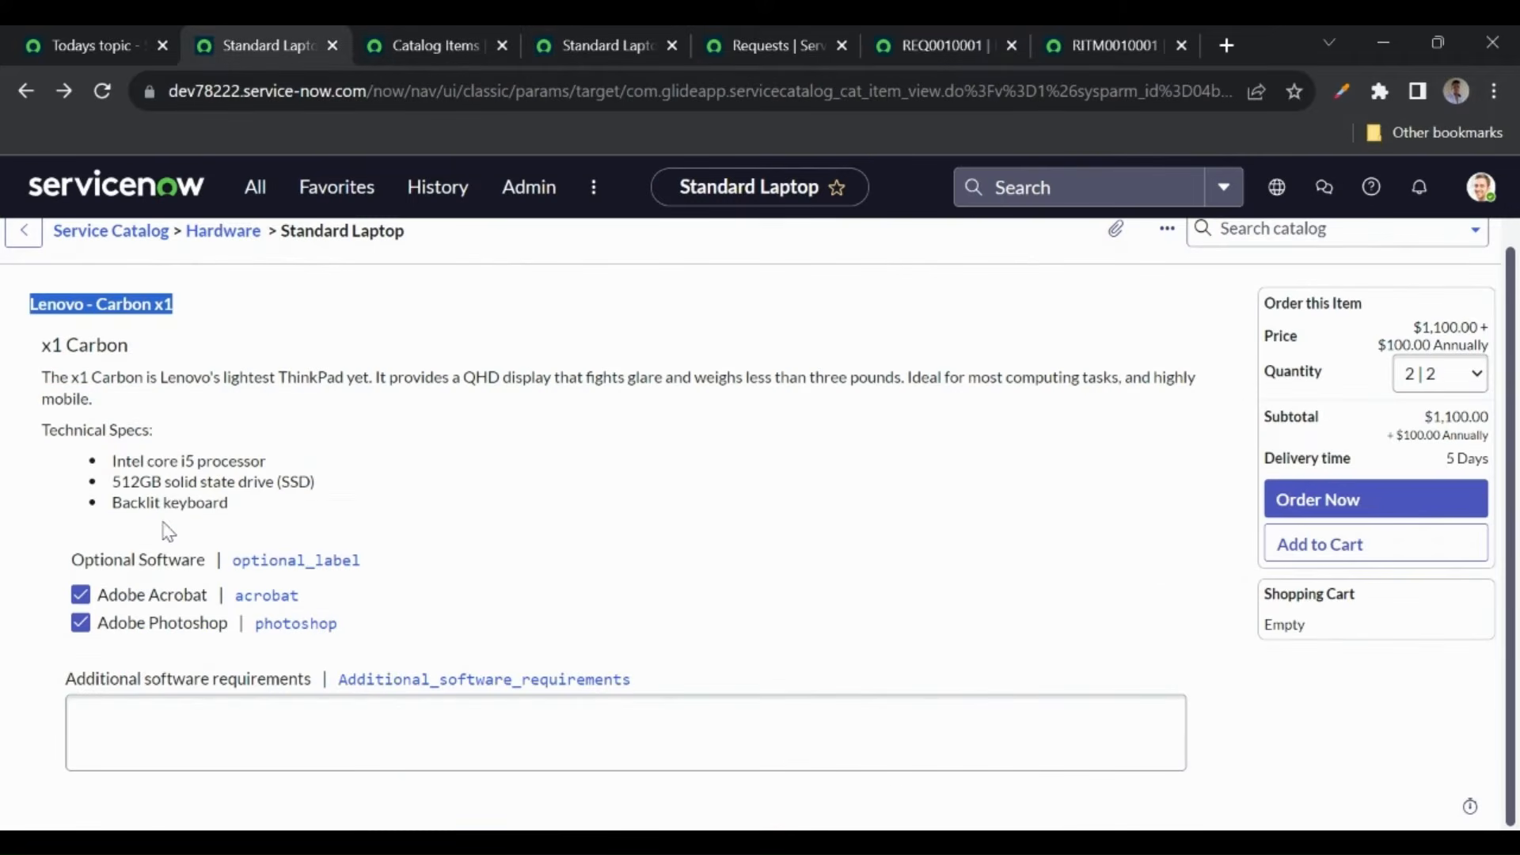
pyautogui.moveTo(76, 562); pyautogui.dragTo(211, 562)
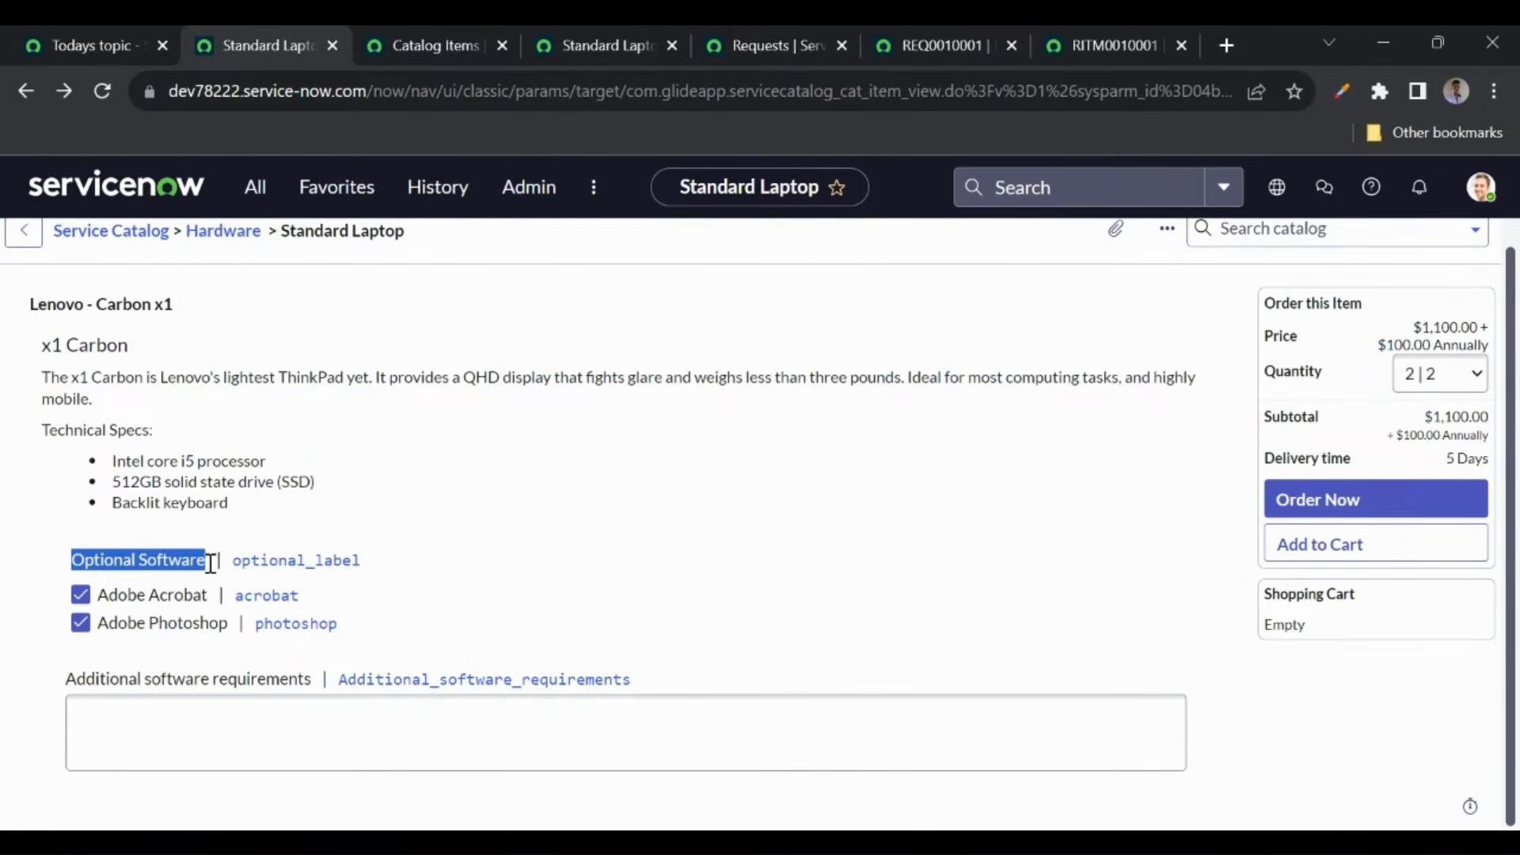
pyautogui.click(358, 516)
pyautogui.doubleClick(357, 516)
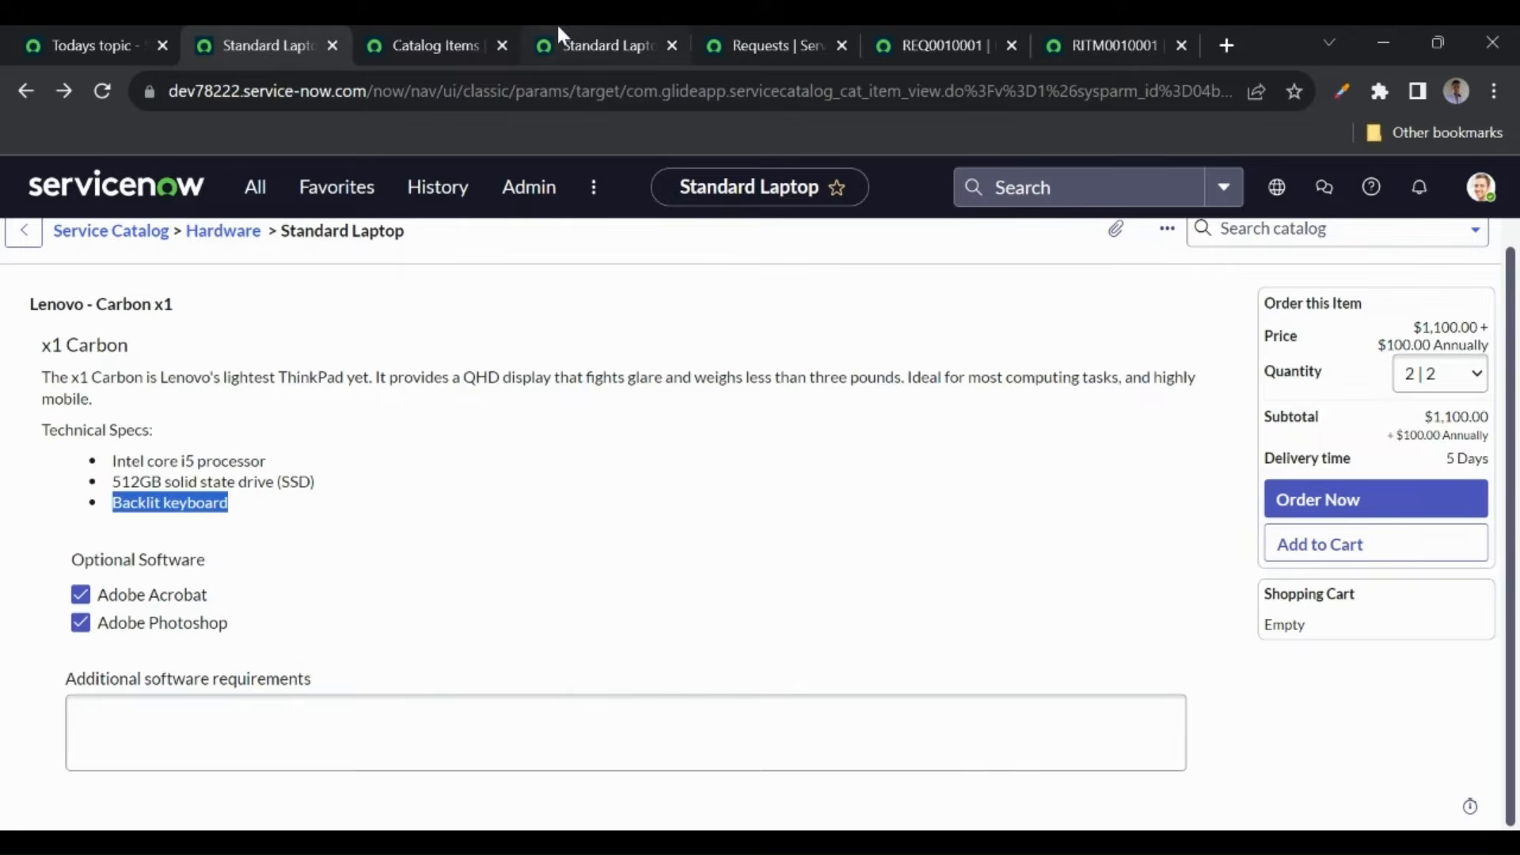
pyautogui.click(550, 46)
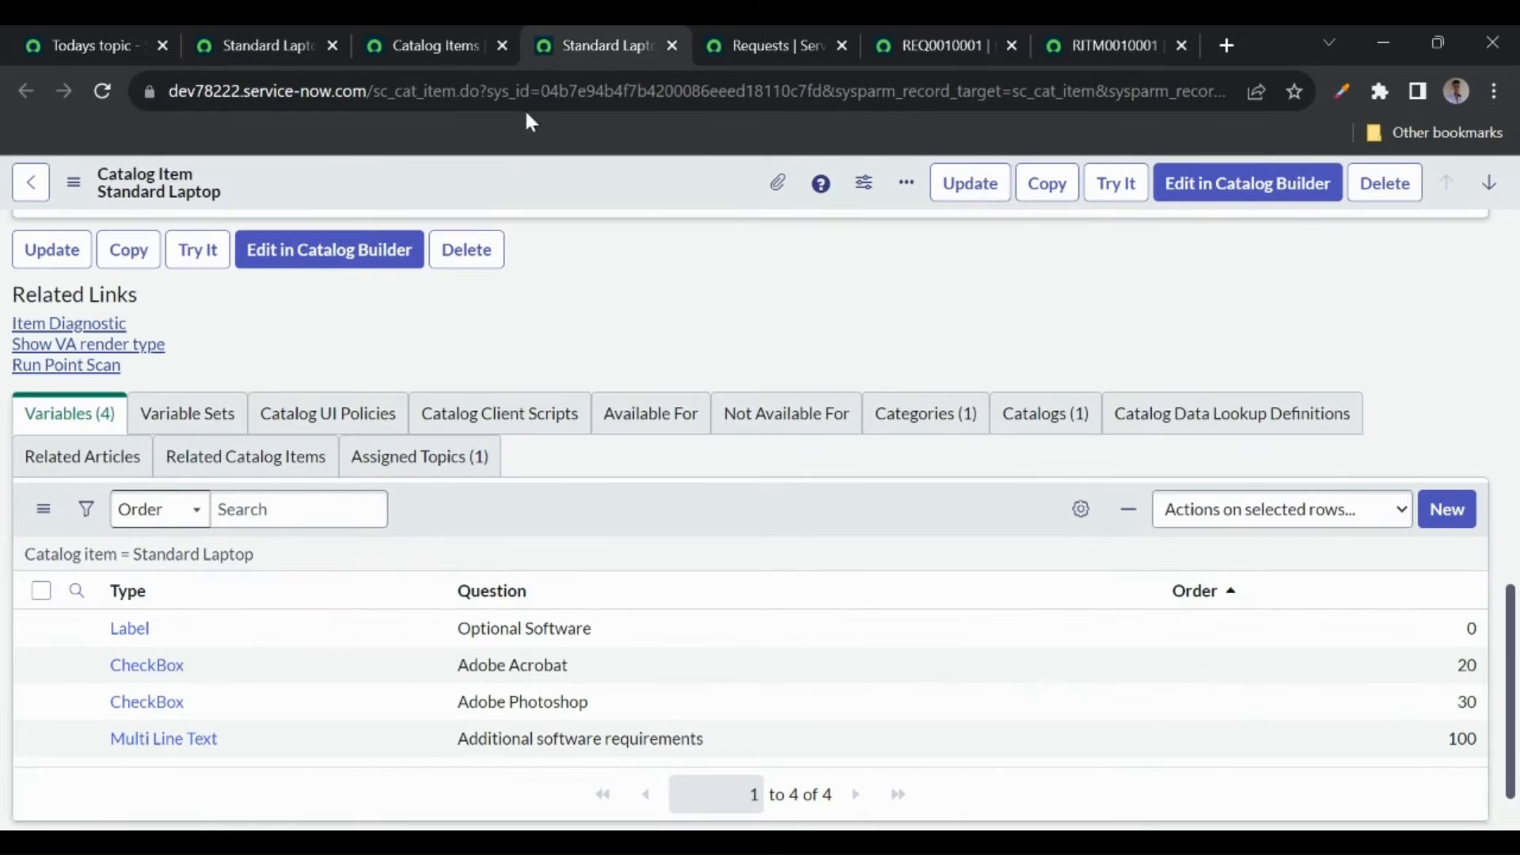
pyautogui.scroll(-1, 407, 554)
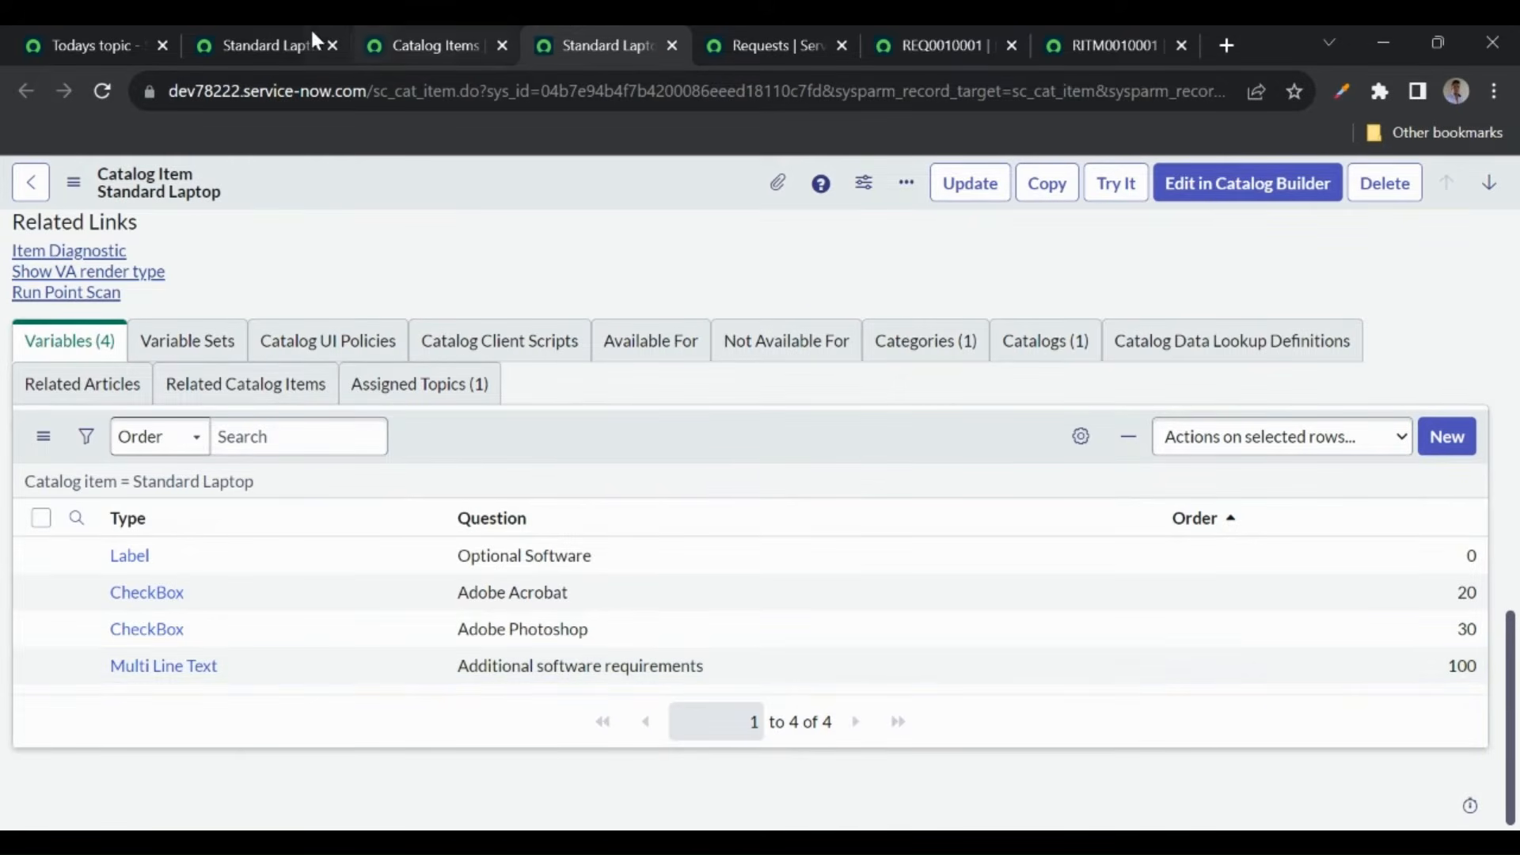
pyautogui.click(269, 42)
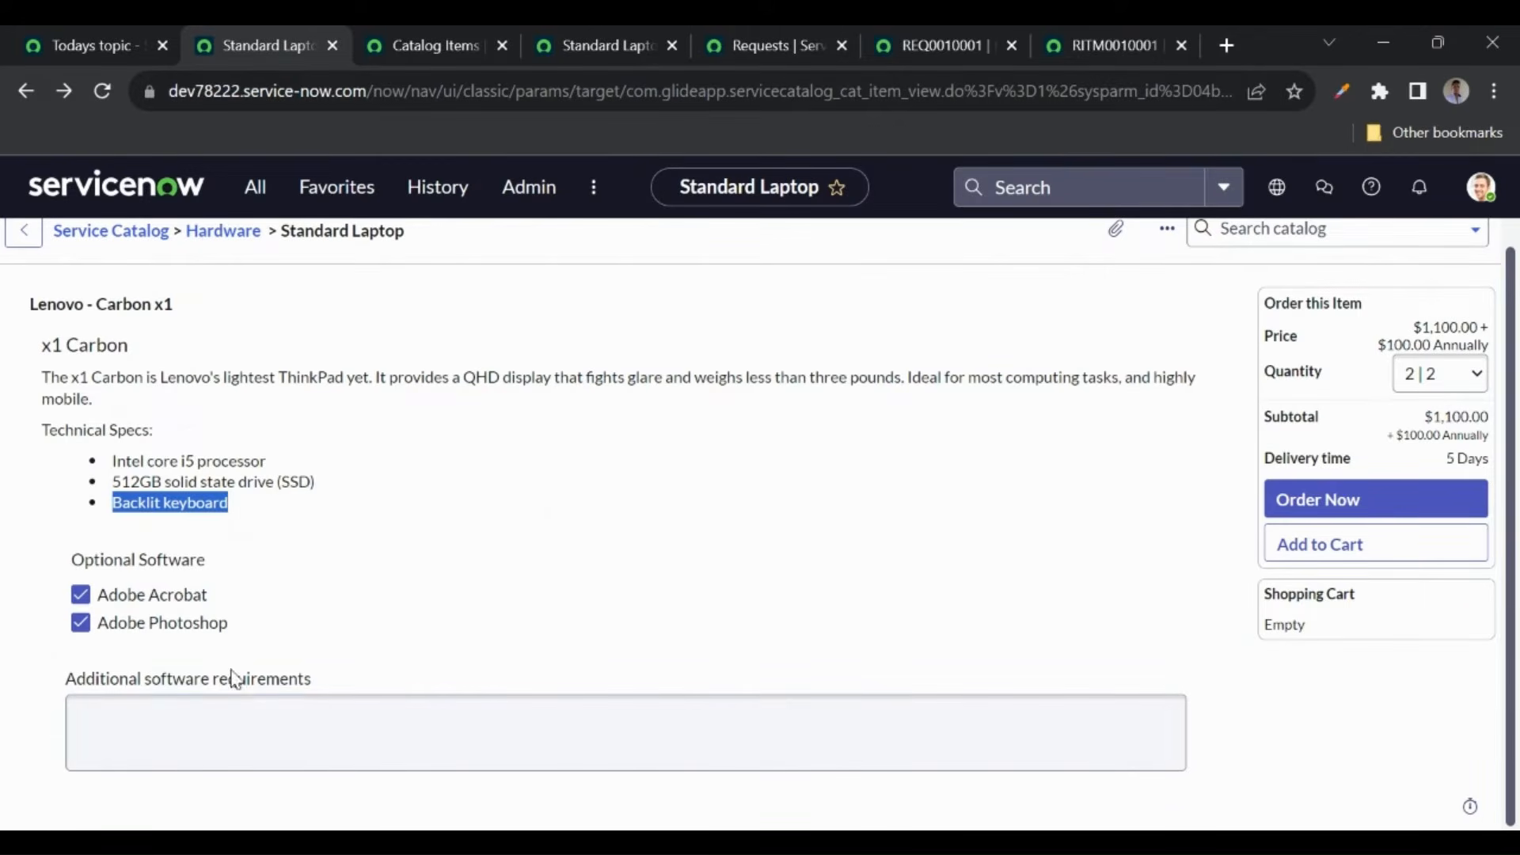
pyautogui.click(346, 566)
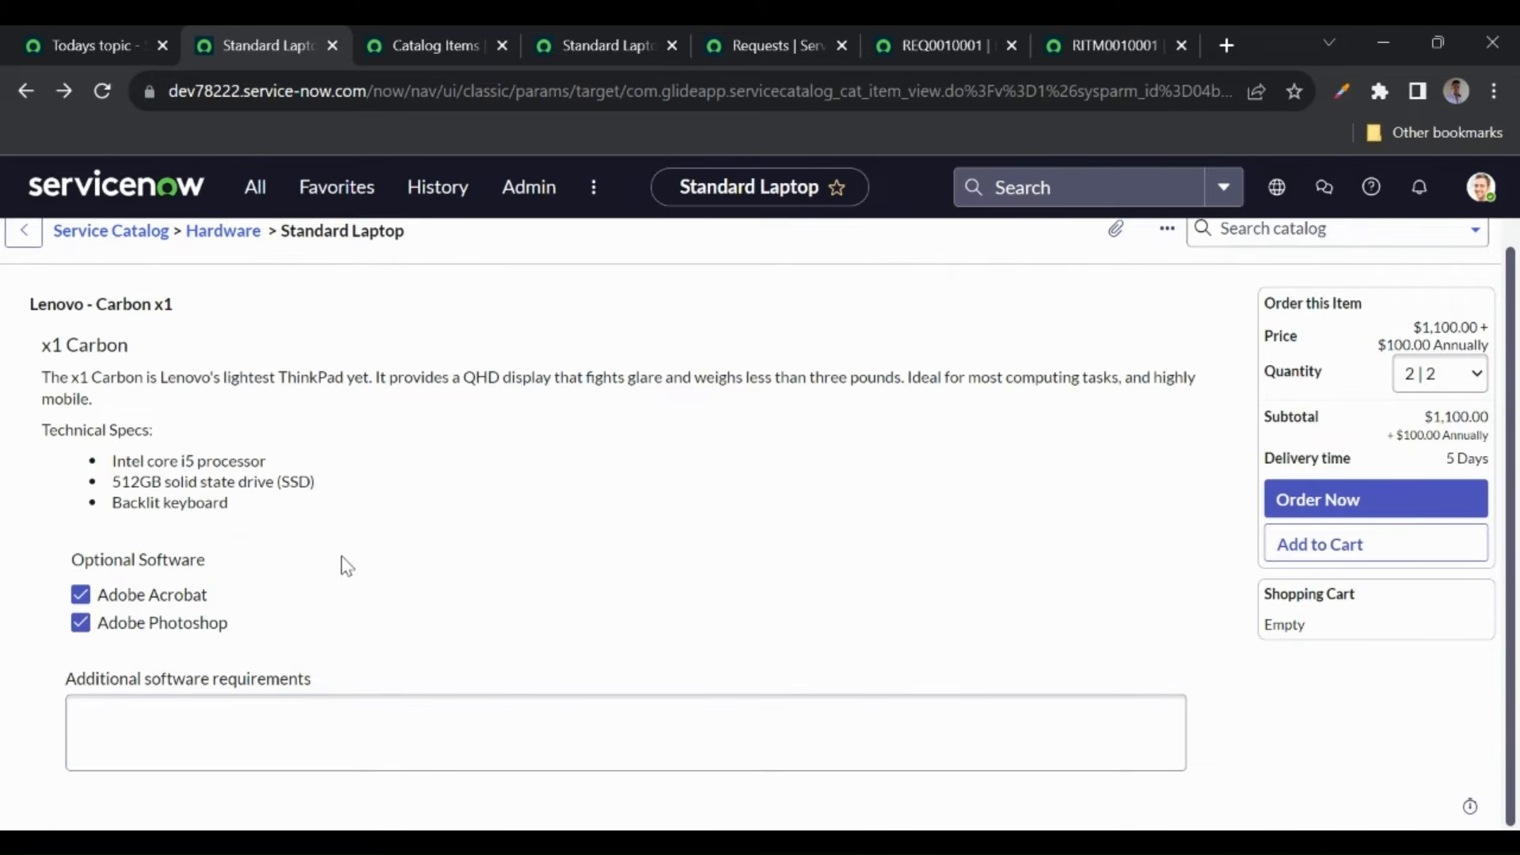
pyautogui.click(580, 51)
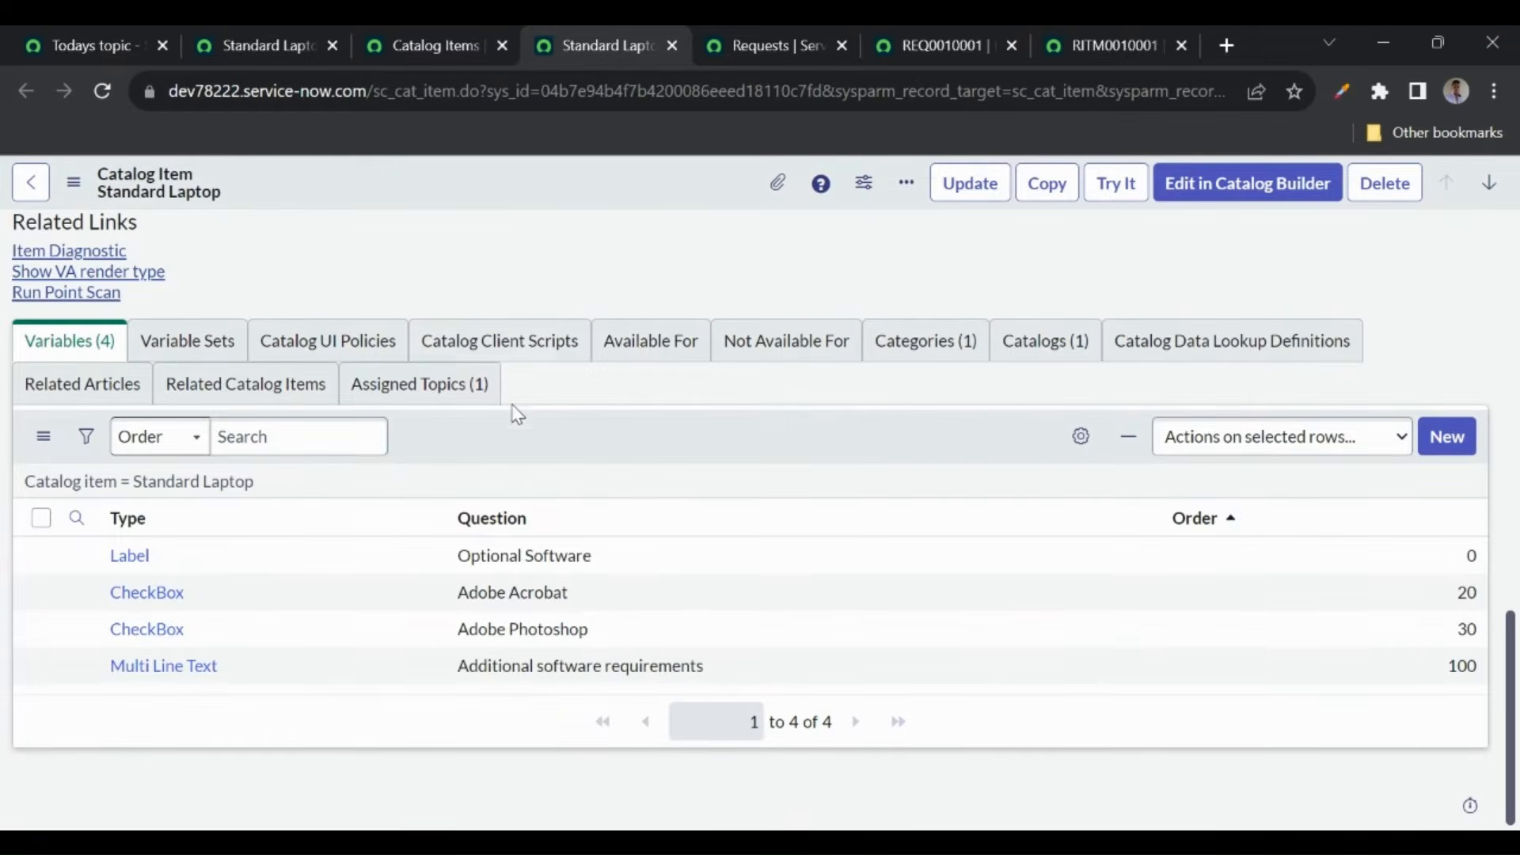
pyautogui.scroll(10, 514, 424)
pyautogui.scroll(1, 508, 436)
pyautogui.scroll(-1, 356, 424)
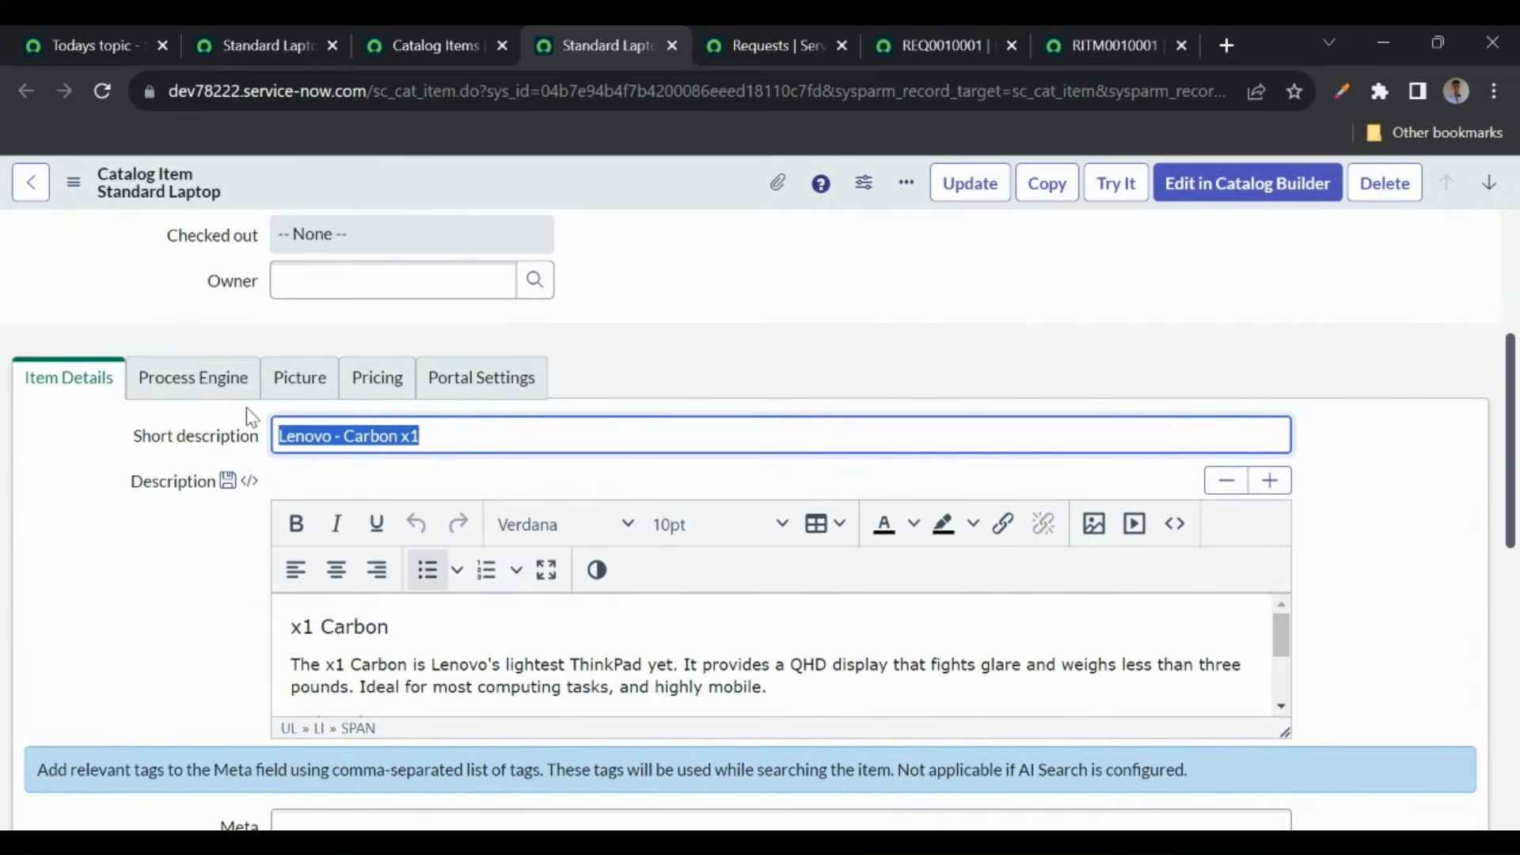
# - Open the Service Catalog Item Request workflow from the item's Process Engine settings
pyautogui.click(187, 391)
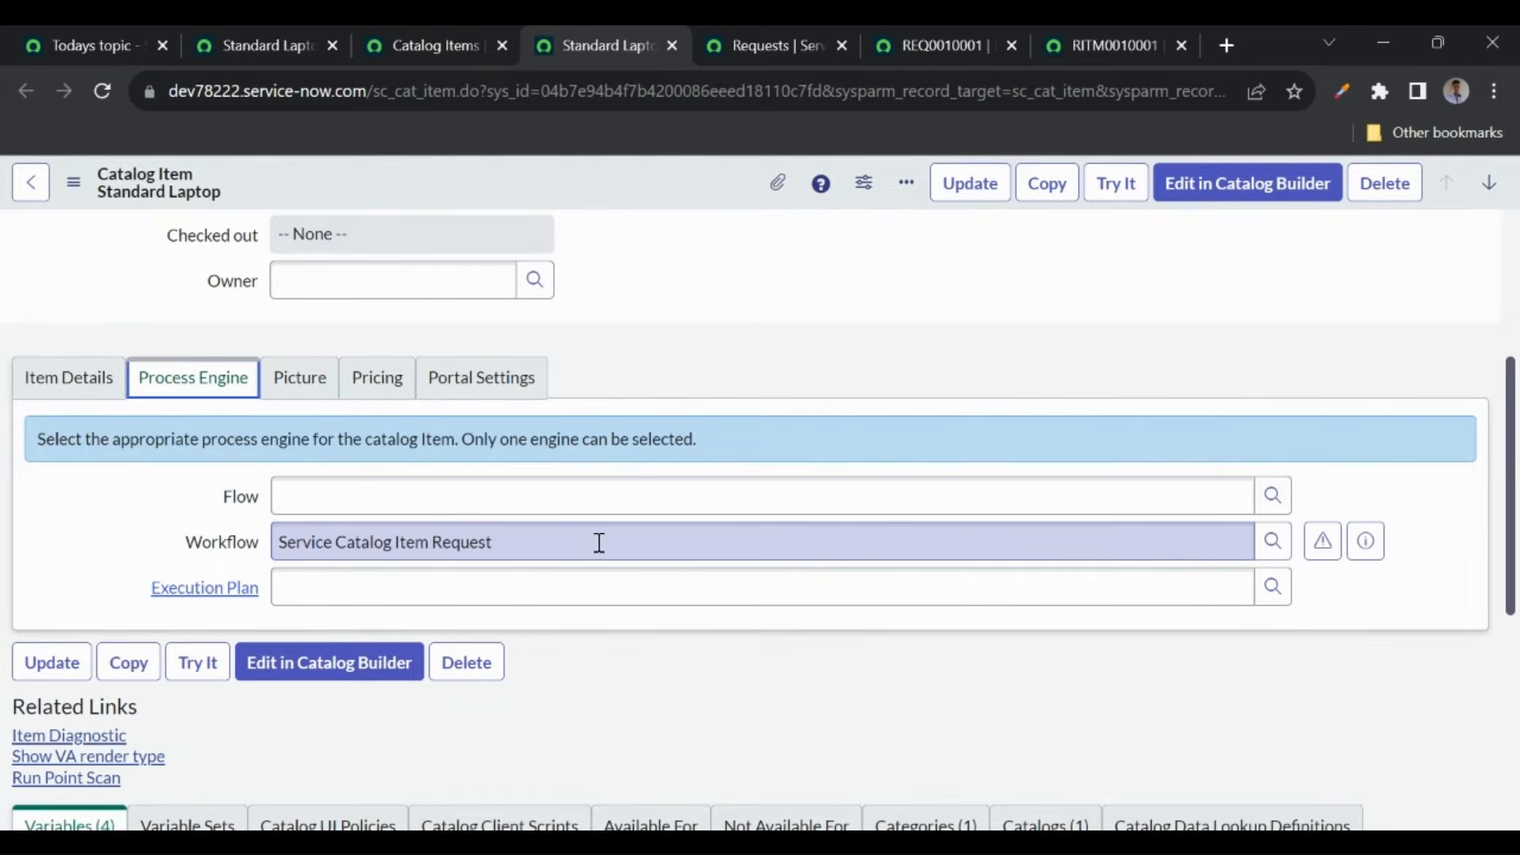
pyautogui.click(1321, 543)
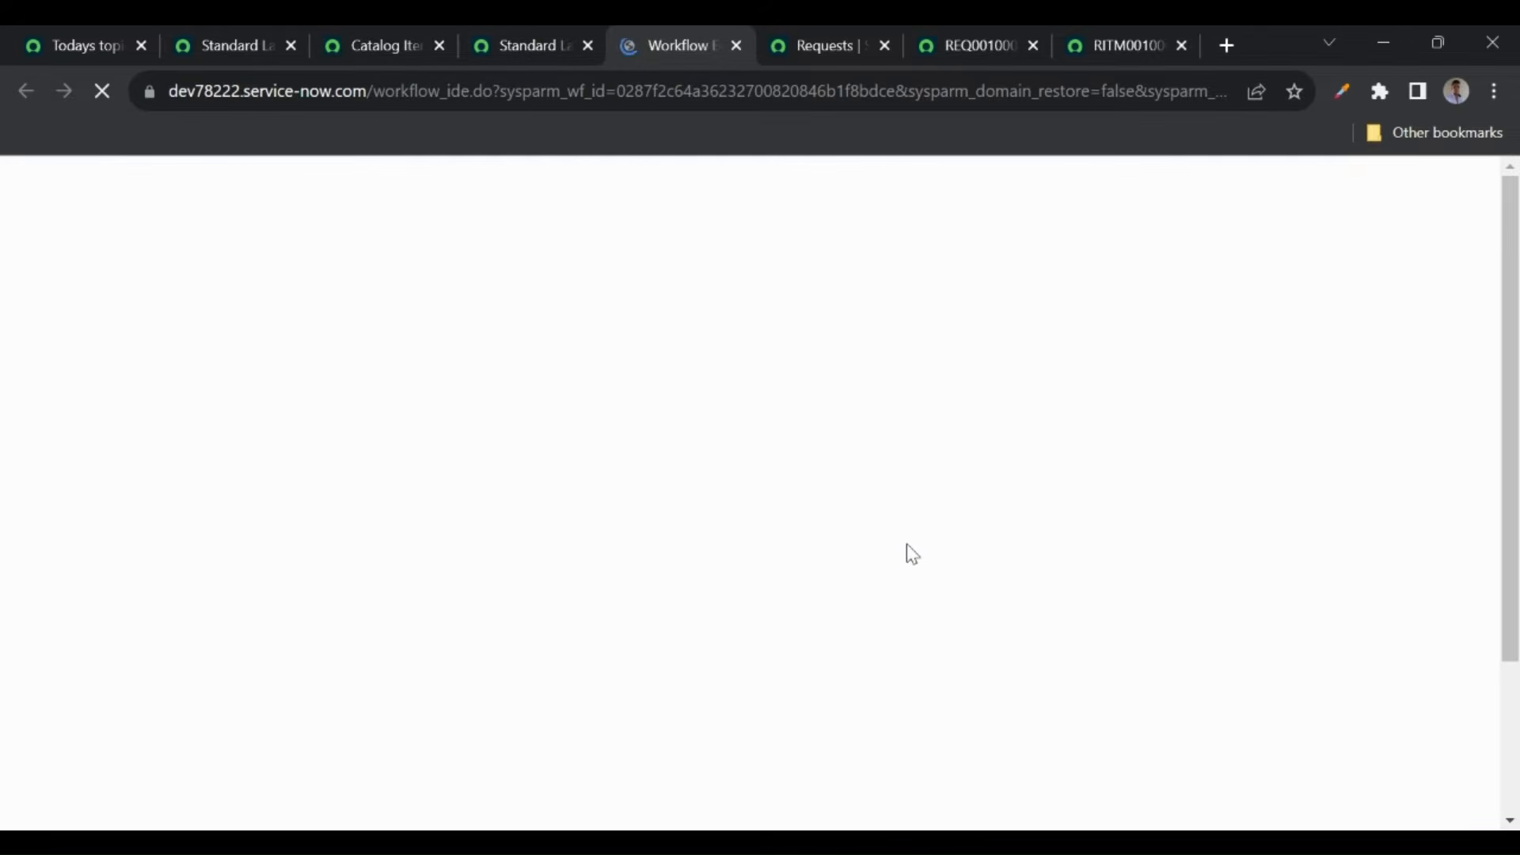
pyautogui.click(515, 45)
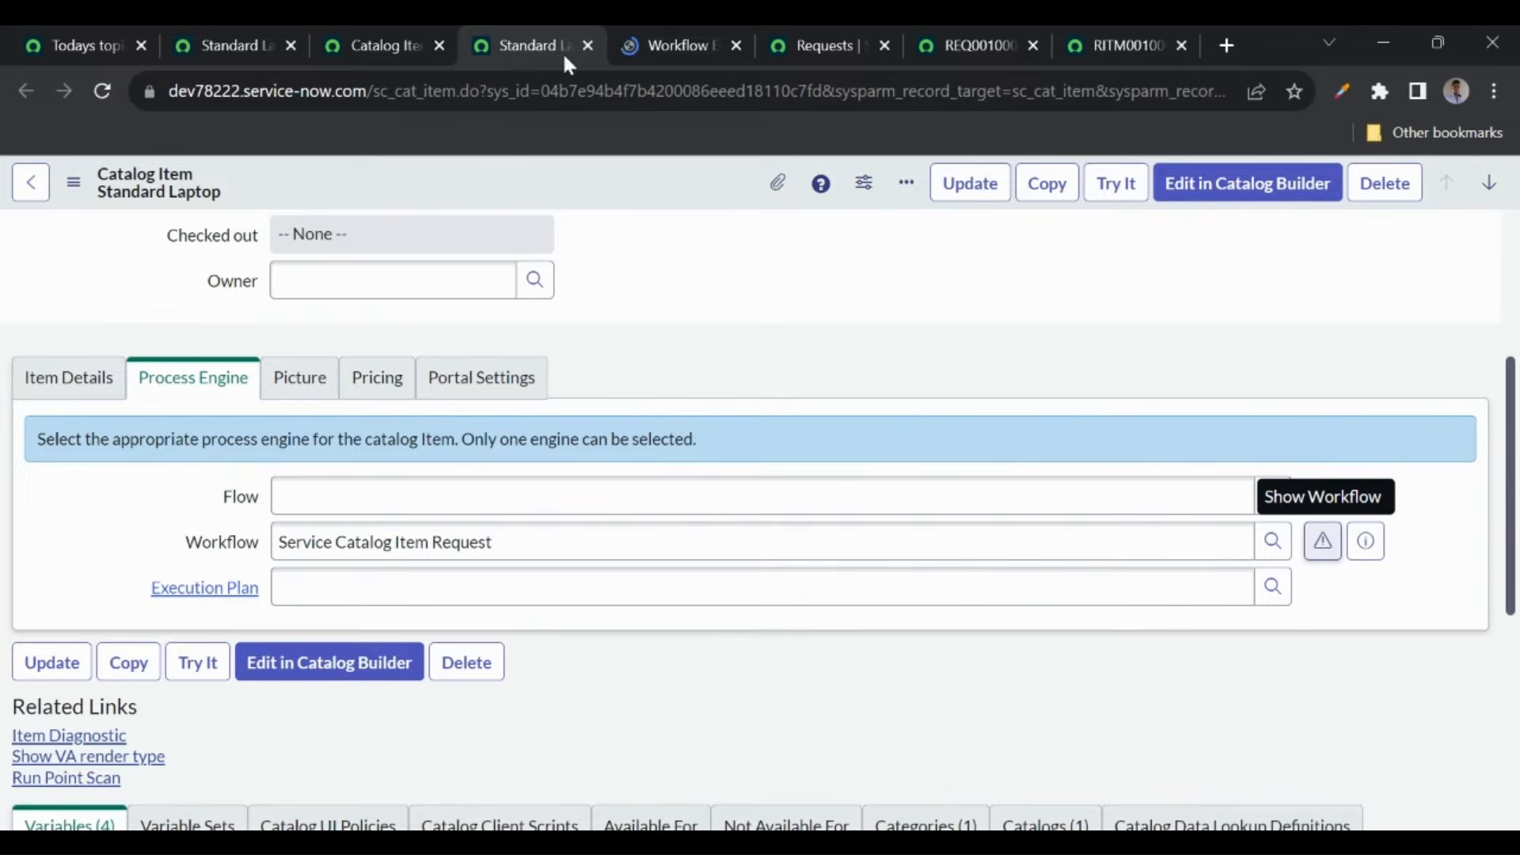
pyautogui.click(665, 45)
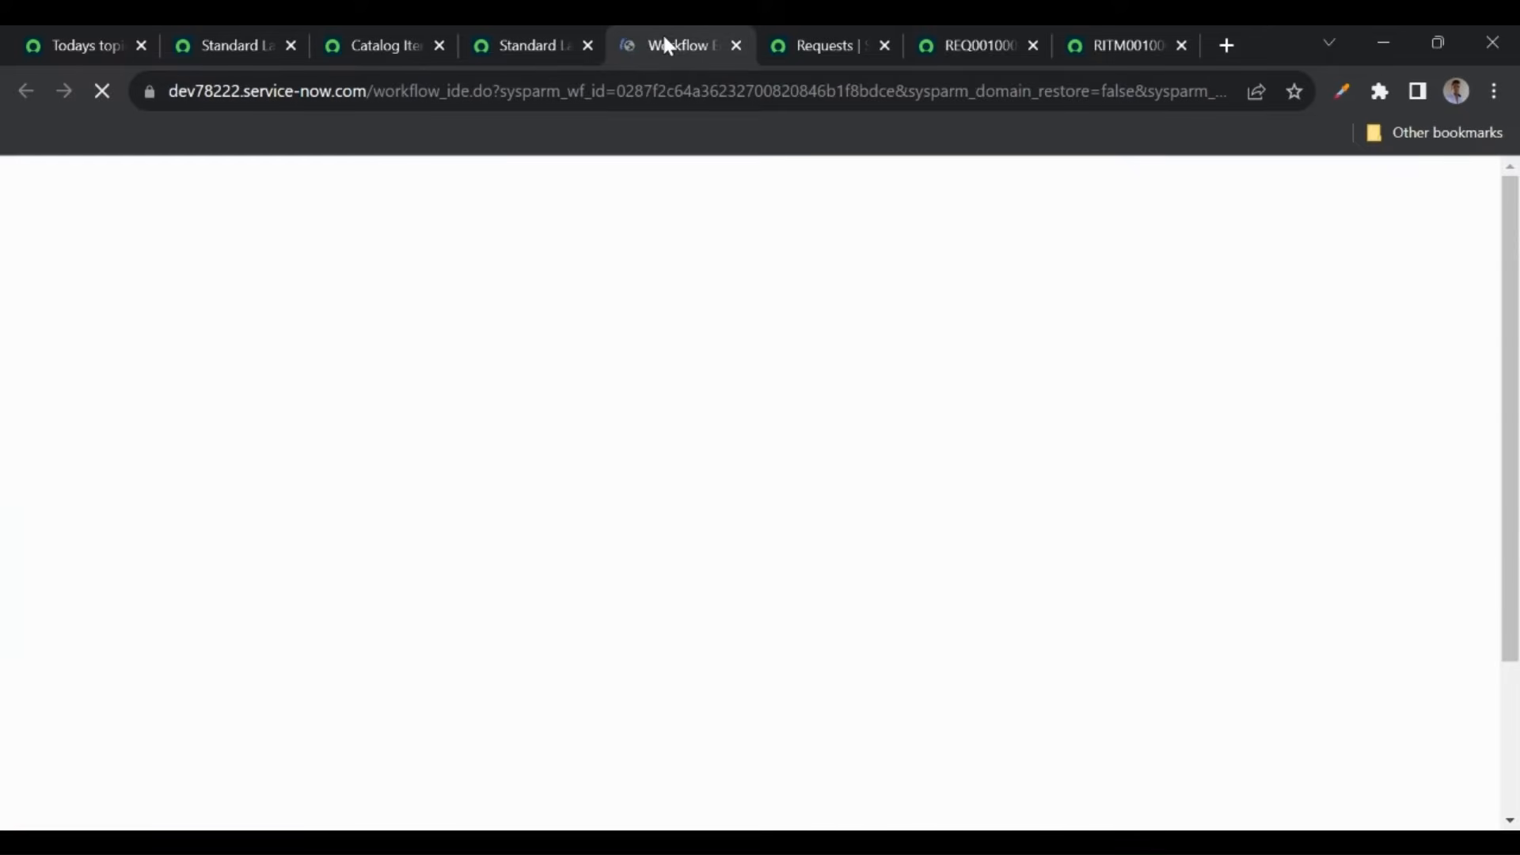
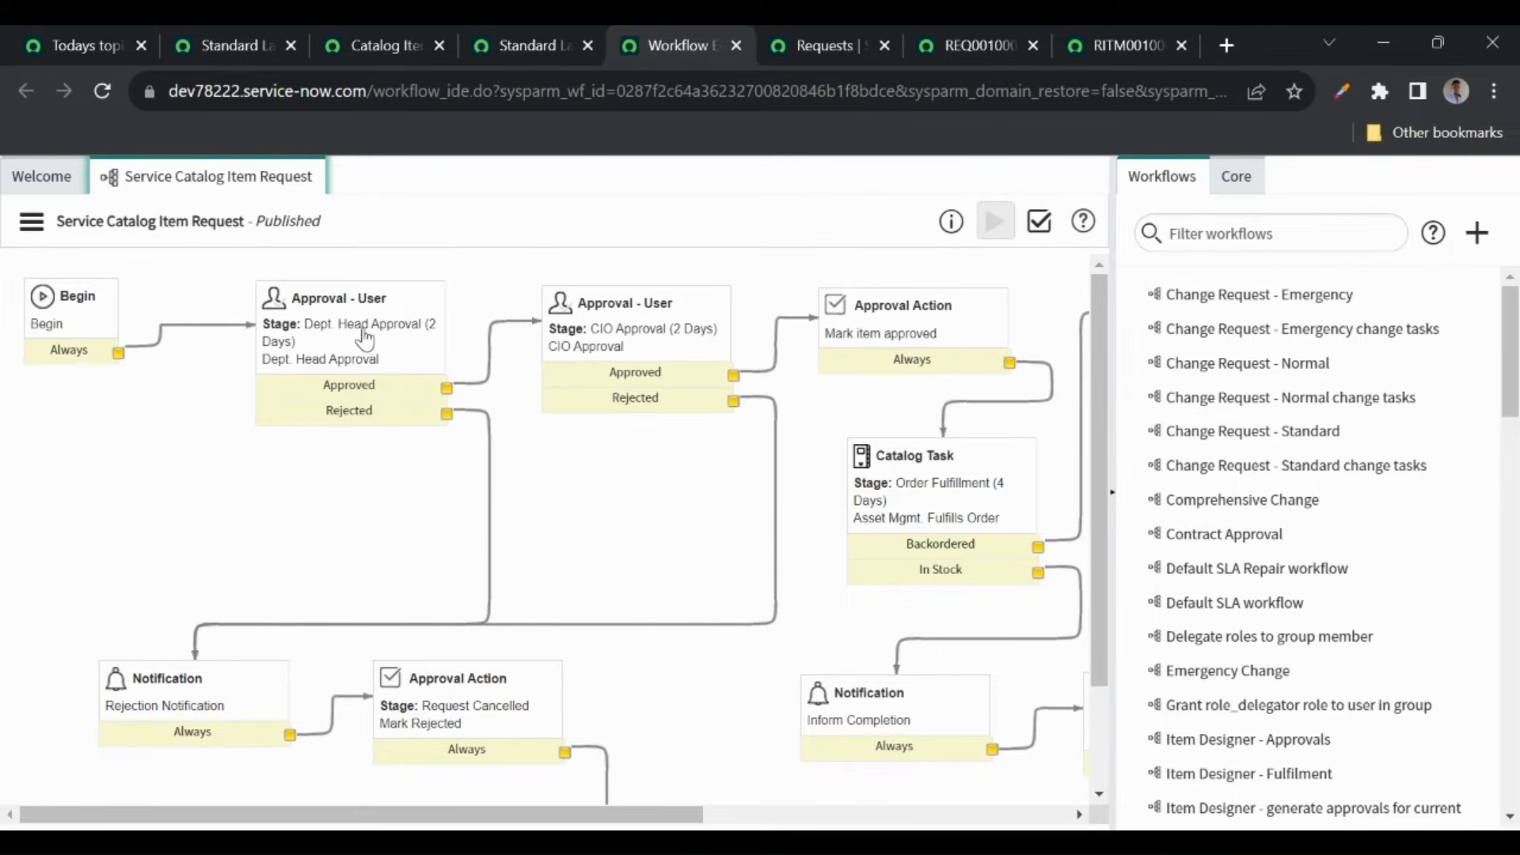
# - Open the Dept. Head Approval activity's properties
pyautogui.click(387, 317)
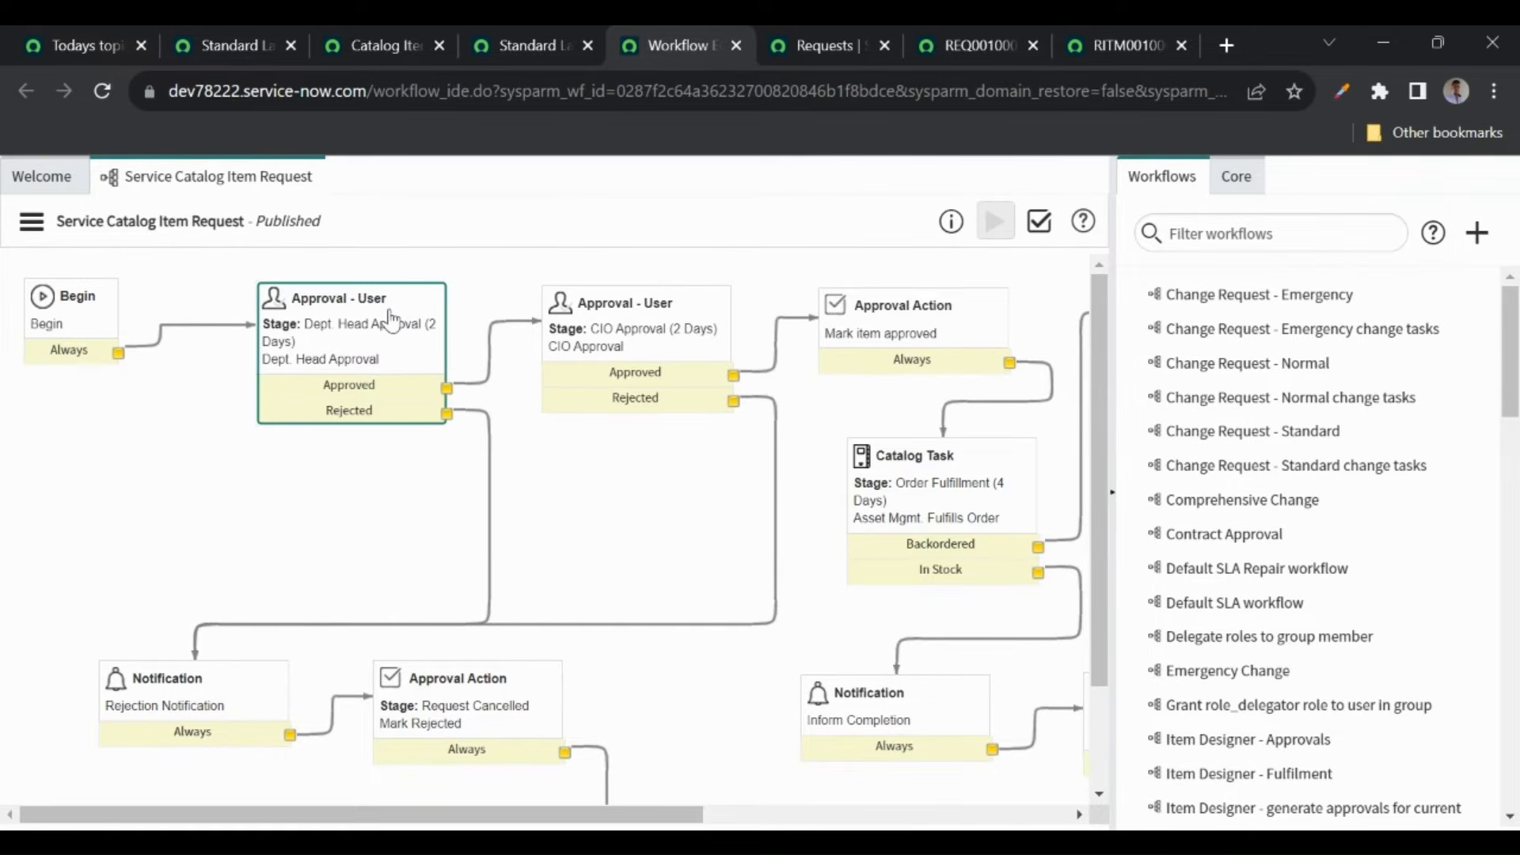
pyautogui.doubleClick(389, 313)
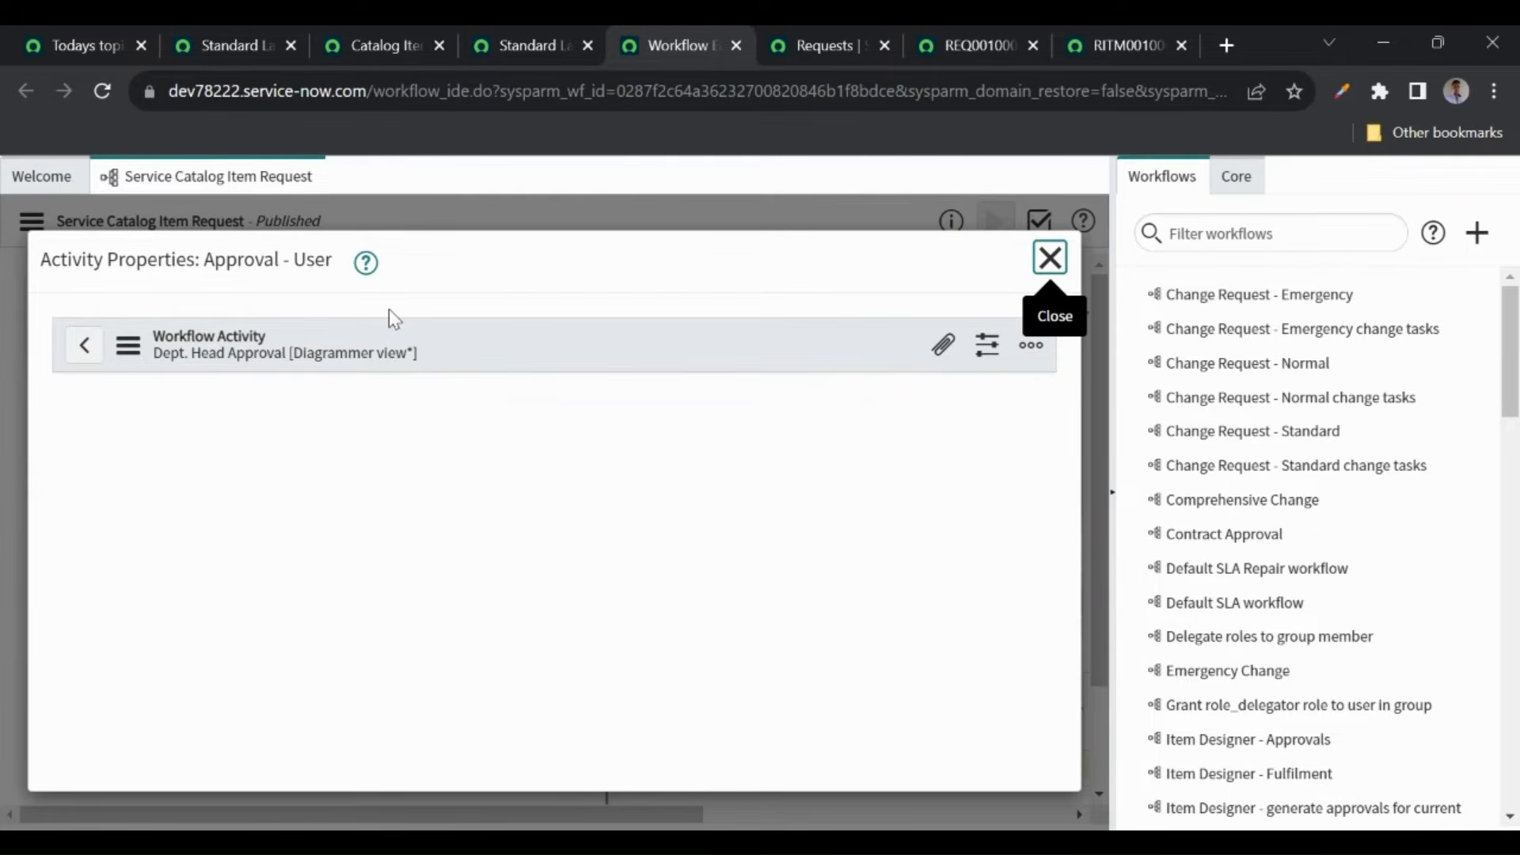
pyautogui.scroll(-2, 467, 486)
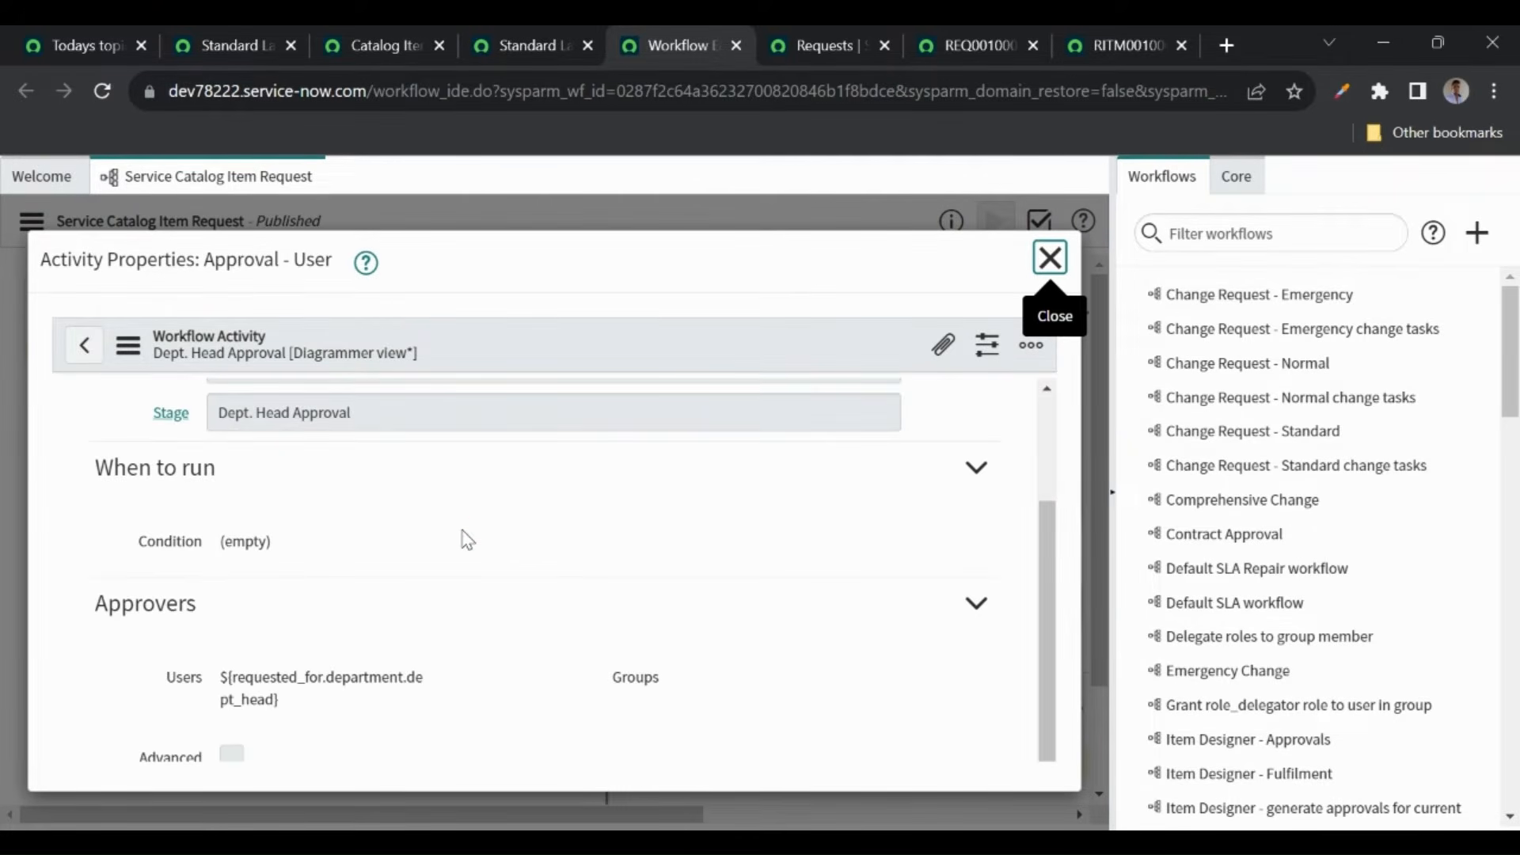
# - Highlight requested_for and department in the Approvers expression, then go to REQ0010001
pyautogui.doubleClick(253, 678)
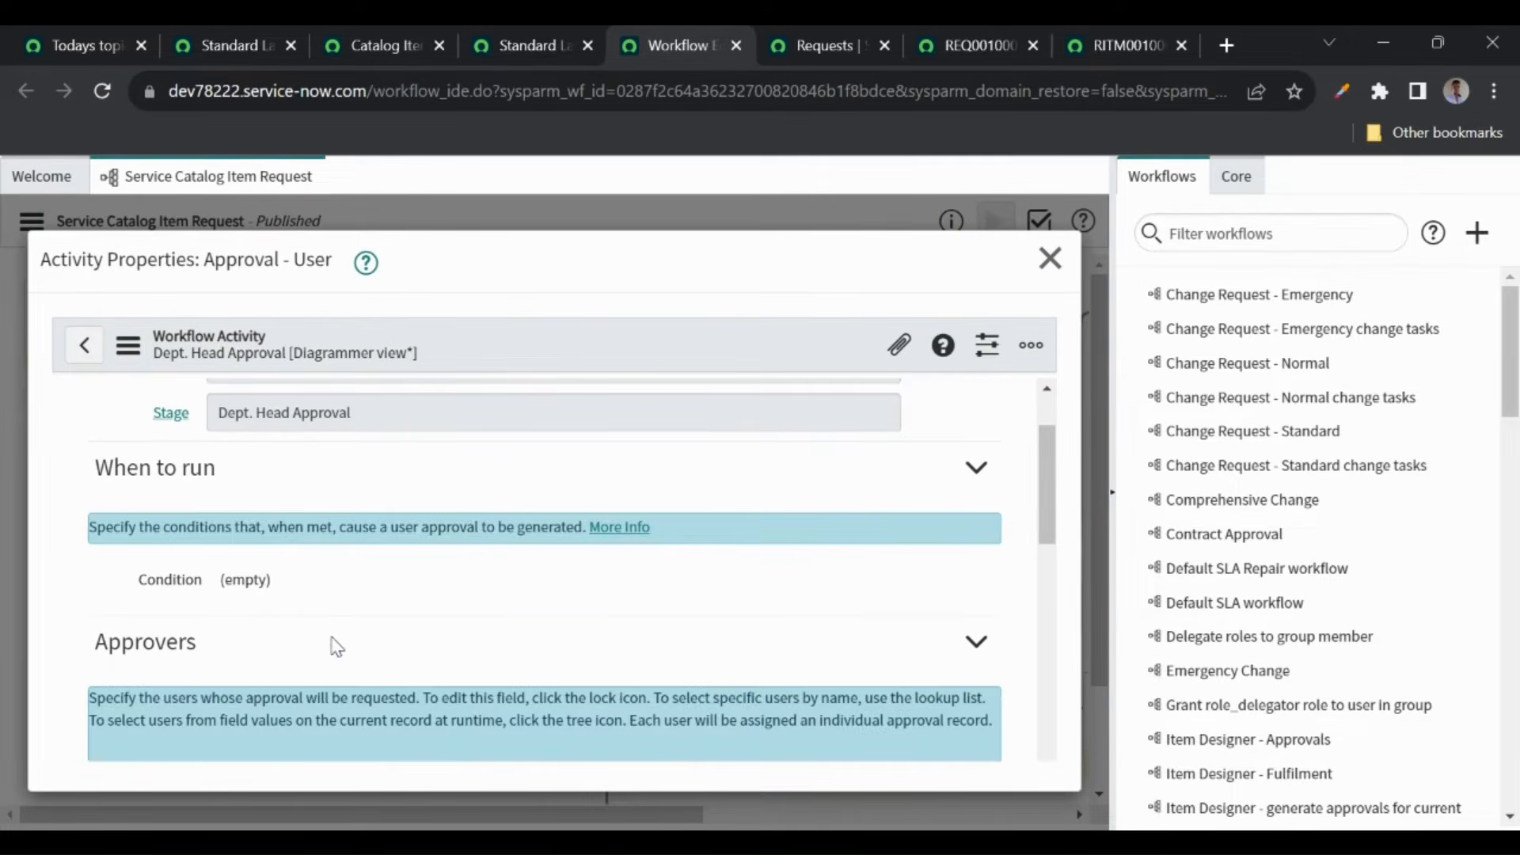
pyautogui.scroll(-3, 333, 645)
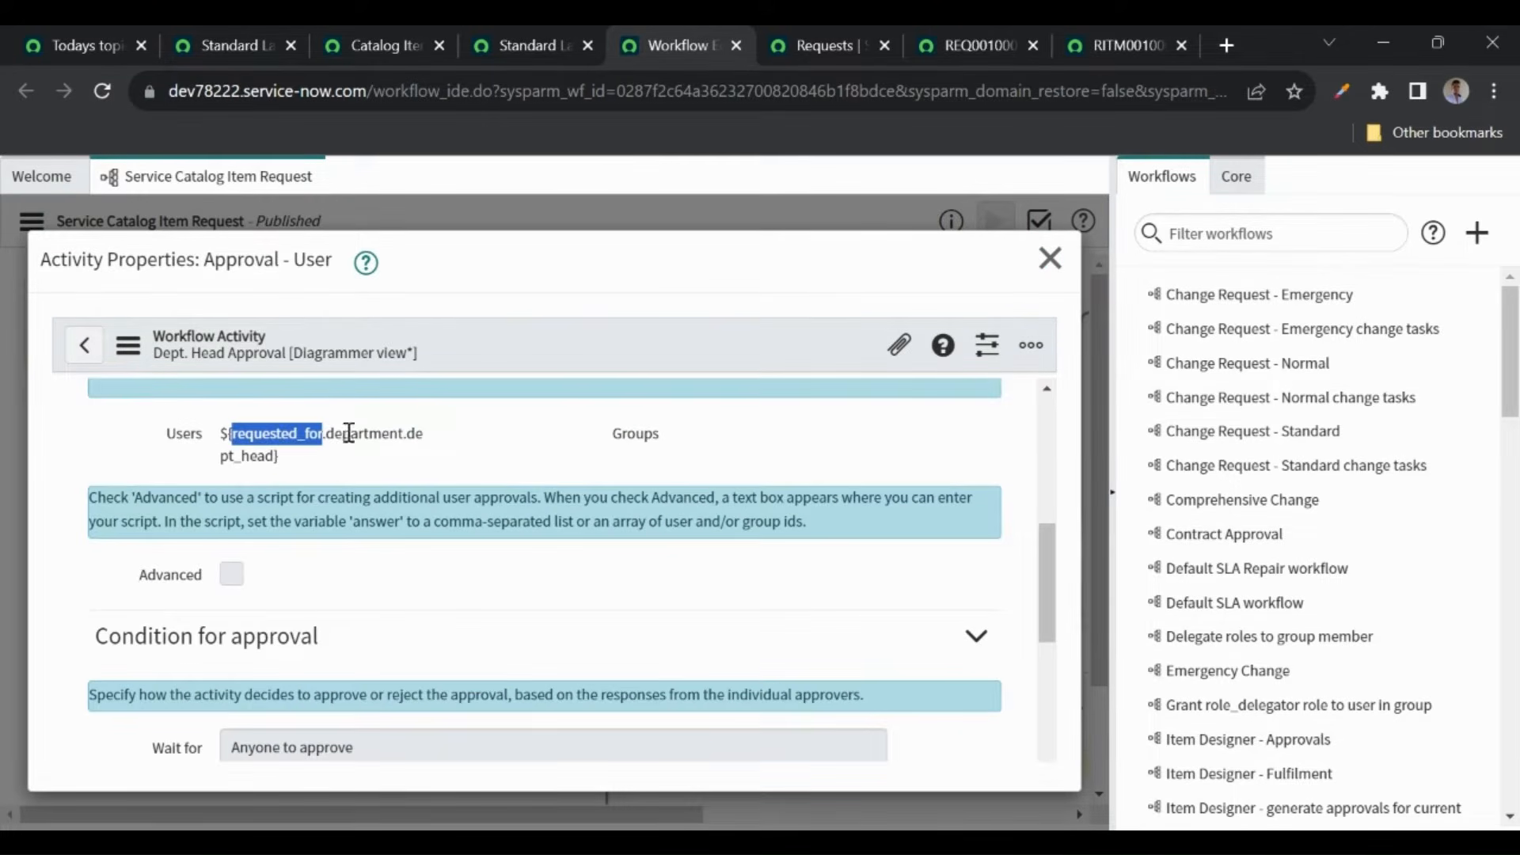
pyautogui.doubleClick(356, 432)
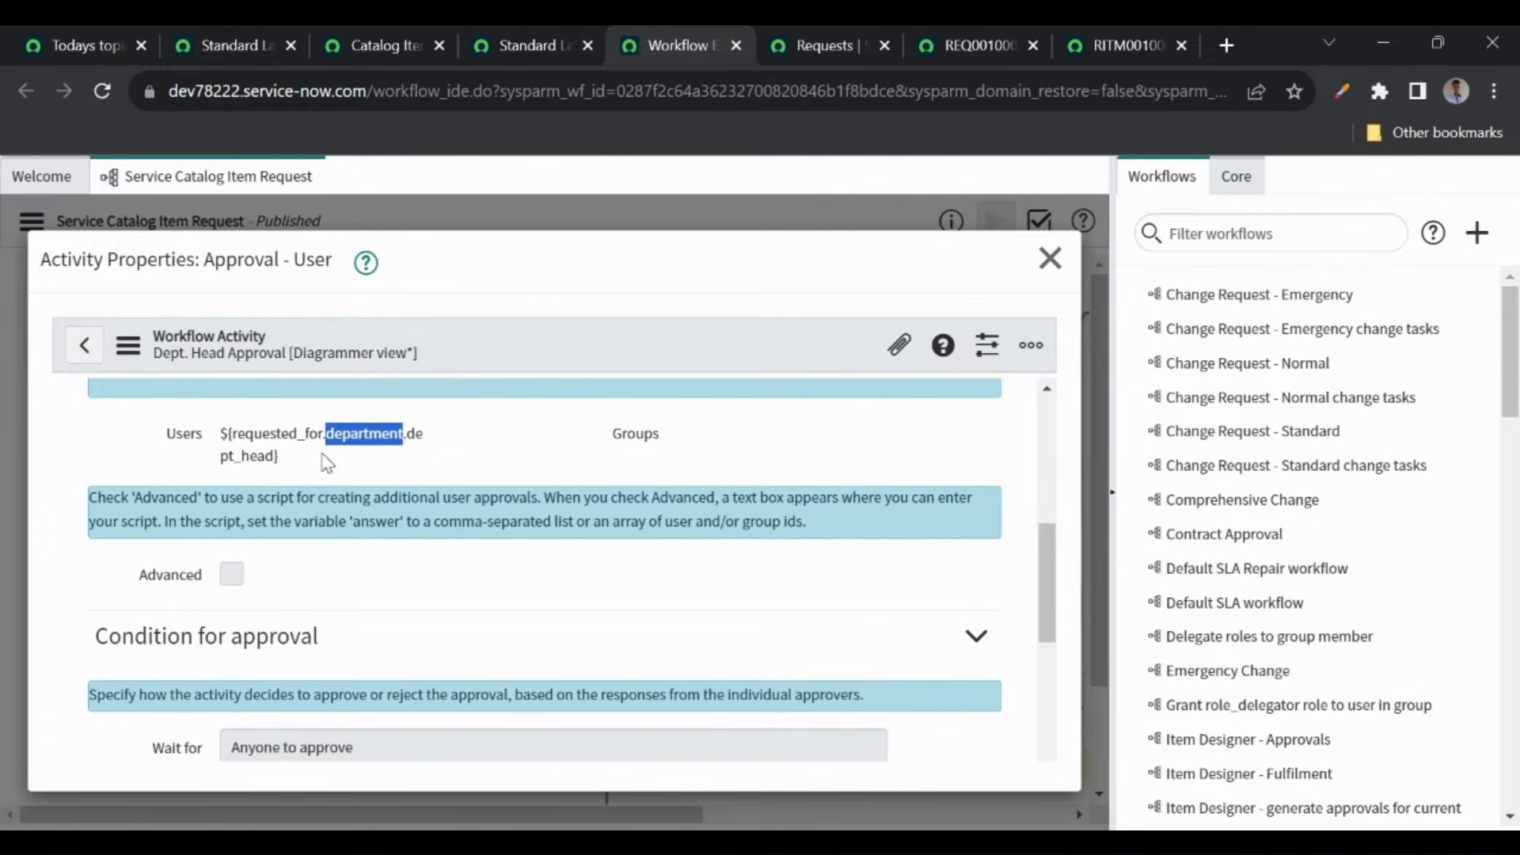
pyautogui.click(359, 448)
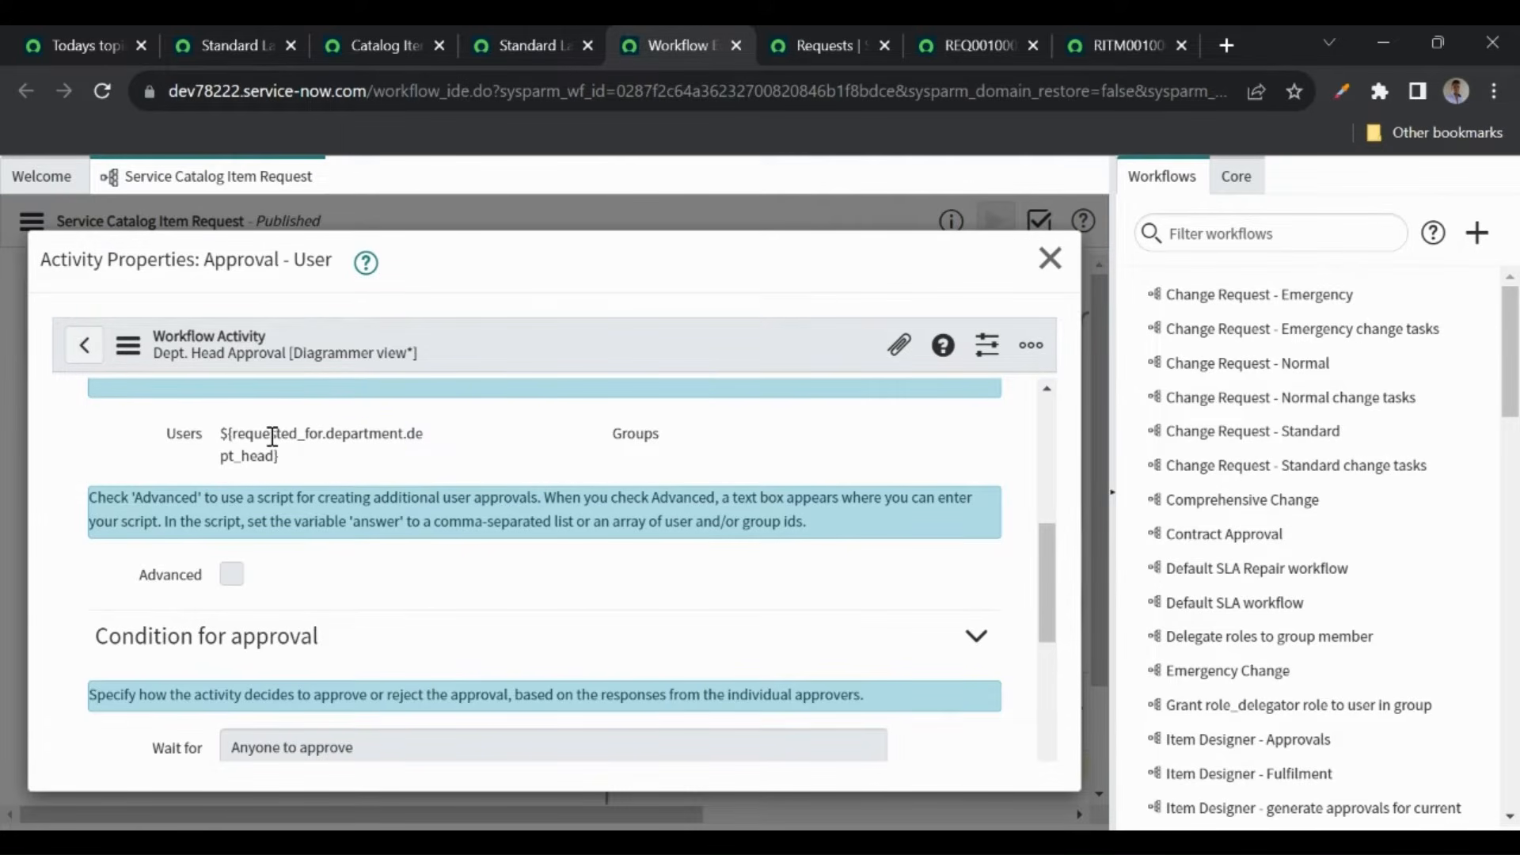
pyautogui.doubleClick(274, 434)
pyautogui.doubleClick(383, 433)
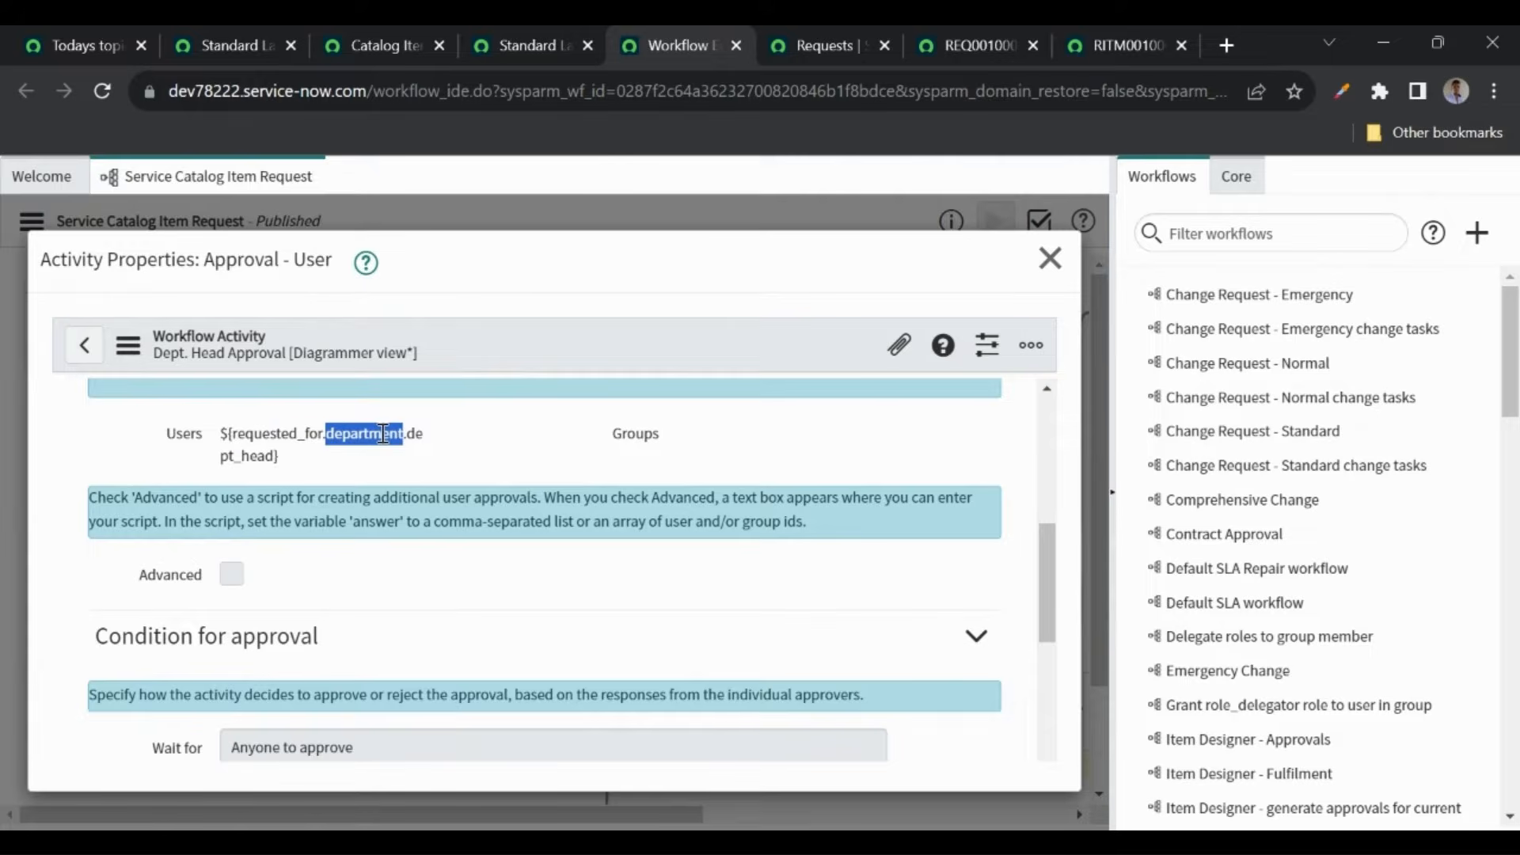
pyautogui.click(428, 441)
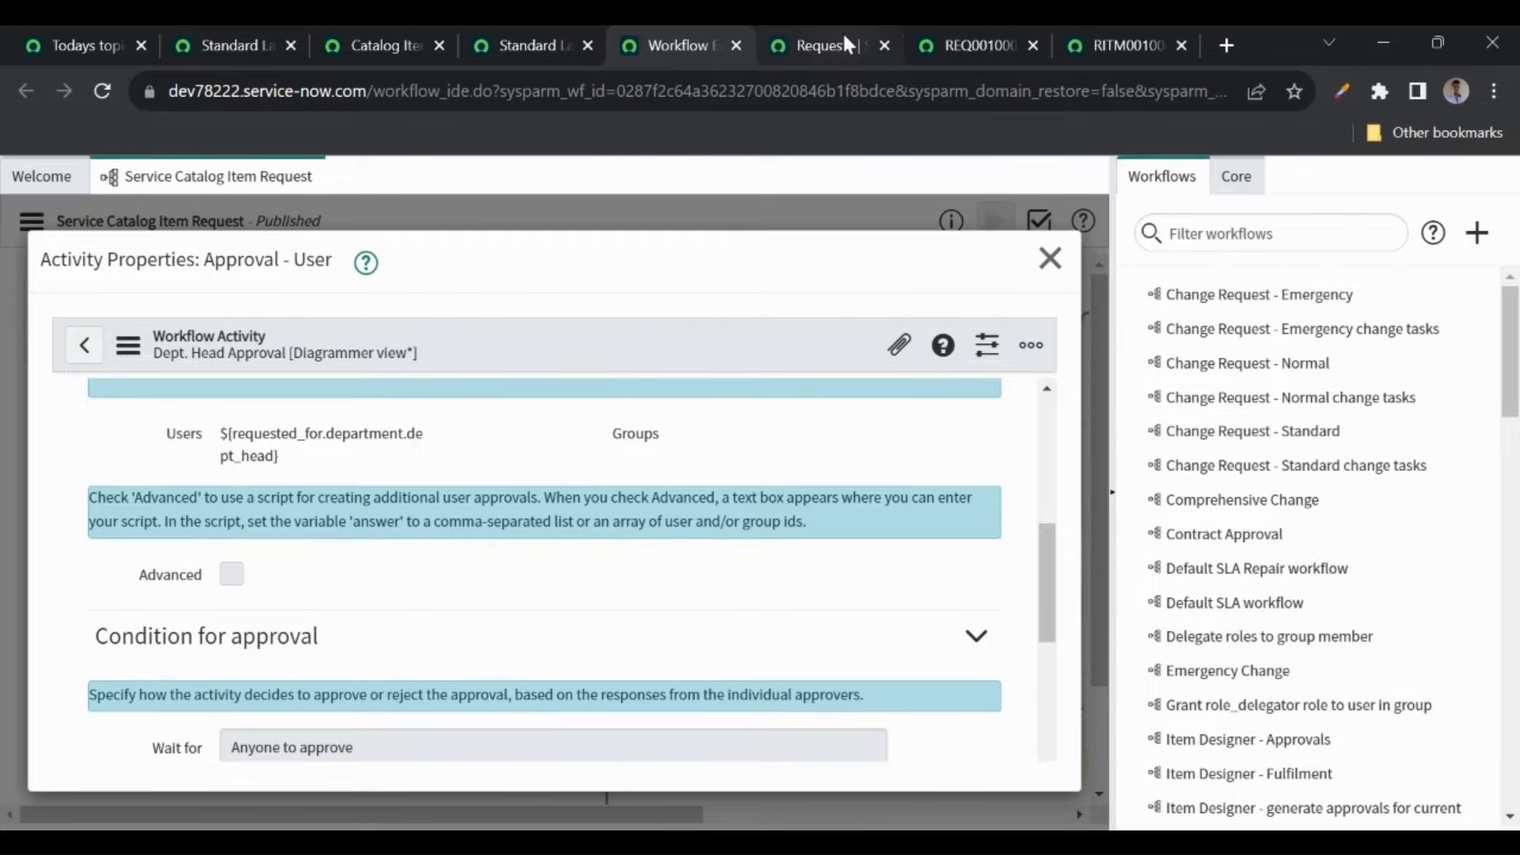
pyautogui.click(947, 47)
# - Open the user record of REQ0010001's requester
pyautogui.scroll(5, 696, 333)
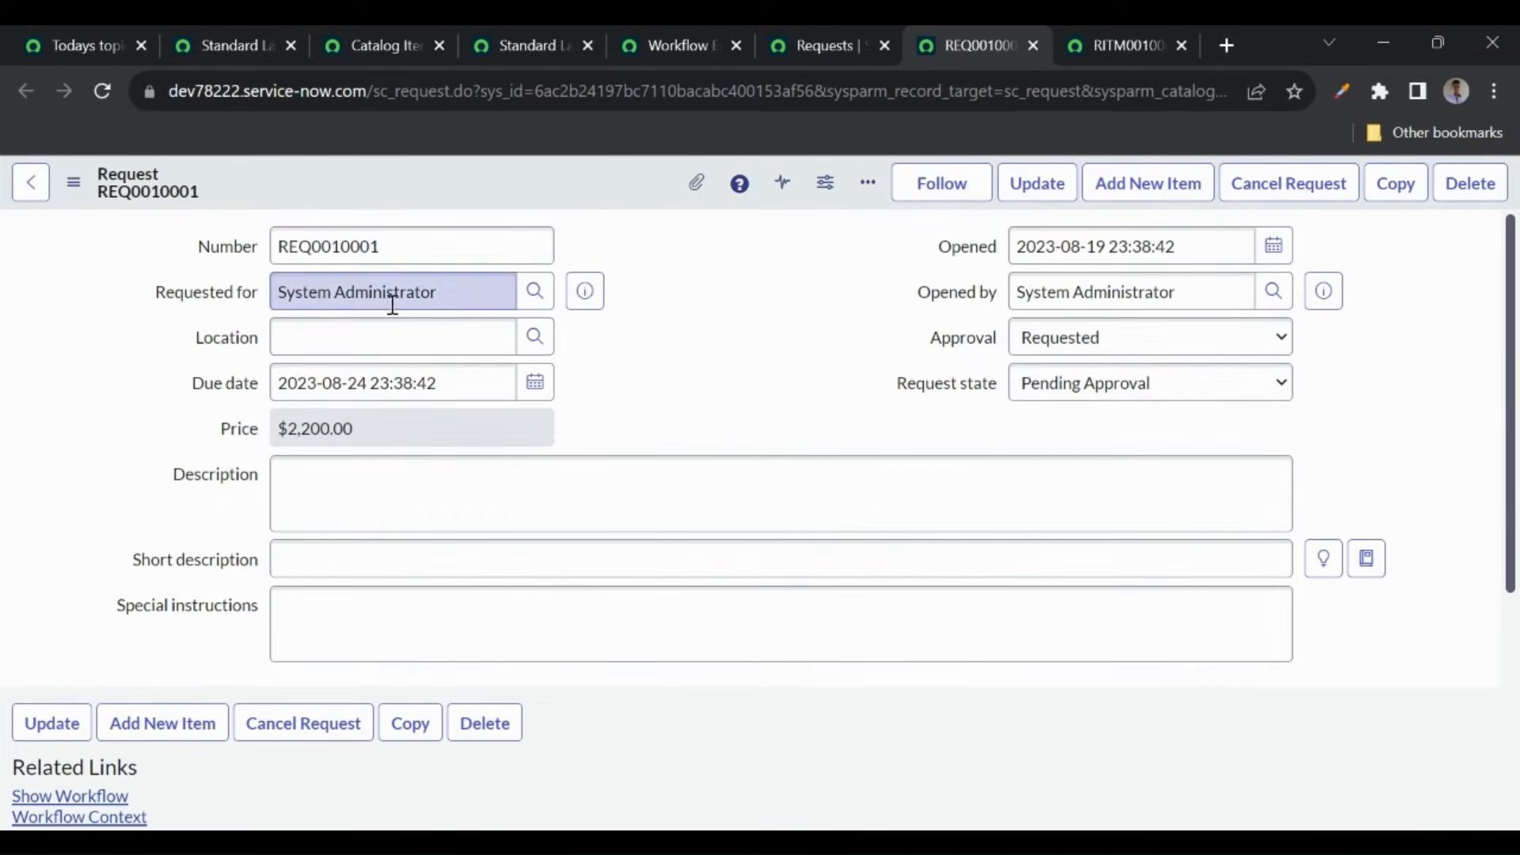
pyautogui.click(585, 292)
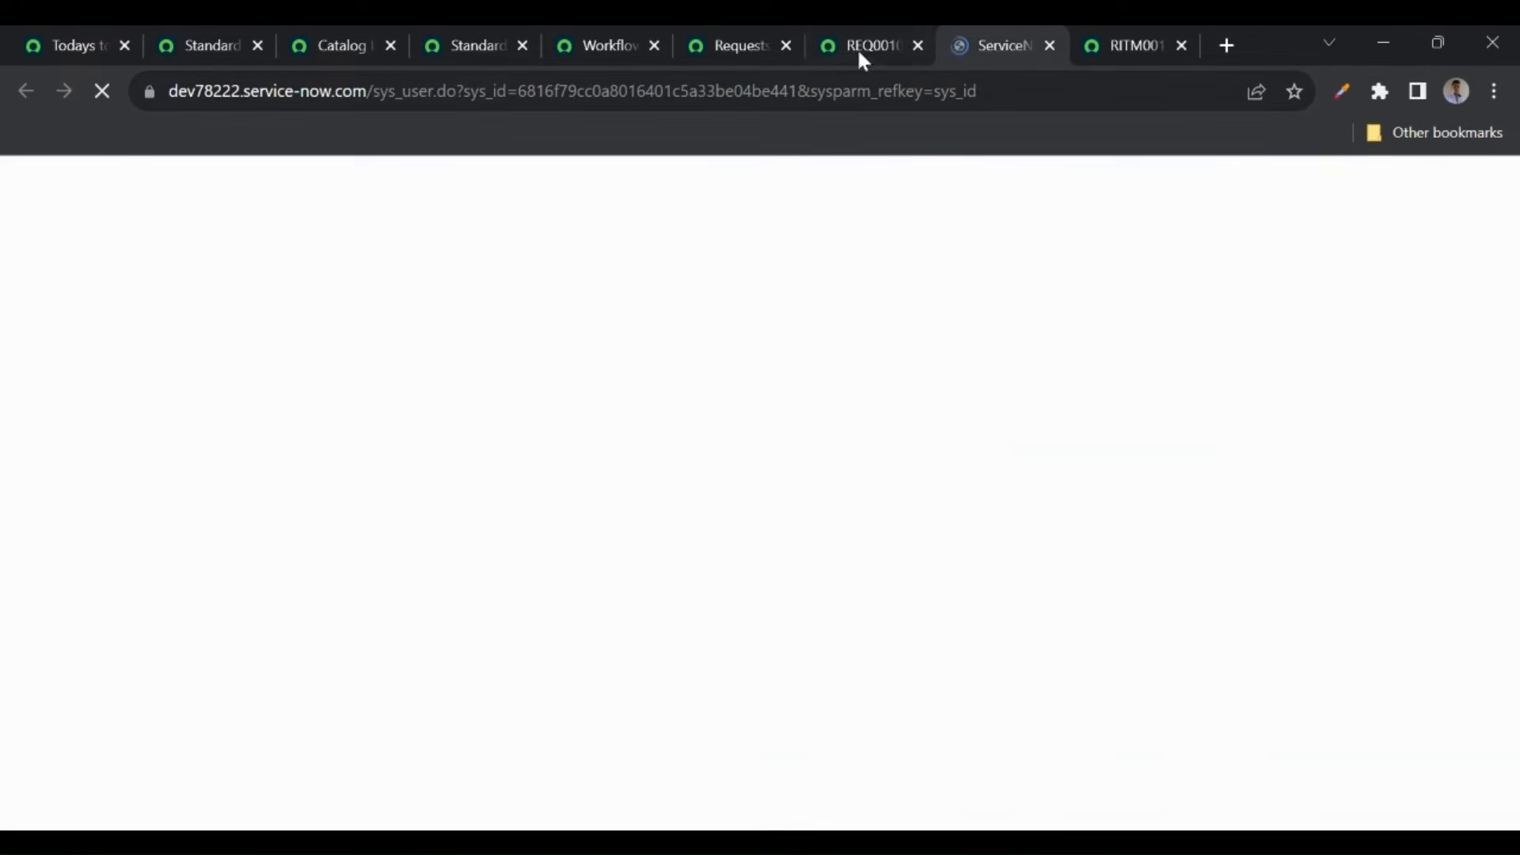
pyautogui.click(859, 46)
pyautogui.click(640, 299)
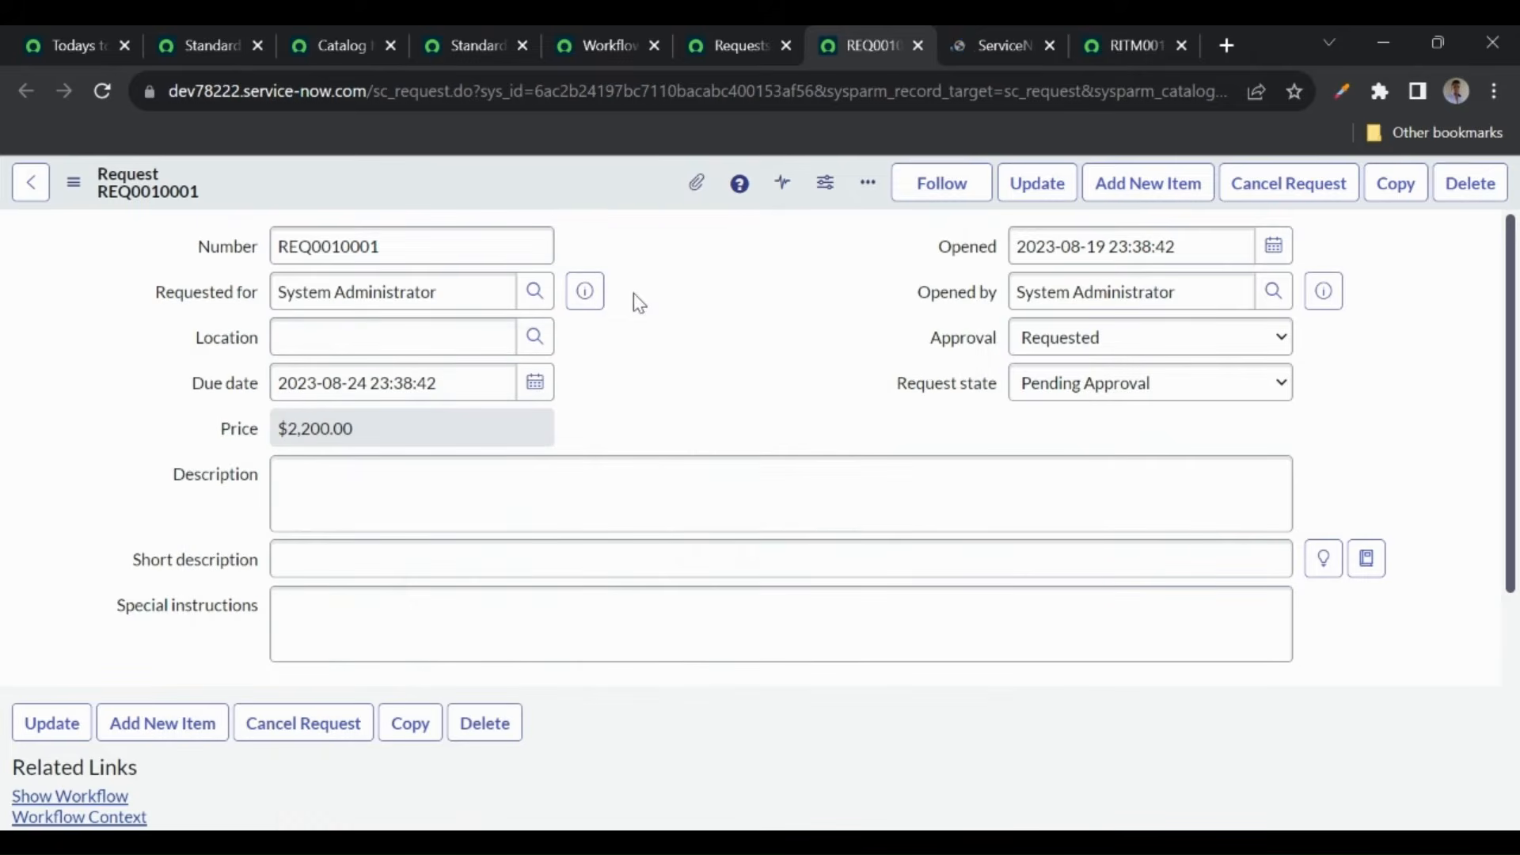
pyautogui.click(972, 41)
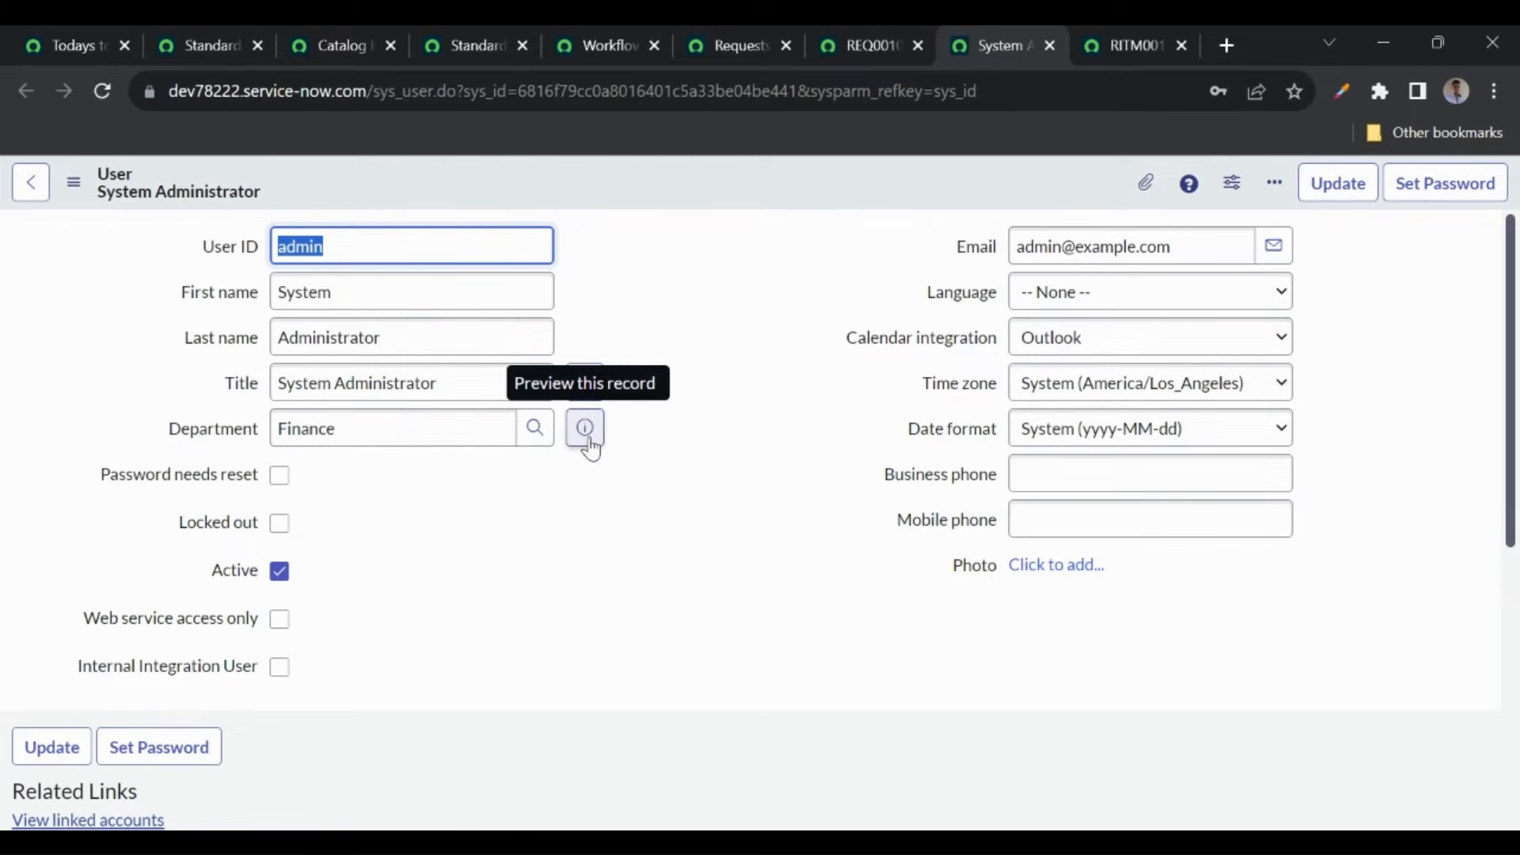
# - Open the requester's Finance department record, highlight its department head, and return to REQ0010001
pyautogui.click(590, 442)
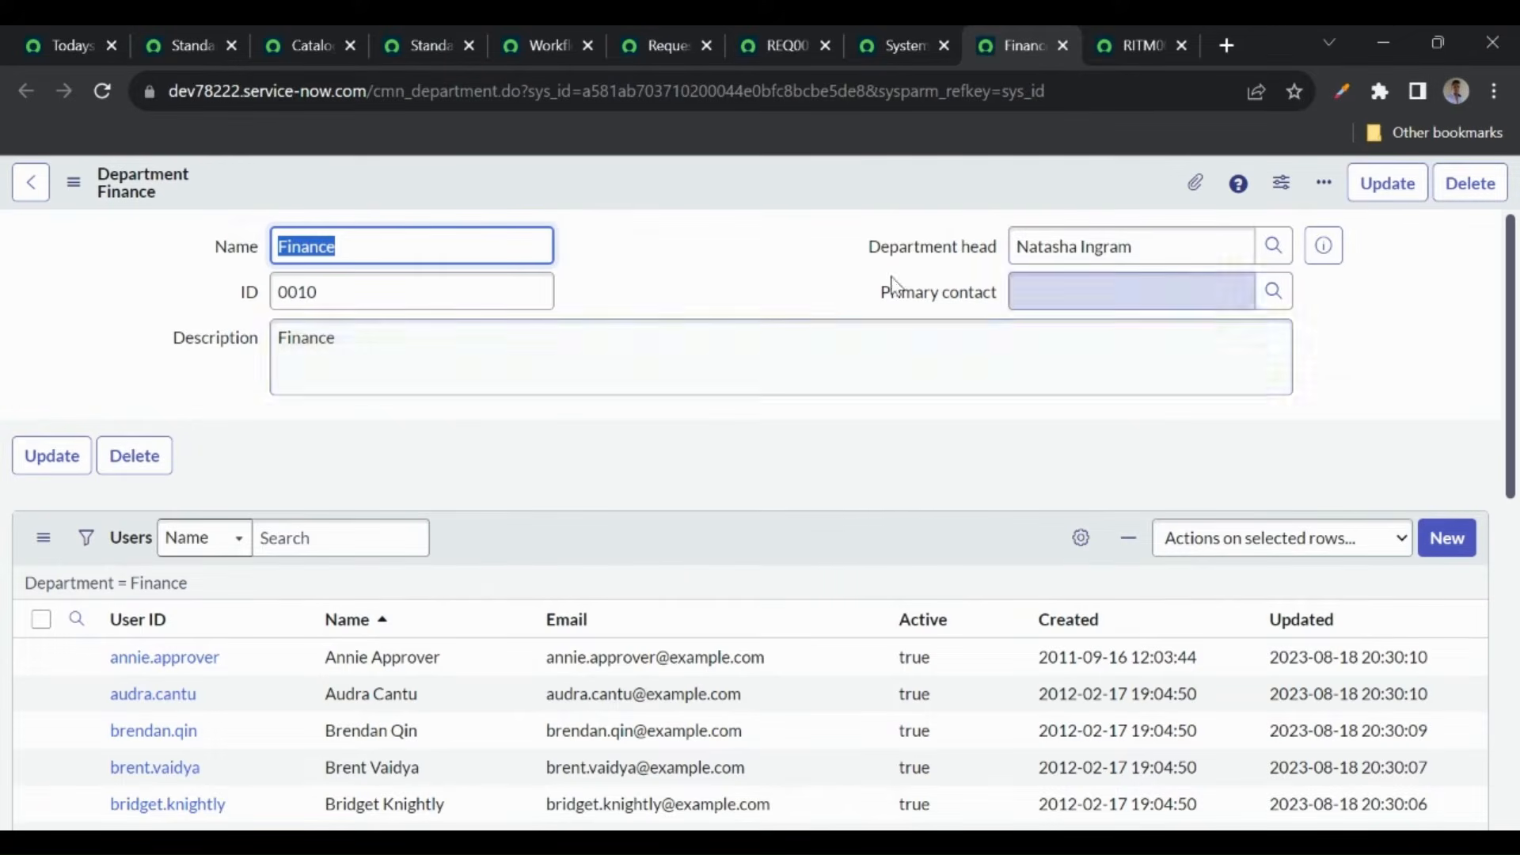
pyautogui.click(1143, 245)
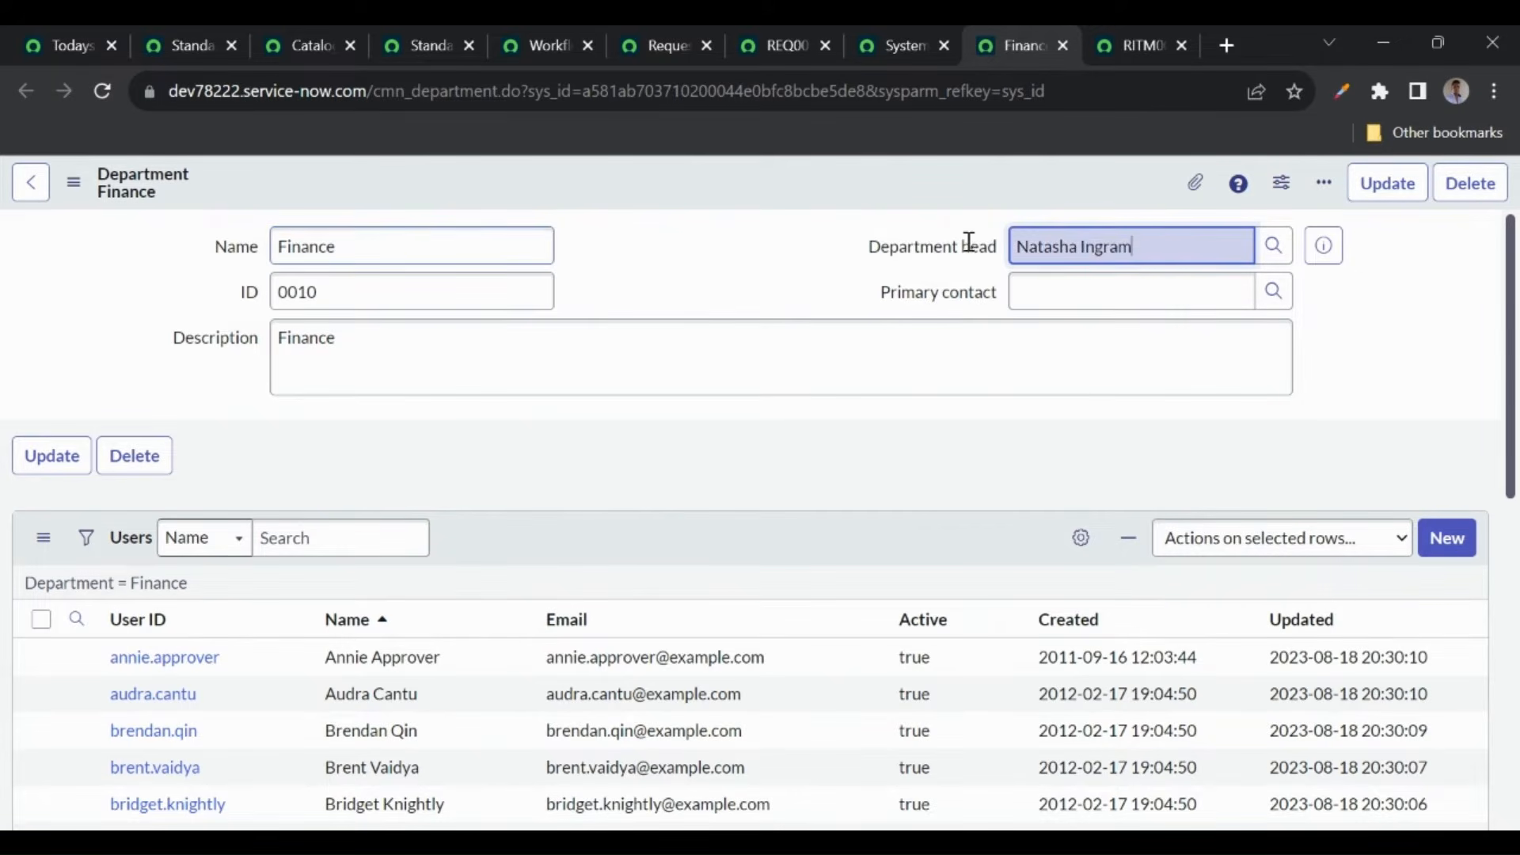
pyautogui.tripleClick(1086, 248)
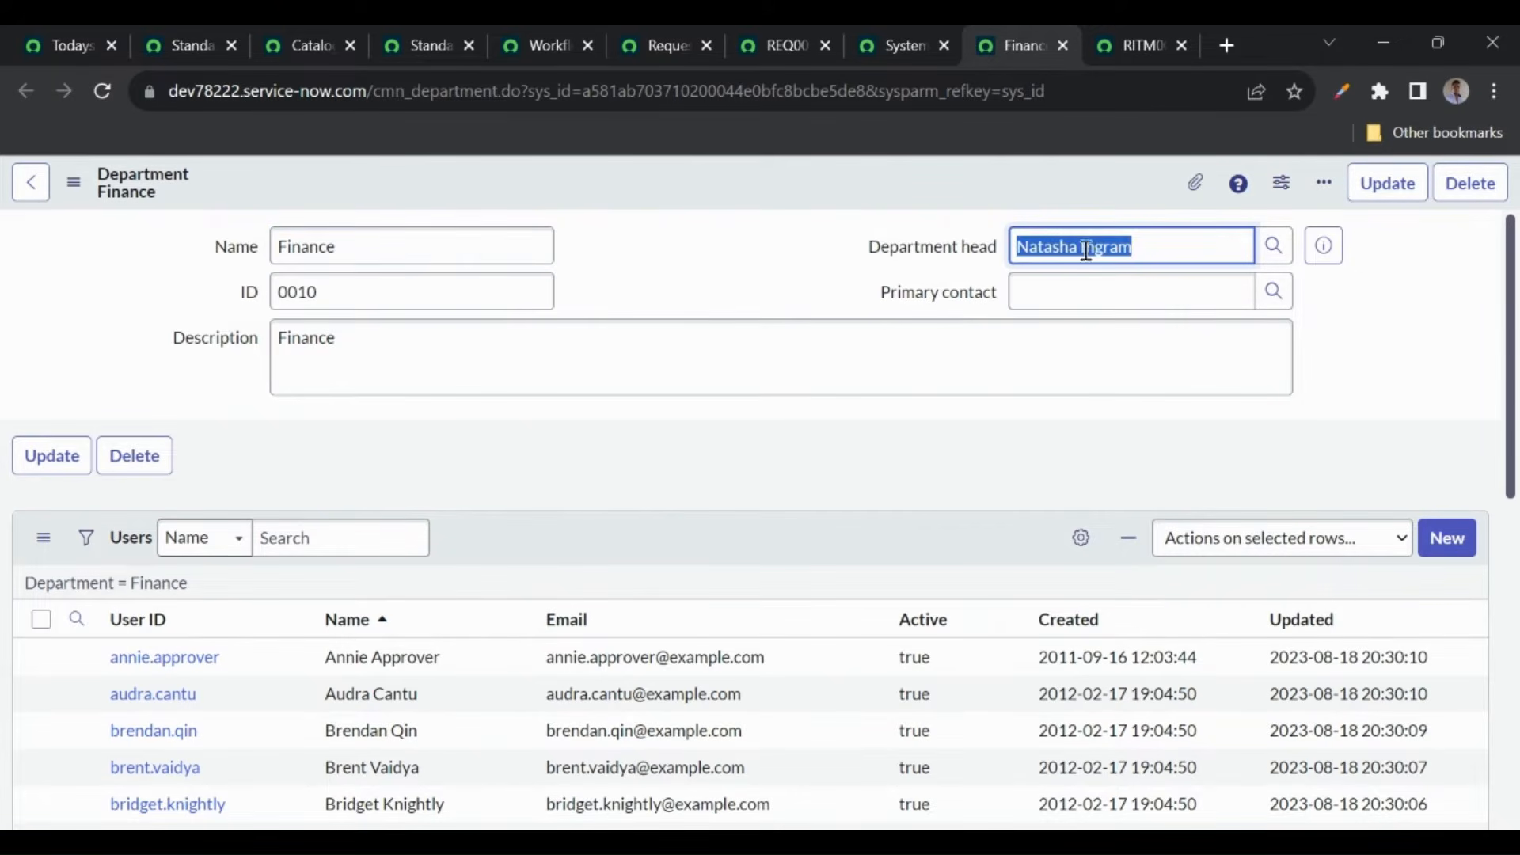
pyautogui.click(777, 45)
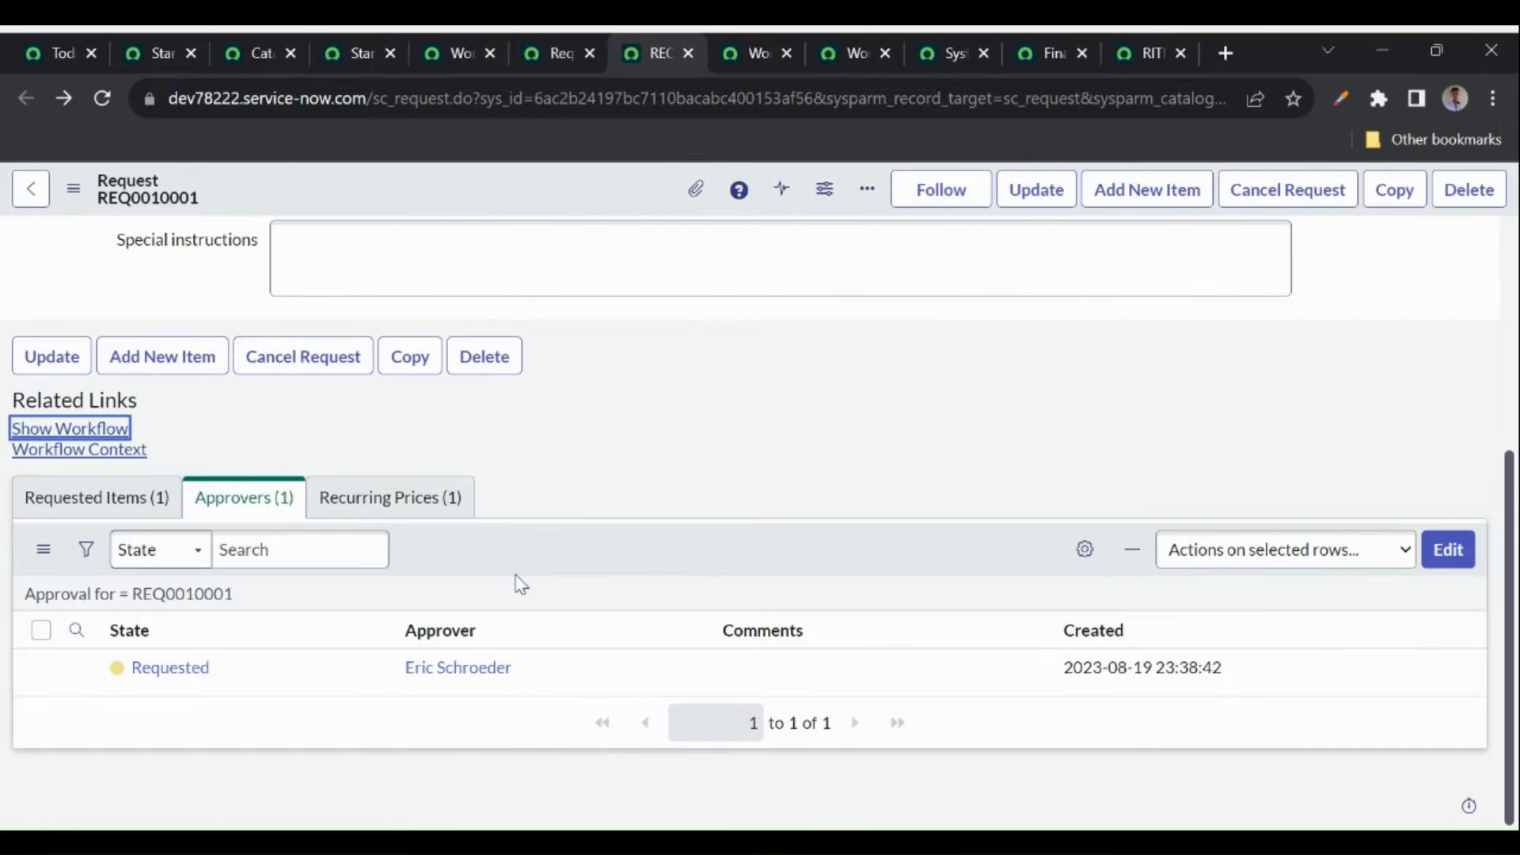
# - Open REQ0010001's running workflow context, read its node details, then show the Requests list
pyautogui.moveTo(536, 676); pyautogui.dragTo(414, 673)
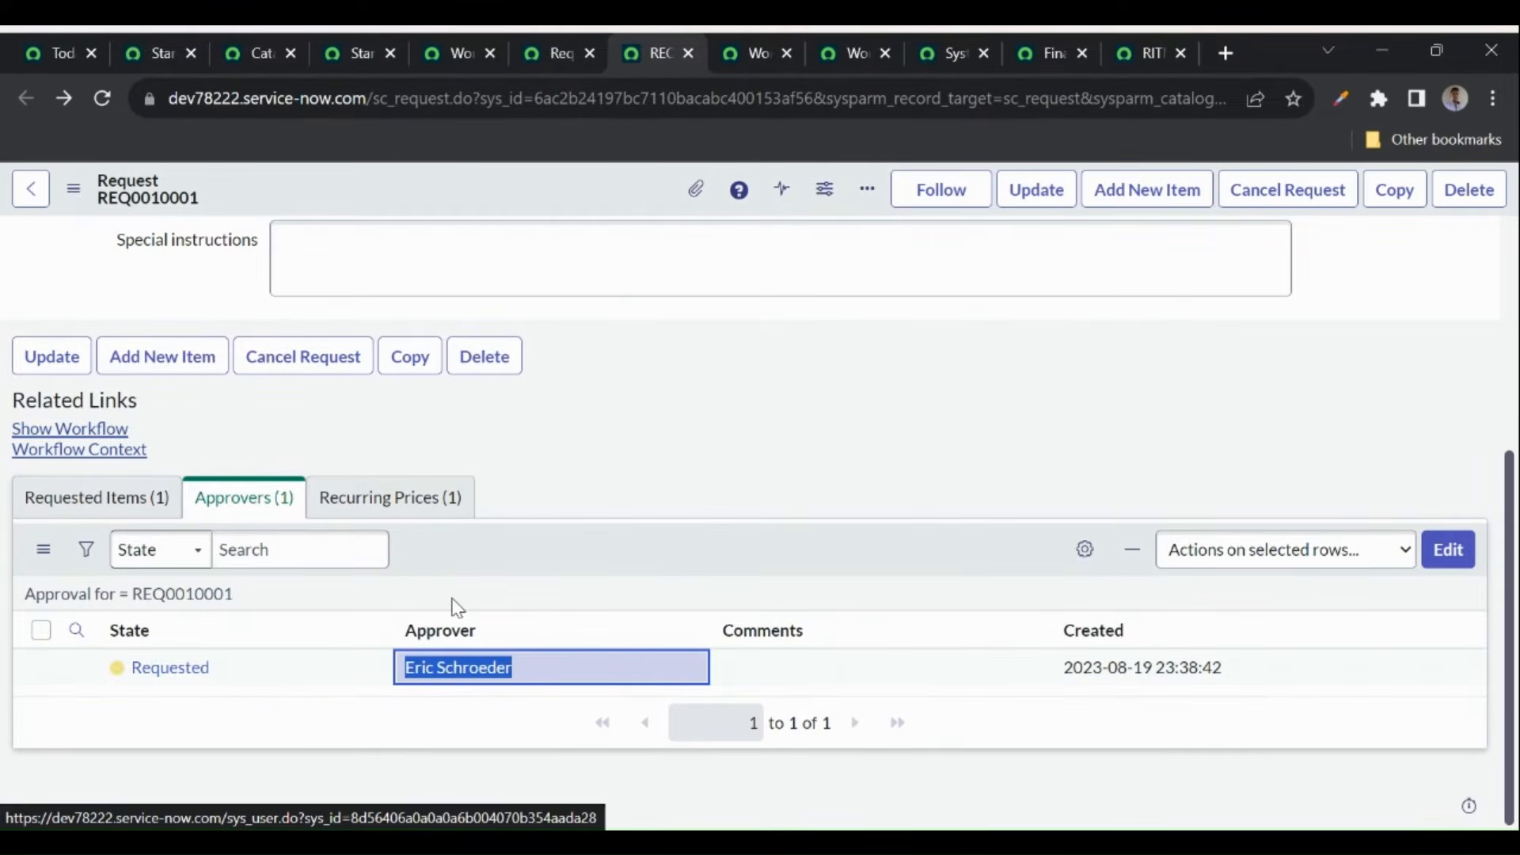
pyautogui.click(87, 436)
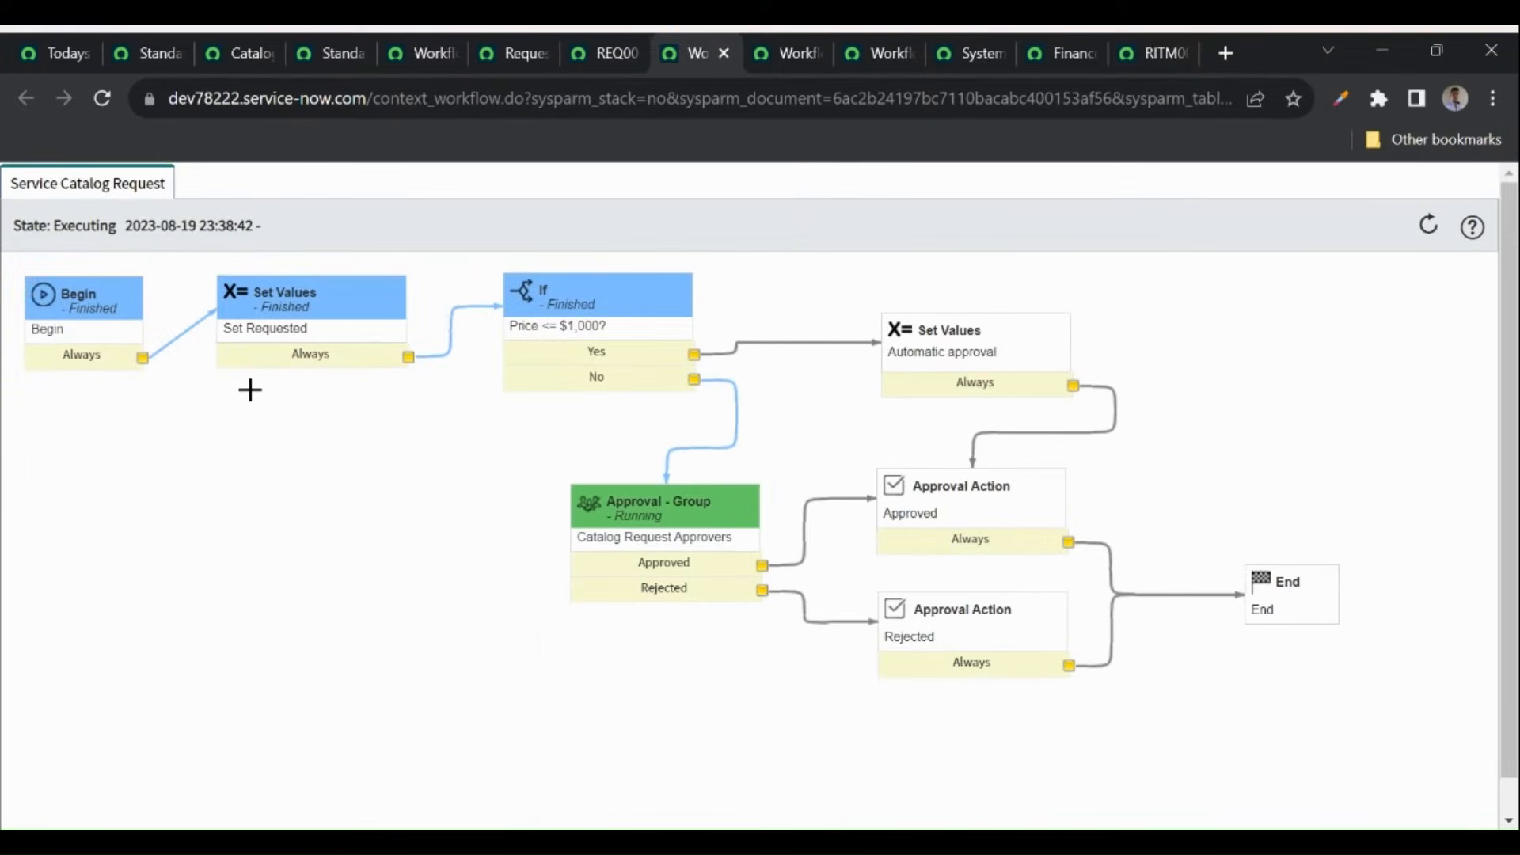
pyautogui.moveTo(333, 307)
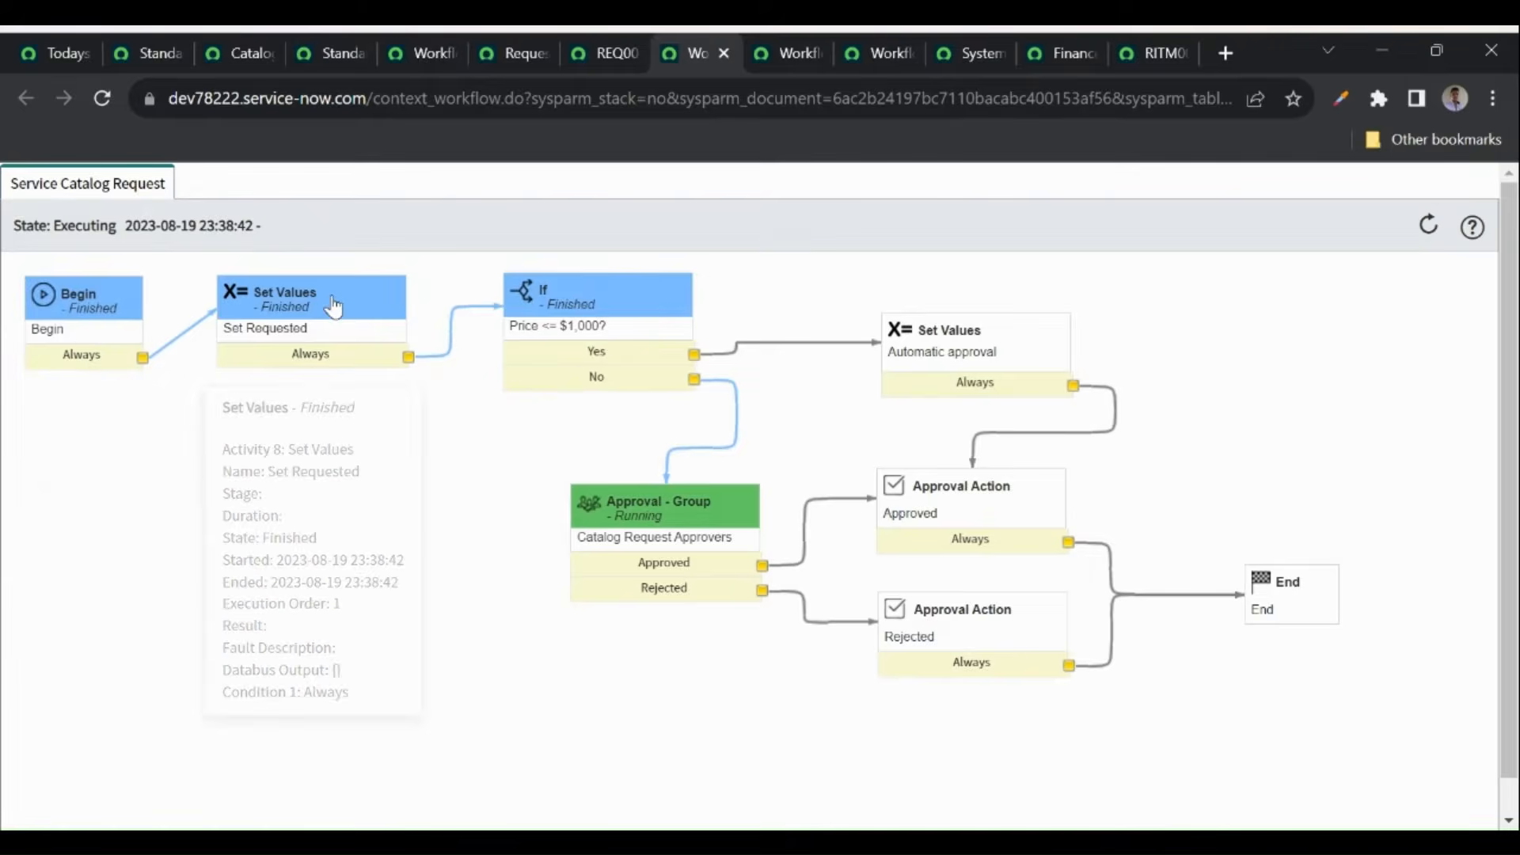
pyautogui.moveTo(627, 311)
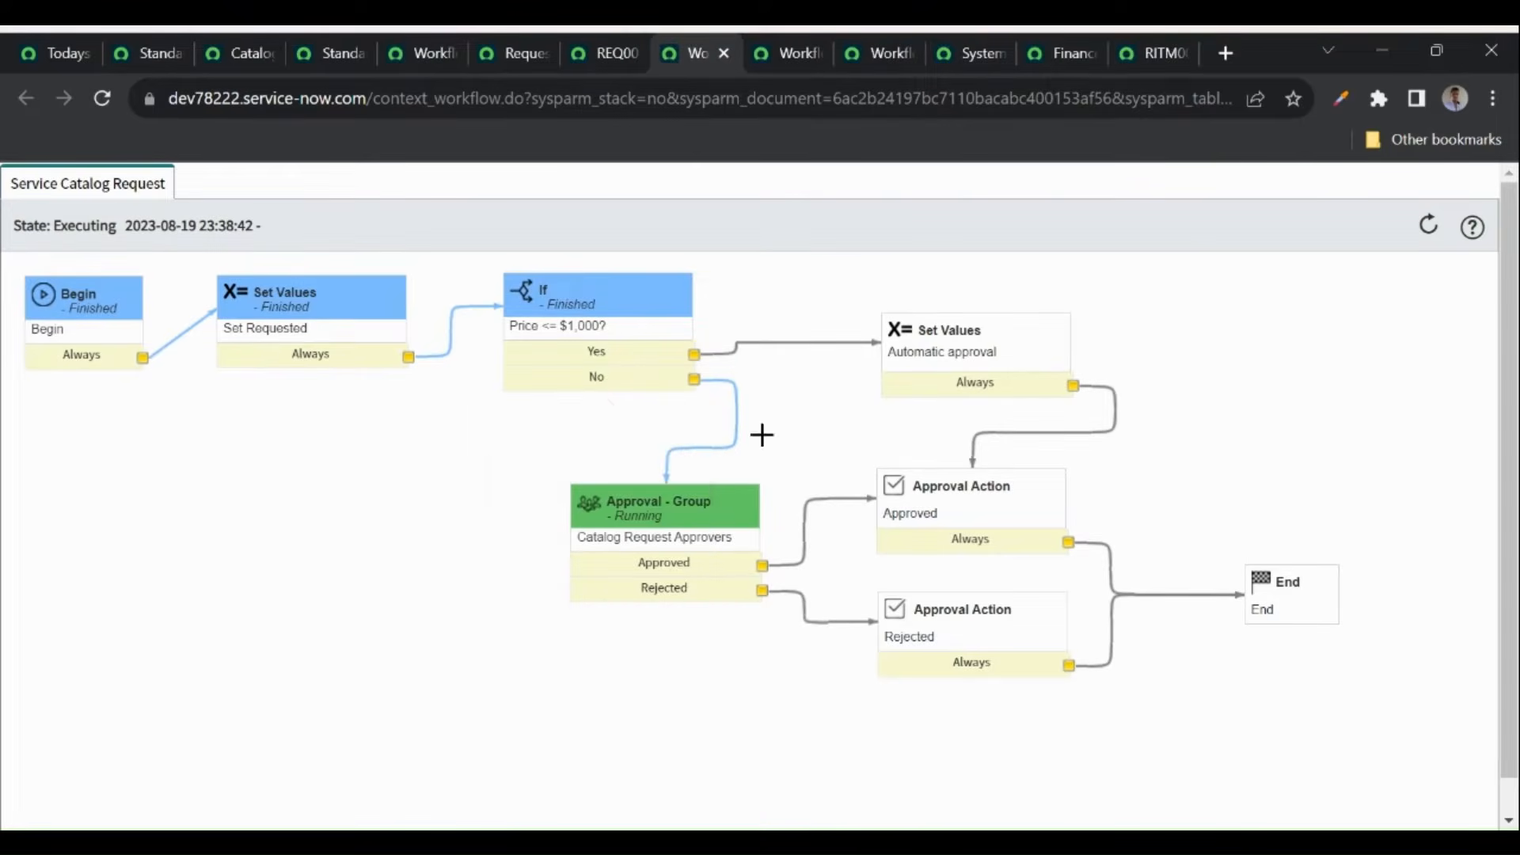
pyautogui.moveTo(629, 559)
pyautogui.click(11, 193)
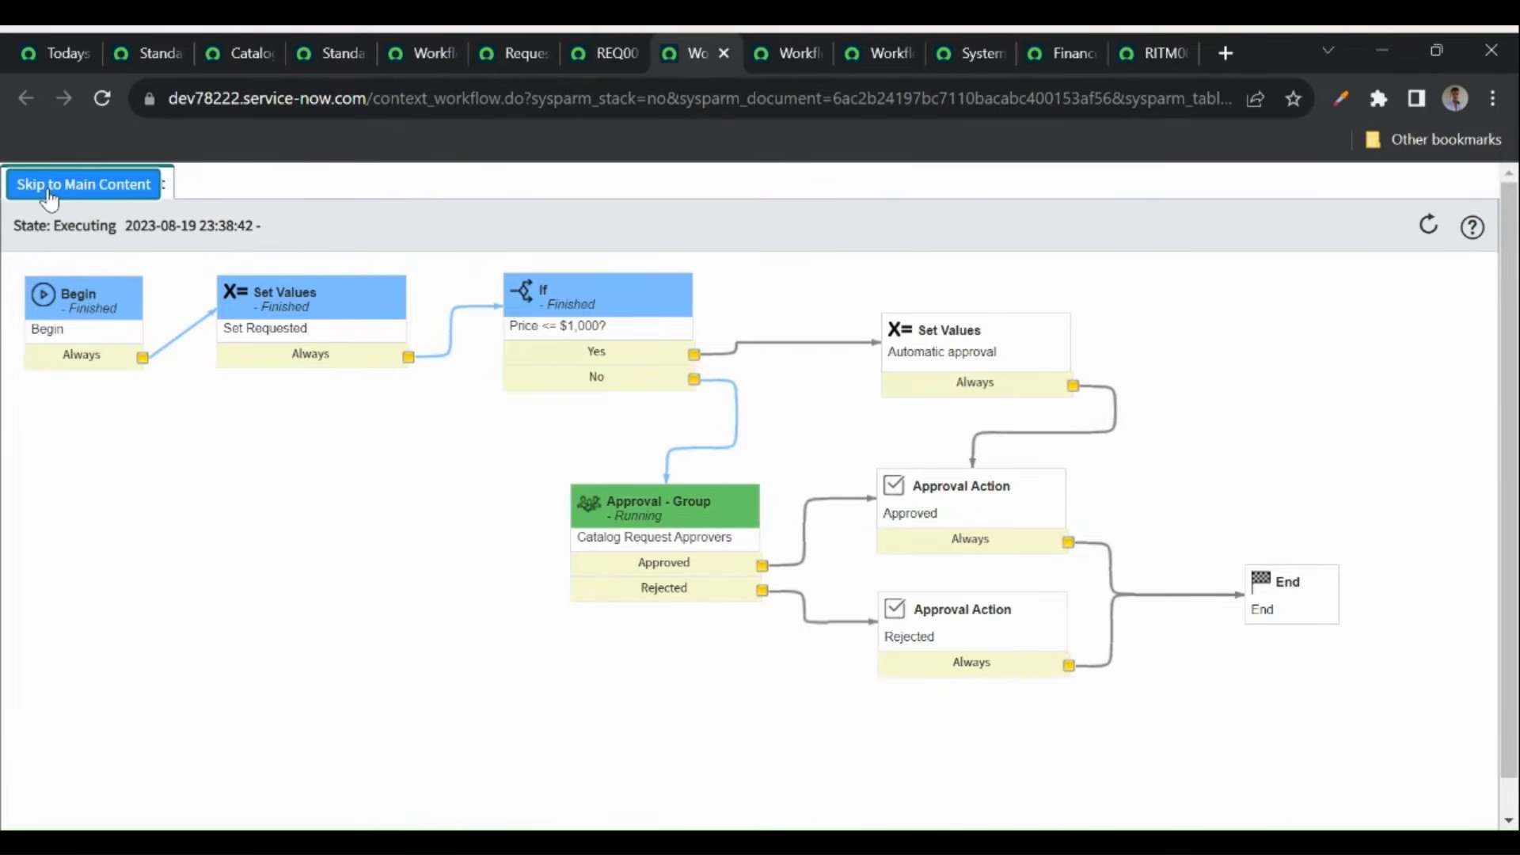
pyautogui.press('Tab')
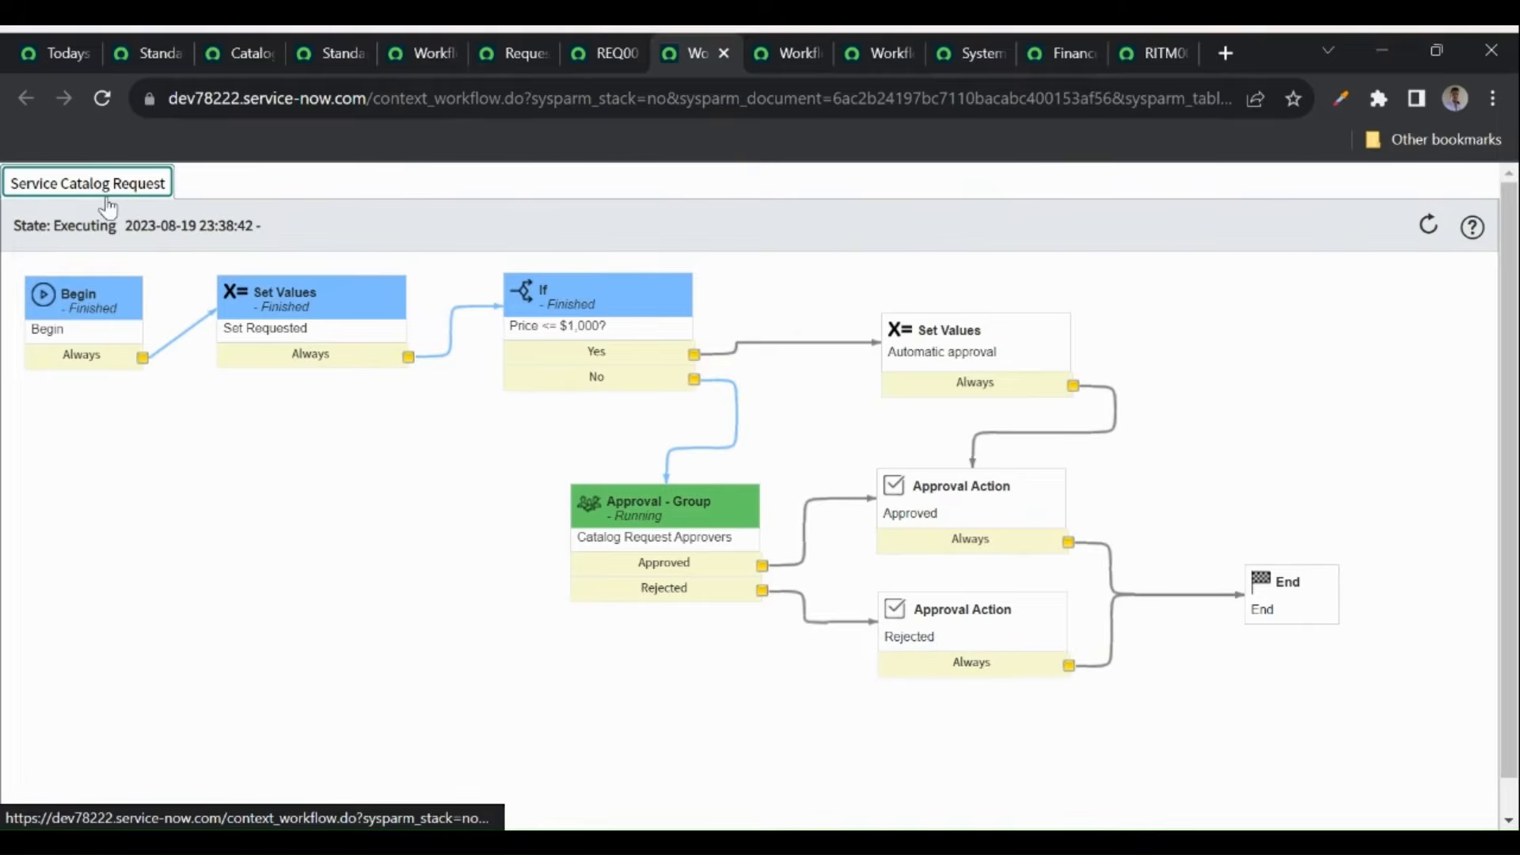
pyautogui.click(492, 56)
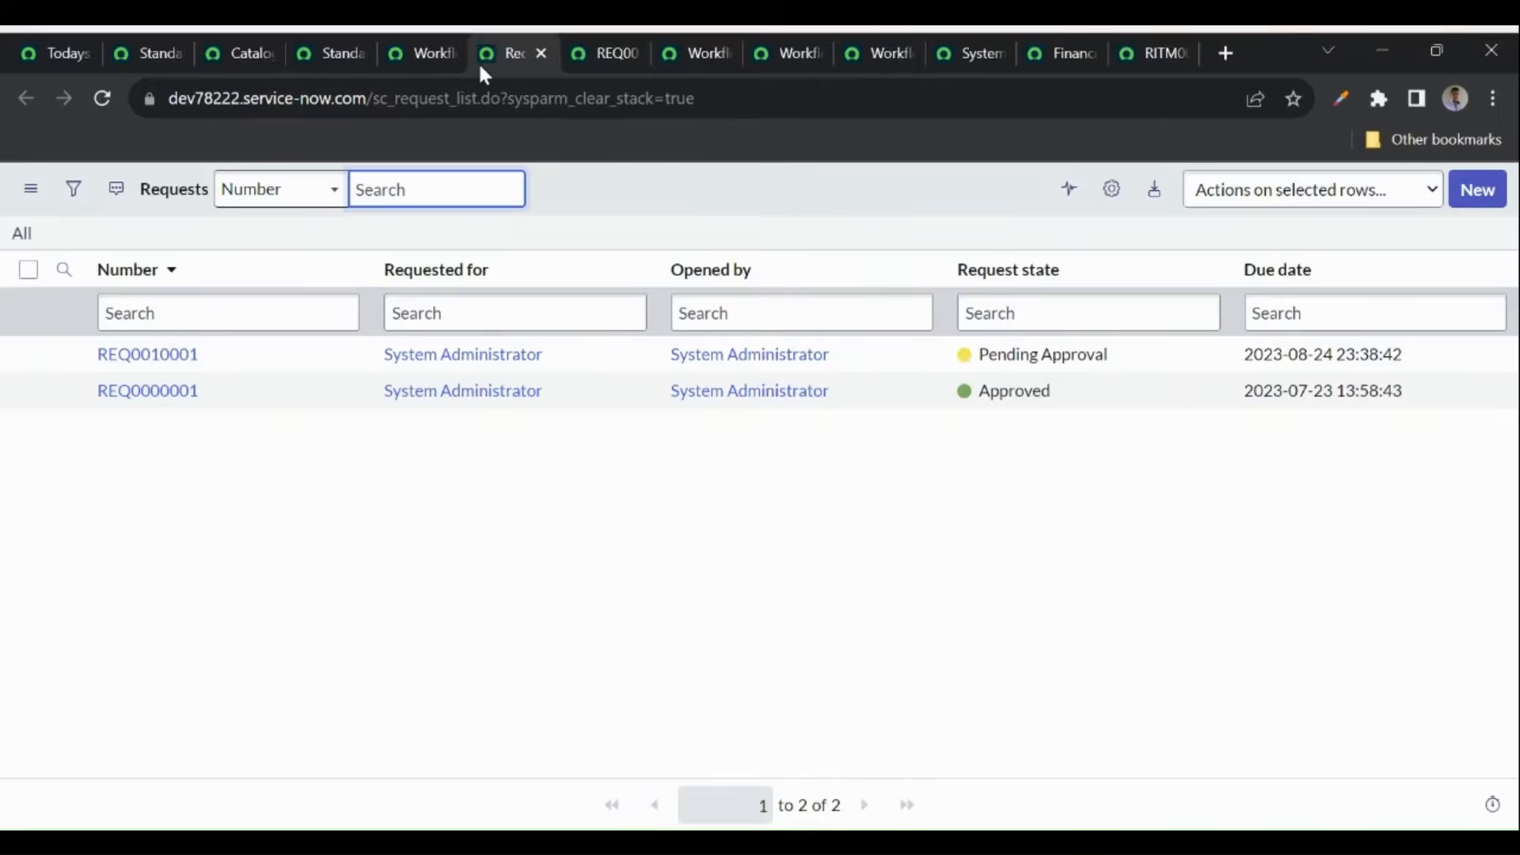
# - Check the Service Catalog Item Request workflow's Properties for its Requested Item table, then return to REQ0010001
pyautogui.click(406, 56)
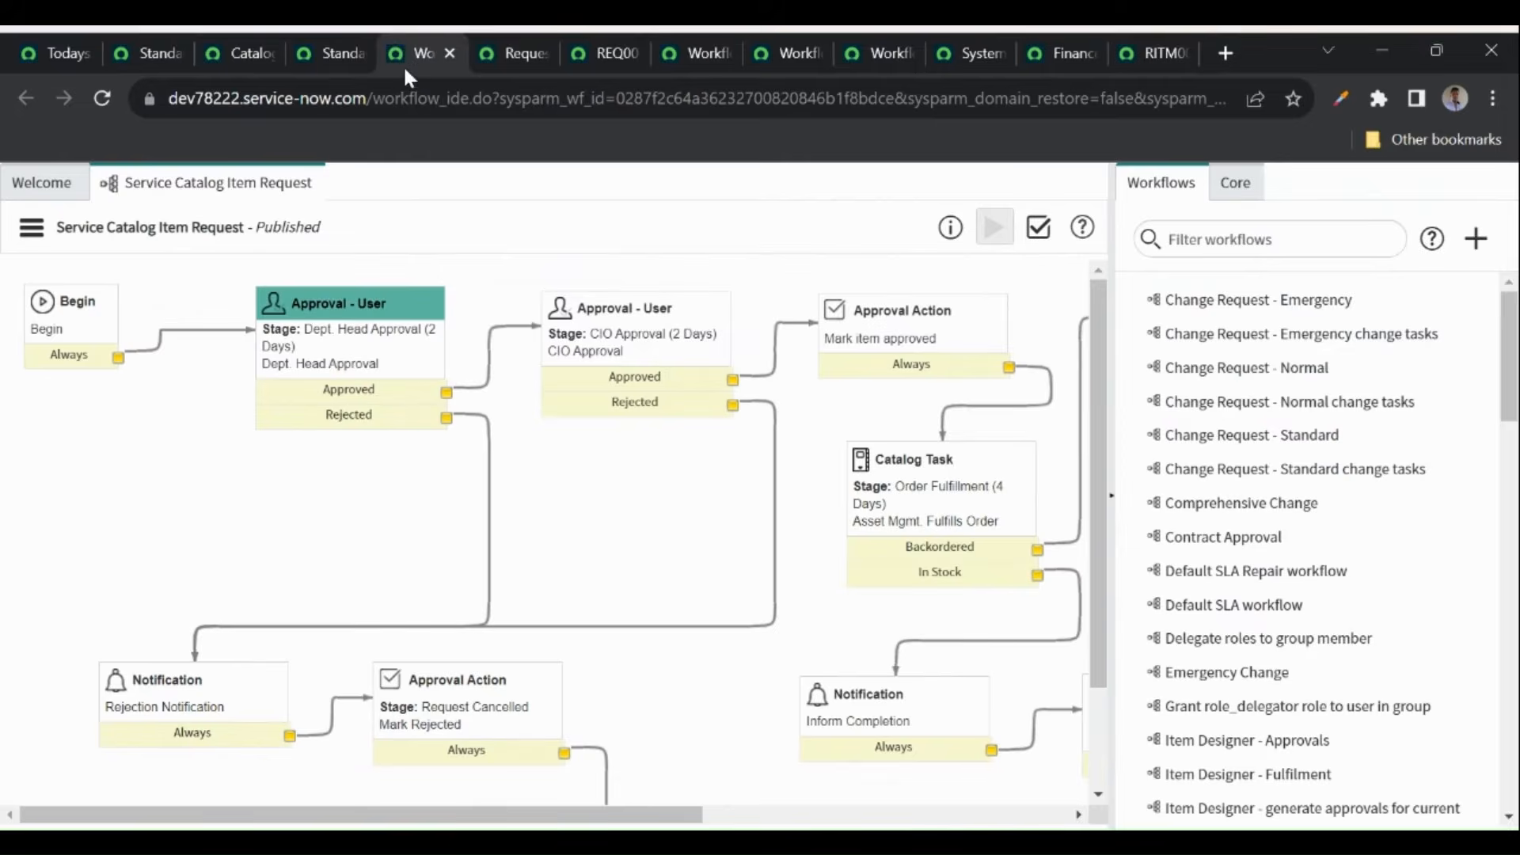
pyautogui.click(31, 227)
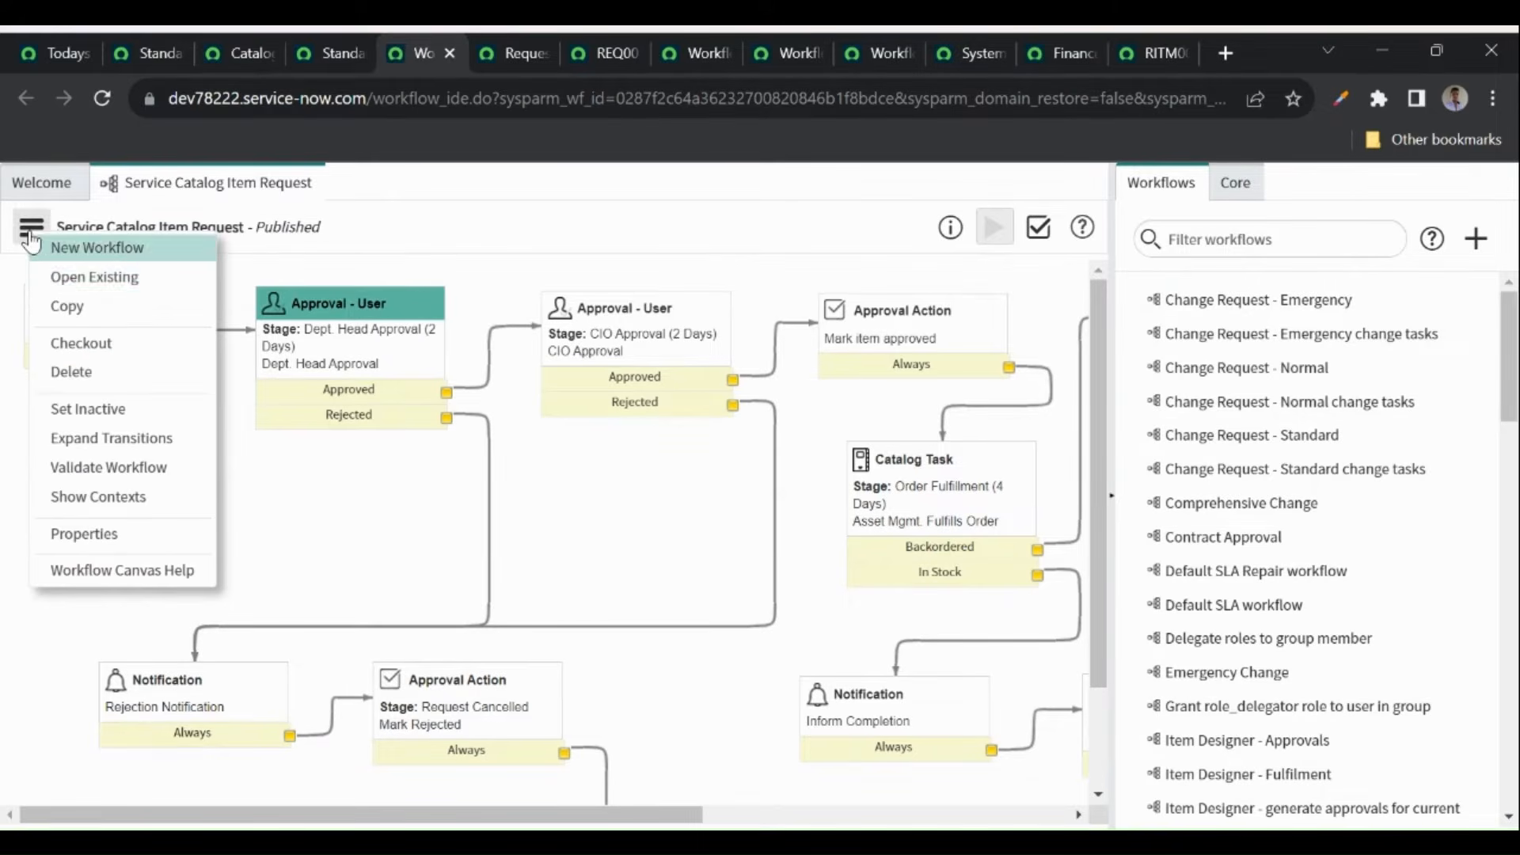
pyautogui.click(90, 535)
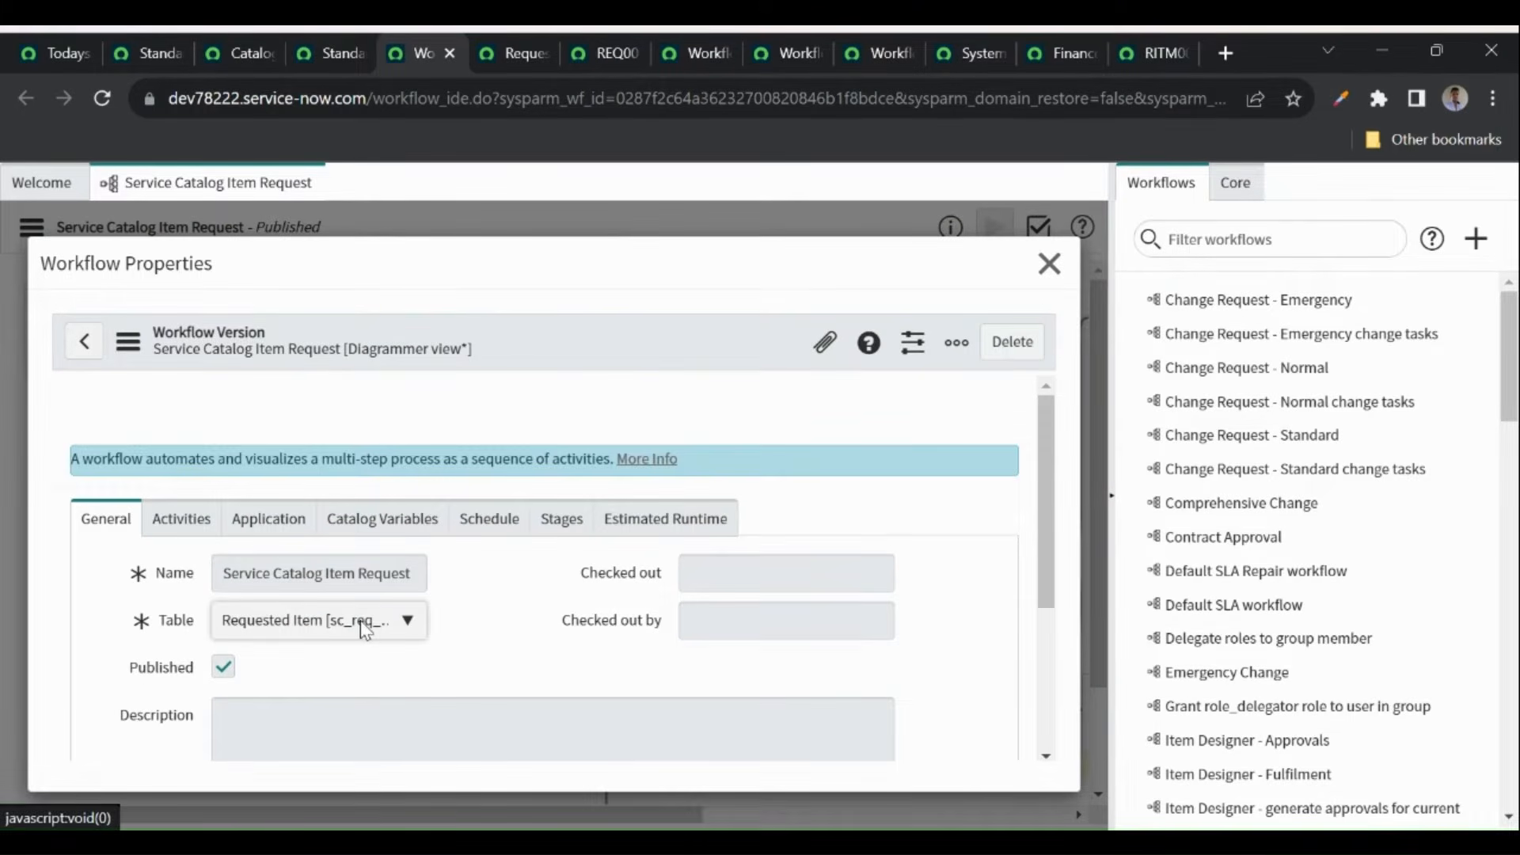
pyautogui.click(556, 46)
pyautogui.click(565, 49)
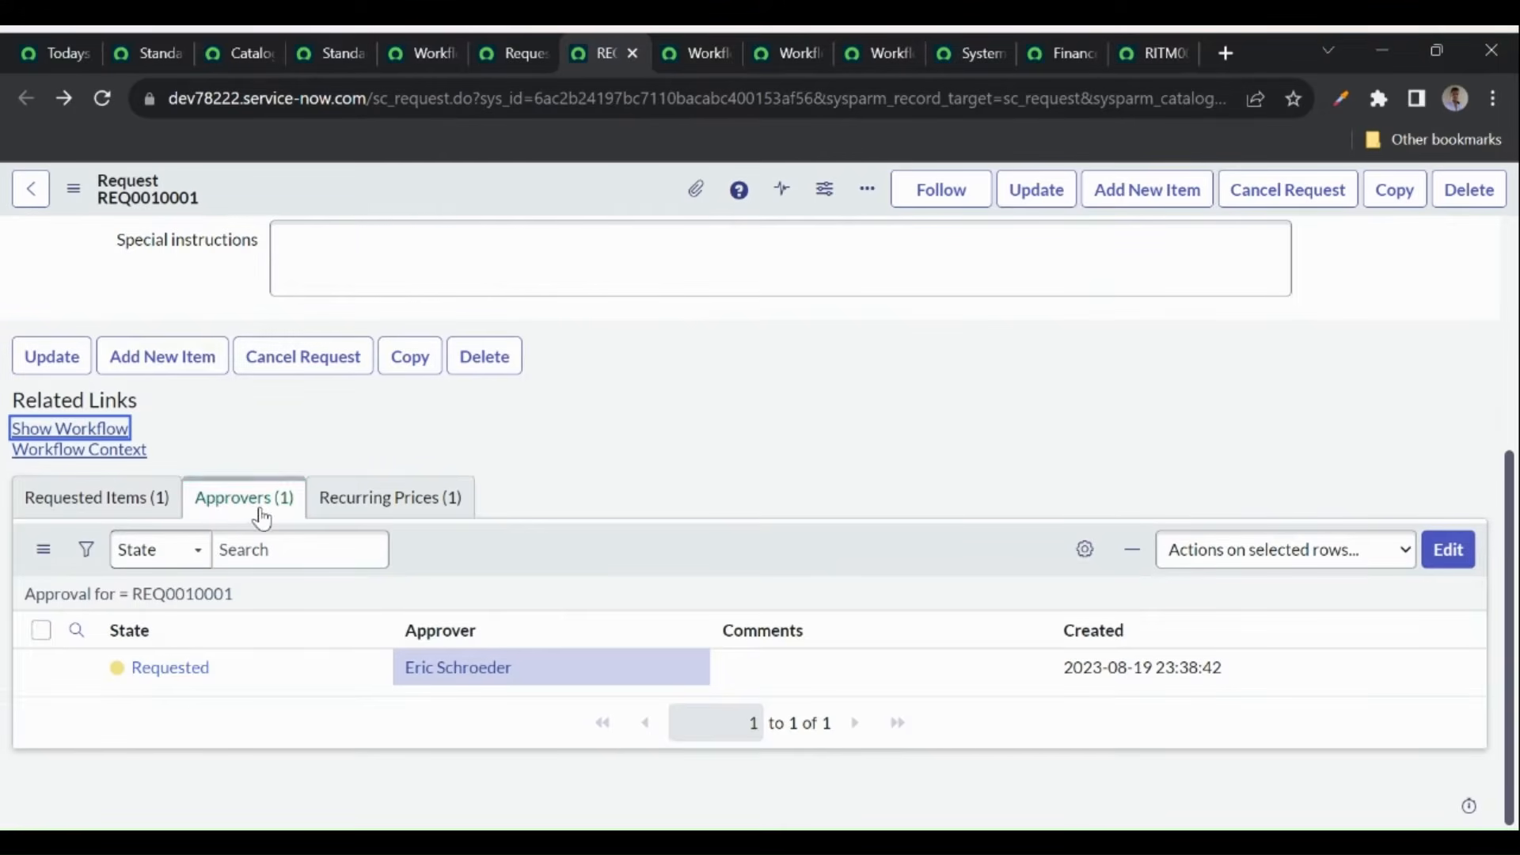
# - Open the Workflow Editor in a new tab, filter for 'service', and open Service Catalog Request
pyautogui.click(315, 54)
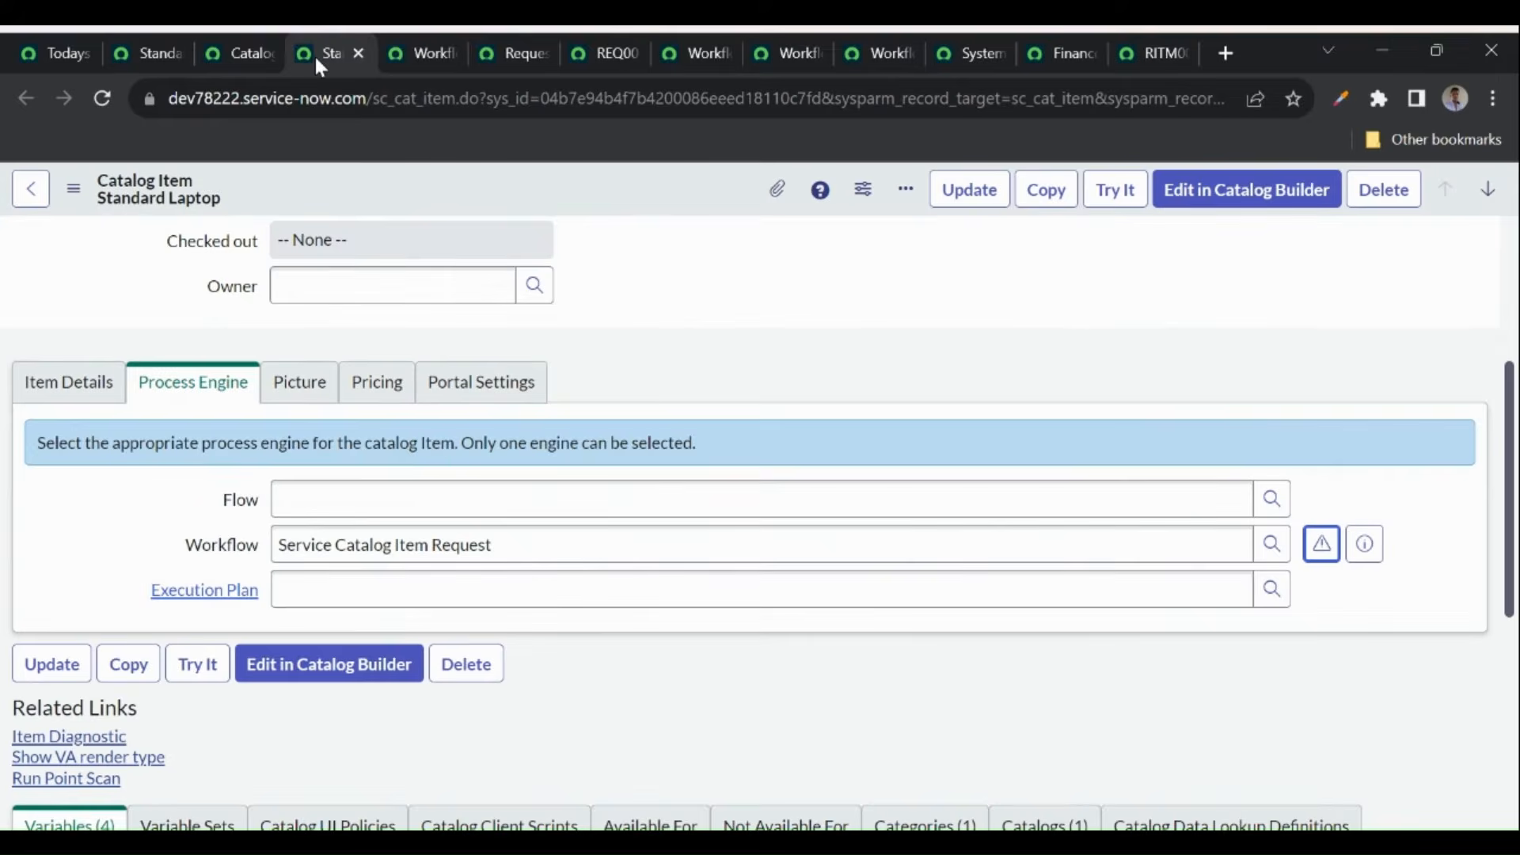
pyautogui.click(227, 53)
pyautogui.click(151, 53)
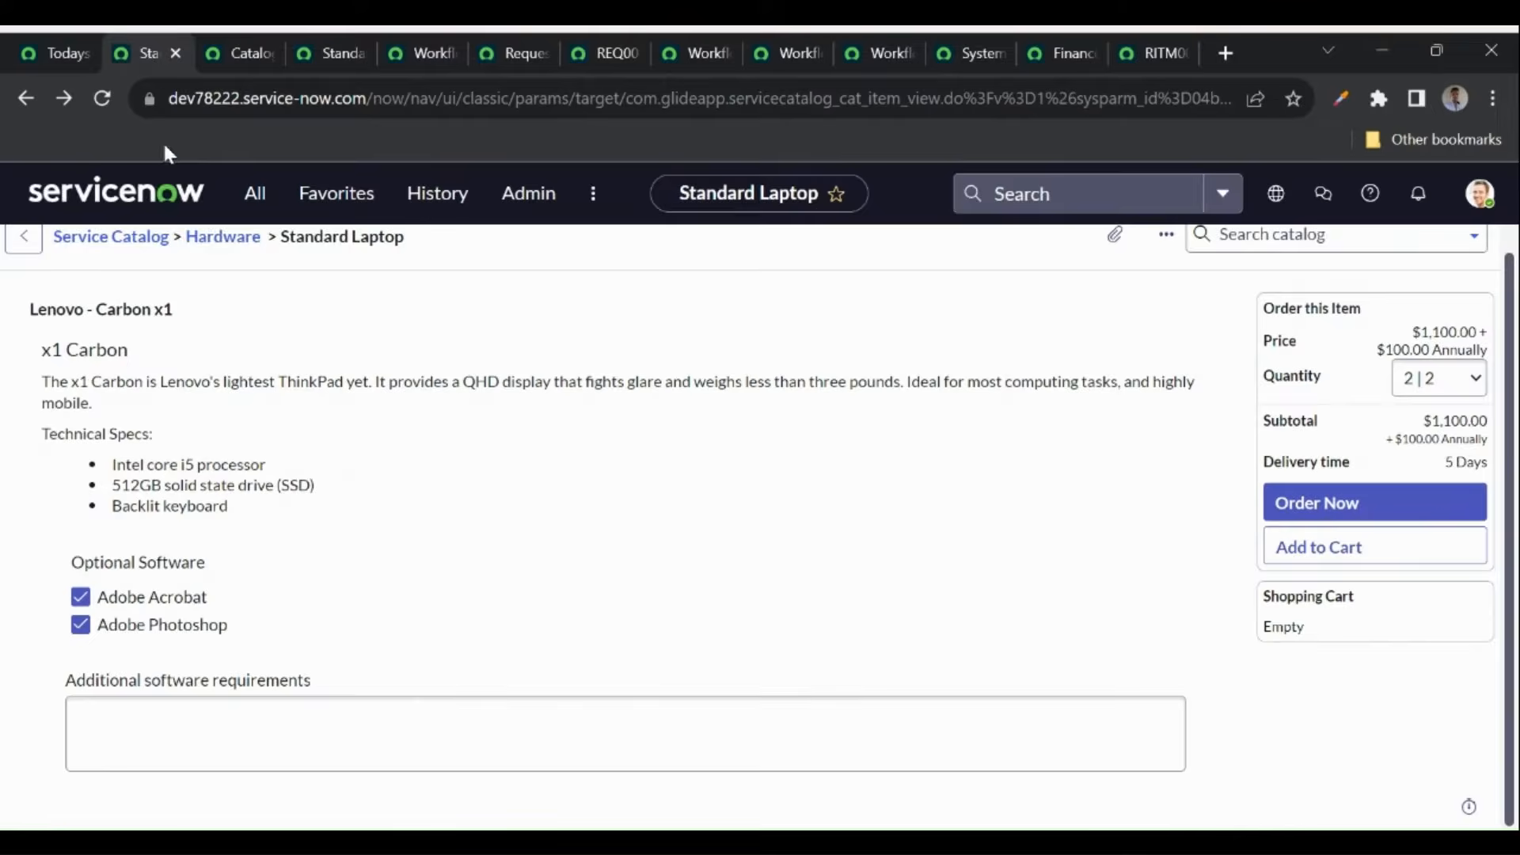
pyautogui.click(255, 194)
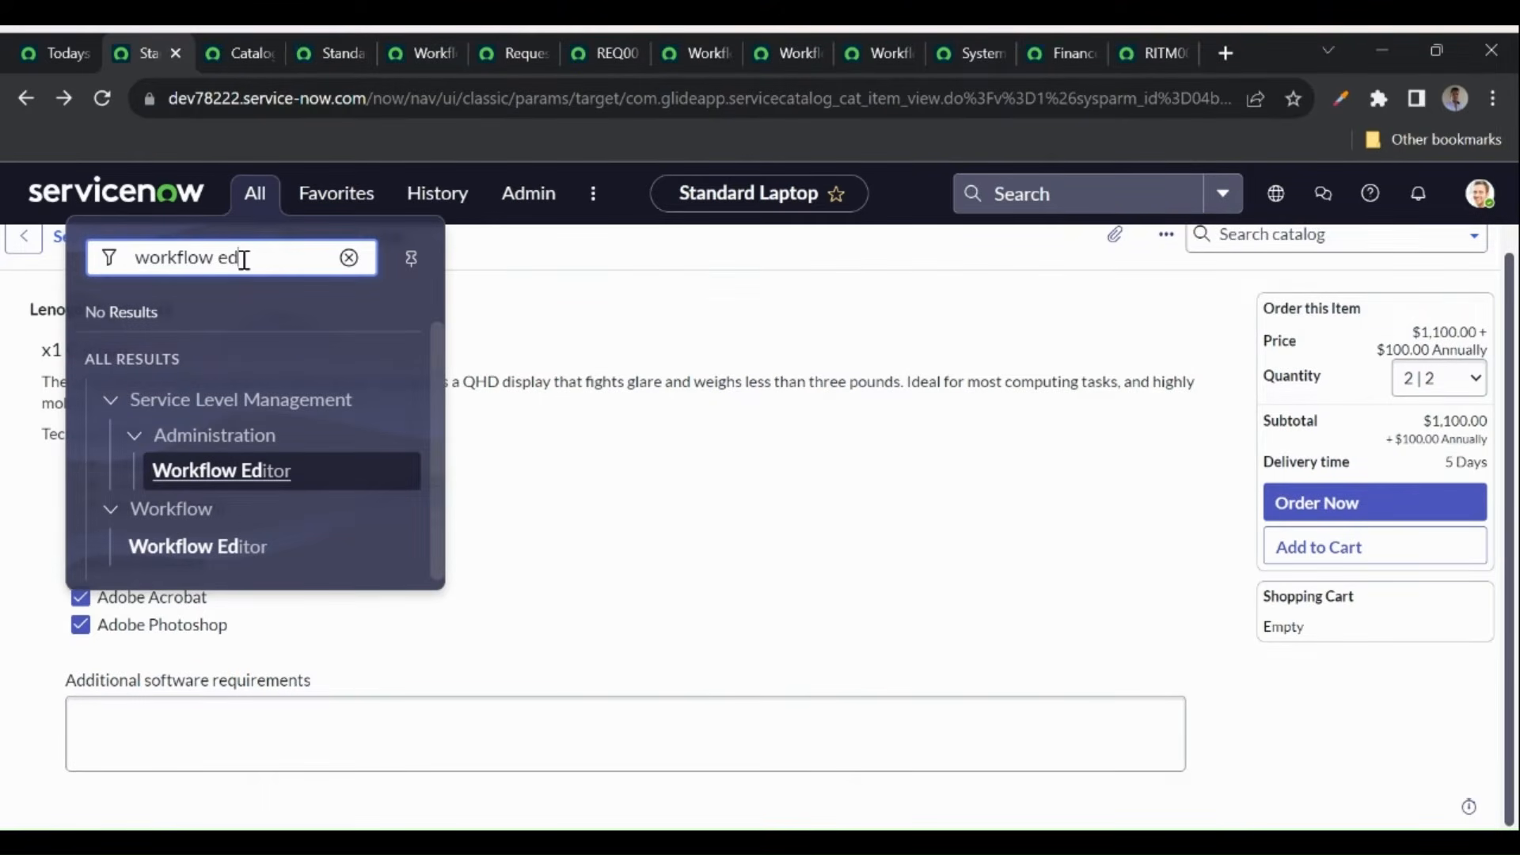
pyautogui.click(189, 546)
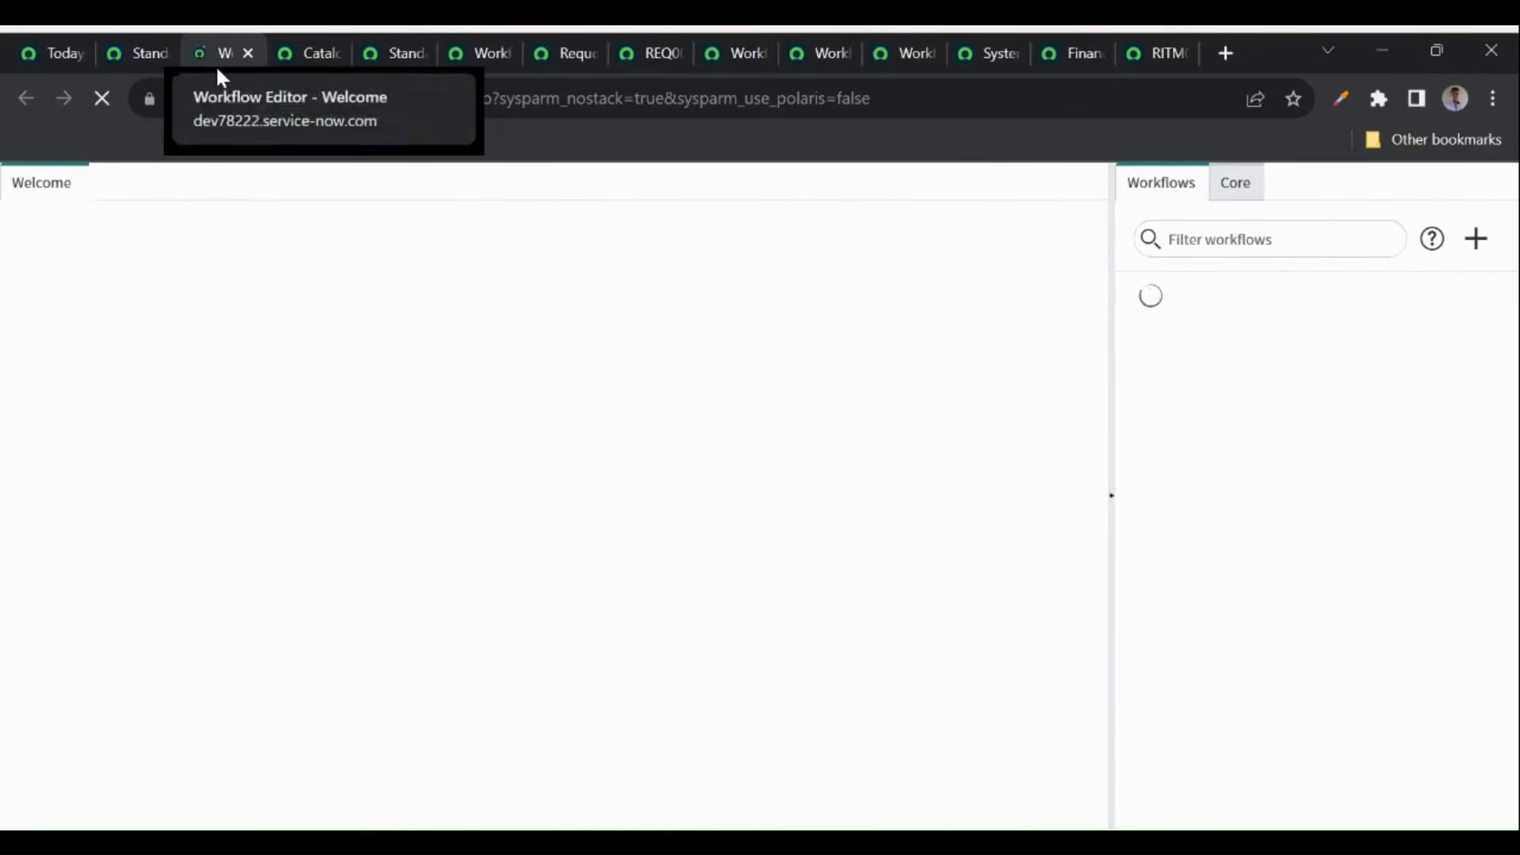
pyautogui.click(1247, 240)
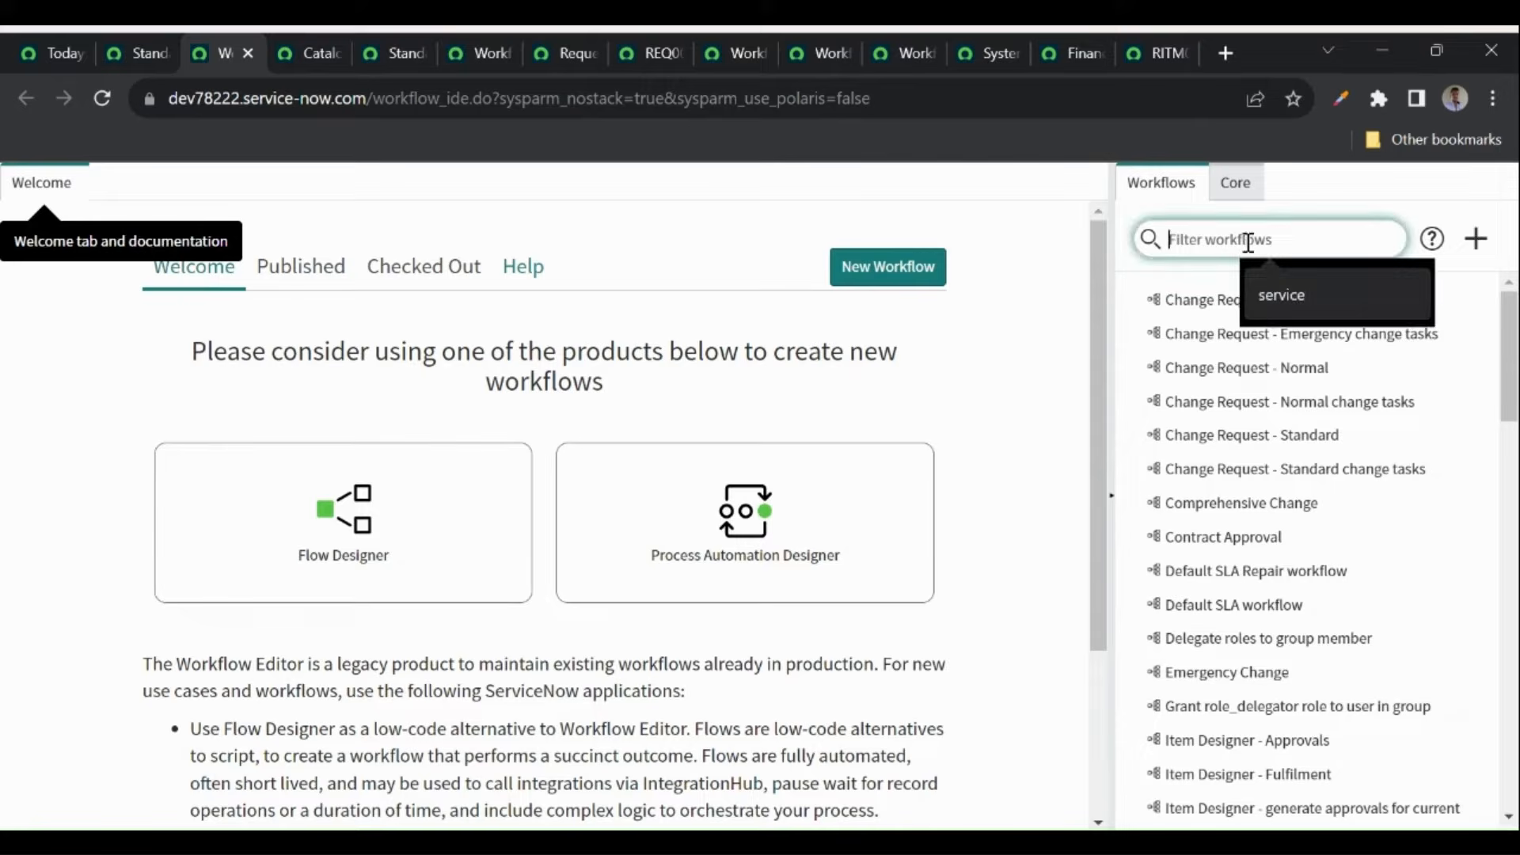
pyautogui.write('servic')
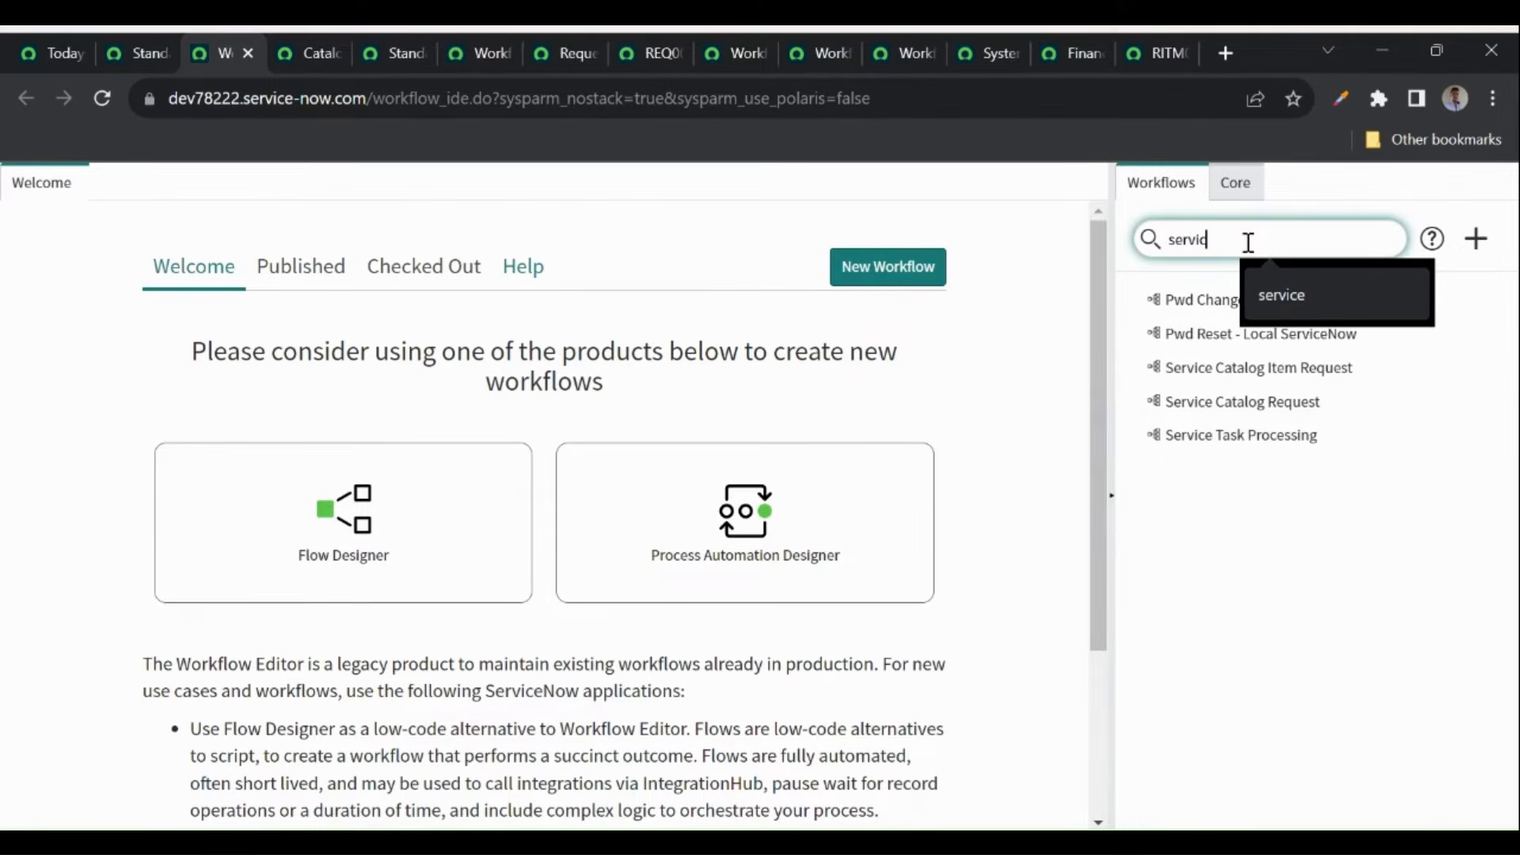
pyautogui.write('e')
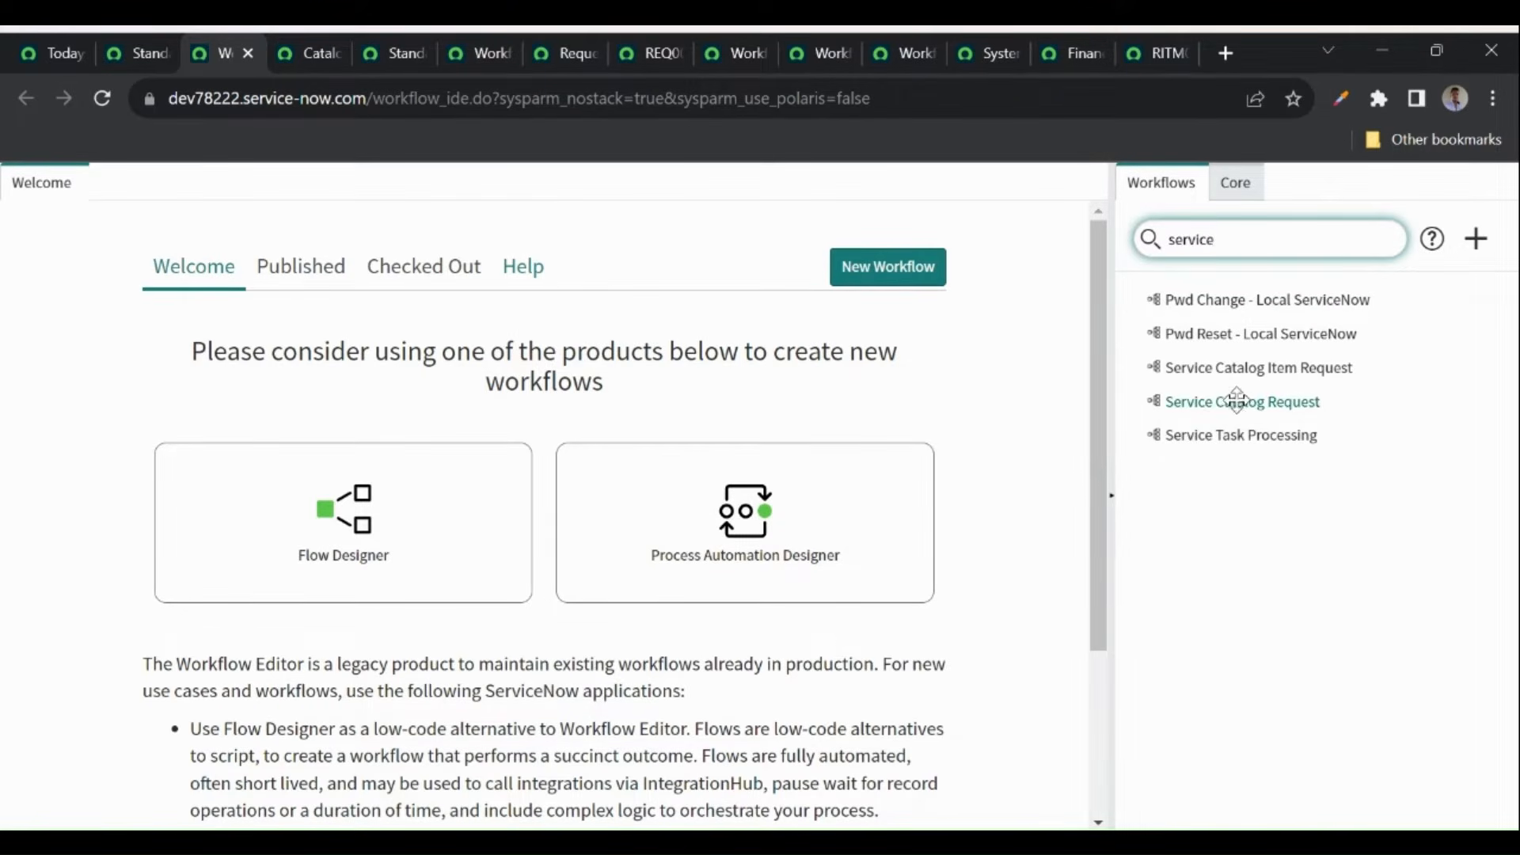
pyautogui.click(1209, 401)
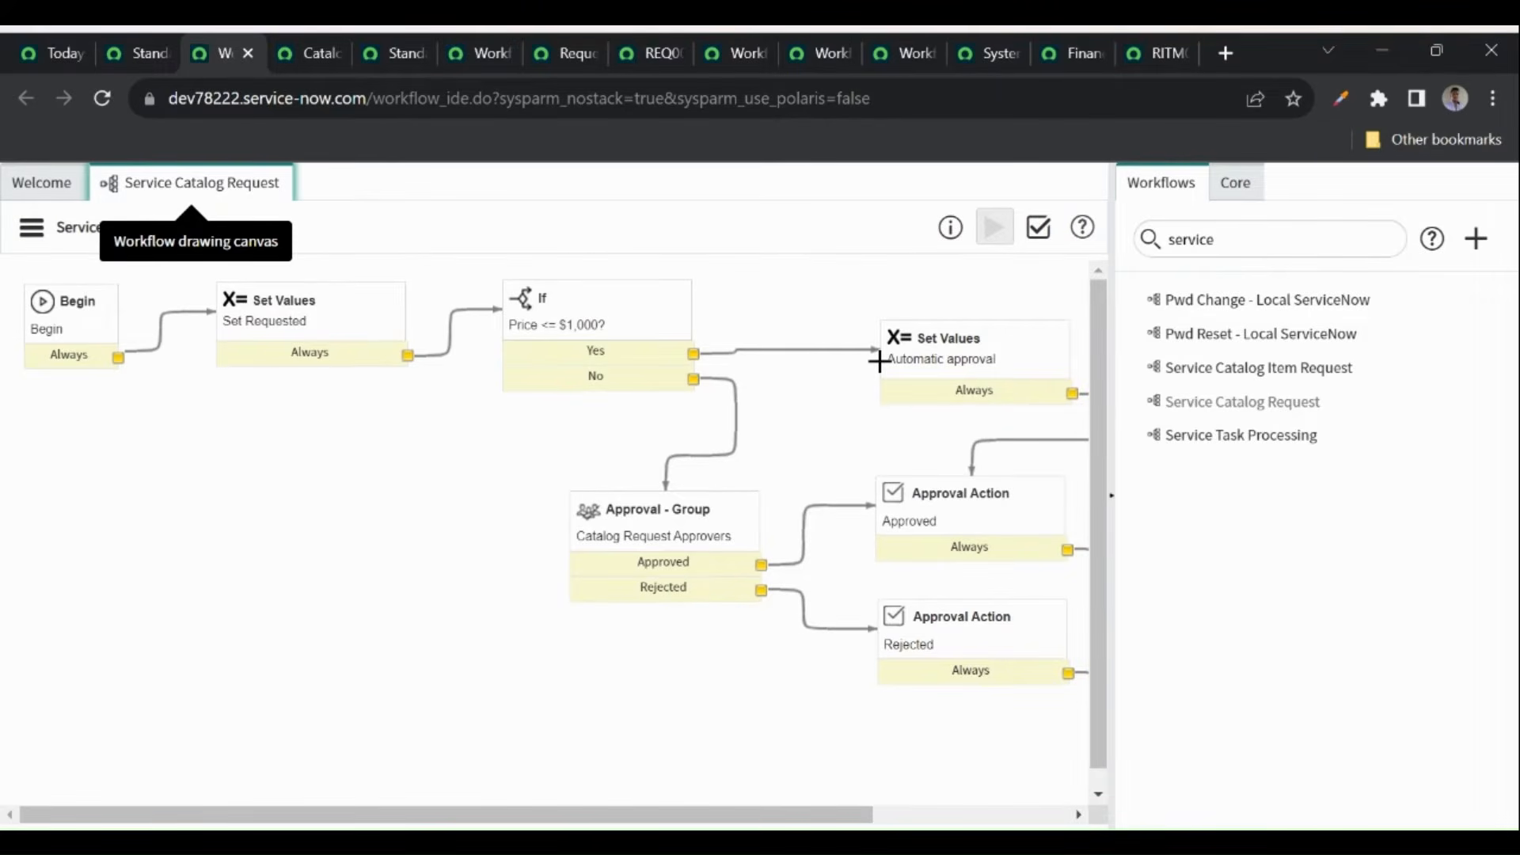
# - Review the Service Catalog Request workflow's properties, then close them
pyautogui.click(31, 228)
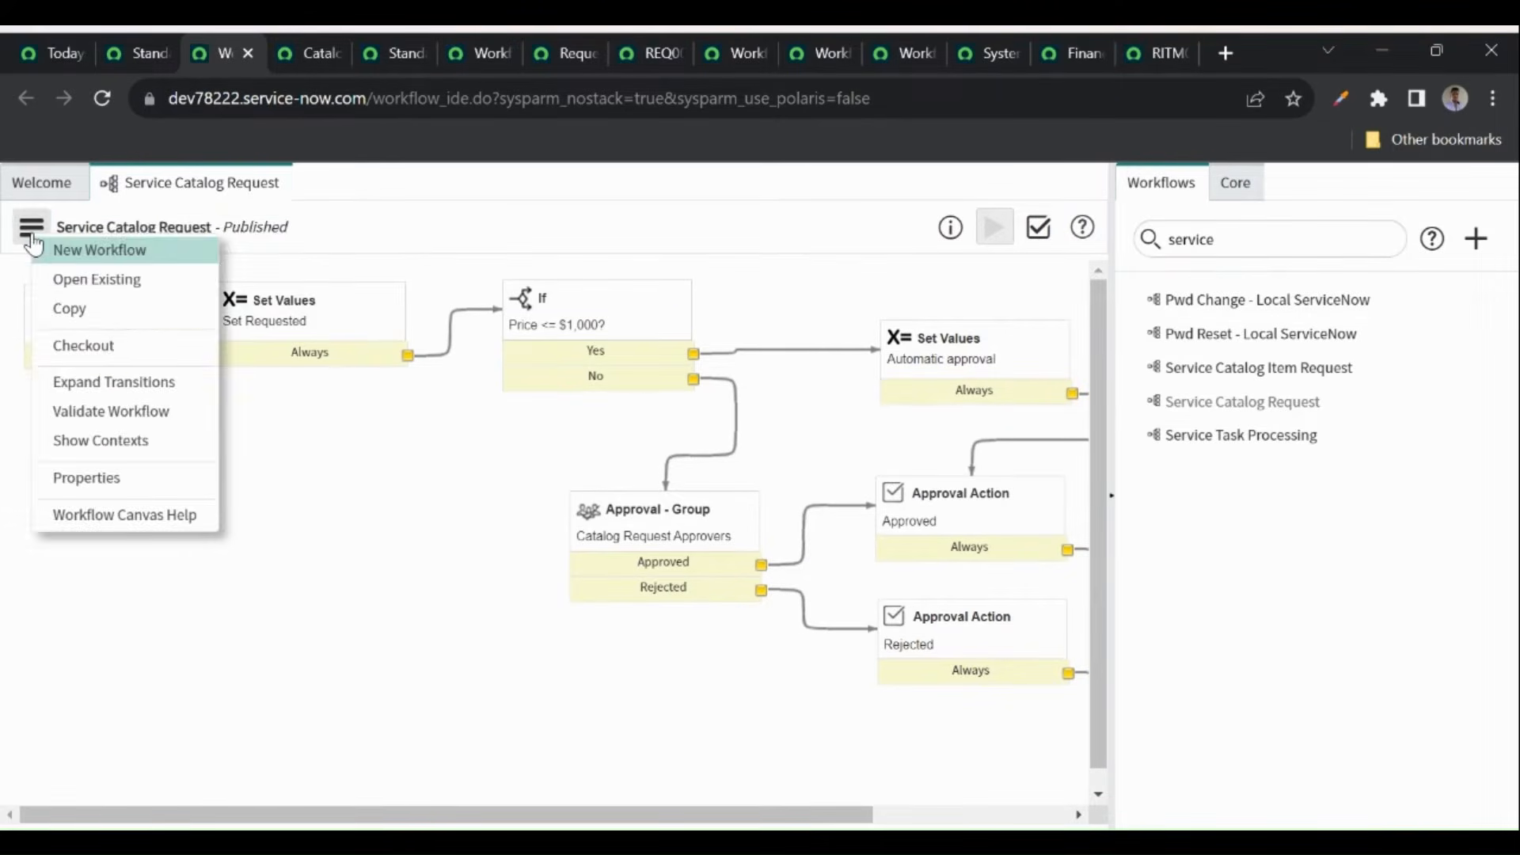
pyautogui.click(83, 480)
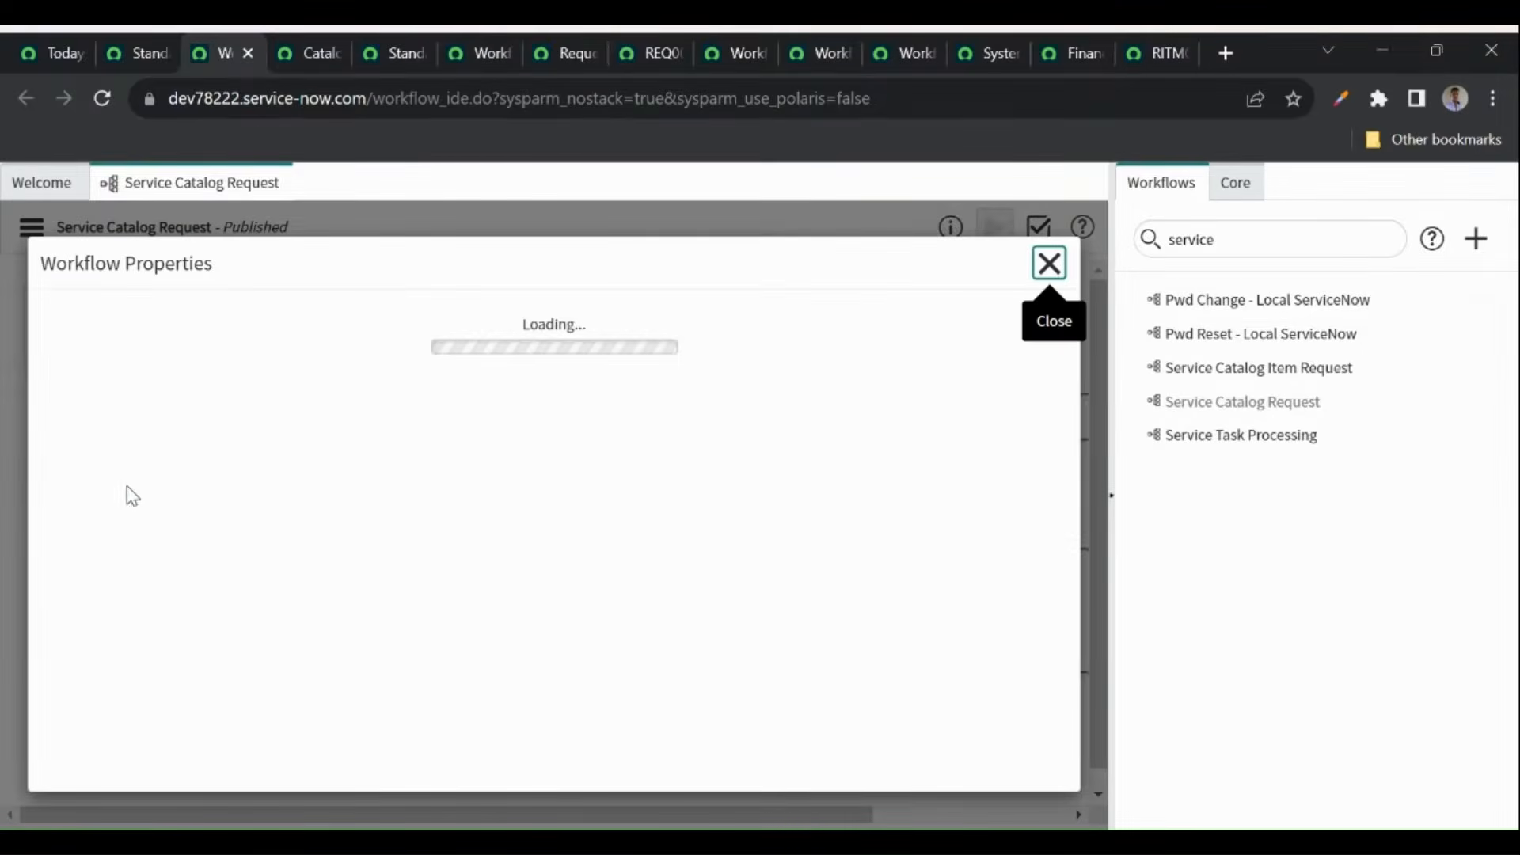
pyautogui.scroll(-1, 279, 539)
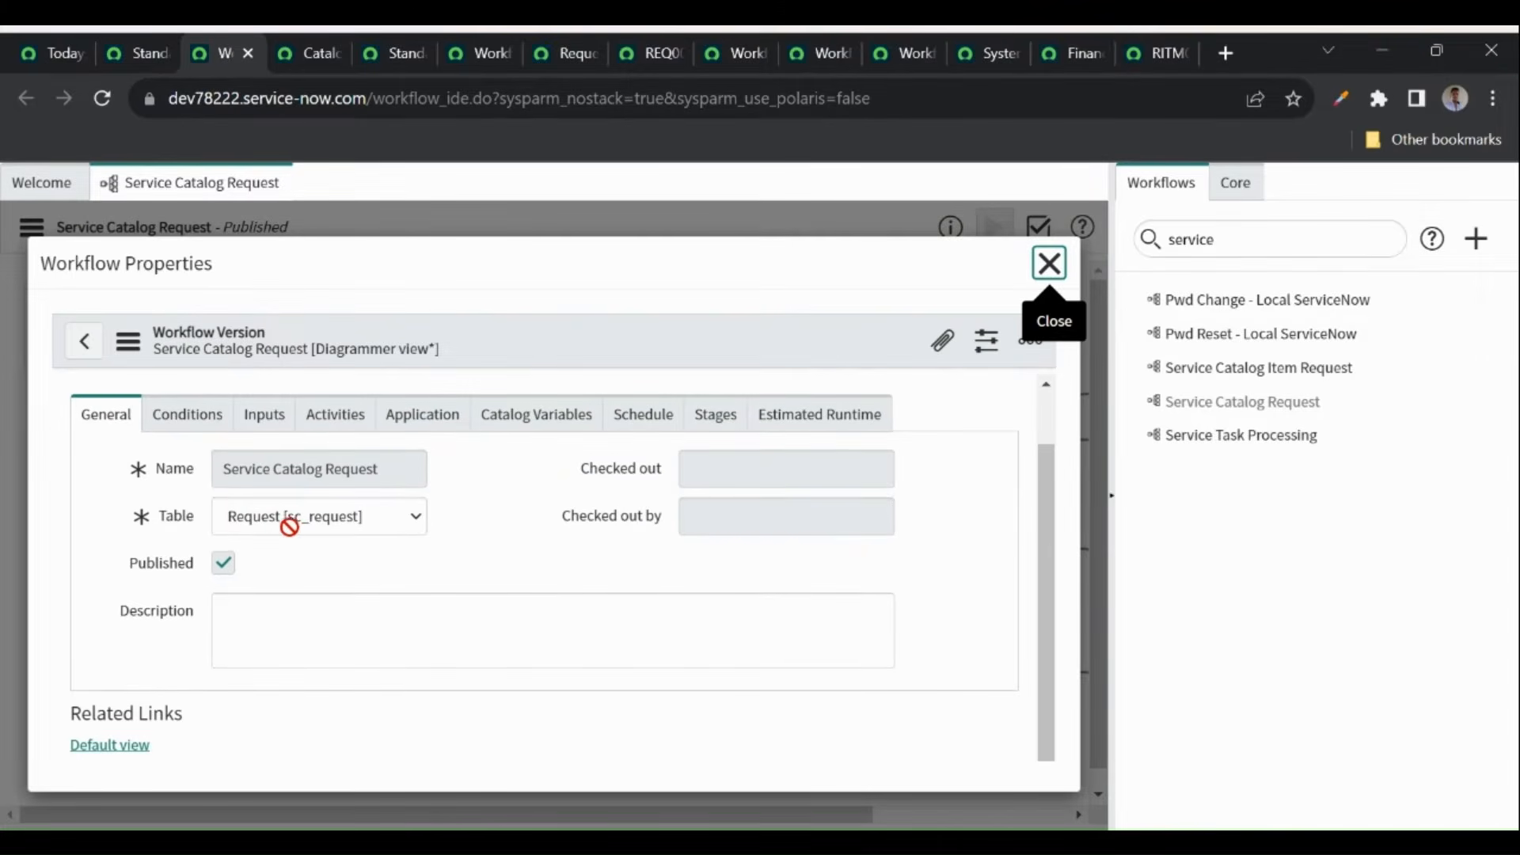
pyautogui.click(1048, 264)
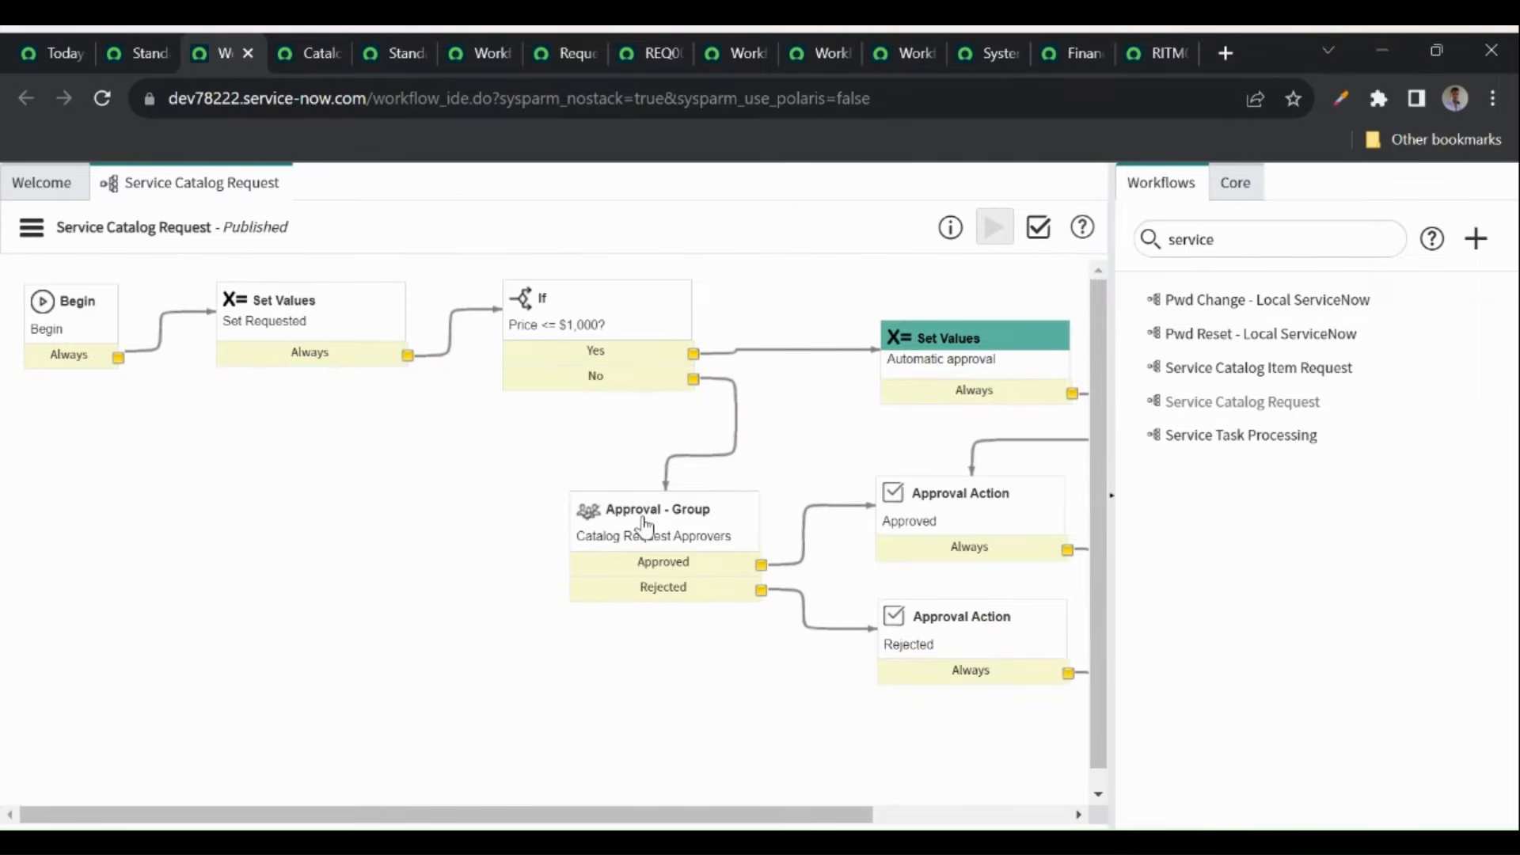
# - Copy the Approval - Group activity's group name, Catalog Request Approvers > $1000
pyautogui.click(496, 505)
pyautogui.doubleClick(700, 538)
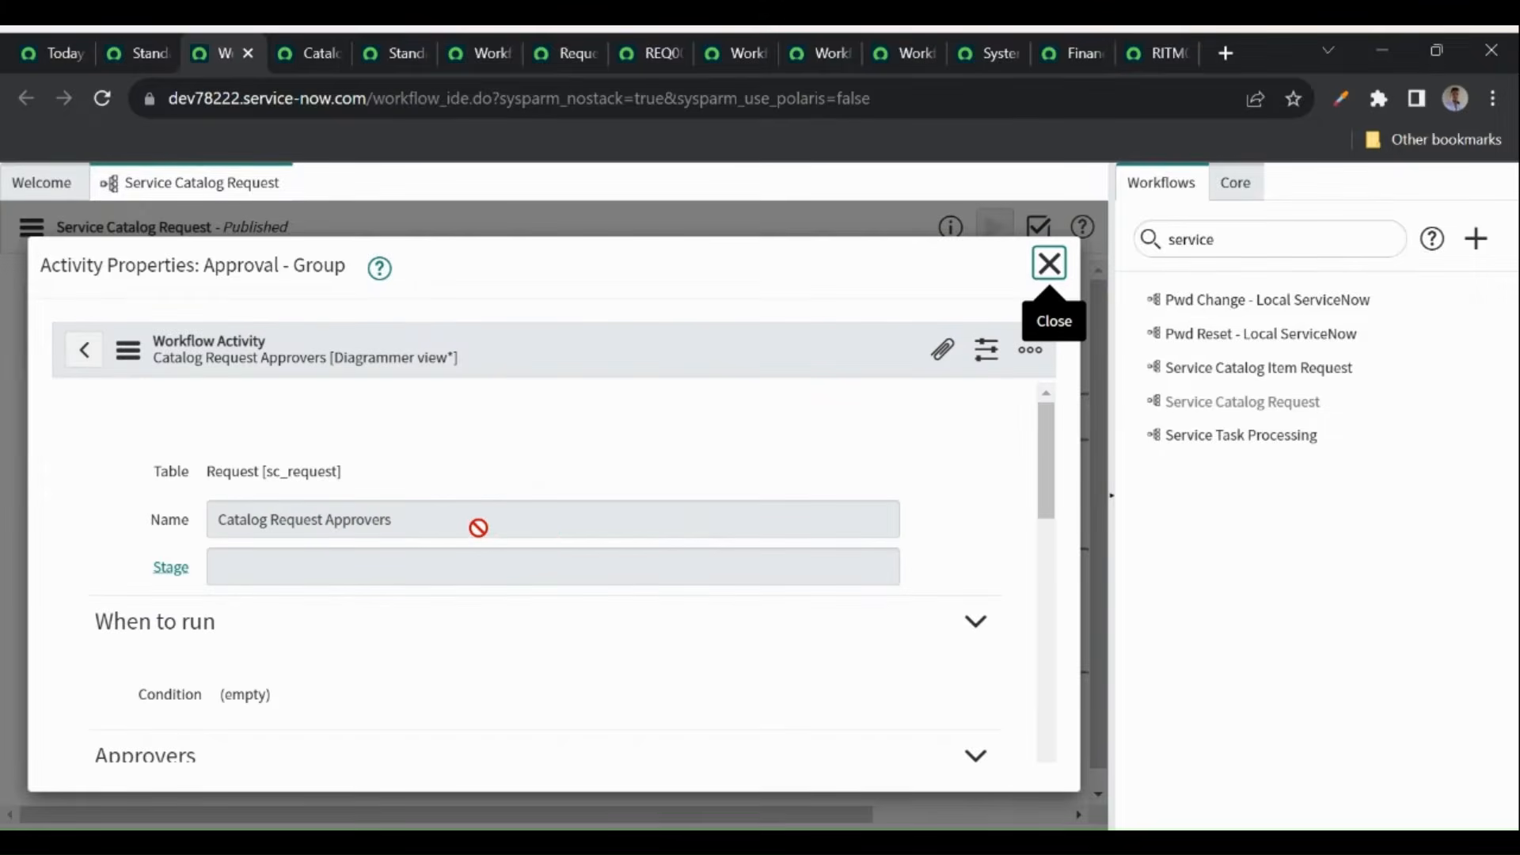
pyautogui.scroll(-5, 428, 601)
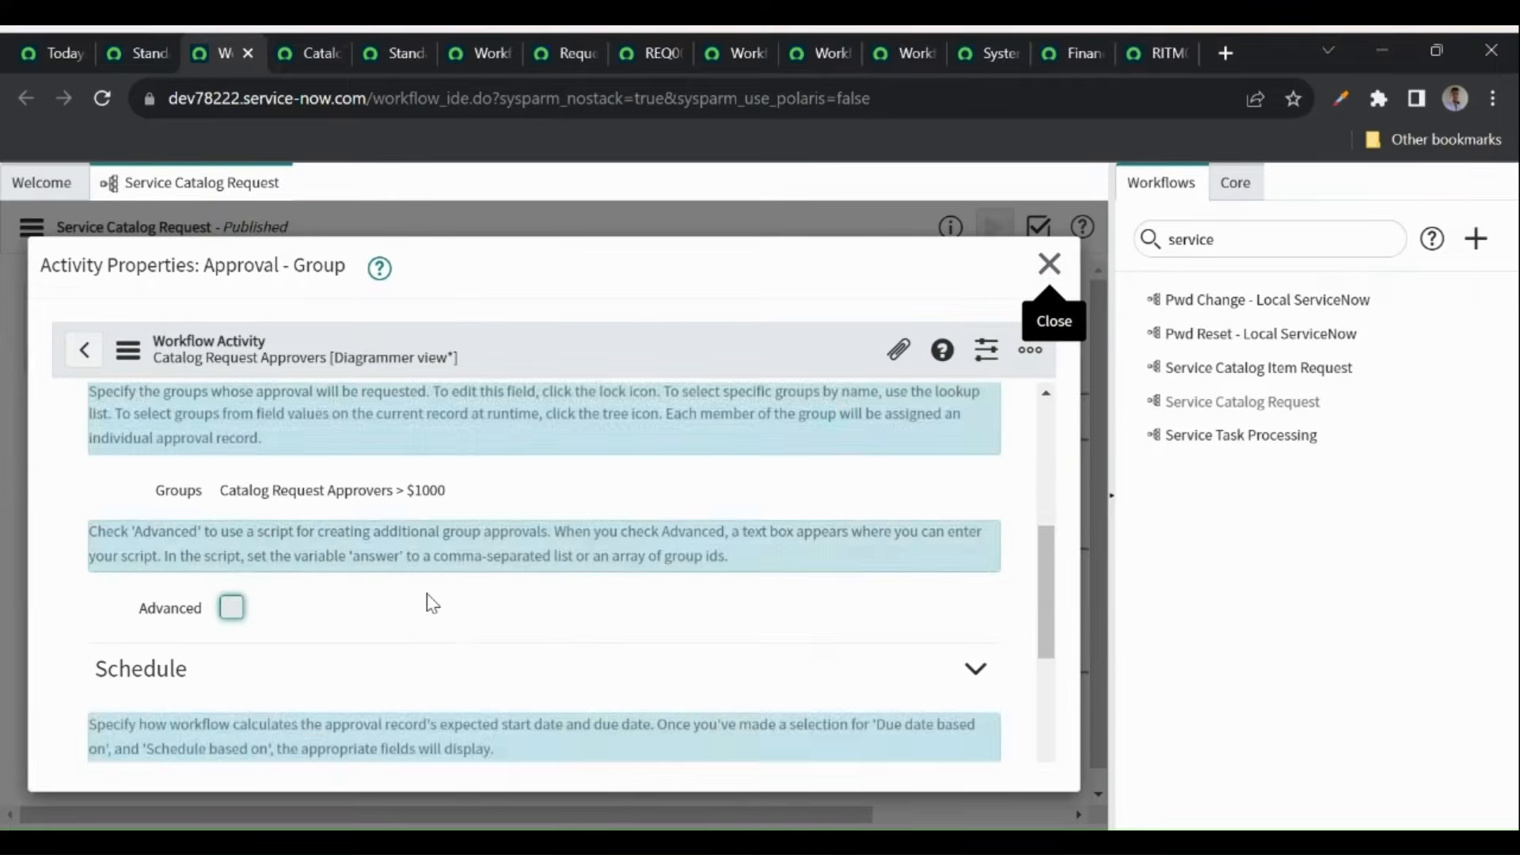
pyautogui.scroll(-3, 378, 521)
pyautogui.scroll(3, 378, 521)
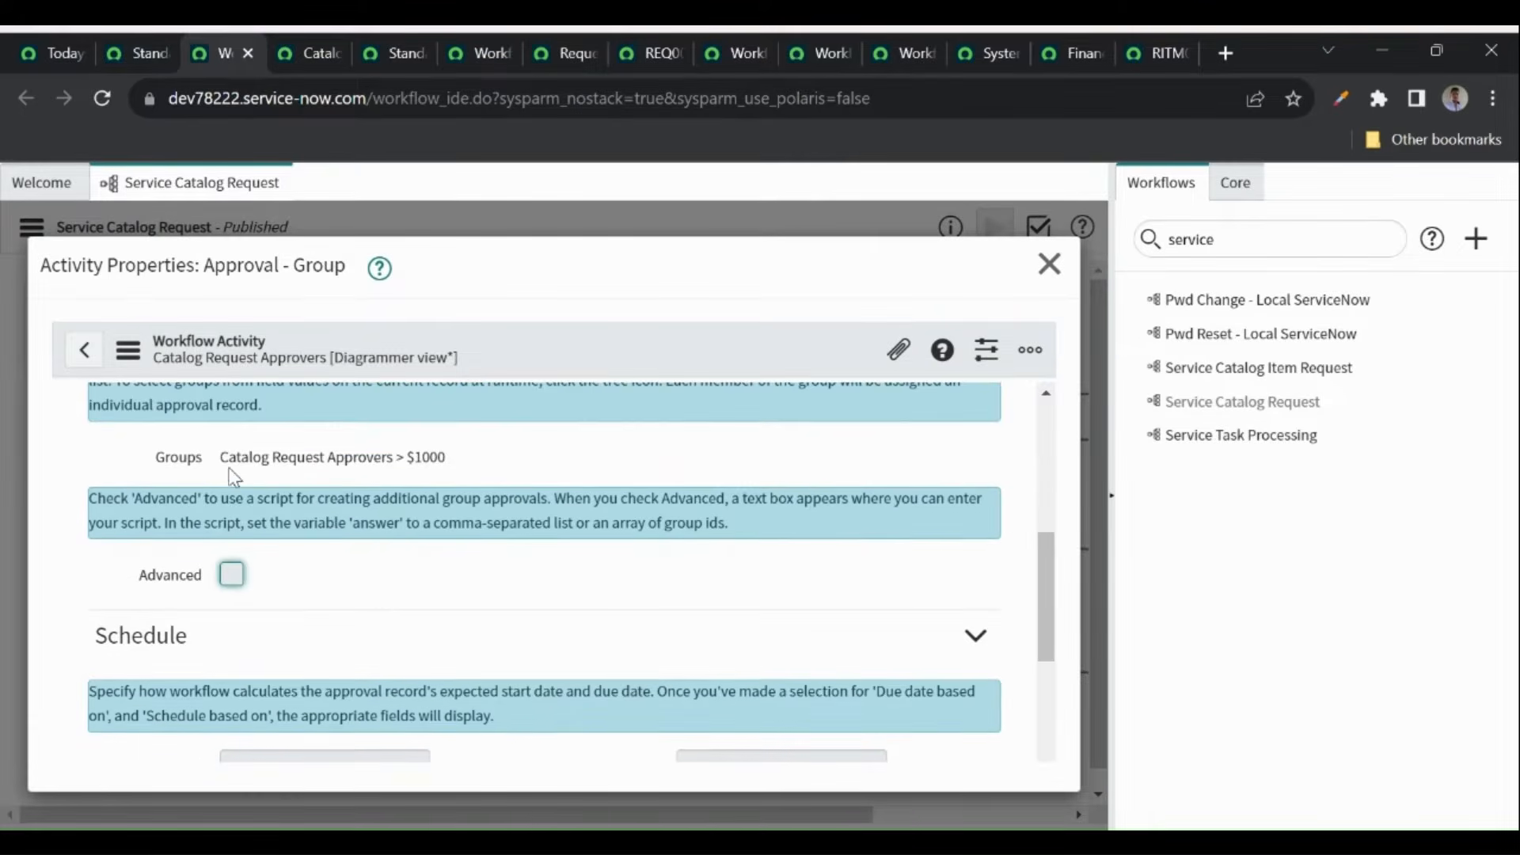
pyautogui.scroll(-3, 382, 607)
pyautogui.scroll(2, 416, 634)
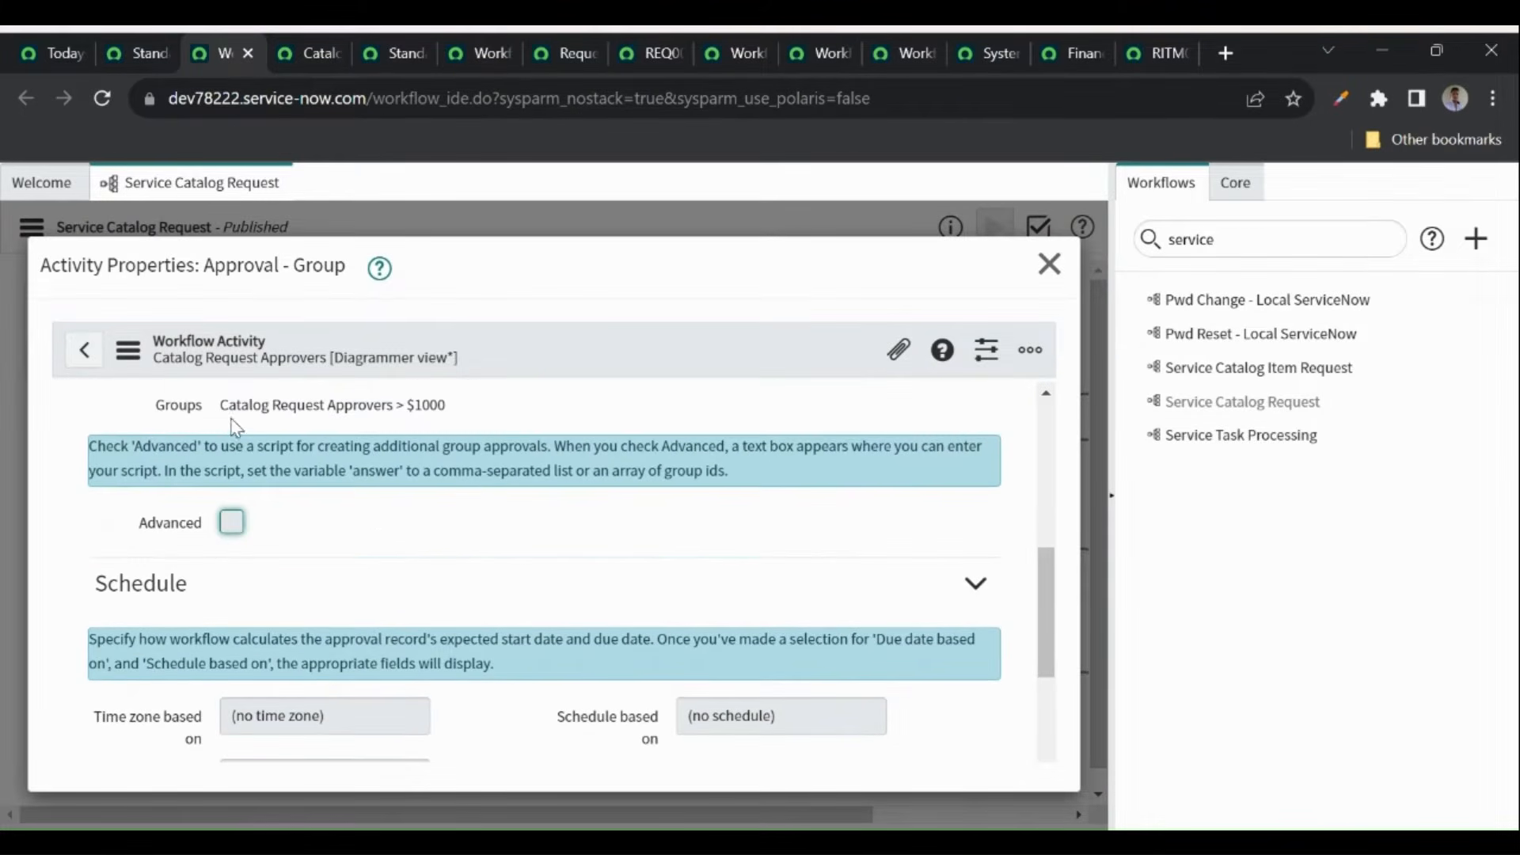
pyautogui.moveTo(222, 405); pyautogui.dragTo(445, 407)
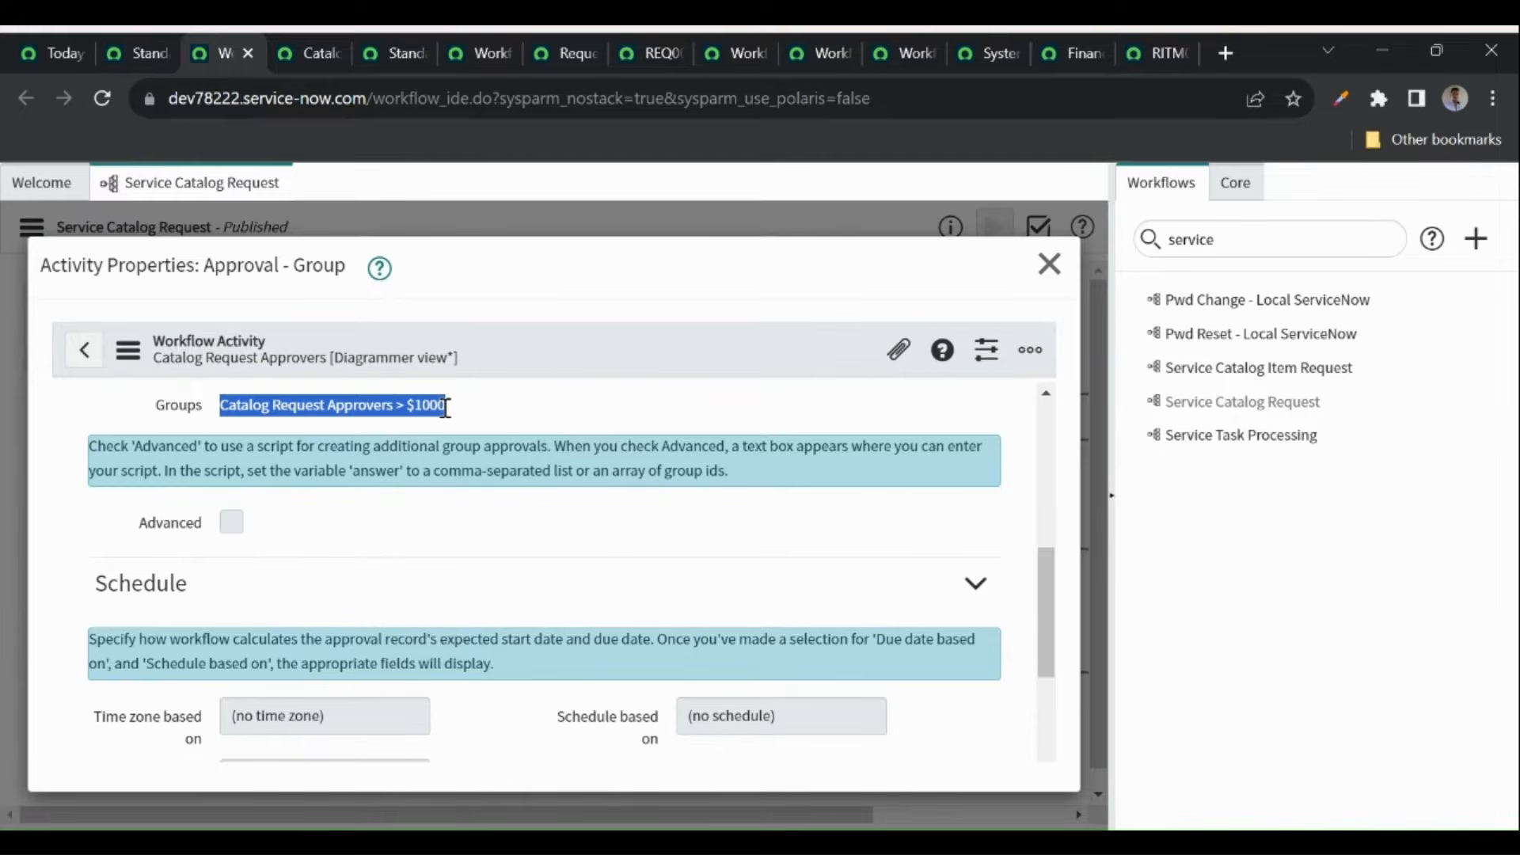
# - Back on the Standard Laptop page, select the navigator's previous search text
pyautogui.click(154, 60)
pyautogui.click(255, 193)
pyautogui.moveTo(219, 257); pyautogui.dragTo(258, 245)
# - Filter the navigator for groups and open User Administration > Groups in a new tab
pyautogui.hotkey('ctrl', 'a')
pyautogui.write('g')
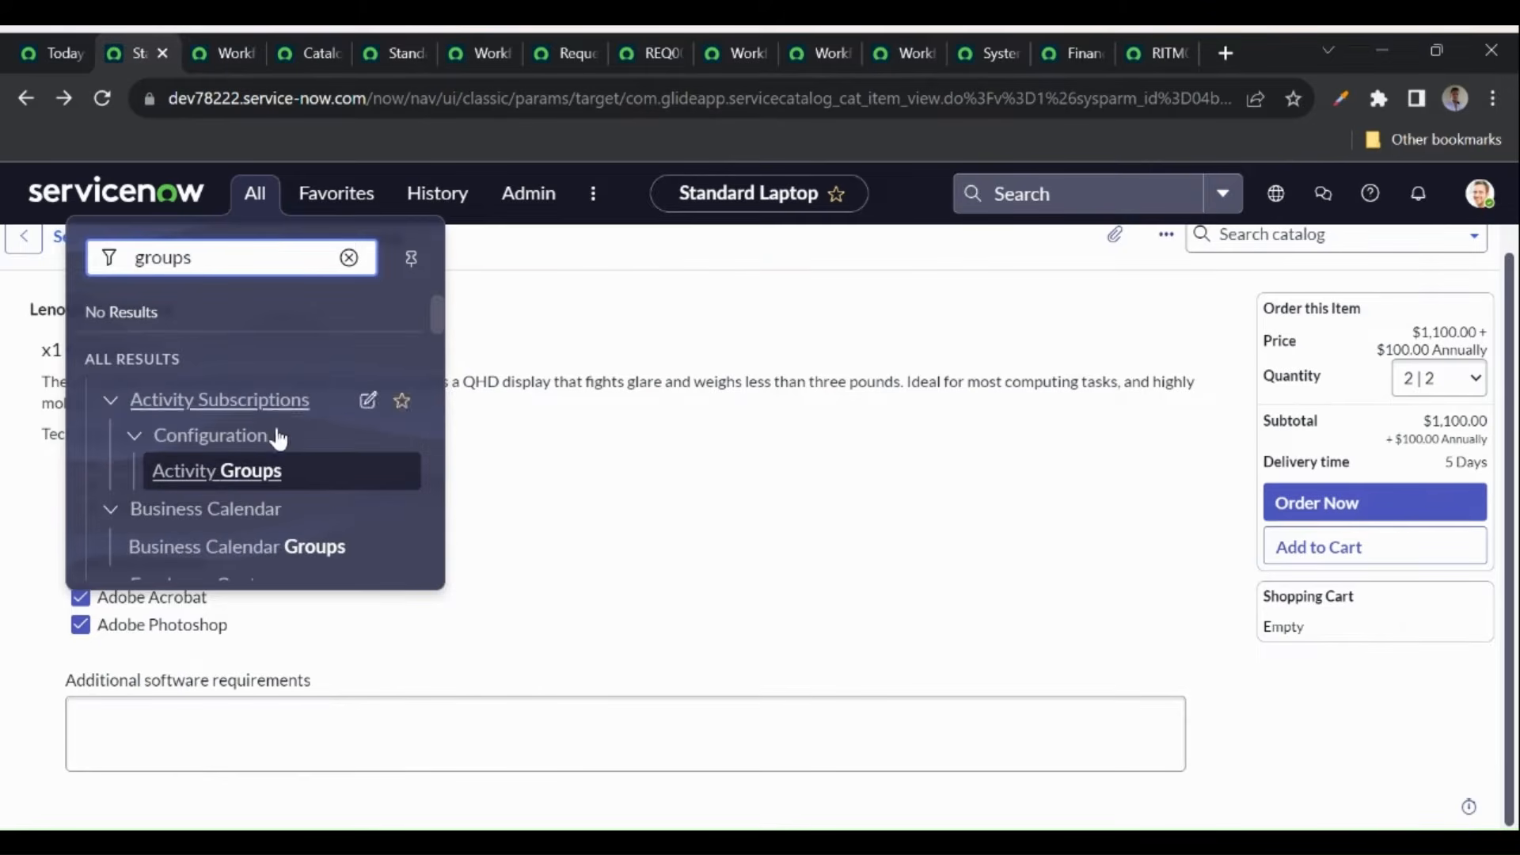
pyautogui.scroll(-6, 278, 515)
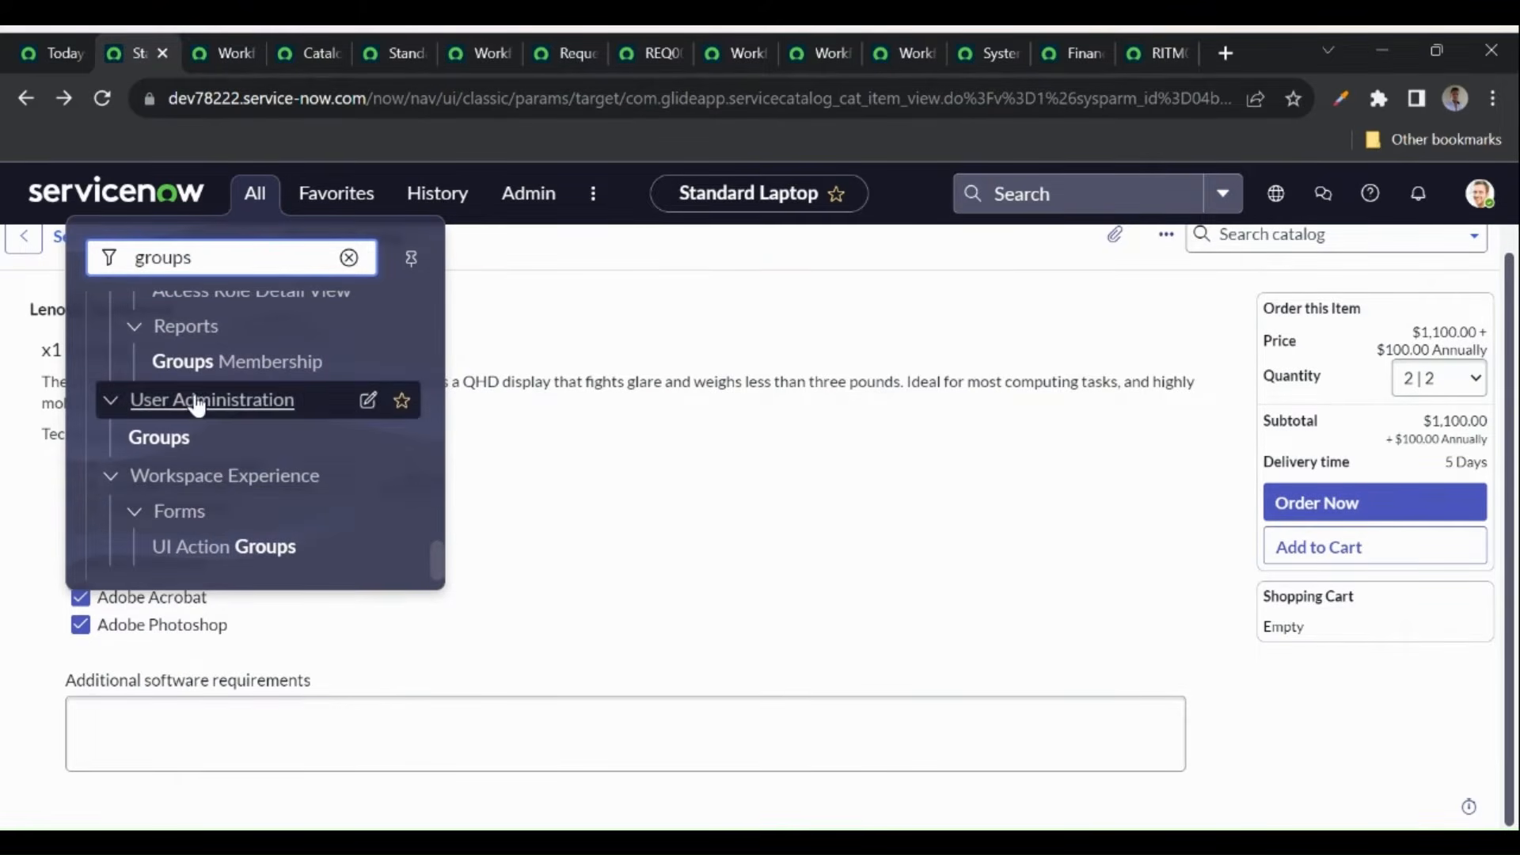
pyautogui.middleClick(148, 447)
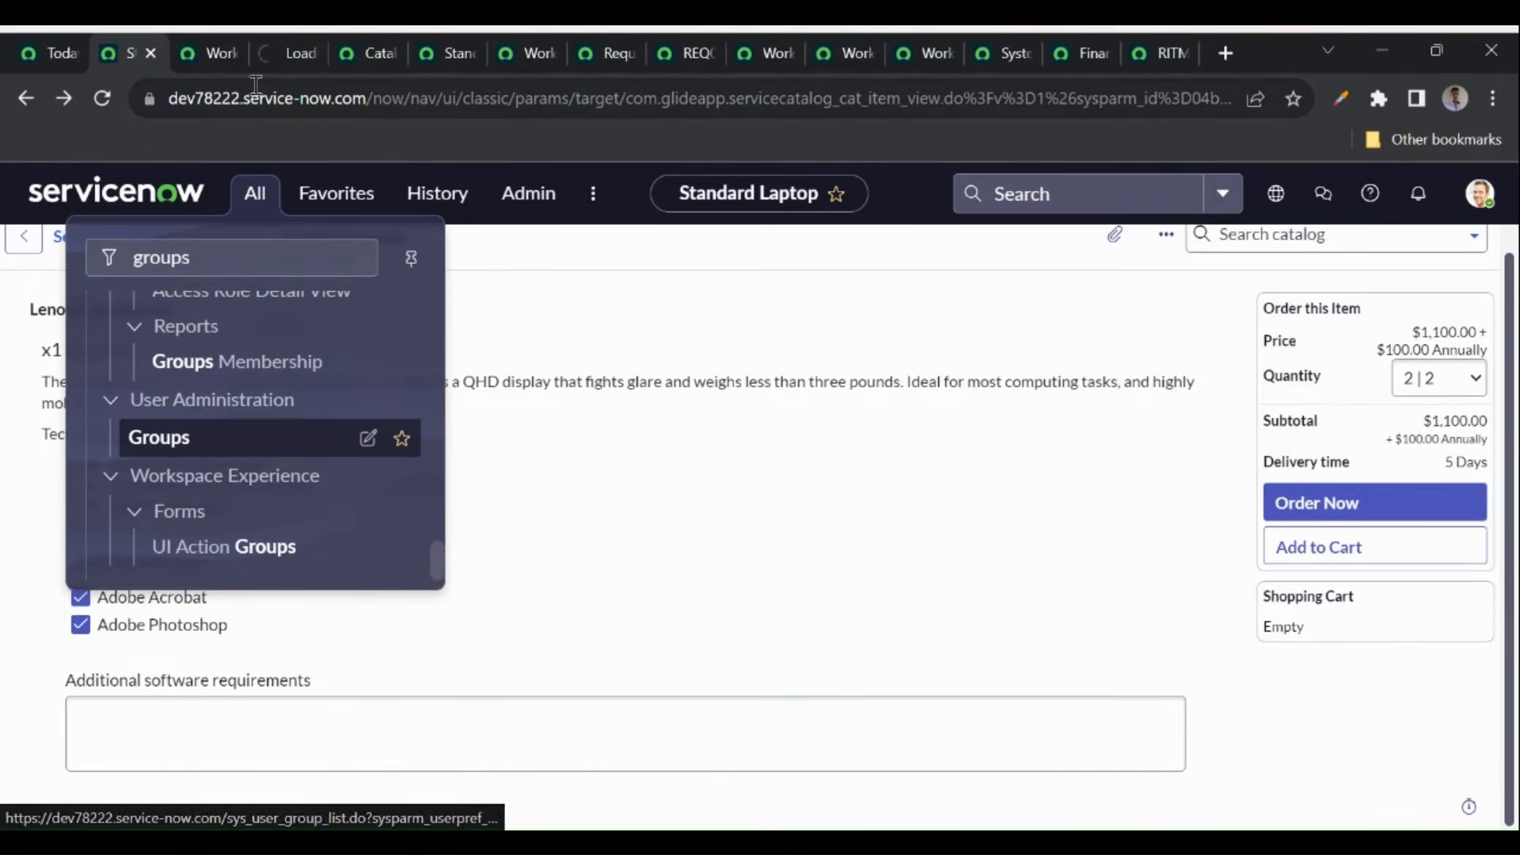
pyautogui.click(272, 51)
# - Search groups by the pasted name, open Catalog Request Approvers > $1000, and view its single member
pyautogui.click(177, 316)
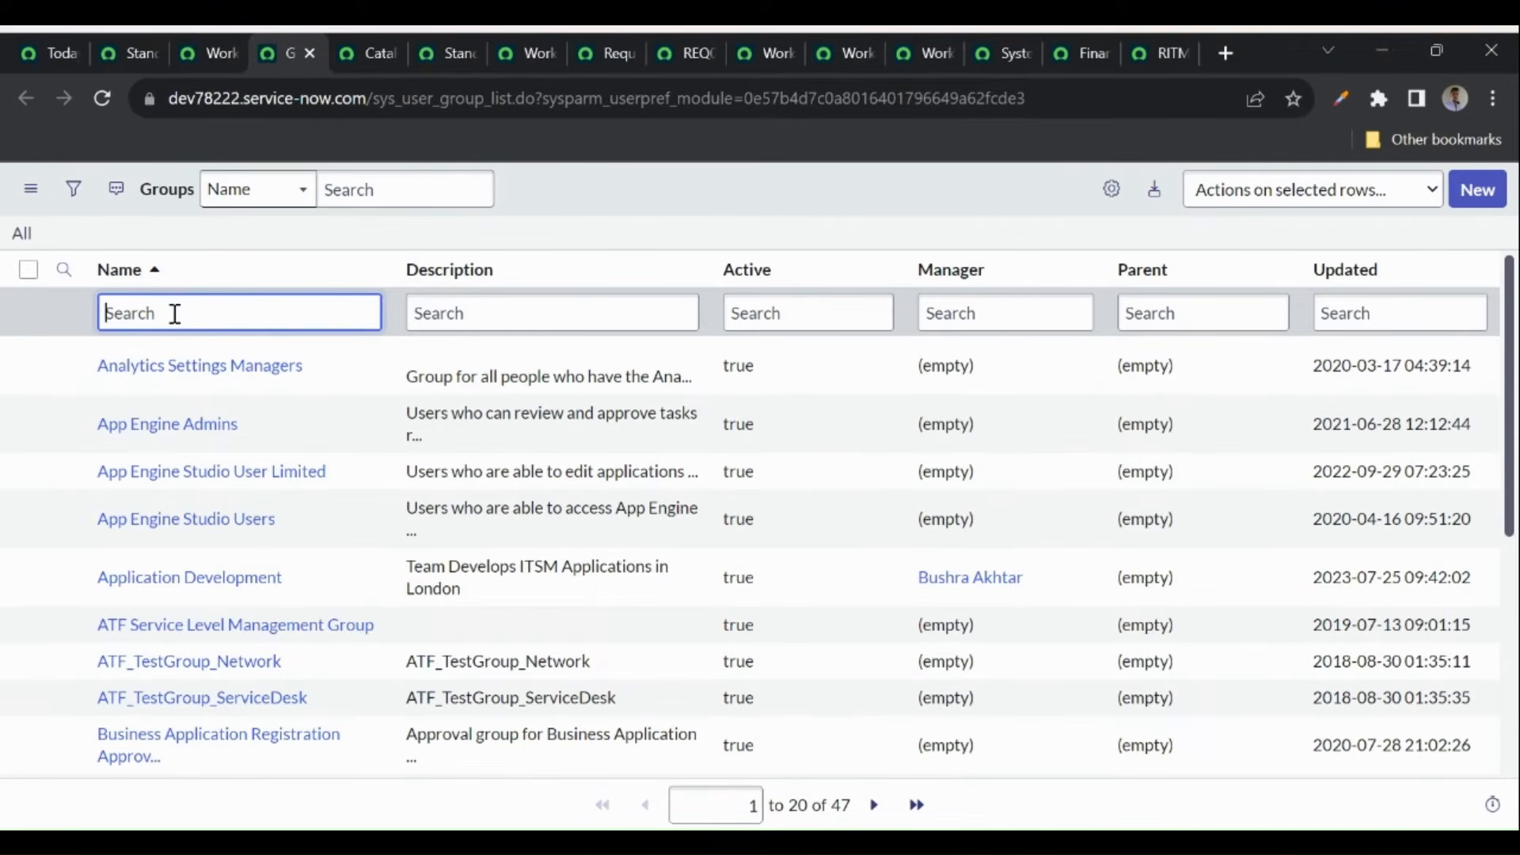
pyautogui.write('Catalog Request Approvers > $1000')
pyautogui.press('Return')
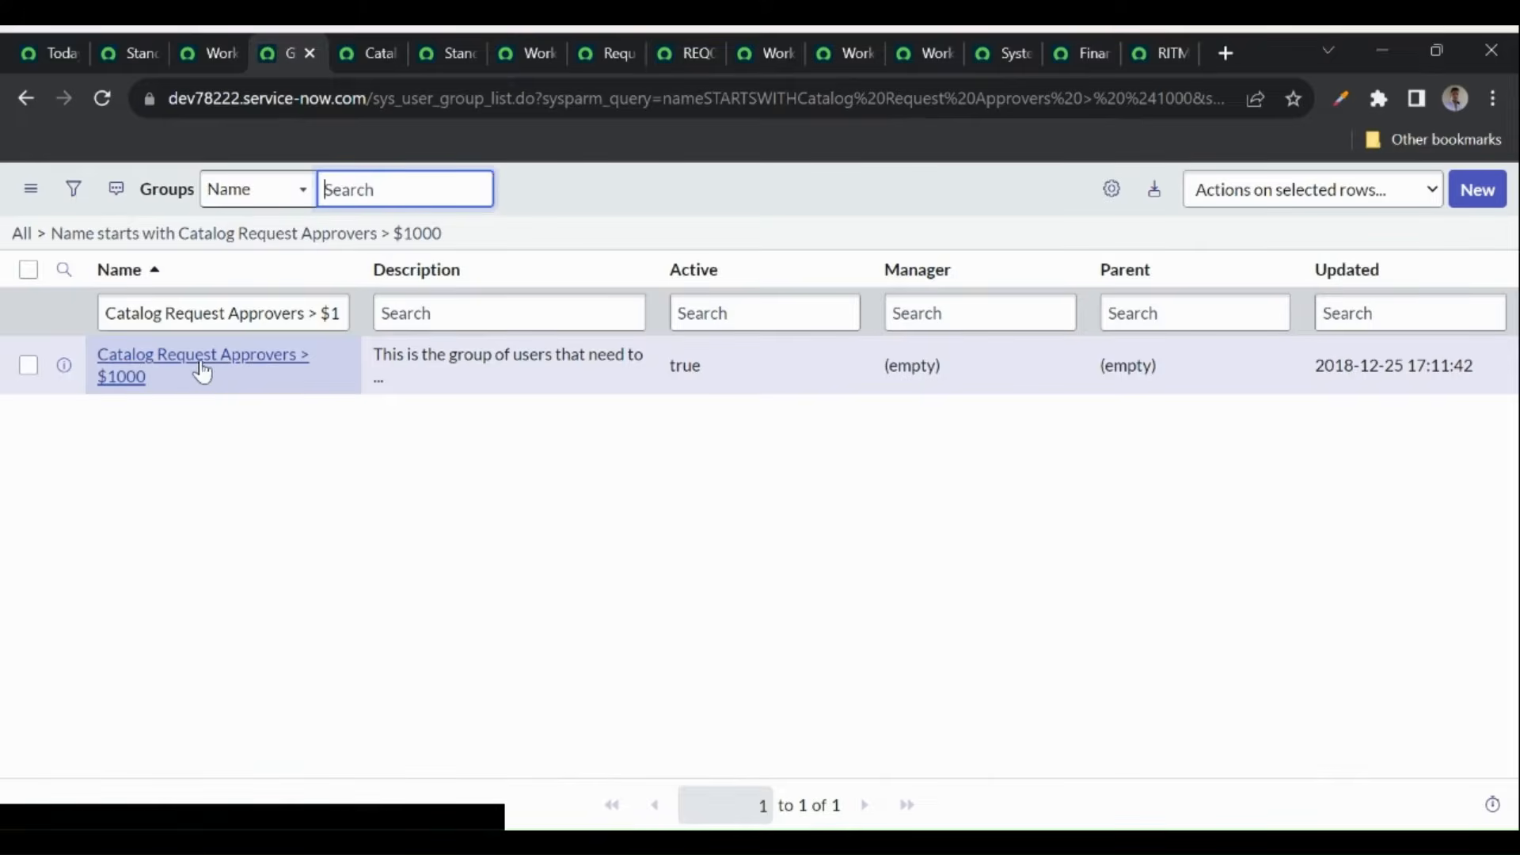
pyautogui.click(231, 362)
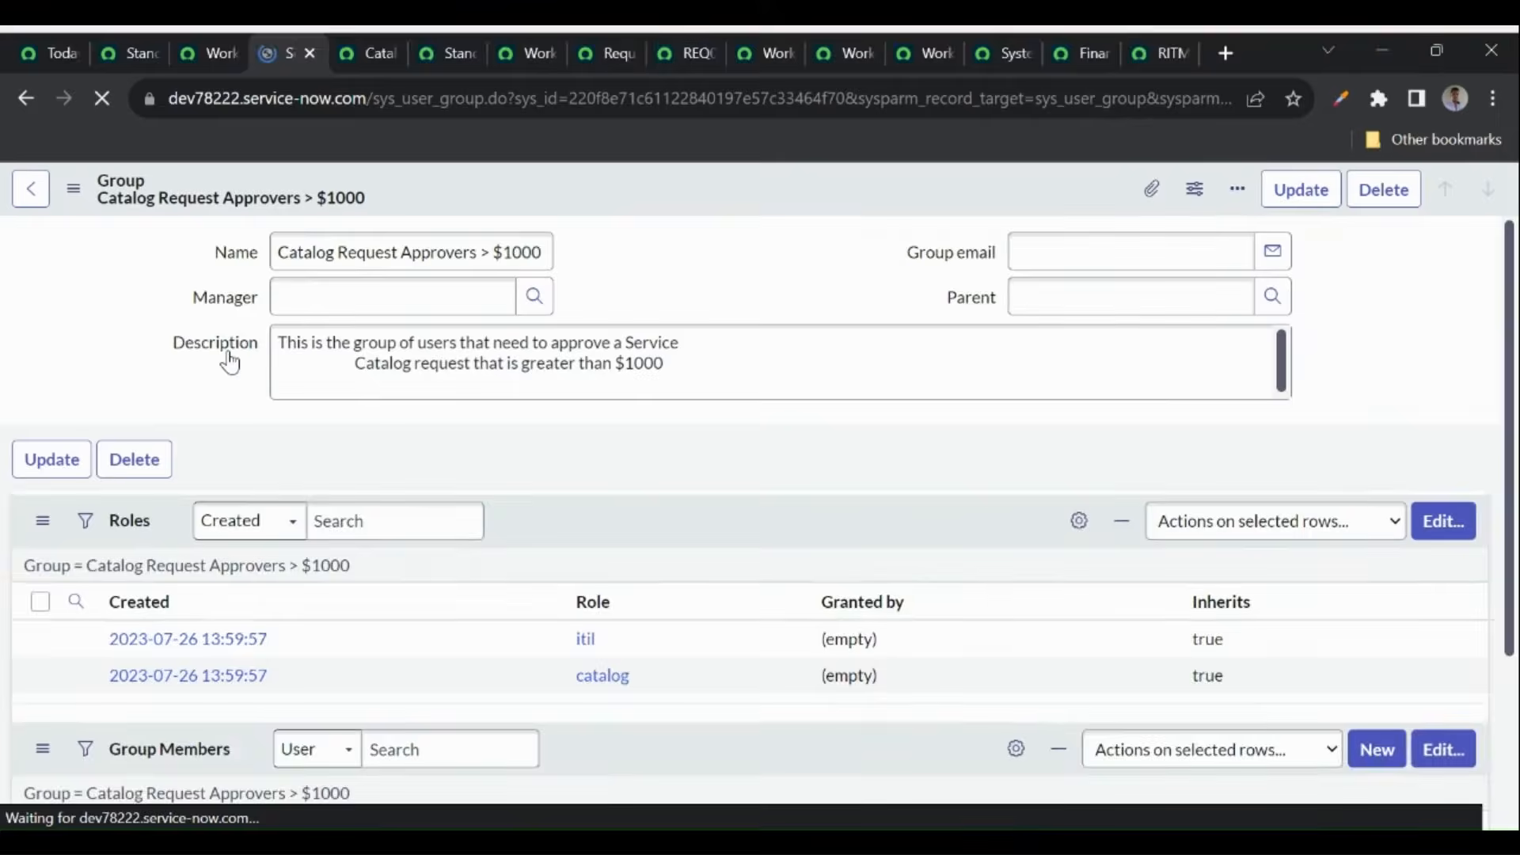
pyautogui.click(210, 529)
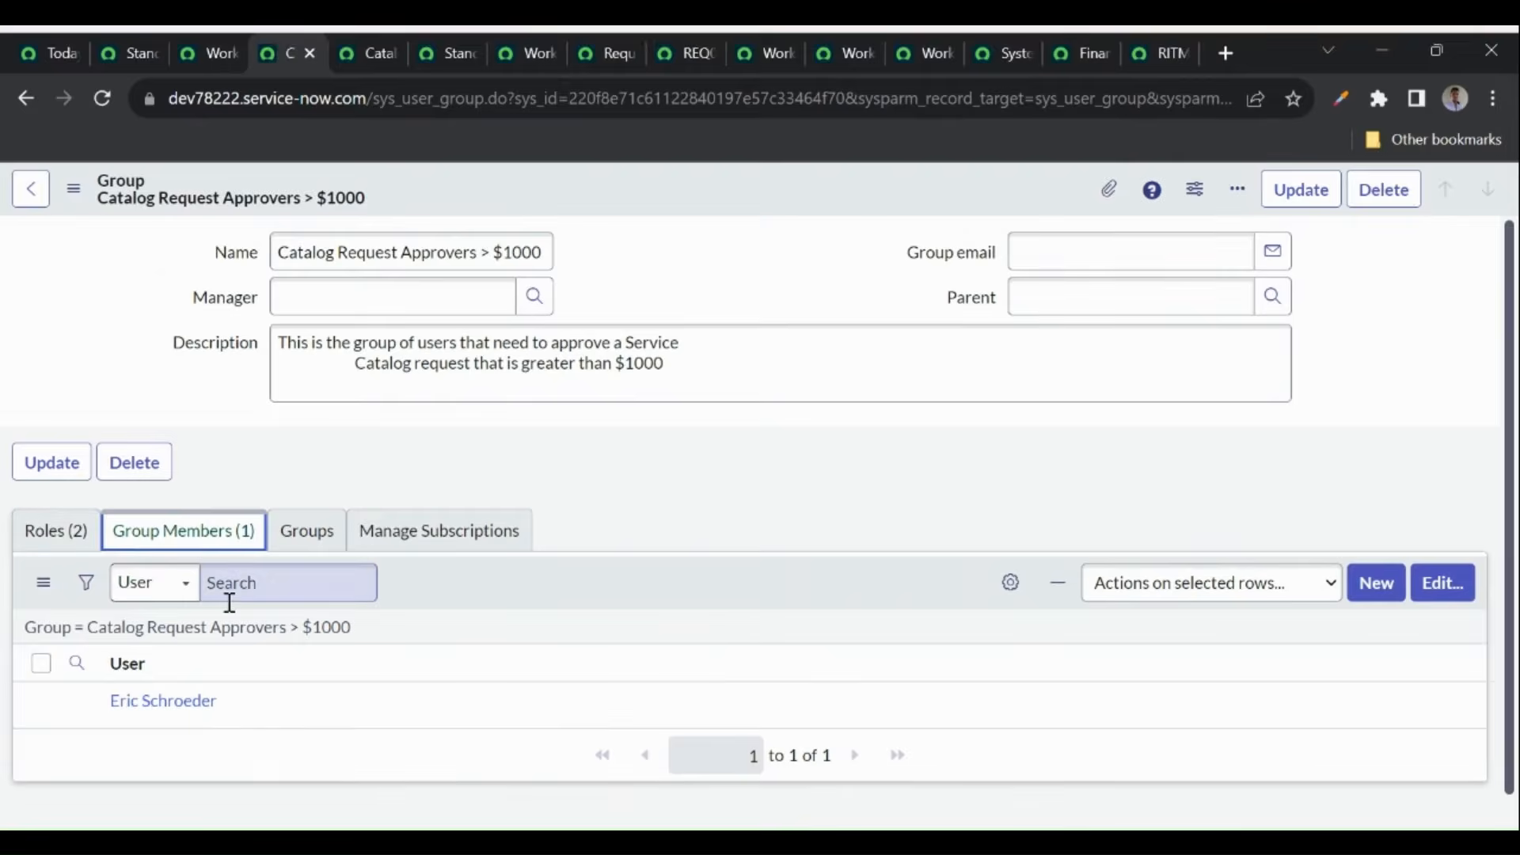
pyautogui.moveTo(105, 699); pyautogui.dragTo(265, 699)
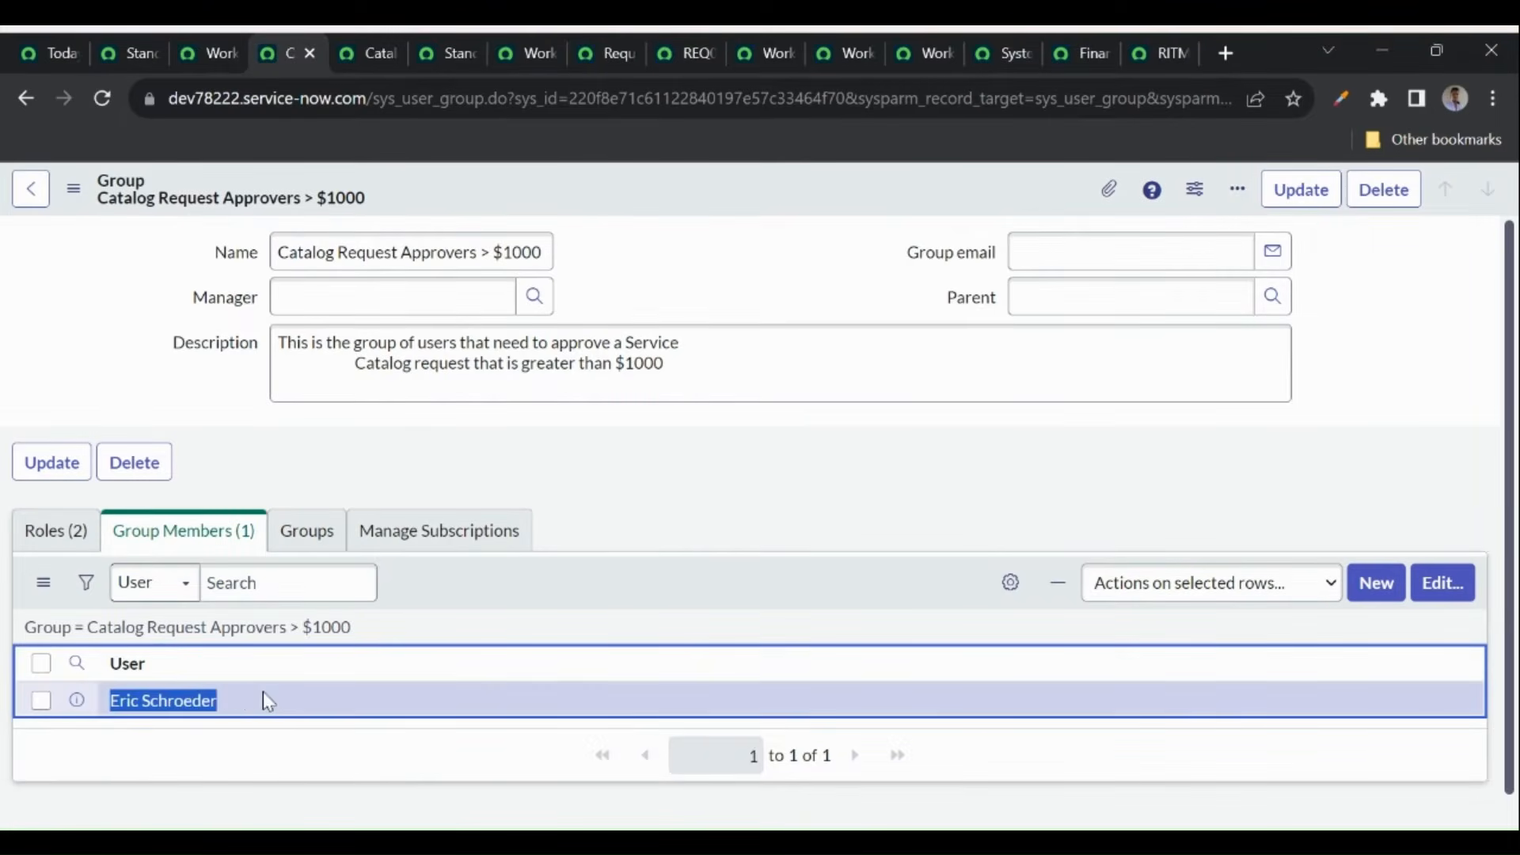
pyautogui.click(666, 49)
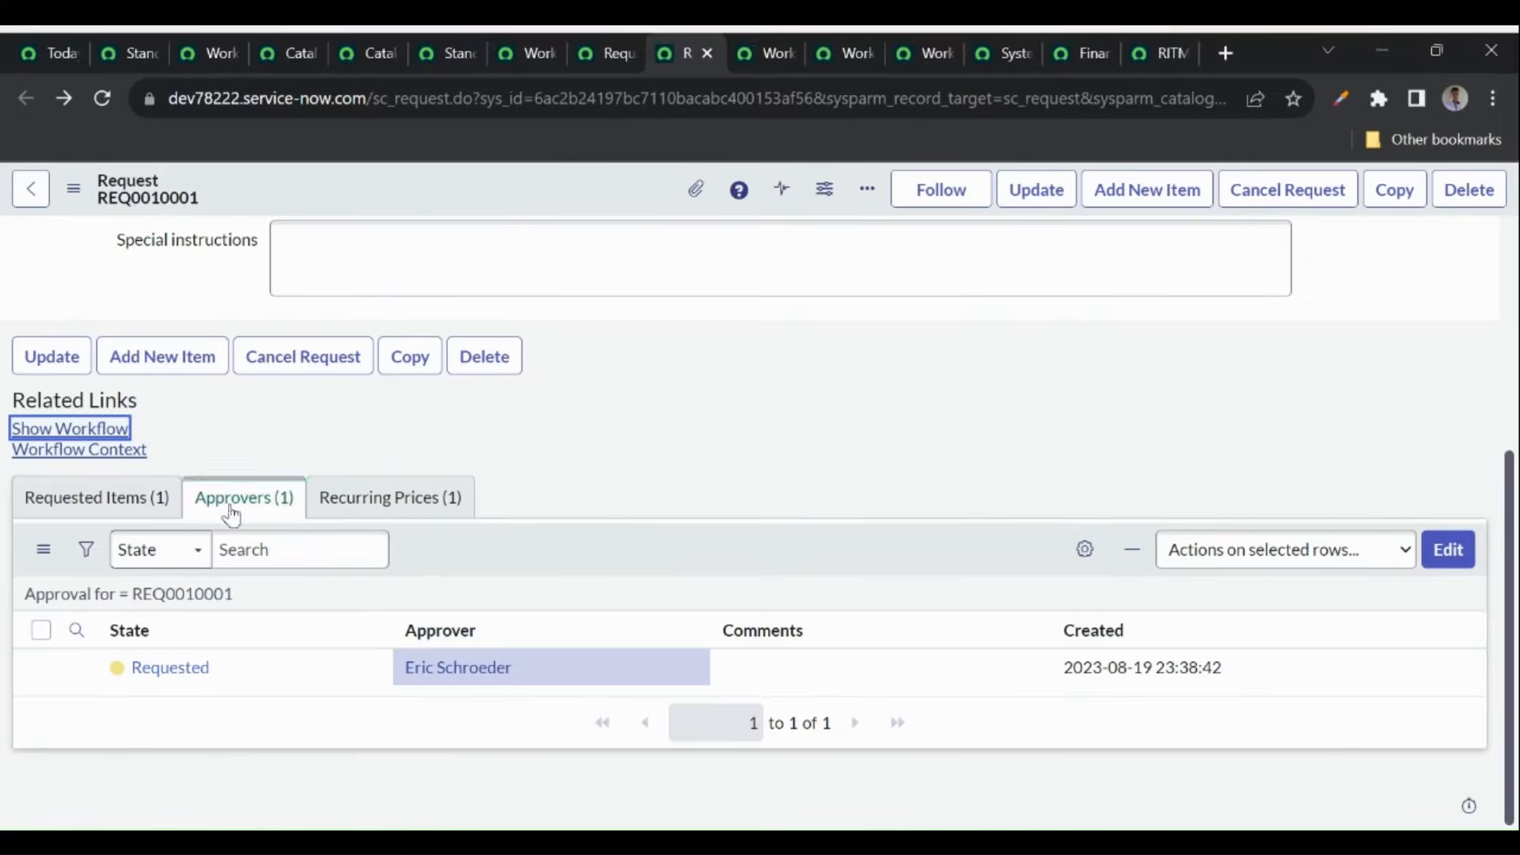
# - Open REQ0010001's pending approval record in a new tab and note its approver
pyautogui.rightClick(263, 678)
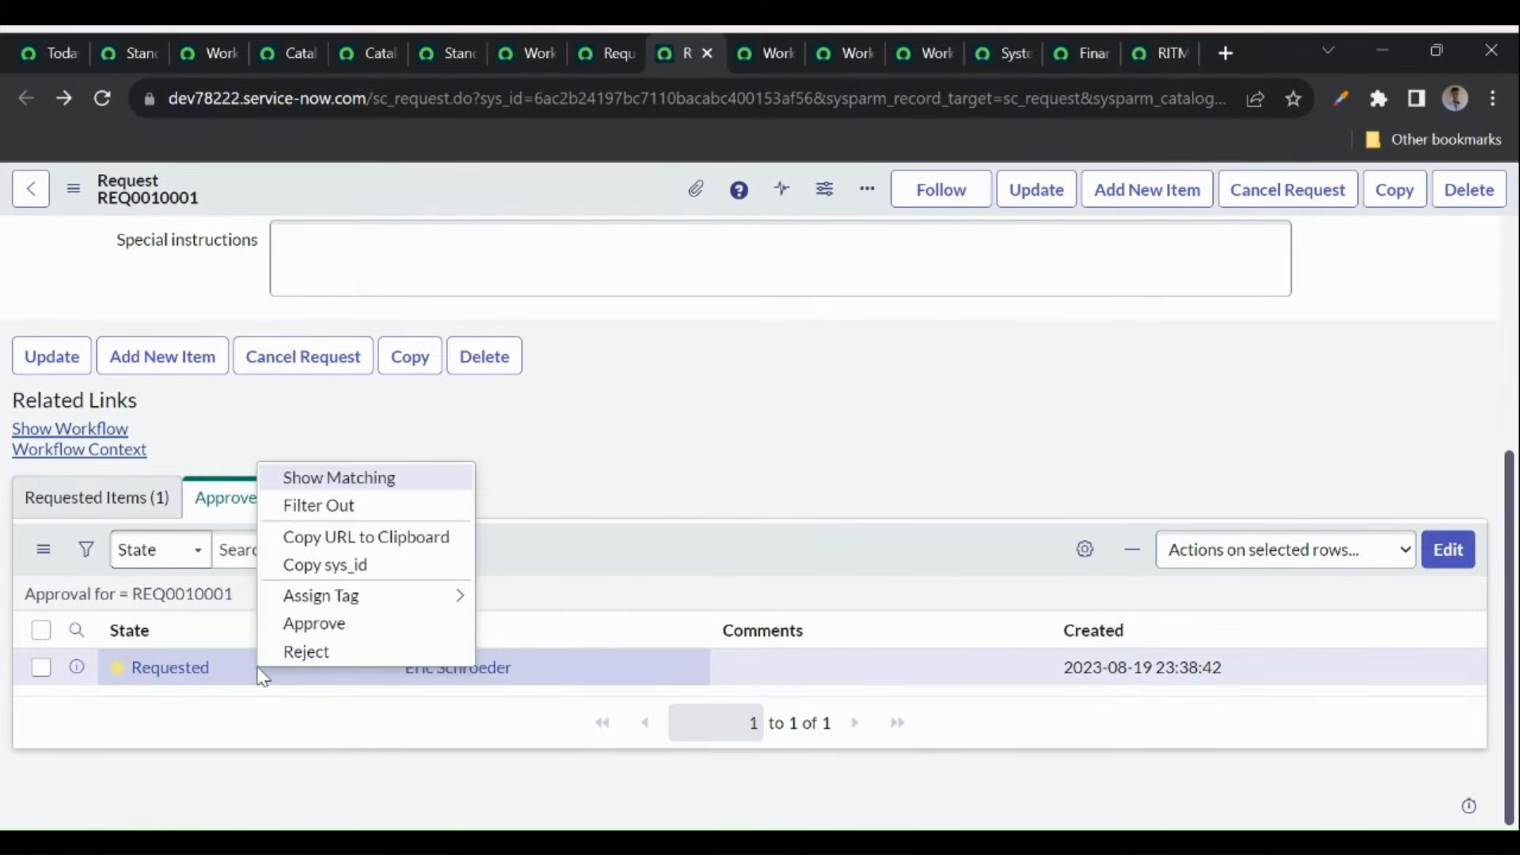
pyautogui.middleClick(159, 669)
pyautogui.click(703, 53)
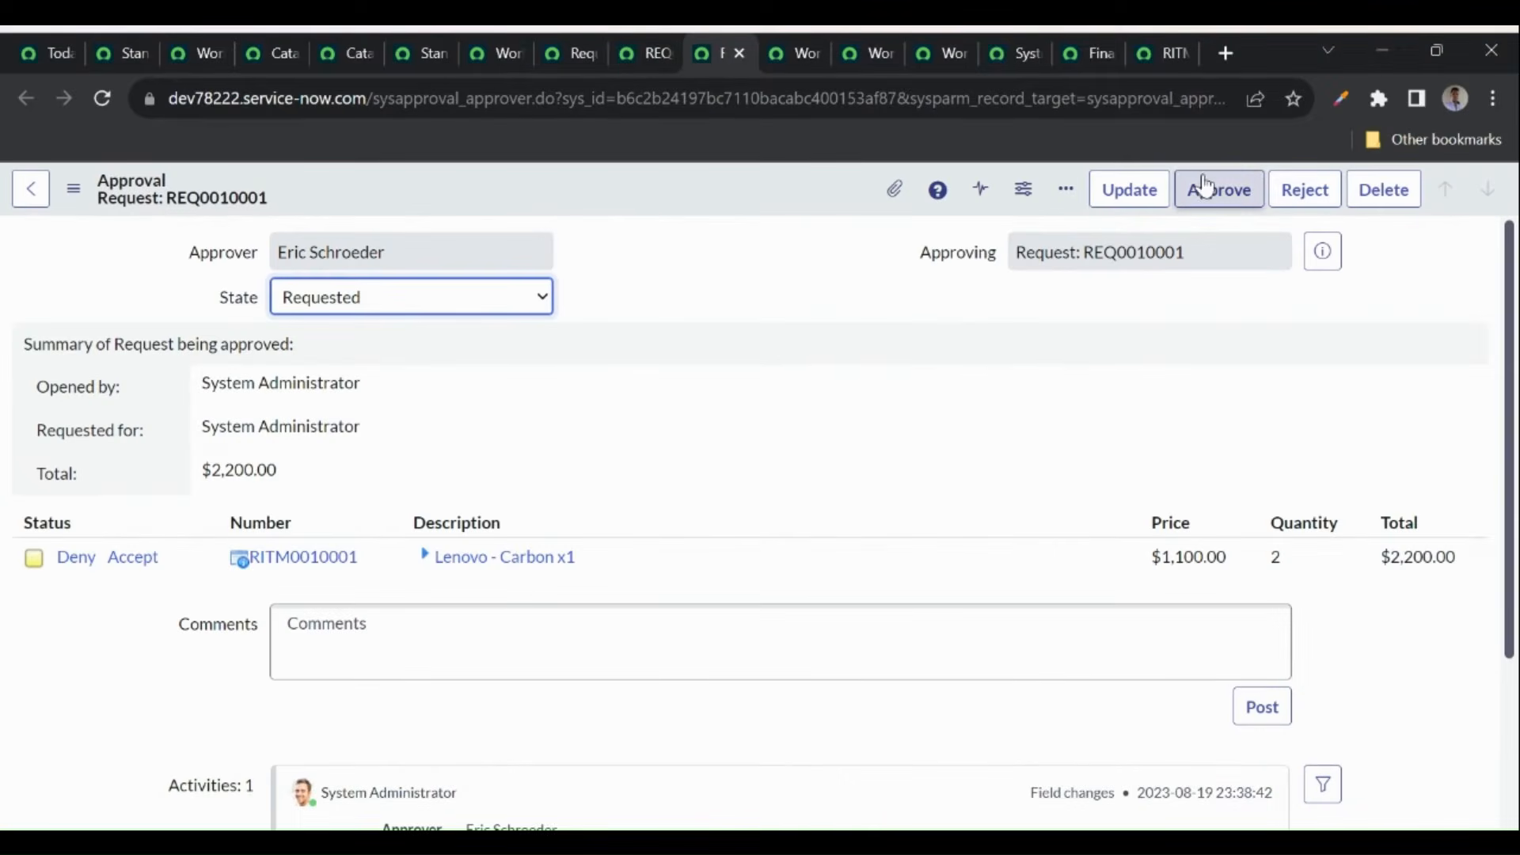
pyautogui.click(637, 54)
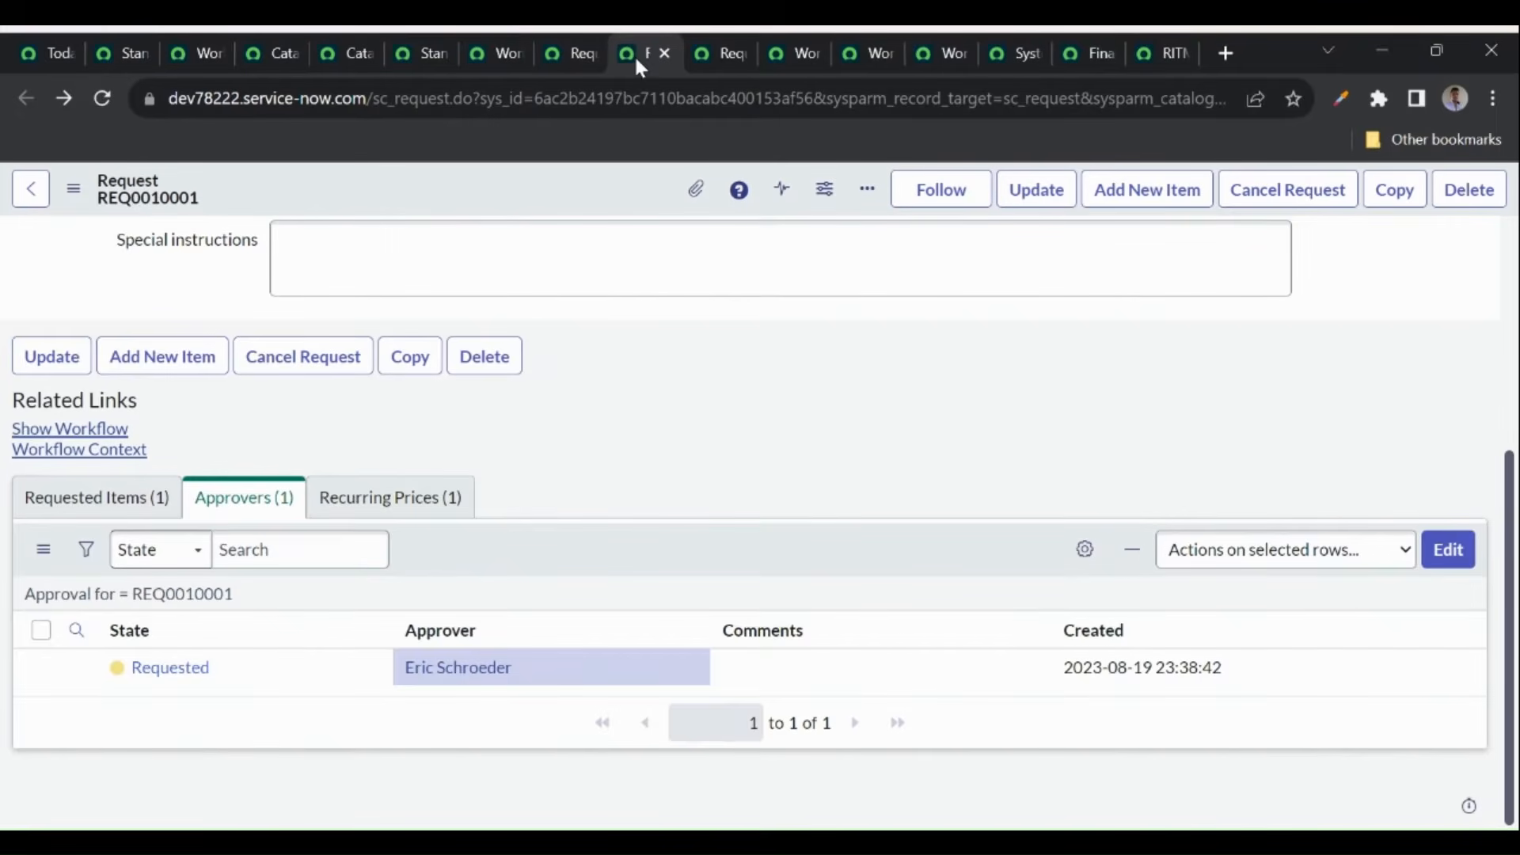
pyautogui.click(542, 667)
pyautogui.moveTo(543, 667); pyautogui.dragTo(411, 669)
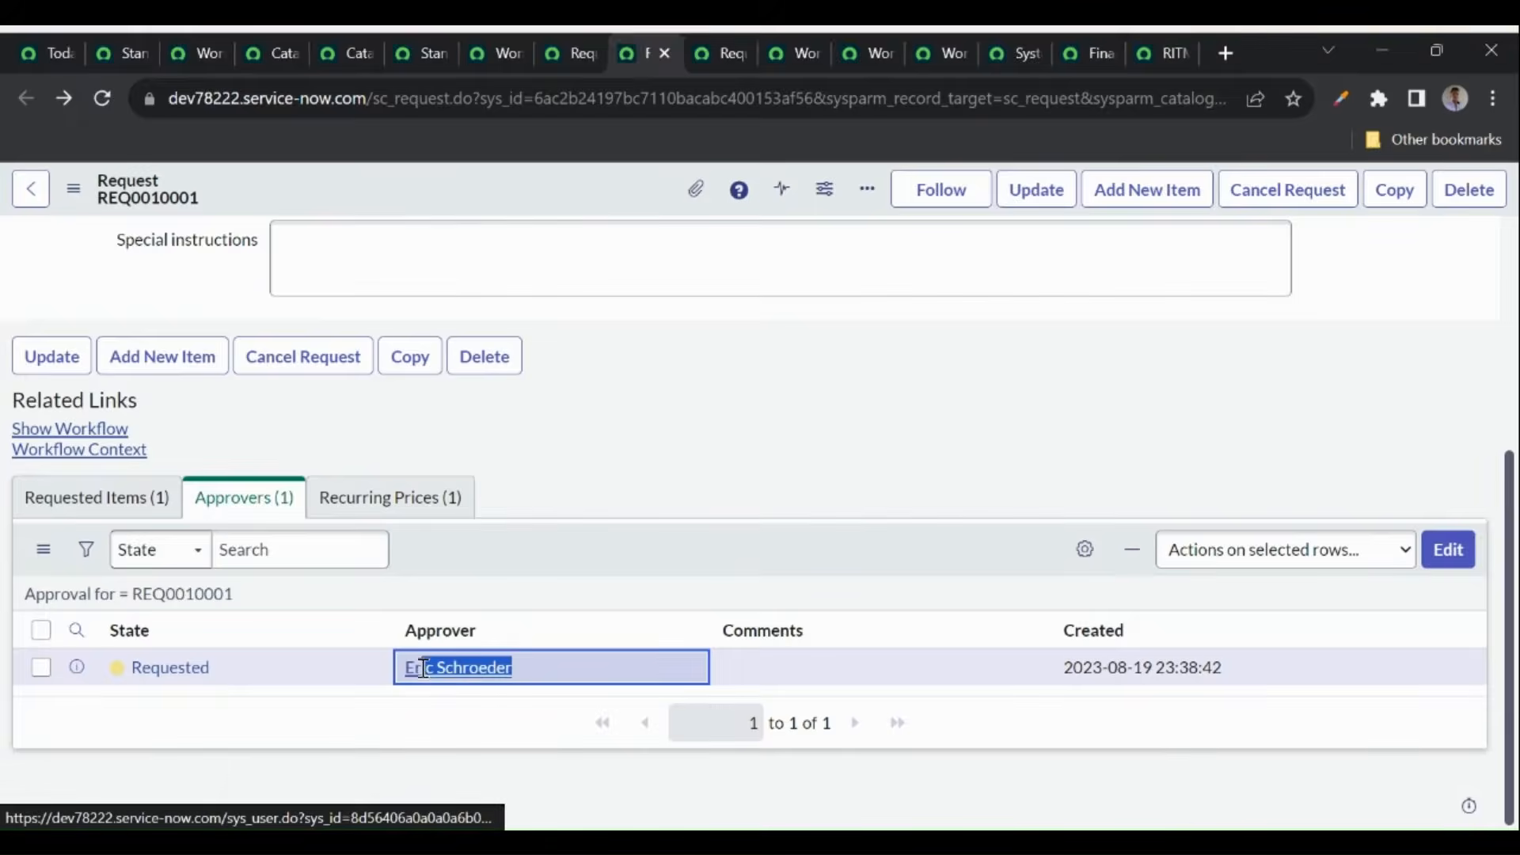
pyautogui.click(597, 526)
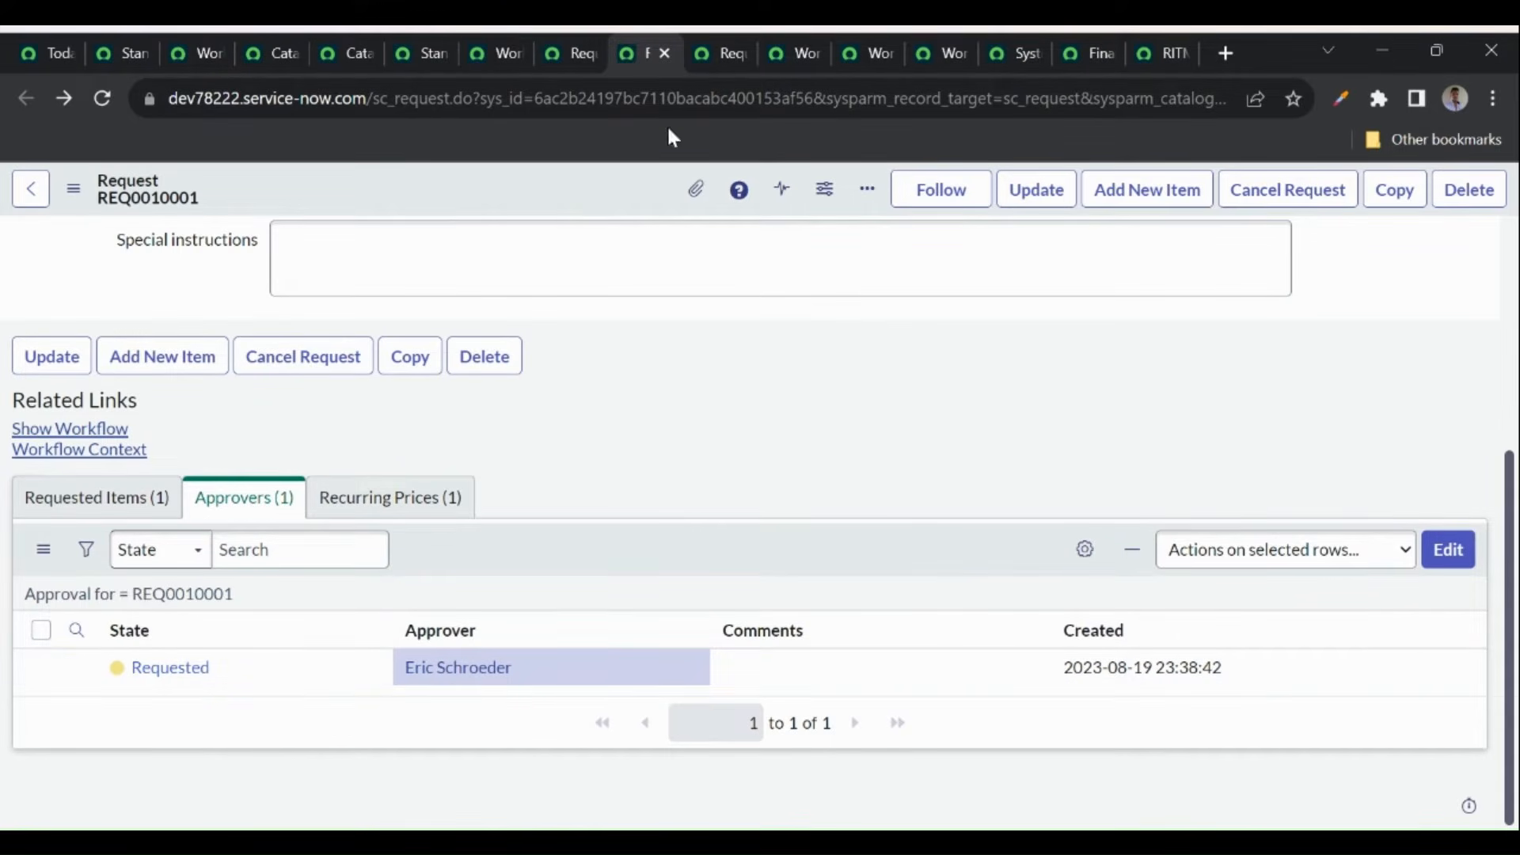
# - Approve the approval record, close the group tab, and reload REQ0010001 to see Approved
pyautogui.click(700, 58)
pyautogui.click(1219, 198)
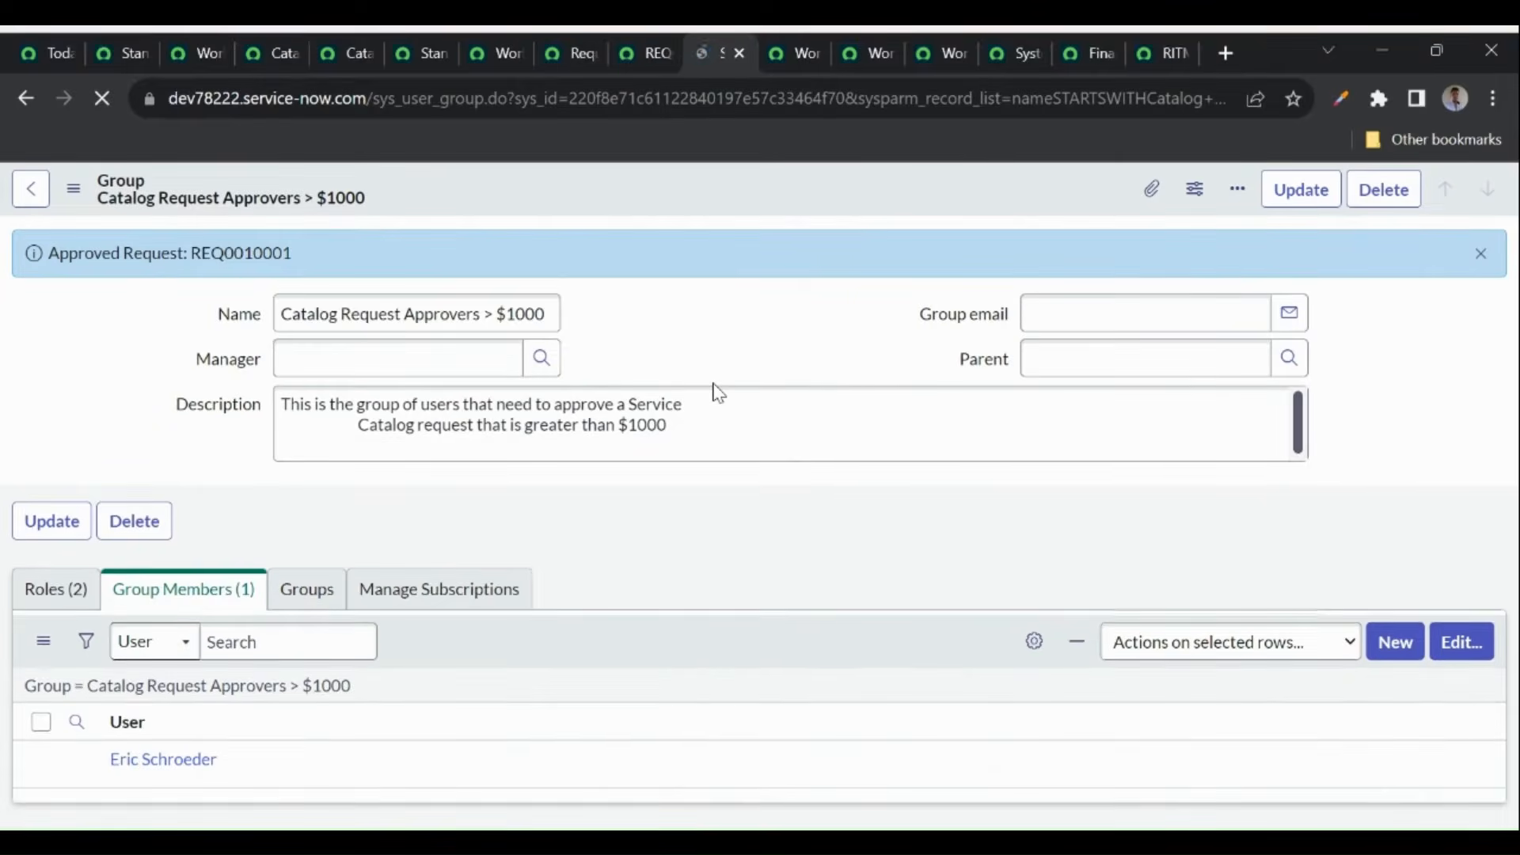
pyautogui.click(741, 53)
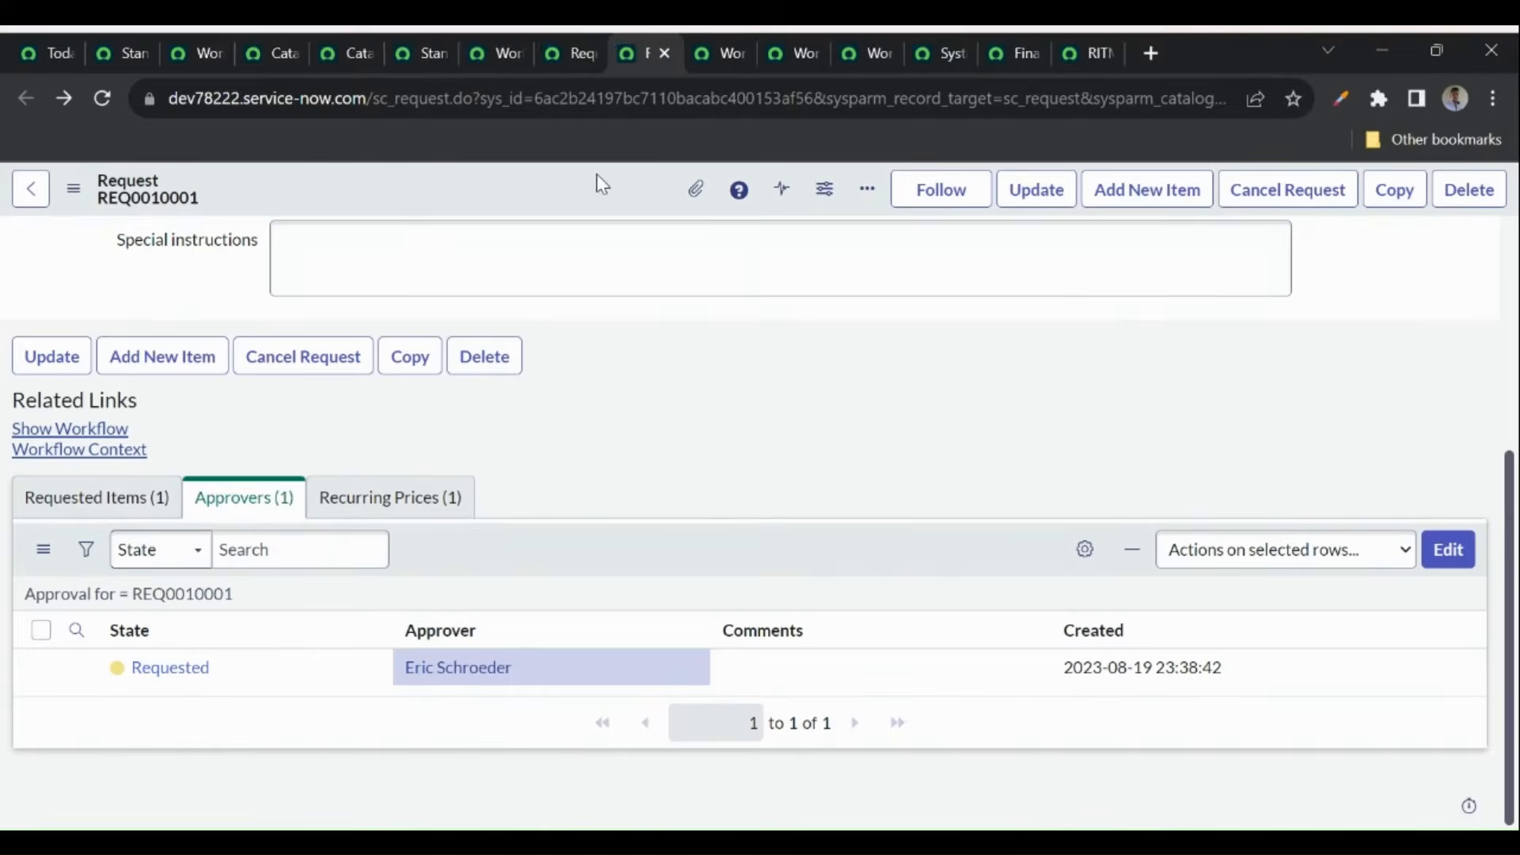
pyautogui.click(149, 599)
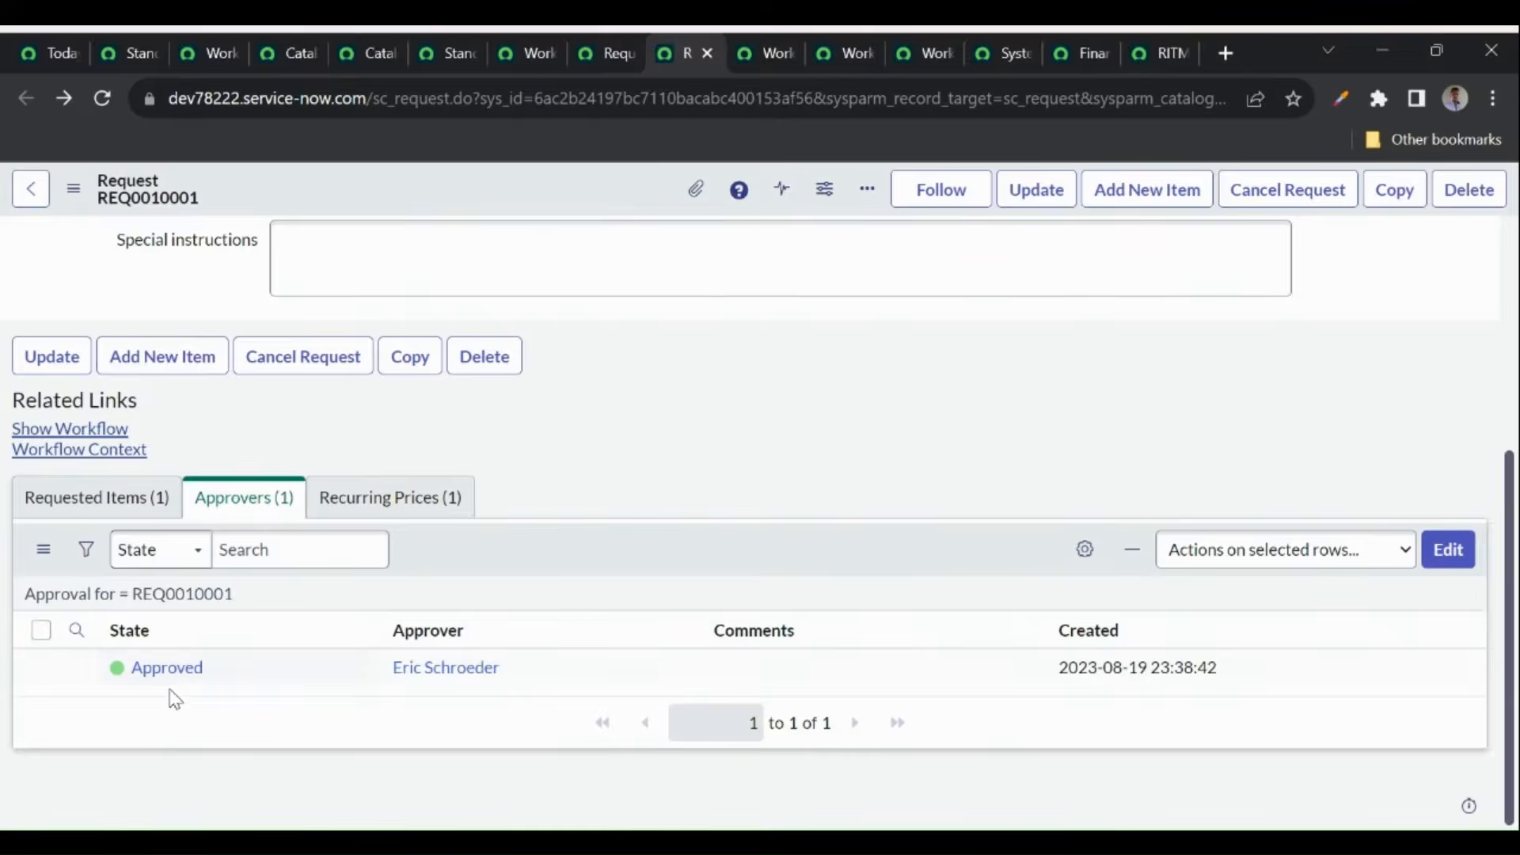
pyautogui.click(100, 99)
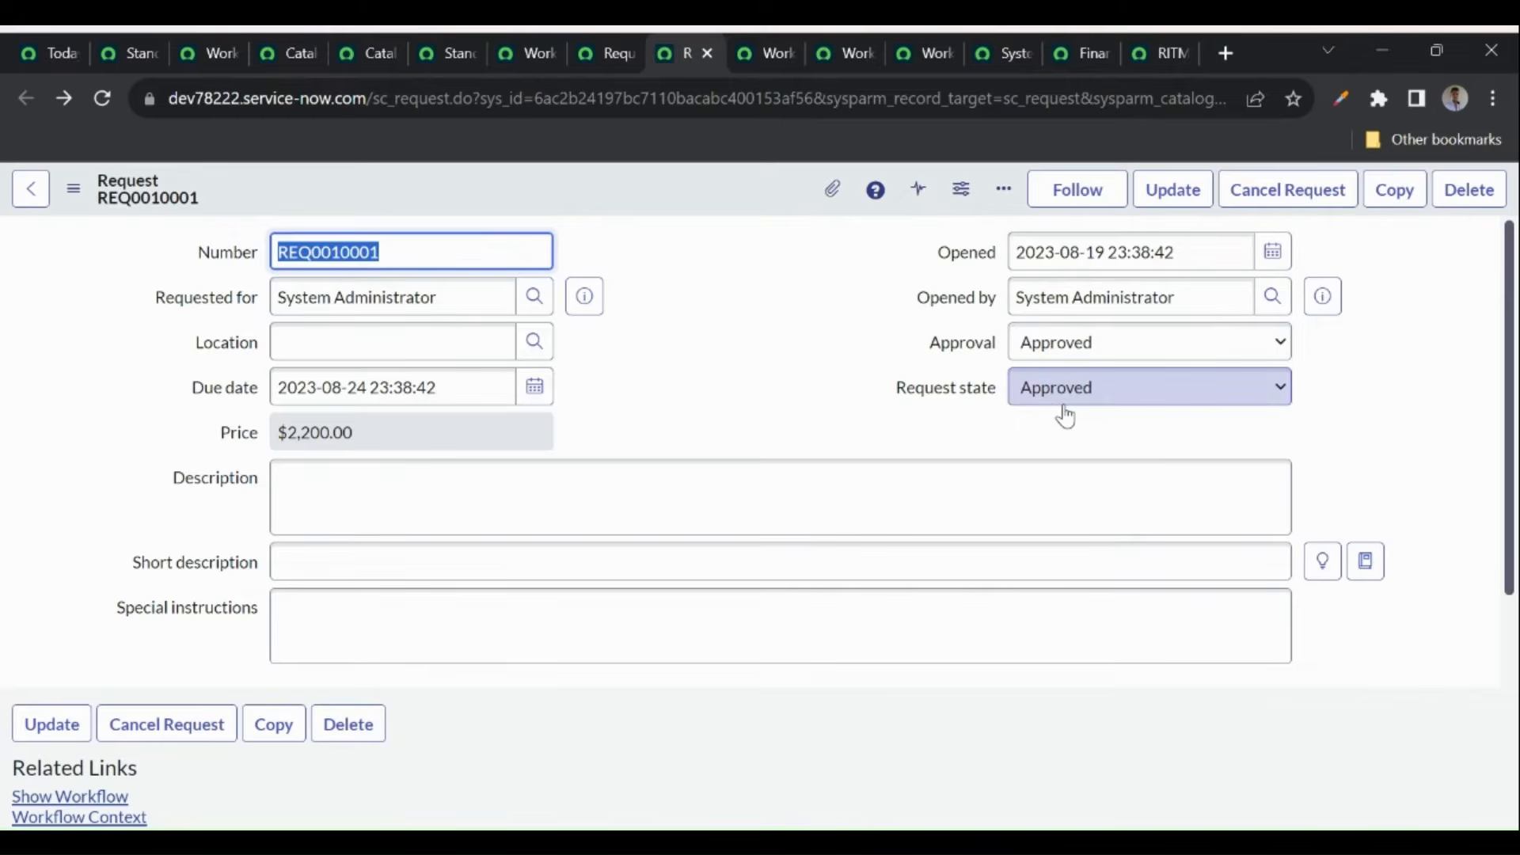
# - Review Standard Laptop's Service Catalog Item Request workflow, then show RITM0010001's running workflow
pyautogui.click(1143, 51)
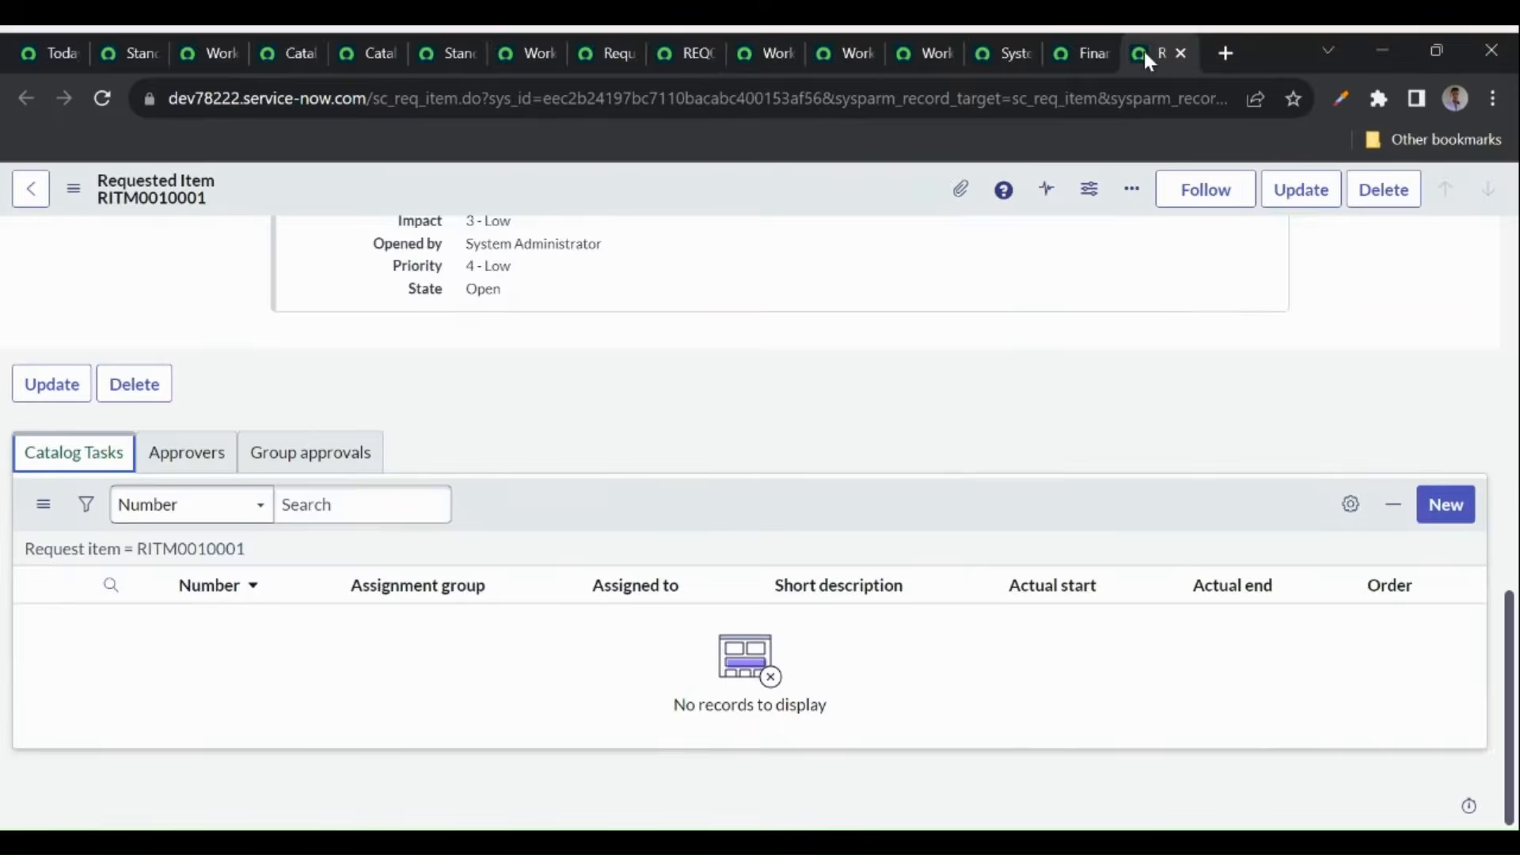
pyautogui.scroll(5, 637, 455)
pyautogui.scroll(4, 634, 448)
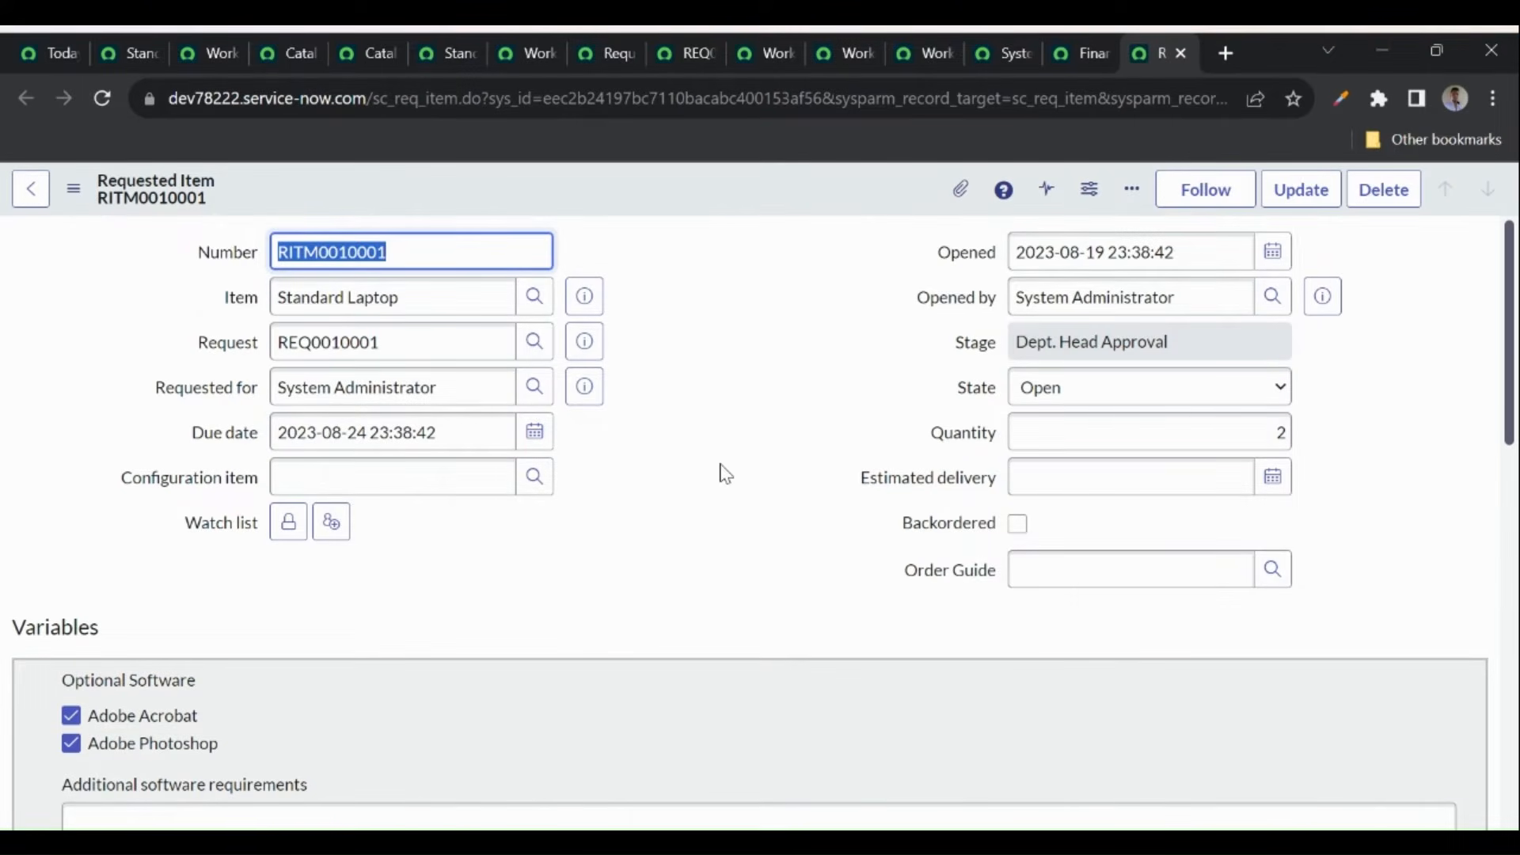
pyautogui.scroll(-10, 726, 474)
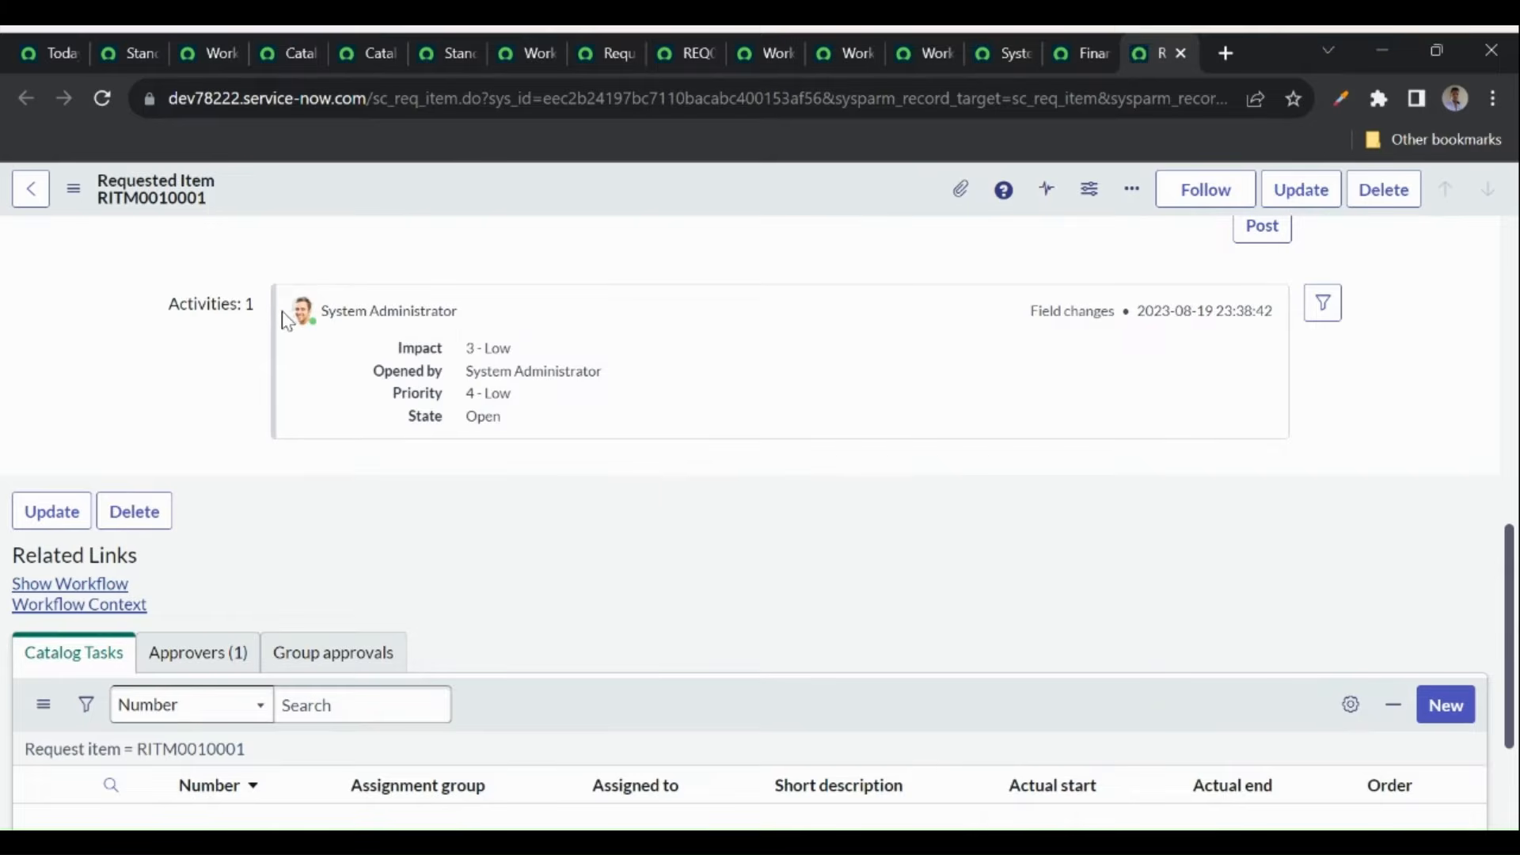
pyautogui.click(446, 57)
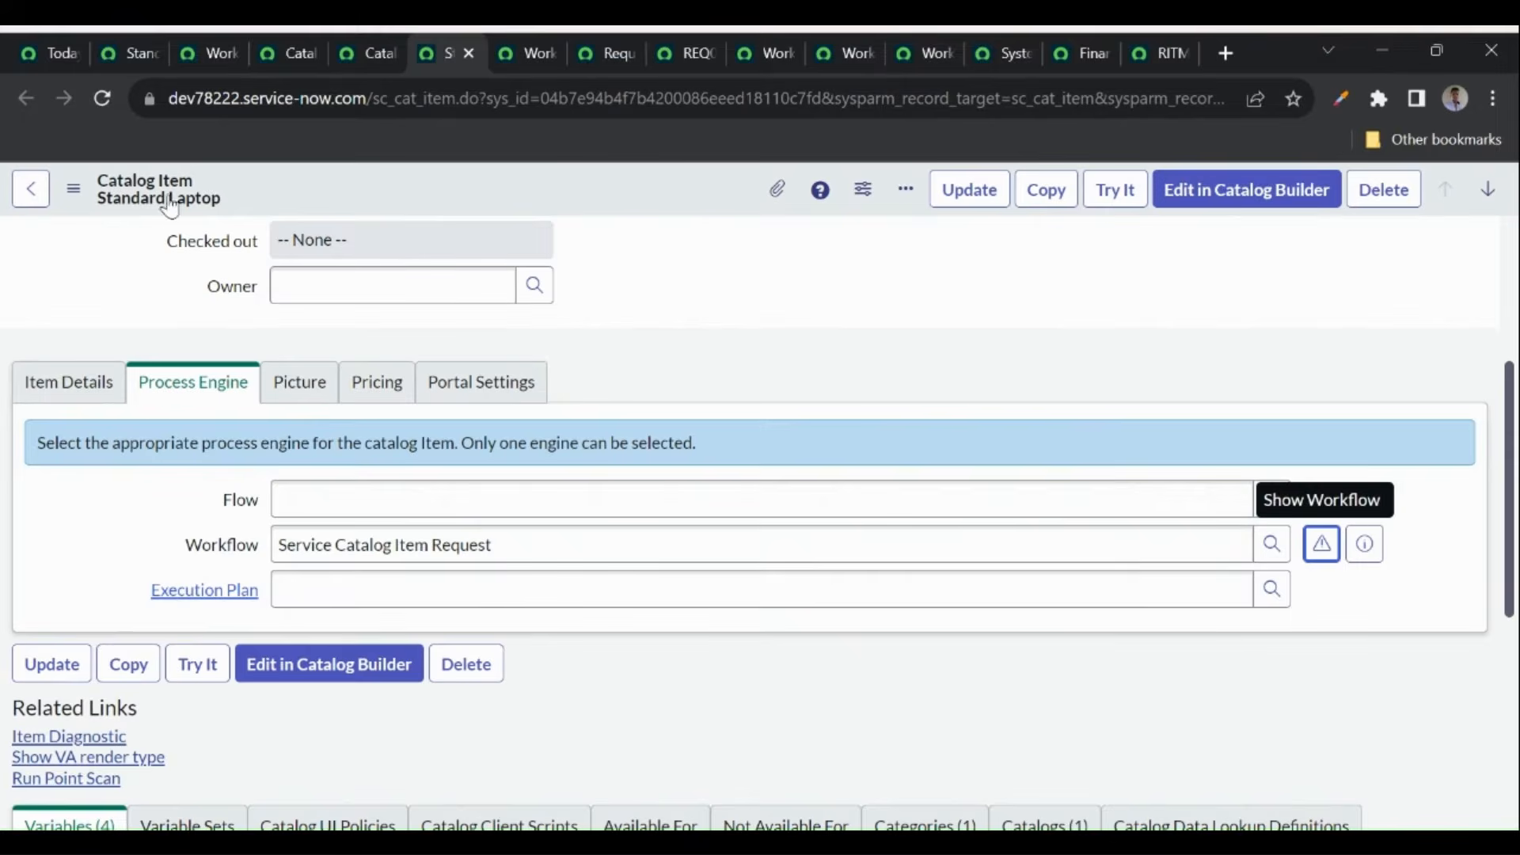
pyautogui.click(522, 54)
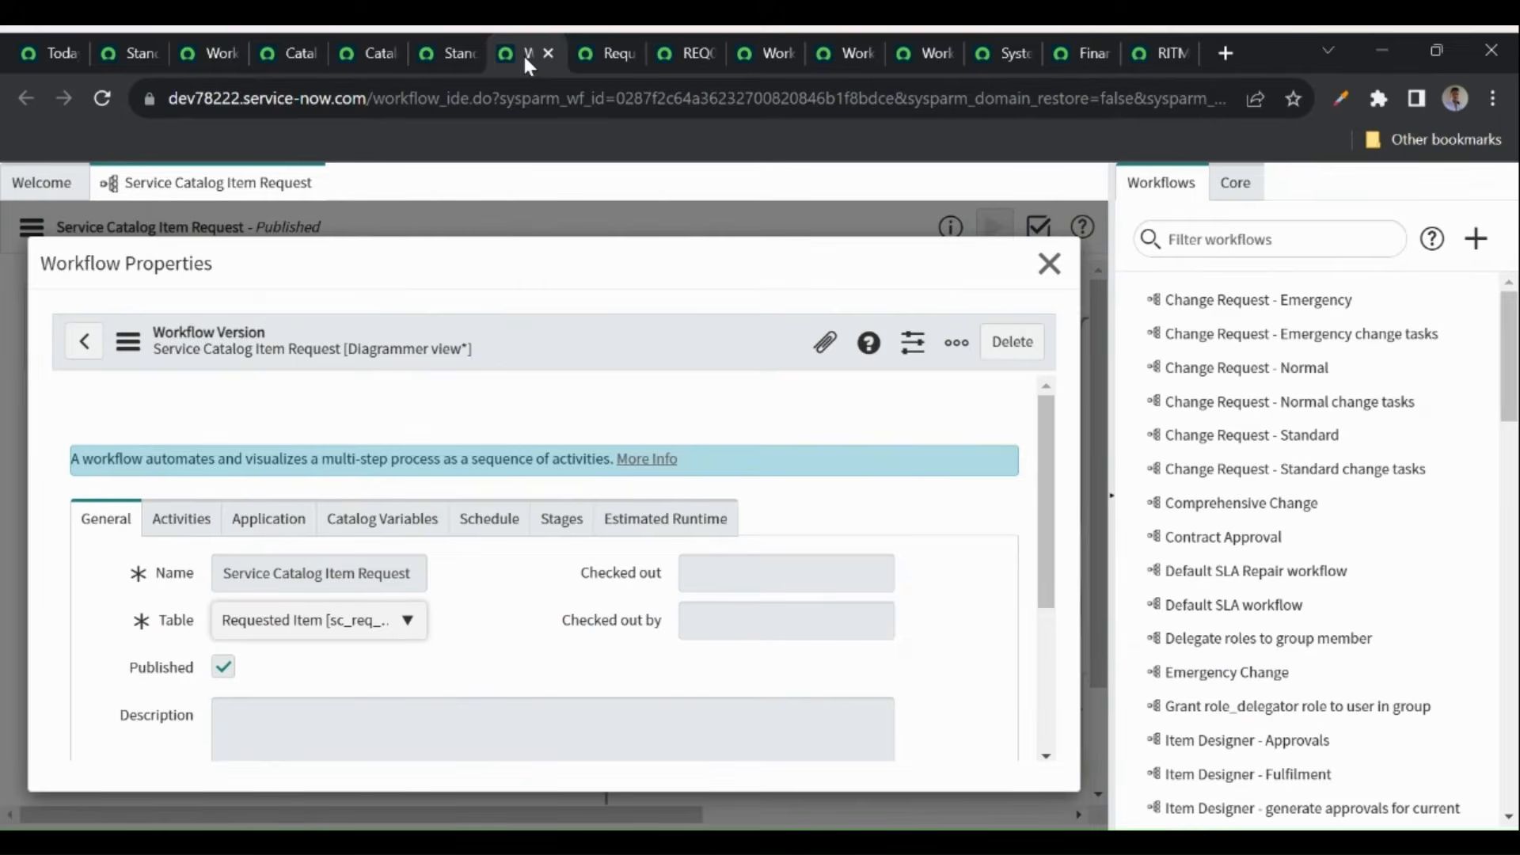
pyautogui.click(1048, 264)
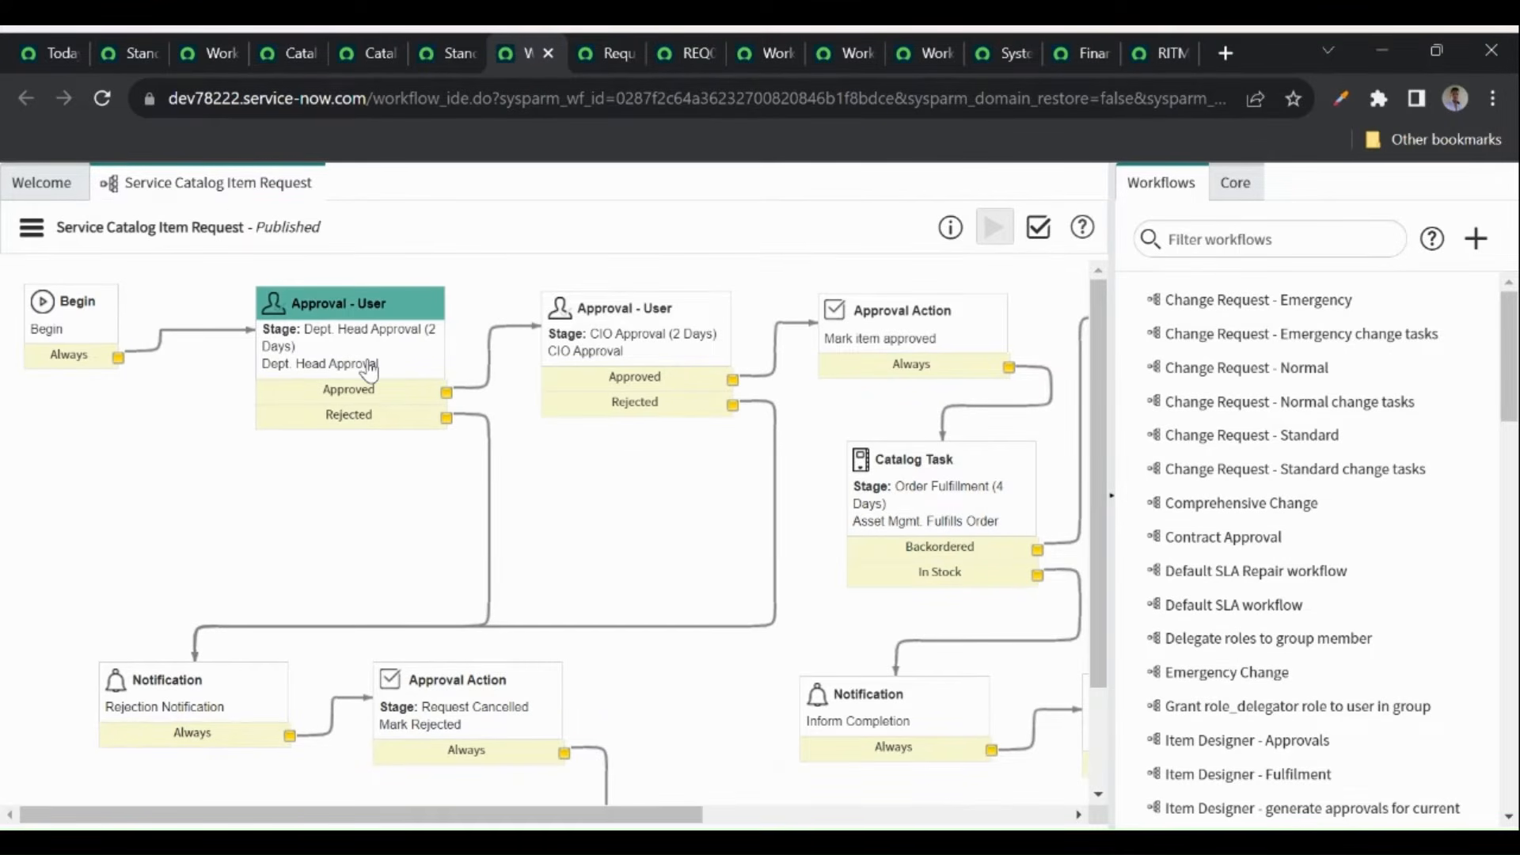
pyautogui.click(1157, 54)
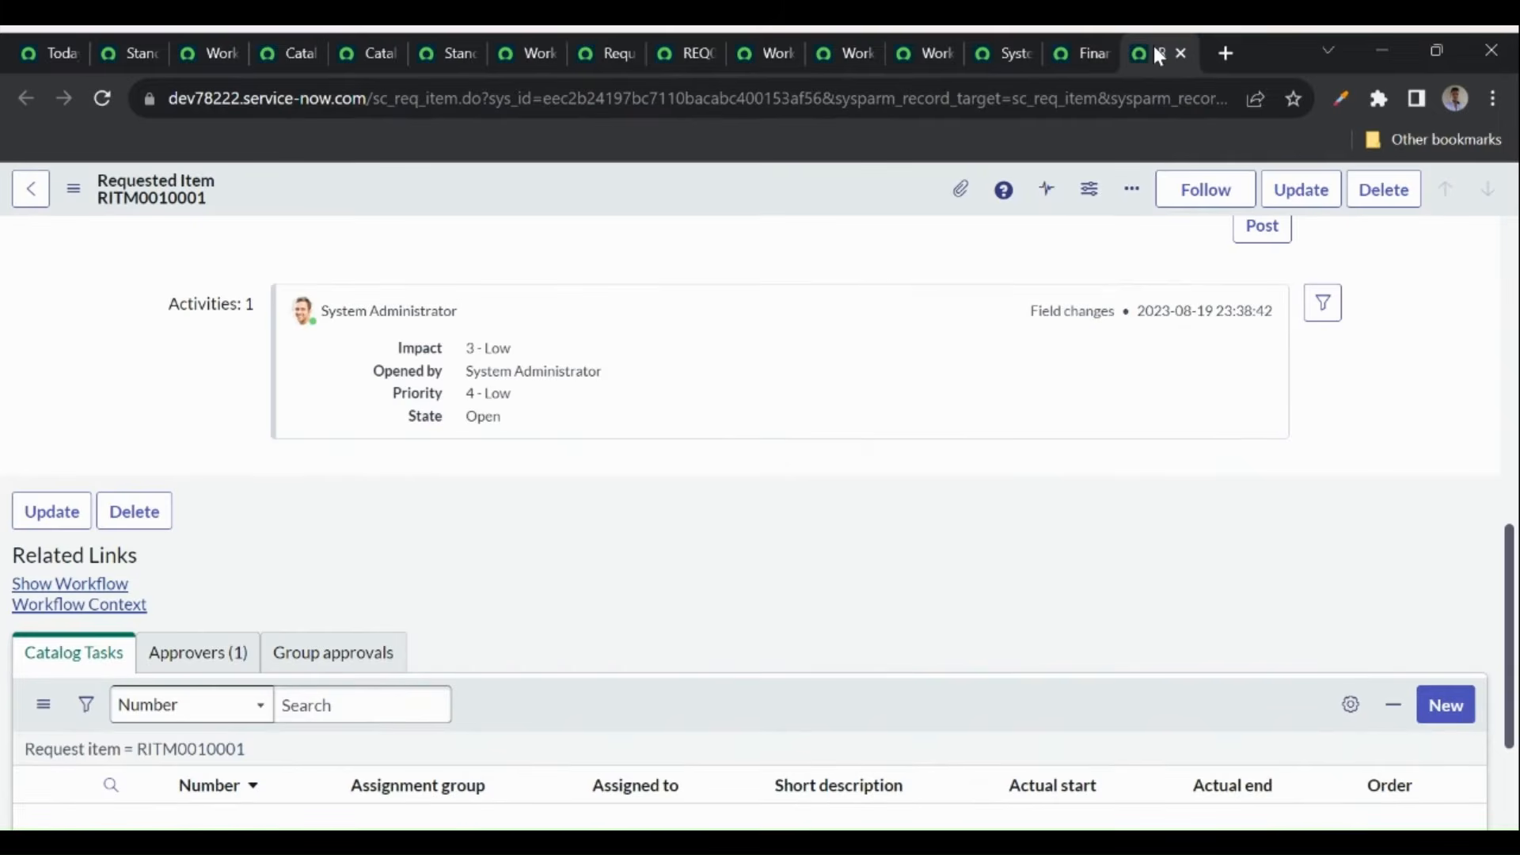
pyautogui.click(99, 586)
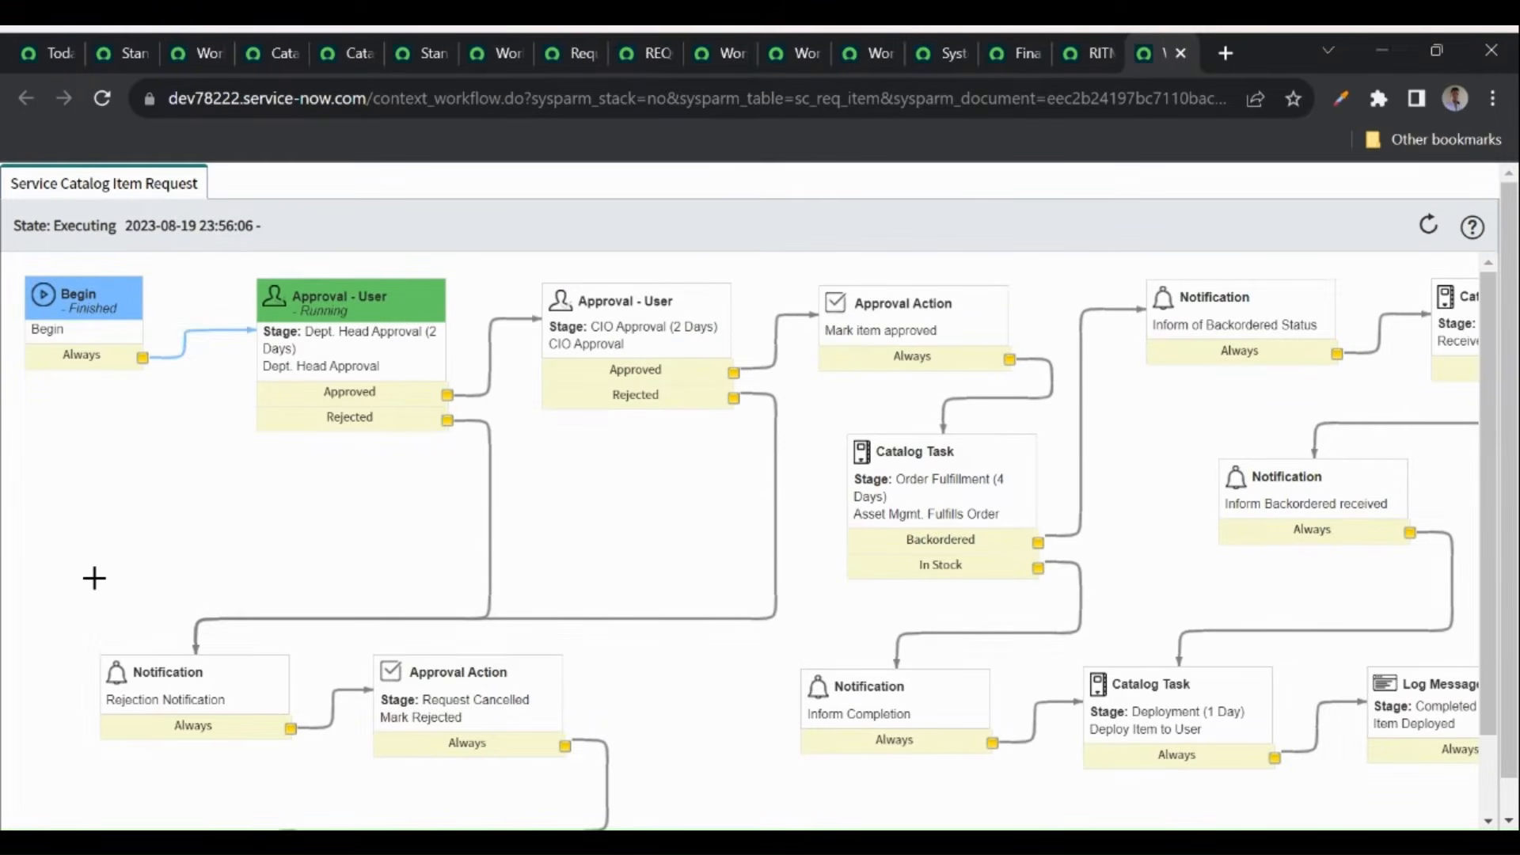
# - Approve the Requested department head approval in RITM0010001's Approvers list
pyautogui.moveTo(370, 325)
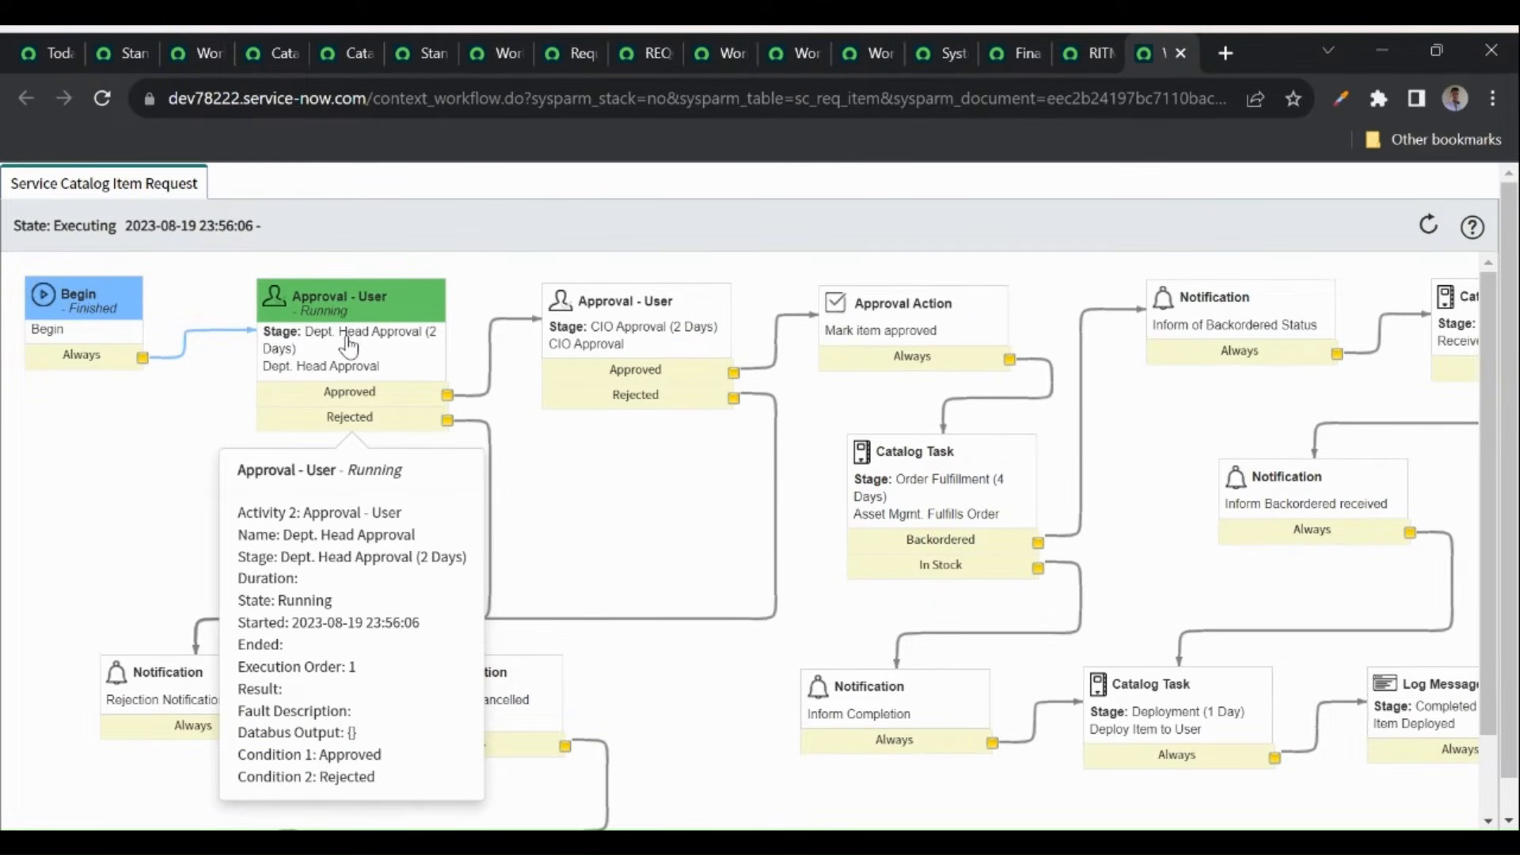
pyautogui.click(1084, 53)
pyautogui.scroll(-3, 412, 543)
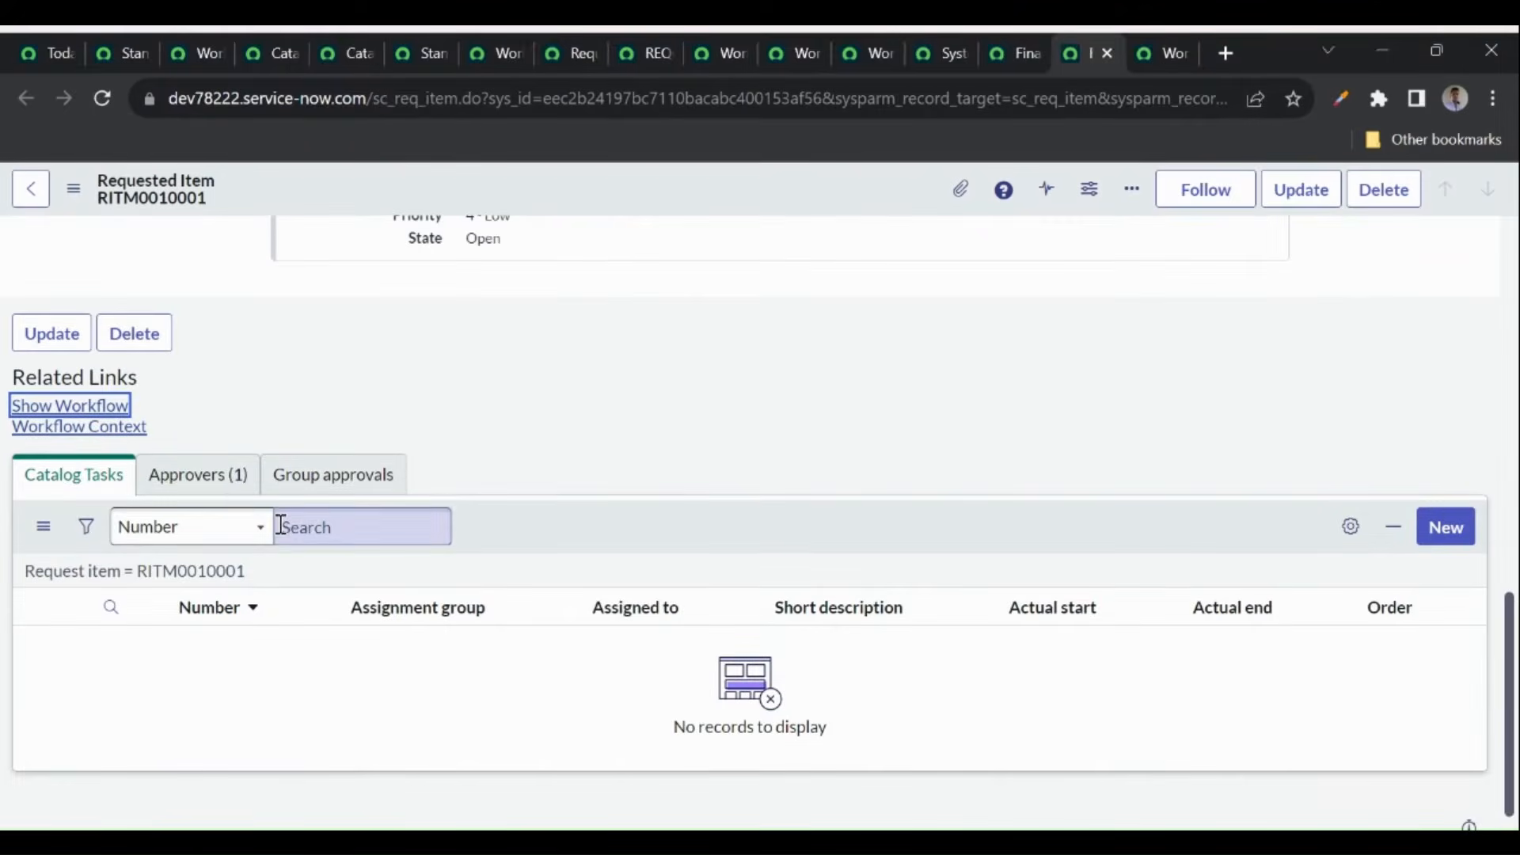
pyautogui.click(197, 475)
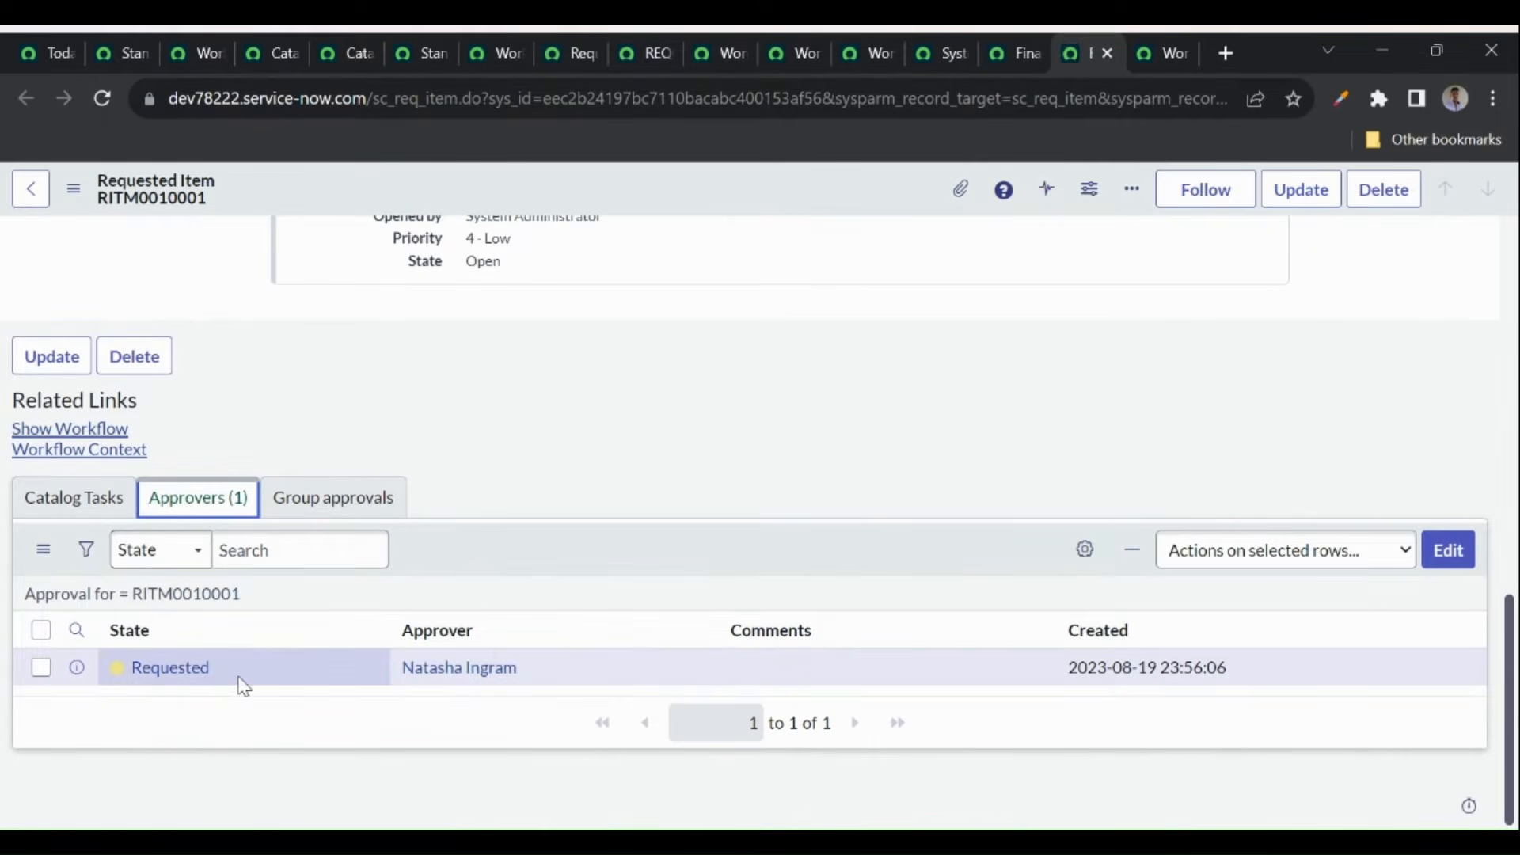
pyautogui.rightClick(236, 678)
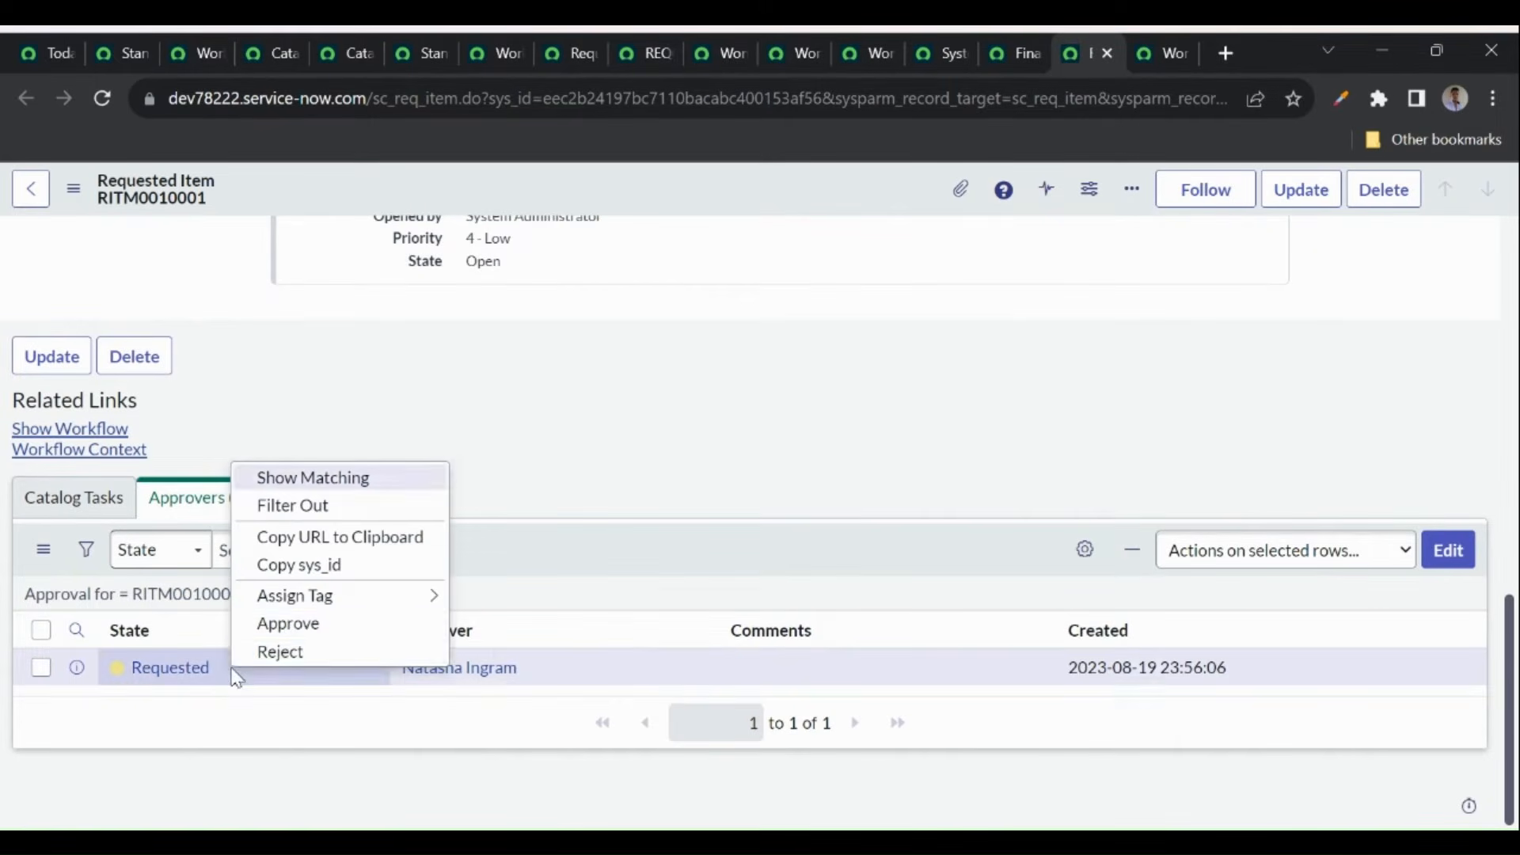
pyautogui.click(305, 625)
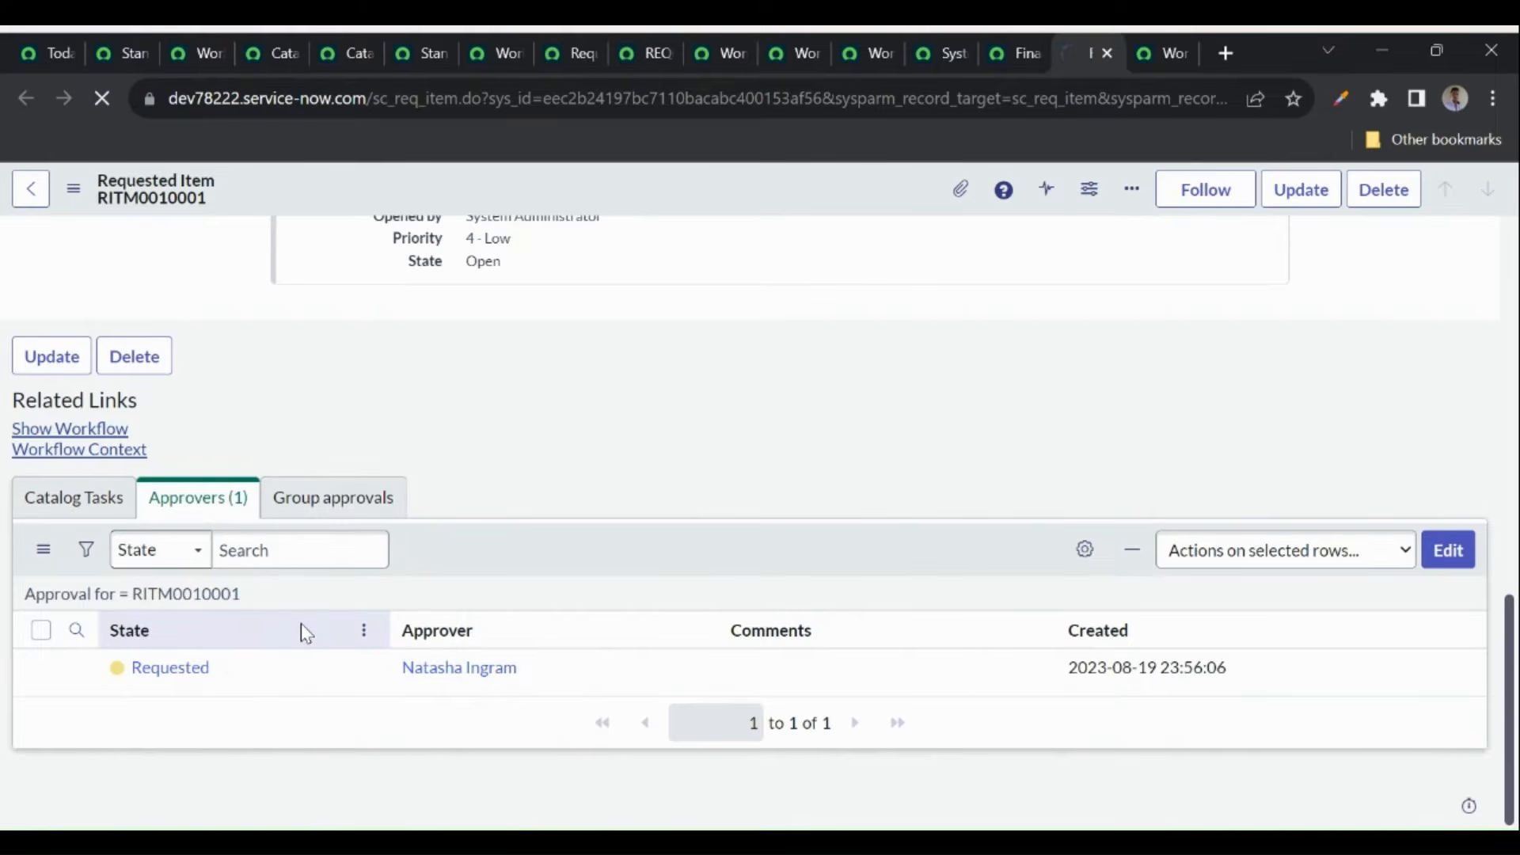
# - Refresh the workflow context to see CIO Approval now running, then return to RITM0010001
pyautogui.click(1155, 57)
pyautogui.moveTo(318, 365)
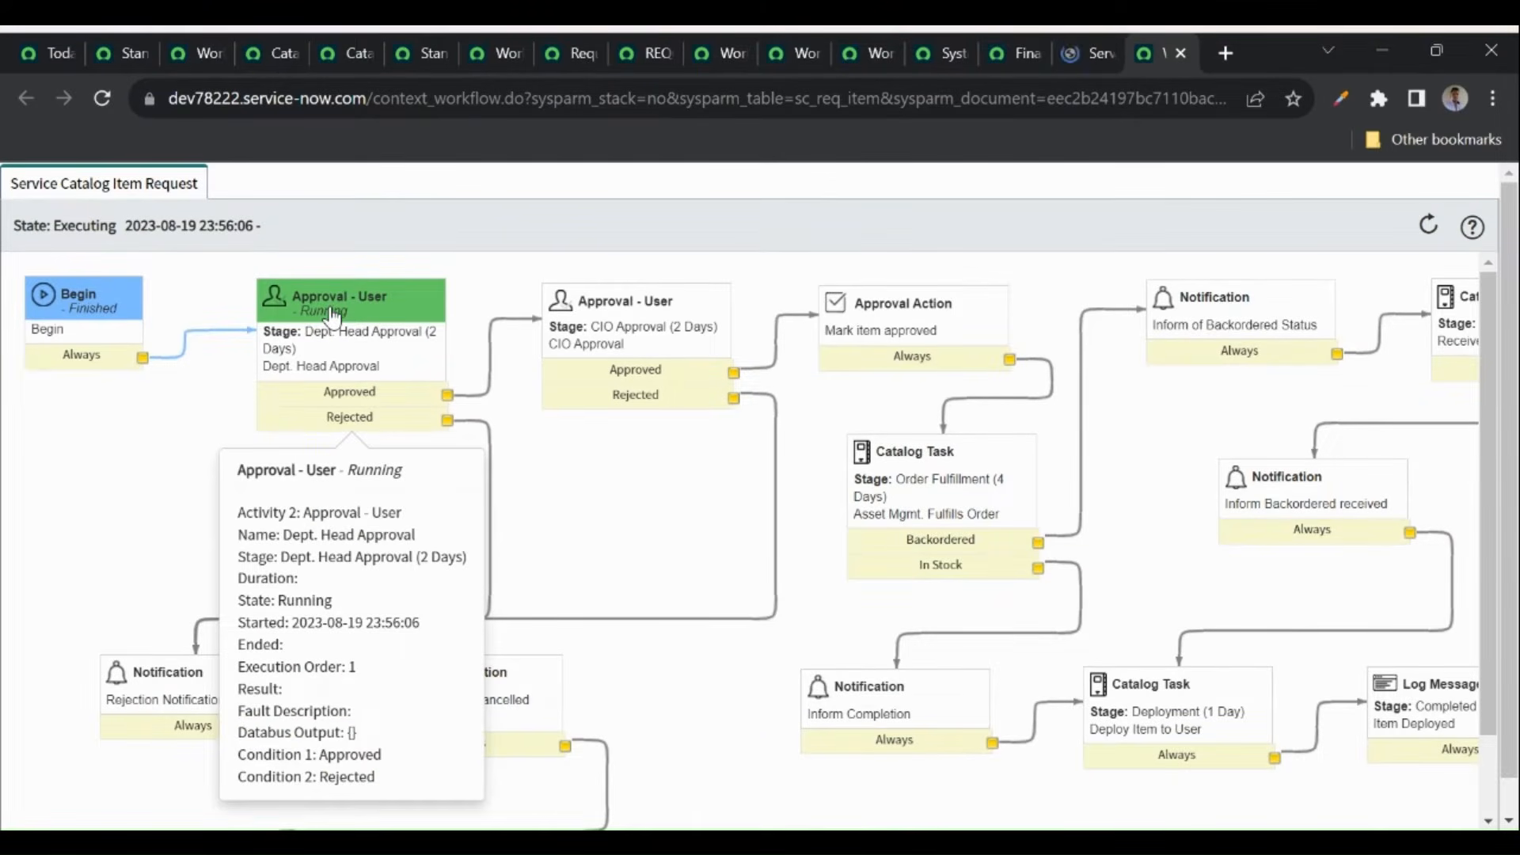
pyautogui.click(102, 98)
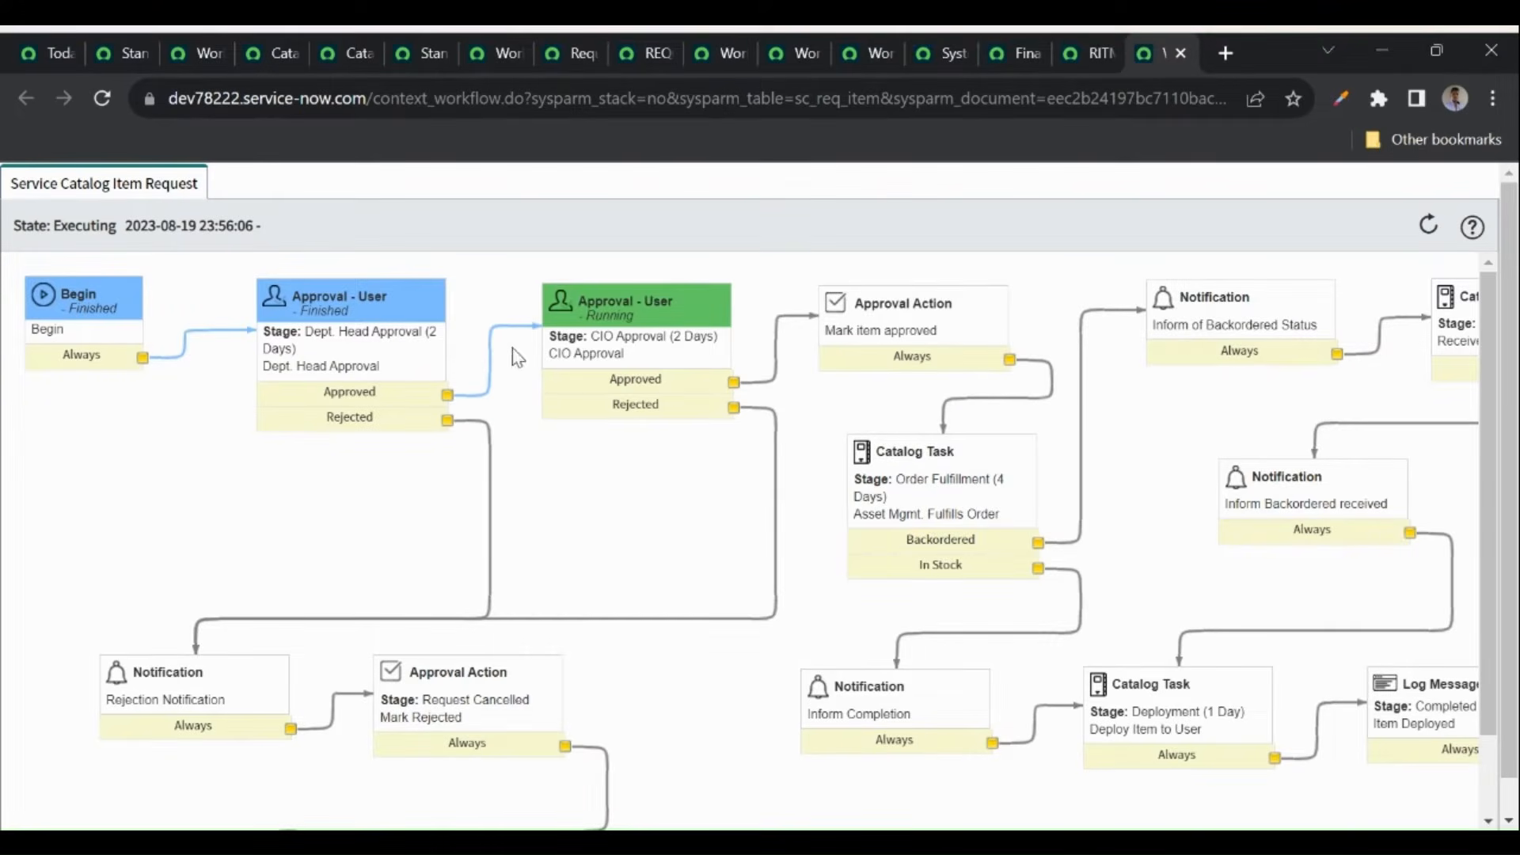
pyautogui.moveTo(686, 360)
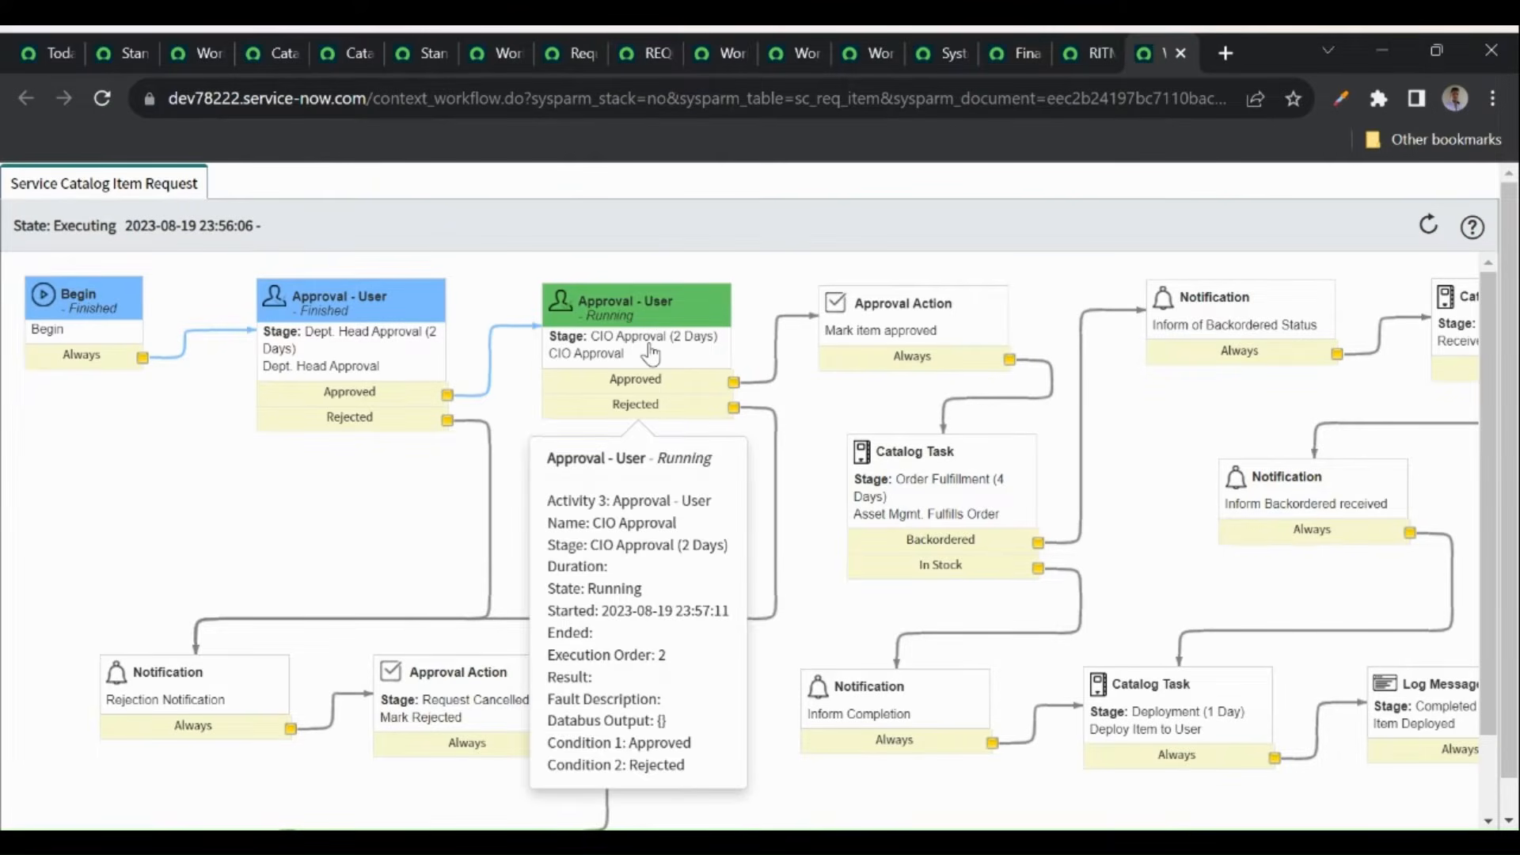
pyautogui.click(1071, 56)
# - Approve the pending CIO approval on RITM0010001
pyautogui.scroll(-10, 428, 565)
pyautogui.scroll(-4, 428, 565)
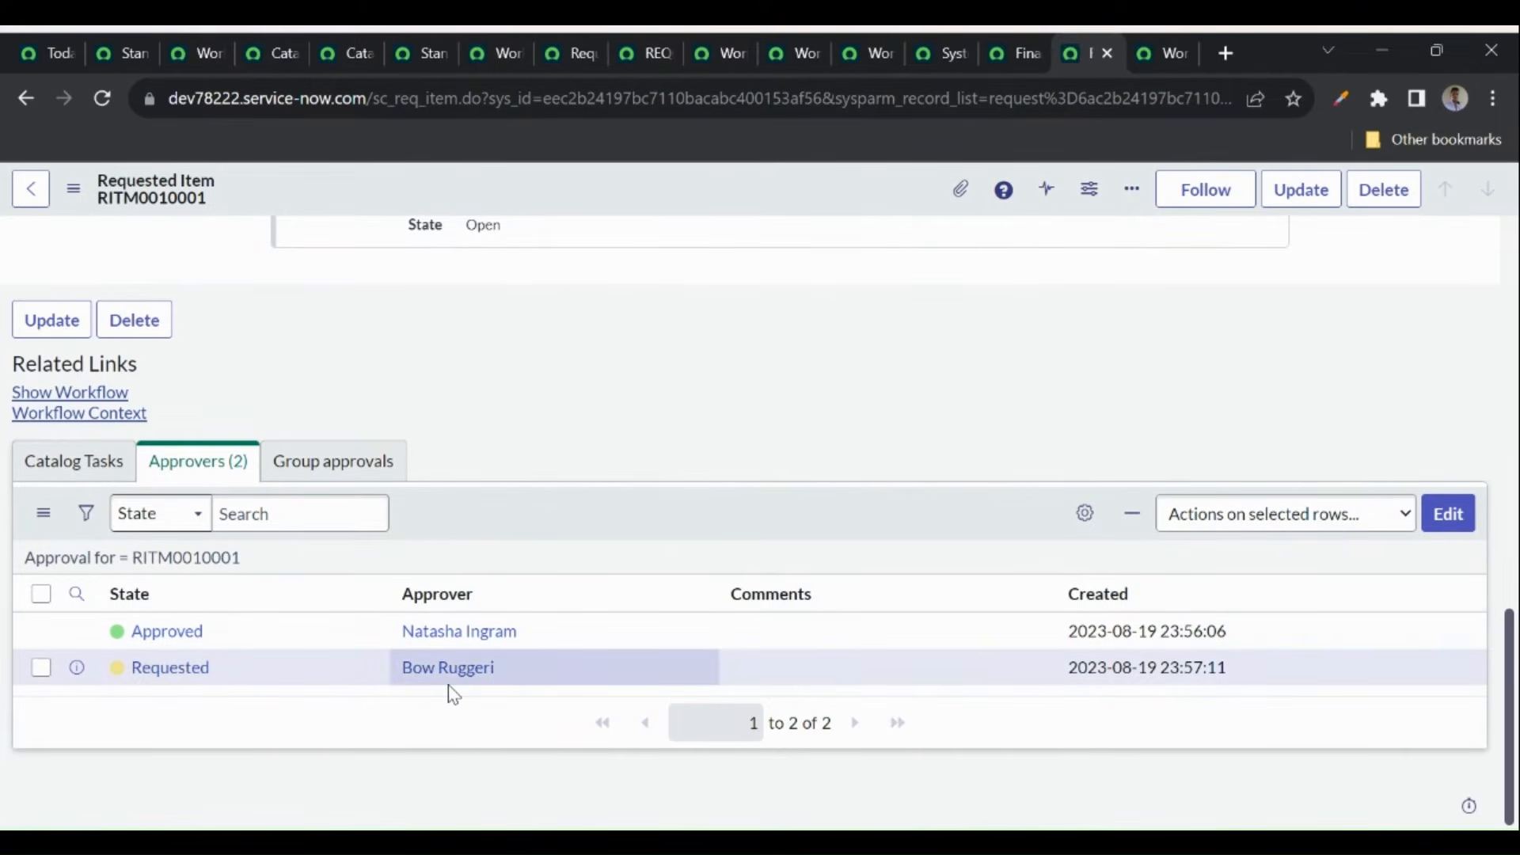
pyautogui.rightClick(238, 667)
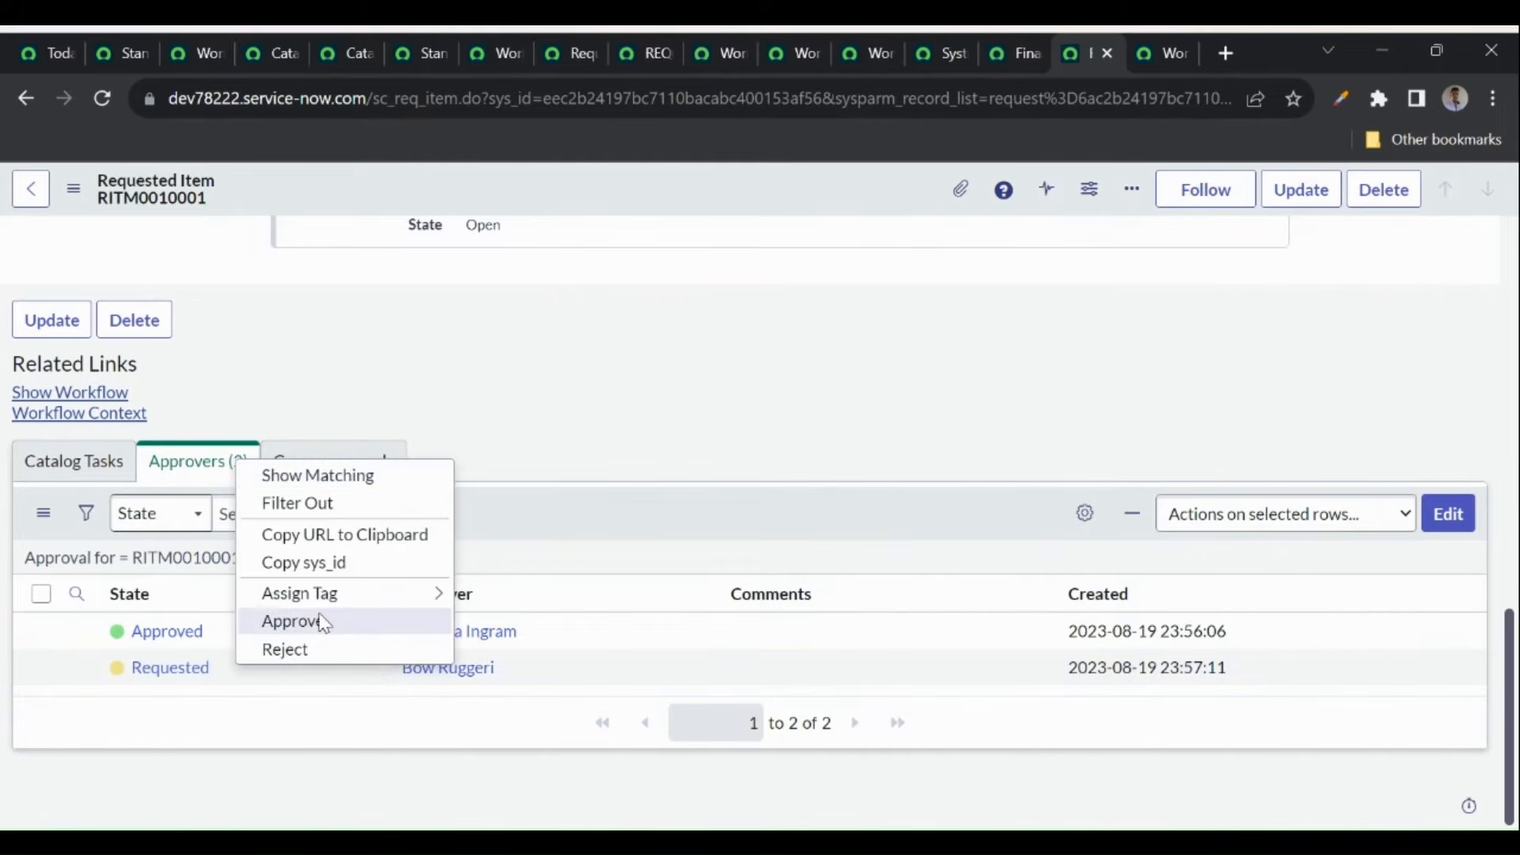
pyautogui.click(291, 621)
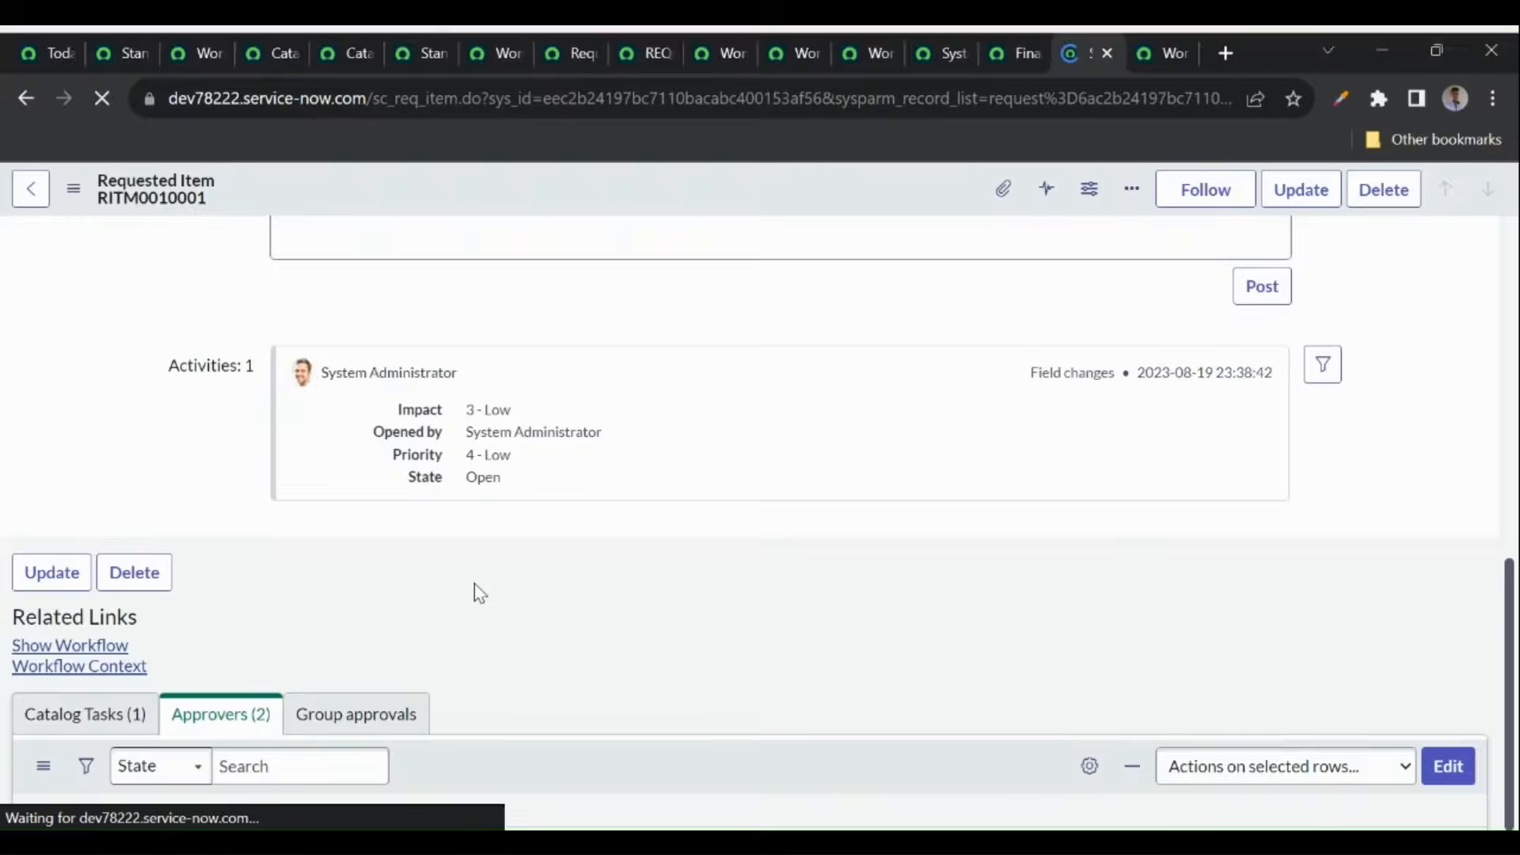
# - Refresh the workflow context diagram to check progress after the approval
pyautogui.click(1149, 49)
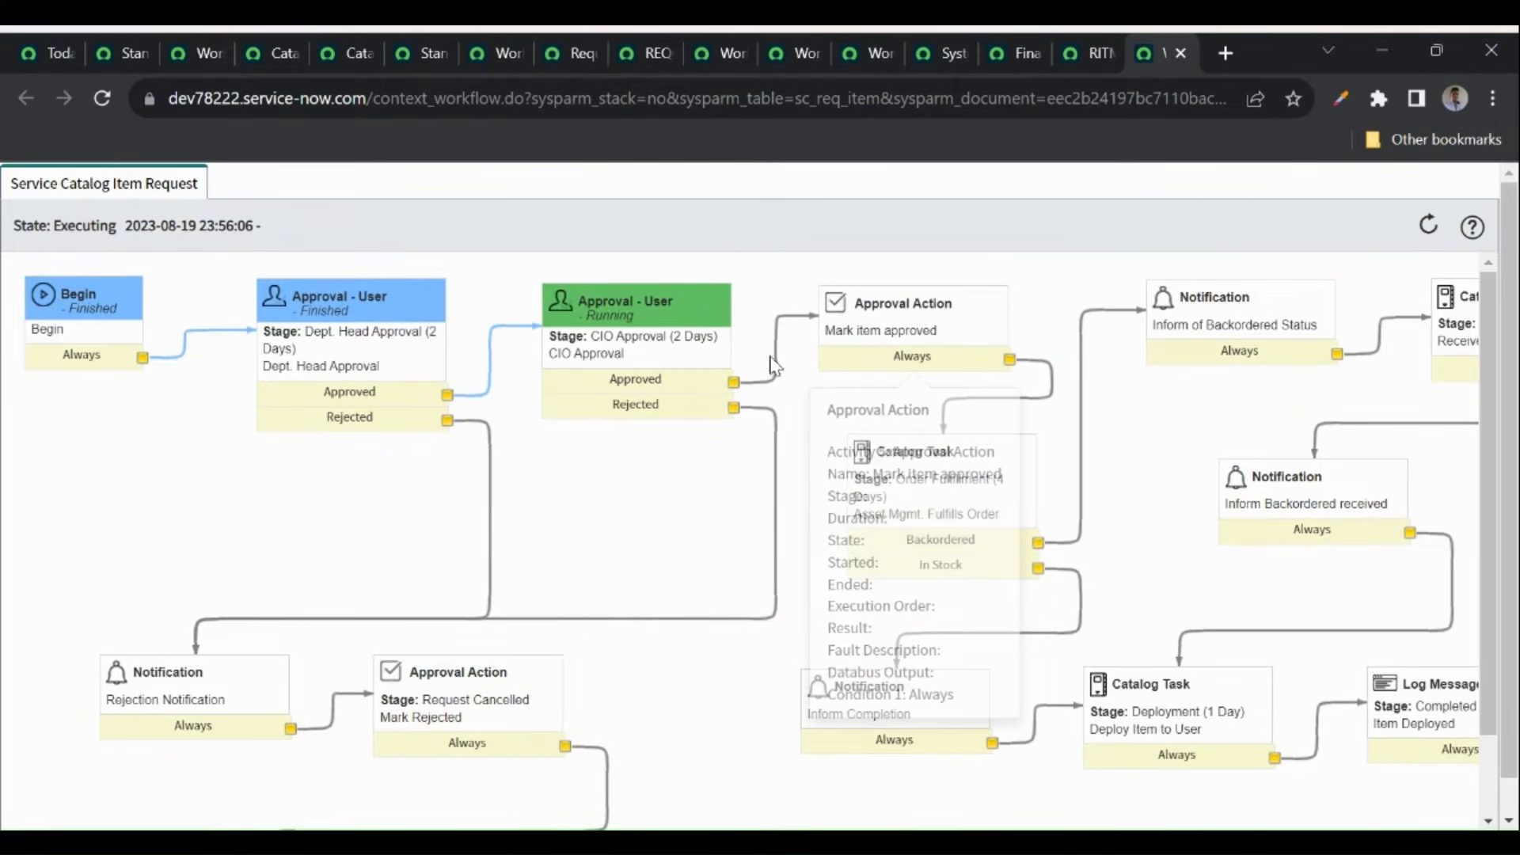
pyautogui.click(102, 100)
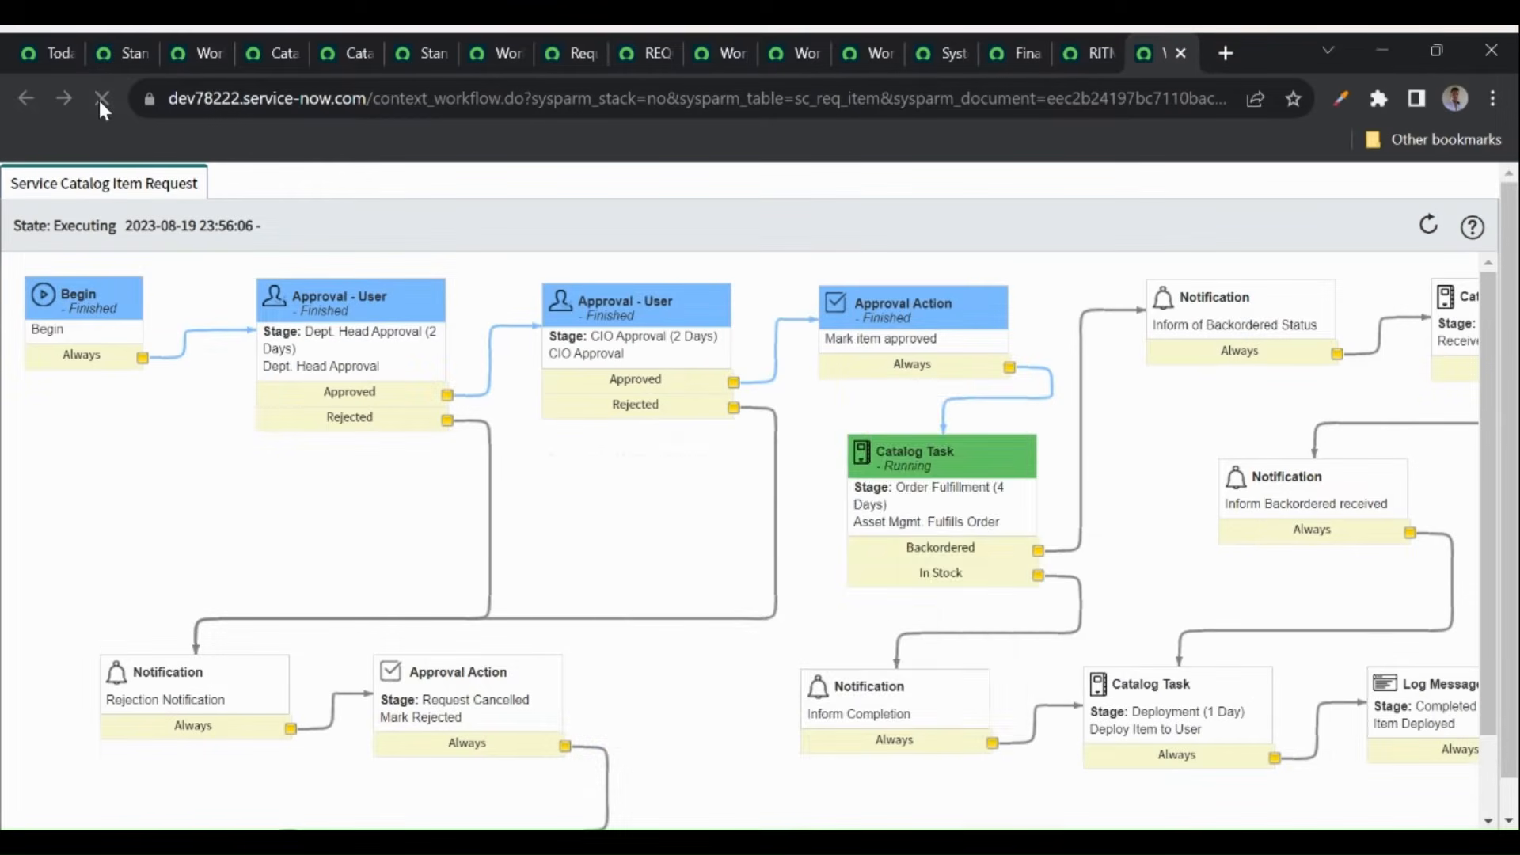
pyautogui.moveTo(721, 356)
pyautogui.moveTo(960, 499)
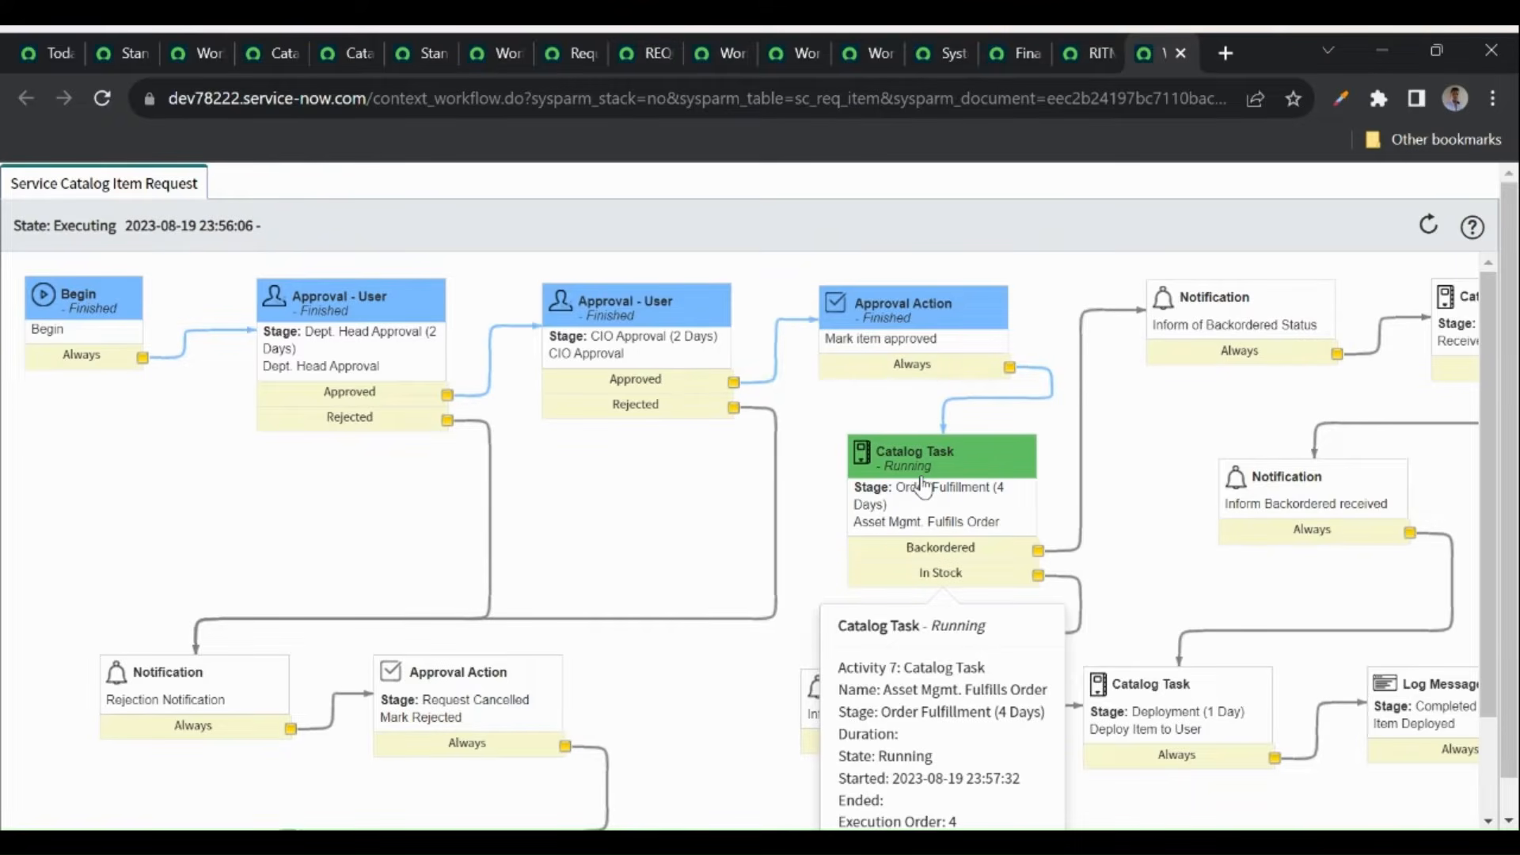
# - Show the Catalog Tasks related list on RITM0010001
pyautogui.click(1070, 50)
pyautogui.scroll(-15, 588, 410)
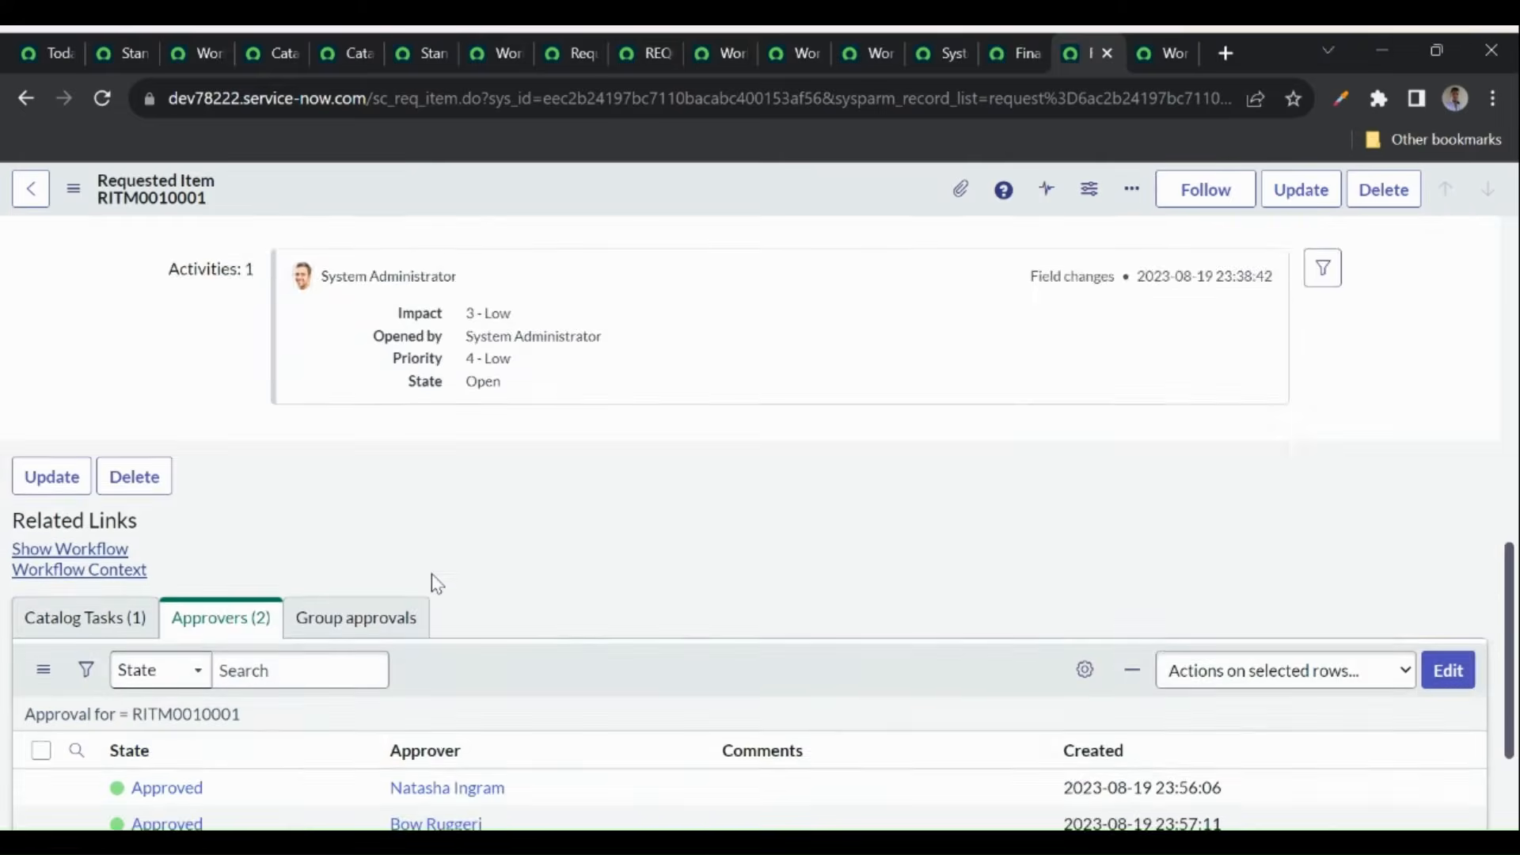
pyautogui.click(83, 461)
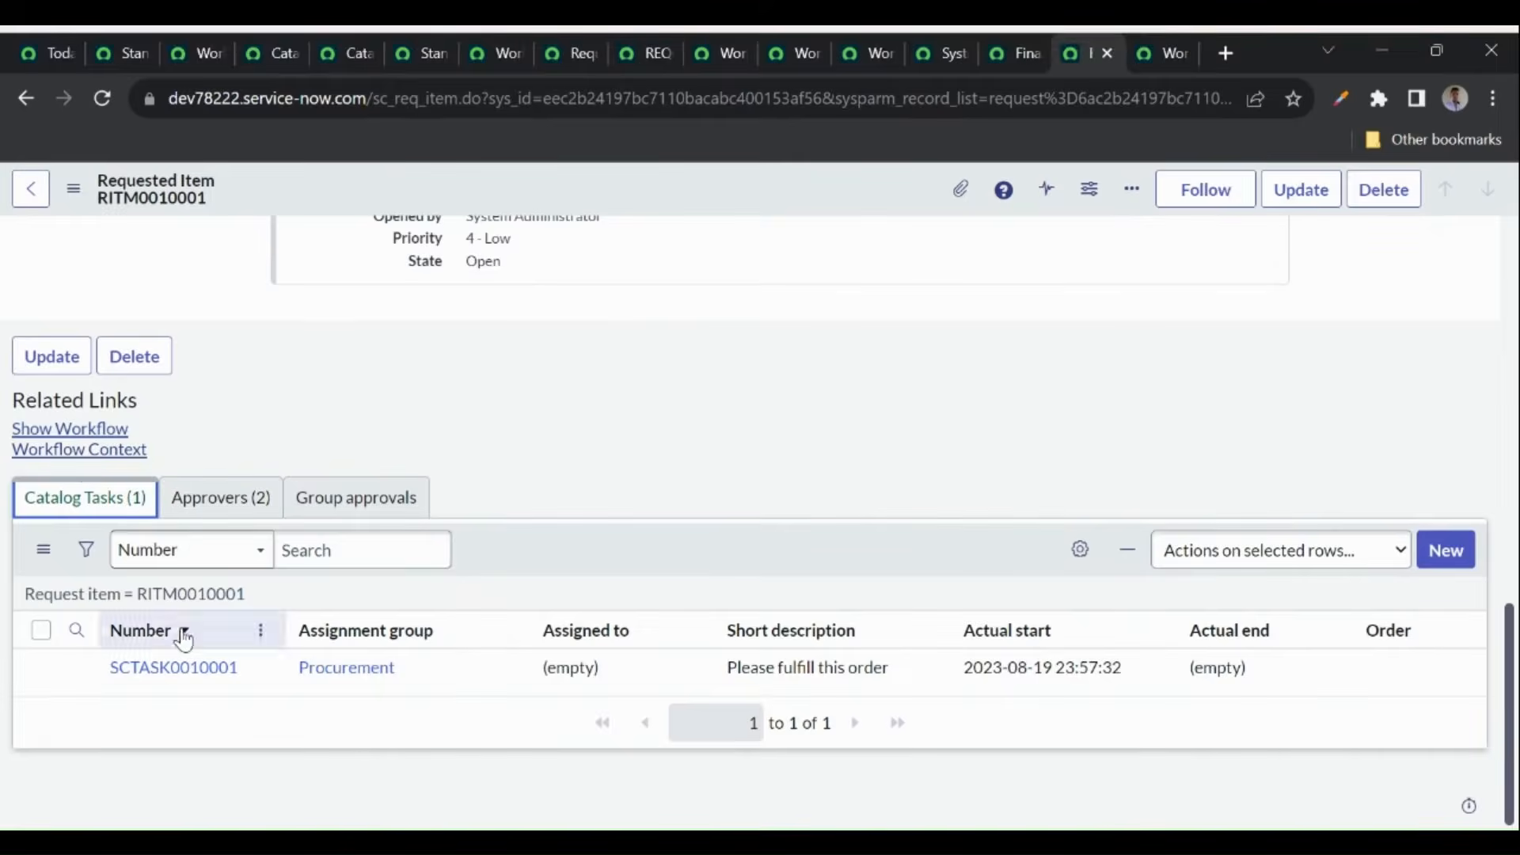
# - Look over the workflow context diagram again
pyautogui.click(1167, 53)
pyautogui.moveTo(938, 479)
pyautogui.scroll(-2, 936, 487)
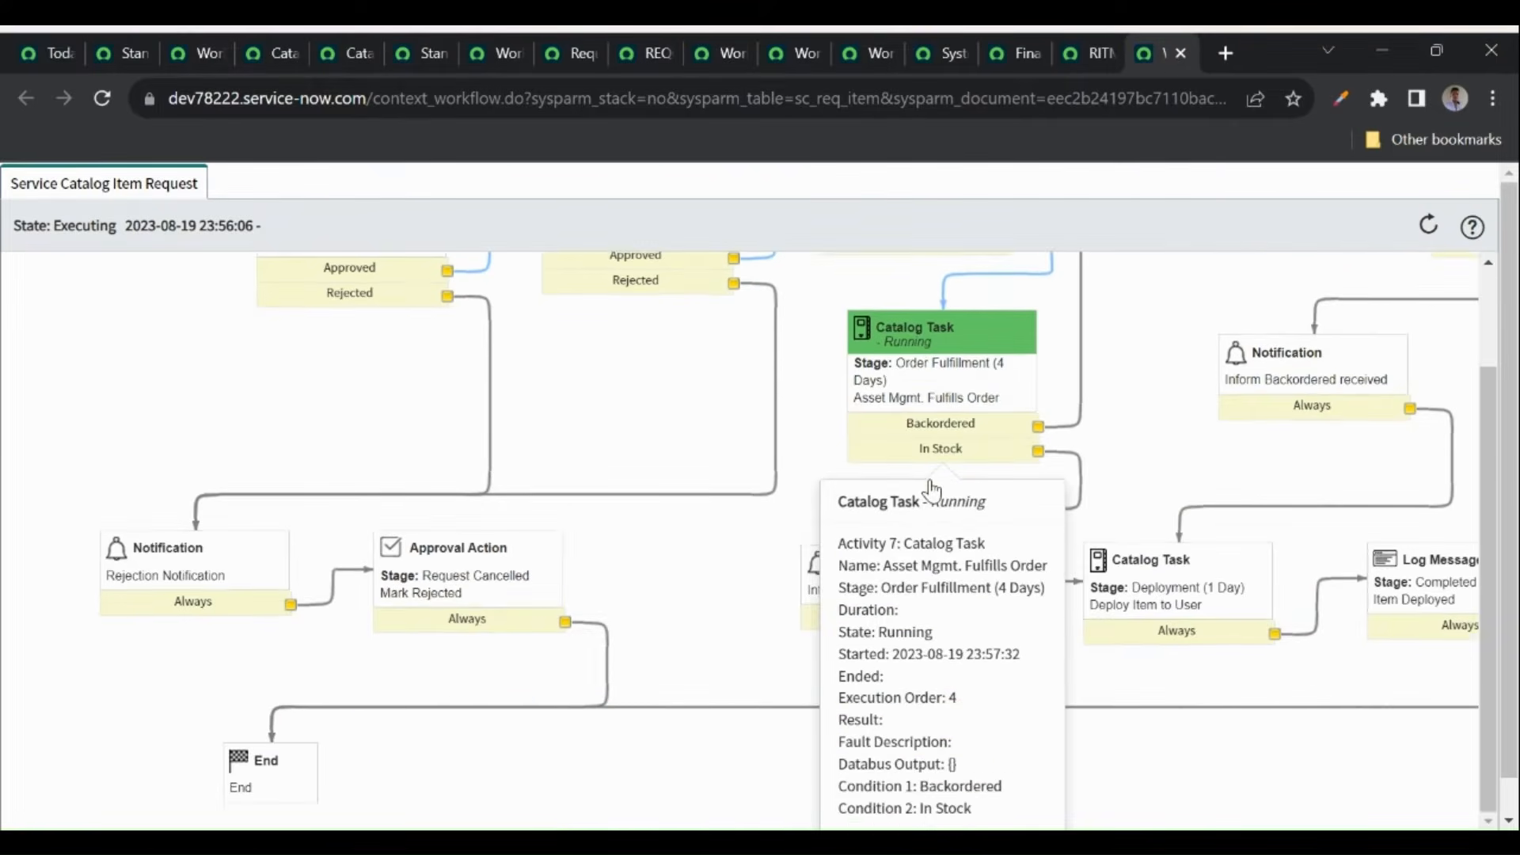
pyautogui.scroll(1, 1080, 357)
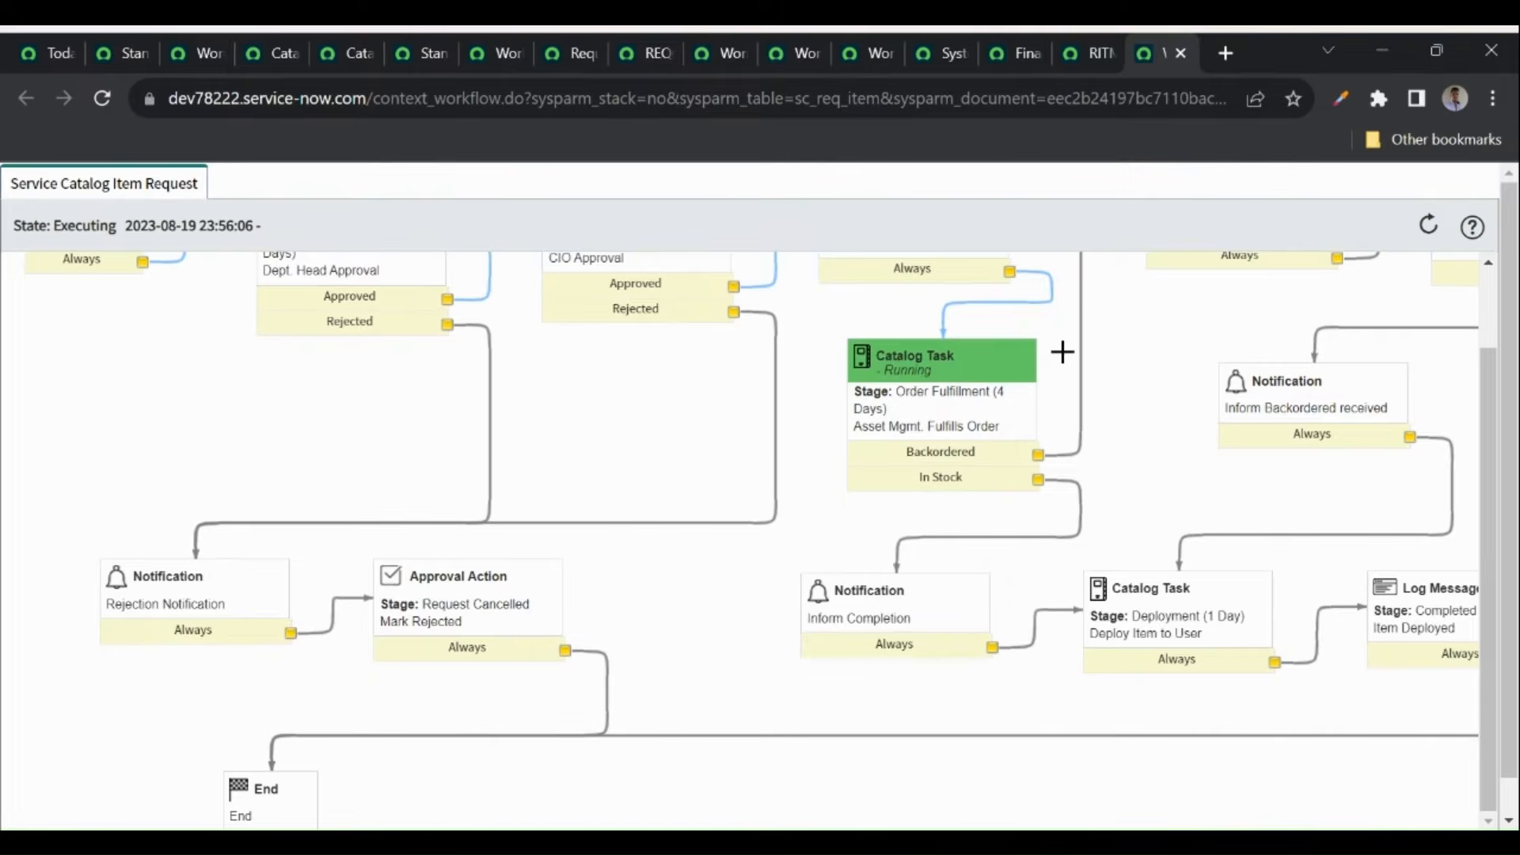
# - Open SCTASK0010001 from RITM0010001's Catalog Tasks list in a new tab
pyautogui.moveTo(1089, 44)
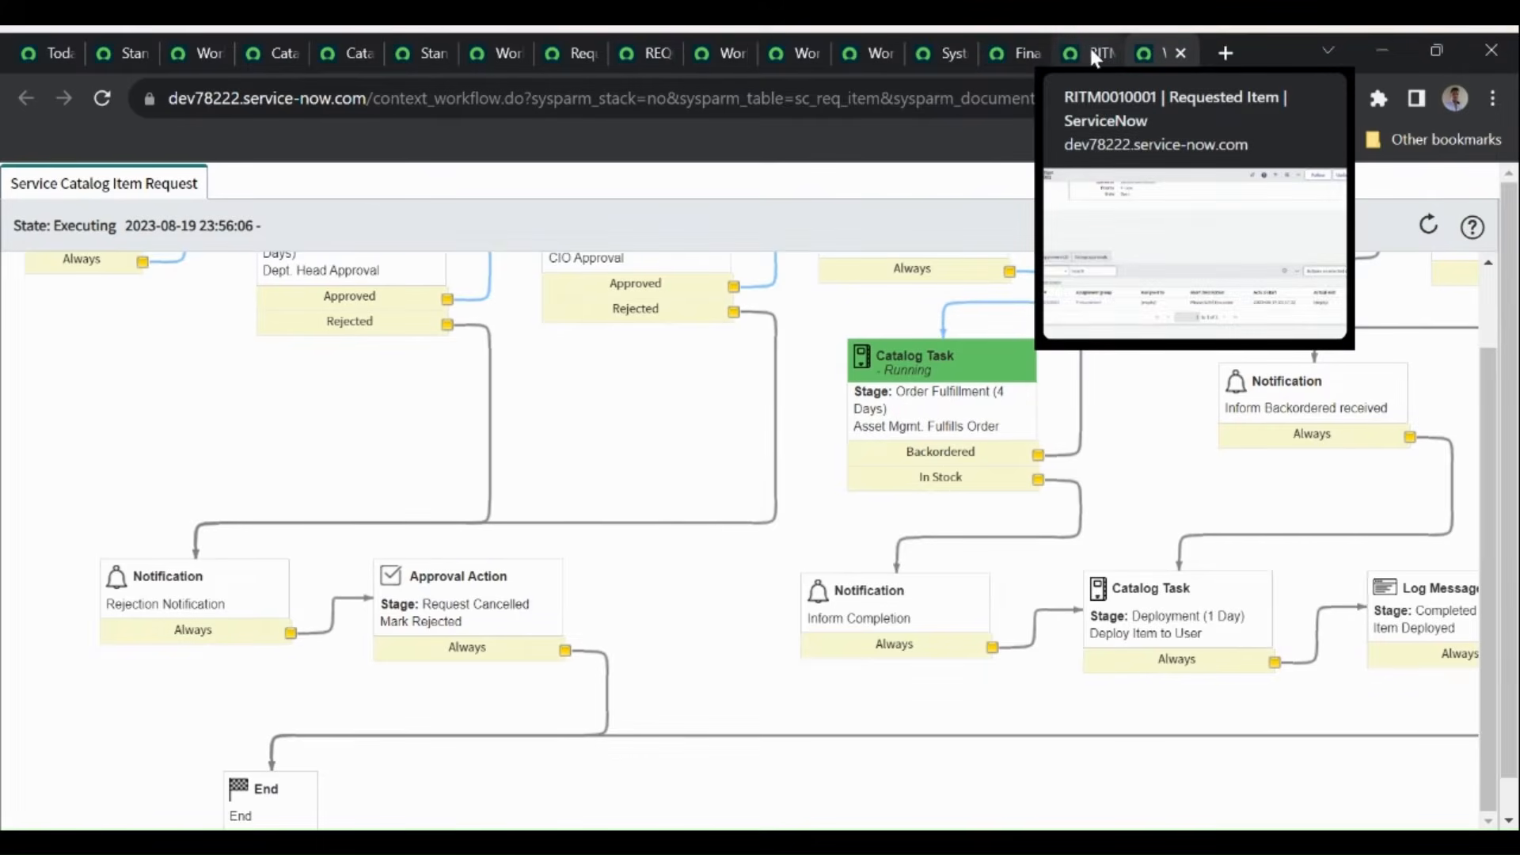
pyautogui.click(1089, 44)
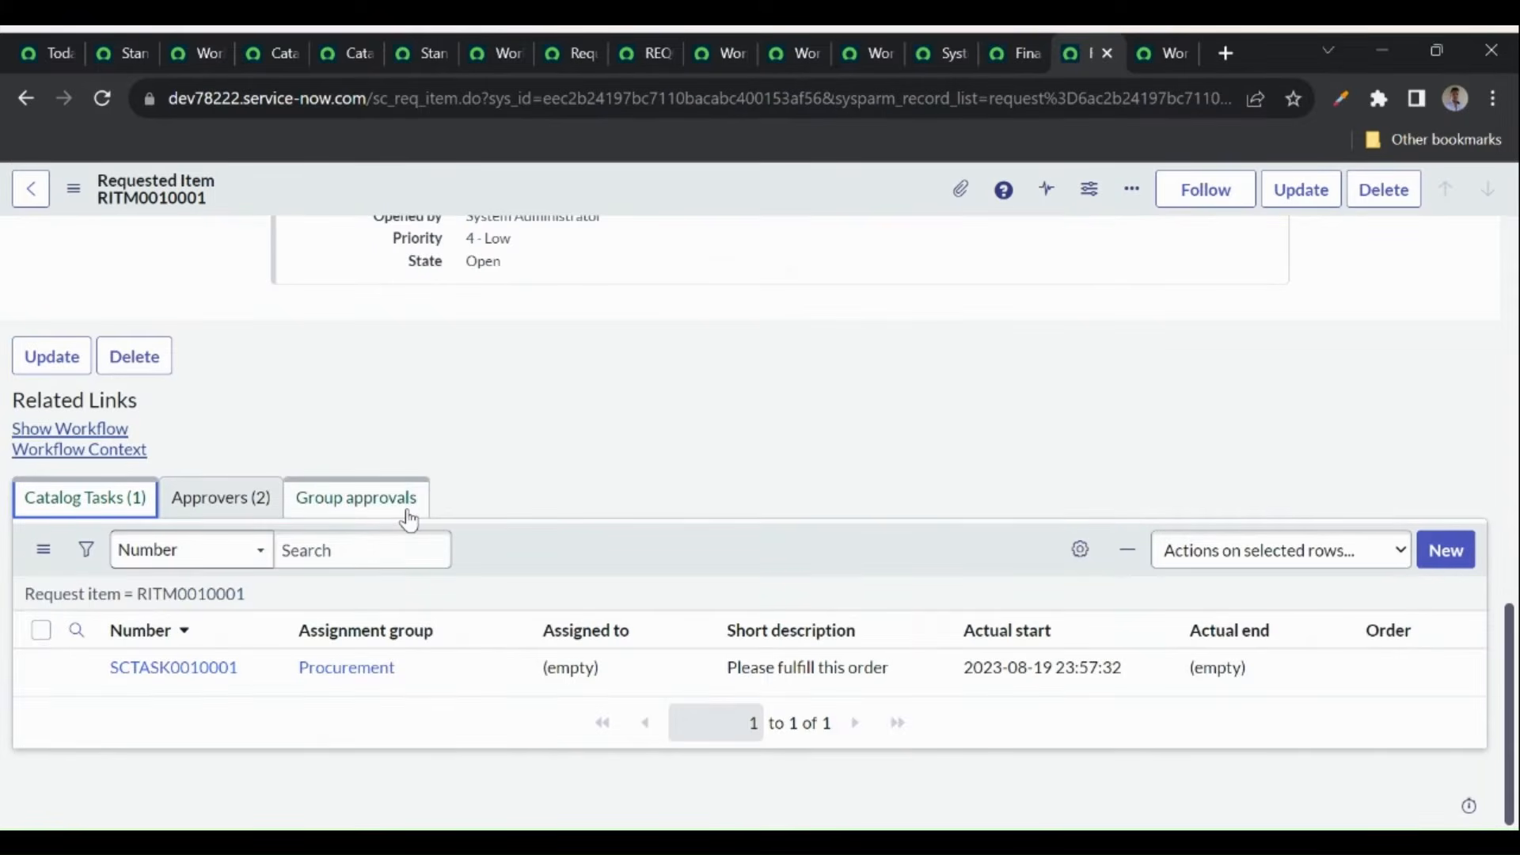
pyautogui.middleClick(186, 668)
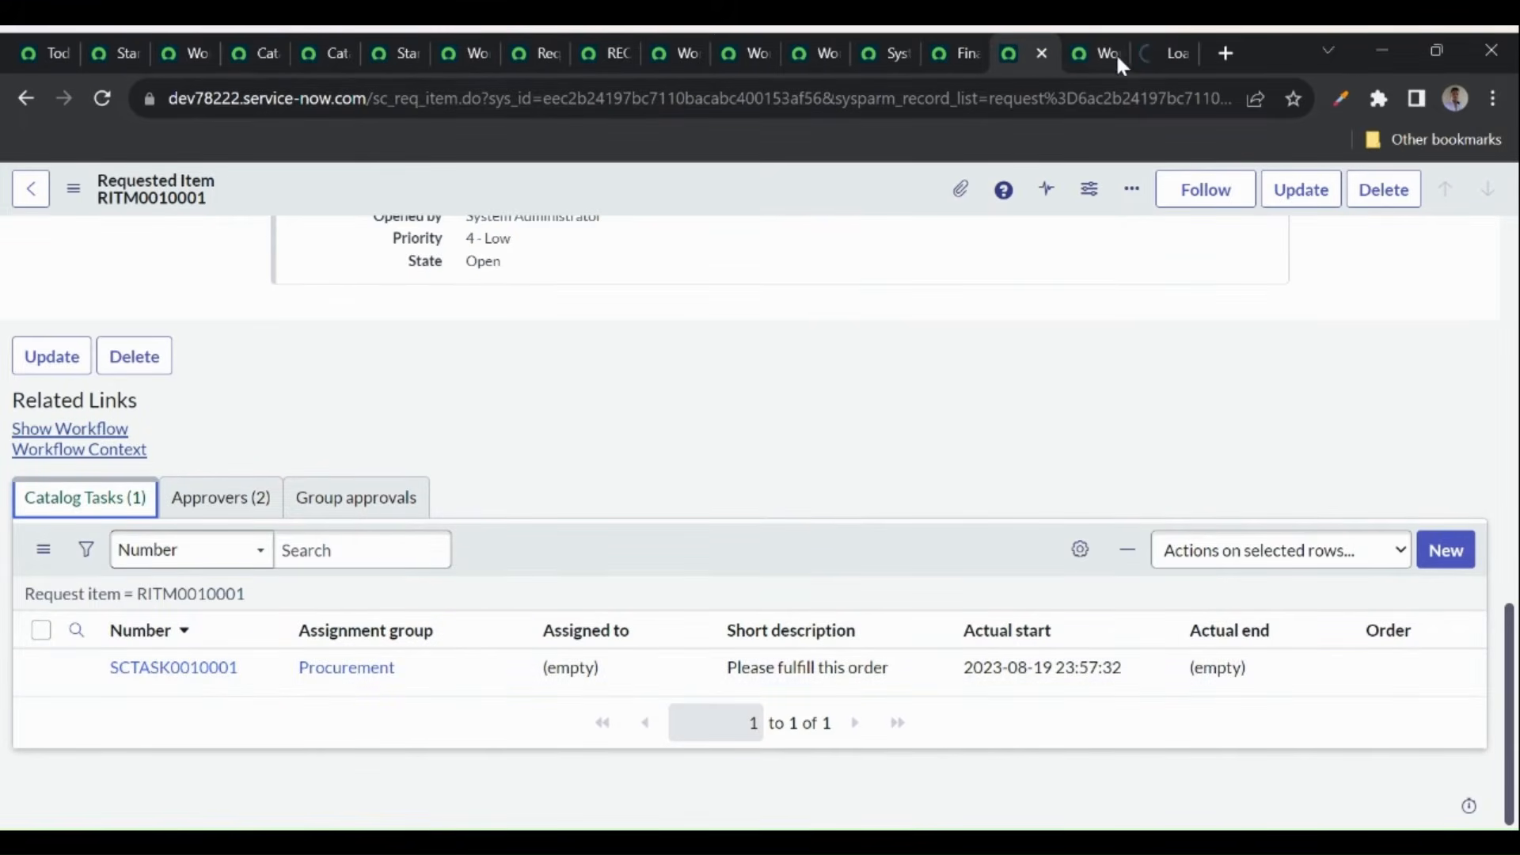
# - Close SCTASK0010001 and reload the workflow context to see the Deployment task start
pyautogui.click(1158, 56)
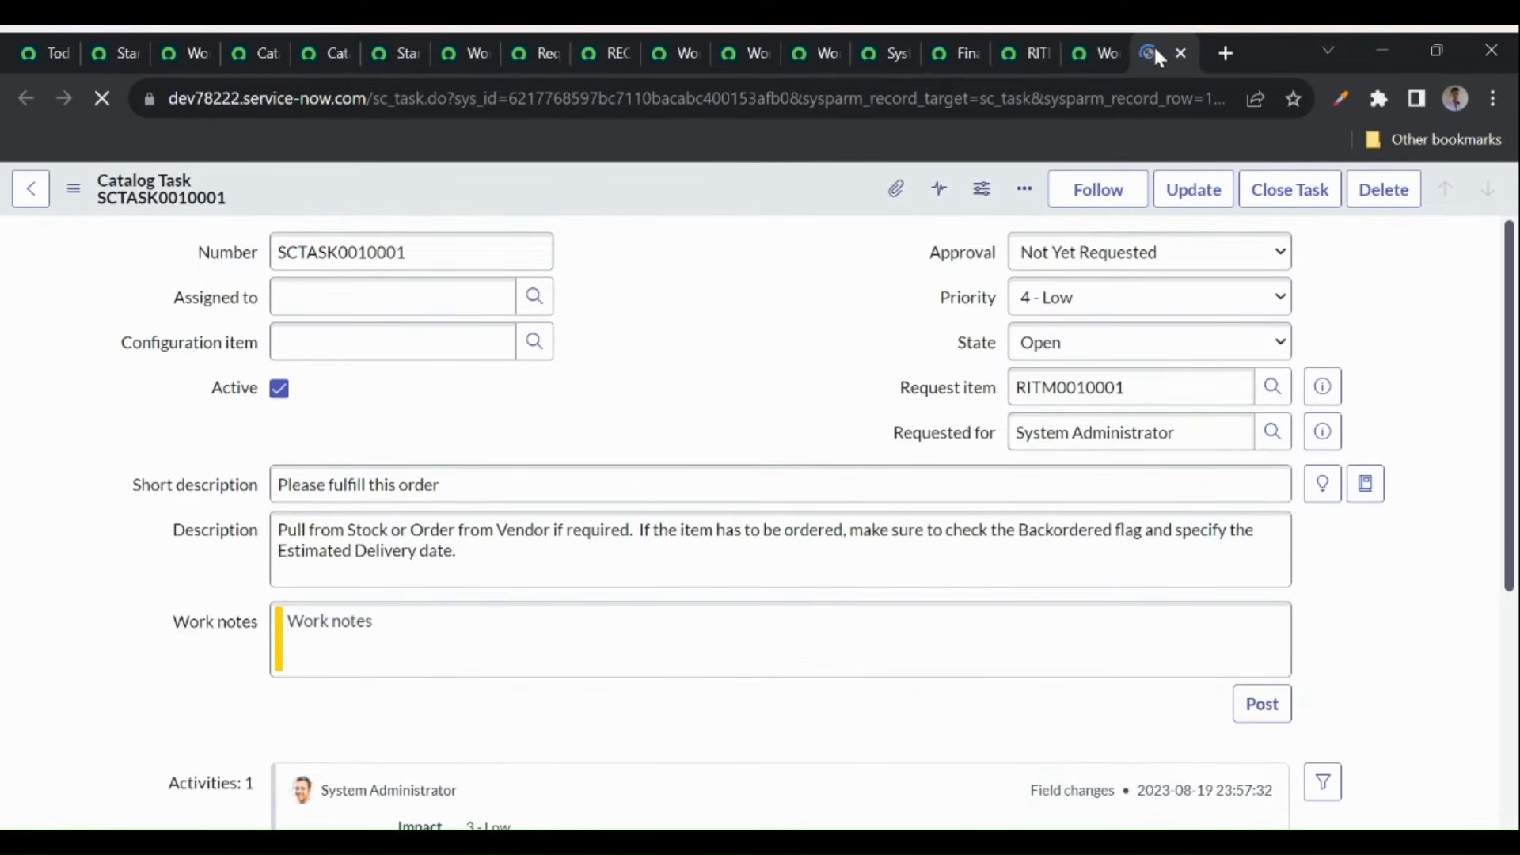
pyautogui.click(1273, 196)
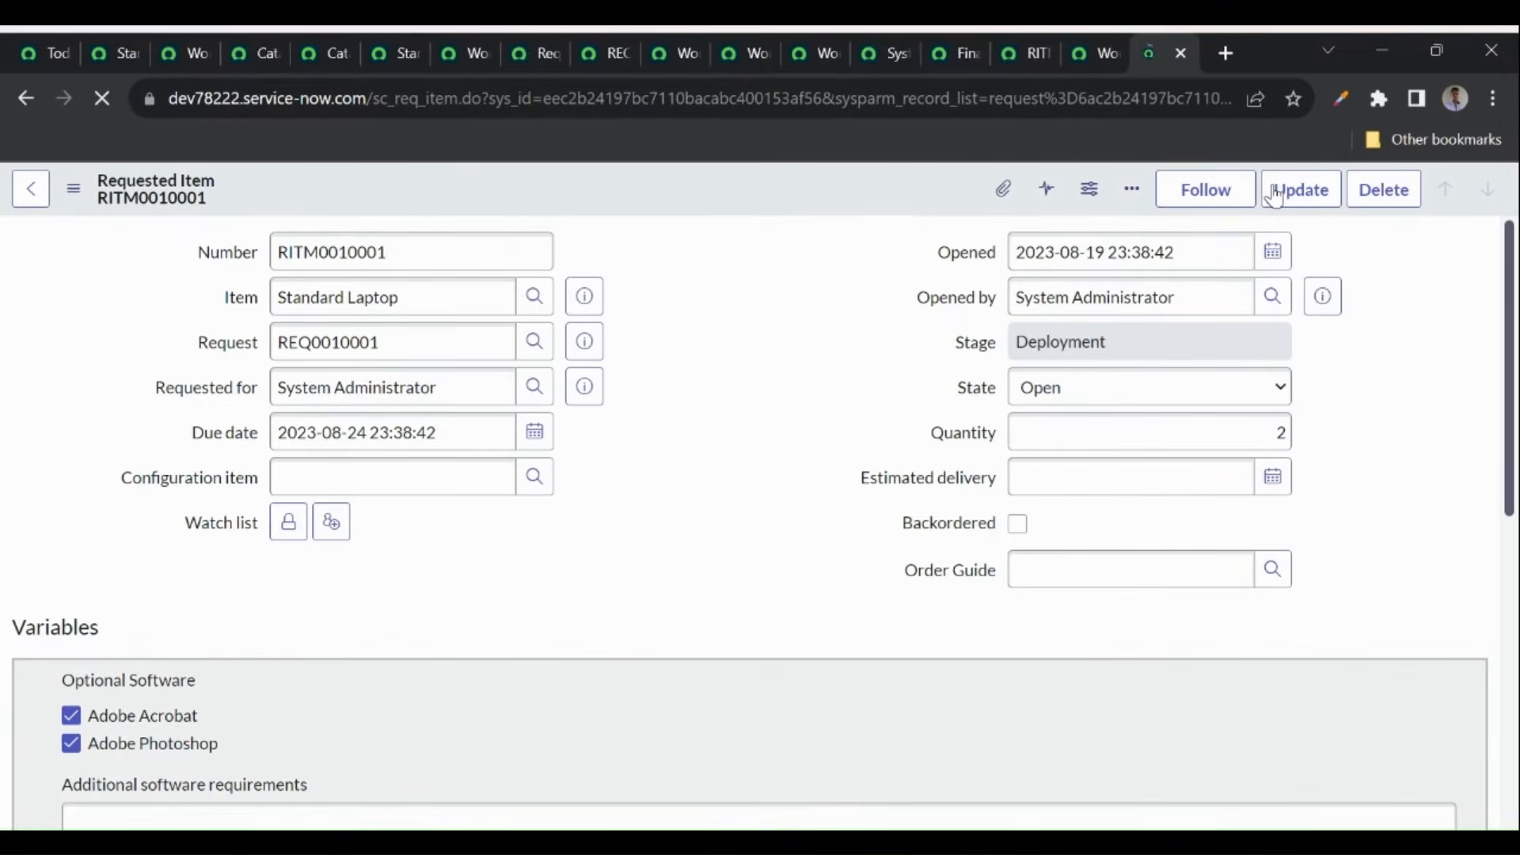
pyautogui.click(1089, 54)
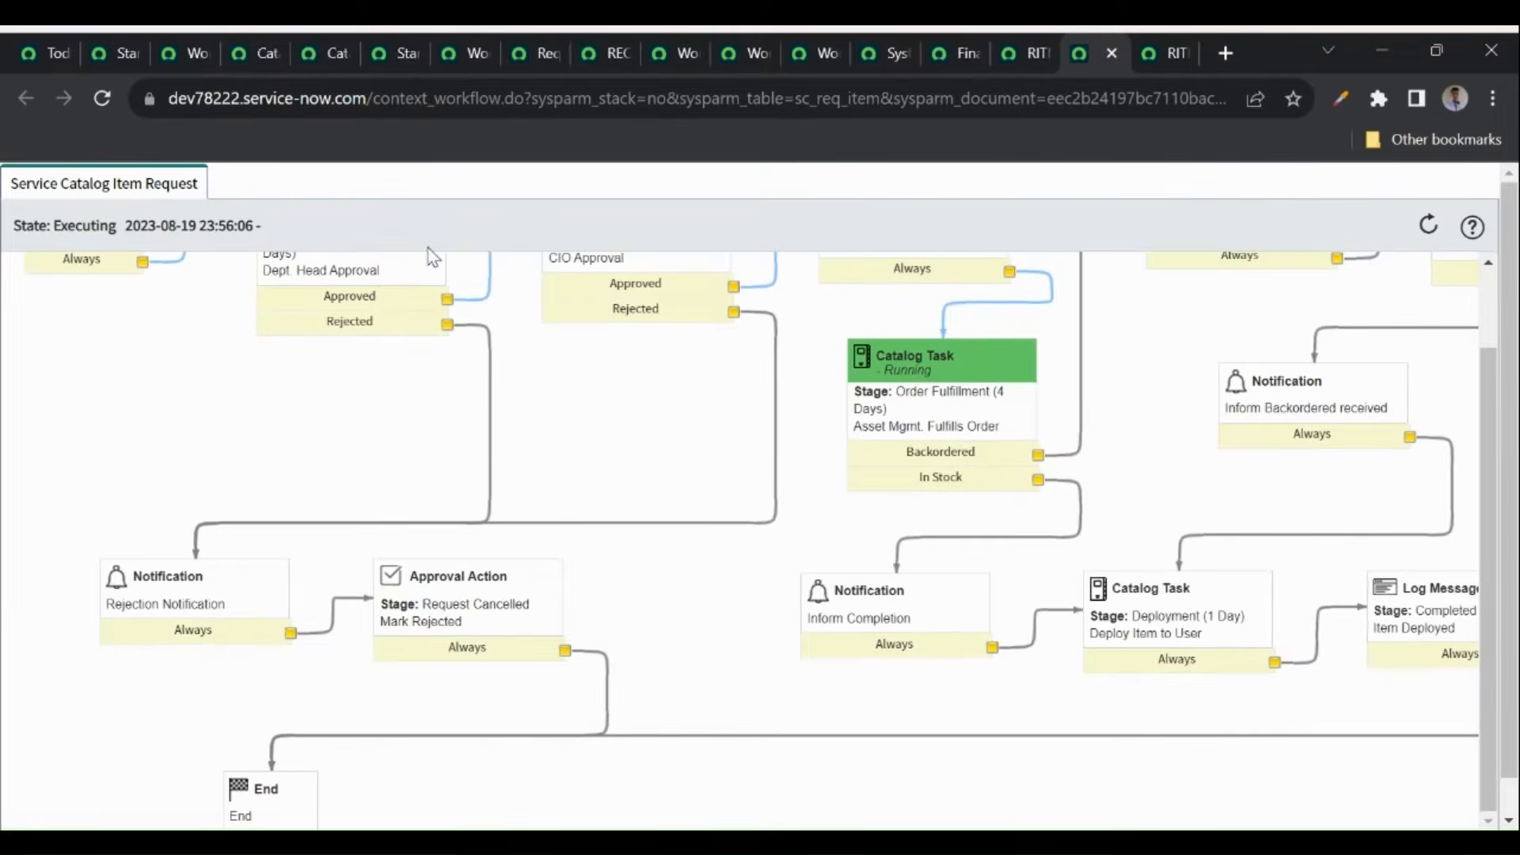
pyautogui.click(101, 98)
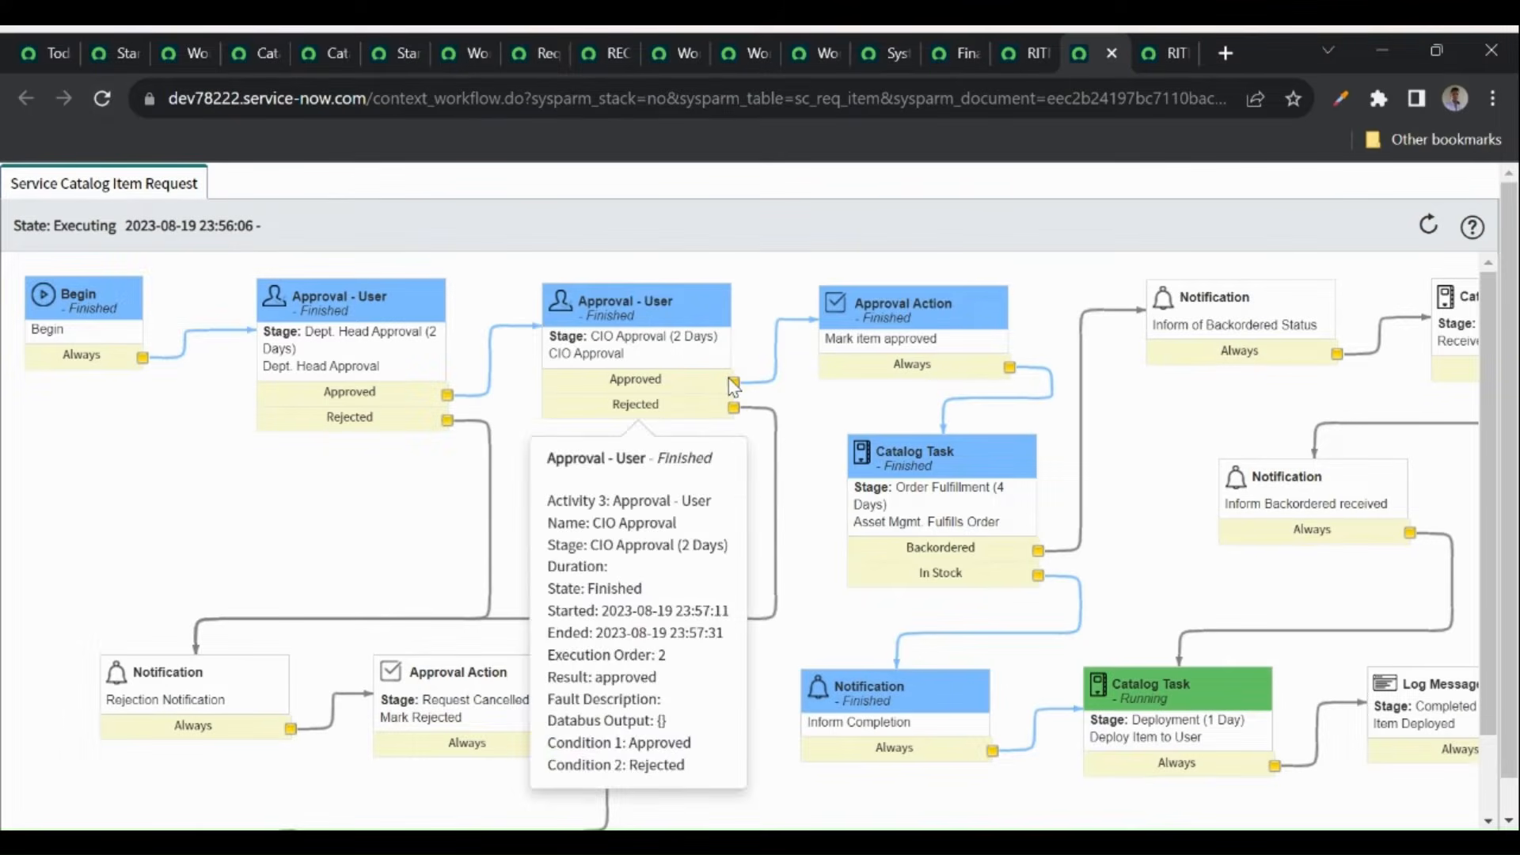
pyautogui.moveTo(961, 522)
pyautogui.scroll(-2, 962, 529)
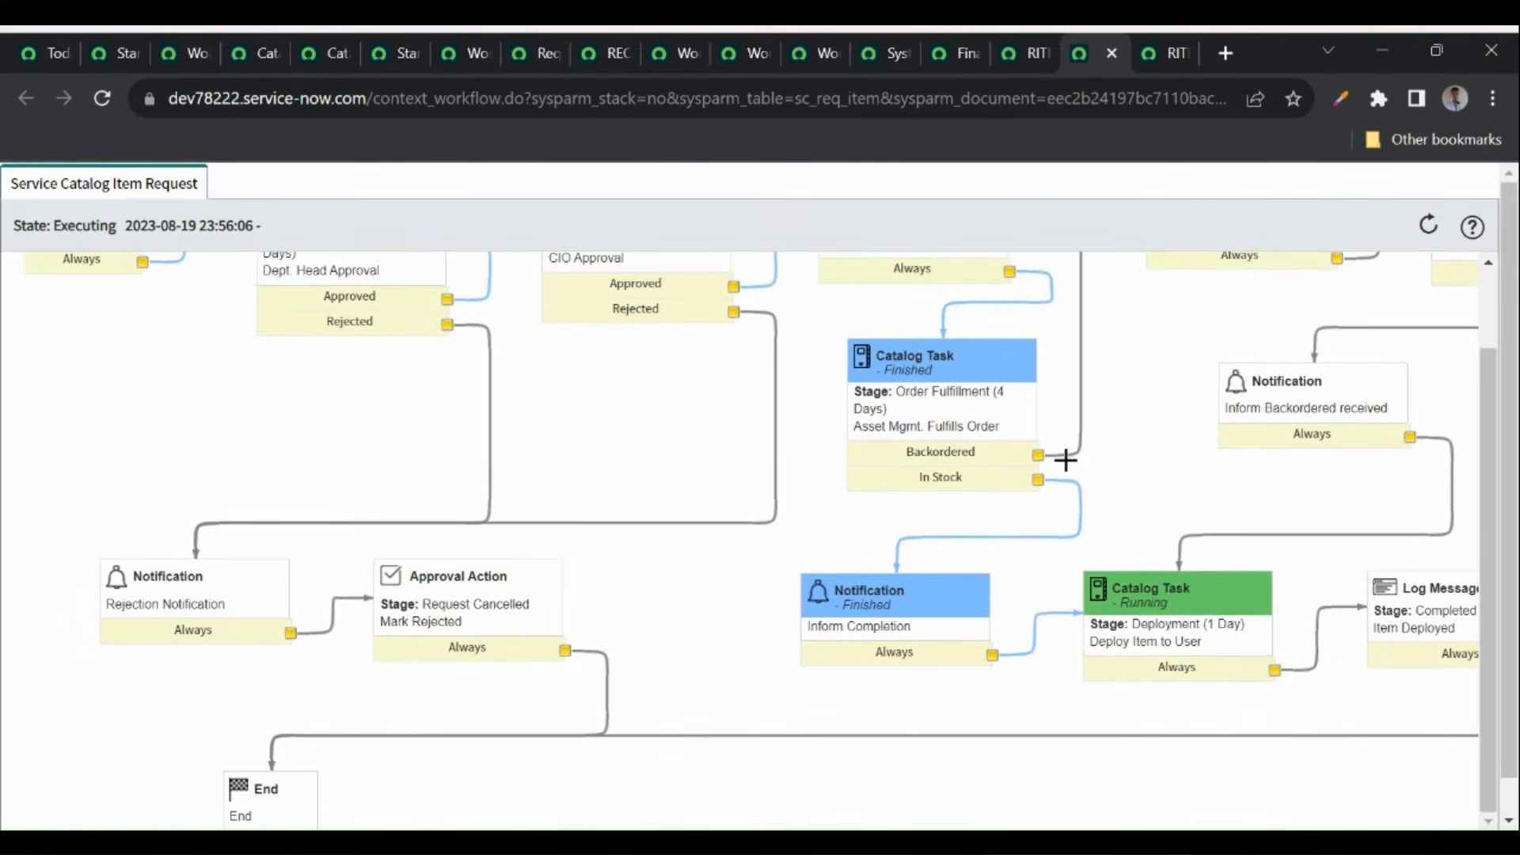
pyautogui.scroll(1, 996, 470)
pyautogui.scroll(-1, 1060, 523)
pyautogui.moveTo(1094, 625)
pyautogui.scroll(1, 1104, 621)
# - Refresh RITM0010001's Catalog Tasks list and close deployment task SCTASK0010002
pyautogui.click(1014, 53)
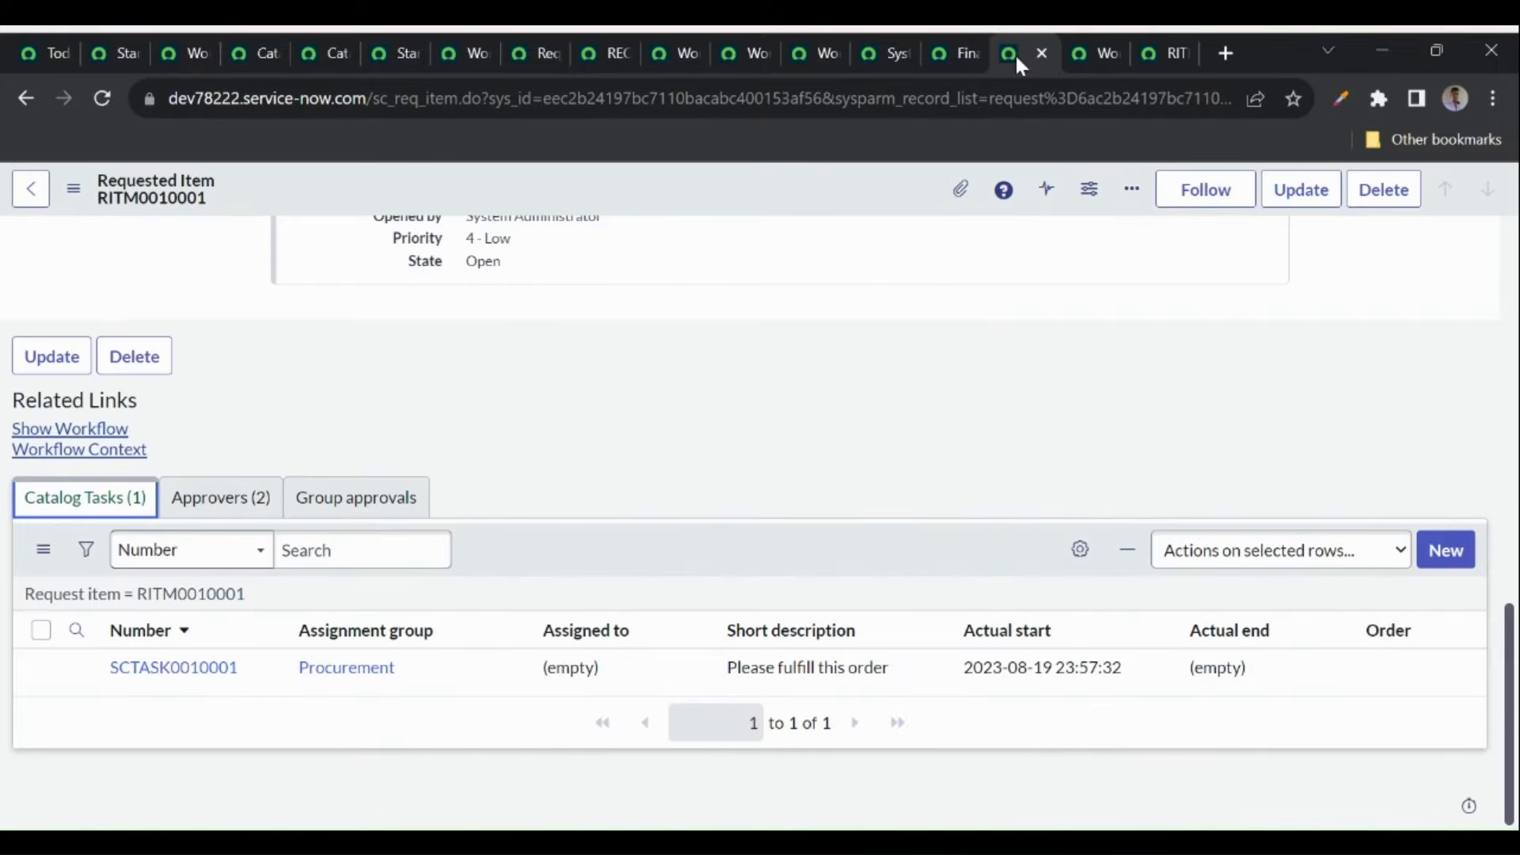
pyautogui.click(198, 606)
pyautogui.scroll(-1, 395, 578)
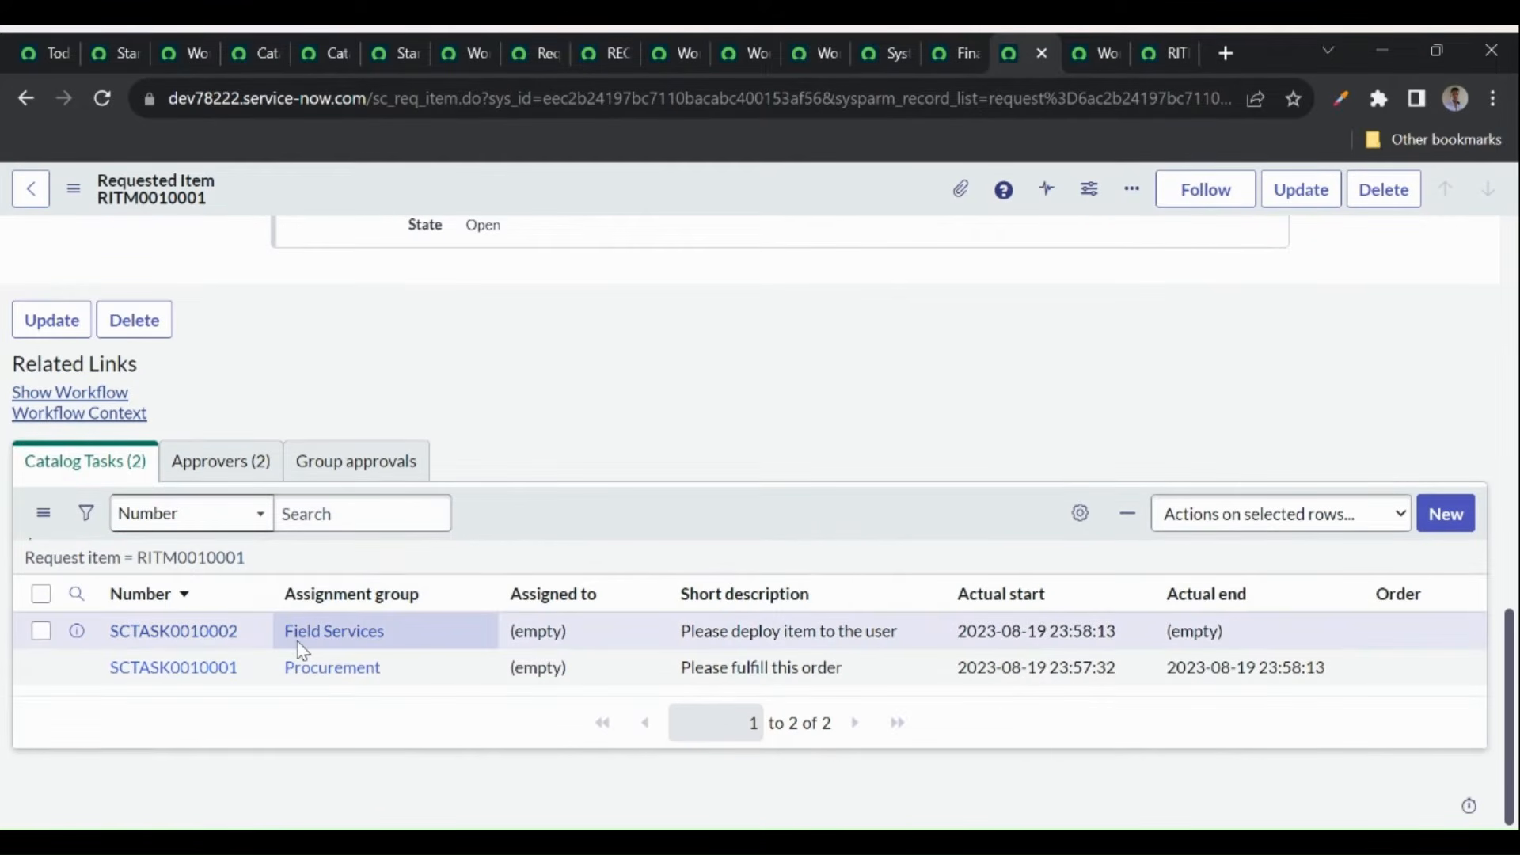
pyautogui.rightClick(188, 640)
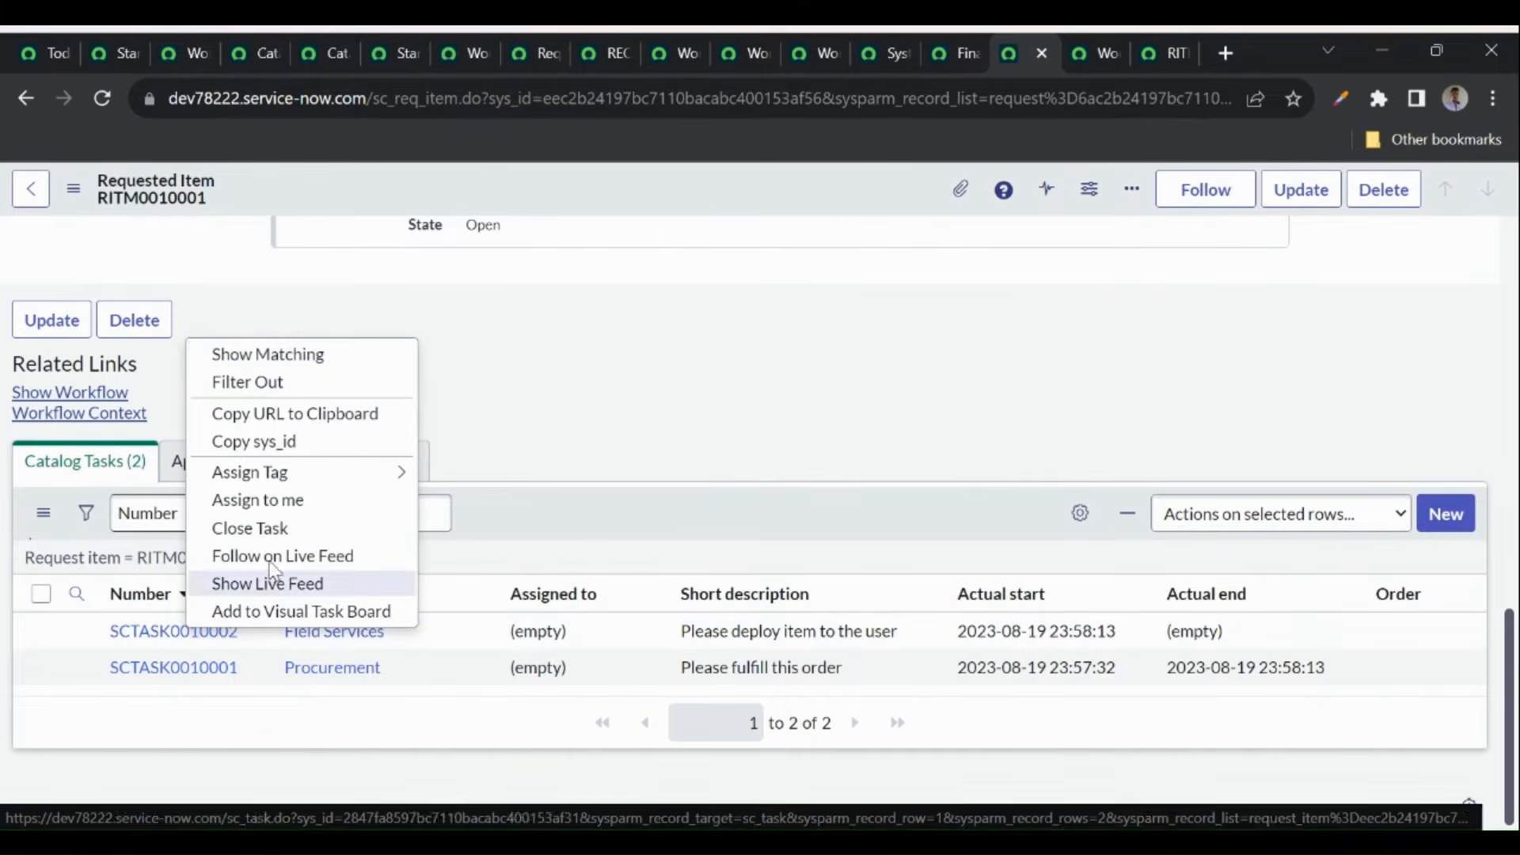
pyautogui.click(283, 531)
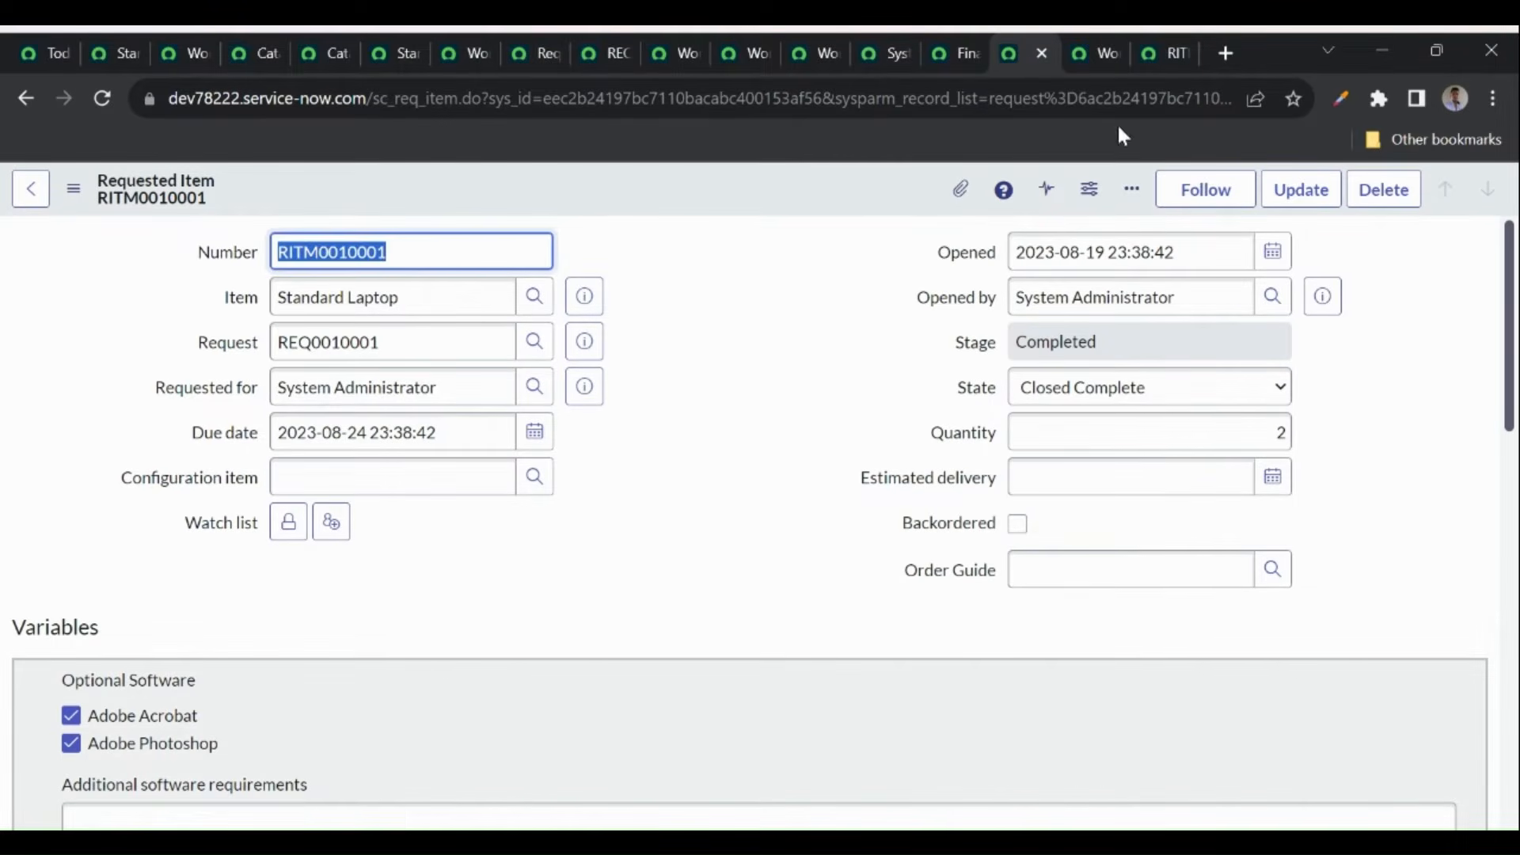
# - Check SCTASK0010001, then reload the workflow context and inspect its nodes showing Finished
pyautogui.click(1160, 47)
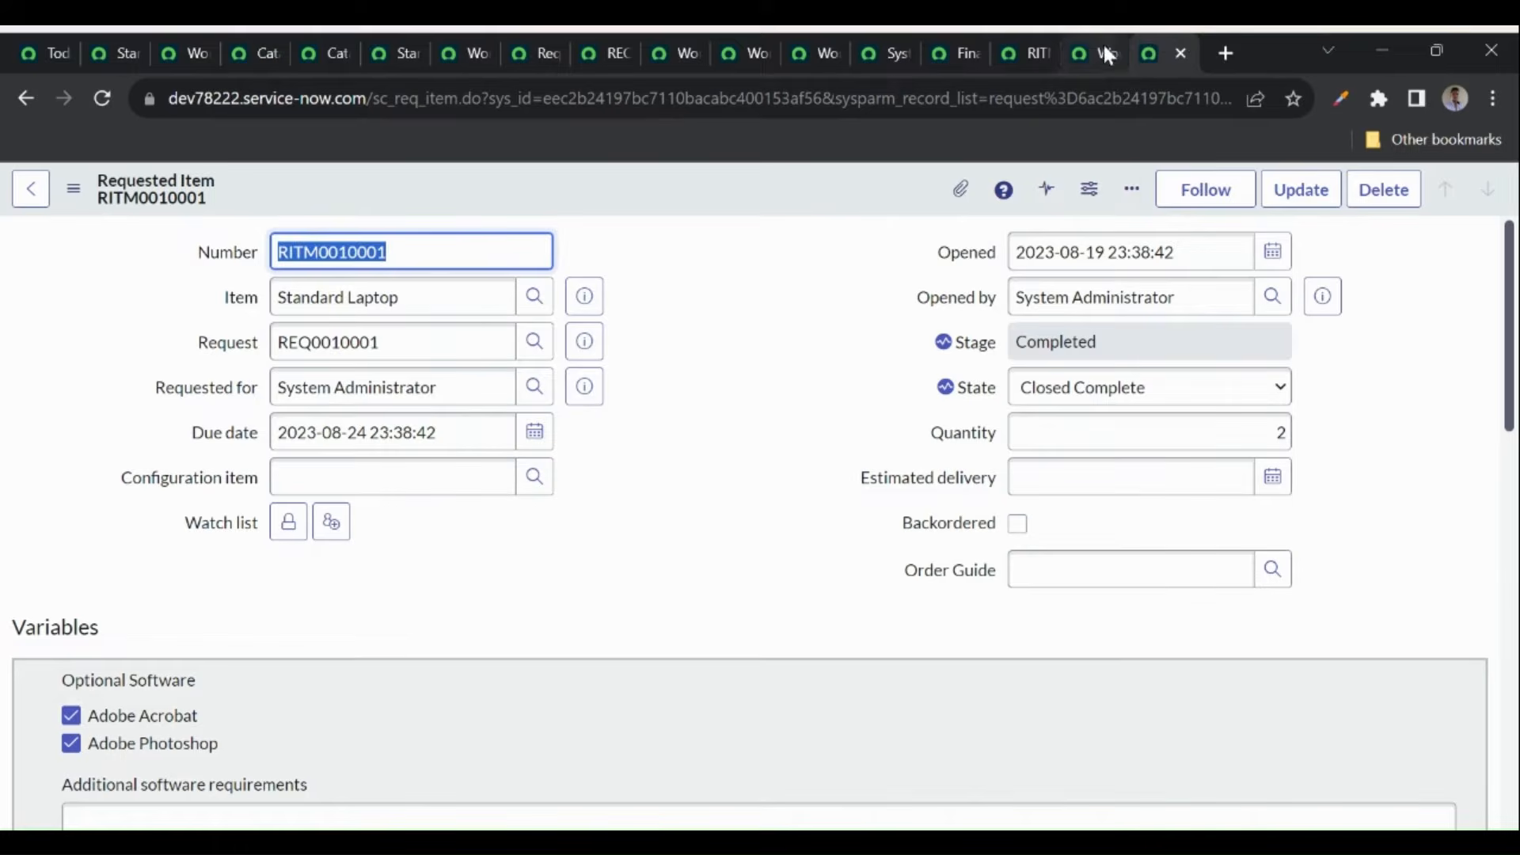
pyautogui.click(19, 95)
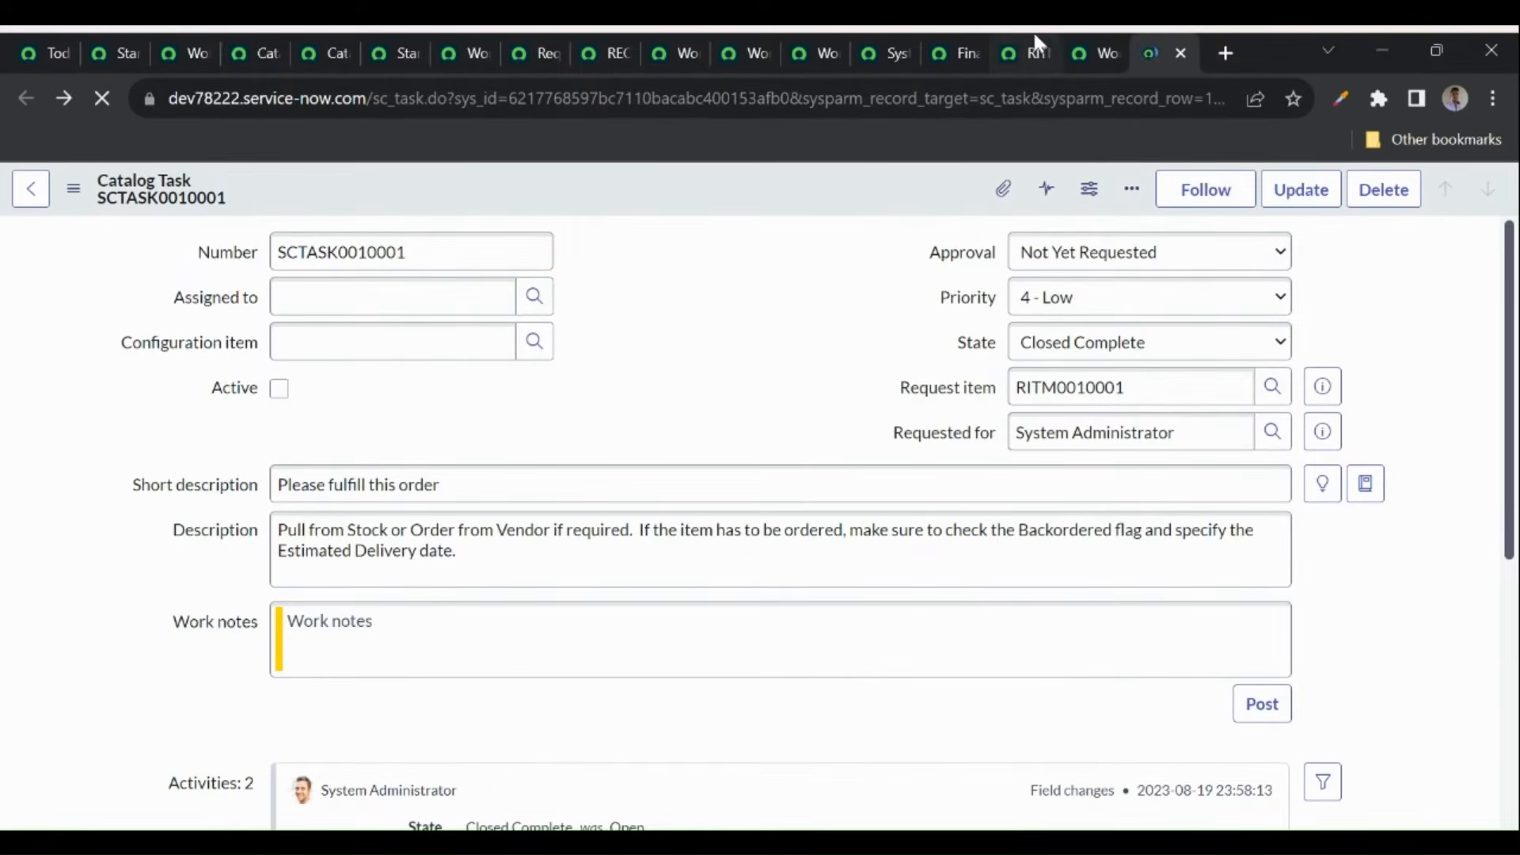
pyautogui.click(1086, 47)
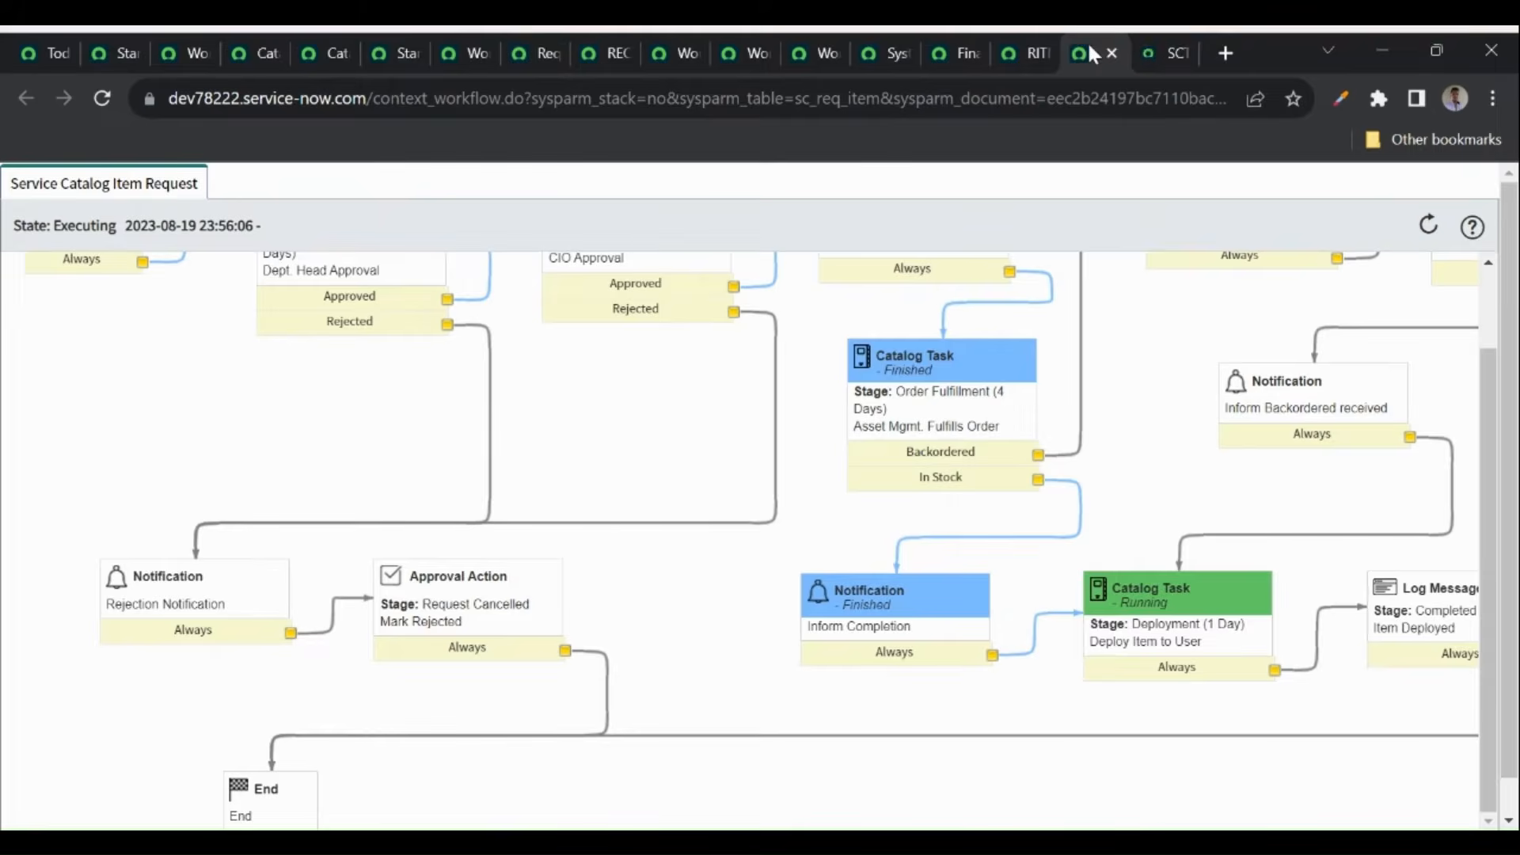
pyautogui.click(101, 106)
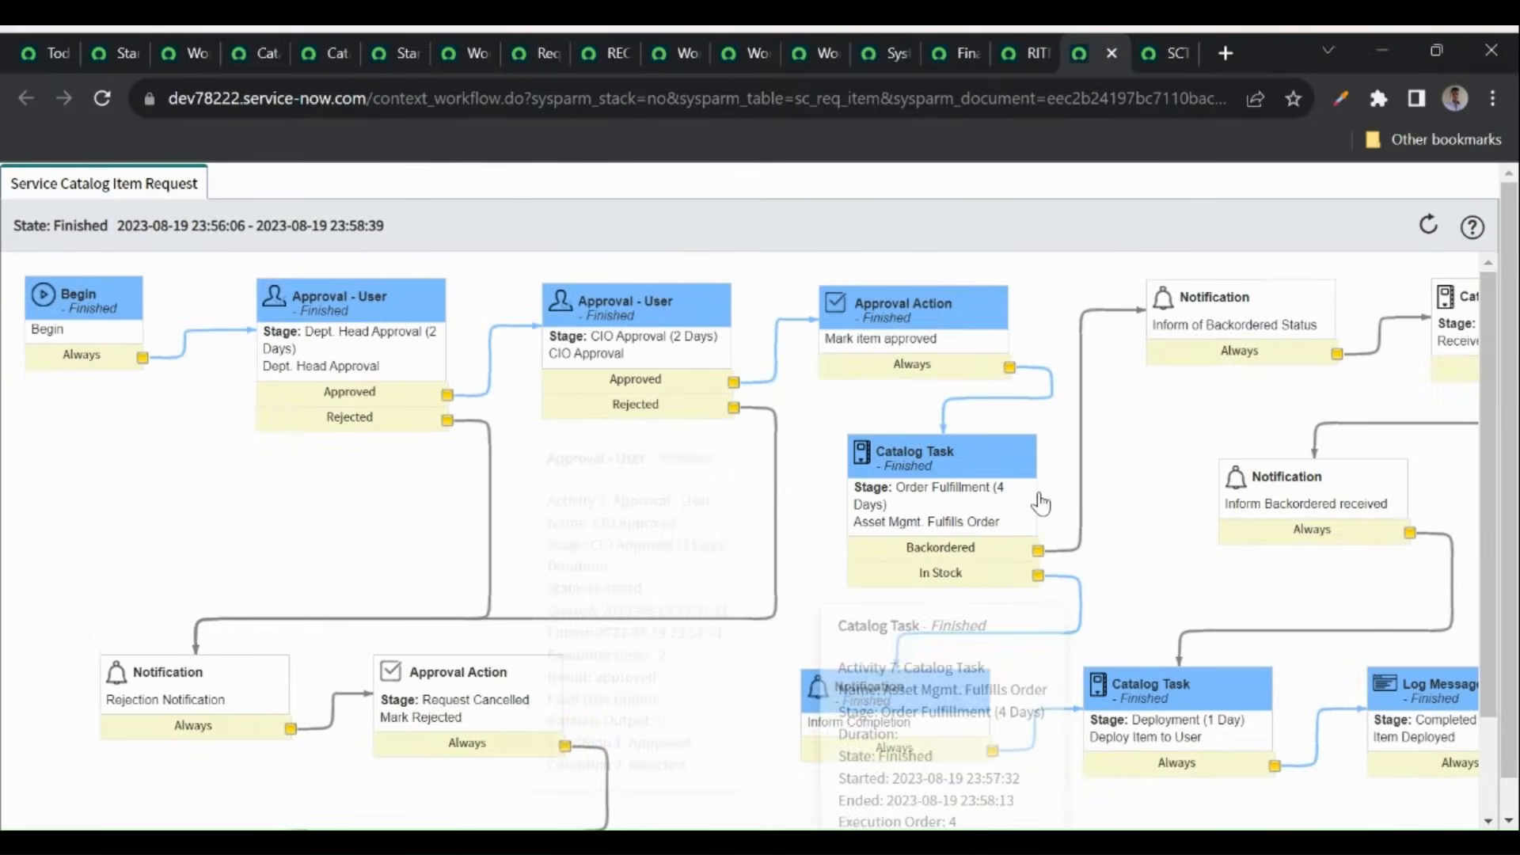
pyautogui.scroll(-2, 1037, 492)
pyautogui.hscroll(3, 1250, 610)
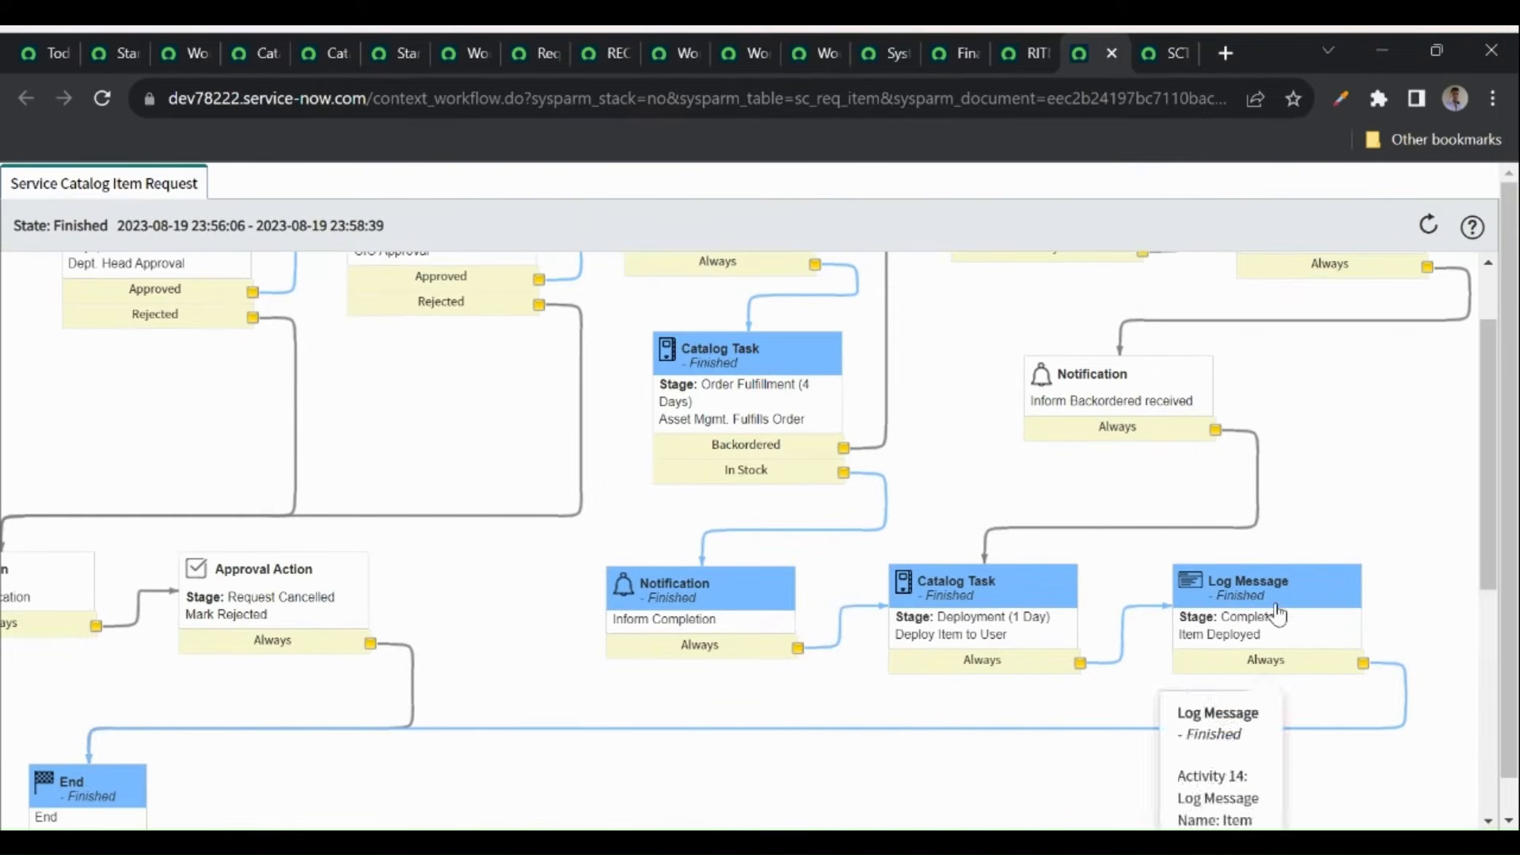
pyautogui.hscroll(-2, 686, 566)
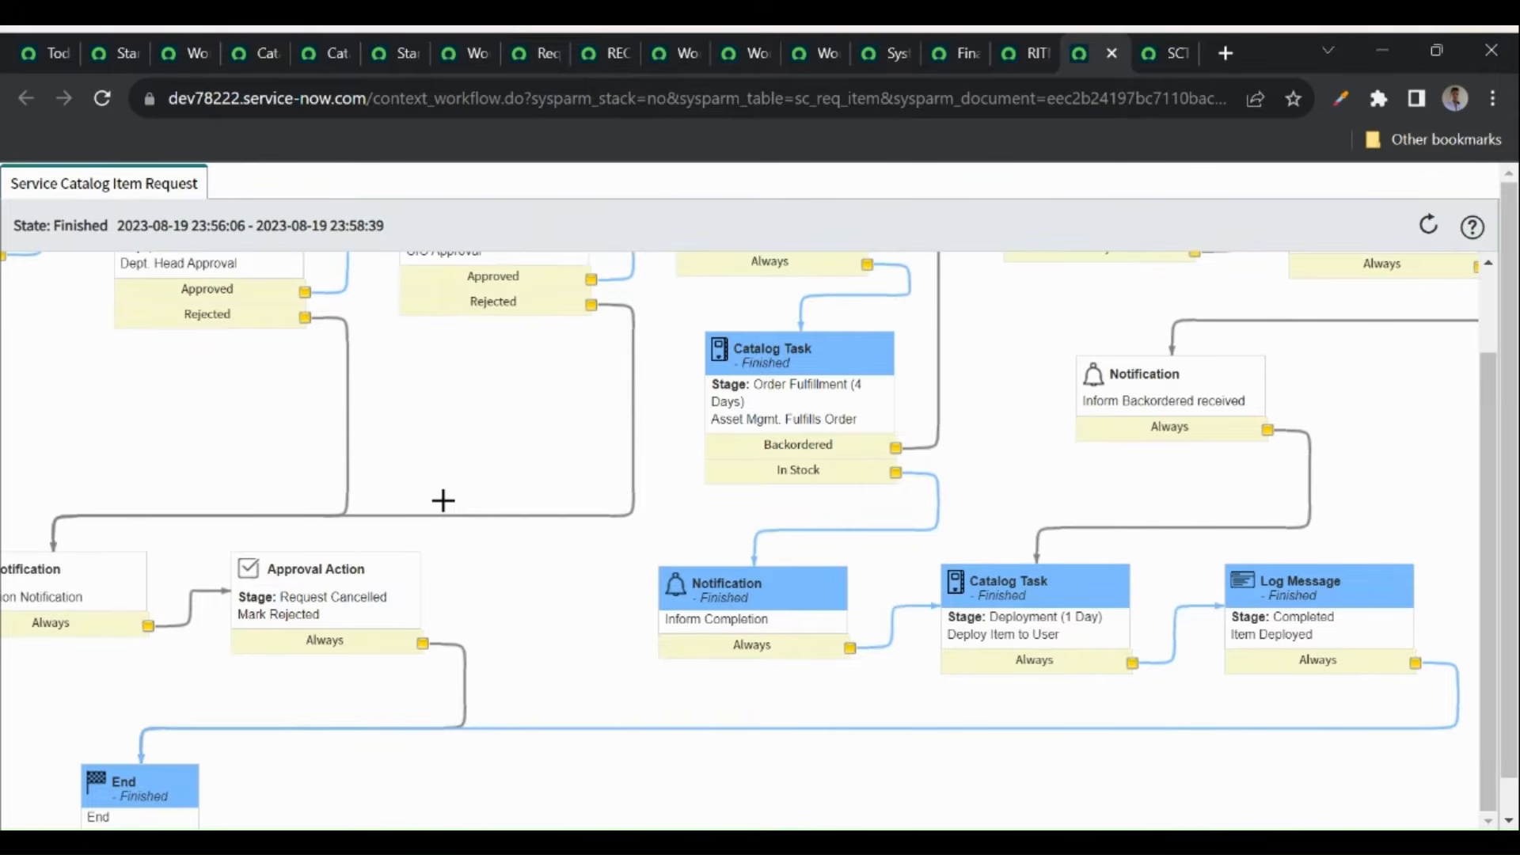
pyautogui.scroll(2, 443, 500)
pyautogui.moveTo(263, 299)
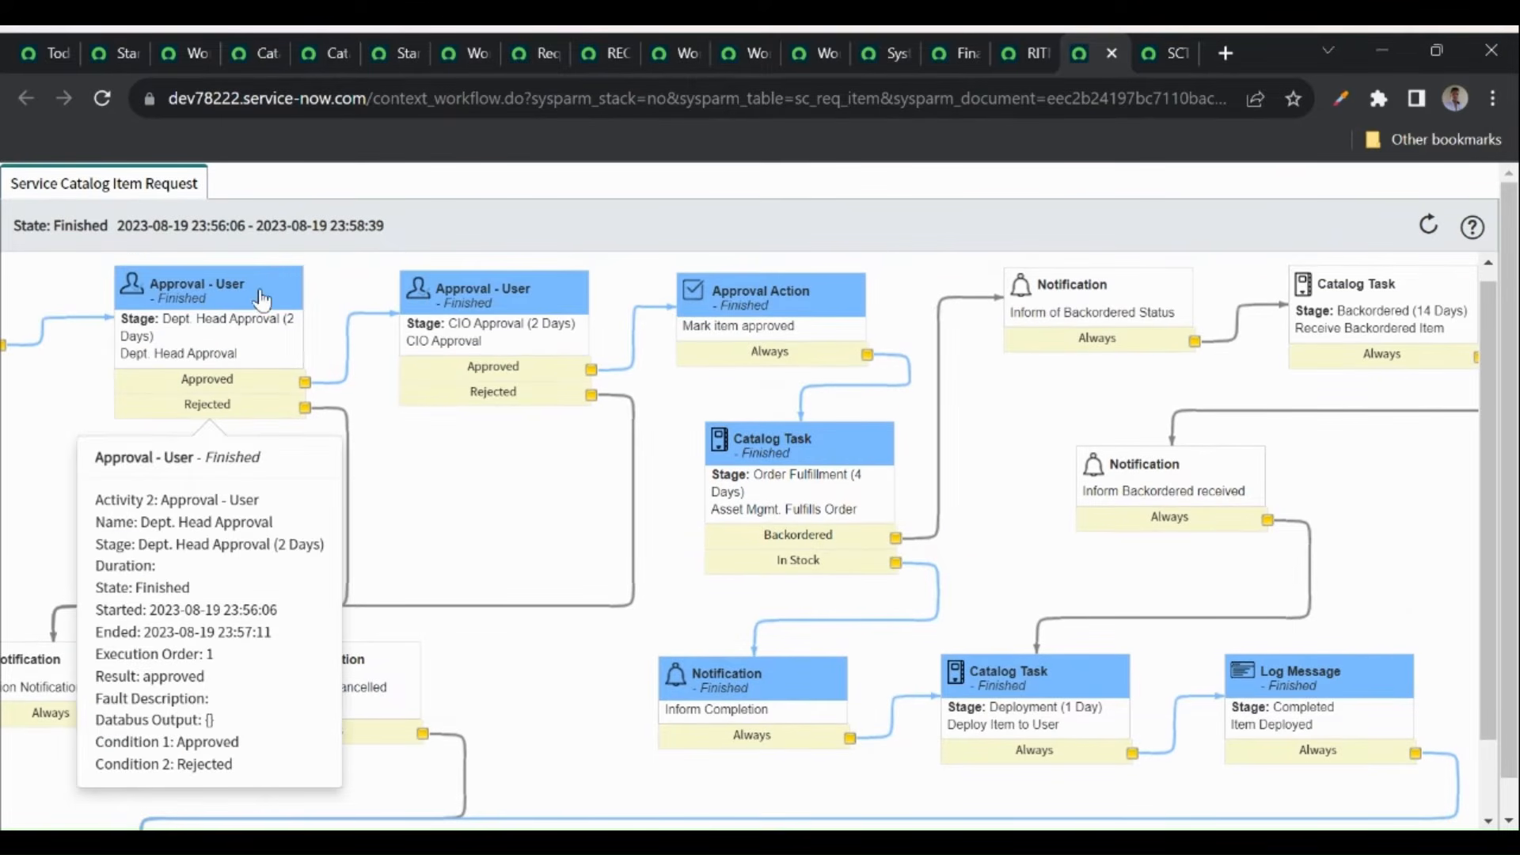
pyautogui.moveTo(479, 342)
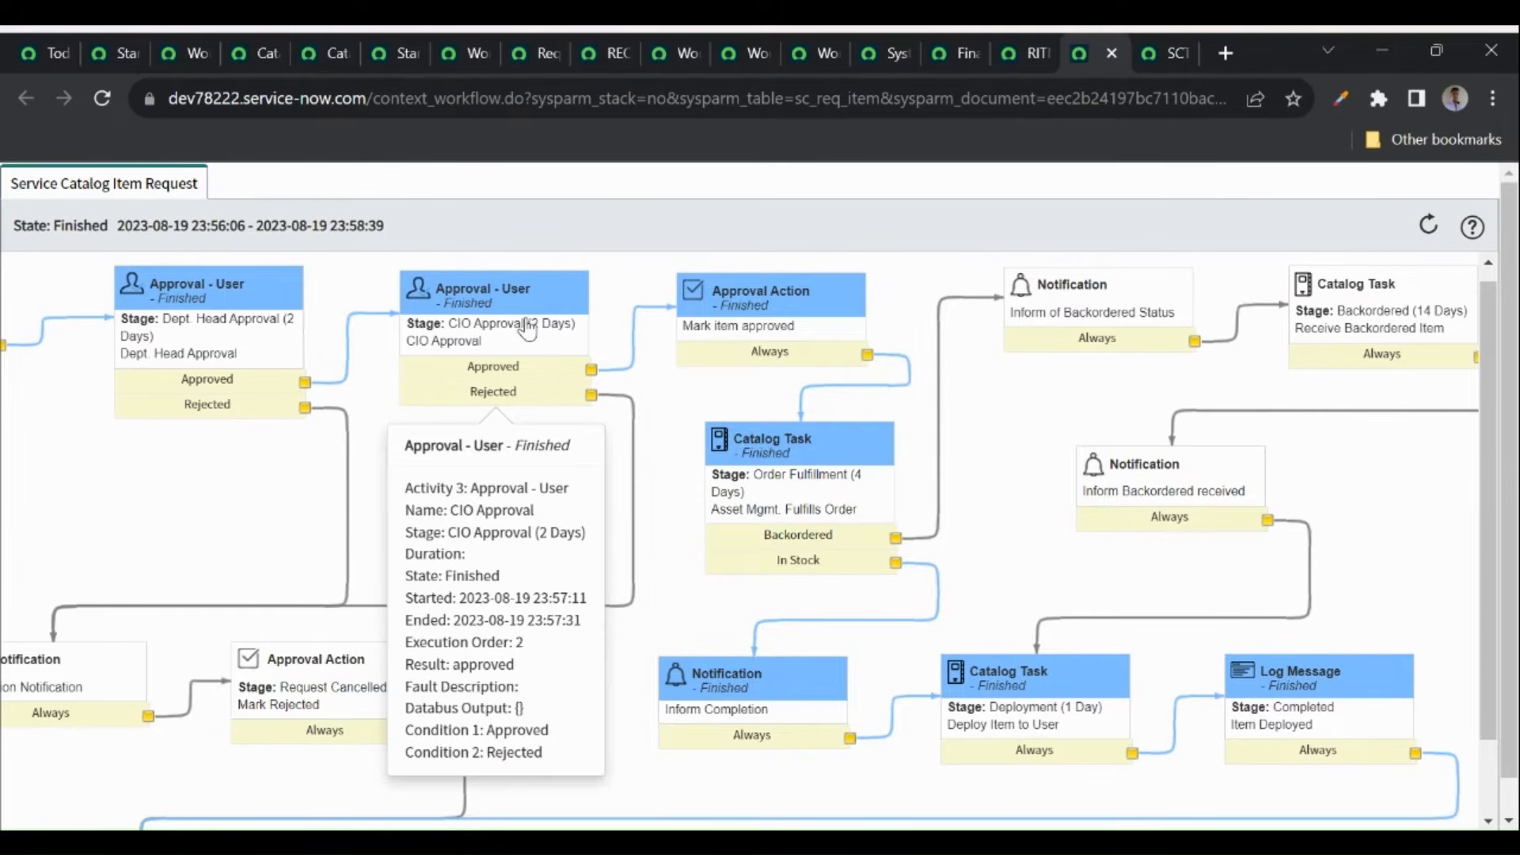
pyautogui.moveTo(828, 479)
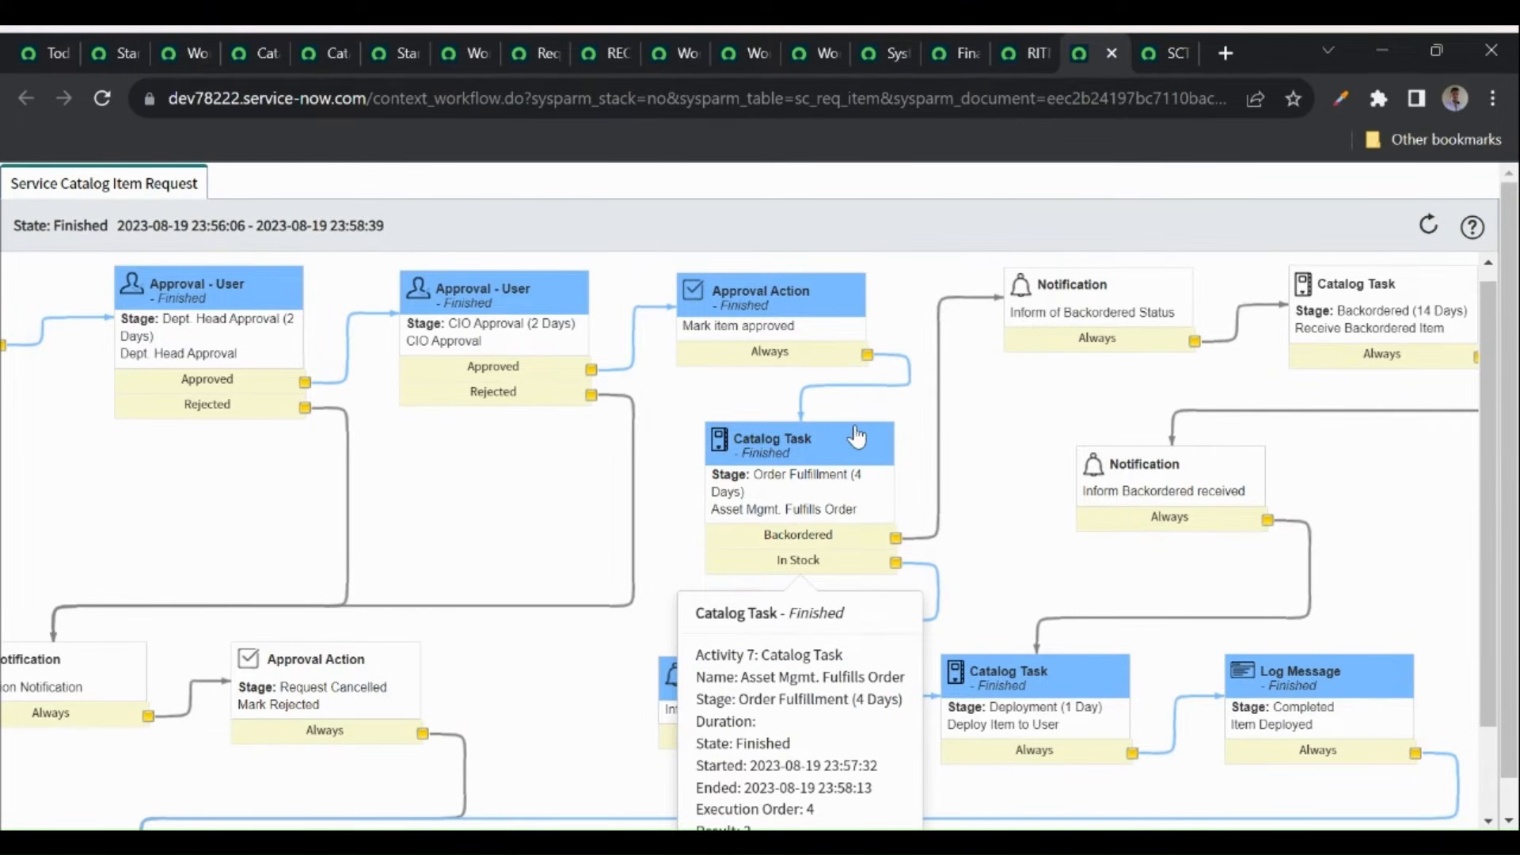
pyautogui.click(1015, 52)
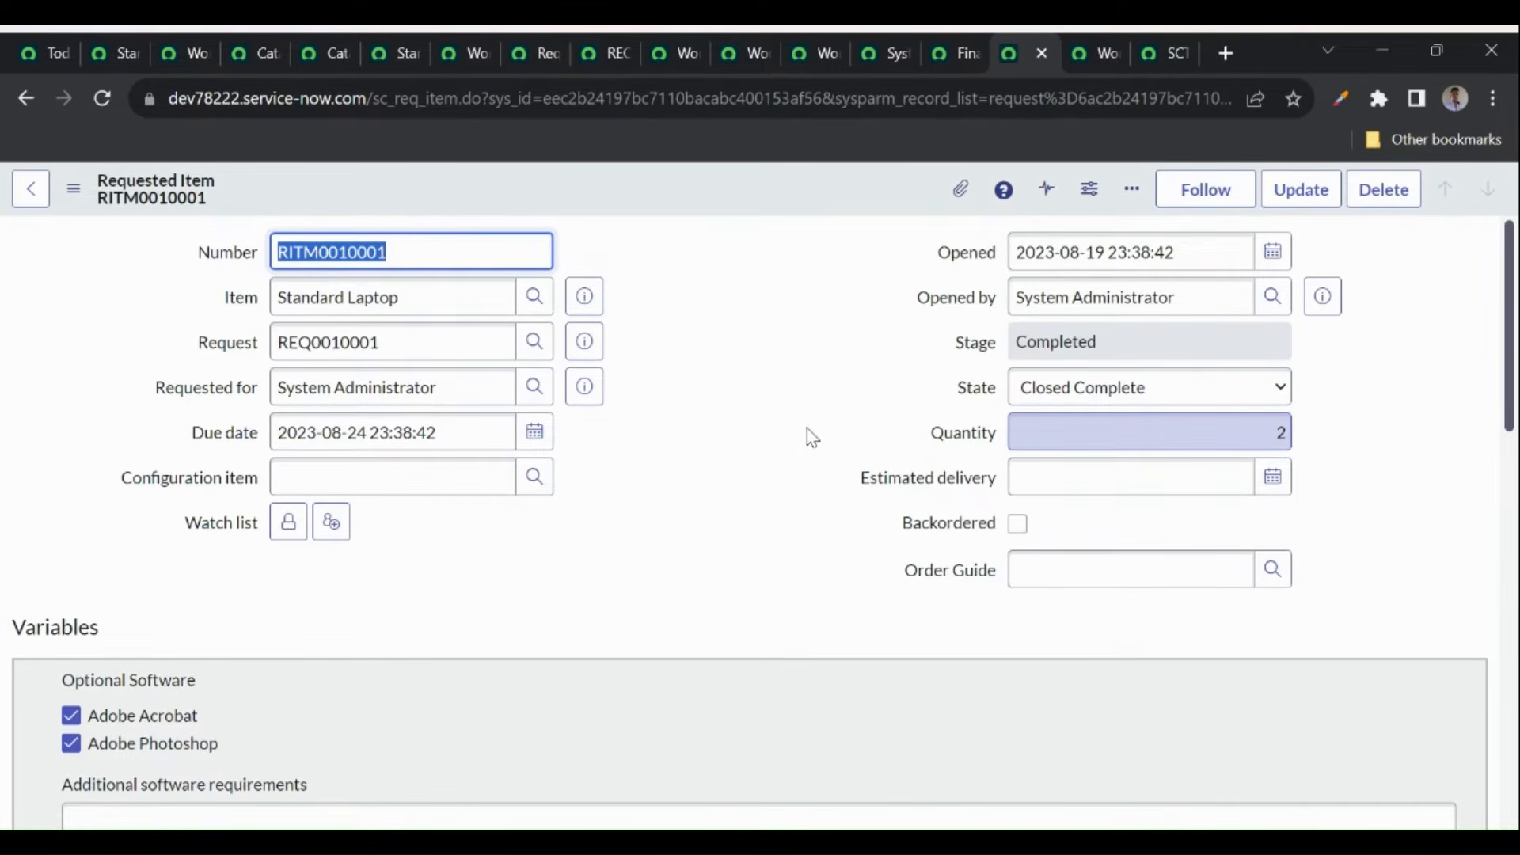
# - Close the twelve leftover tabs from the Standard Laptop request walkthrough
pyautogui.click(1040, 52)
pyautogui.click(1038, 50)
pyautogui.click(1039, 50)
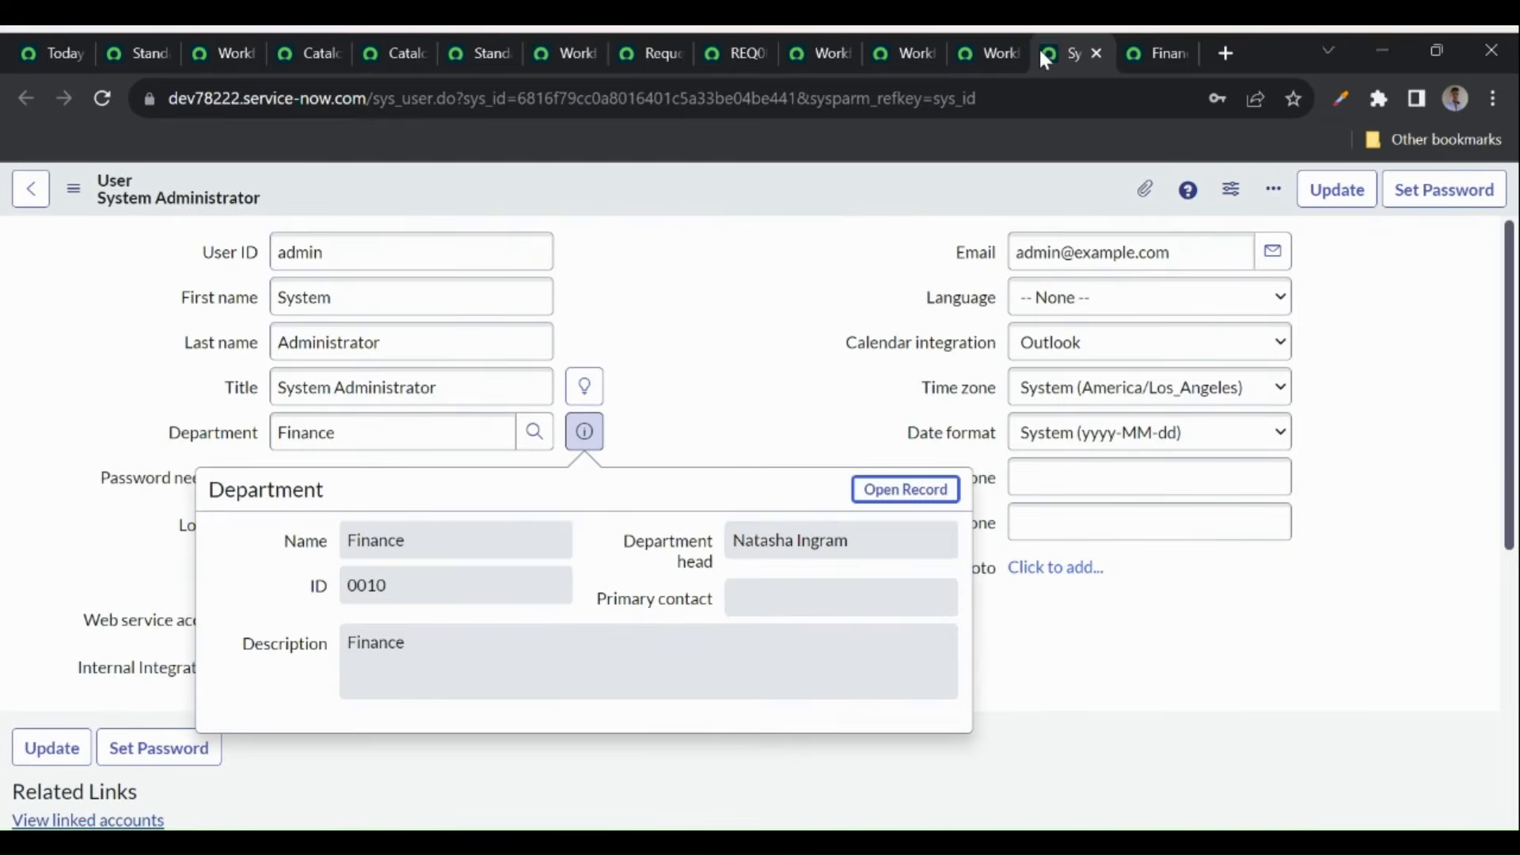
pyautogui.click(1094, 53)
pyautogui.click(1084, 53)
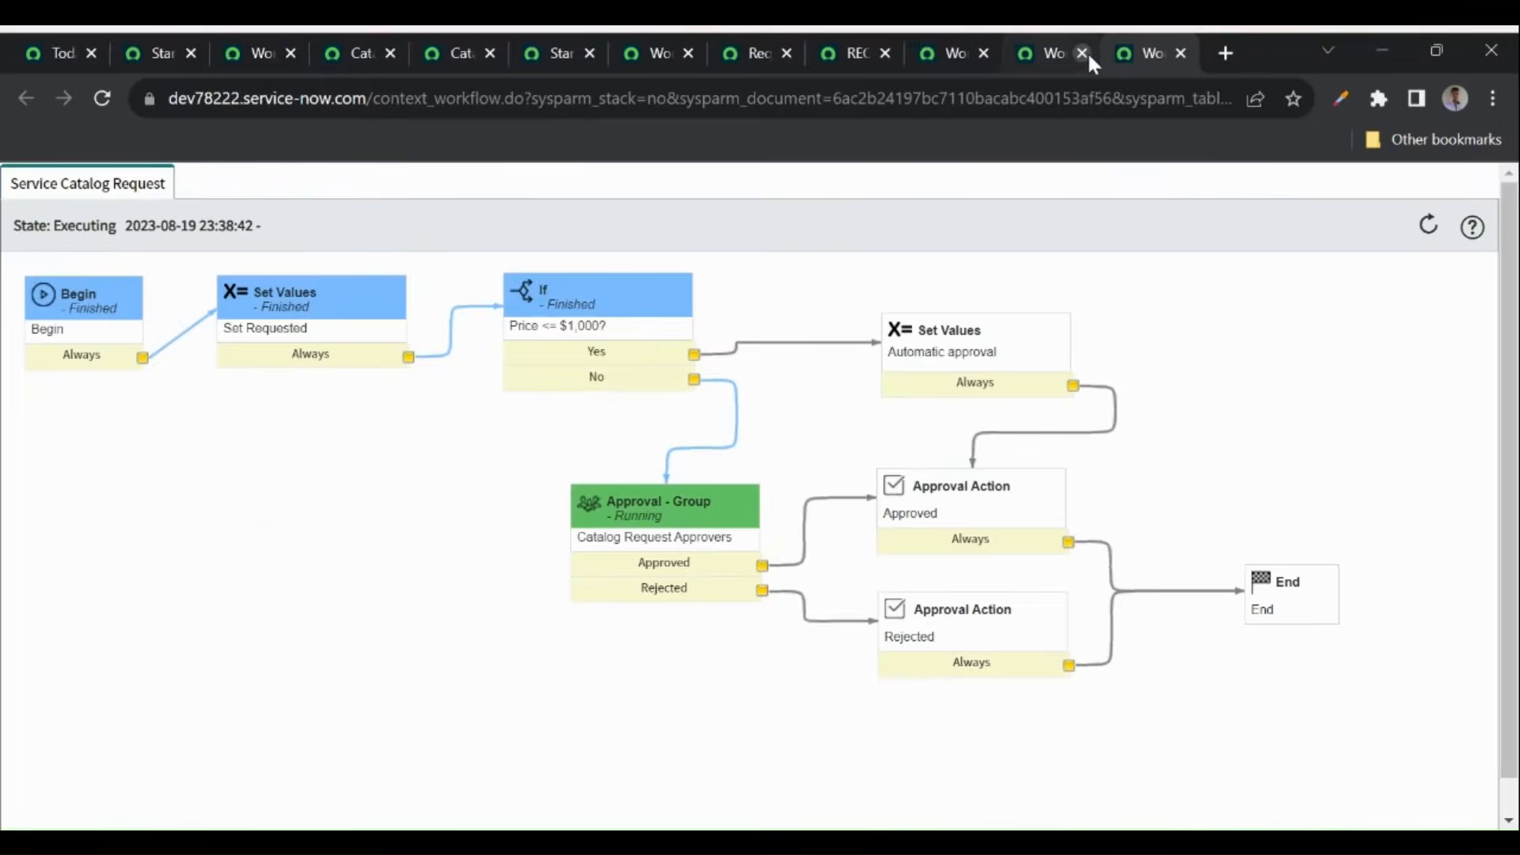
pyautogui.click(1179, 54)
pyautogui.click(1179, 54)
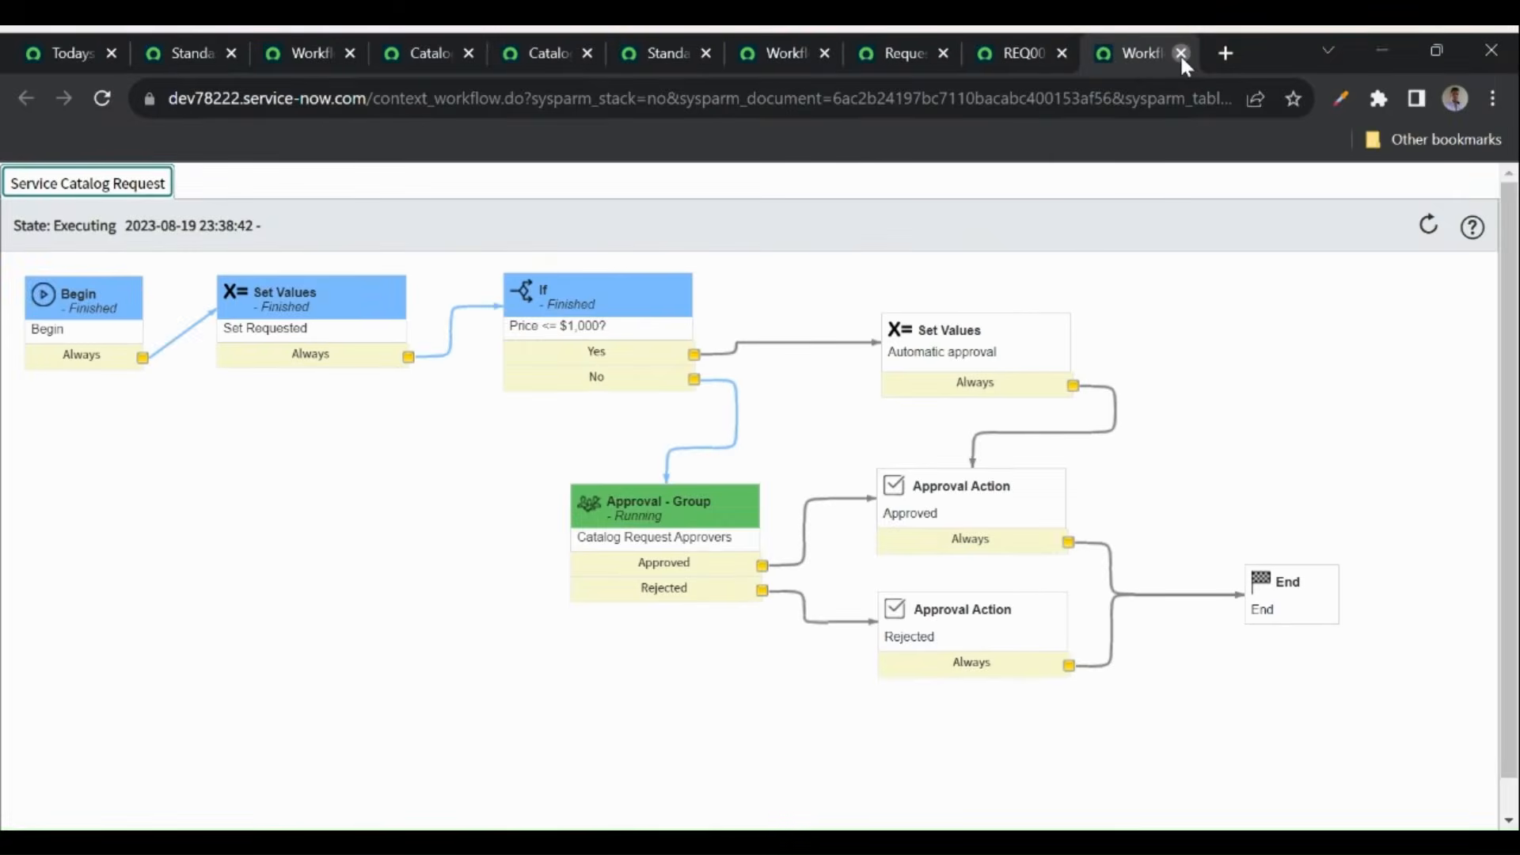
pyautogui.click(1179, 54)
pyautogui.click(1180, 54)
pyautogui.click(1179, 54)
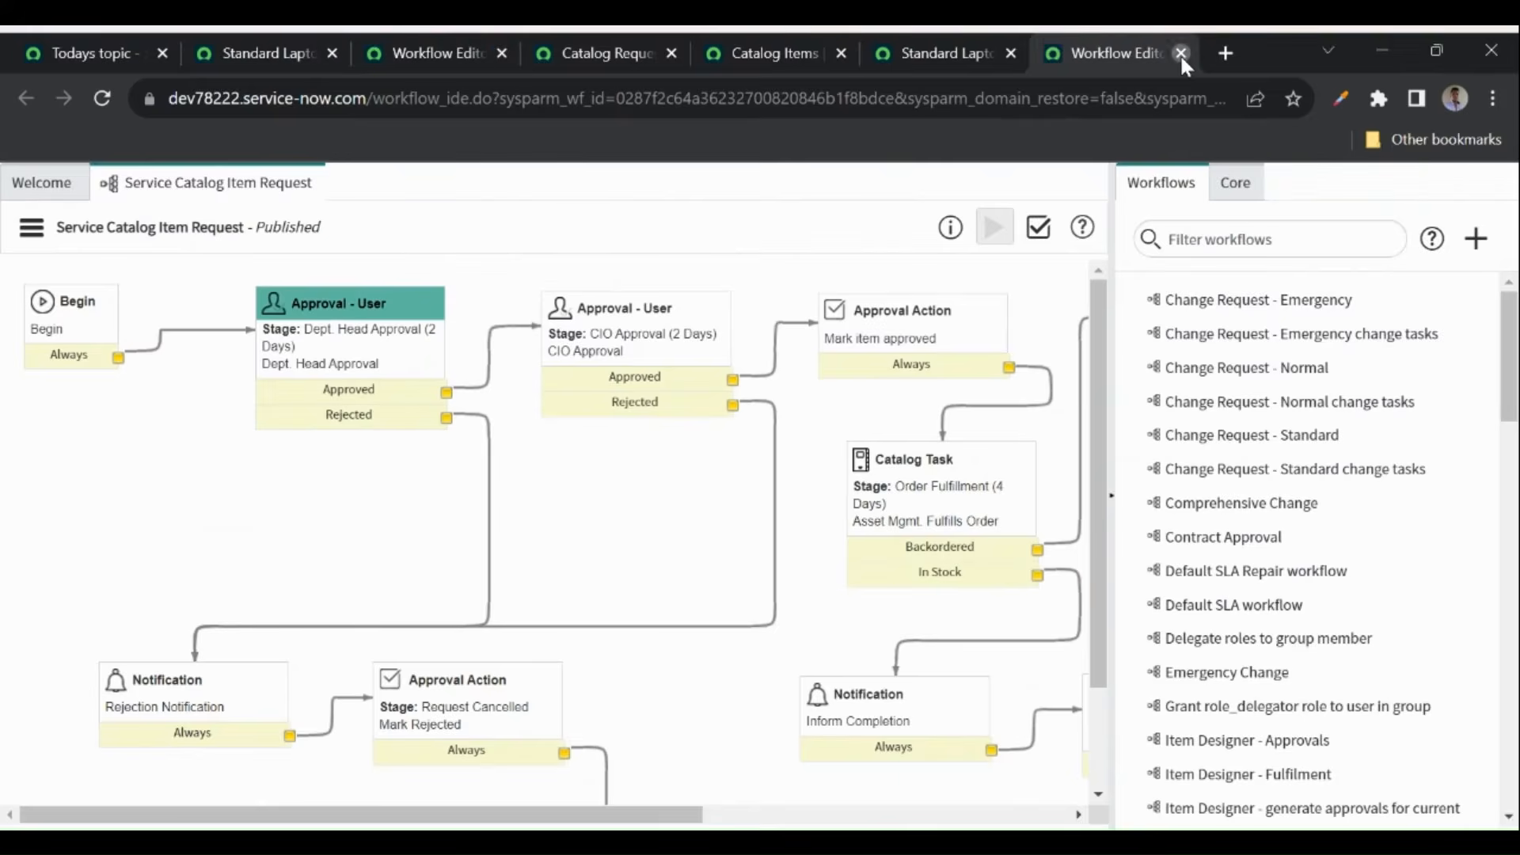
pyautogui.click(1180, 54)
pyautogui.click(1181, 53)
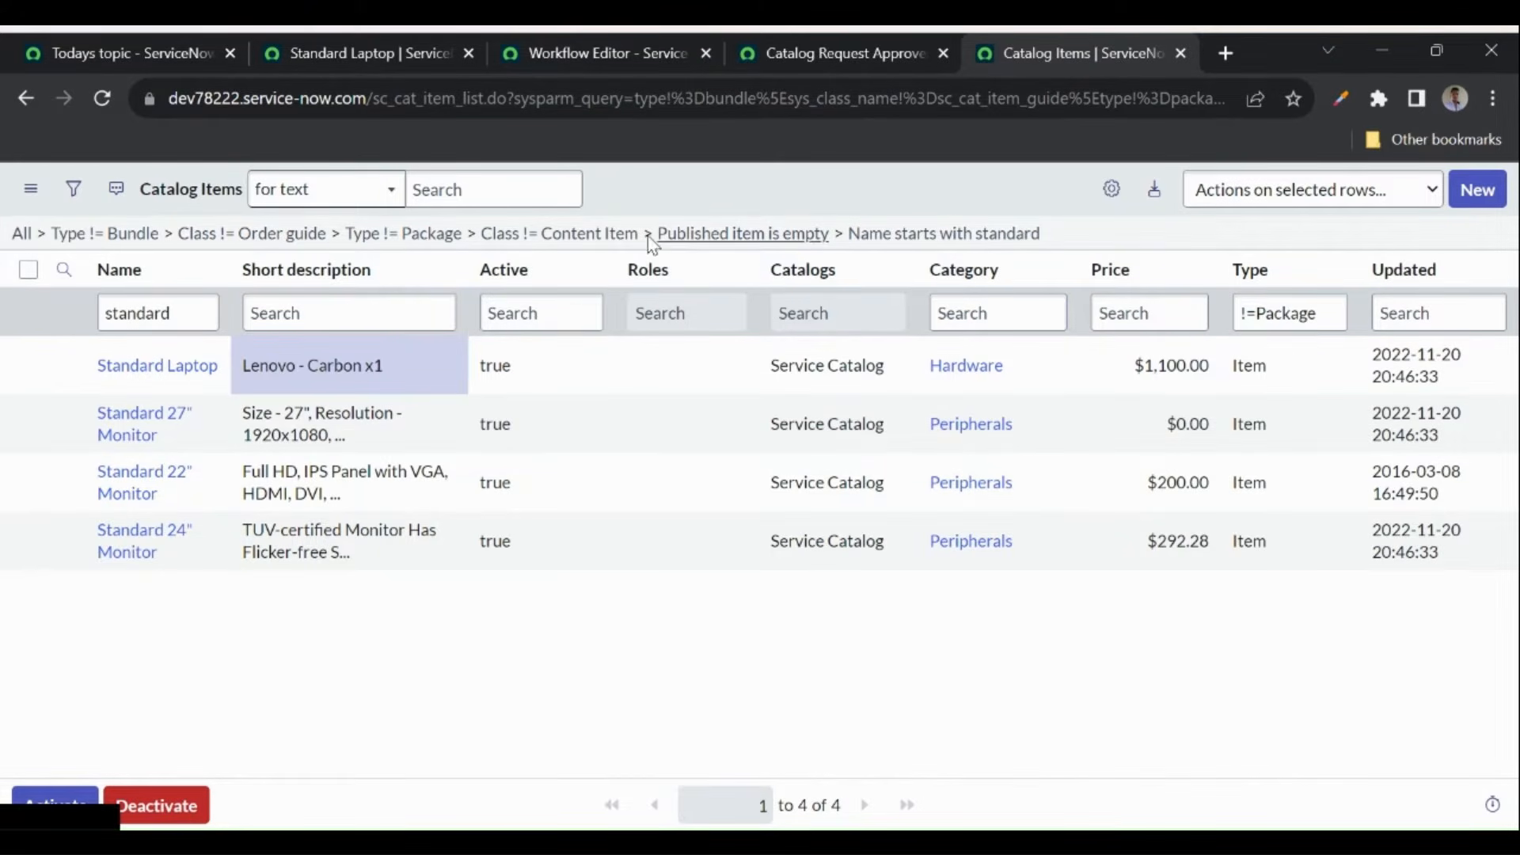
# - Create a new catalog item in Service Catalog with category Hardware and save it
pyautogui.click(1485, 200)
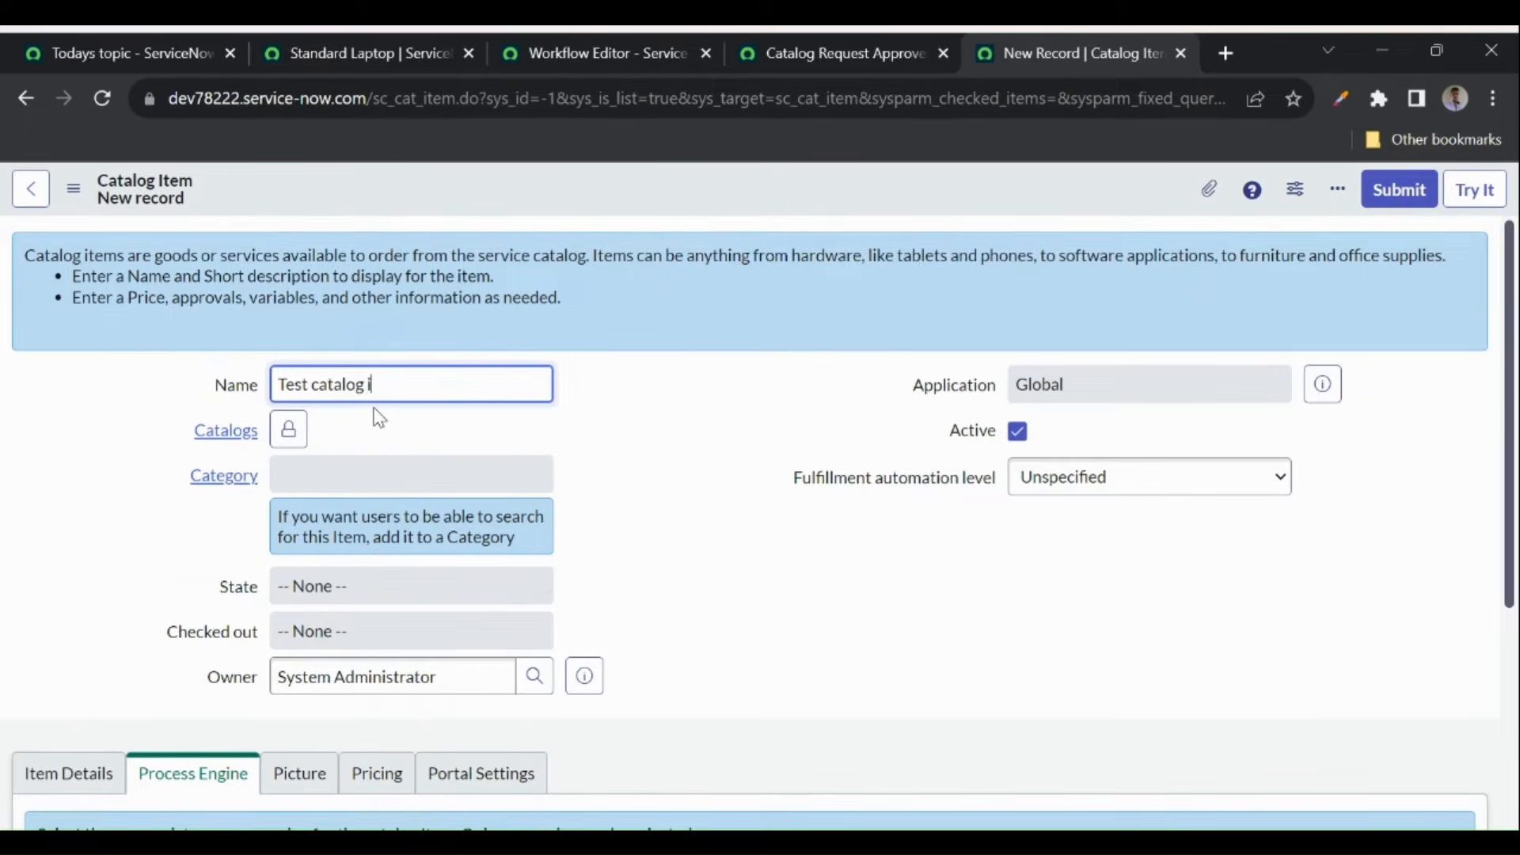
pyautogui.scroll(-1, 378, 417)
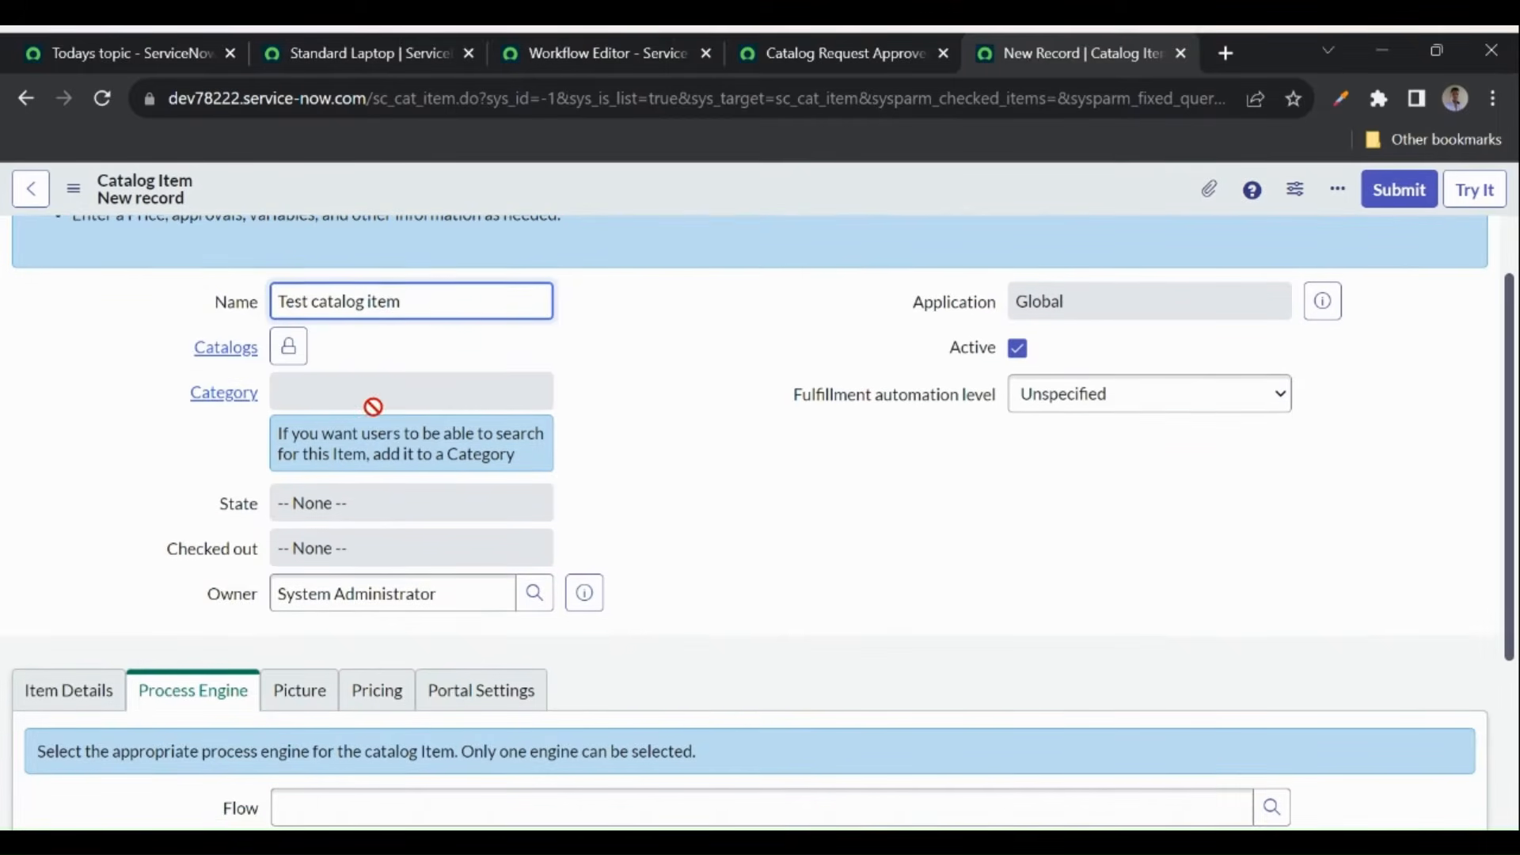
pyautogui.click(290, 348)
pyautogui.write('service')
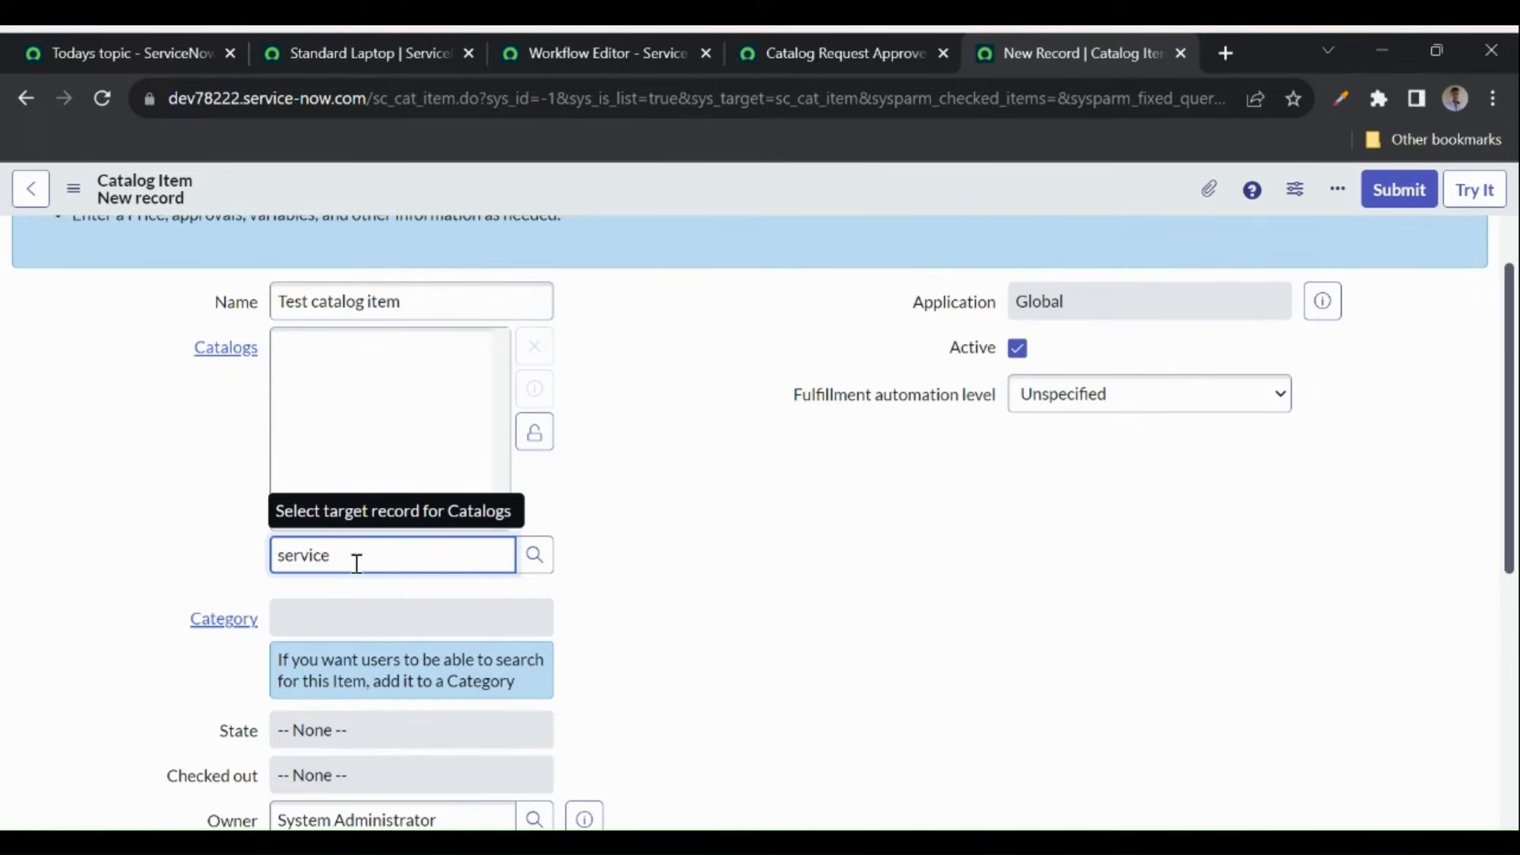
pyautogui.click(336, 599)
pyautogui.click(319, 615)
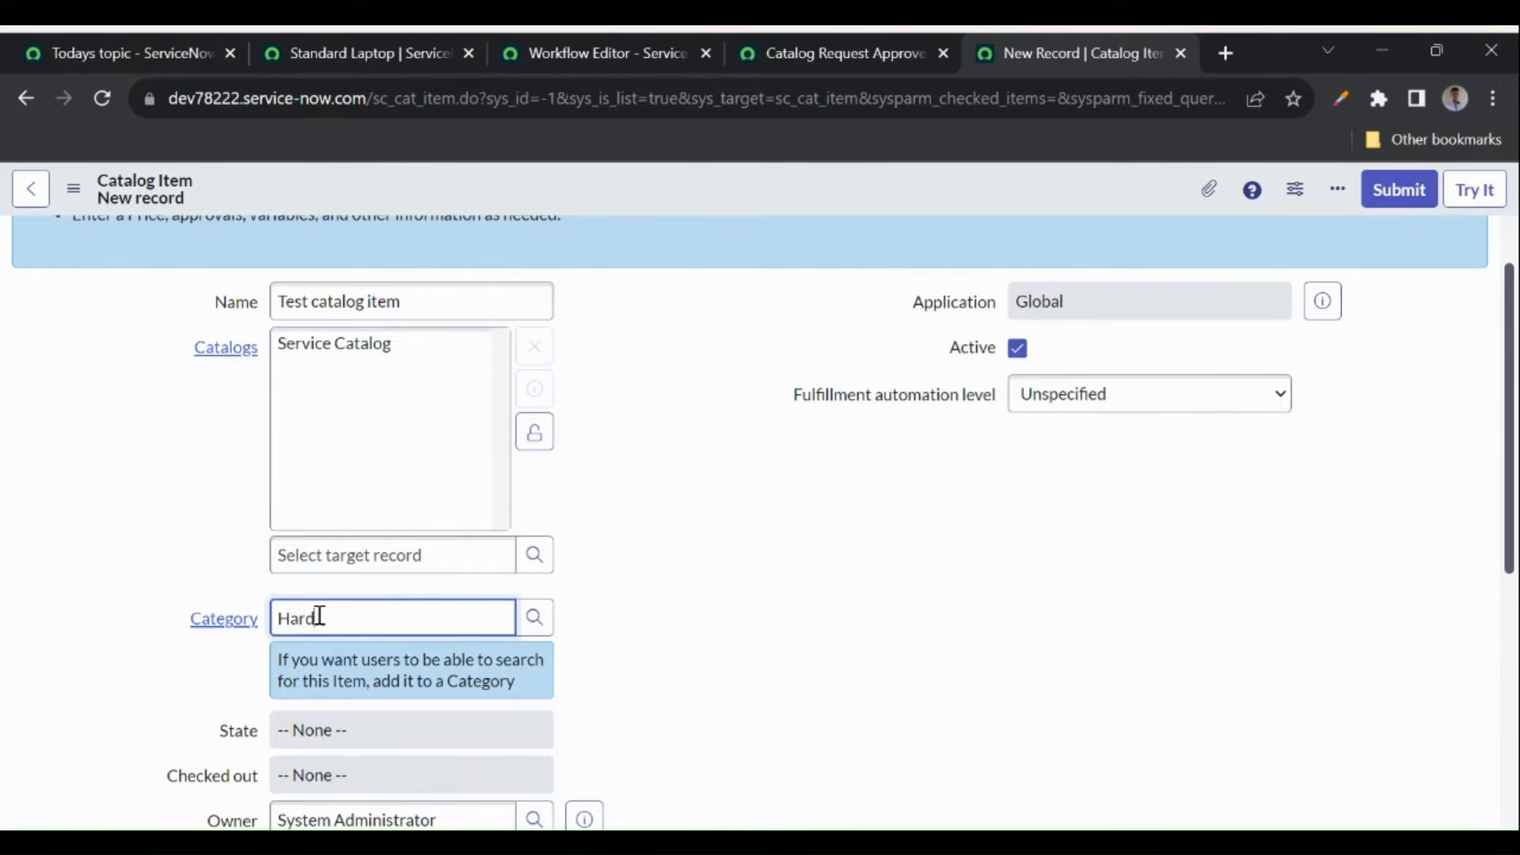
pyautogui.write('Hard')
pyautogui.scroll(-1, 319, 614)
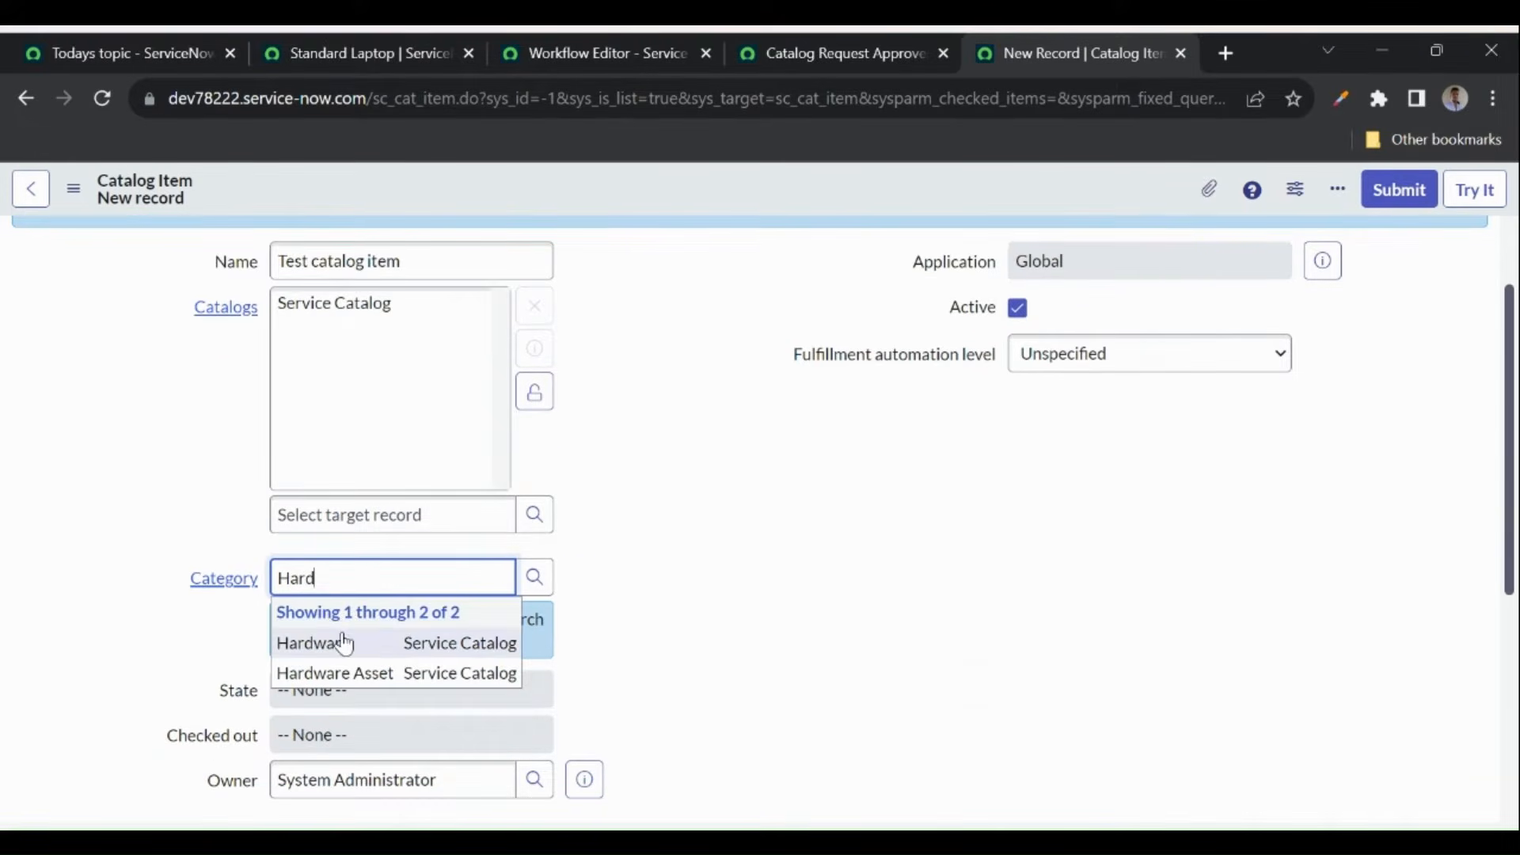
pyautogui.click(340, 633)
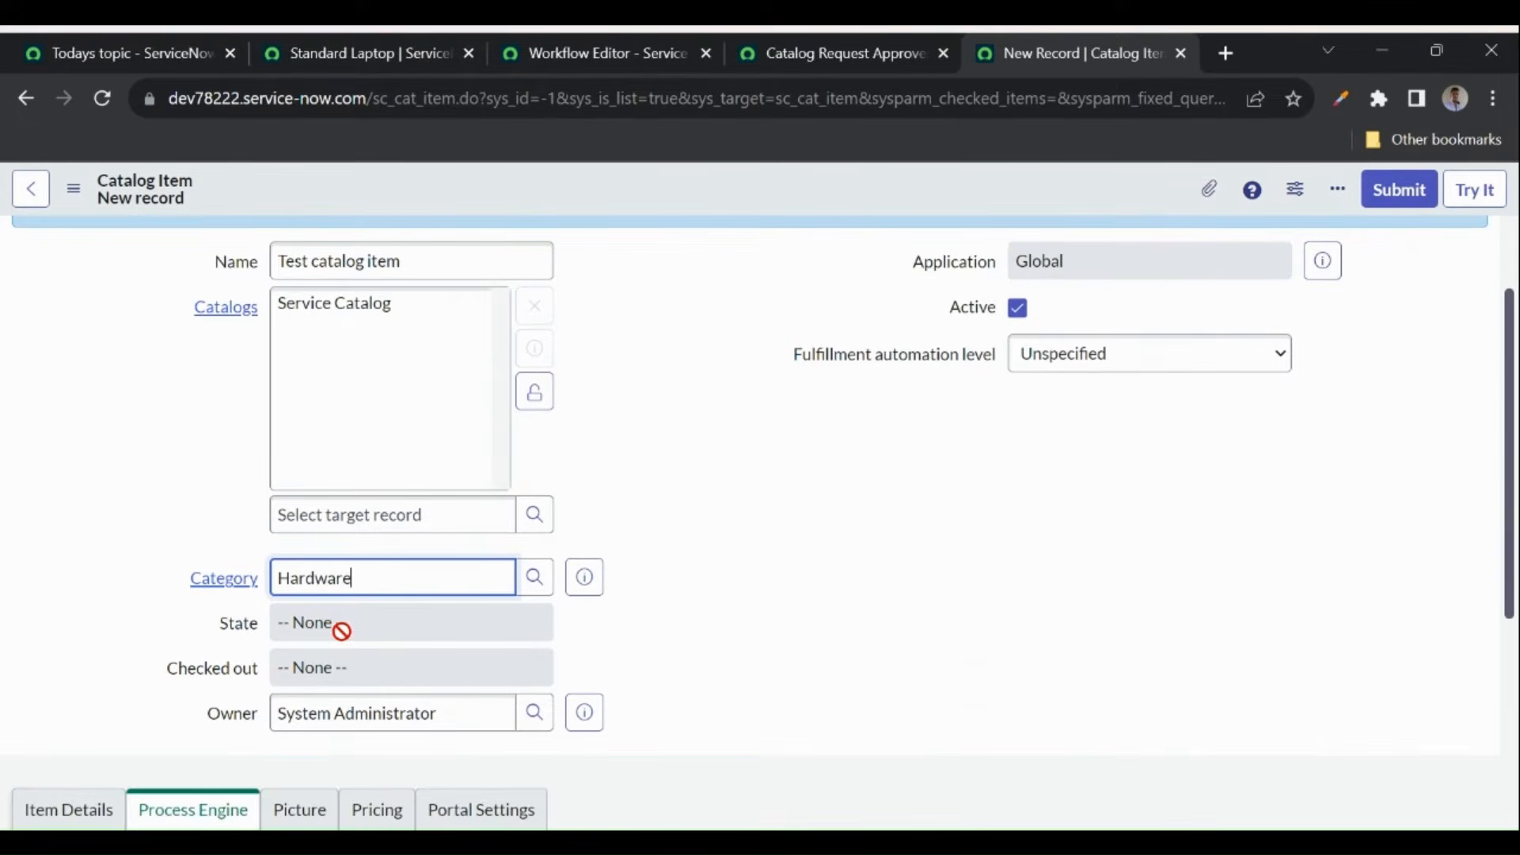
pyautogui.rightClick(606, 205)
pyautogui.click(640, 209)
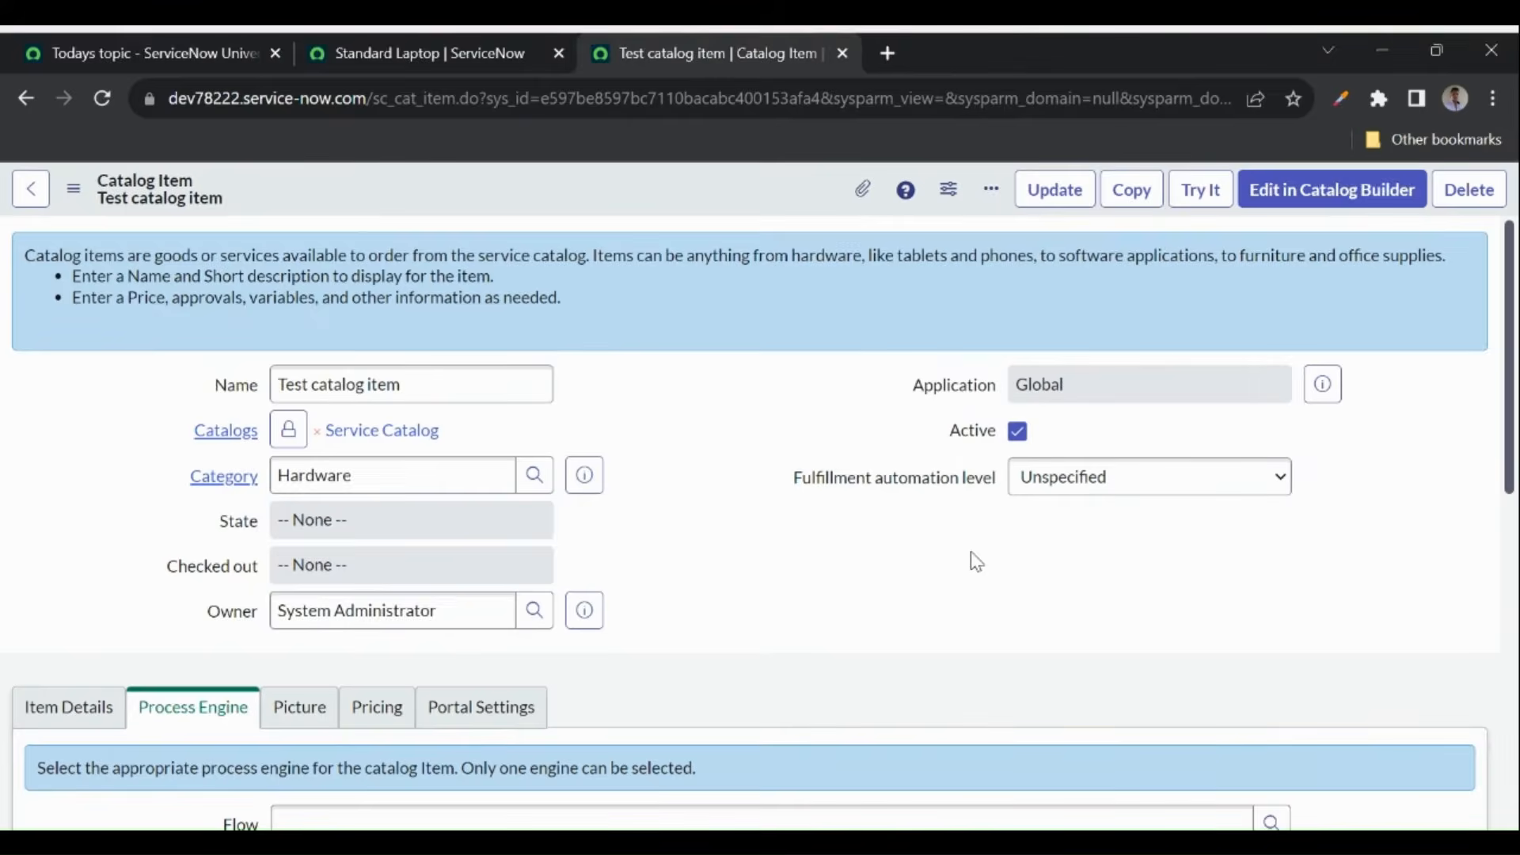
# - Preview the Test catalog item's order page with Try It, then return to its record
pyautogui.scroll(-2, 681, 621)
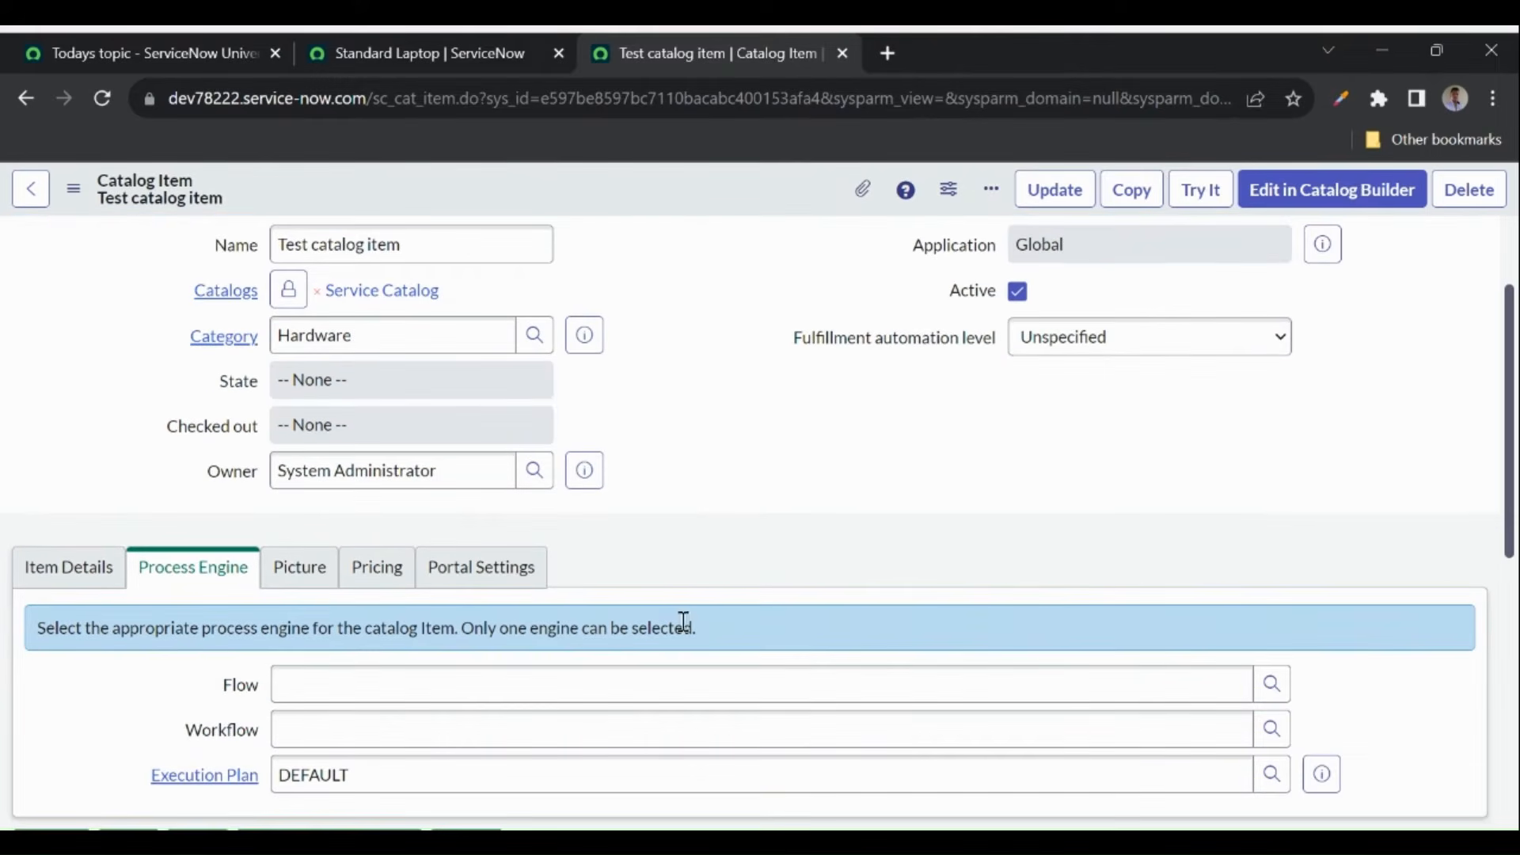
pyautogui.click(1186, 201)
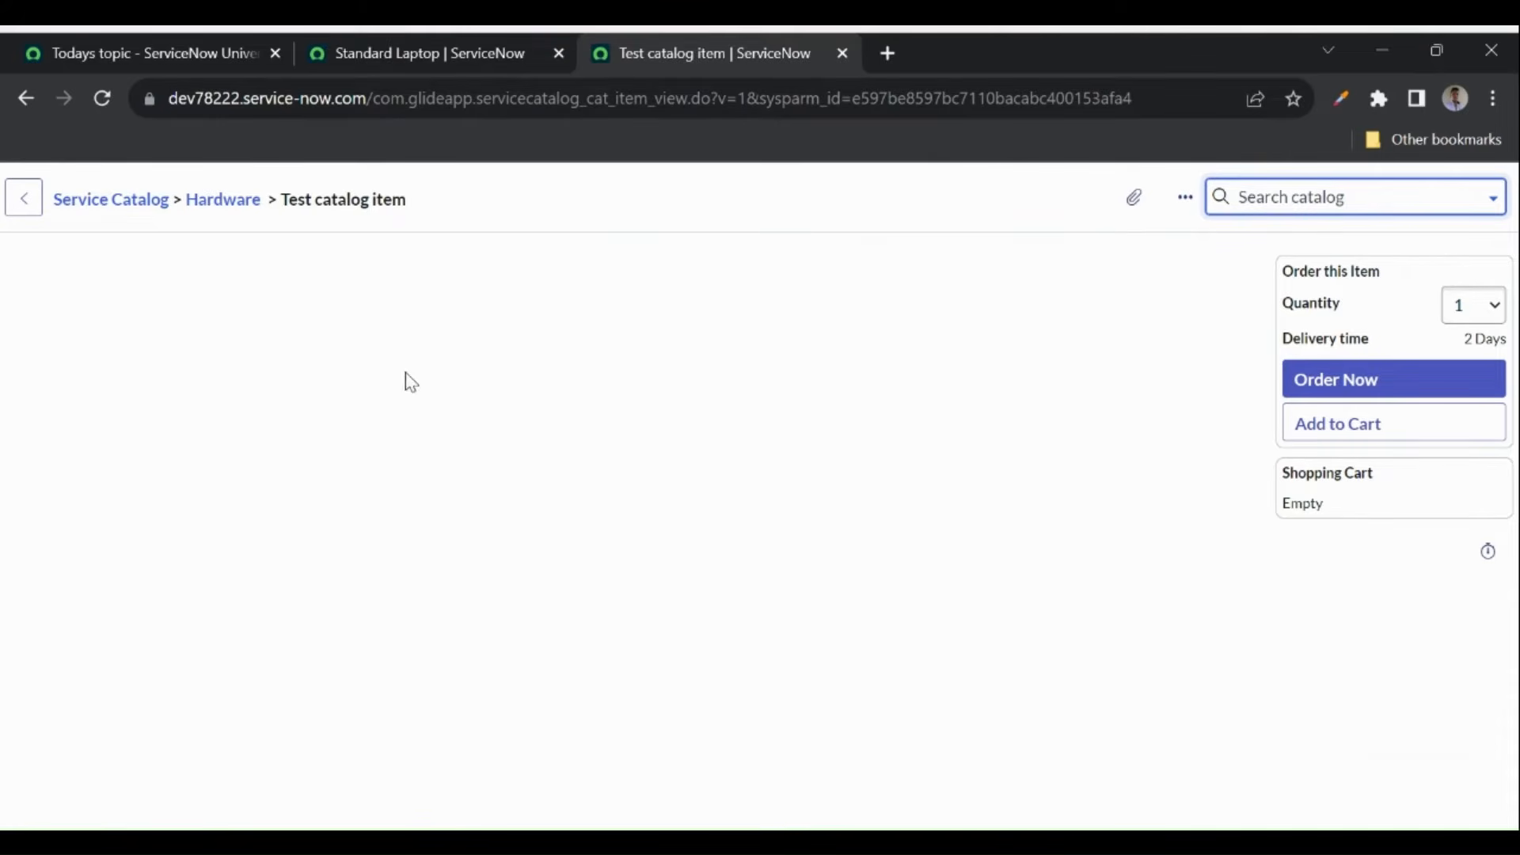
pyautogui.click(26, 99)
# - From the Standard Laptop tab, go home and search the All menu for service catalog
pyautogui.click(372, 52)
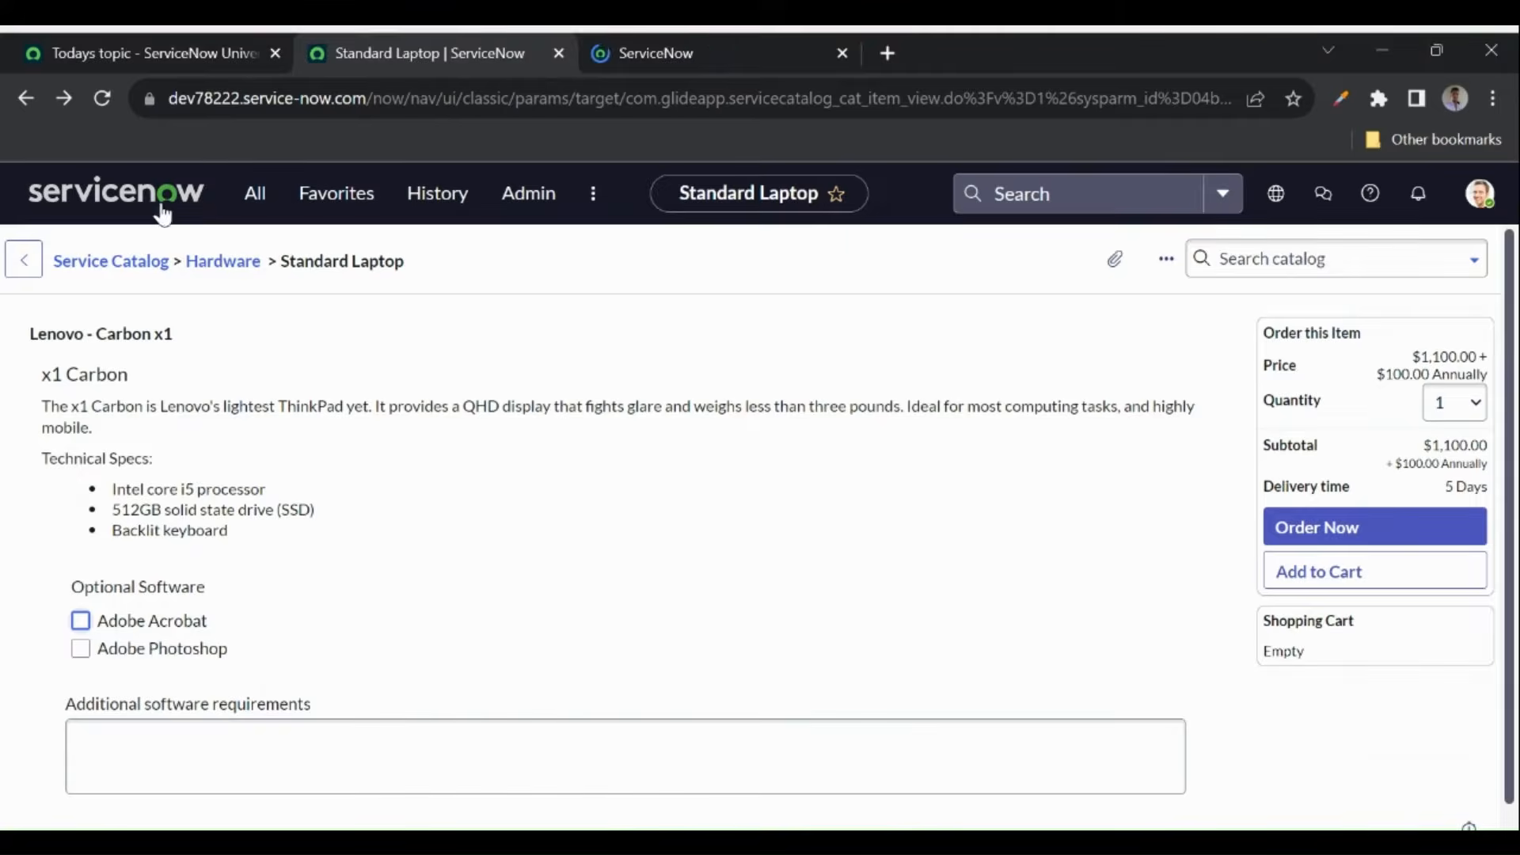
pyautogui.click(131, 202)
pyautogui.click(253, 193)
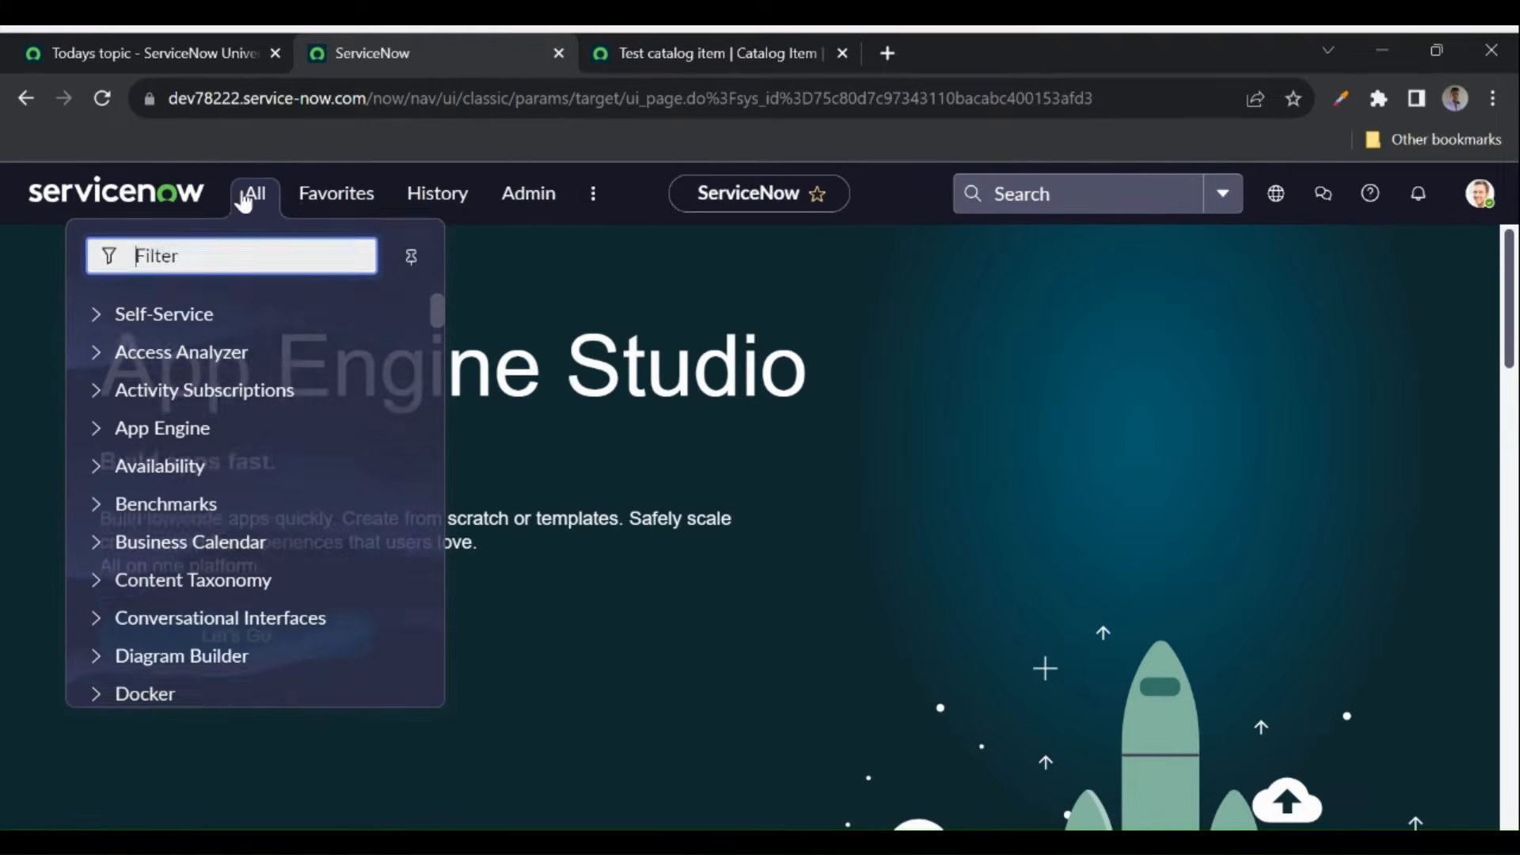
pyautogui.write('serv')
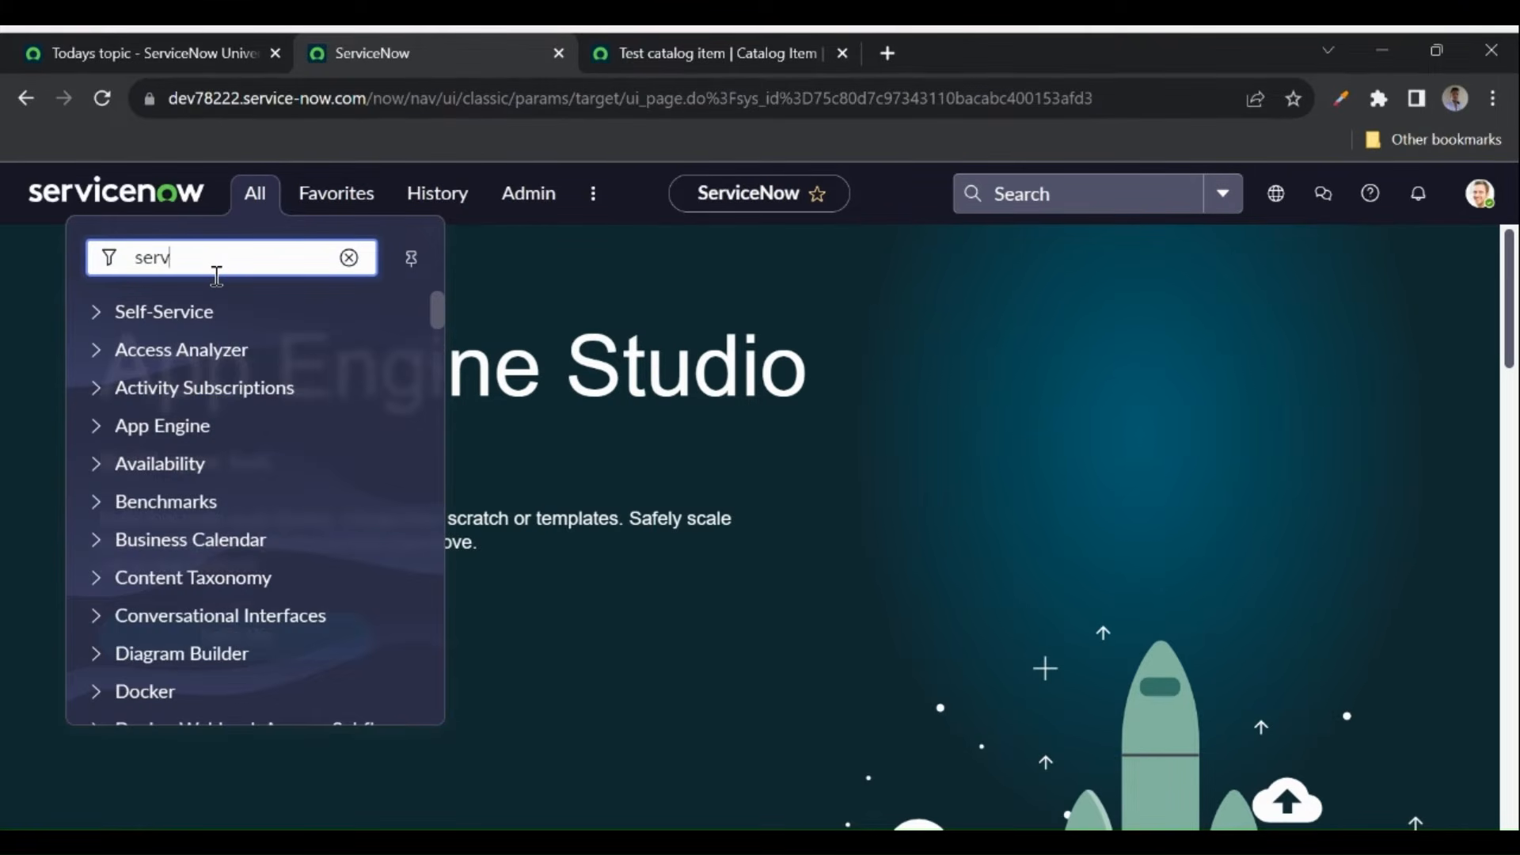
pyautogui.write('ce cata')
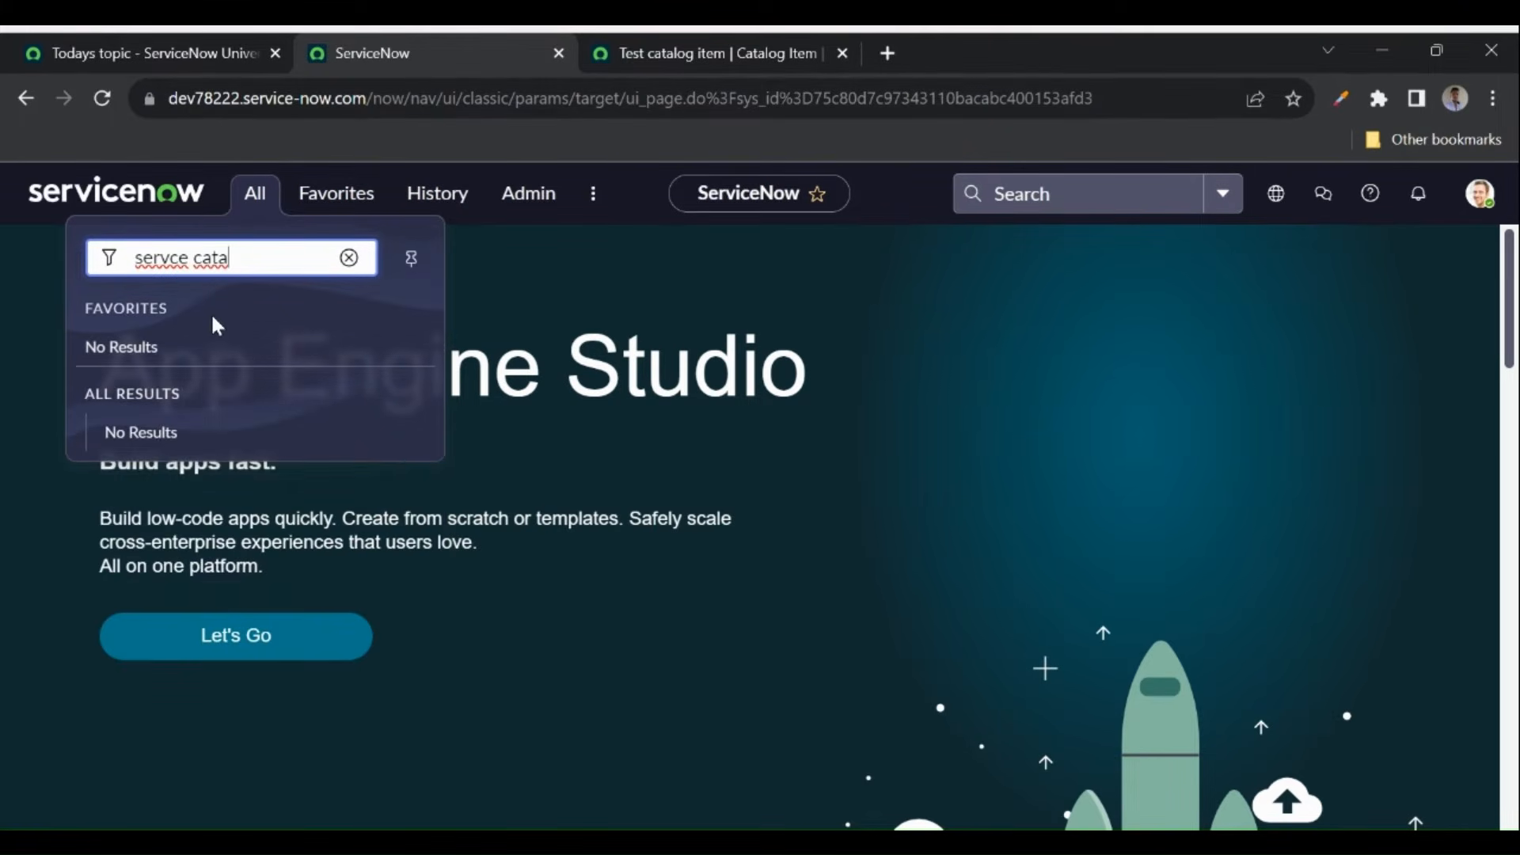
# - Fix the filter typo, then open Service Catalog > Hardware > Test catalog item
pyautogui.click(172, 259)
pyautogui.write('i')
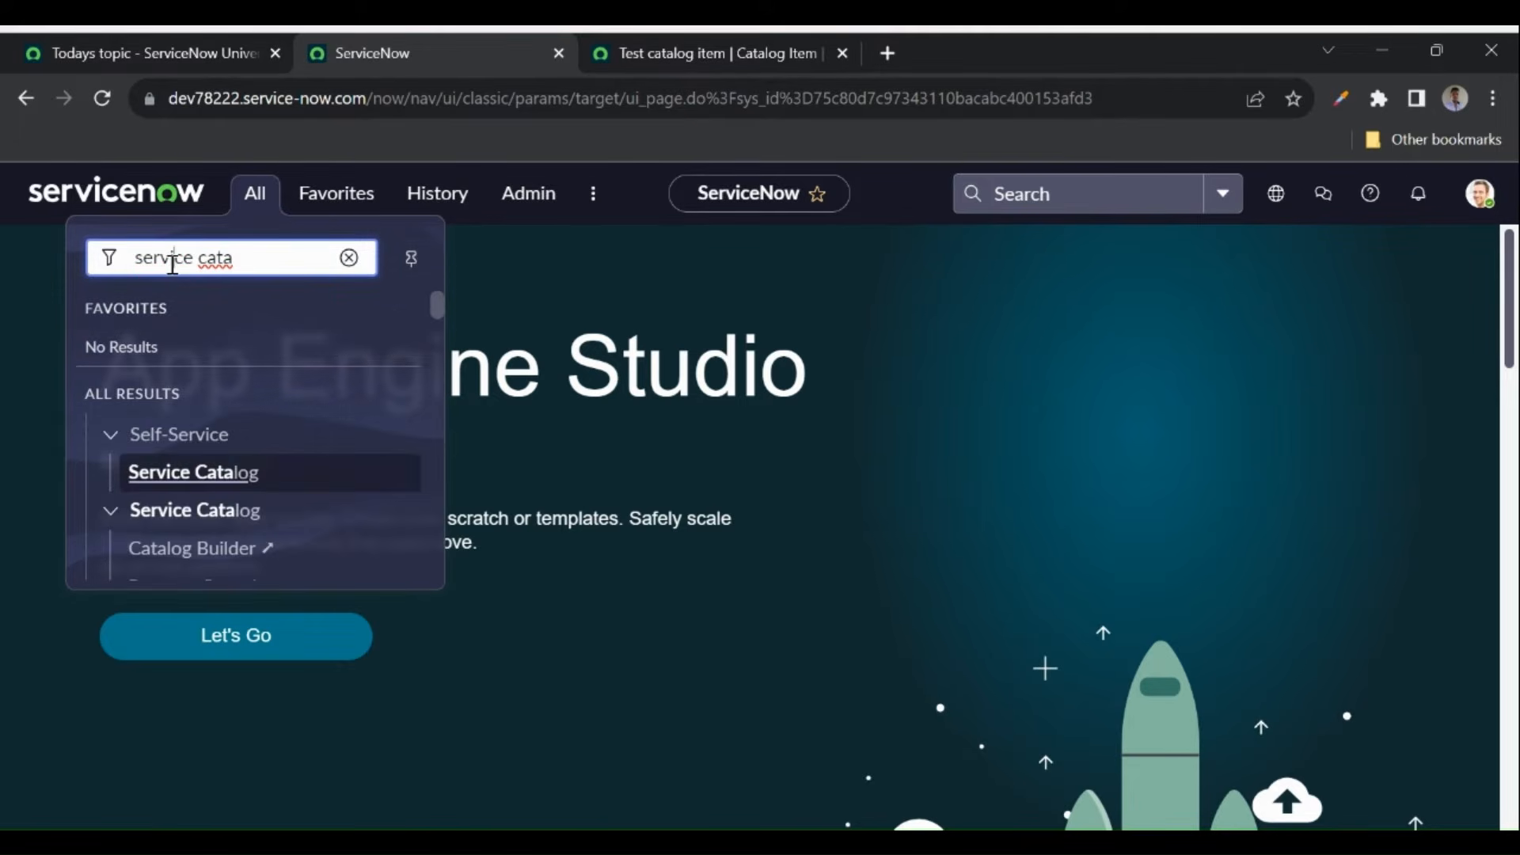
pyautogui.click(193, 471)
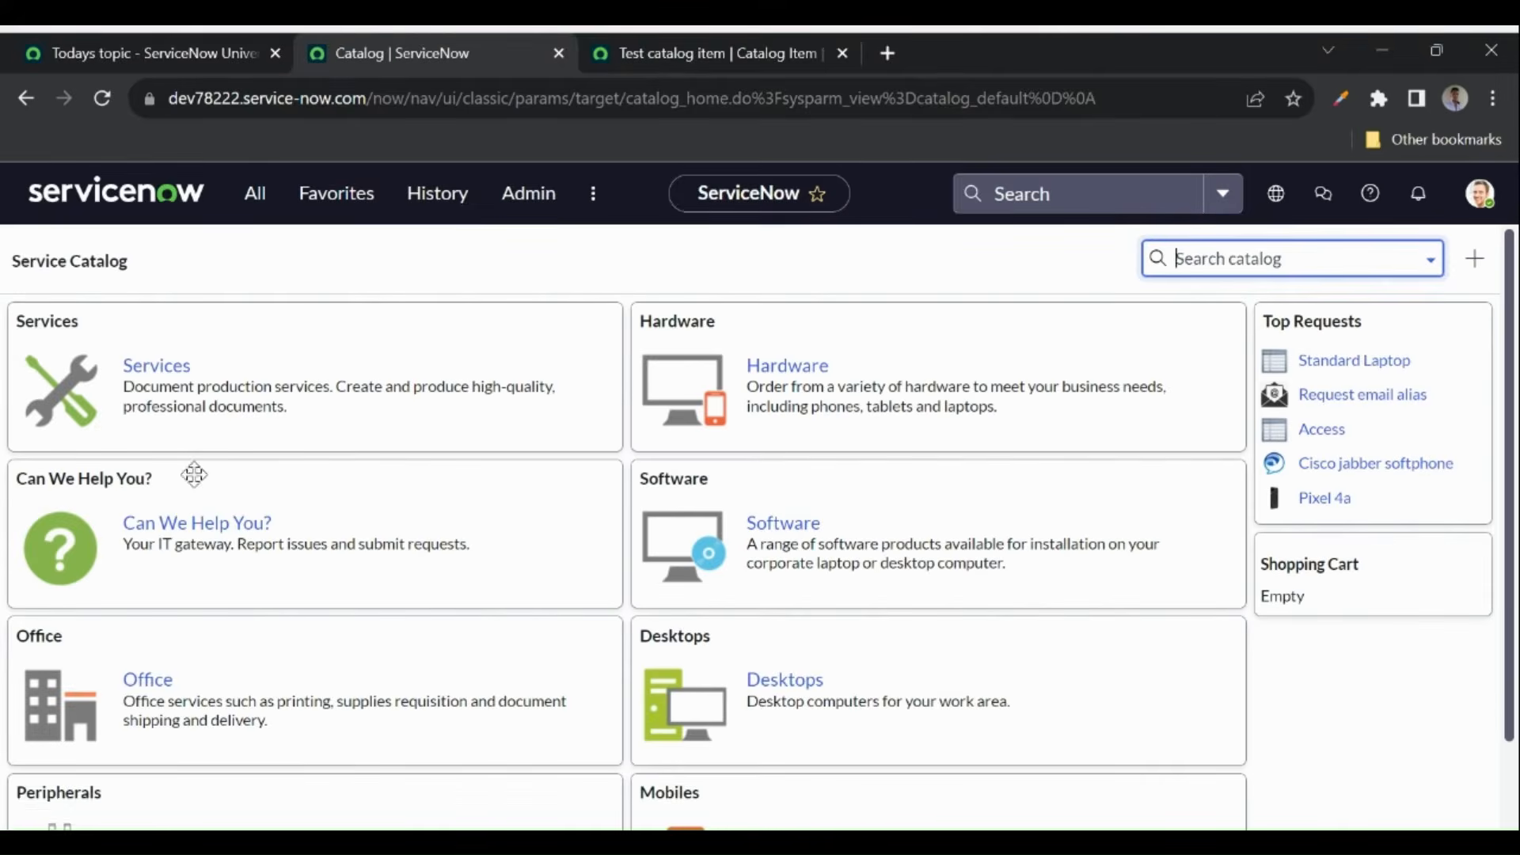
pyautogui.click(783, 372)
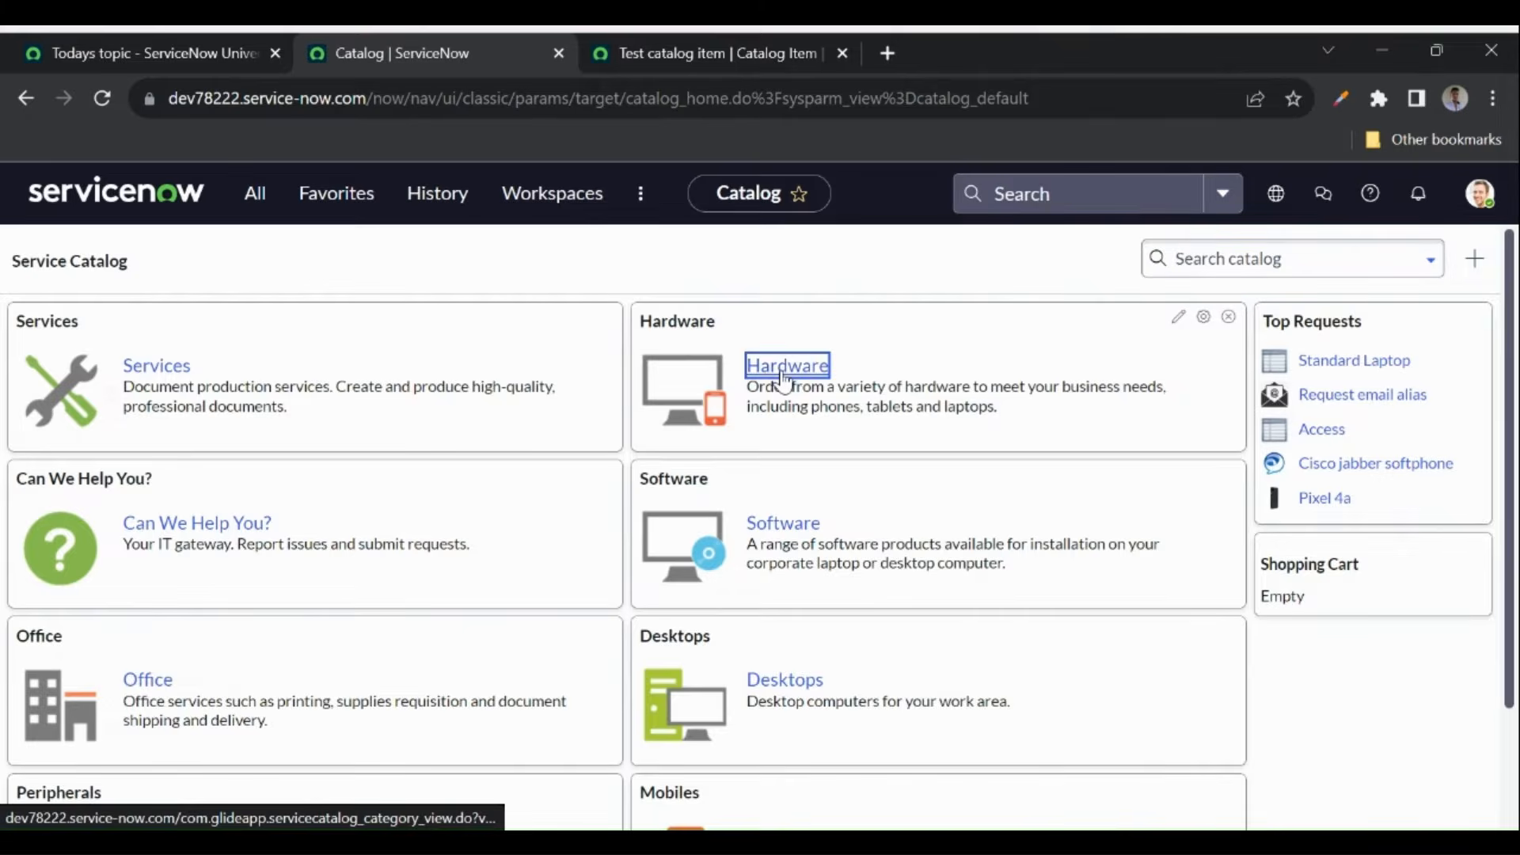
pyautogui.scroll(-4, 383, 536)
pyautogui.scroll(-9, 386, 539)
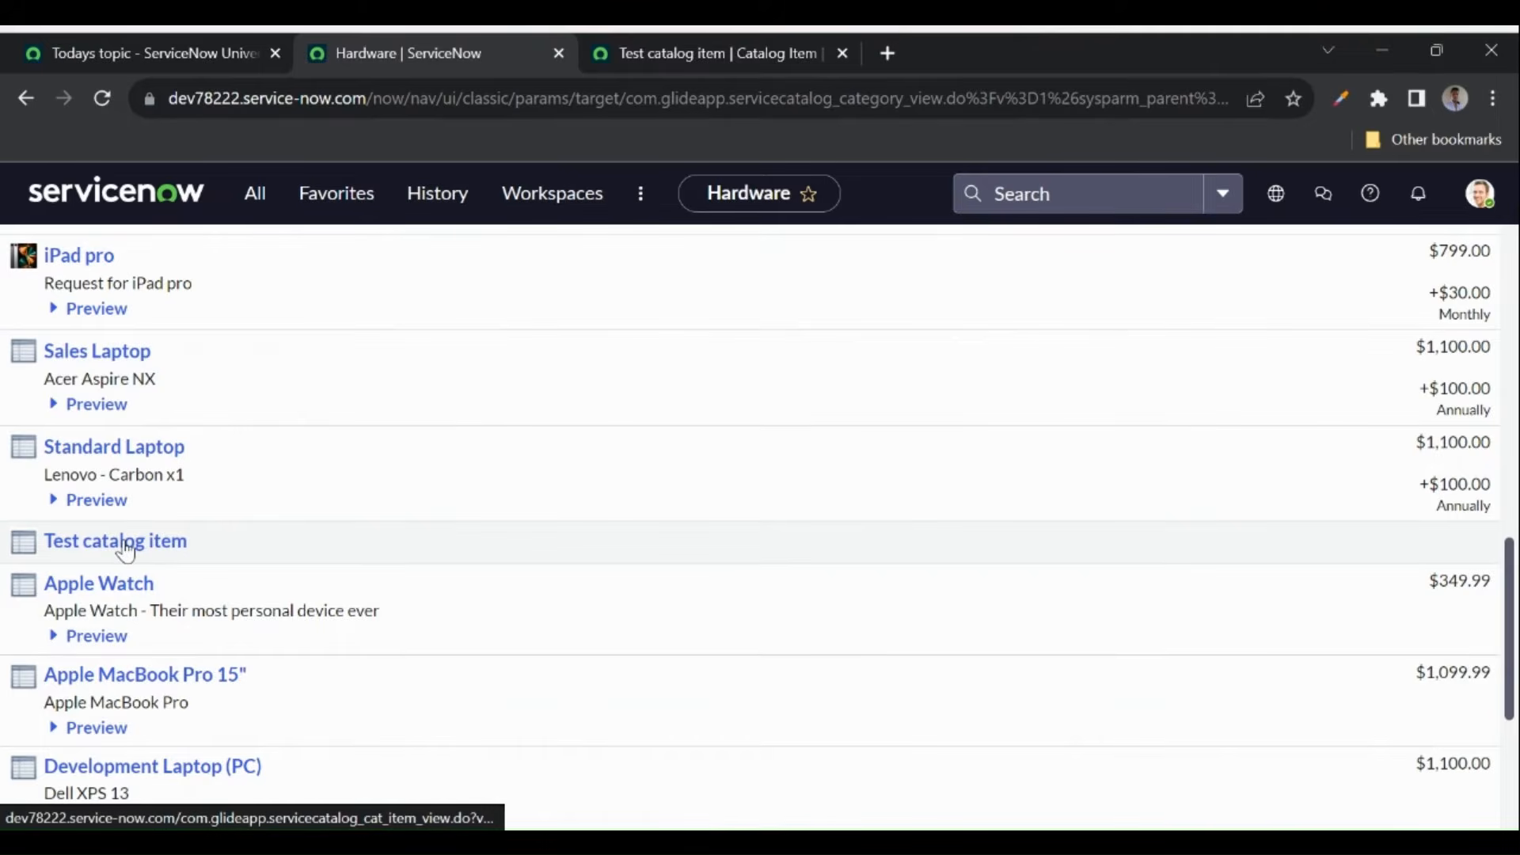
pyautogui.click(127, 546)
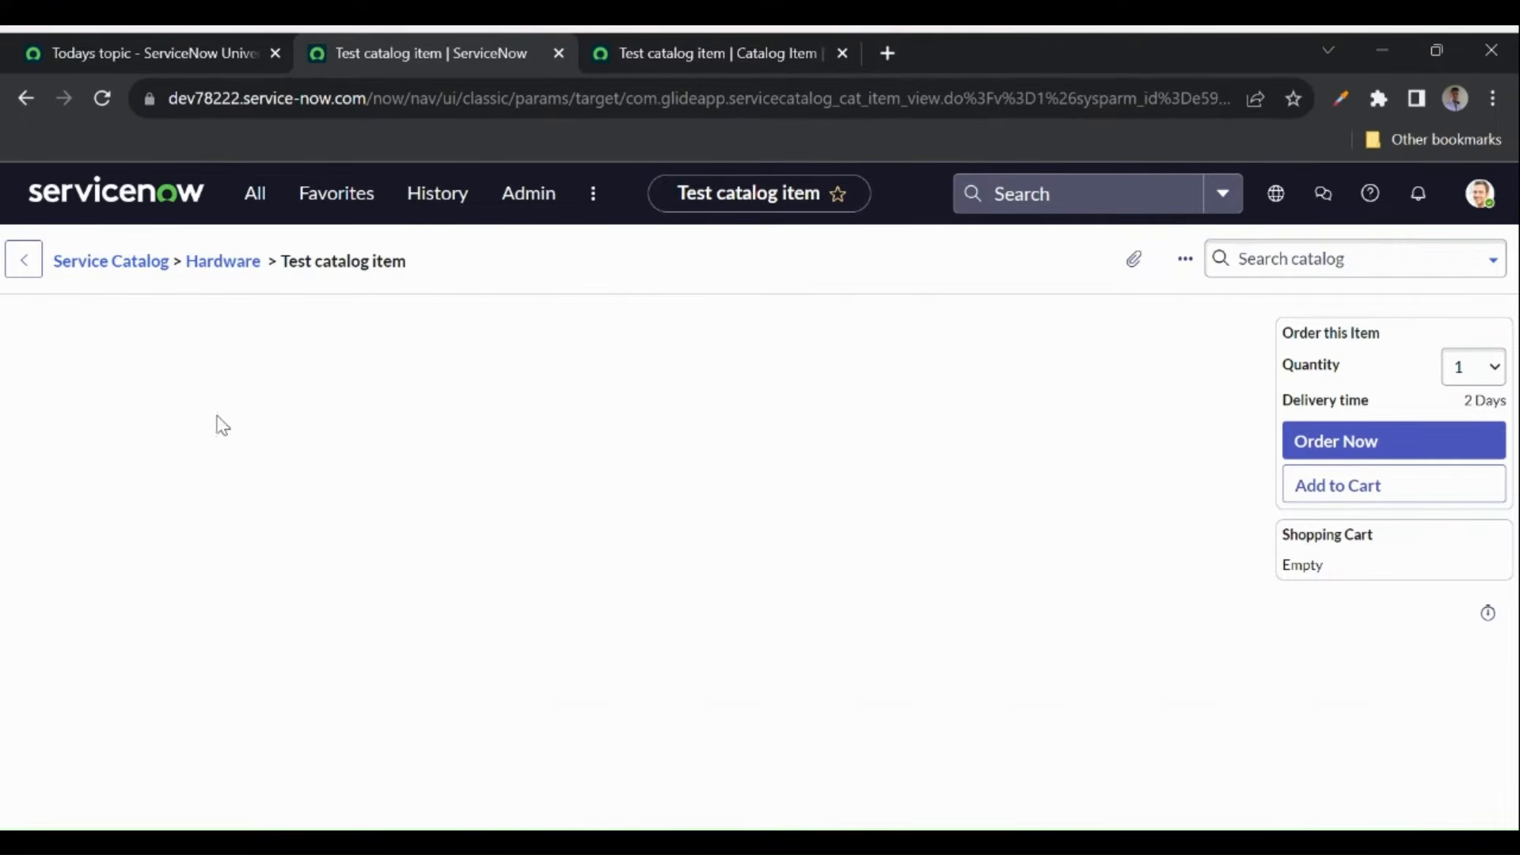
pyautogui.click(683, 55)
# - Enter short description 'Test catalog item' and description 'This is testing catalog item'
pyautogui.scroll(-3, 614, 455)
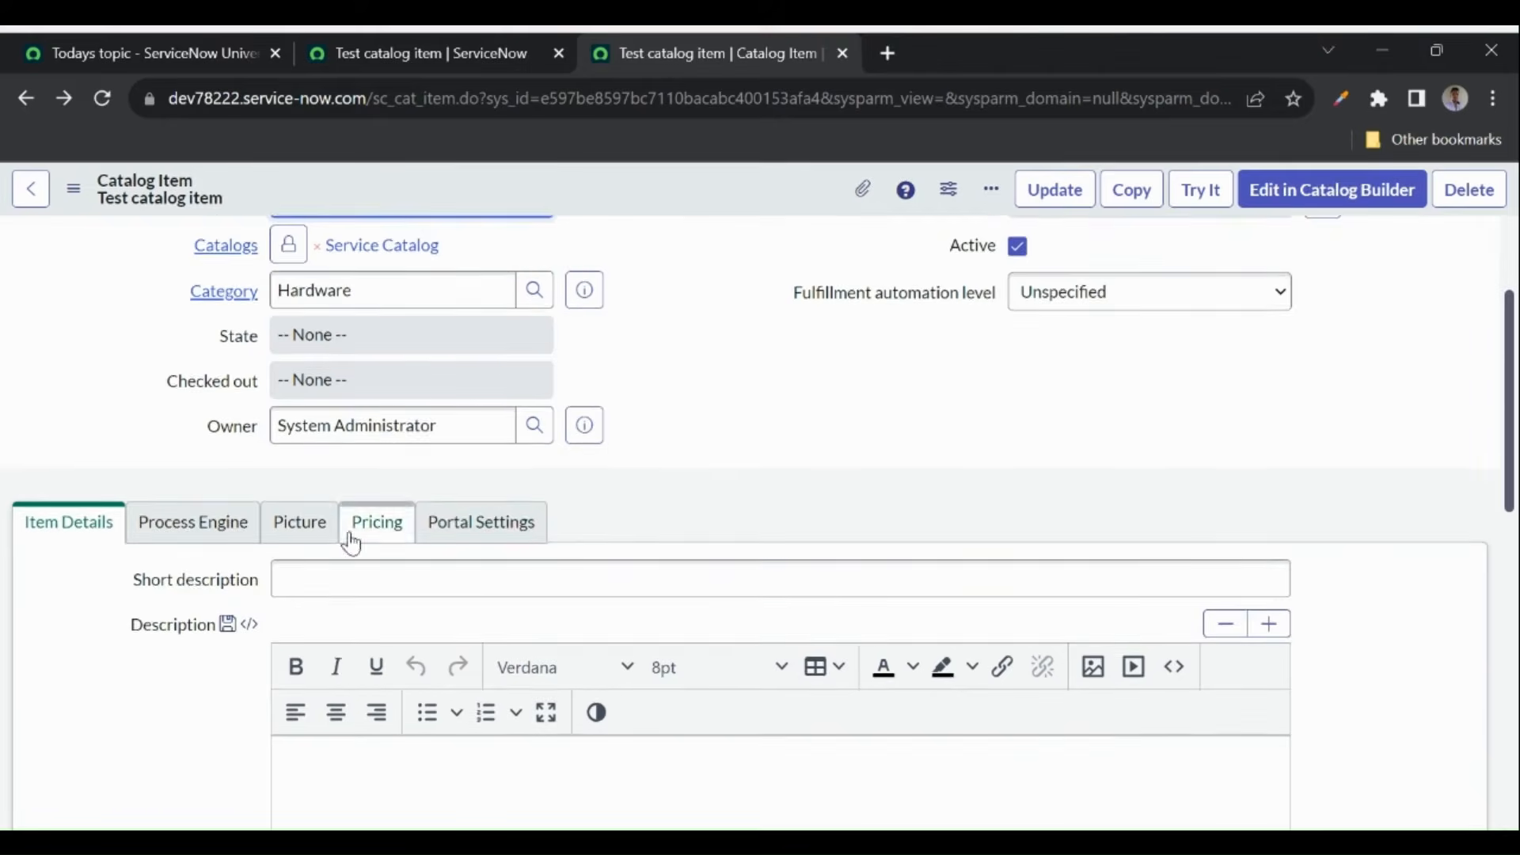
pyautogui.scroll(-1, 352, 543)
pyautogui.click(312, 506)
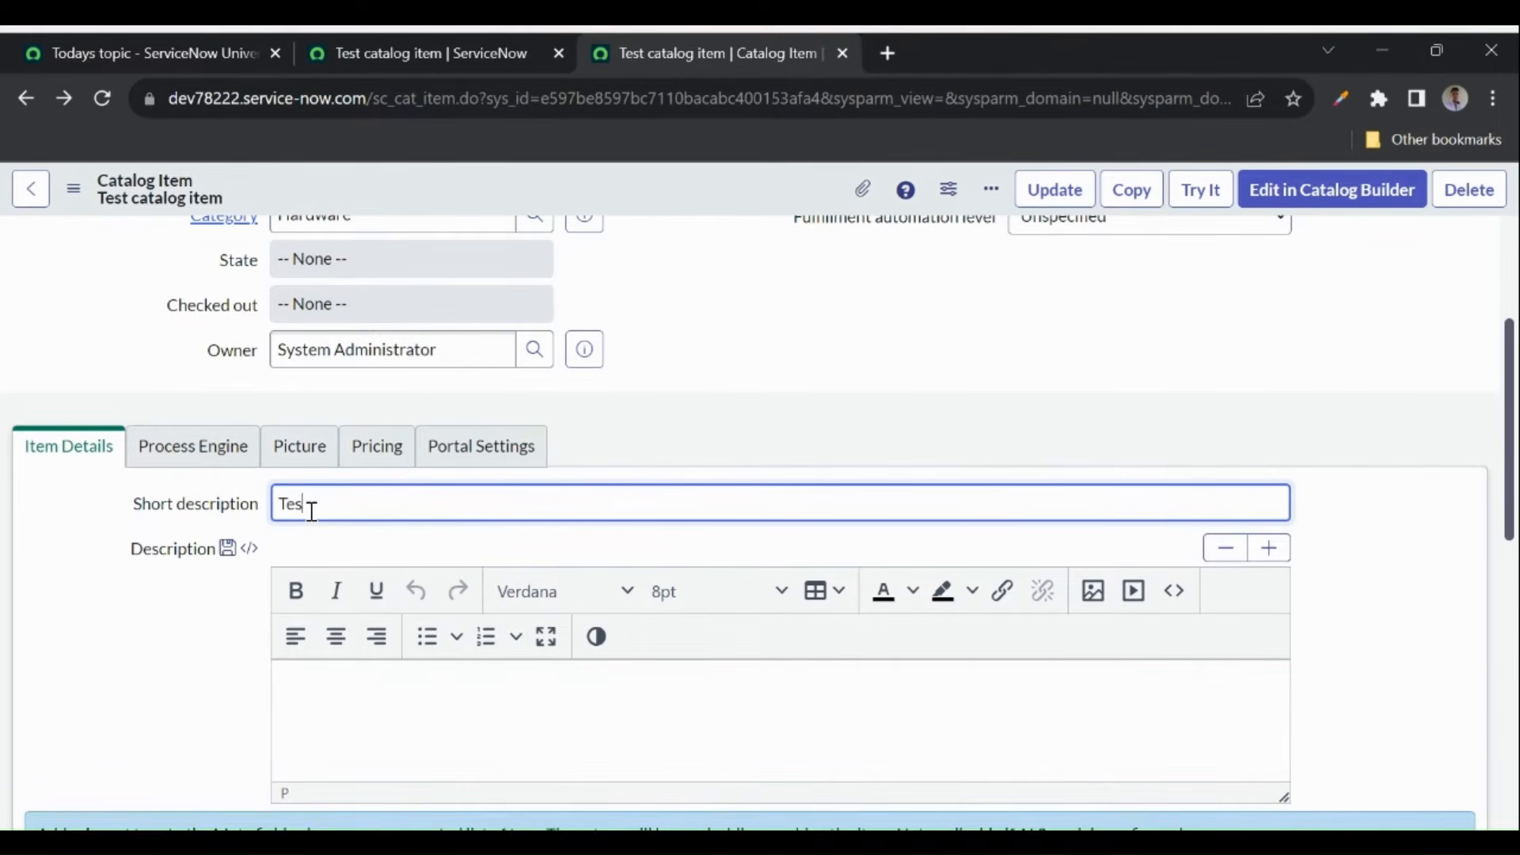
pyautogui.write('Test catalog item')
pyautogui.click(338, 686)
pyautogui.write('This is testing cat')
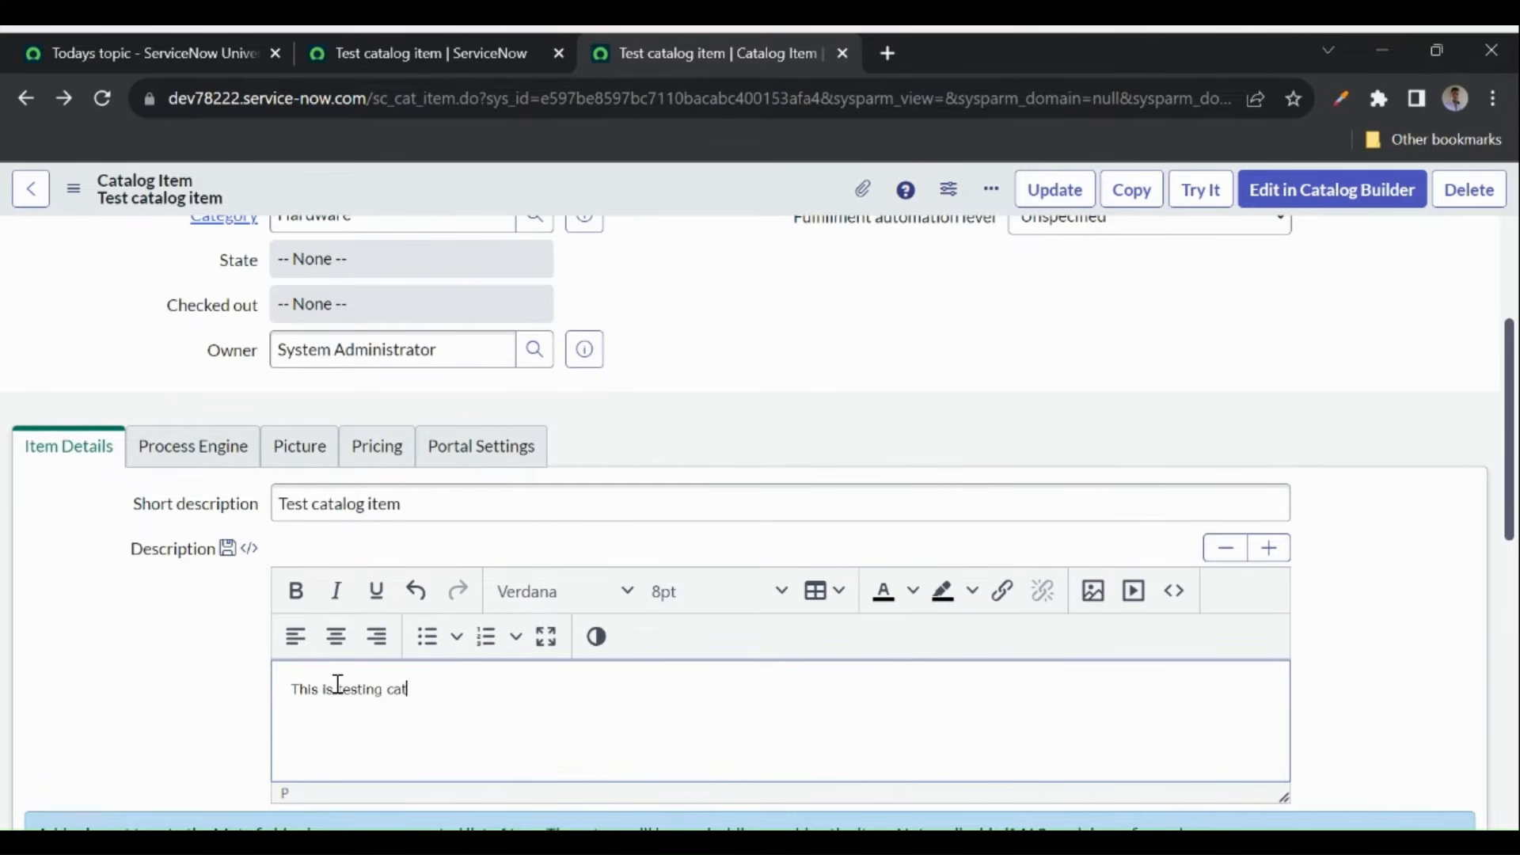
pyautogui.write('aog item')
# - Fix the 'cataog' typo, bold 'catalog', and make 'This' underlined and italic
pyautogui.scroll(-2, 338, 685)
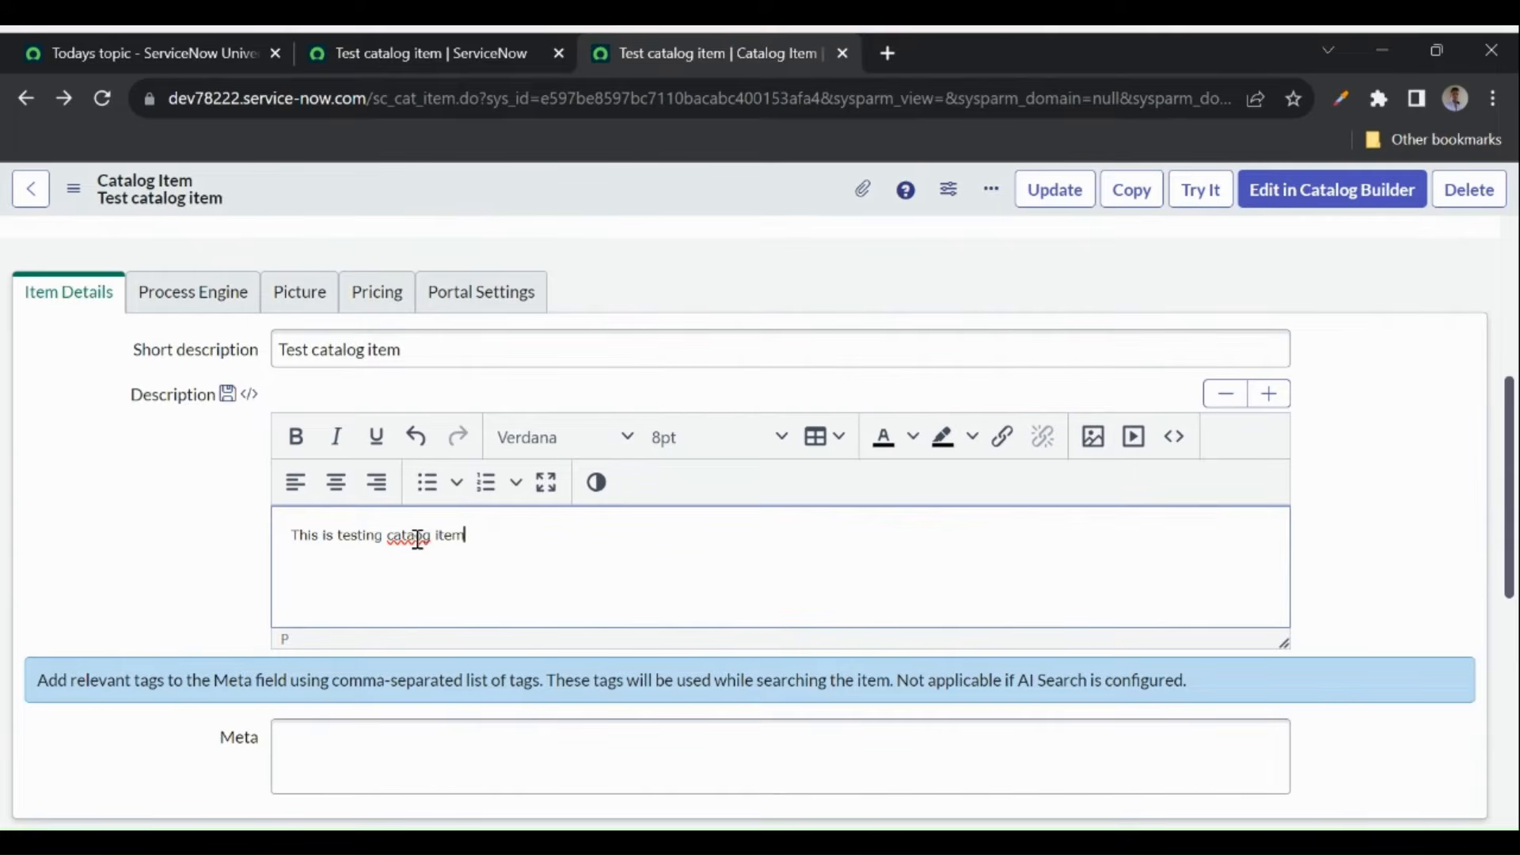
pyautogui.click(417, 538)
pyautogui.write('l')
pyautogui.doubleClick(397, 538)
pyautogui.click(296, 436)
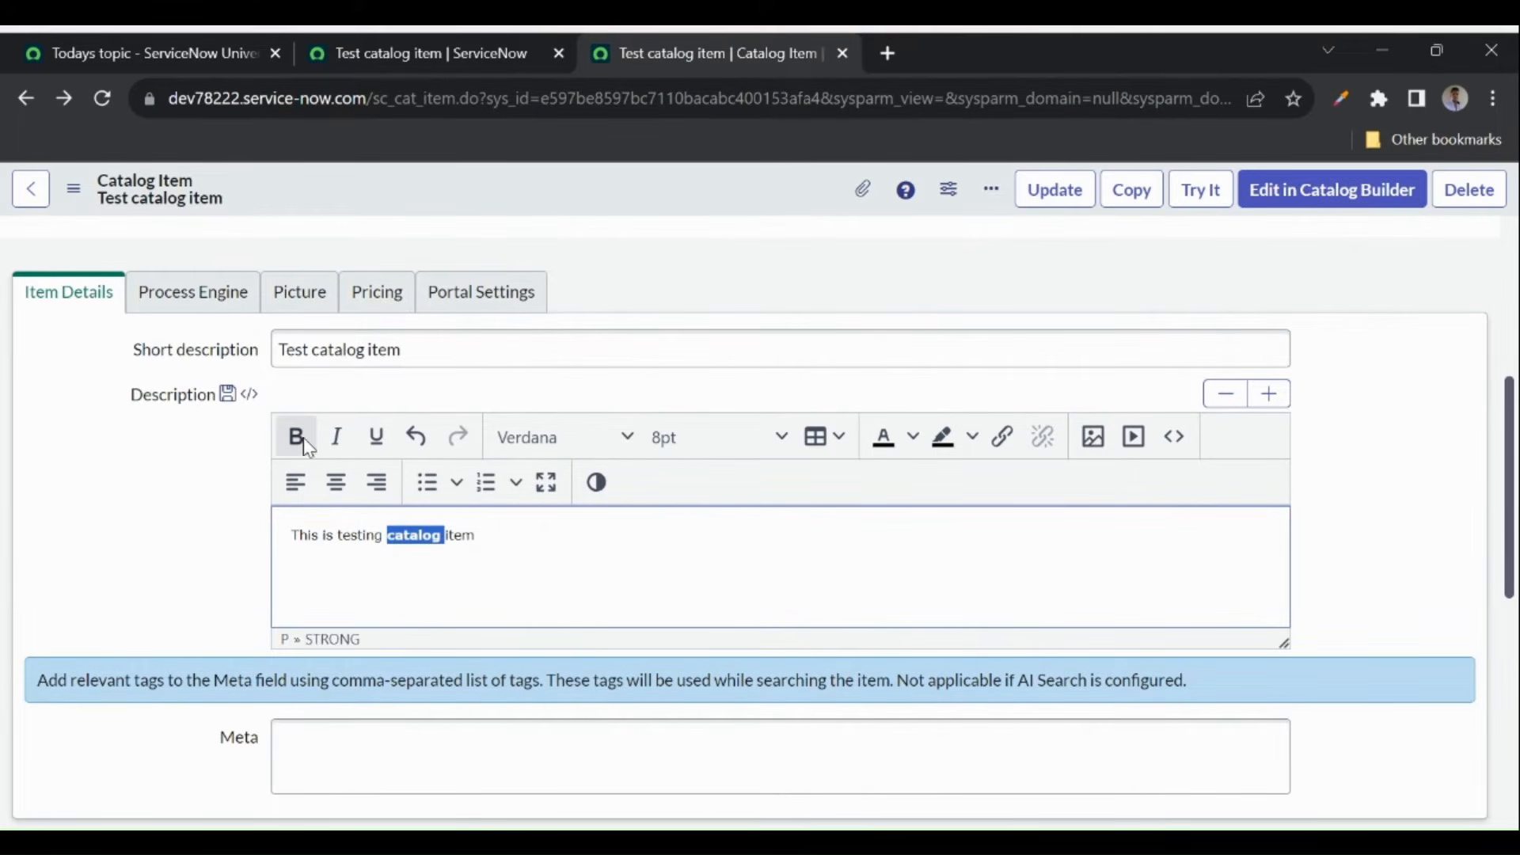
pyautogui.click(302, 538)
pyautogui.doubleClick(302, 539)
pyautogui.click(376, 436)
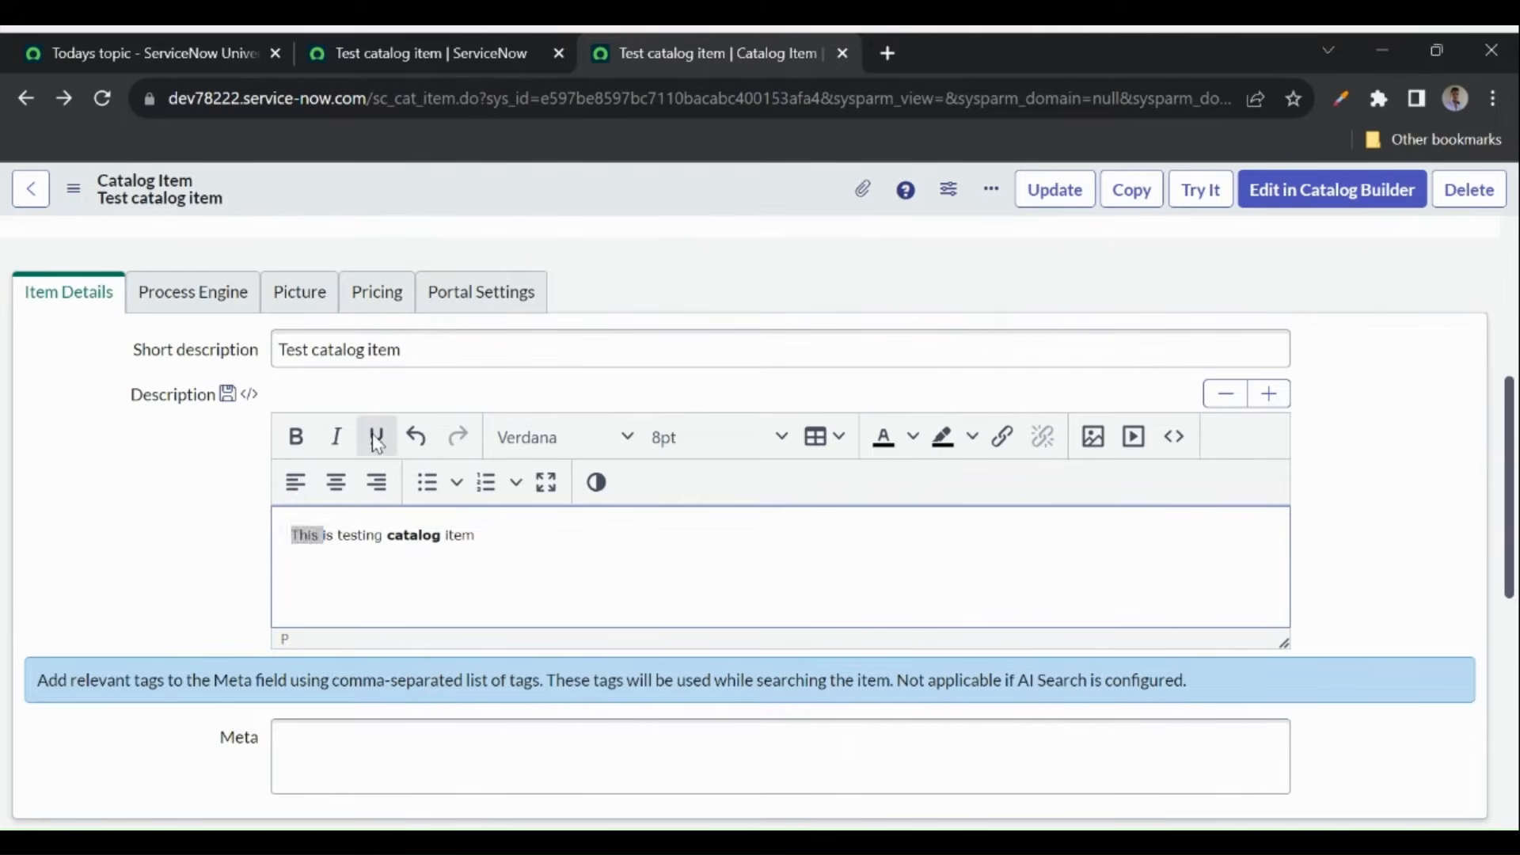
pyautogui.click(342, 443)
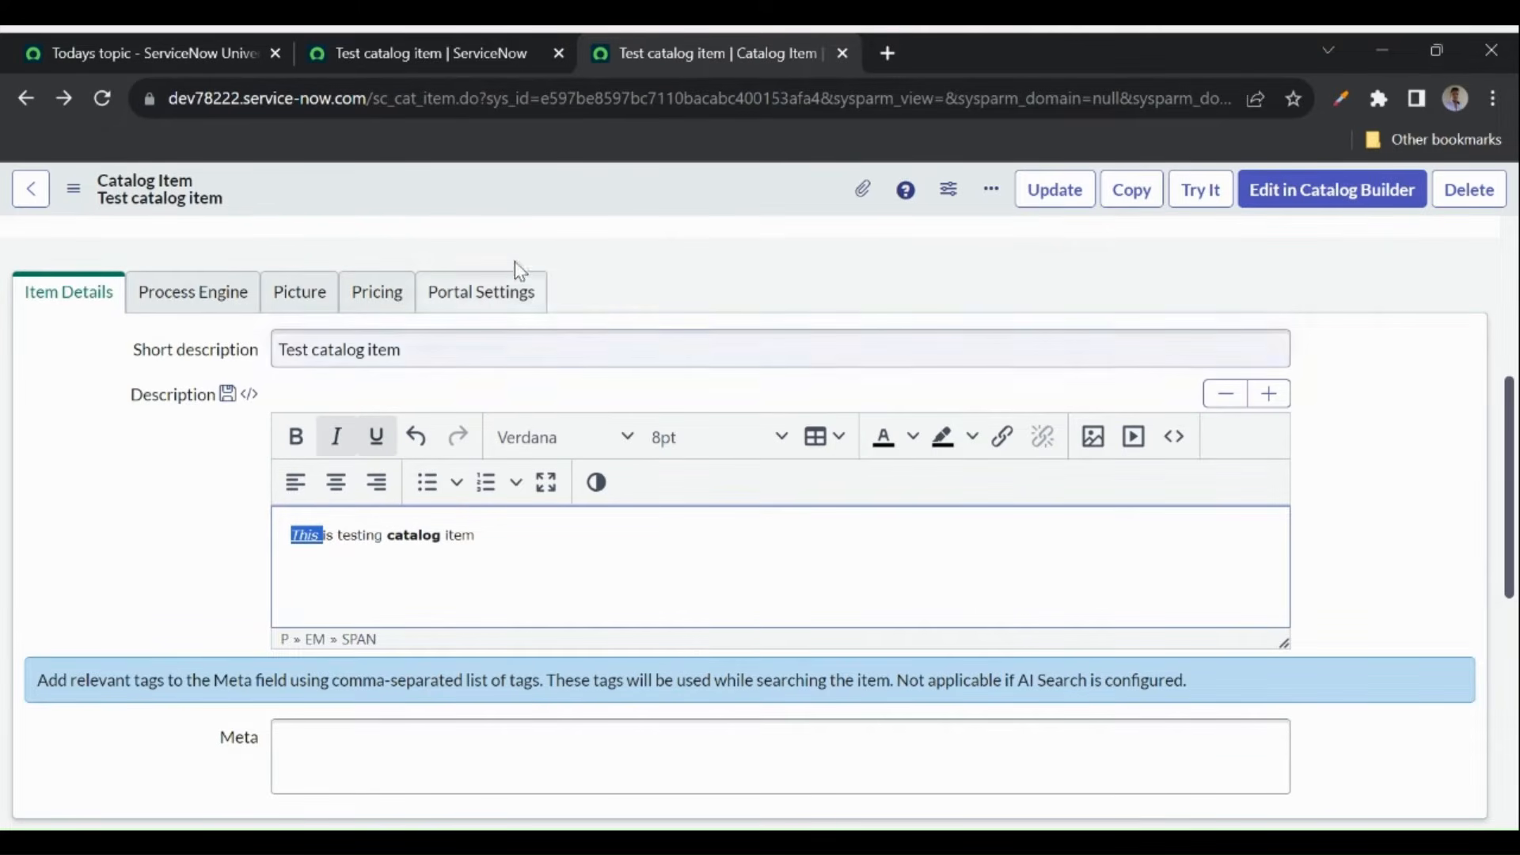
# - Save the item and reload its order page to check the formatted description
pyautogui.rightClick(572, 192)
pyautogui.click(603, 208)
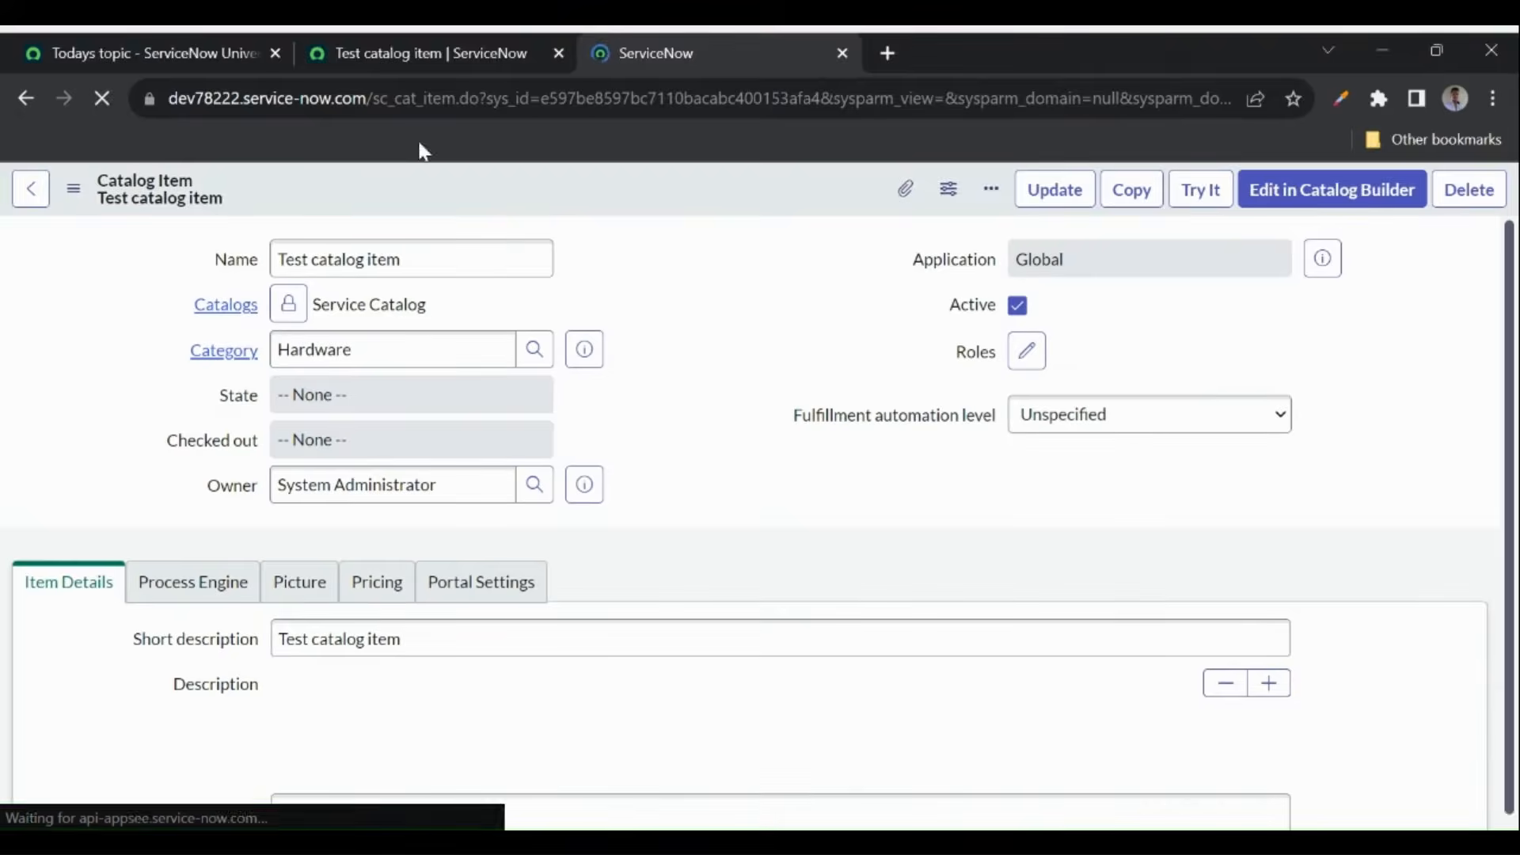
pyautogui.click(410, 55)
pyautogui.click(101, 100)
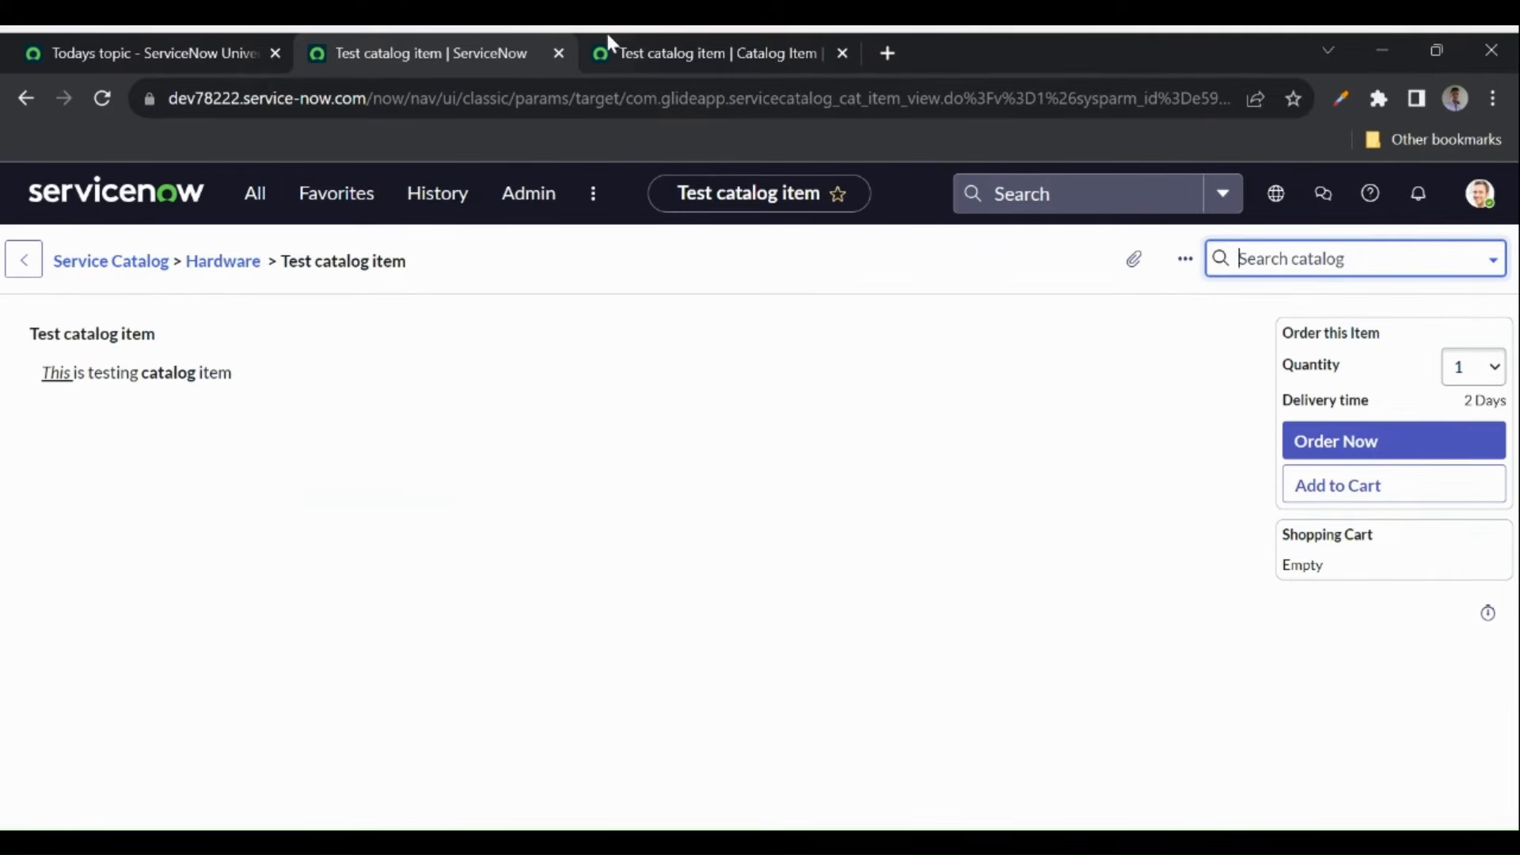
pyautogui.click(698, 49)
# - Add a new variable from the Test catalog item's Variables related list
pyautogui.click(738, 464)
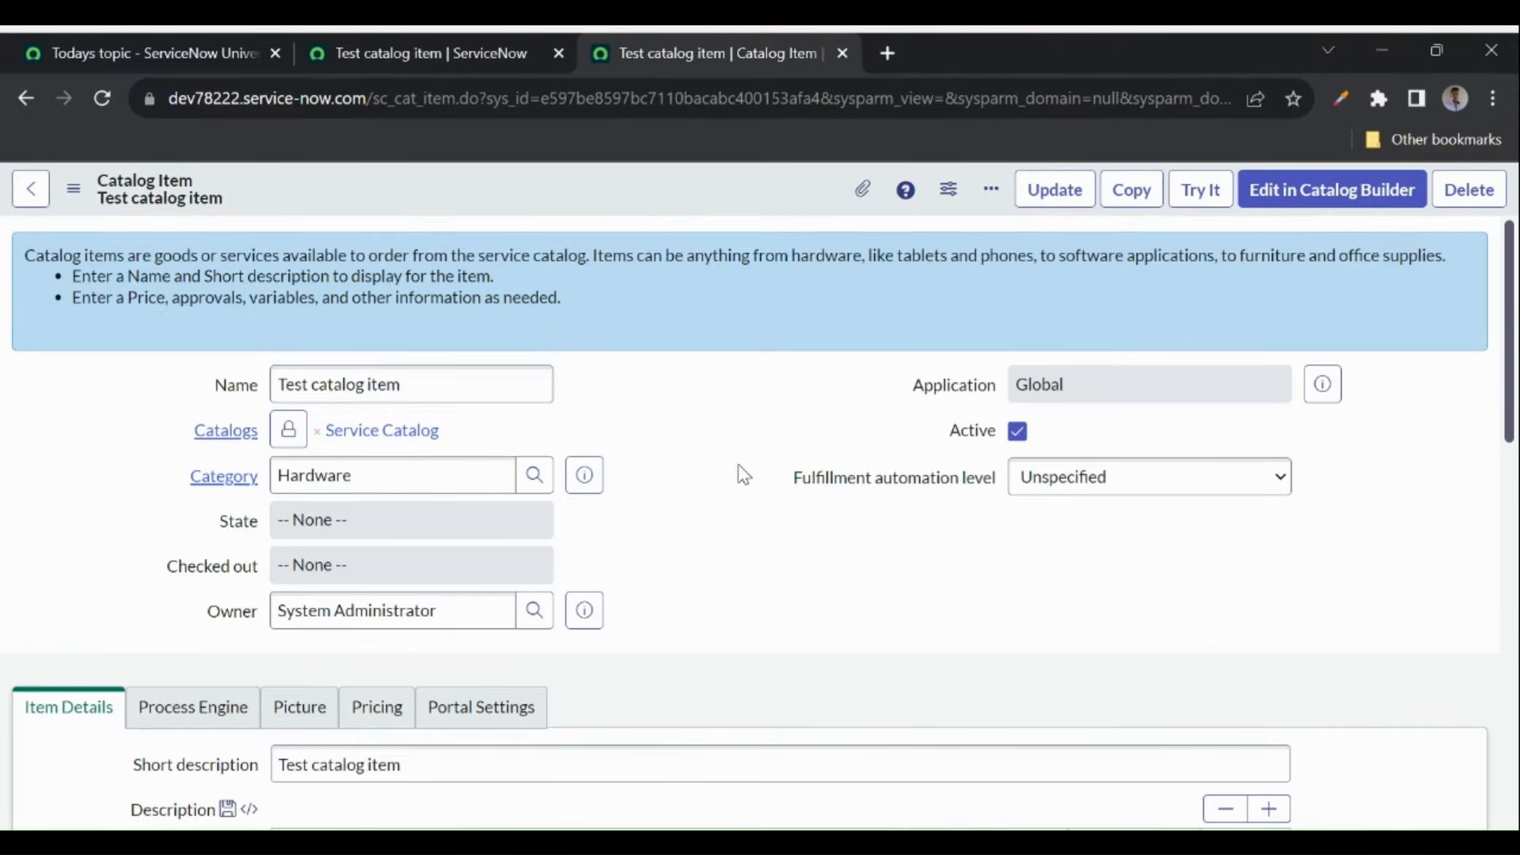
pyautogui.scroll(-15, 738, 464)
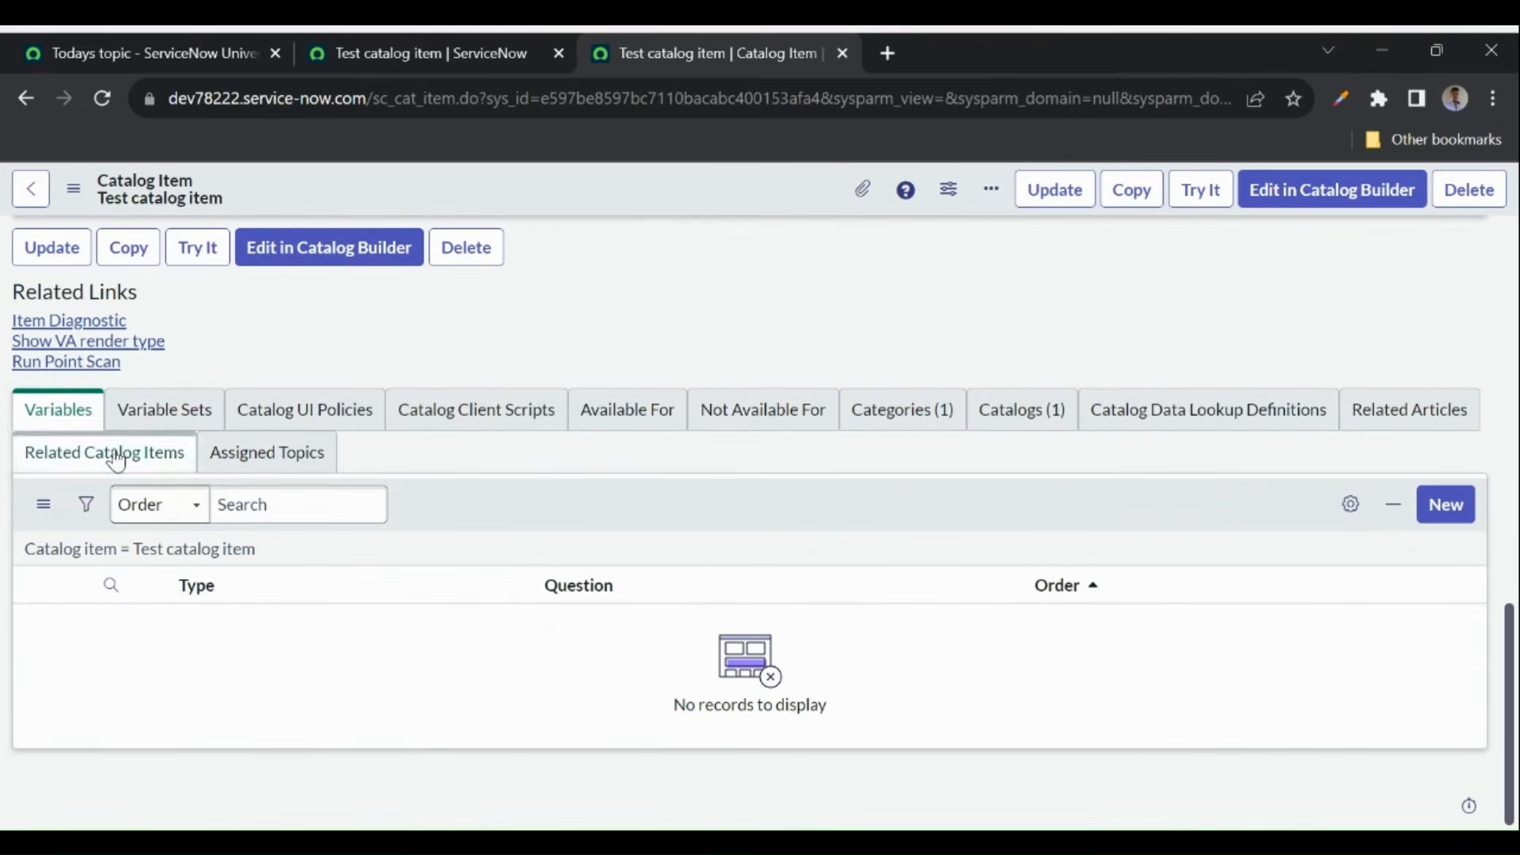
pyautogui.click(1428, 509)
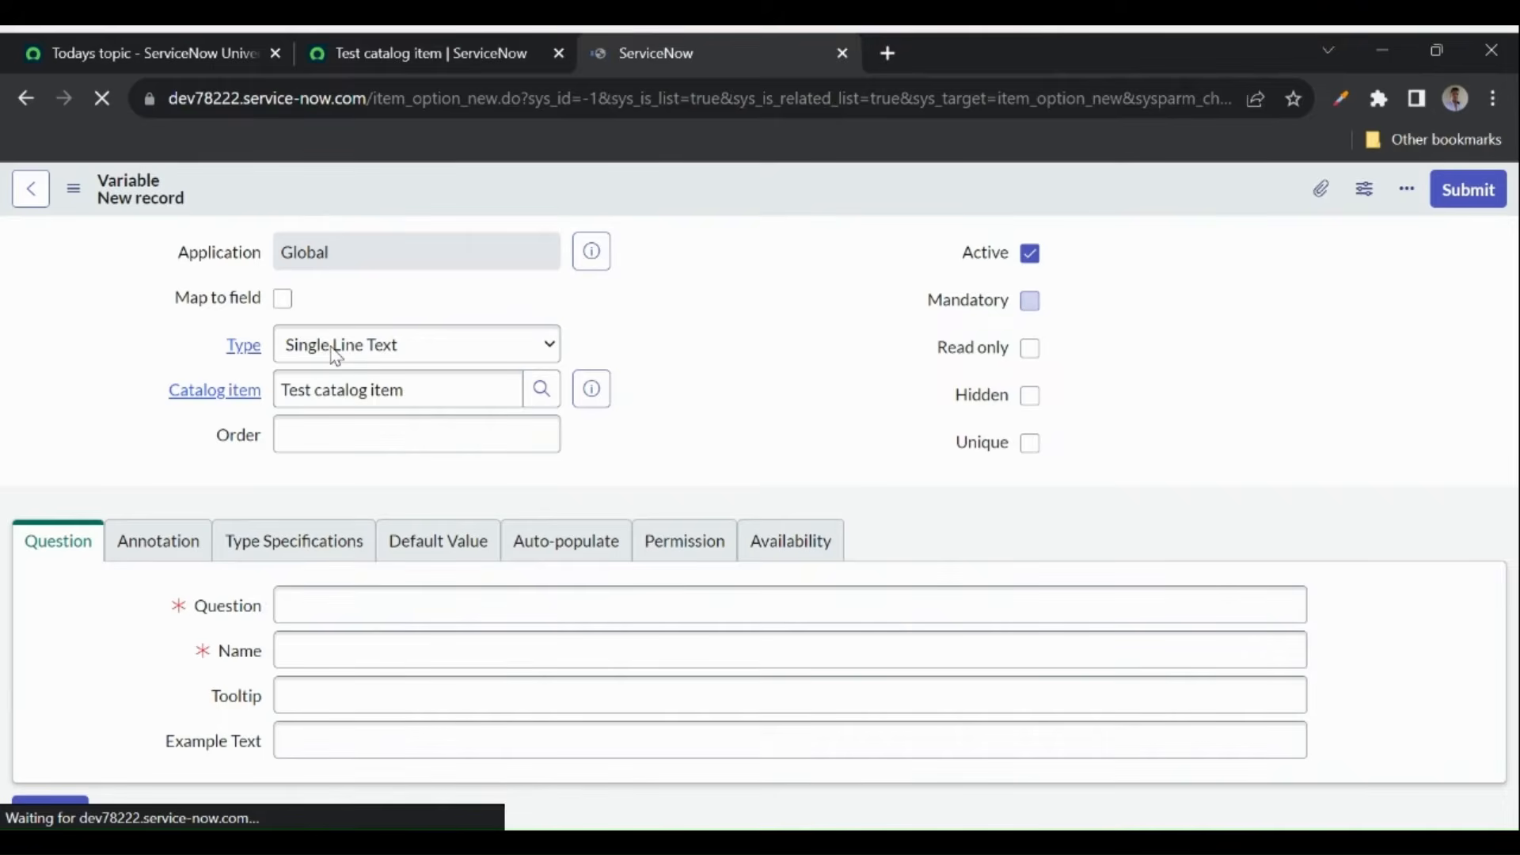
# - Save variable 'Short description' with always-expanded help 'This is help text for short description'
pyautogui.click(347, 618)
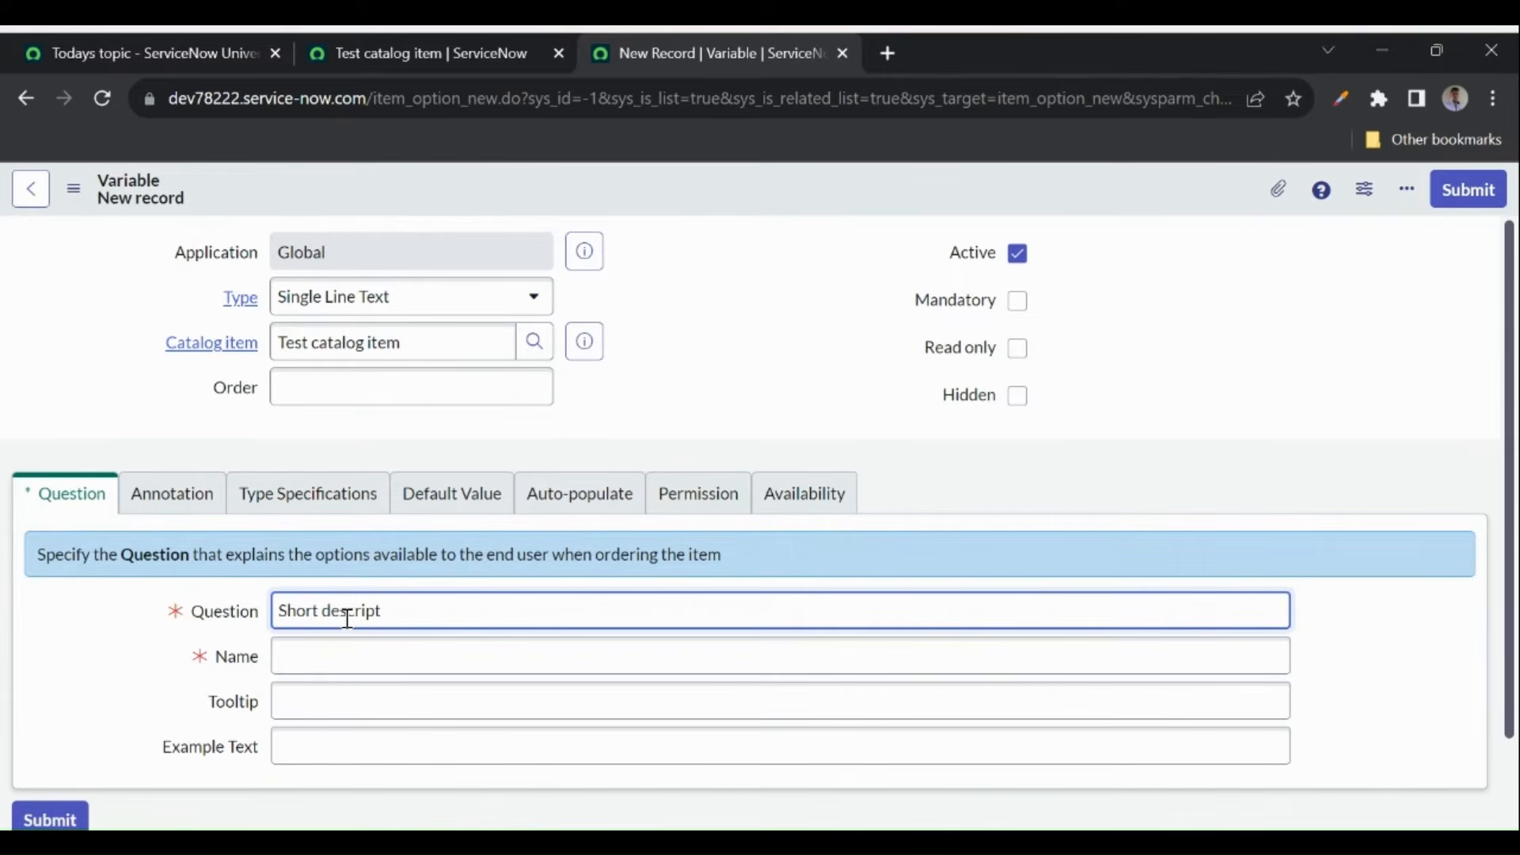
pyautogui.click(667, 363)
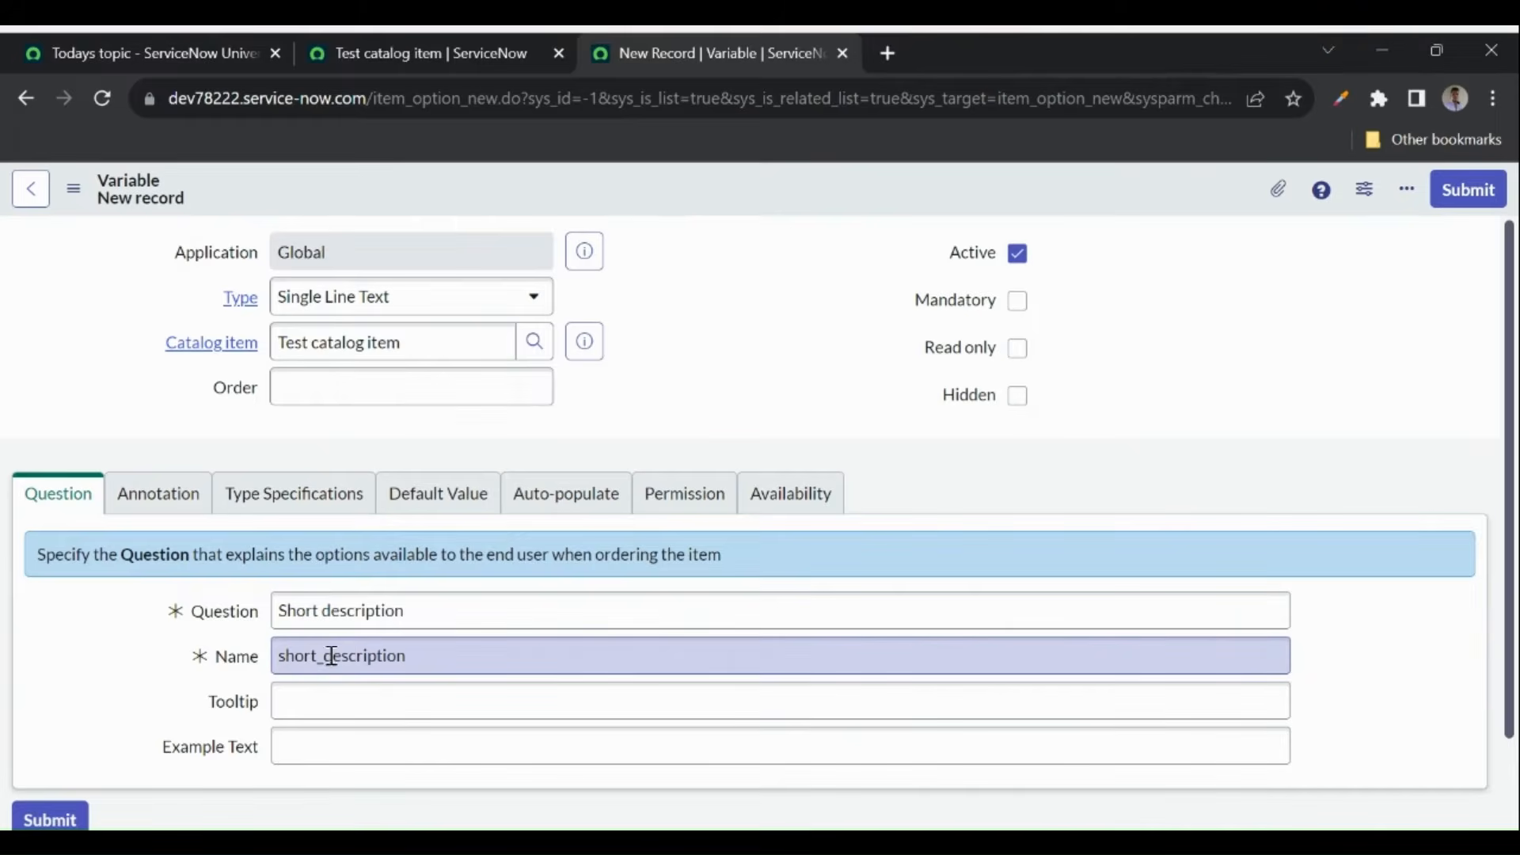
pyautogui.click(158, 493)
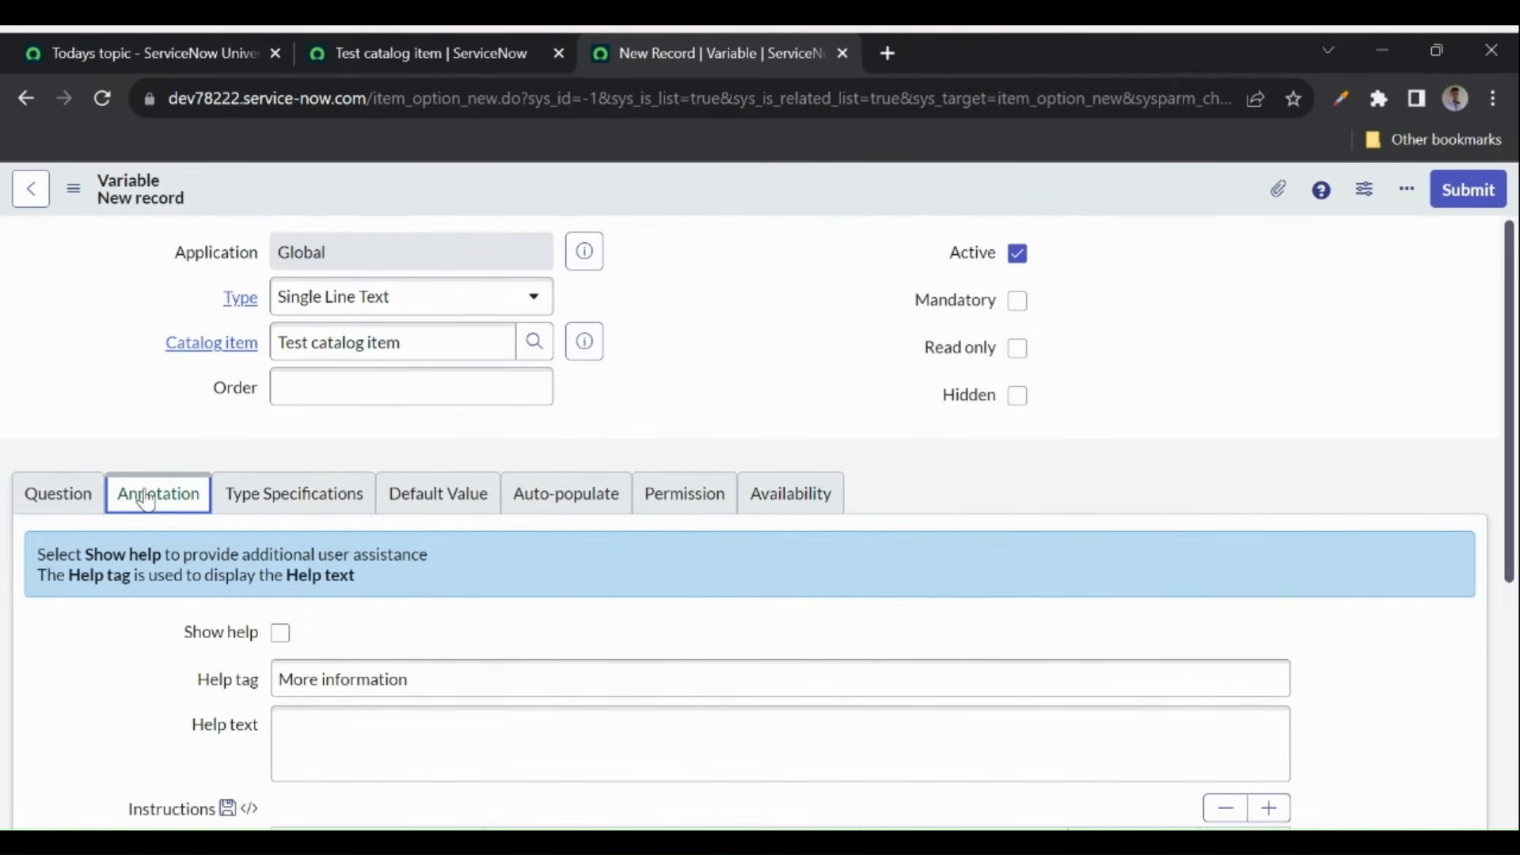
pyautogui.click(280, 635)
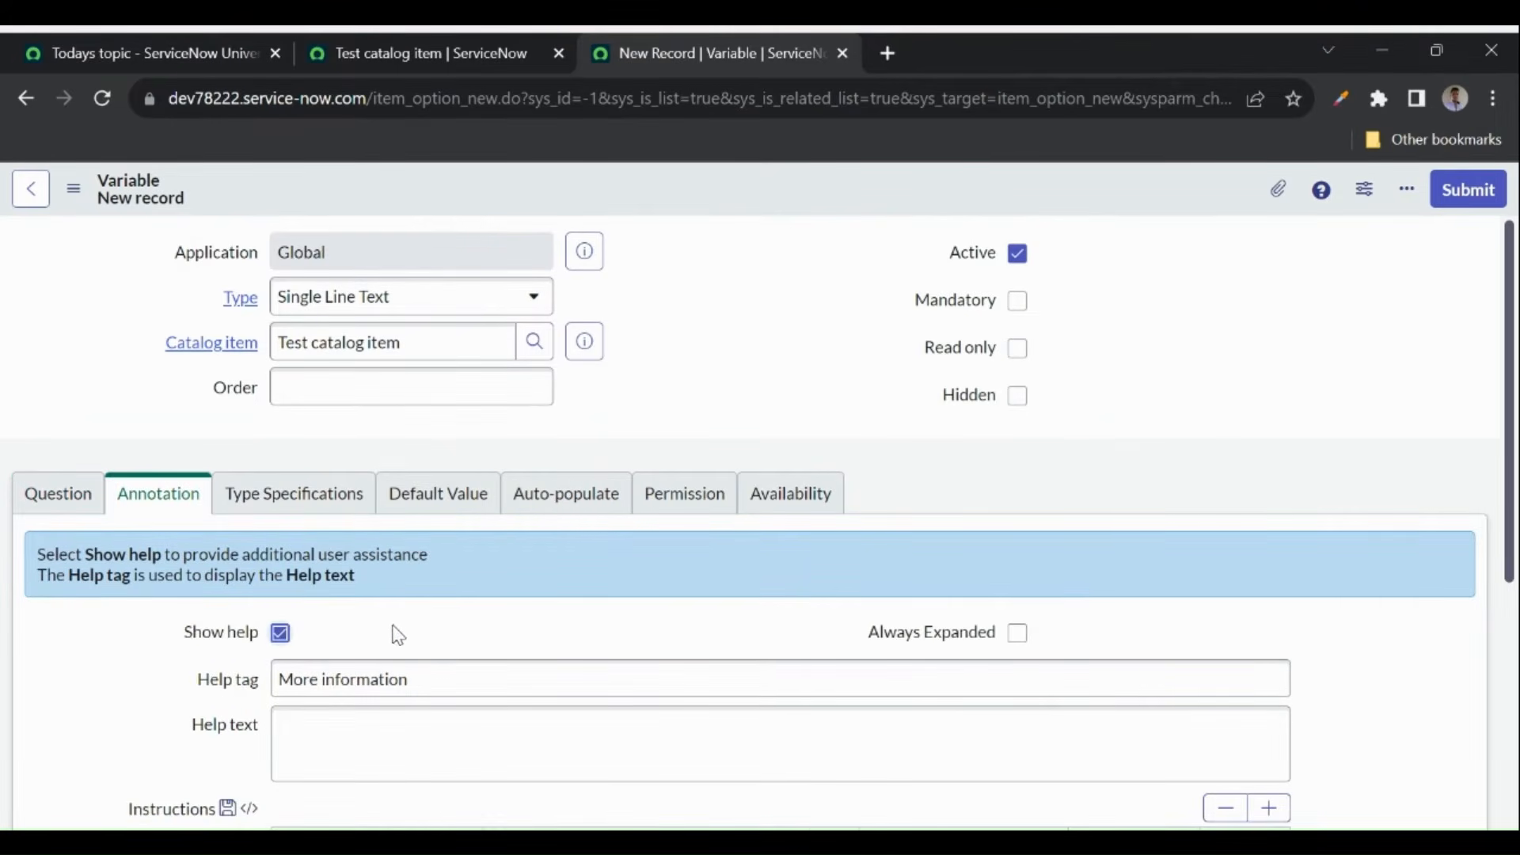
pyautogui.scroll(-1, 395, 632)
pyautogui.click(1018, 523)
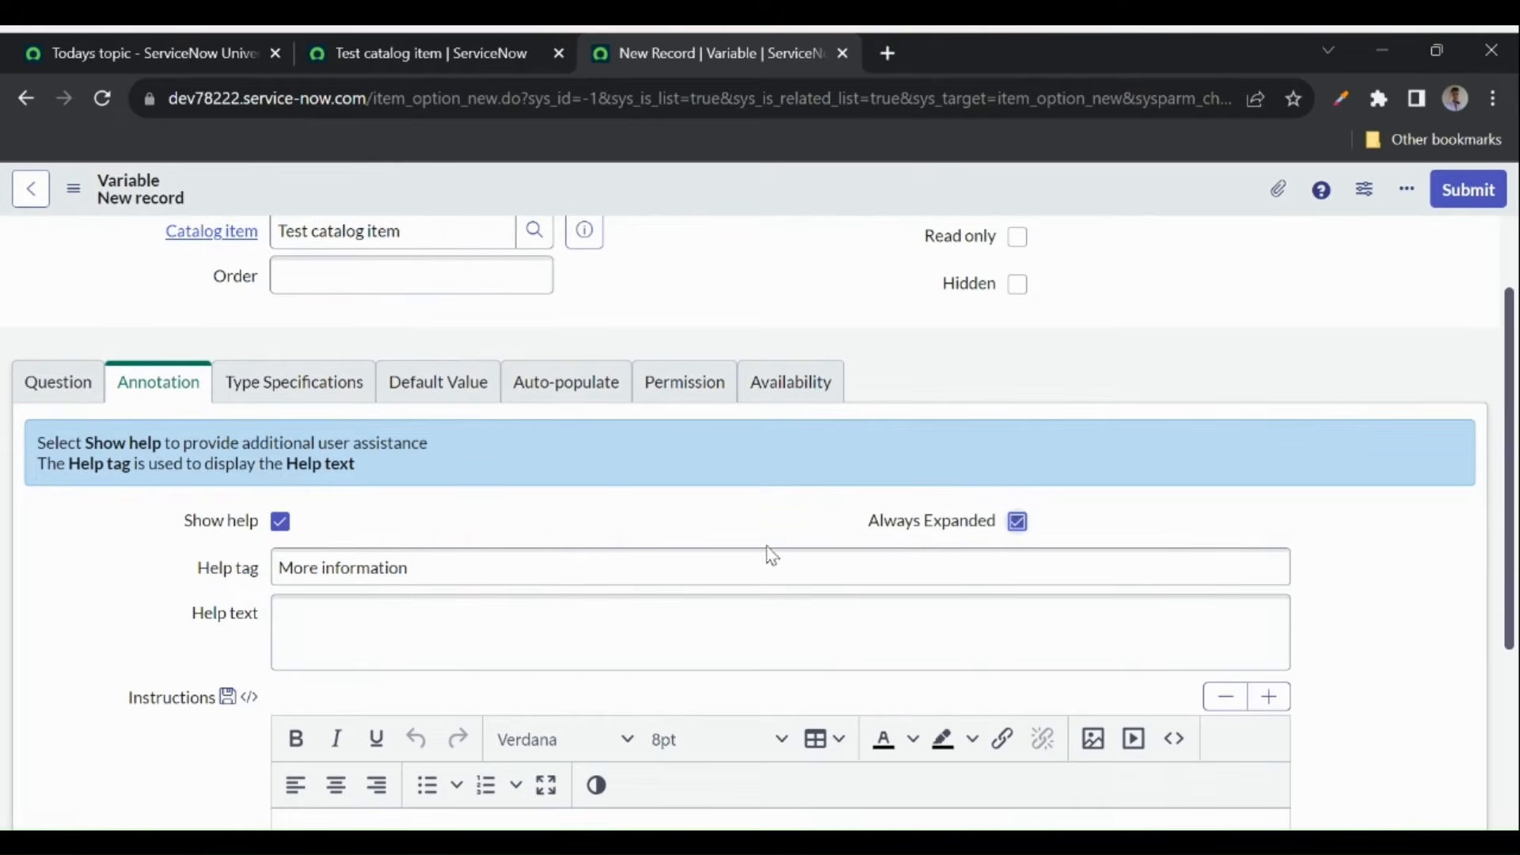
pyautogui.click(386, 623)
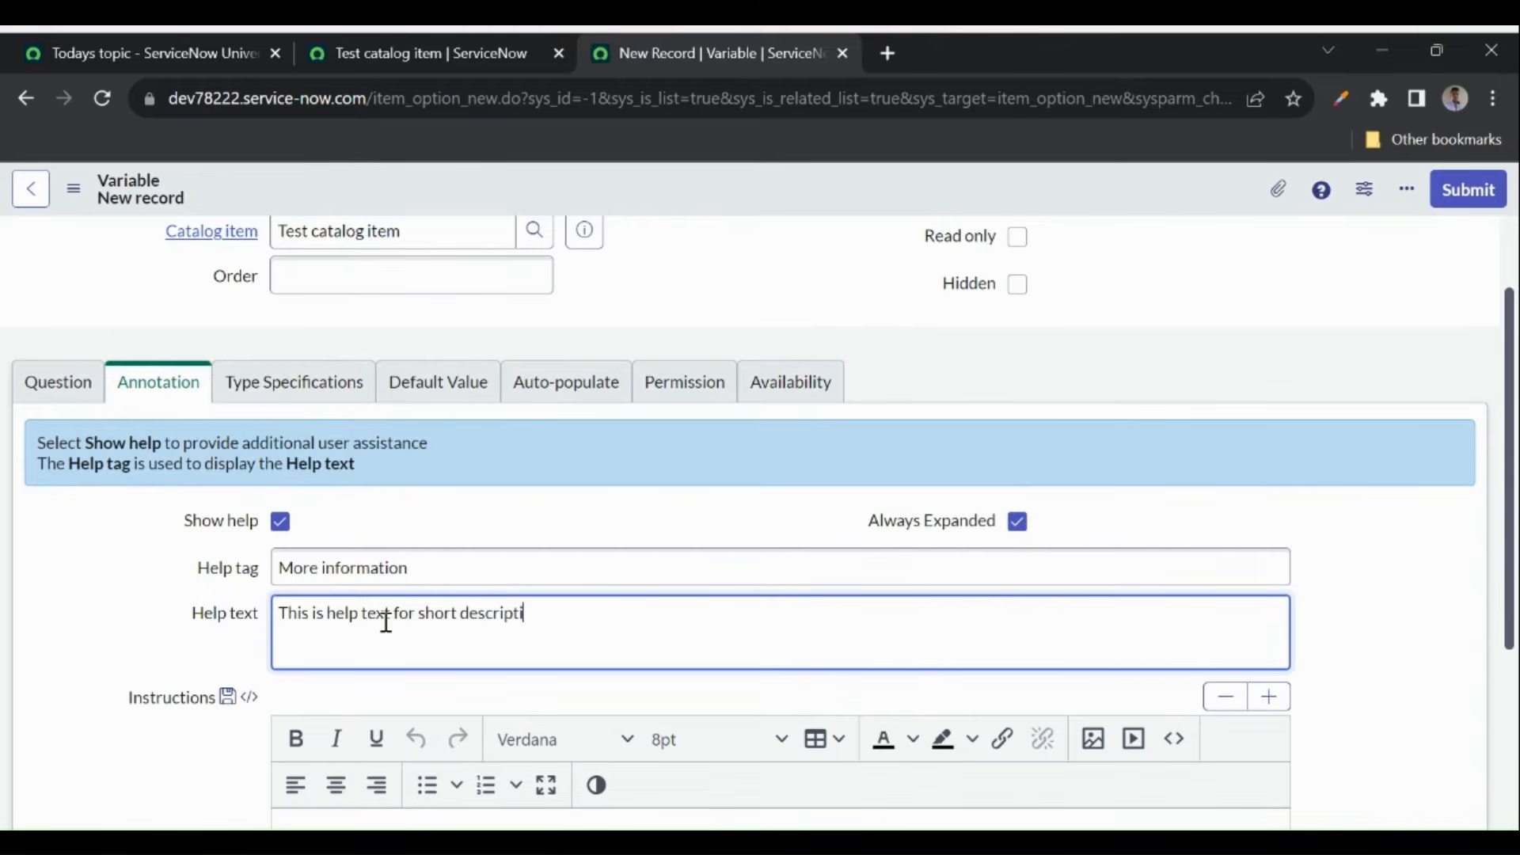
pyautogui.rightClick(648, 192)
pyautogui.click(670, 198)
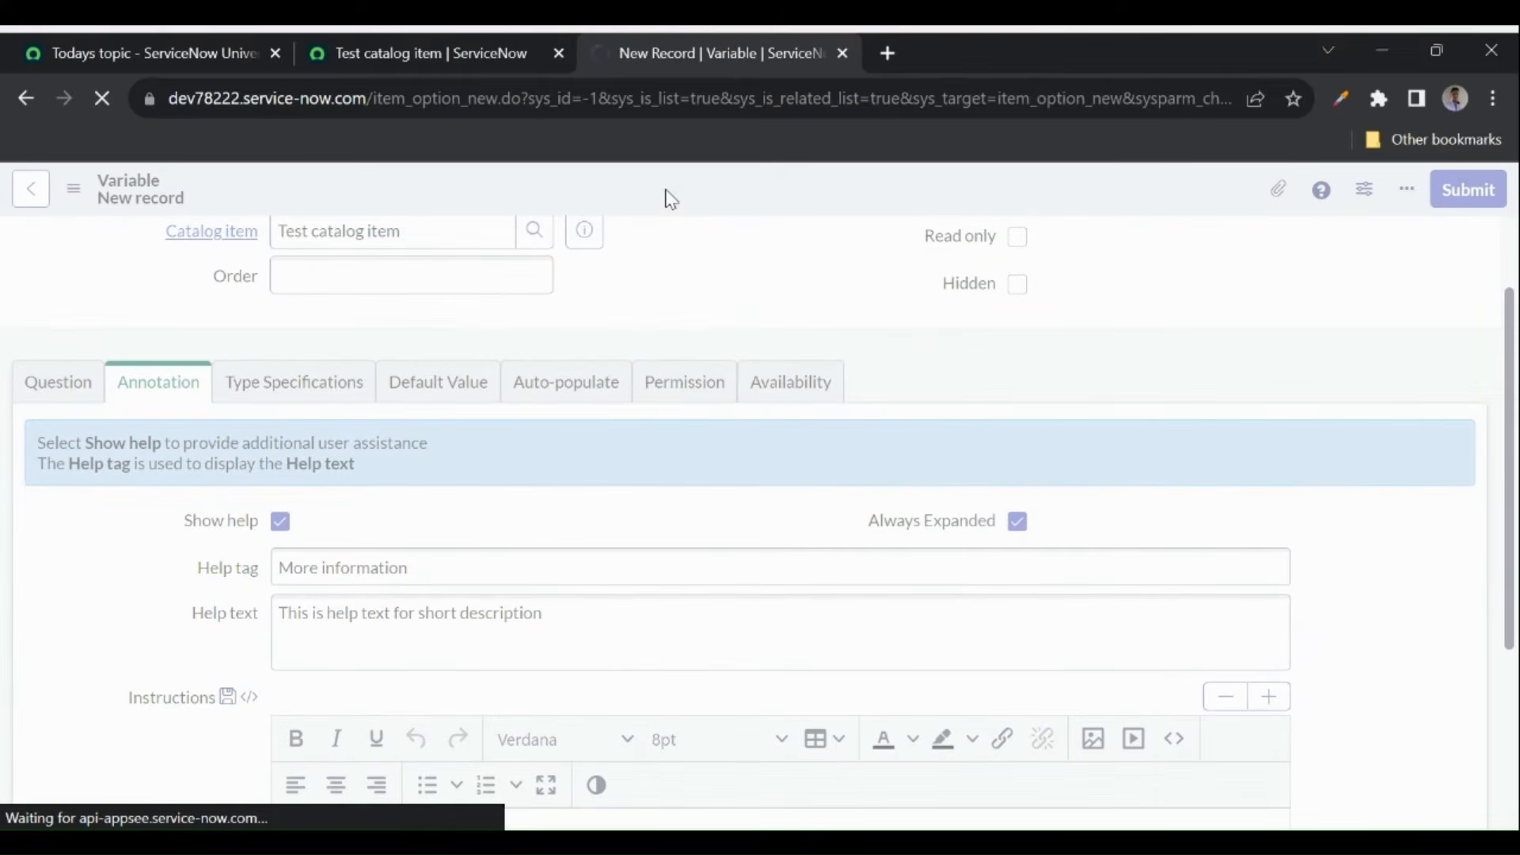
# - Reload the Test catalog item page and try toggling the Short description's More information help
pyautogui.click(424, 52)
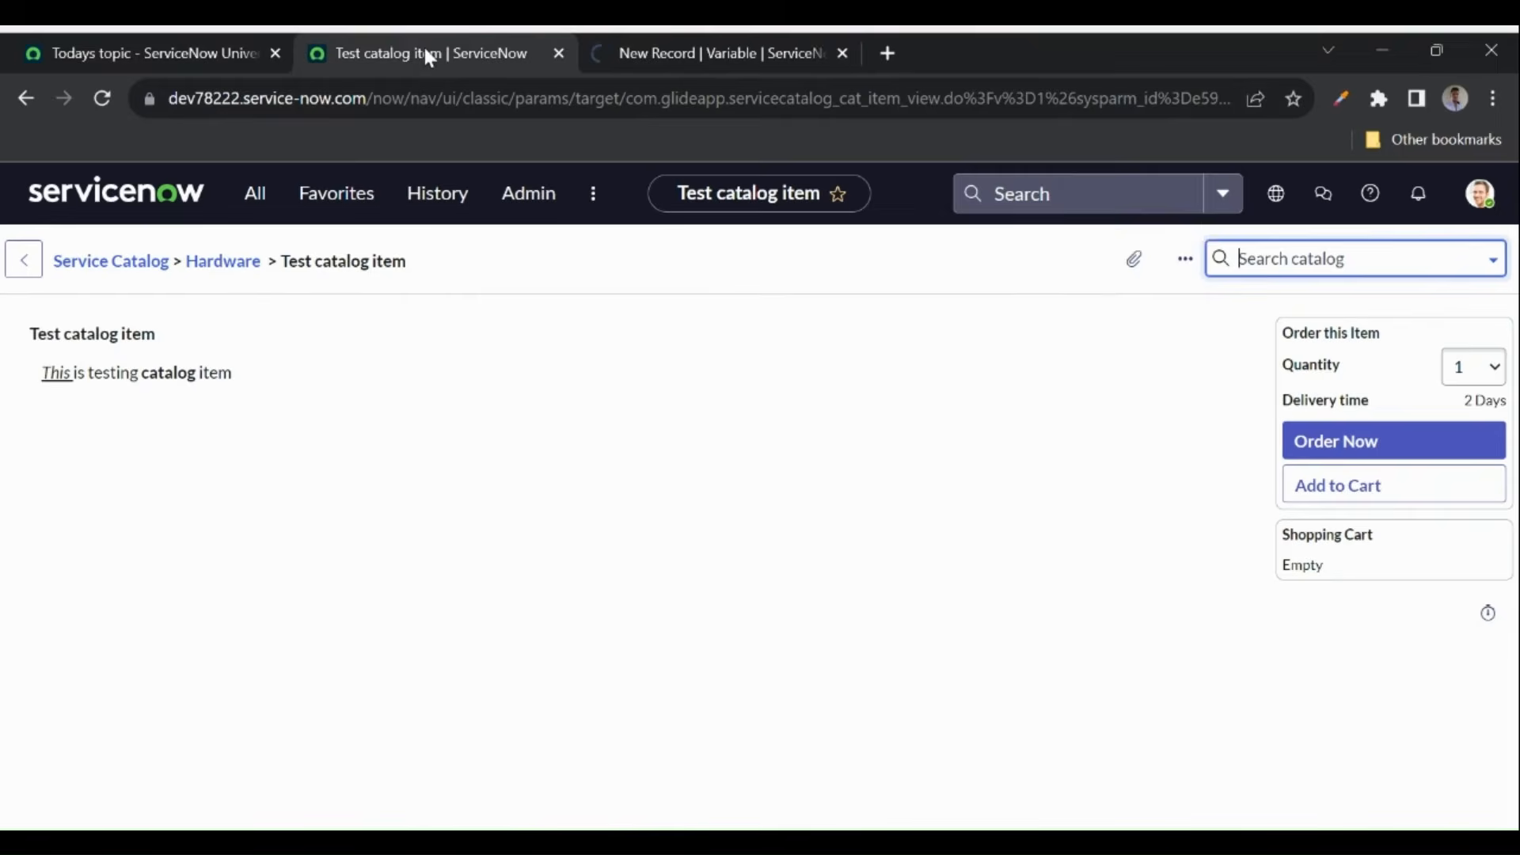
pyautogui.click(102, 99)
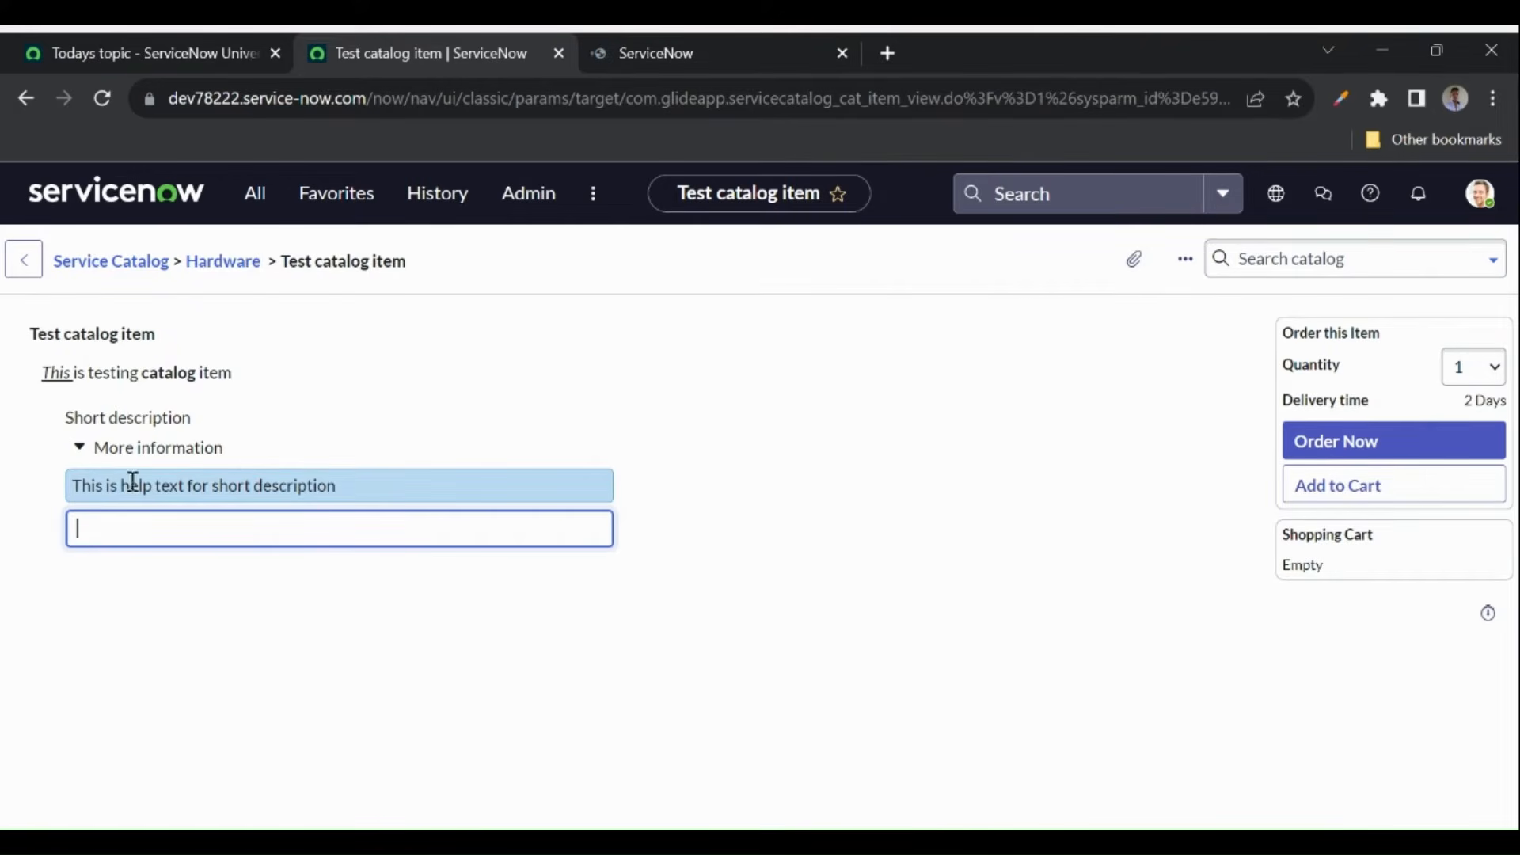
pyautogui.moveTo(69, 485); pyautogui.dragTo(390, 502)
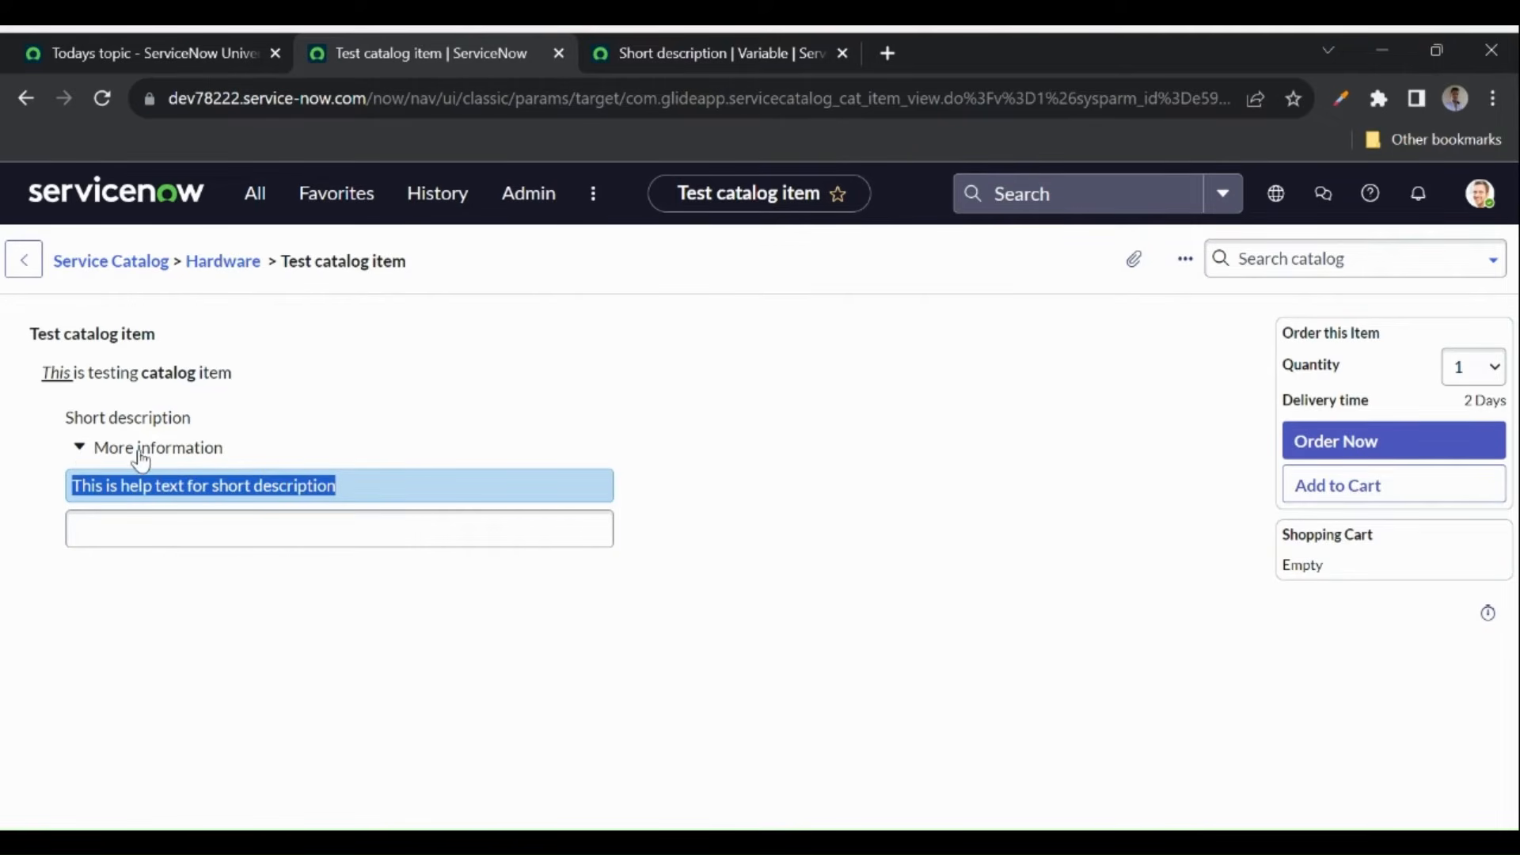
pyautogui.click(285, 452)
pyautogui.click(255, 458)
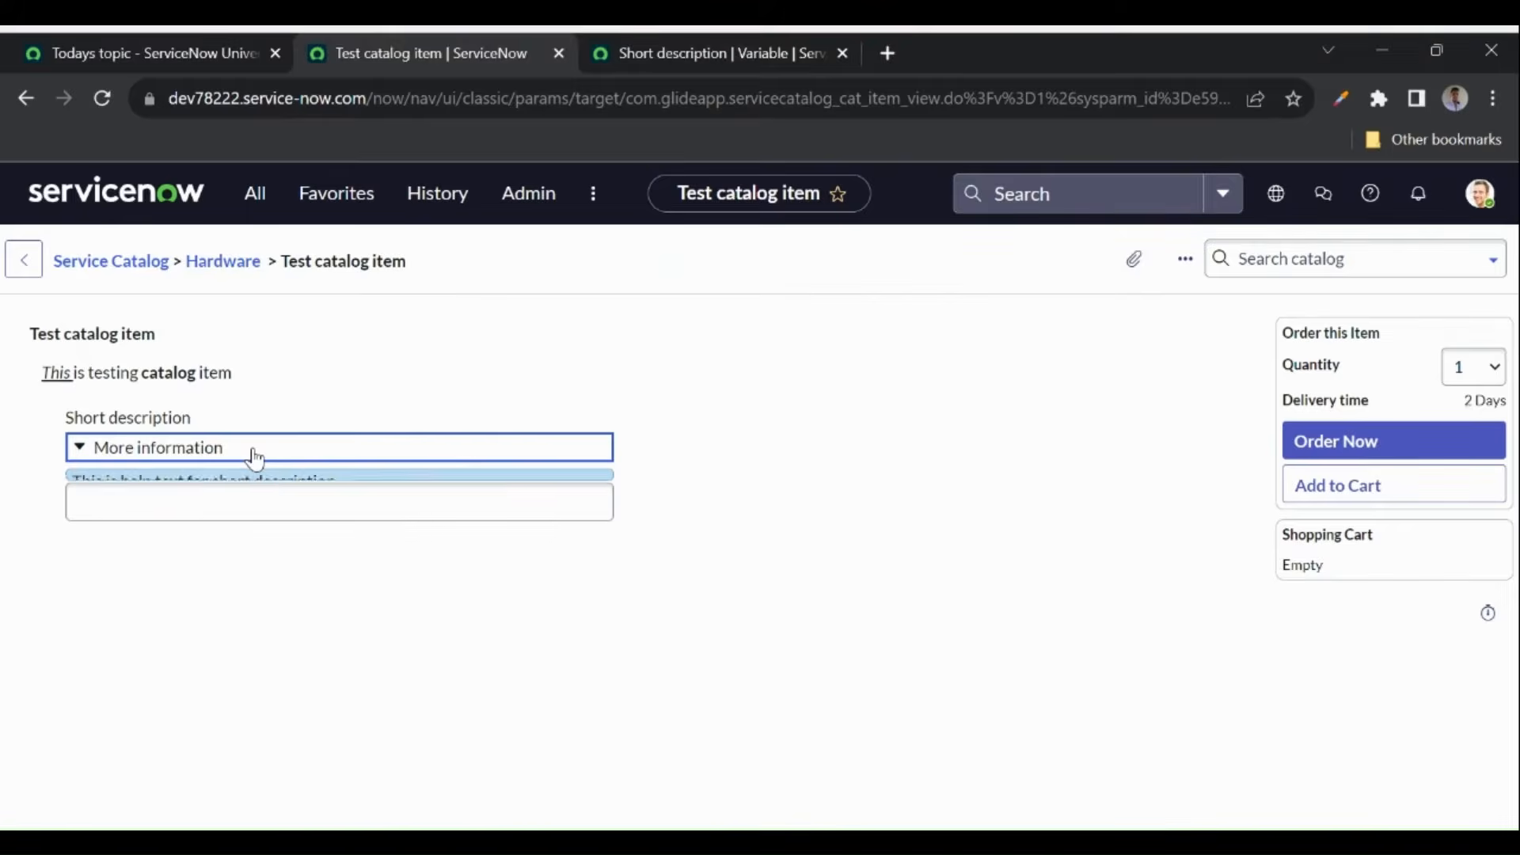
pyautogui.click(255, 458)
pyautogui.click(255, 458)
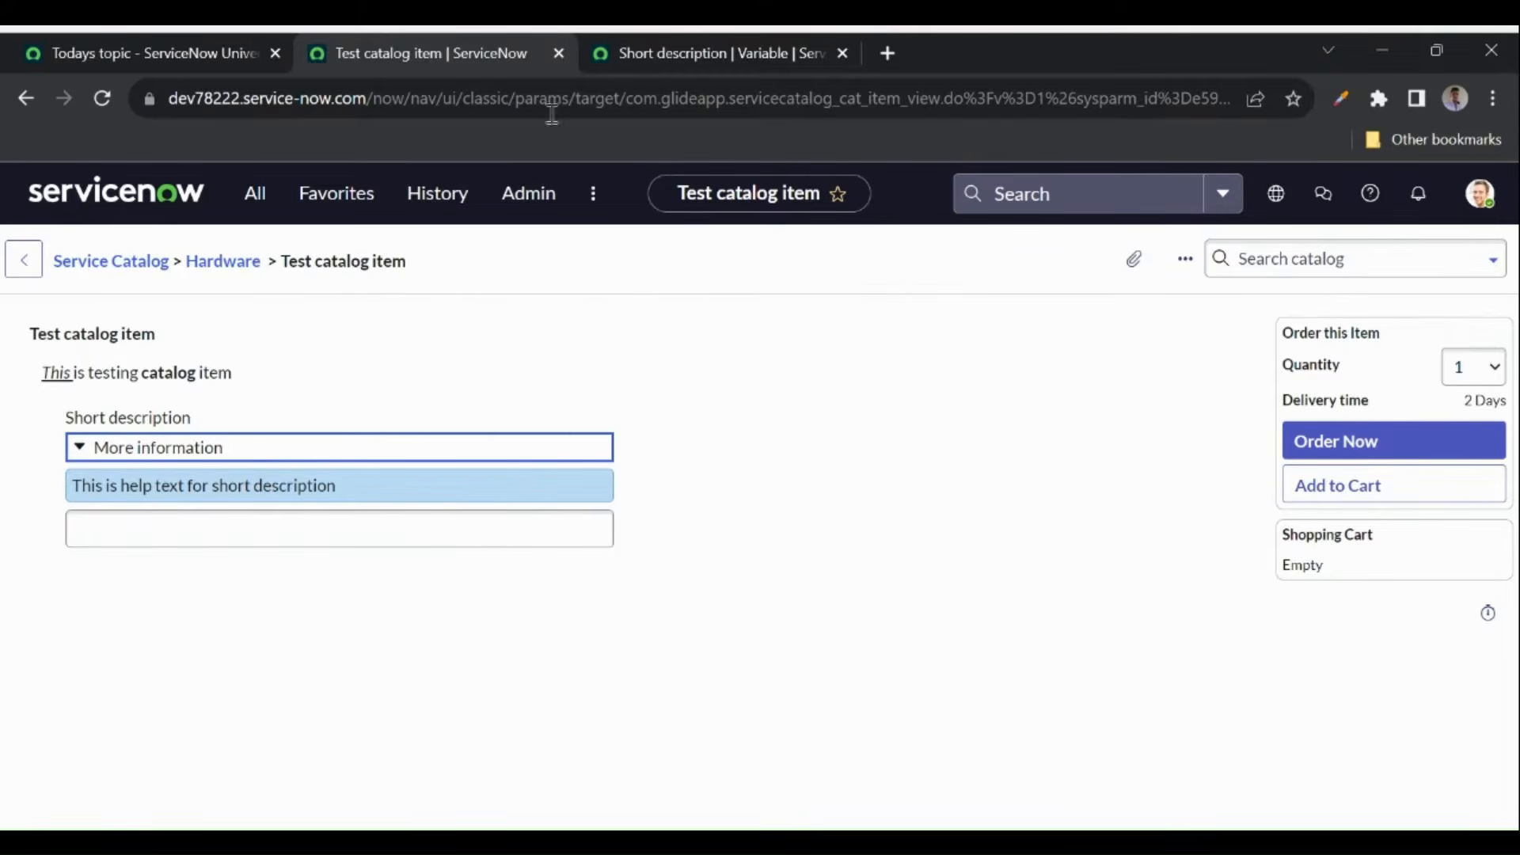
# - Turn off Always Expanded on the Short description variable and save it
pyautogui.click(686, 55)
pyautogui.scroll(-2, 515, 500)
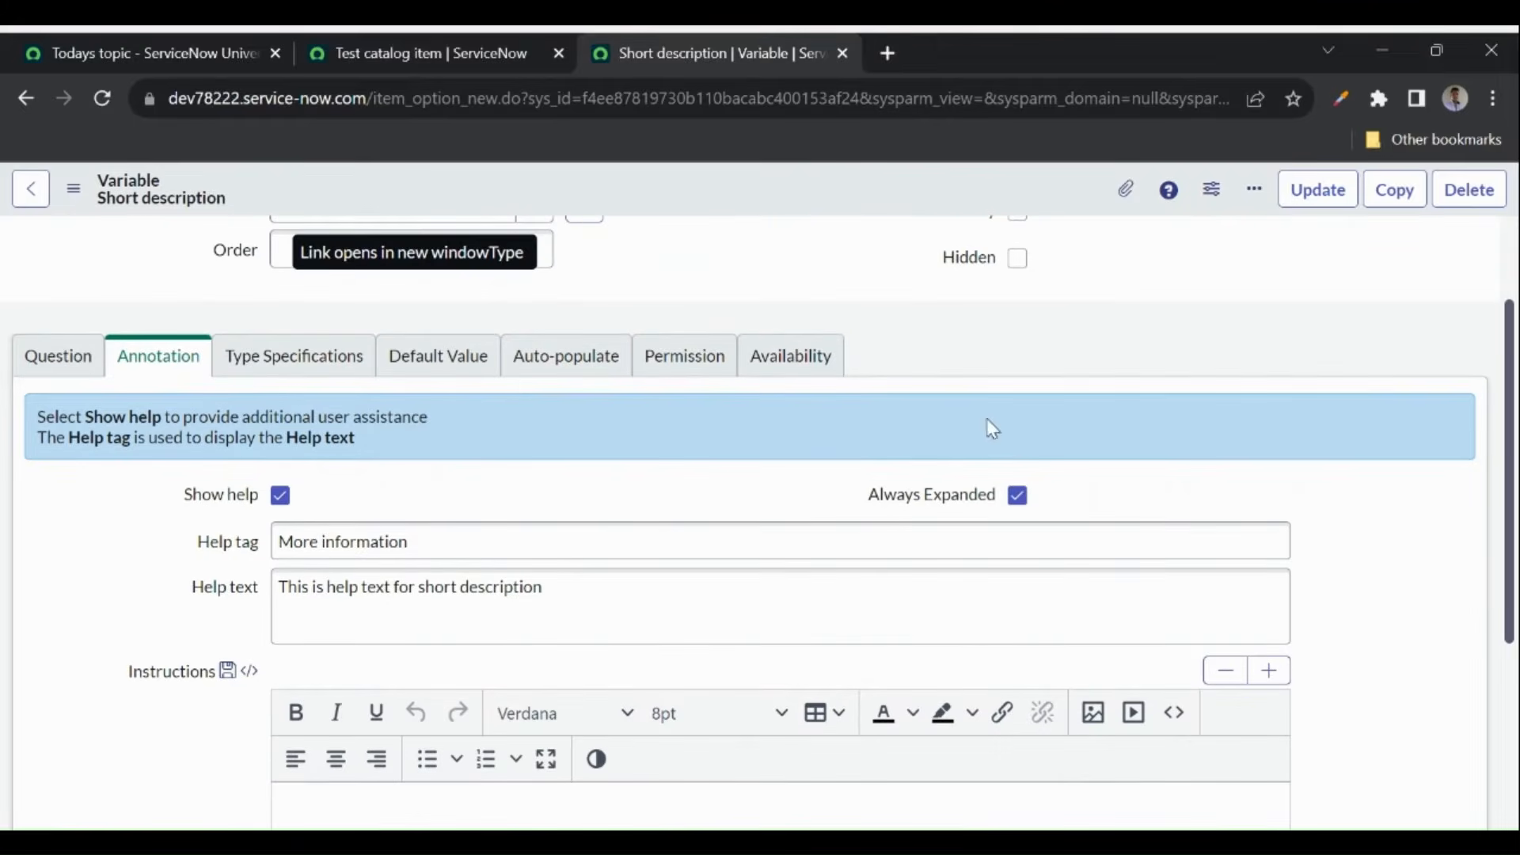
pyautogui.click(1017, 495)
pyautogui.rightClick(658, 206)
pyautogui.click(672, 210)
# - Reload the catalog item and confirm the More information help now starts collapsed
pyautogui.click(379, 47)
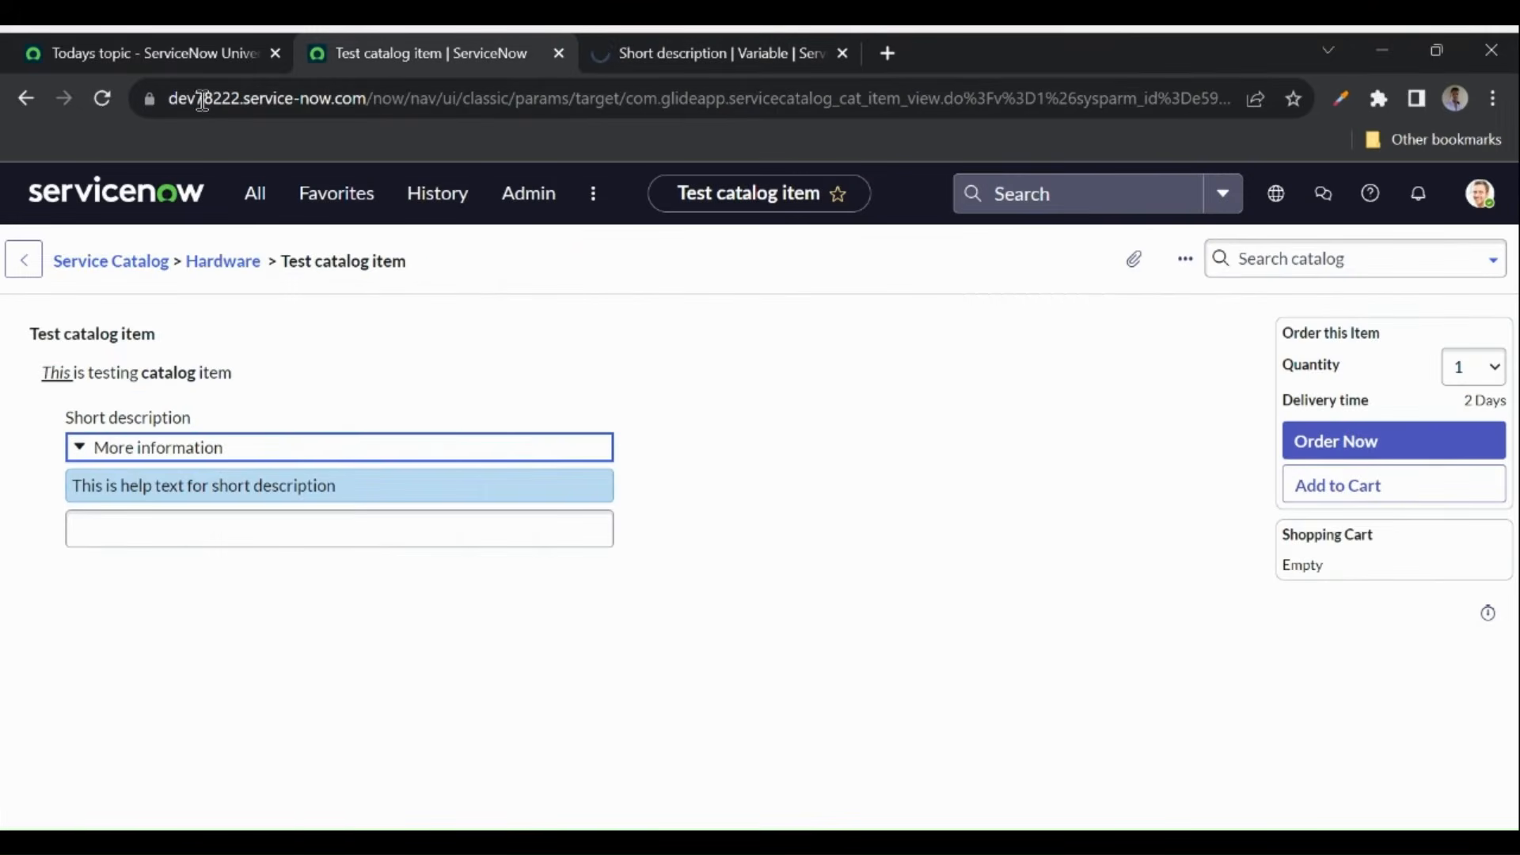
pyautogui.click(101, 99)
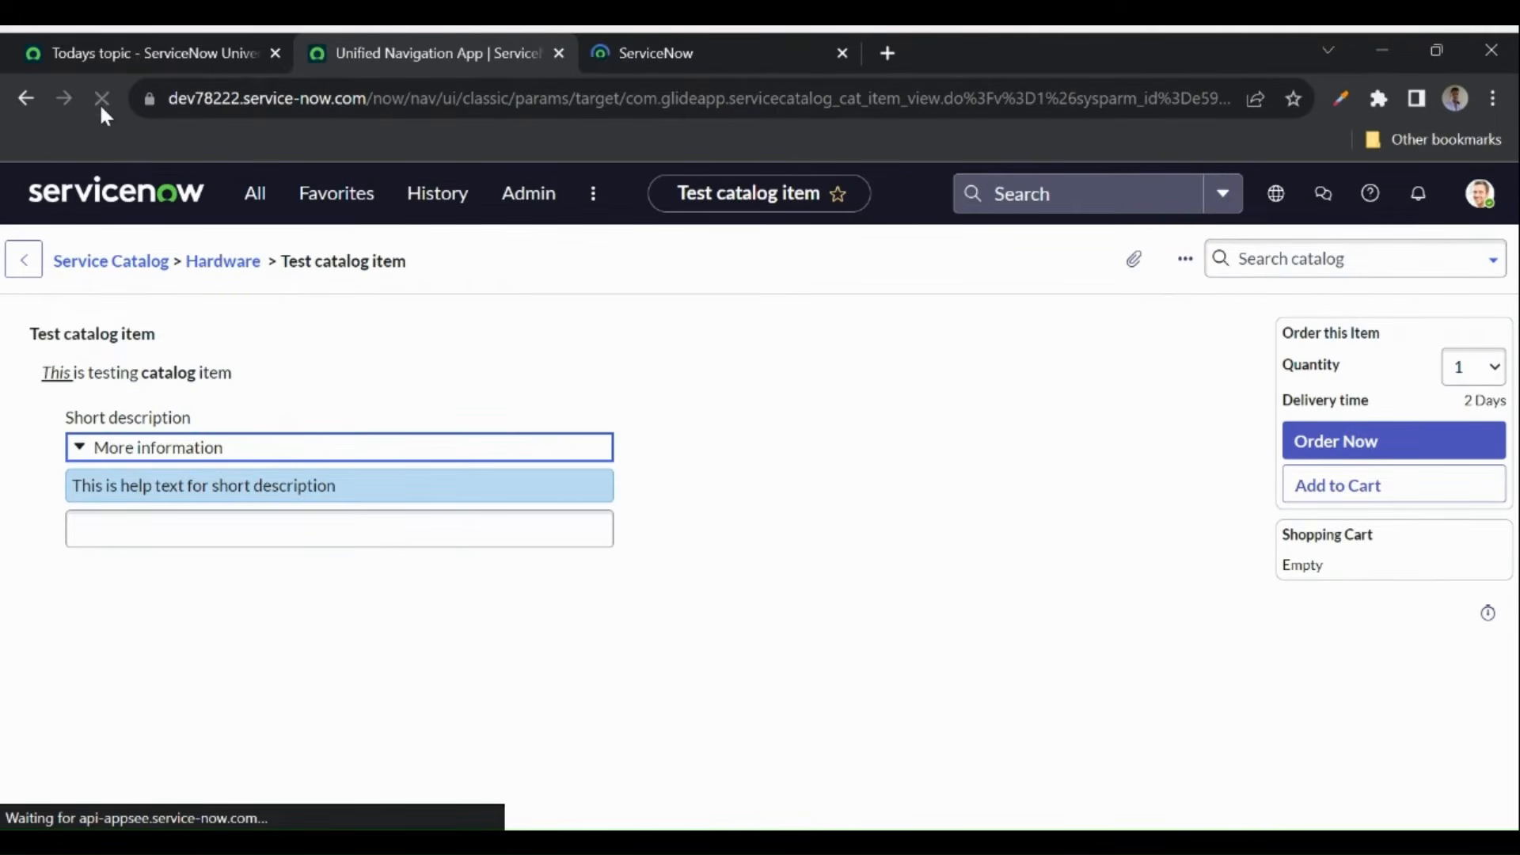
pyautogui.click(79, 450)
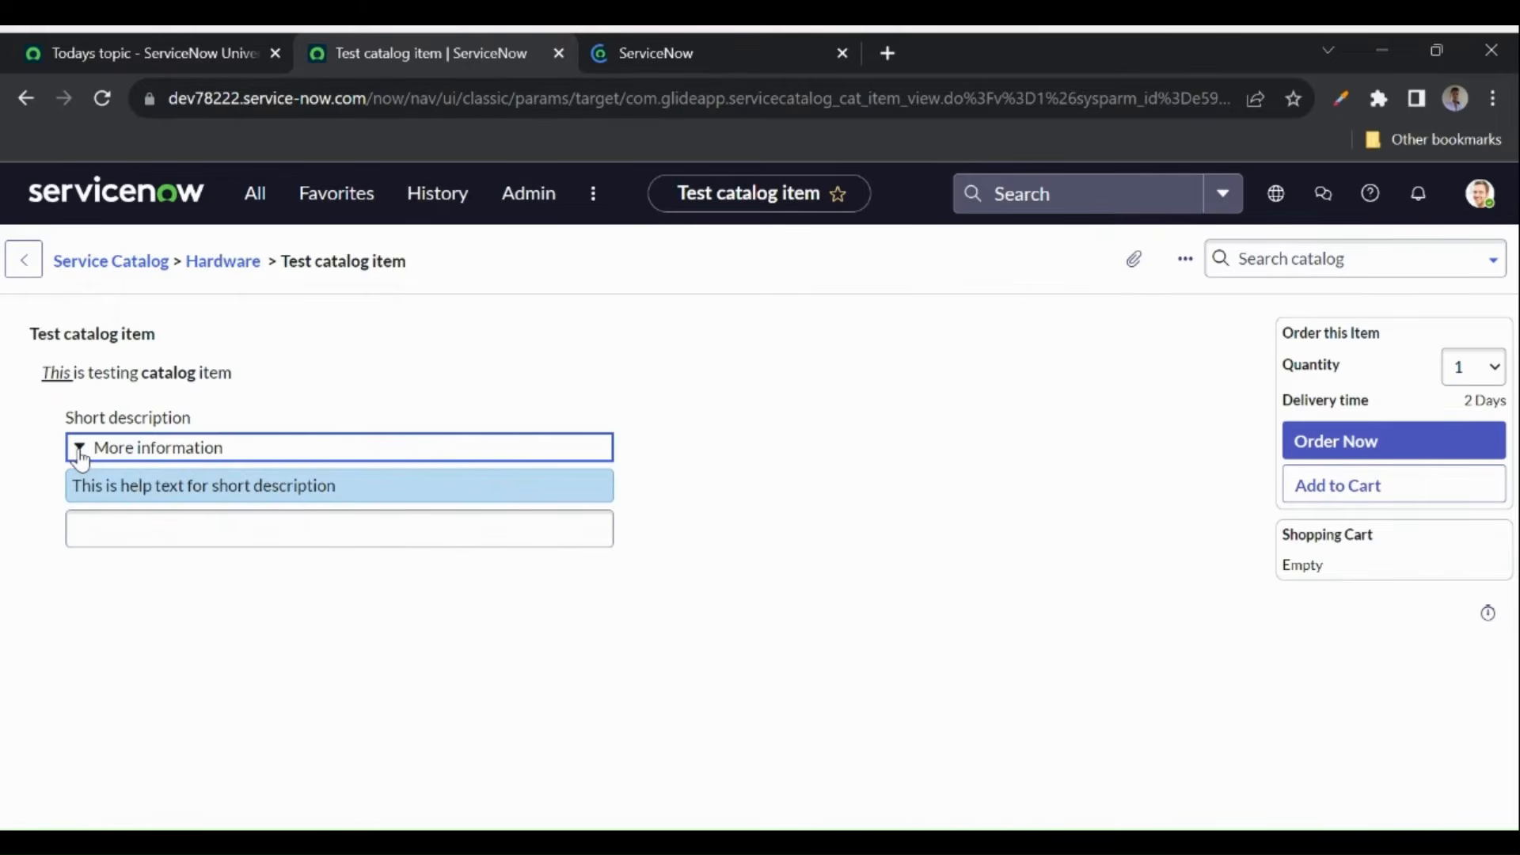
pyautogui.click(79, 449)
# - Re-enable Always Expanded on the Short description variable, save it, and reload the catalog item
pyautogui.click(718, 43)
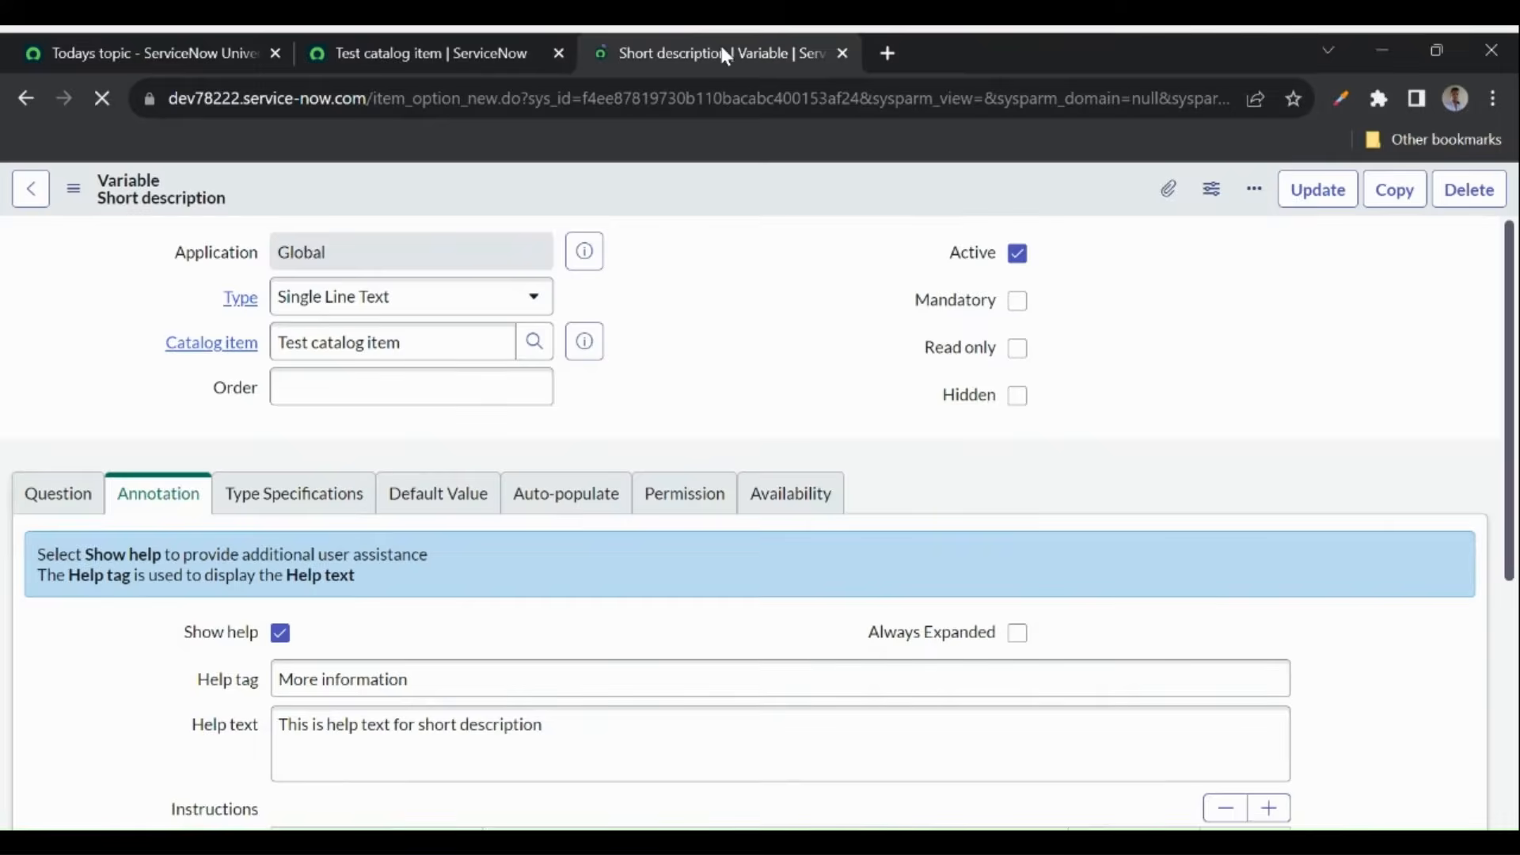
pyautogui.click(1018, 633)
pyautogui.rightClick(687, 196)
pyautogui.click(716, 210)
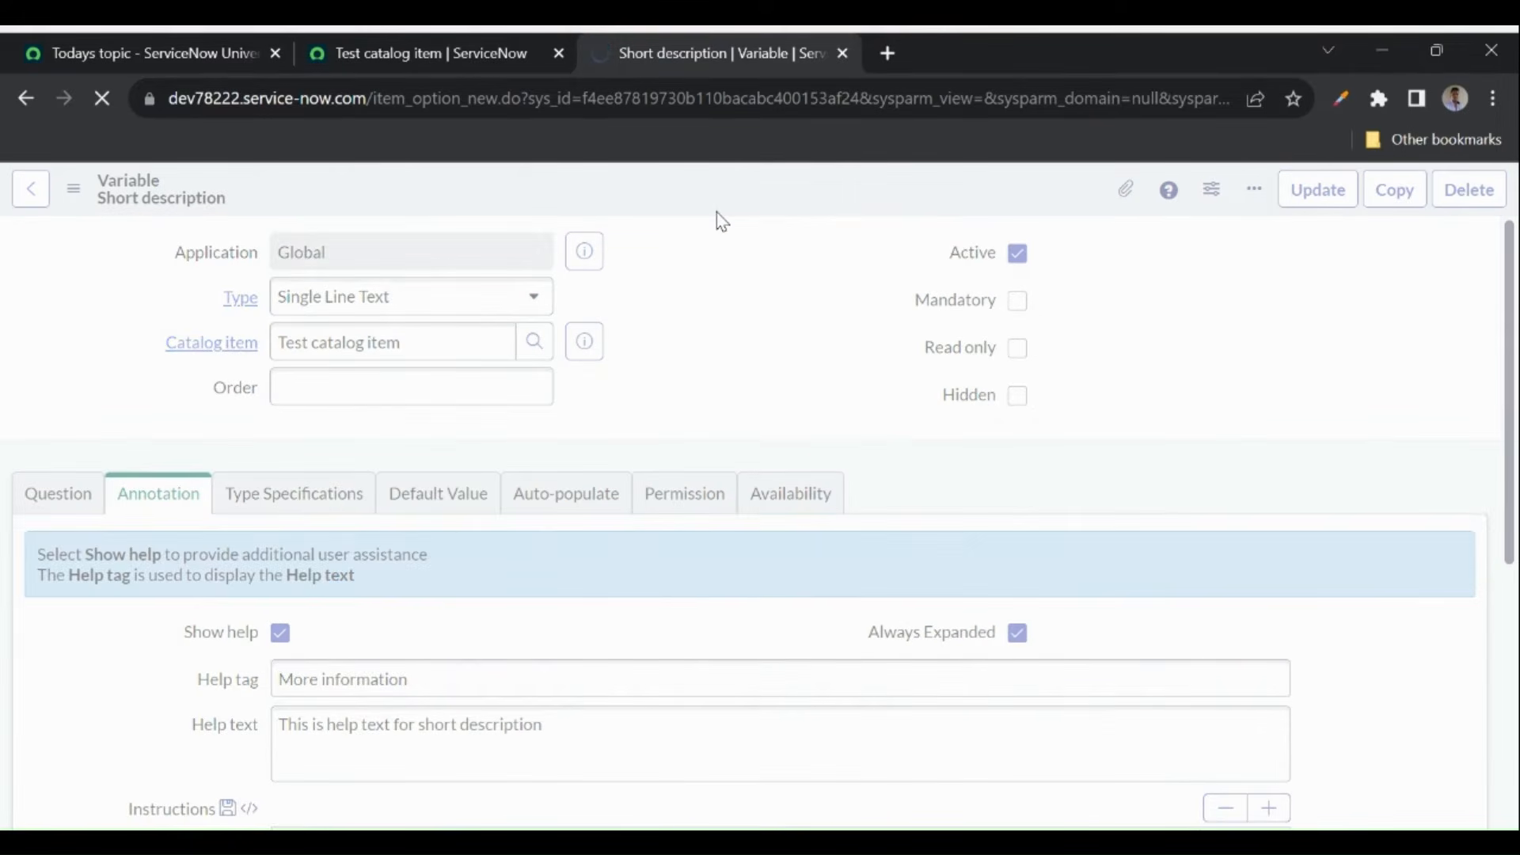
pyautogui.click(368, 50)
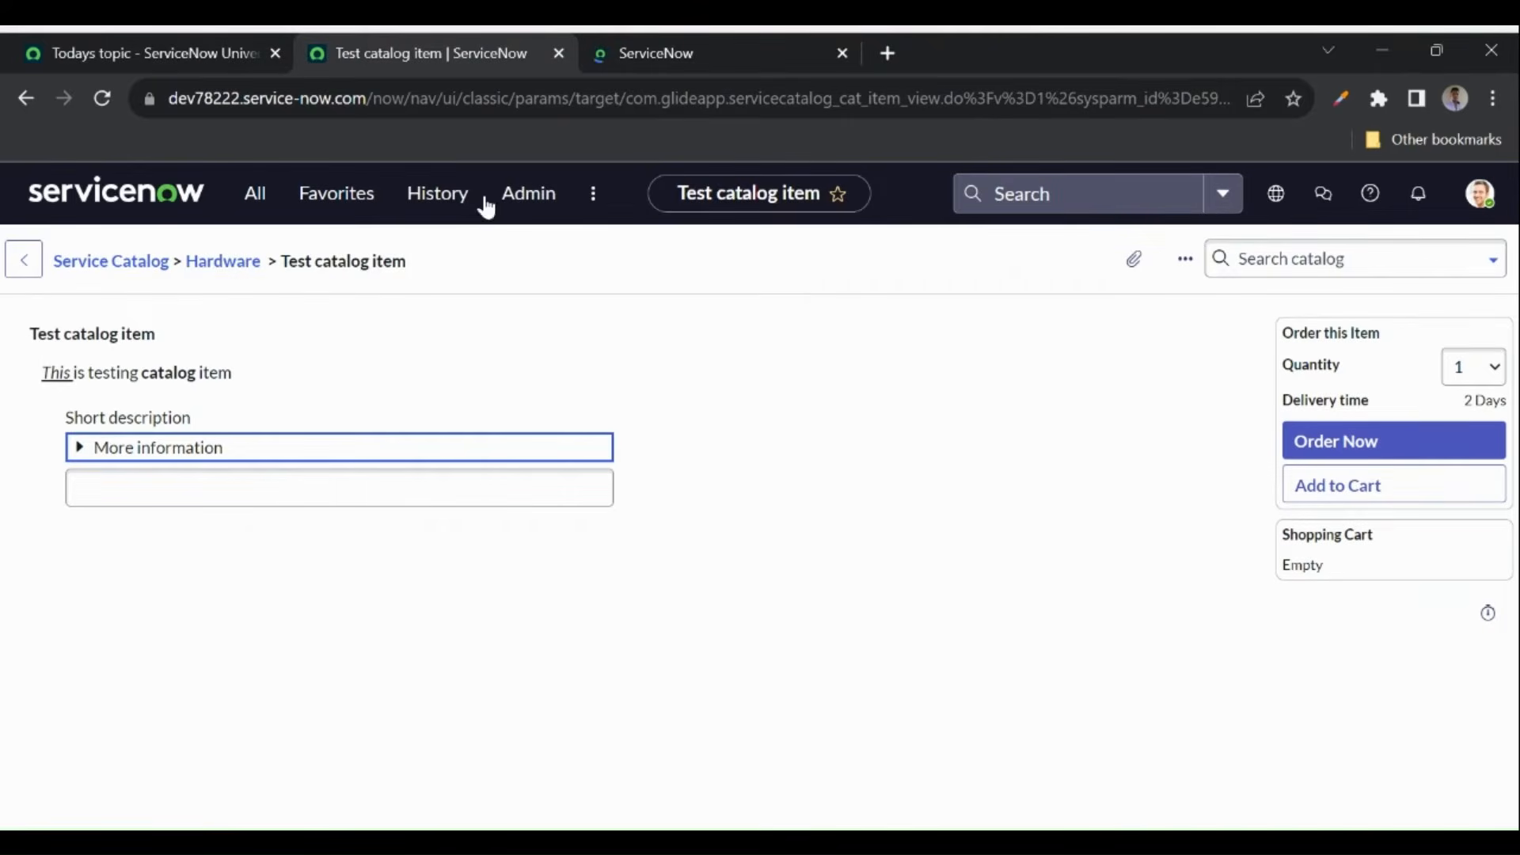
pyautogui.click(103, 98)
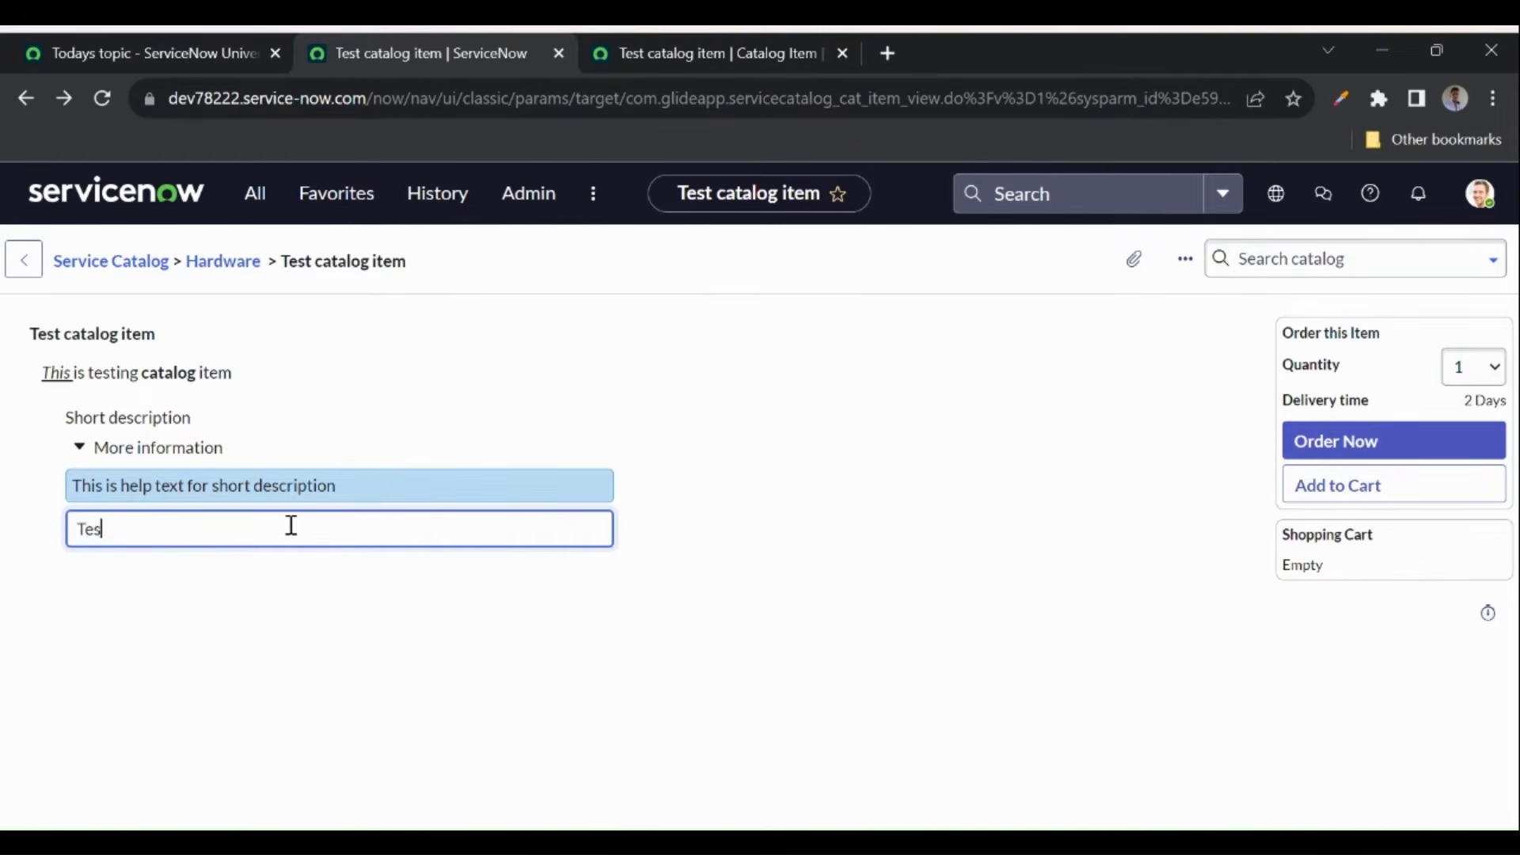
# - Order the Test catalog item, open request REQ0010003, and view its workflow
pyautogui.click(1397, 447)
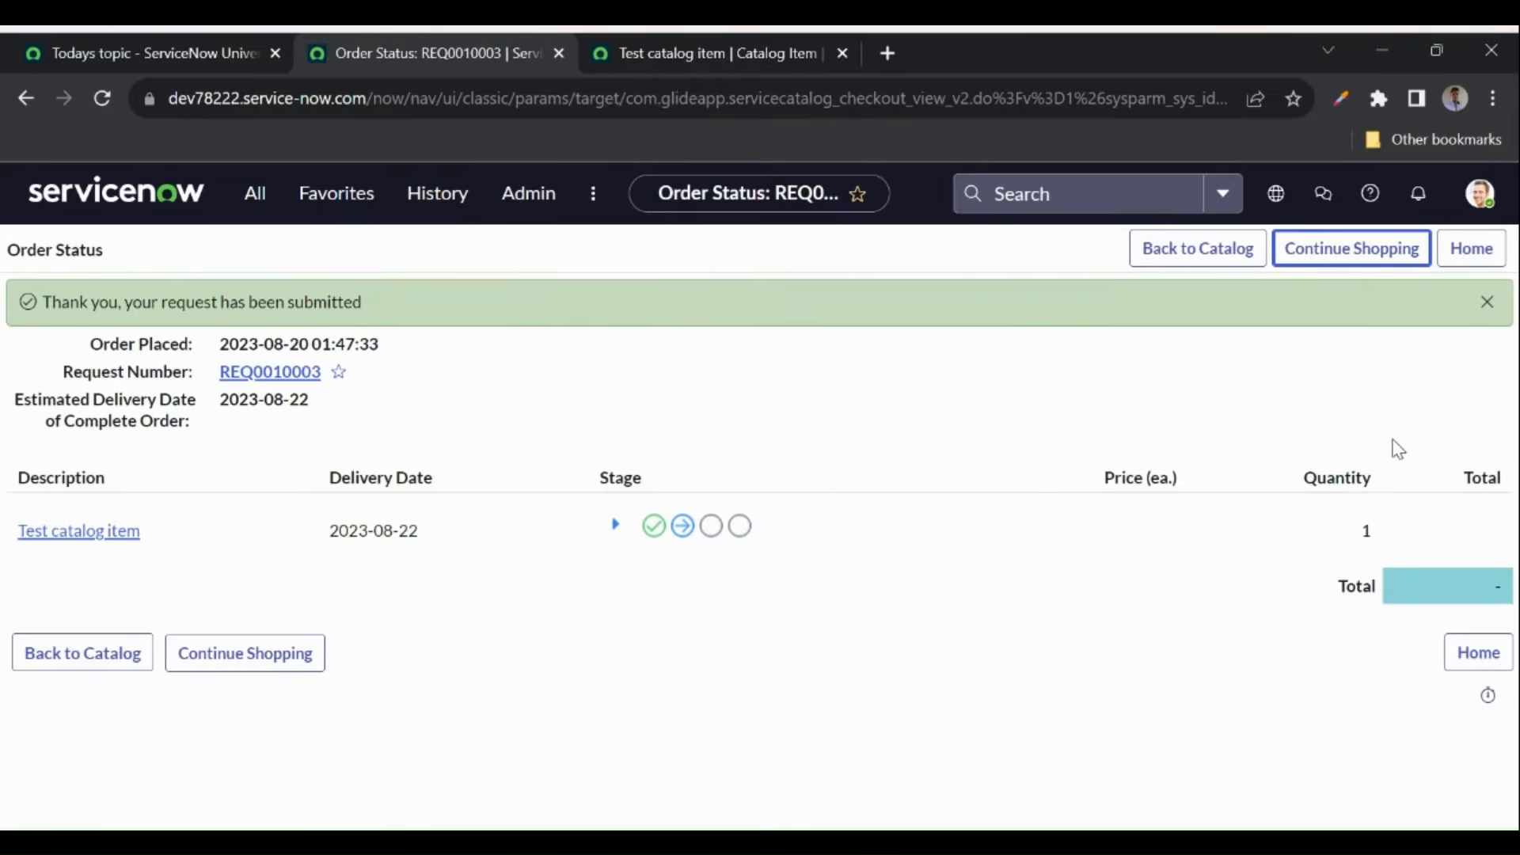
pyautogui.keyDown('ctrl'); pyautogui.click(269, 372); pyautogui.keyUp('ctrl')
pyautogui.click(673, 49)
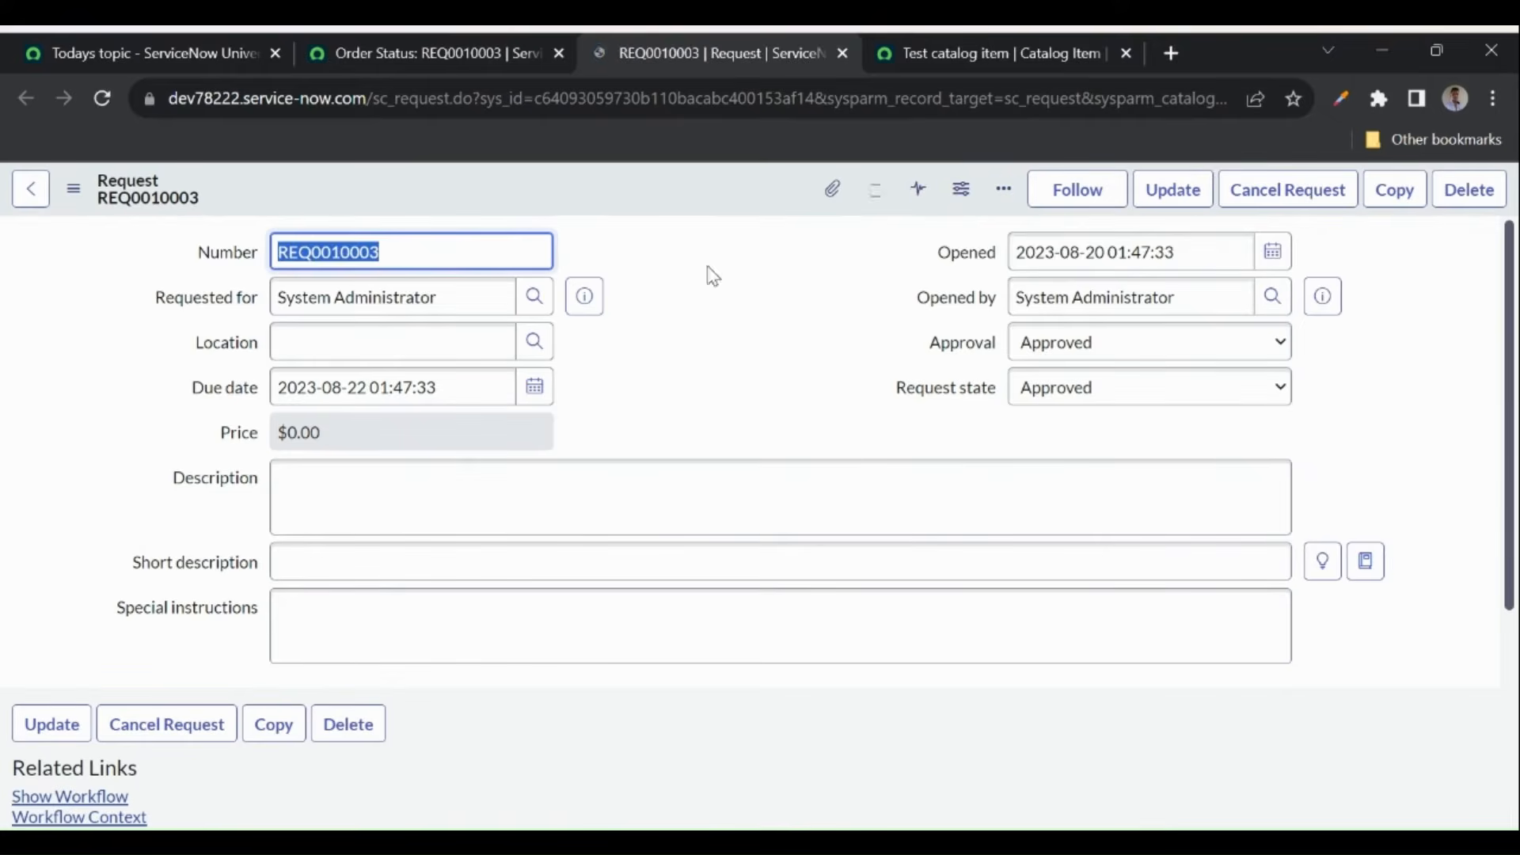
pyautogui.scroll(-5, 715, 353)
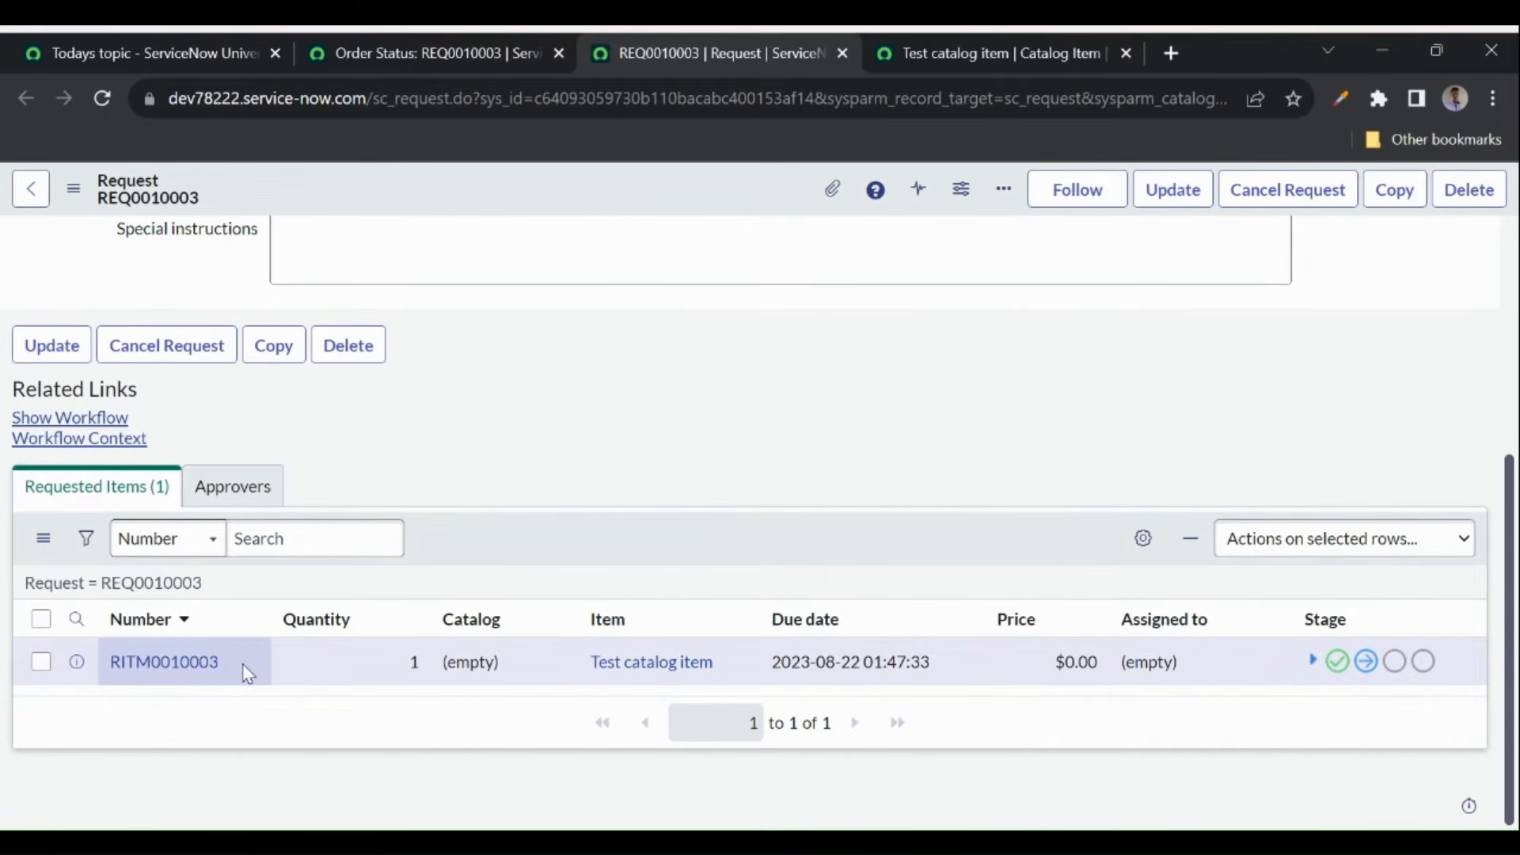
pyautogui.click(59, 420)
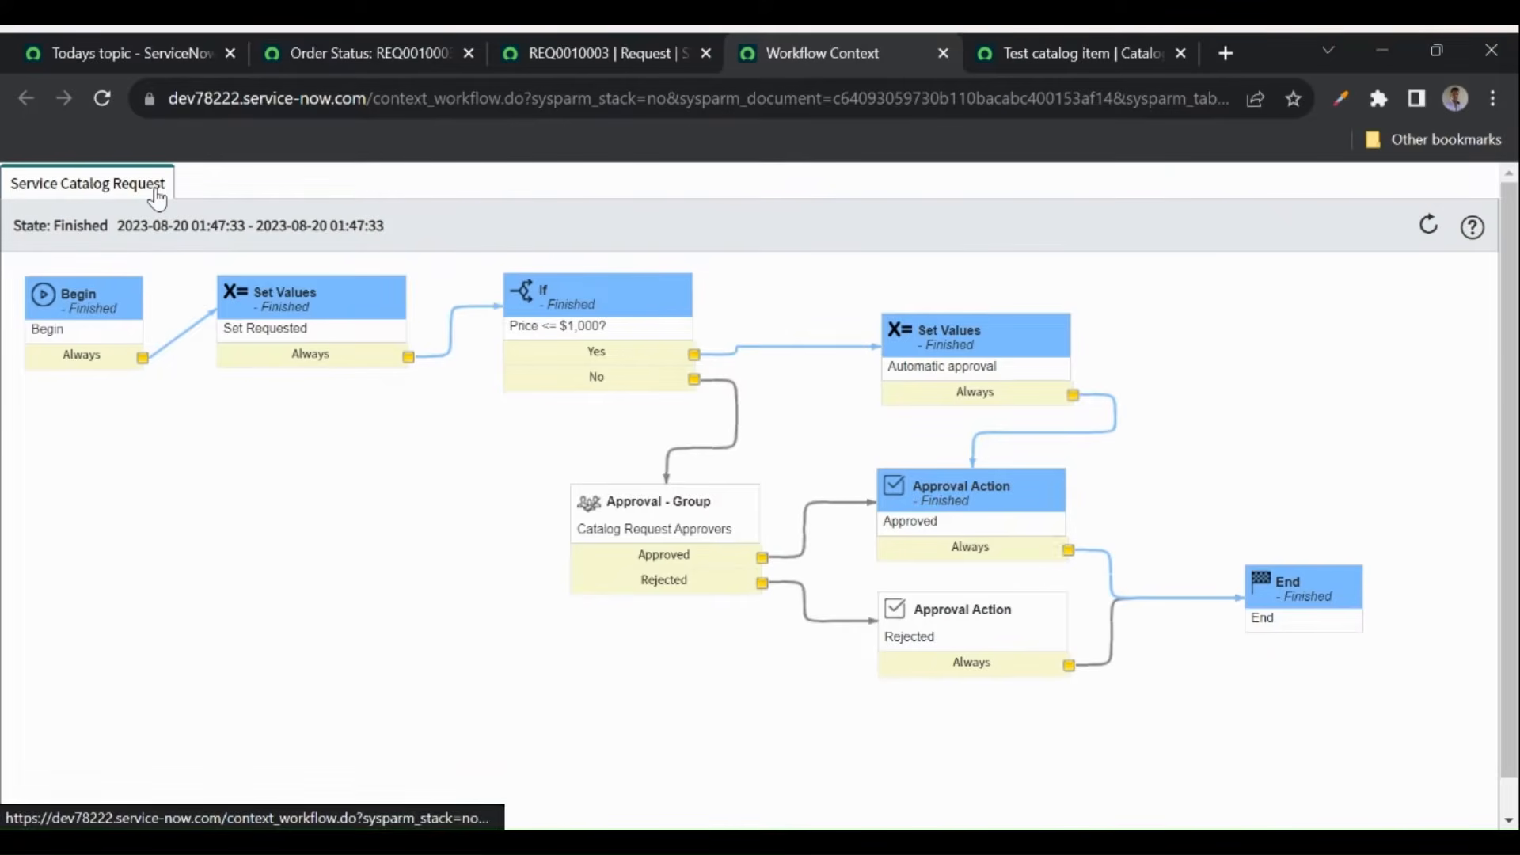
pyautogui.moveTo(601, 309)
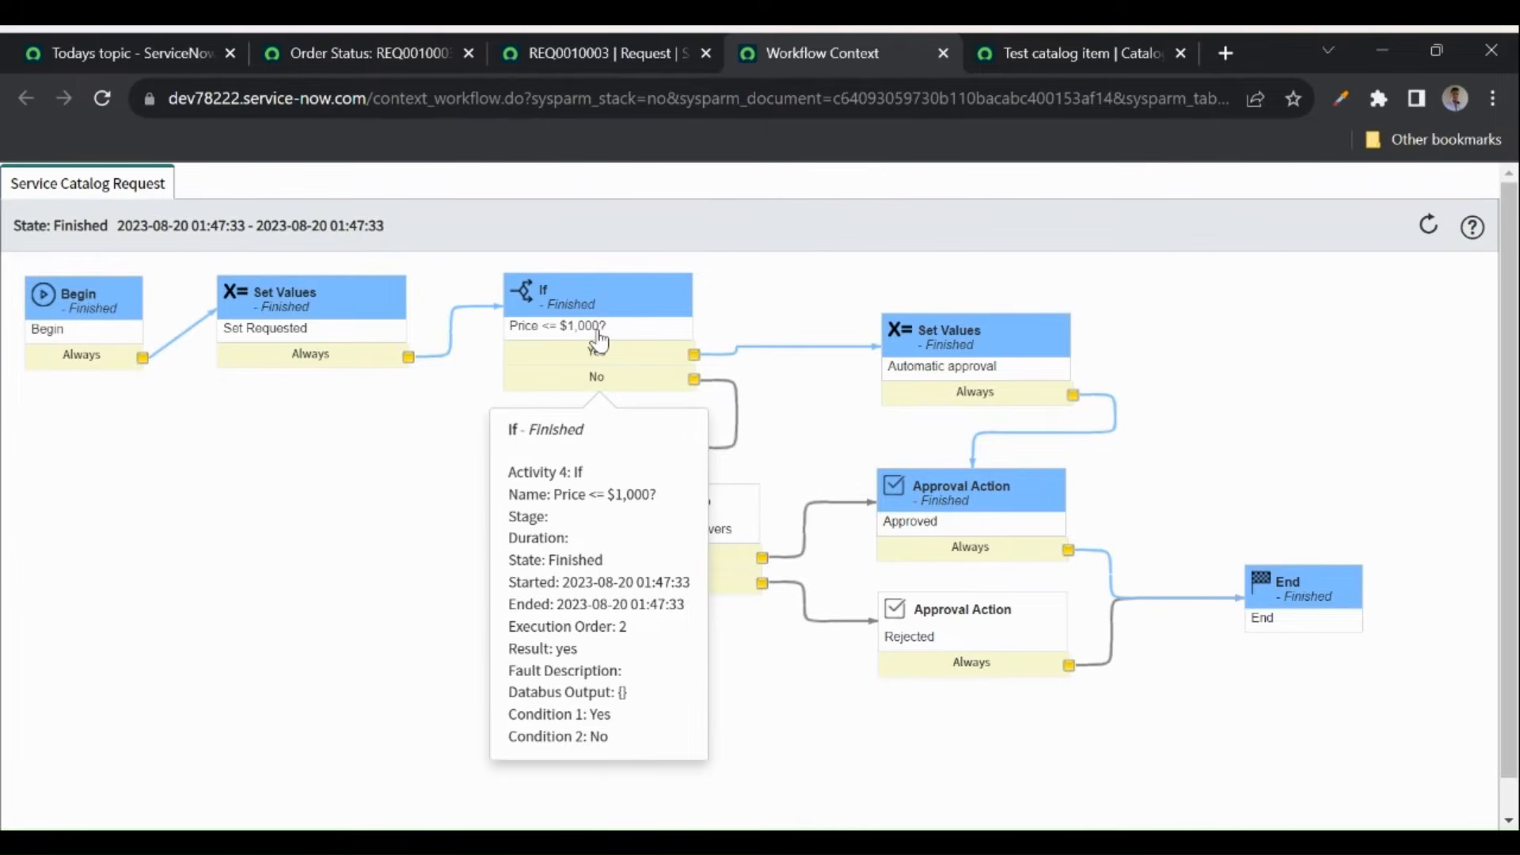
pyautogui.click(1054, 56)
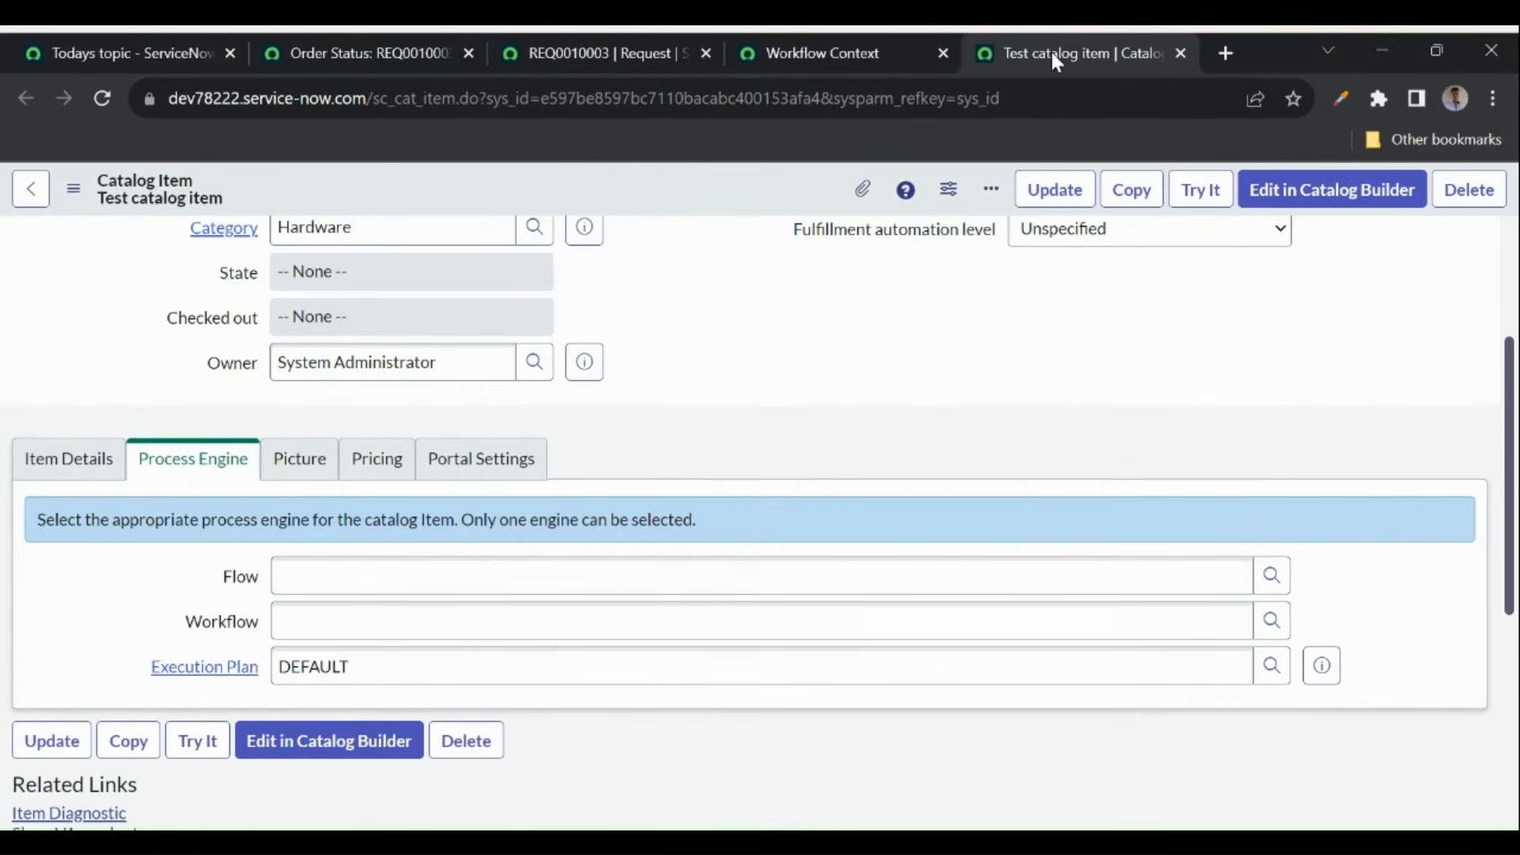
pyautogui.scroll(-1, 783, 465)
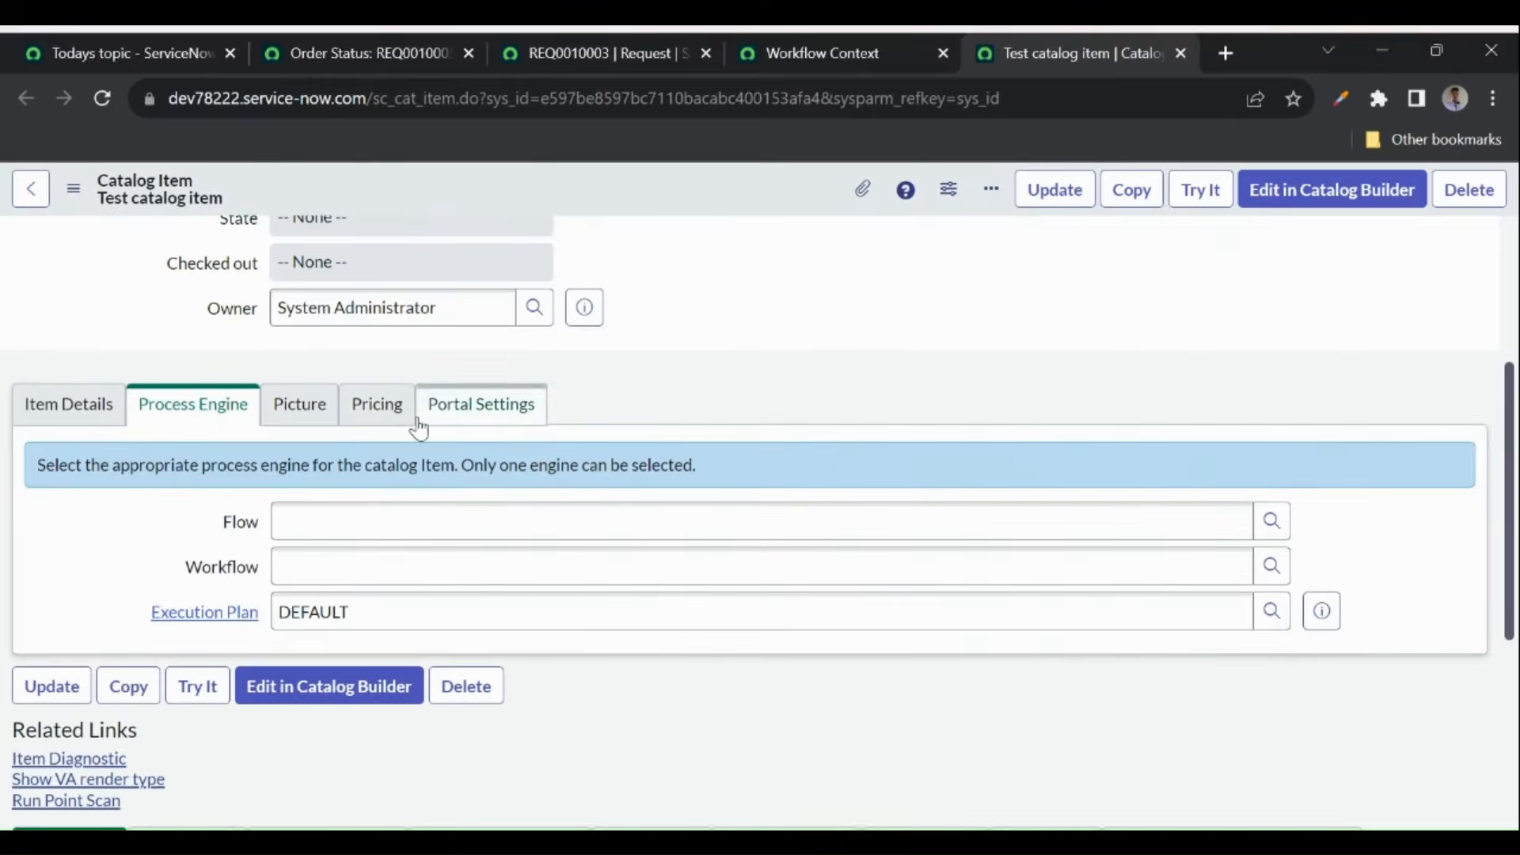
pyautogui.click(364, 427)
pyautogui.scroll(-1, 654, 458)
pyautogui.click(466, 452)
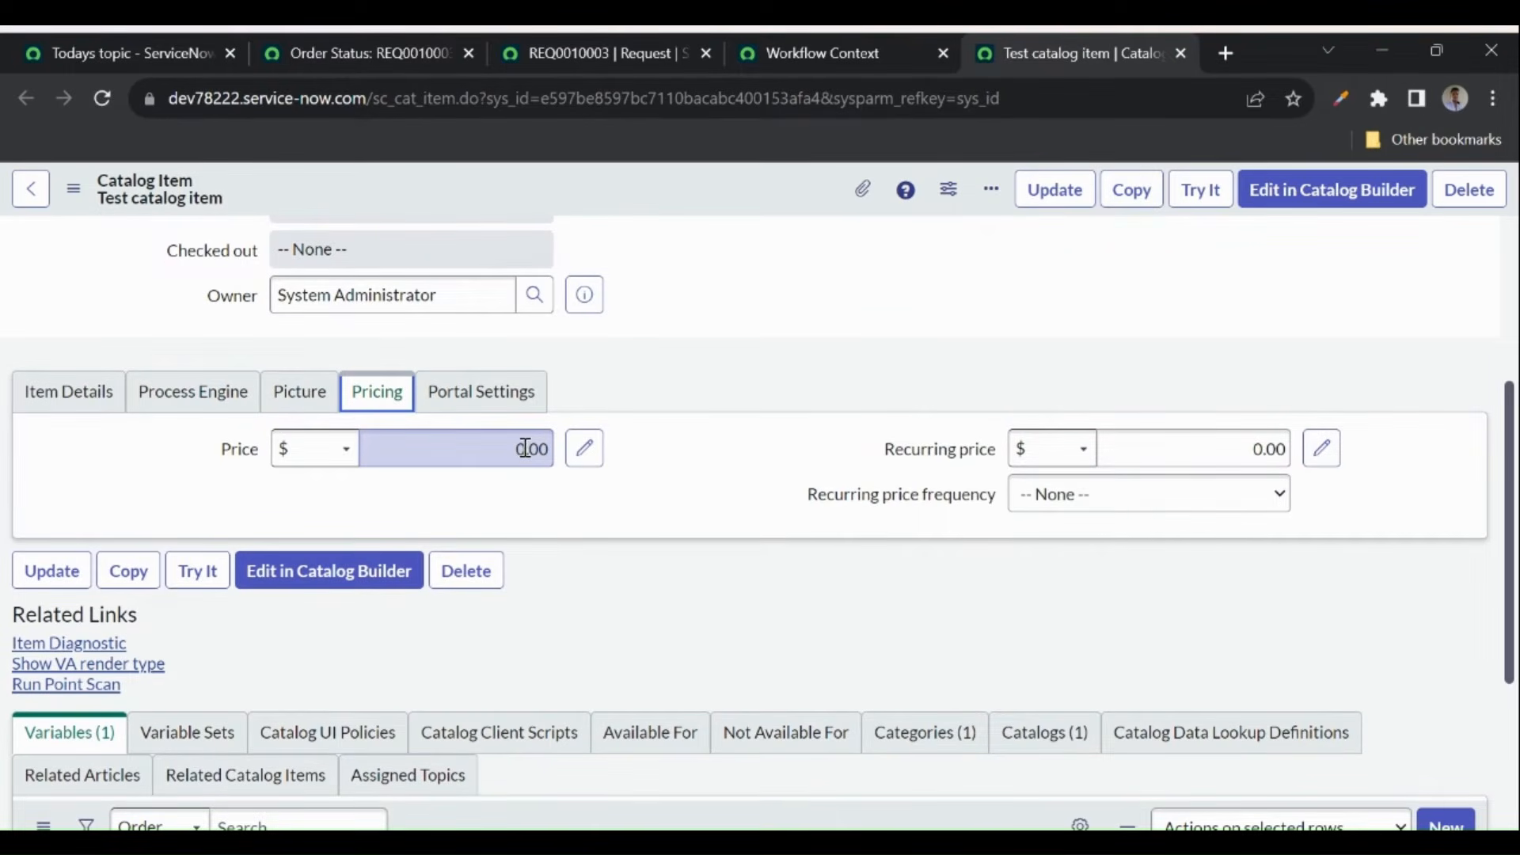
pyautogui.click(615, 55)
pyautogui.click(754, 51)
pyautogui.moveTo(599, 325)
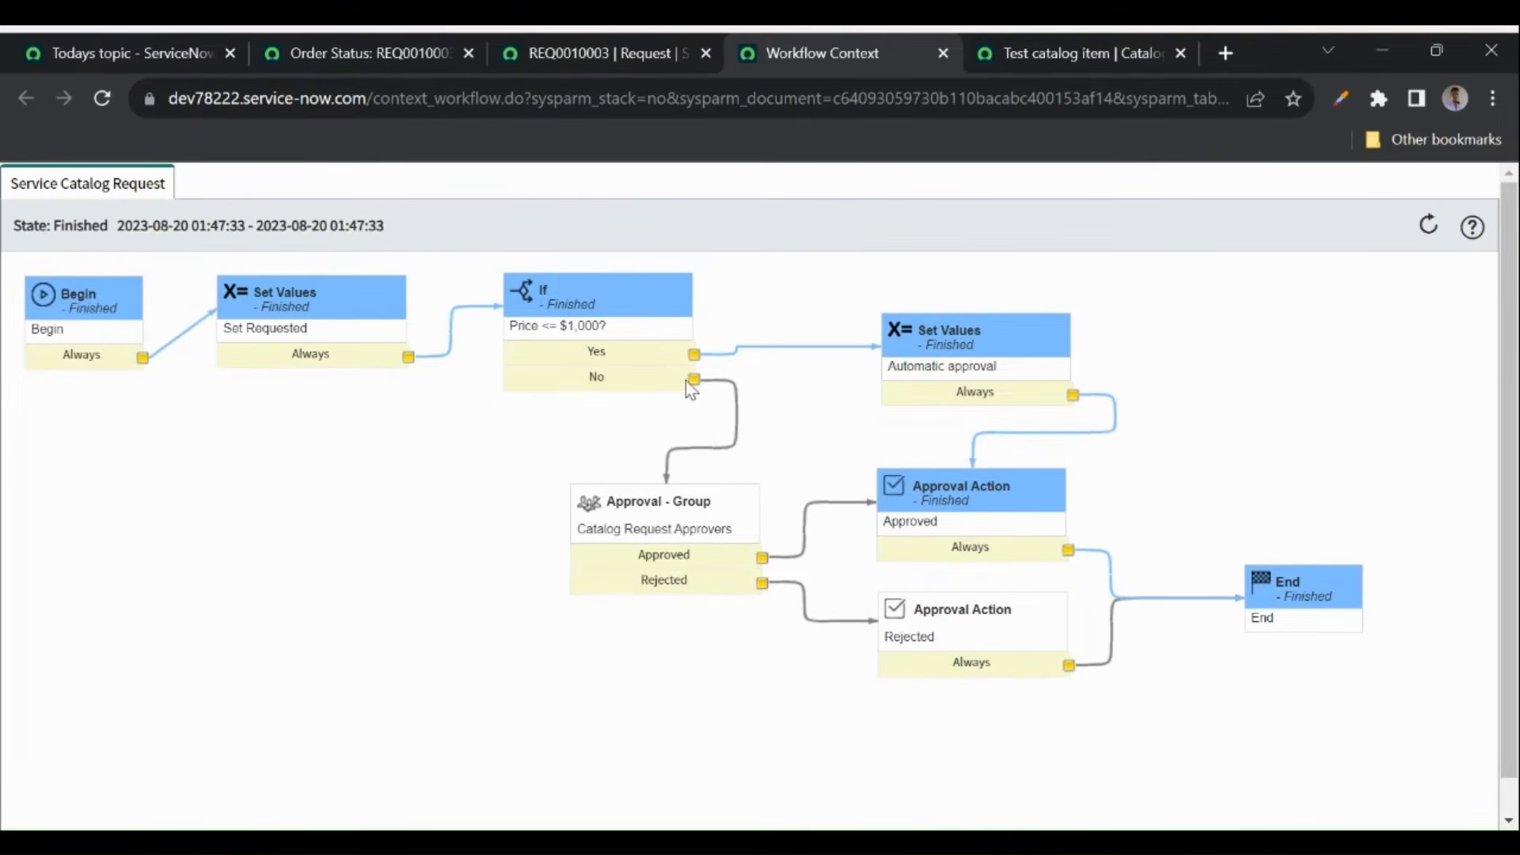
pyautogui.moveTo(668, 499)
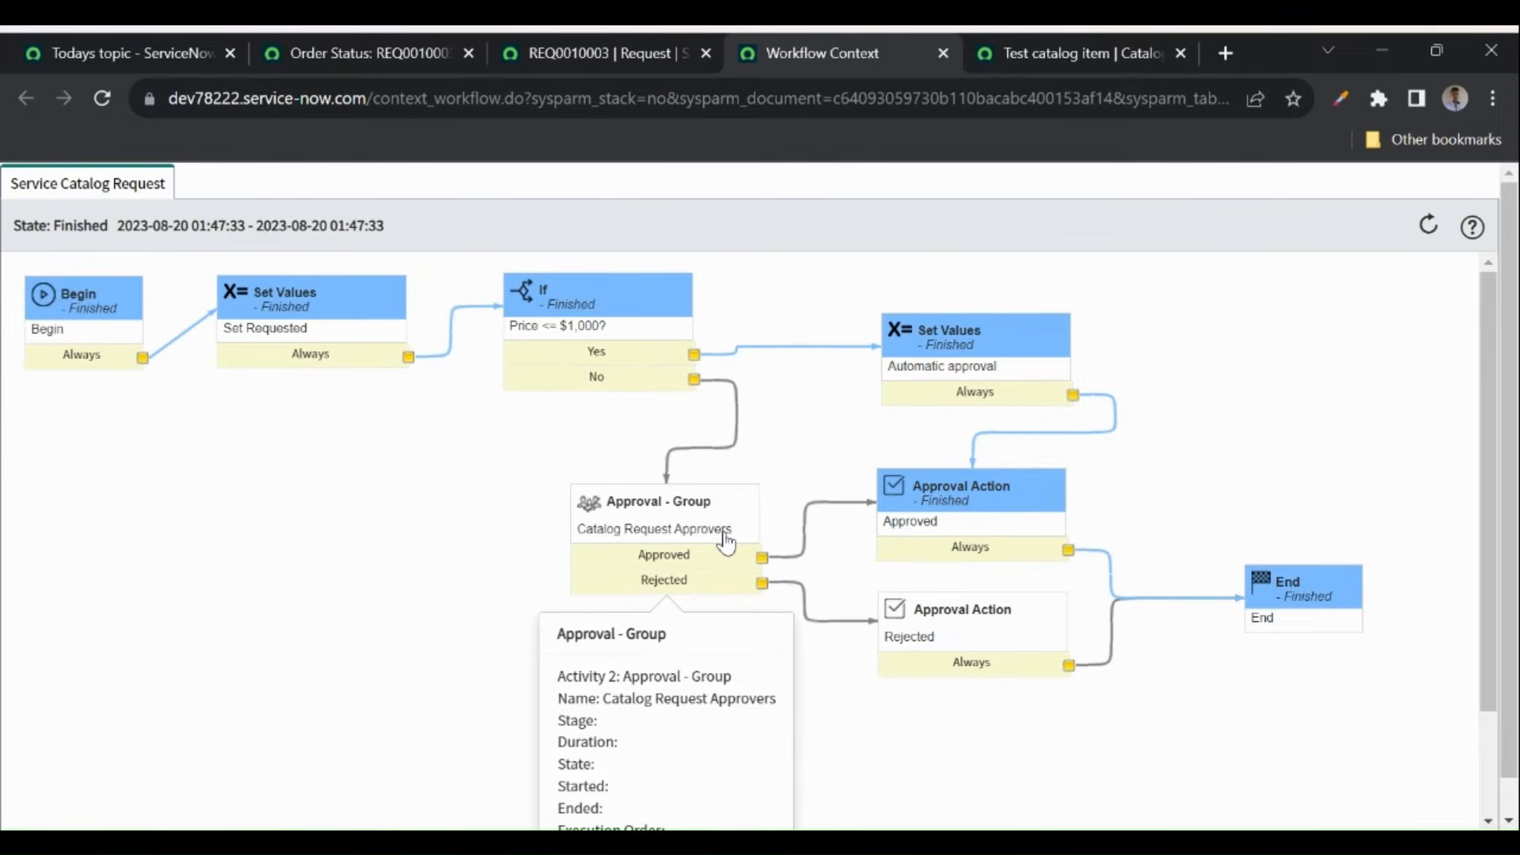
pyautogui.moveTo(554, 334)
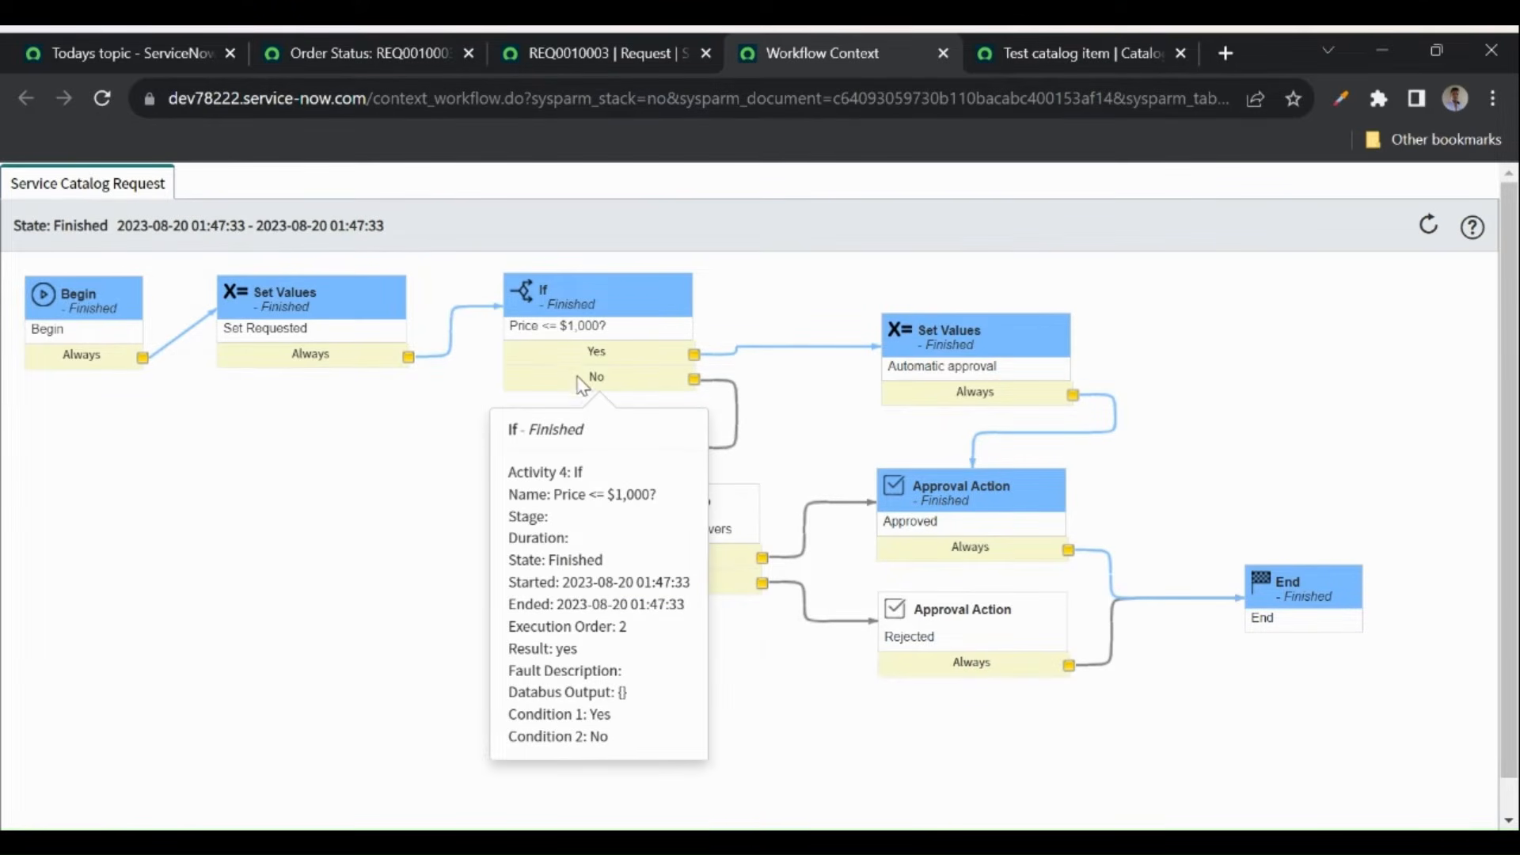
# - Close the workflow context and open RITM0010003 from REQ0010003's Requested Items
pyautogui.moveTo(671, 548)
pyautogui.click(942, 53)
pyautogui.click(657, 53)
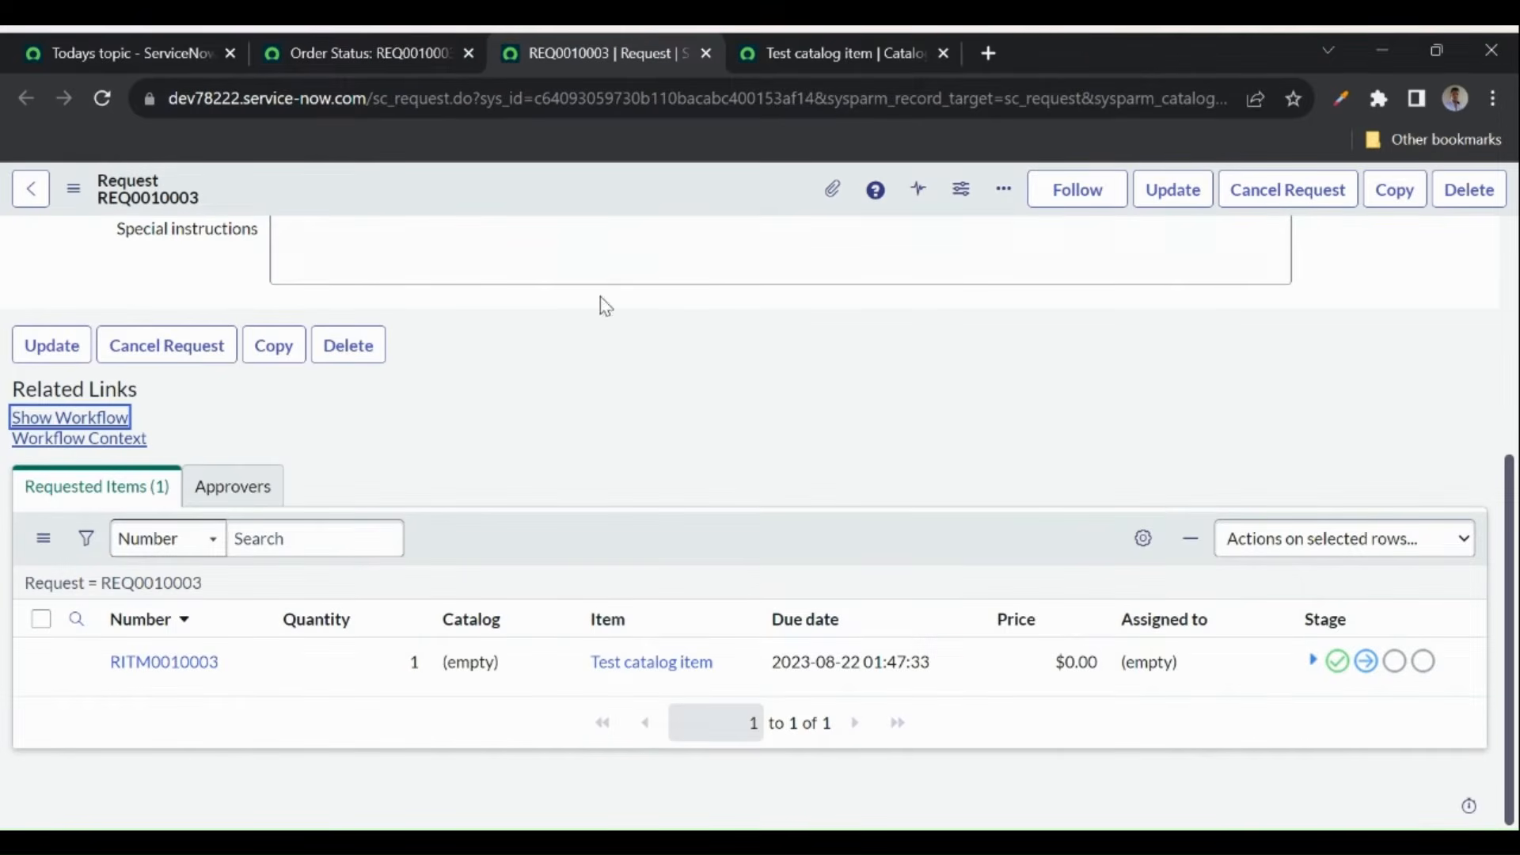
pyautogui.scroll(5, 699, 410)
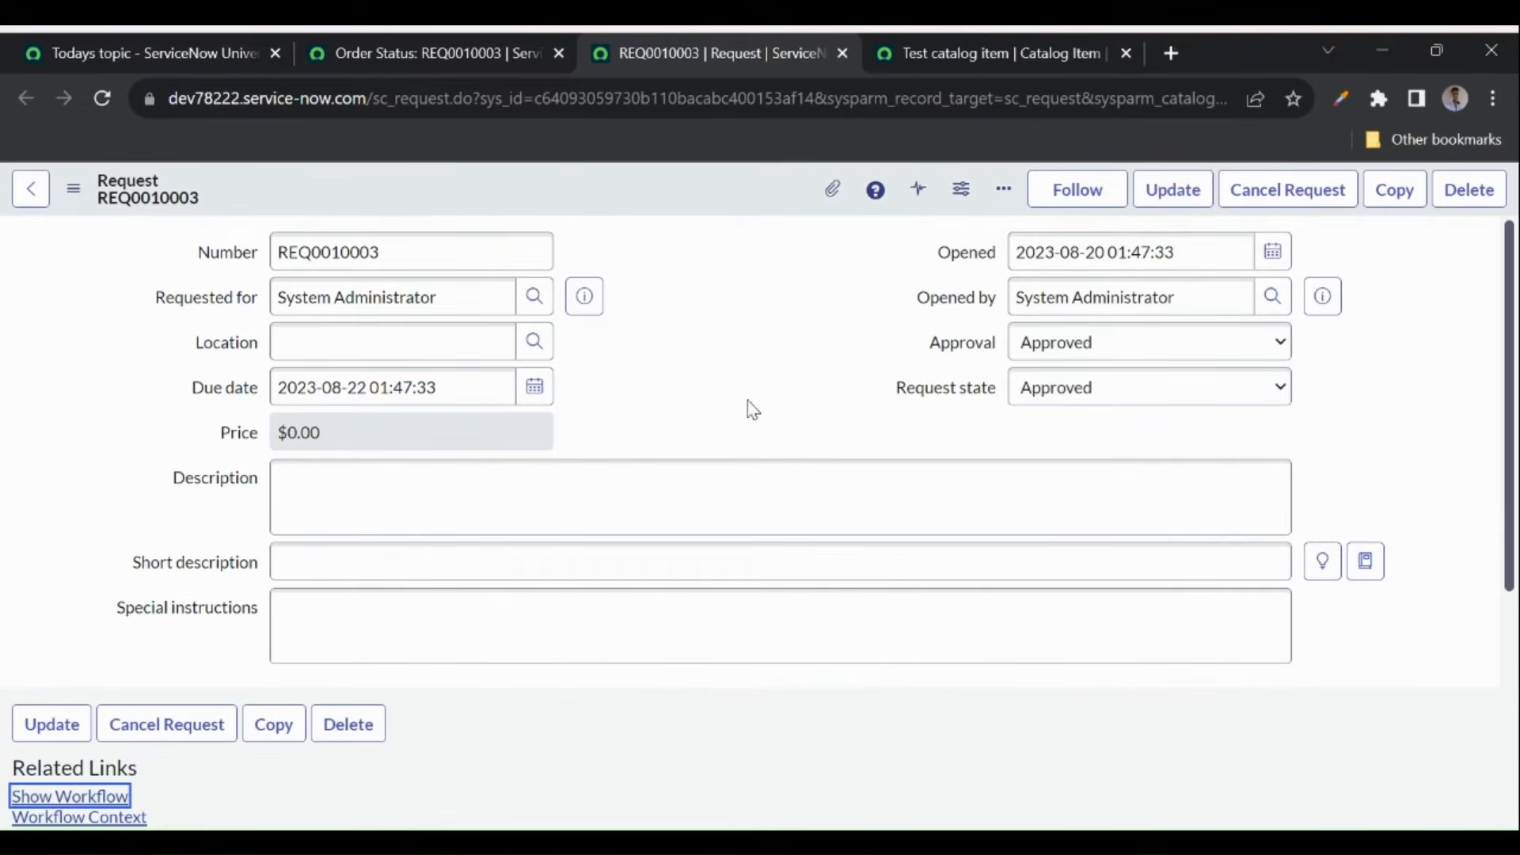
pyautogui.scroll(-4, 693, 457)
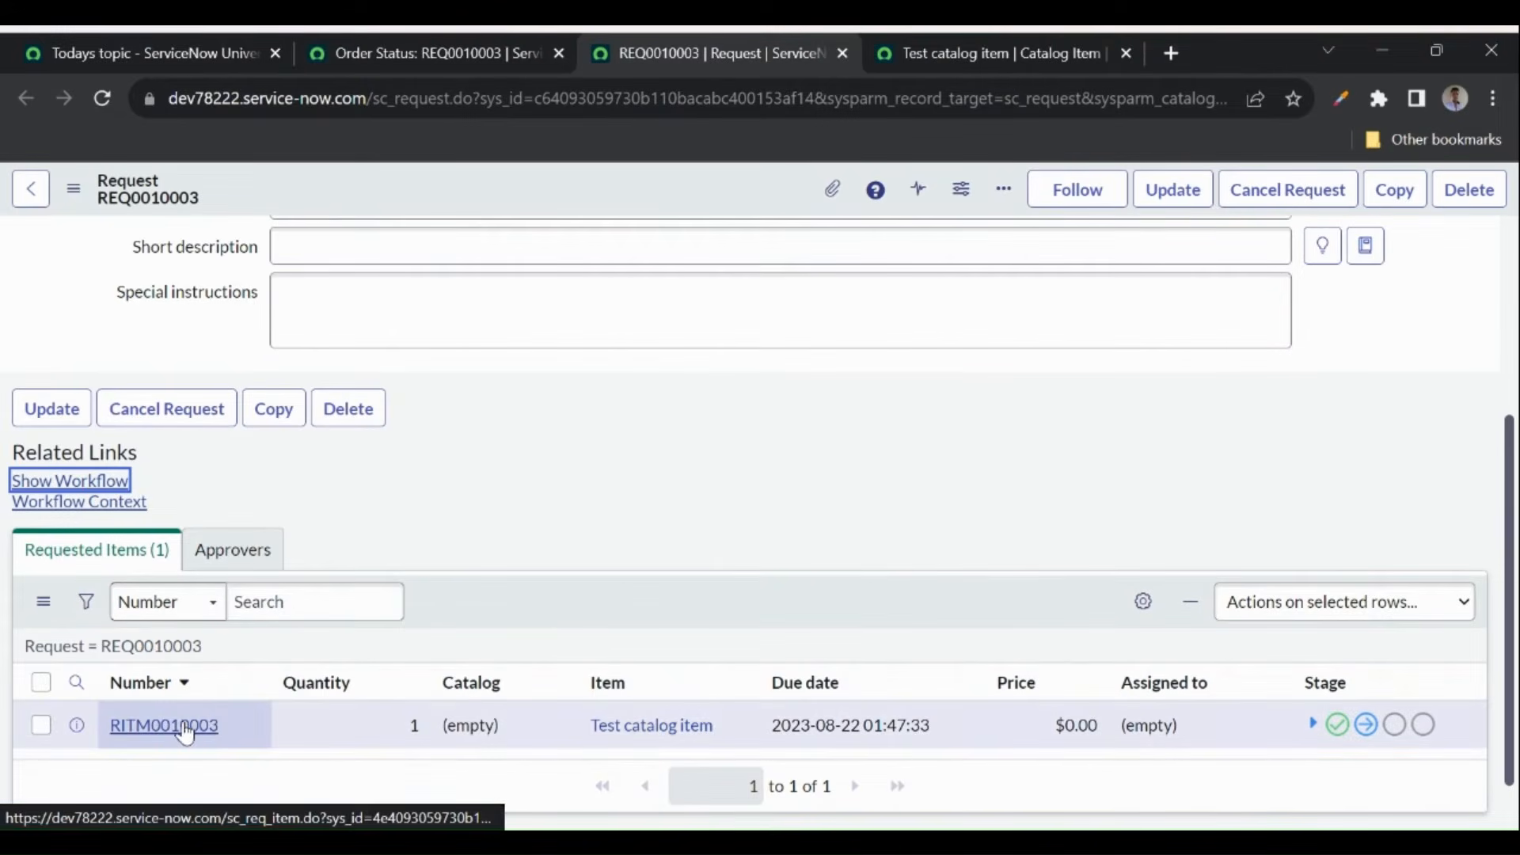
pyautogui.middleClick(190, 725)
# - Review RITM0010003's two catalog tasks, then return to the Test catalog item record
pyautogui.click(807, 57)
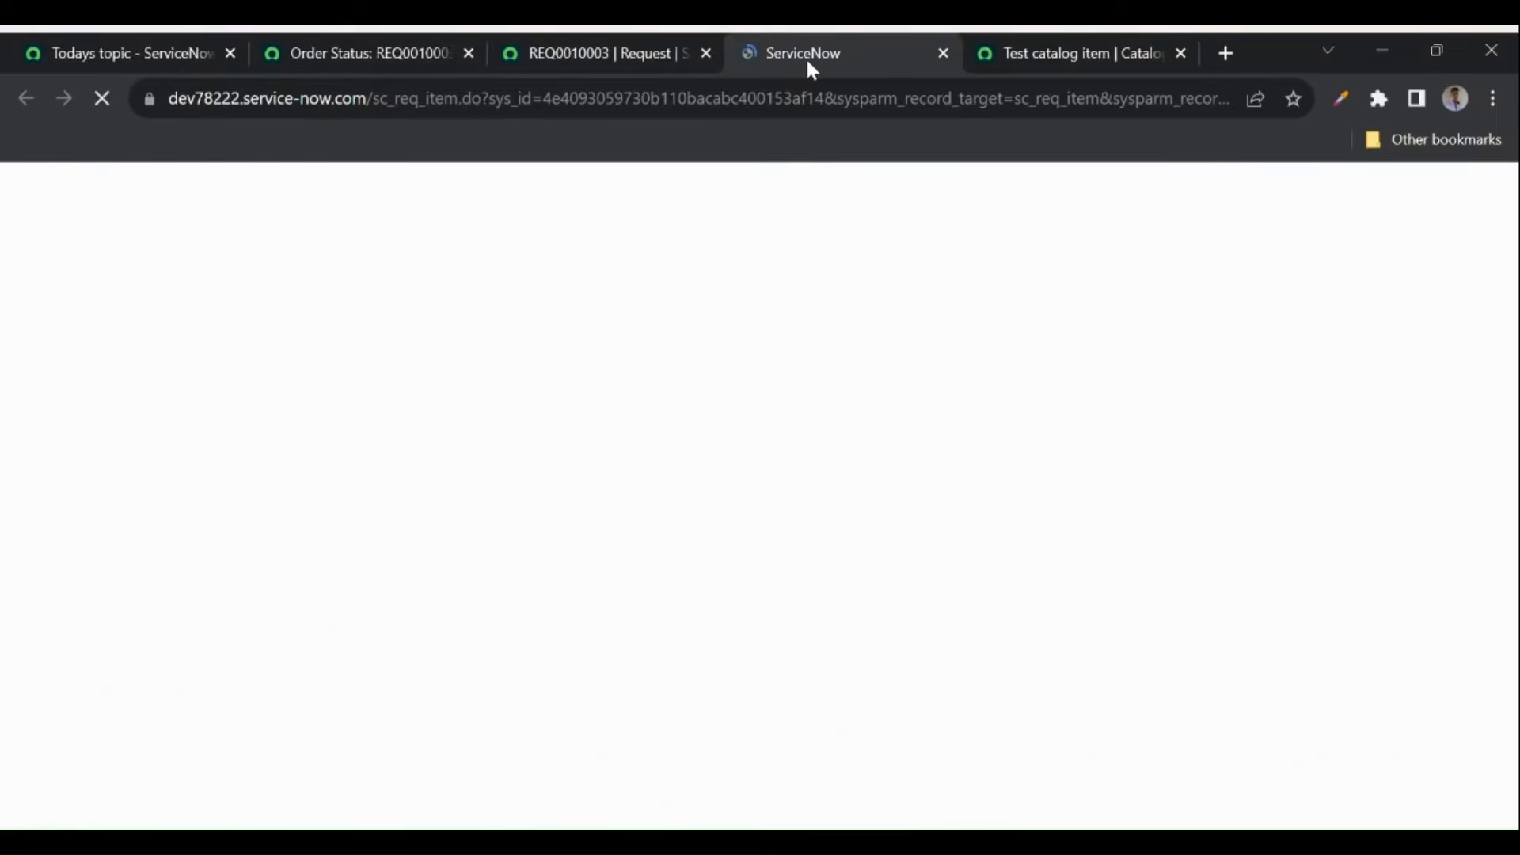
pyautogui.scroll(-5, 741, 447)
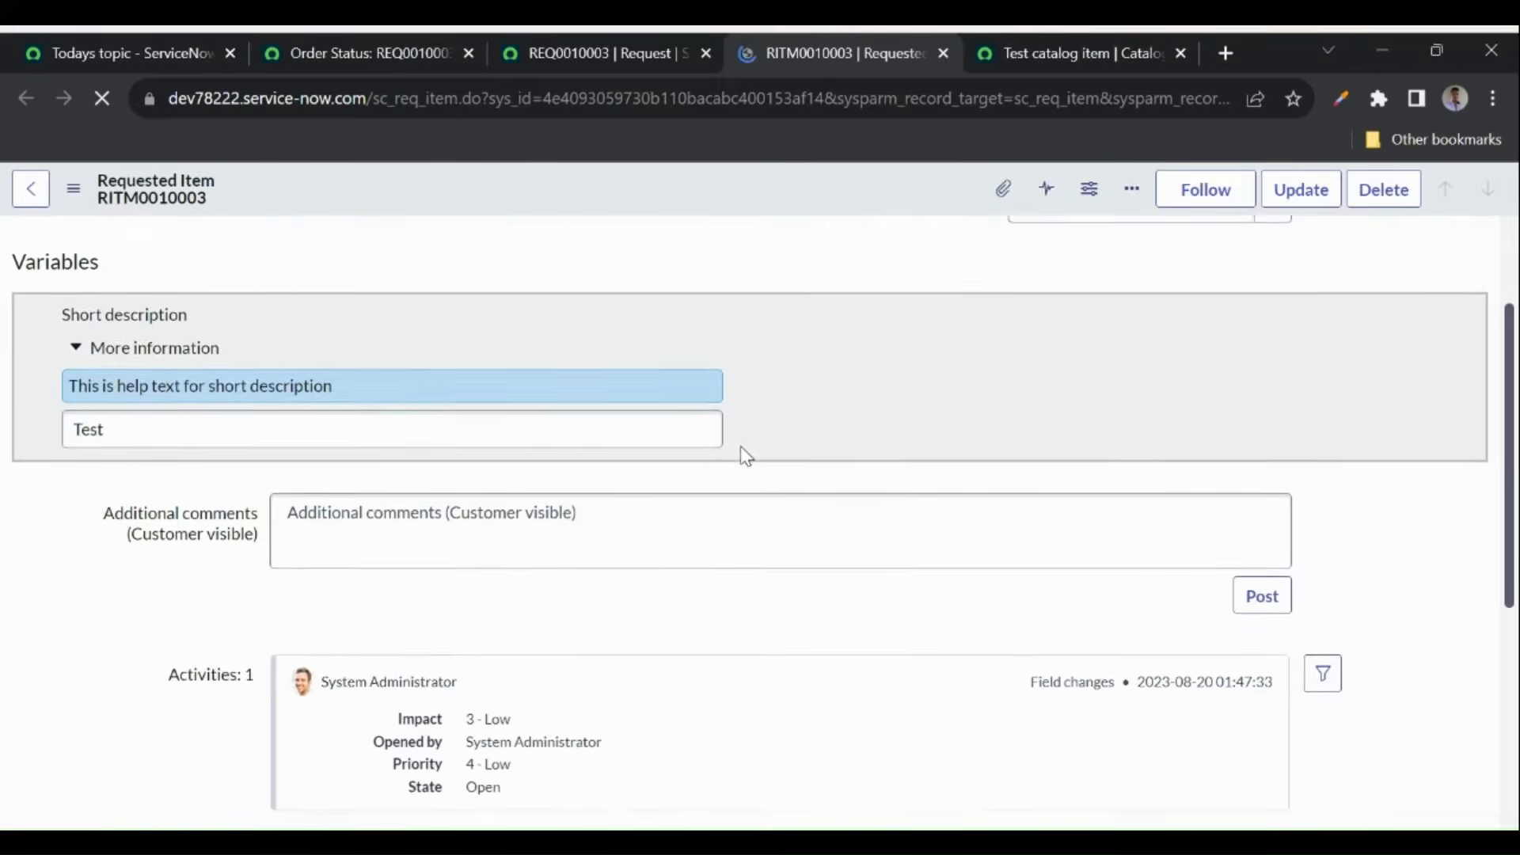
pyautogui.scroll(1, 743, 448)
pyautogui.scroll(-5, 740, 445)
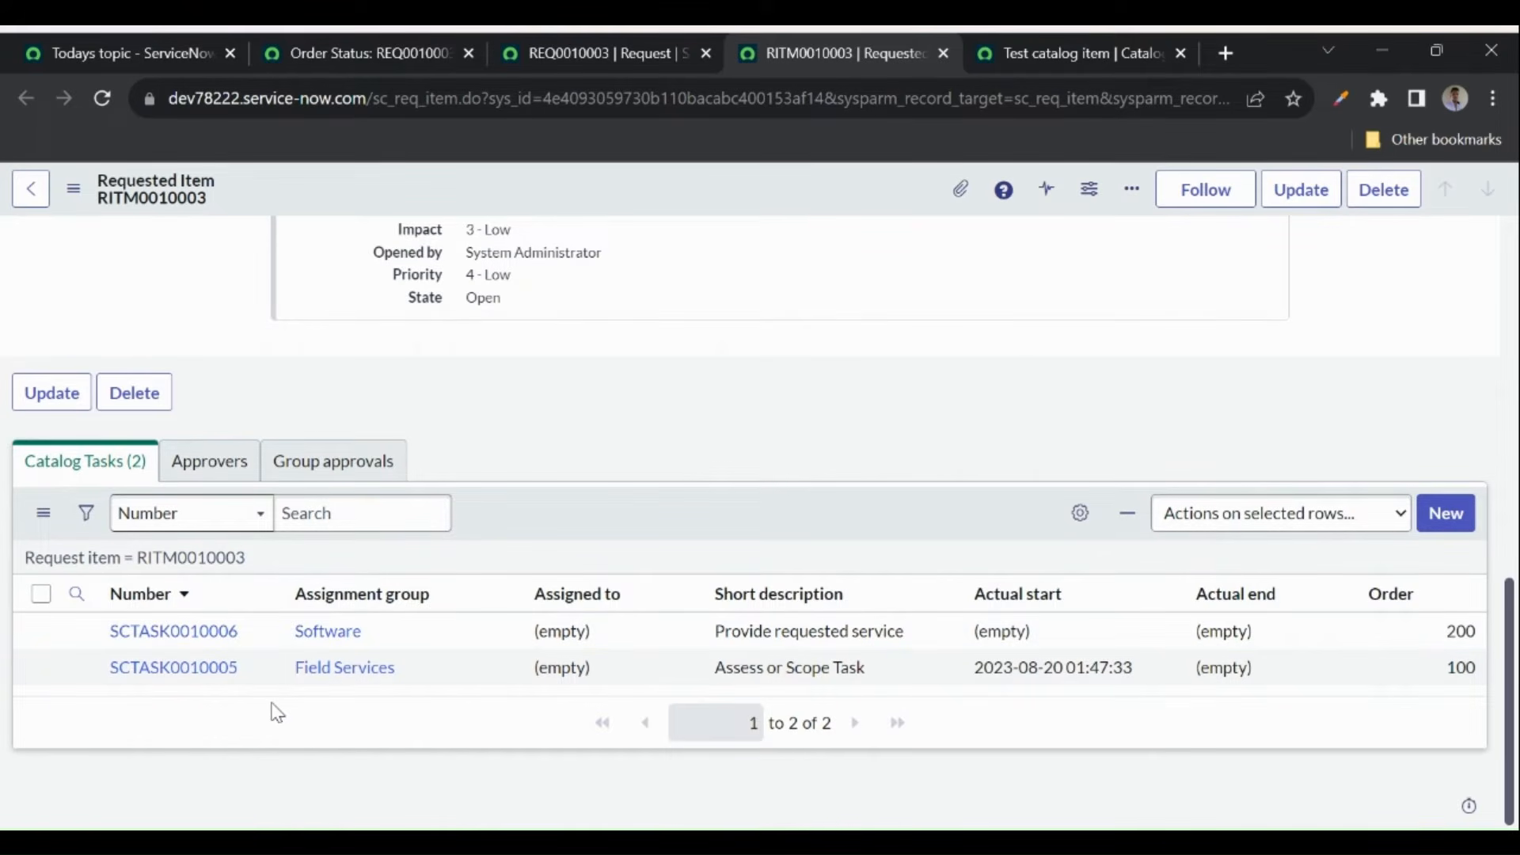
pyautogui.click(1045, 46)
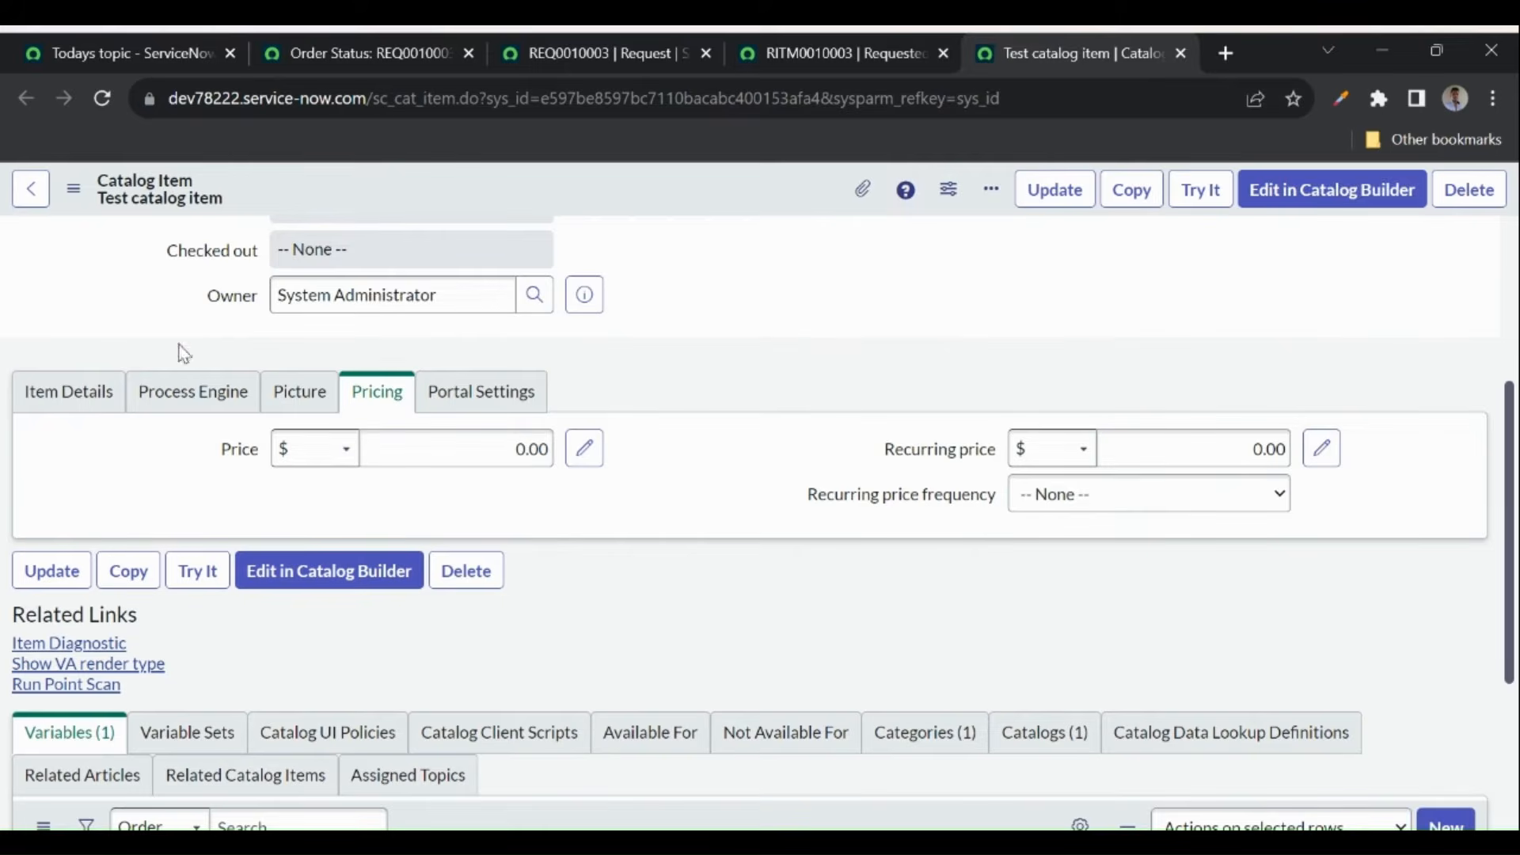
# - Open the DEFAULT execution plan from the item's Process Engine tab, compare its tasks, then close it
pyautogui.click(170, 393)
pyautogui.scroll(-2, 166, 400)
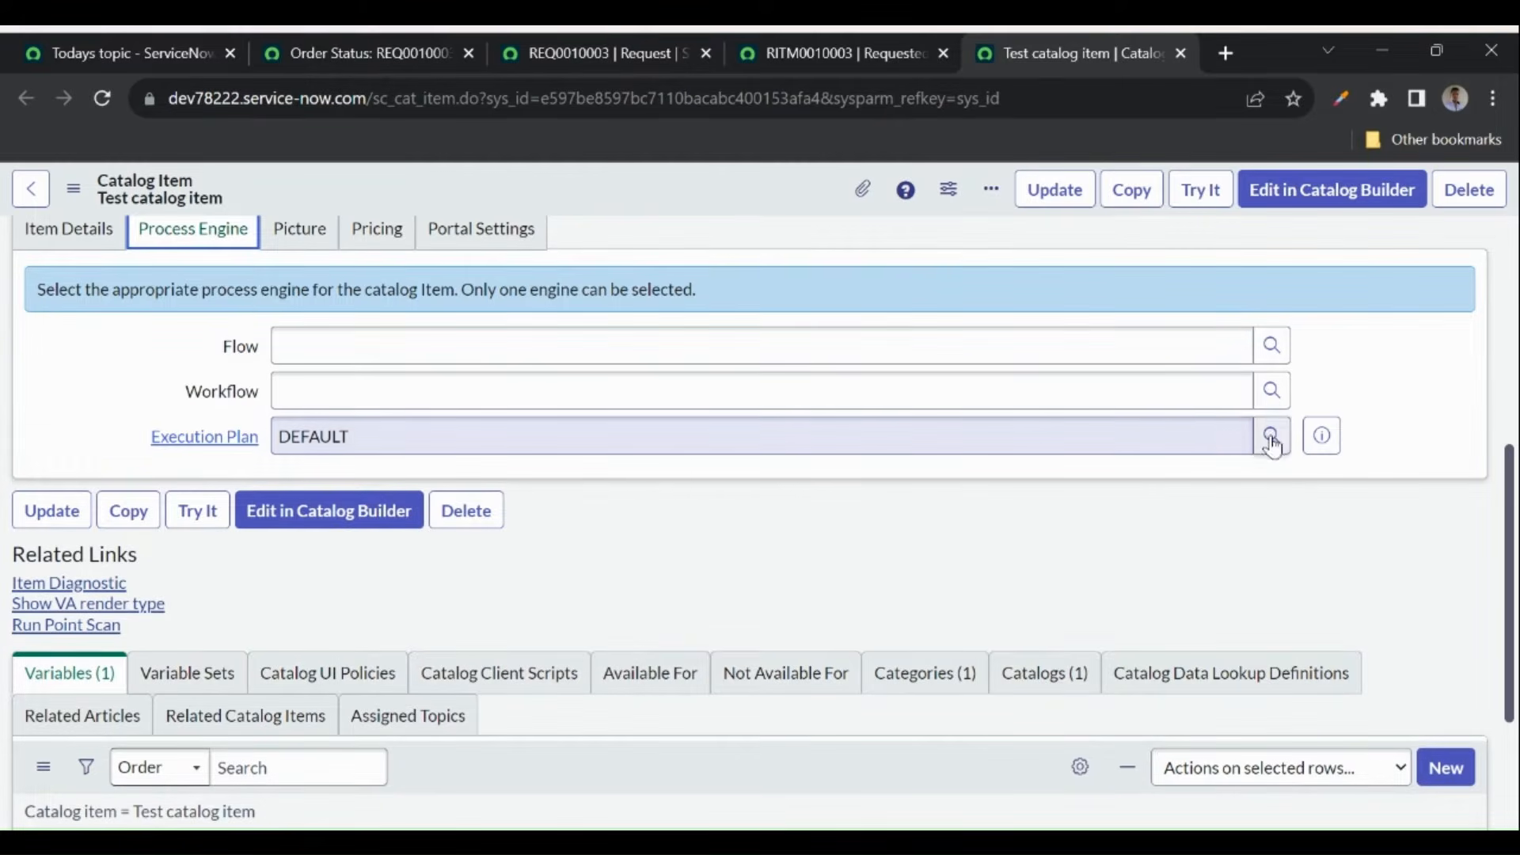
pyautogui.click(1321, 435)
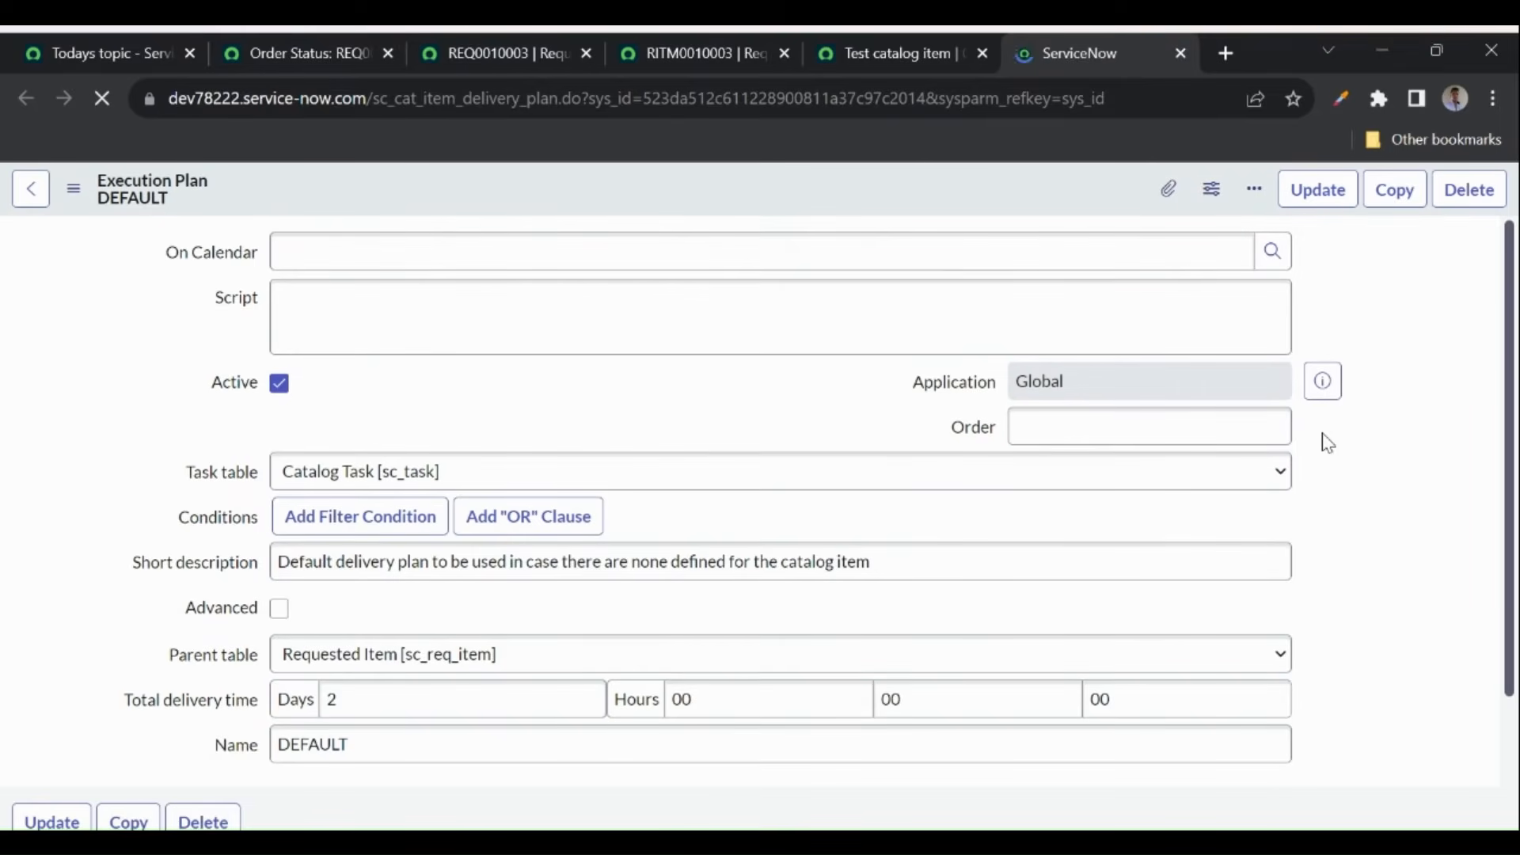
pyautogui.scroll(-5, 198, 554)
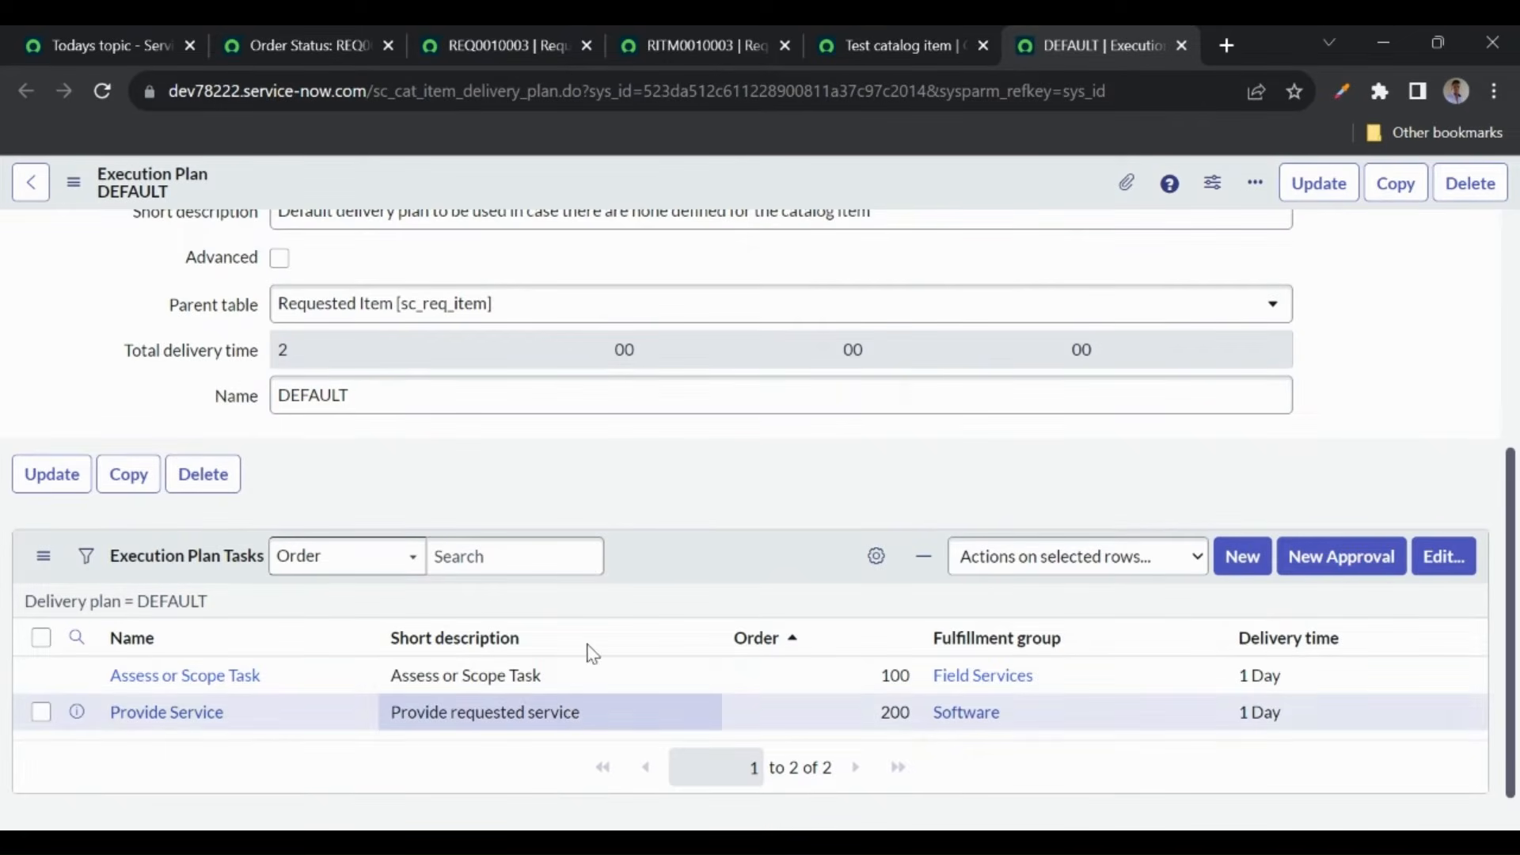
pyautogui.click(698, 61)
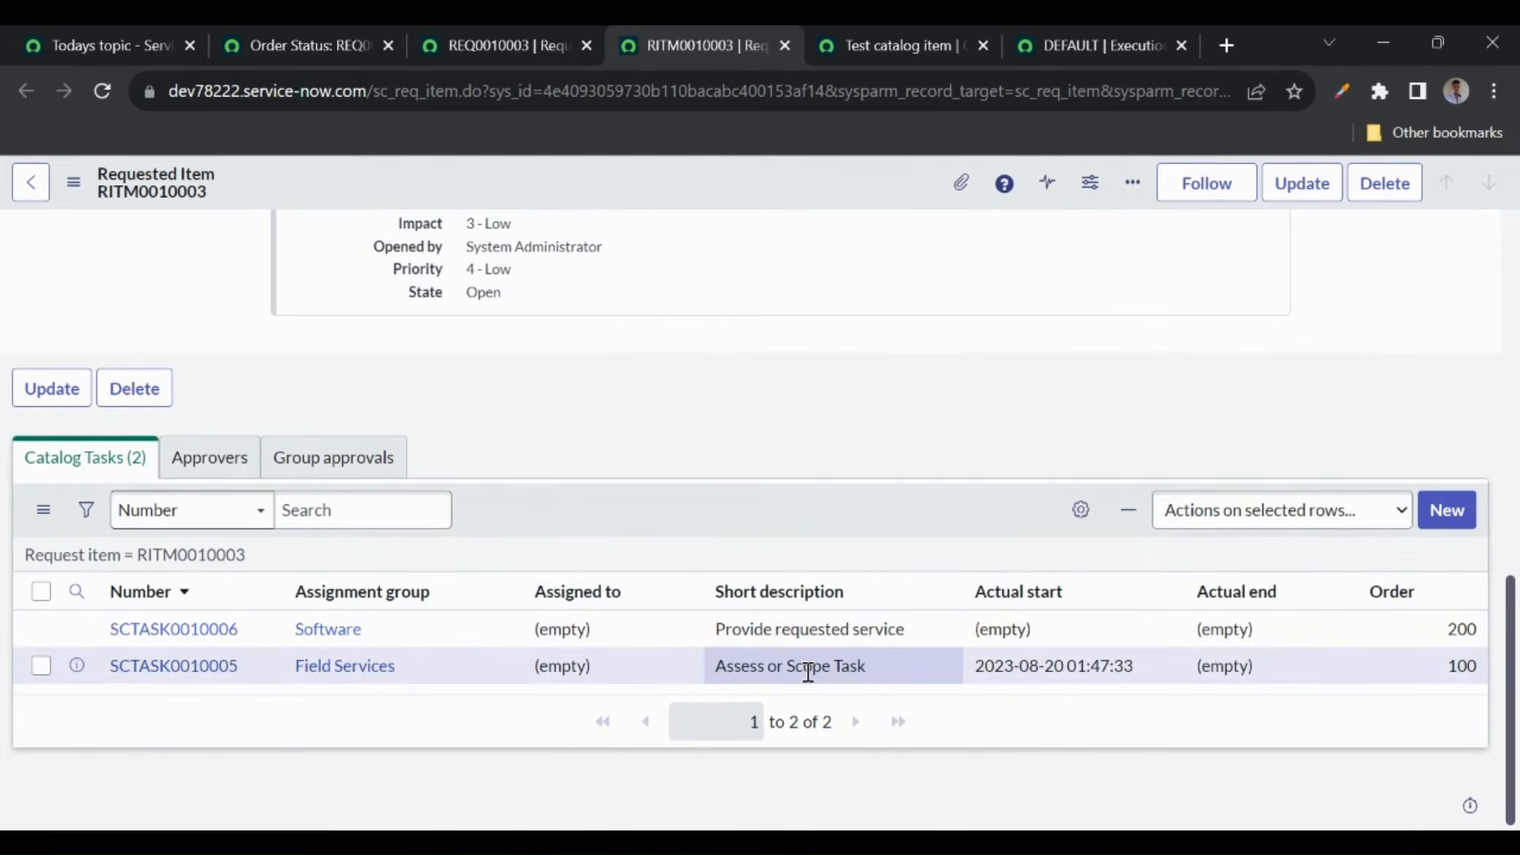
pyautogui.click(1181, 46)
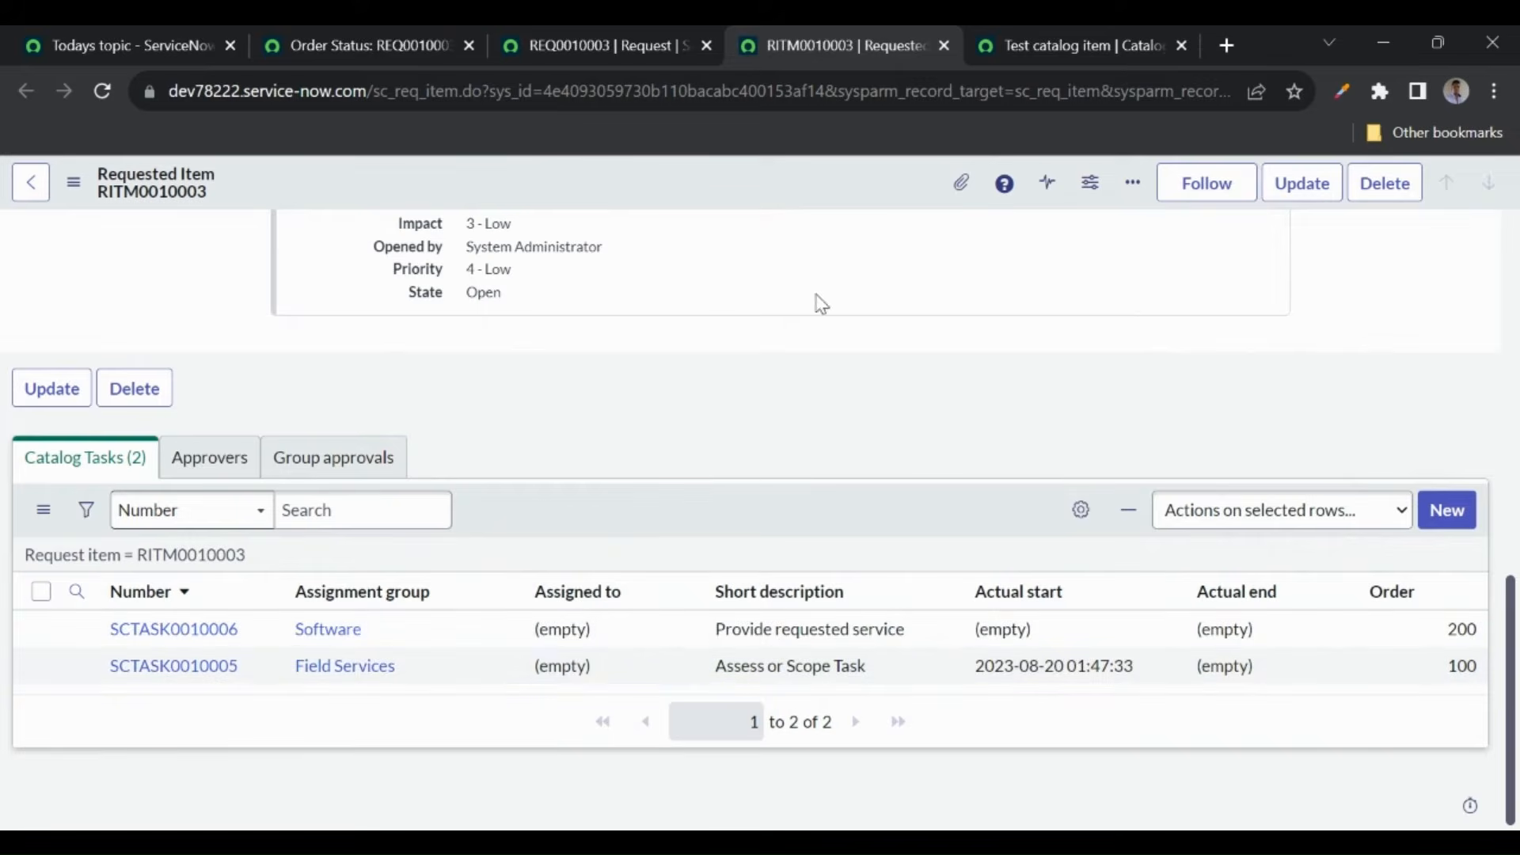
pyautogui.click(336, 58)
# - Open Flow Designer via 'flow de' and create a new flow named 'Test catalog item flow'
pyautogui.click(263, 190)
pyautogui.write('fl')
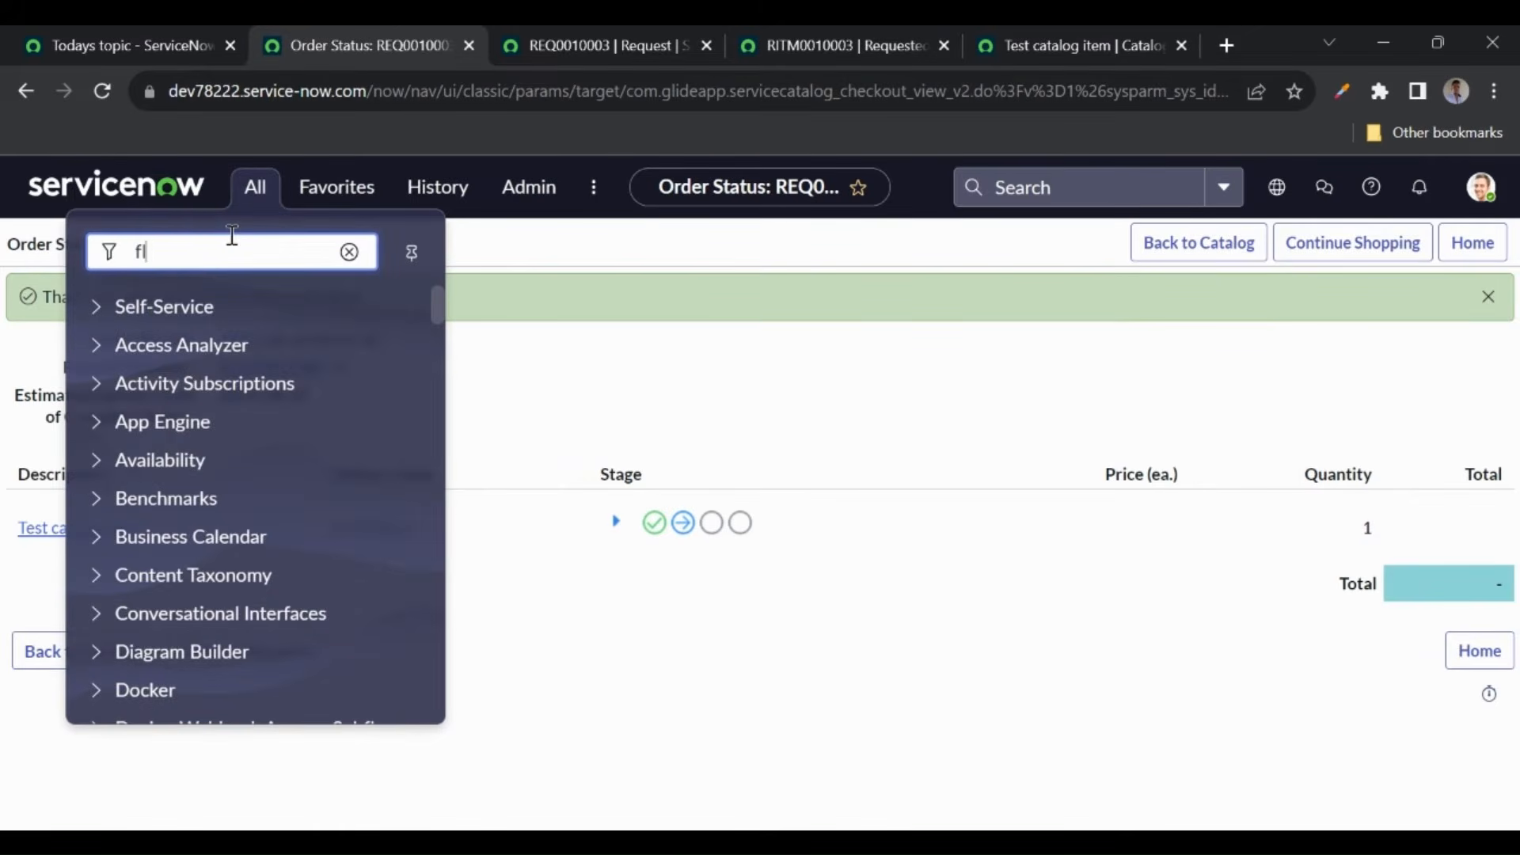
pyautogui.write('ow de')
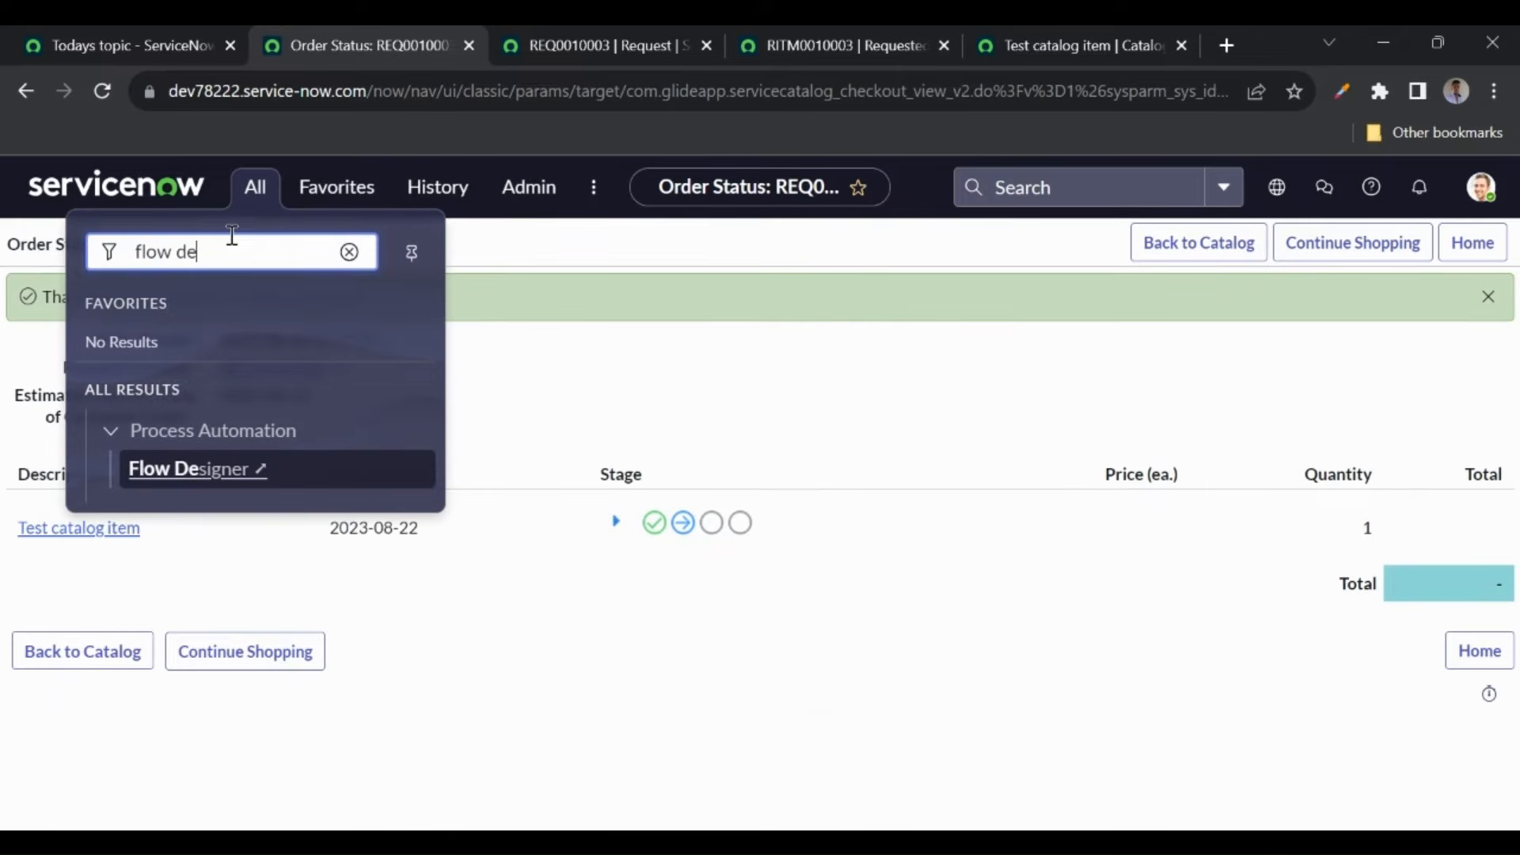
pyautogui.click(259, 475)
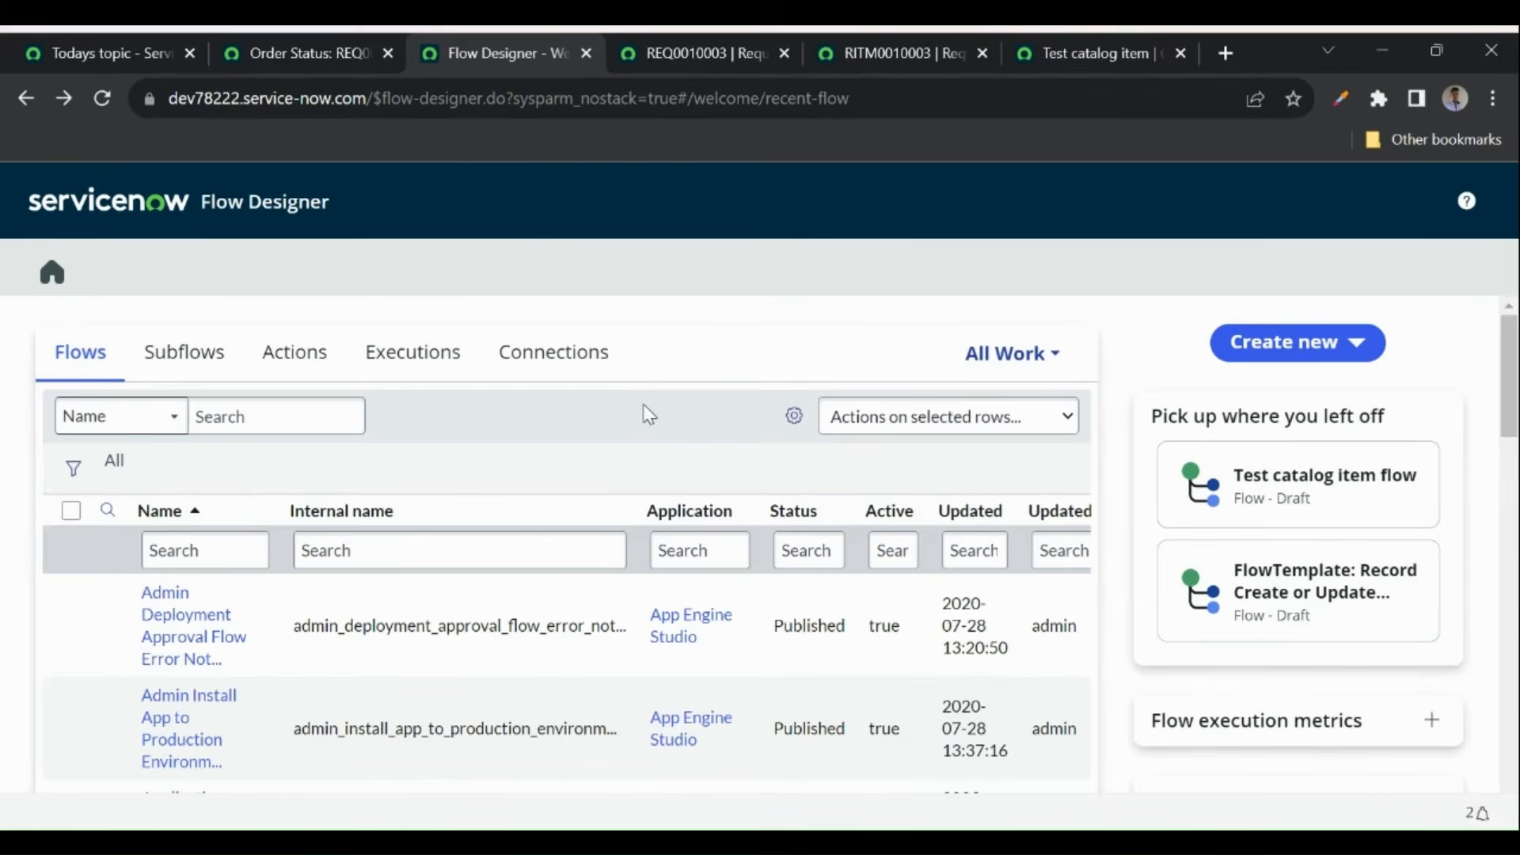
pyautogui.click(1344, 354)
pyautogui.click(1244, 384)
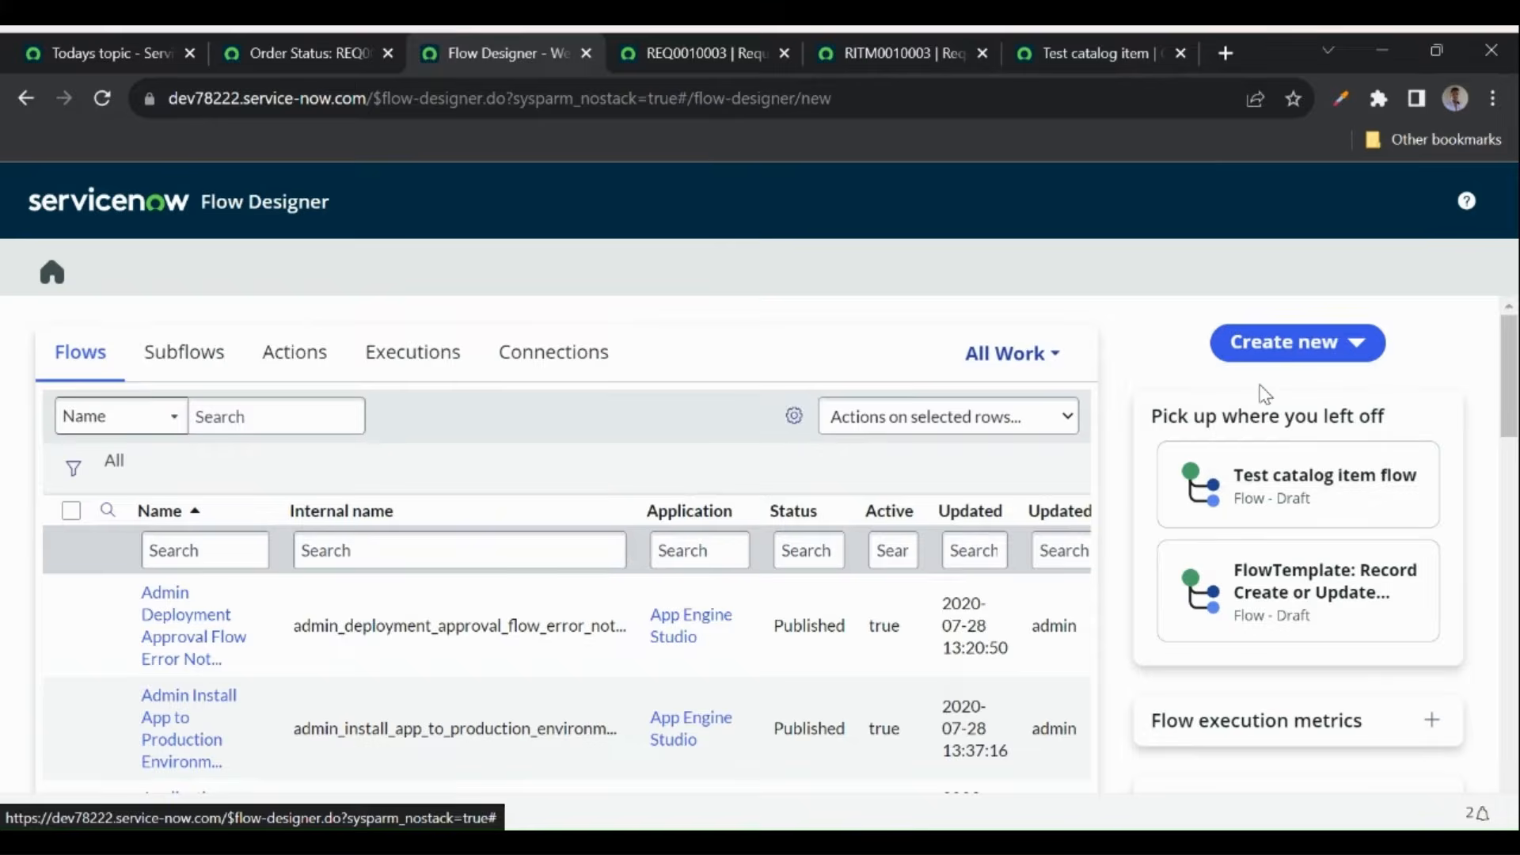
pyautogui.write('Te')
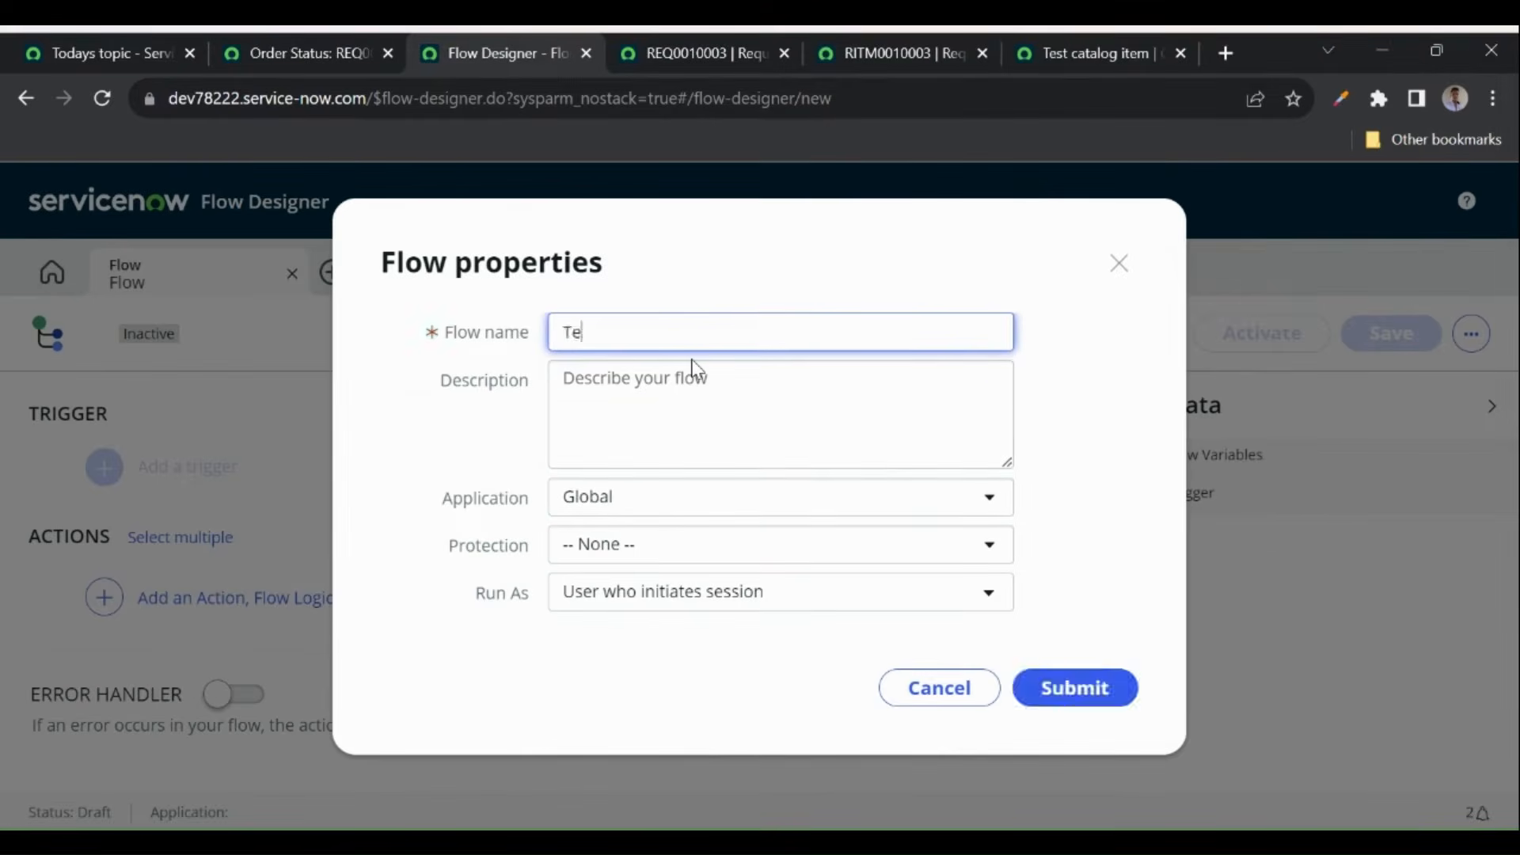
pyautogui.write('st catako')
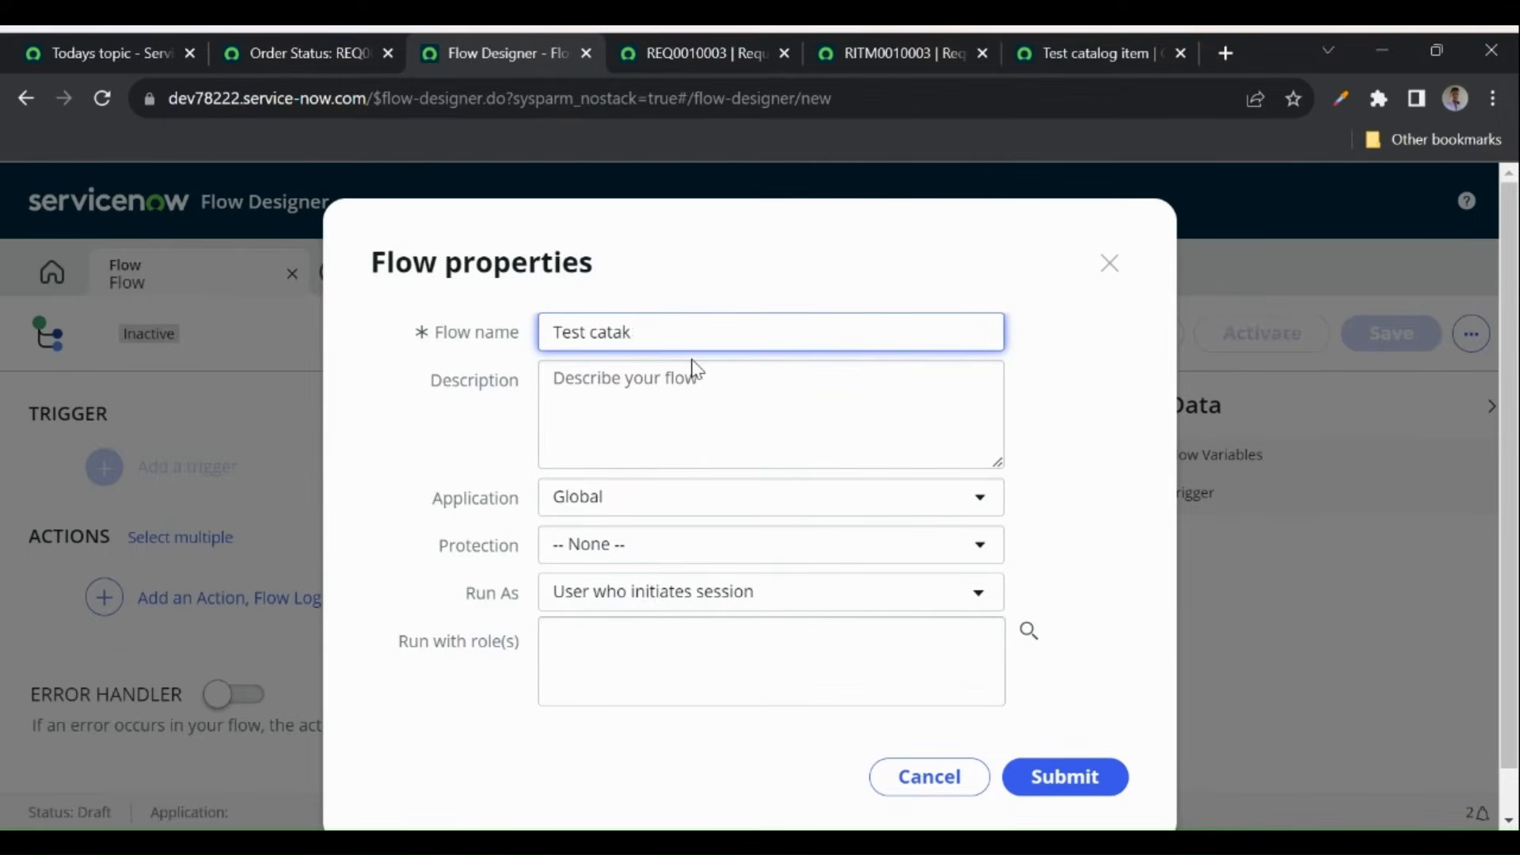
pyautogui.write('log item flow')
pyautogui.click(1046, 756)
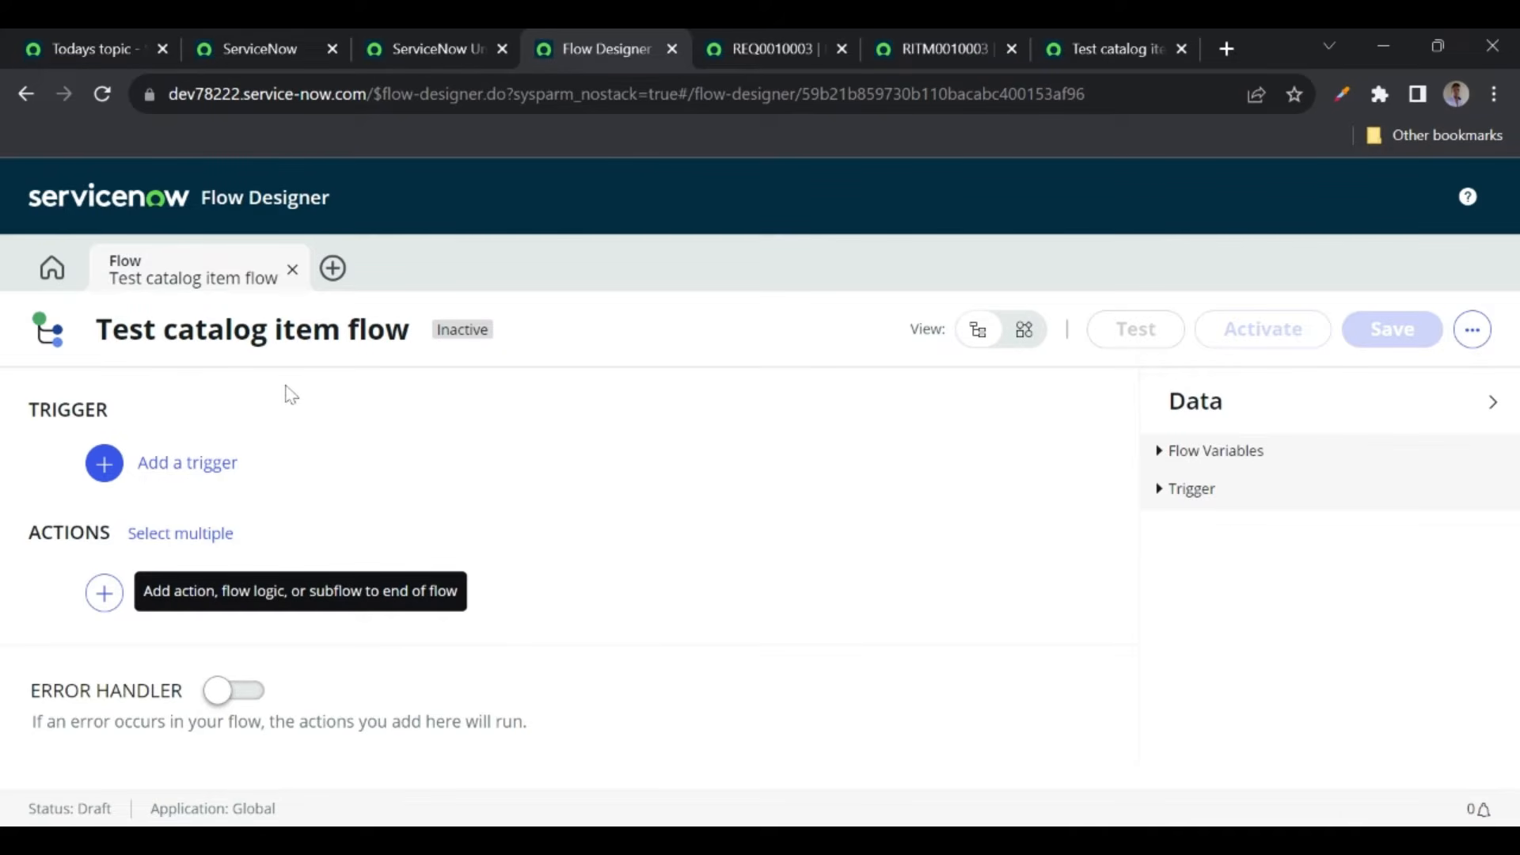
# - Add a Service Catalog trigger to the flow from the Application trigger list
pyautogui.click(188, 472)
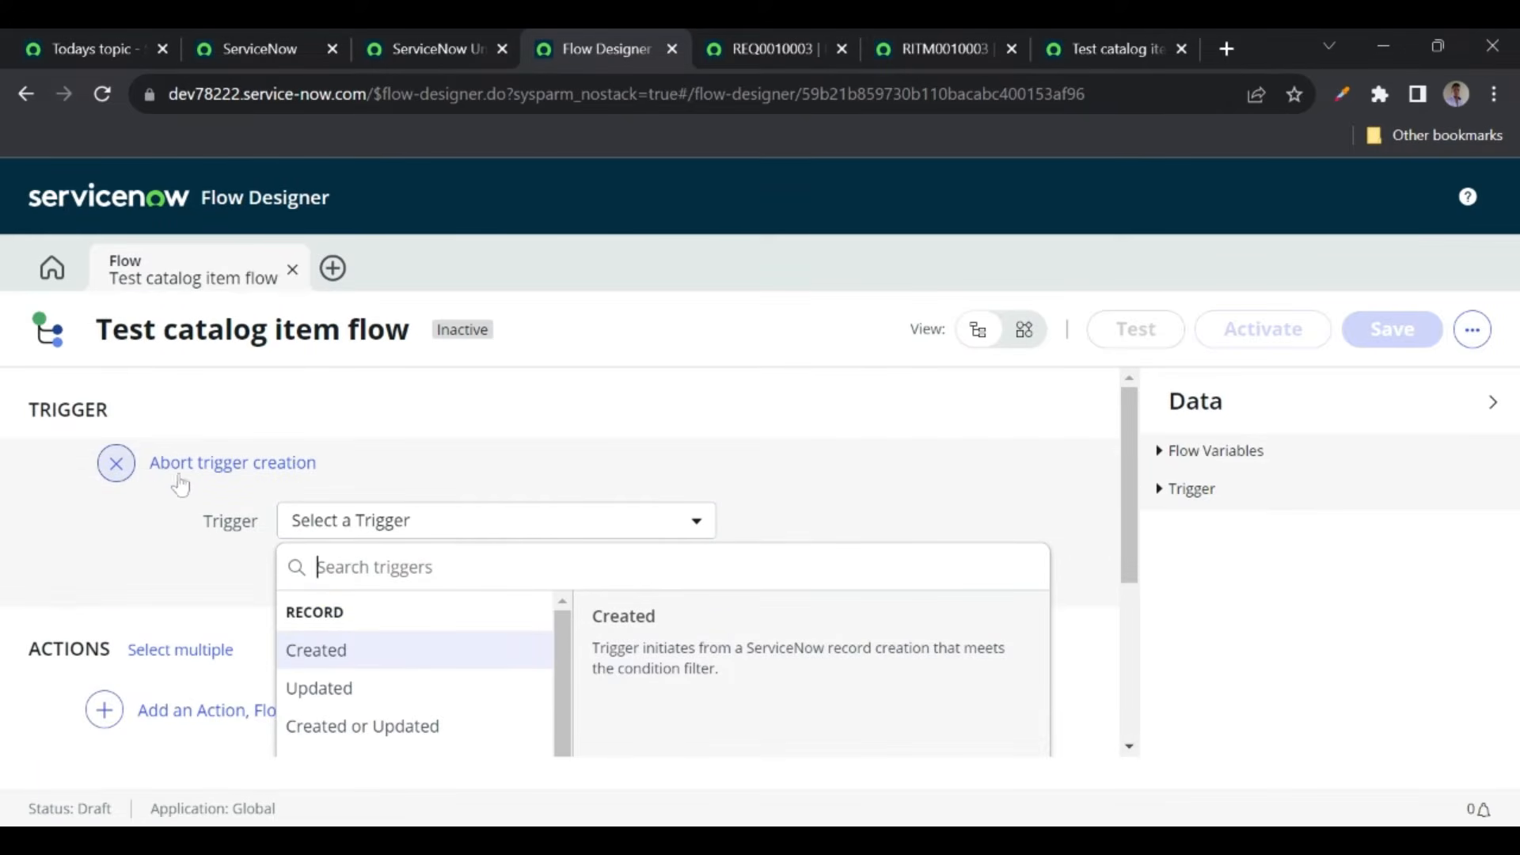
pyautogui.scroll(-1, 237, 574)
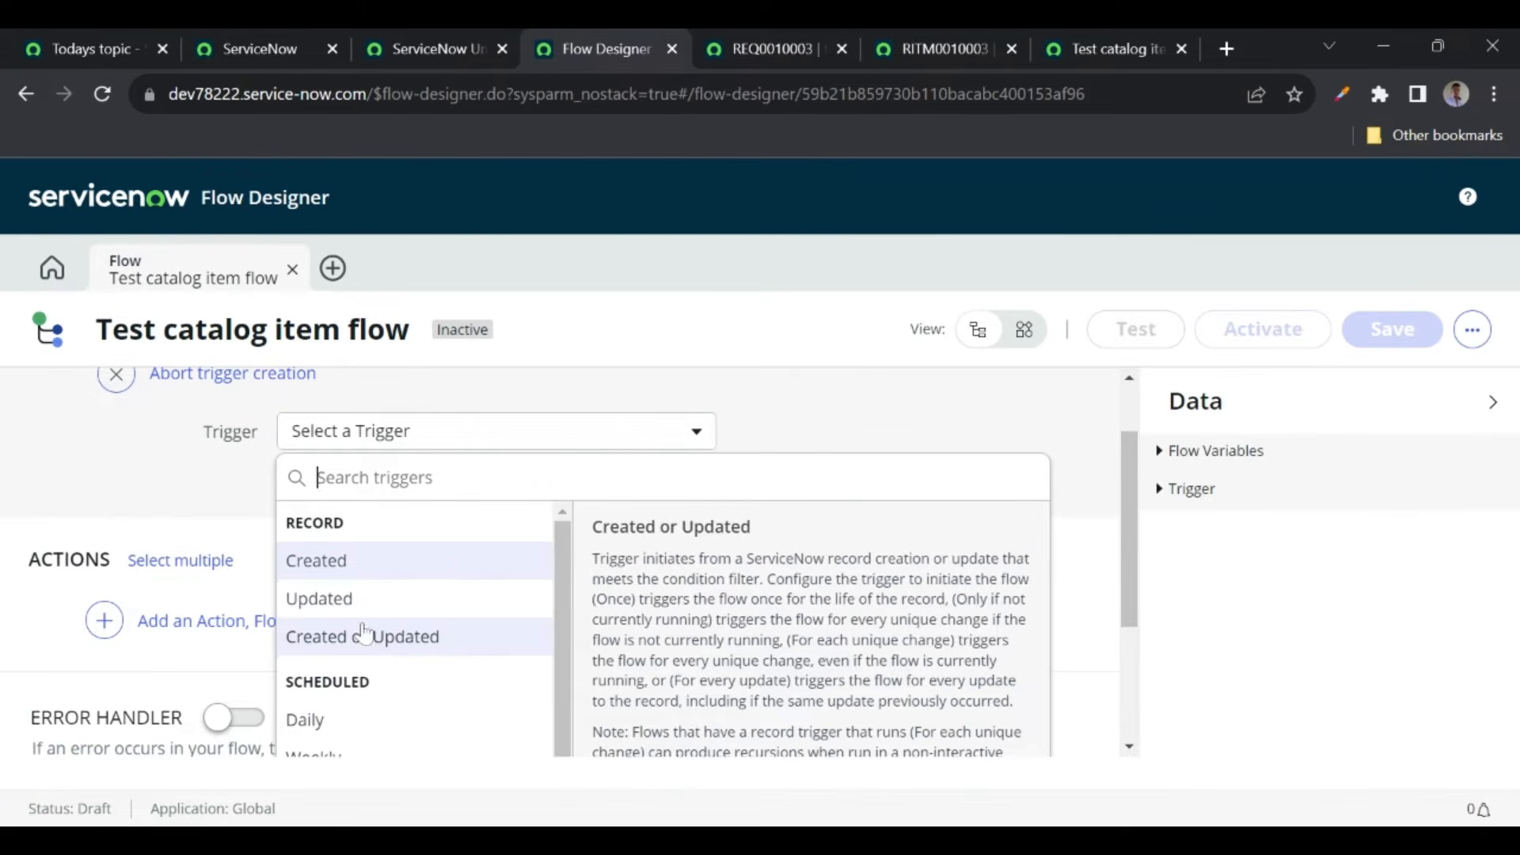
pyautogui.scroll(-3, 341, 625)
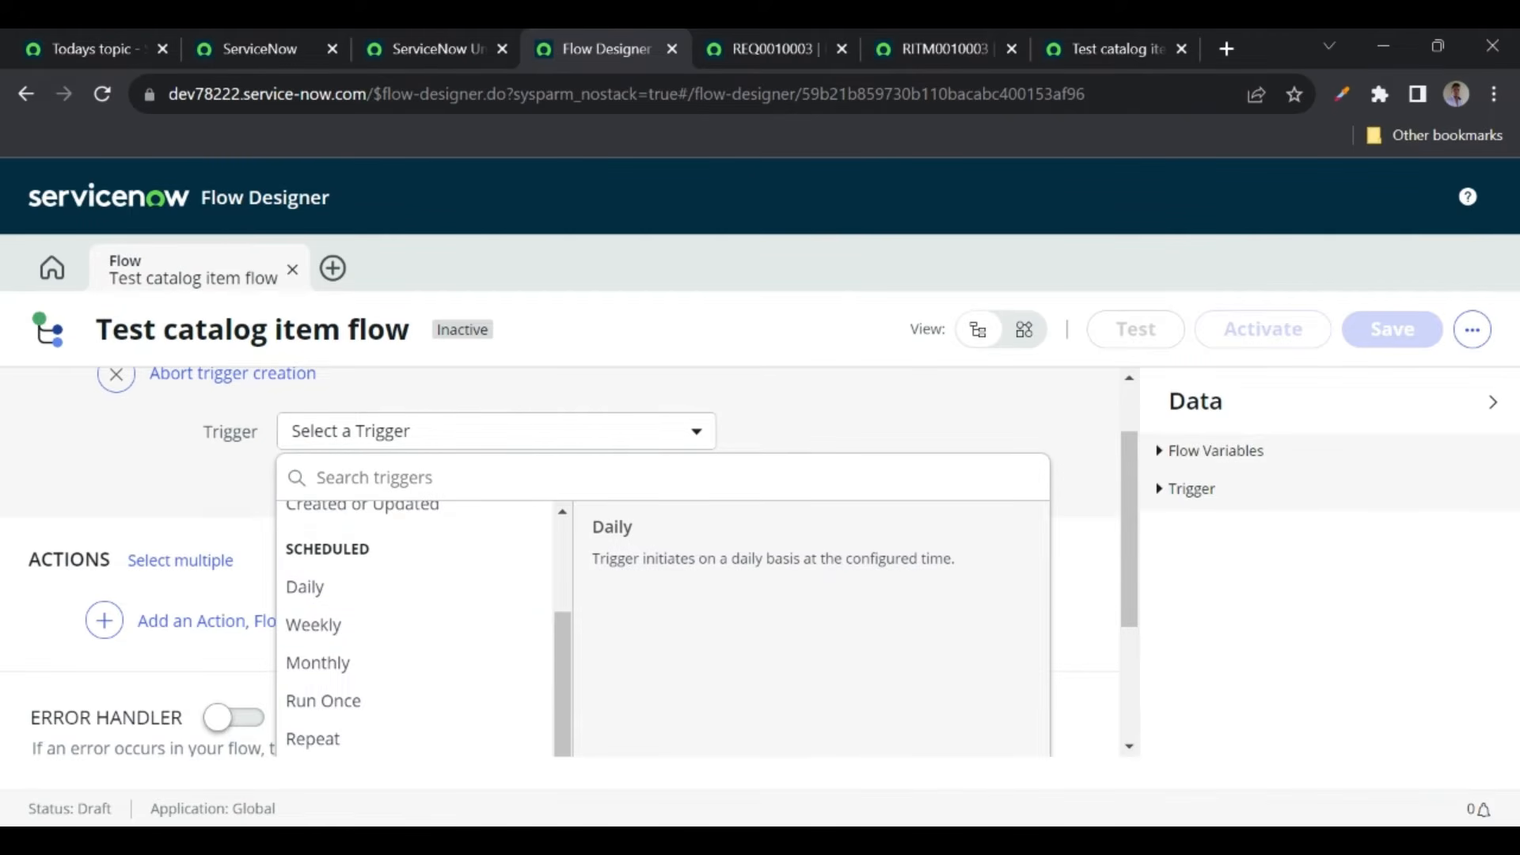
pyautogui.scroll(-1, 344, 677)
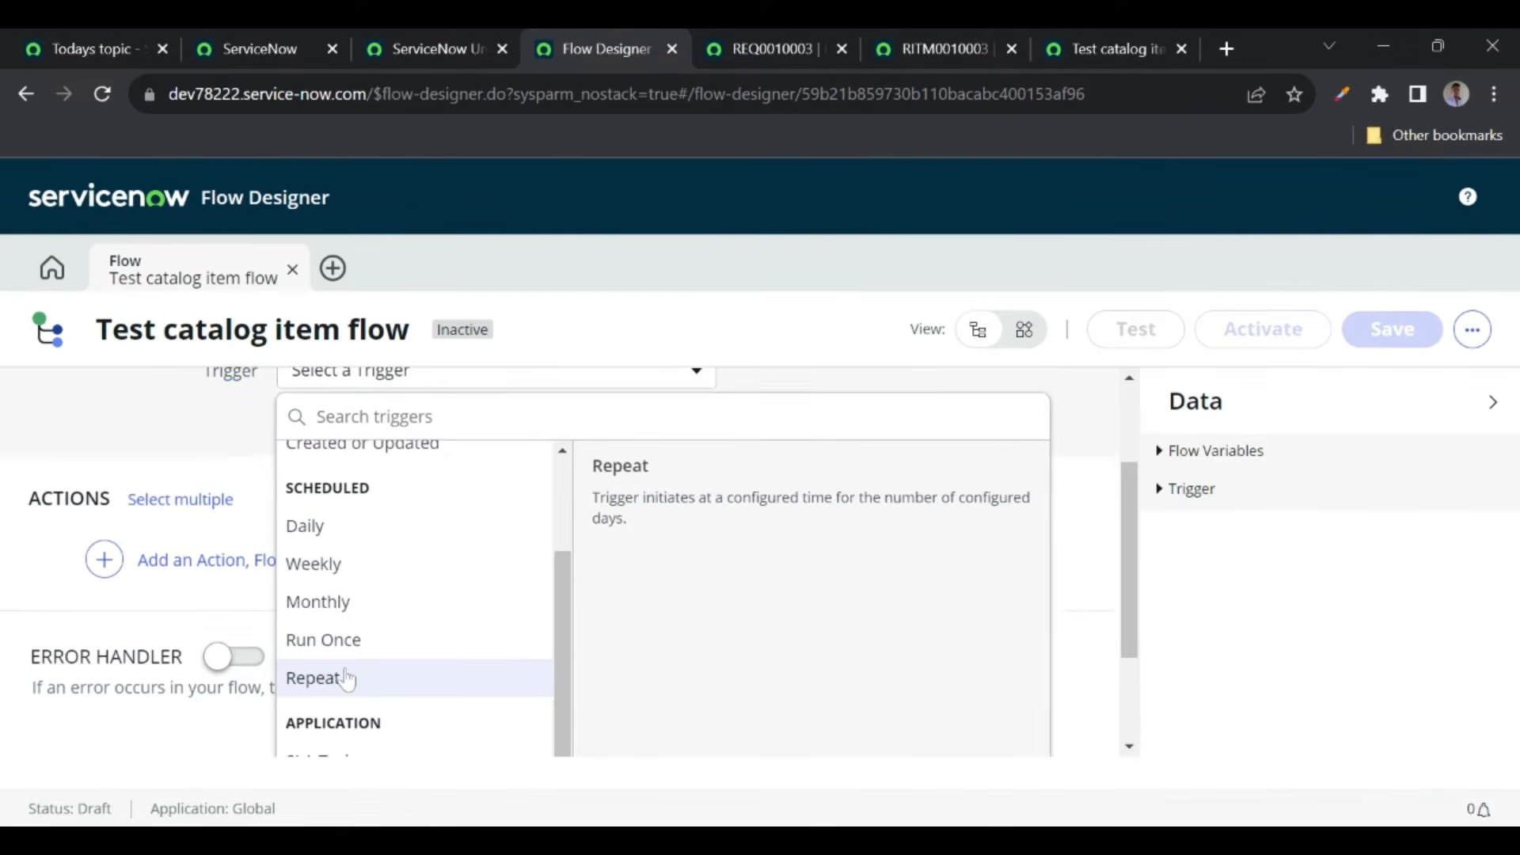
pyautogui.scroll(-2, 340, 594)
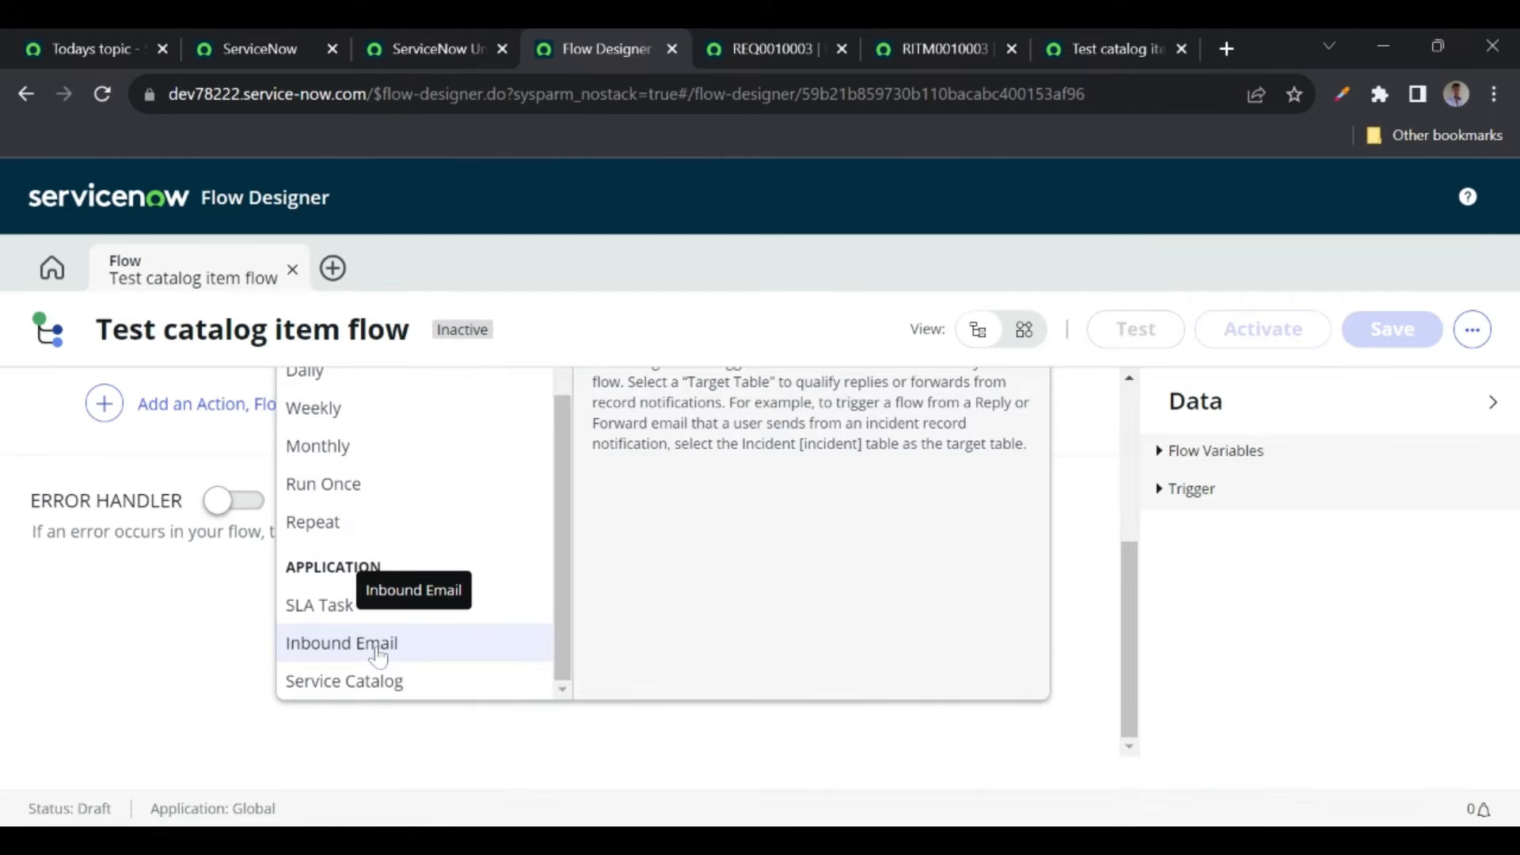
pyautogui.click(352, 682)
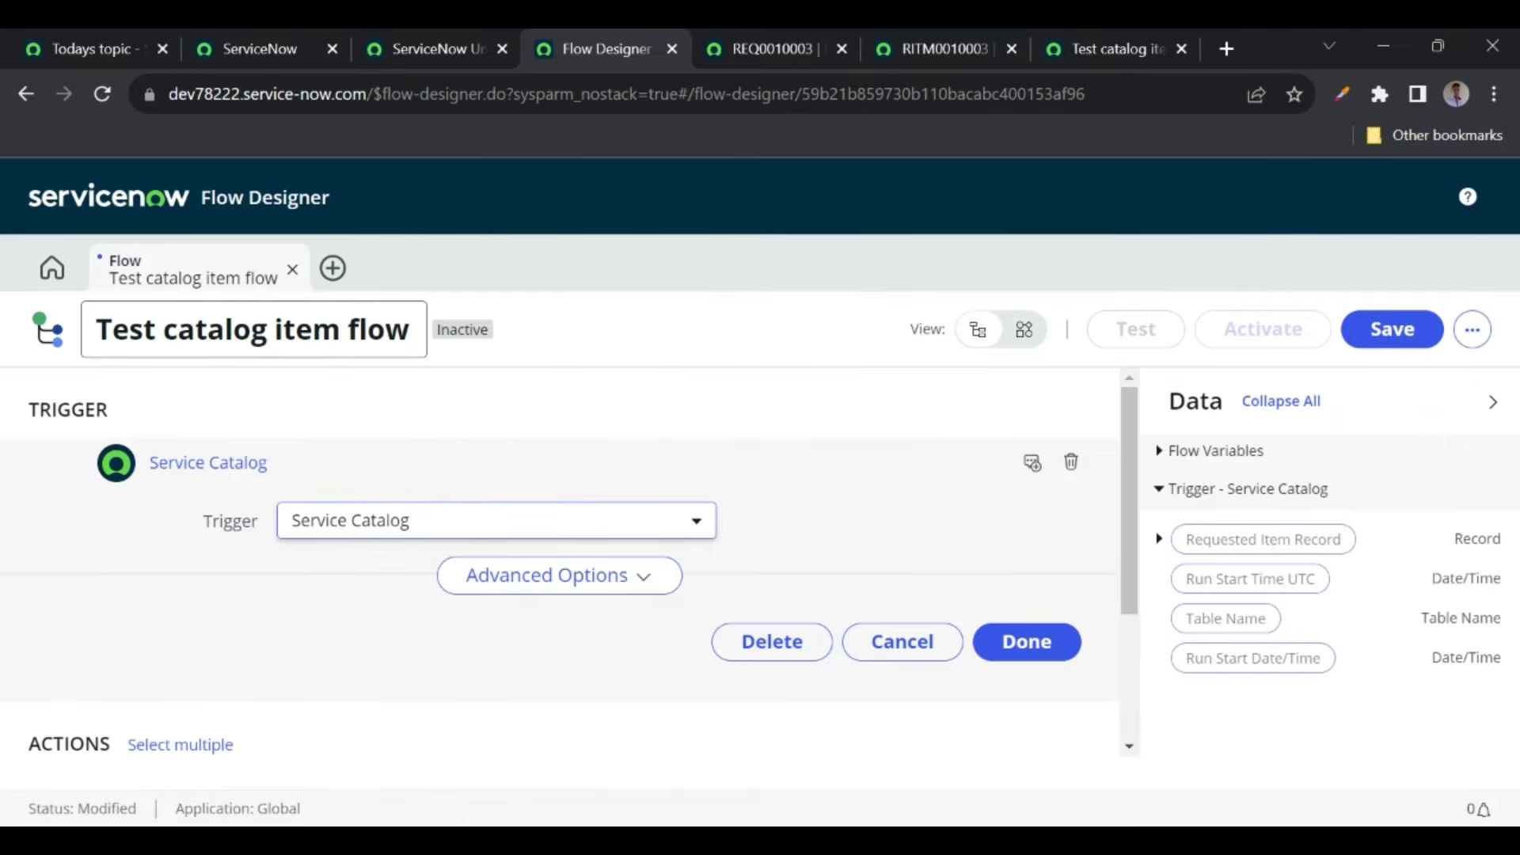
pyautogui.click(1066, 51)
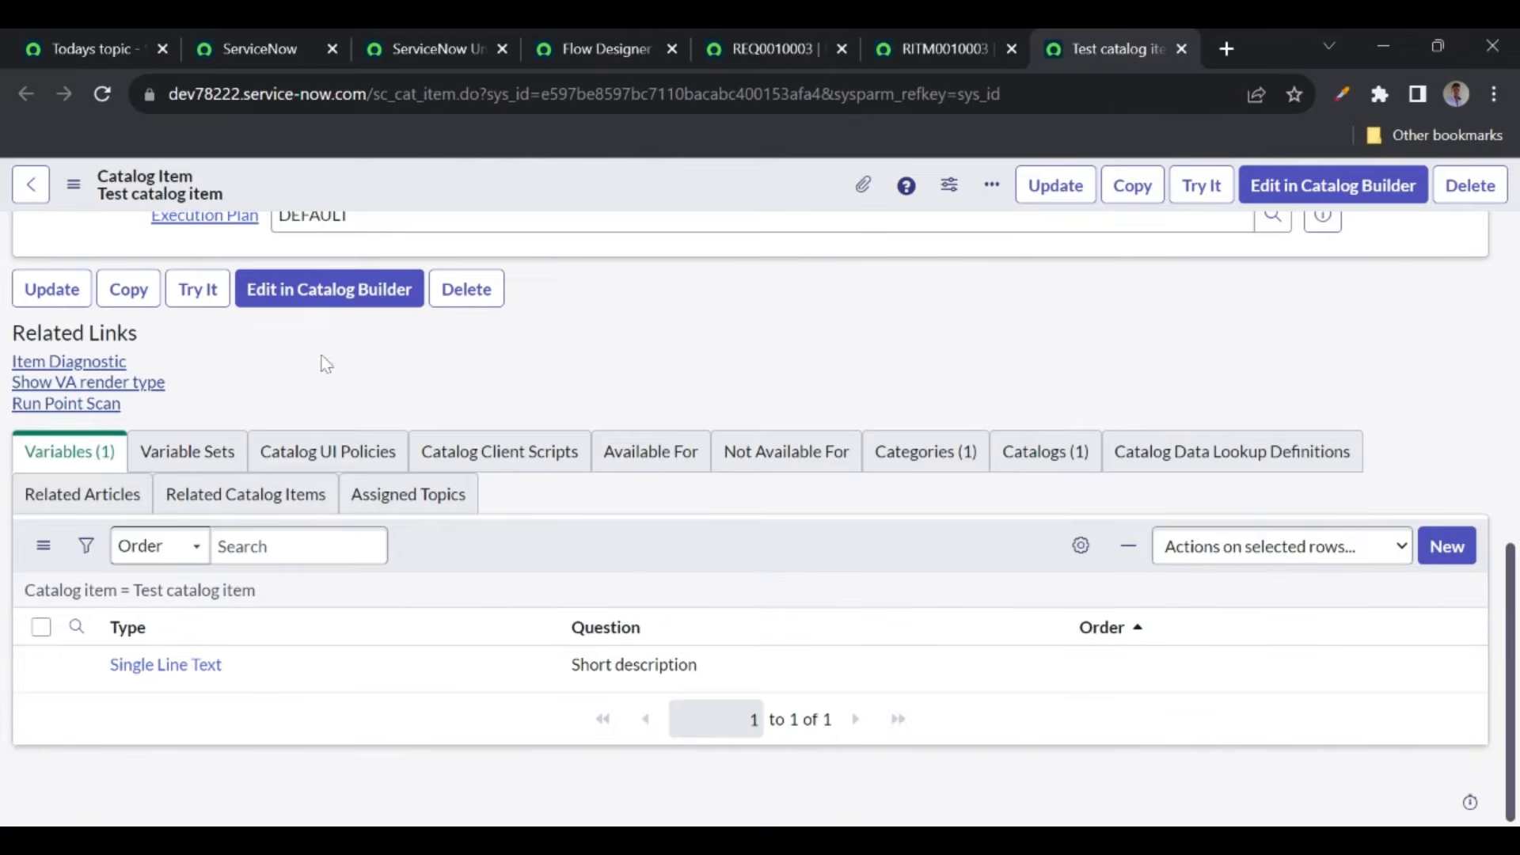
# - Finish the Service Catalog trigger and open the action picker under Actions
pyautogui.scroll(4, 311, 367)
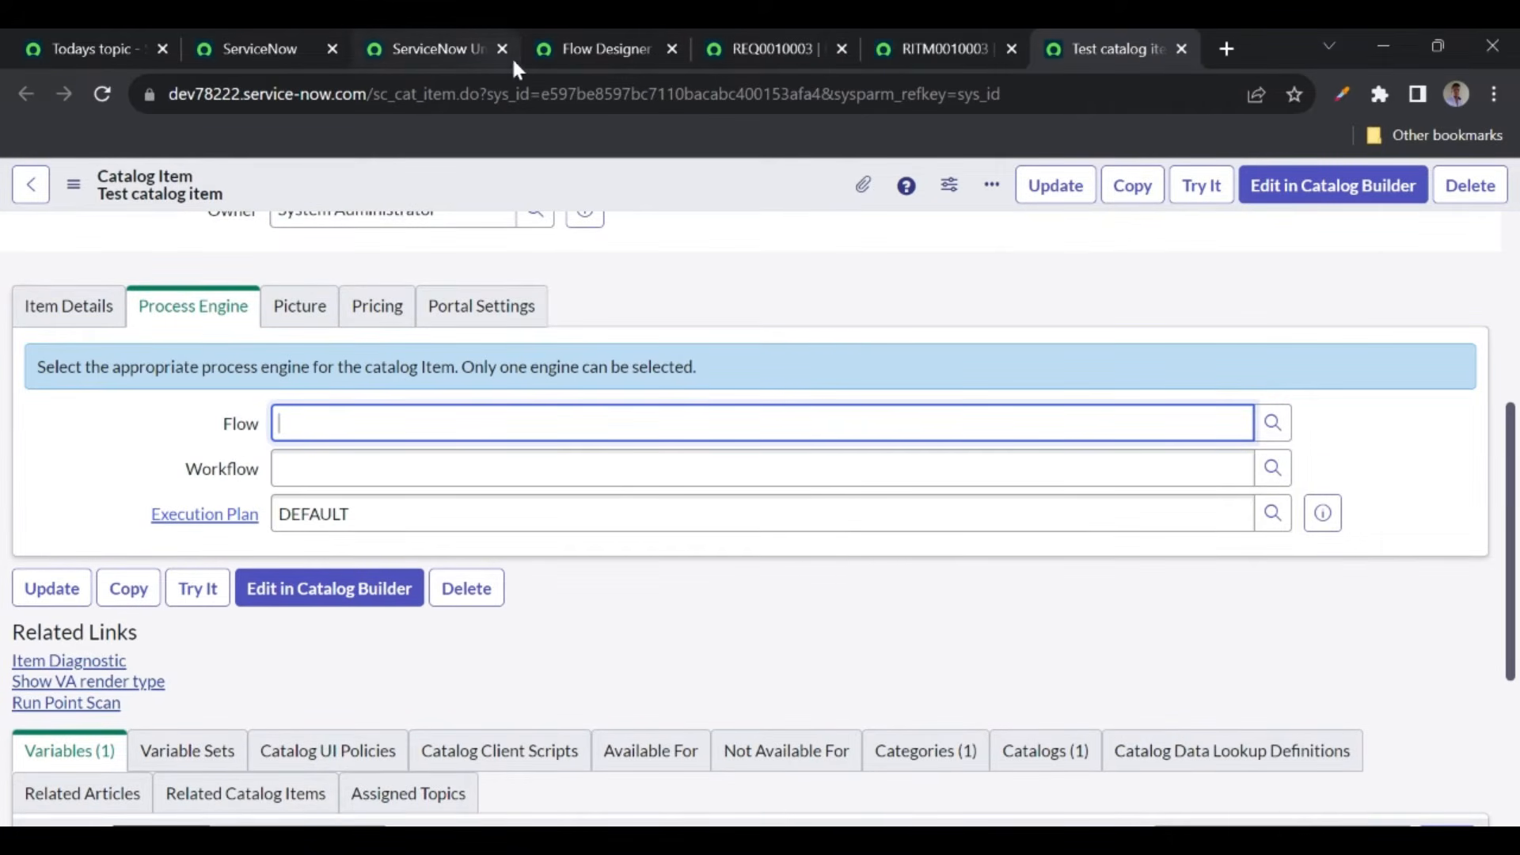
pyautogui.click(587, 50)
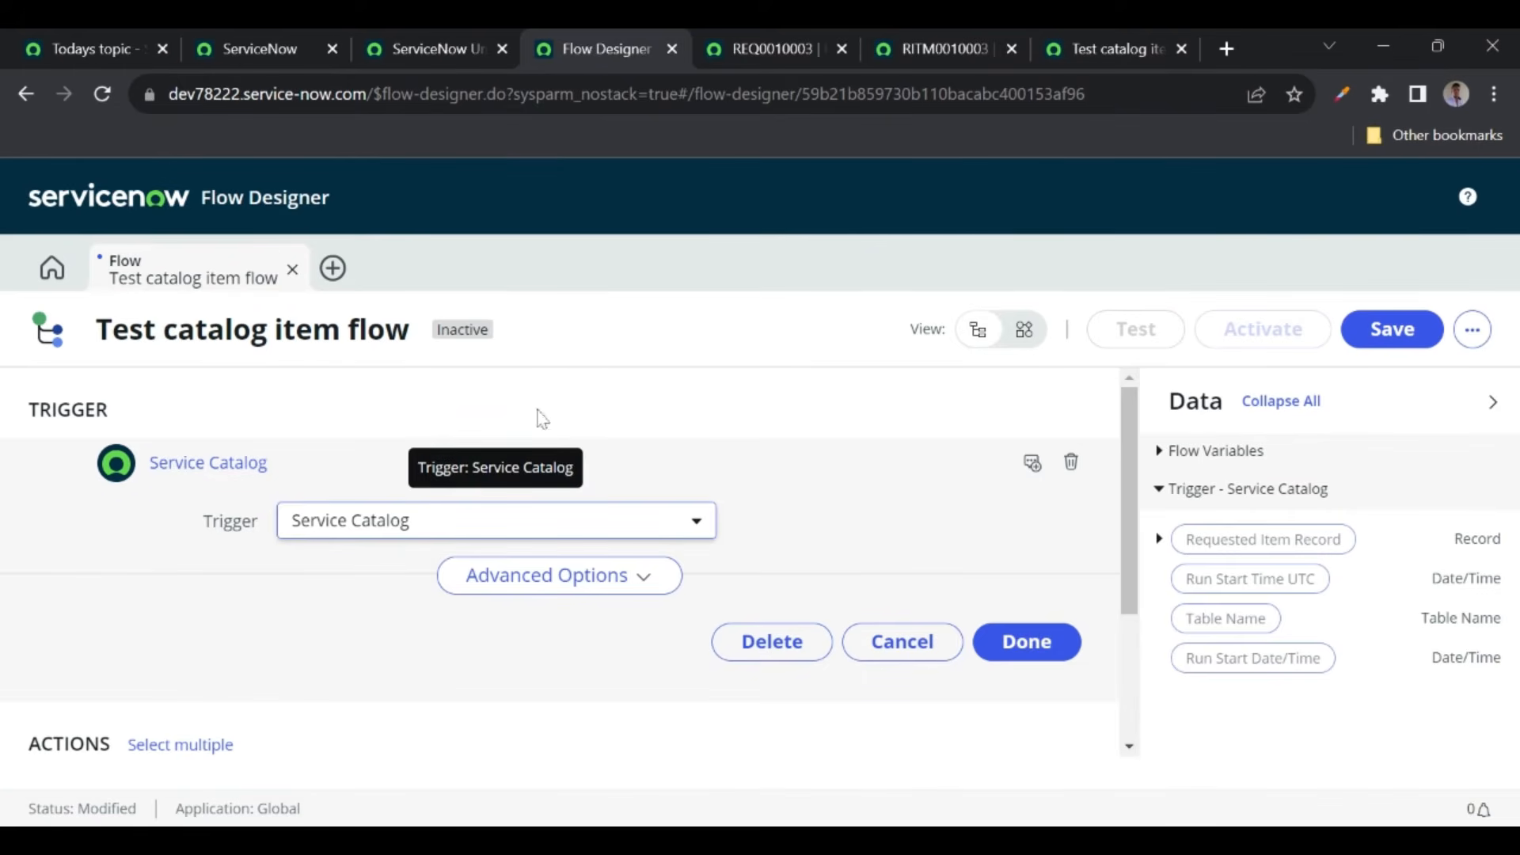
pyautogui.click(1046, 644)
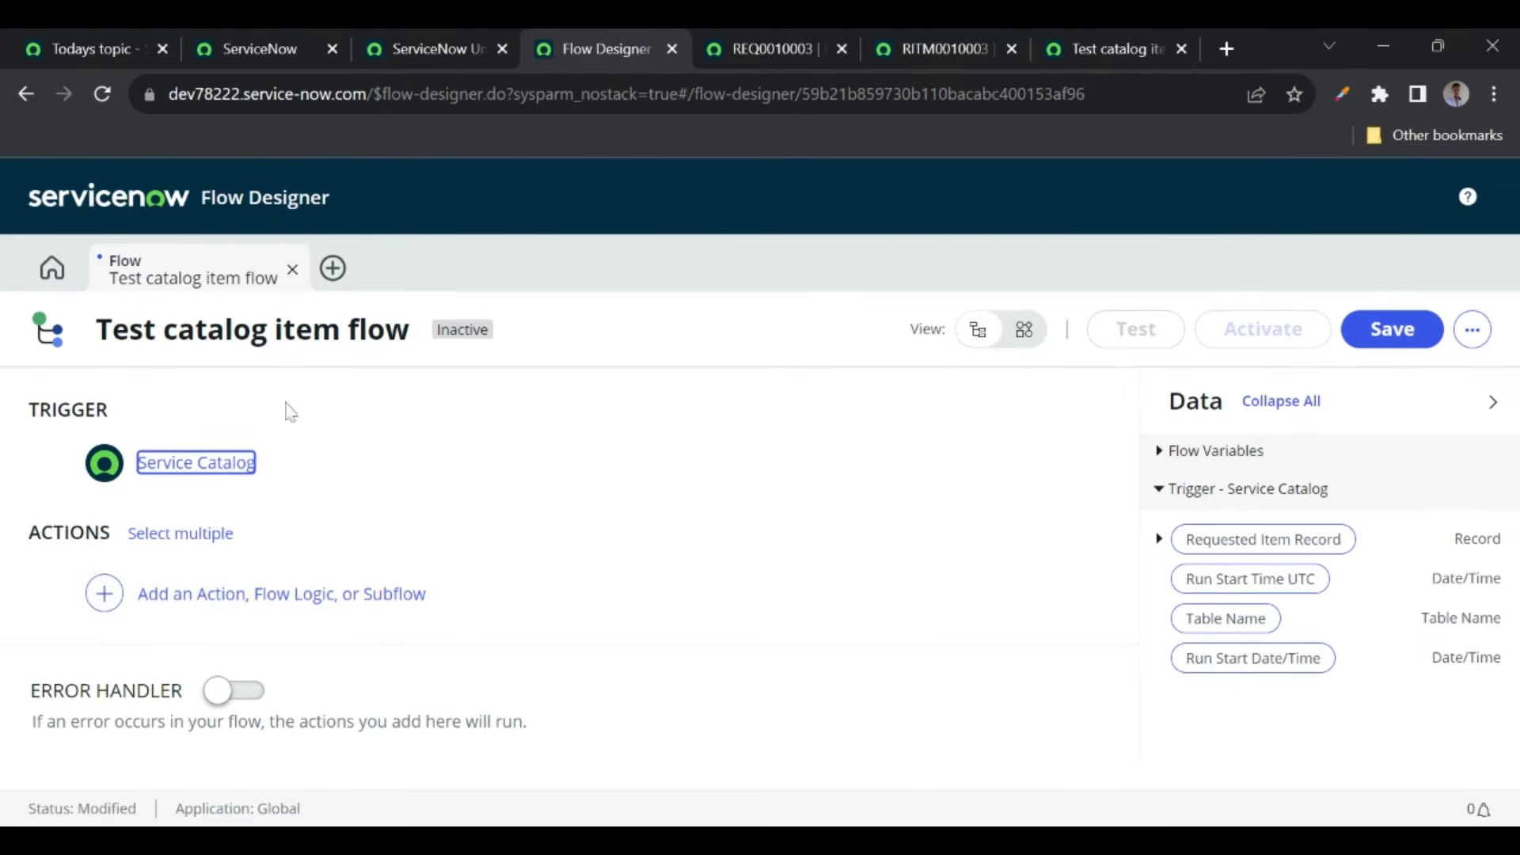
pyautogui.click(429, 47)
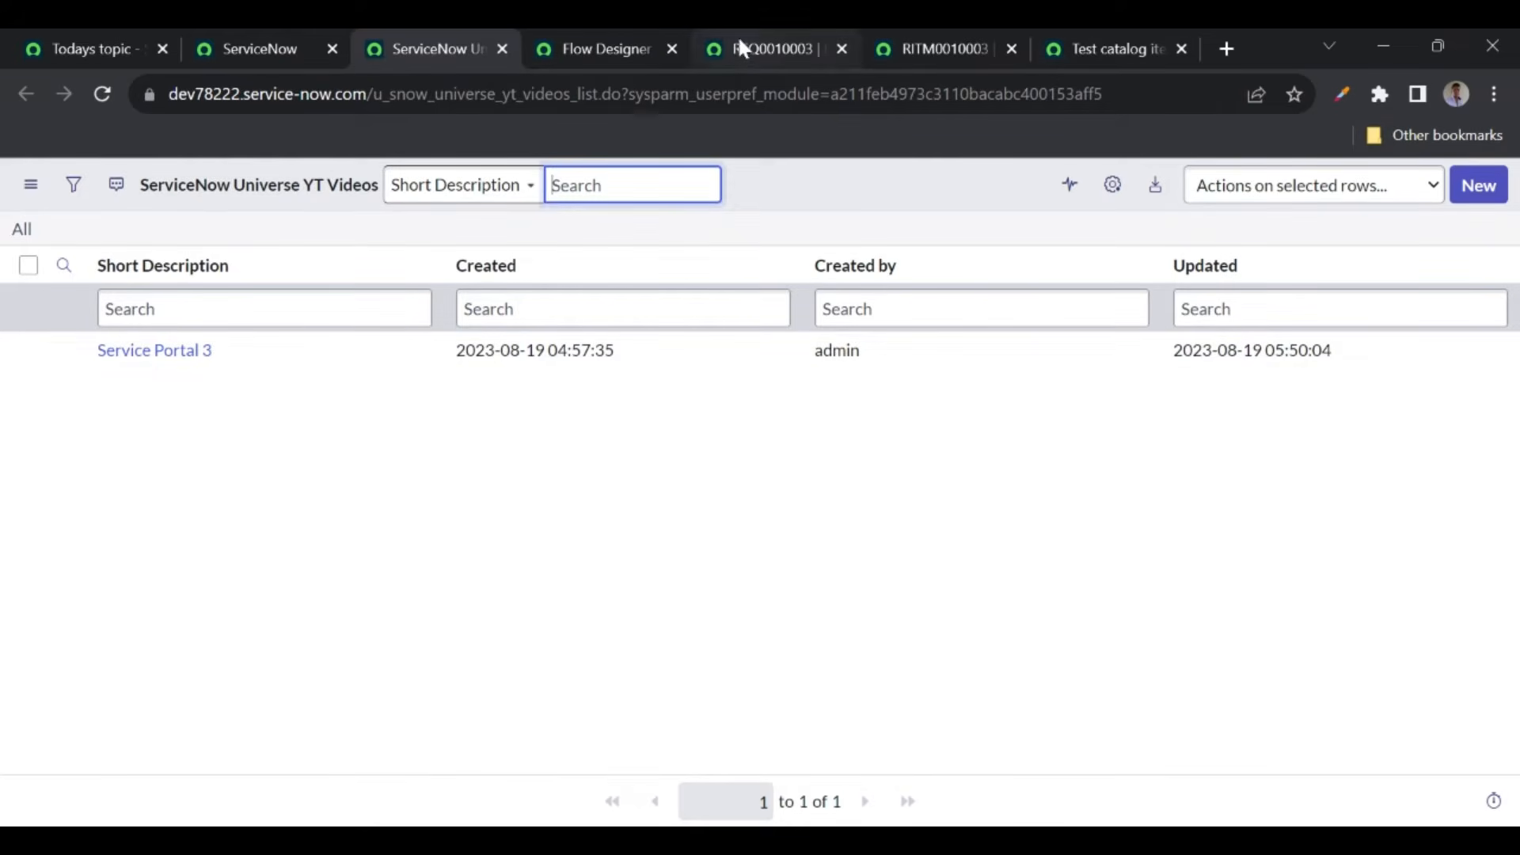
pyautogui.click(598, 60)
pyautogui.click(238, 606)
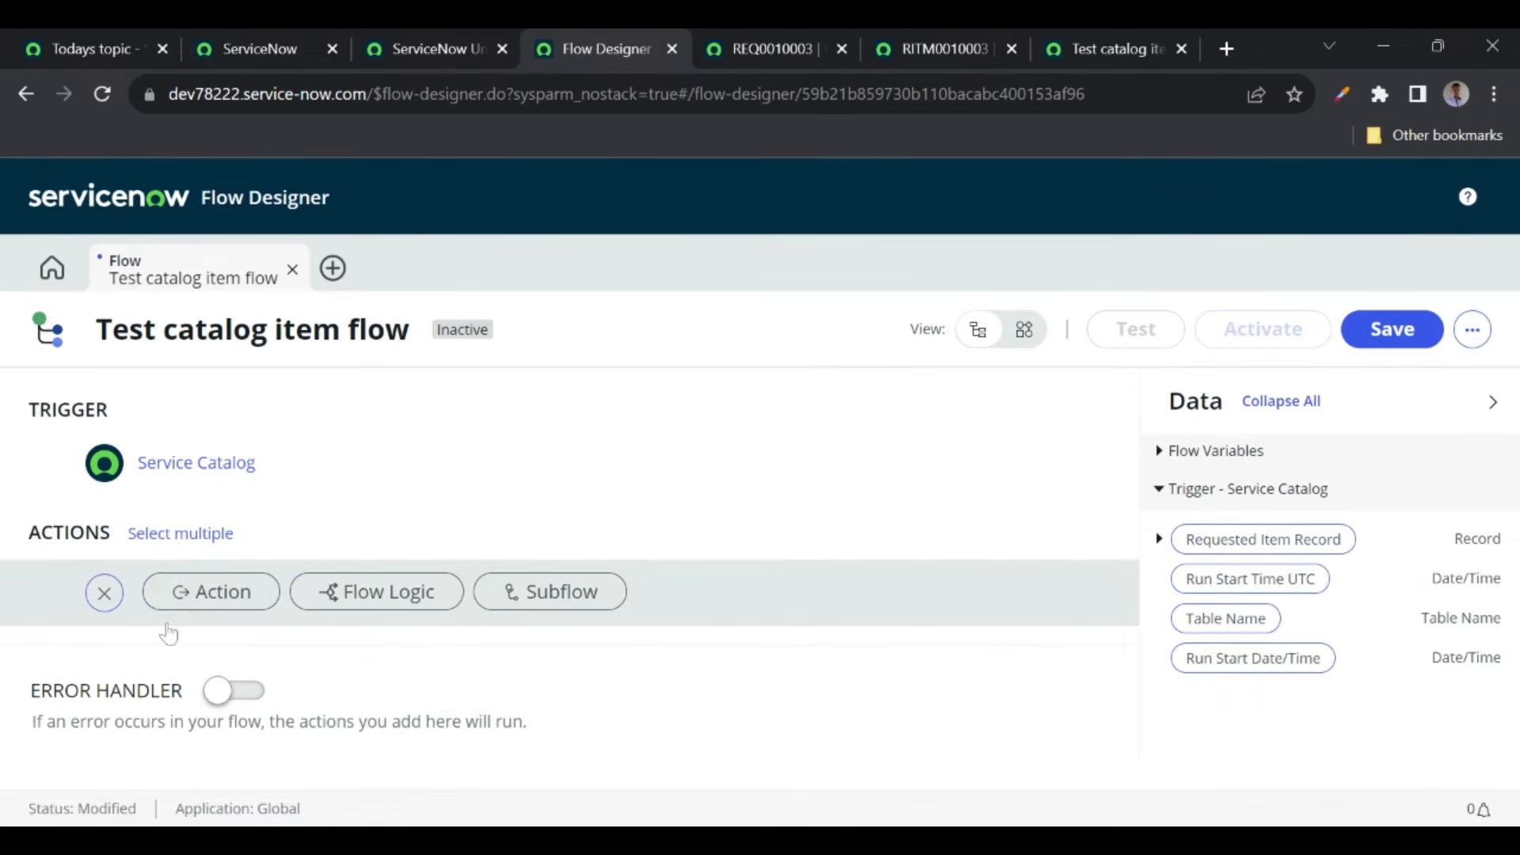
pyautogui.click(209, 601)
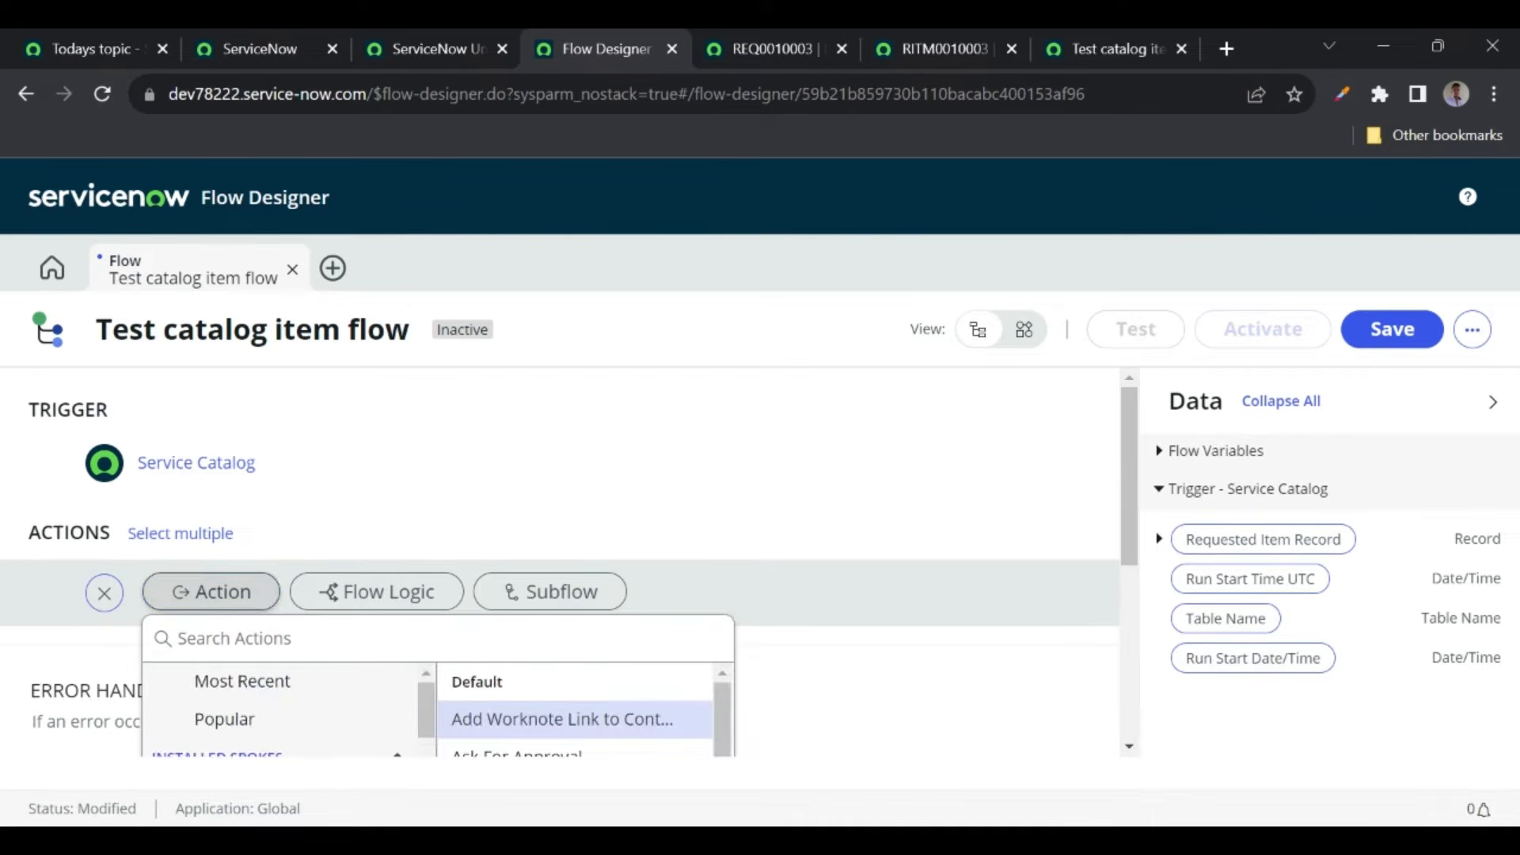
# - Add a Get Catalog Variables action, found by searching 'get cata'
pyautogui.click(1100, 39)
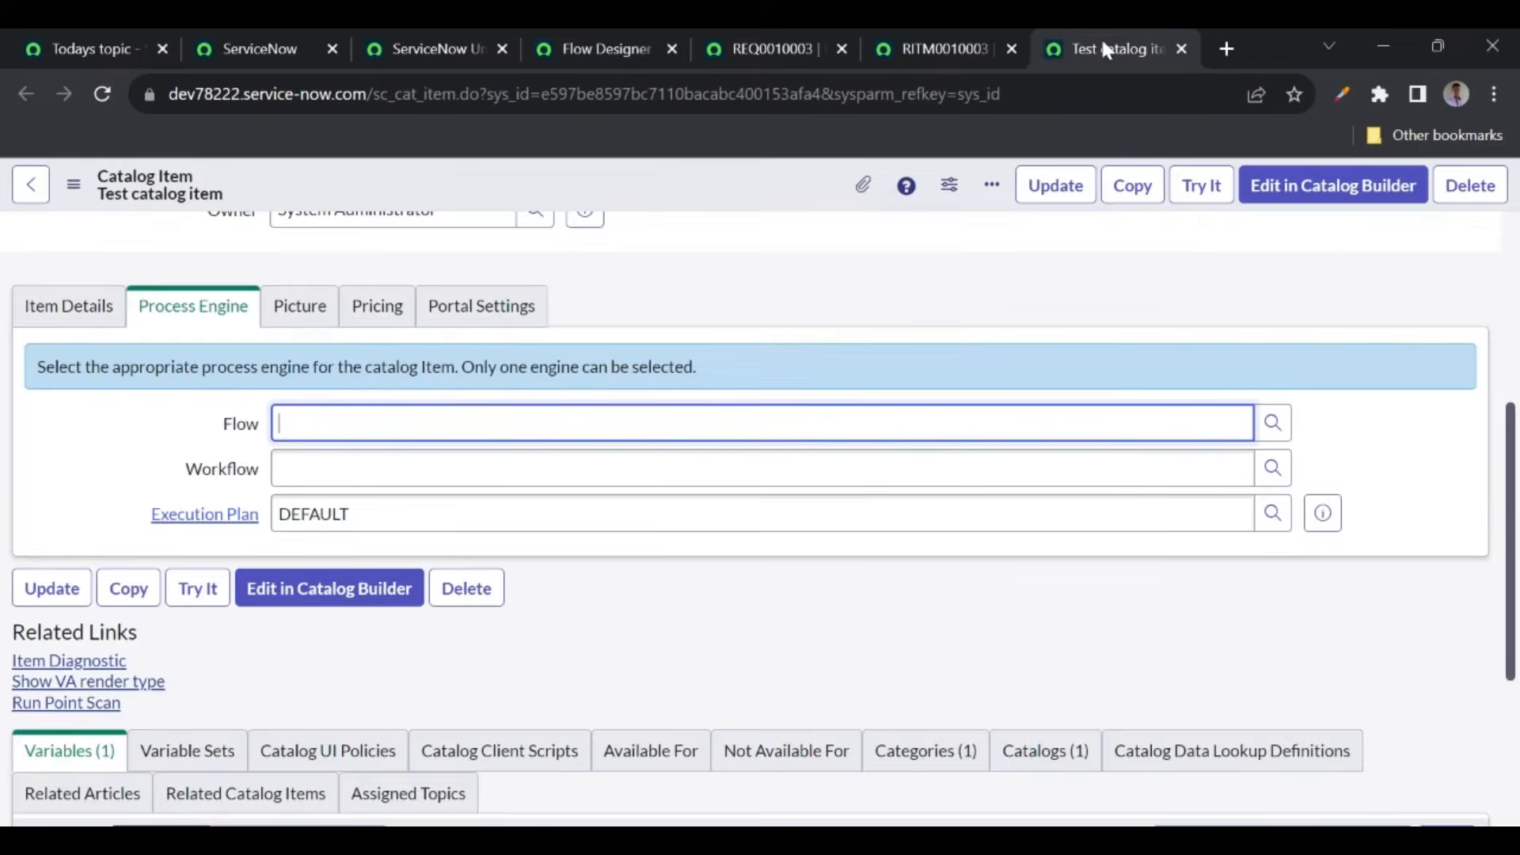
pyautogui.scroll(-3, 265, 651)
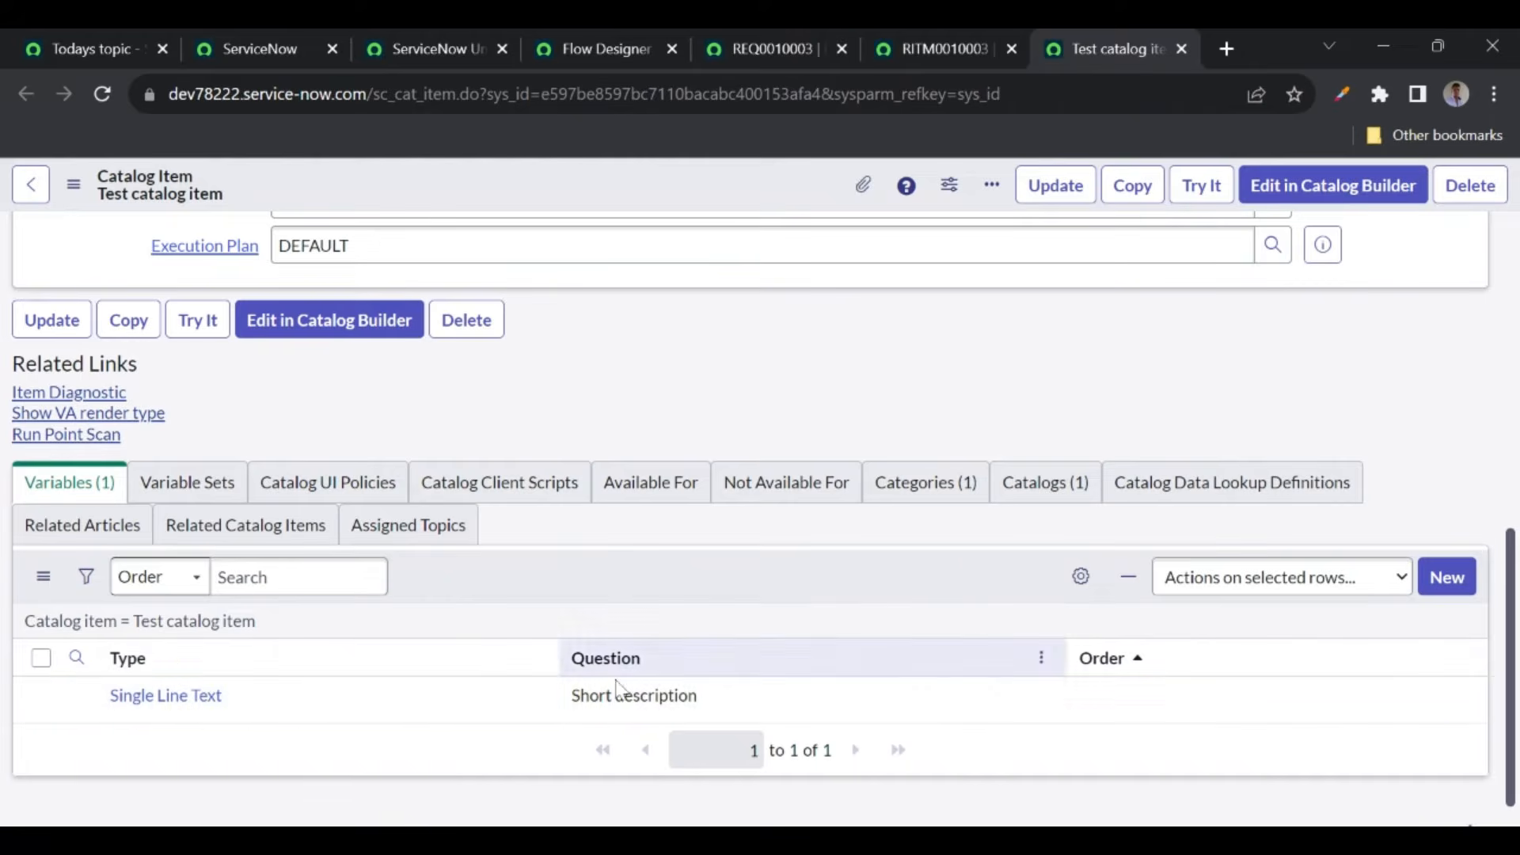
pyautogui.click(585, 56)
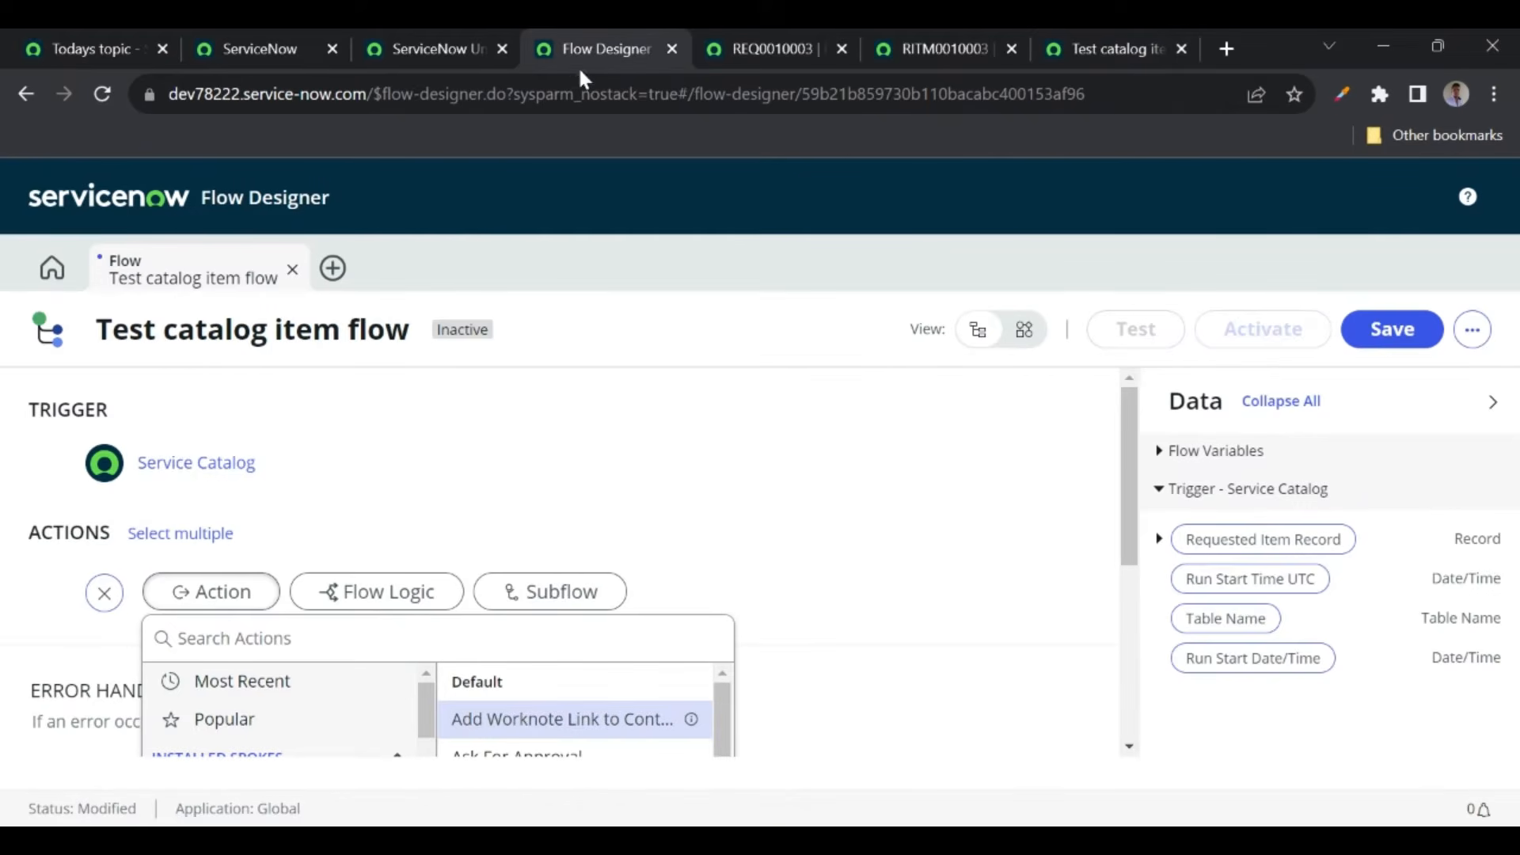
pyautogui.scroll(-1, 400, 484)
pyautogui.scroll(-1, 399, 485)
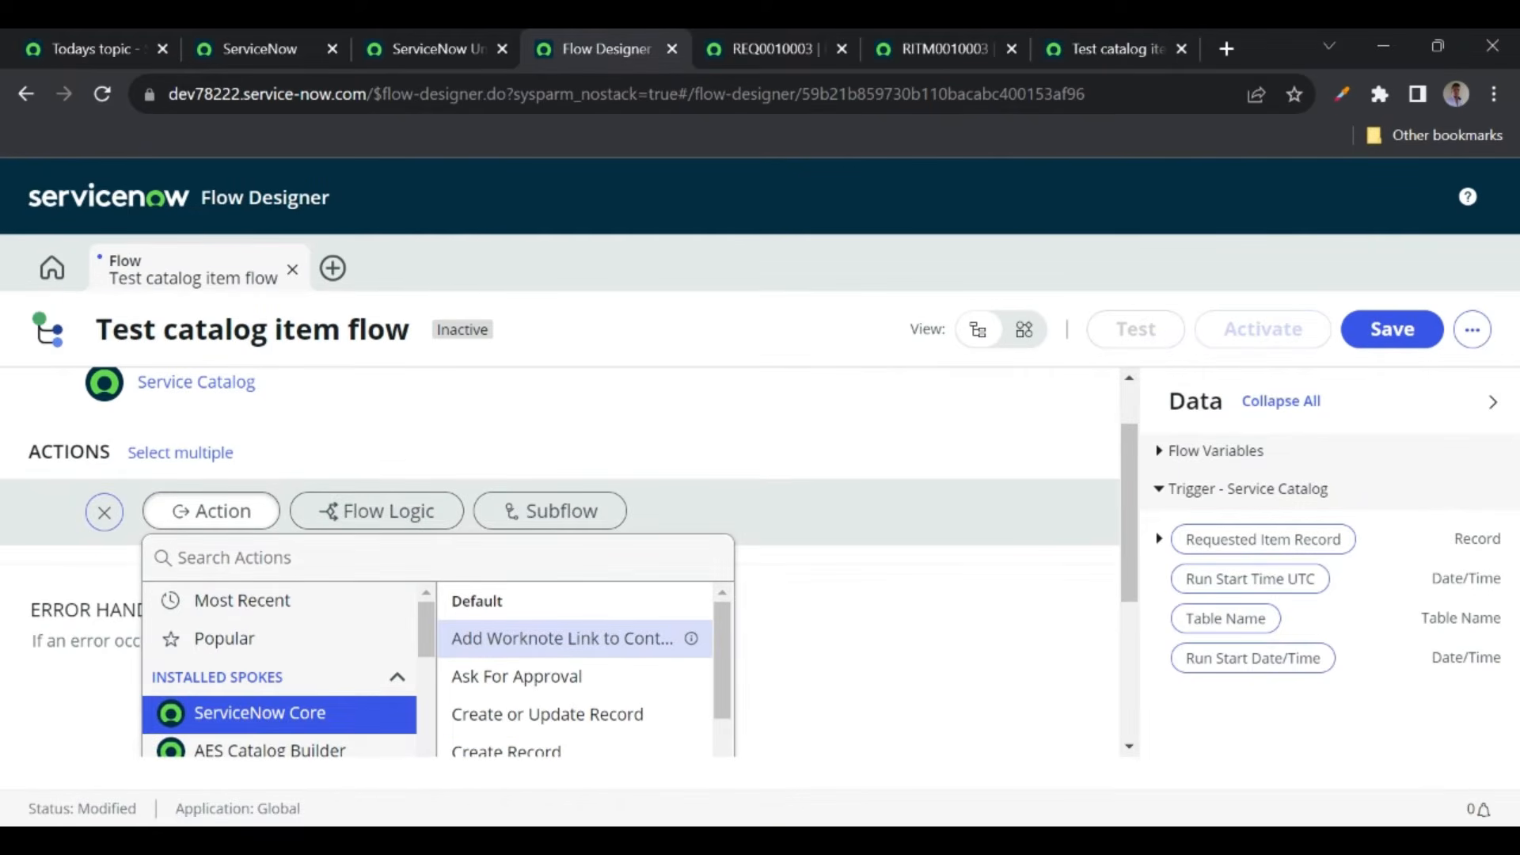
pyautogui.click(178, 558)
pyautogui.write('get catalog va')
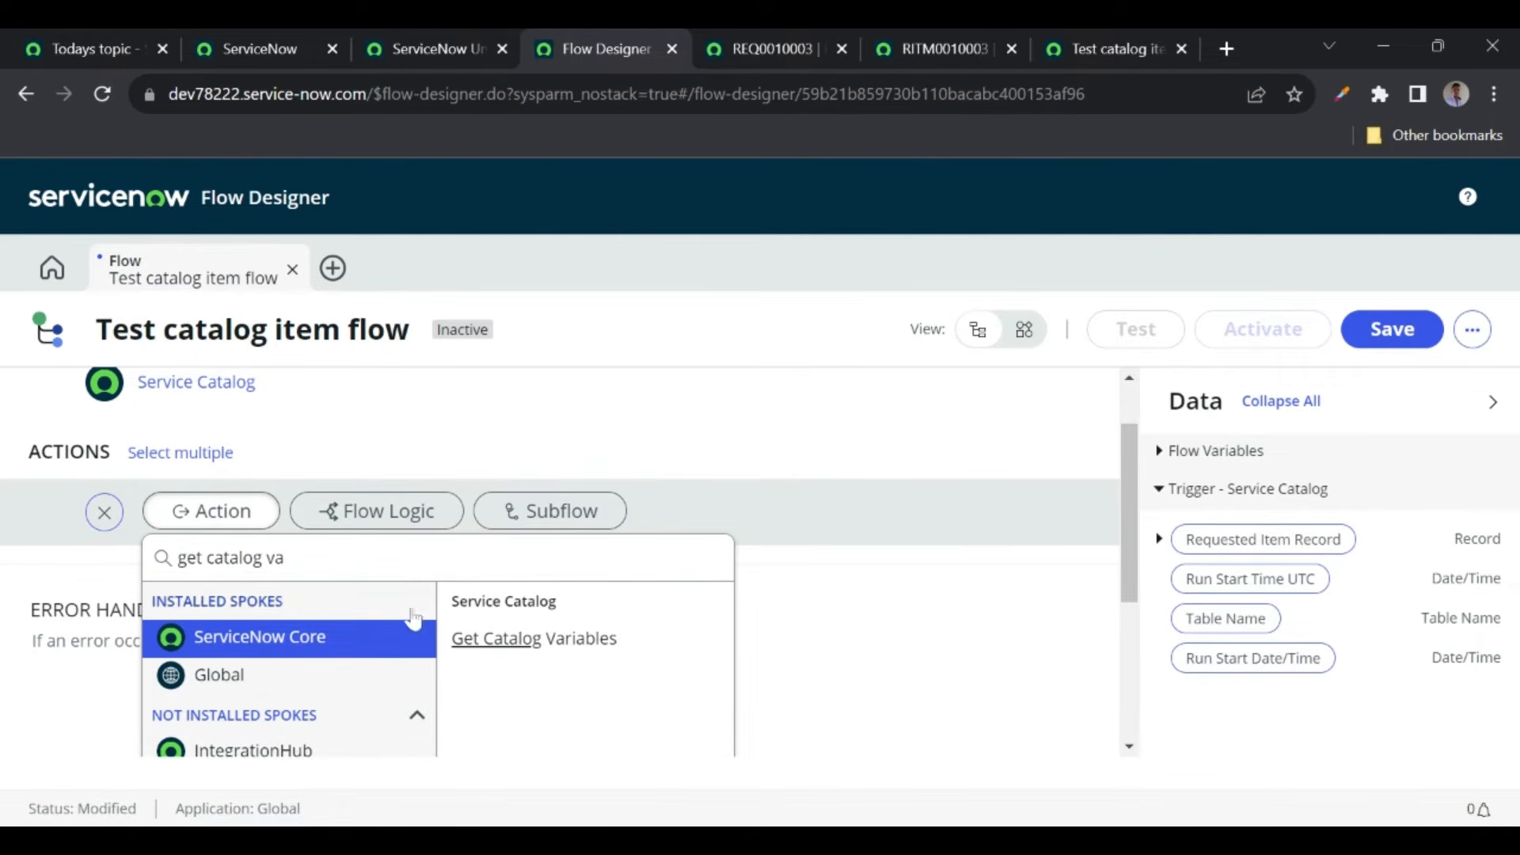
pyautogui.click(522, 640)
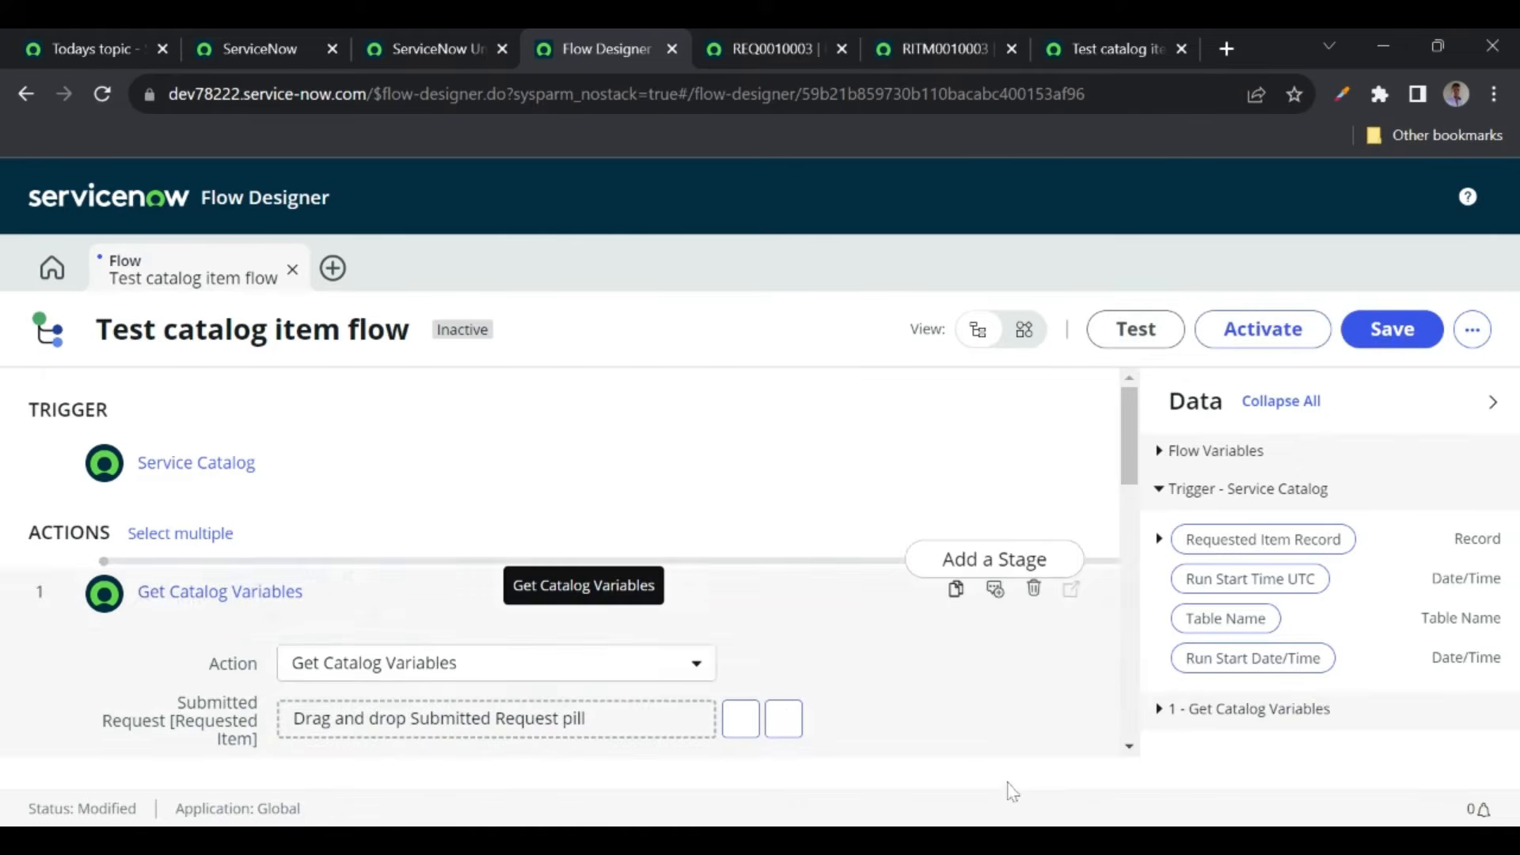
# - Feed the trigger's Requested Item Record into the action's Submitted Request input
pyautogui.scroll(-2, 653, 663)
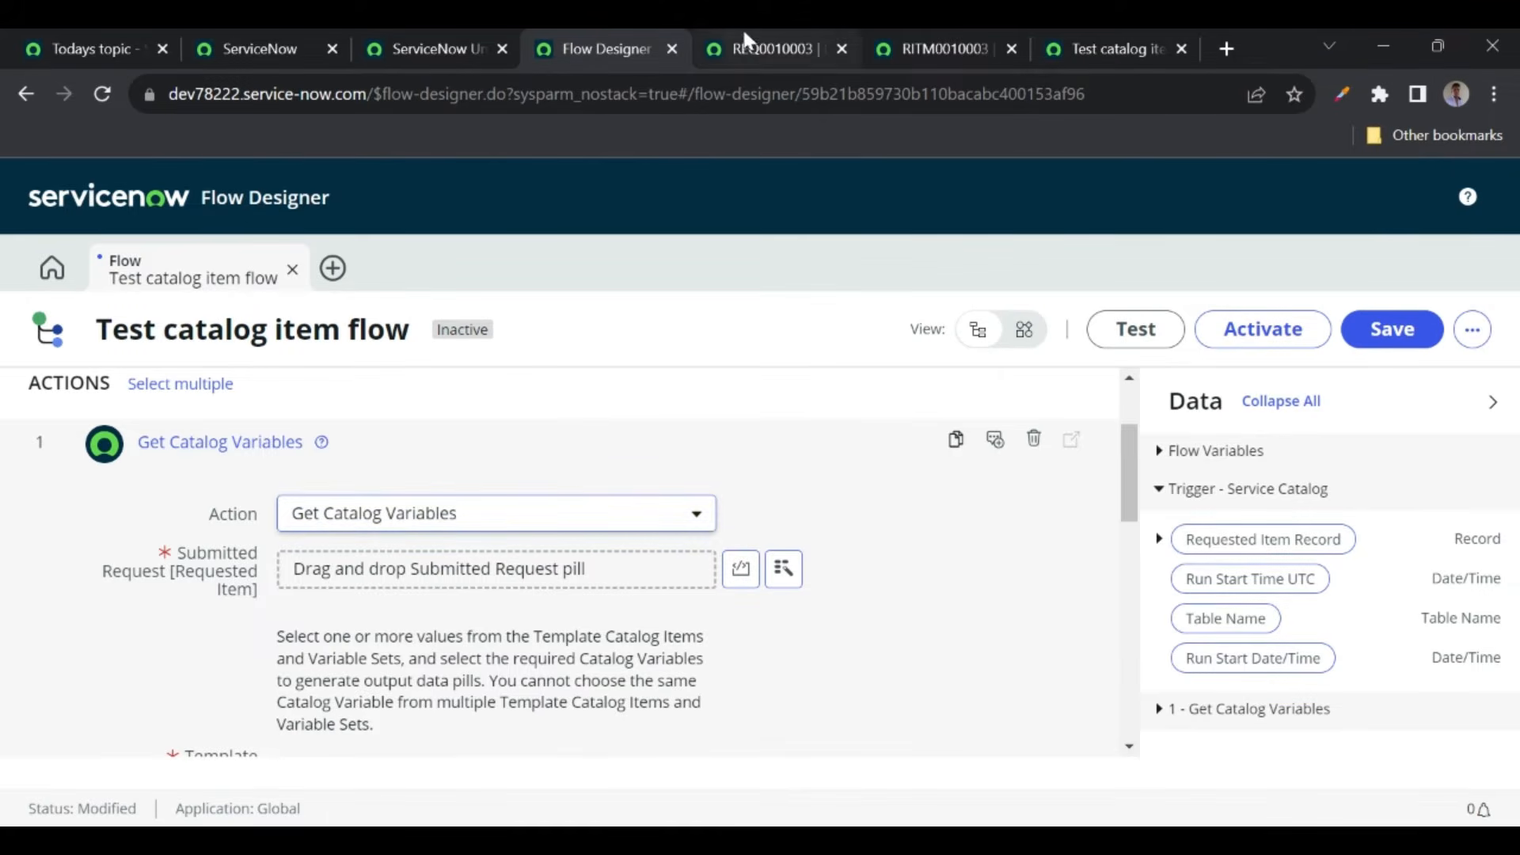
pyautogui.click(947, 47)
pyautogui.scroll(2, 518, 455)
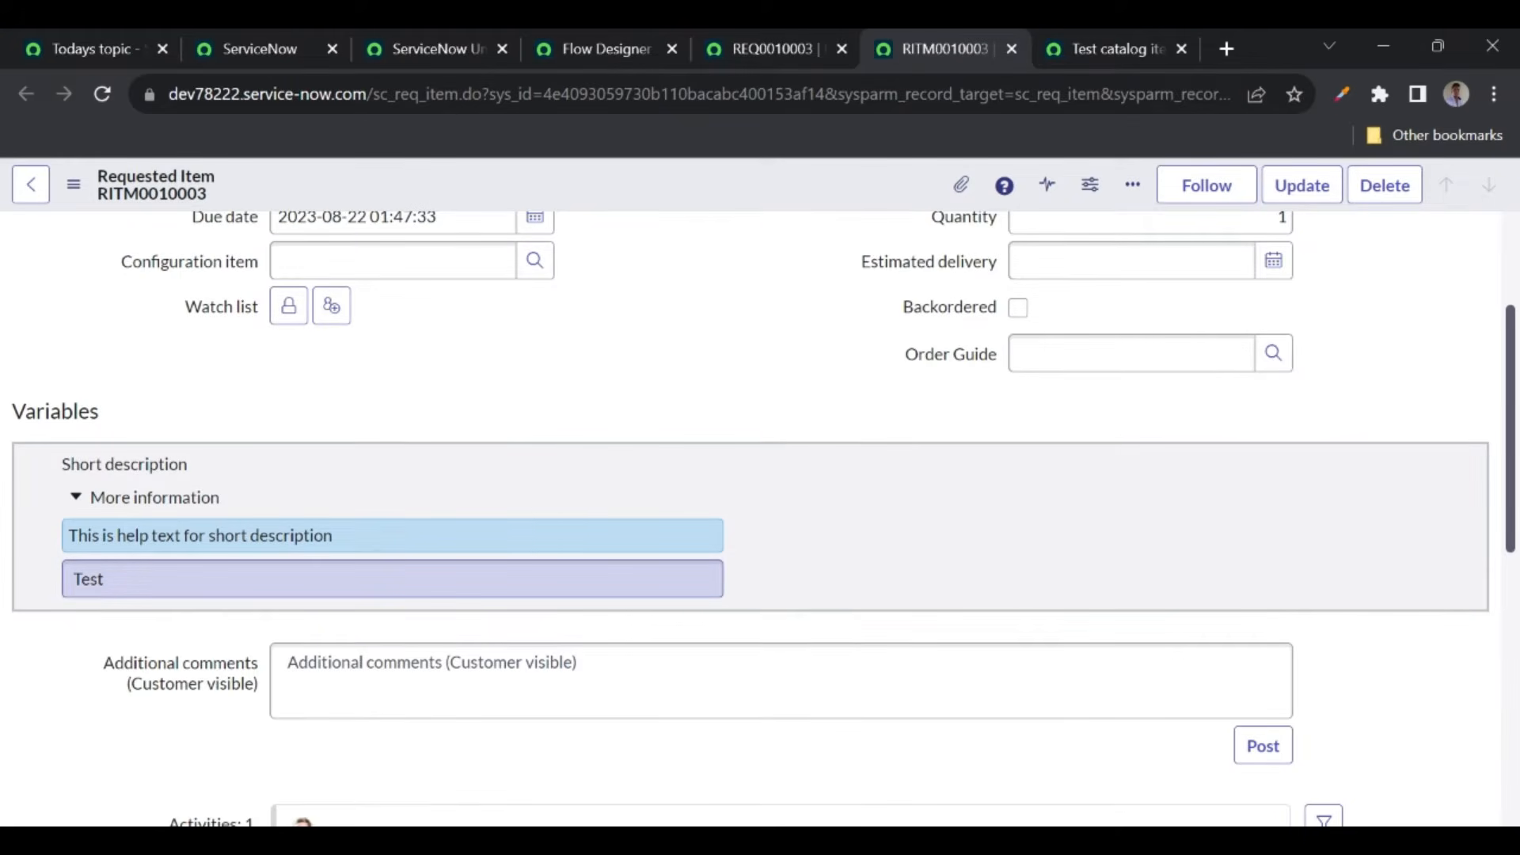
pyautogui.click(590, 52)
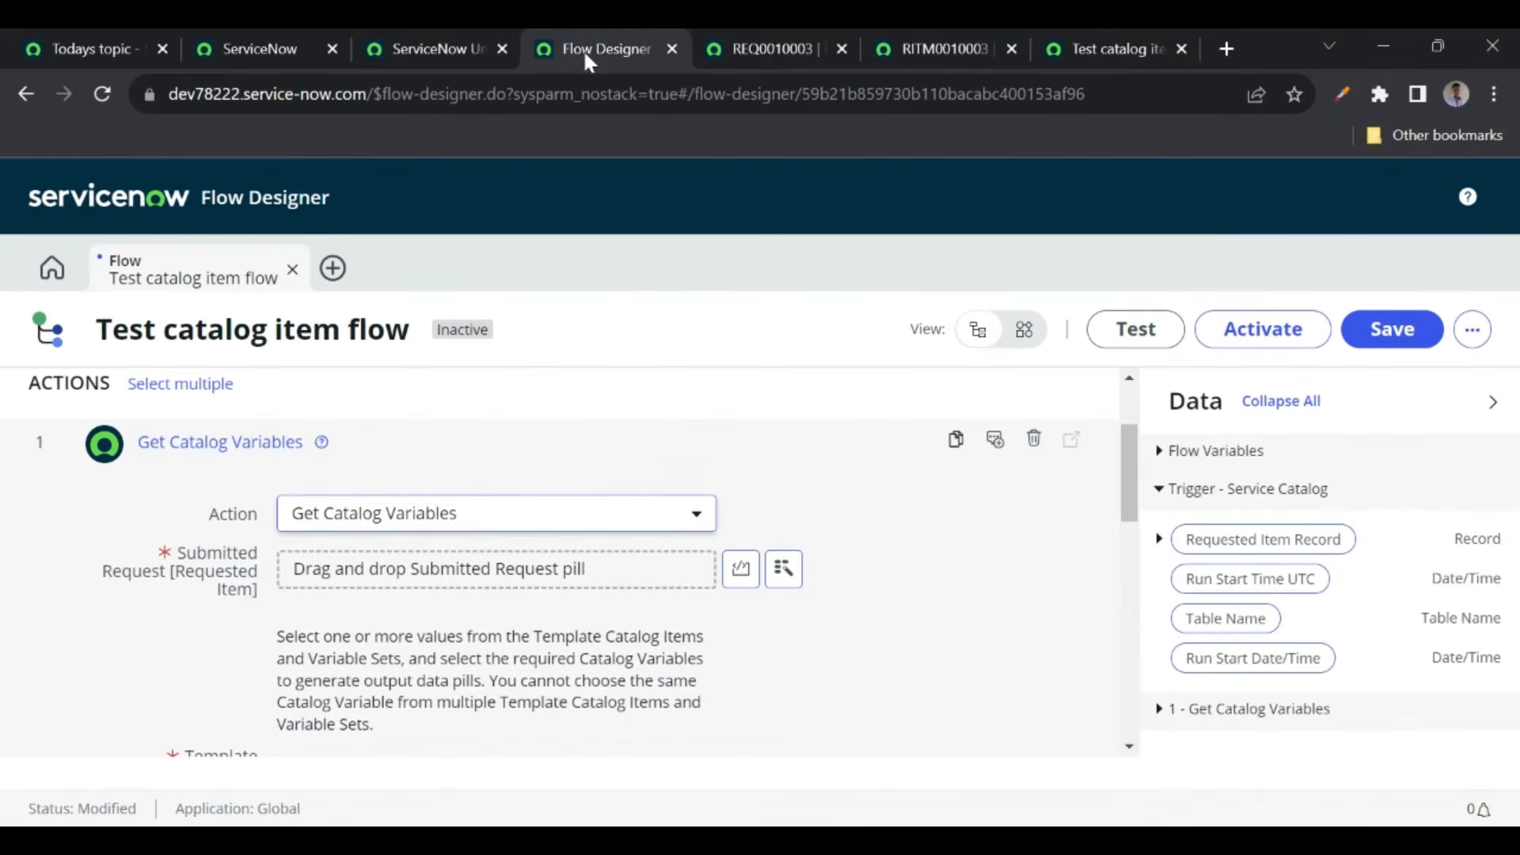
pyautogui.moveTo(1278, 542); pyautogui.dragTo(568, 566)
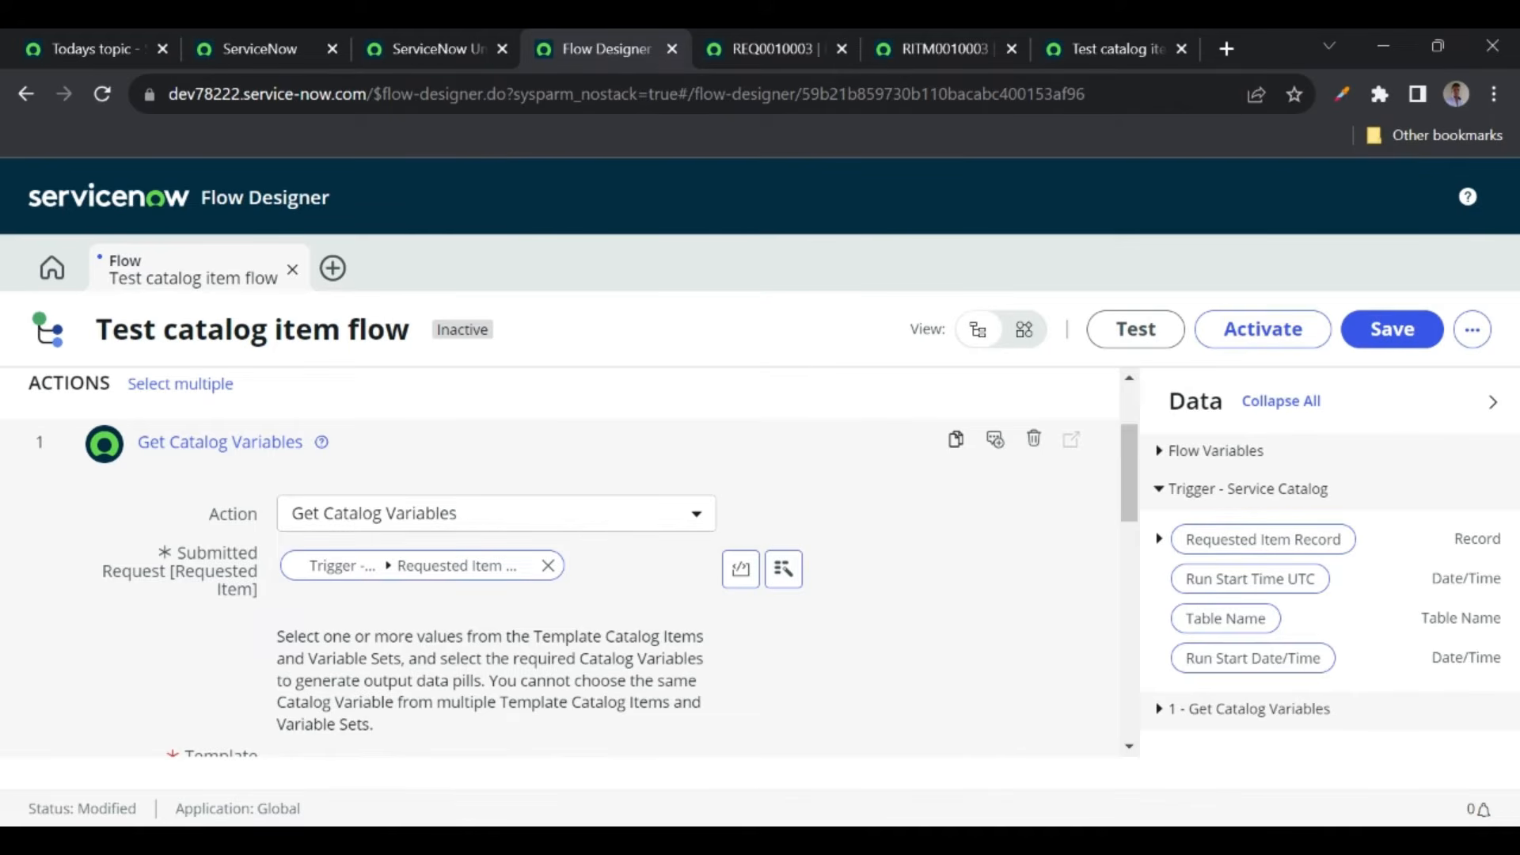
# - Set Template Catalog Items to Test catalog item and select short_description as the output variable
pyautogui.scroll(-2, 332, 608)
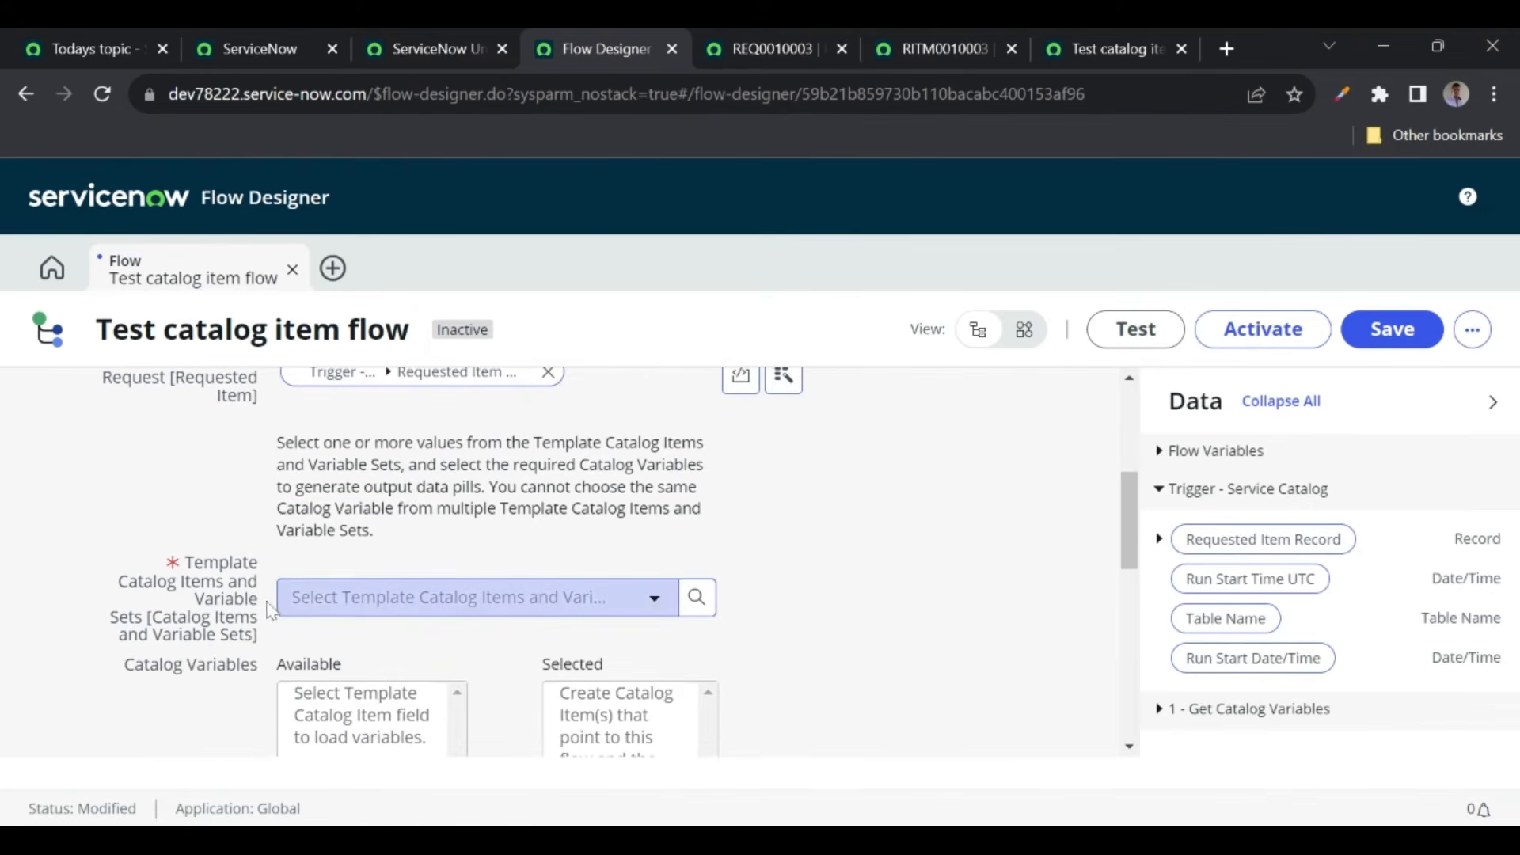
pyautogui.click(356, 606)
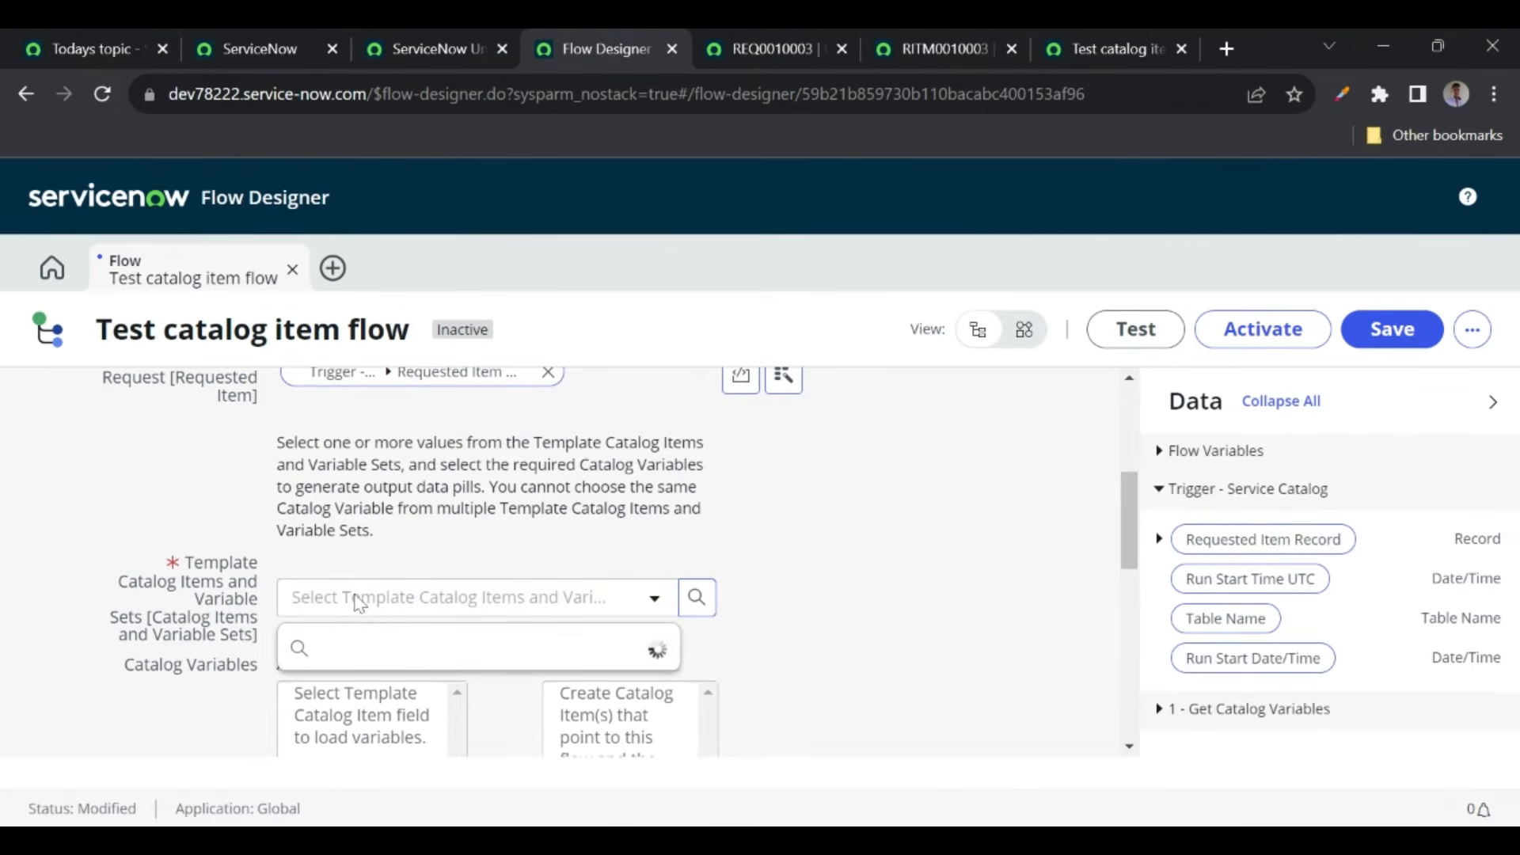
pyautogui.write('test c')
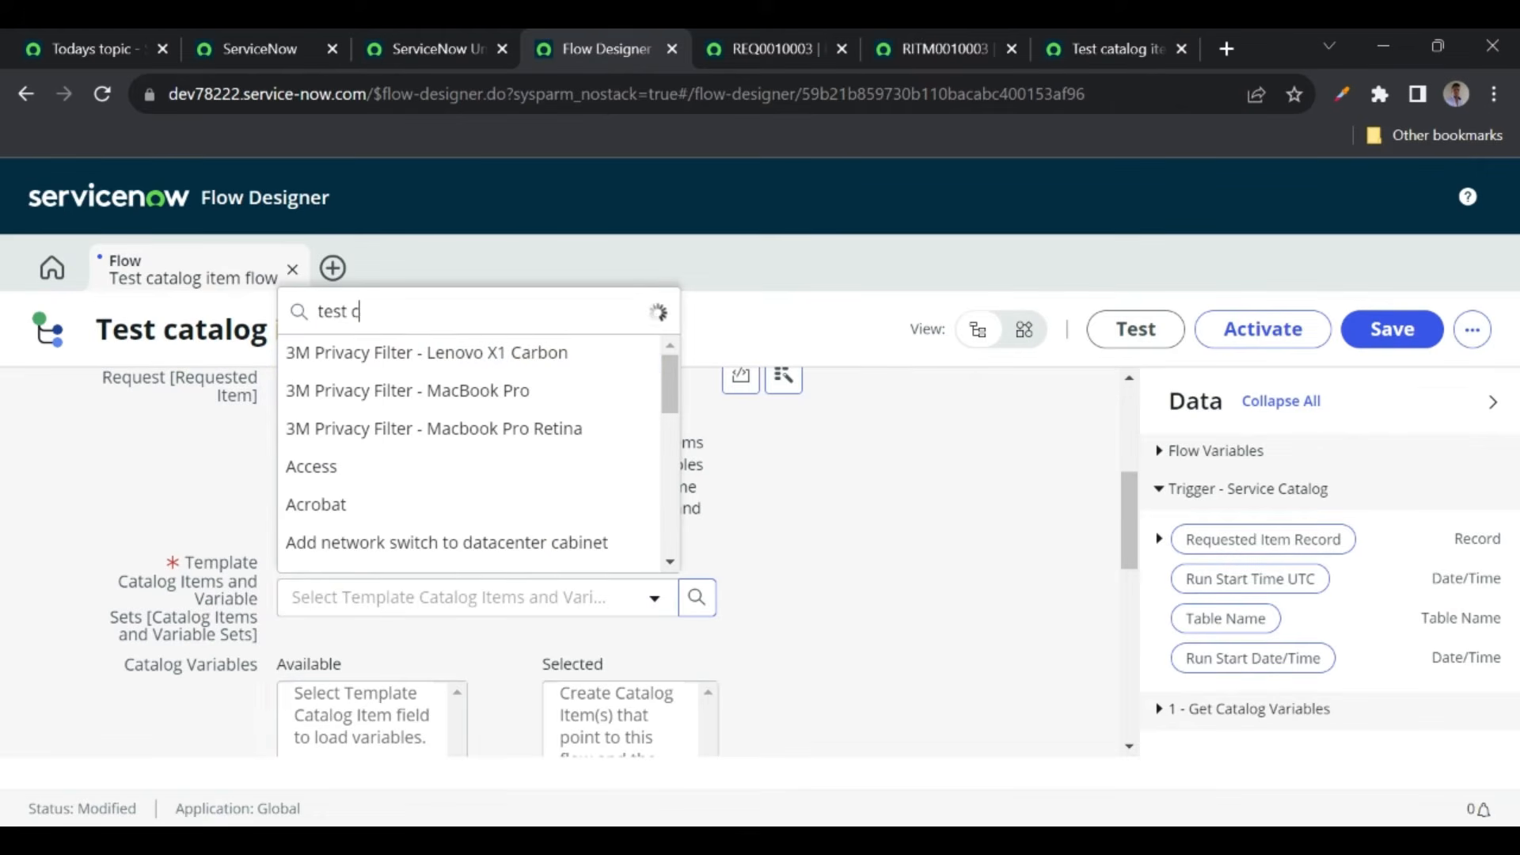
pyautogui.write('atalog')
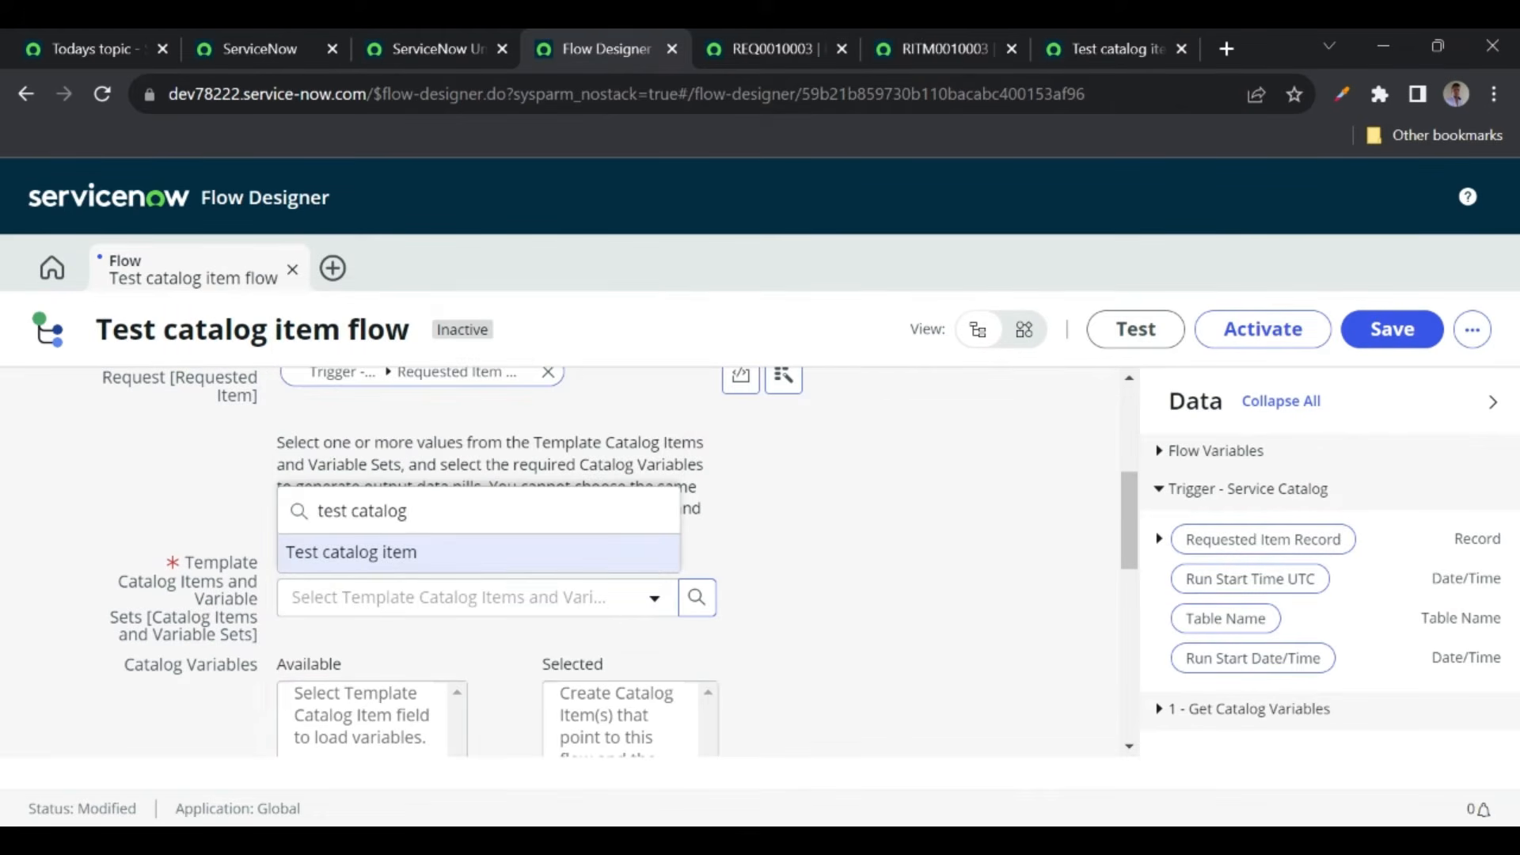
pyautogui.click(327, 554)
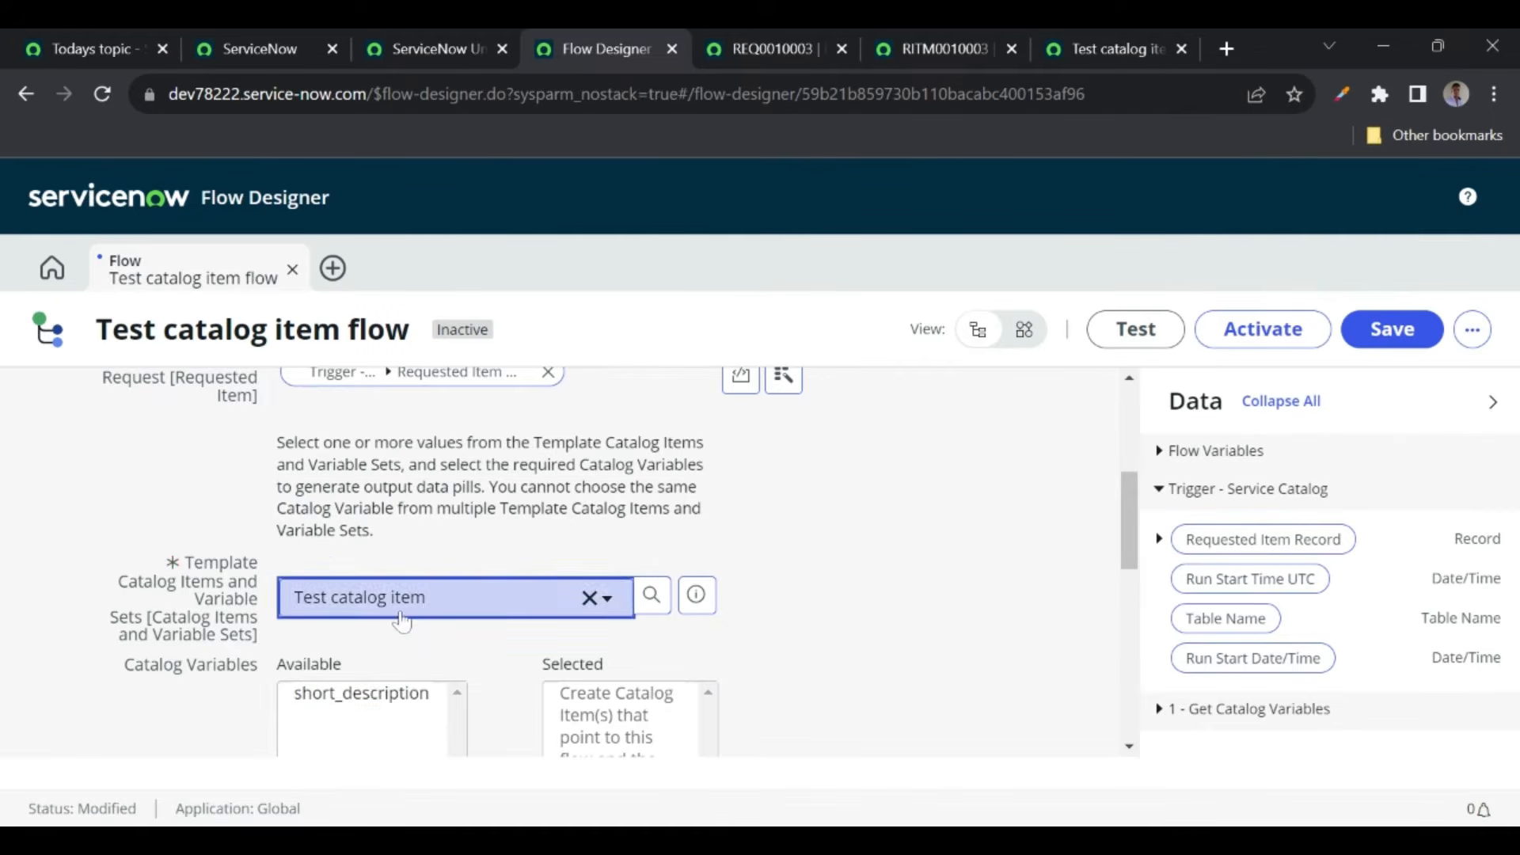
pyautogui.scroll(-1, 401, 621)
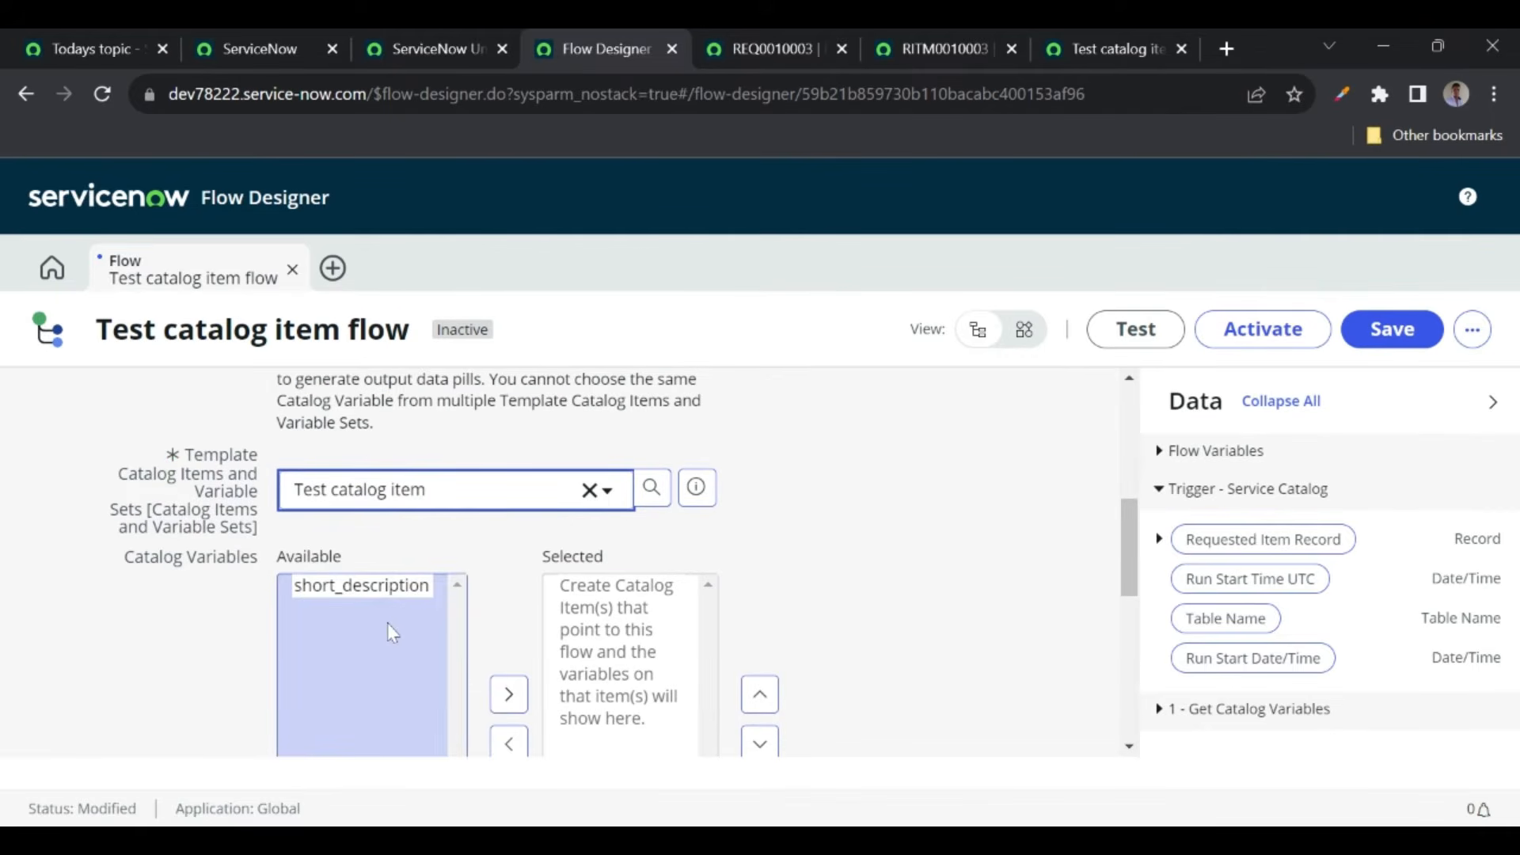
pyautogui.click(357, 589)
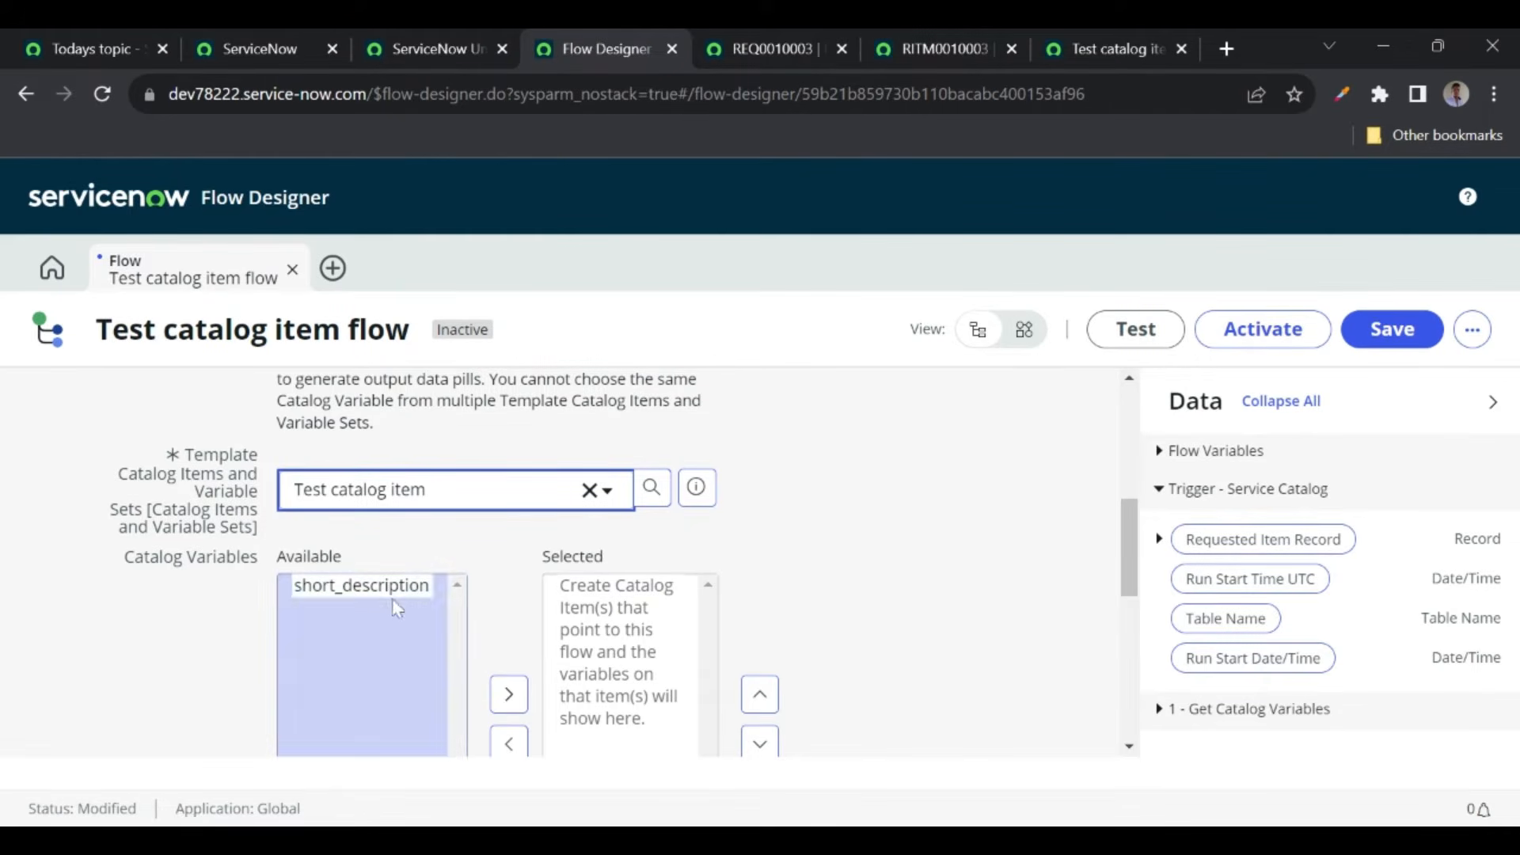
pyautogui.click(509, 695)
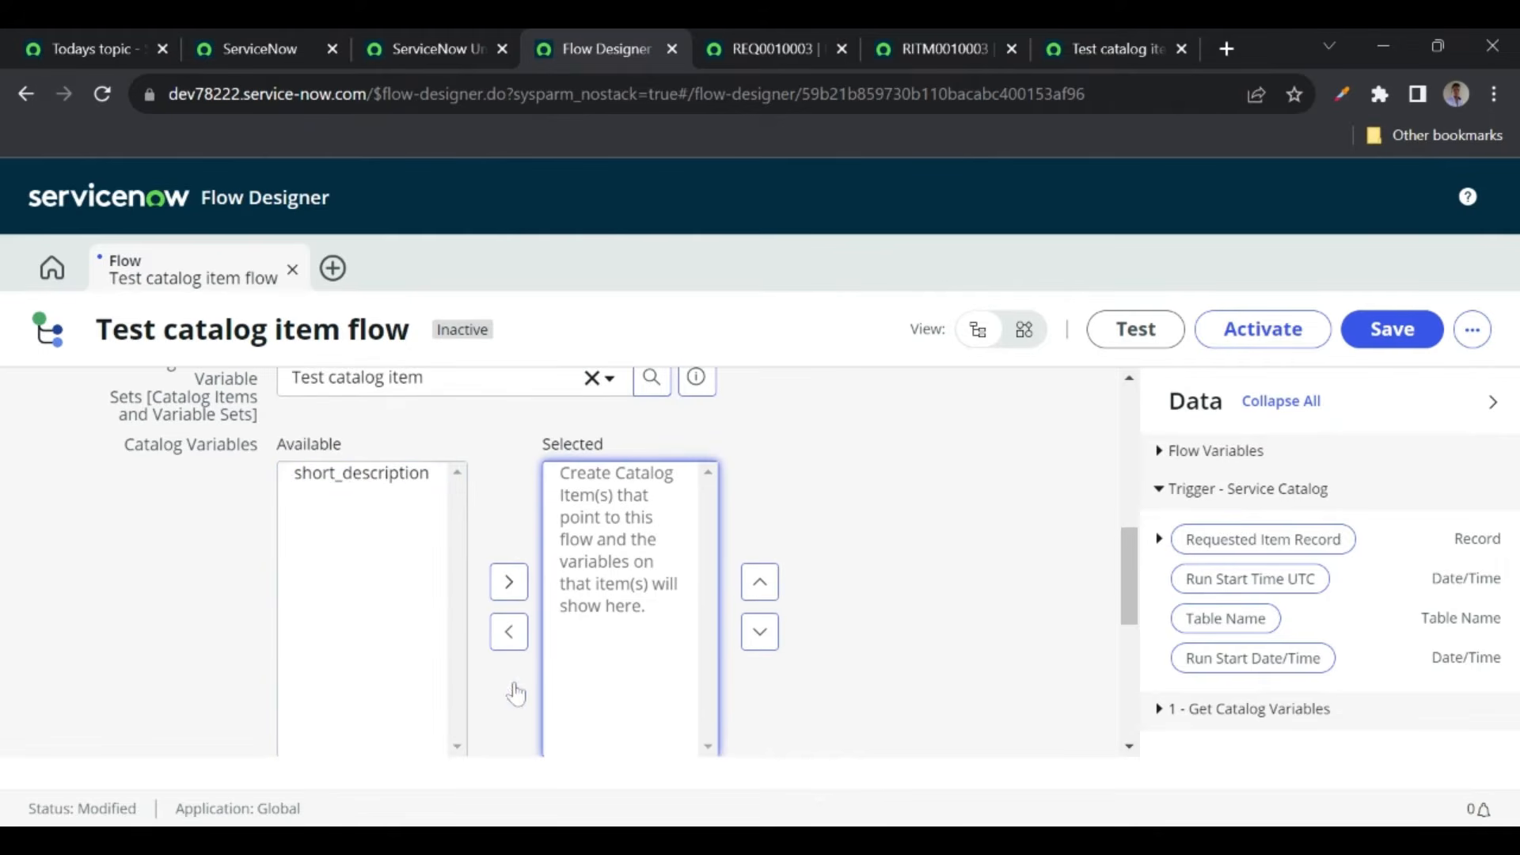
pyautogui.click(368, 479)
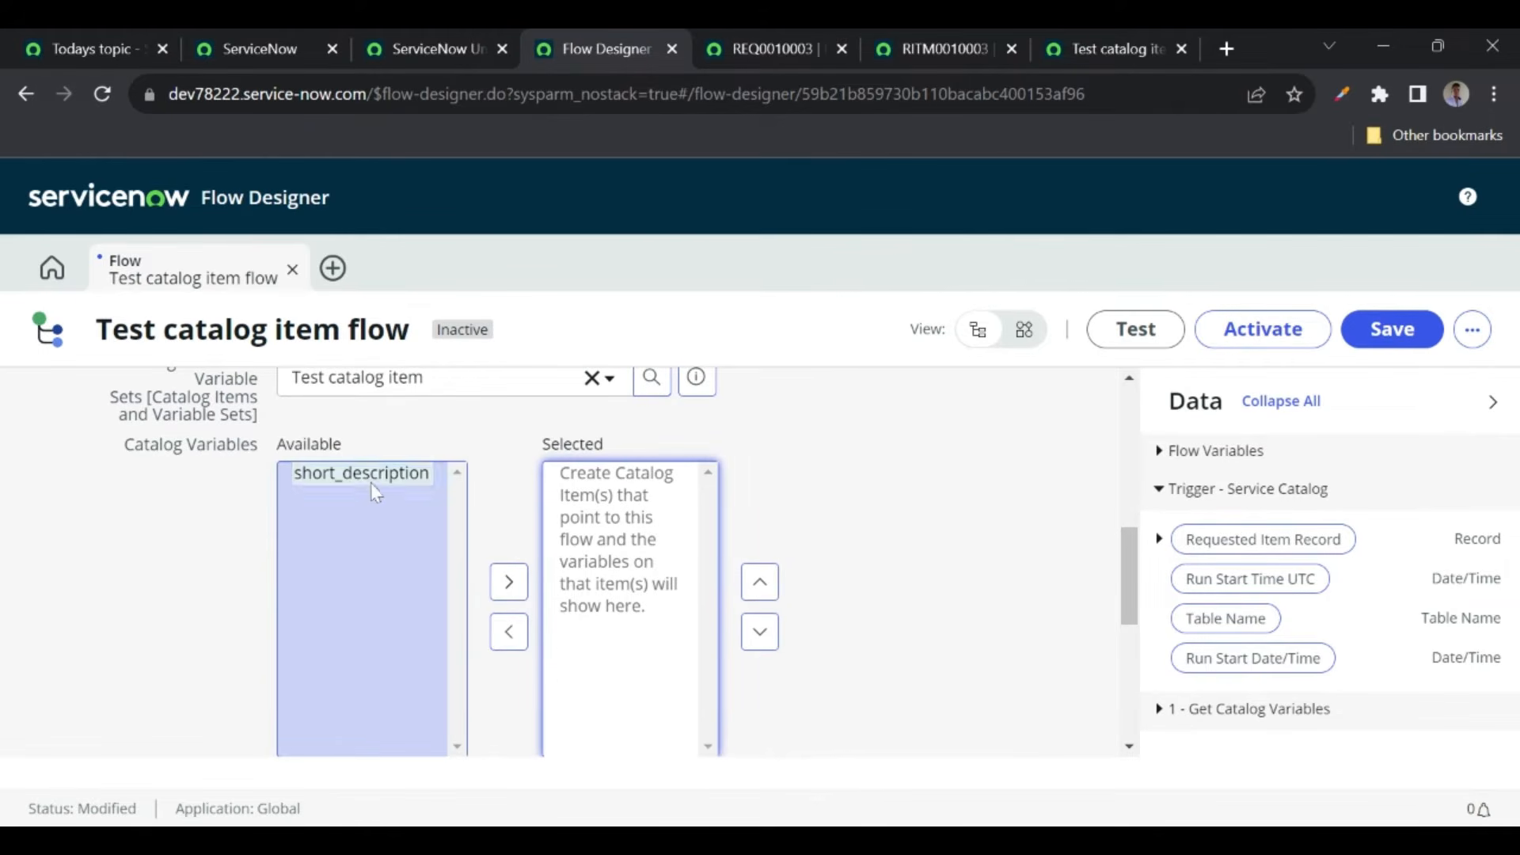
pyautogui.click(523, 592)
pyautogui.scroll(-4, 824, 491)
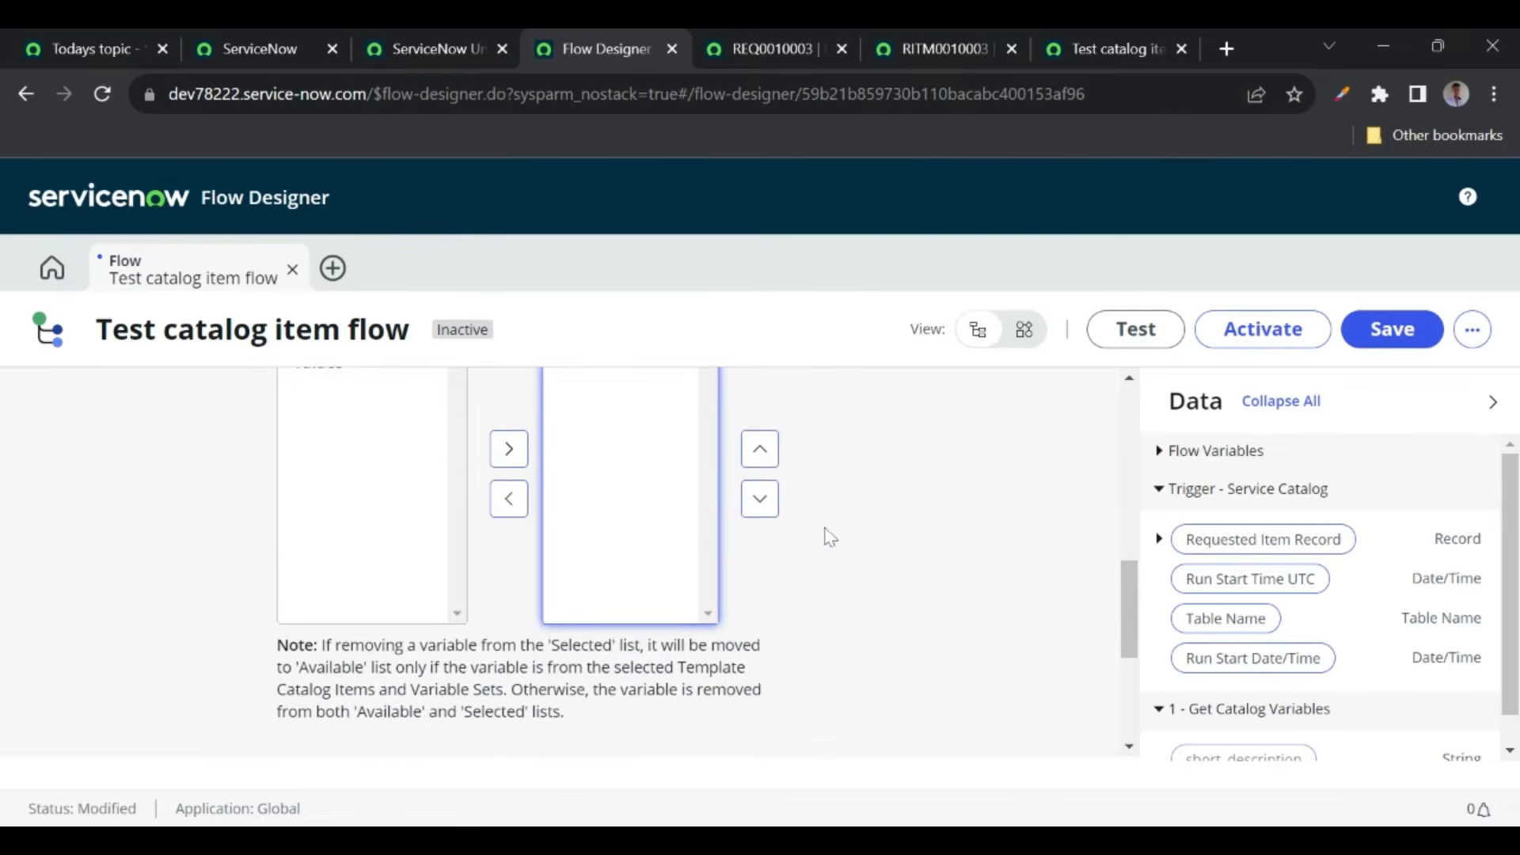
pyautogui.click(1008, 621)
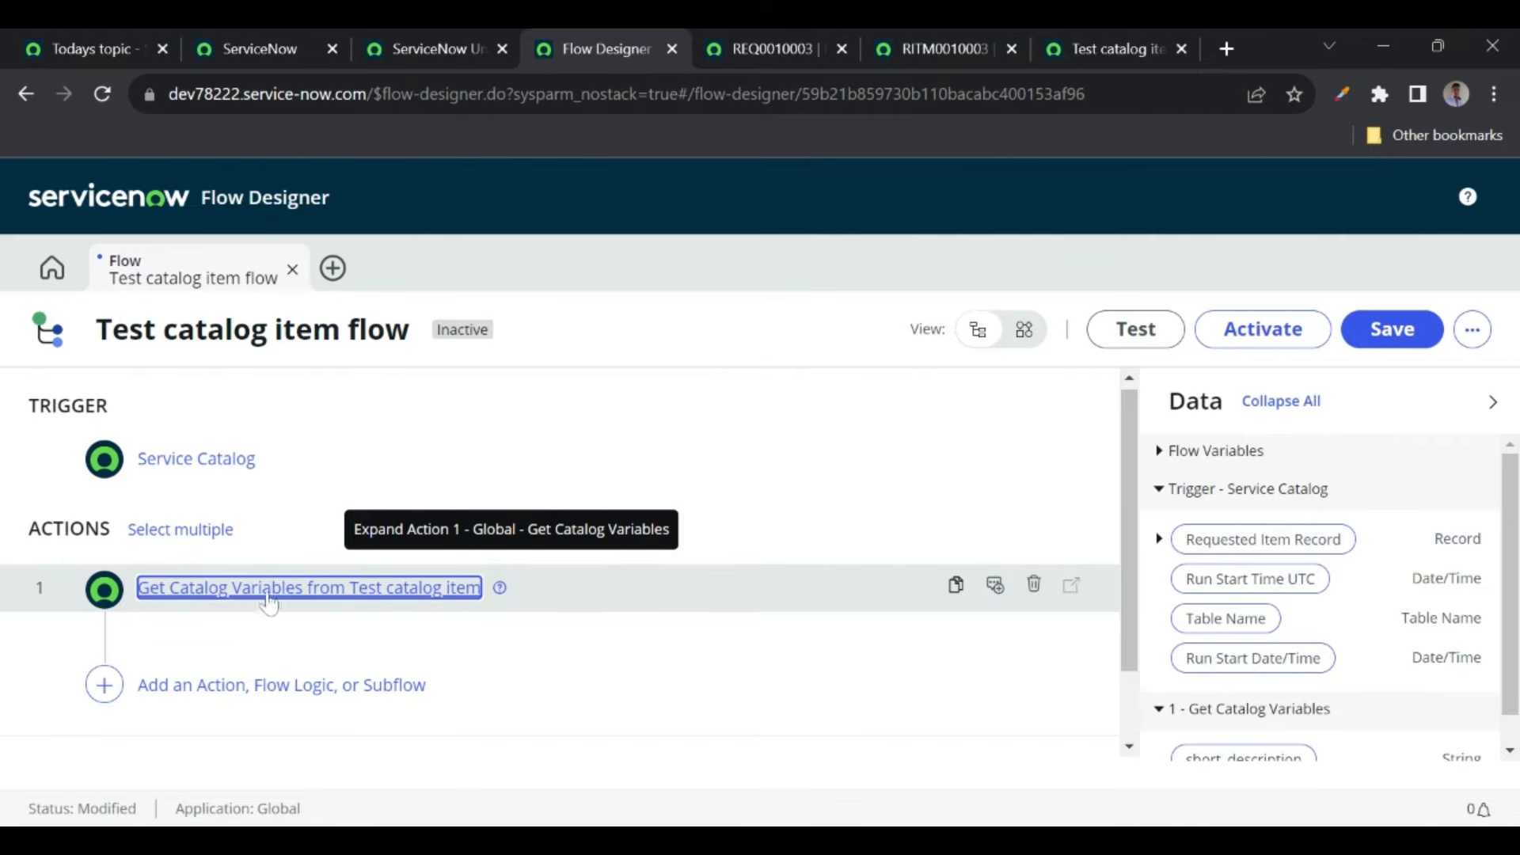
# - Add a Create Record action as the flow's second step
pyautogui.click(224, 700)
pyautogui.click(222, 684)
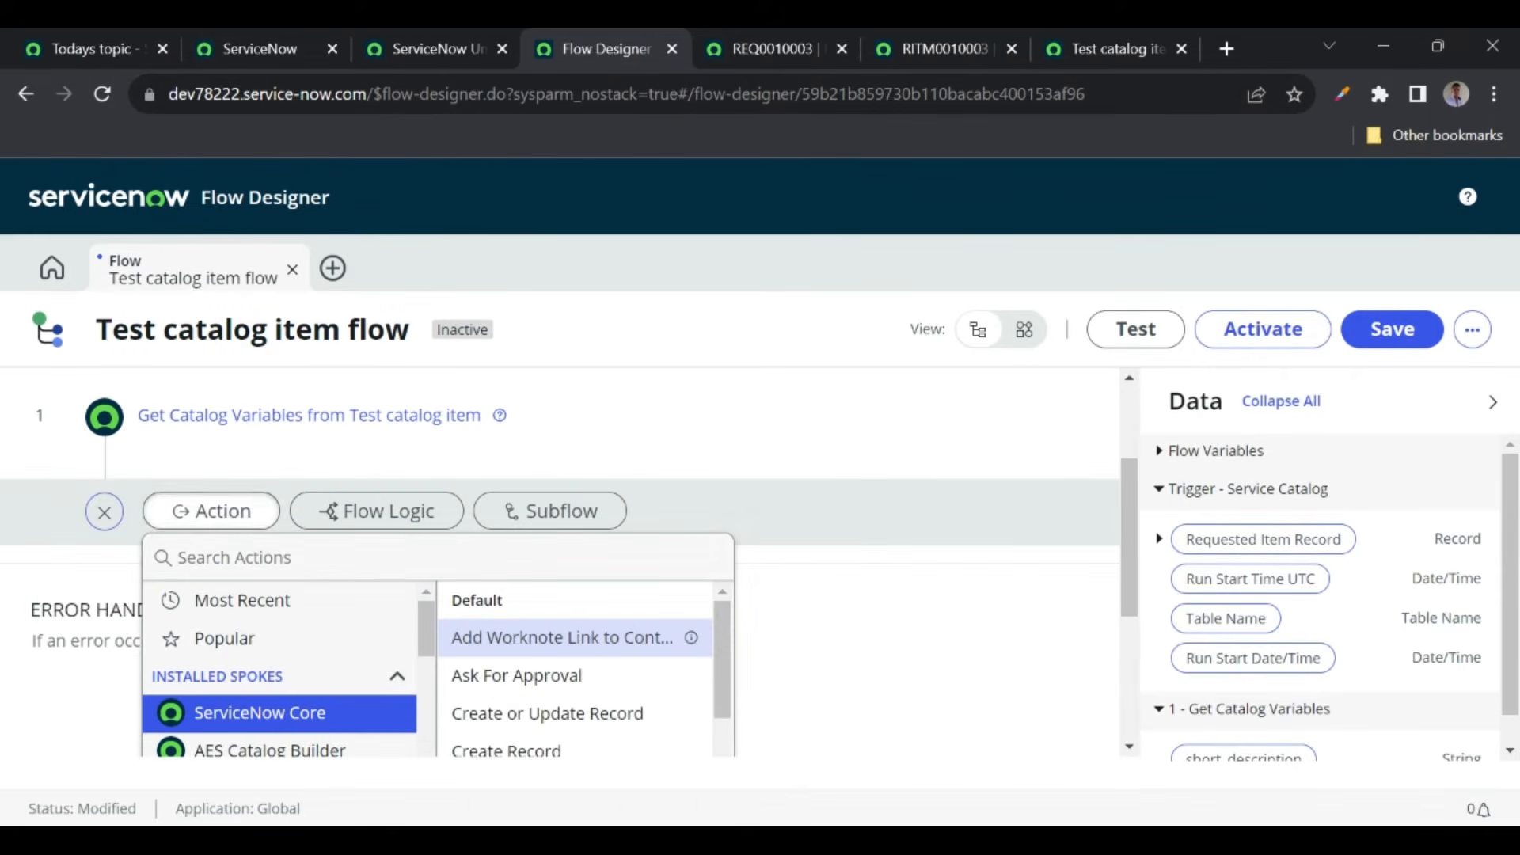
pyautogui.write('create rec')
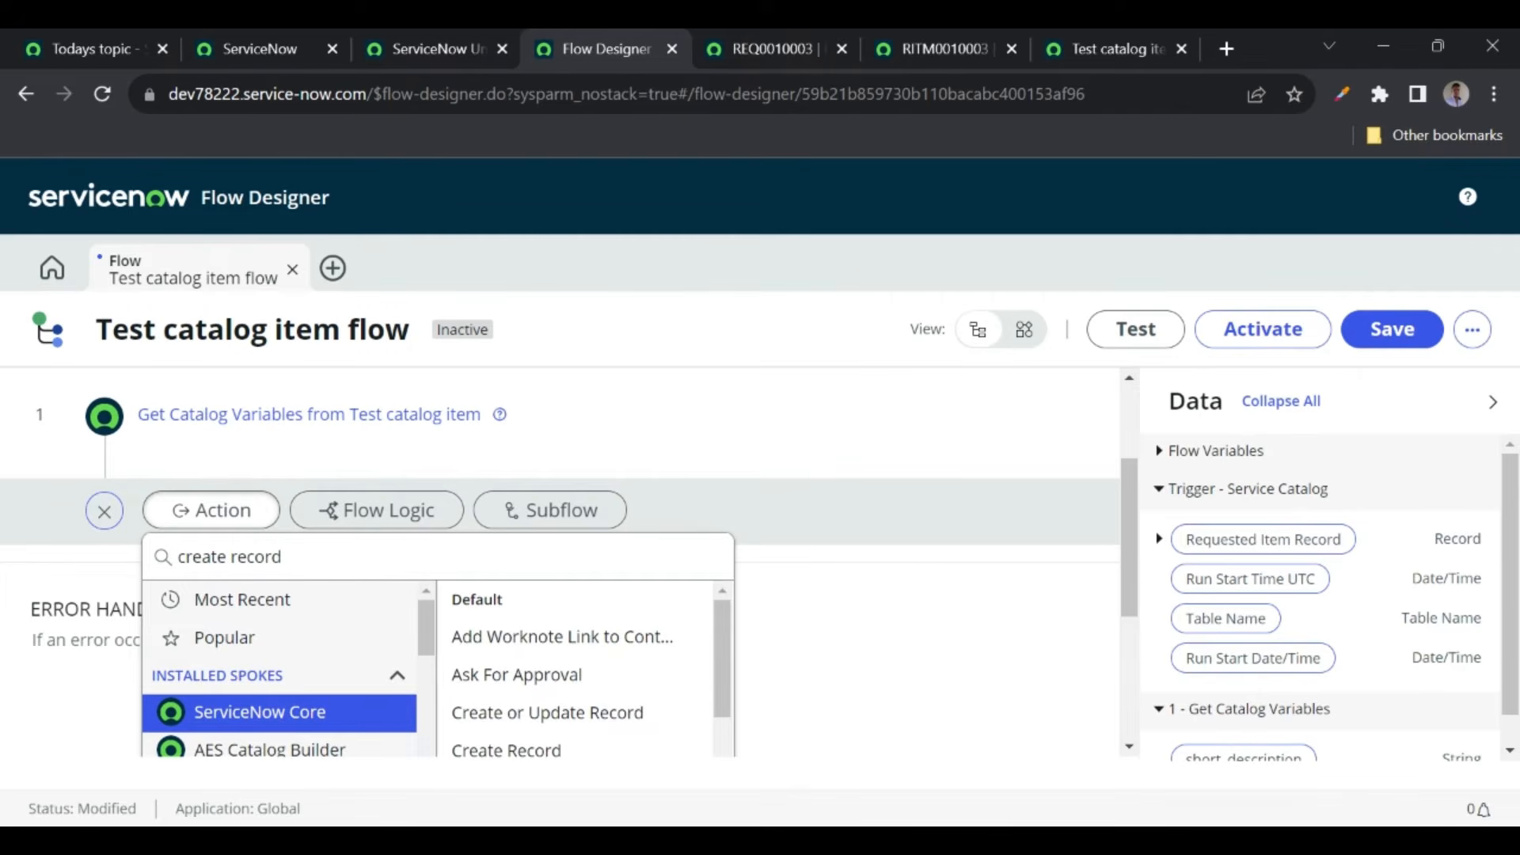
pyautogui.write('ord')
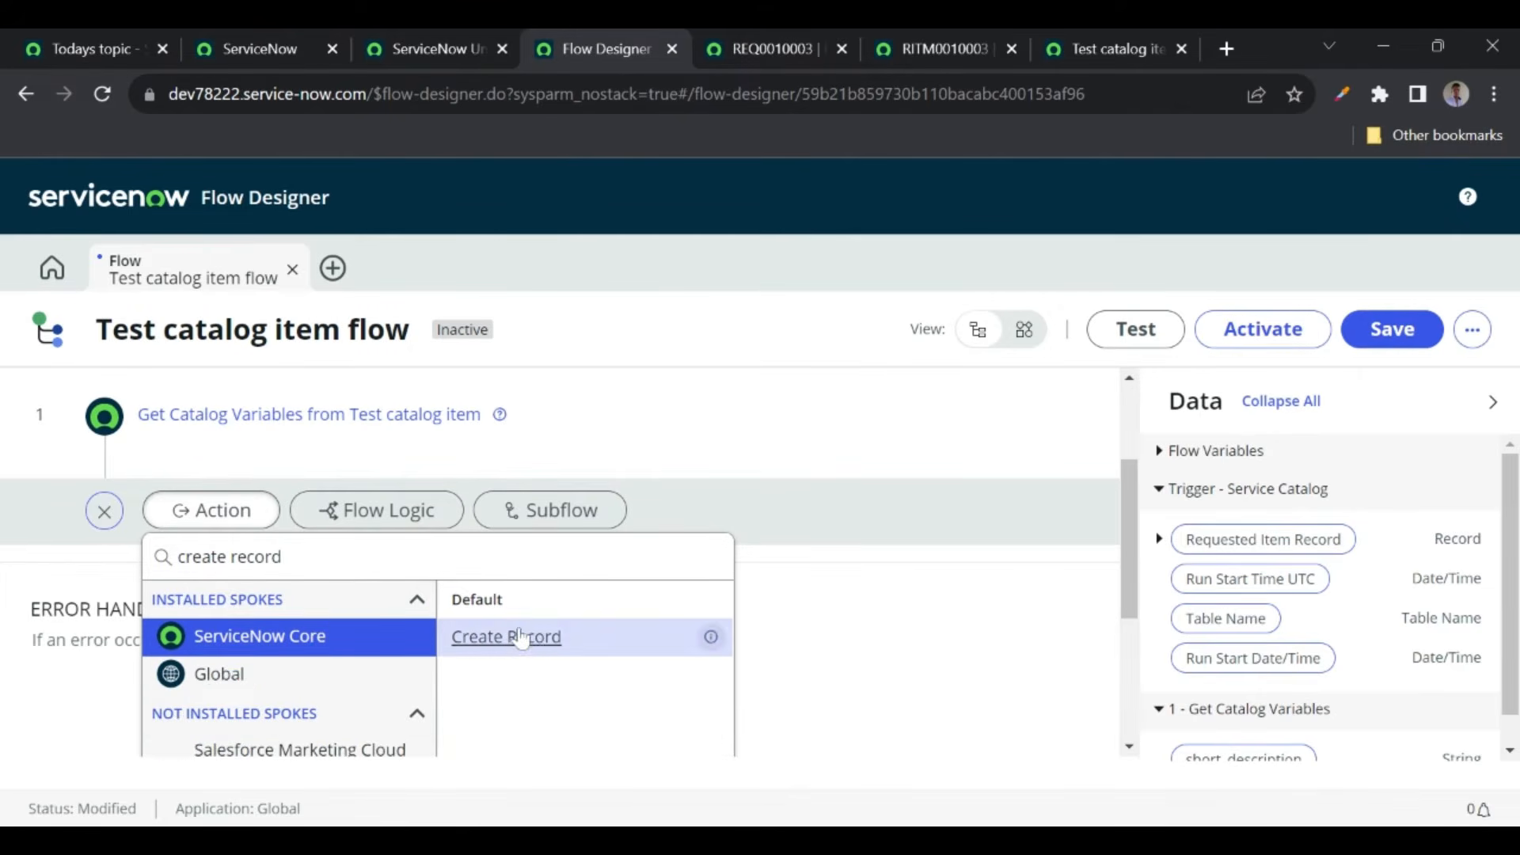
pyautogui.click(524, 638)
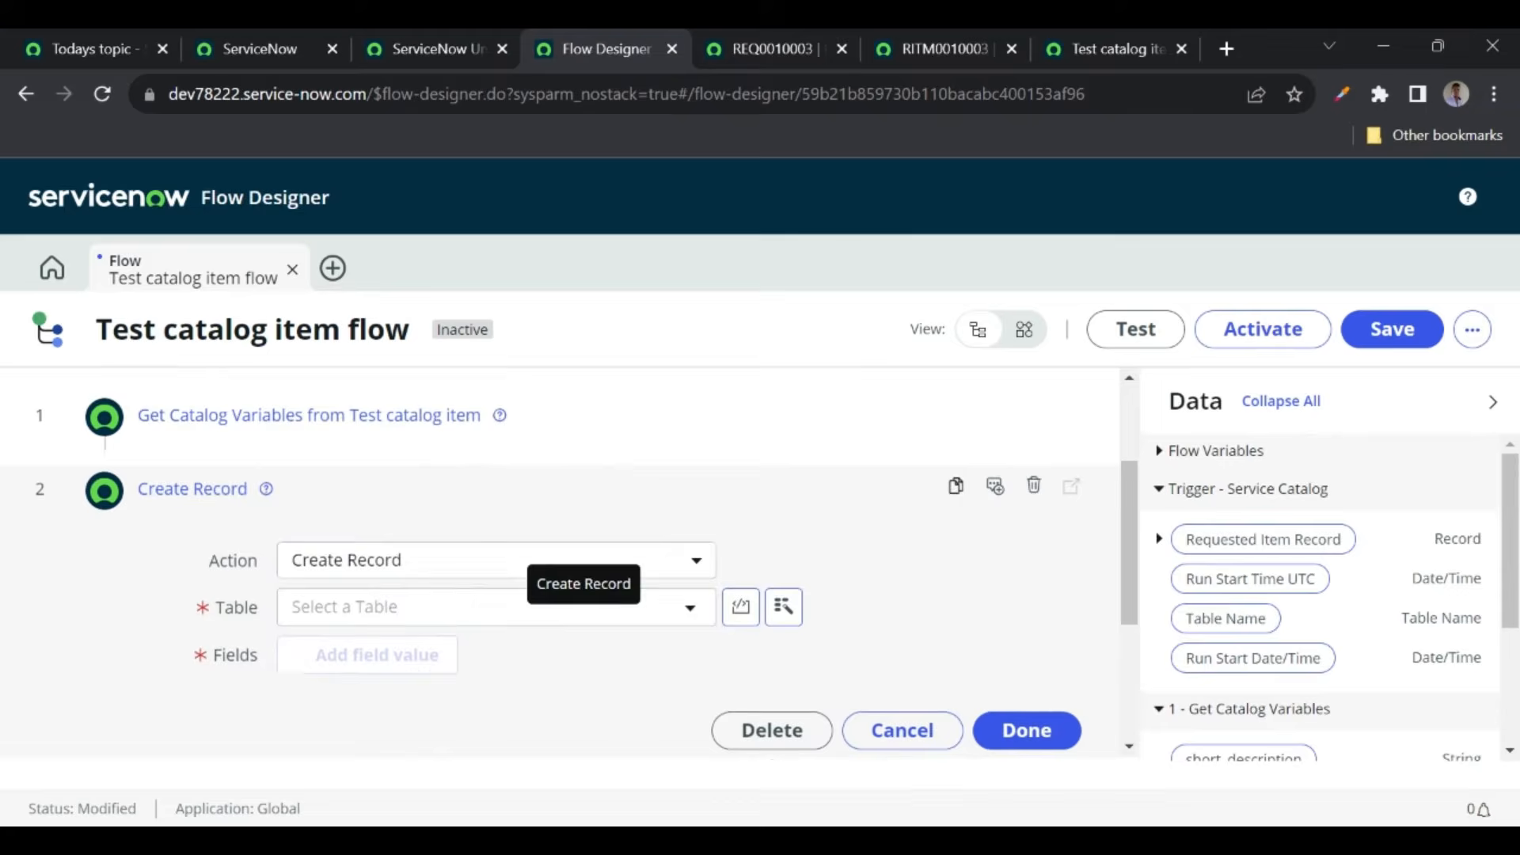
# - Target the ServiceNow Universe YT Videos table and add a blank field value row
pyautogui.click(311, 614)
pyautogui.write('serv')
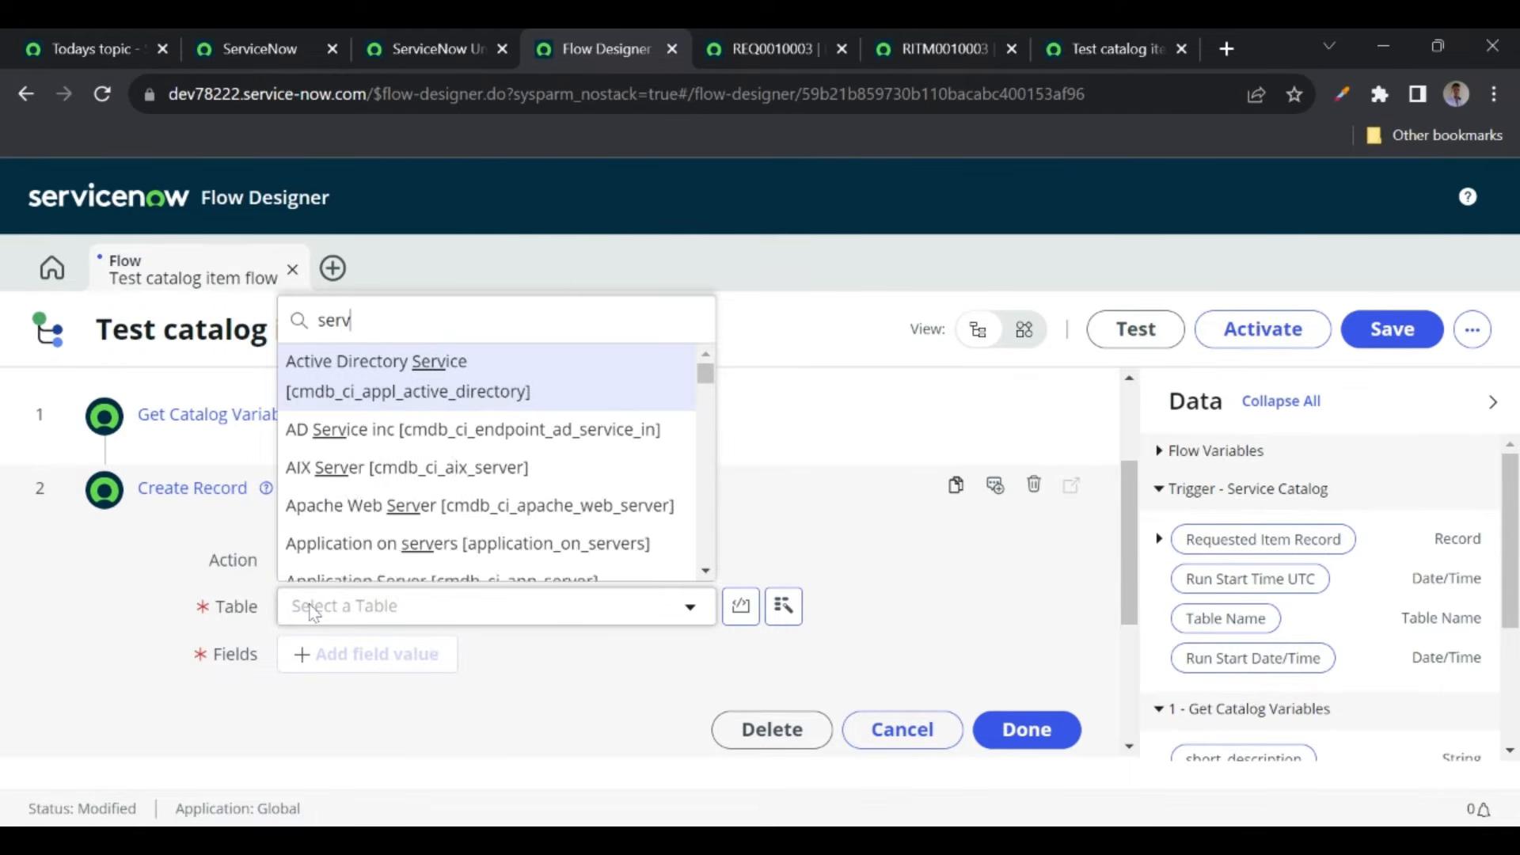
pyautogui.write('icenow univer')
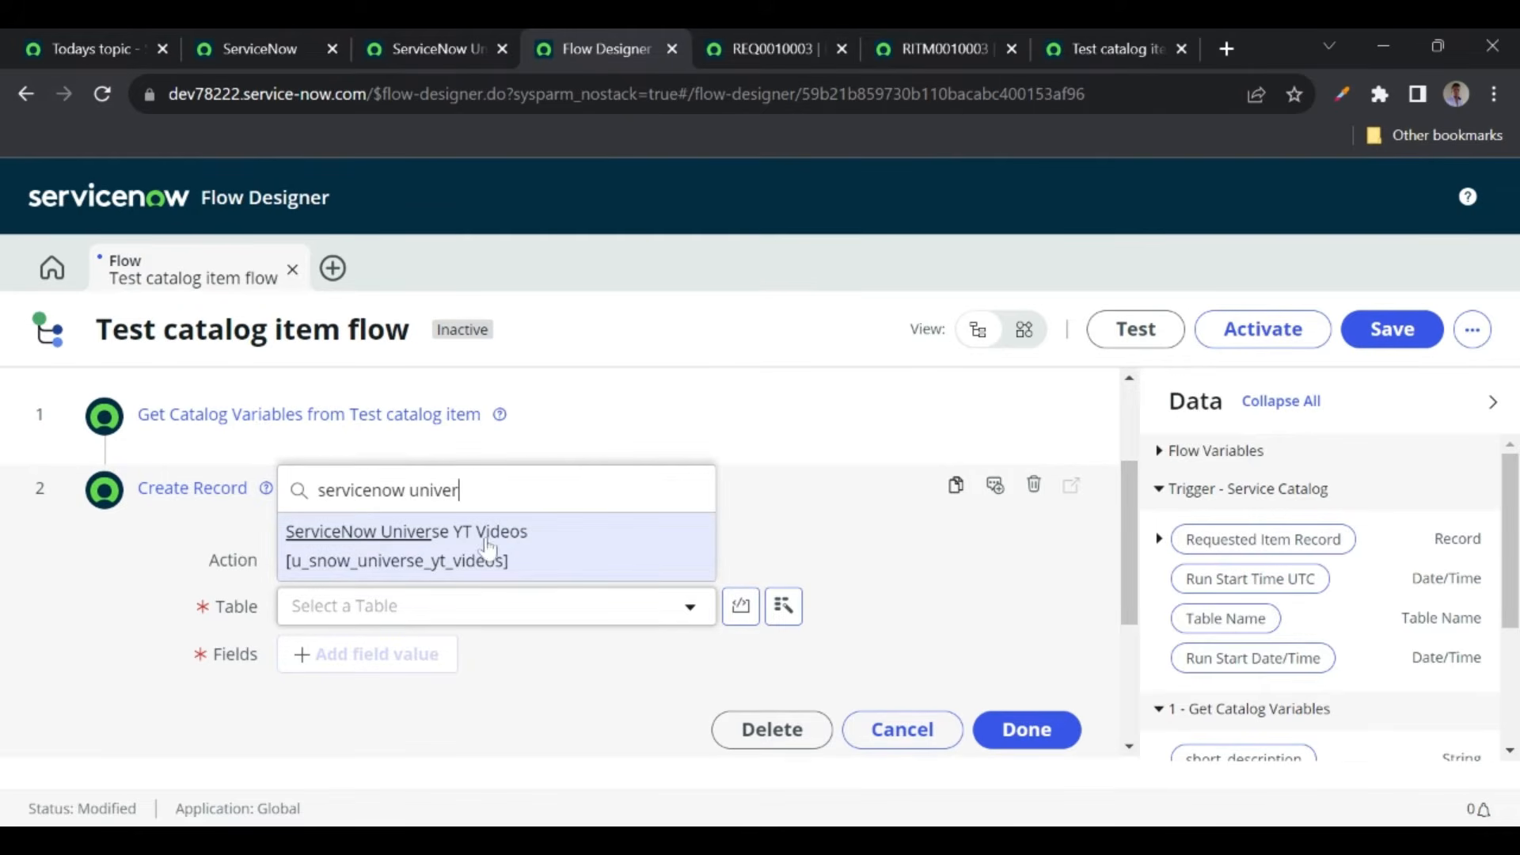
pyautogui.click(456, 554)
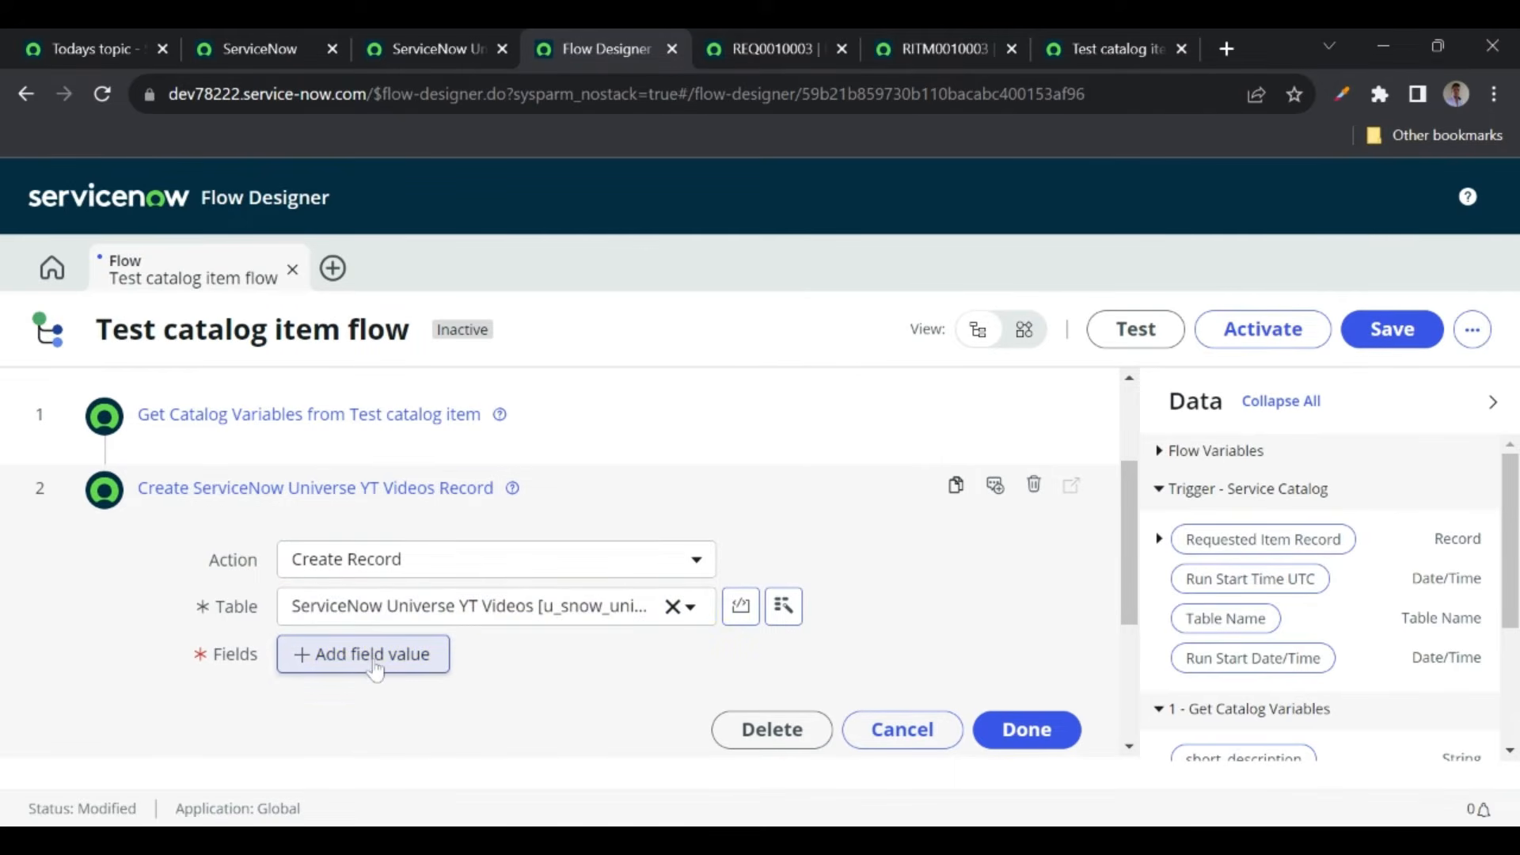
pyautogui.click(375, 668)
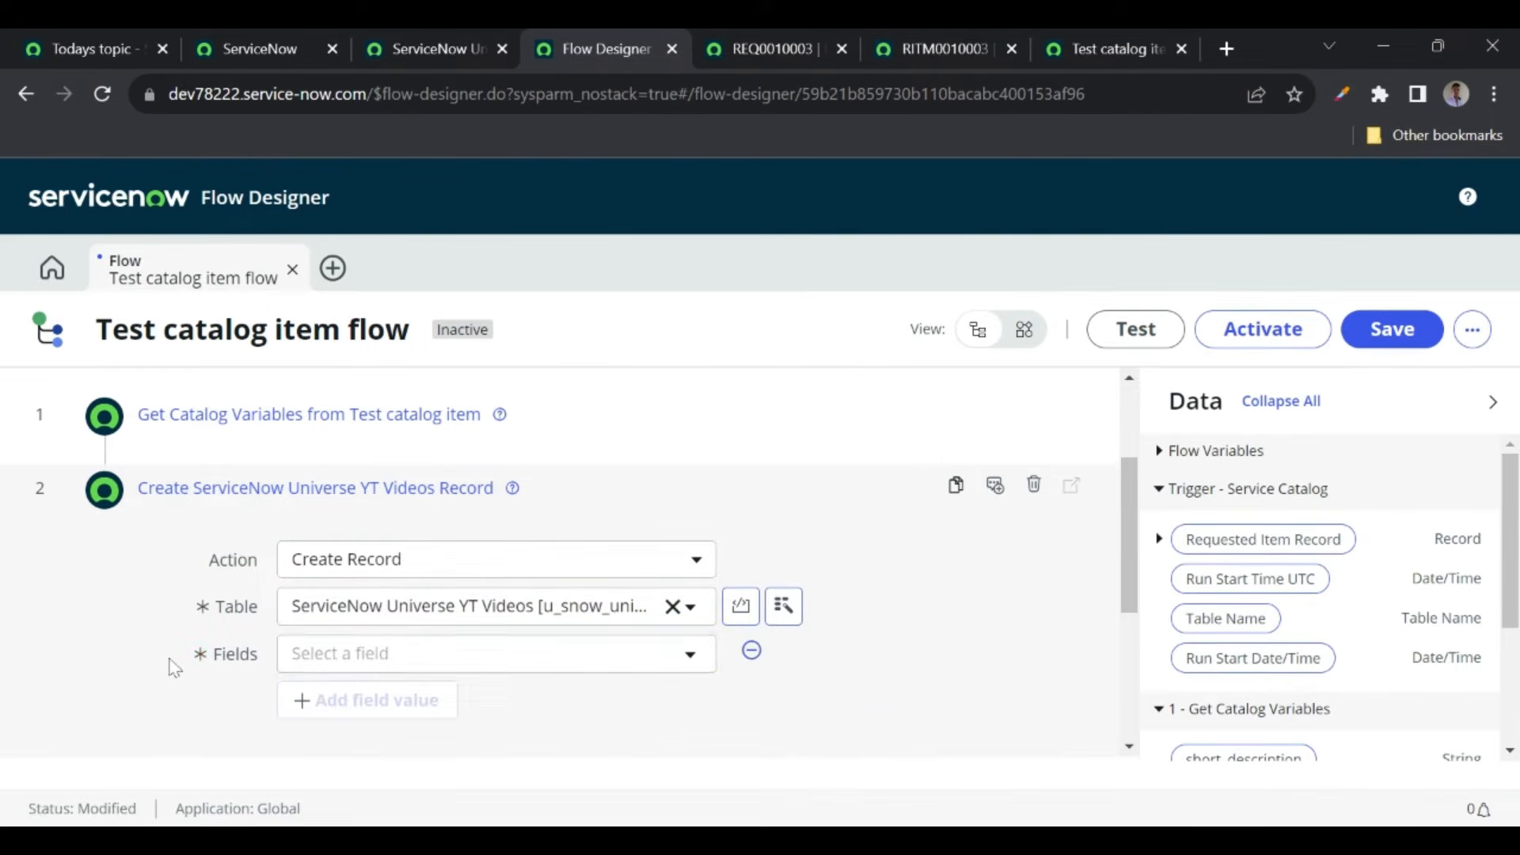
pyautogui.scroll(-1, 238, 618)
# - Show the Description column directly after Short Description in the YT Videos list
pyautogui.click(425, 48)
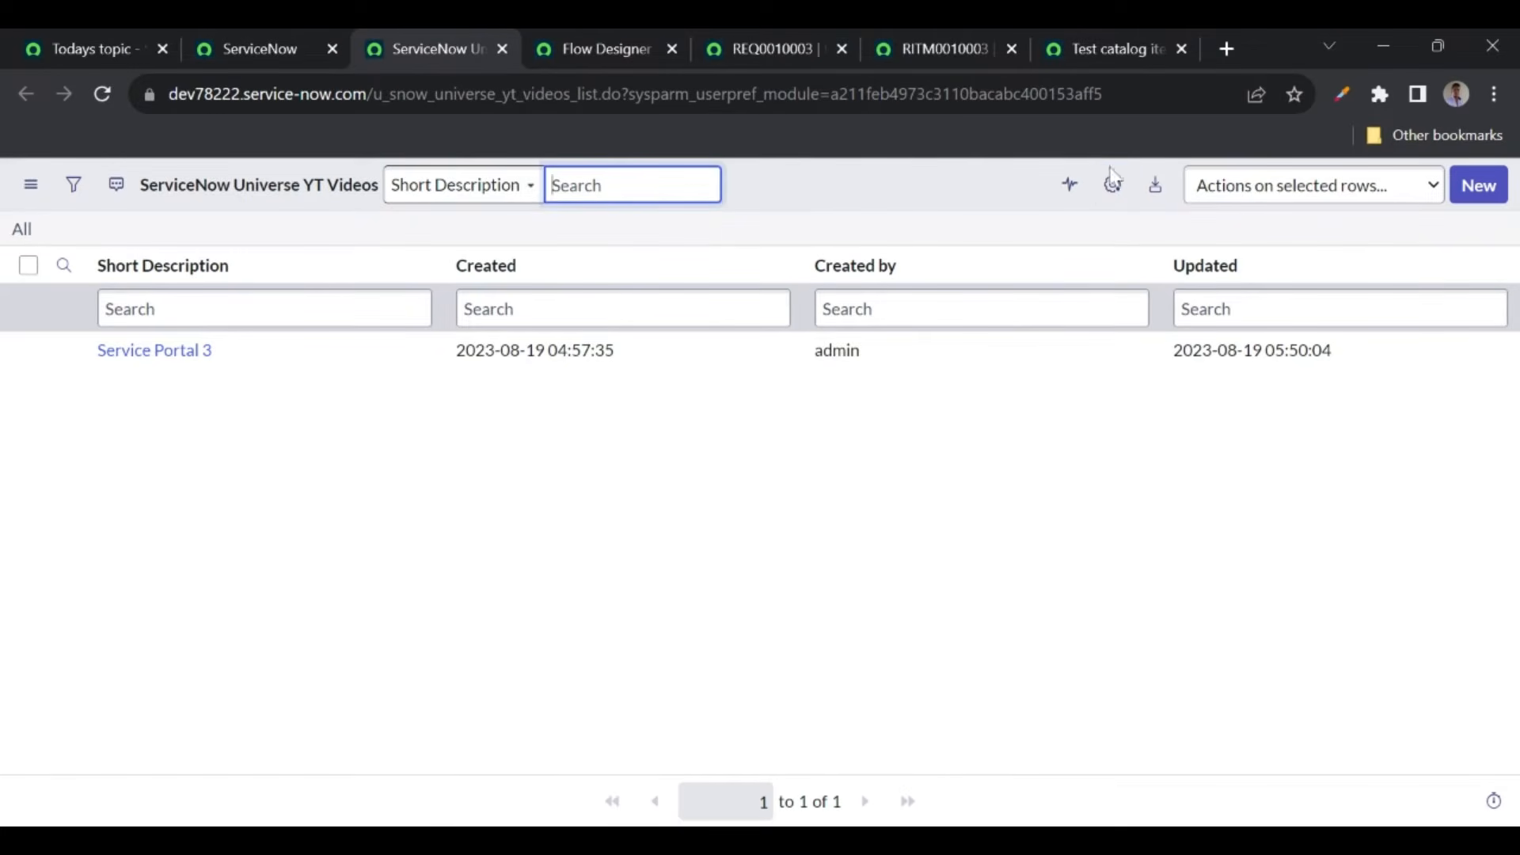
pyautogui.click(1120, 198)
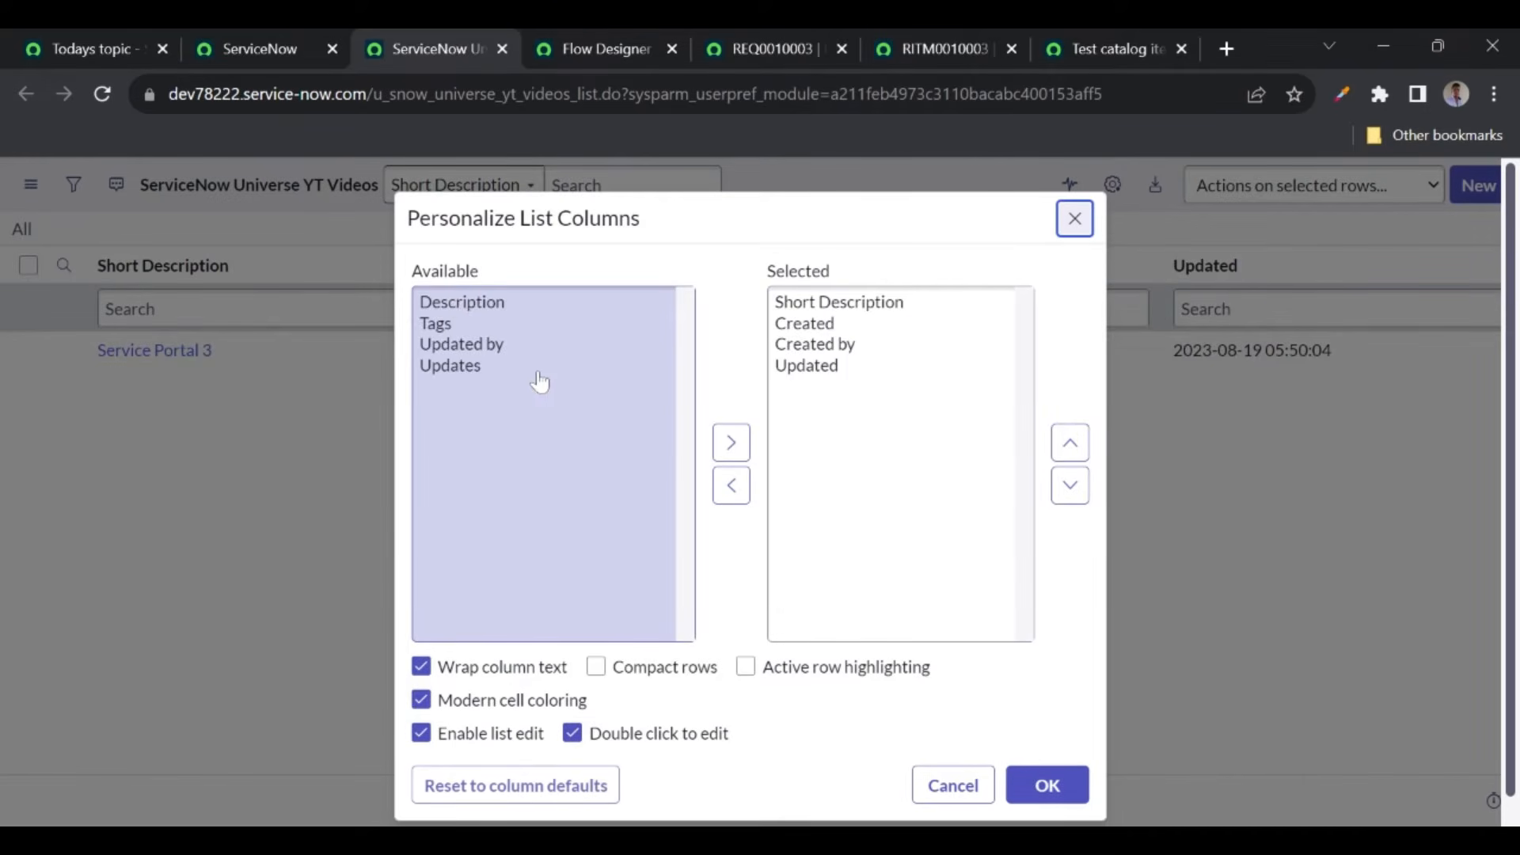
pyautogui.doubleClick(441, 303)
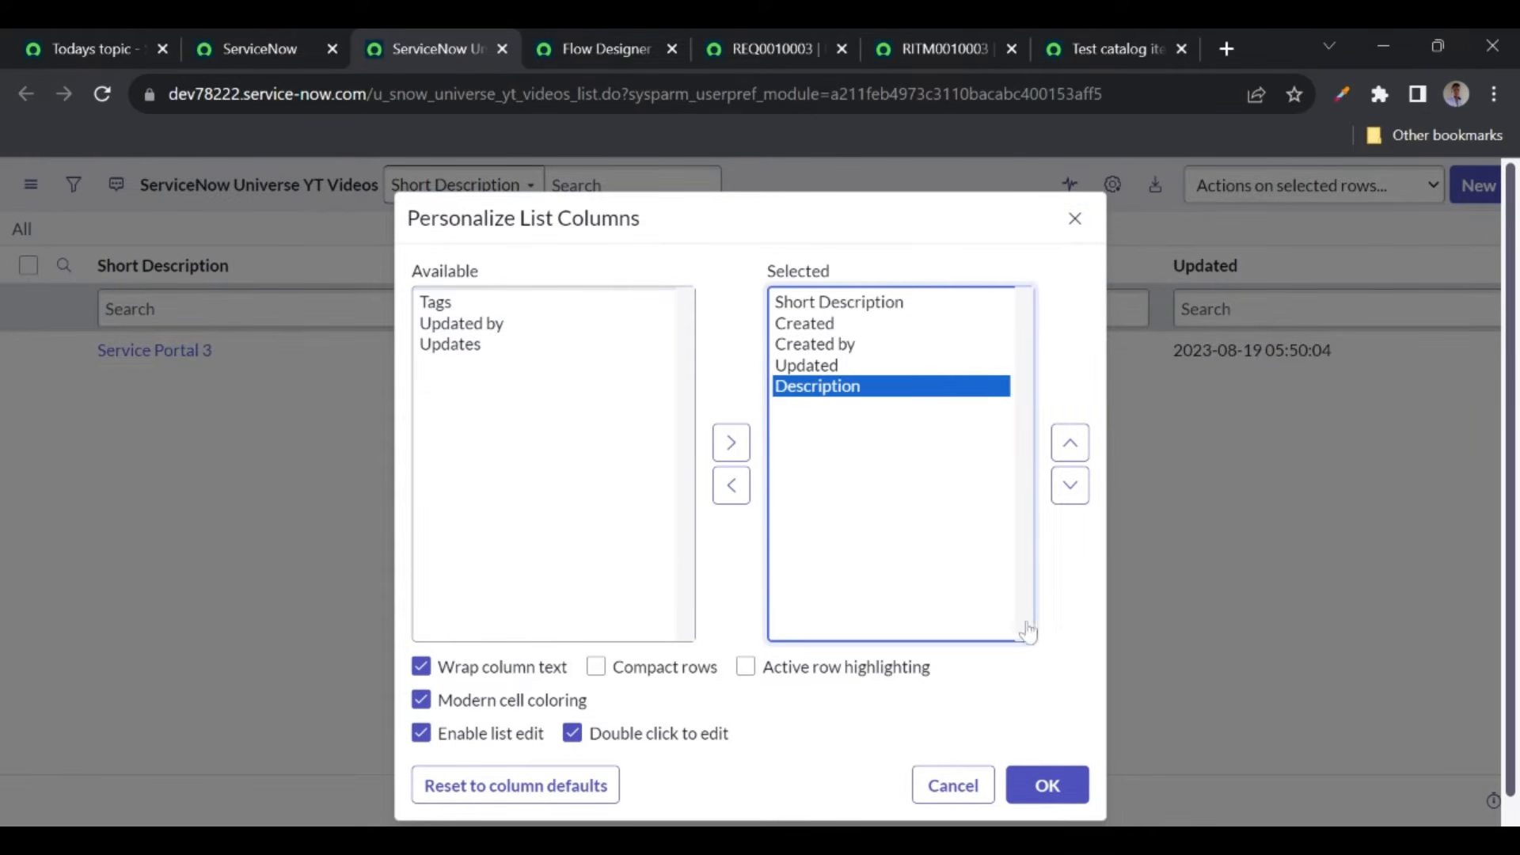
pyautogui.click(1069, 442)
pyautogui.click(1070, 441)
pyautogui.click(1069, 442)
pyautogui.click(1069, 442)
pyautogui.click(1069, 484)
pyautogui.click(1046, 784)
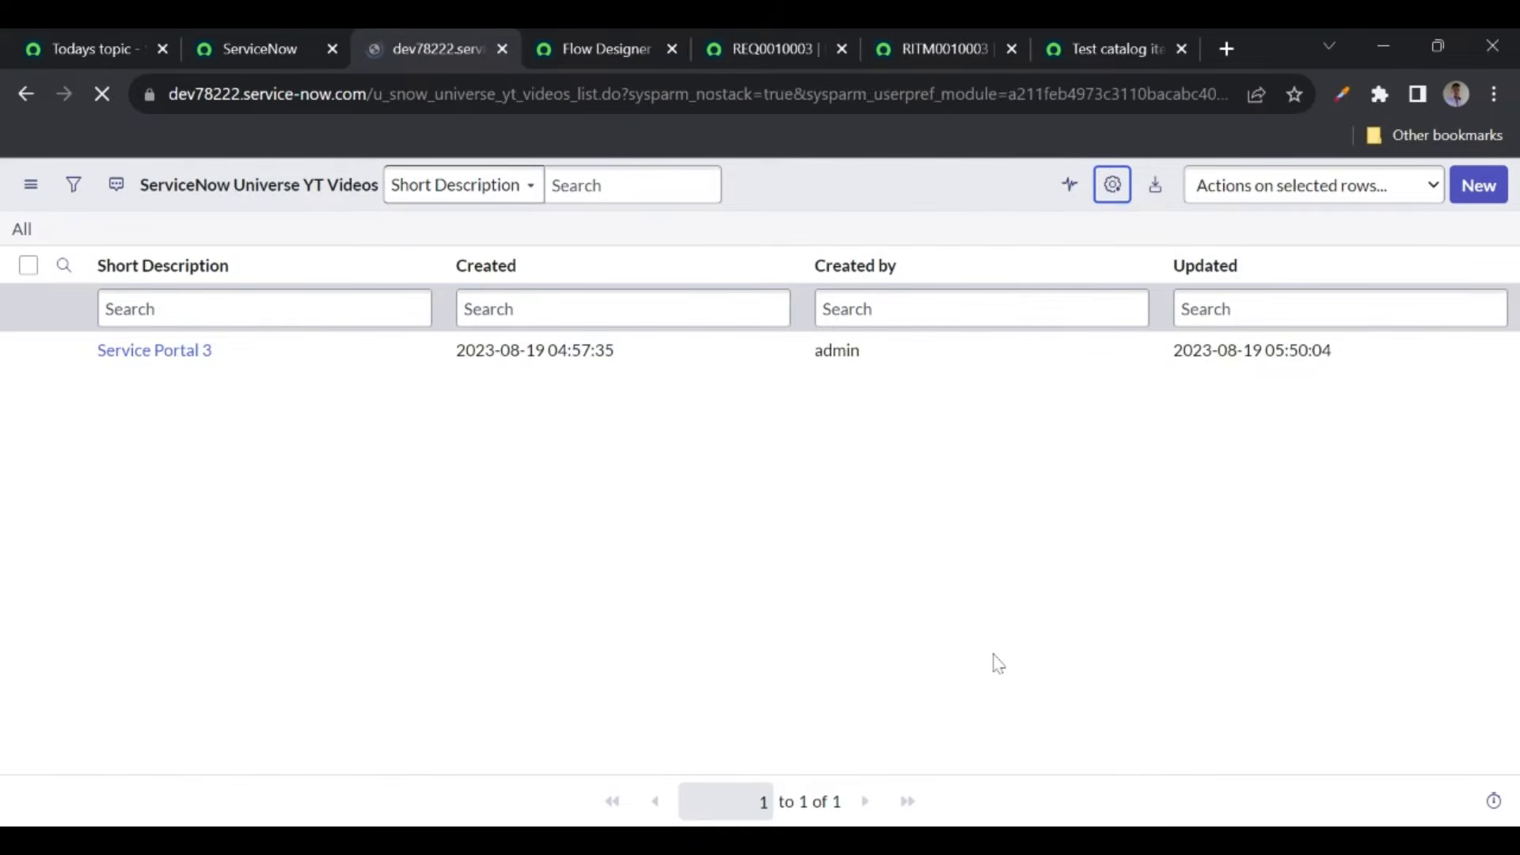
pyautogui.click(630, 52)
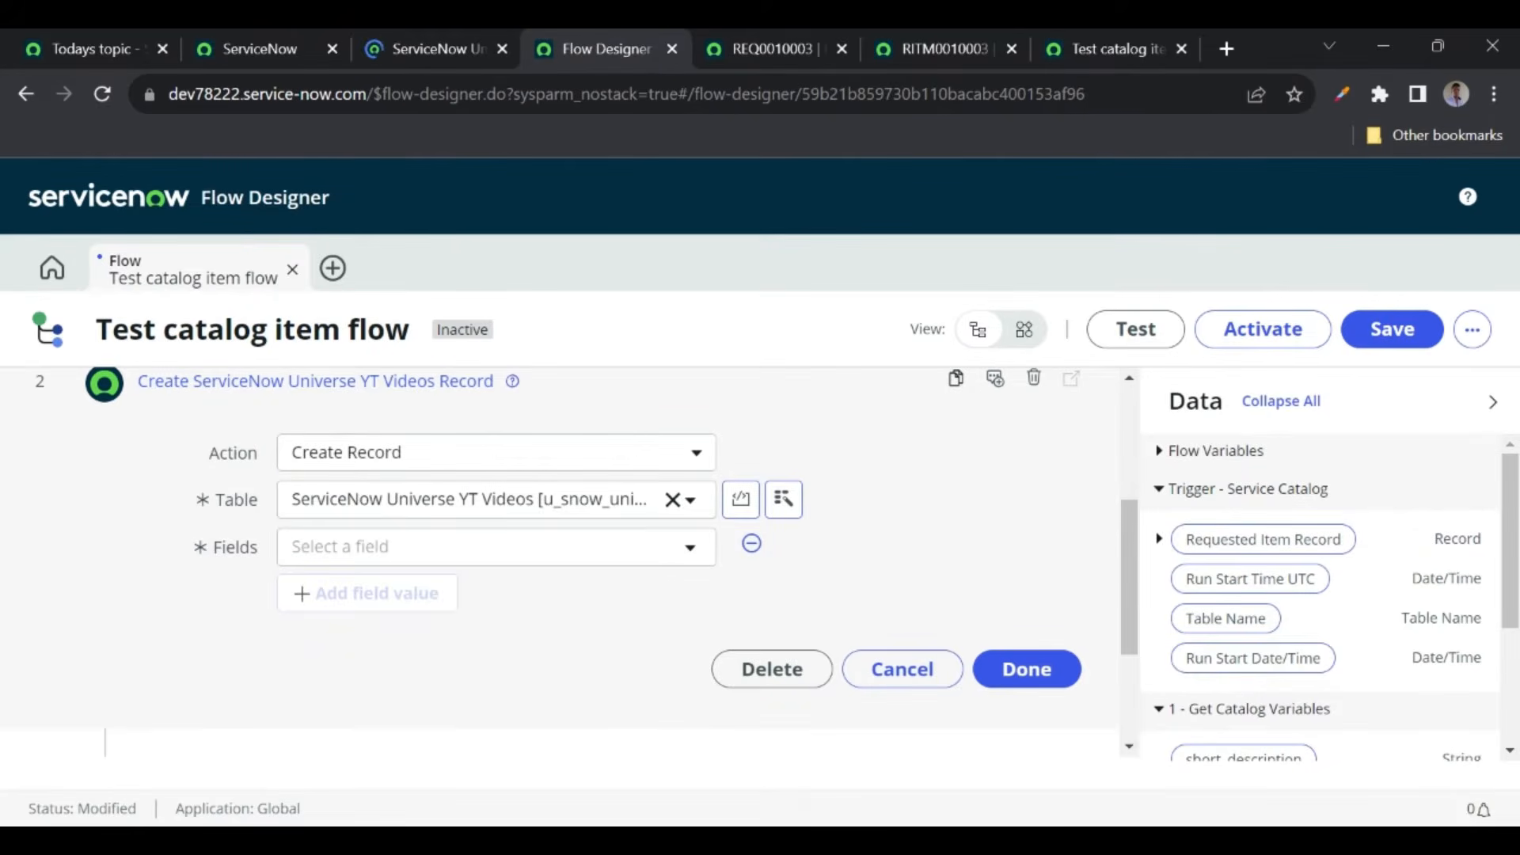
# - Set the record's Description to 'This record is created from flow designer'
pyautogui.click(365, 552)
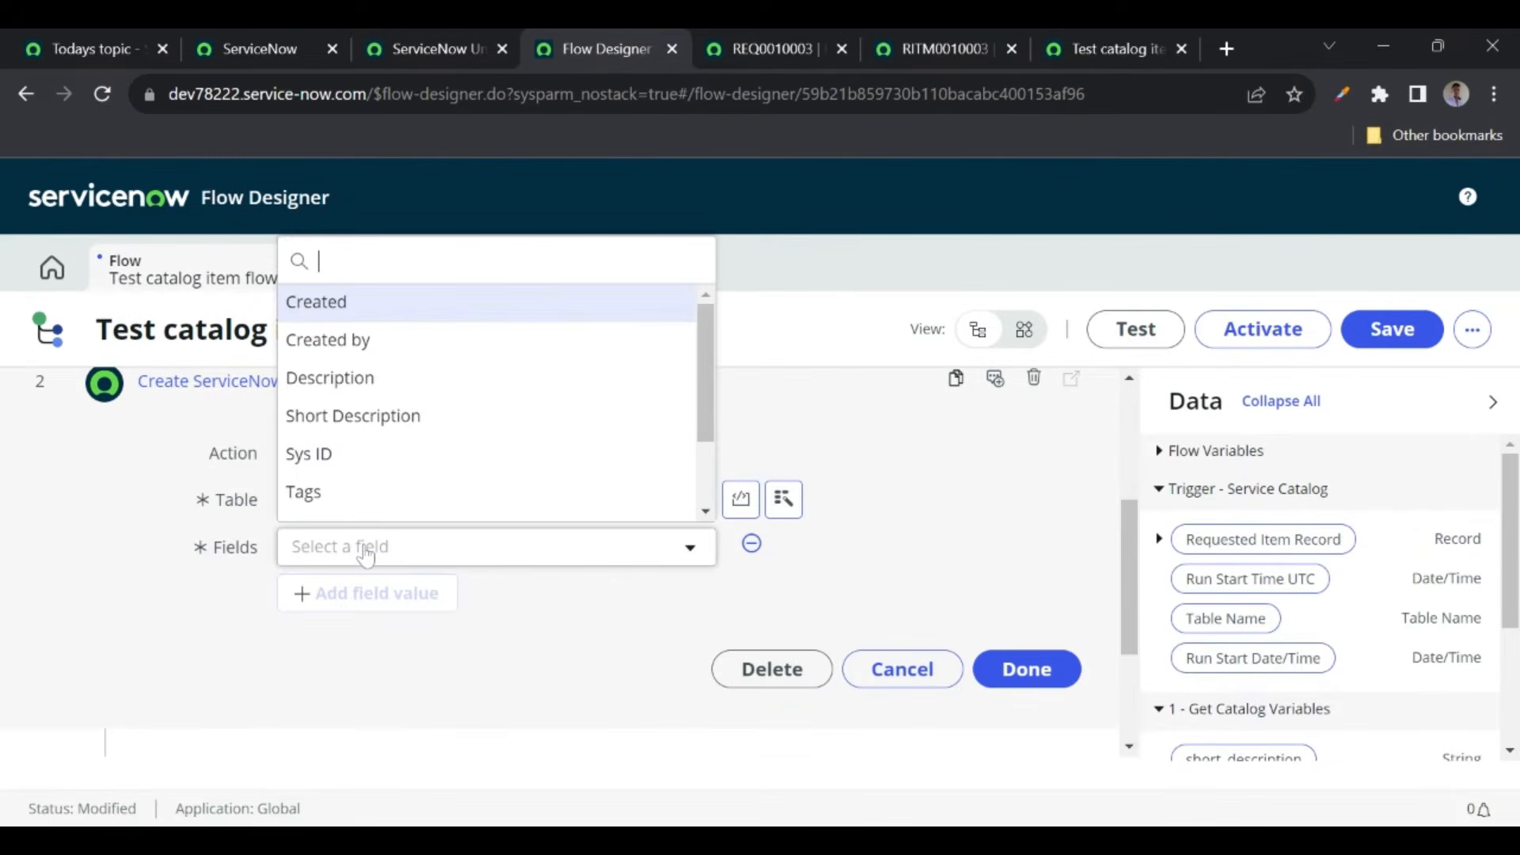
pyautogui.click(342, 380)
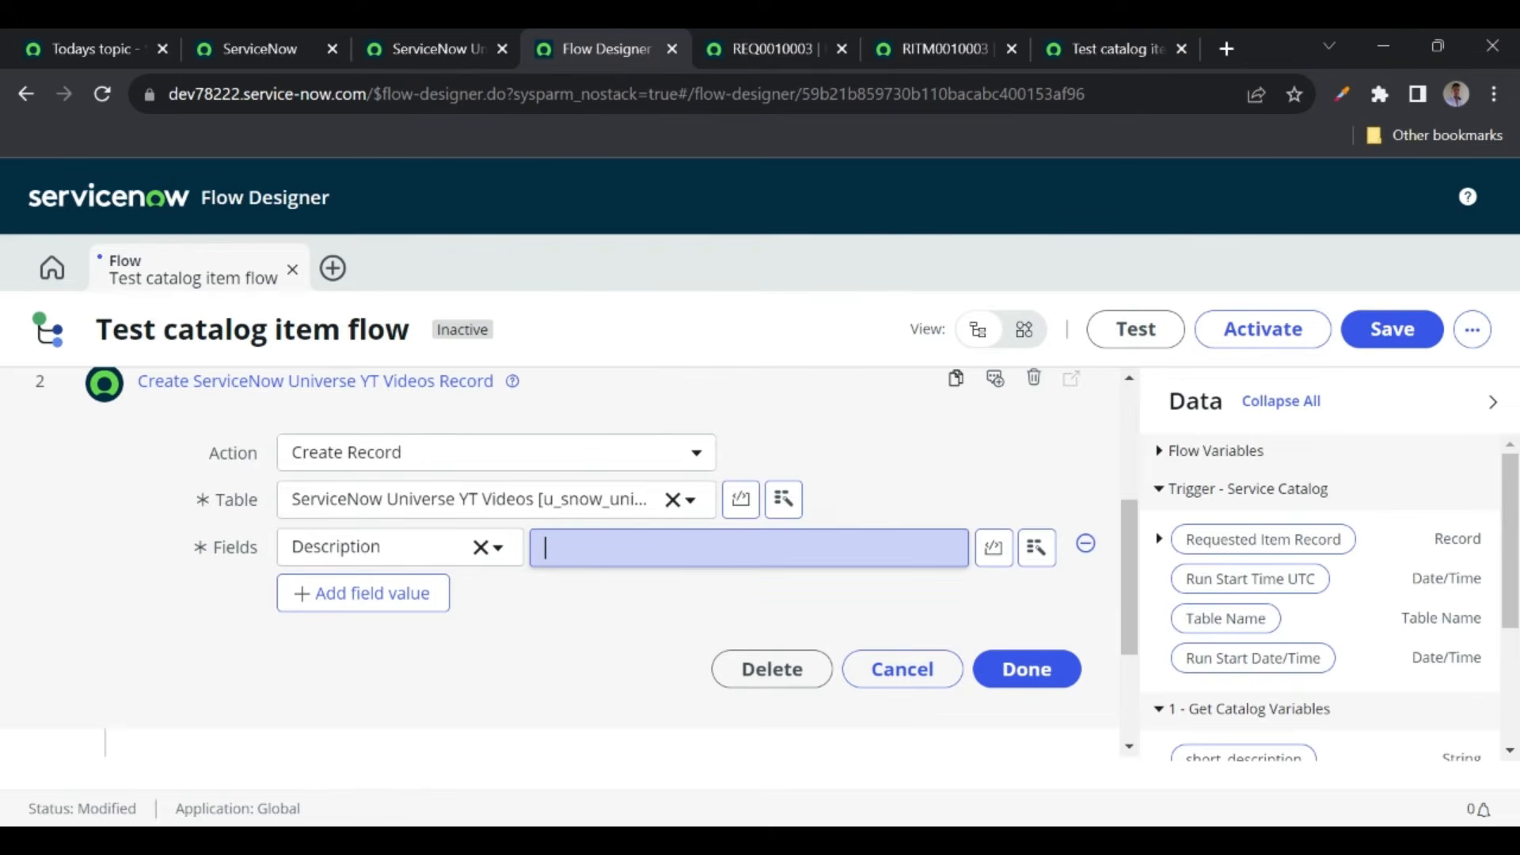
pyautogui.write('This record is cre')
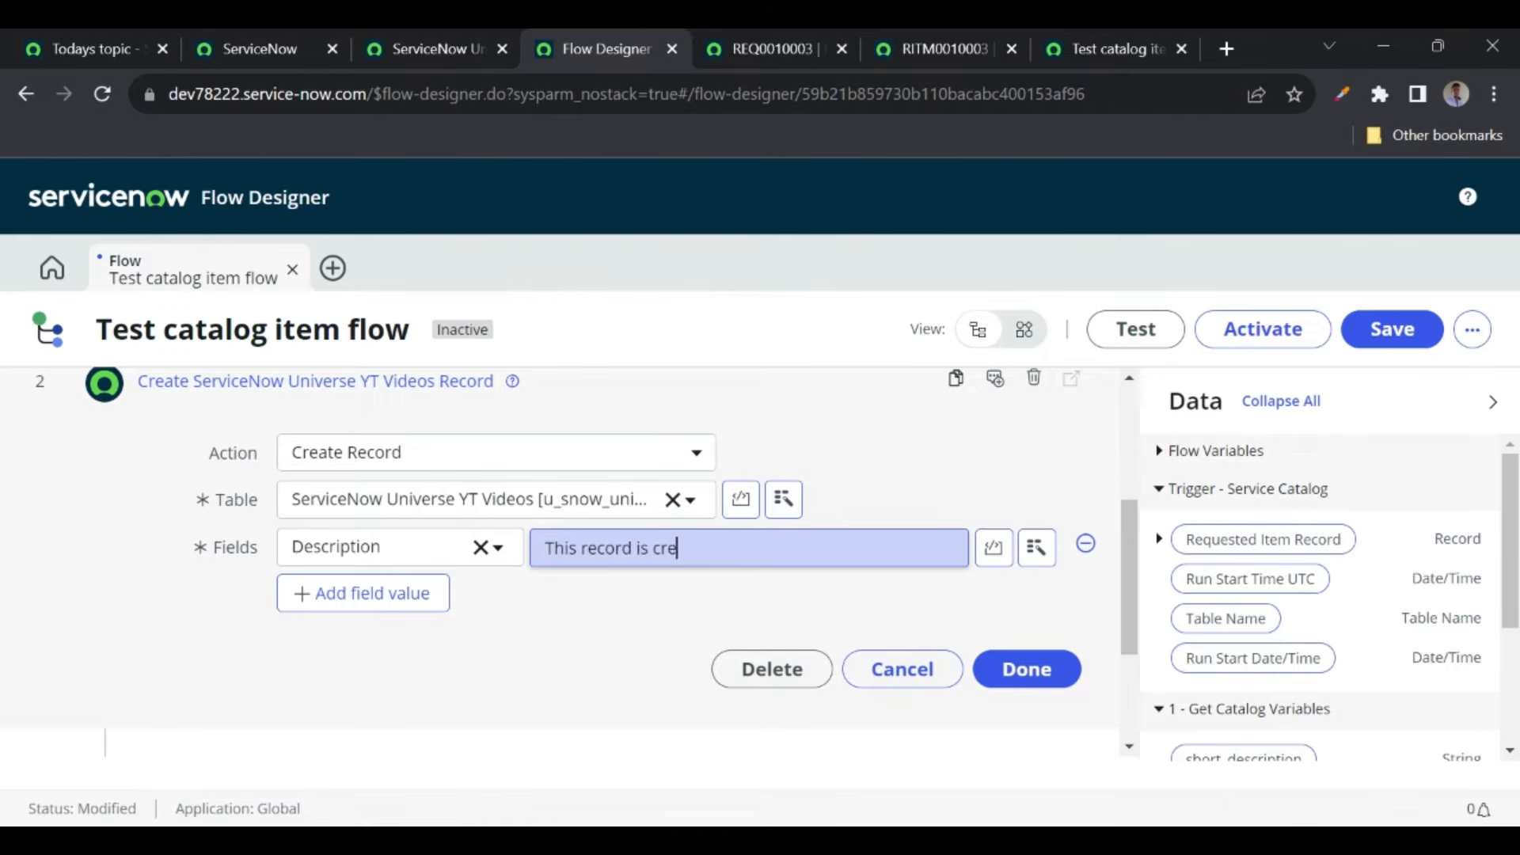
pyautogui.write('ated from flow designer')
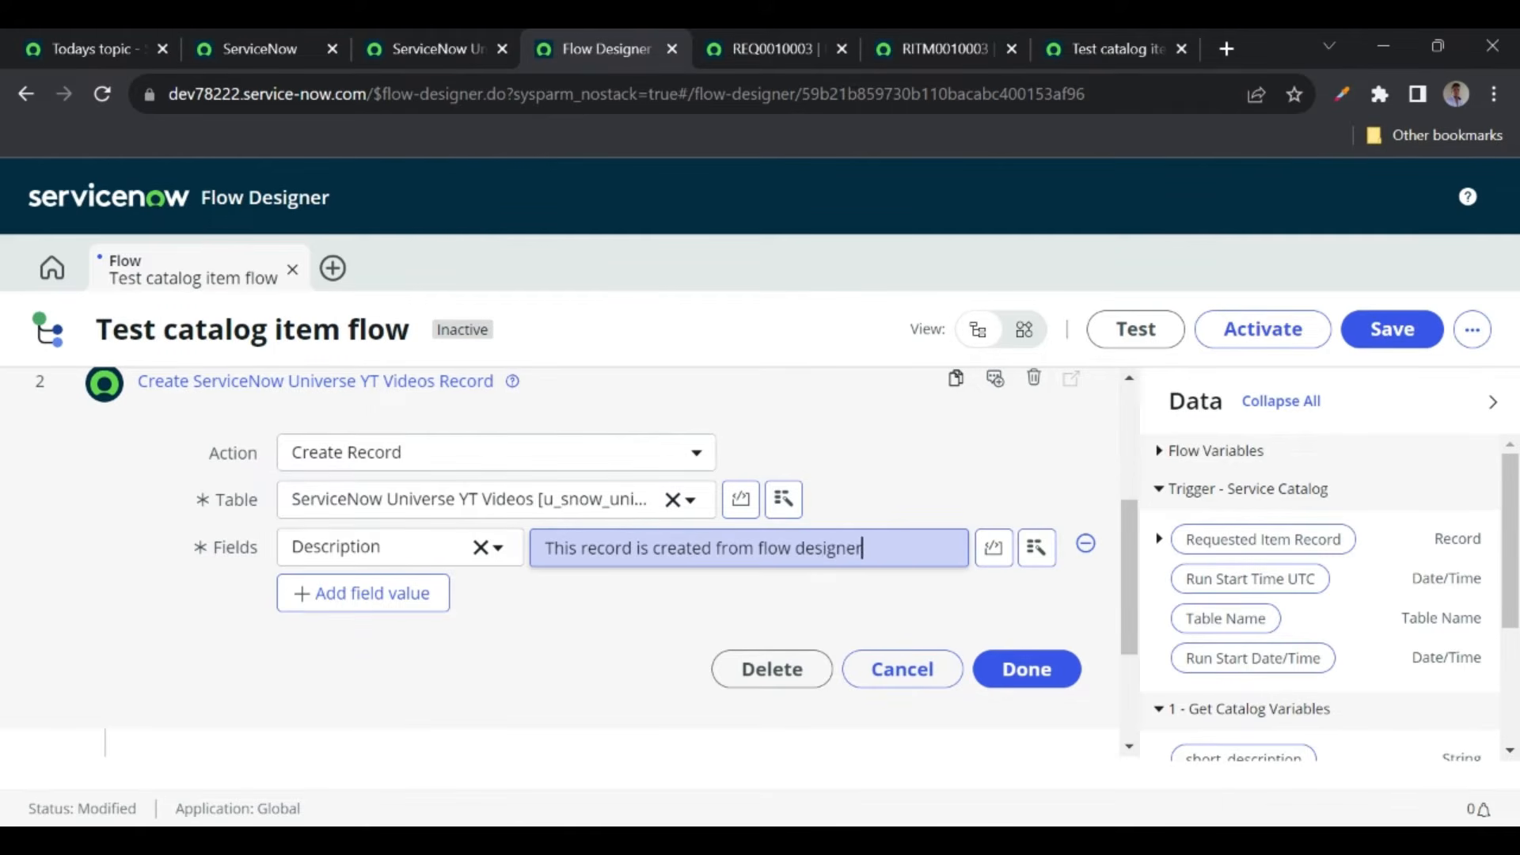
# - Add Short Description as a second field to set in the Create Record step
pyautogui.click(382, 595)
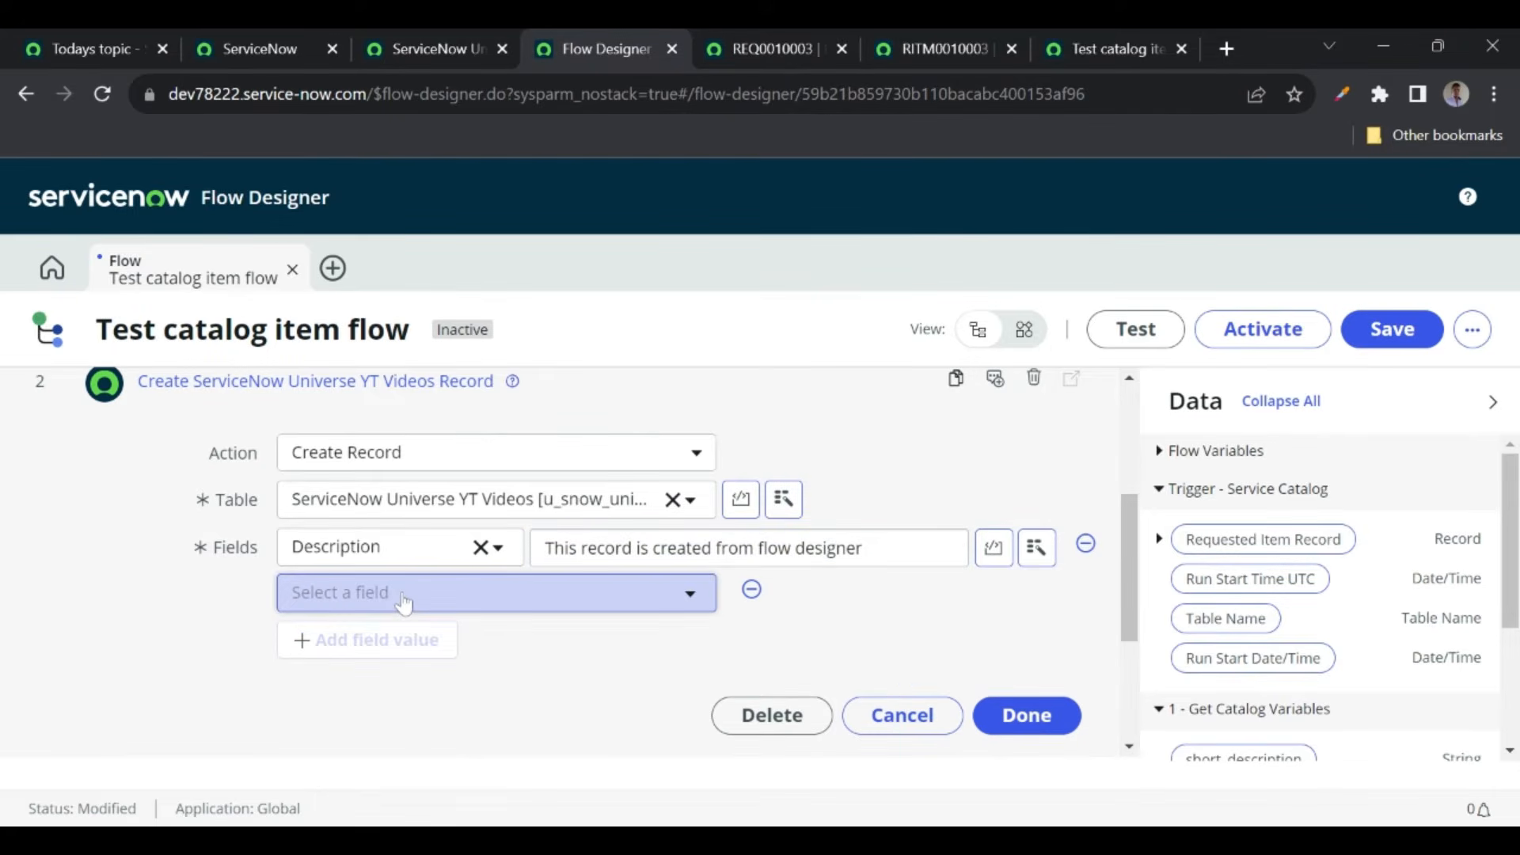
pyautogui.click(404, 595)
pyautogui.scroll(-1, 366, 472)
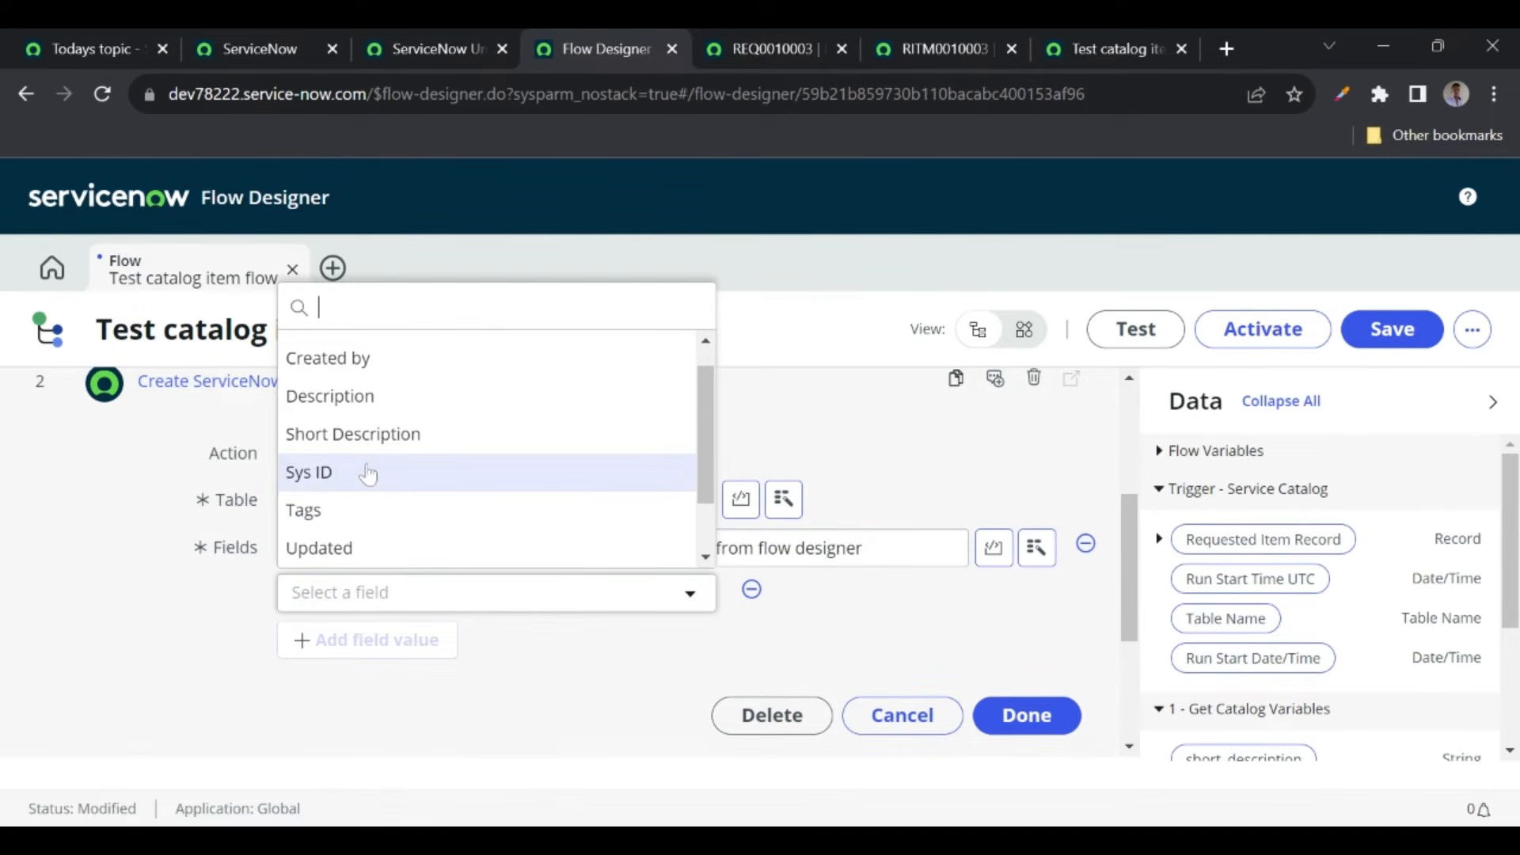
pyautogui.click(353, 446)
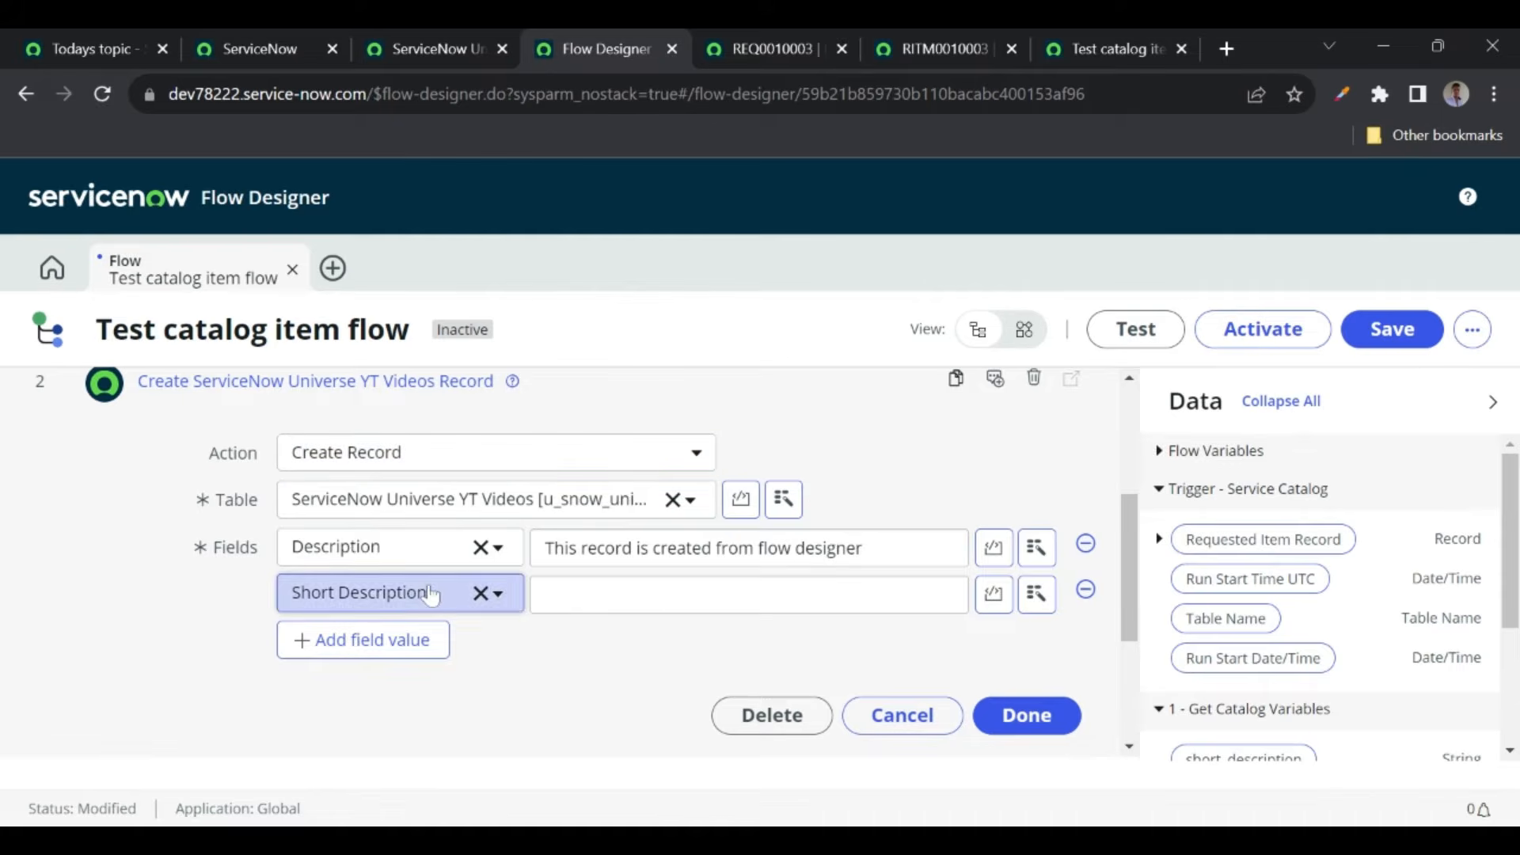
pyautogui.write('hu')
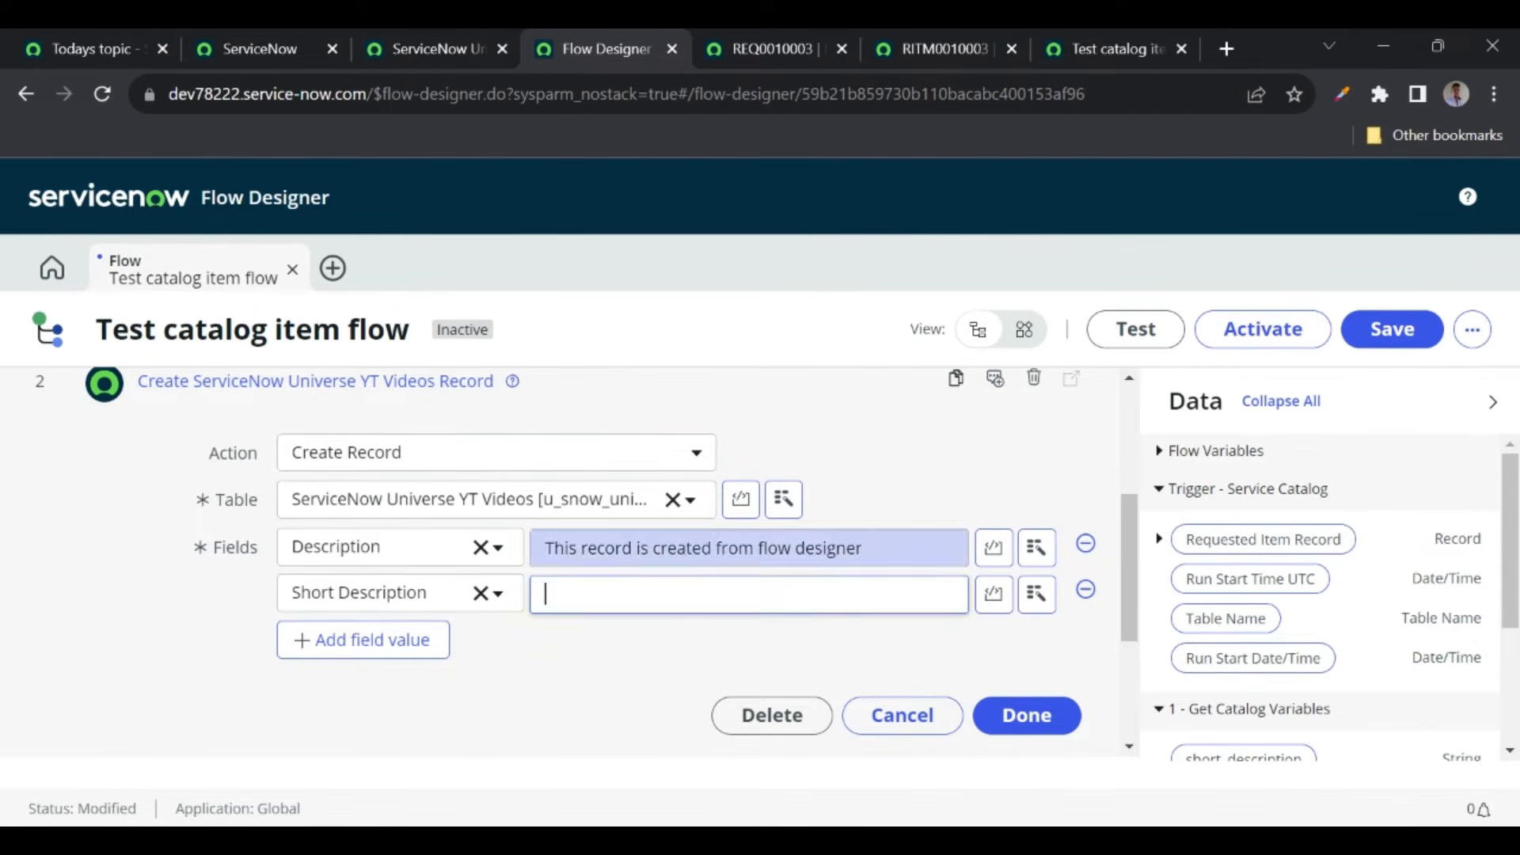
pyautogui.scroll(2, 273, 447)
pyautogui.scroll(-1, 618, 553)
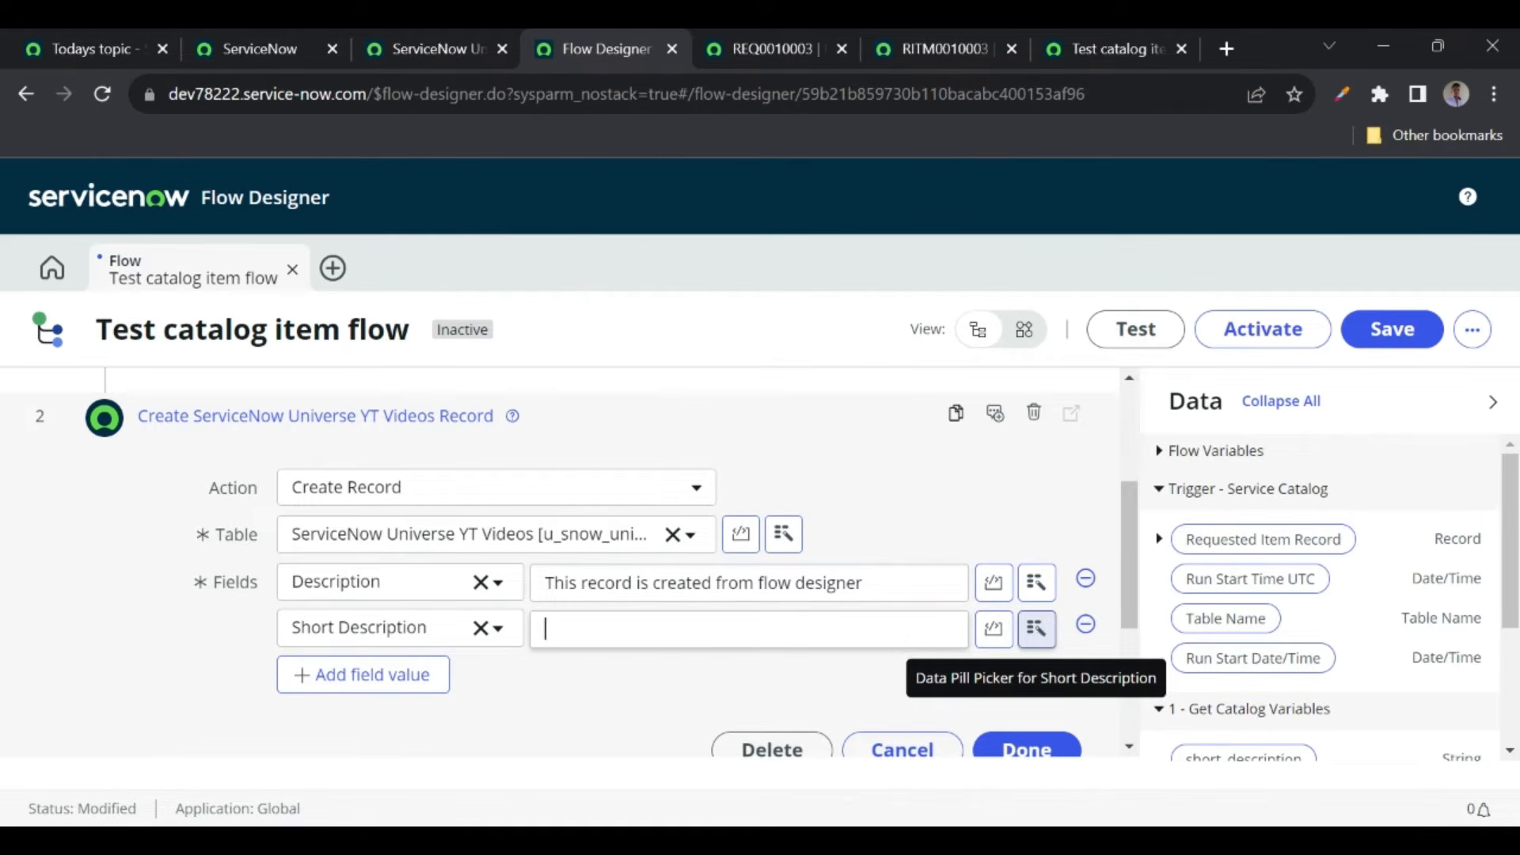
# - Fill Short Description with the Get Catalog Variables short_description pill and finish the step
pyautogui.click(1038, 631)
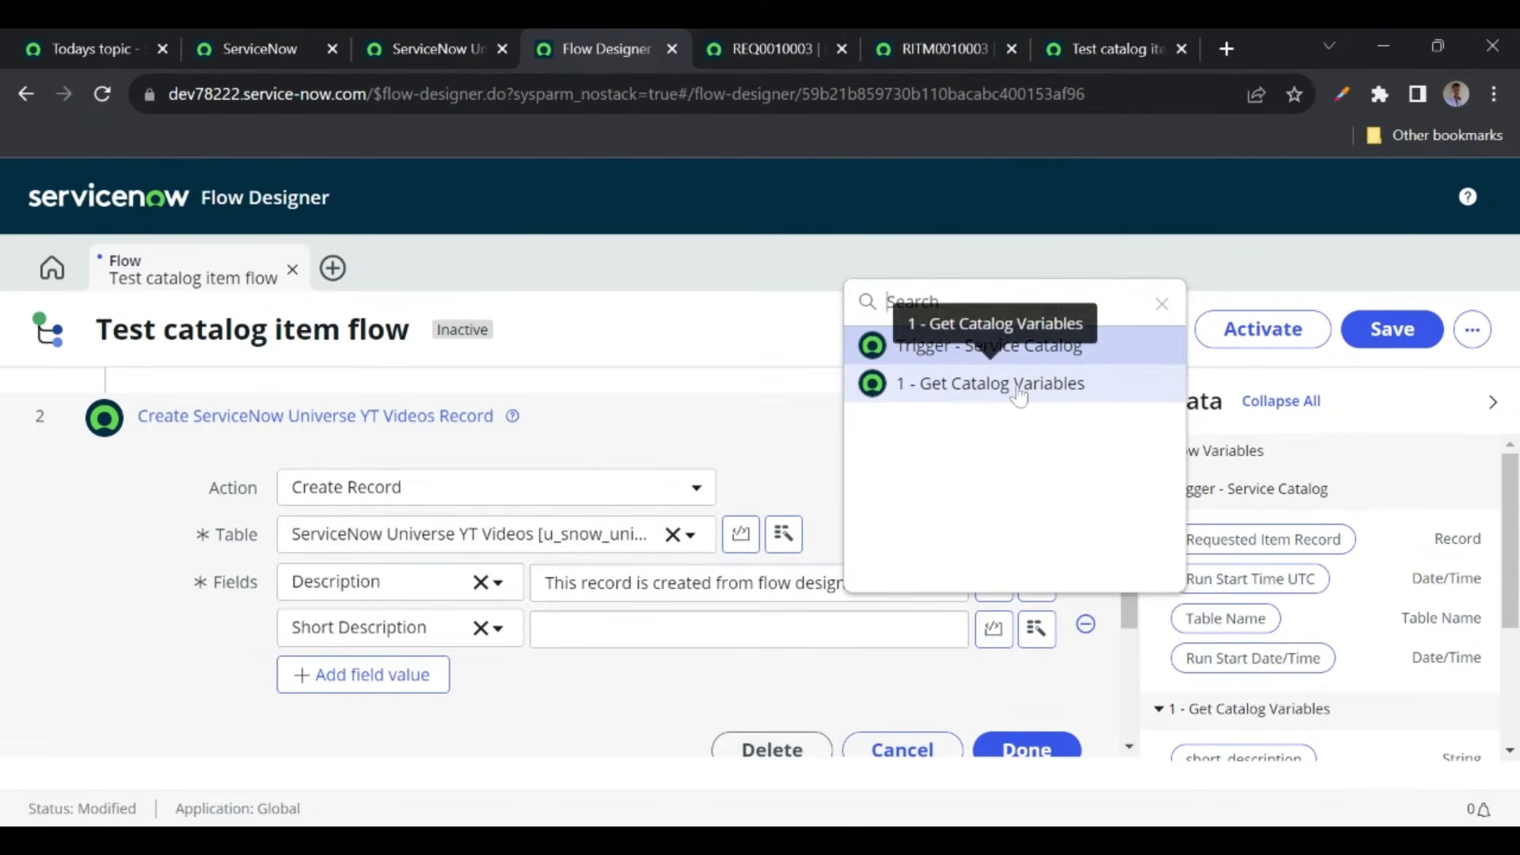
pyautogui.click(988, 395)
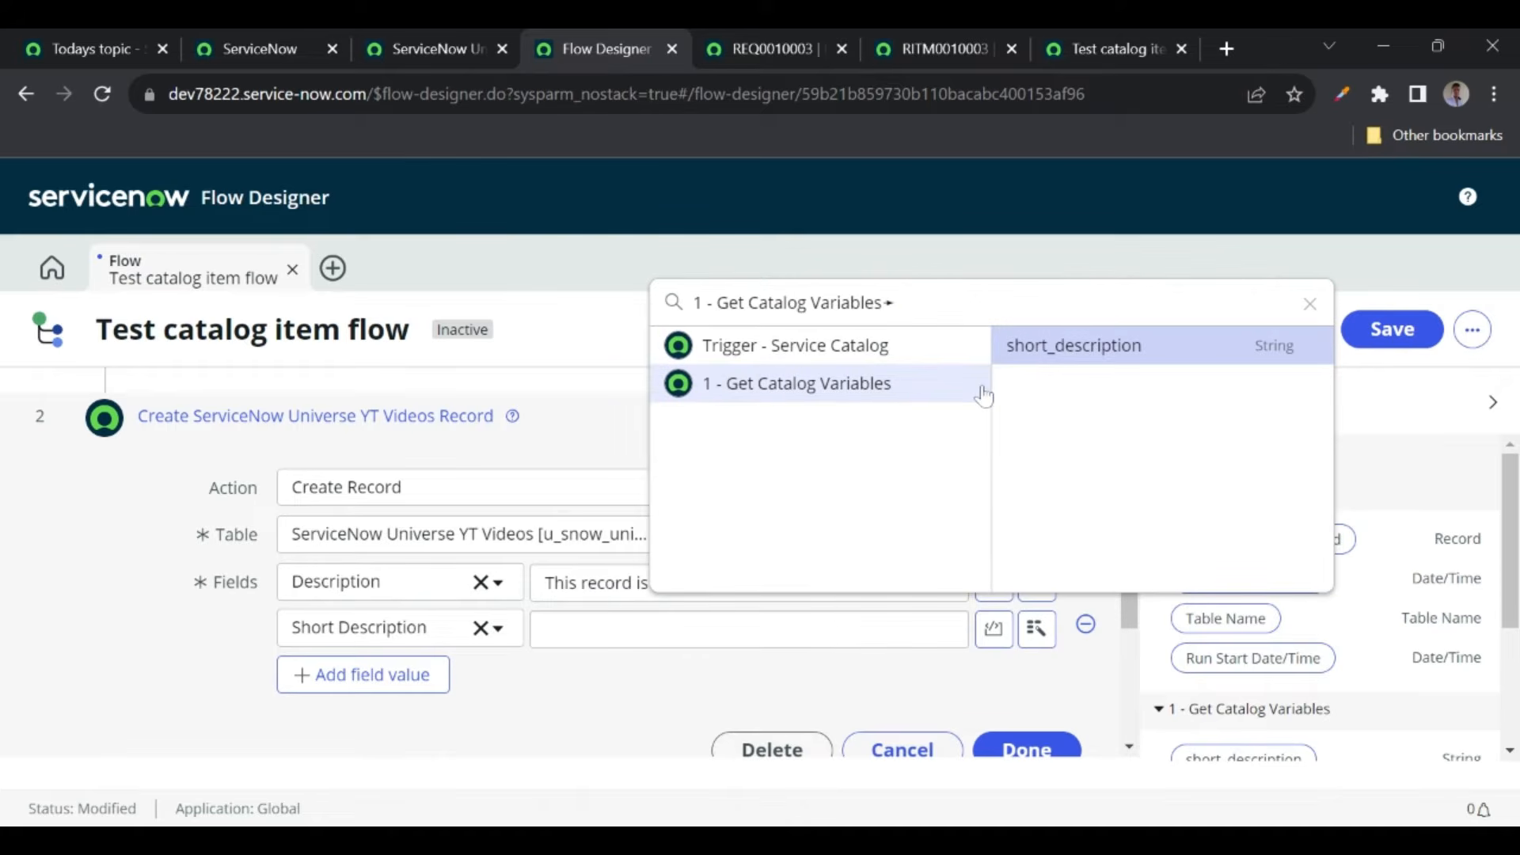
pyautogui.click(1068, 358)
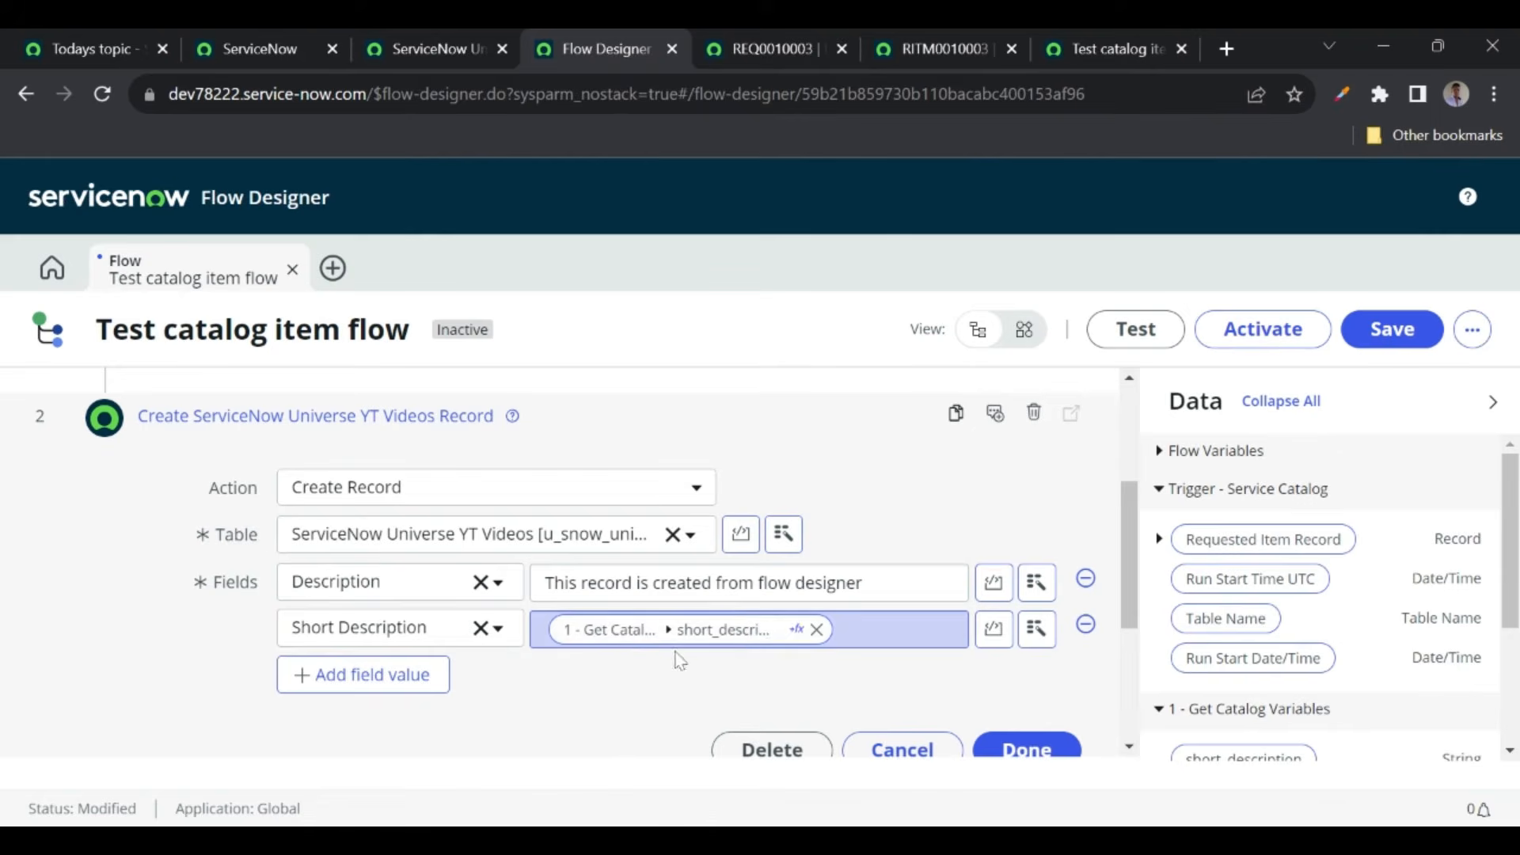
pyautogui.click(932, 52)
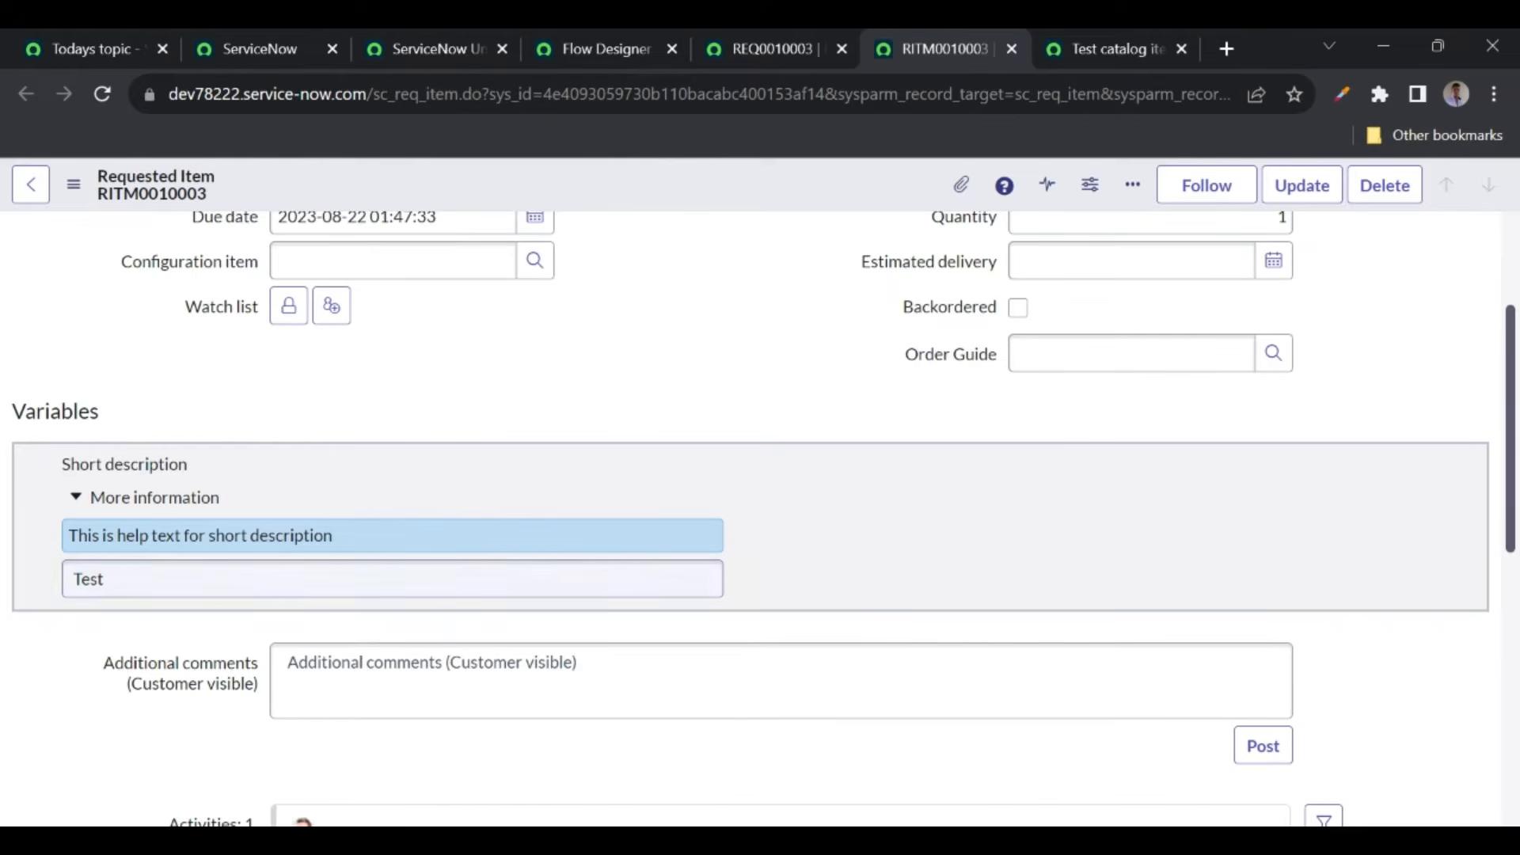
pyautogui.click(562, 52)
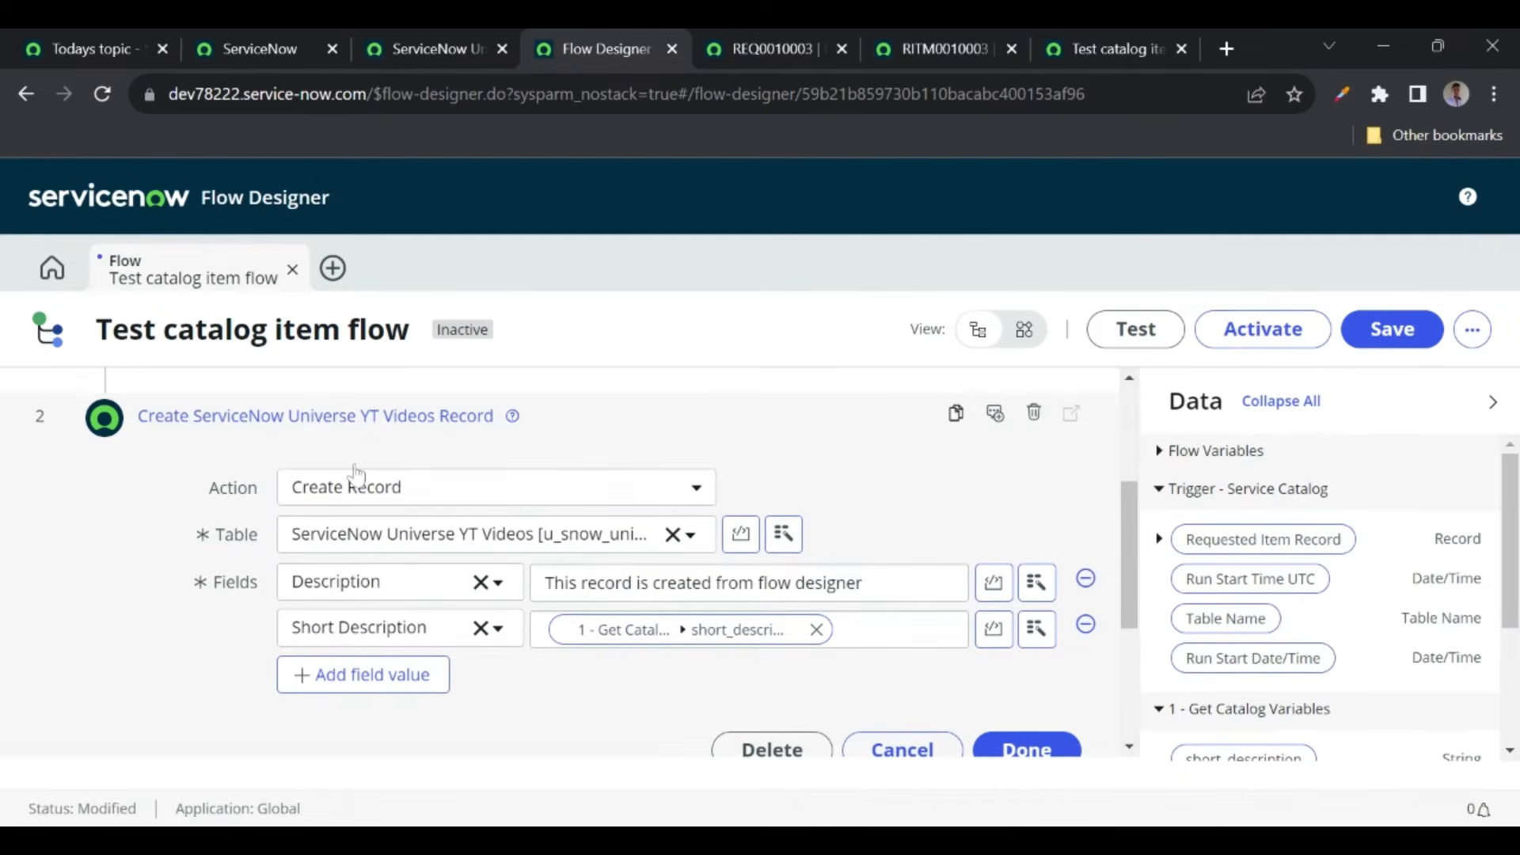
pyautogui.scroll(-1, 759, 554)
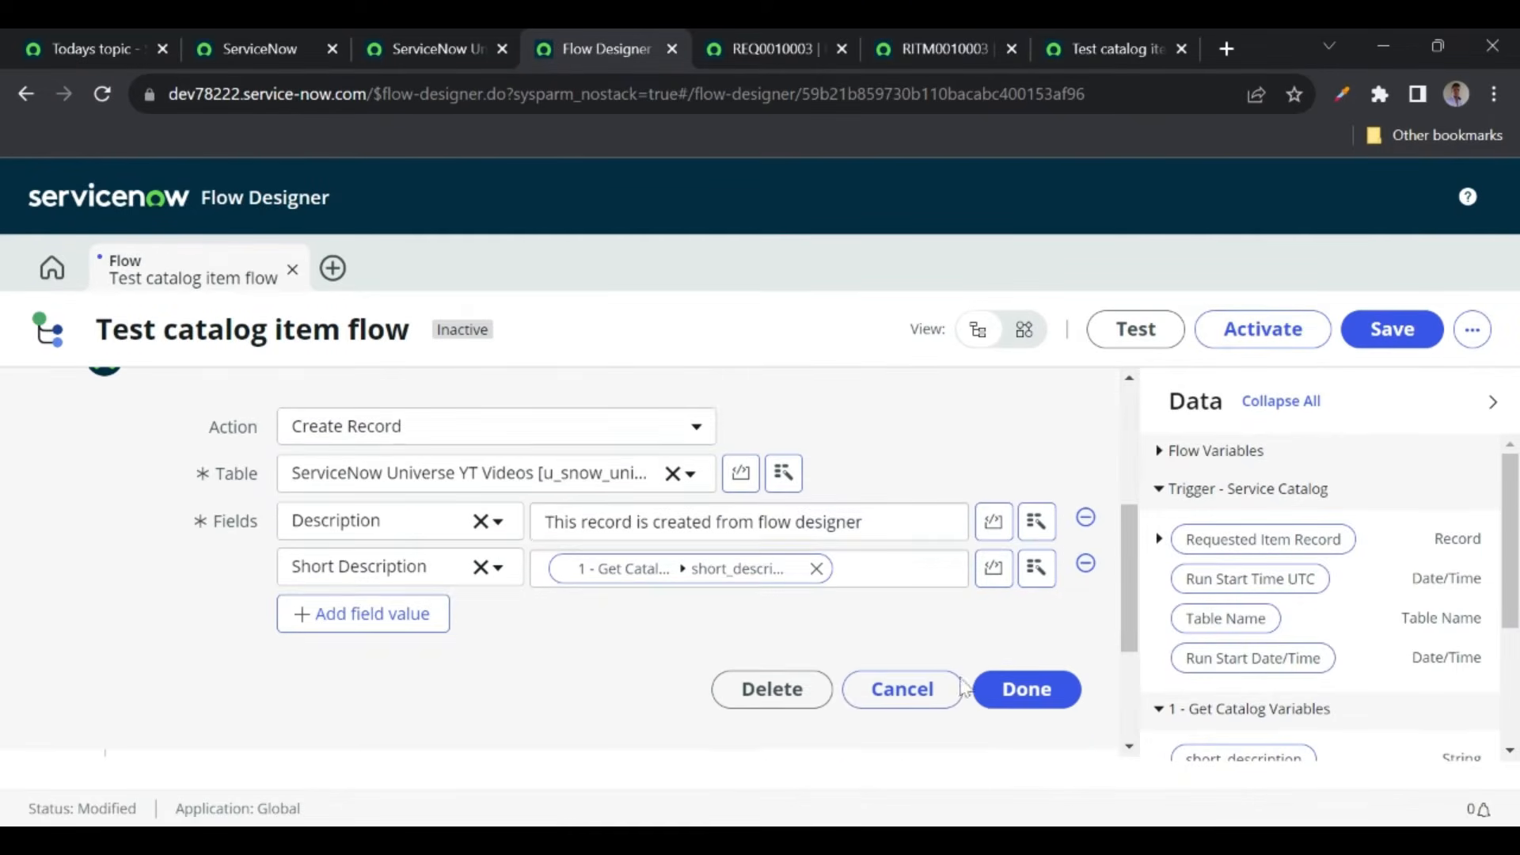
pyautogui.click(1010, 690)
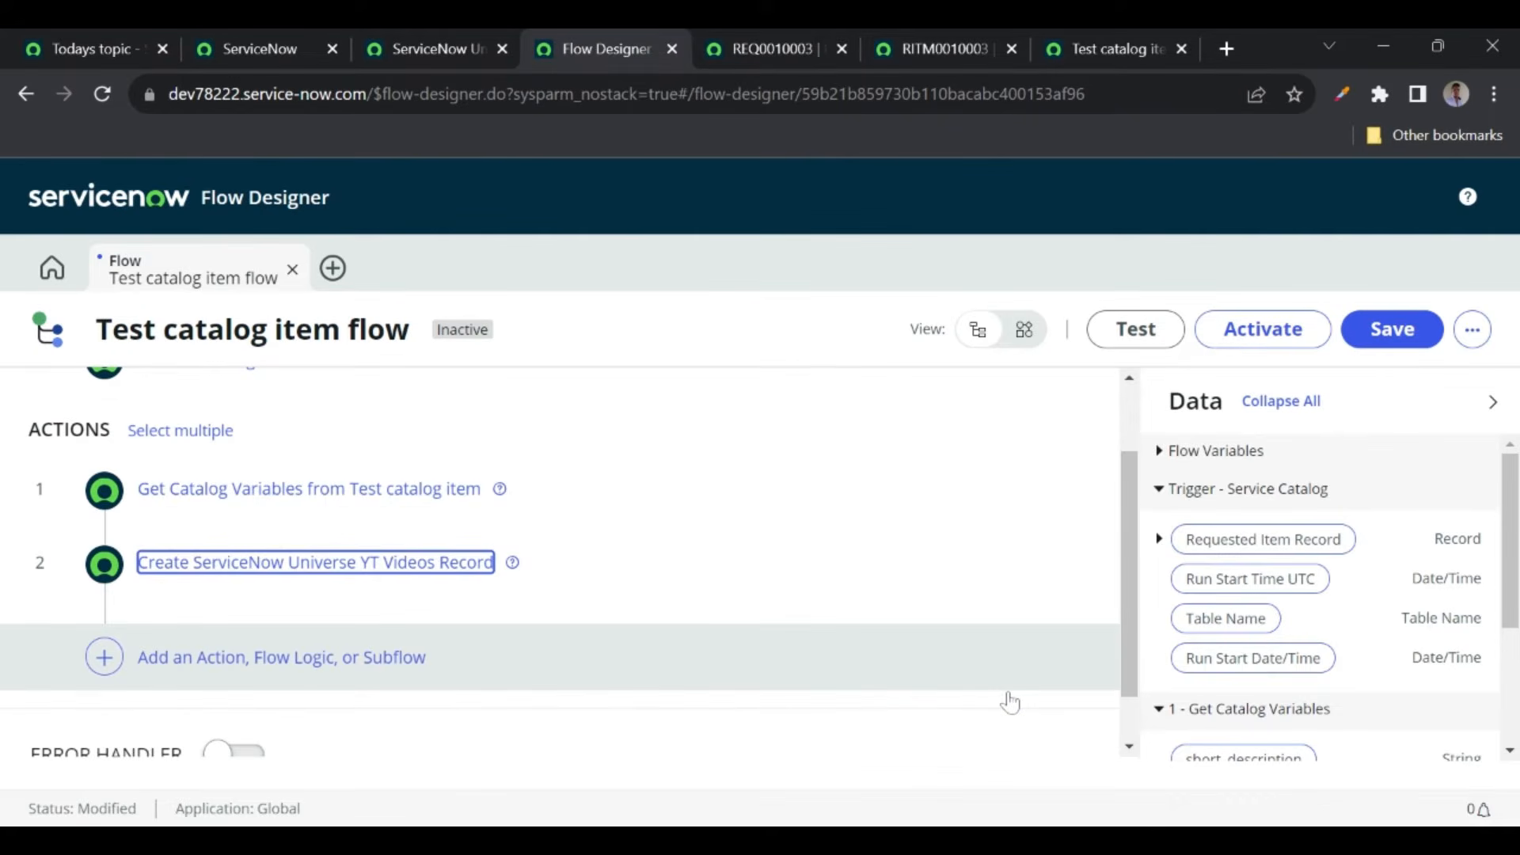
# - Save the flow changes and activate Test catalog item flow, confirming the activation
pyautogui.click(1401, 338)
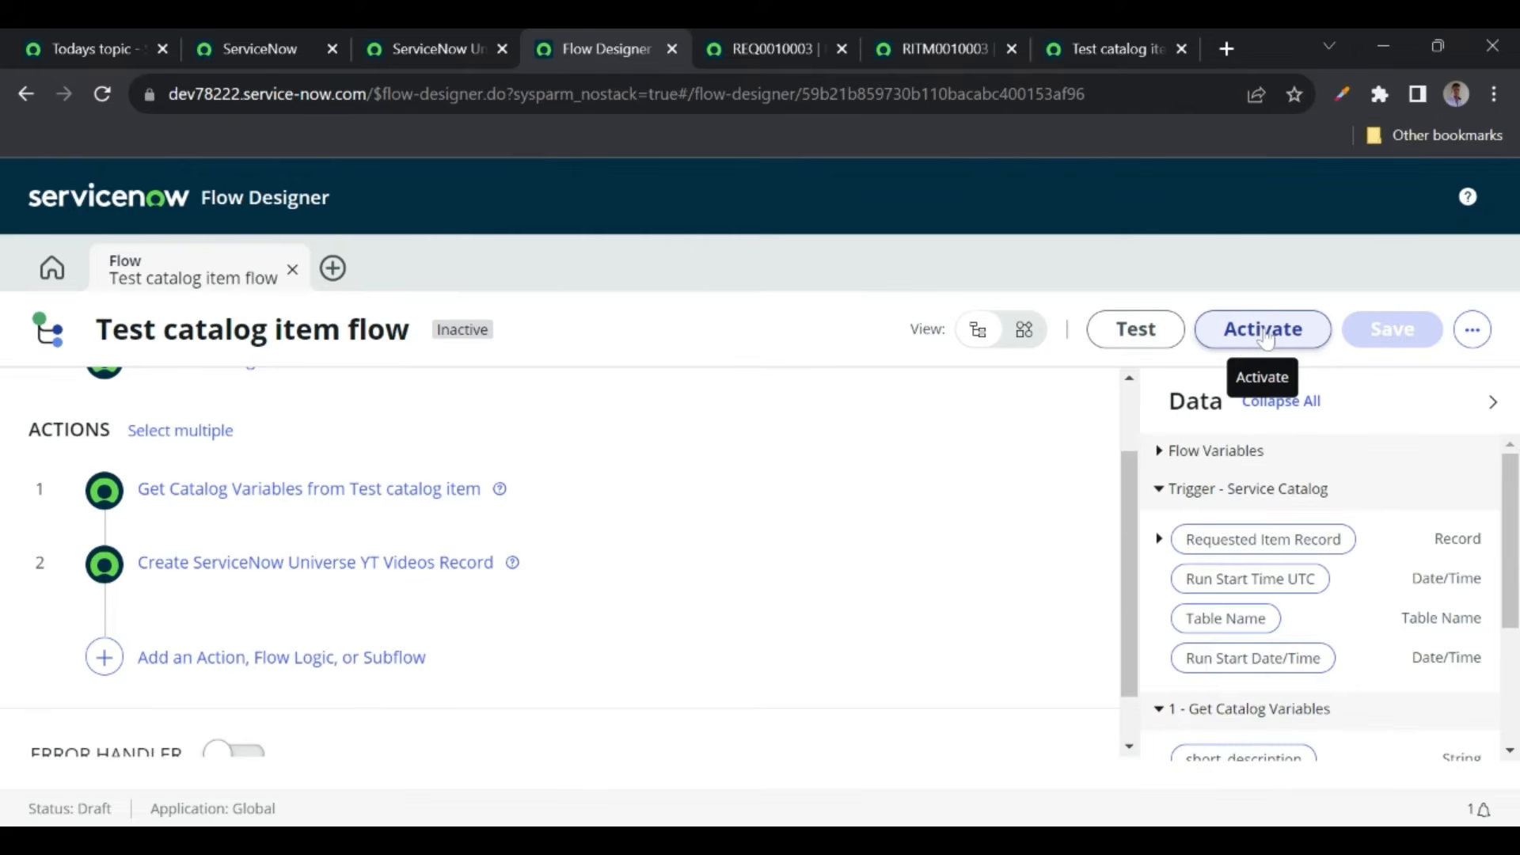
pyautogui.click(1105, 50)
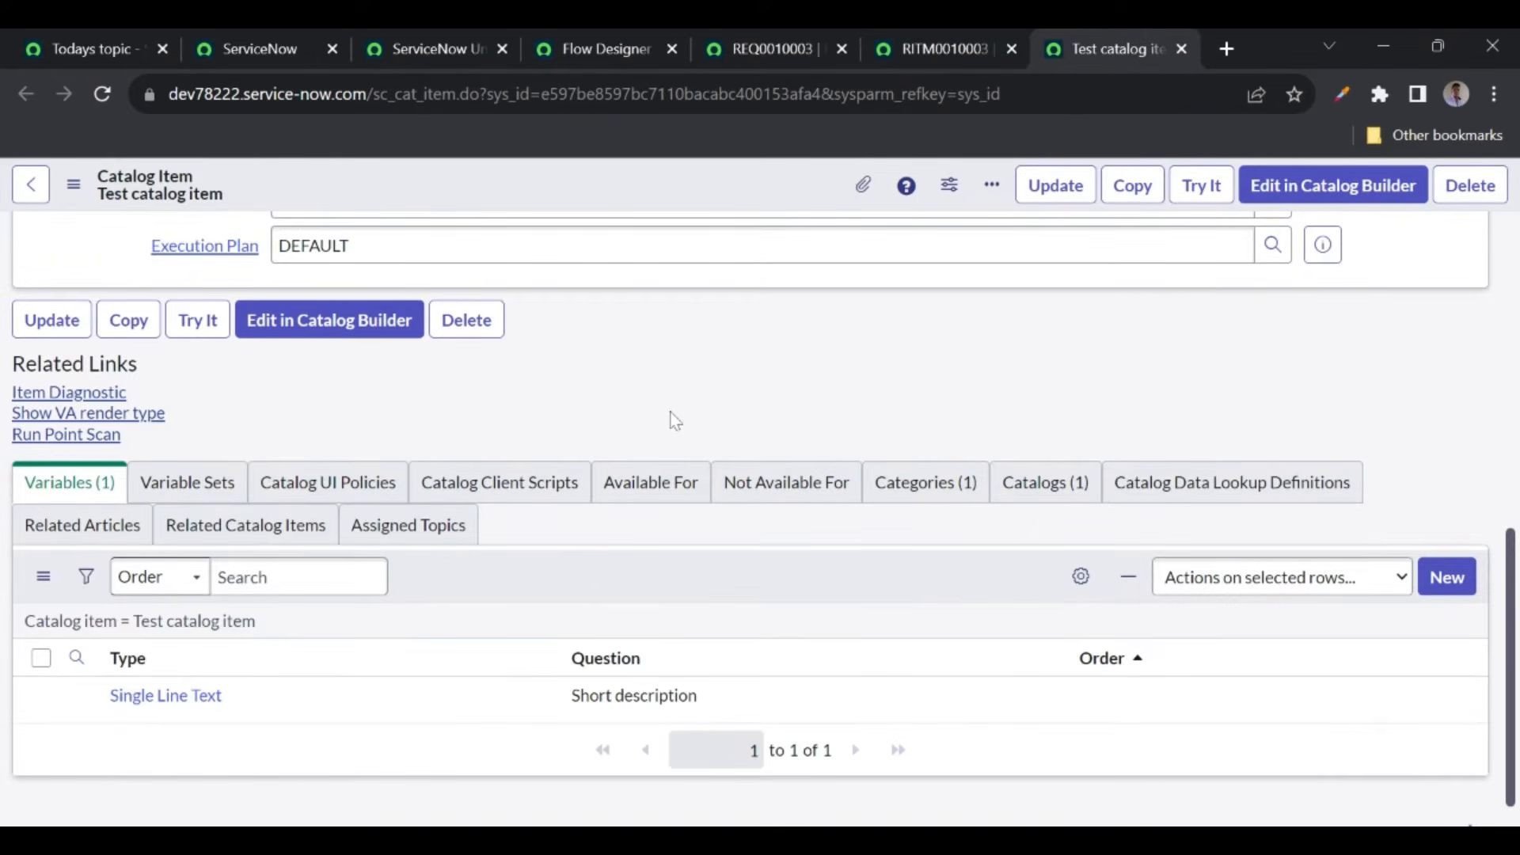
pyautogui.scroll(3, 671, 418)
pyautogui.click(1272, 423)
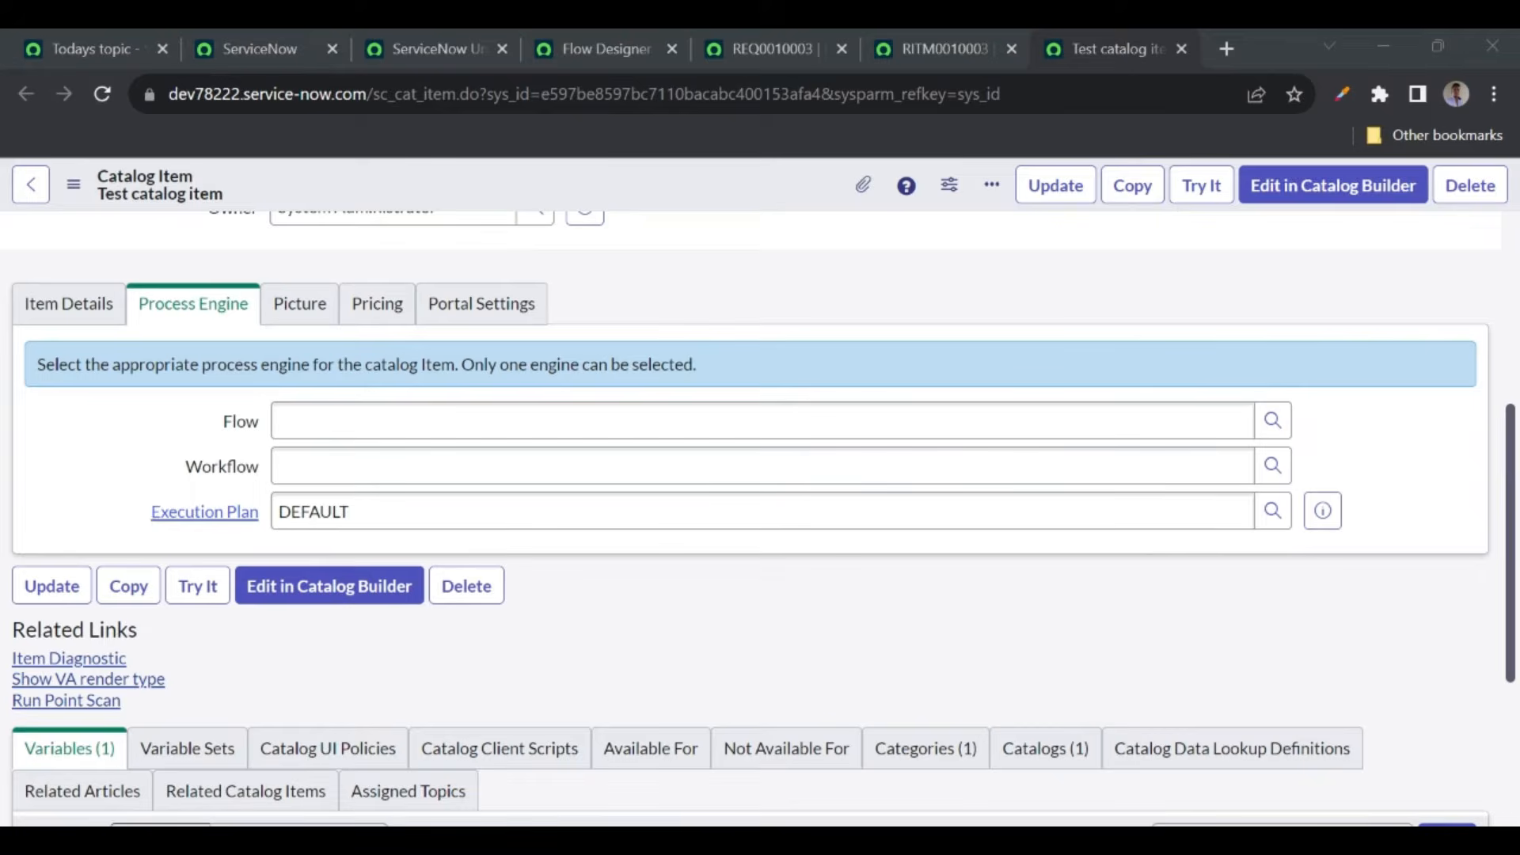
pyautogui.click(581, 43)
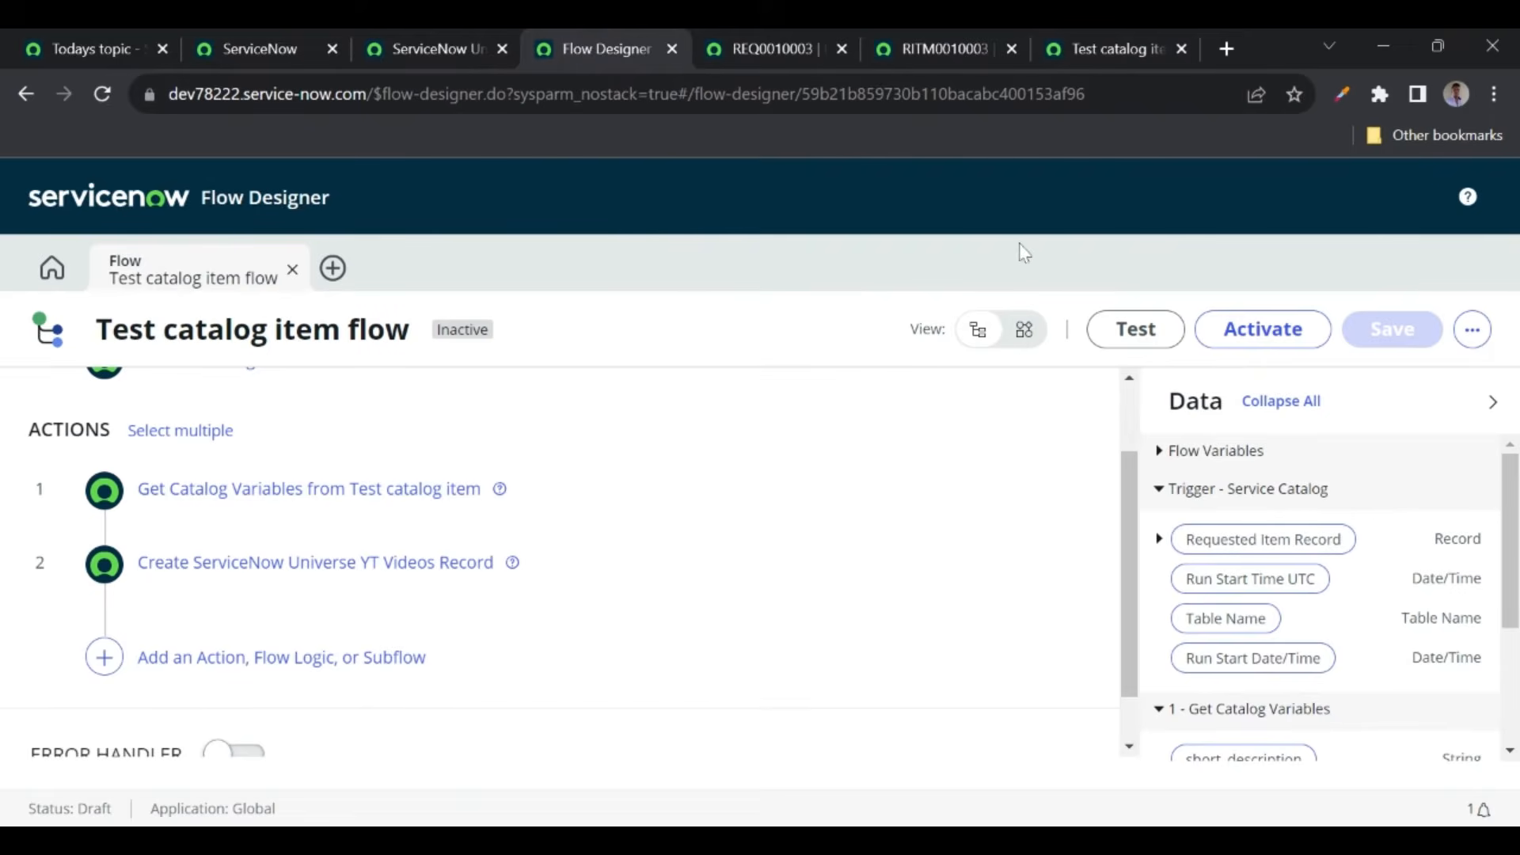
pyautogui.click(1262, 329)
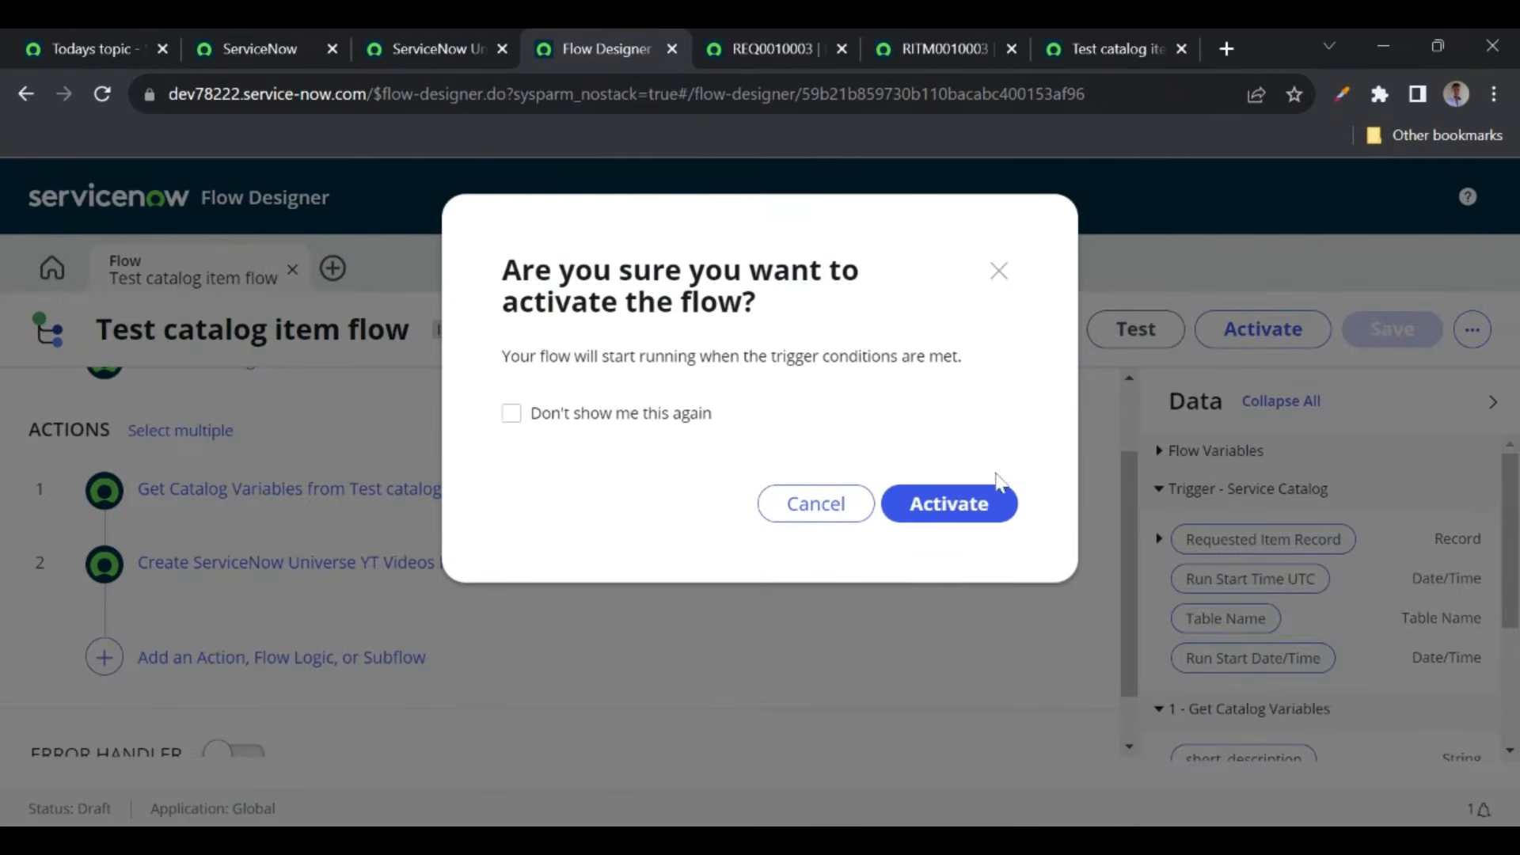
pyautogui.click(943, 511)
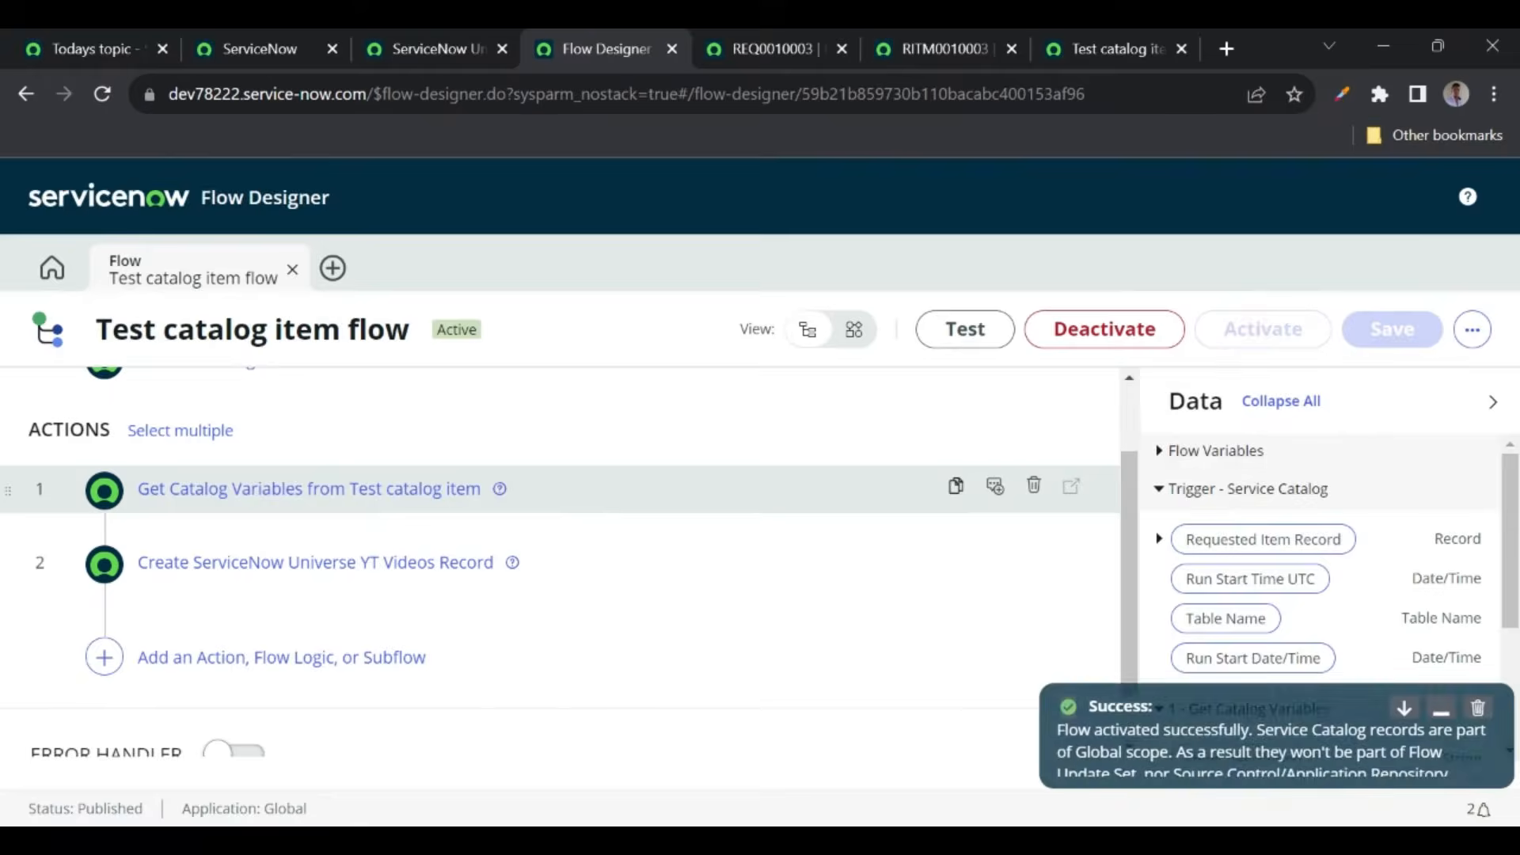
# - Pick Test catalog item flow in the item's Process Engine Flow field and save the record
pyautogui.click(1108, 55)
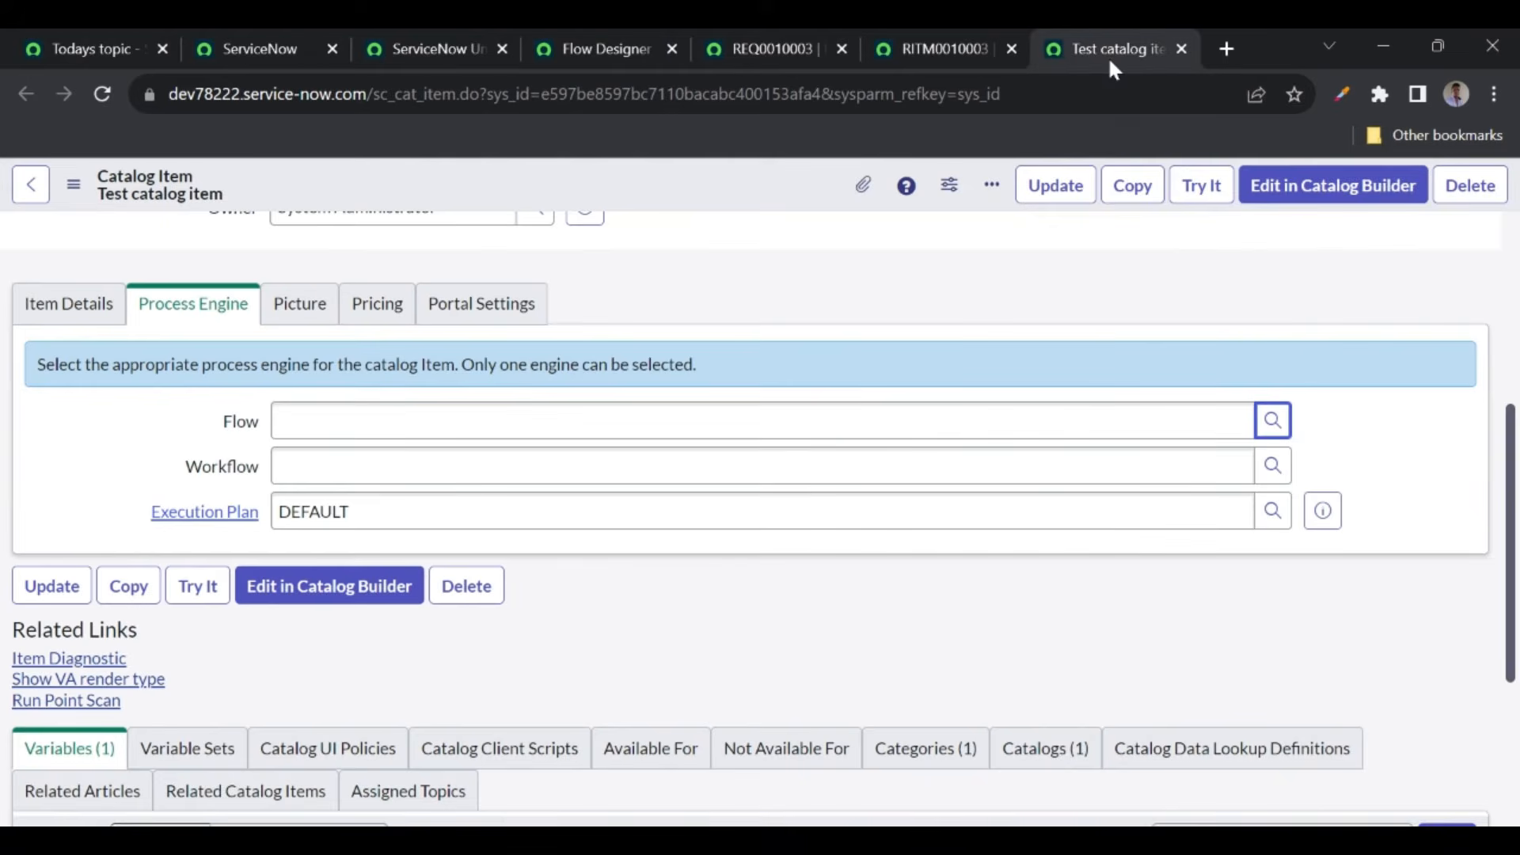
pyautogui.click(1273, 424)
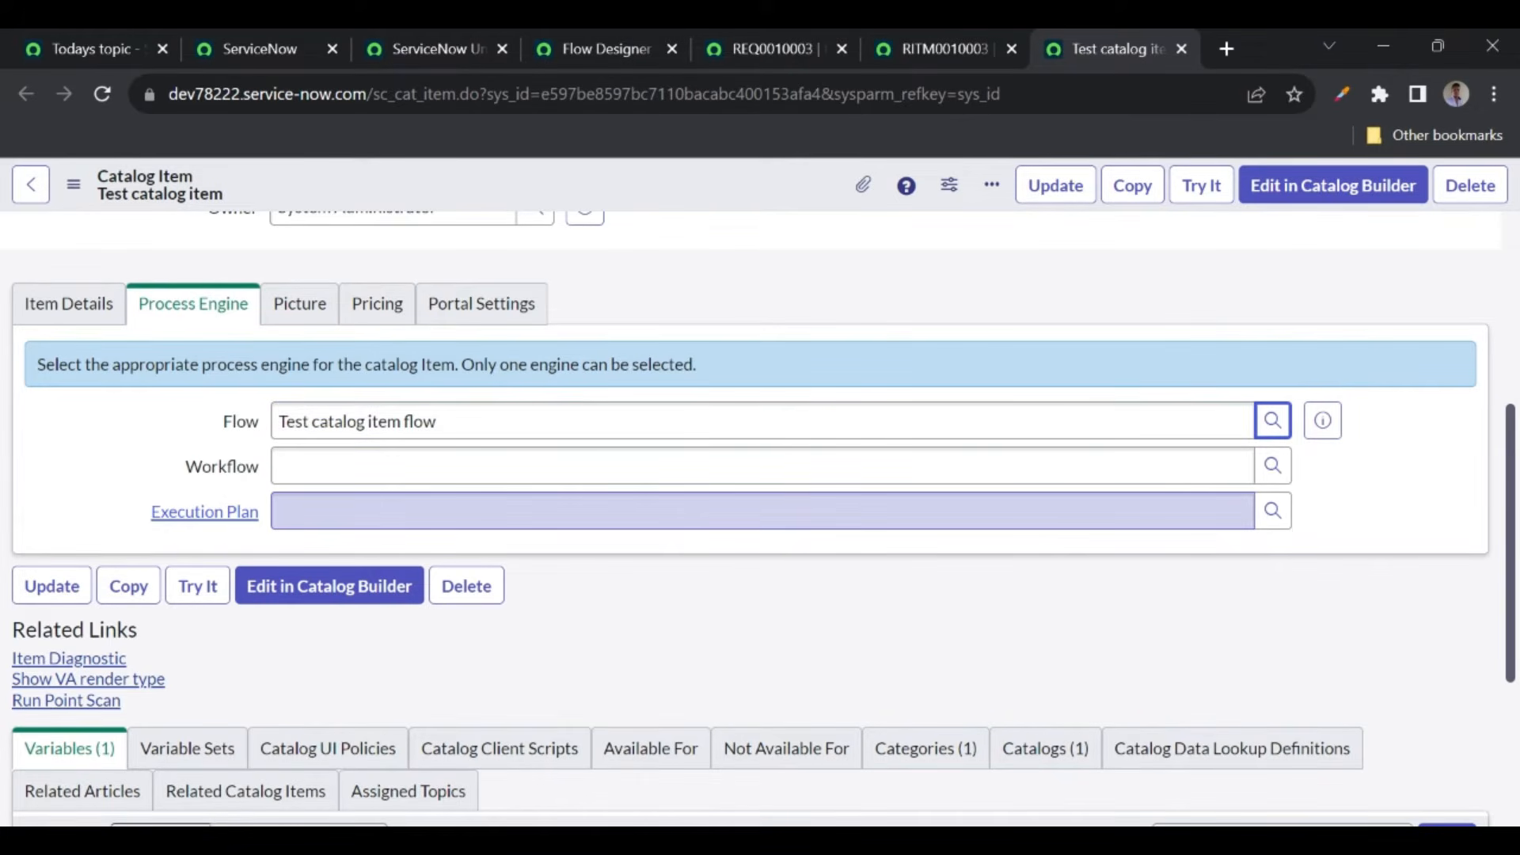
pyautogui.rightClick(653, 173)
pyautogui.click(692, 190)
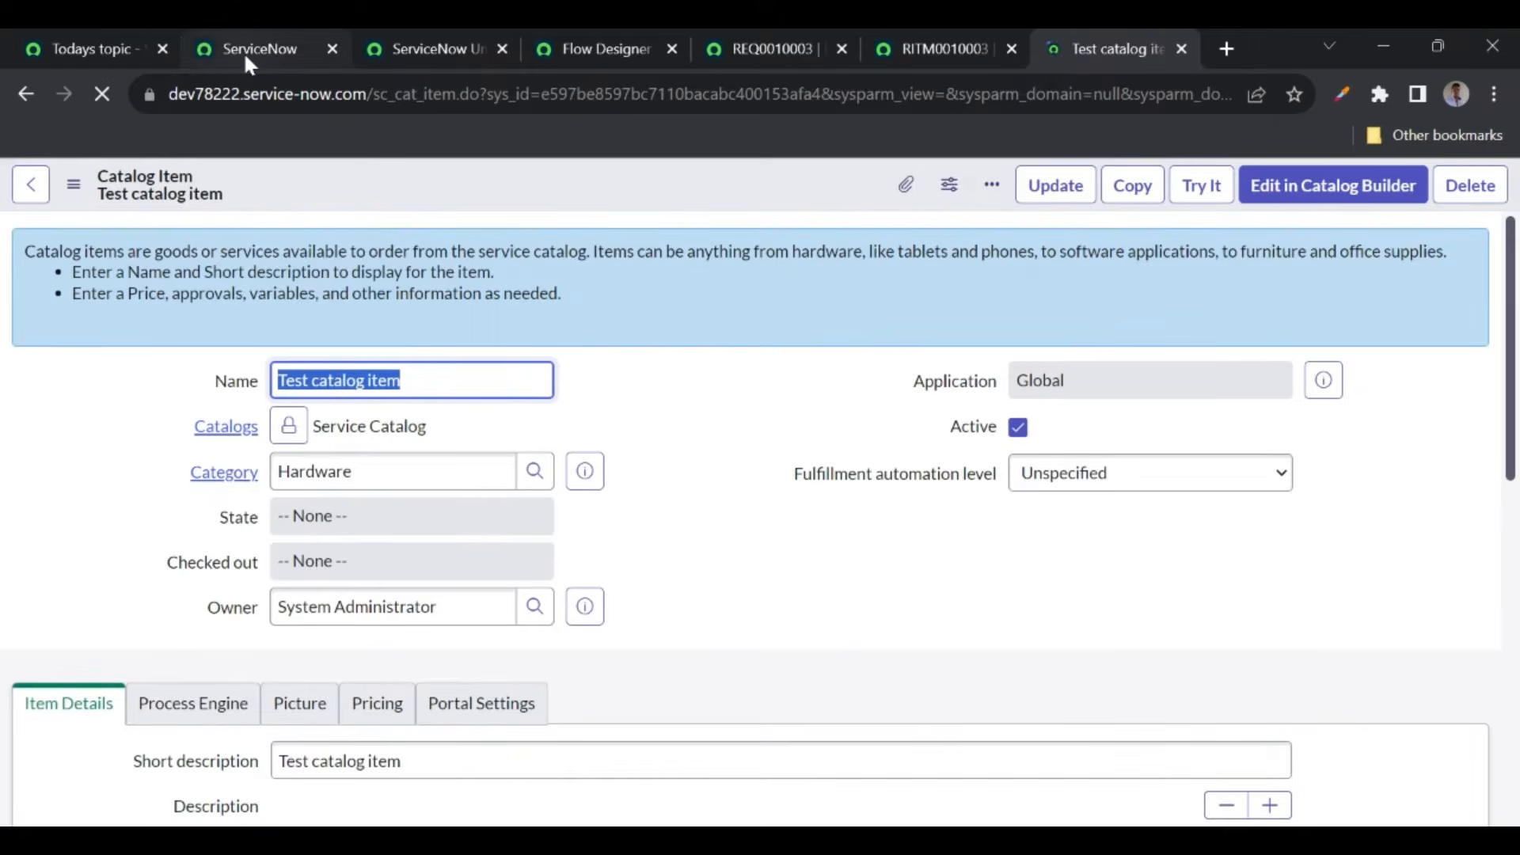
# - Go to Service Catalog > Hardware and open the Test catalog item order page
pyautogui.click(247, 56)
pyautogui.click(255, 207)
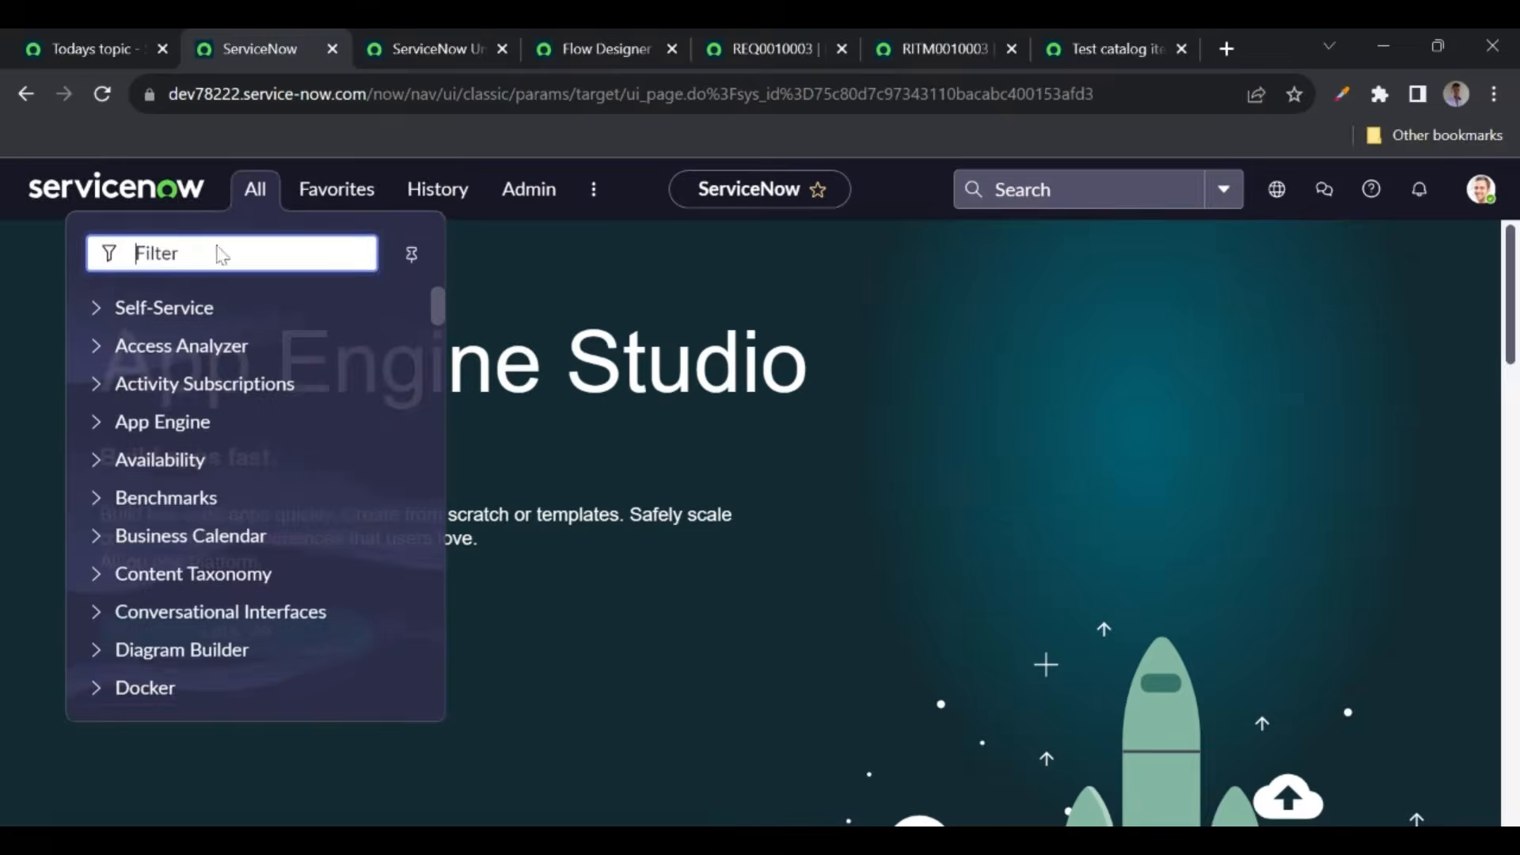
pyautogui.write('servi')
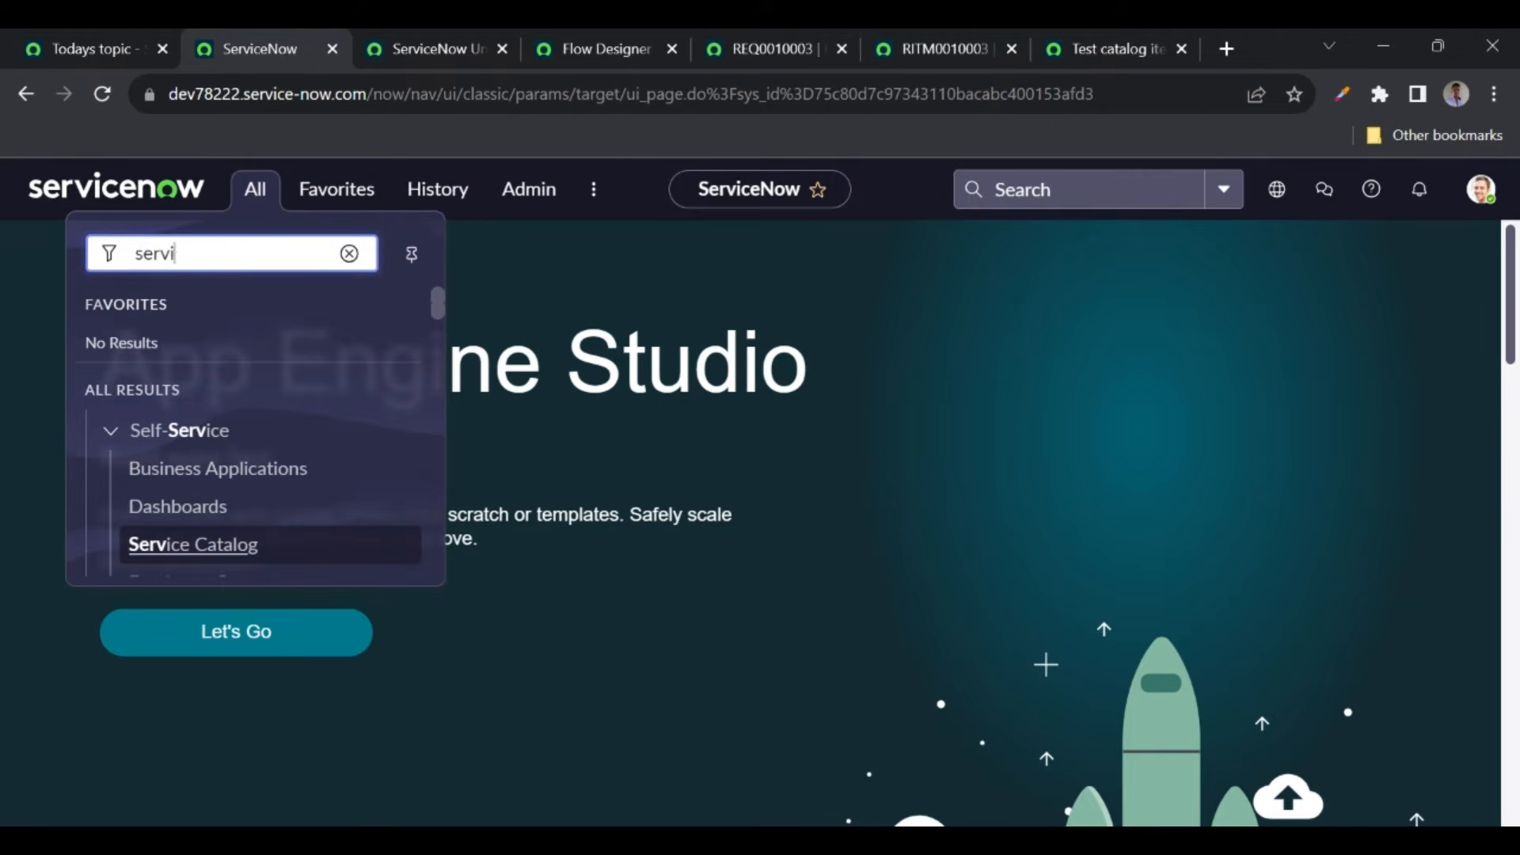
pyautogui.write('ce cata')
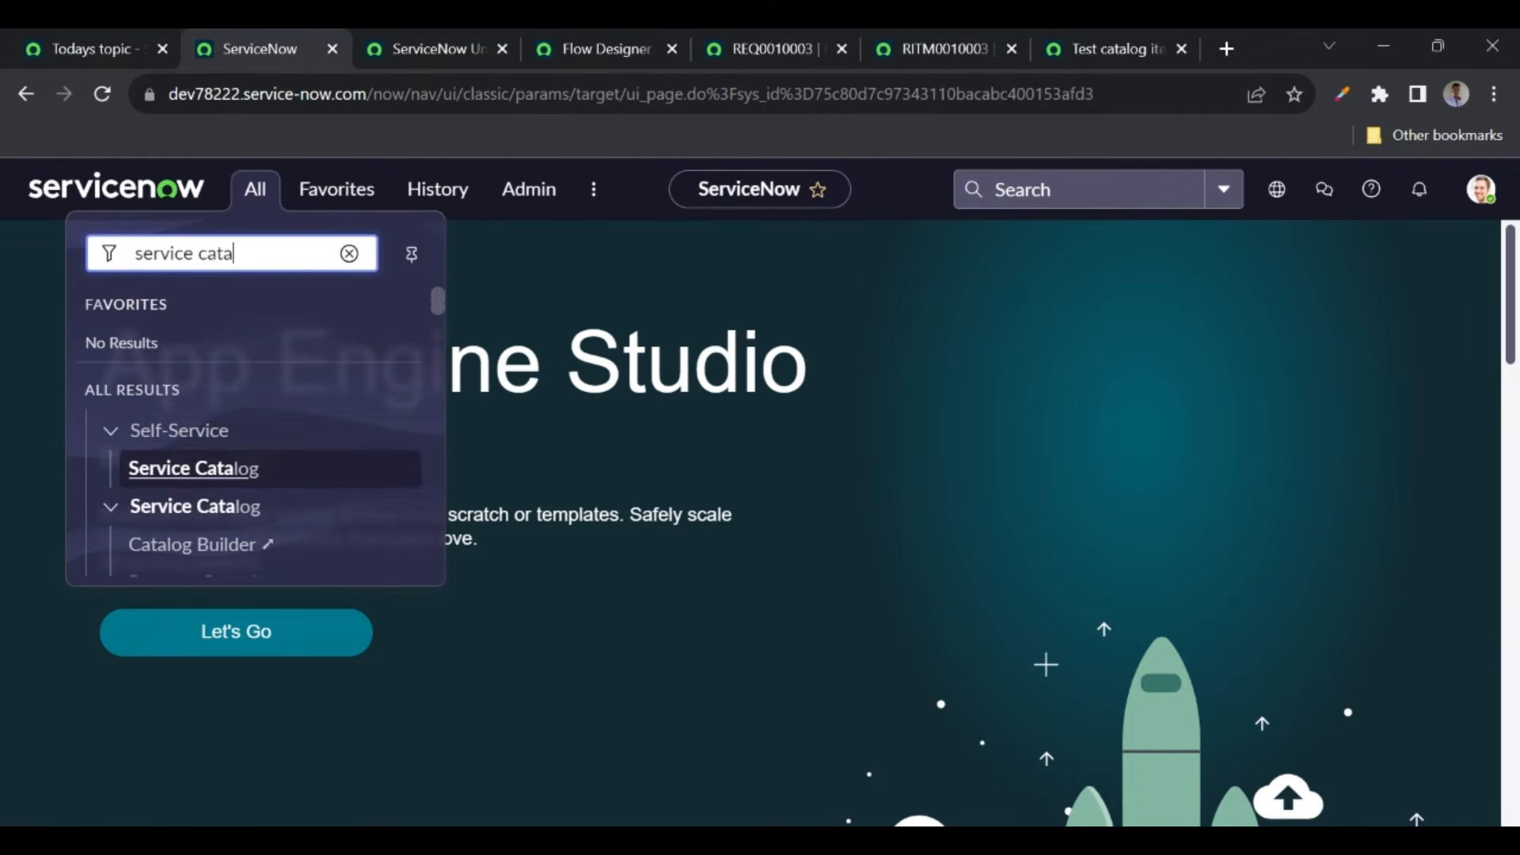
pyautogui.click(171, 477)
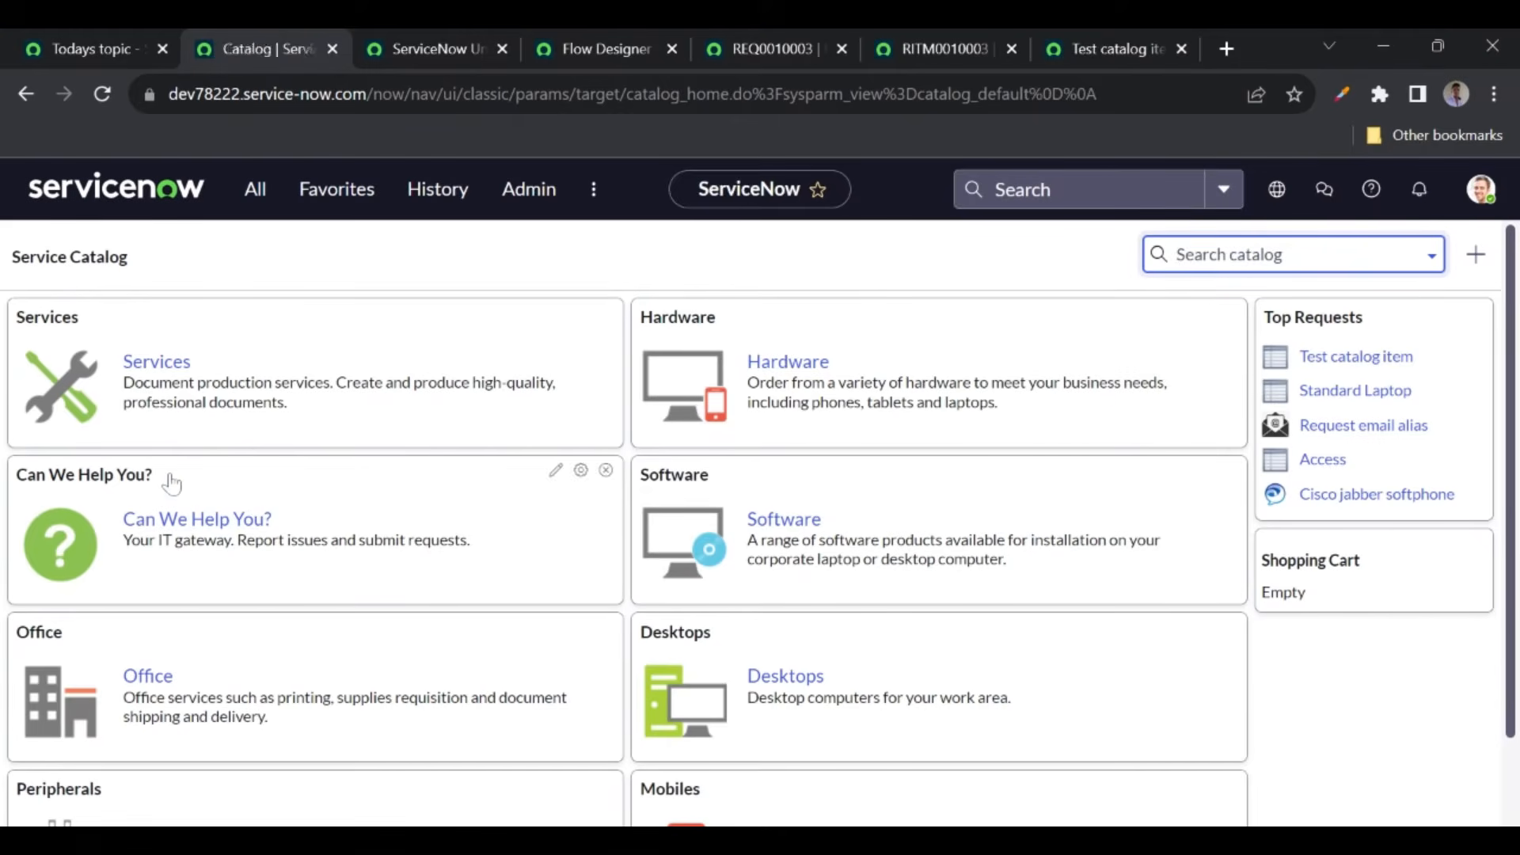
pyautogui.click(798, 363)
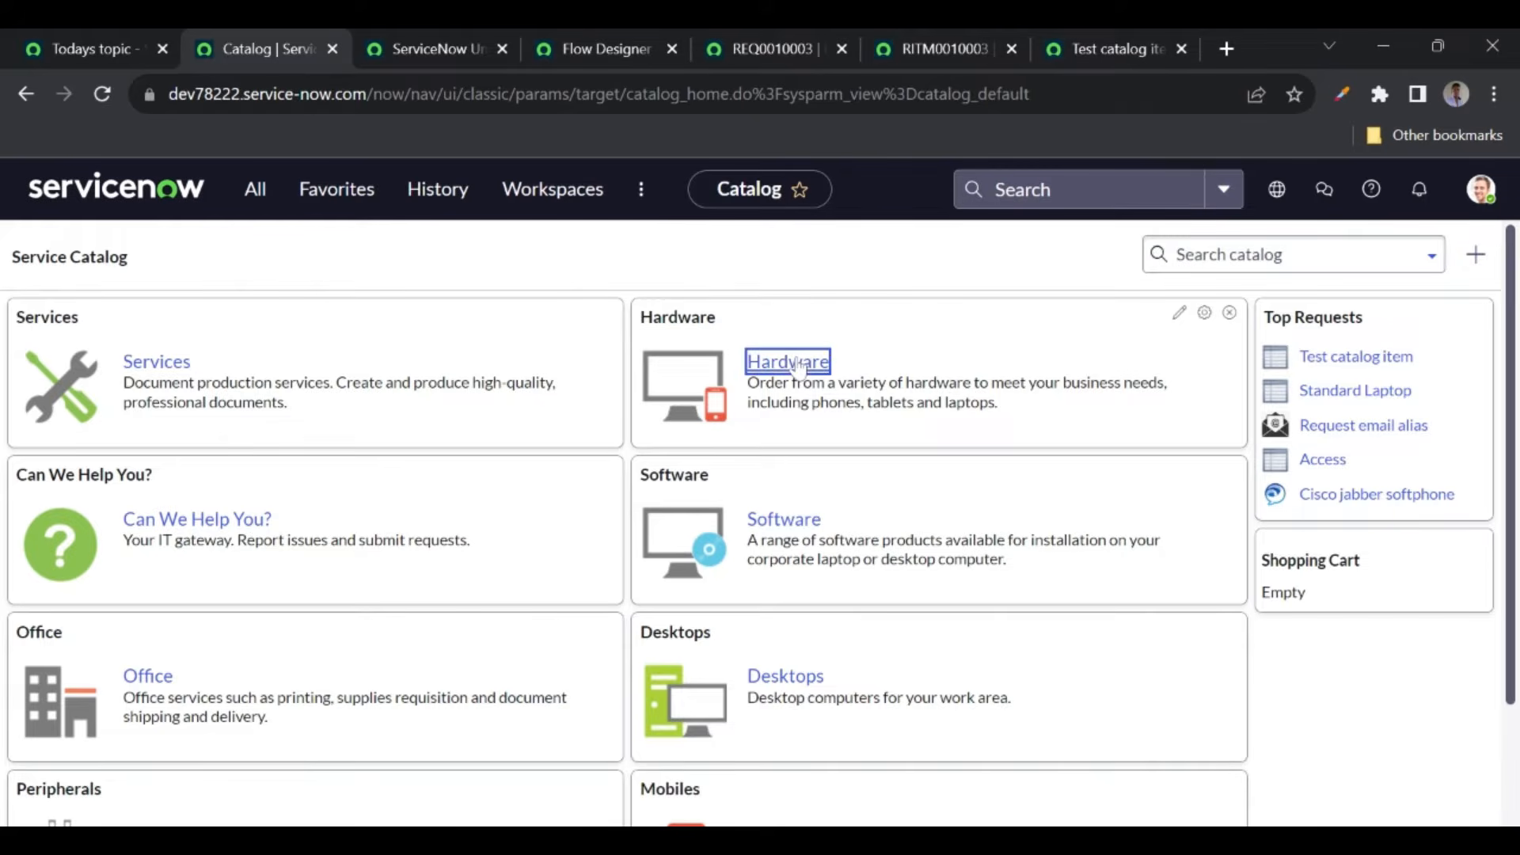
pyautogui.scroll(-3, 345, 570)
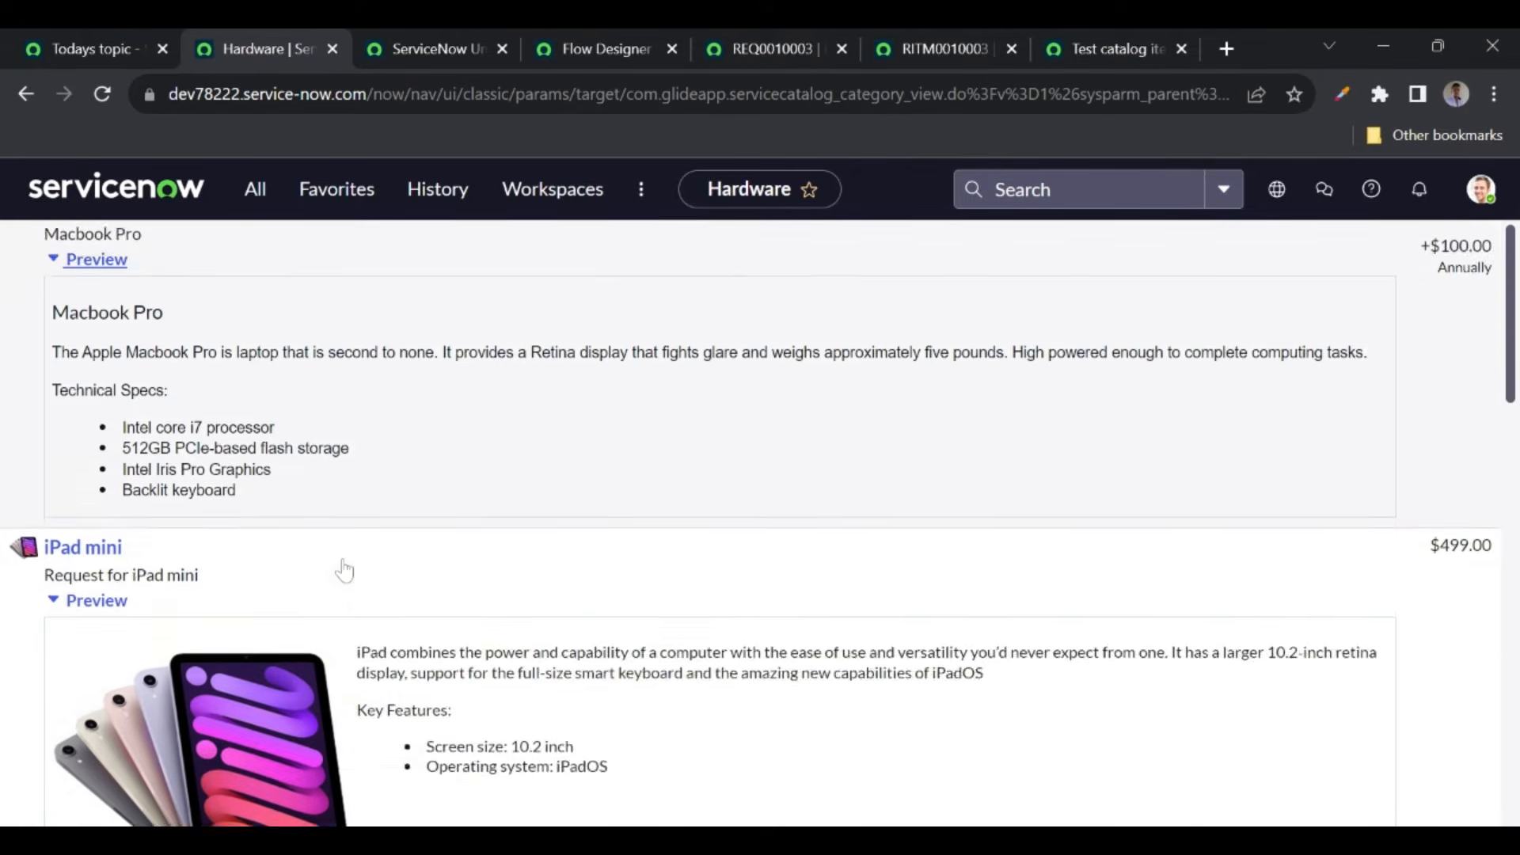
pyautogui.scroll(-8, 344, 569)
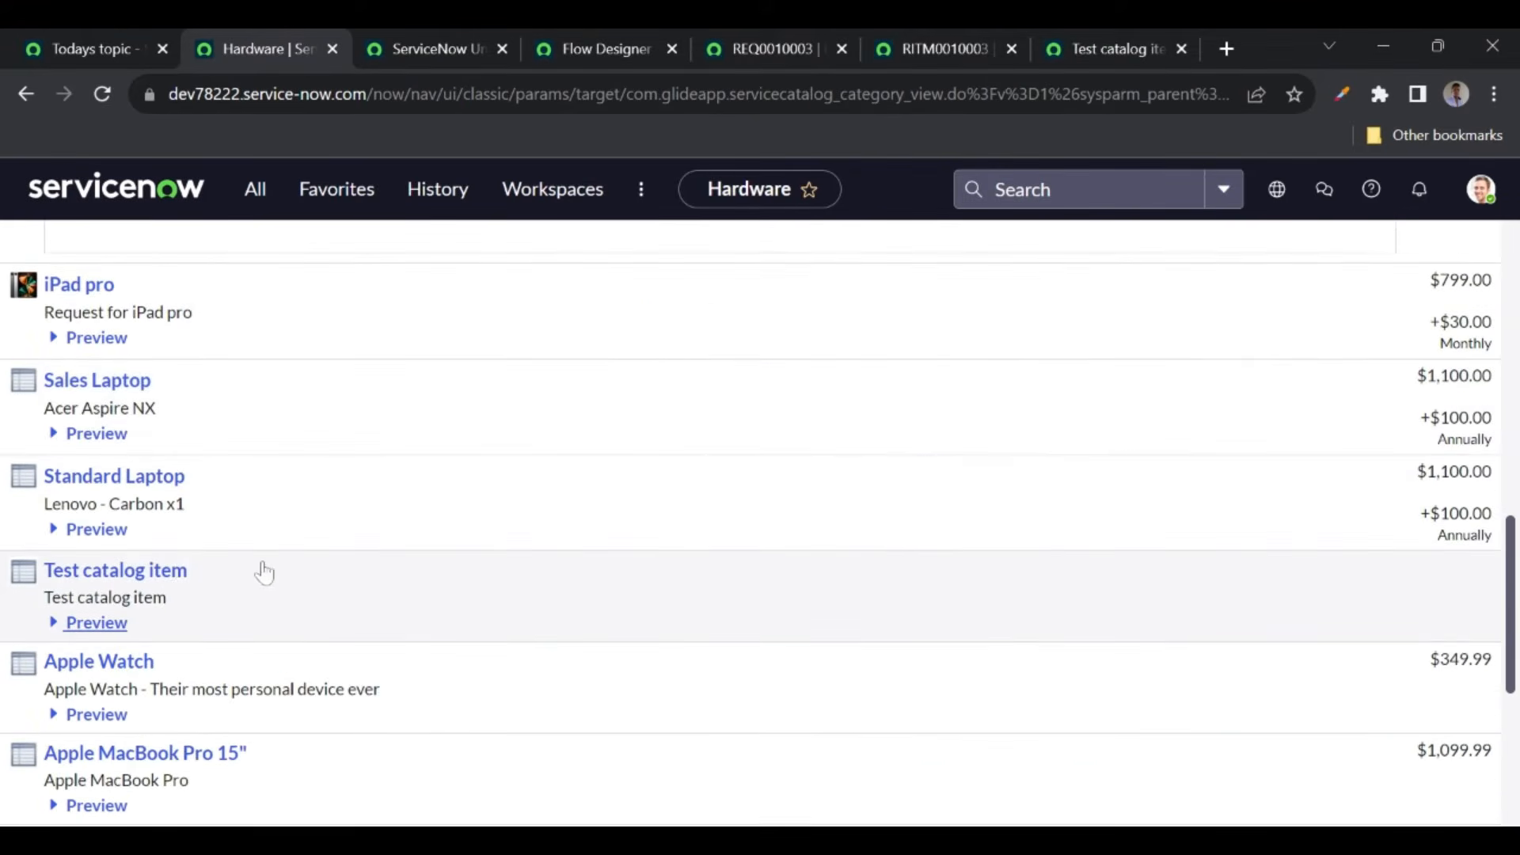
pyautogui.click(127, 571)
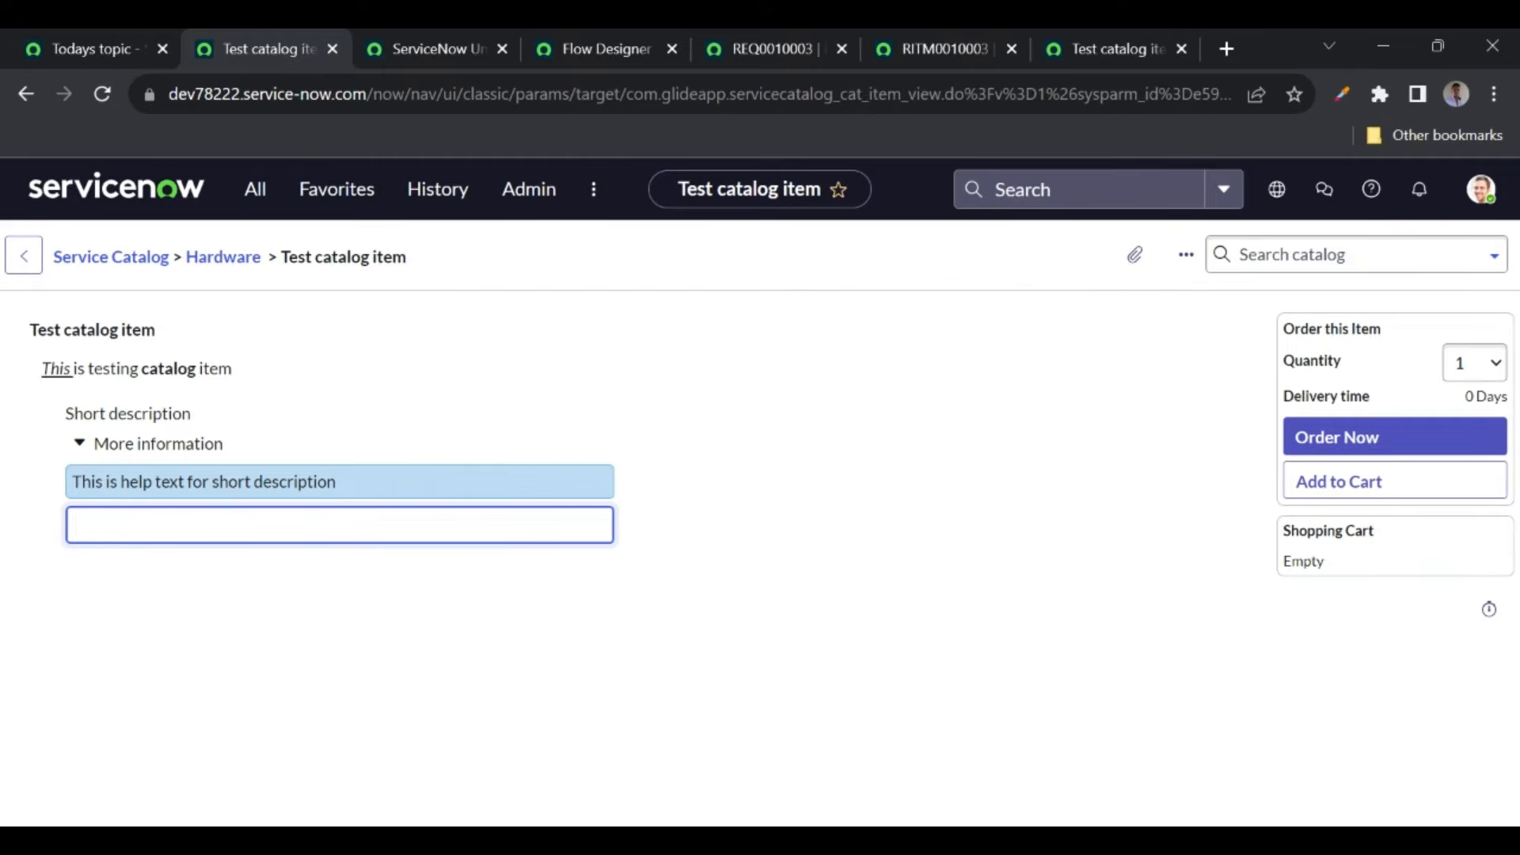
# - Enter short description 'This short descrition is to test flow designe' and order the item
pyautogui.write('This')
pyautogui.write(' short descr')
pyautogui.write('ip')
pyautogui.write('op')
pyautogui.press('BackSpace')
pyautogui.press('BackSpace')
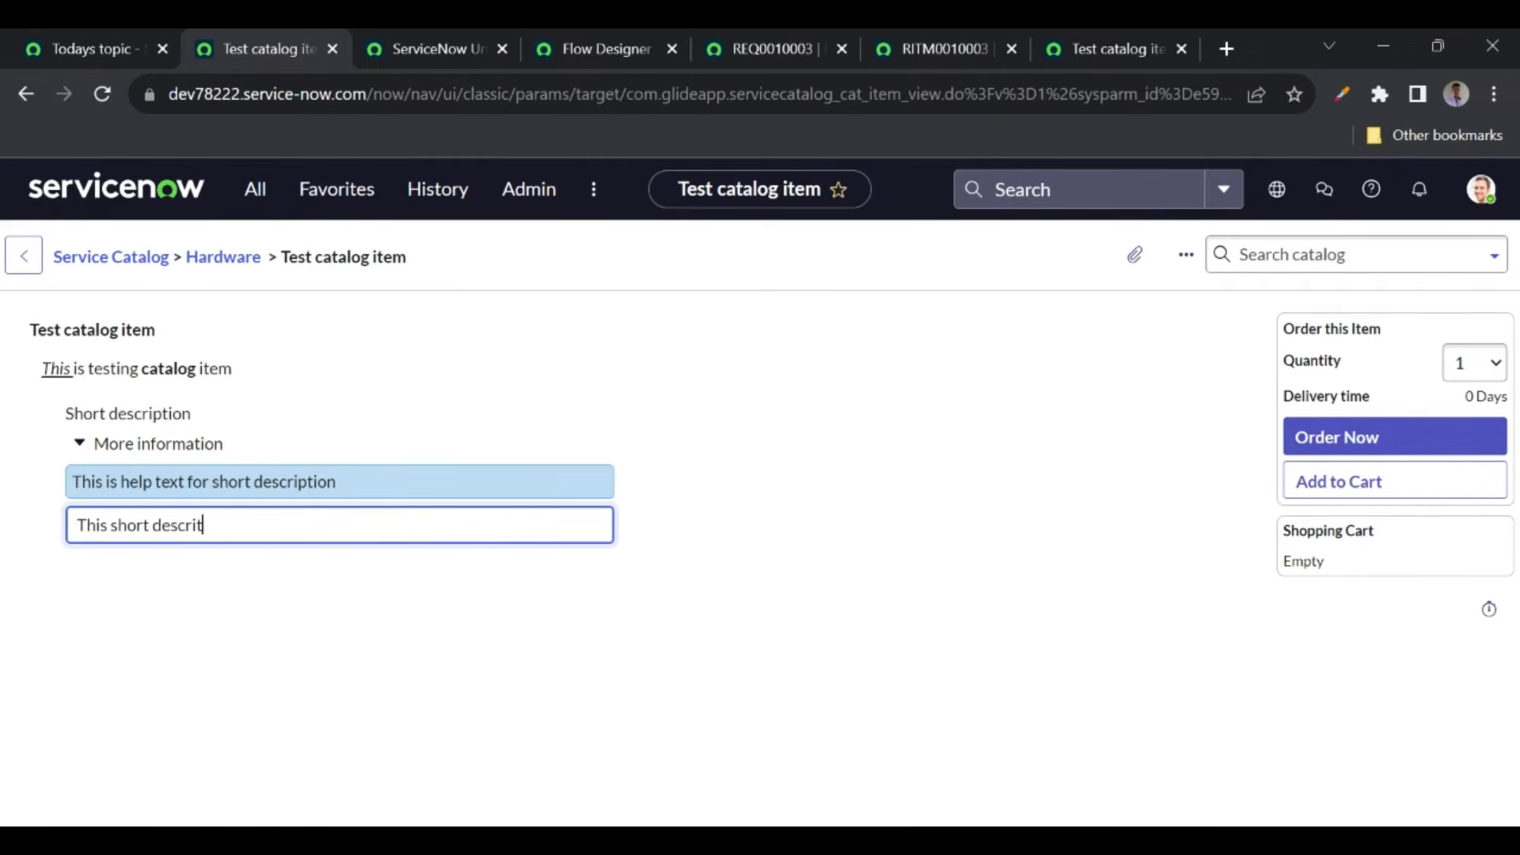
pyautogui.write('tion is to test flow d')
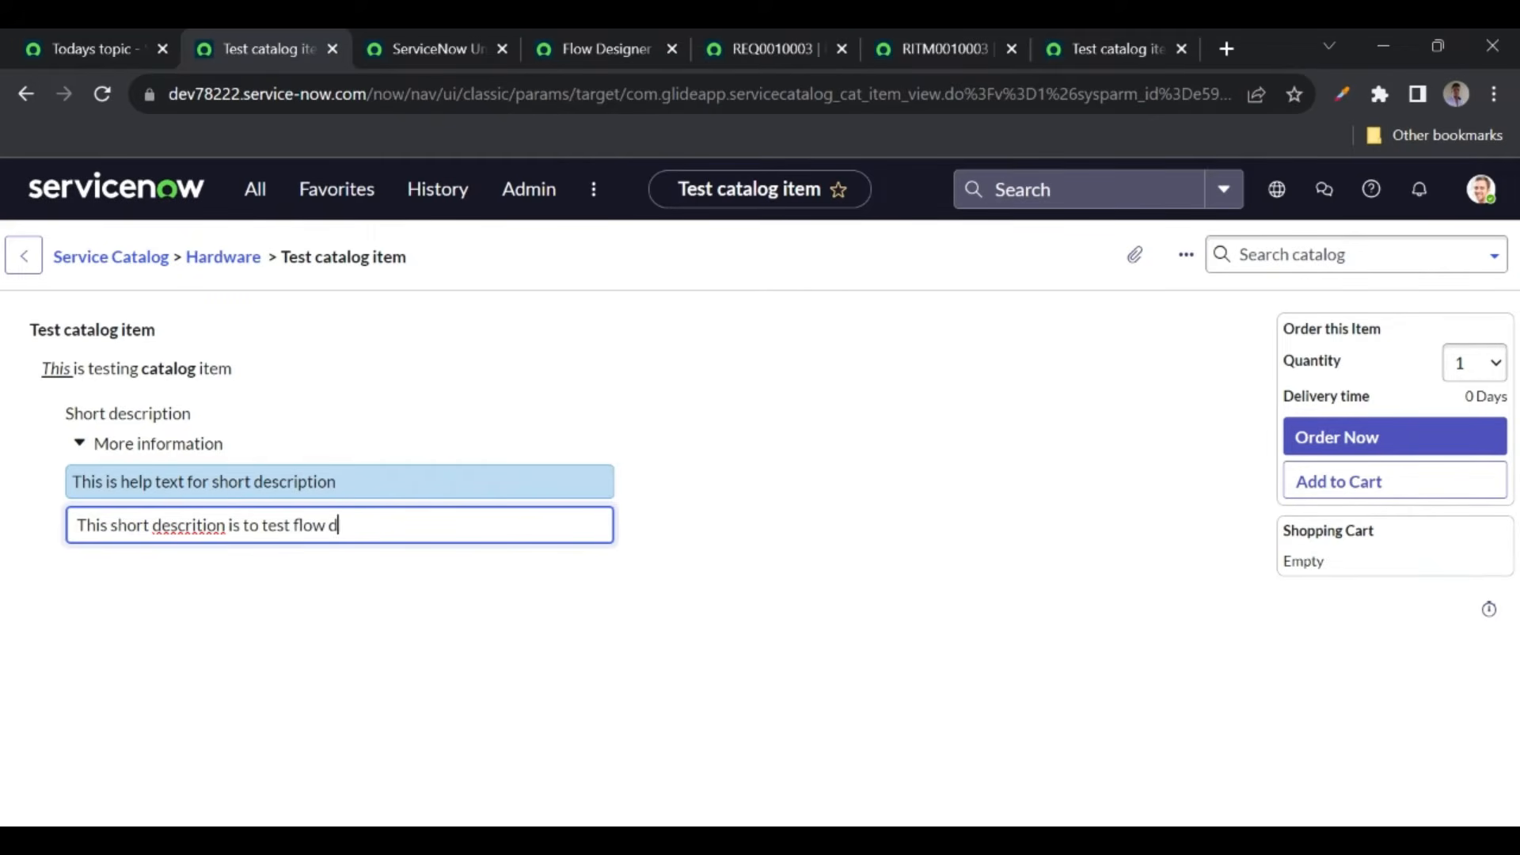
pyautogui.write('esigner')
pyautogui.click(1377, 434)
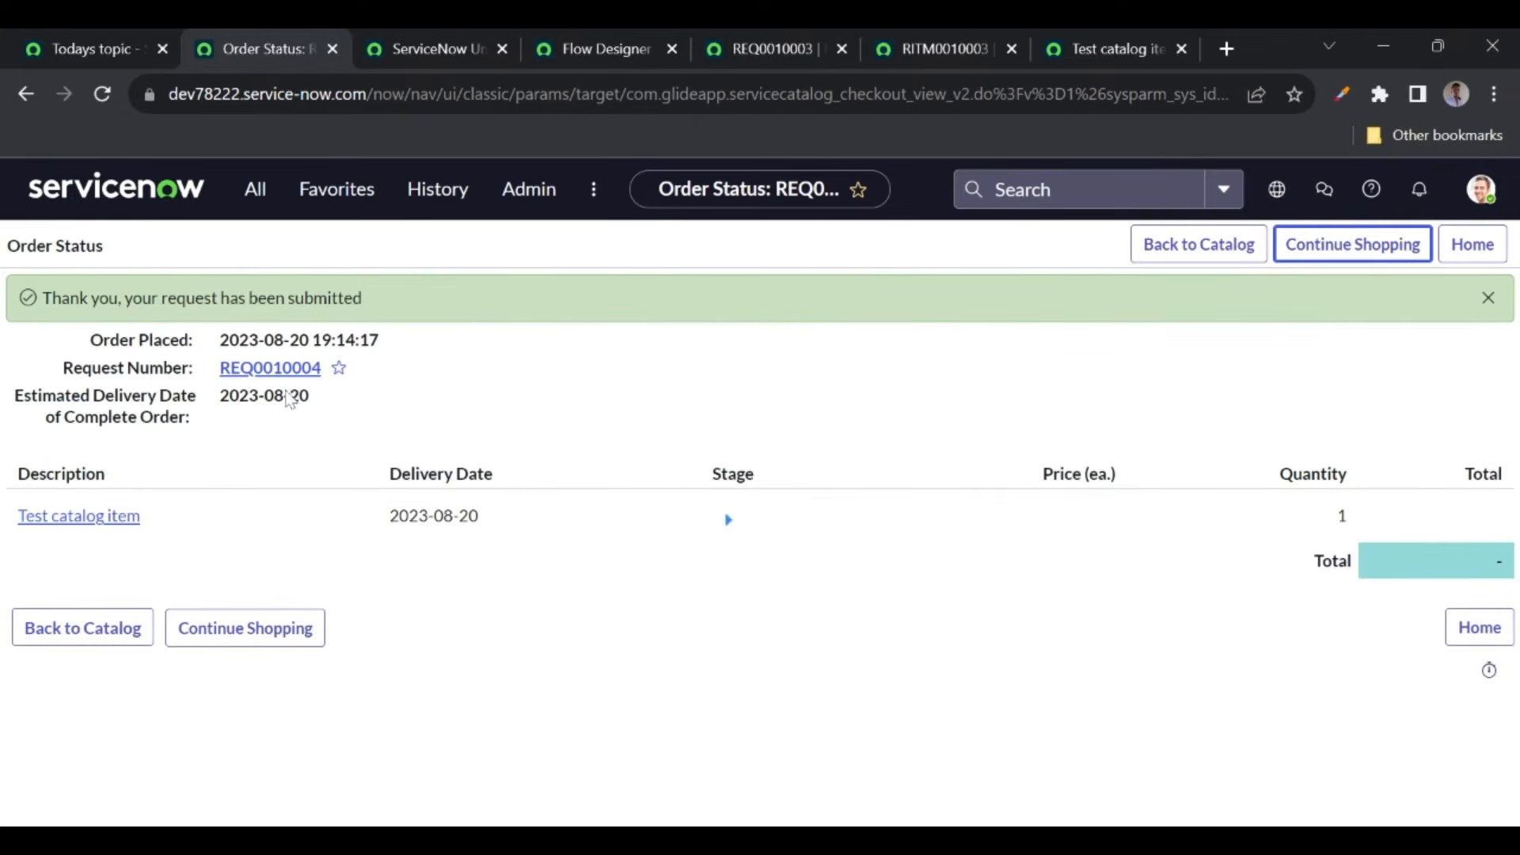
# - Open request REQ0010004 and its requested item RITM0010004 in new tabs
pyautogui.middleClick(273, 372)
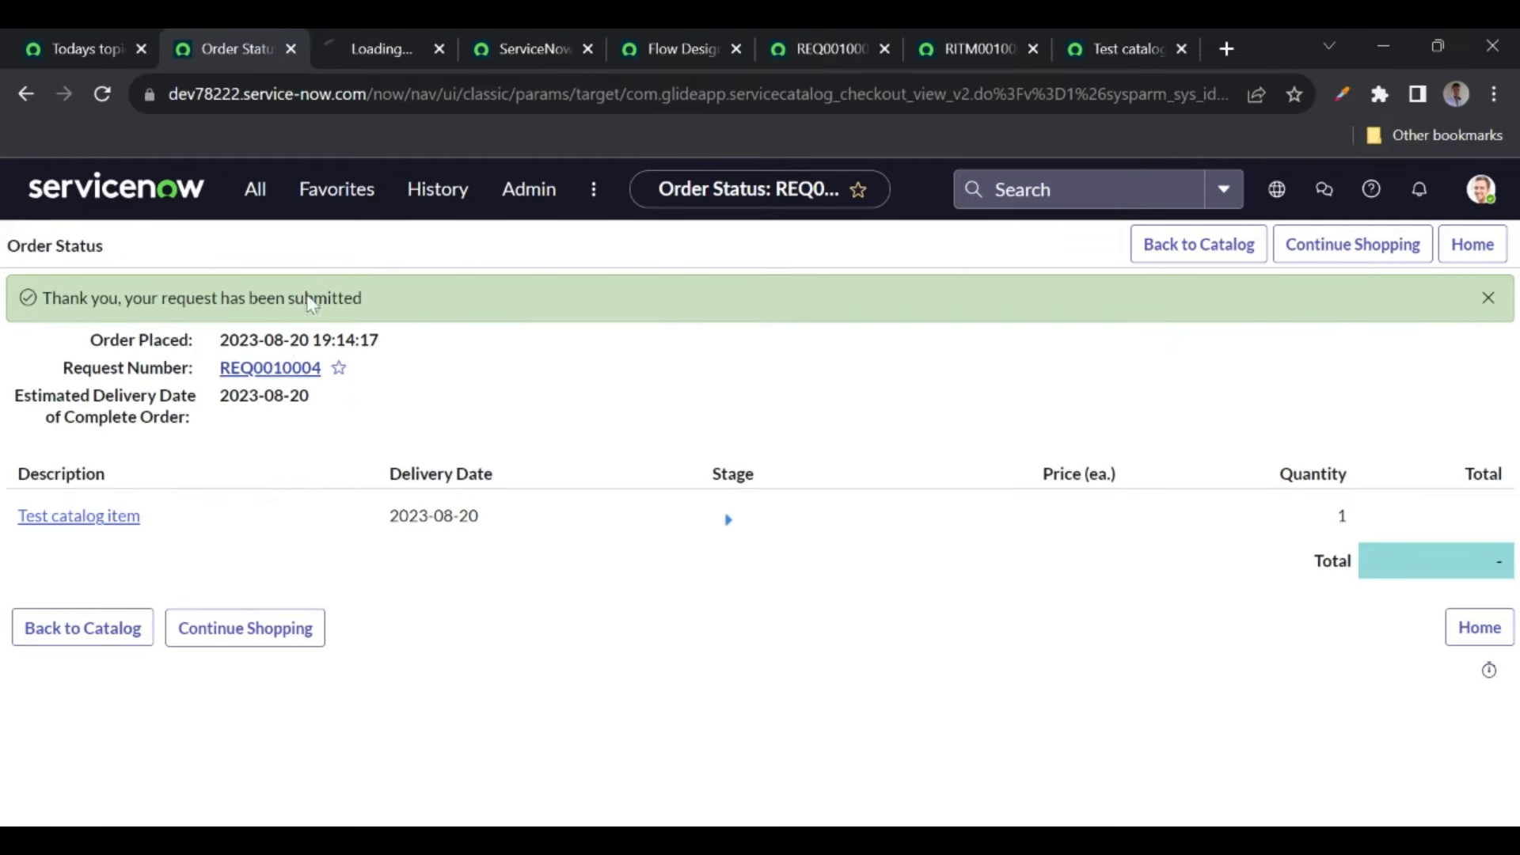
pyautogui.click(378, 50)
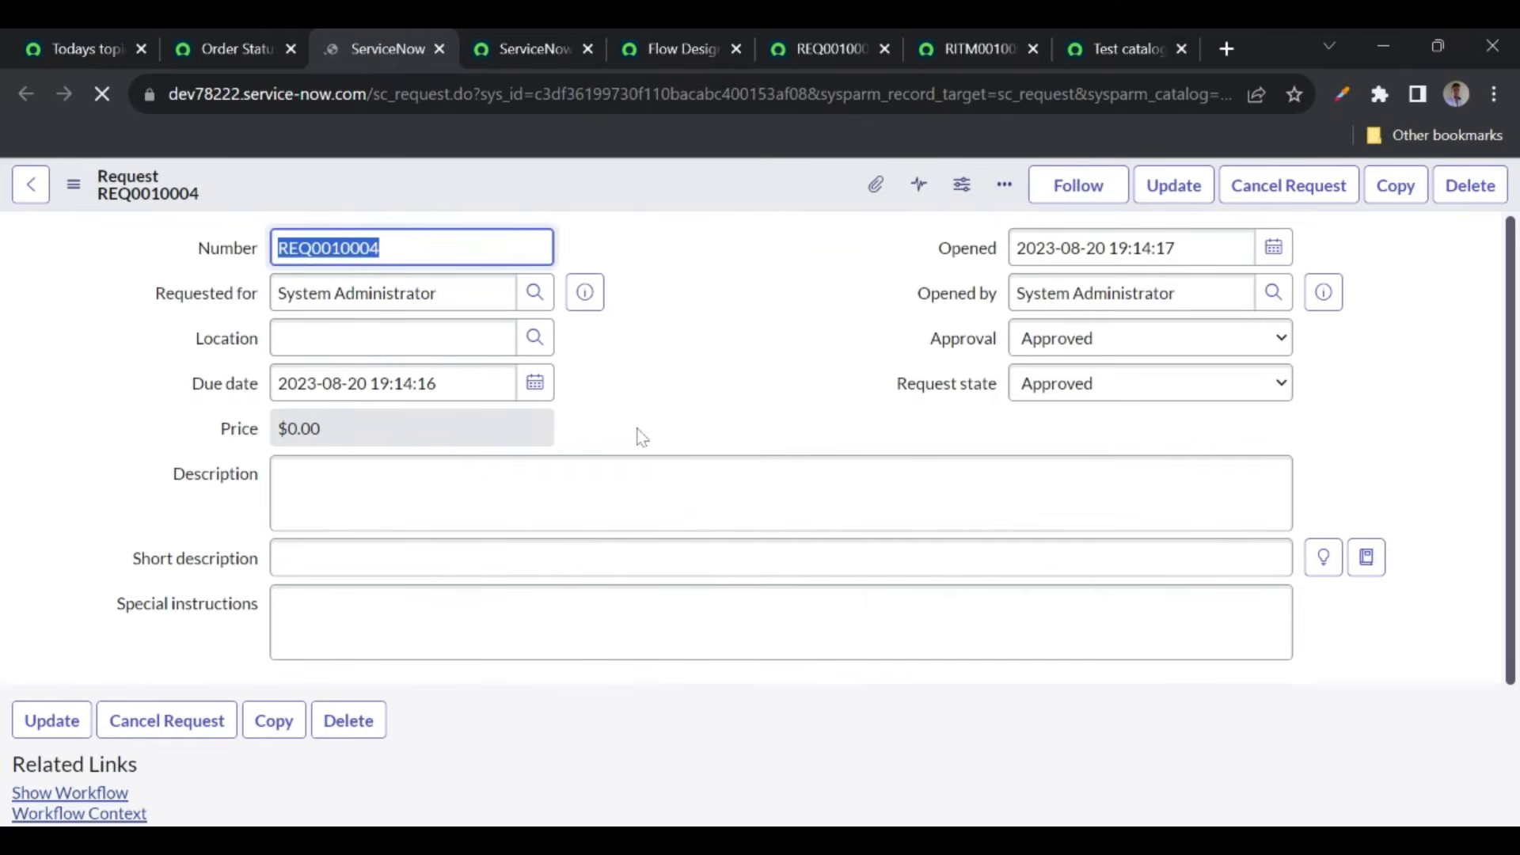
pyautogui.scroll(-3, 634, 434)
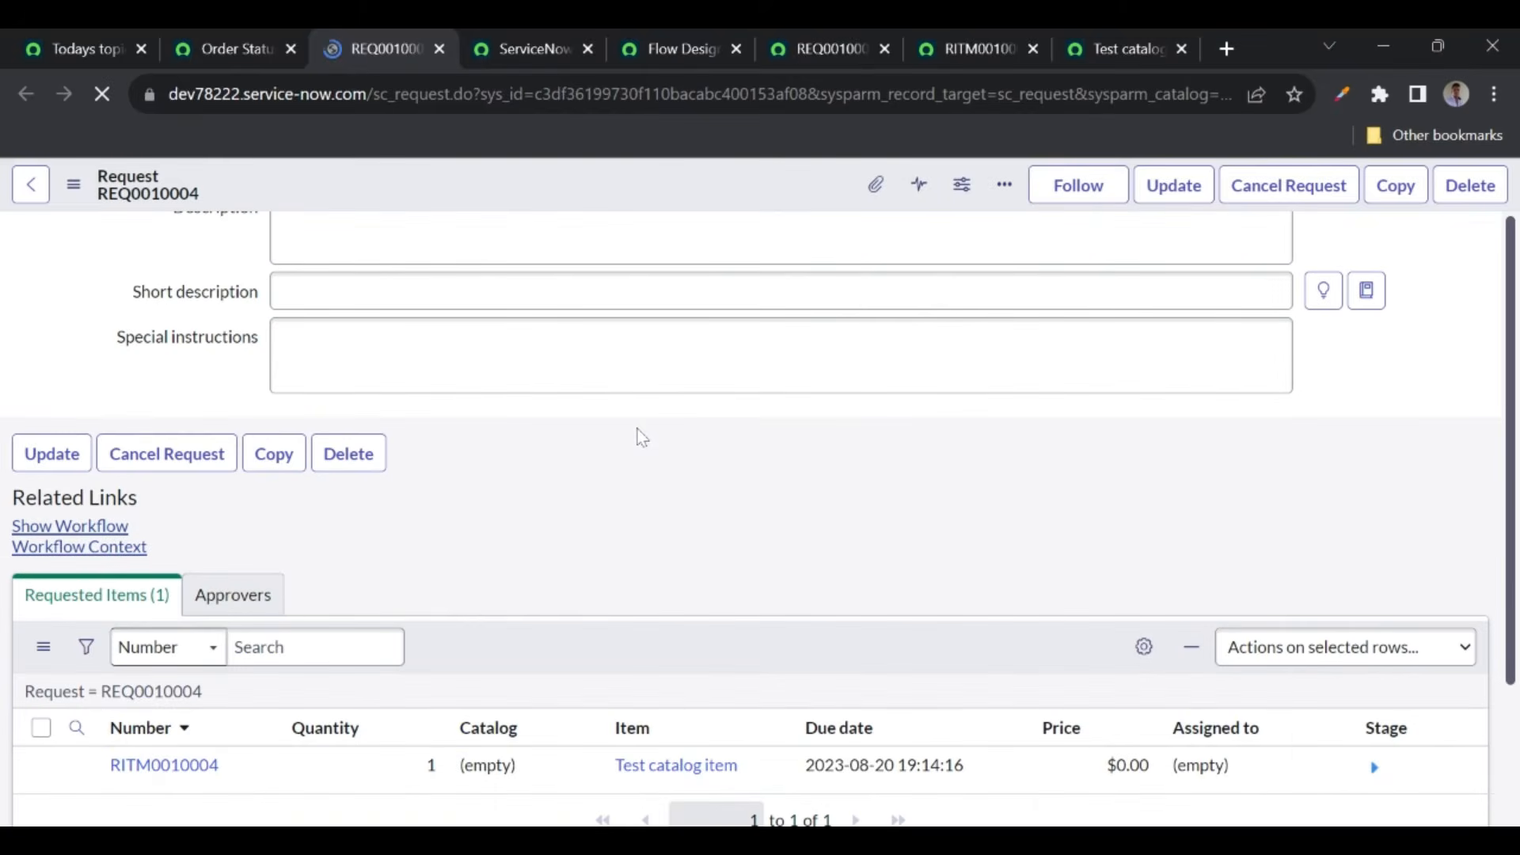
pyautogui.middleClick(164, 765)
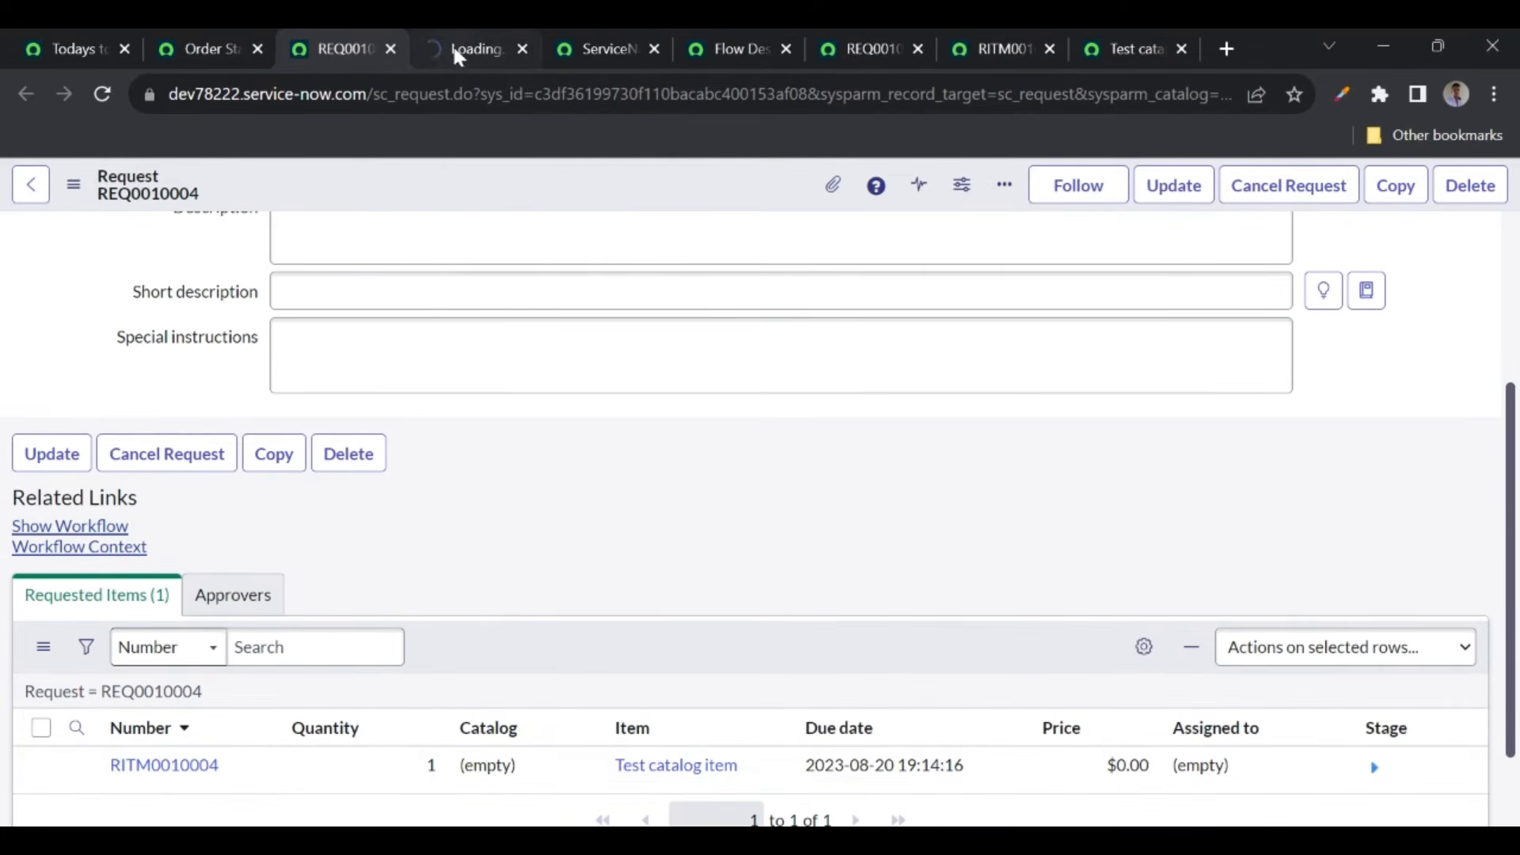
pyautogui.click(458, 46)
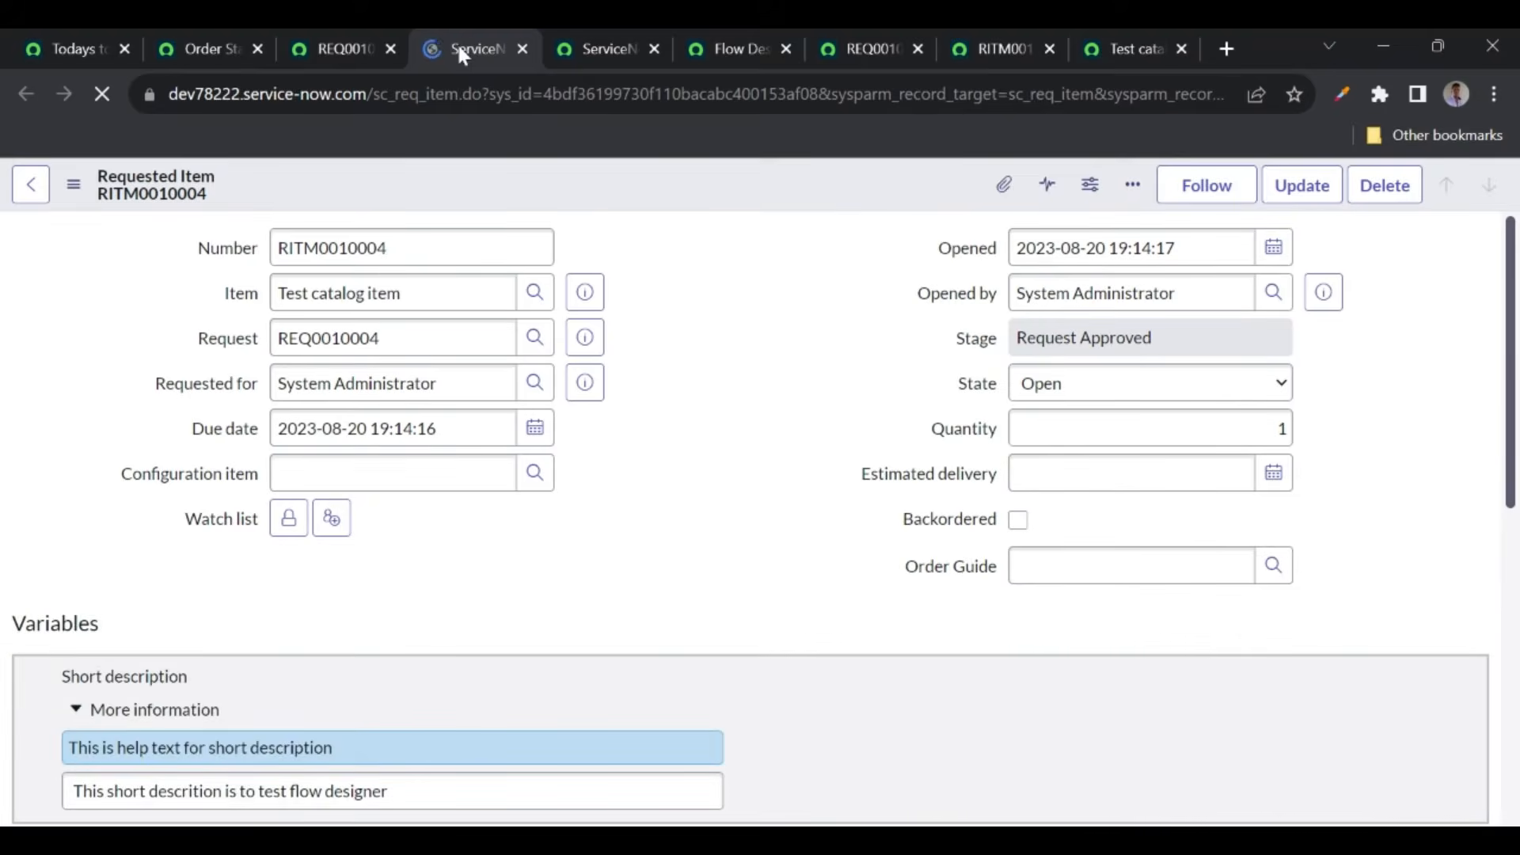
pyautogui.scroll(-10, 687, 500)
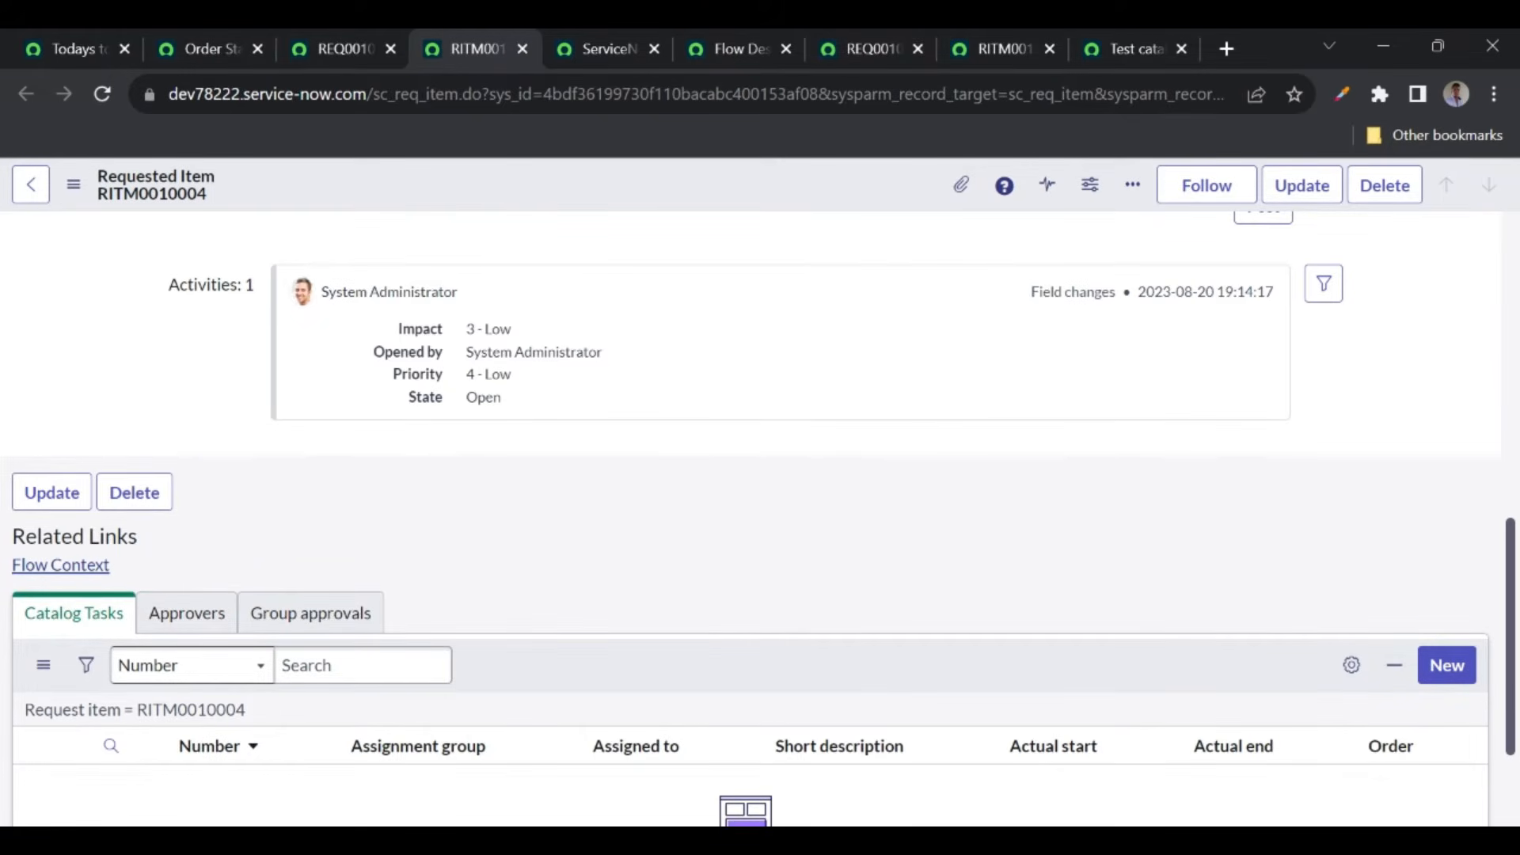
# - Compare with RITM0010003, then open the flow context for RITM0010004
pyautogui.click(992, 49)
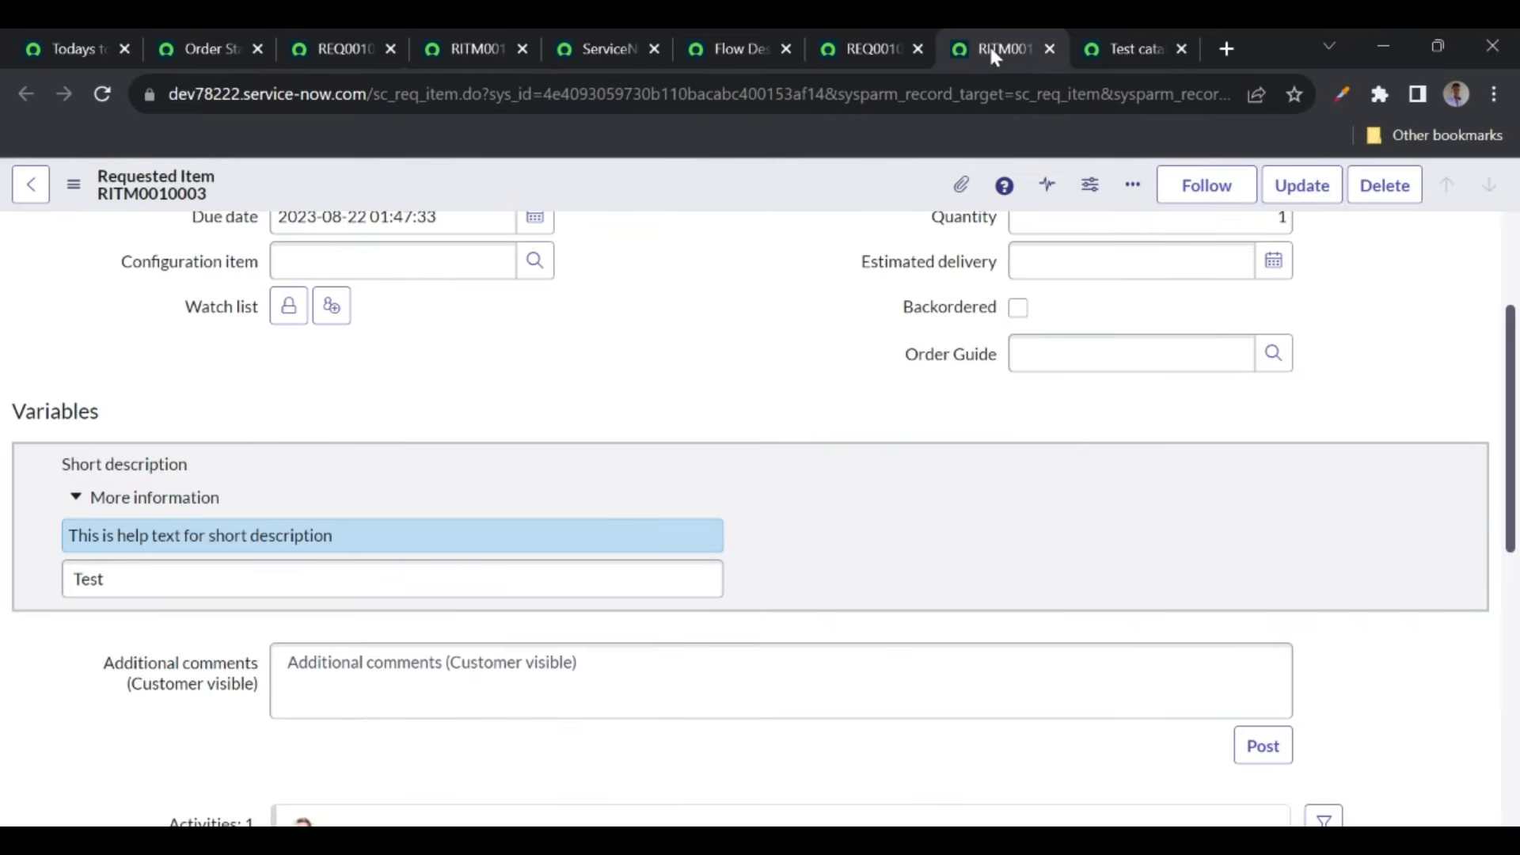
pyautogui.scroll(-10, 258, 497)
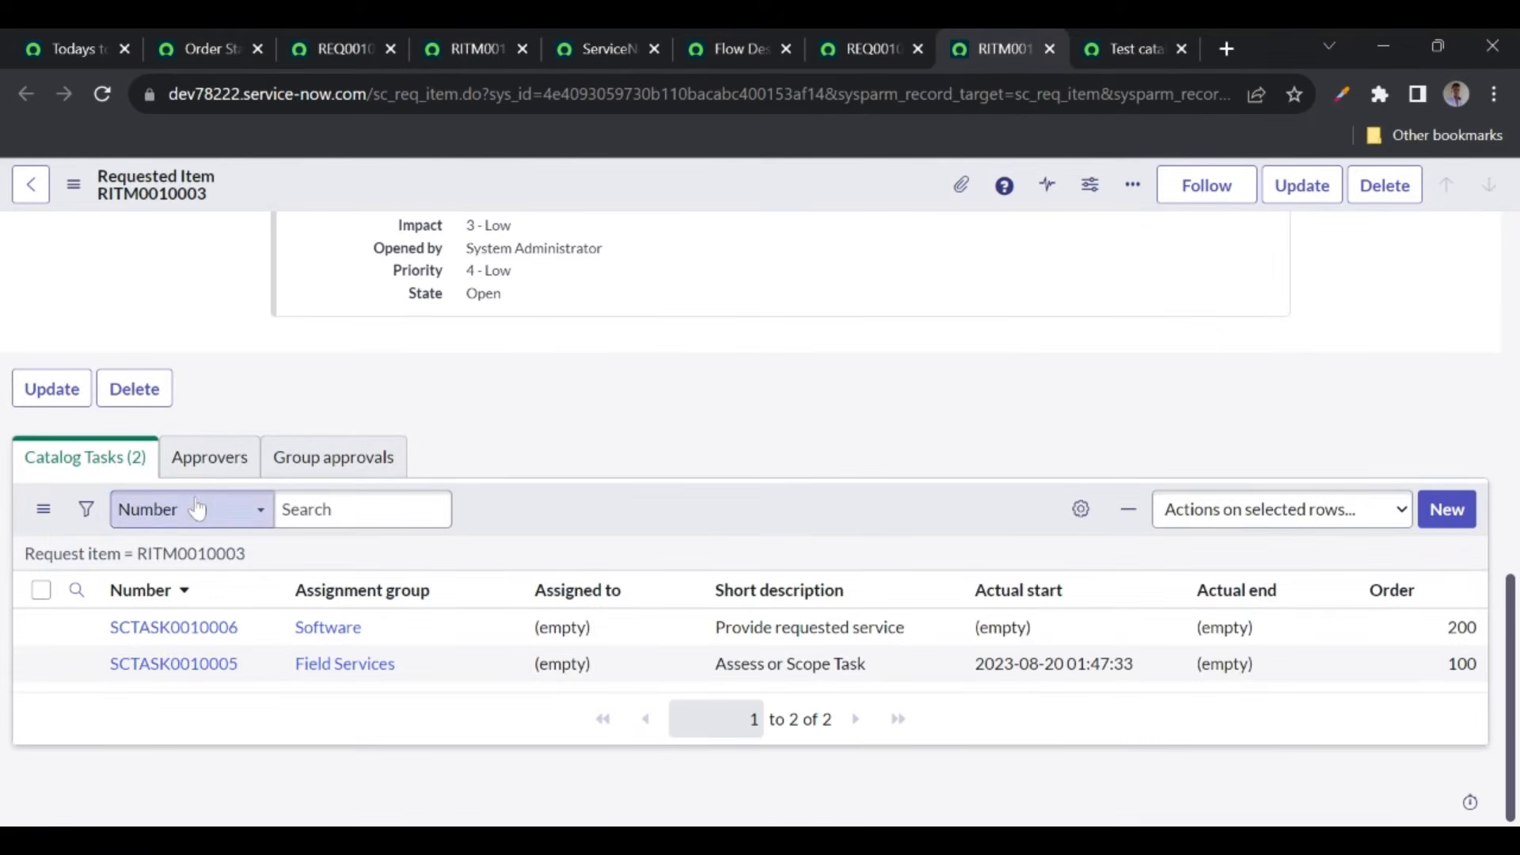
pyautogui.scroll(1, 118, 506)
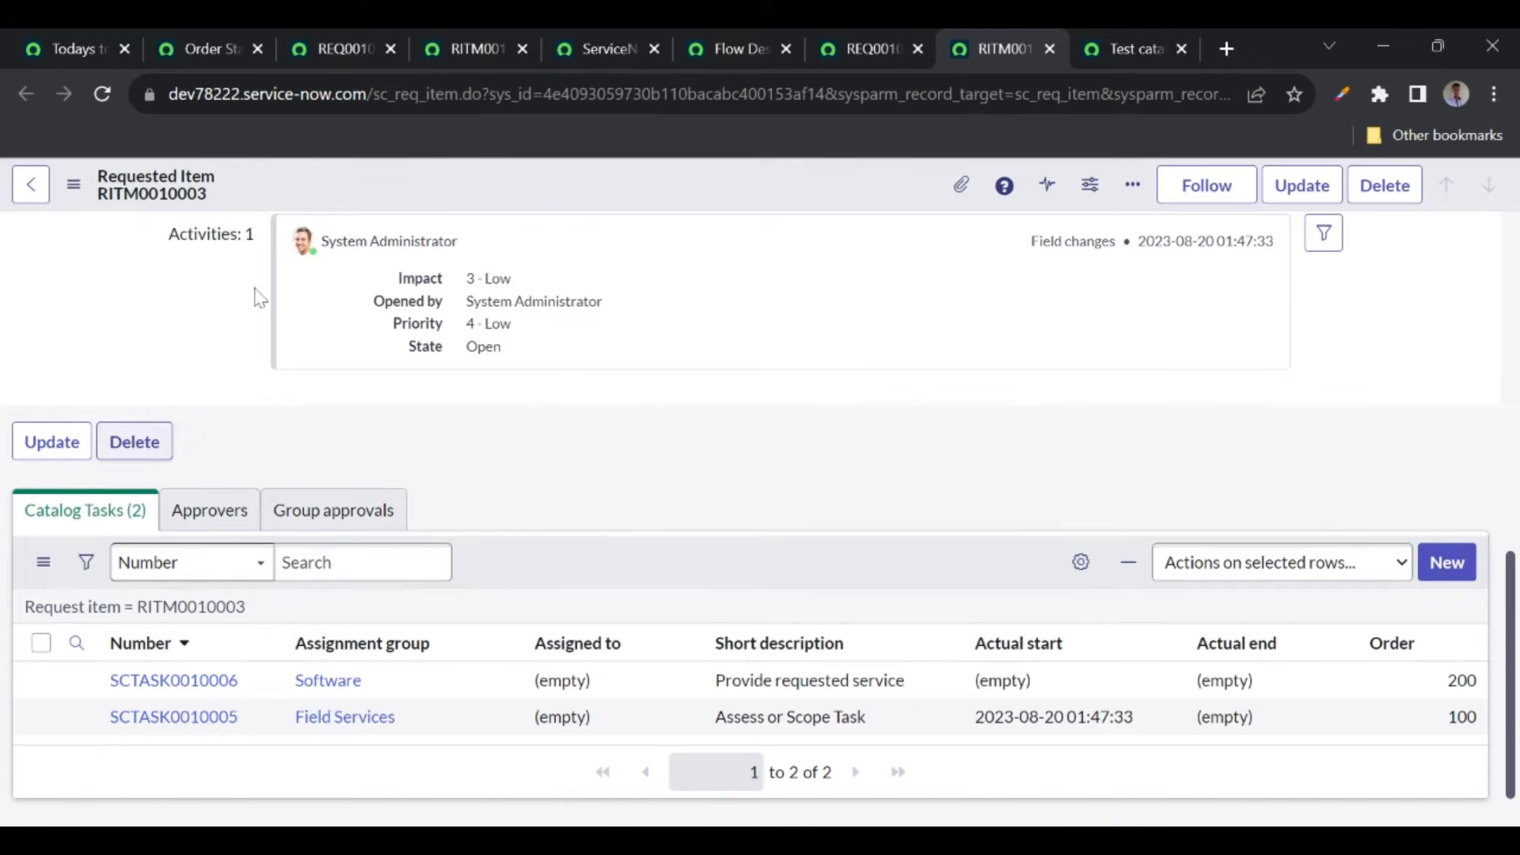
pyautogui.click(469, 47)
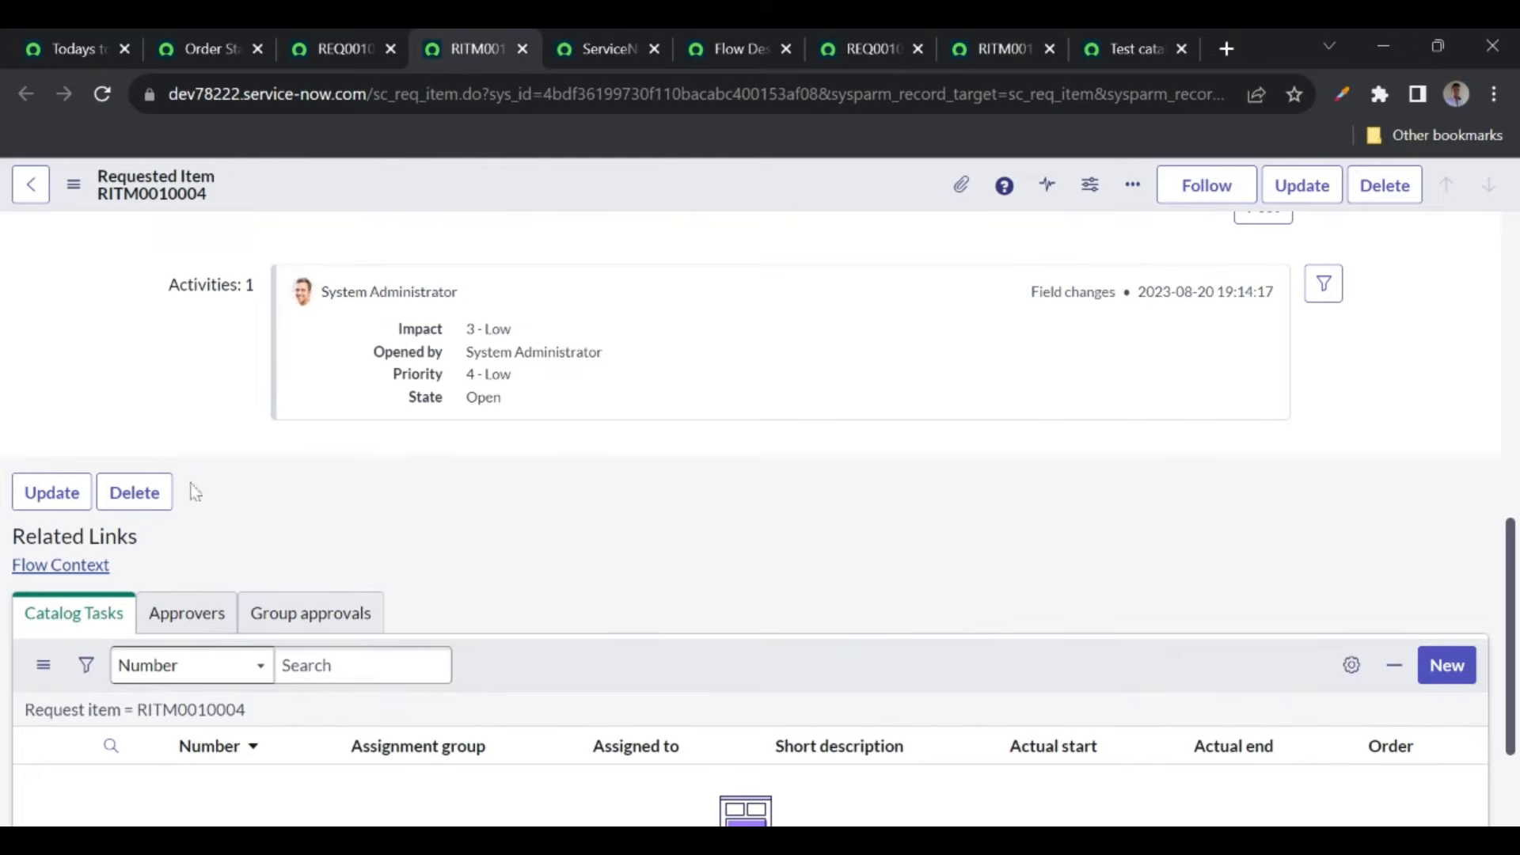
pyautogui.click(47, 566)
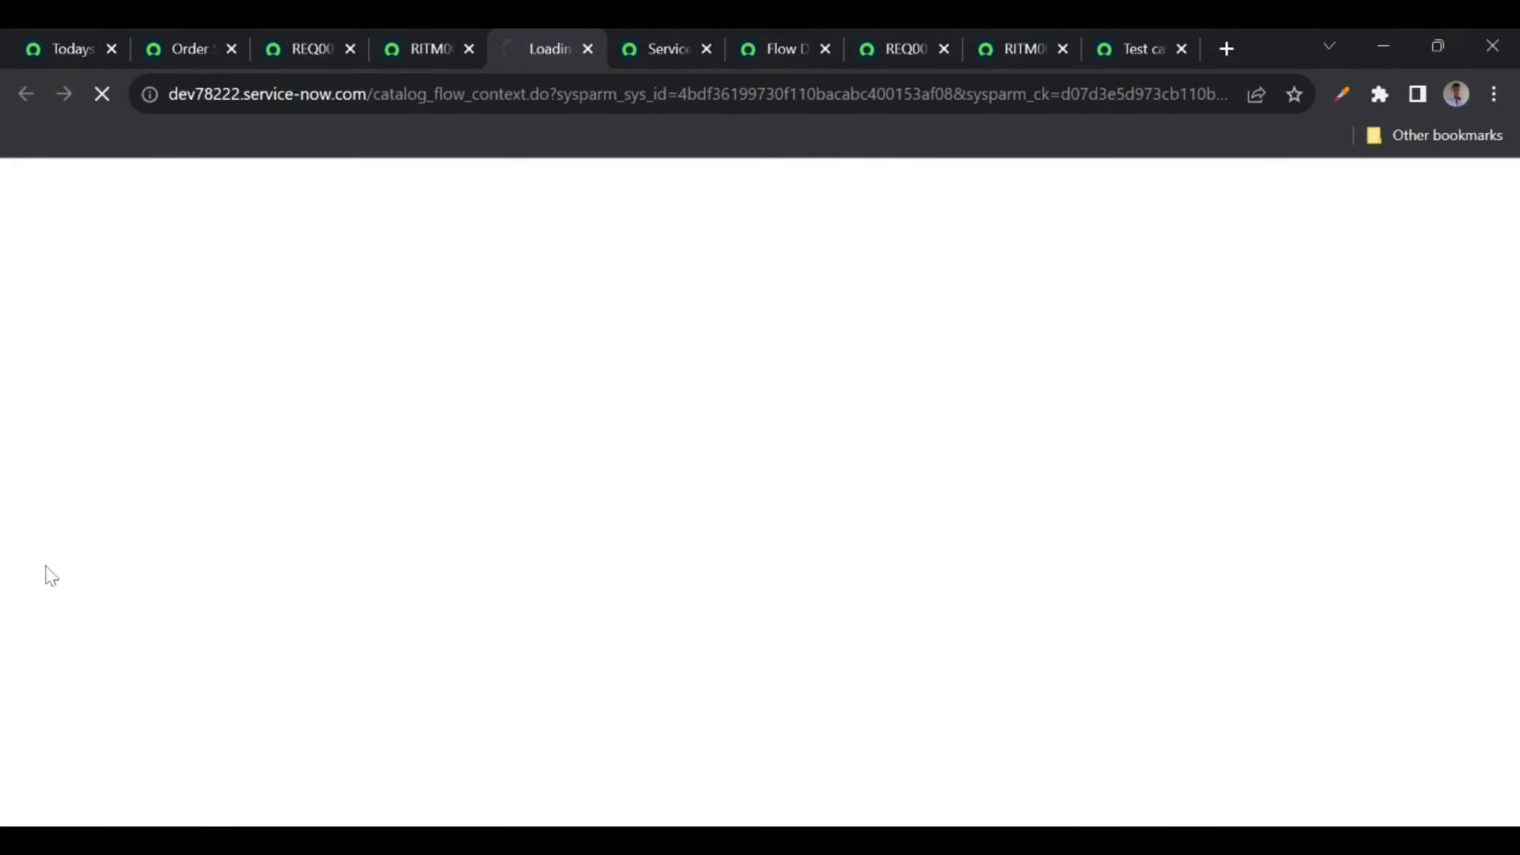
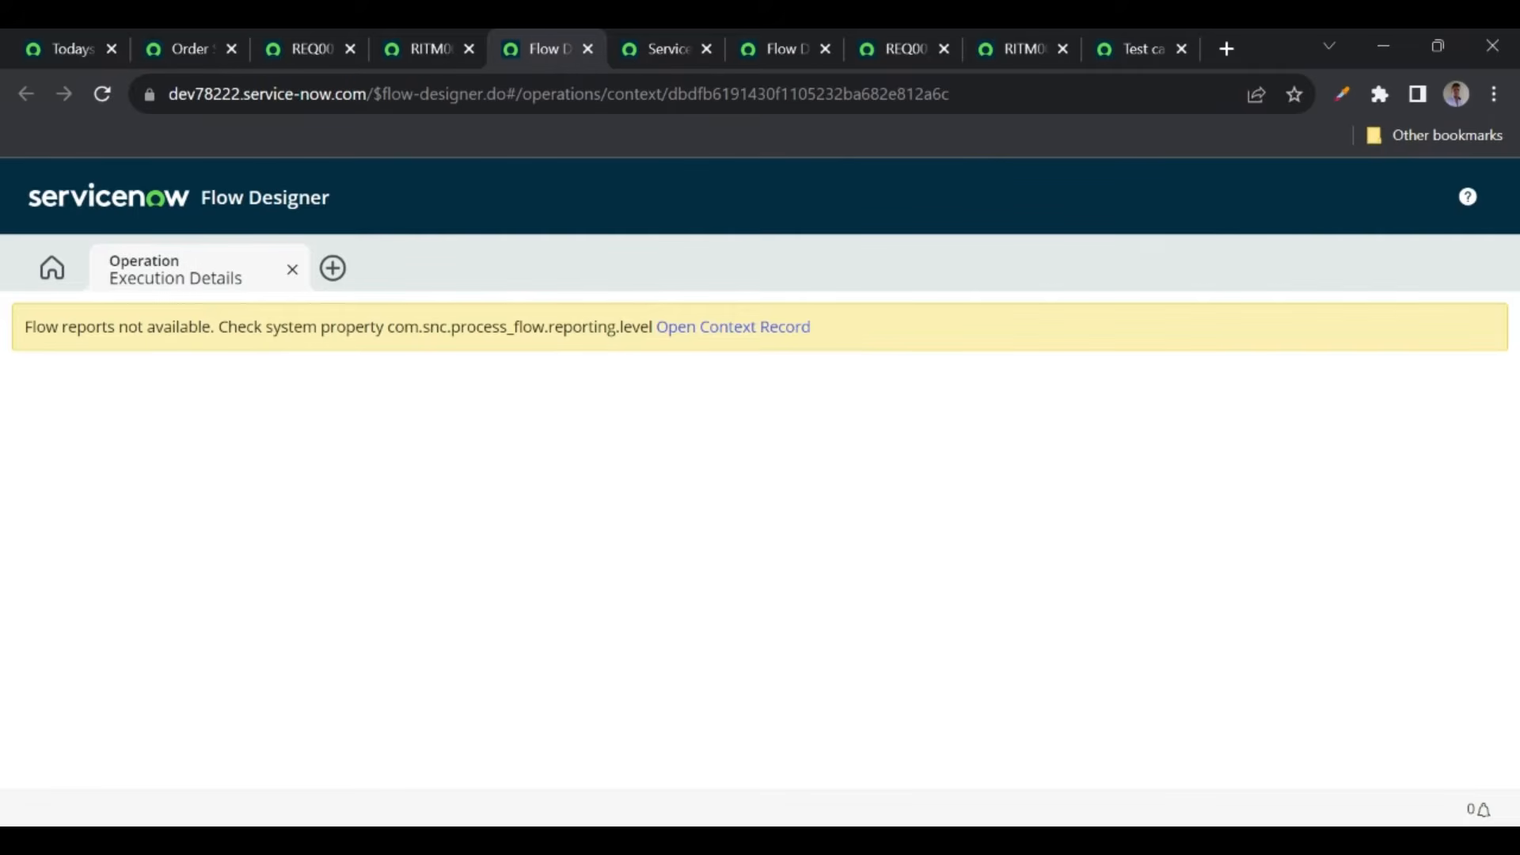
# - Refresh the ServiceNow Universe YT Videos list and inspect the new flow-created record
pyautogui.moveTo(383, 327); pyautogui.dragTo(467, 327)
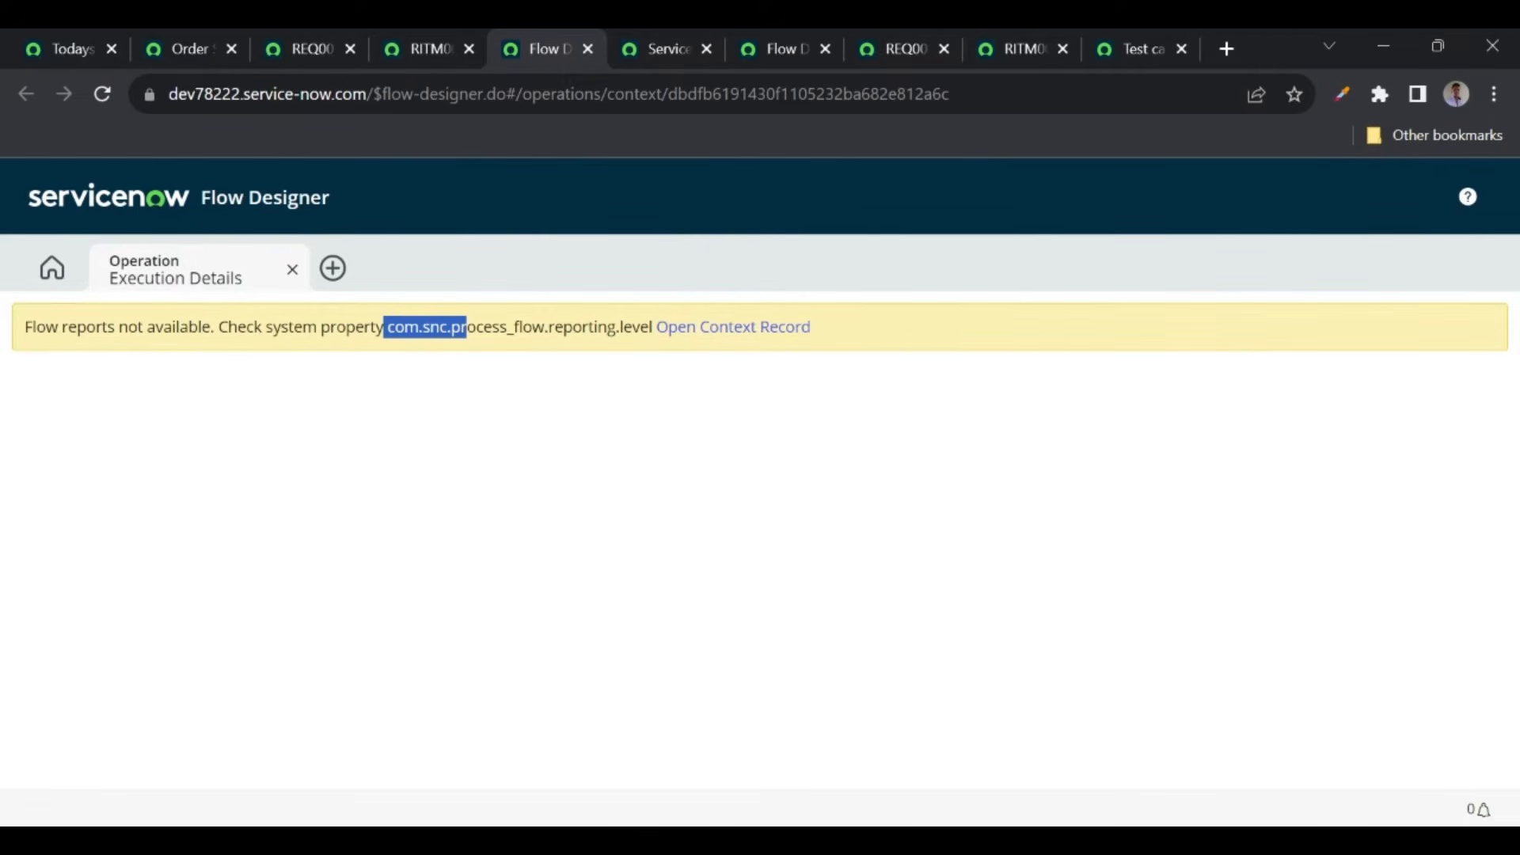
pyautogui.click(652, 59)
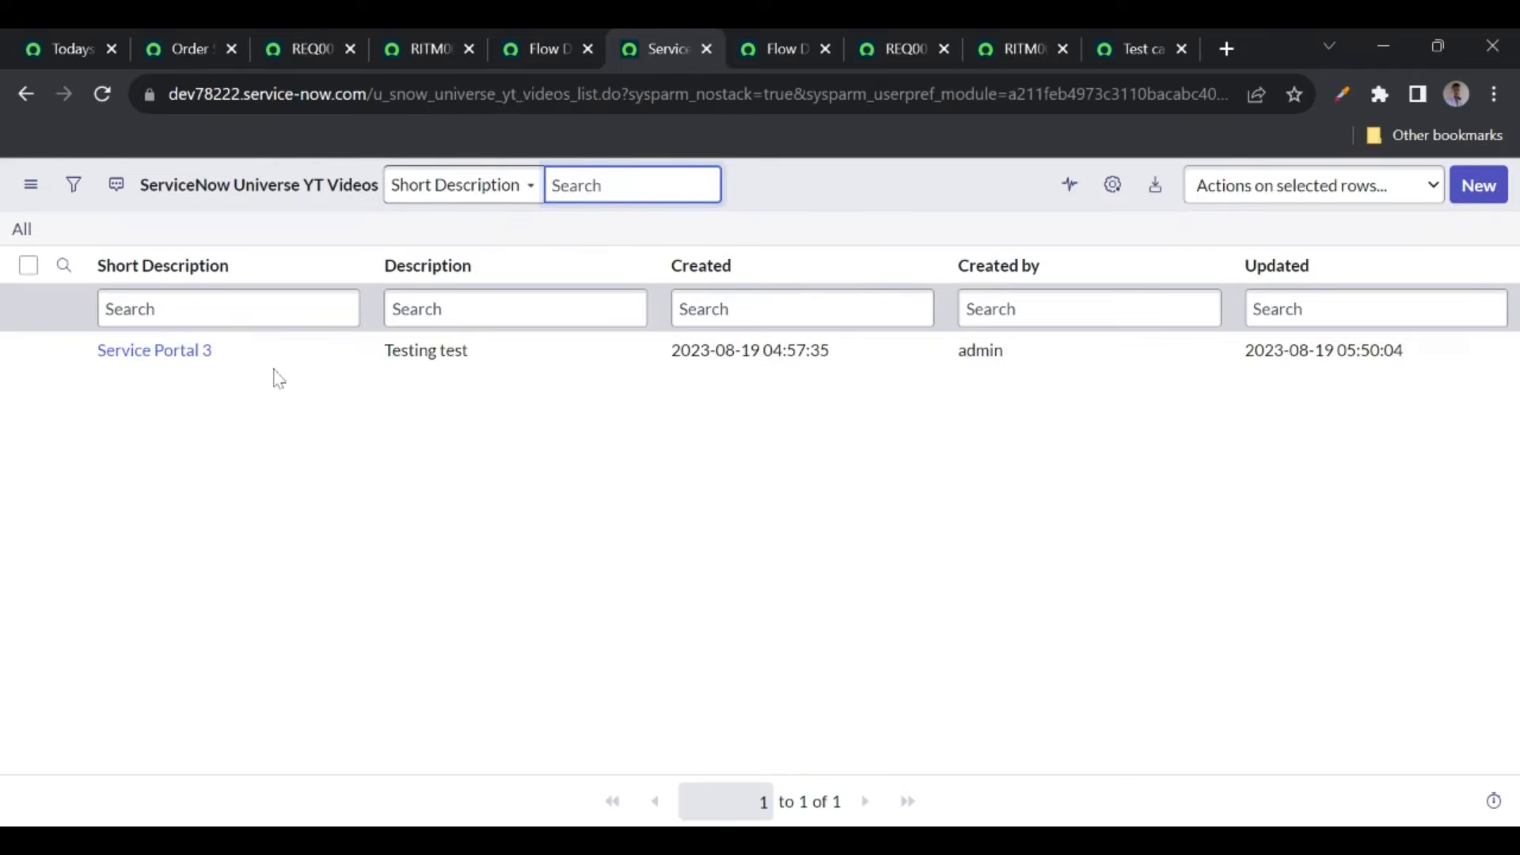
pyautogui.click(103, 106)
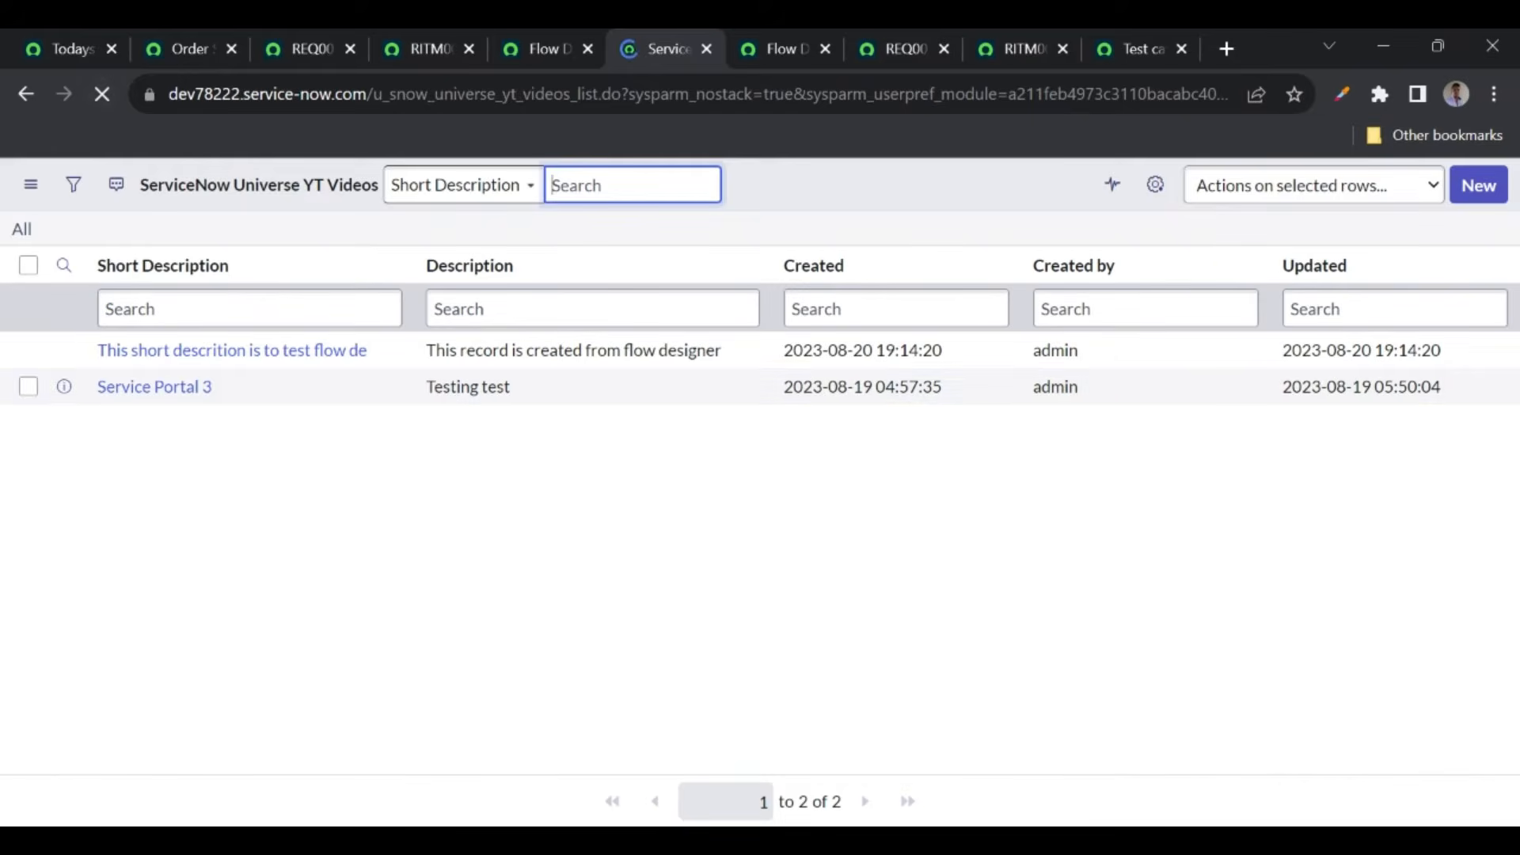
pyautogui.moveTo(95, 350); pyautogui.dragTo(384, 351)
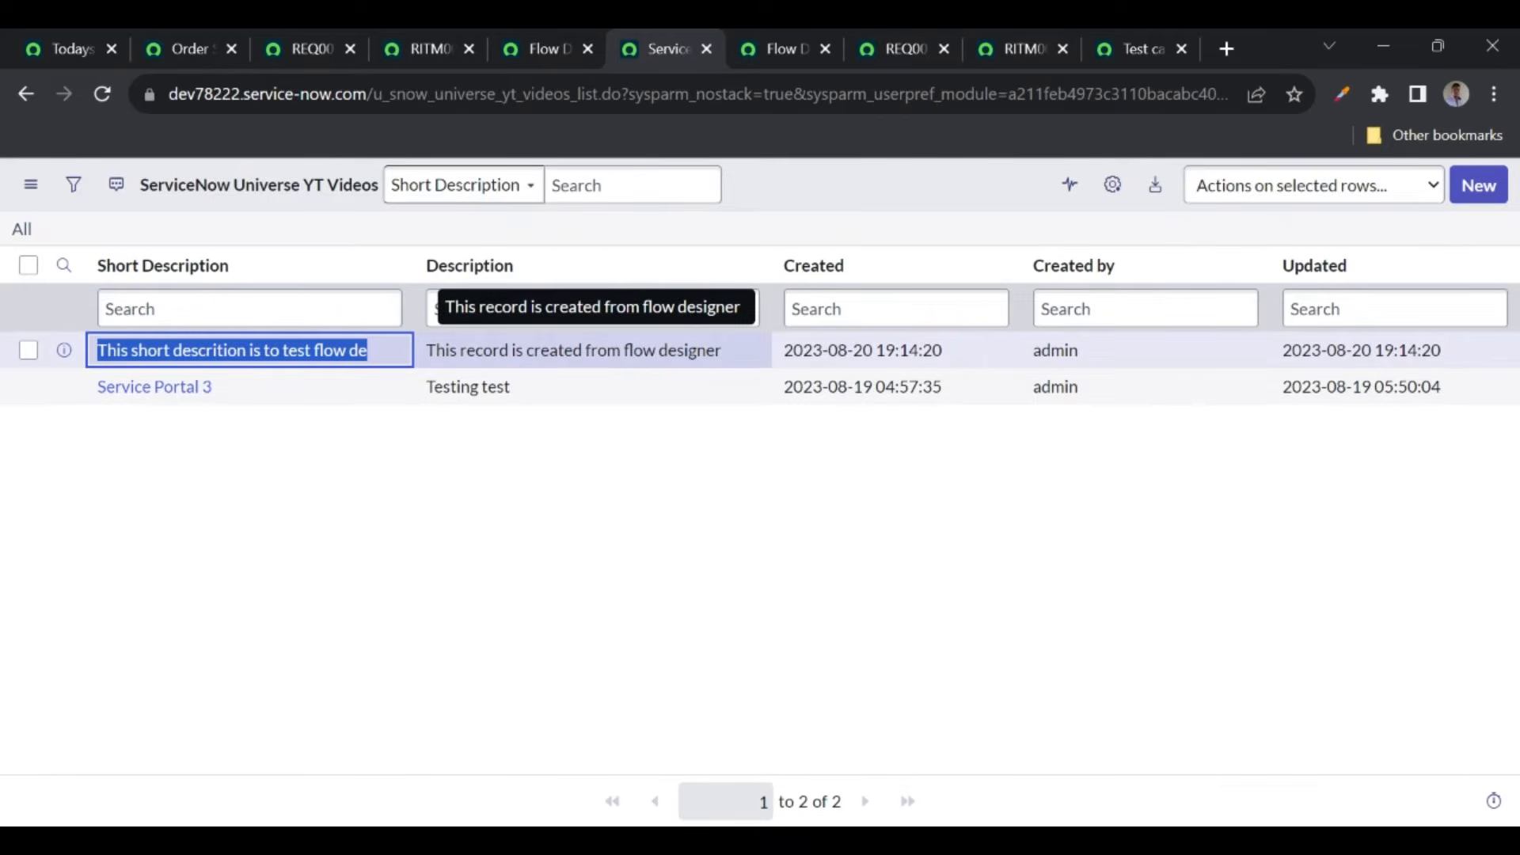
# - Select the com.snc.process_flow.reporting.level property name in the execution details banner
pyautogui.click(531, 46)
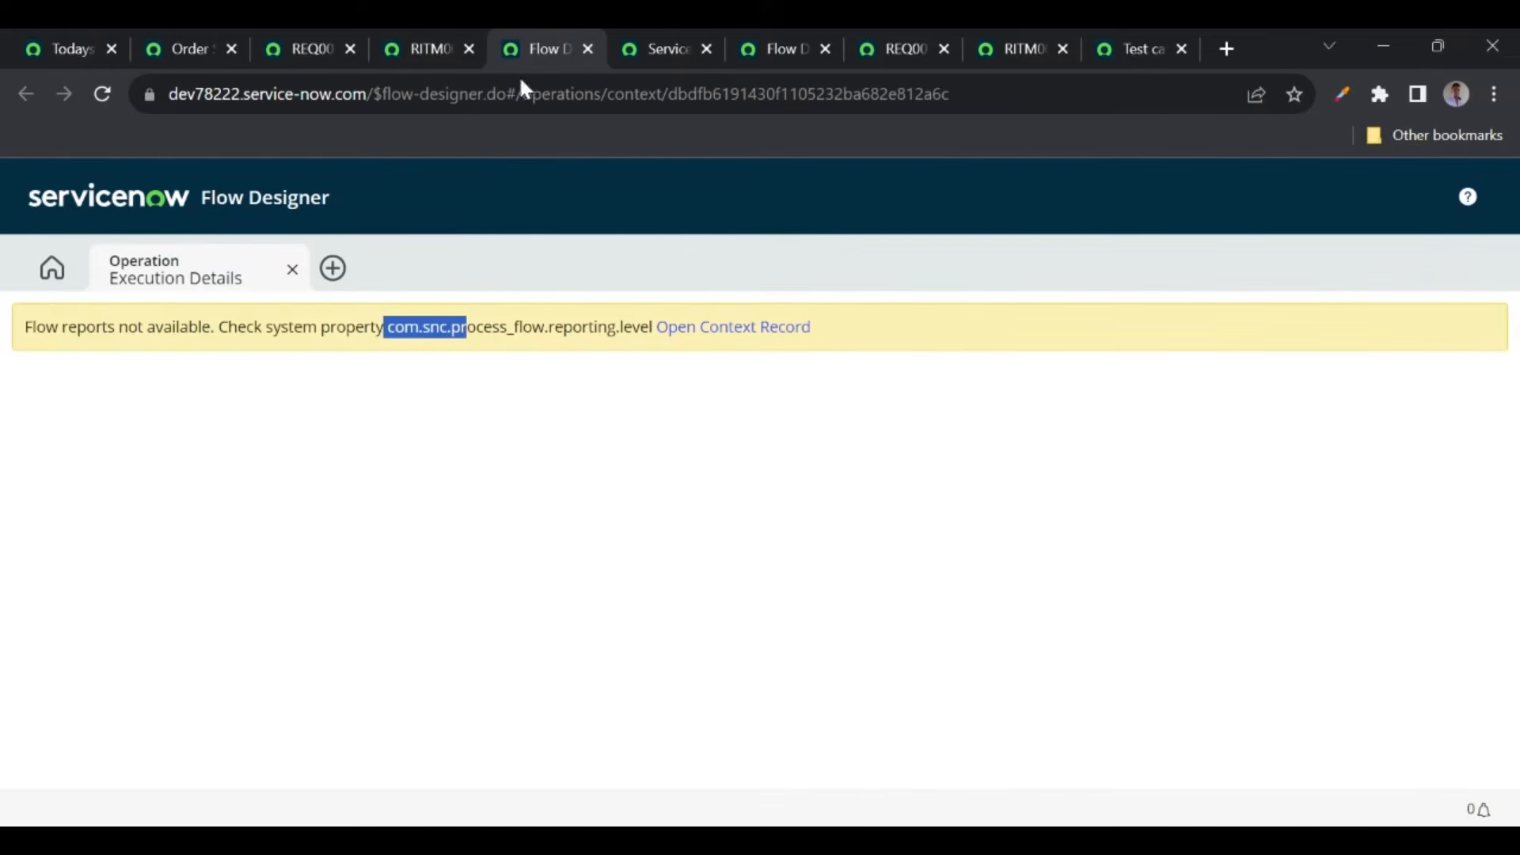
pyautogui.click(368, 369)
pyautogui.moveTo(387, 327); pyautogui.dragTo(652, 327)
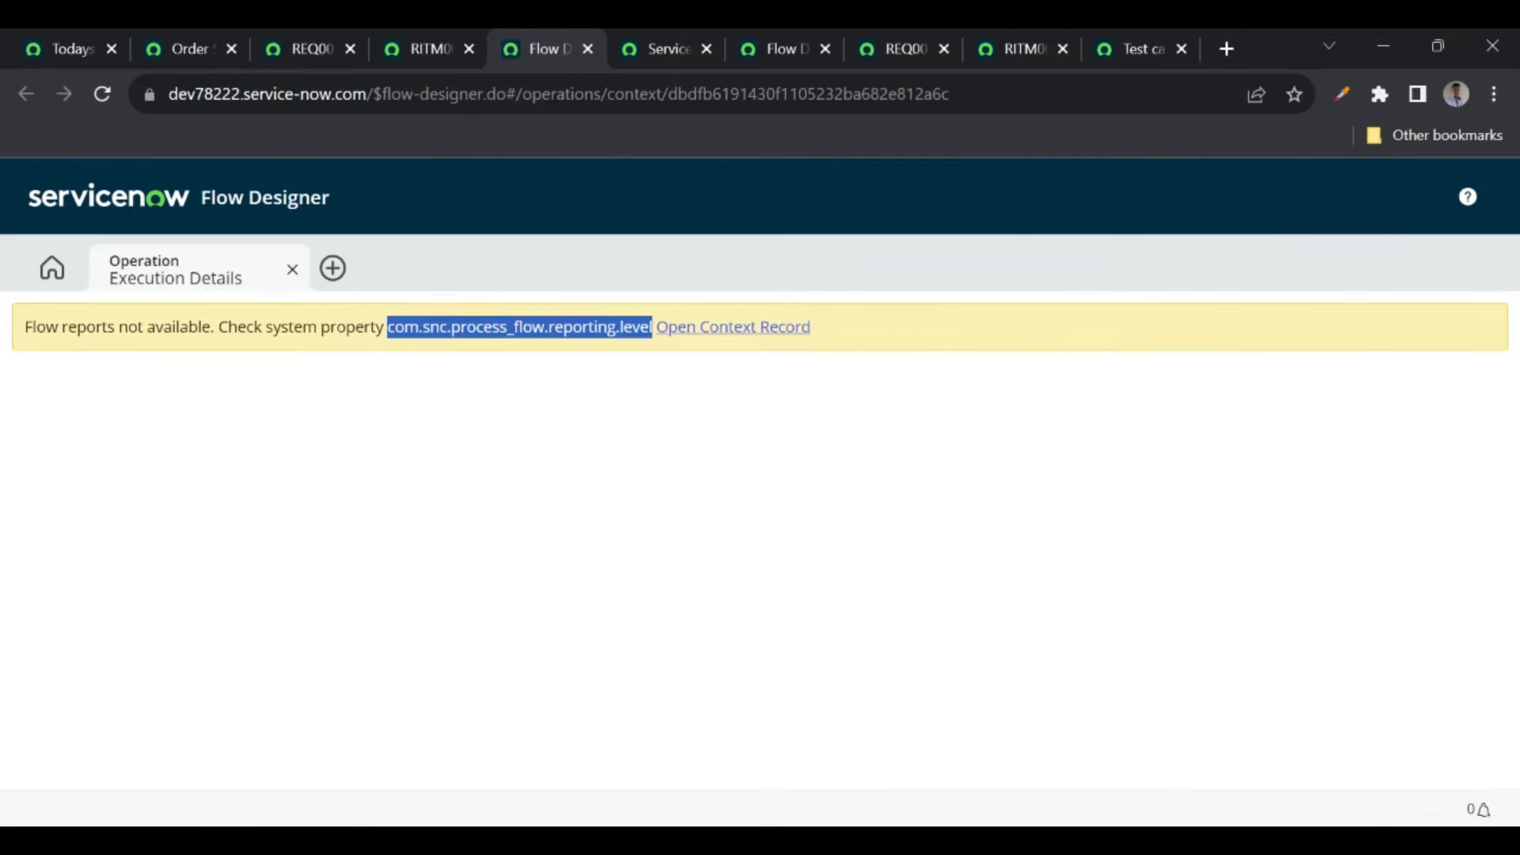
# - From the Order Status page, search the navigator for 'properties' and browse the matching modules
pyautogui.click(188, 47)
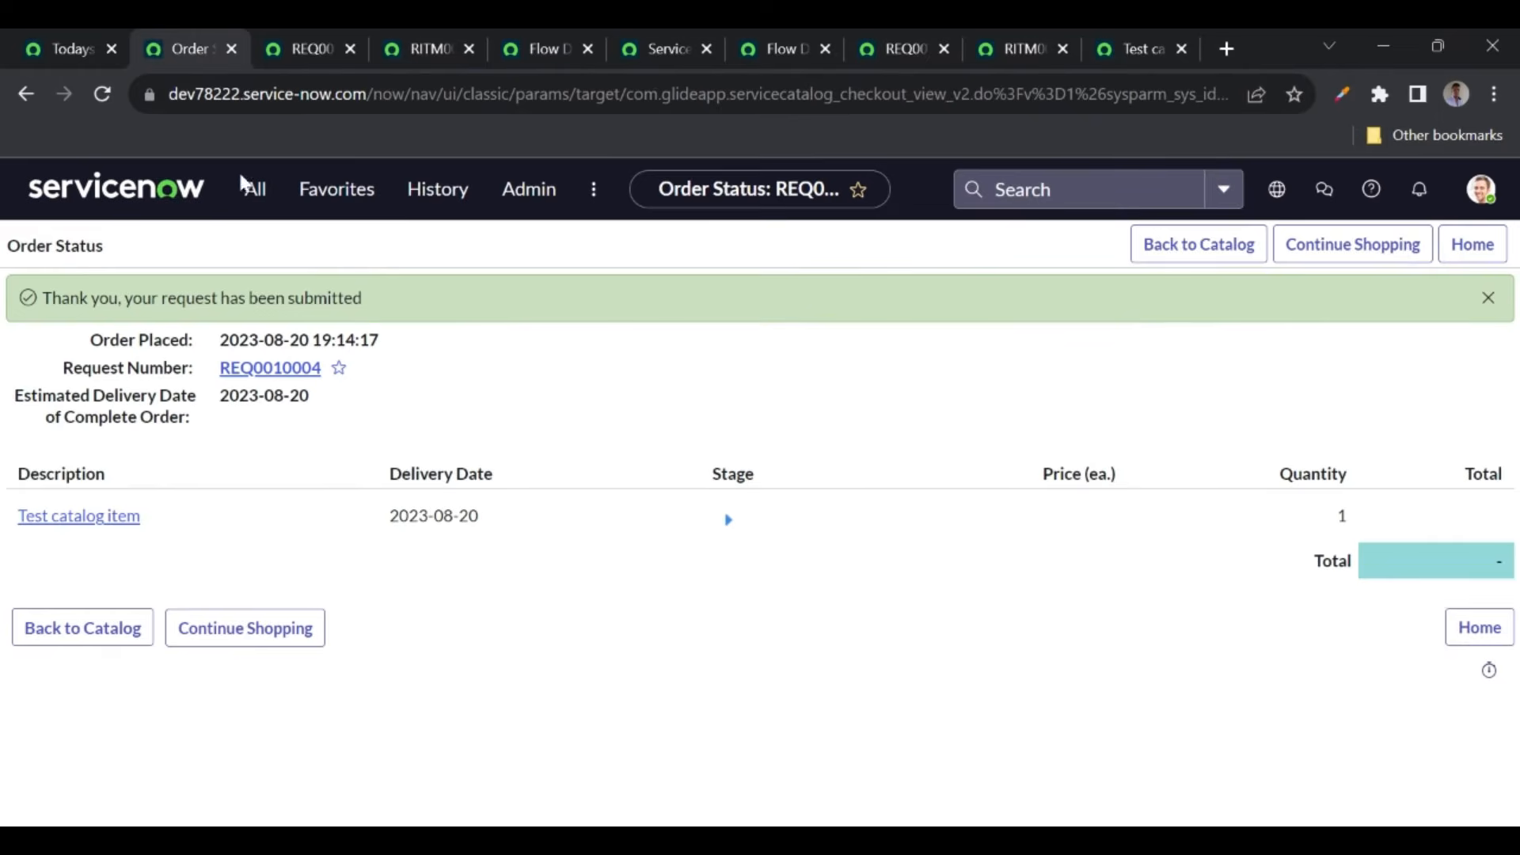
pyautogui.click(247, 204)
pyautogui.write('properties')
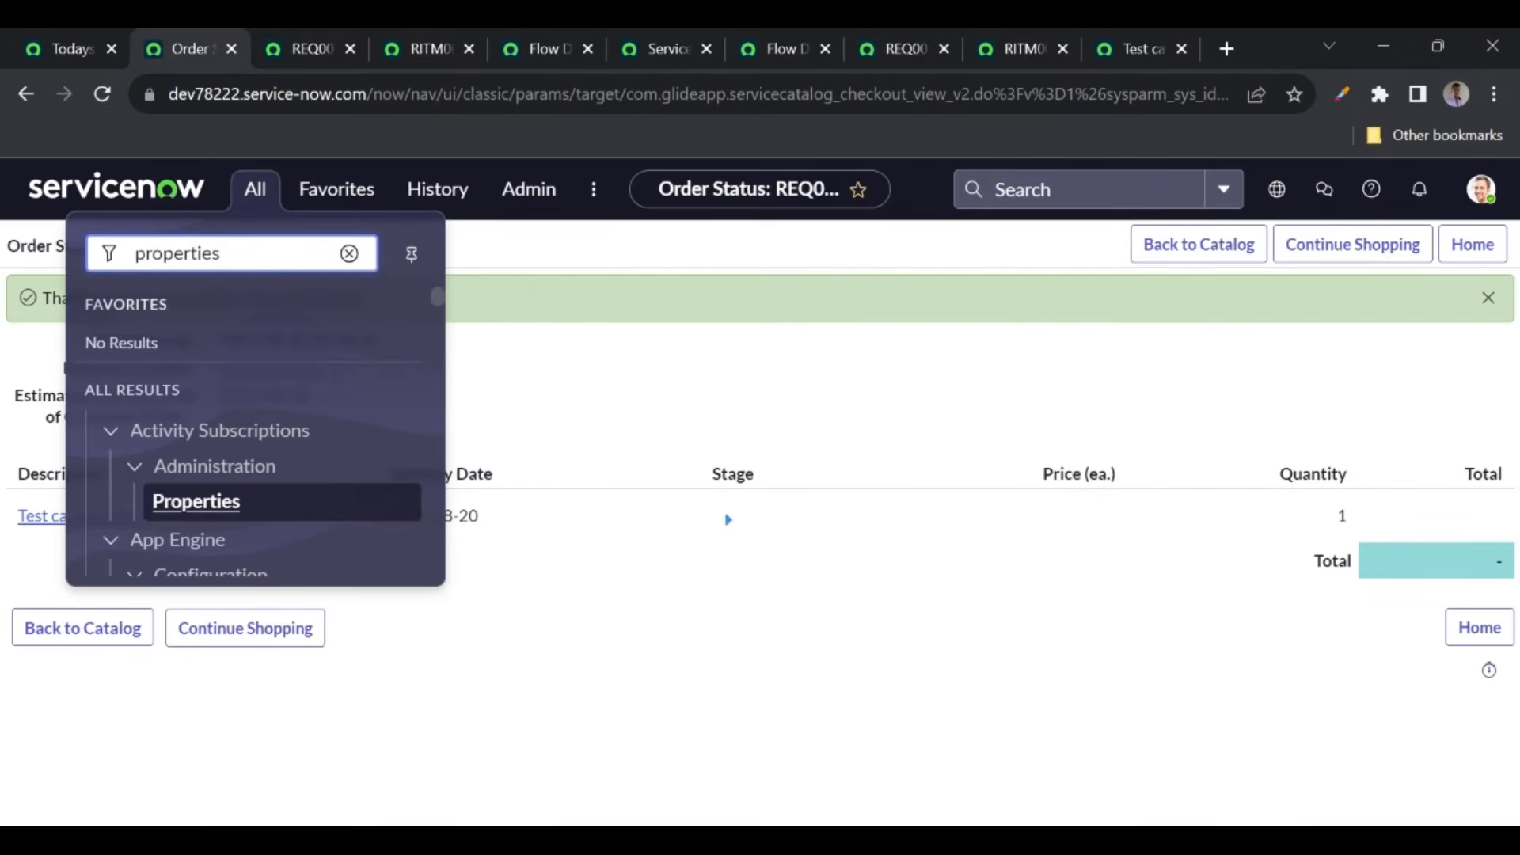
pyautogui.scroll(-8, 272, 397)
pyautogui.scroll(-10, 272, 412)
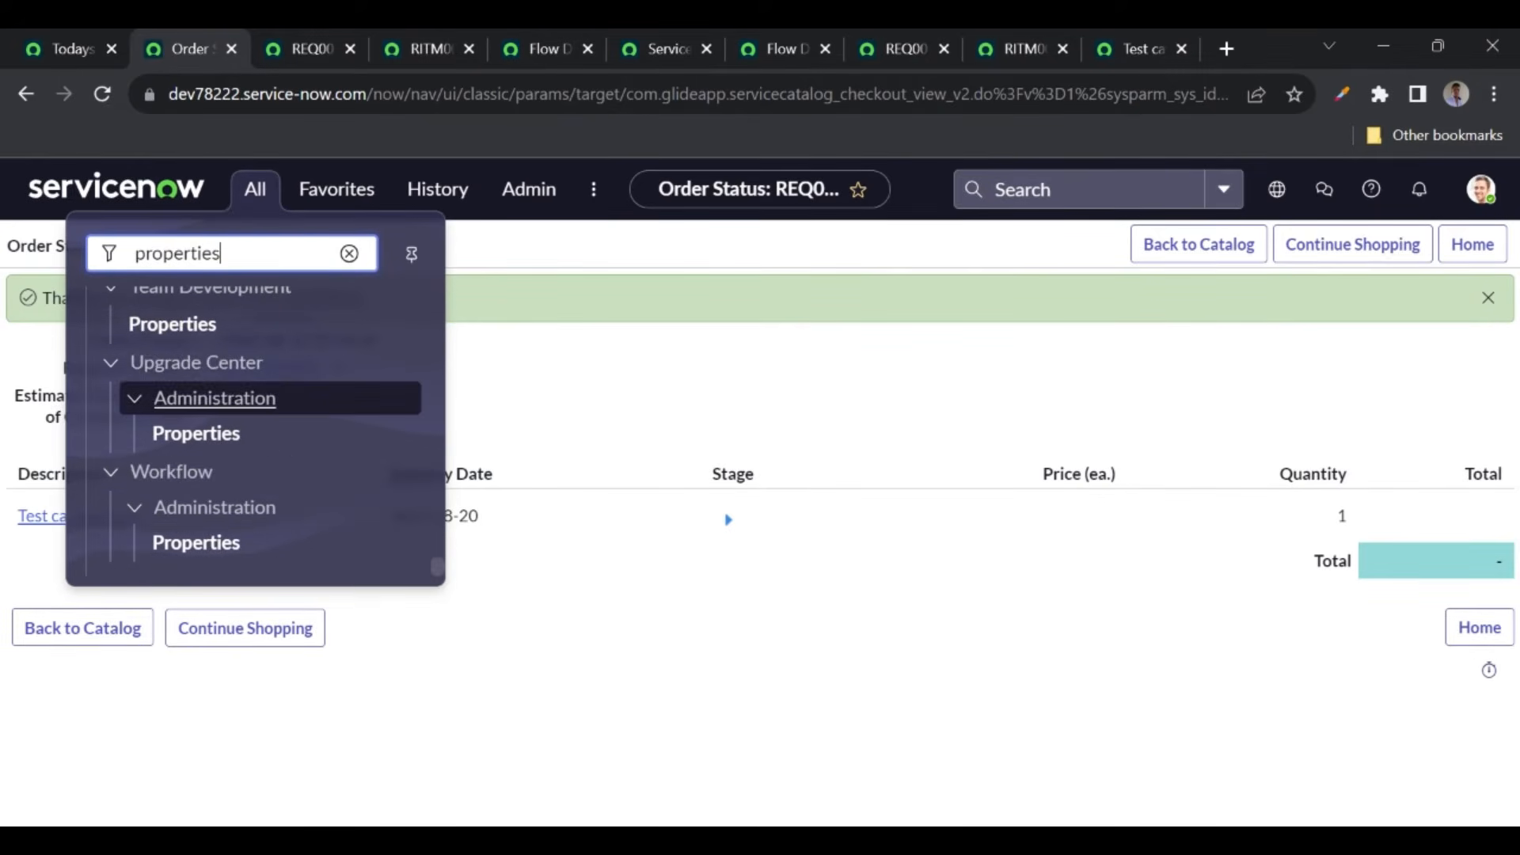
pyautogui.scroll(4, 254, 435)
pyautogui.scroll(6, 259, 436)
pyautogui.scroll(8, 258, 437)
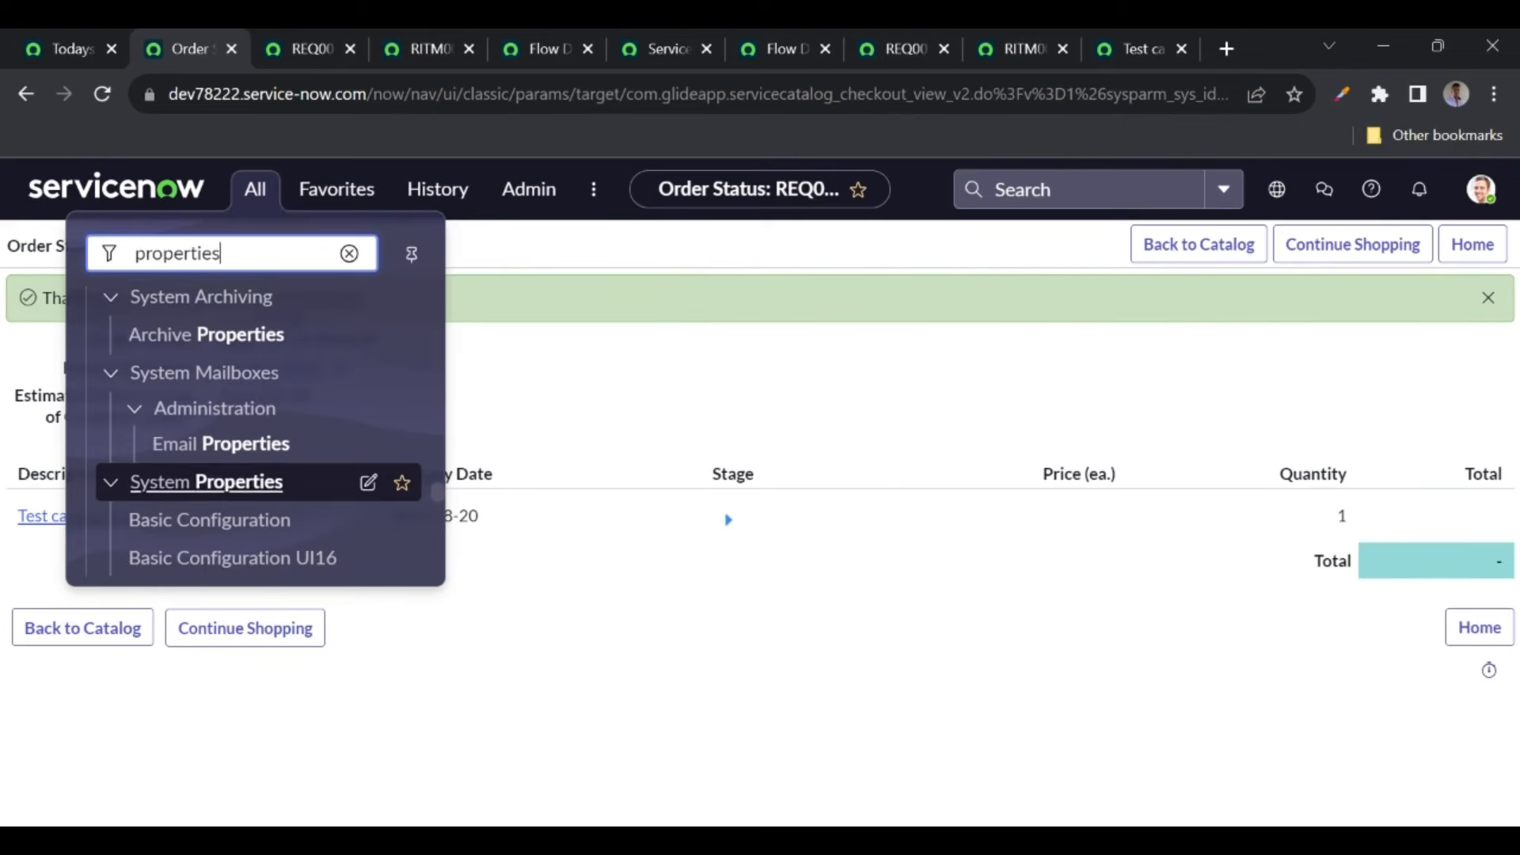
pyautogui.scroll(4, 259, 475)
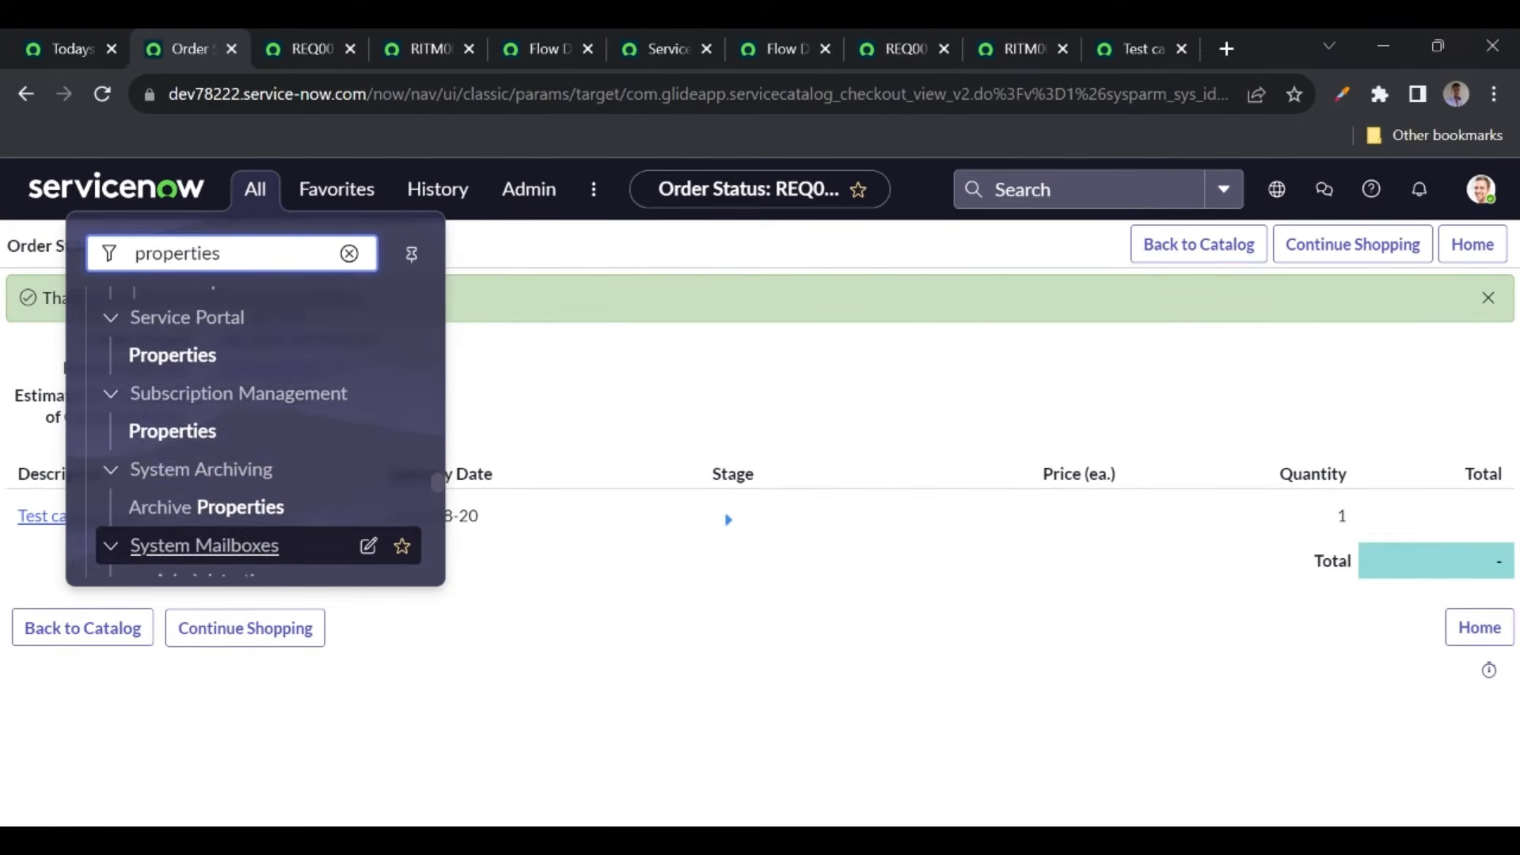
pyautogui.scroll(5, 193, 383)
pyautogui.scroll(6, 198, 387)
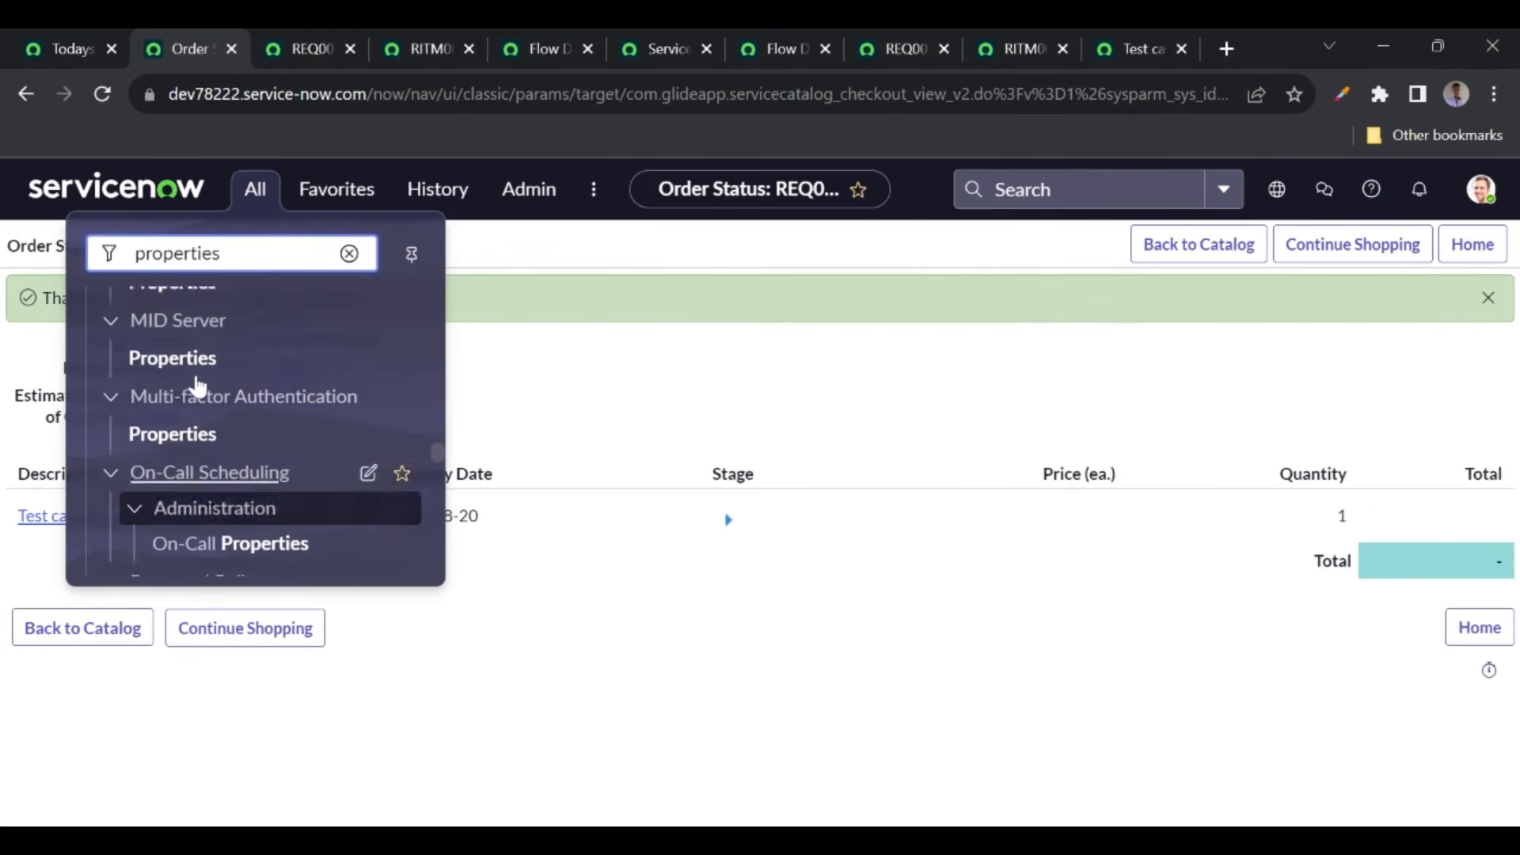
pyautogui.scroll(6, 198, 387)
pyautogui.scroll(6, 198, 387)
pyautogui.scroll(6, 198, 387)
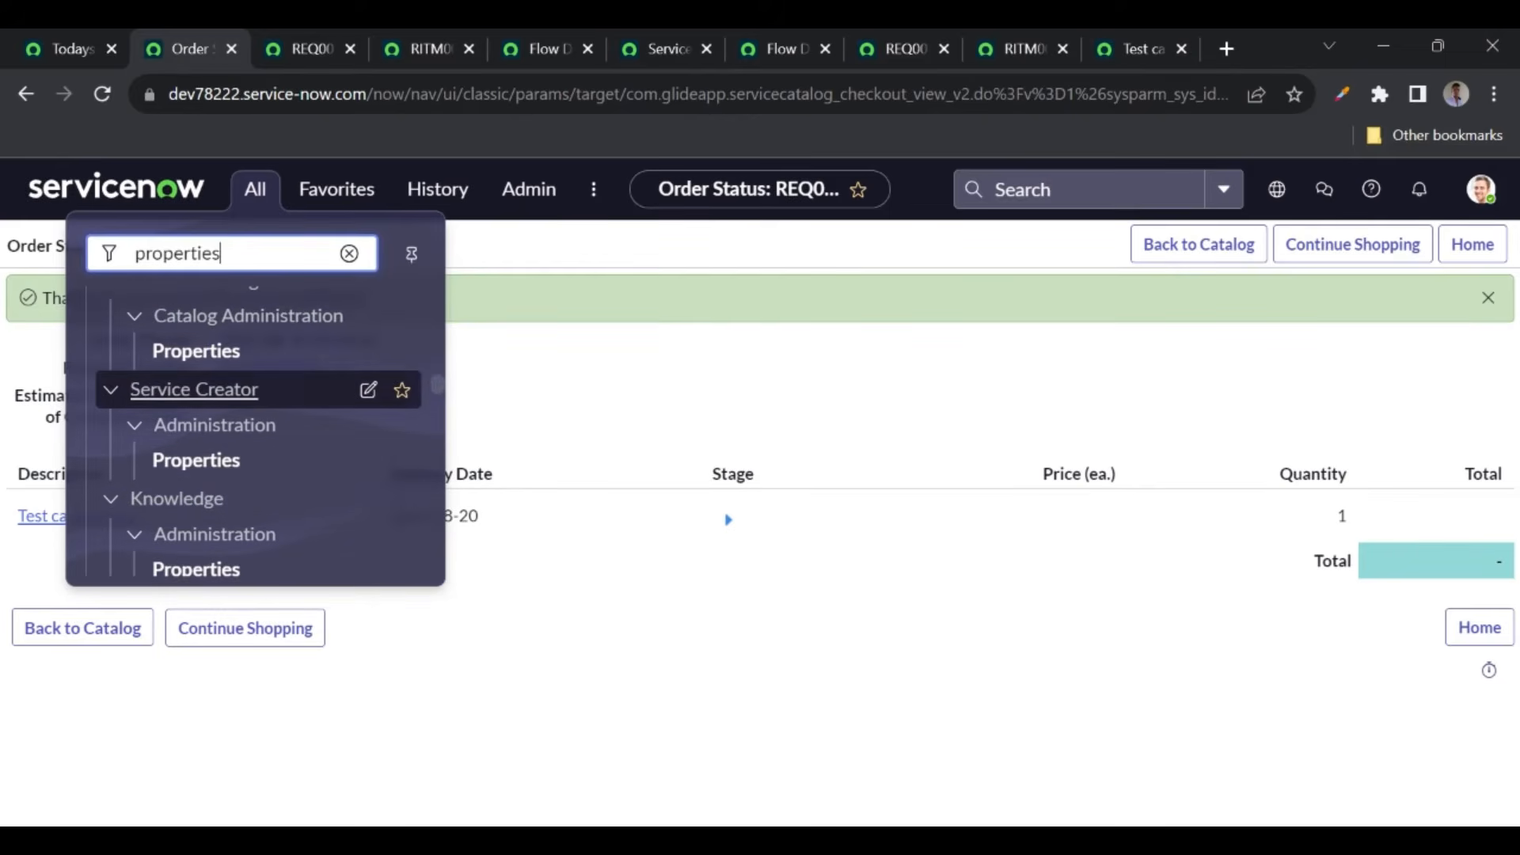
# - Enter sys_properties.LIST in the filter navigator to open System Properties in a new tab
pyautogui.doubleClick(178, 253)
pyautogui.write('s')
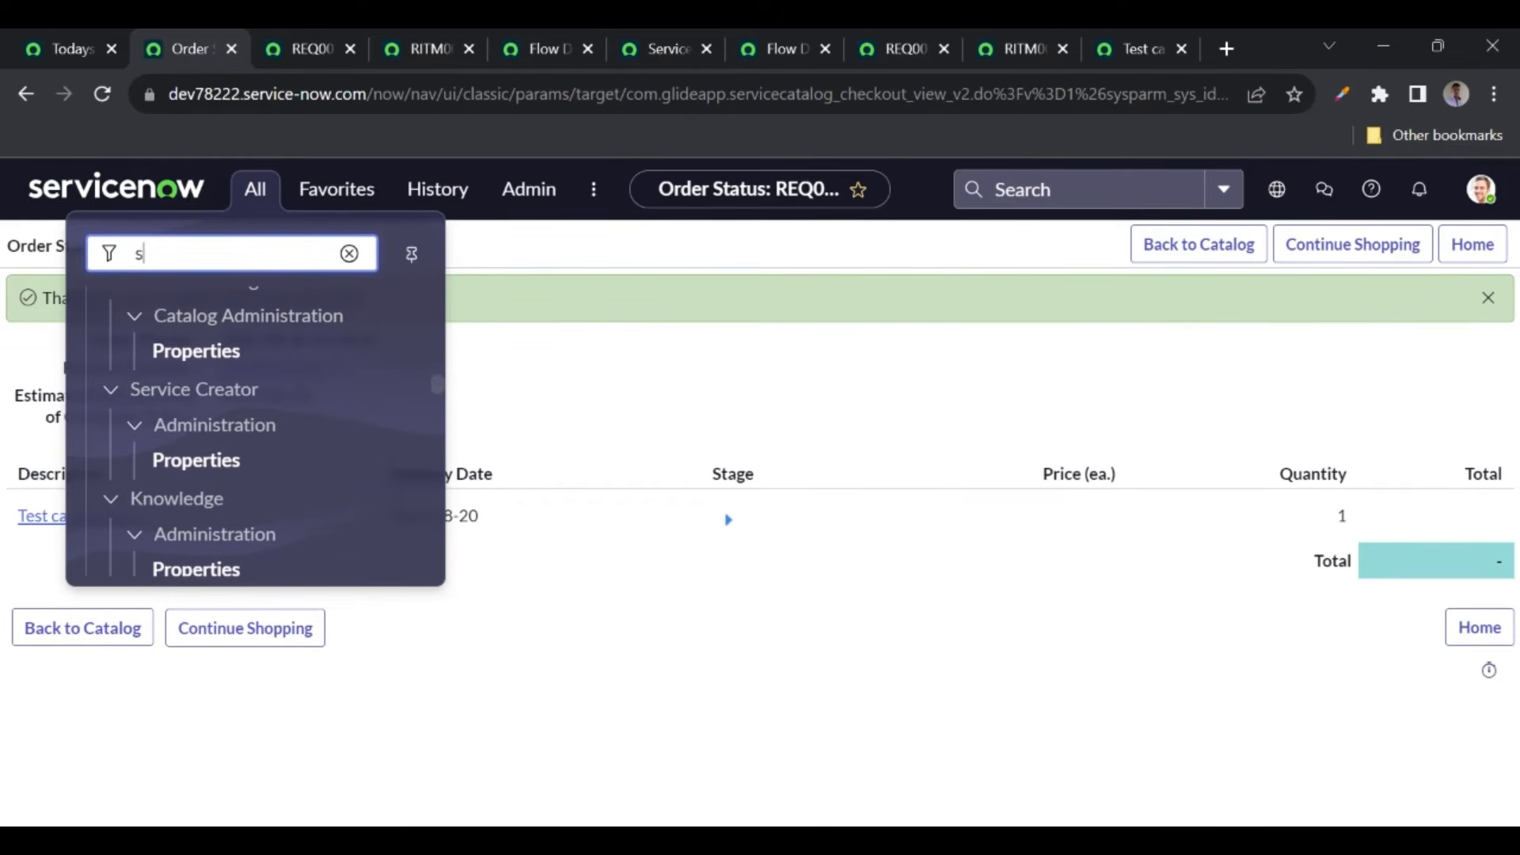
pyautogui.write('ys_p')
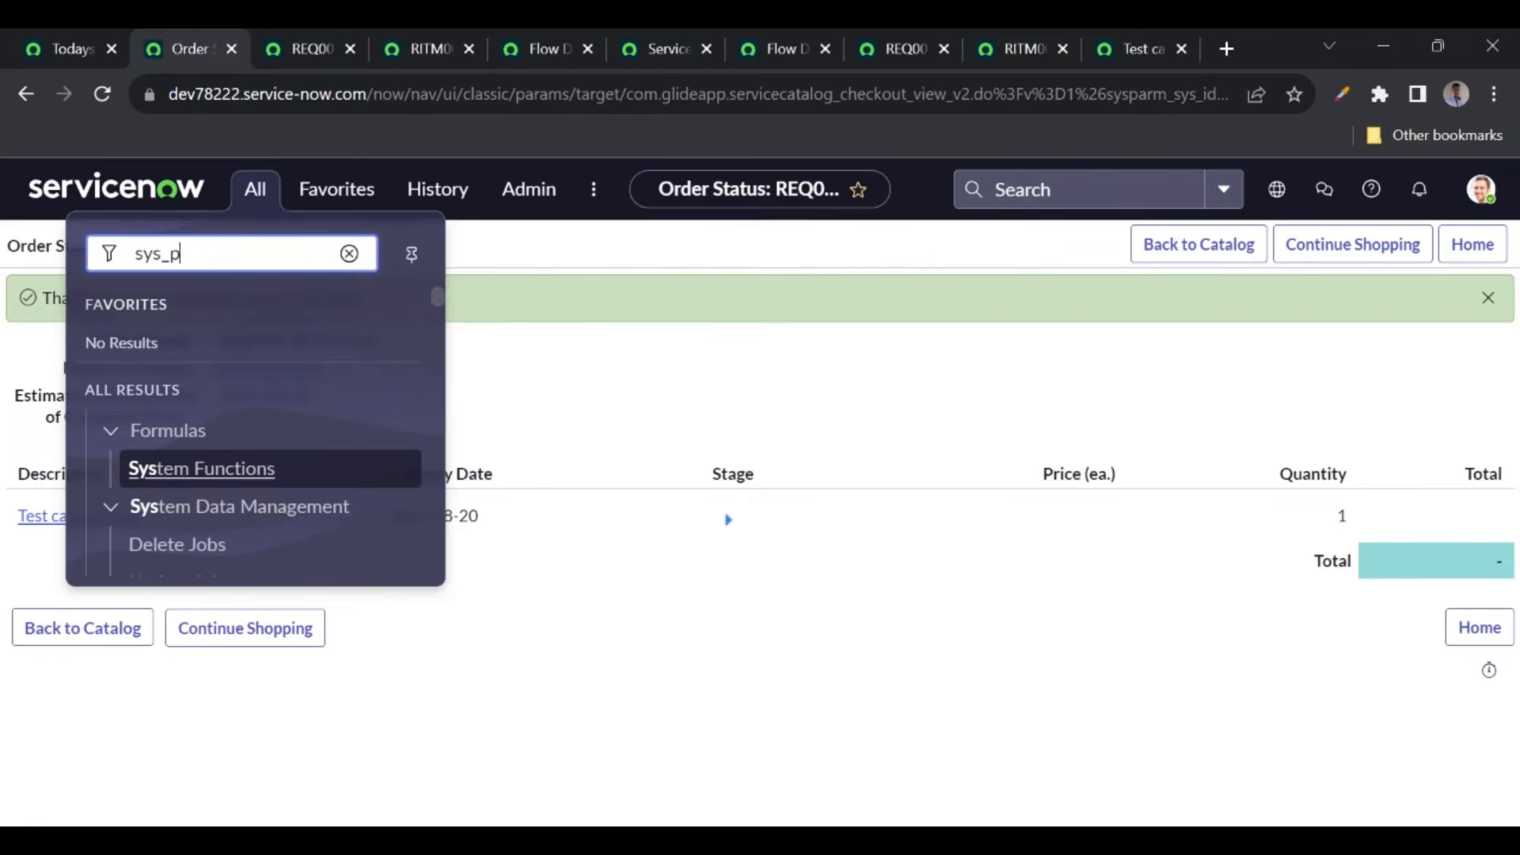
pyautogui.write('roperties.LIST')
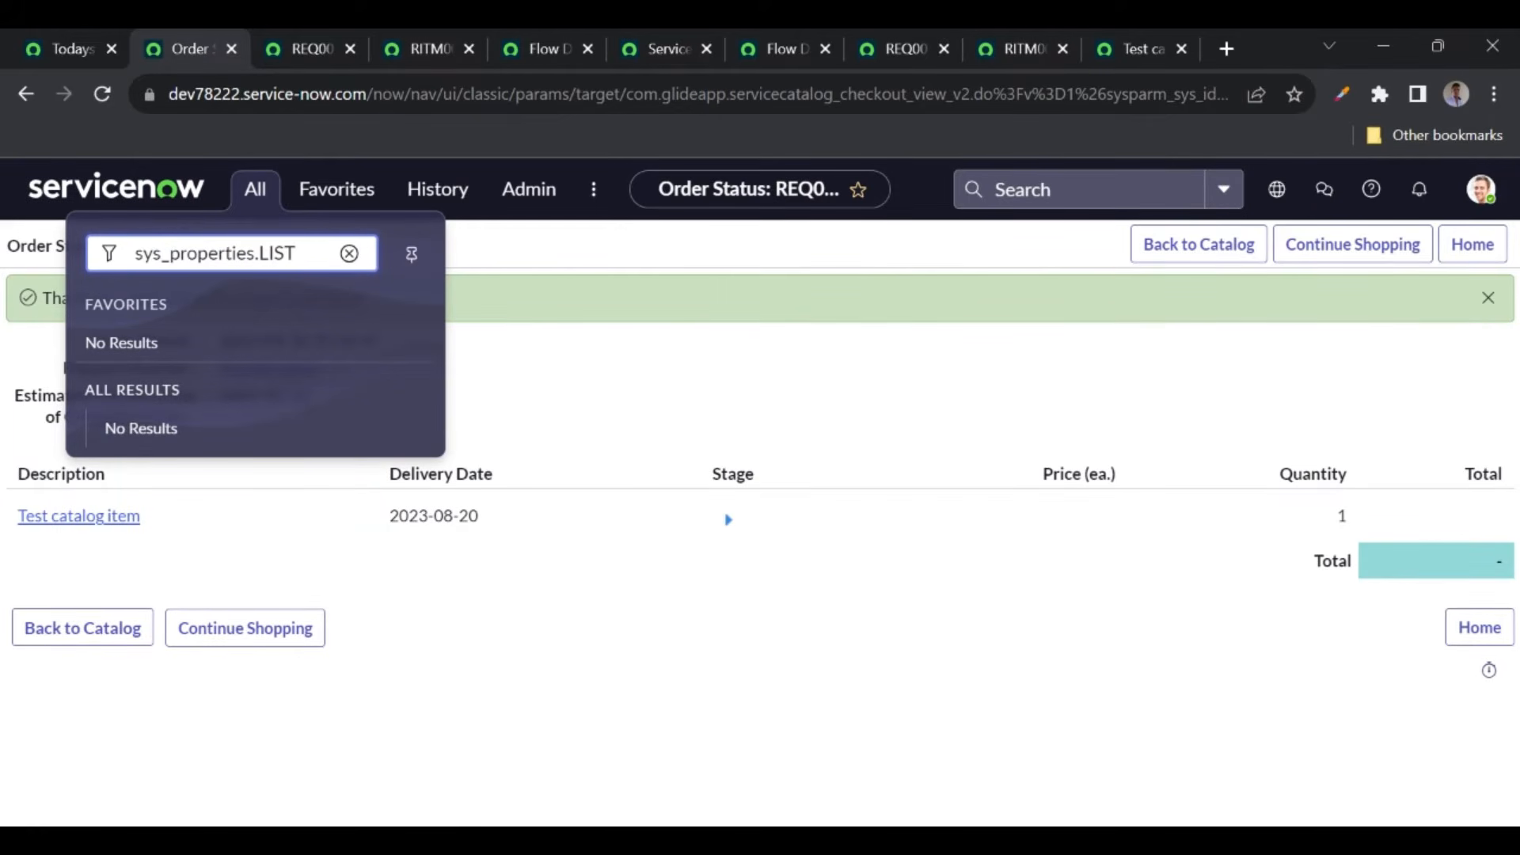
pyautogui.doubleClick(195, 253)
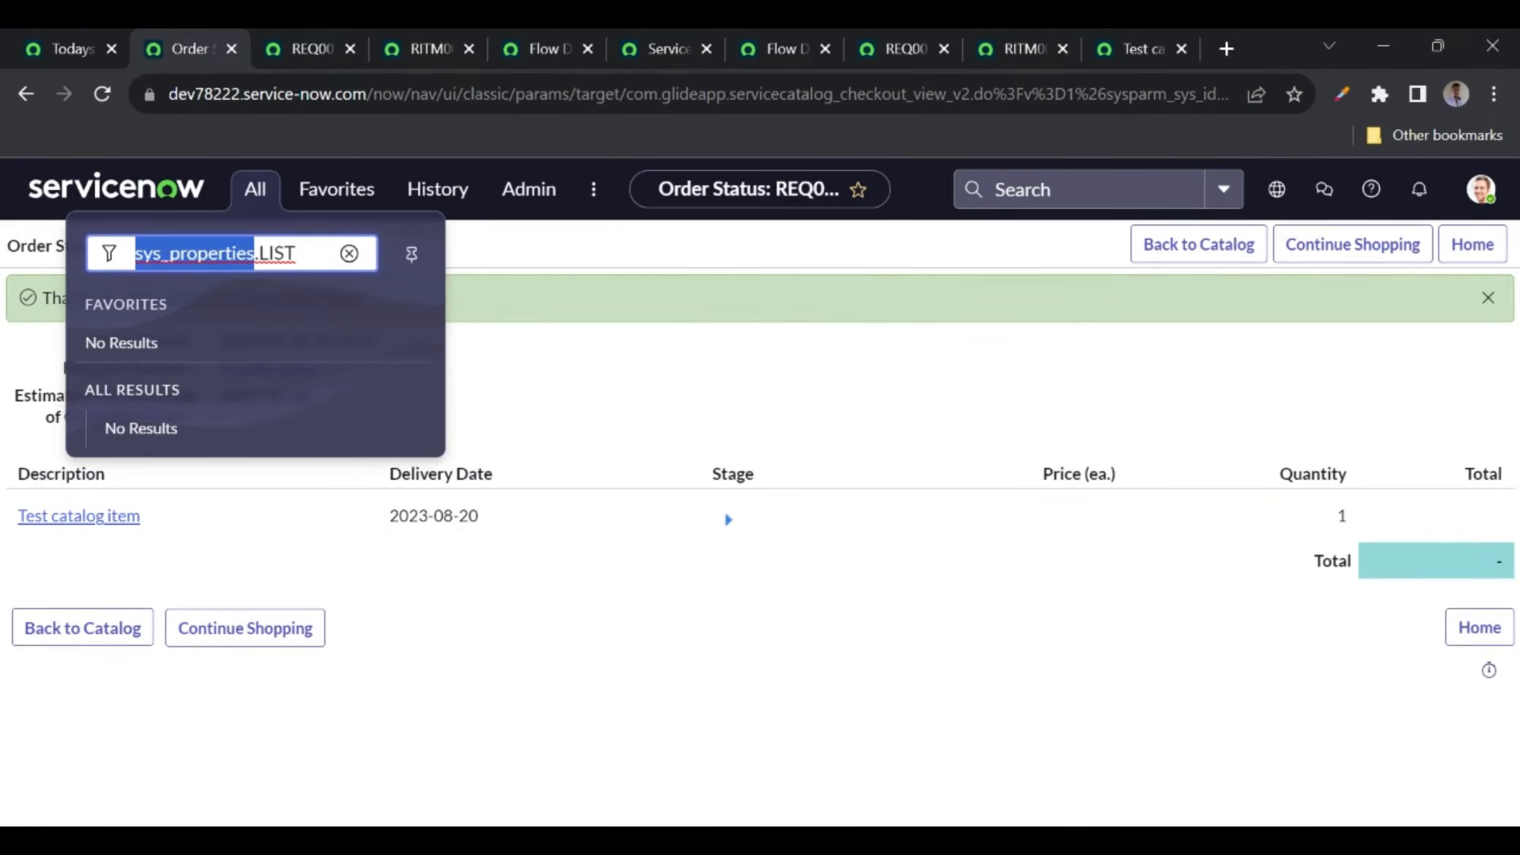
pyautogui.click(301, 253)
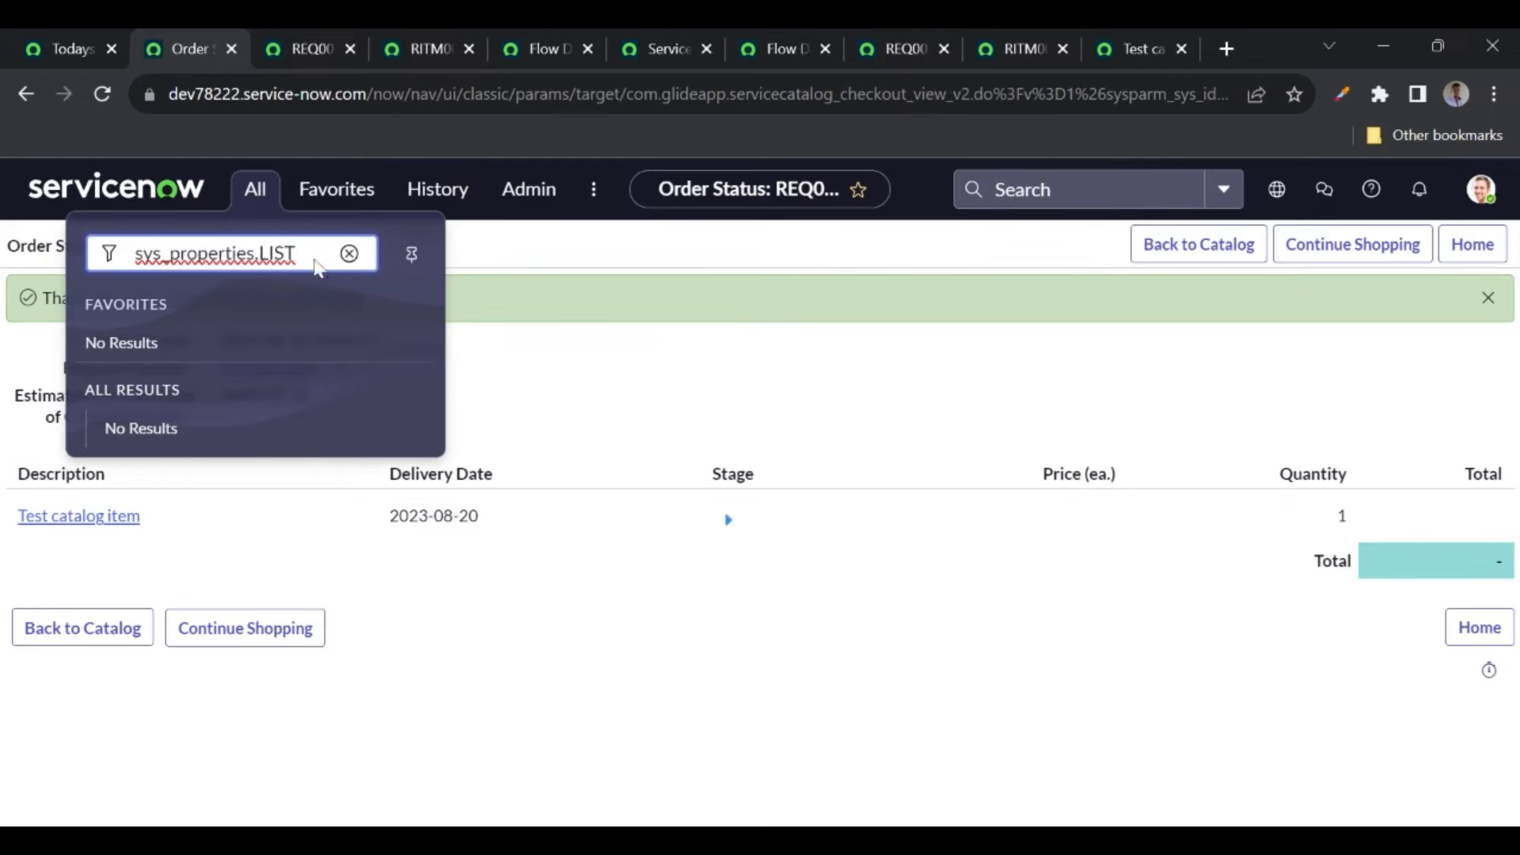
pyautogui.press('Return')
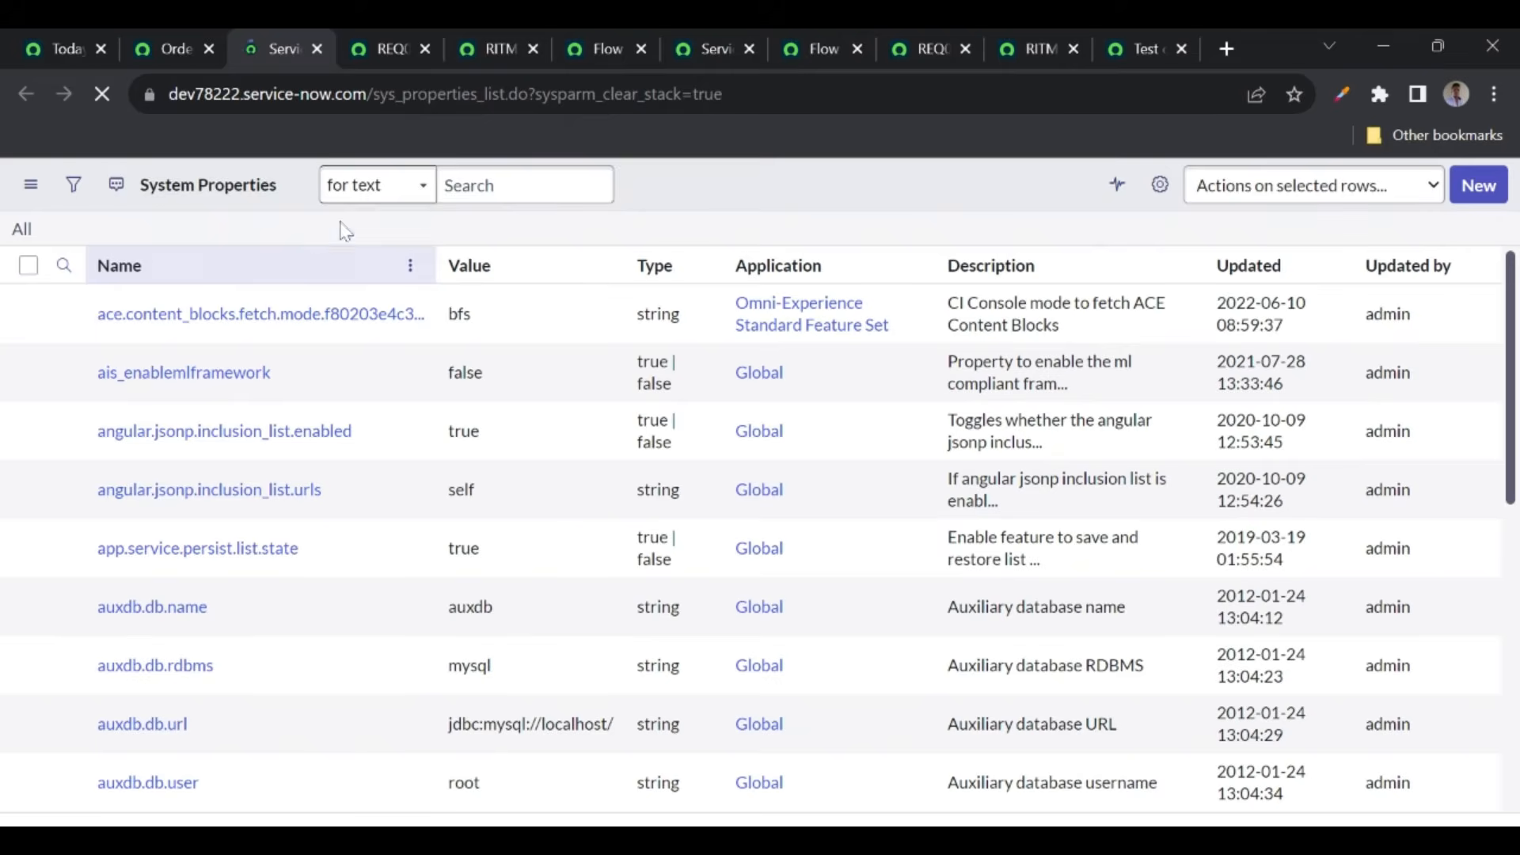
# - Filter the System Properties list to com.snc.process_flow.reporting.level using the copied name
pyautogui.click(492, 47)
pyautogui.click(563, 49)
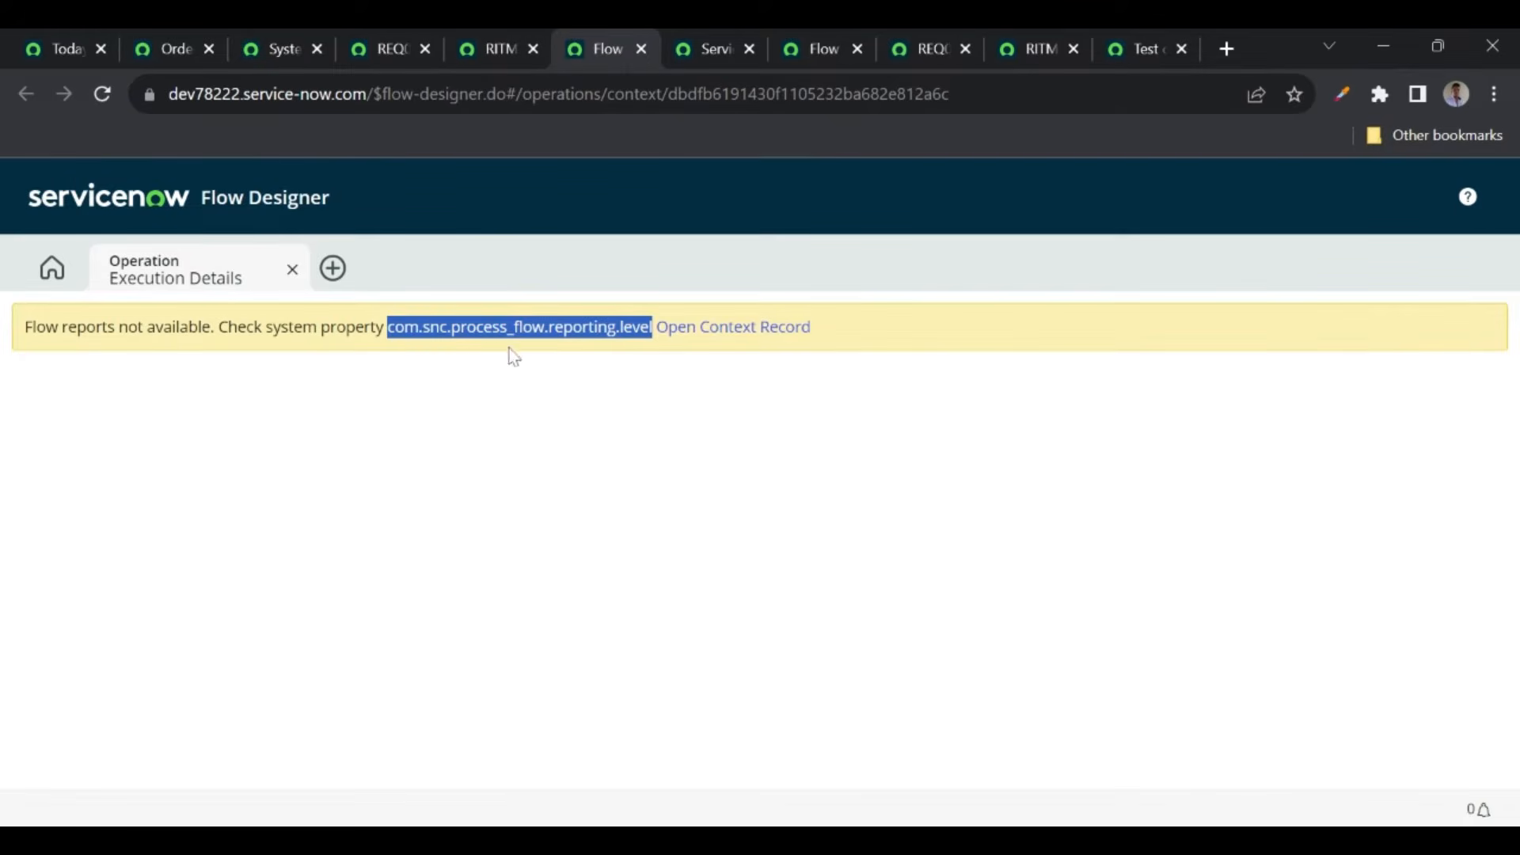
pyautogui.click(265, 47)
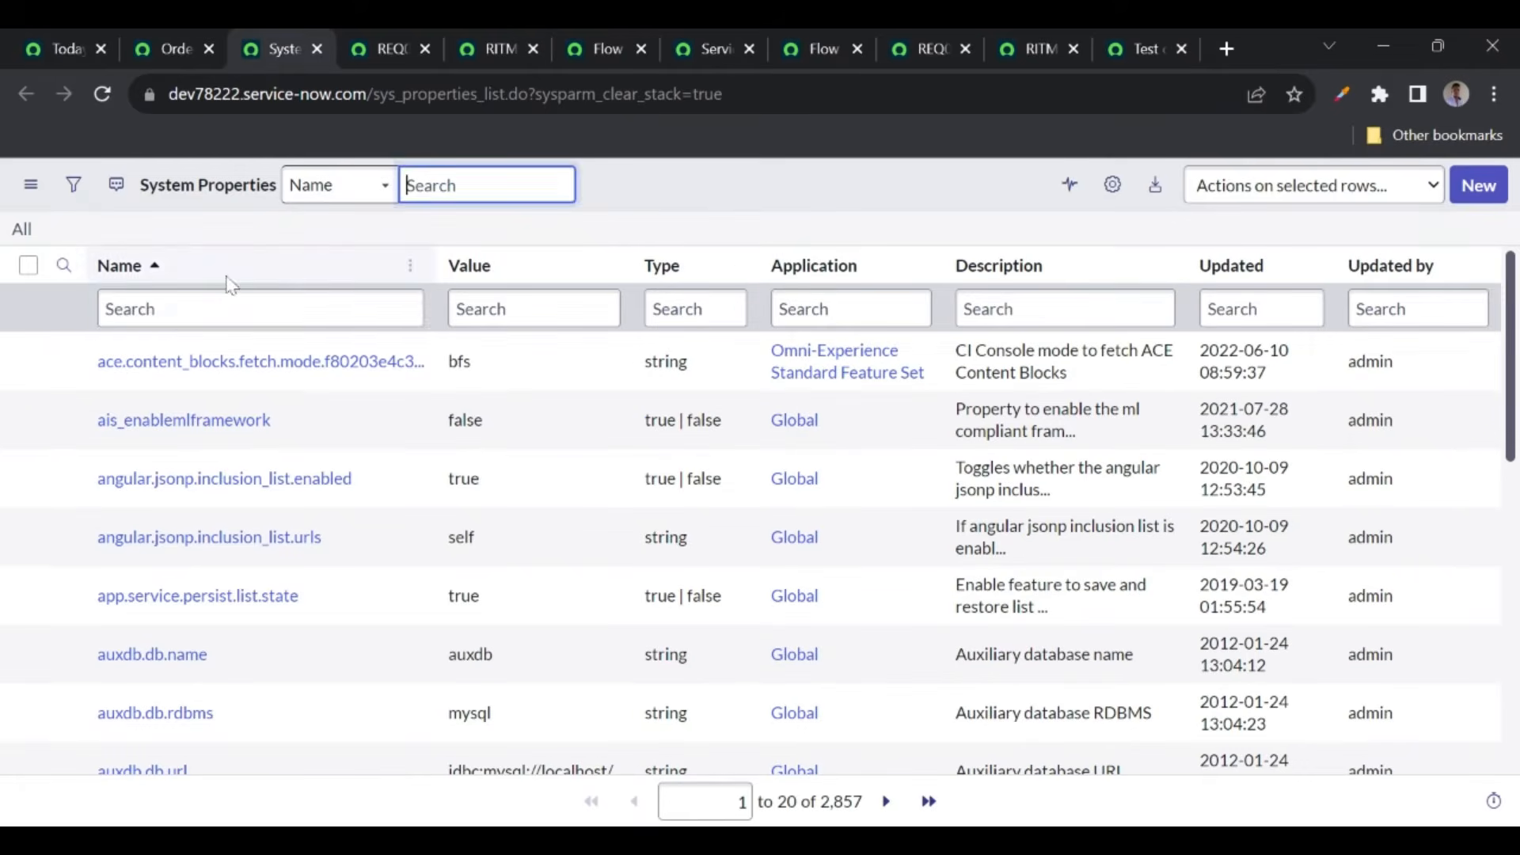
pyautogui.write('com.snc.process_flow.reporting.level')
pyautogui.press('Return')
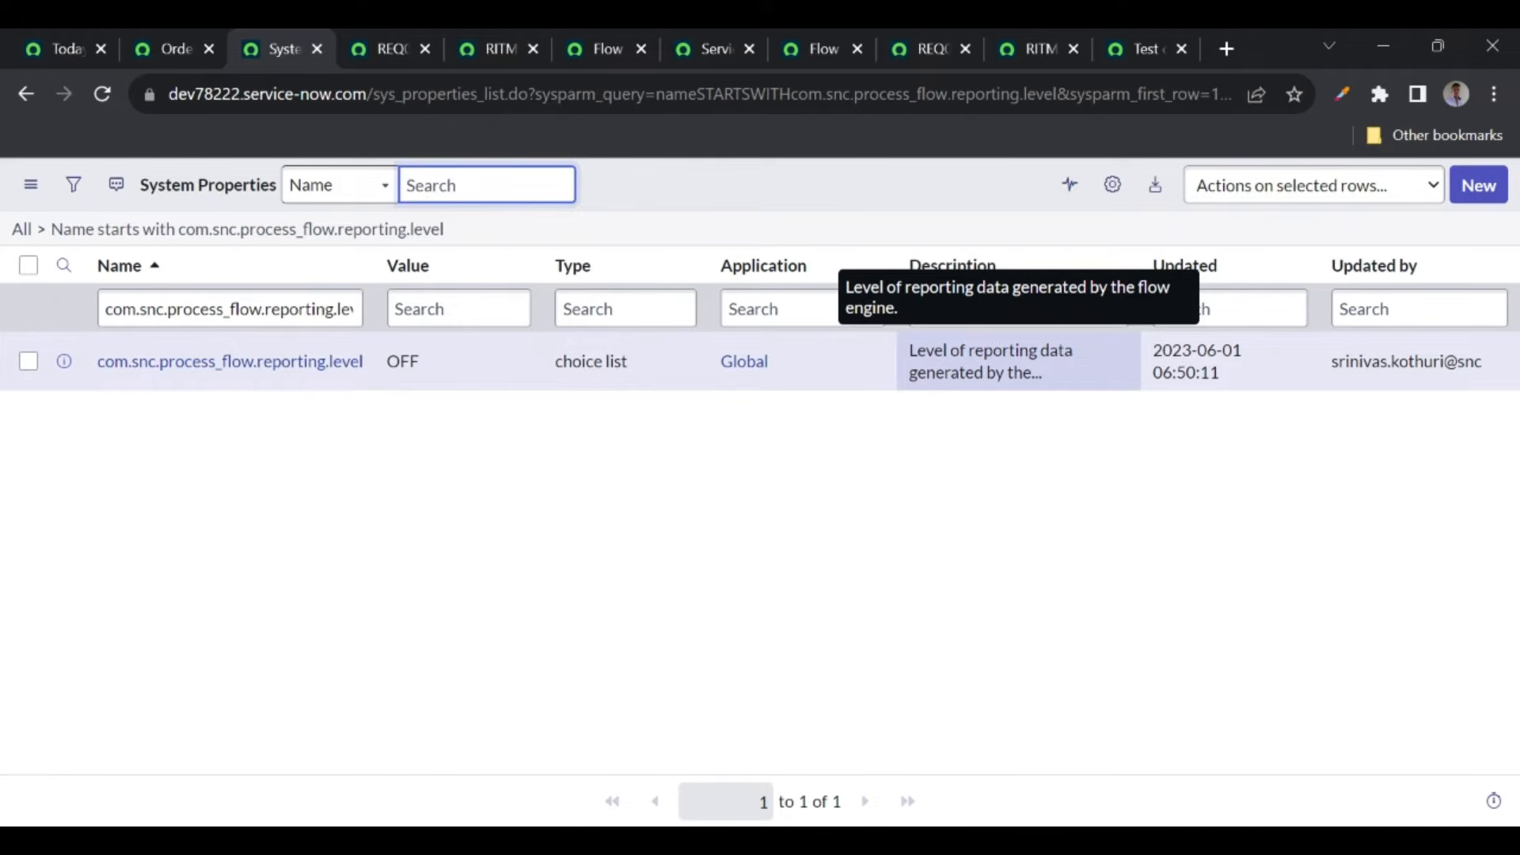
# - Change the property's value to ON and return to the flow execution details
pyautogui.click(454, 368)
pyautogui.doubleClick(454, 369)
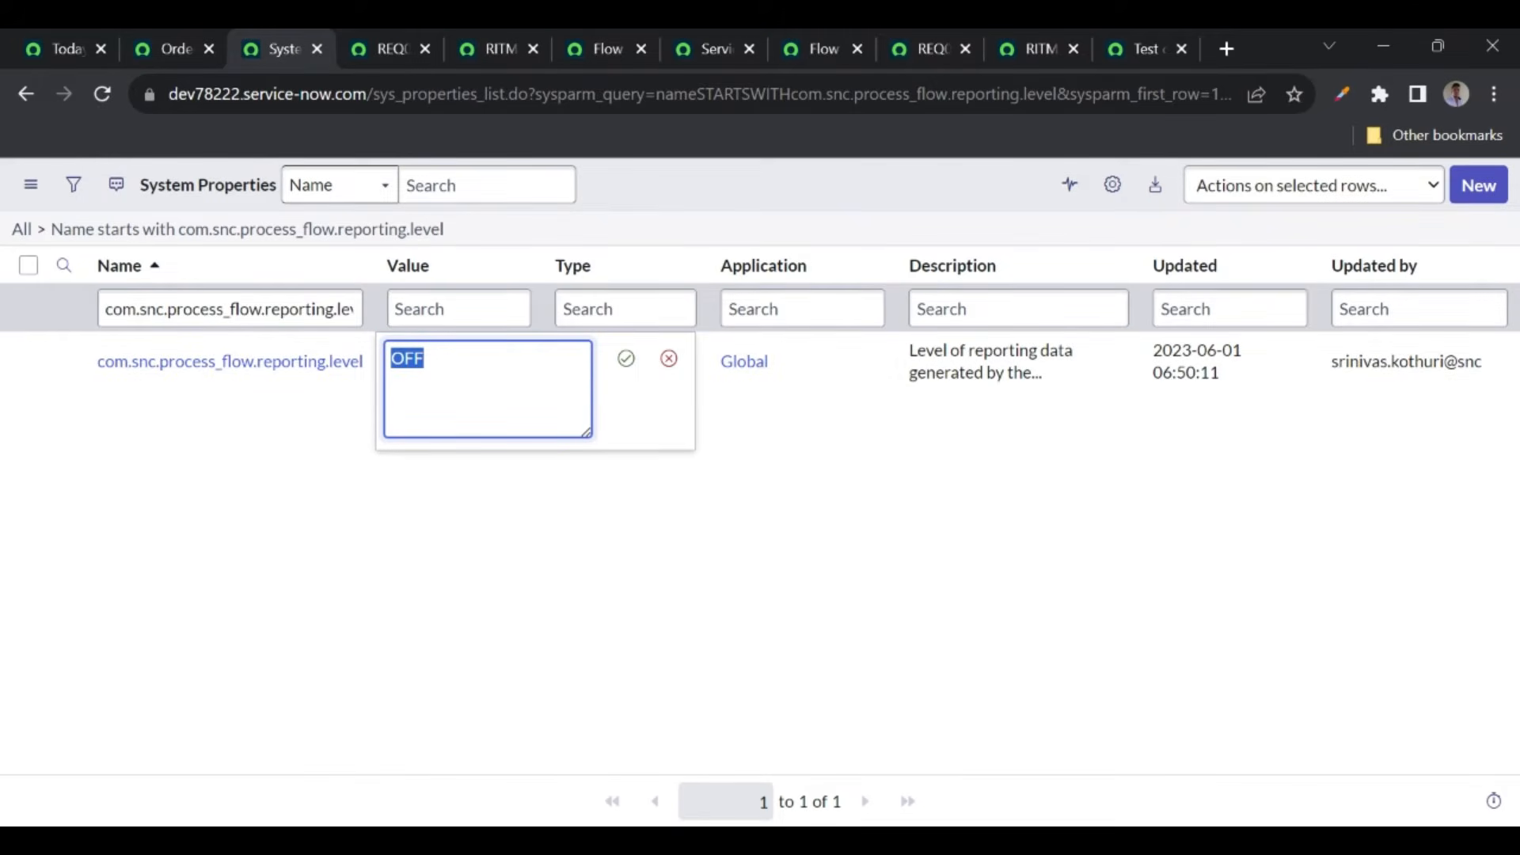
pyautogui.write('ON')
pyautogui.press('Return')
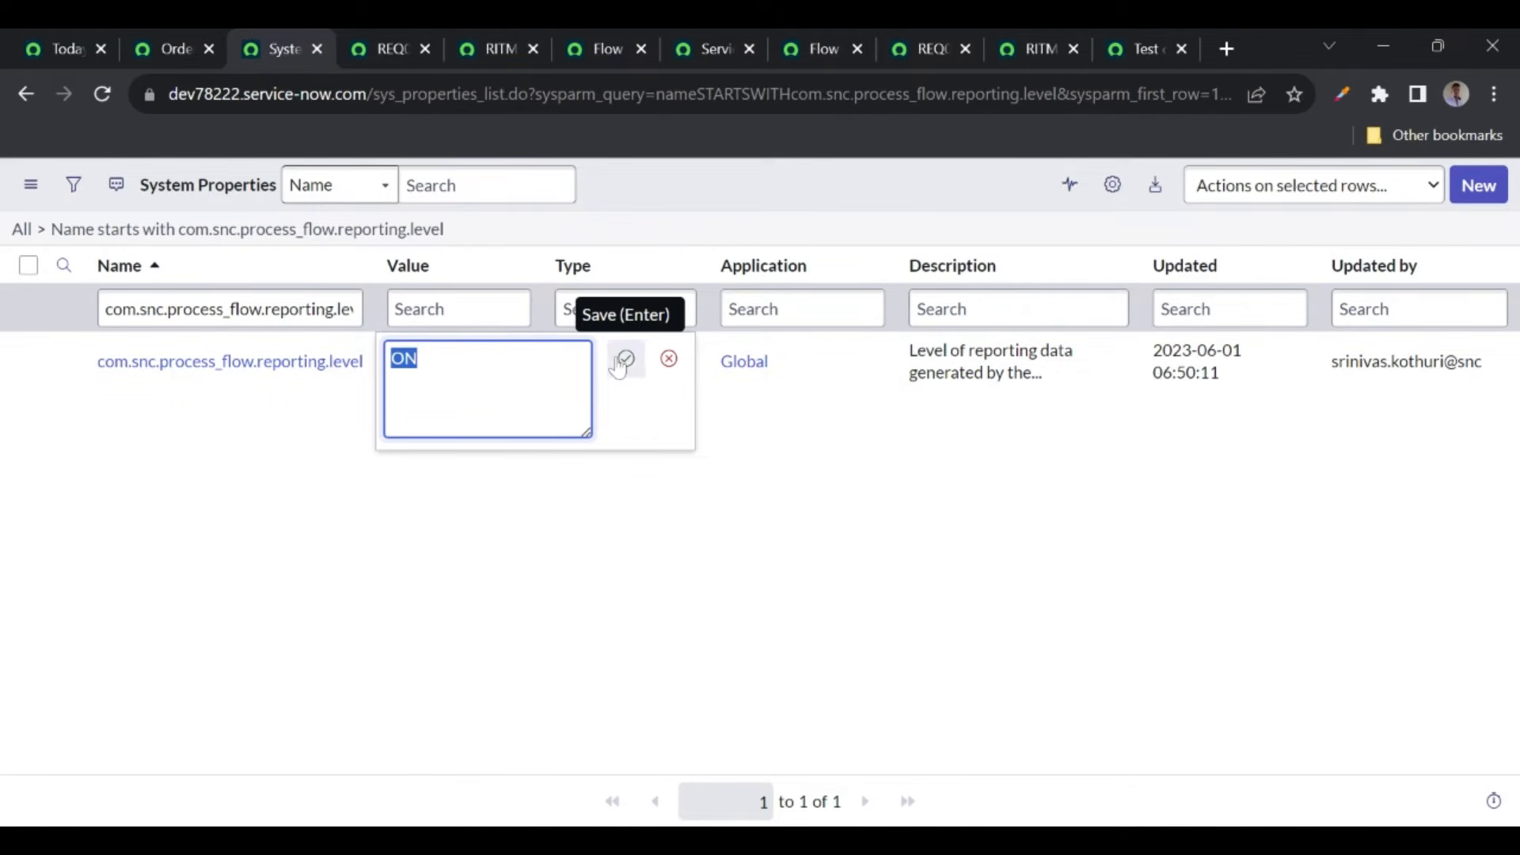
pyautogui.click(669, 359)
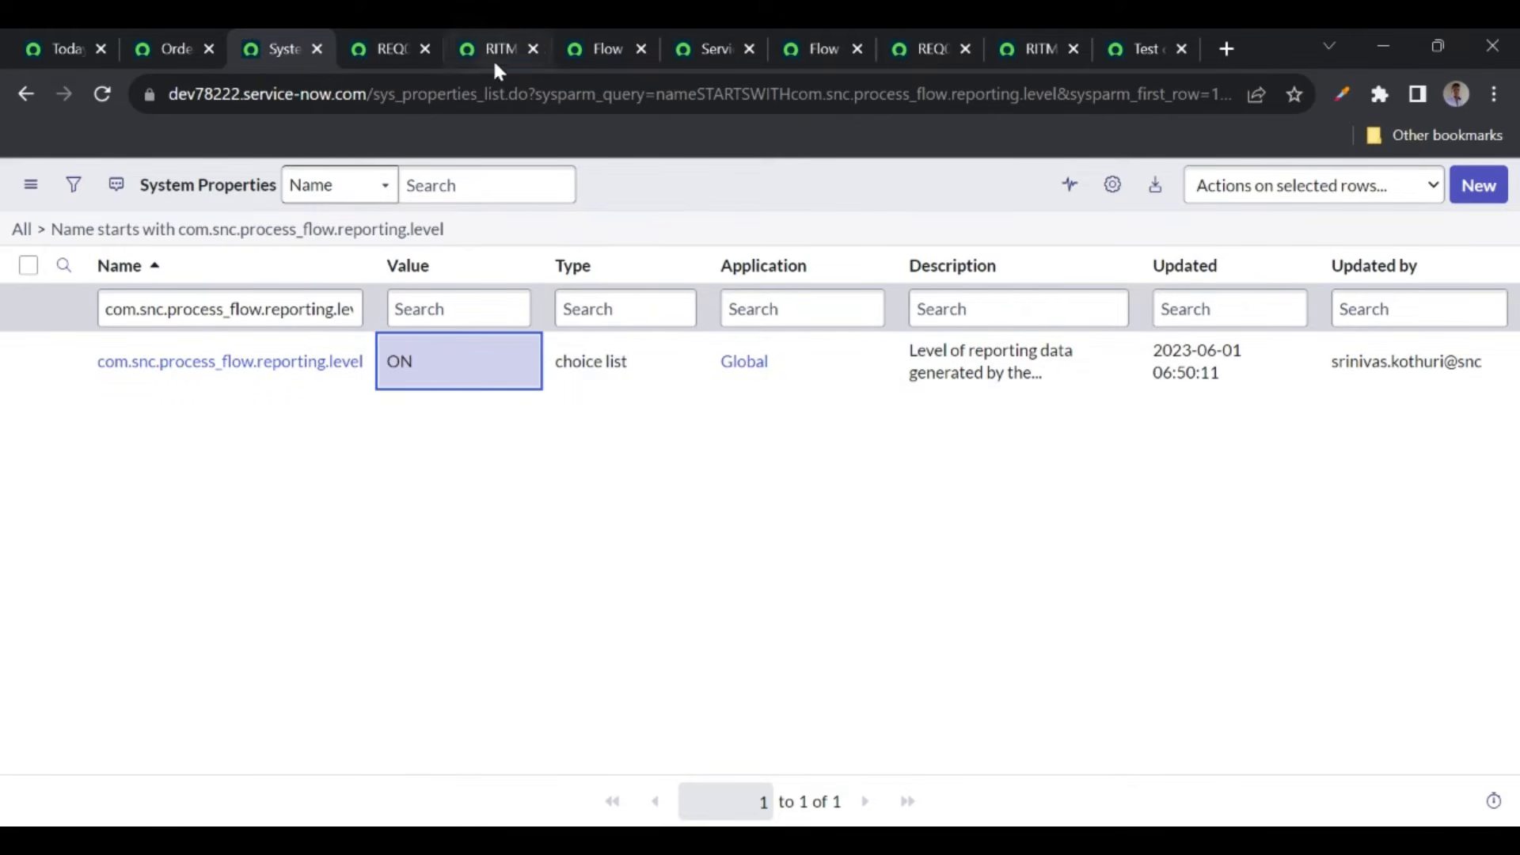
pyautogui.click(594, 51)
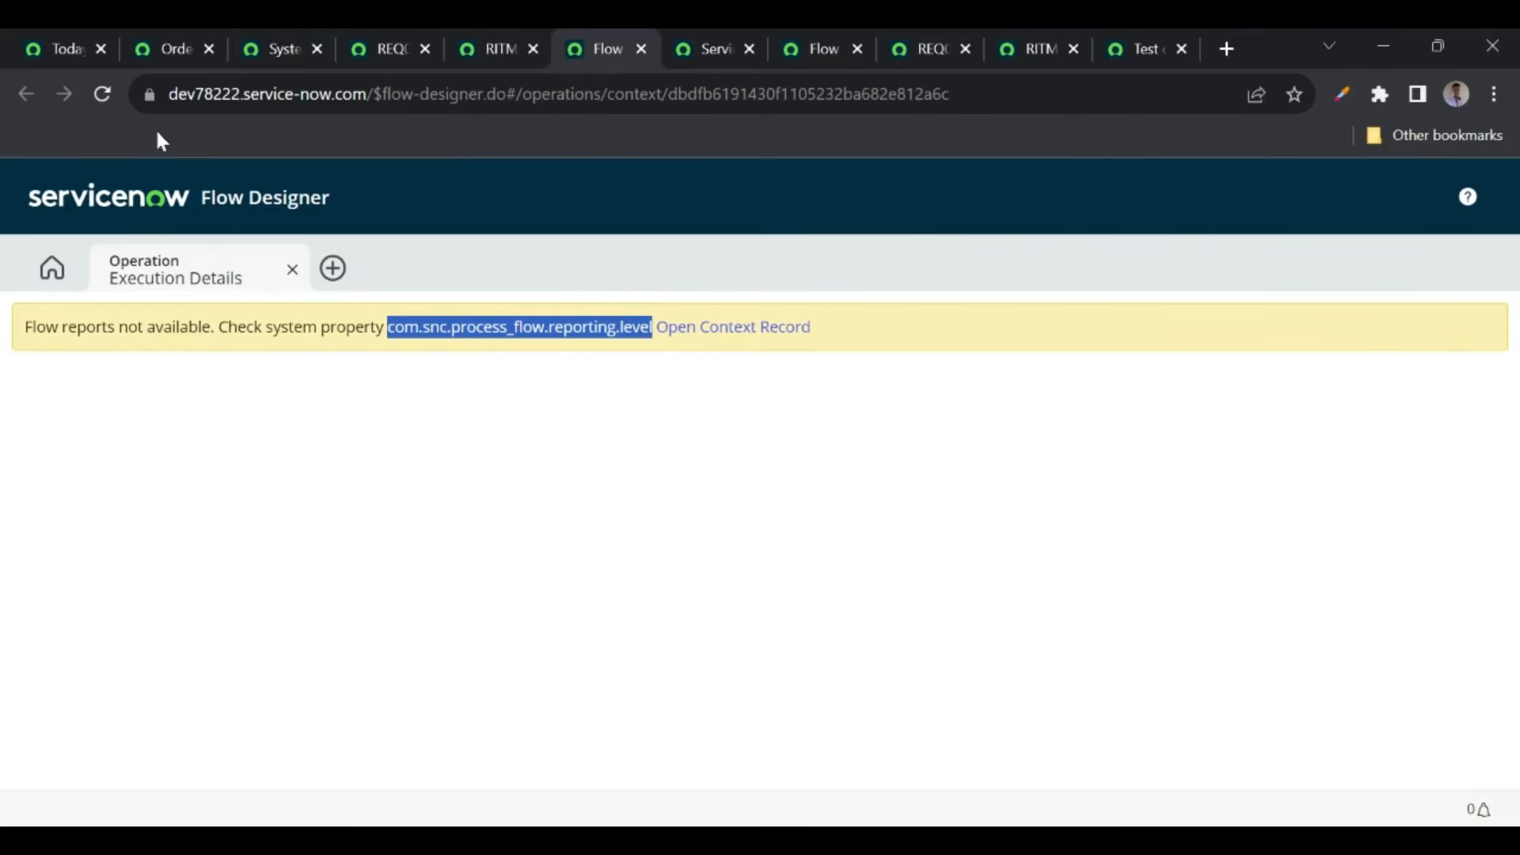
# - Reload execution details, close the flow, RITM and REQ0010004 tabs, then show Order Status
pyautogui.click(100, 97)
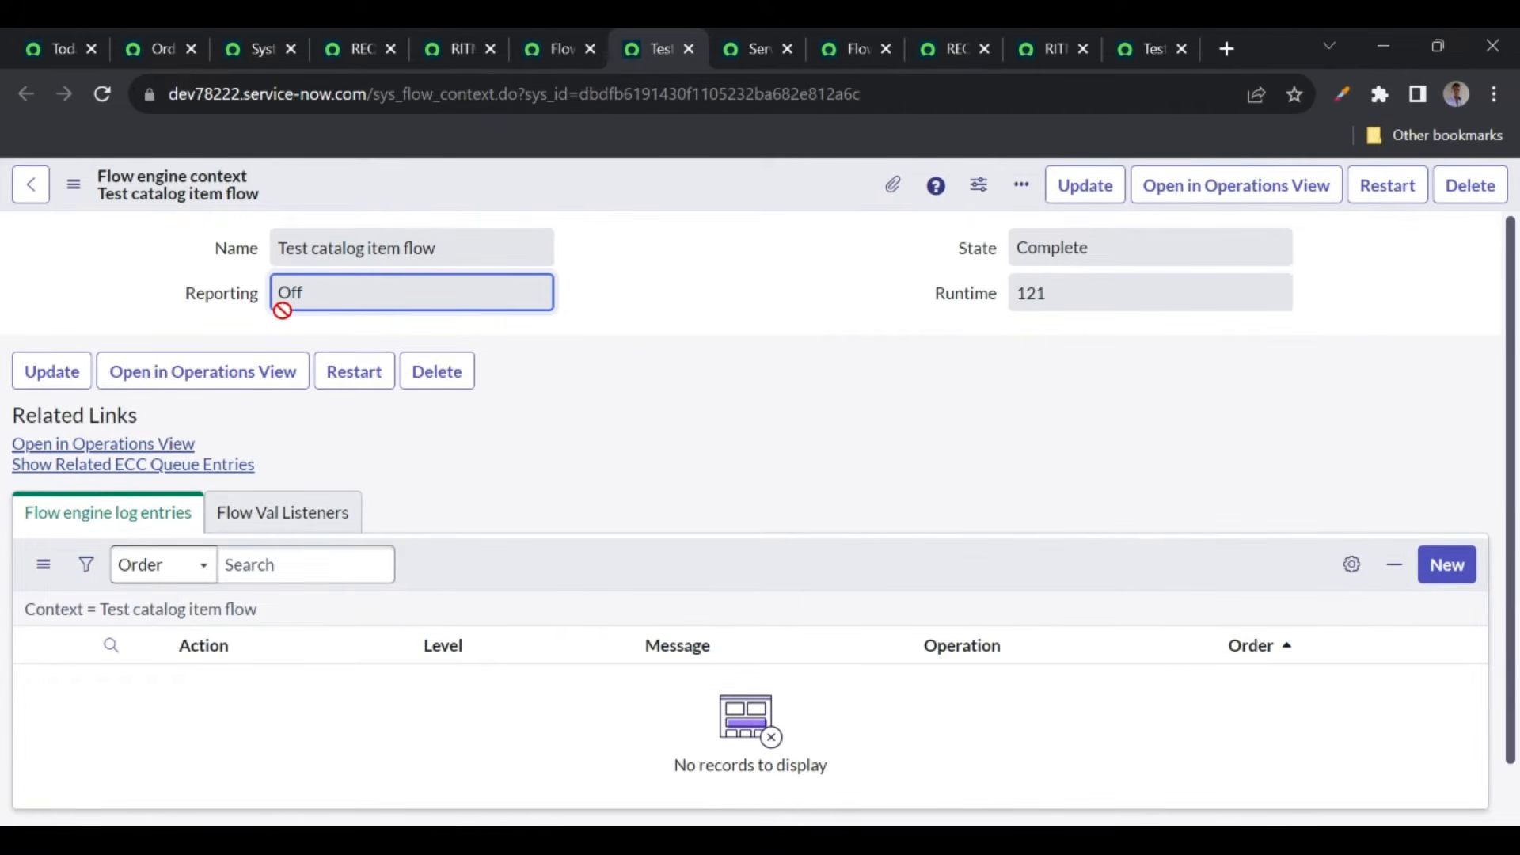
pyautogui.click(689, 50)
pyautogui.click(590, 49)
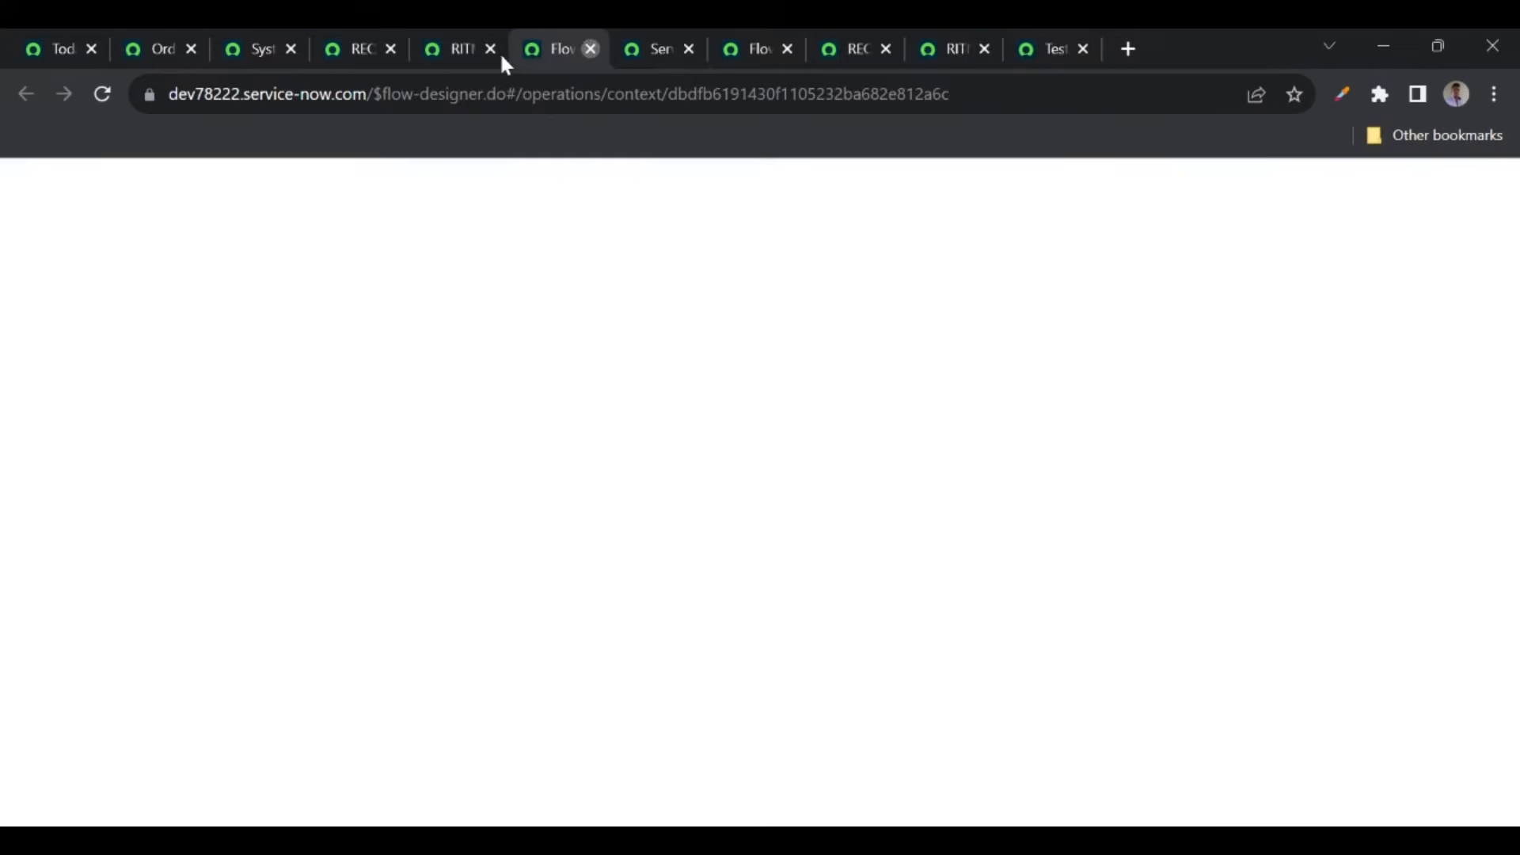
pyautogui.click(491, 49)
pyautogui.click(381, 51)
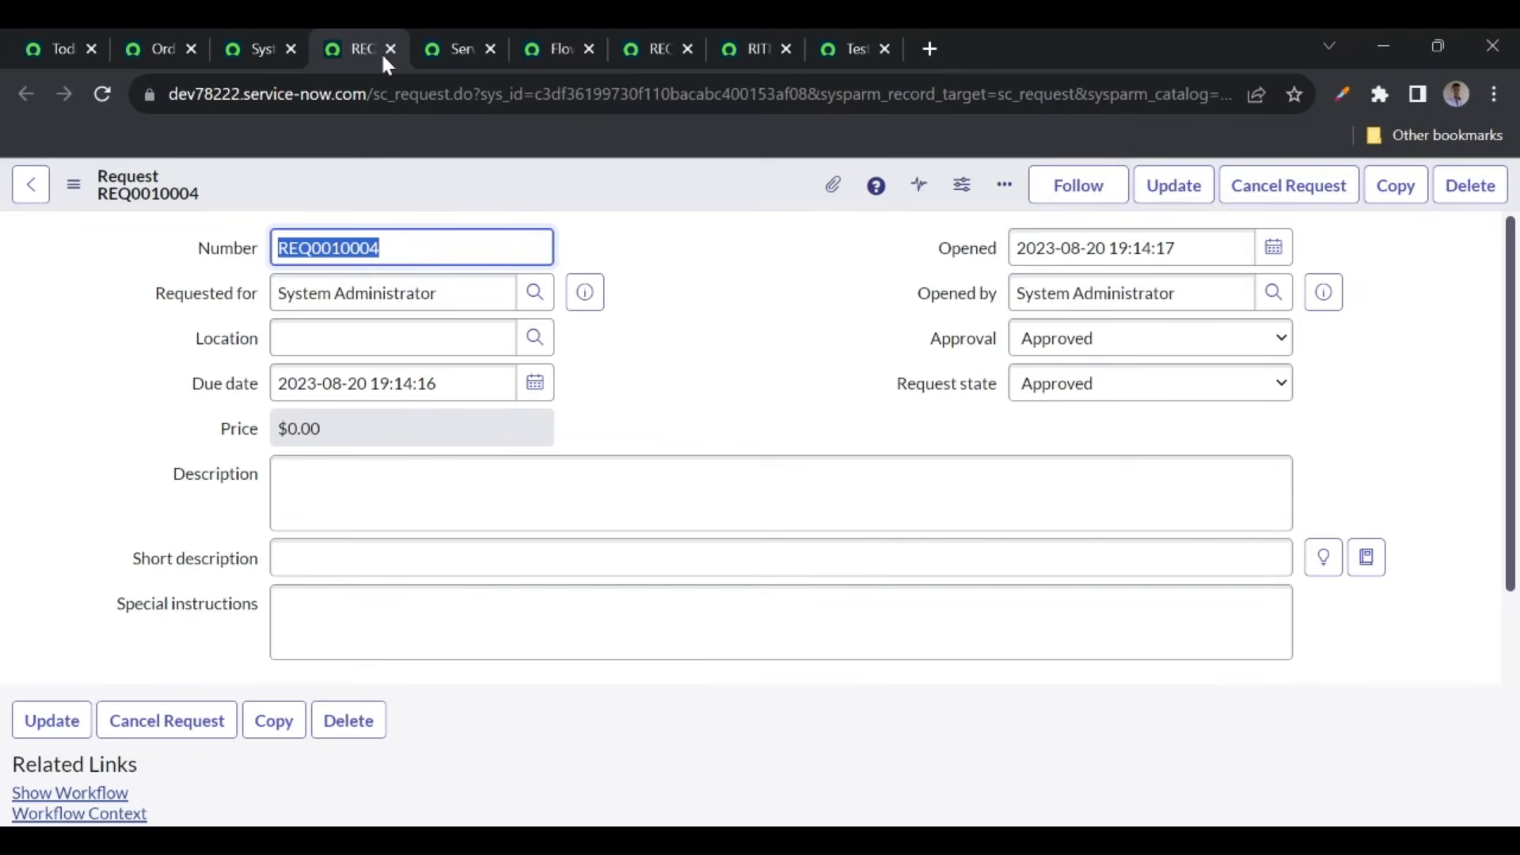
pyautogui.click(389, 49)
pyautogui.click(265, 54)
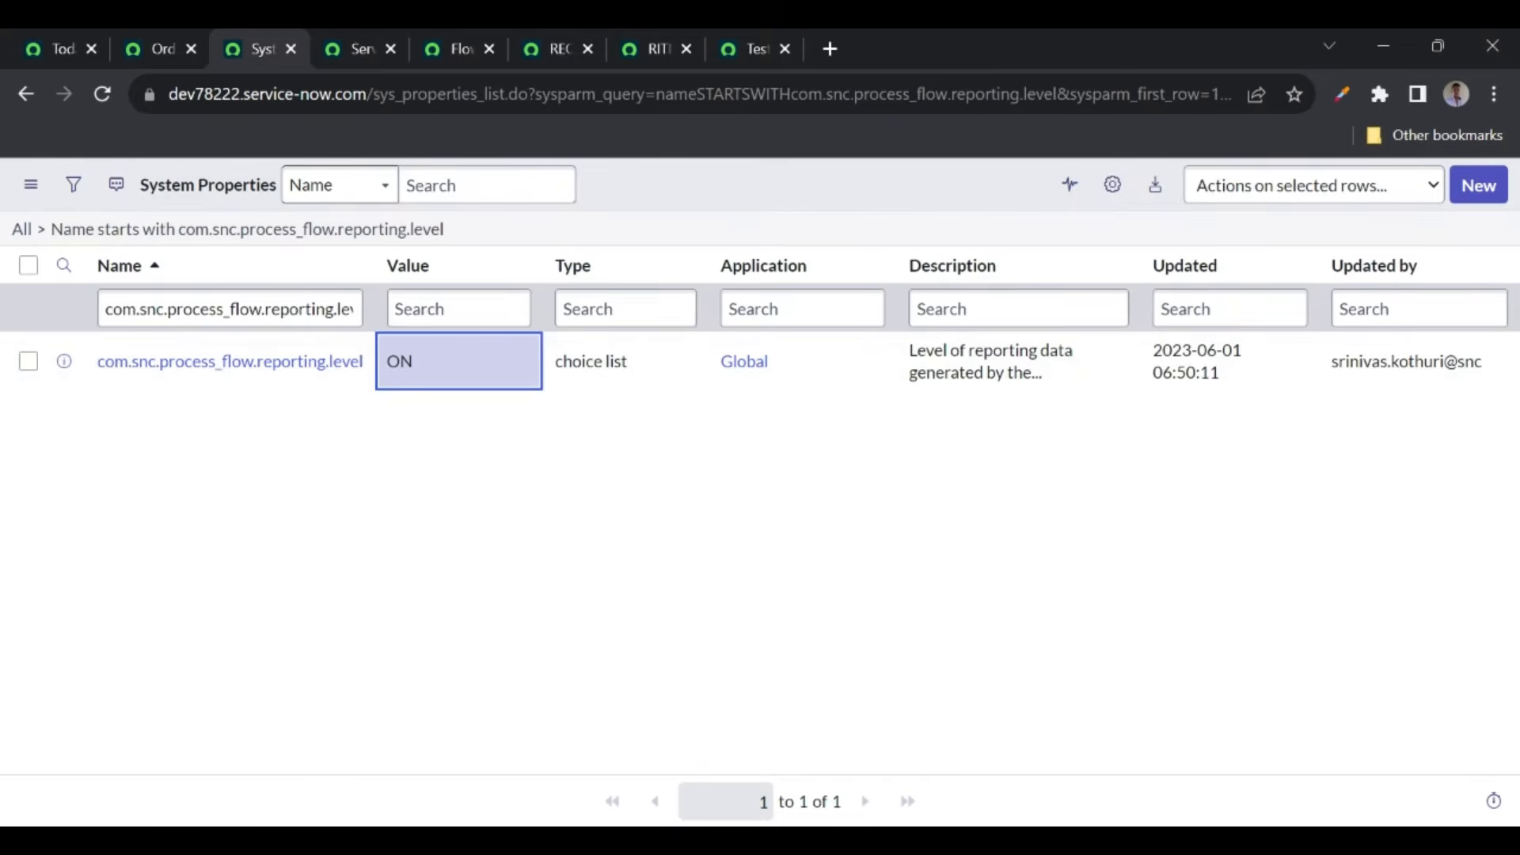
pyautogui.click(247, 58)
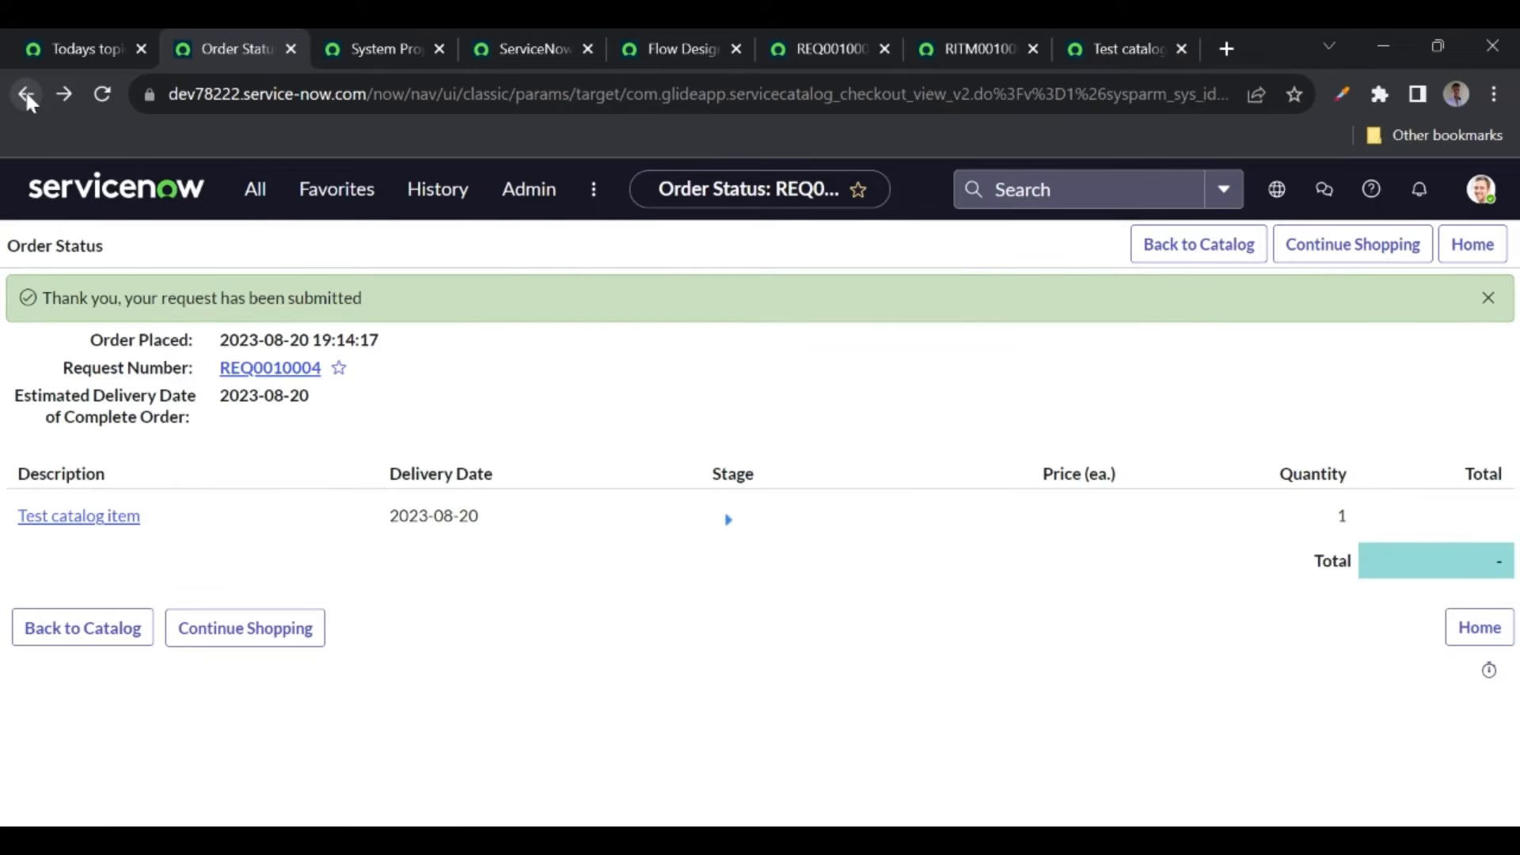
# - Order the Test catalog item again with short description 'Short desc 2'
pyautogui.click(27, 95)
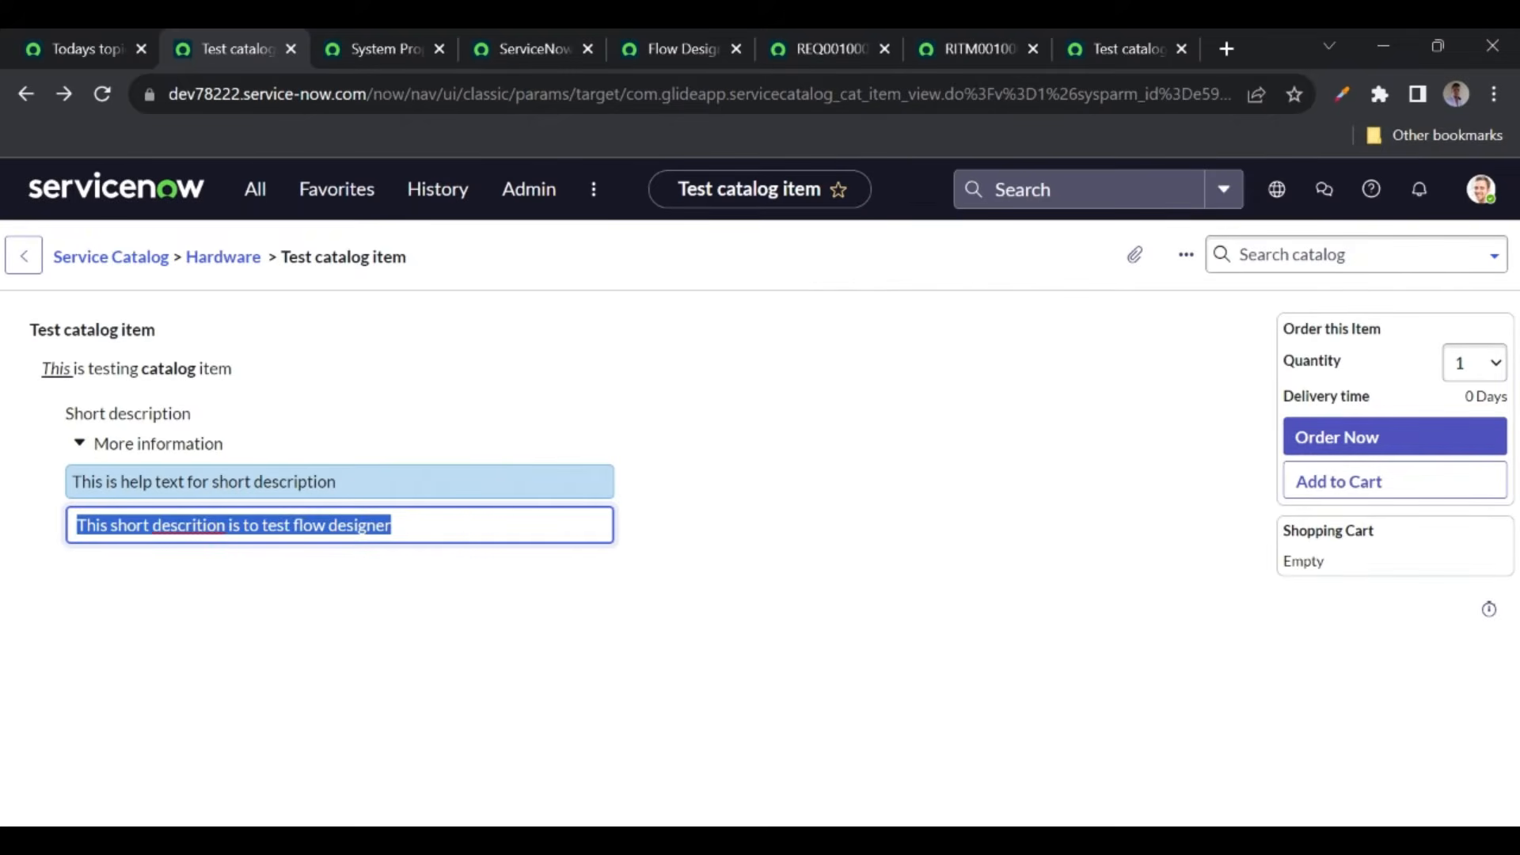
pyautogui.press('BackSpace')
pyautogui.write('Sho')
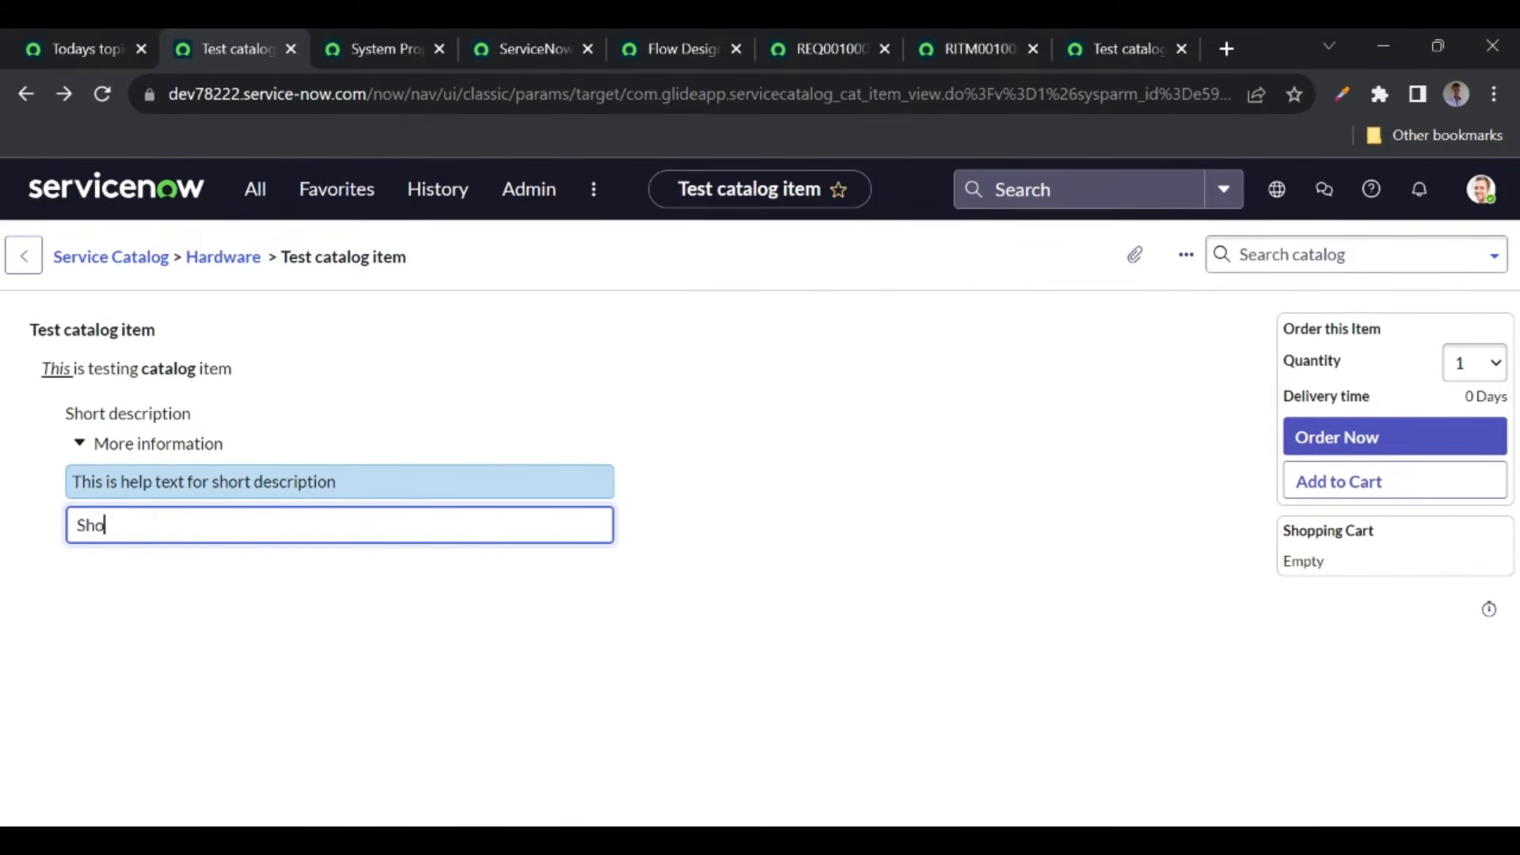
pyautogui.write('rt desc 2')
pyautogui.click(1376, 438)
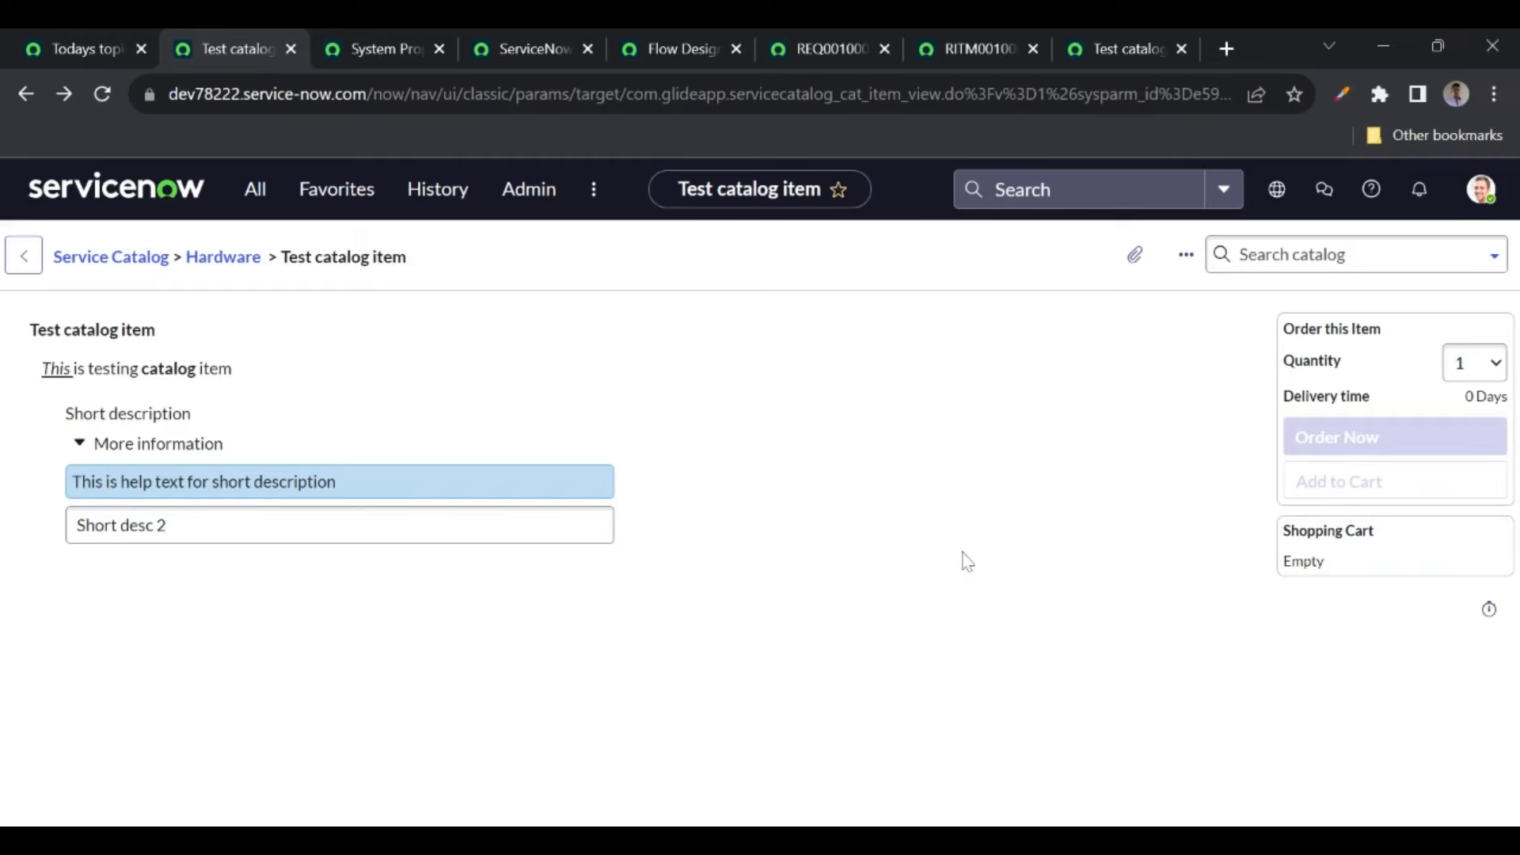
# - Open the new requested item record and its flow context from Related Links
pyautogui.keyDown('ctrl'); pyautogui.click(106, 518); pyautogui.keyUp('ctrl')
pyautogui.click(346, 49)
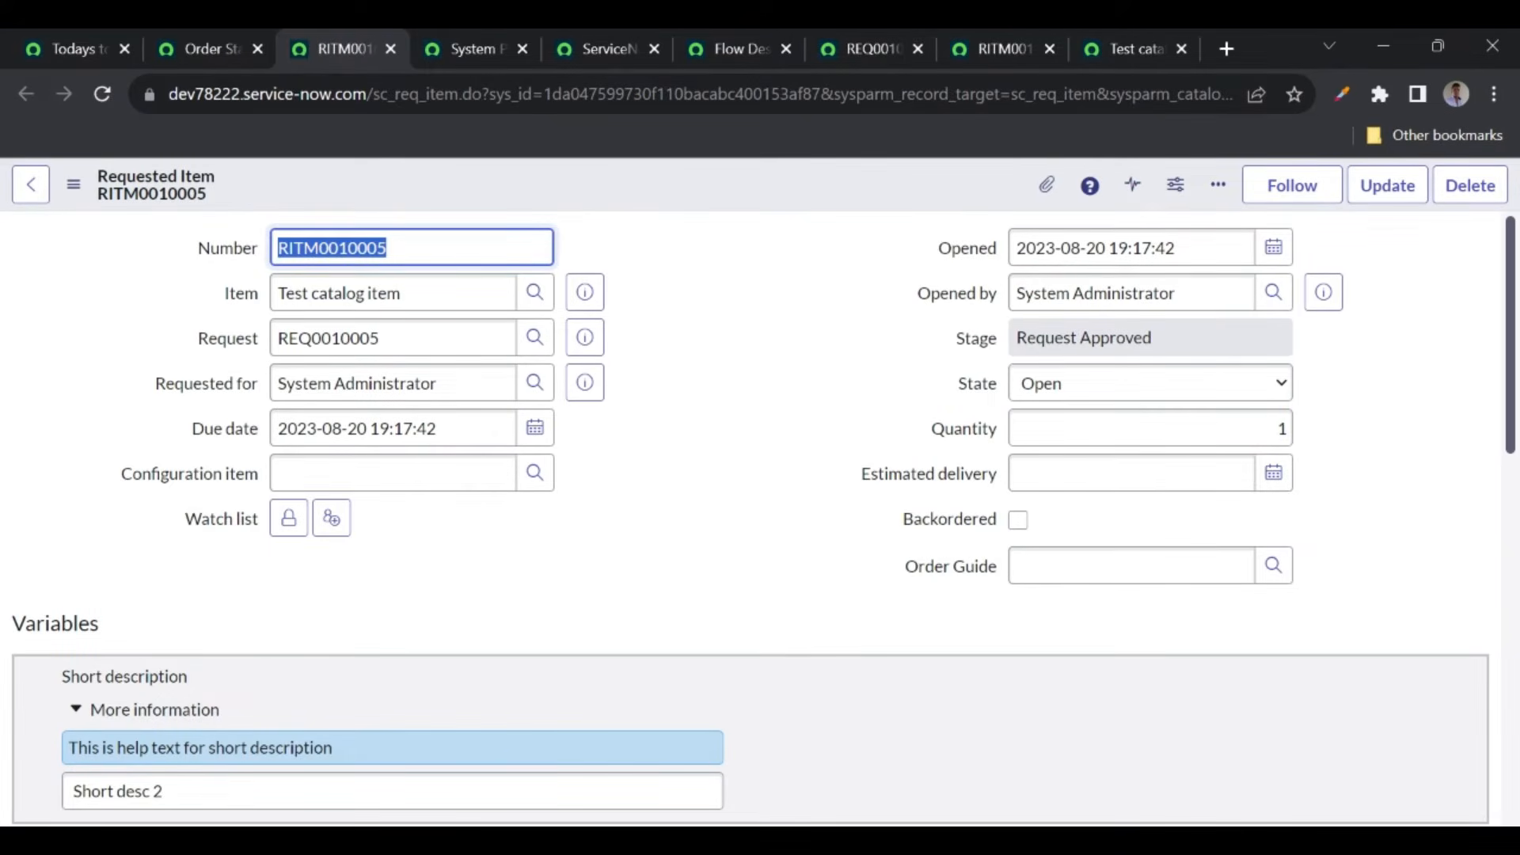
pyautogui.scroll(-7, 682, 488)
pyautogui.scroll(-1, 261, 570)
pyautogui.click(68, 660)
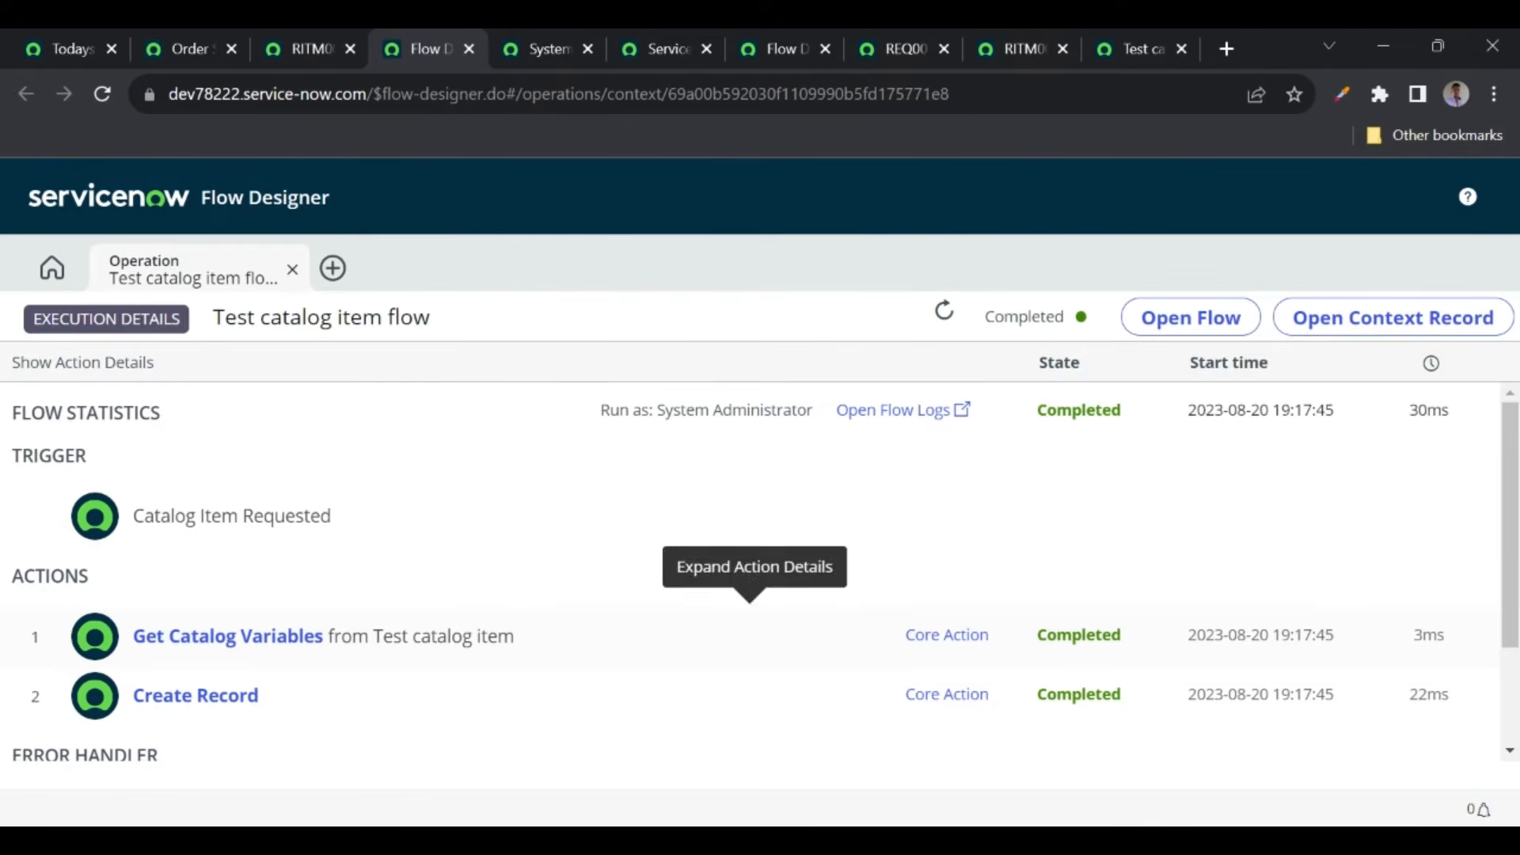
# - Expand Get Catalog Variables in the execution details and locate the Short desc 2 value
pyautogui.click(541, 52)
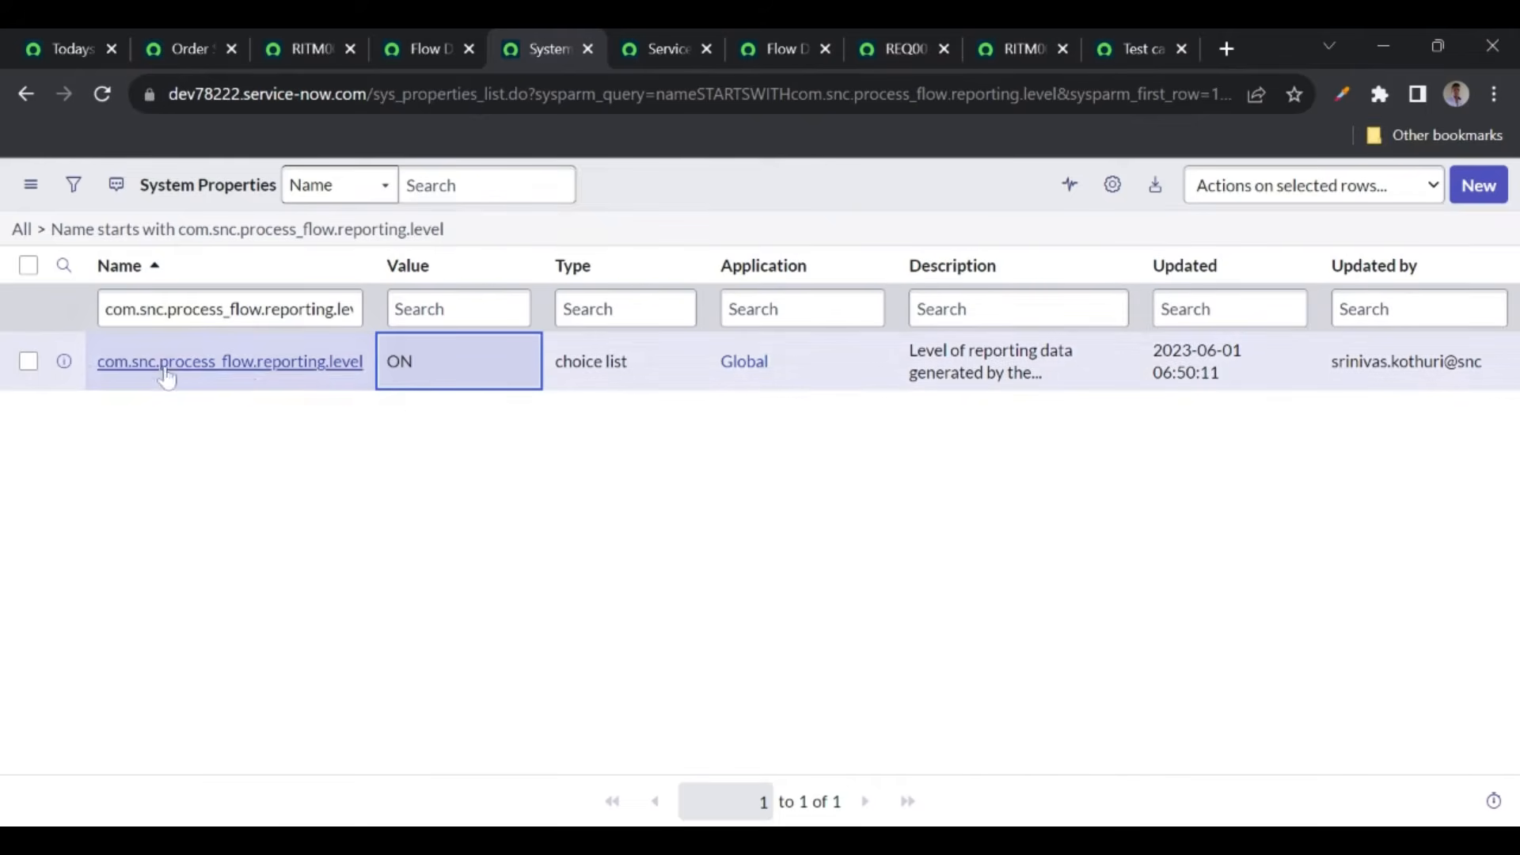
pyautogui.click(426, 52)
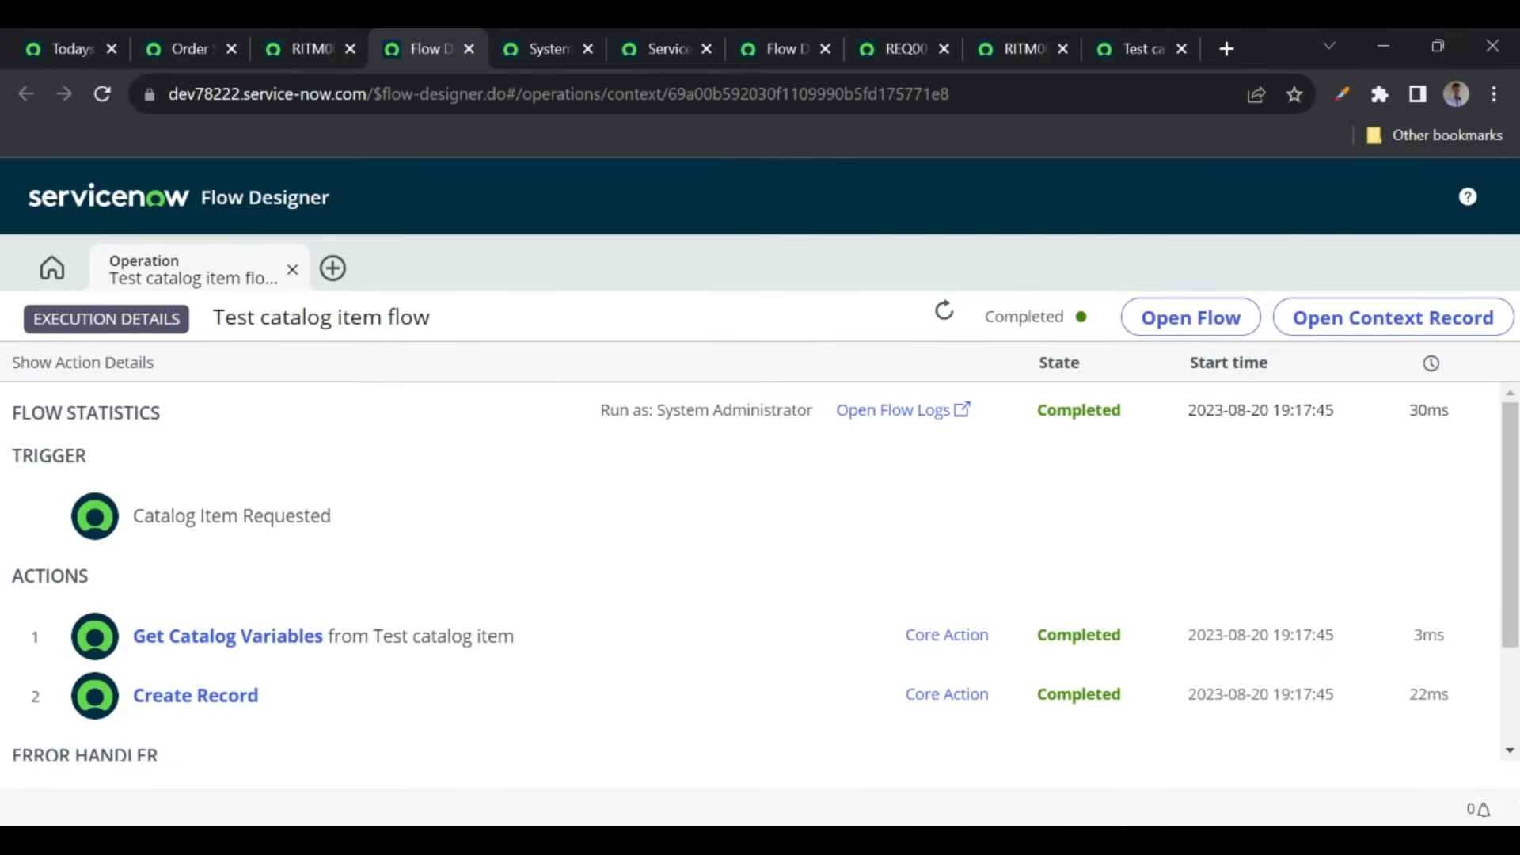
pyautogui.scroll(-1, 1010, 522)
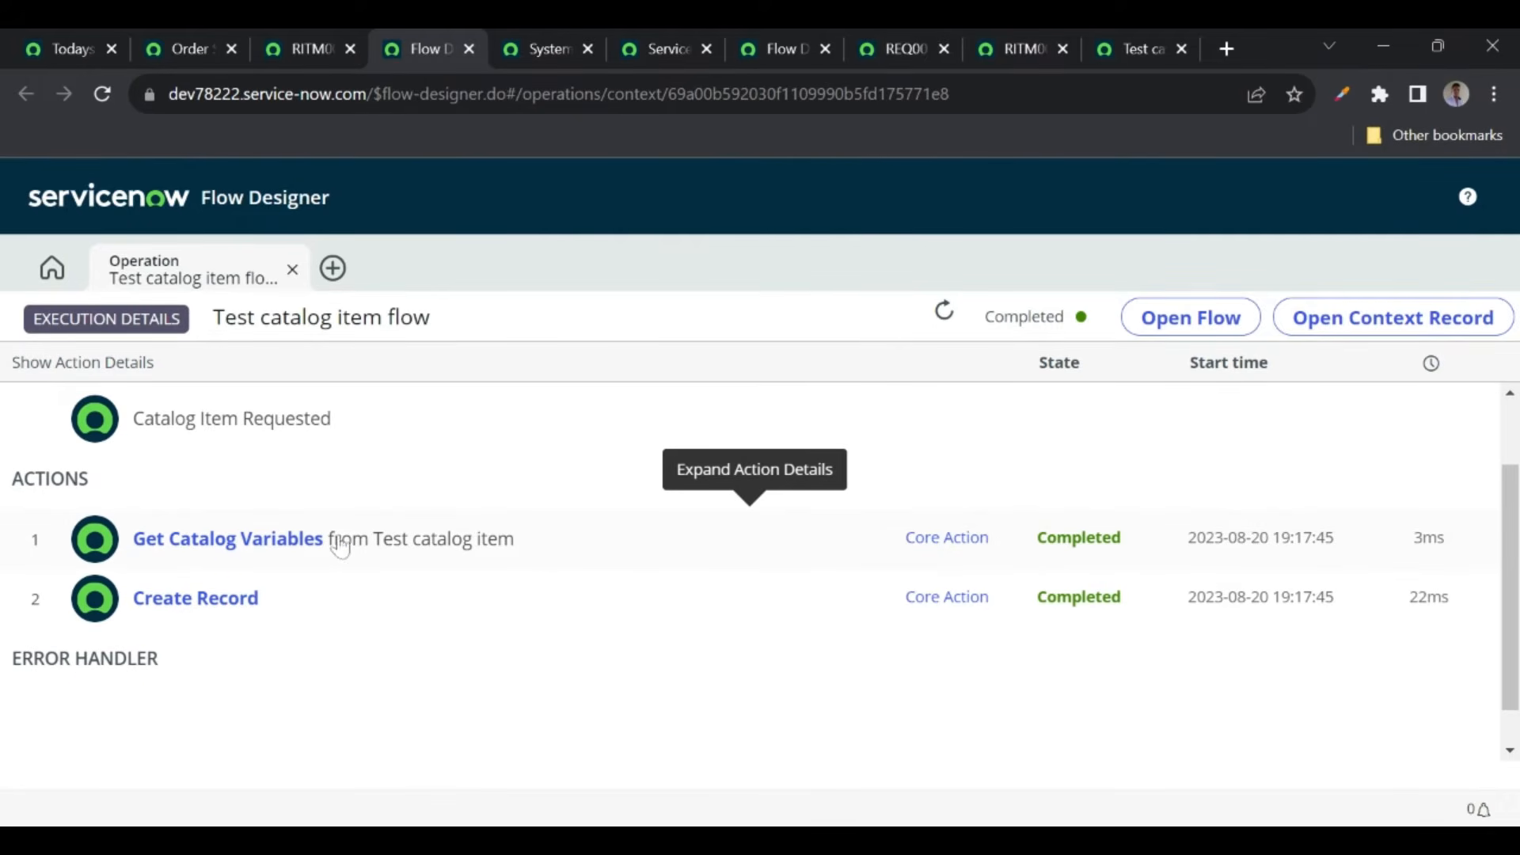
pyautogui.click(288, 548)
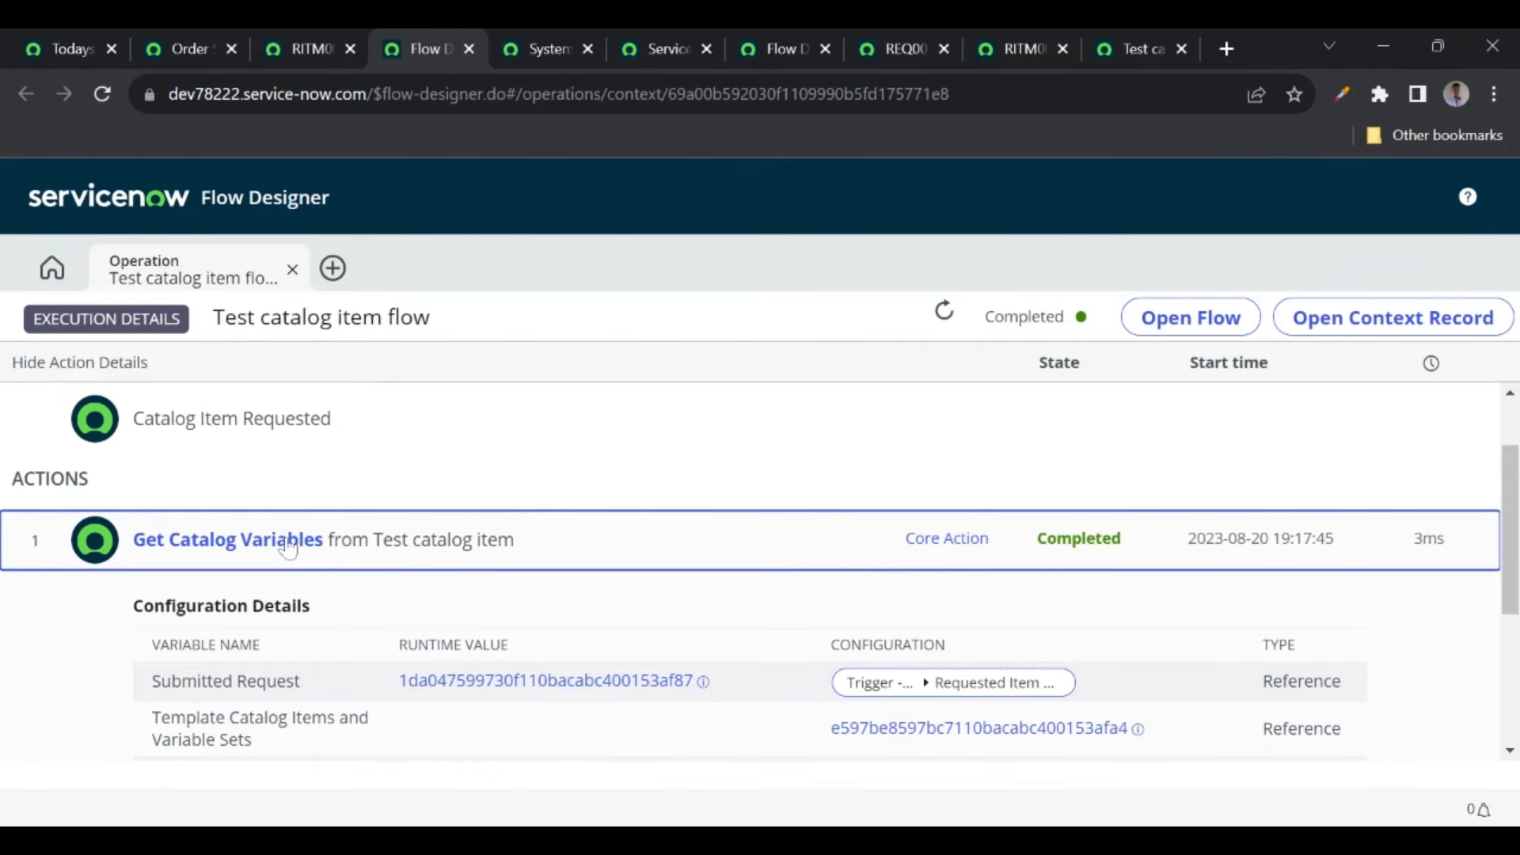
pyautogui.scroll(-1, 478, 645)
pyautogui.scroll(-2, 478, 645)
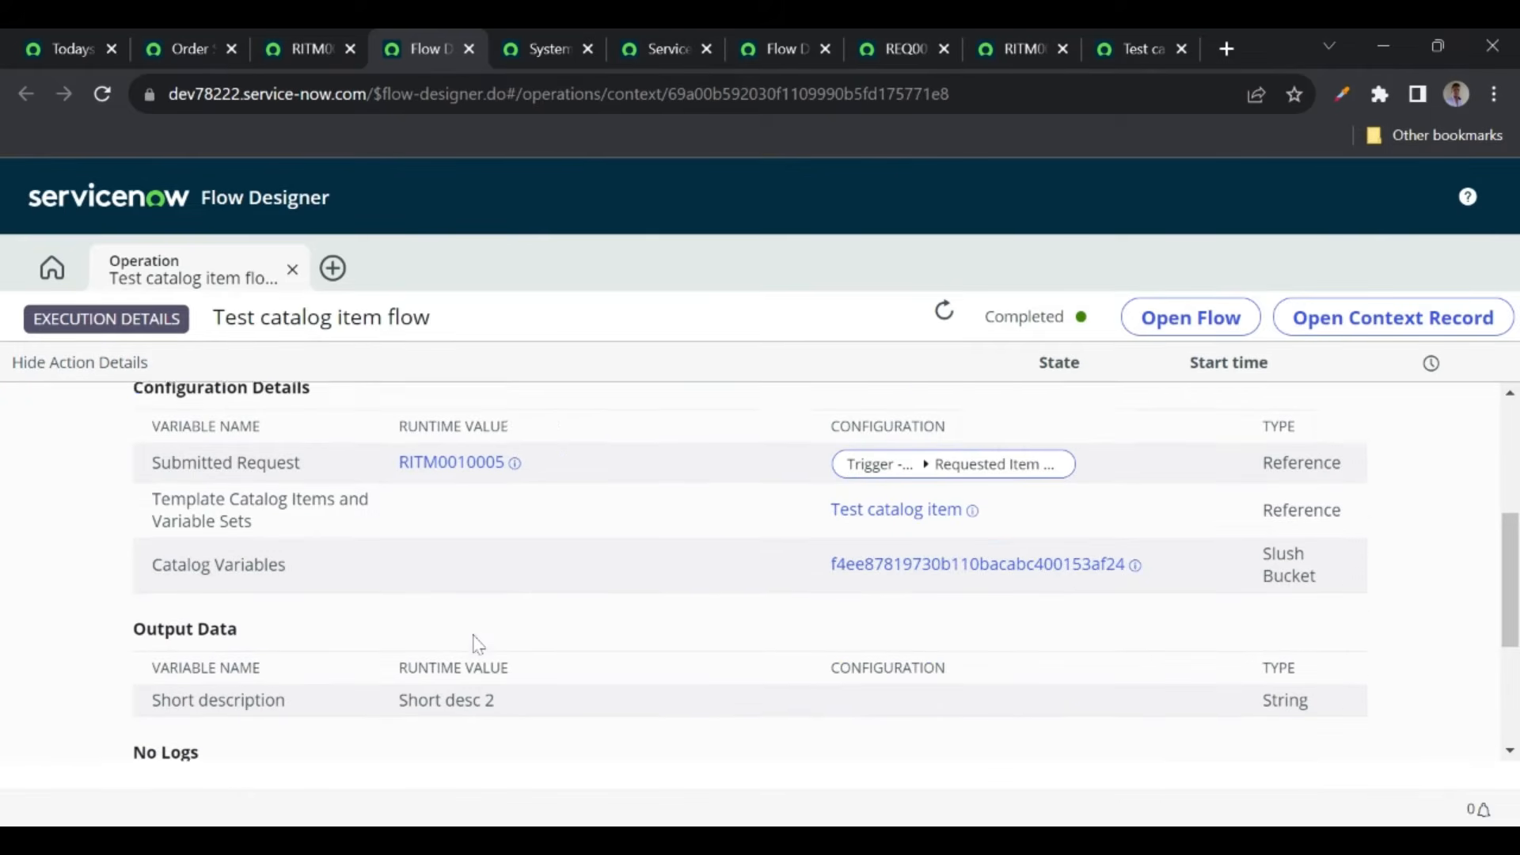
pyautogui.moveTo(398, 660); pyautogui.dragTo(509, 665)
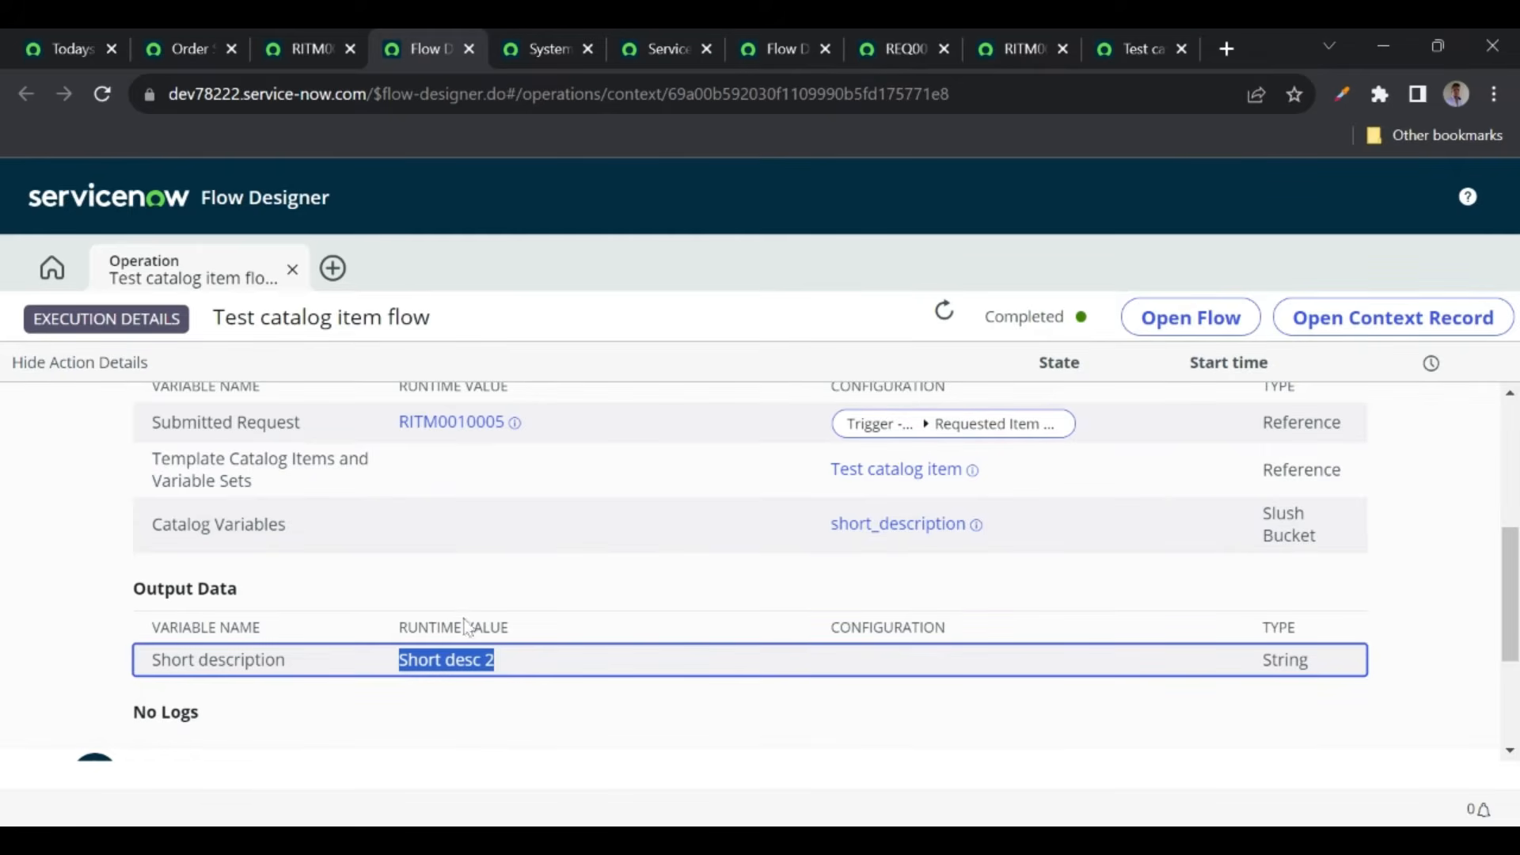
pyautogui.scroll(-3, 511, 666)
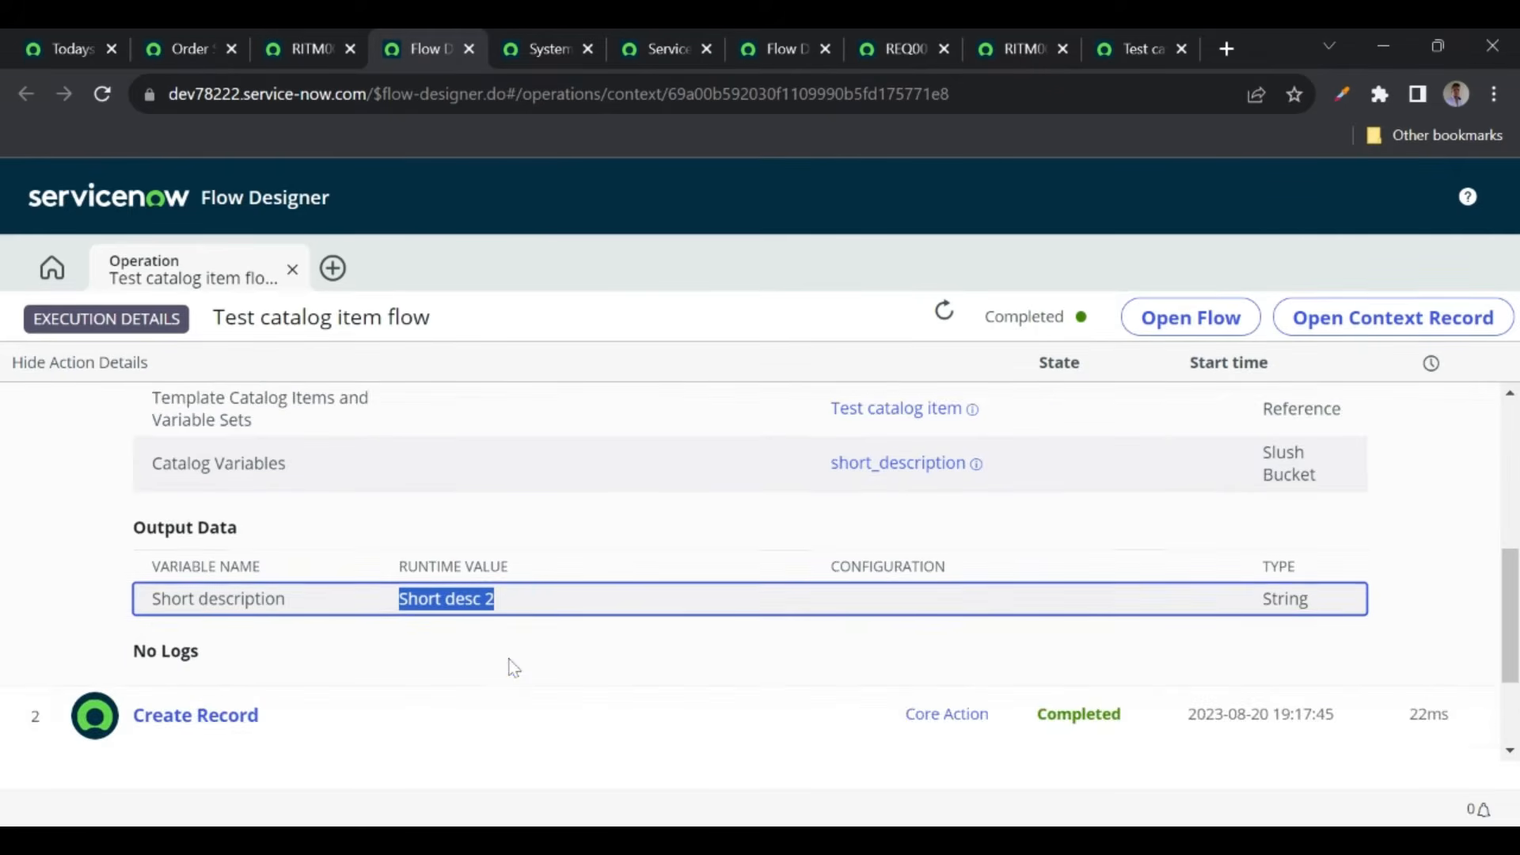
# - Expand the Create Record action details and review its runtime field values
pyautogui.click(306, 576)
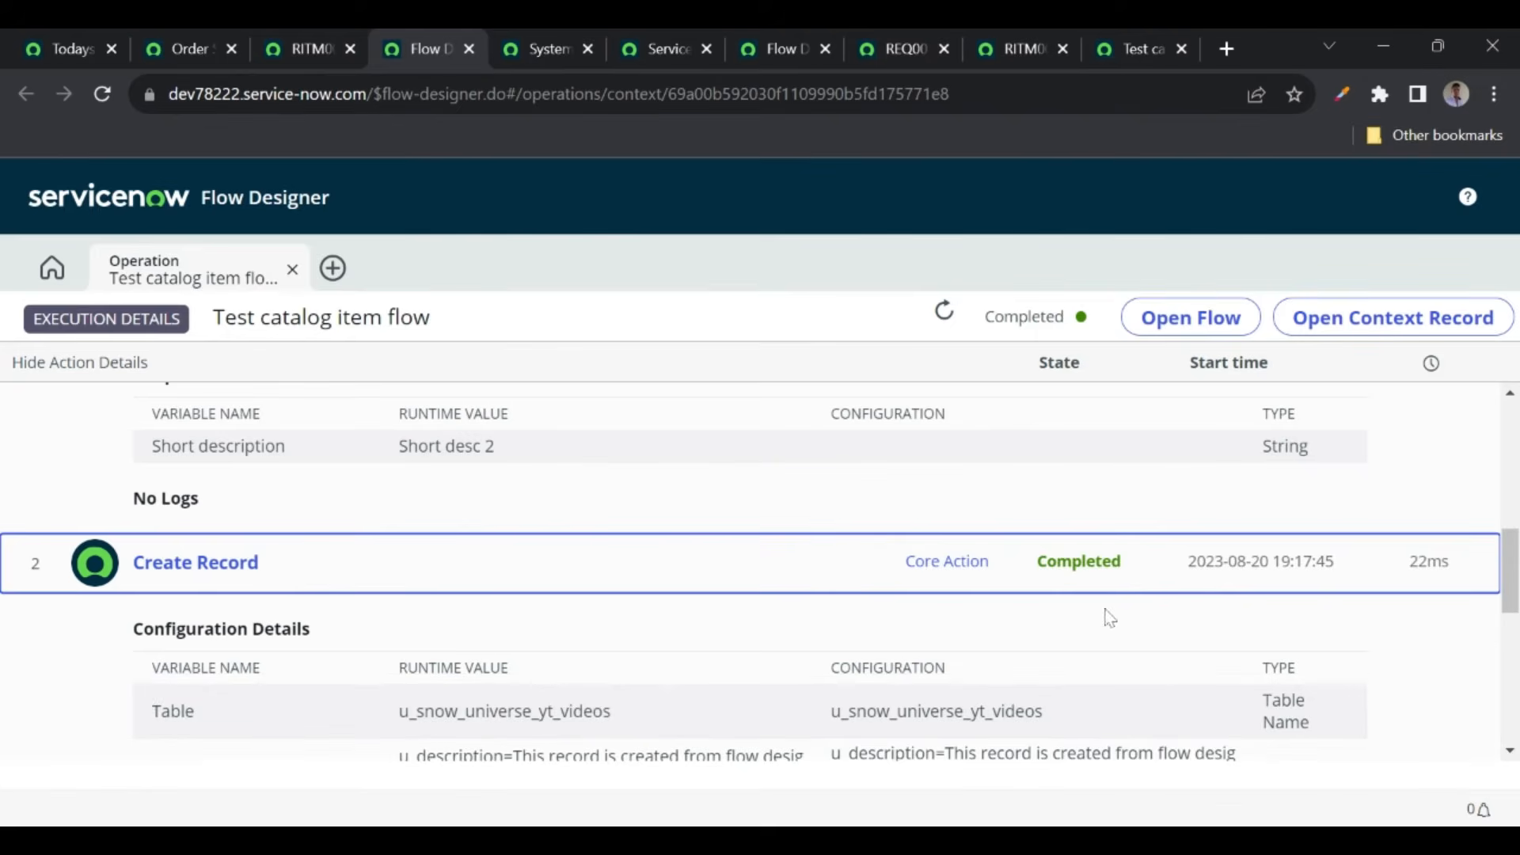
pyautogui.scroll(-2, 768, 618)
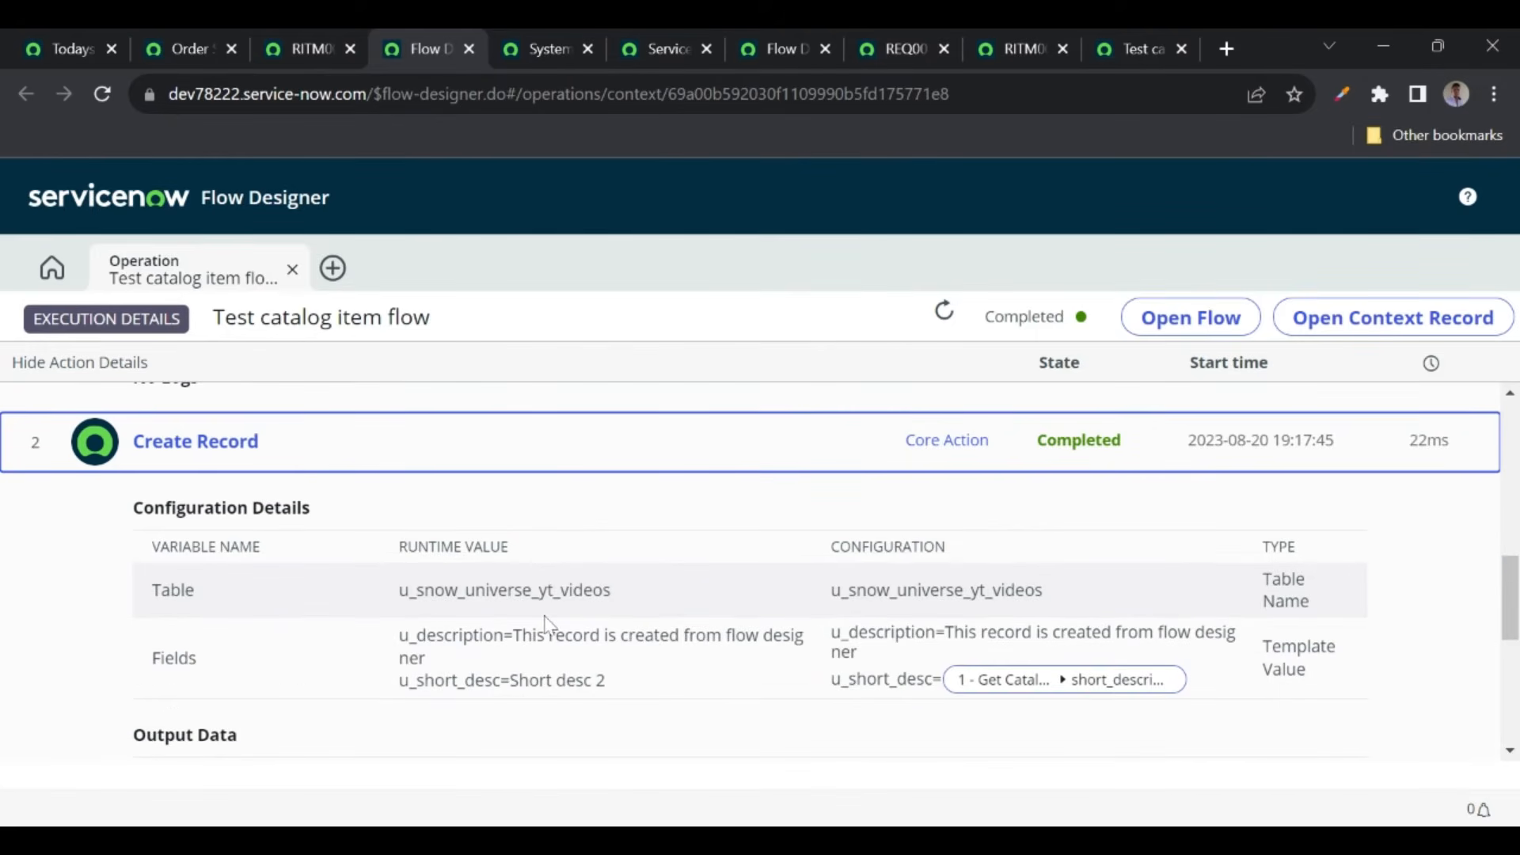
pyautogui.scroll(-2, 551, 626)
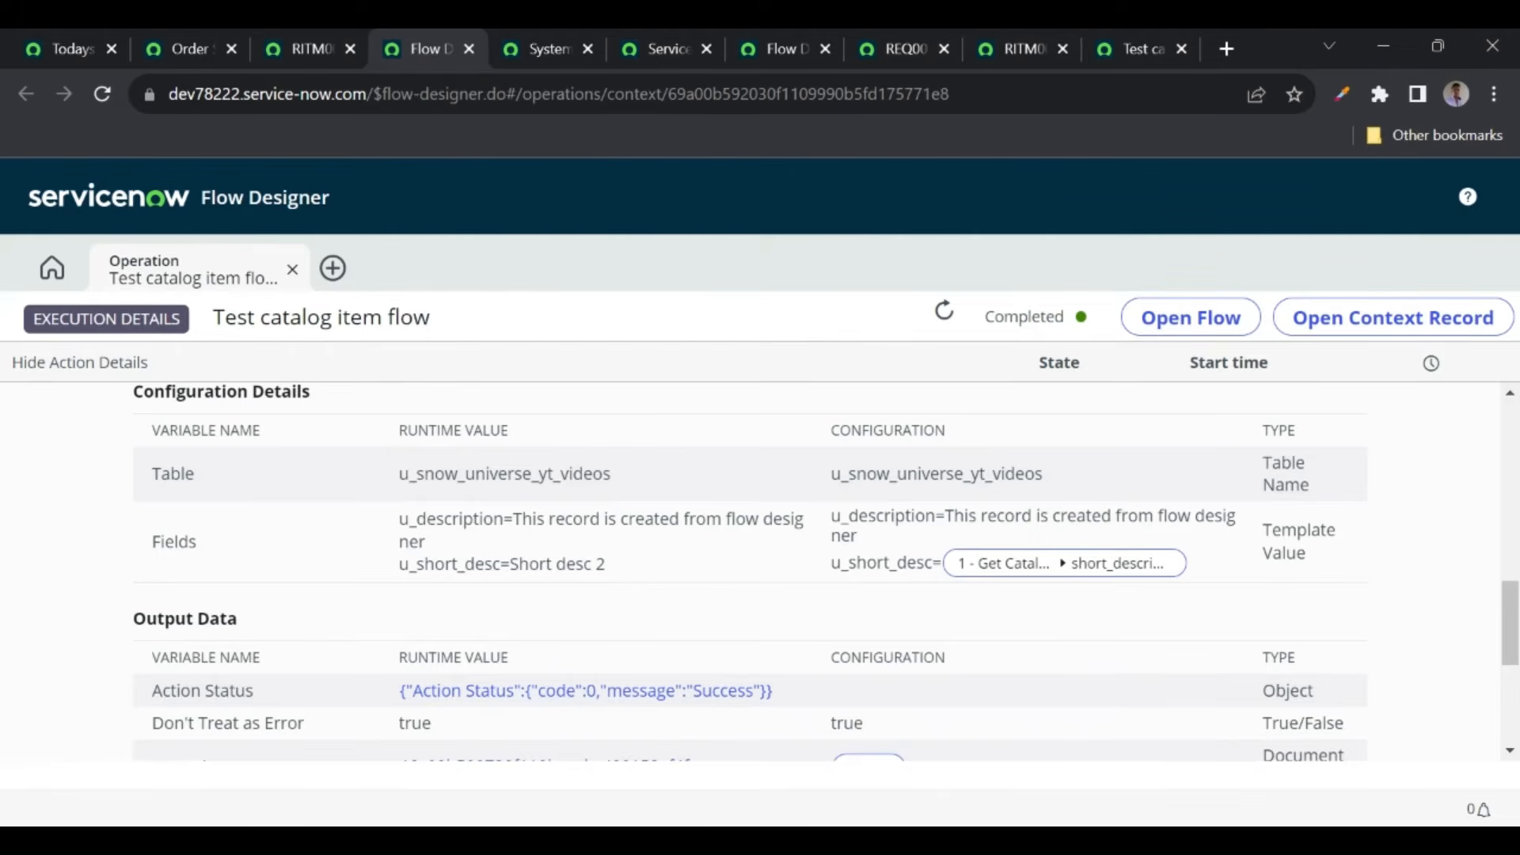
pyautogui.scroll(-3, 827, 570)
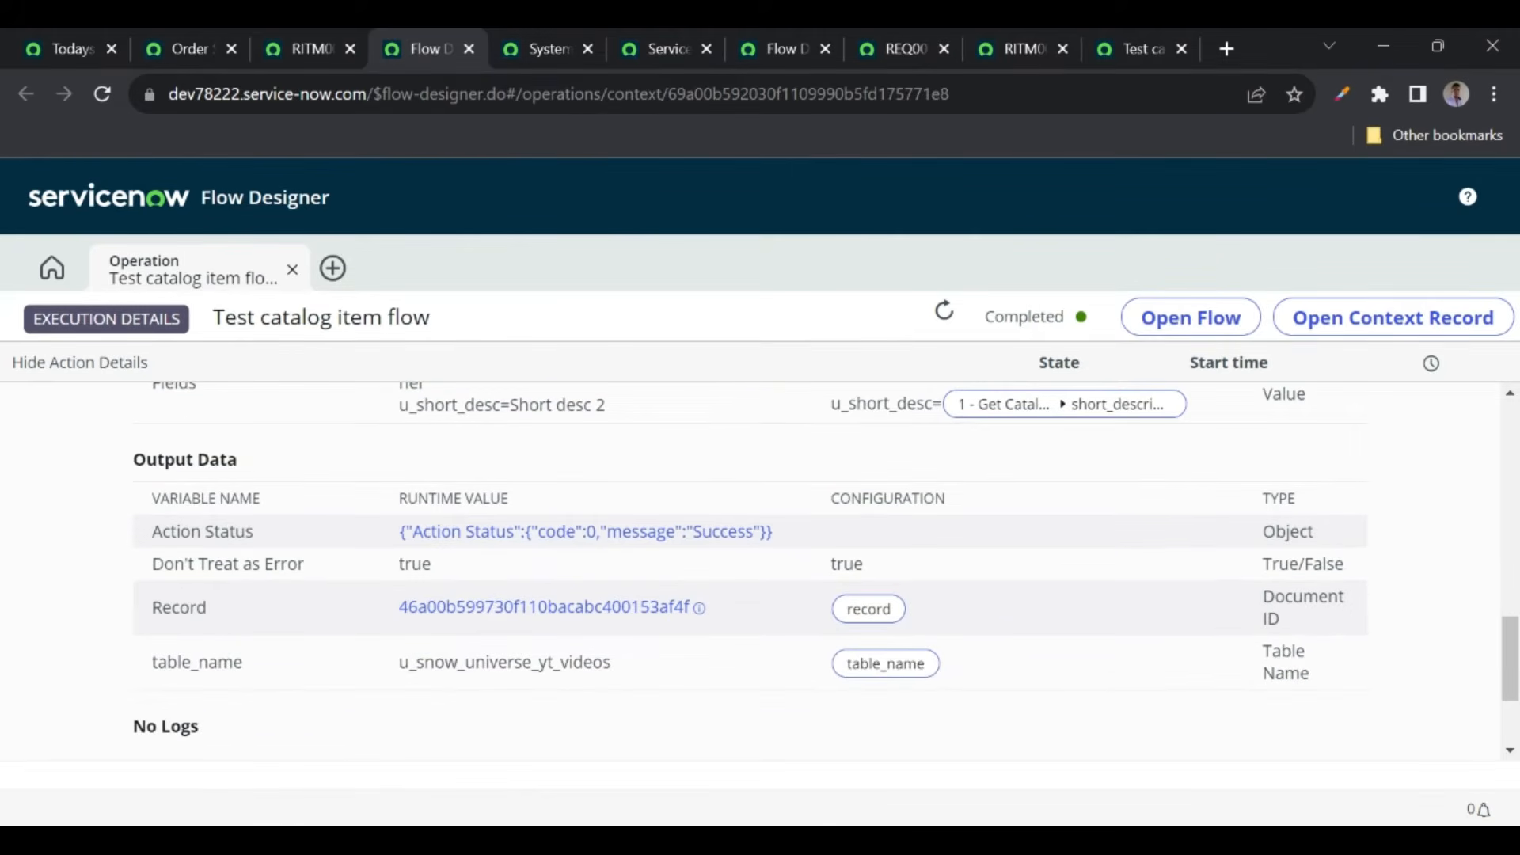
pyautogui.scroll(4, 760, 570)
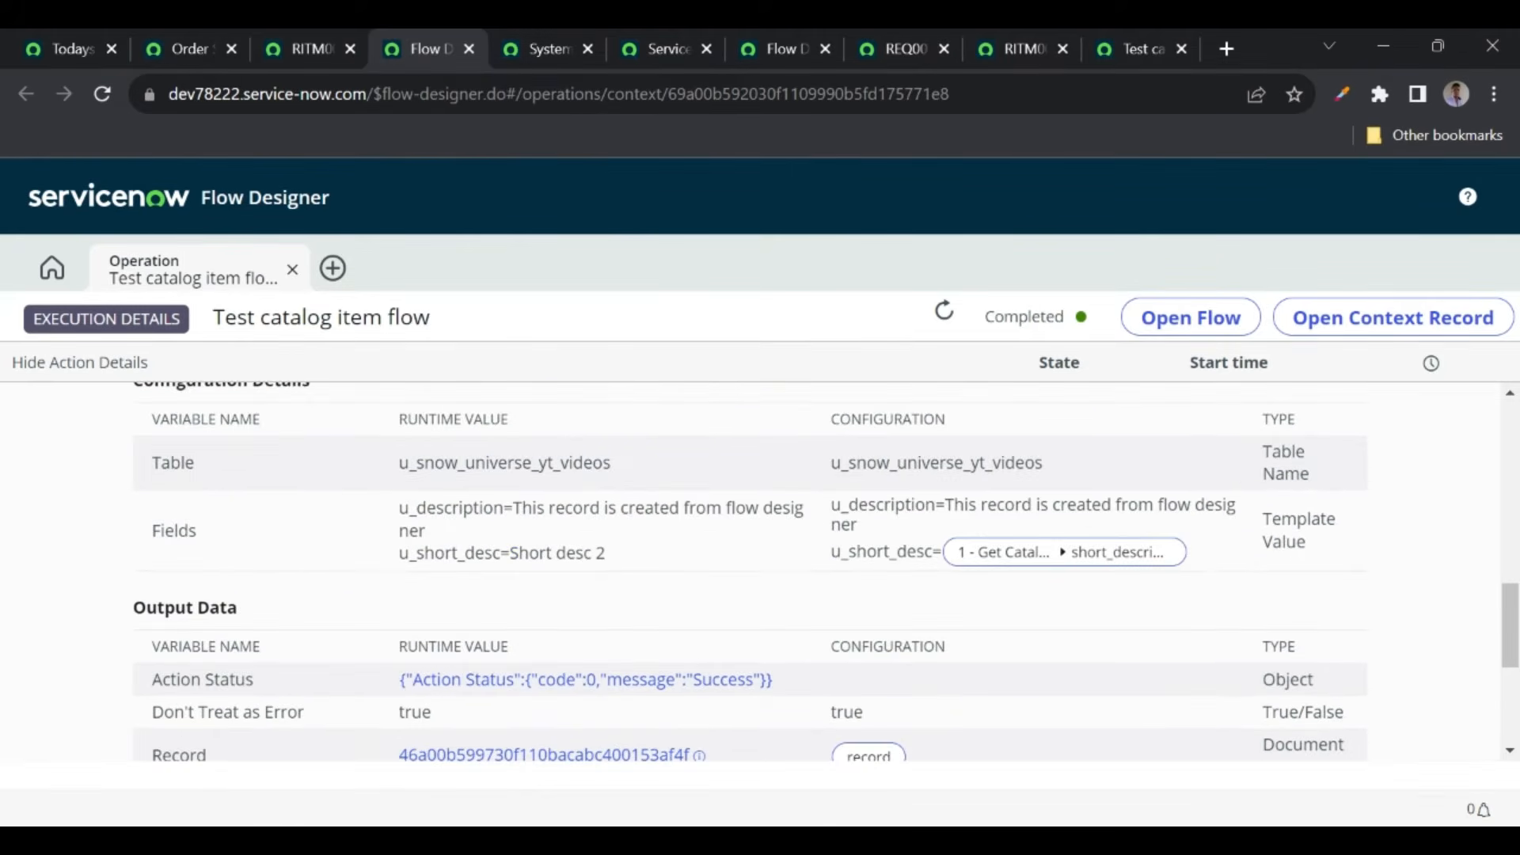
pyautogui.scroll(1, 602, 567)
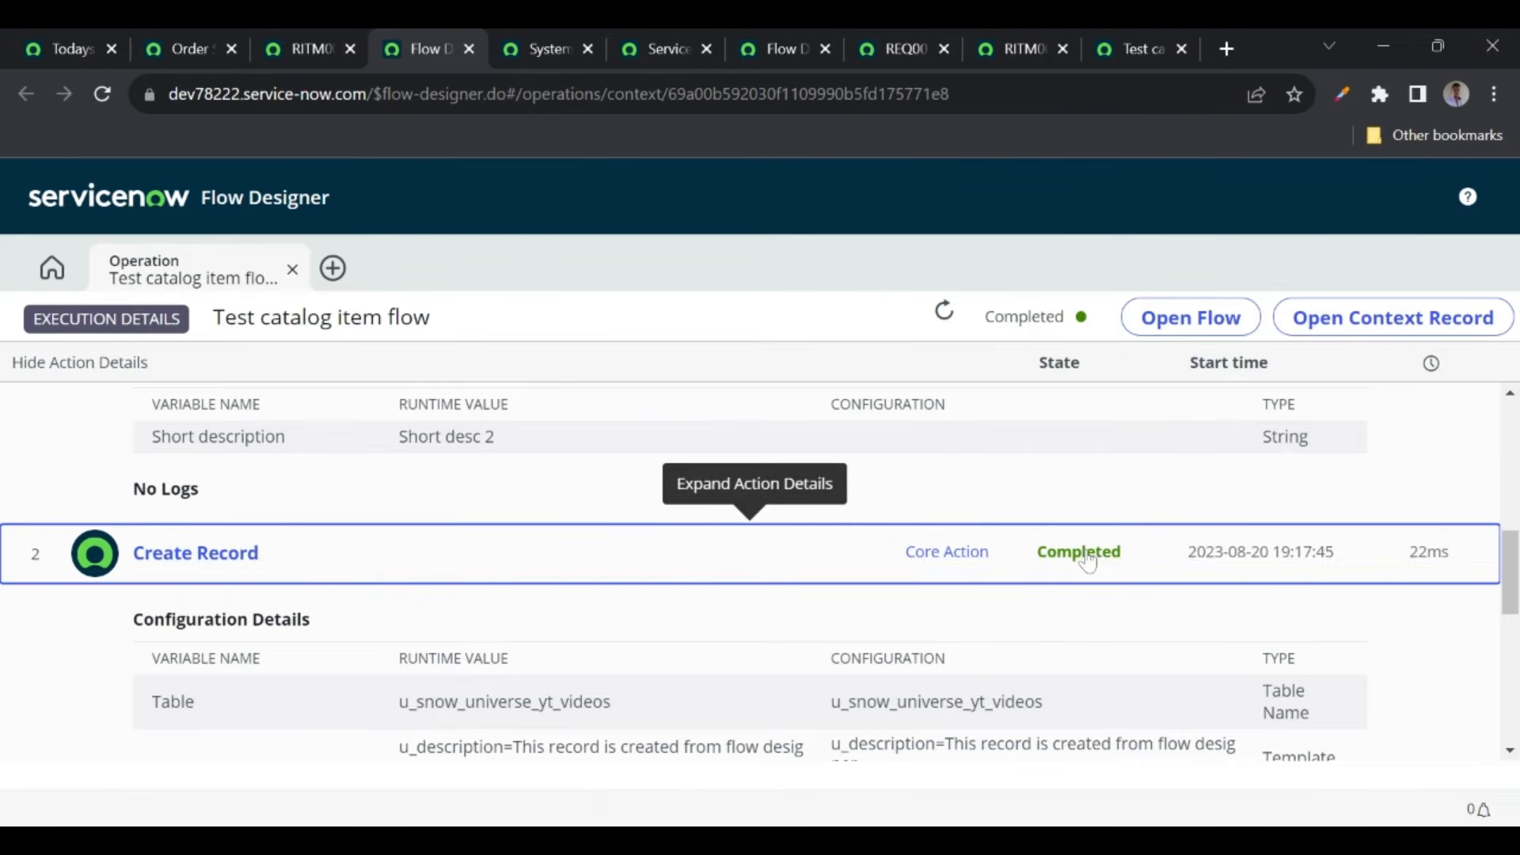
pyautogui.click(586, 558)
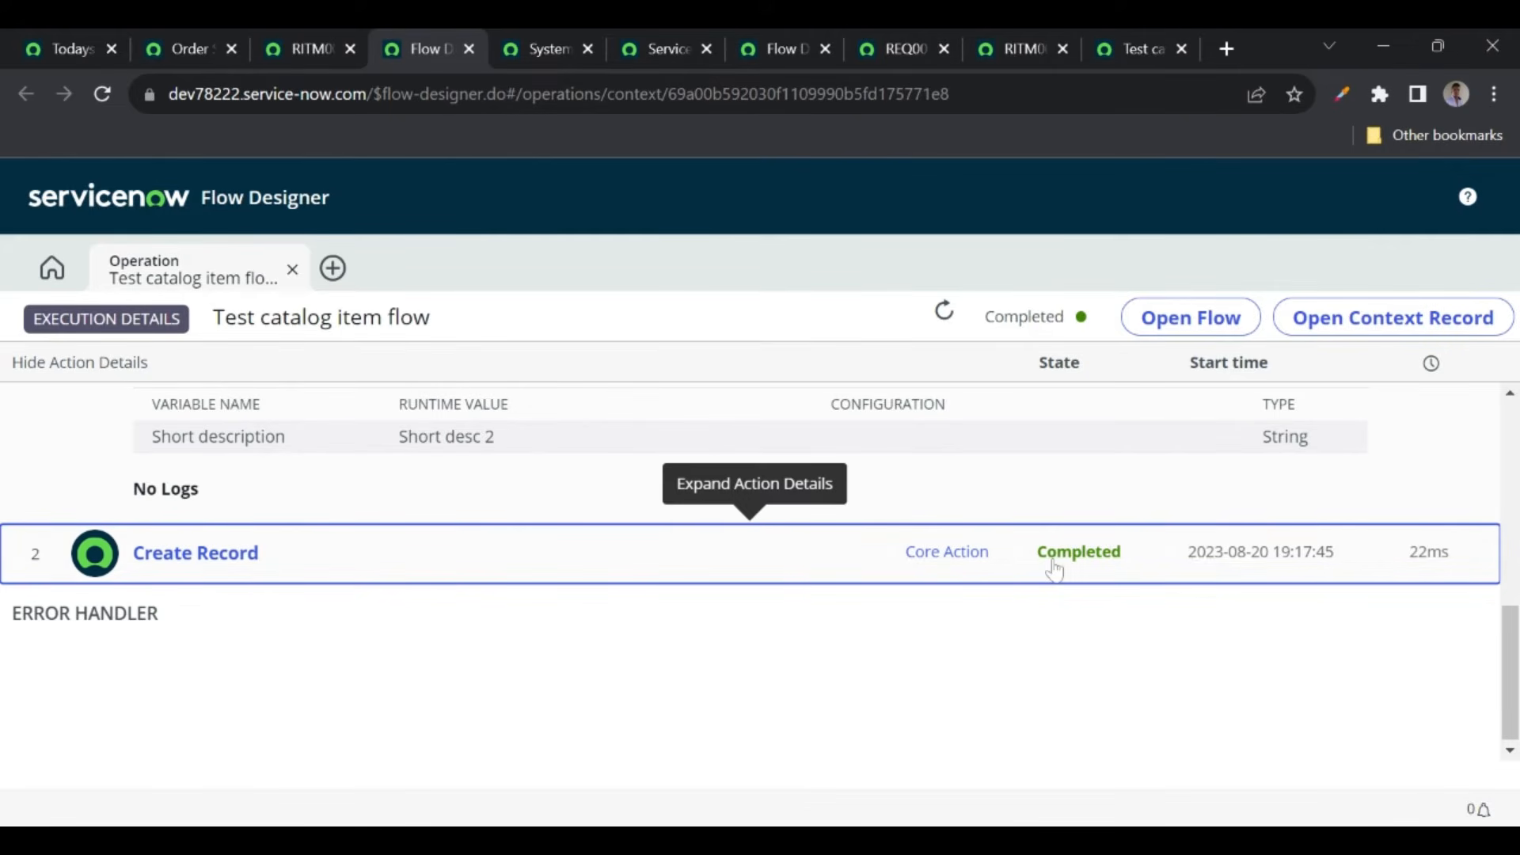
pyautogui.click(295, 576)
pyautogui.scroll(-6, 417, 697)
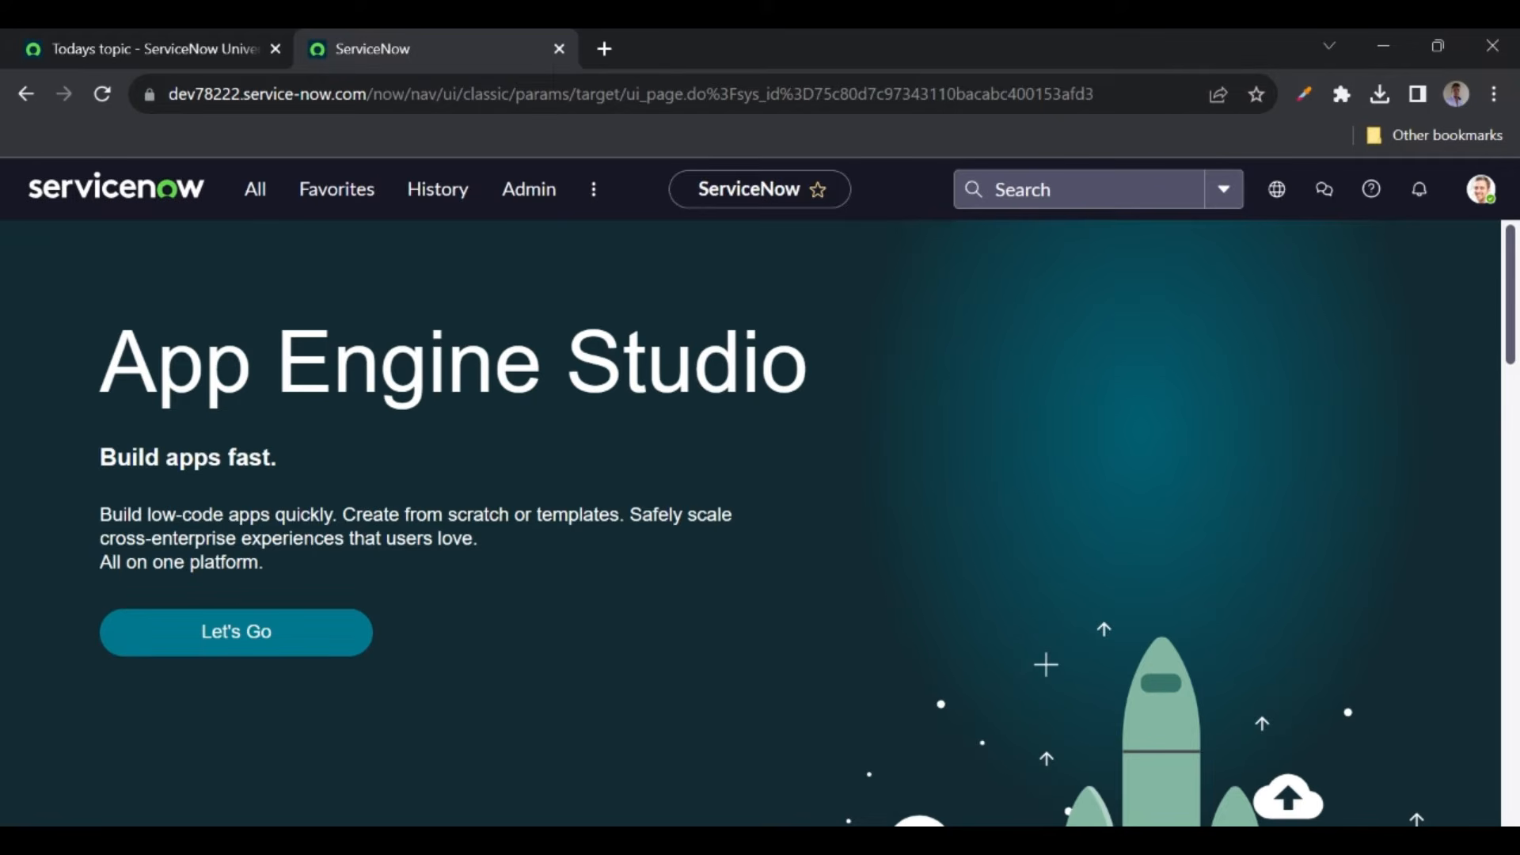
# - Filter the navigator for 'service catalog' and open the Service Catalog home page
pyautogui.click(254, 208)
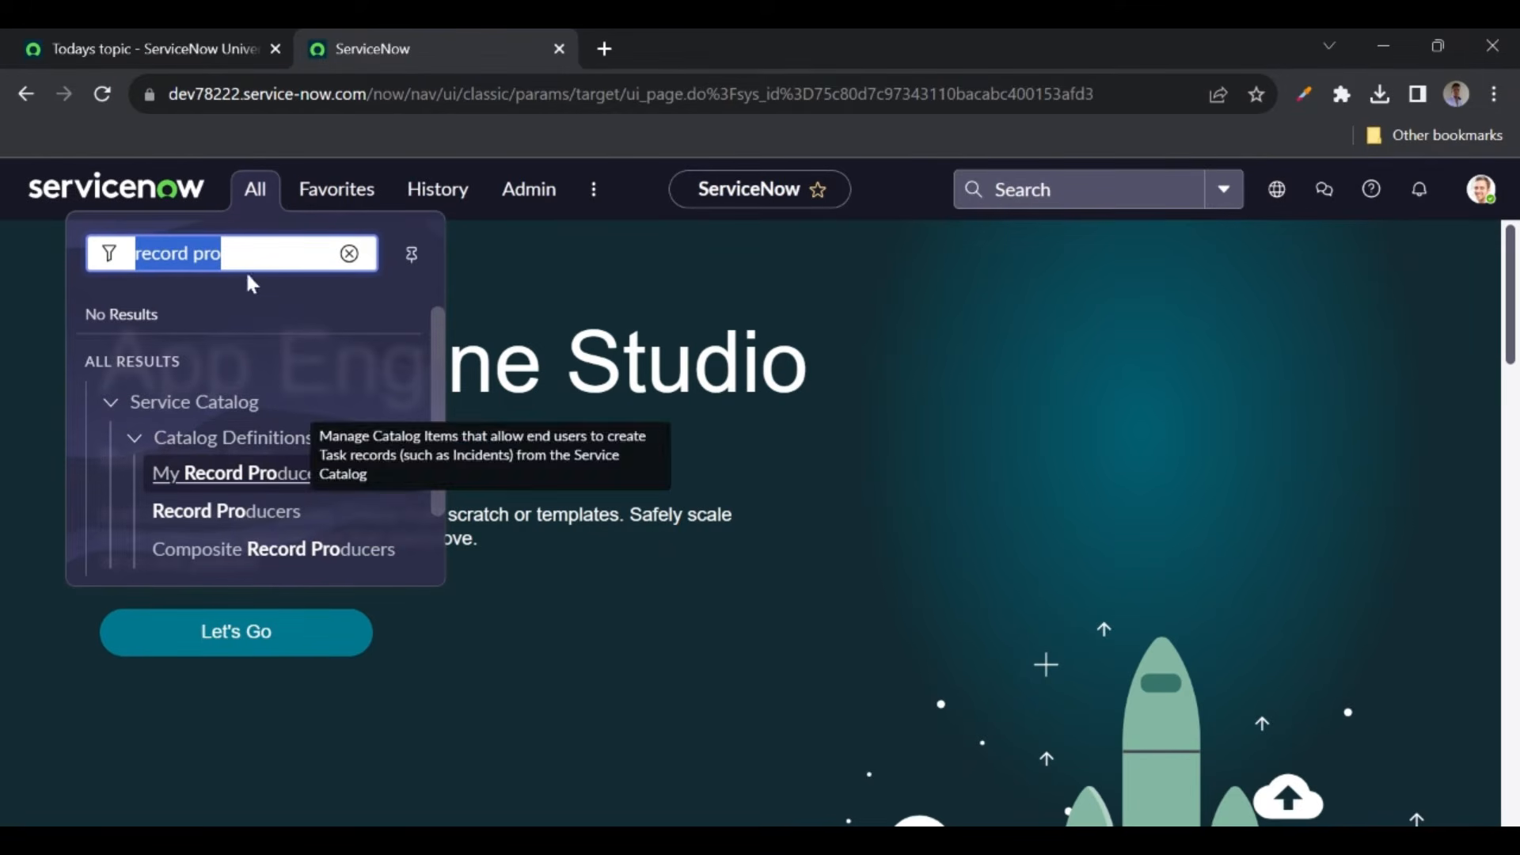
pyautogui.press('BackSpace')
pyautogui.write('service')
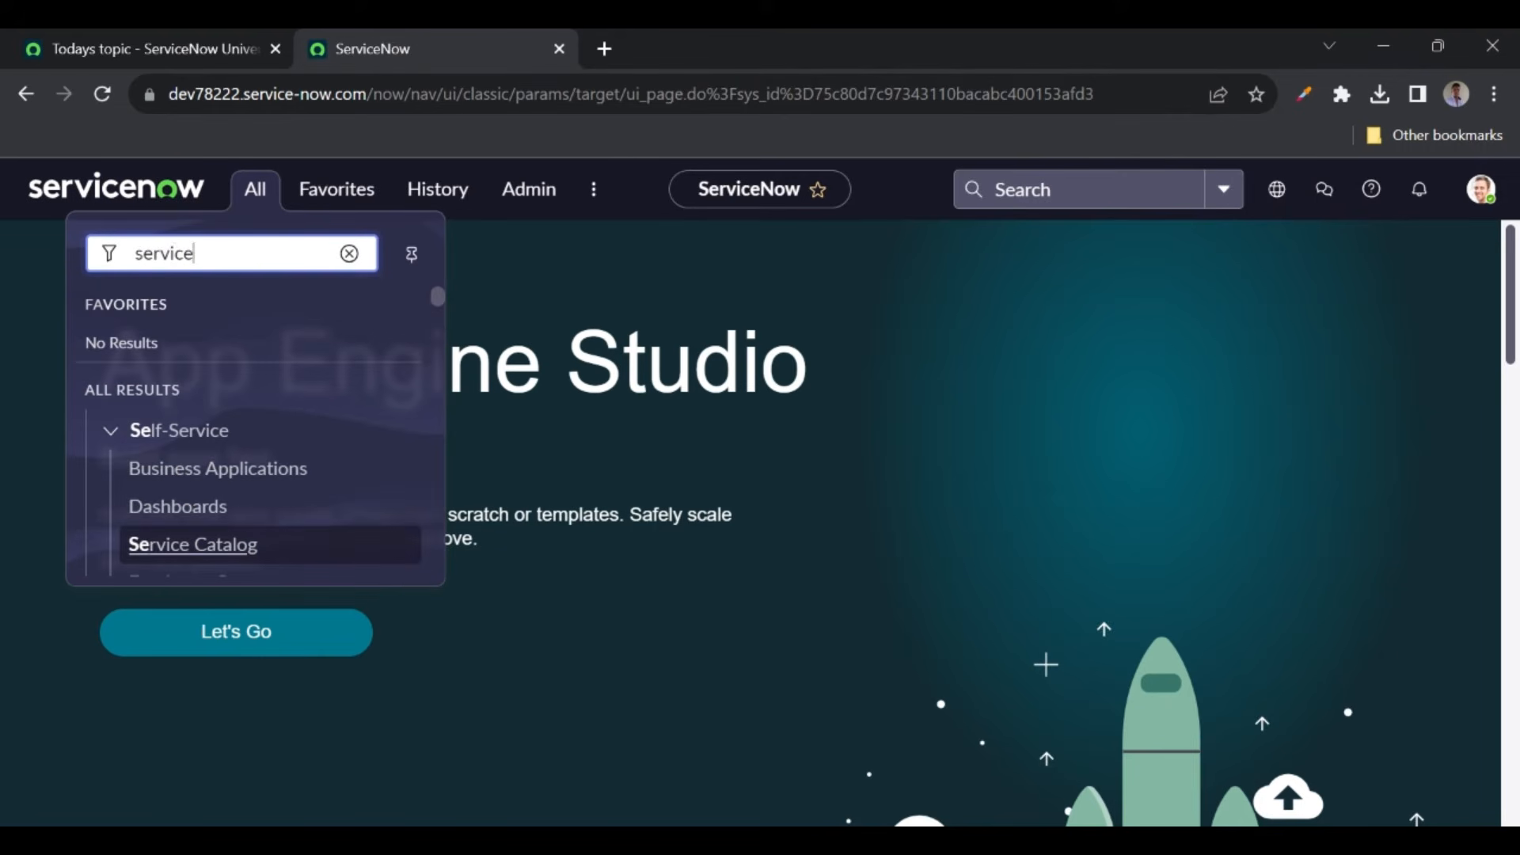
pyautogui.write(' catalog')
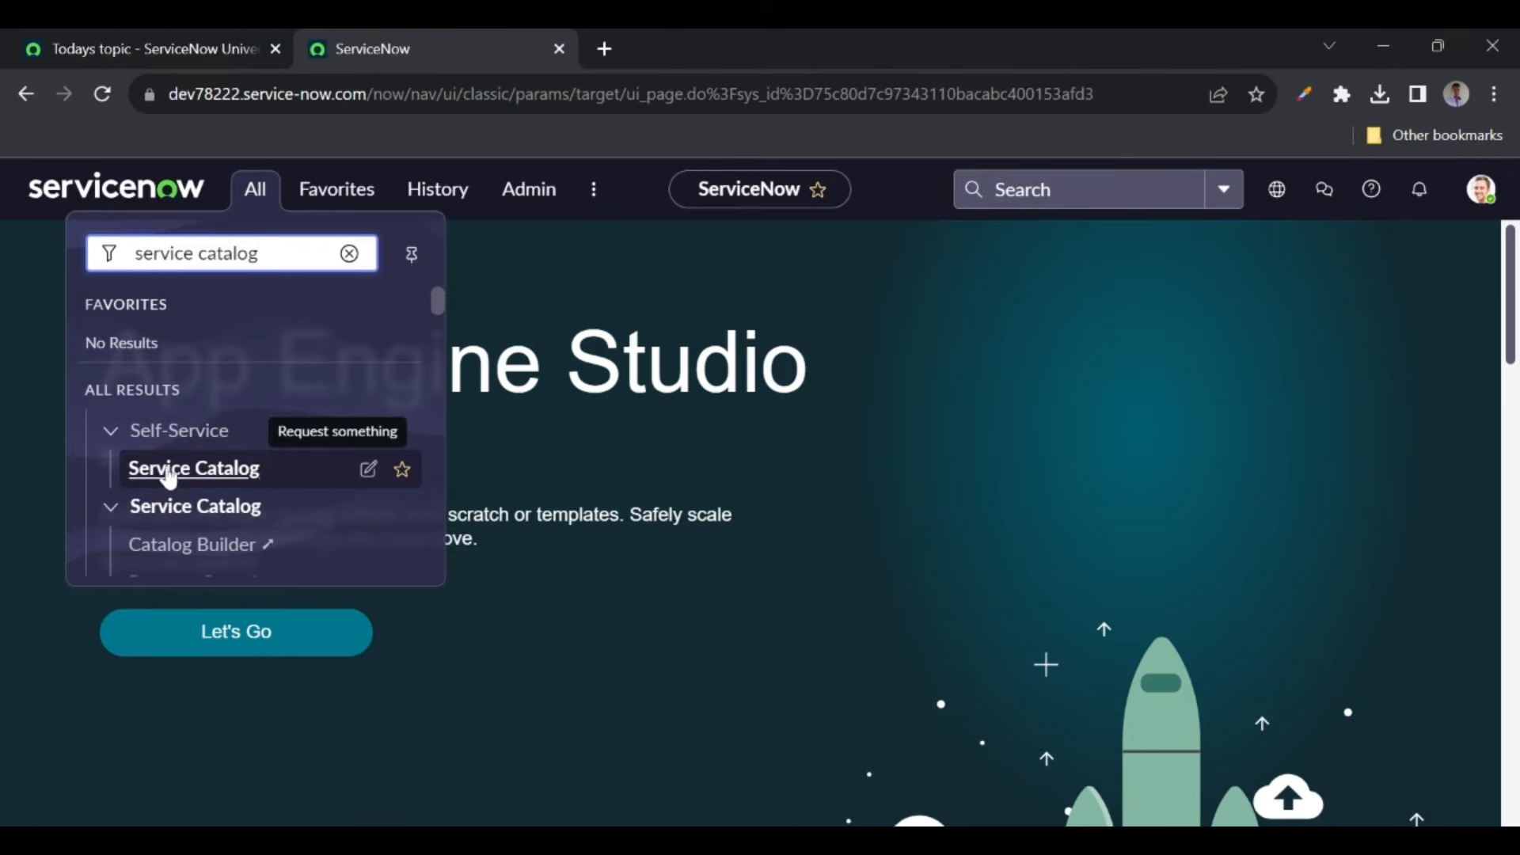
pyautogui.click(165, 475)
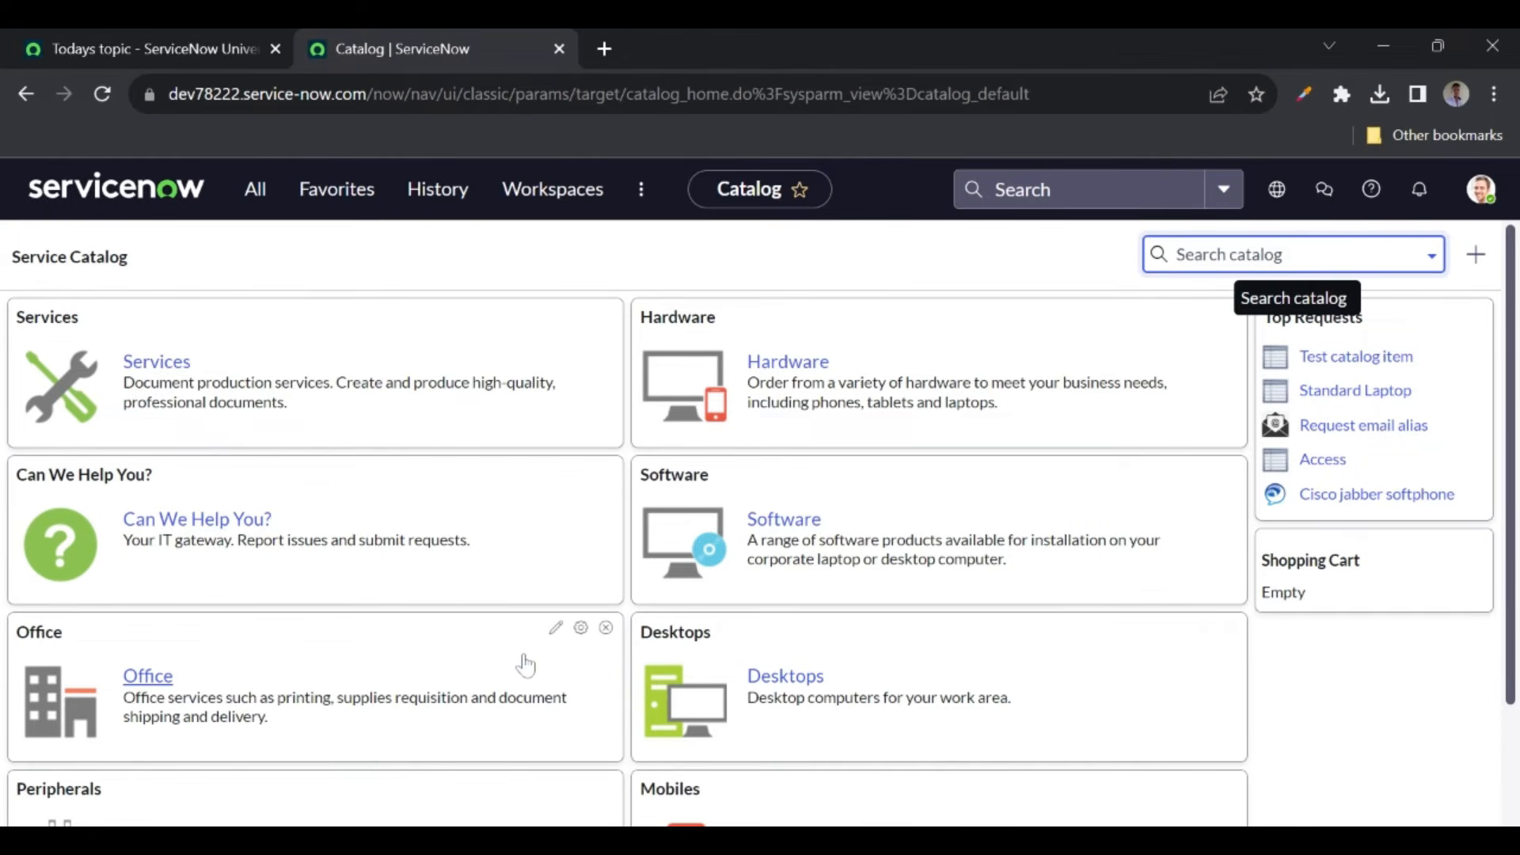
# - Go to the Can We Help You? category and choose Create Incident
pyautogui.click(205, 514)
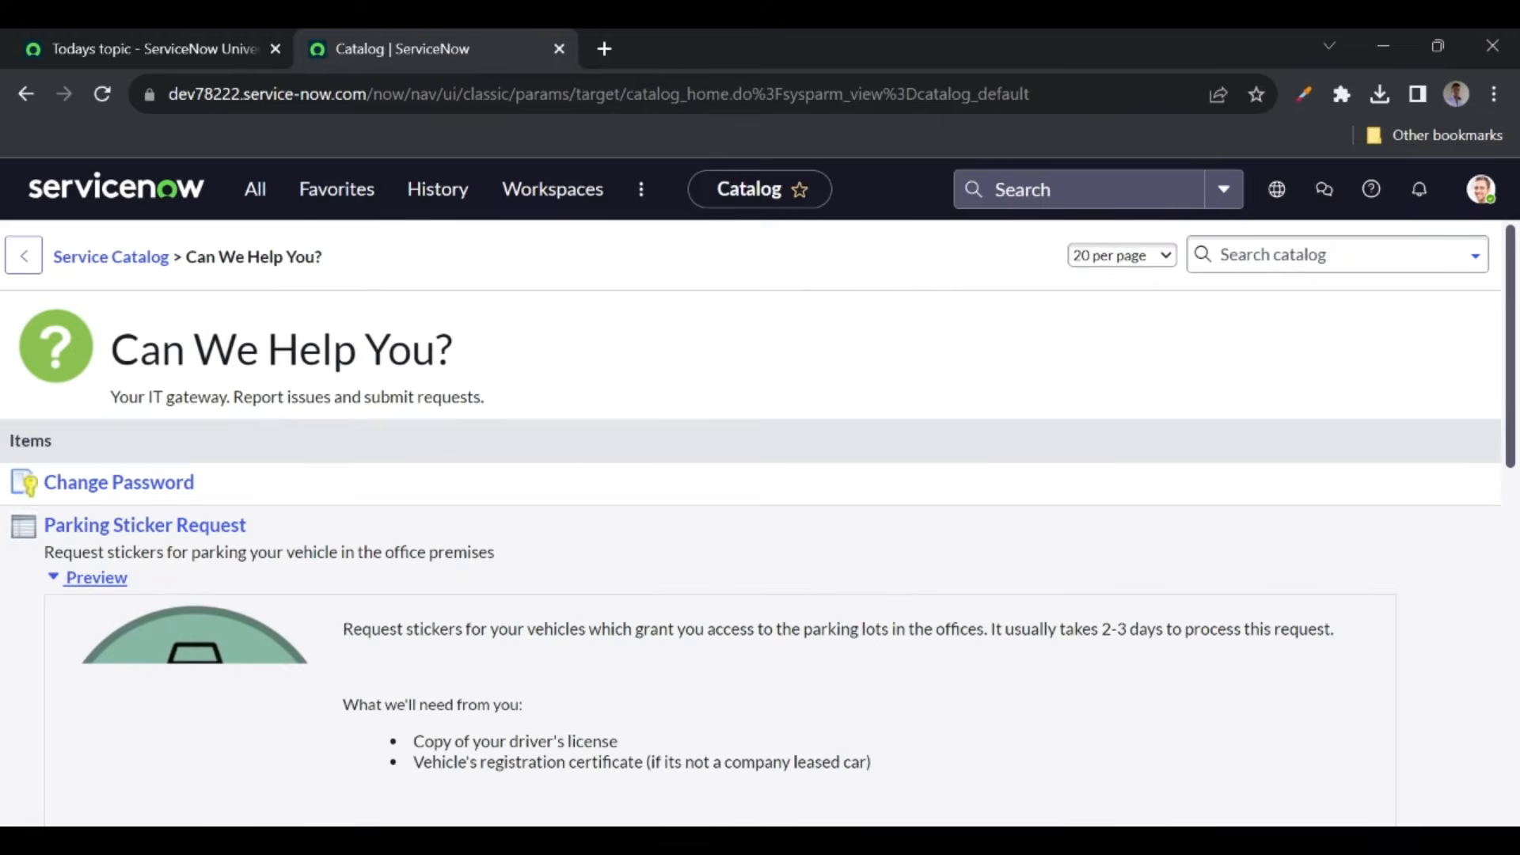
pyautogui.scroll(-10, 444, 582)
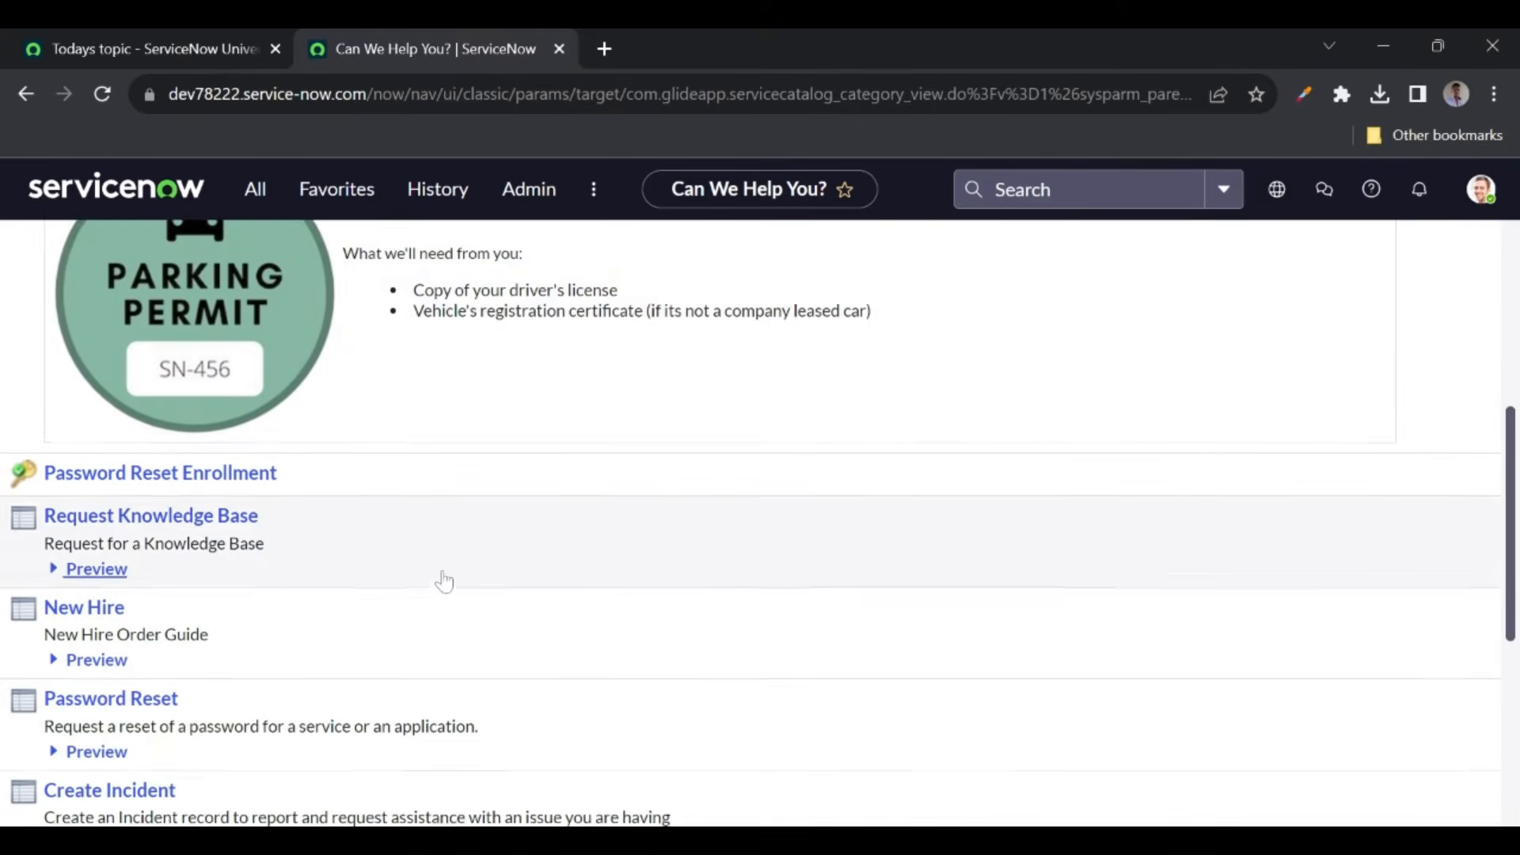
pyautogui.scroll(-1, 444, 581)
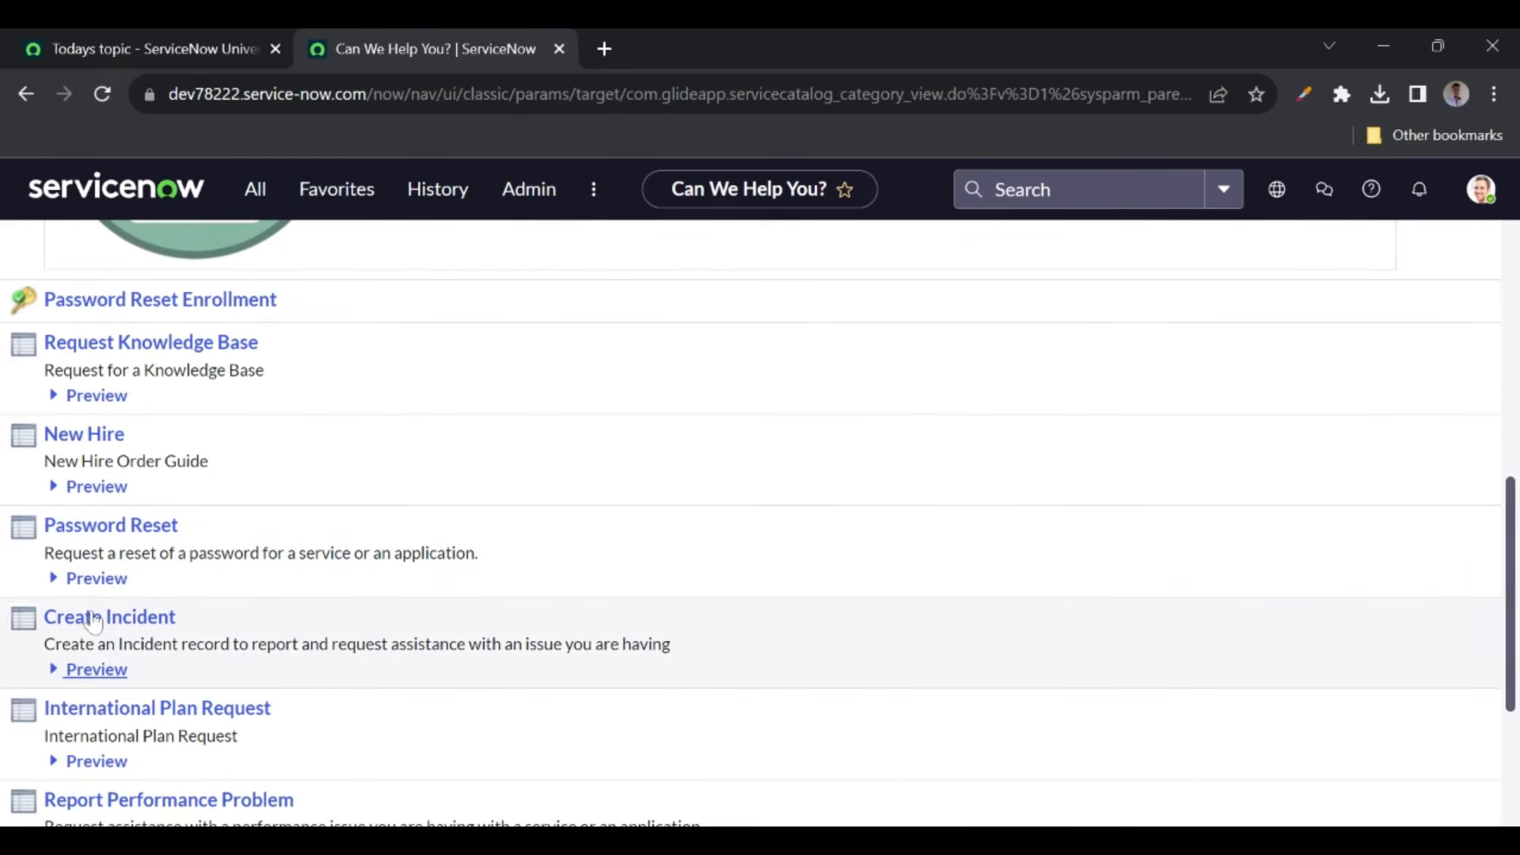
pyautogui.click(94, 619)
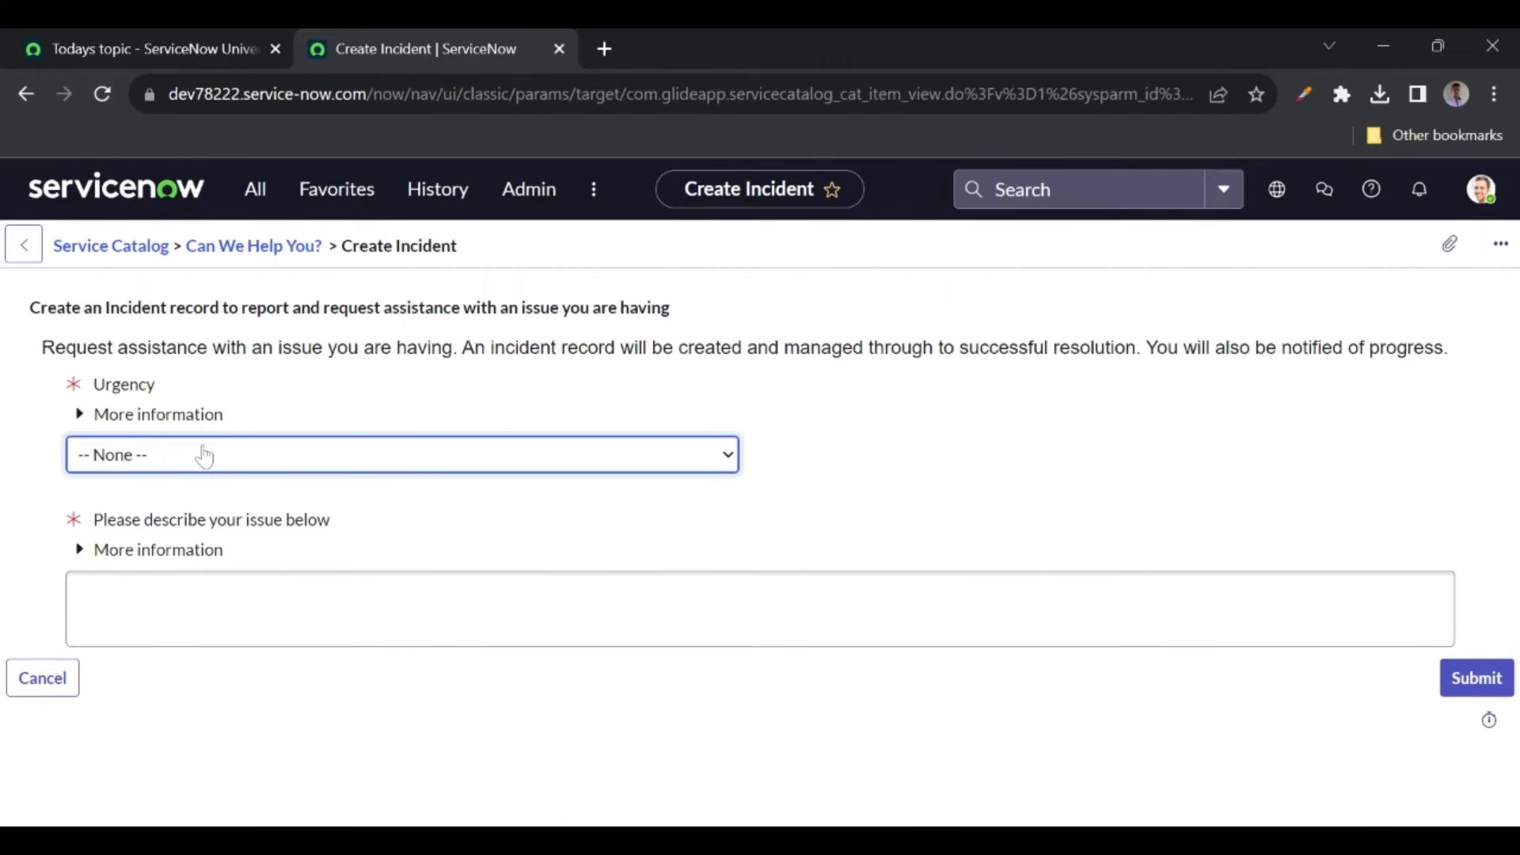
# - Submit a 1 - High urgency incident 'My laptop is not working' and review INC0010002
pyautogui.click(120, 506)
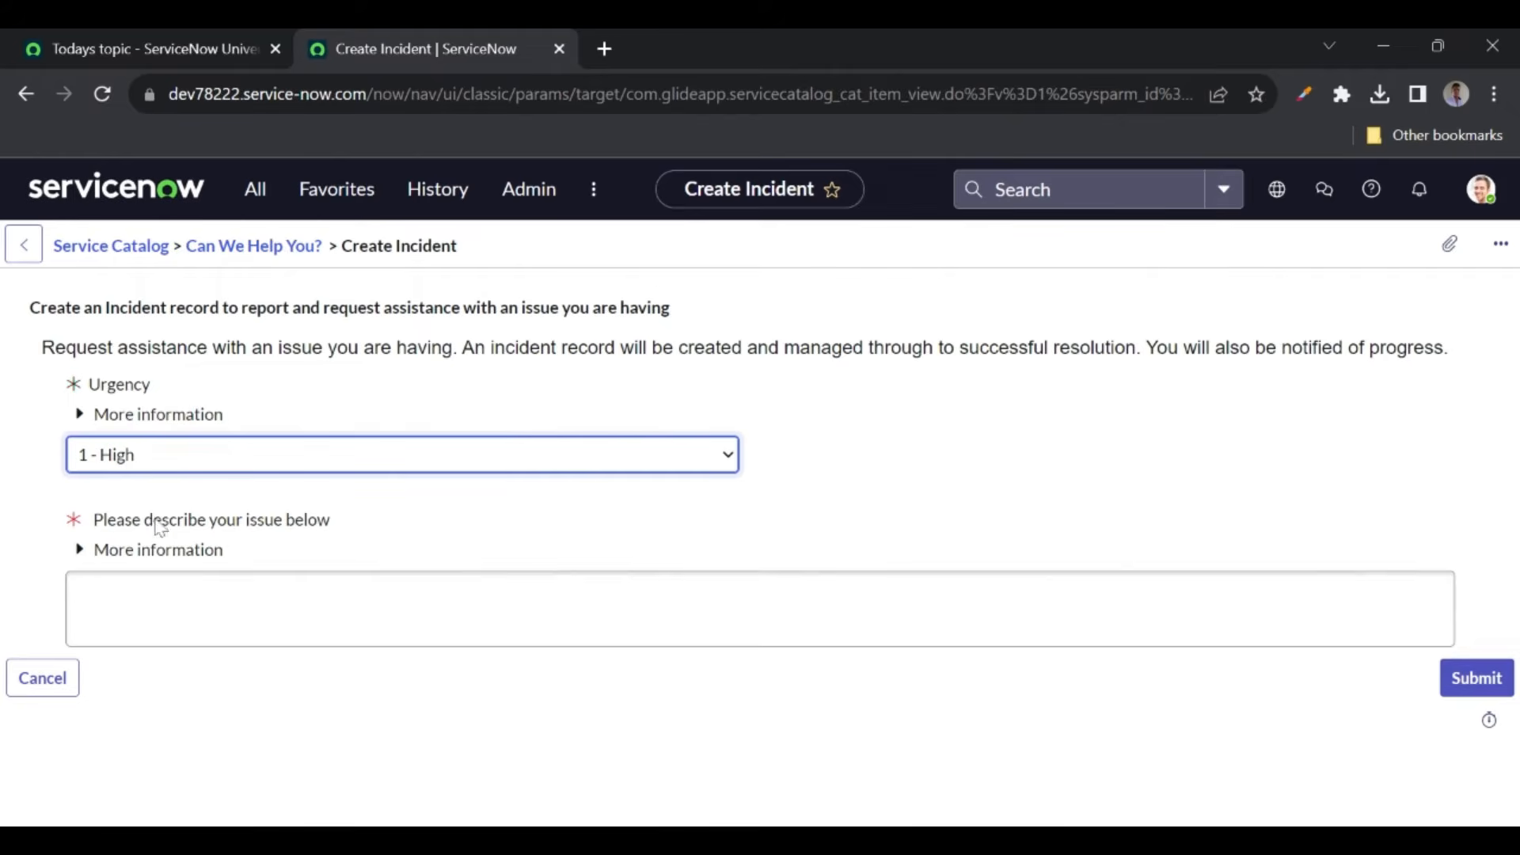
pyautogui.click(208, 600)
pyautogui.write('My laptop is not working')
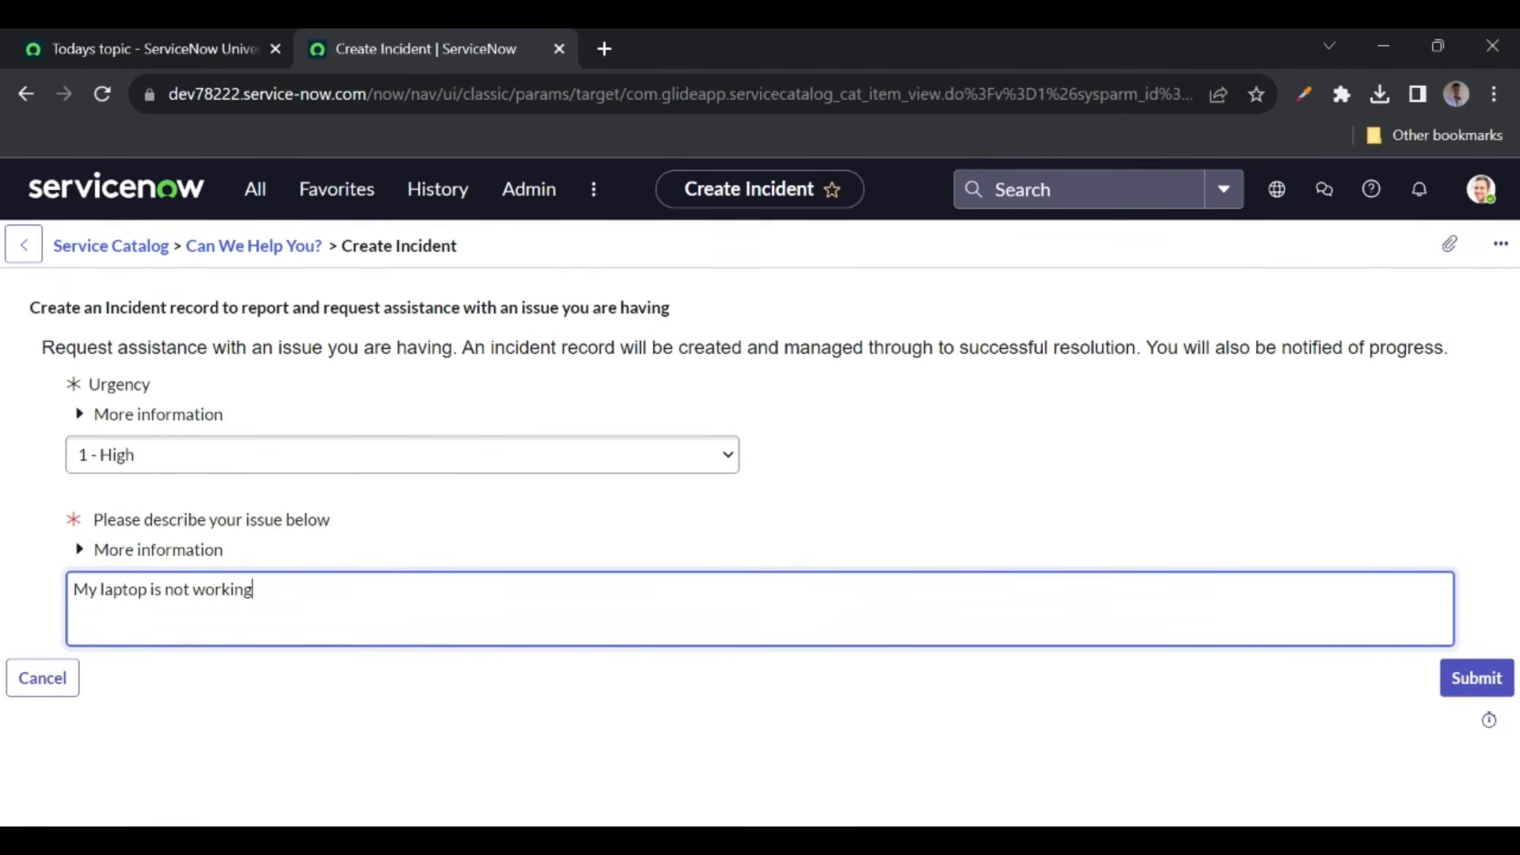
pyautogui.click(1458, 682)
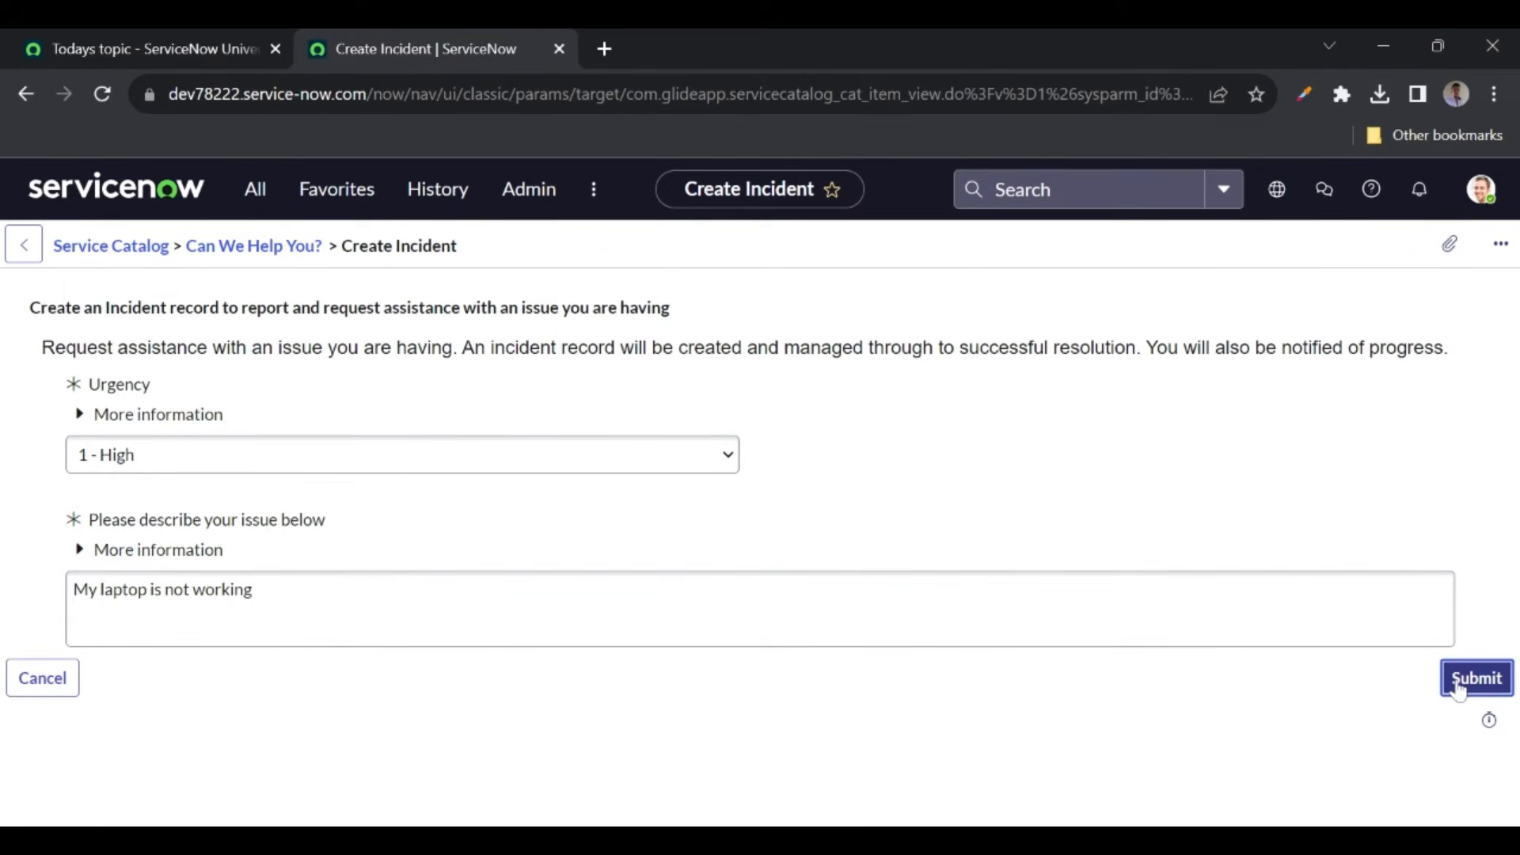
pyautogui.scroll(-5, 906, 701)
pyautogui.scroll(1, 906, 701)
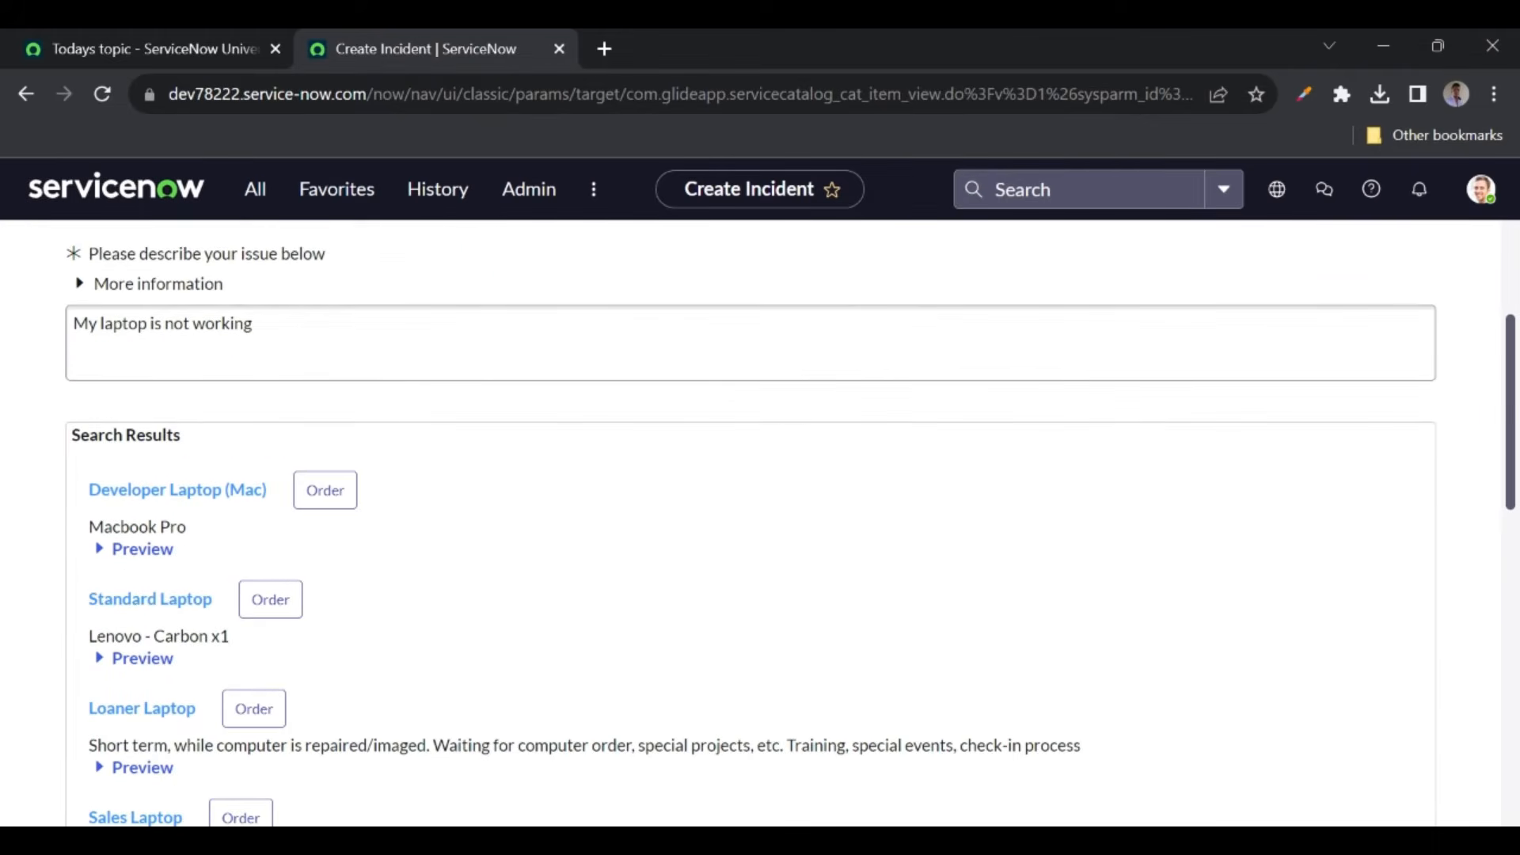
pyautogui.scroll(-2, 513, 582)
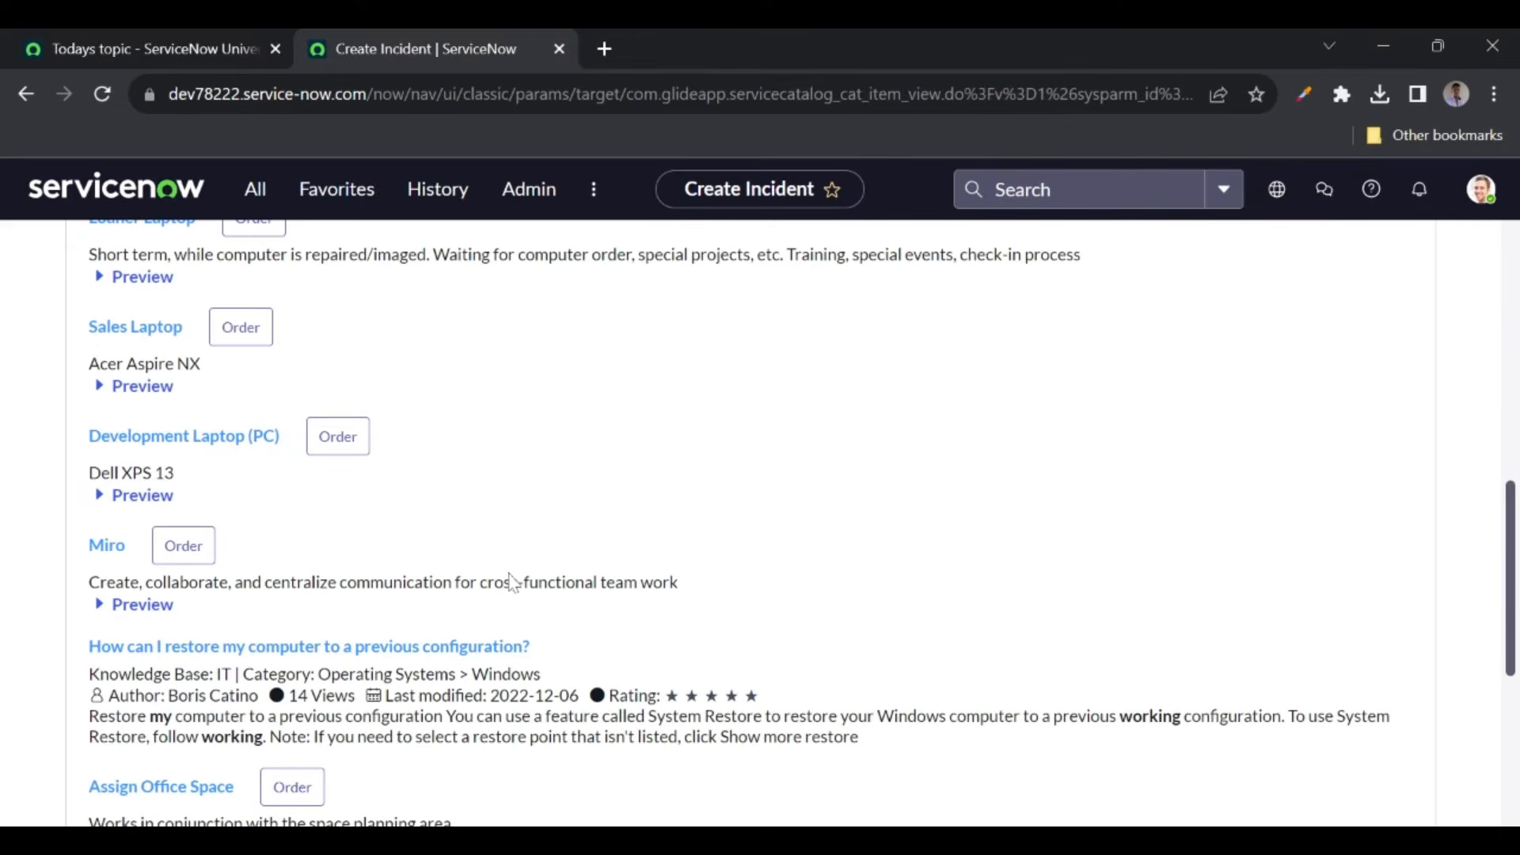
pyautogui.scroll(3, 513, 583)
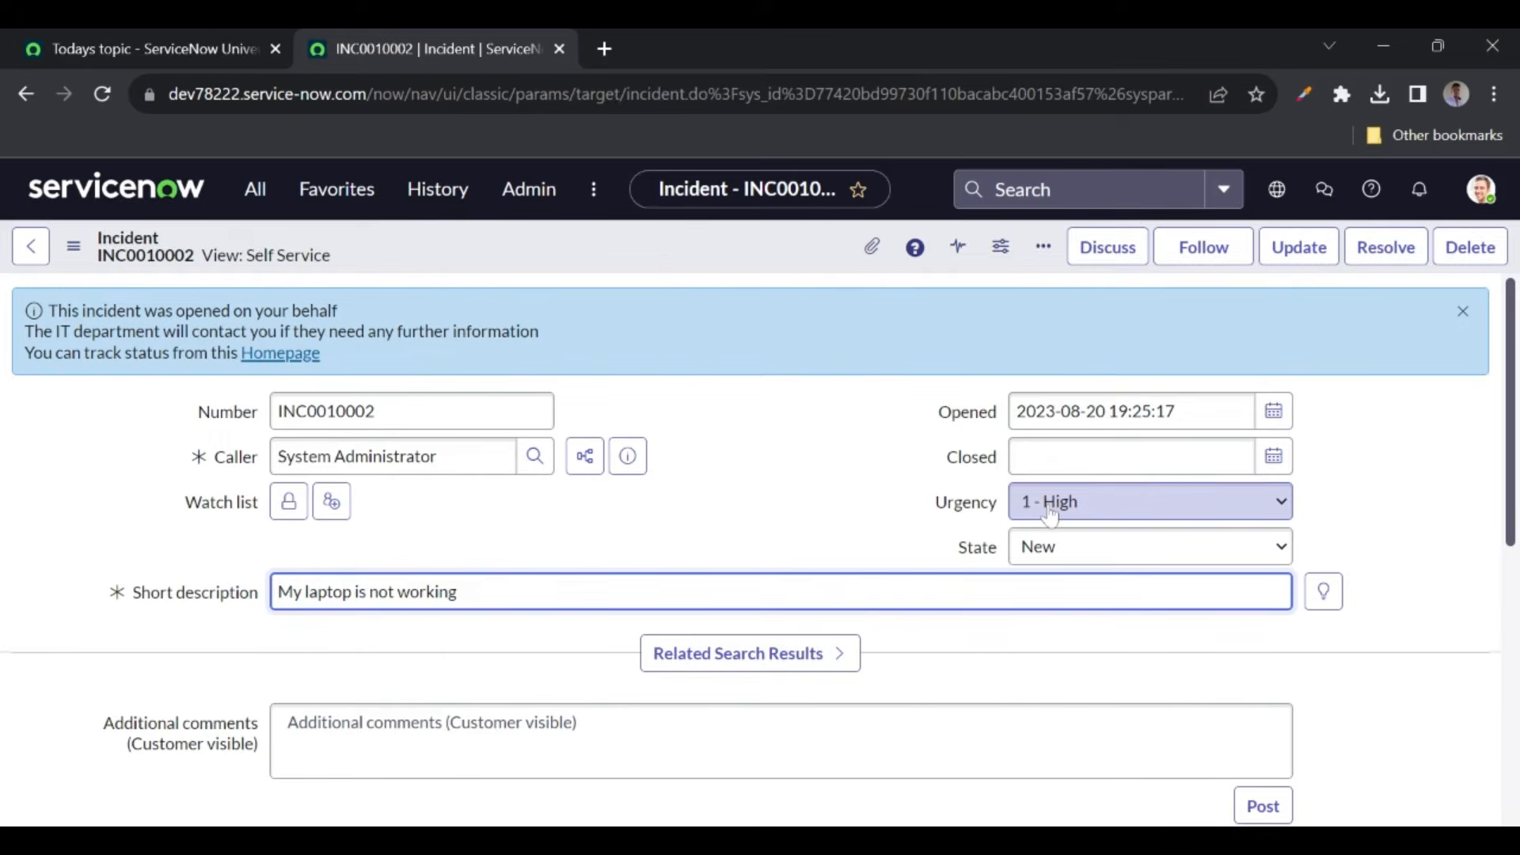
pyautogui.click(254, 189)
# - Filter the navigator for 'record prod' and open Record Producers in a new tab
pyautogui.write('rec')
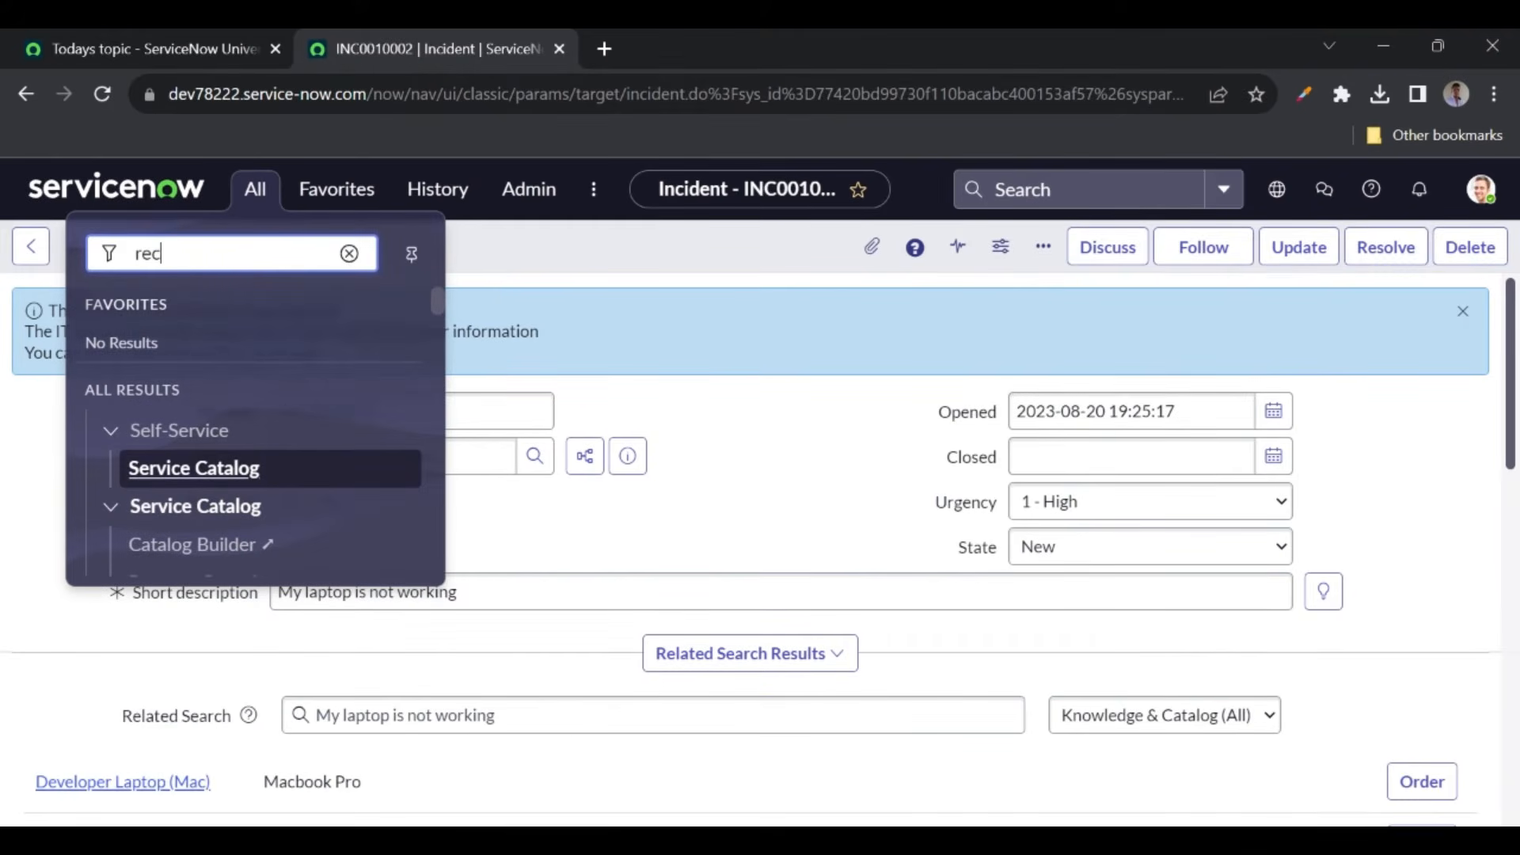
pyautogui.write('ords')
pyautogui.press('BackSpace')
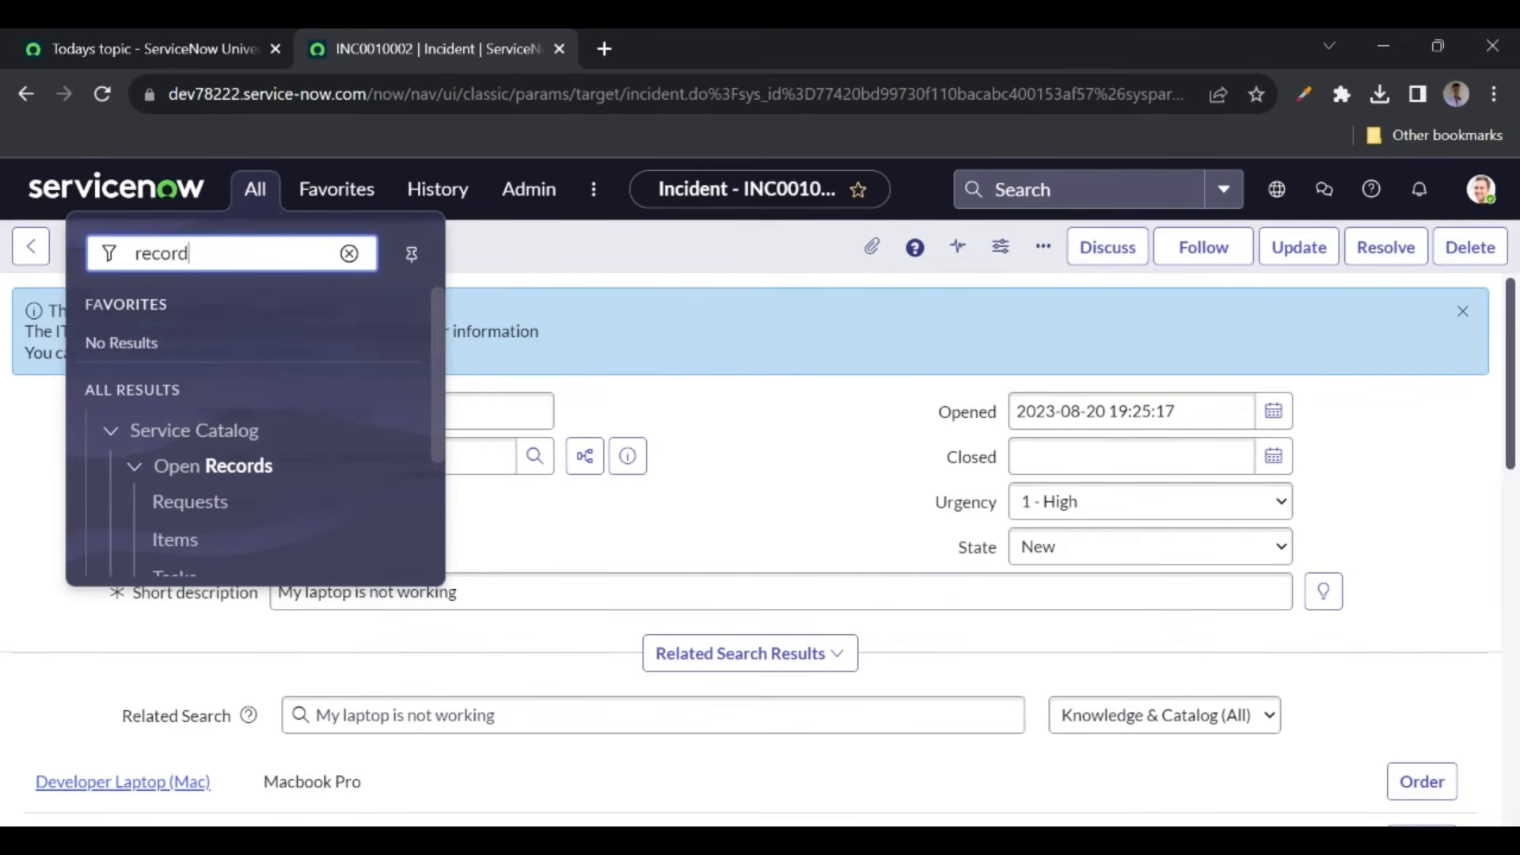
pyautogui.write('rp')
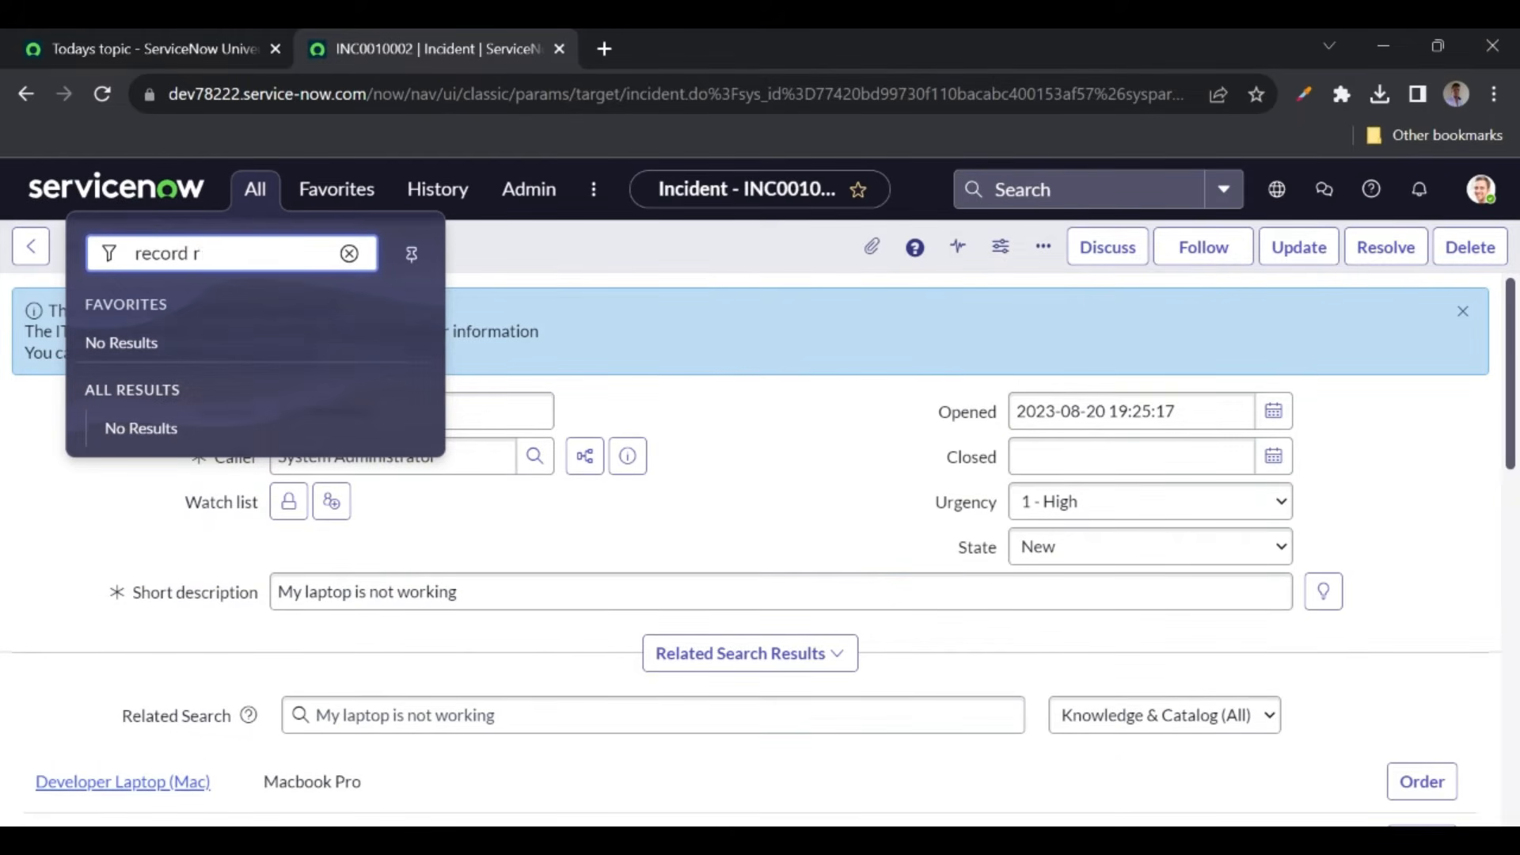
pyautogui.press('BackSpace')
pyautogui.press('BackSpace')
pyautogui.write('prod')
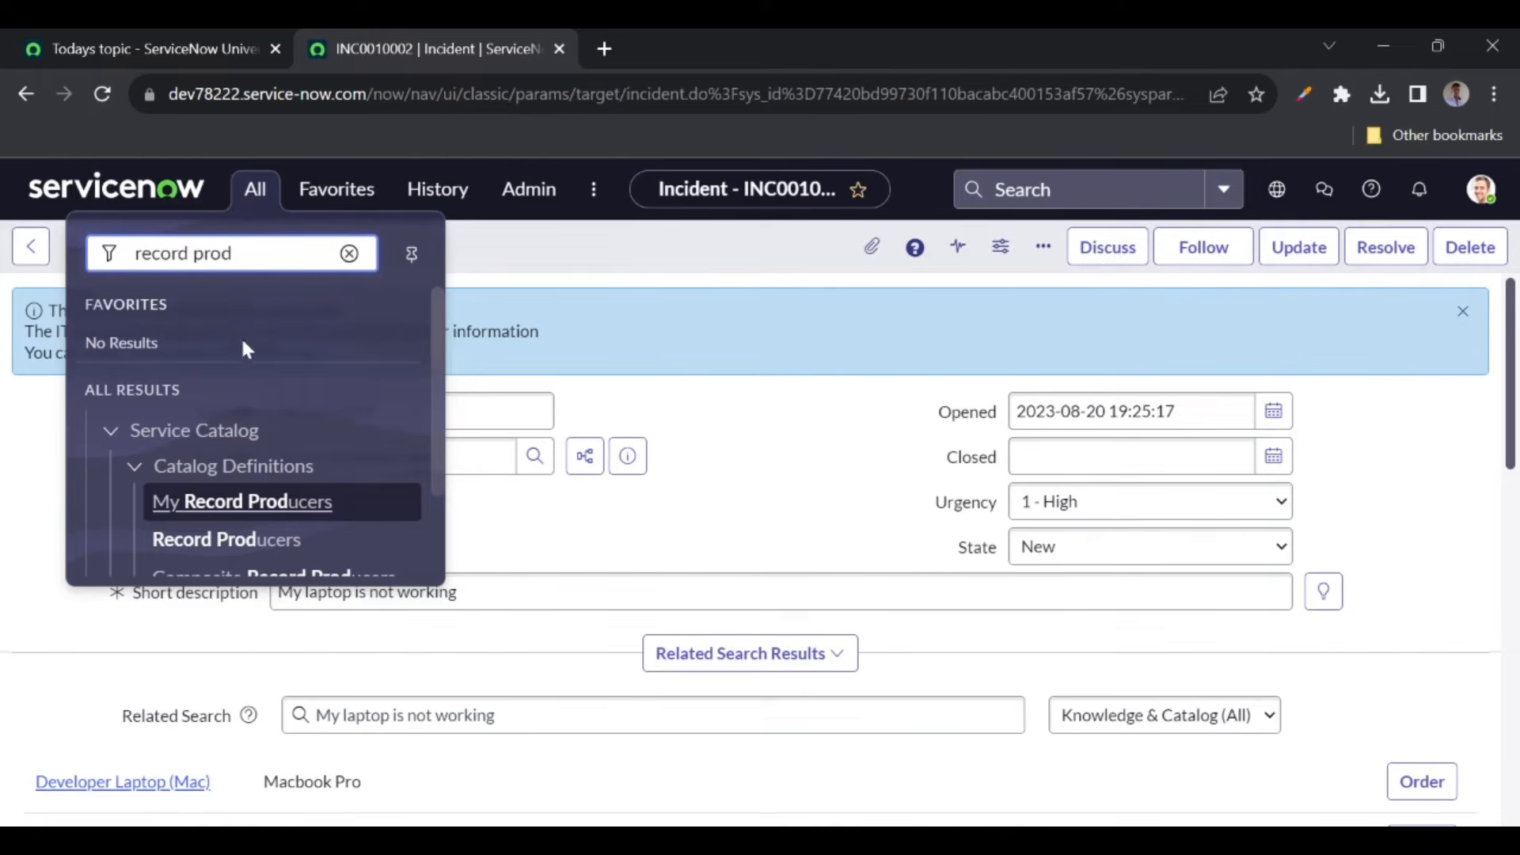
pyautogui.middleClick(214, 539)
pyautogui.click(680, 41)
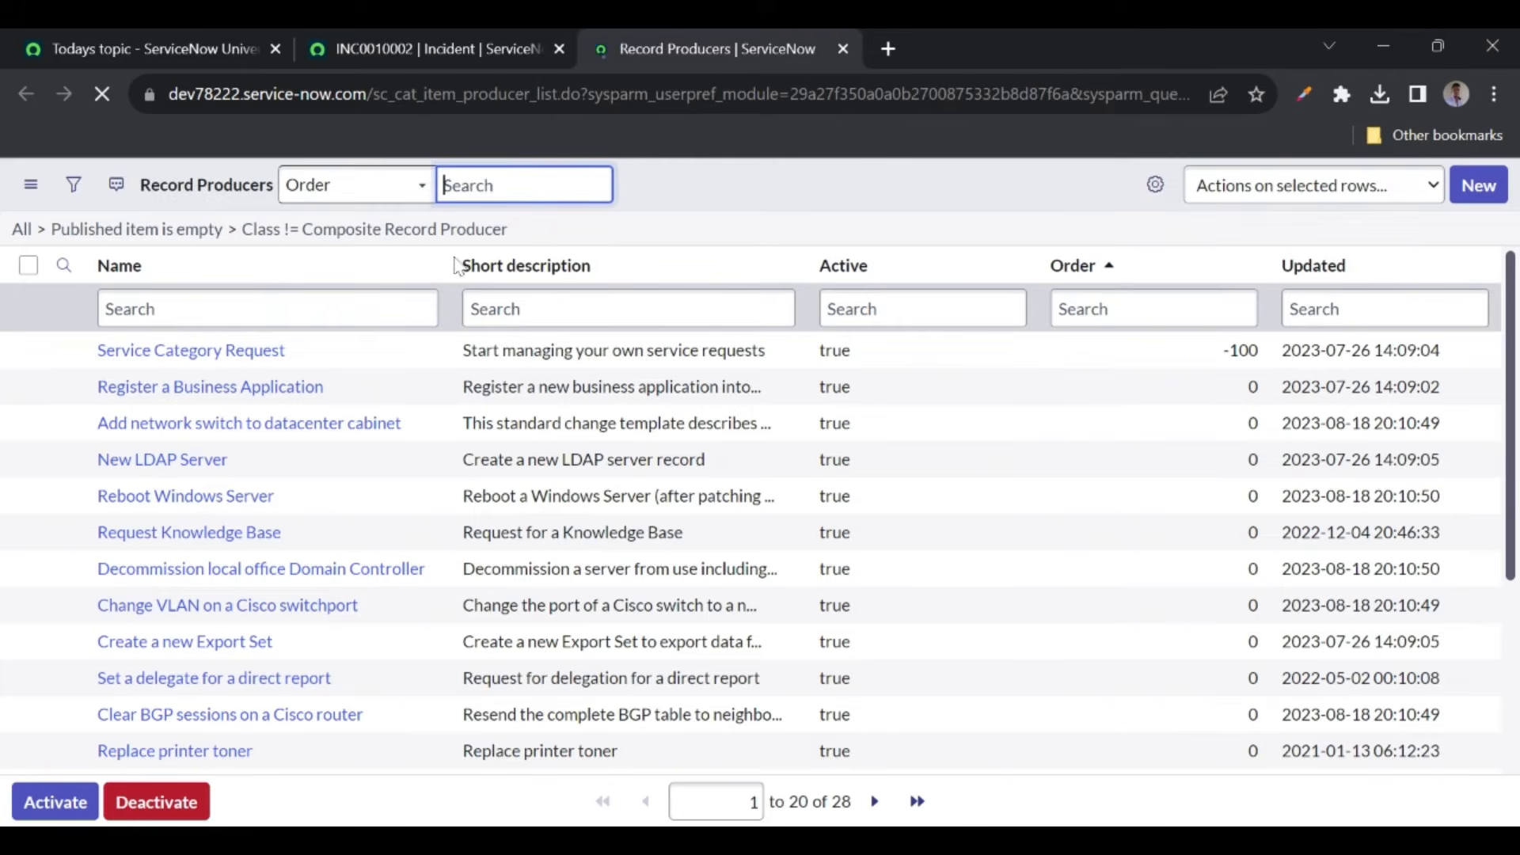
# - Confirm via the Name column's Configure > Table that Record Producer extends Catalog Item
pyautogui.click(425, 266)
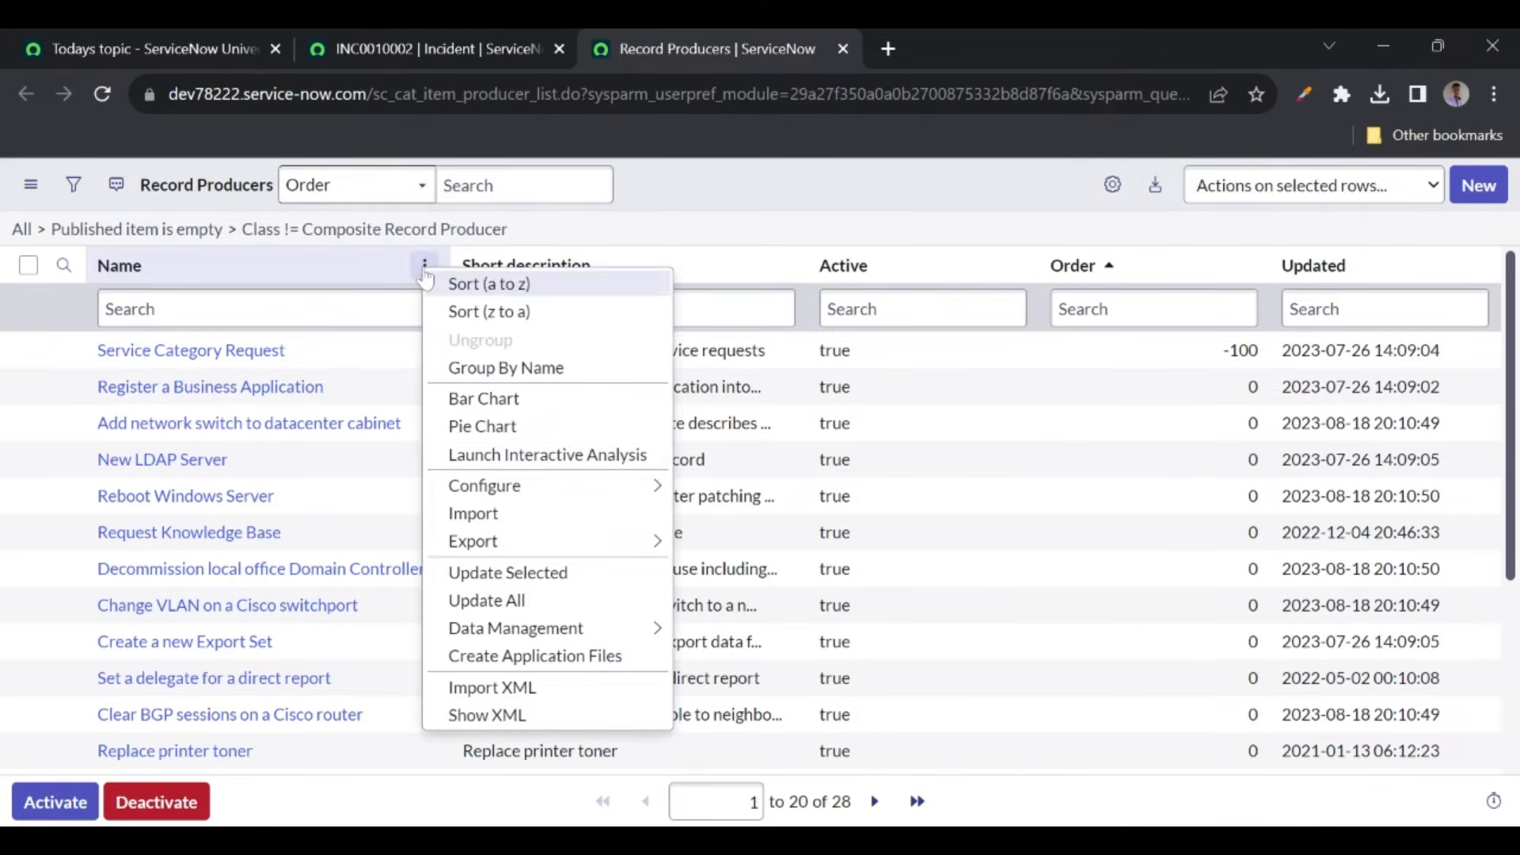
pyautogui.moveTo(625, 487)
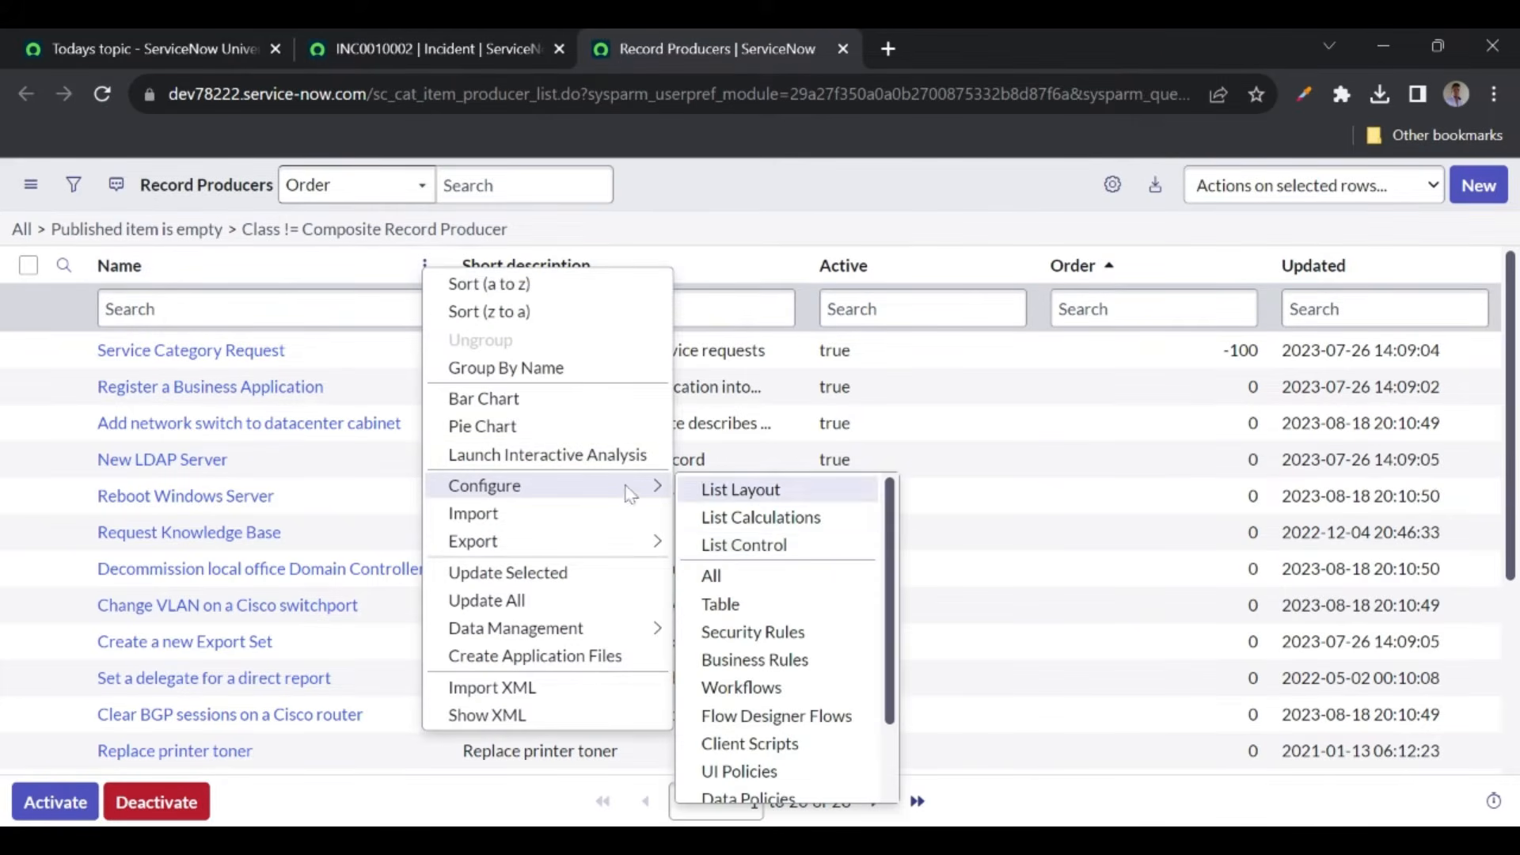
pyautogui.click(723, 607)
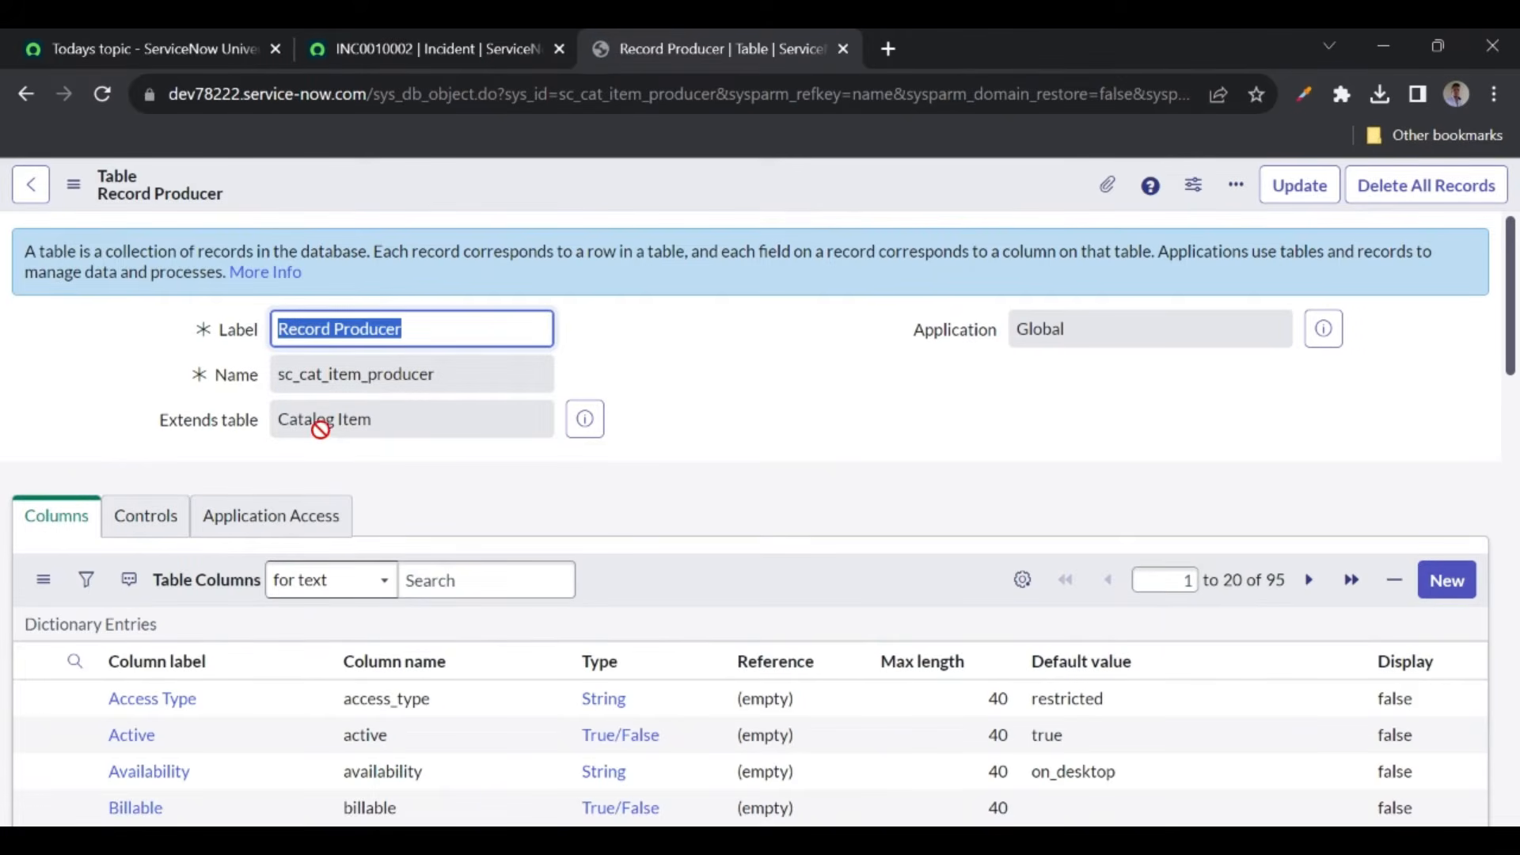
pyautogui.click(285, 420)
pyautogui.tripleClick(338, 419)
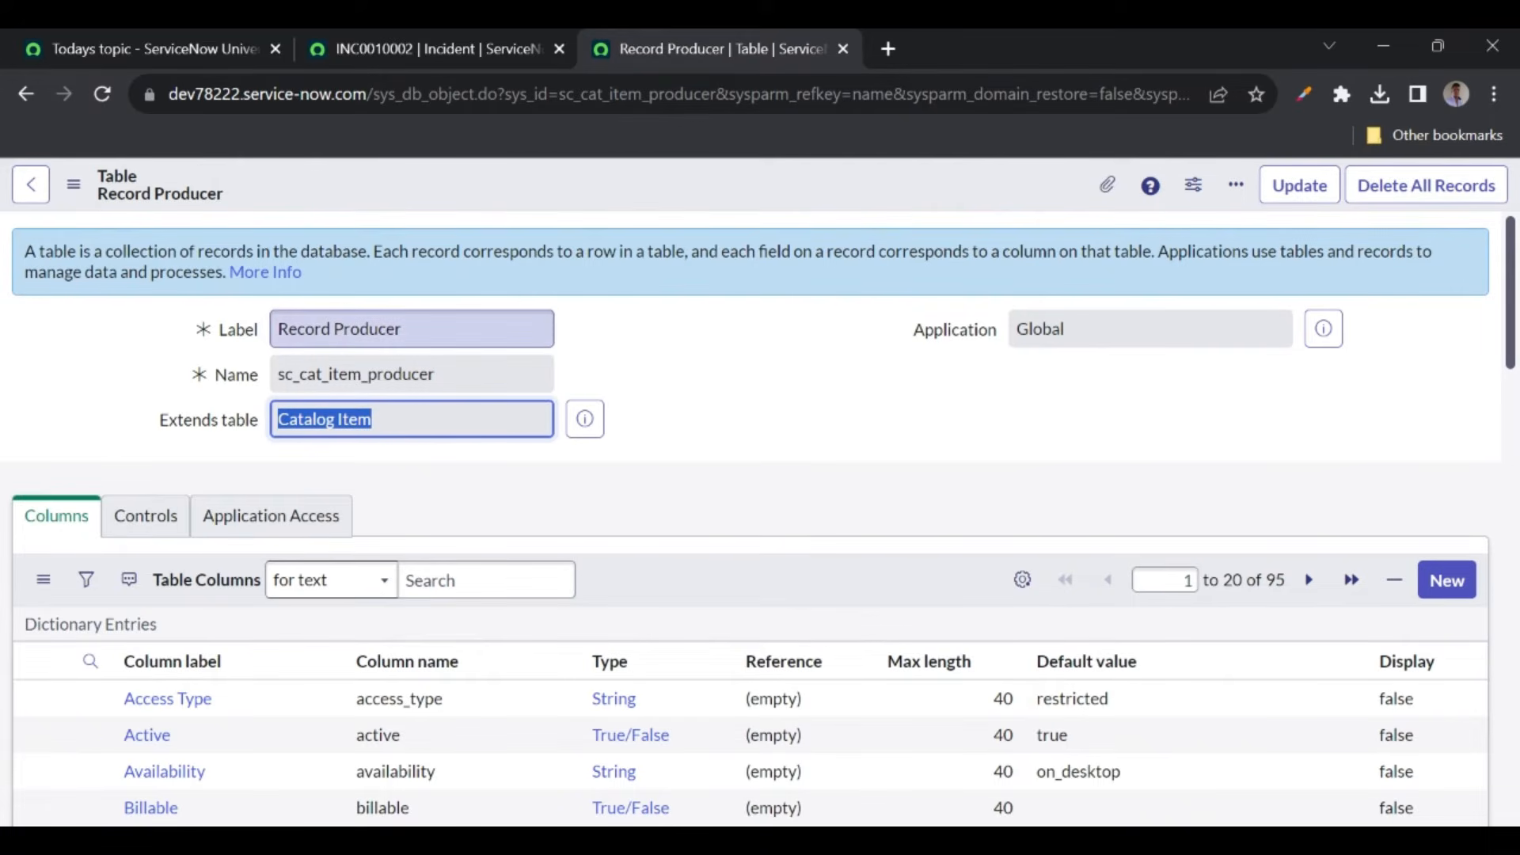
pyautogui.click(25, 103)
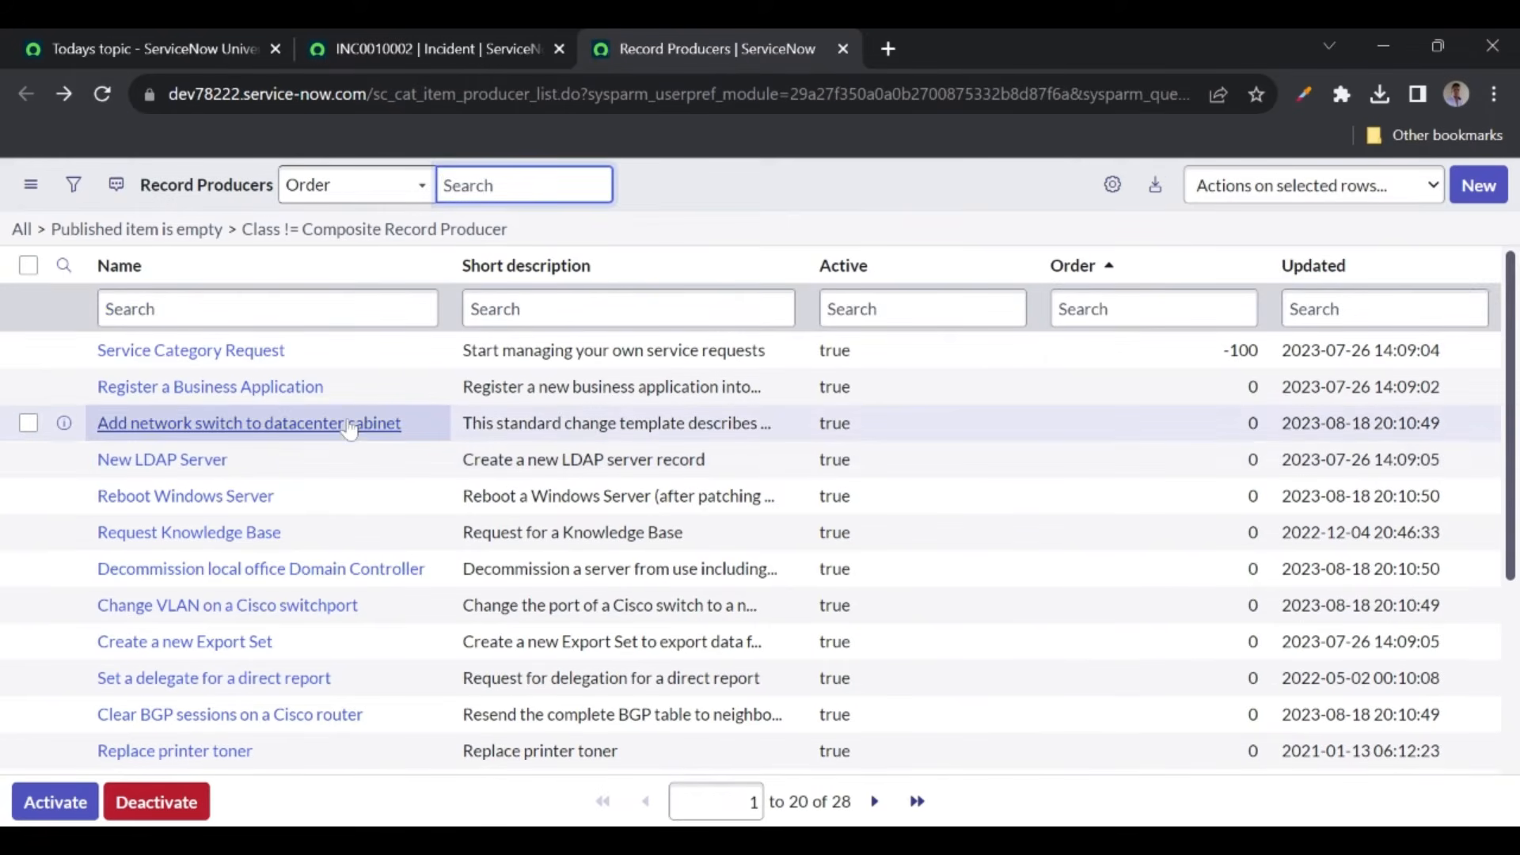
# - Start a new record producer named 'Create YT Video record'
pyautogui.click(672, 210)
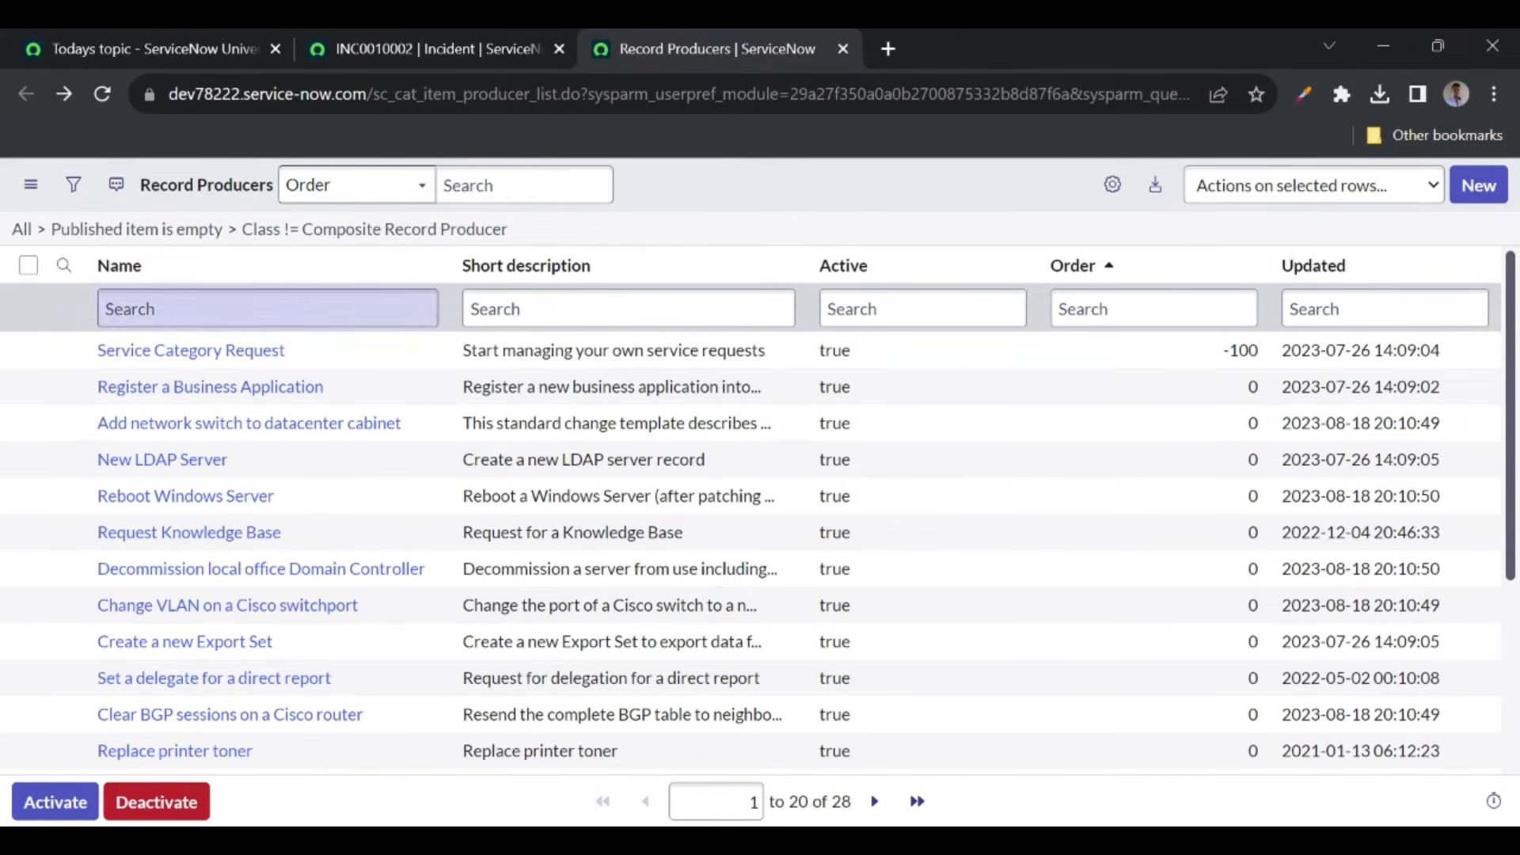
pyautogui.click(1472, 195)
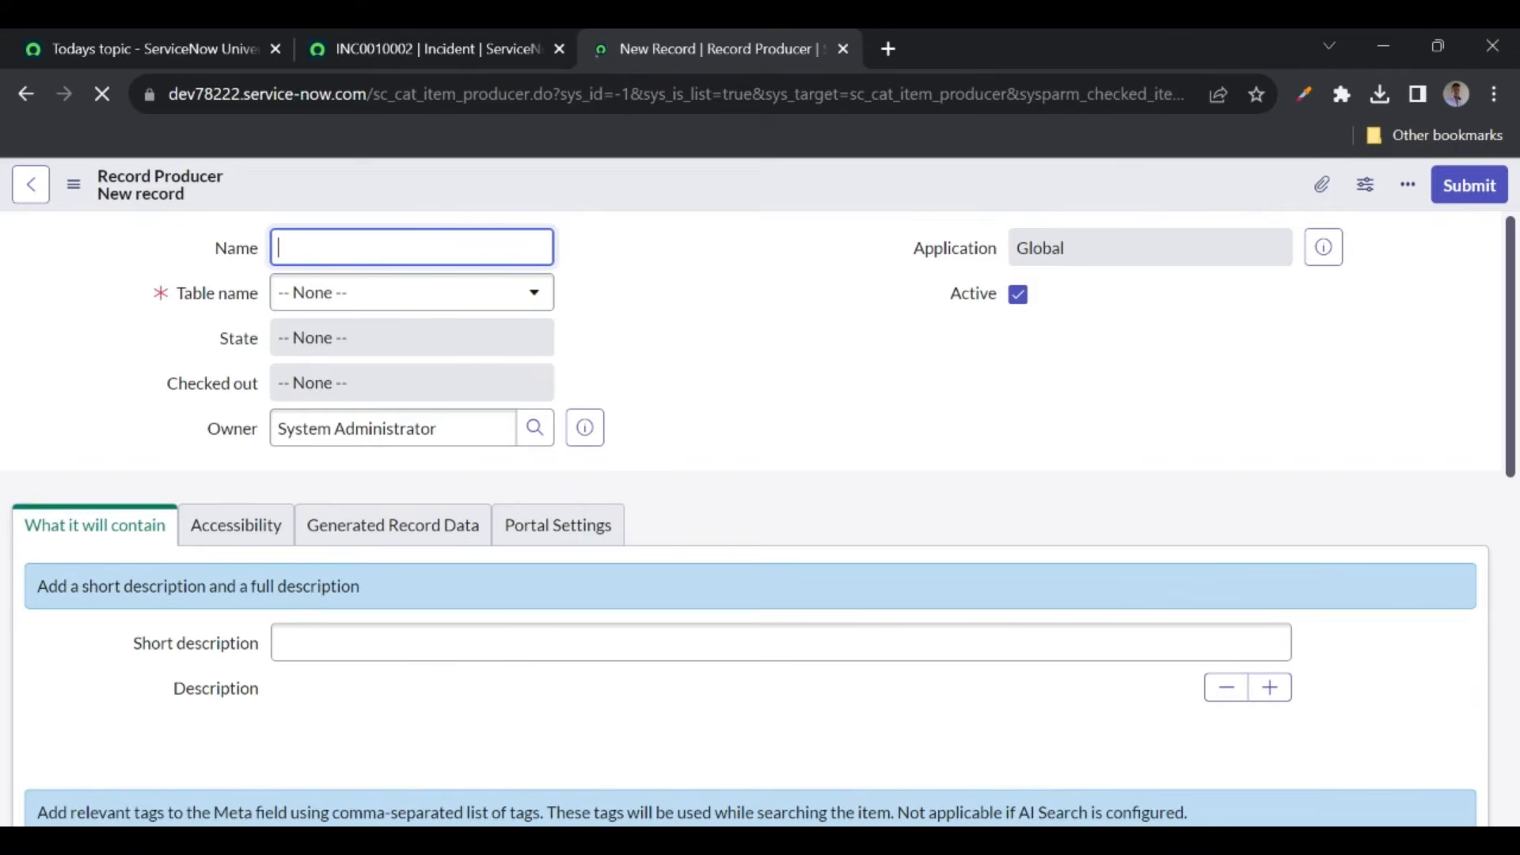
pyautogui.write('Create')
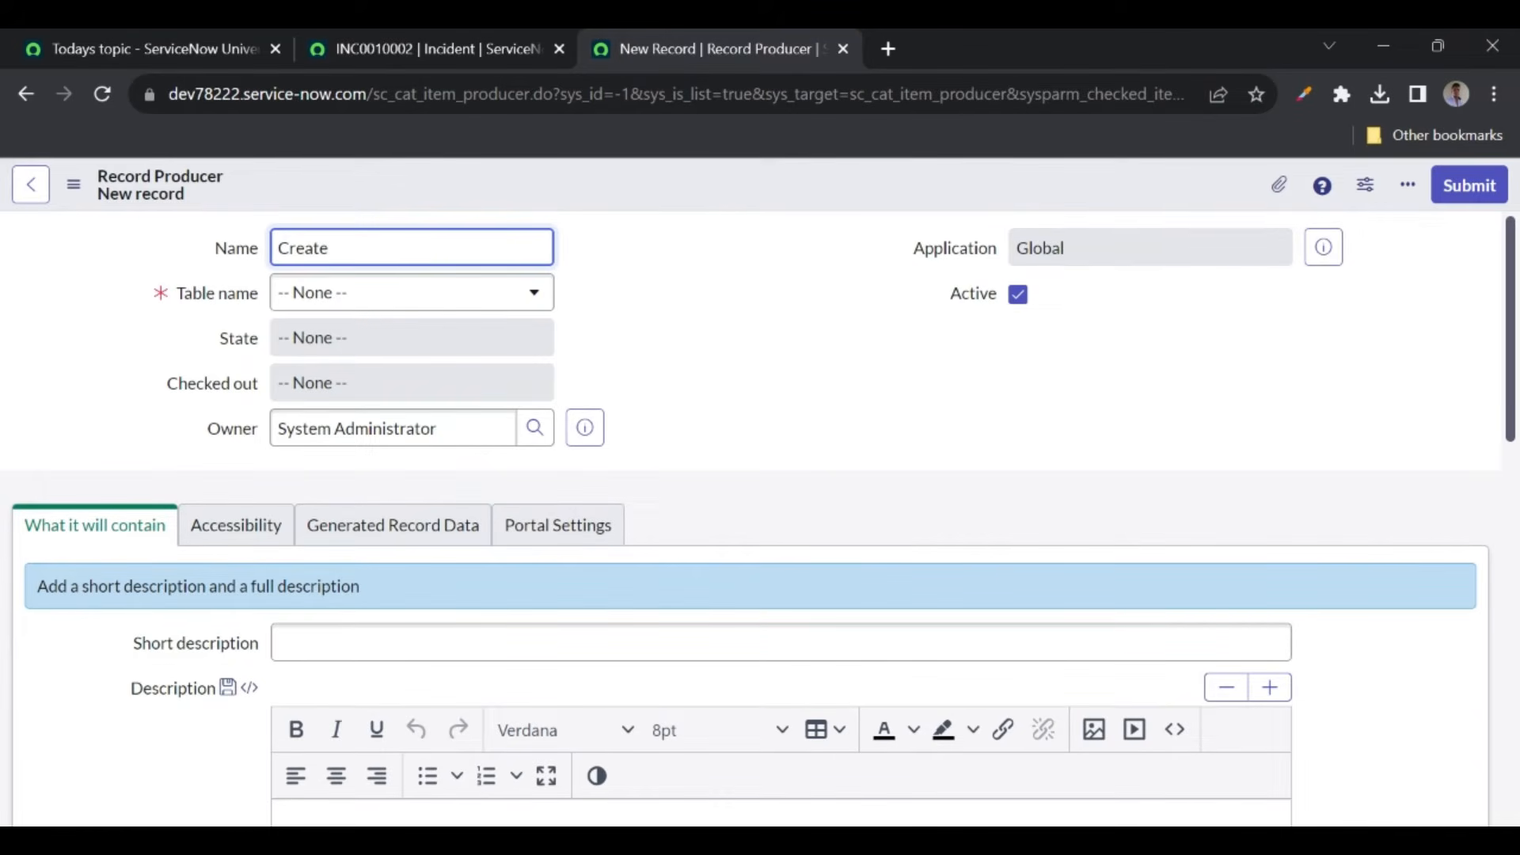
pyautogui.write('YT Video record')
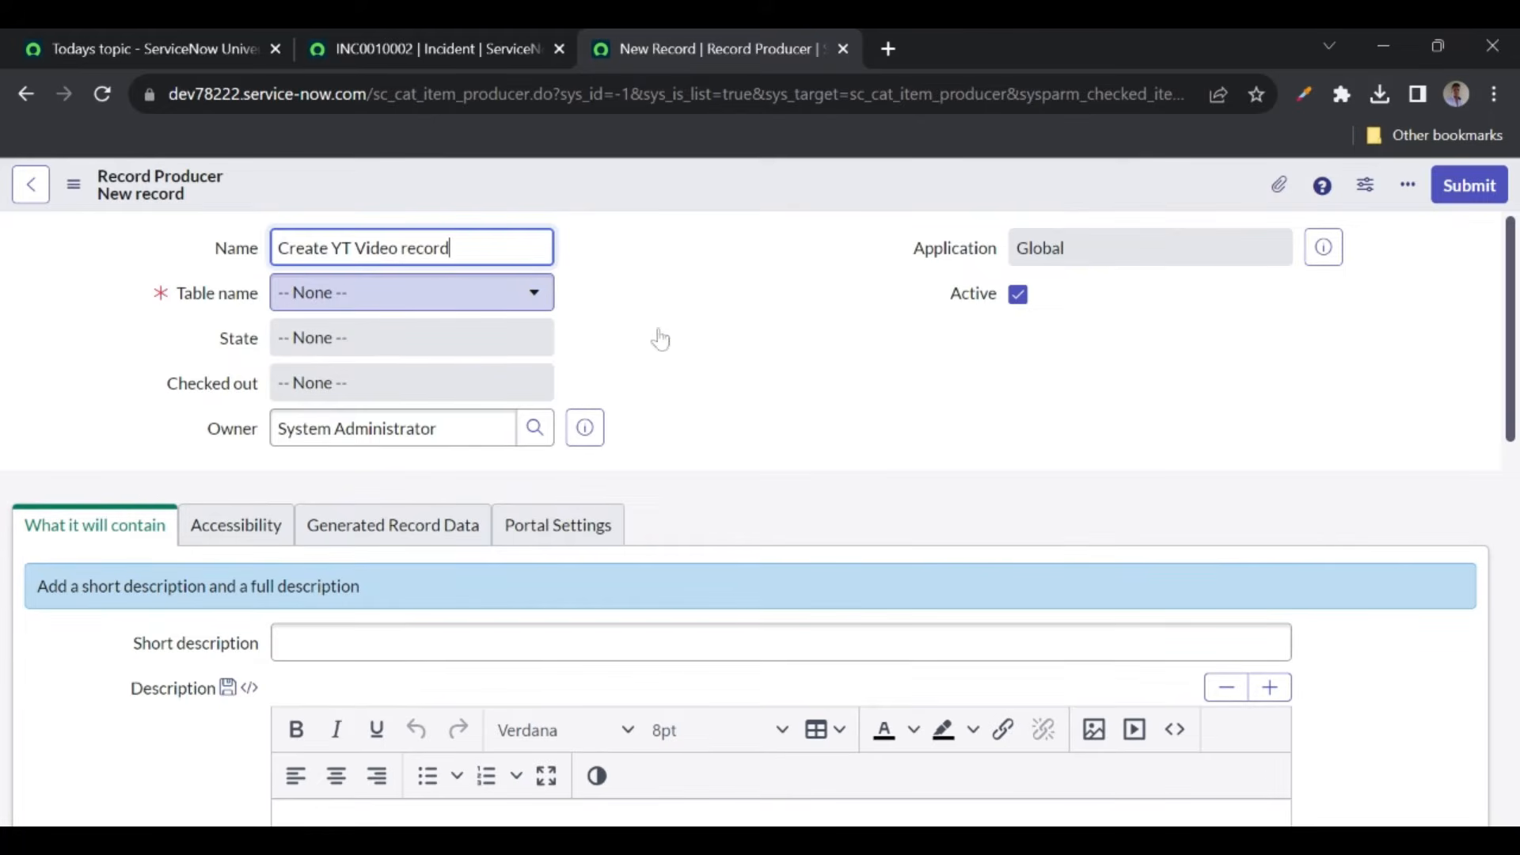
# - Set its target table to ServiceNow Universe YT Videos
pyautogui.click(469, 304)
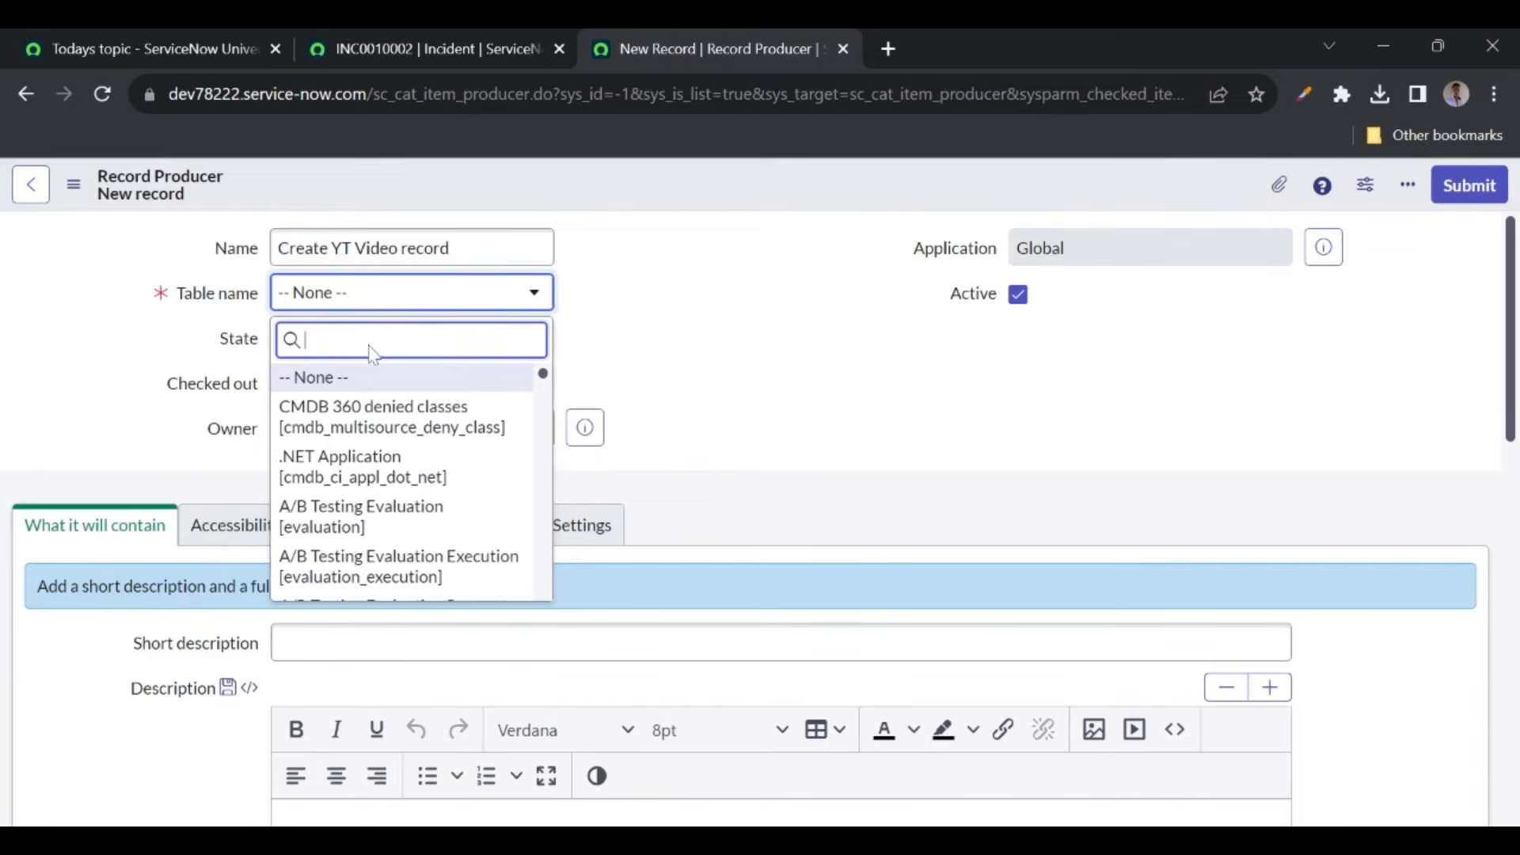
pyautogui.write('servicenow uni')
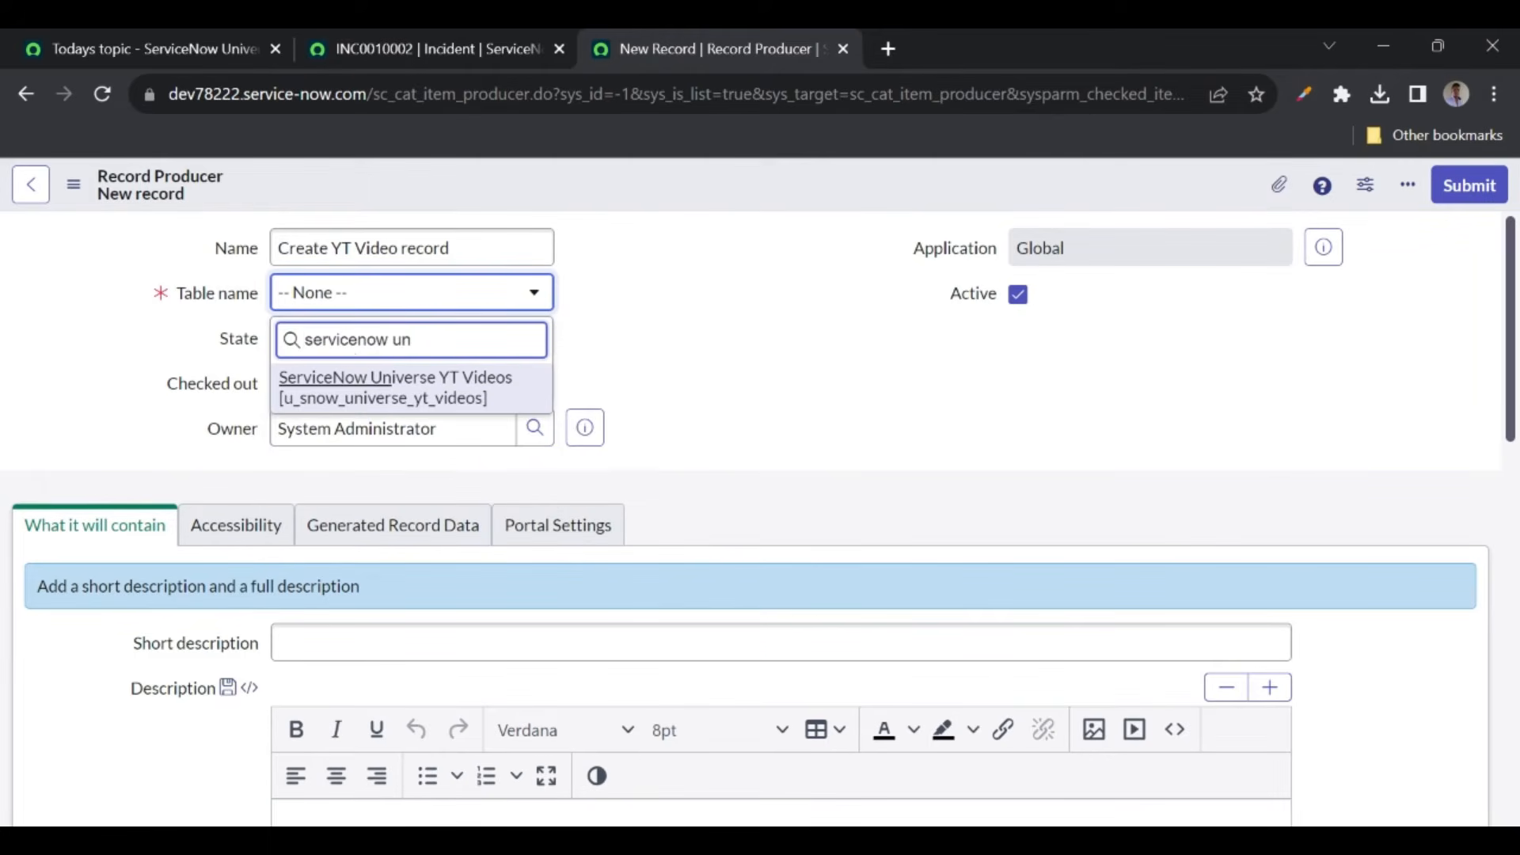
pyautogui.click(413, 388)
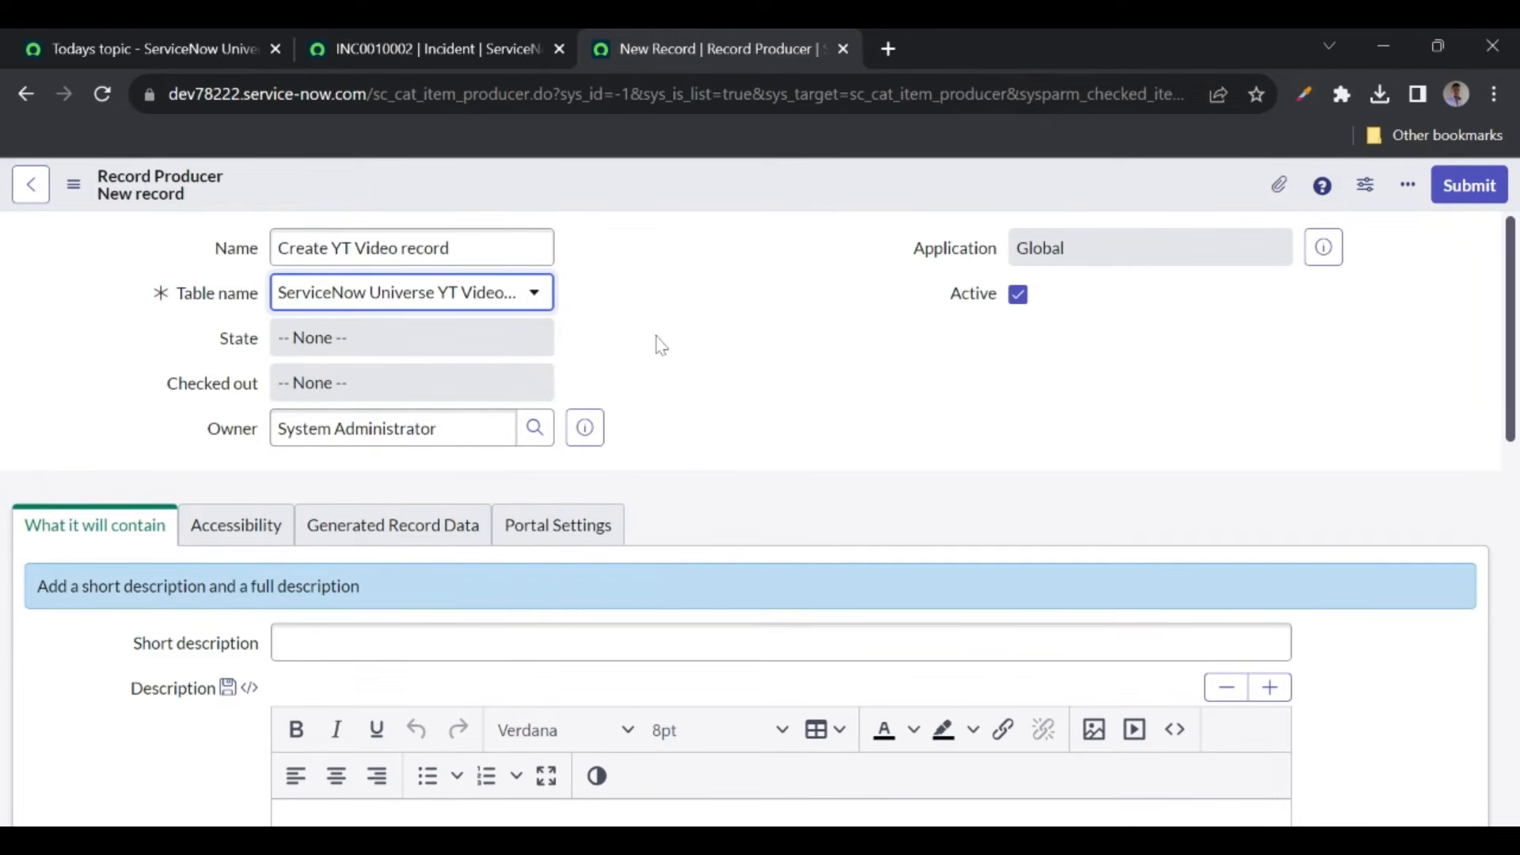
pyautogui.rightClick(602, 198)
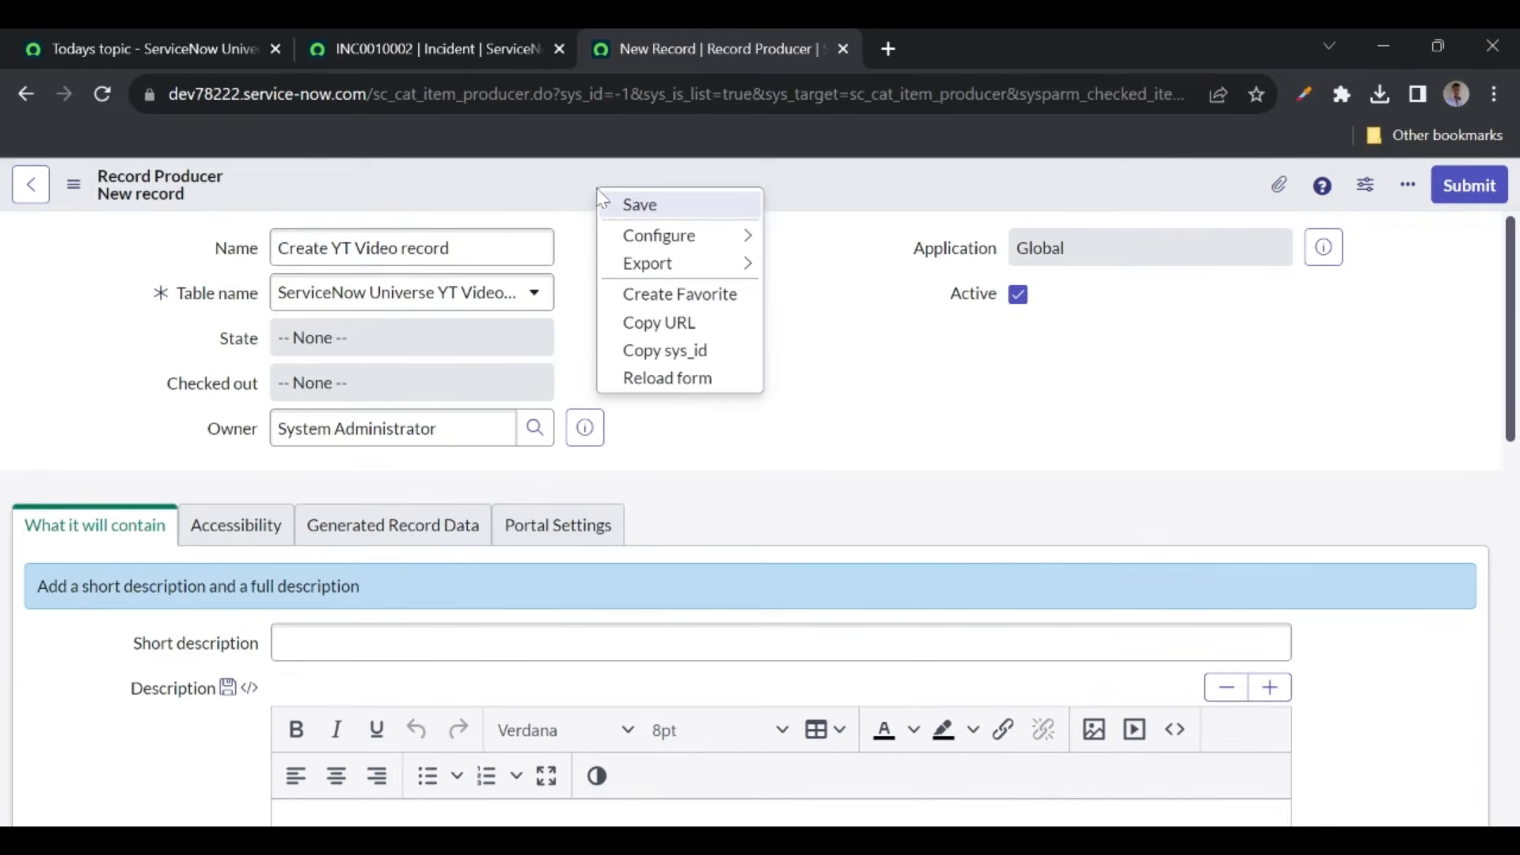
# - Paste the record name as Short description and describe it as creating the YT video record using a record producer
pyautogui.click(637, 206)
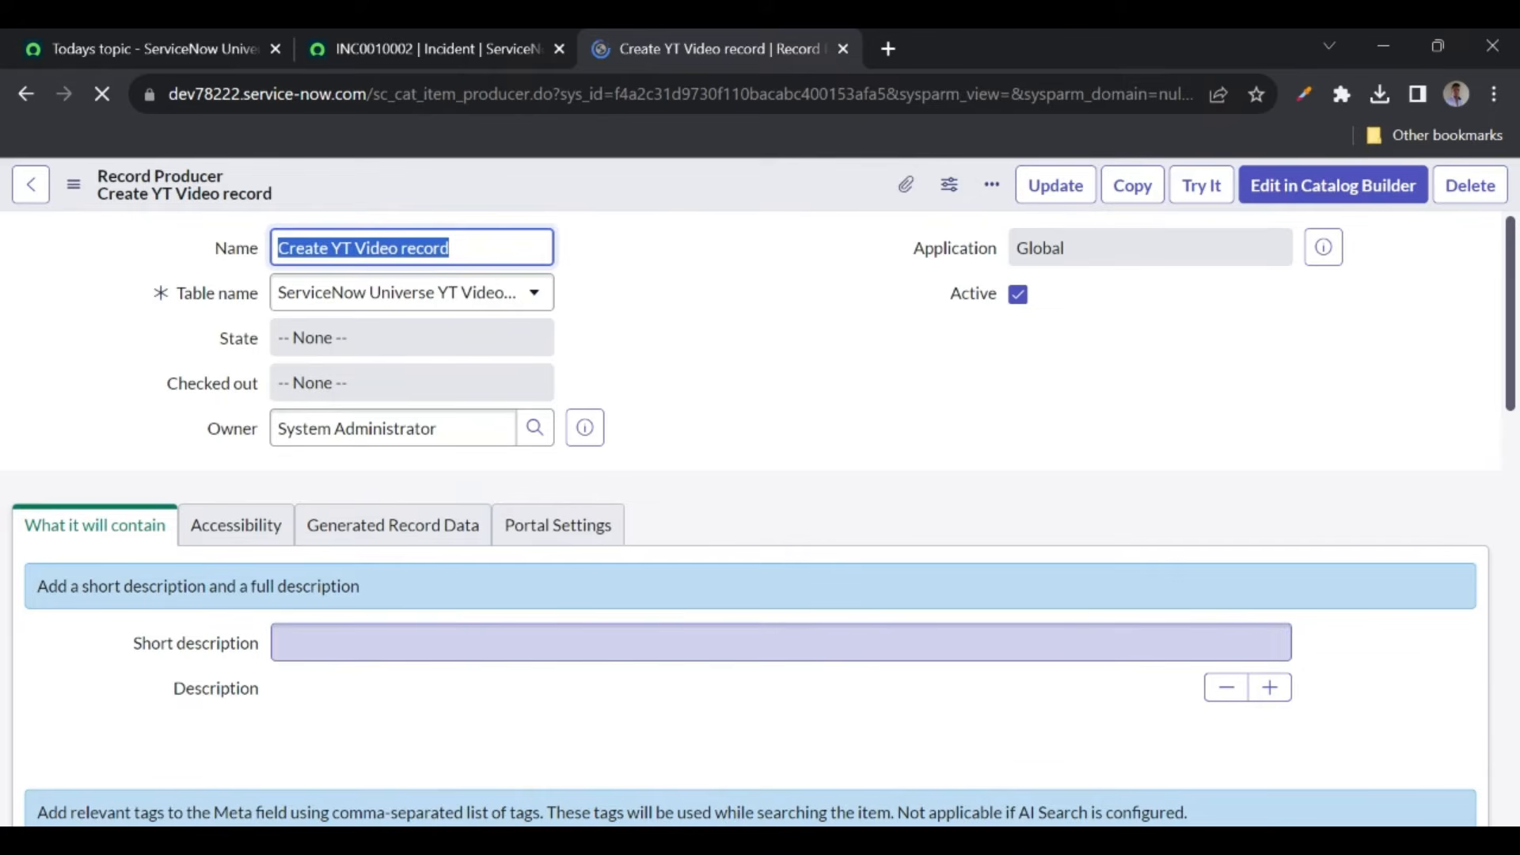
pyautogui.click(780, 643)
pyautogui.write('Create YT Video record')
pyautogui.scroll(-3, 367, 621)
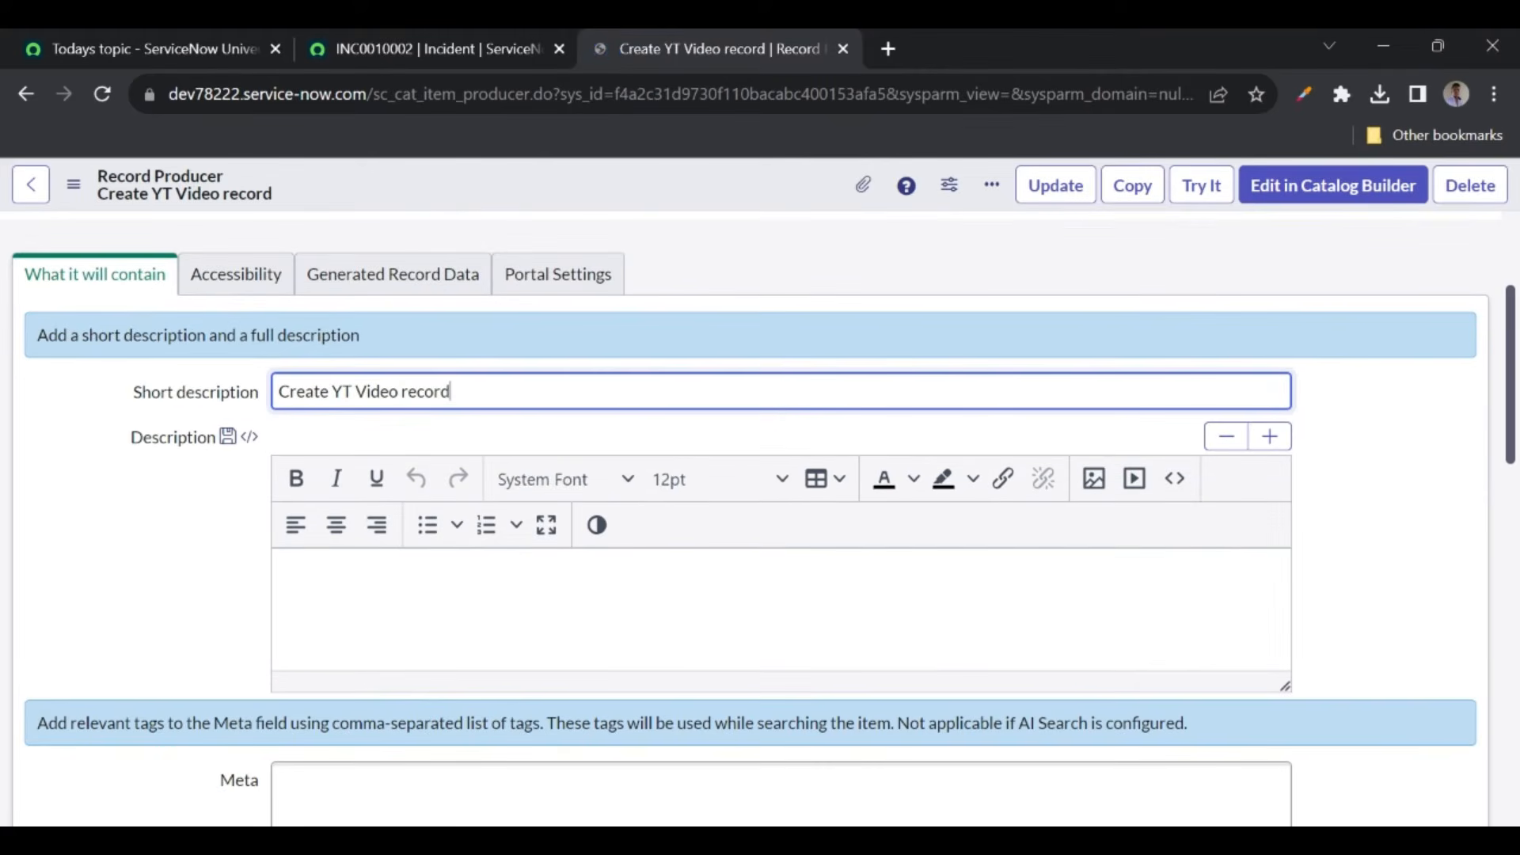
pyautogui.click(367, 622)
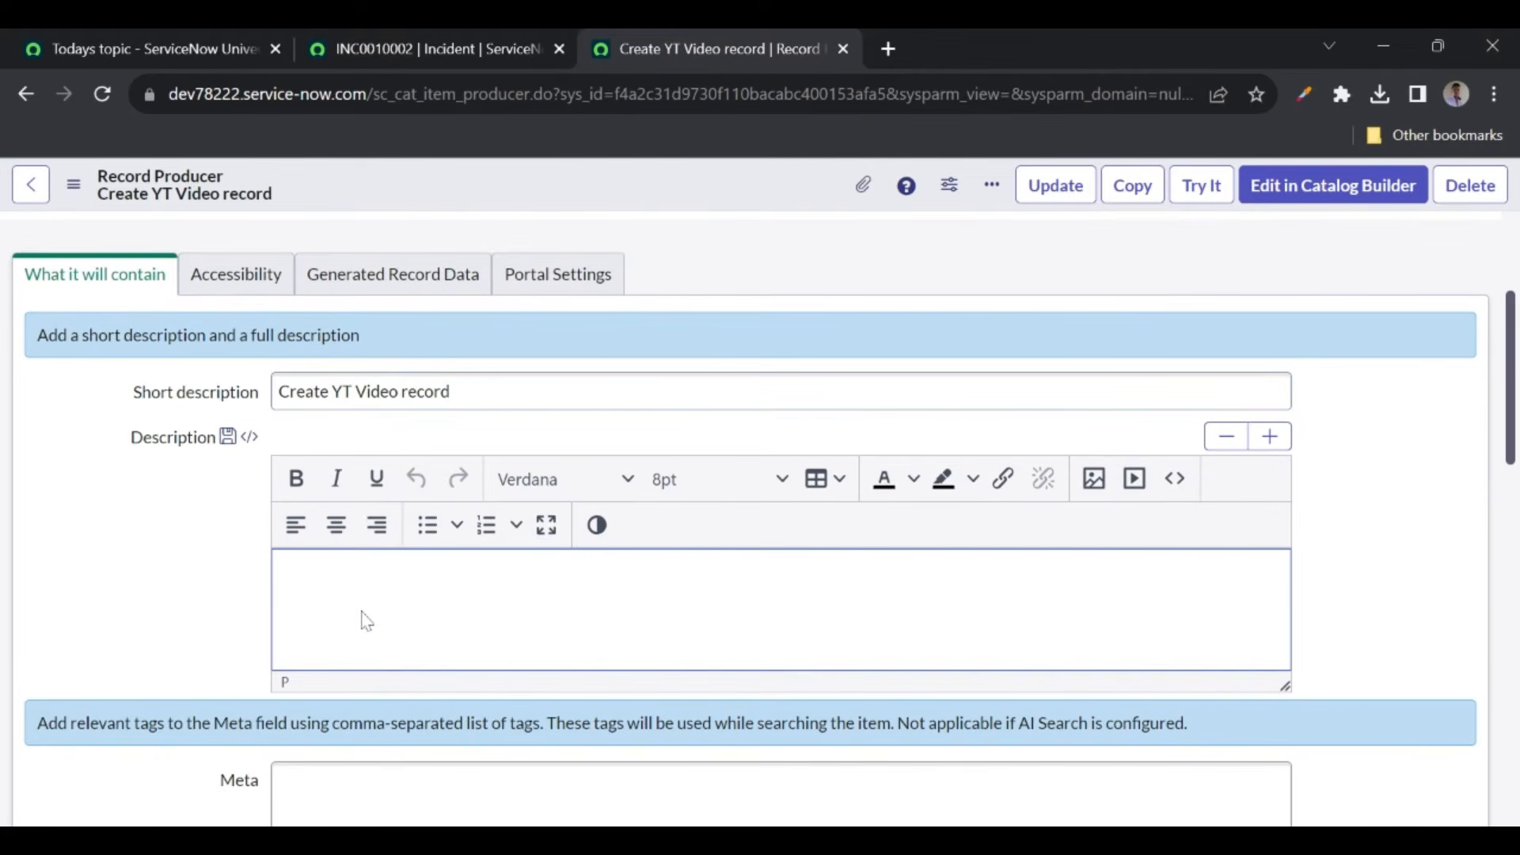
pyautogui.write('Creat')
pyautogui.write('io ')
pyautogui.write('ng the ')
pyautogui.write('yt video ')
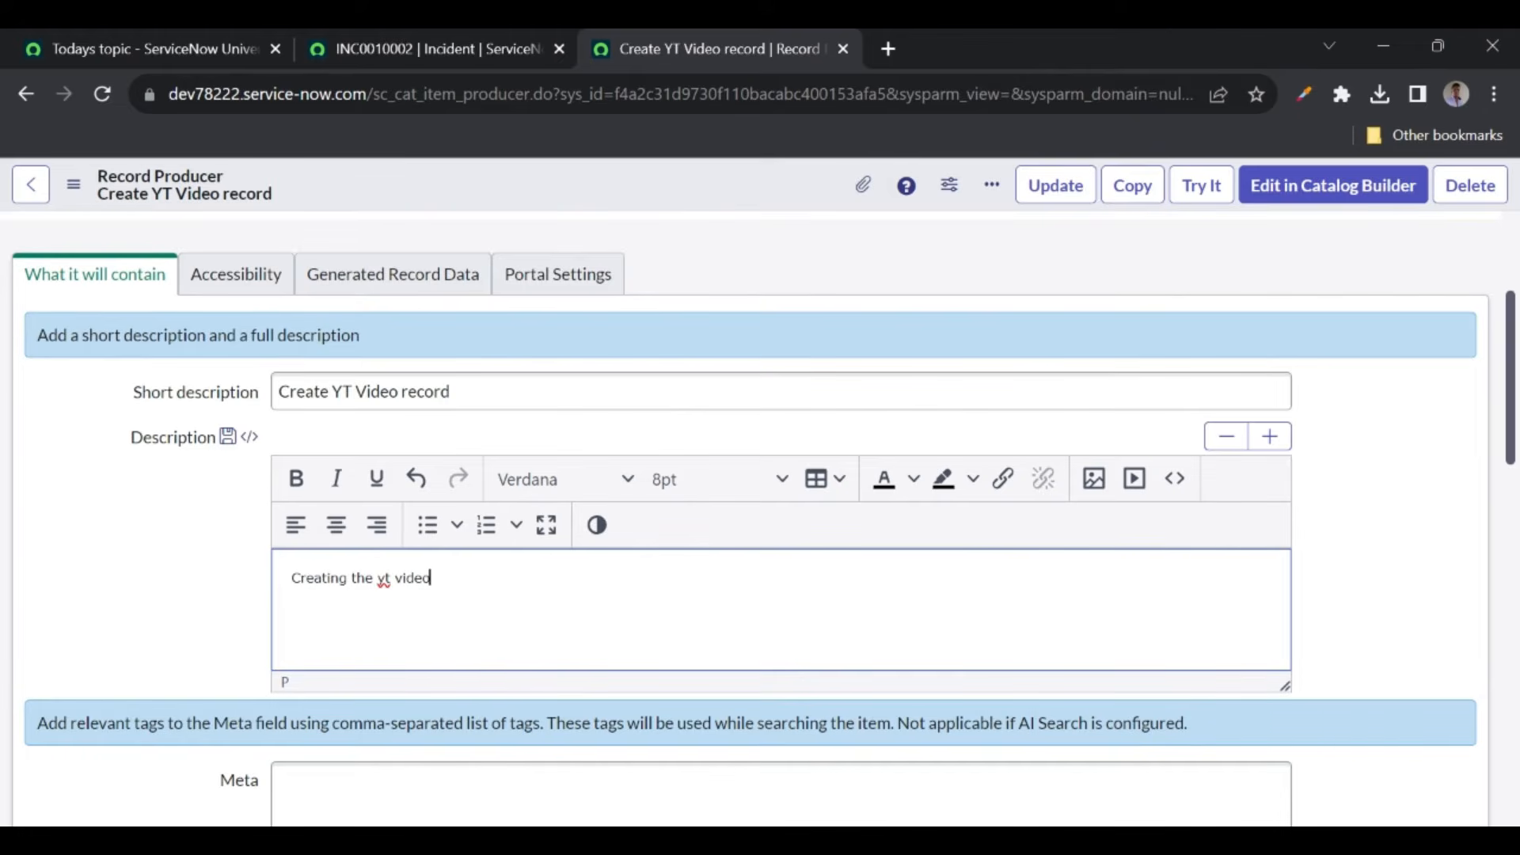
pyautogui.write('record using record producer')
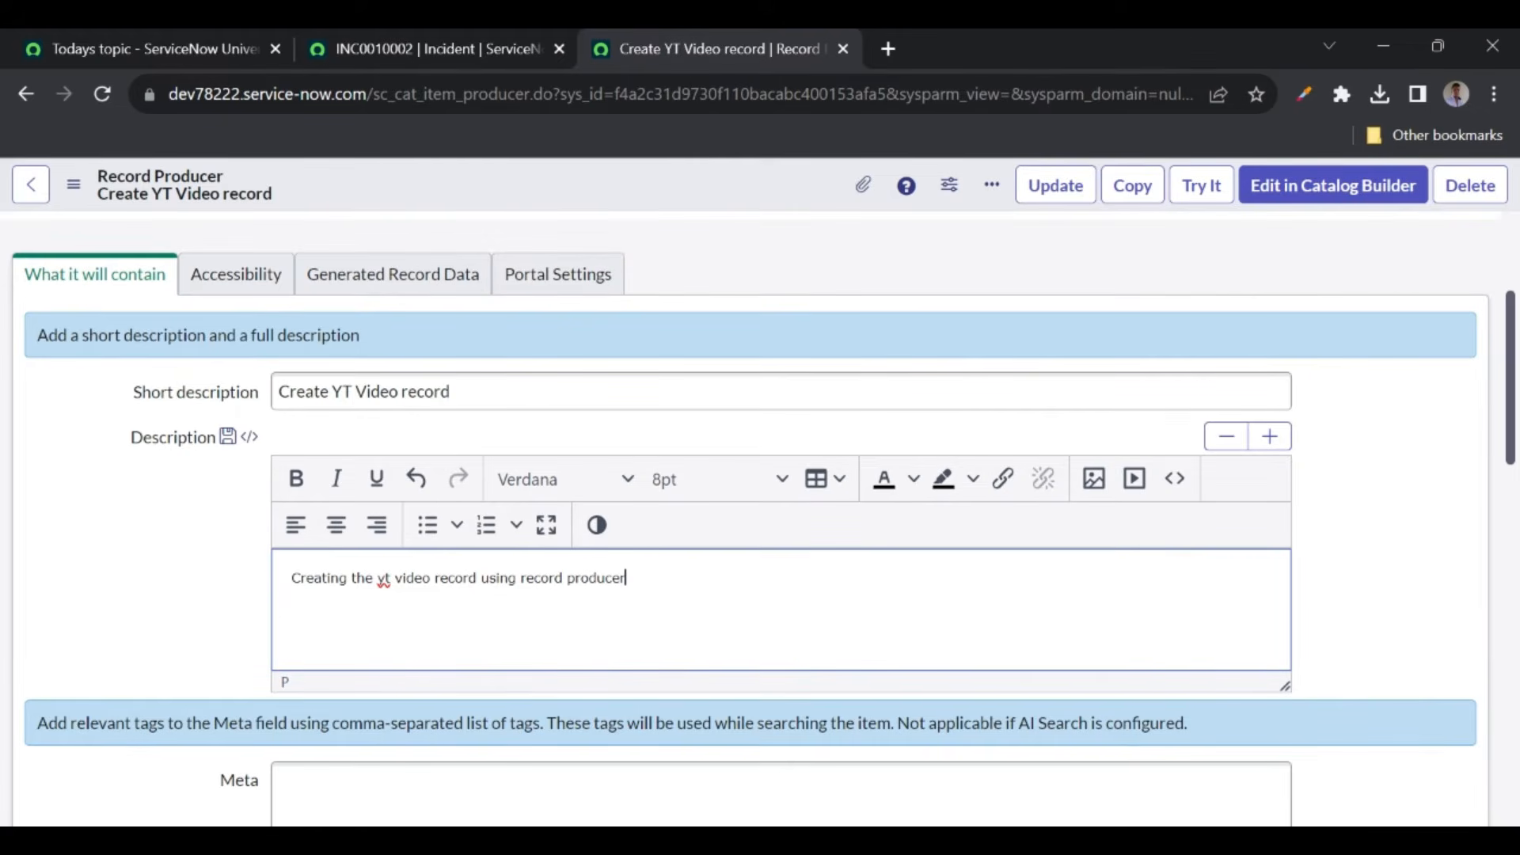
pyautogui.scroll(3, 83, 636)
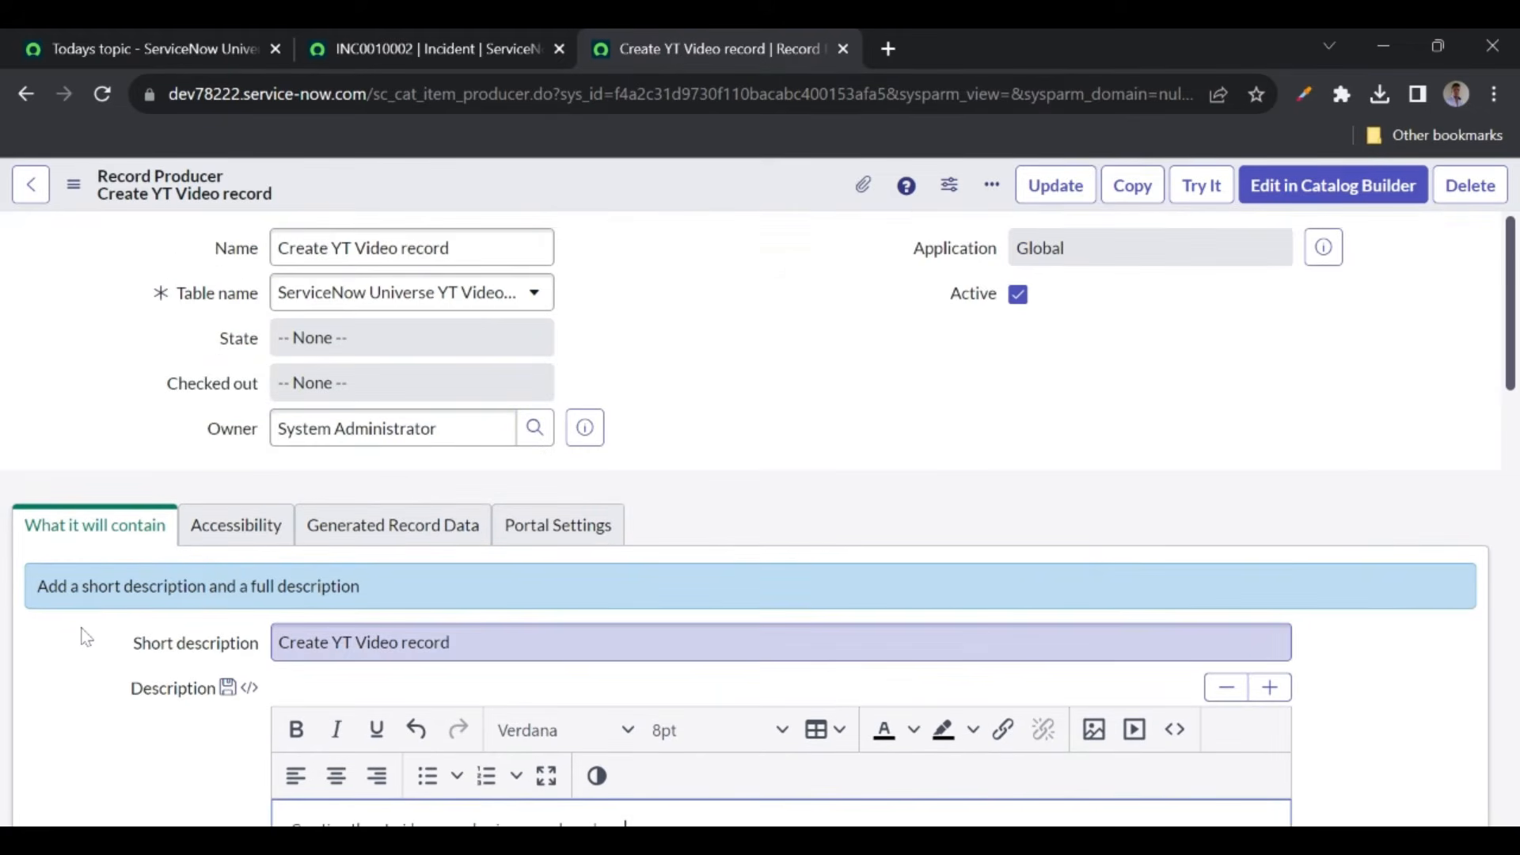
pyautogui.scroll(-6, 86, 637)
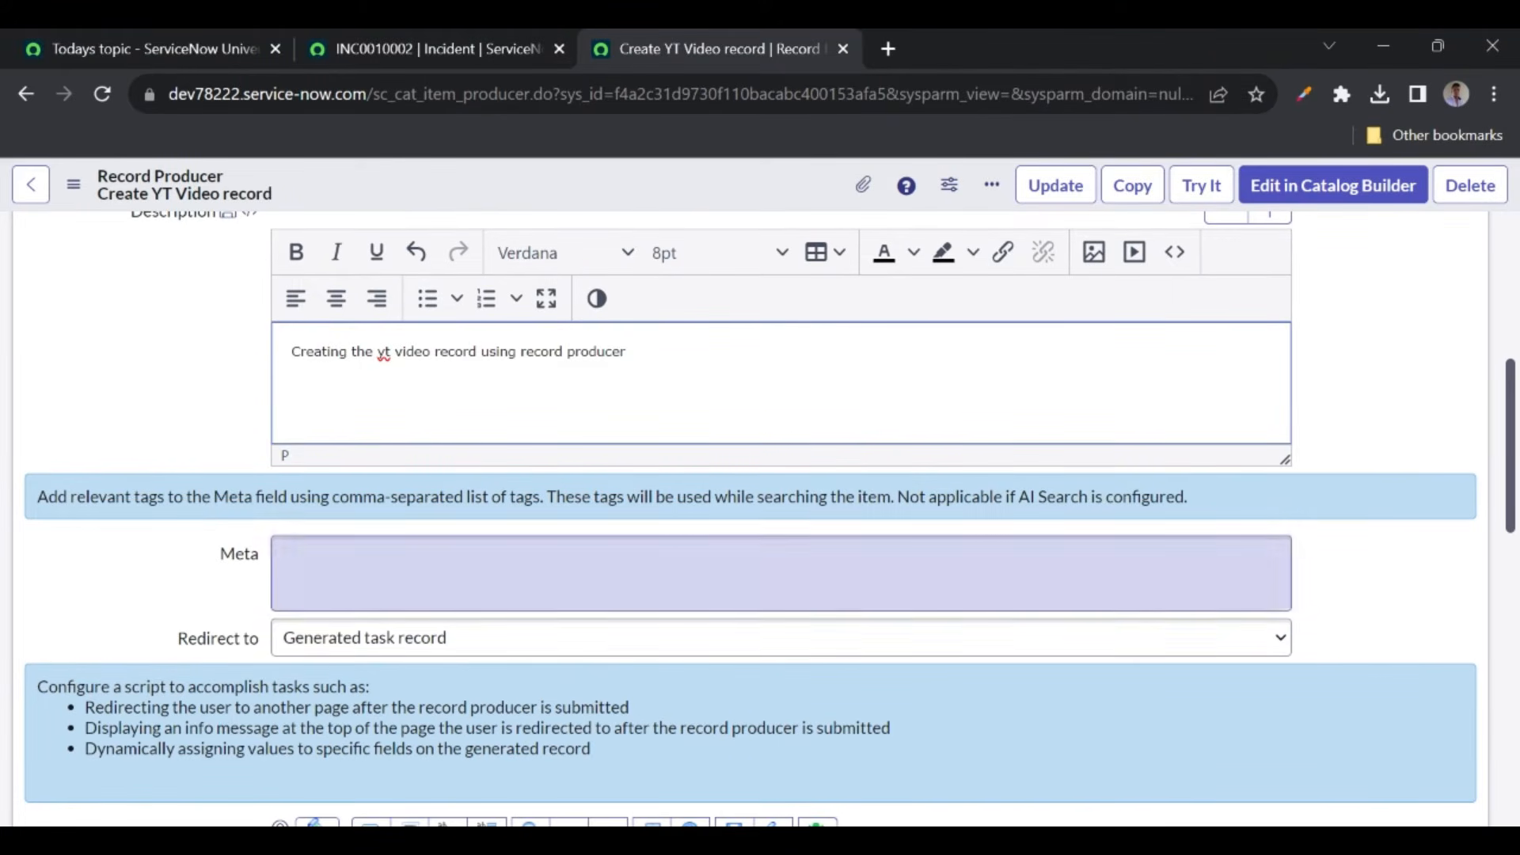
# - Set Redirect to 'Generated task record' and save the Create YT Video record producer
pyautogui.click(510, 643)
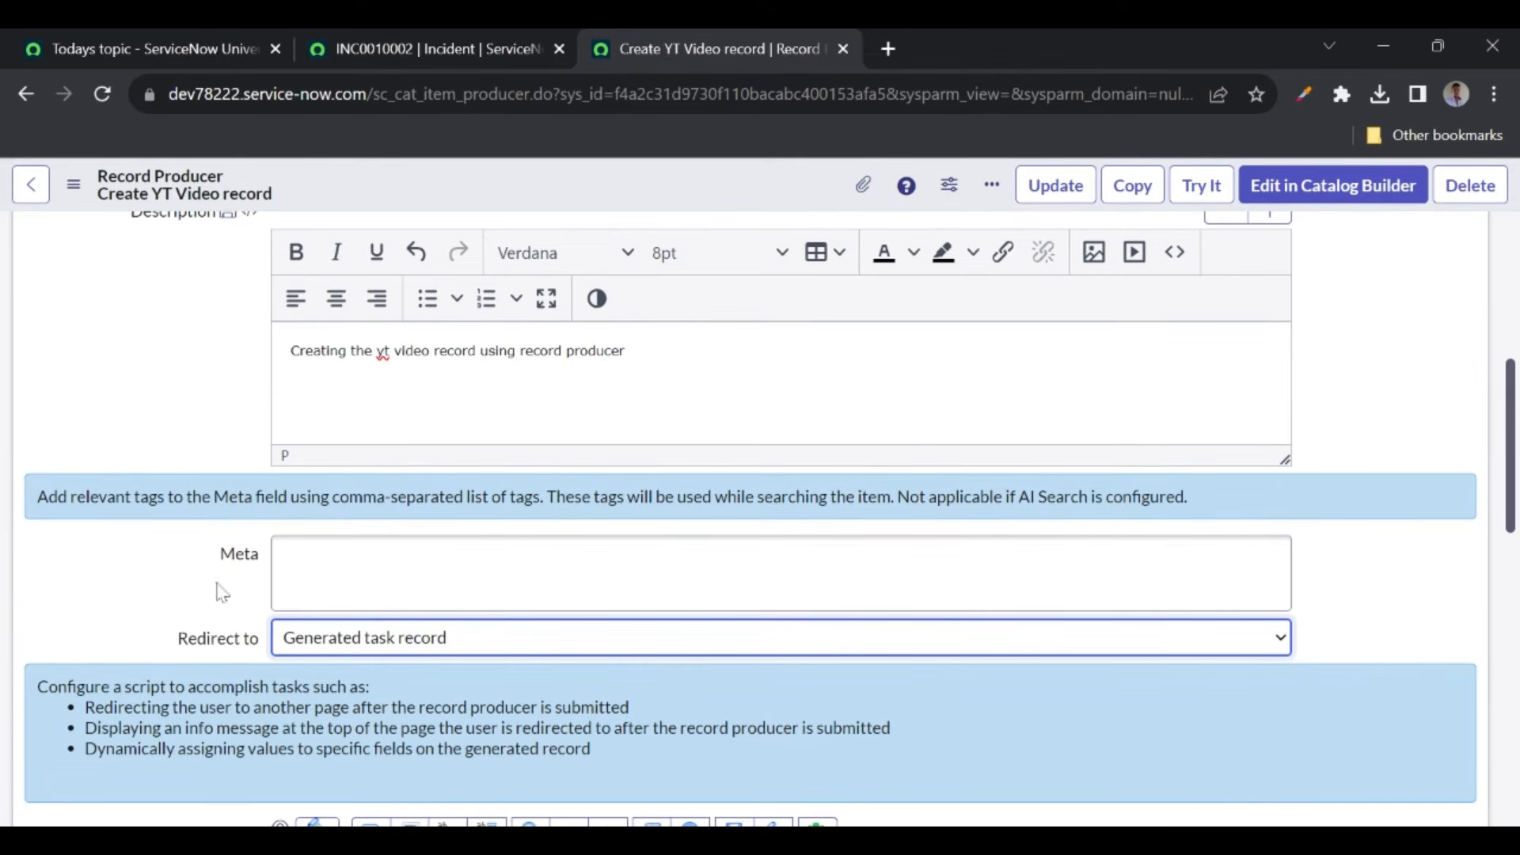
pyautogui.rightClick(472, 182)
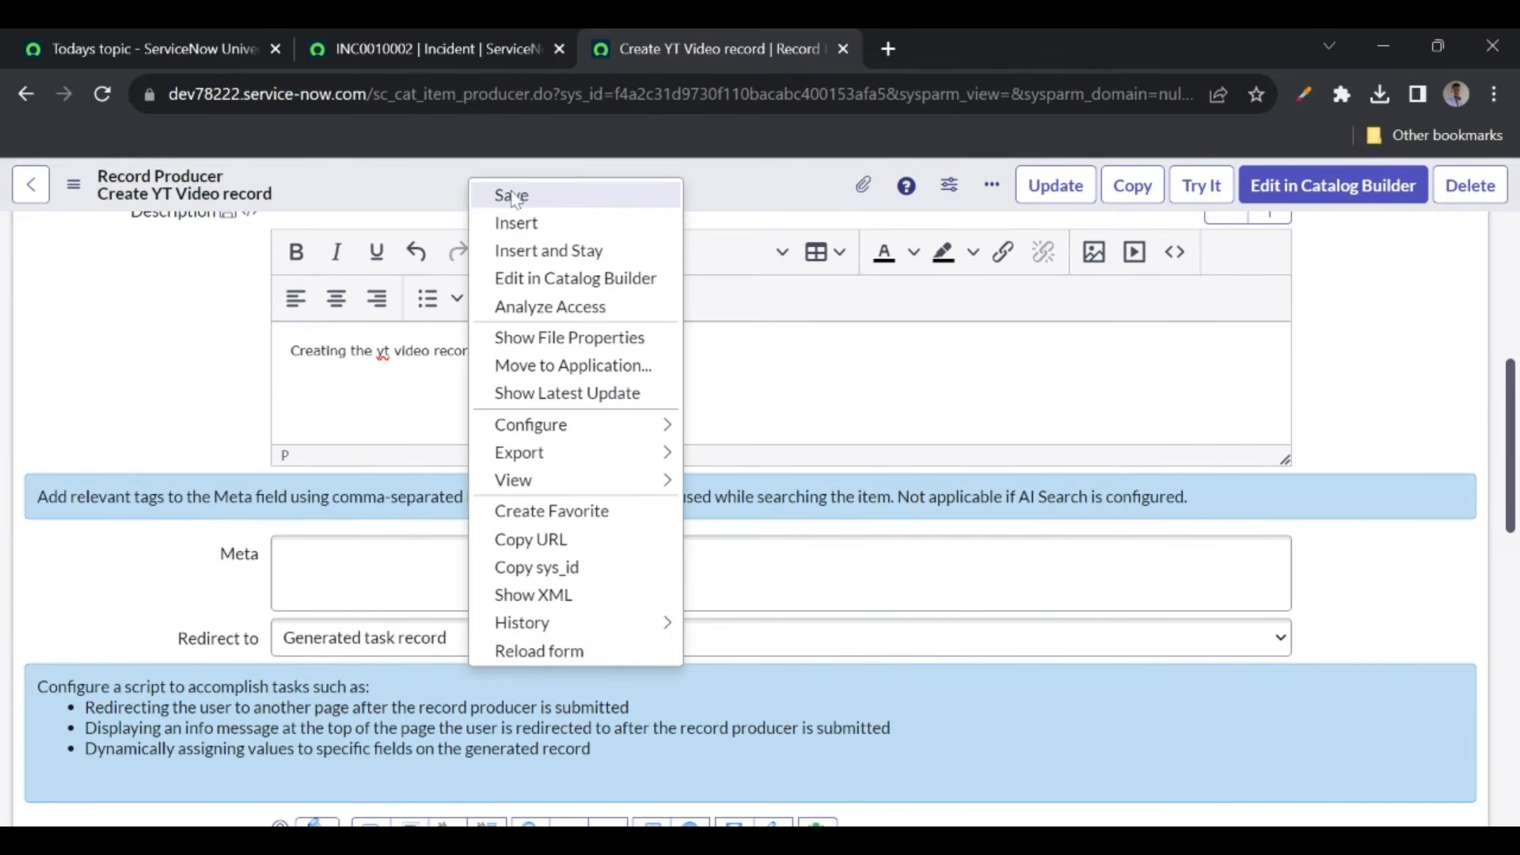
pyautogui.click(513, 197)
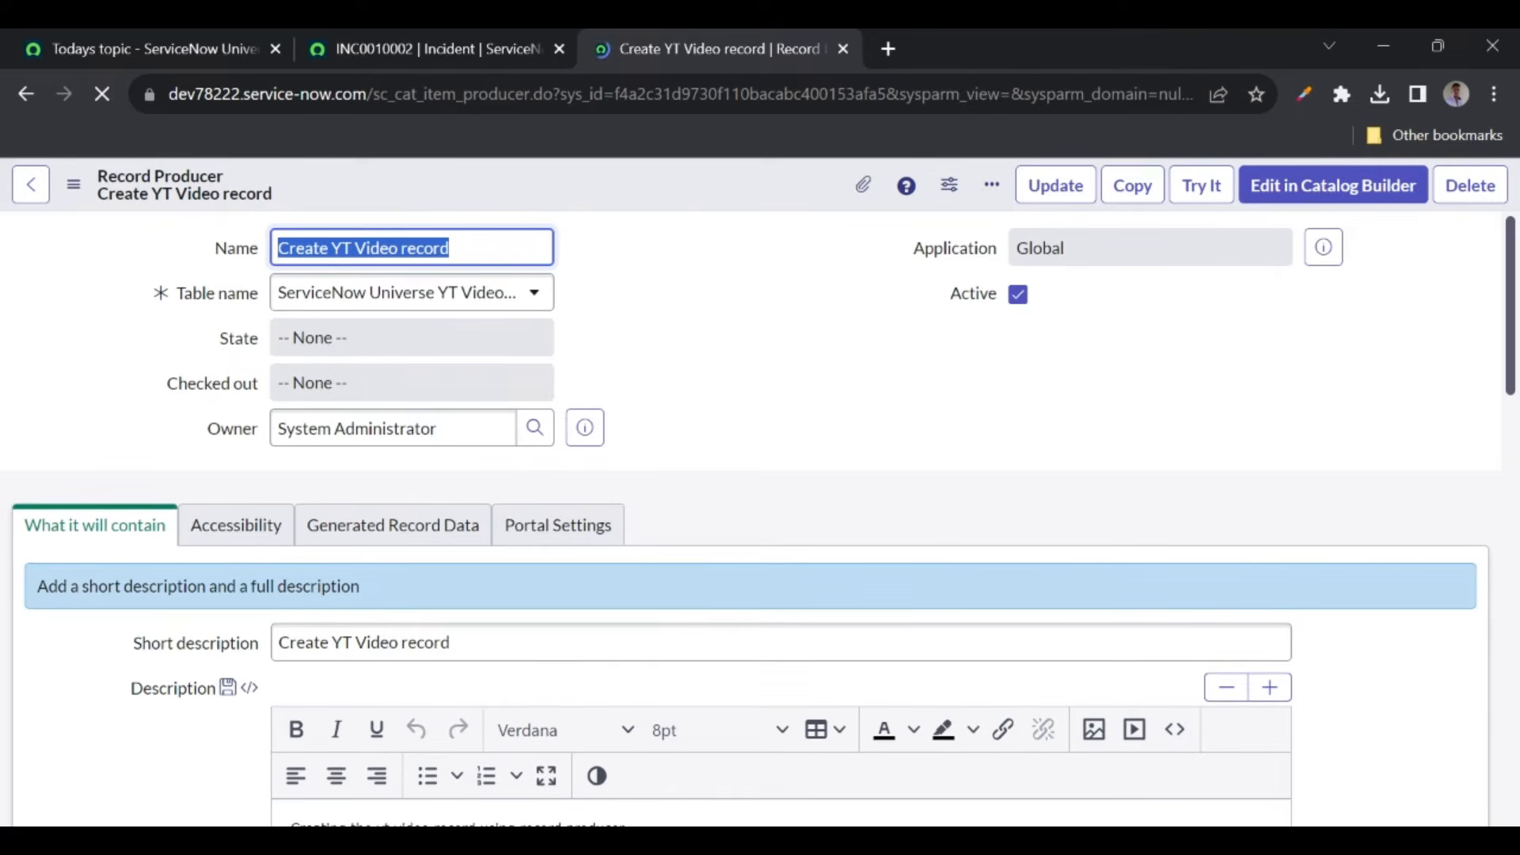
# - Add a new variable to the record producer with the question 'Short desc'
pyautogui.scroll(-15, 312, 569)
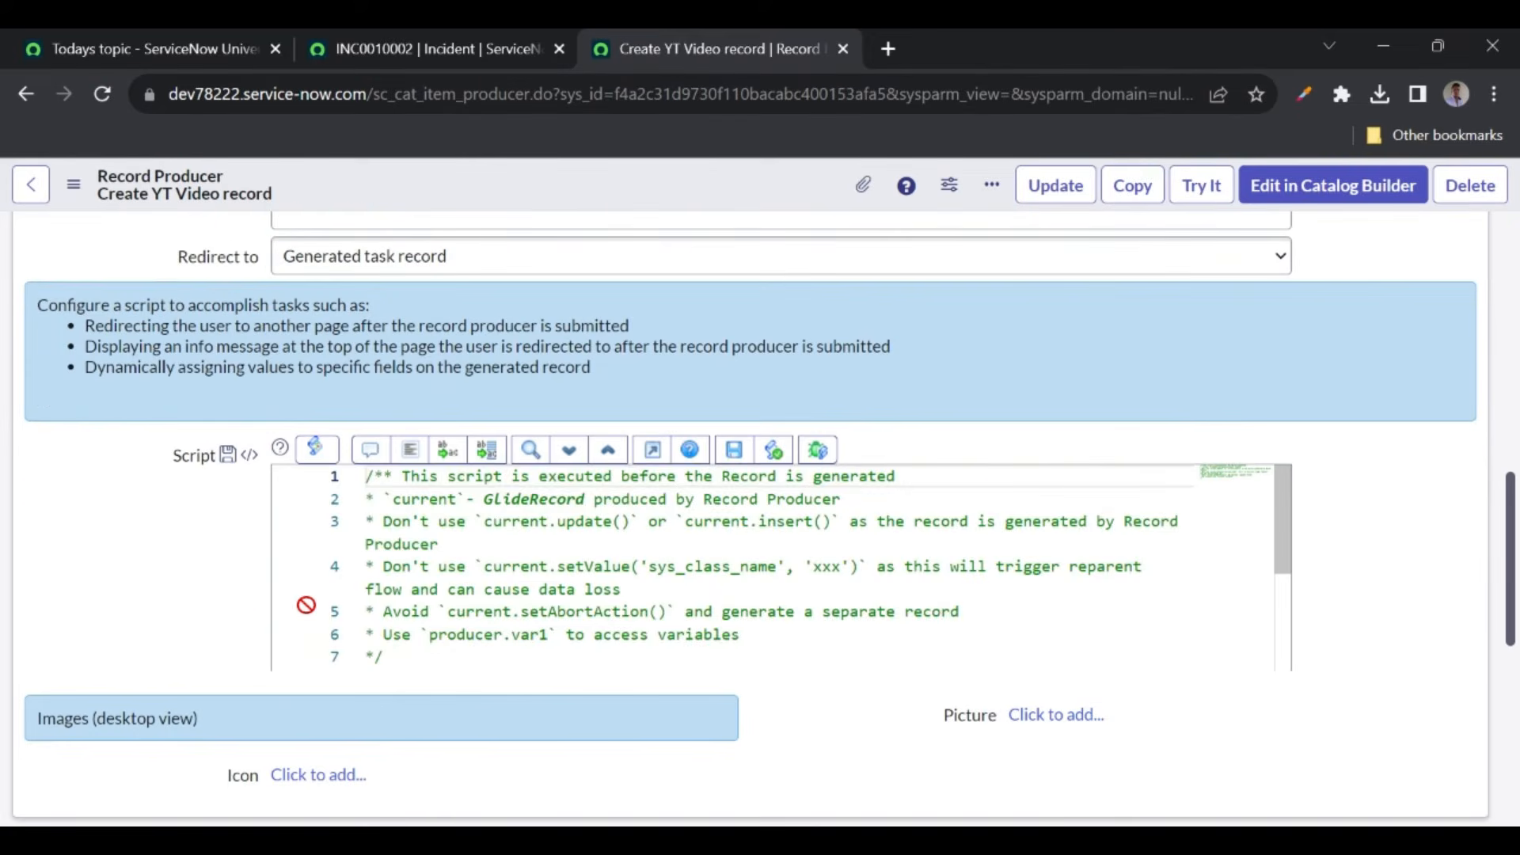
pyautogui.scroll(-10, 255, 618)
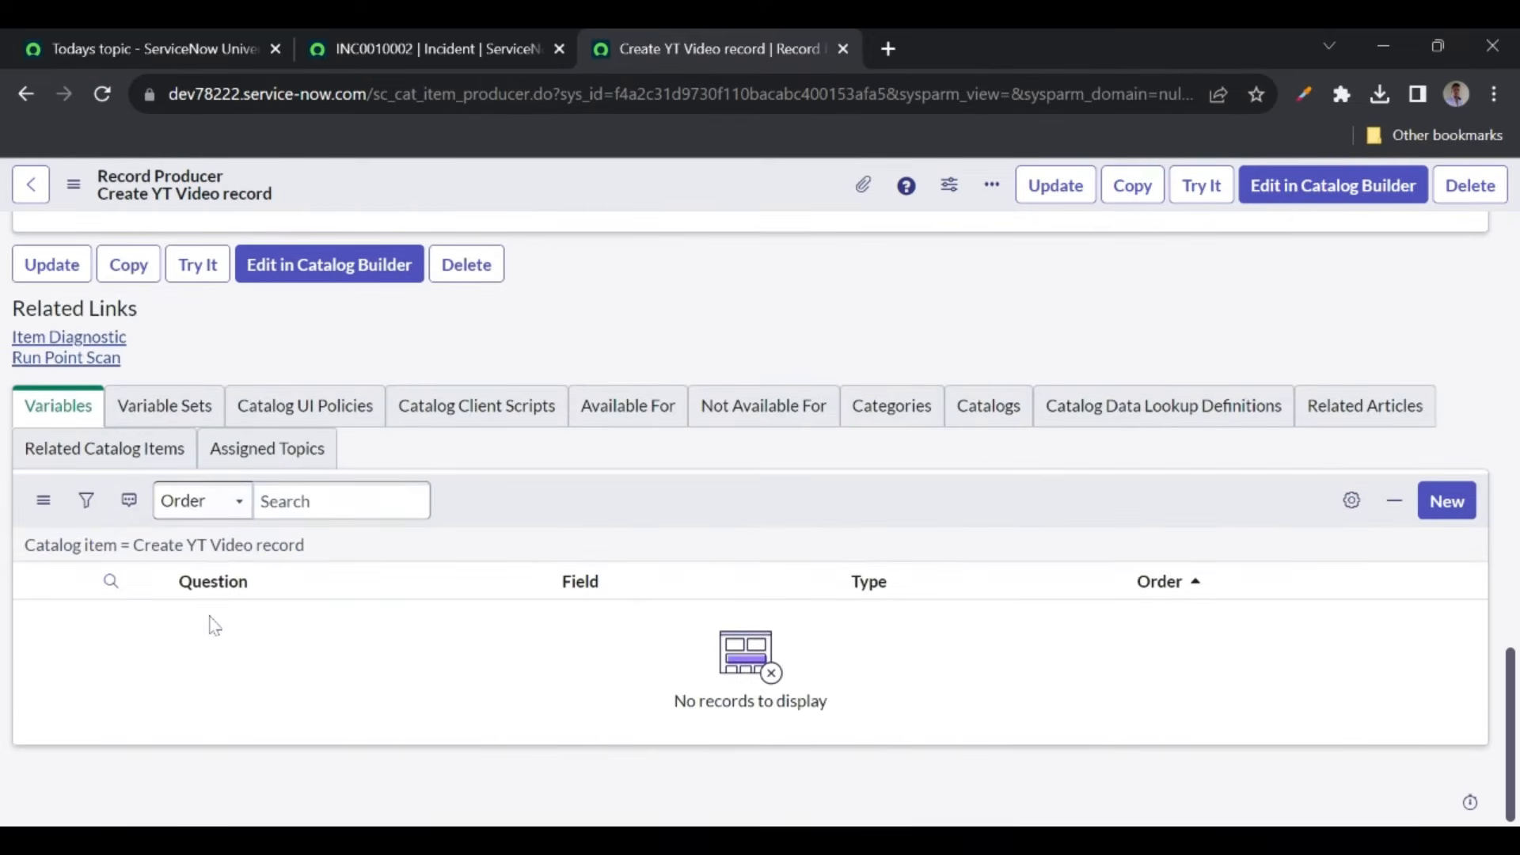
pyautogui.click(1451, 516)
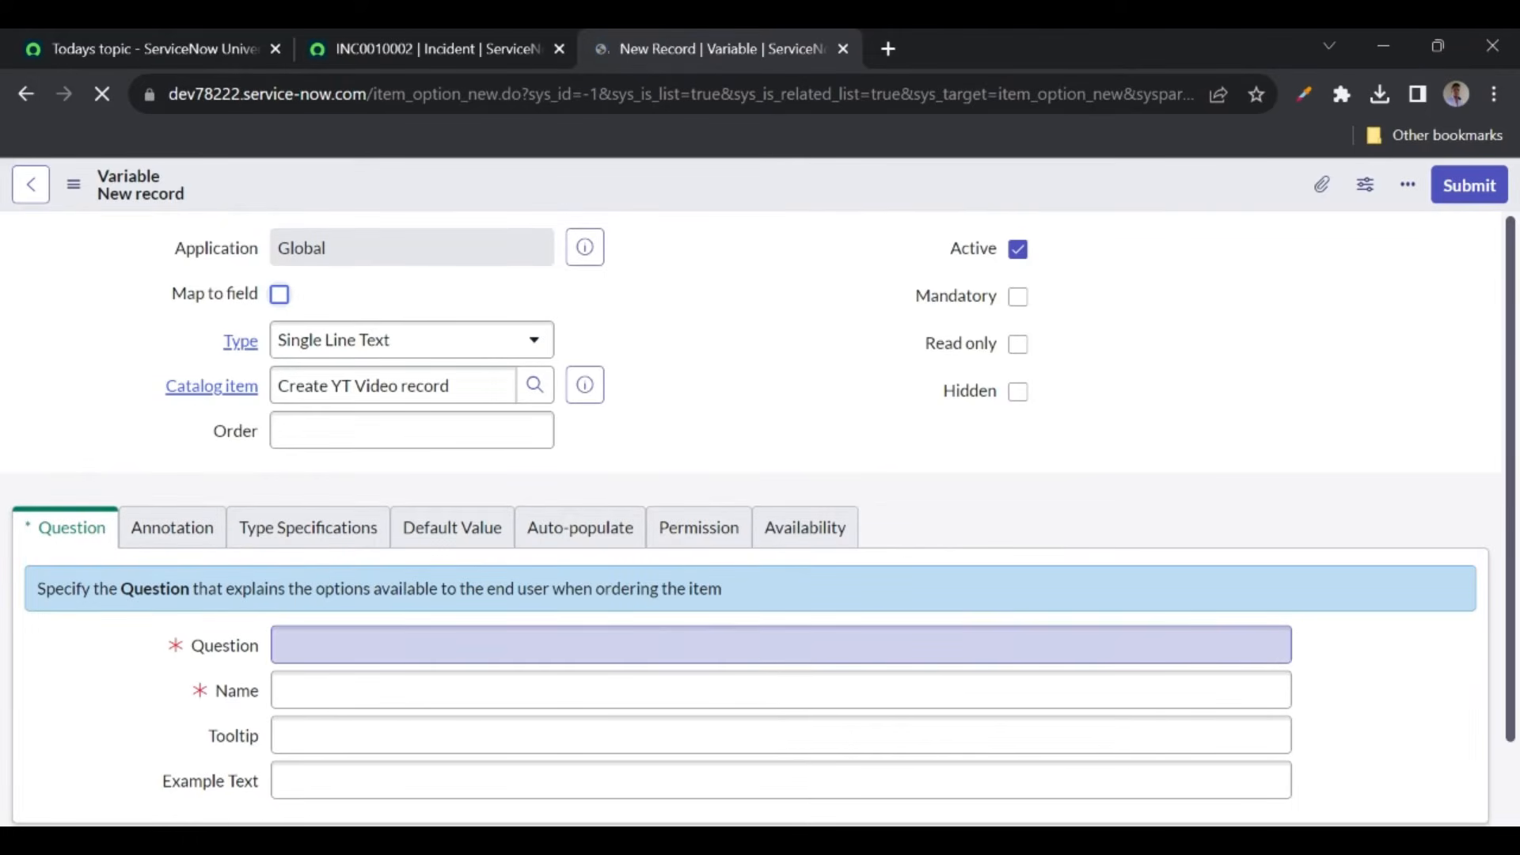
pyautogui.write('Sho')
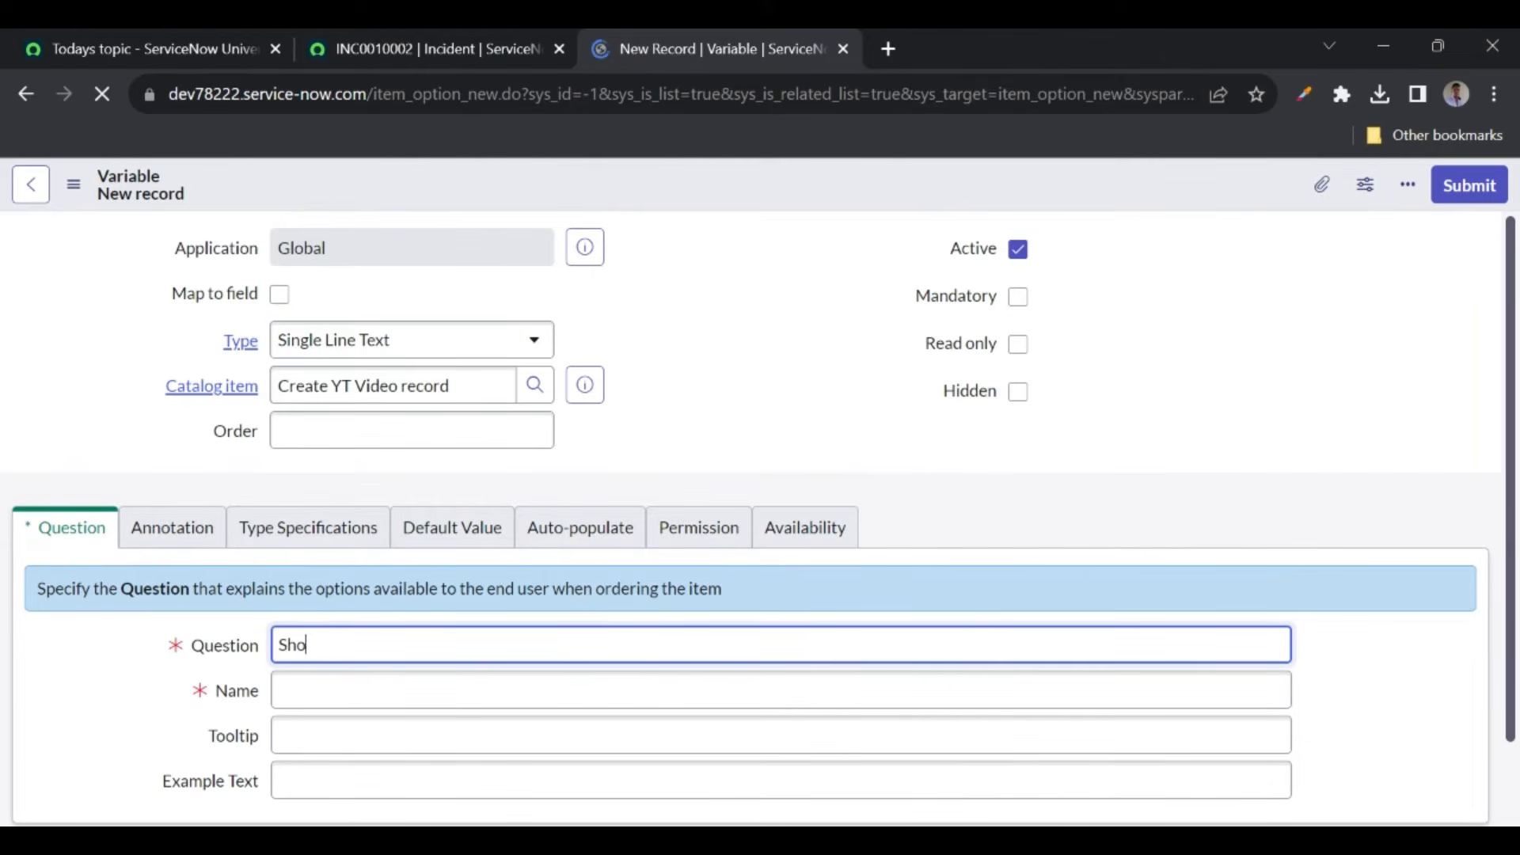
pyautogui.write('rt desc')
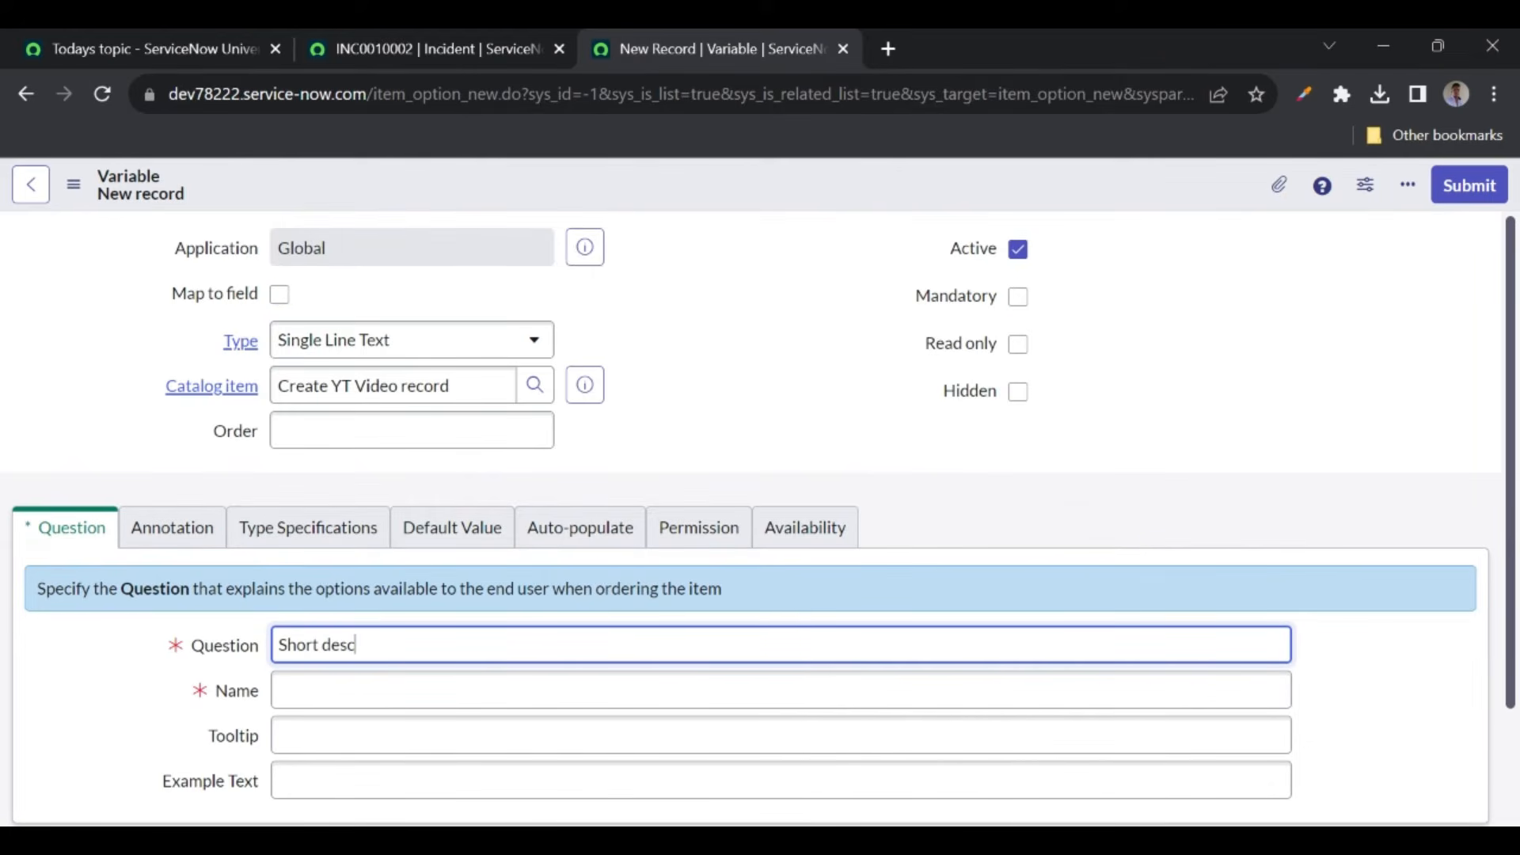
pyautogui.click(82, 667)
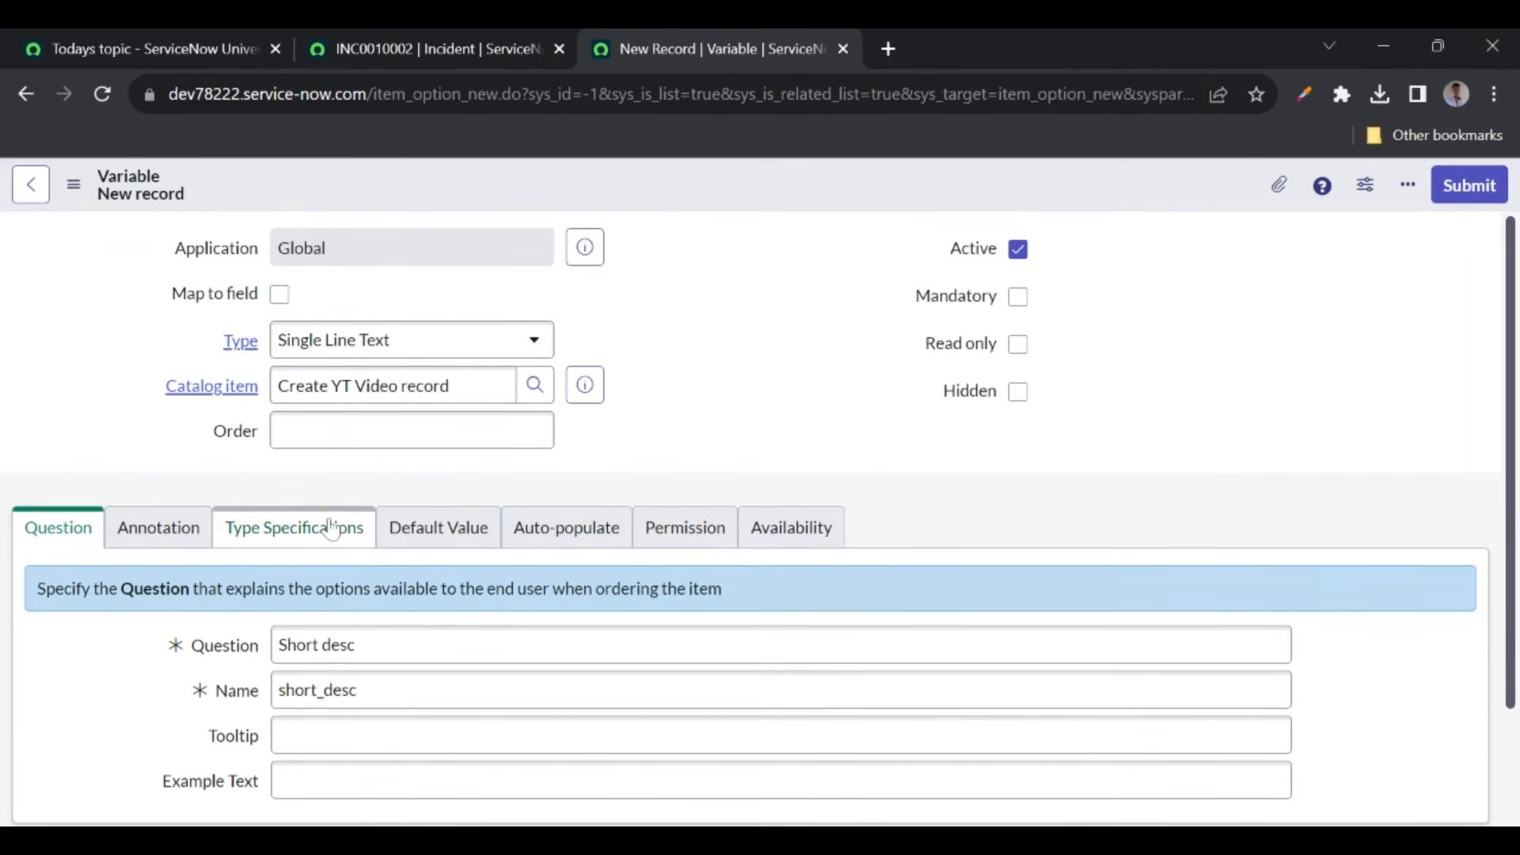
# - Map the Short desc variable to the Short Description field and save it
pyautogui.click(280, 295)
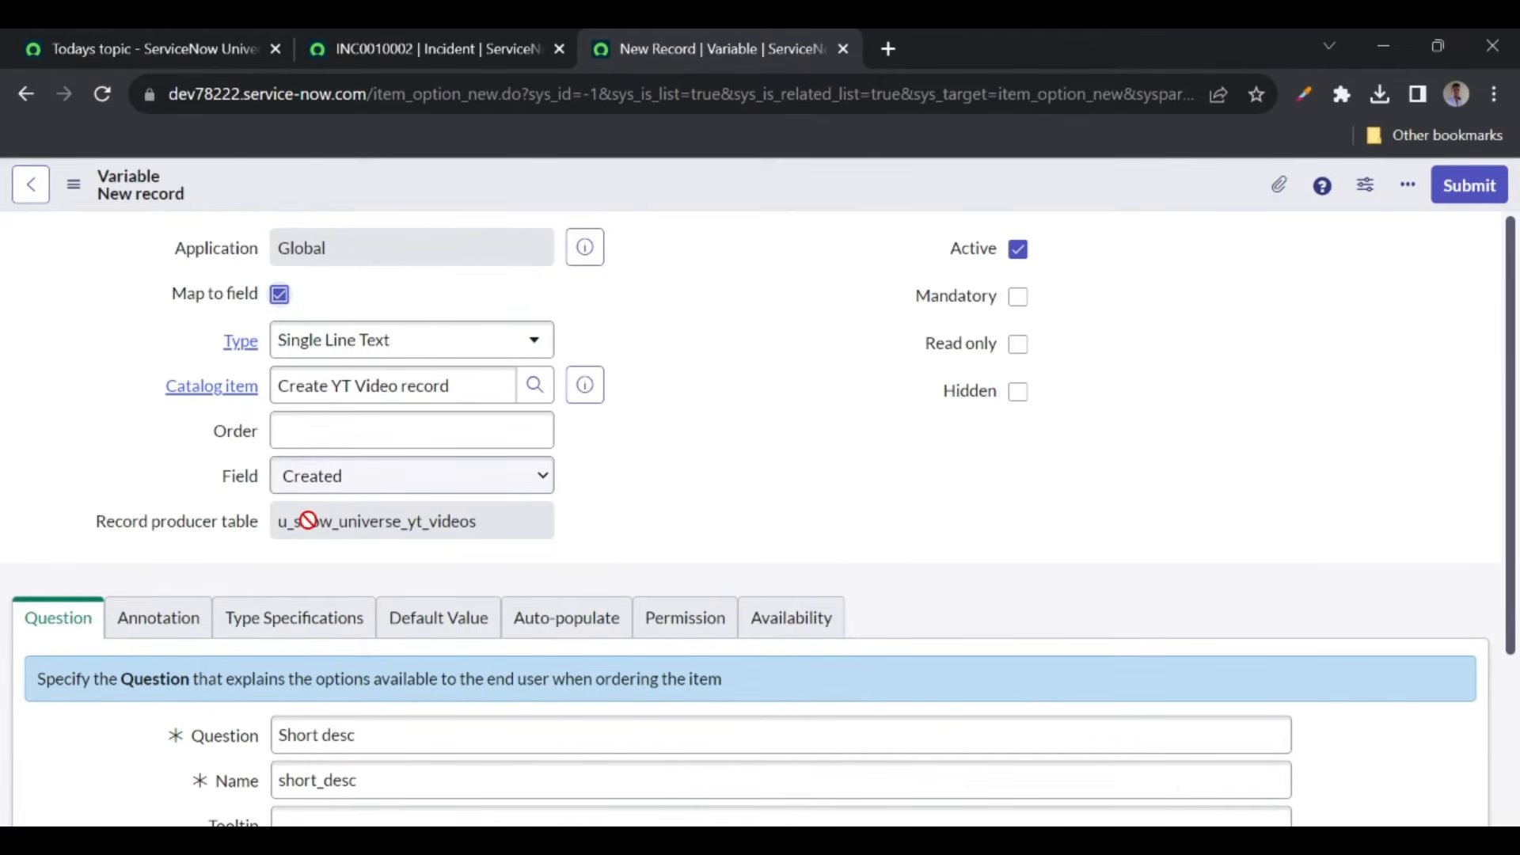
pyautogui.moveTo(280, 522); pyautogui.dragTo(491, 524)
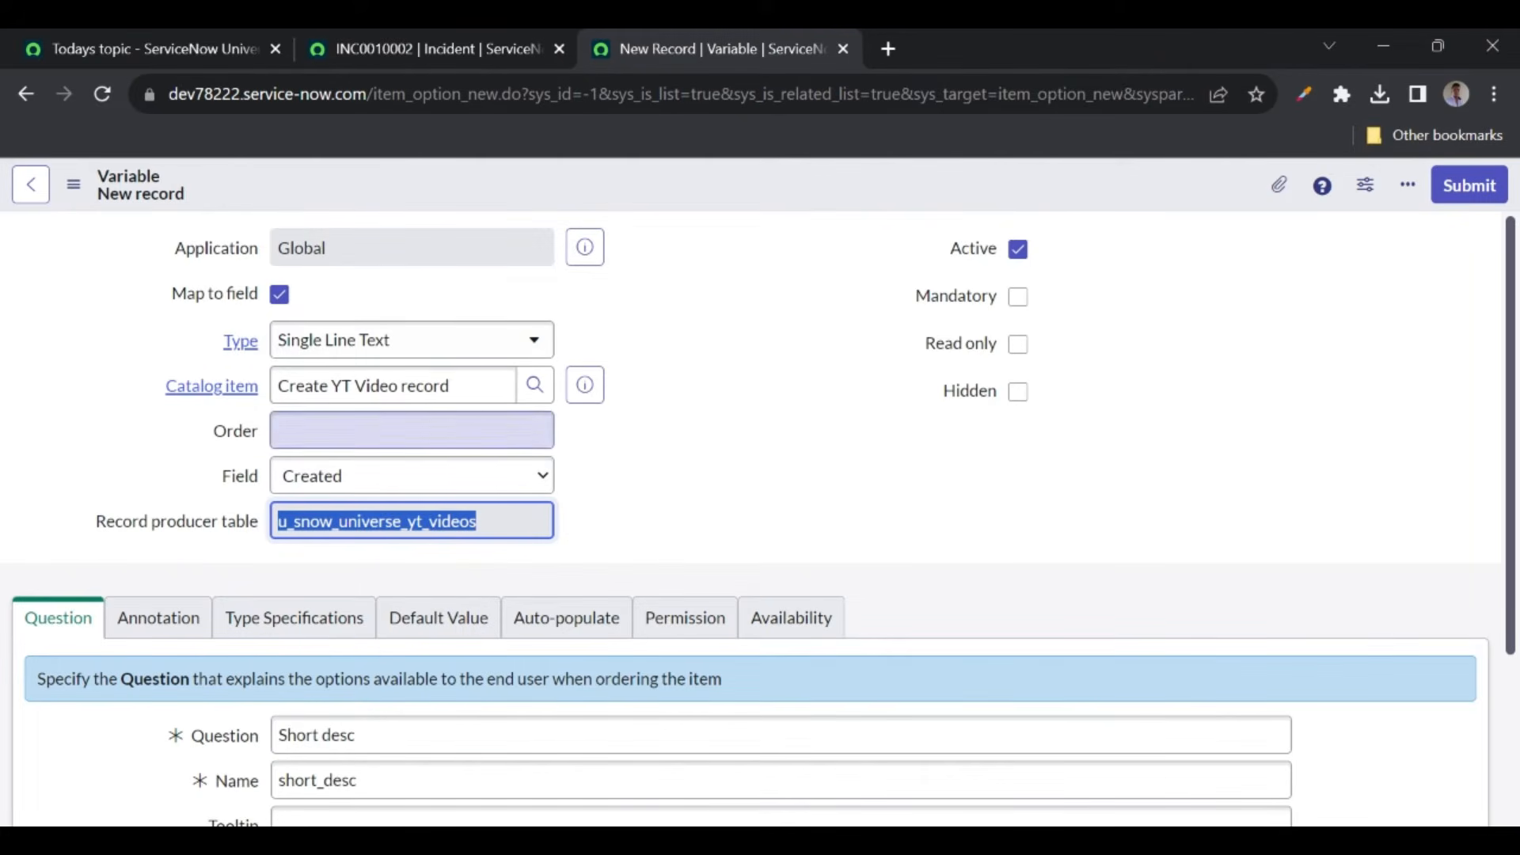
pyautogui.click(347, 492)
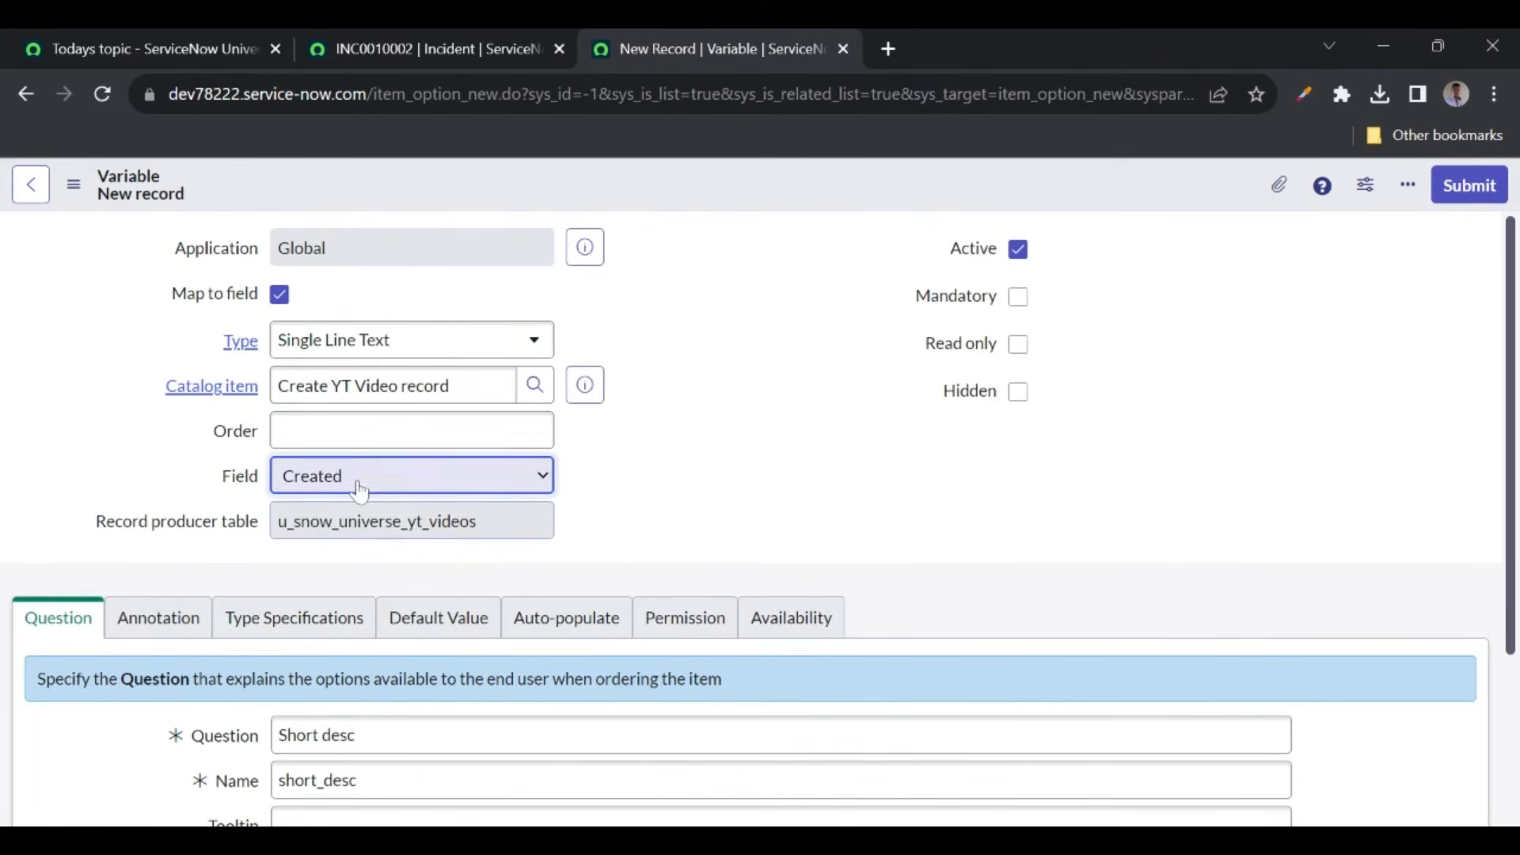
pyautogui.click(328, 576)
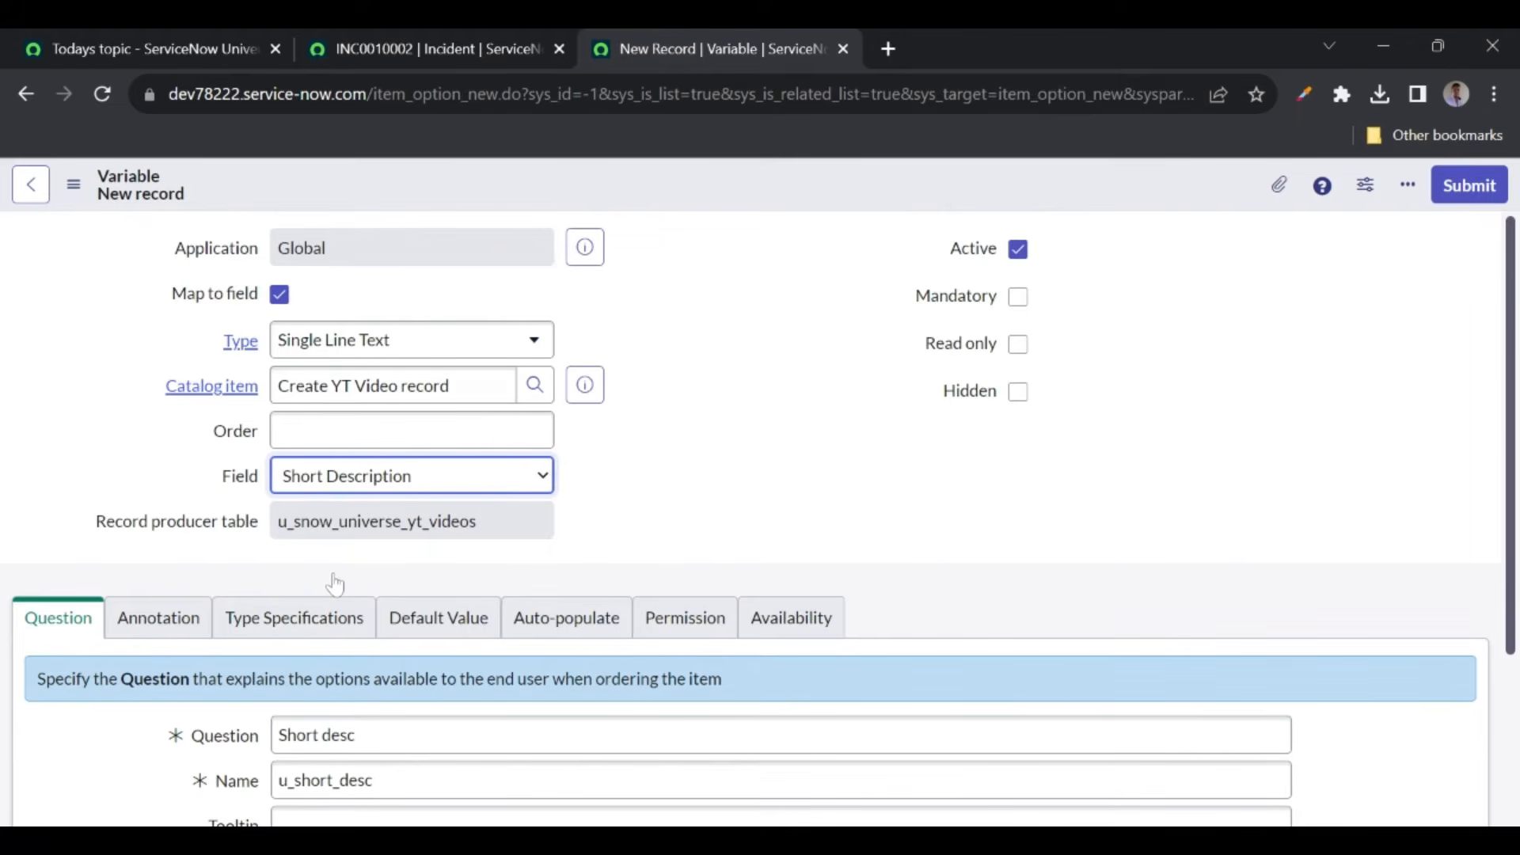
pyautogui.click(706, 189)
pyautogui.rightClick(708, 192)
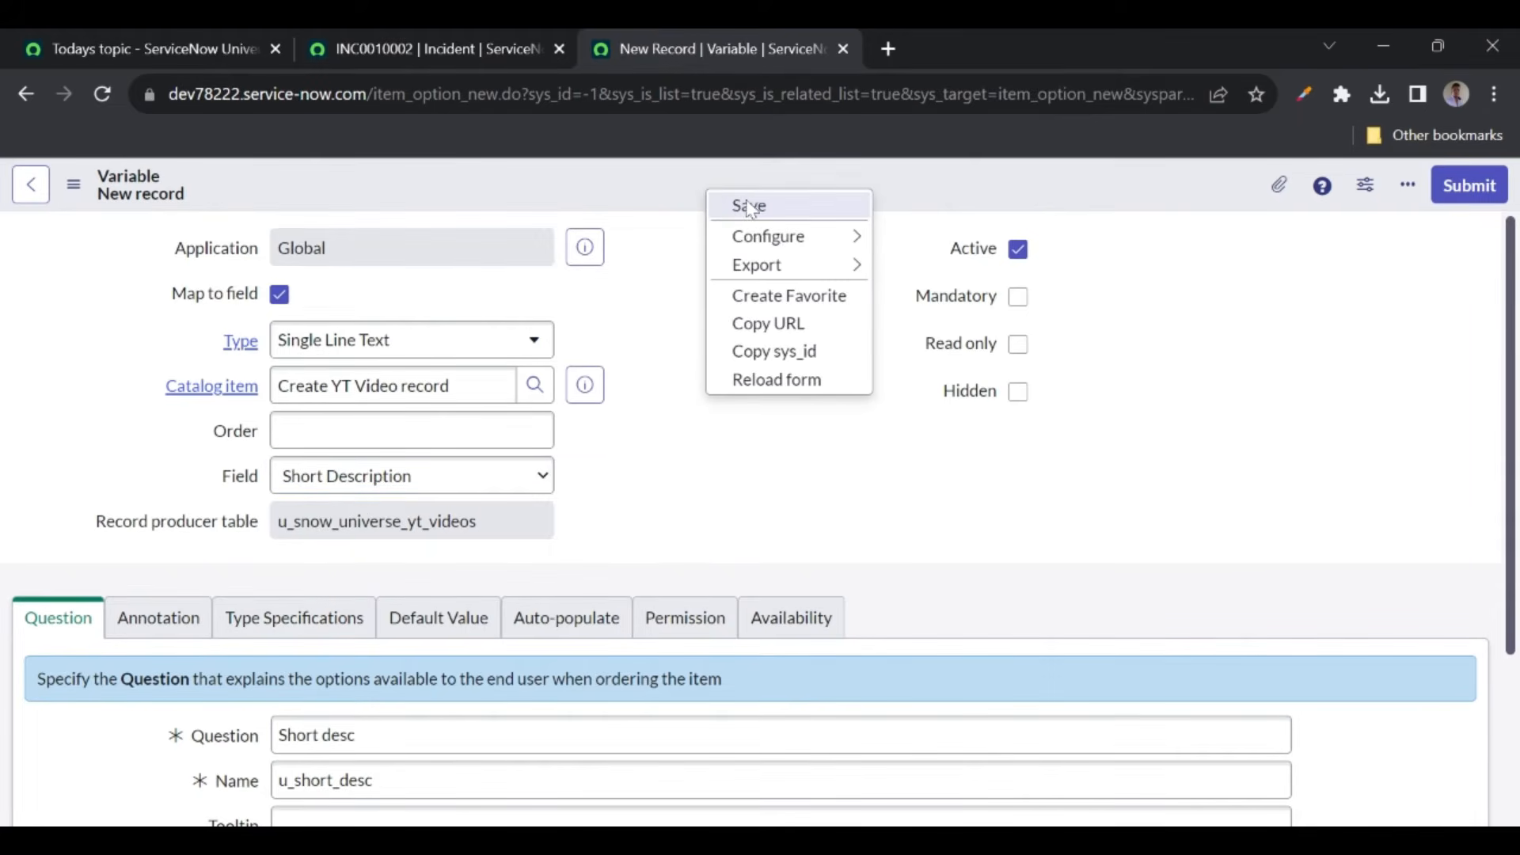
pyautogui.click(754, 204)
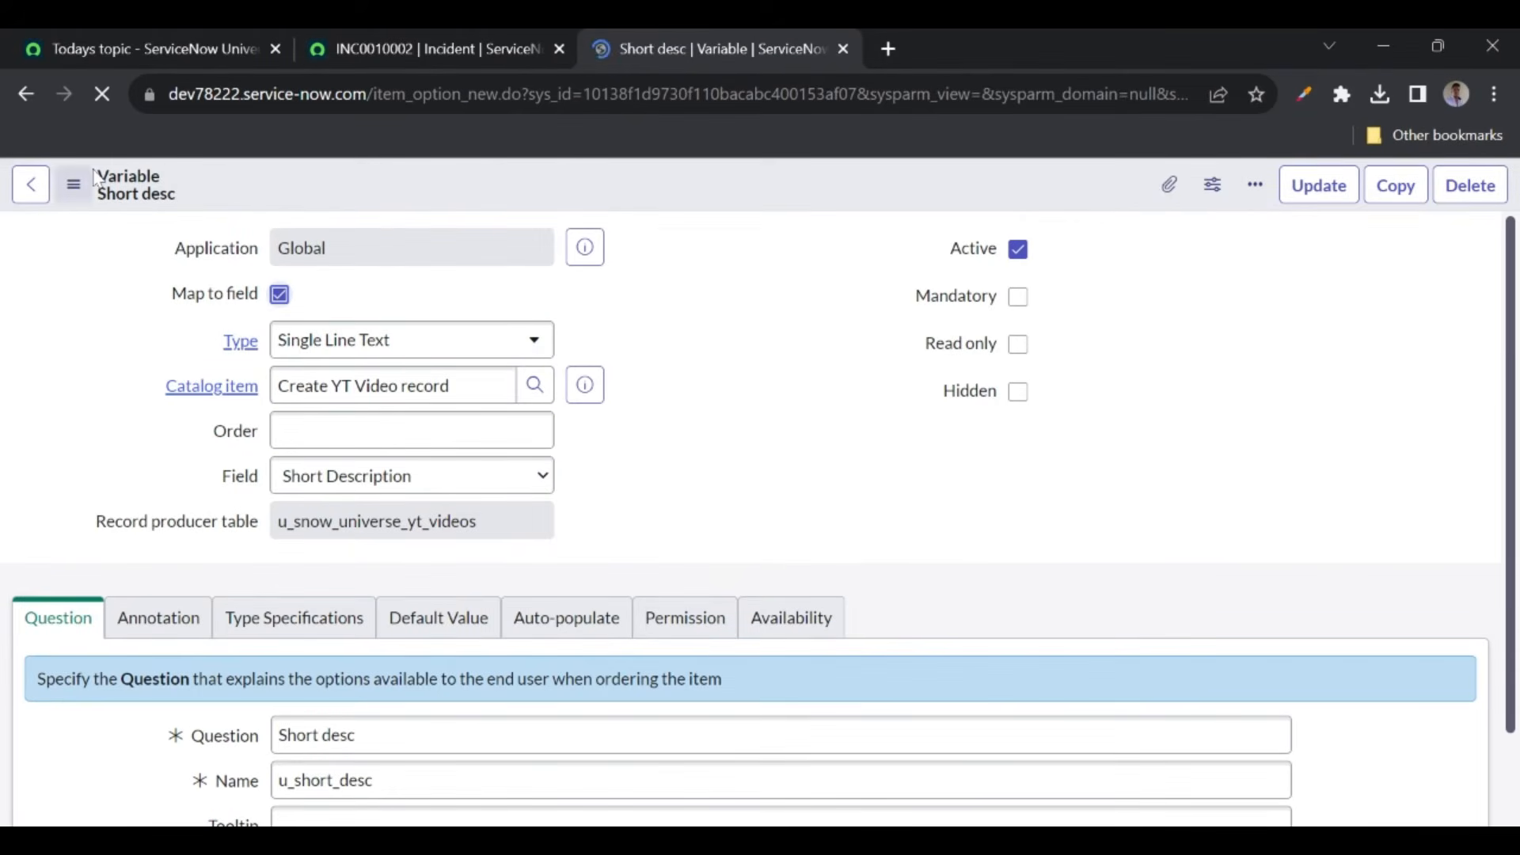
# - Return to the record producer, Try It, and start entering 'Testing' in Short desc
pyautogui.click(33, 93)
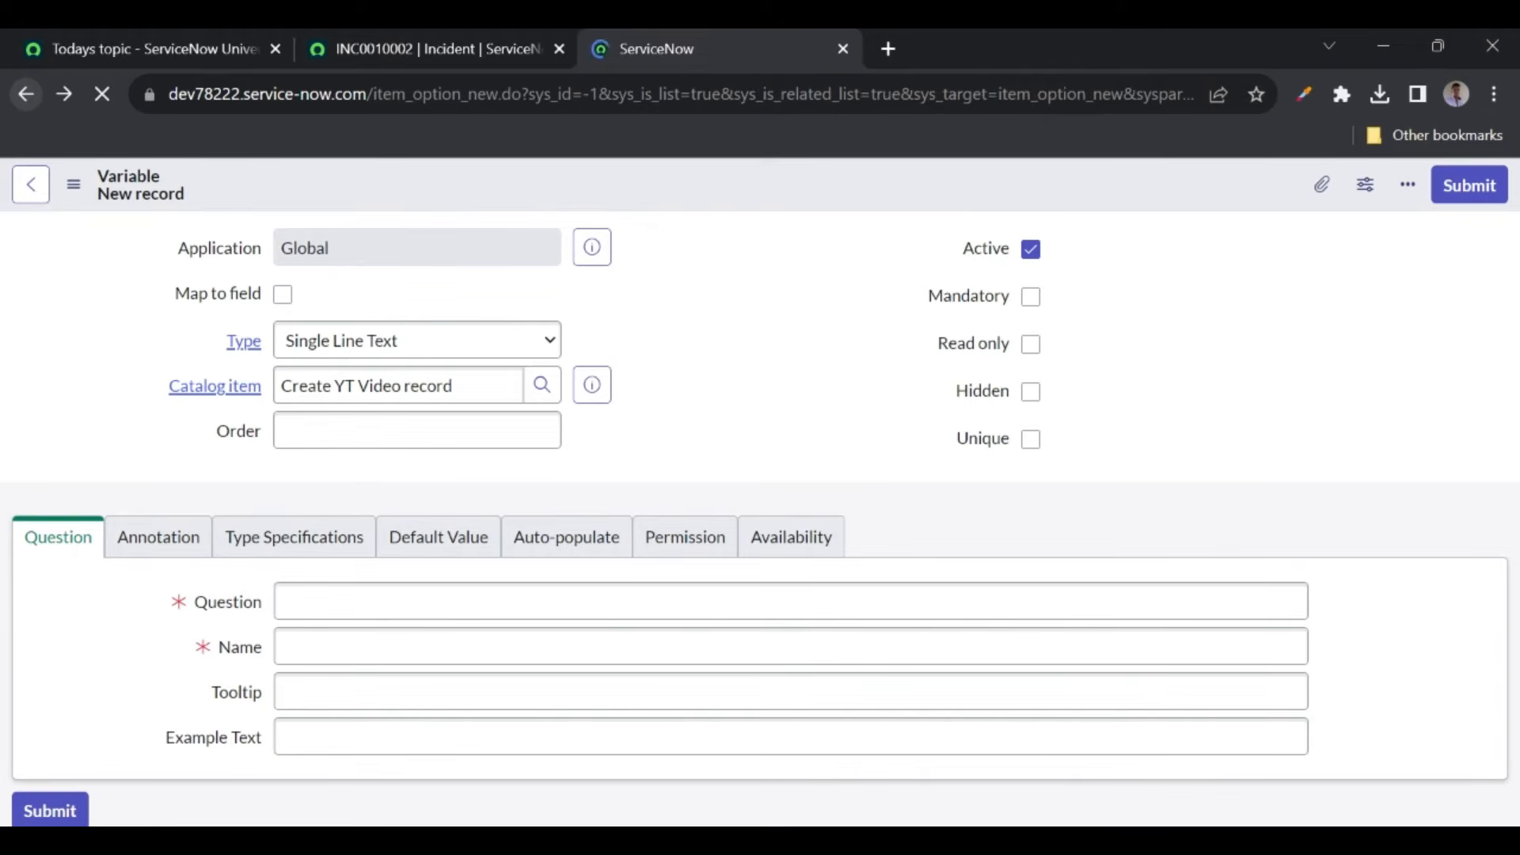
pyautogui.click(29, 93)
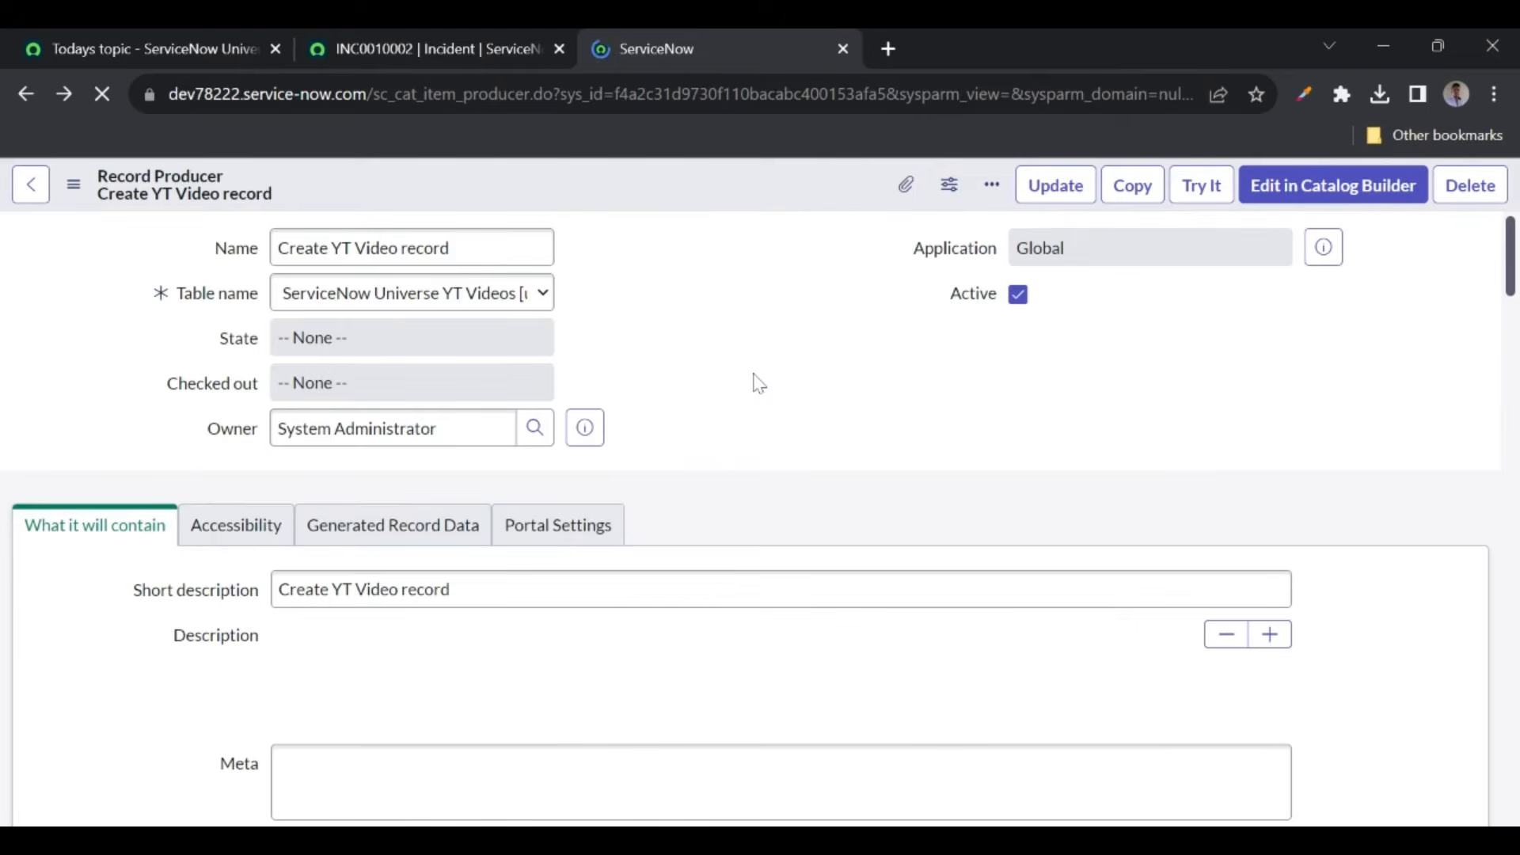
pyautogui.click(1199, 188)
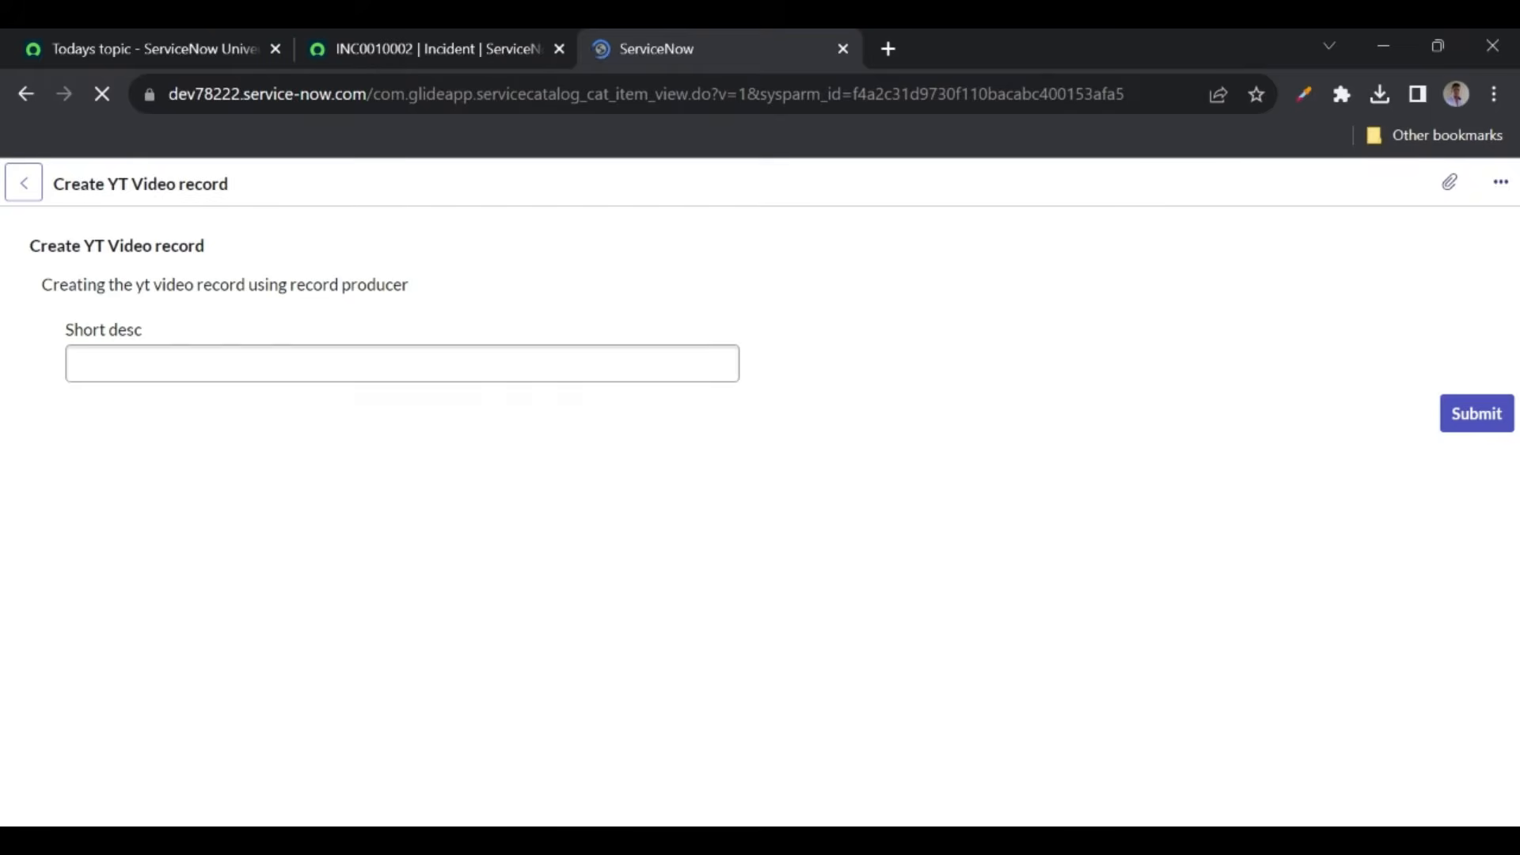
pyautogui.moveTo(28, 251); pyautogui.dragTo(316, 286)
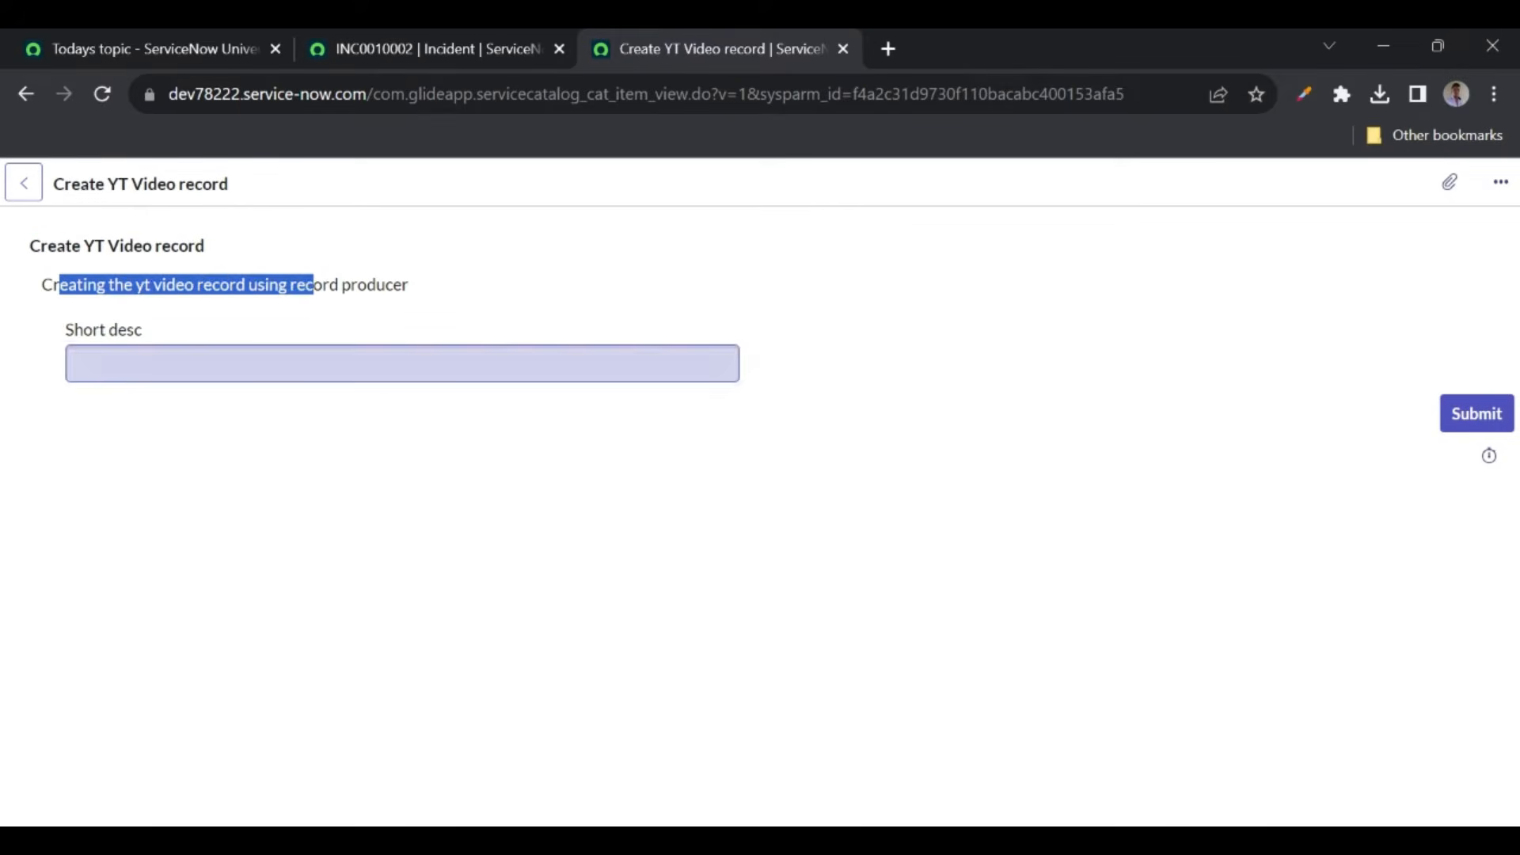
pyautogui.click(317, 364)
pyautogui.write('Testing')
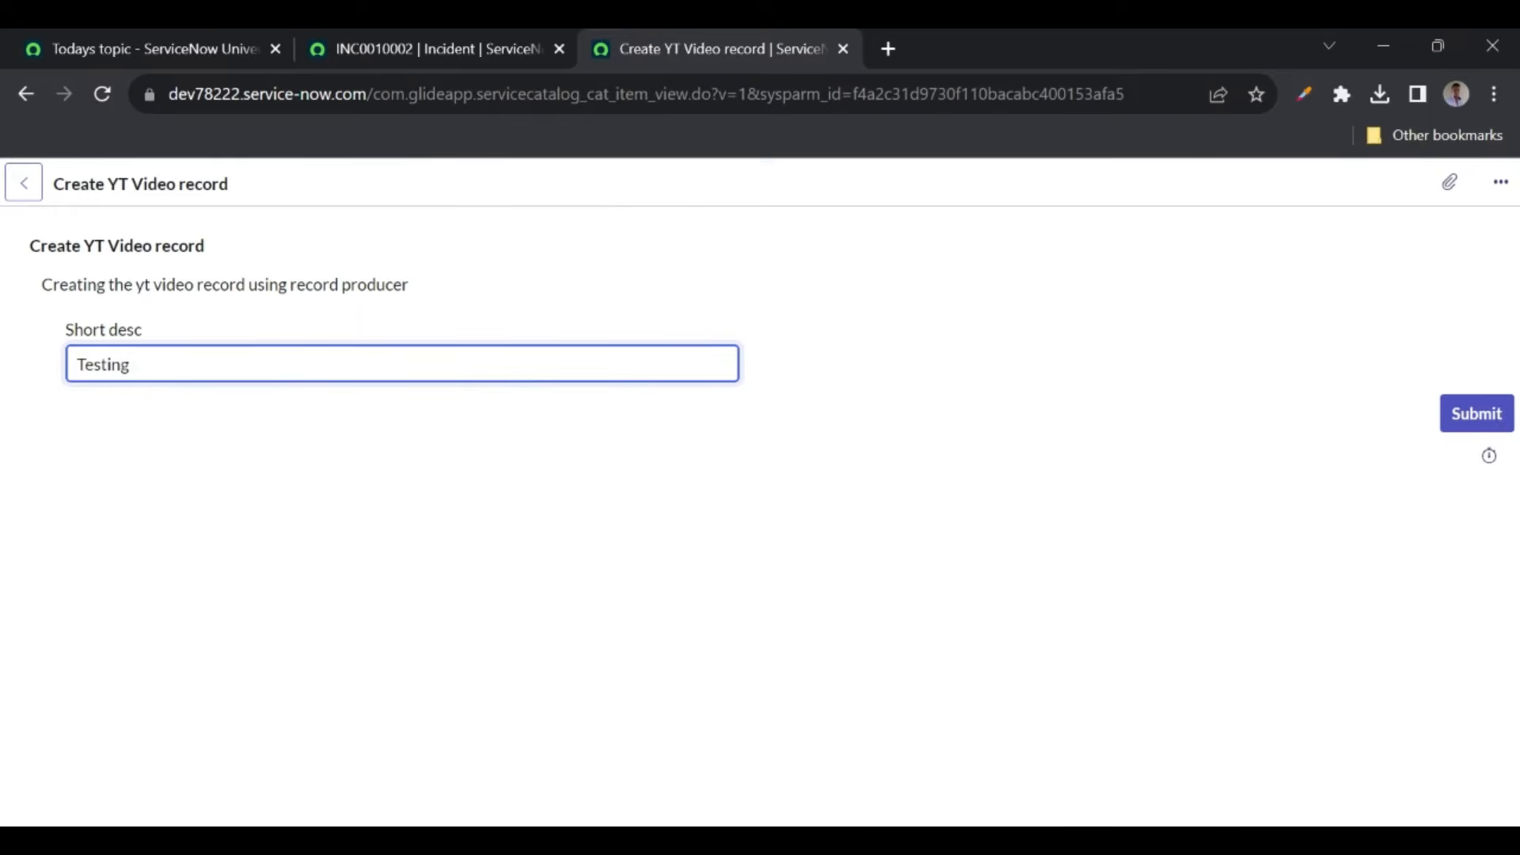
# - Open the YT Videos list in a new tab from the navigator filter 'yt v'
pyautogui.click(369, 46)
pyautogui.click(253, 190)
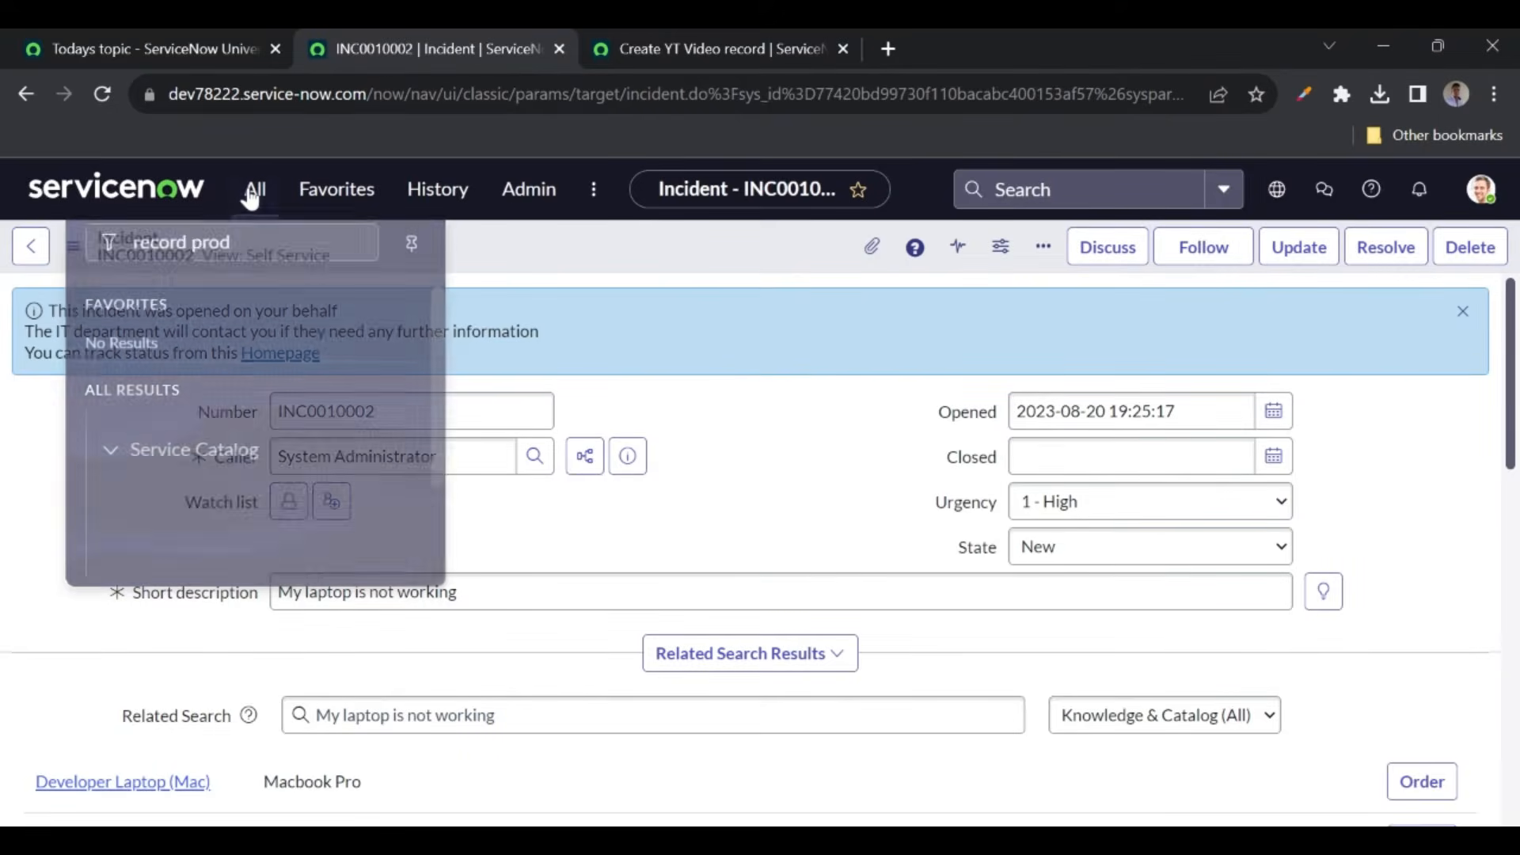
pyautogui.write('yt v')
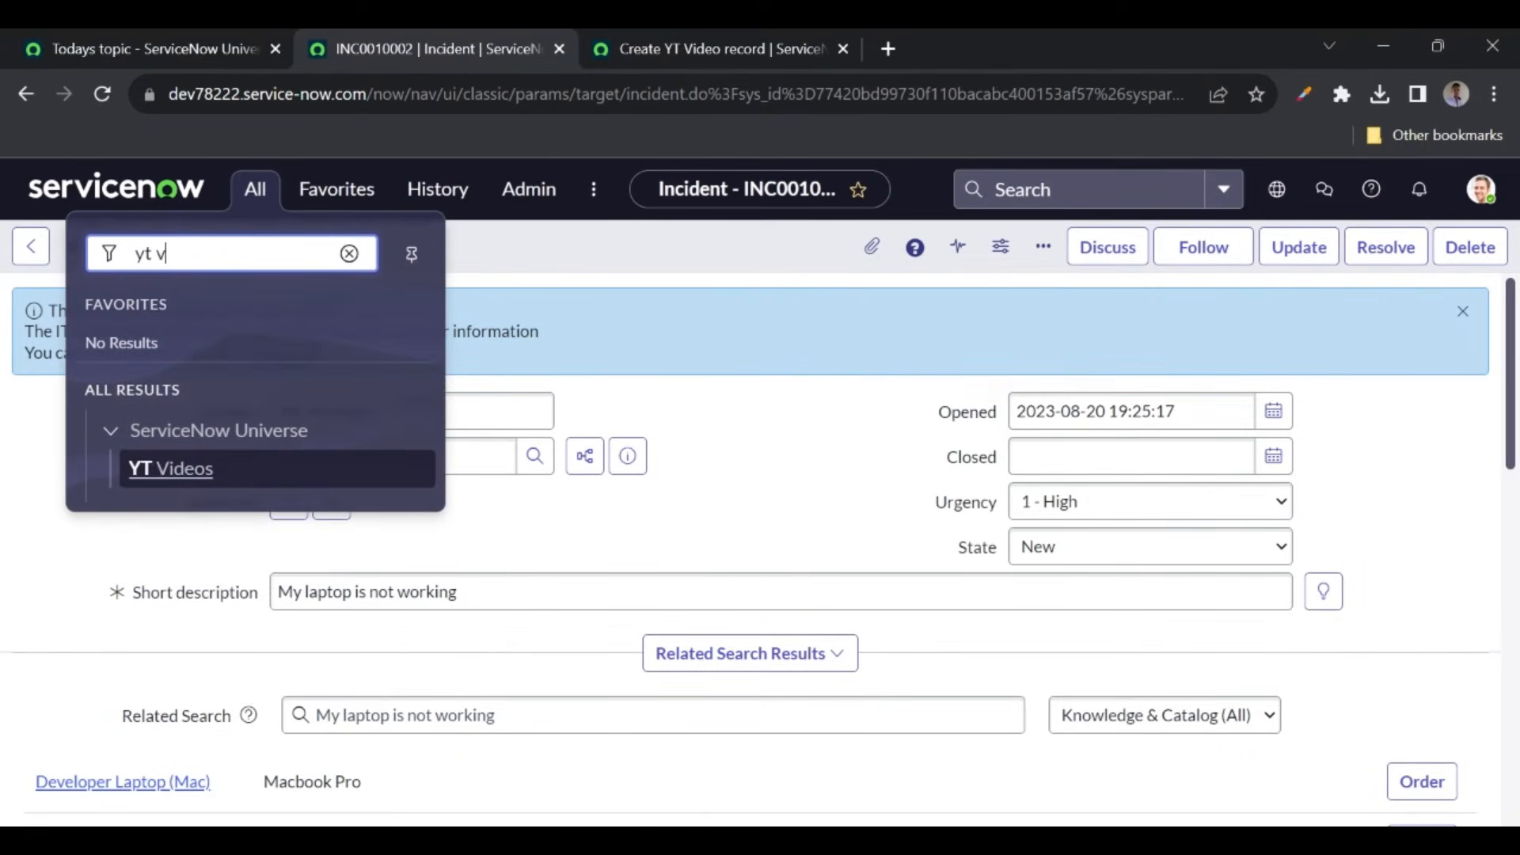
pyautogui.click(169, 467)
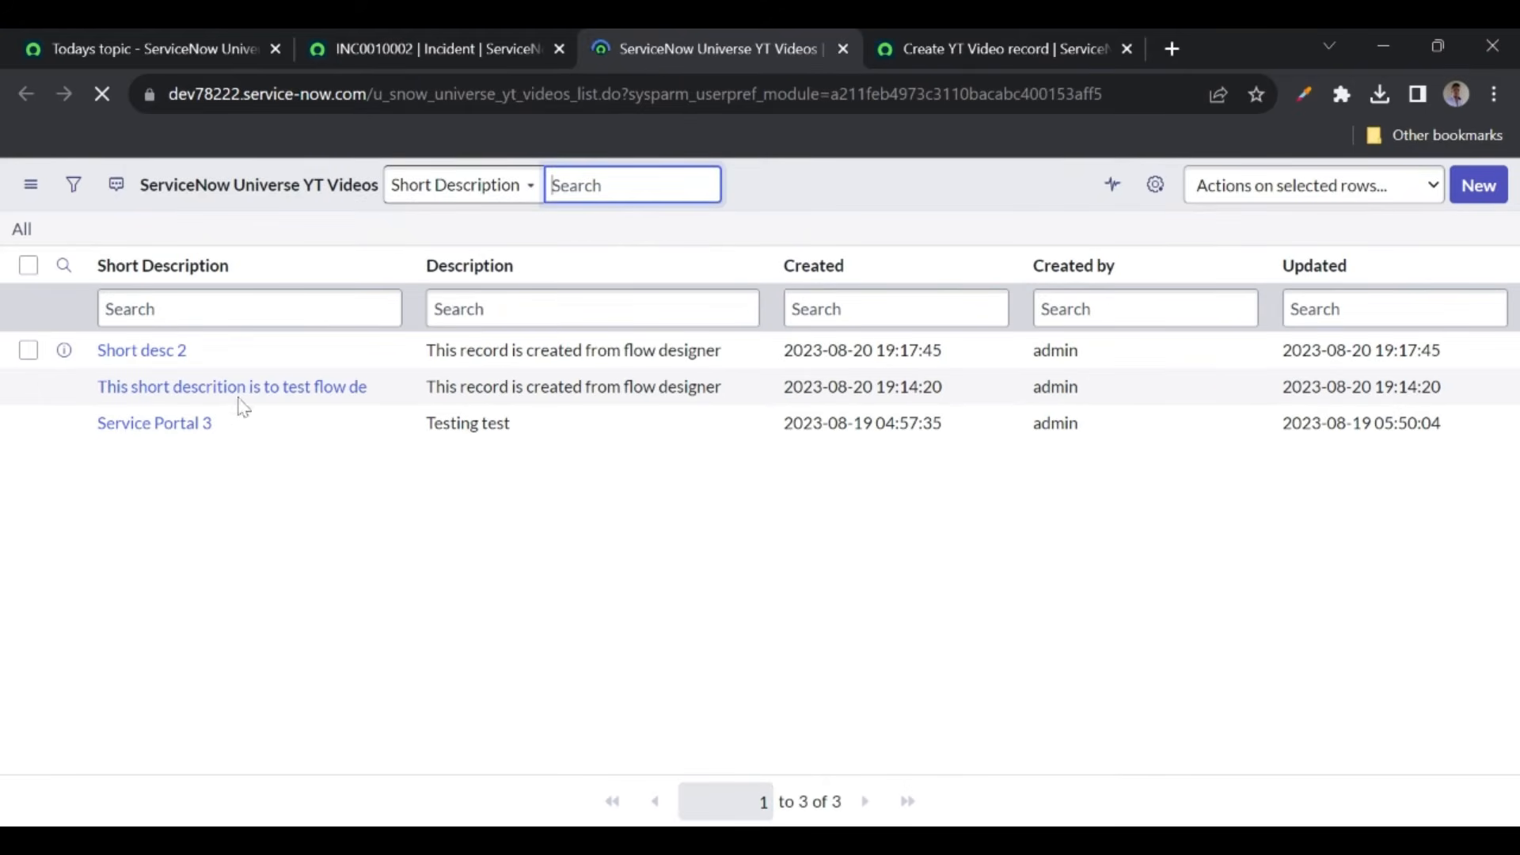
# - Complete Short desc as 'Testing record producer' and submit the form
pyautogui.click(950, 40)
pyautogui.write('record producer')
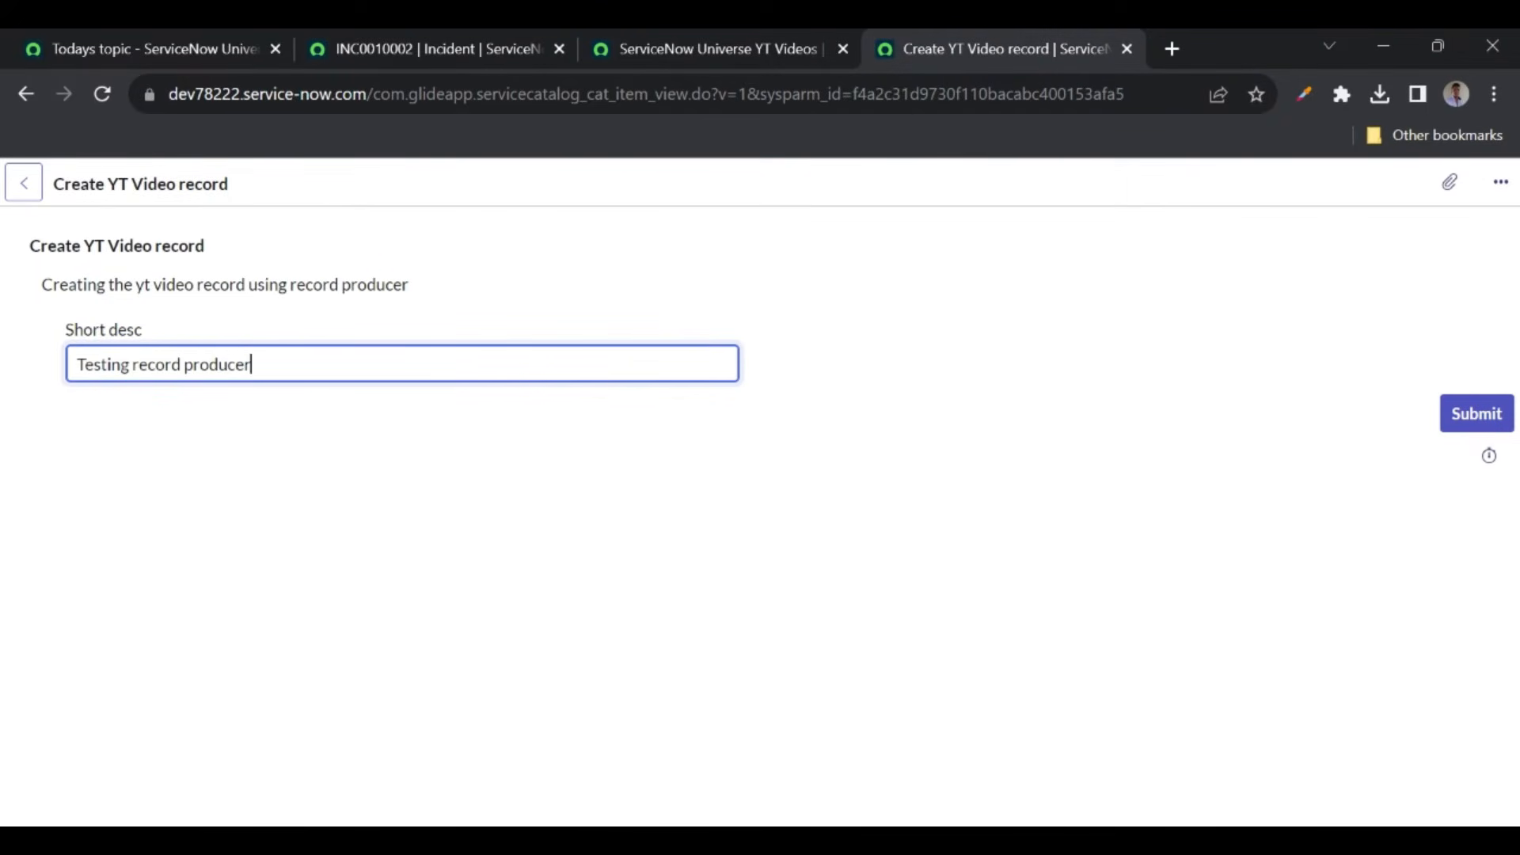
pyautogui.click(1467, 434)
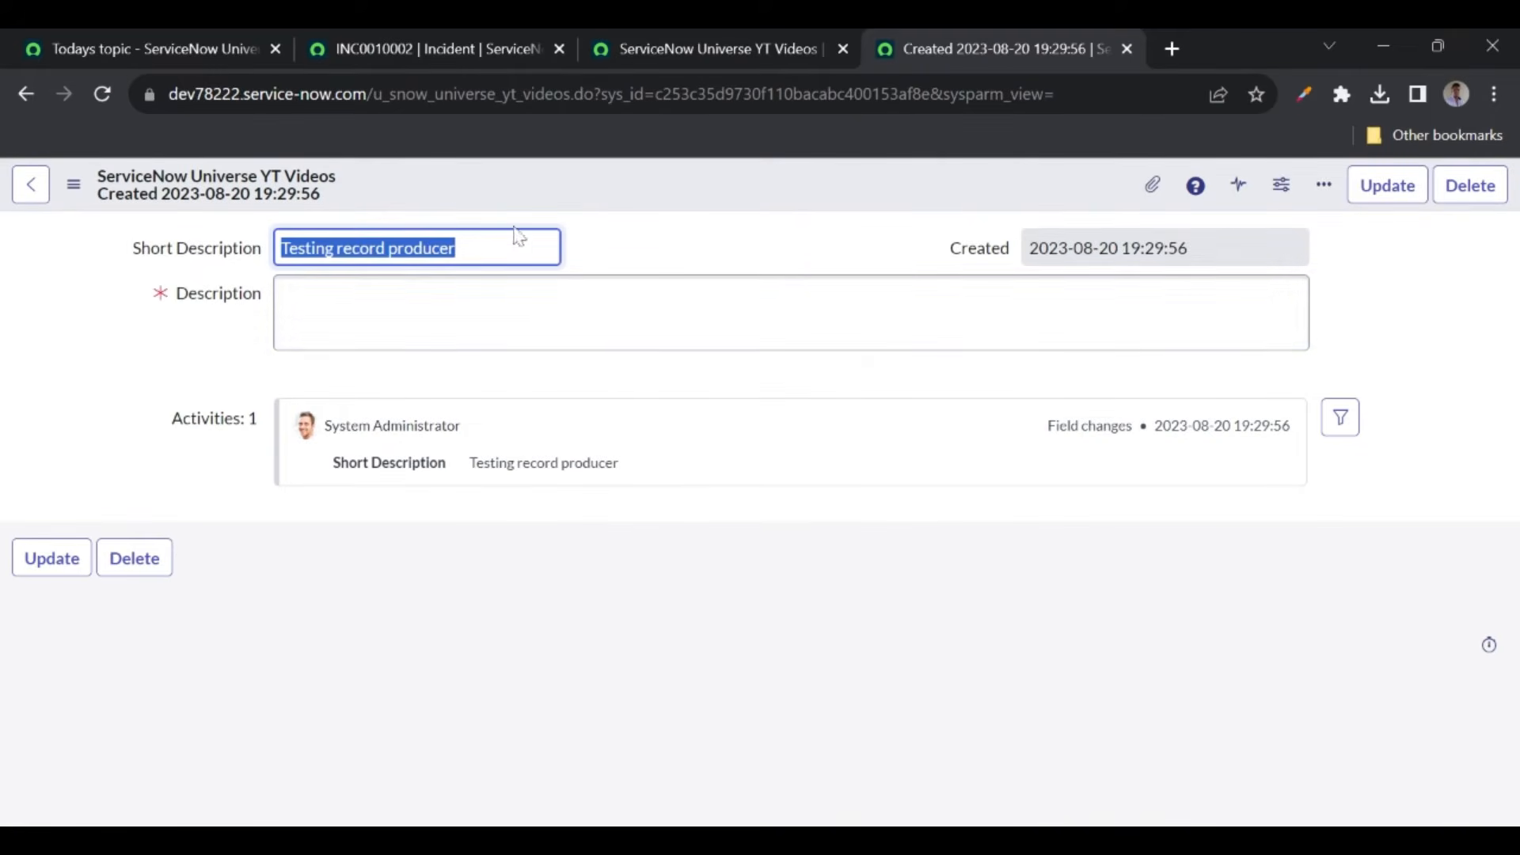
# - Refresh the YT Videos list to confirm the new 'Testing record producer' record
pyautogui.click(700, 45)
pyautogui.click(95, 101)
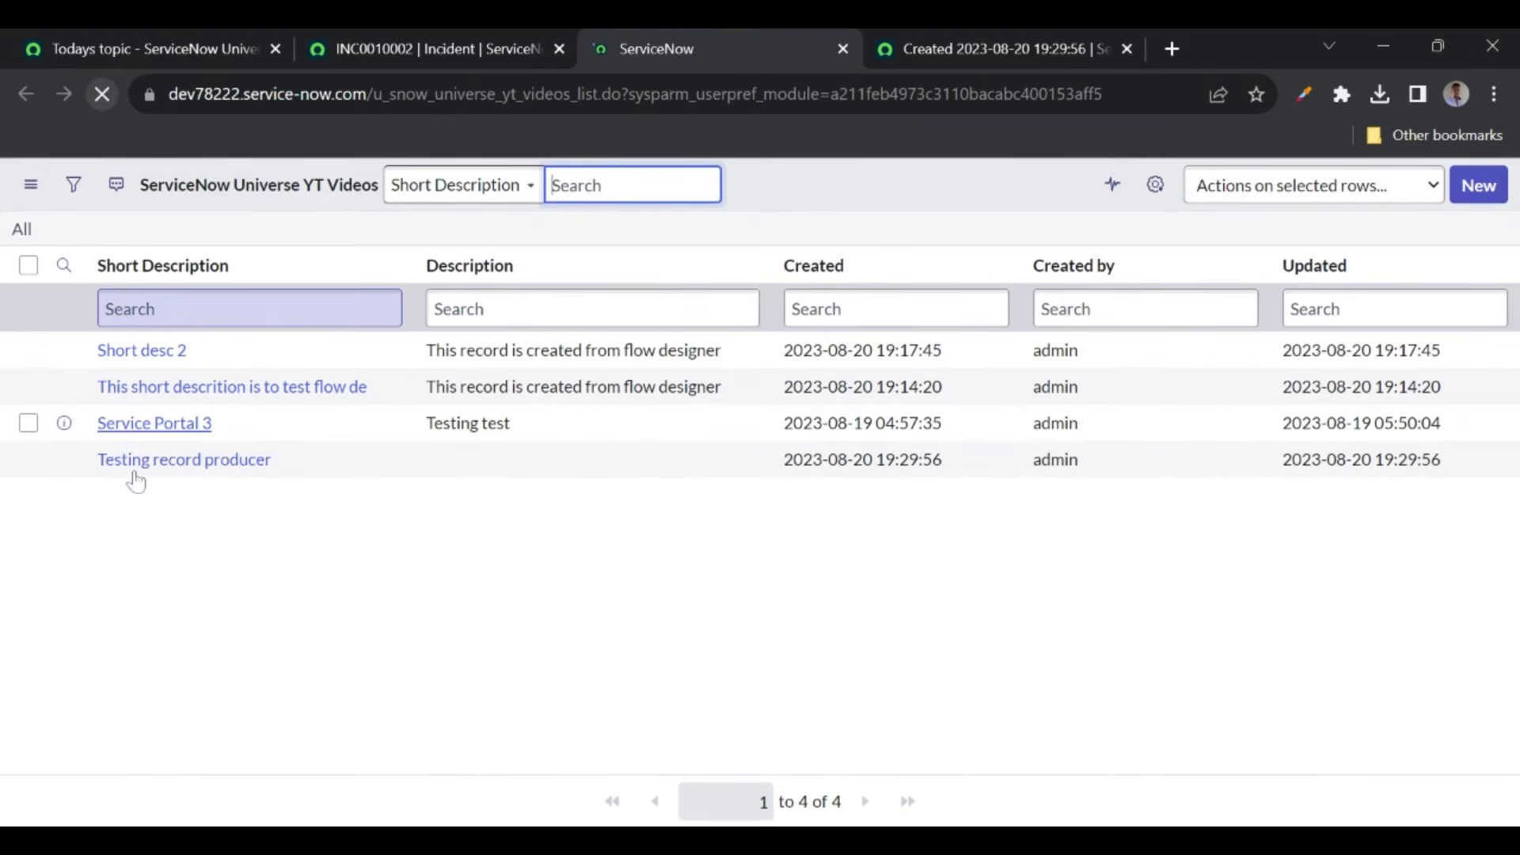
pyautogui.moveTo(95, 462); pyautogui.dragTo(296, 465)
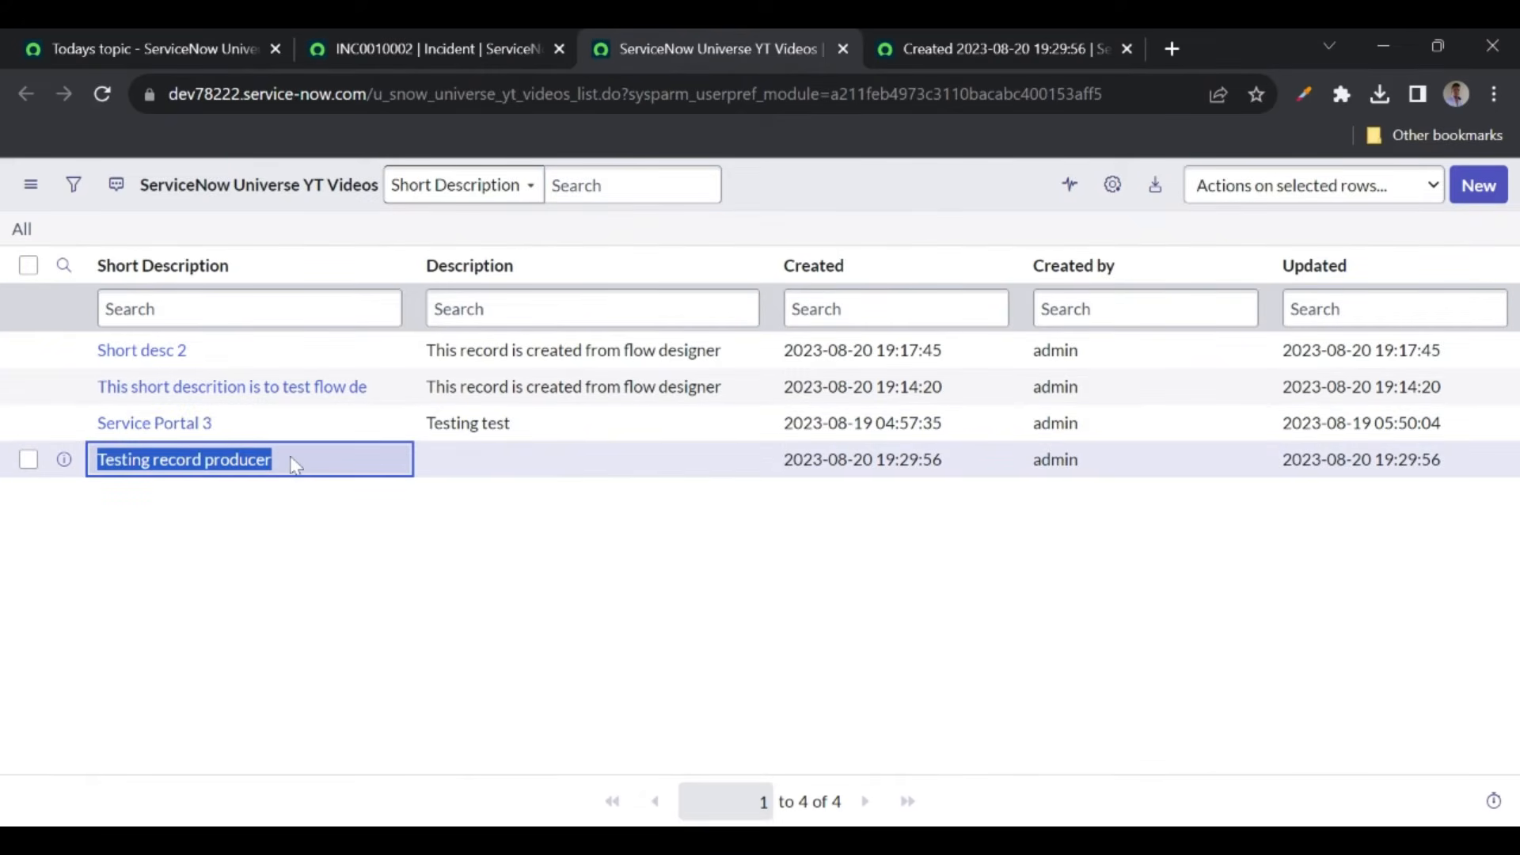
pyautogui.click(782, 186)
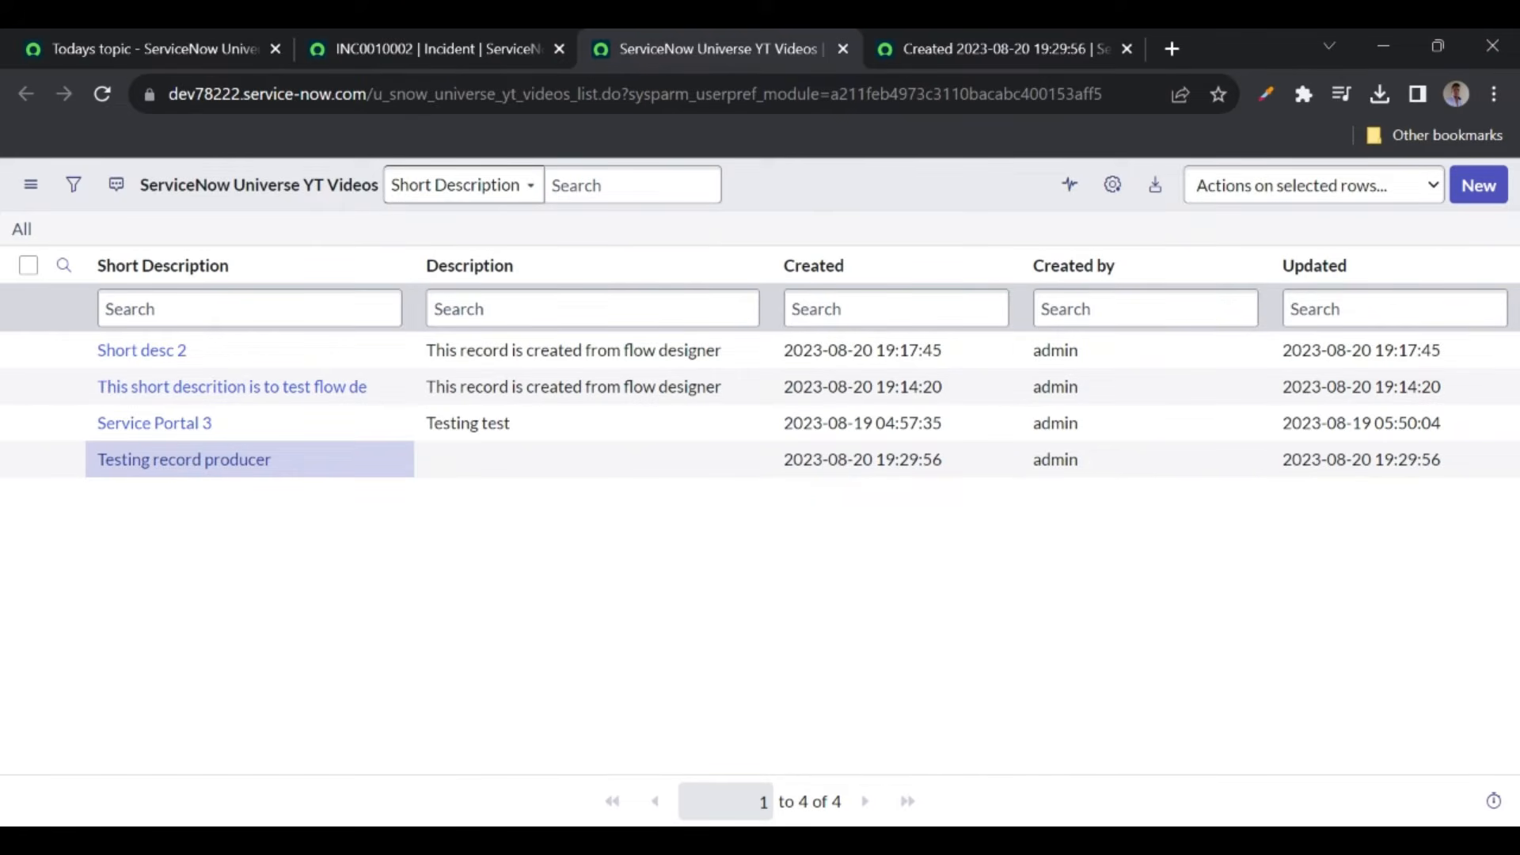
pyautogui.click(982, 39)
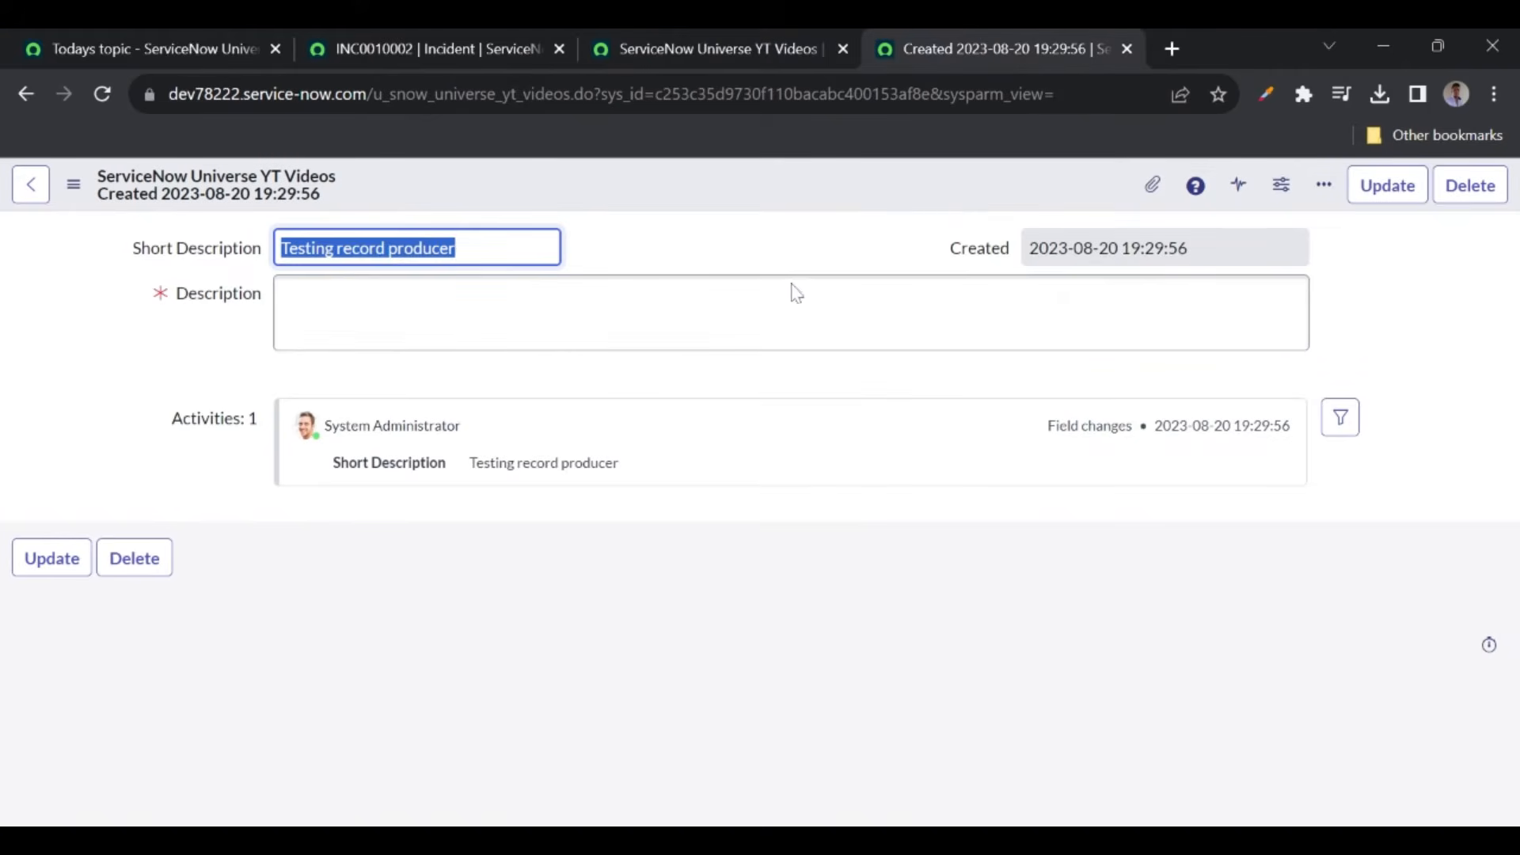
pyautogui.click(714, 245)
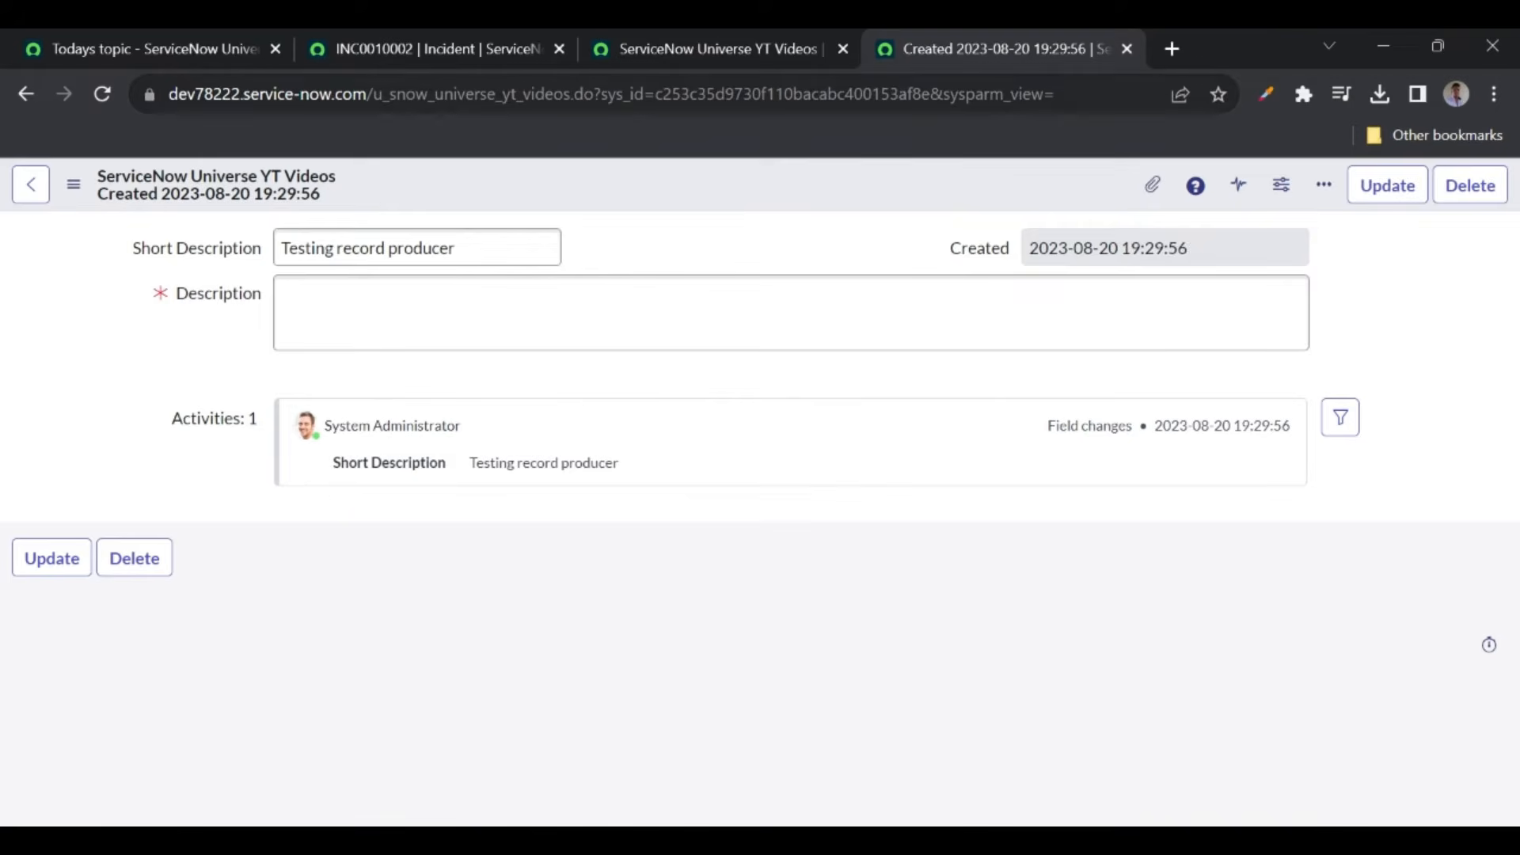
# - Pick out the table name in the URL, then return to the course topics page
pyautogui.doubleClick(436, 101)
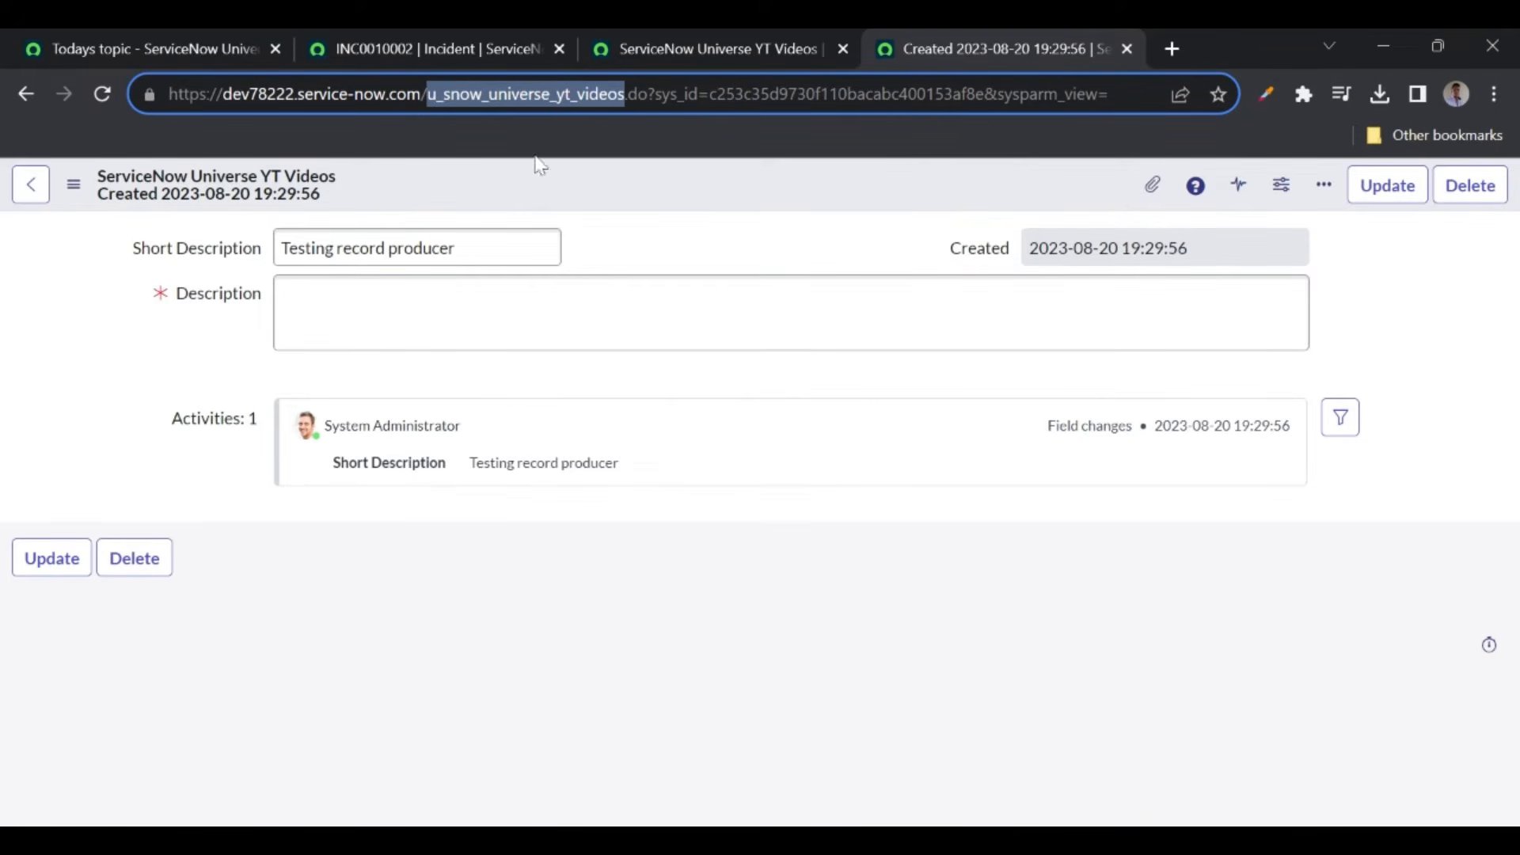
pyautogui.click(599, 228)
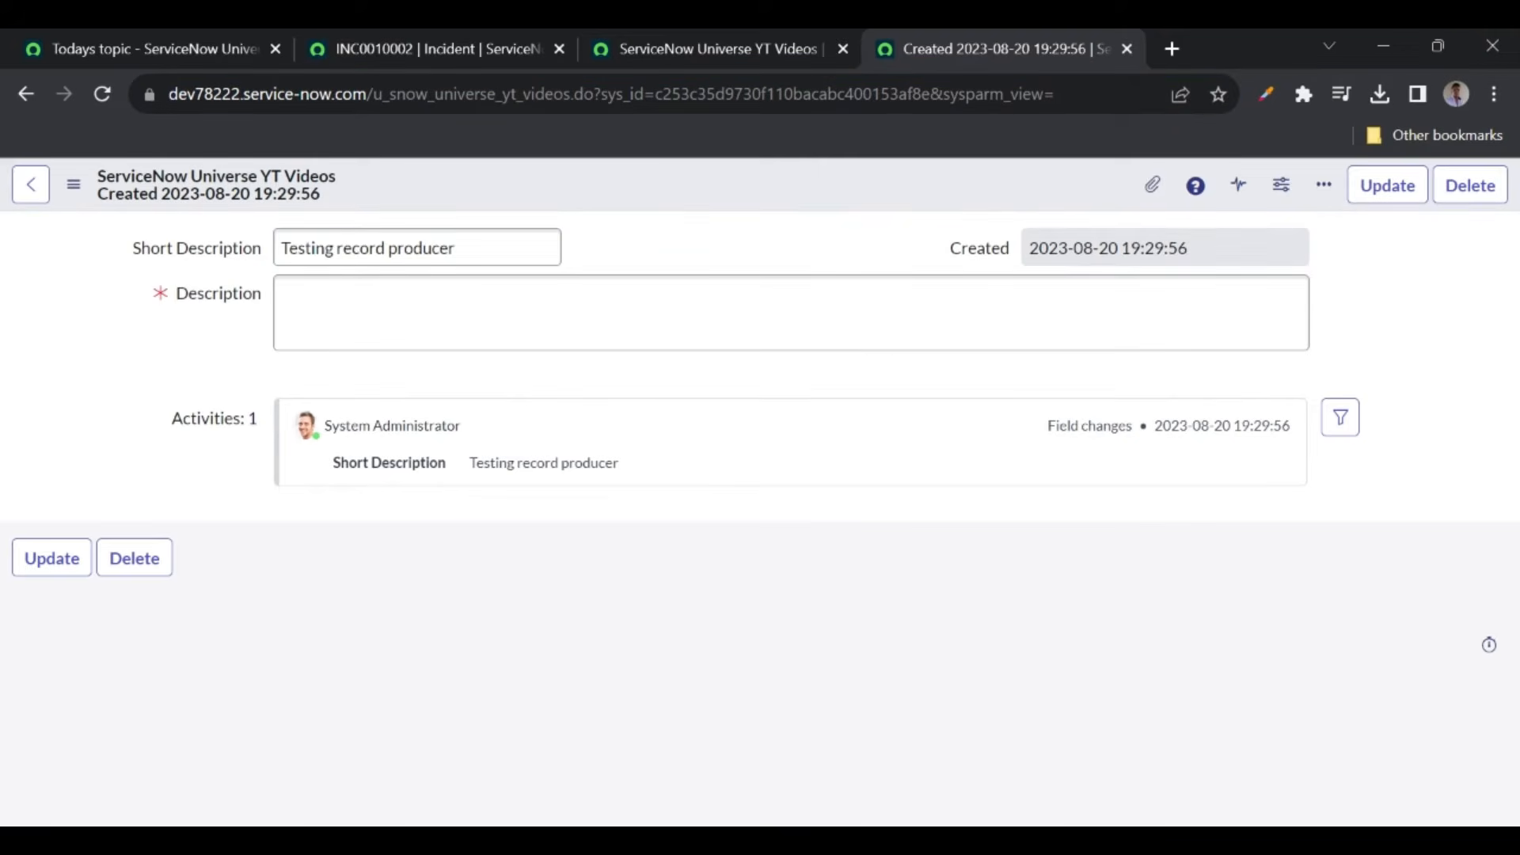
pyautogui.click(181, 45)
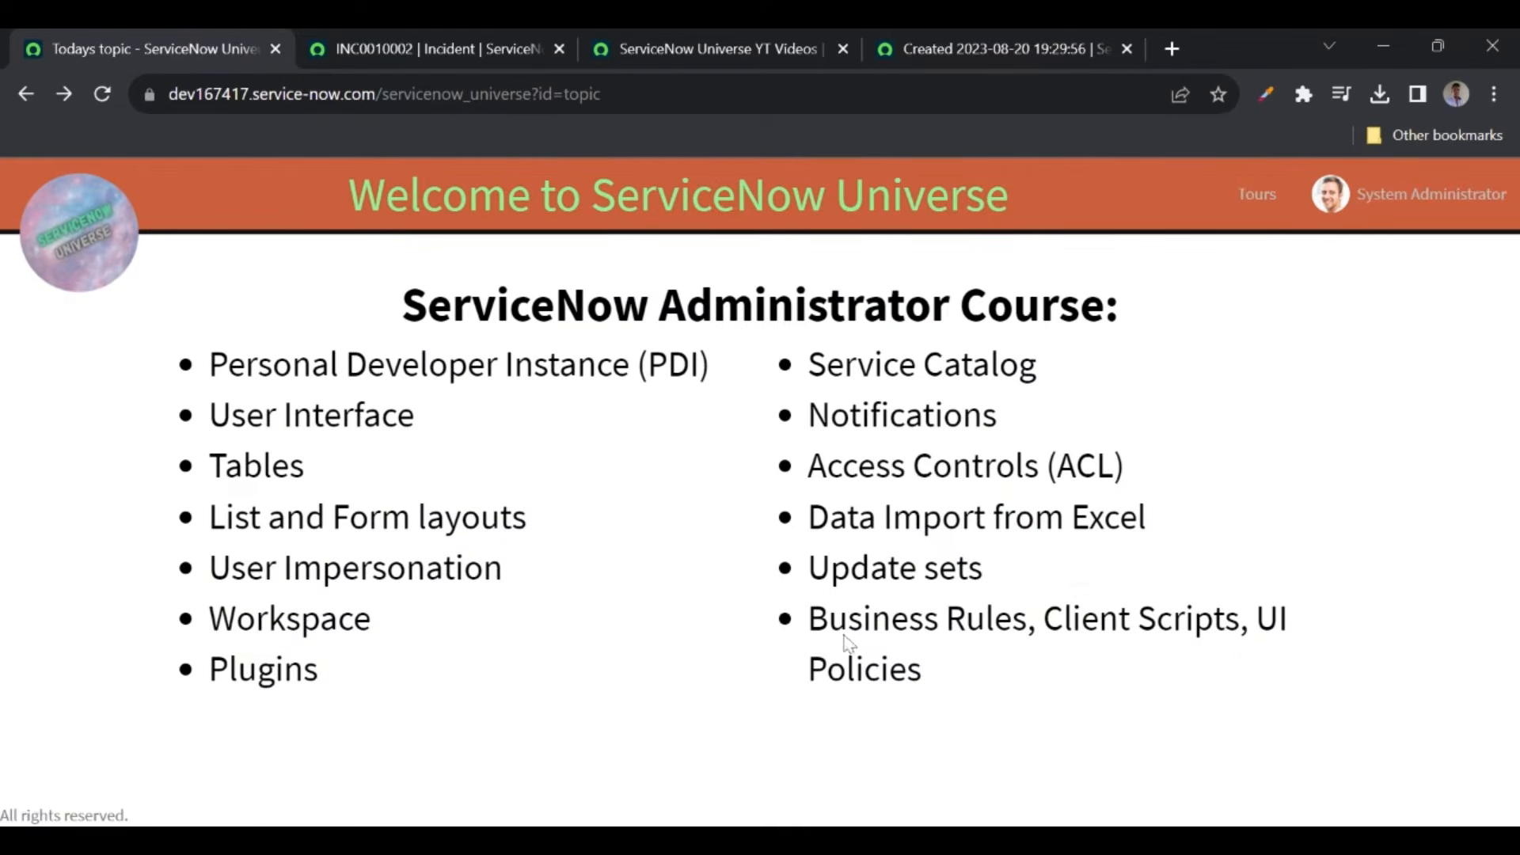
# - Highlight the Business Rules and Notifications topics, then return to the ServiceNow instance tab
pyautogui.moveTo(807, 618); pyautogui.dragTo(1027, 618)
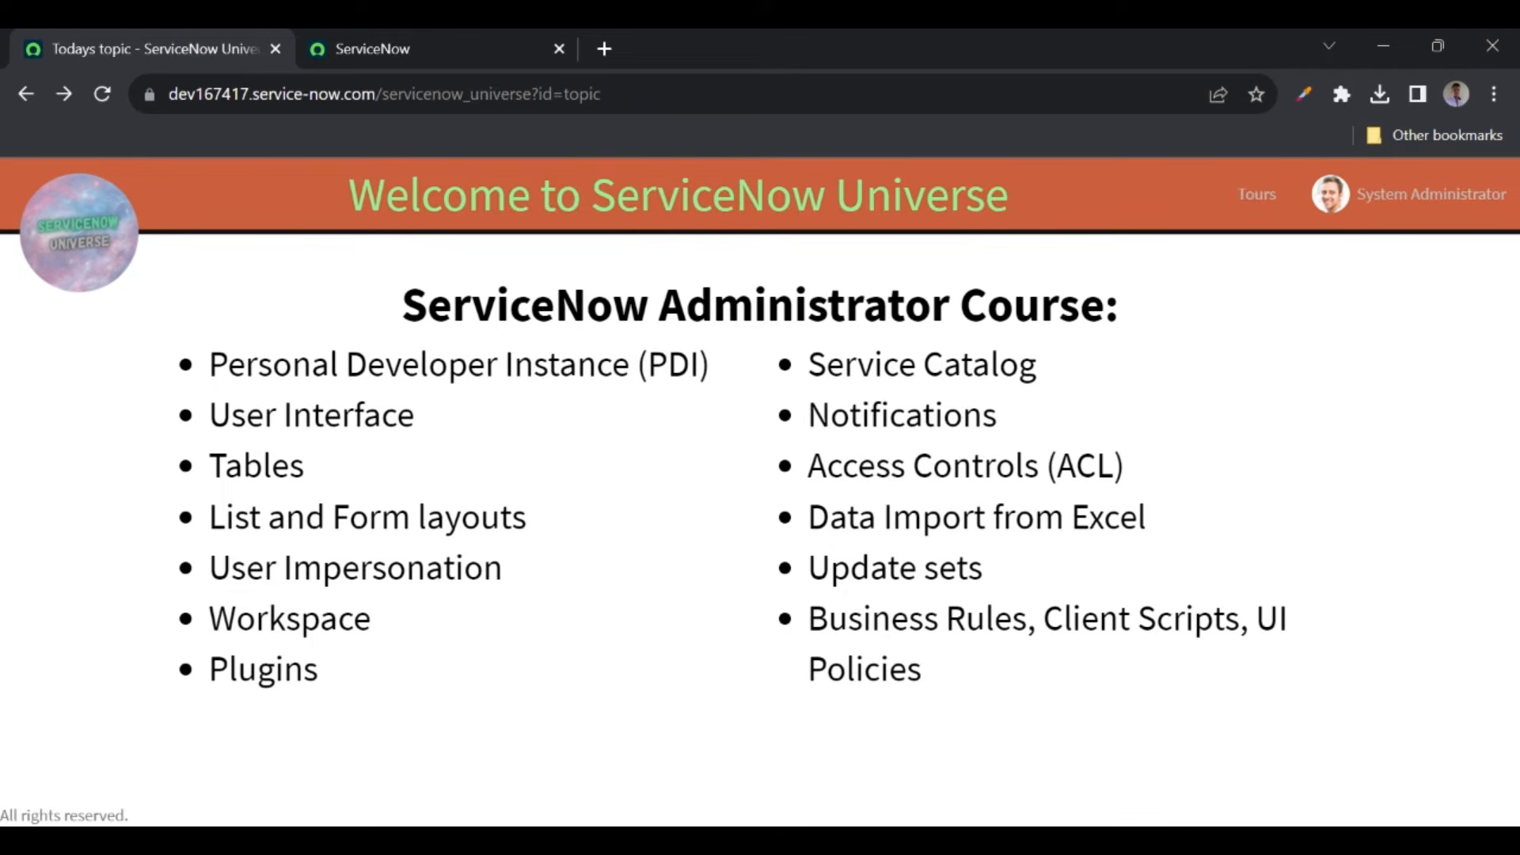
pyautogui.moveTo(807, 415); pyautogui.dragTo(1019, 435)
pyautogui.click(1019, 435)
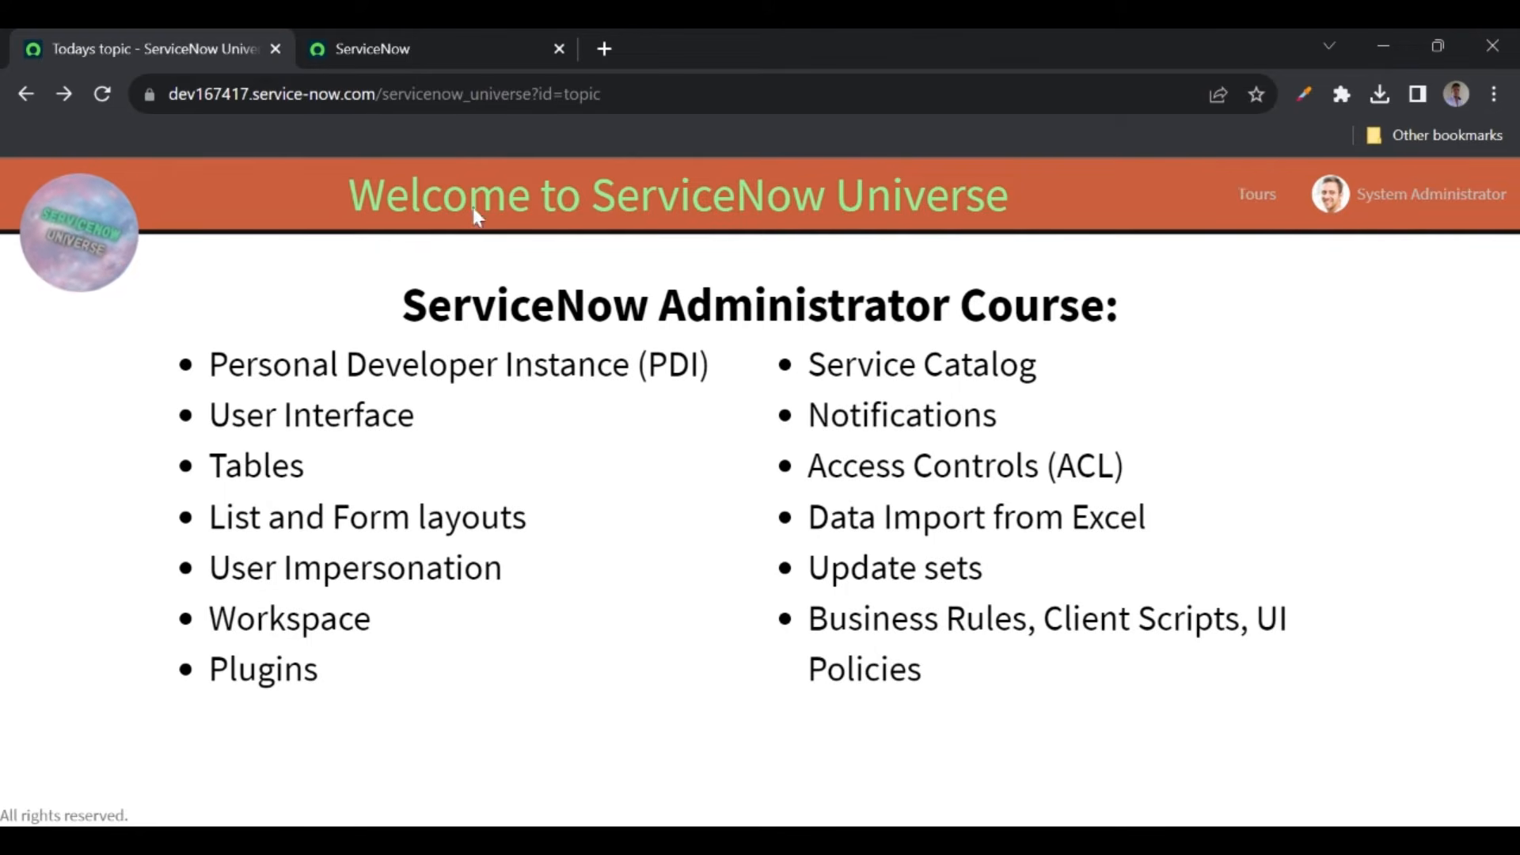
pyautogui.click(367, 51)
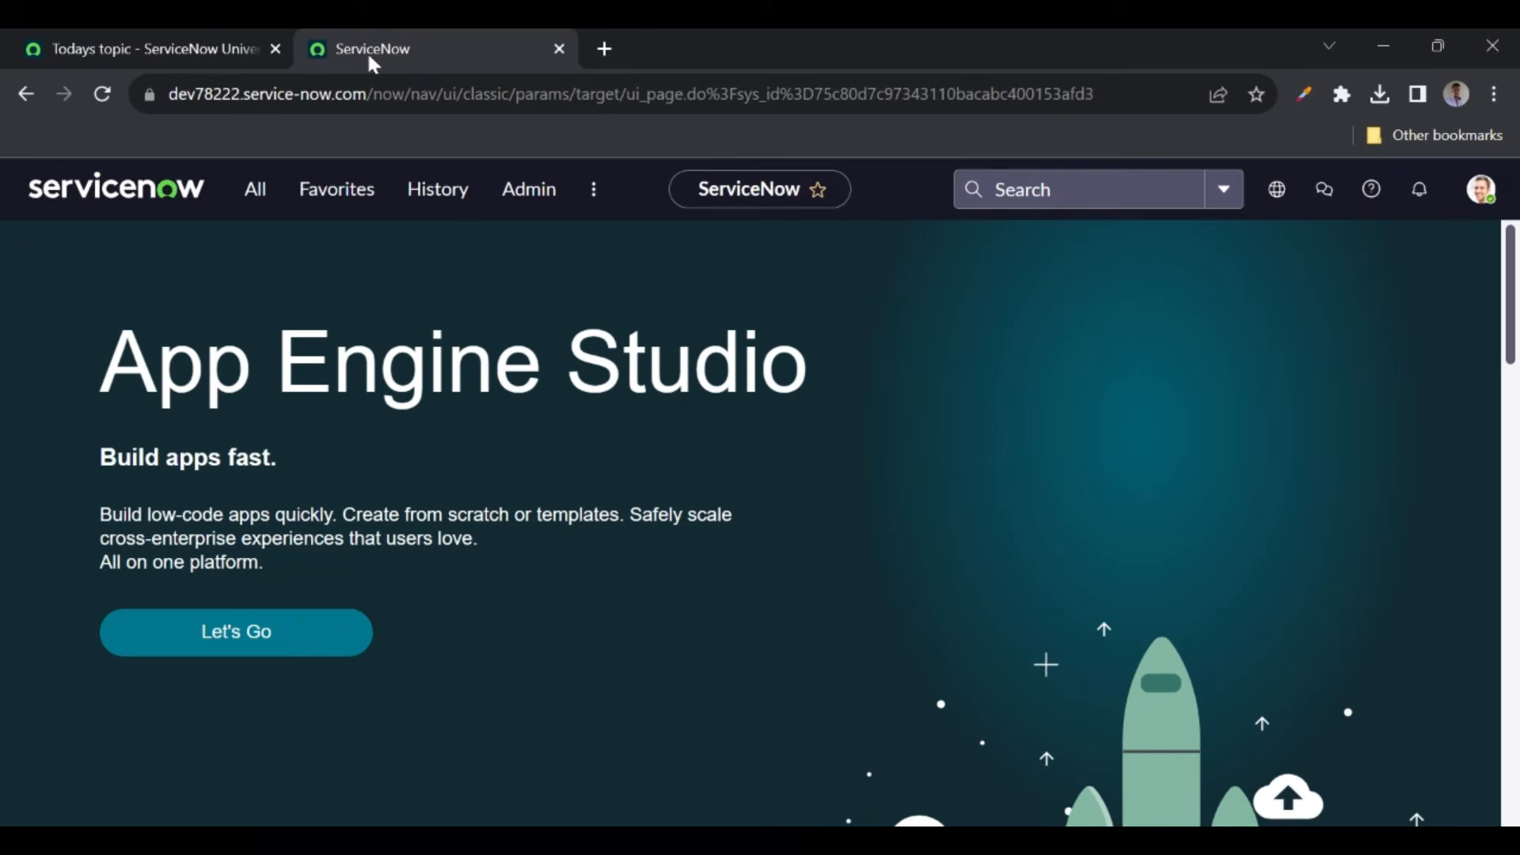
# - Filter the navigator for 'notifications' and open the Email Notifications list in a new tab
pyautogui.click(254, 189)
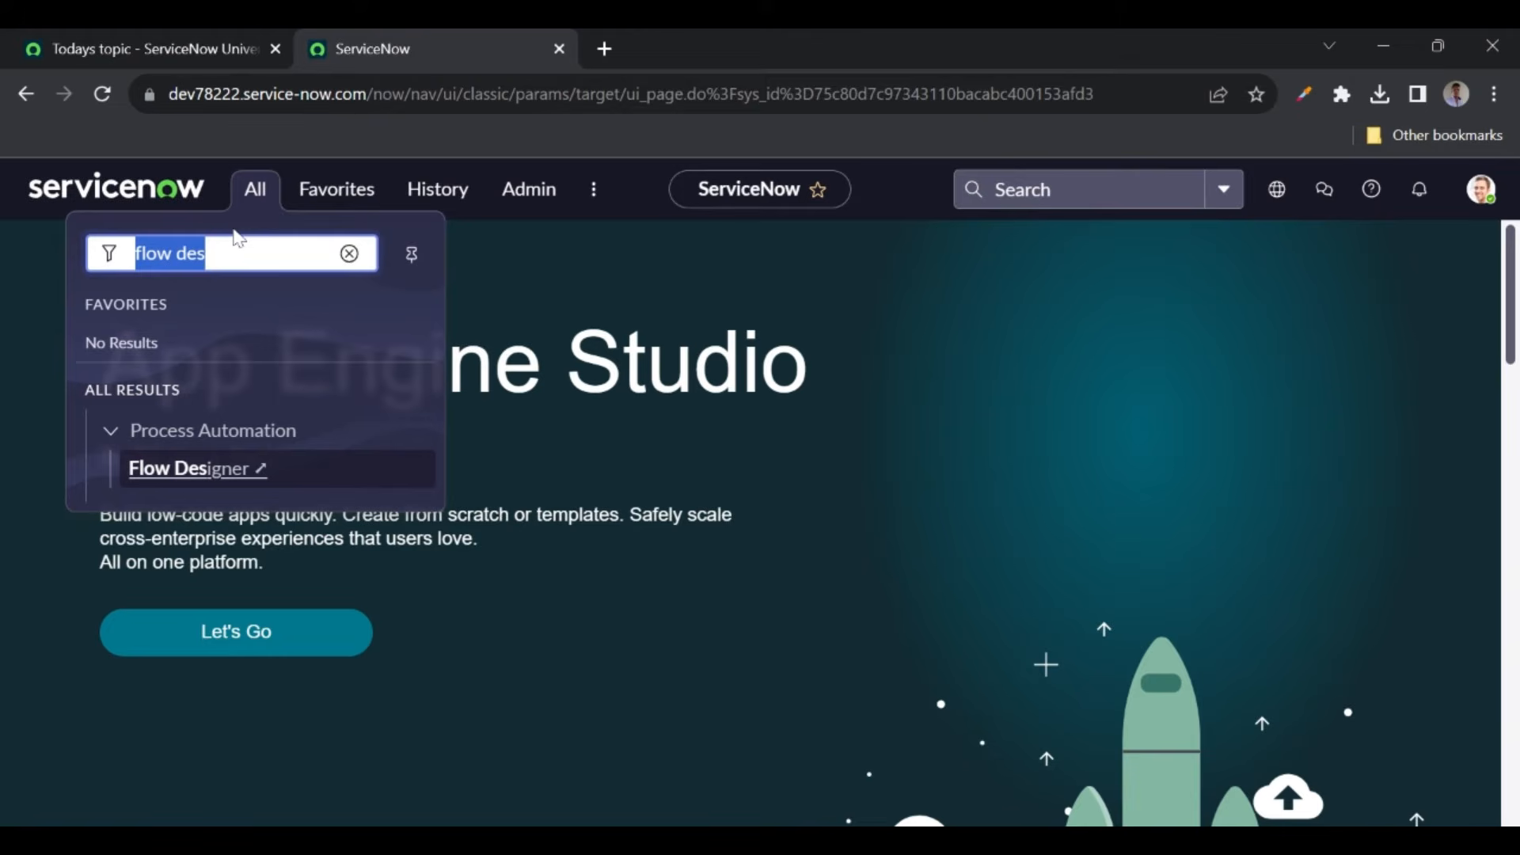
pyautogui.write('no')
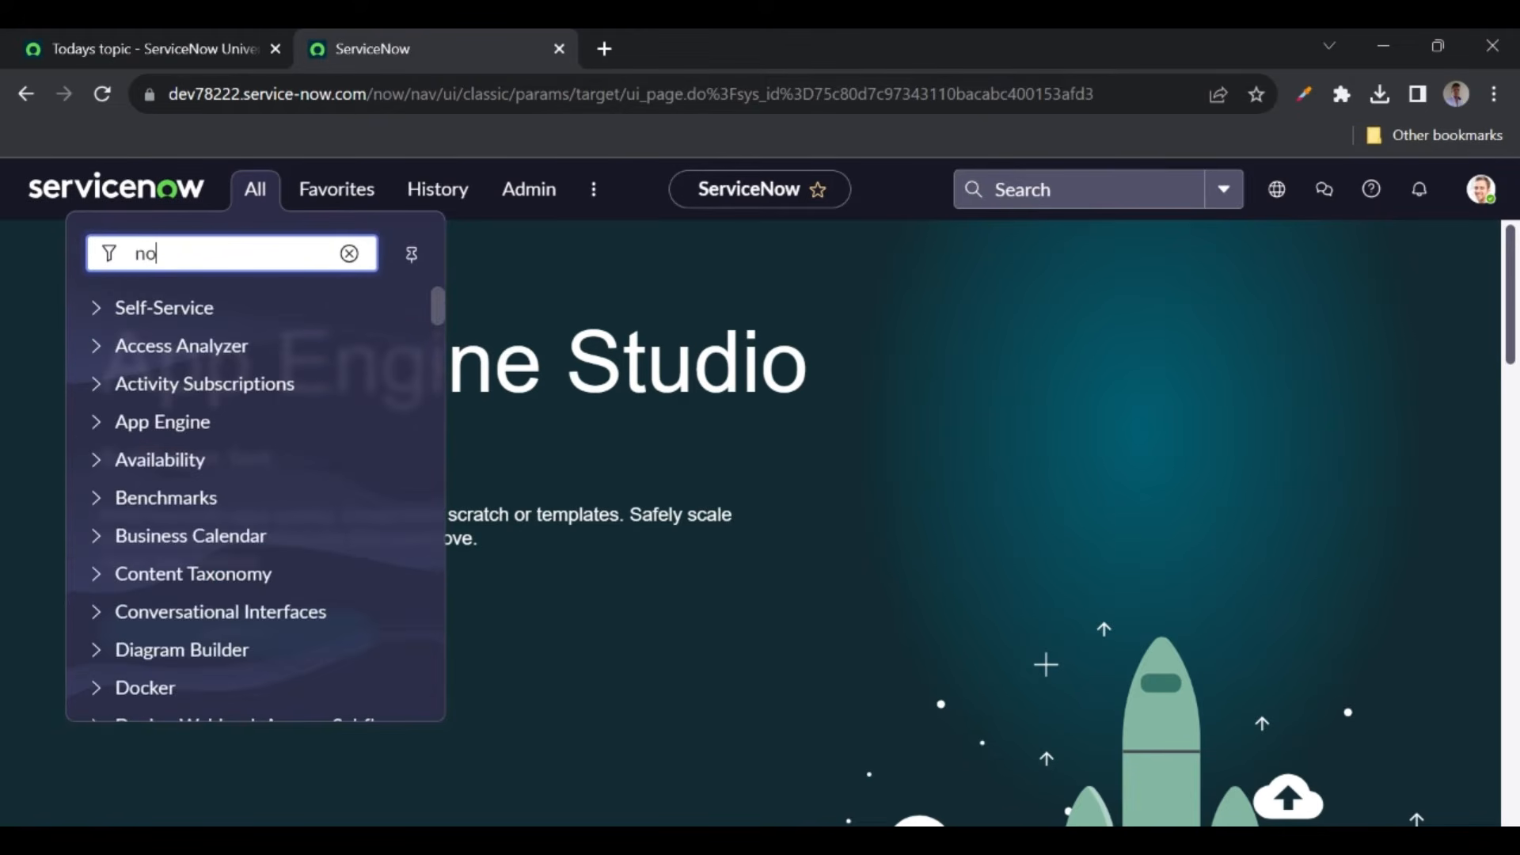
pyautogui.write('tifications')
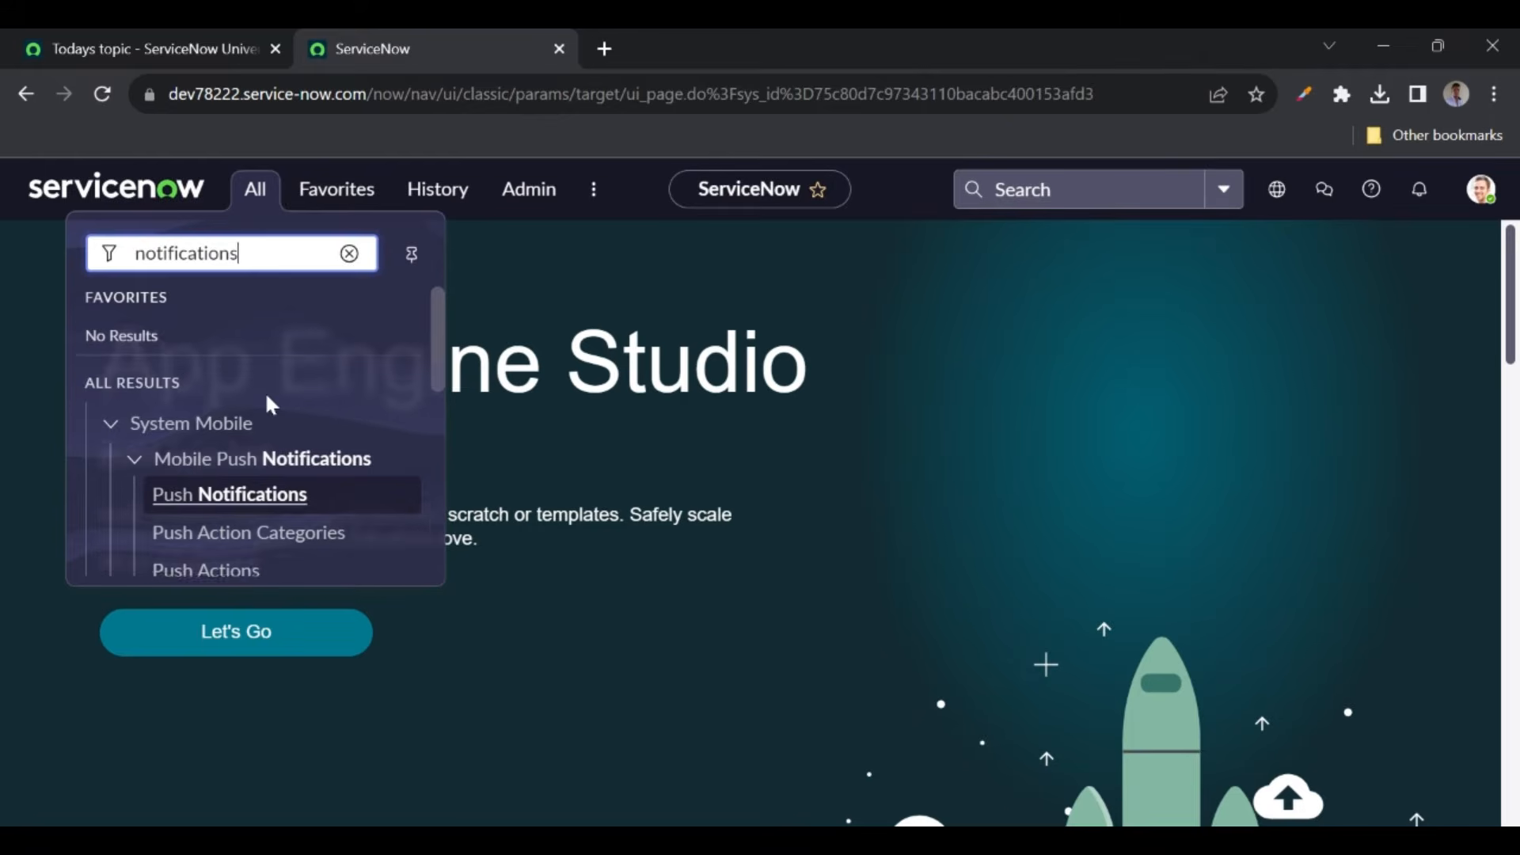
pyautogui.scroll(-5, 272, 400)
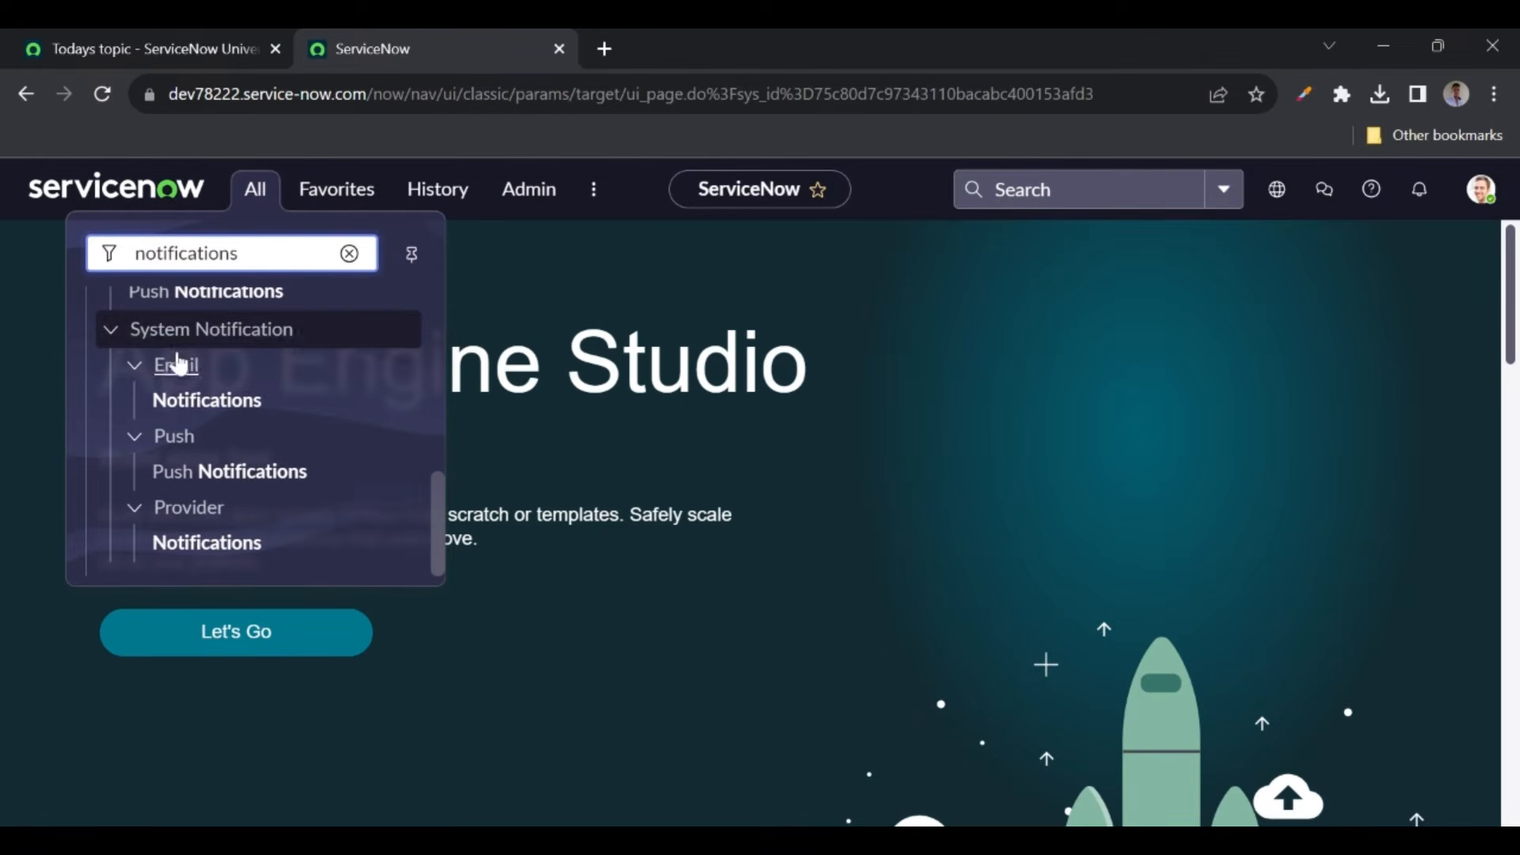
pyautogui.middleClick(198, 402)
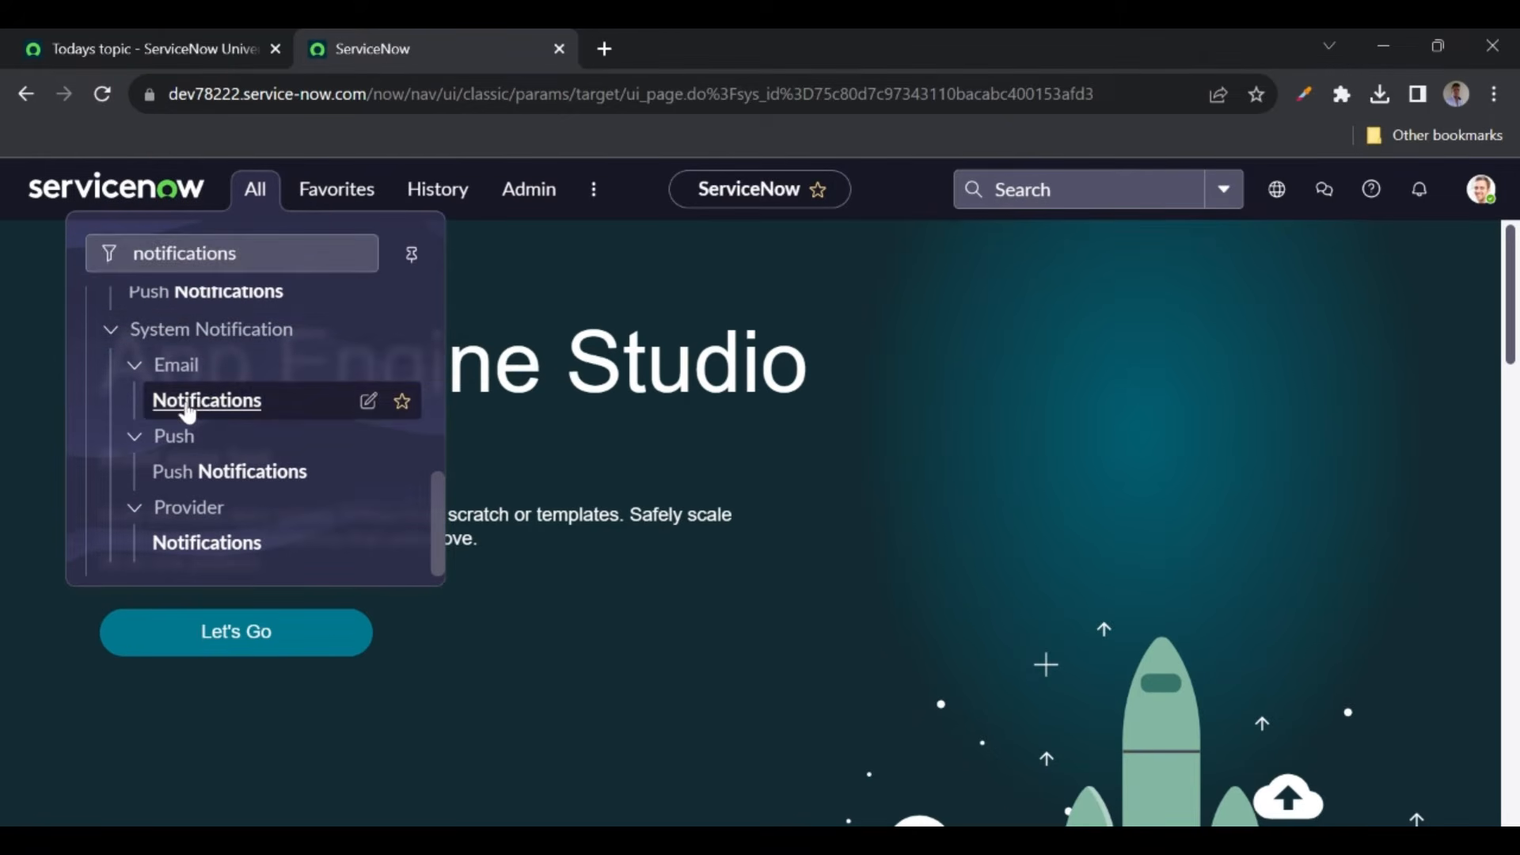
pyautogui.click(662, 52)
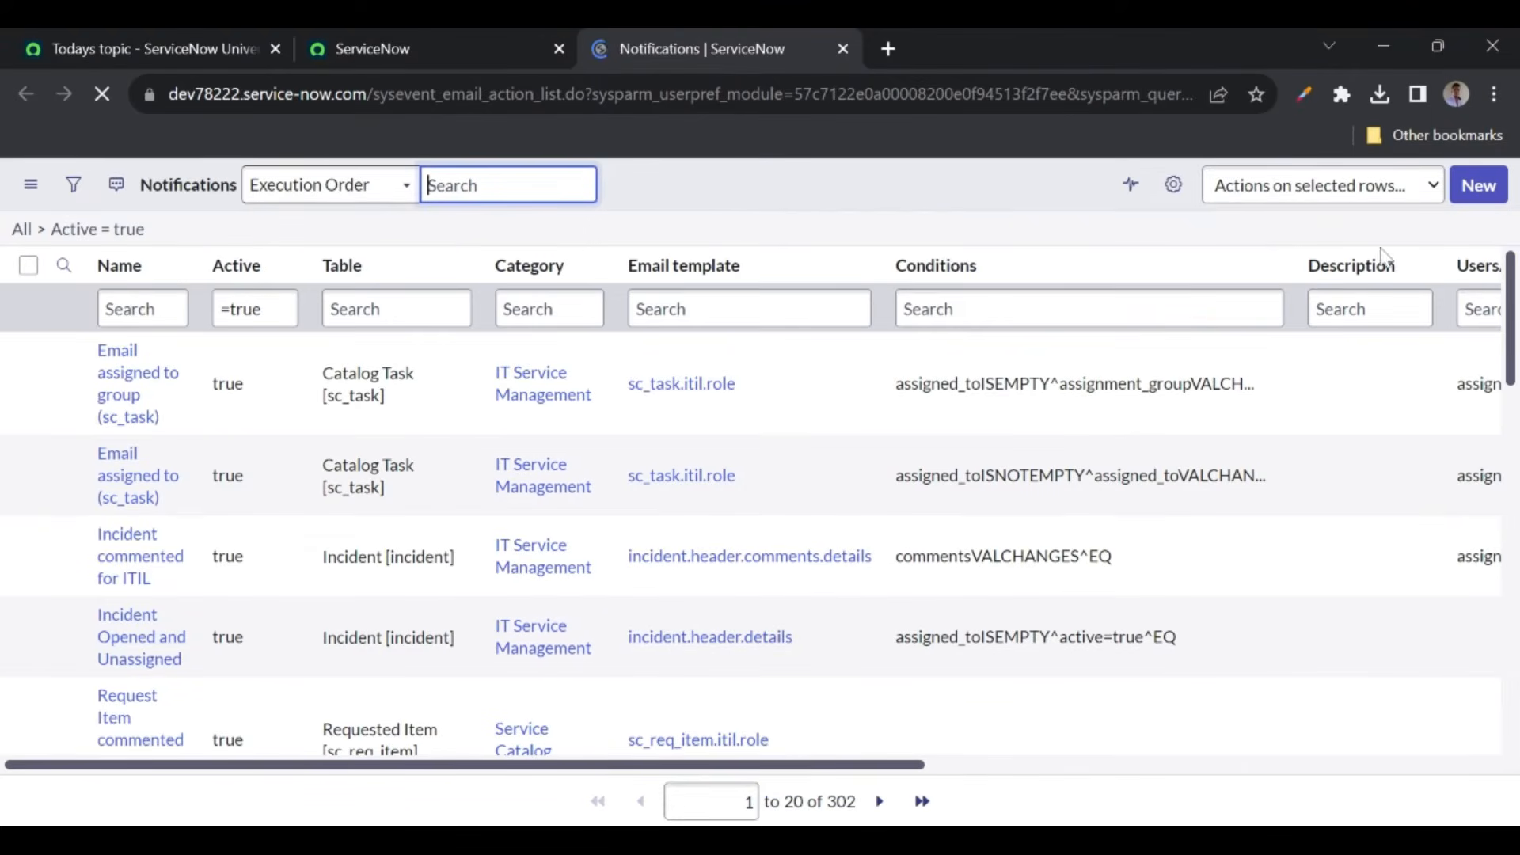
# - Create a new notification named 'Test email' on the ServiceNow Universe YT Videos table
pyautogui.click(1478, 190)
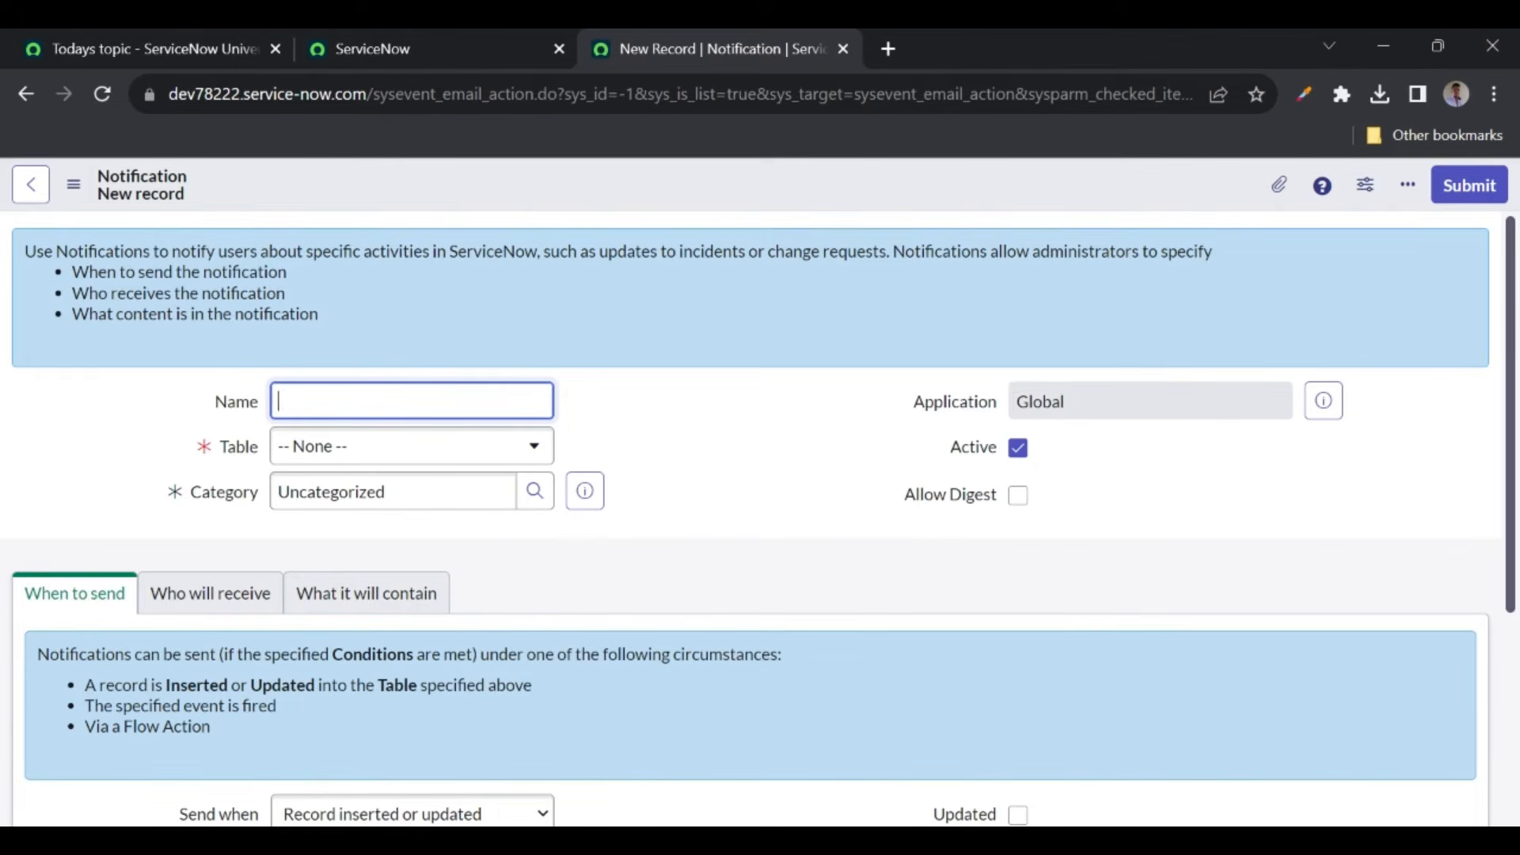
pyautogui.write('Test email')
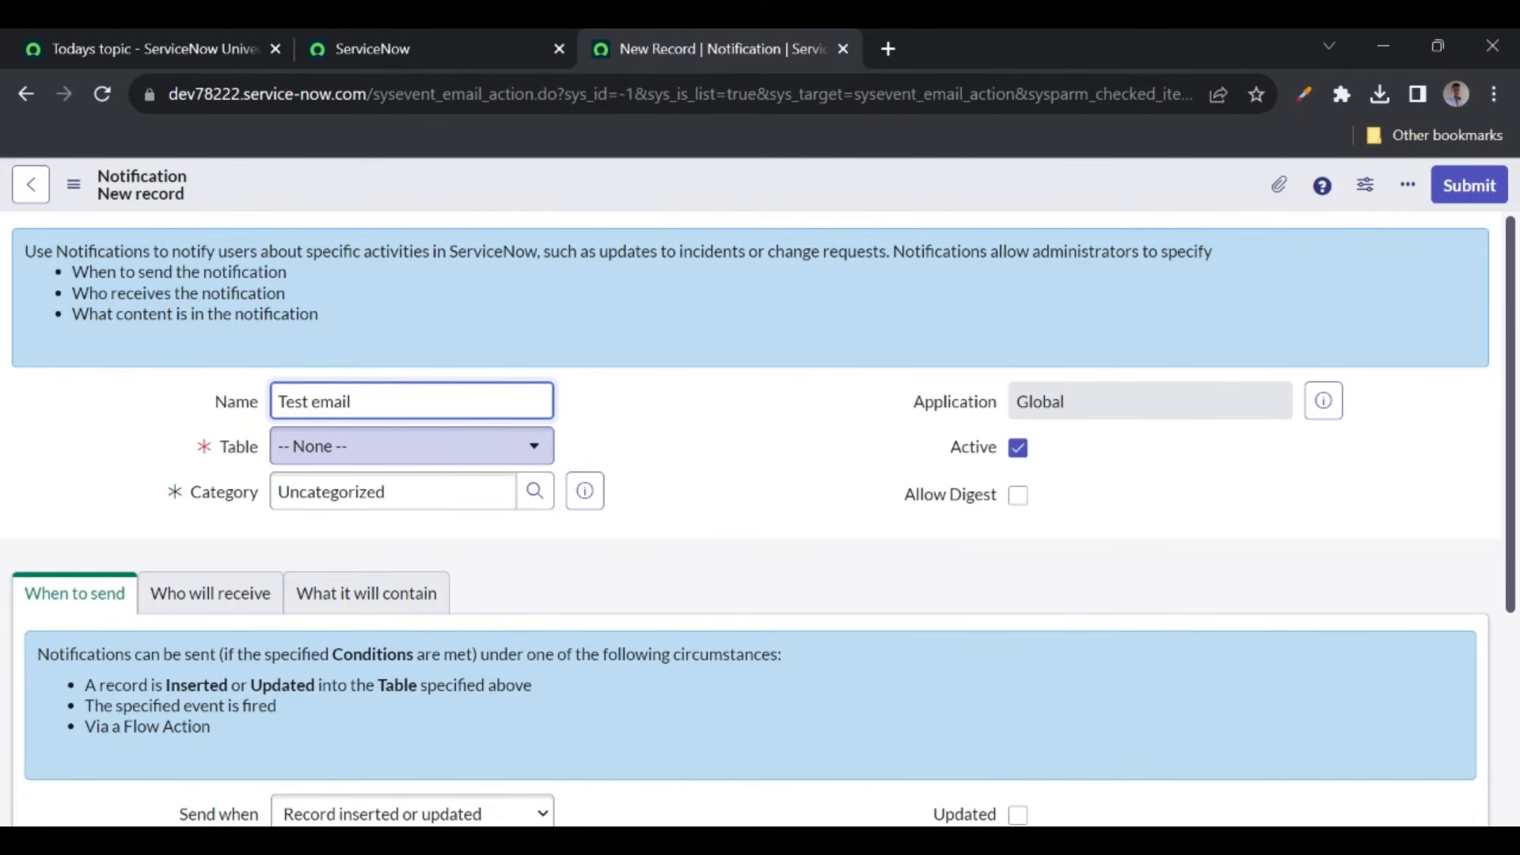
pyautogui.click(412, 446)
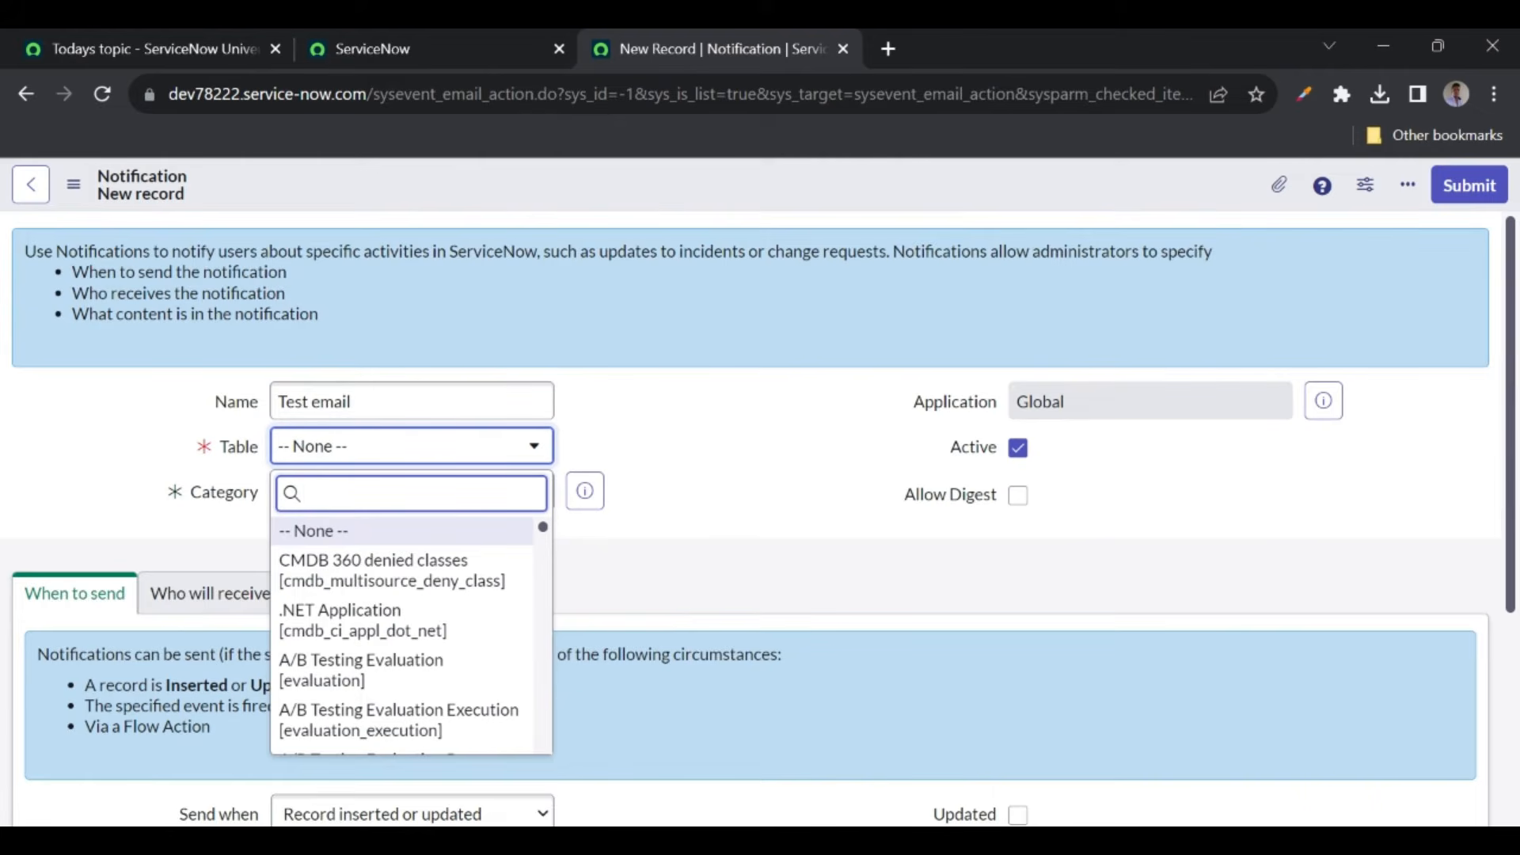
pyautogui.write('yt video')
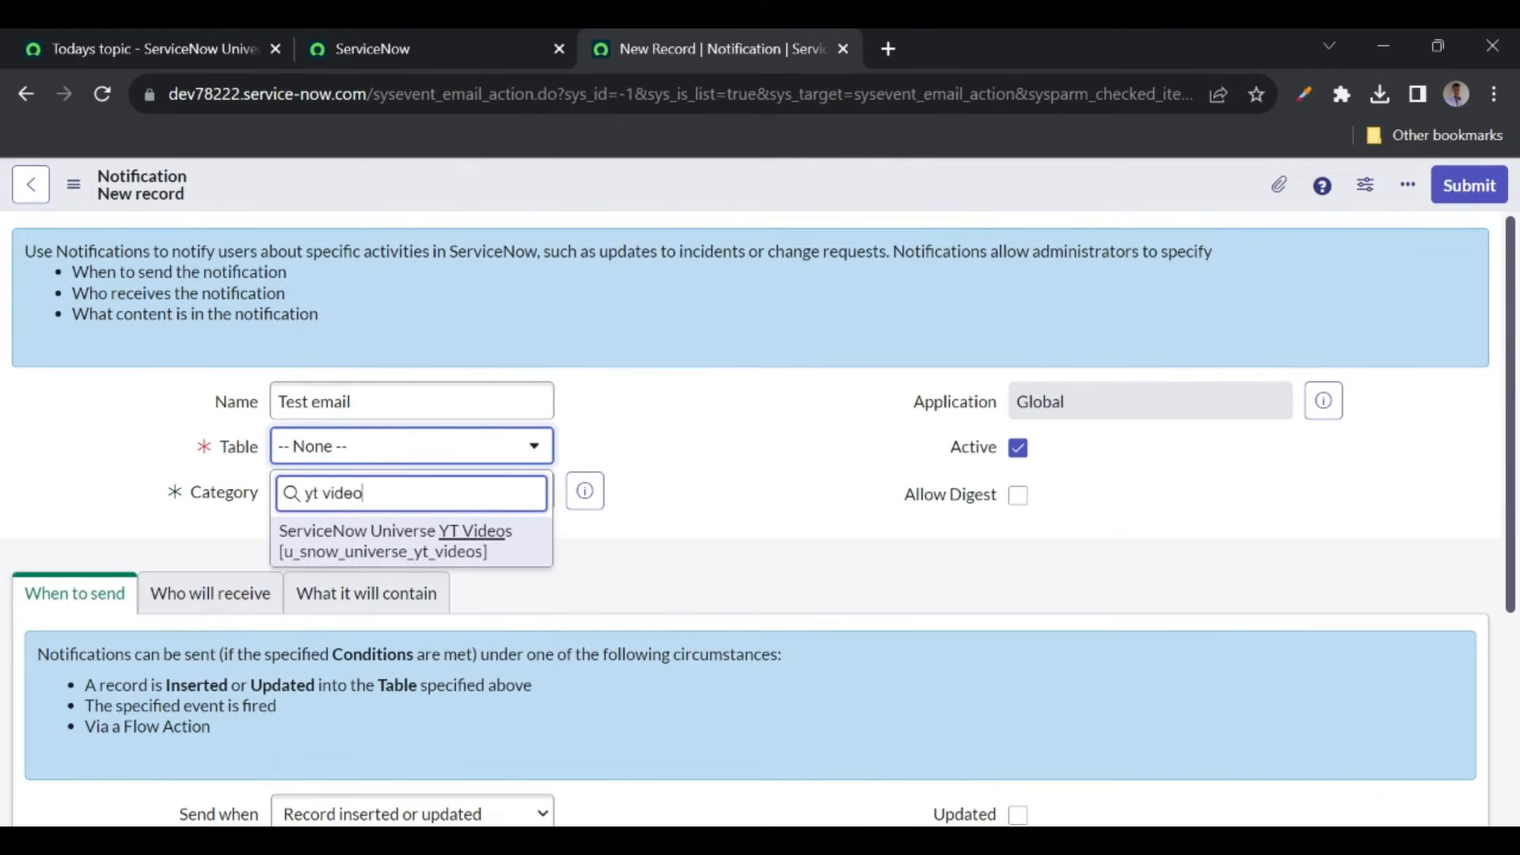
pyautogui.click(346, 534)
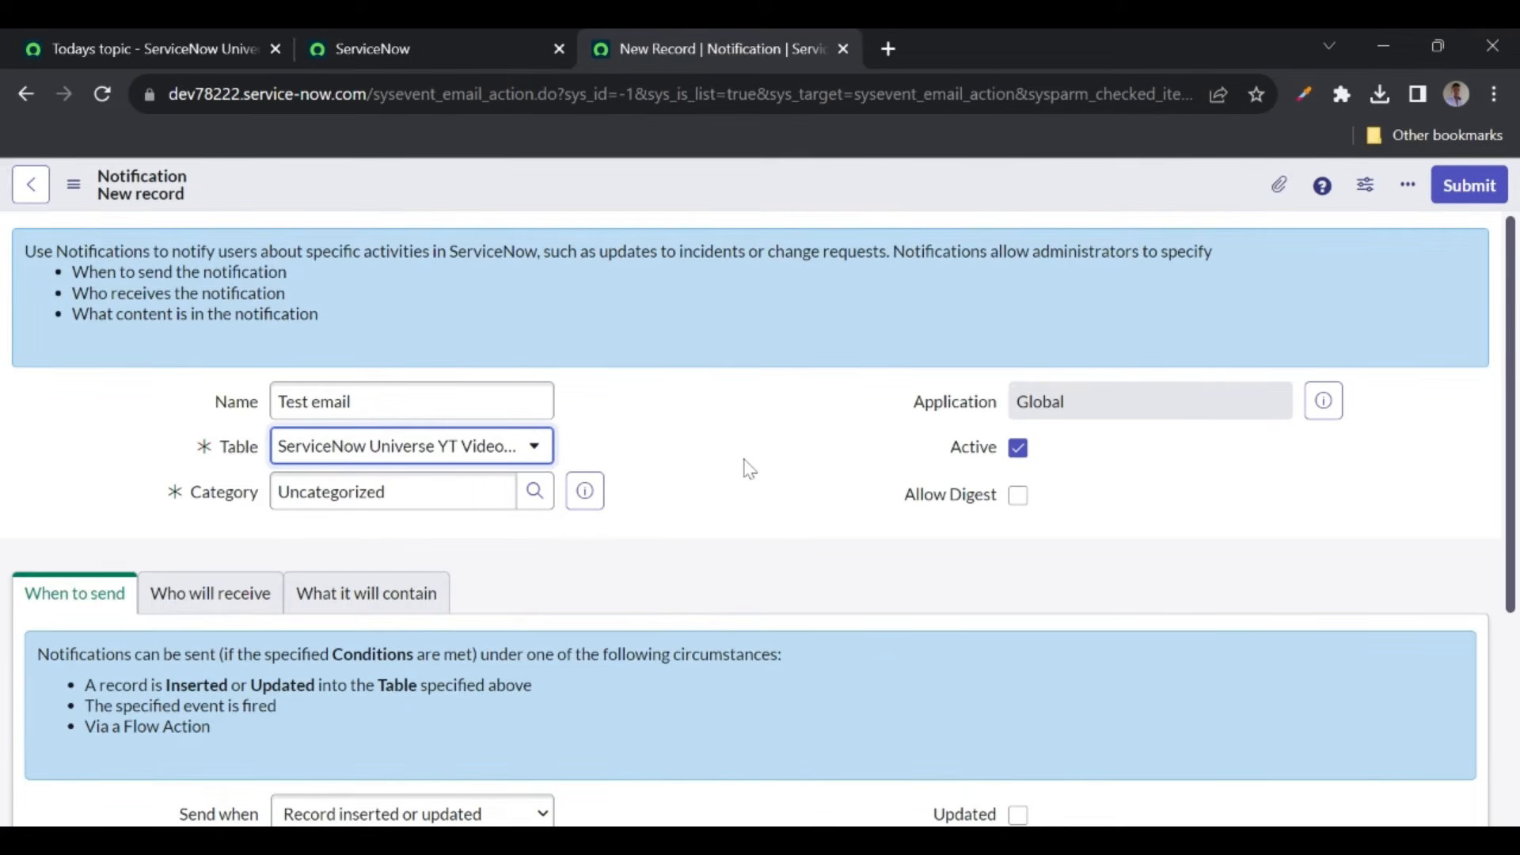
pyautogui.scroll(-3, 743, 465)
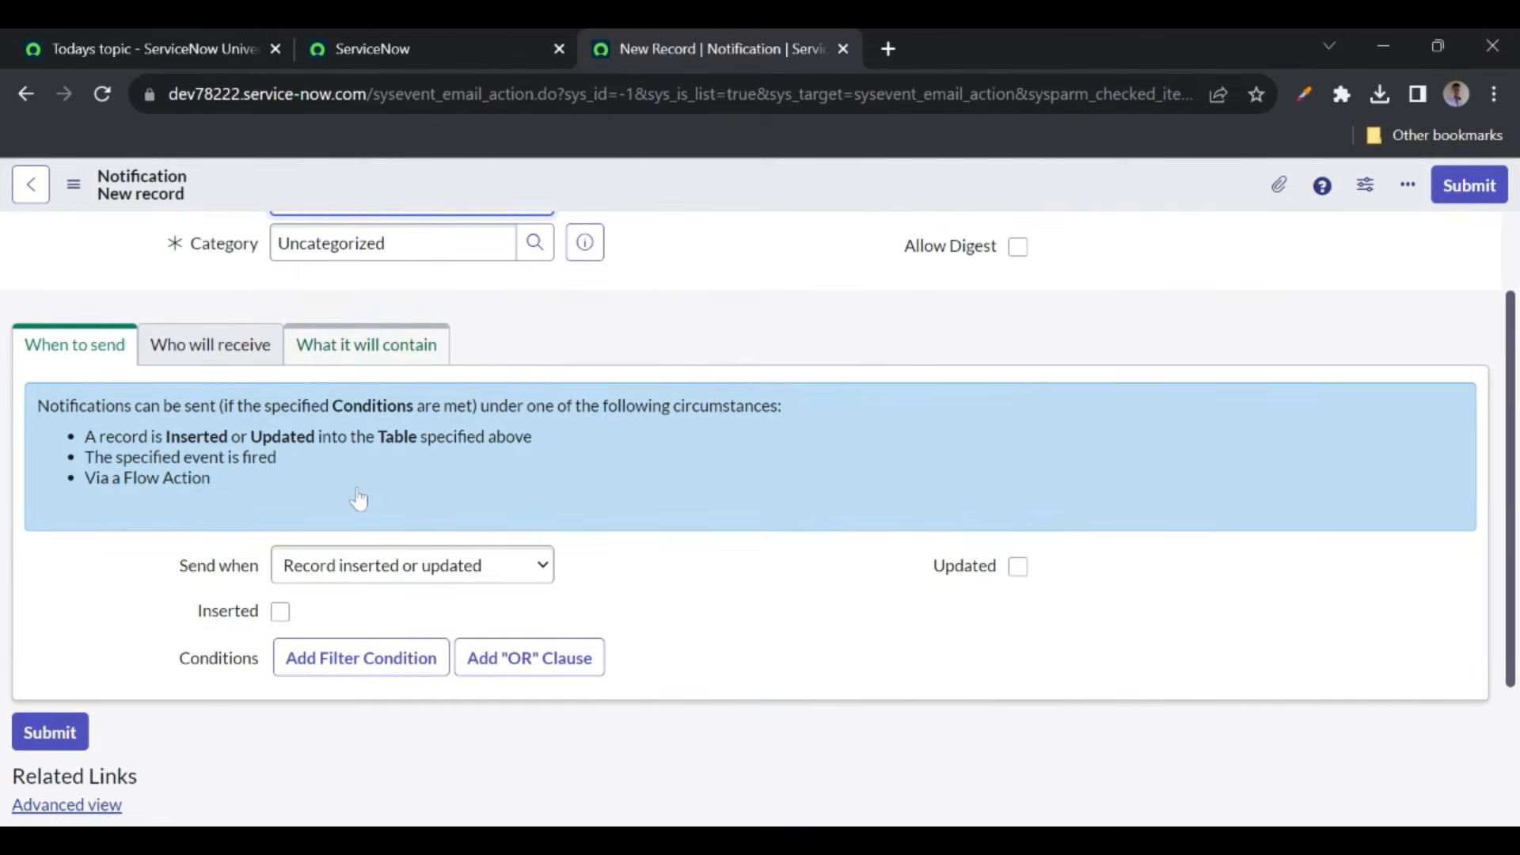
pyautogui.click(355, 583)
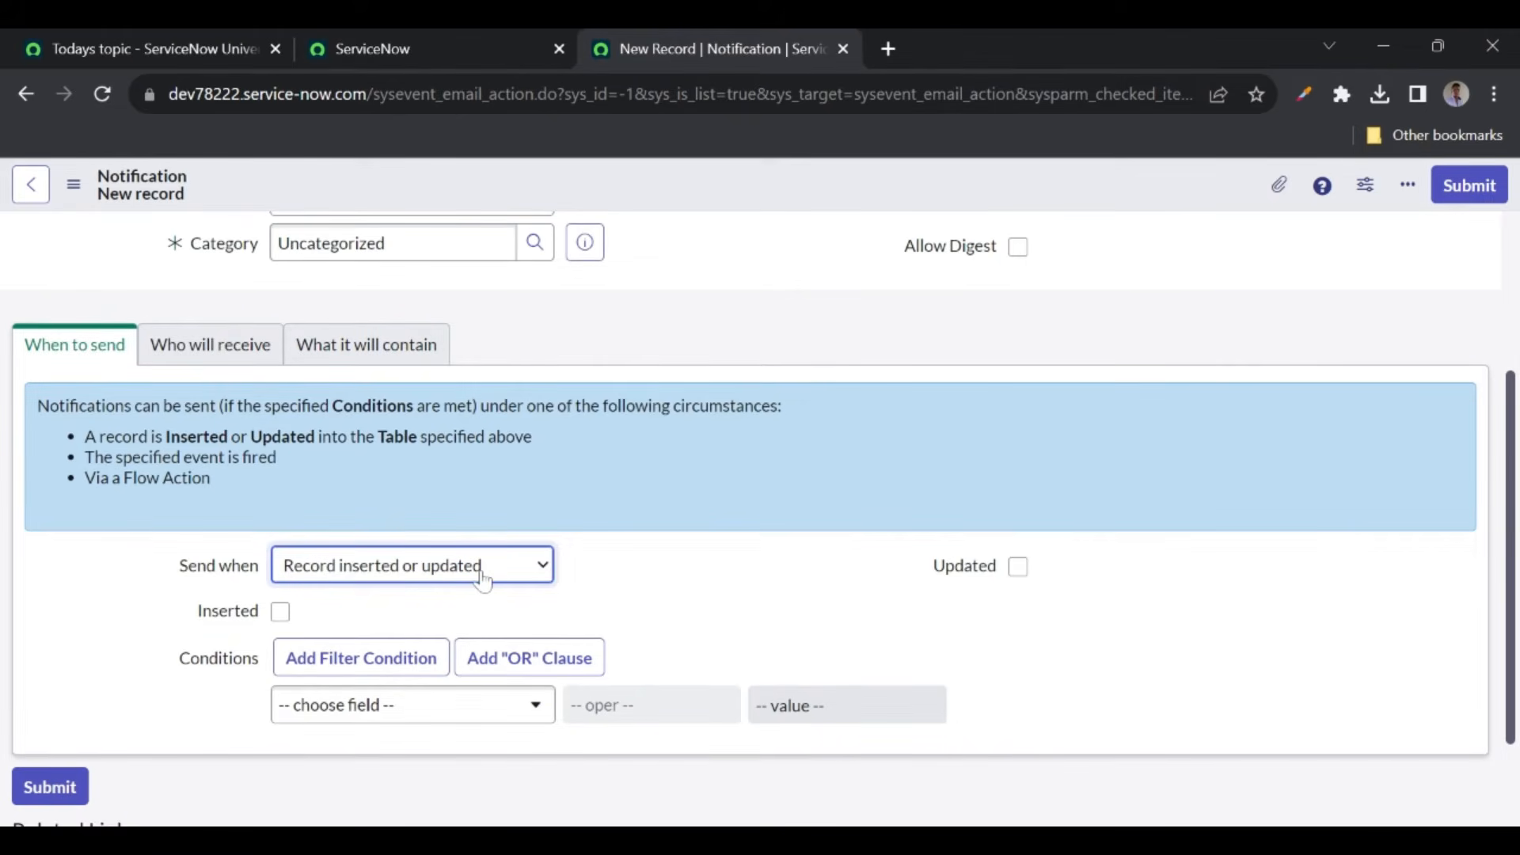
# - Tick Inserted and Updated and add the condition Short Description starts with 'Test'
pyautogui.click(286, 617)
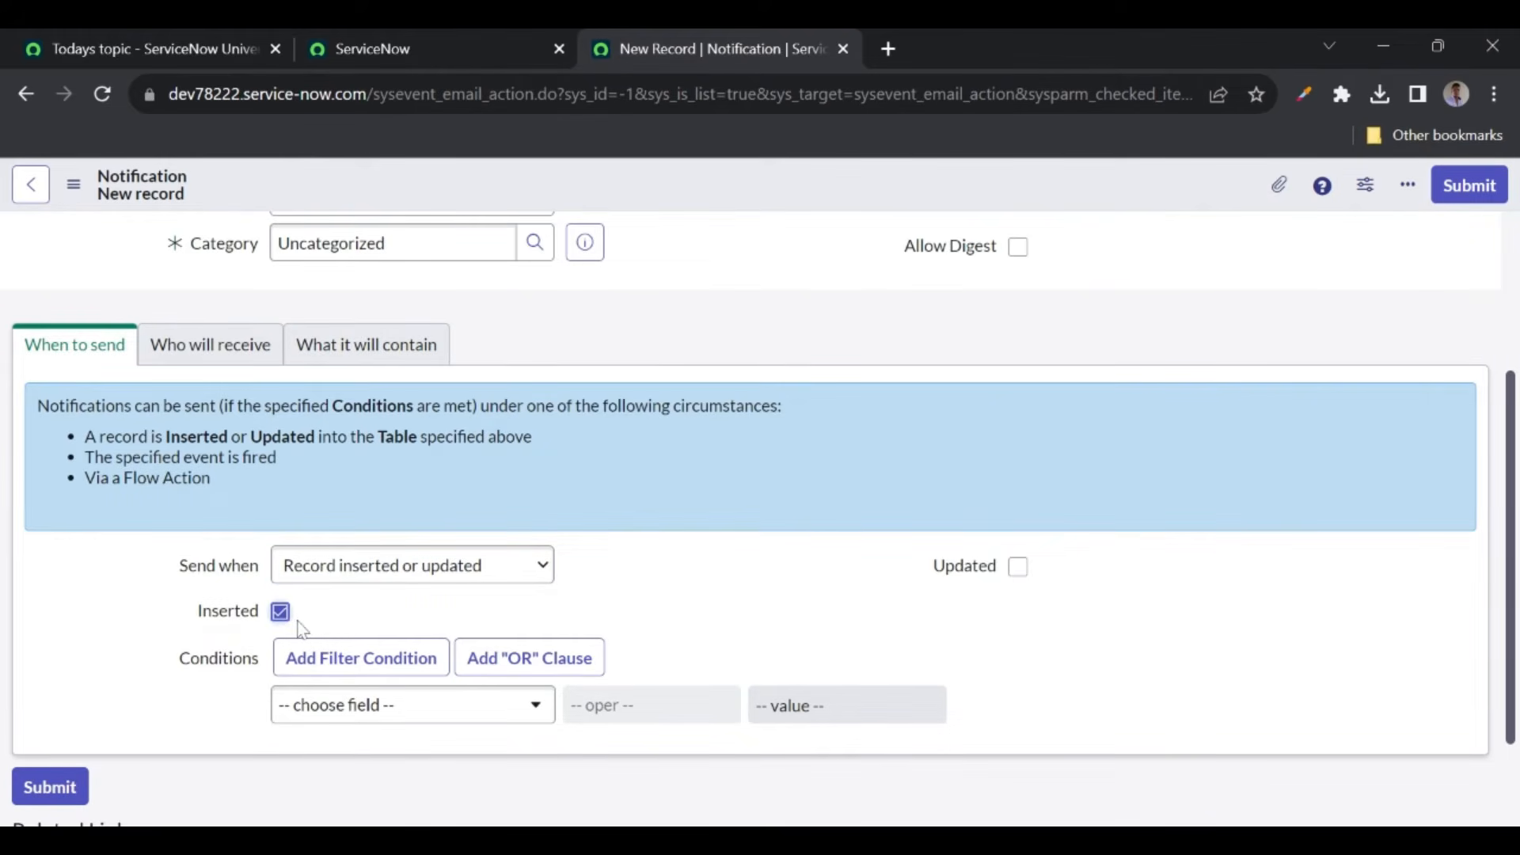
pyautogui.click(1021, 569)
pyautogui.scroll(-1, 696, 618)
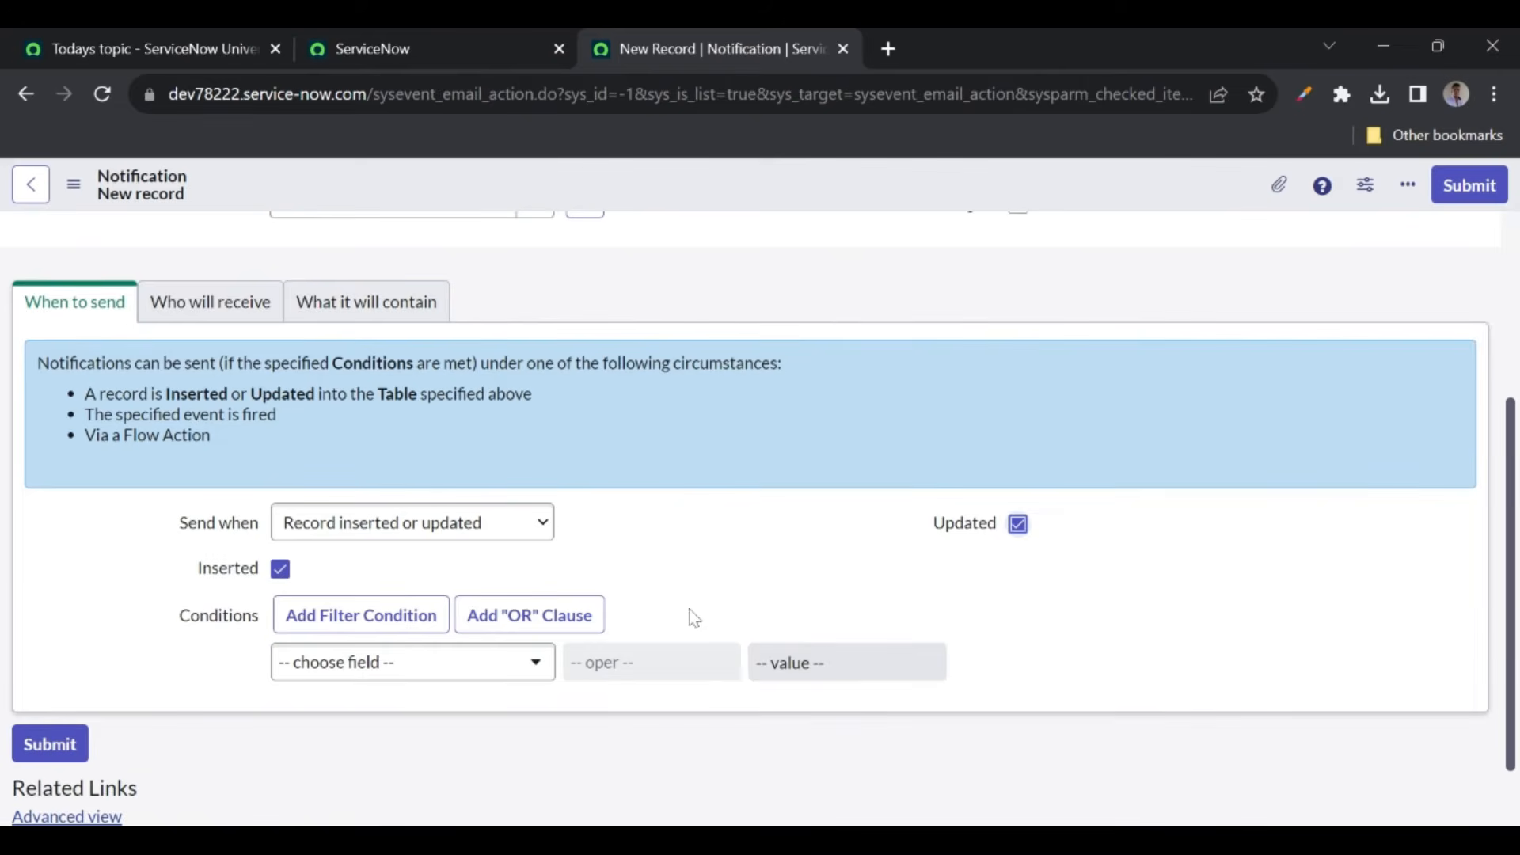
pyautogui.click(469, 671)
pyautogui.write('short')
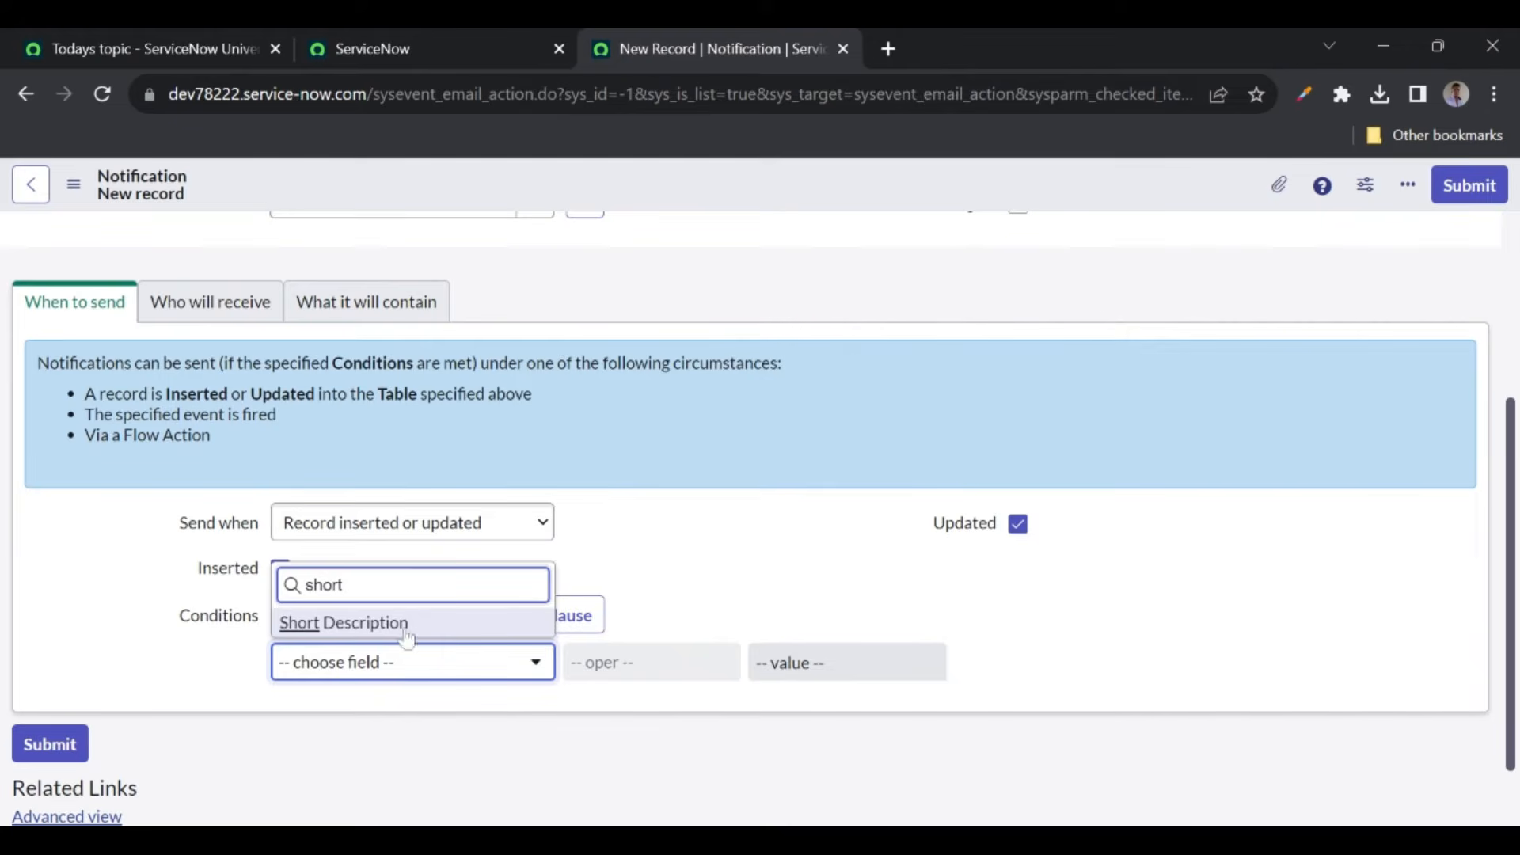
pyautogui.click(386, 625)
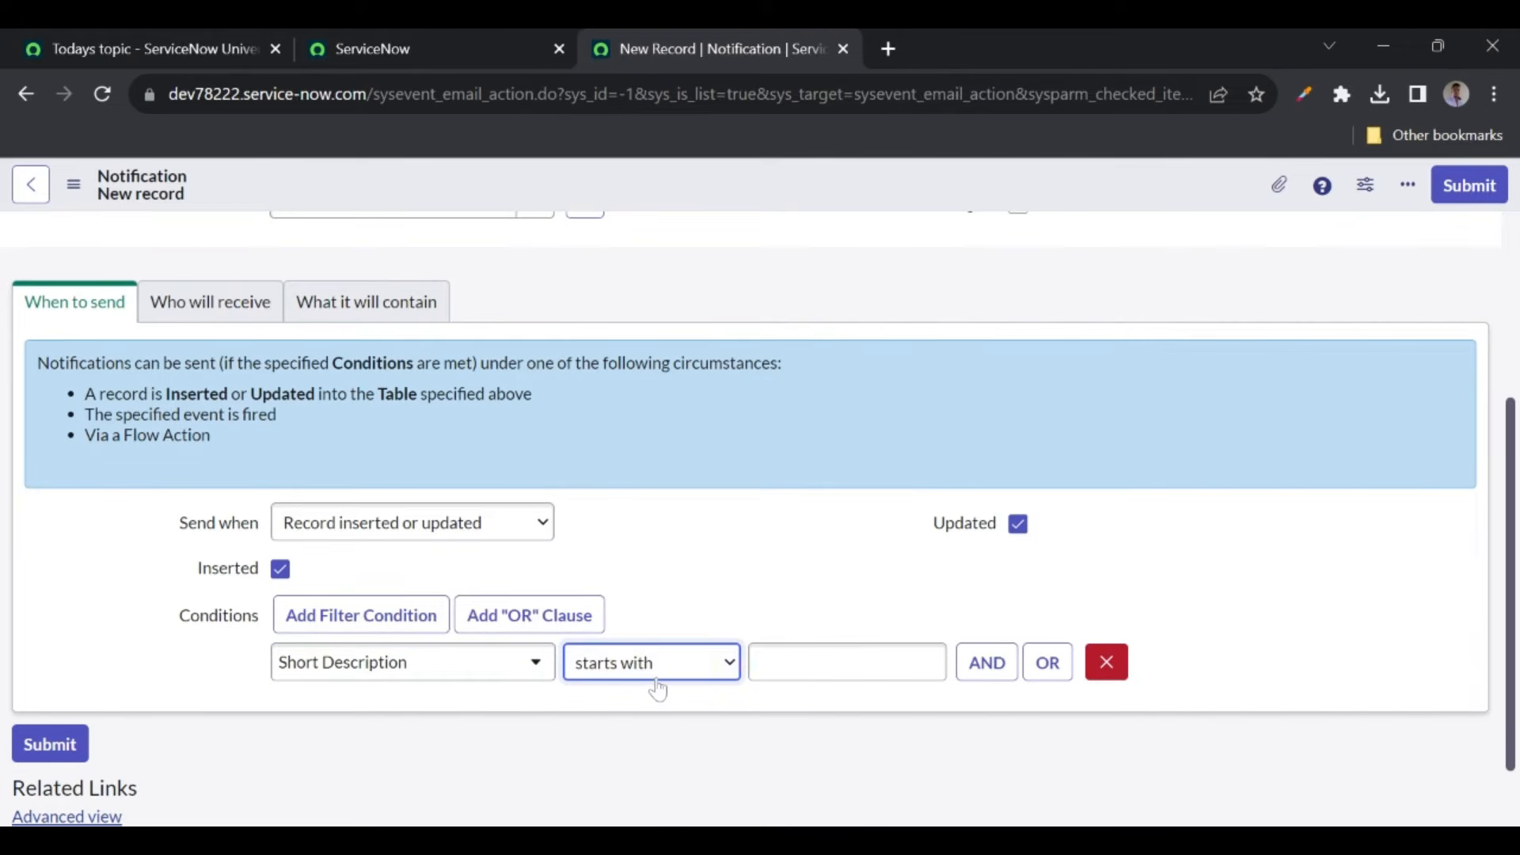
pyautogui.click(791, 662)
pyautogui.write('Test')
pyautogui.click(752, 614)
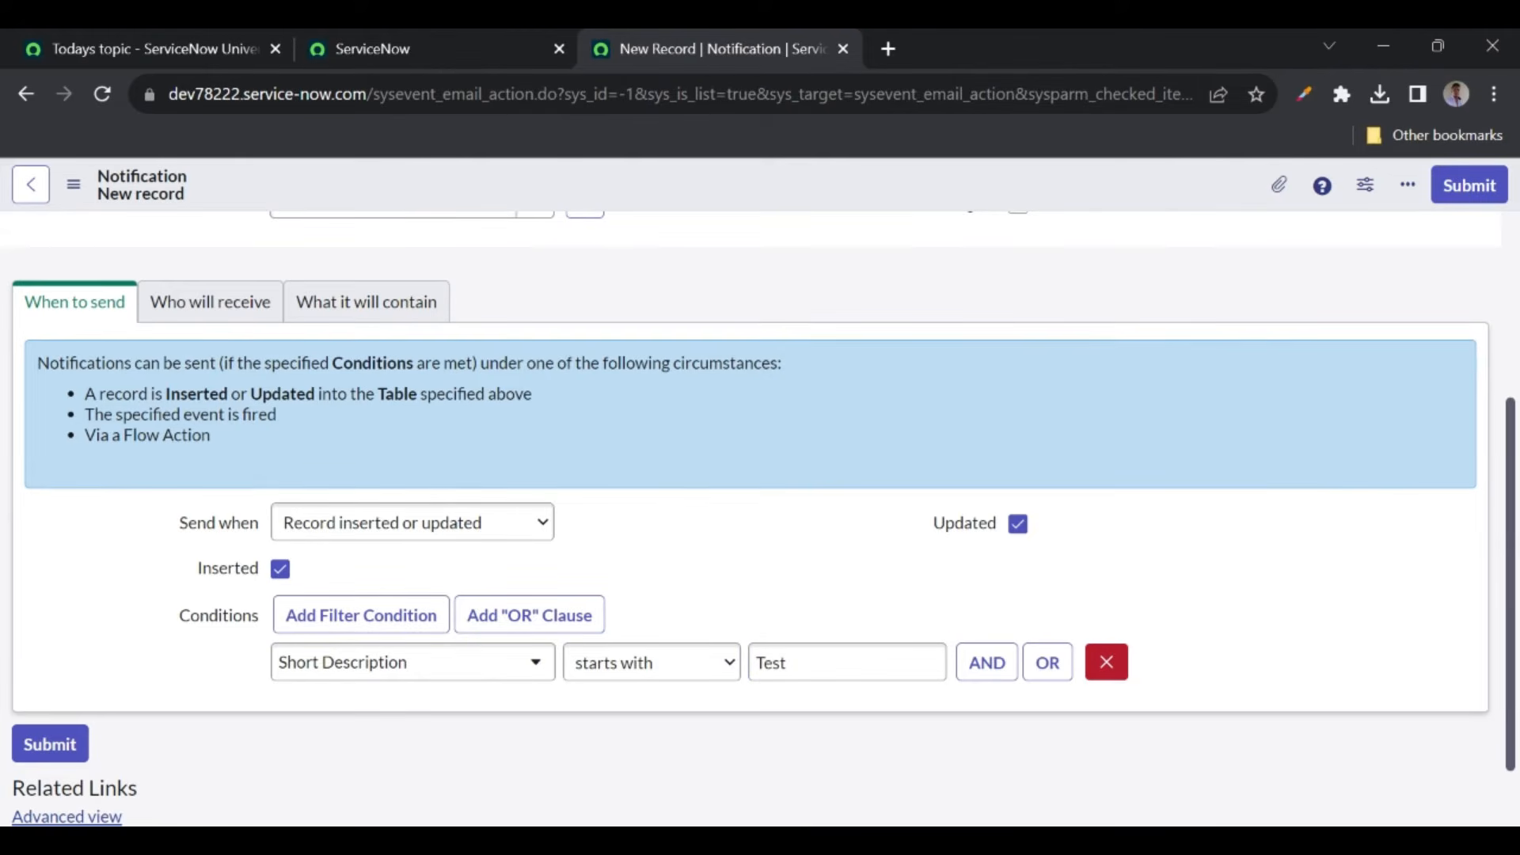
# - Add a user and the CAB Approval group as notification recipients
pyautogui.click(190, 313)
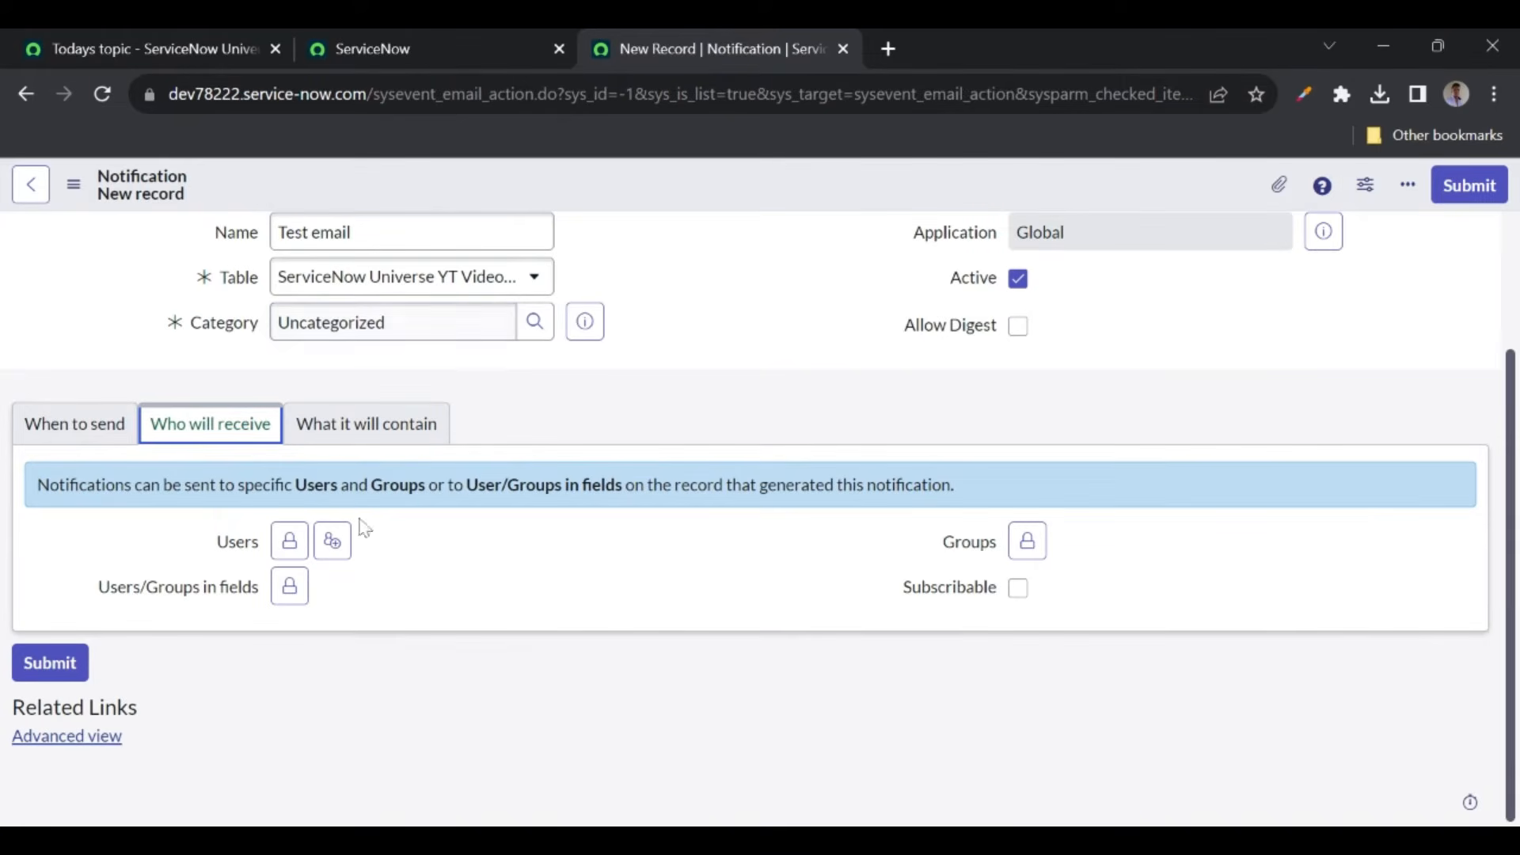
pyautogui.click(288, 544)
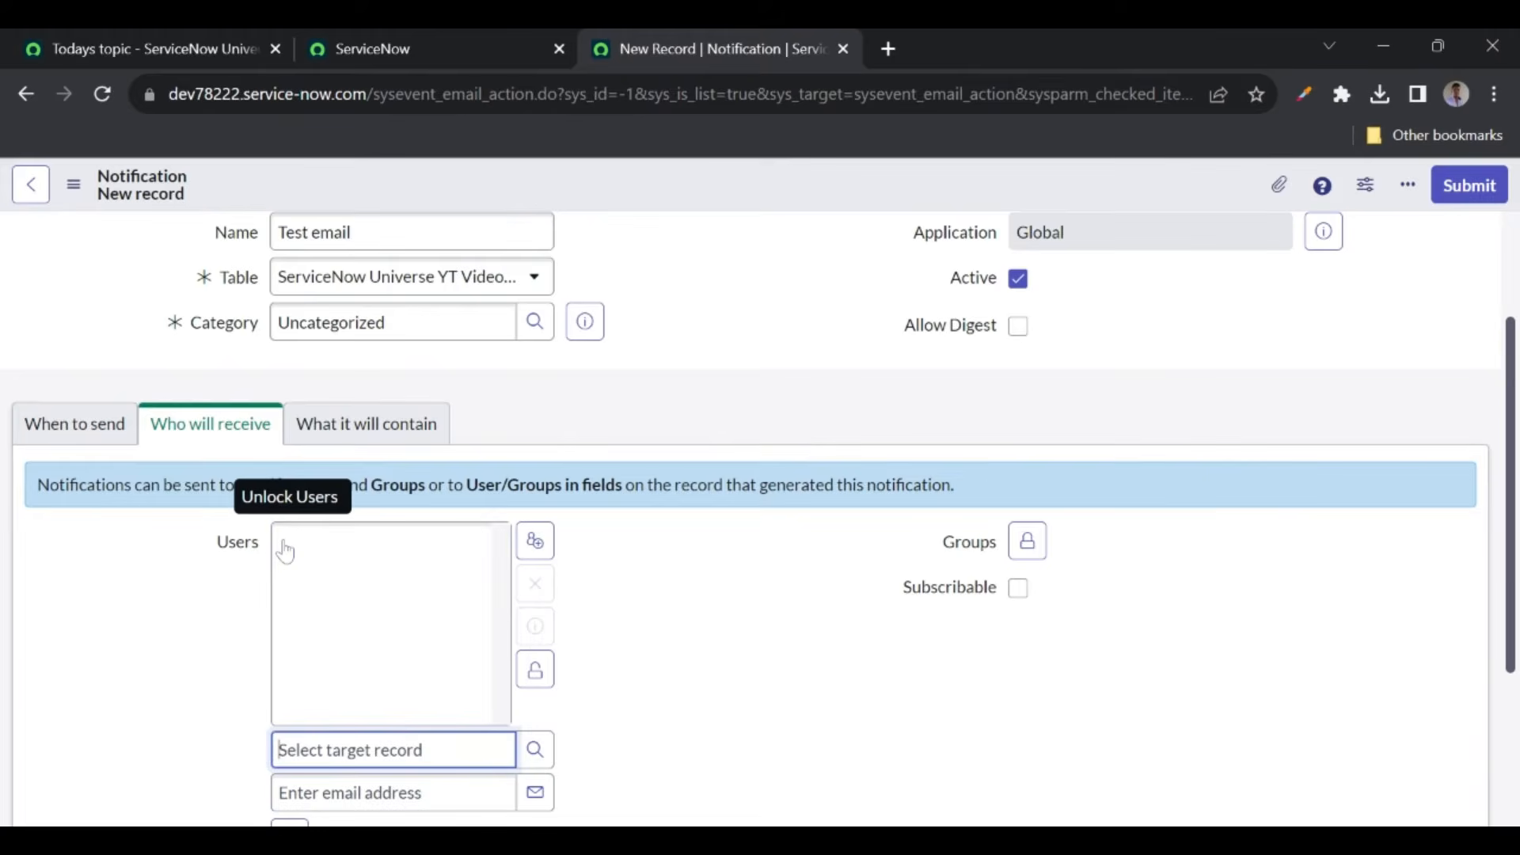
pyautogui.click(535, 751)
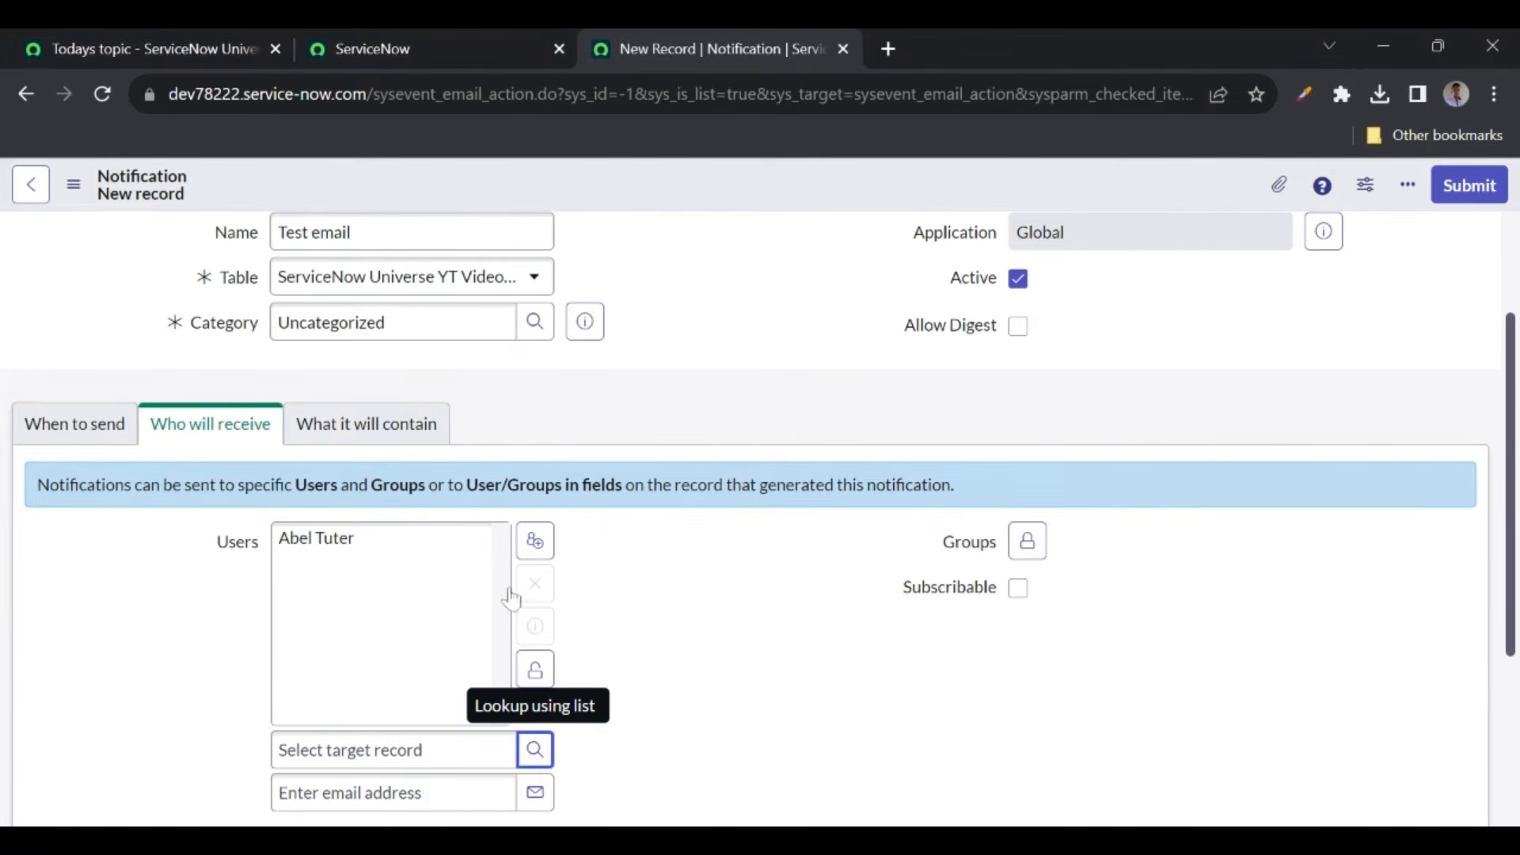
pyautogui.click(537, 672)
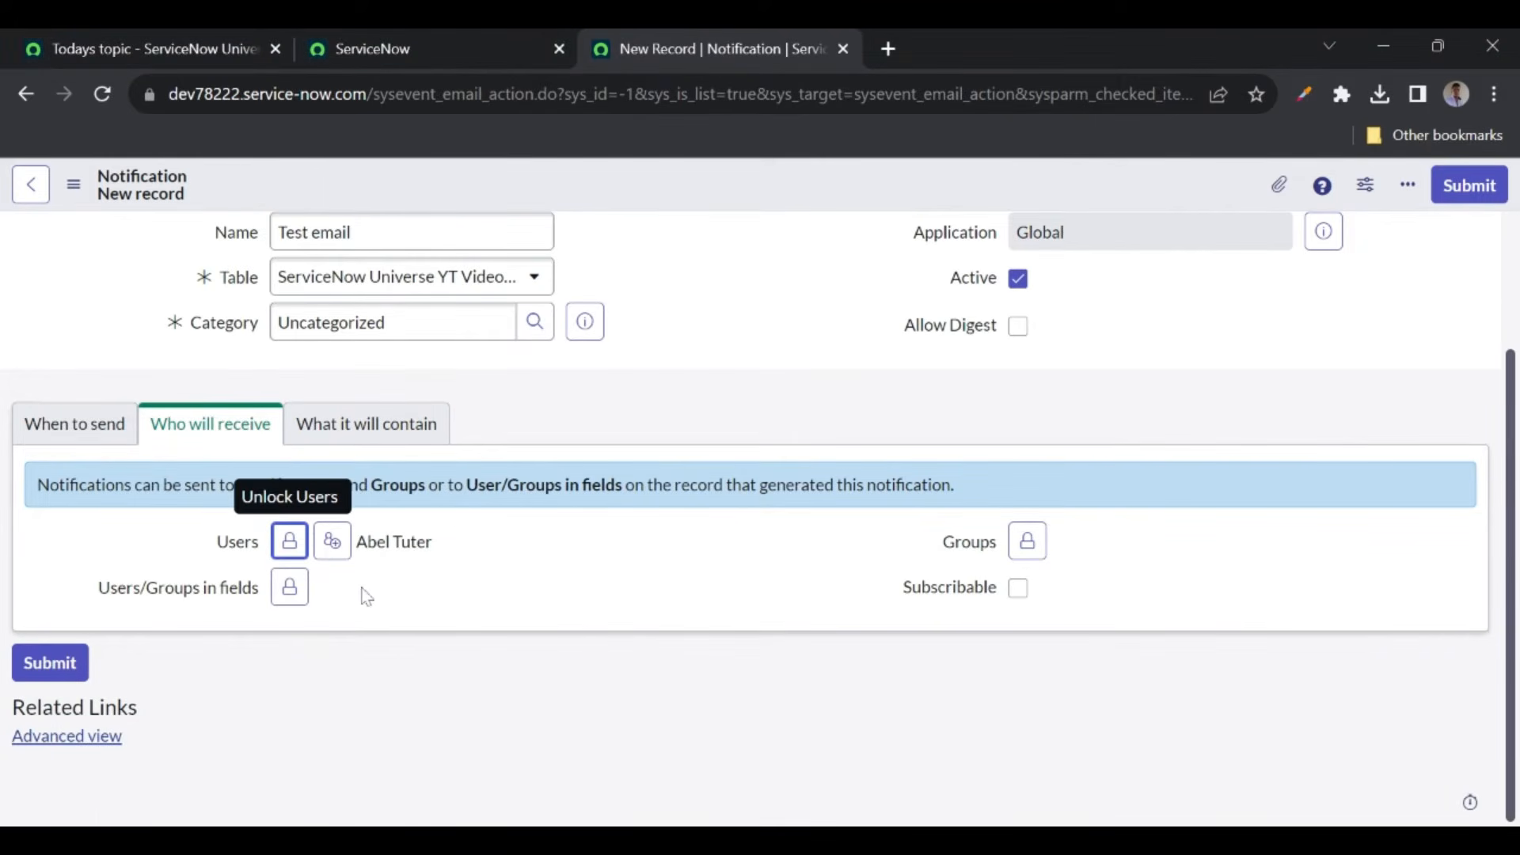
pyautogui.click(1026, 541)
pyautogui.click(1273, 749)
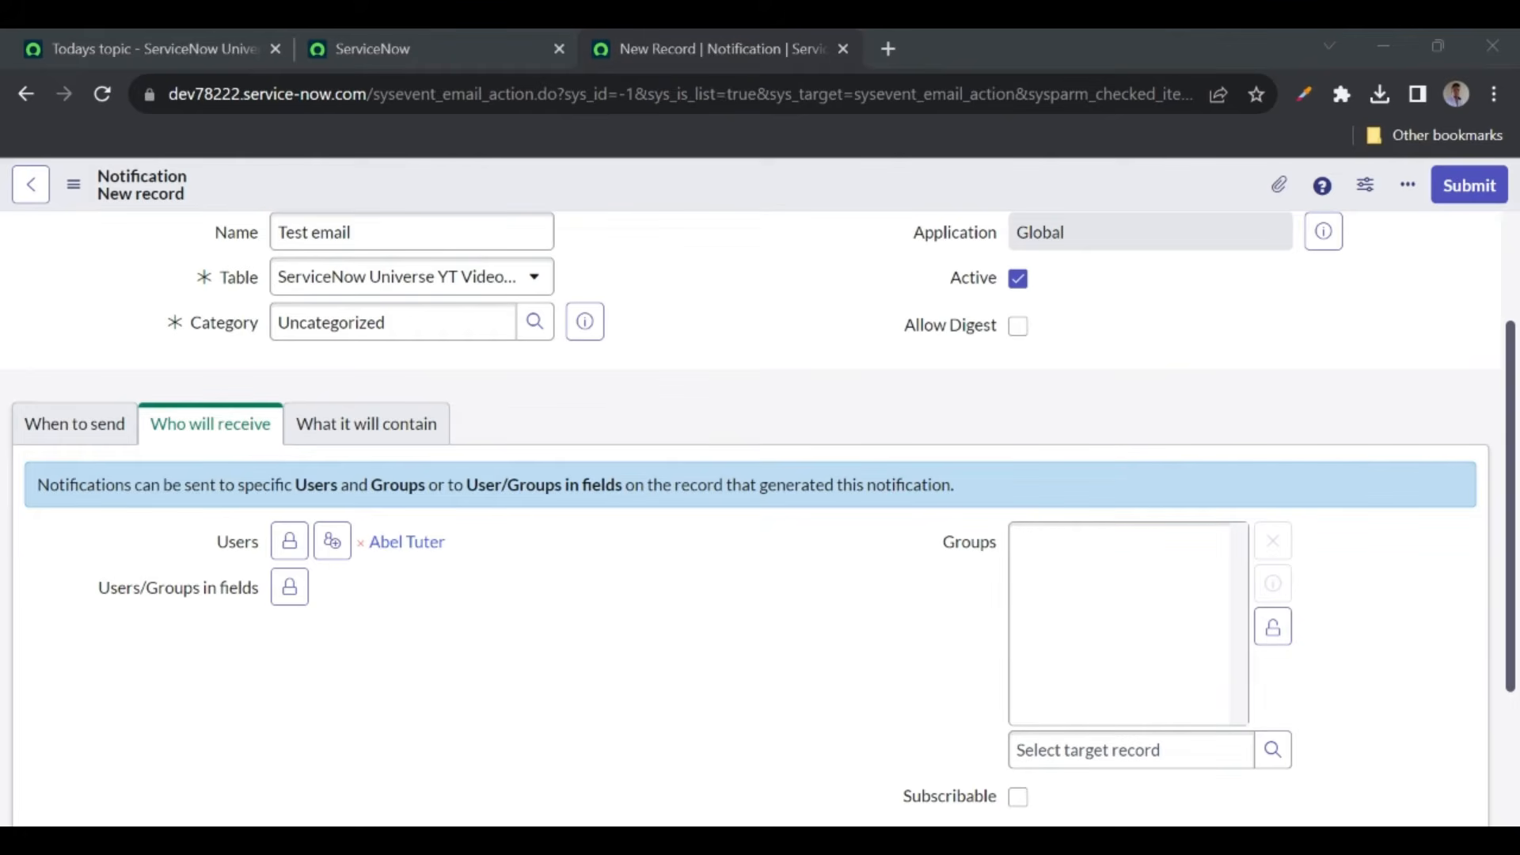
pyautogui.click(1274, 626)
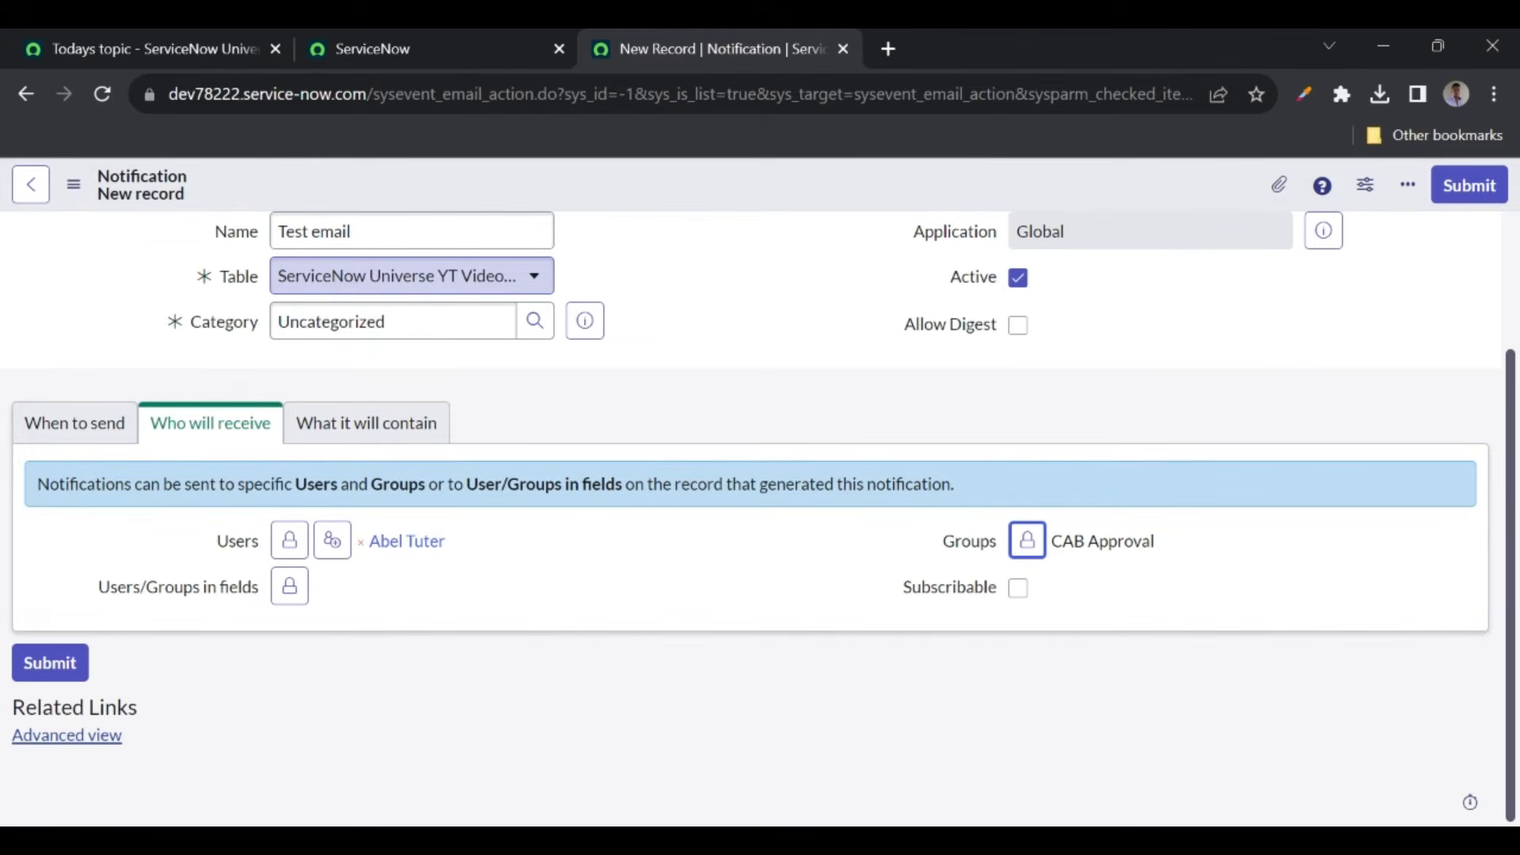
# - Add Created by to Users/Groups in fields and lock the selection
pyautogui.click(290, 586)
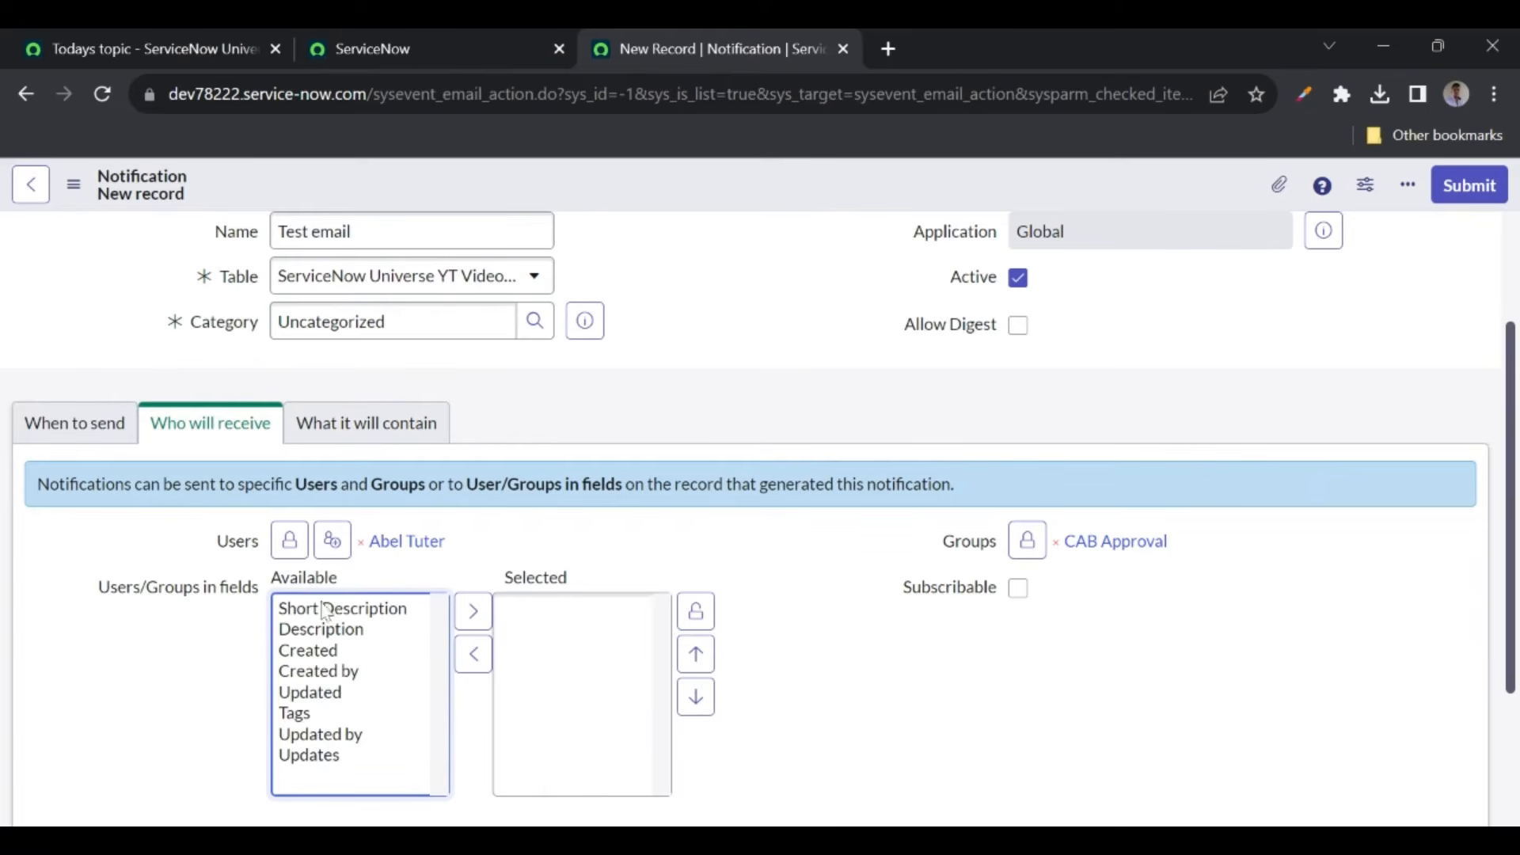
pyautogui.scroll(-2, 207, 703)
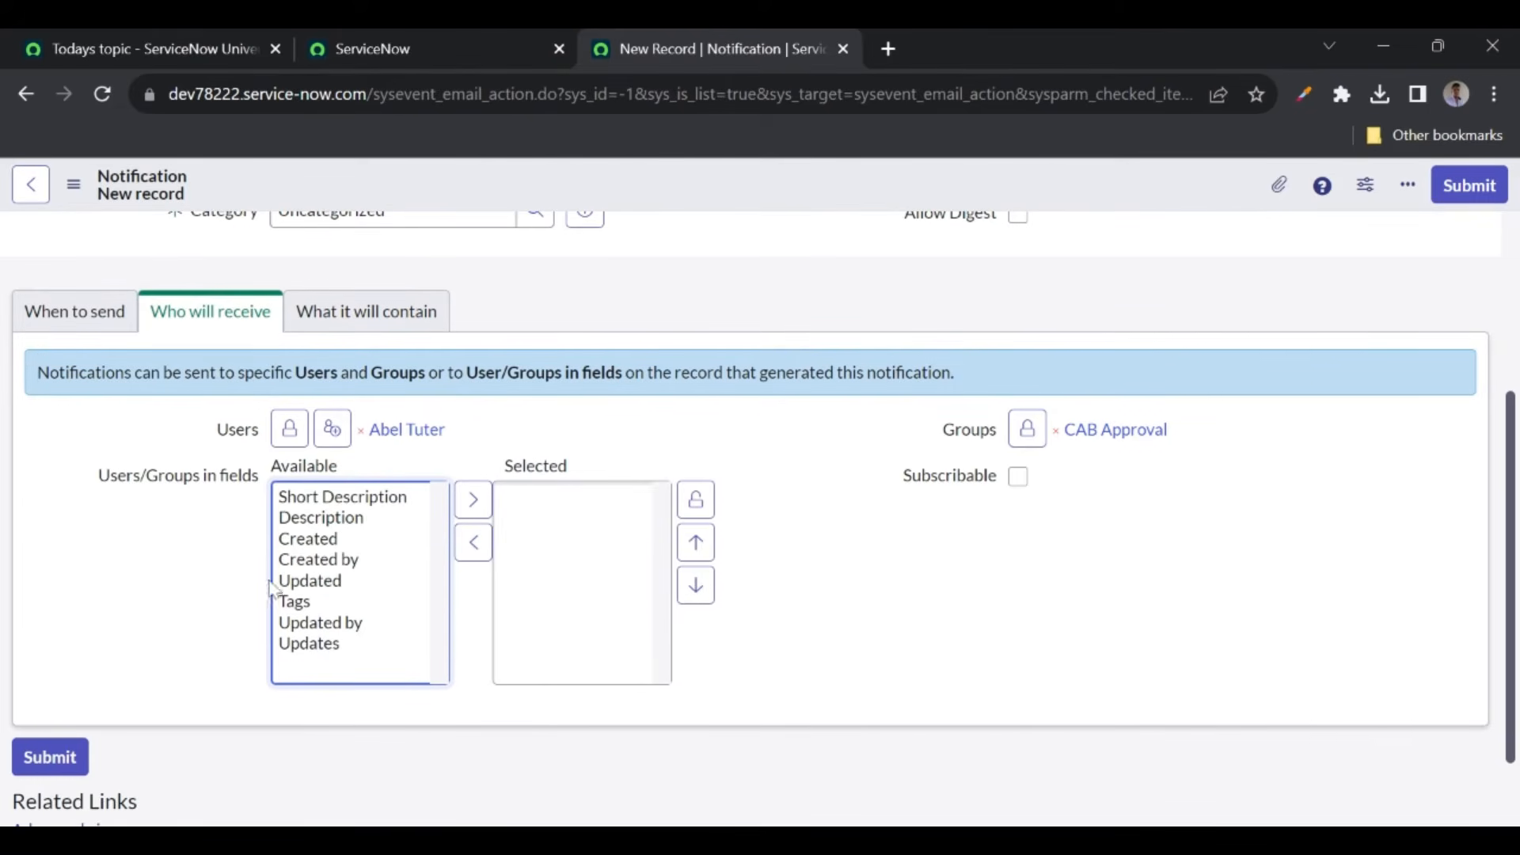
pyautogui.click(307, 498)
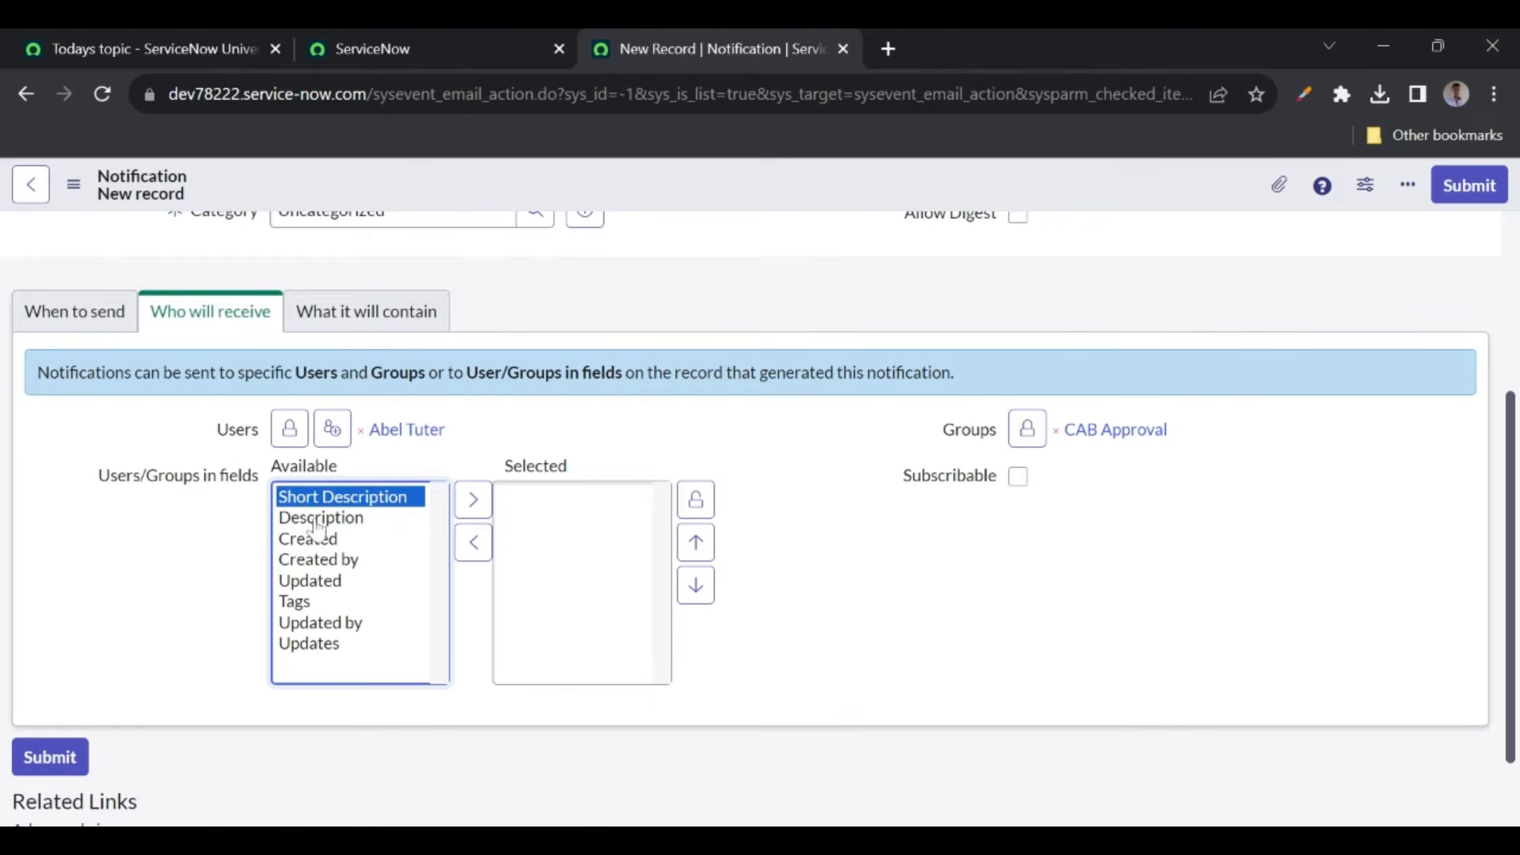
pyautogui.click(318, 521)
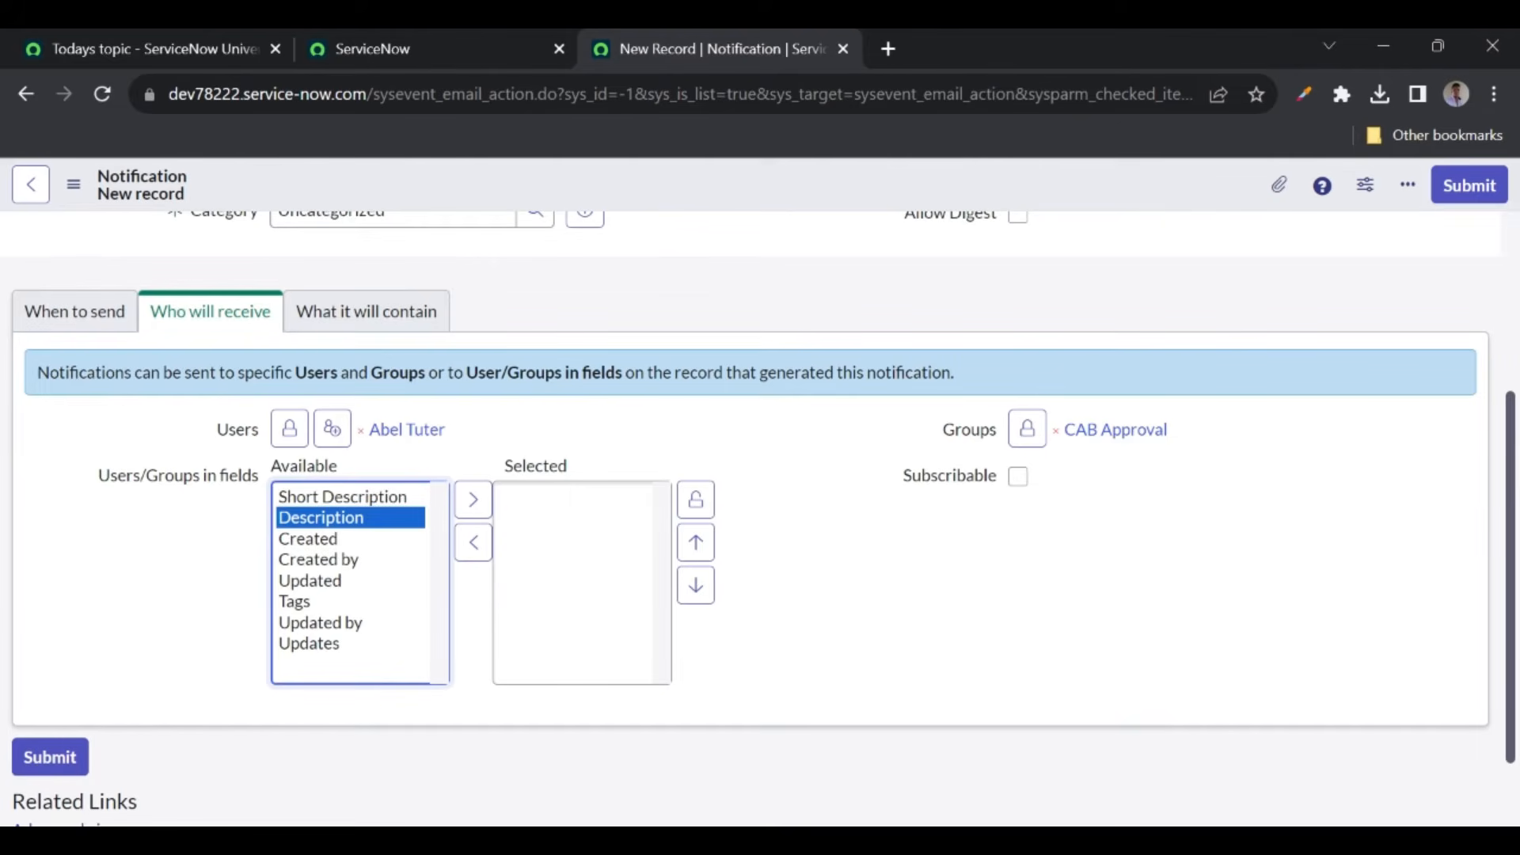
pyautogui.doubleClick(325, 564)
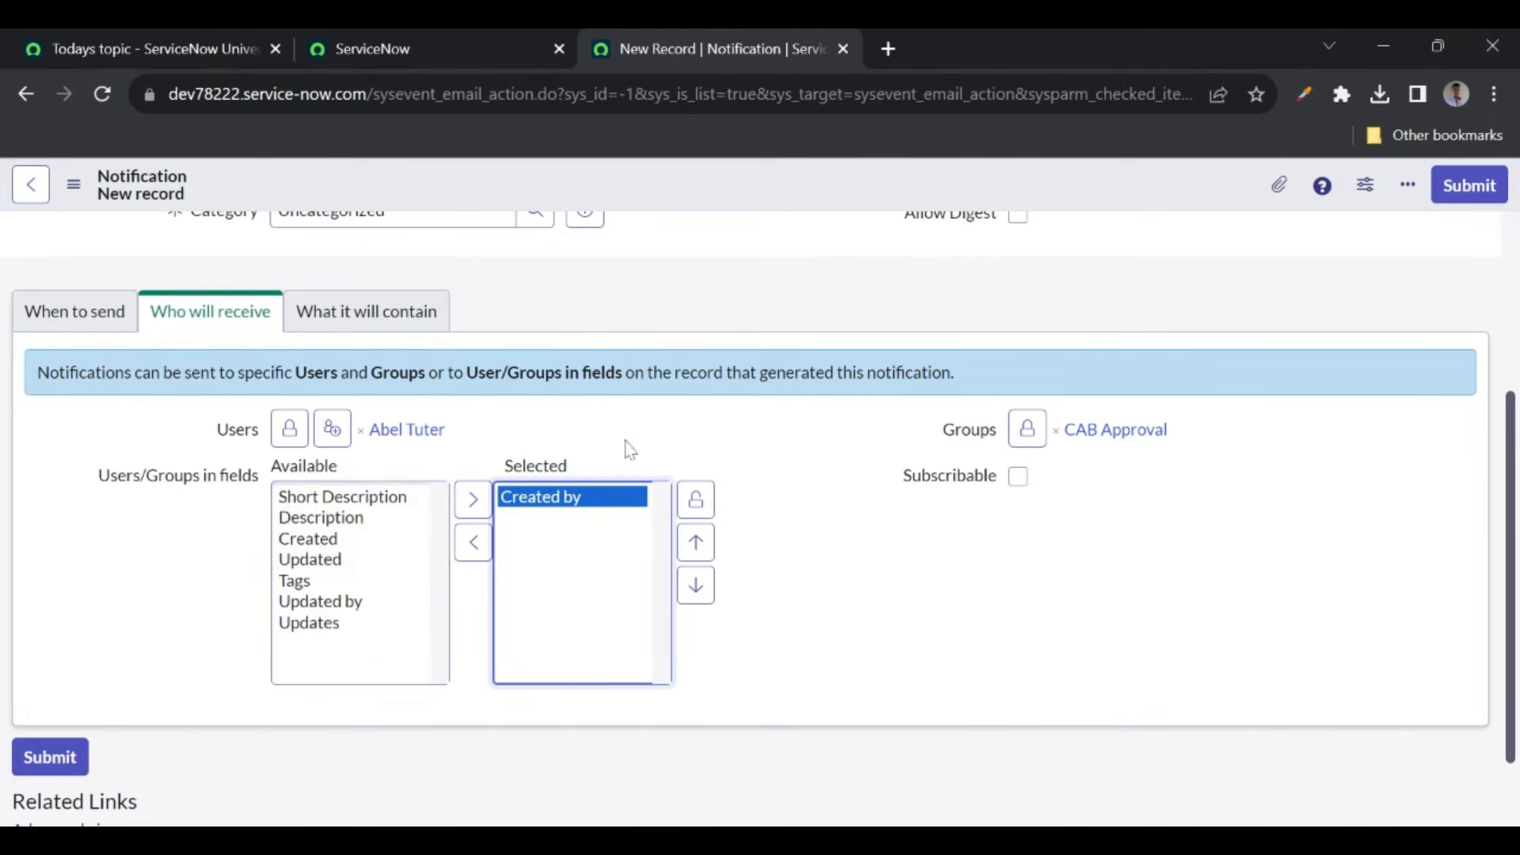
pyautogui.click(695, 498)
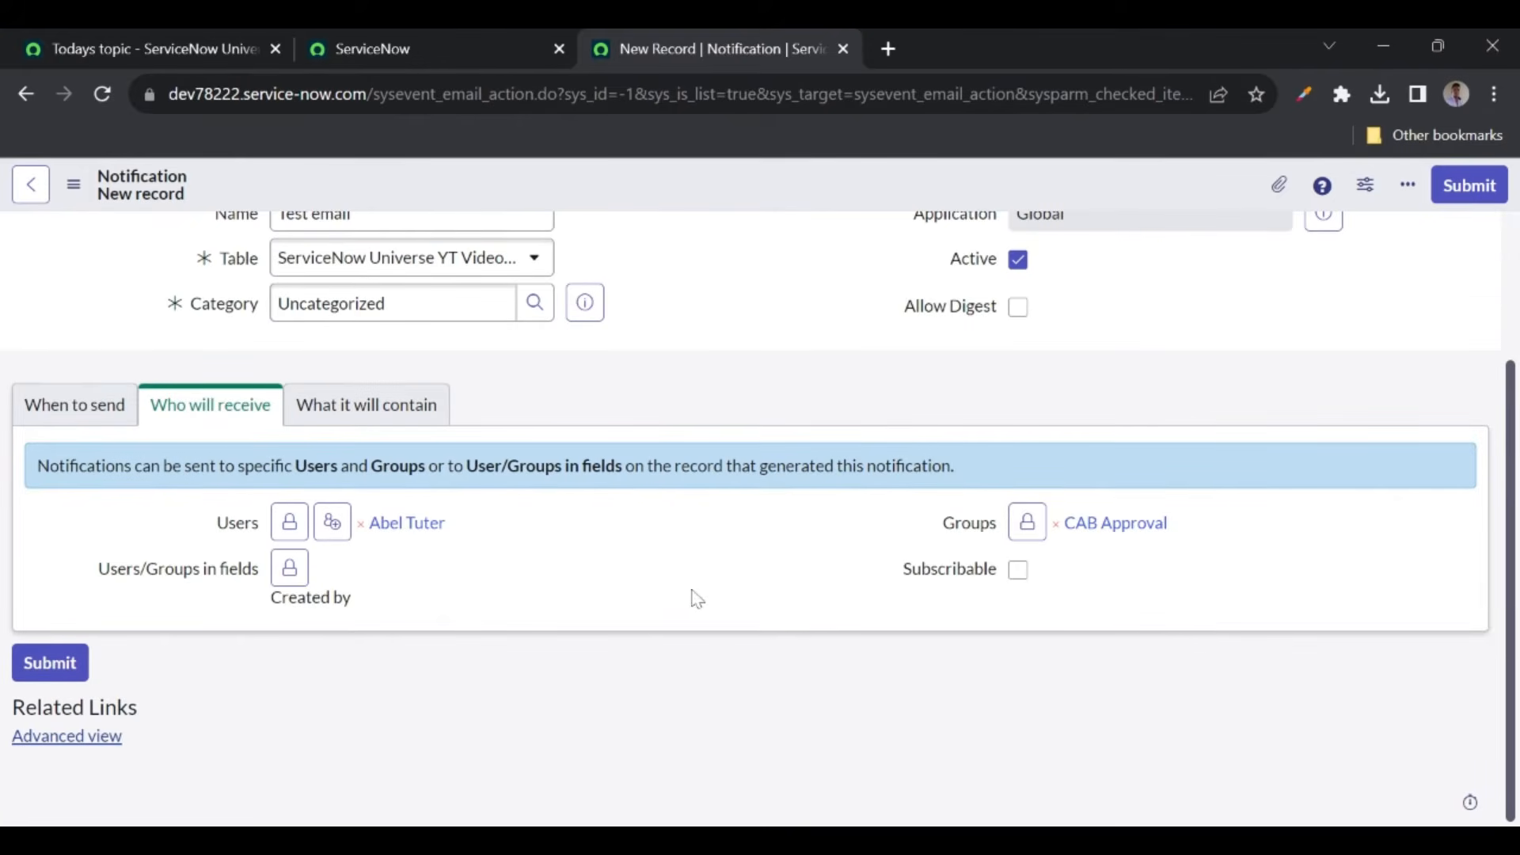
pyautogui.click(354, 419)
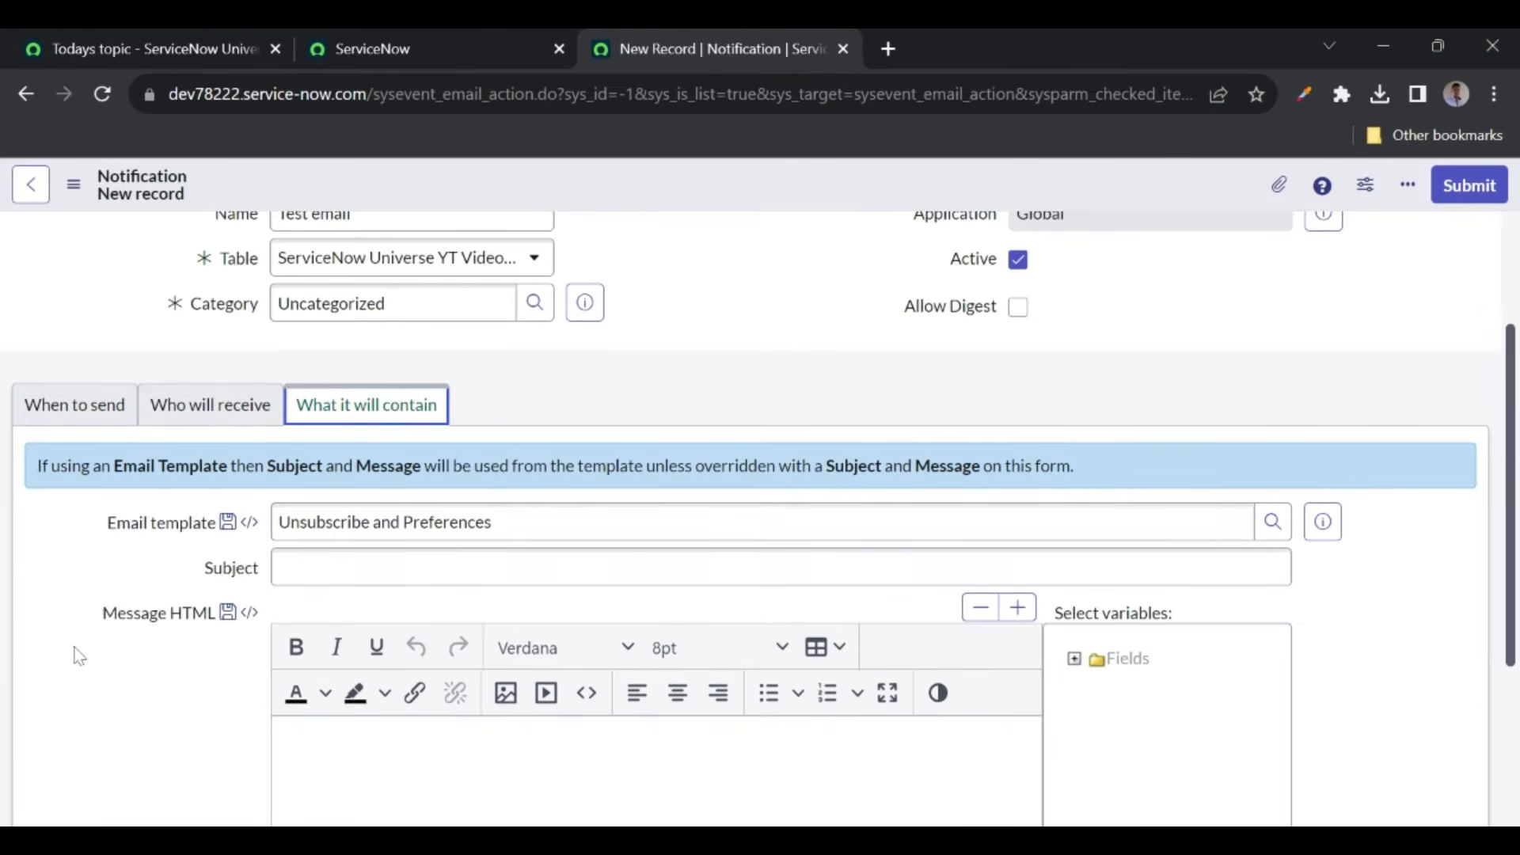
# - Set the subject to 'The yt video record starts with test is created'
pyautogui.scroll(-2, 79, 651)
pyautogui.click(278, 460)
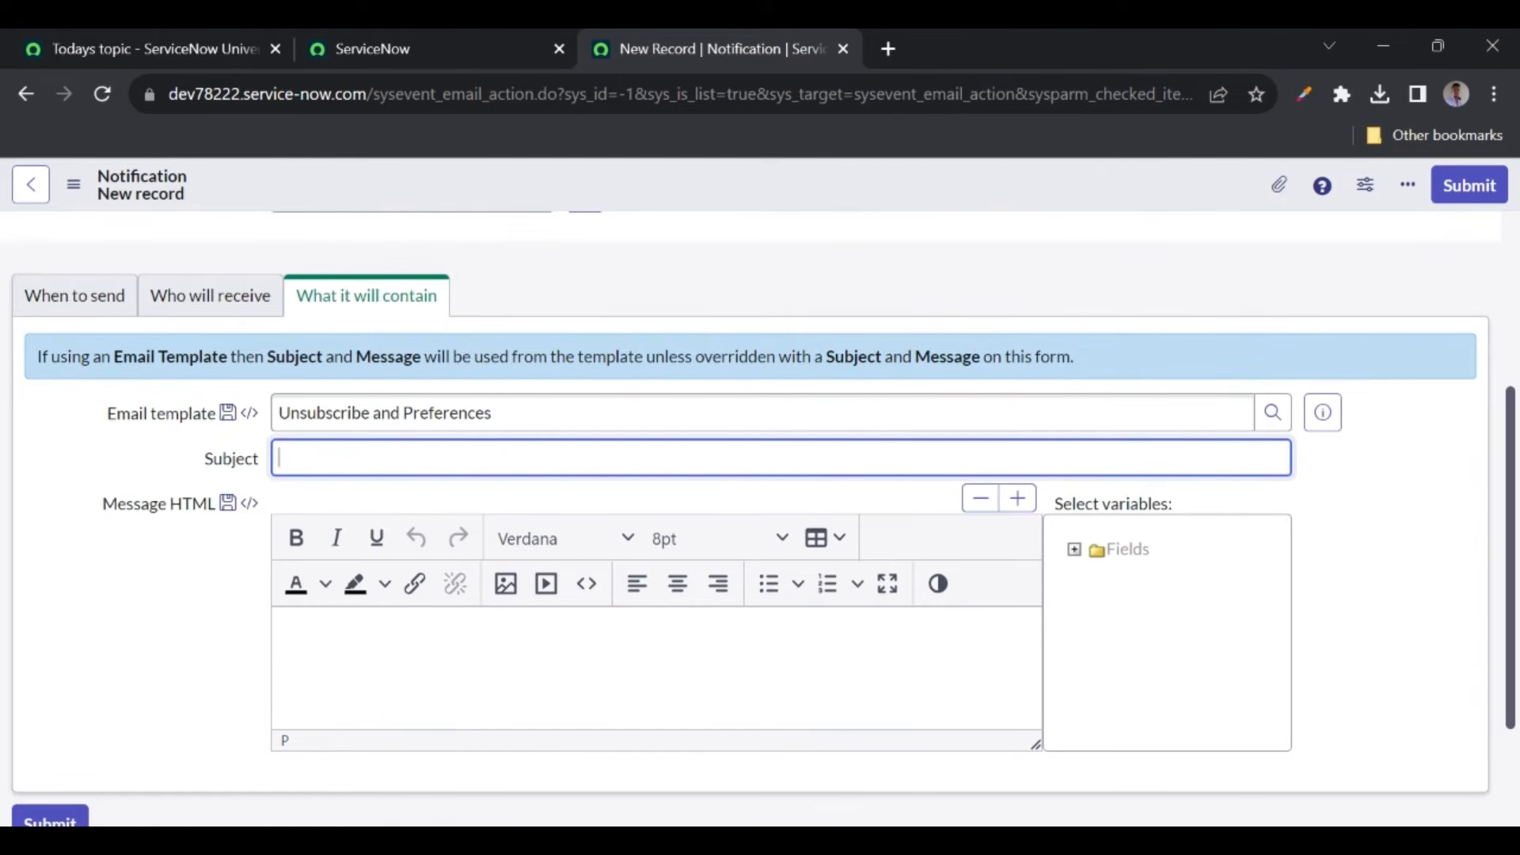
pyautogui.write('The yt video record')
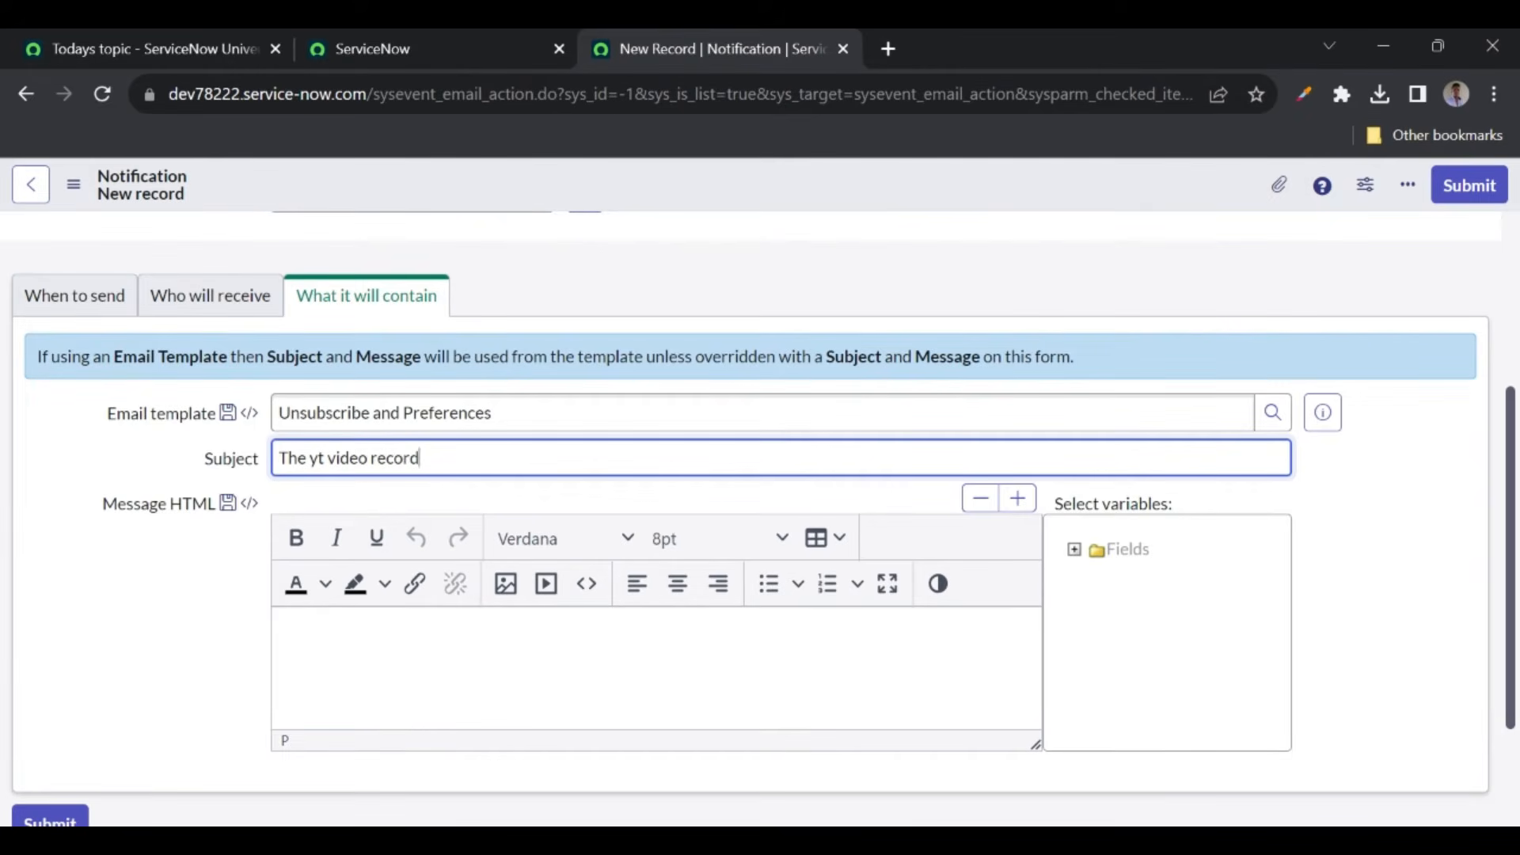
pyautogui.write(' starts with test is created')
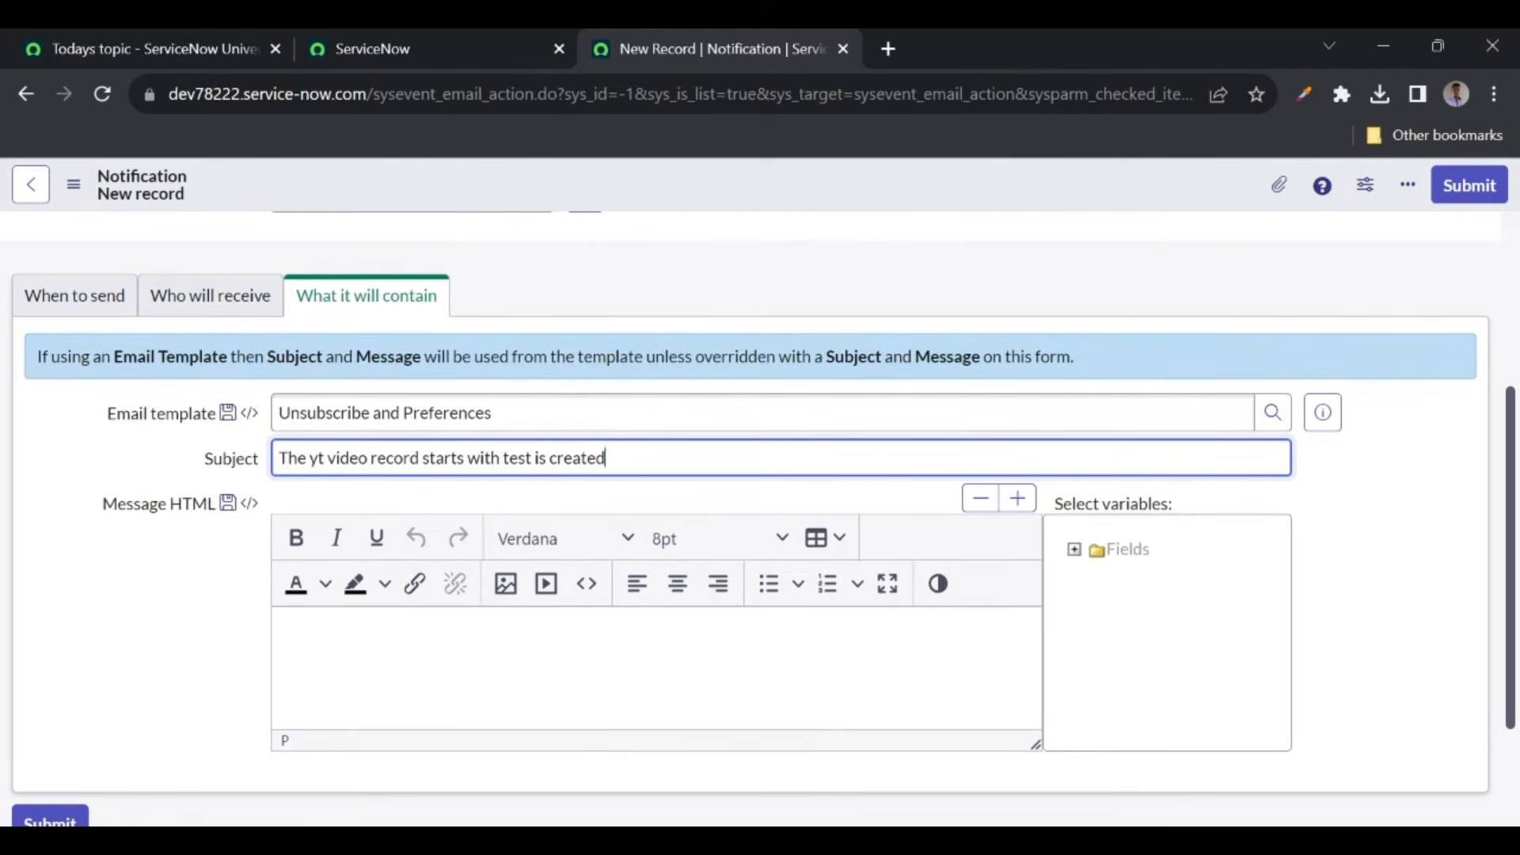
pyautogui.hotkey('ctrl', 'a')
pyautogui.hotkey('ctrl', 'c')
# - Write the message 'Hello,' plus the subject sentence and 'Thanks', then save the notification
pyautogui.click(332, 674)
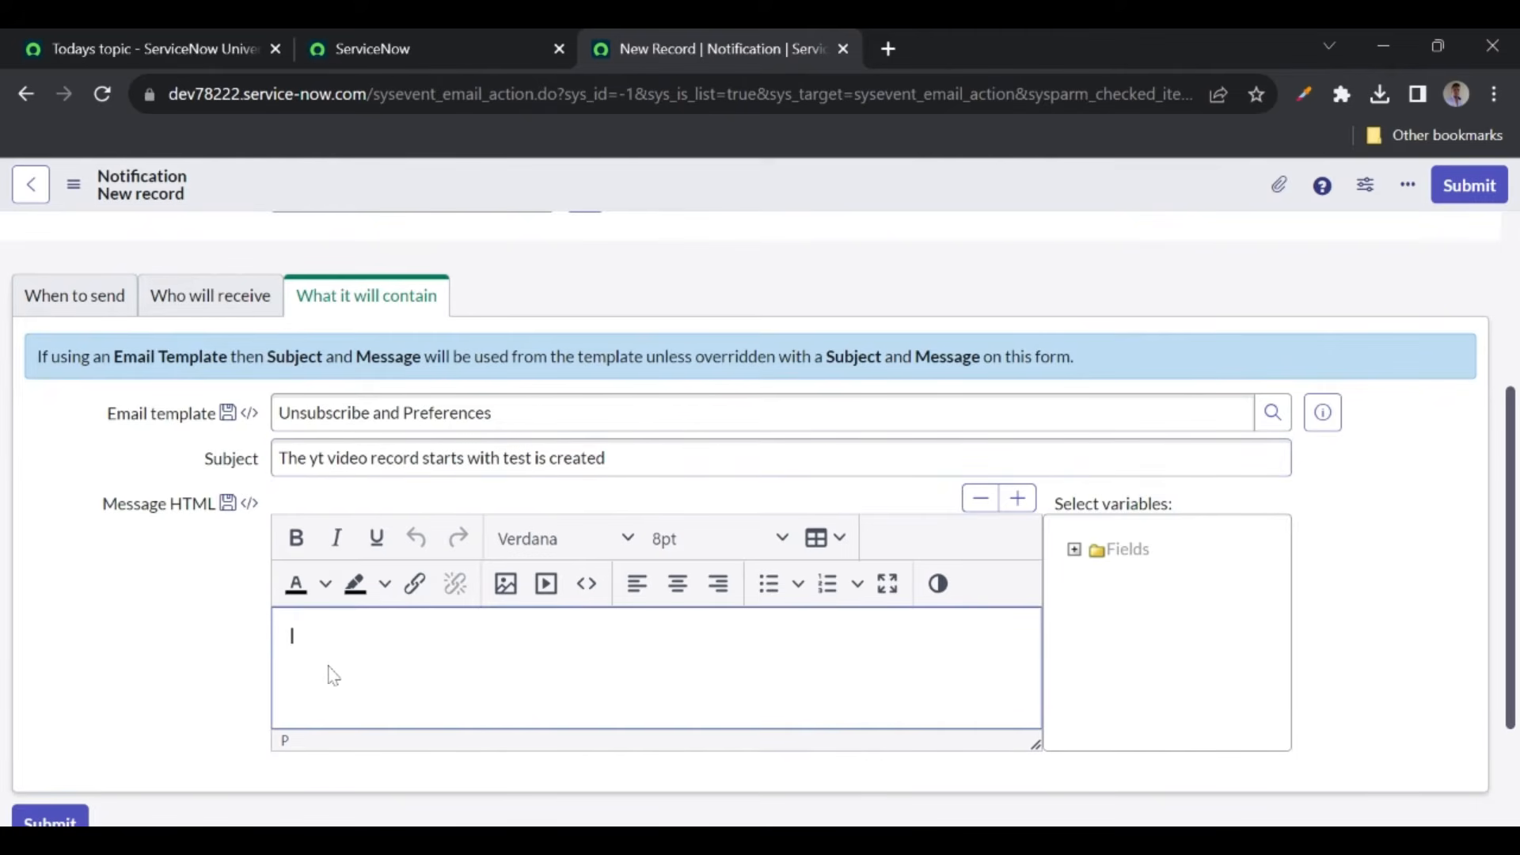
pyautogui.write('Hello,')
pyautogui.hotkey('ctrl', 'v')
pyautogui.press('Return')
pyautogui.write('Thanks')
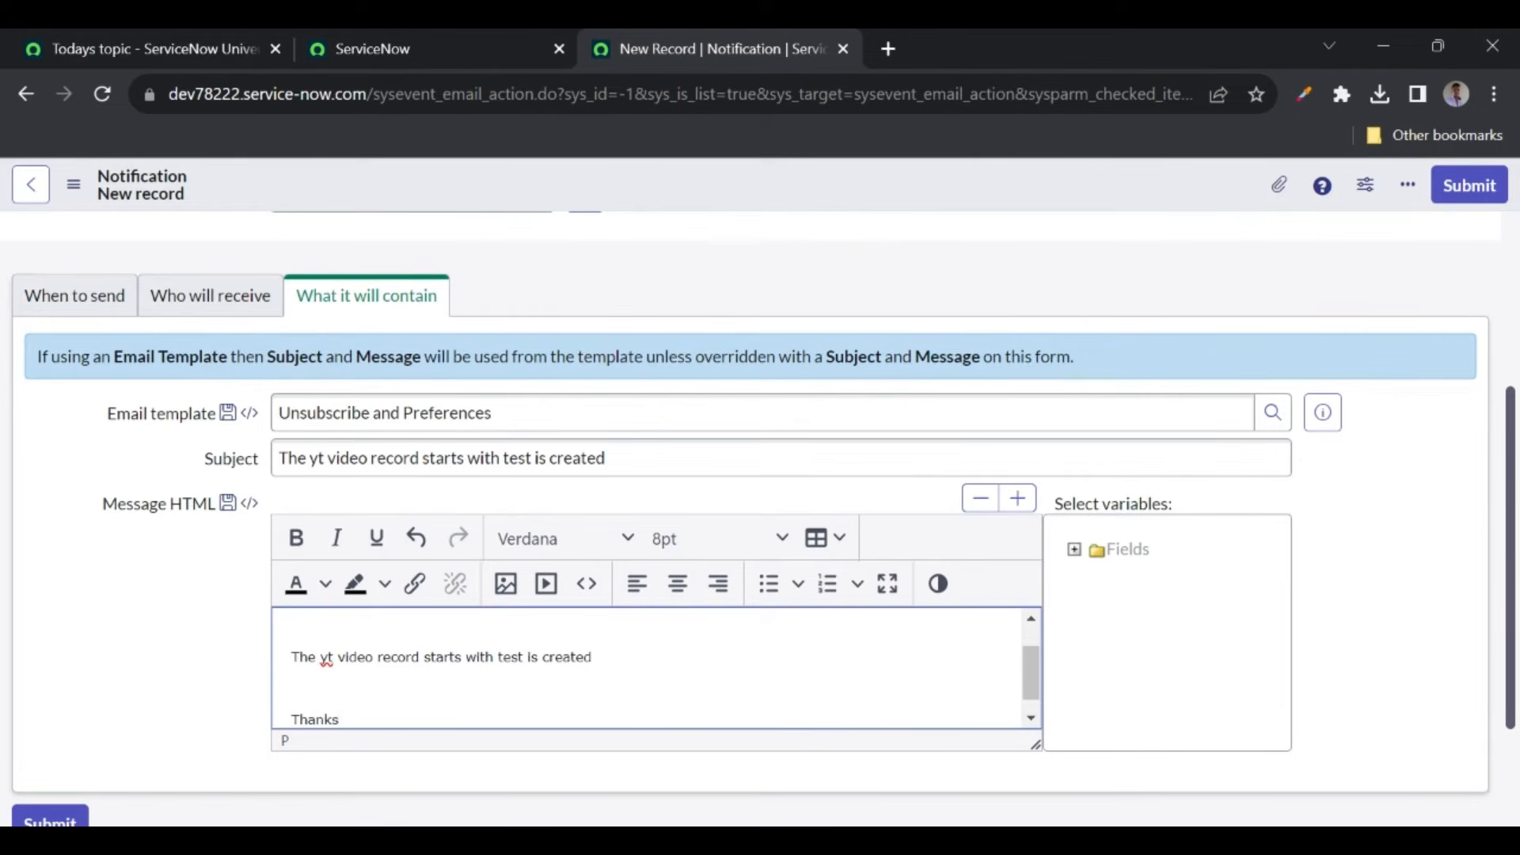
pyautogui.rightClick(662, 194)
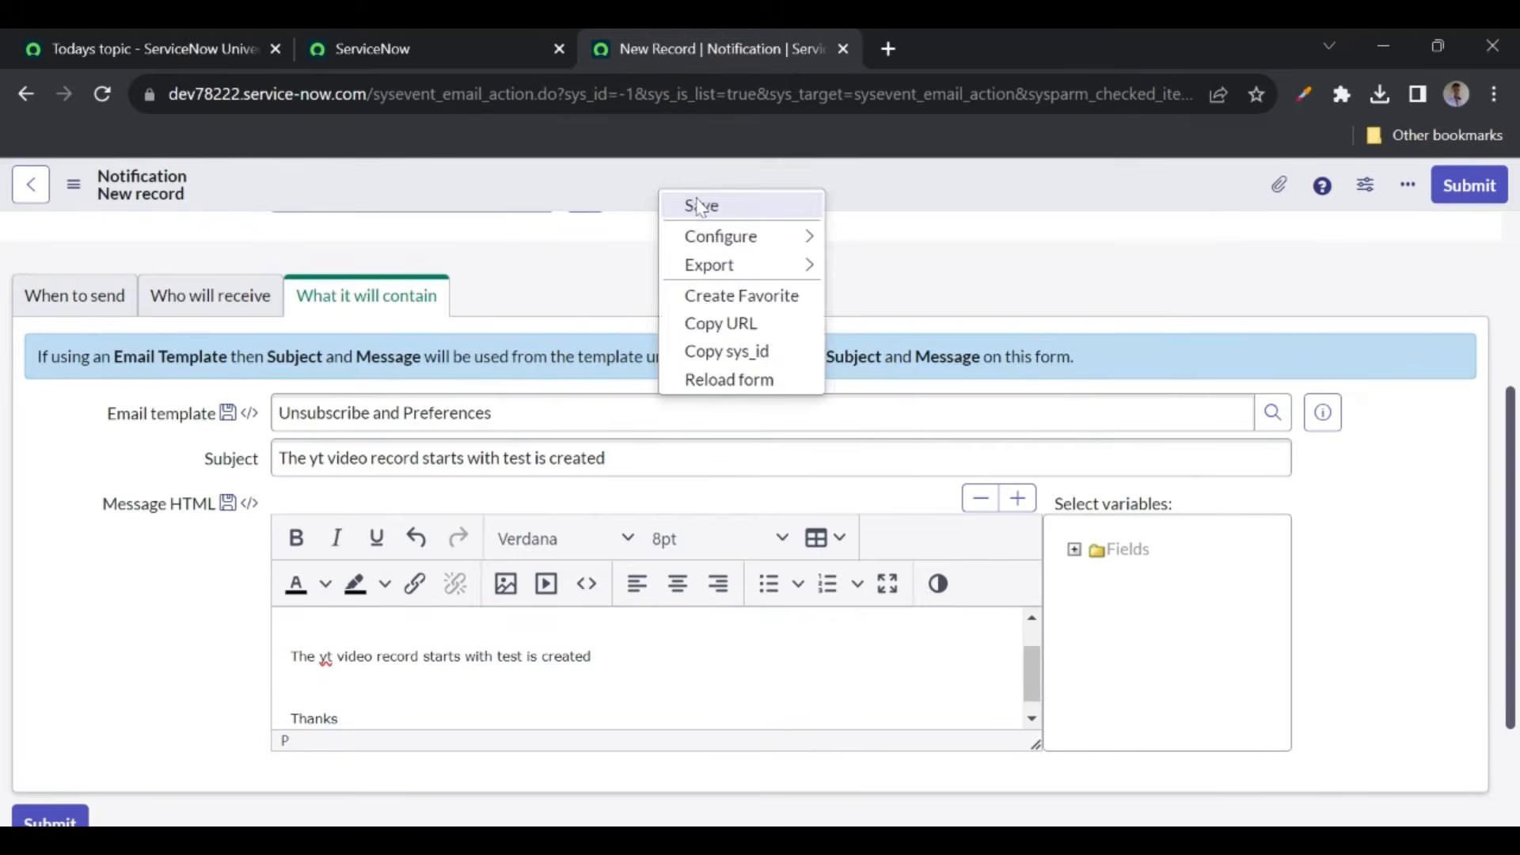
pyautogui.click(696, 205)
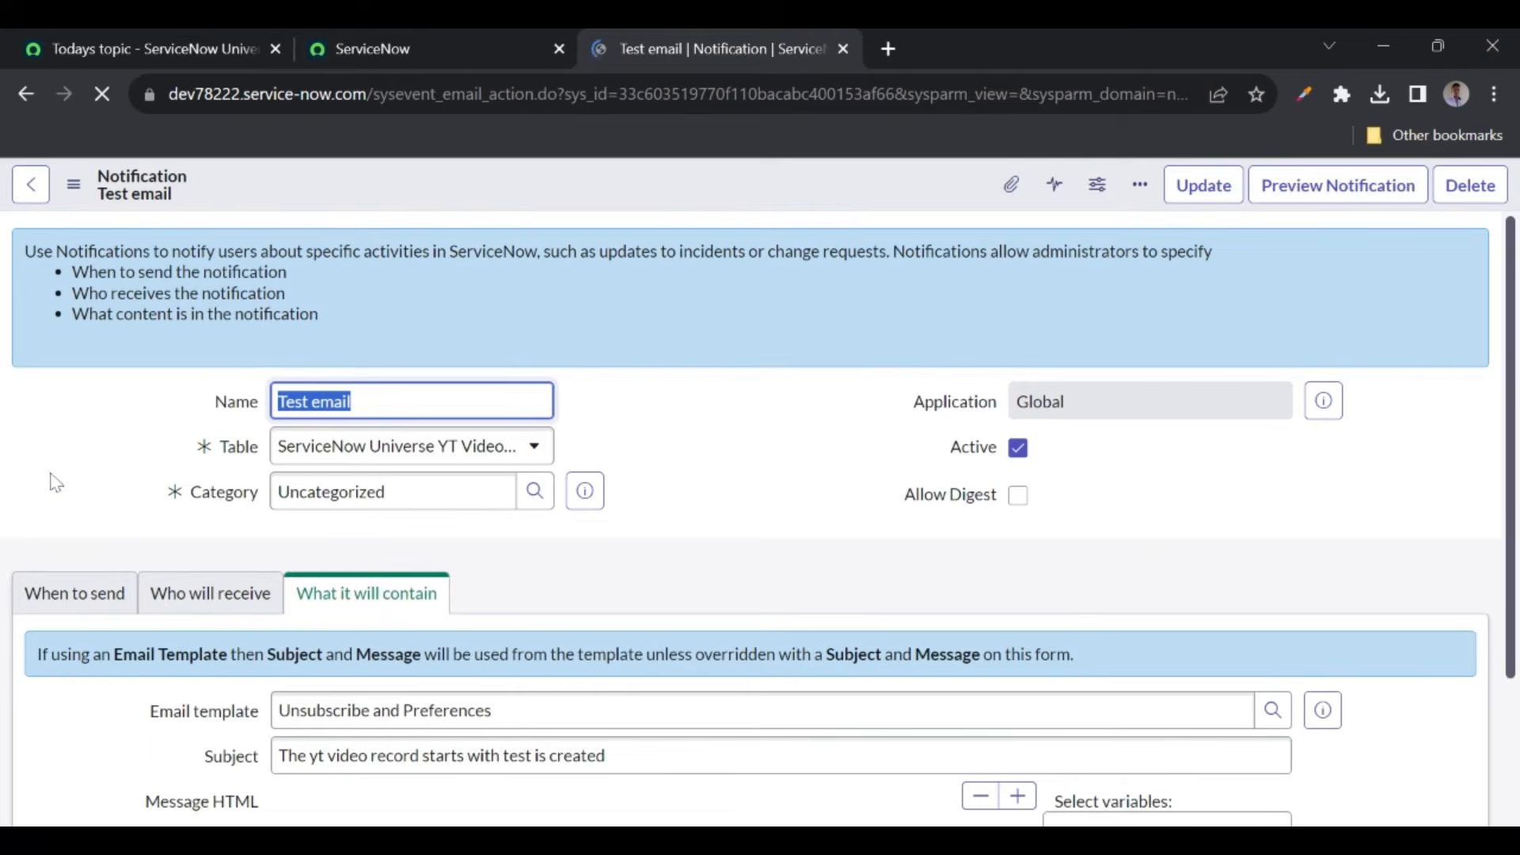
# - Review When to send, then open the YT Videos list via the navigator filter 'yt vi'
pyautogui.click(54, 605)
pyautogui.scroll(-3, 50, 606)
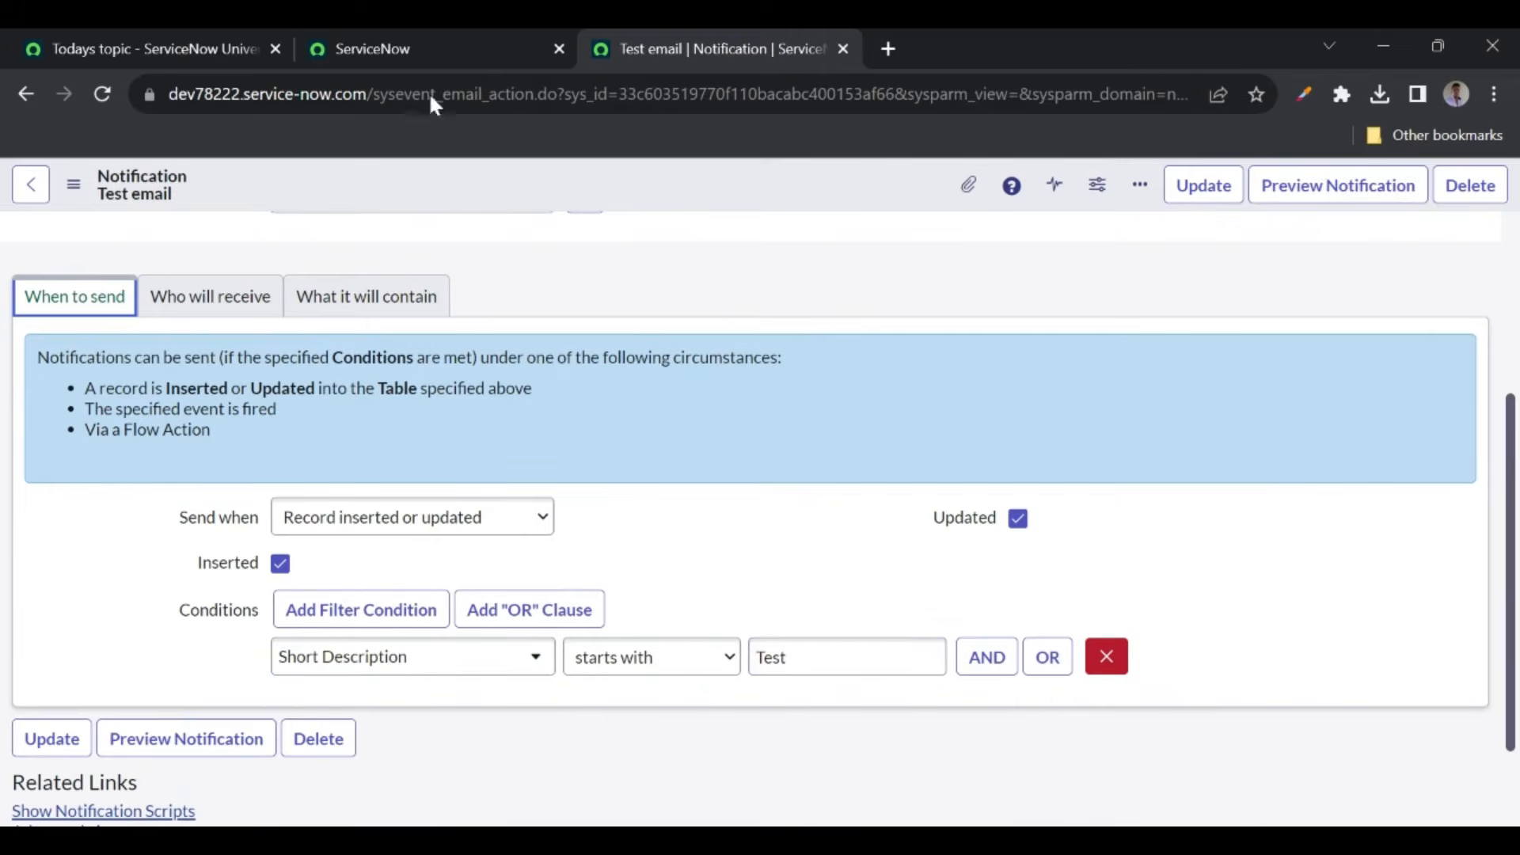
pyautogui.click(383, 50)
pyautogui.click(256, 194)
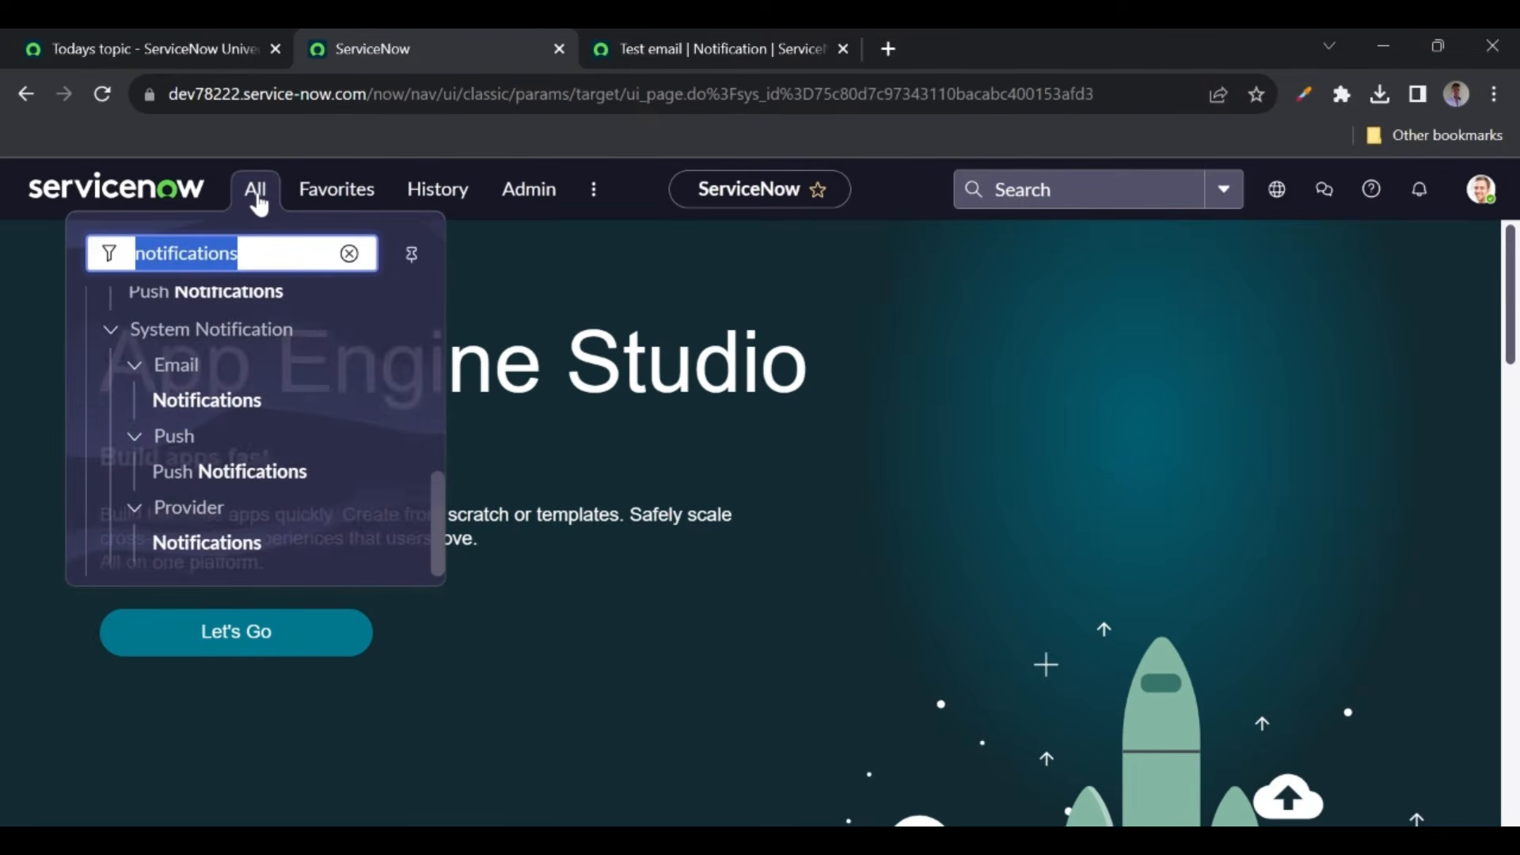
pyautogui.write('yt tab')
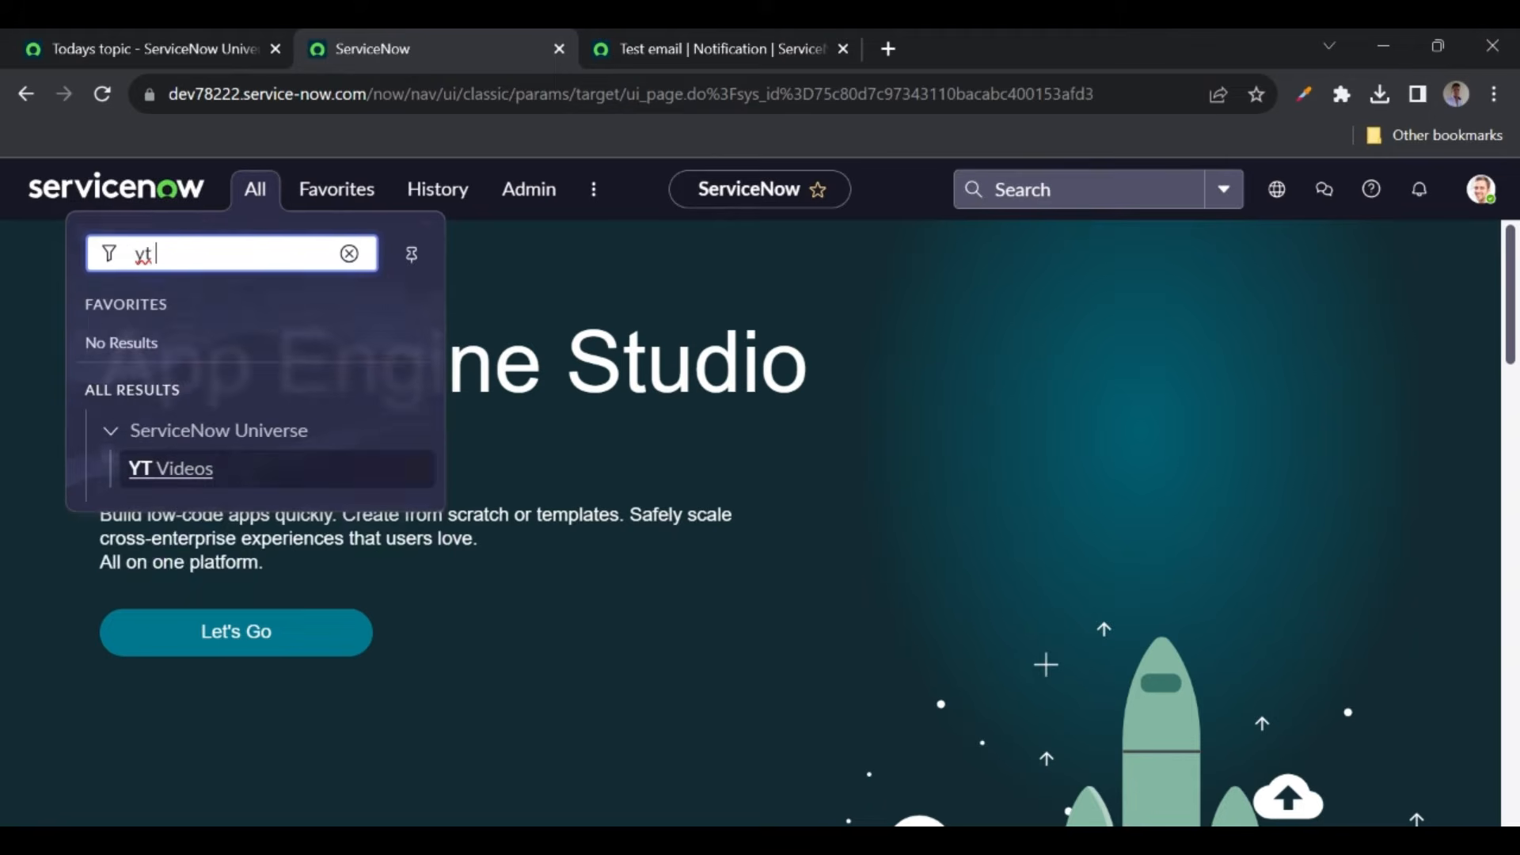
pyautogui.press('BackSpace')
pyautogui.press('BackSpace')
pyautogui.write('vi')
pyautogui.click(174, 474)
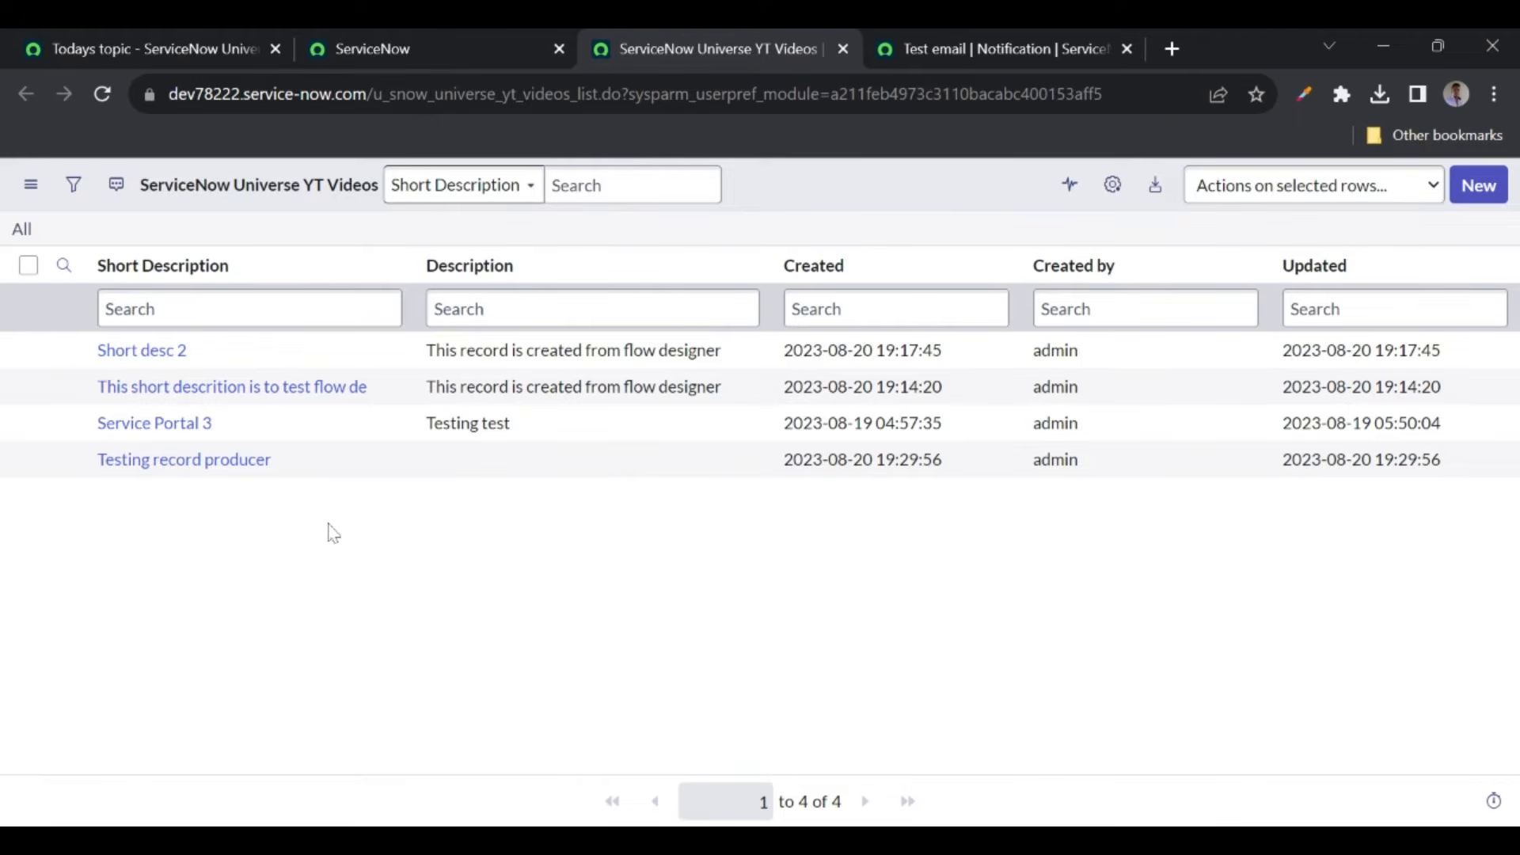
# - Inspect the Testing record producer and flow designer test records, then return to the notification
pyautogui.moveTo(95, 457); pyautogui.dragTo(327, 482)
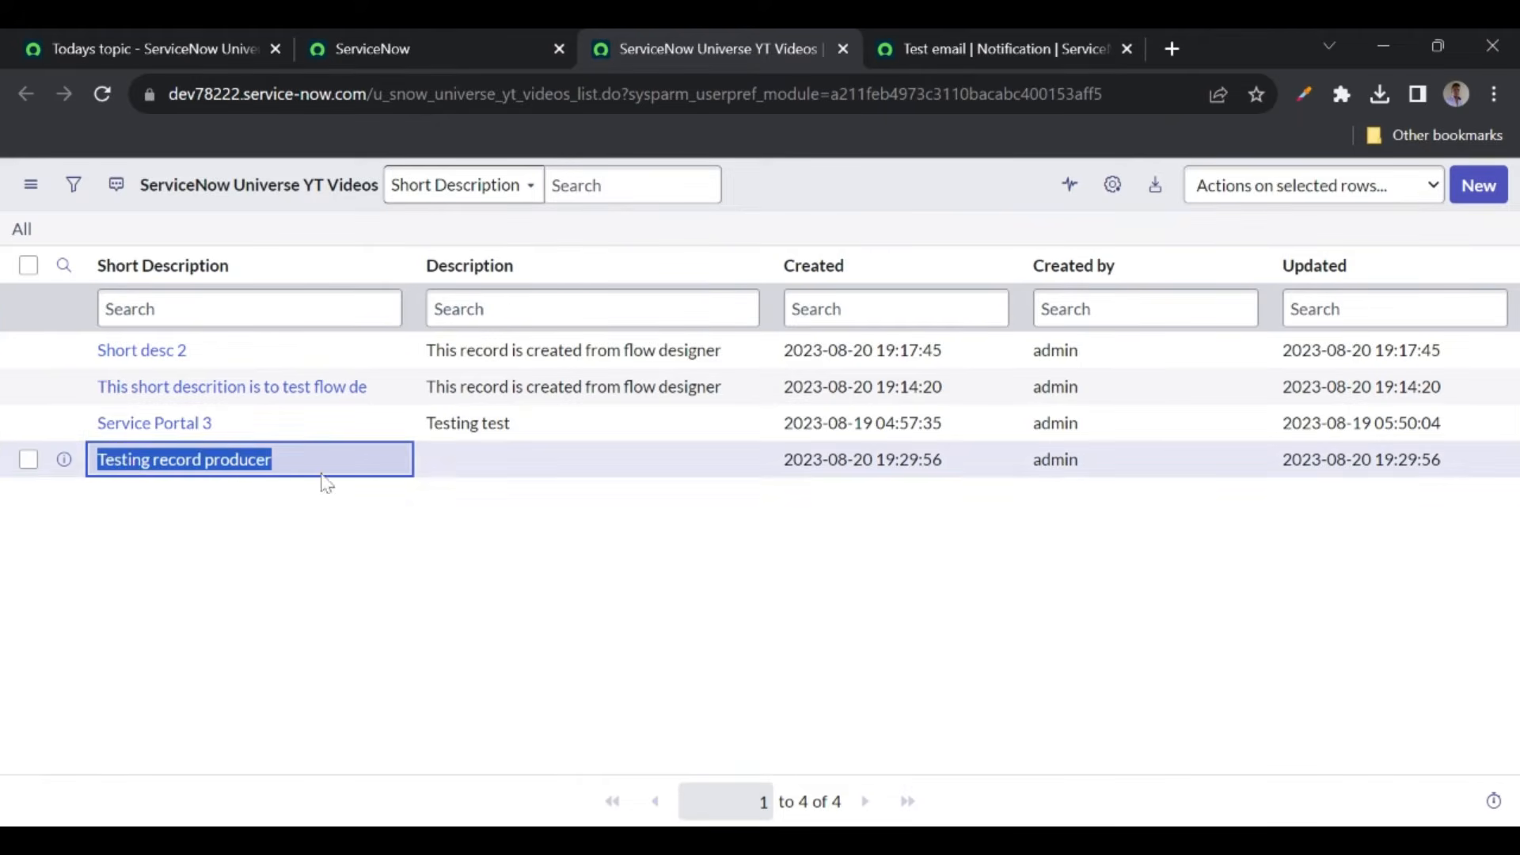
pyautogui.moveTo(96, 387); pyautogui.dragTo(406, 394)
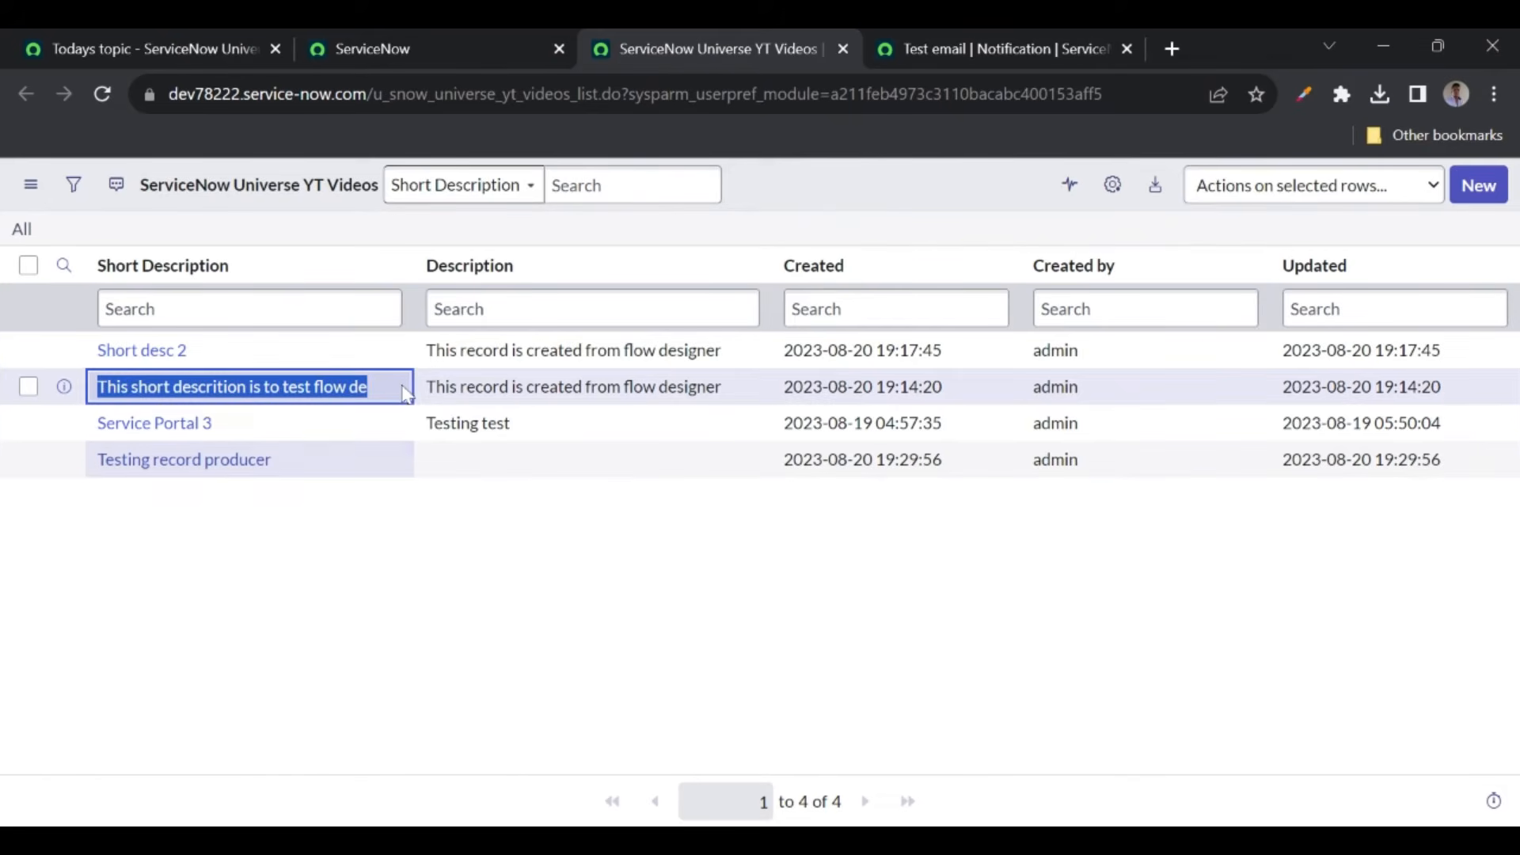
pyautogui.click(1405, 260)
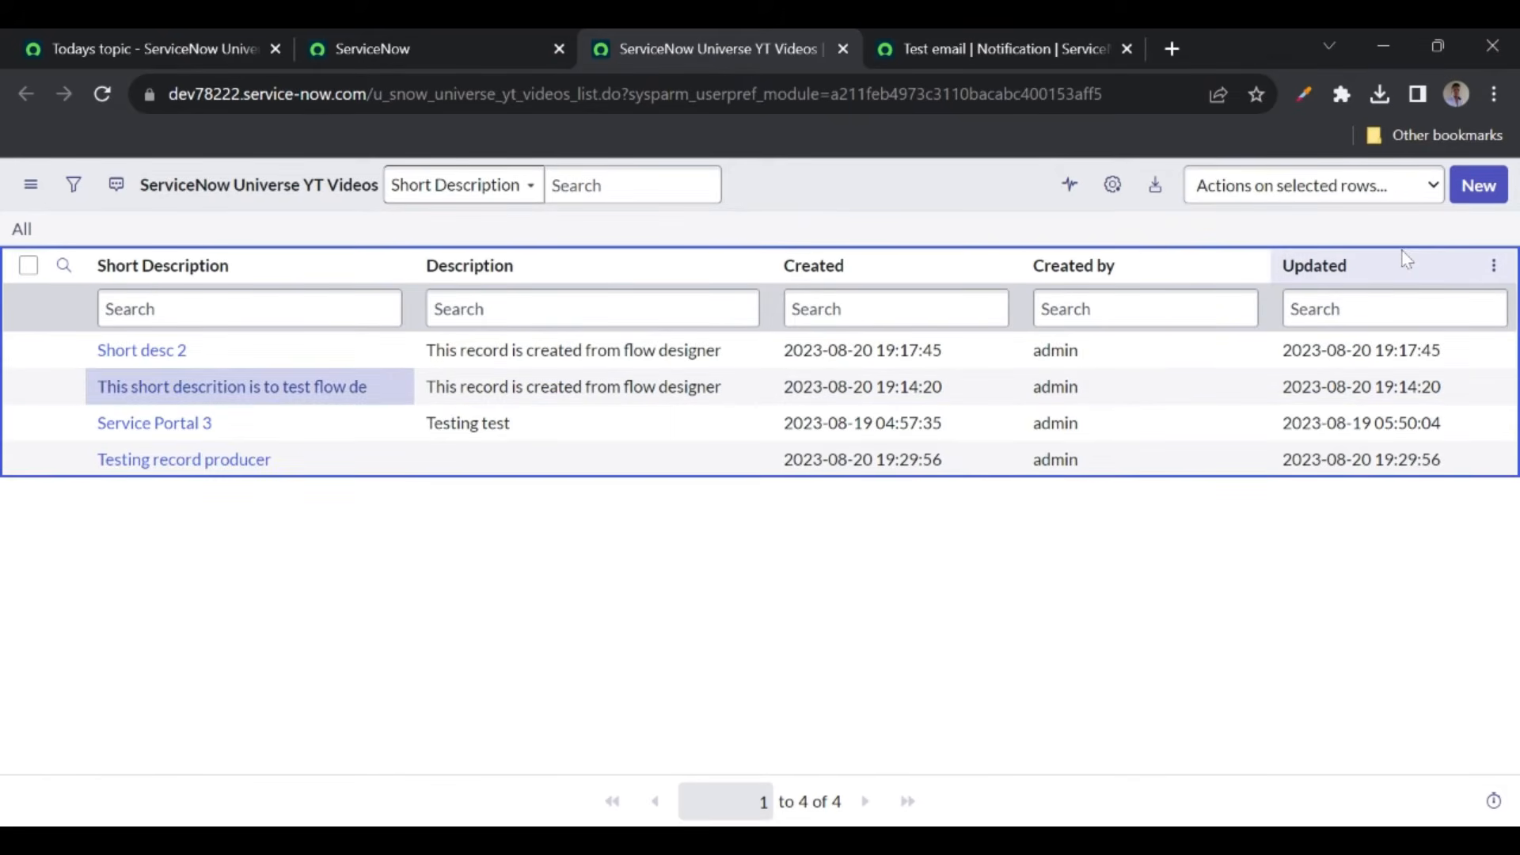
pyautogui.click(975, 49)
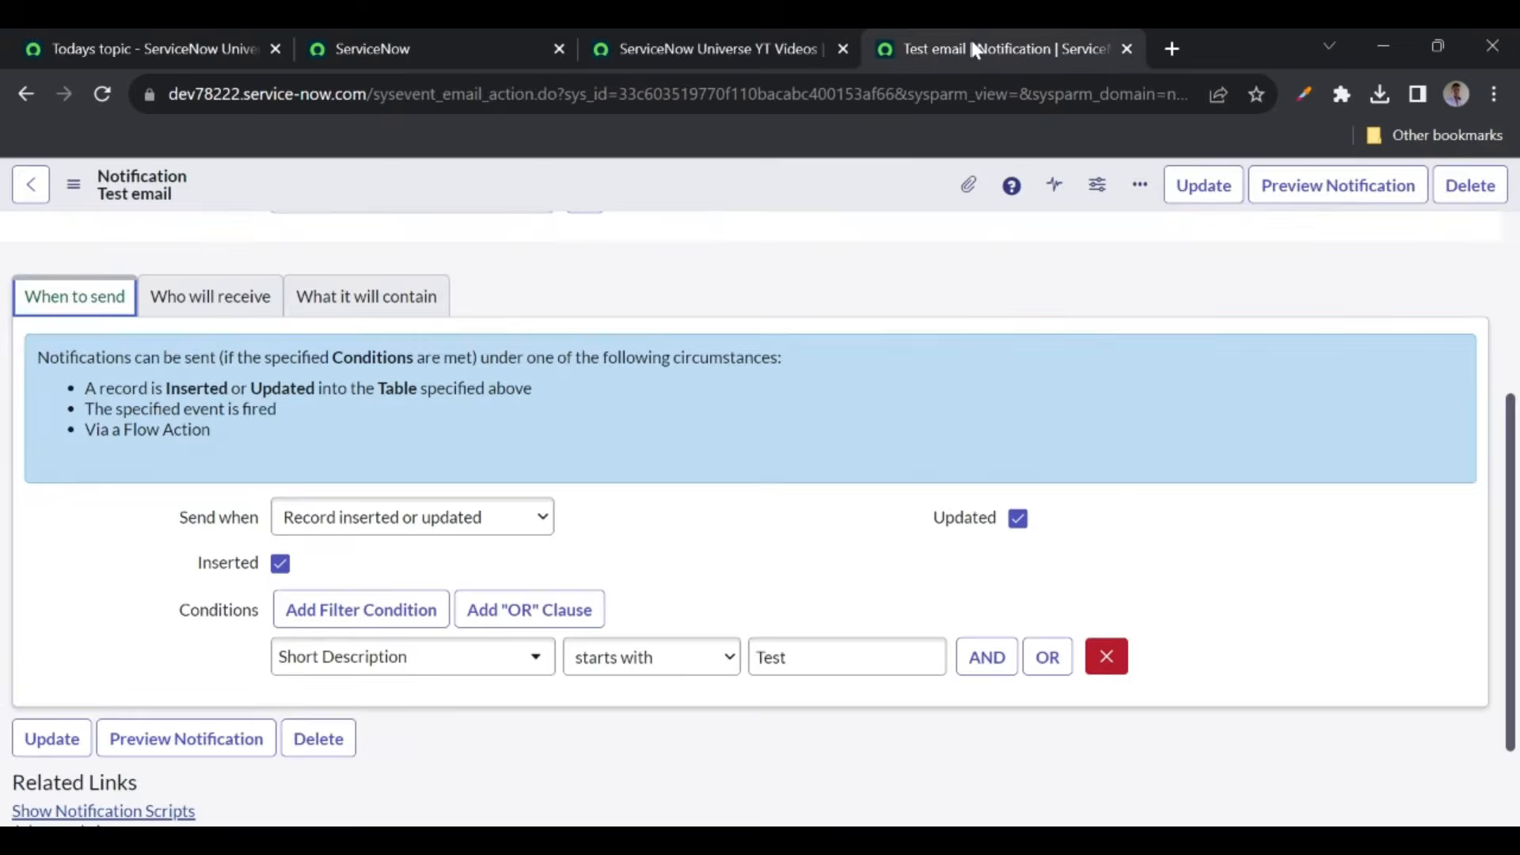
# - Start a new YT Videos record with Short Description 'Test email notification' and Description 'Test'
pyautogui.click(719, 43)
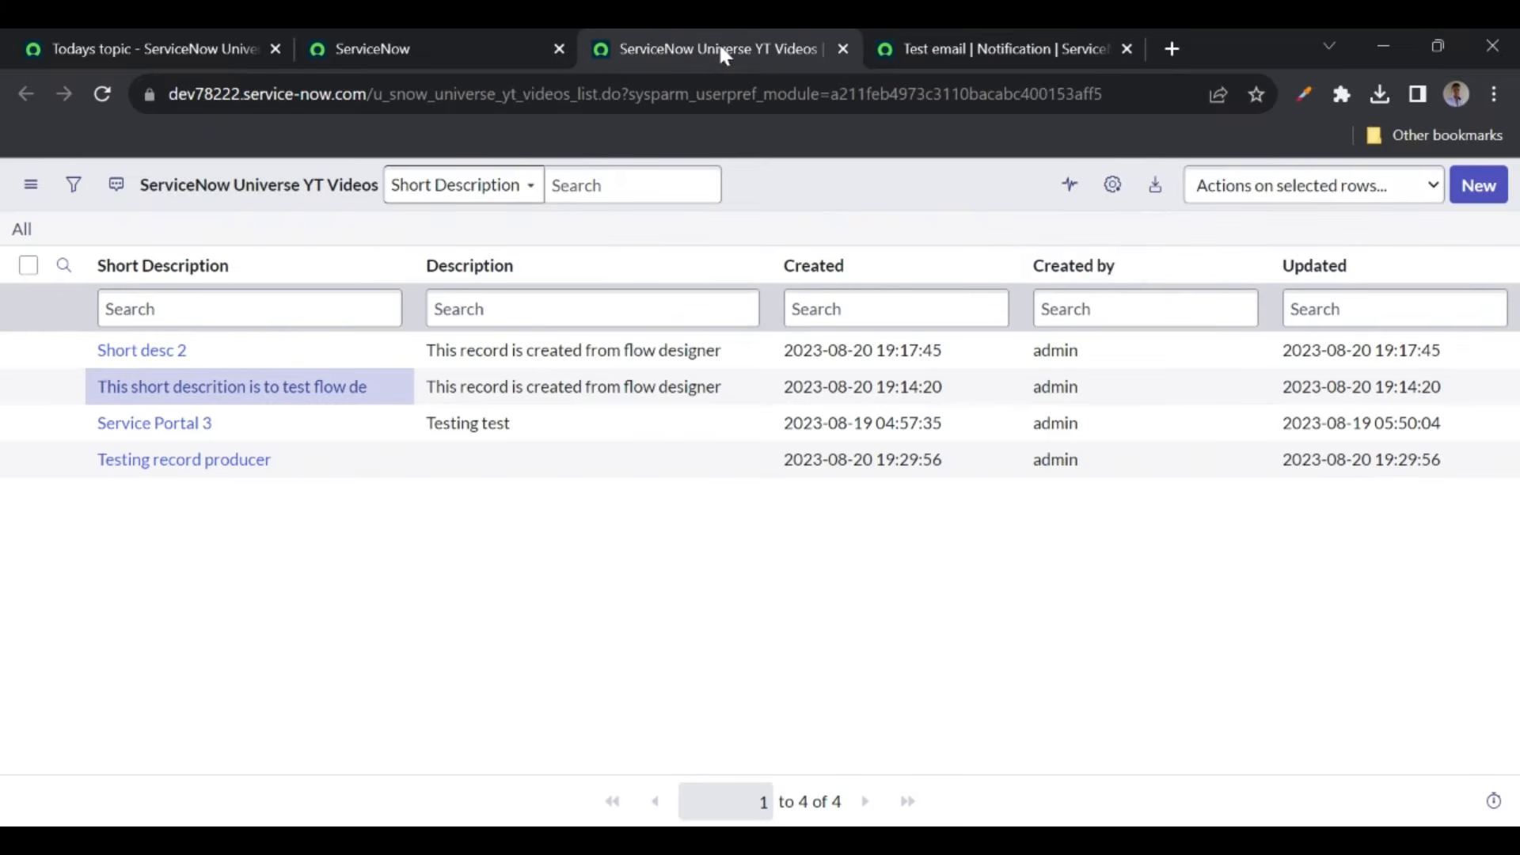
pyautogui.click(1474, 194)
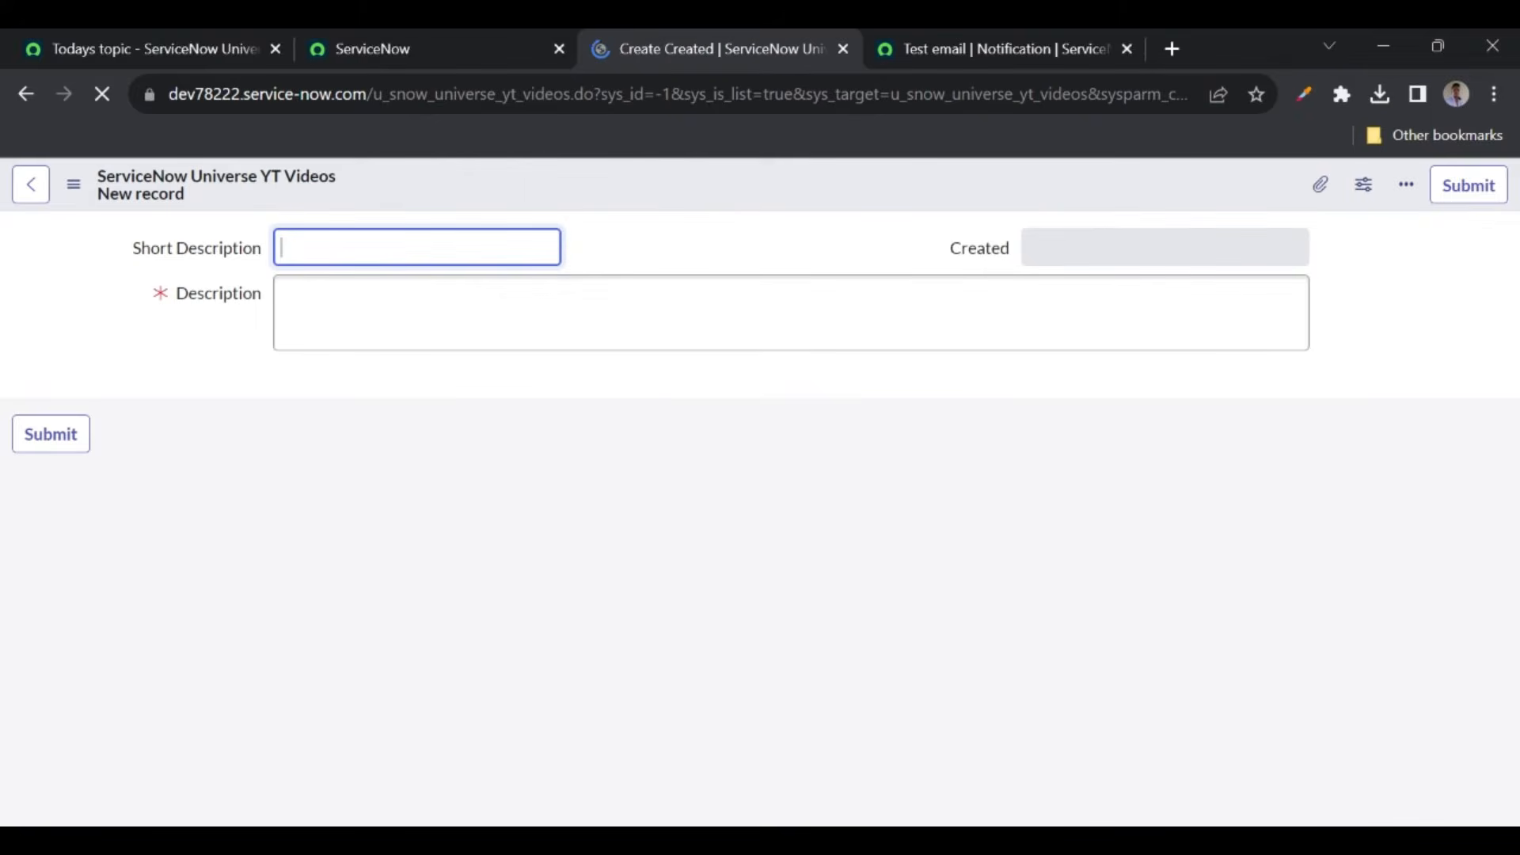
pyautogui.write('Test')
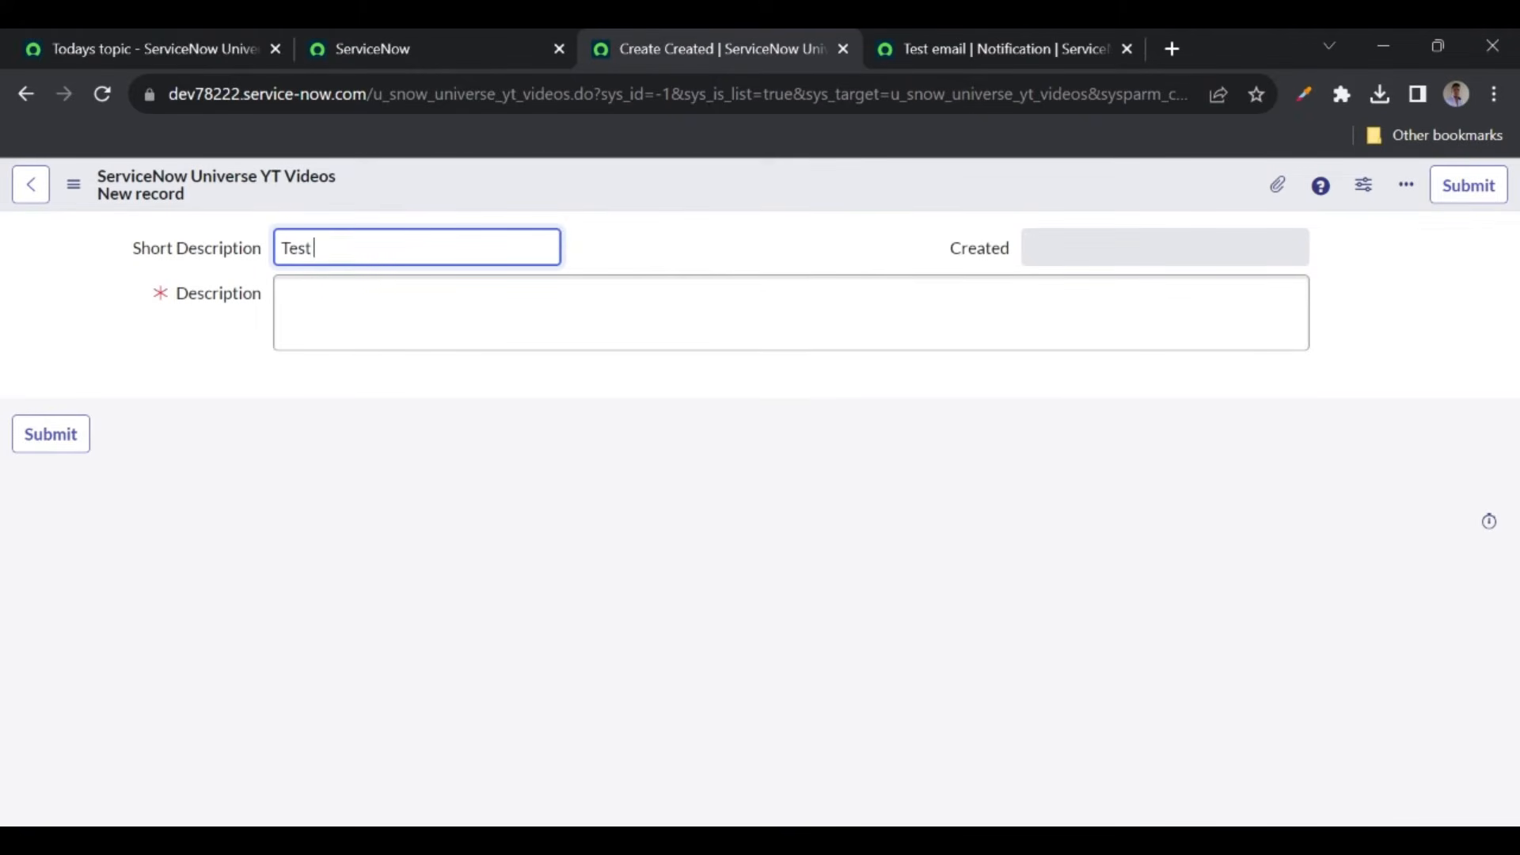
pyautogui.write(' email notification')
pyautogui.click(282, 293)
pyautogui.write('Test')
# - Save the new YT Videos record from the form header's context menu
pyautogui.doubleClick(297, 247)
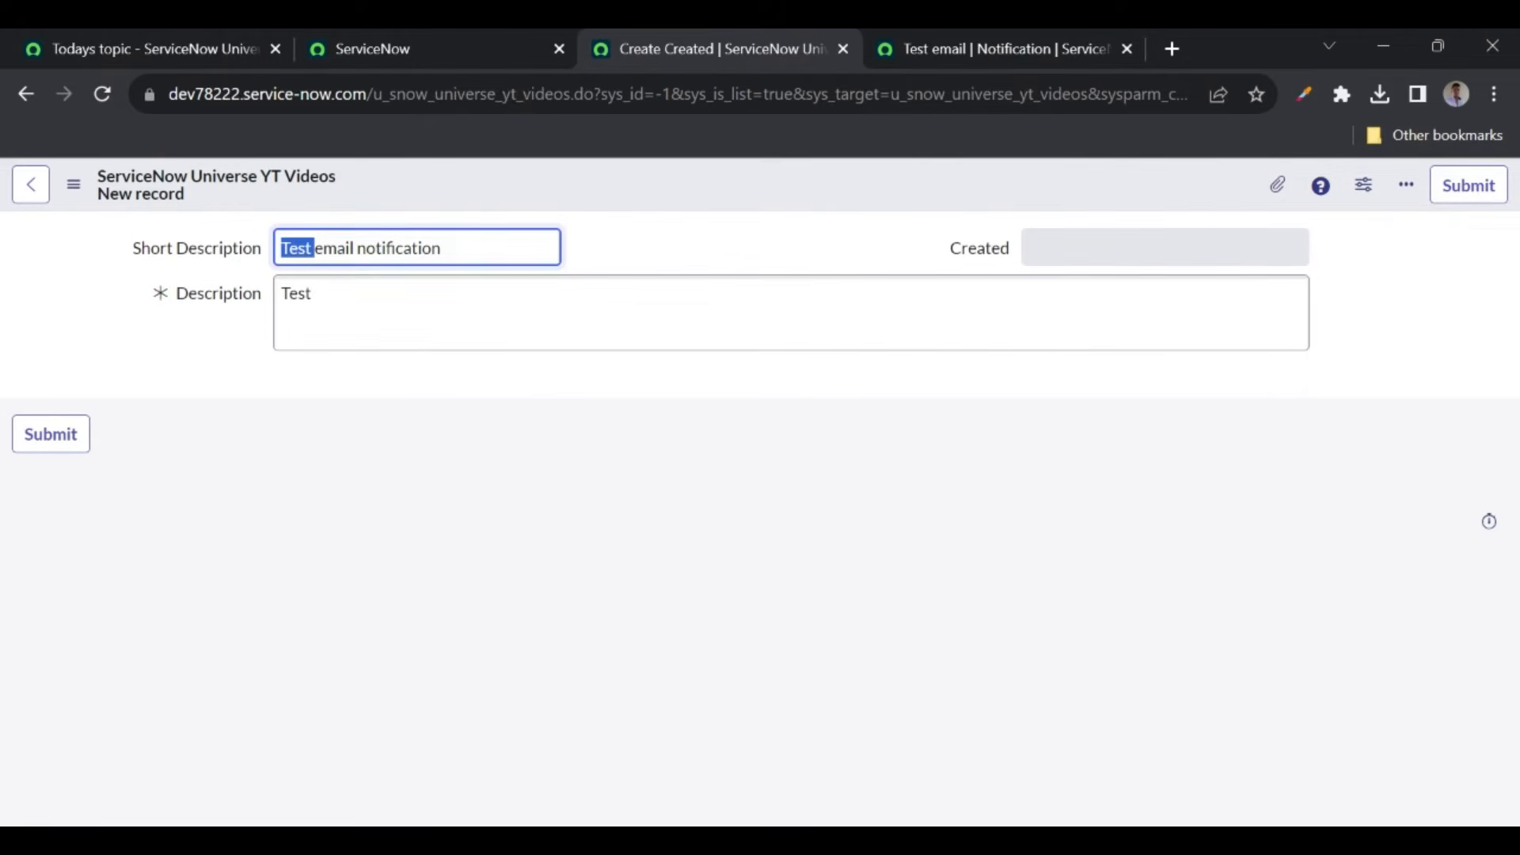
pyautogui.click(581, 189)
pyautogui.rightClick(583, 190)
pyautogui.click(633, 203)
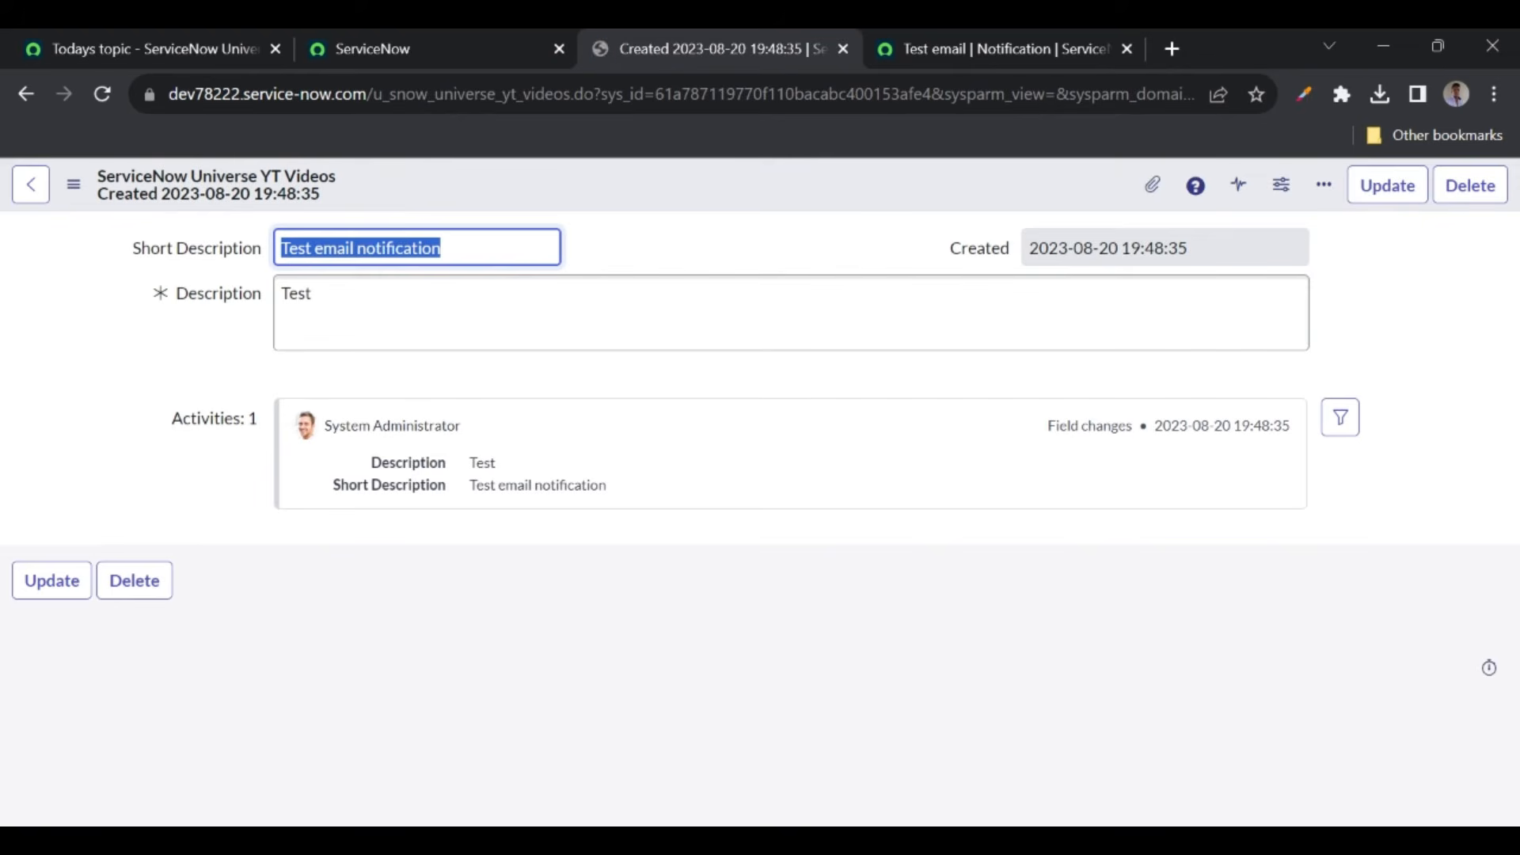
pyautogui.click(424, 48)
# - Open the Emails log from the navigator search 'emails' in a new tab
pyautogui.click(253, 193)
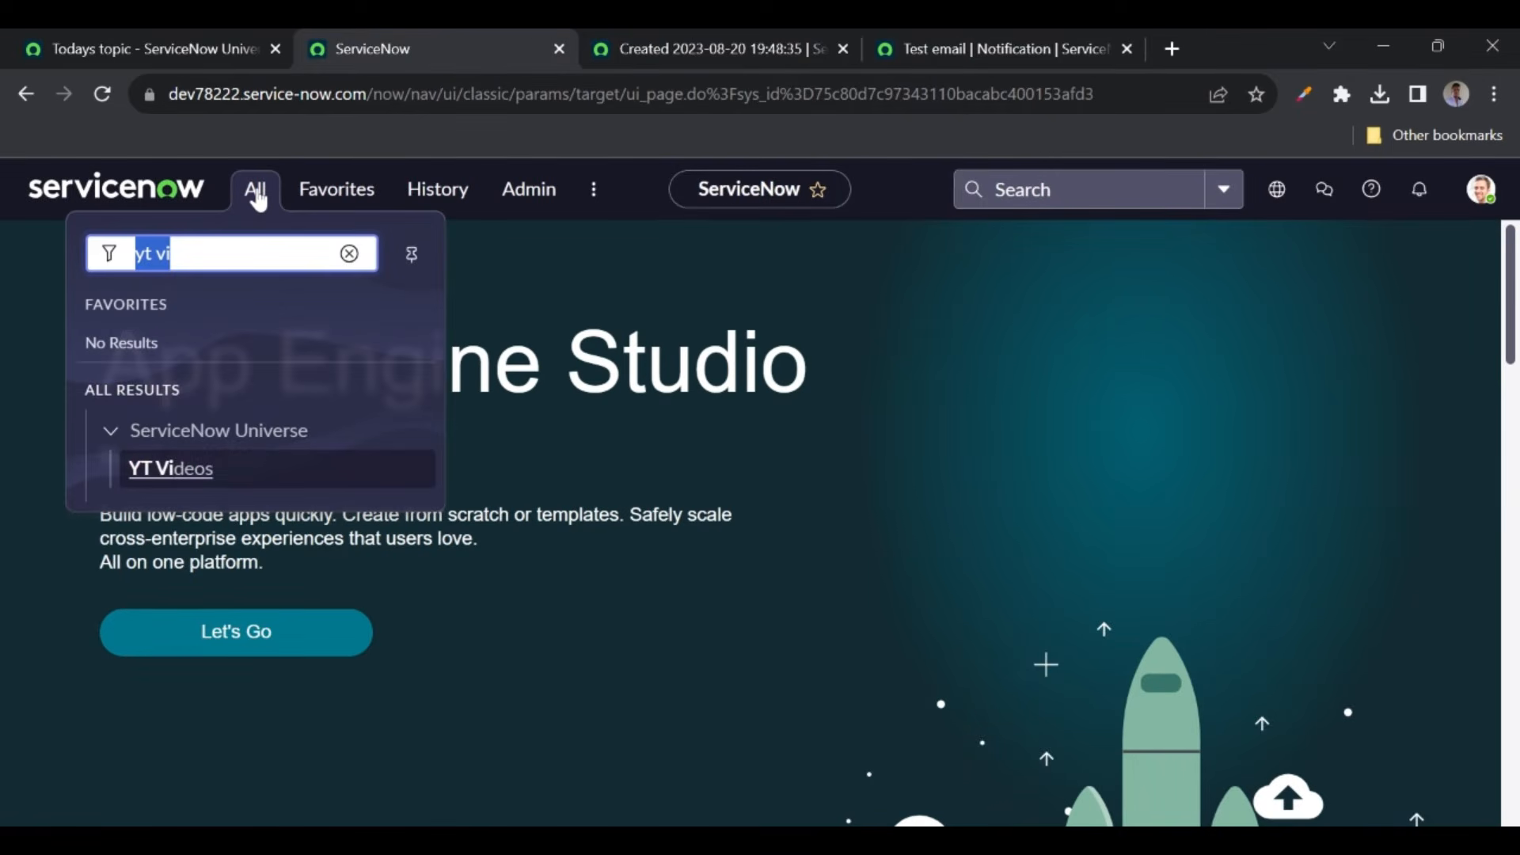
pyautogui.write('emails')
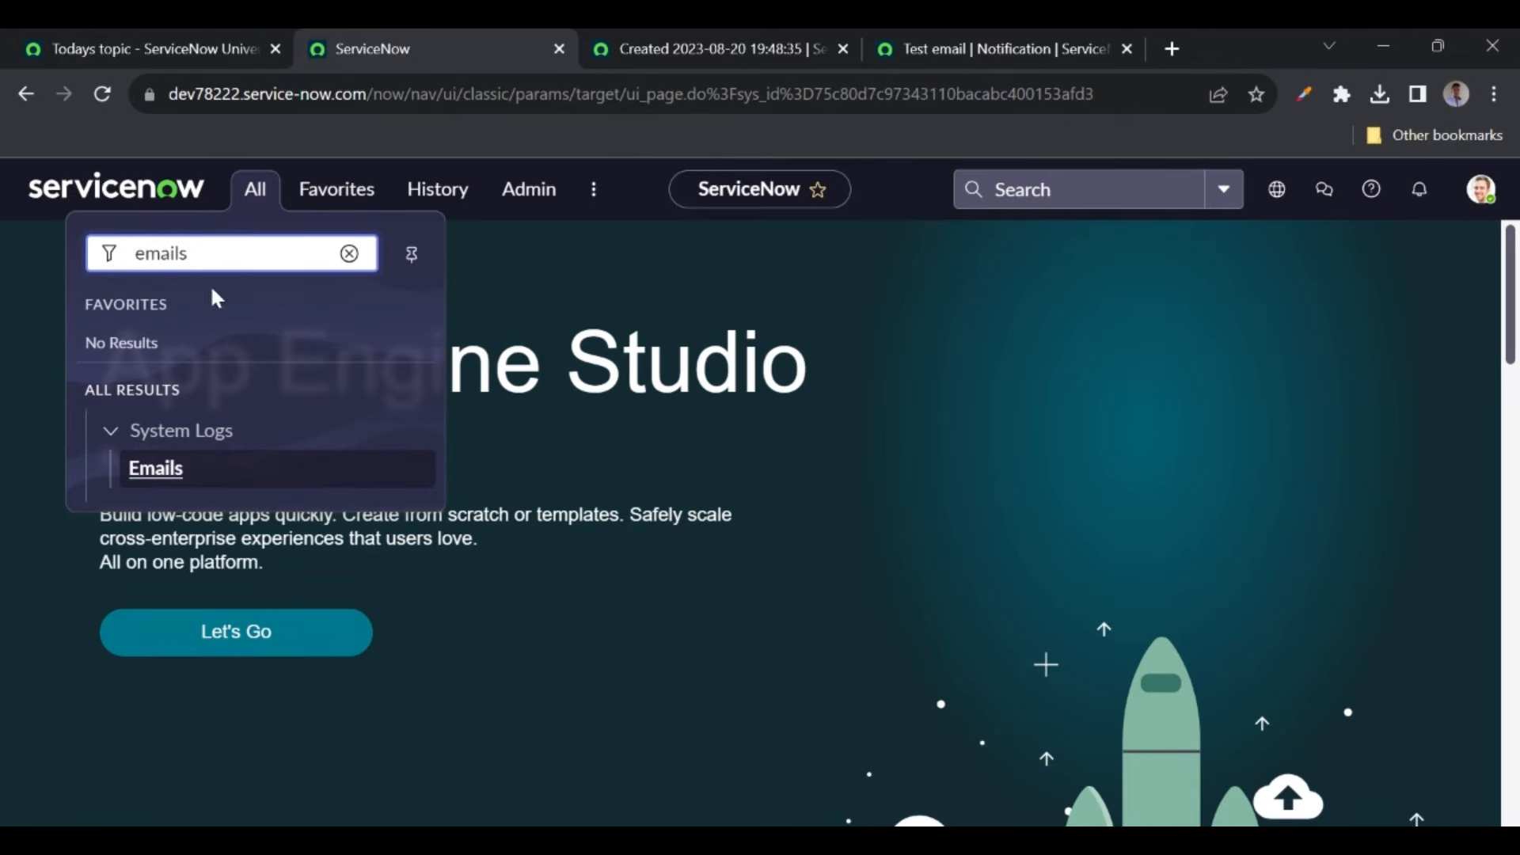
pyautogui.middleClick(162, 481)
pyautogui.click(567, 49)
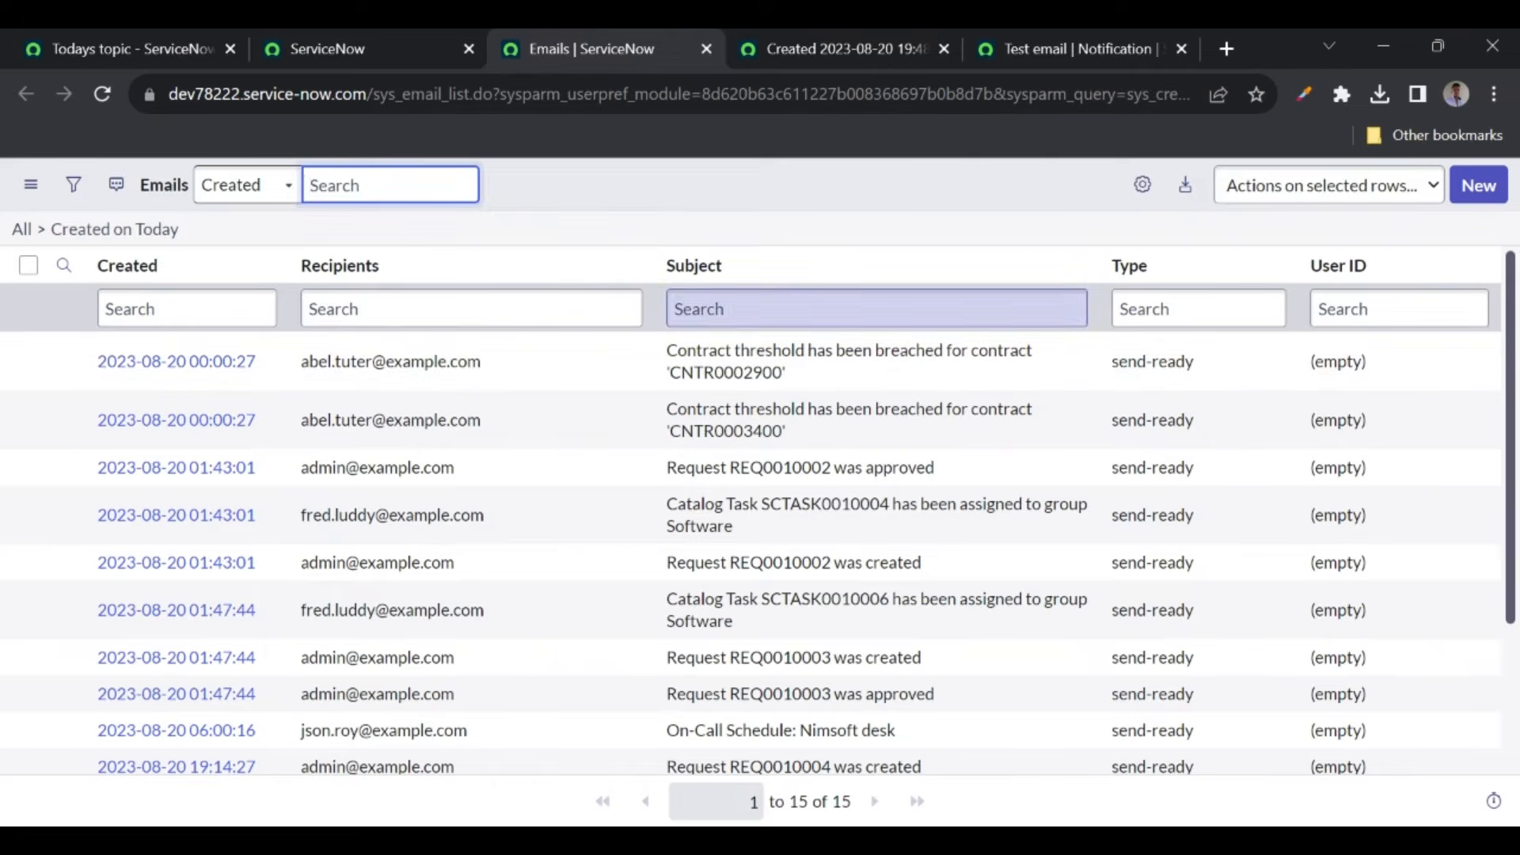
# - Sort emails by Created newest first and open the top email's record
pyautogui.click(150, 270)
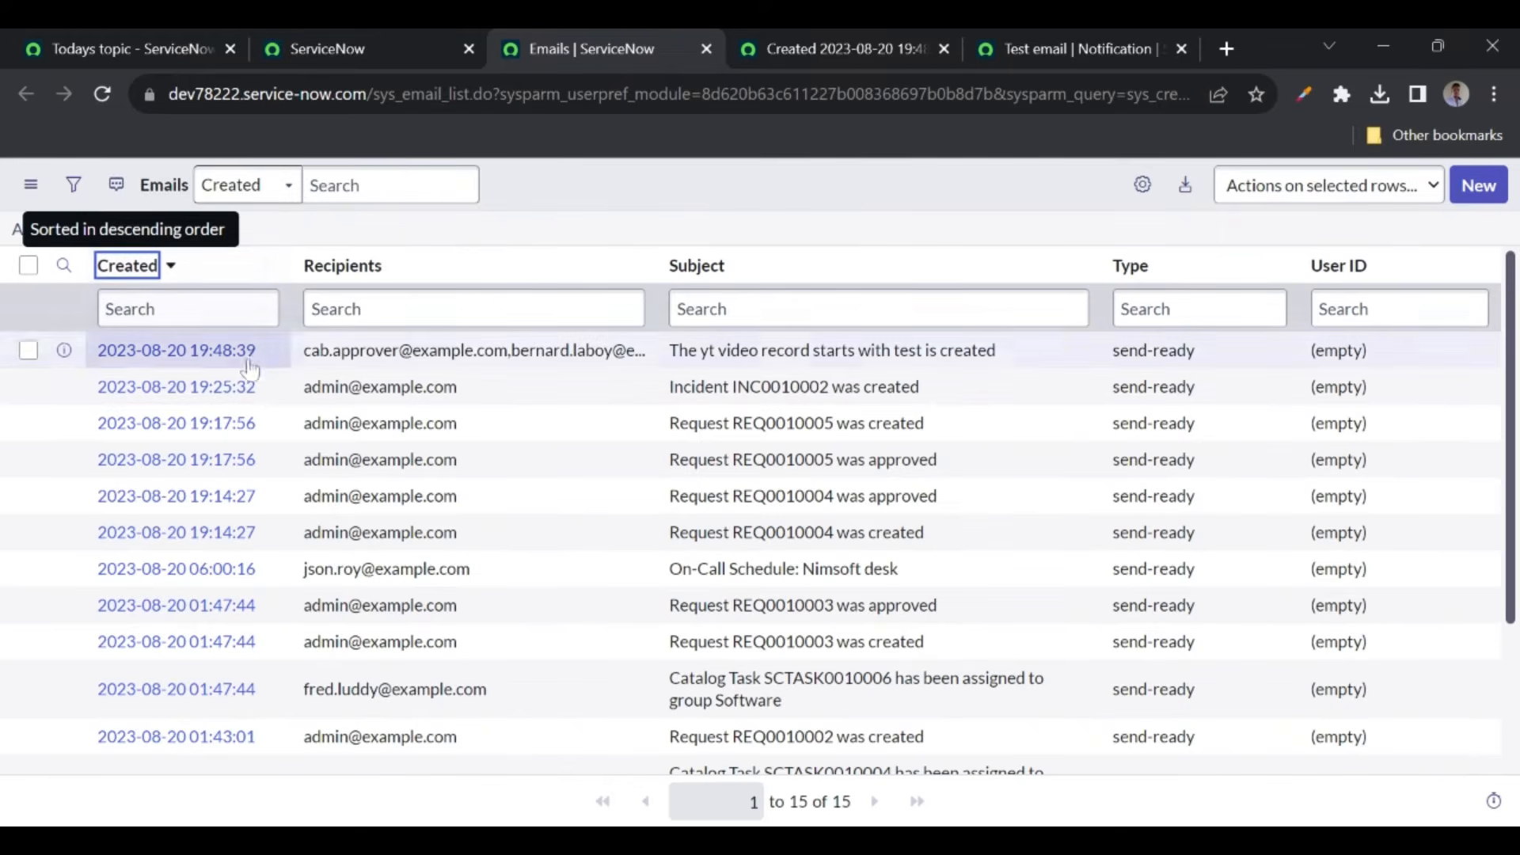
pyautogui.moveTo(669, 349); pyautogui.dragTo(1021, 352)
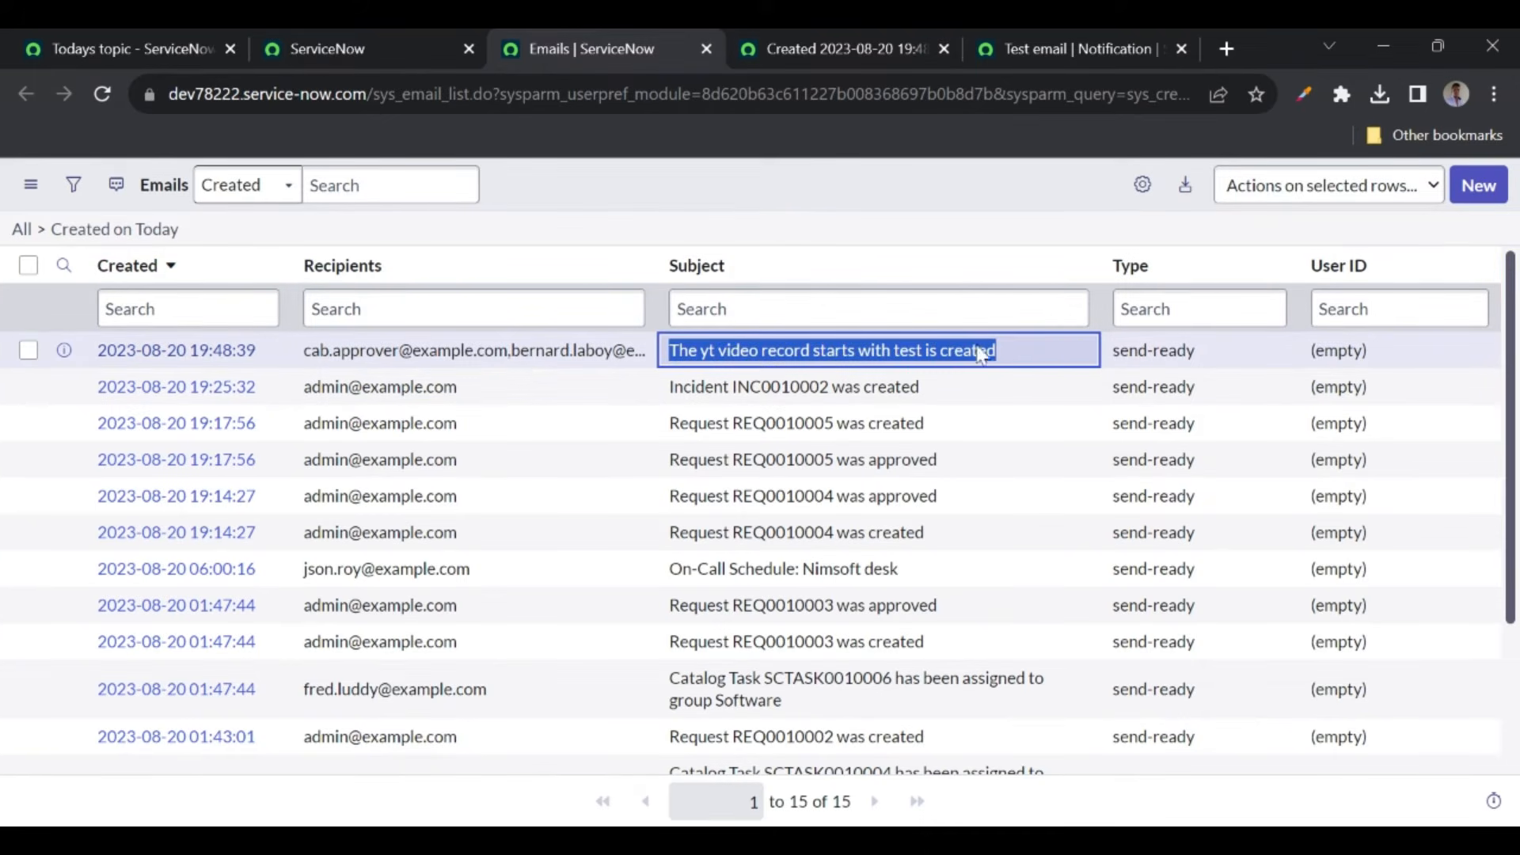
pyautogui.click(799, 224)
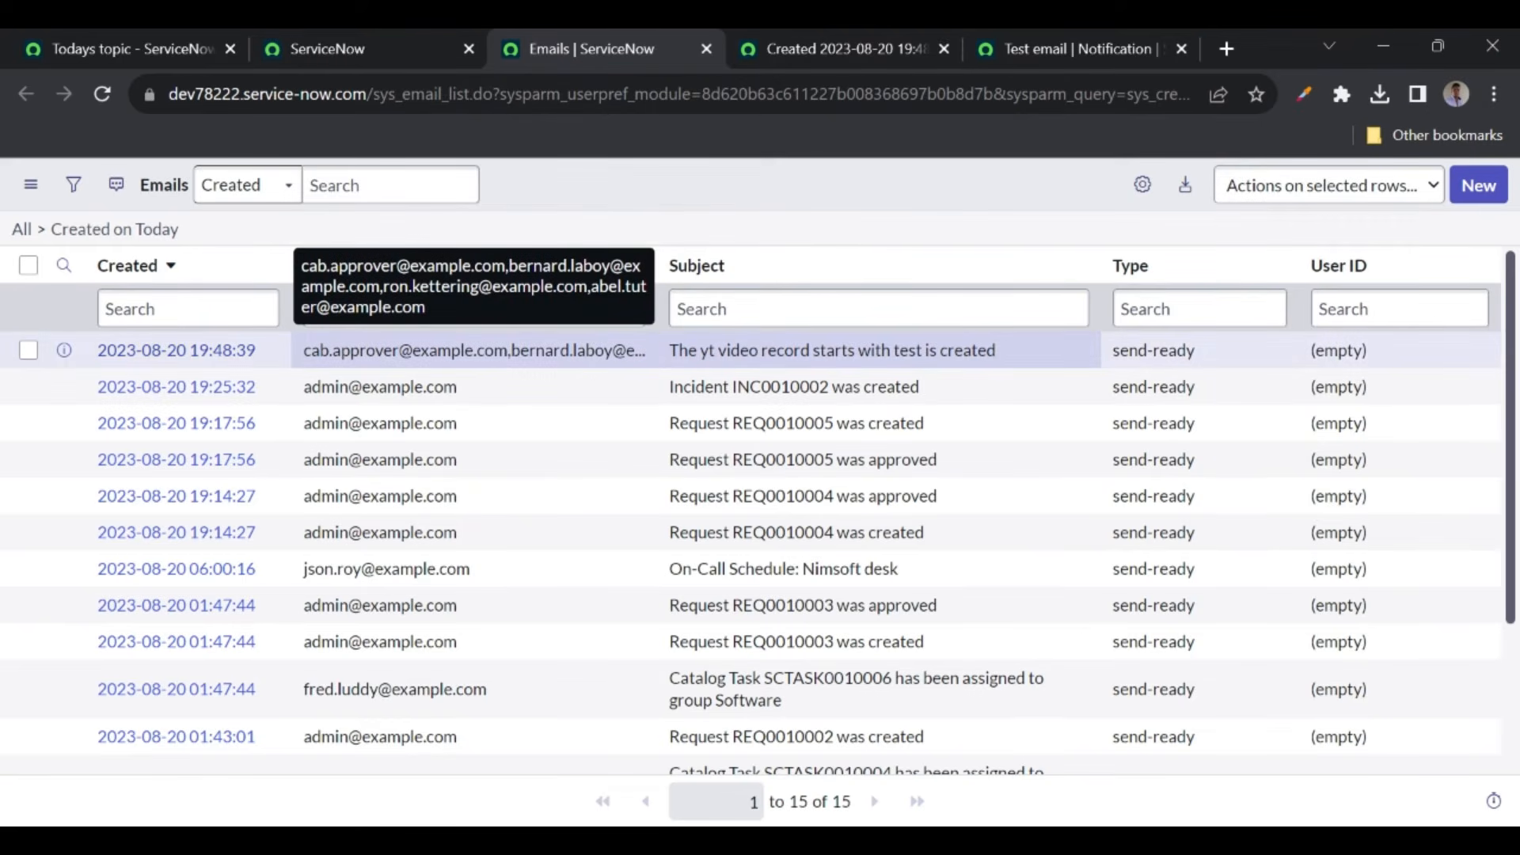
pyautogui.moveTo(305, 351); pyautogui.dragTo(475, 350)
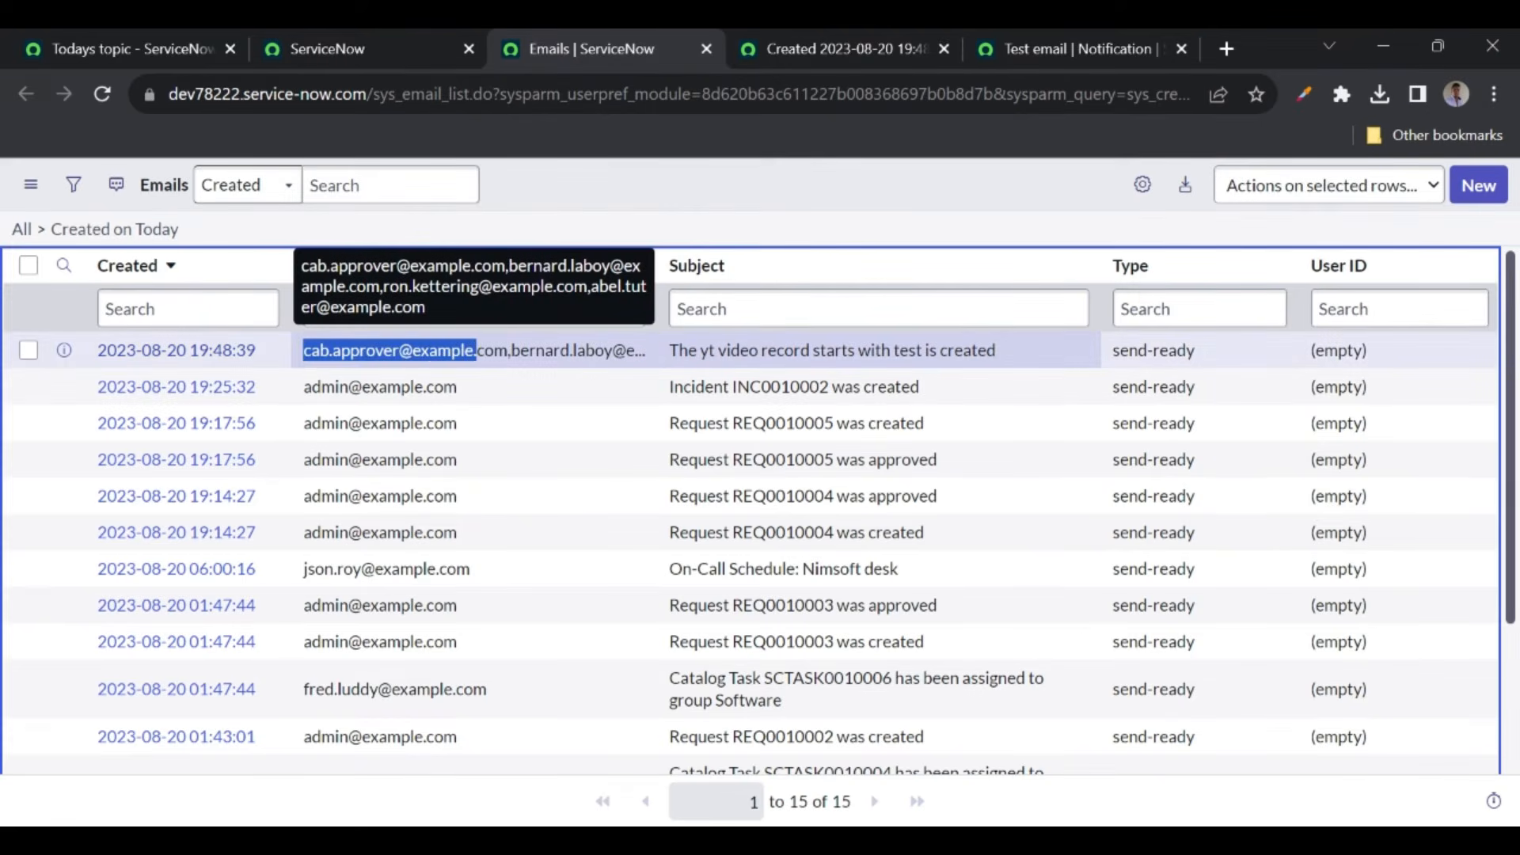
pyautogui.middleClick(179, 369)
pyautogui.click(662, 41)
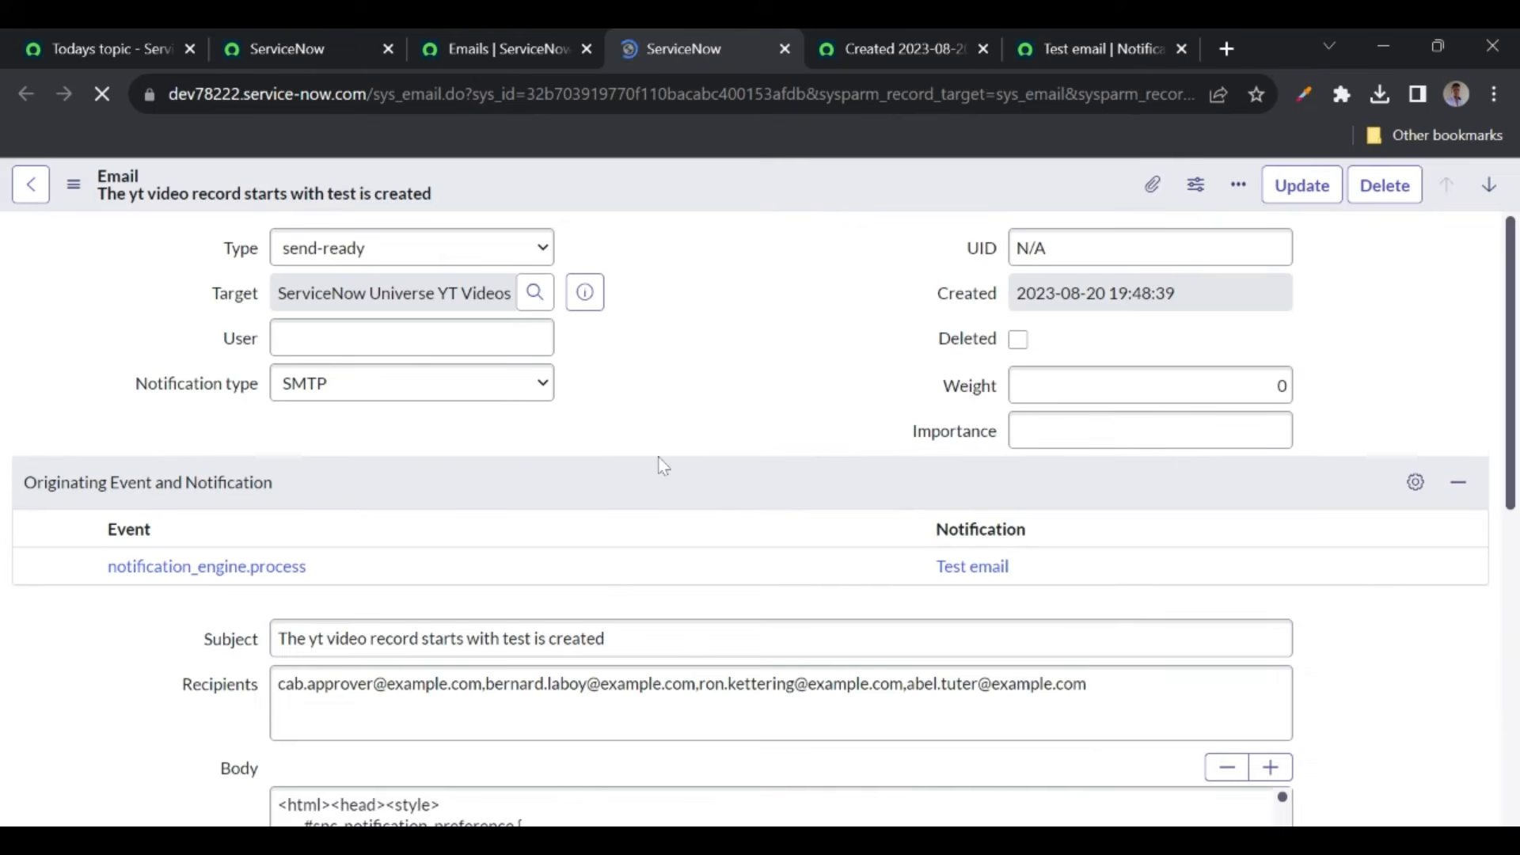
pyautogui.moveTo(1031, 567); pyautogui.dragTo(932, 572)
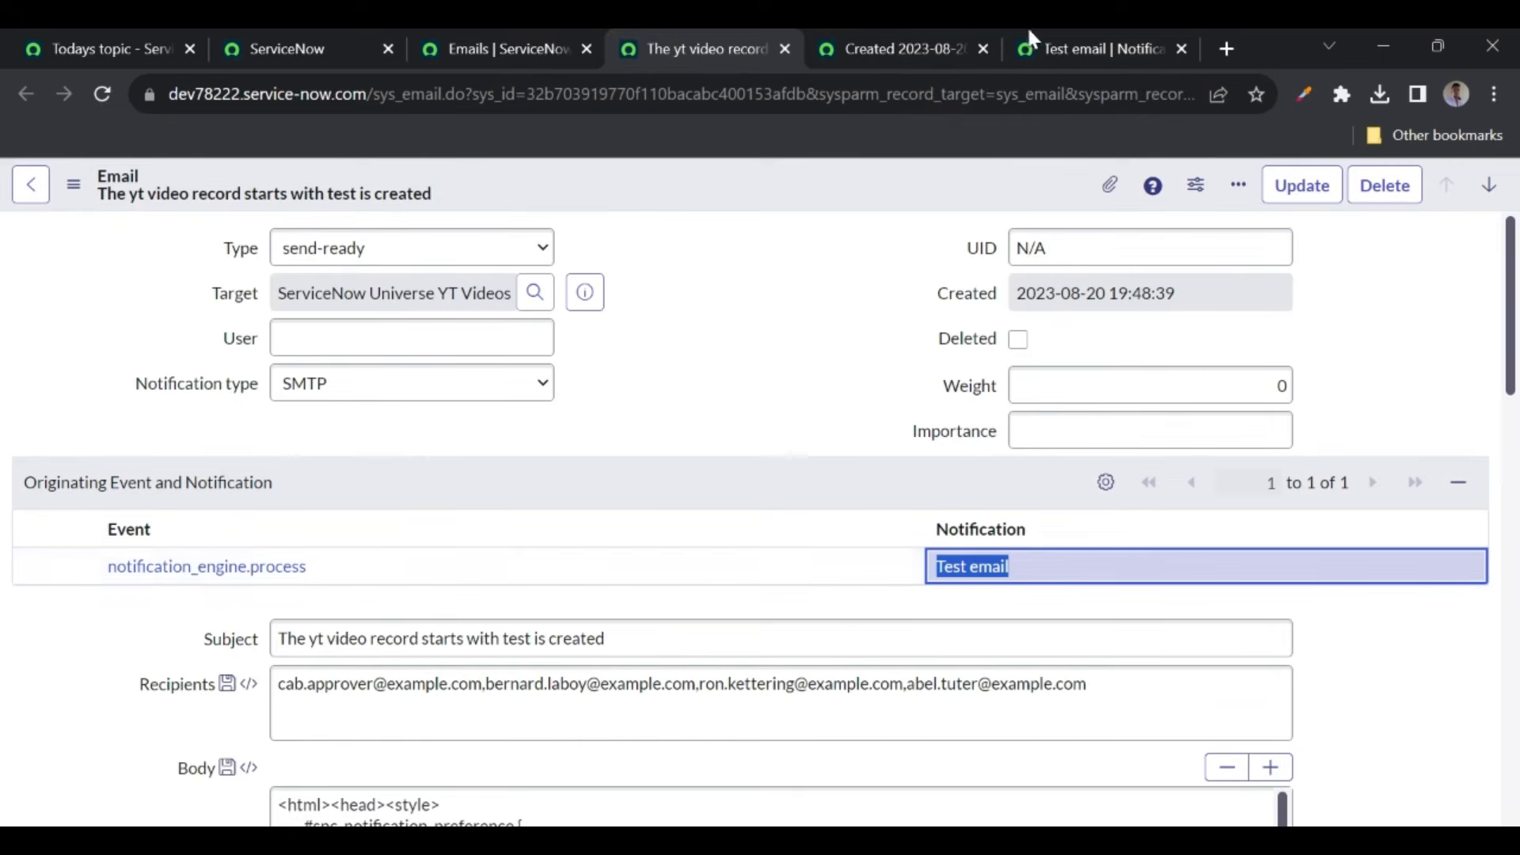
pyautogui.click(1070, 57)
pyautogui.scroll(4, 387, 330)
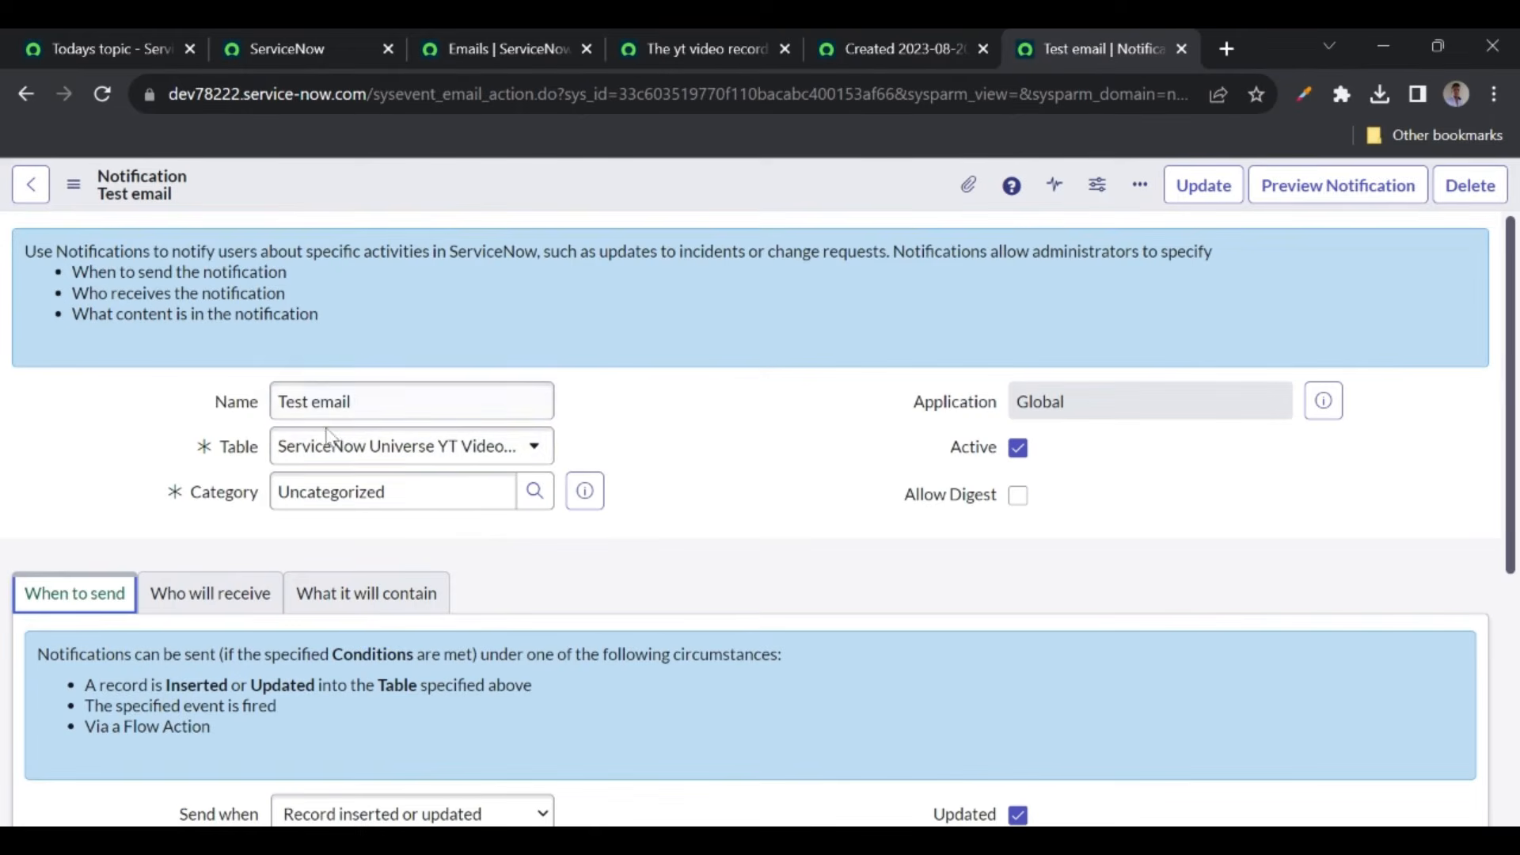
pyautogui.click(665, 52)
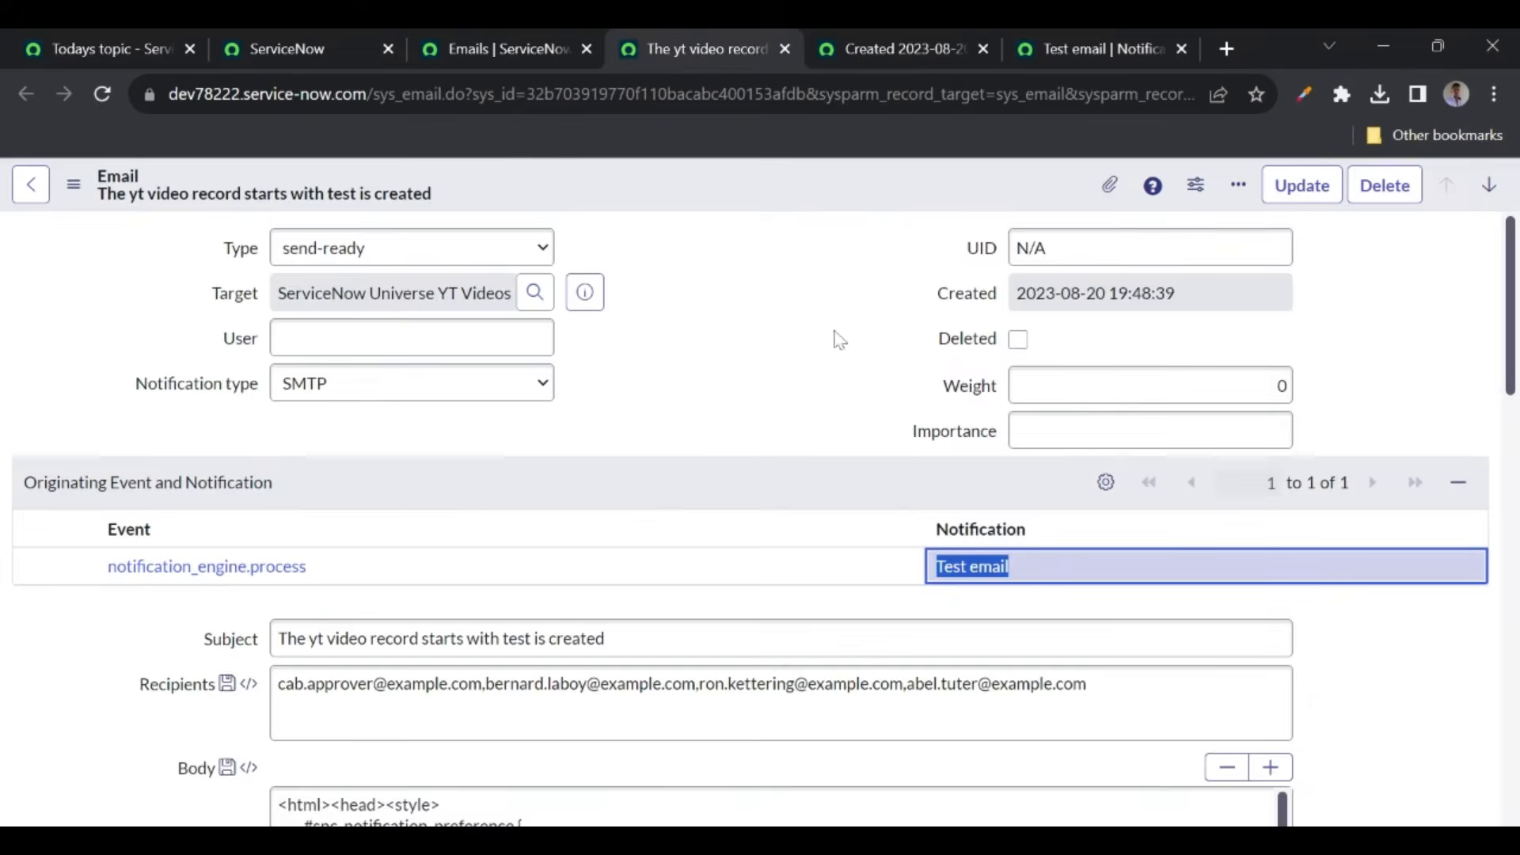
pyautogui.click(778, 406)
pyautogui.scroll(-2, 782, 413)
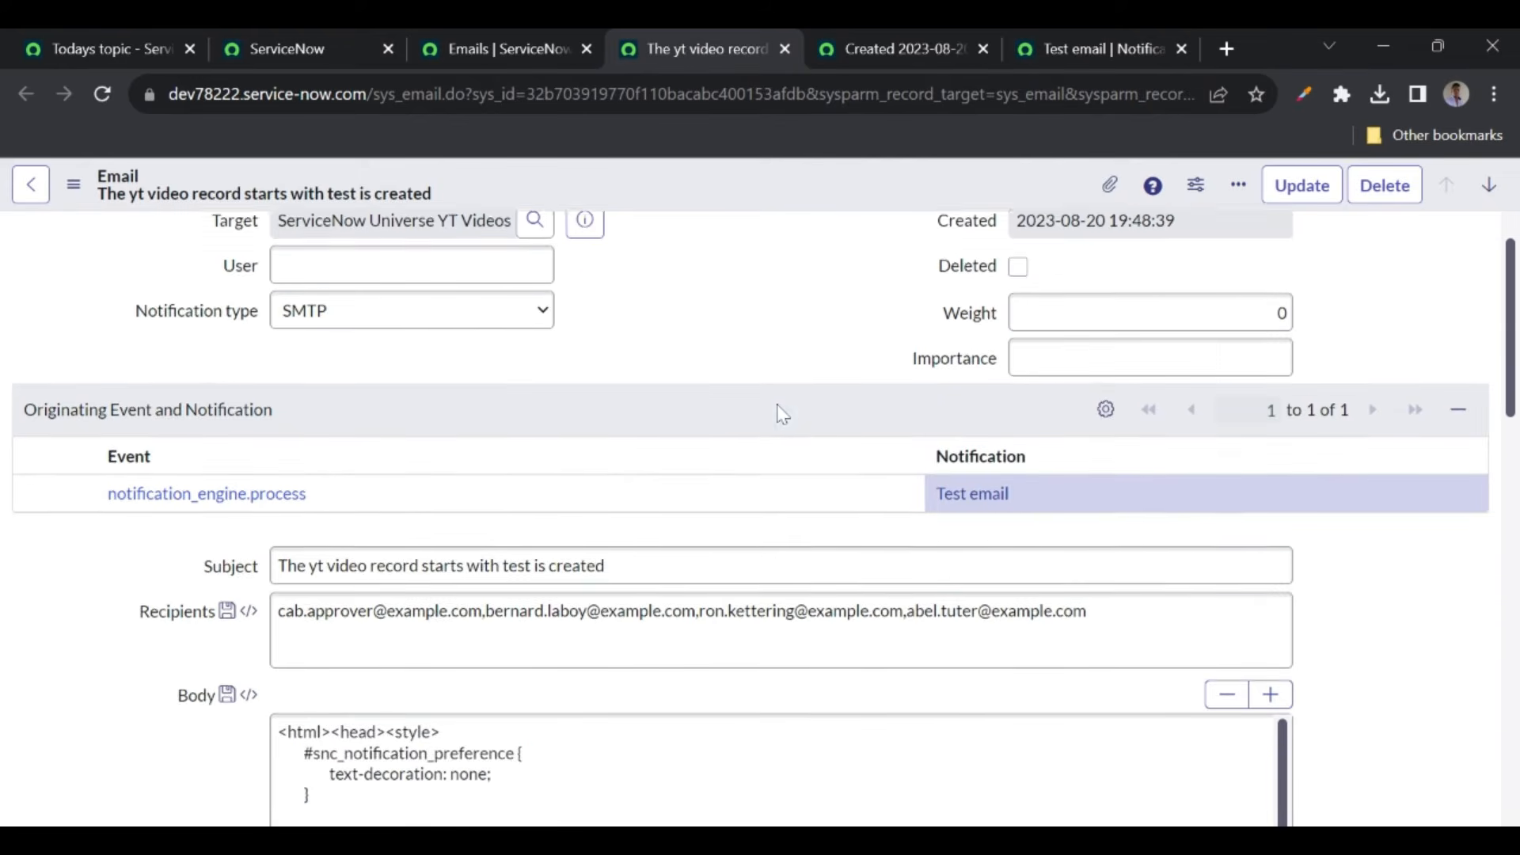
pyautogui.click(306, 477)
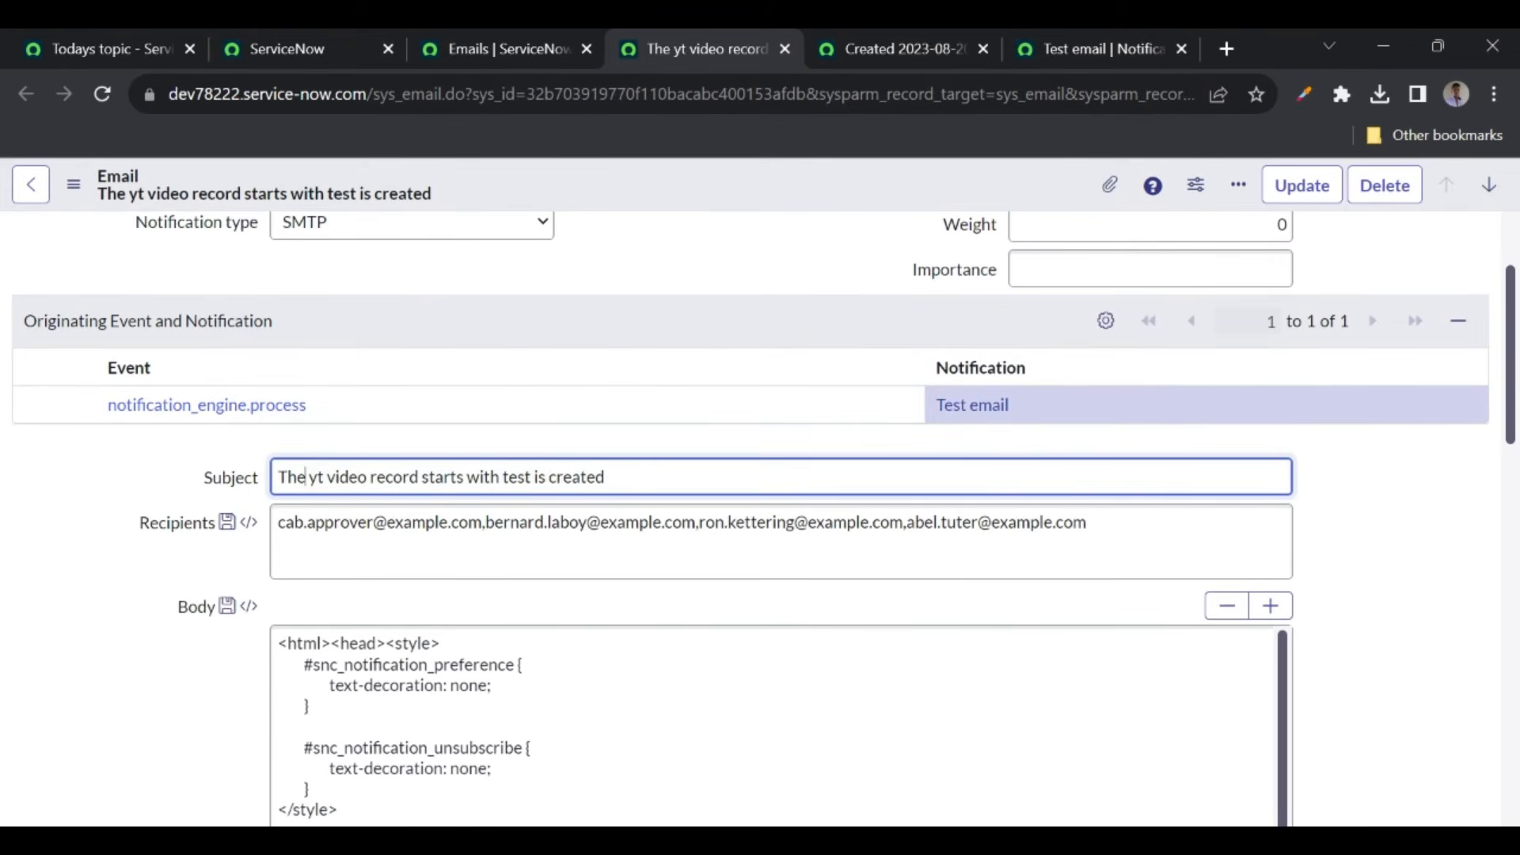
pyautogui.click(307, 704)
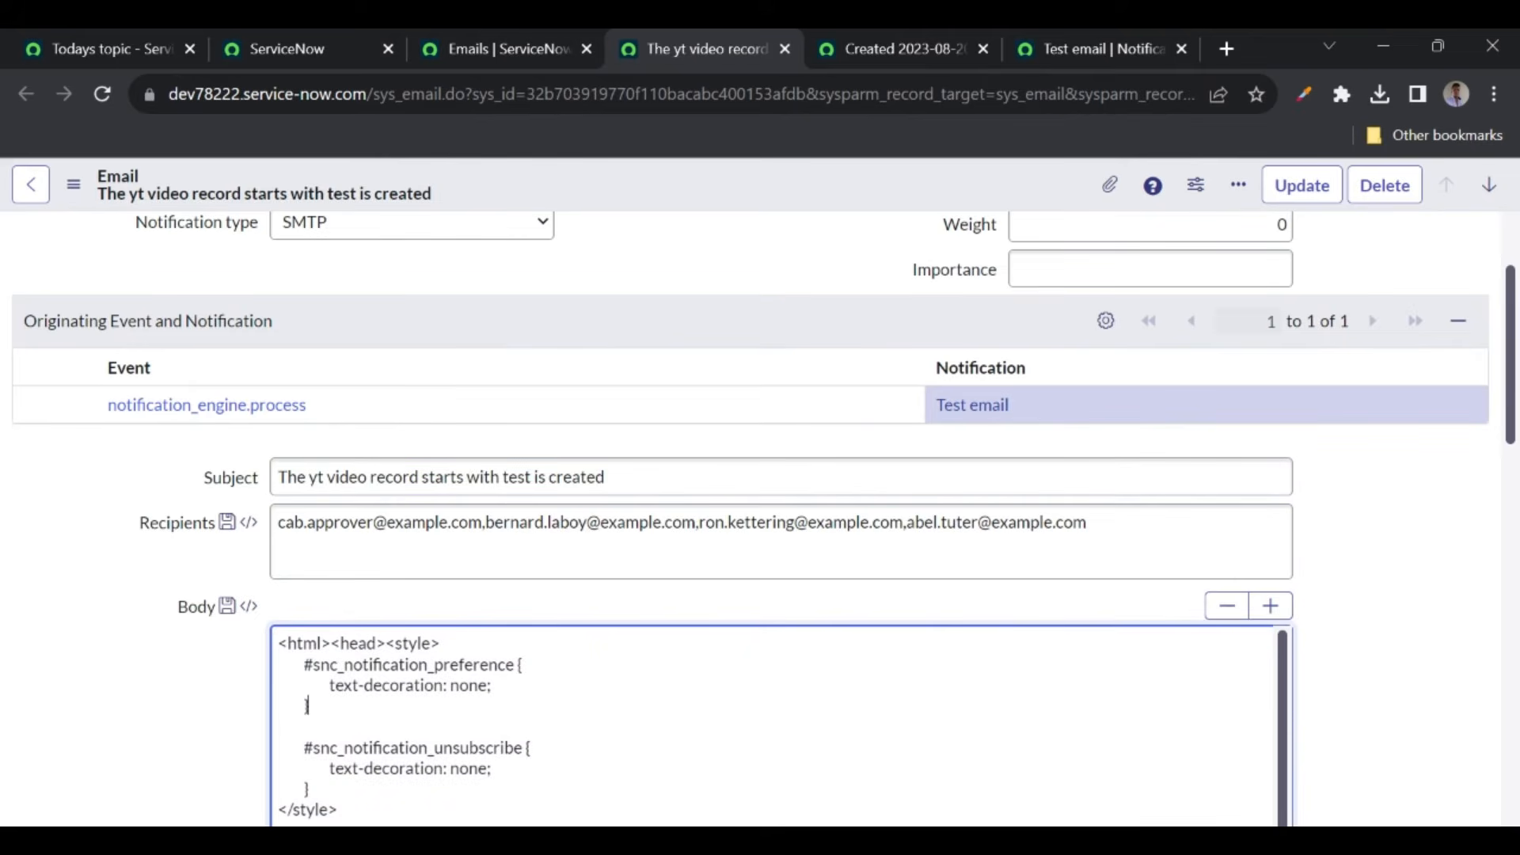
pyautogui.click(333, 523)
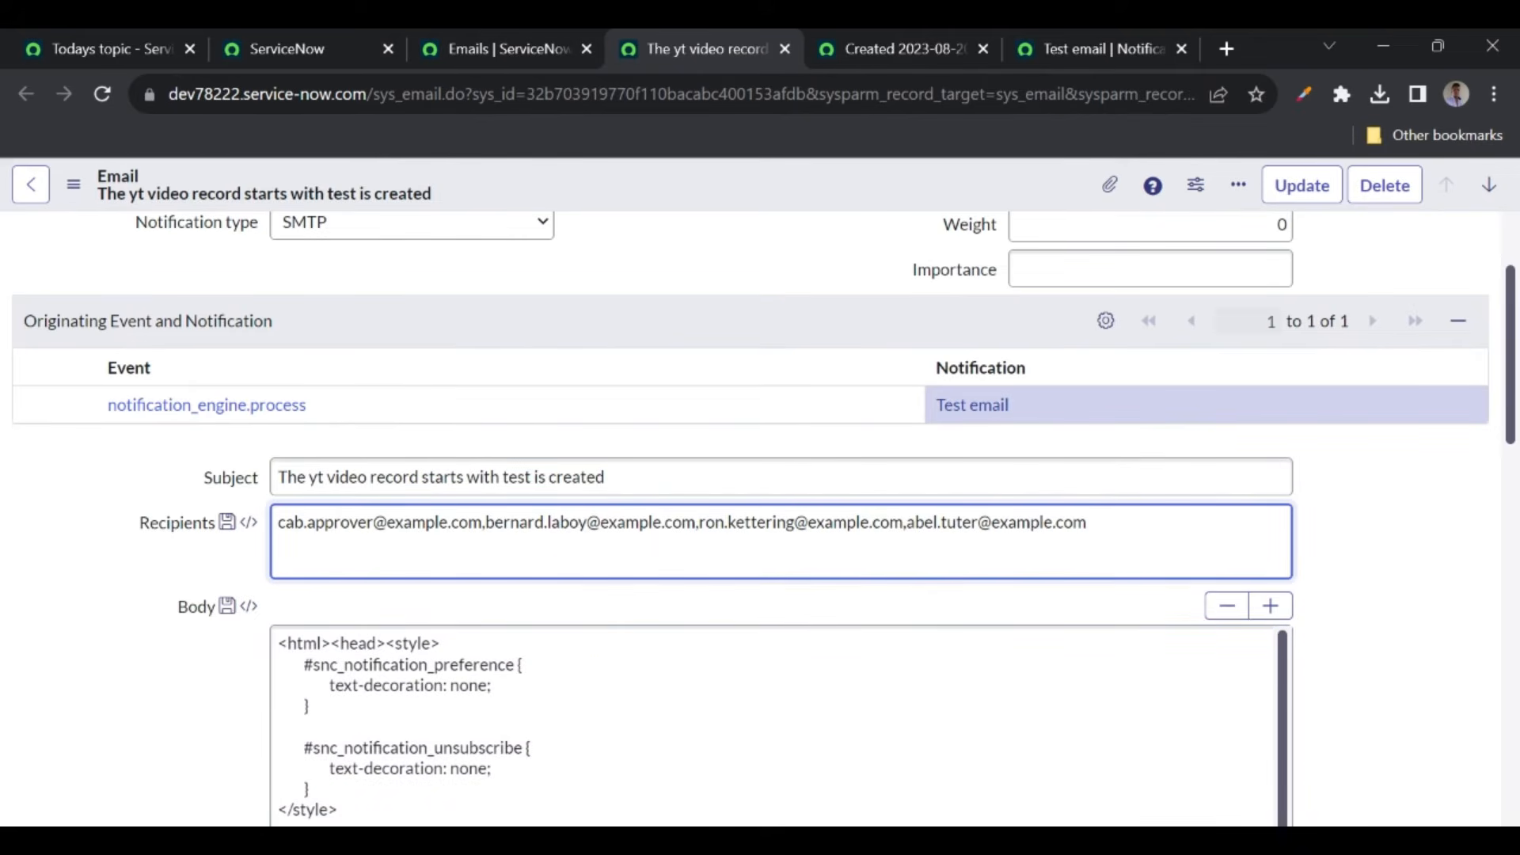
pyautogui.moveTo(278, 522); pyautogui.dragTo(1085, 522)
pyautogui.click(933, 522)
pyautogui.click(146, 619)
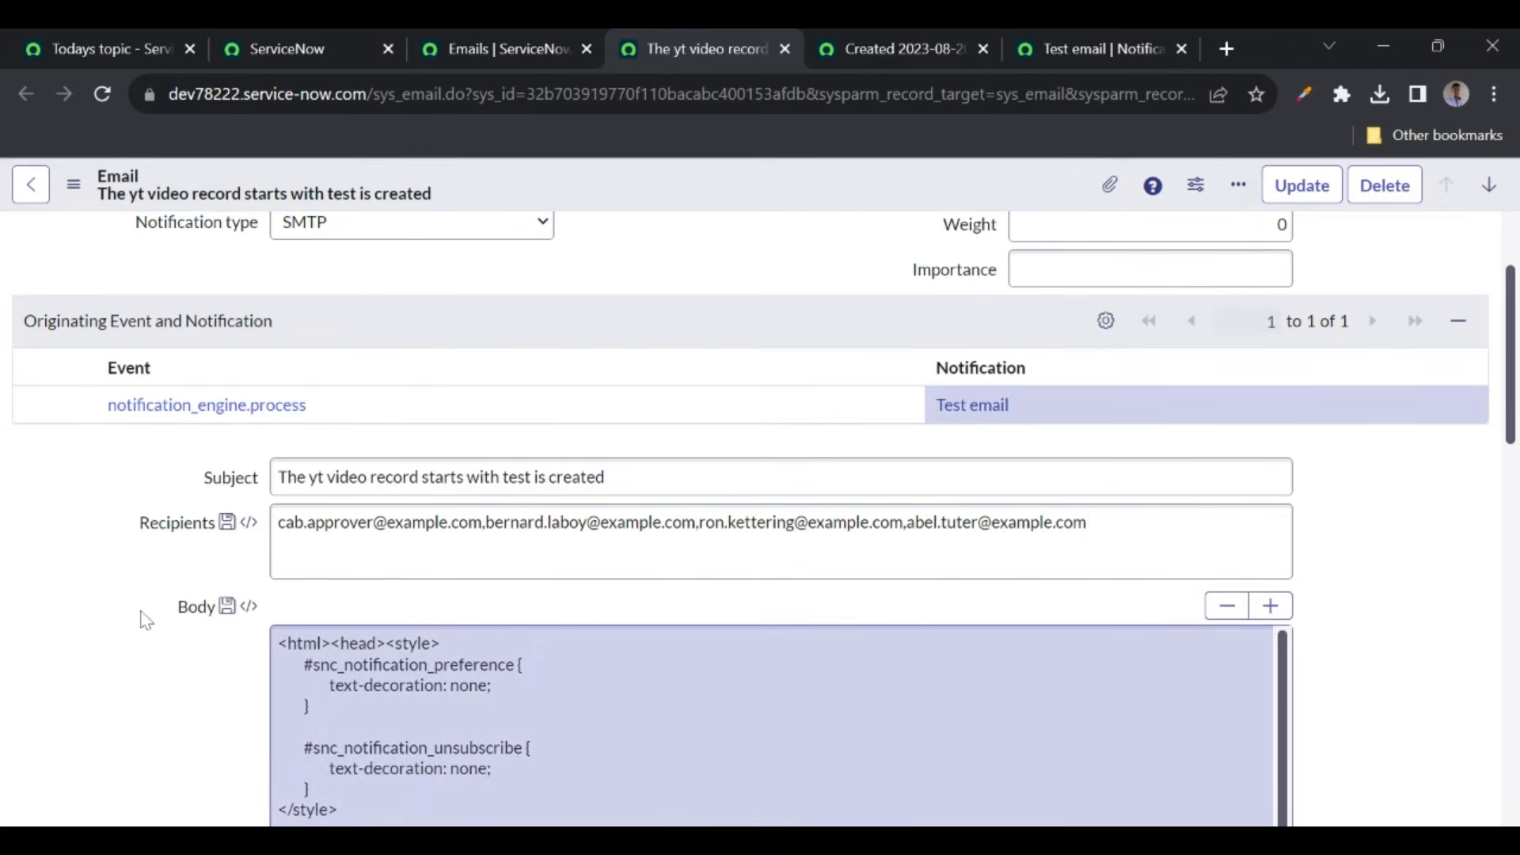
pyautogui.scroll(-6, 147, 620)
pyautogui.scroll(-4, 146, 620)
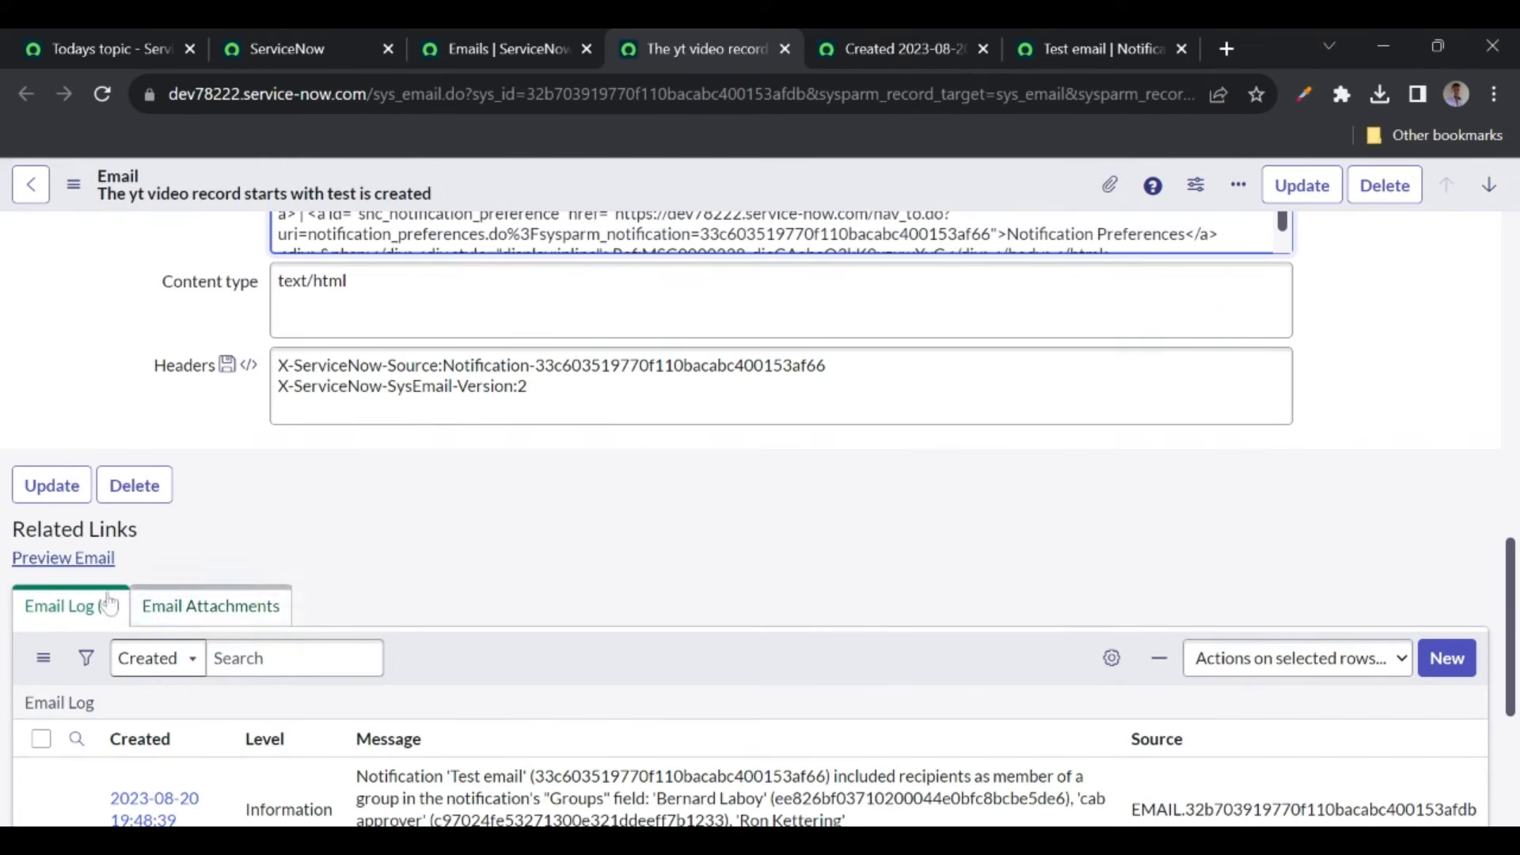
pyautogui.click(36, 564)
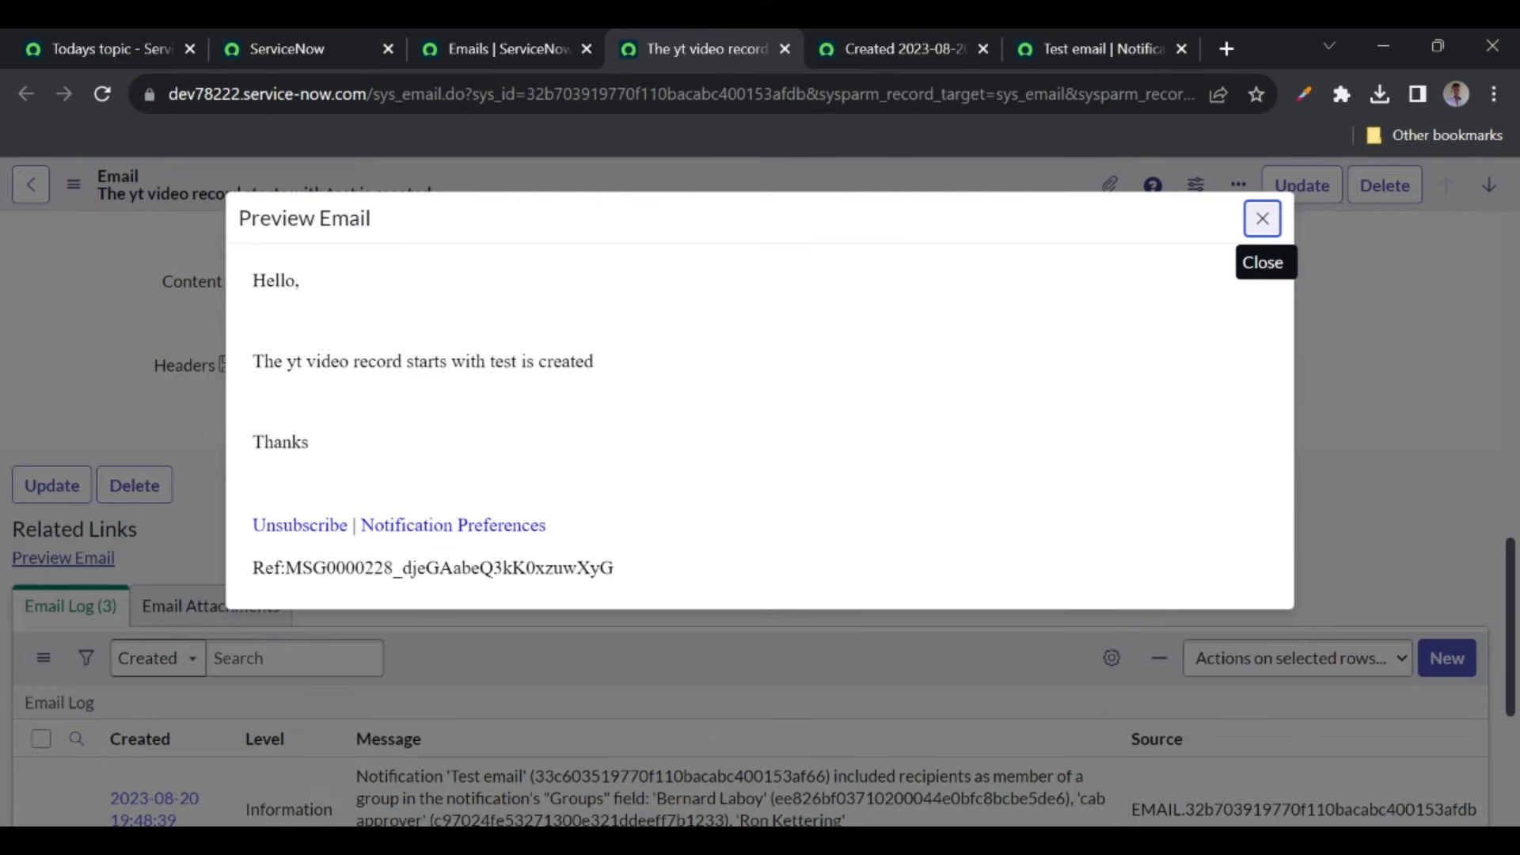
pyautogui.click(1262, 218)
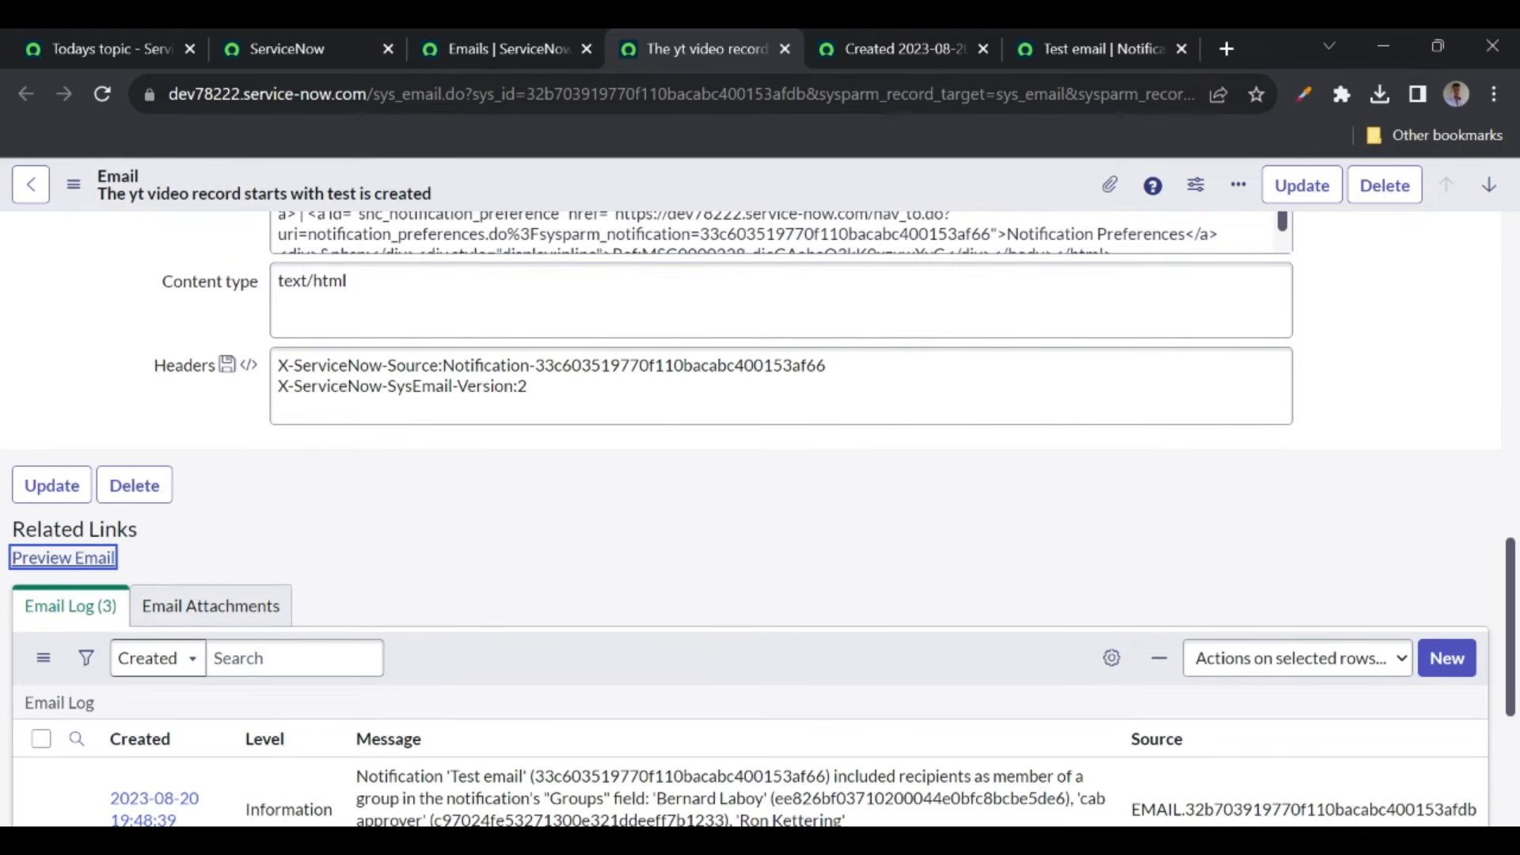
pyautogui.click(782, 52)
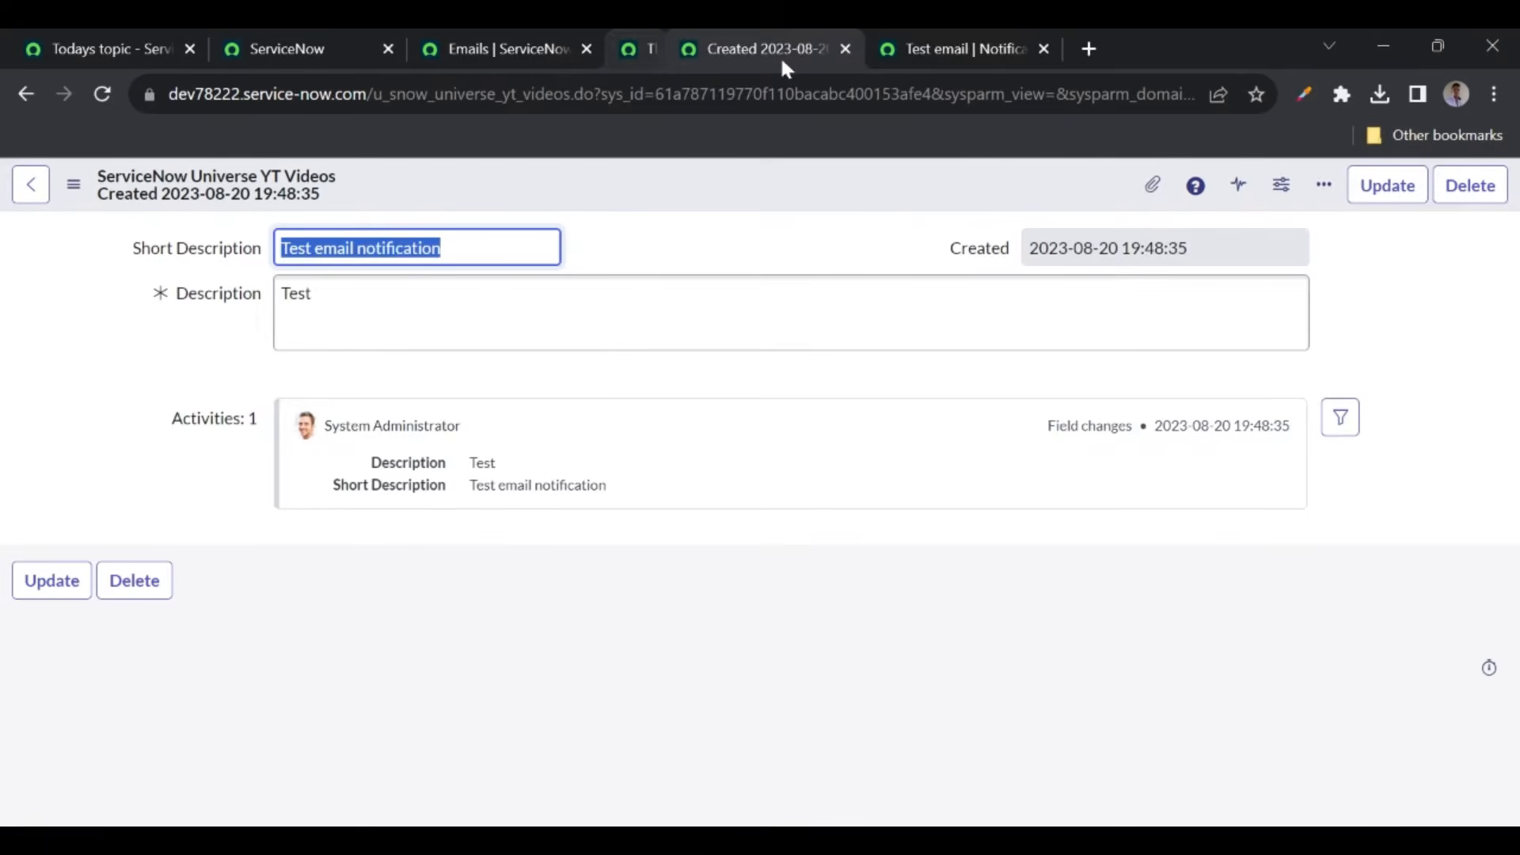
pyautogui.click(504, 51)
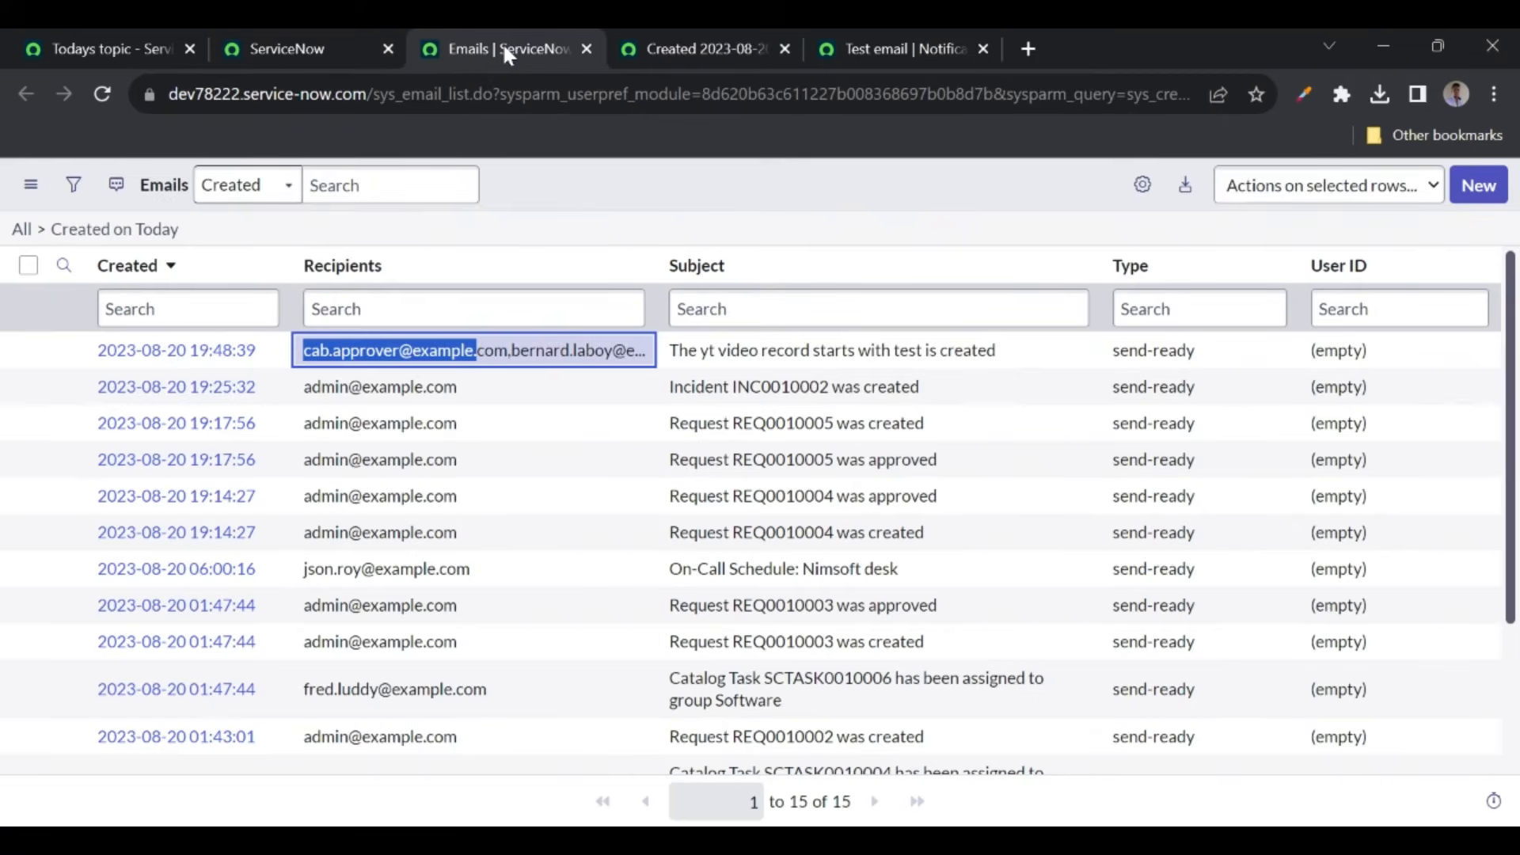
pyautogui.click(529, 188)
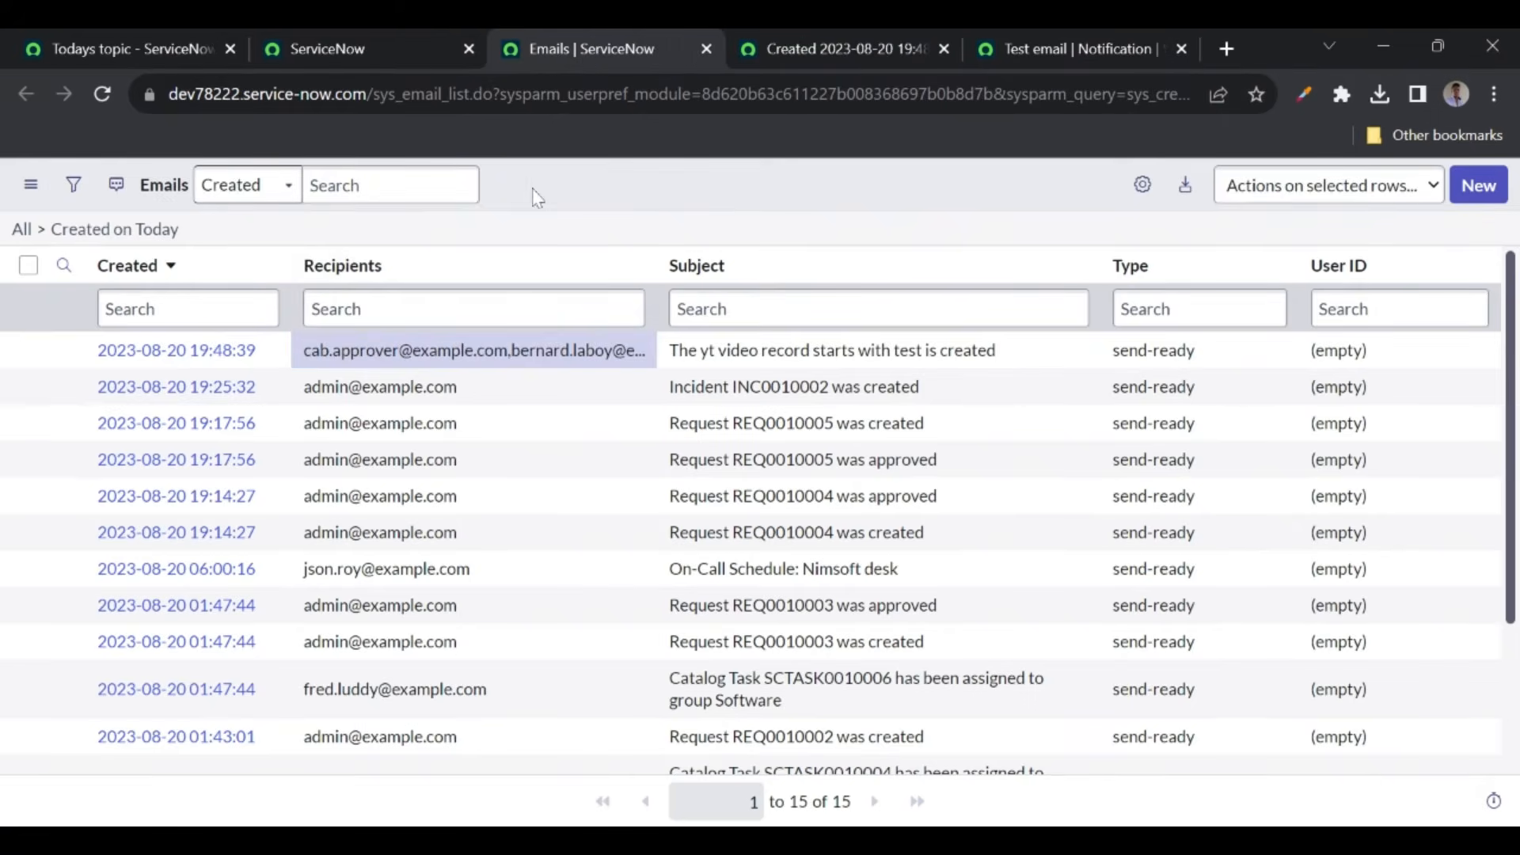
pyautogui.rightClick(268, 350)
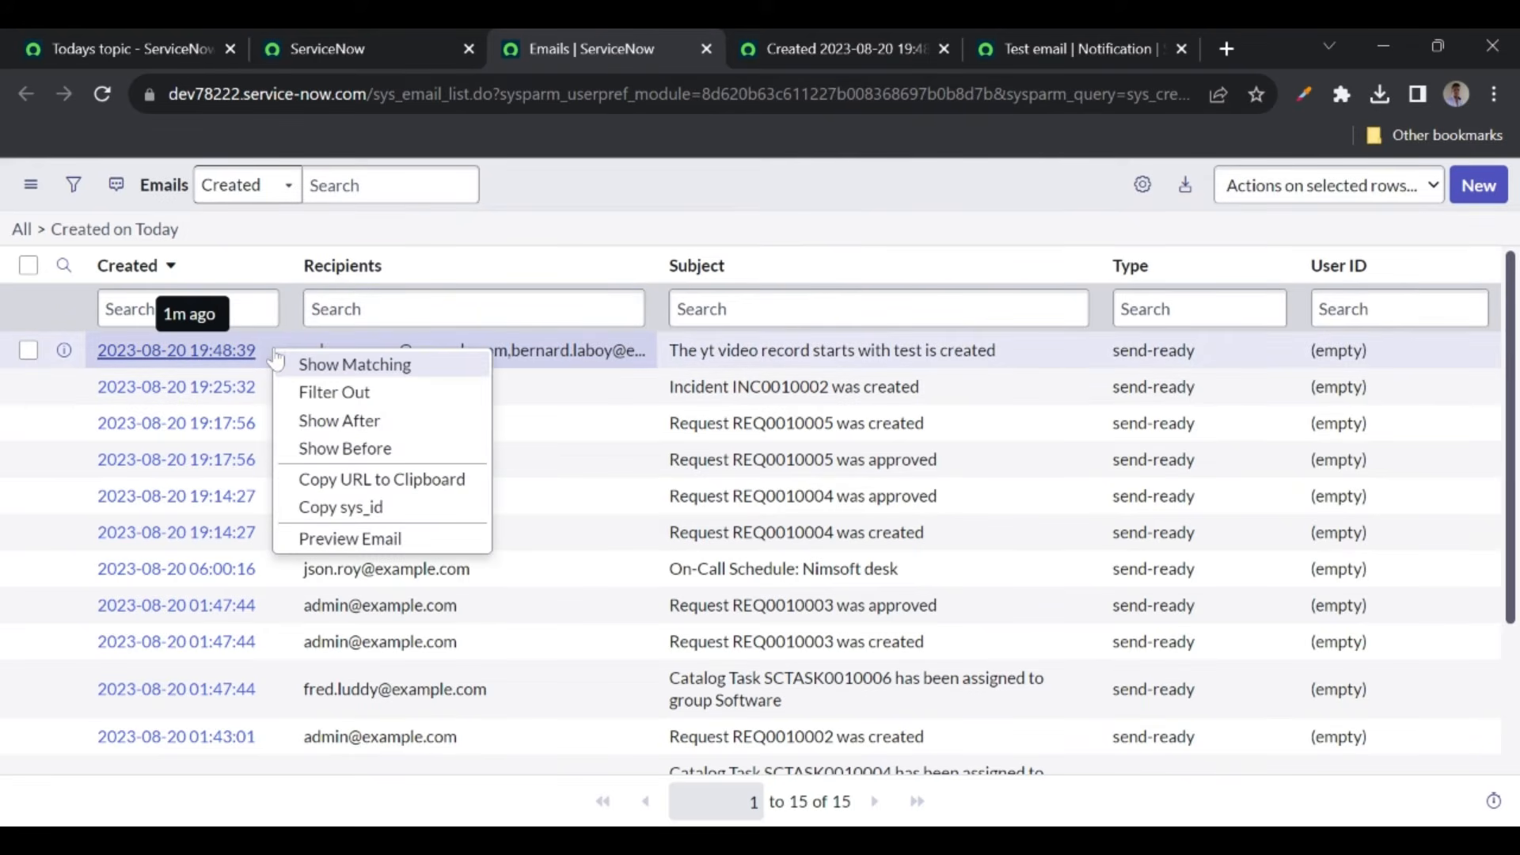
pyautogui.click(362, 540)
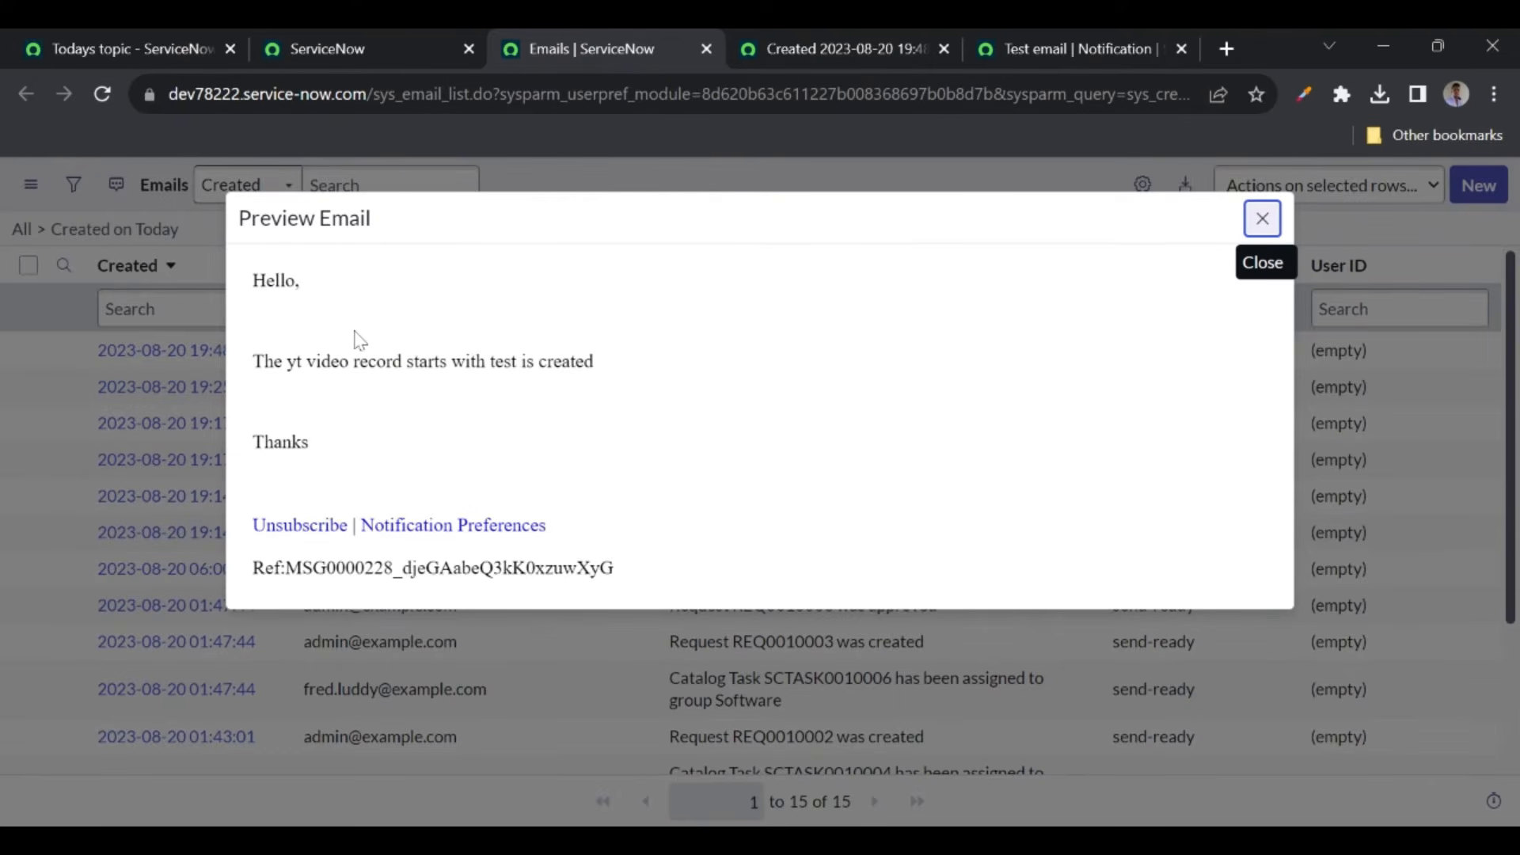
pyautogui.click(1262, 220)
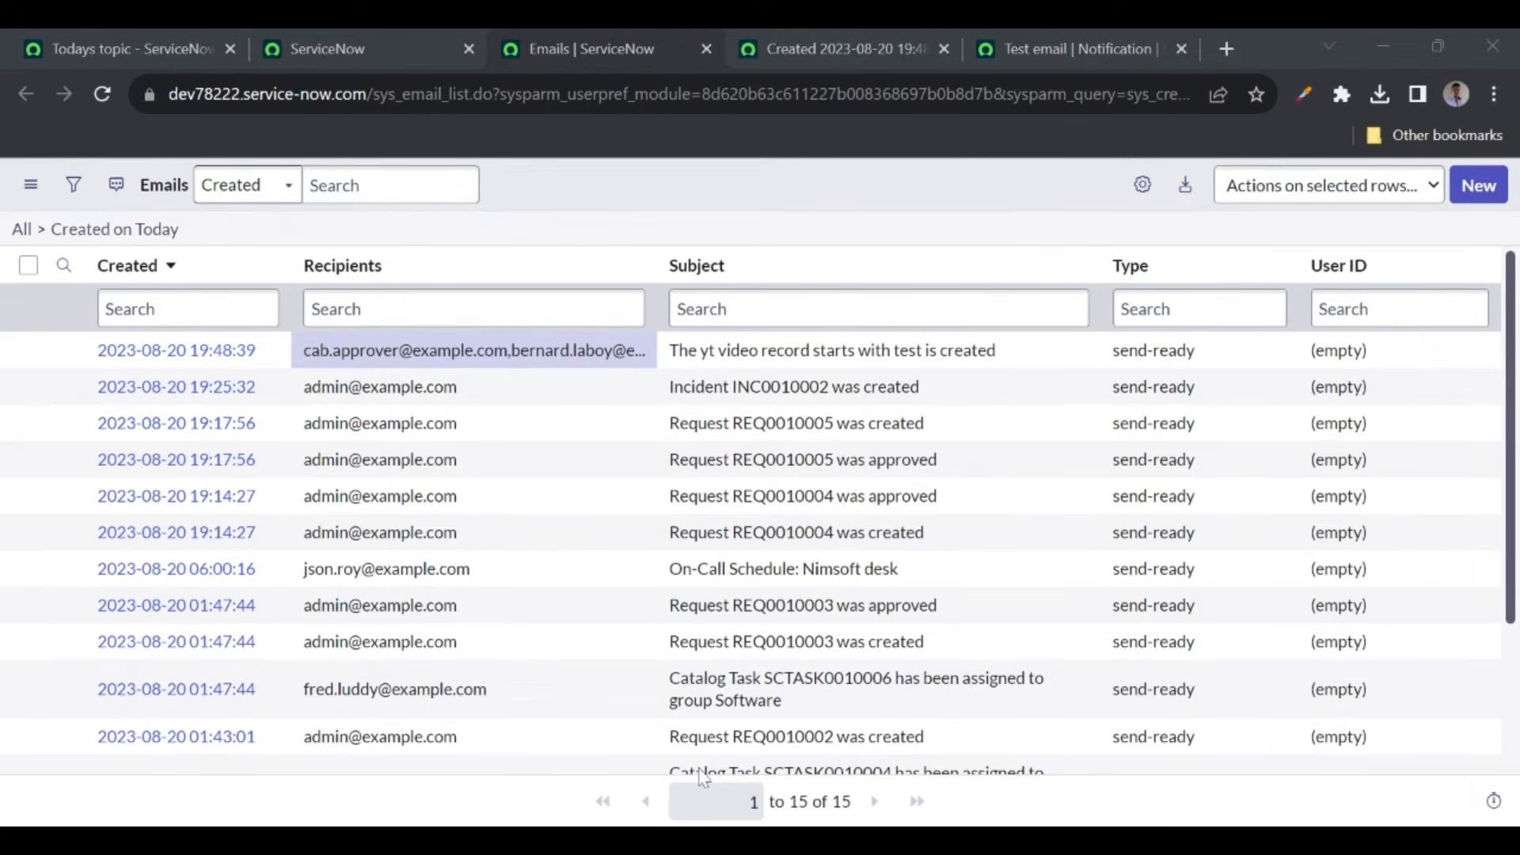
# - Edit the YT Videos record's short description and save it to retrigger the notification
pyautogui.click(138, 230)
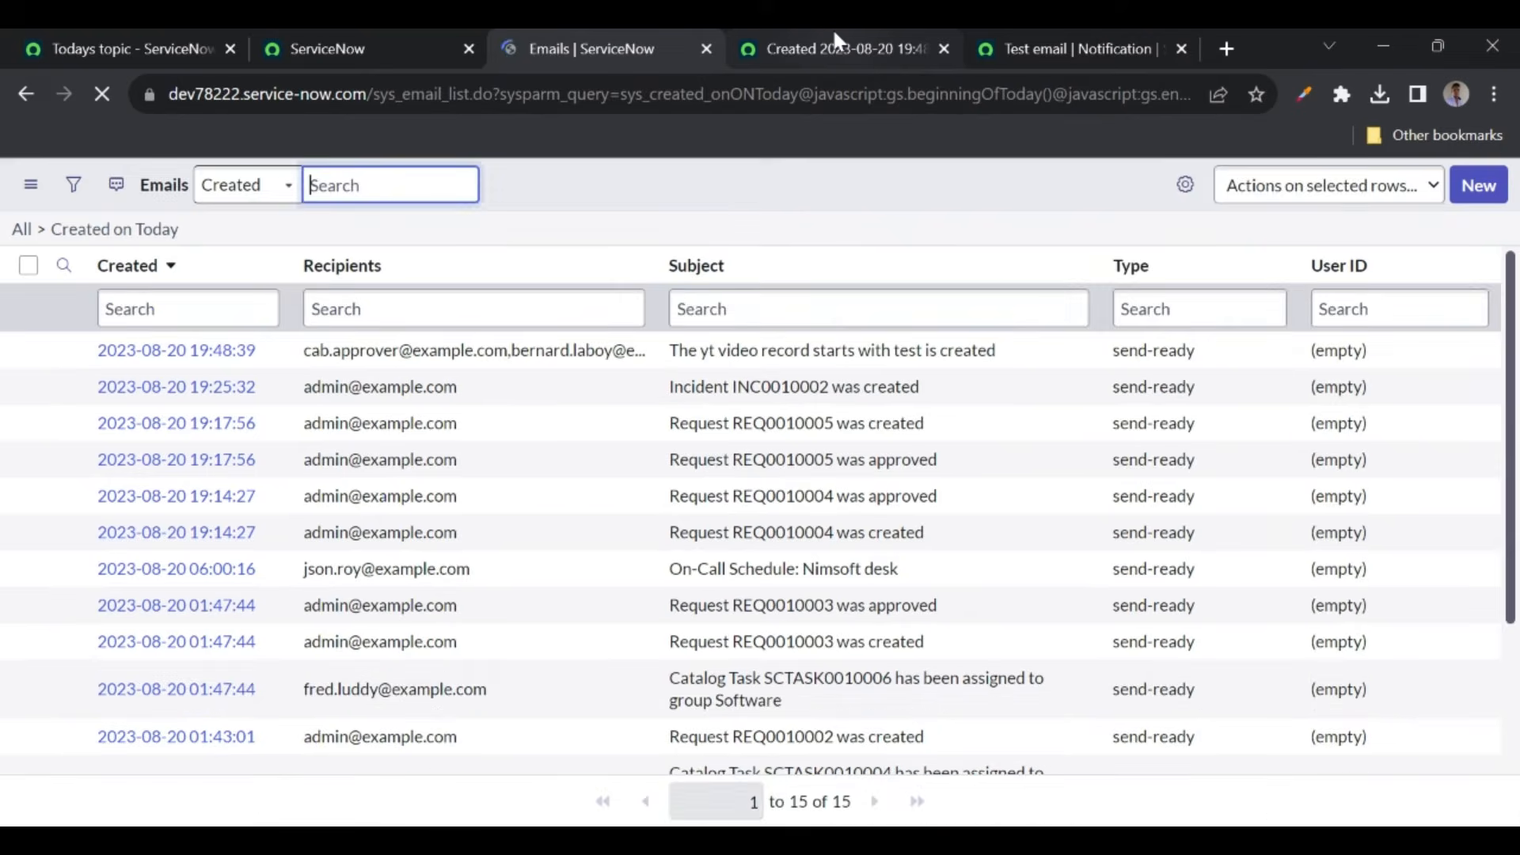
pyautogui.click(837, 39)
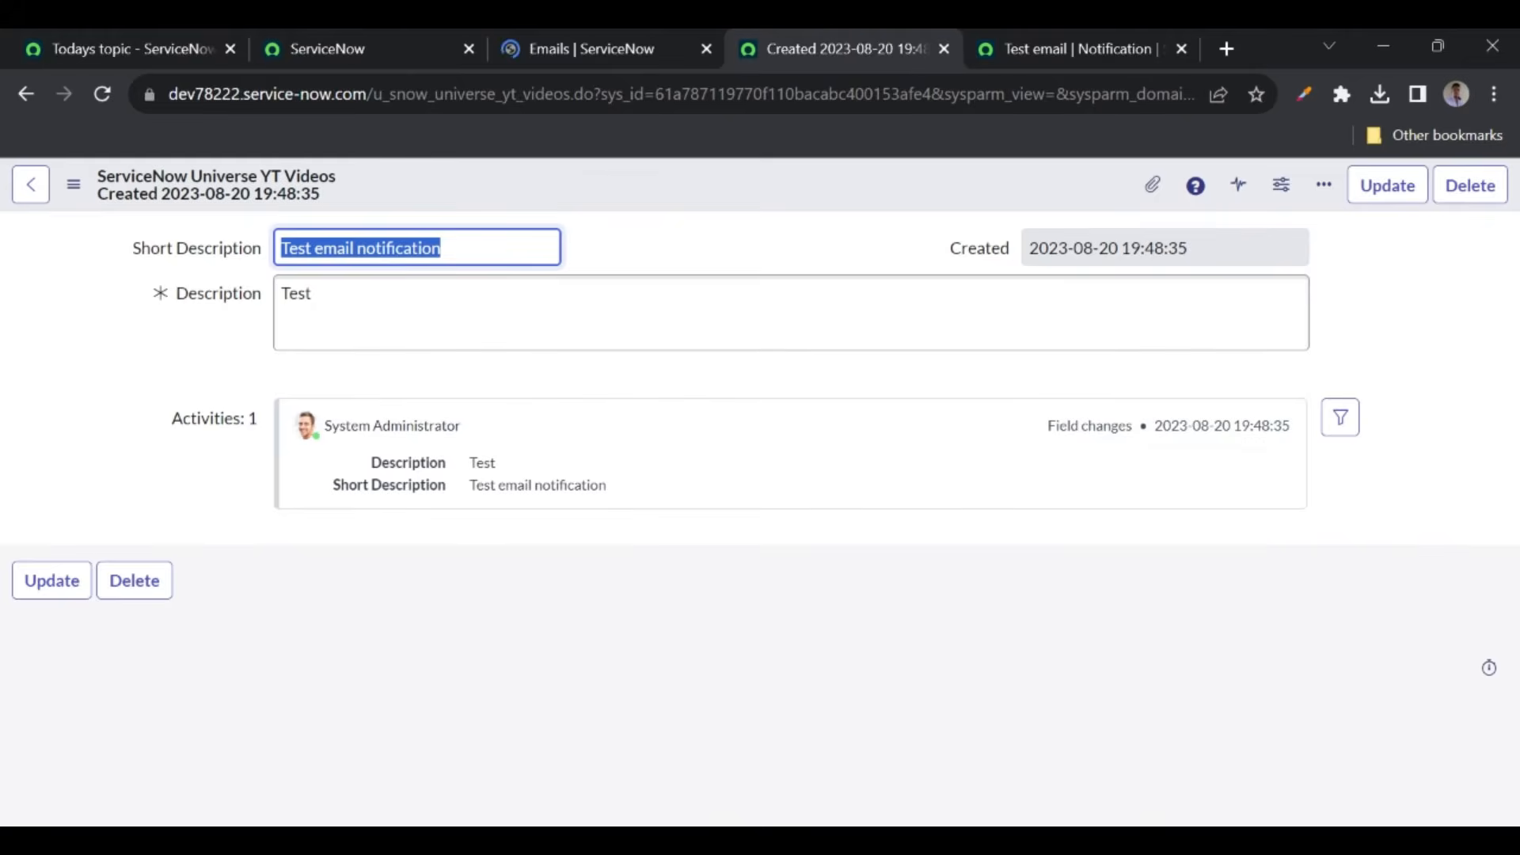
pyautogui.click(444, 248)
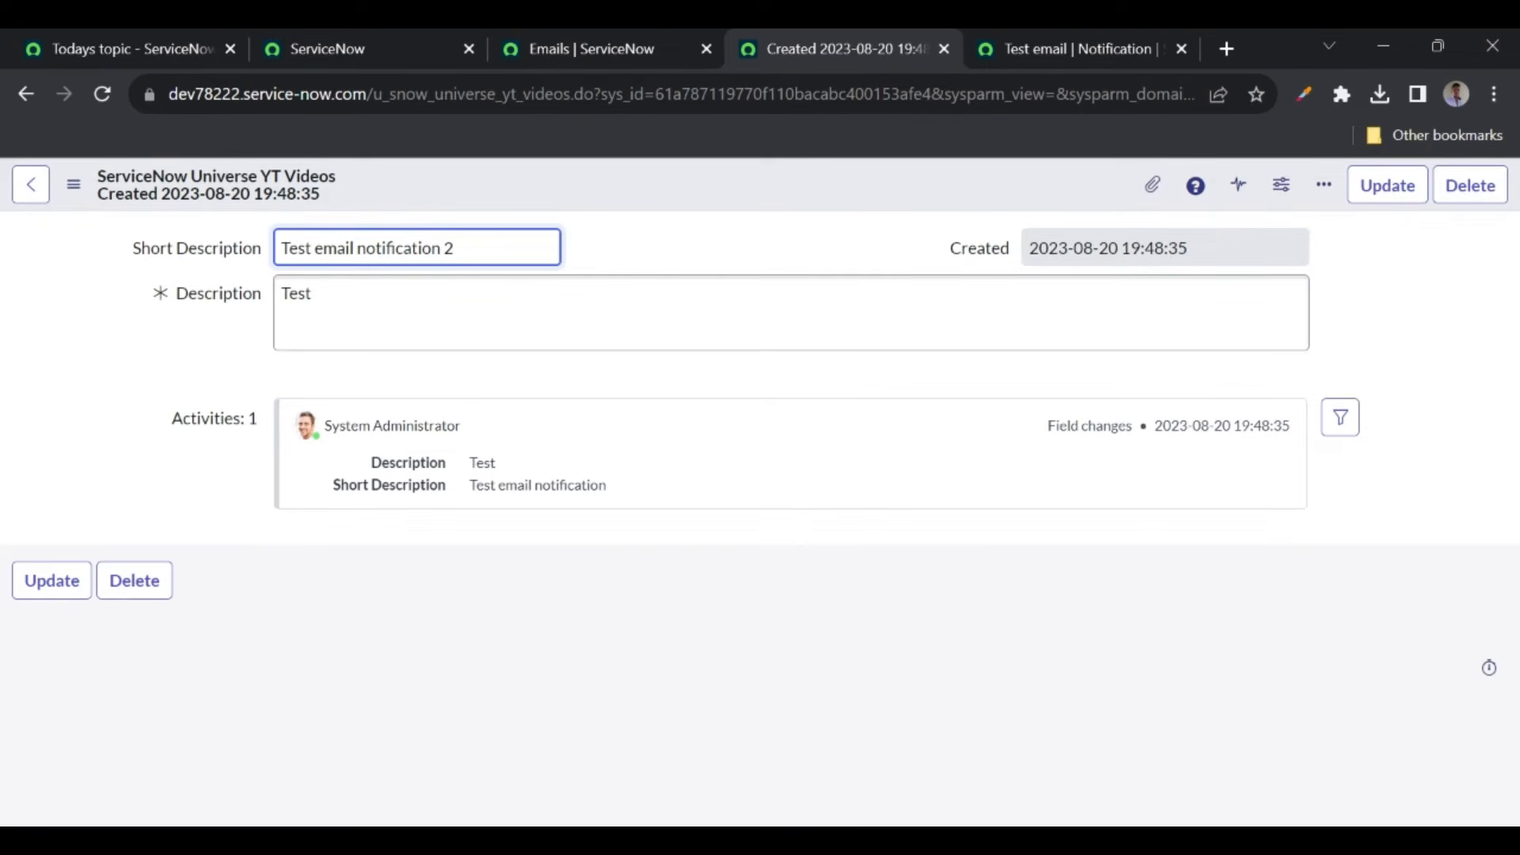
pyautogui.rightClick(611, 194)
pyautogui.click(657, 201)
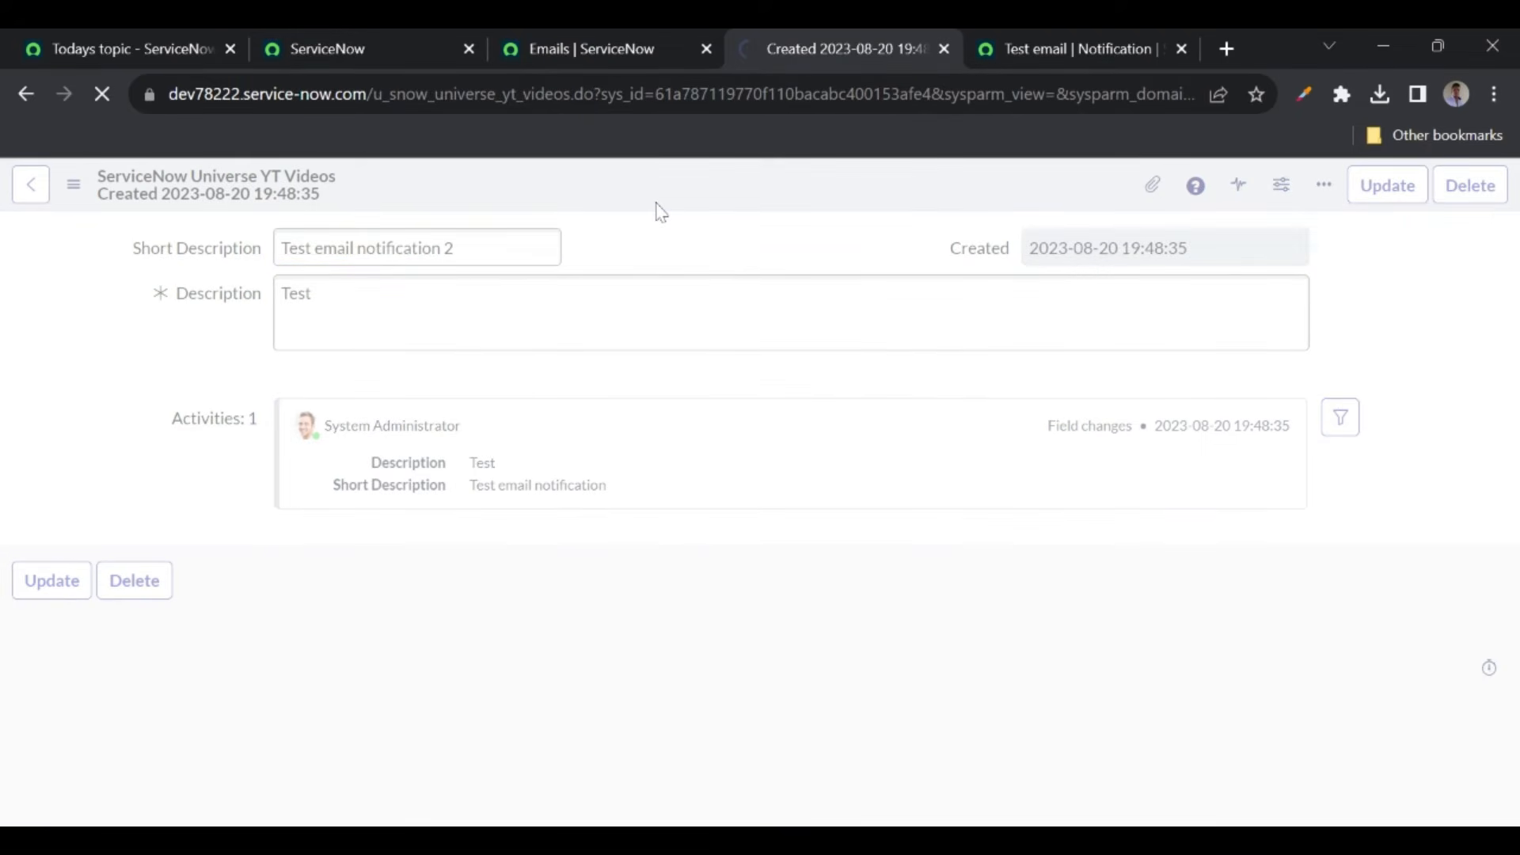
# - Refresh today's email list until the newly generated email appears
pyautogui.click(553, 49)
pyautogui.click(133, 231)
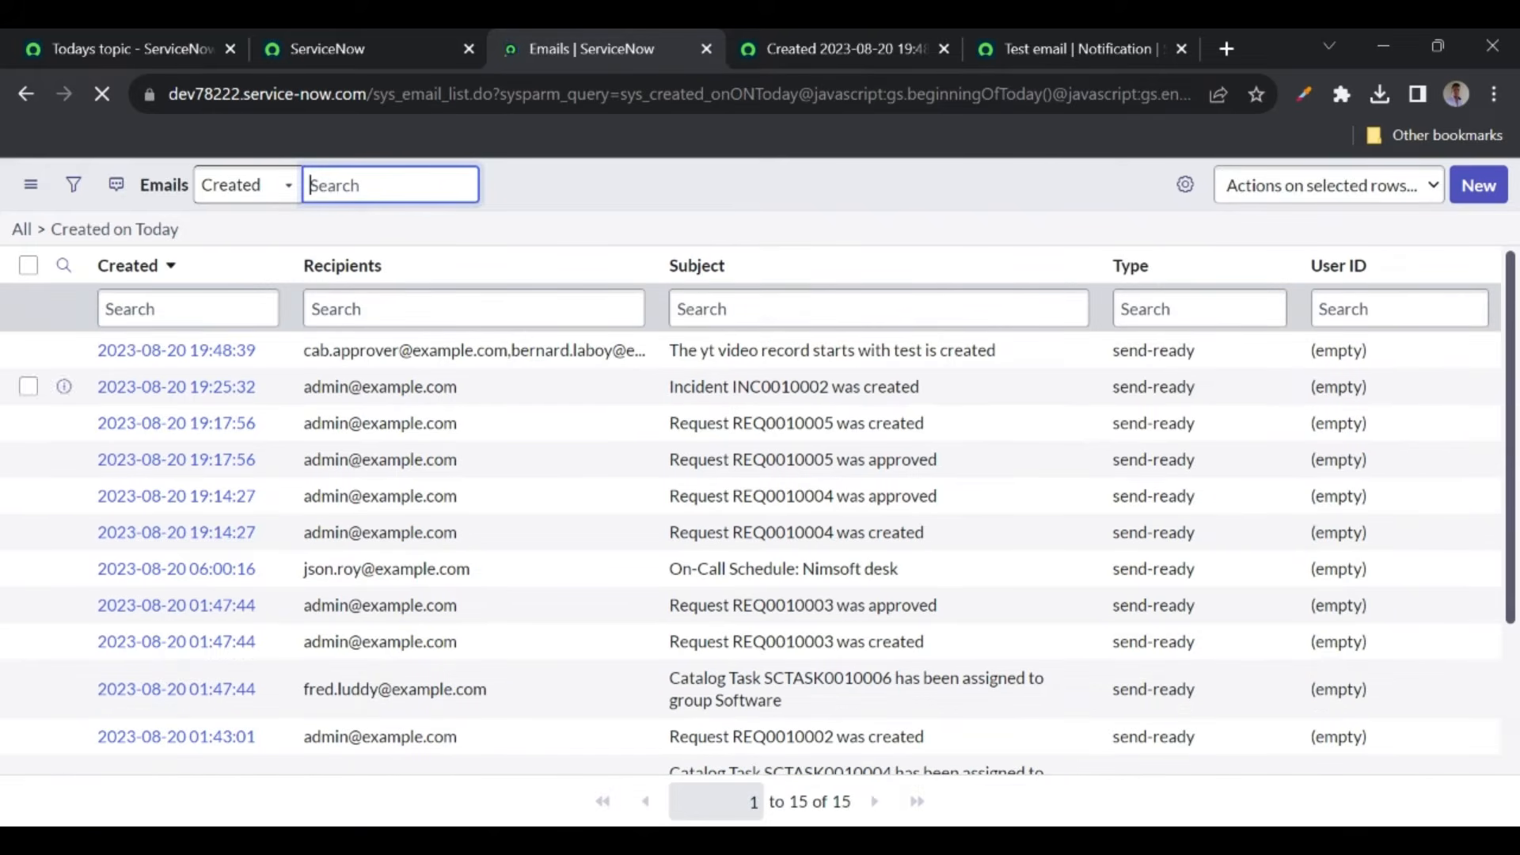
pyautogui.click(150, 237)
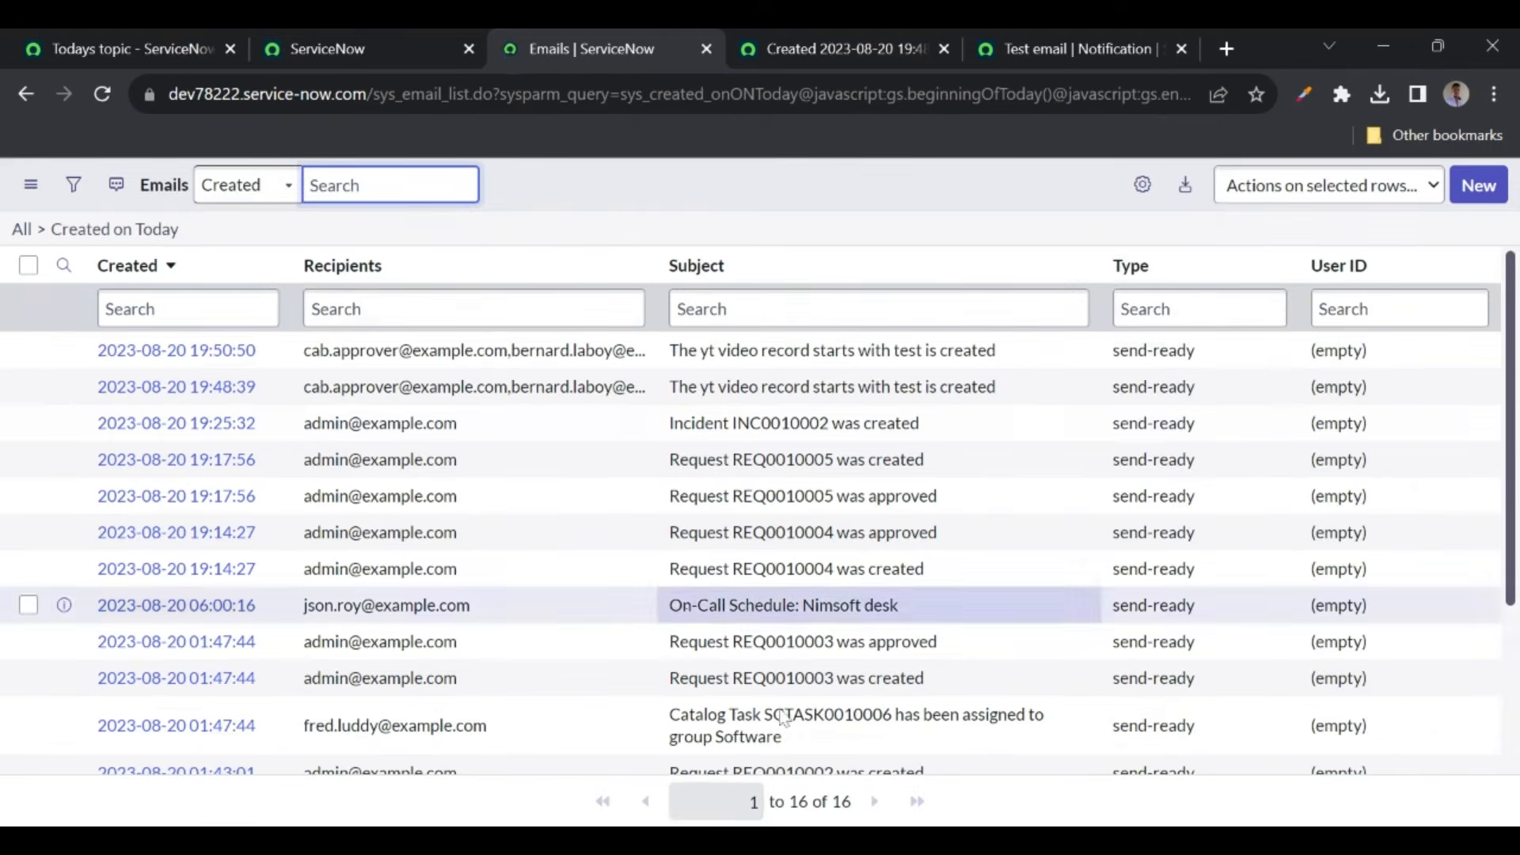
# - Return to the Test email notification and scroll to its When to send section
pyautogui.click(823, 36)
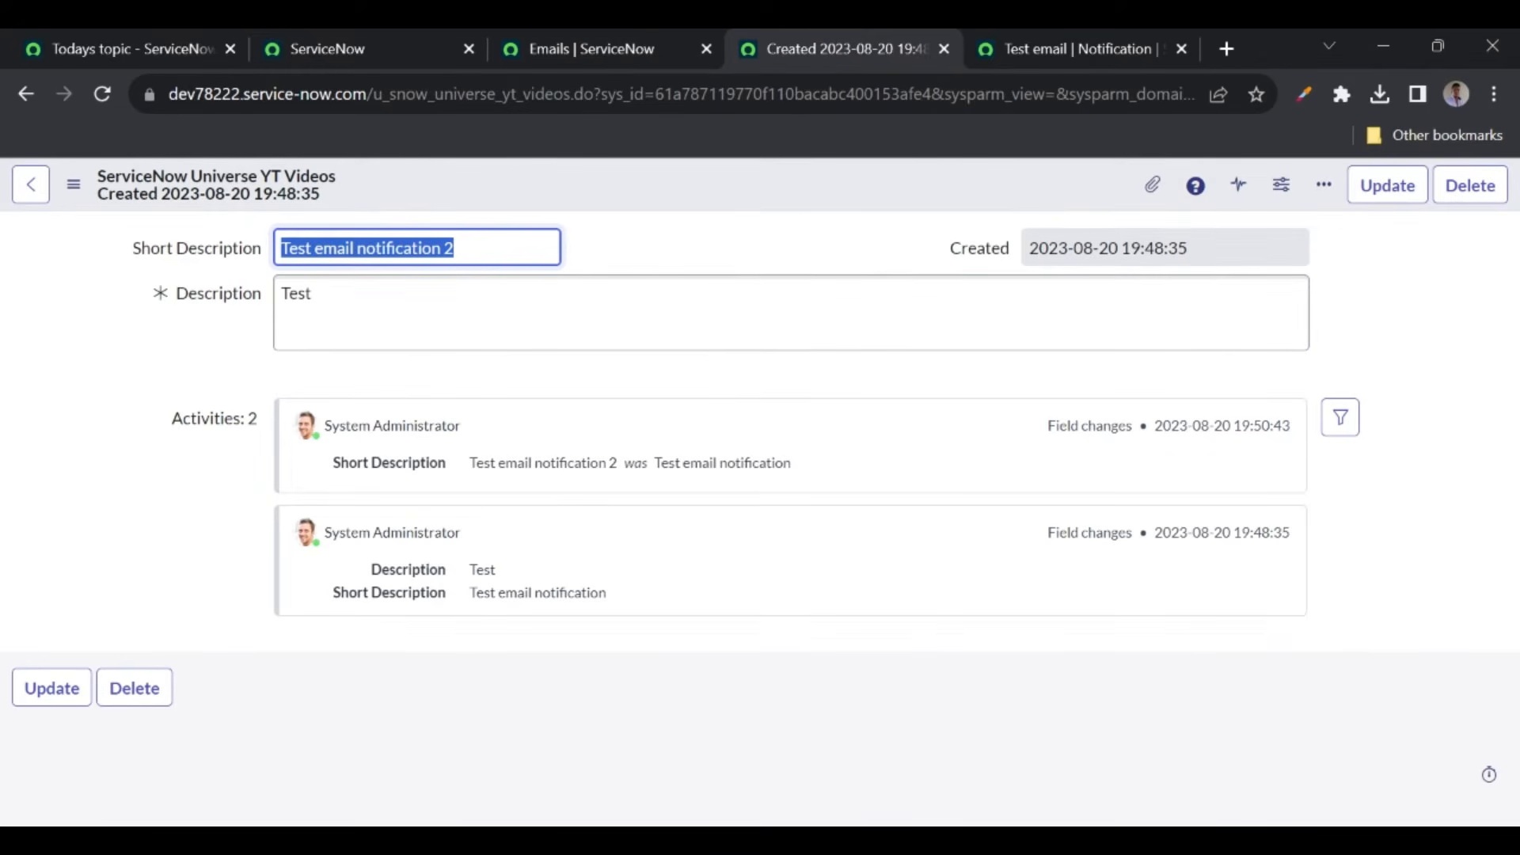
pyautogui.click(674, 256)
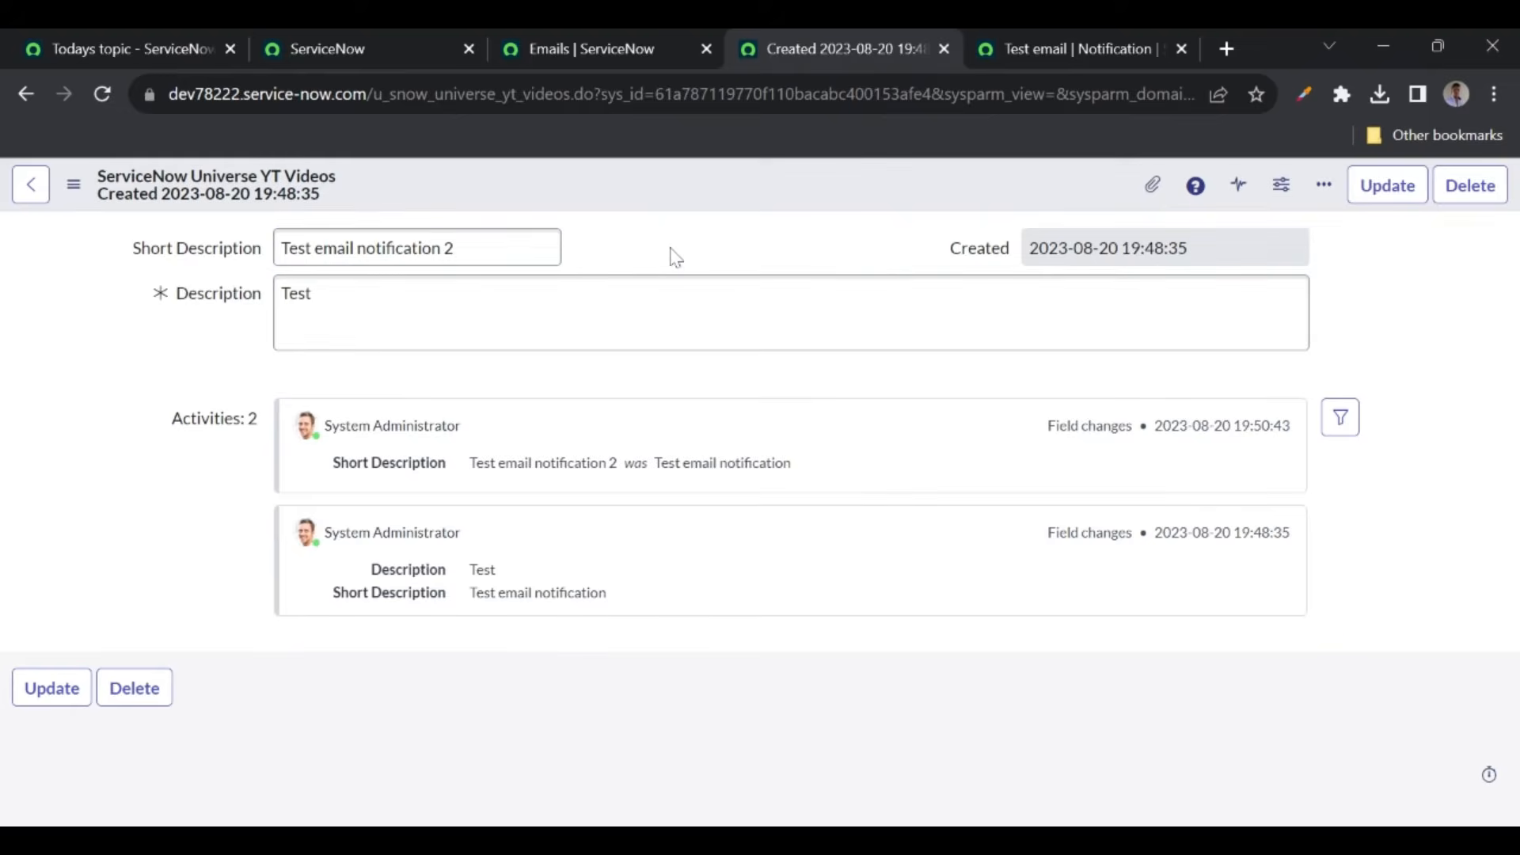
pyautogui.click(1036, 71)
pyautogui.scroll(-2, 1029, 597)
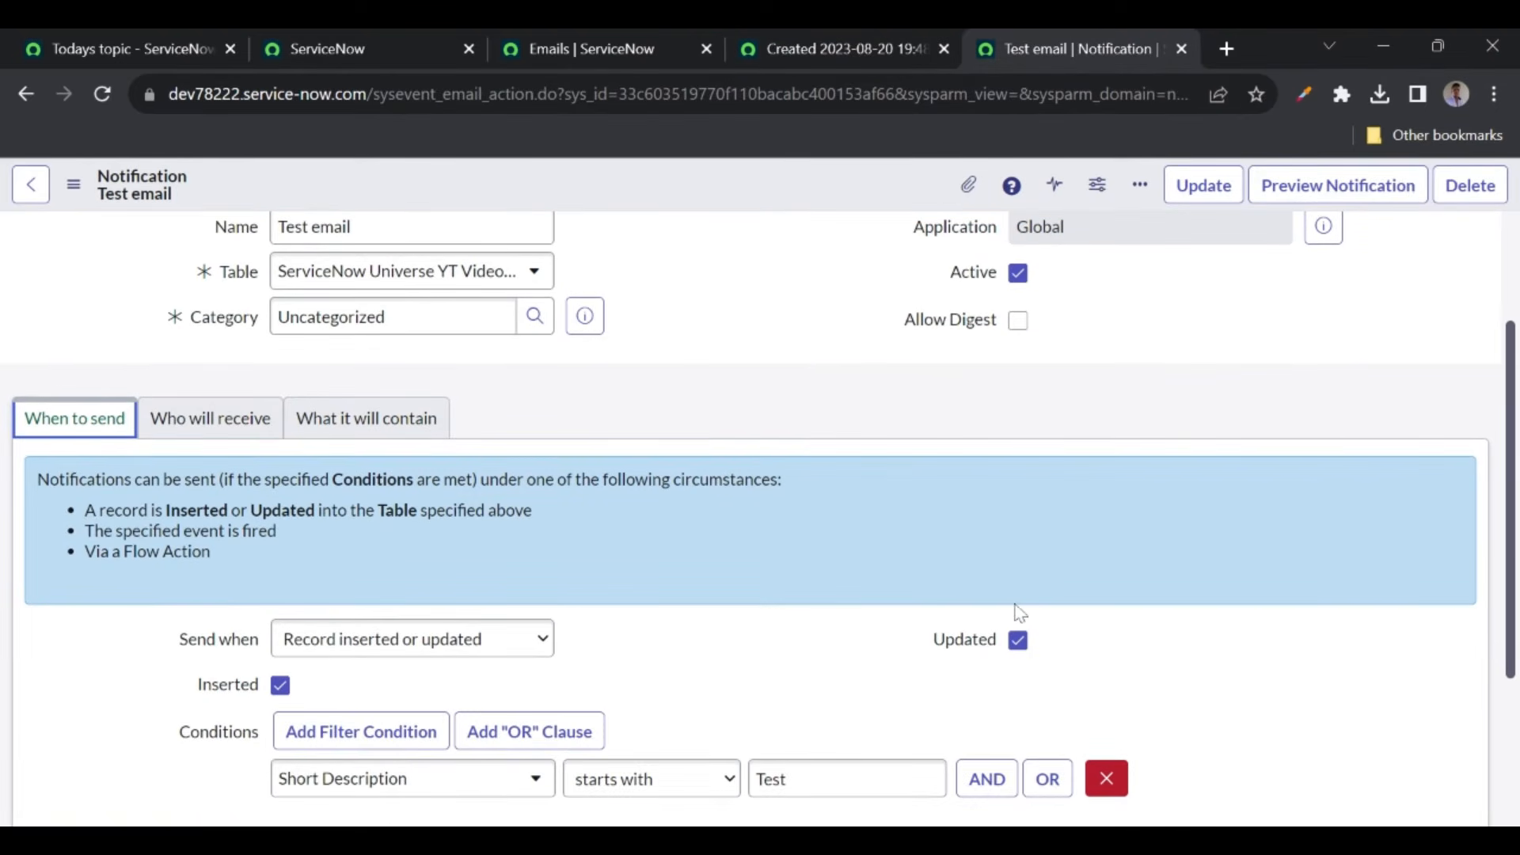
# - Delete 'Test' from the video record's short description, leaving 'email notification 2', and save
pyautogui.scroll(-1, 1019, 611)
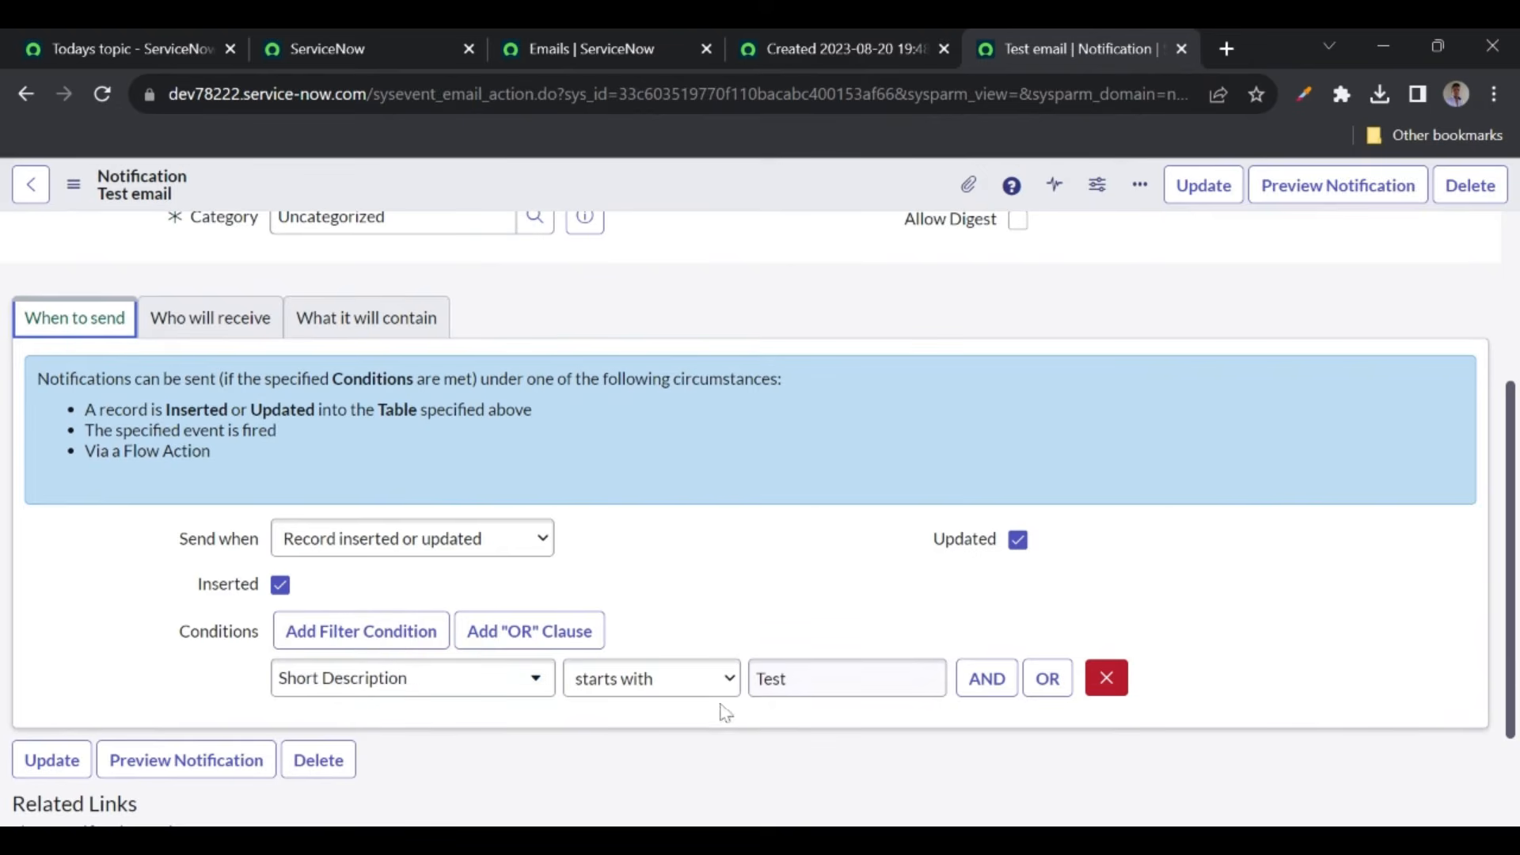
pyautogui.click(567, 36)
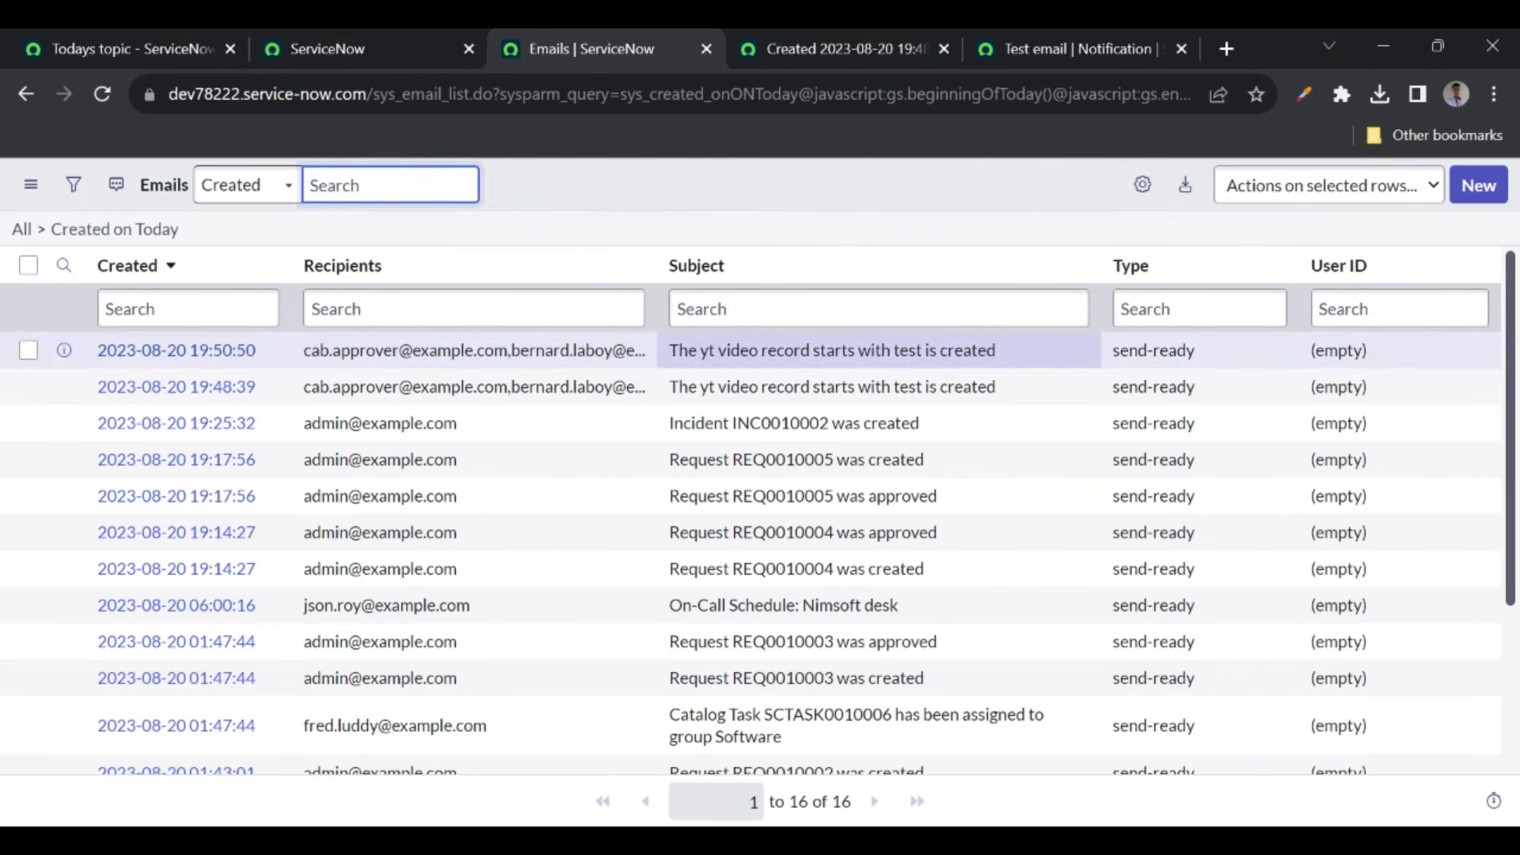
pyautogui.click(811, 46)
pyautogui.click(286, 248)
pyautogui.doubleClick(286, 248)
pyautogui.press('BackSpace')
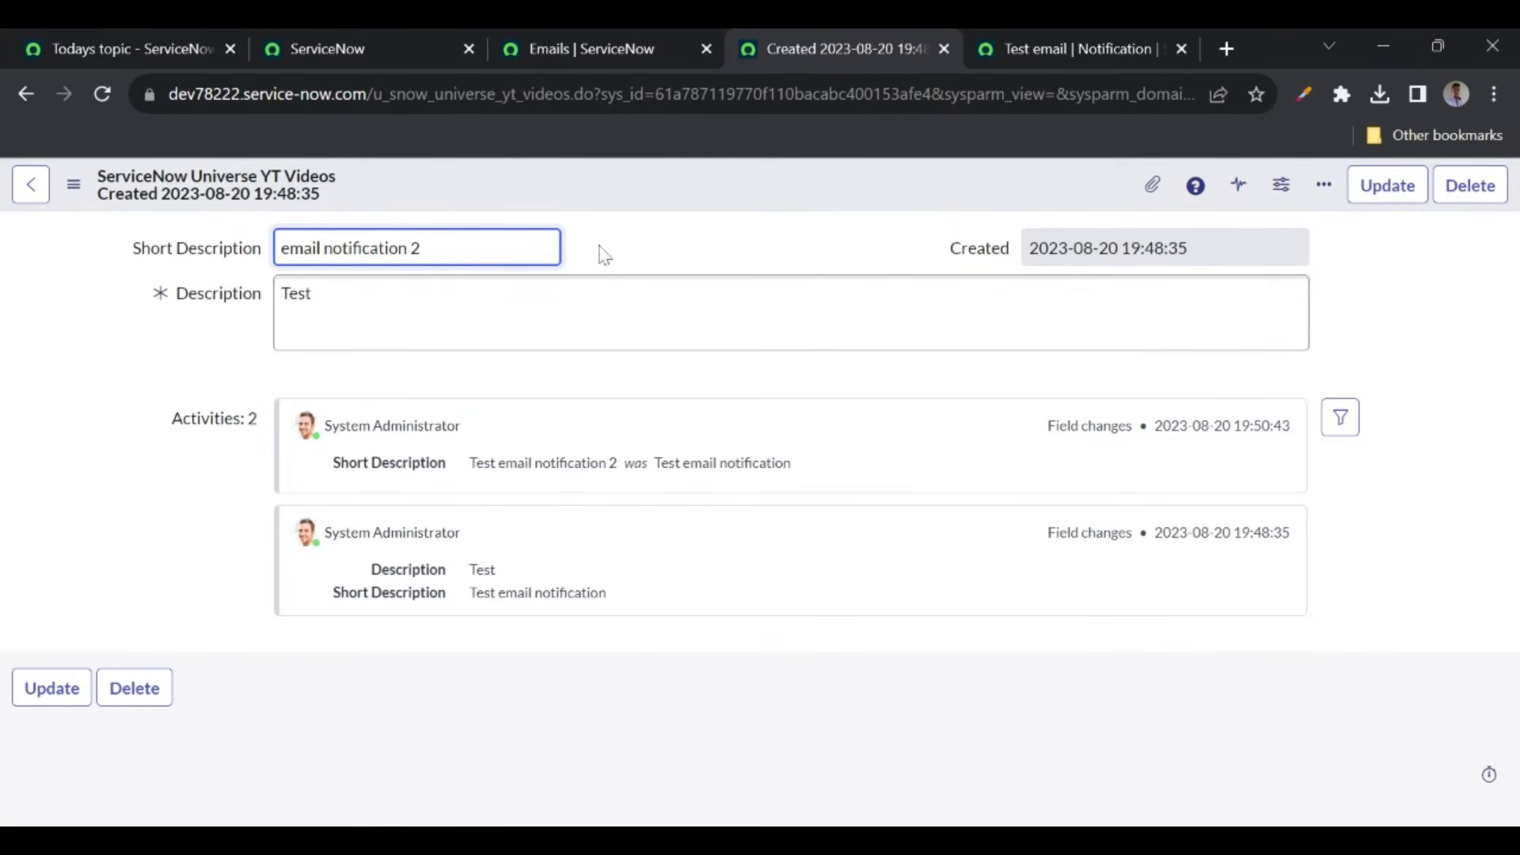
pyautogui.click(647, 245)
pyautogui.rightClick(563, 193)
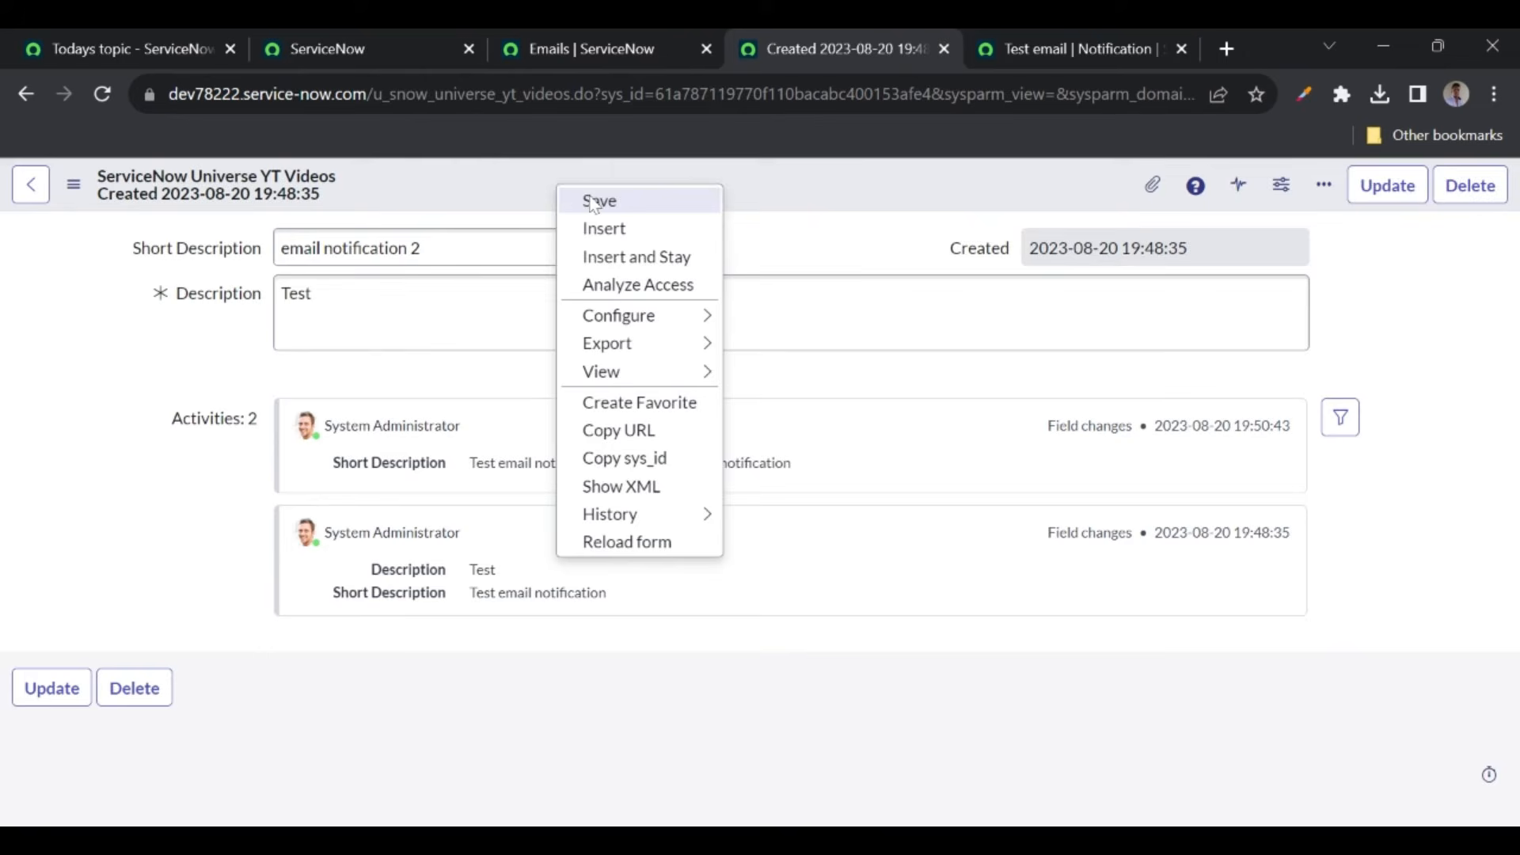
pyautogui.click(594, 199)
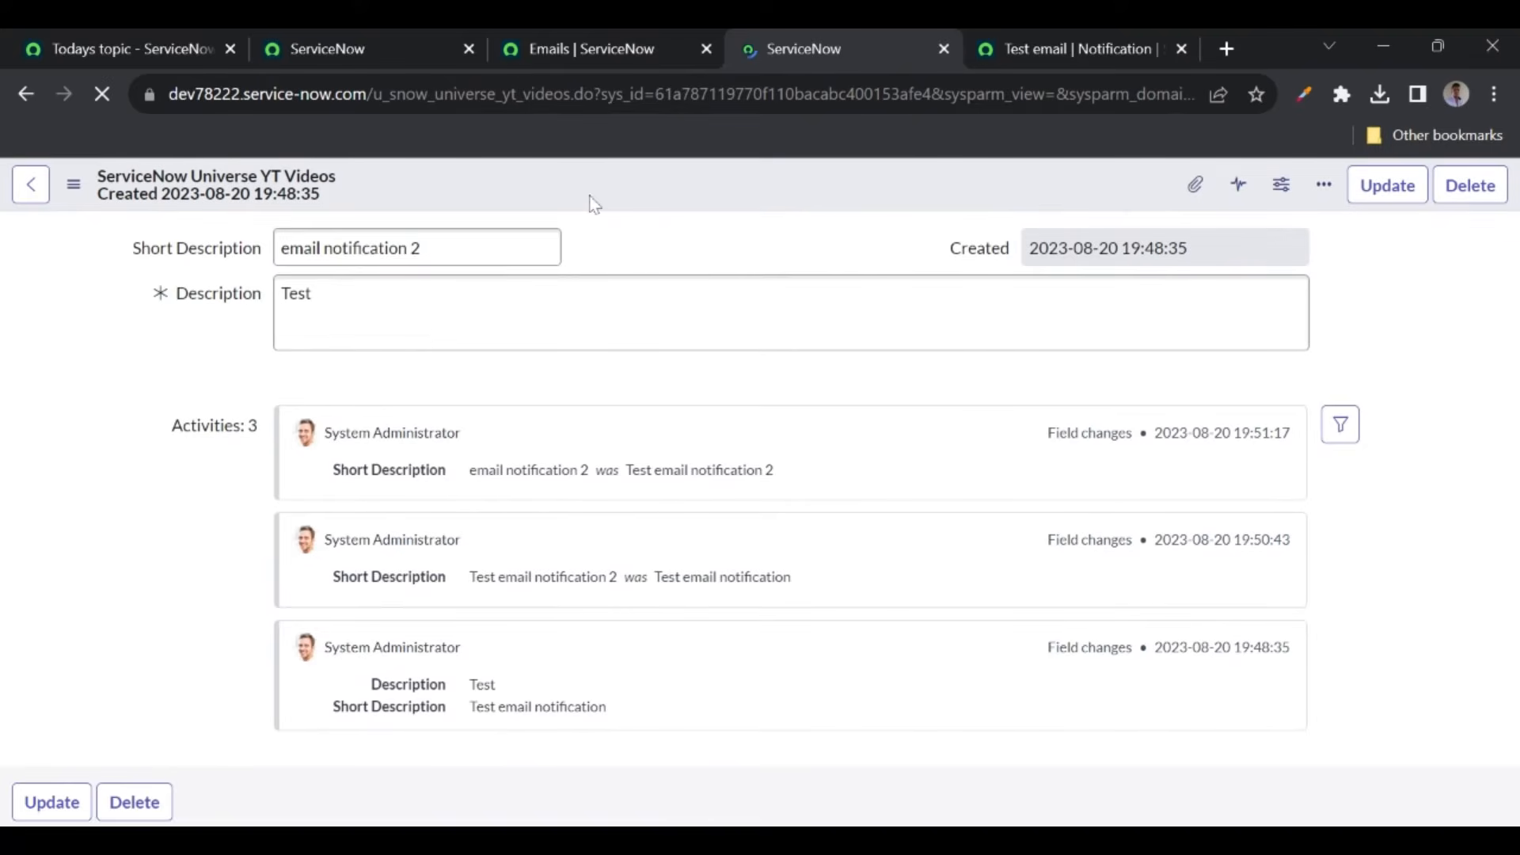
# - Refresh today's email list to check whether a new email was generated
pyautogui.click(592, 49)
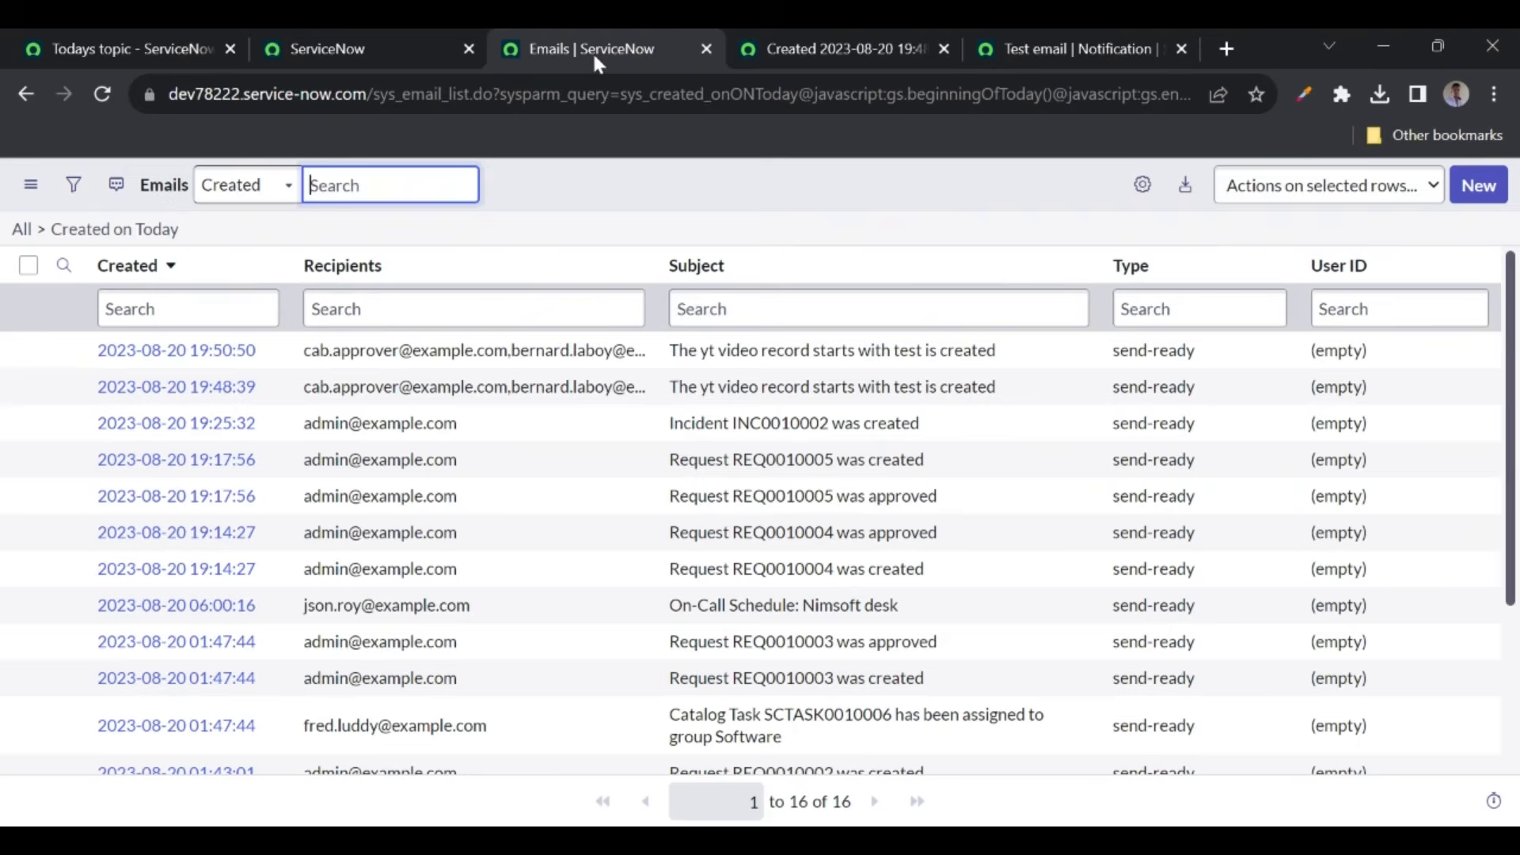
pyautogui.click(1076, 47)
pyautogui.scroll(-1, 779, 586)
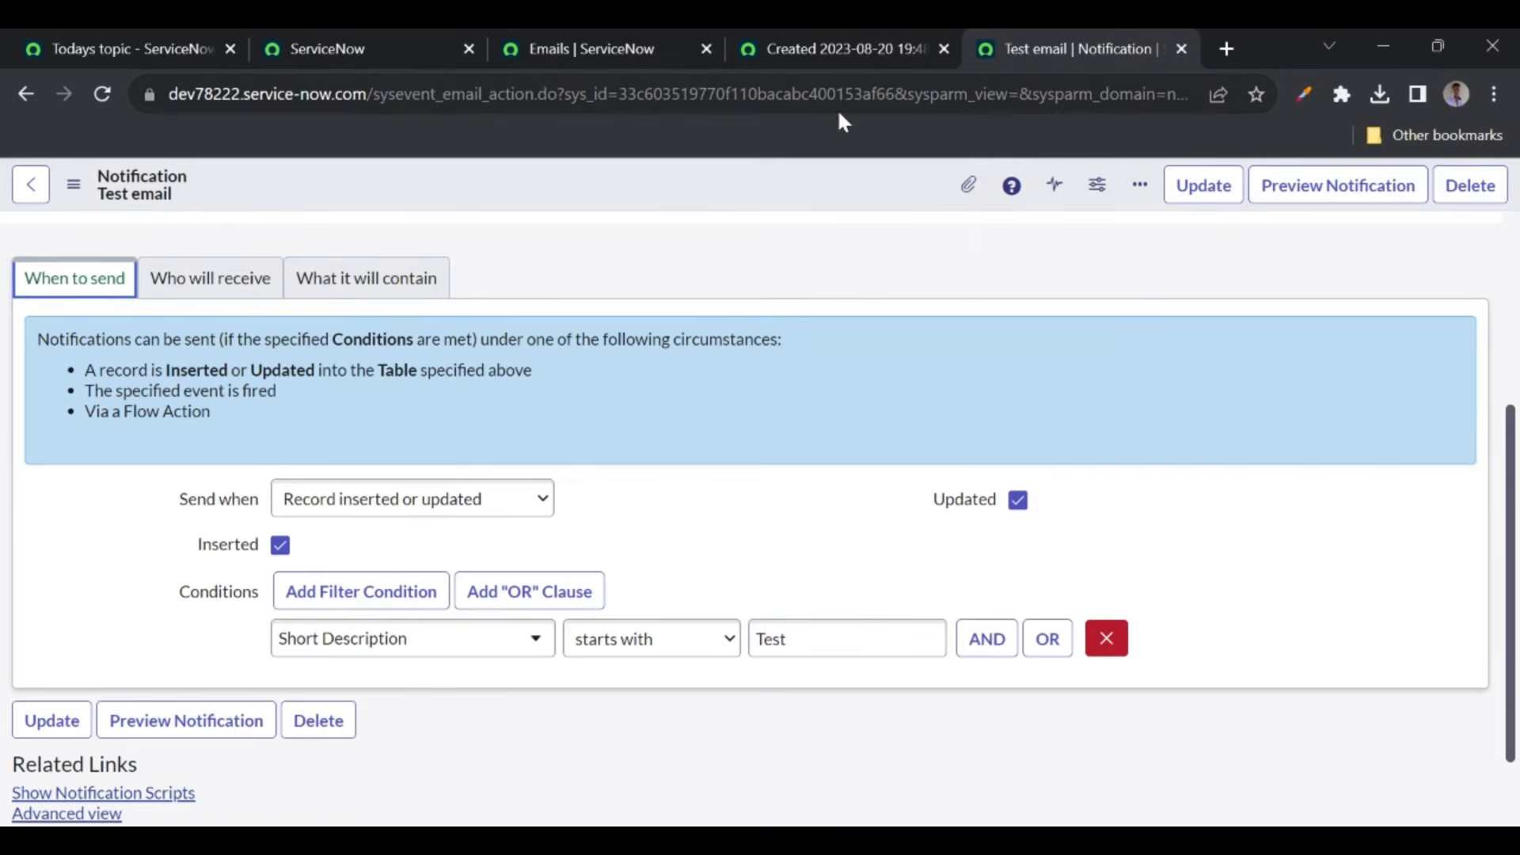
pyautogui.click(815, 60)
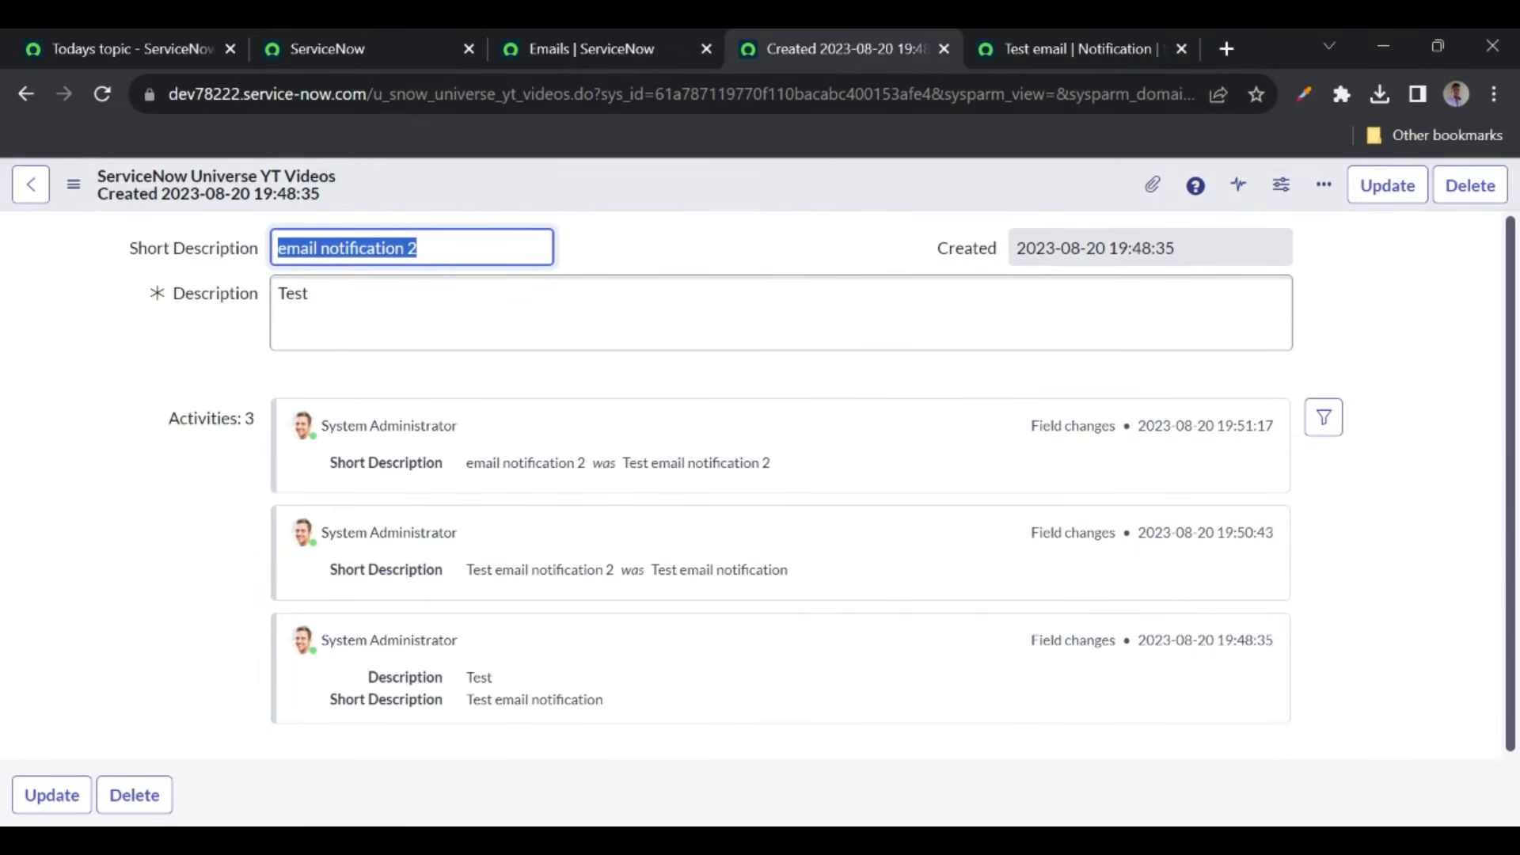
pyautogui.click(657, 227)
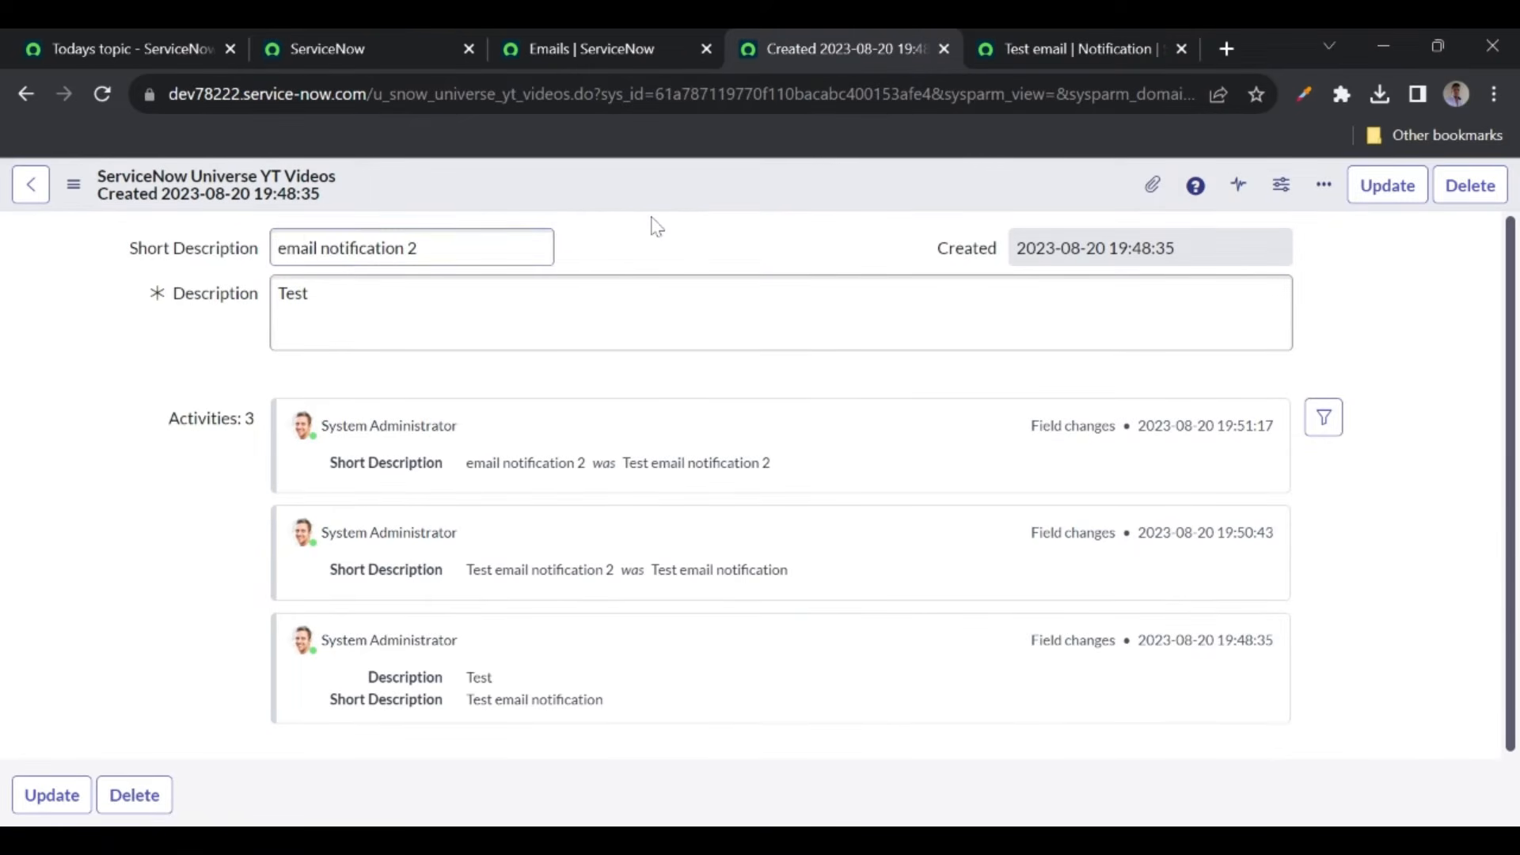
pyautogui.click(586, 53)
pyautogui.click(153, 230)
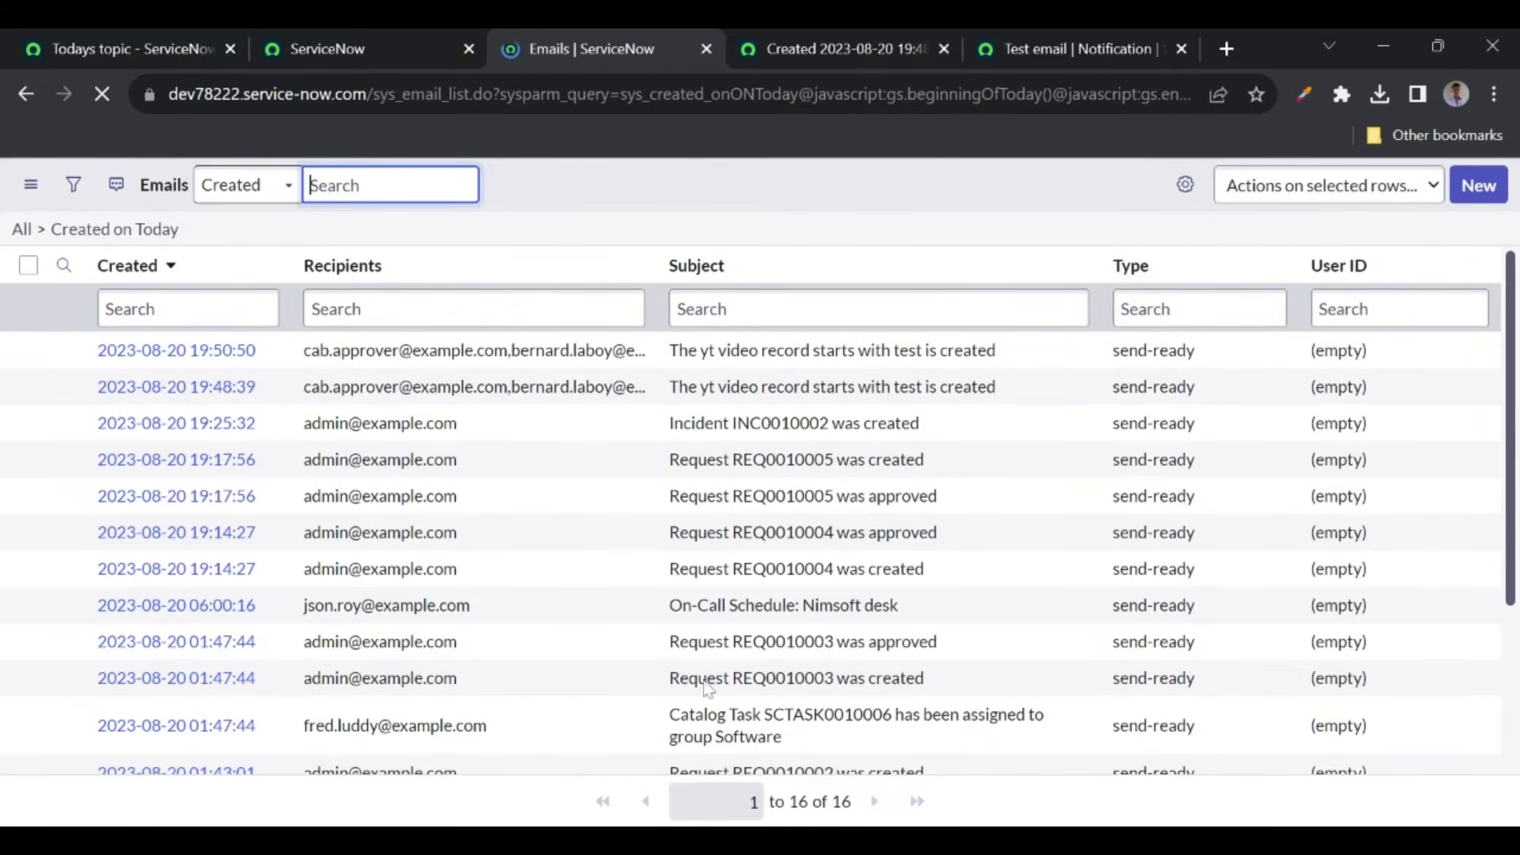
pyautogui.click(153, 230)
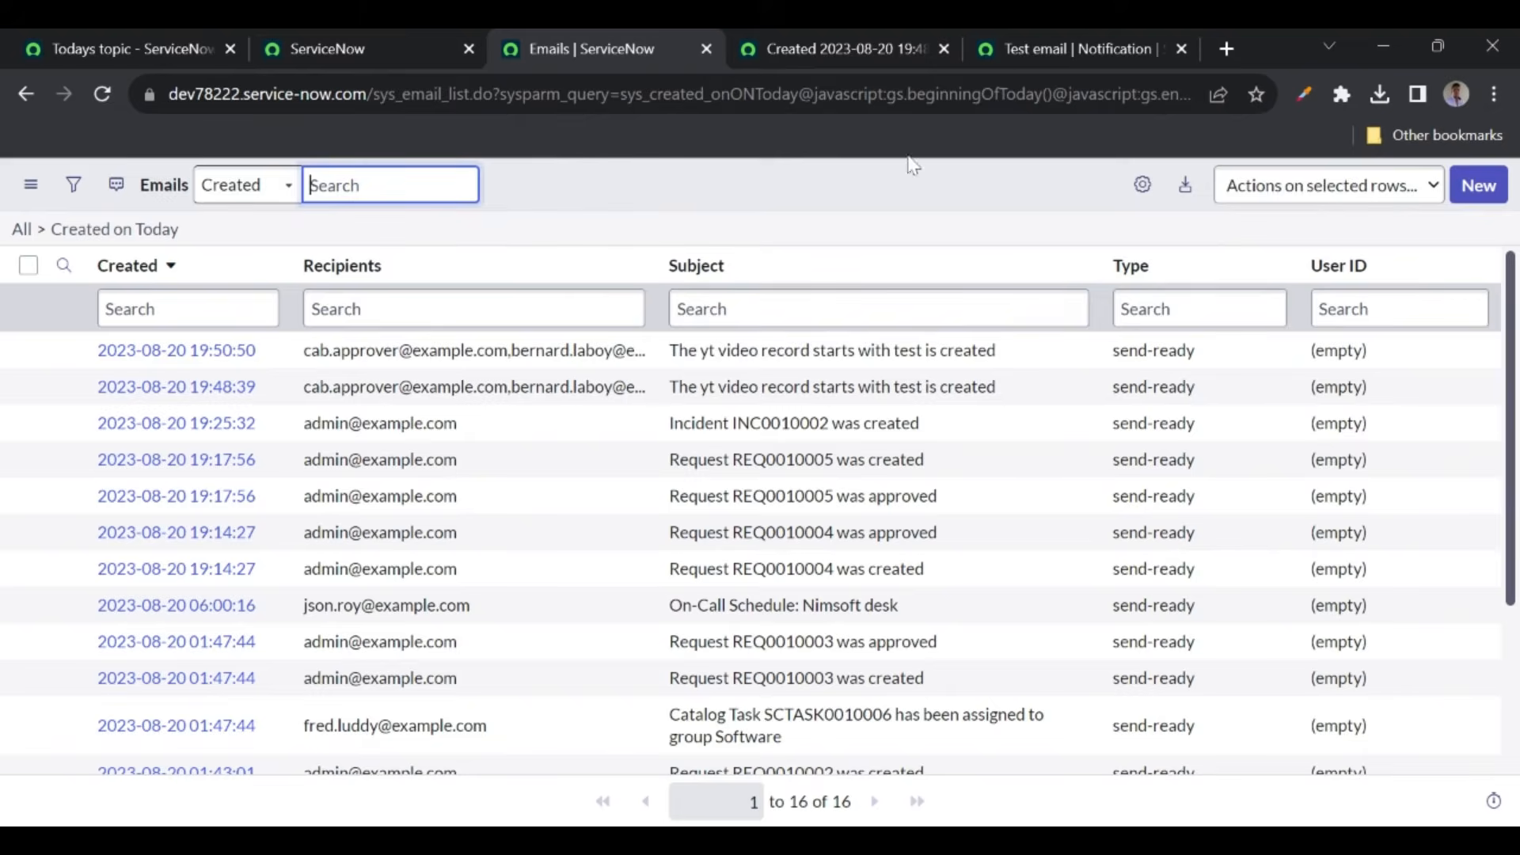
# - Set the Test email notification's Send when to 'Event is fired'
pyautogui.click(1020, 55)
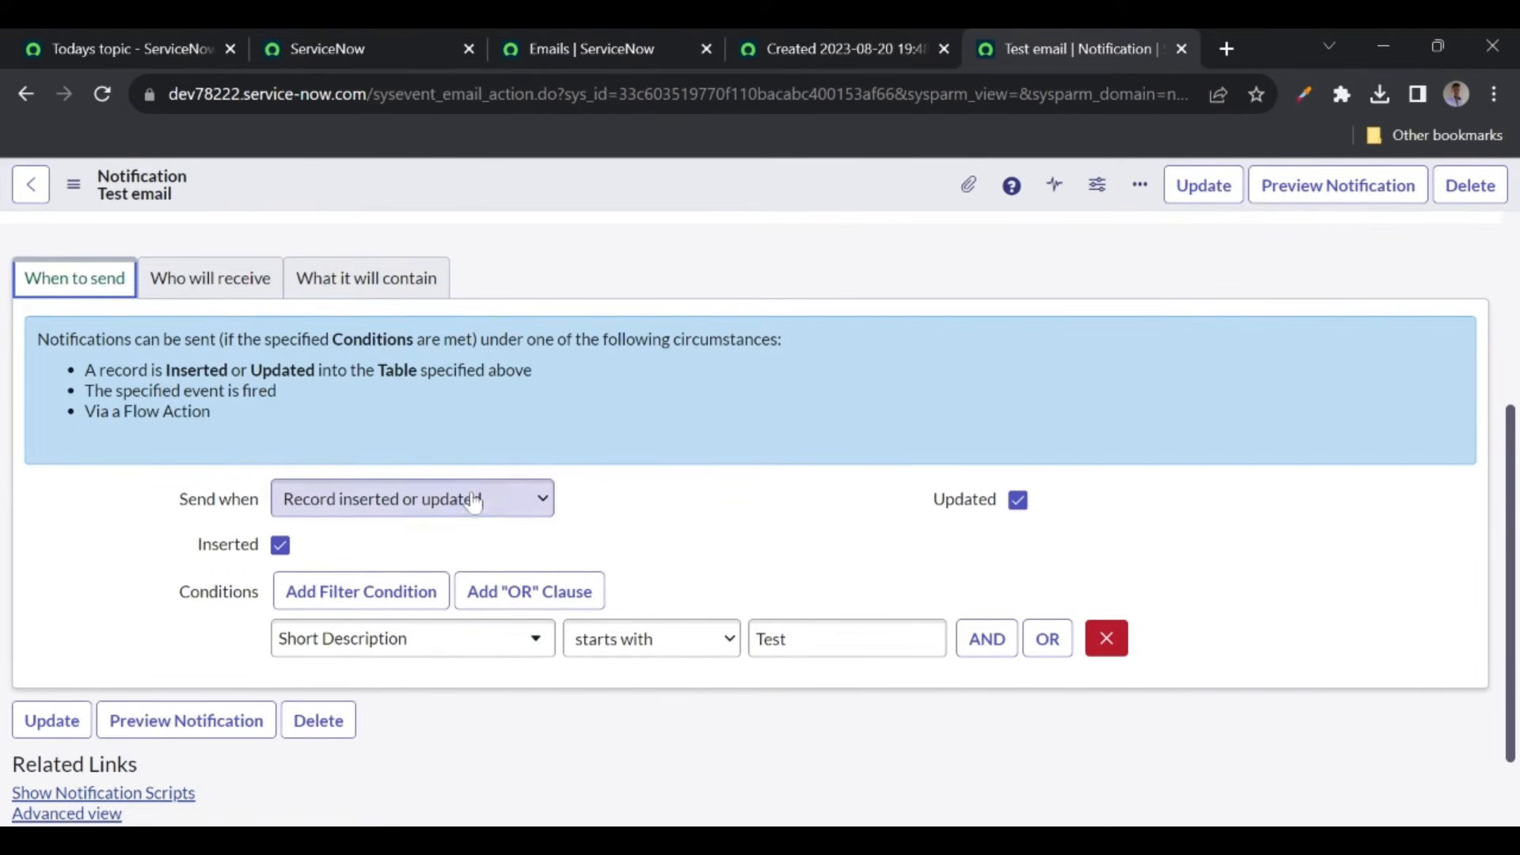
pyautogui.click(433, 518)
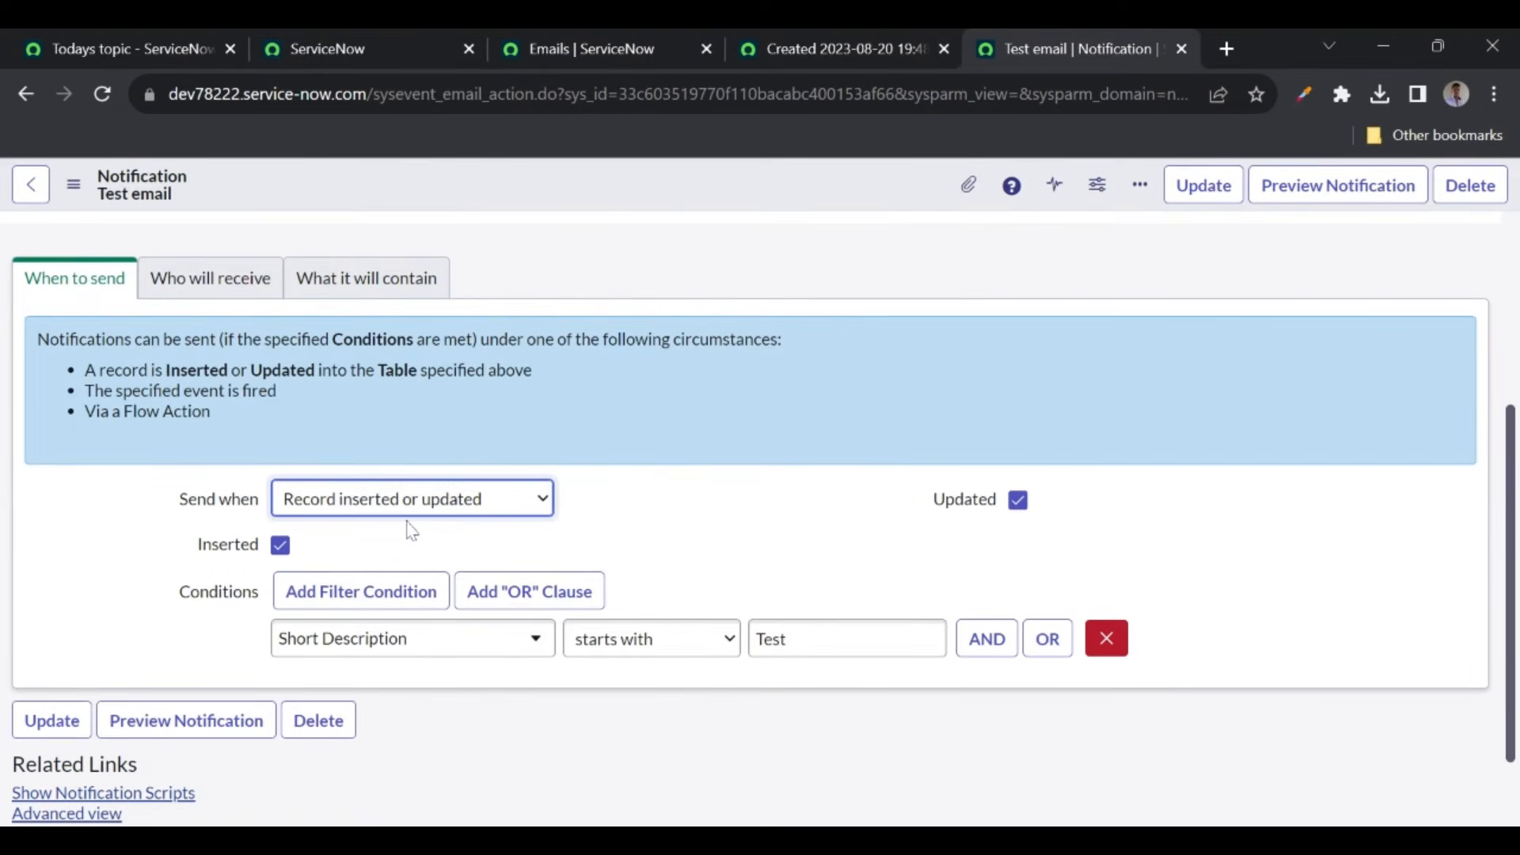
pyautogui.click(338, 558)
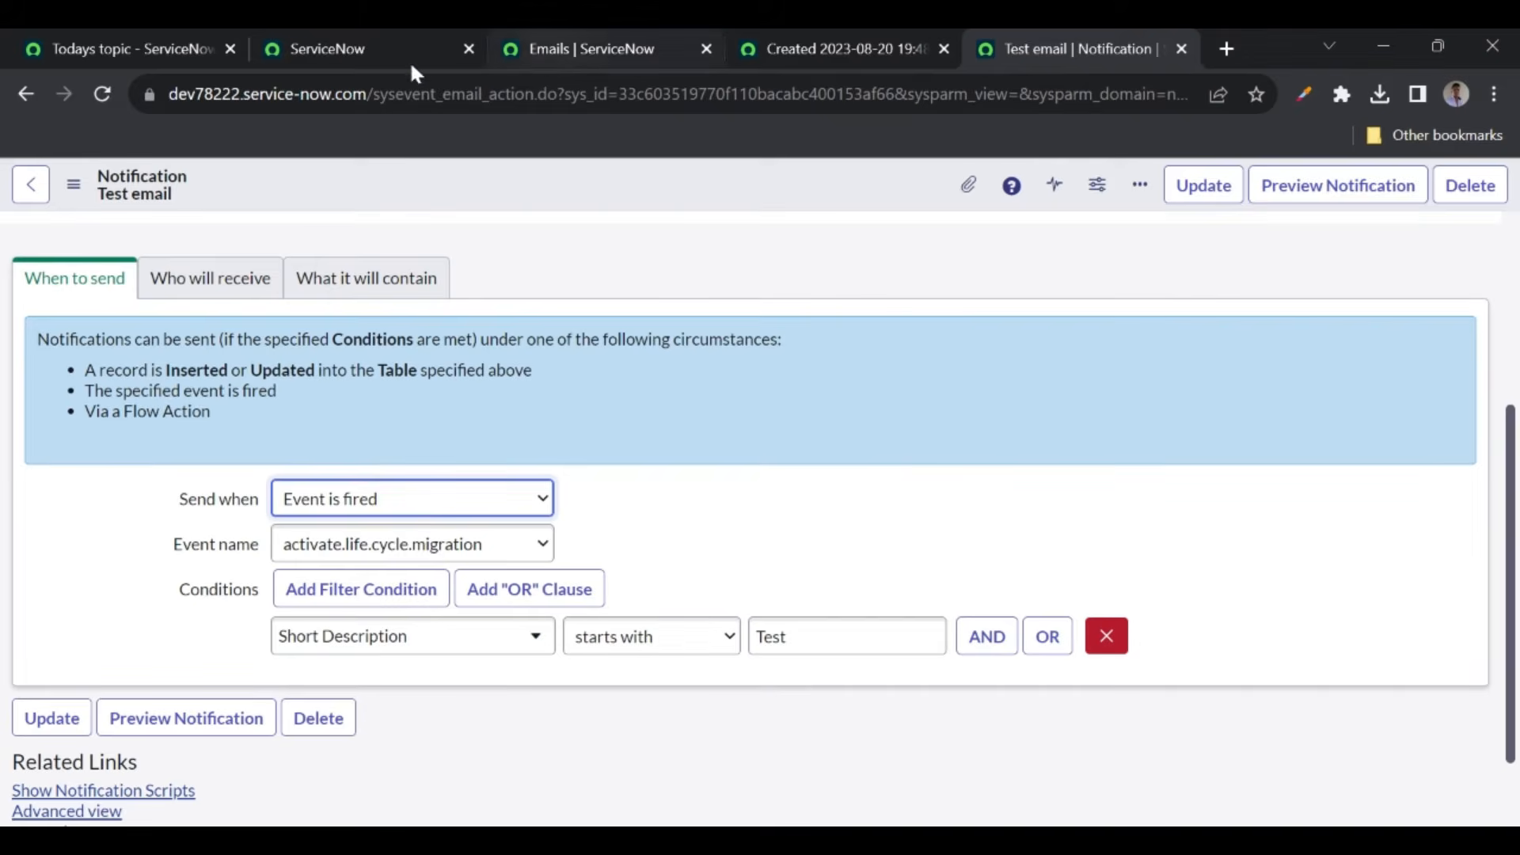
# - Filter the main tab's application navigator for 'registry'
pyautogui.click(376, 55)
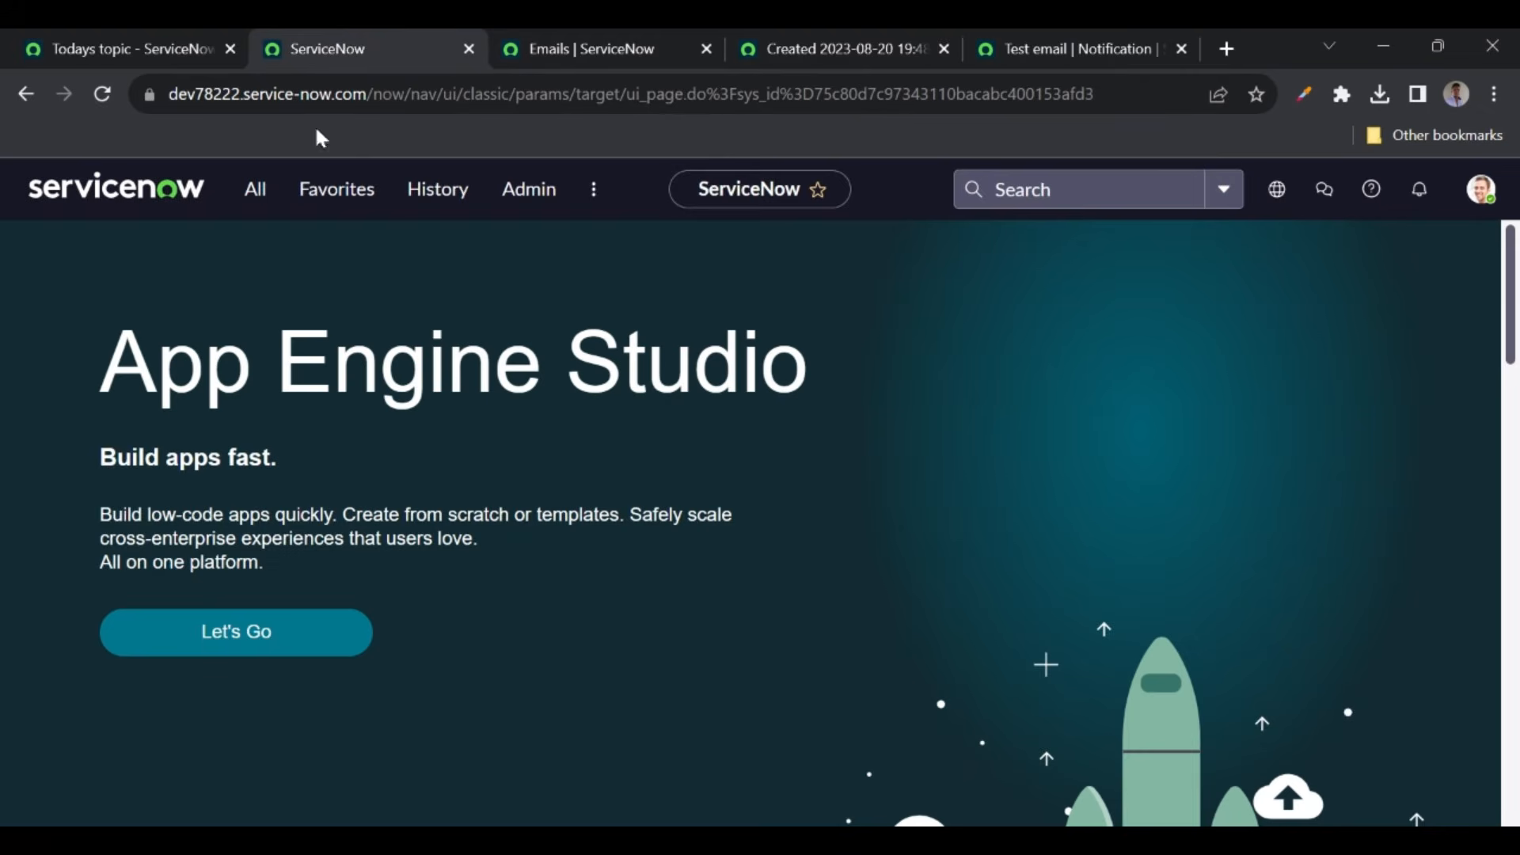
pyautogui.click(255, 189)
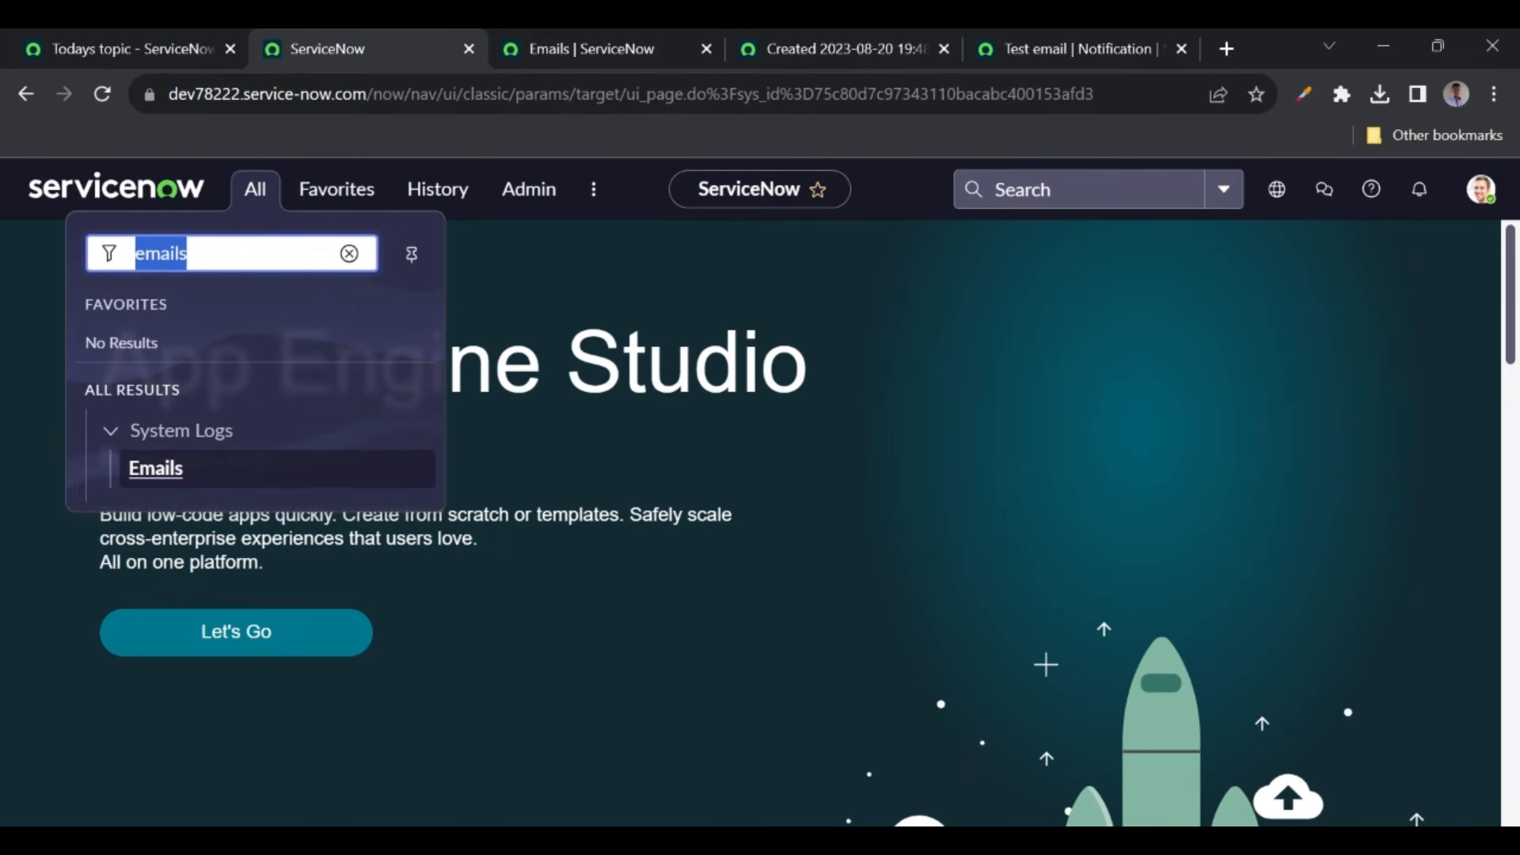
pyautogui.write('registry')
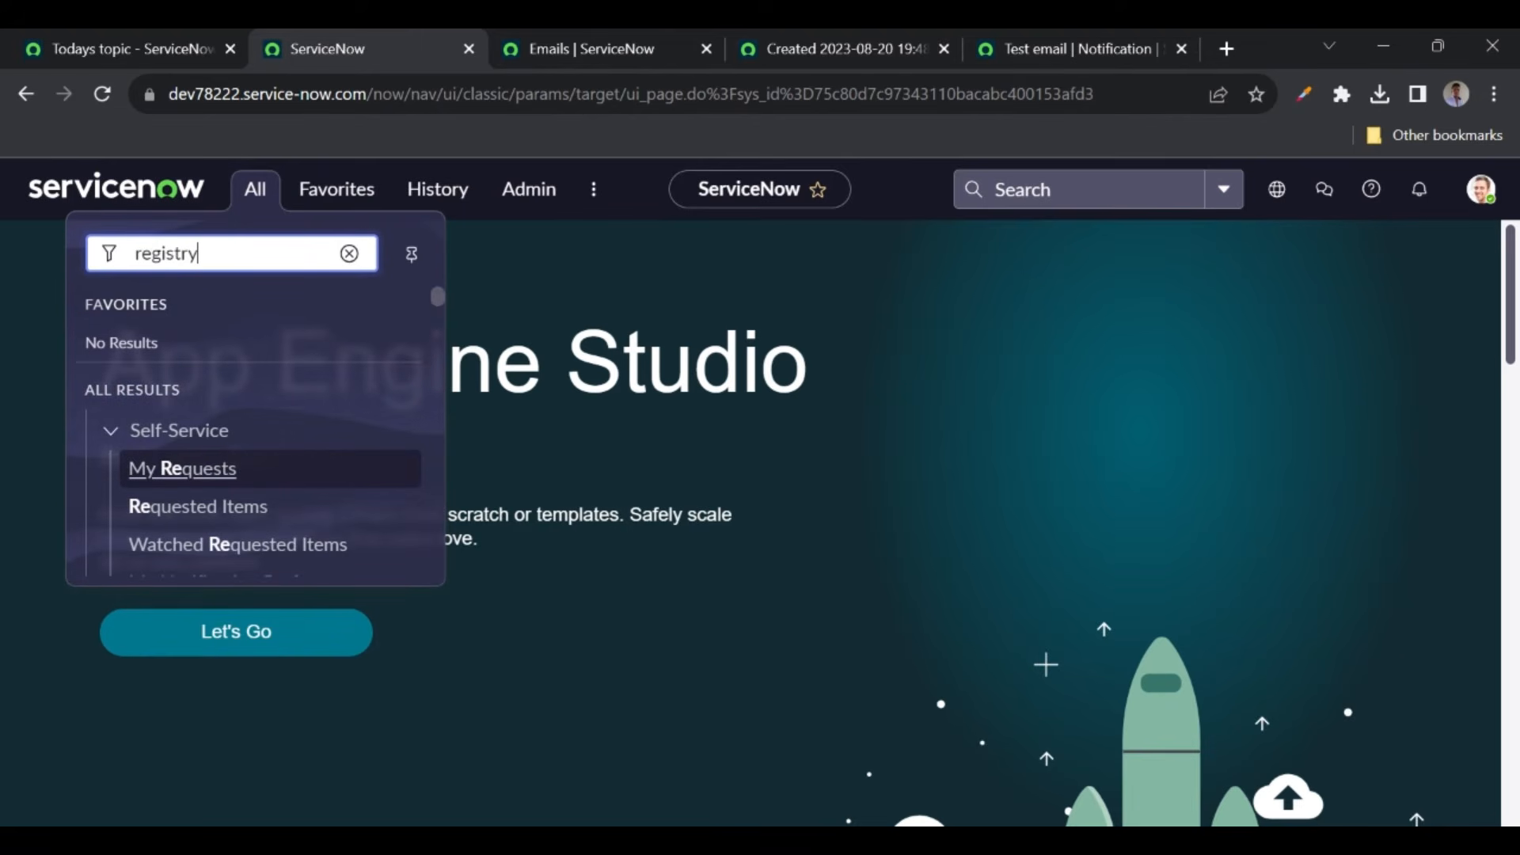
pyautogui.scroll(-10, 266, 443)
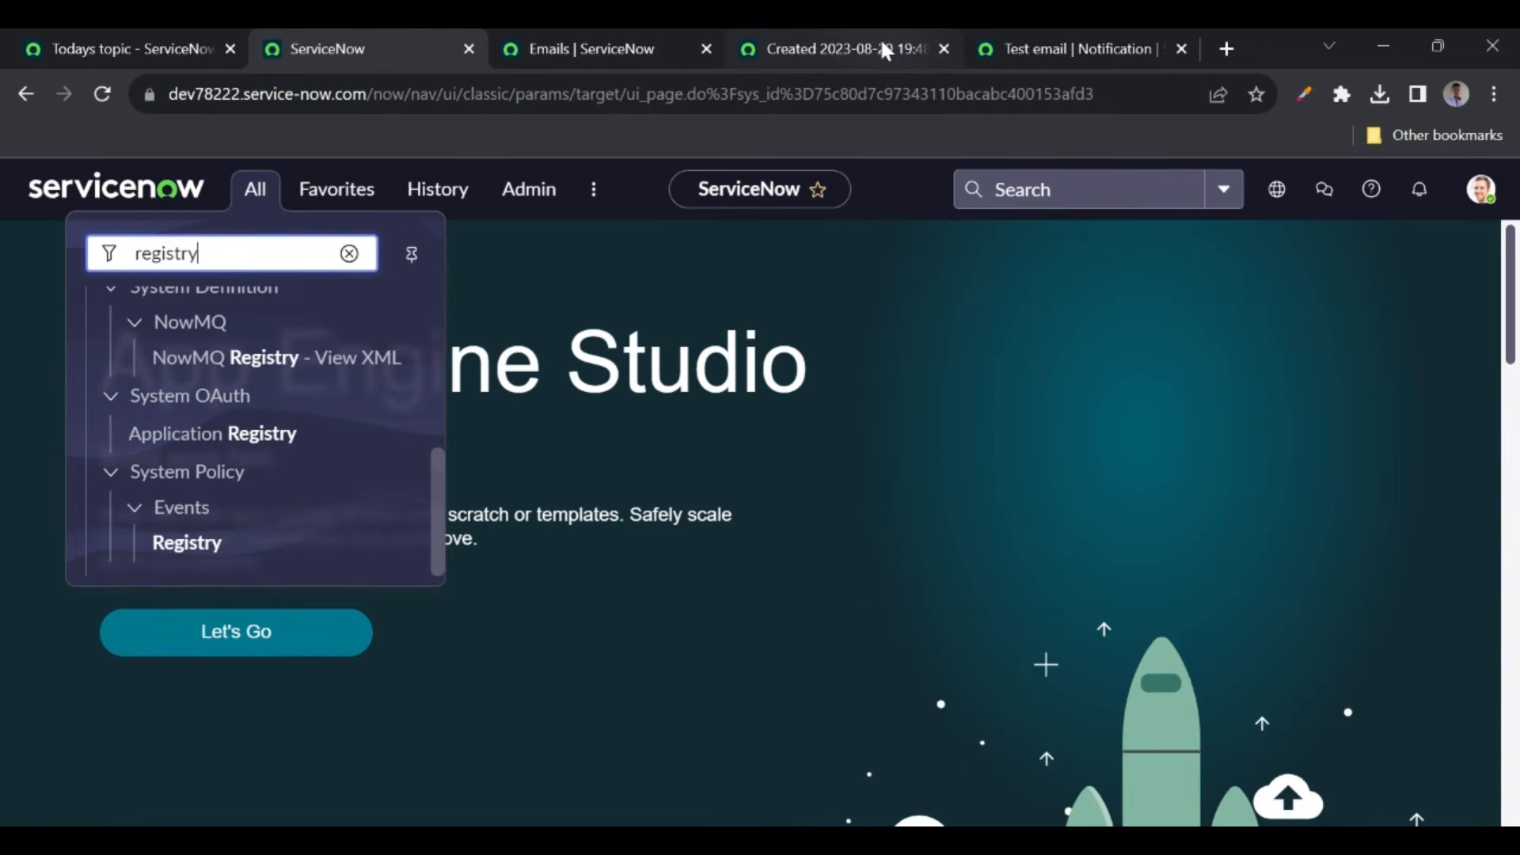
# - Review the notification's available Event name choices, then return to the Registry-filtered navigator
pyautogui.click(1067, 44)
pyautogui.click(365, 544)
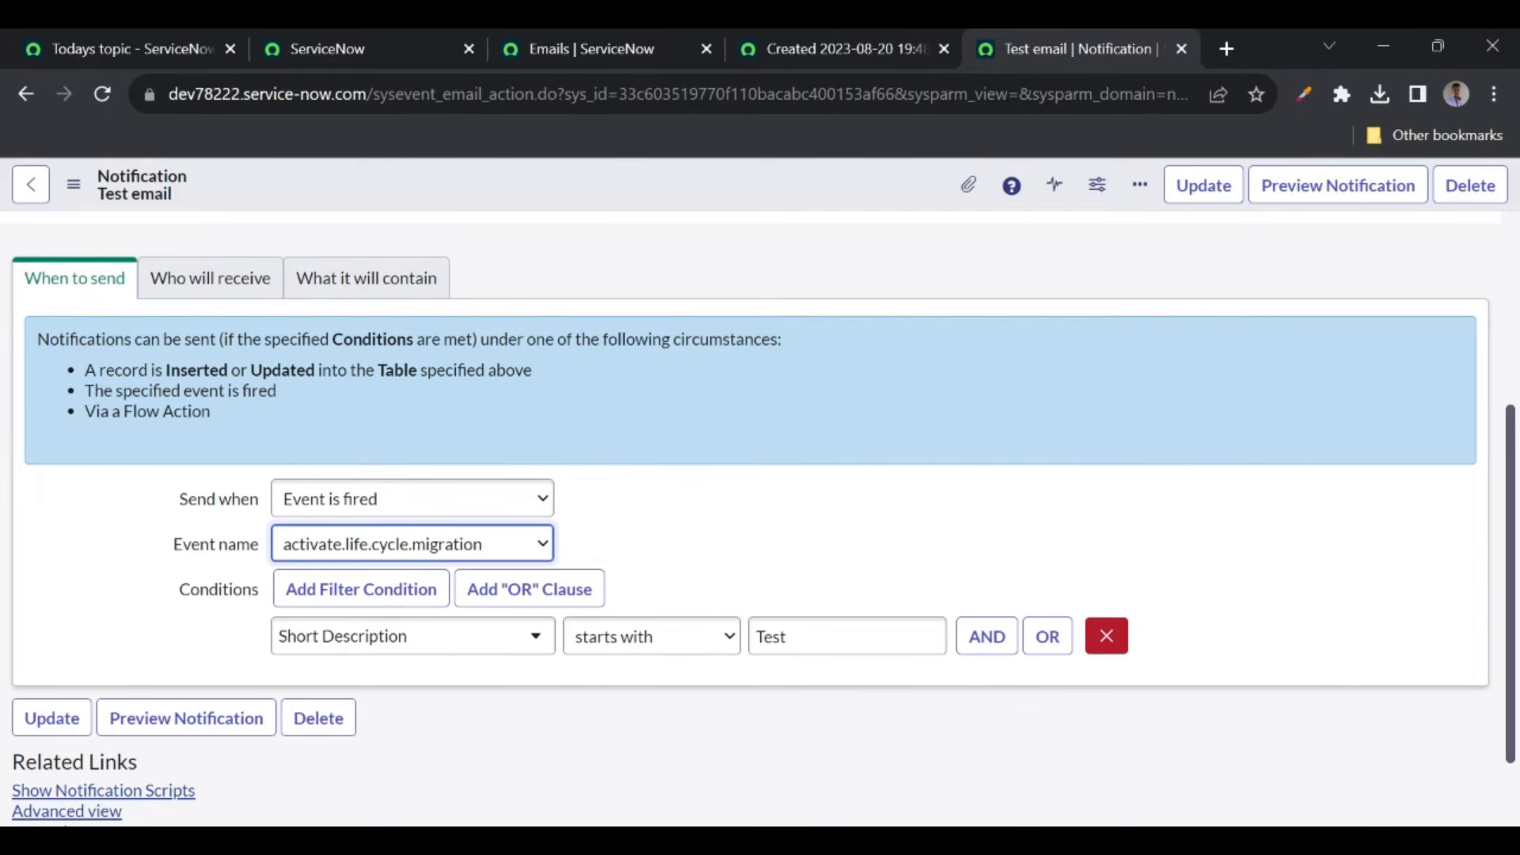
pyautogui.click(349, 27)
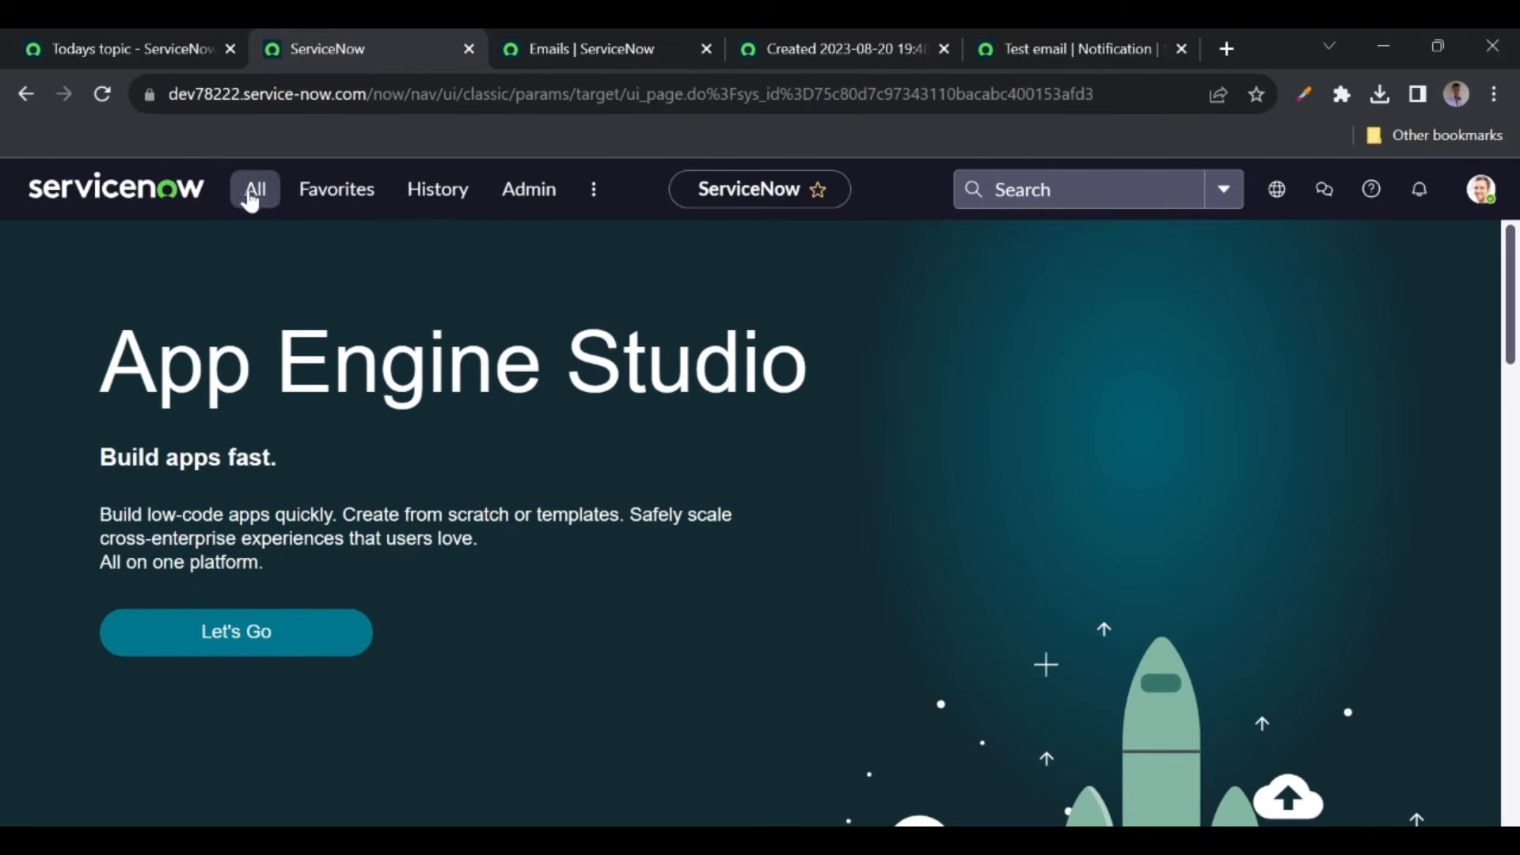
pyautogui.click(252, 190)
# - Create an Event Registry entry with event name test.event and save it
pyautogui.click(184, 545)
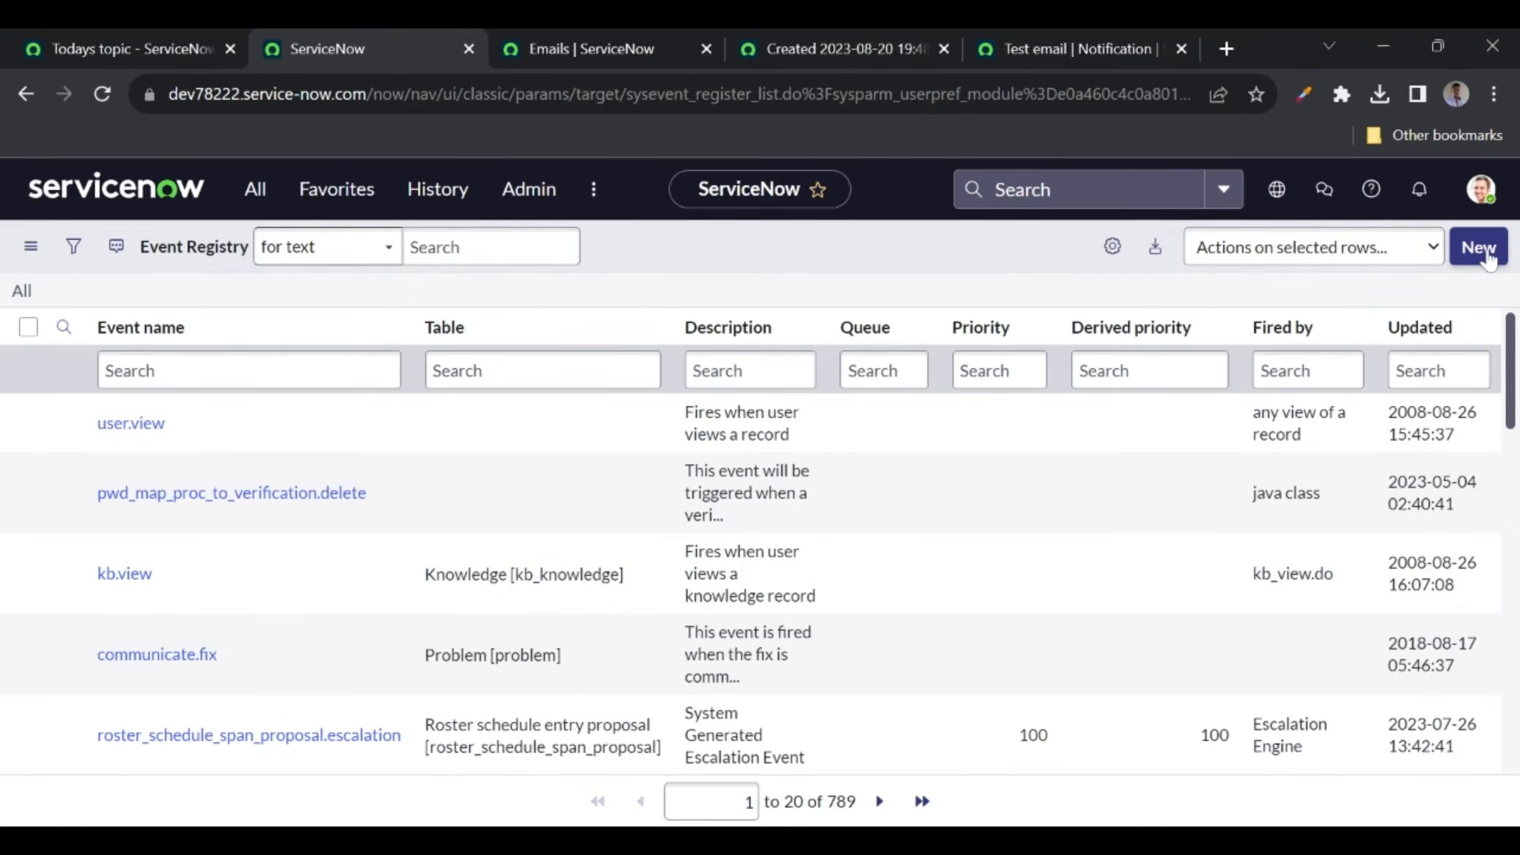
pyautogui.click(1479, 248)
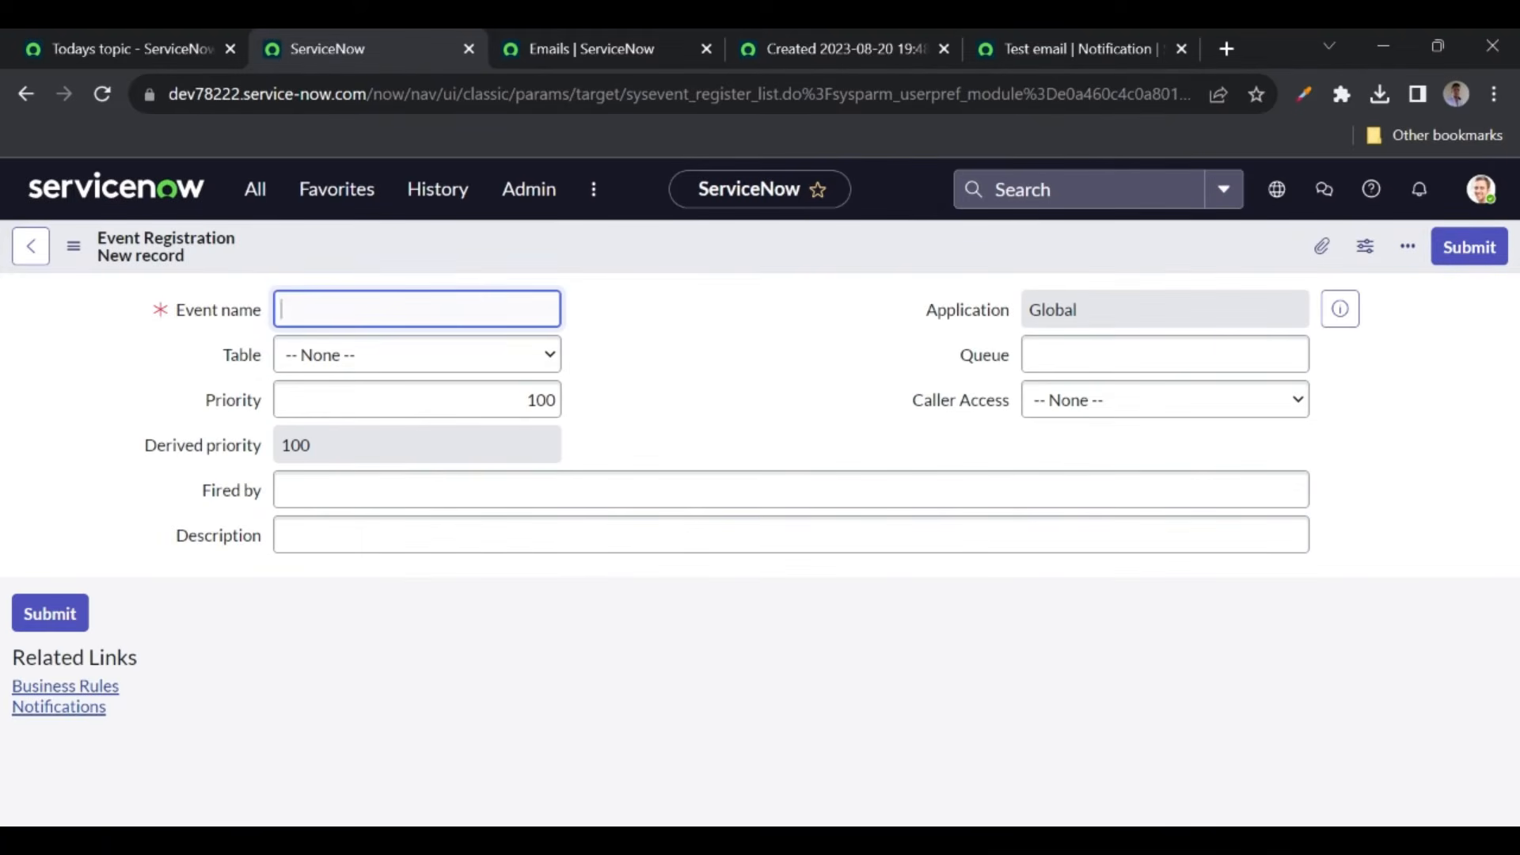
pyautogui.write('tst')
pyautogui.press('BackSpace')
pyautogui.write('est.event')
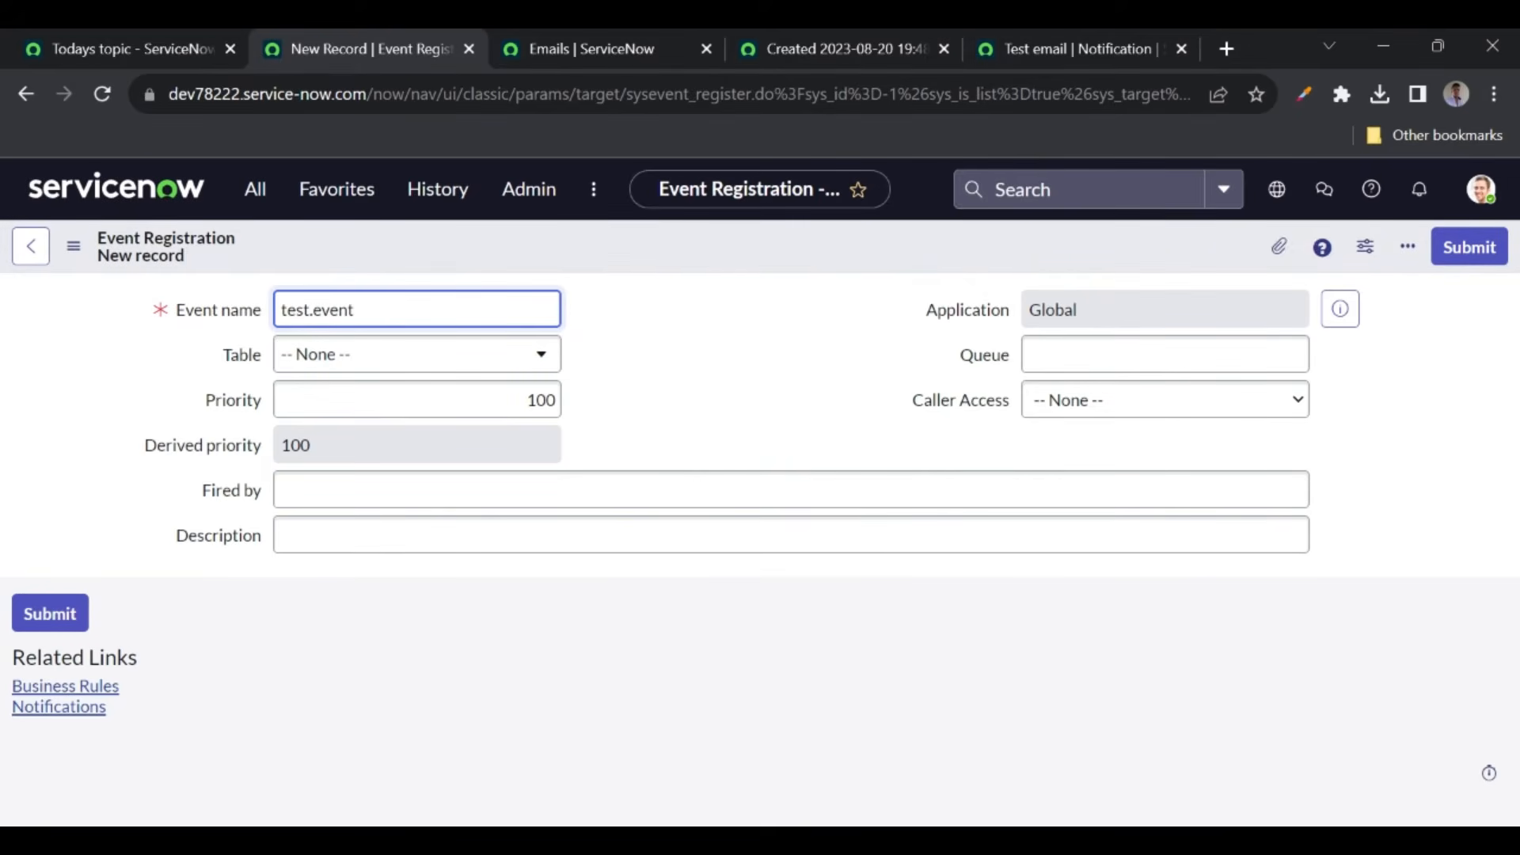
pyautogui.click(621, 316)
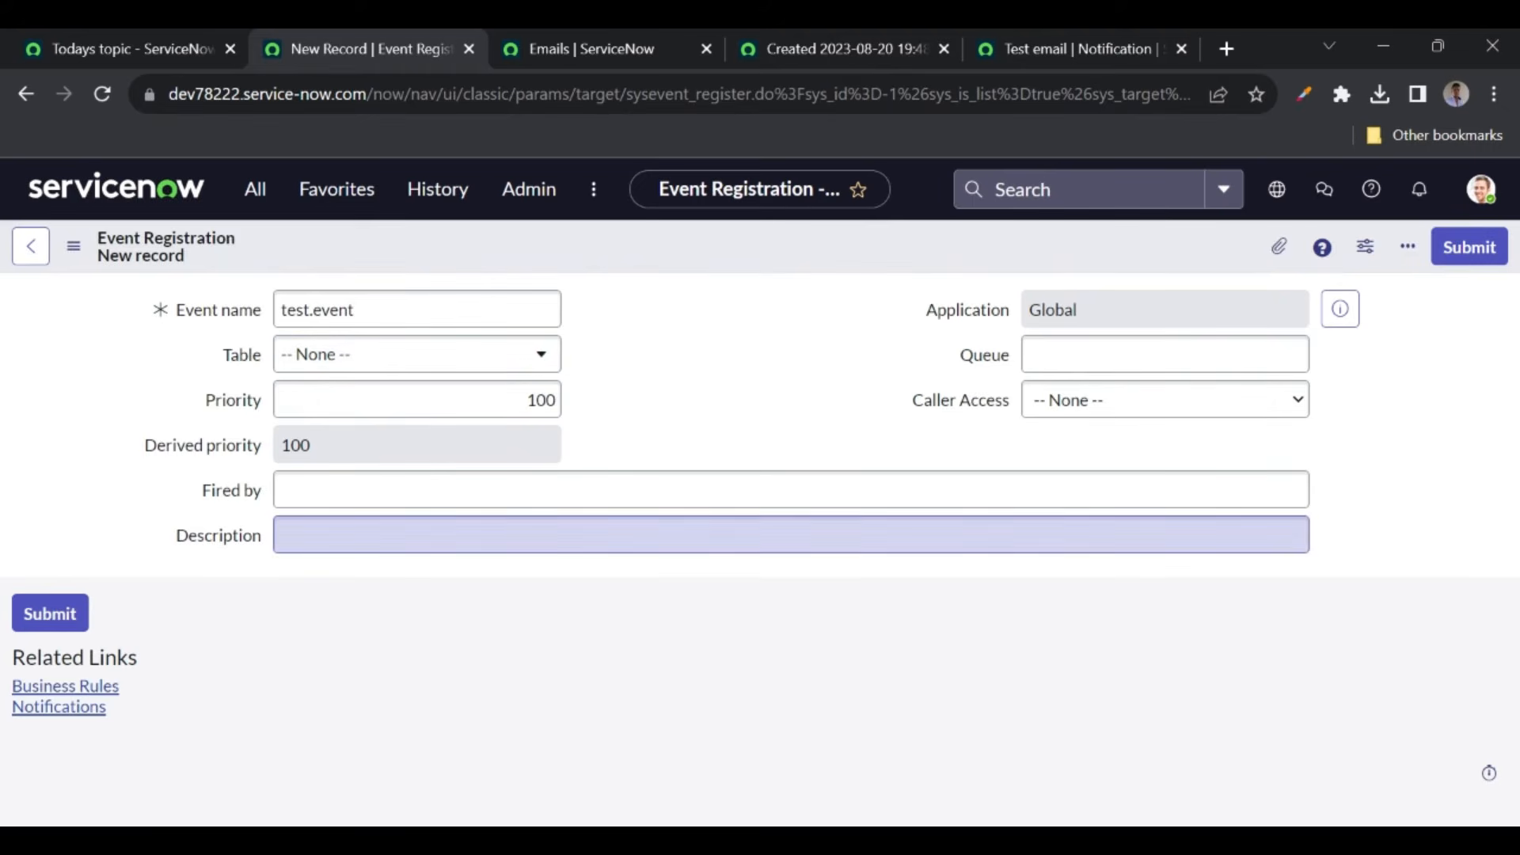
pyautogui.rightClick(649, 251)
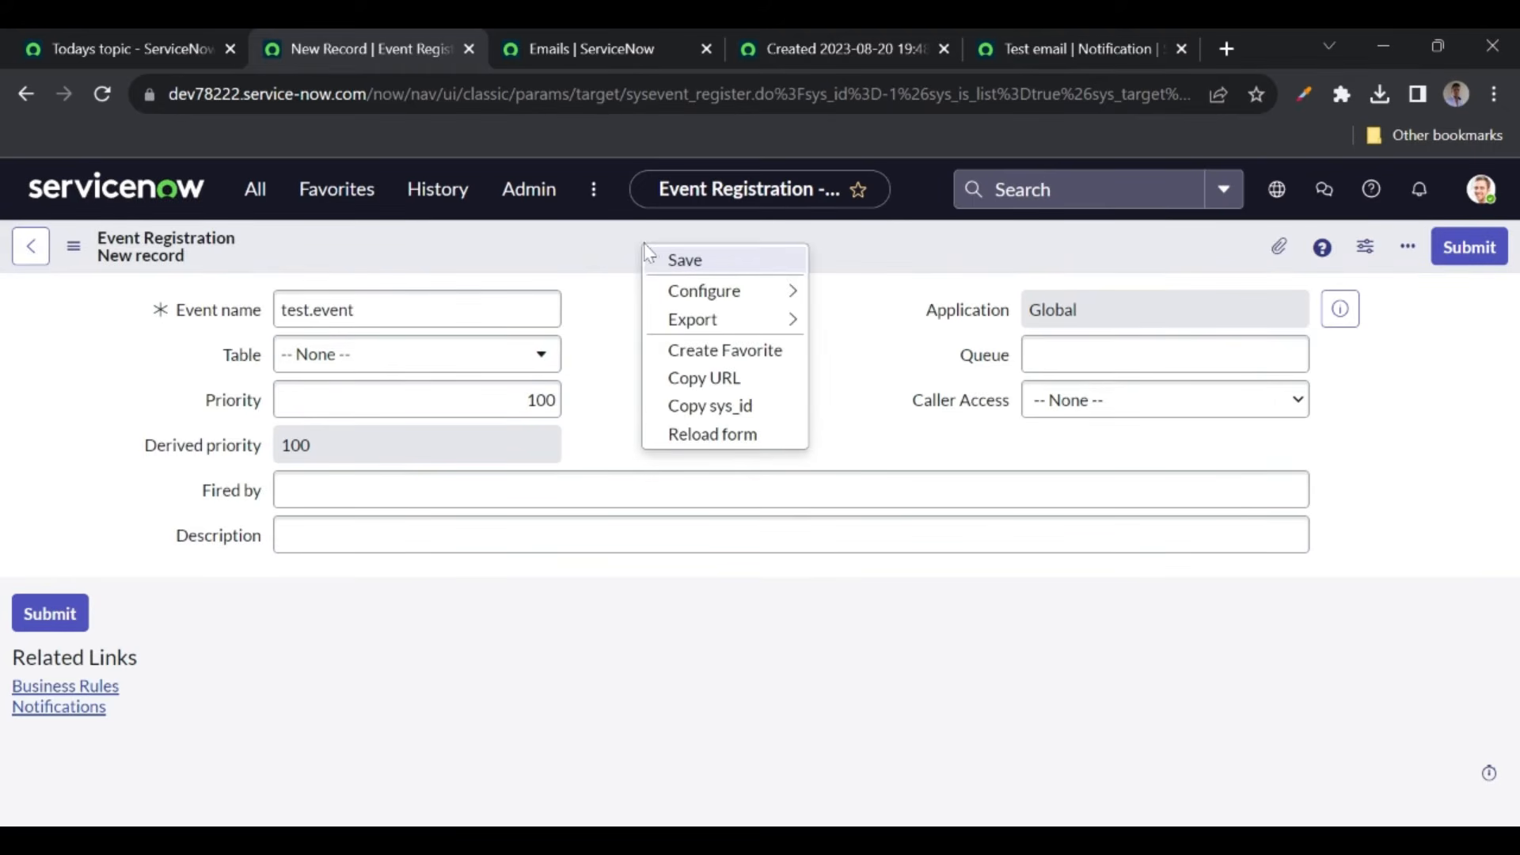
pyautogui.click(688, 261)
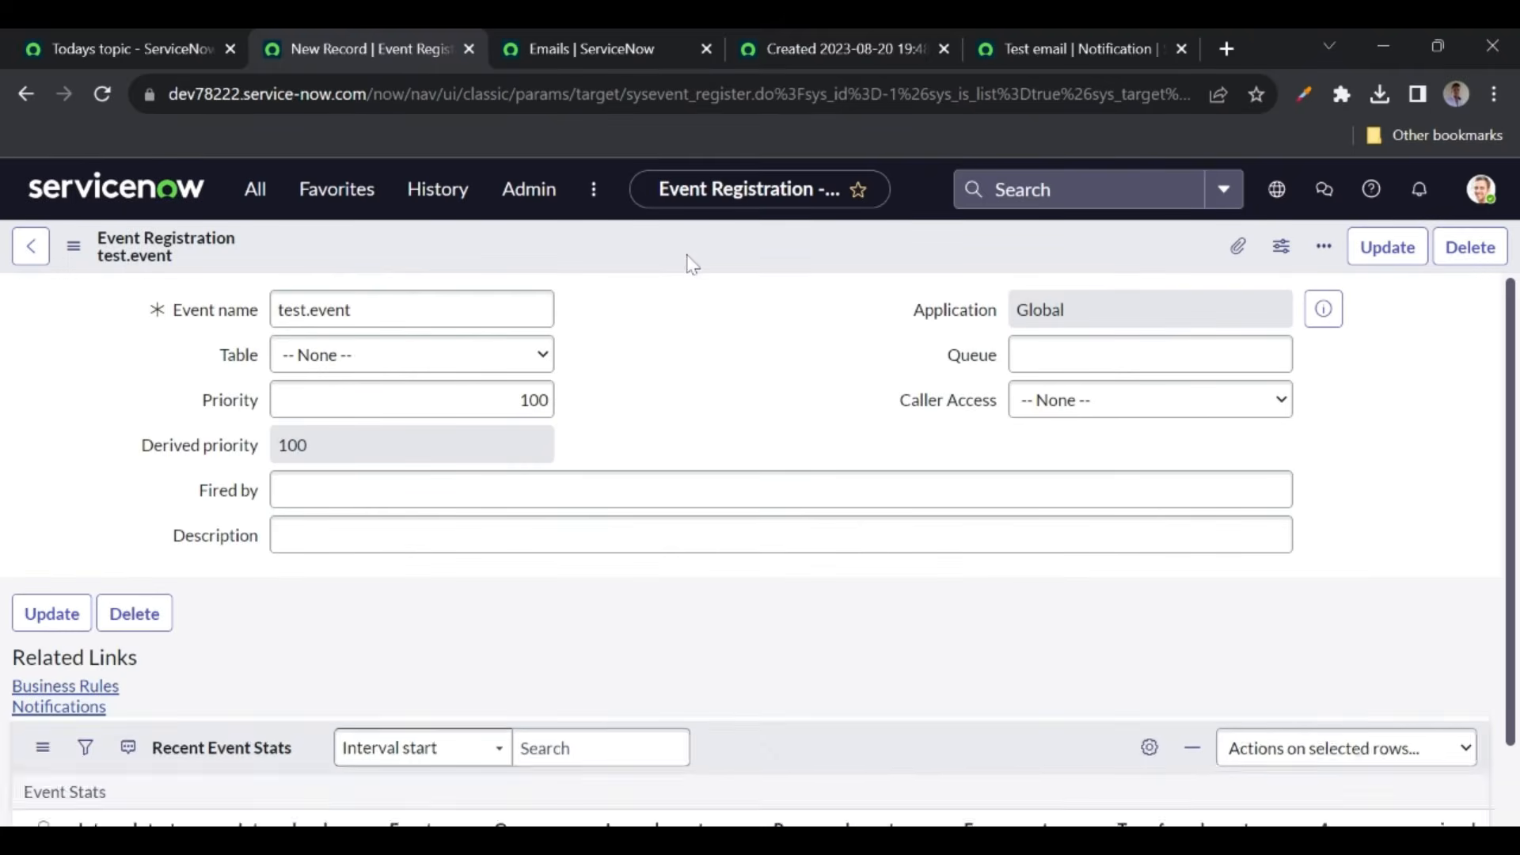
# - Try the Send when options Record inserted or updated and Triggered, ending on Event is fired
pyautogui.click(1046, 46)
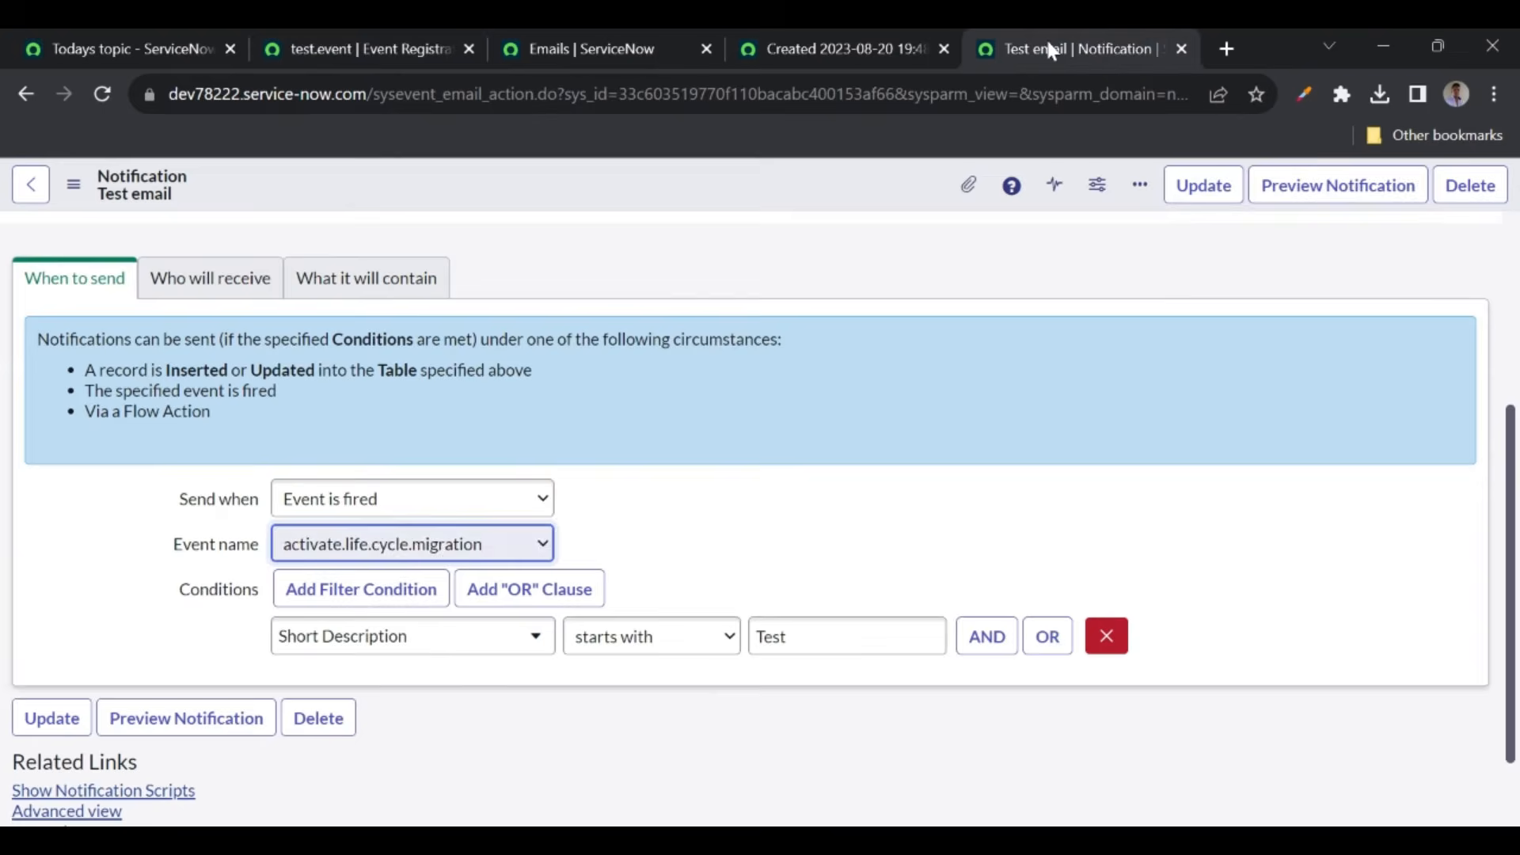
pyautogui.scroll(3, 764, 408)
pyautogui.scroll(-1, 764, 407)
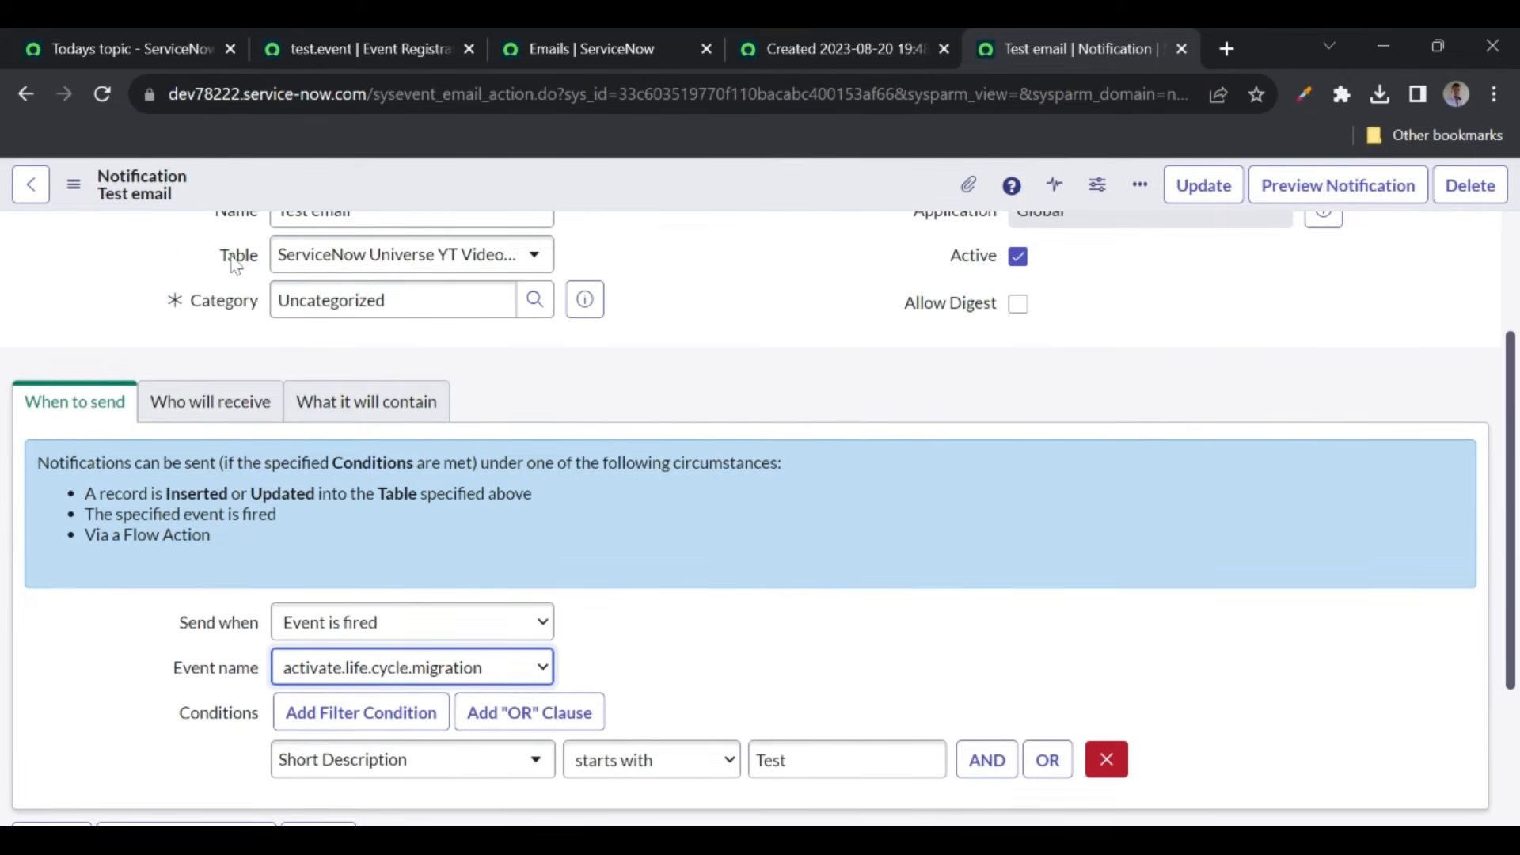
pyautogui.click(416, 625)
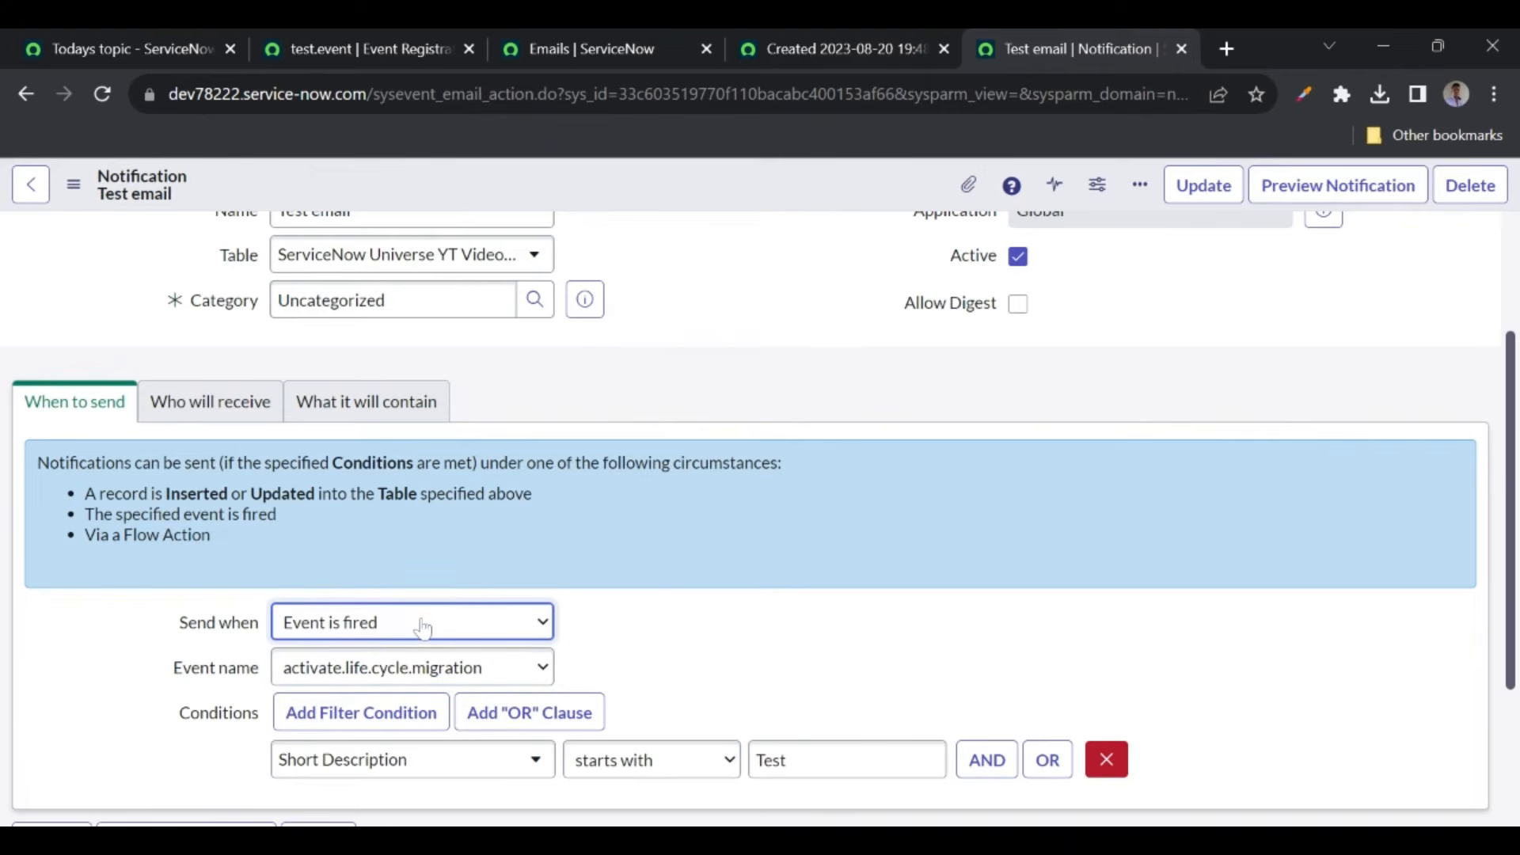
pyautogui.click(384, 650)
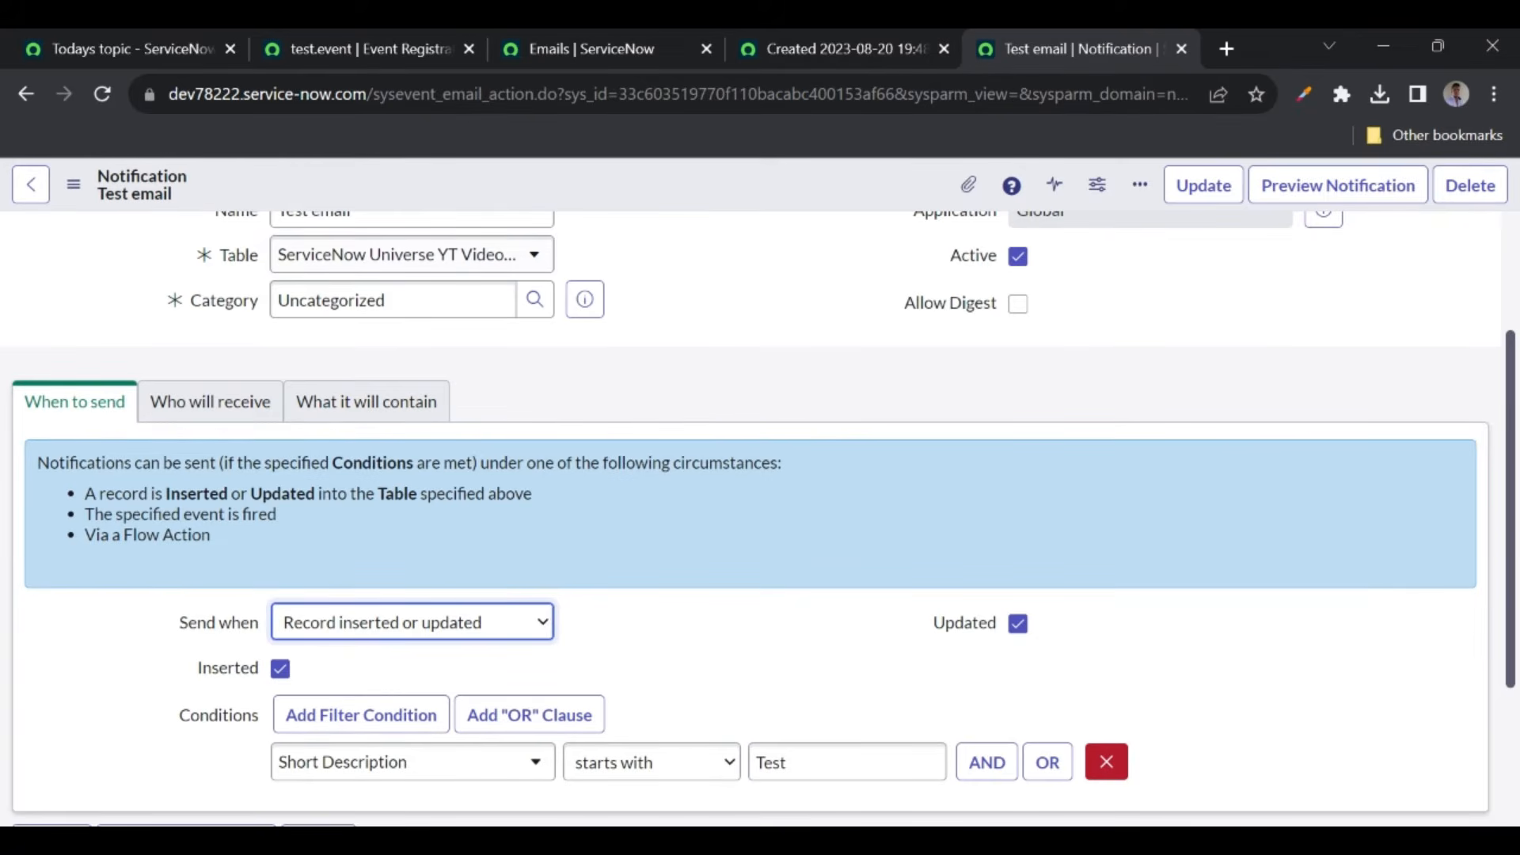
pyautogui.click(327, 626)
pyautogui.click(367, 654)
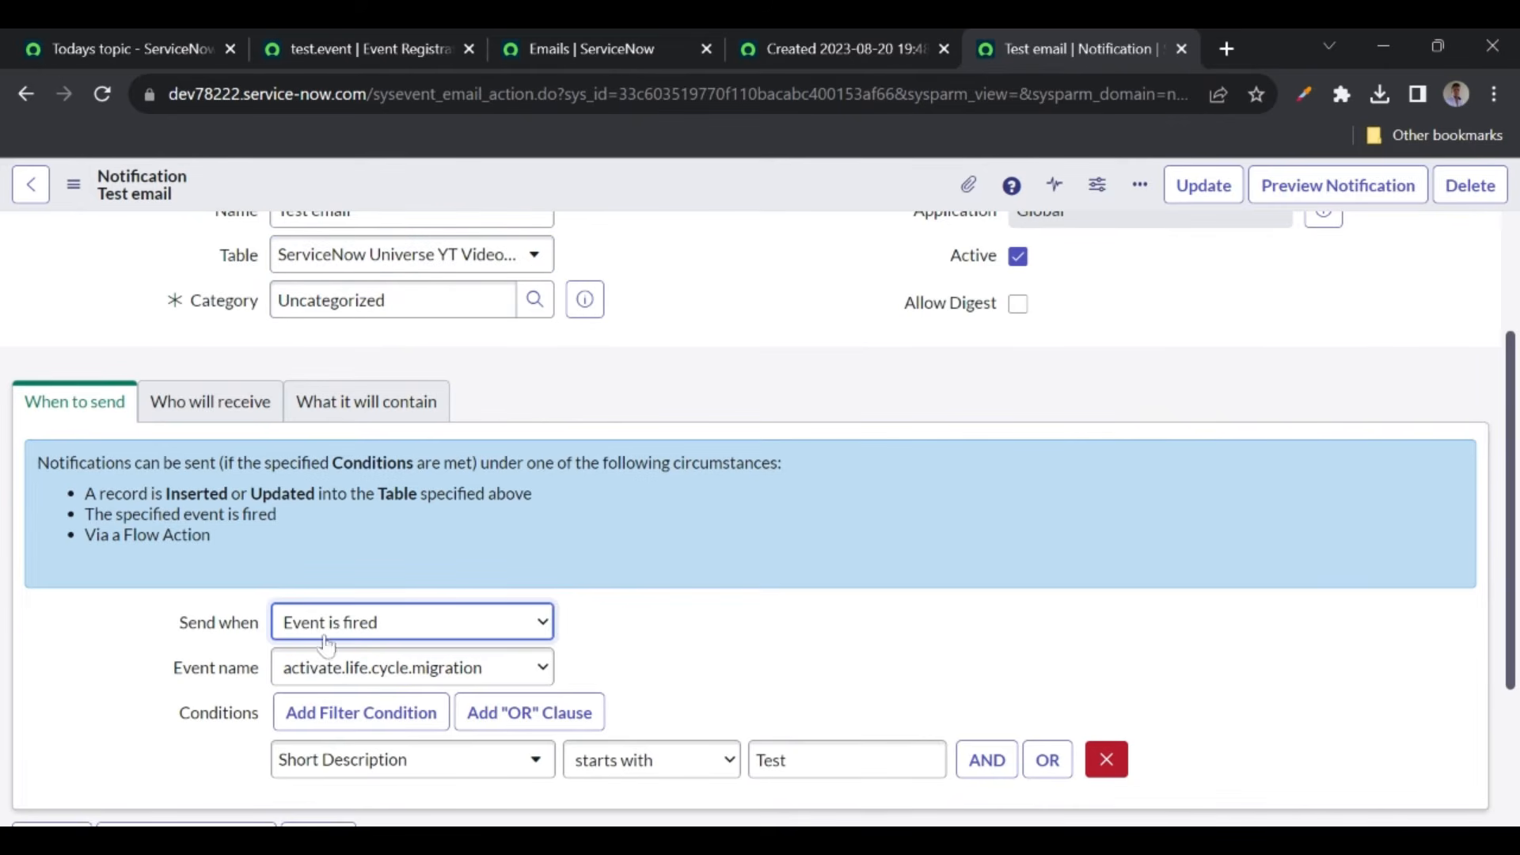
pyautogui.click(304, 705)
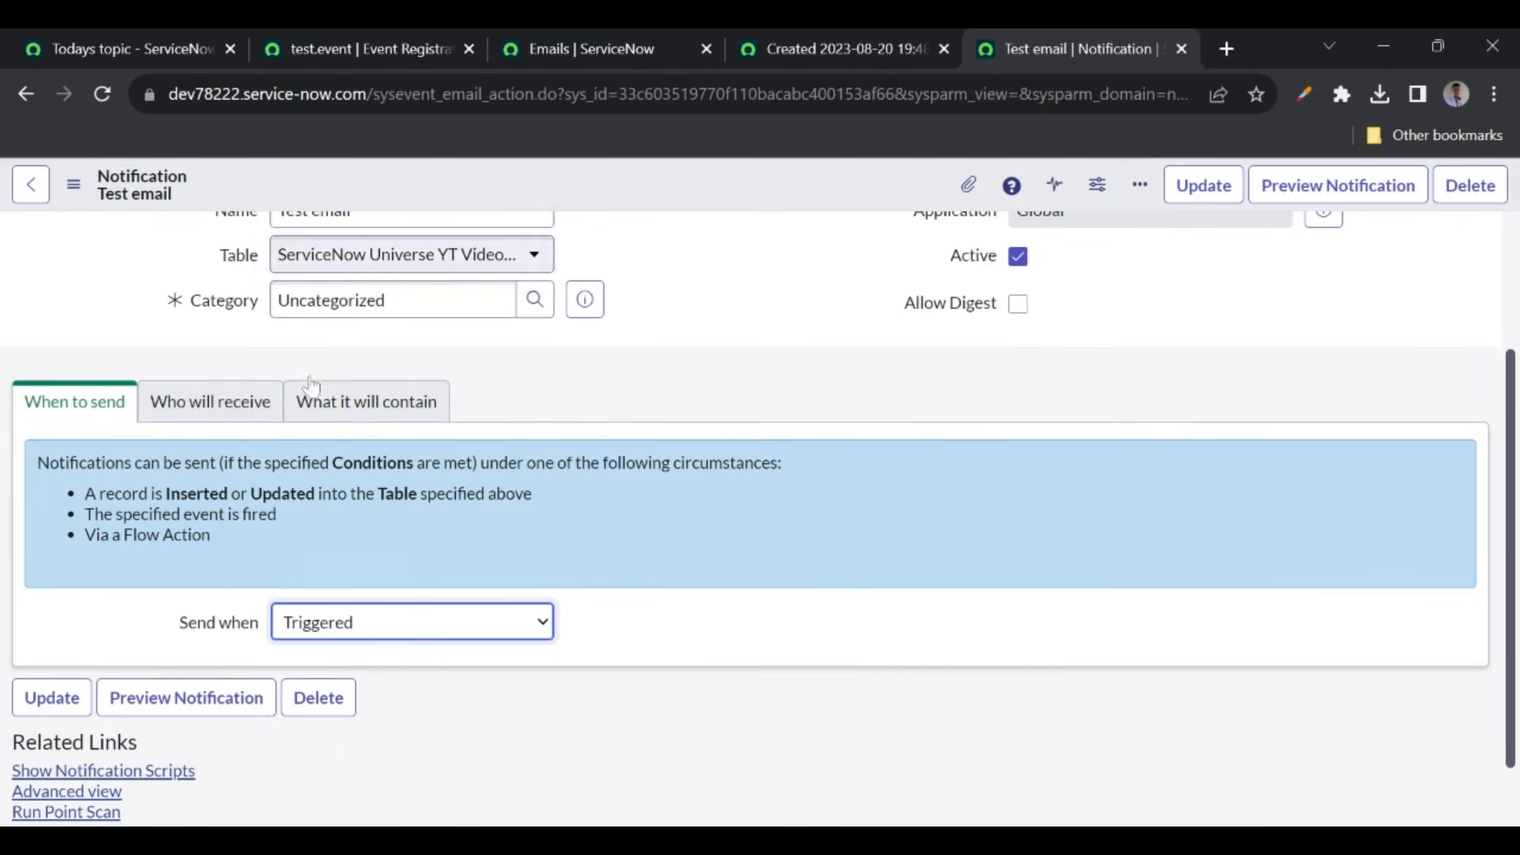
pyautogui.click(324, 625)
pyautogui.click(324, 650)
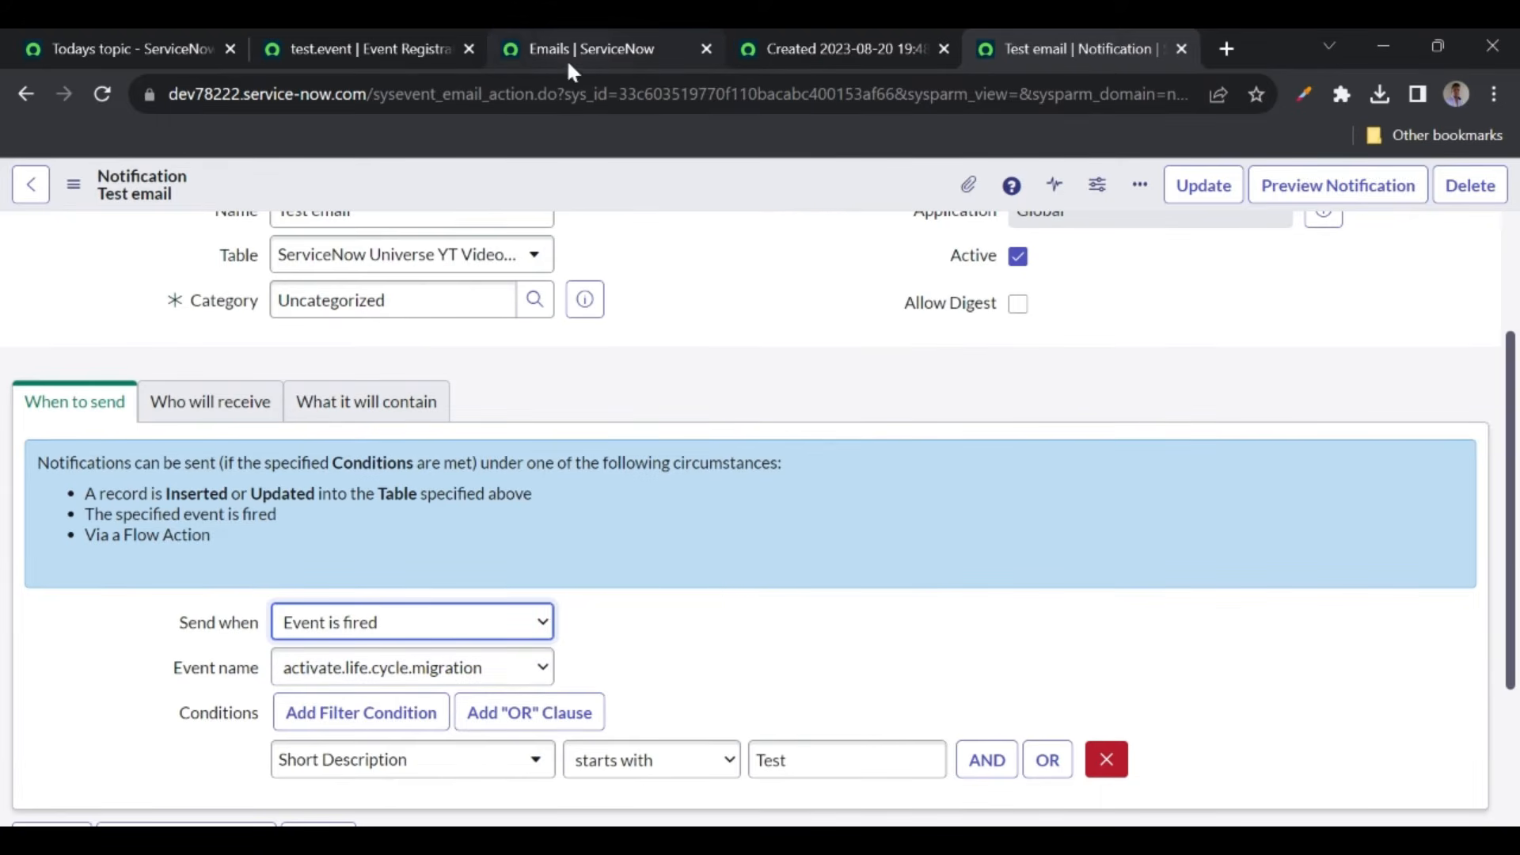
# - Reload the notification form and set Send when back to 'Event is fired'
pyautogui.click(356, 46)
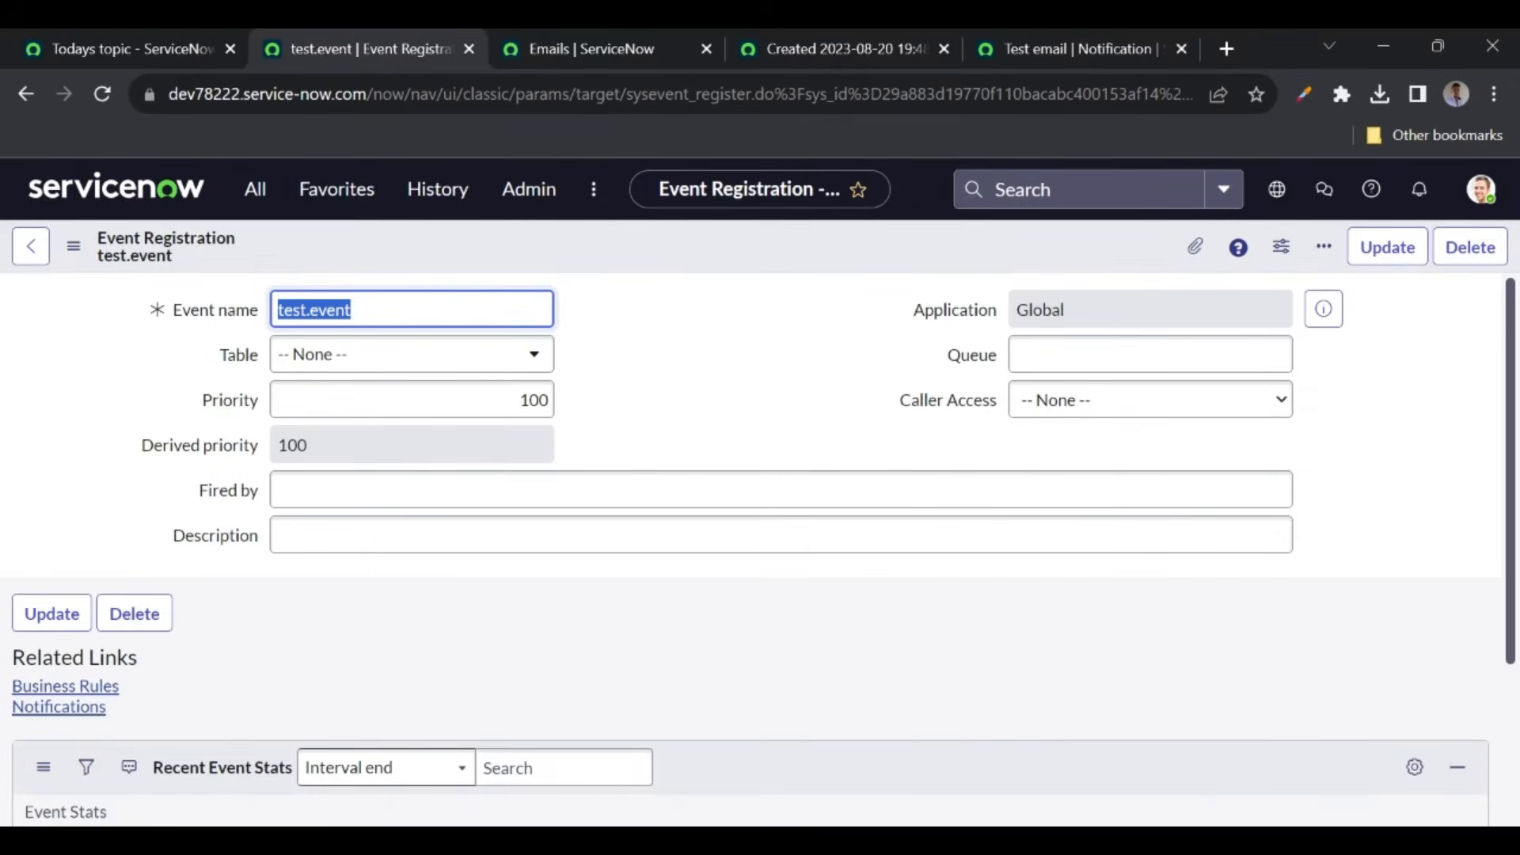
pyautogui.click(1056, 33)
pyautogui.click(438, 679)
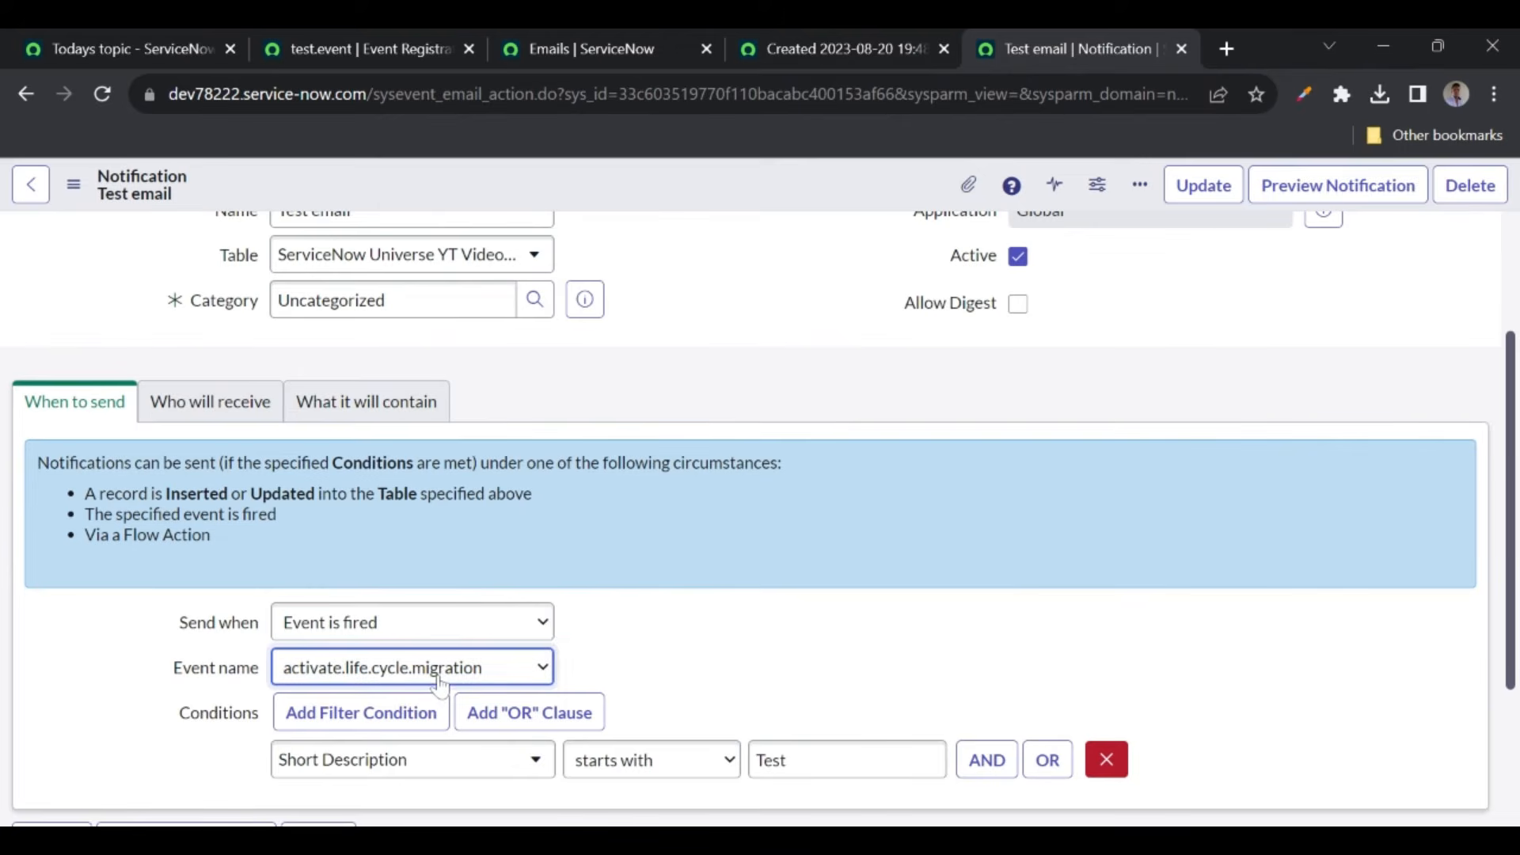
pyautogui.click(707, 576)
pyautogui.click(103, 94)
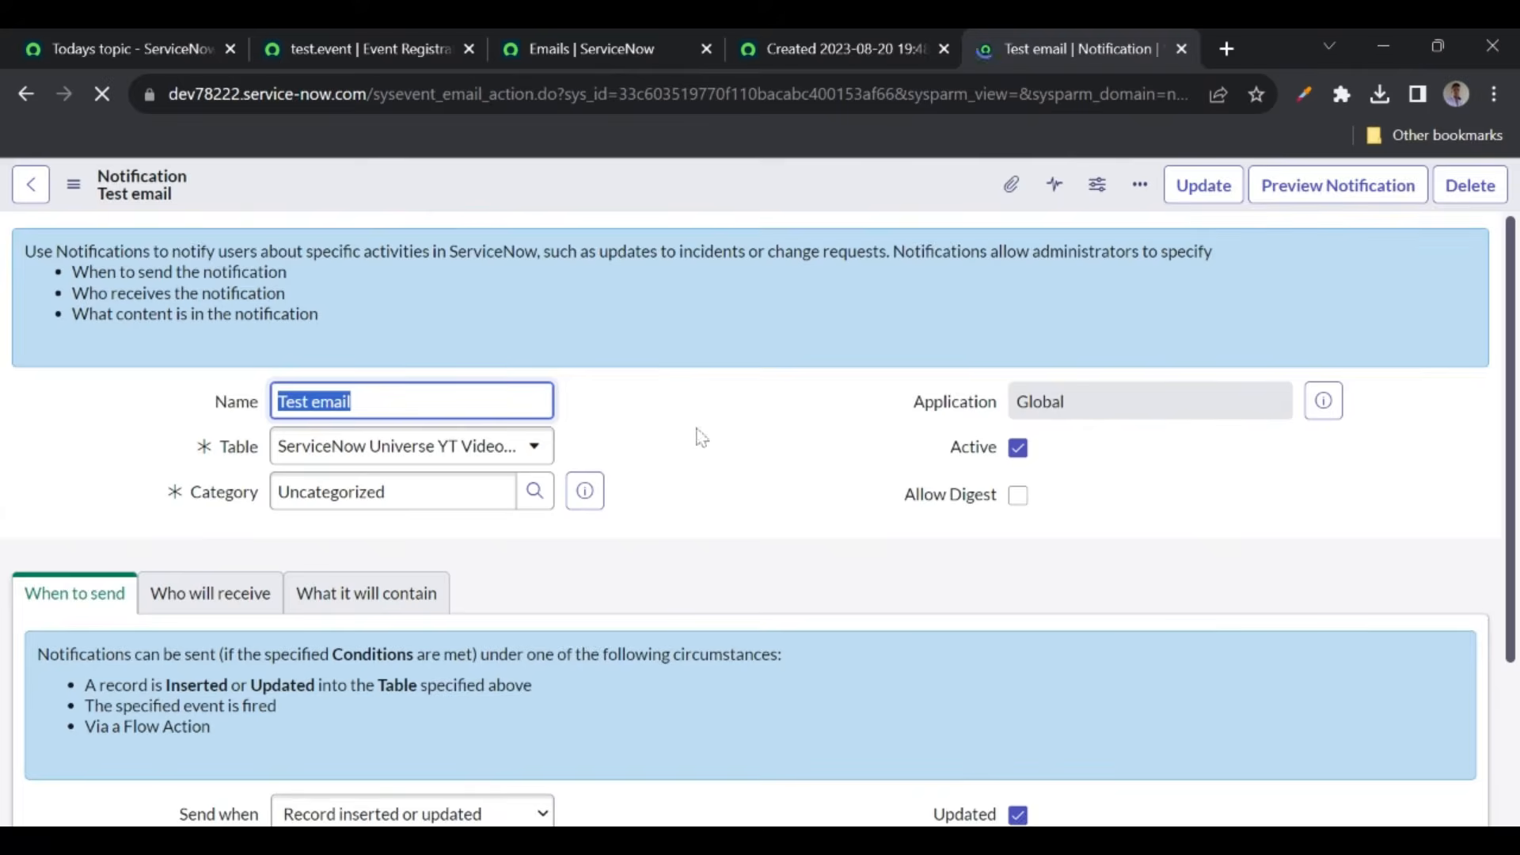
pyautogui.scroll(-3, 671, 495)
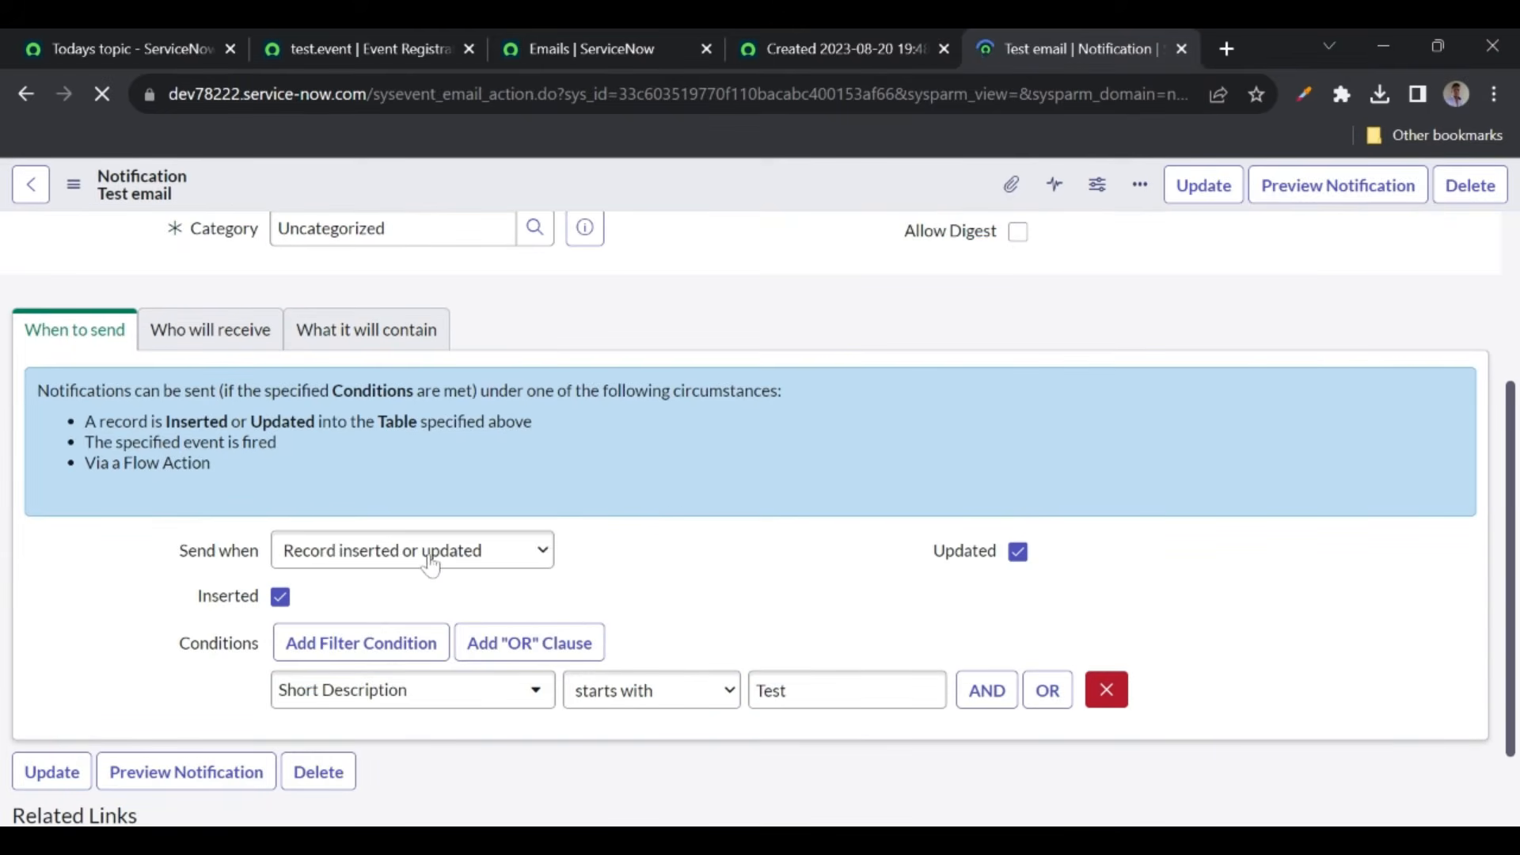
pyautogui.click(426, 564)
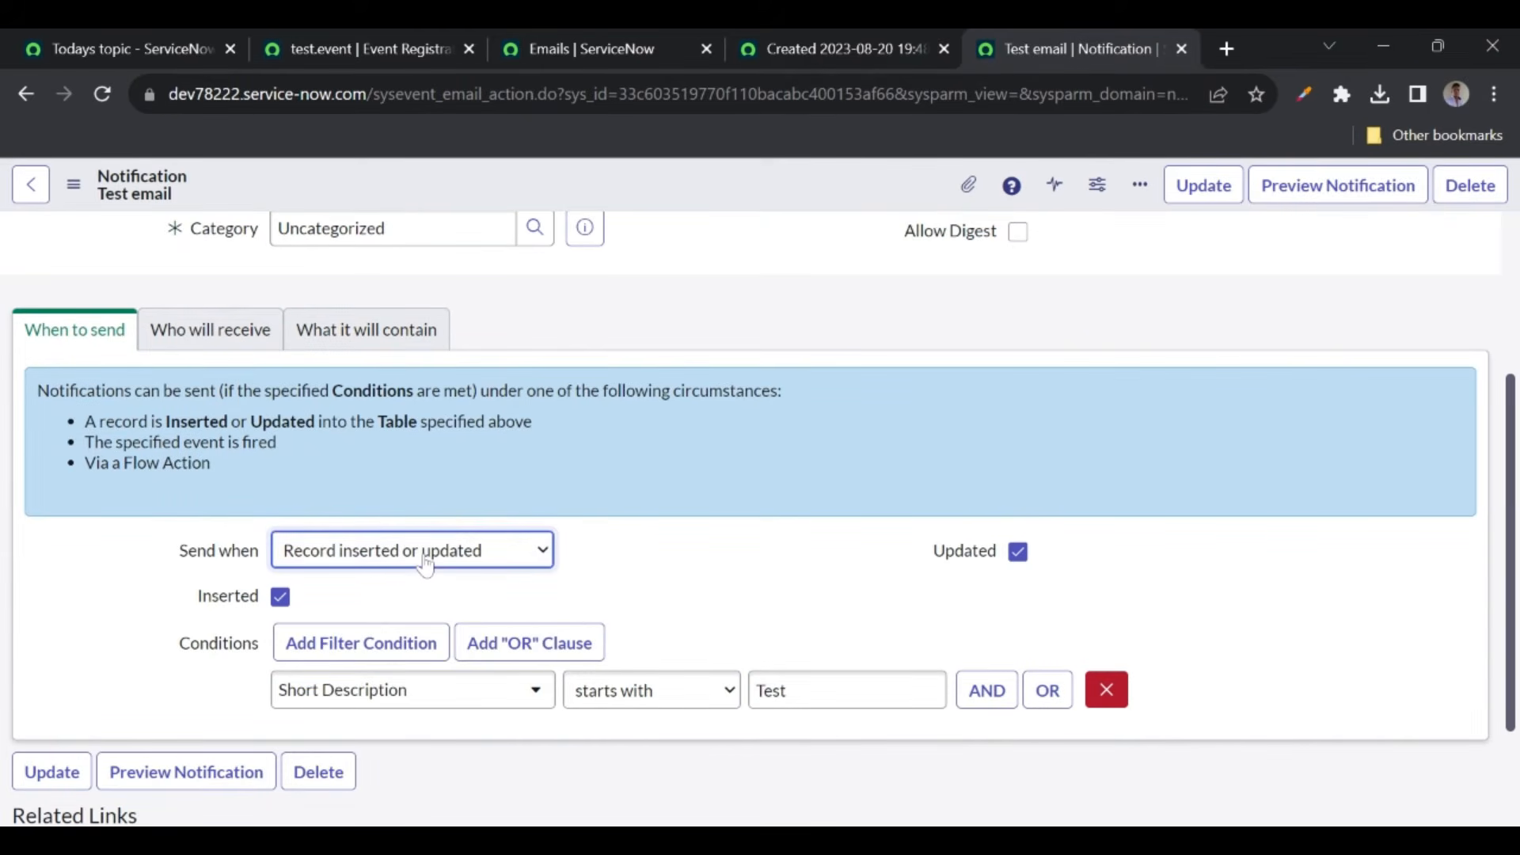
pyautogui.click(342, 614)
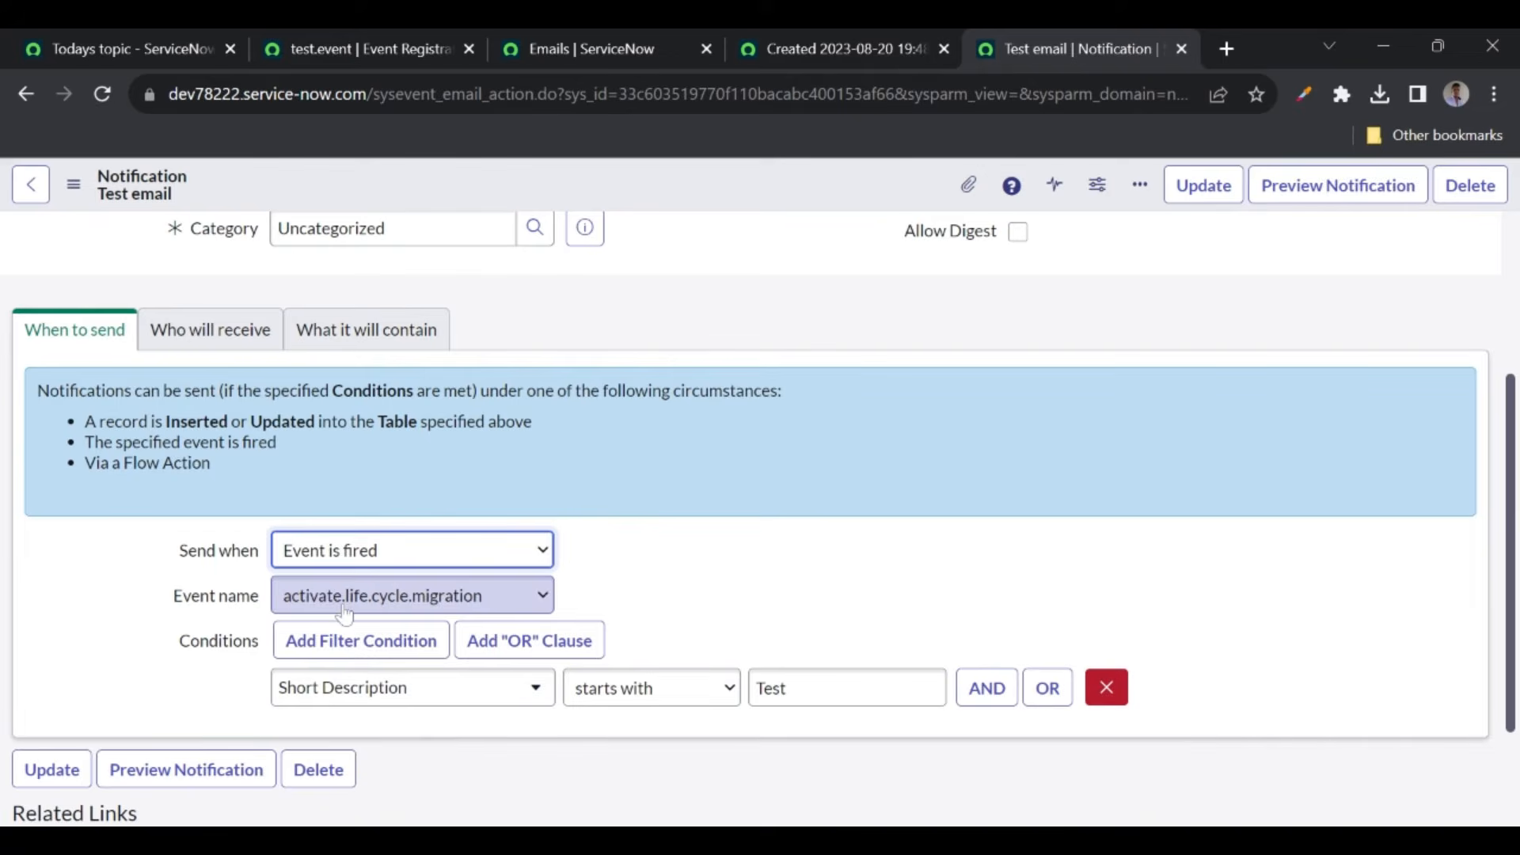
# - Set the notification's Event name to test.event
pyautogui.click(404, 606)
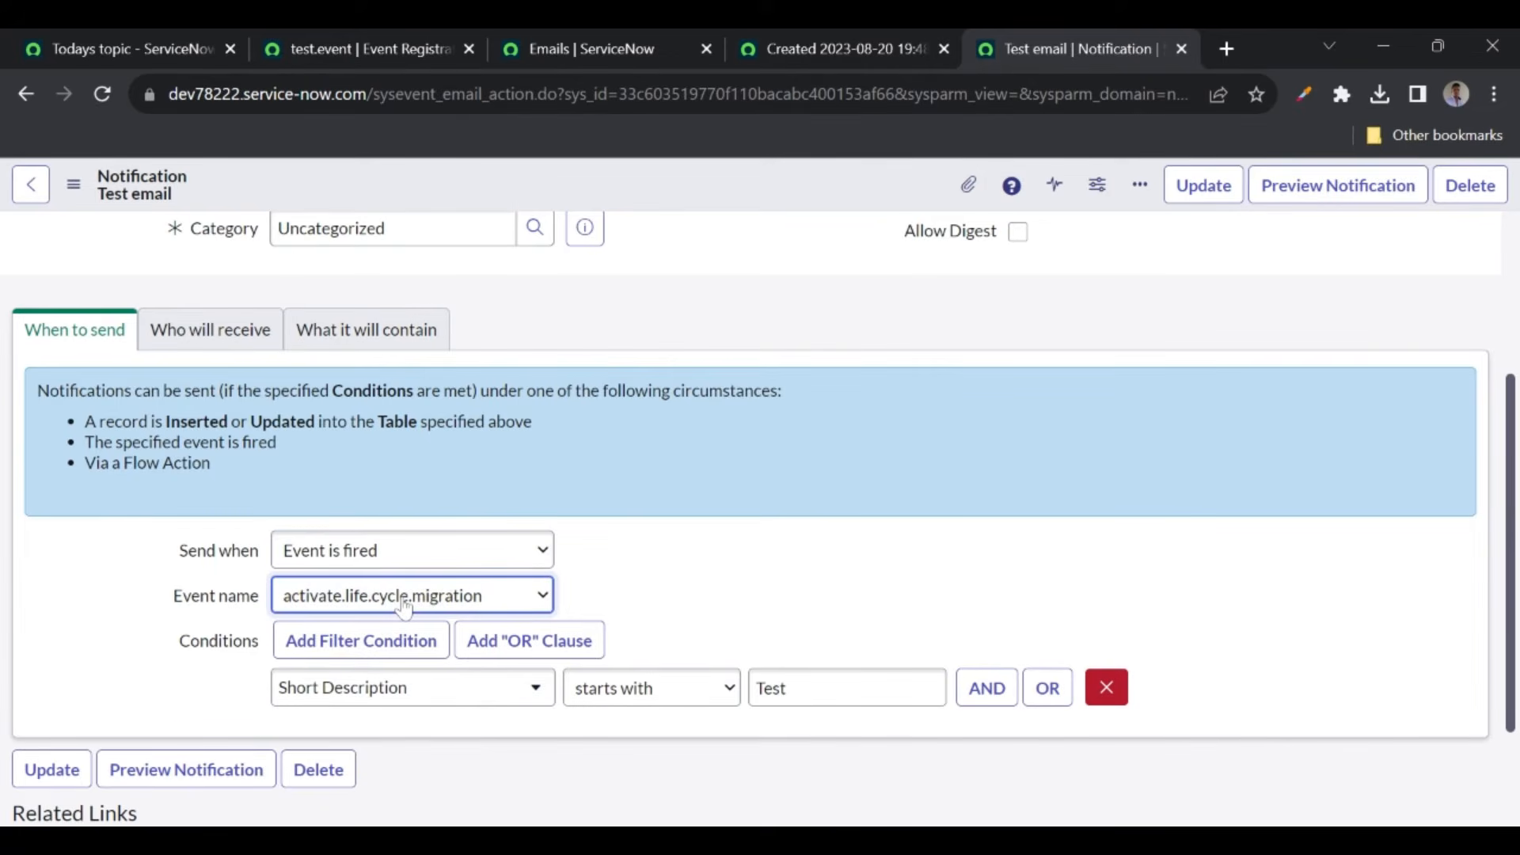
pyautogui.write('test.event')
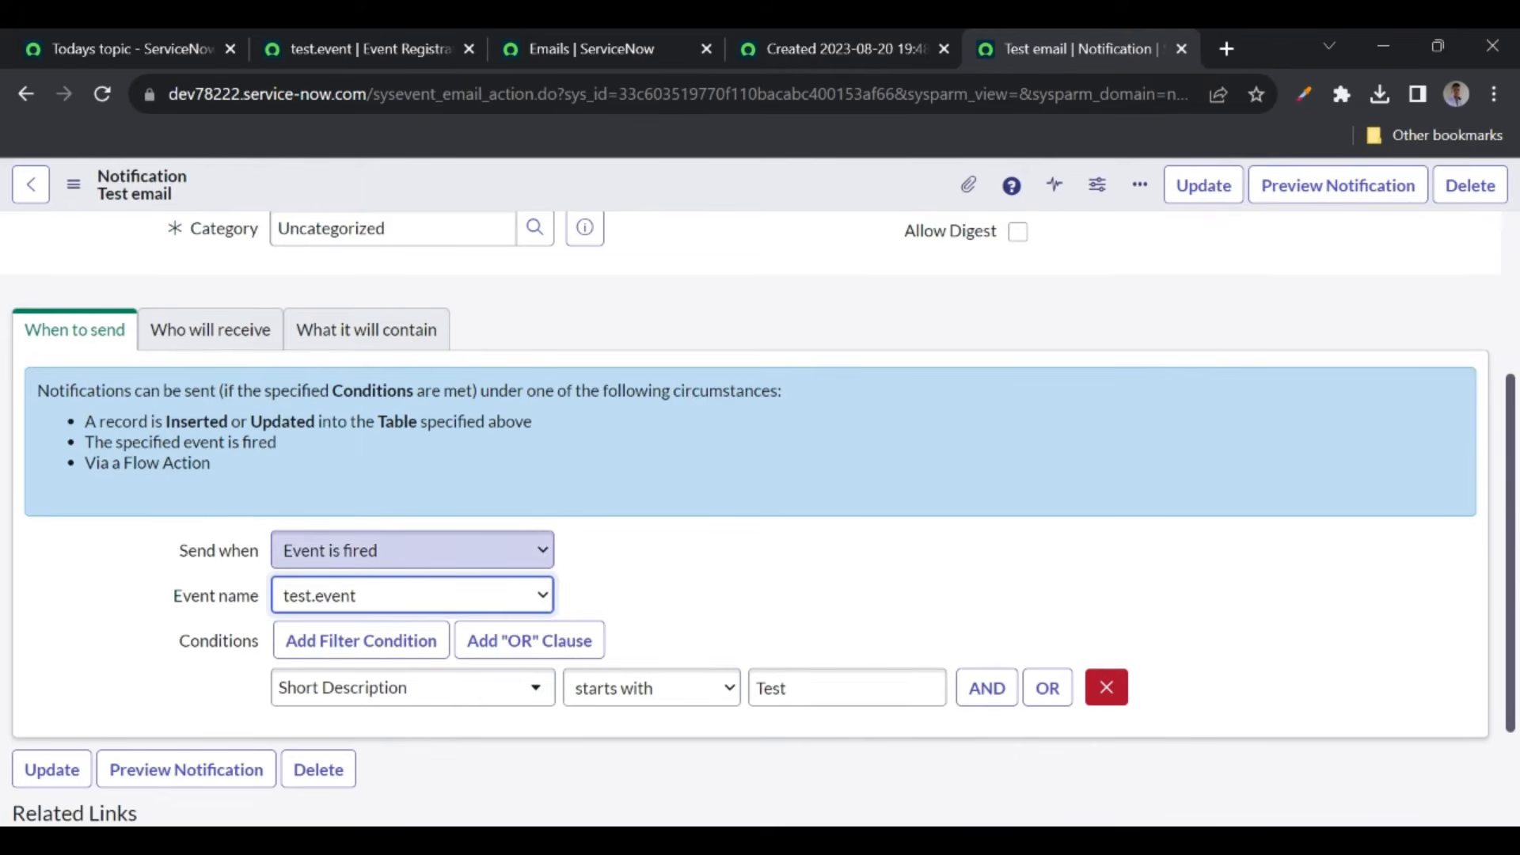
pyautogui.click(651, 599)
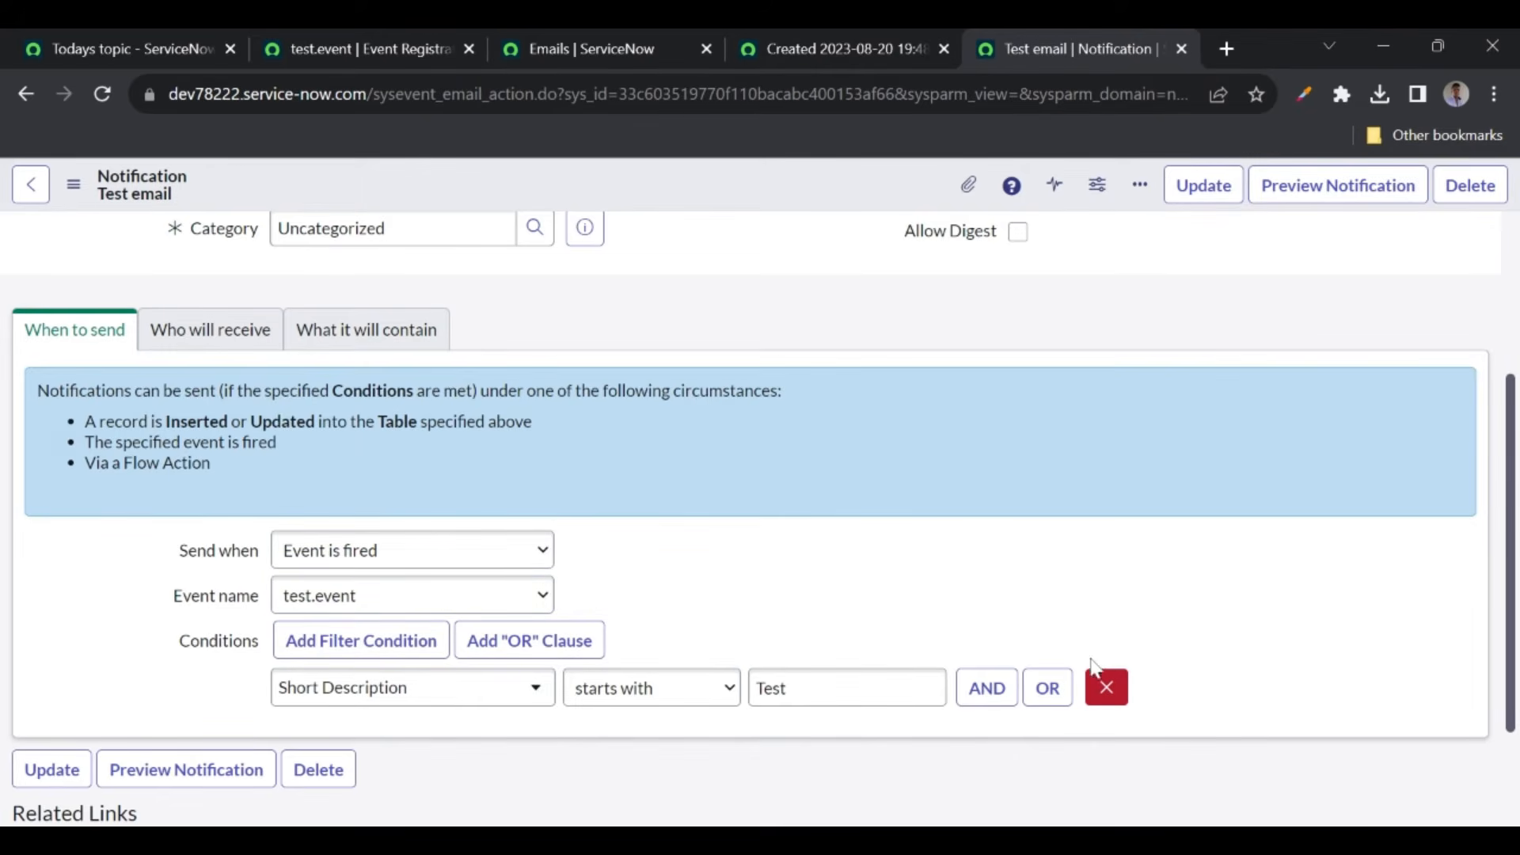
# - Remove the 'Short Description starts with Test' condition and save the notification
pyautogui.click(1111, 690)
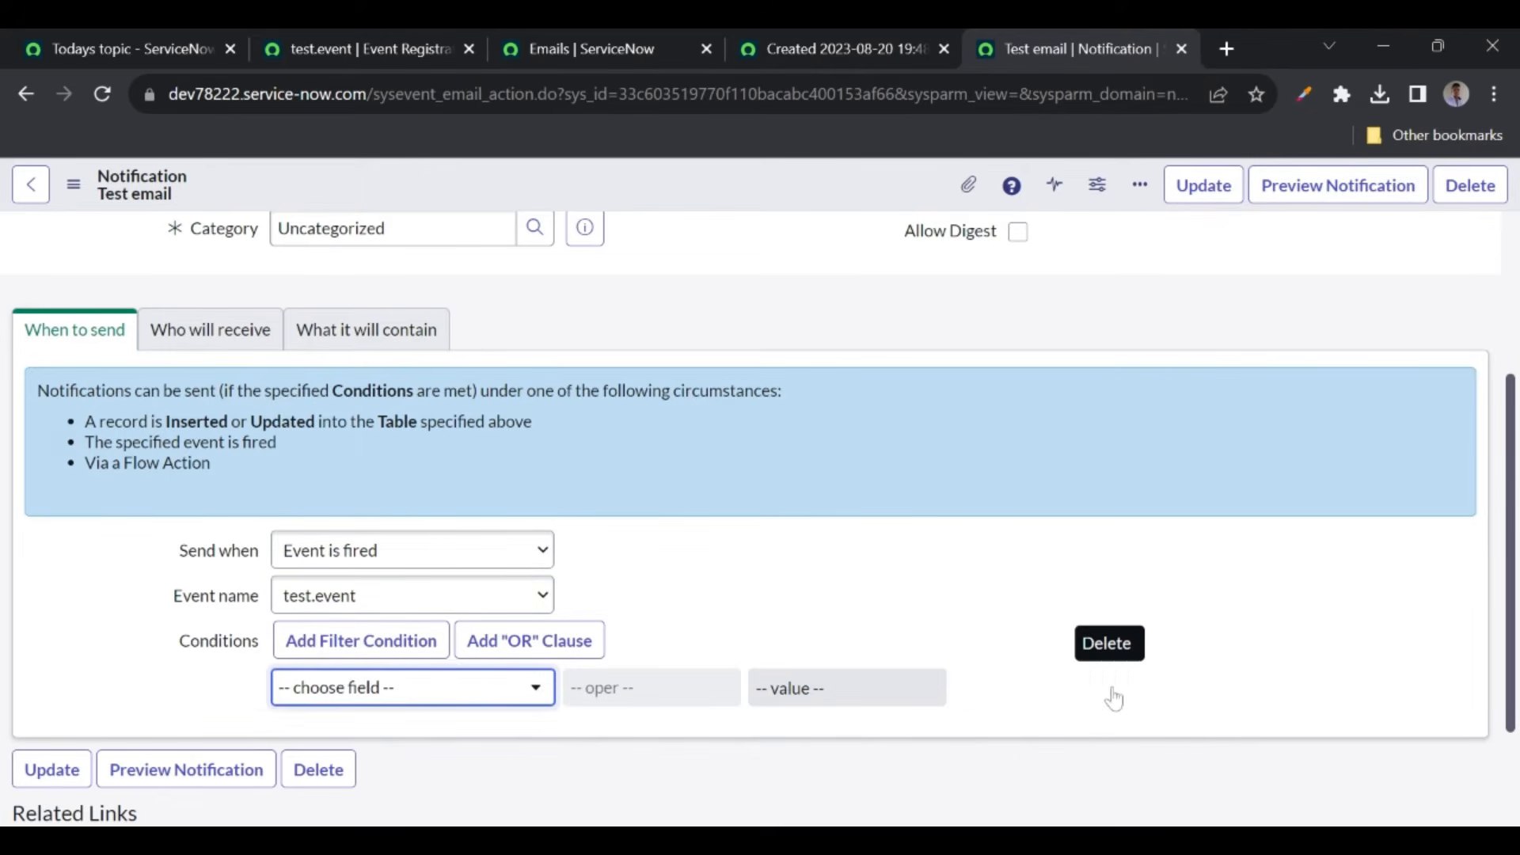
pyautogui.click(820, 595)
pyautogui.rightClick(679, 196)
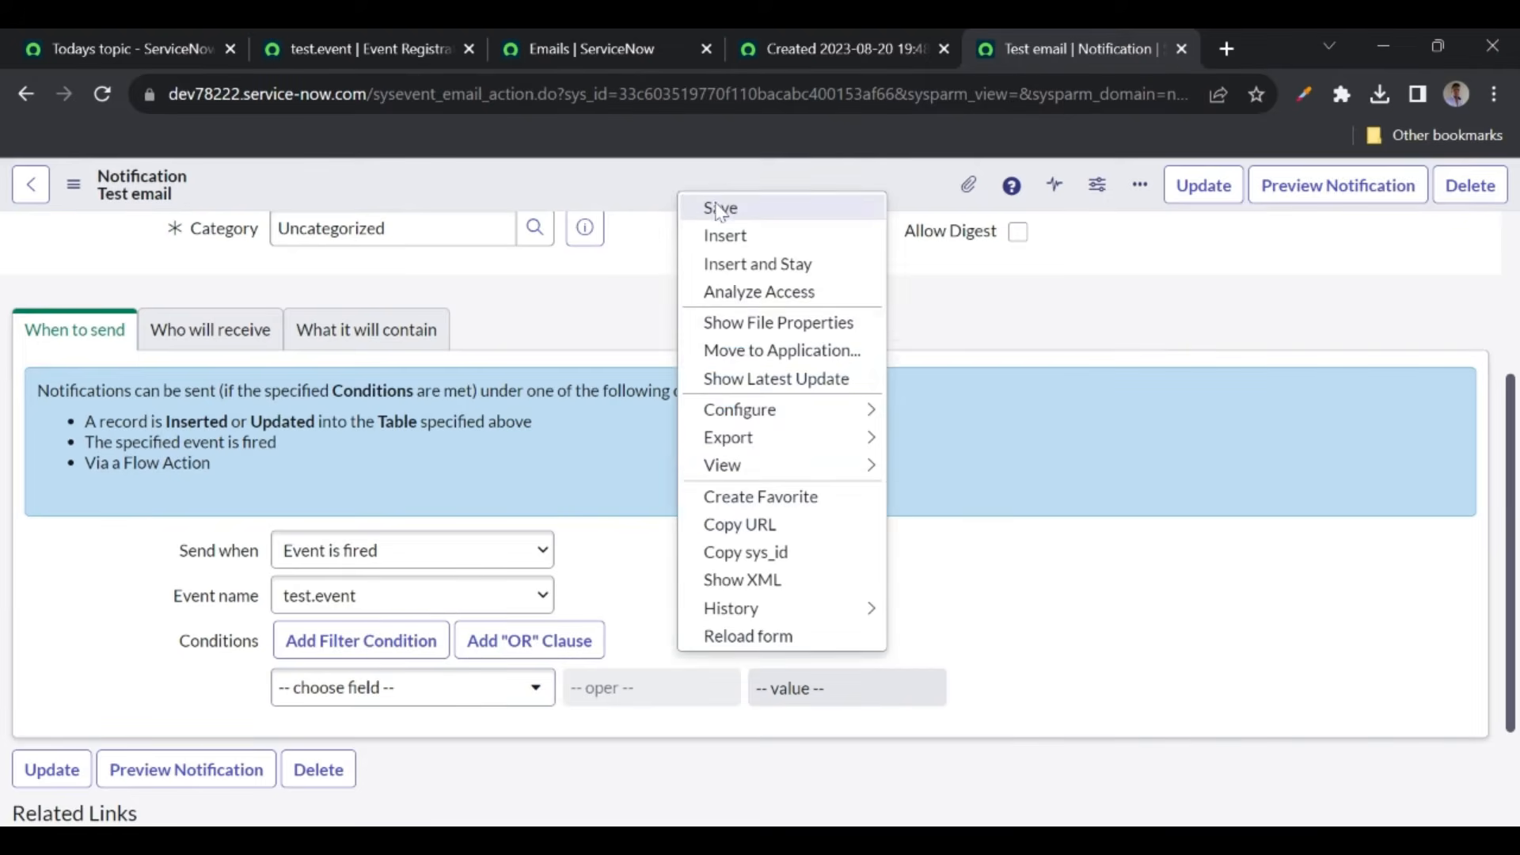
pyautogui.click(716, 208)
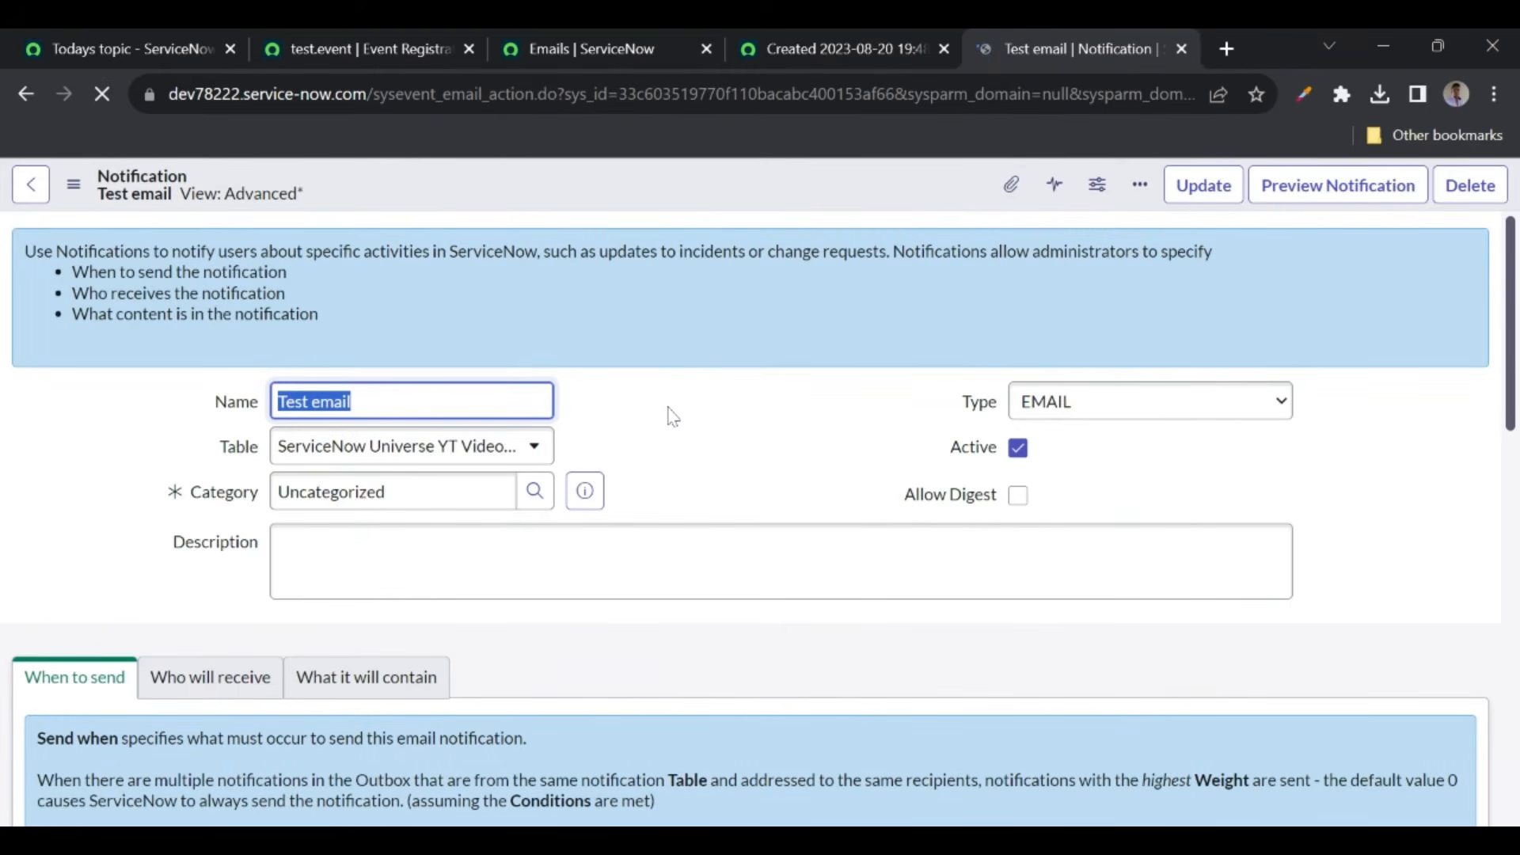
pyautogui.scroll(-3, 672, 412)
pyautogui.scroll(-3, 675, 430)
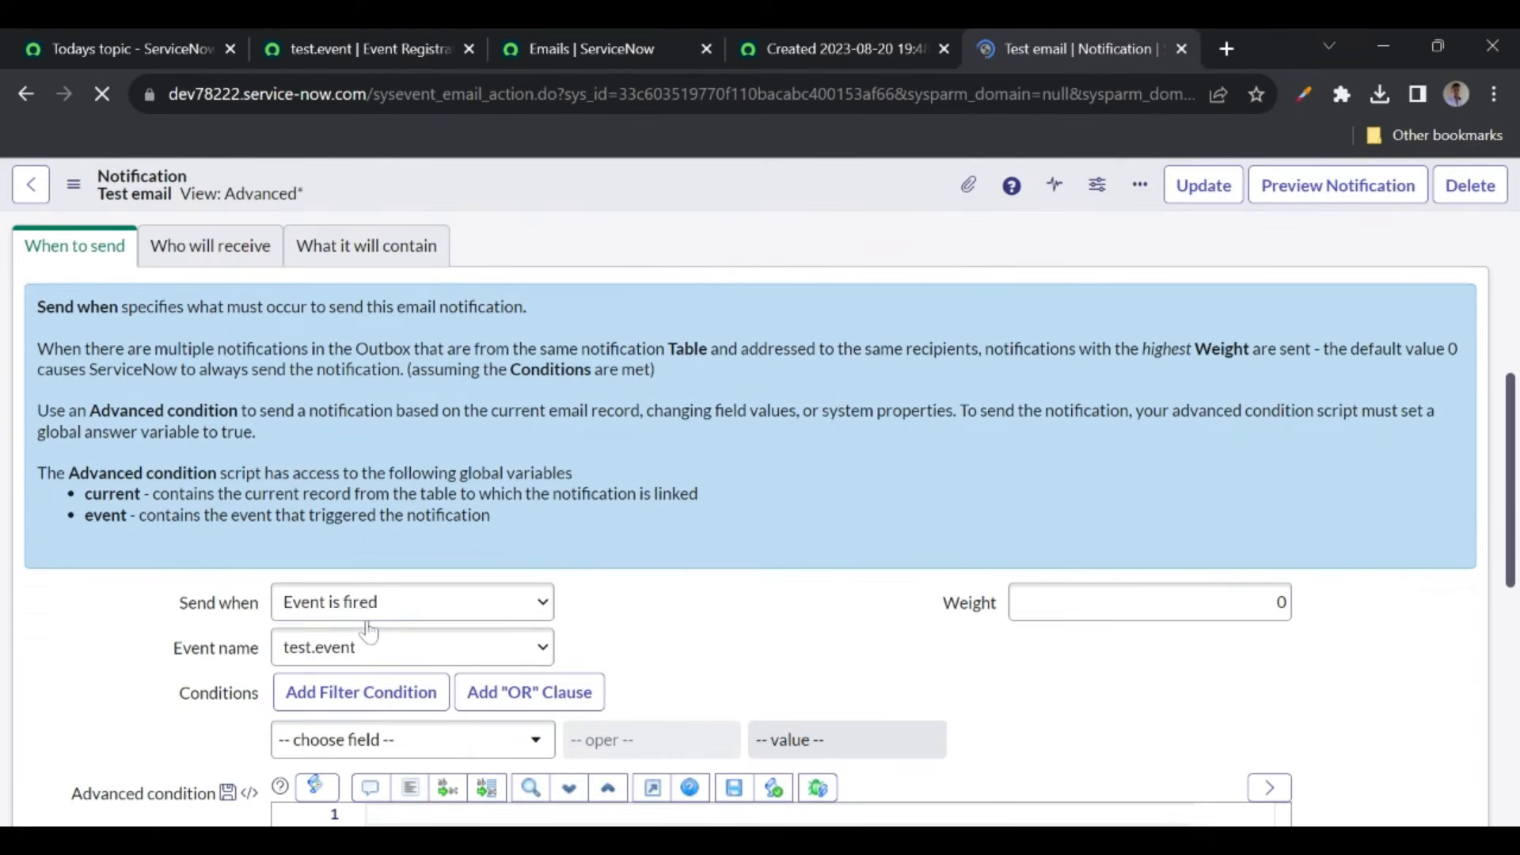
# - Open Scripts - Background via the navigator search 'scripts'
pyautogui.click(341, 52)
pyautogui.click(252, 189)
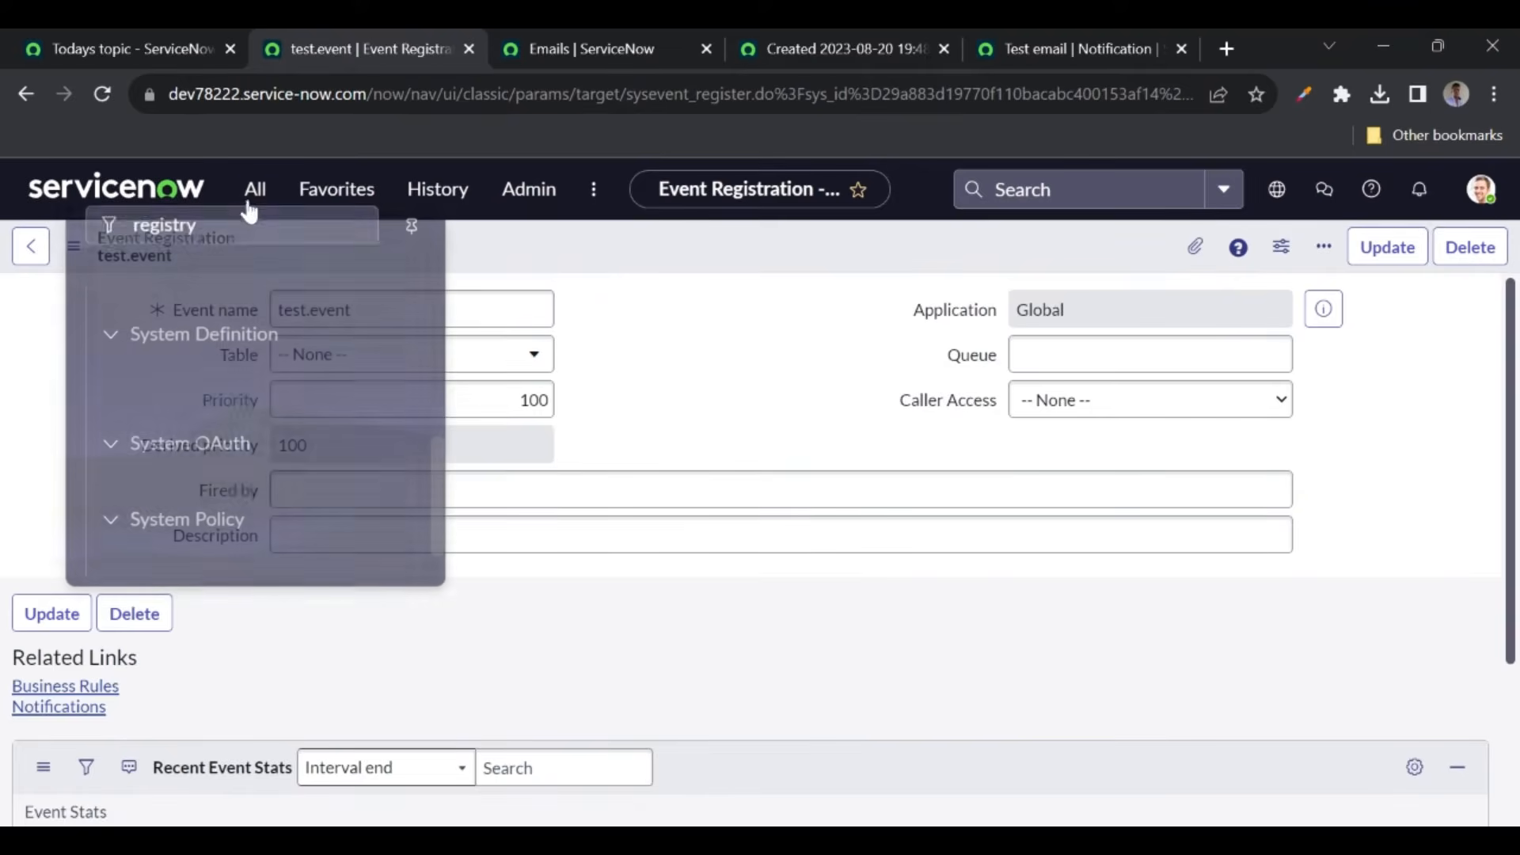
pyautogui.press('BackSpace')
pyautogui.write('sc')
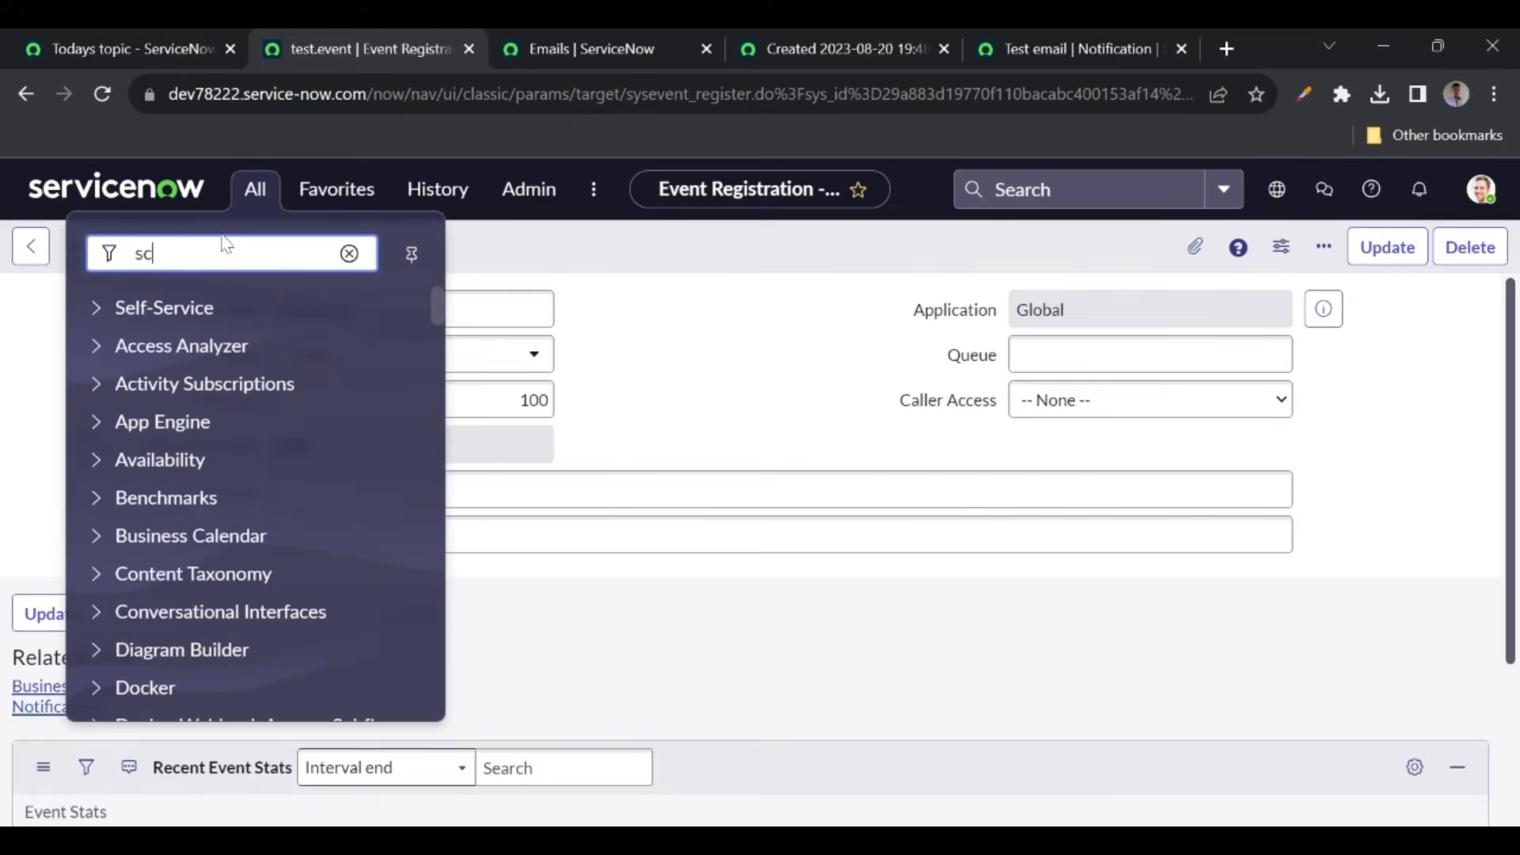
pyautogui.write('ripts')
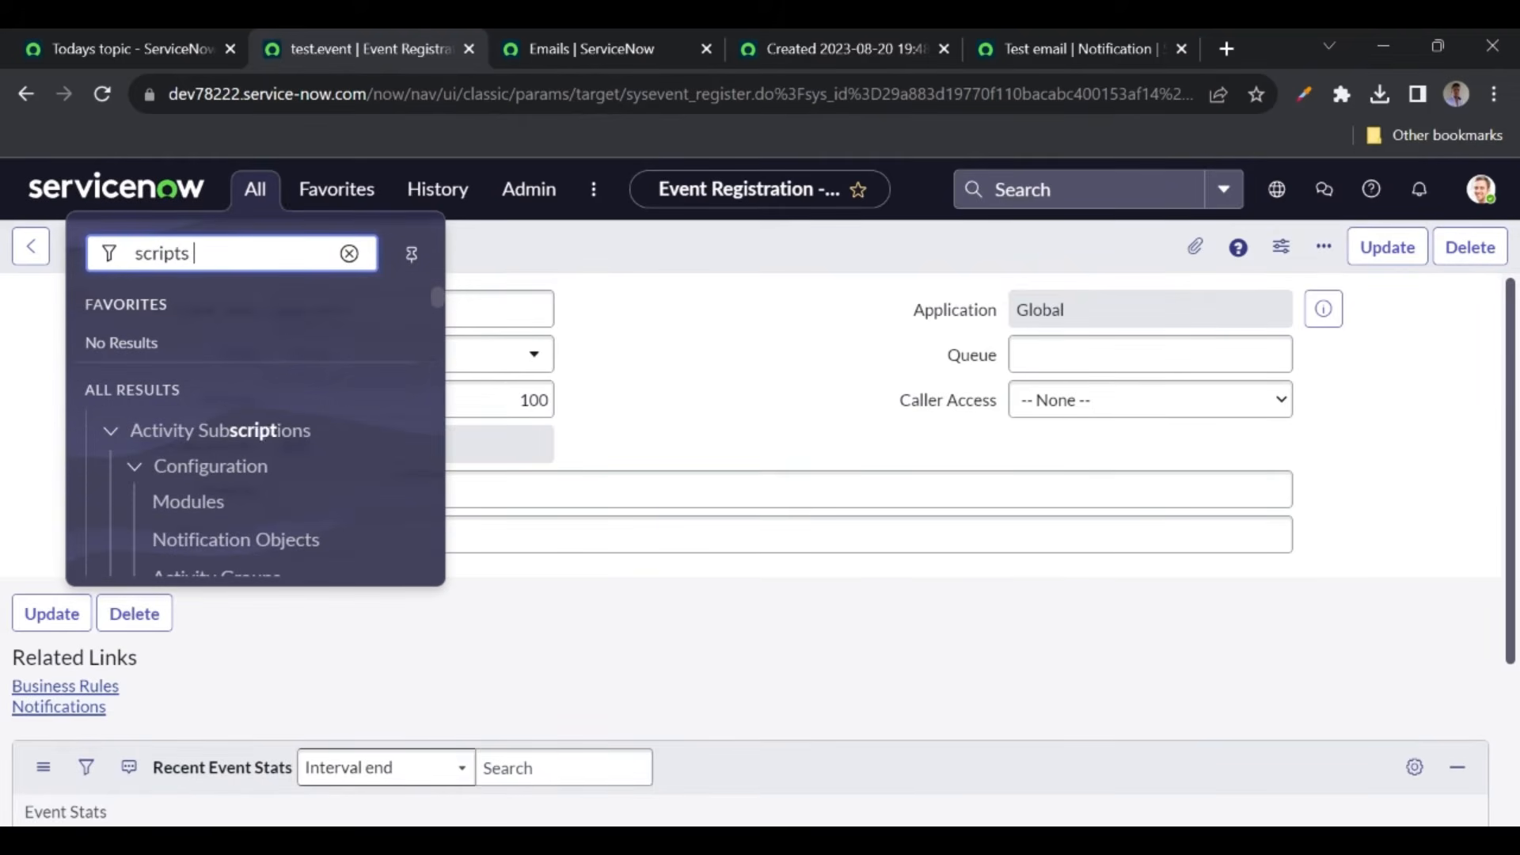
pyautogui.click(168, 486)
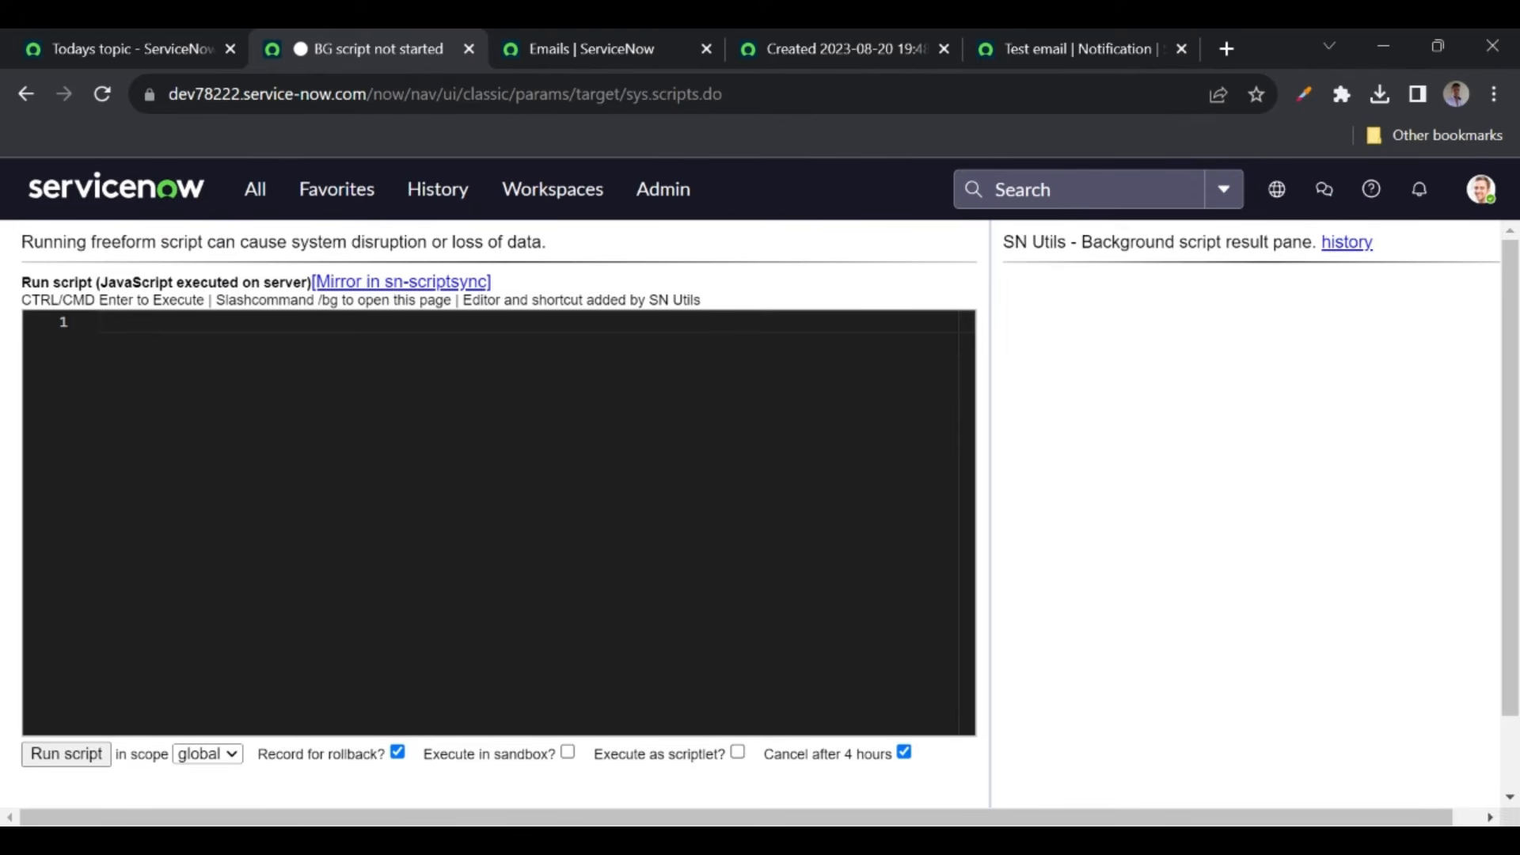
# - Type gs.eventQueue("test.event", into the background script editor
pyautogui.write('gs.eve')
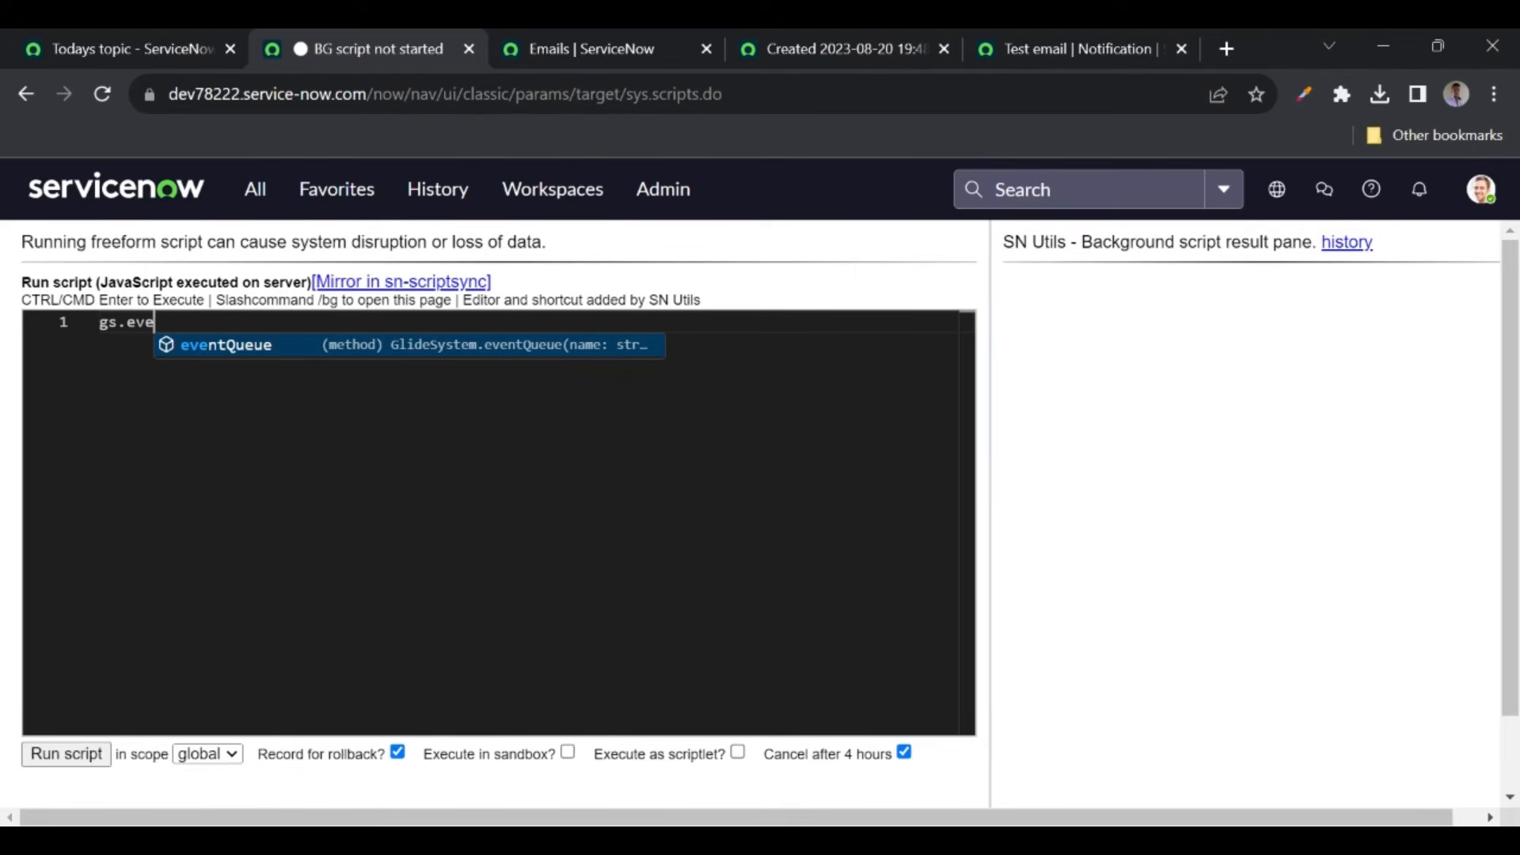
pyautogui.press('Return')
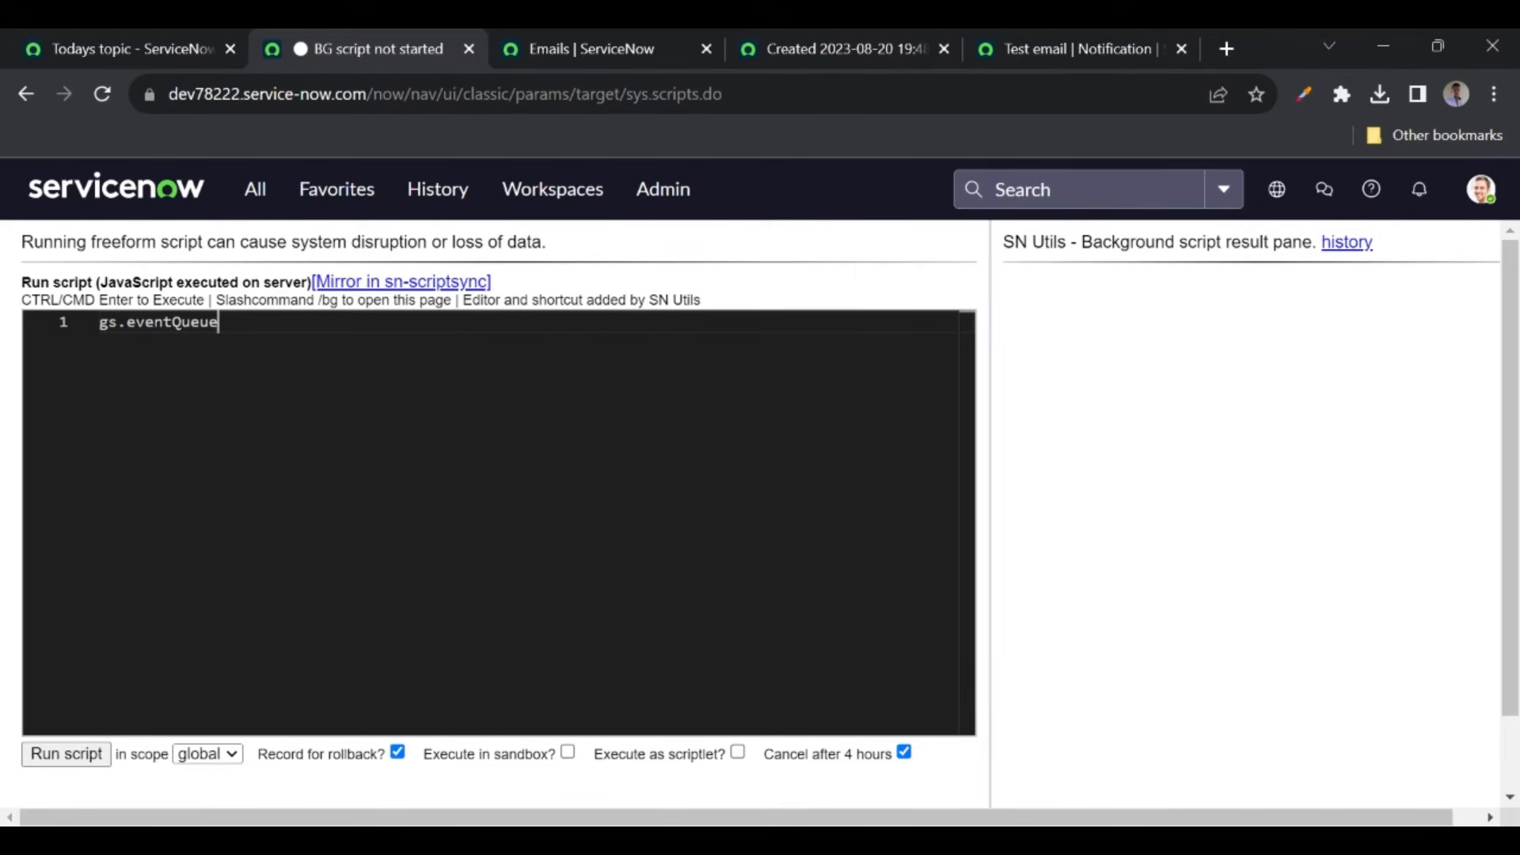
pyautogui.write('("')
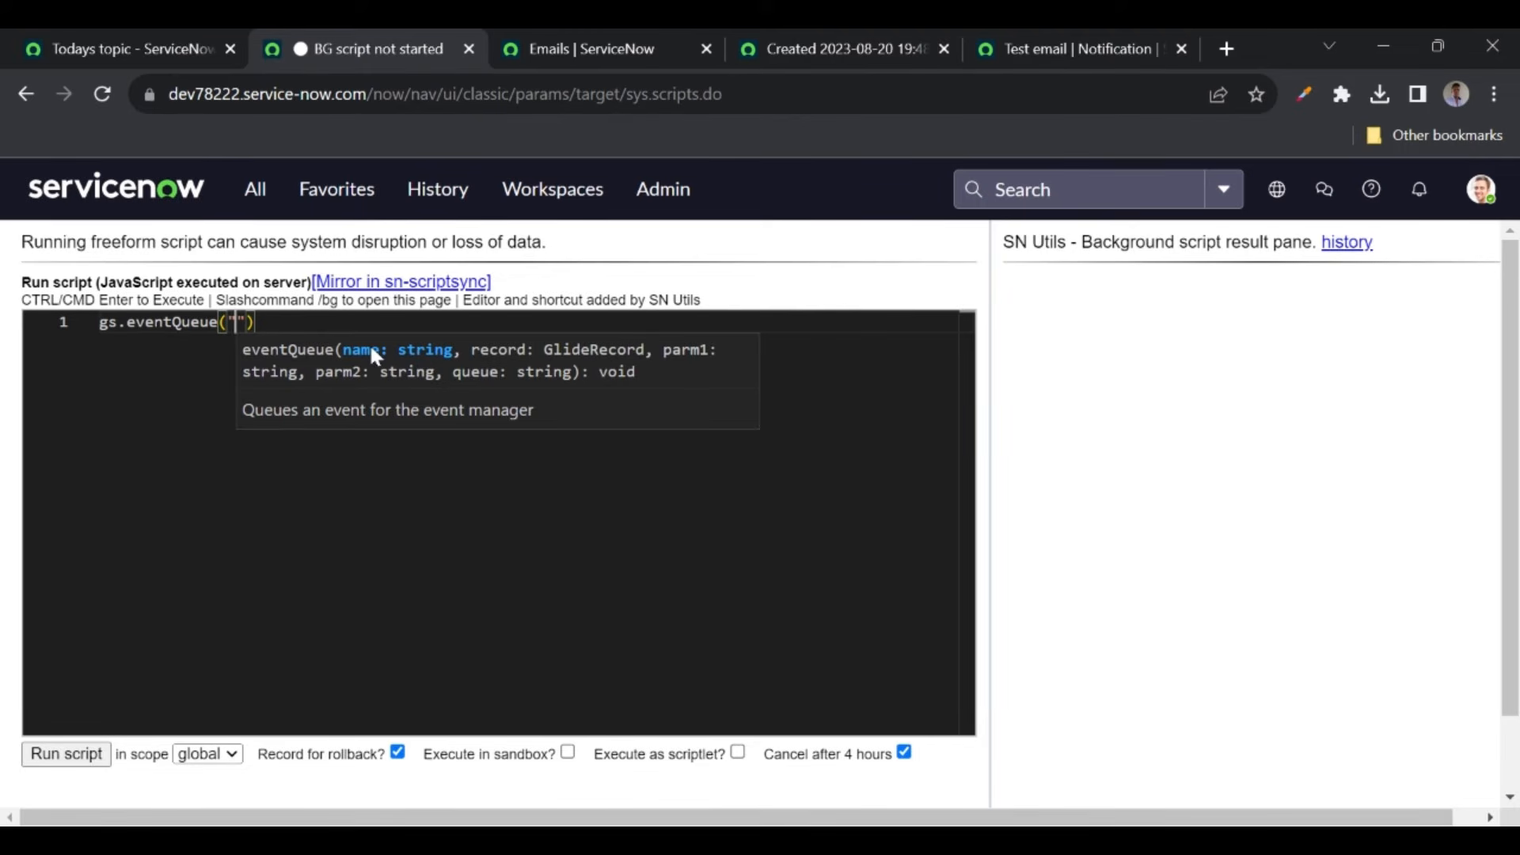
pyautogui.write('test.ev')
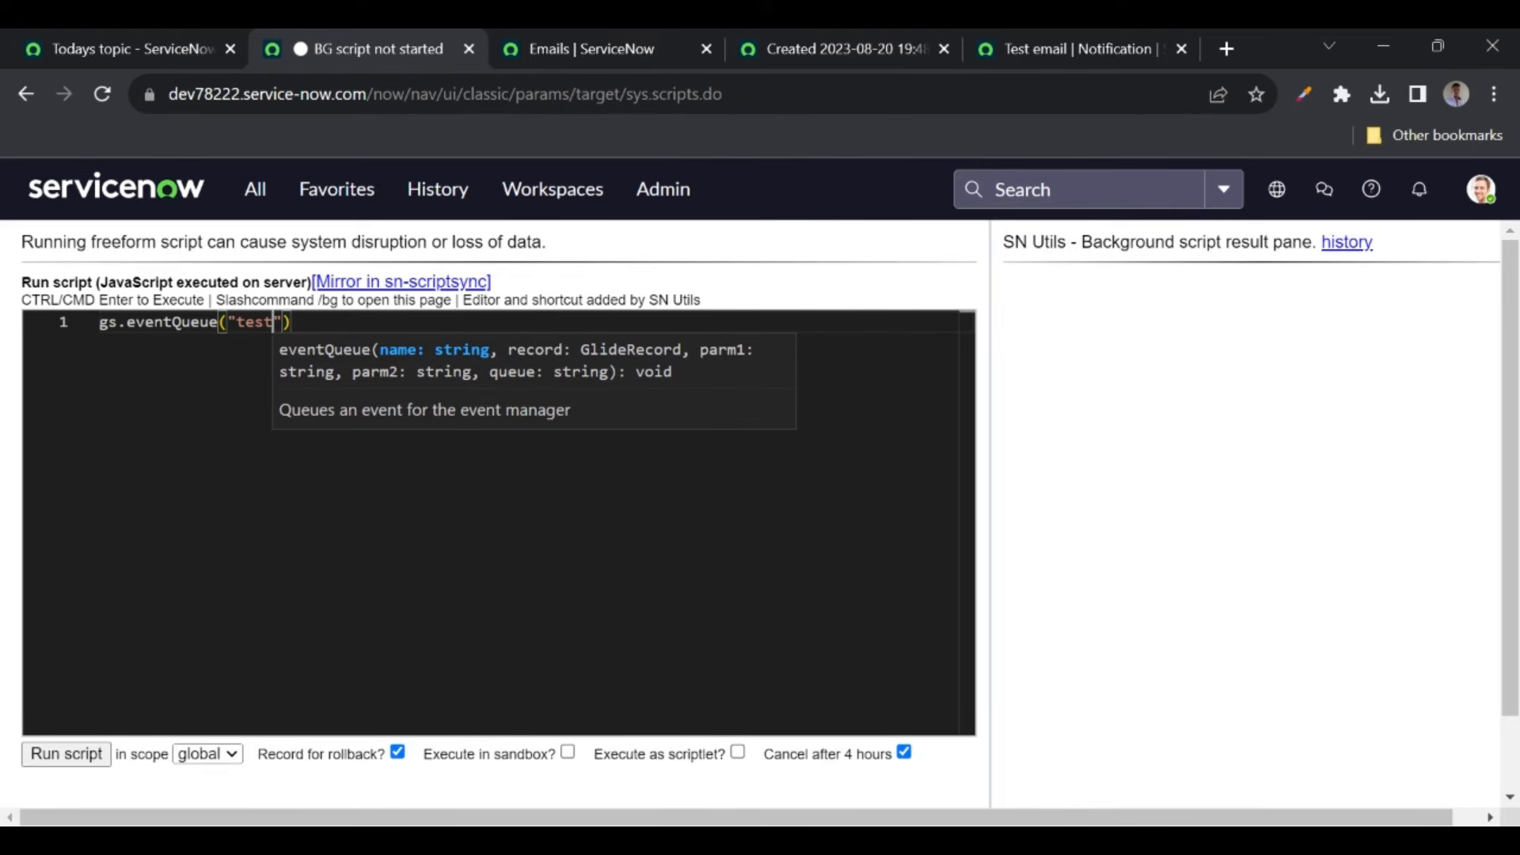
pyautogui.write('ent')
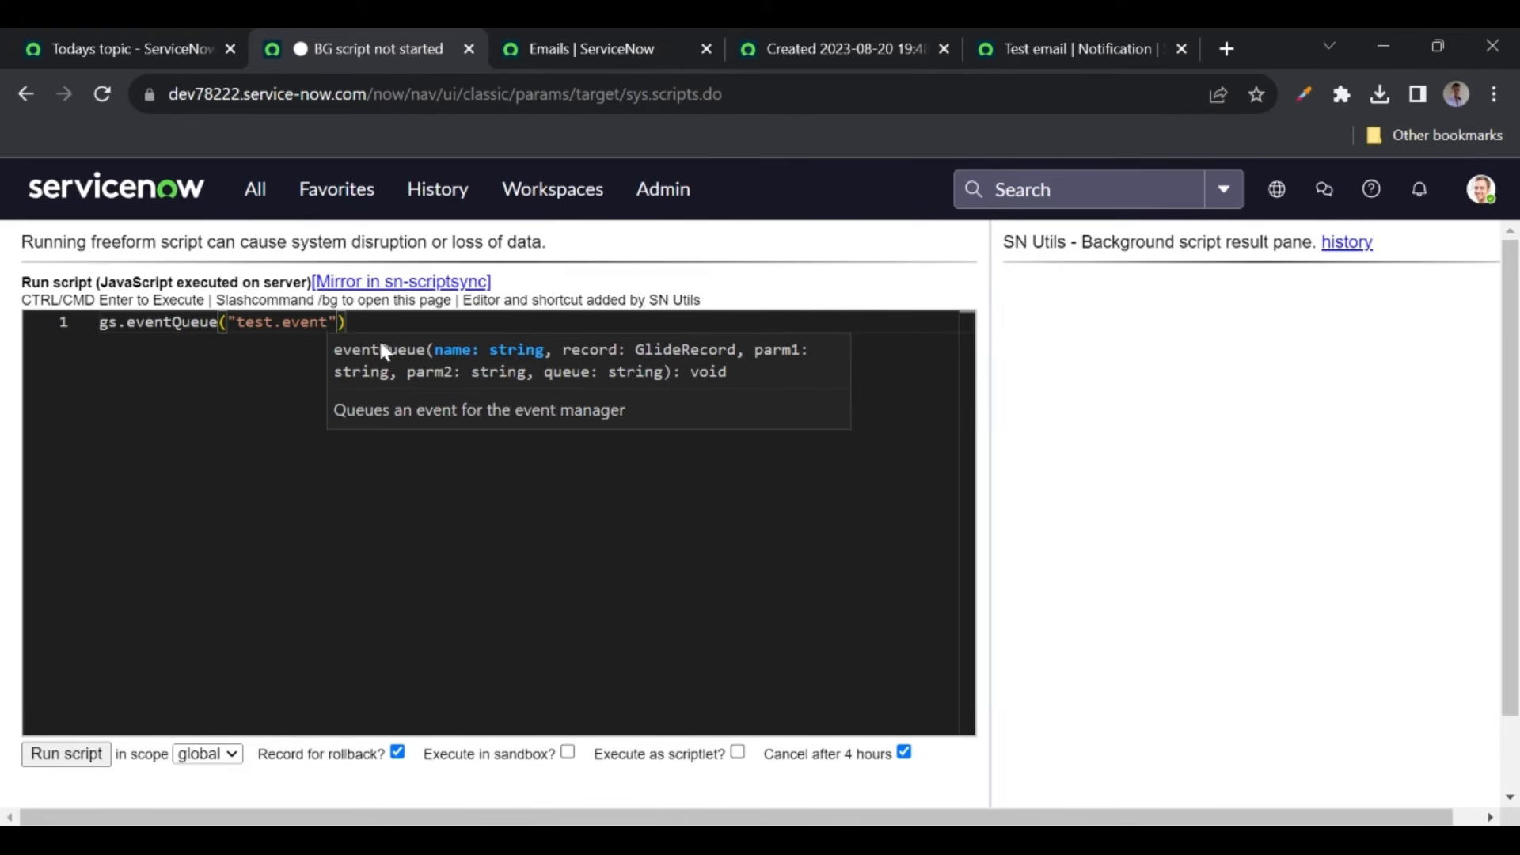
pyautogui.click(337, 323)
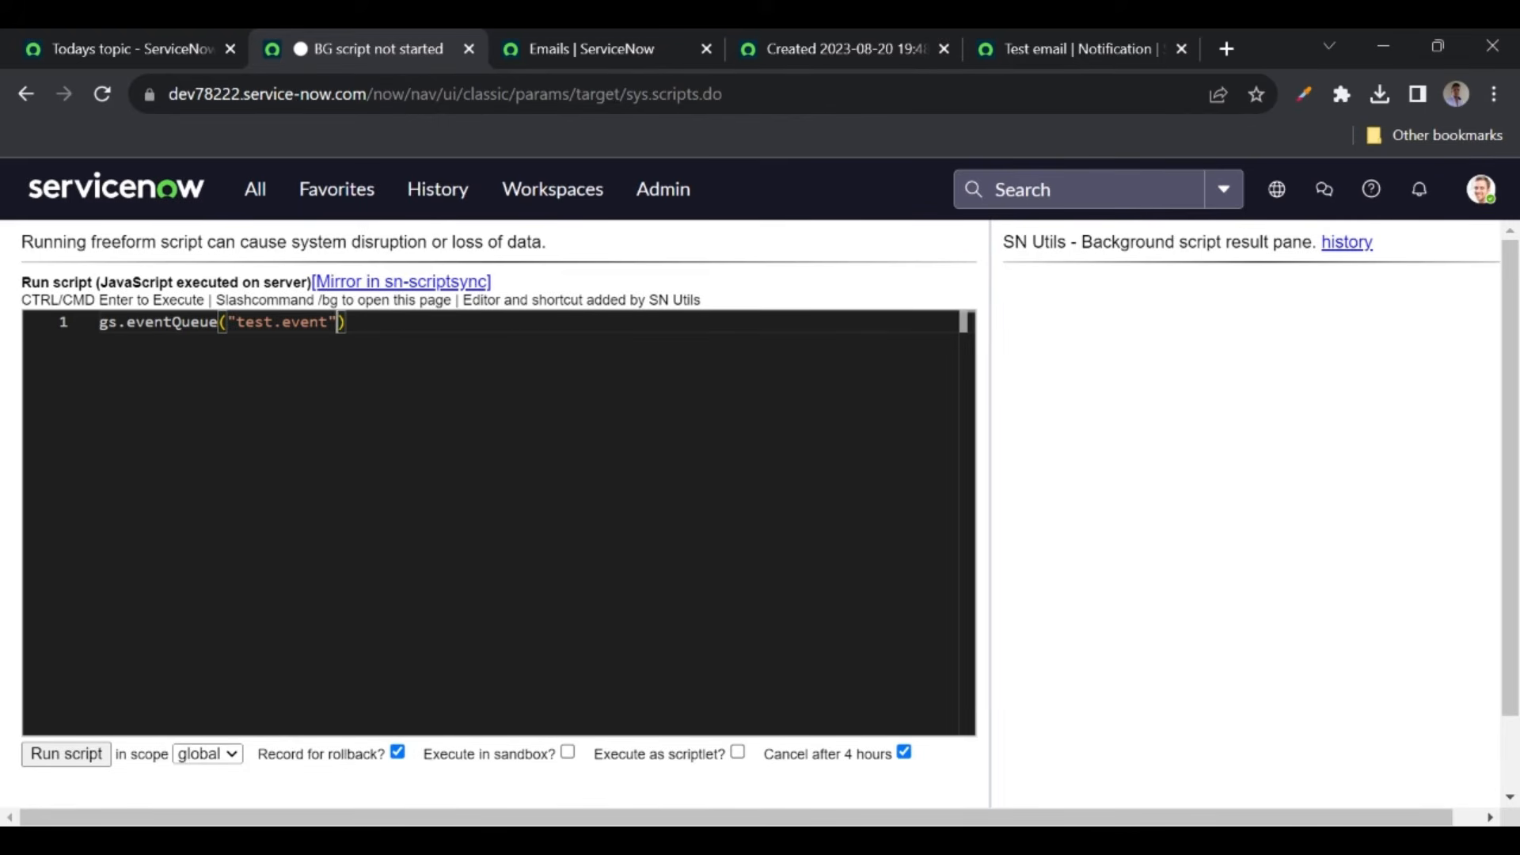
pyautogui.write(',')
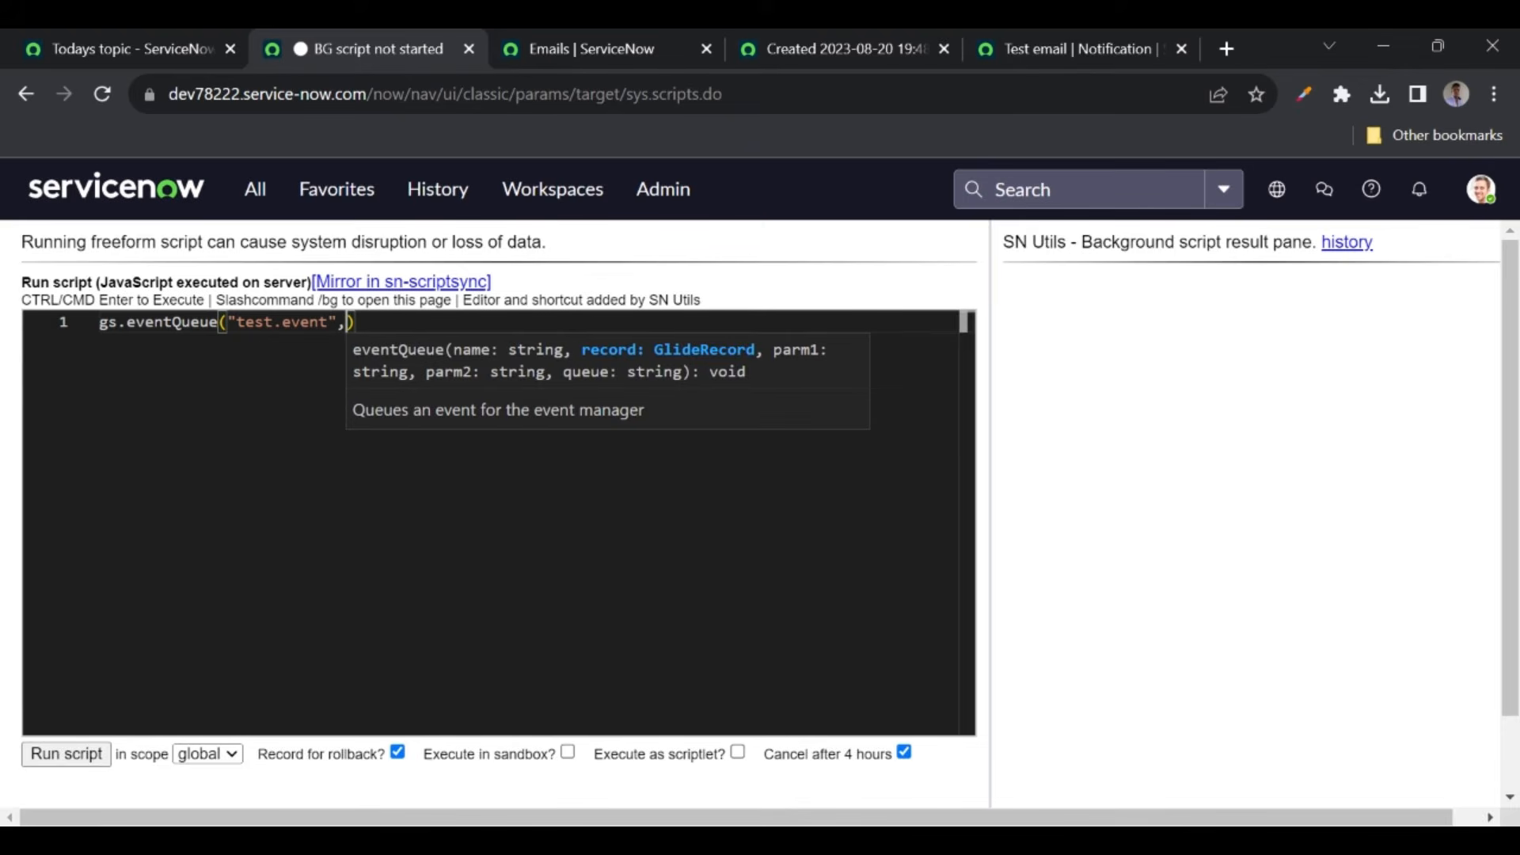
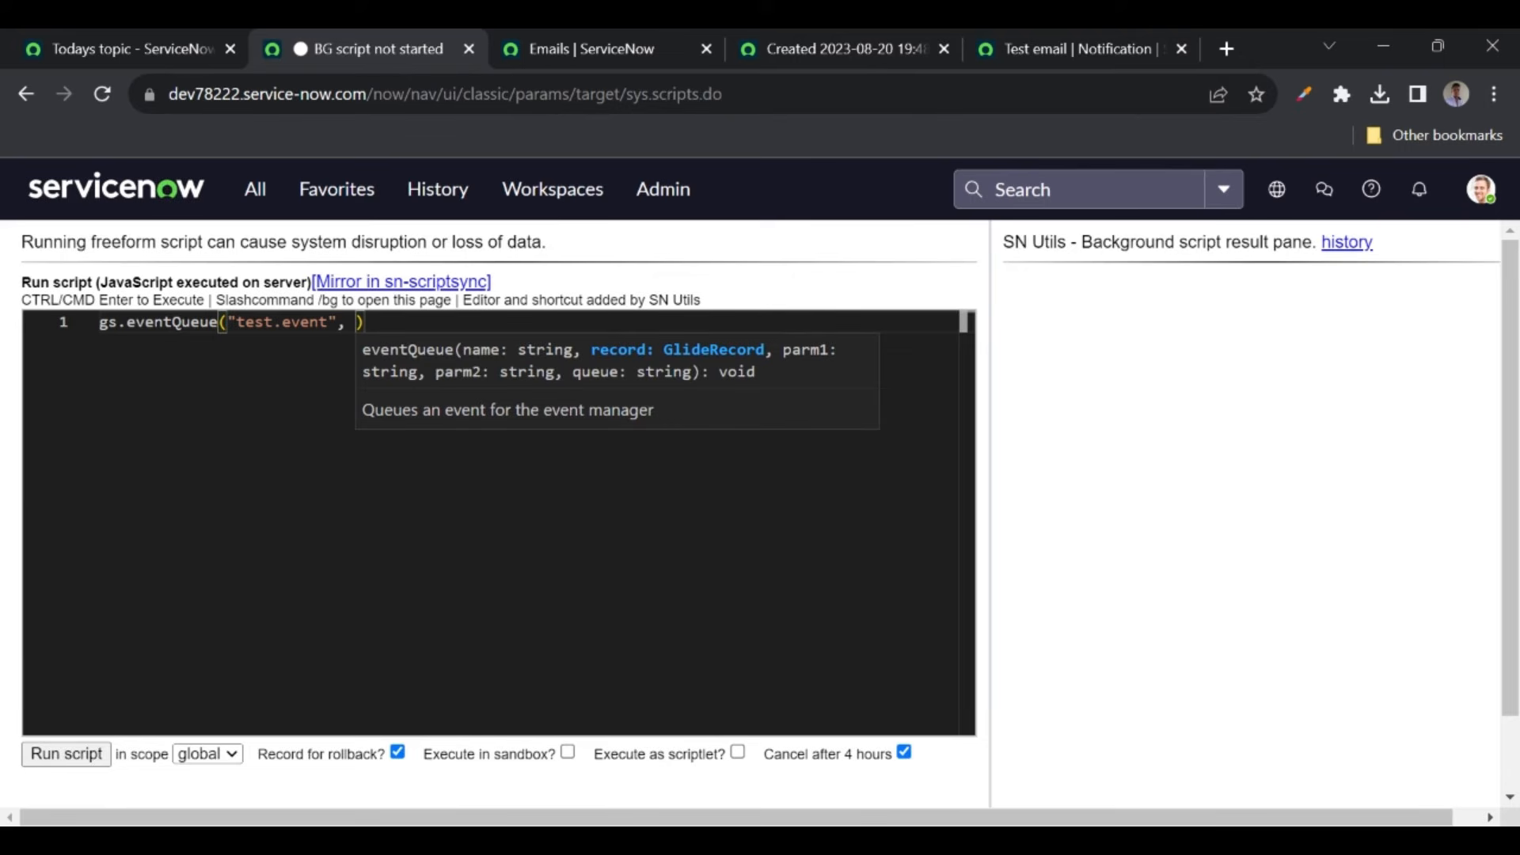
# - Insert a new first line above the eventQueue call reading 'var grYTVideos ='
pyautogui.press('Home')
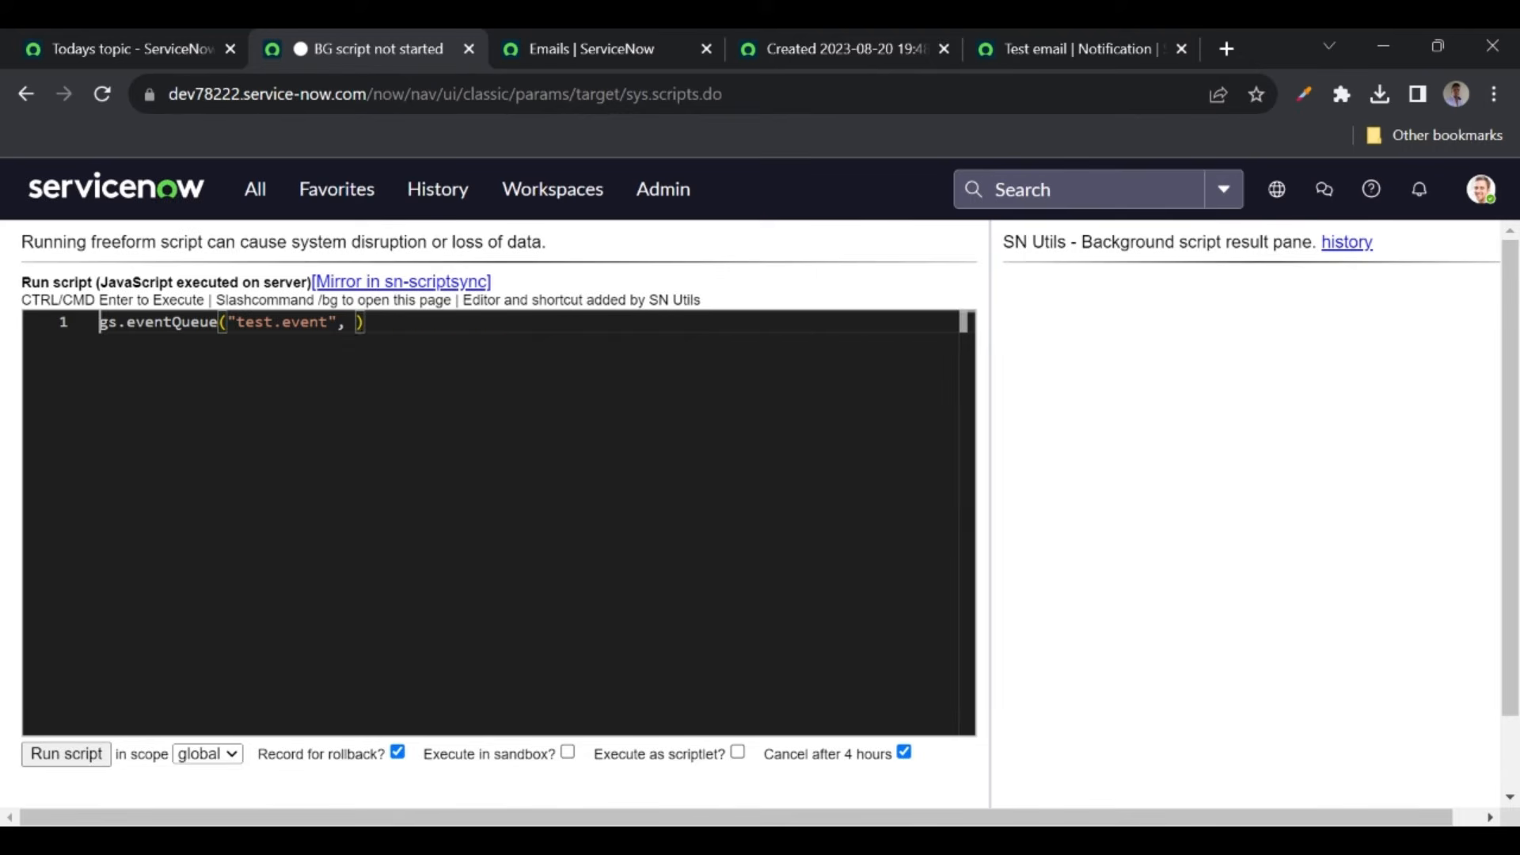
pyautogui.press('Return')
pyautogui.press('Return')
pyautogui.press('Up')
pyautogui.press('Up')
pyautogui.write('var ')
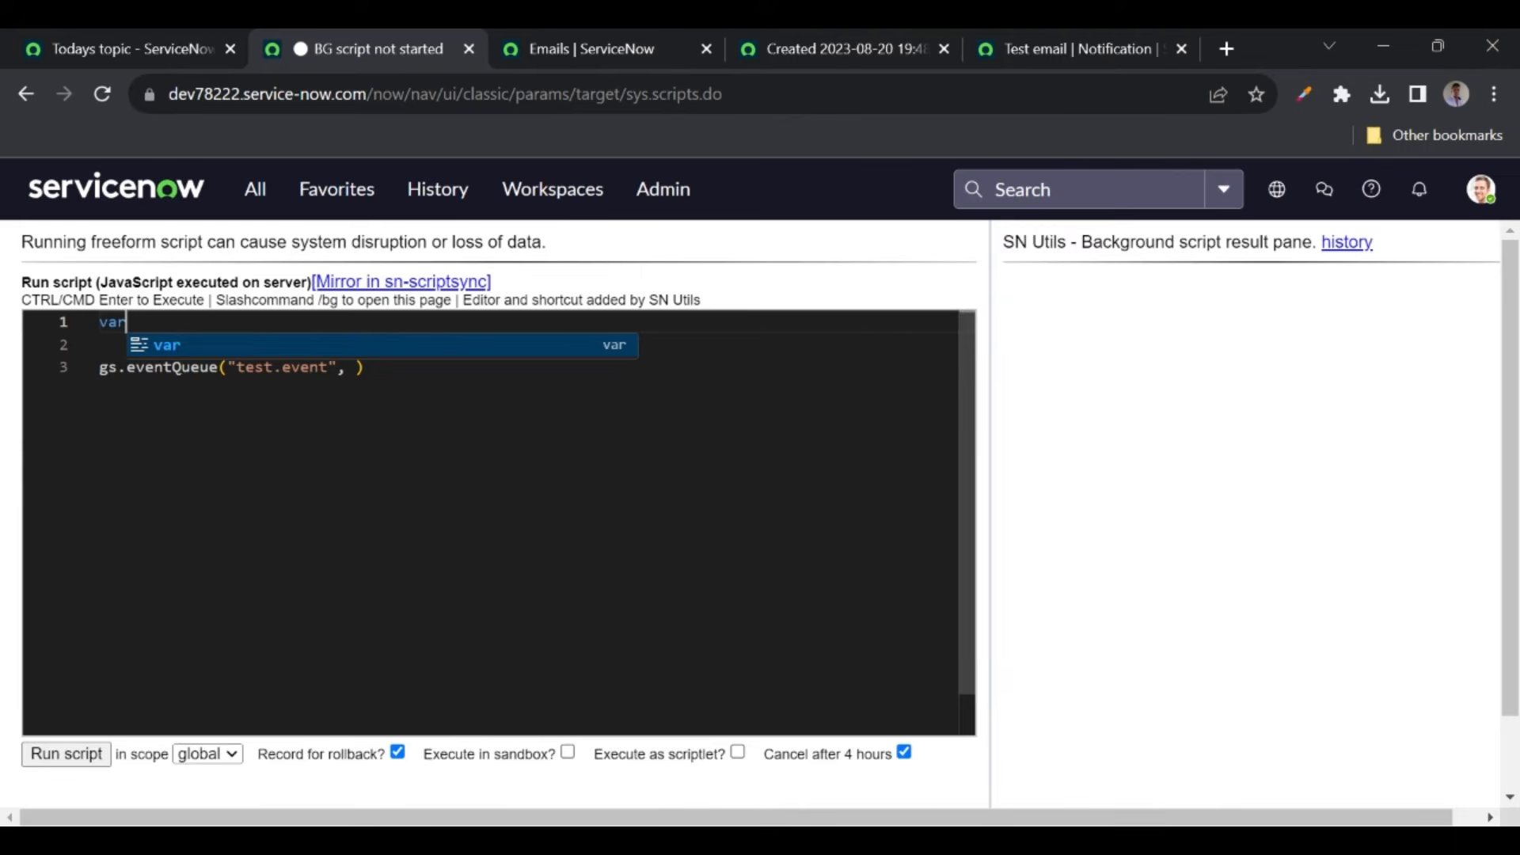
pyautogui.write('grY')
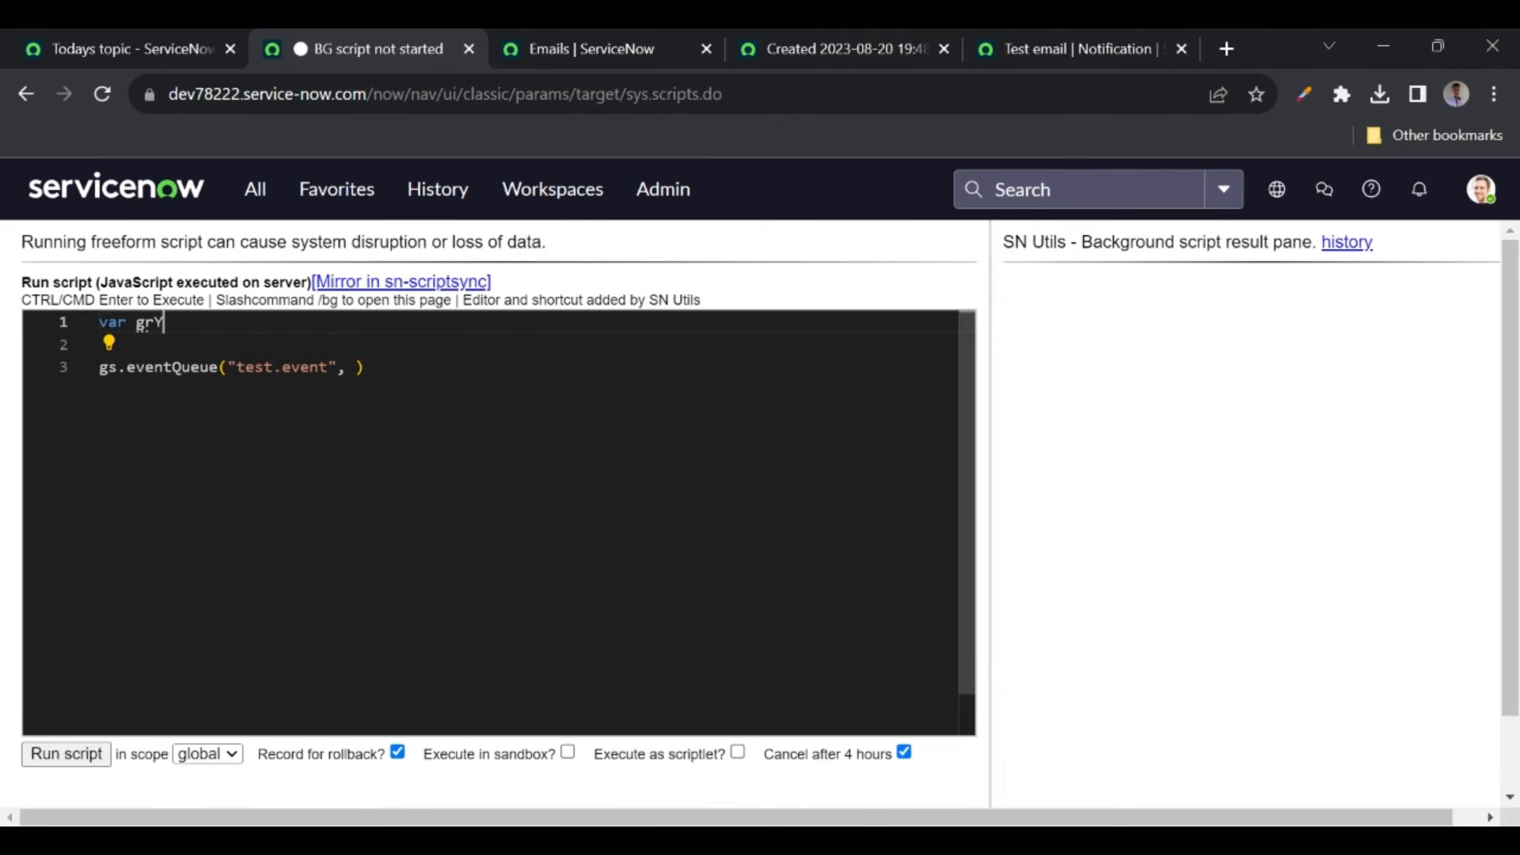
pyautogui.write('TVideos =')
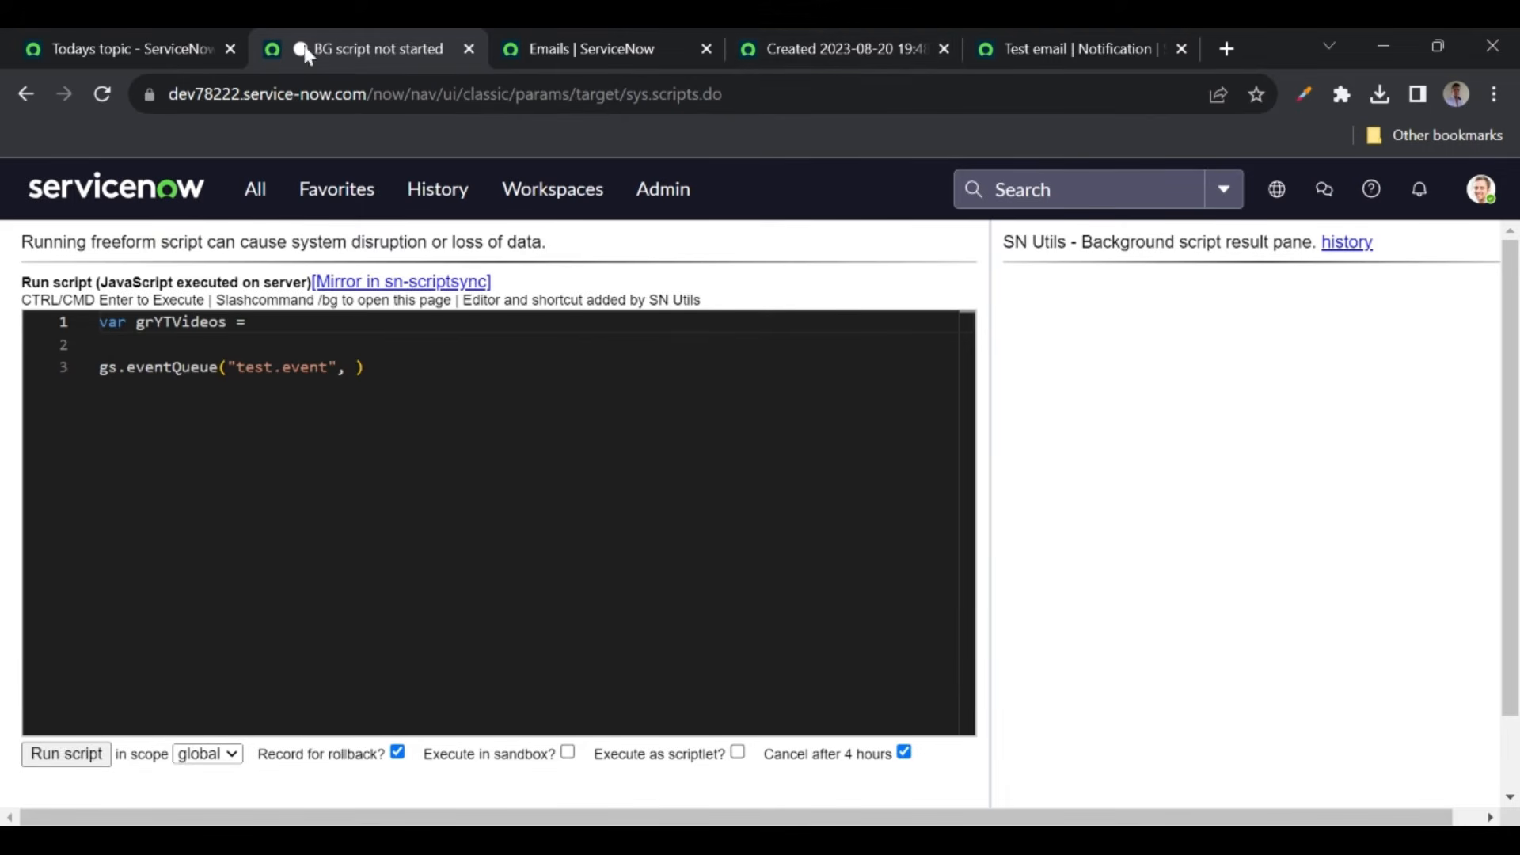
# - Open the YT Videos list in a new tab and copy its table name u_snow_universe_yt_videos from the URL
pyautogui.click(255, 188)
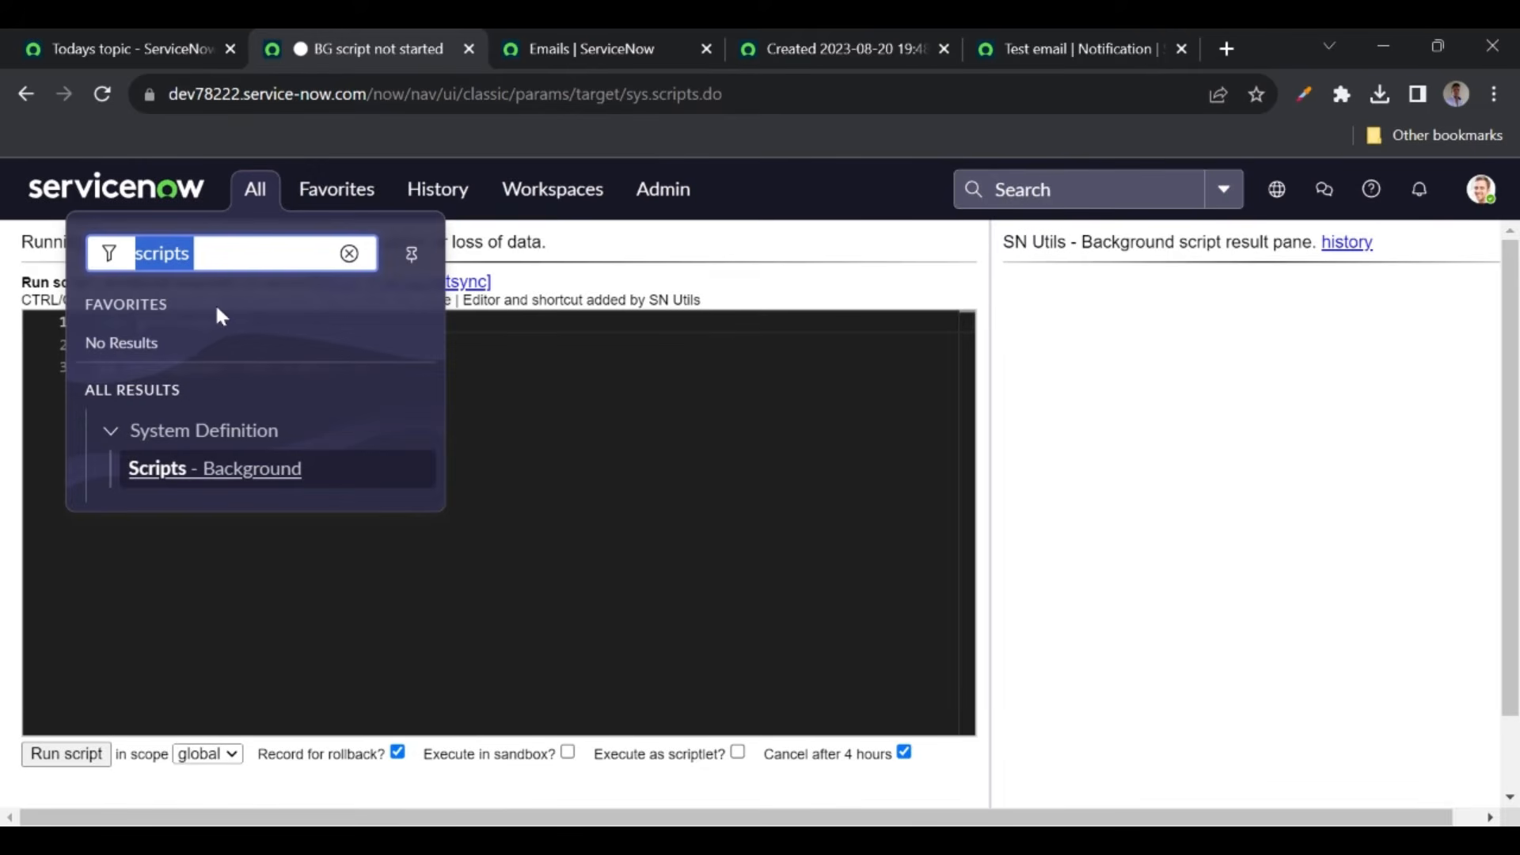
pyautogui.write('yt v')
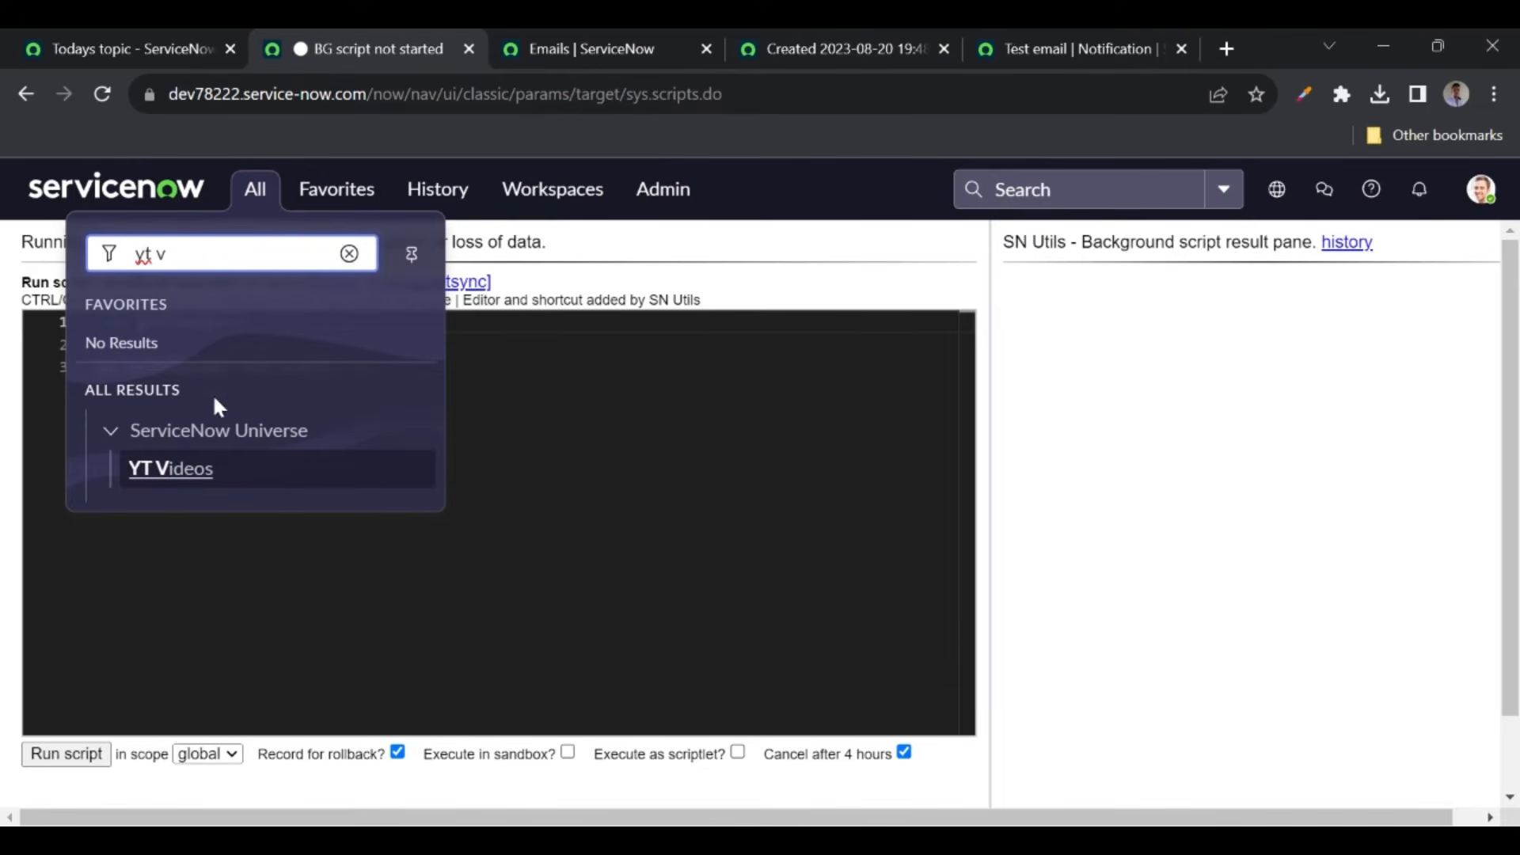
pyautogui.click(176, 470)
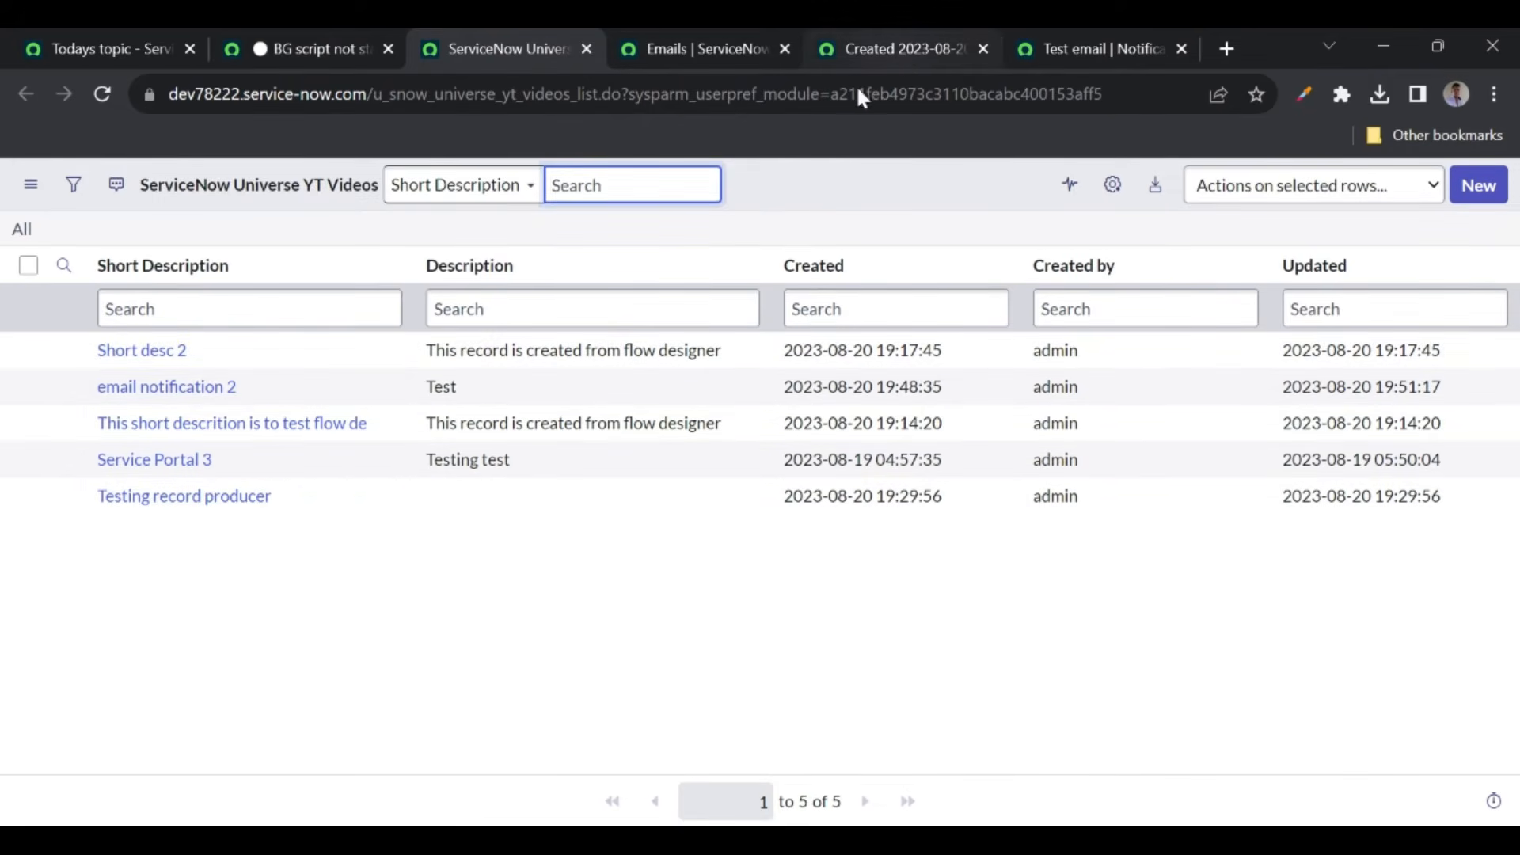
pyautogui.click(1057, 48)
pyautogui.scroll(4, 554, 475)
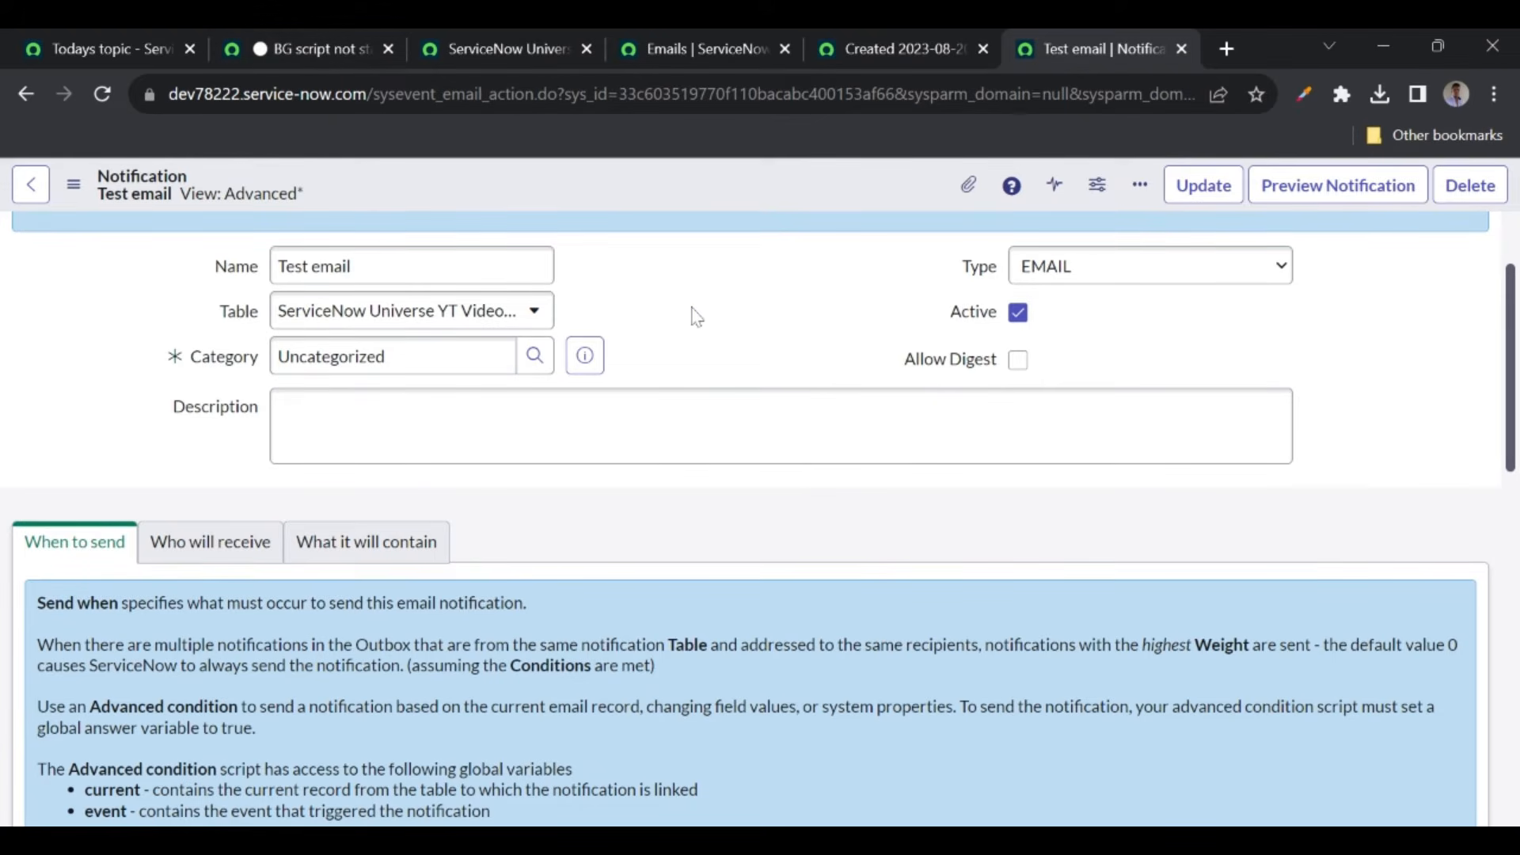
pyautogui.click(475, 40)
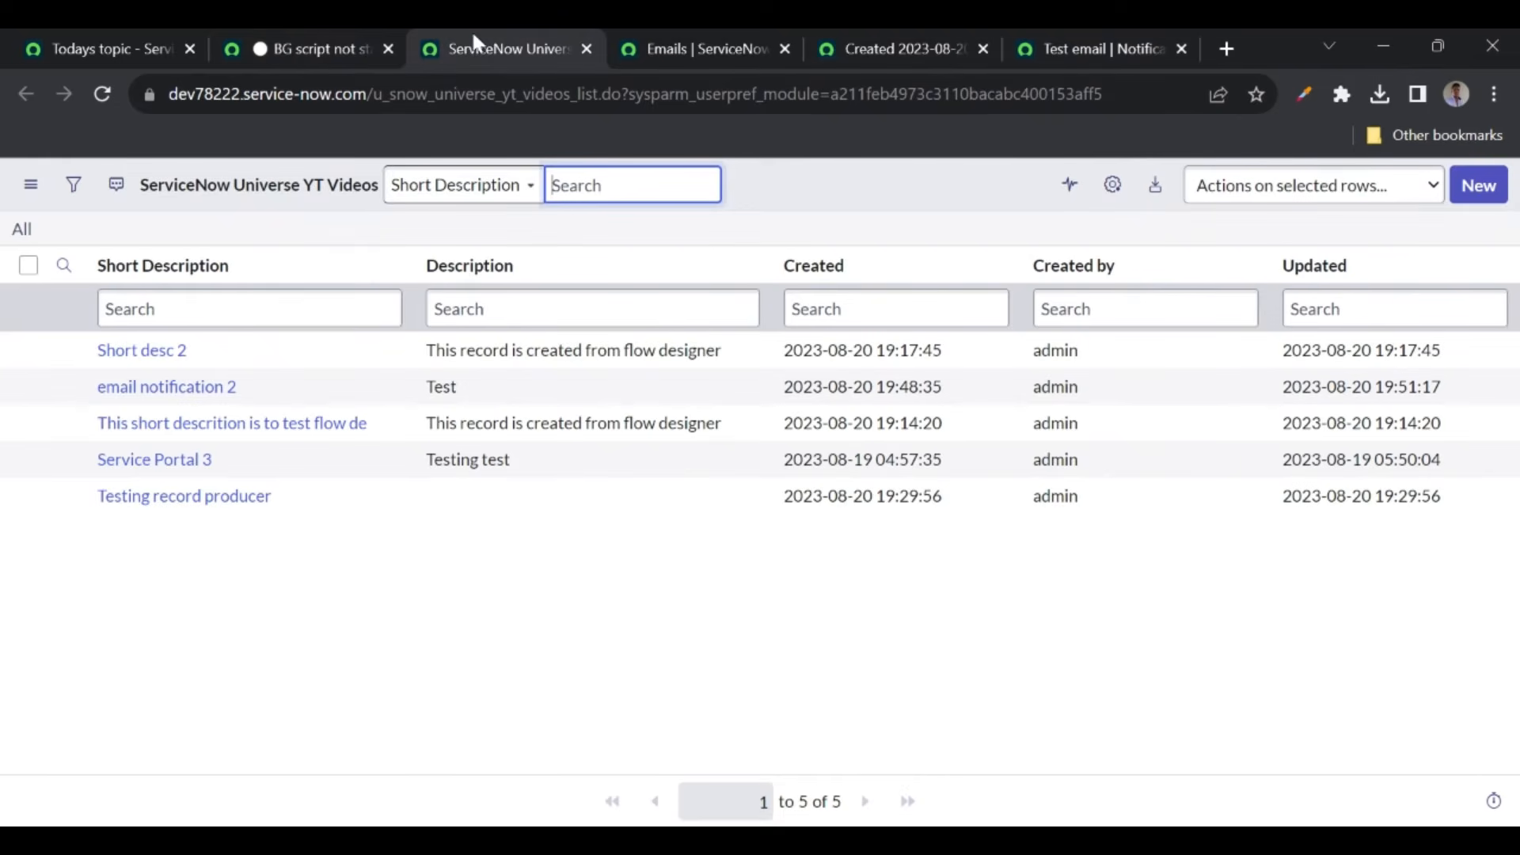
pyautogui.moveTo(373, 94); pyautogui.dragTo(573, 103)
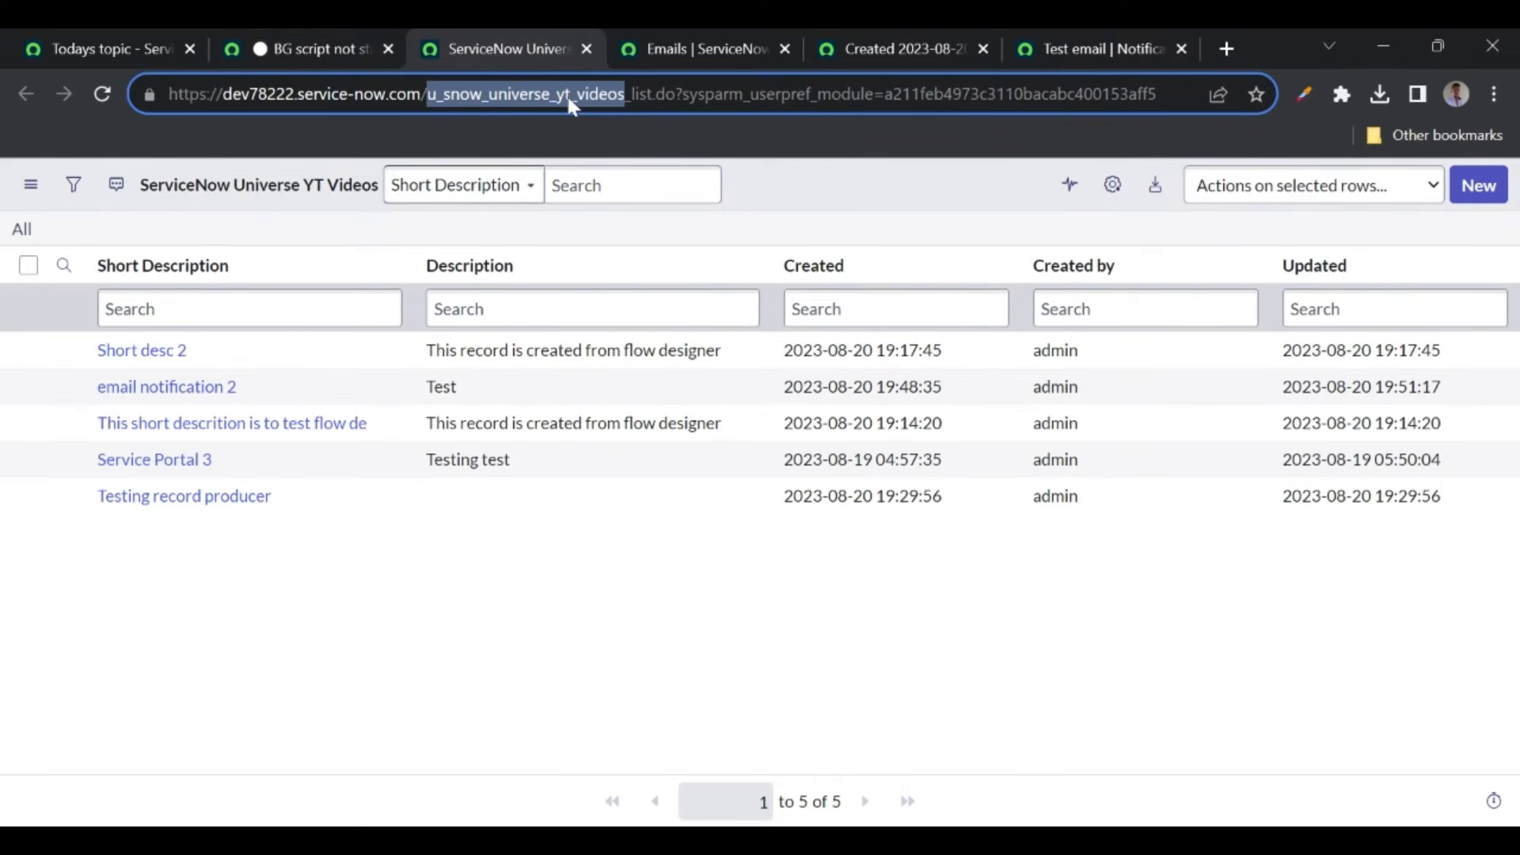
pyautogui.click(306, 44)
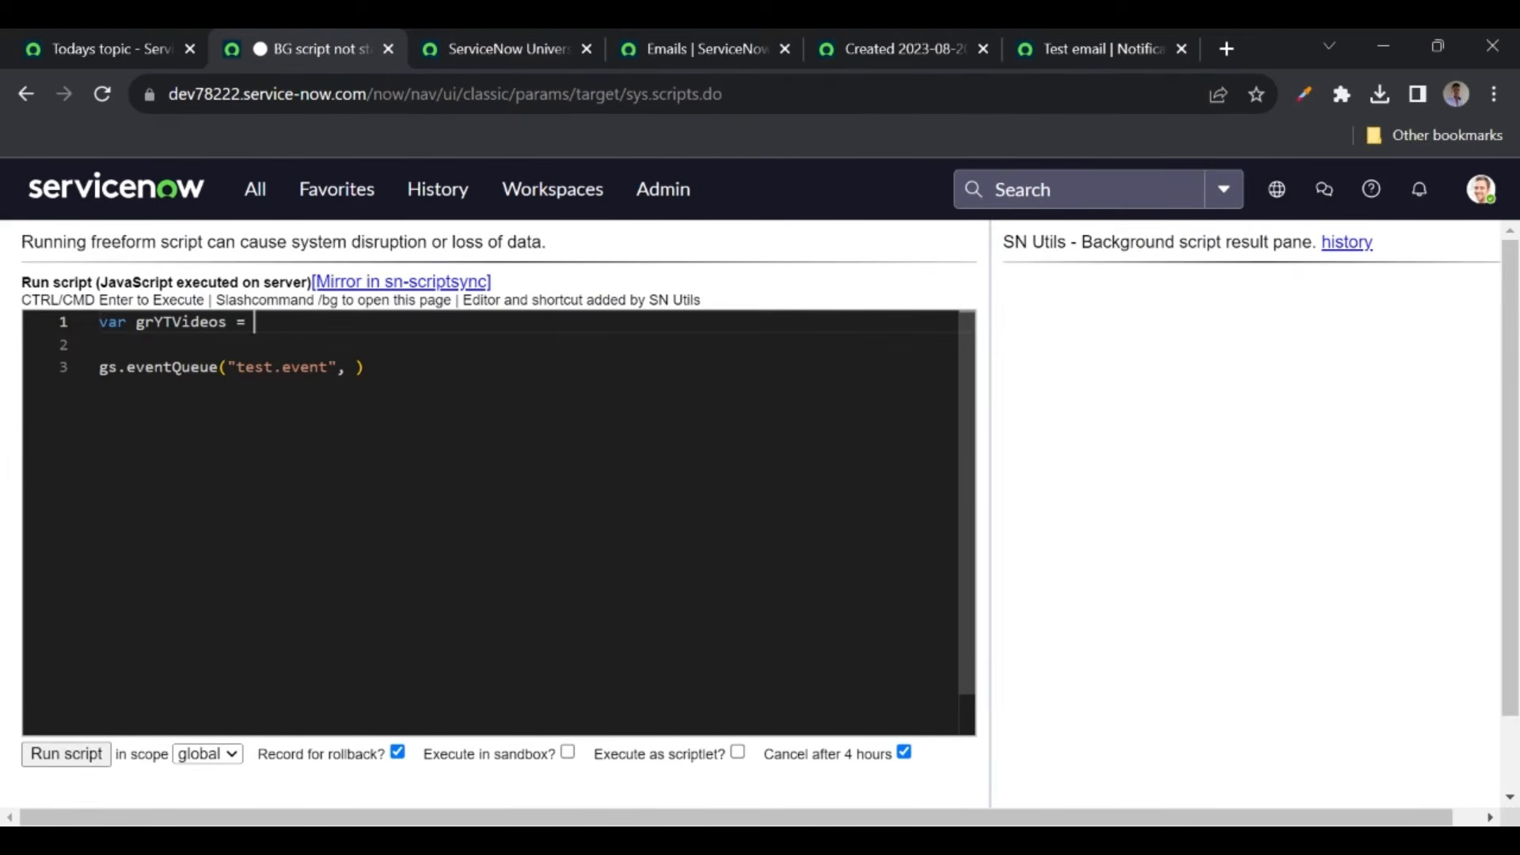
# - Complete line 1 as var grYTVideos = new GlideRecord("u_snow_universe_yt_videos");
pyautogui.doubleClick(229, 321)
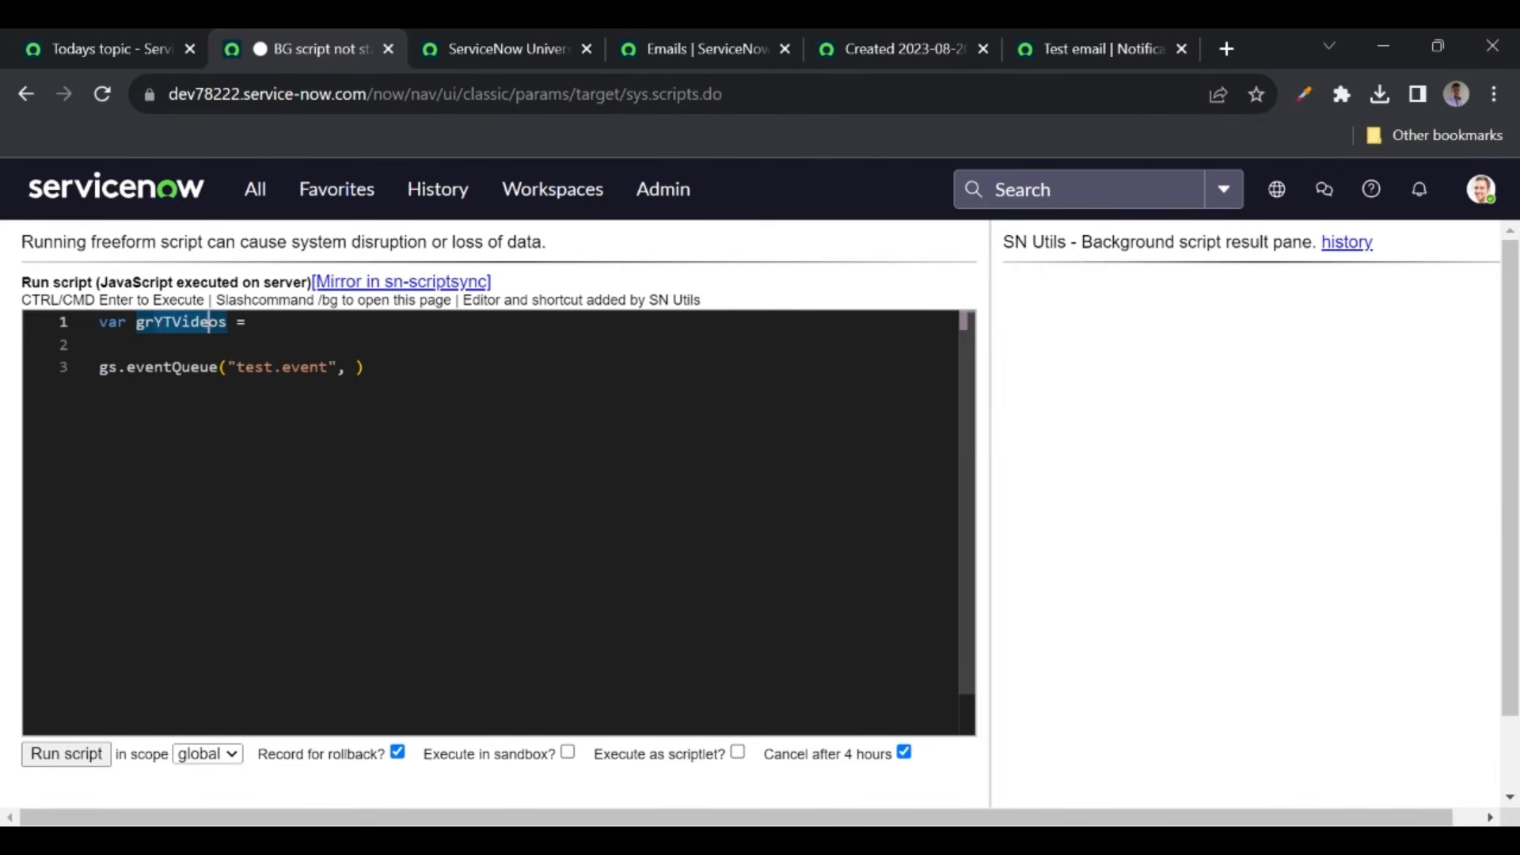
pyautogui.click(254, 322)
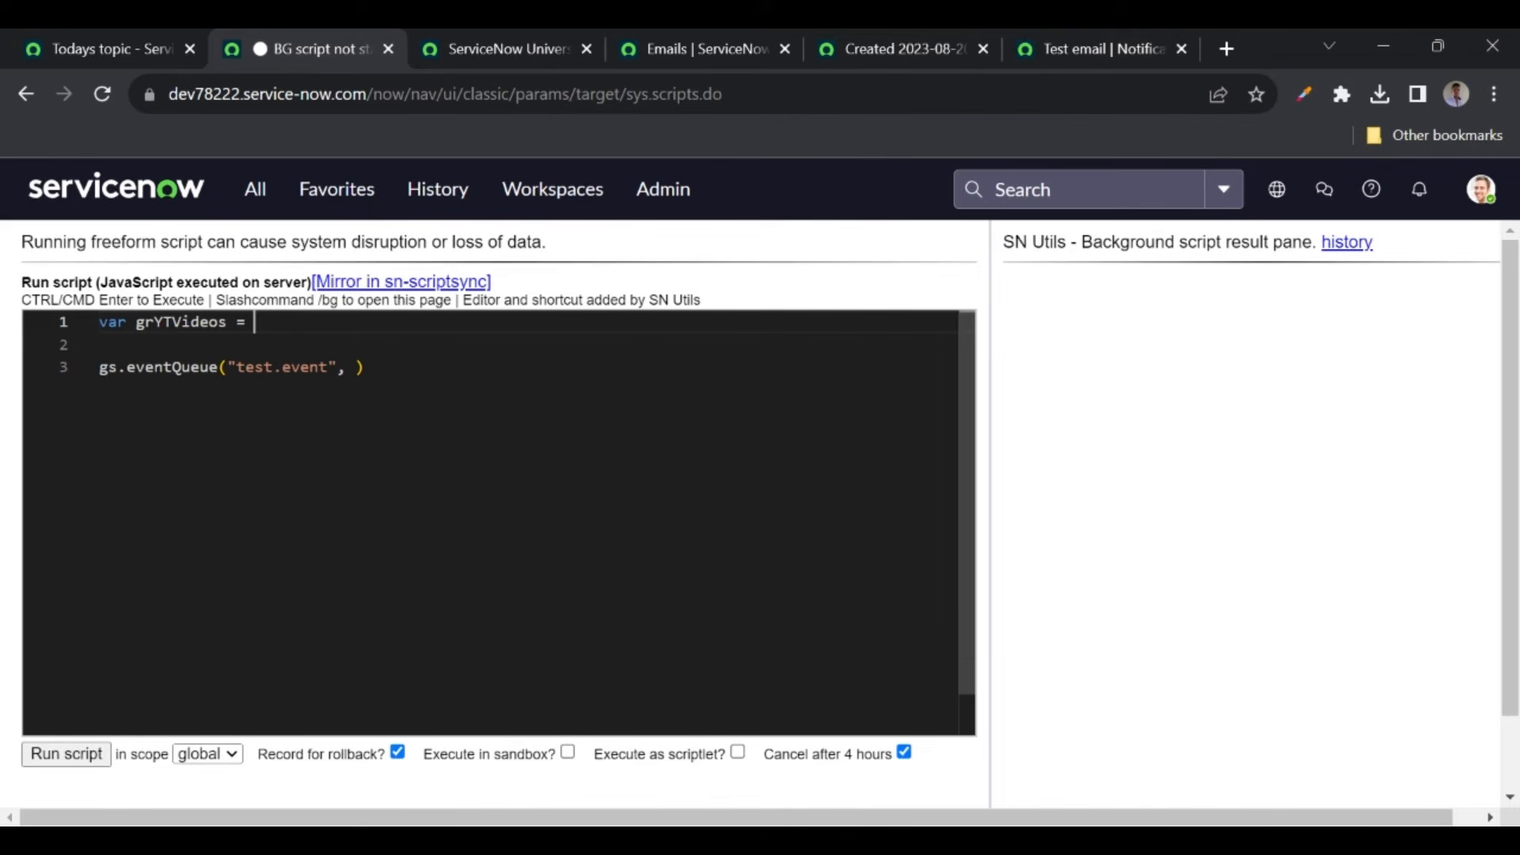
pyautogui.write('new GlideRe')
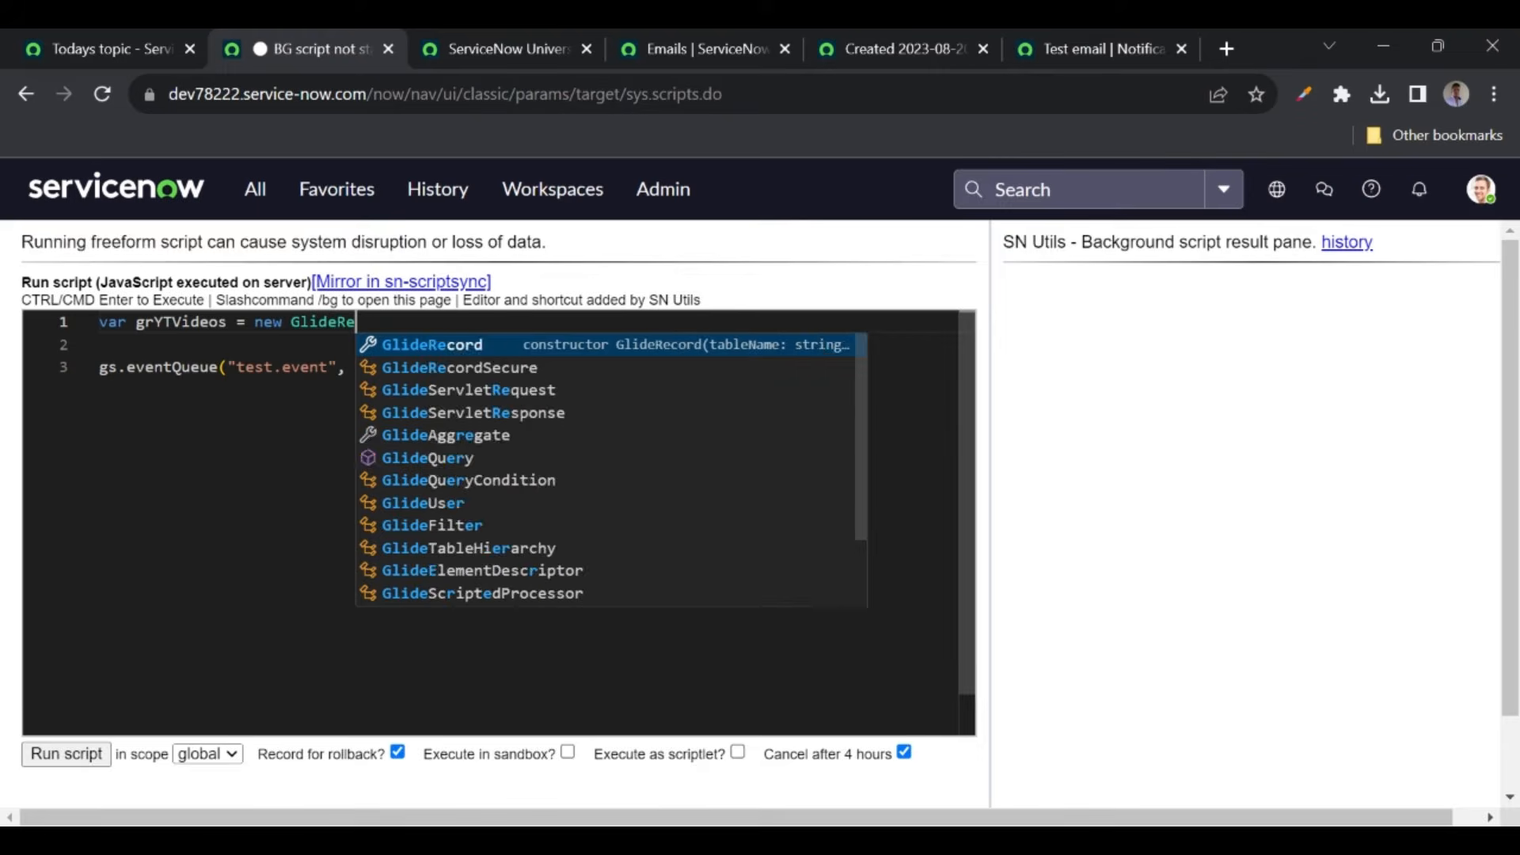
pyautogui.press('Tab')
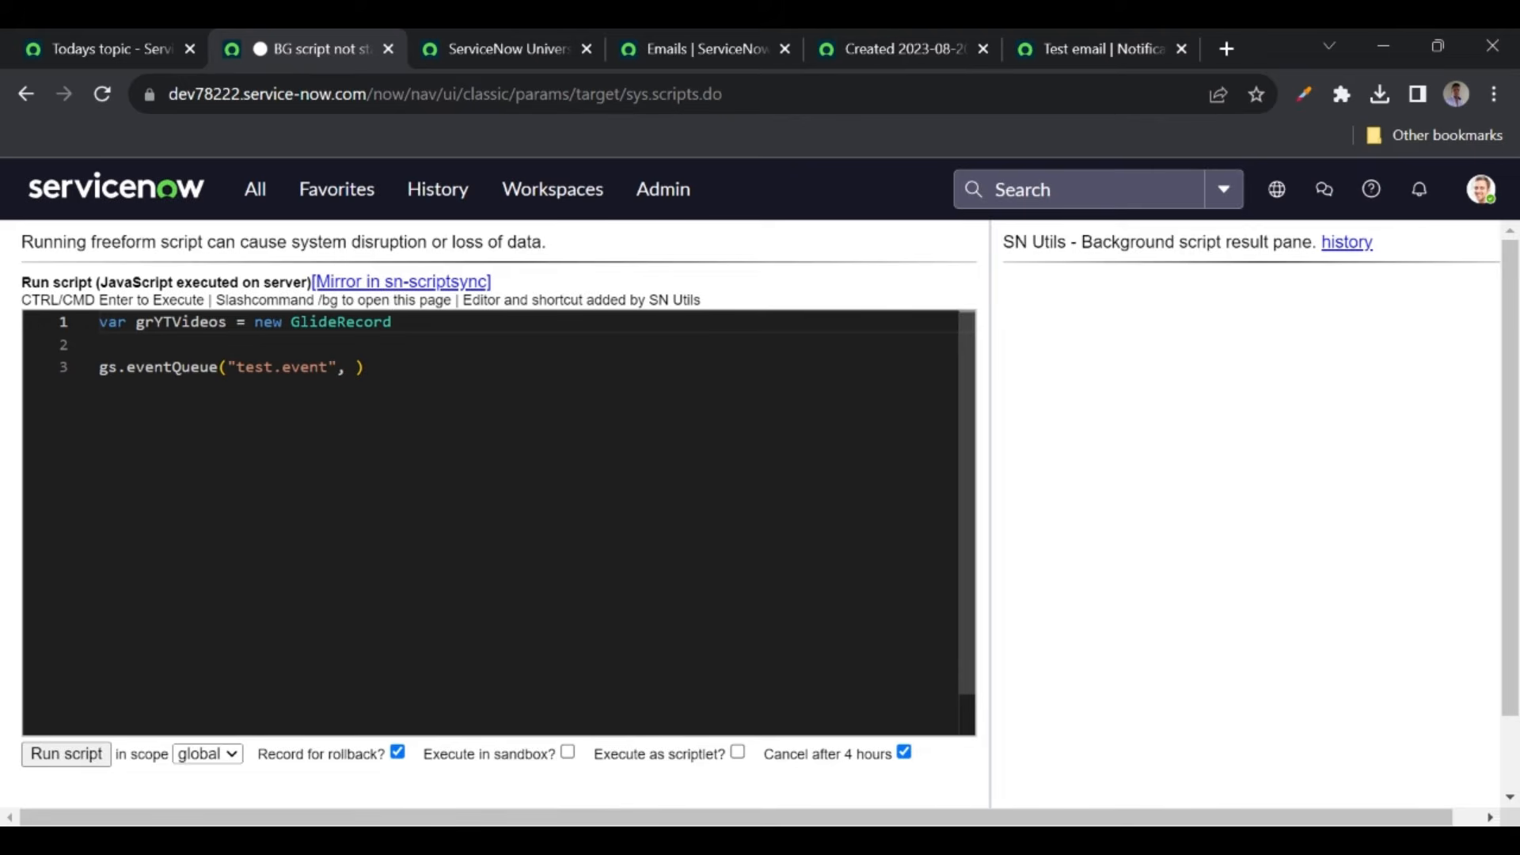
pyautogui.write('("')
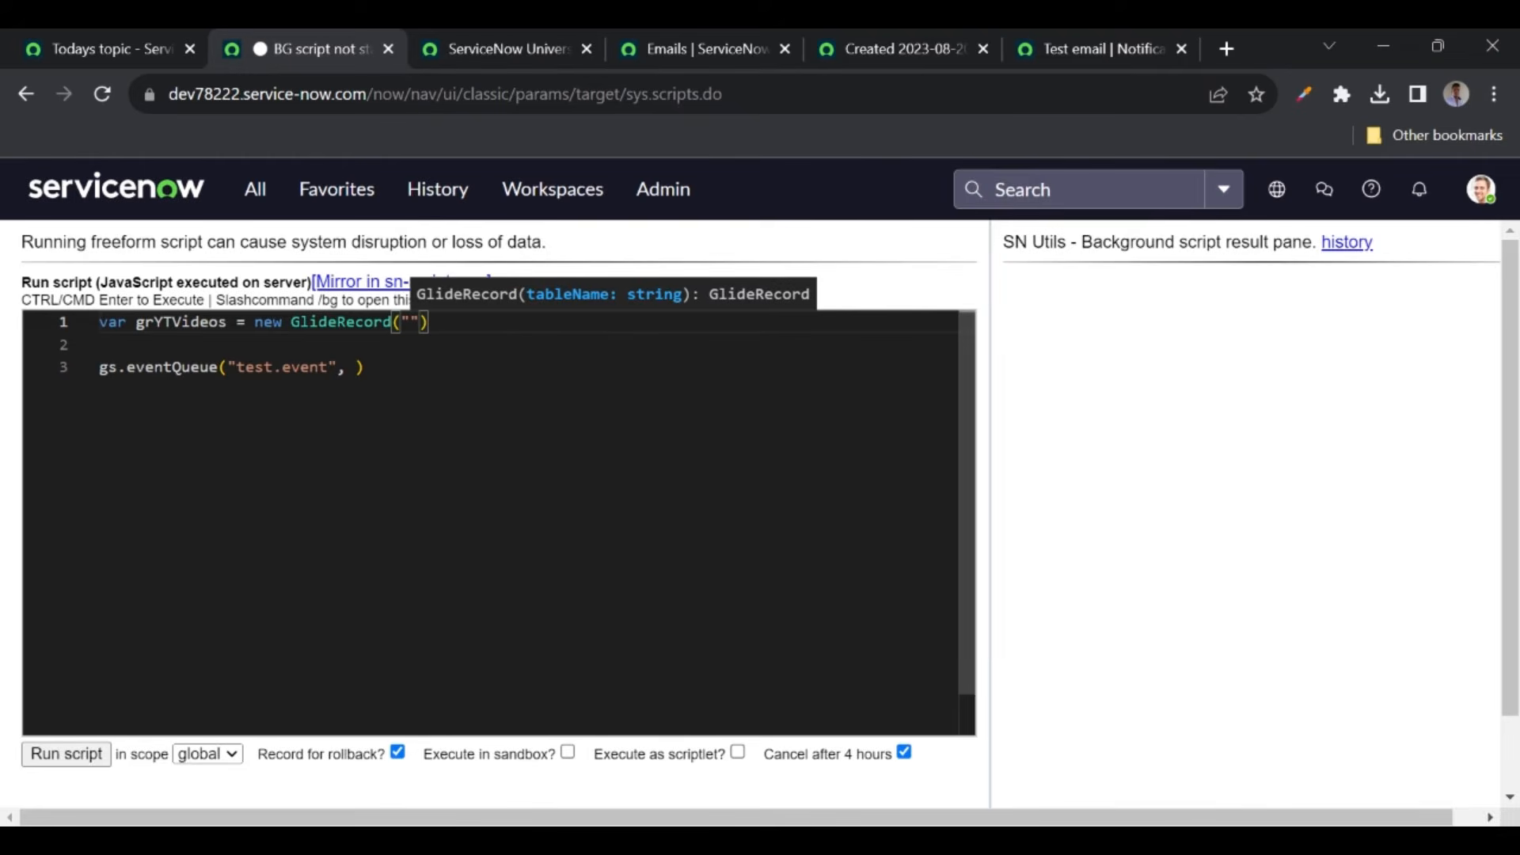
pyautogui.write('u_snow_universe_yt_videos')
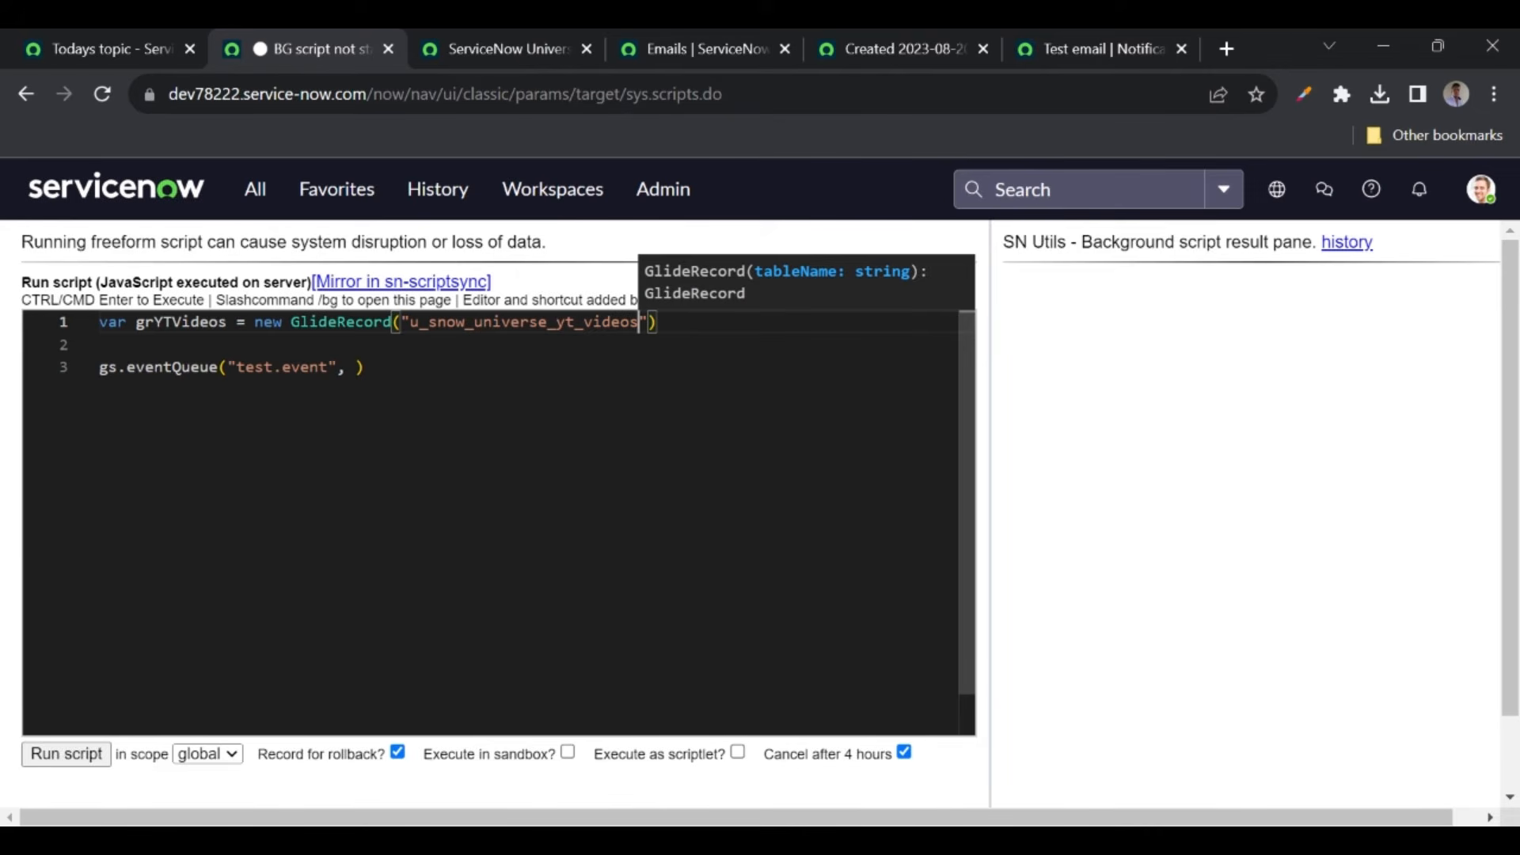
pyautogui.click(100, 344)
pyautogui.click(658, 322)
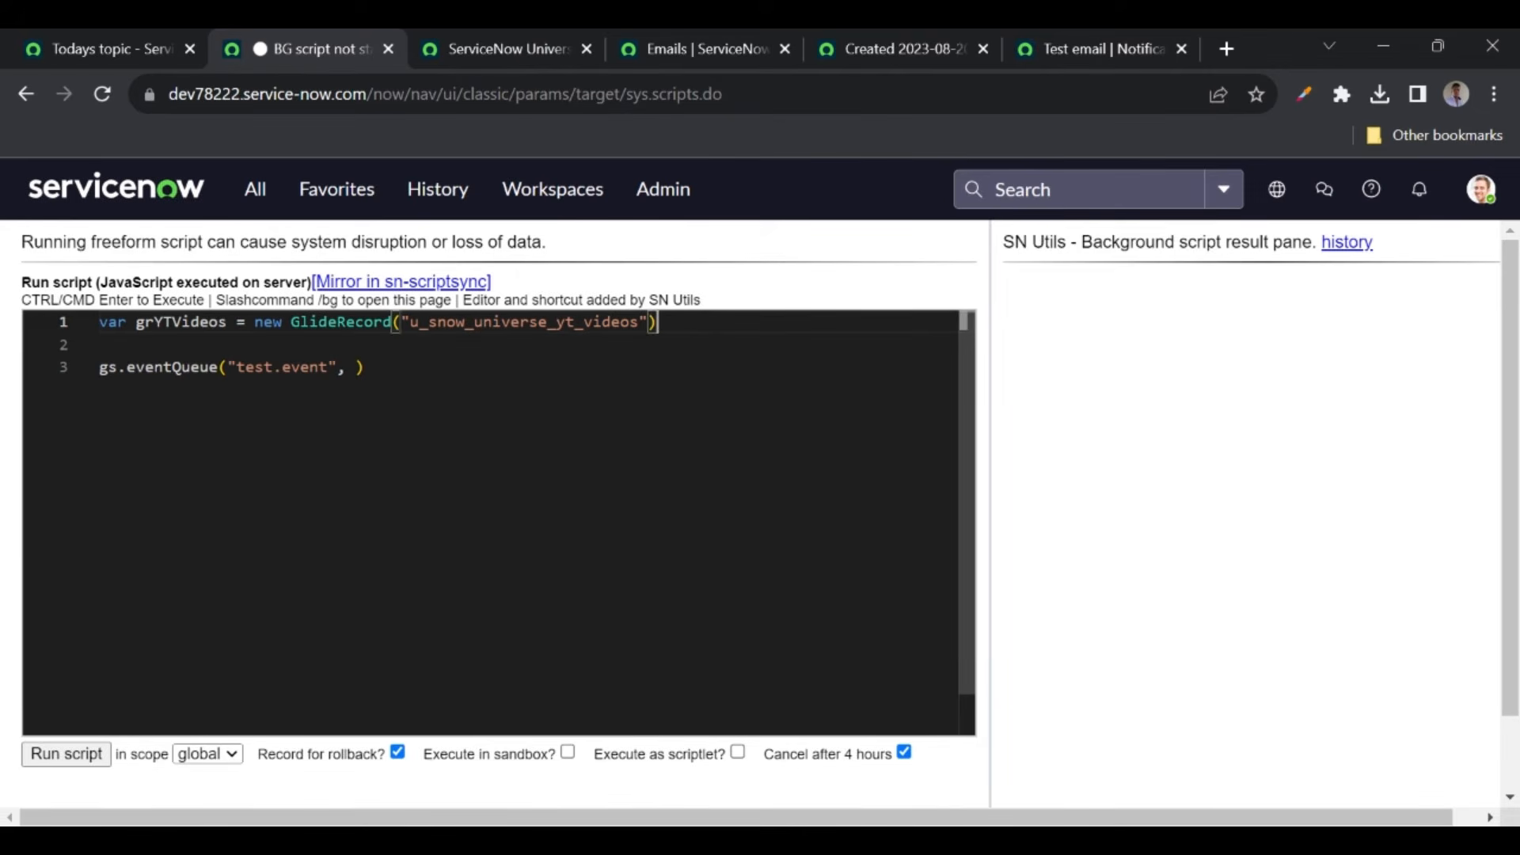
pyautogui.write(';')
# - Start line 2 of the script with grYTVideos
pyautogui.press('Return')
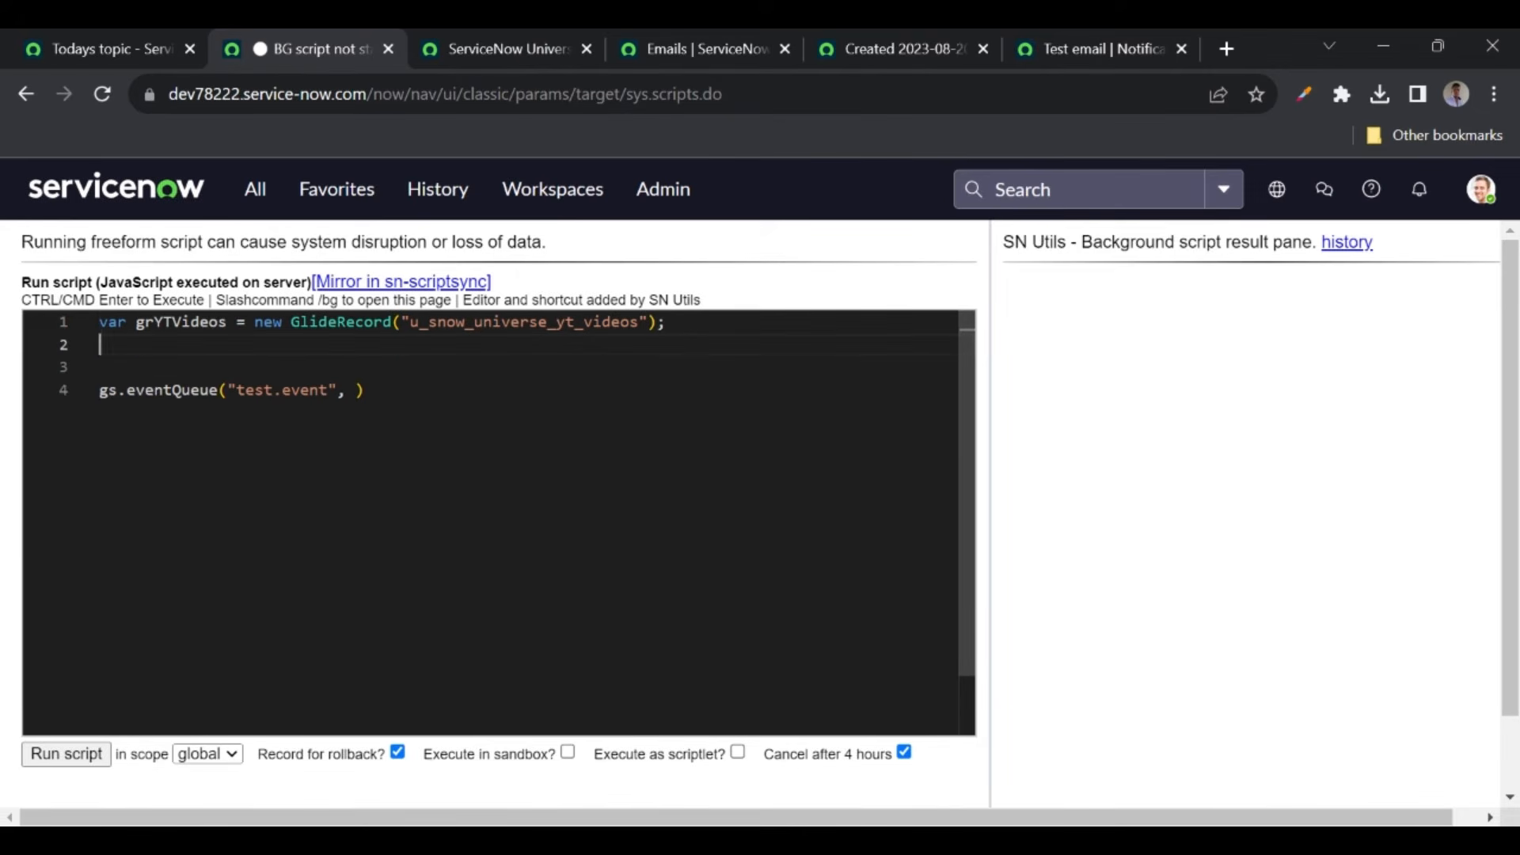
pyautogui.write('gr')
pyautogui.press('Return')
pyautogui.click(498, 47)
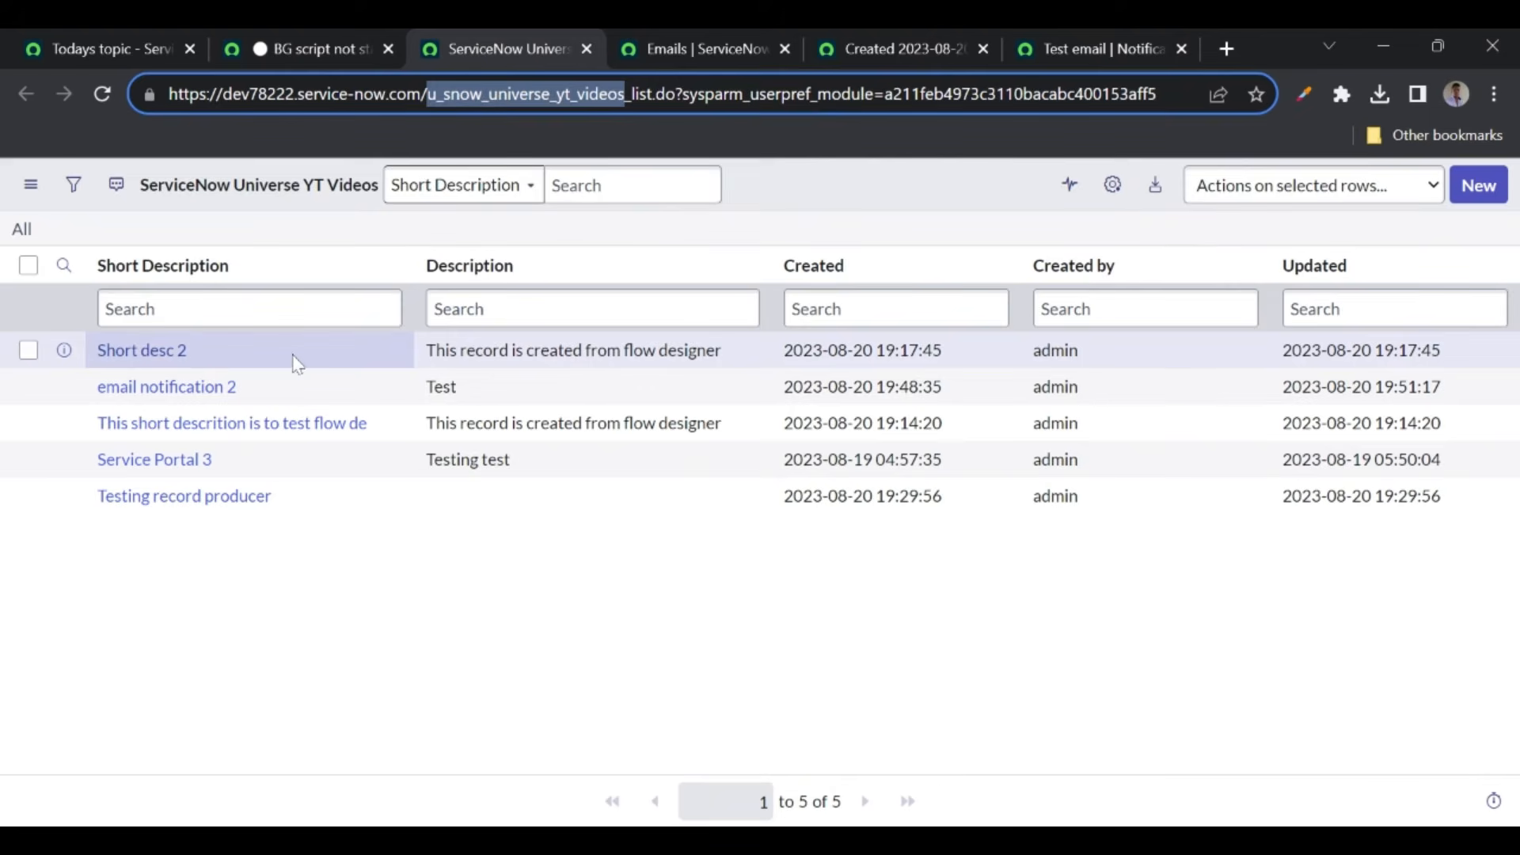
# - Extend line 2 to grYTVideos.addQ and copy the text 'Short desc 2' from the YT Videos list
pyautogui.click(138, 355)
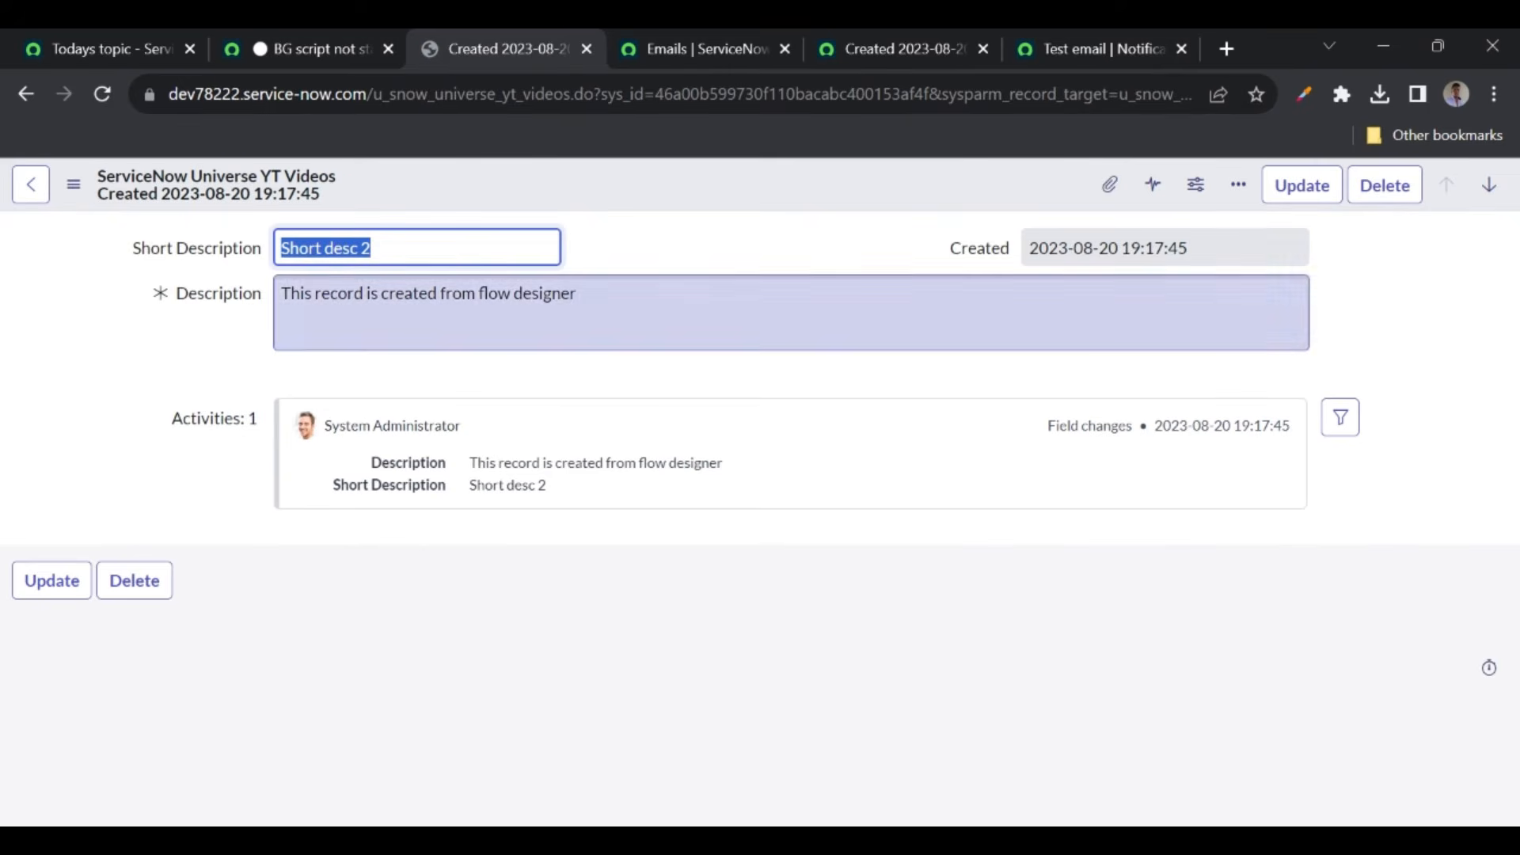
pyautogui.click(27, 92)
pyautogui.click(287, 49)
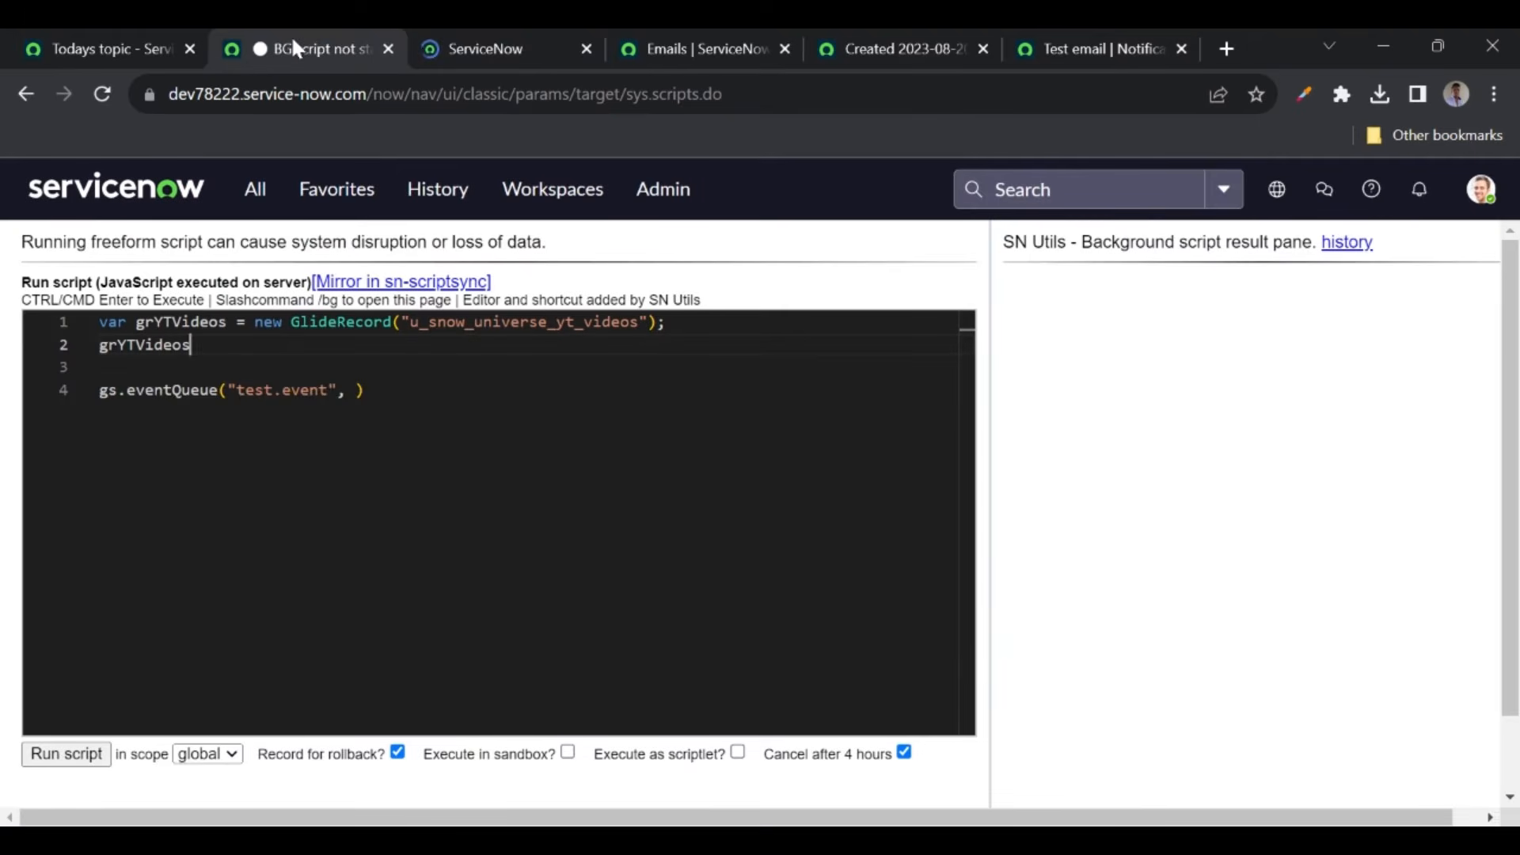
pyautogui.write('.addQ')
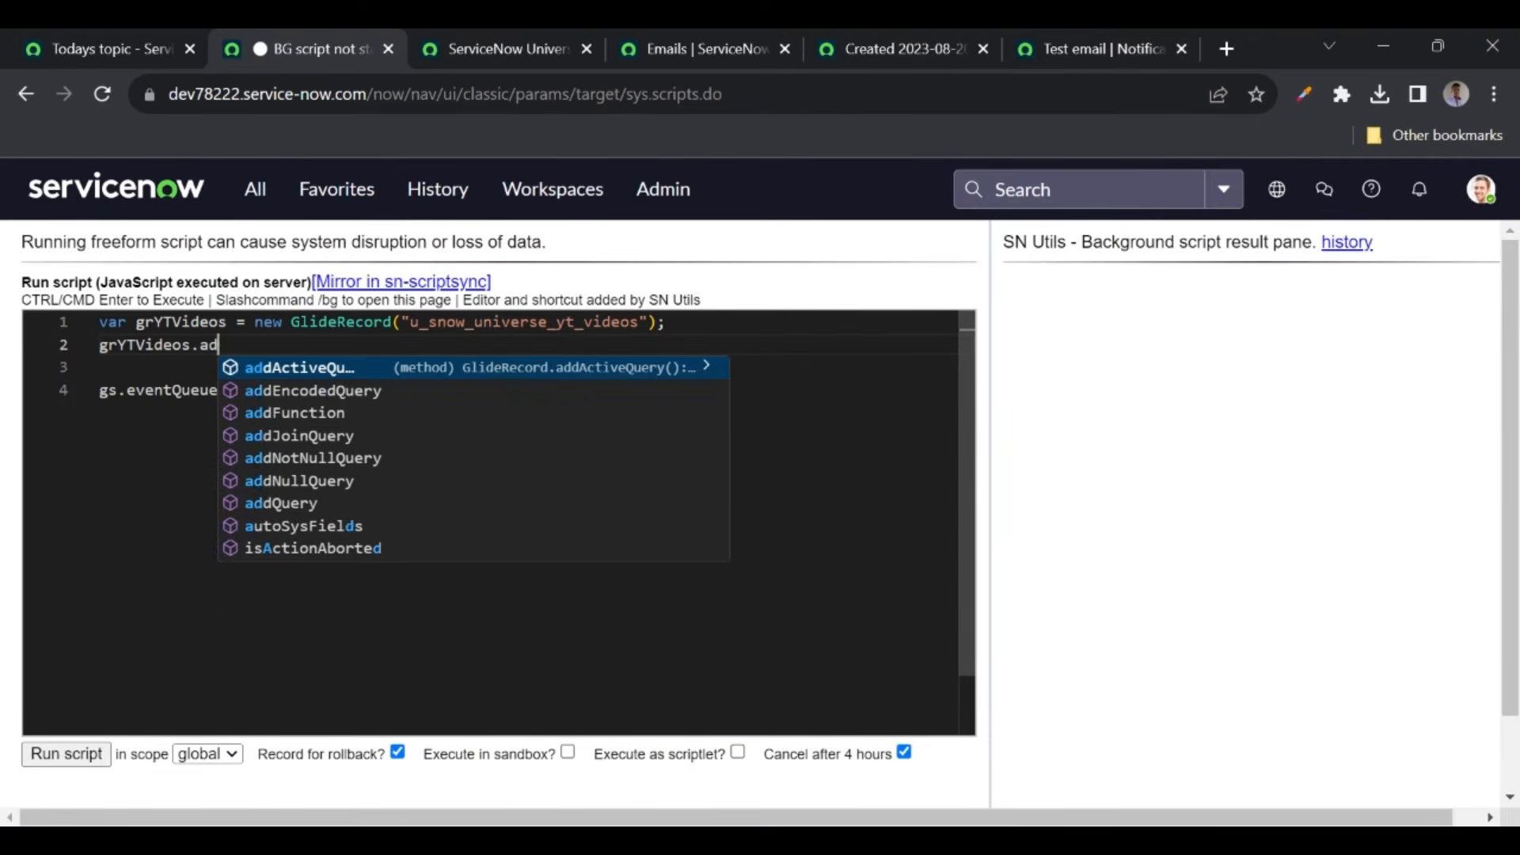
pyautogui.click(481, 61)
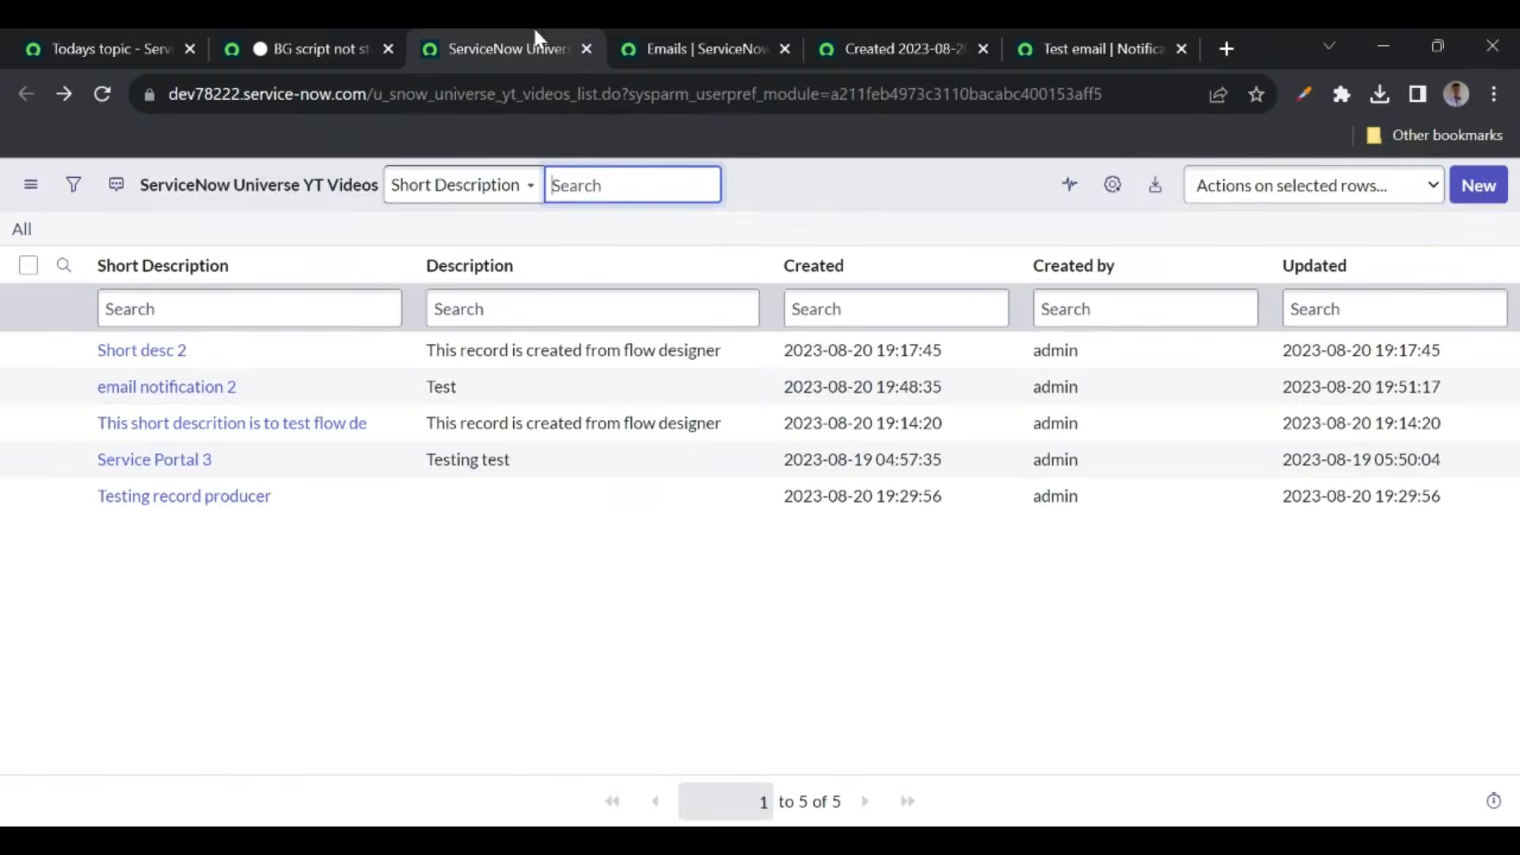
pyautogui.moveTo(95, 350); pyautogui.dragTo(187, 349)
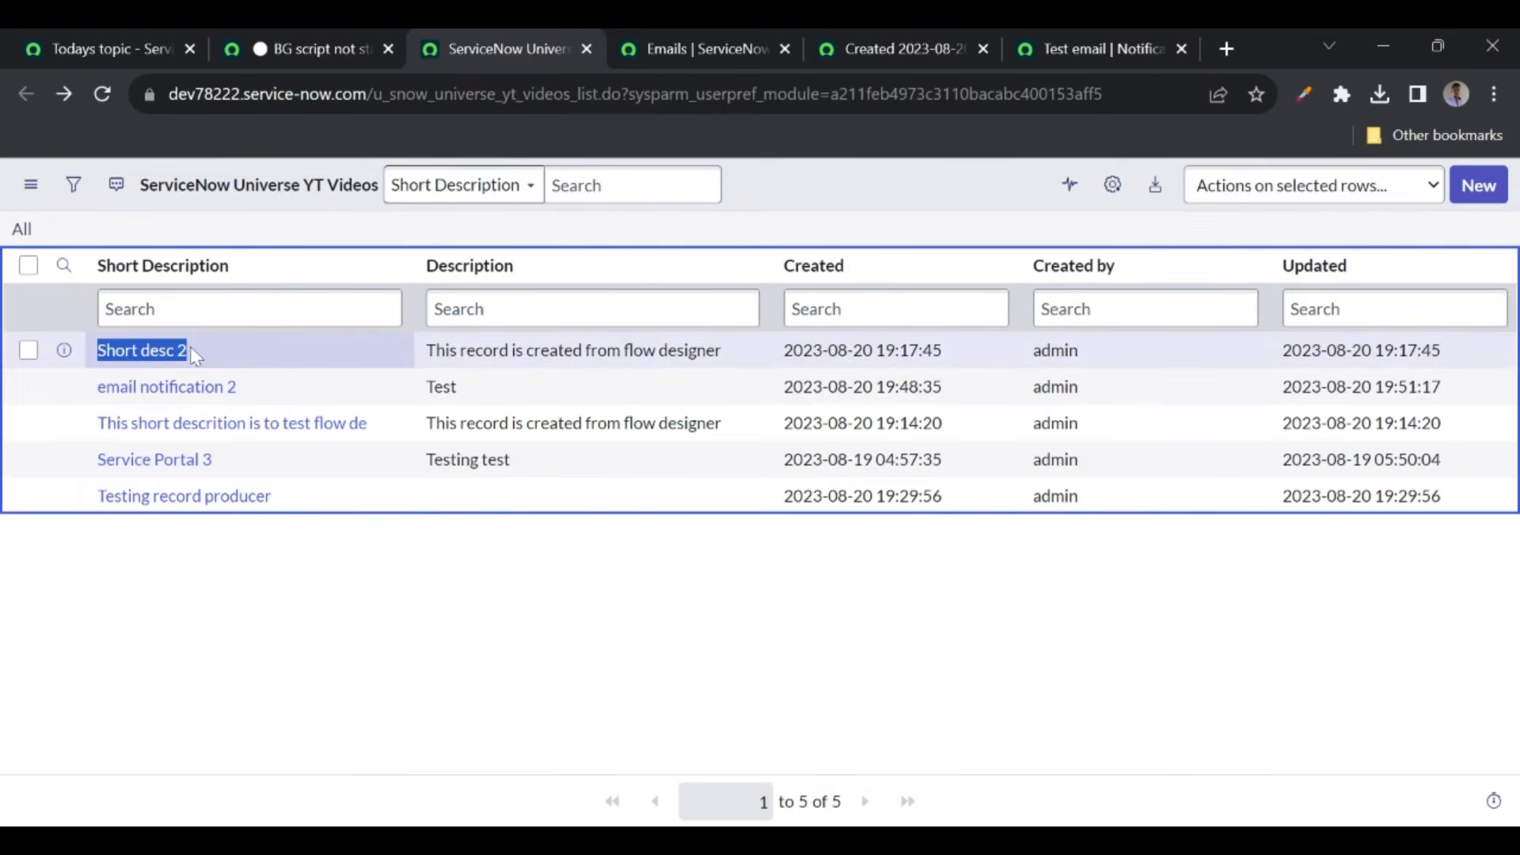
# - Filter the YT Videos list to Short Description is 'Short desc 2'
pyautogui.click(68, 187)
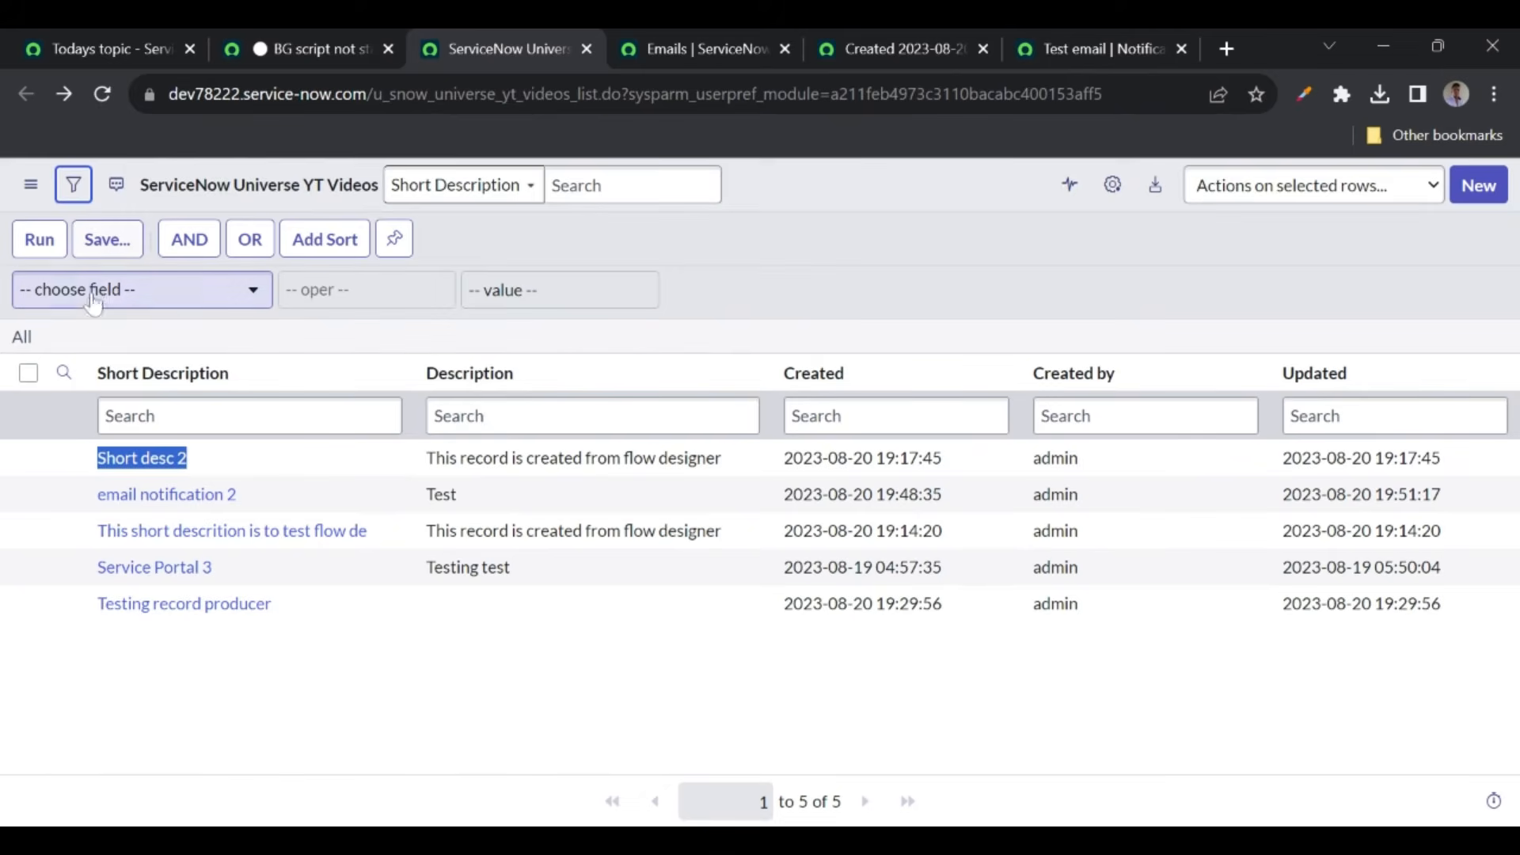
pyautogui.click(93, 300)
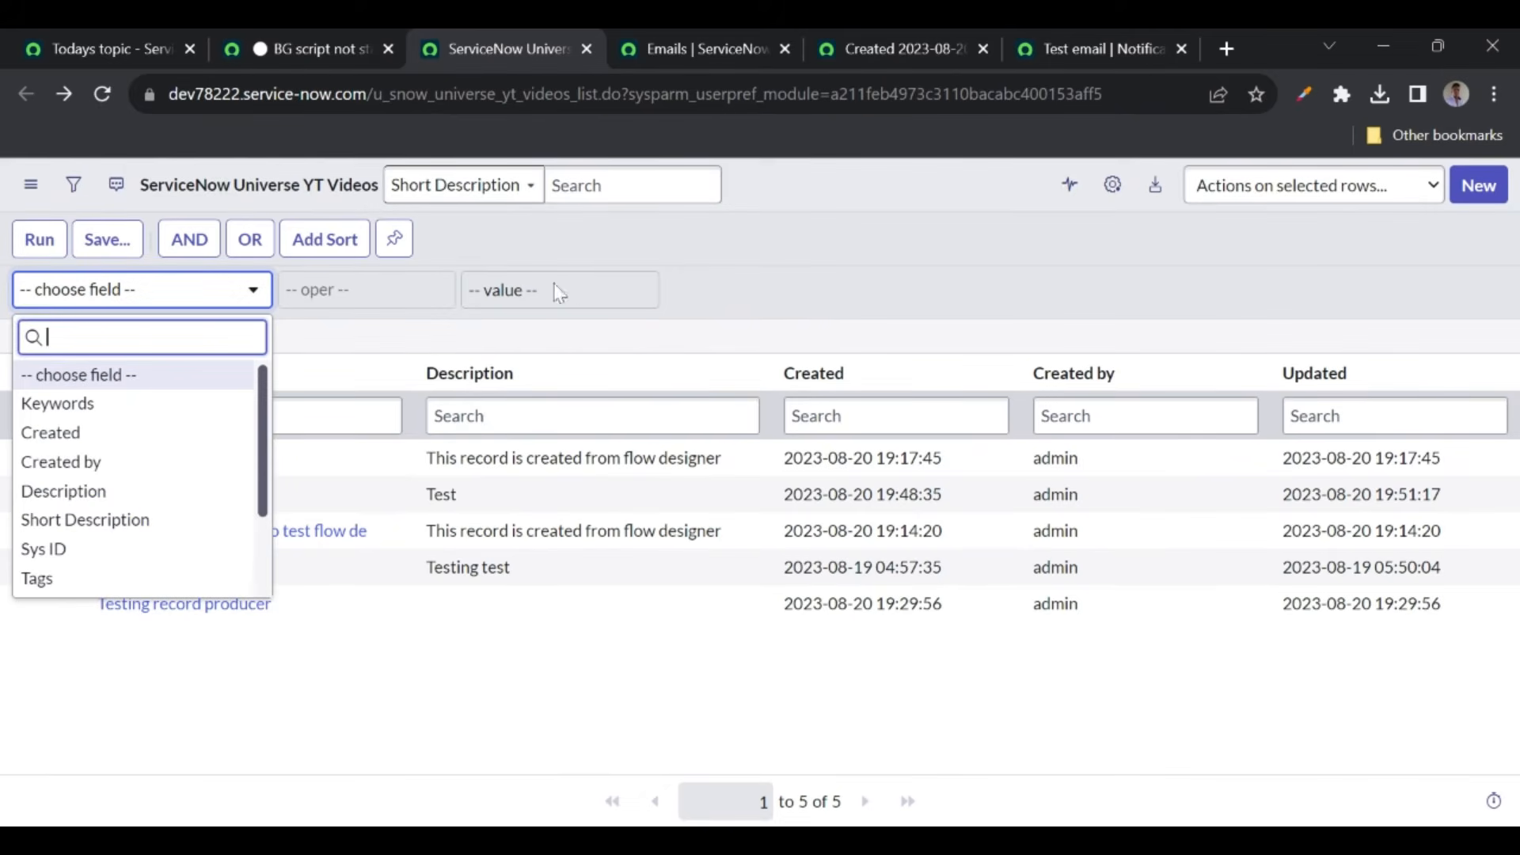
pyautogui.click(92, 301)
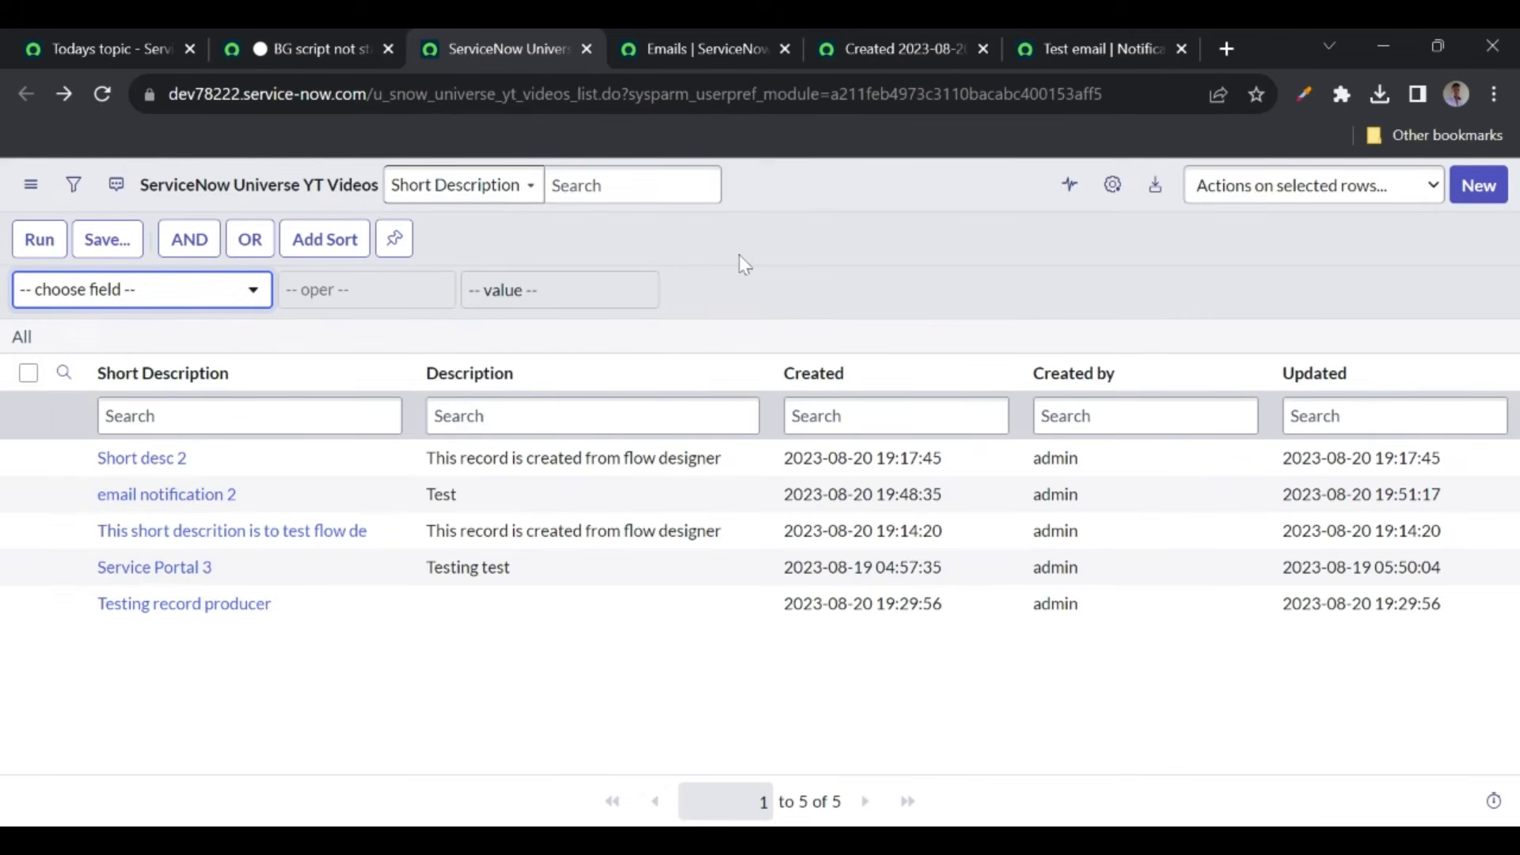
pyautogui.click(93, 301)
pyautogui.write('shart')
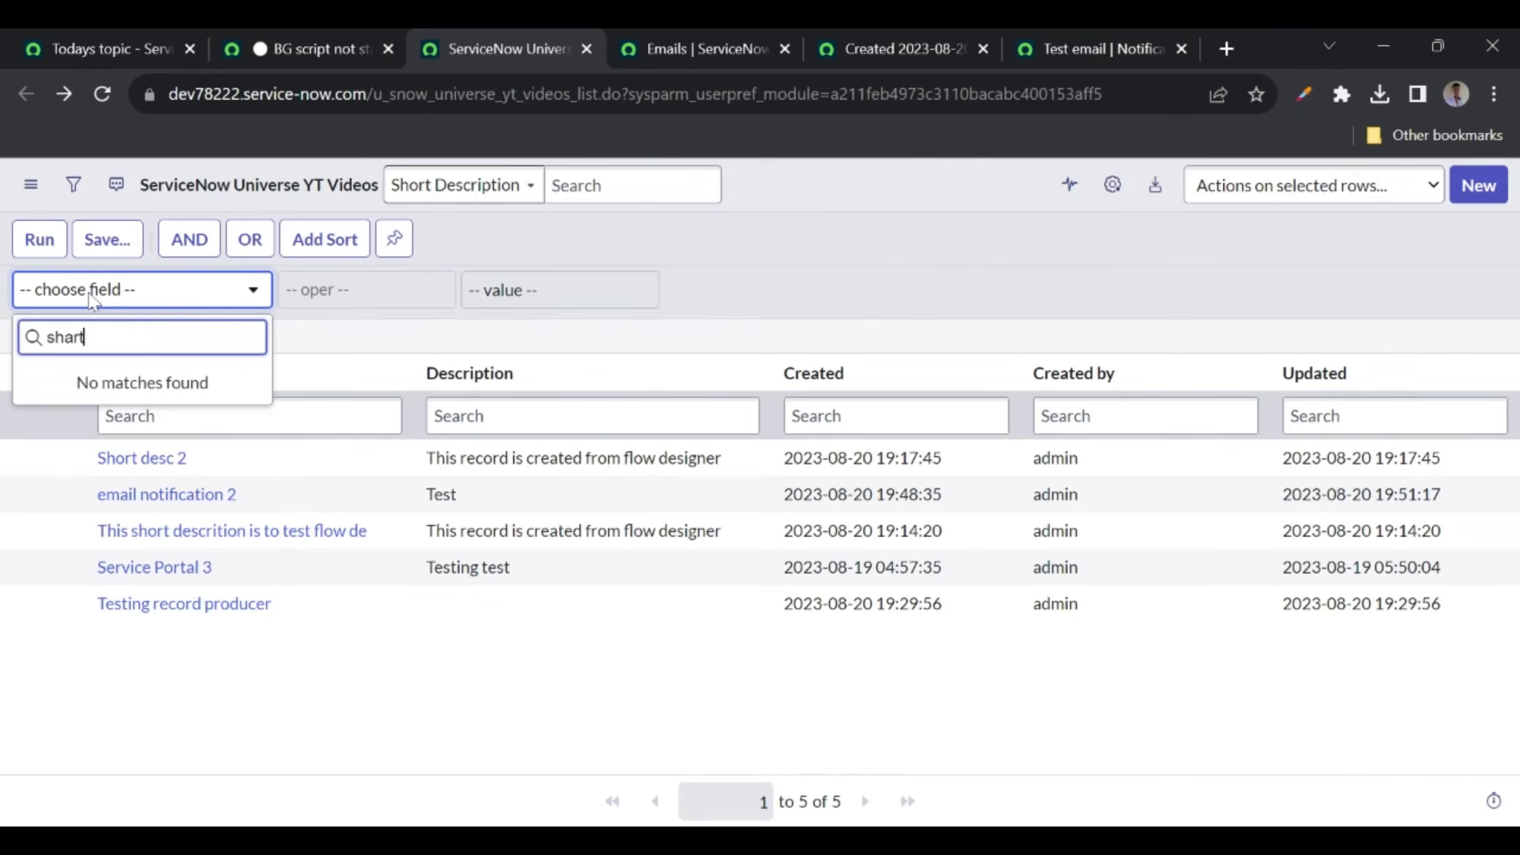
pyautogui.press('BackSpace')
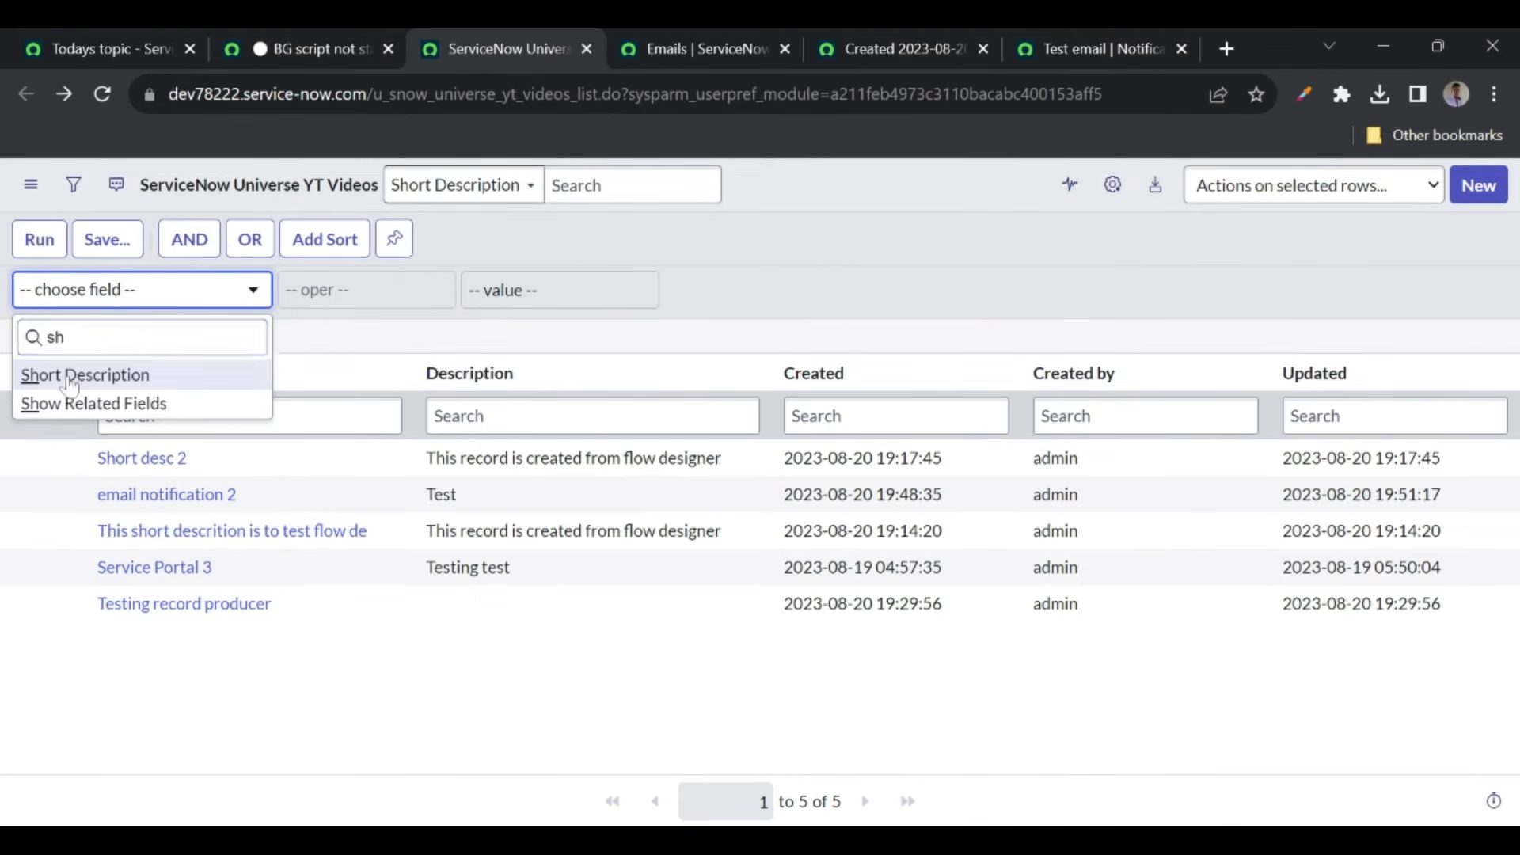
pyautogui.click(72, 377)
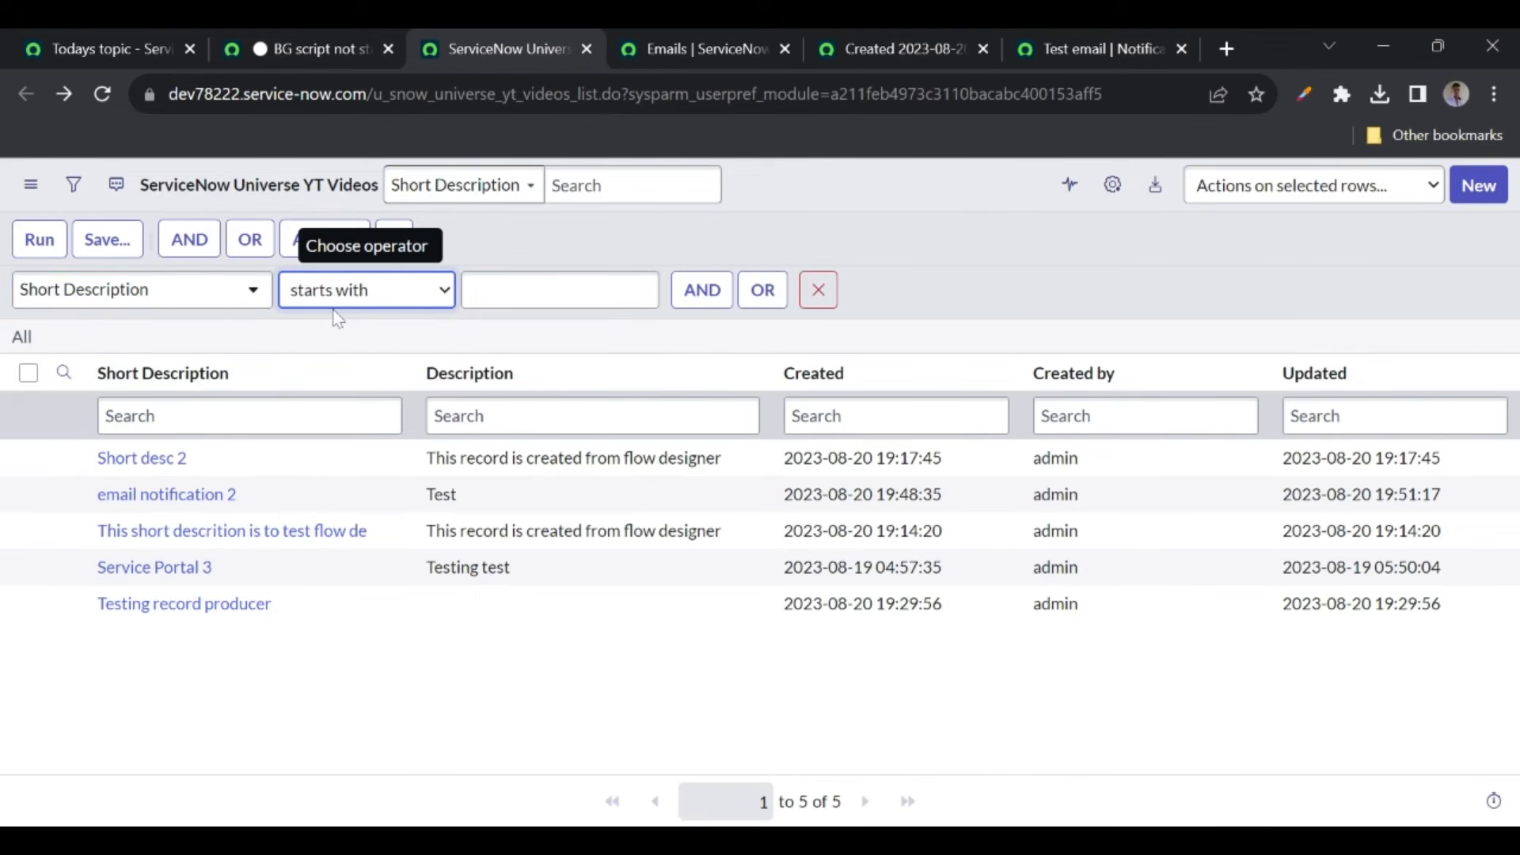
pyautogui.click(312, 414)
pyautogui.click(559, 290)
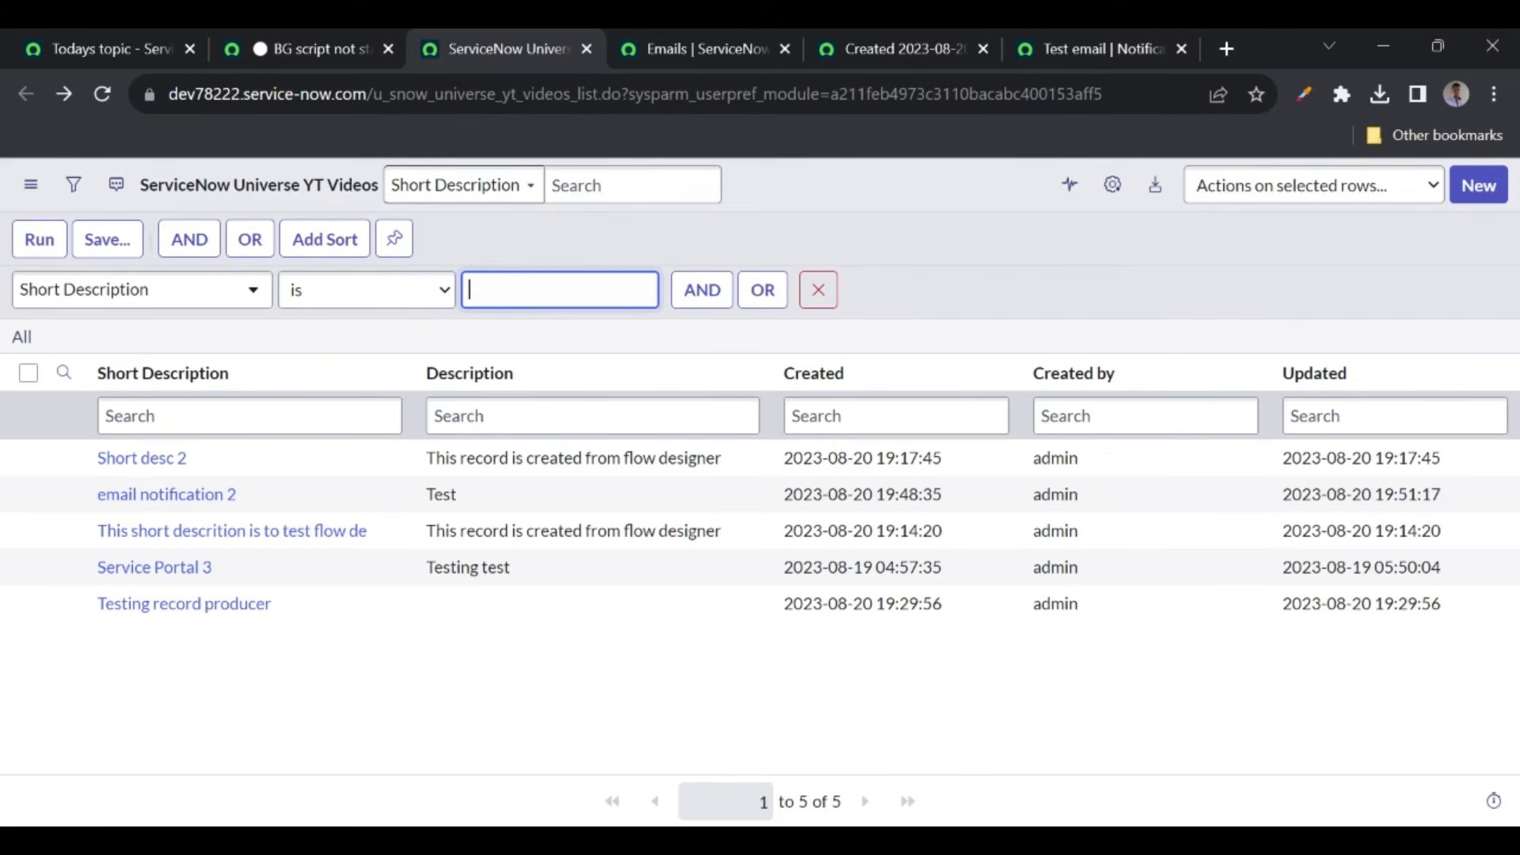
pyautogui.write('Short desc 2')
pyautogui.click(39, 240)
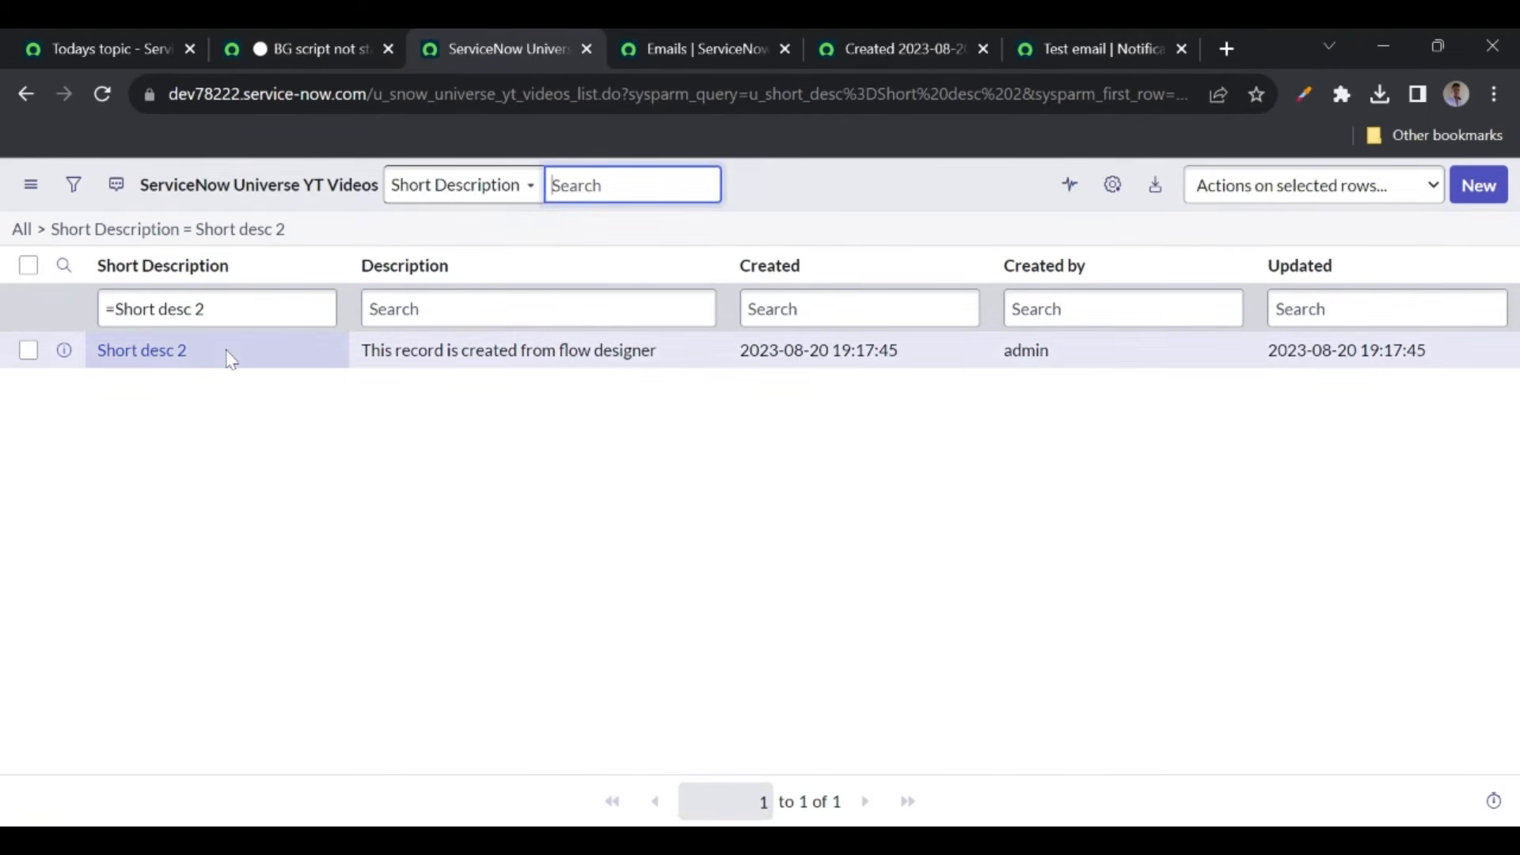
# - Copy the filter's encoded query and delete the partial method name on line 2
pyautogui.rightClick(246, 237)
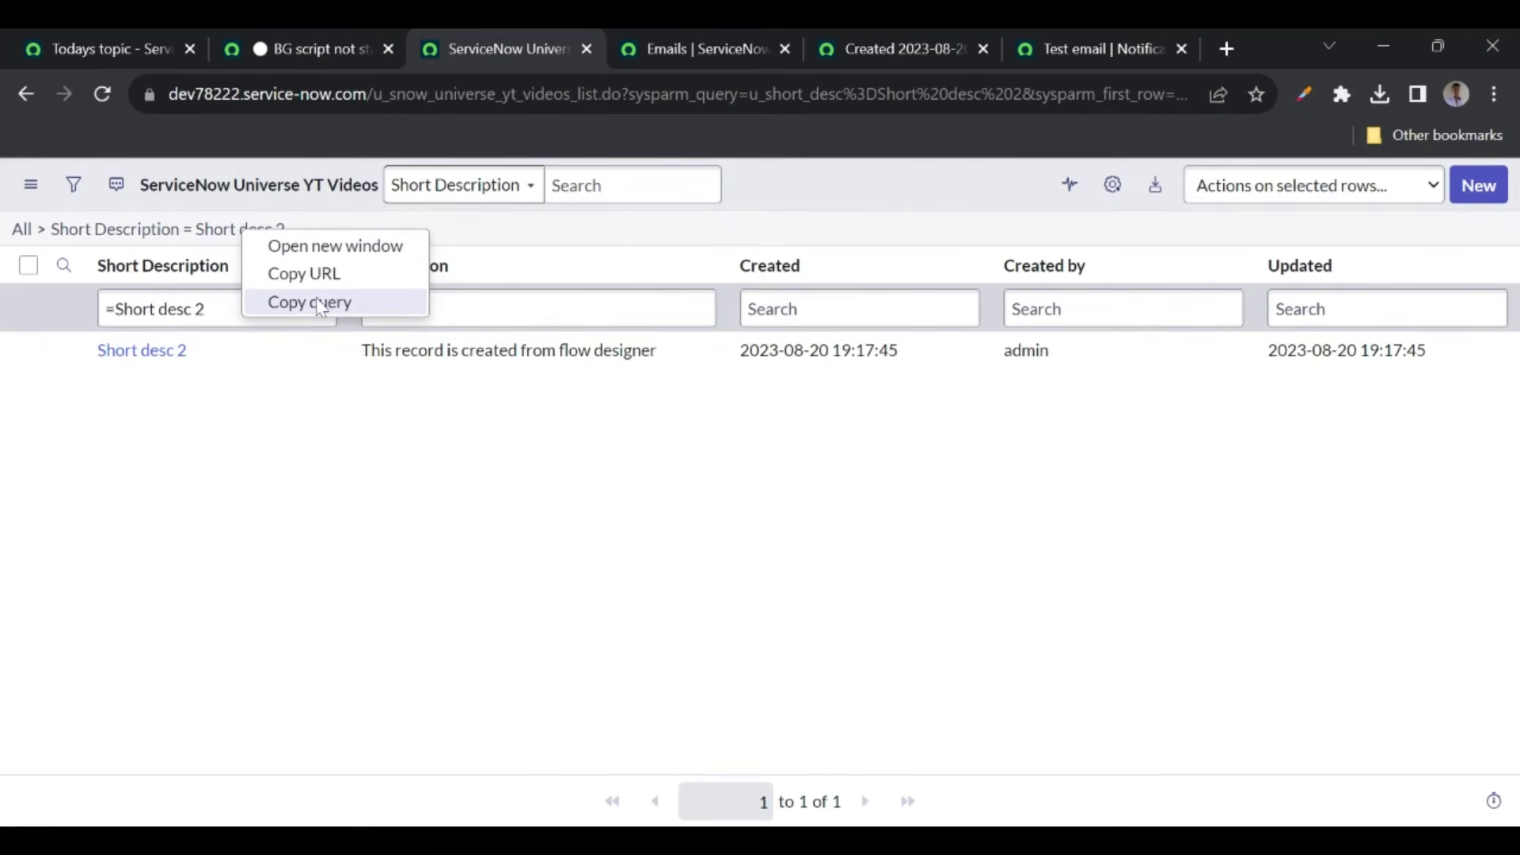
pyautogui.click(315, 302)
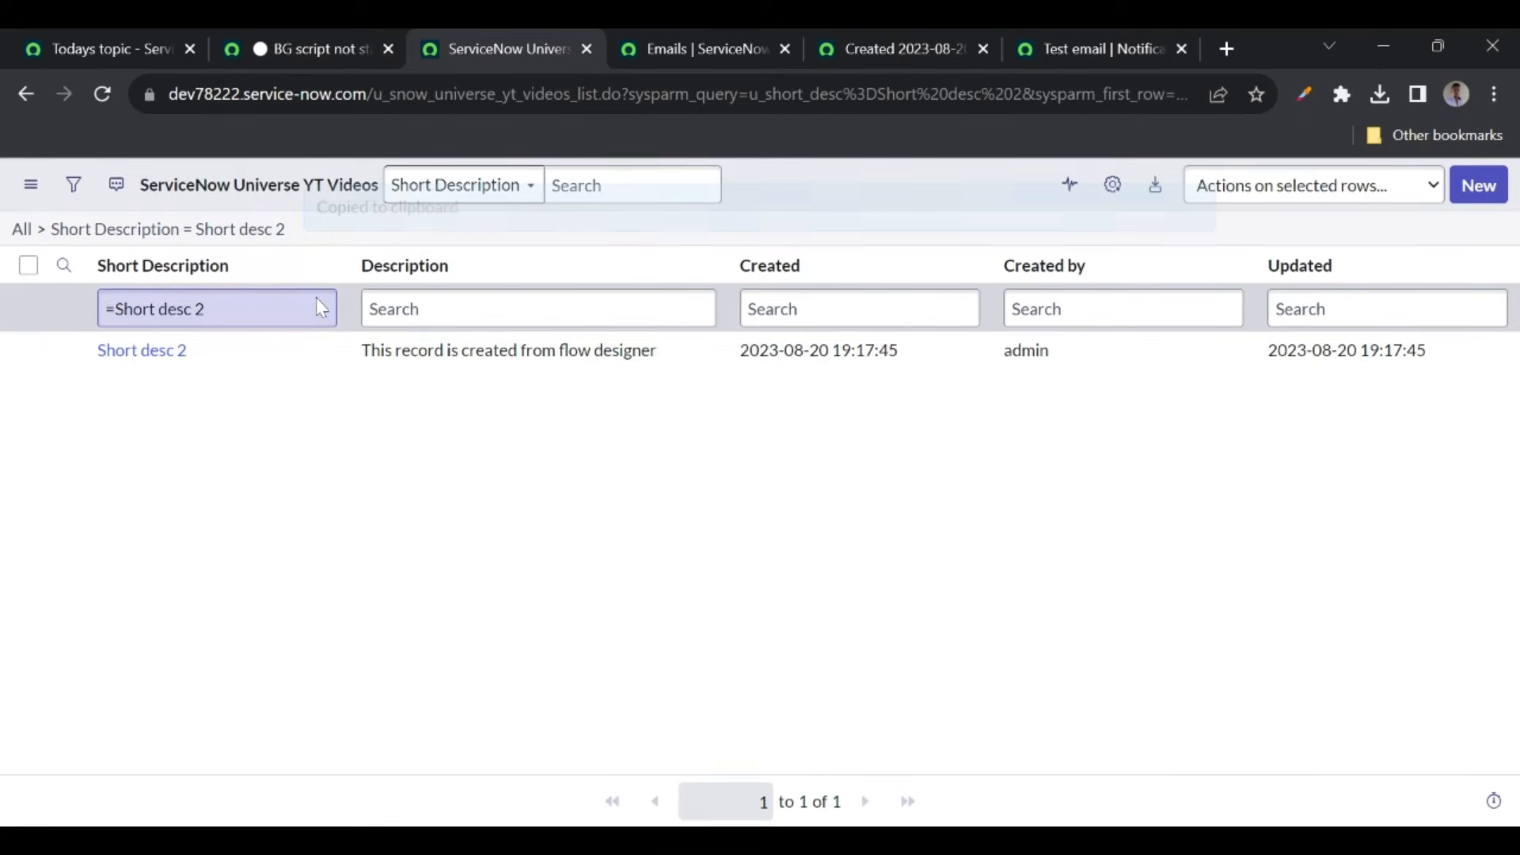
pyautogui.click(316, 40)
pyautogui.press('BackSpace')
pyautogui.press('BackSpace')
pyautogui.press('BackSpace')
pyautogui.press('BackSpace')
pyautogui.press('BackSpace')
# - Write grYTVideos.addQuery(" with the copied u_short_desc=Short desc 2 query pasted inside
pyautogui.write('.addQ')
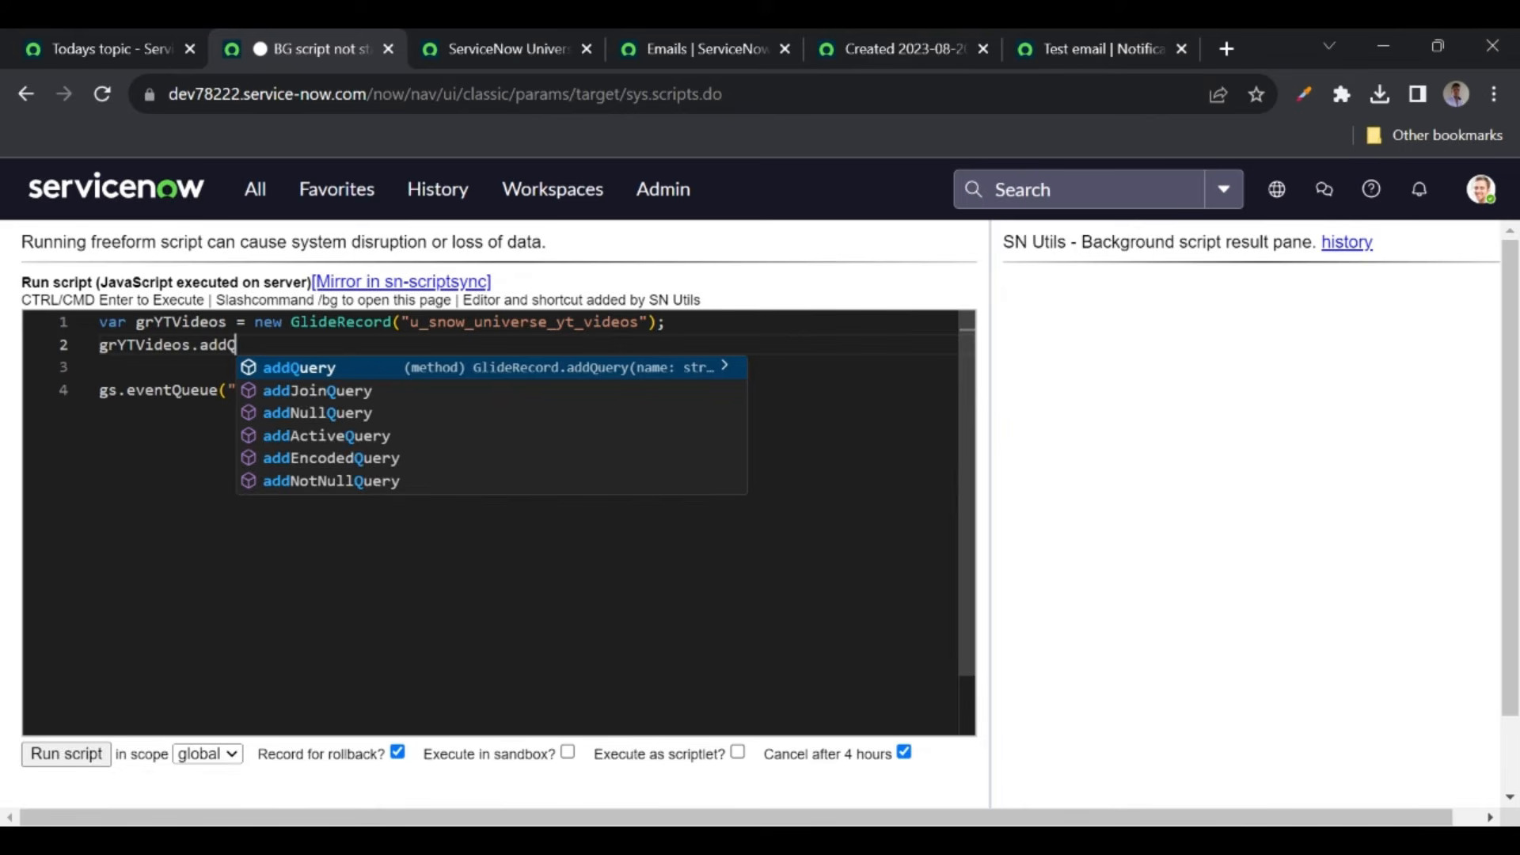
pyautogui.press('Tab')
pyautogui.write('("')
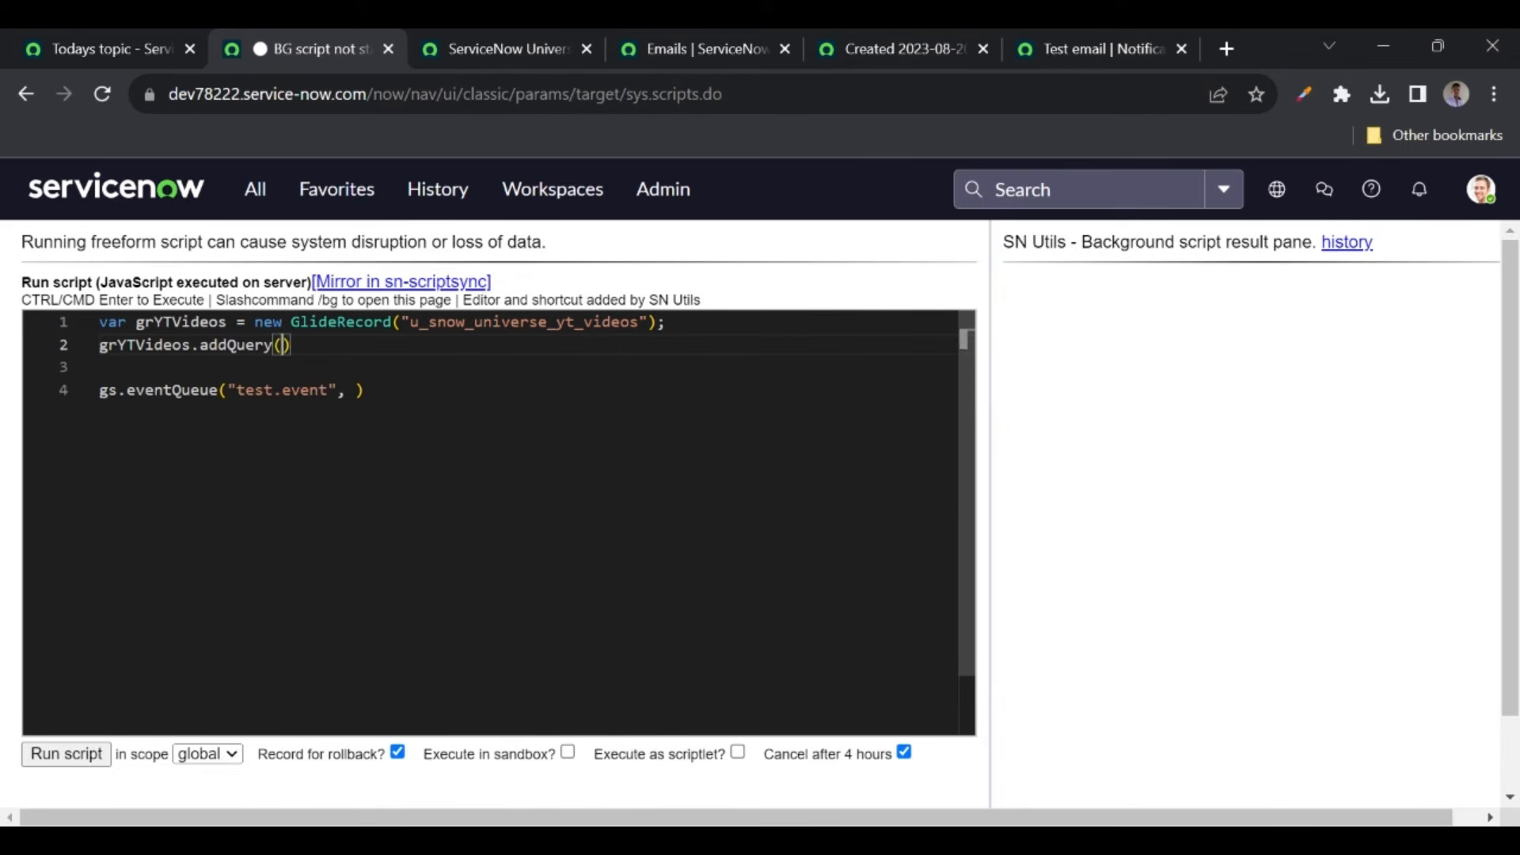
pyautogui.click(497, 50)
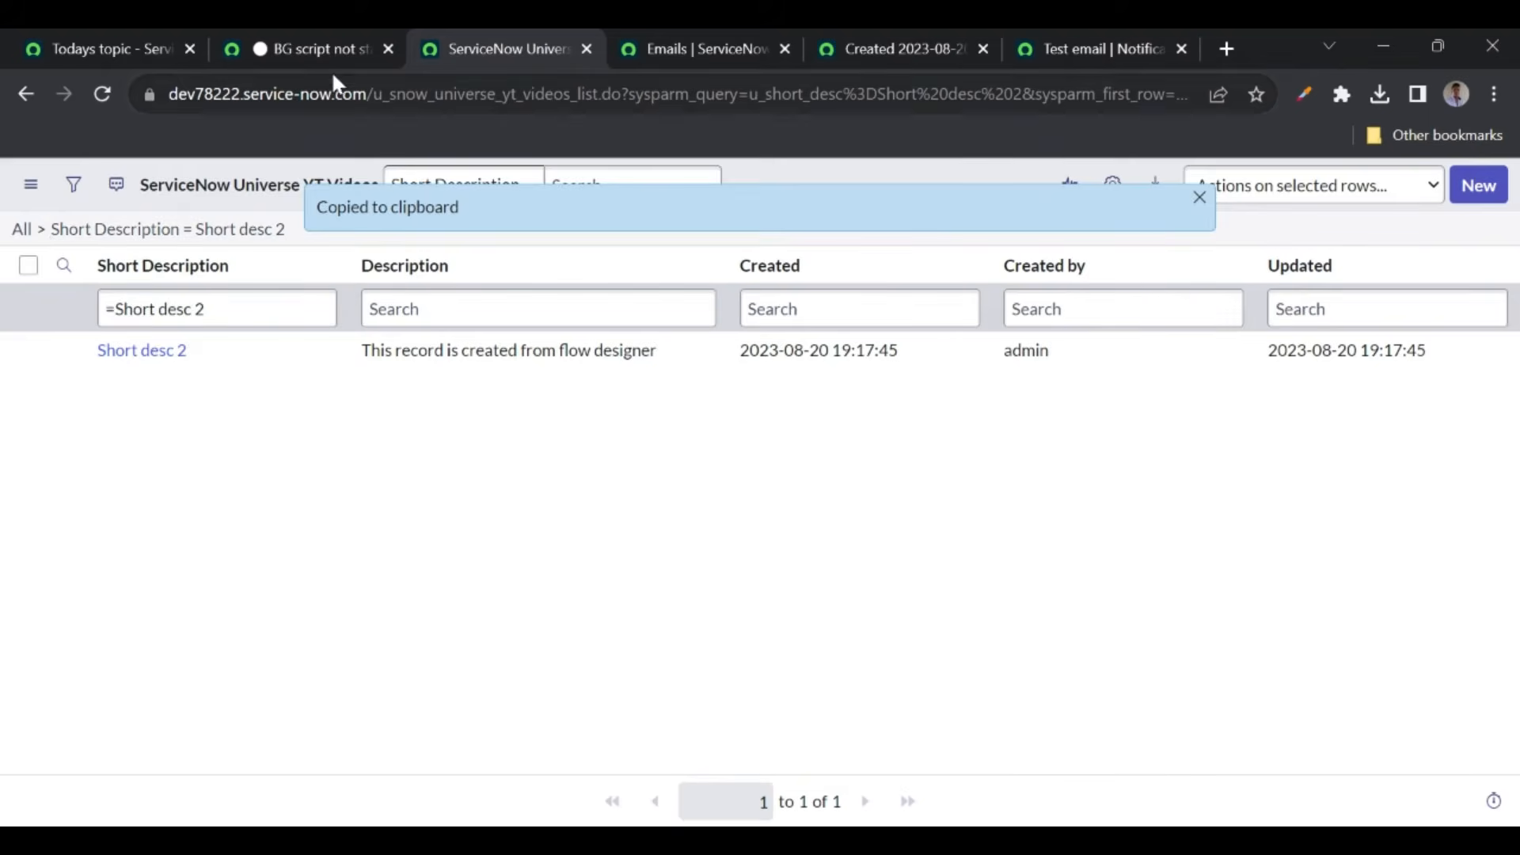
pyautogui.click(321, 50)
pyautogui.hotkey('ctrl', 'v')
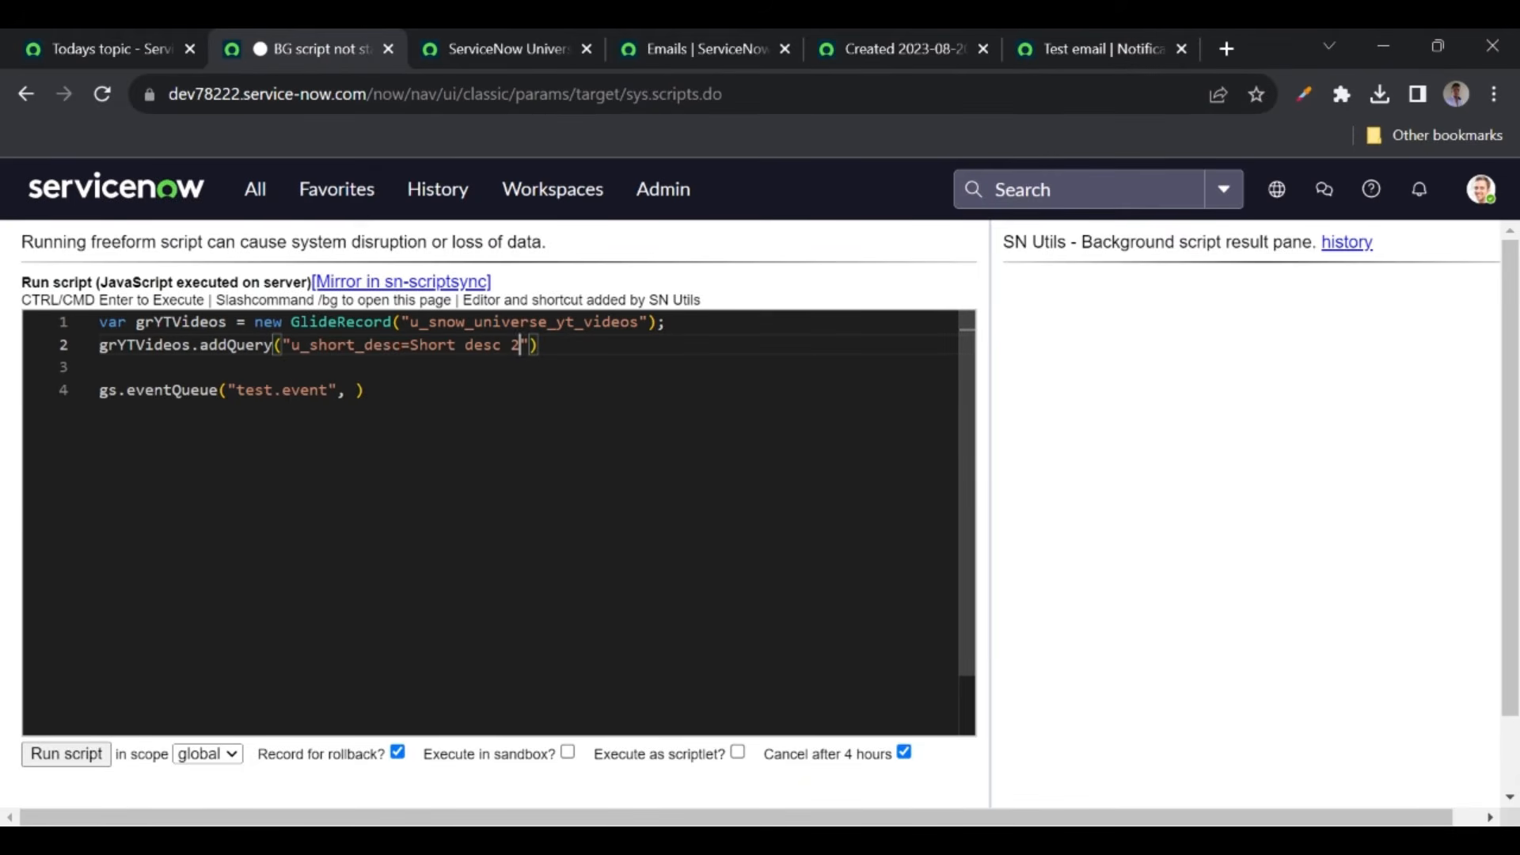
# - End the addQuery line with a semicolon and start line 3 with grYTVideos
pyautogui.doubleClick(319, 345)
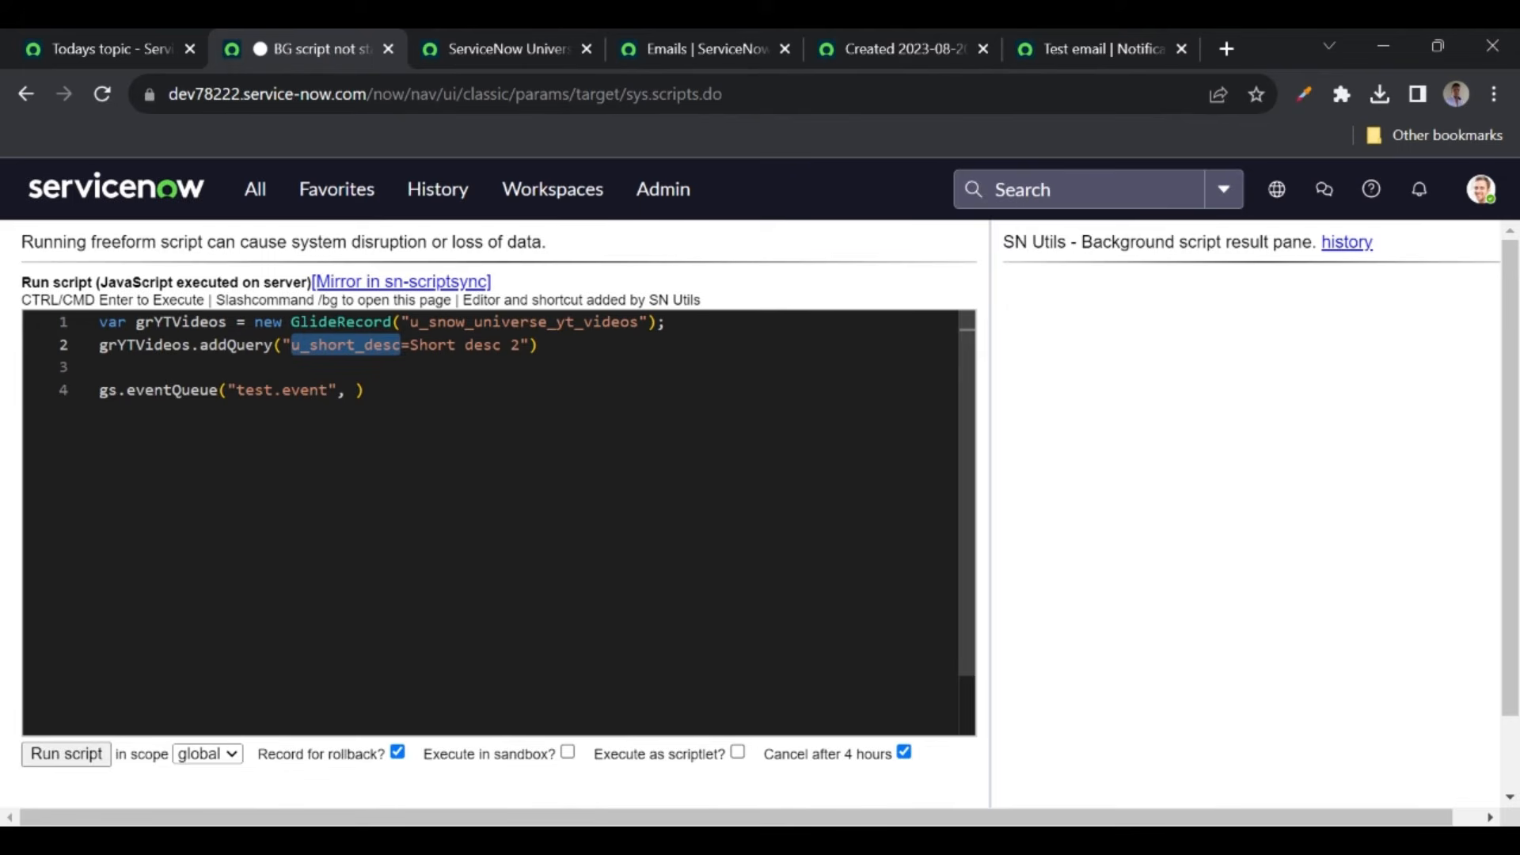
pyautogui.doubleClick(433, 345)
pyautogui.click(511, 345)
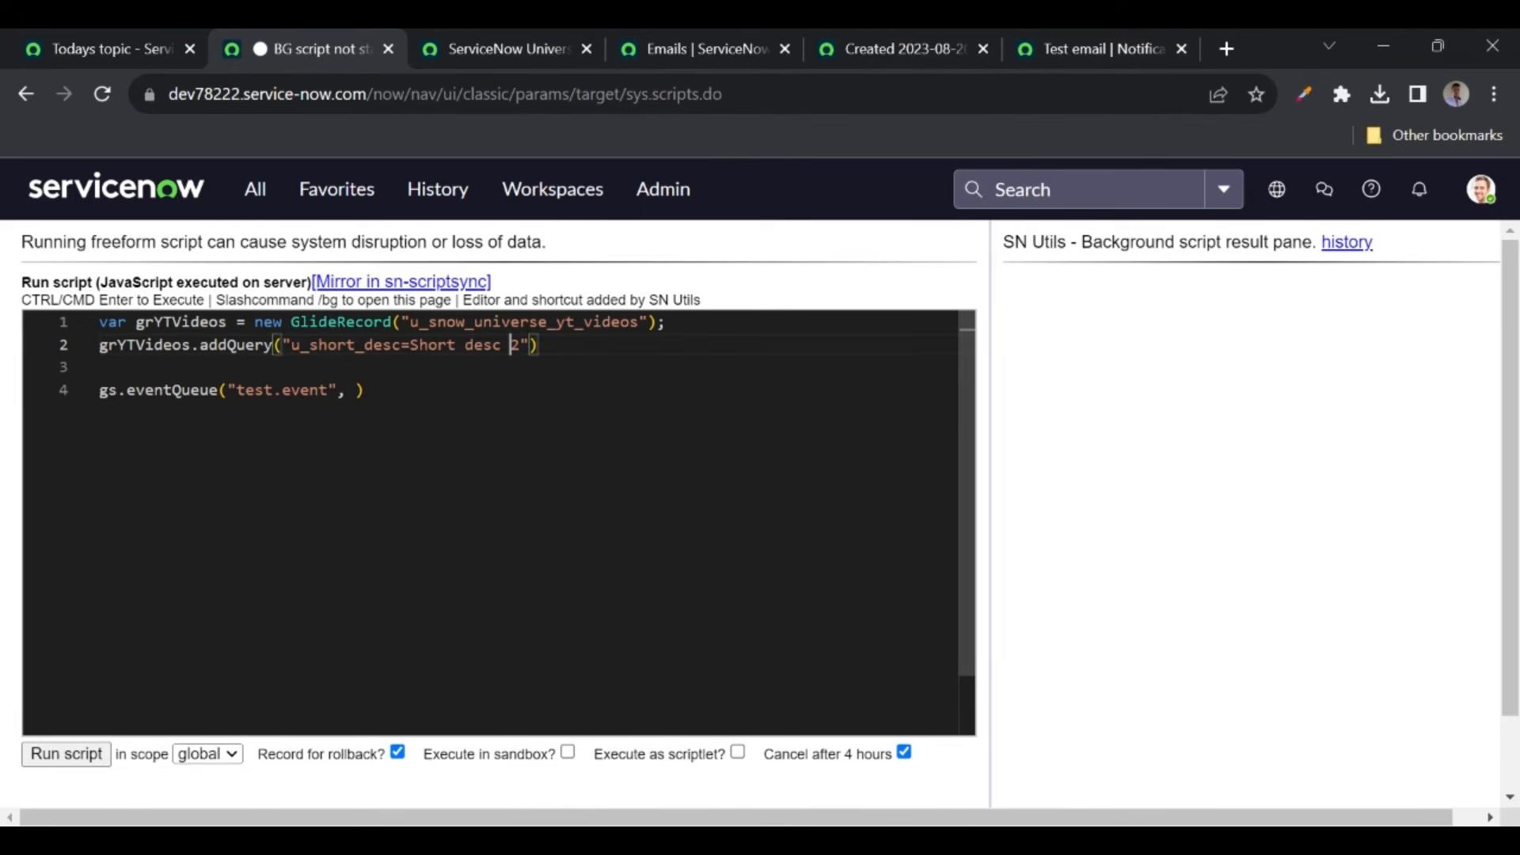
pyautogui.moveTo(519, 345); pyautogui.dragTo(410, 345)
pyautogui.click(539, 345)
pyautogui.write(';')
pyautogui.press('Return')
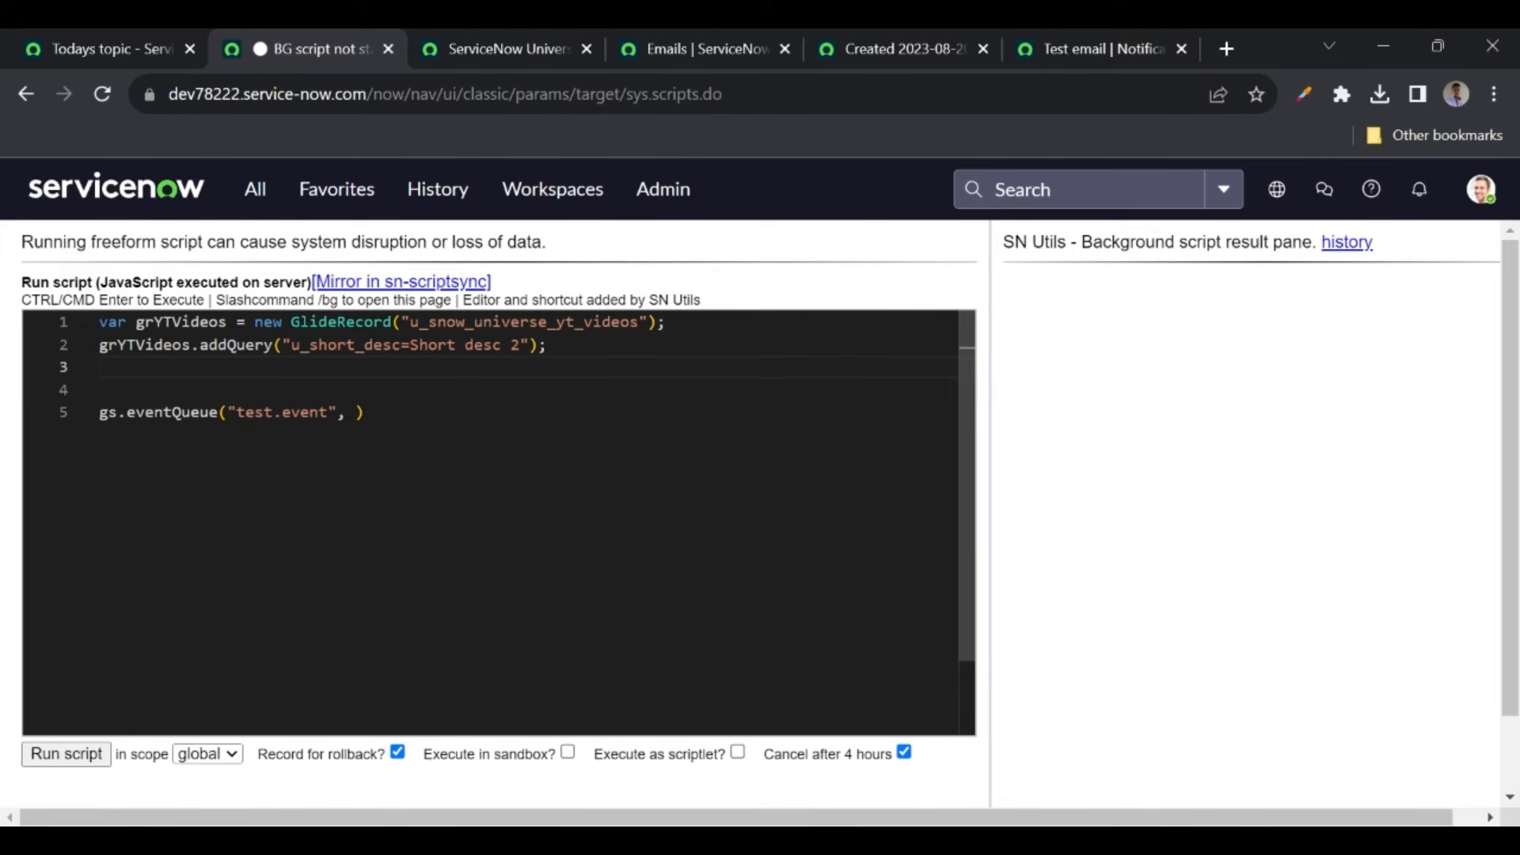
pyautogui.write('gr')
pyautogui.press('Tab')
# - Re-run the Short desc 2 list filter and complete line 3 as grYTVideos.query();
pyautogui.click(478, 46)
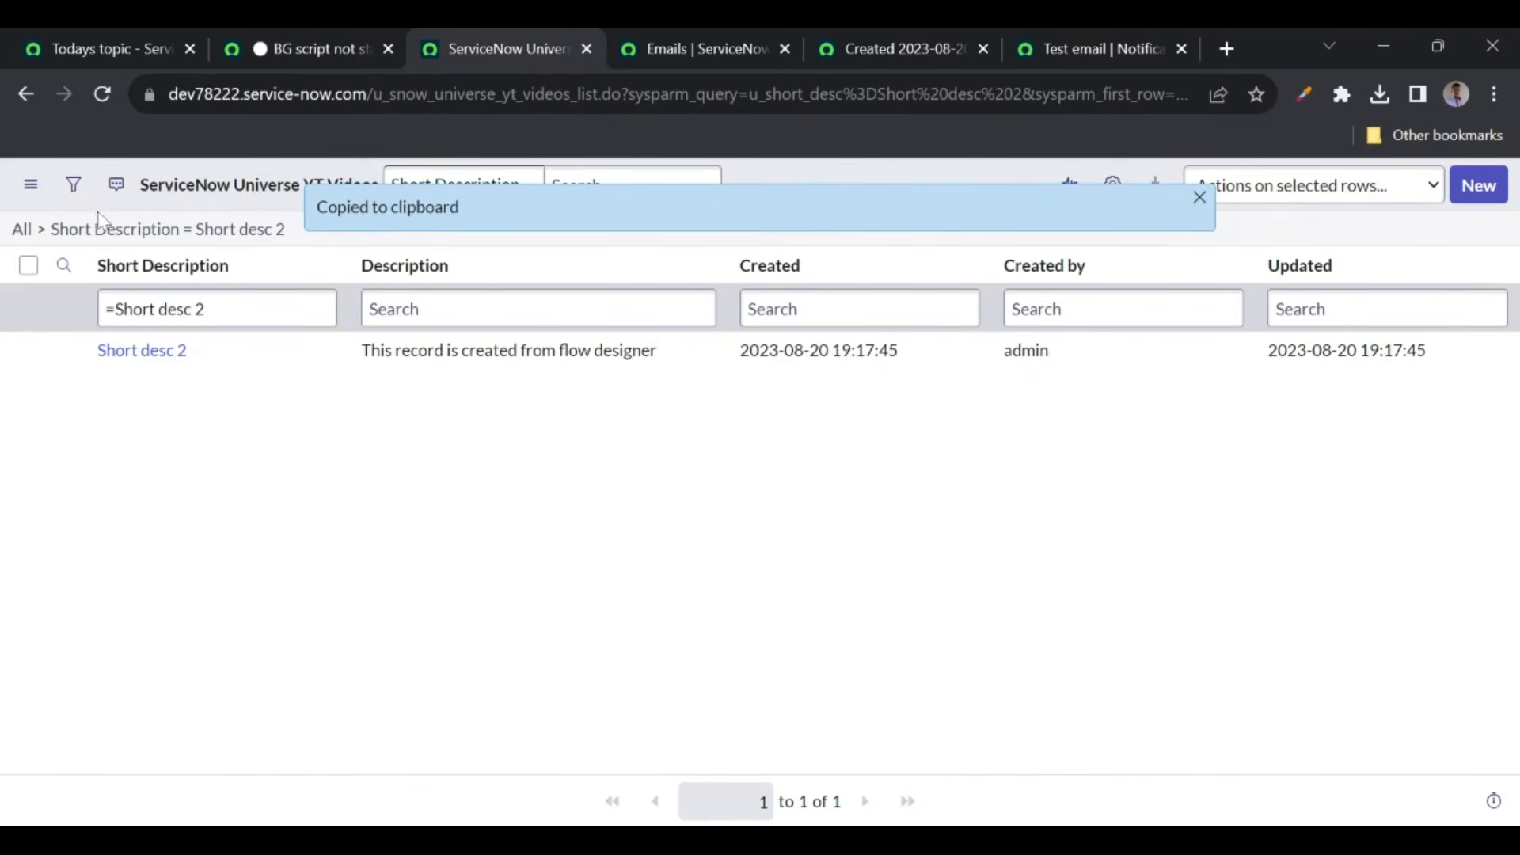
pyautogui.click(73, 184)
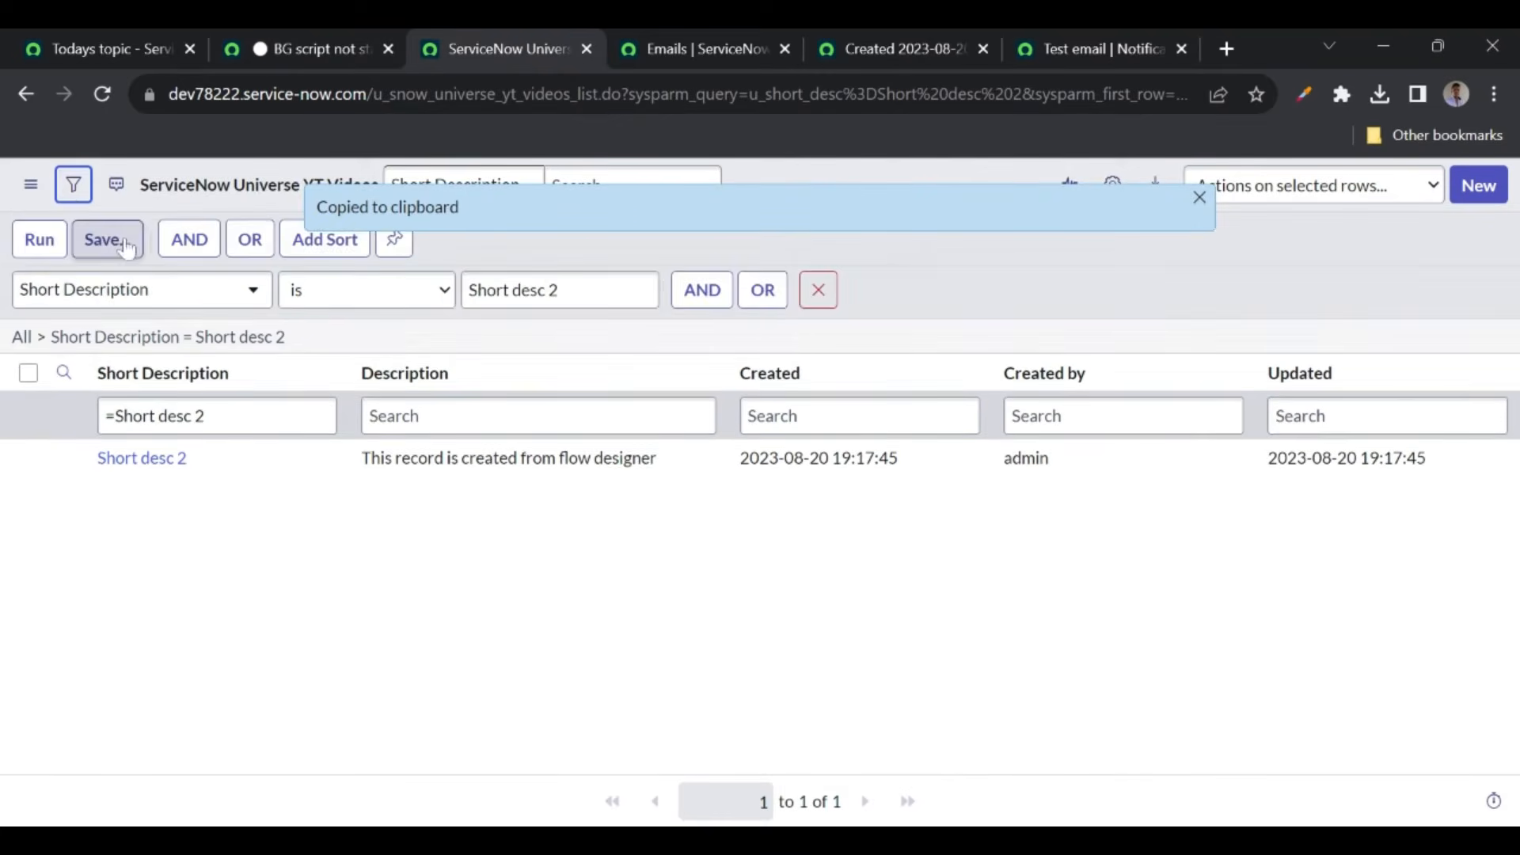
pyautogui.click(38, 242)
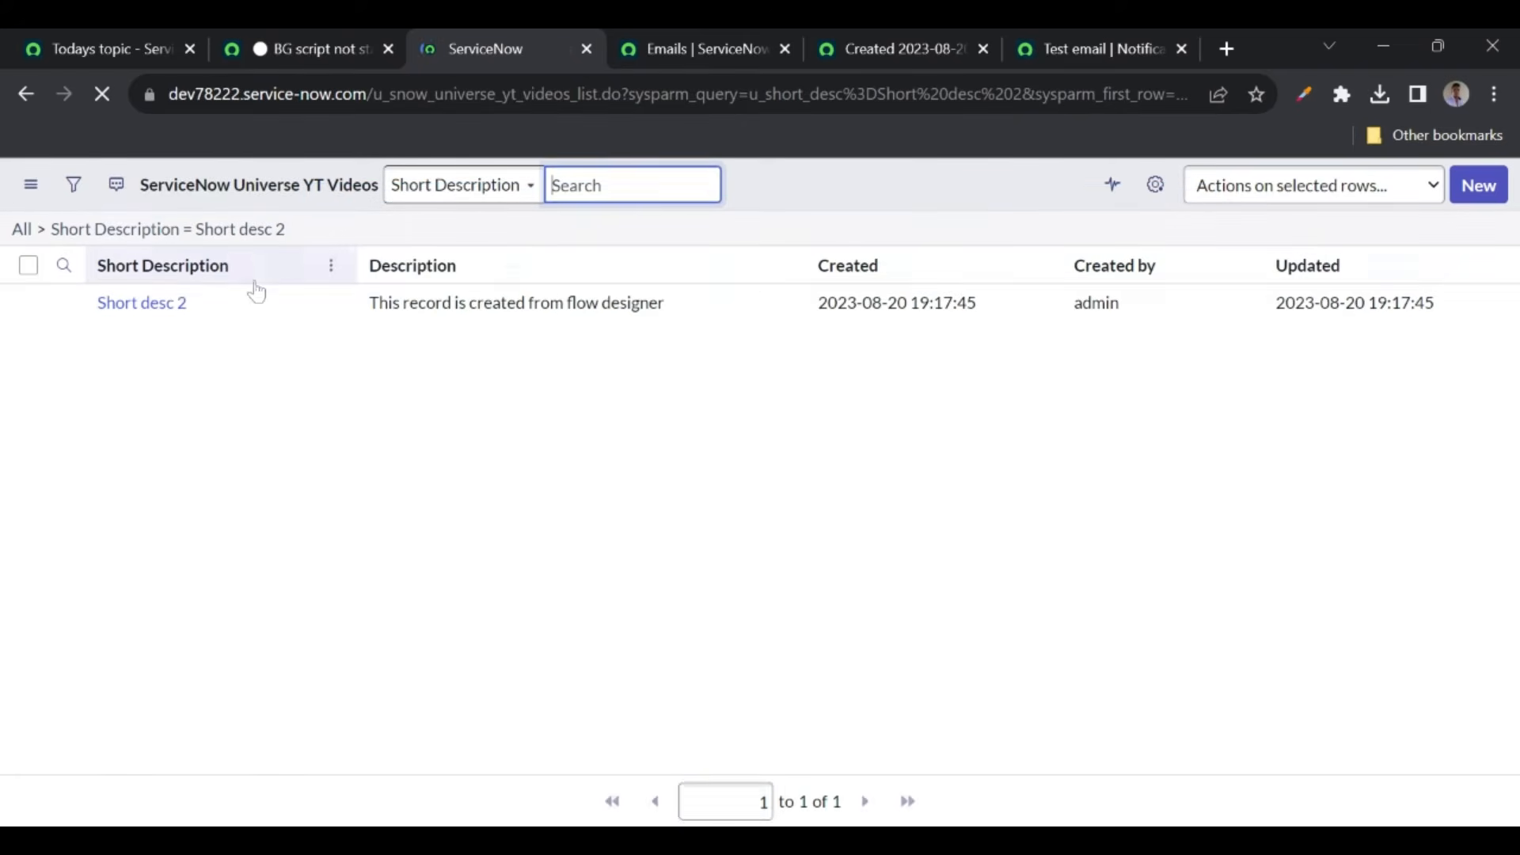
pyautogui.click(292, 58)
pyautogui.write('.q')
pyautogui.press('Return')
pyautogui.write('();')
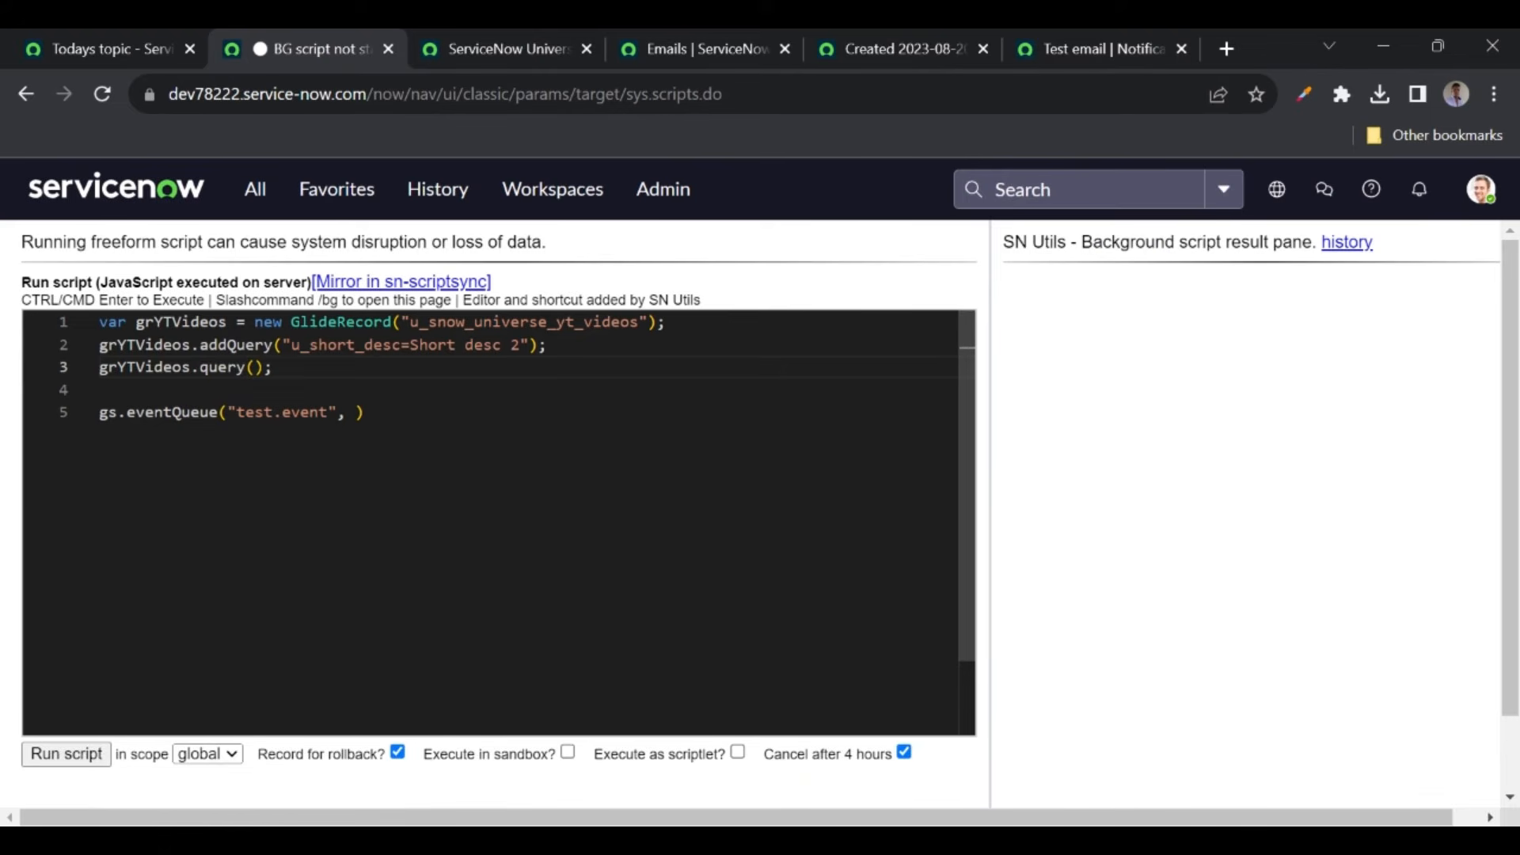
# - Cross-check the line 1 table name against the re-filtered YT Videos list
pyautogui.doubleClick(525, 323)
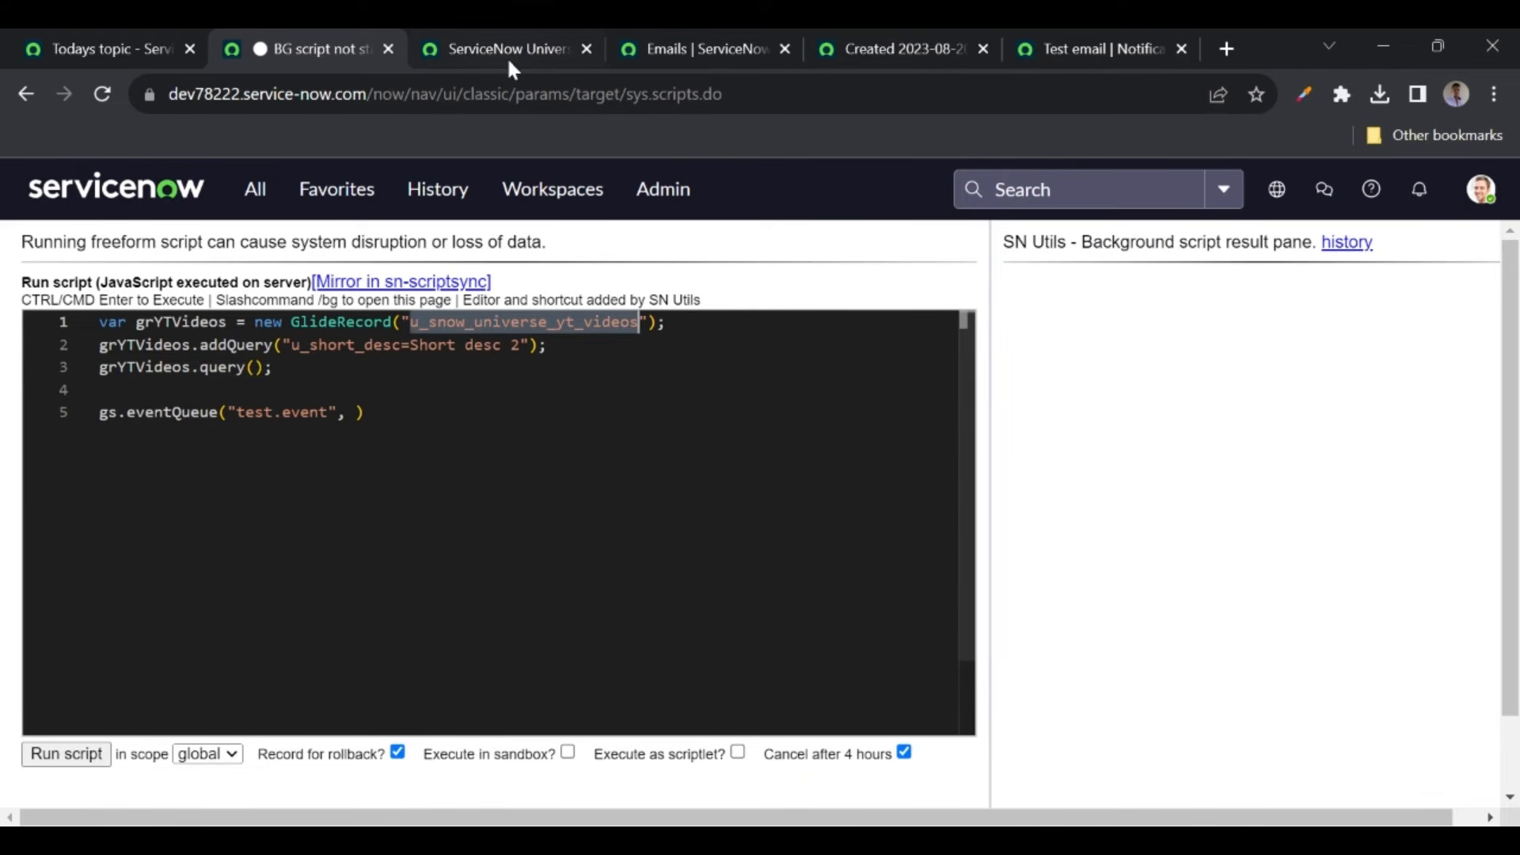
pyautogui.click(507, 56)
pyautogui.click(333, 49)
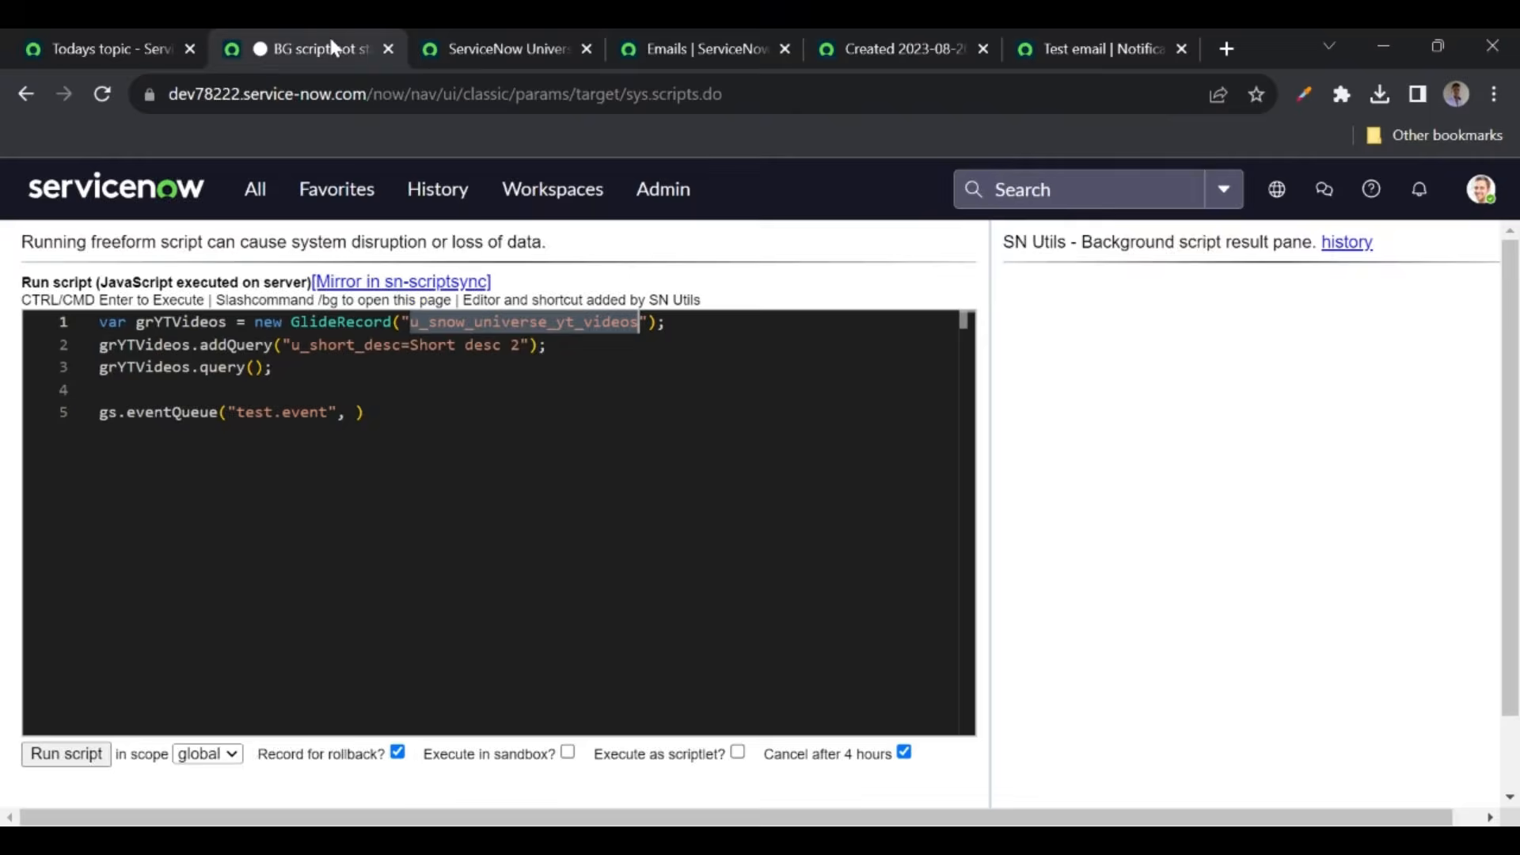
pyautogui.click(491, 46)
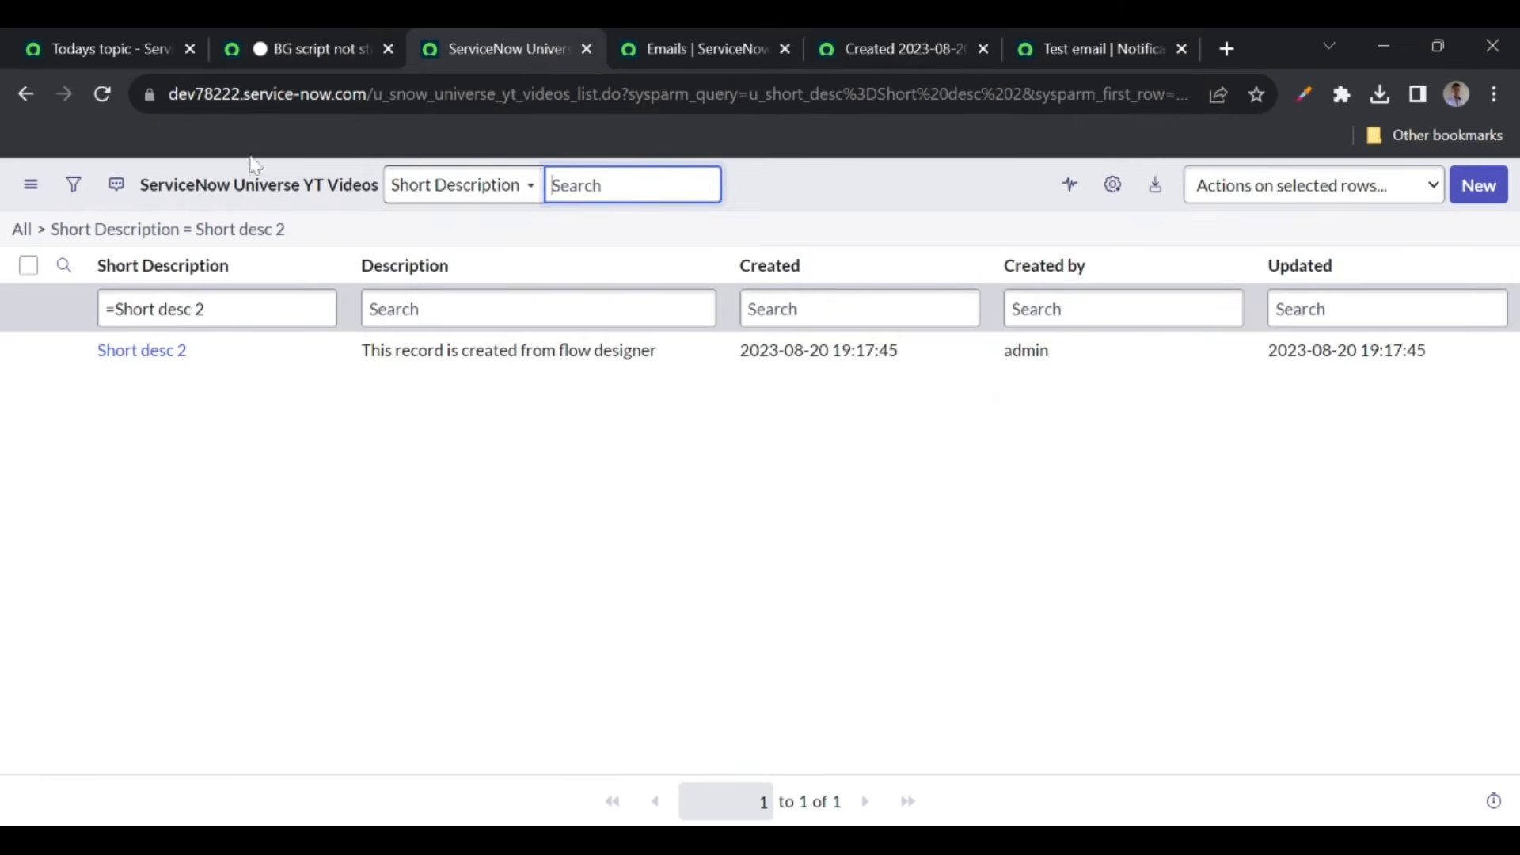
pyautogui.click(75, 185)
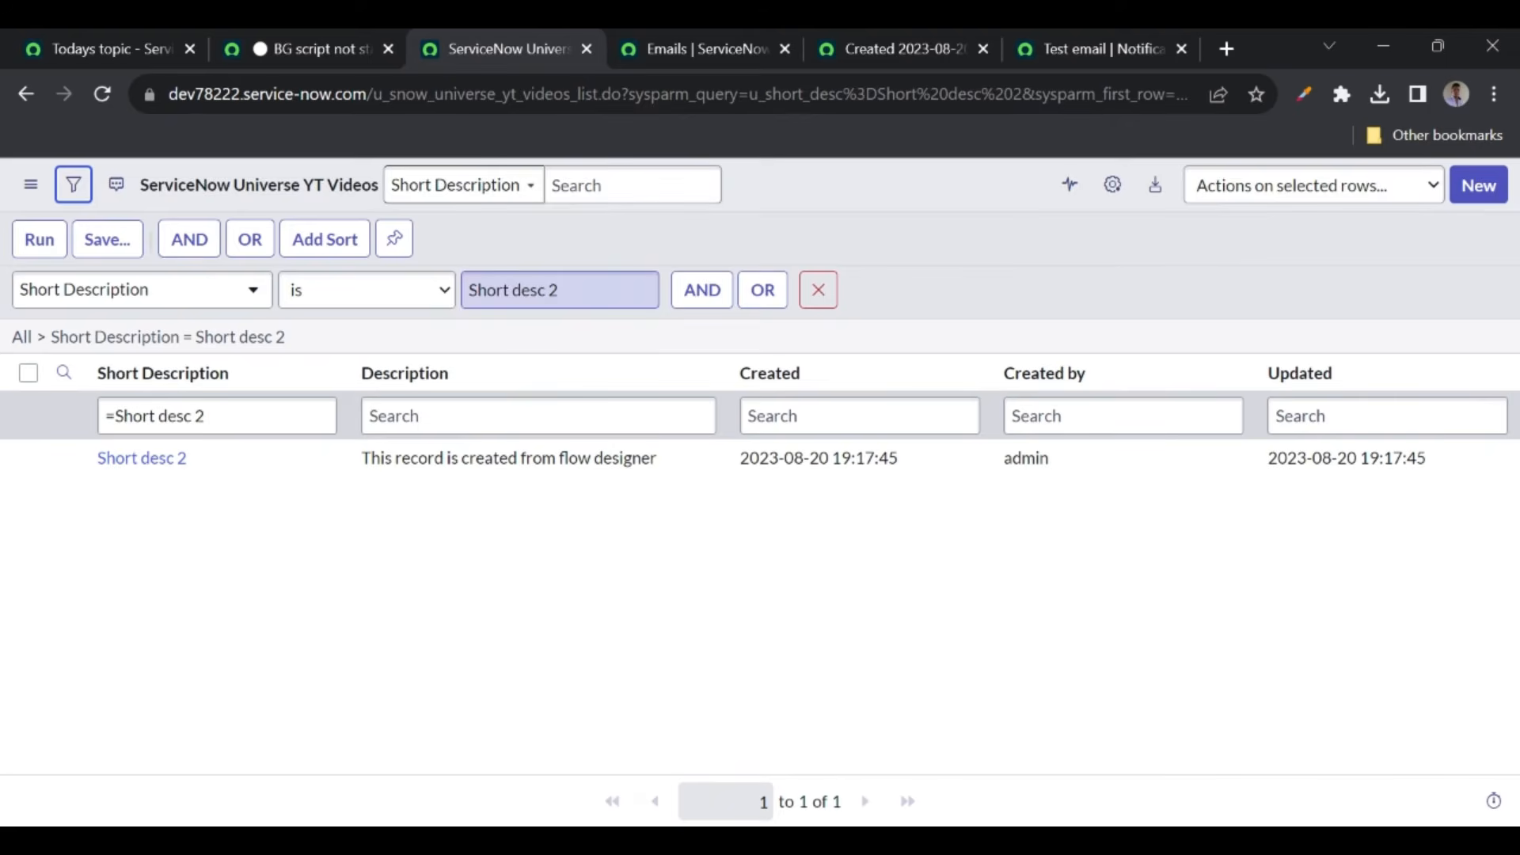
pyautogui.click(49, 246)
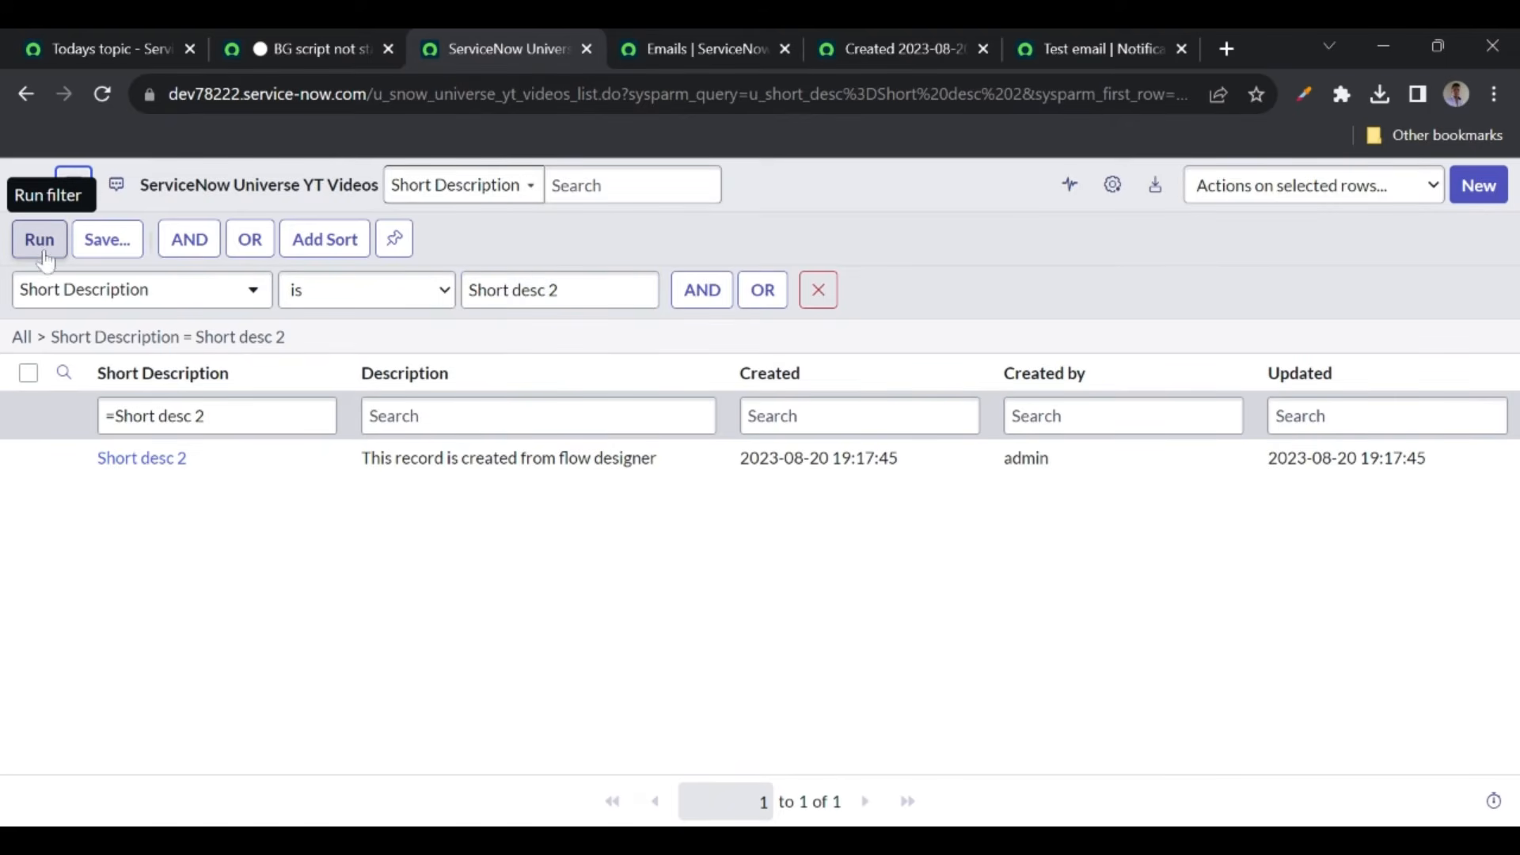
pyautogui.click(296, 56)
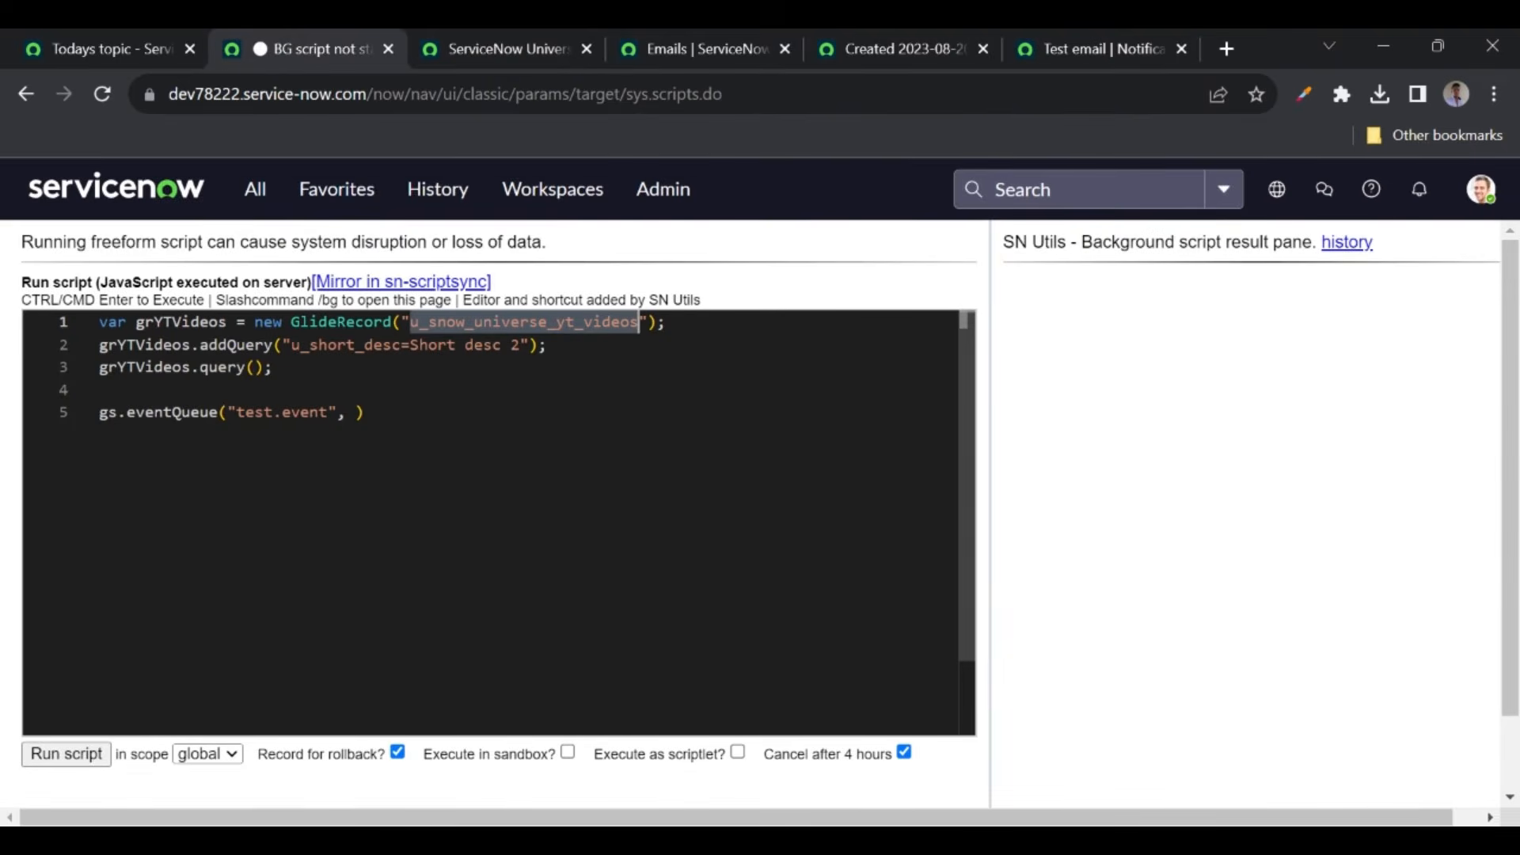
# - Review the three script lines, add a blank line after them, and open Short desc 2 in a new tab
pyautogui.moveTo(173, 322); pyautogui.dragTo(355, 322)
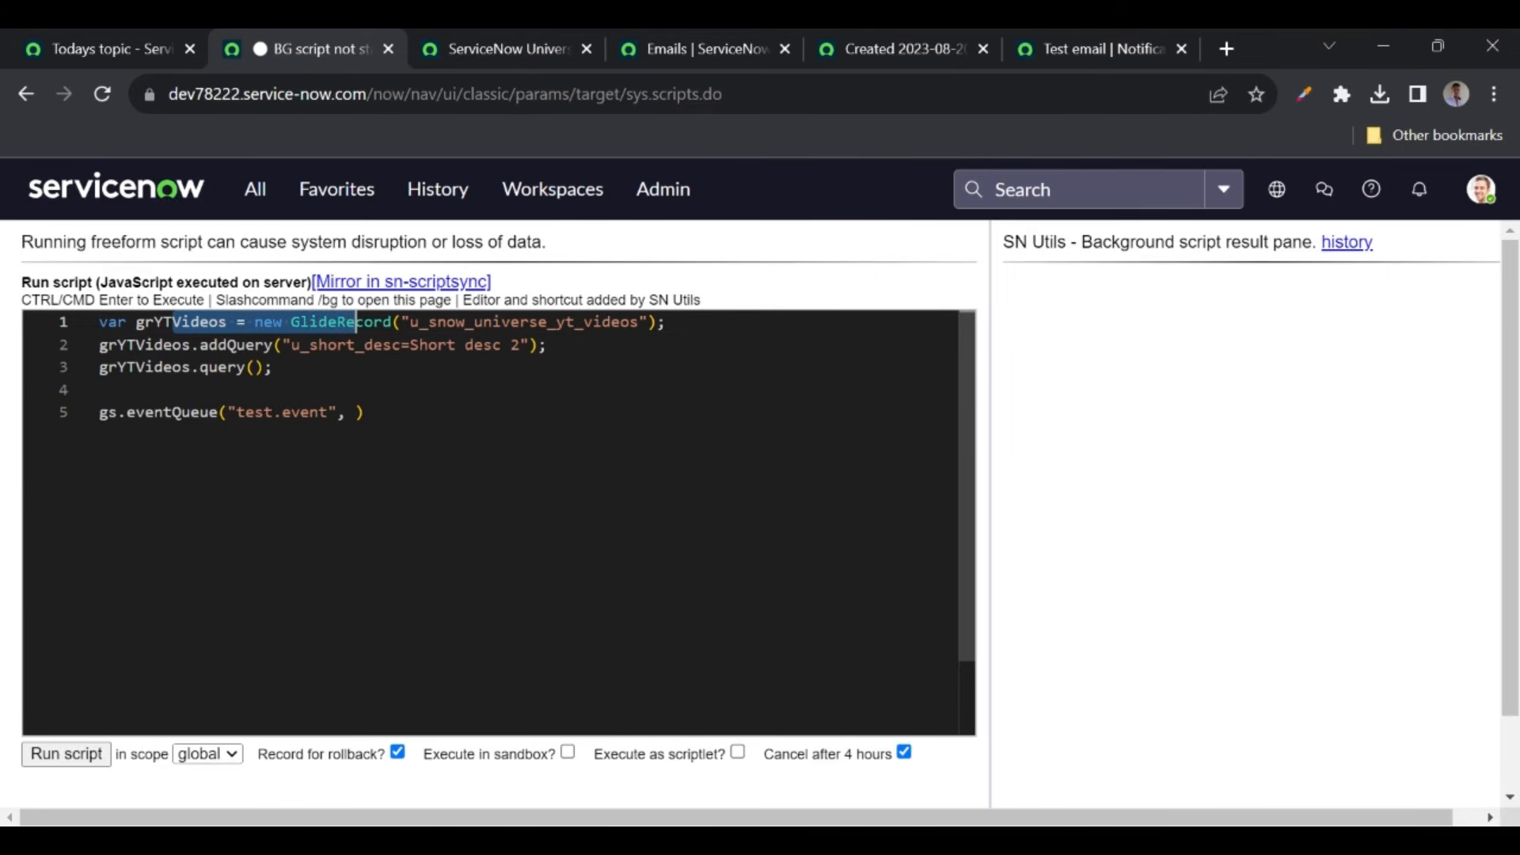
pyautogui.moveTo(182, 346); pyautogui.dragTo(339, 345)
pyautogui.moveTo(154, 367); pyautogui.dragTo(274, 367)
pyautogui.click(274, 367)
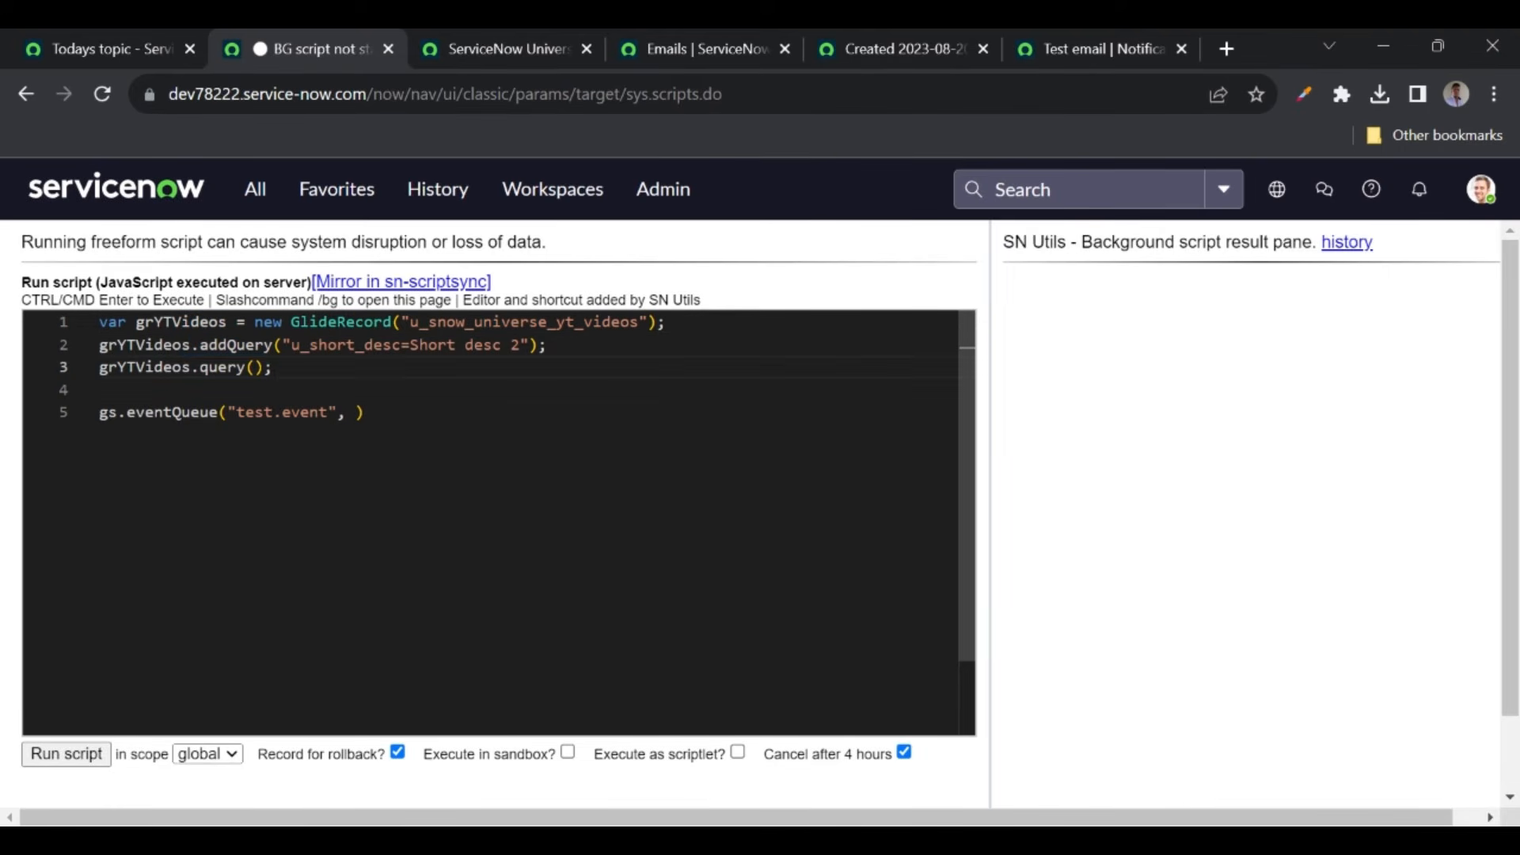
pyautogui.press('Return')
pyautogui.click(506, 36)
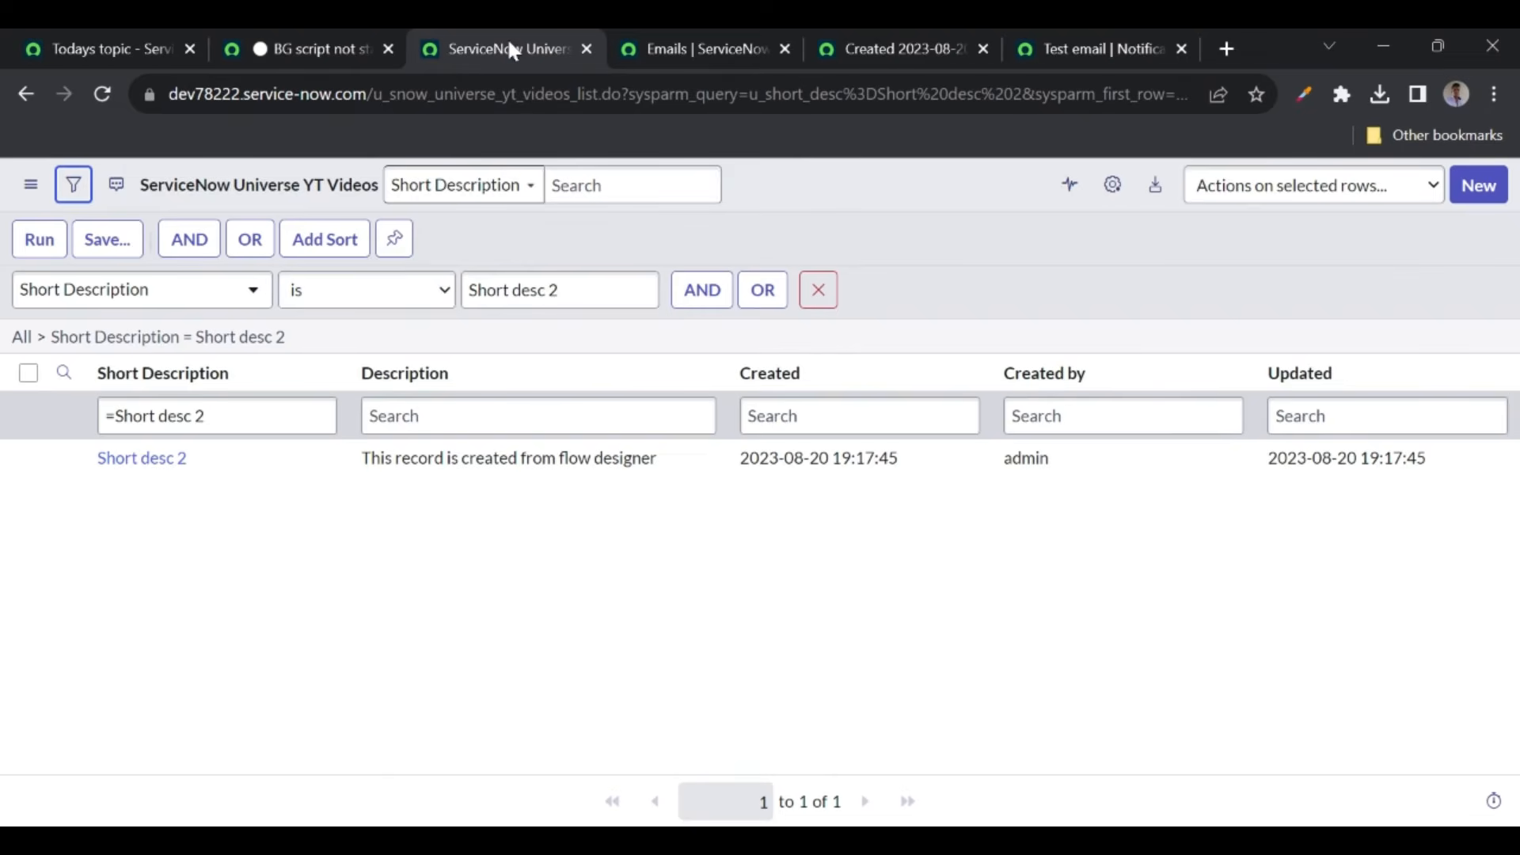
pyautogui.middleClick(145, 465)
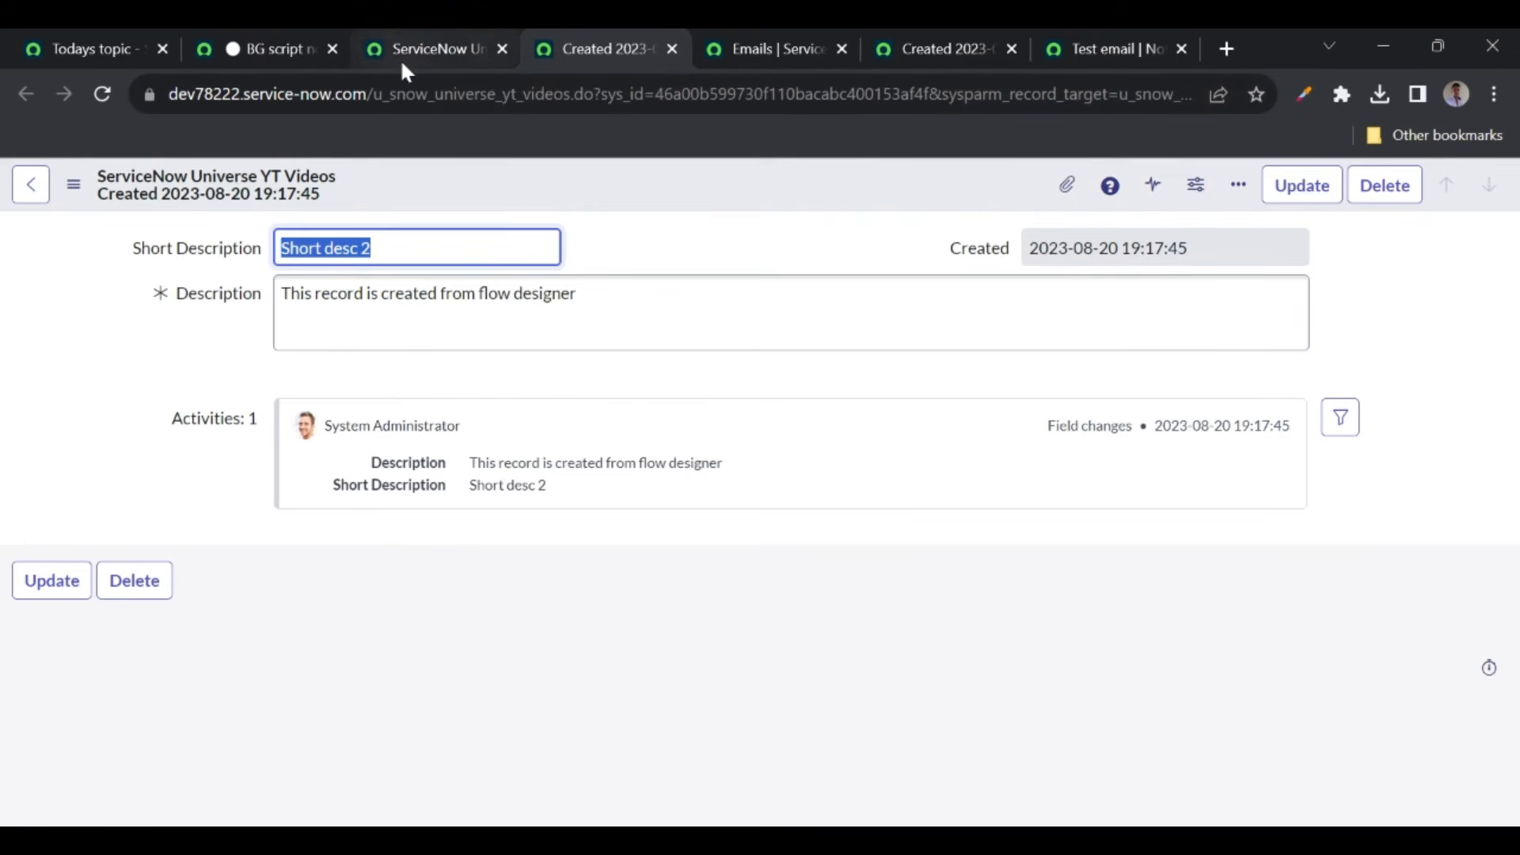
# - Add an if(grYTVideos.next()){ line after the query call, removing the stray closing brace
pyautogui.click(277, 53)
pyautogui.press('Return')
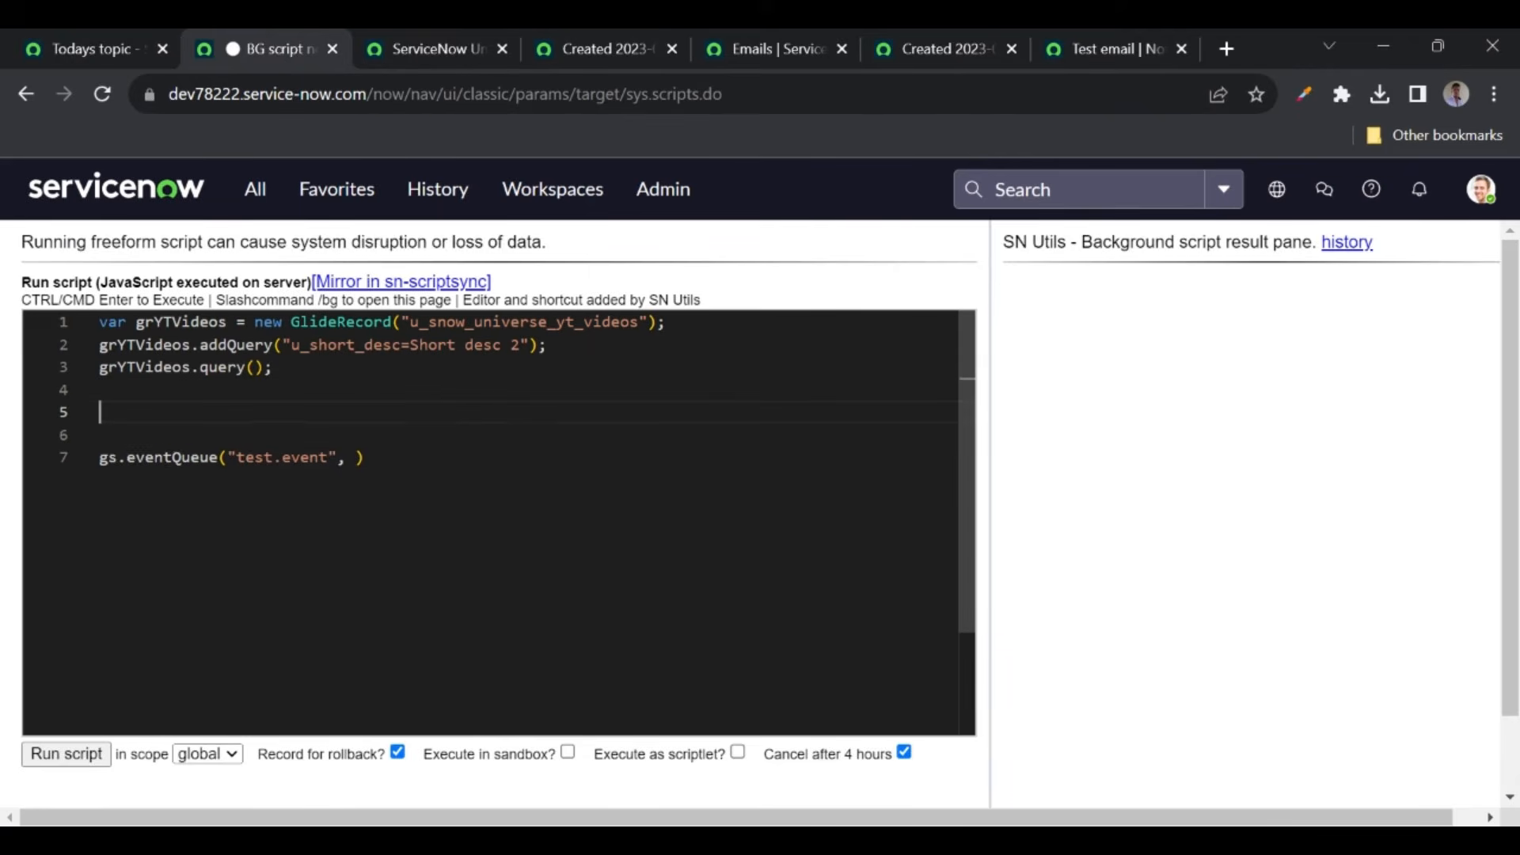
pyautogui.write('if(')
pyautogui.write('grYTVideos')
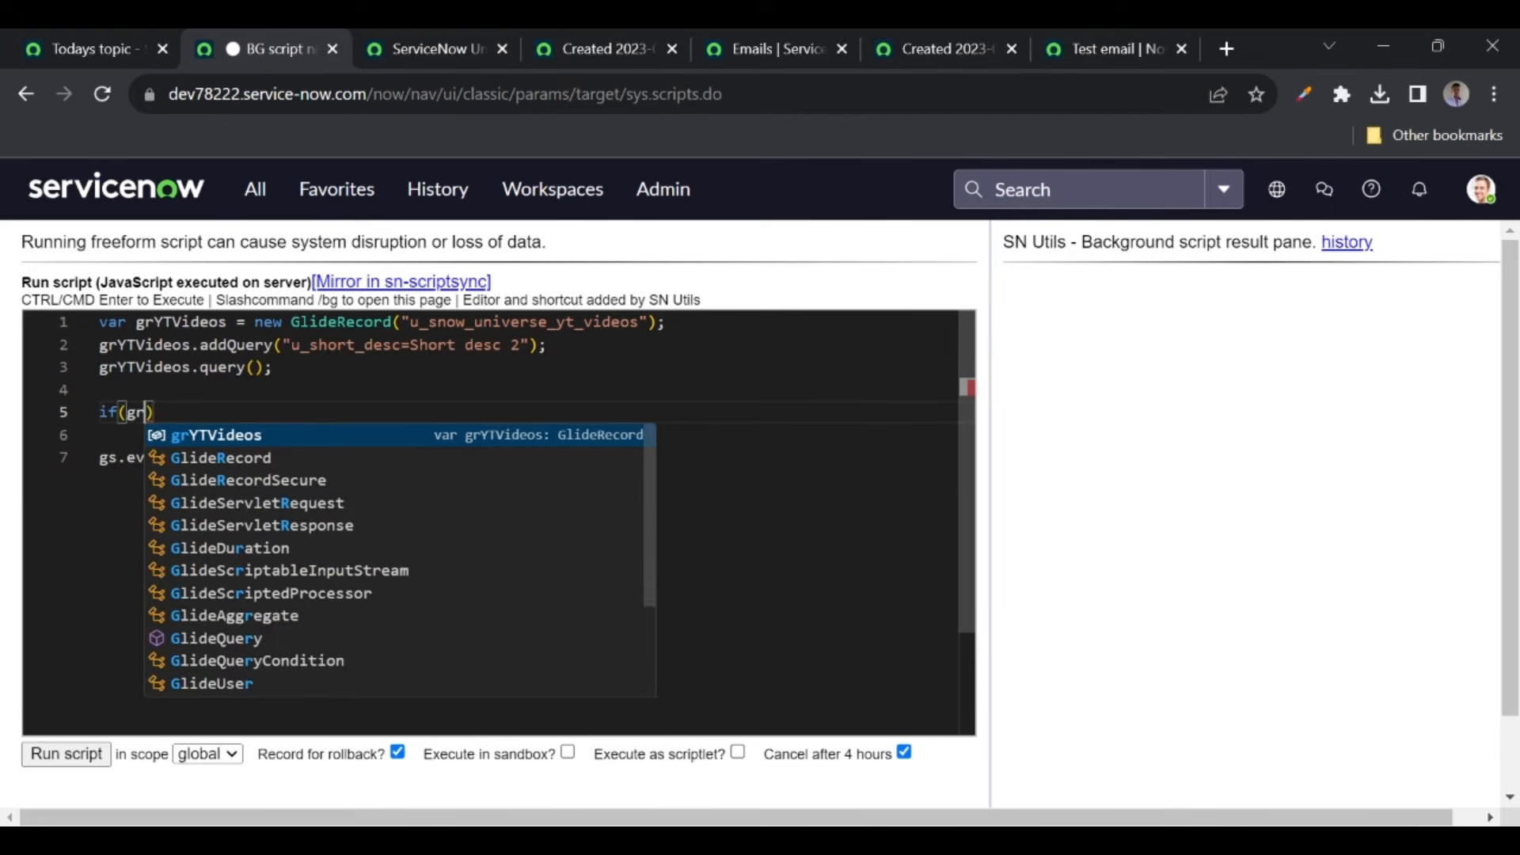
pyautogui.write('.next')
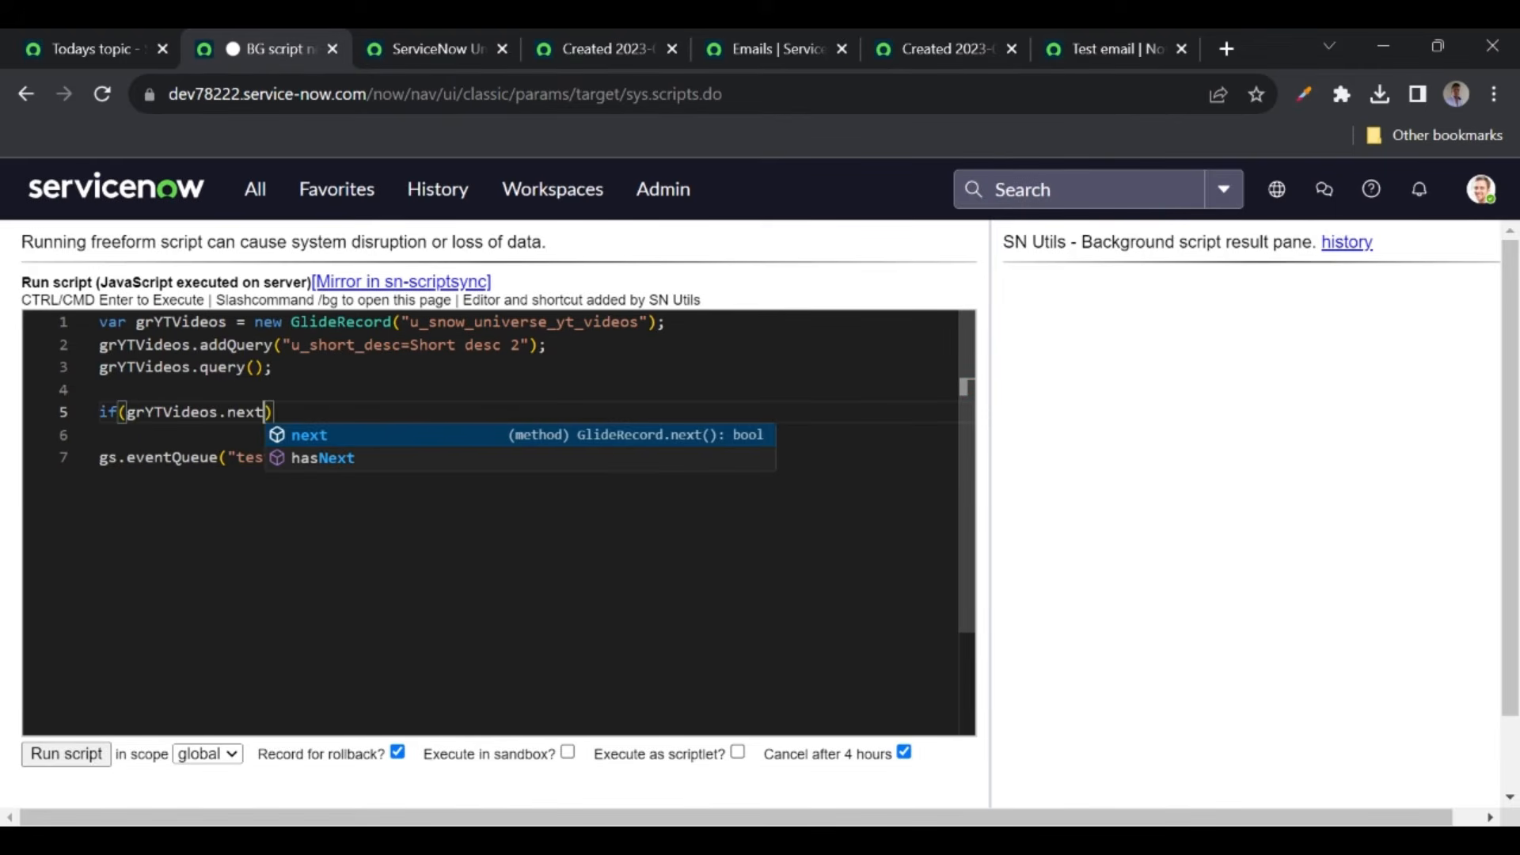
pyautogui.press('Escape')
pyautogui.write('()')
pyautogui.moveTo(291, 345); pyautogui.dragTo(521, 345)
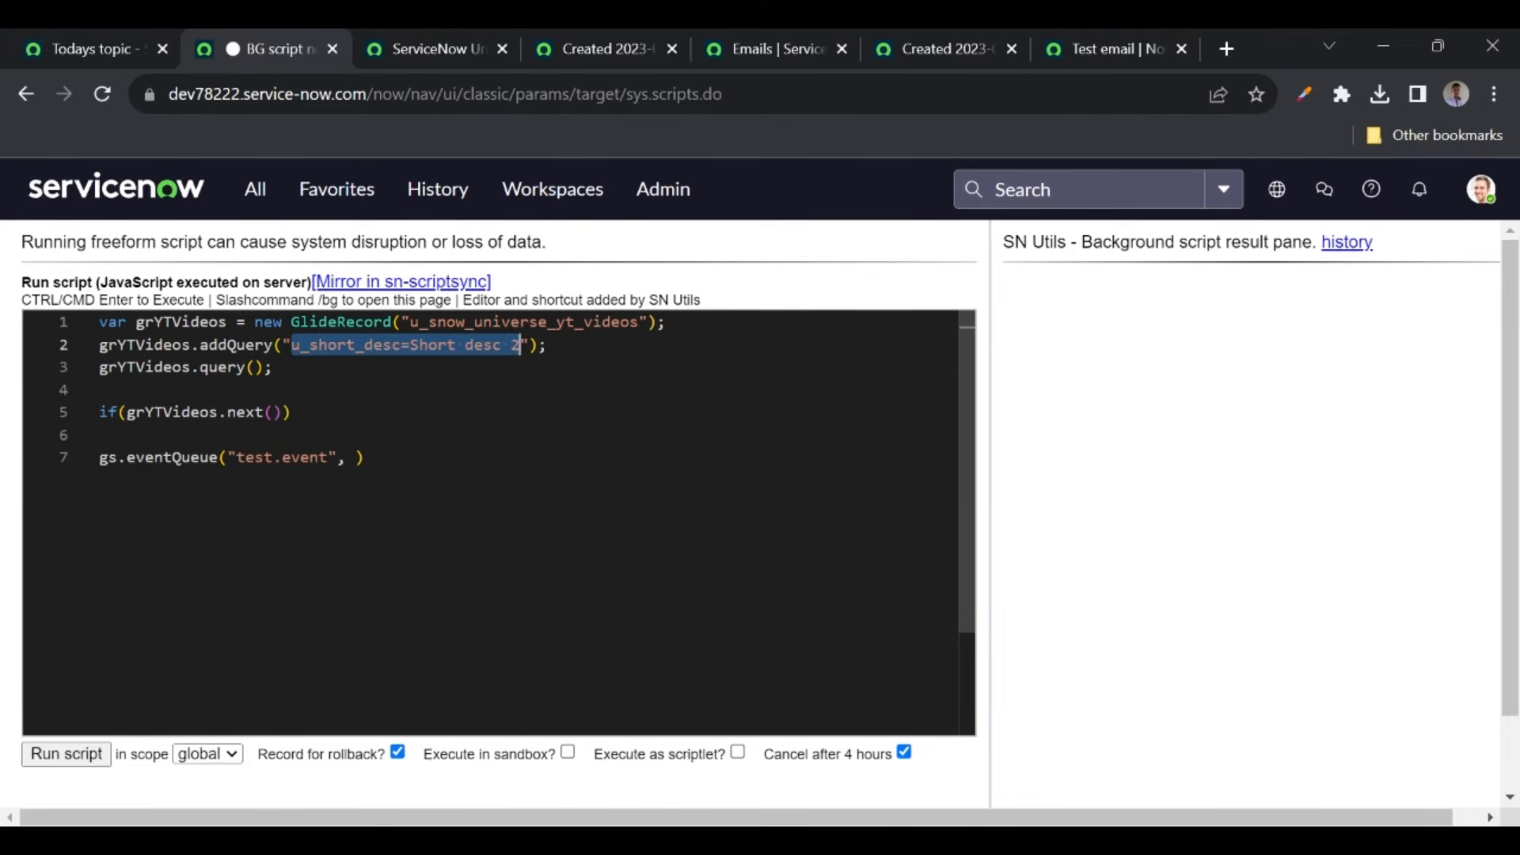
pyautogui.click(291, 412)
pyautogui.write('{')
pyautogui.press('BackSpace')
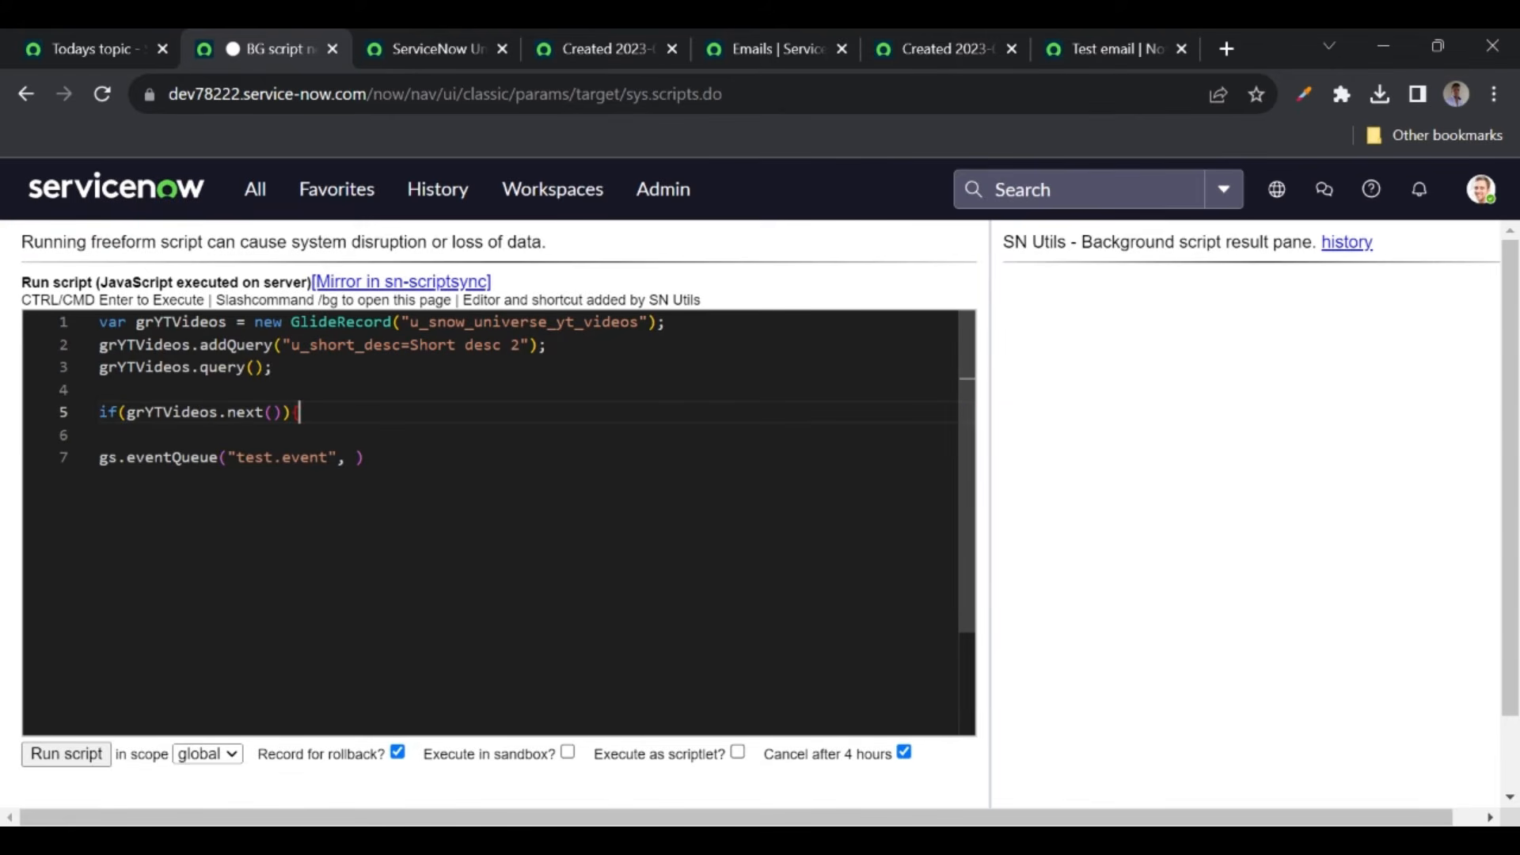
# - Close the if block with a } on line 8 below the eventQueue call
pyautogui.click(365, 457)
pyautogui.press('Return')
pyautogui.write('}')
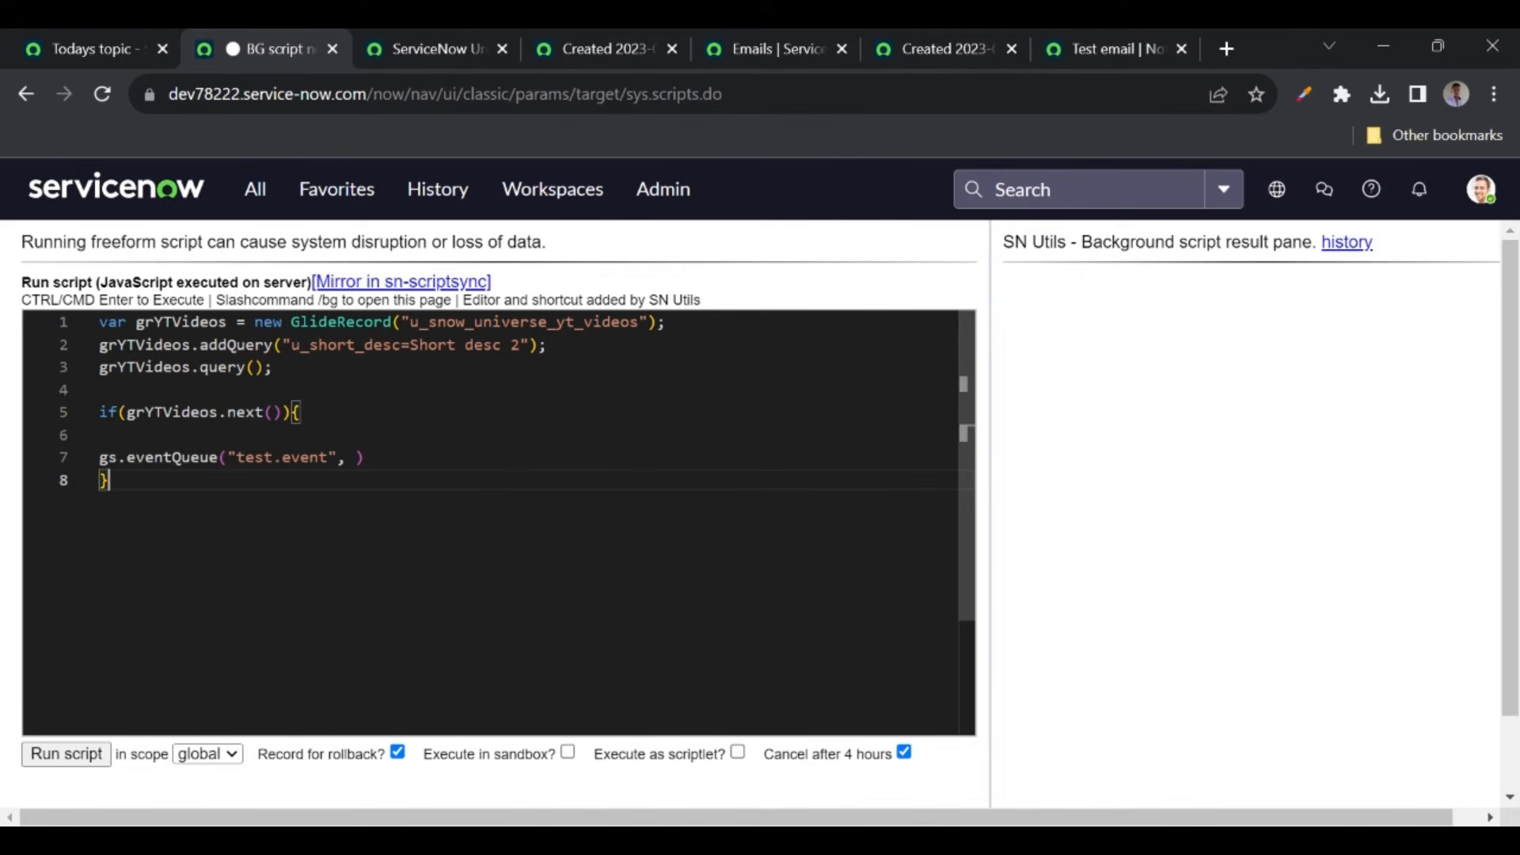
pyautogui.moveTo(99, 458); pyautogui.dragTo(365, 458)
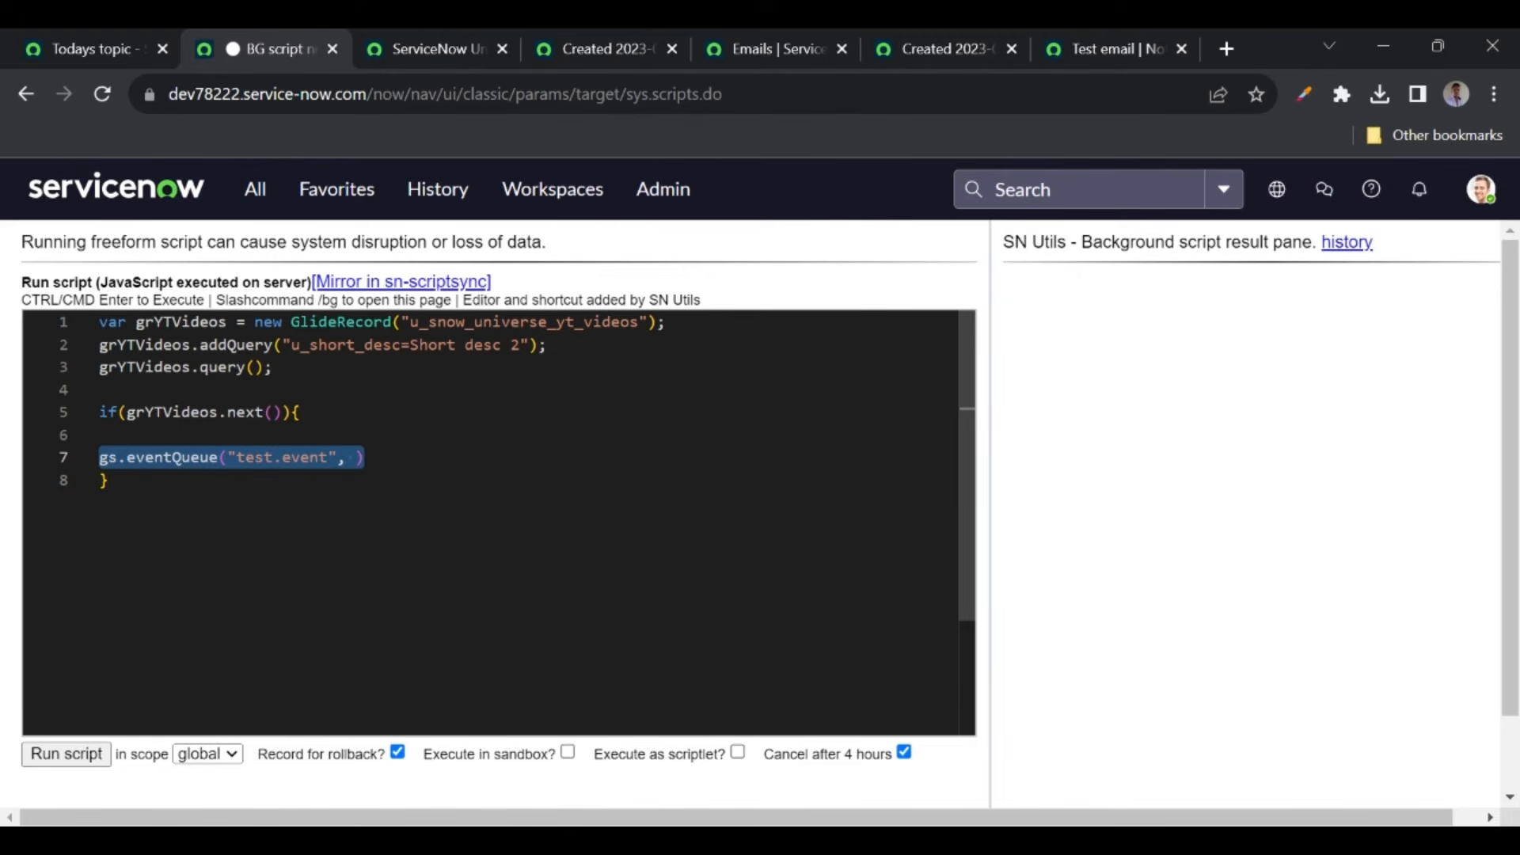
pyautogui.click(363, 457)
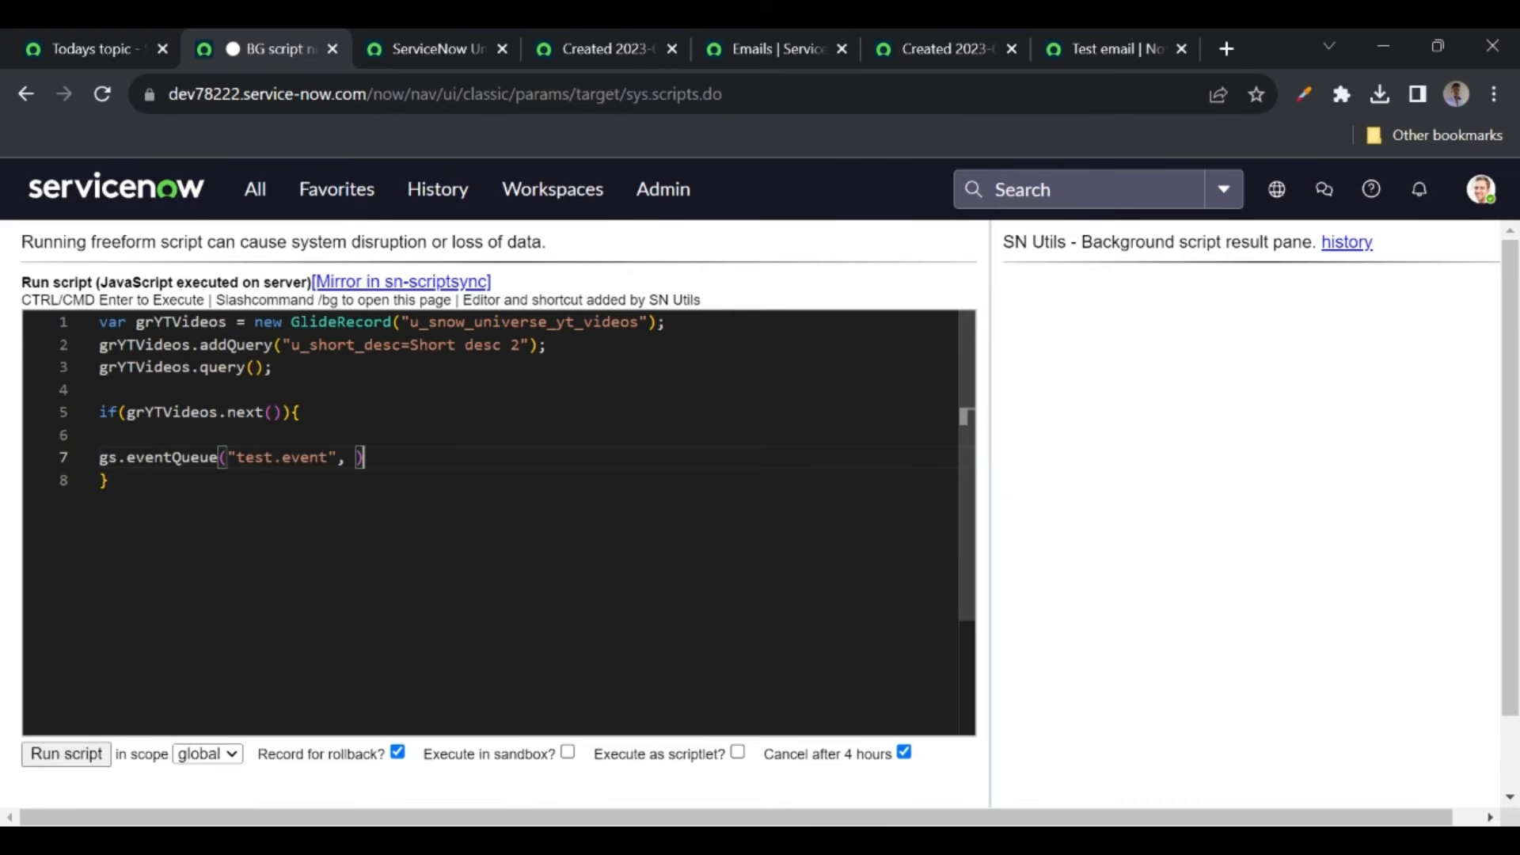
pyautogui.click(391, 345)
pyautogui.click(218, 367)
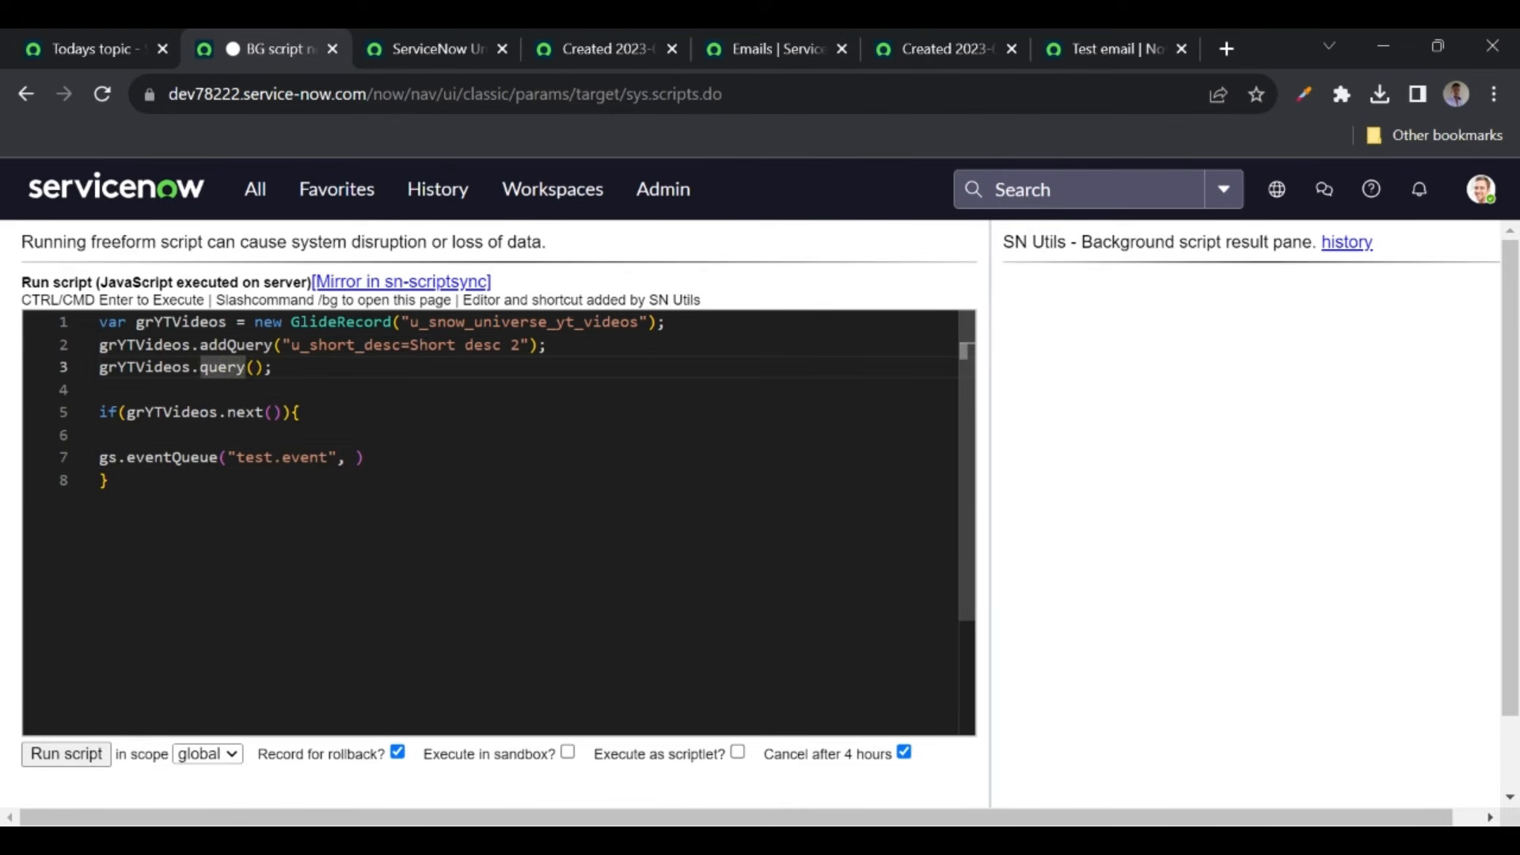
pyautogui.click(174, 411)
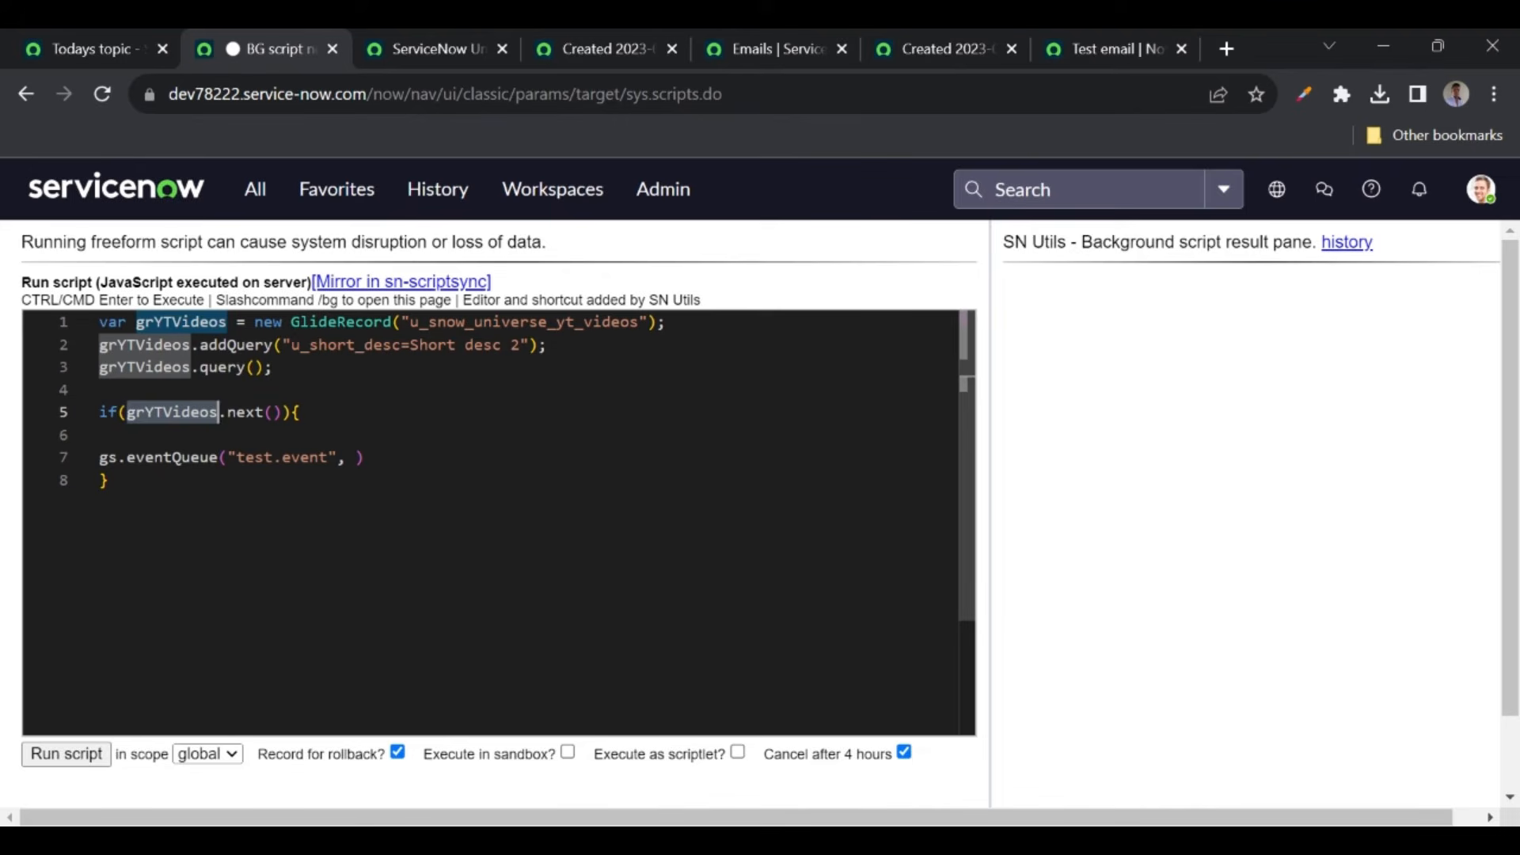
# - Pass grYTVideos as the eventQueue record argument, end the line with a semicolon, and reload Emails
pyautogui.click(355, 458)
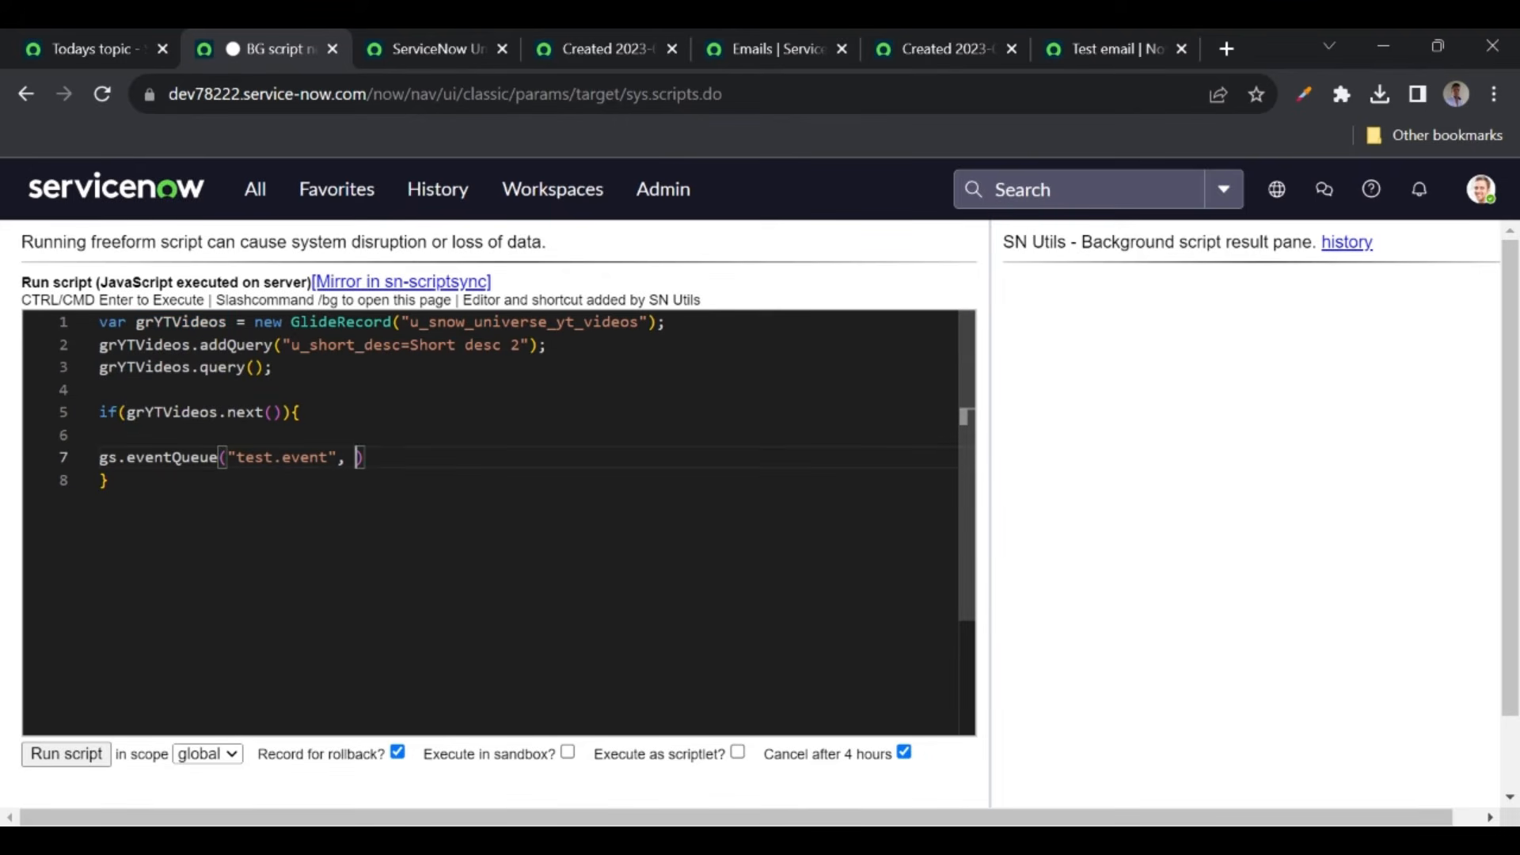
pyautogui.write('grYTVideos')
pyautogui.press('Right')
pyautogui.write(';')
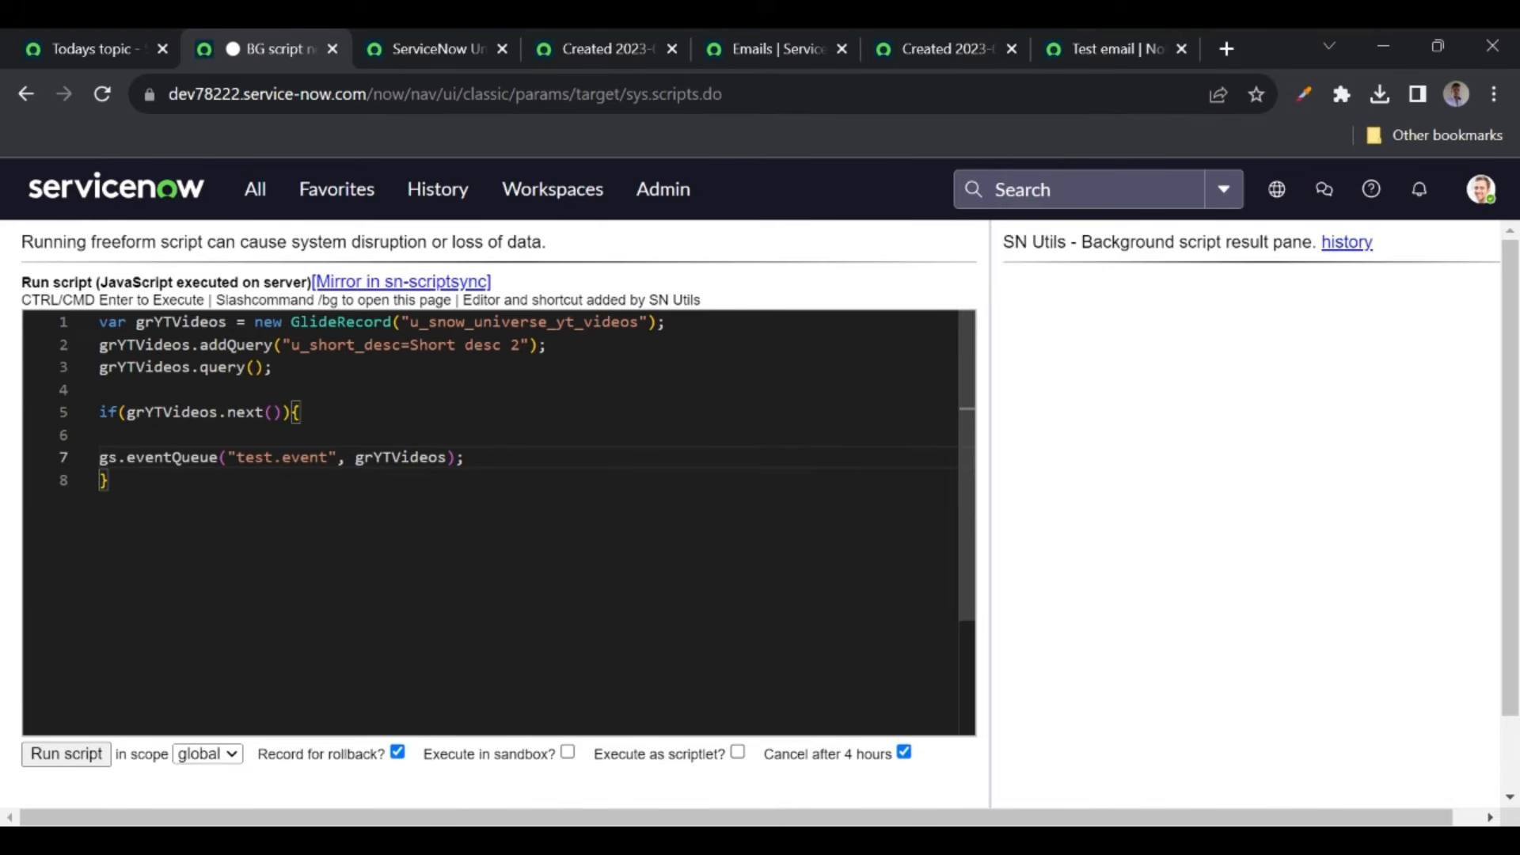
pyautogui.doubleClick(181, 413)
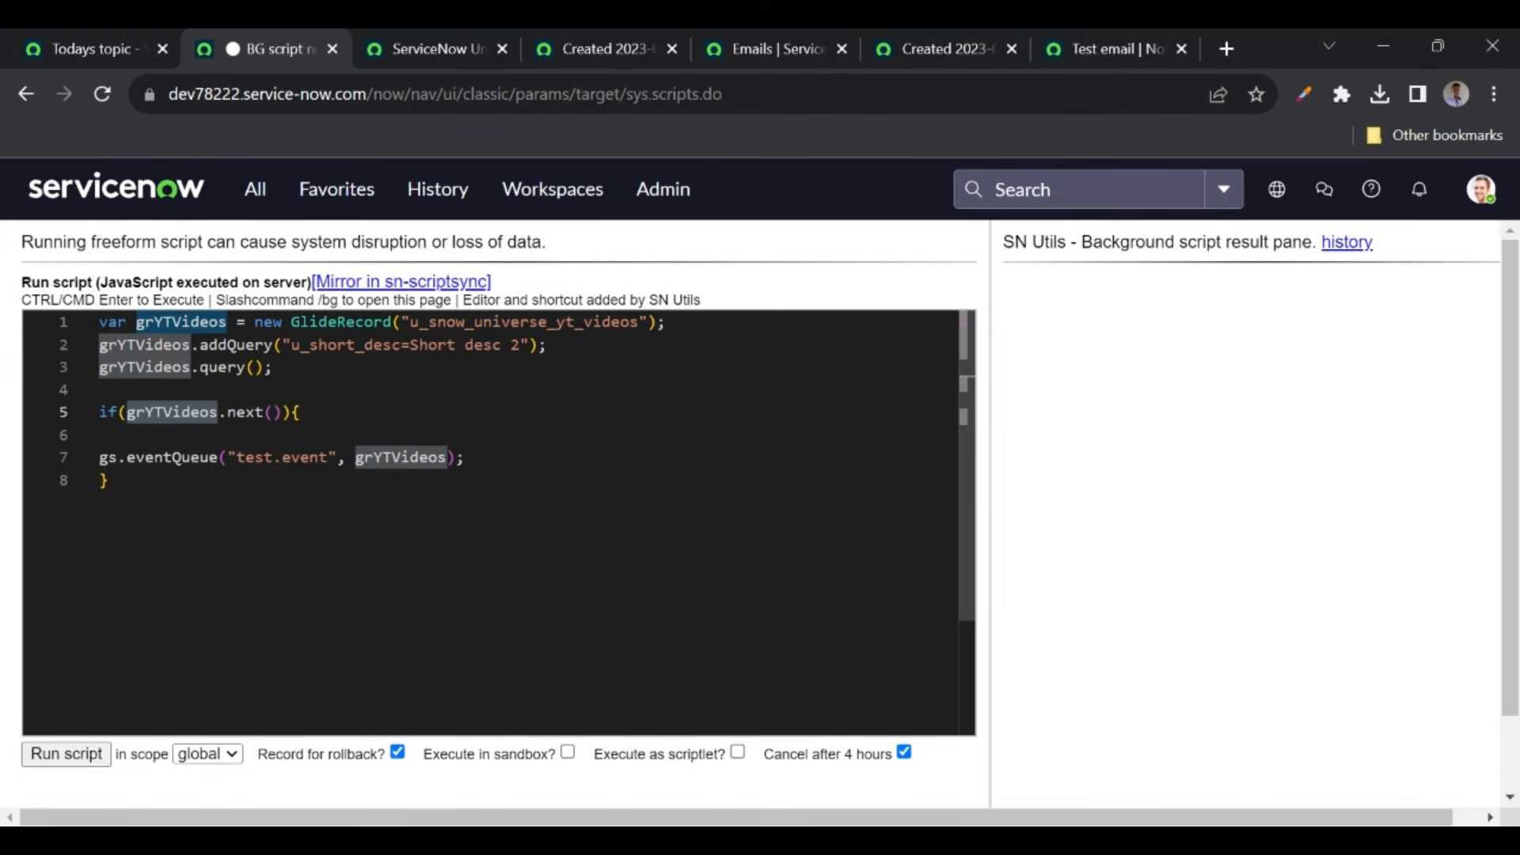
pyautogui.click(768, 45)
pyautogui.click(102, 92)
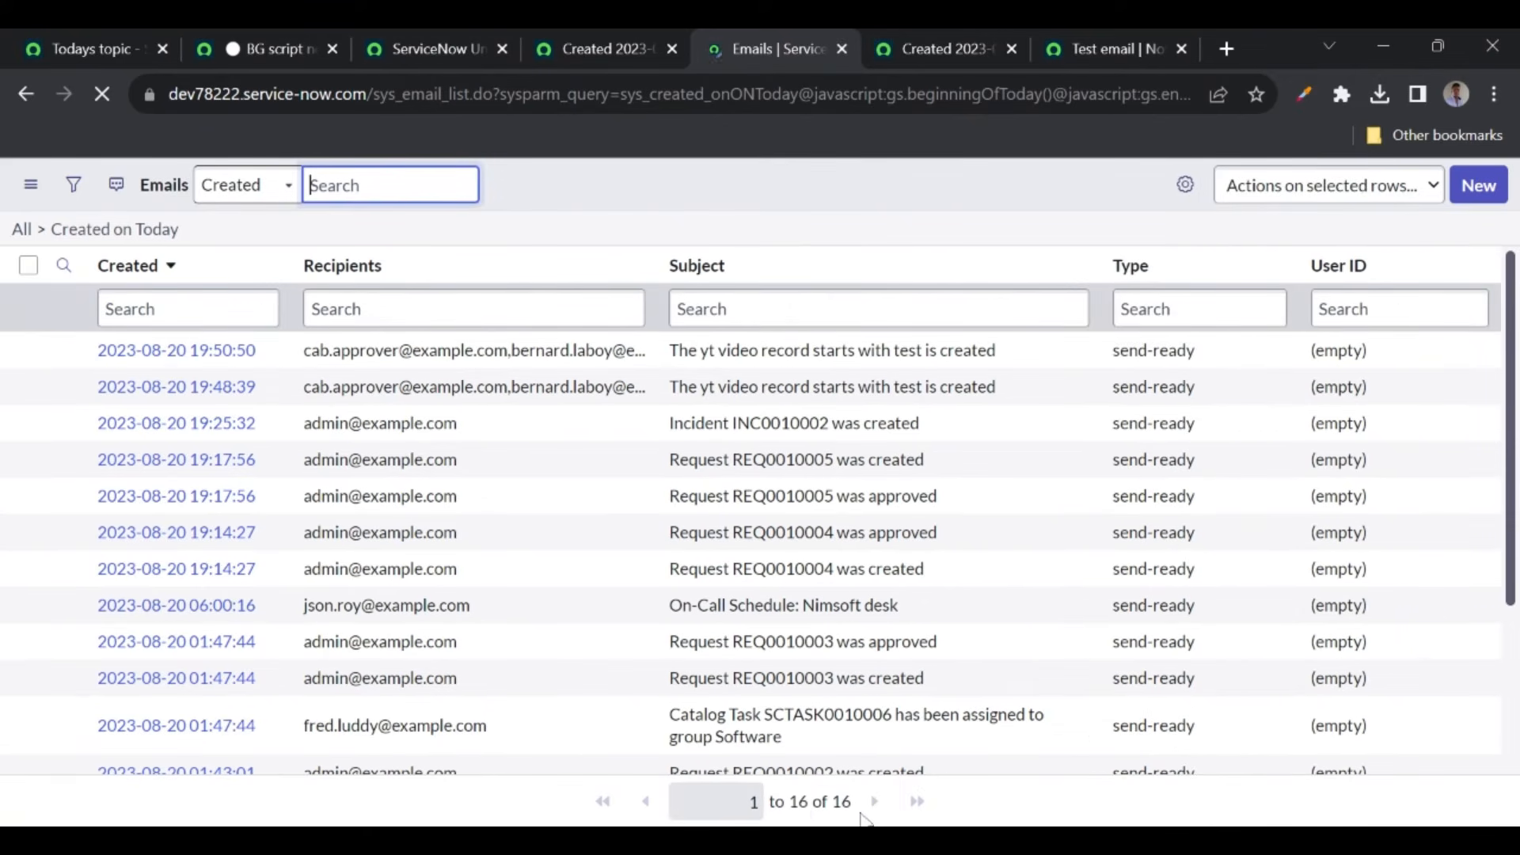
# - Run the background script and reload Emails until the new 'yt video record' notification appears
pyautogui.click(292, 49)
pyautogui.click(68, 755)
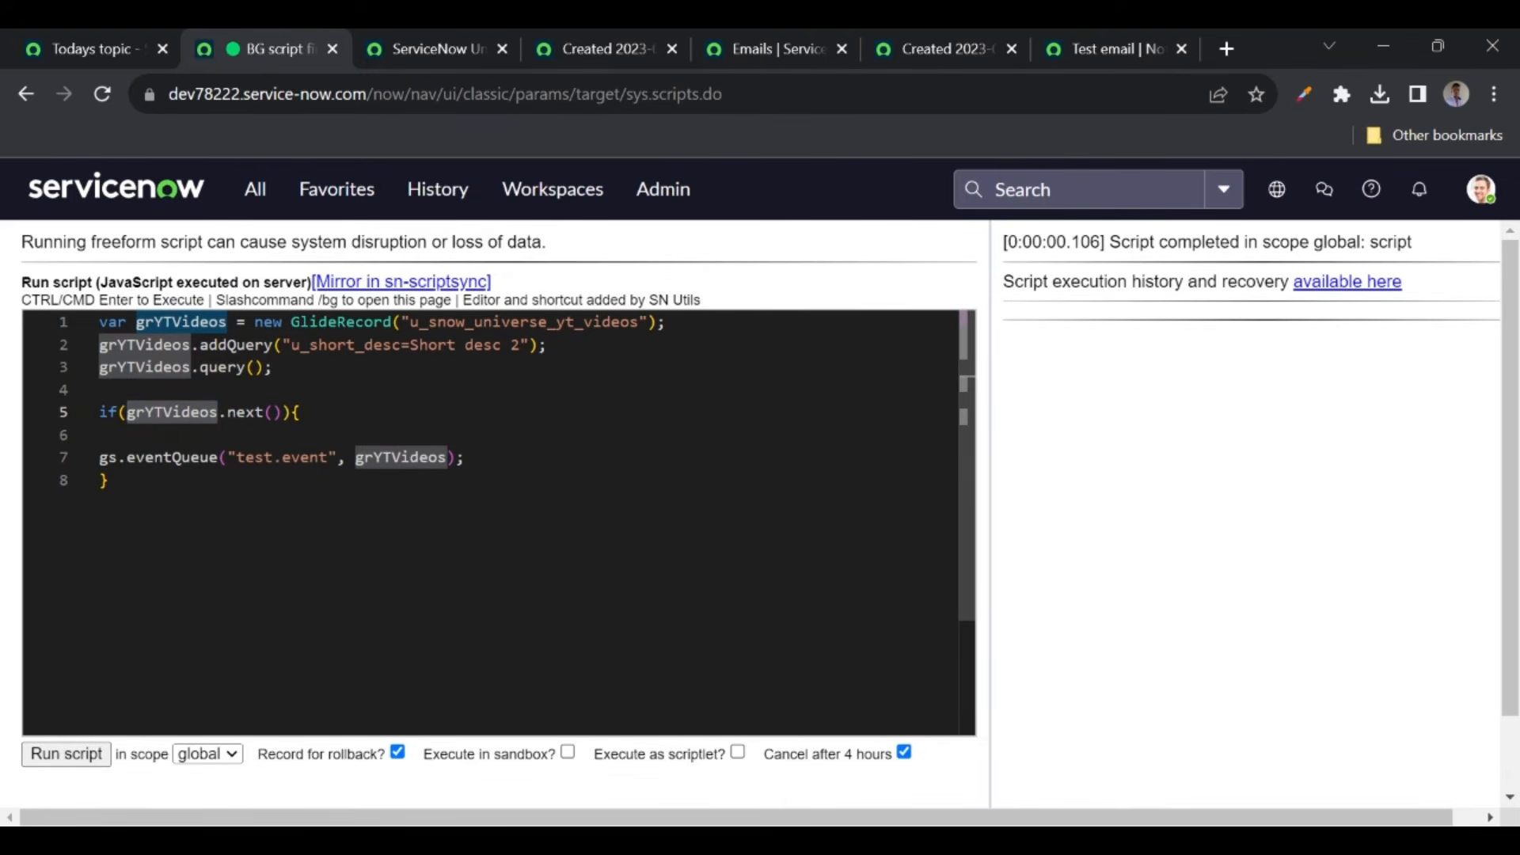
pyautogui.click(779, 49)
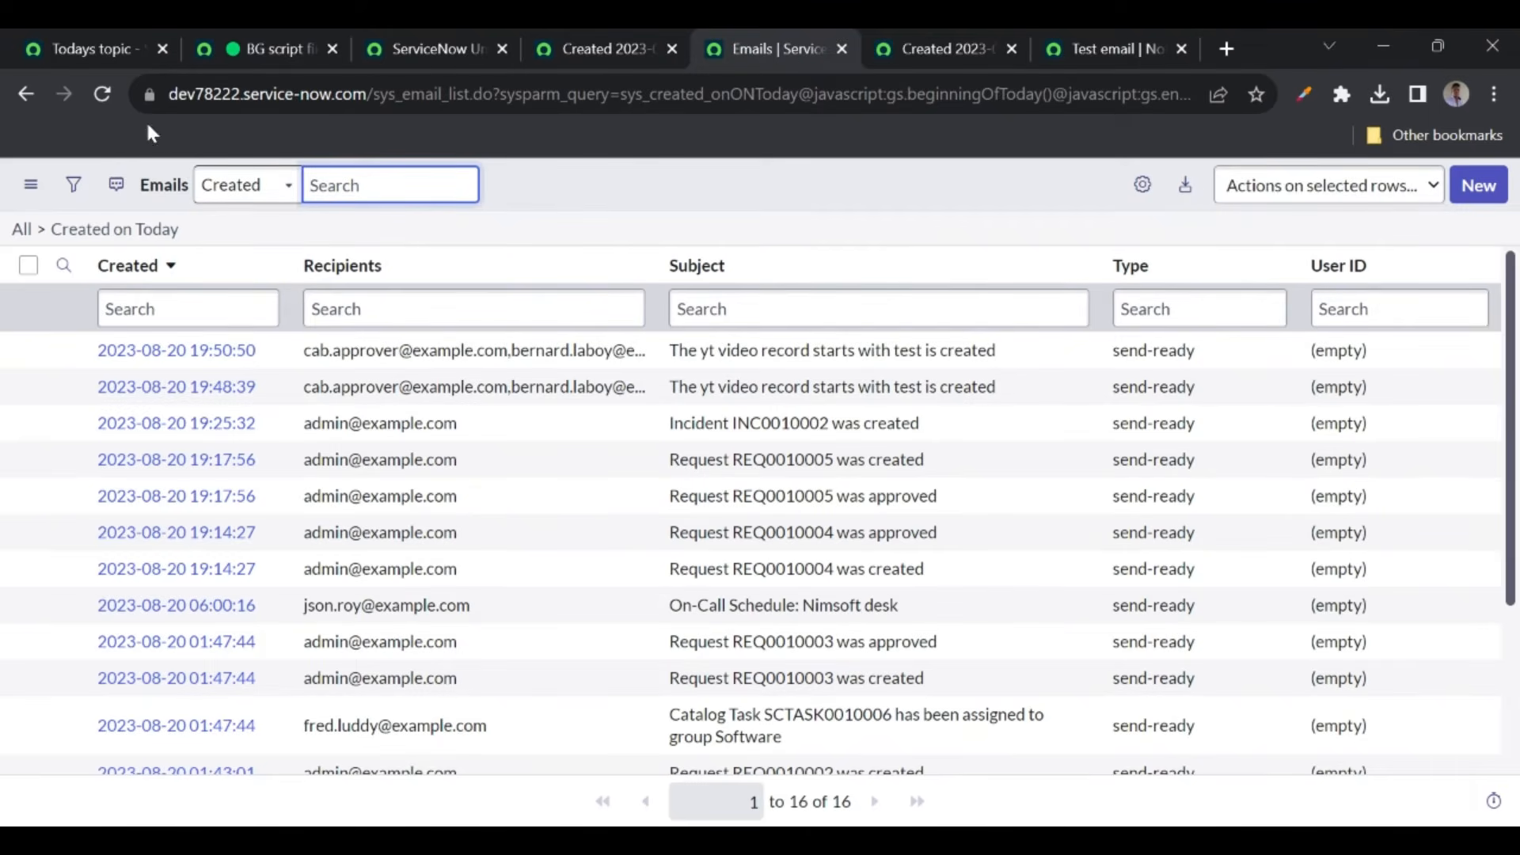
pyautogui.click(102, 93)
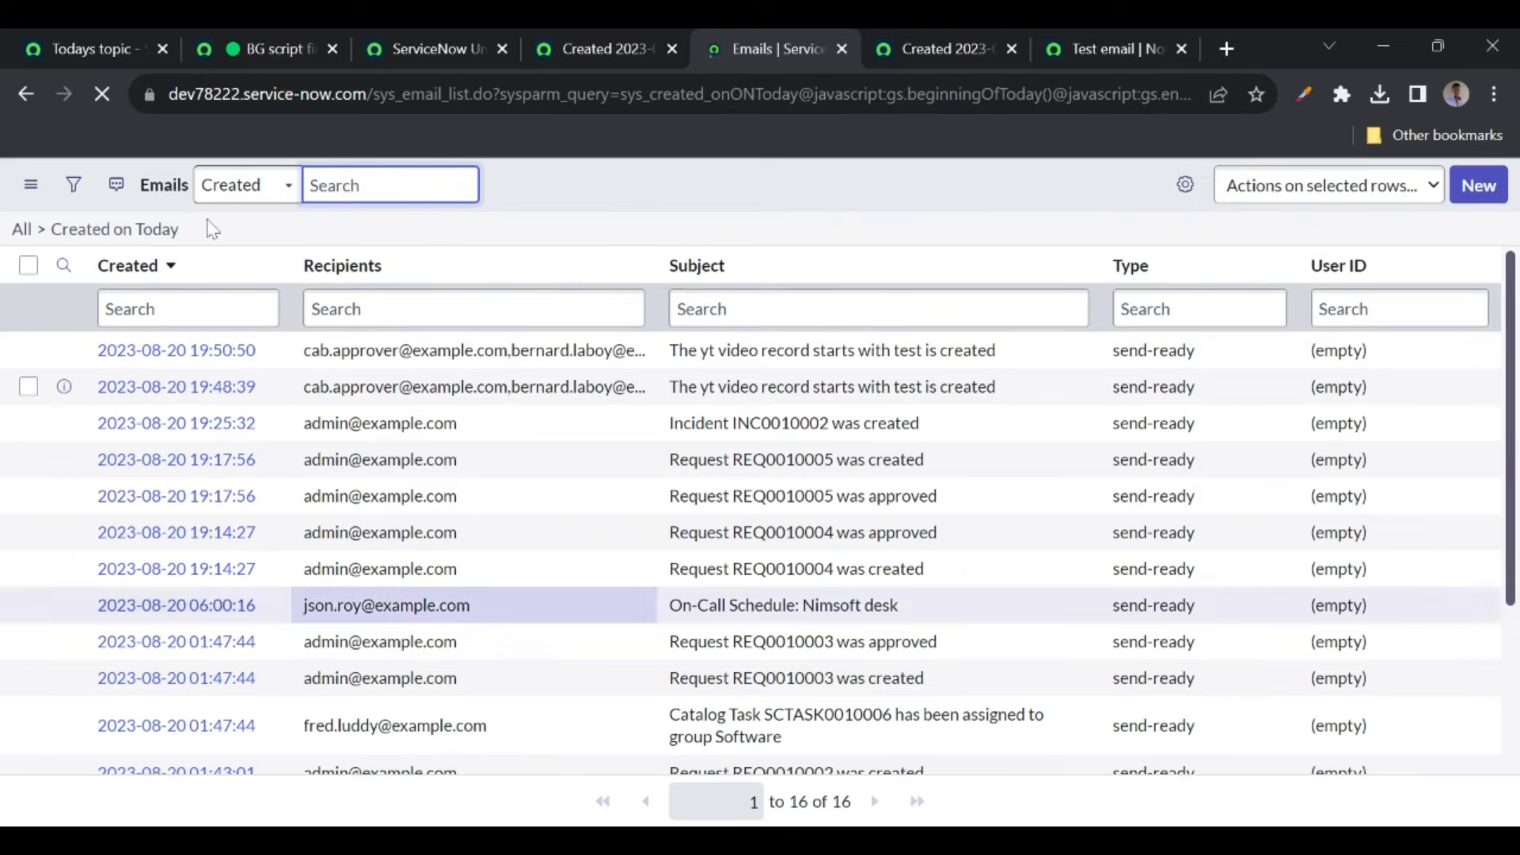
pyautogui.click(108, 90)
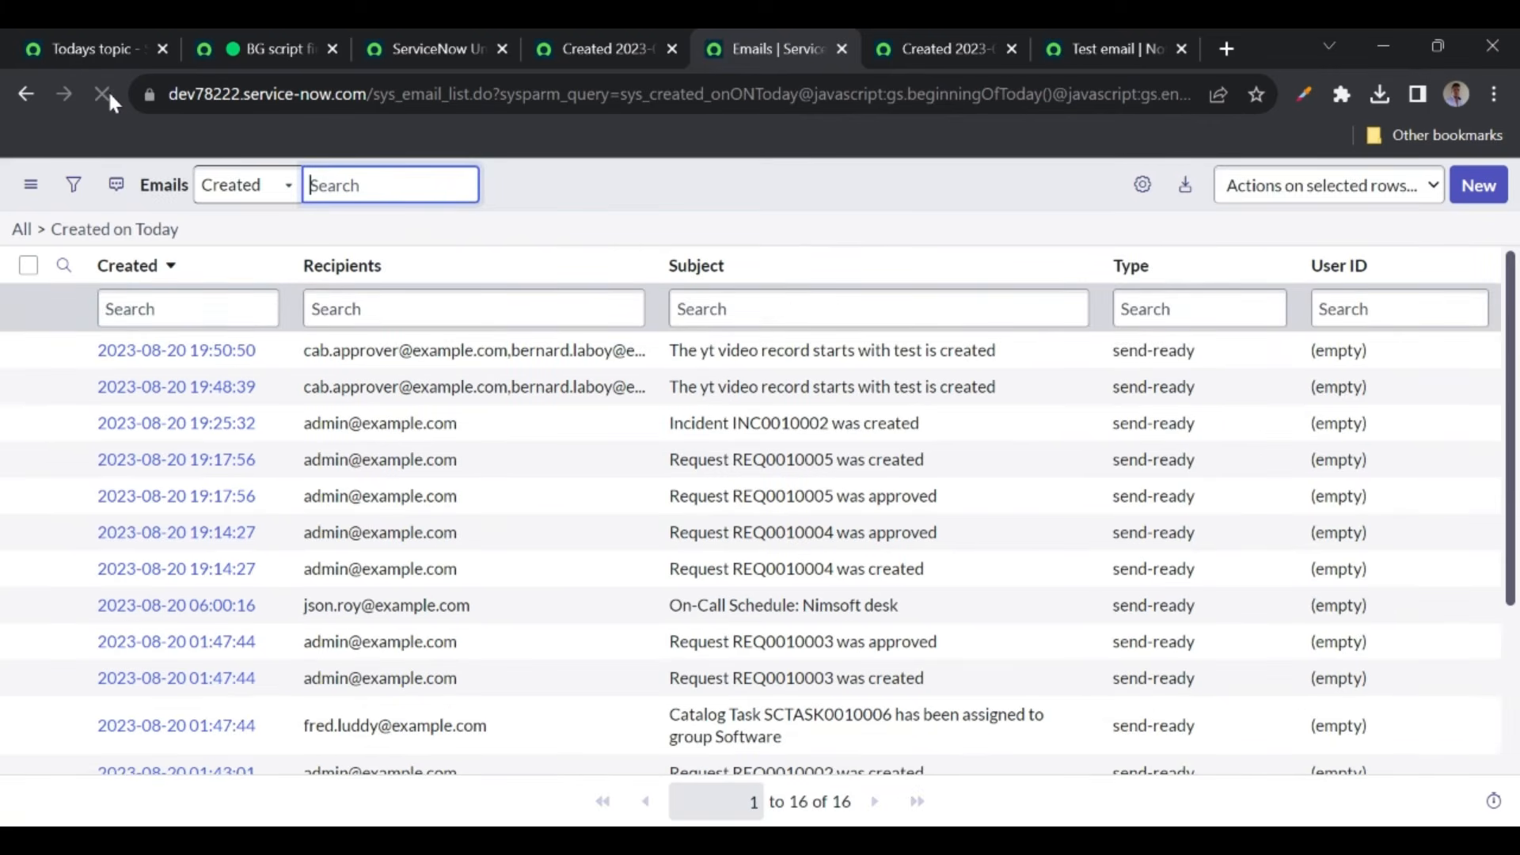
pyautogui.click(106, 97)
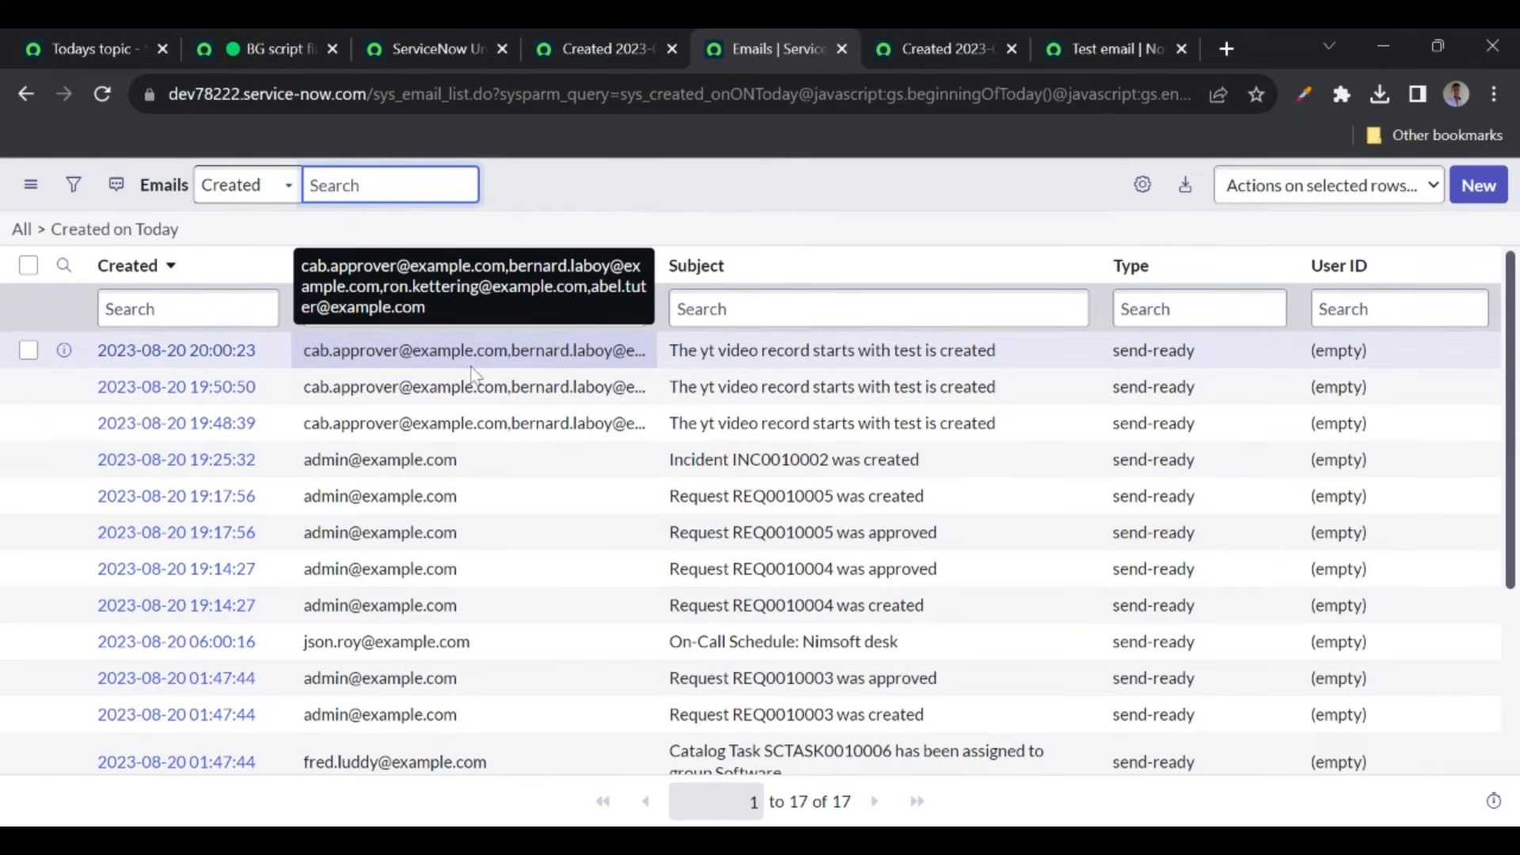
pyautogui.click(254, 50)
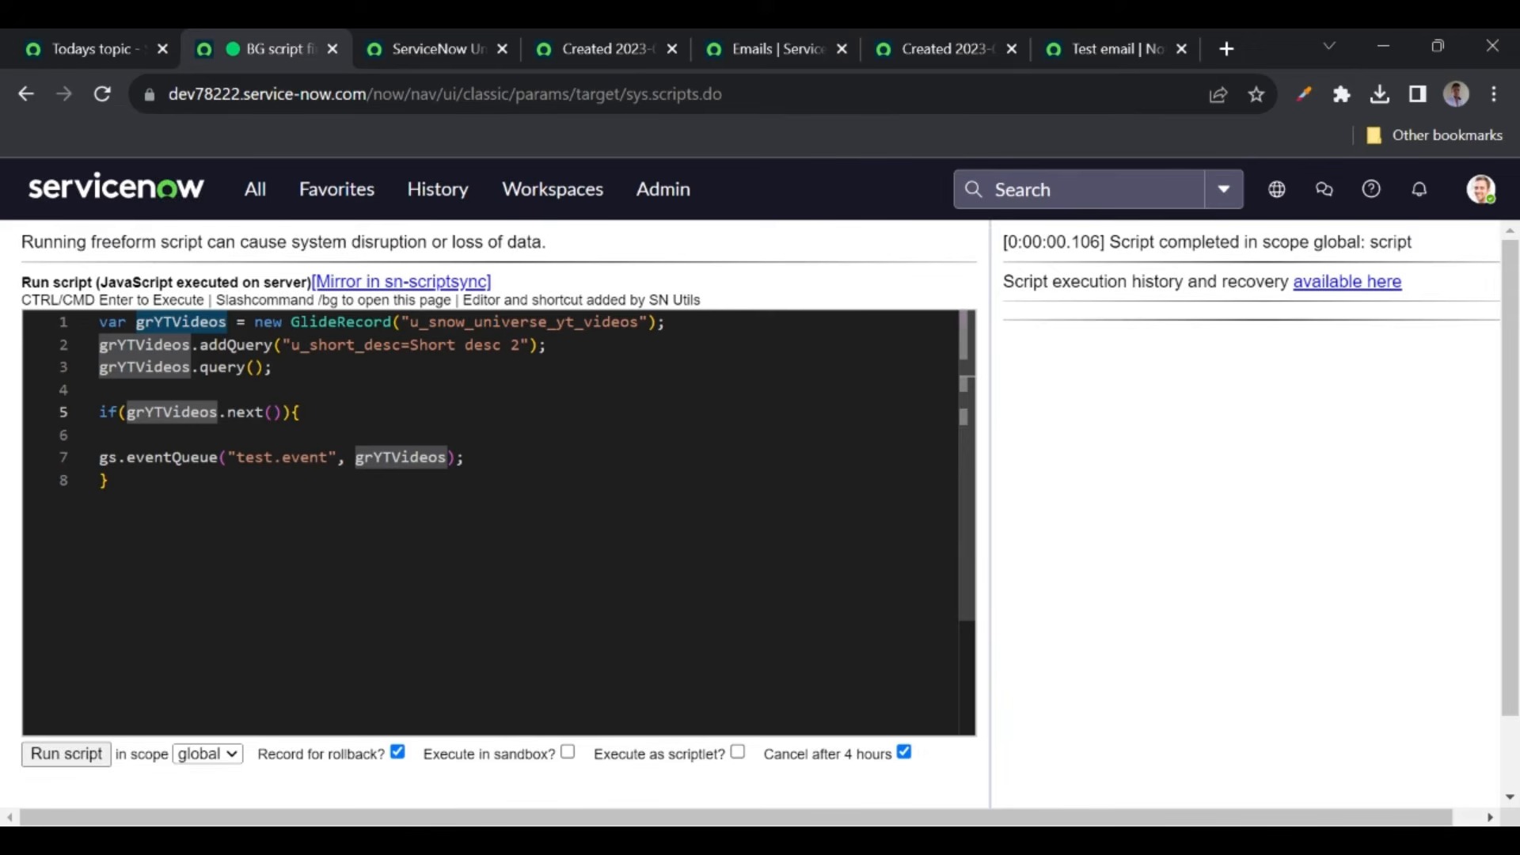
# - Set the Test email notification's Send when to Triggered and save it
pyautogui.click(1104, 47)
pyautogui.scroll(-4, 760, 427)
pyautogui.scroll(-1, 383, 538)
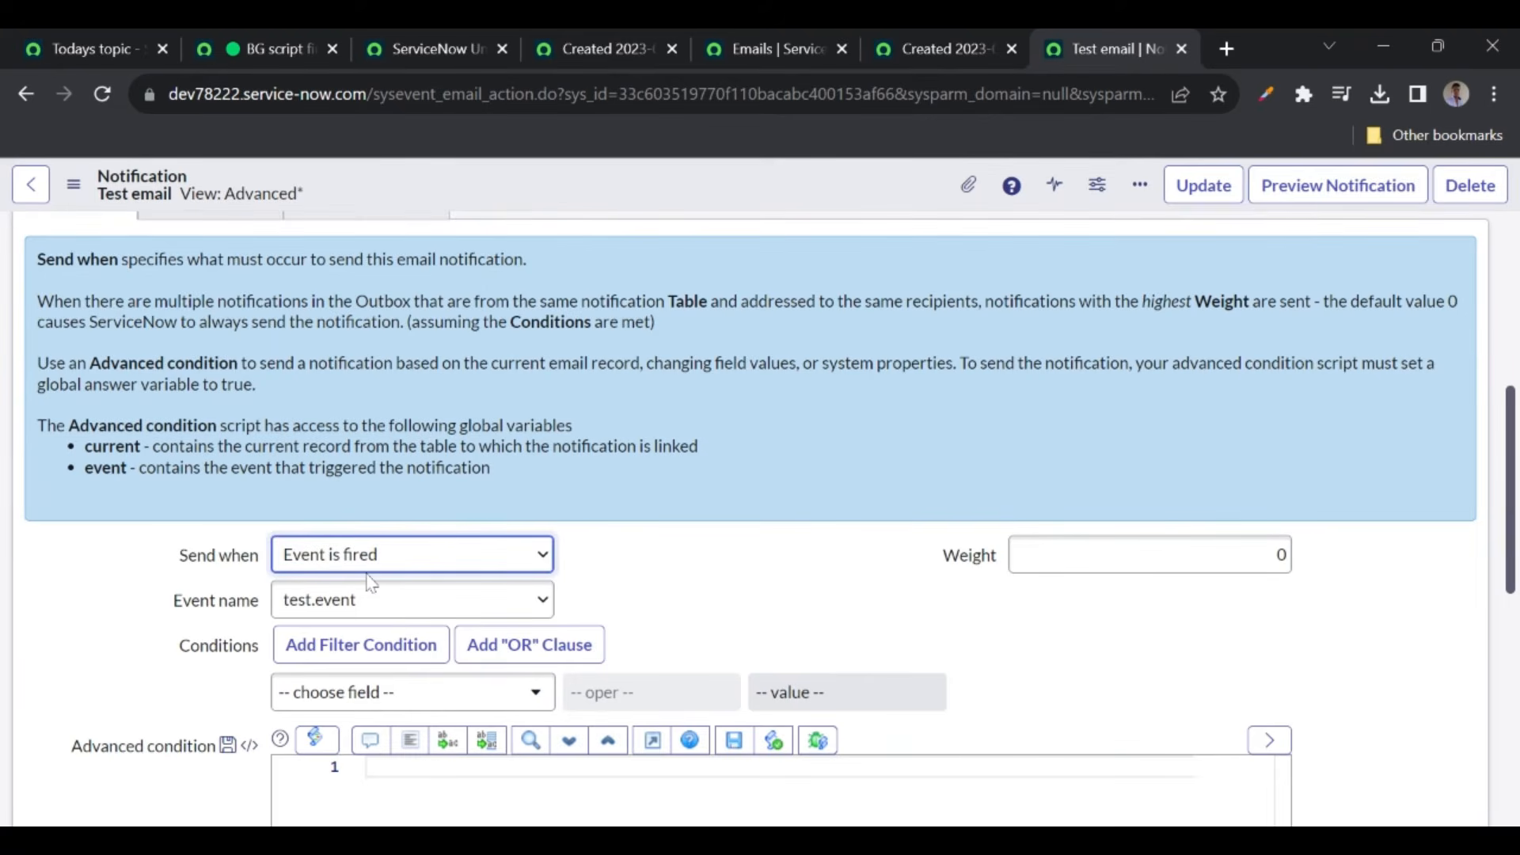
pyautogui.press('Down')
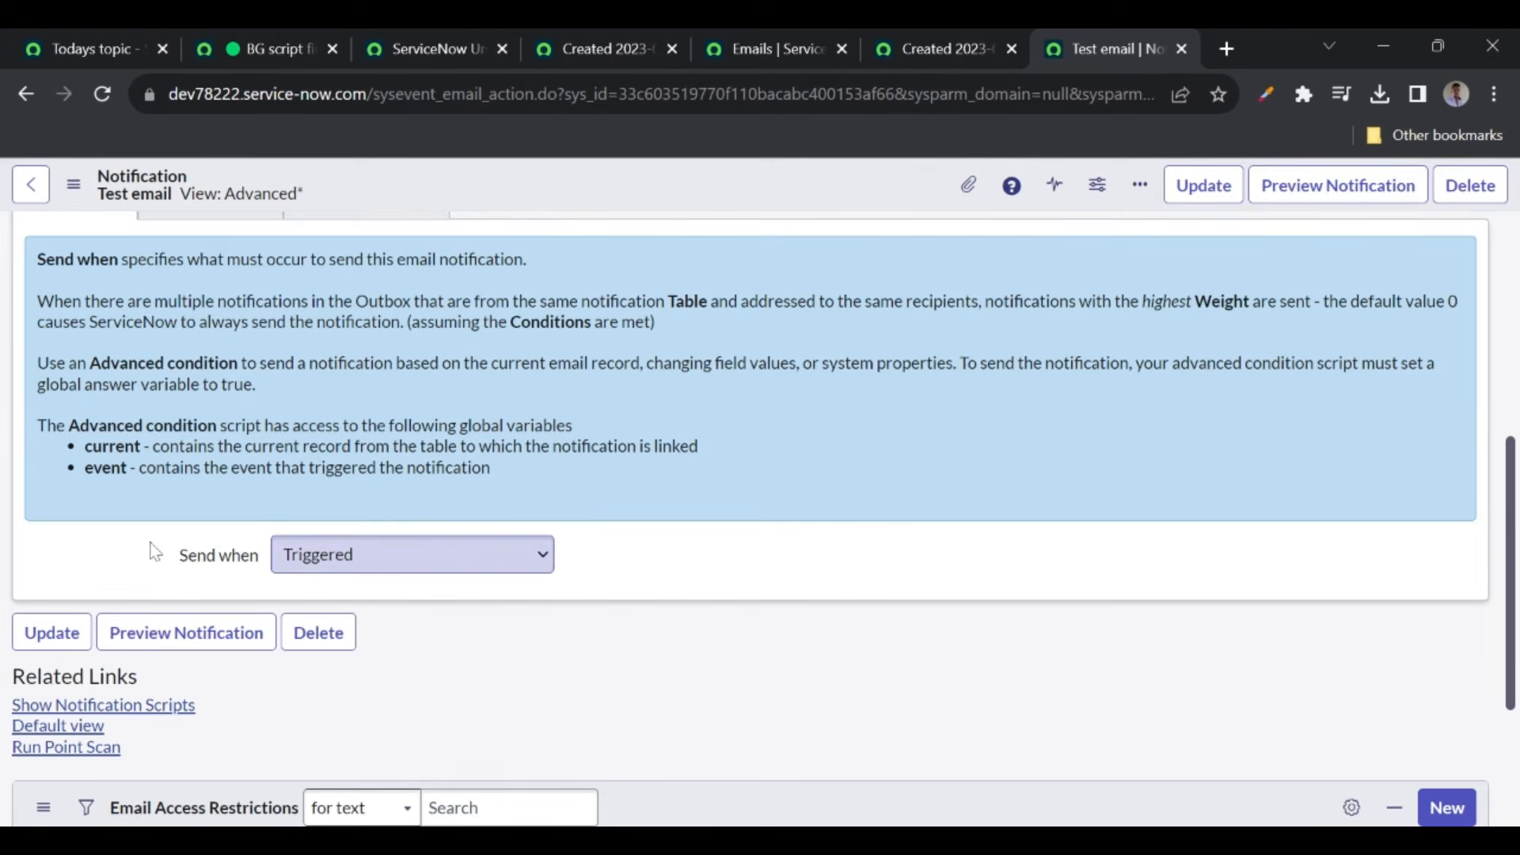
pyautogui.rightClick(535, 190)
pyautogui.click(577, 204)
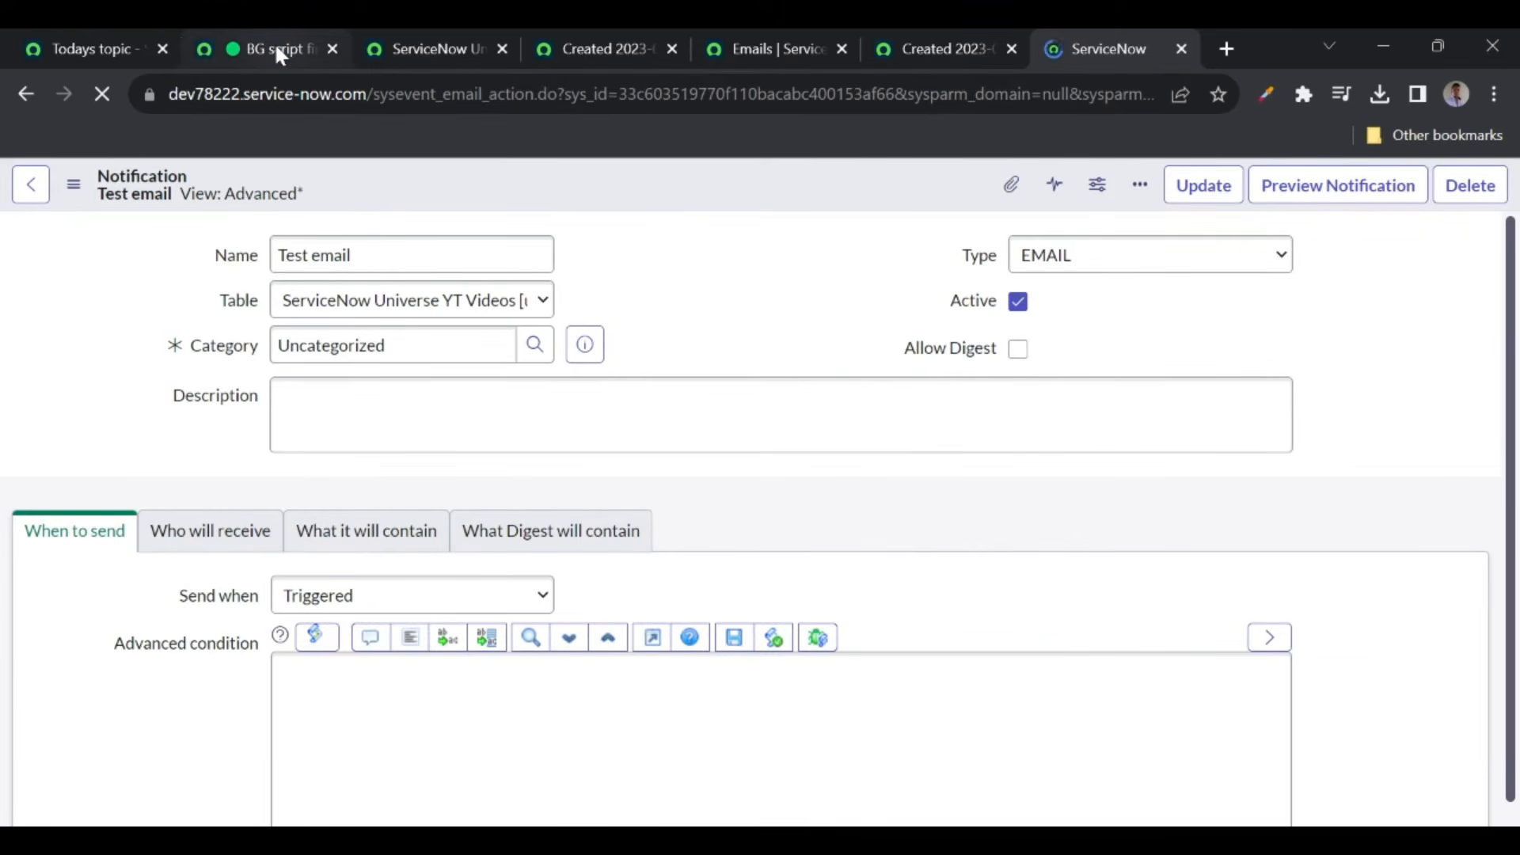
# - Open Flow Designer through the navigator search 'flow de'
pyautogui.click(277, 49)
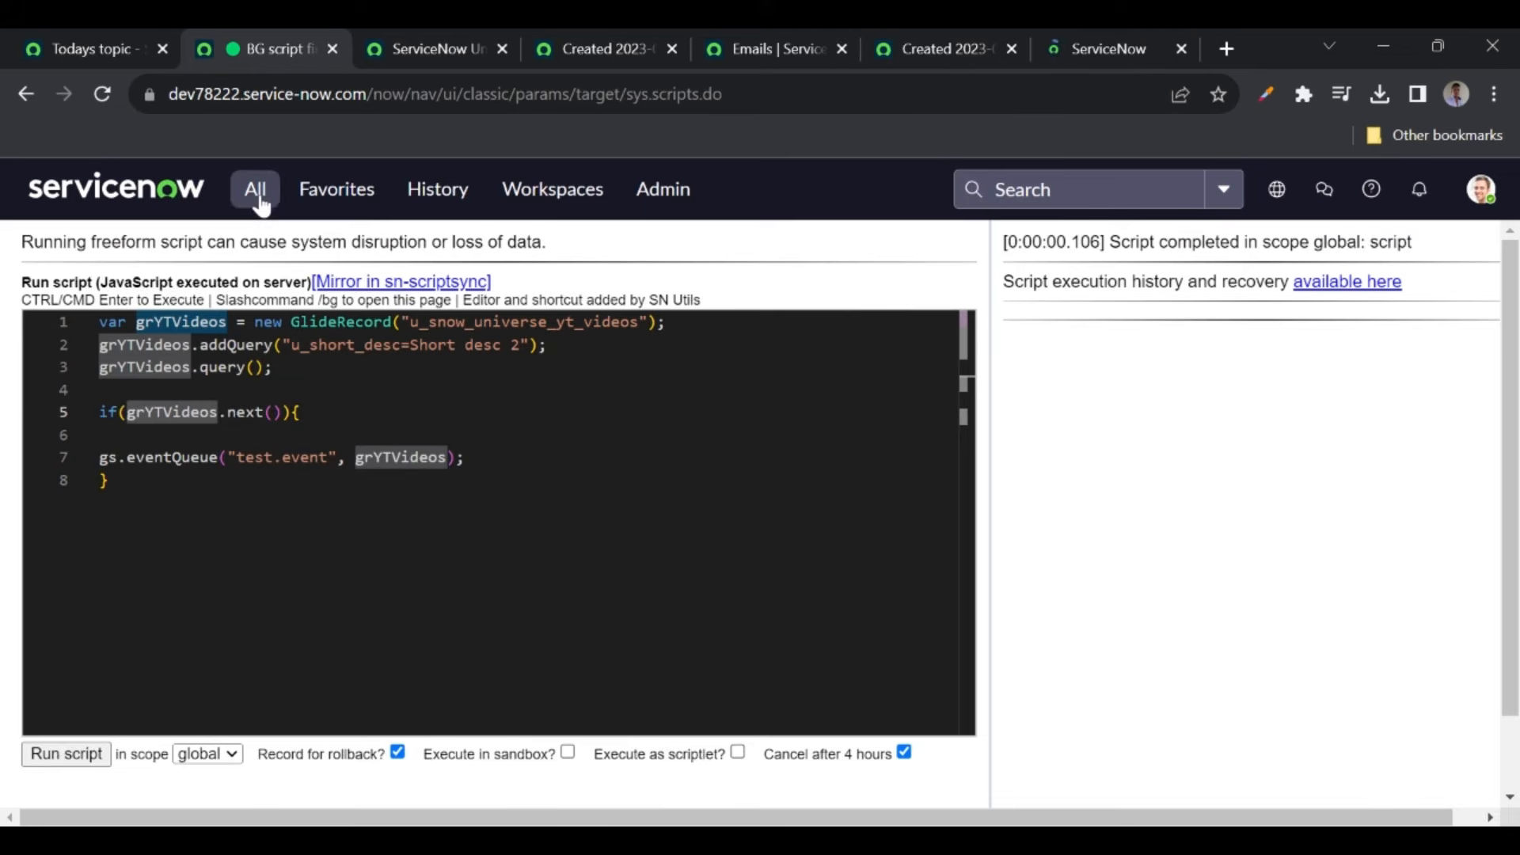
pyautogui.click(255, 193)
pyautogui.write('flow de')
pyautogui.click(247, 477)
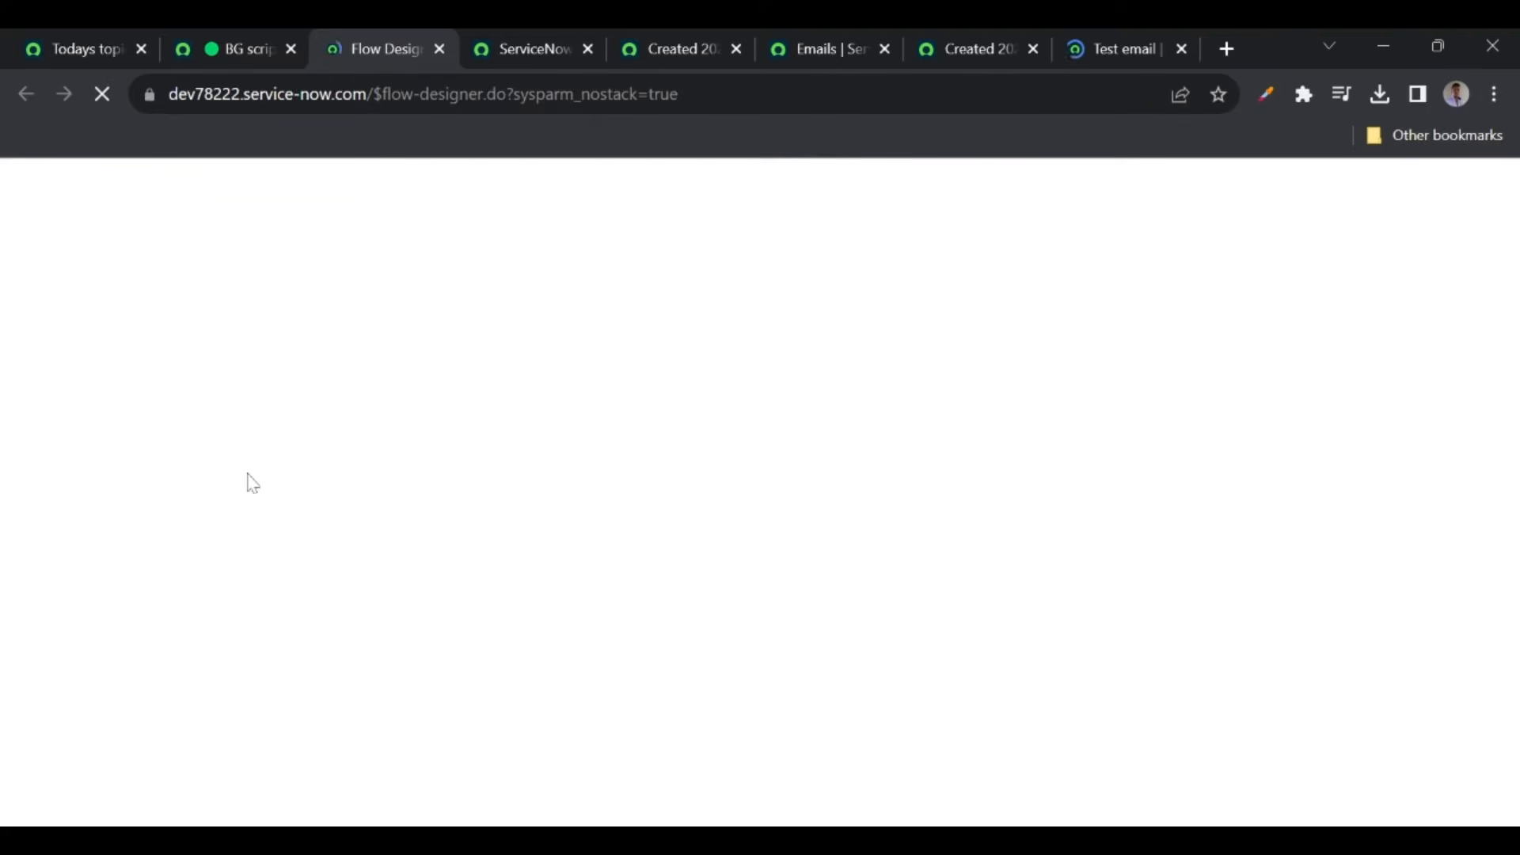
# - Close the leftover YT Videos list tab and the record tab behind it
pyautogui.click(512, 43)
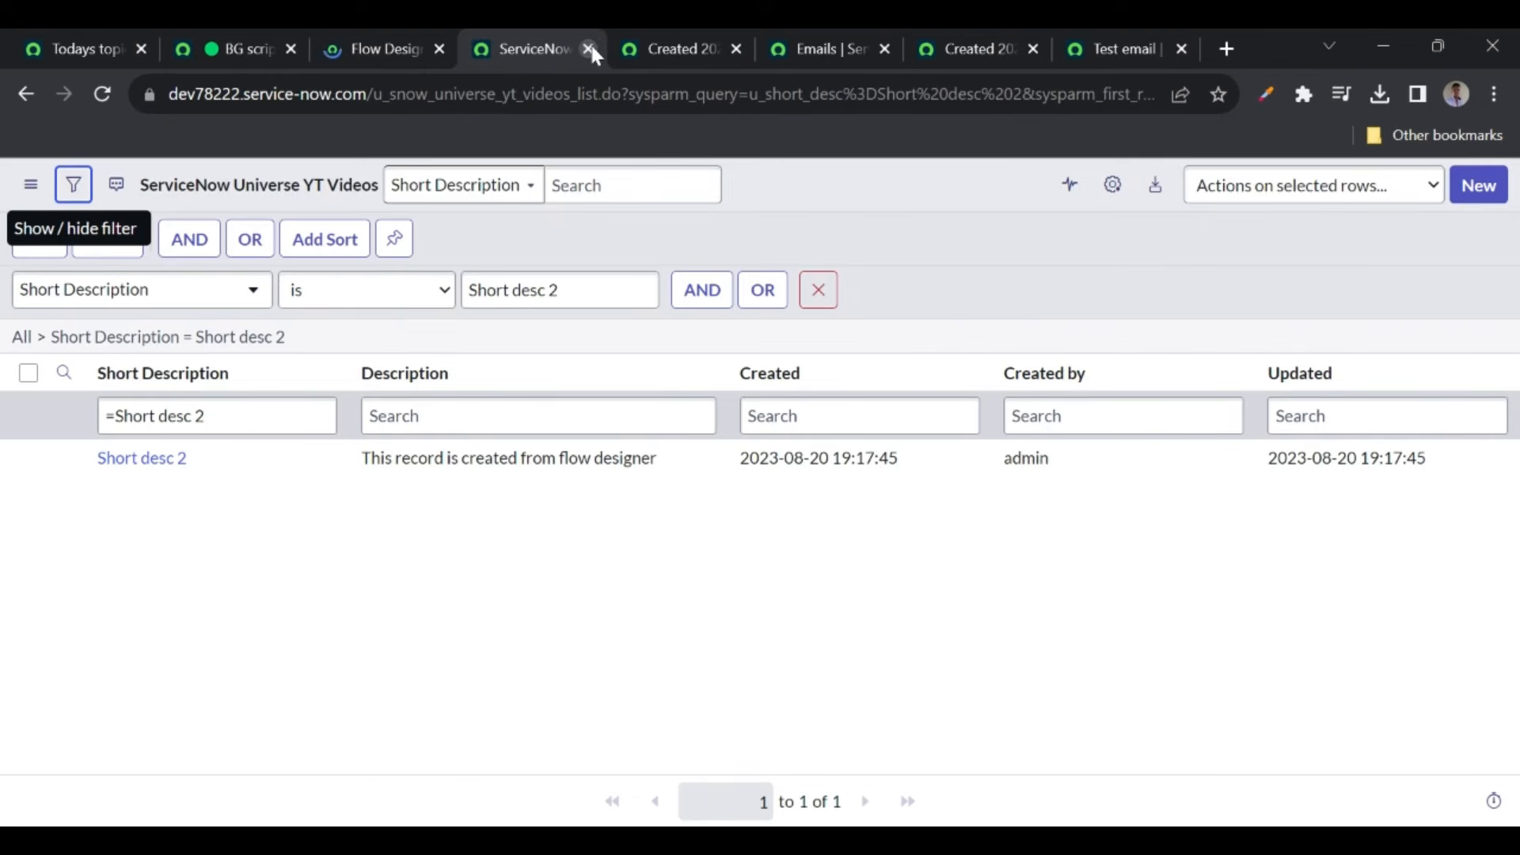
pyautogui.click(589, 48)
pyautogui.click(589, 49)
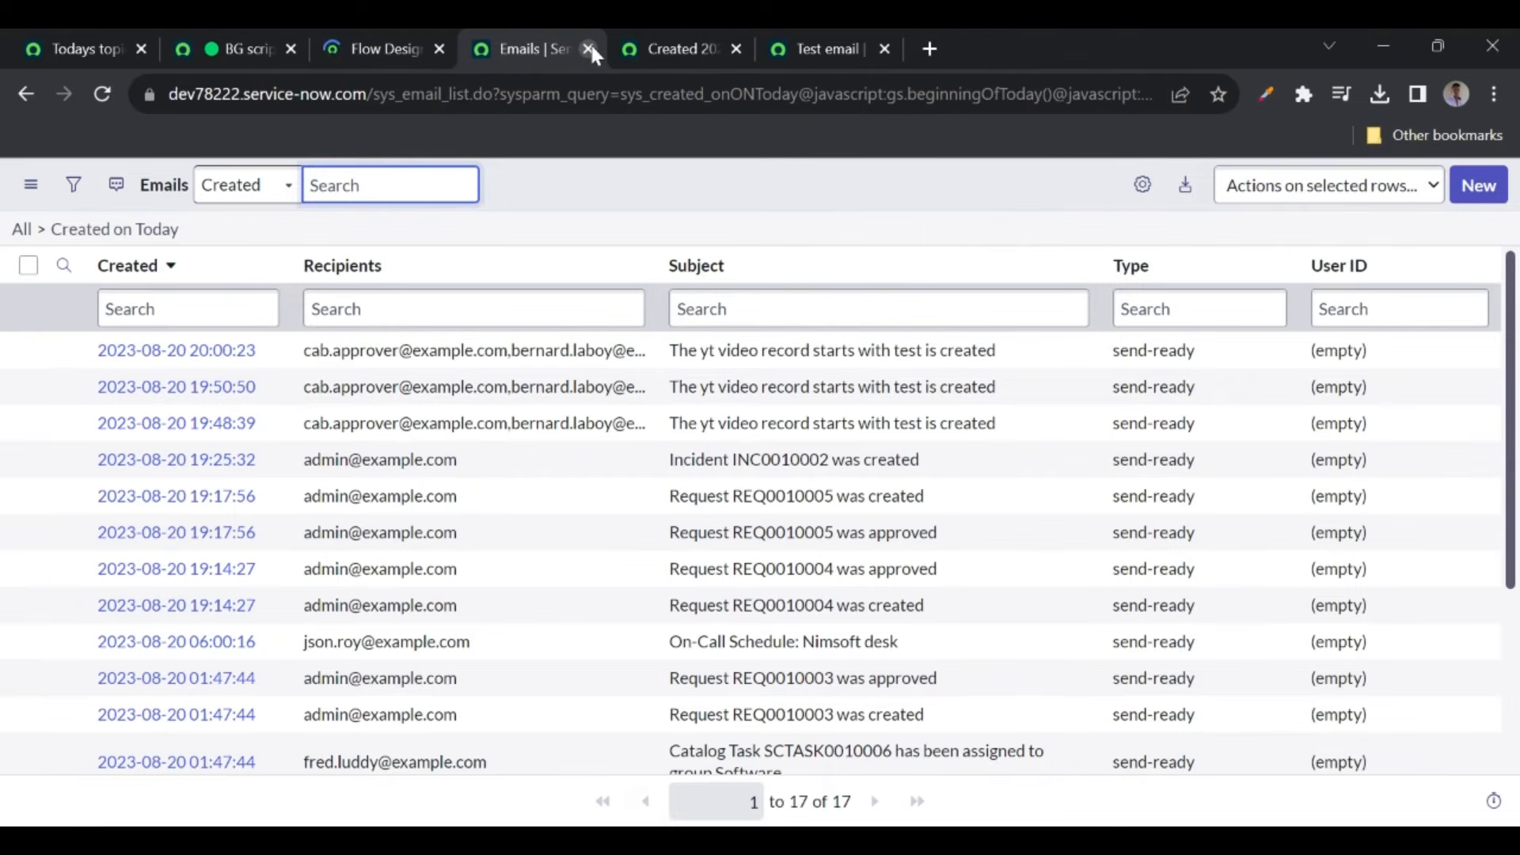
# - In Flow Designer, filter flows by 'test cata' and open the Test catalog item flow
pyautogui.click(372, 54)
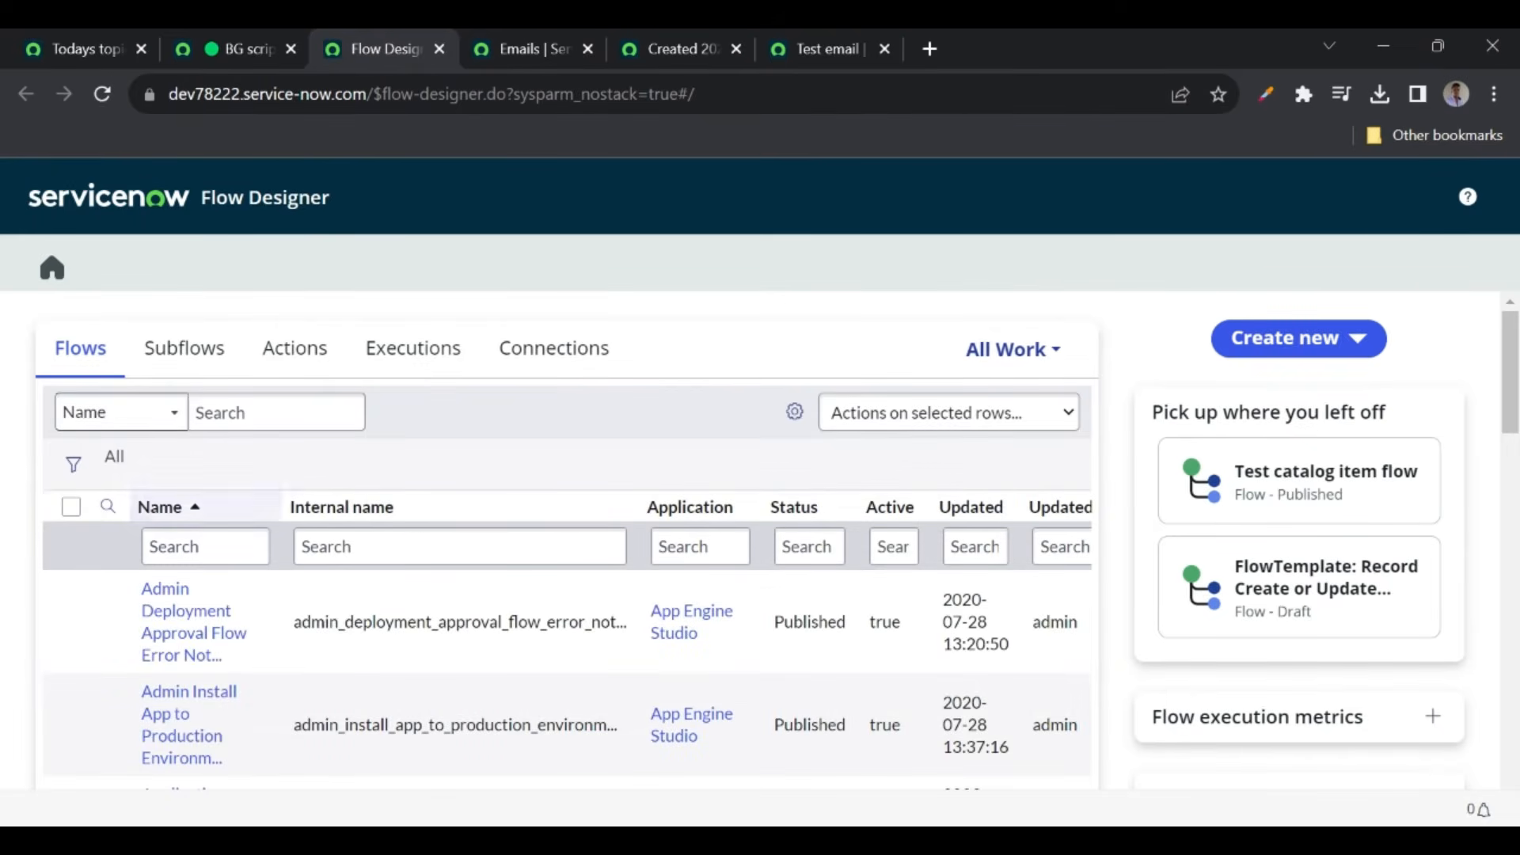
pyautogui.click(205, 546)
pyautogui.write('test cata')
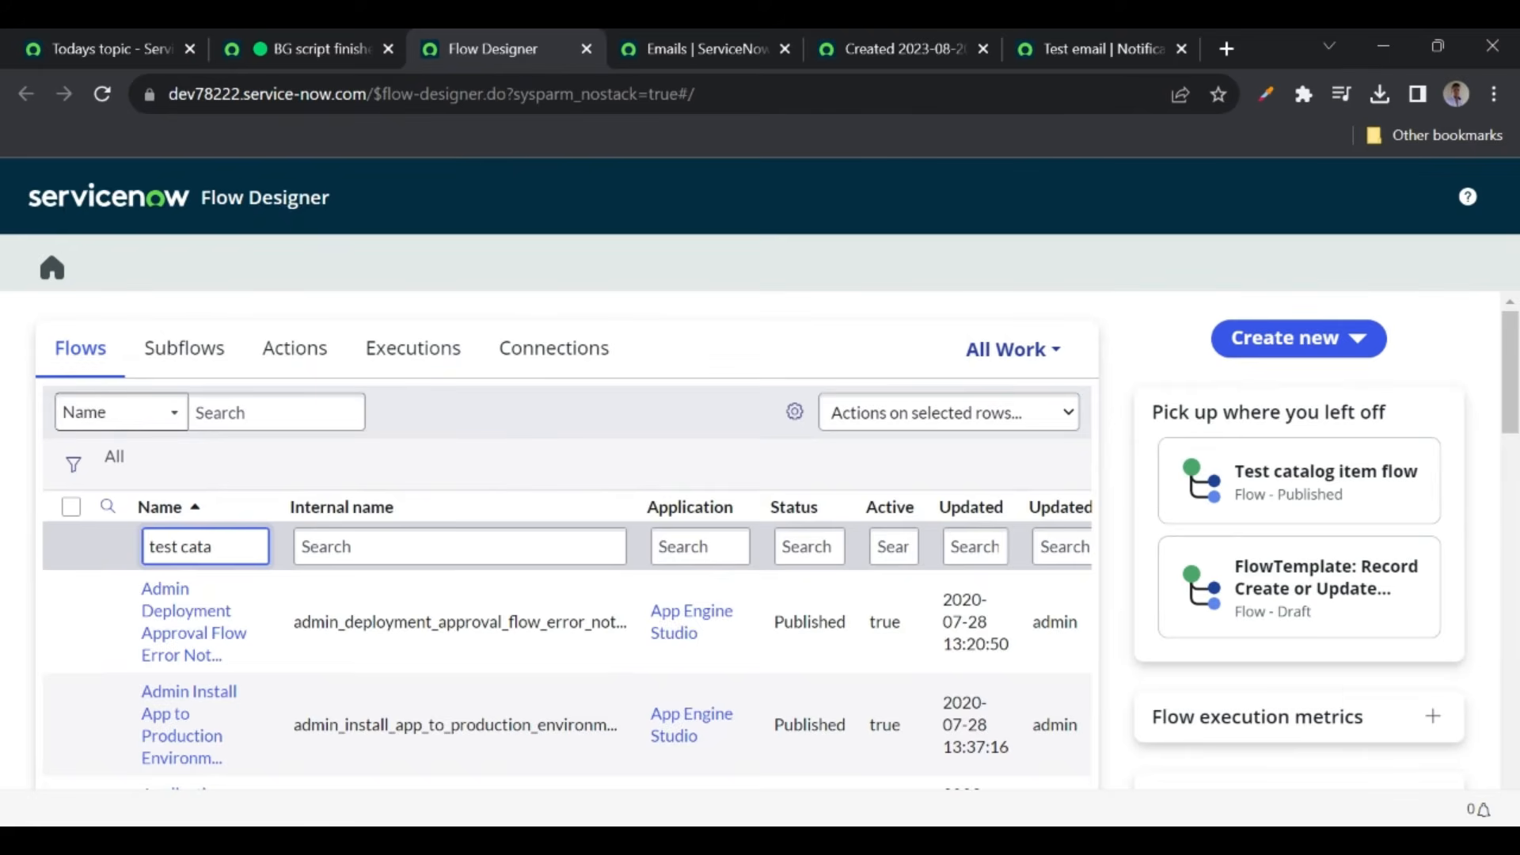
pyautogui.press('Return')
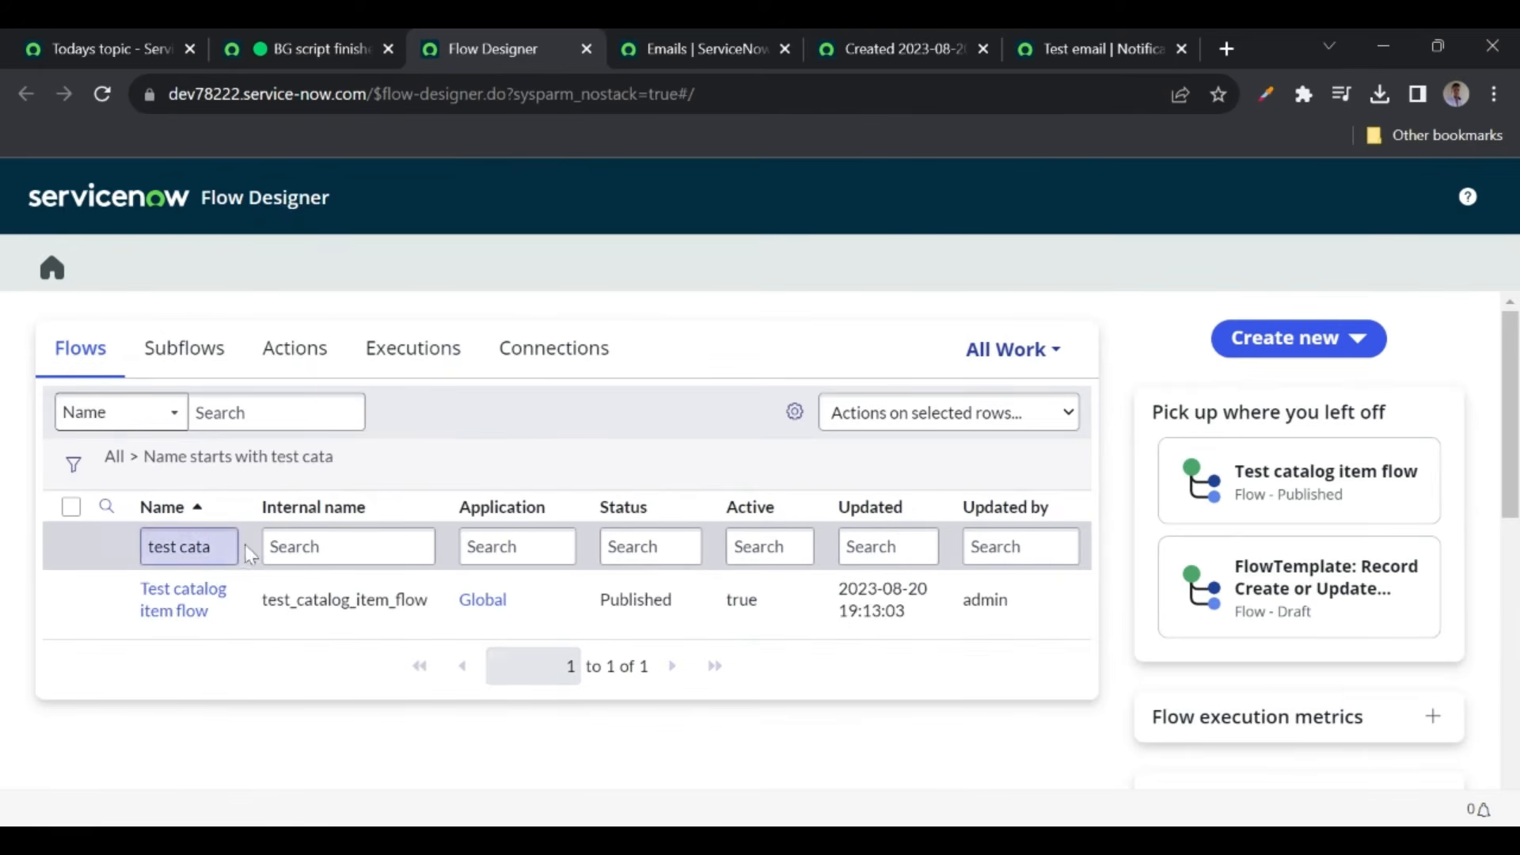
pyautogui.click(189, 598)
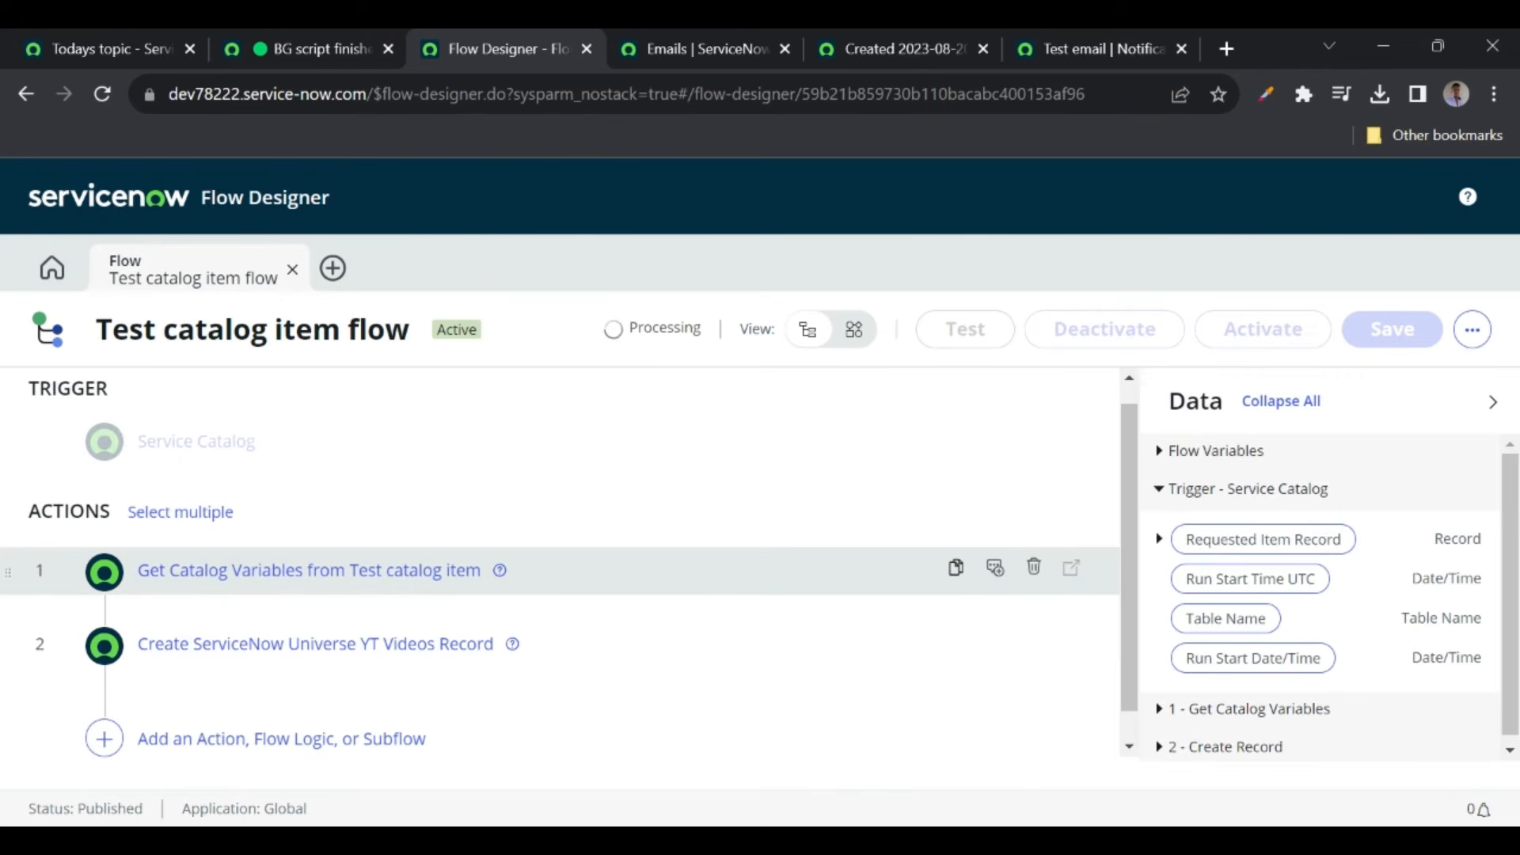
pyautogui.scroll(-1, 180, 495)
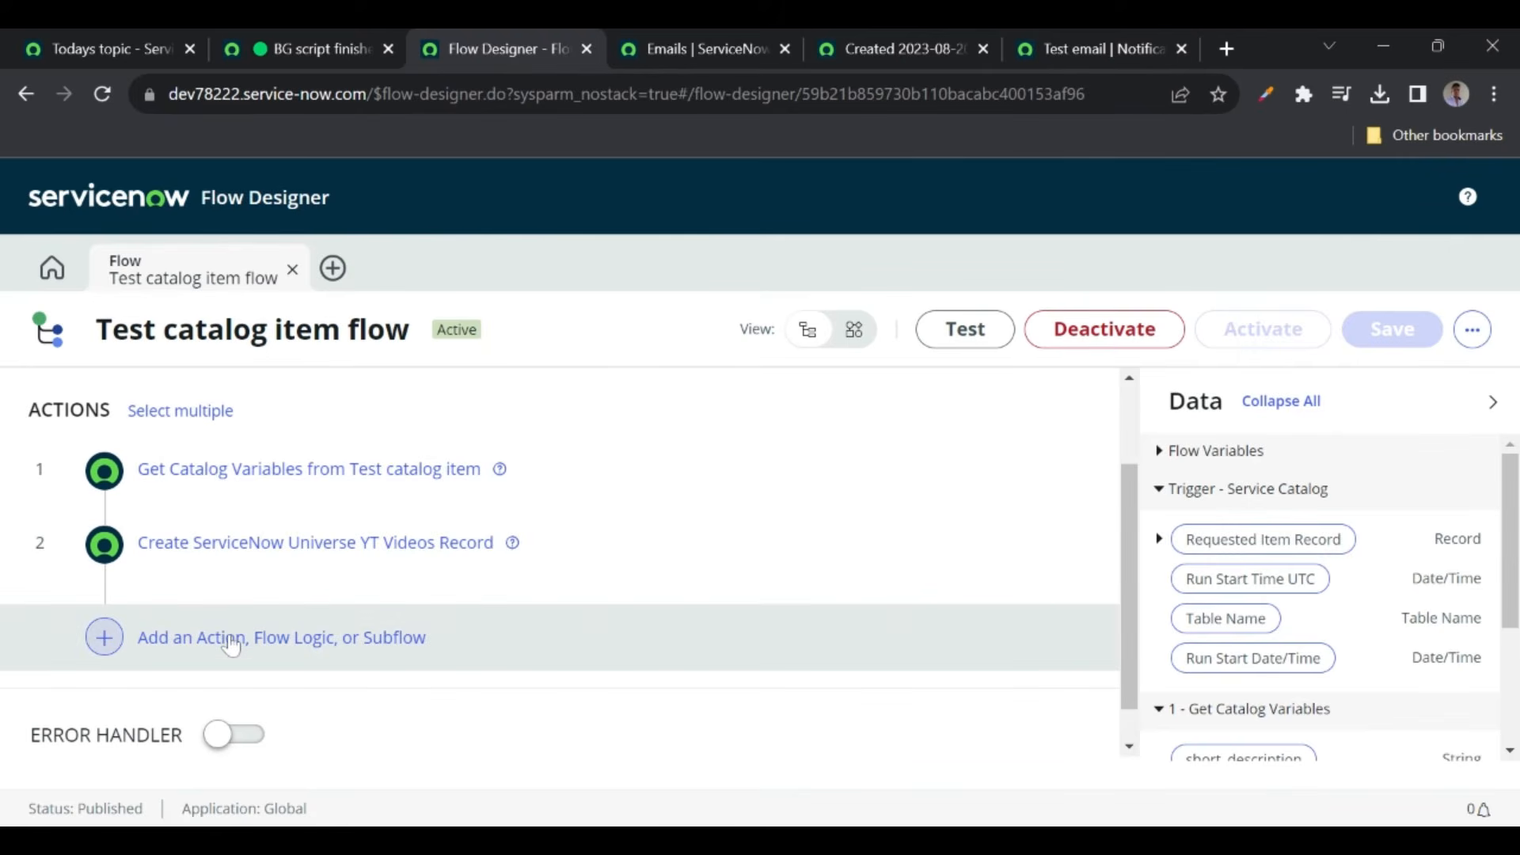
# - Add a Send Notification action after Create Record, checking the Test email notification along the way
pyautogui.click(231, 645)
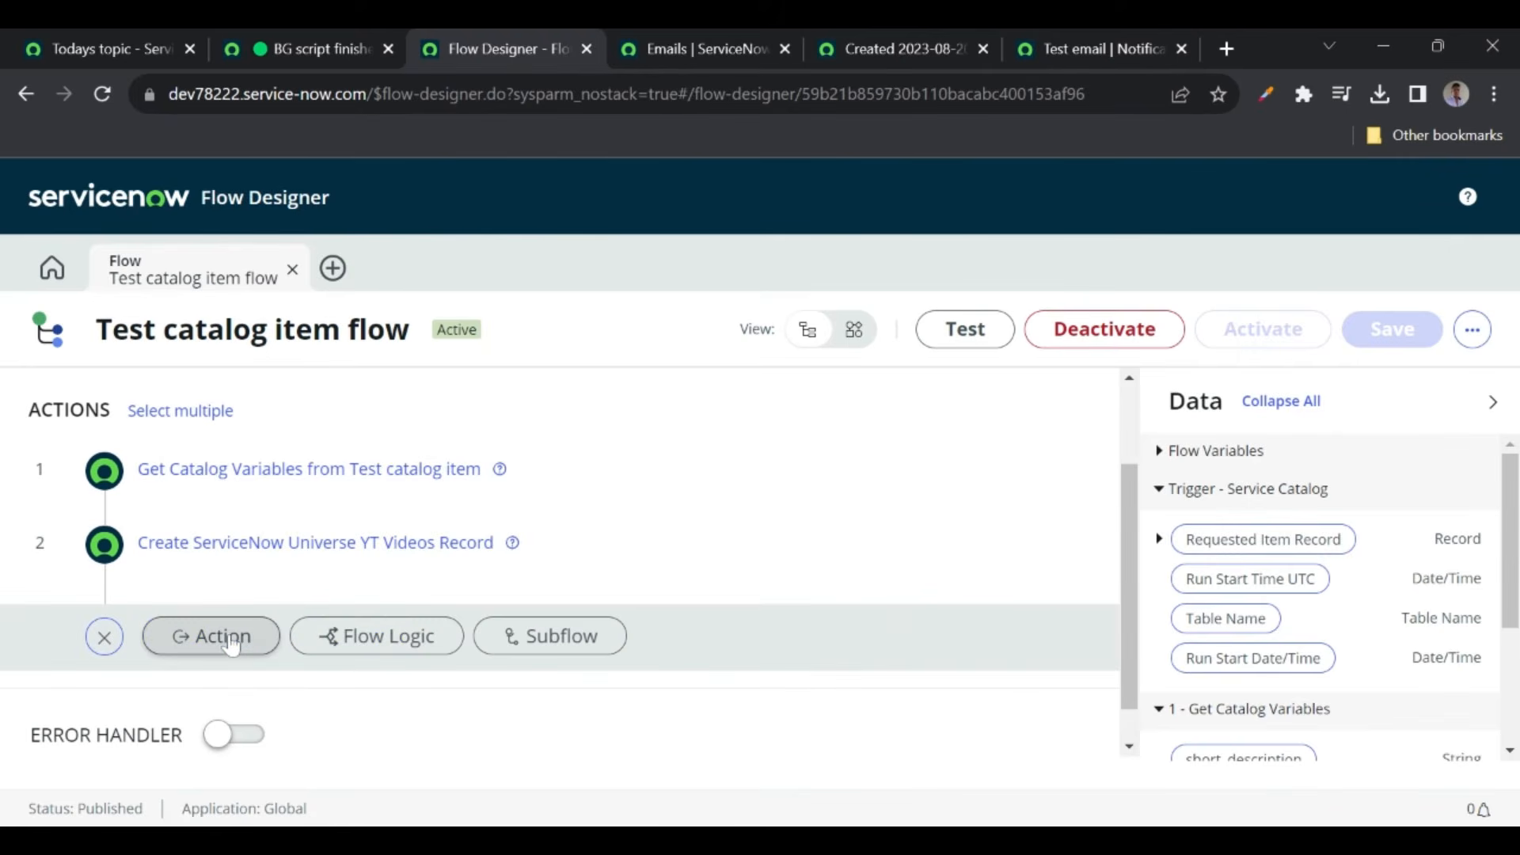
pyautogui.click(229, 642)
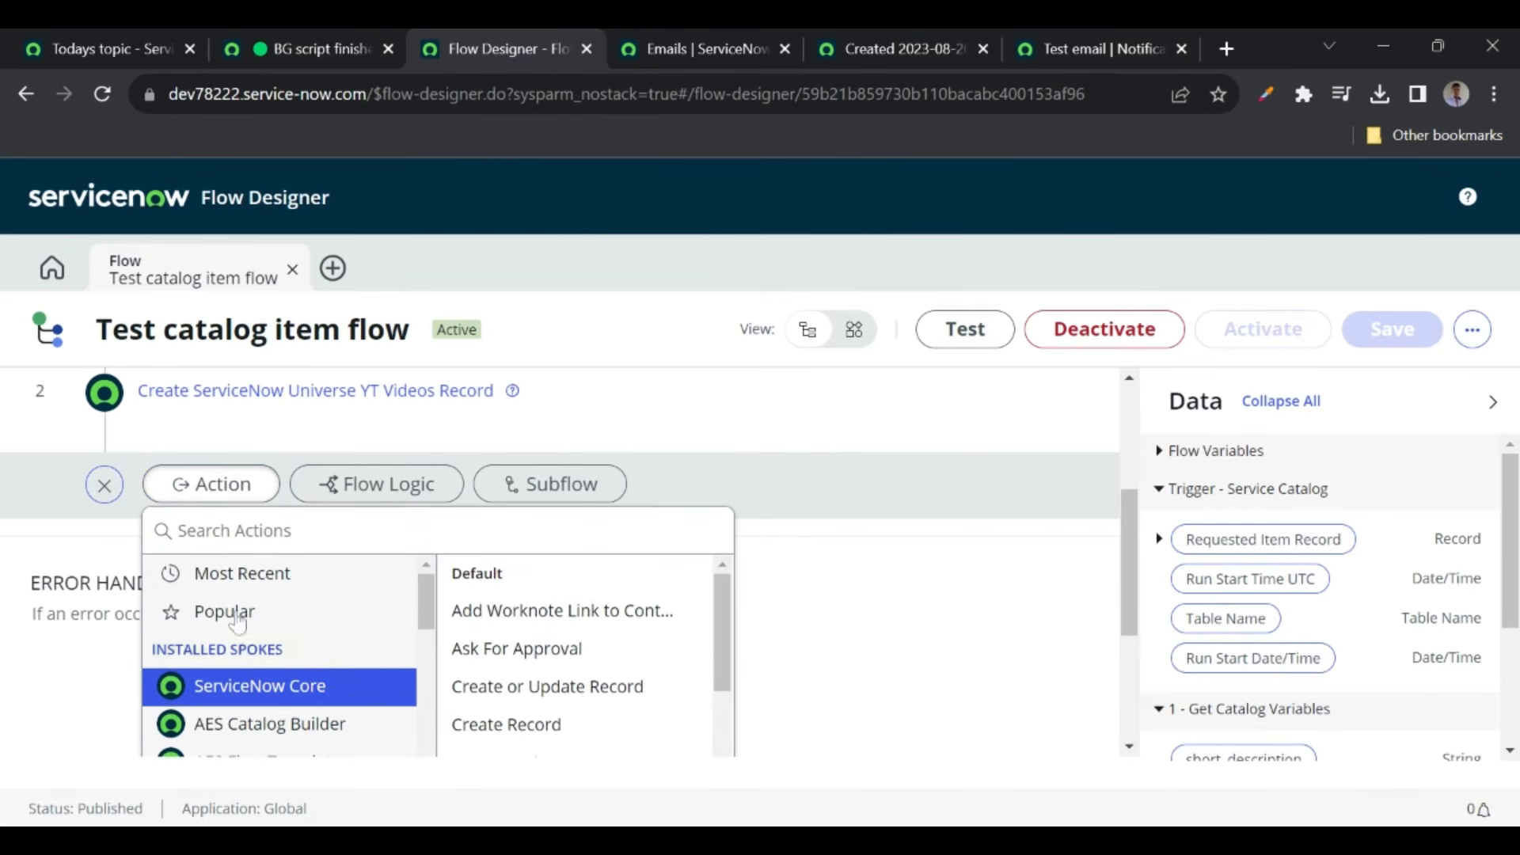
pyautogui.write('send')
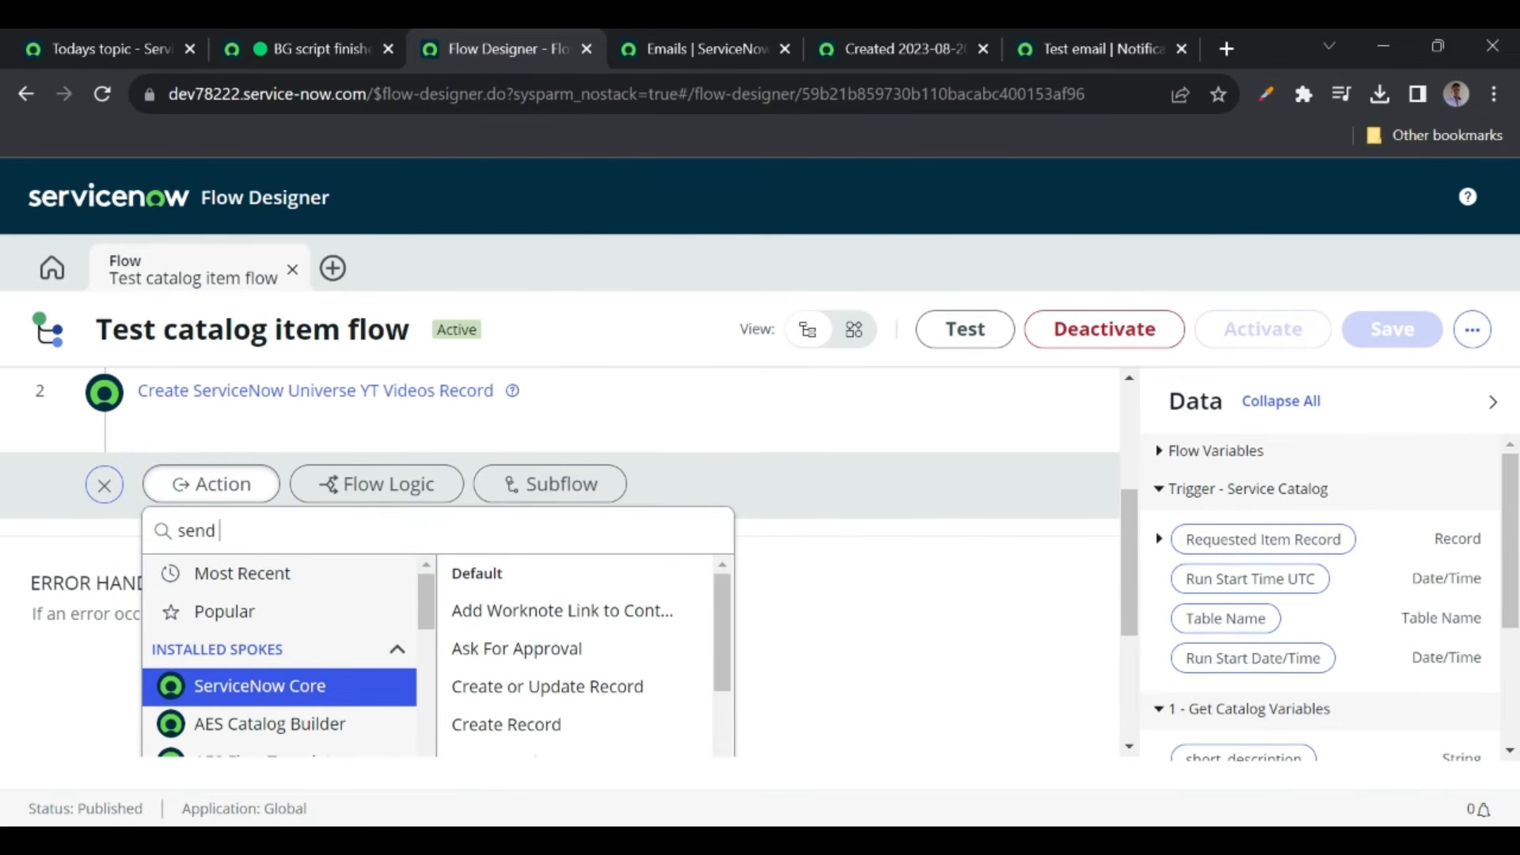
pyautogui.write(' notifica')
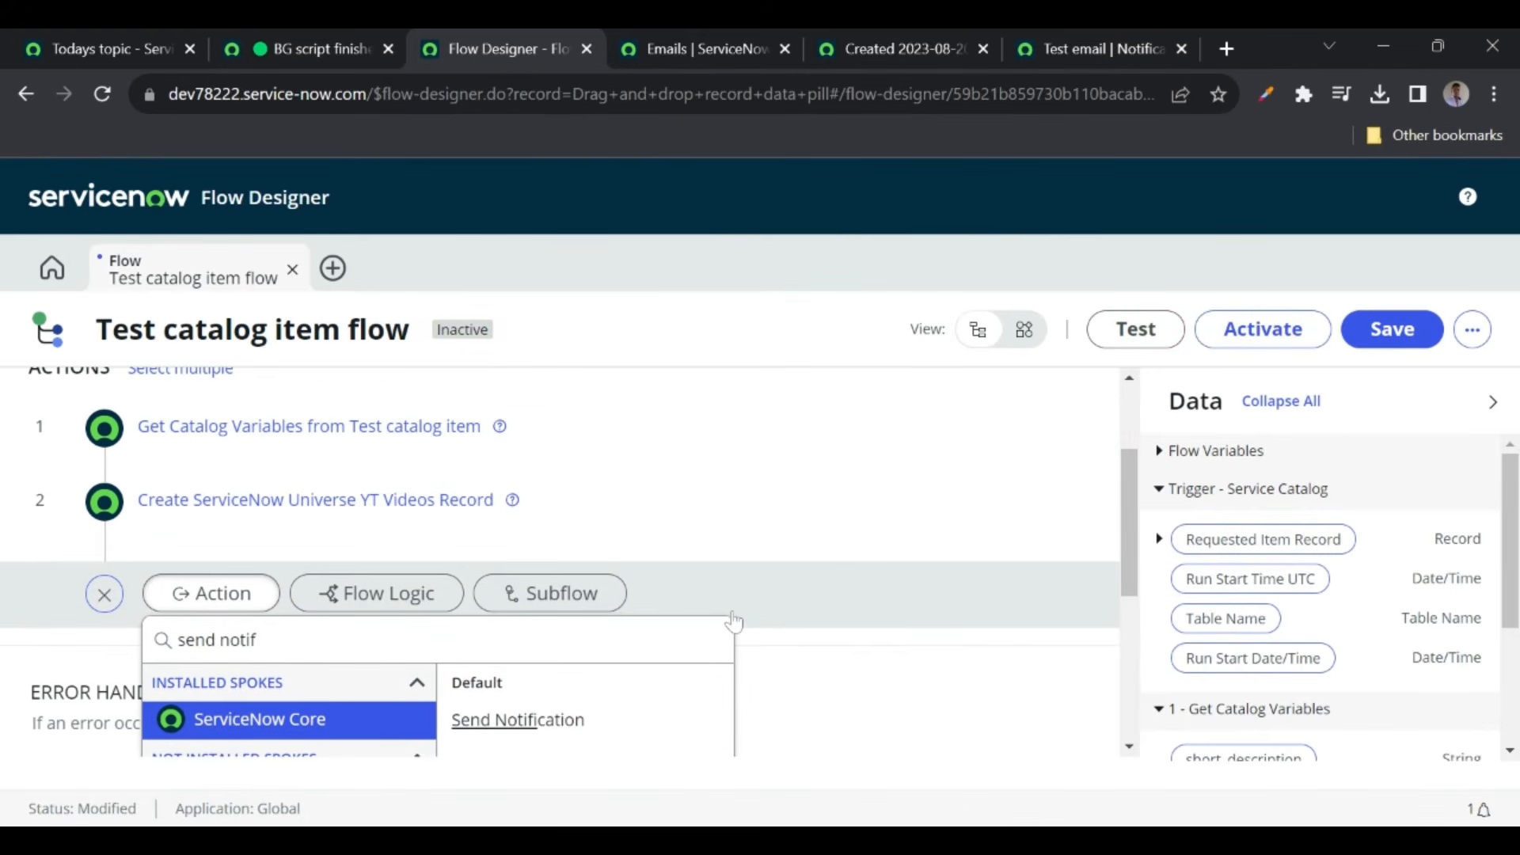
pyautogui.click(525, 578)
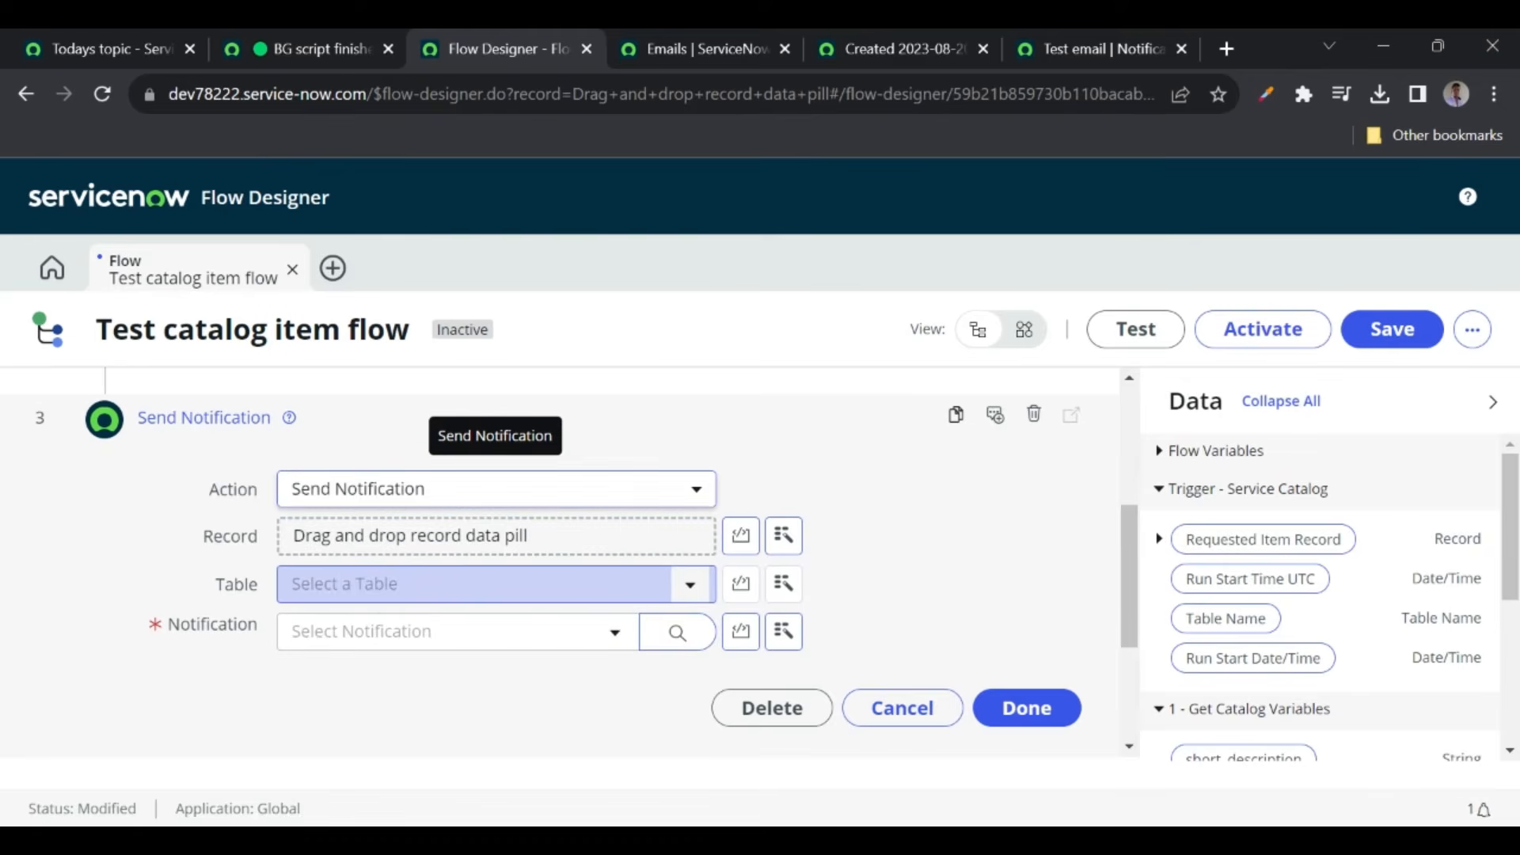
pyautogui.scroll(1, 390, 576)
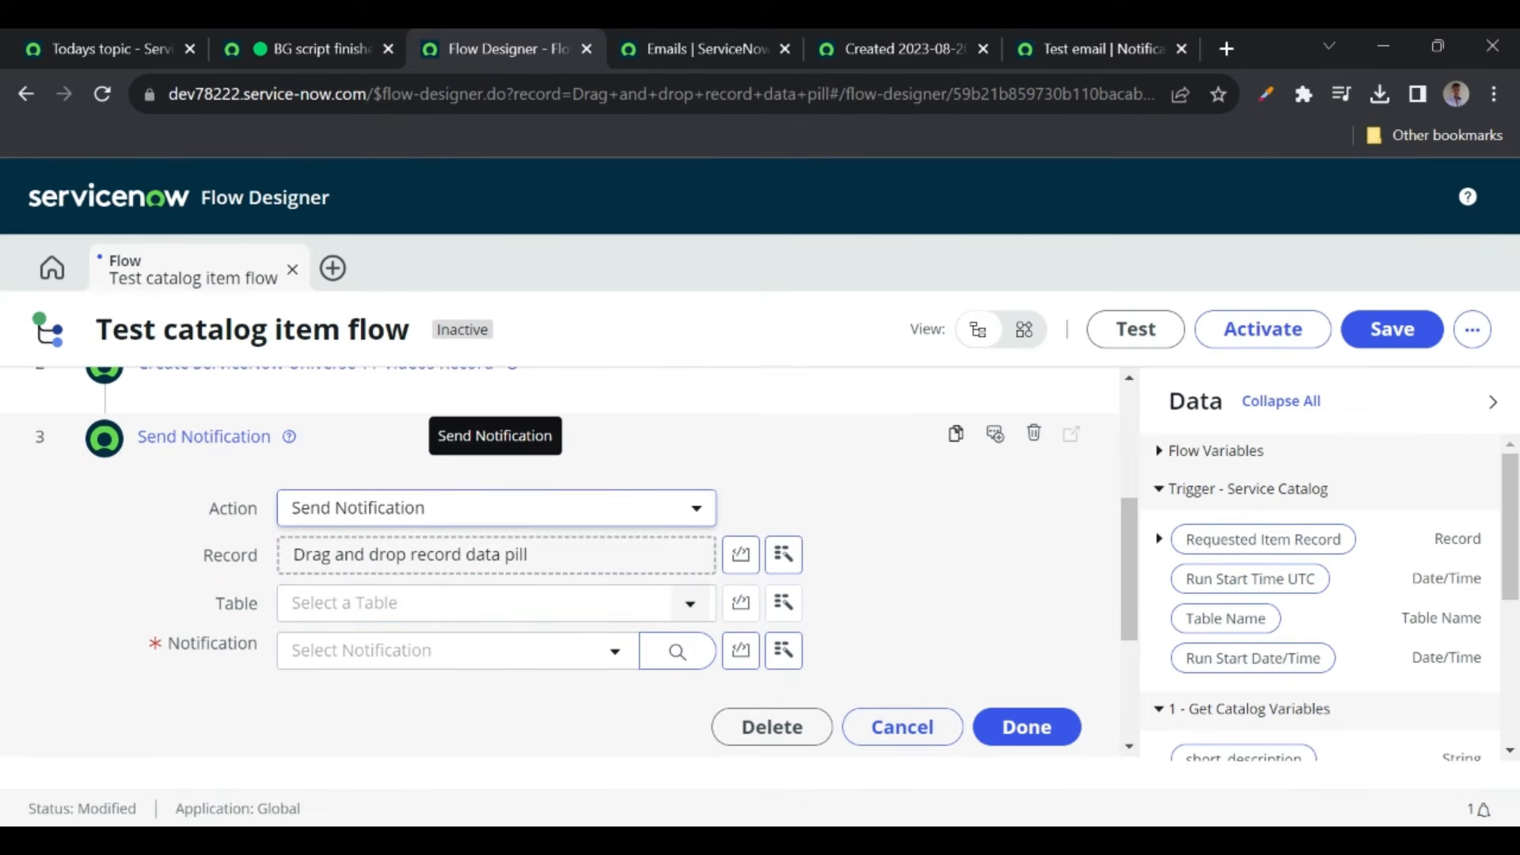
pyautogui.click(1096, 52)
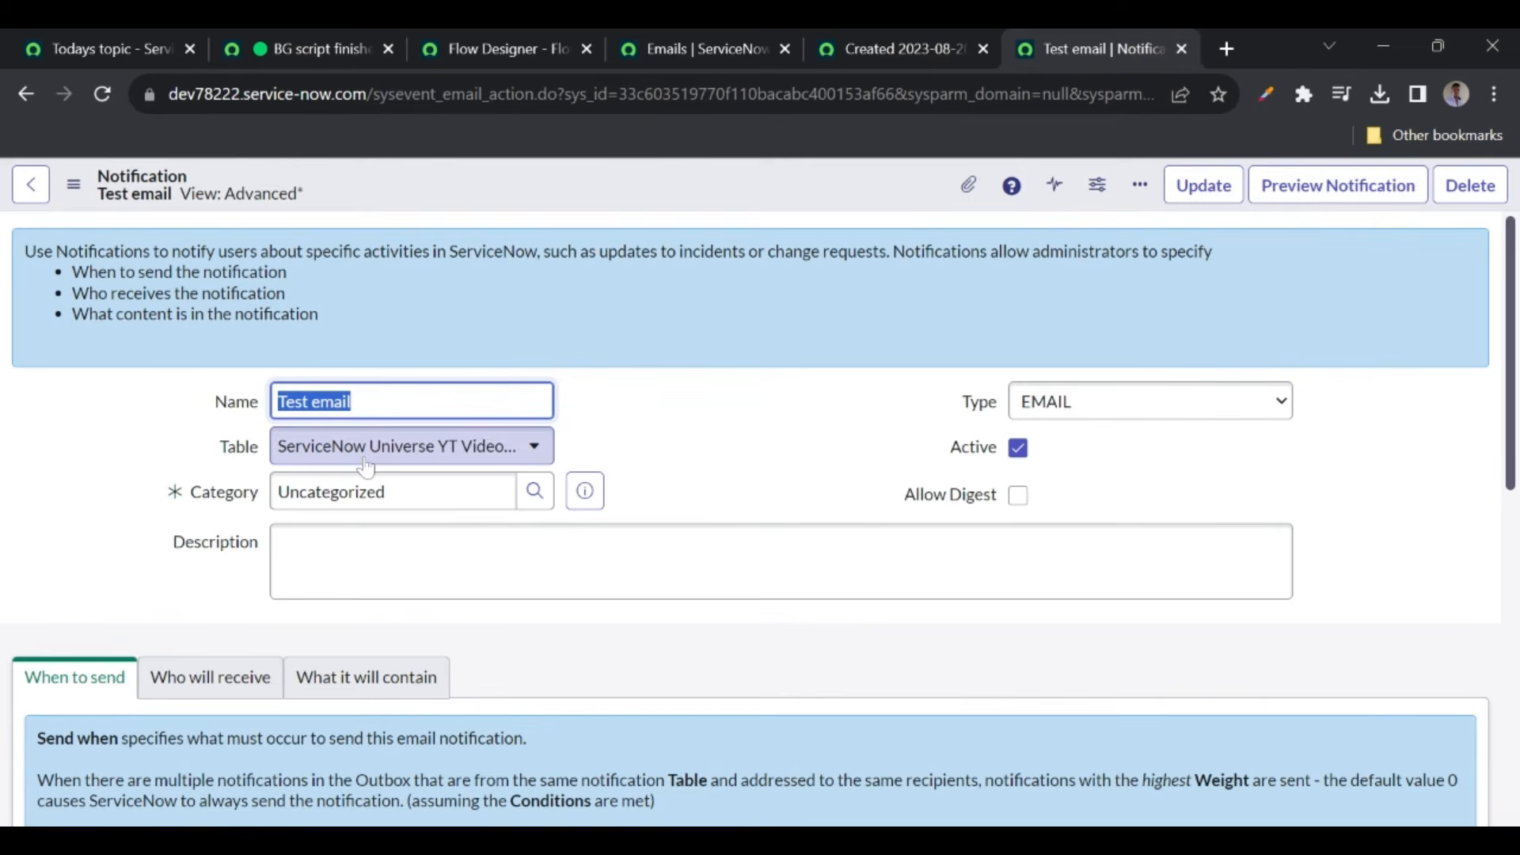
pyautogui.click(509, 49)
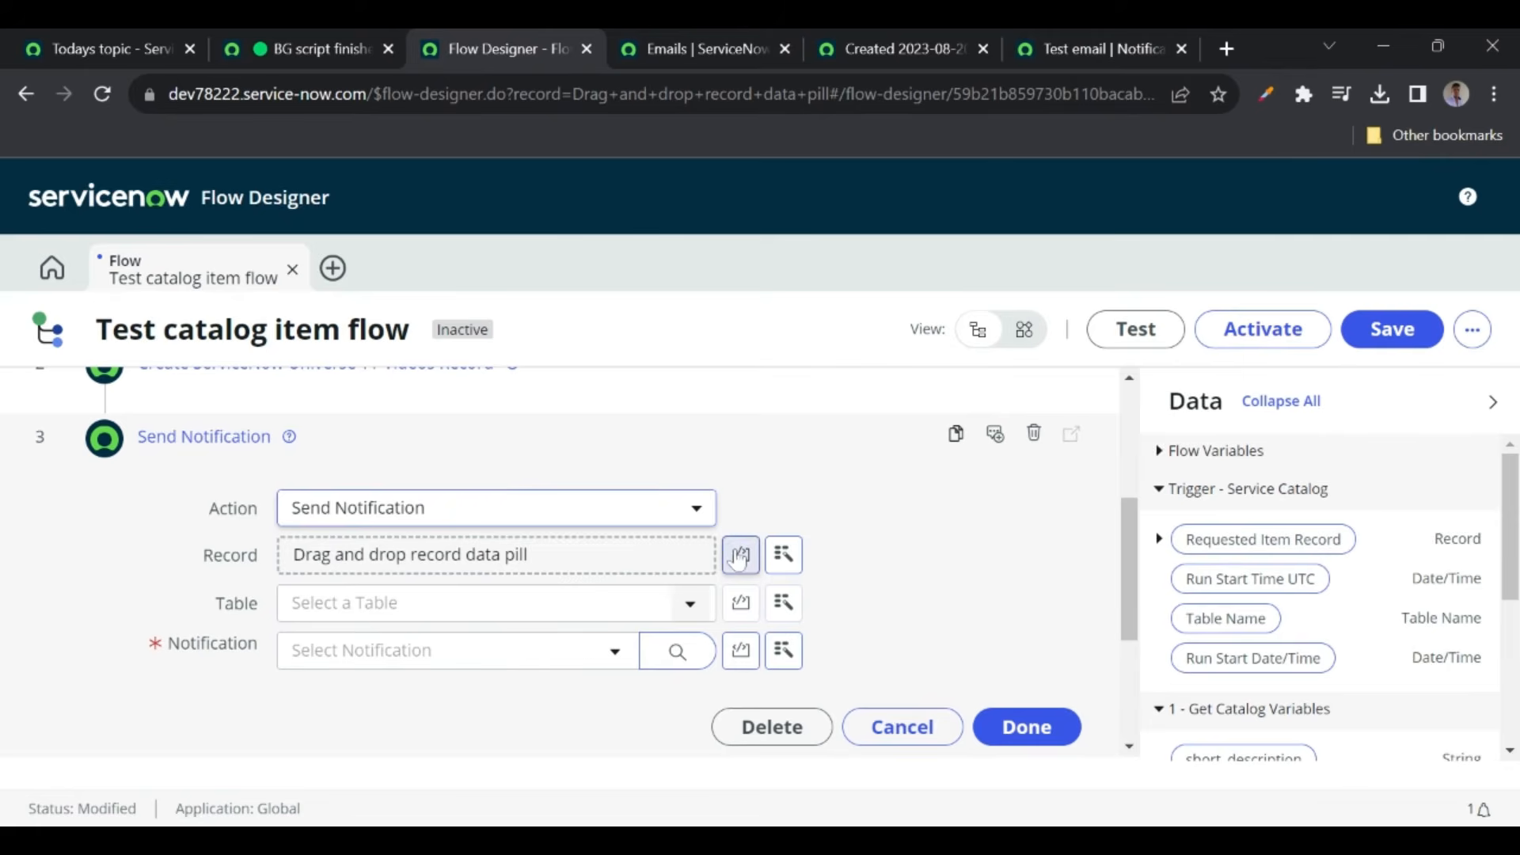
# - Set the step's Record input to the ServiceNow Universe YT Videos pill from 2 - Create Record
pyautogui.click(784, 557)
pyautogui.click(783, 557)
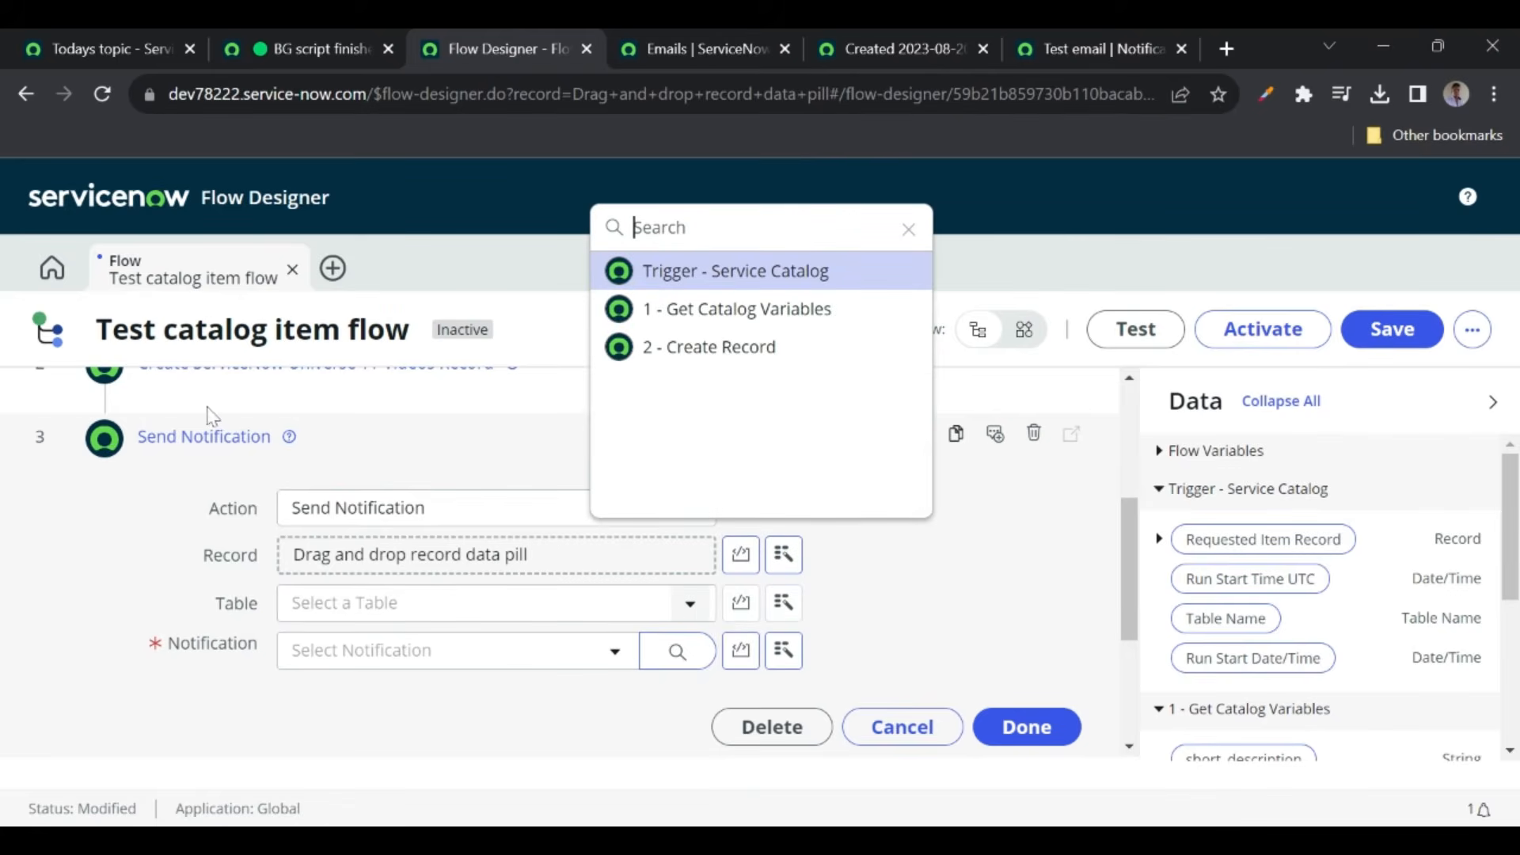
pyautogui.click(723, 351)
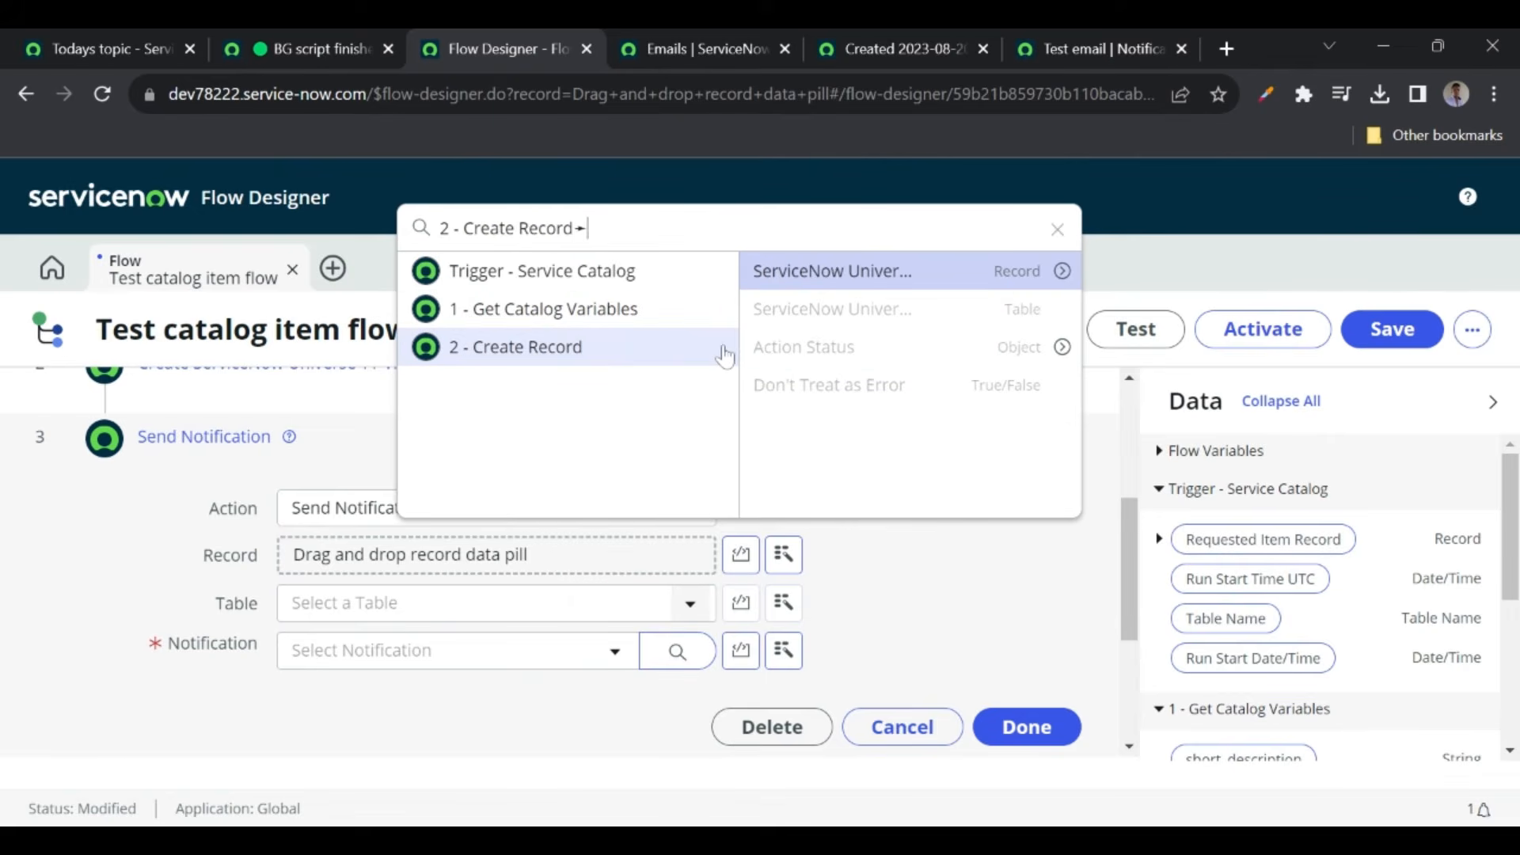
pyautogui.click(839, 271)
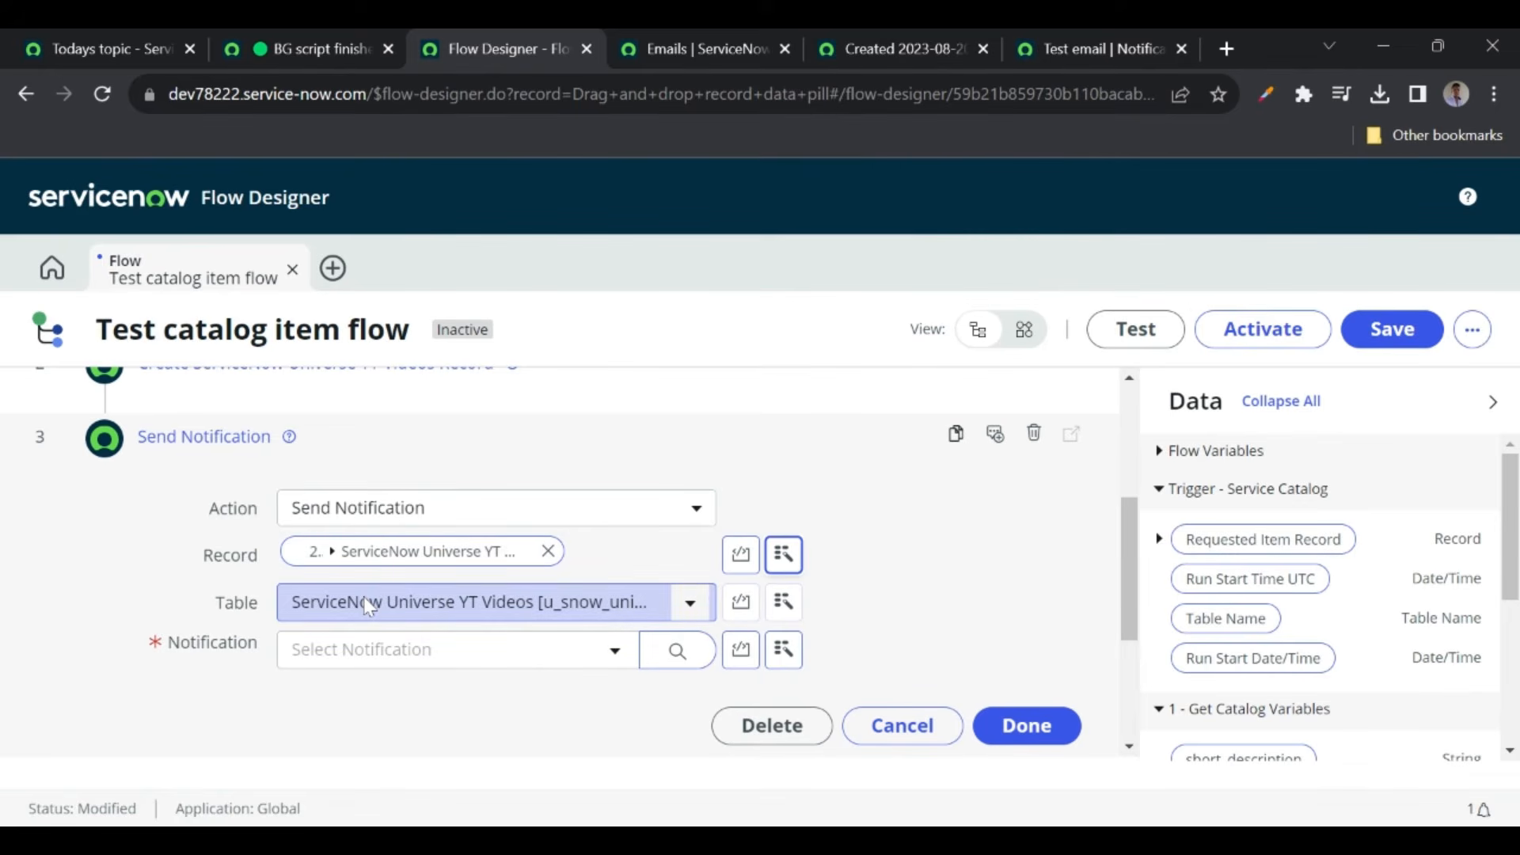
pyautogui.scroll(-1, 230, 672)
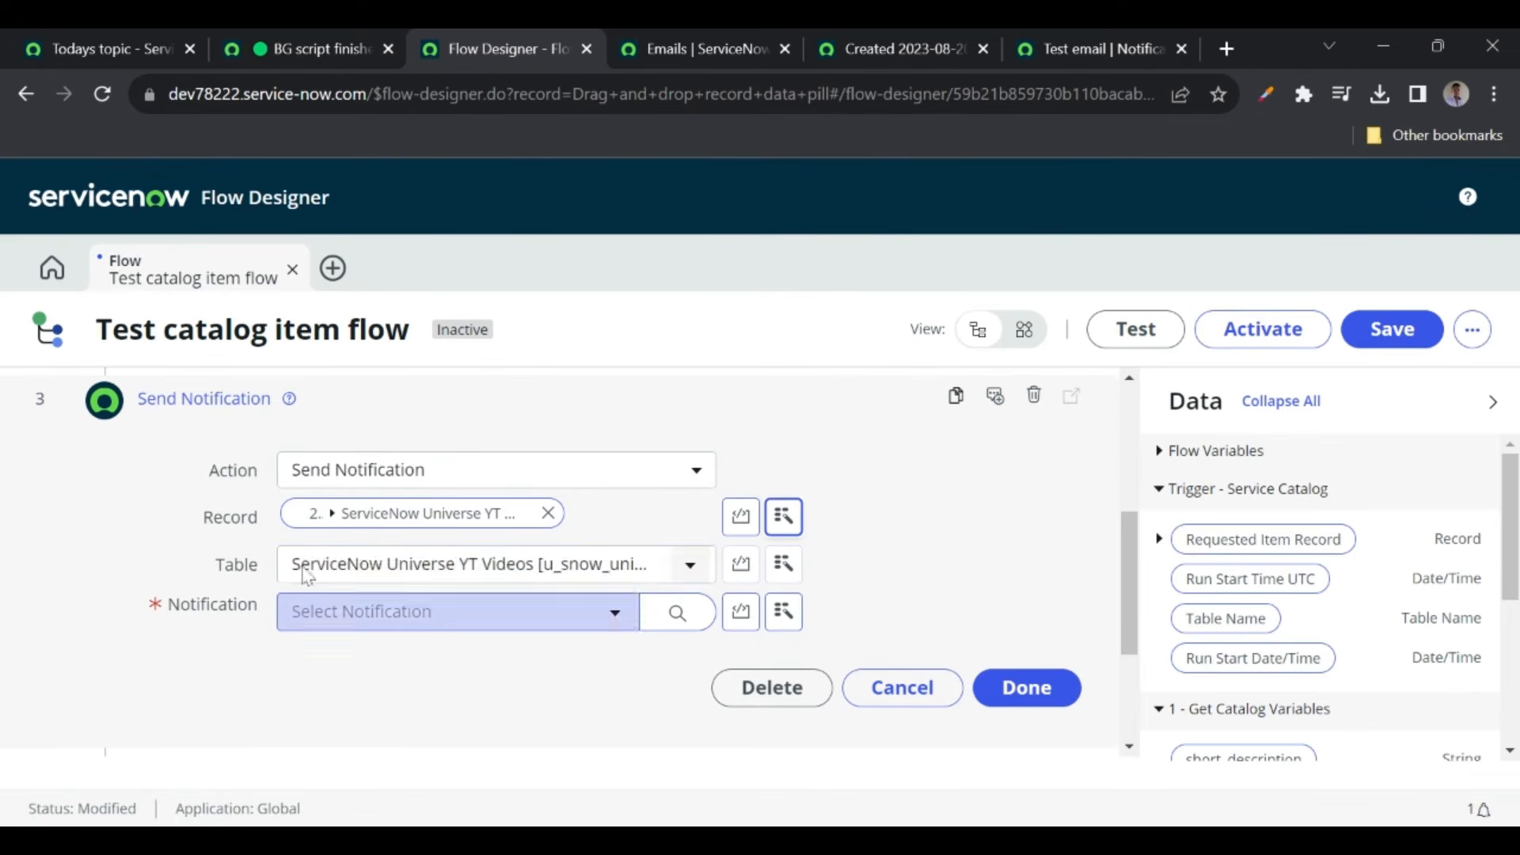
# - Choose Test email as the Notification and finish the Send Notification step
pyautogui.click(608, 621)
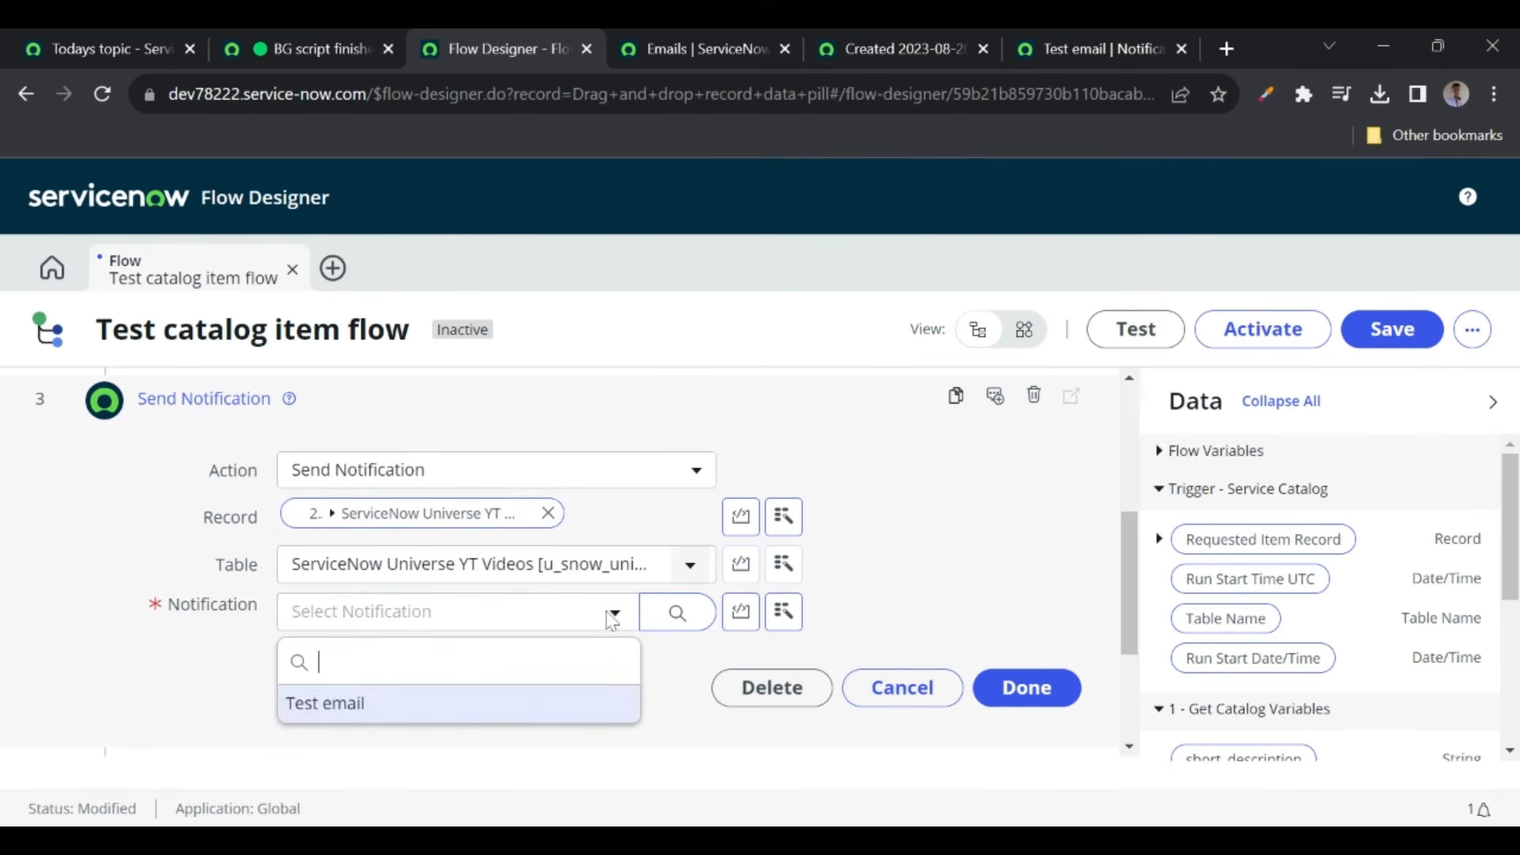
pyautogui.click(349, 719)
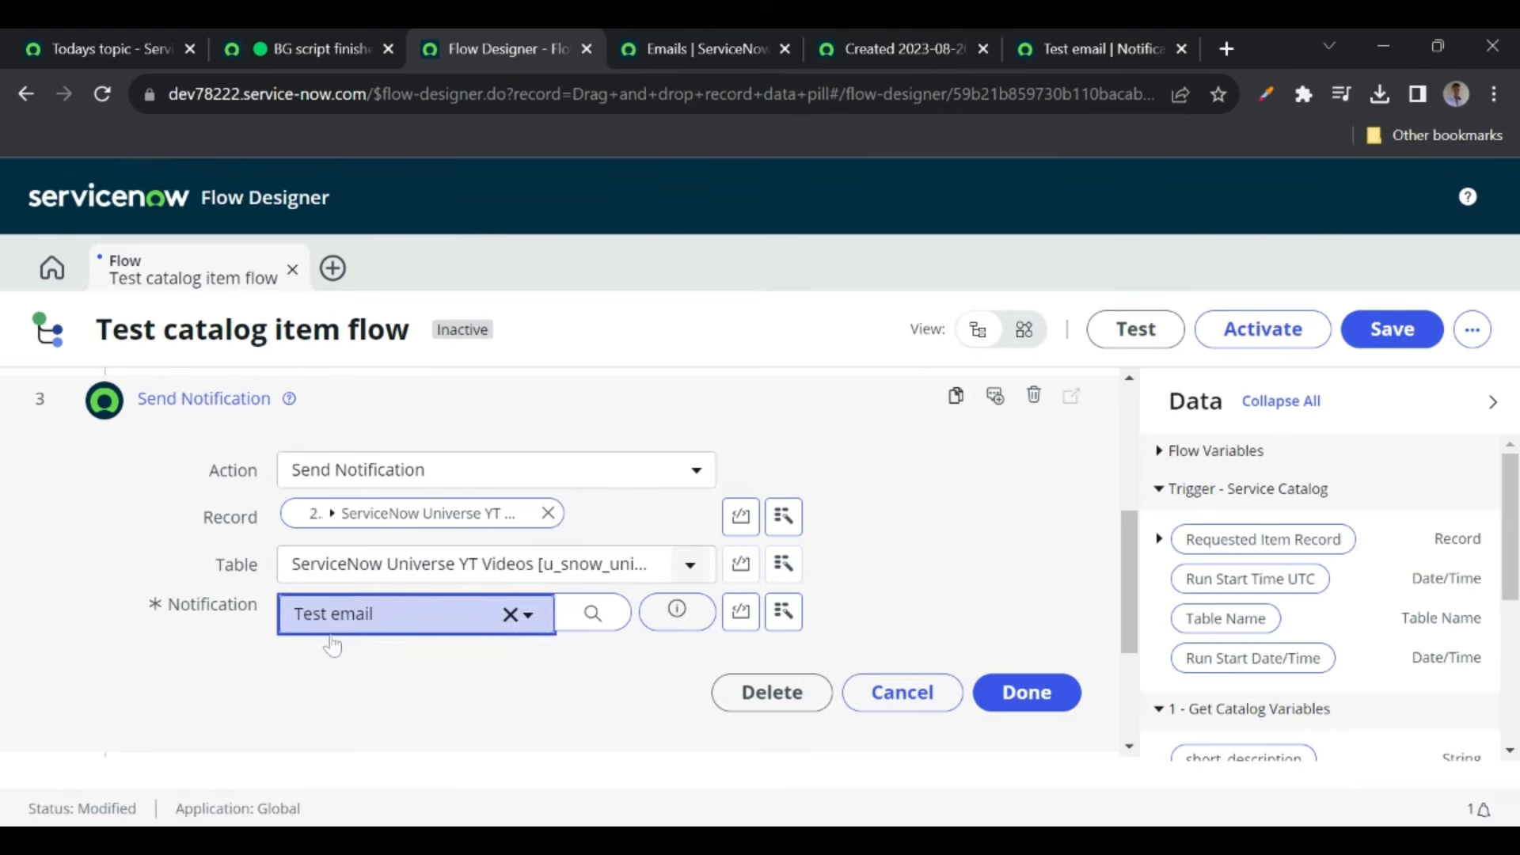
pyautogui.click(1056, 44)
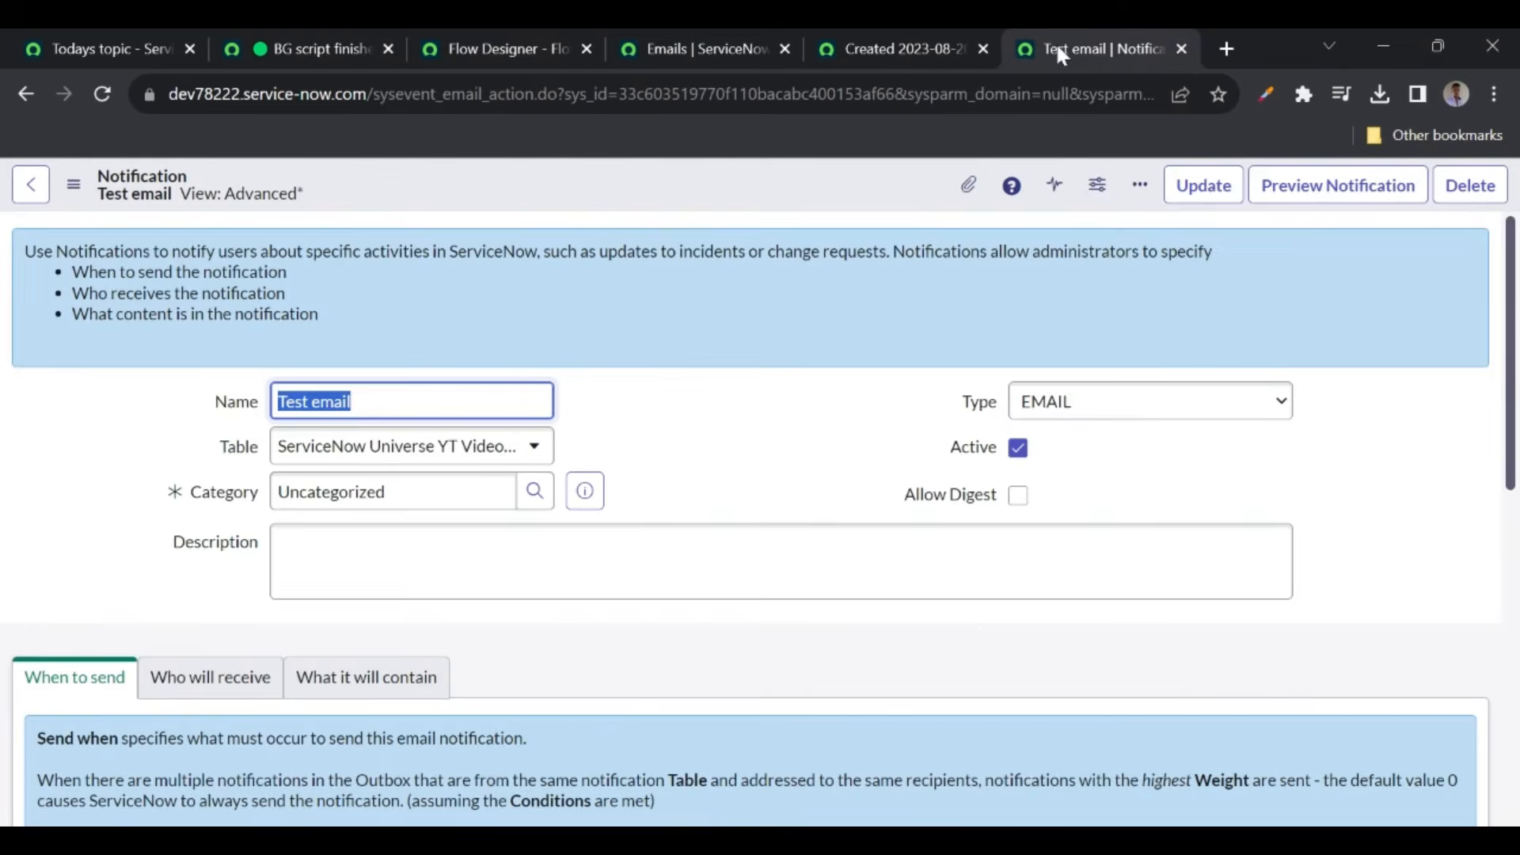
pyautogui.scroll(-4, 356, 550)
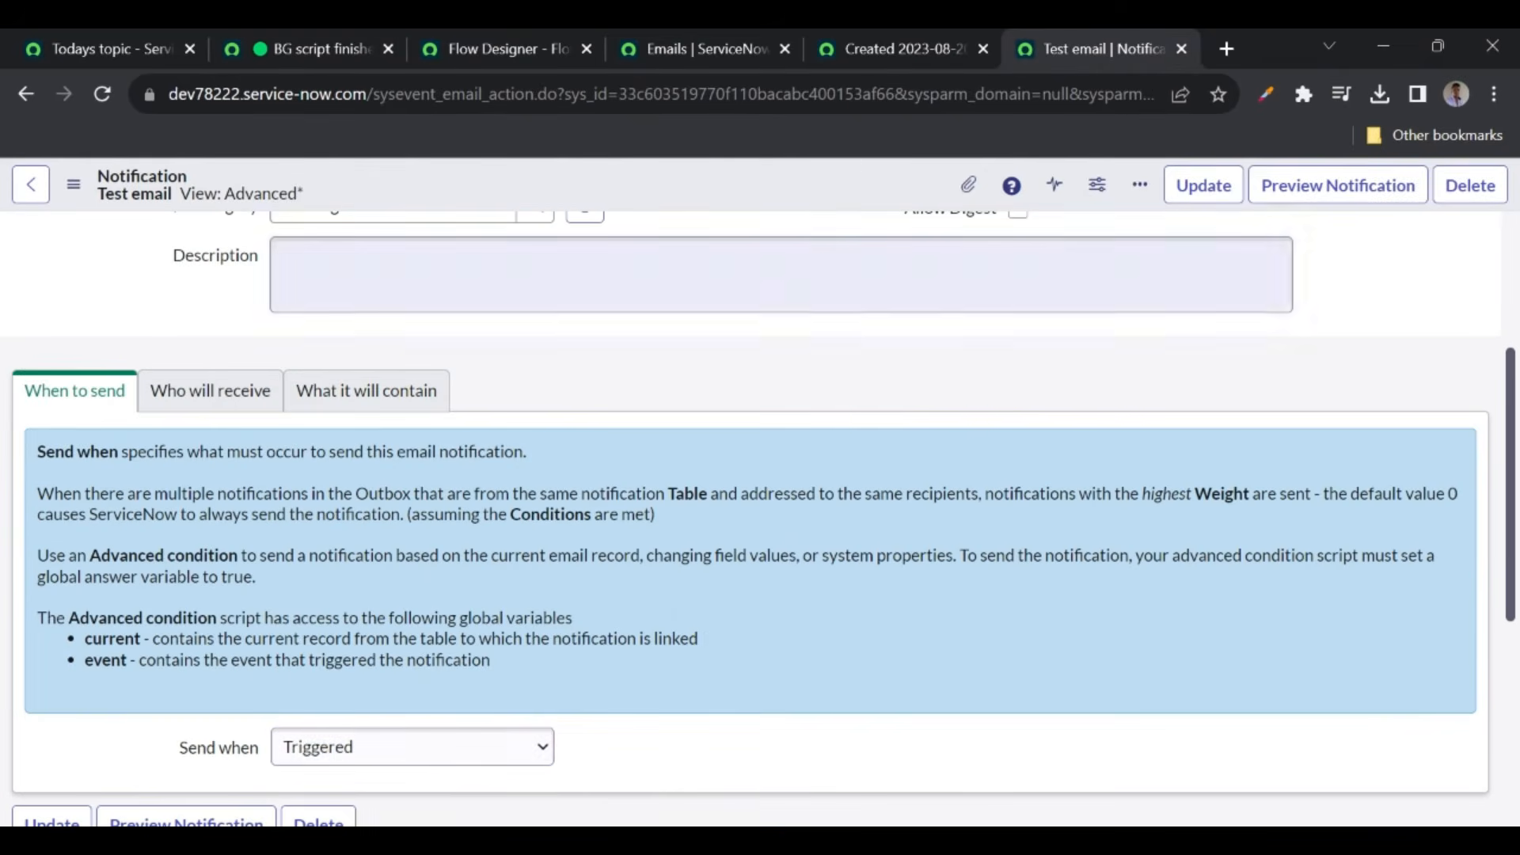
pyautogui.click(885, 44)
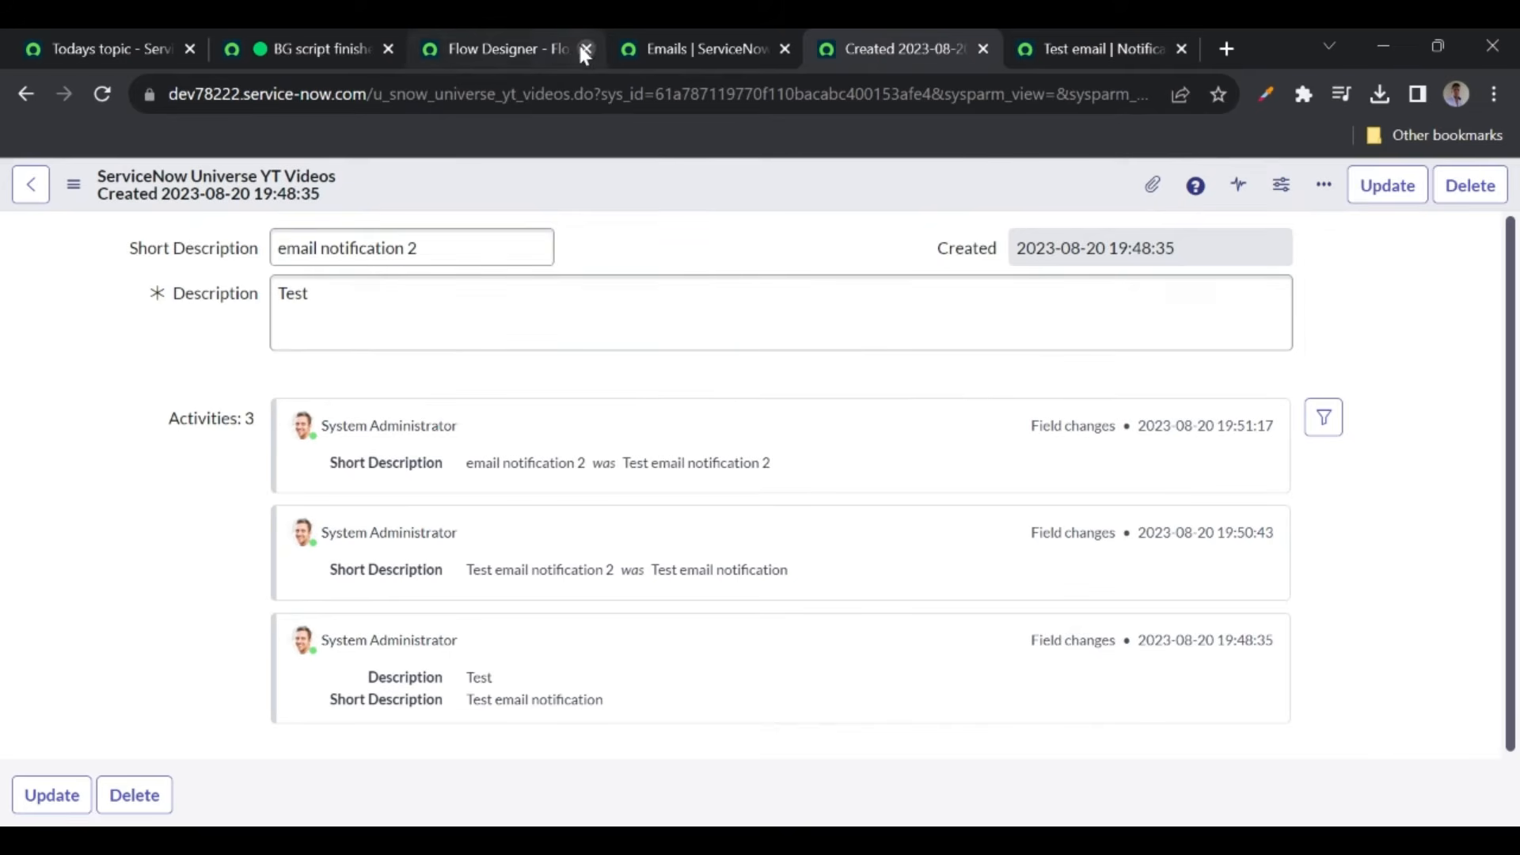
pyautogui.click(511, 46)
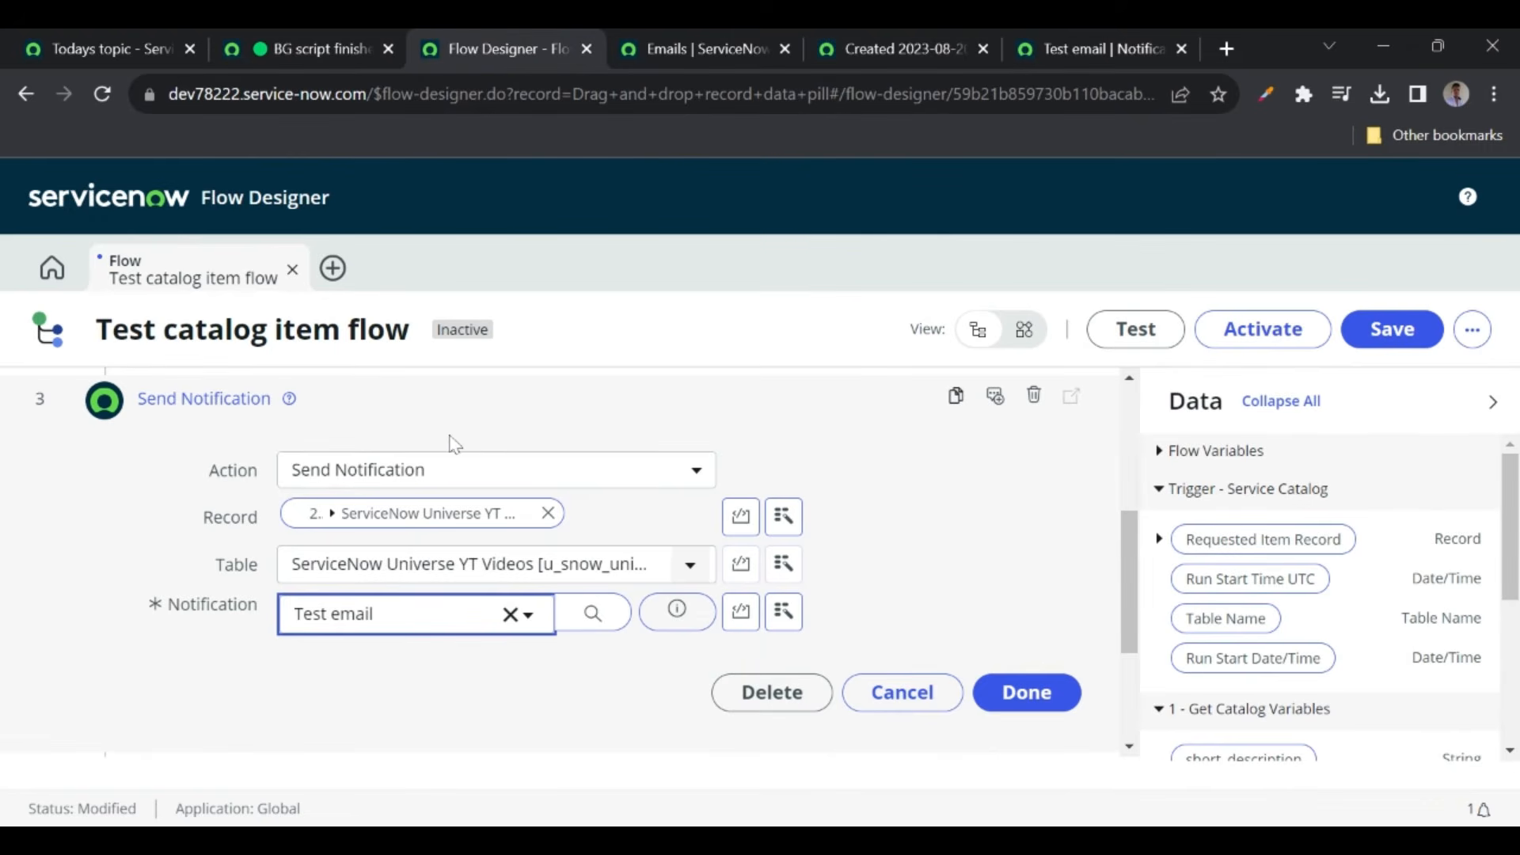
pyautogui.click(1019, 690)
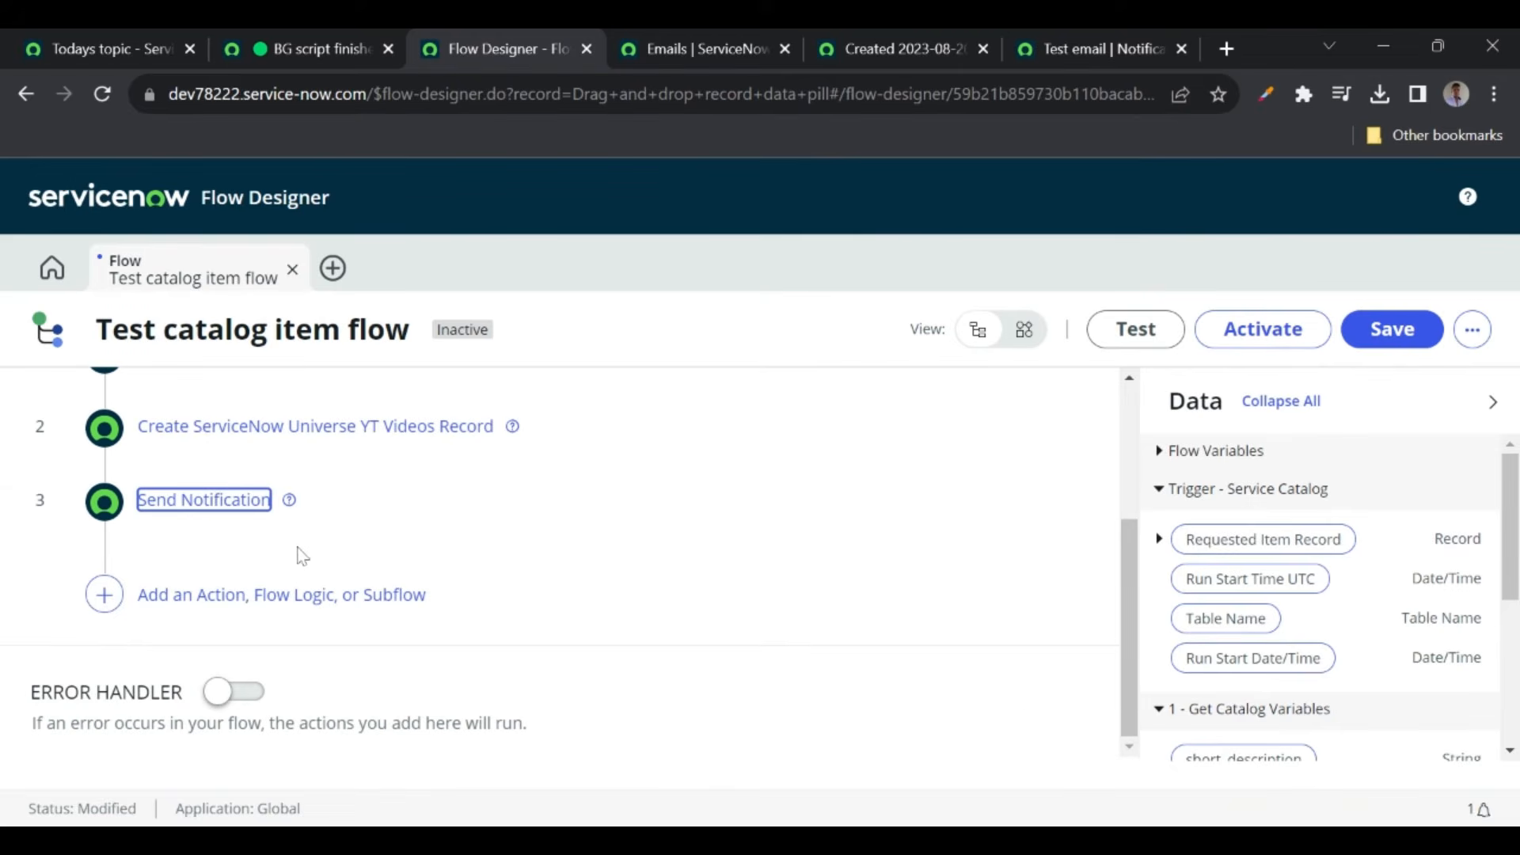
# - Save the Test catalog item flow, then activate it and confirm
pyautogui.click(1381, 338)
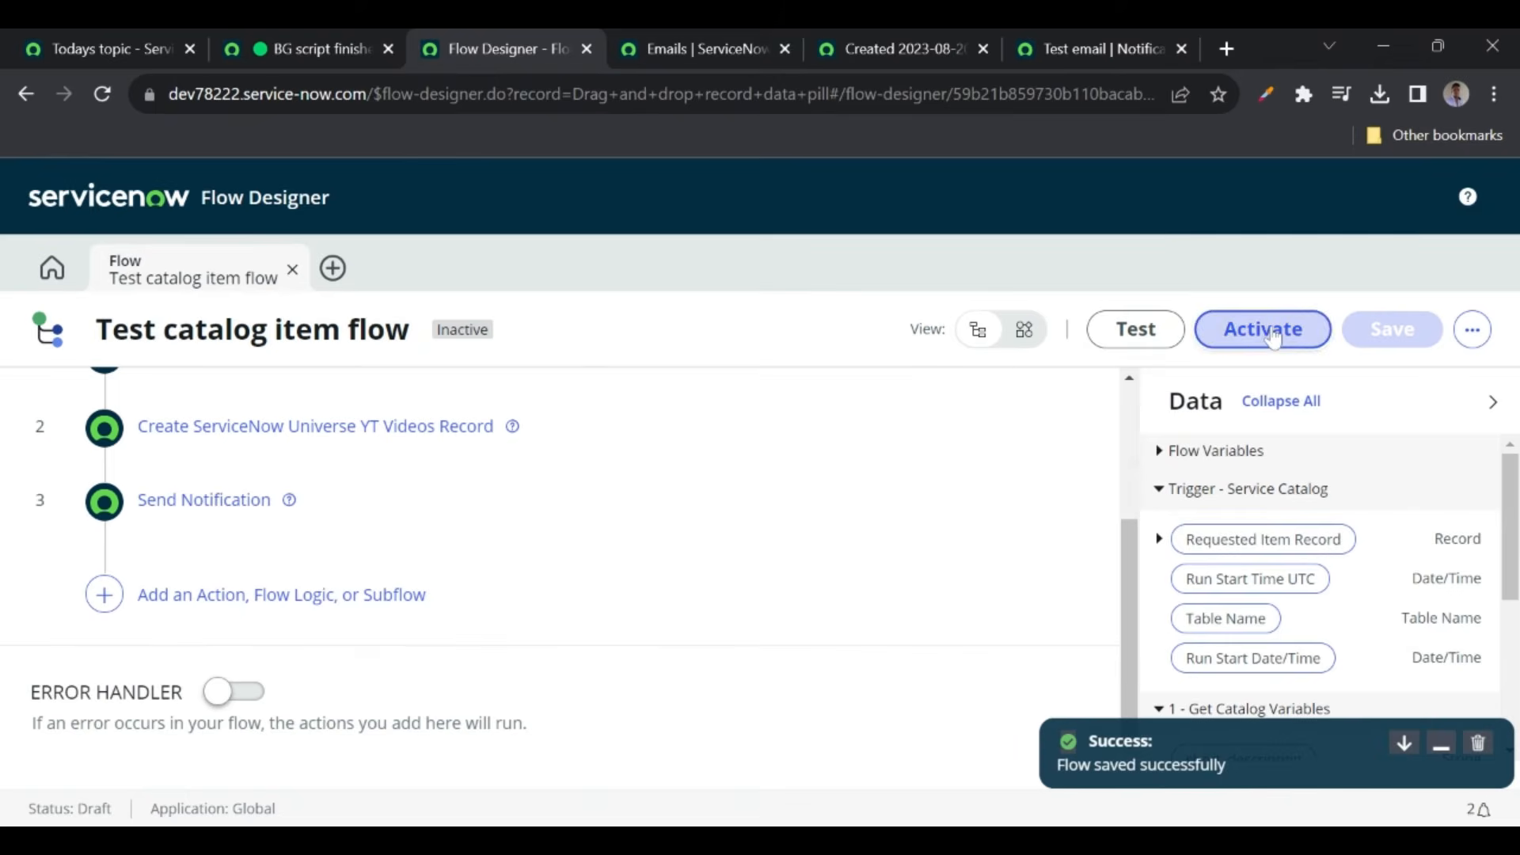
pyautogui.click(1271, 332)
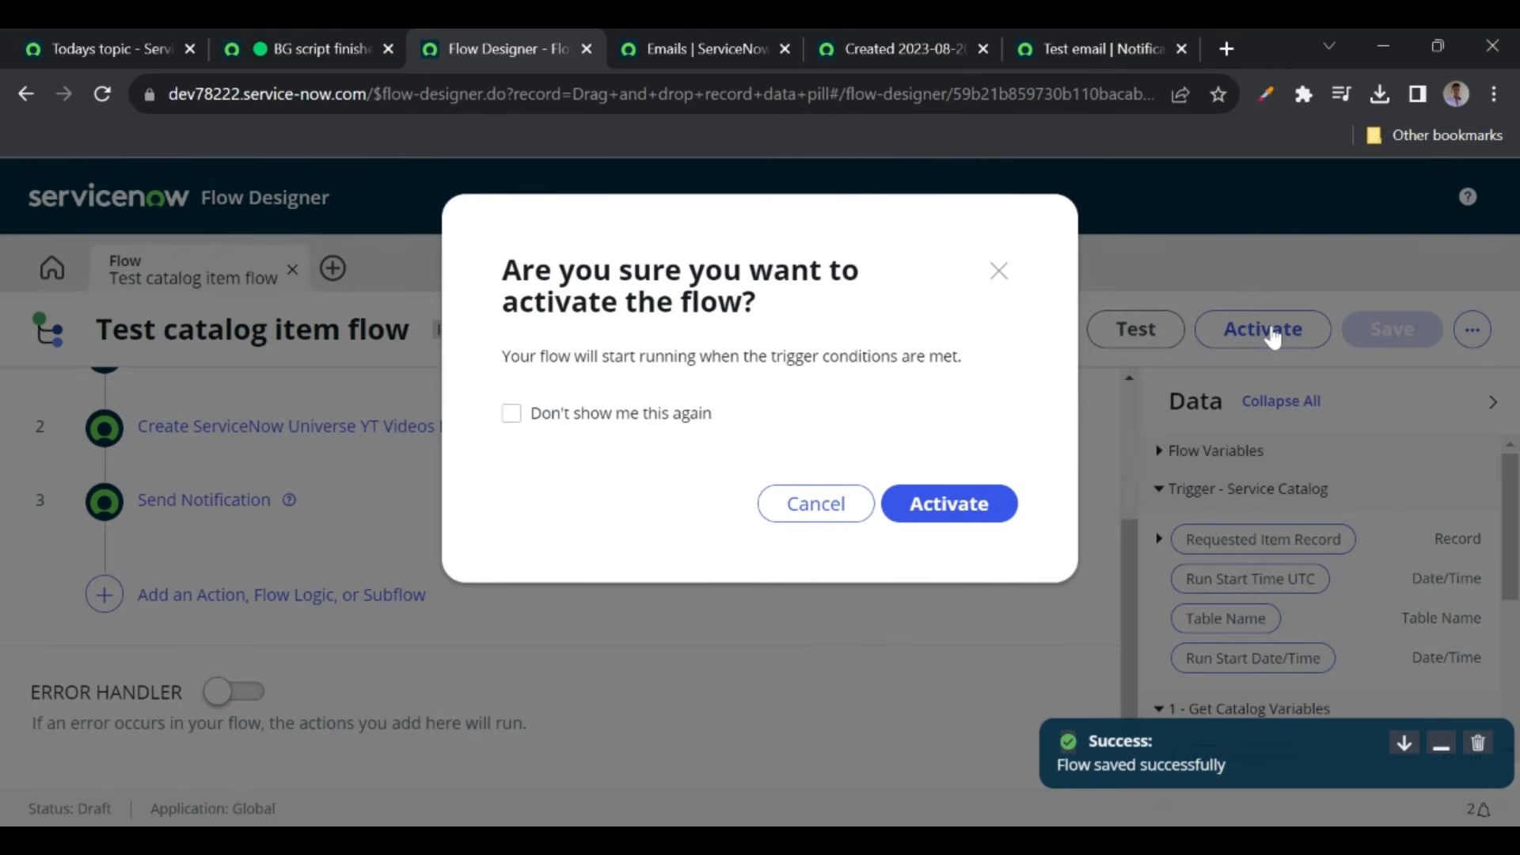
pyautogui.click(948, 510)
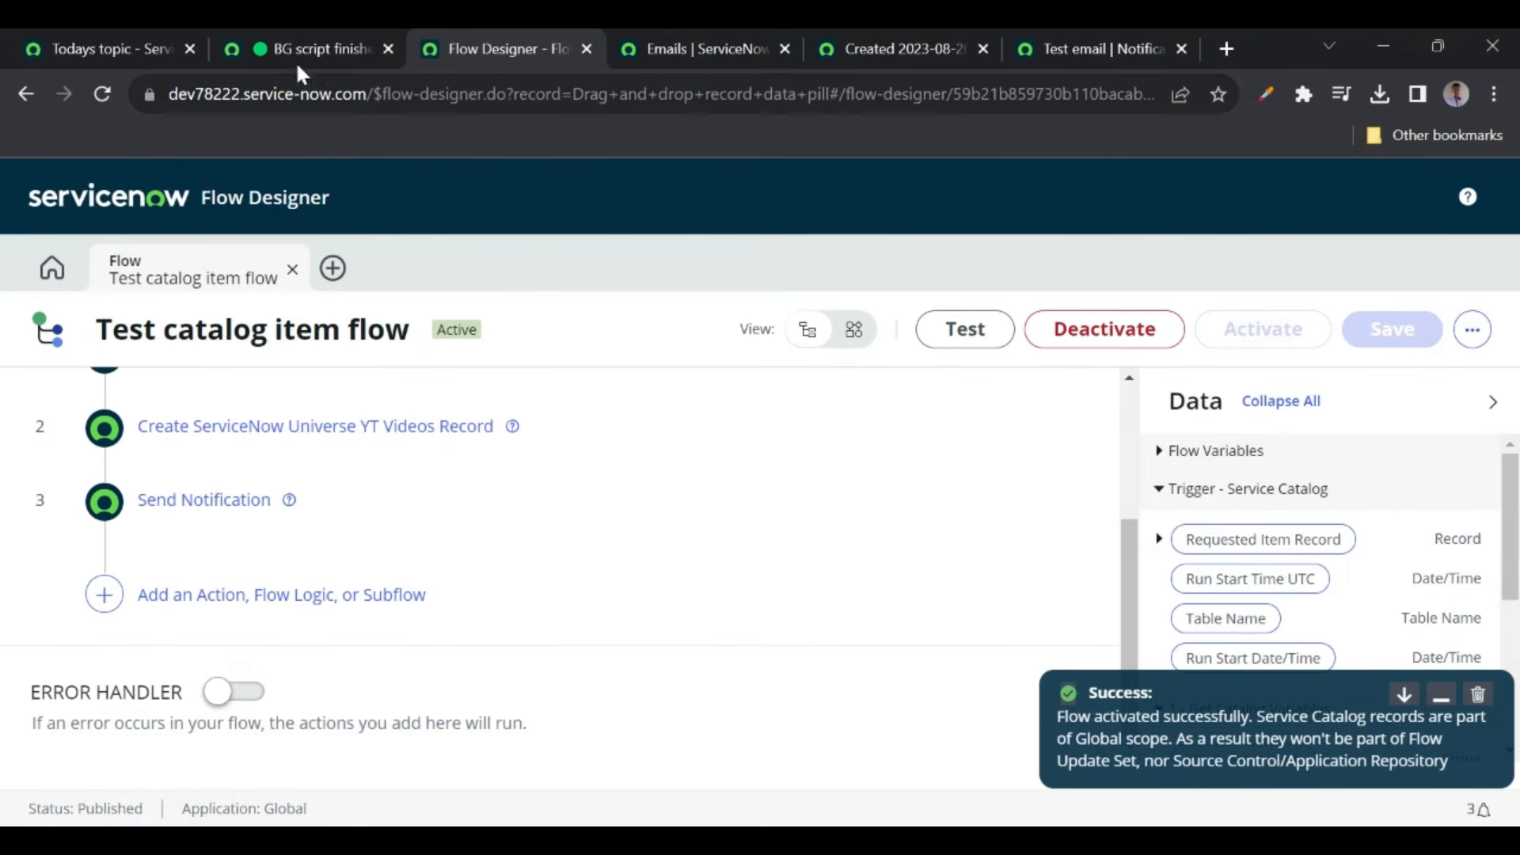
# - Find Service Catalog via 'service cata' and open Hardware's Test catalog item order form
pyautogui.click(288, 54)
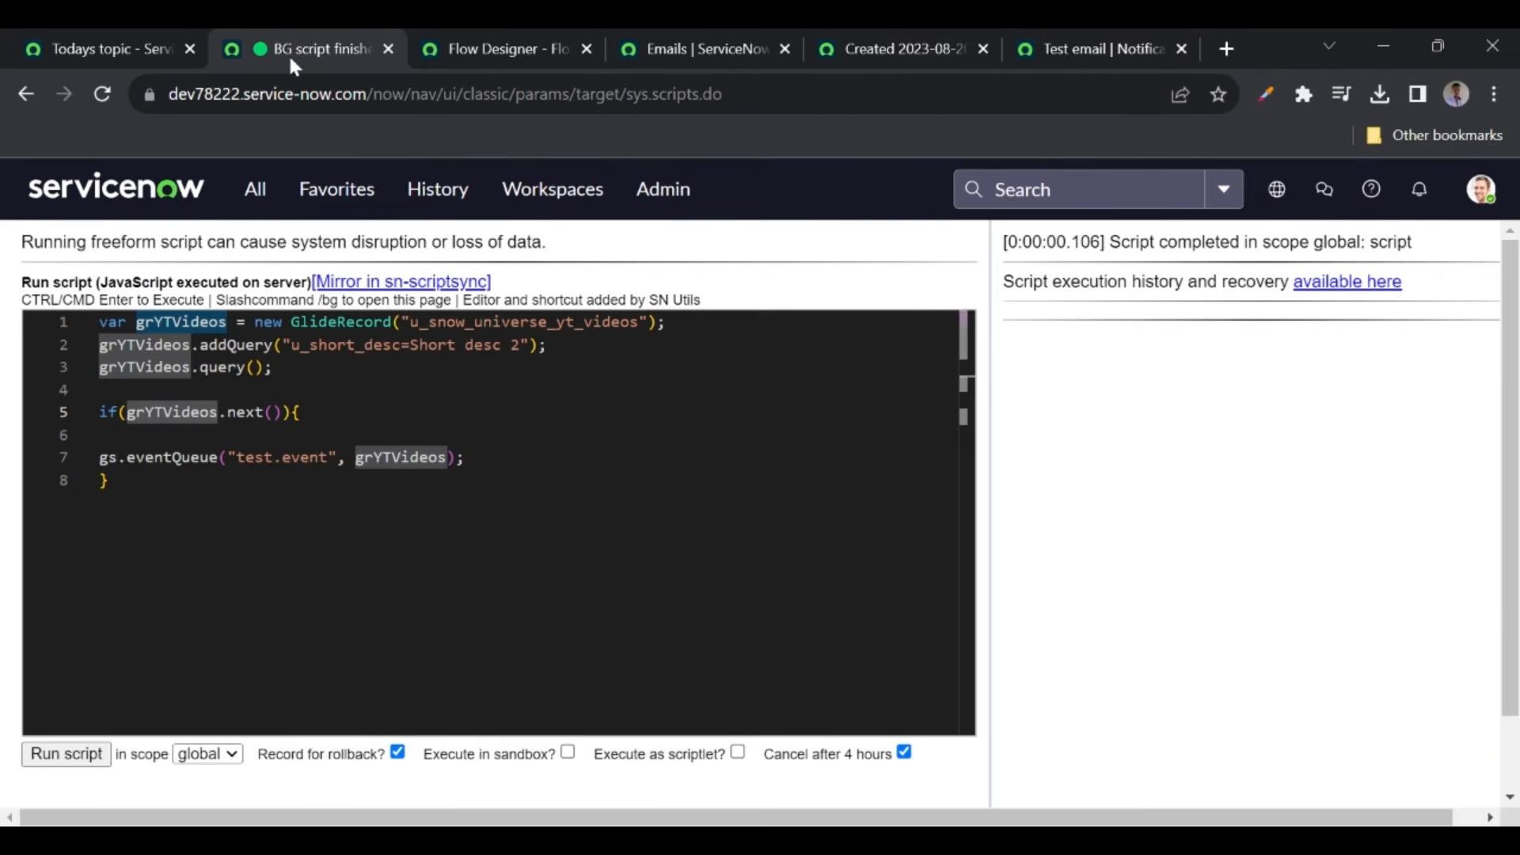
pyautogui.click(261, 190)
pyautogui.write('service cata')
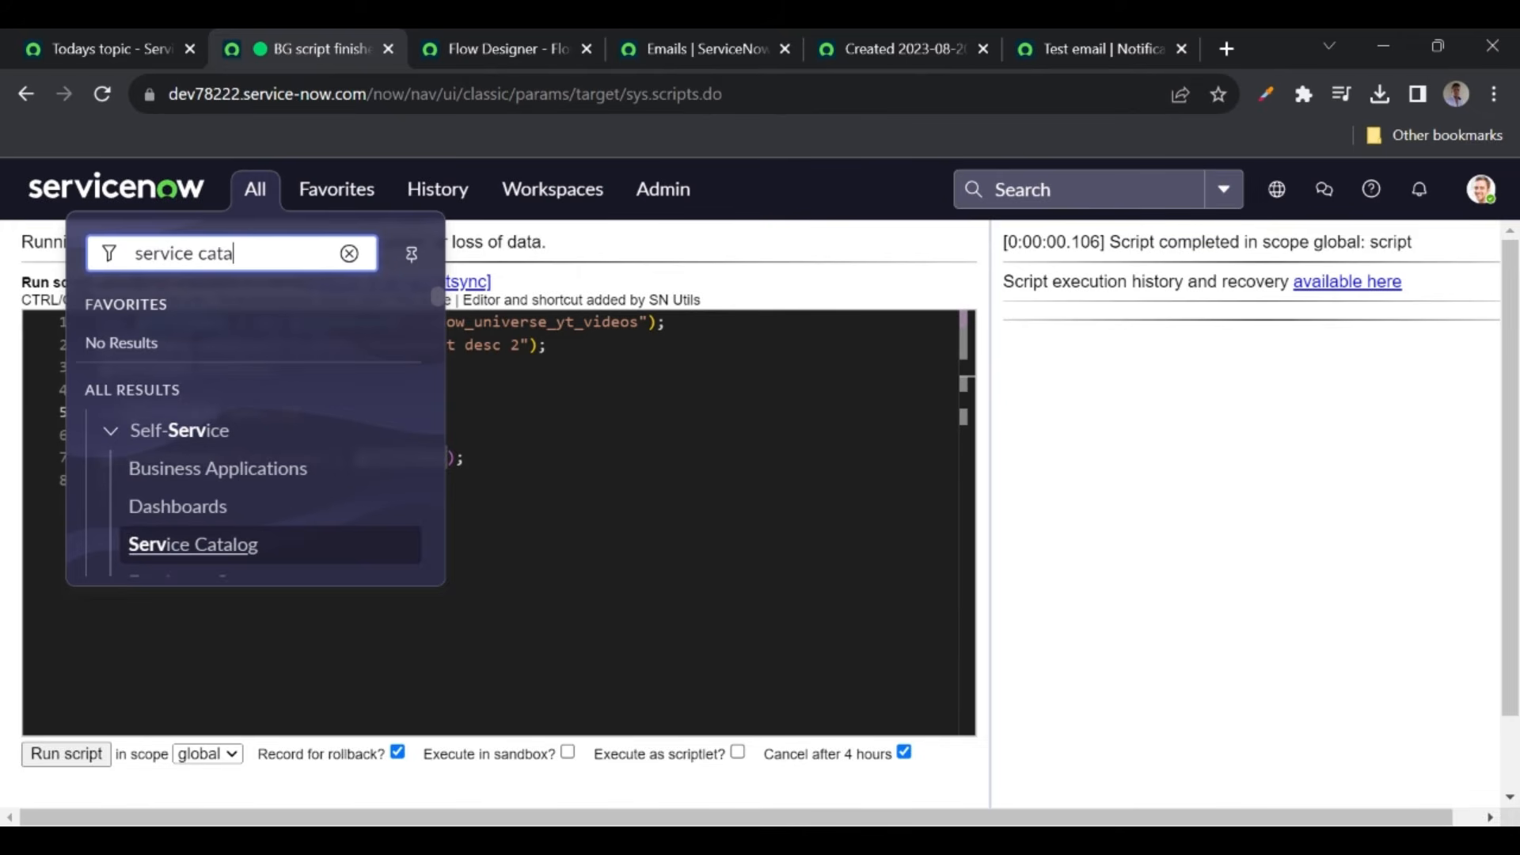
pyautogui.click(188, 478)
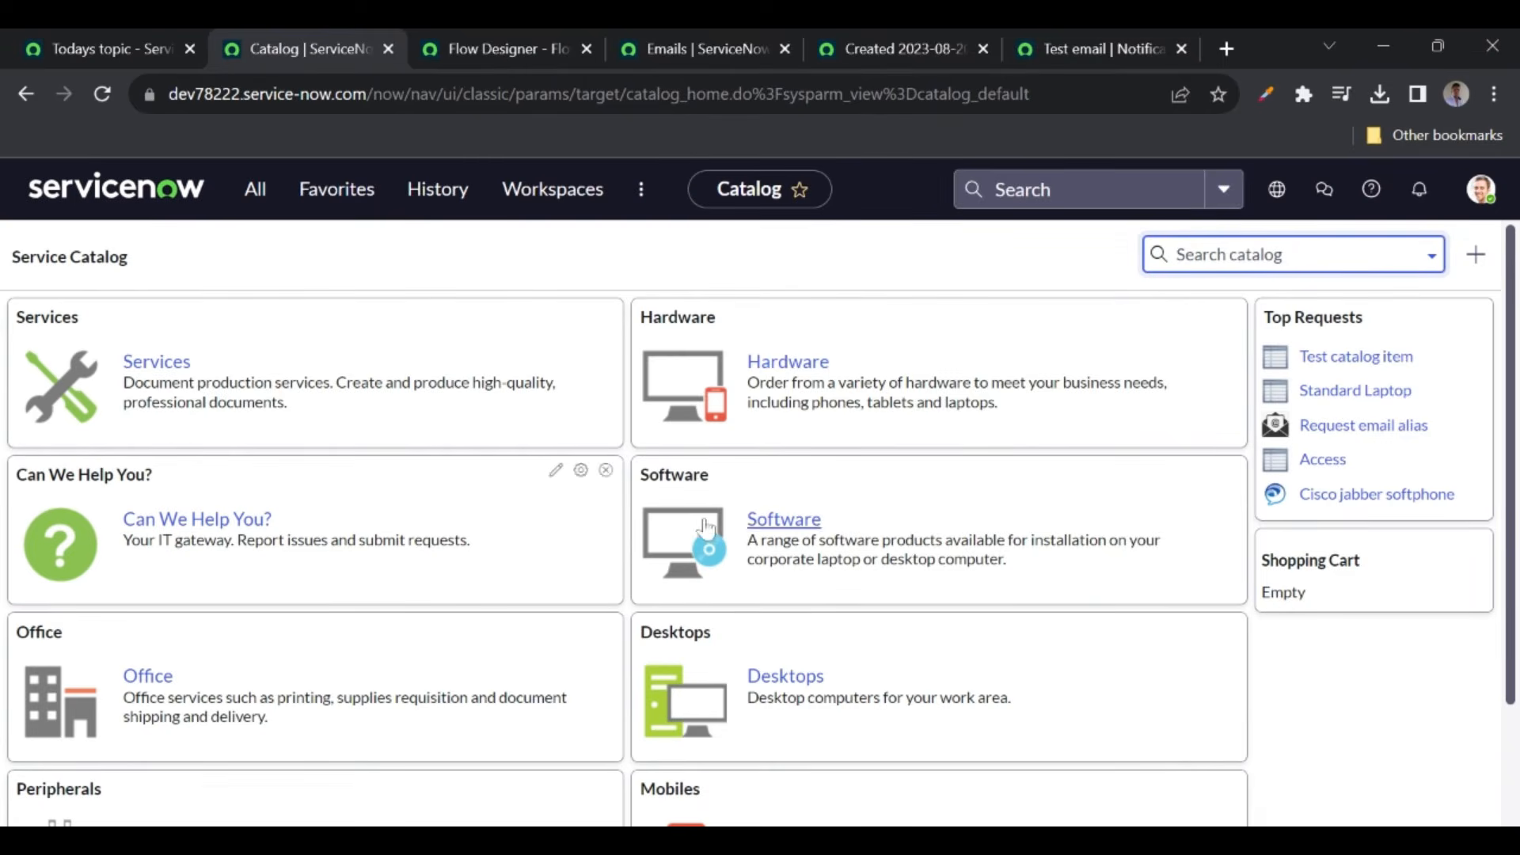
pyautogui.click(799, 365)
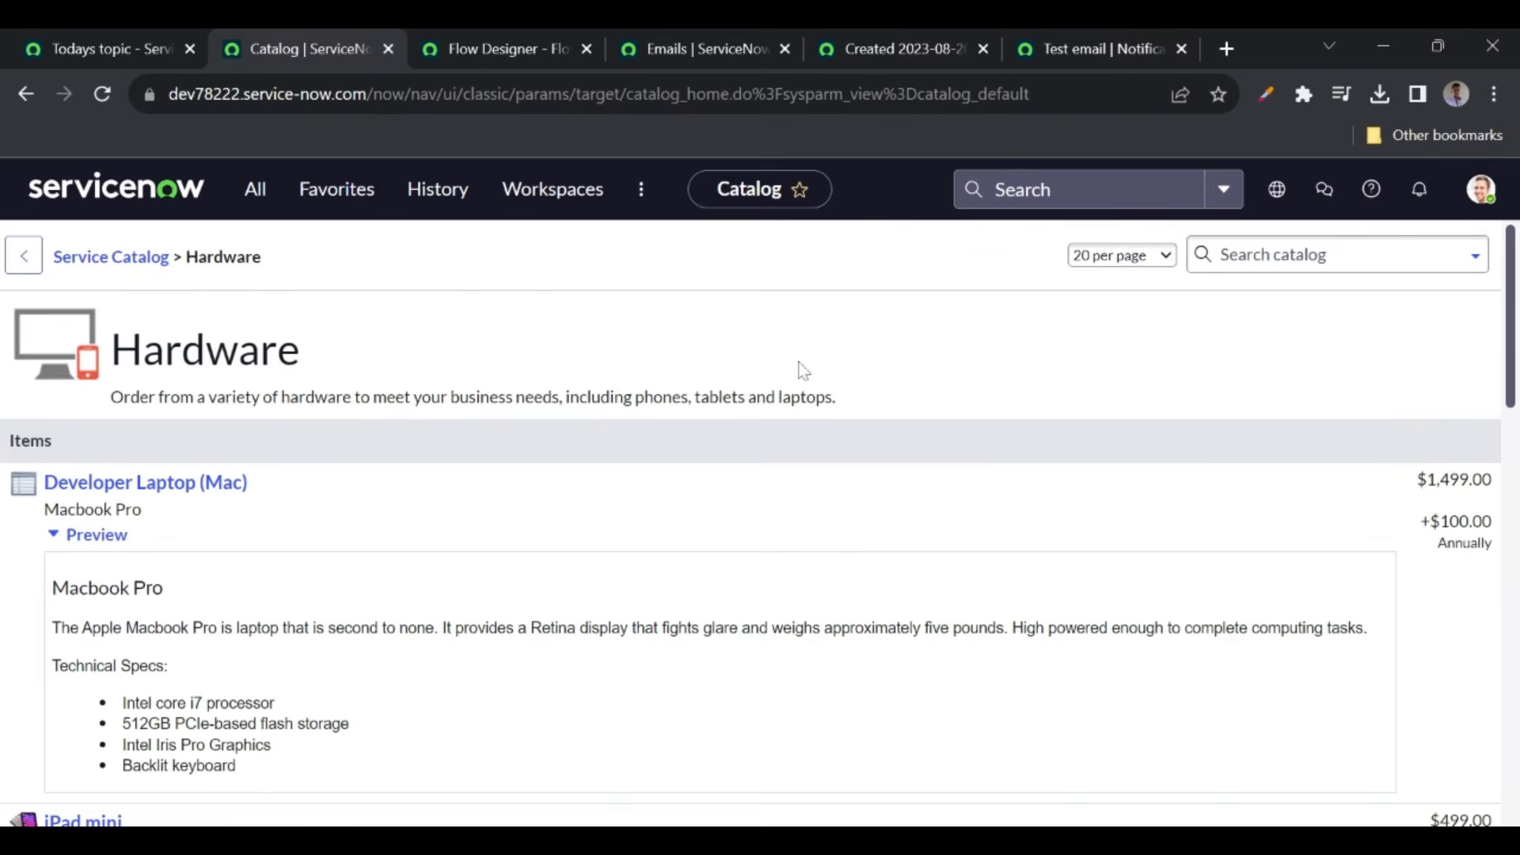
pyautogui.scroll(-15, 414, 543)
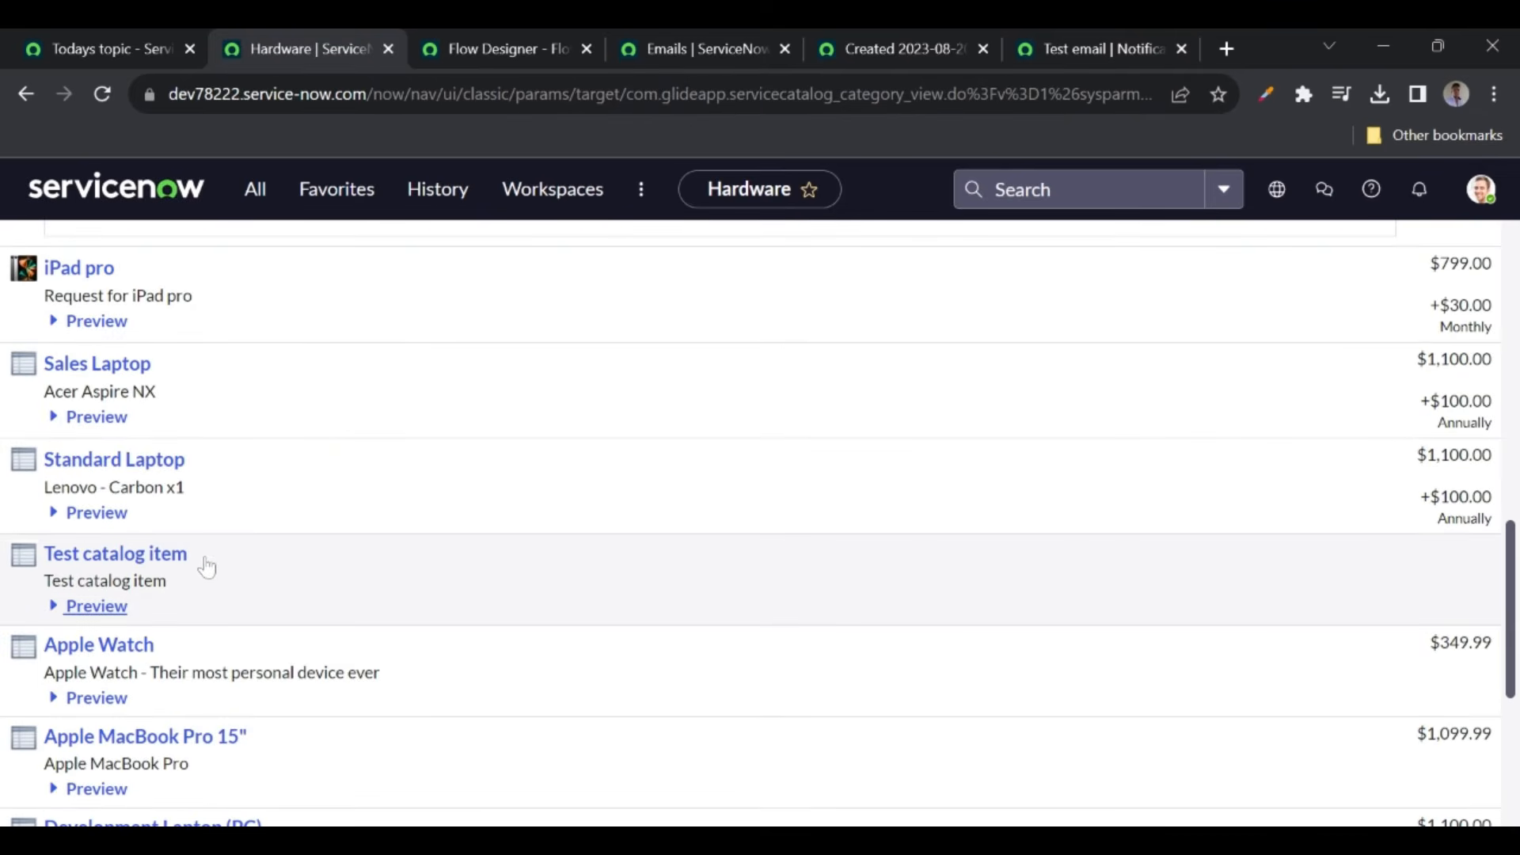
pyautogui.click(141, 564)
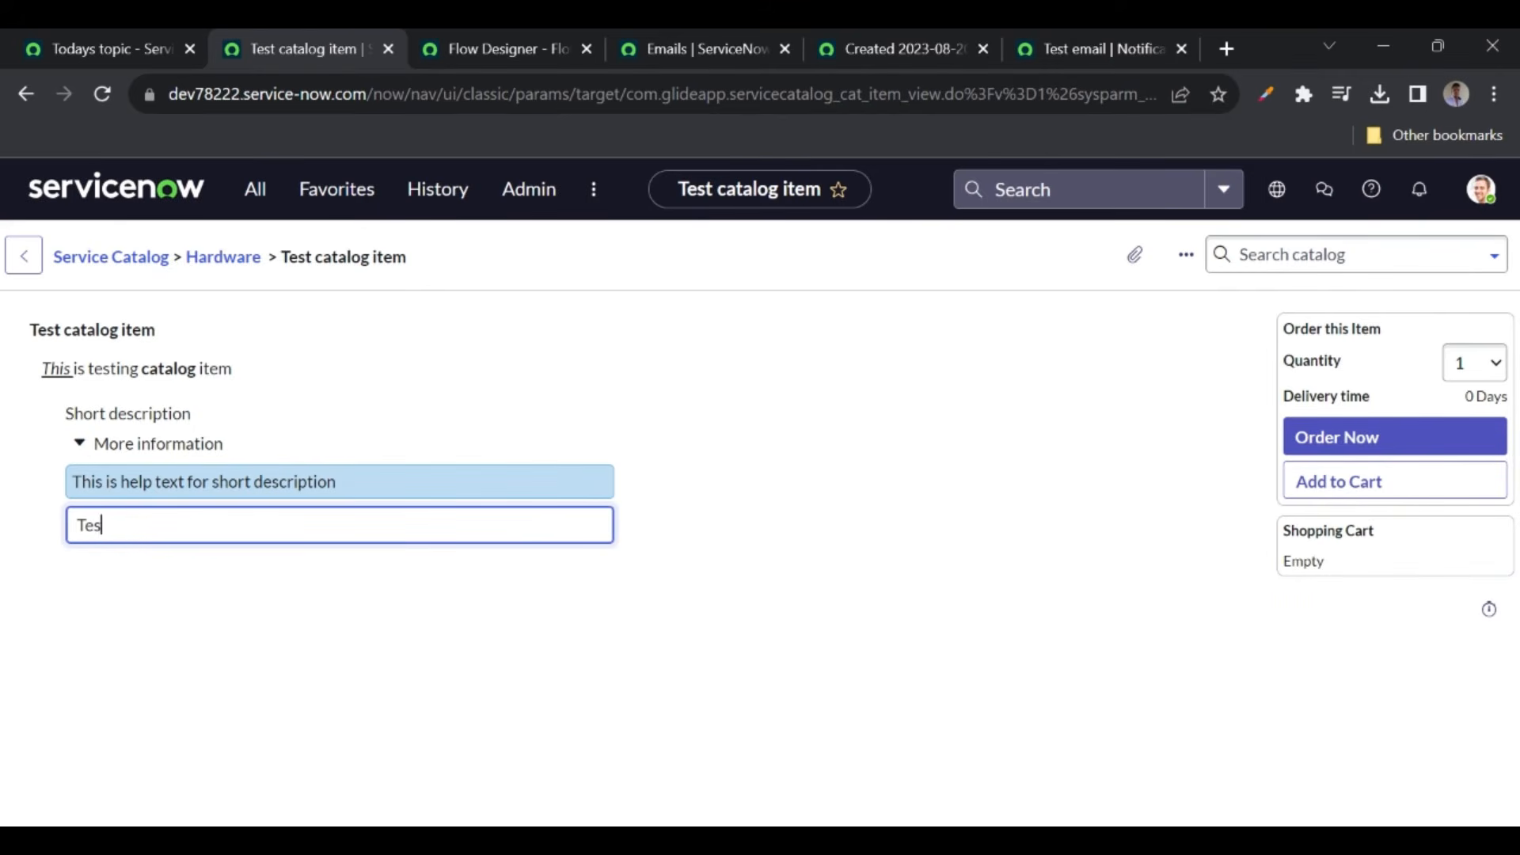
# - Refresh today's email list, then complete the short description and submit the Test catalog item order
pyautogui.click(701, 40)
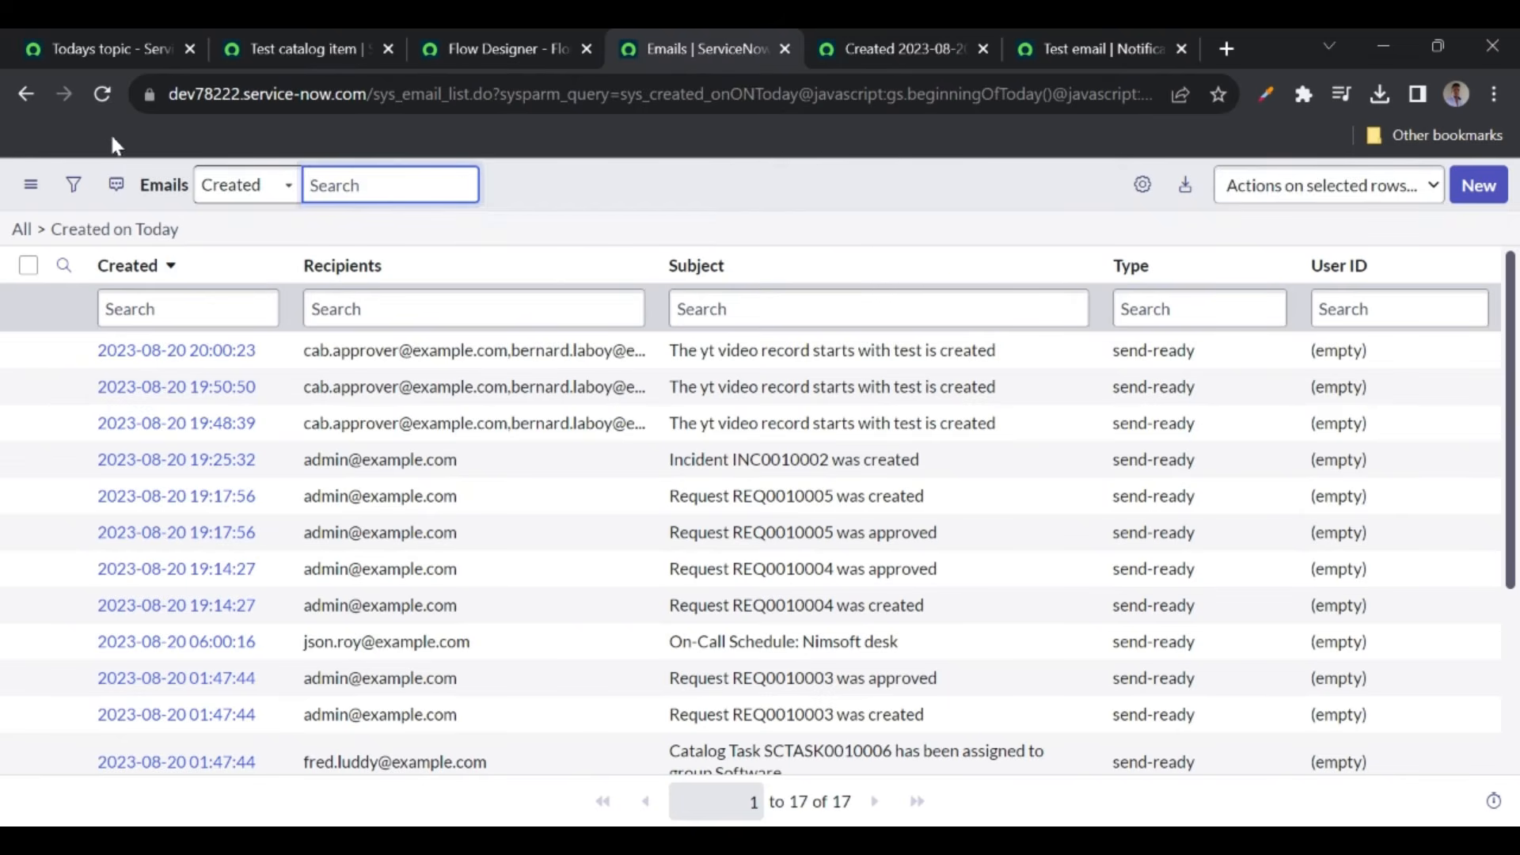
pyautogui.click(100, 97)
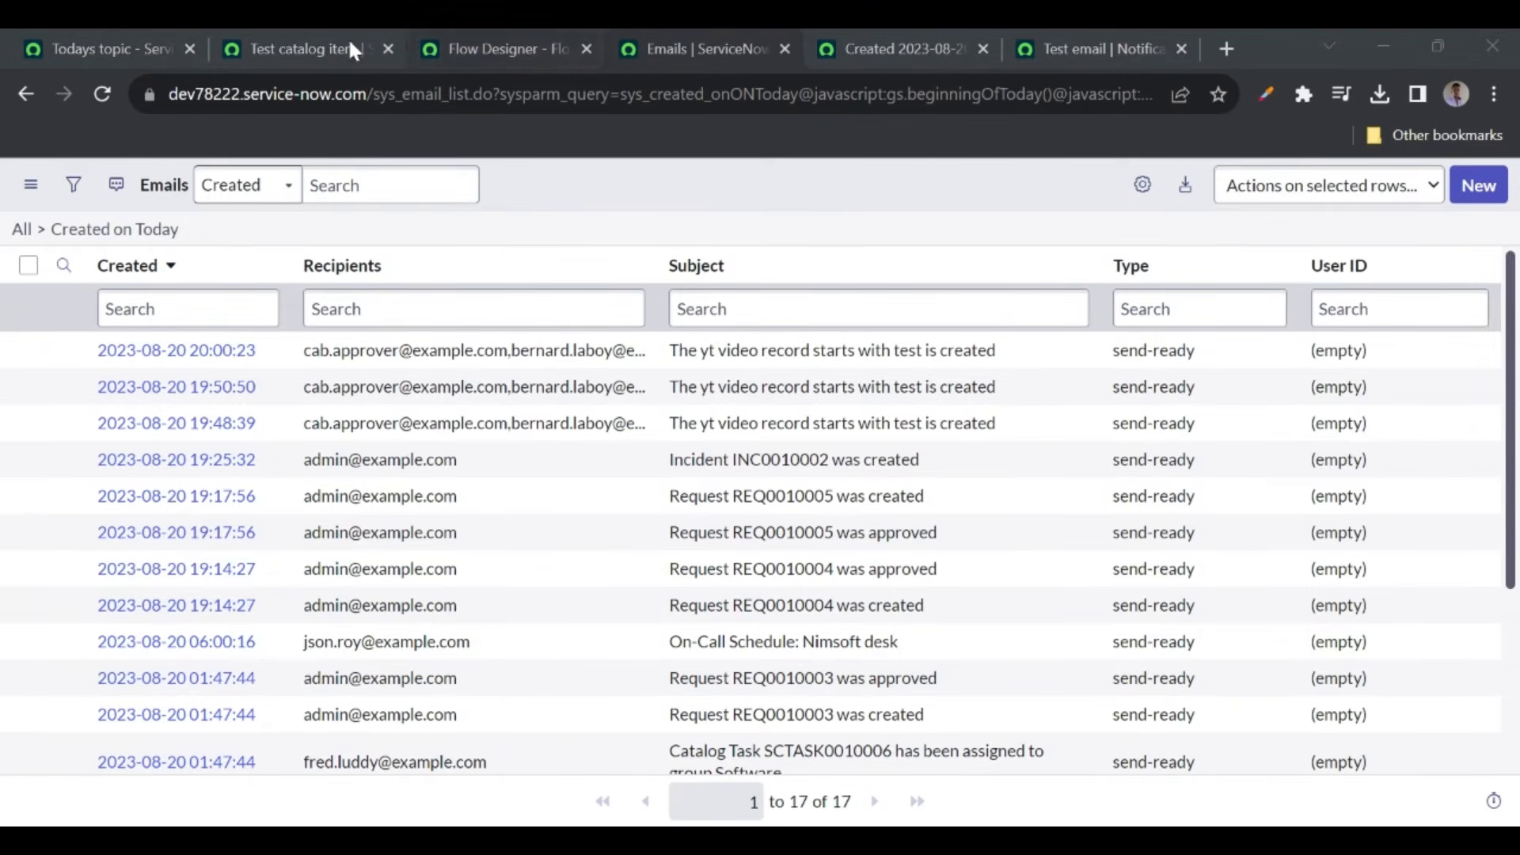
pyautogui.click(290, 46)
pyautogui.click(729, 491)
pyautogui.click(1411, 436)
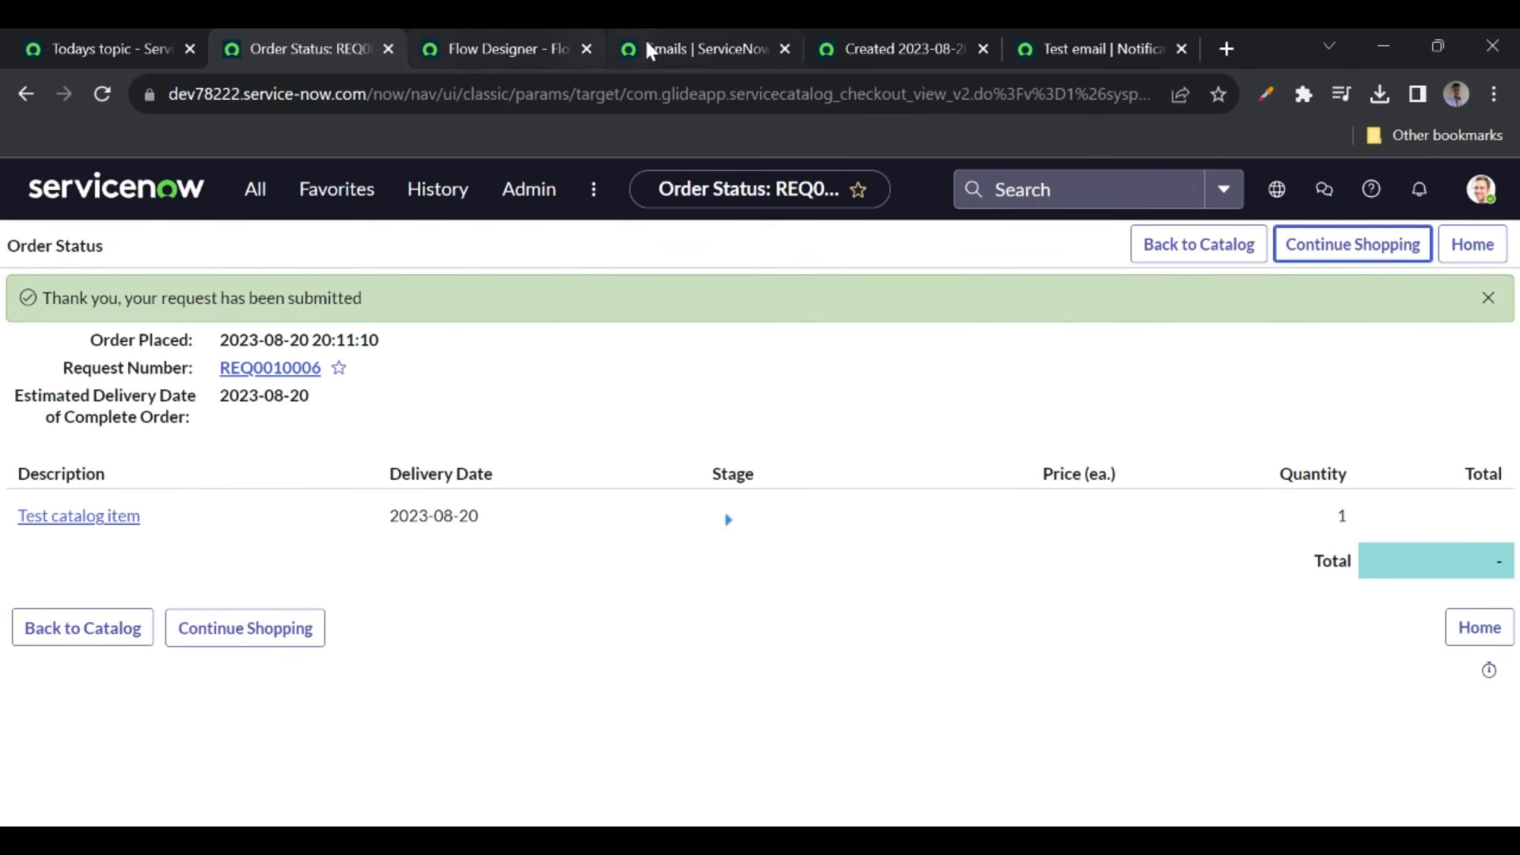
# - Reload the emails, preview the new 'yt video record' email, then bring up the Test email notification
pyautogui.click(685, 49)
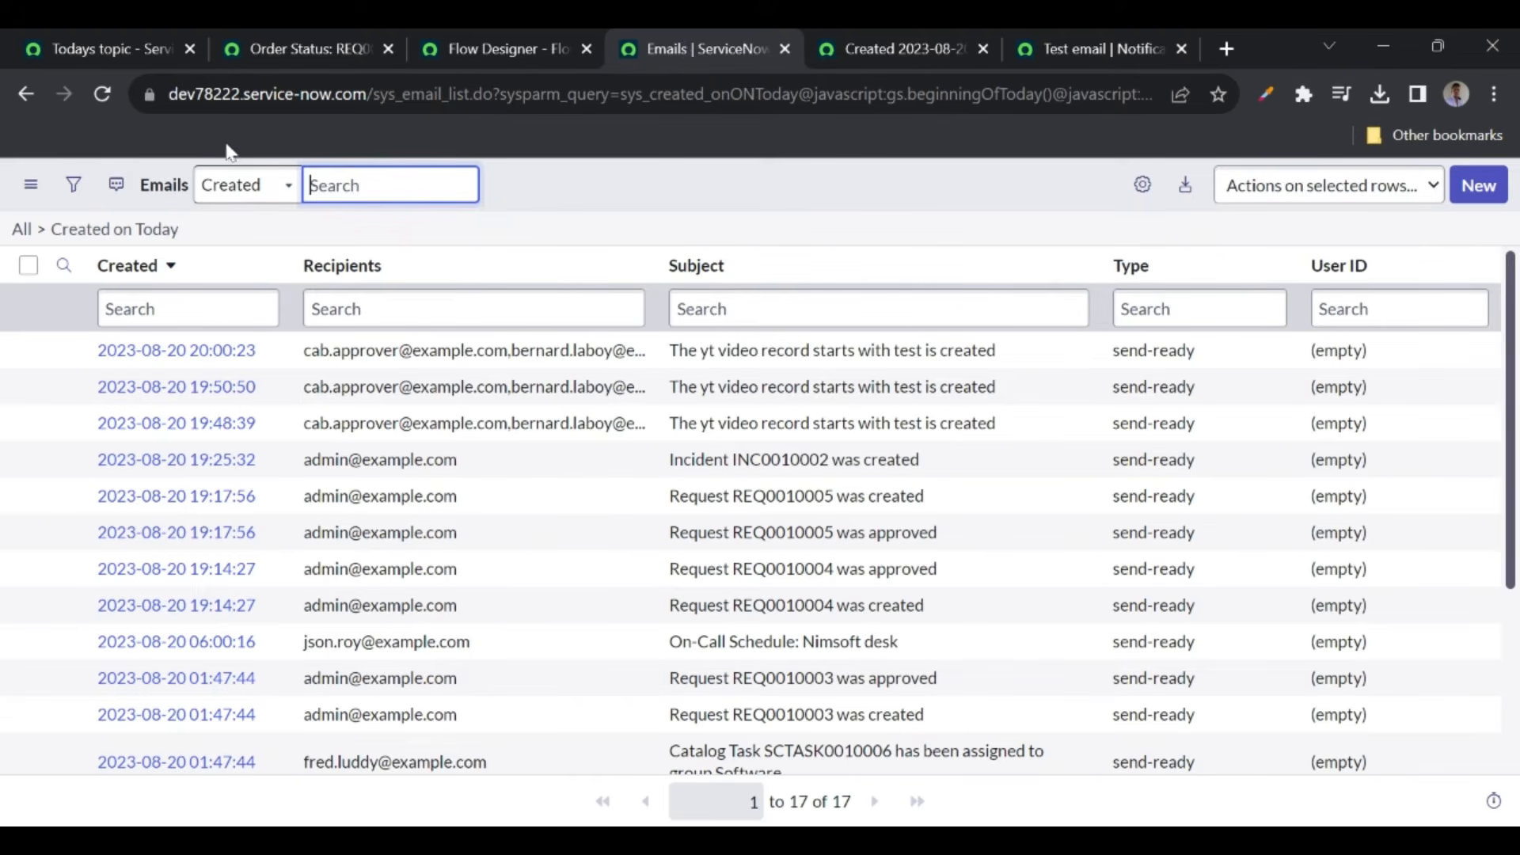
pyautogui.click(95, 94)
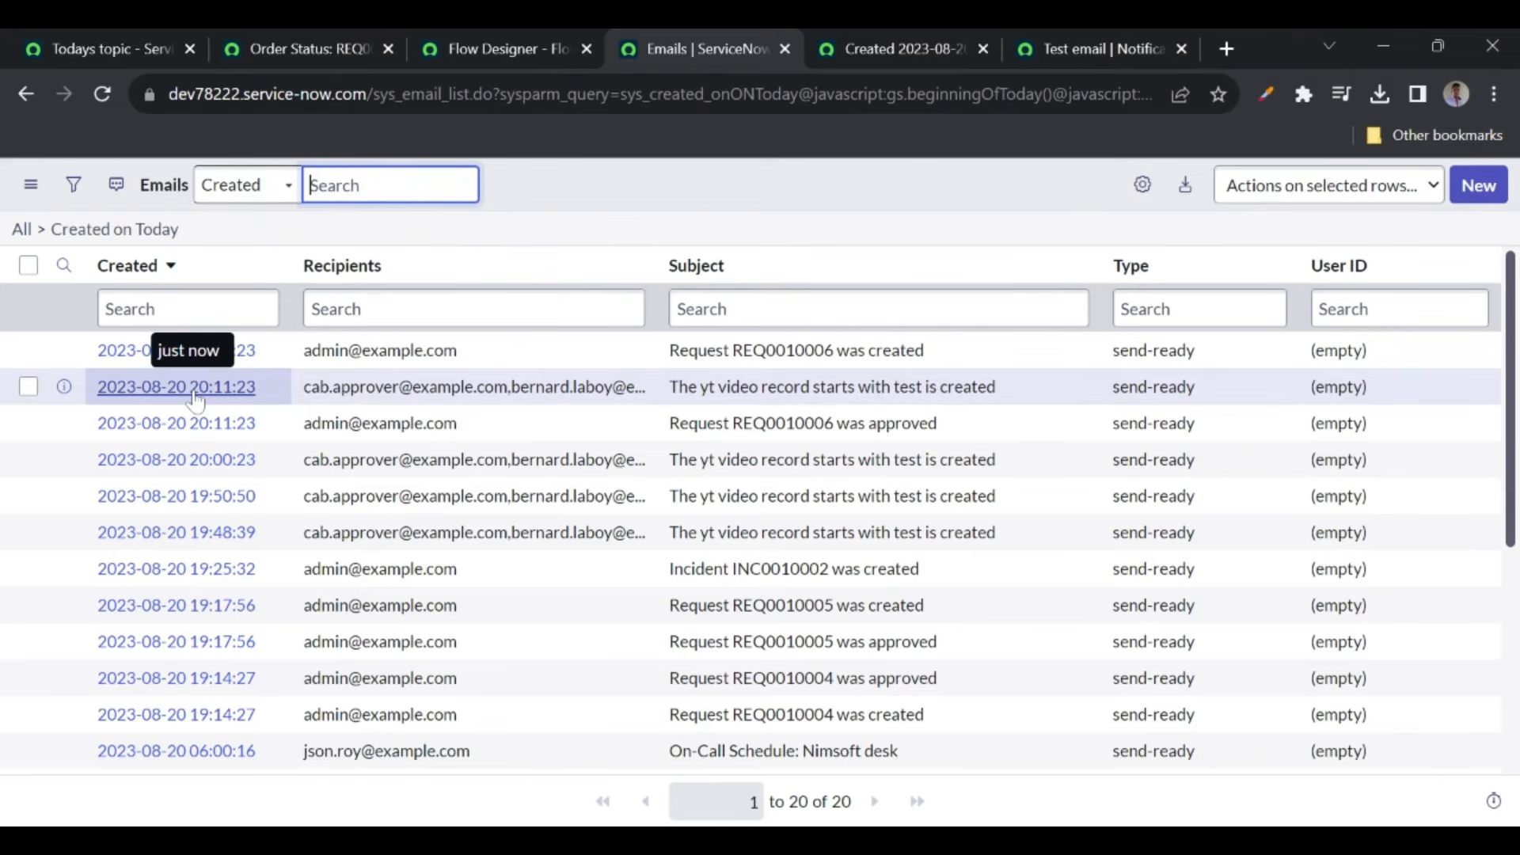
pyautogui.rightClick(274, 388)
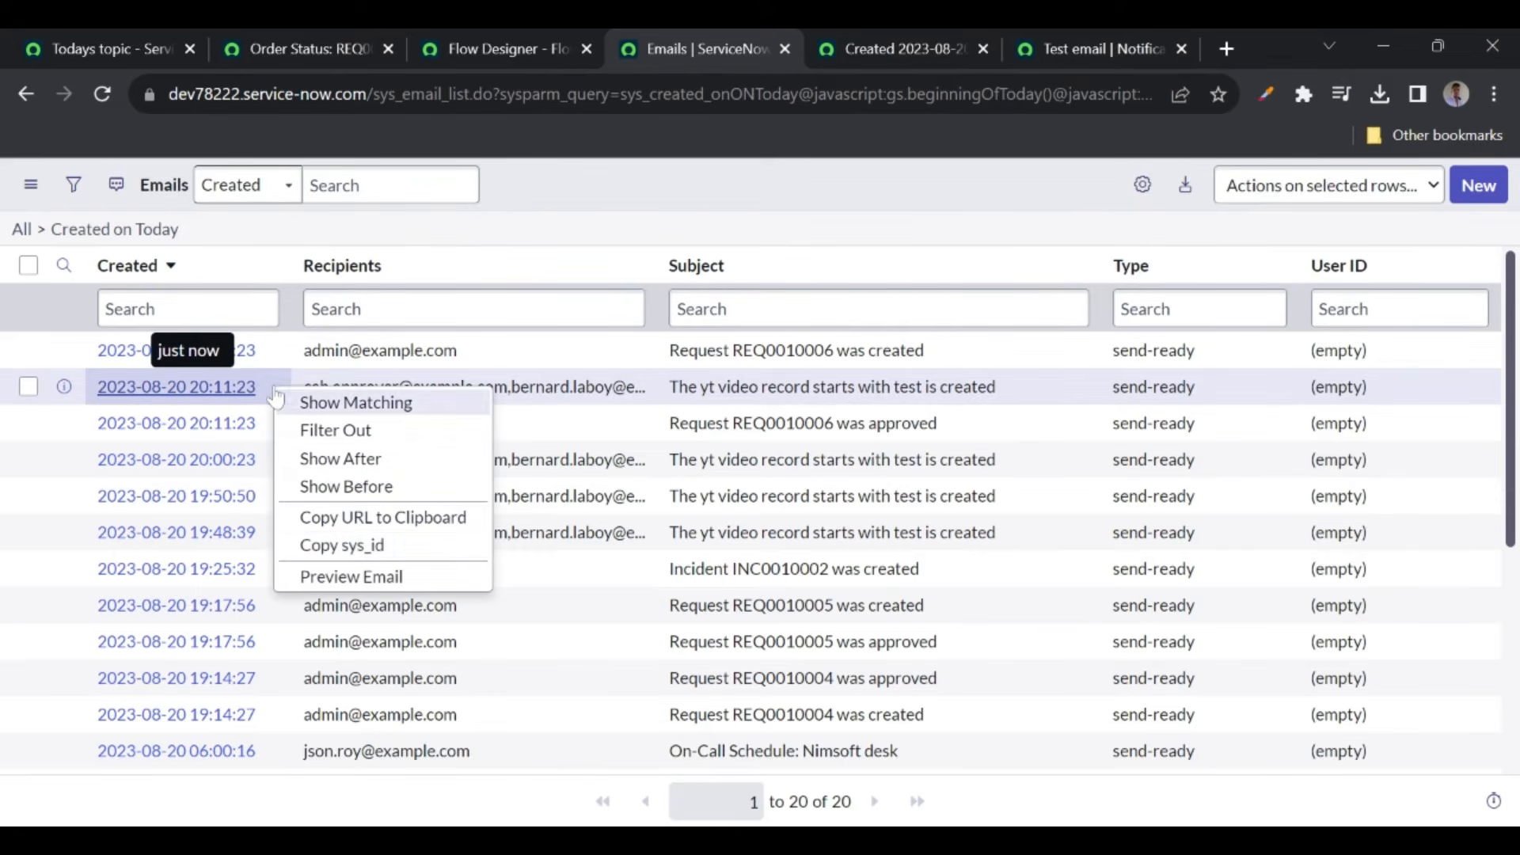
pyautogui.click(333, 586)
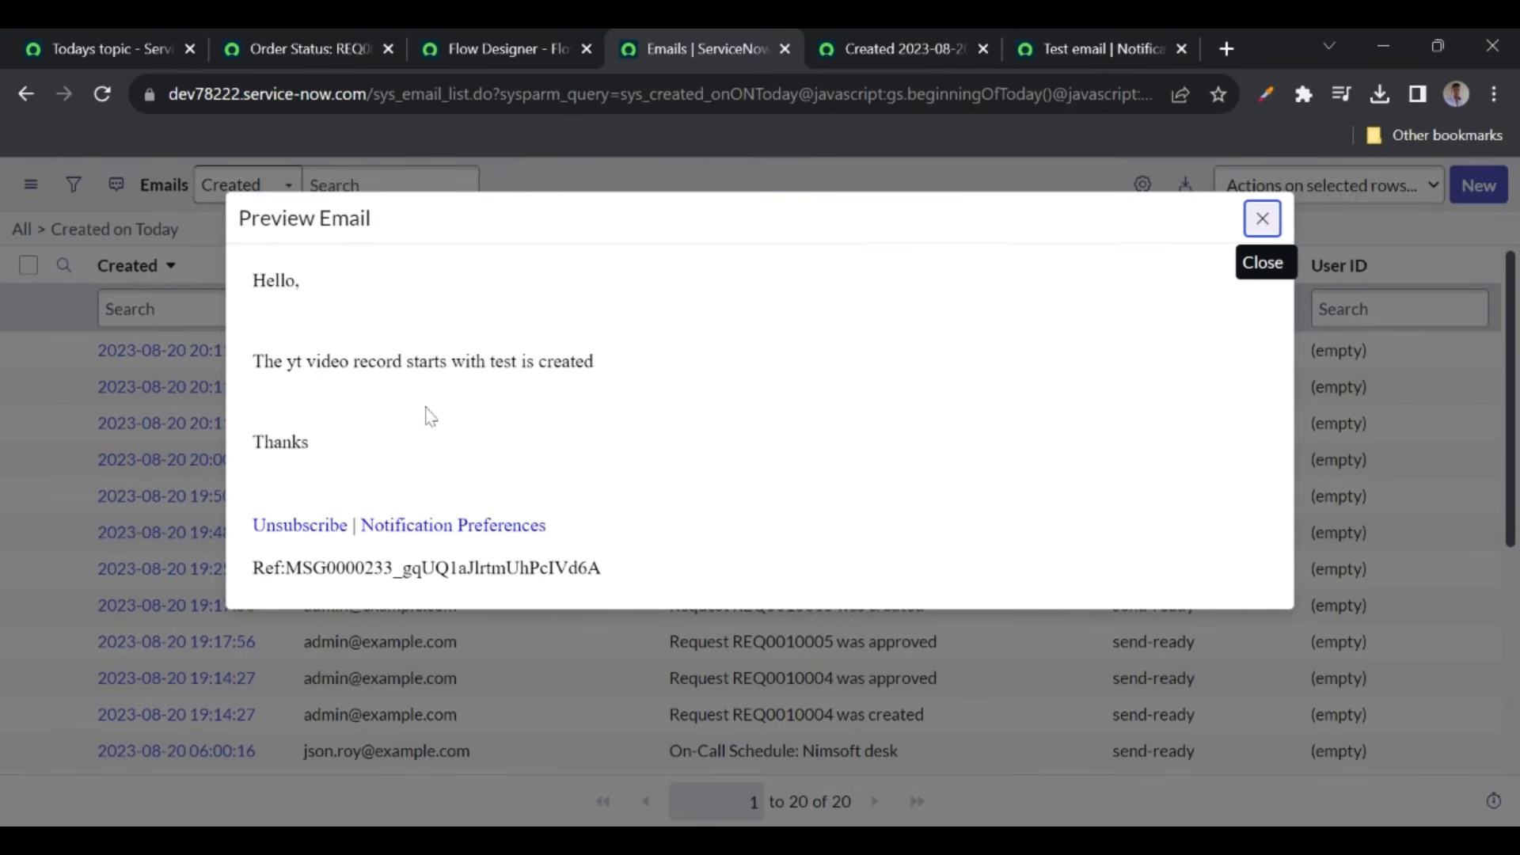
pyautogui.click(1263, 218)
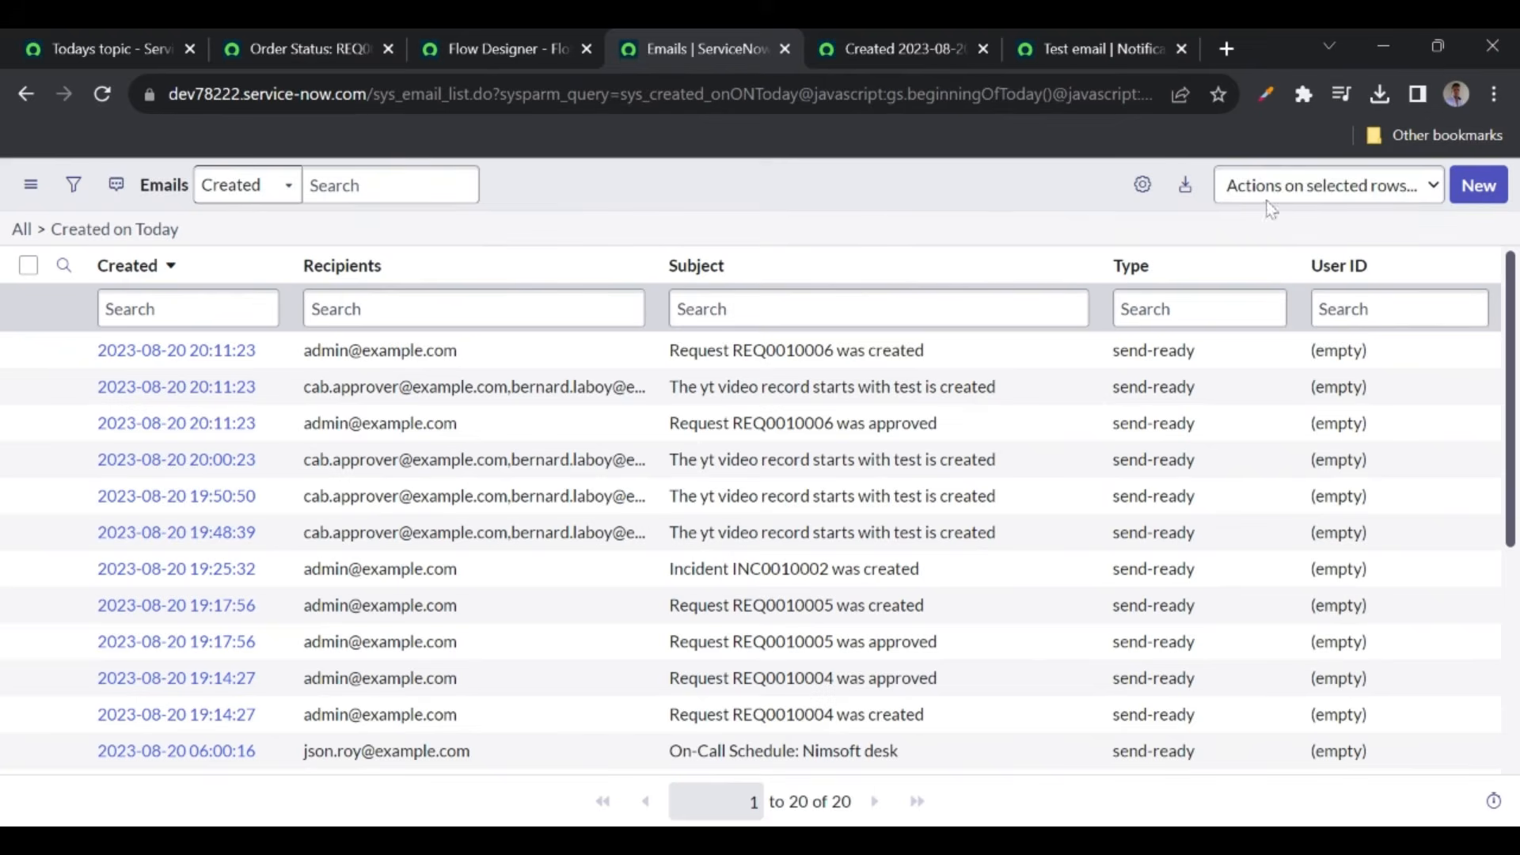
pyautogui.click(1070, 49)
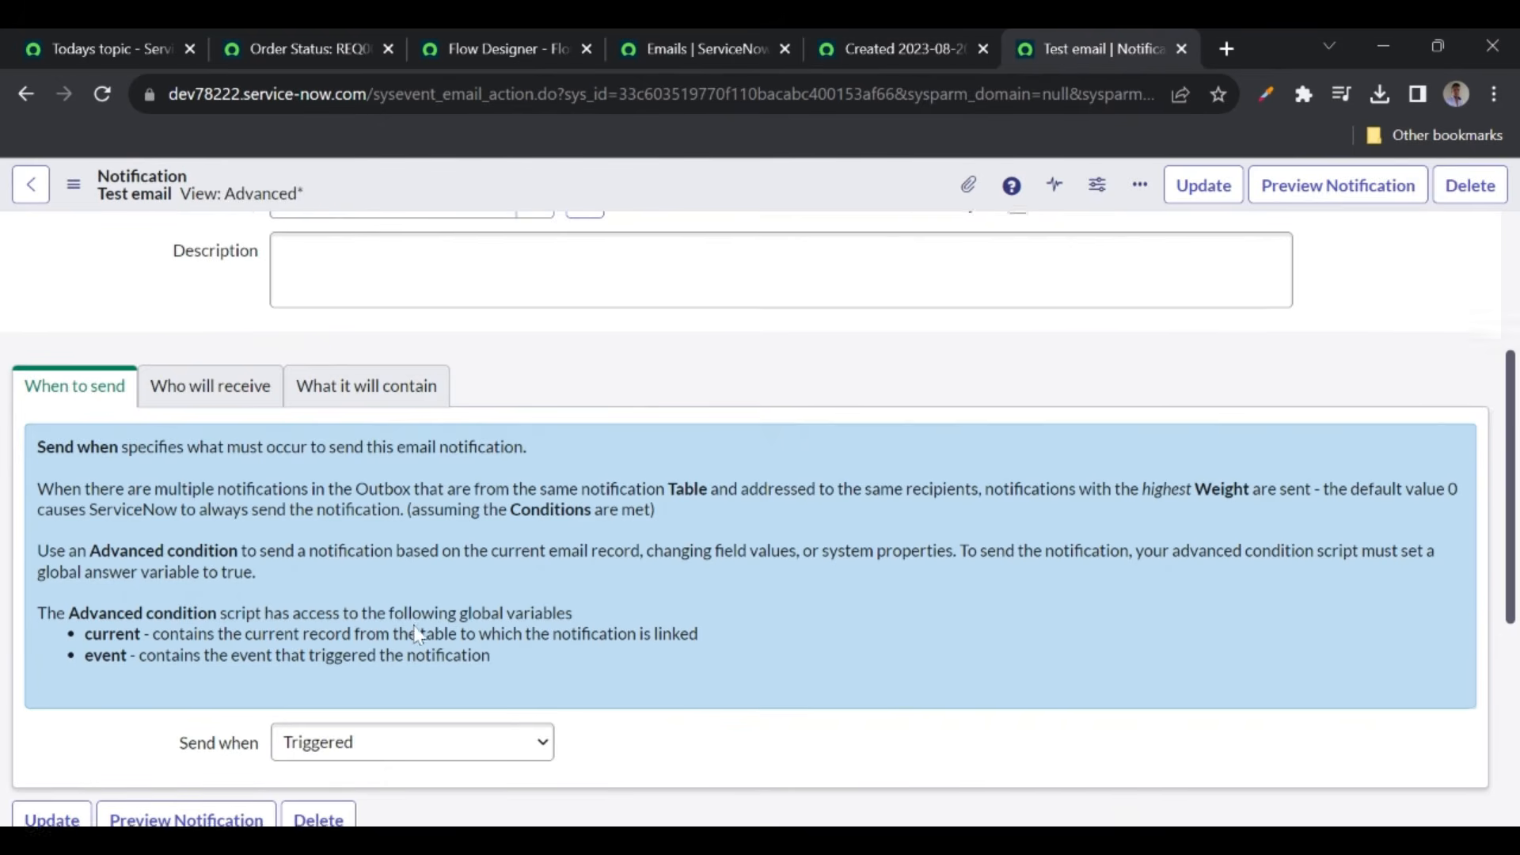
# - Change the Test email notification's Table to '-- None --' and save the record
pyautogui.scroll(-2, 475, 554)
pyautogui.click(339, 627)
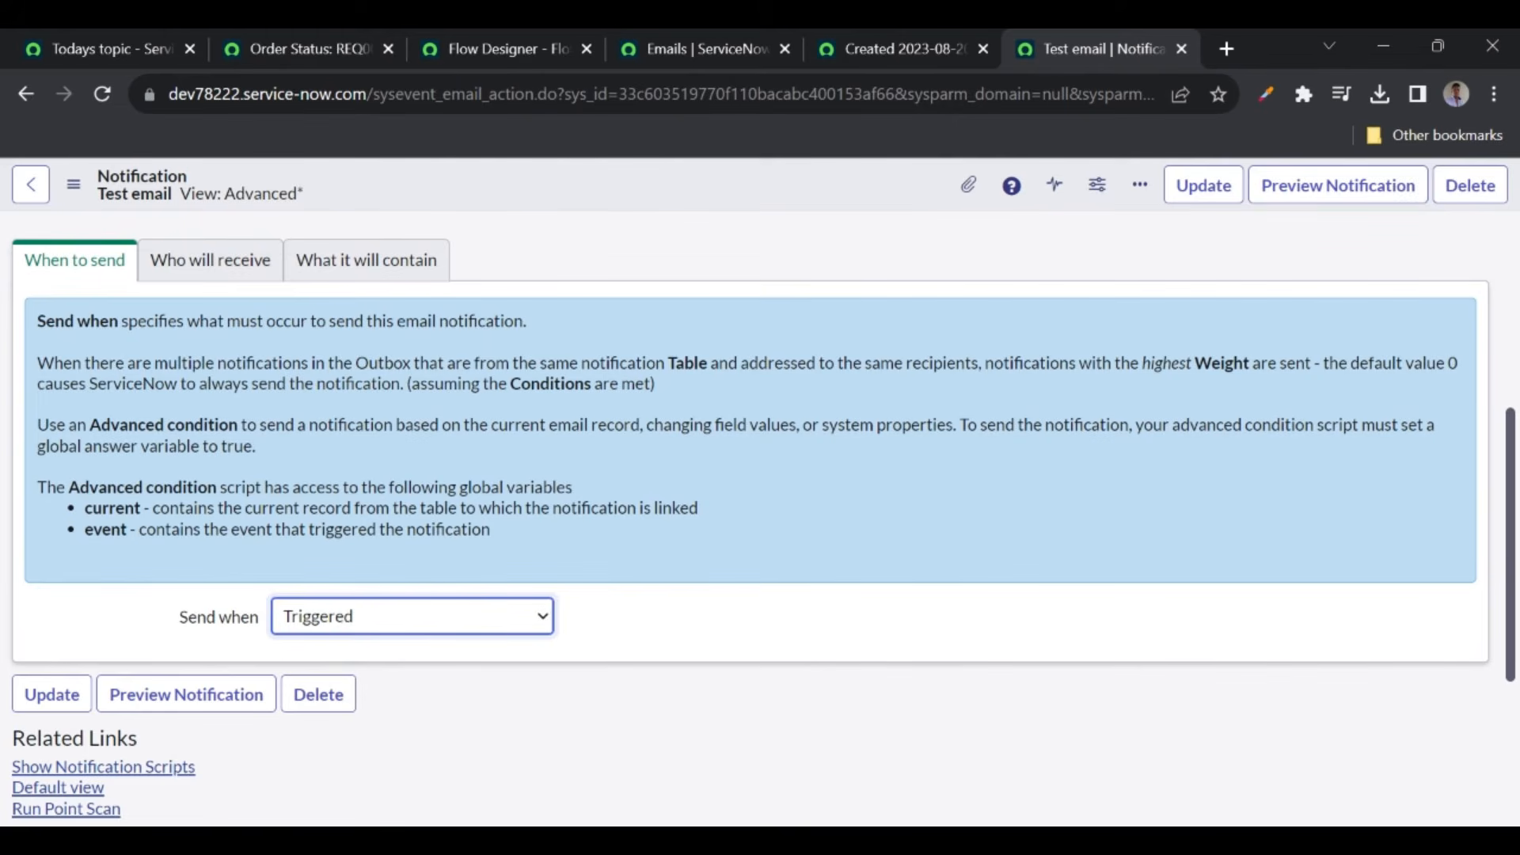
pyautogui.scroll(4, 516, 541)
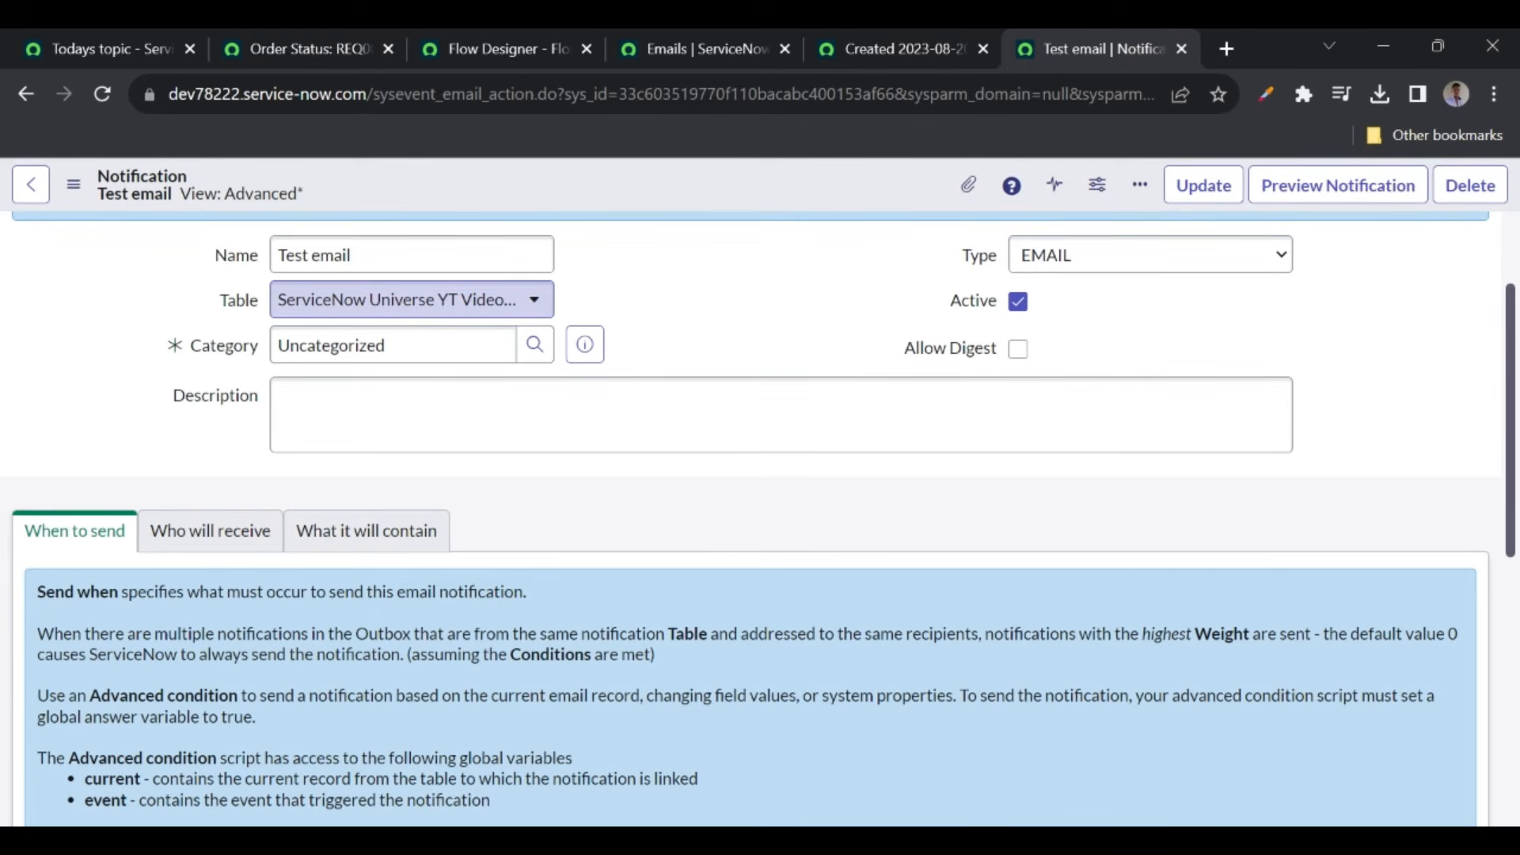
pyautogui.click(411, 299)
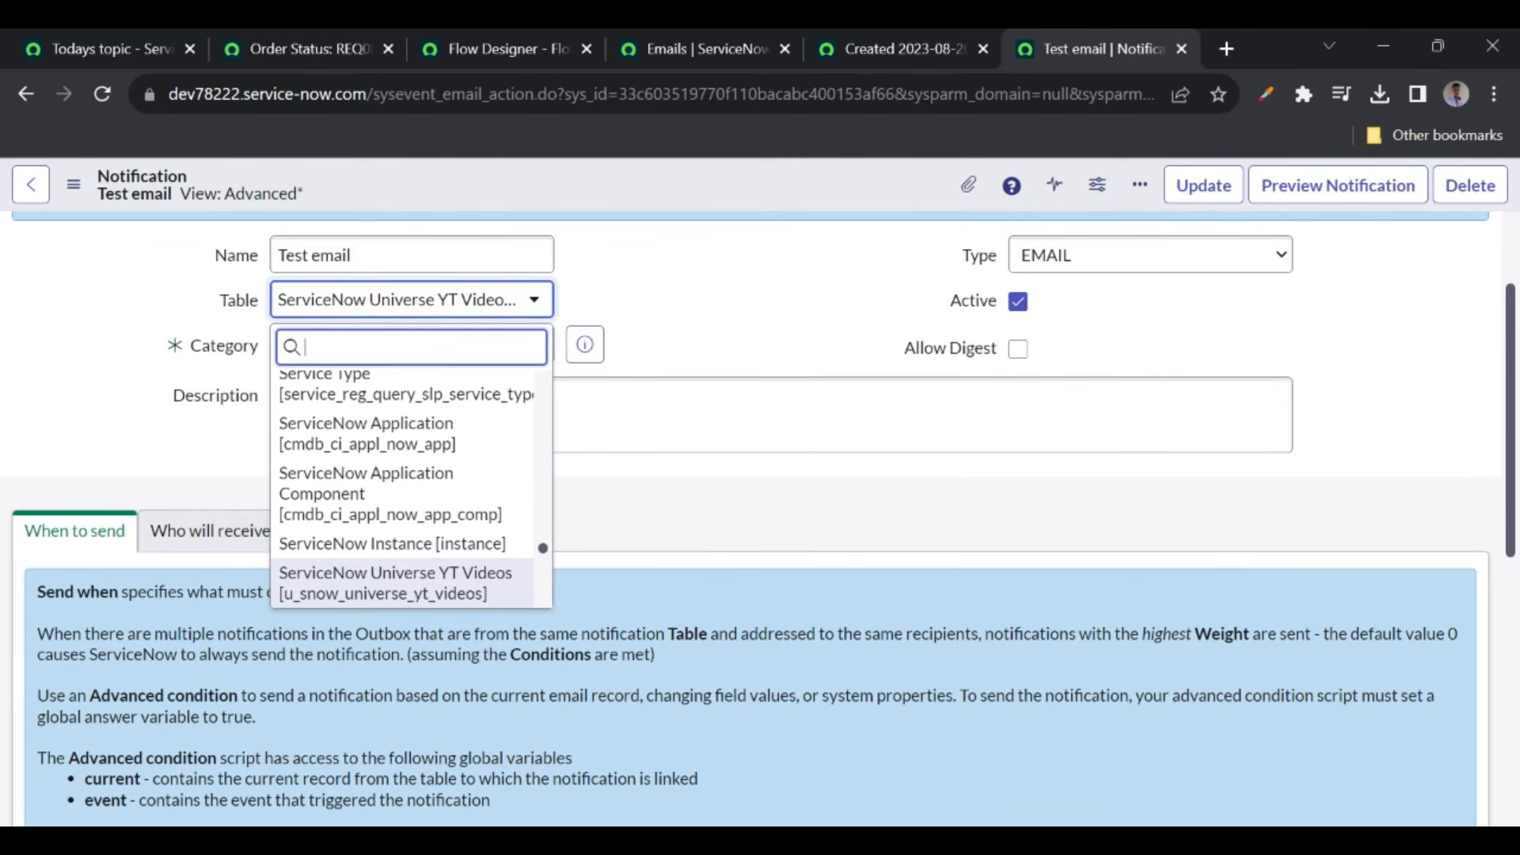
pyautogui.moveTo(543, 551); pyautogui.dragTo(550, 372)
pyautogui.click(317, 384)
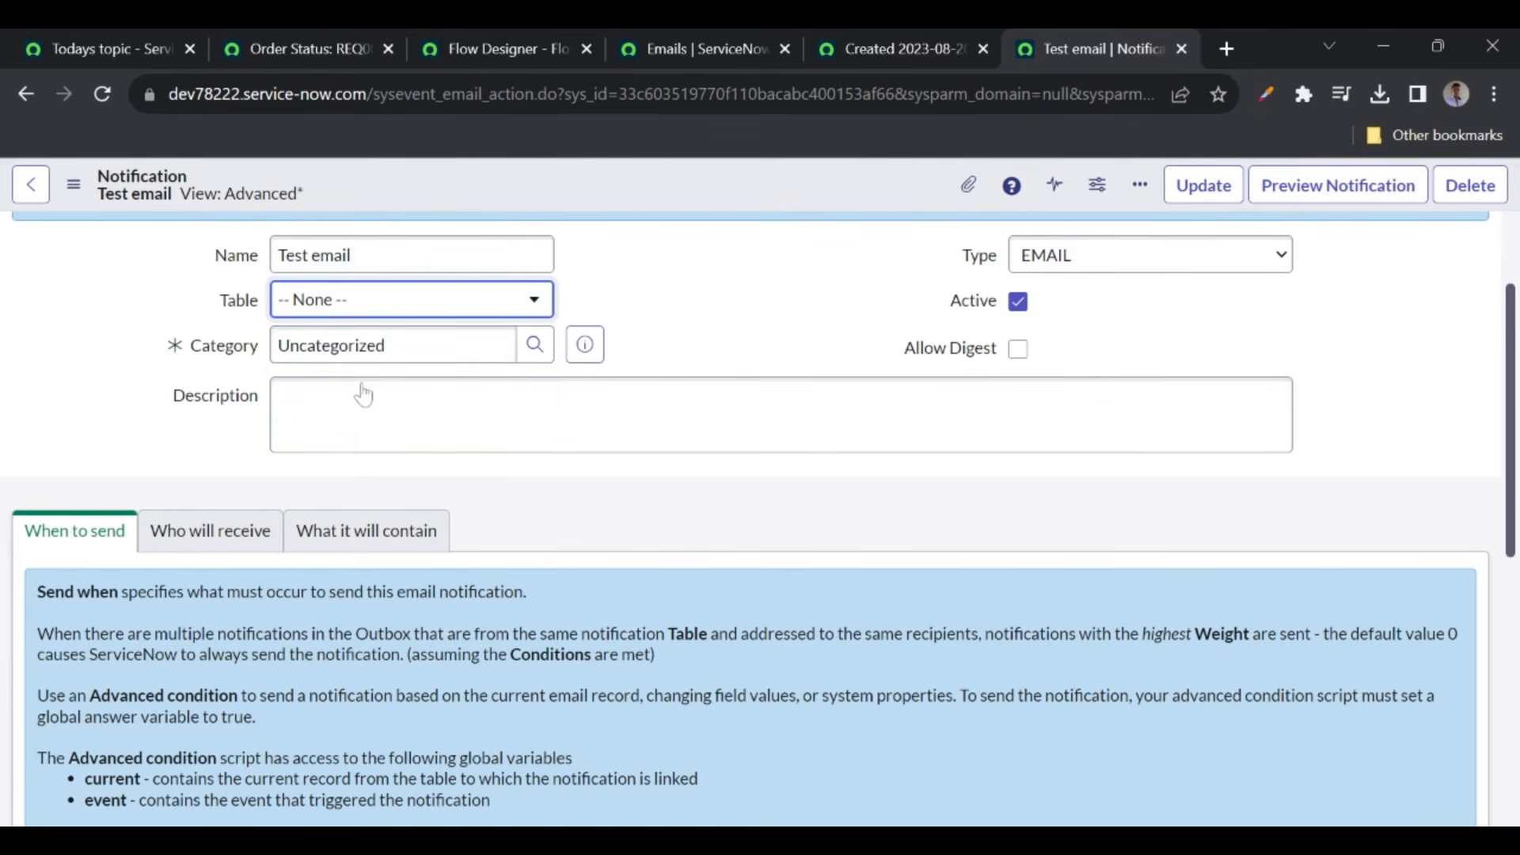
pyautogui.rightClick(667, 204)
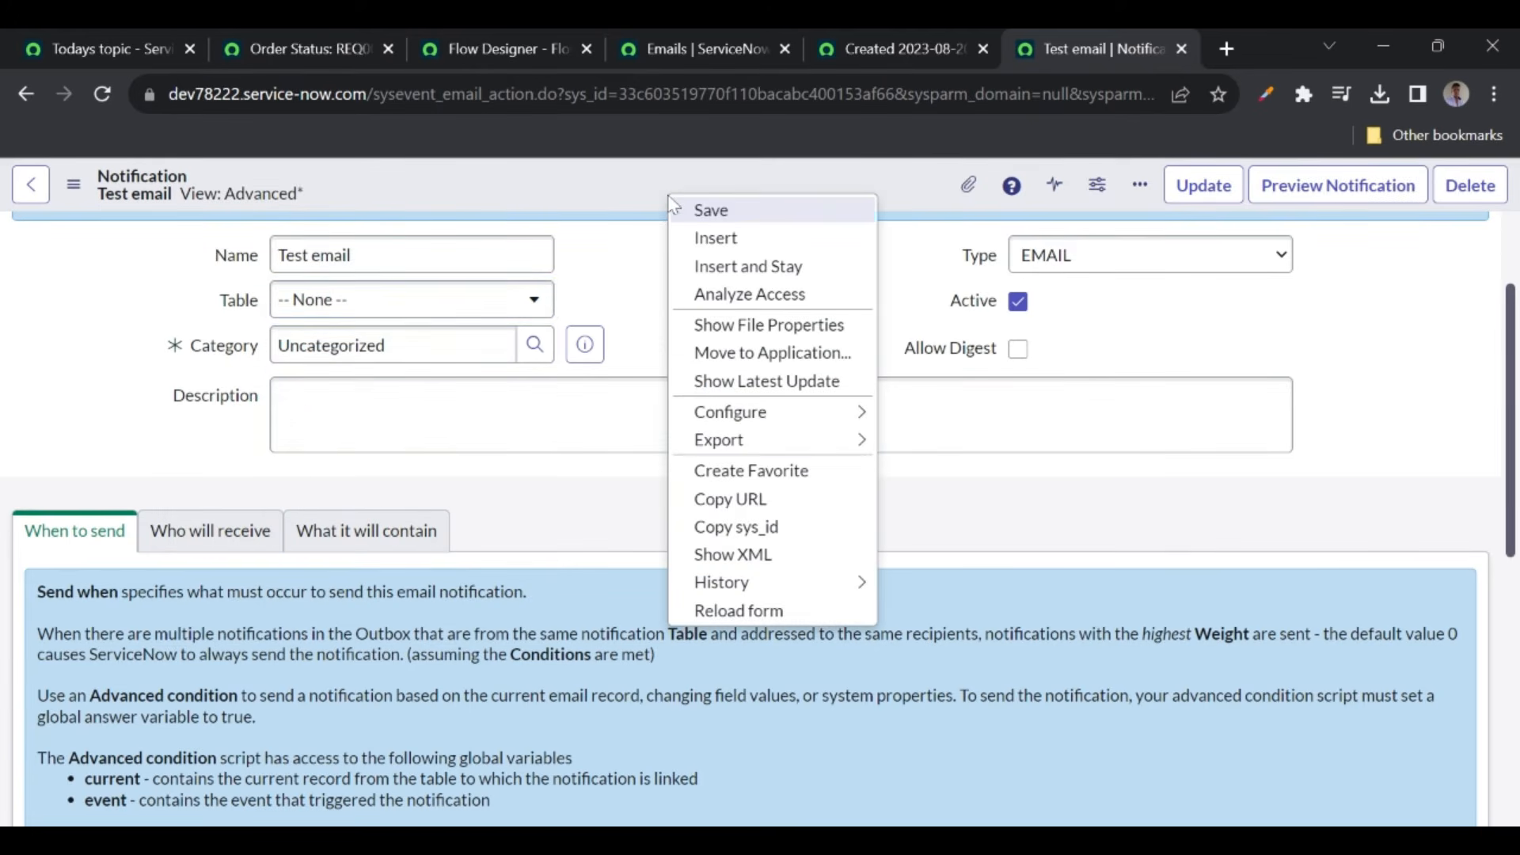
pyautogui.click(711, 210)
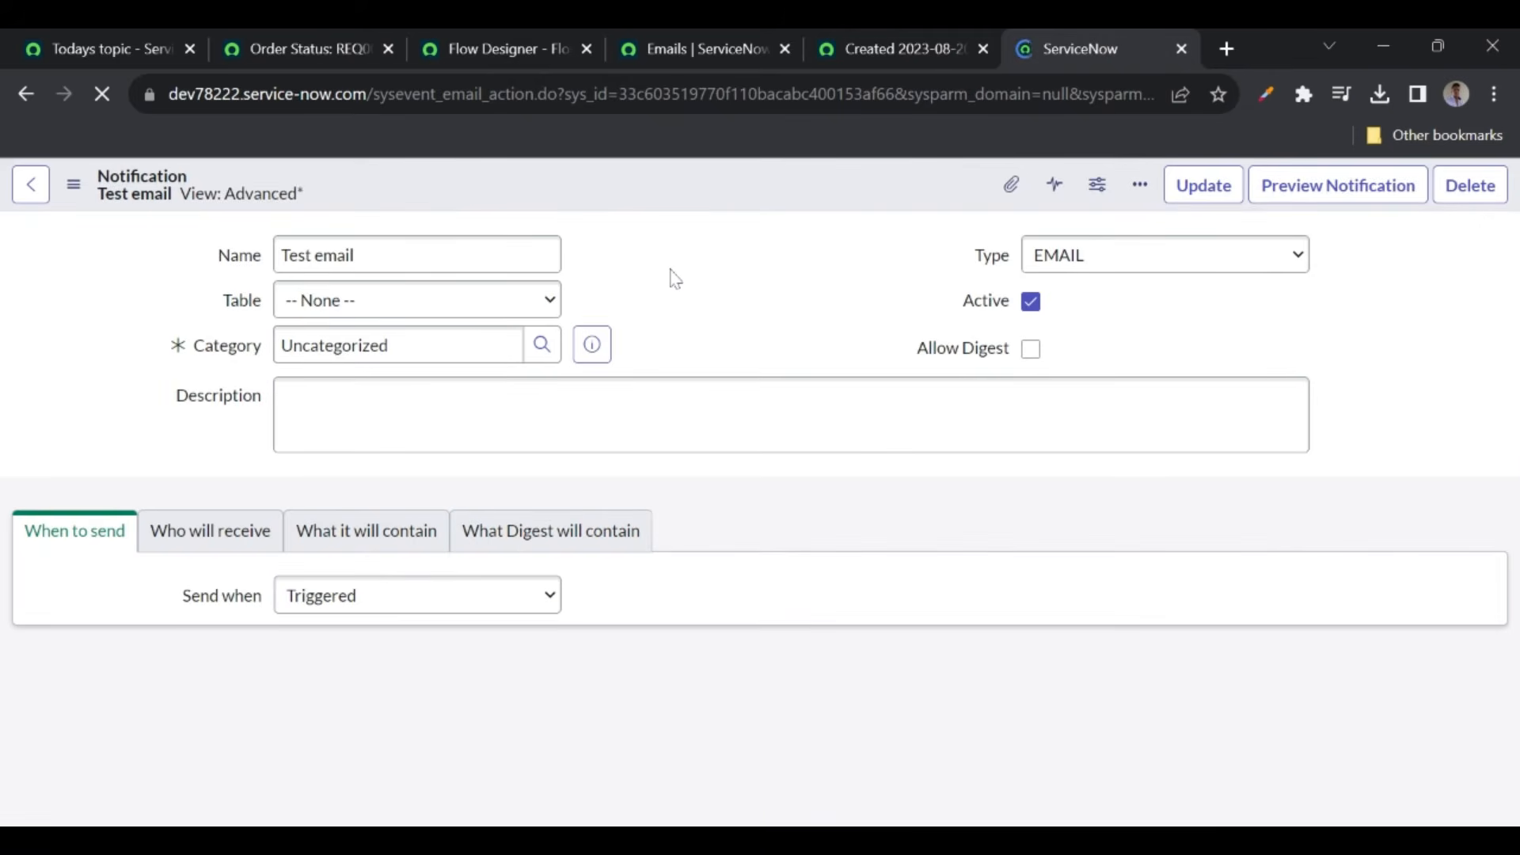
# - Add a new Send Notification action via 'send not', delete the old step 3, and expand the new one
pyautogui.click(457, 49)
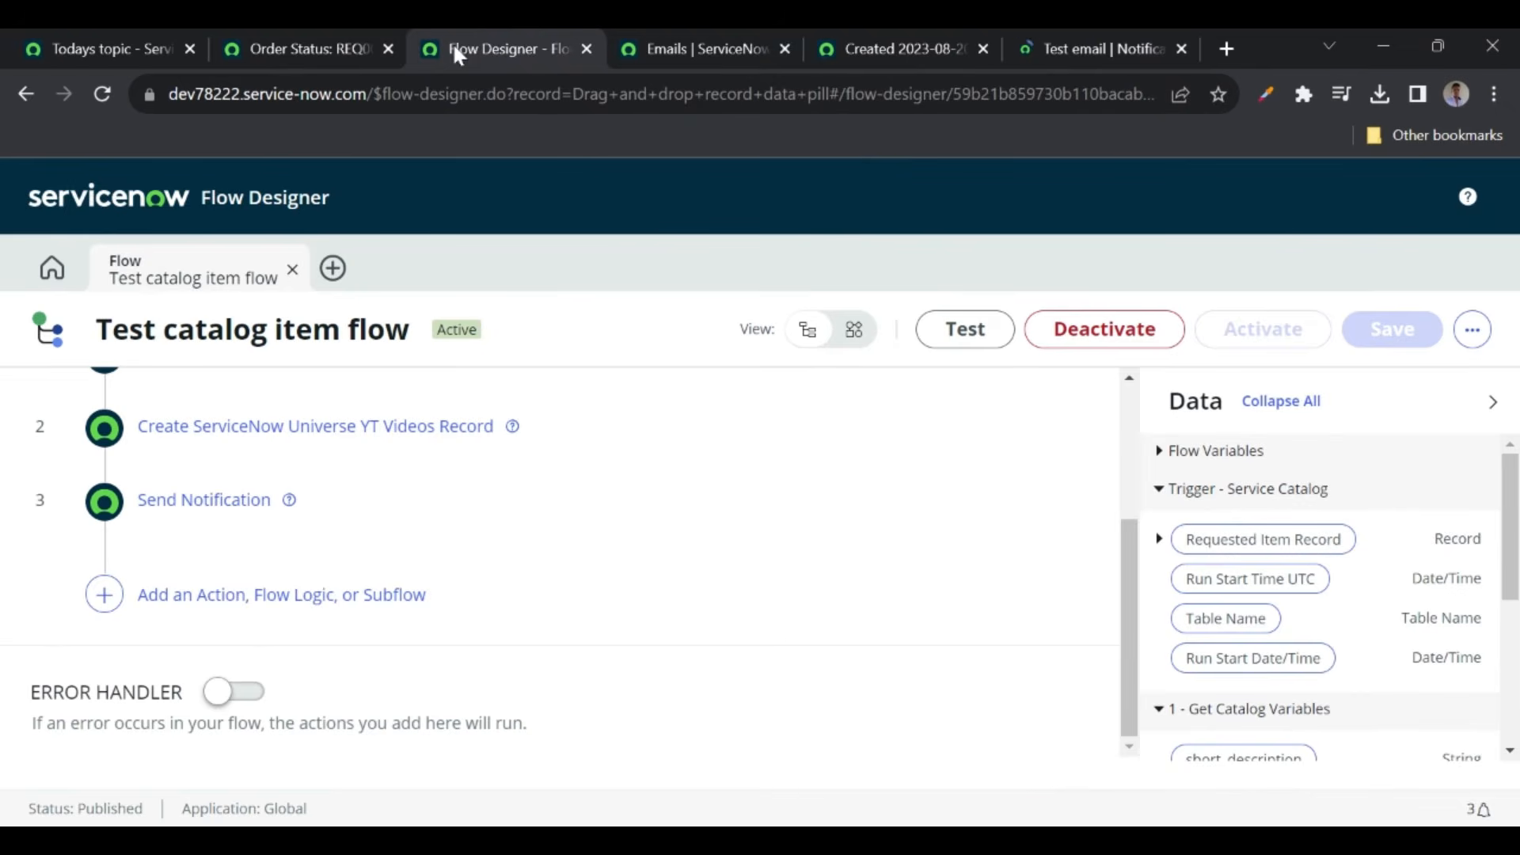
pyautogui.click(197, 593)
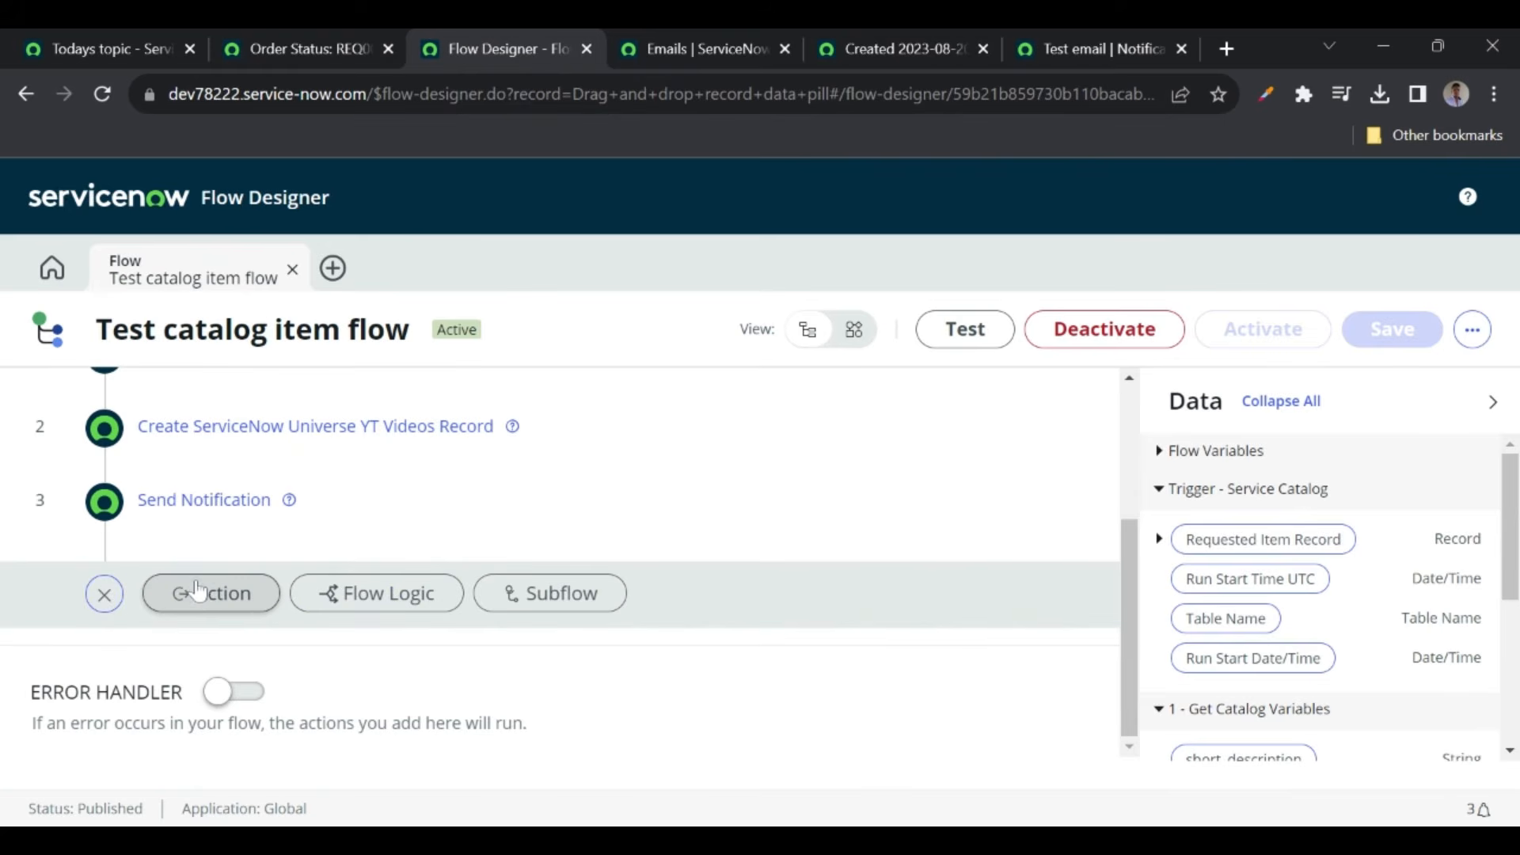
pyautogui.click(198, 594)
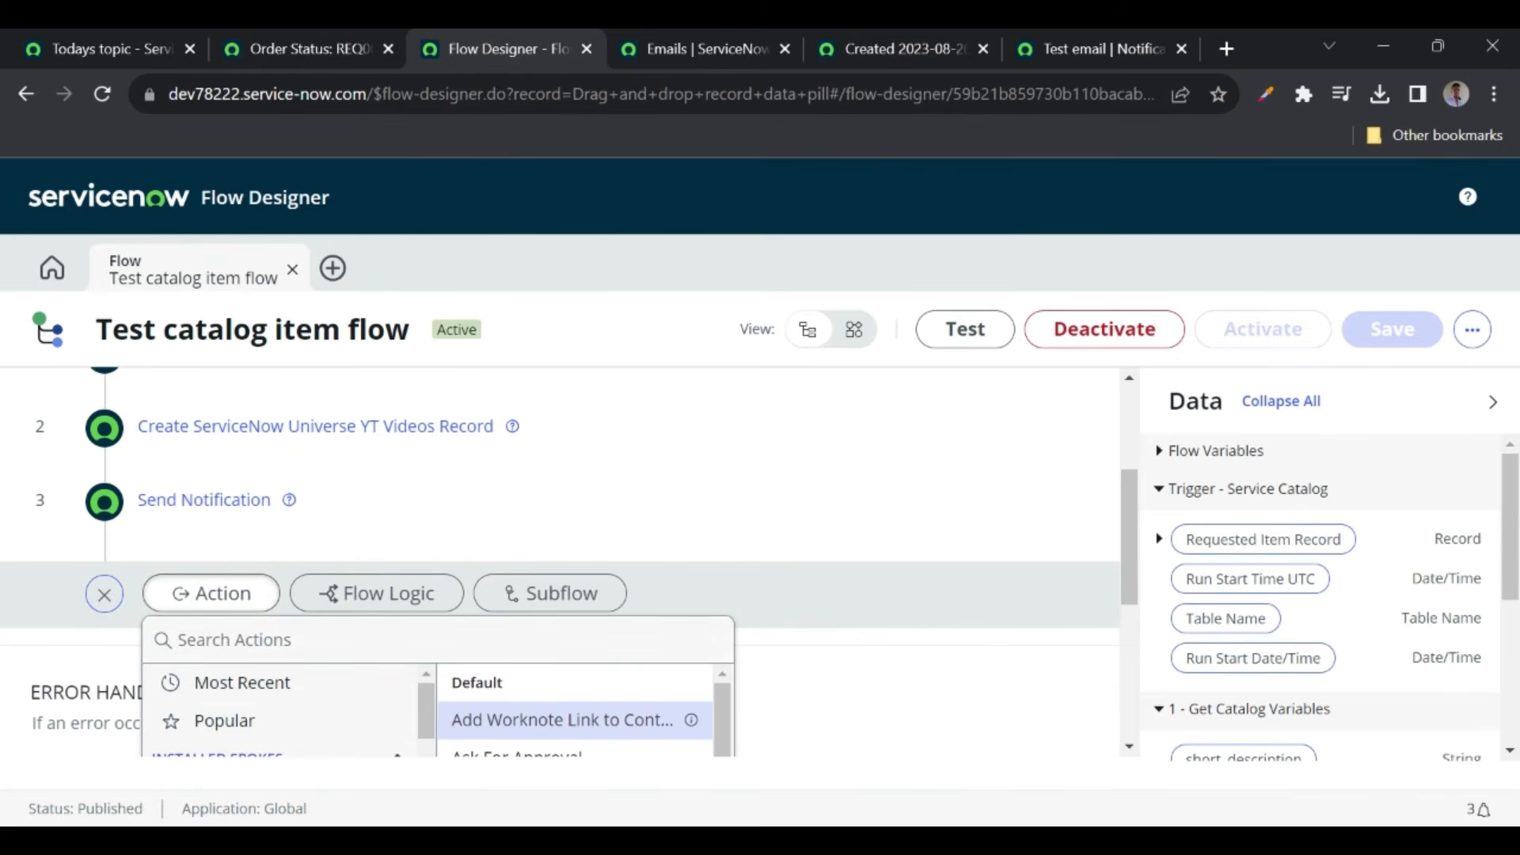
pyautogui.write('send')
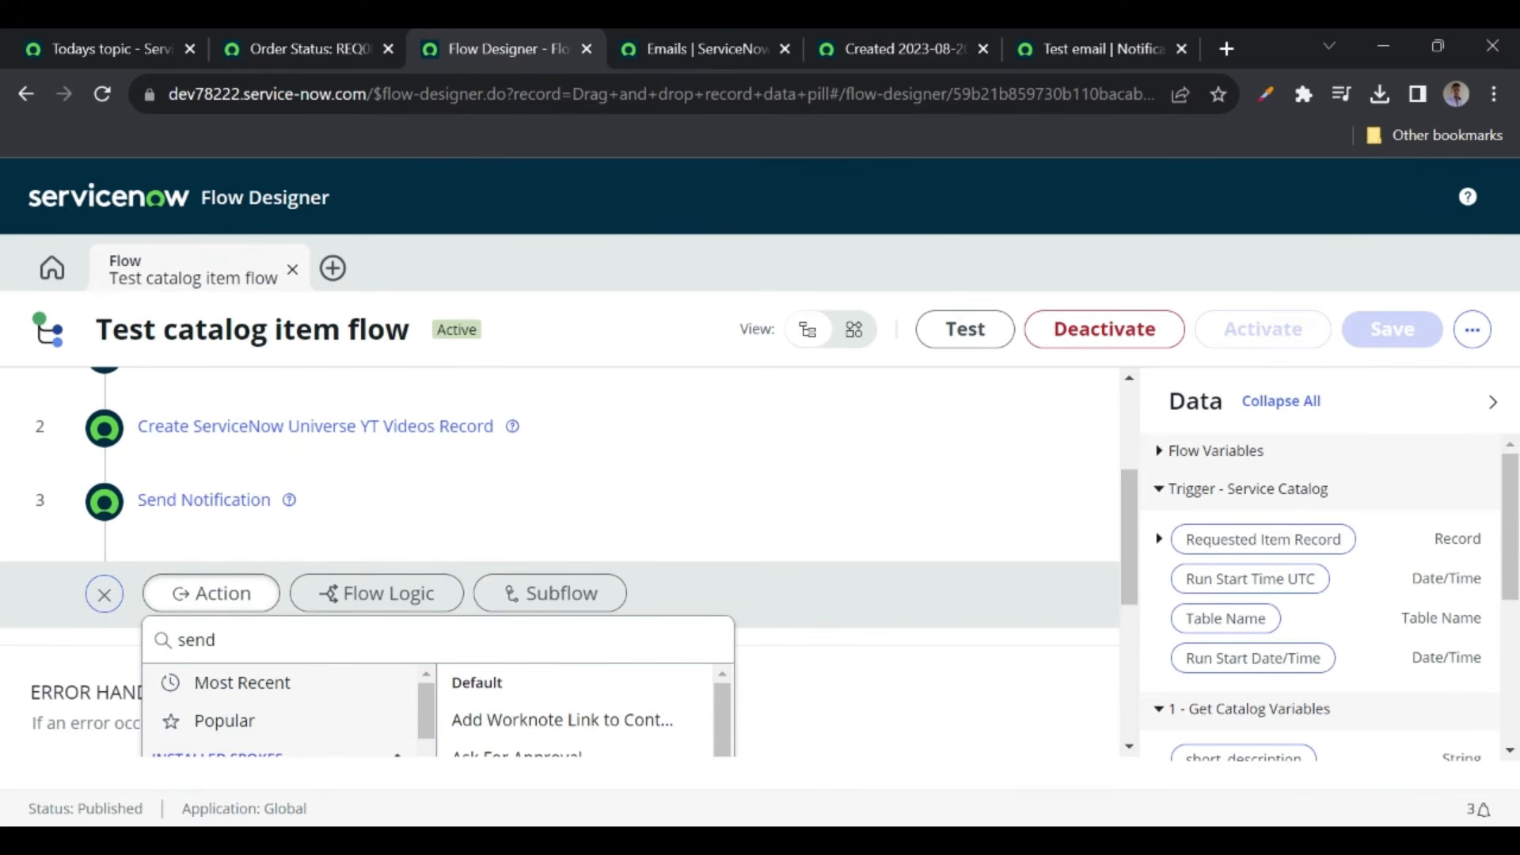
pyautogui.write(' not')
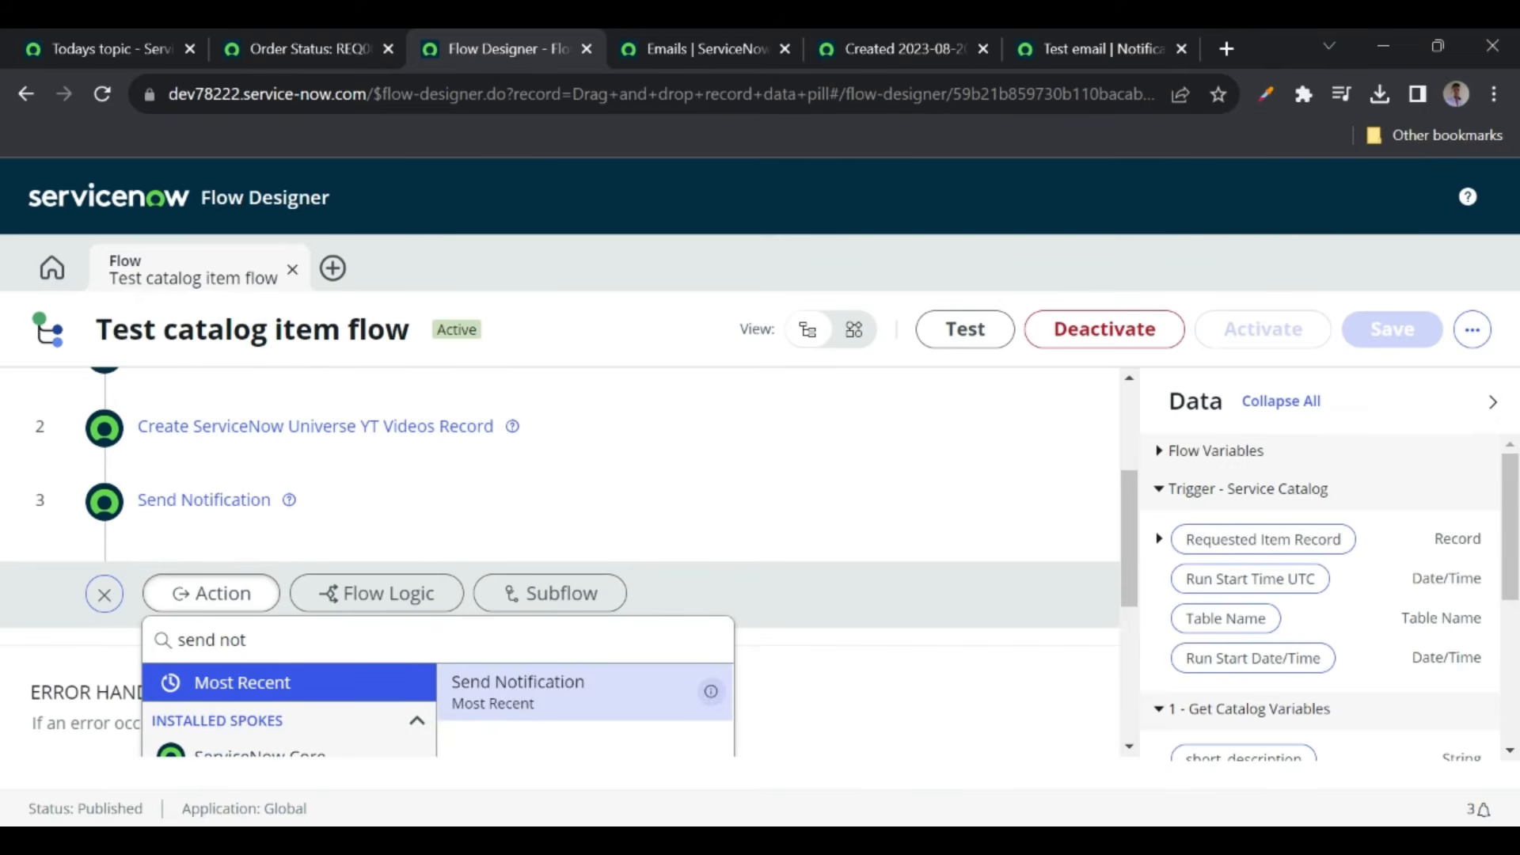
pyautogui.click(525, 704)
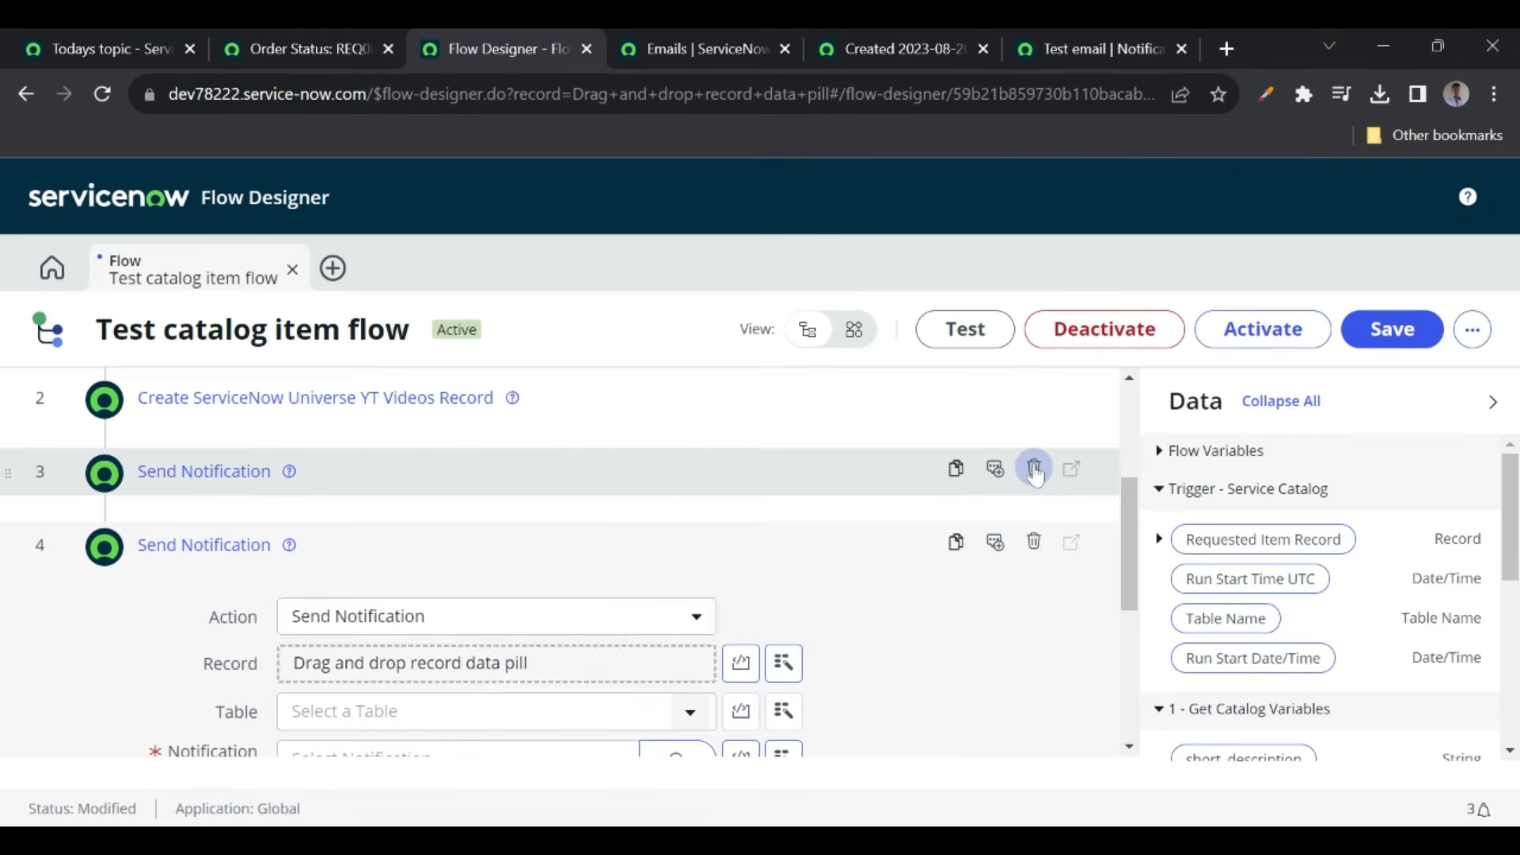
pyautogui.click(1035, 472)
pyautogui.click(973, 528)
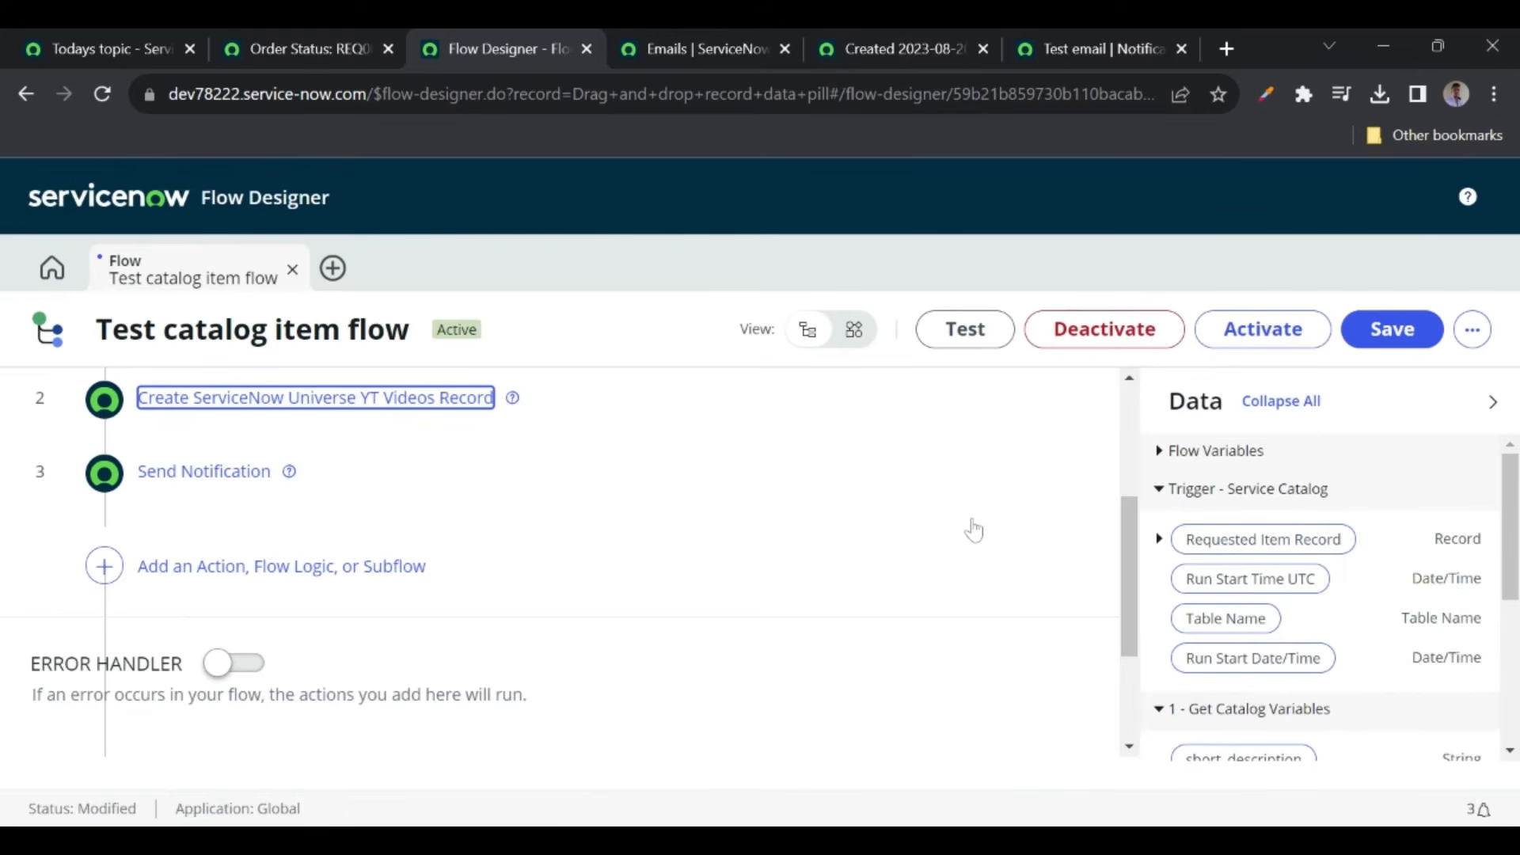
pyautogui.click(399, 516)
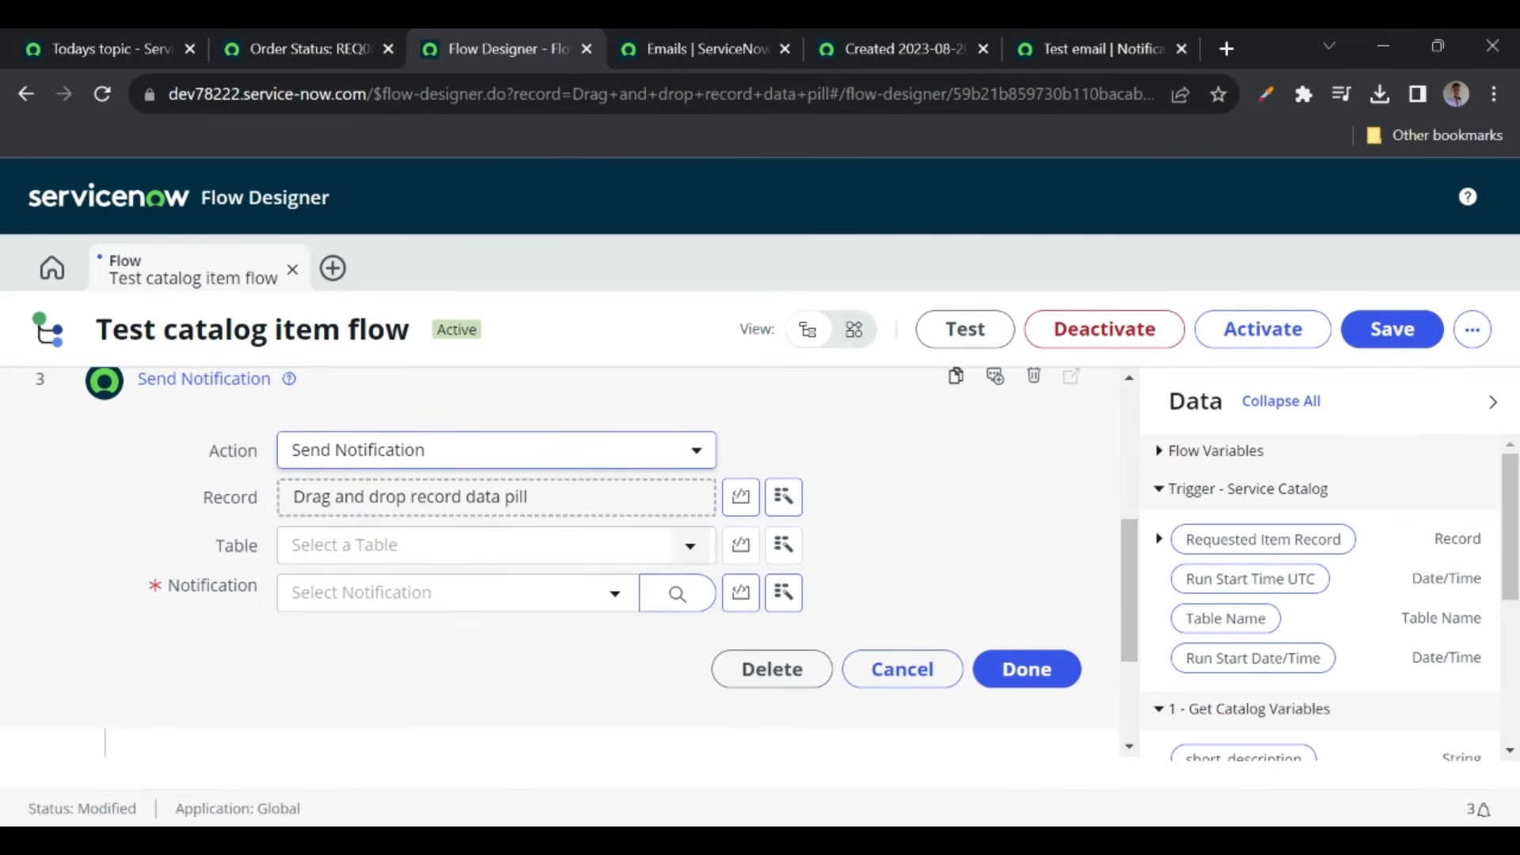
# - Select Test email as the step's Notification and confirm the step with Done
pyautogui.click(338, 606)
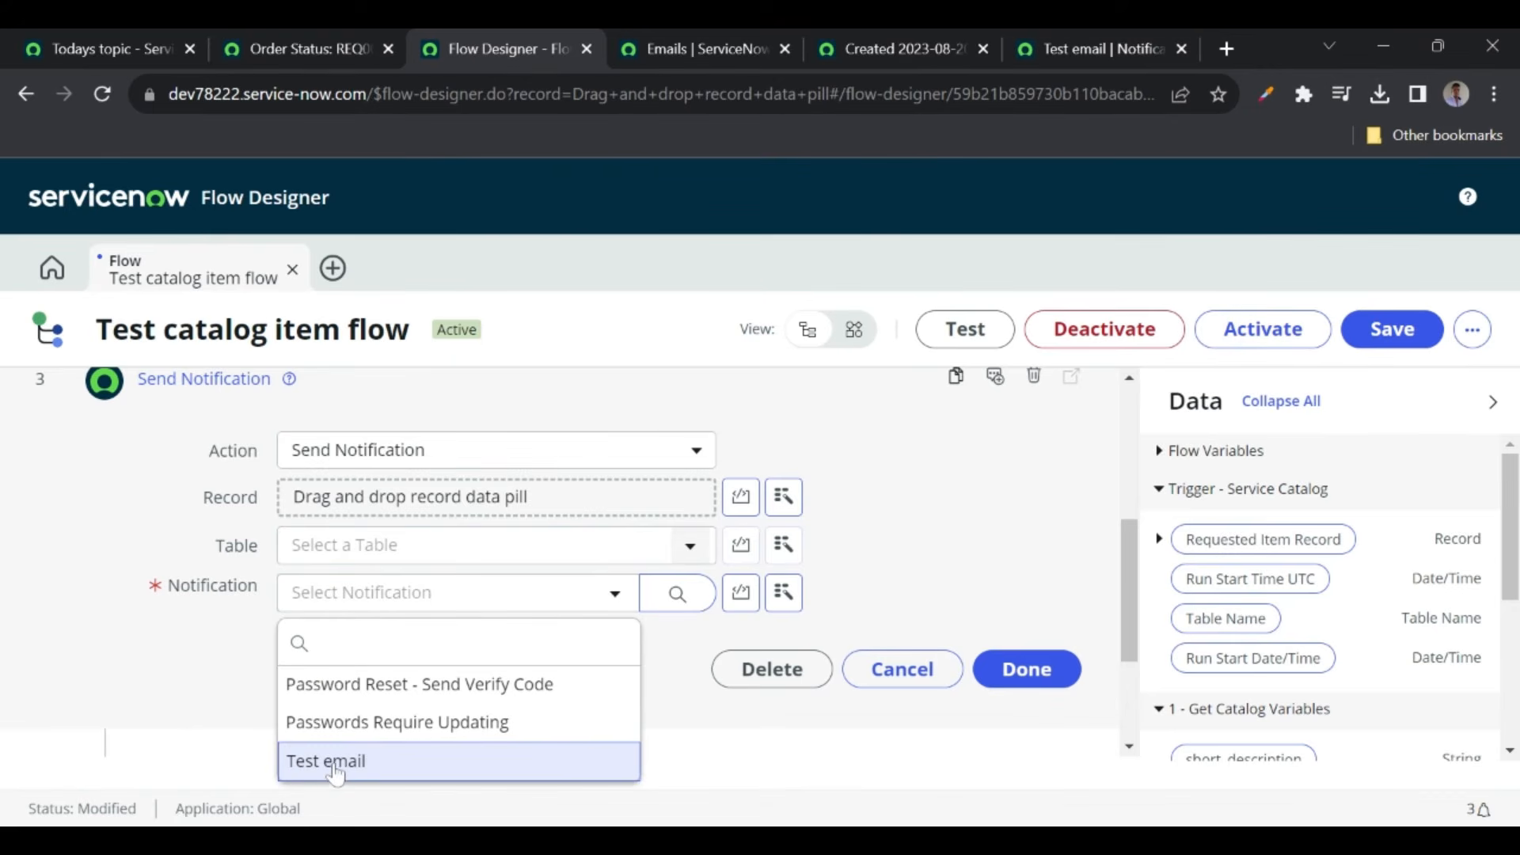
pyautogui.click(1078, 50)
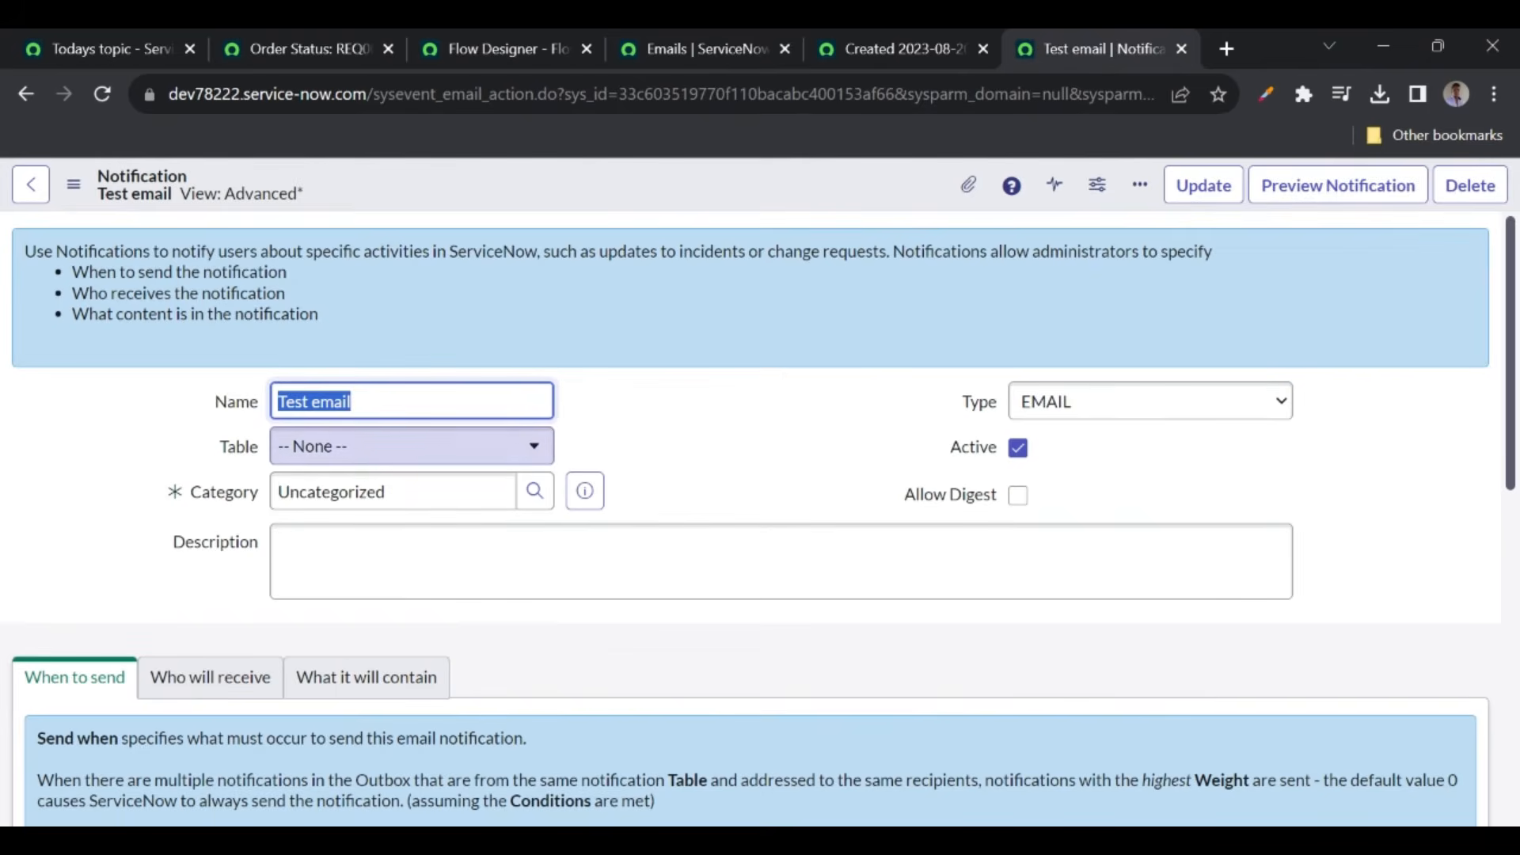
pyautogui.click(894, 50)
pyautogui.click(500, 45)
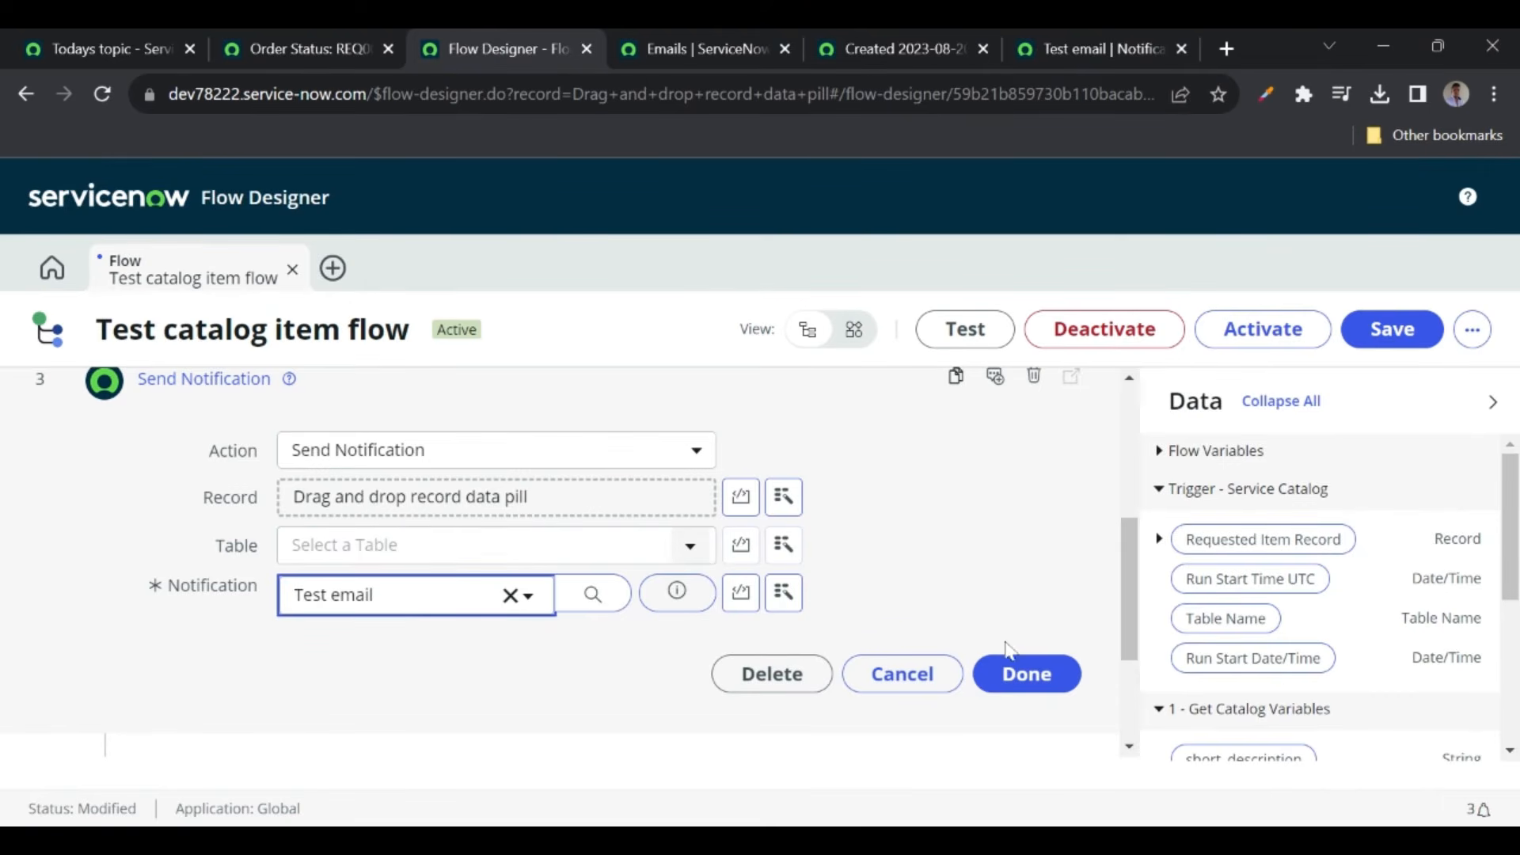
pyautogui.click(1007, 678)
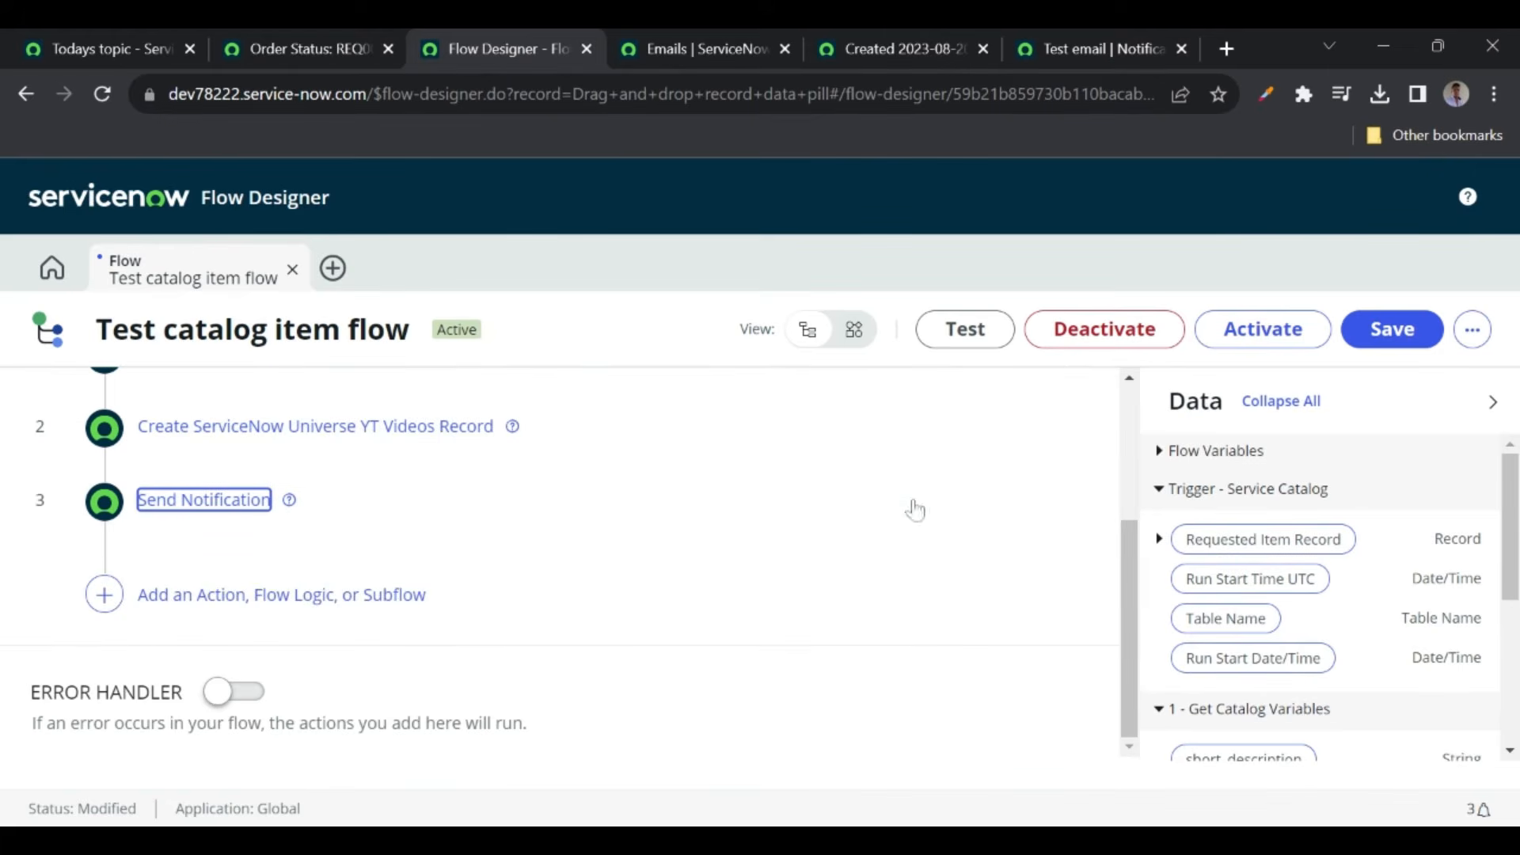
# - Save the Test catalog item flow, then activate it and confirm the activation
pyautogui.click(1394, 329)
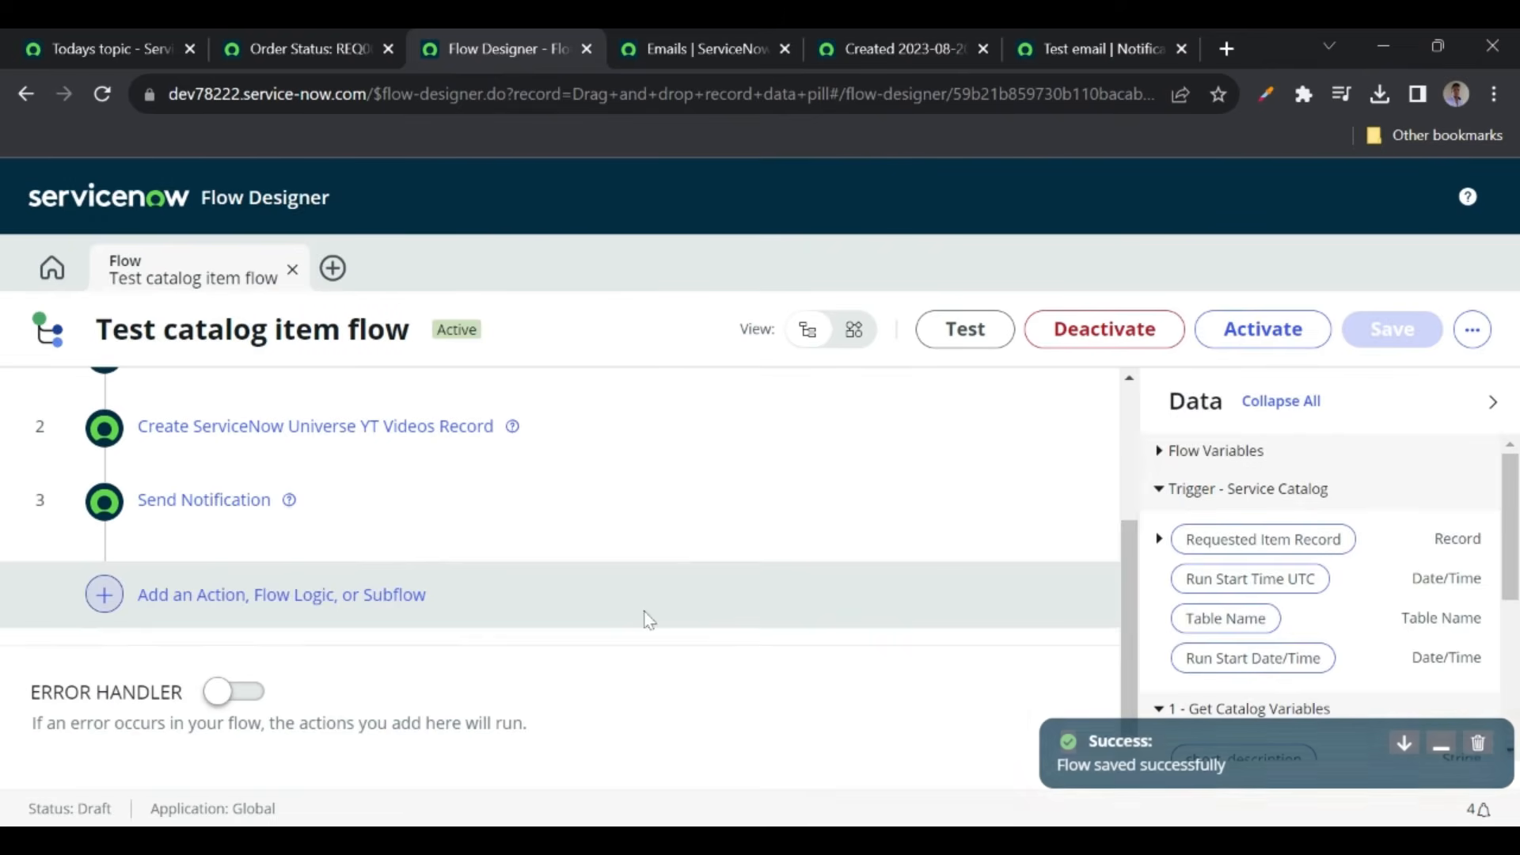
pyautogui.click(1225, 333)
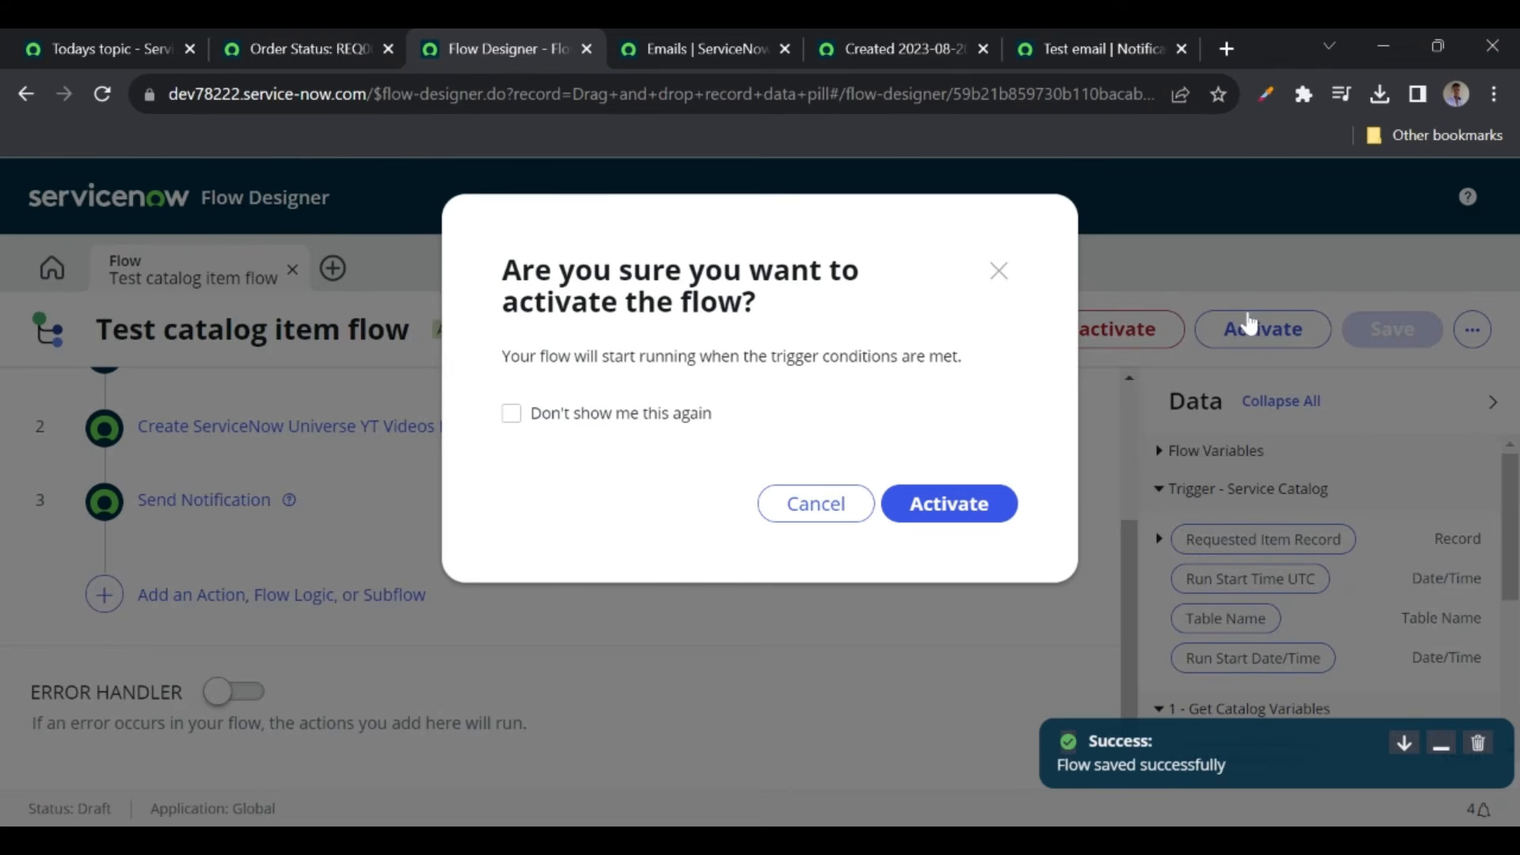
pyautogui.click(935, 513)
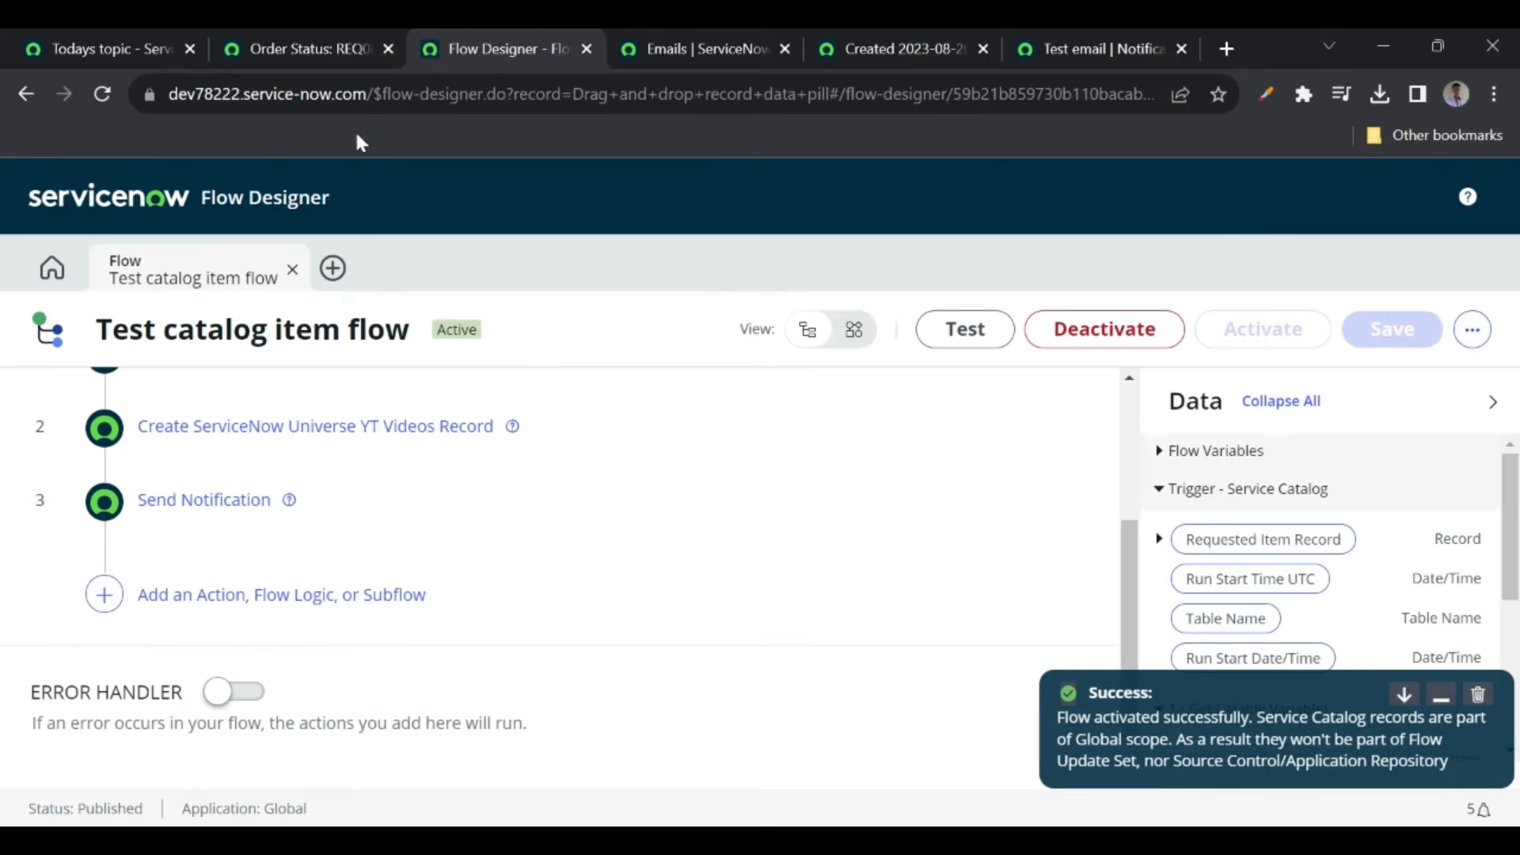
pyautogui.click(293, 49)
# - Order another Hardware Test catalog item with short description 'hjghhj', then view today's emails
pyautogui.click(254, 192)
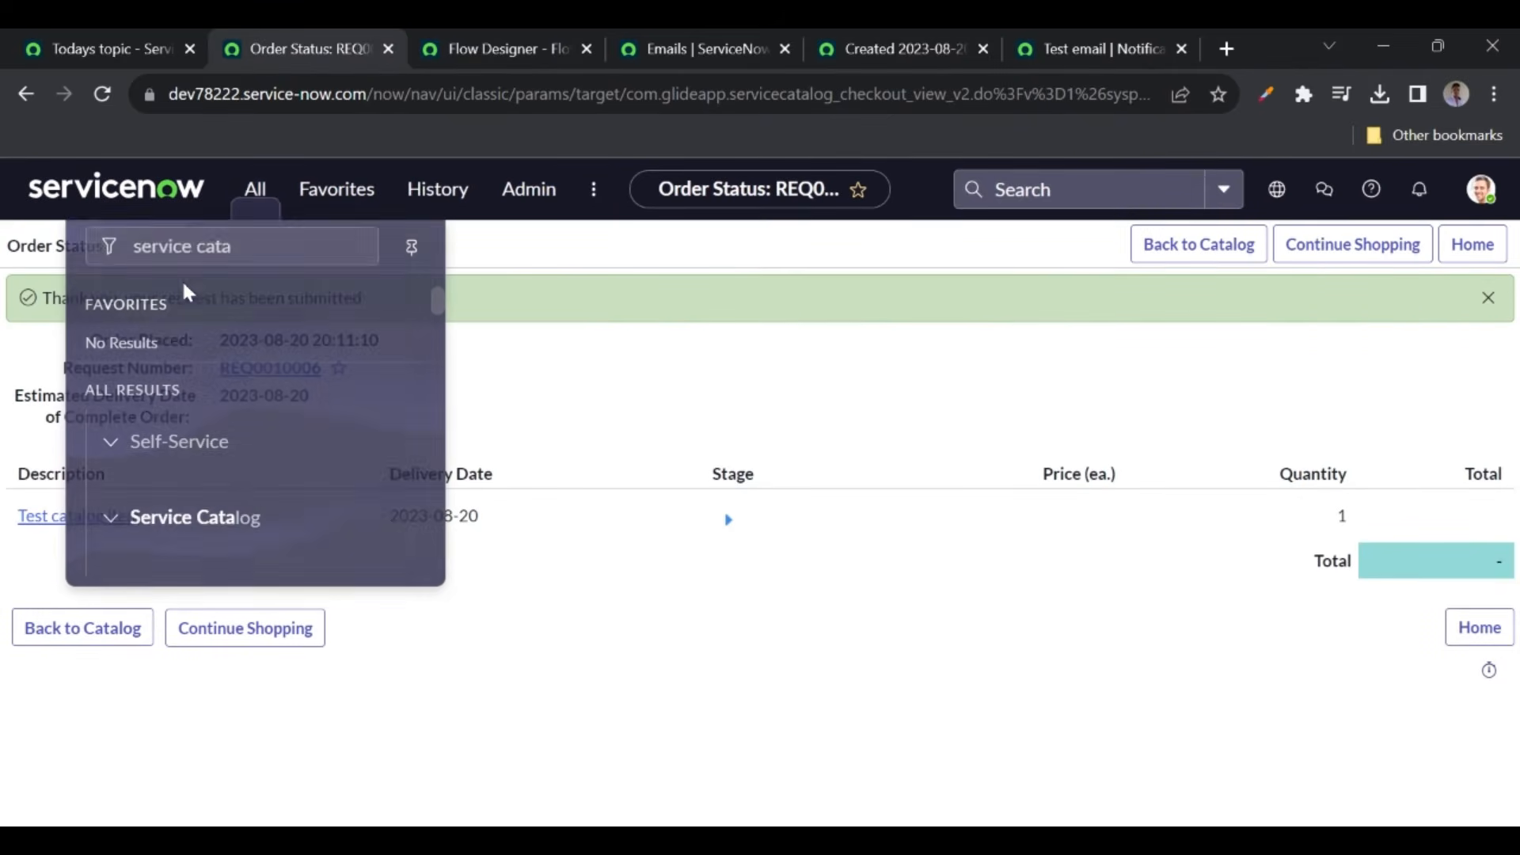
pyautogui.click(179, 466)
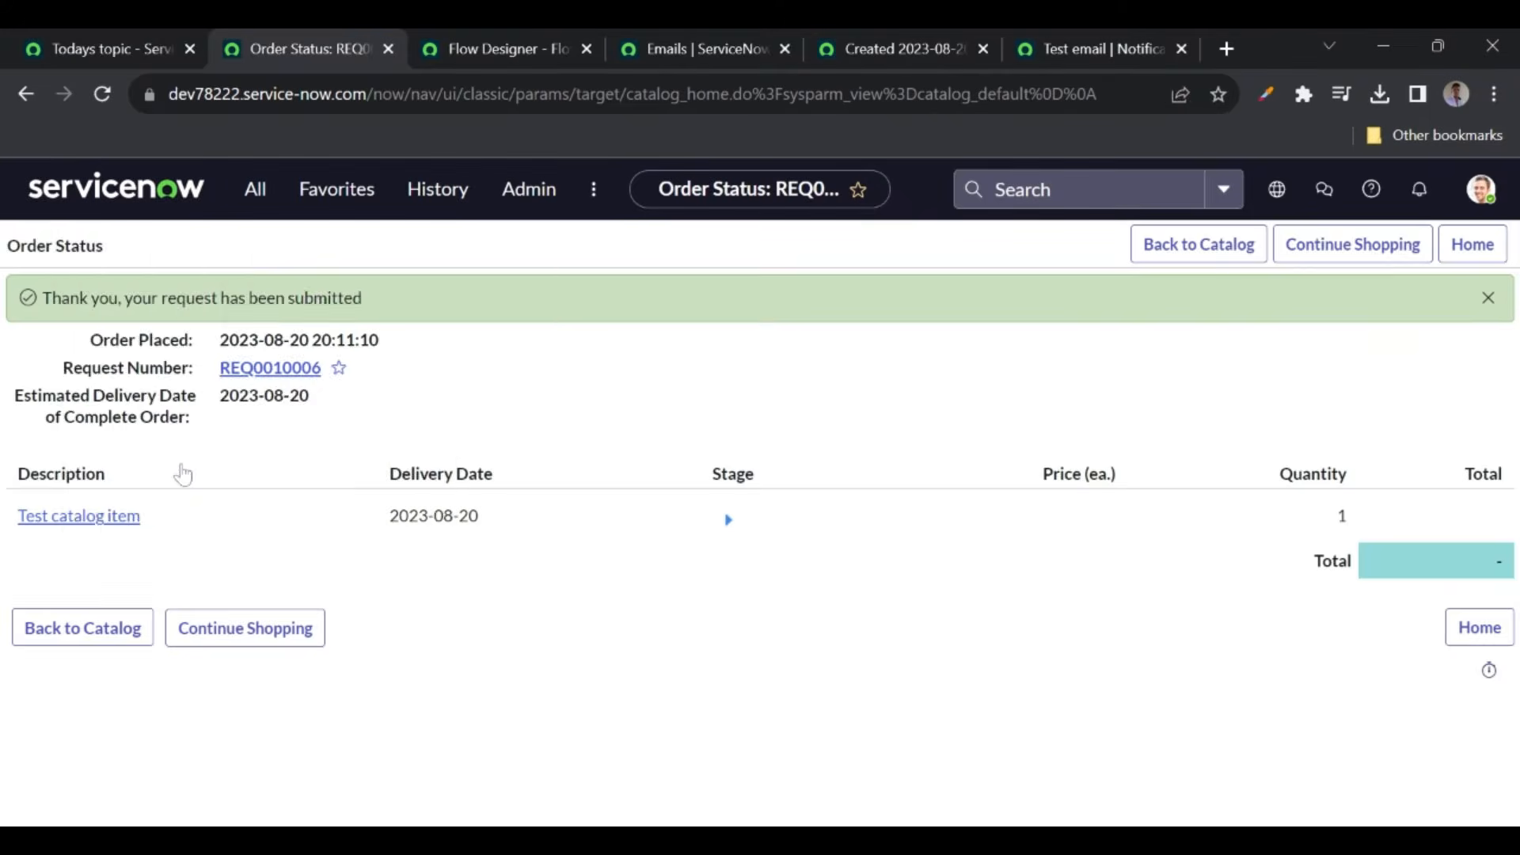
pyautogui.click(798, 361)
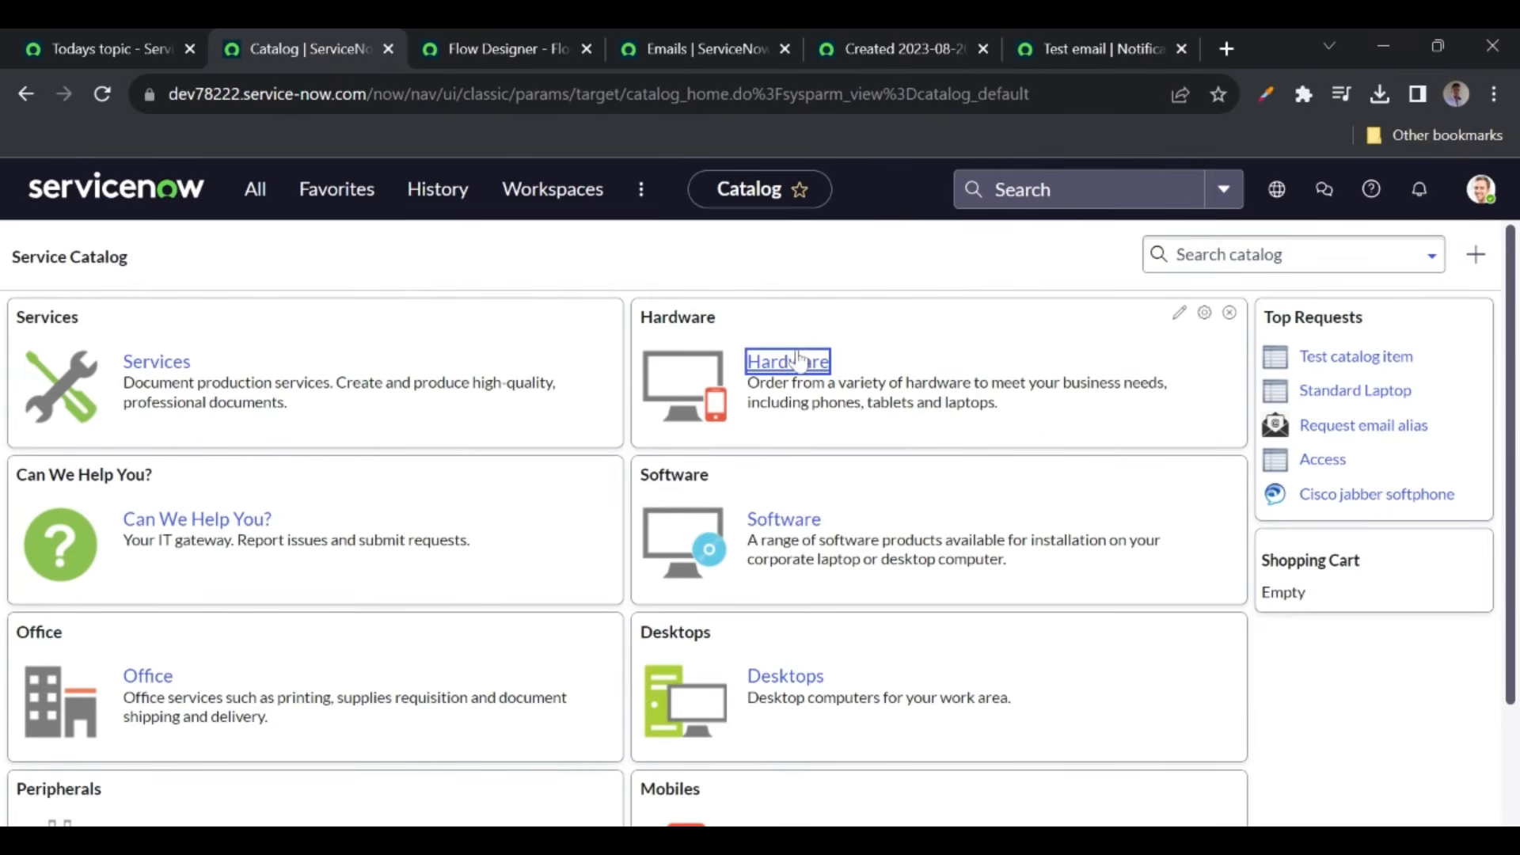
pyautogui.scroll(-15, 333, 577)
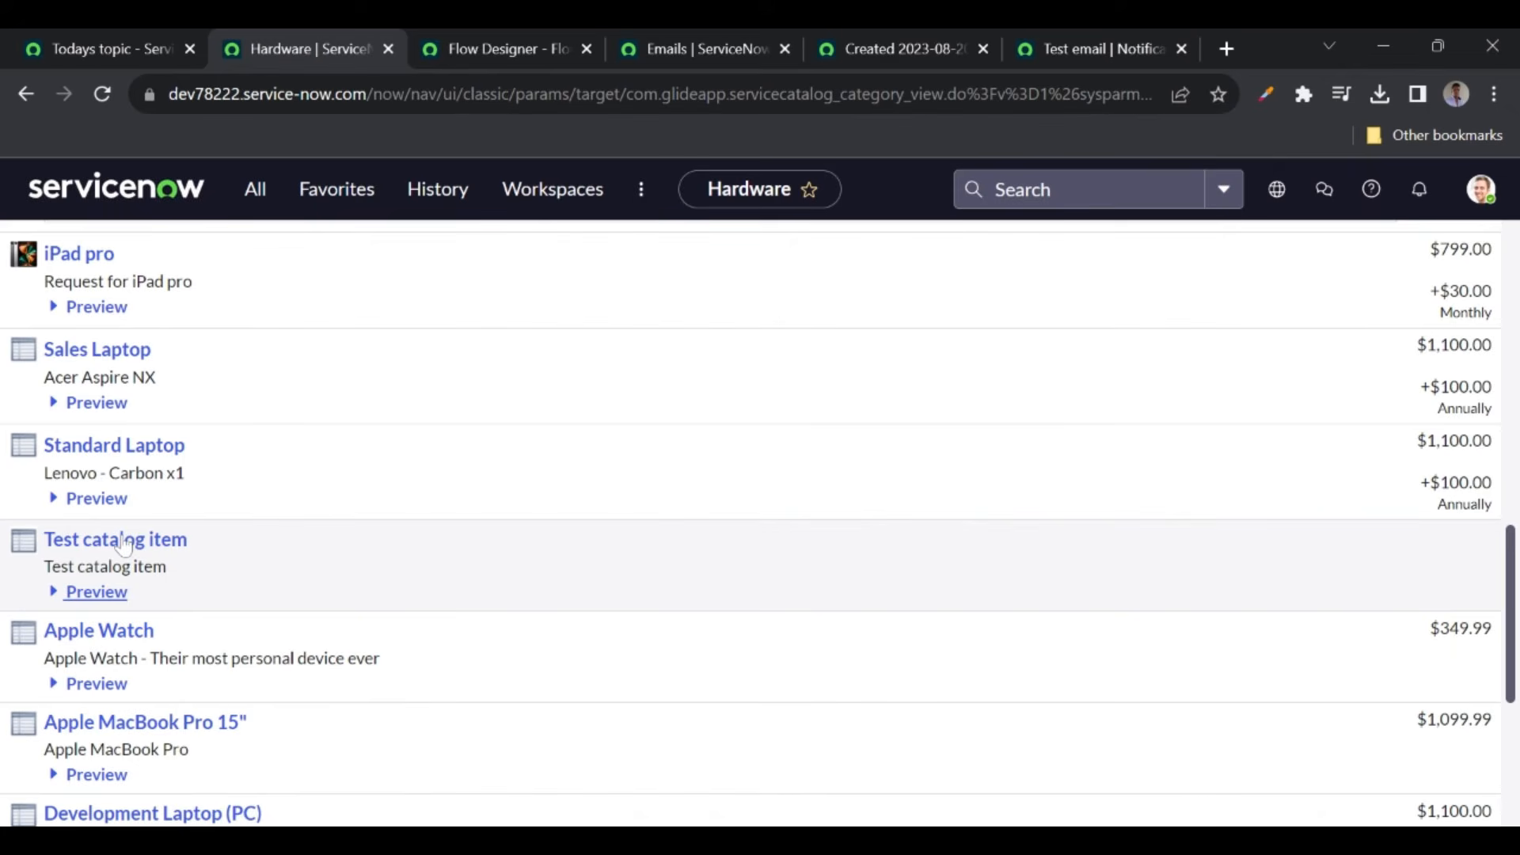
pyautogui.click(122, 542)
pyautogui.write('hjghhj')
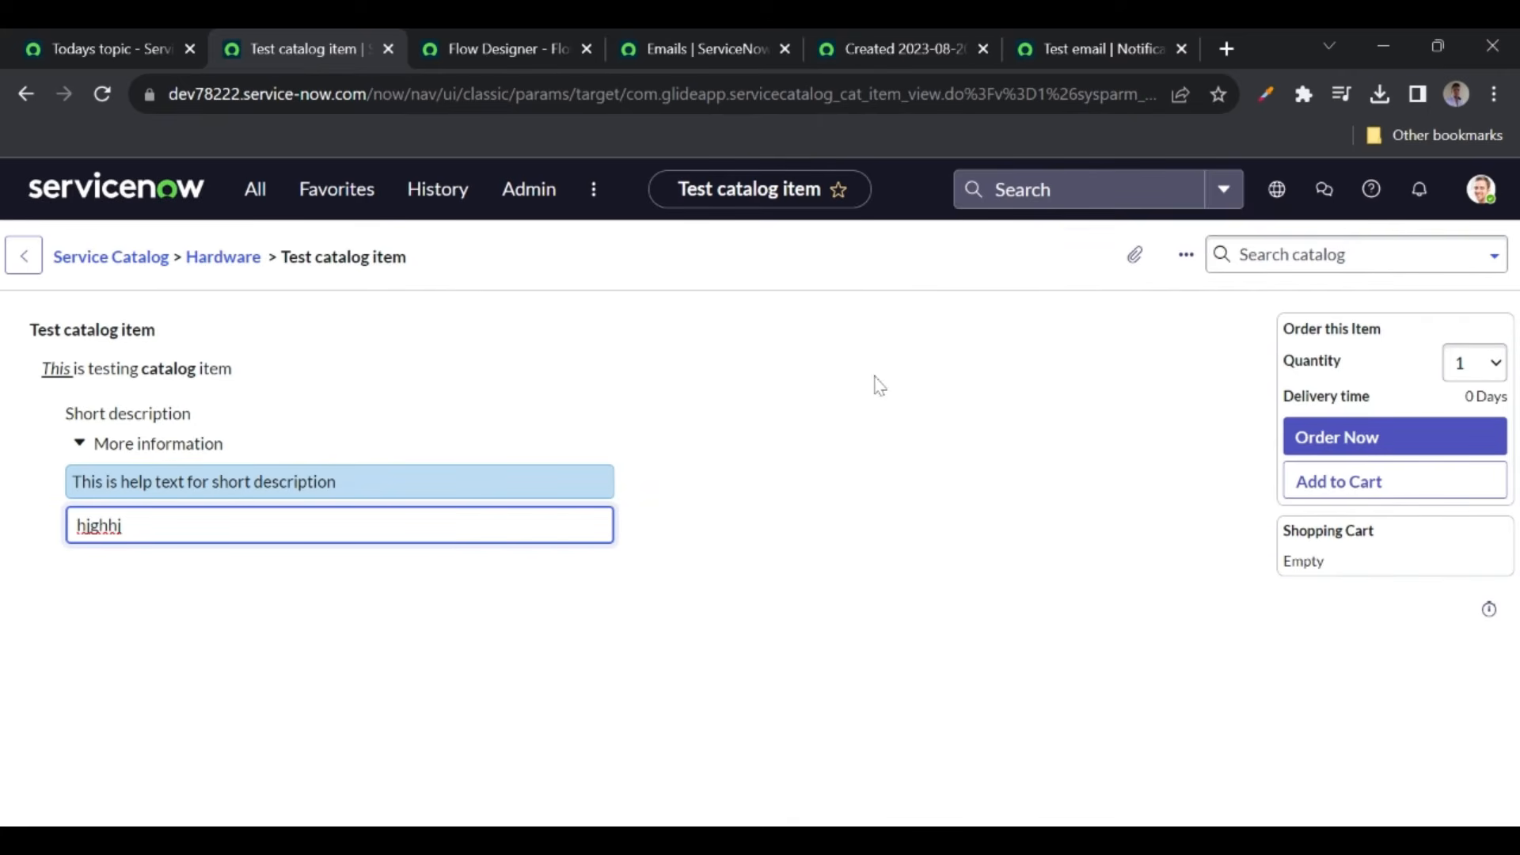
pyautogui.click(1385, 443)
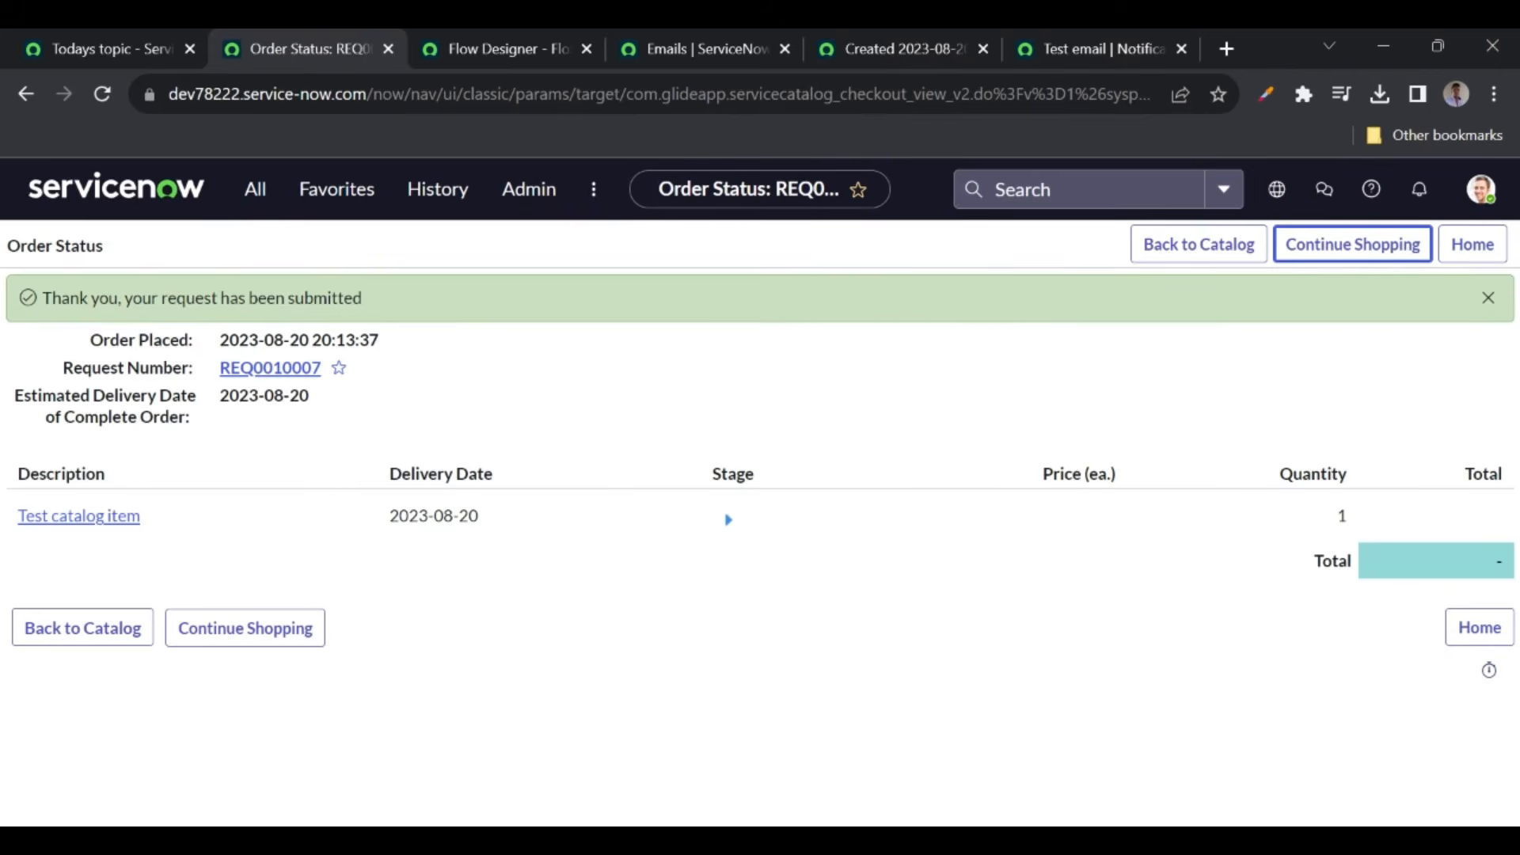
pyautogui.click(679, 56)
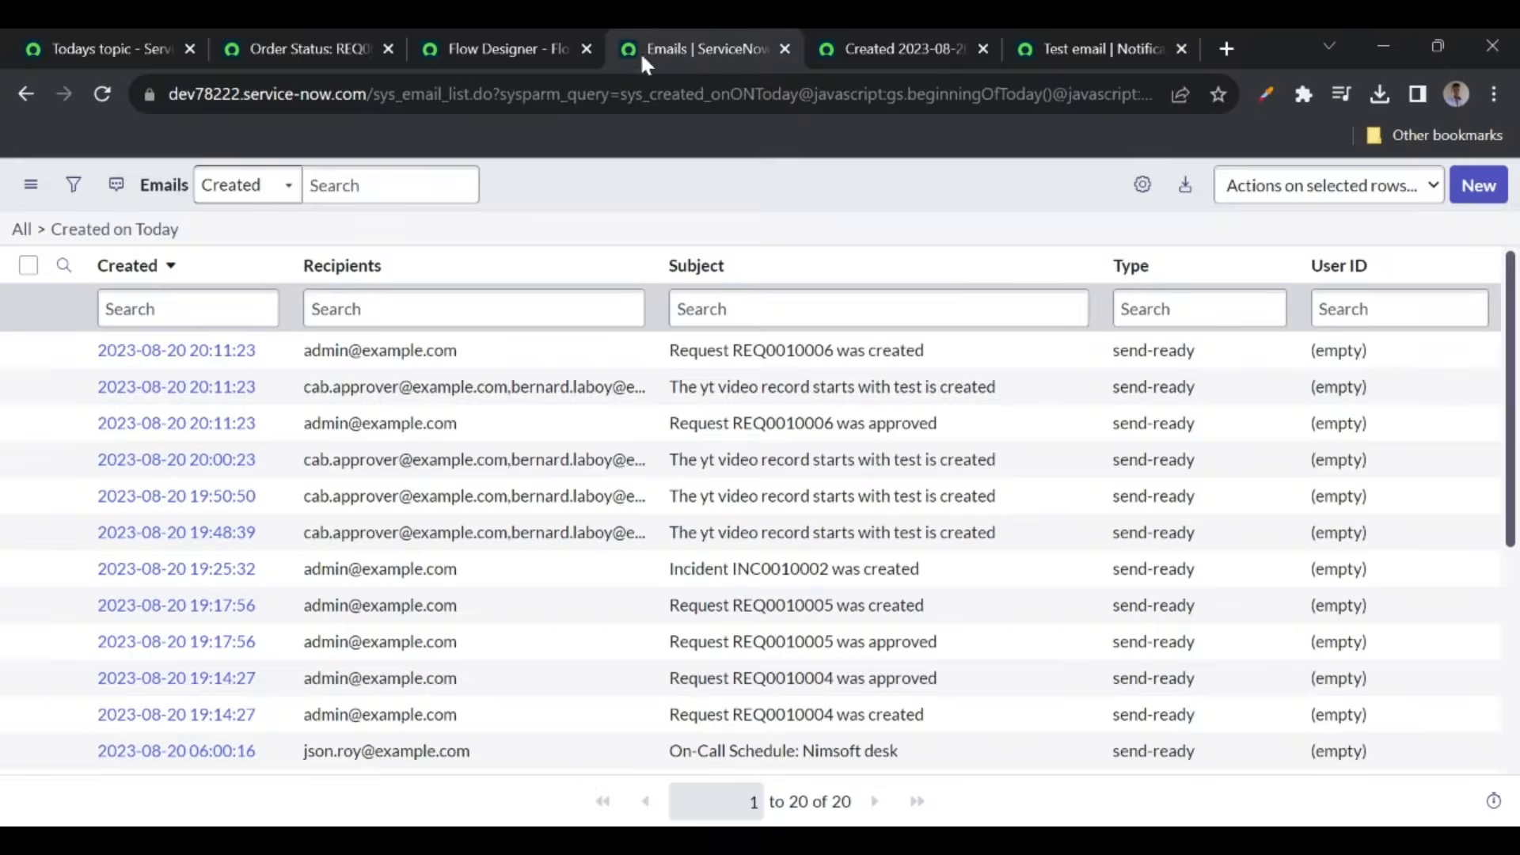
# - Reload the Emails list until the 20:13:56 'yt video record' email appears, then show course topics
pyautogui.click(101, 93)
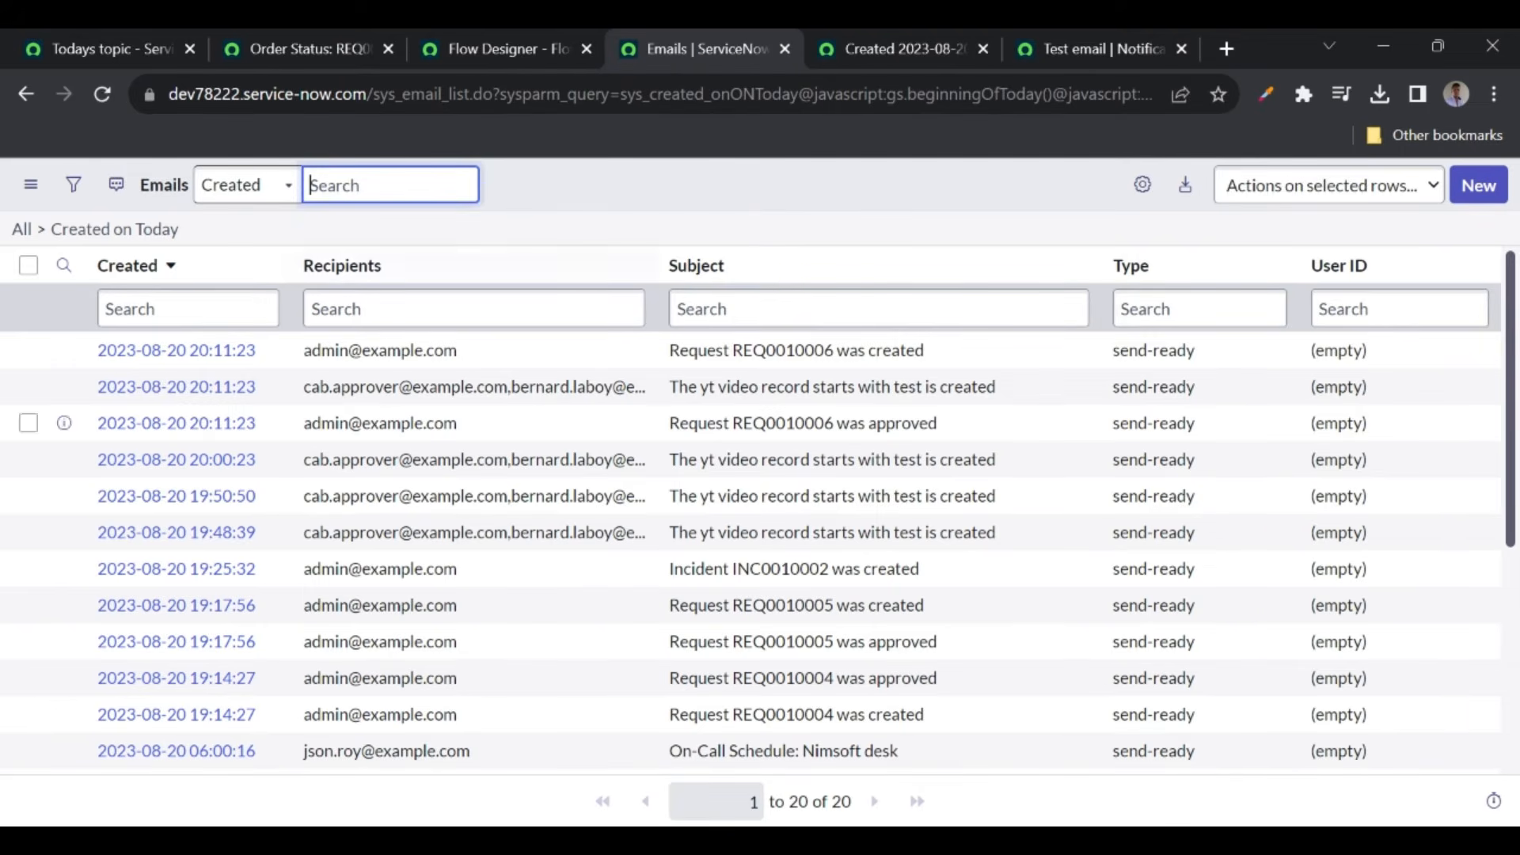
pyautogui.click(102, 93)
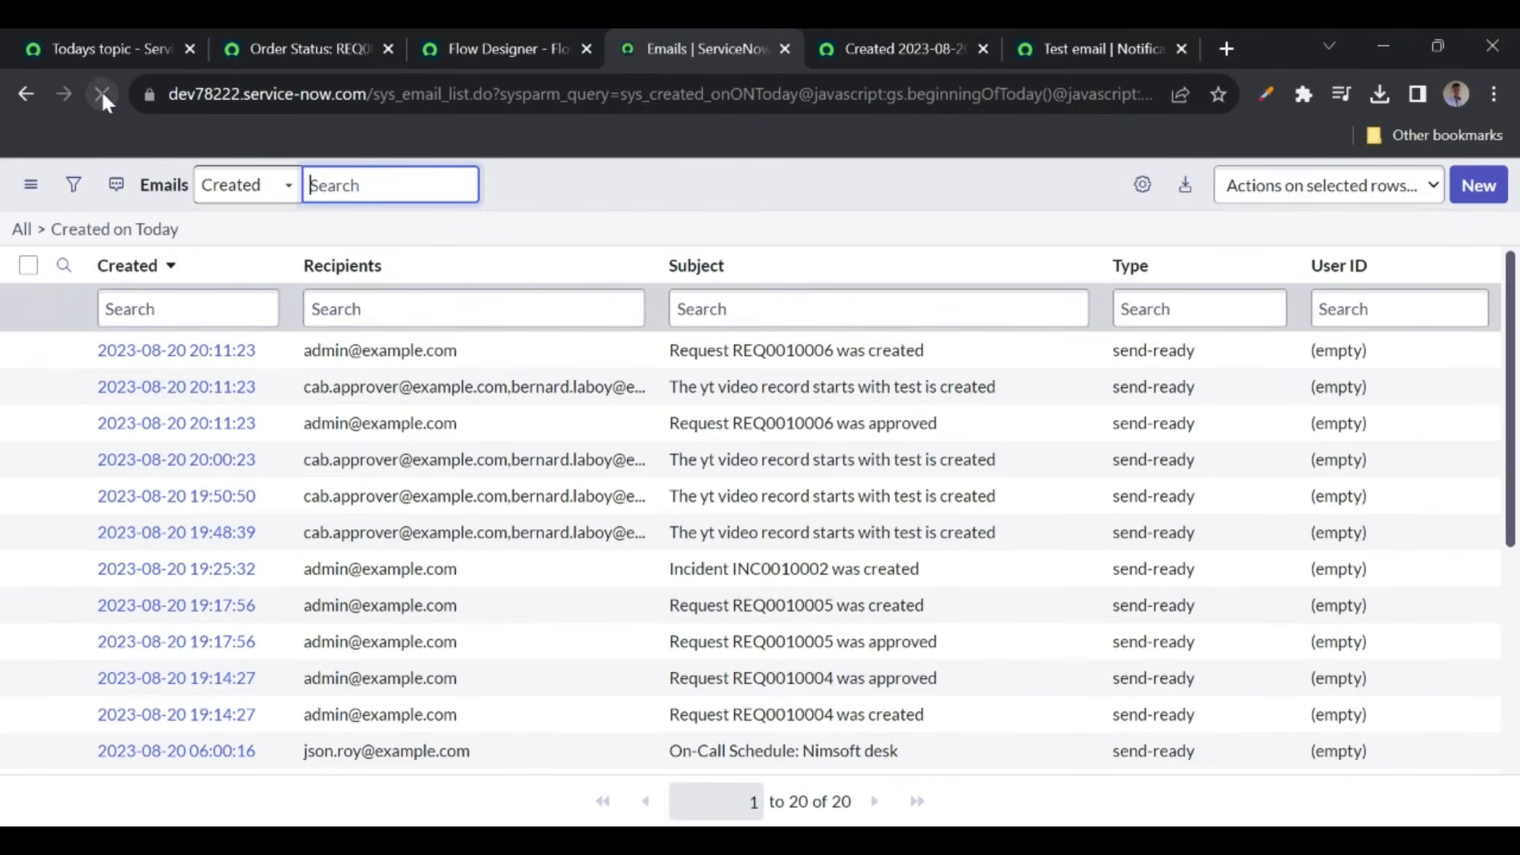
pyautogui.click(102, 94)
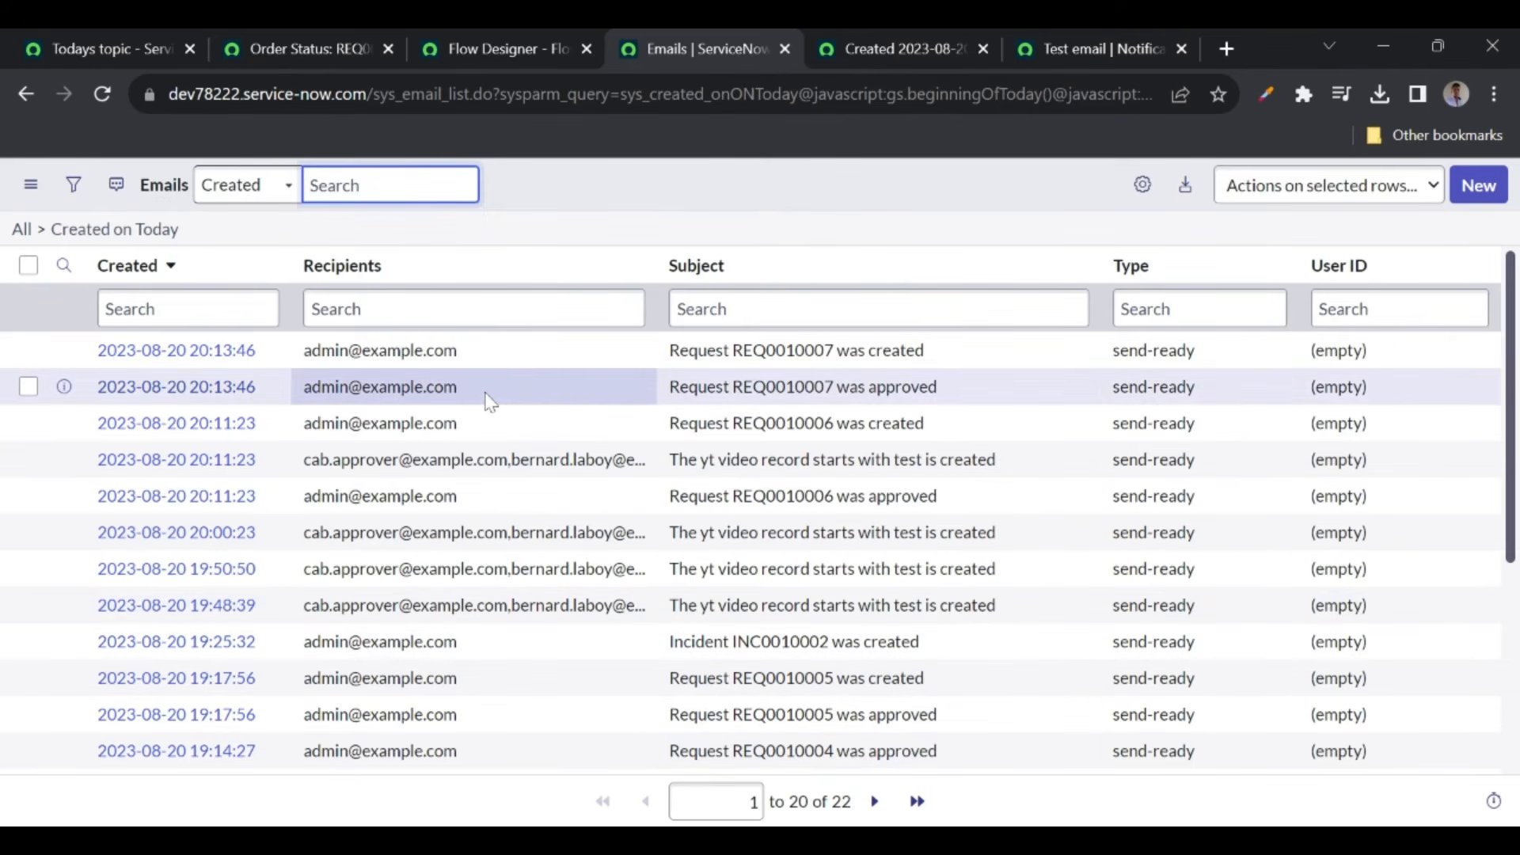
pyautogui.click(103, 95)
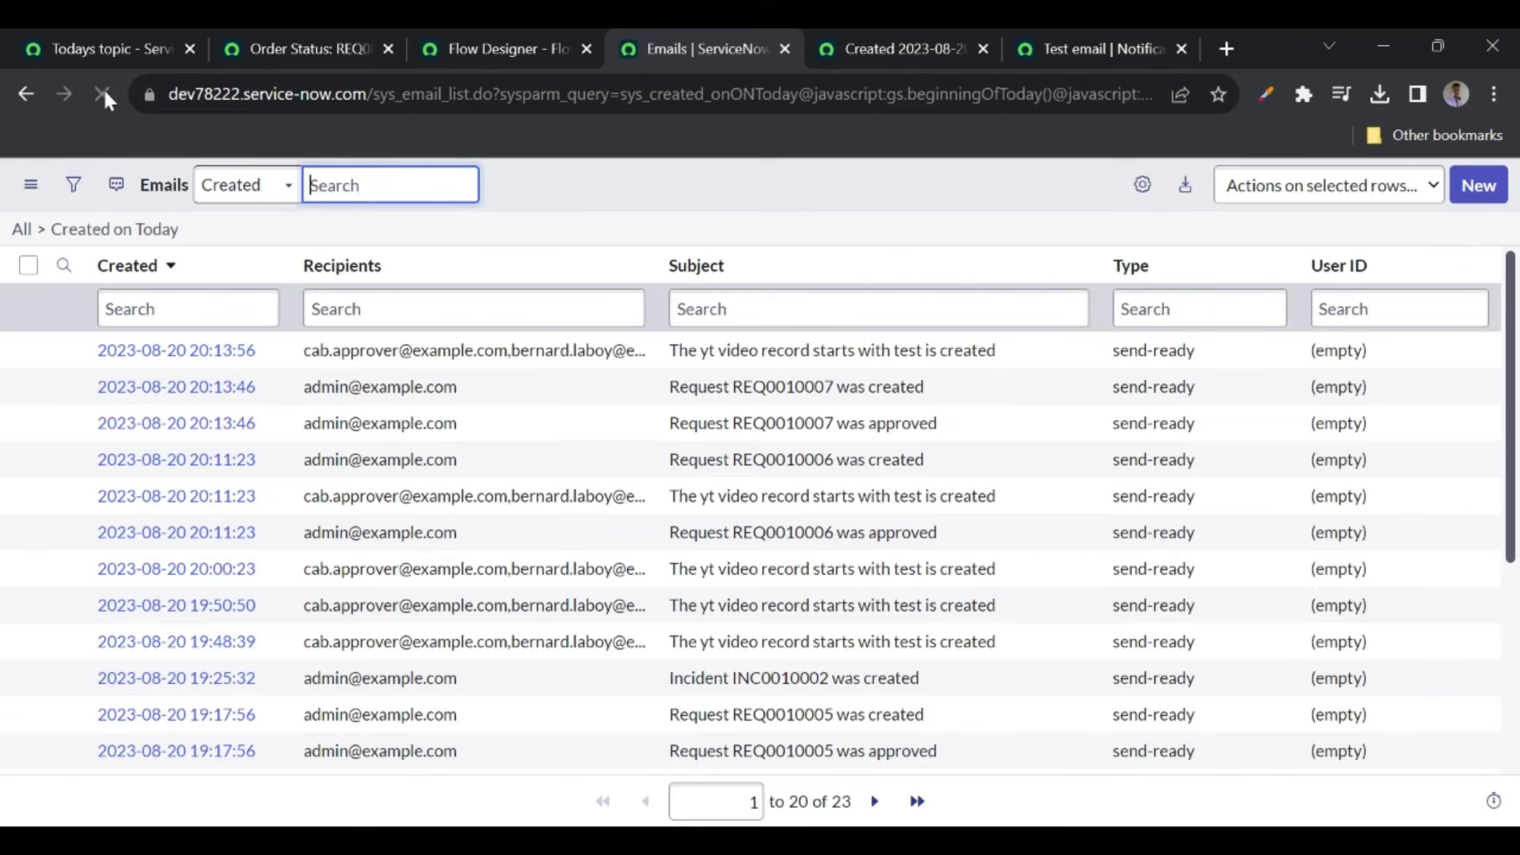
pyautogui.click(103, 95)
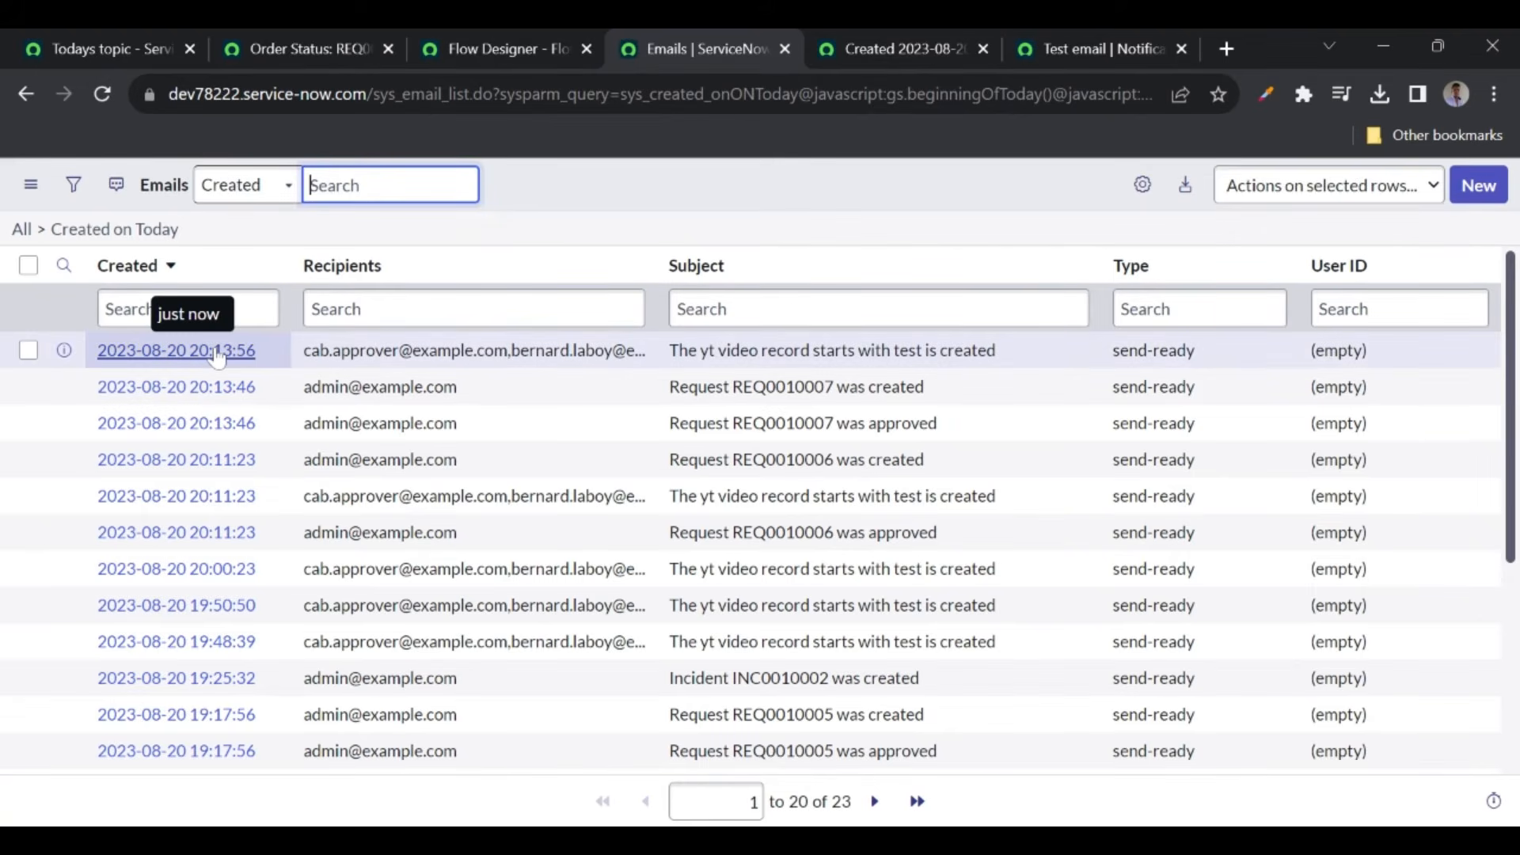
pyautogui.click(581, 197)
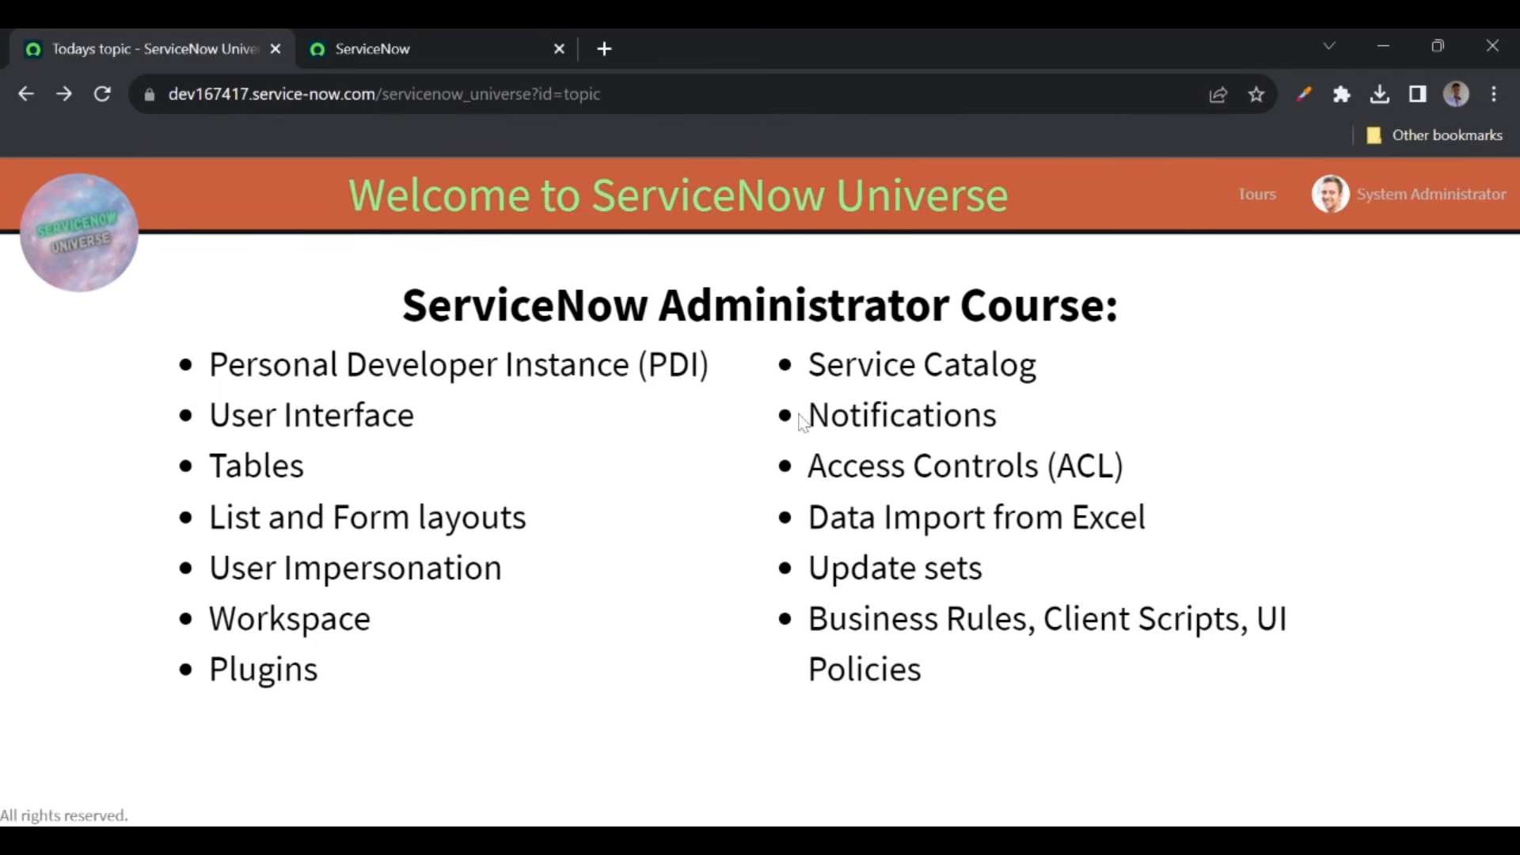
pyautogui.moveTo(807, 414); pyautogui.dragTo(1009, 417)
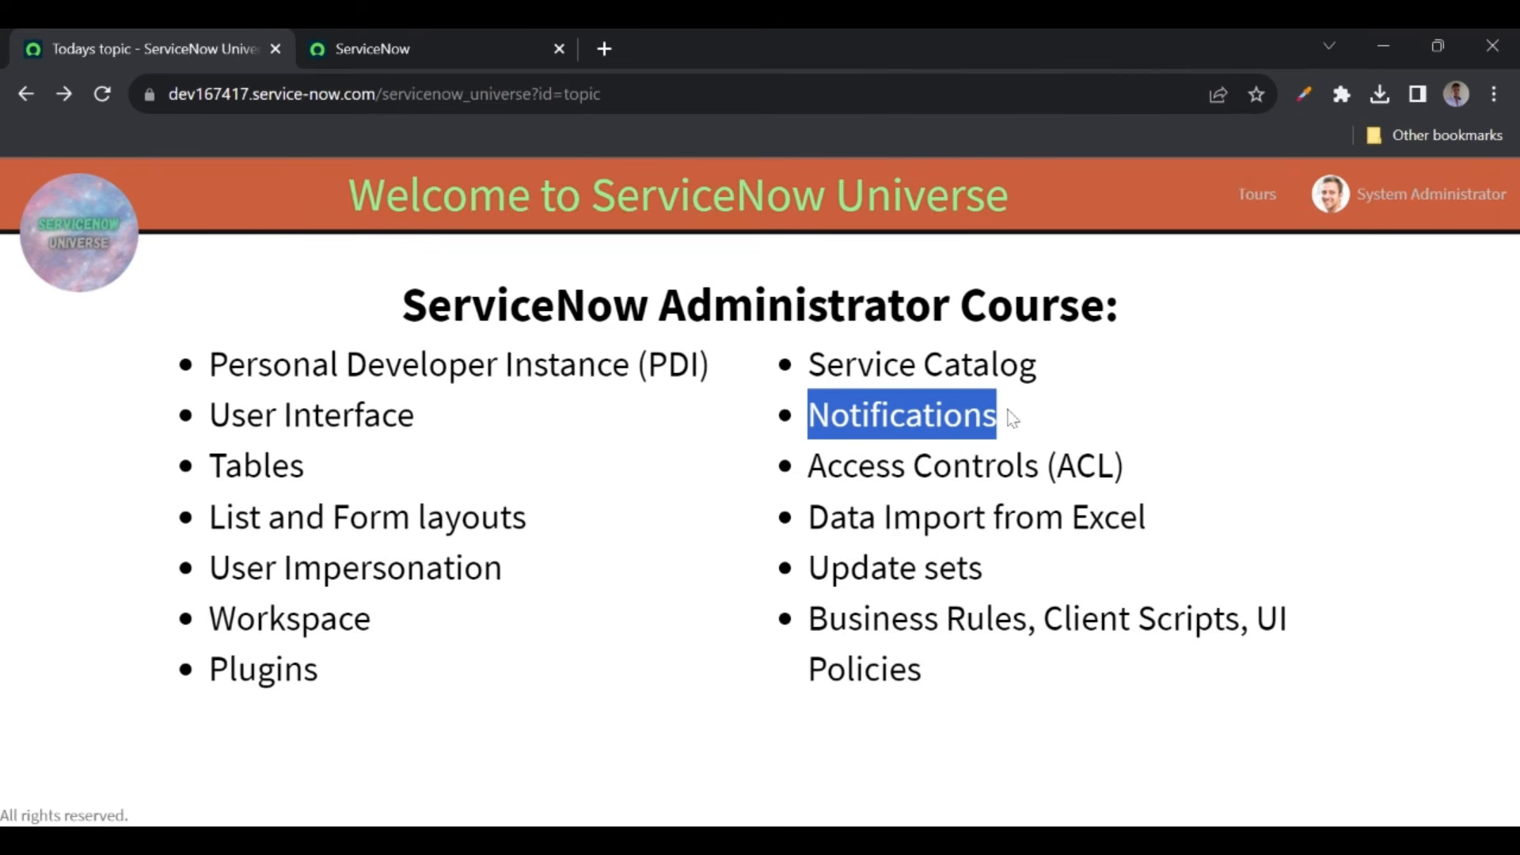
pyautogui.moveTo(807, 465); pyautogui.dragTo(1143, 472)
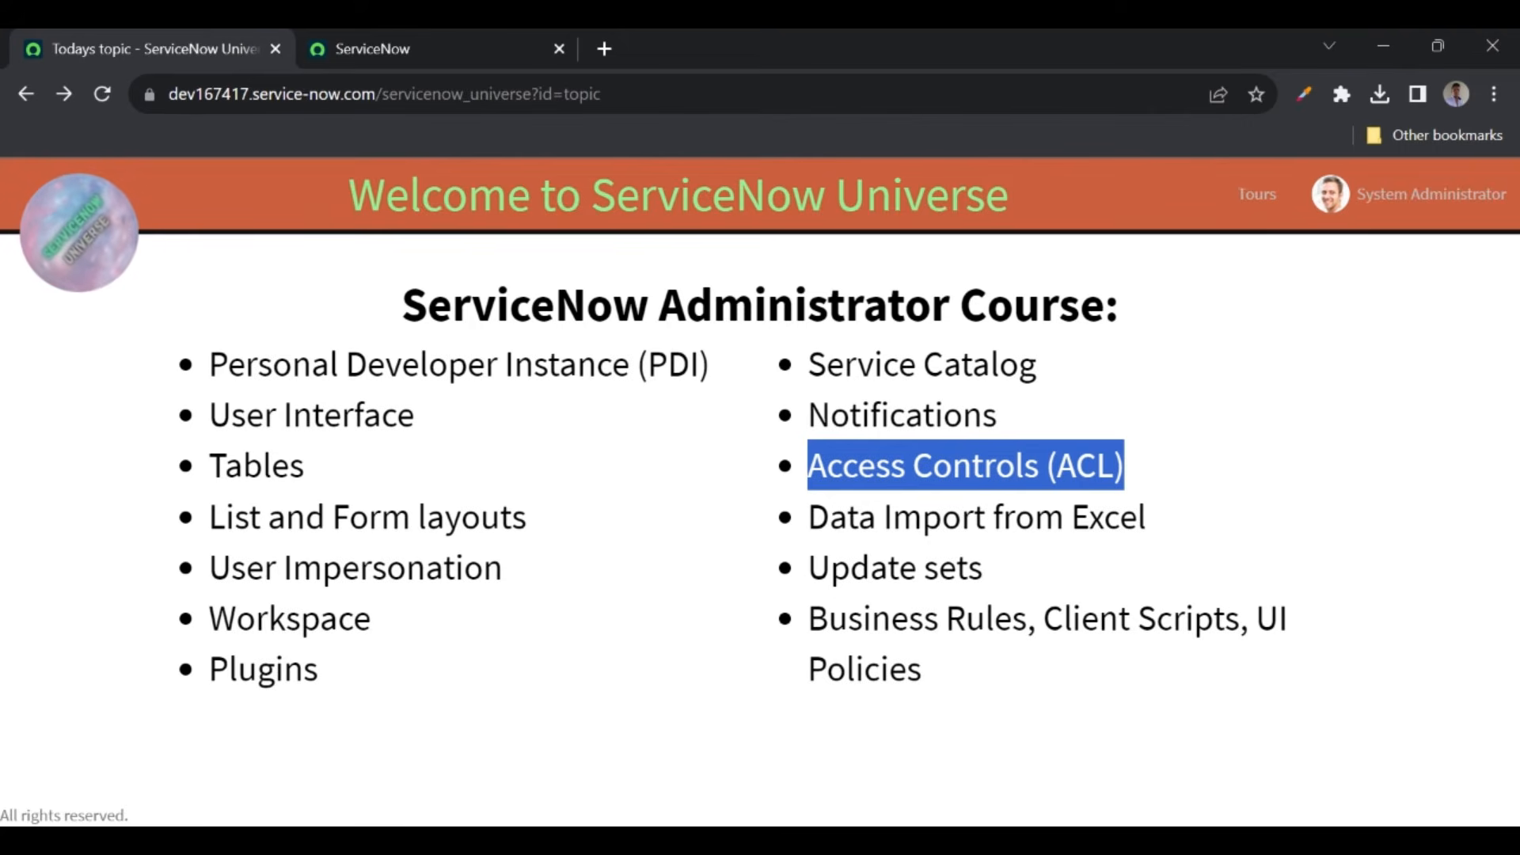
pyautogui.click(809, 517)
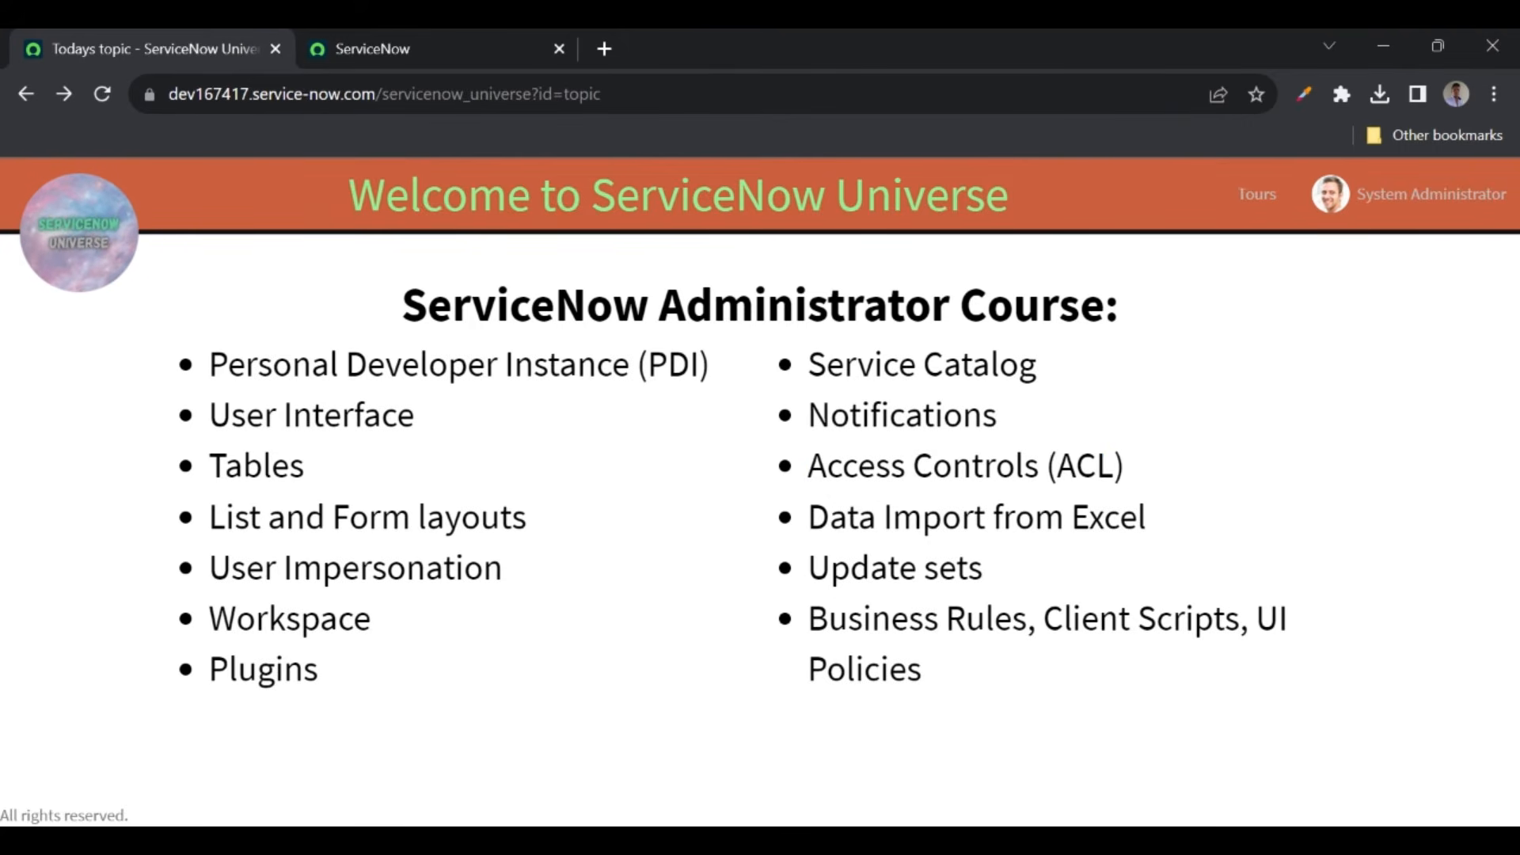
pyautogui.moveTo(808, 517); pyautogui.dragTo(1161, 522)
pyautogui.click(1161, 520)
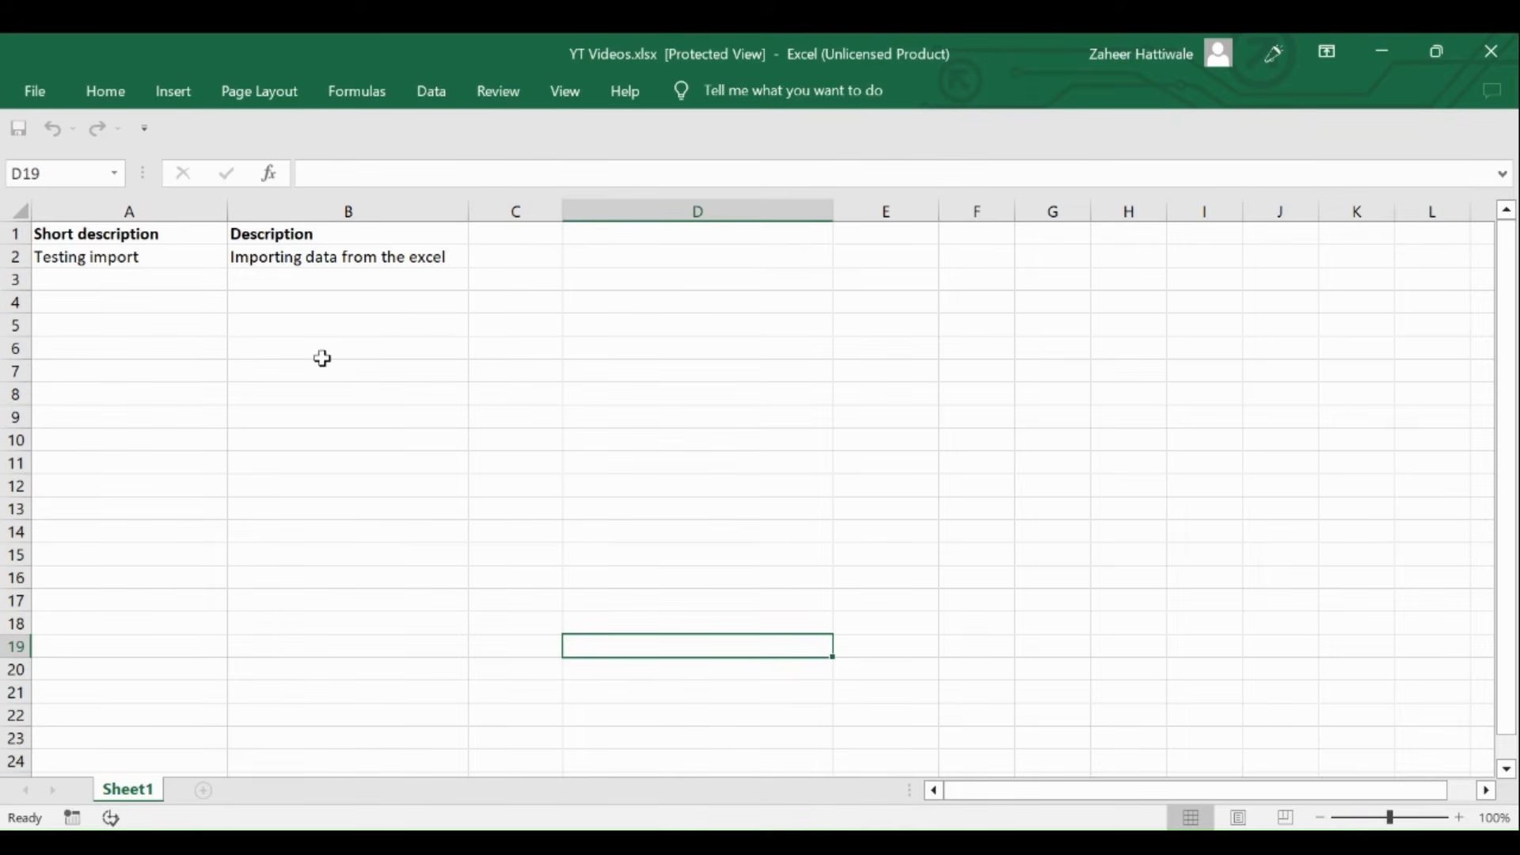
# - Review YT Videos.xlsx: headers Short description, Description and the 'Testing import' data row
pyautogui.click(155, 234)
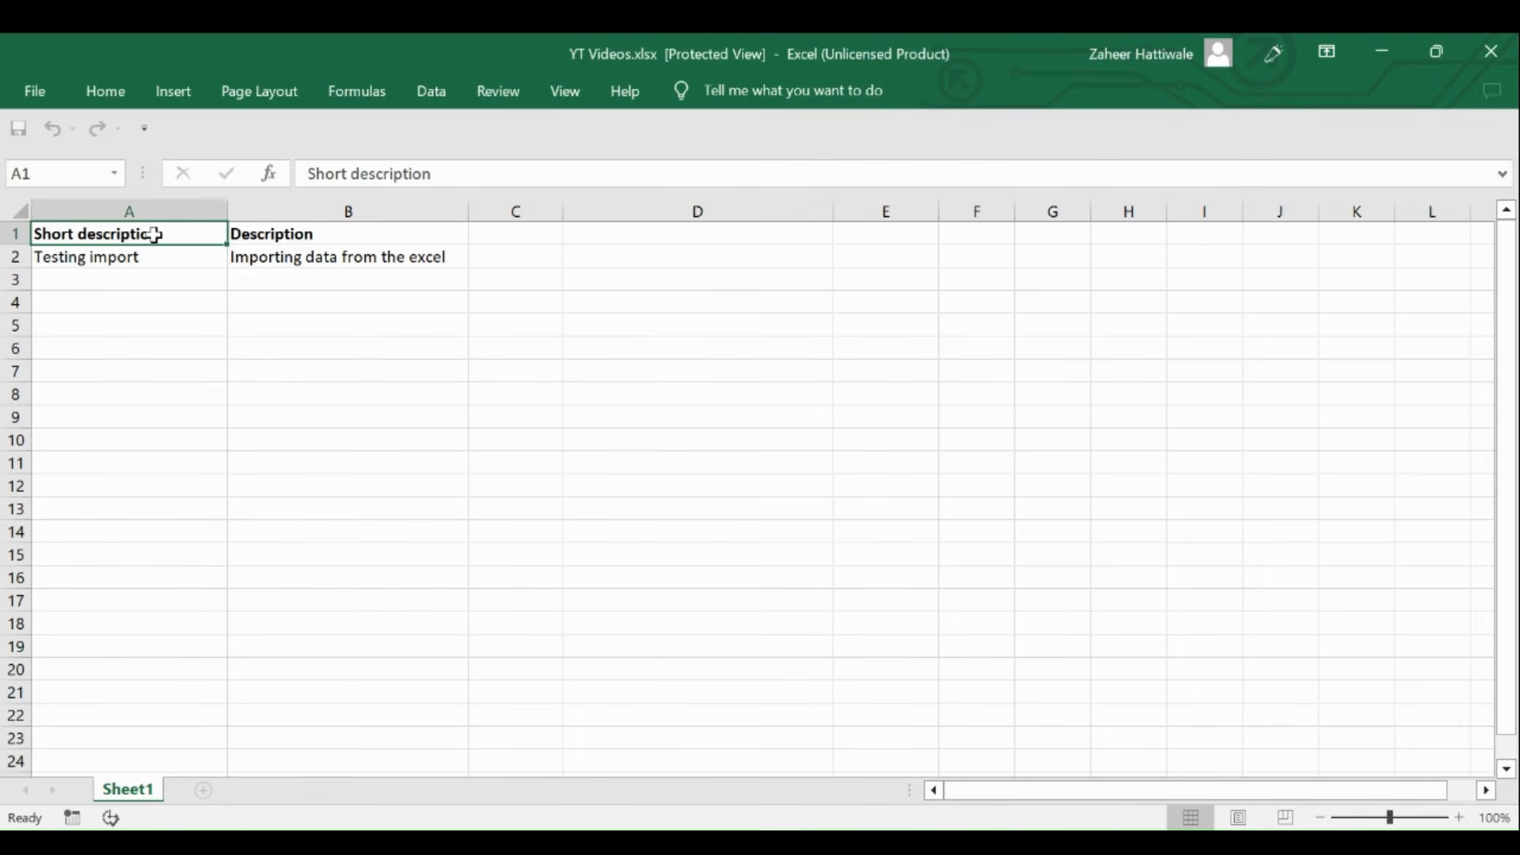
pyautogui.click(287, 231)
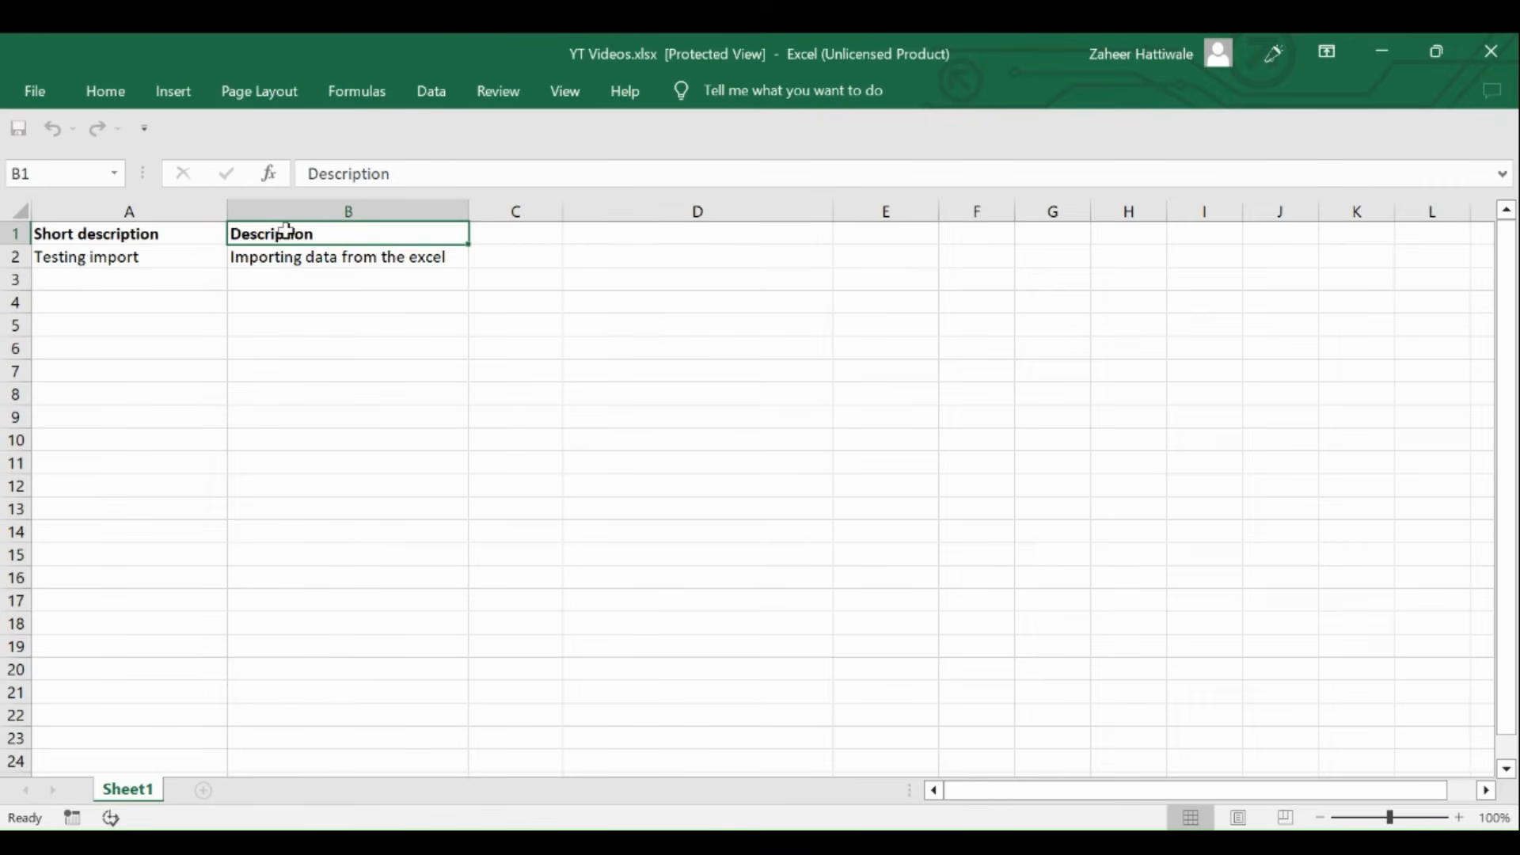
pyautogui.click(149, 255)
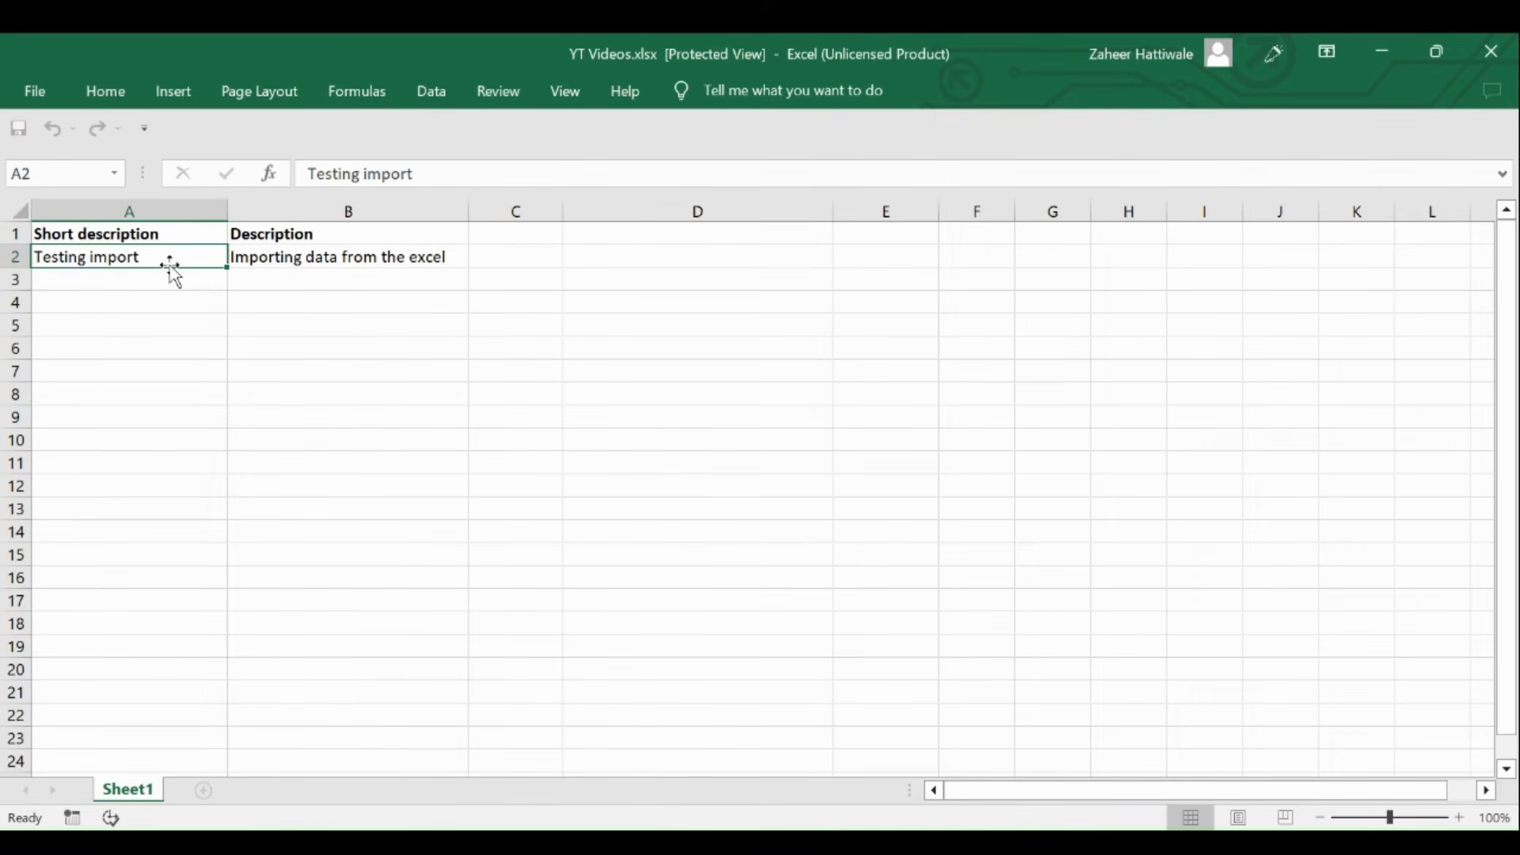
pyautogui.click(277, 260)
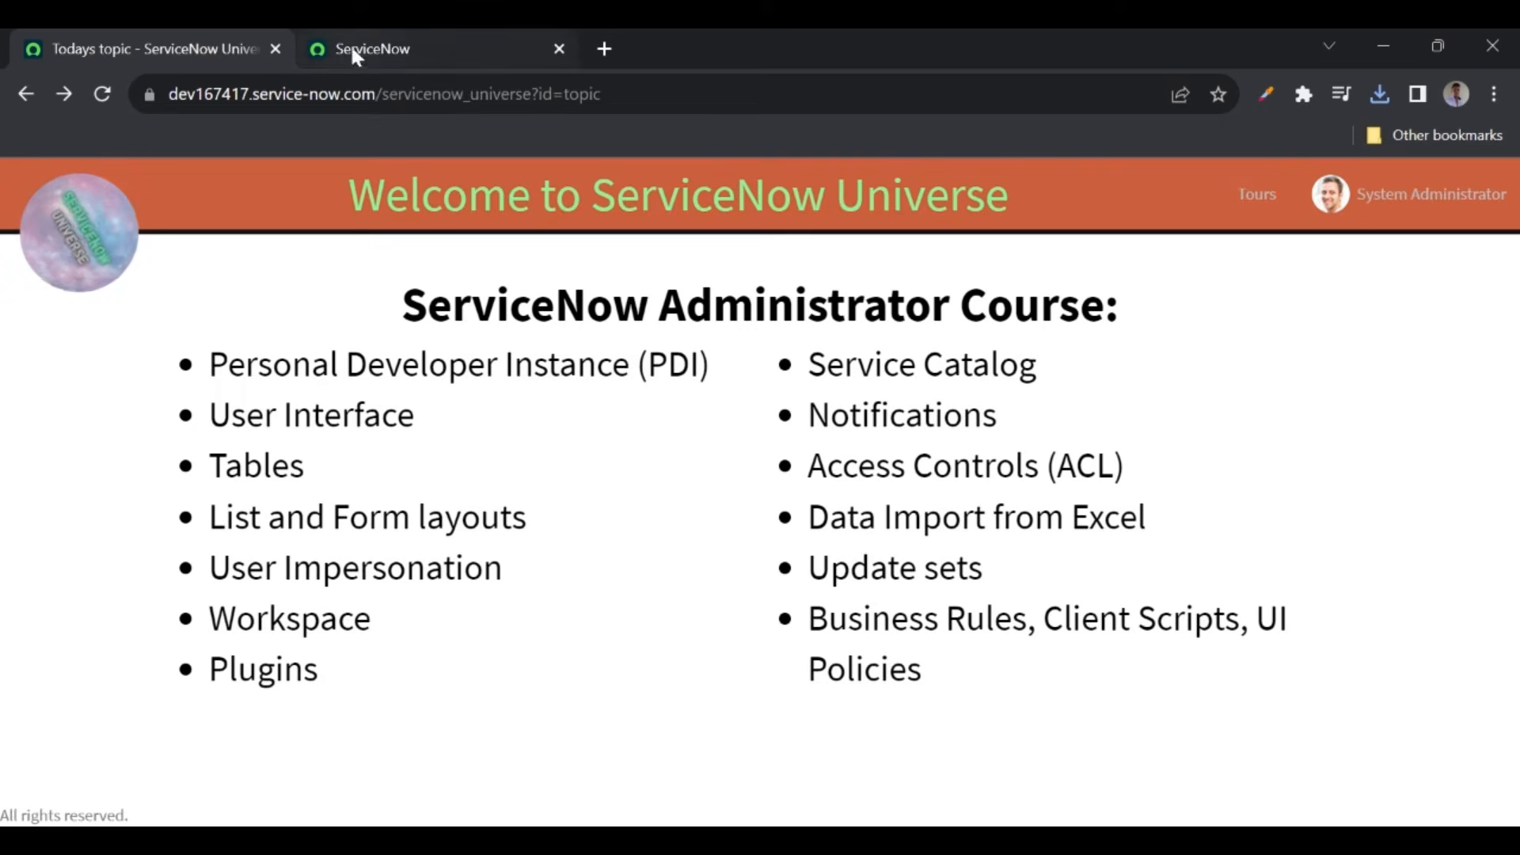
# - Filter the navigator for 'load data' and open System Import Sets > Load Data
pyautogui.click(352, 49)
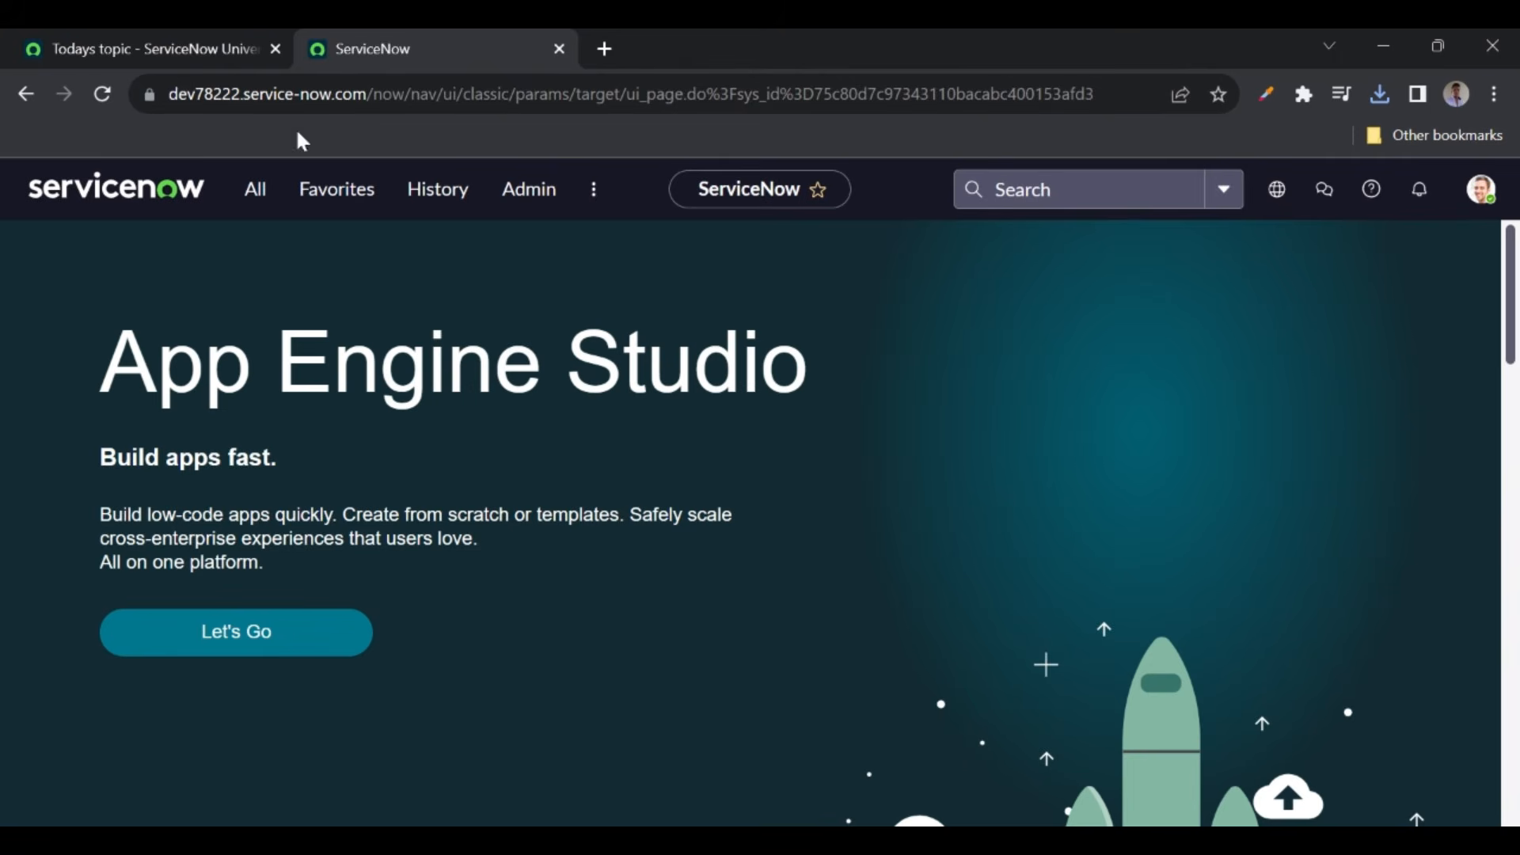
pyautogui.click(254, 190)
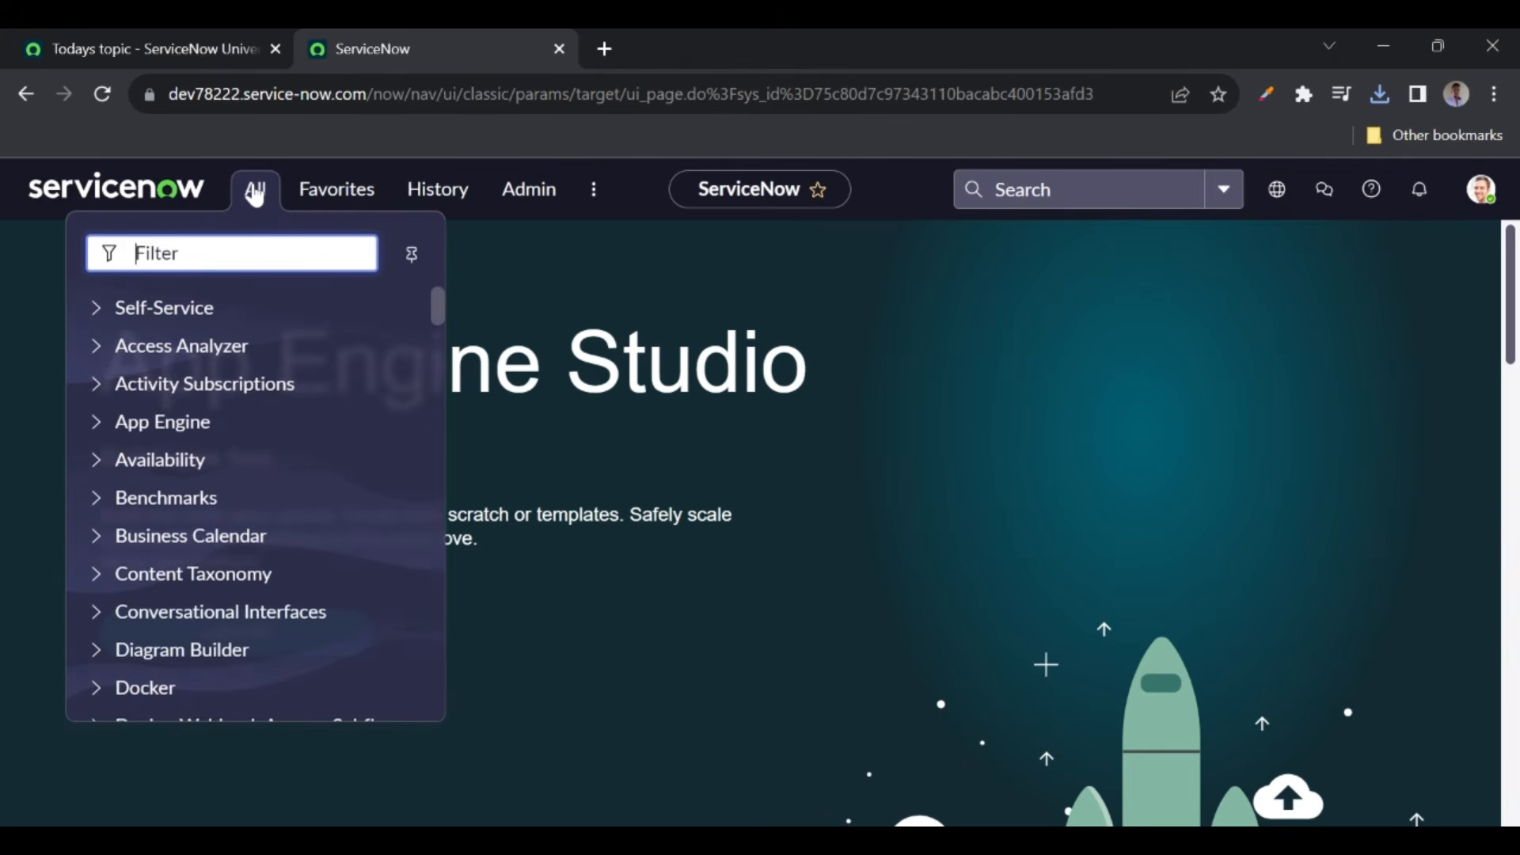
pyautogui.write('loa')
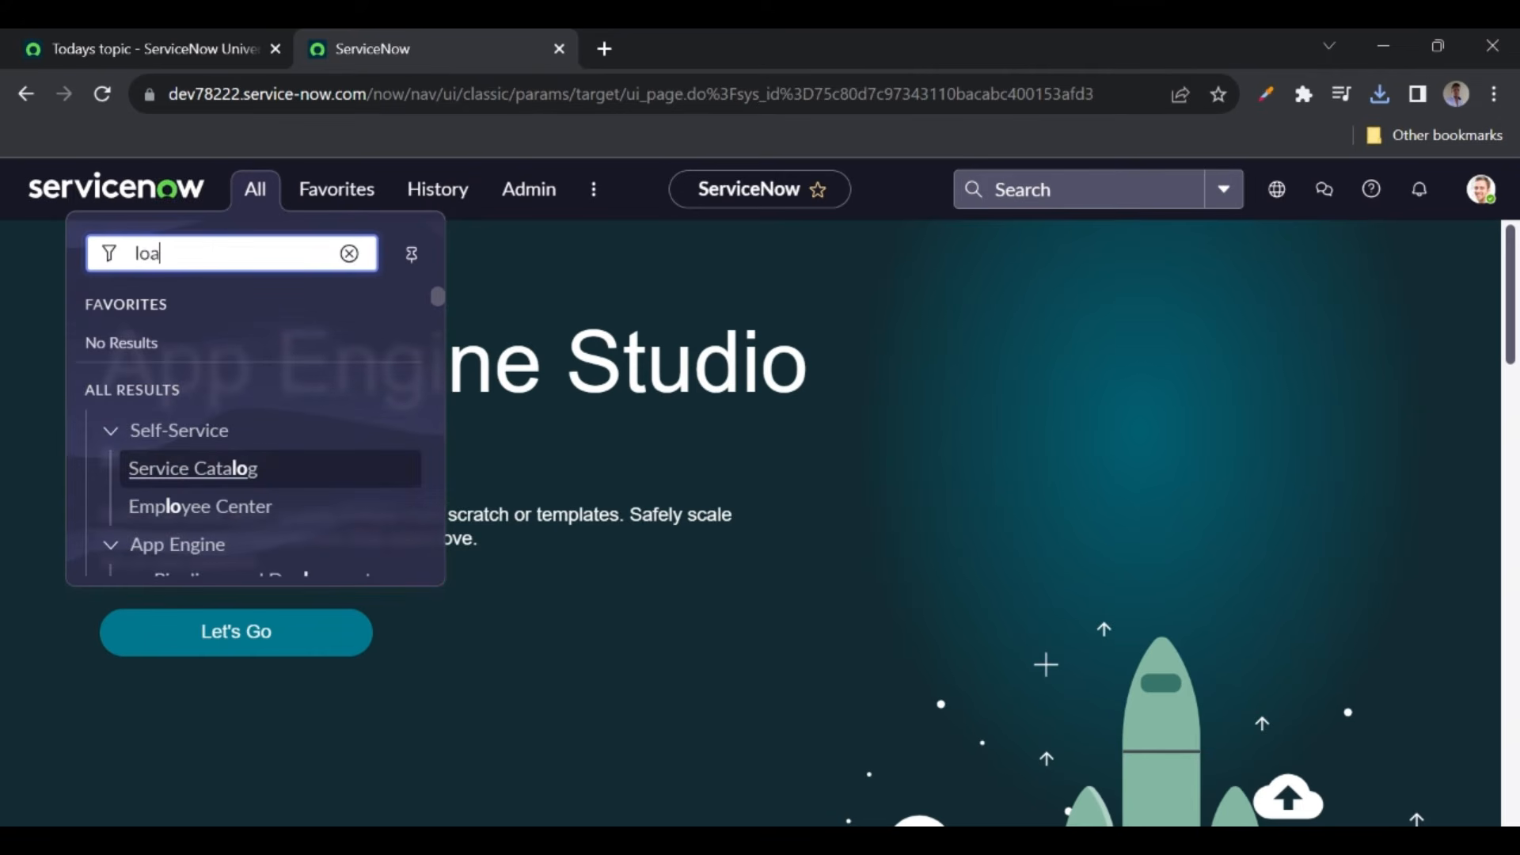
pyautogui.write('d data')
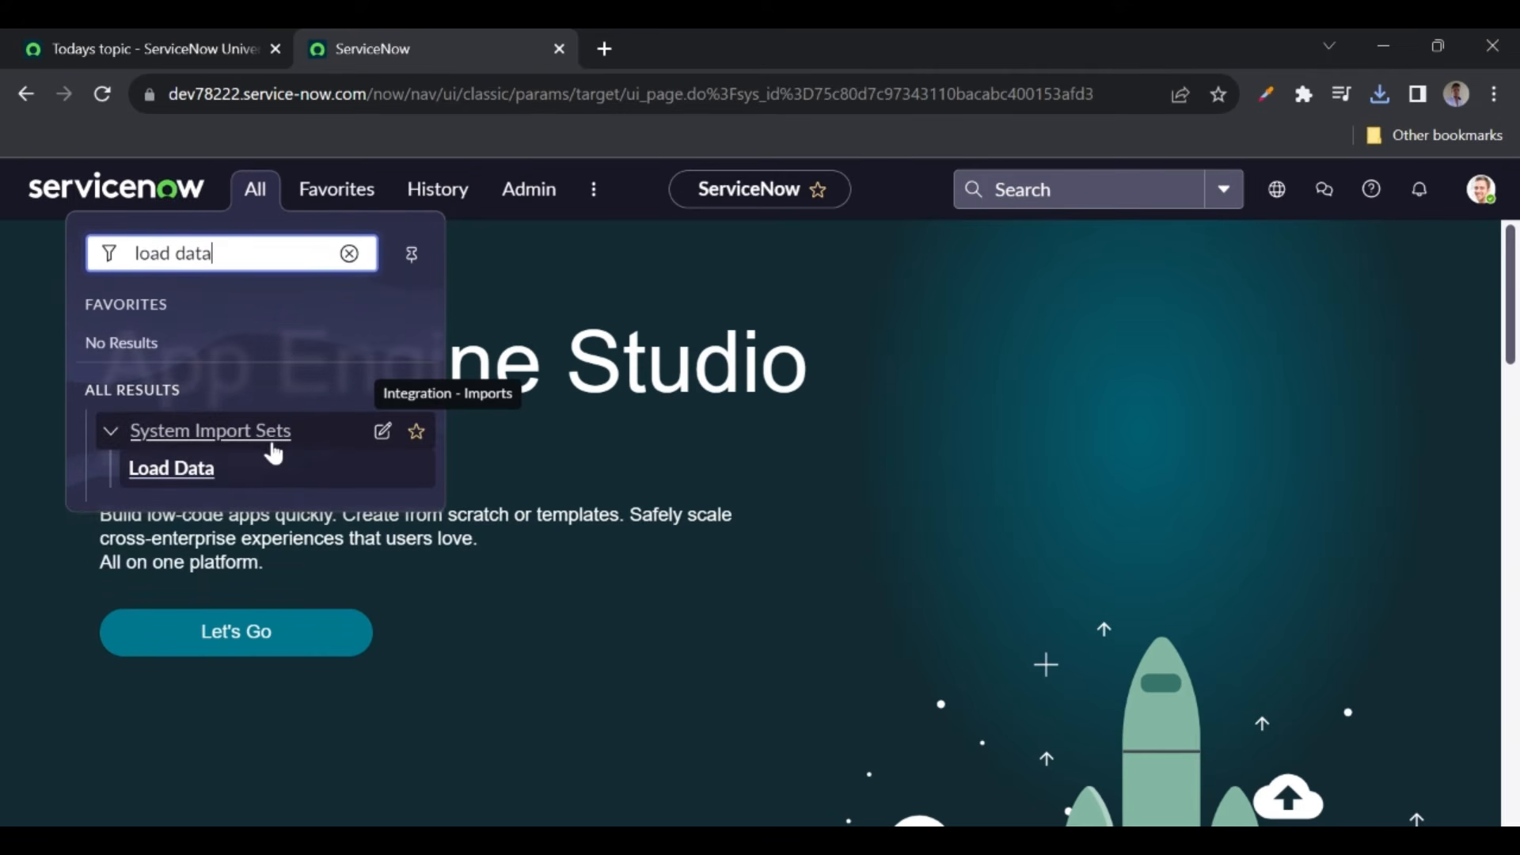
pyautogui.click(175, 472)
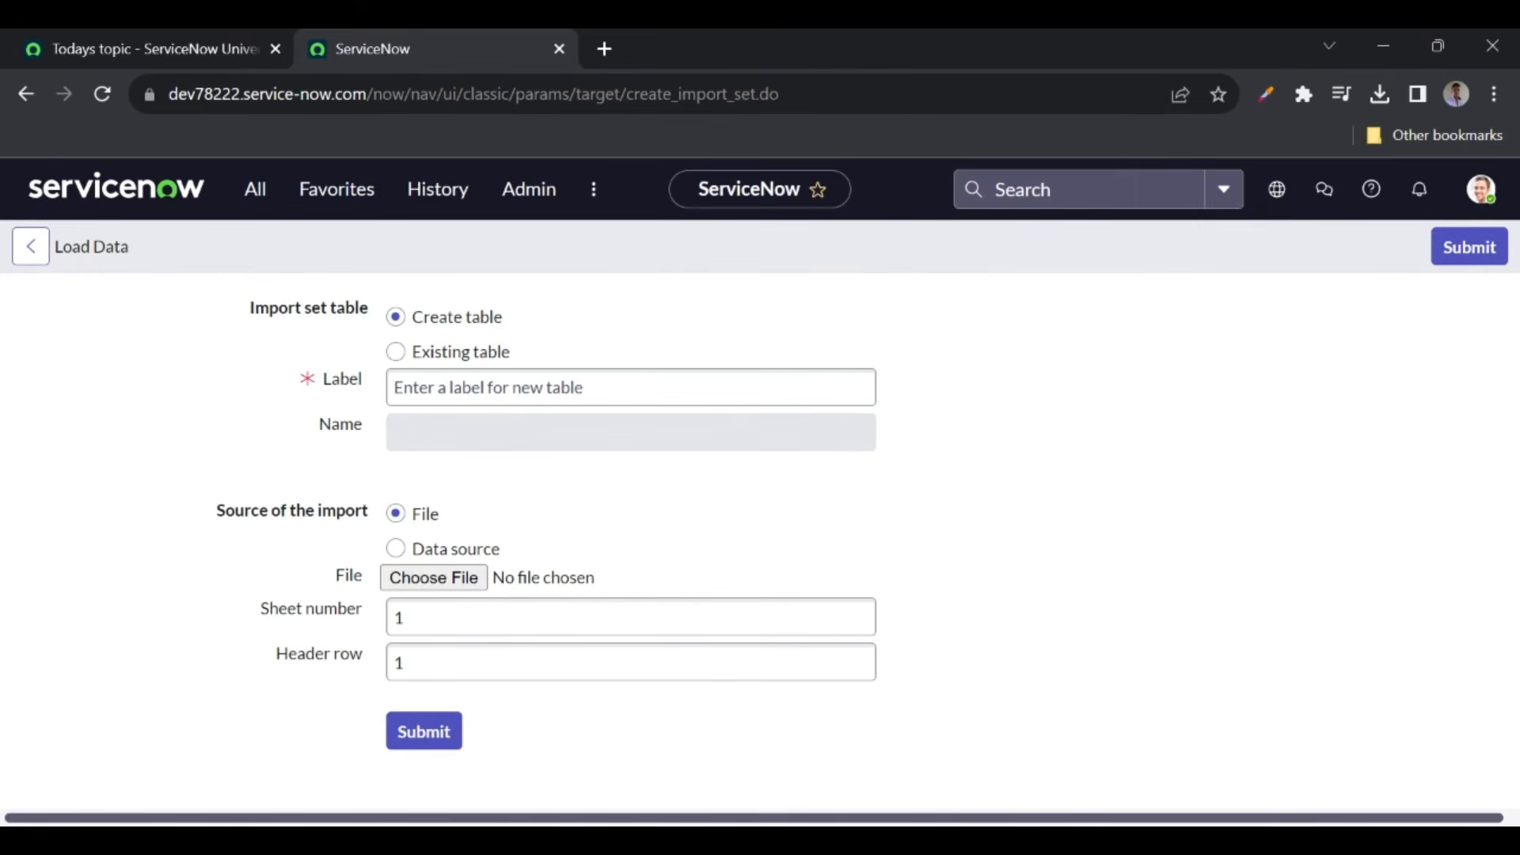
pyautogui.click(426, 388)
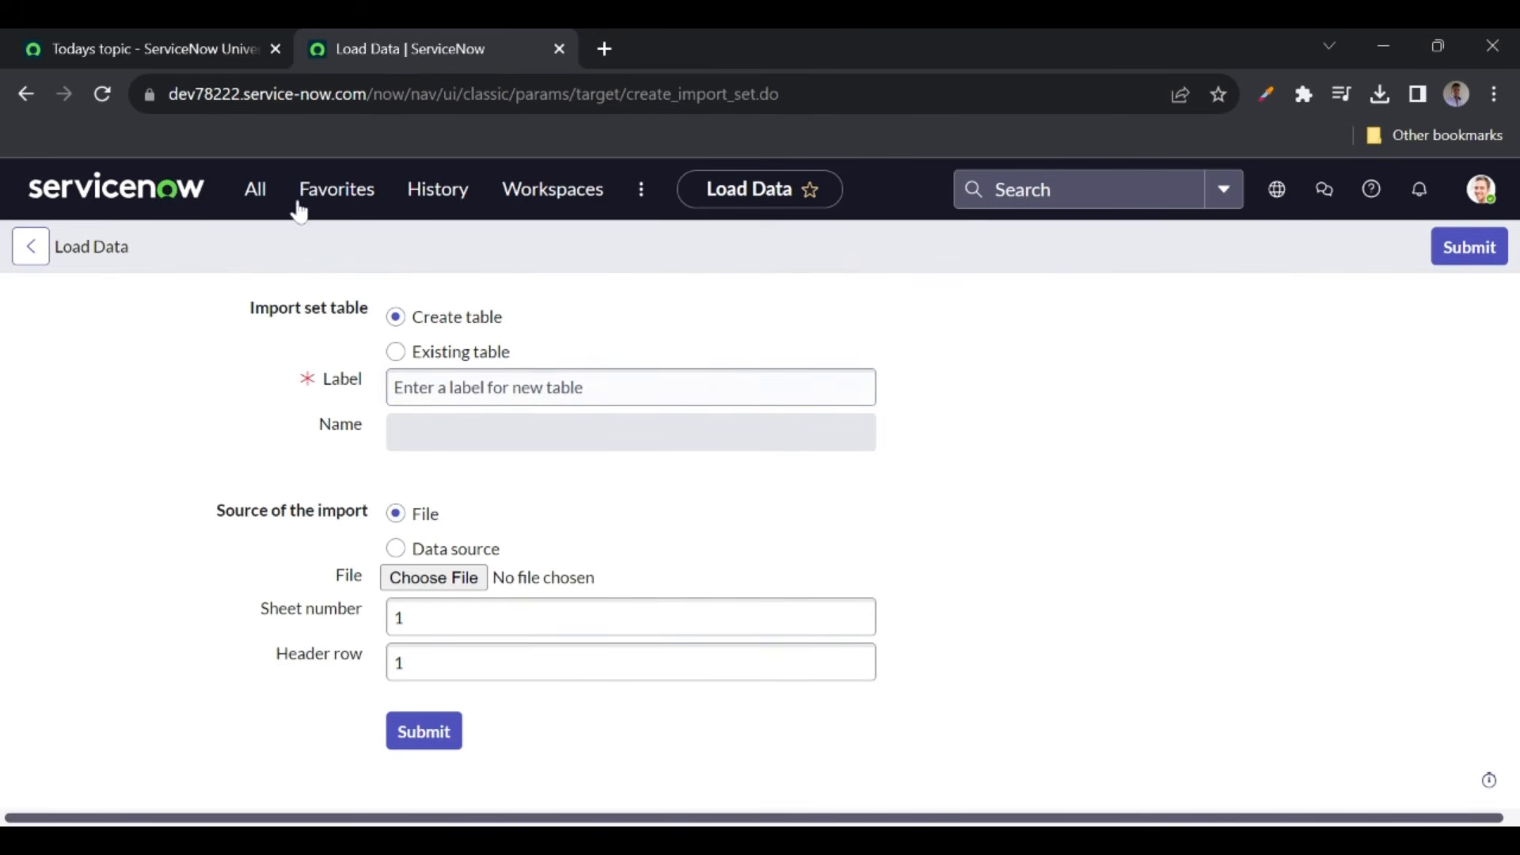
# - Open the YT Videos table list (7 records) in a new tab, then return to Load Data
pyautogui.click(258, 191)
pyautogui.write('yt vide')
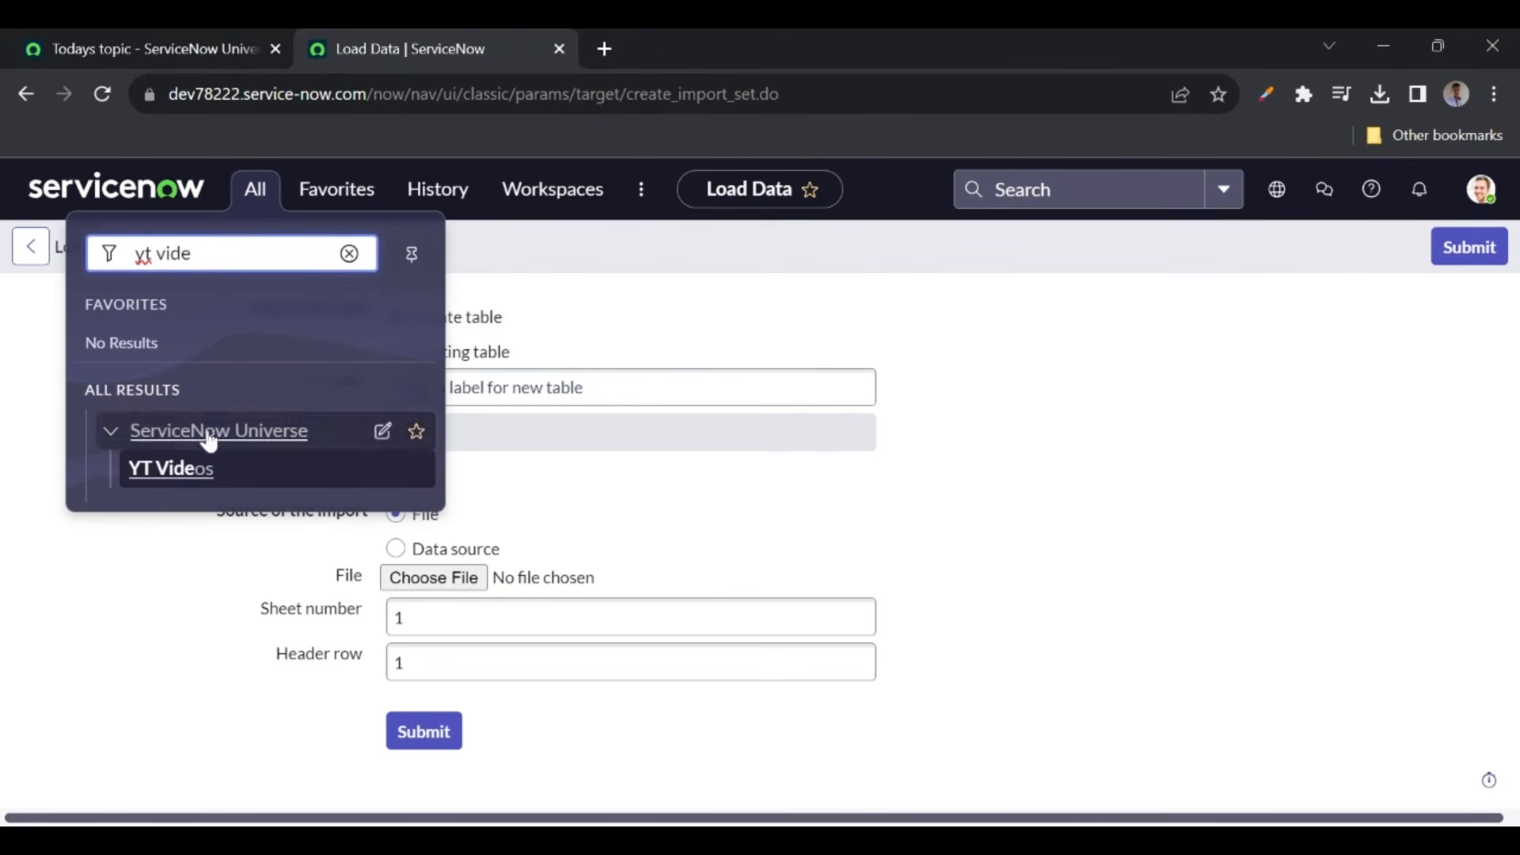
pyautogui.keyDown('ctrl'); pyautogui.click(169, 473); pyautogui.keyUp('ctrl')
pyautogui.click(638, 36)
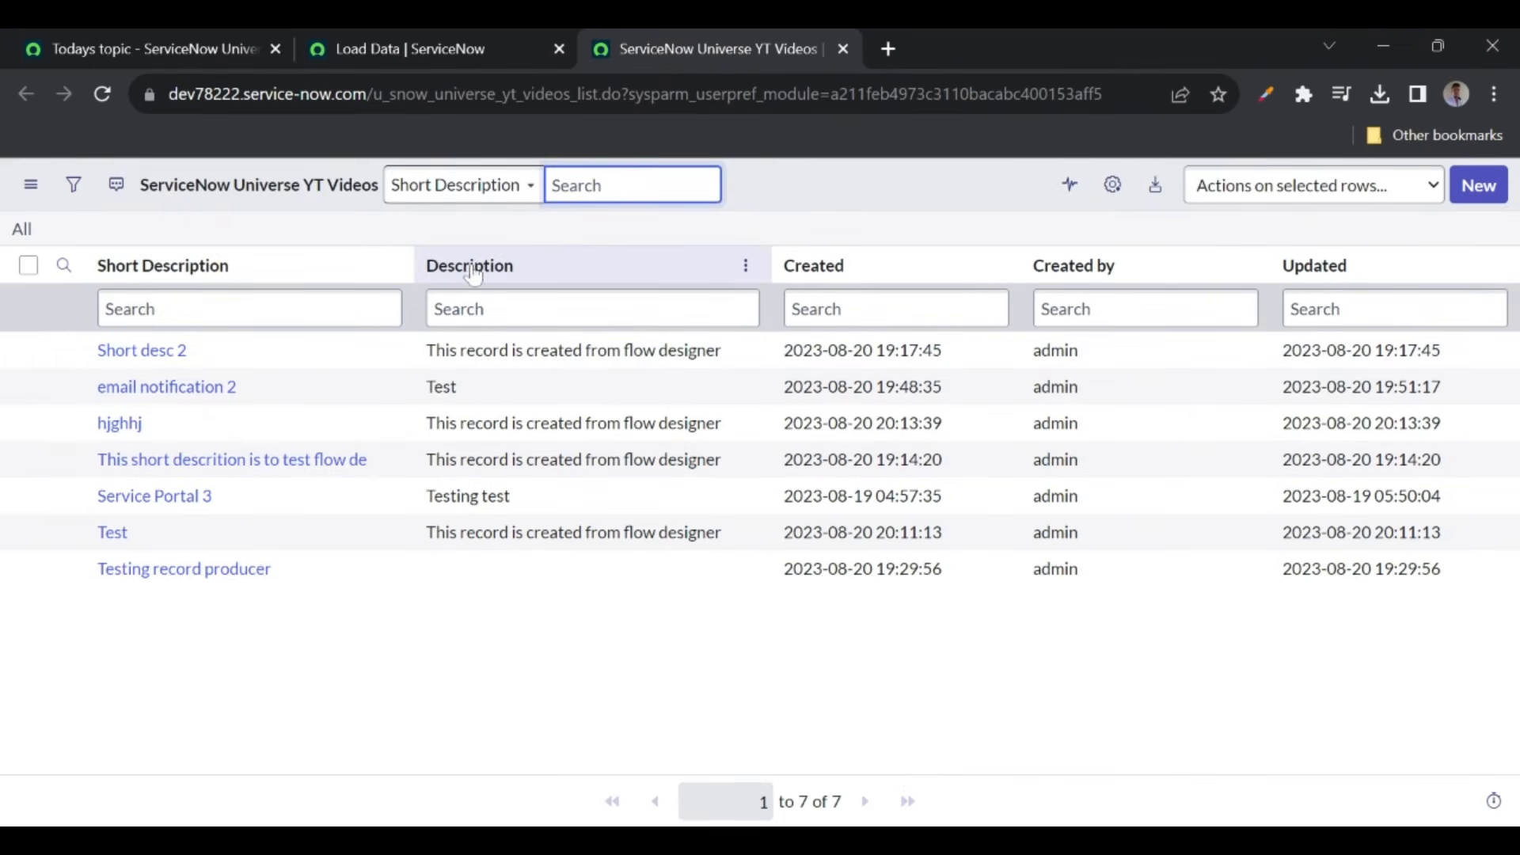
pyautogui.click(388, 51)
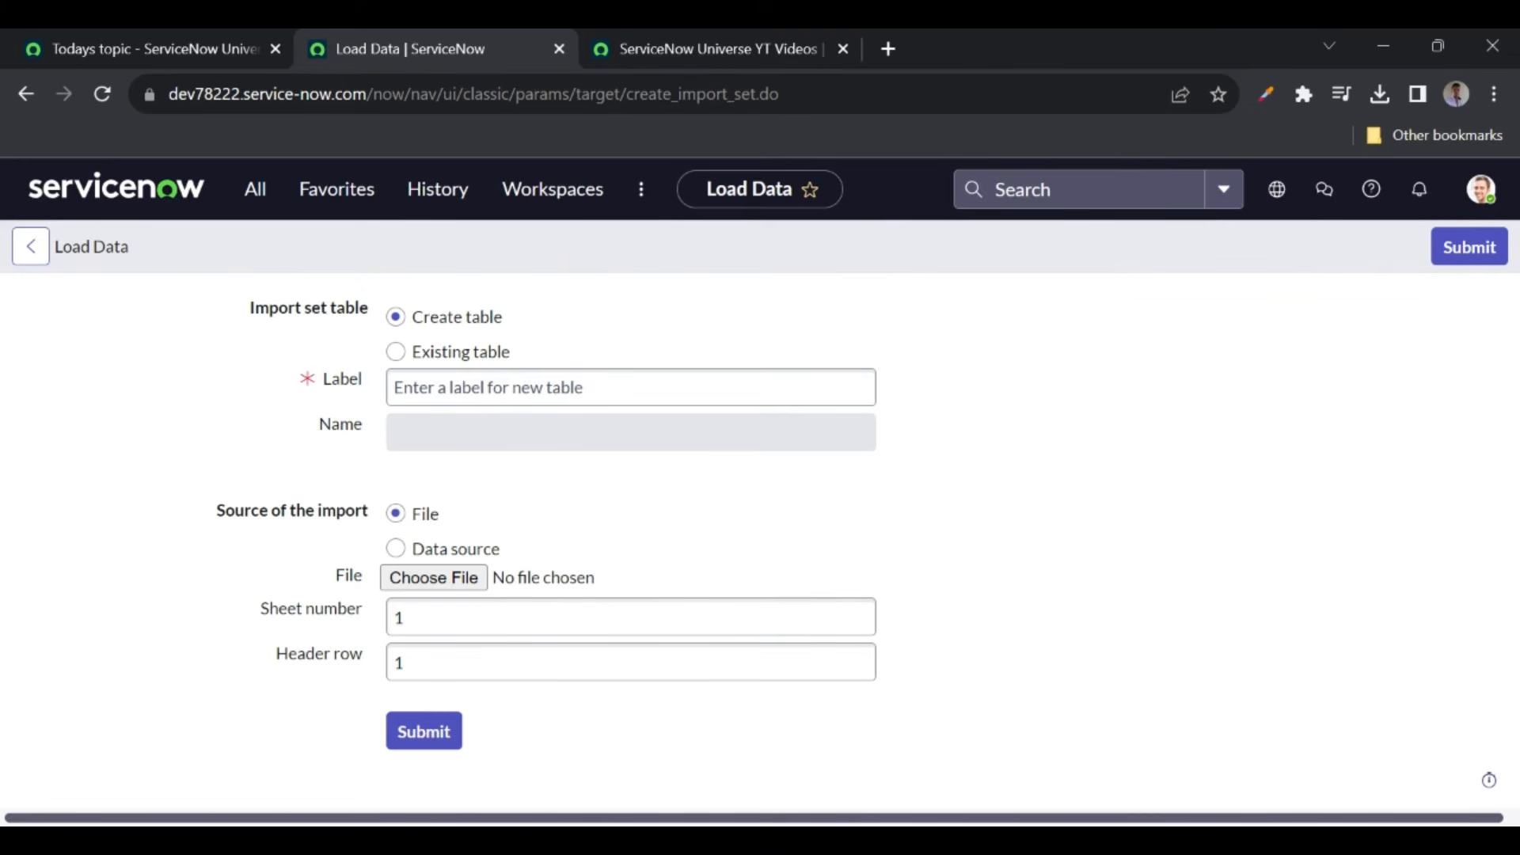
# - Create a new table labelled 'YT Videos Import' from YT Videos.xlsx, sheet 1, header row 1
pyautogui.click(468, 388)
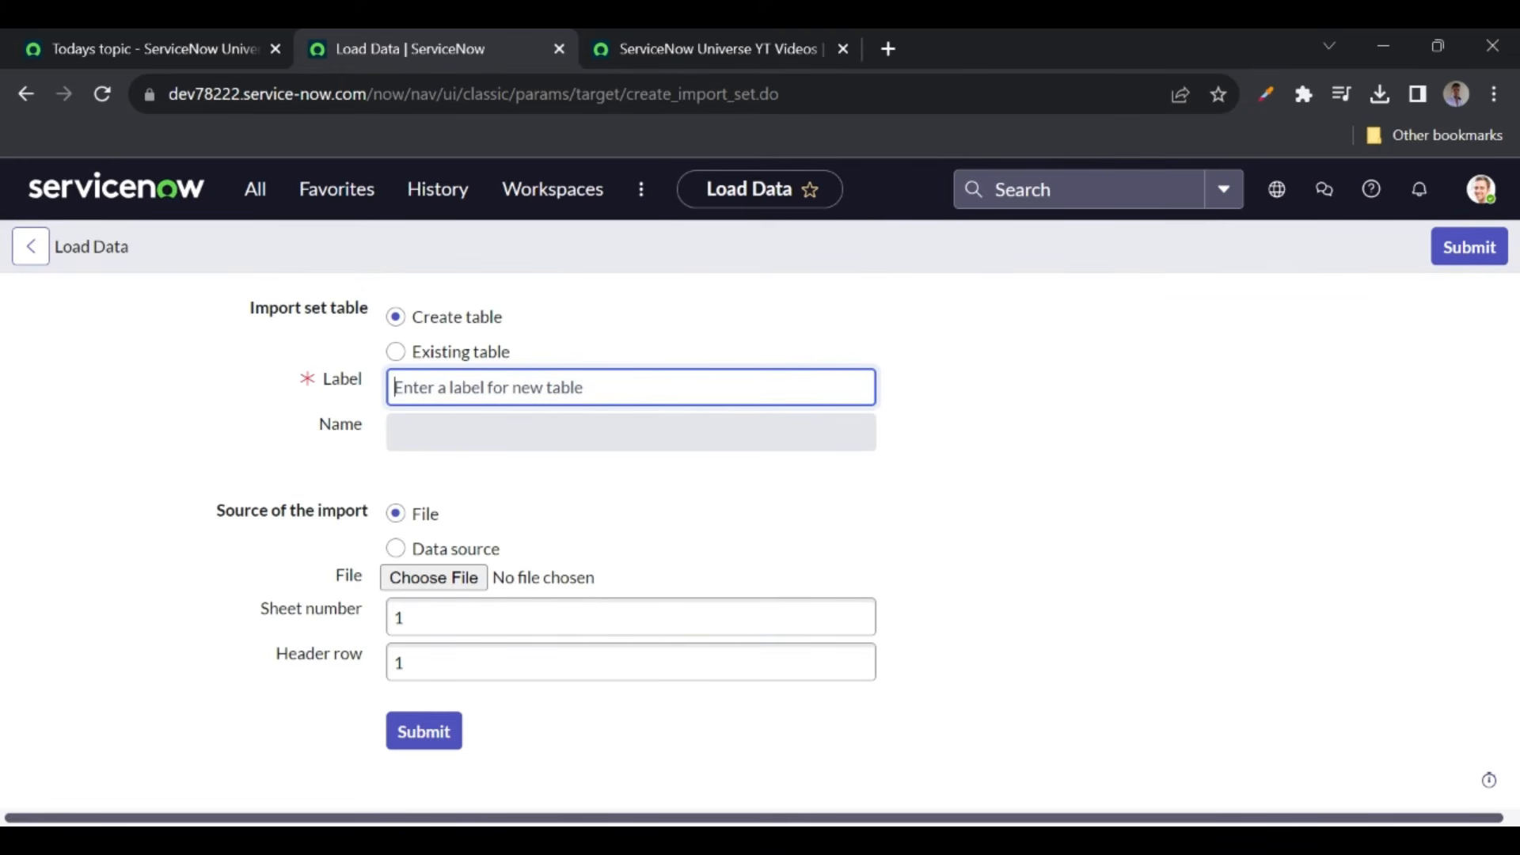
pyautogui.write('YT')
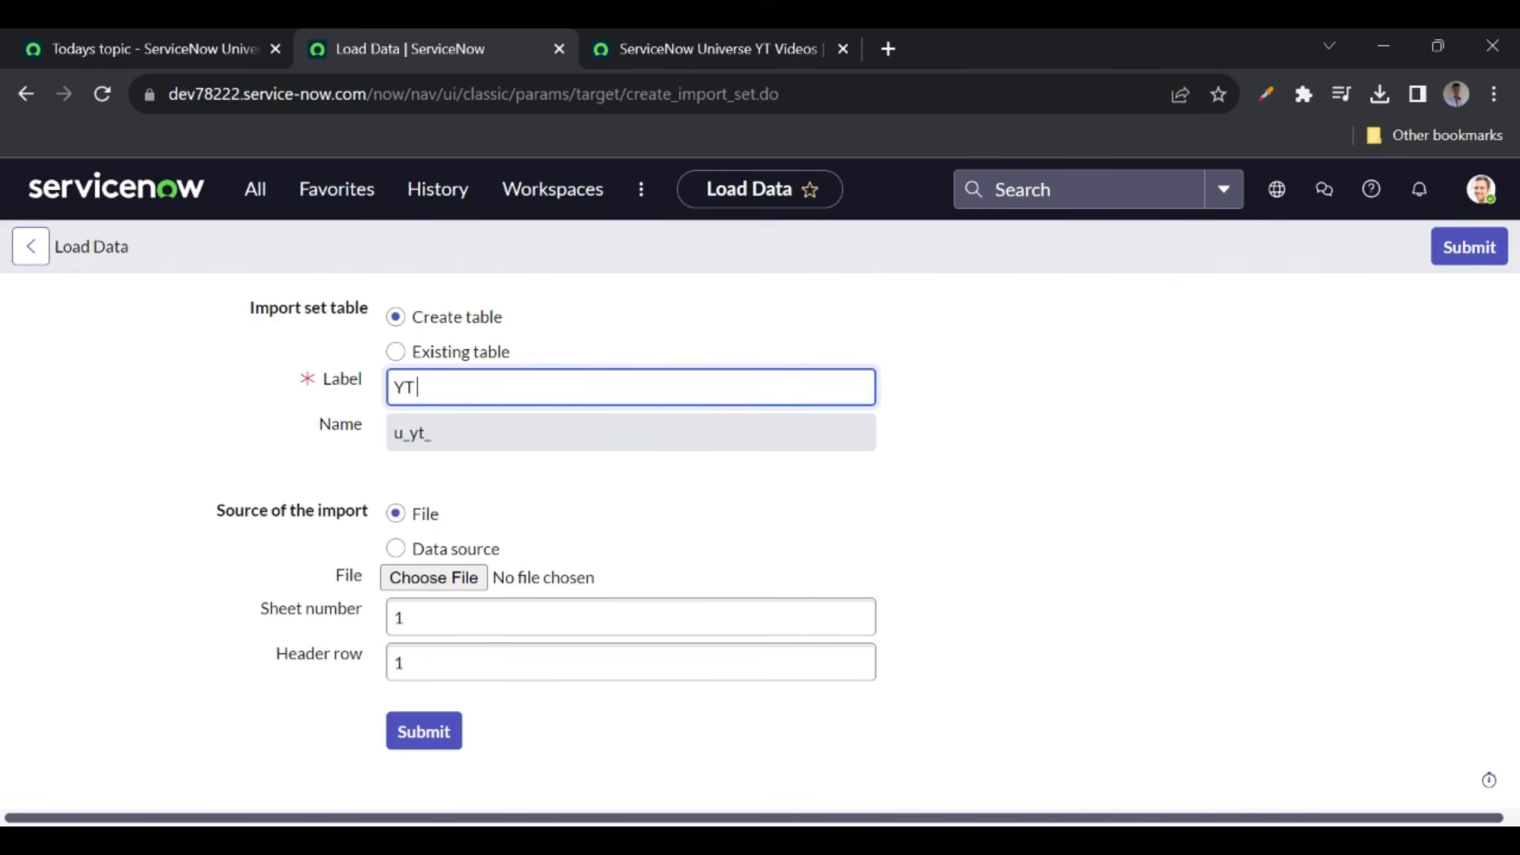
pyautogui.write(' Videos Import')
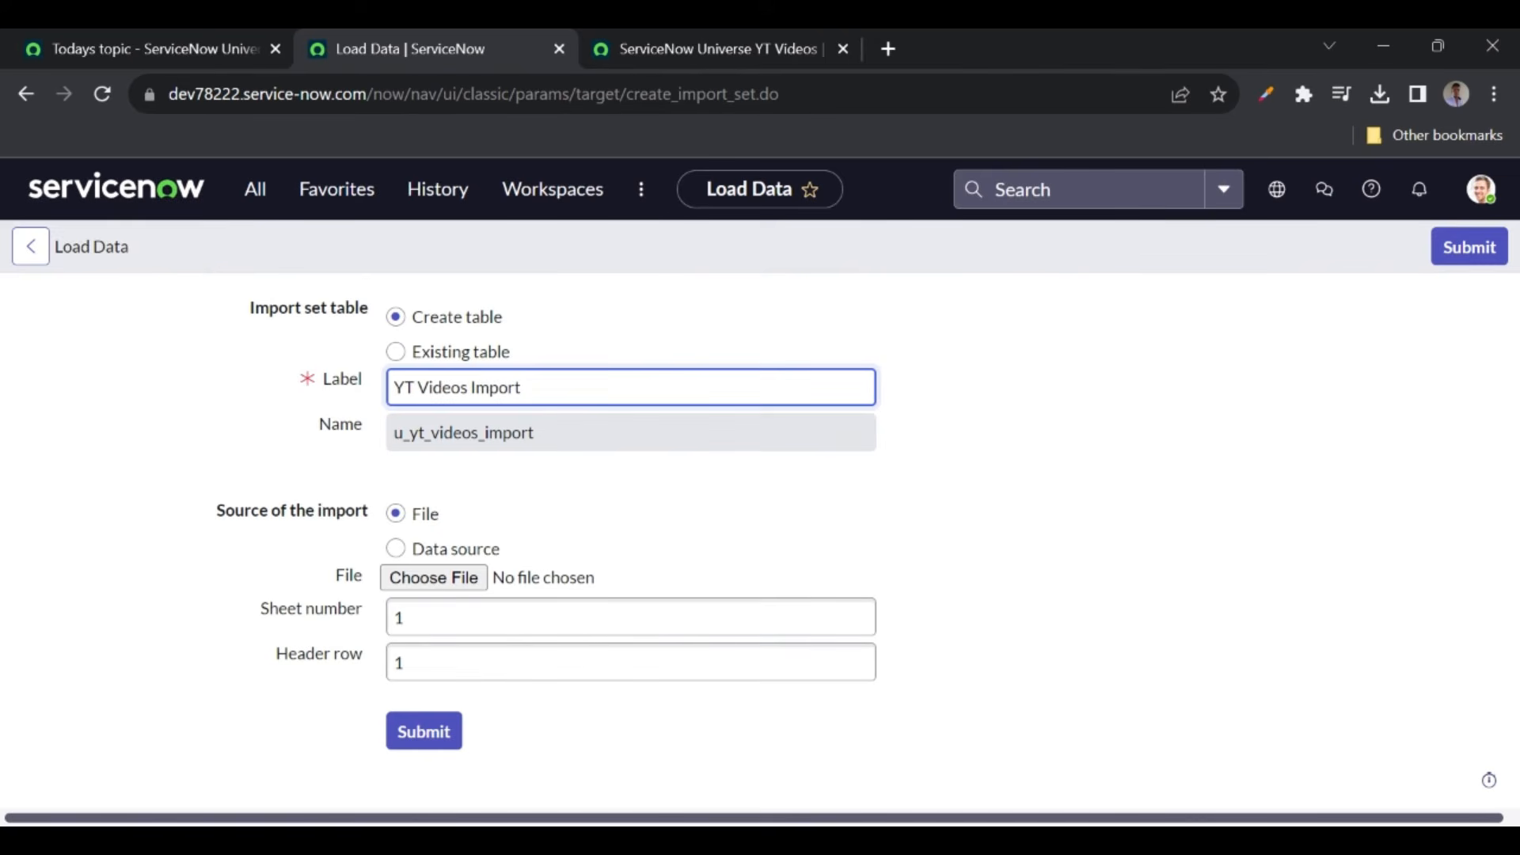
pyautogui.click(239, 413)
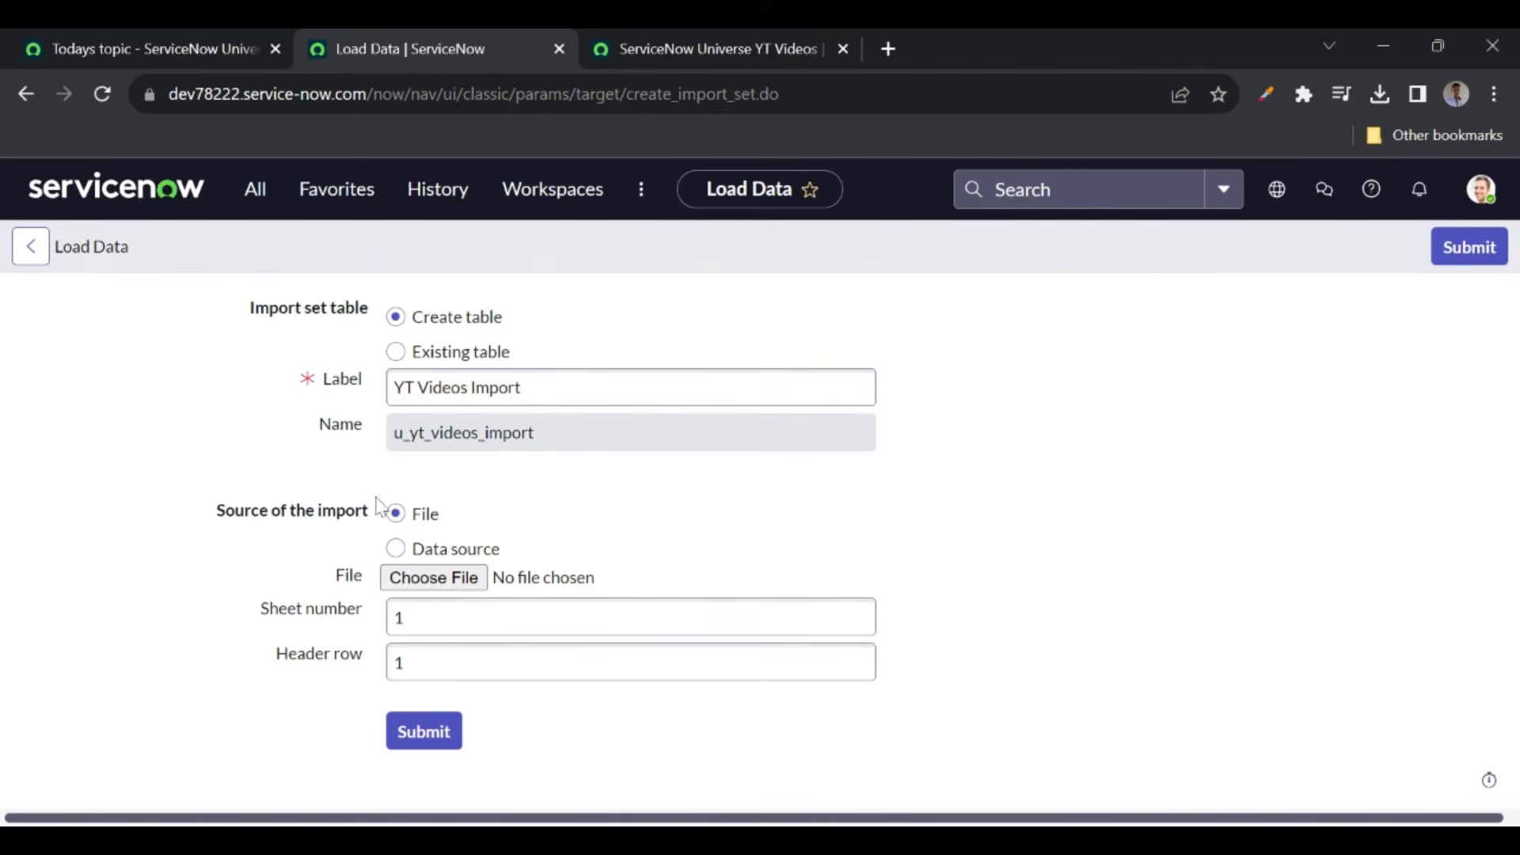
pyautogui.click(438, 581)
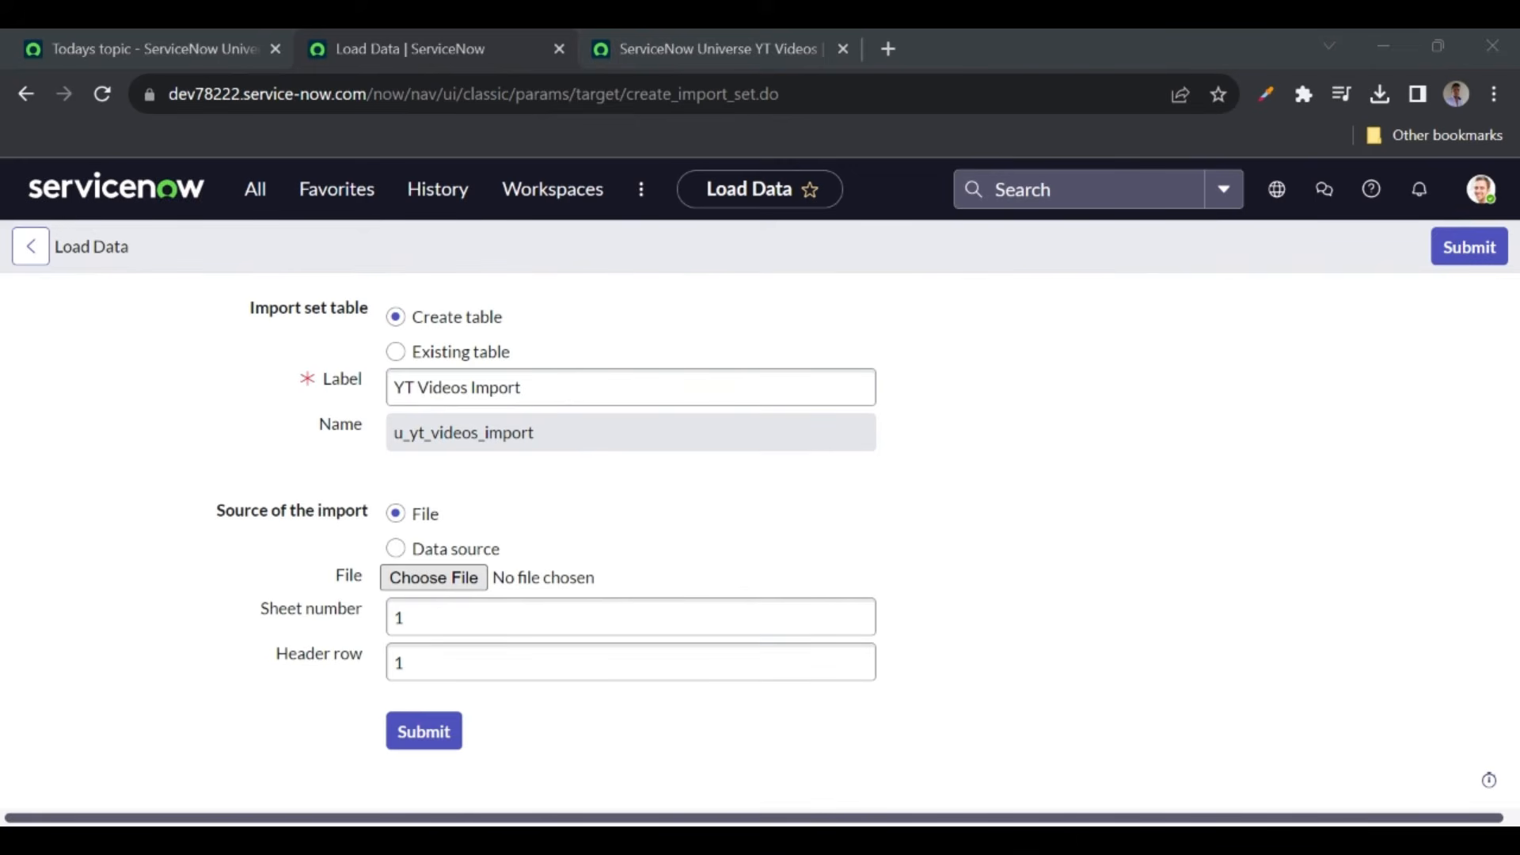
pyautogui.doubleClick(480, 457)
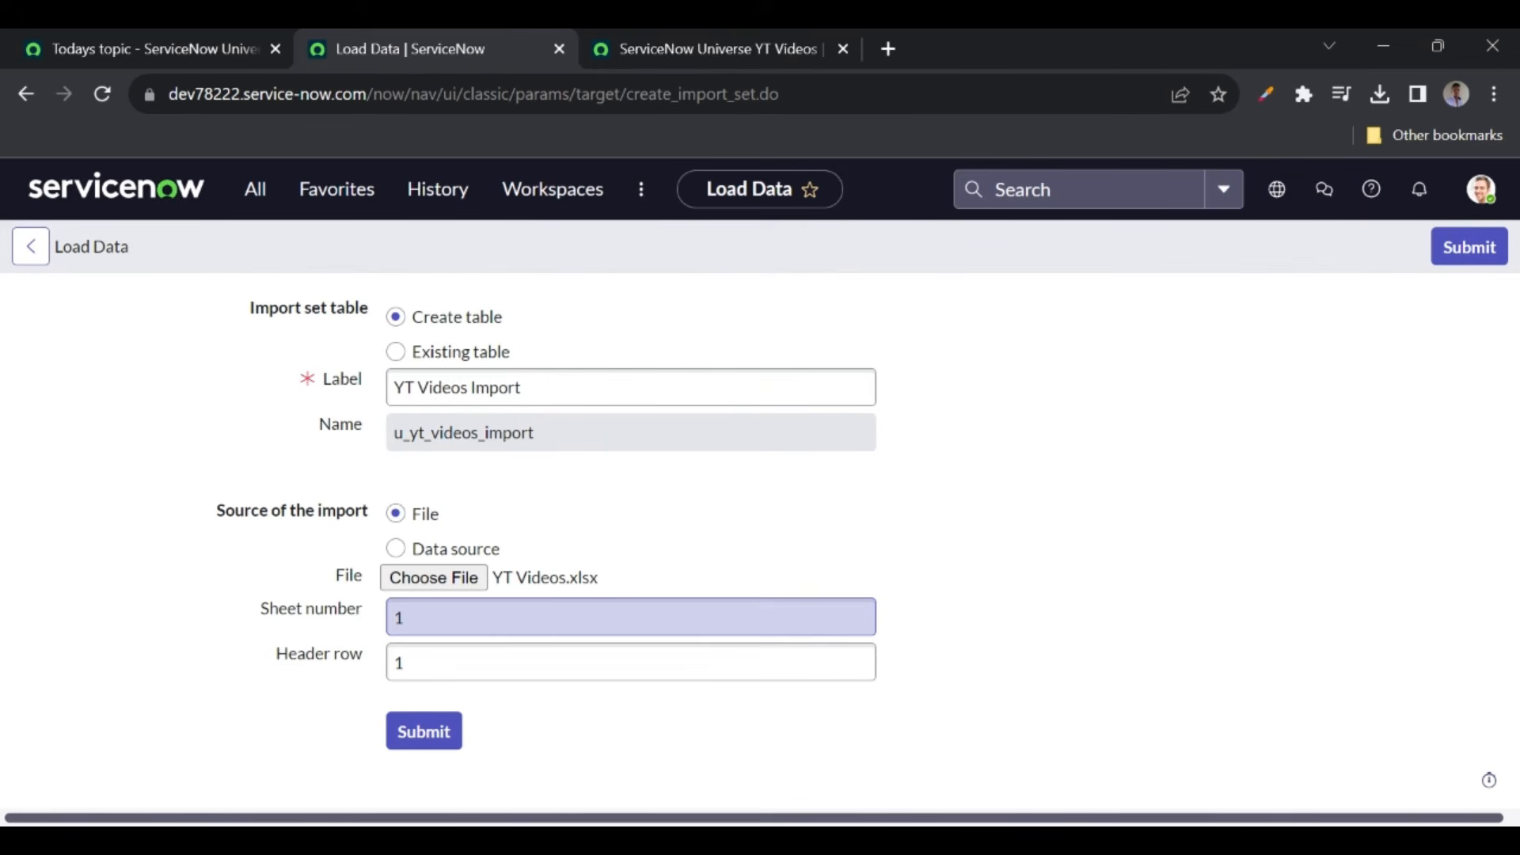
pyautogui.click(631, 616)
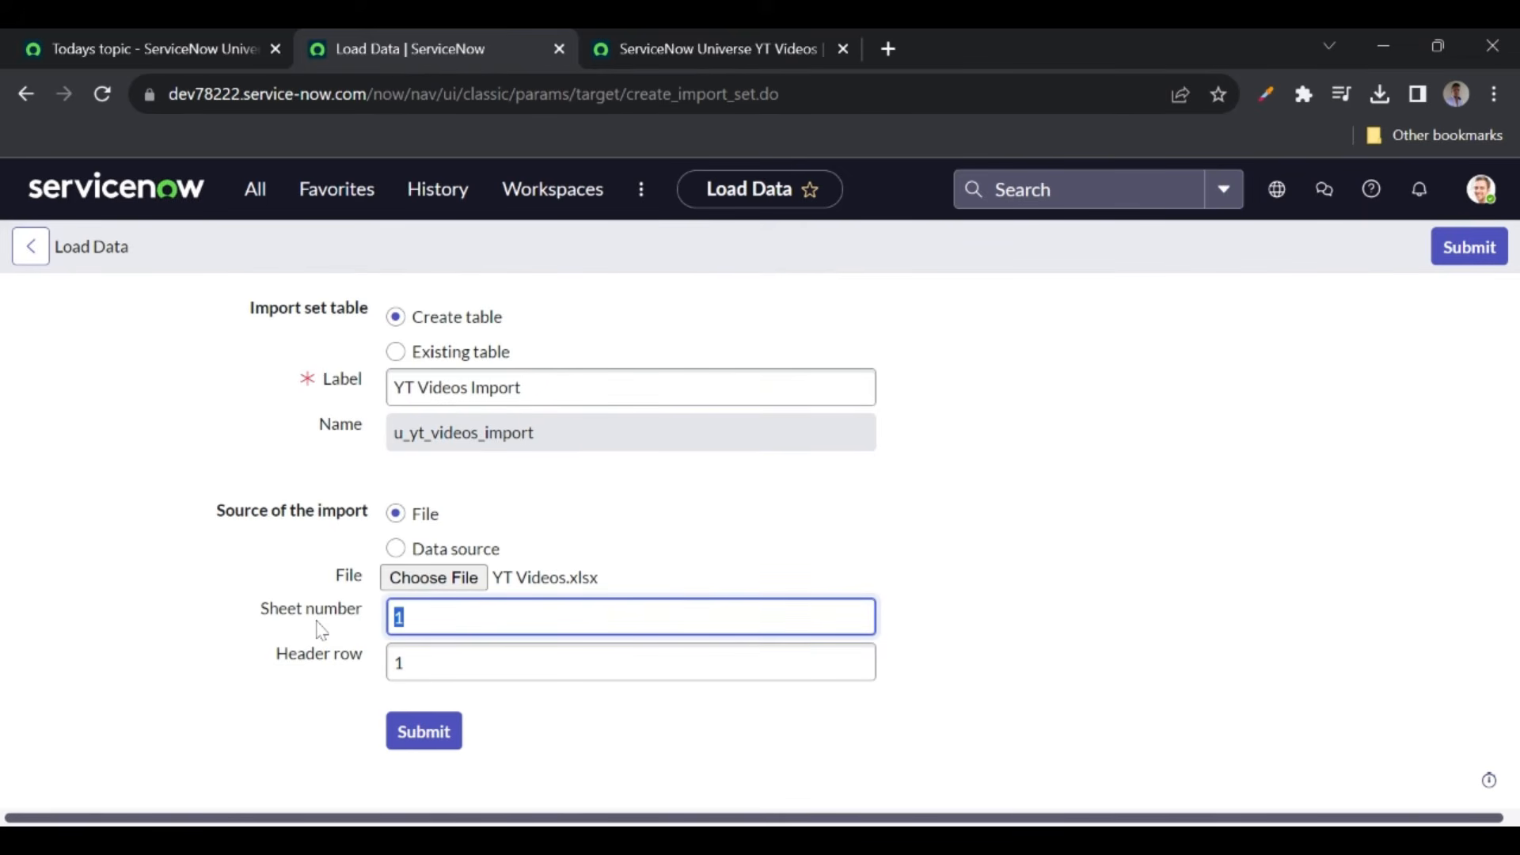
pyautogui.click(506, 662)
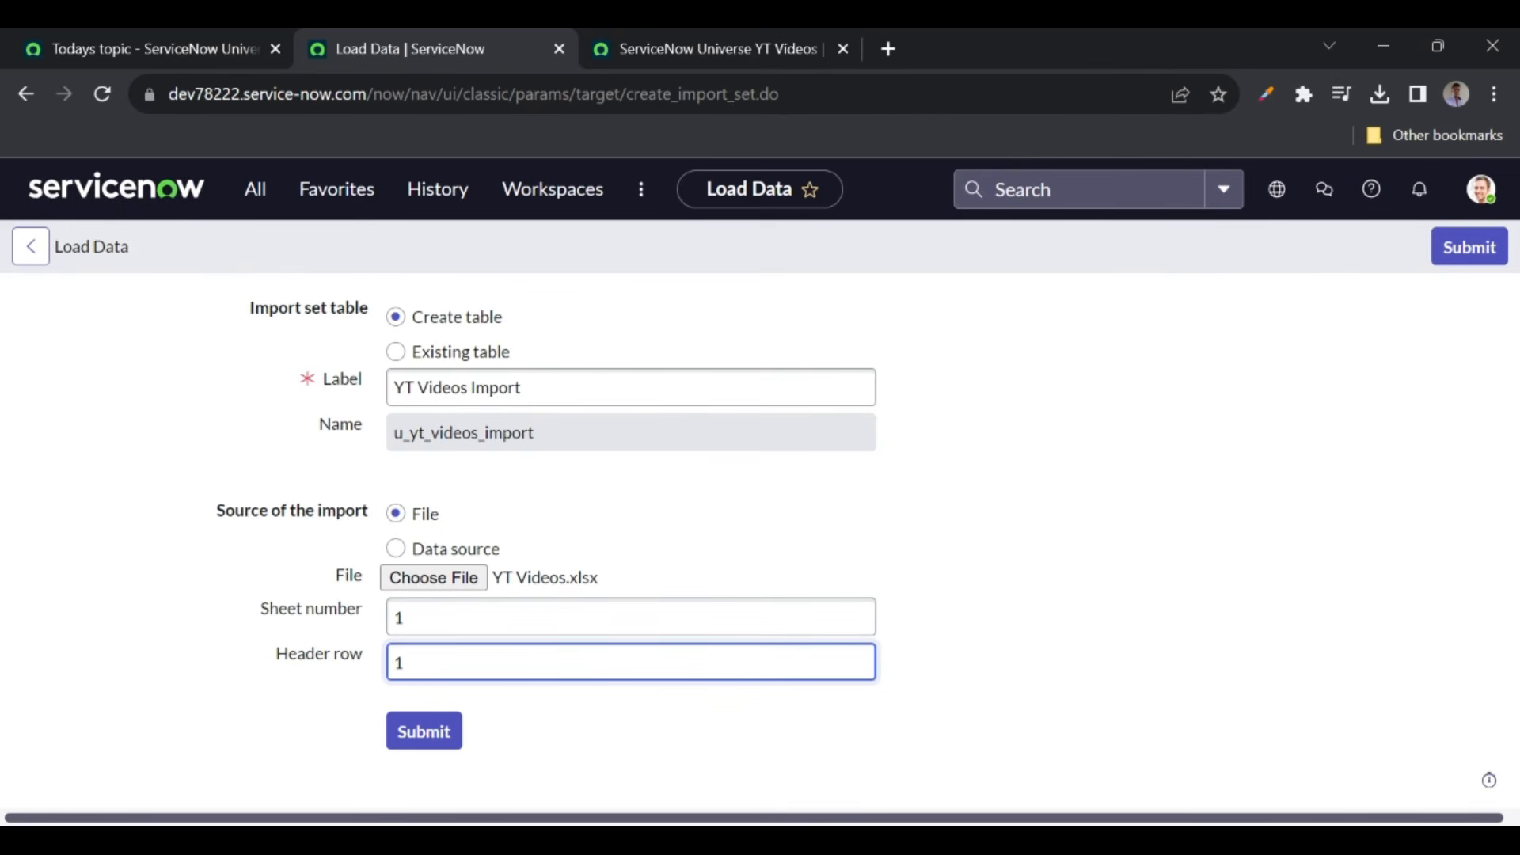
pyautogui.doubleClick(543, 421)
pyautogui.hotkey('ctrl', 'c')
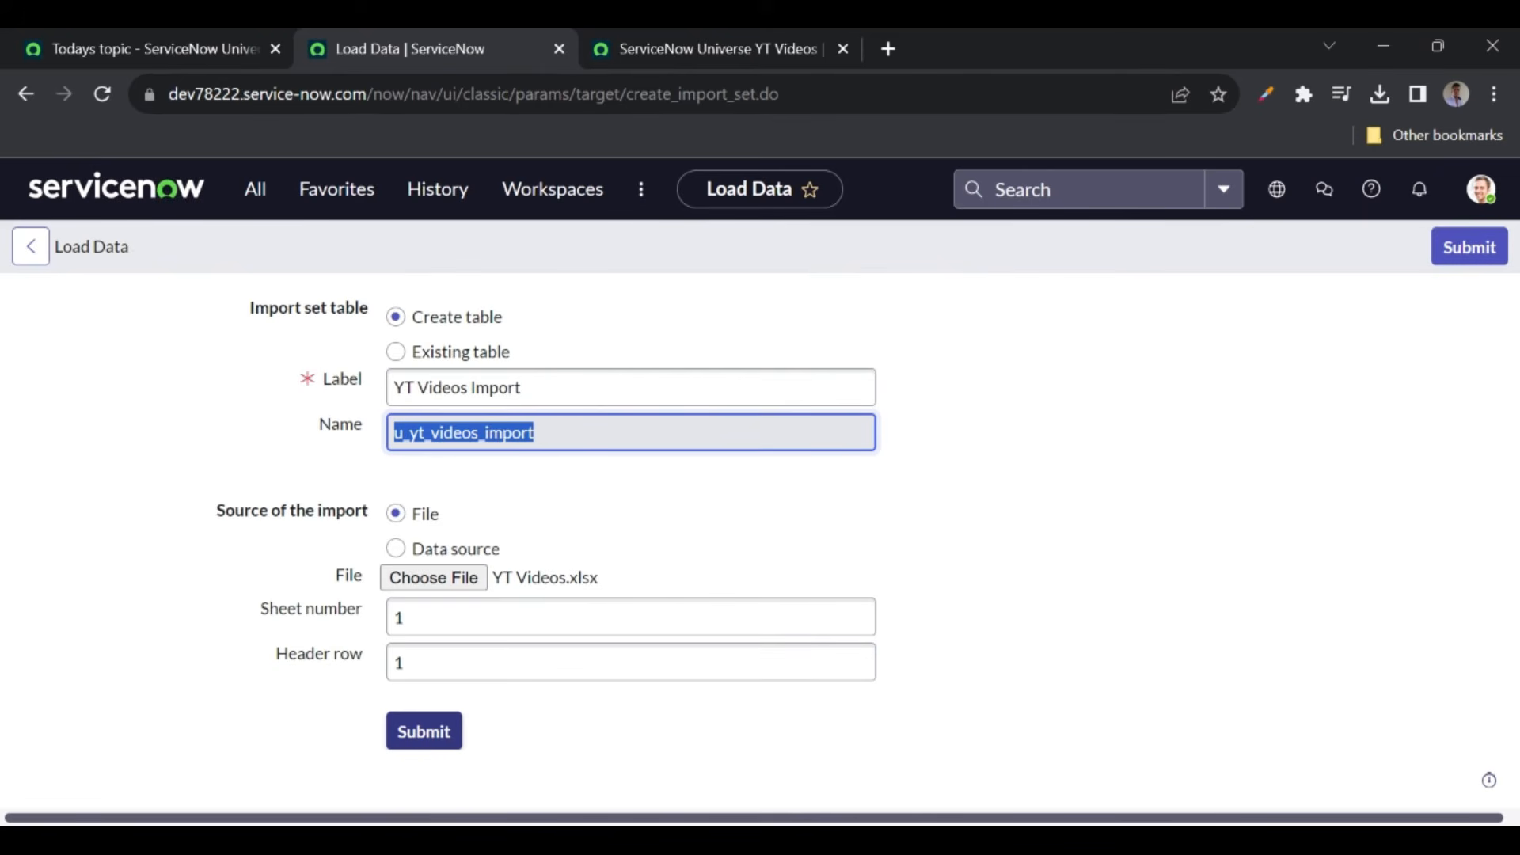
# - Submit the load (1 insert), then open u_yt_videos_import.LIST from the navigator
pyautogui.click(436, 733)
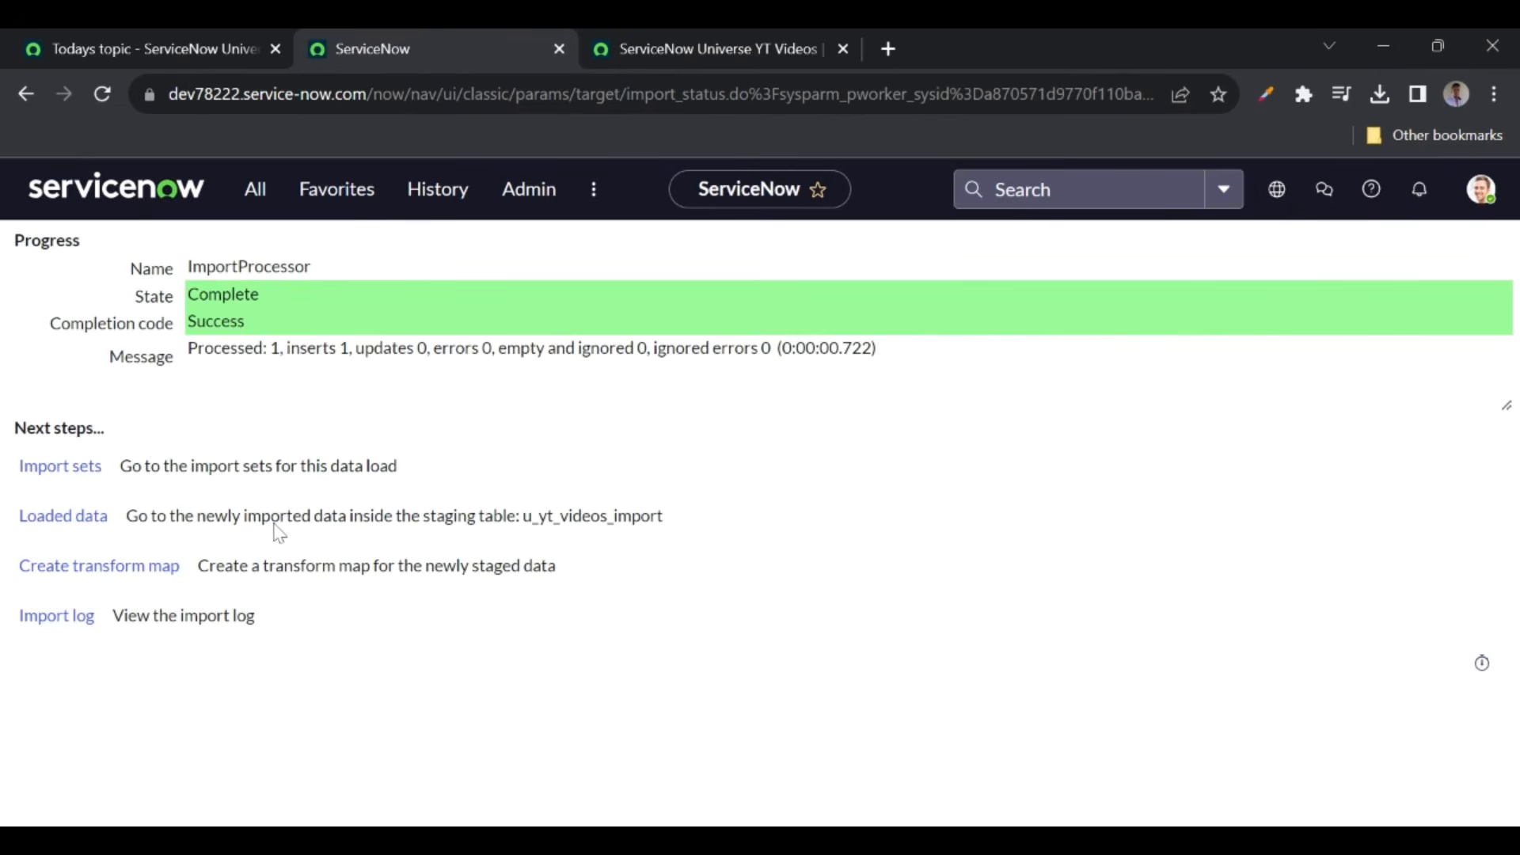
pyautogui.click(254, 203)
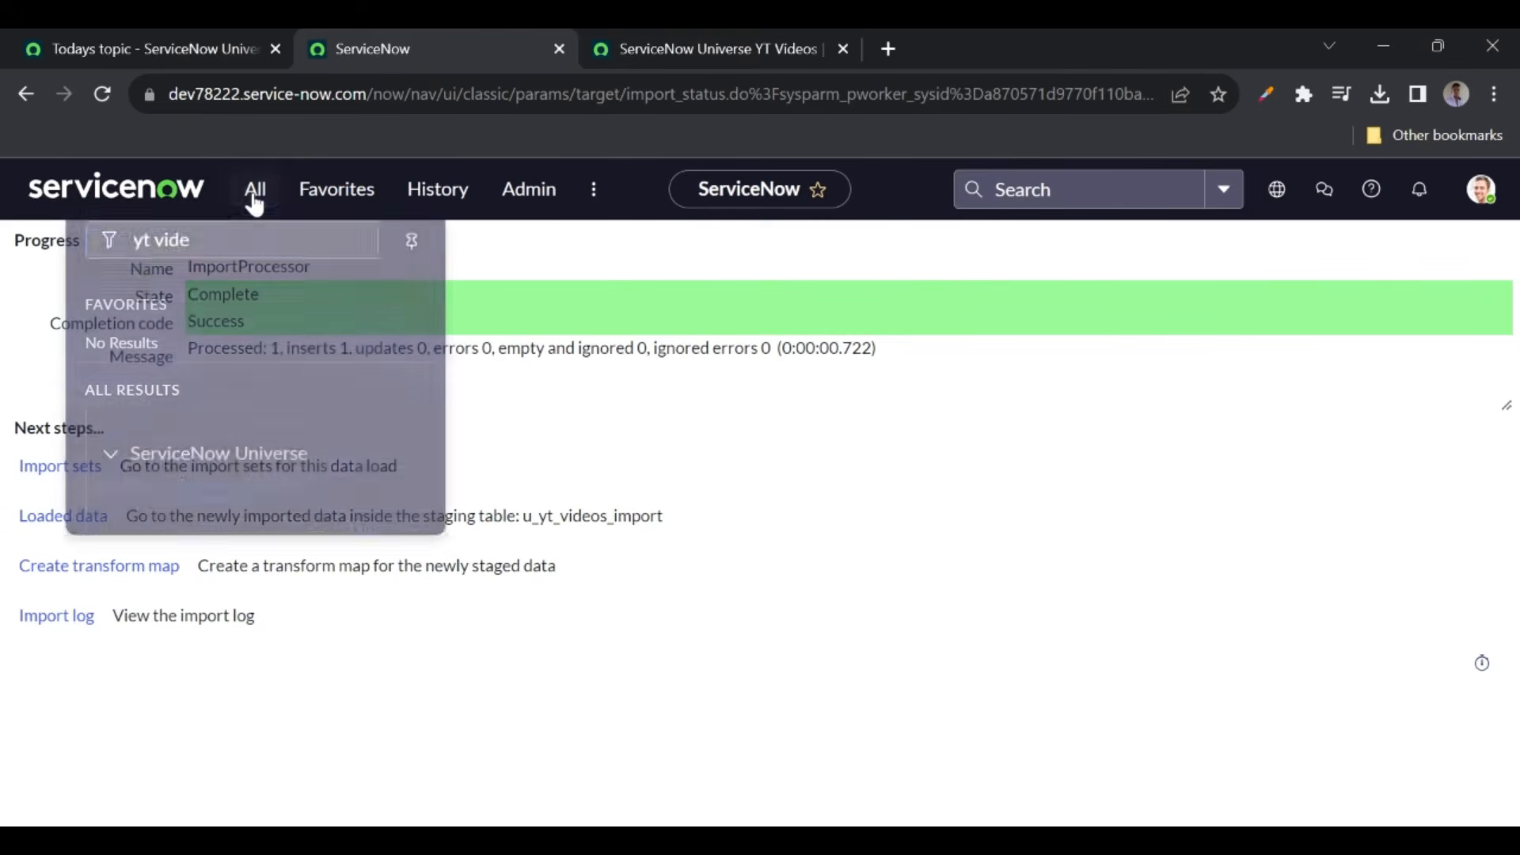
pyautogui.hotkey('ctrl', 'v')
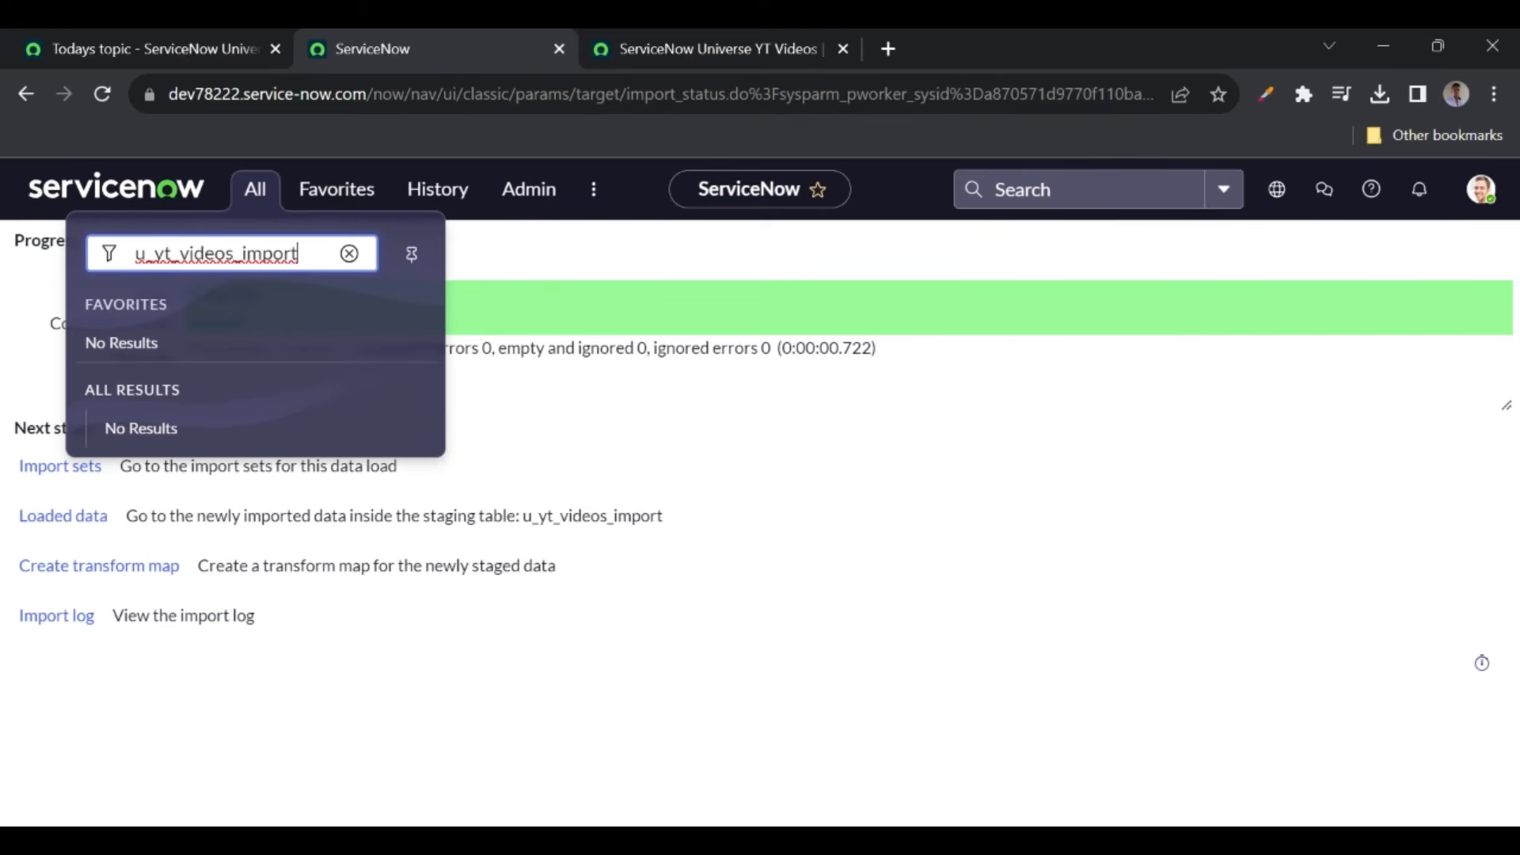
pyautogui.write('.LIST')
pyautogui.press('Return')
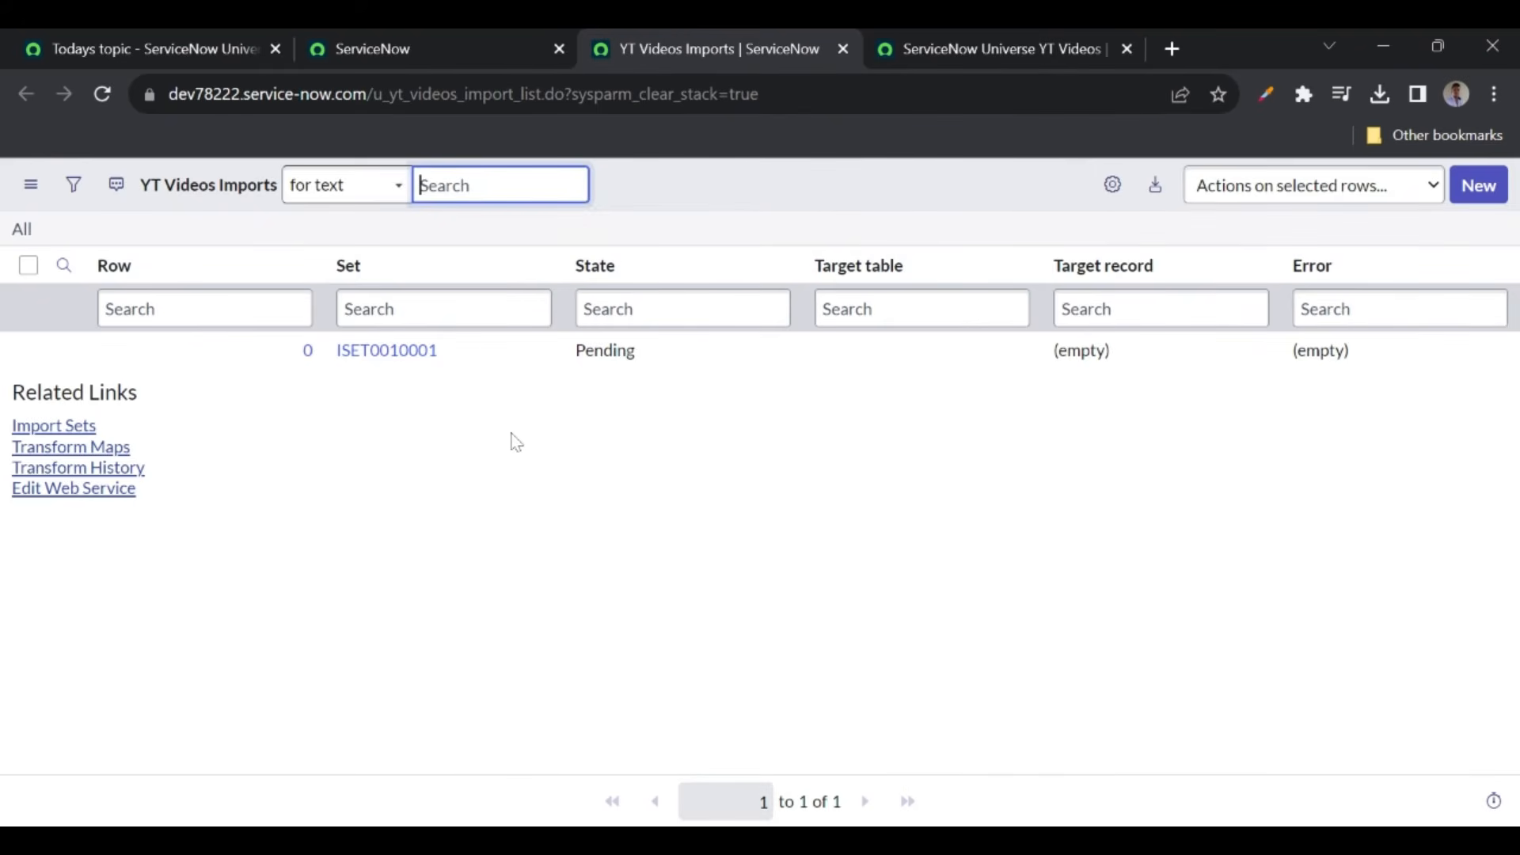
# - Add Short description and Description columns to the YT Videos Imports list
pyautogui.click(1114, 190)
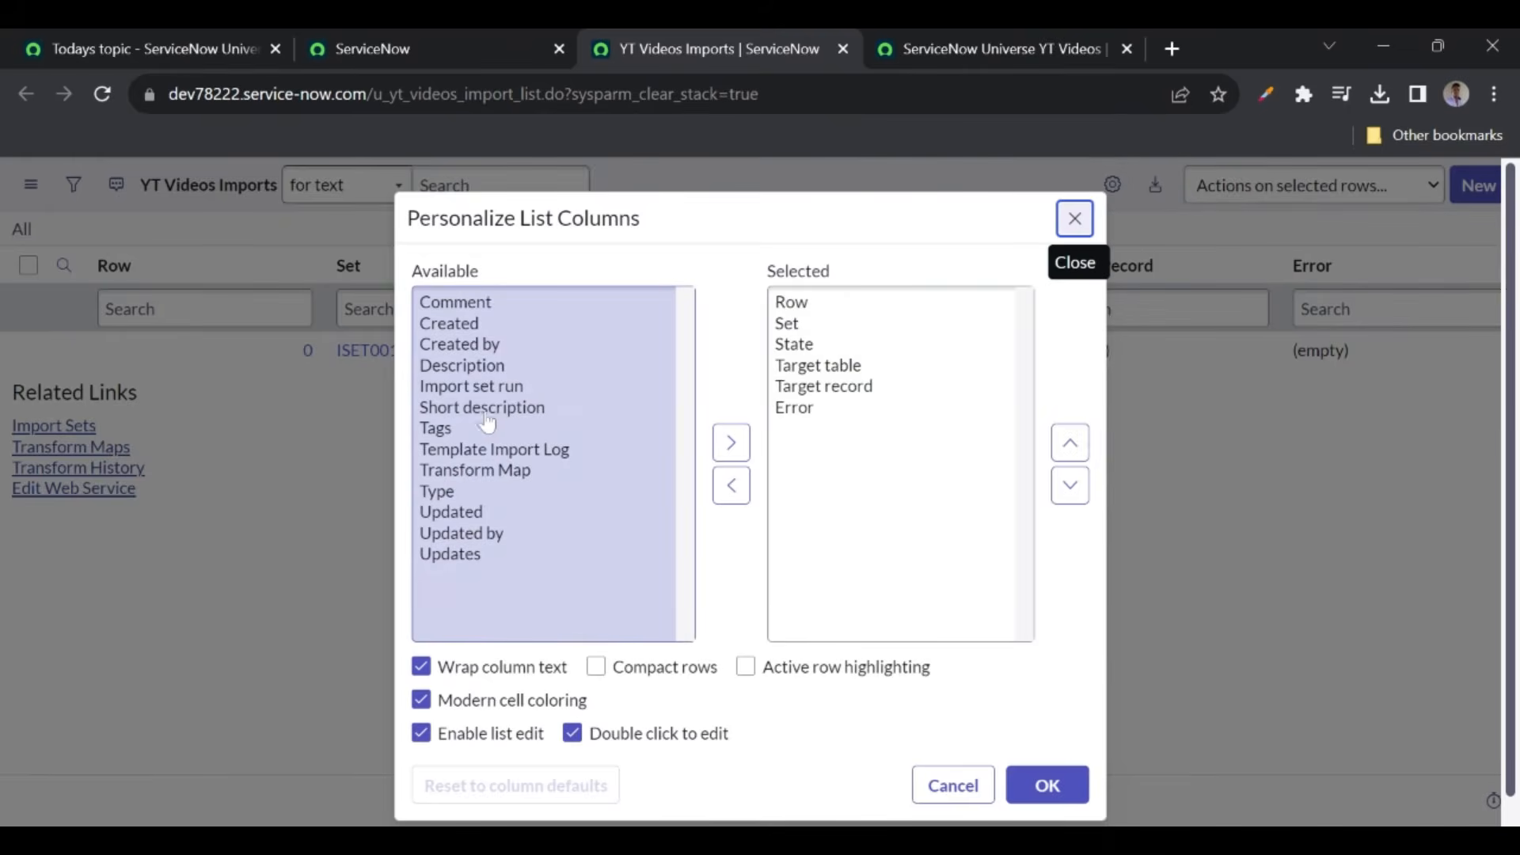
pyautogui.doubleClick(491, 409)
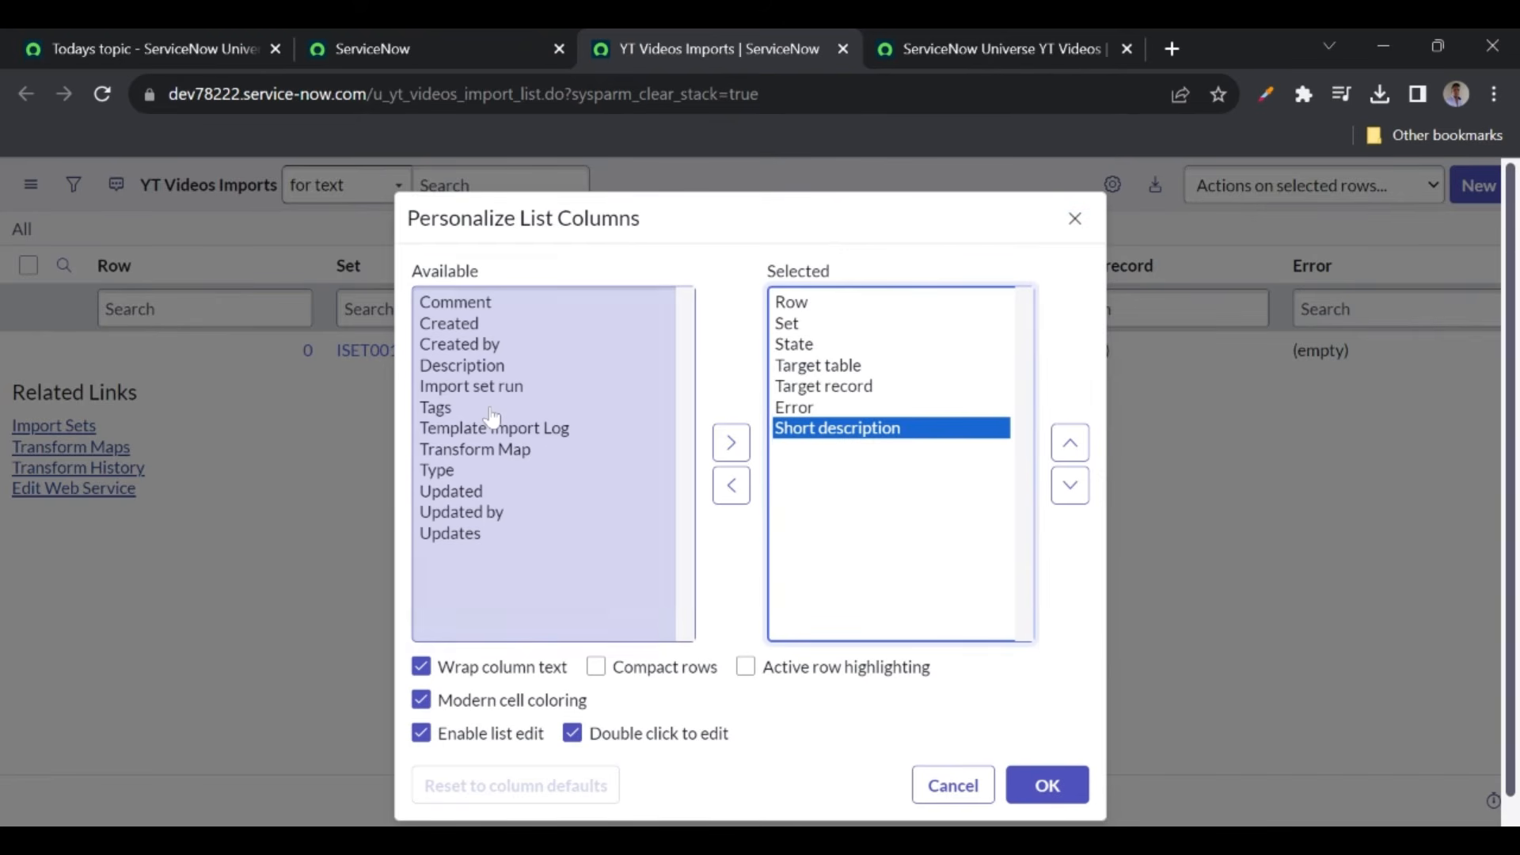
pyautogui.doubleClick(462, 366)
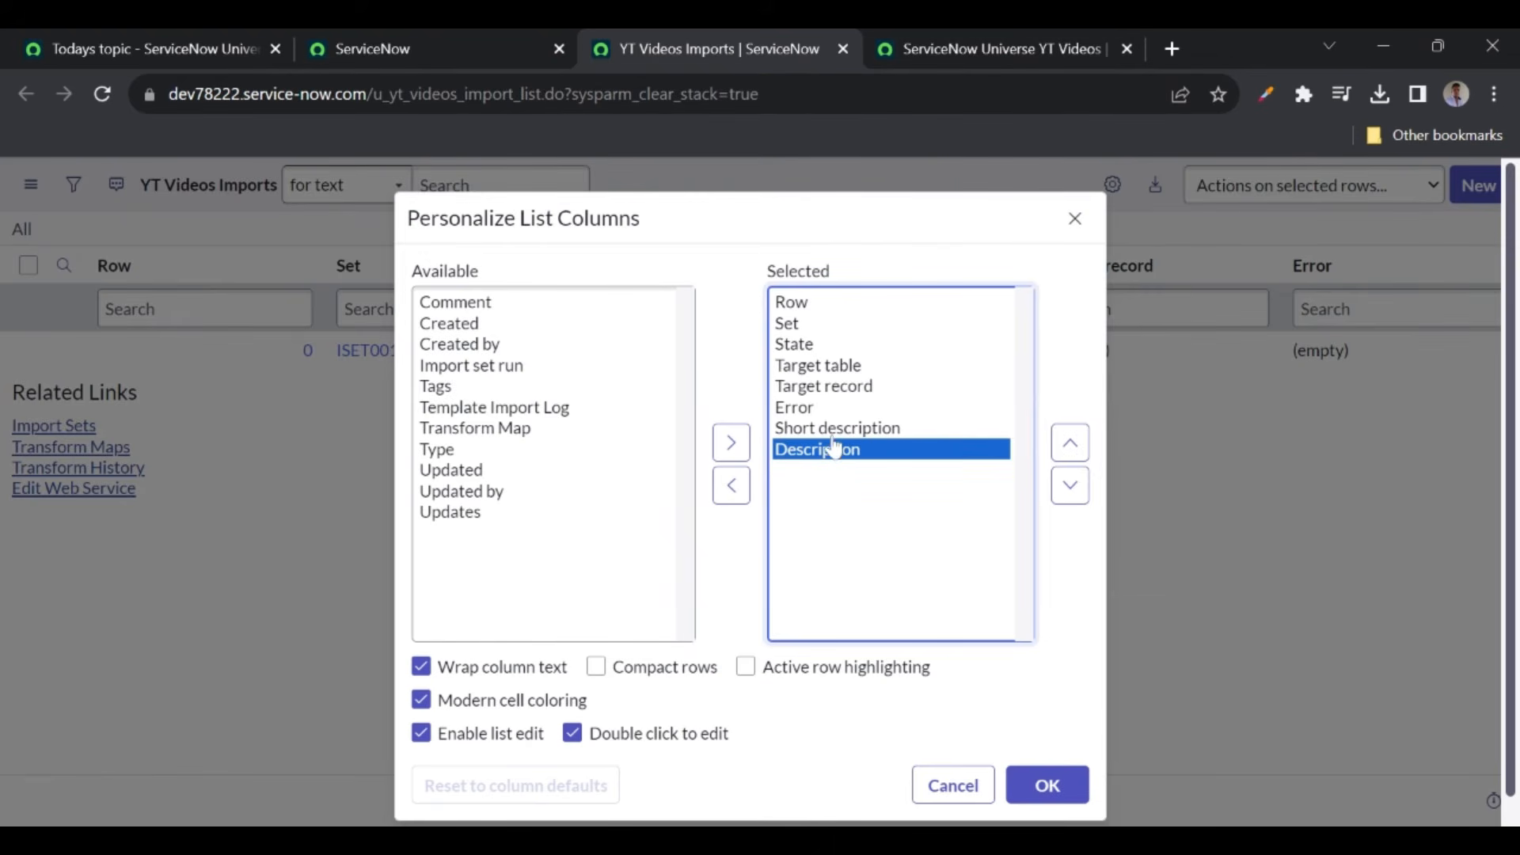
pyautogui.click(798, 429)
pyautogui.click(802, 455)
pyautogui.click(801, 429)
pyautogui.click(804, 451)
pyautogui.keyDown('ctrl'); pyautogui.click(811, 431); pyautogui.keyUp('ctrl')
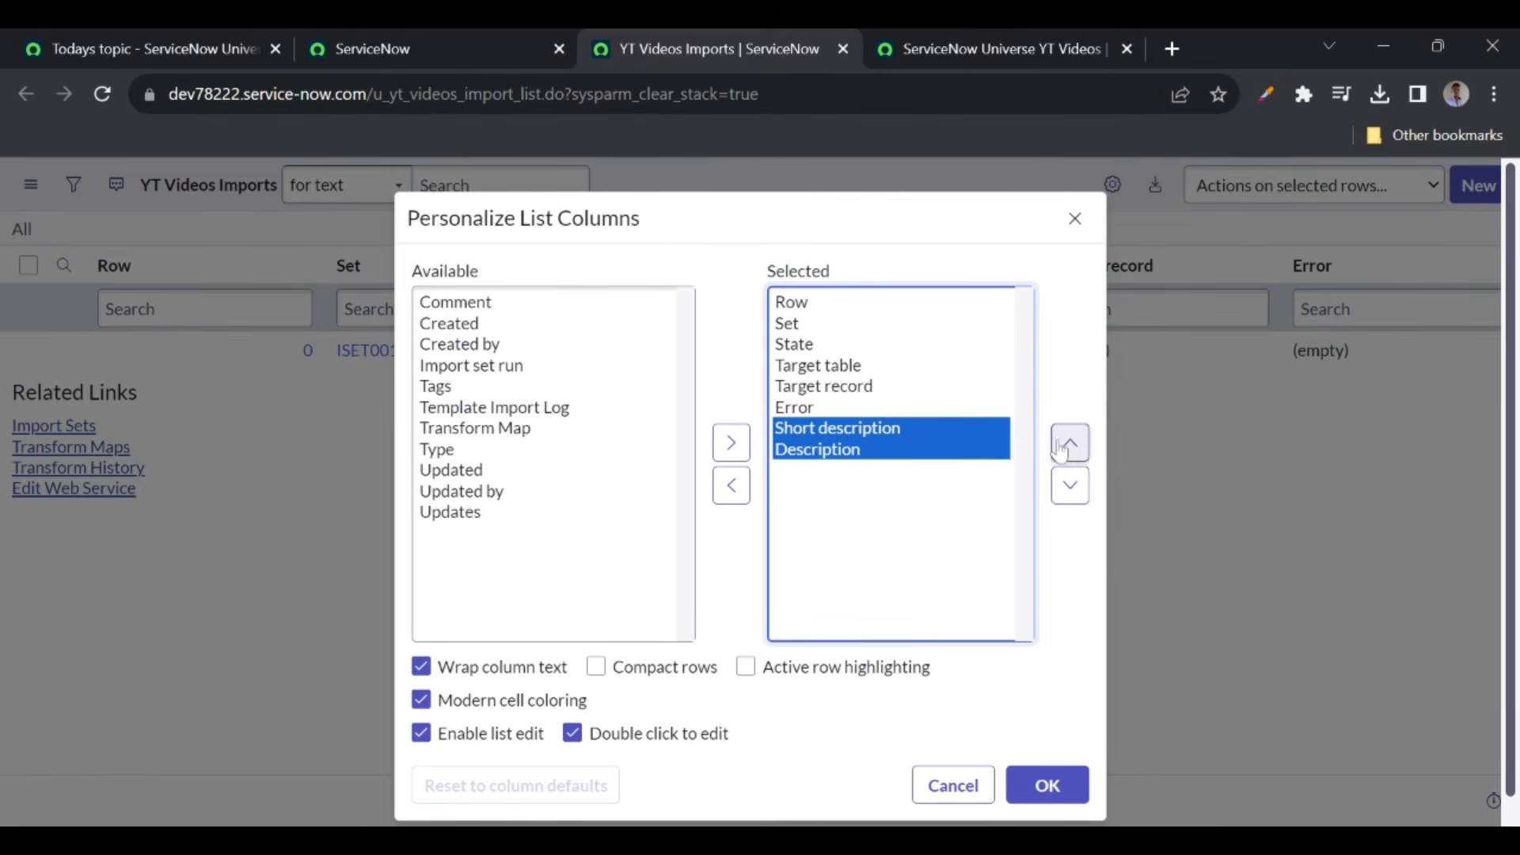
pyautogui.click(1045, 786)
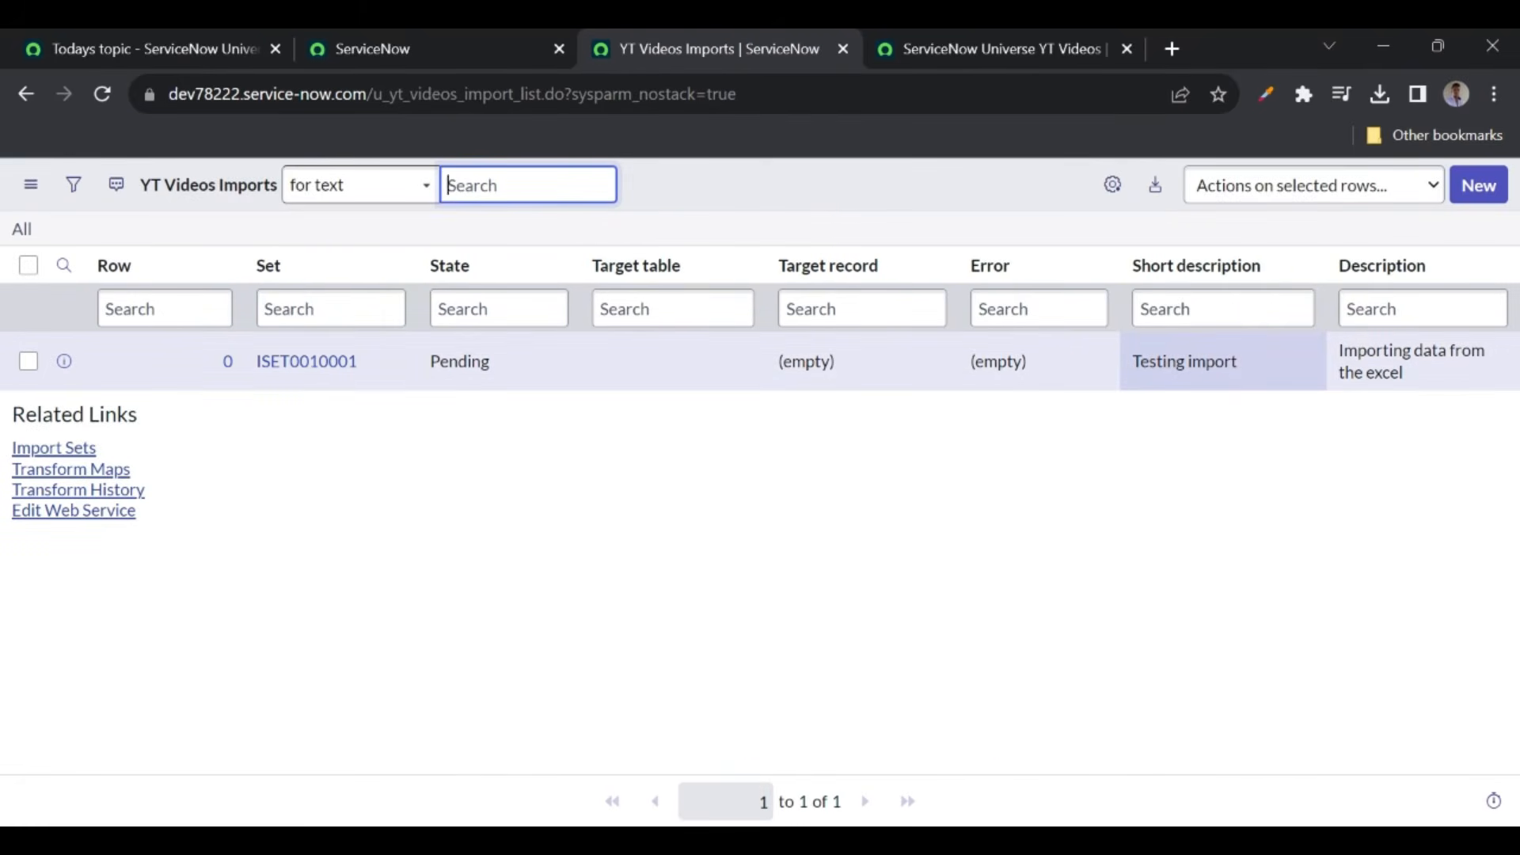
# - Compare the imported 'Testing import' row against the ServiceNow Universe YT Videos list, then return to import progress
pyautogui.moveTo(1140, 362); pyautogui.dragTo(1247, 364)
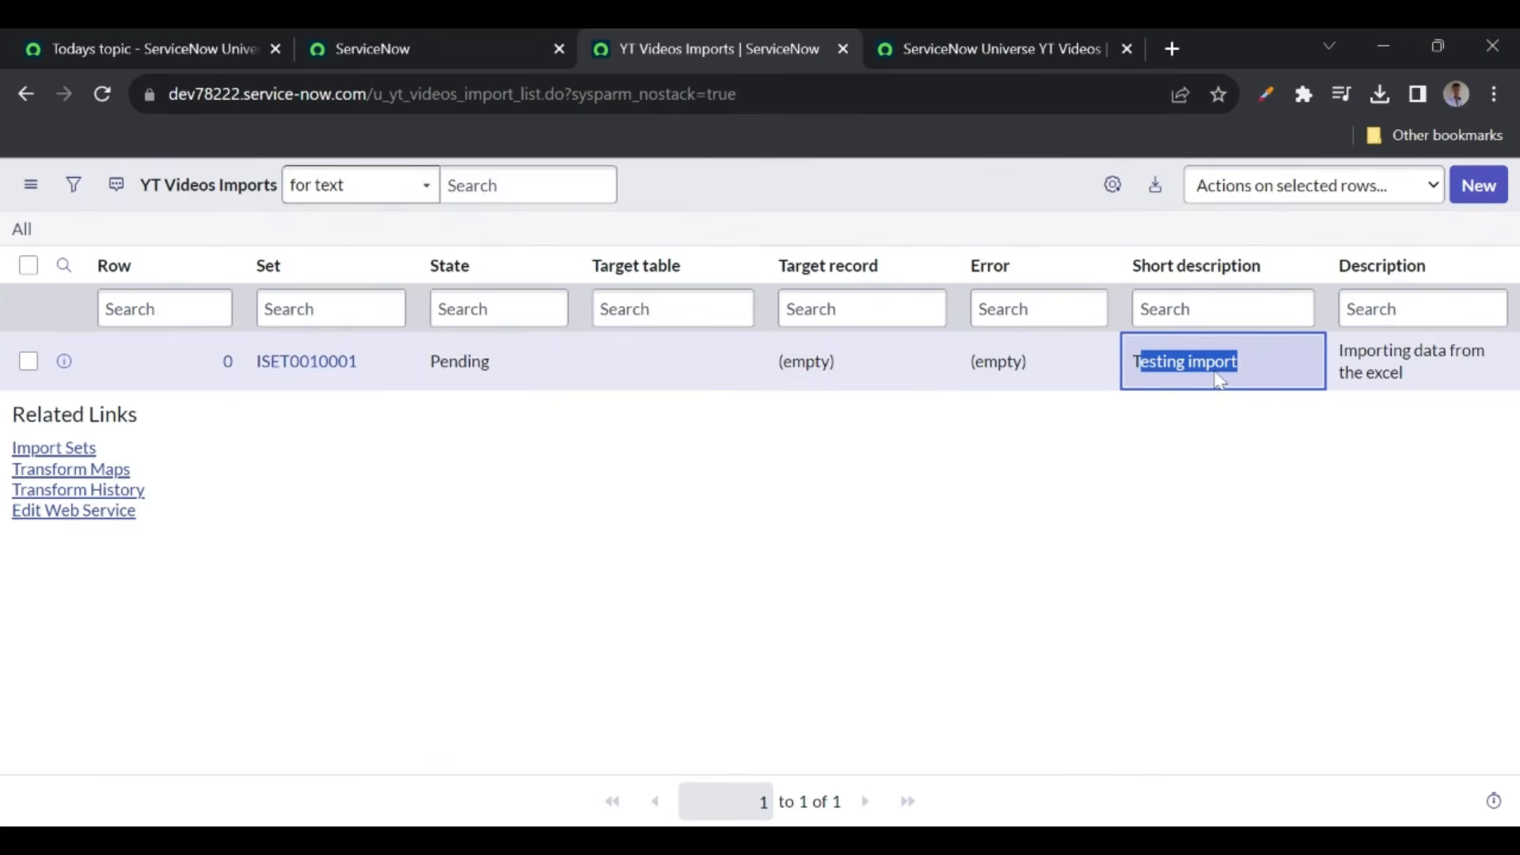
pyautogui.moveTo(1415, 380); pyautogui.dragTo(1340, 351)
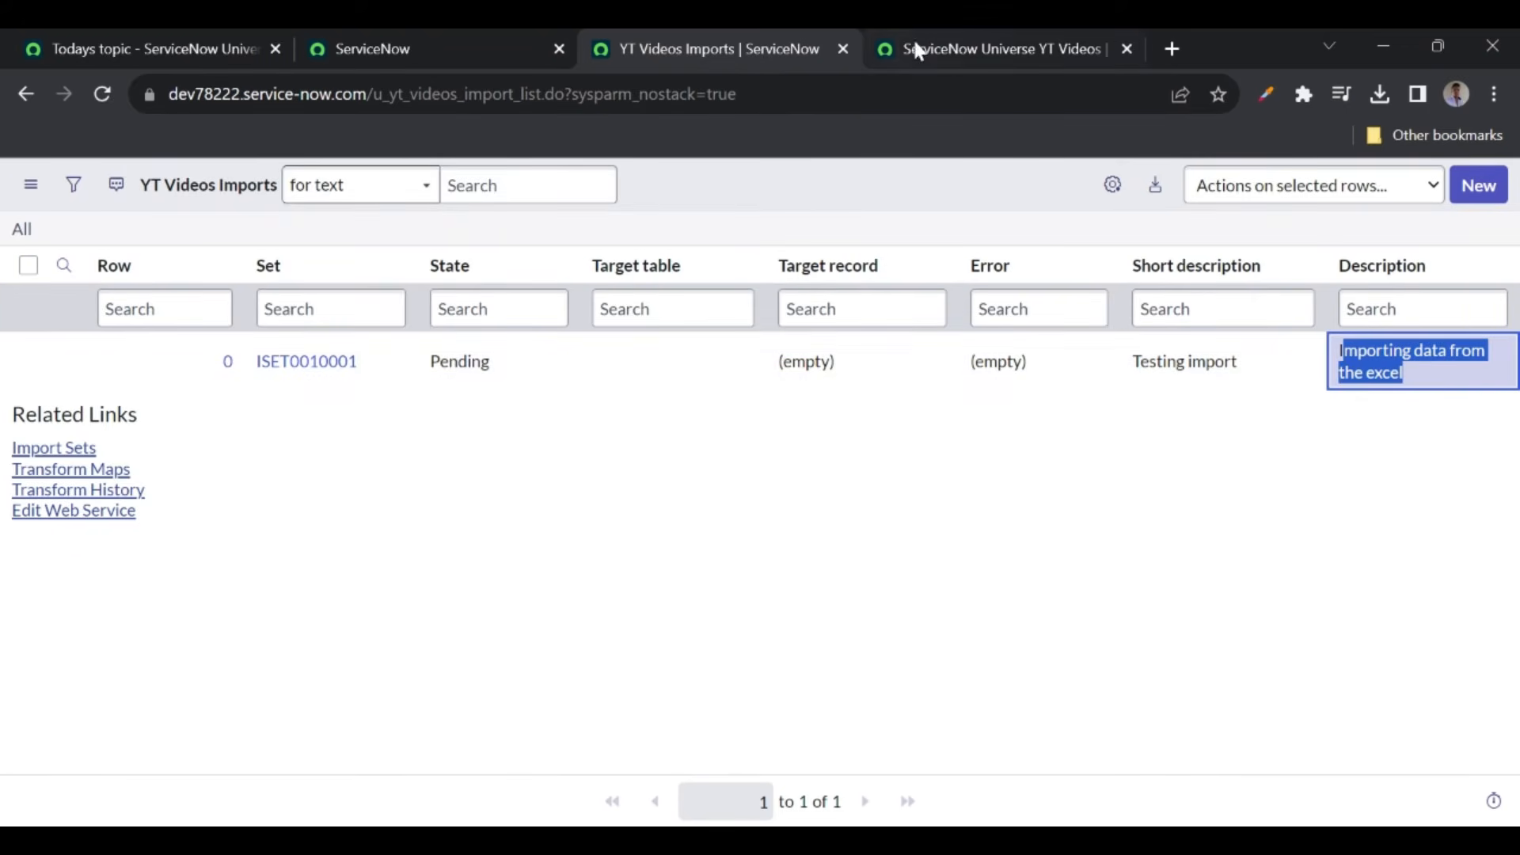
pyautogui.click(958, 57)
pyautogui.click(102, 93)
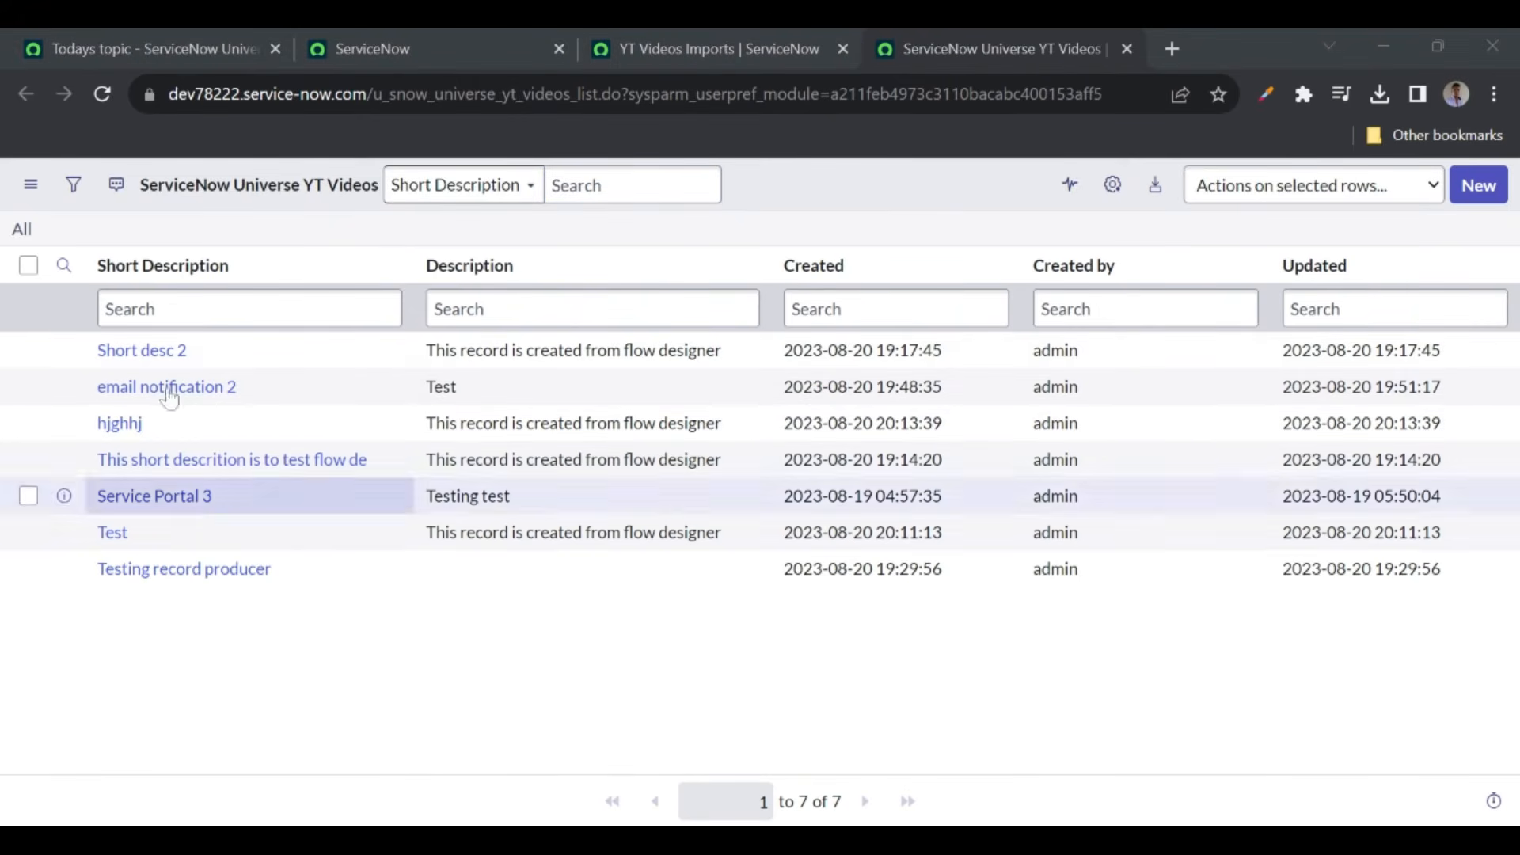
pyautogui.click(669, 67)
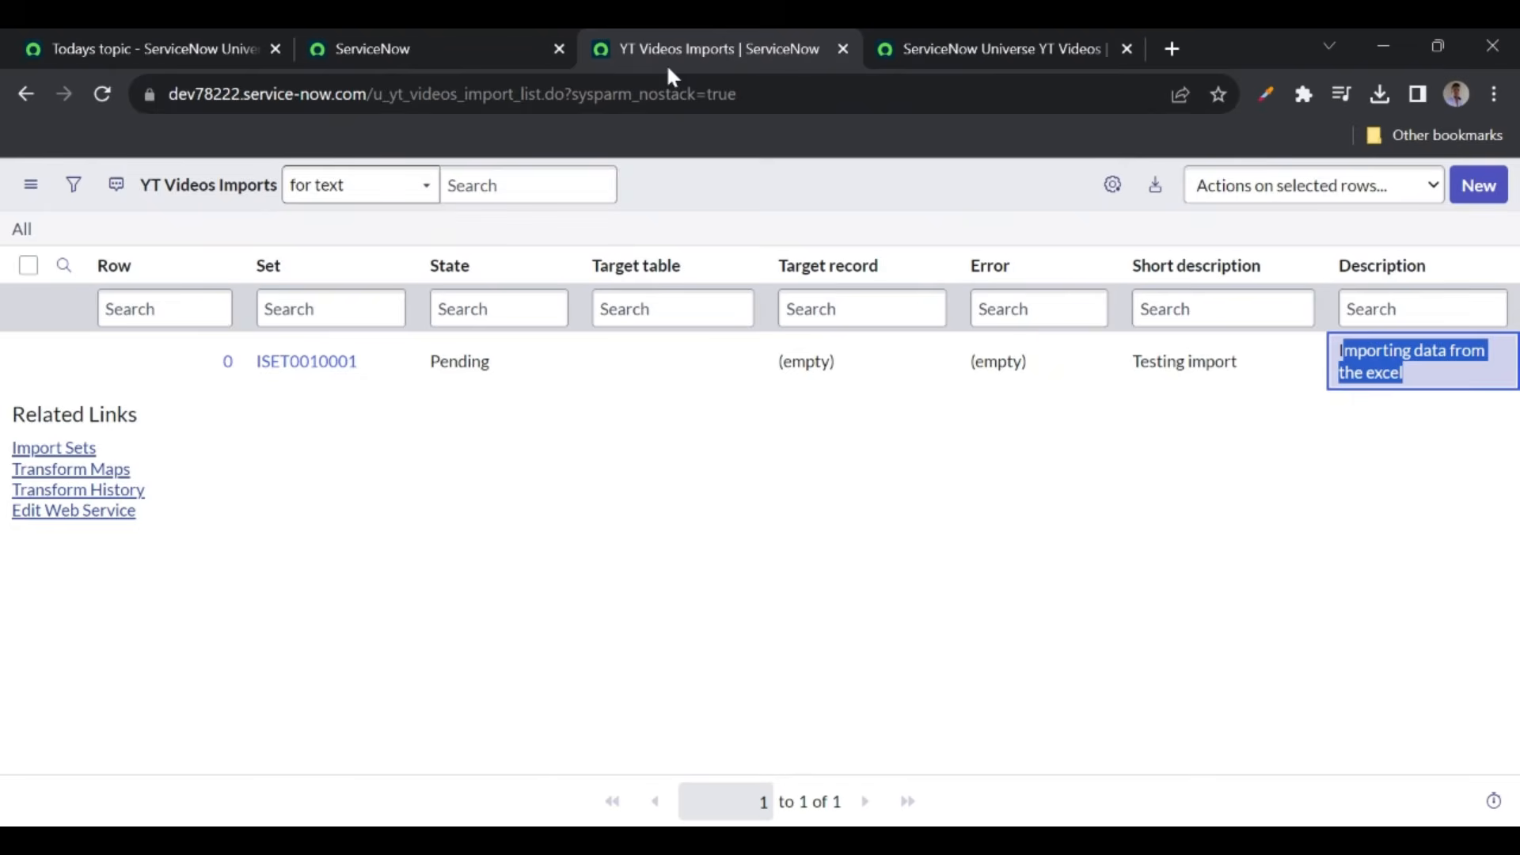
pyautogui.click(1162, 467)
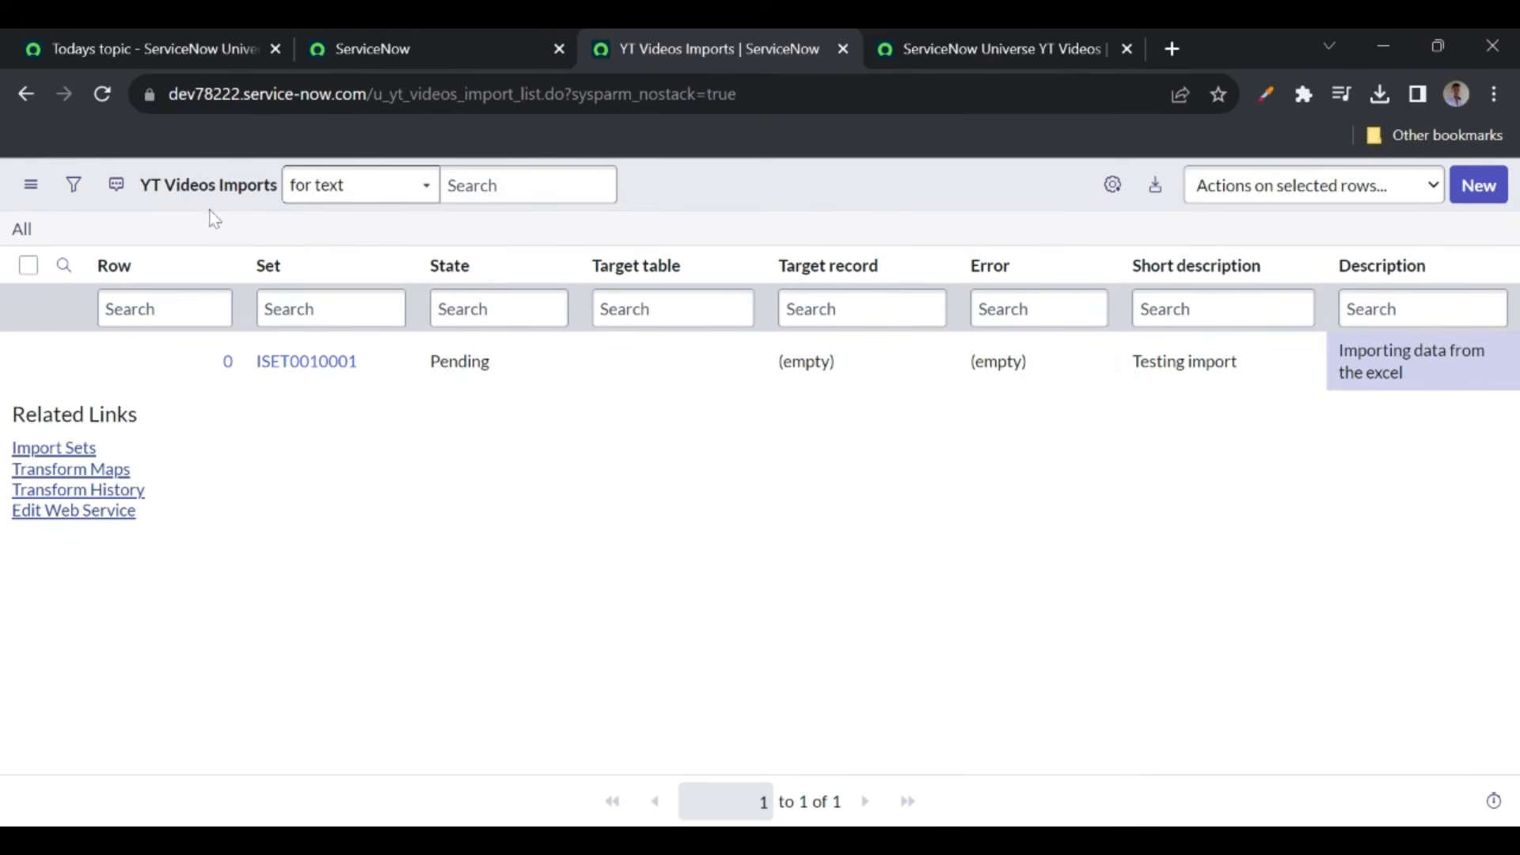
pyautogui.click(953, 50)
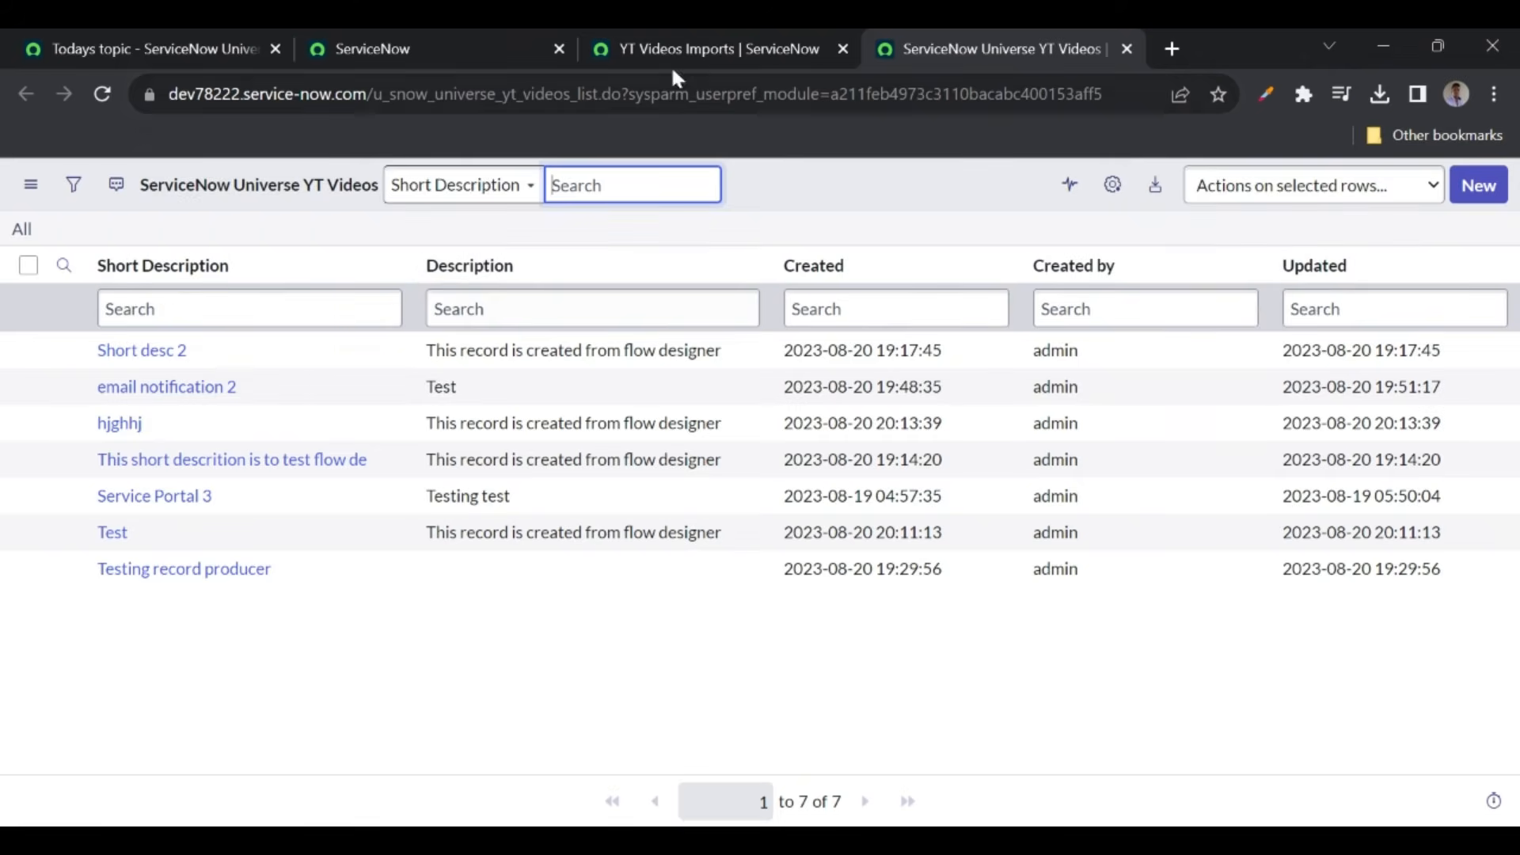
pyautogui.click(701, 57)
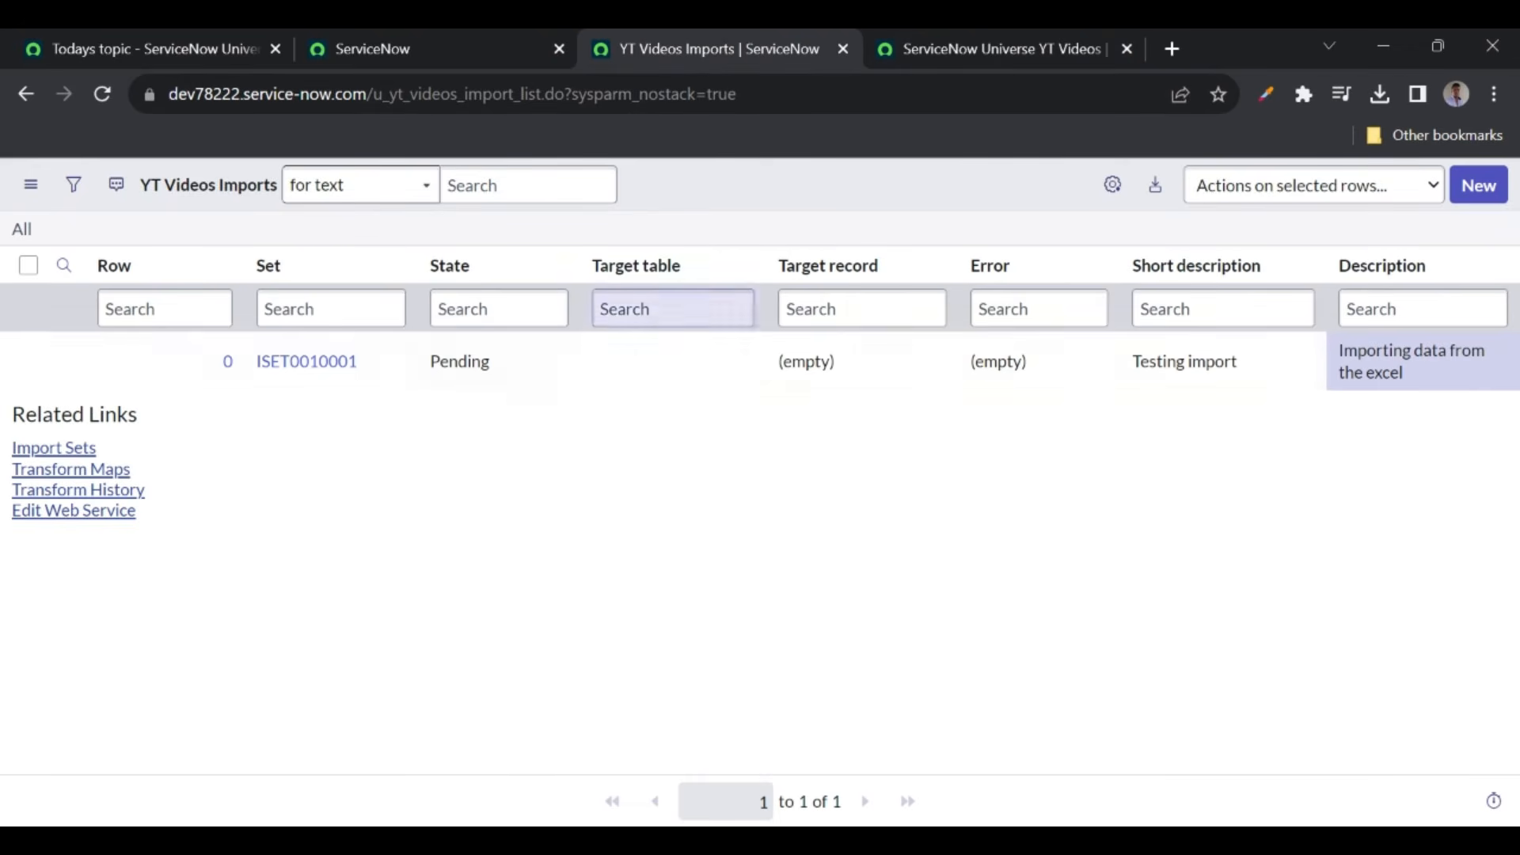
pyautogui.click(958, 57)
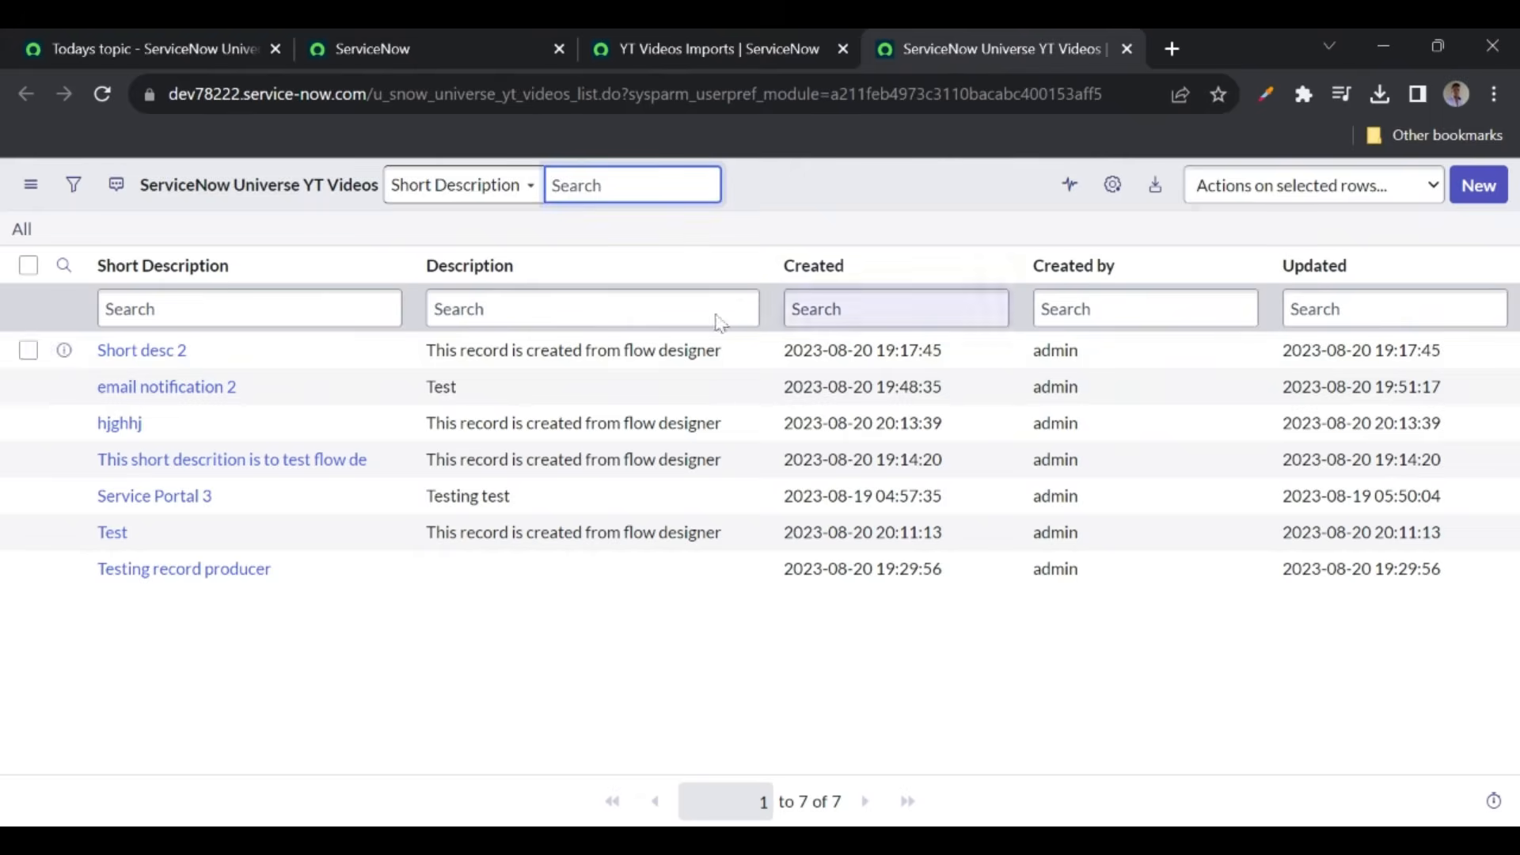
pyautogui.click(463, 50)
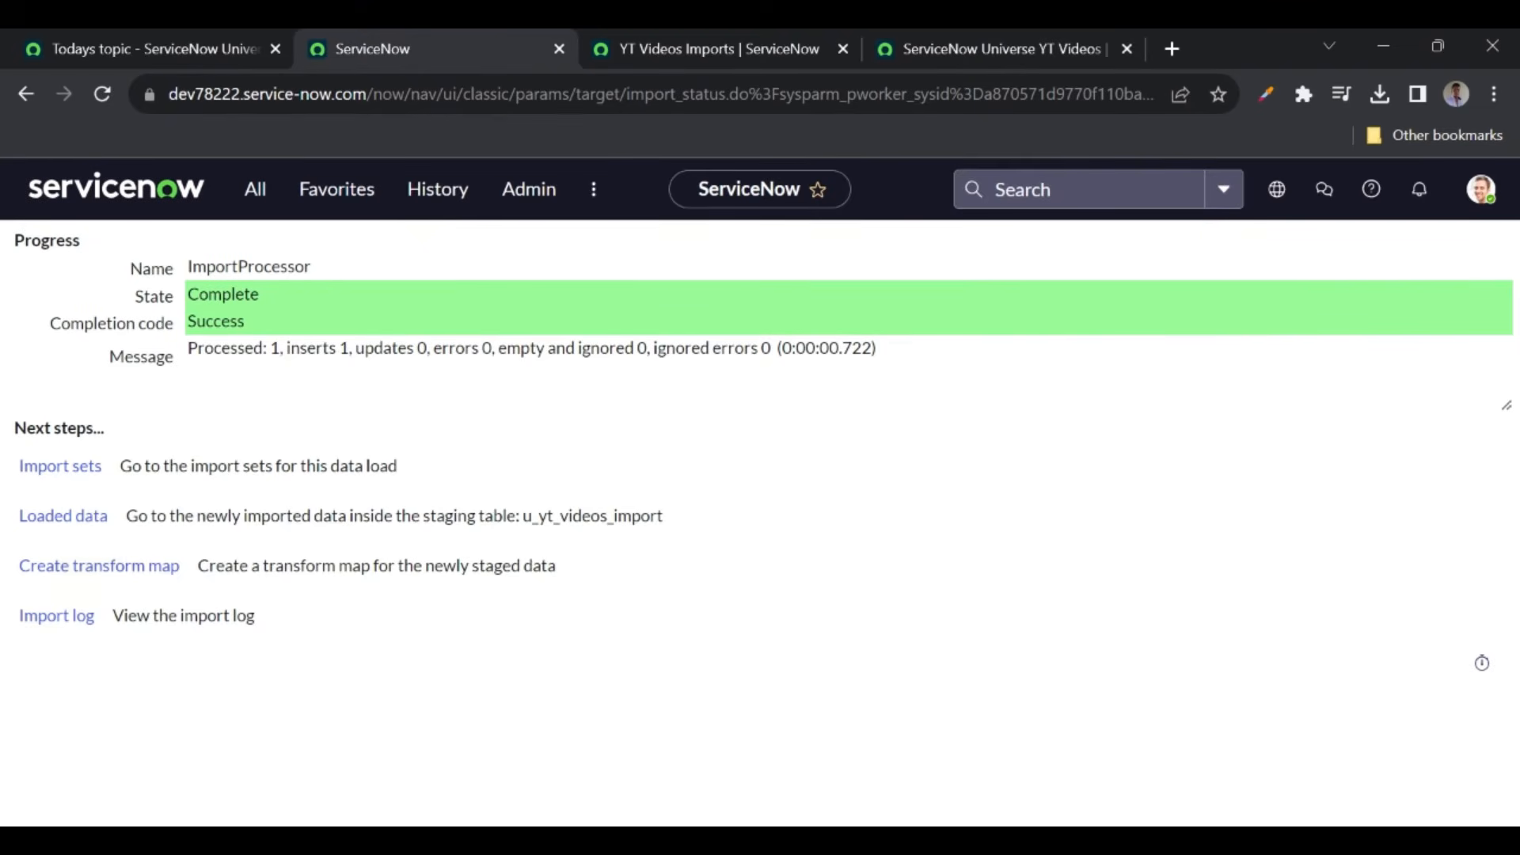
# - Create a new transform map named 'YT Videos transaform' for the staged import
pyautogui.click(121, 576)
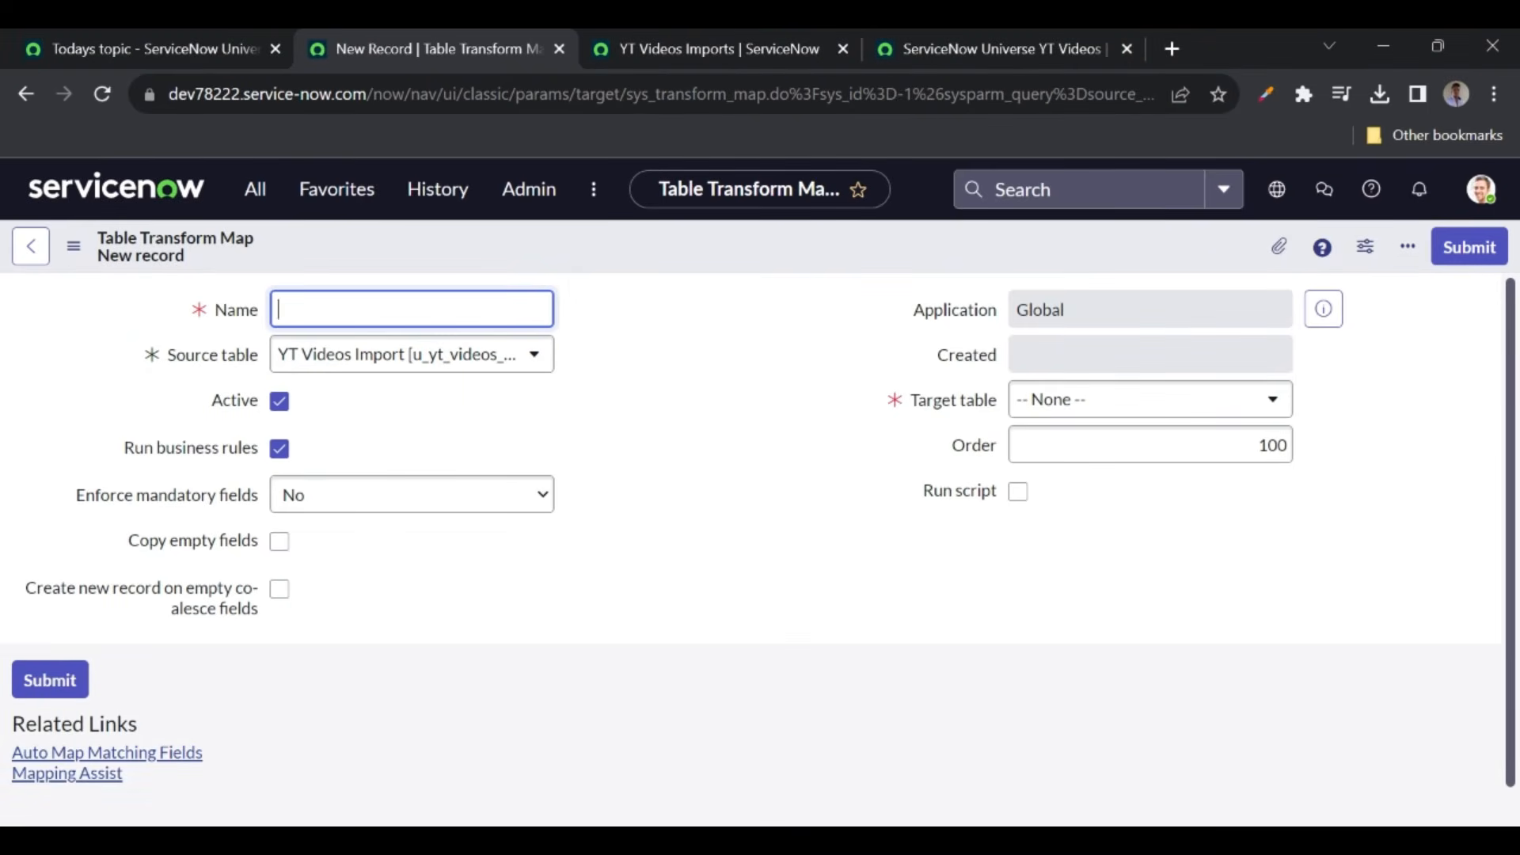
pyautogui.write('YT Videos transaform')
pyautogui.click(725, 386)
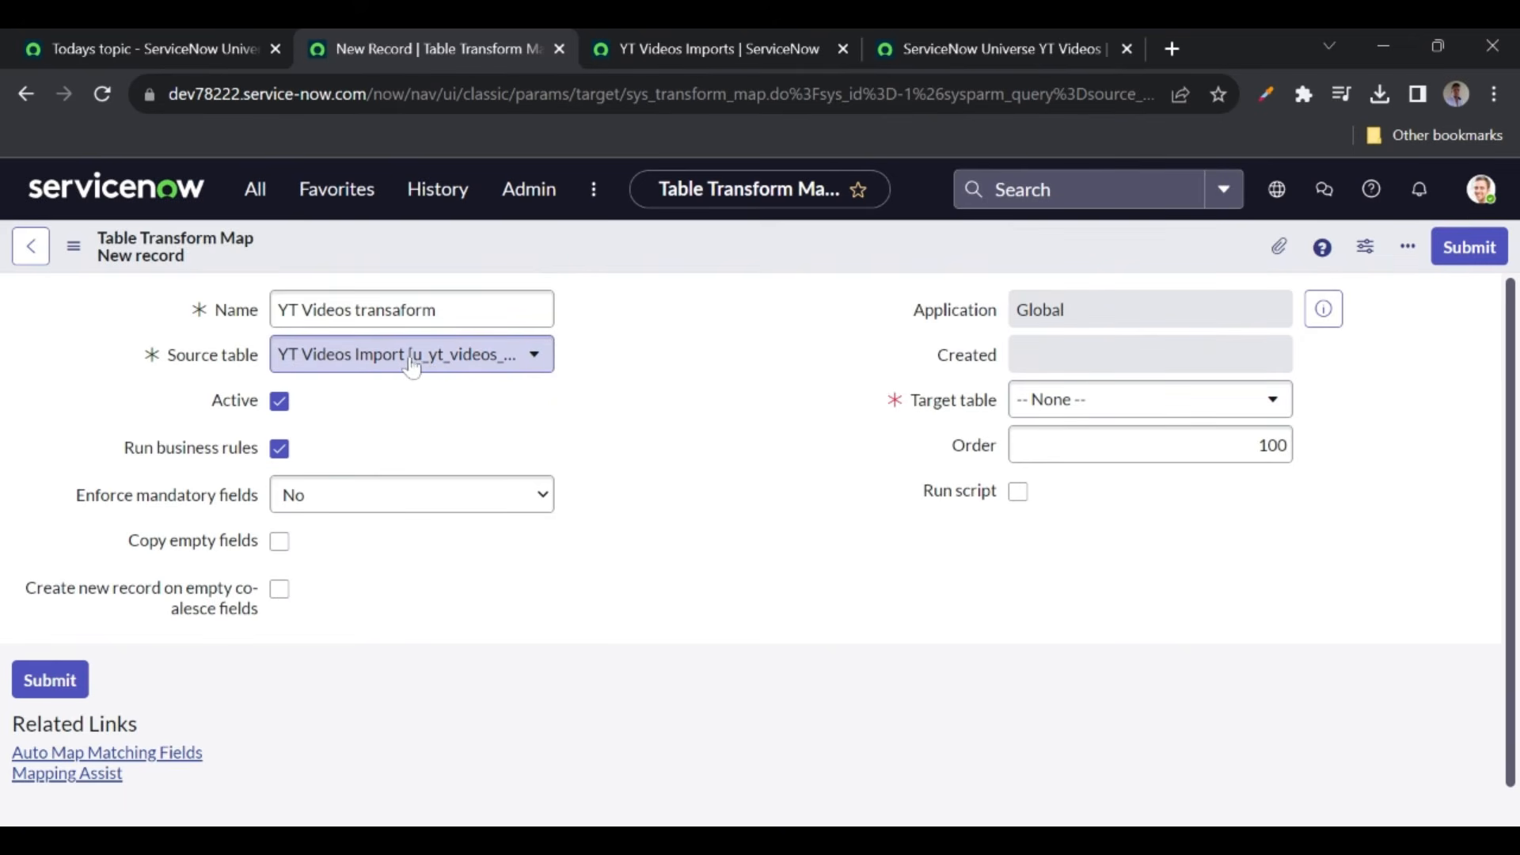
pyautogui.click(676, 56)
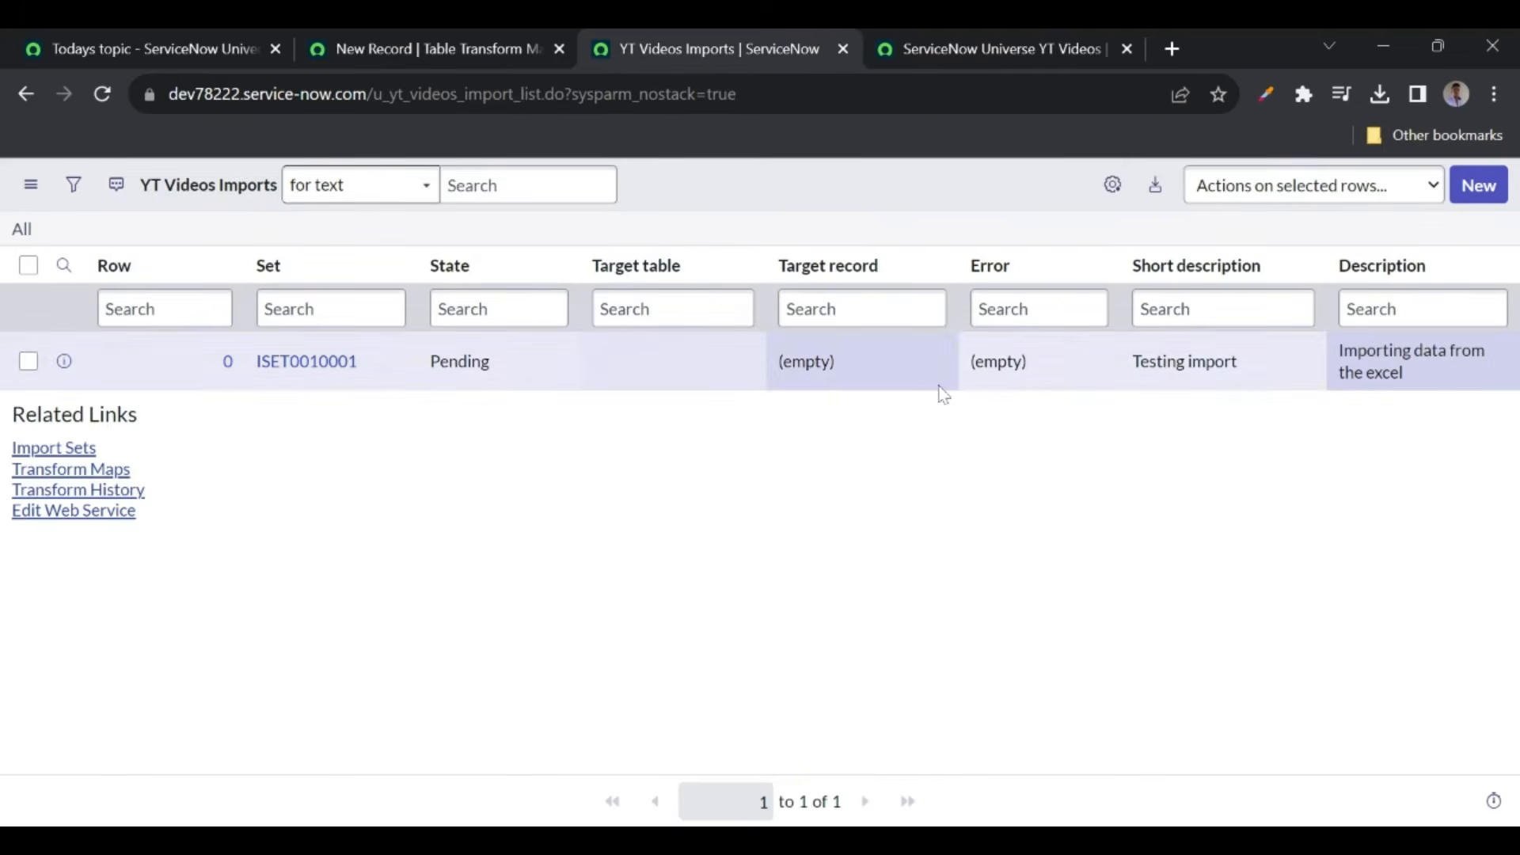
pyautogui.click(459, 54)
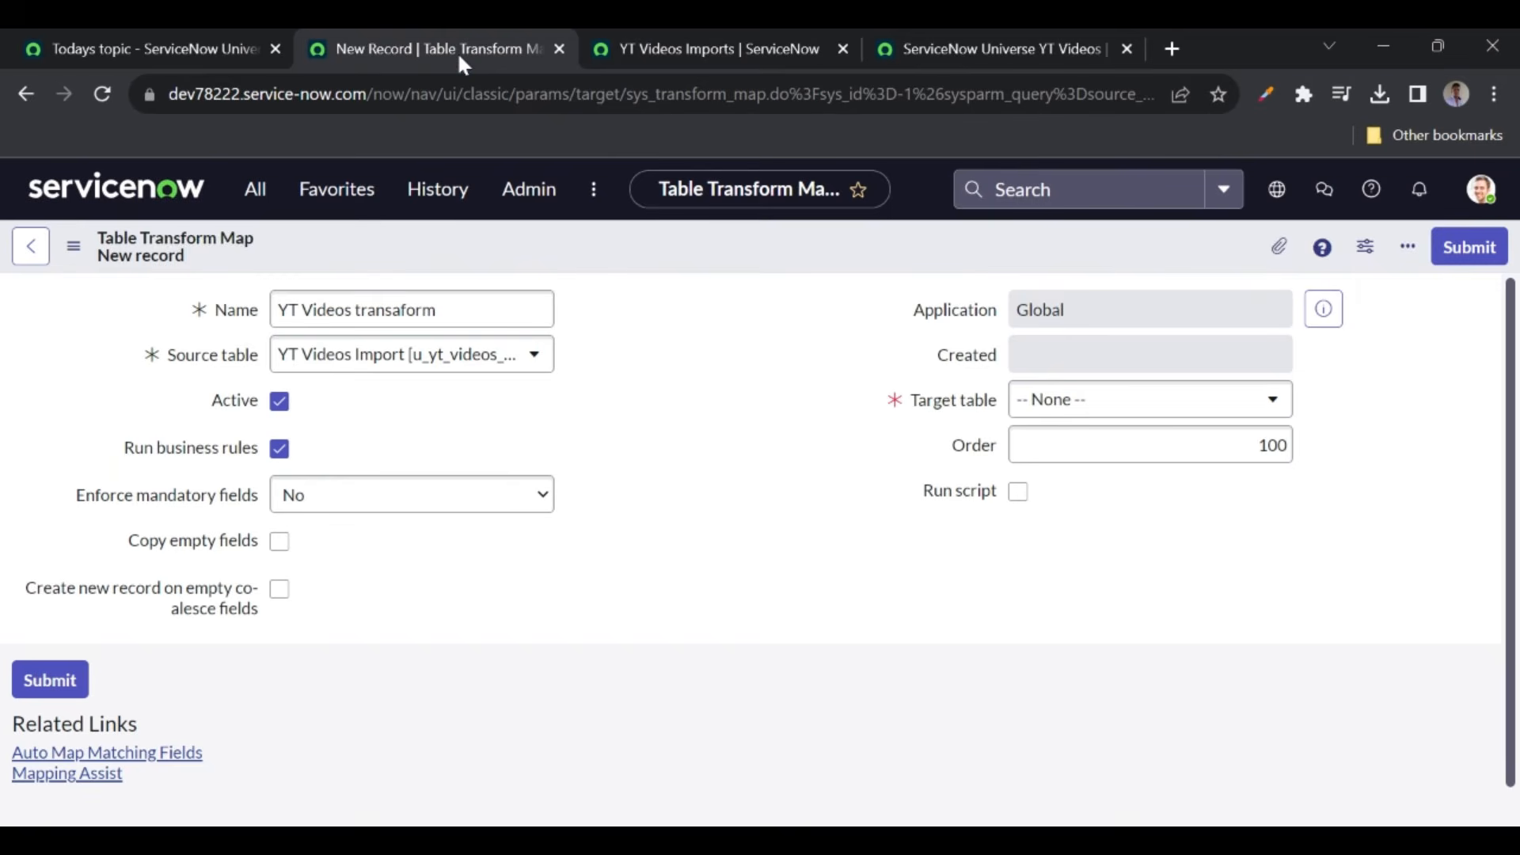
# - Set the target table to ServiceNow Universe YT Videos and save the transform map
pyautogui.click(1049, 409)
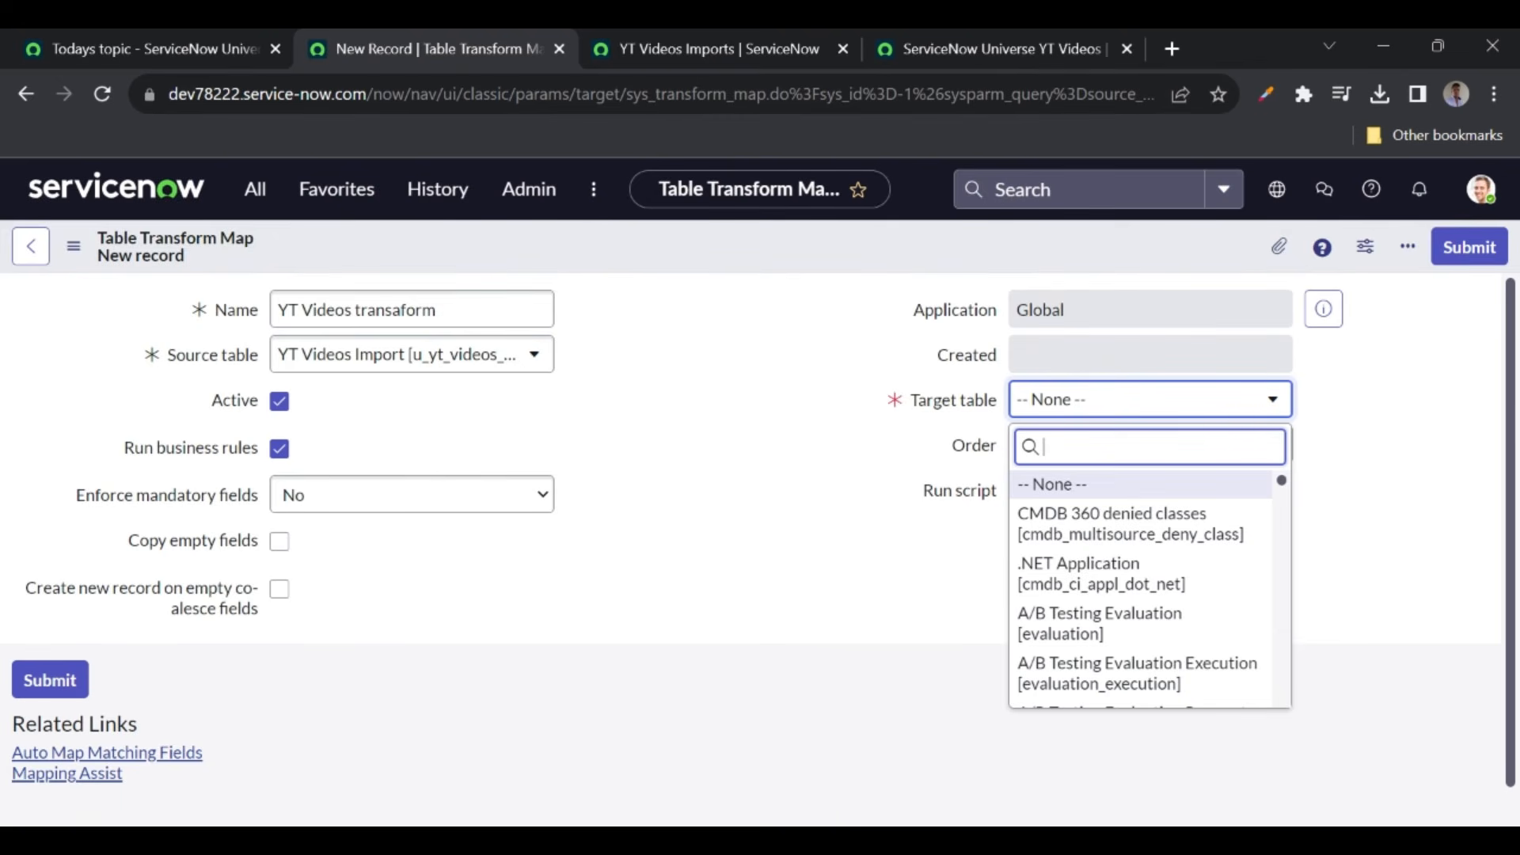
pyautogui.write('yt videos')
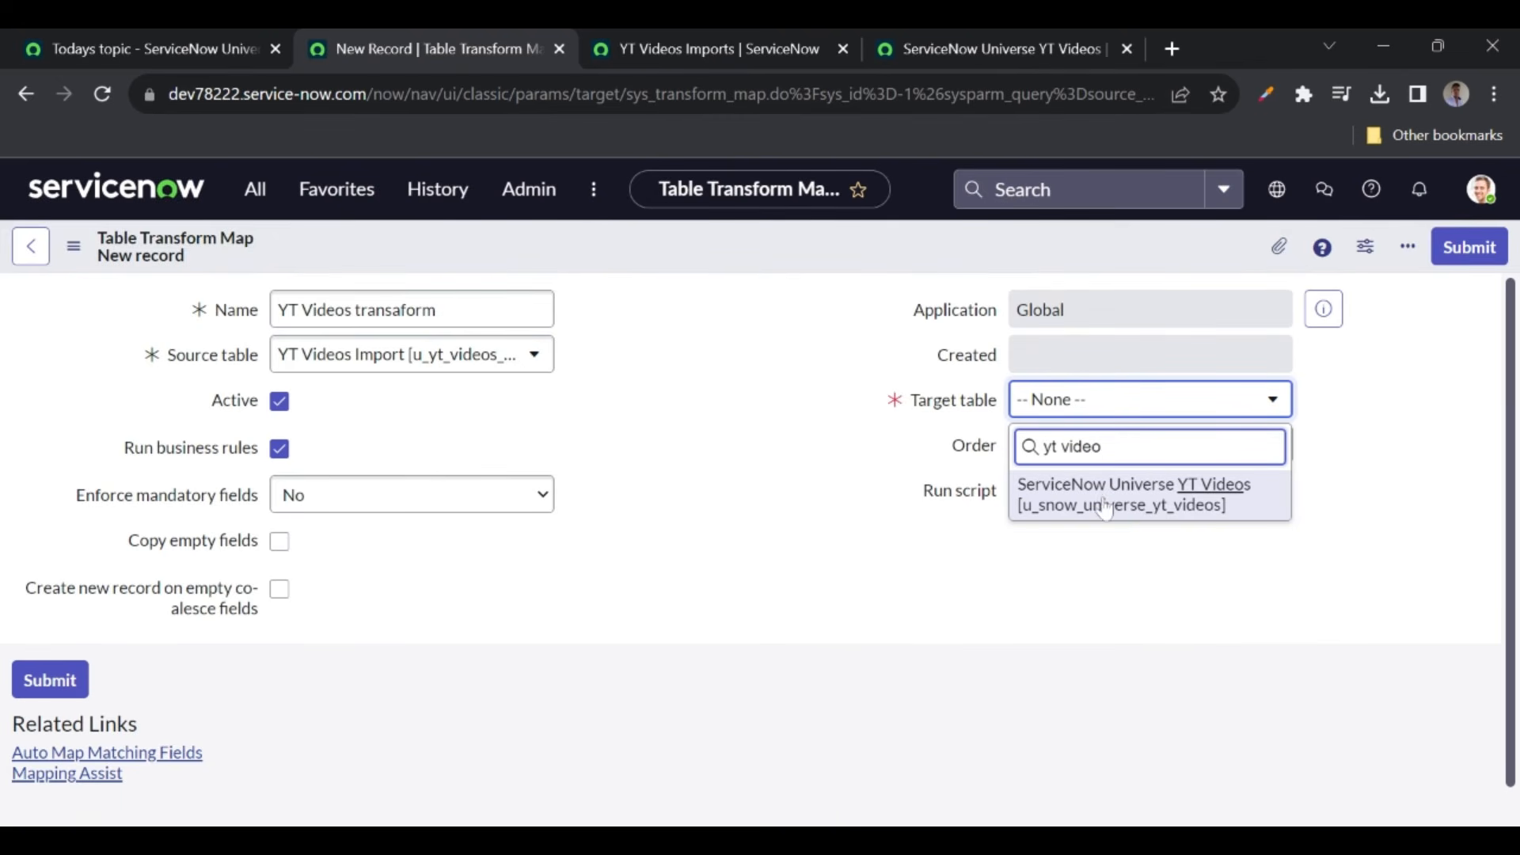
pyautogui.click(1100, 494)
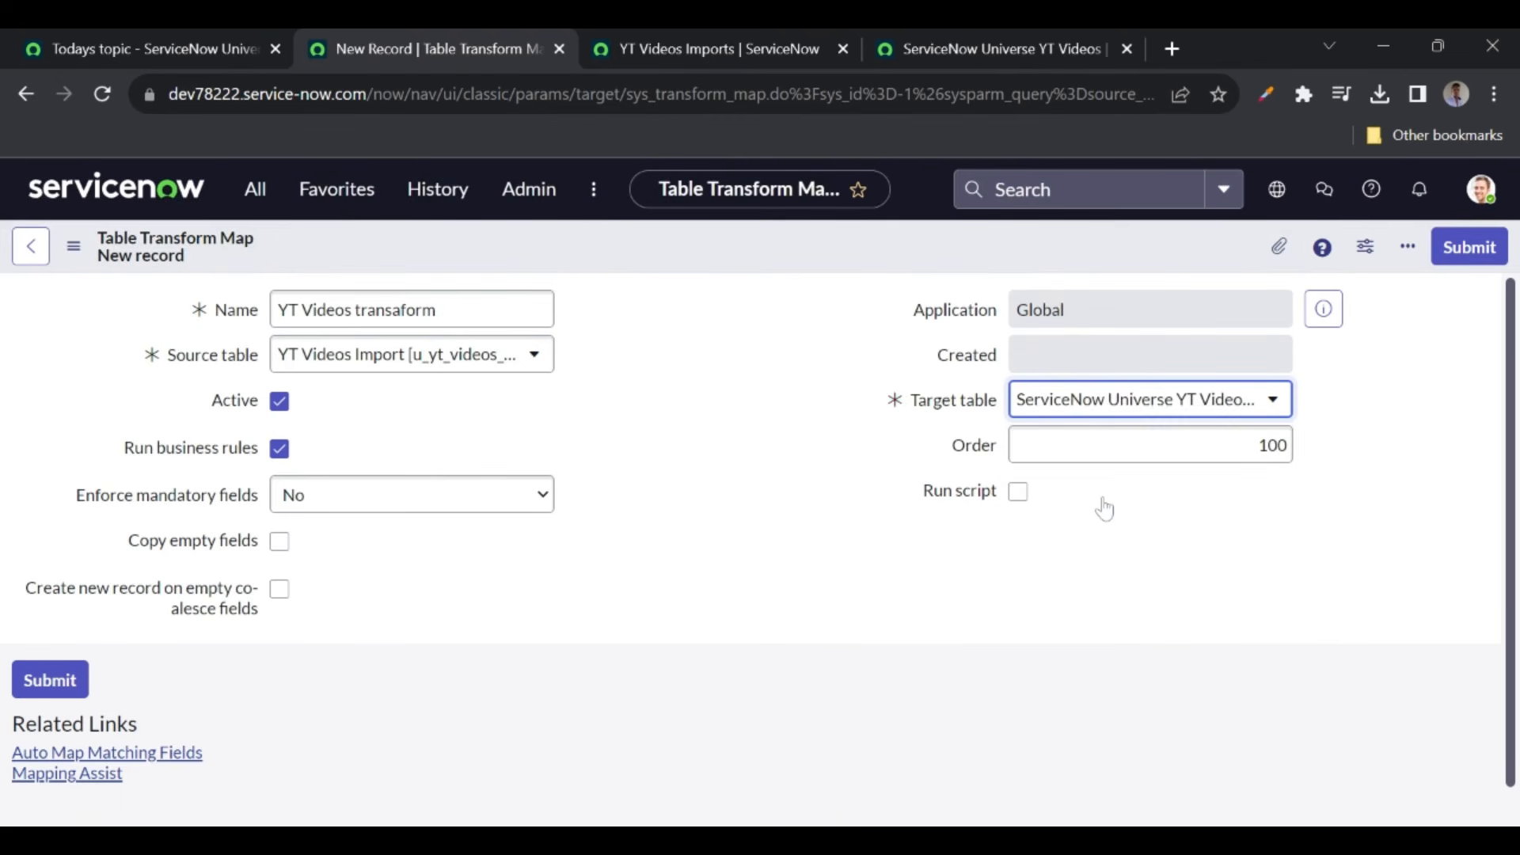
pyautogui.rightClick(638, 252)
pyautogui.click(681, 263)
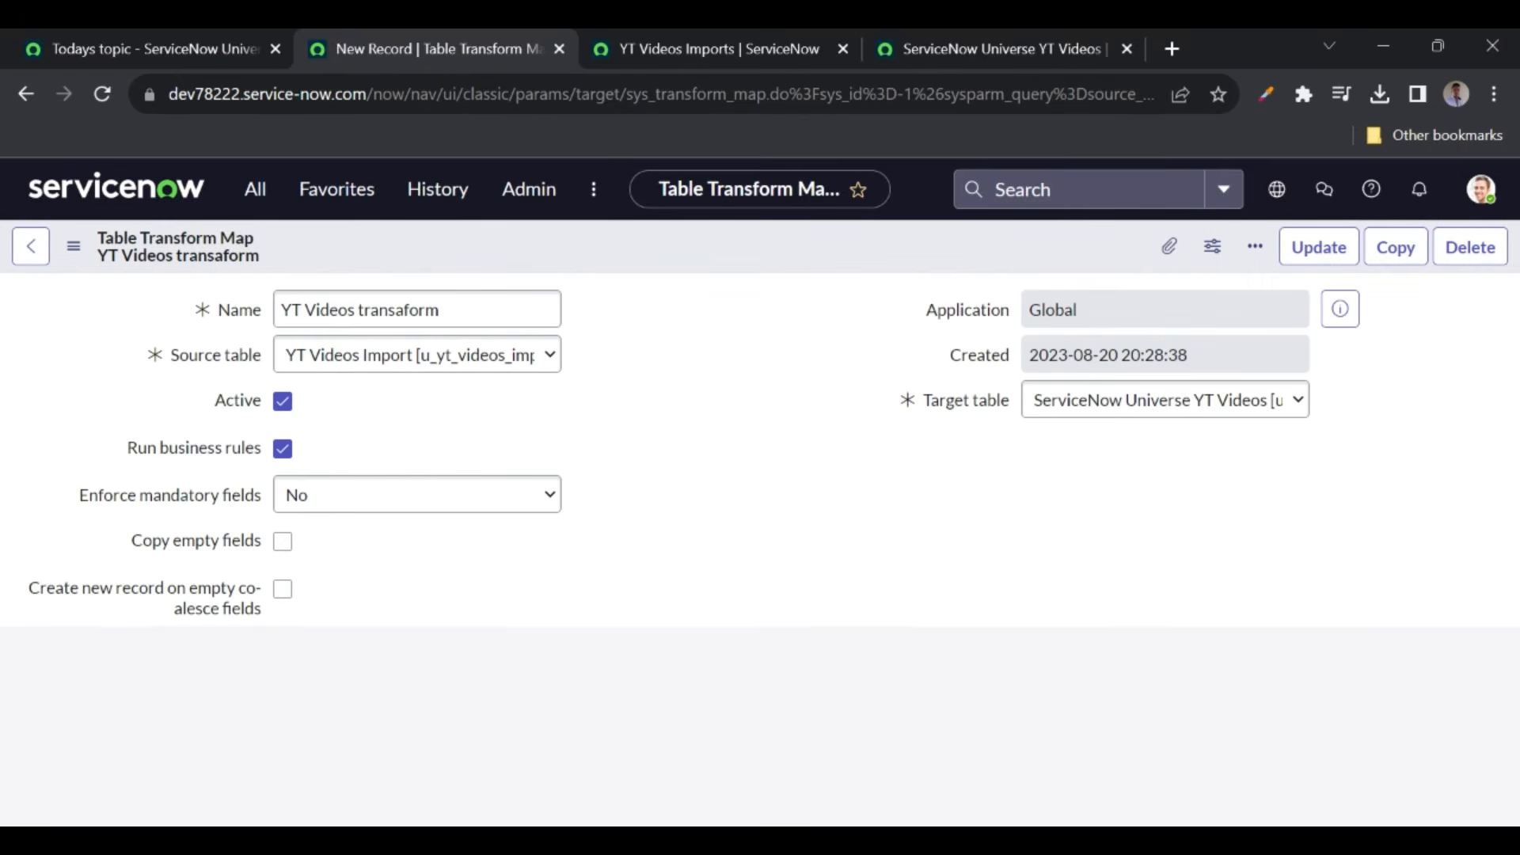
# - Compare the import and target YT Videos lists, then auto-map matching fields on YT Videos transaform
pyautogui.click(714, 49)
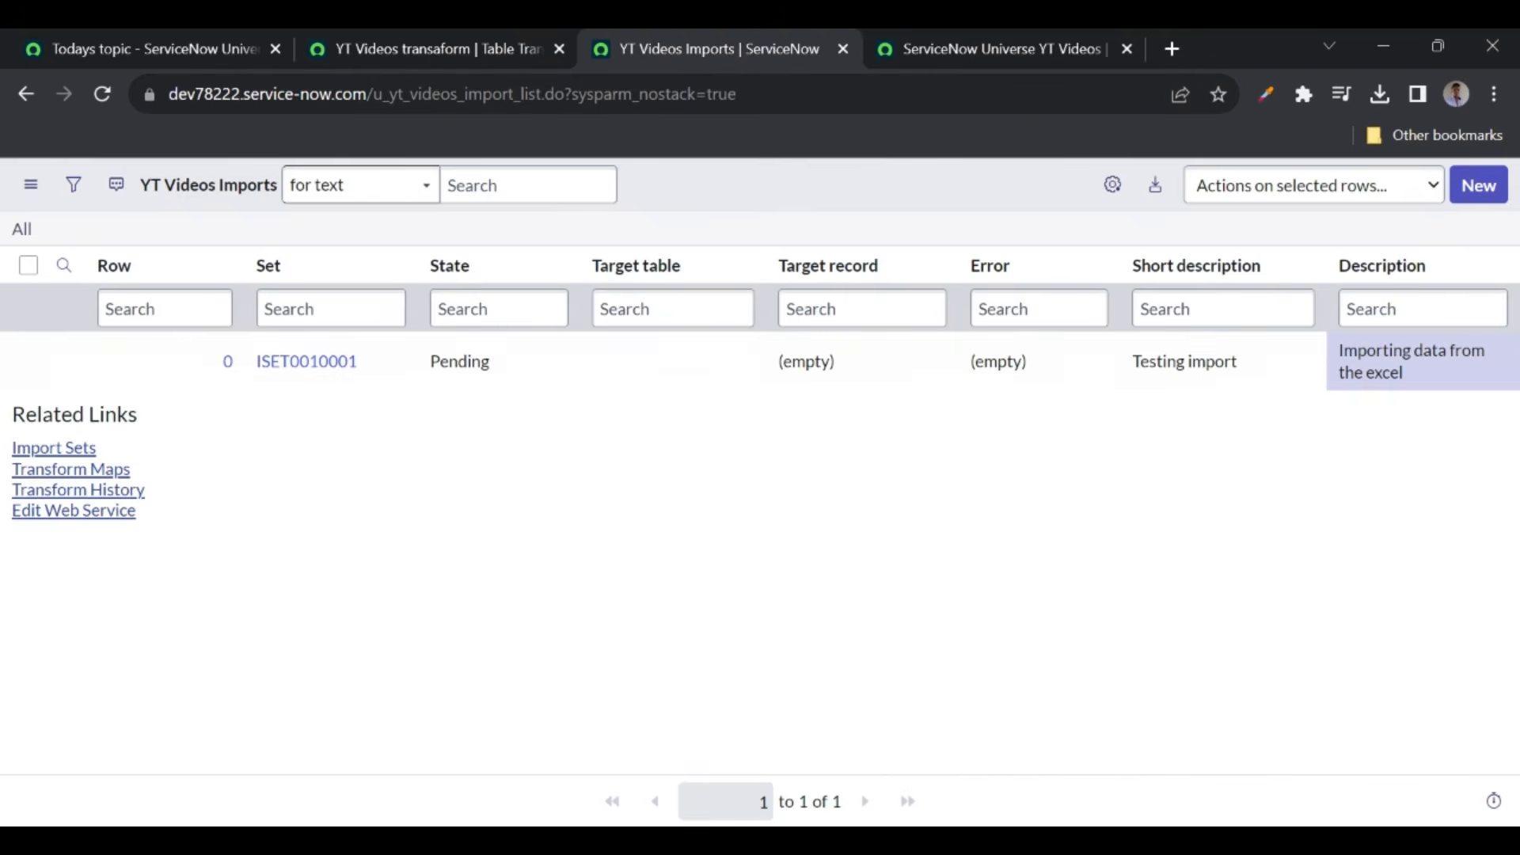
pyautogui.click(956, 49)
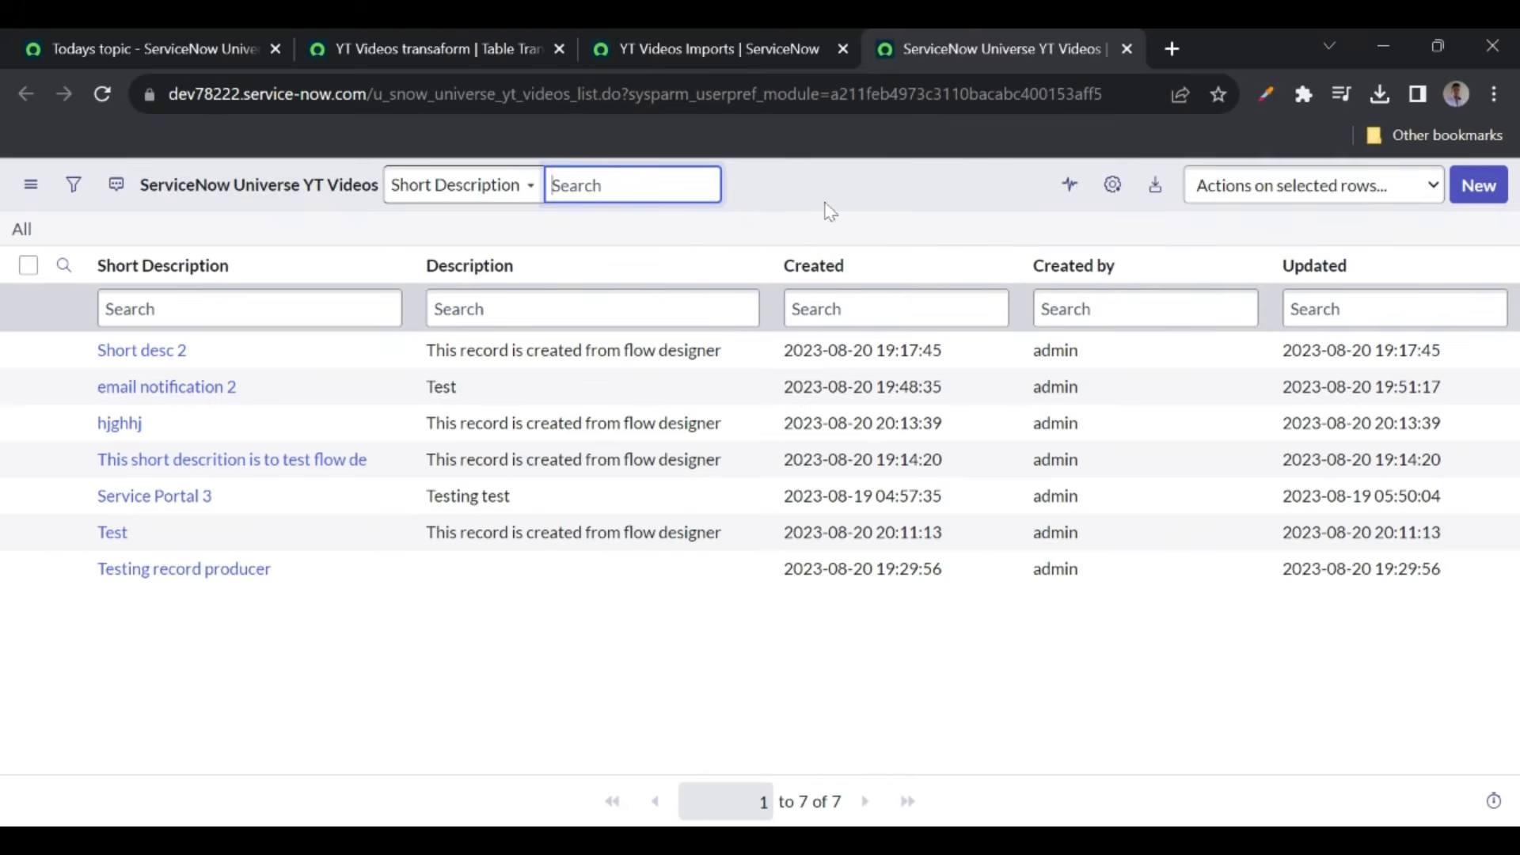
pyautogui.click(700, 50)
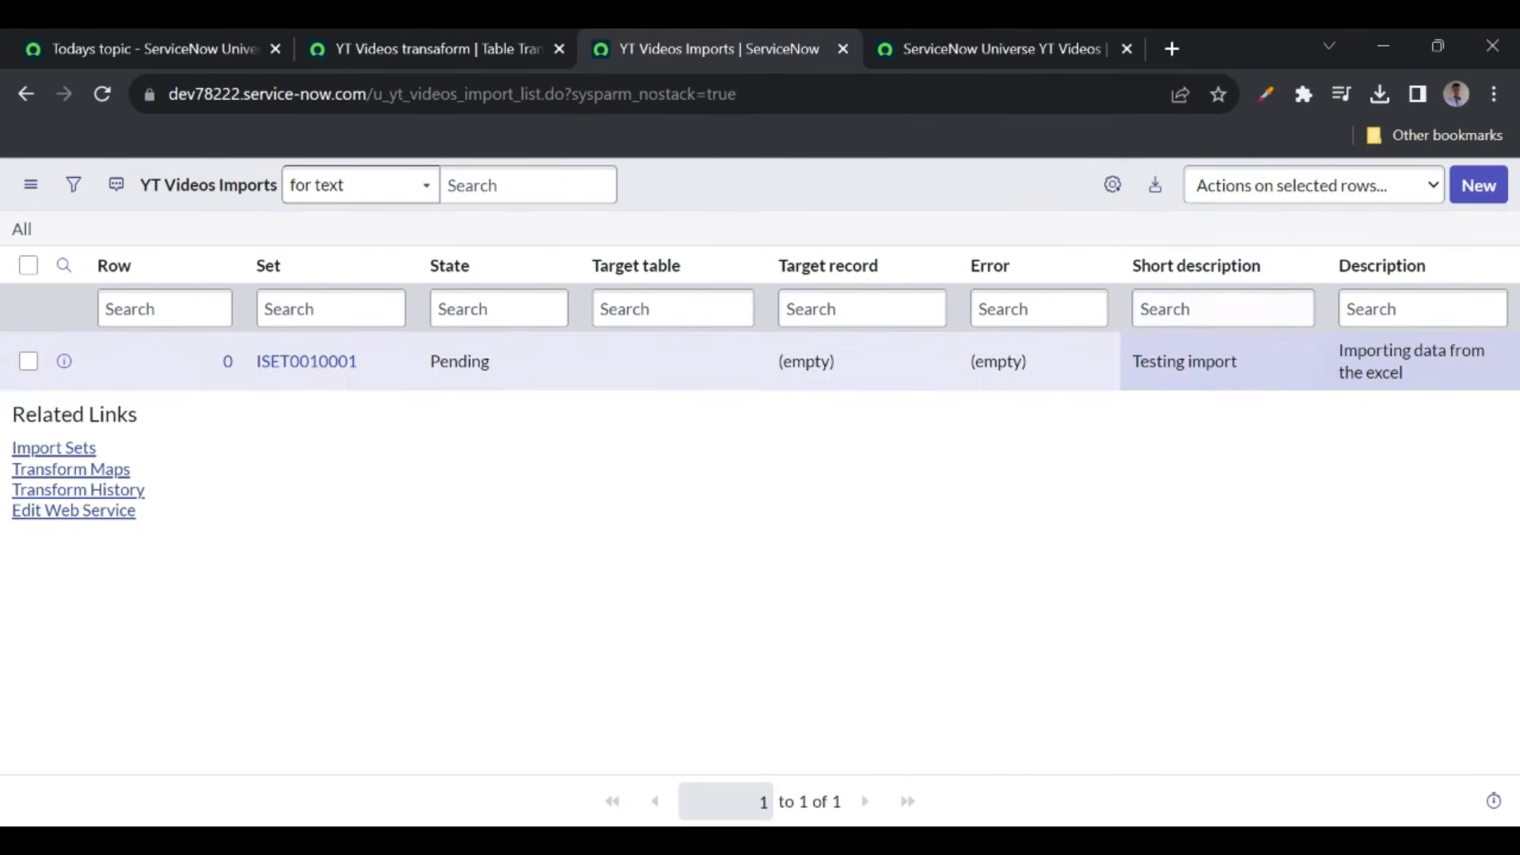
pyautogui.click(1005, 52)
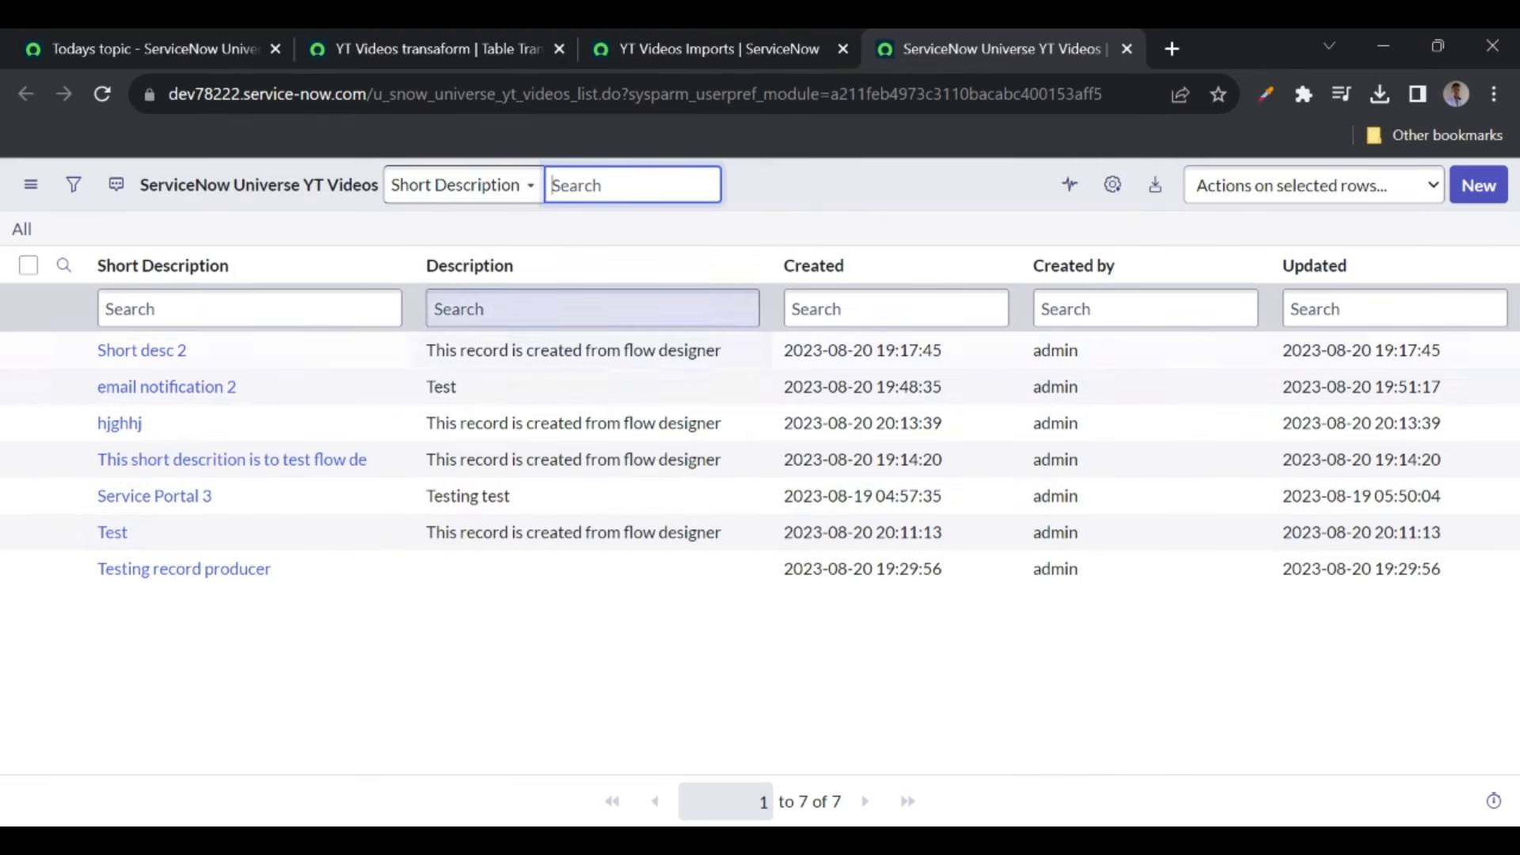
pyautogui.click(685, 54)
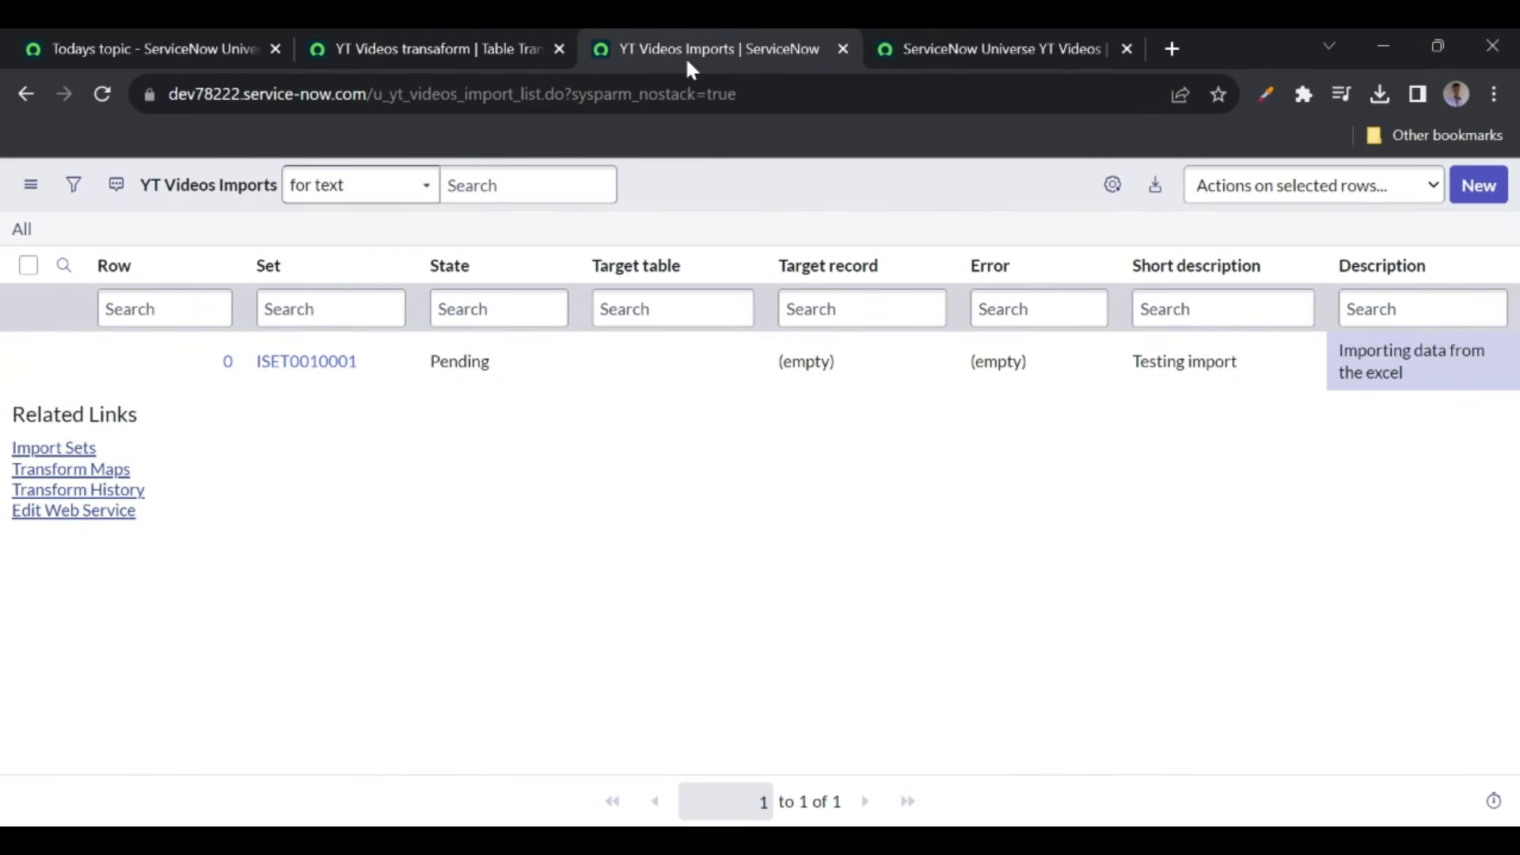
pyautogui.click(466, 60)
pyautogui.scroll(-3, 468, 559)
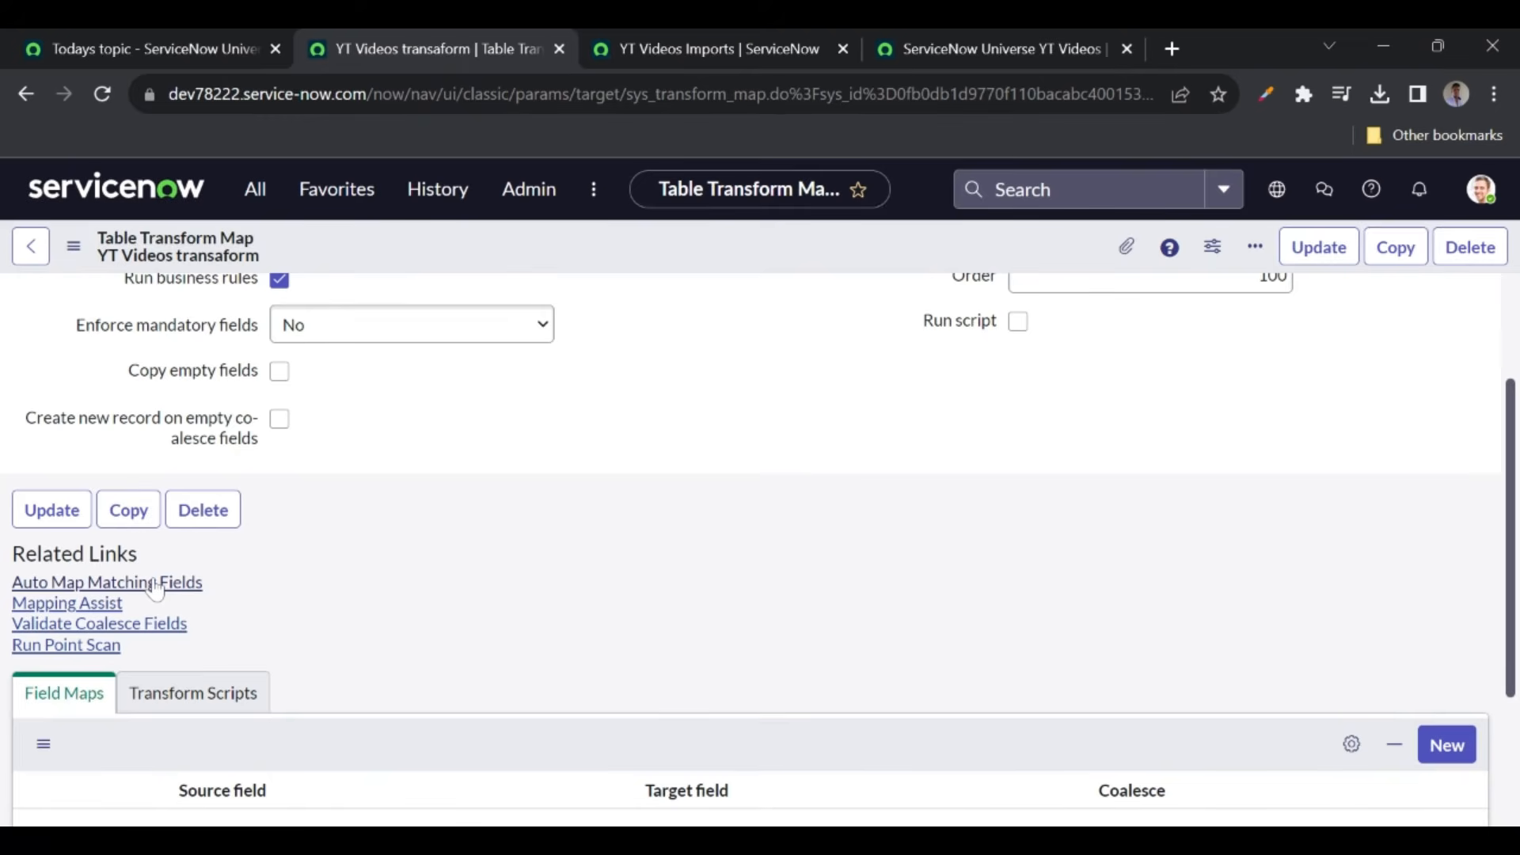
pyautogui.click(686, 49)
pyautogui.click(936, 49)
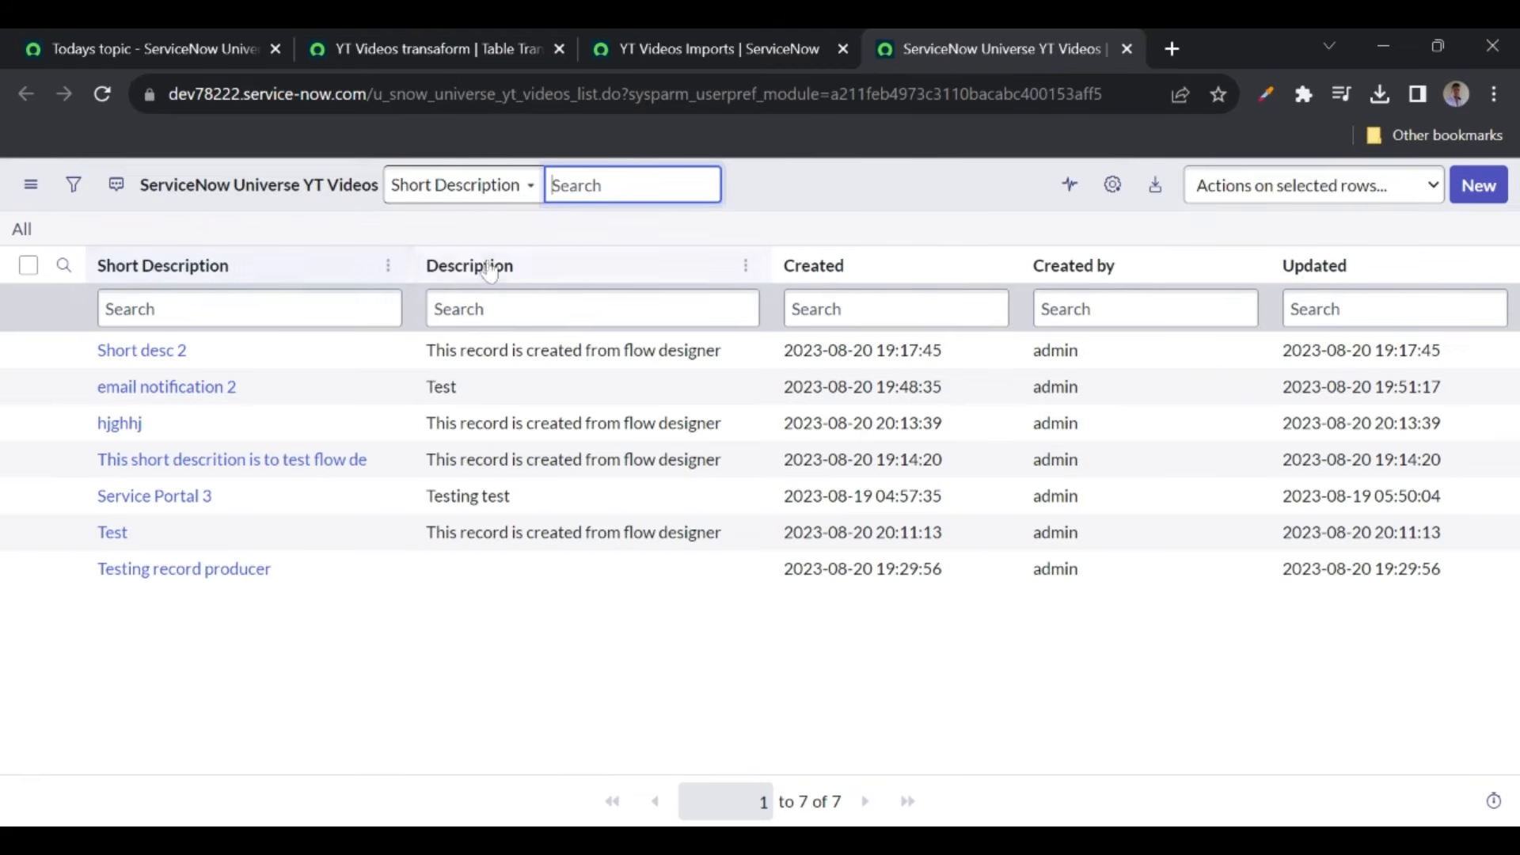
pyautogui.click(464, 46)
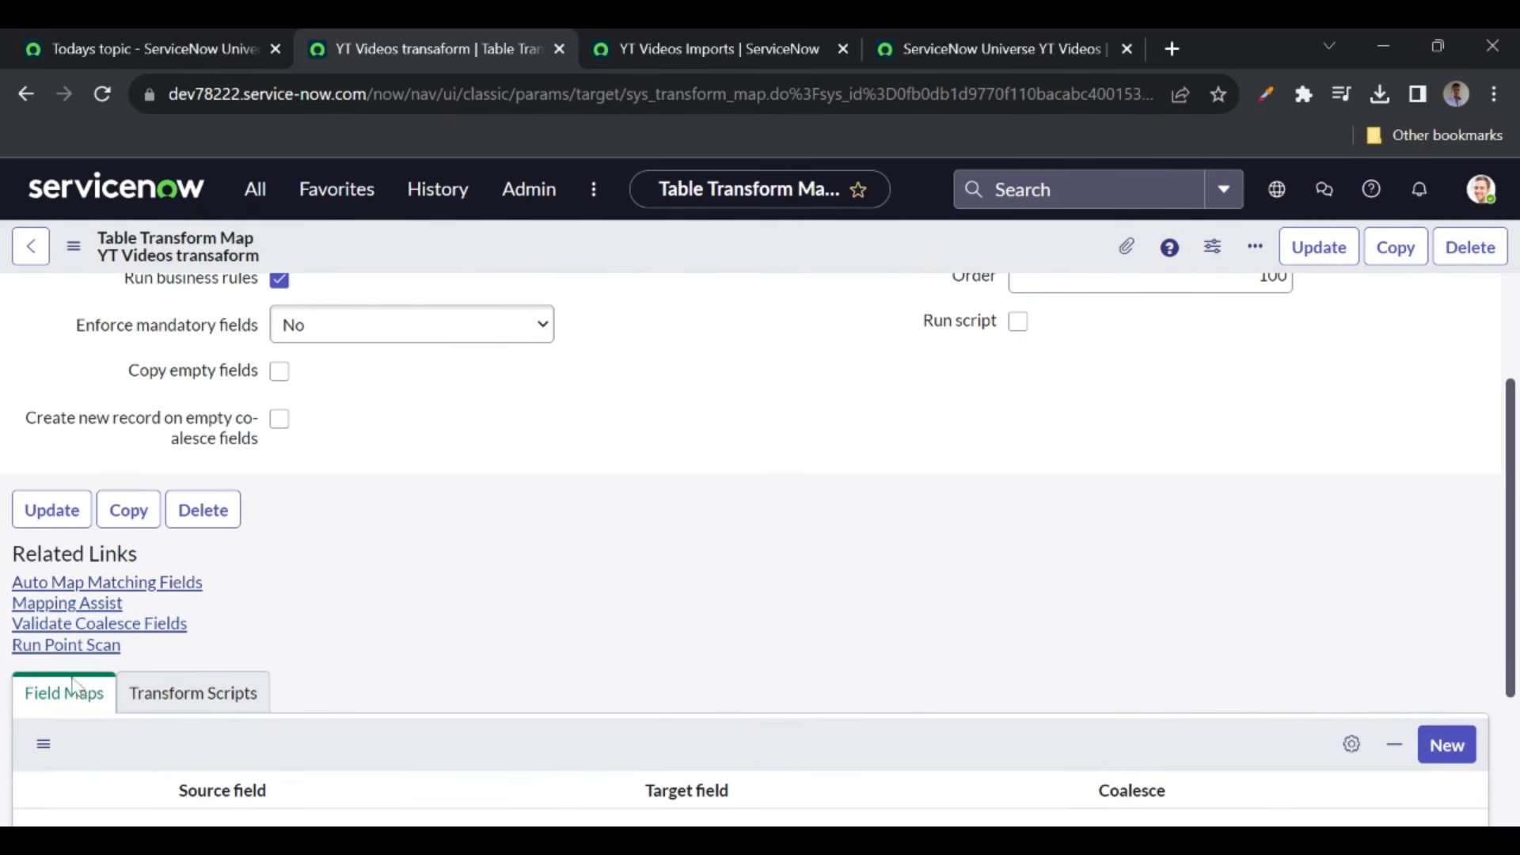
pyautogui.click(166, 583)
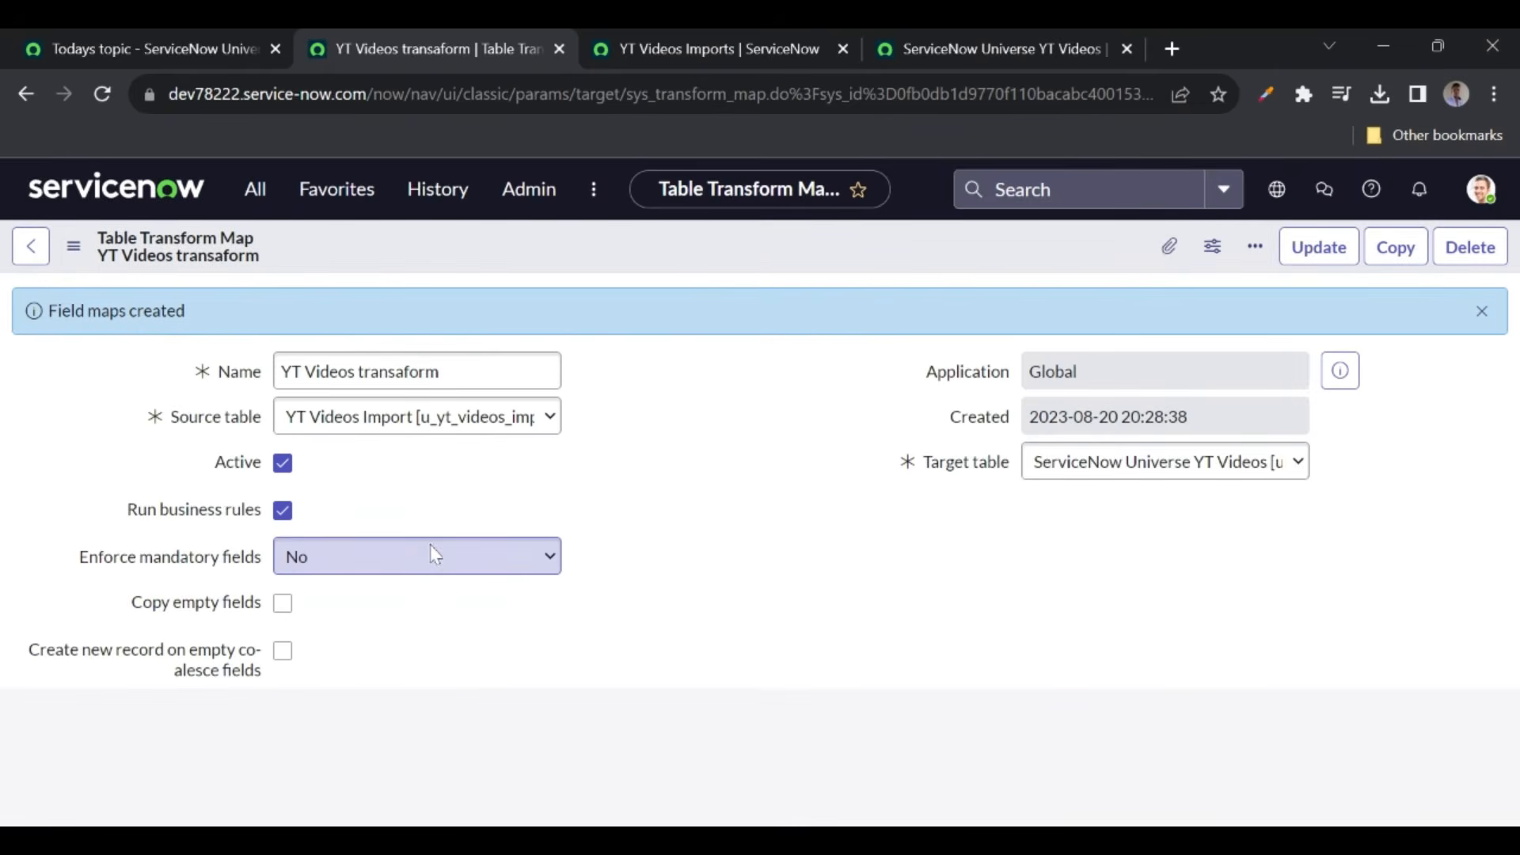
# - In Mapping Assist, map u_description to u_description and u_short_description to u_short_desc, then save
pyautogui.scroll(-3, 715, 562)
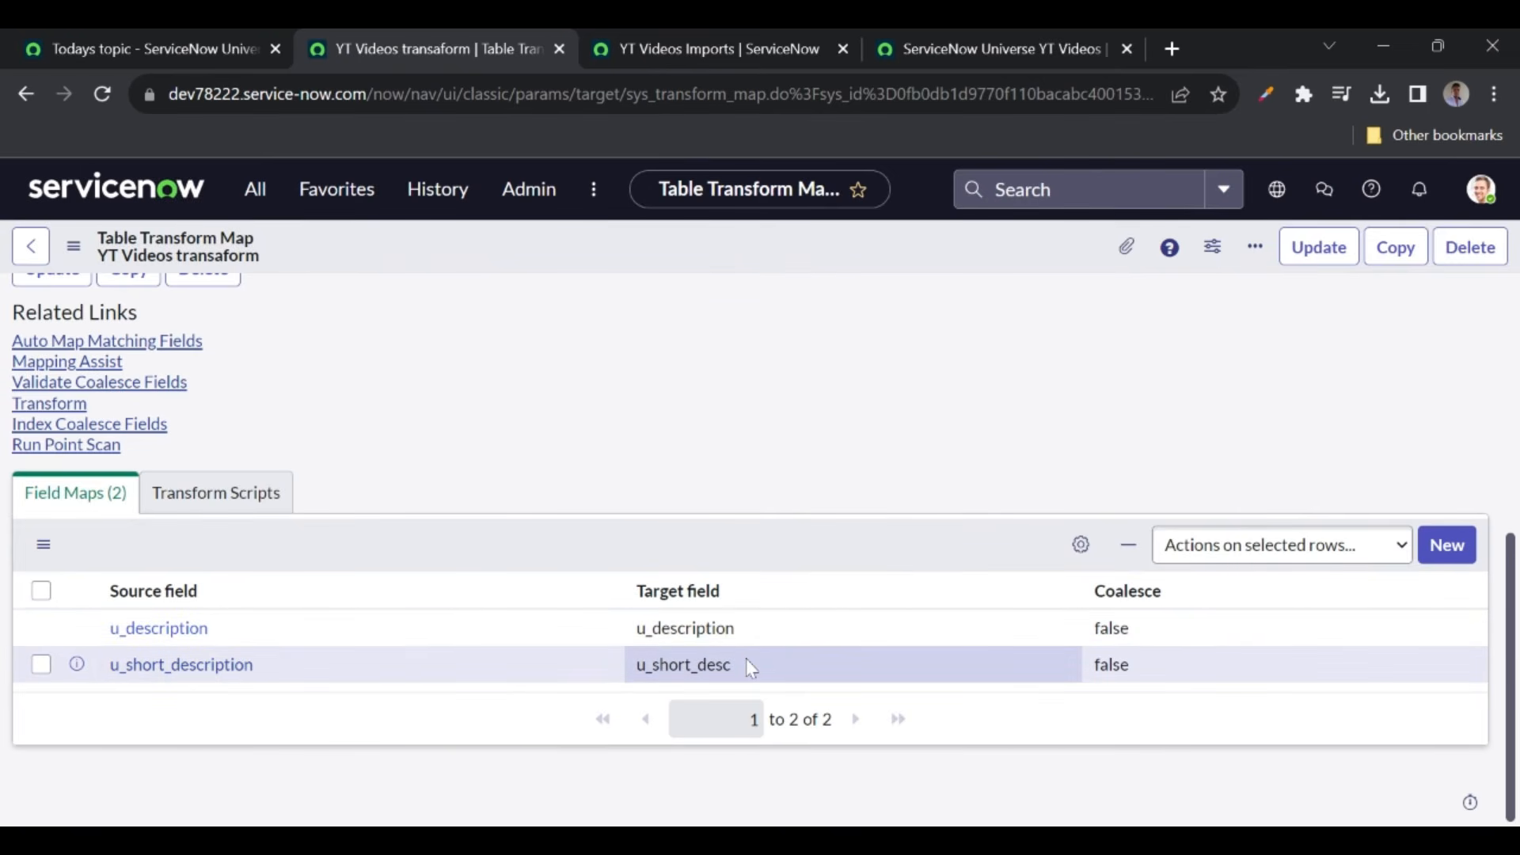
pyautogui.scroll(1, 516, 522)
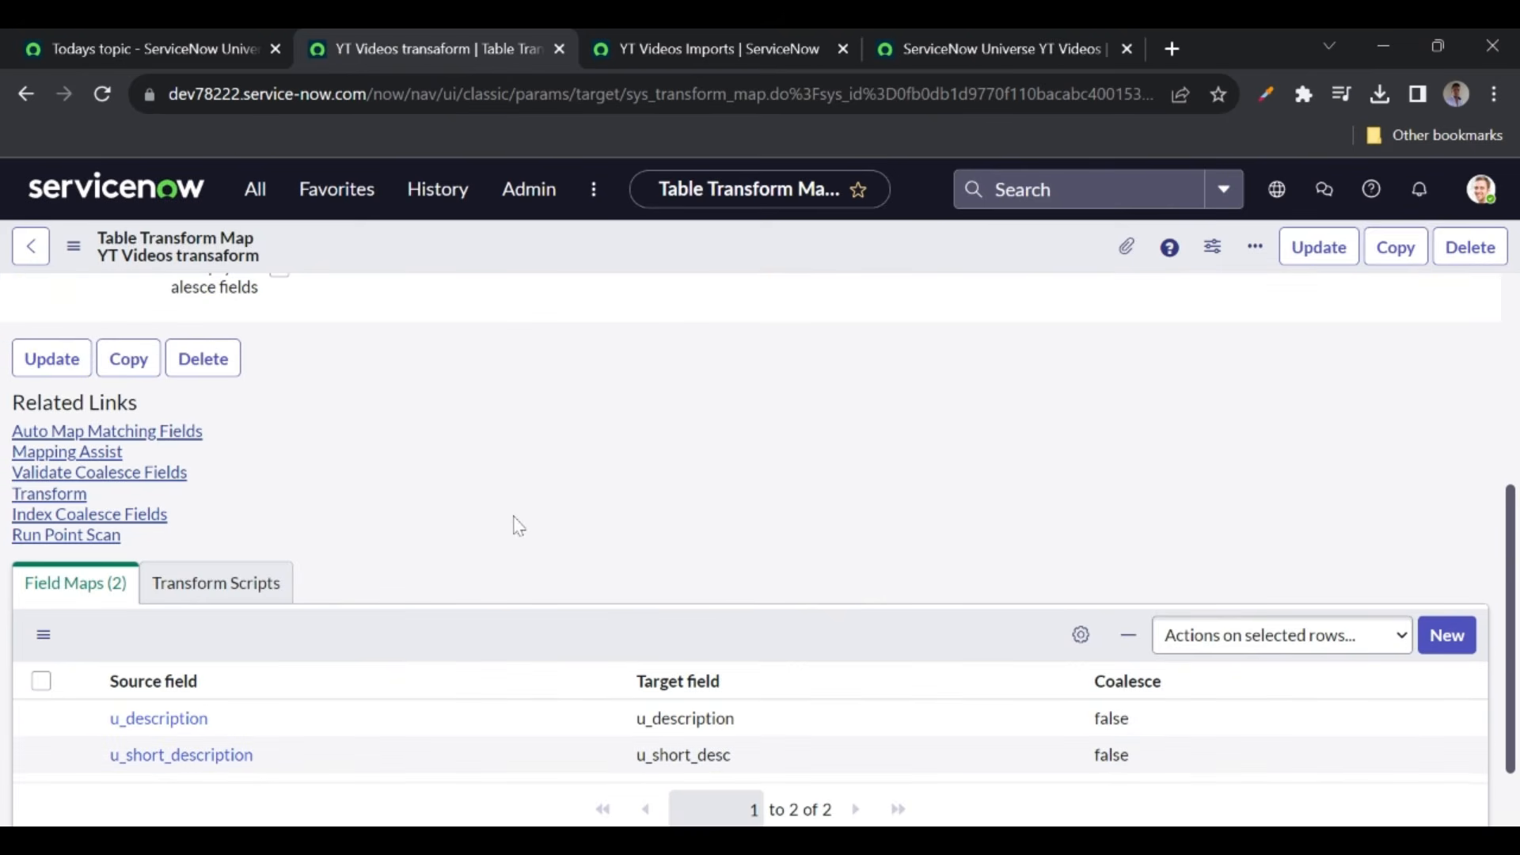
pyautogui.click(65, 458)
pyautogui.click(64, 452)
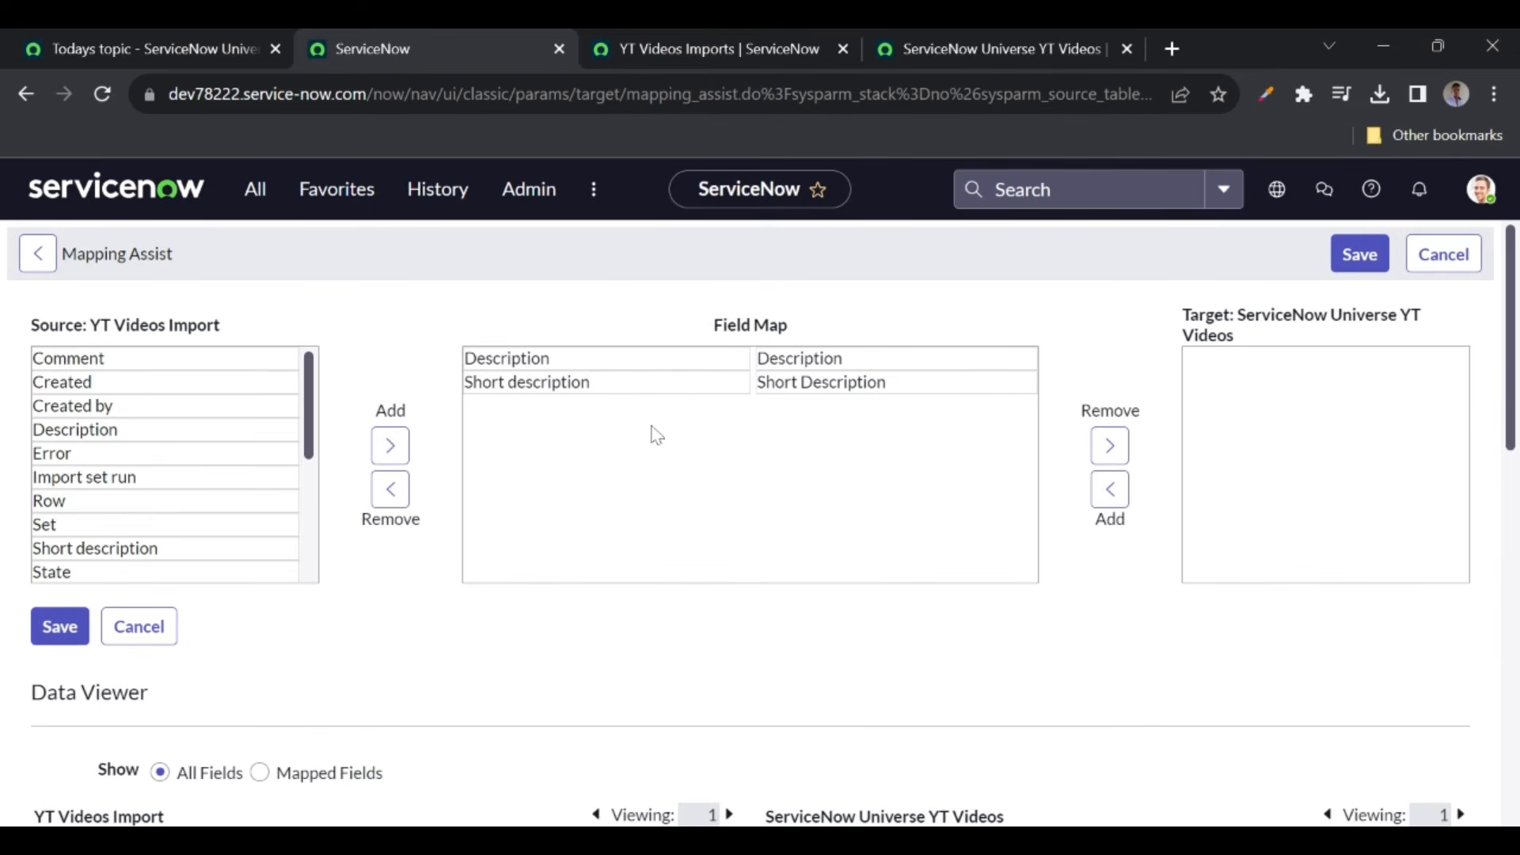
pyautogui.click(557, 382)
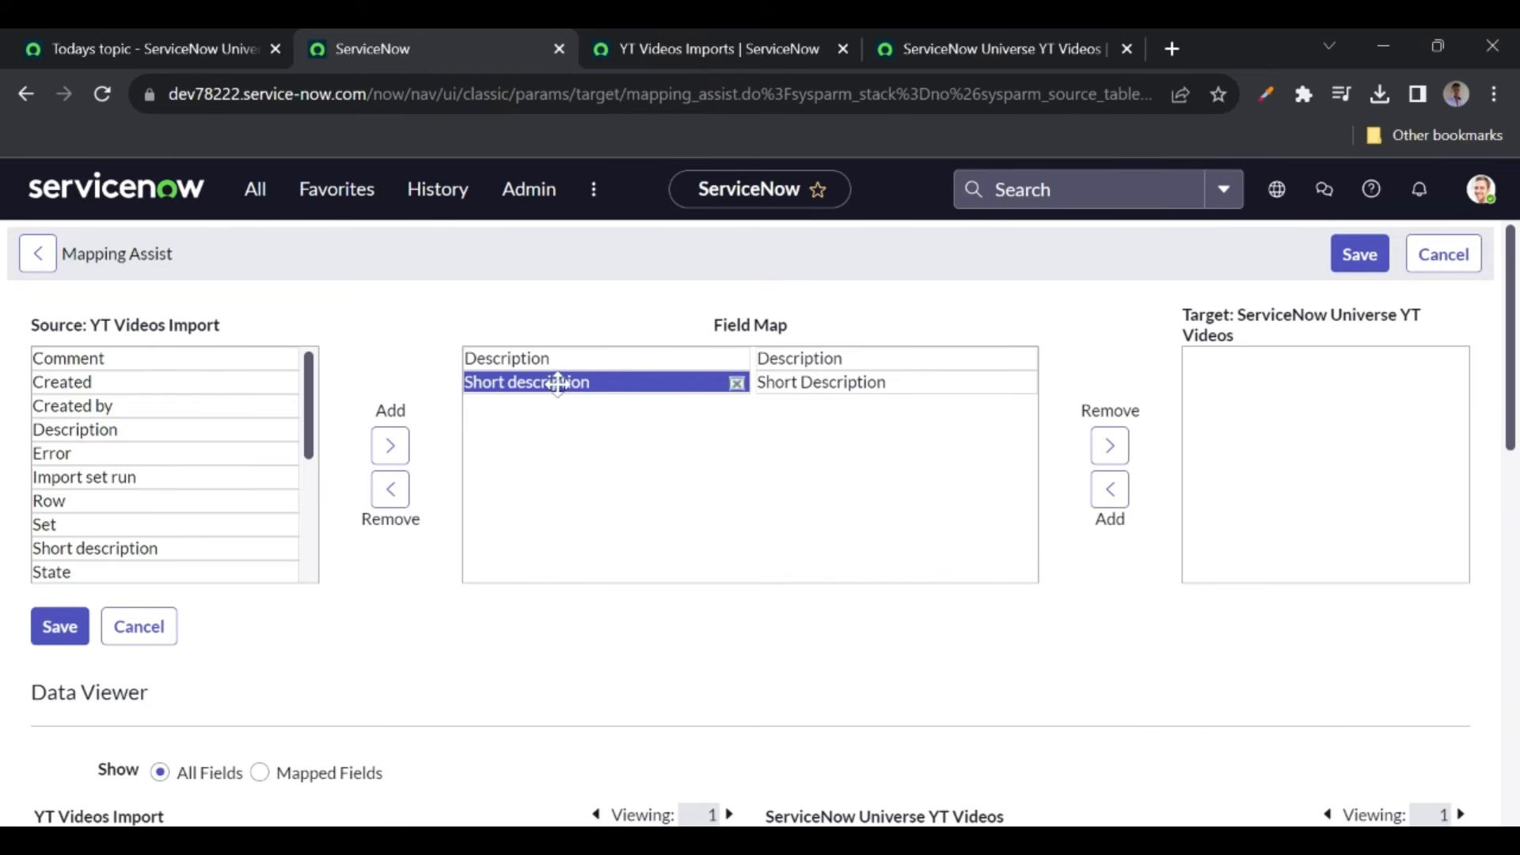
pyautogui.click(799, 358)
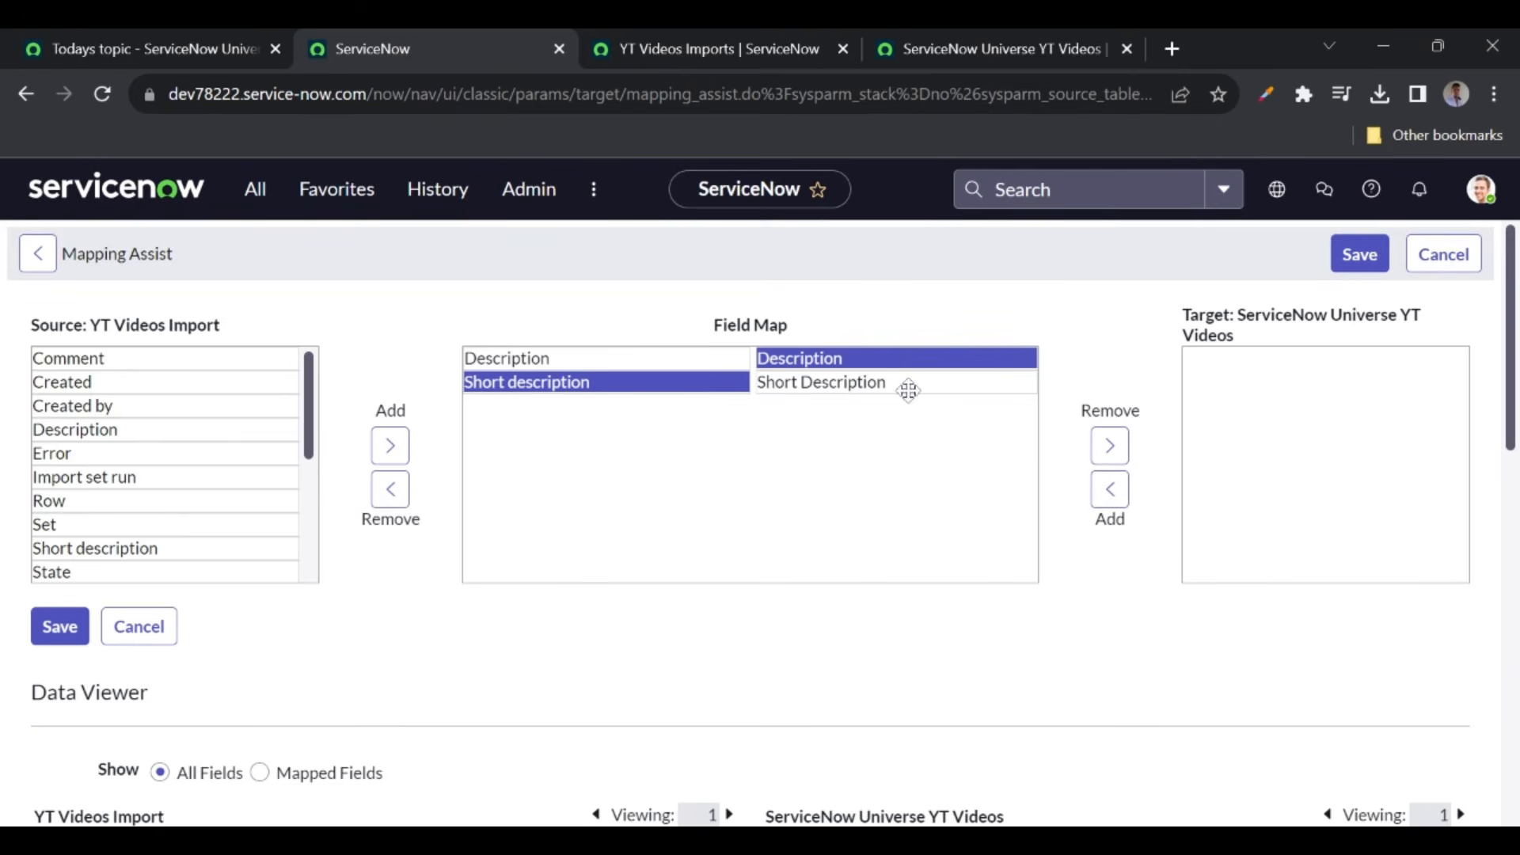
pyautogui.moveTo(839, 361); pyautogui.dragTo(836, 385)
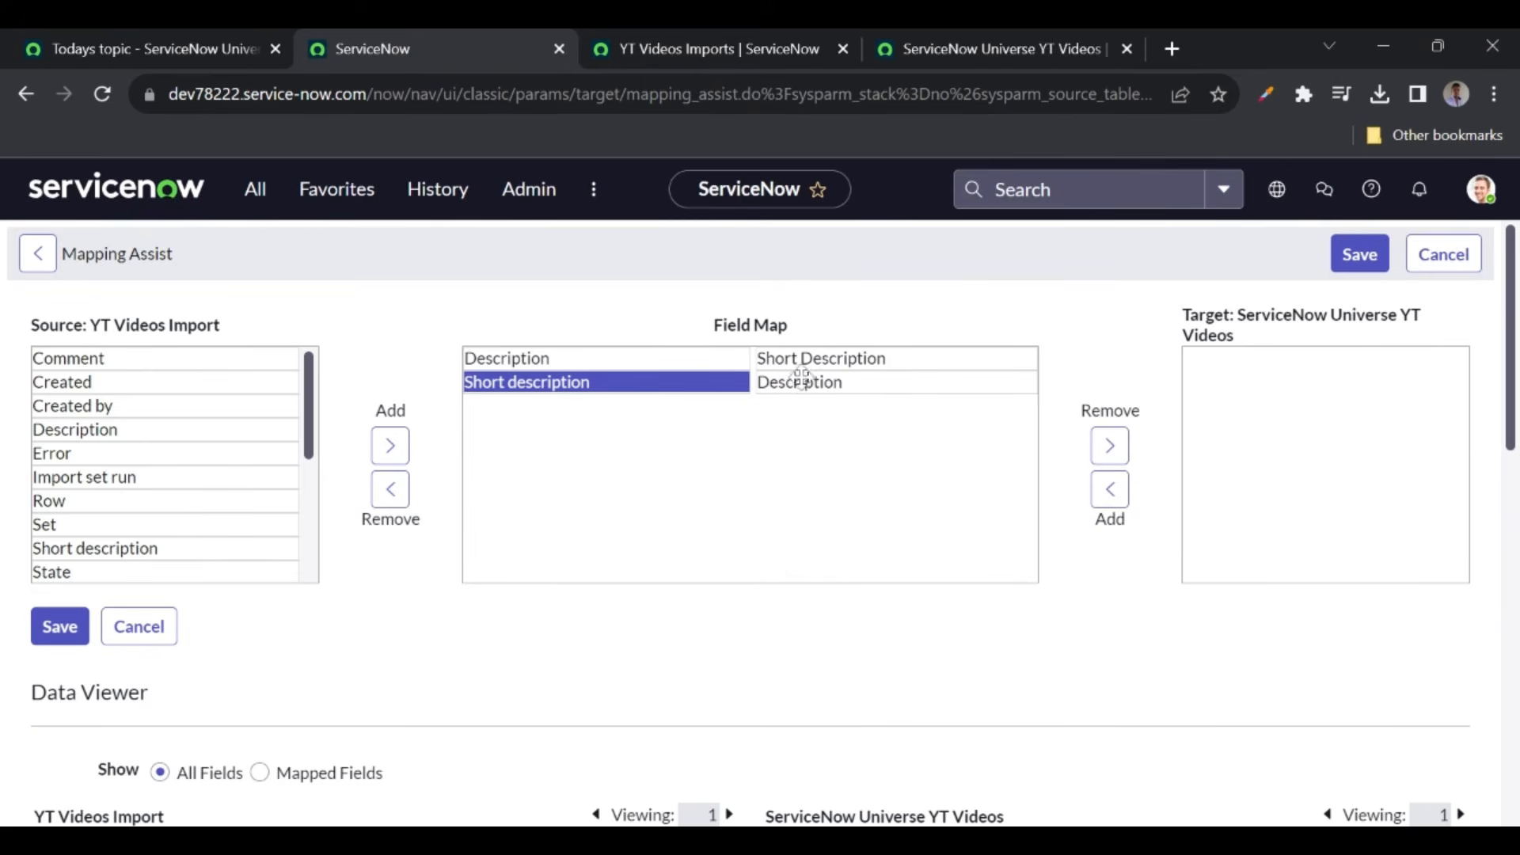
pyautogui.moveTo(793, 381); pyautogui.dragTo(791, 365)
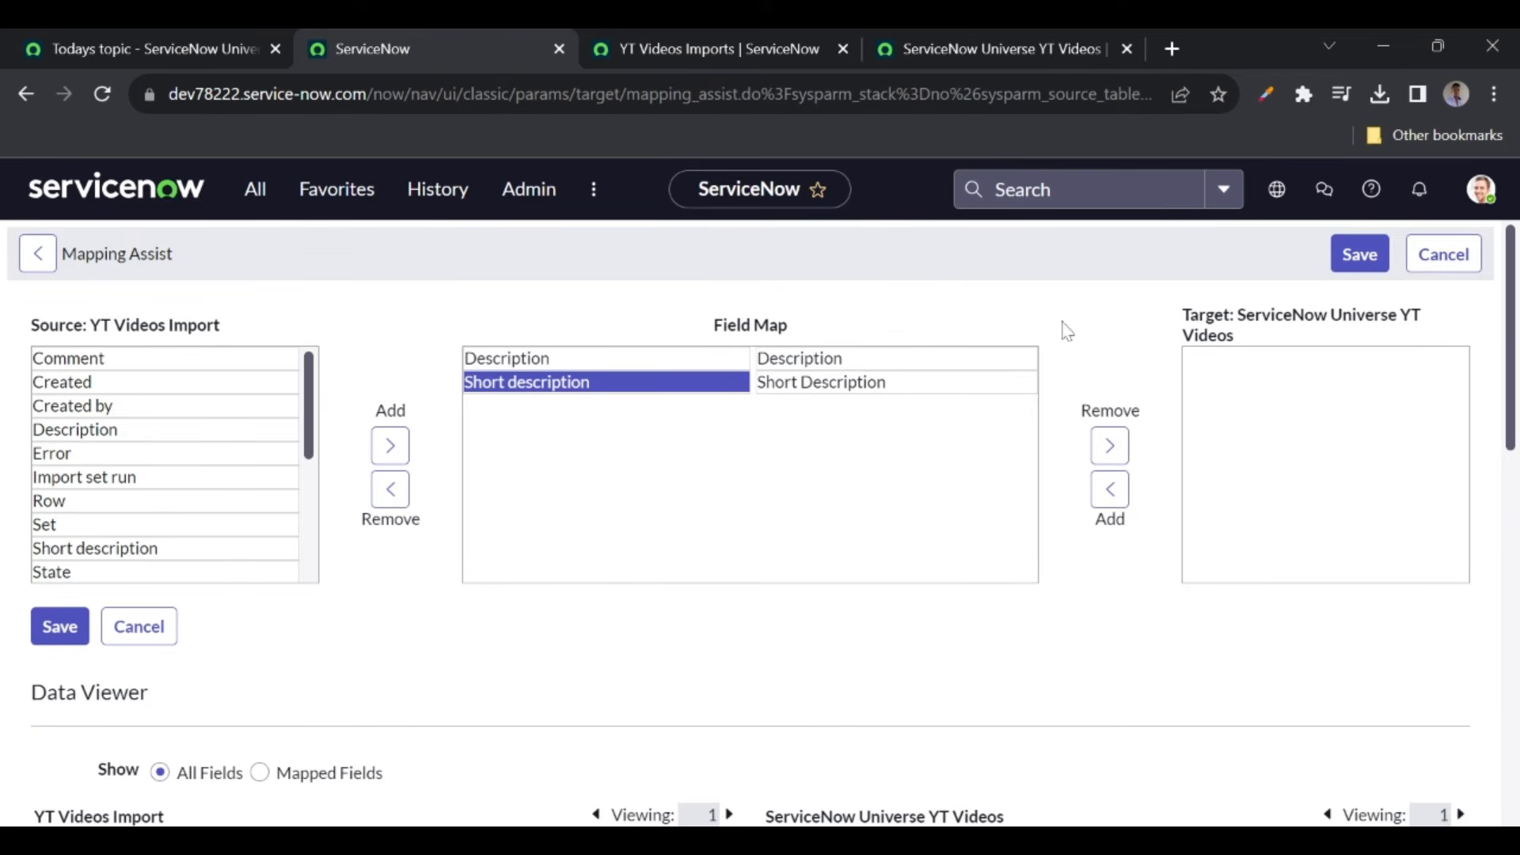
pyautogui.click(1369, 269)
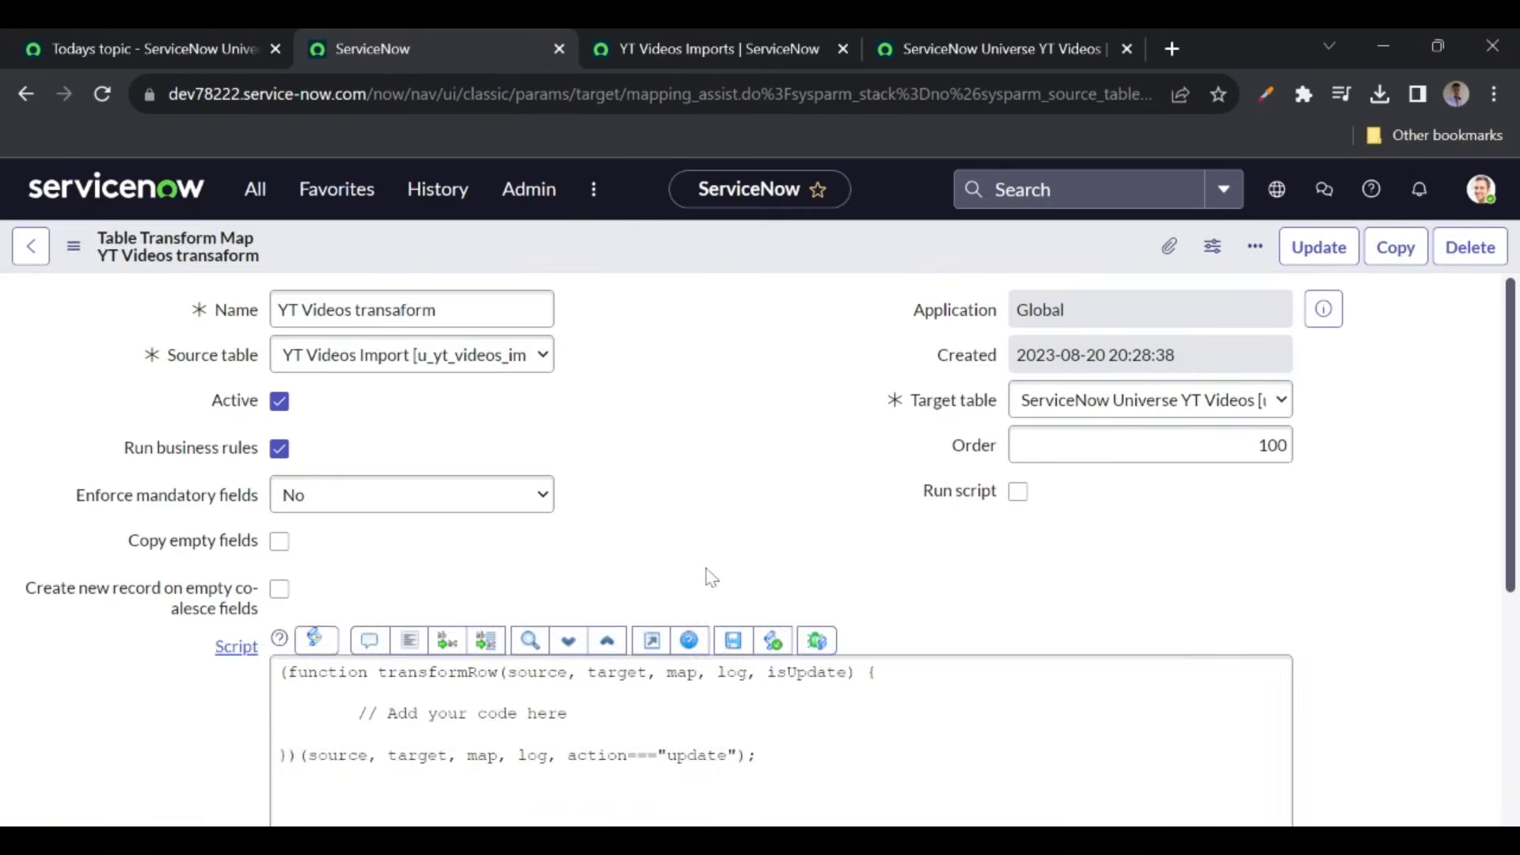
pyautogui.scroll(-5, 564, 573)
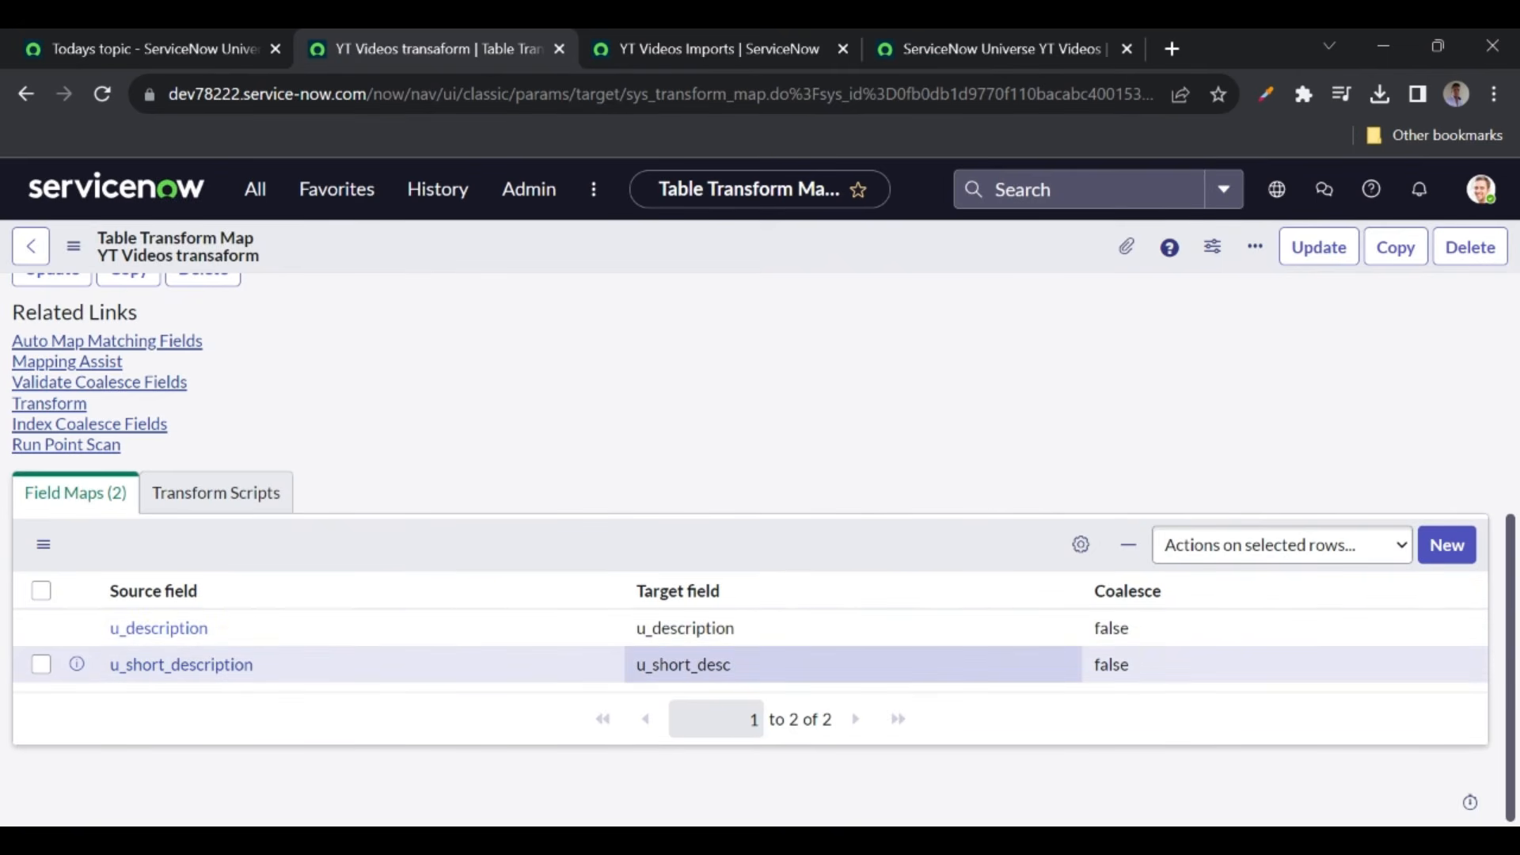
# - Review the map's transform scripts and the imported row's Short description value
pyautogui.click(216, 493)
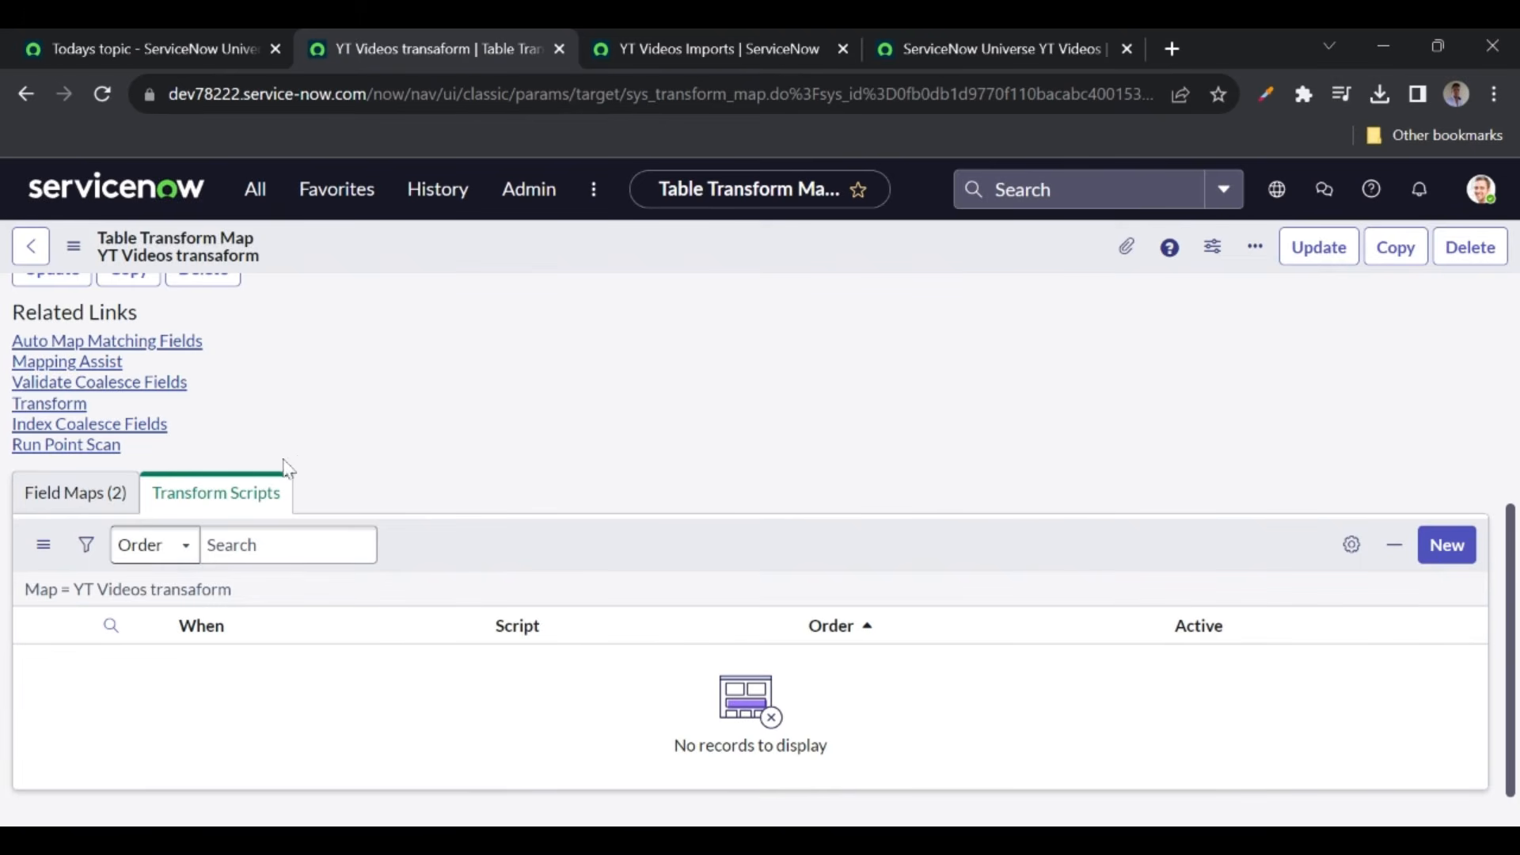
pyautogui.click(75, 502)
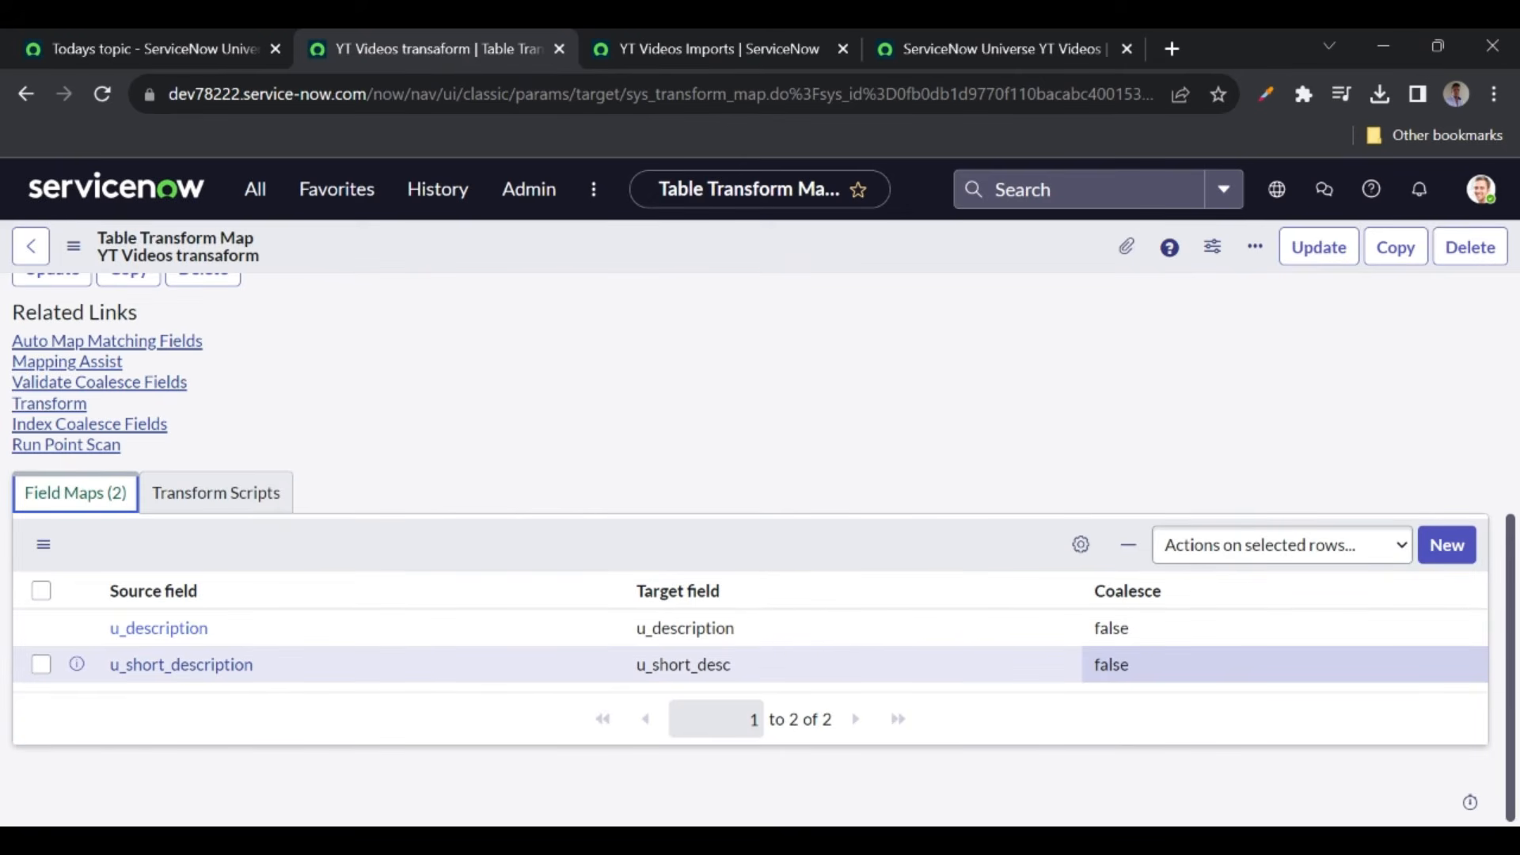
pyautogui.click(678, 51)
pyautogui.doubleClick(1264, 363)
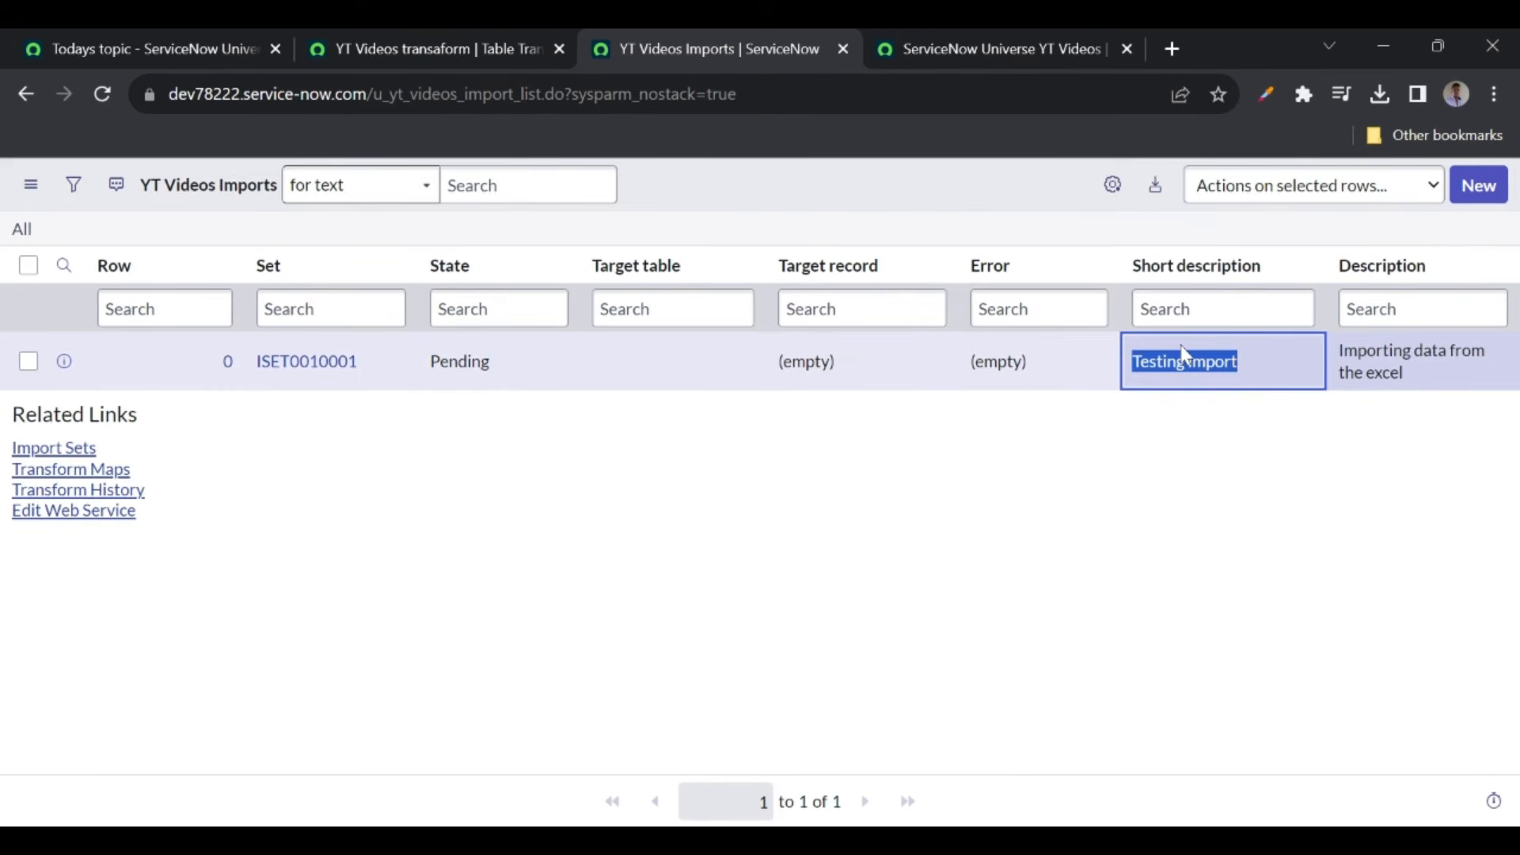
pyautogui.click(457, 50)
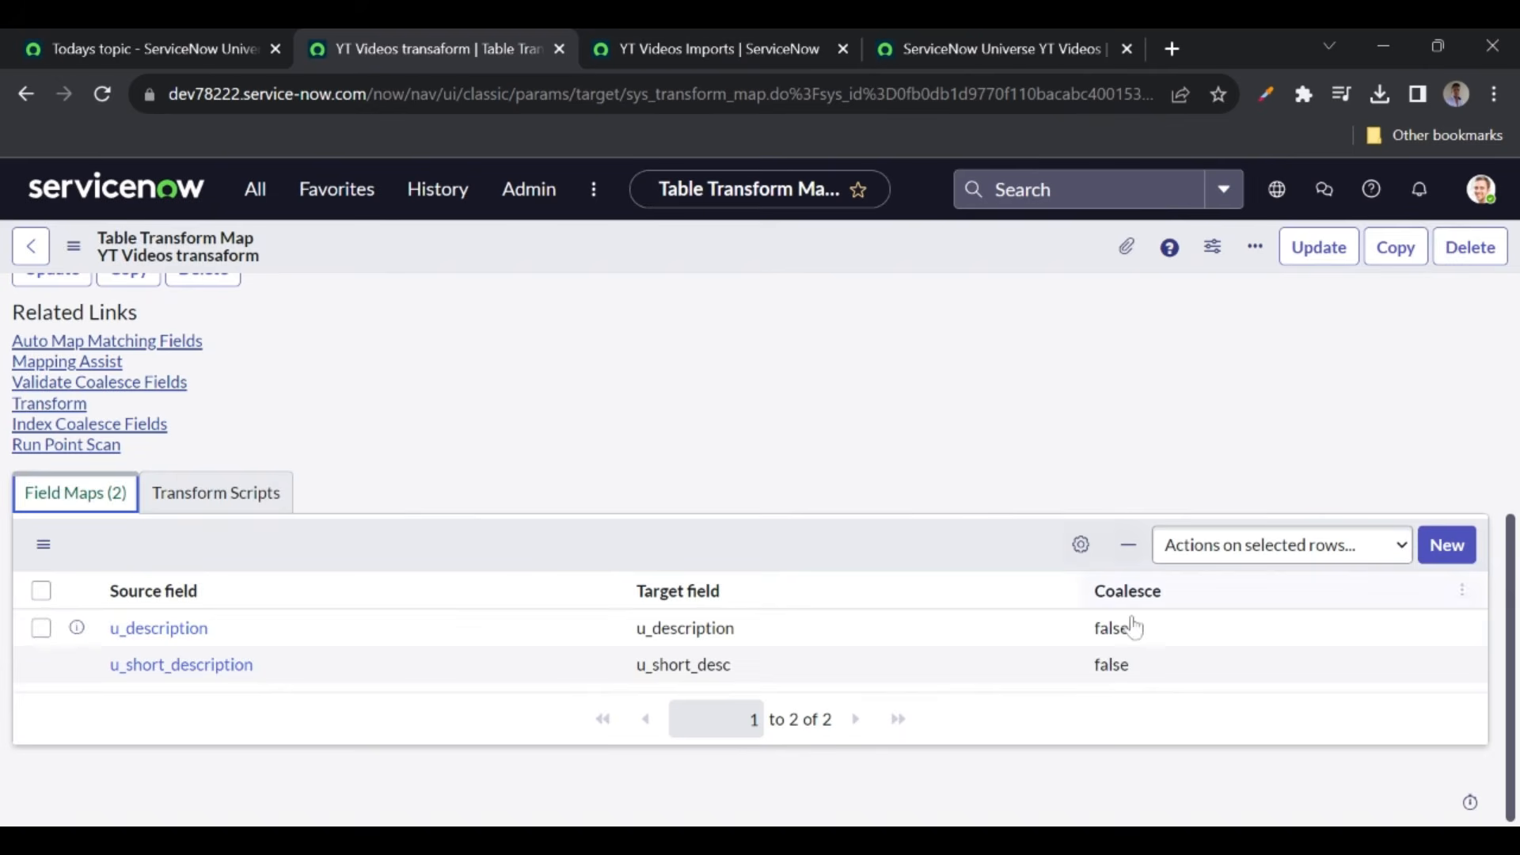
# - Set Coalesce to true on the u_short_description field map and save the transform map
pyautogui.click(1158, 677)
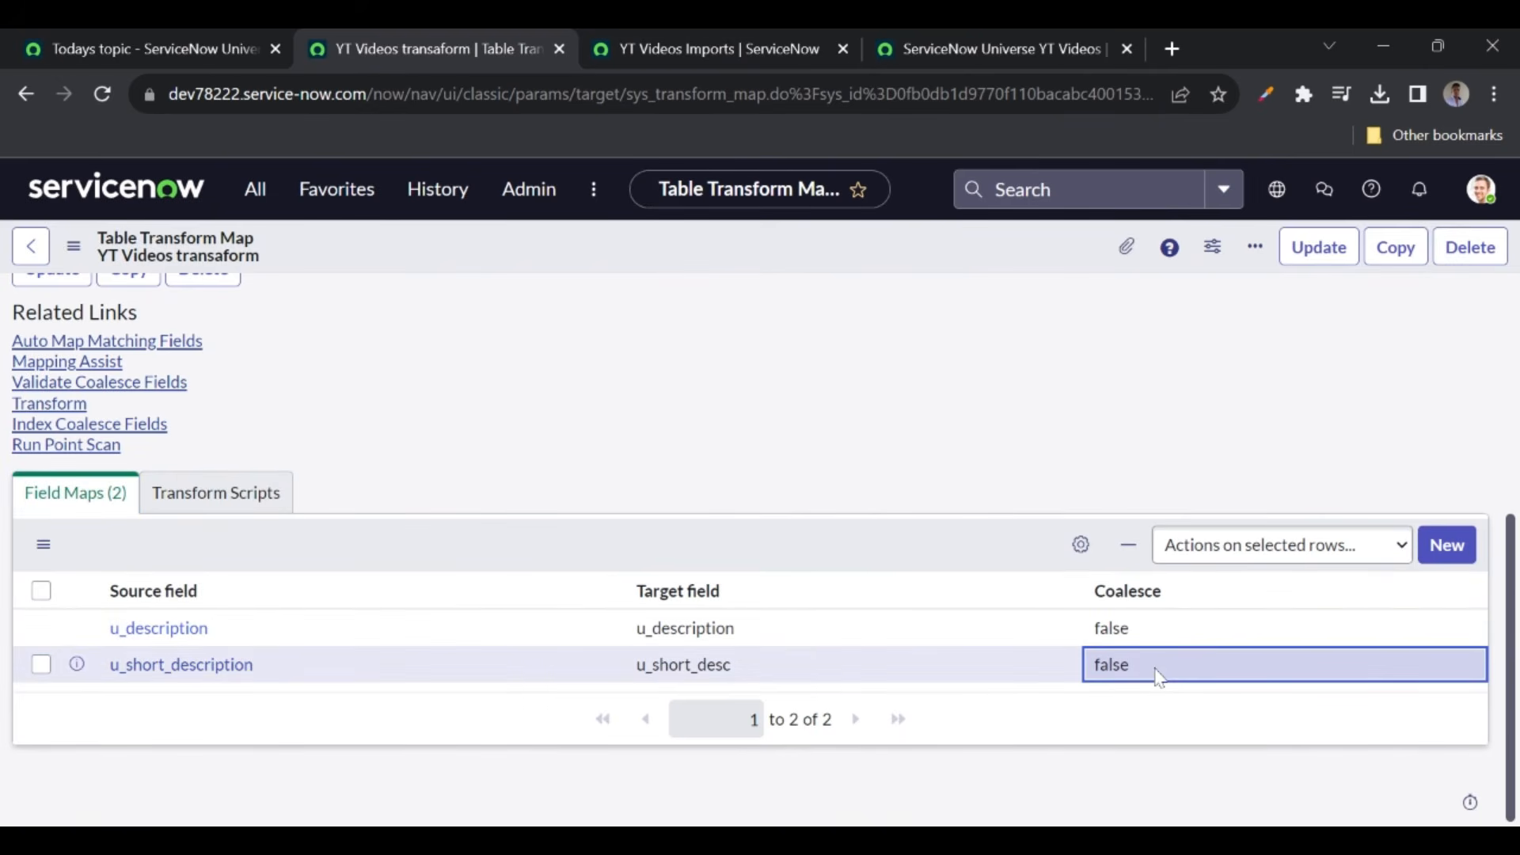
pyautogui.press('Return')
pyautogui.click(1150, 677)
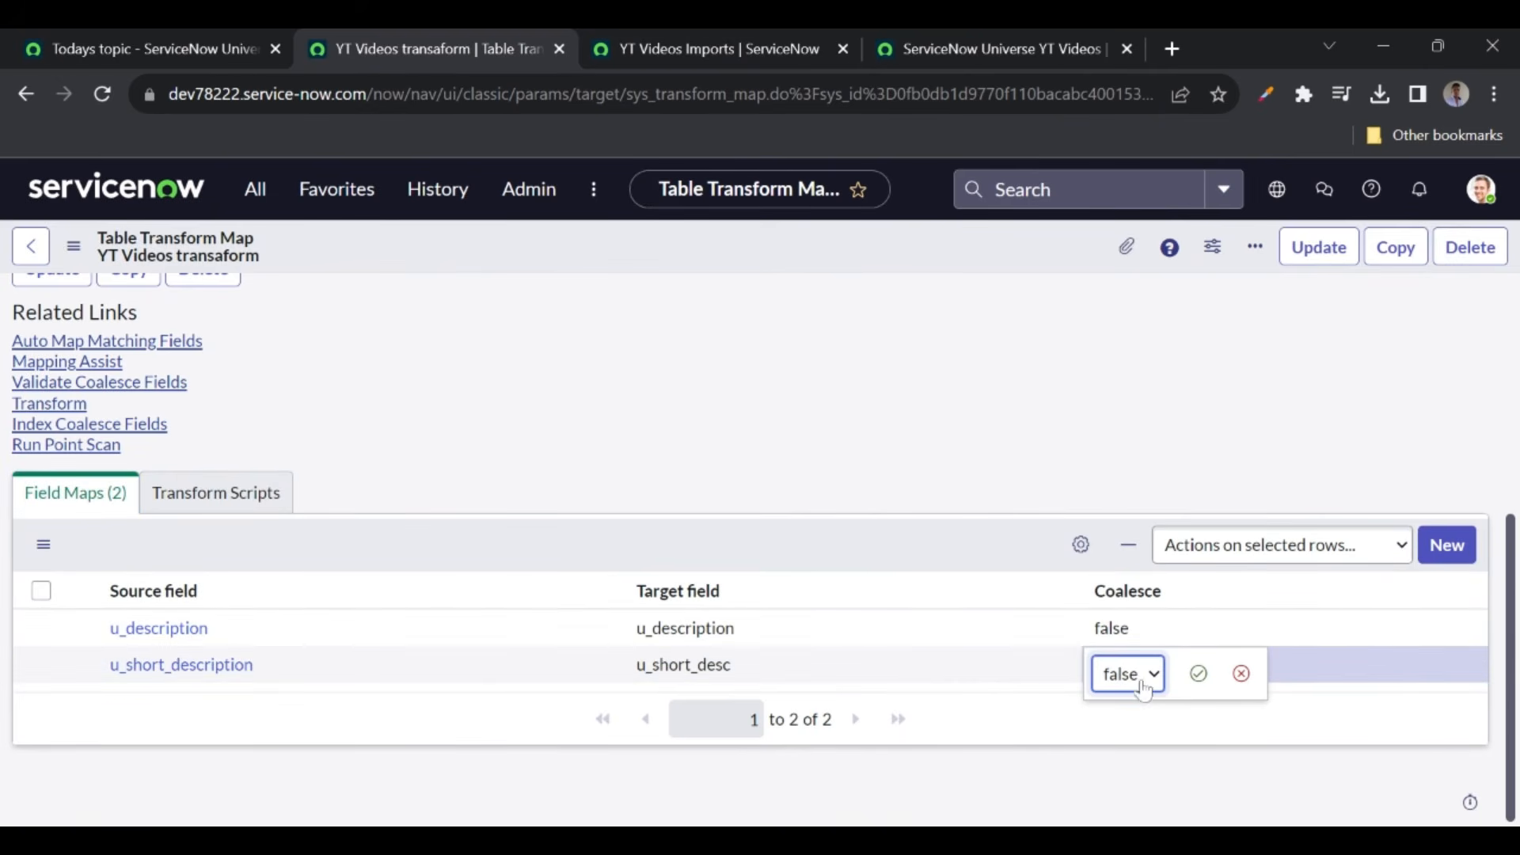
pyautogui.click(1117, 713)
pyautogui.click(1197, 674)
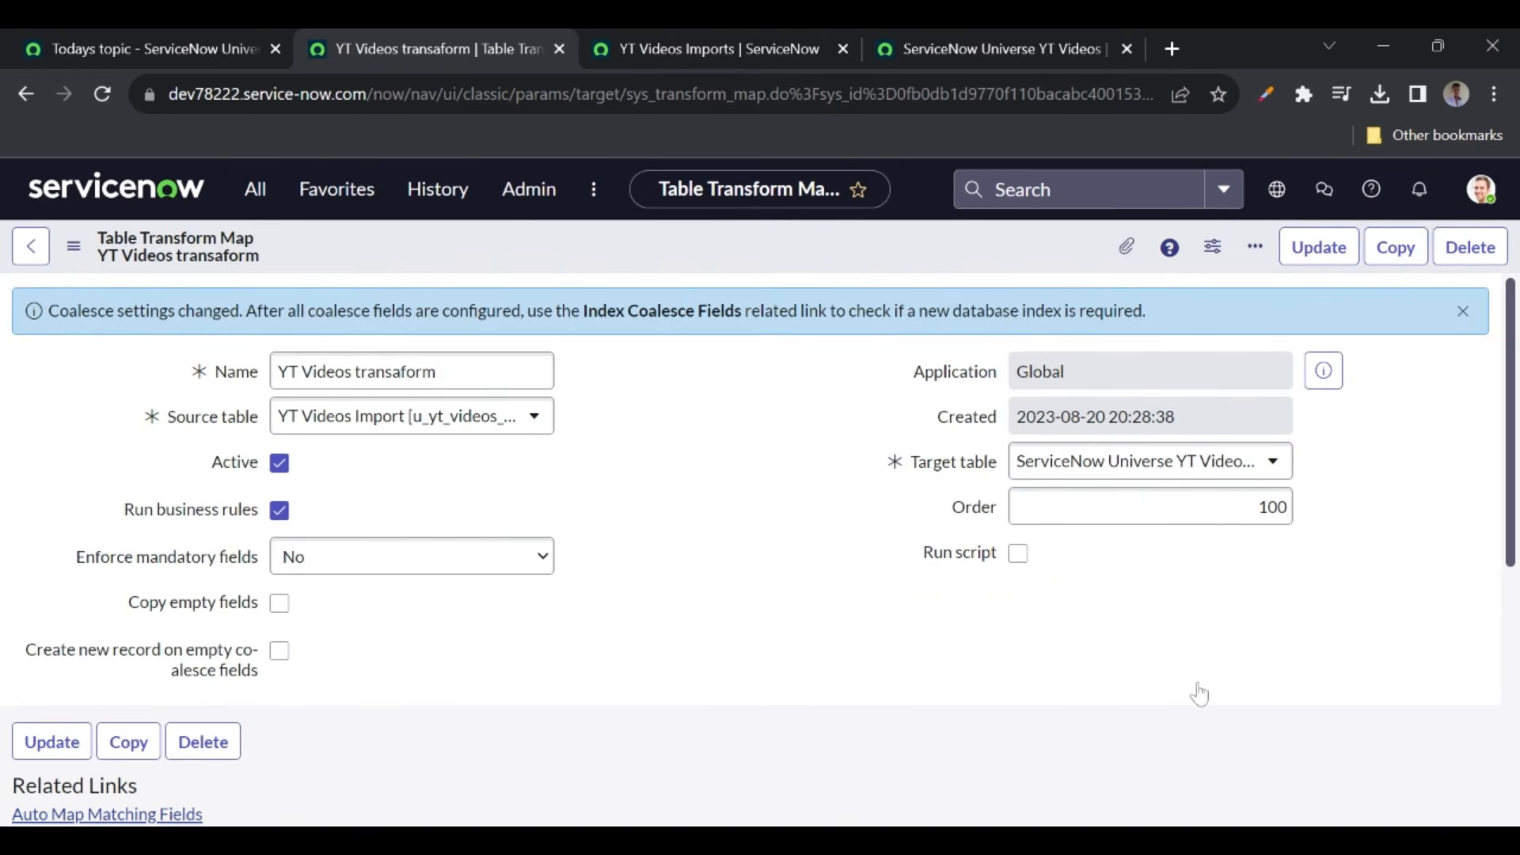
pyautogui.scroll(-6, 748, 611)
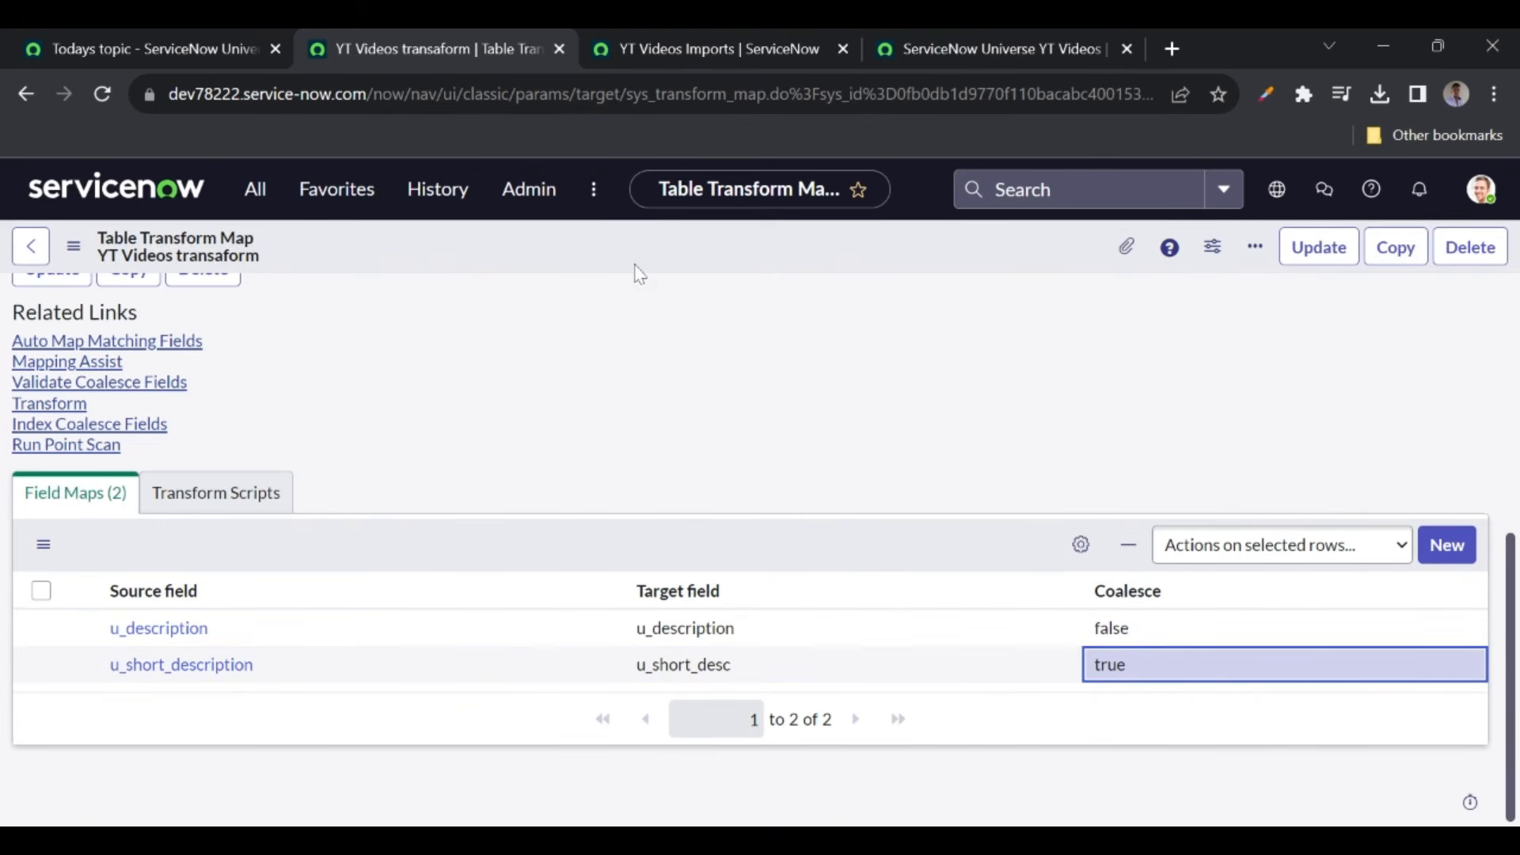
pyautogui.rightClick(594, 252)
pyautogui.click(626, 259)
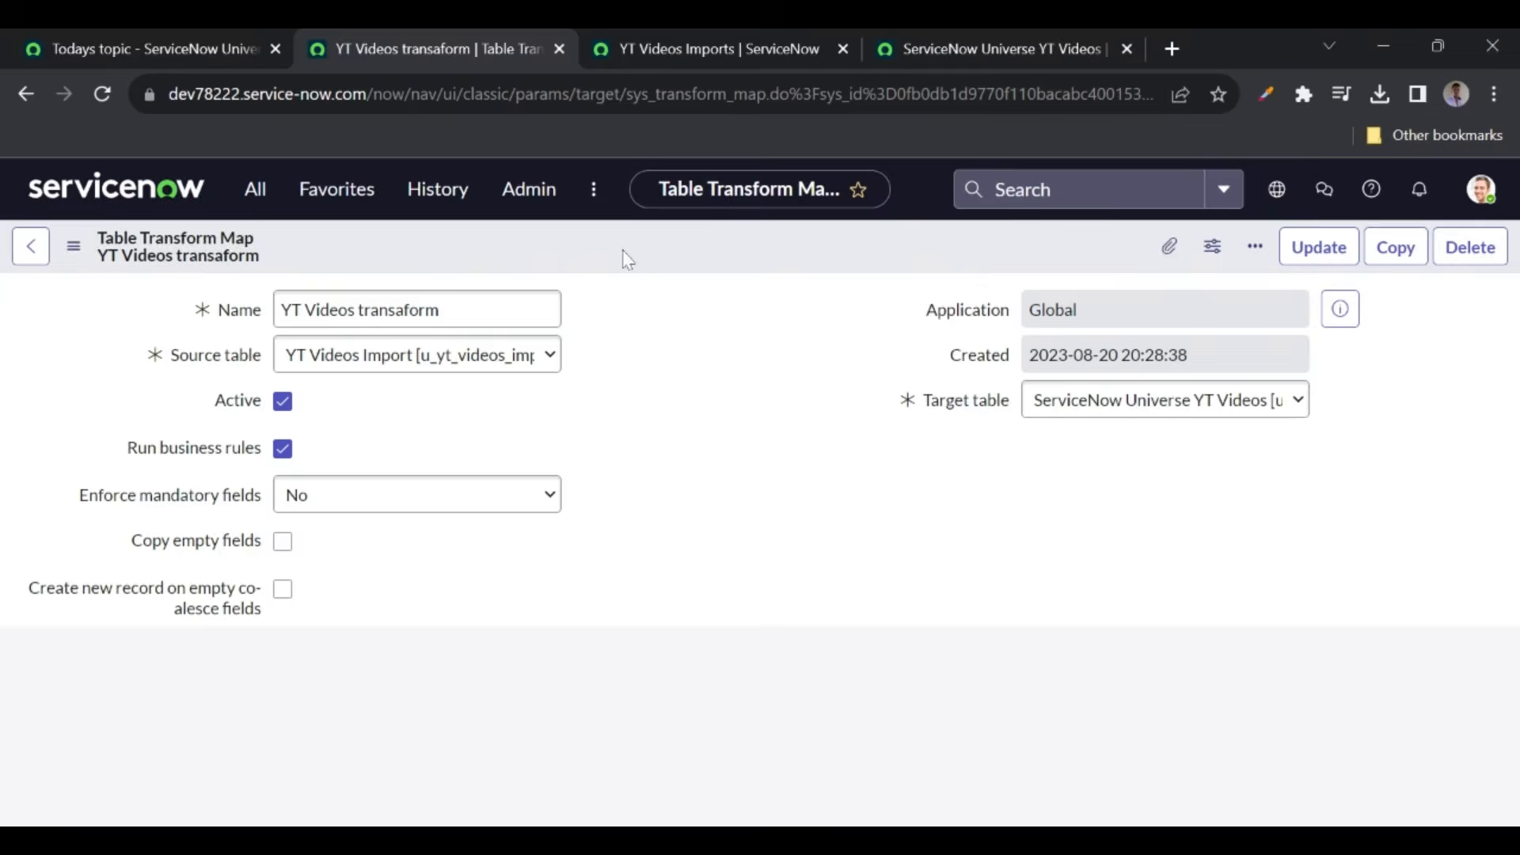
pyautogui.scroll(-4, 668, 434)
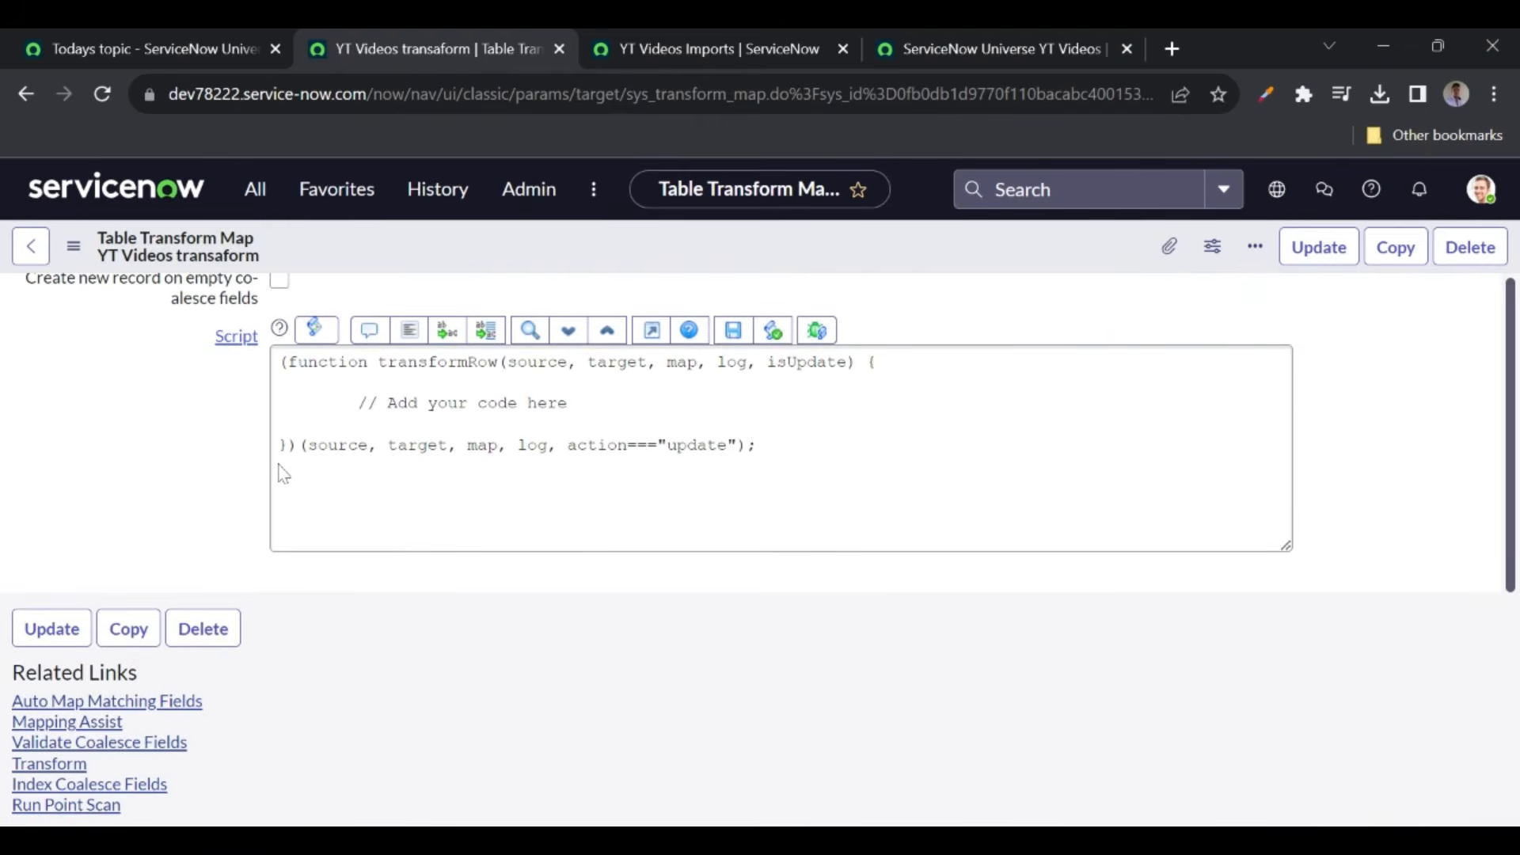
pyautogui.scroll(-1, 282, 473)
pyautogui.scroll(-3, 283, 473)
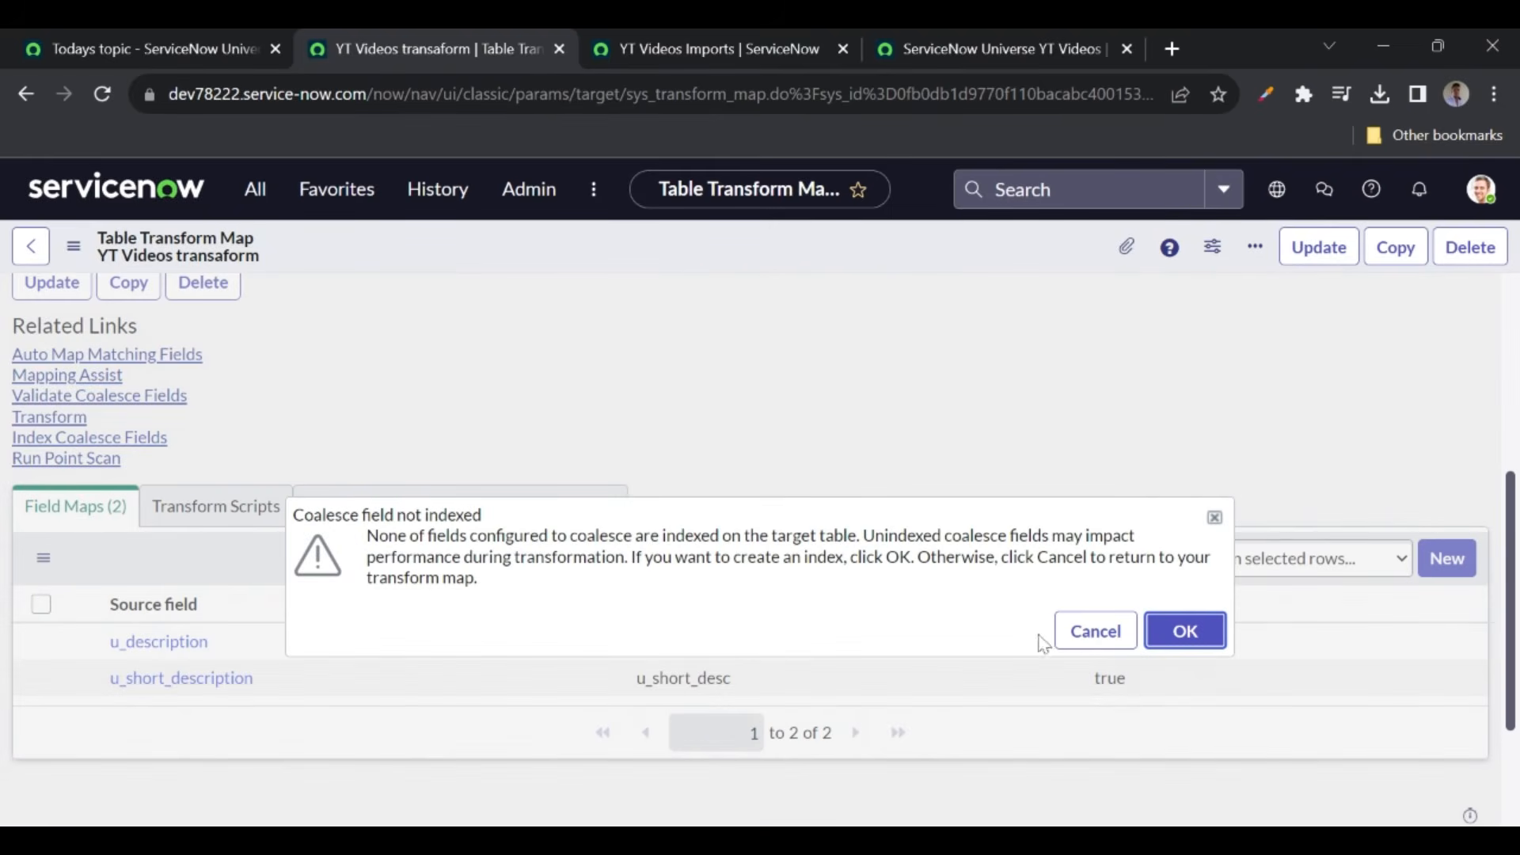
# - Dismiss the coalesce-field index prompts without creating an index, then start the Transform
pyautogui.click(1184, 638)
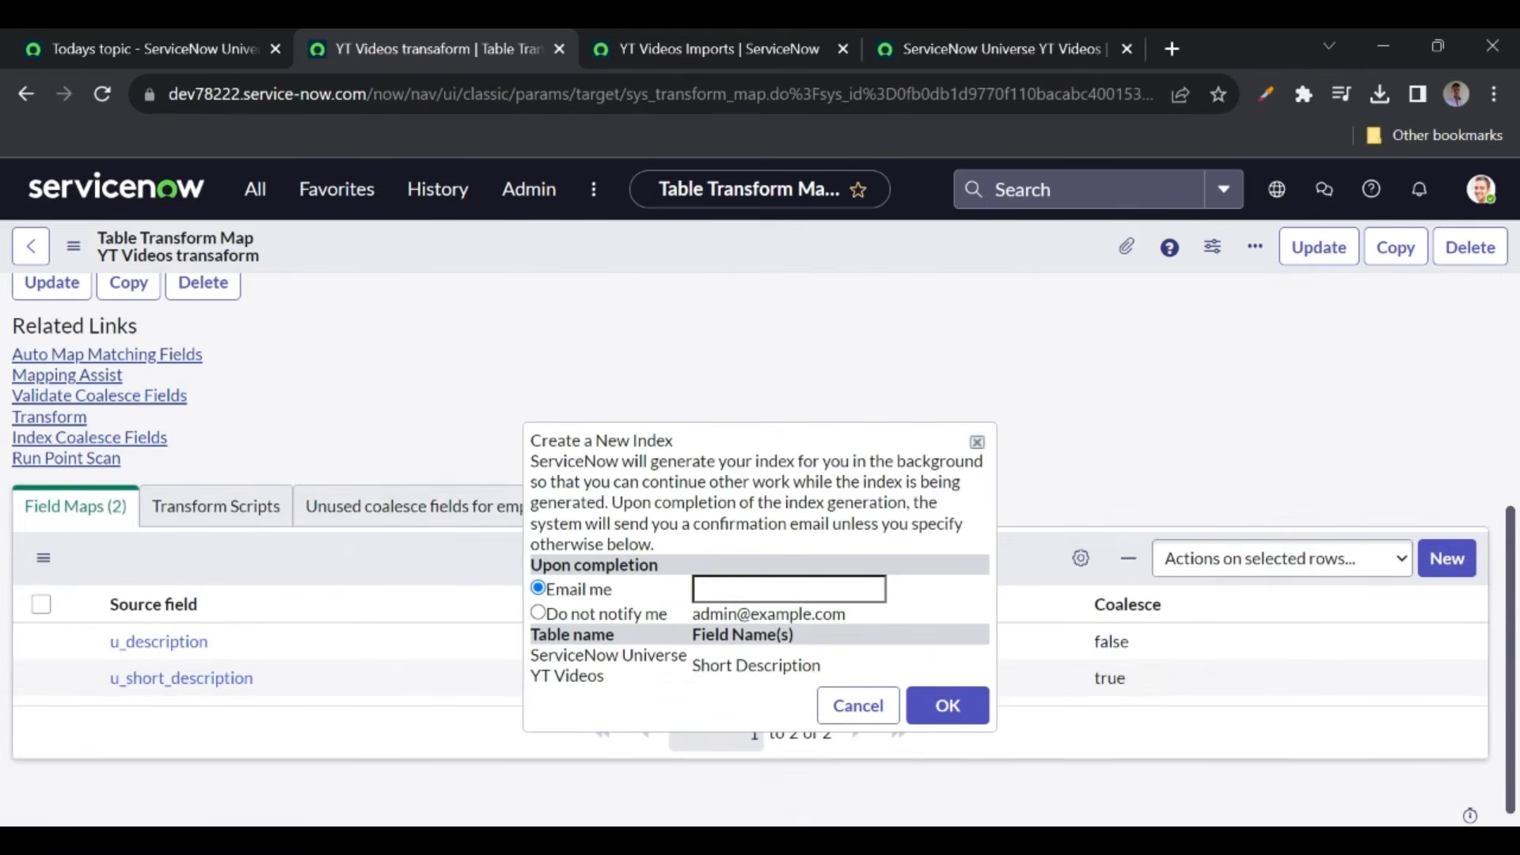
pyautogui.click(981, 442)
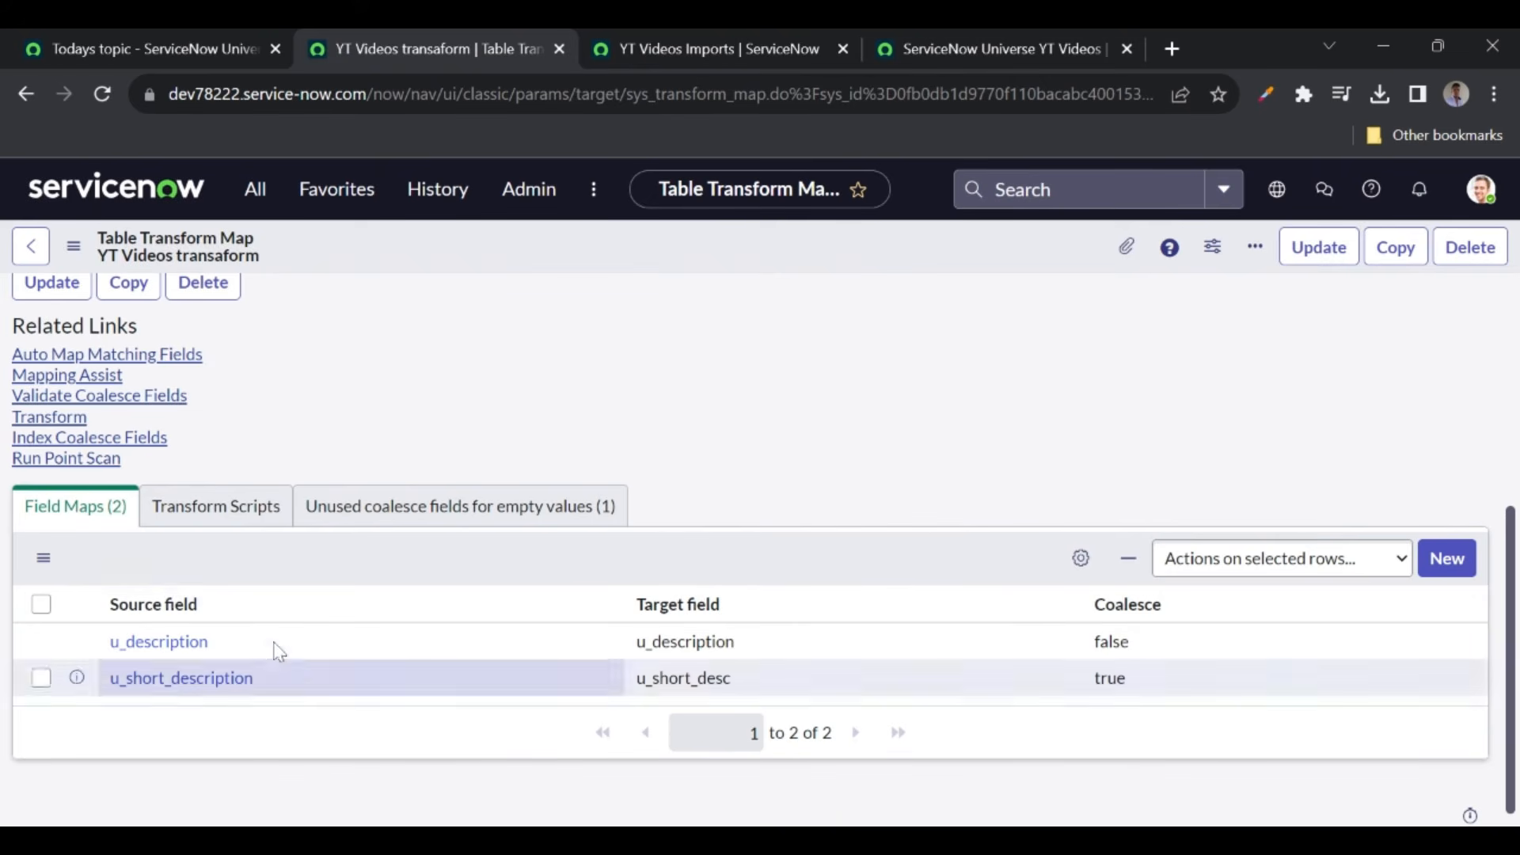
pyautogui.click(41, 419)
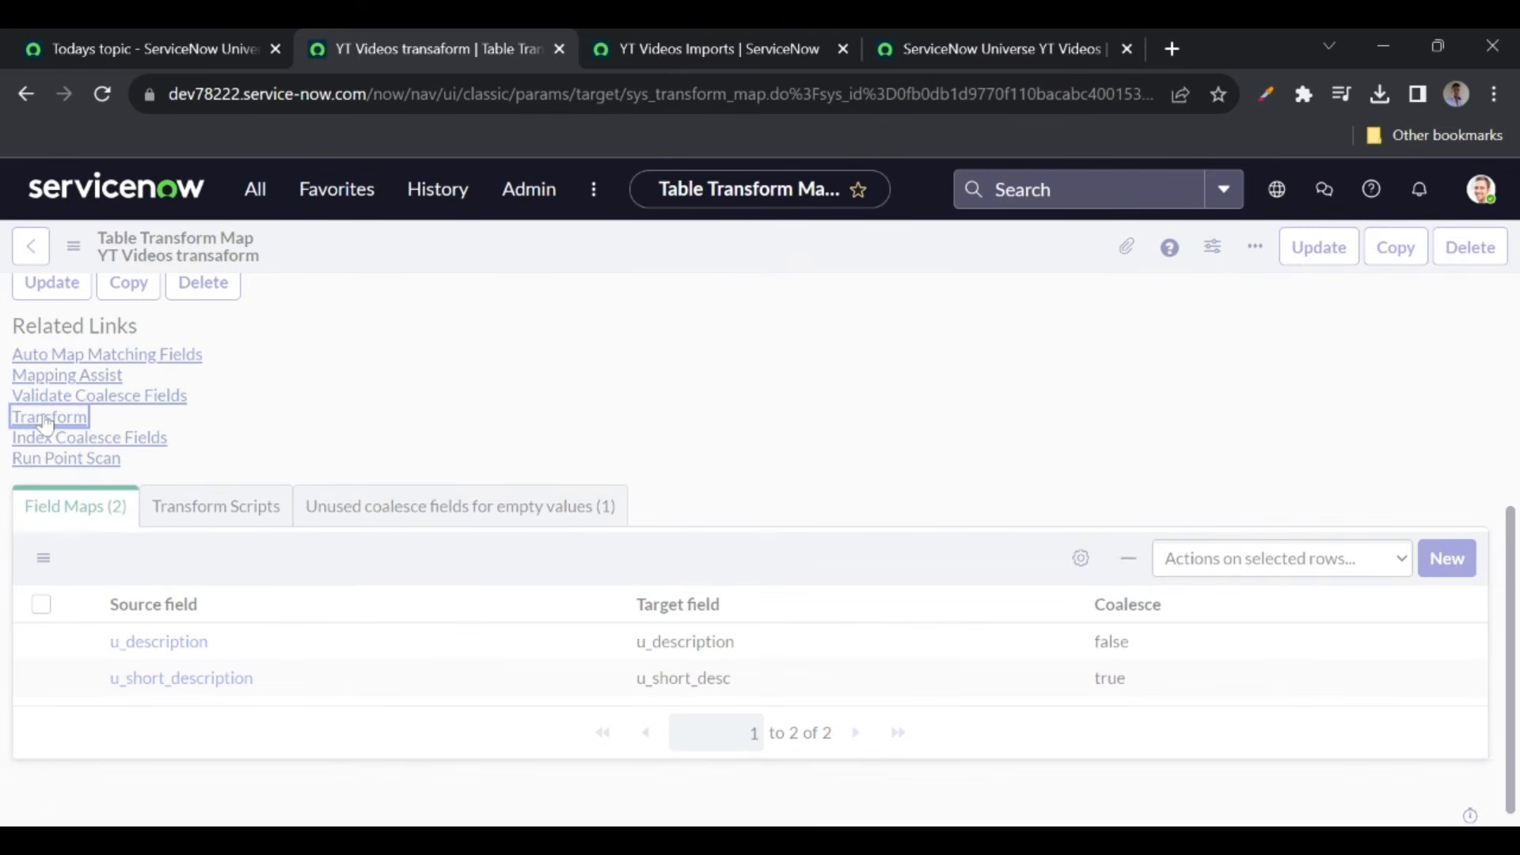
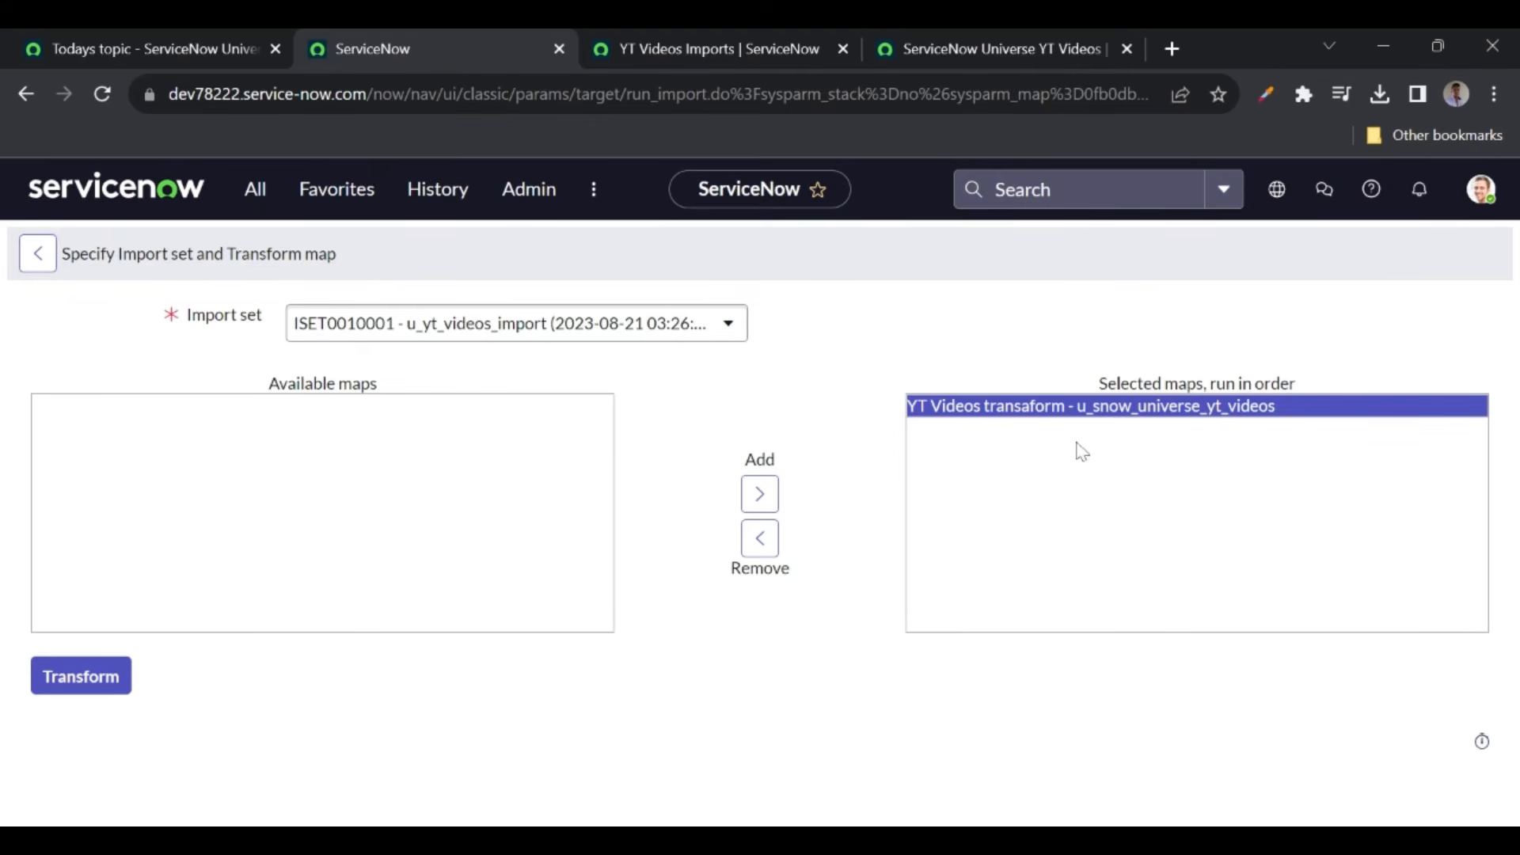
# - Run the transform on import set ISET0010001, then return to the YT Videos list, now 7 records
pyautogui.click(88, 686)
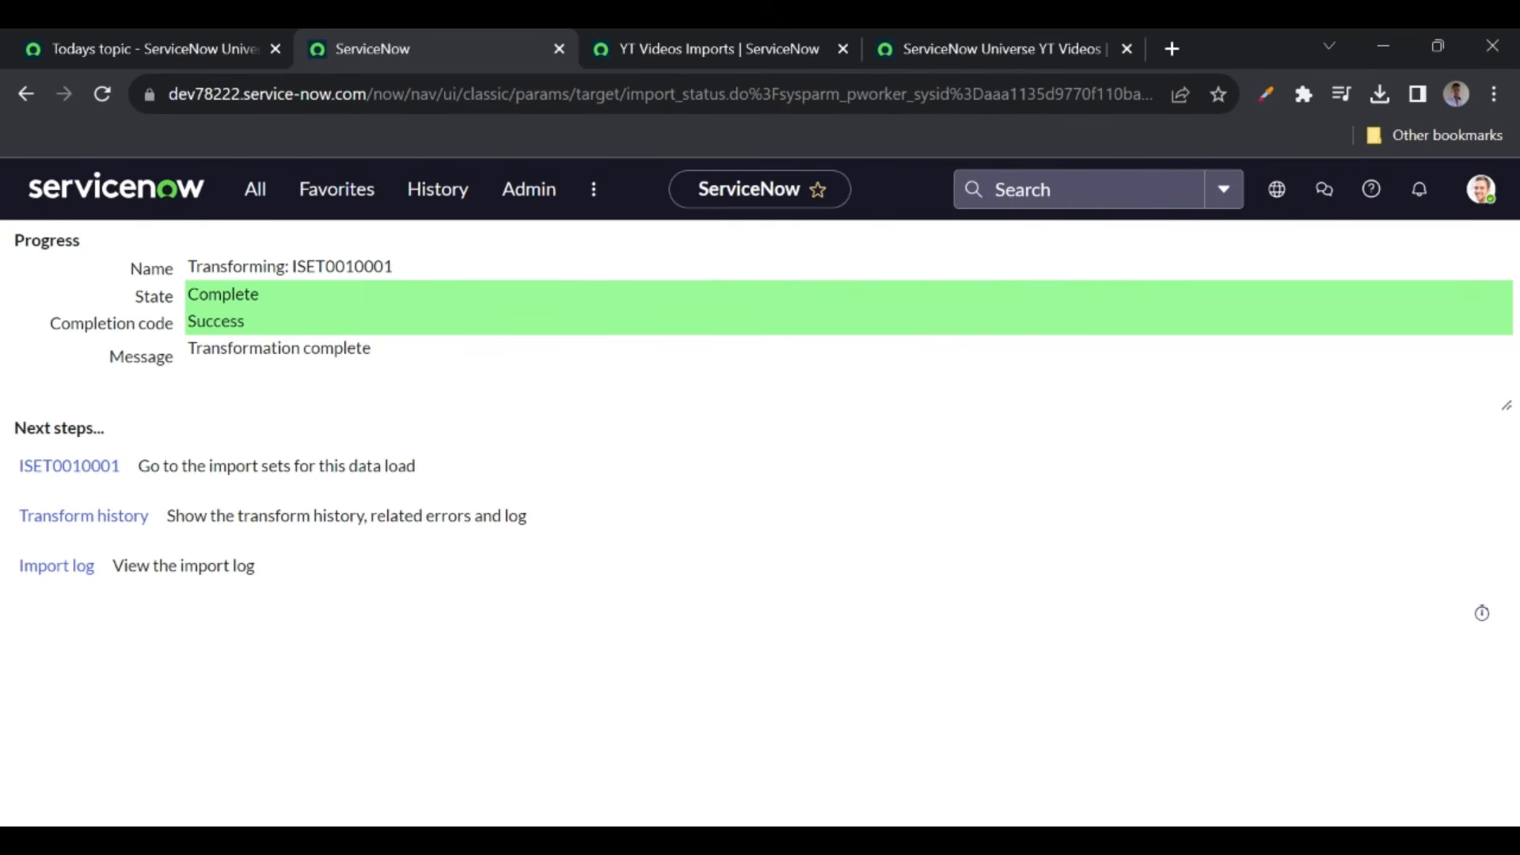
pyautogui.click(918, 48)
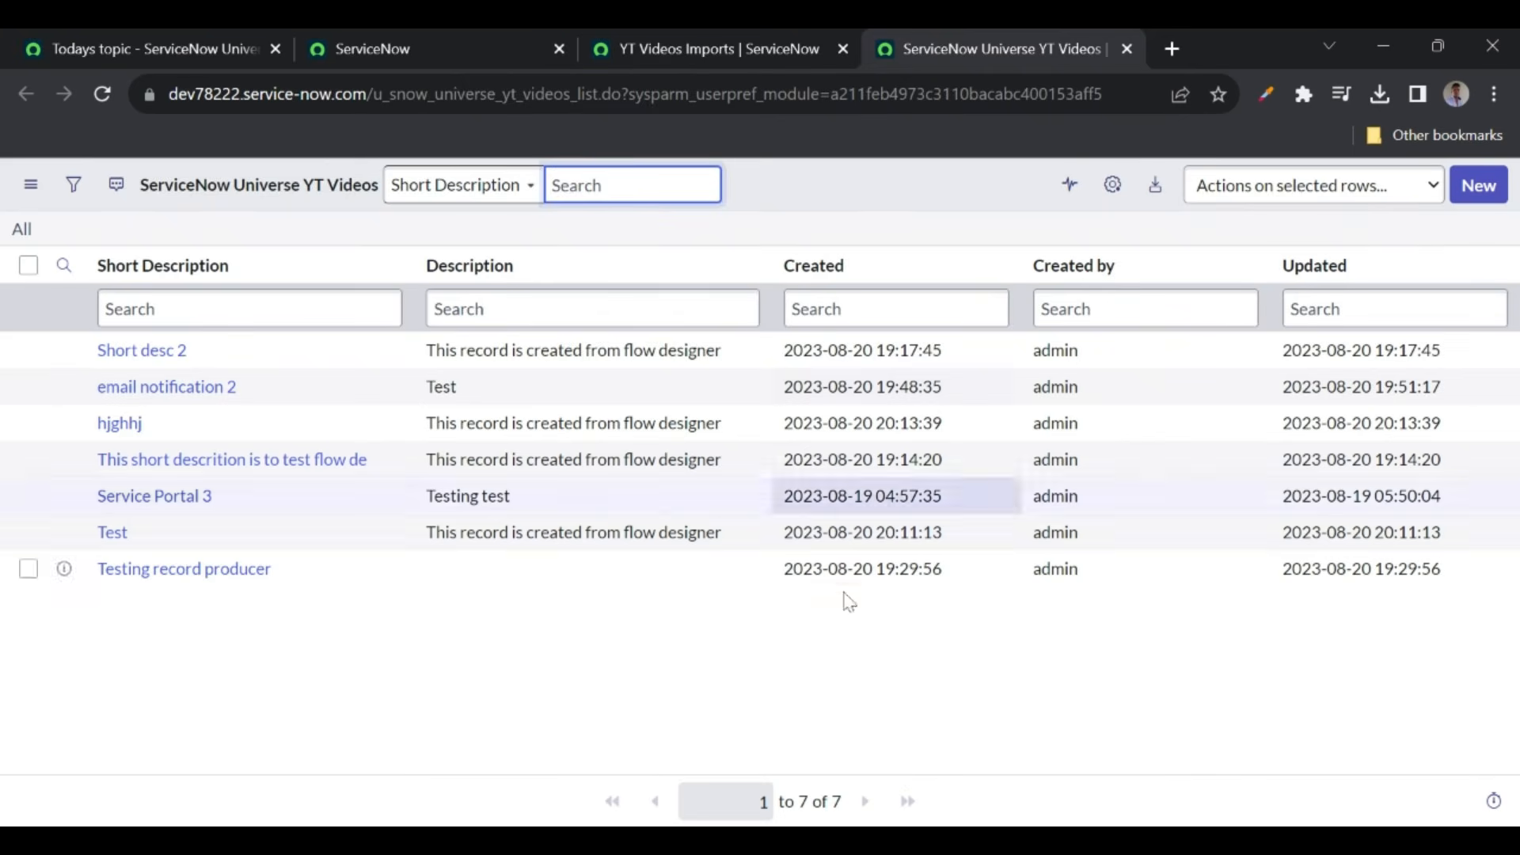
# - Reload the YT Videos list to find the Testing import record, then reload Imports to see Inserted
pyautogui.click(102, 97)
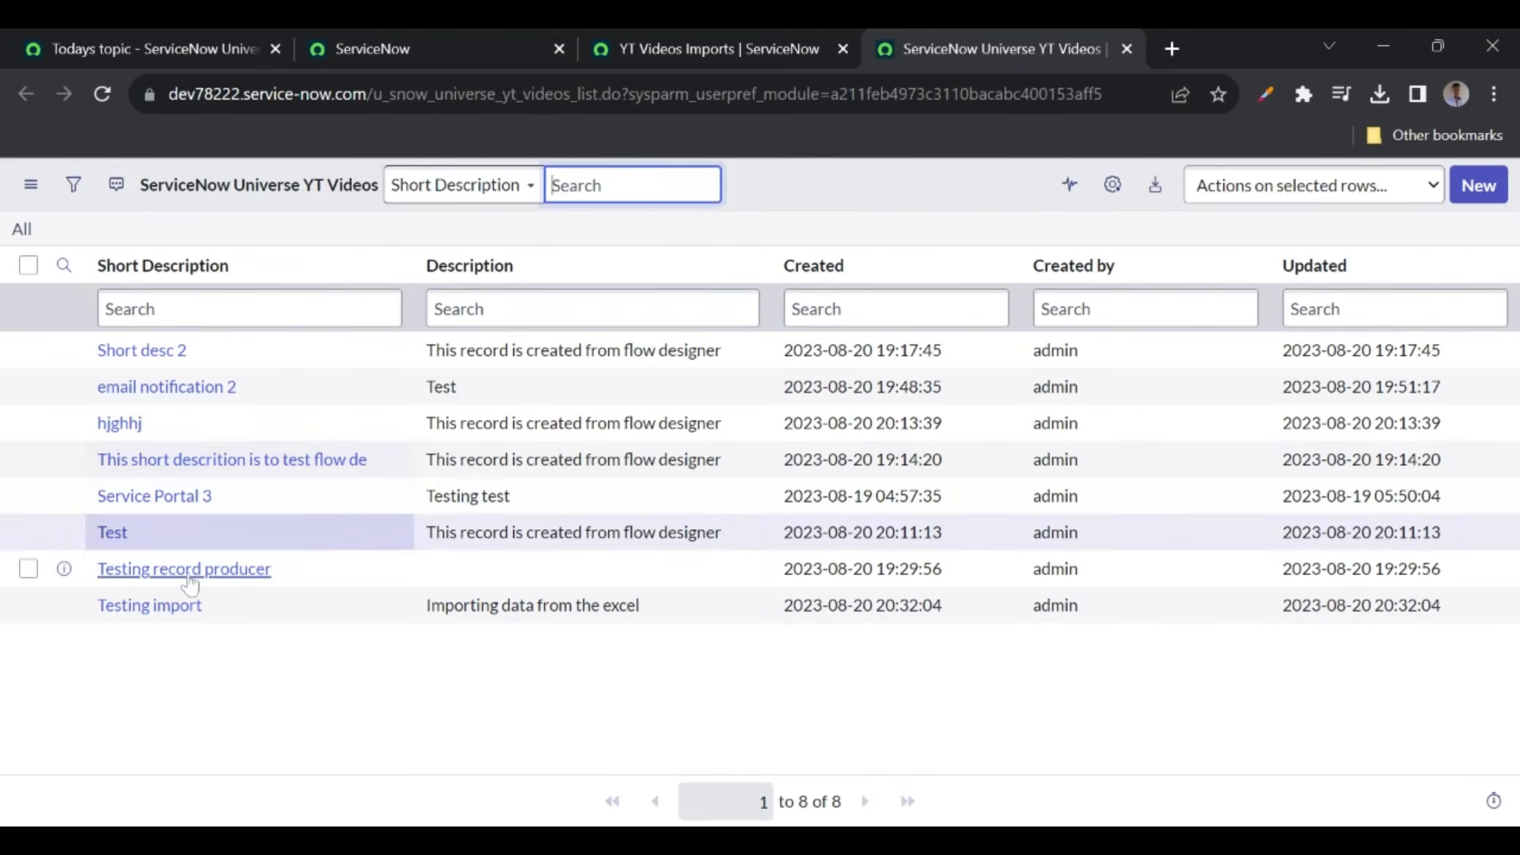
pyautogui.click(97, 609)
pyautogui.doubleClick(98, 610)
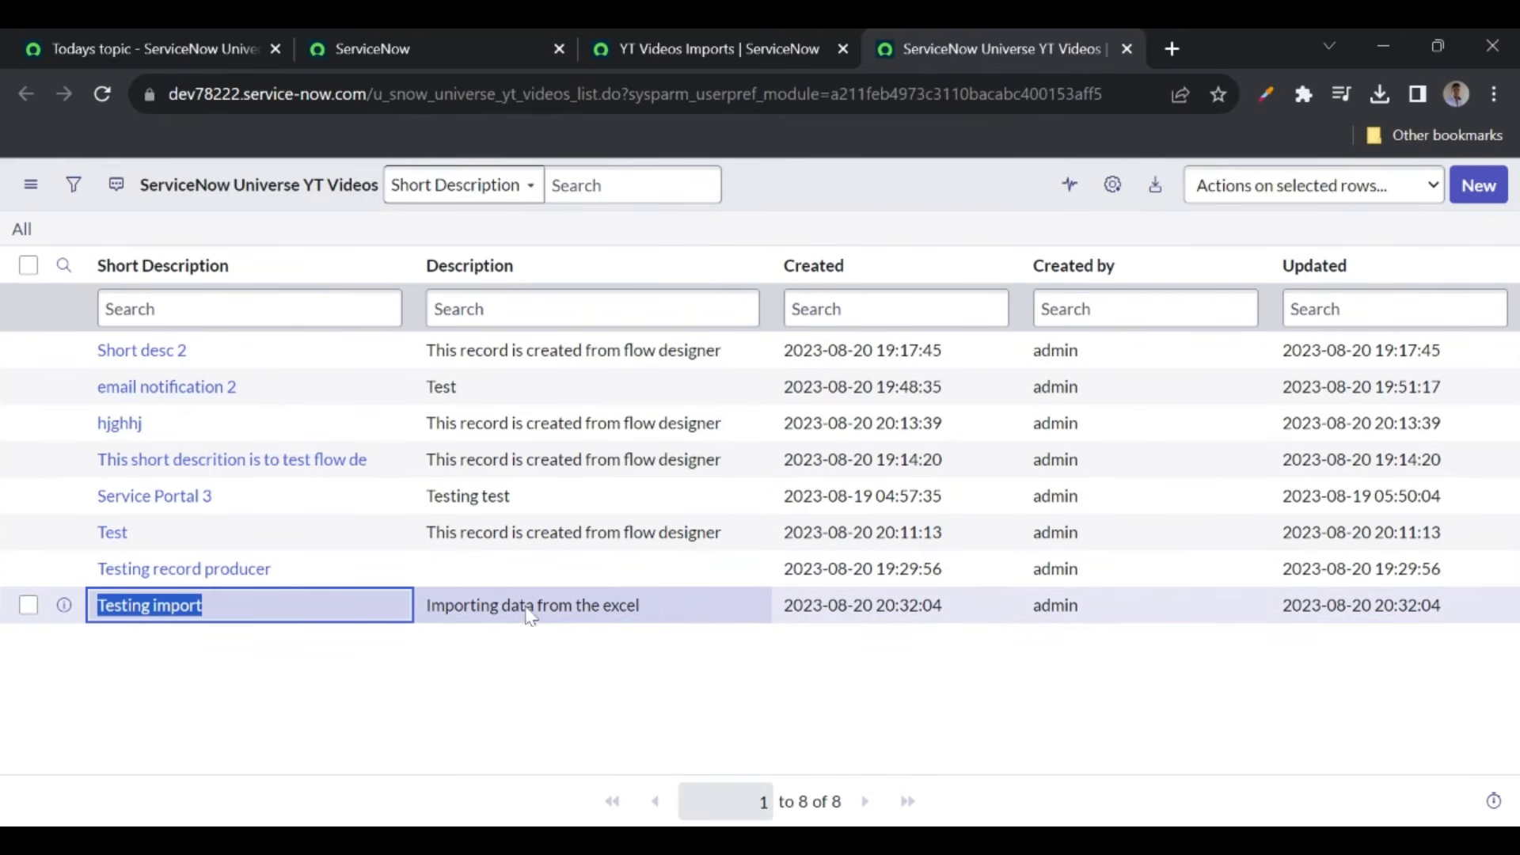
pyautogui.tripleClick(672, 613)
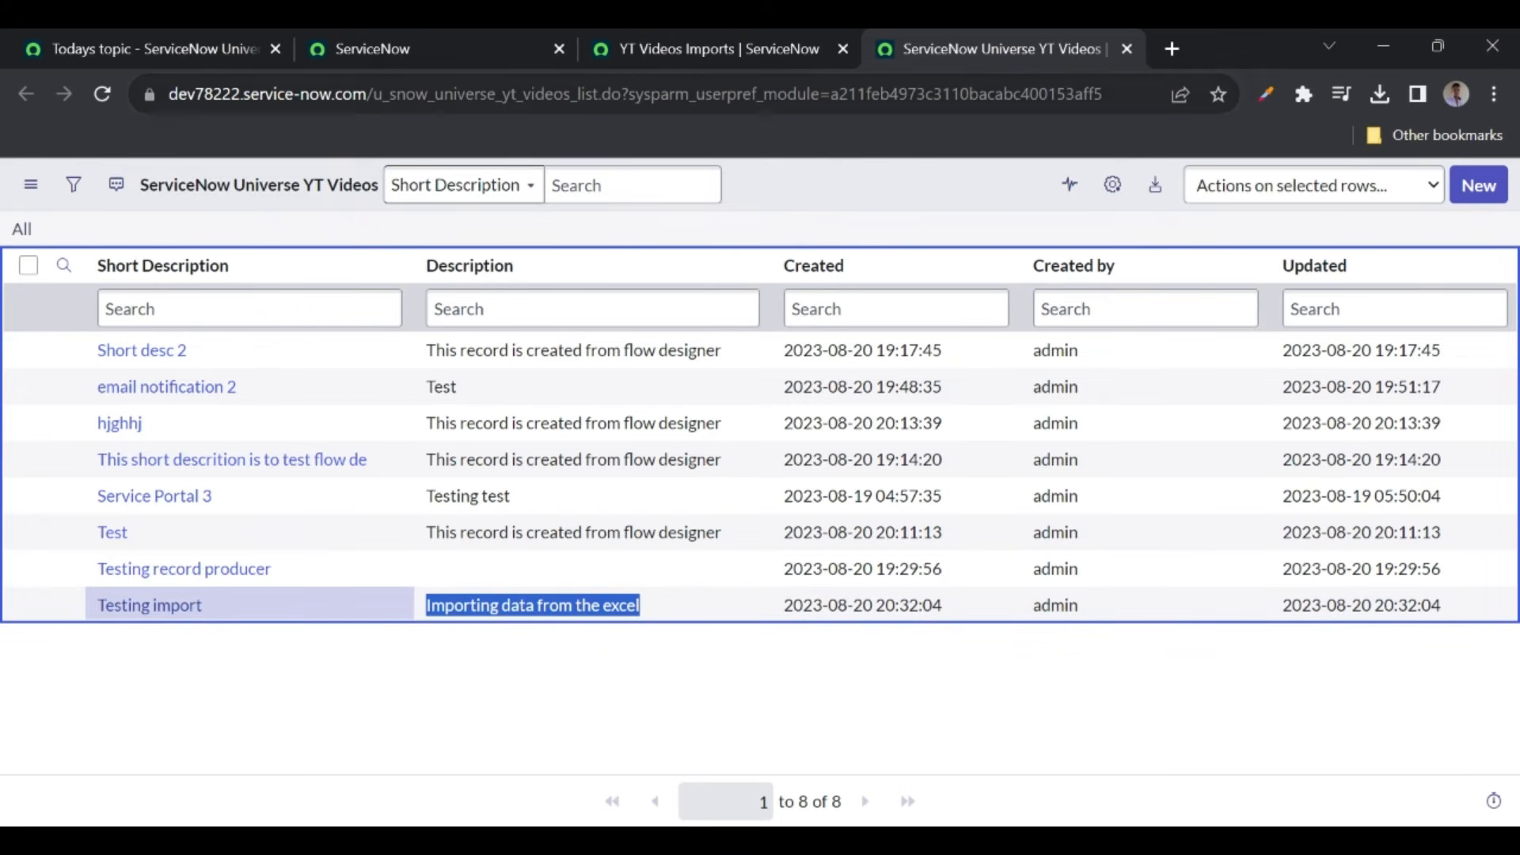
pyautogui.click(672, 57)
pyautogui.click(102, 93)
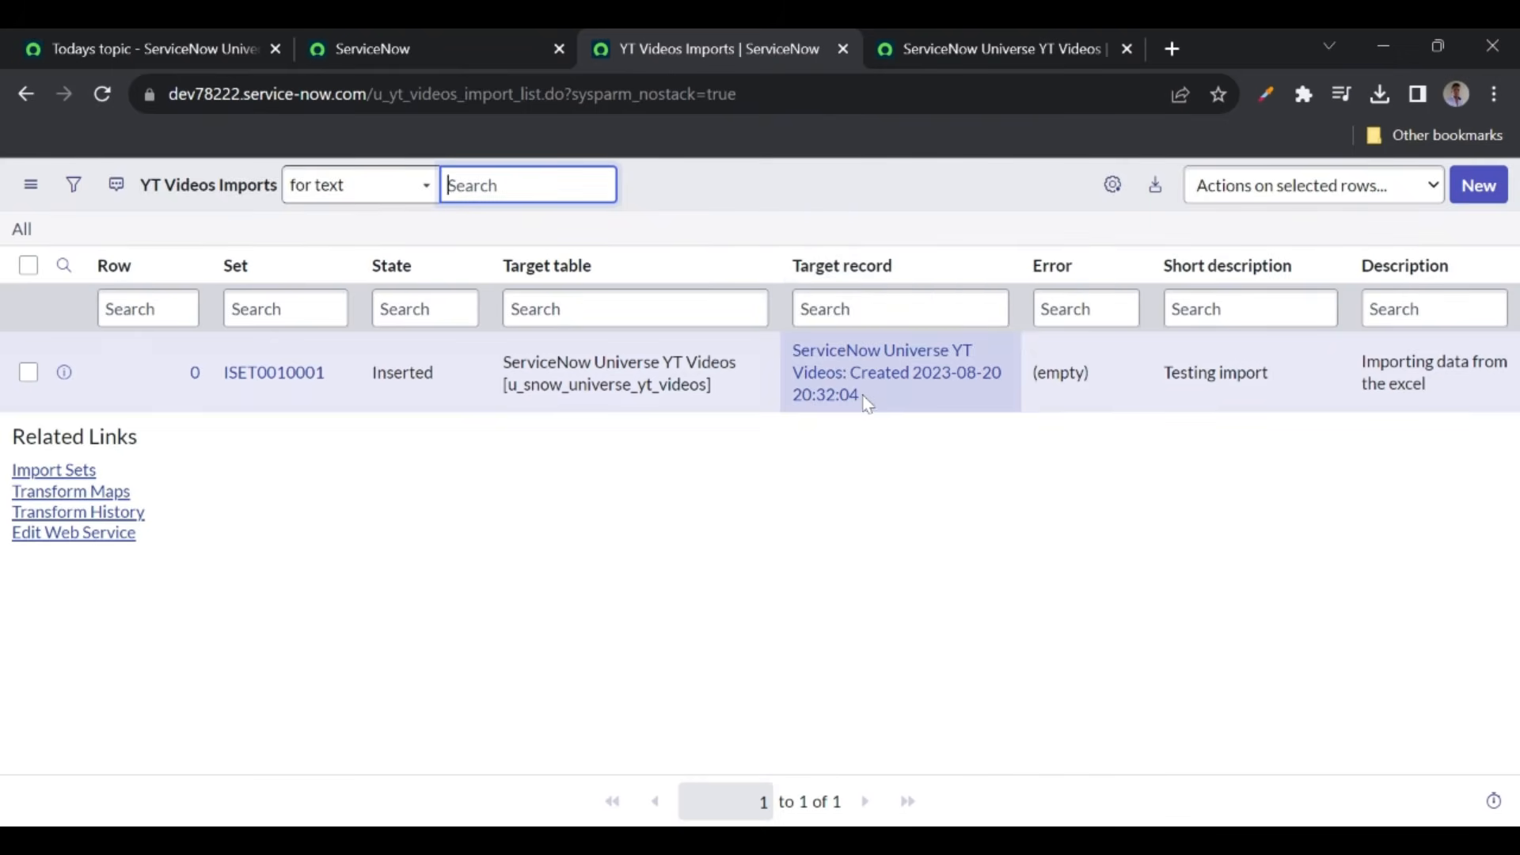
# - Check the import row's Target record in a separate tab, then return to the YT Videos Imports list
pyautogui.moveTo(868, 402); pyautogui.dragTo(858, 159)
pyautogui.click(947, 49)
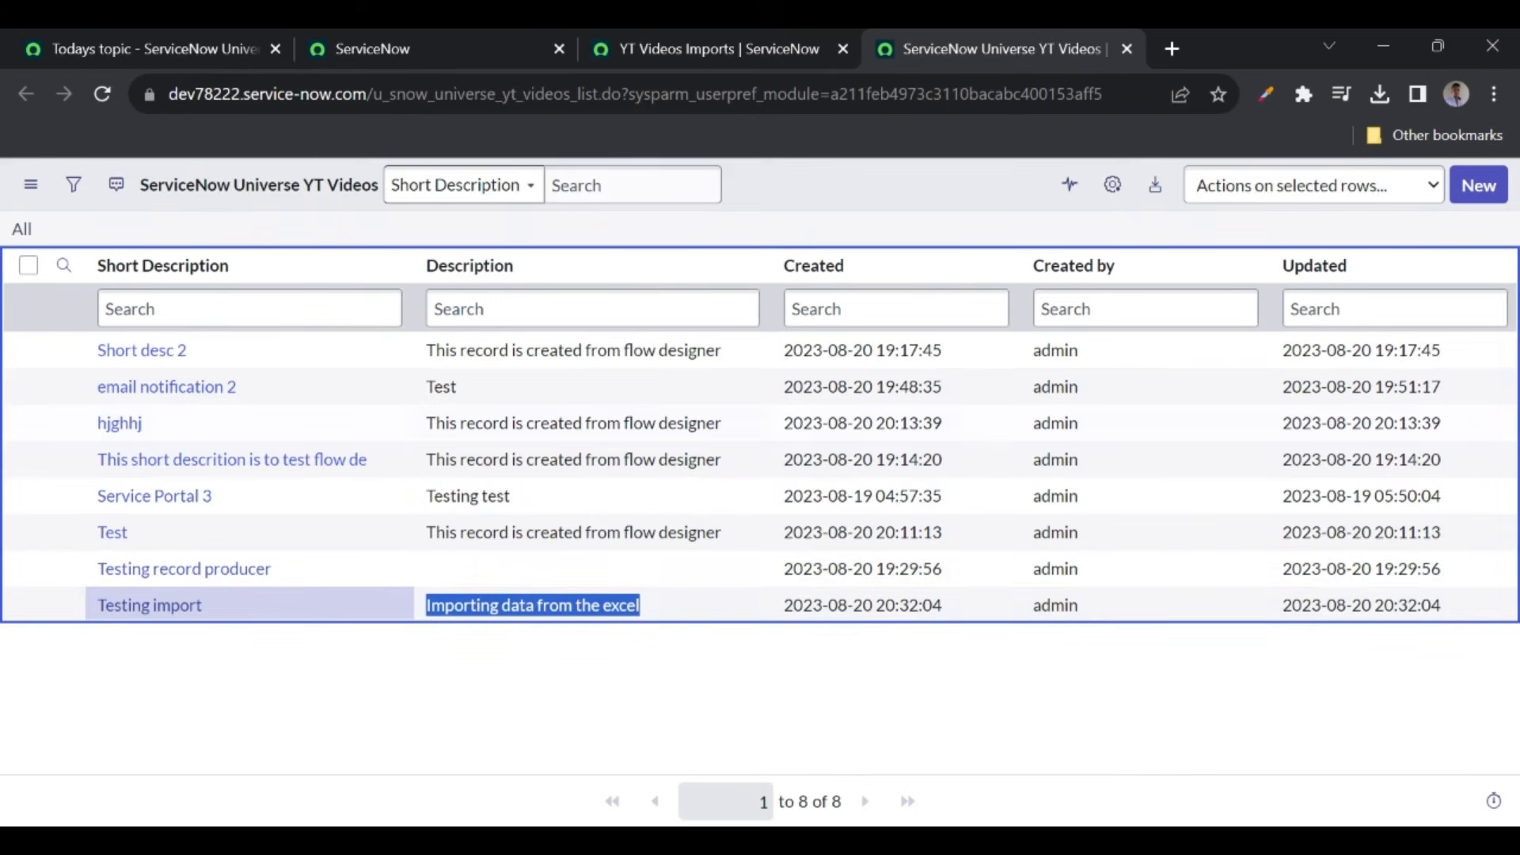
pyautogui.click(724, 35)
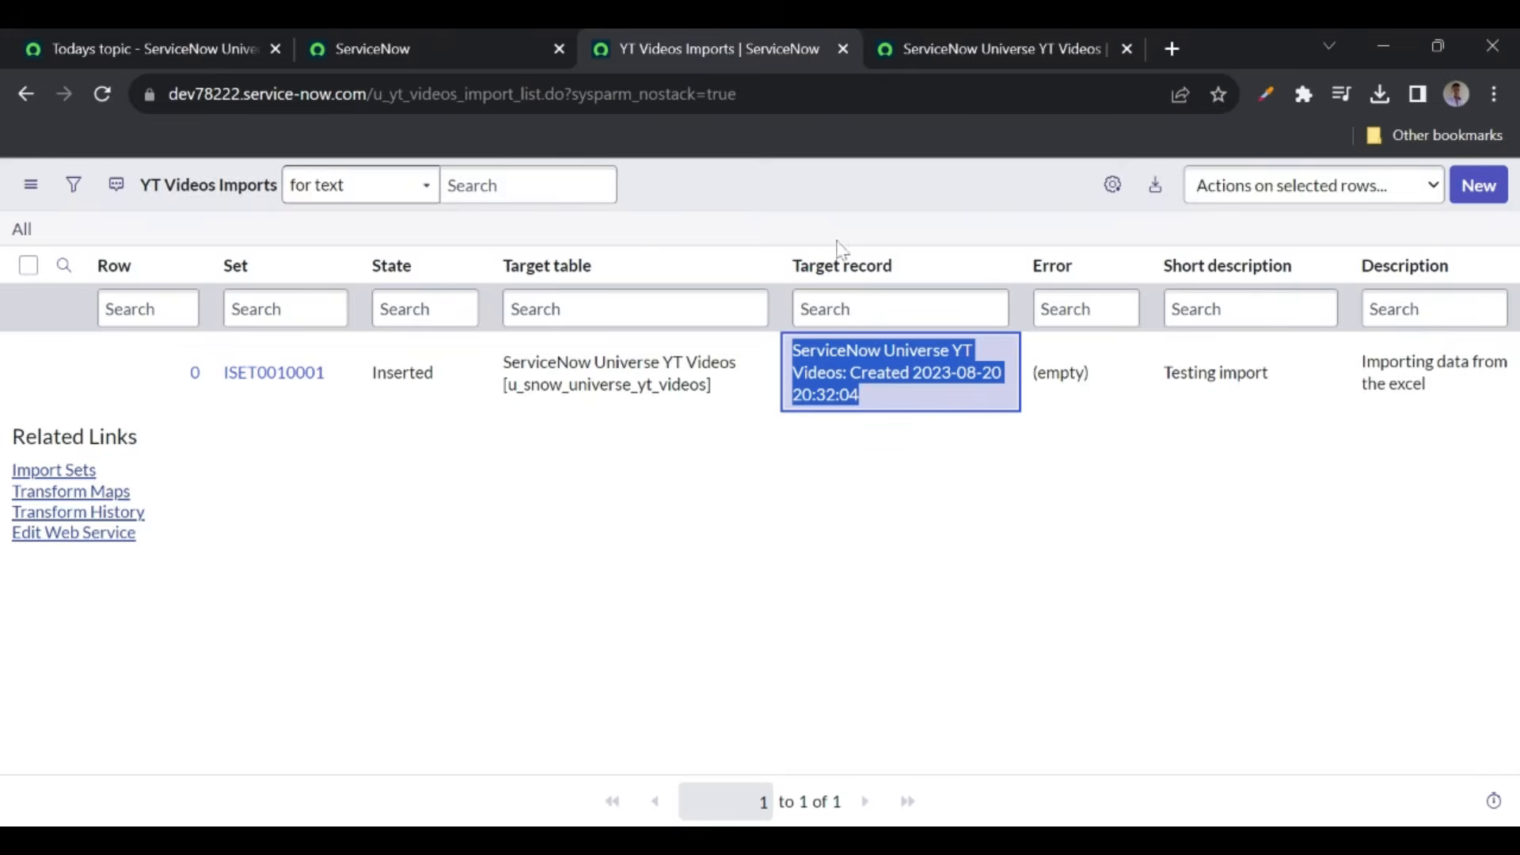
pyautogui.middleClick(859, 384)
pyautogui.click(795, 43)
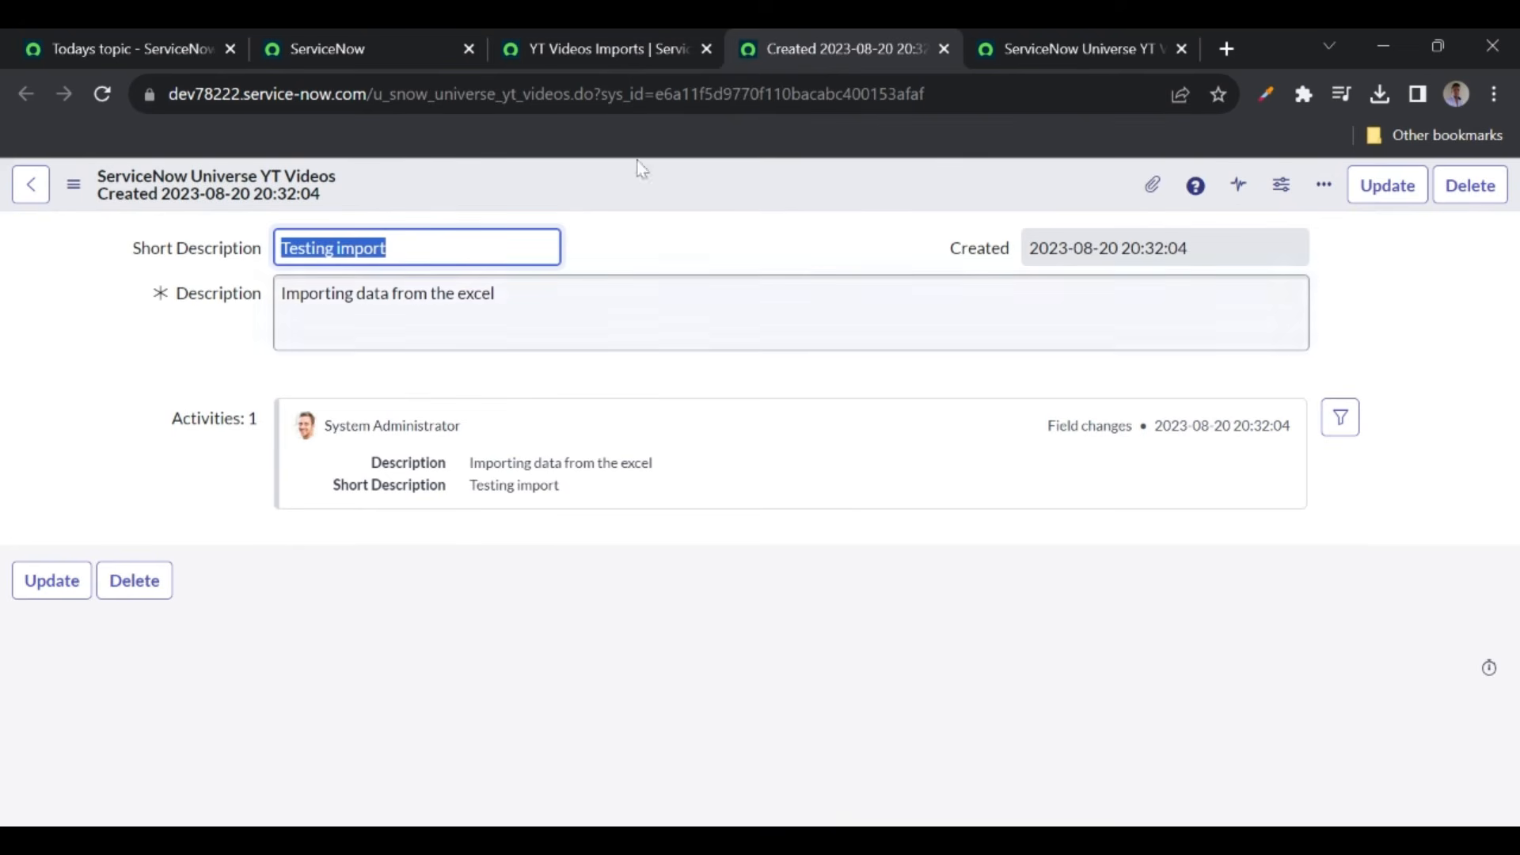
pyautogui.click(944, 49)
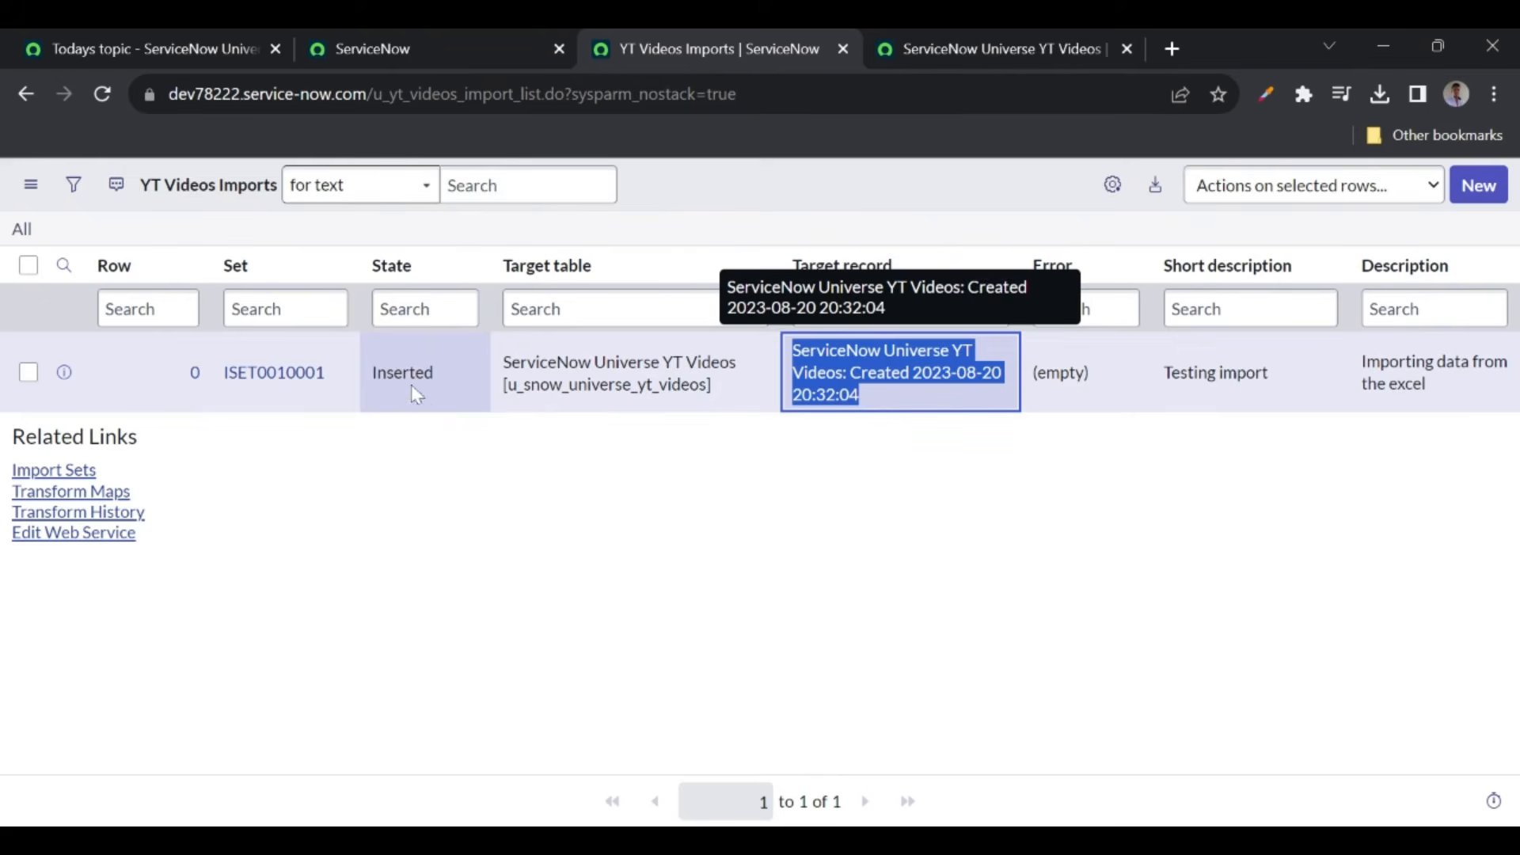
pyautogui.click(411, 454)
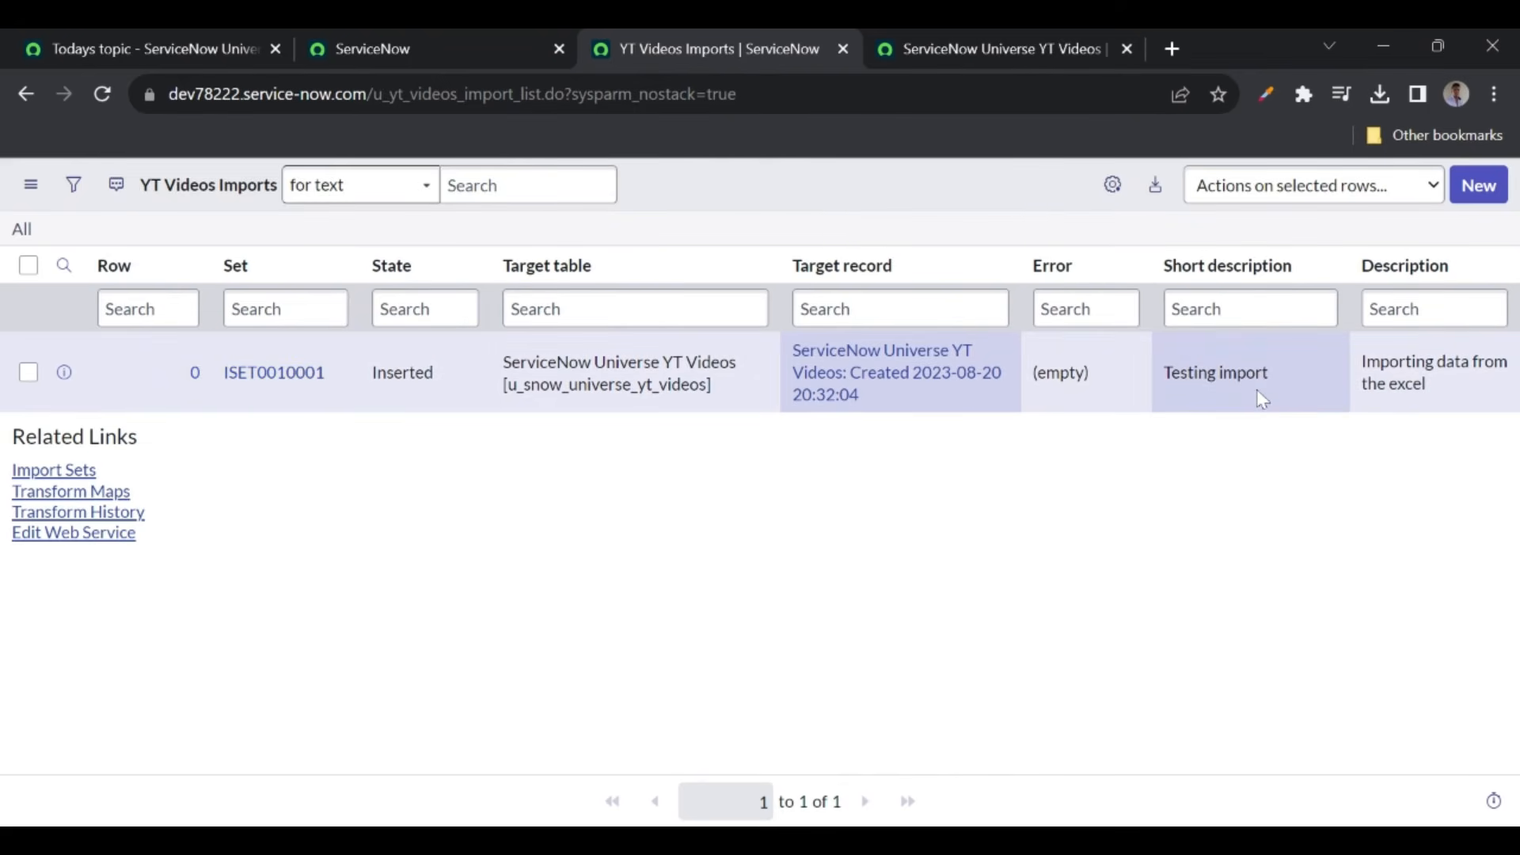
# - Append ' 2' to the import row's Short description so it reads 'Testing import 2'
pyautogui.doubleClick(1280, 385)
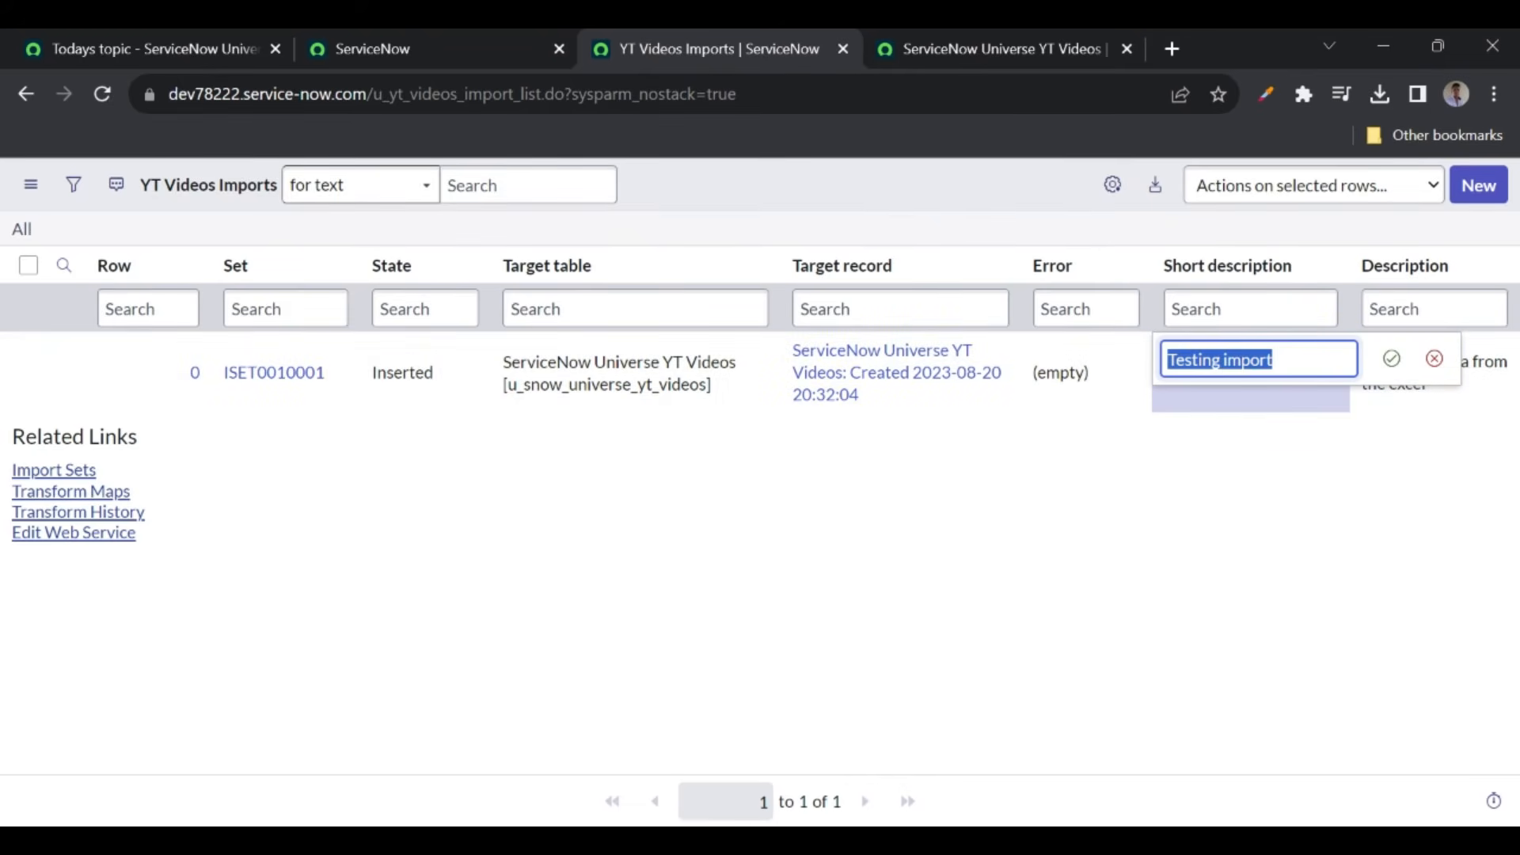
pyautogui.click(1276, 360)
pyautogui.write('2')
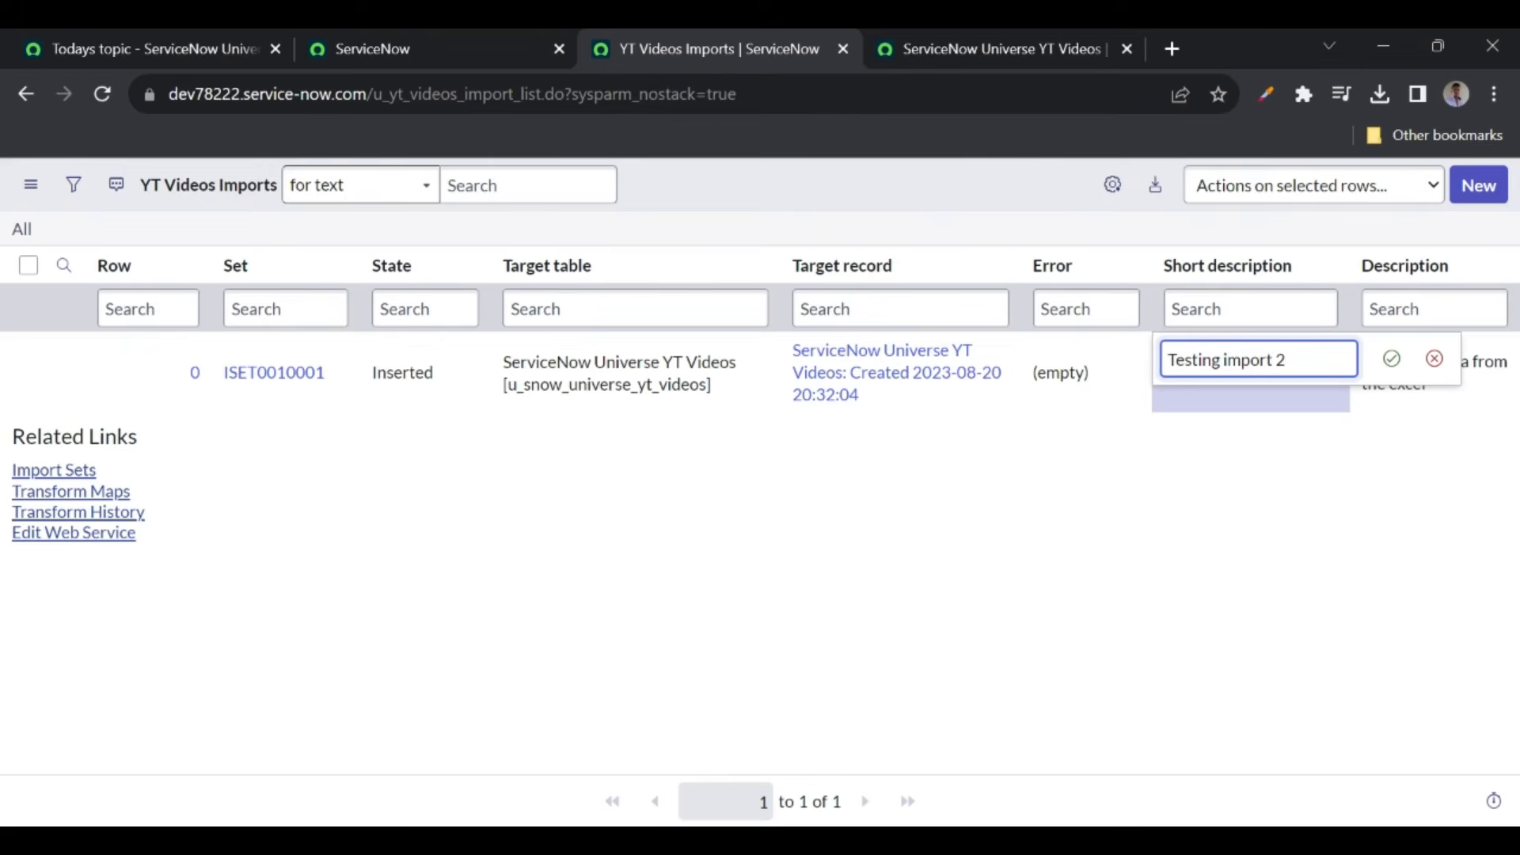
pyautogui.press('Return')
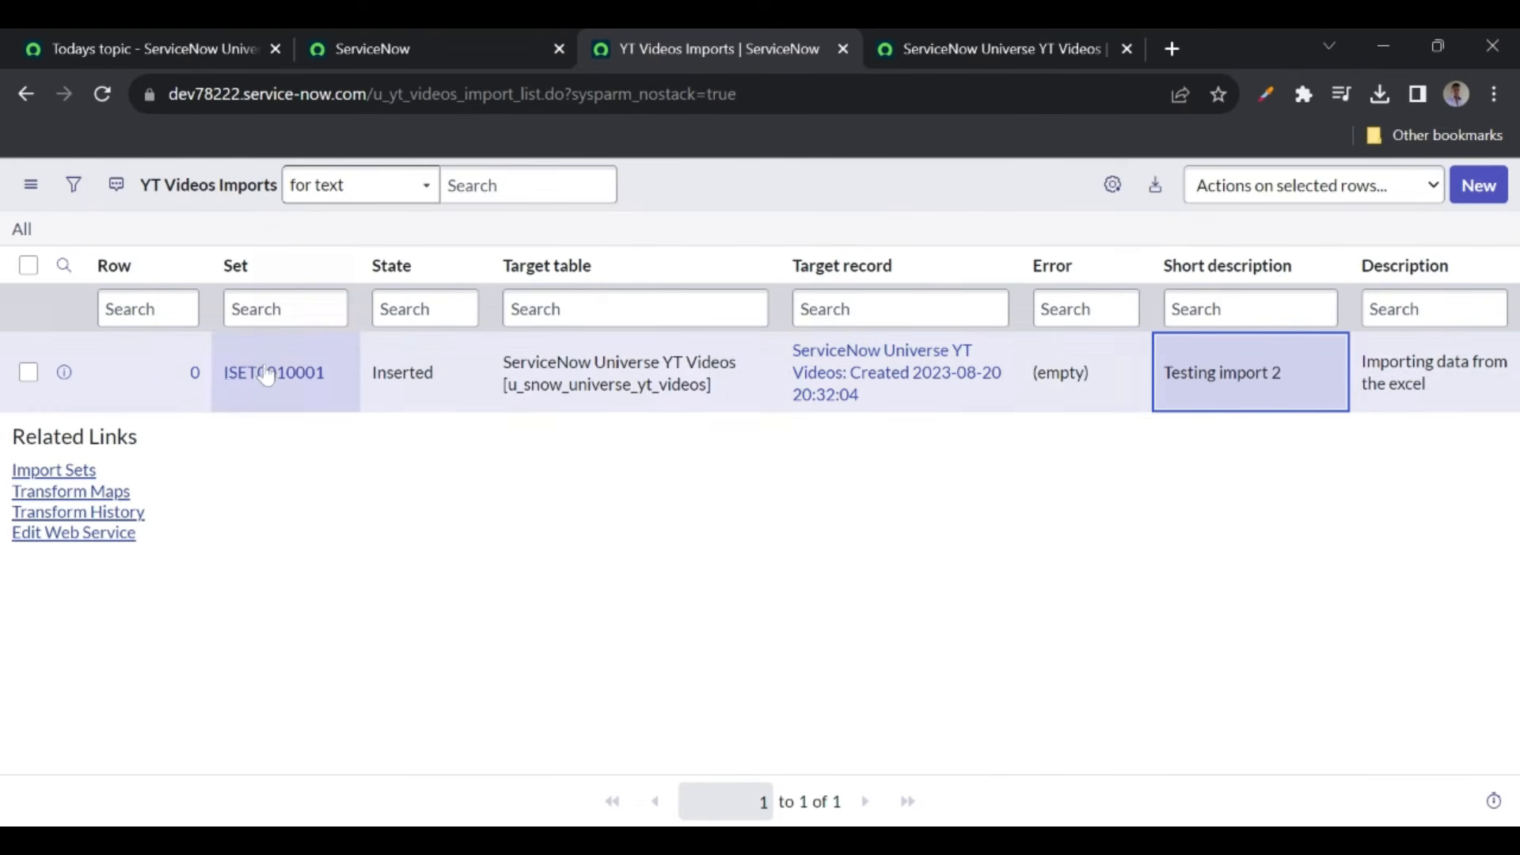
pyautogui.keyDown('ctrl'); pyautogui.click(272, 383); pyautogui.keyUp('ctrl')
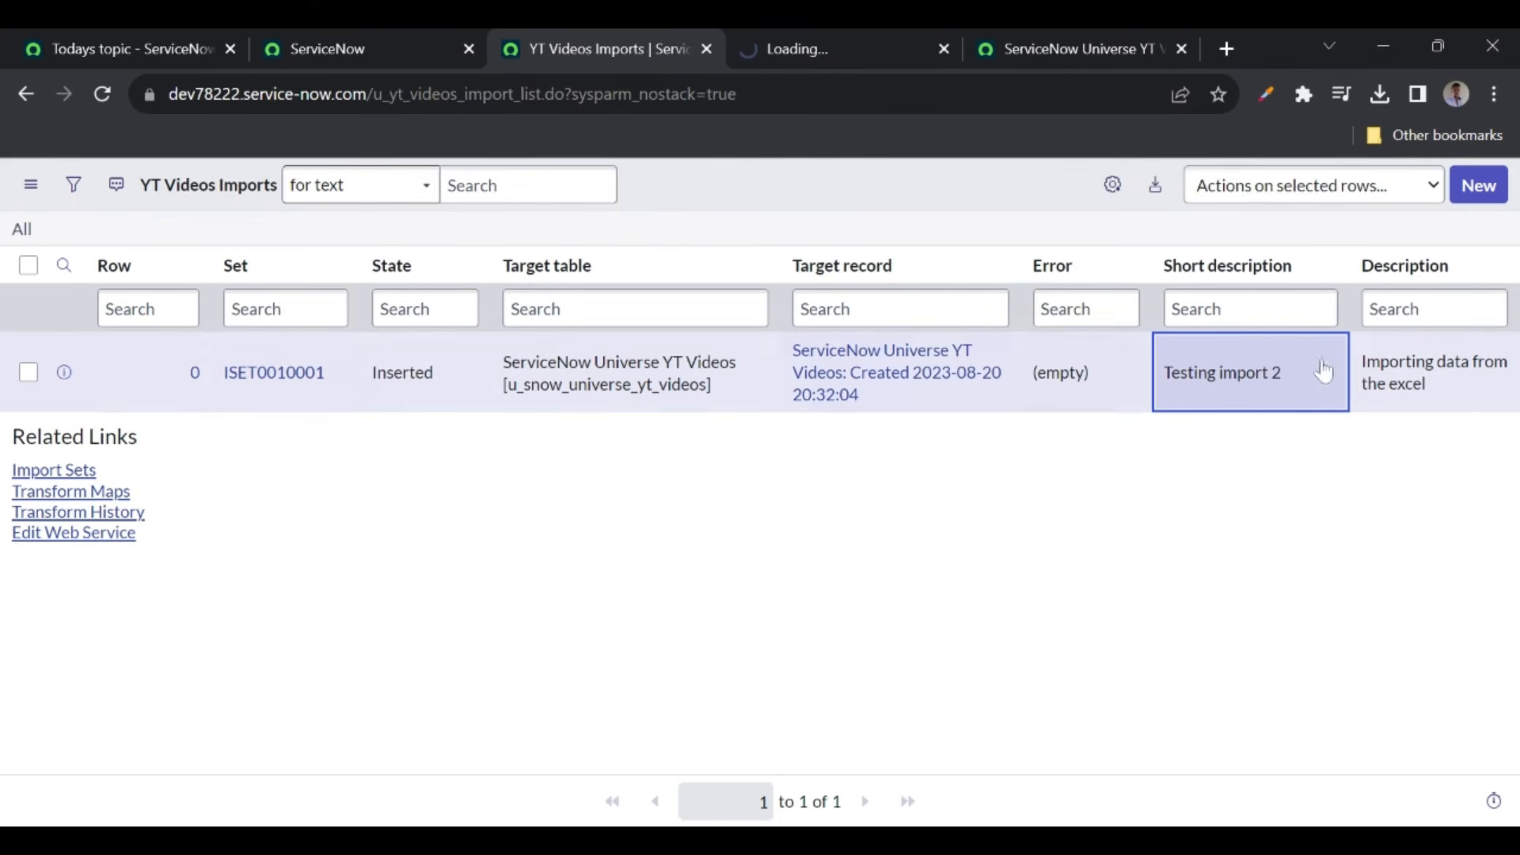
# - Look over the ISET0010001 import set record and reload the YT Videos list
pyautogui.click(777, 49)
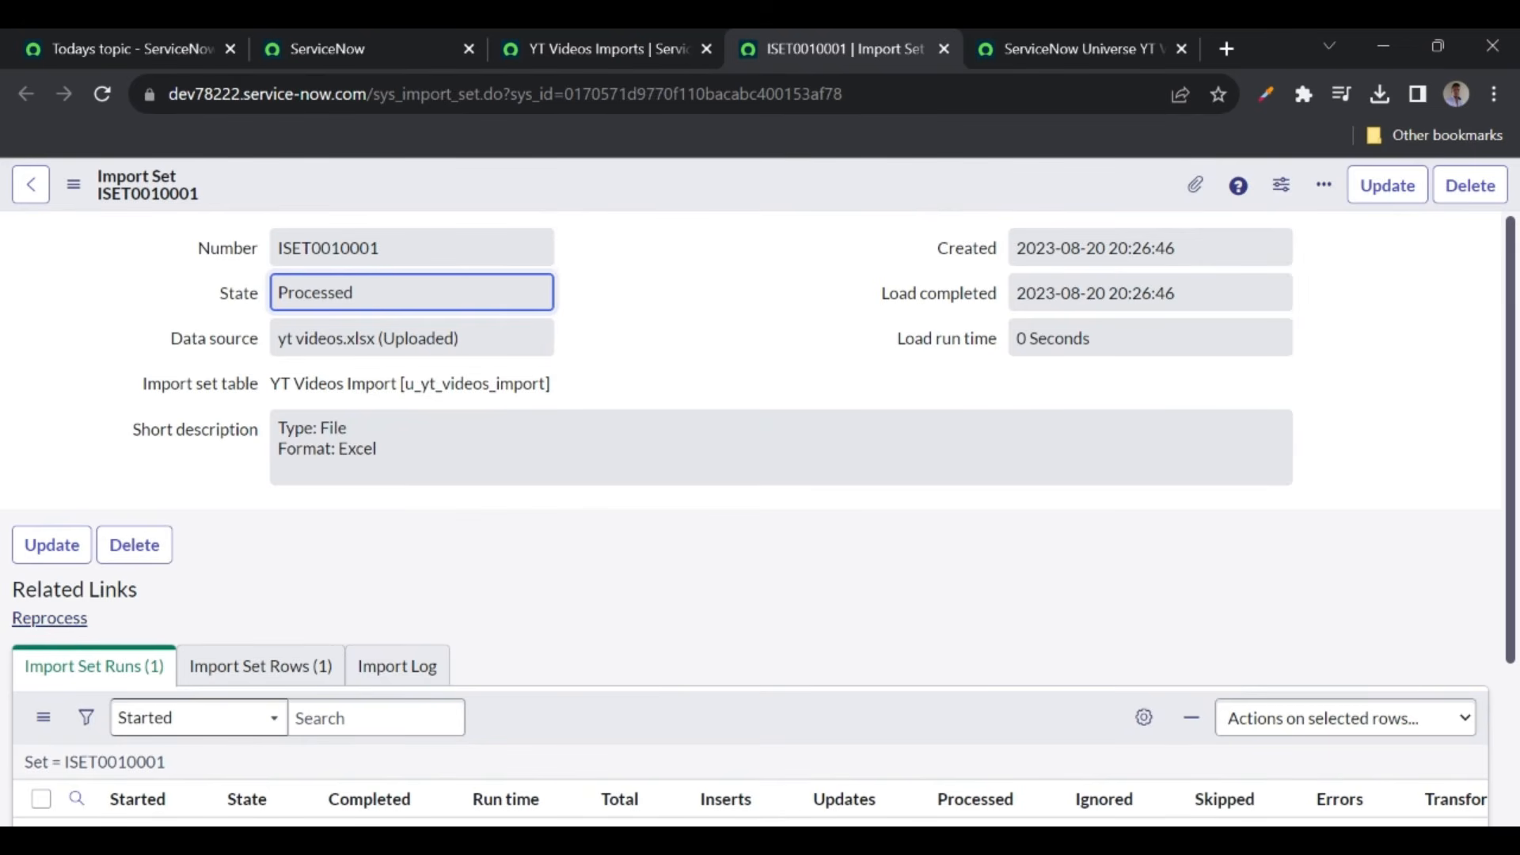
pyautogui.click(558, 46)
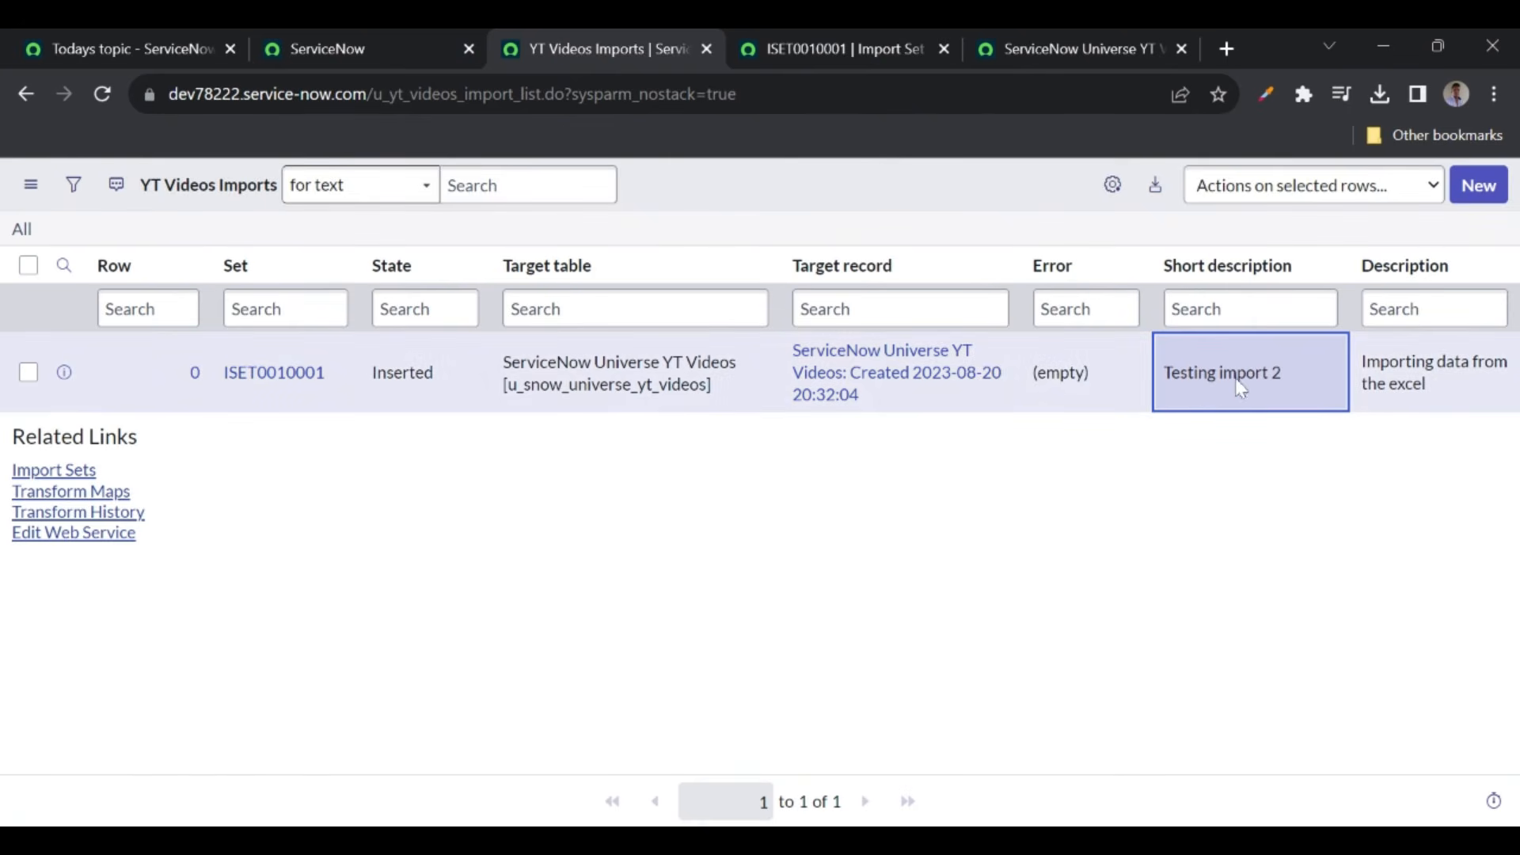
pyautogui.click(1066, 46)
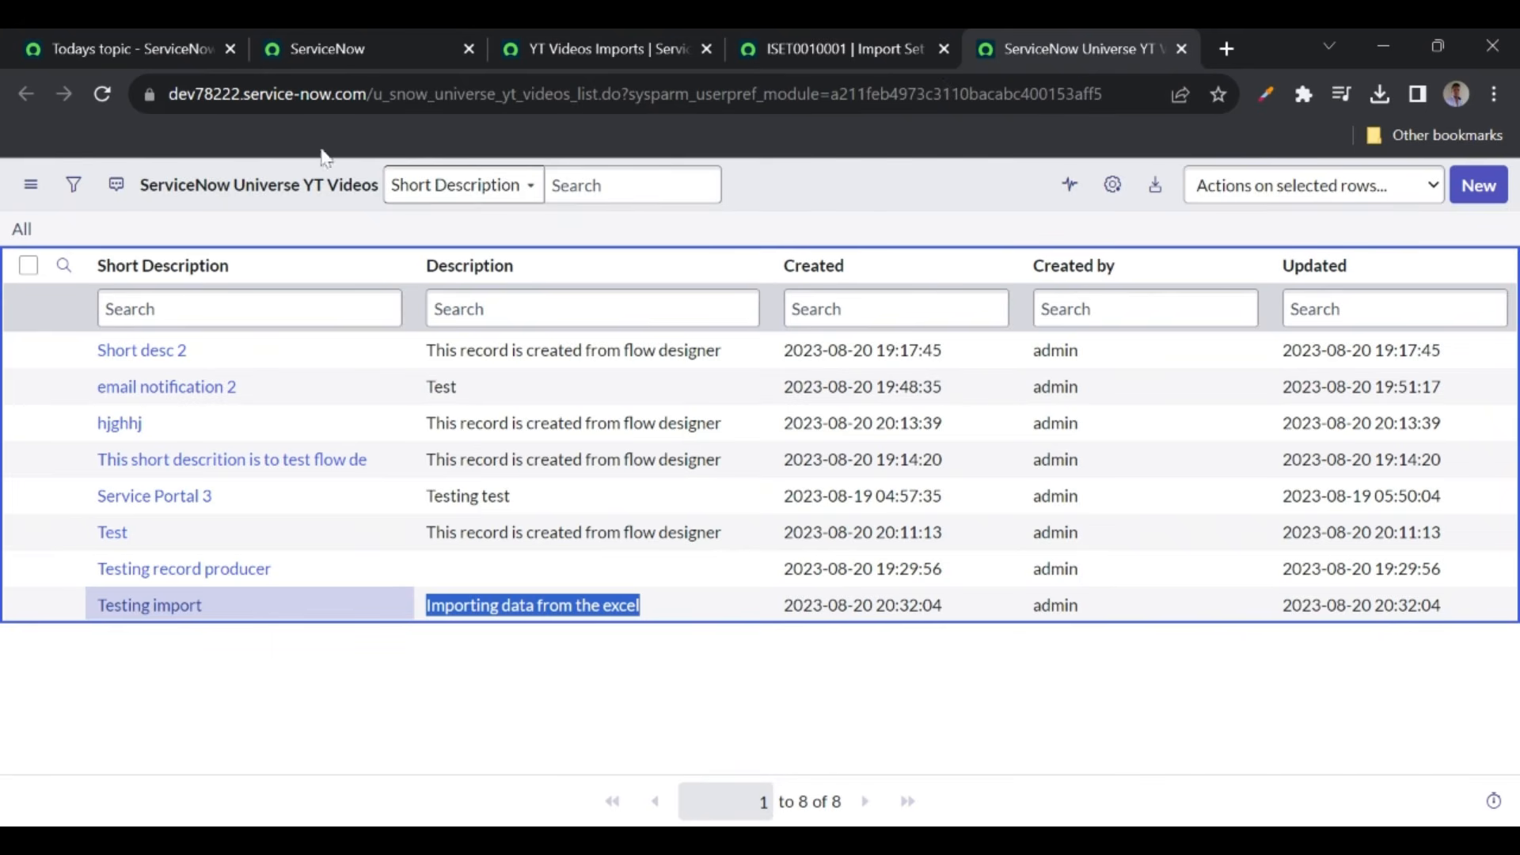
pyautogui.click(101, 93)
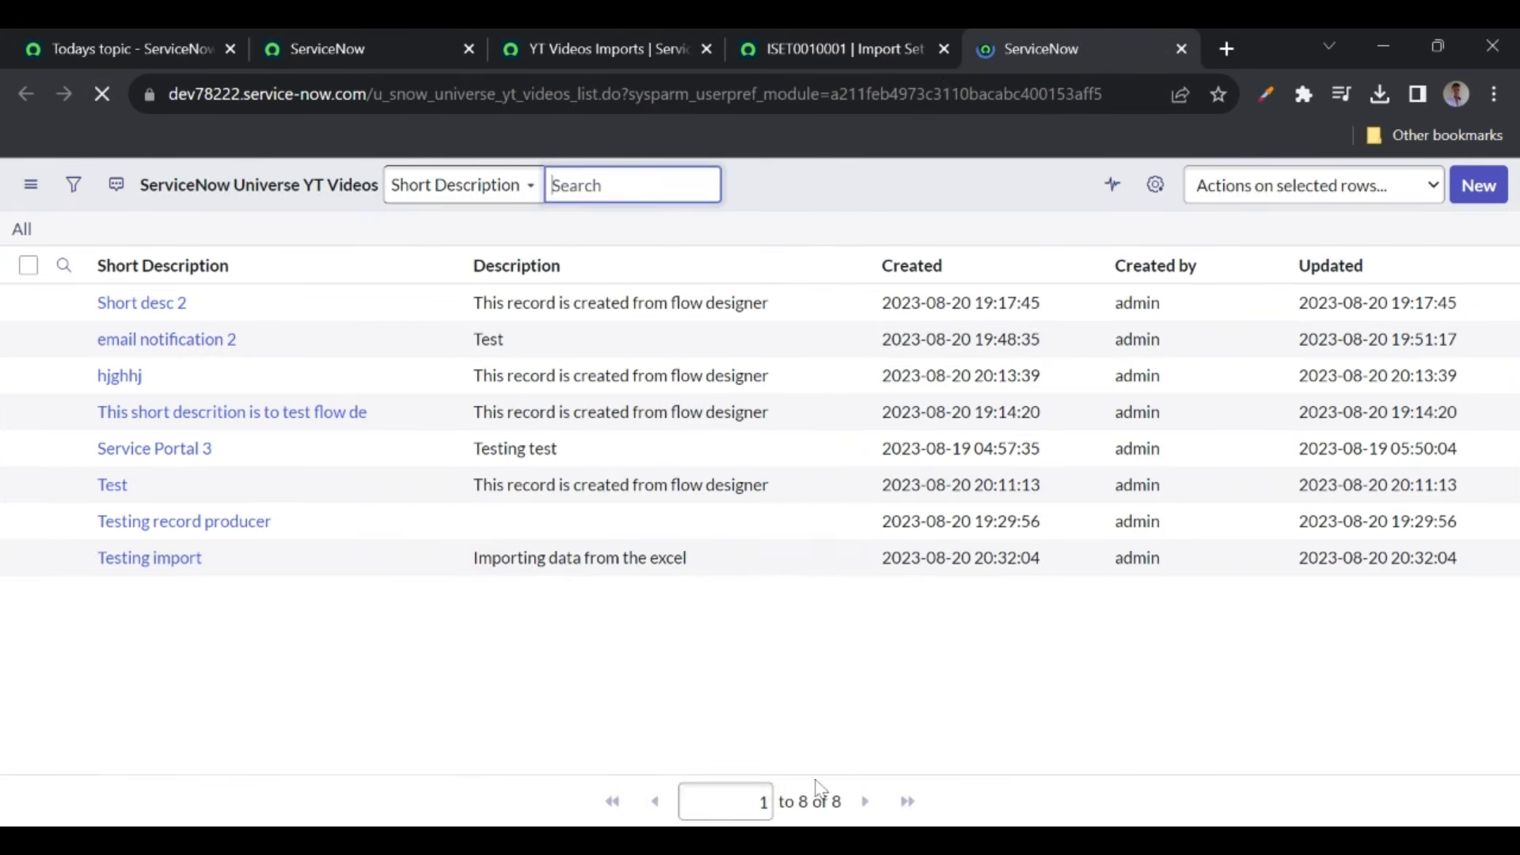
pyautogui.click(809, 36)
# - Reprocess ISET0010001 and rerun its transform, leaving the YT Videos list at 8 records
pyautogui.click(62, 623)
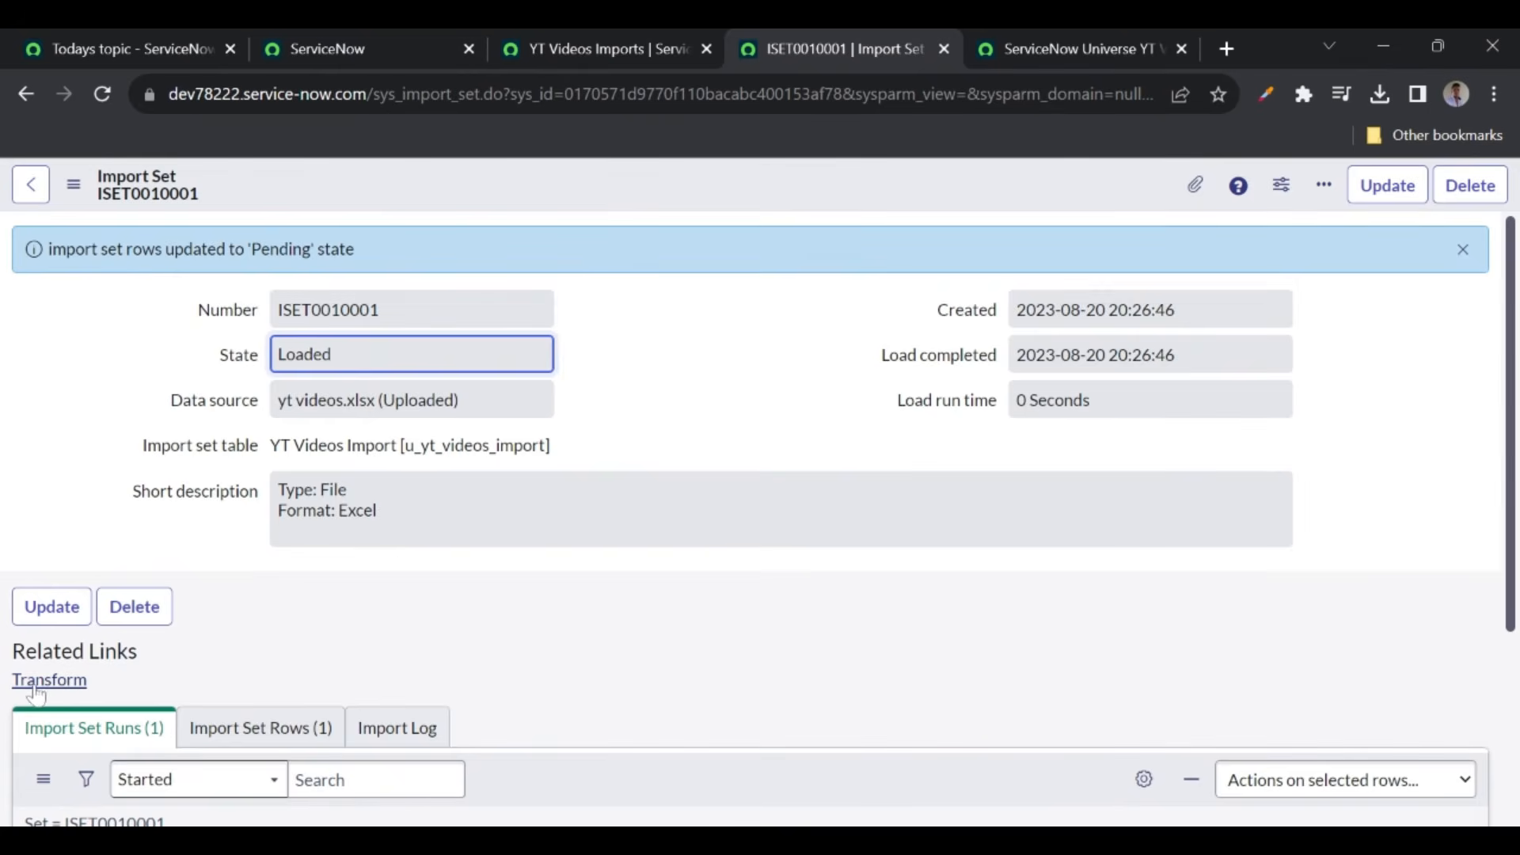
pyautogui.click(35, 682)
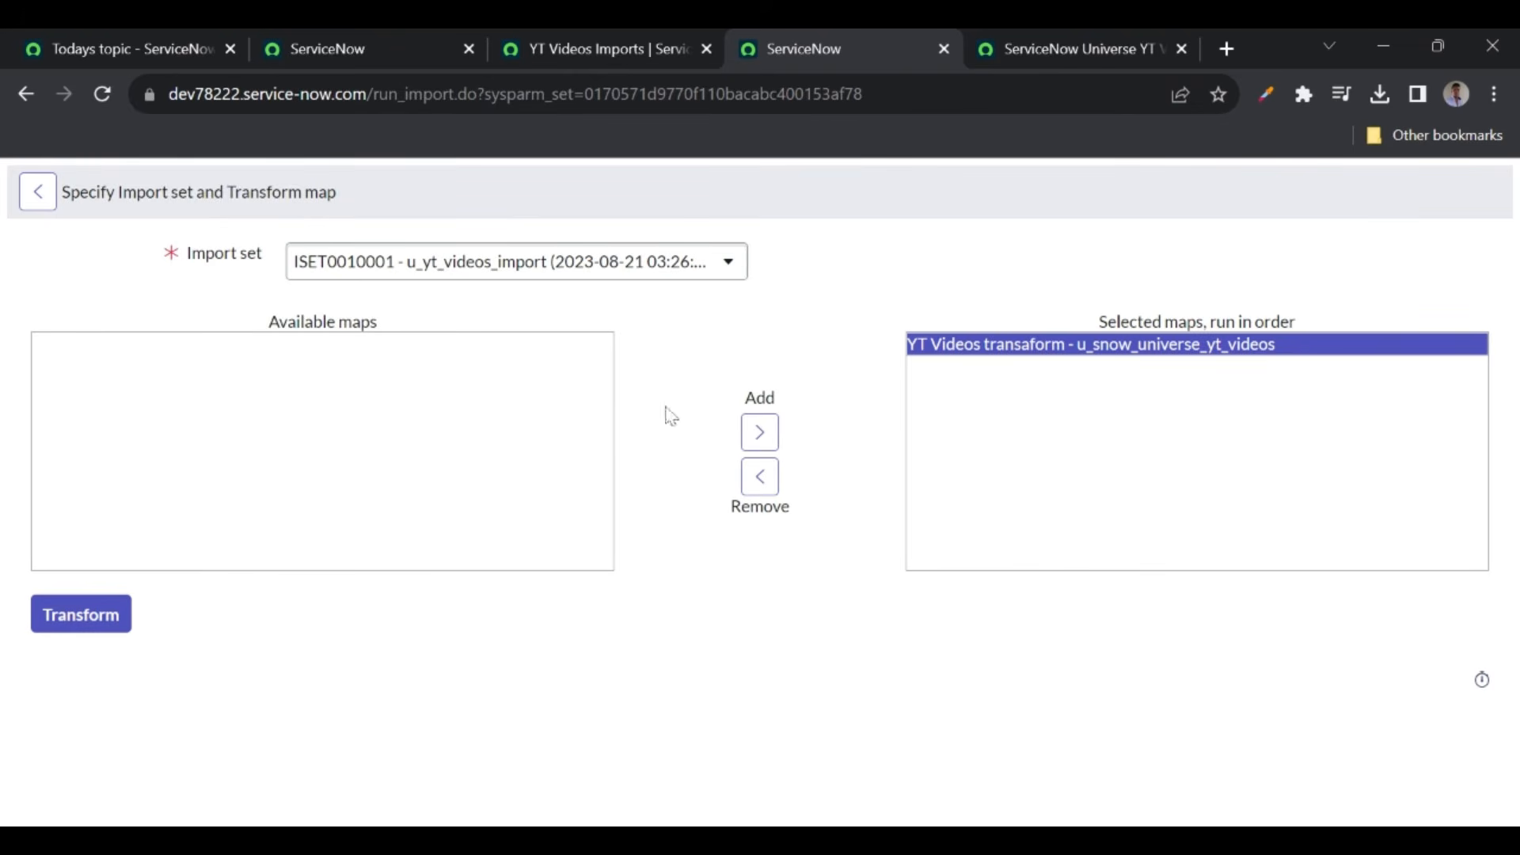
pyautogui.click(67, 629)
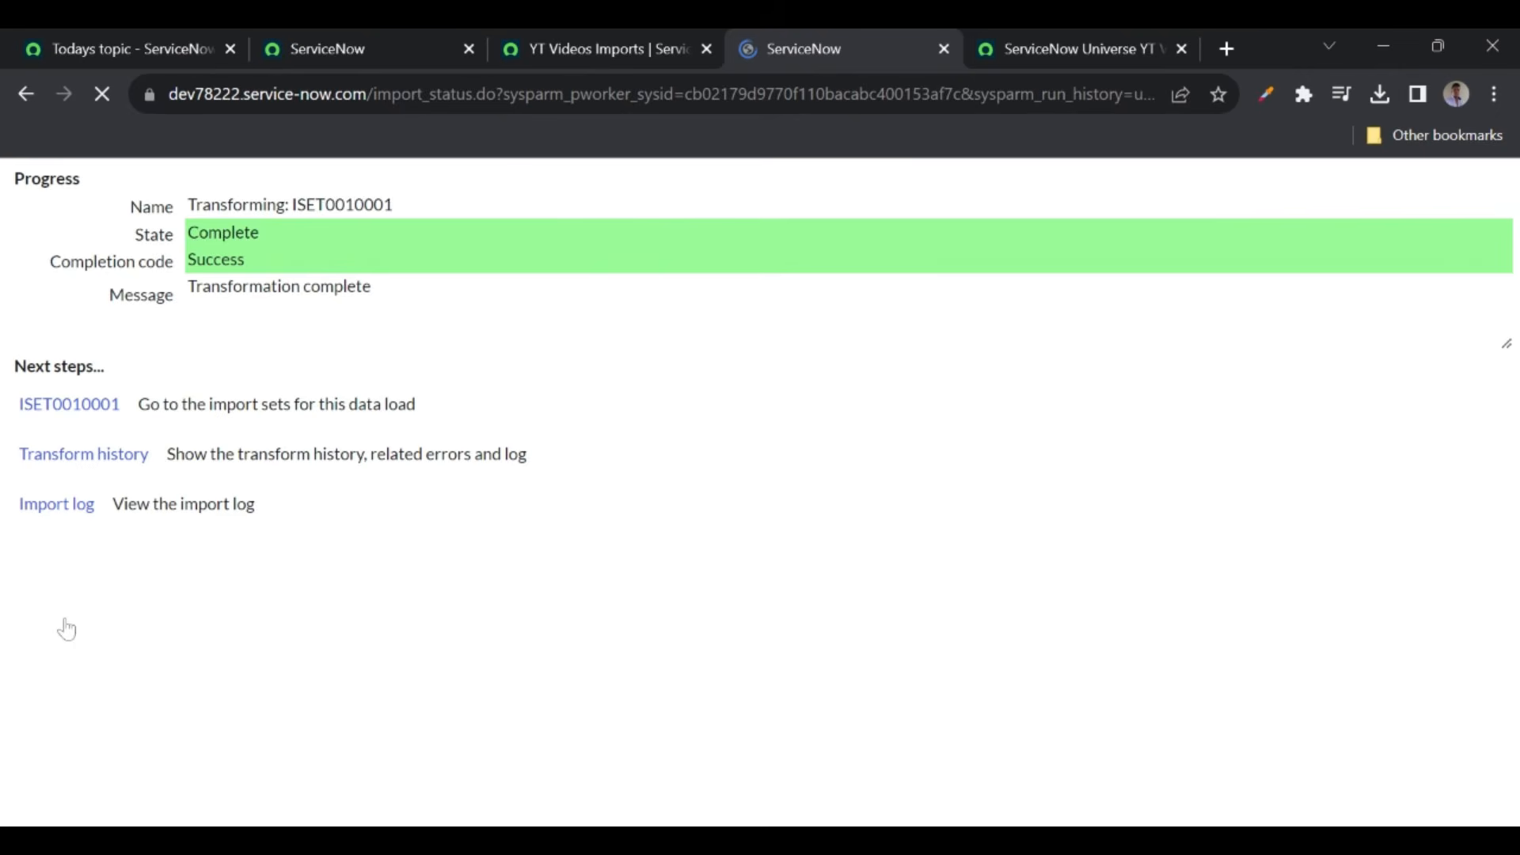
pyautogui.click(1038, 57)
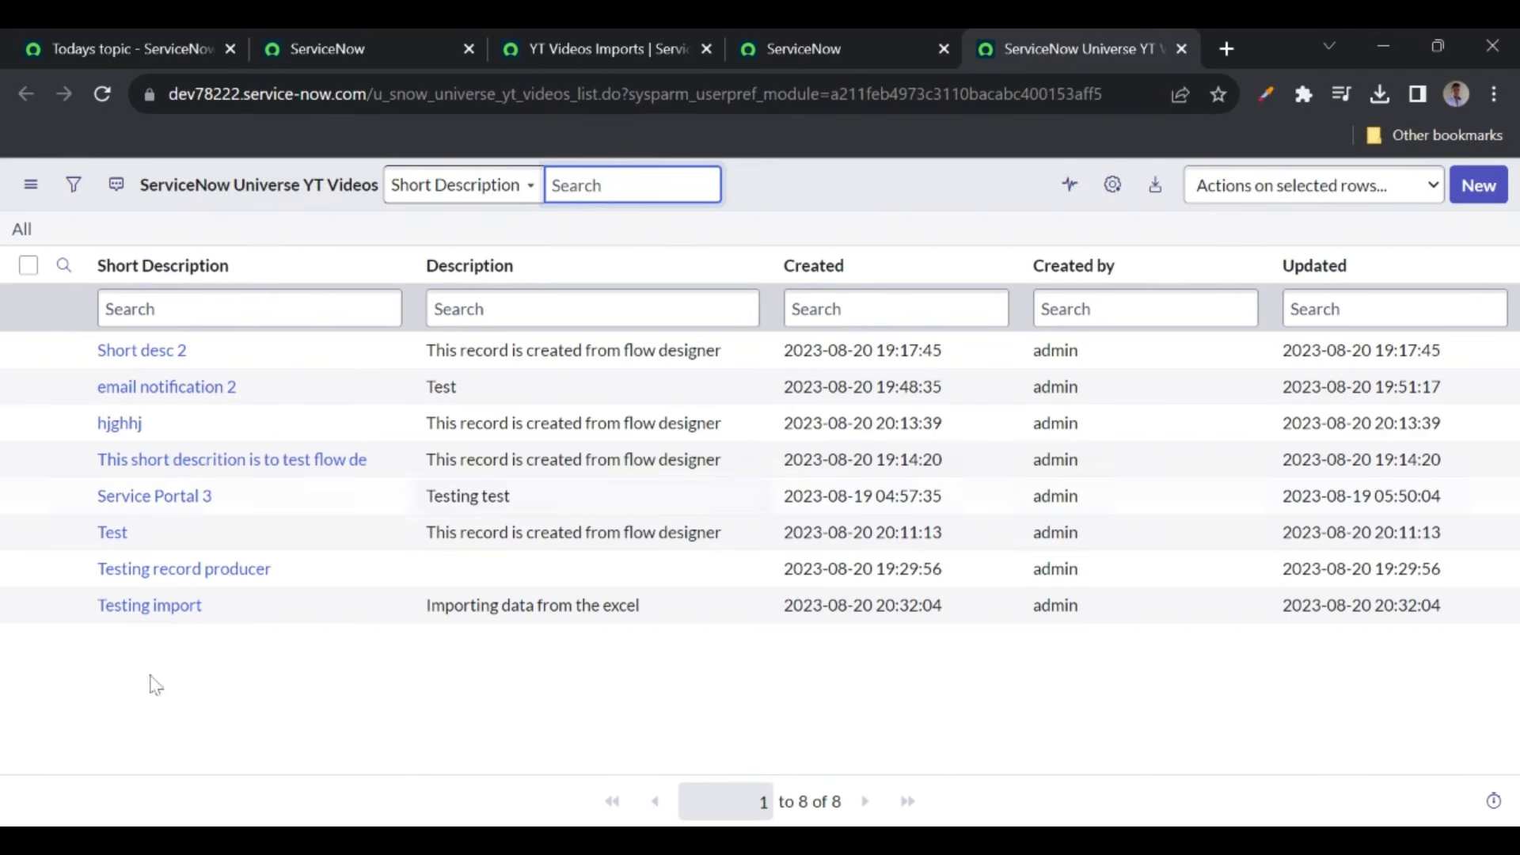
# - Inspect the new Testing import 2 video record and reload the Imports list to see its target
pyautogui.click(103, 97)
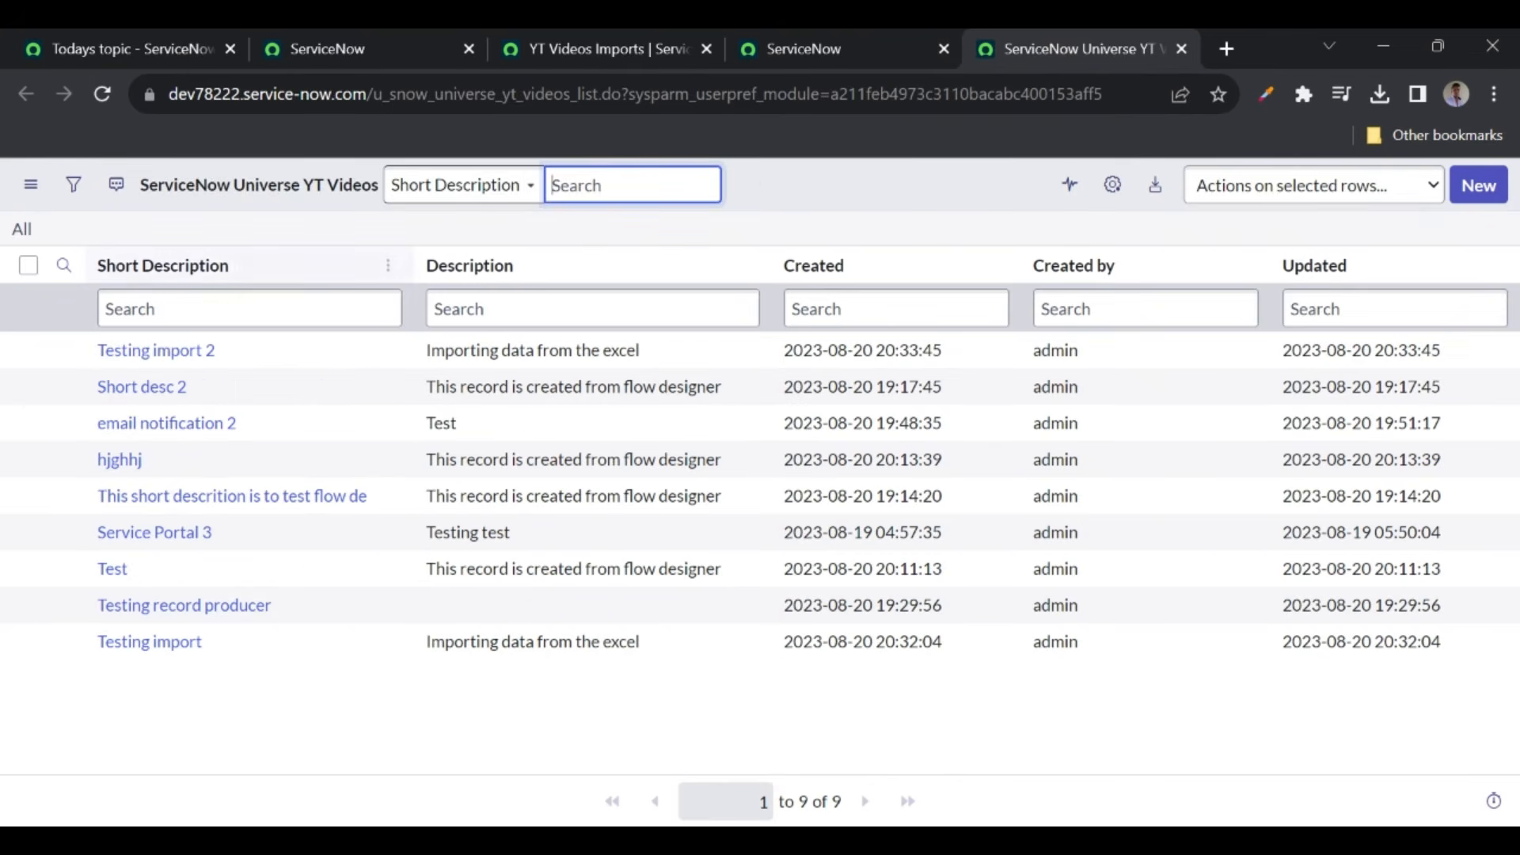
pyautogui.doubleClick(265, 348)
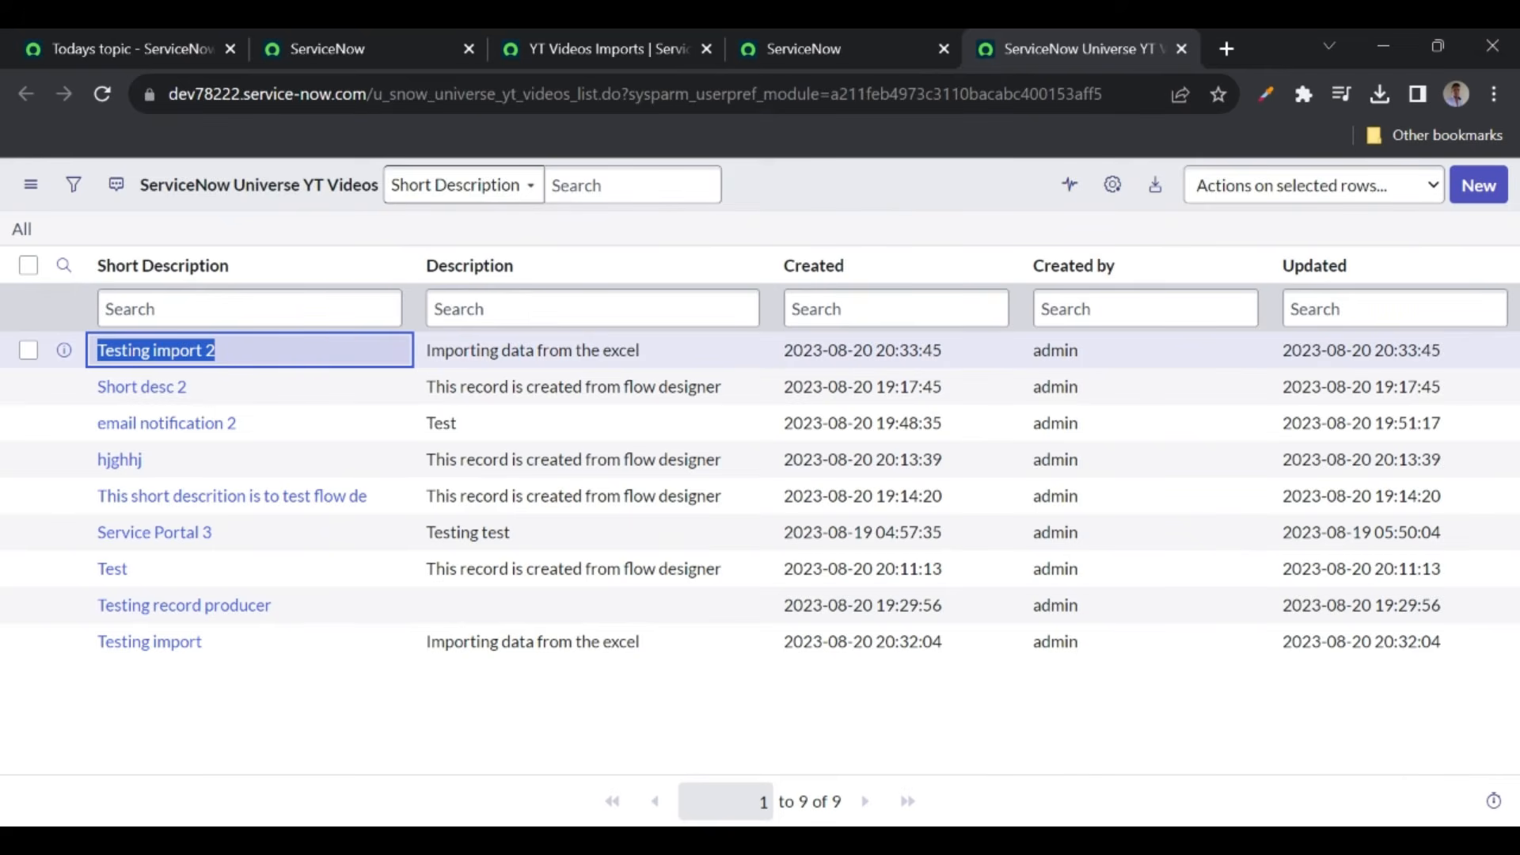
pyautogui.click(634, 53)
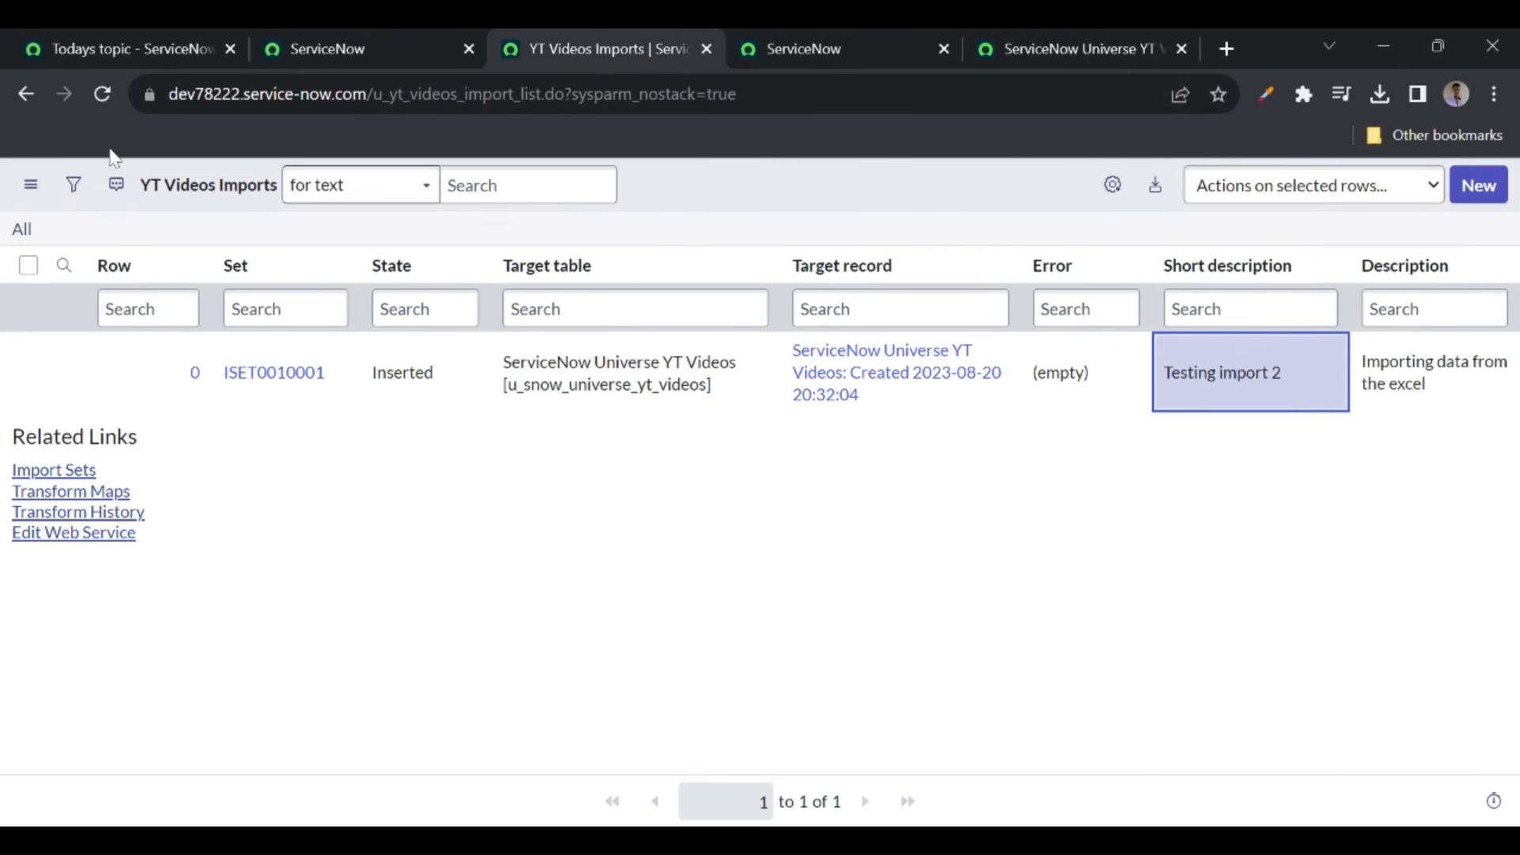
pyautogui.click(102, 94)
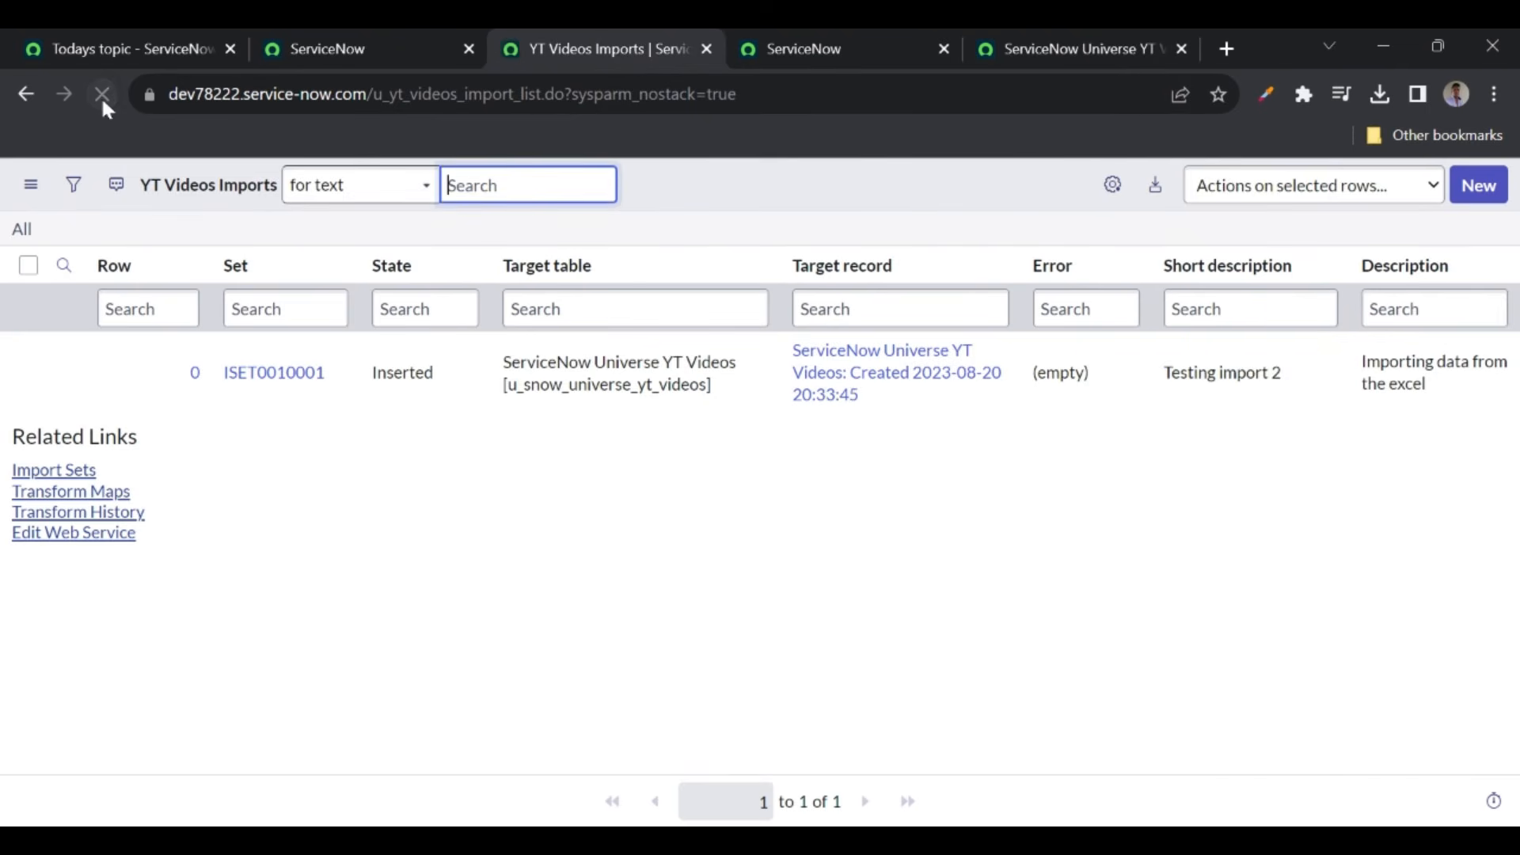
pyautogui.click(1259, 396)
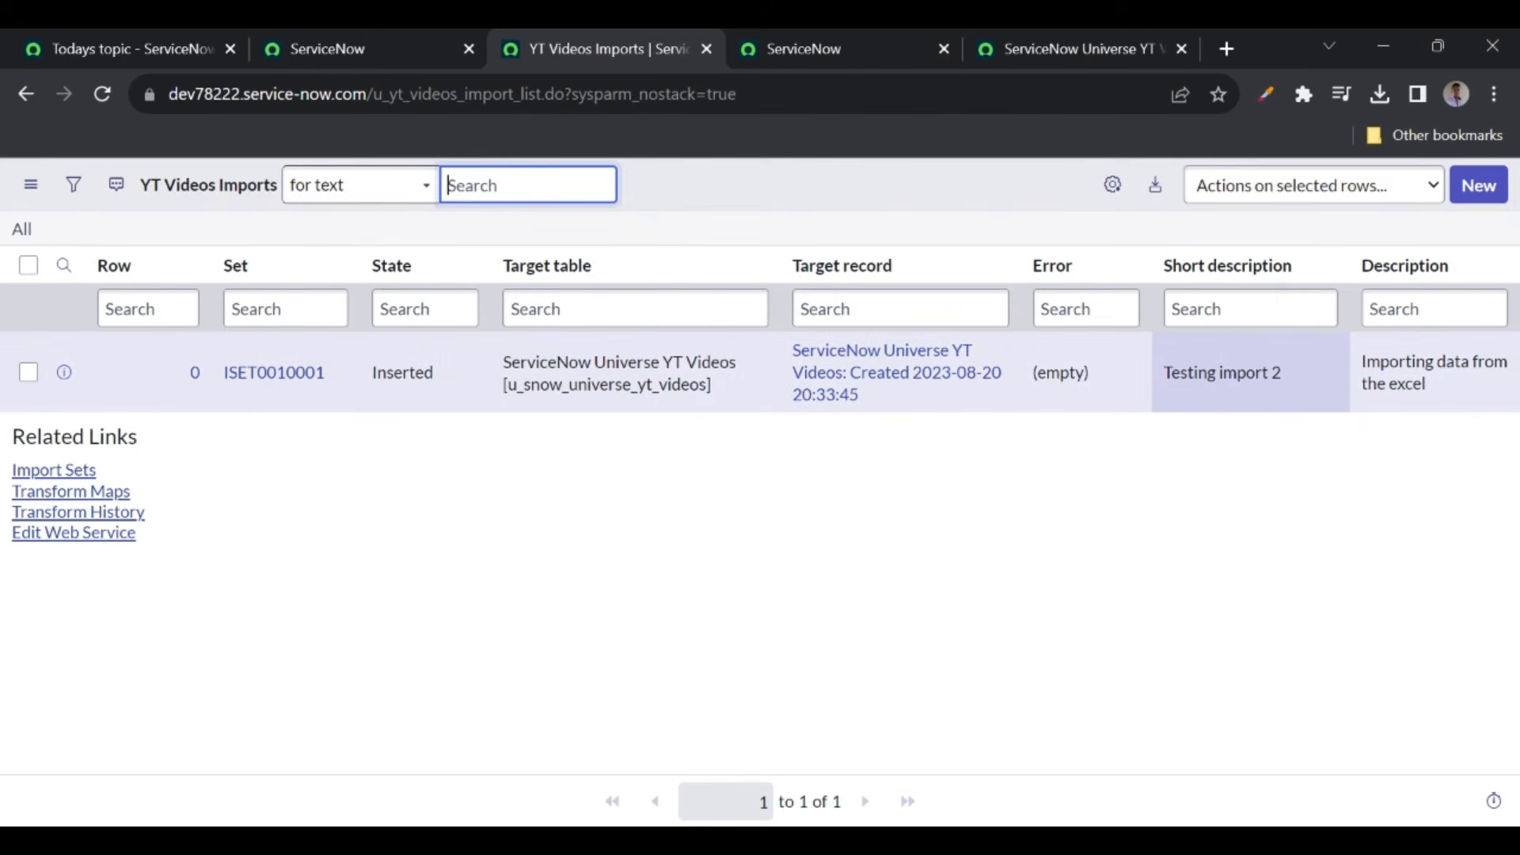
# - Replace the import row's Description with 'testing coalesce'
pyautogui.click(1460, 386)
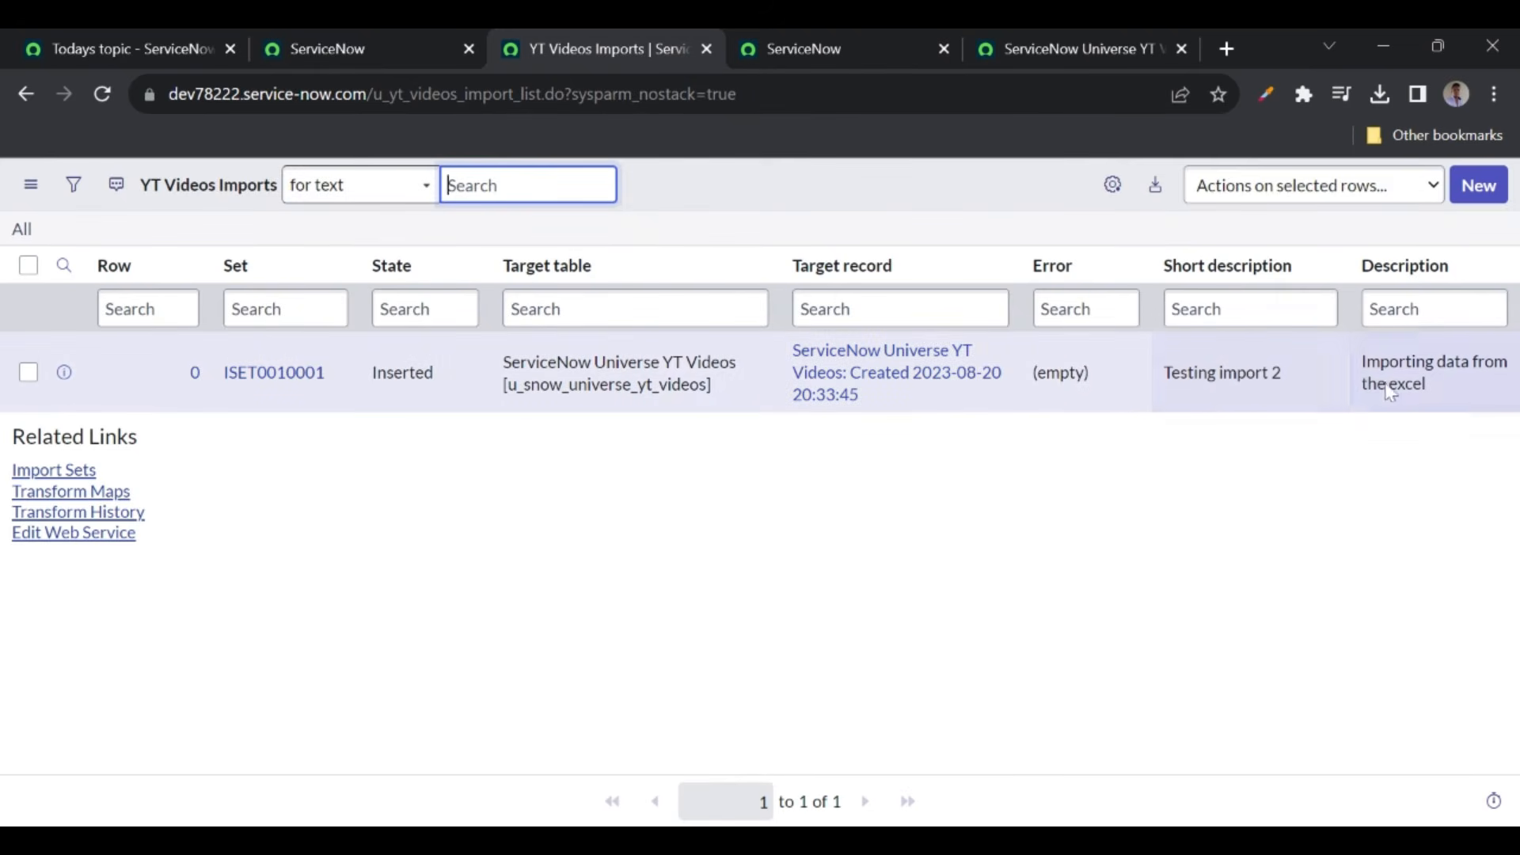
pyautogui.doubleClick(1456, 377)
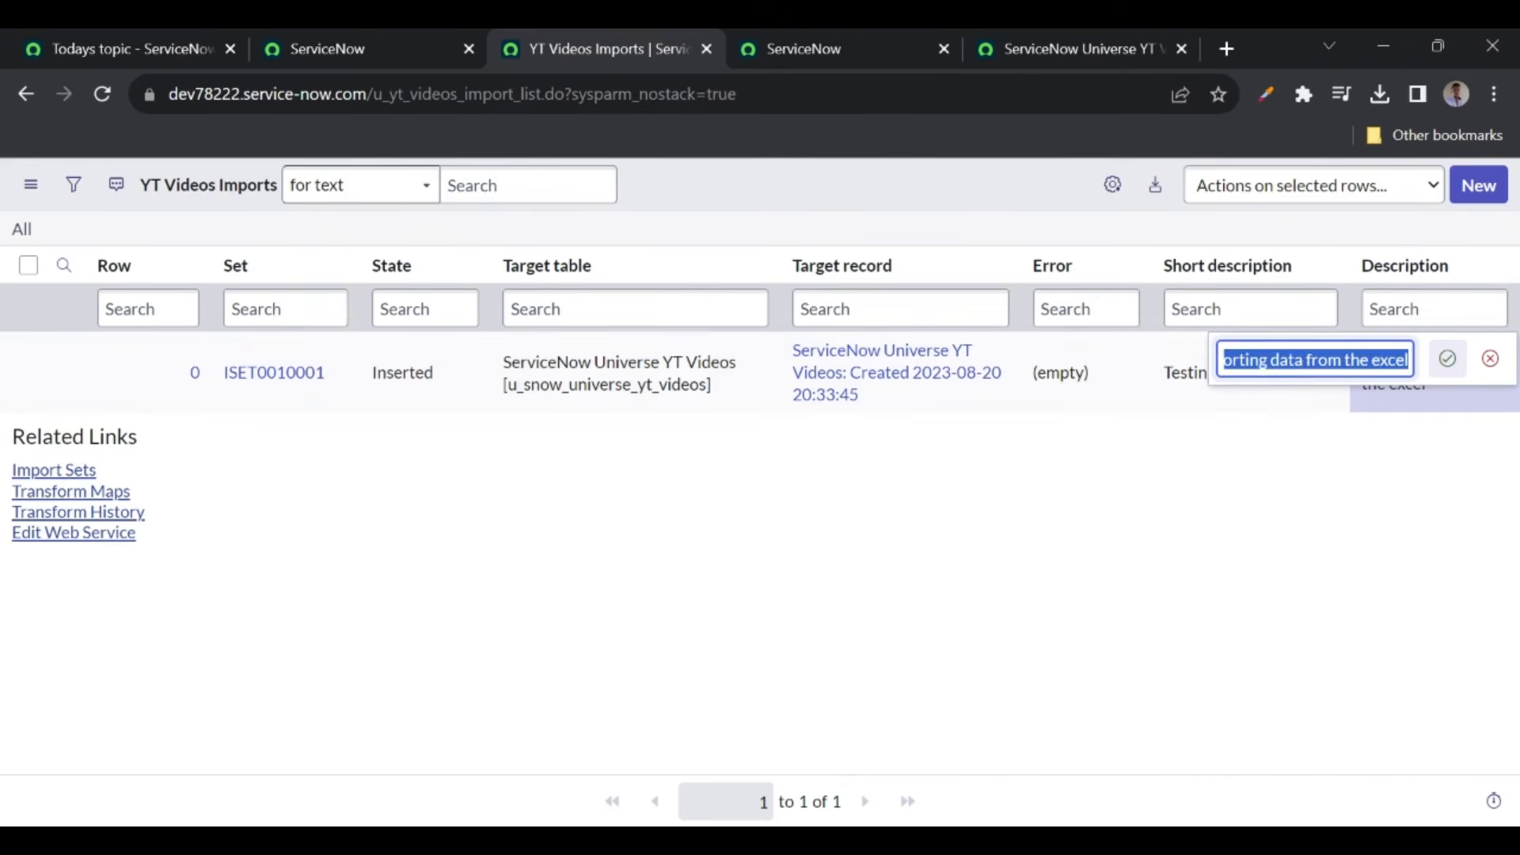
pyautogui.press('BackSpace')
pyautogui.write('testing coalesce')
pyautogui.click(1447, 358)
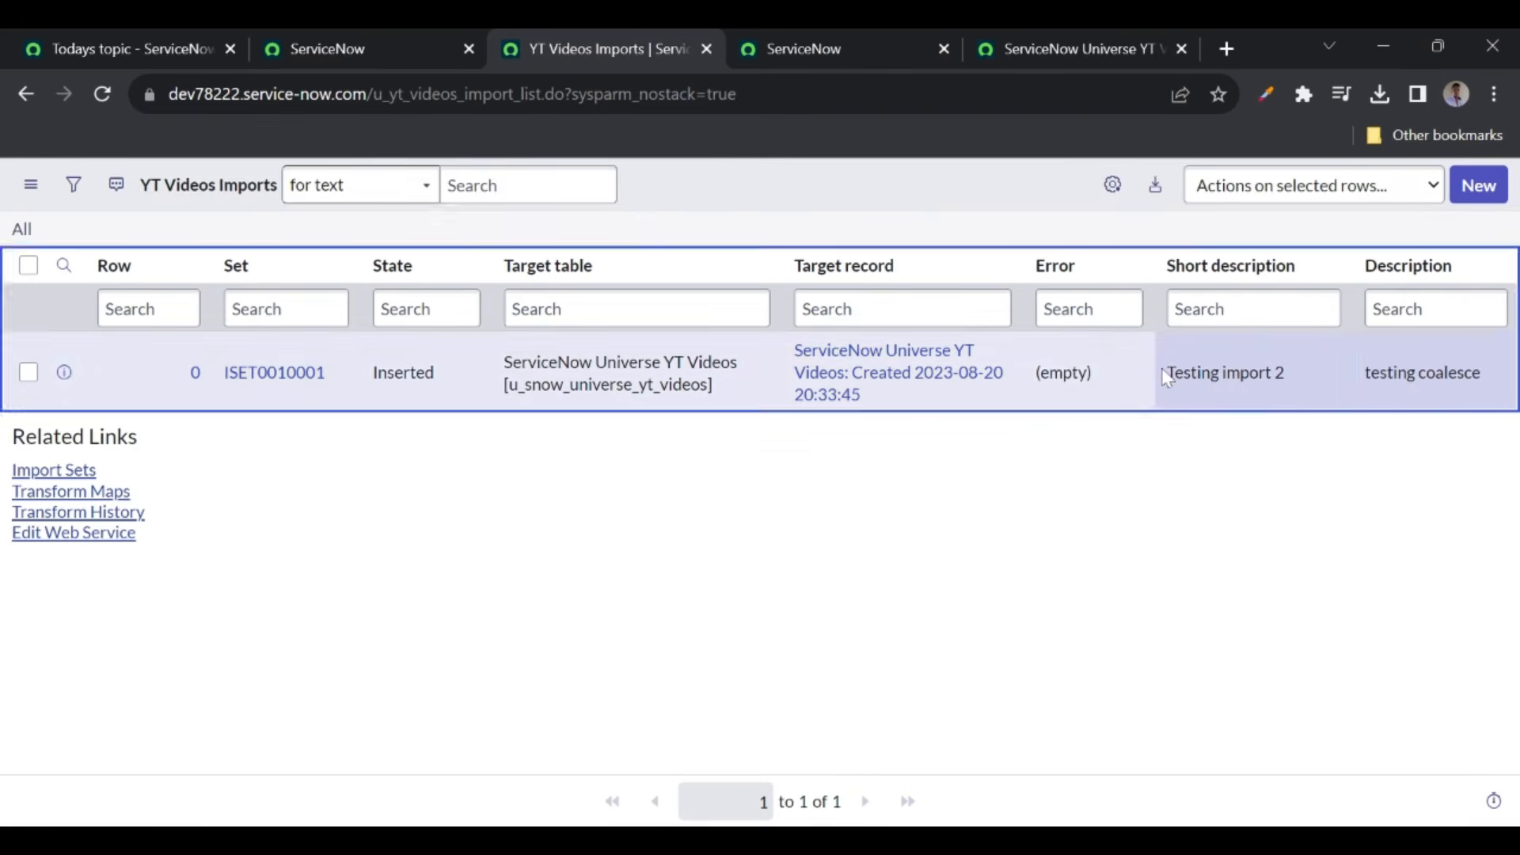
# - Compare against the Testing import 2 video record, still described 'Importing data from the excel'
pyautogui.moveTo(1166, 372); pyautogui.dragTo(1307, 372)
pyautogui.click(1029, 48)
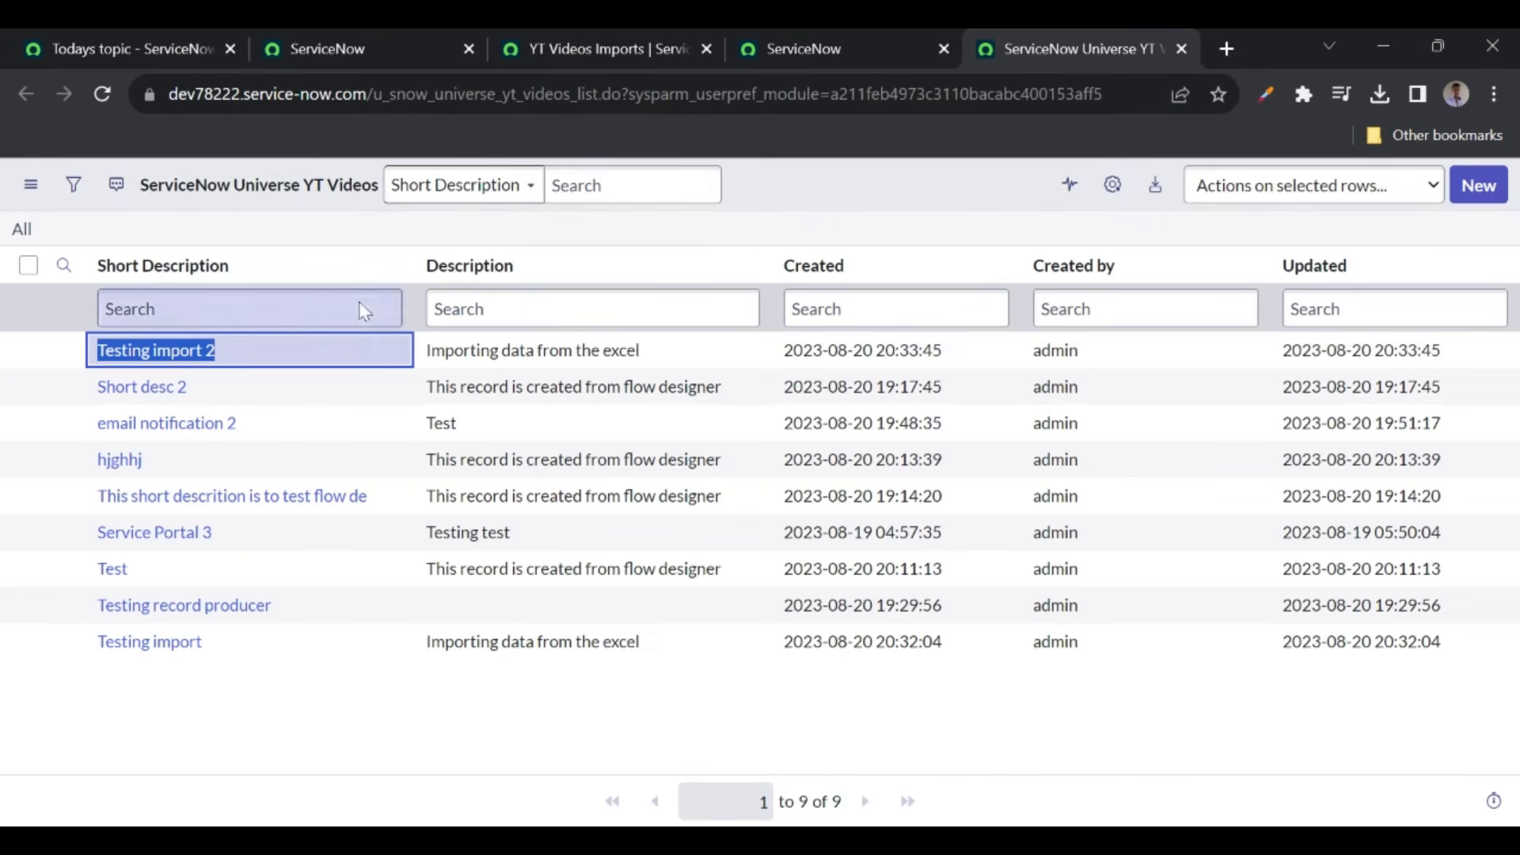
pyautogui.click(254, 351)
pyautogui.moveTo(254, 350); pyautogui.dragTo(65, 350)
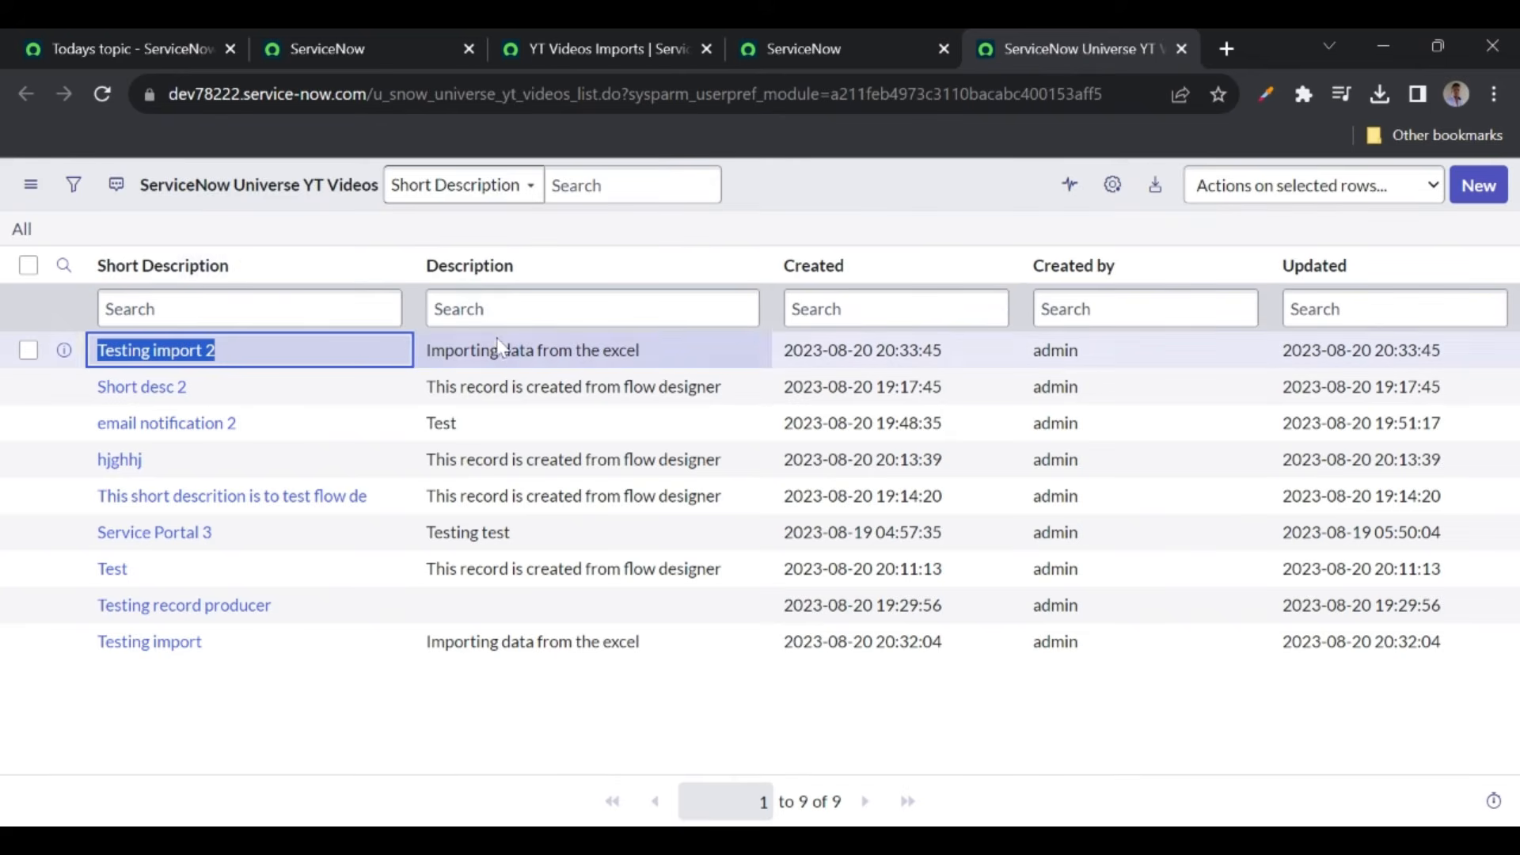
pyautogui.click(663, 337)
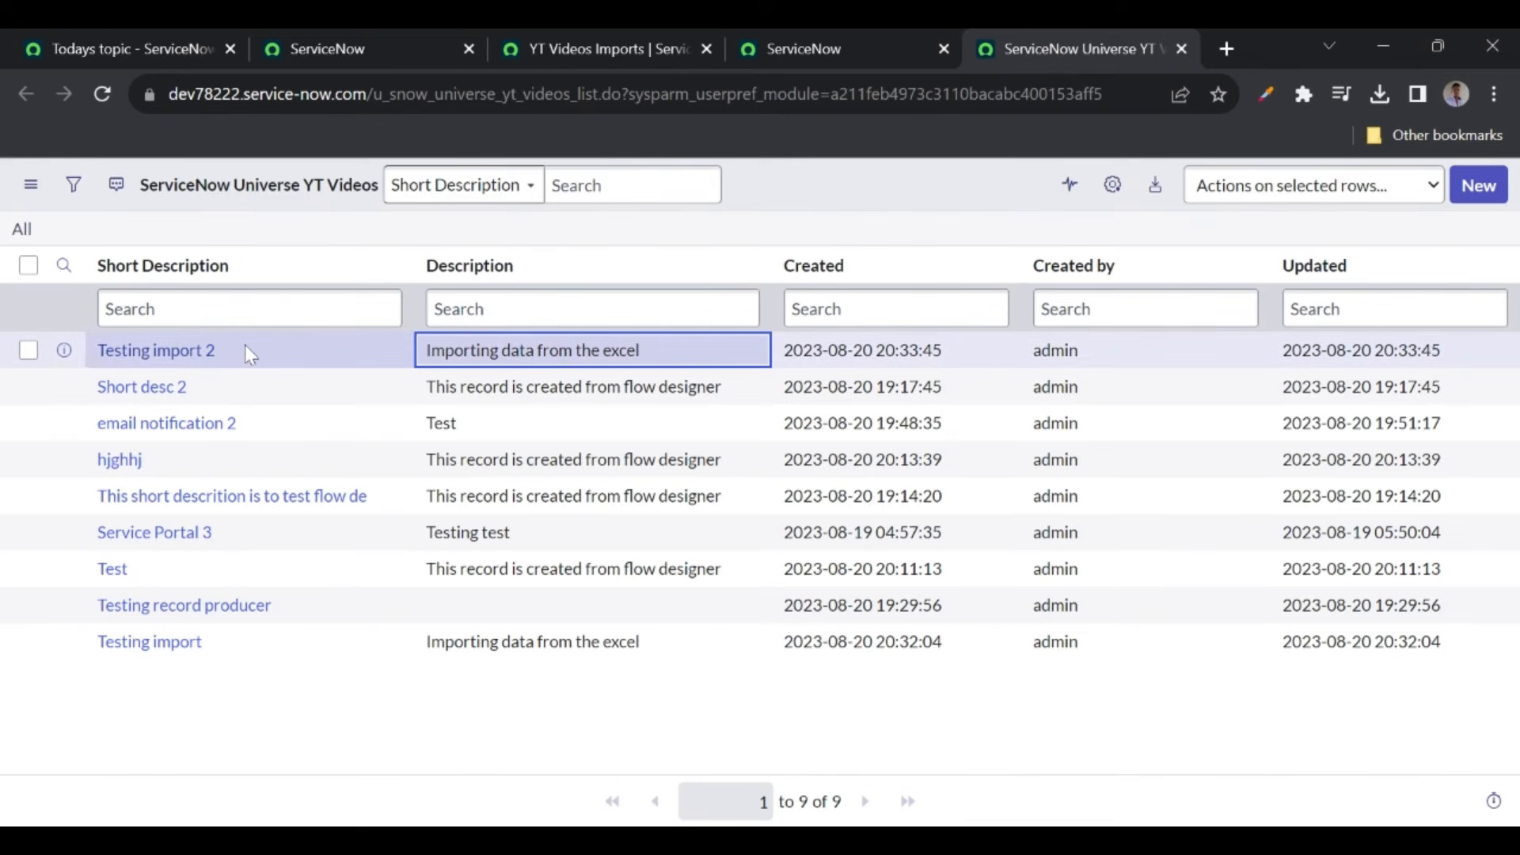
pyautogui.moveTo(694, 352); pyautogui.dragTo(424, 350)
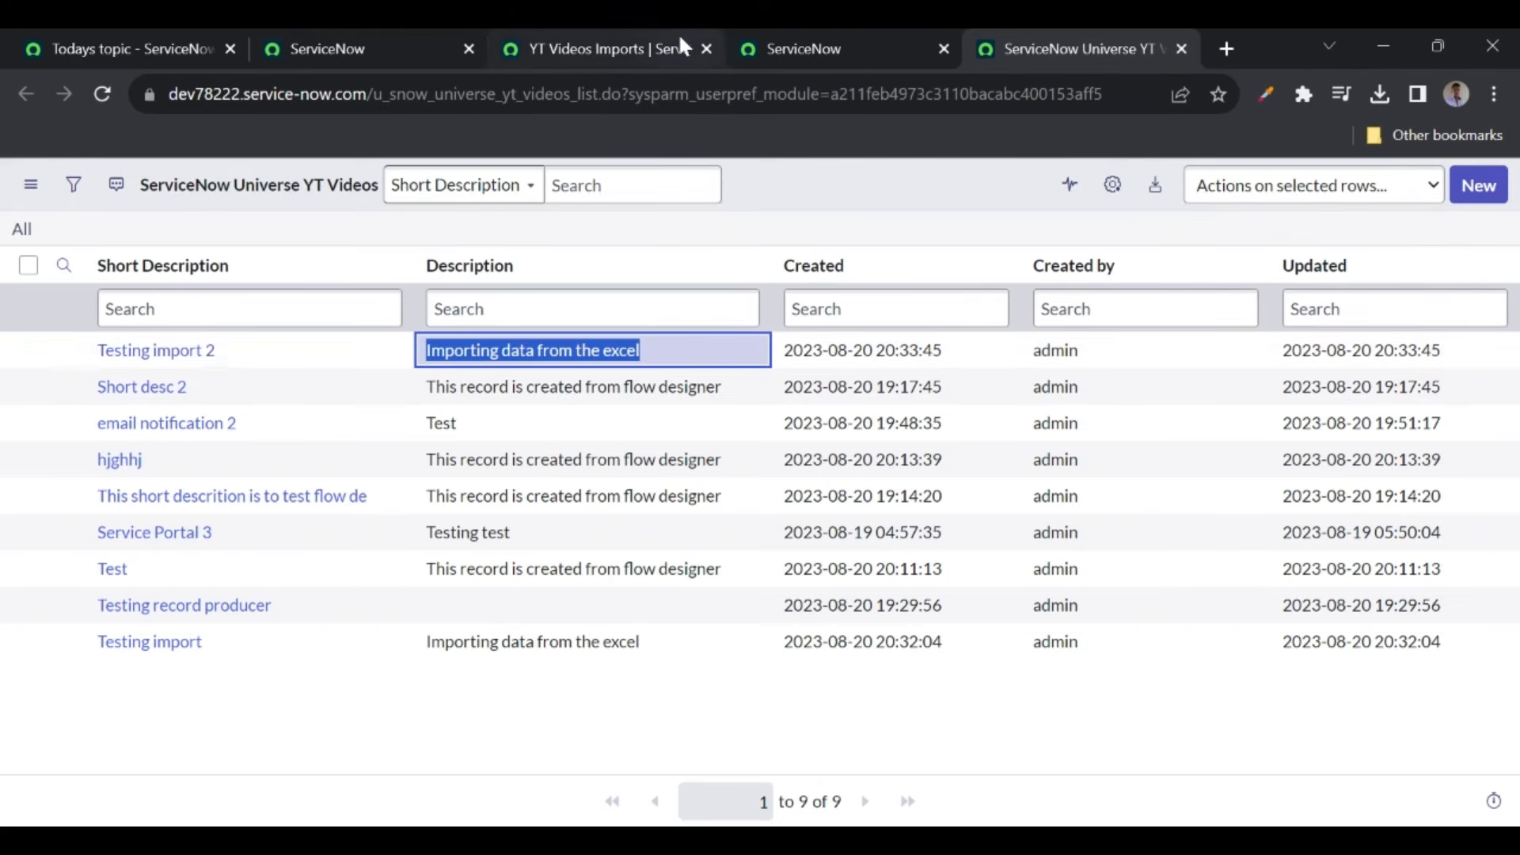
pyautogui.click(638, 40)
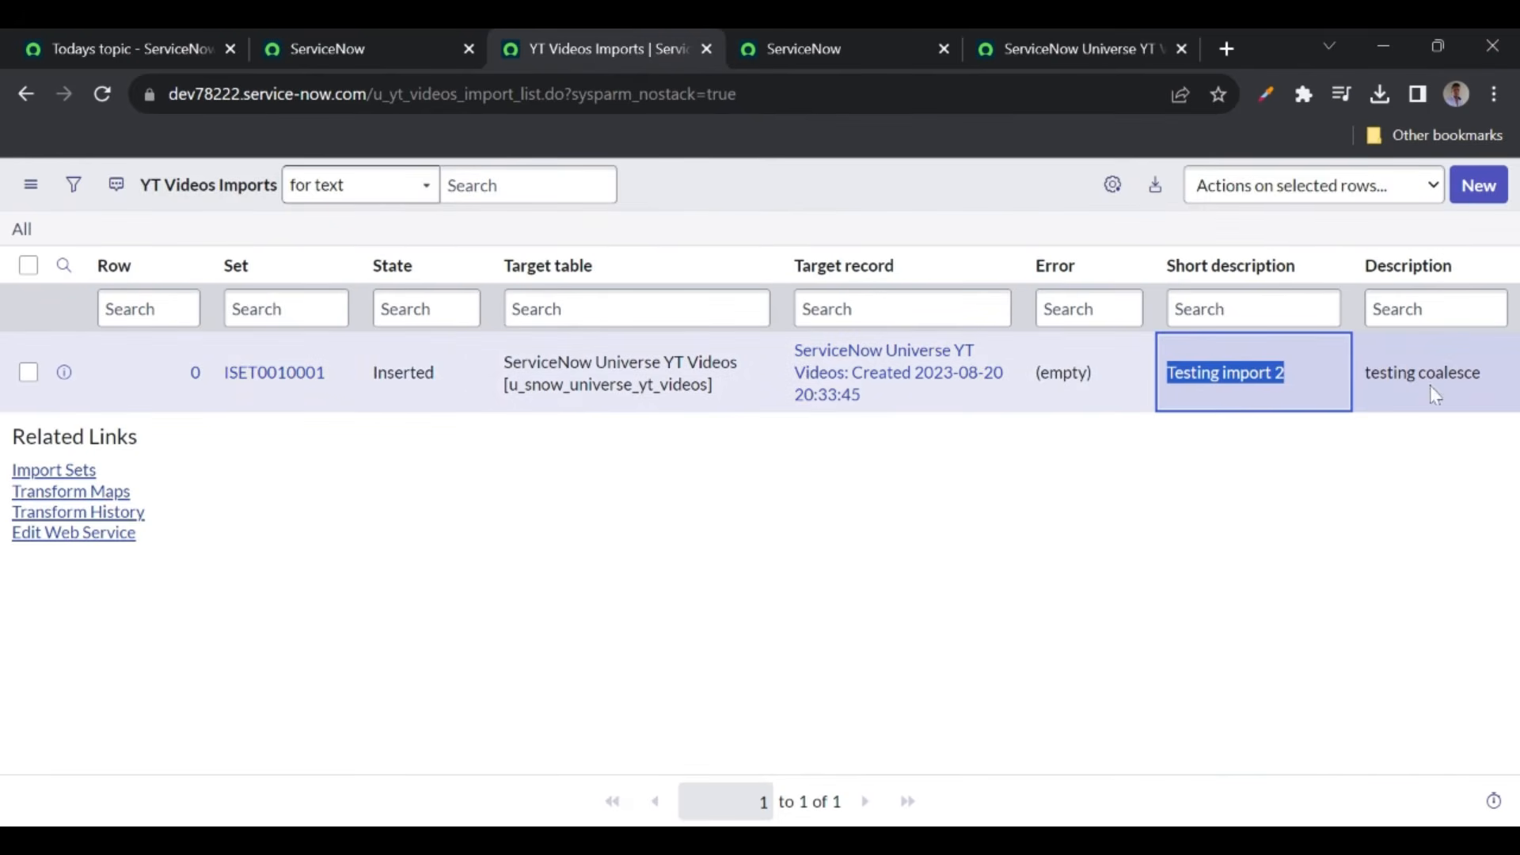
# - Reprocess import set ISET0010001 and run its transform again
pyautogui.middleClick(292, 372)
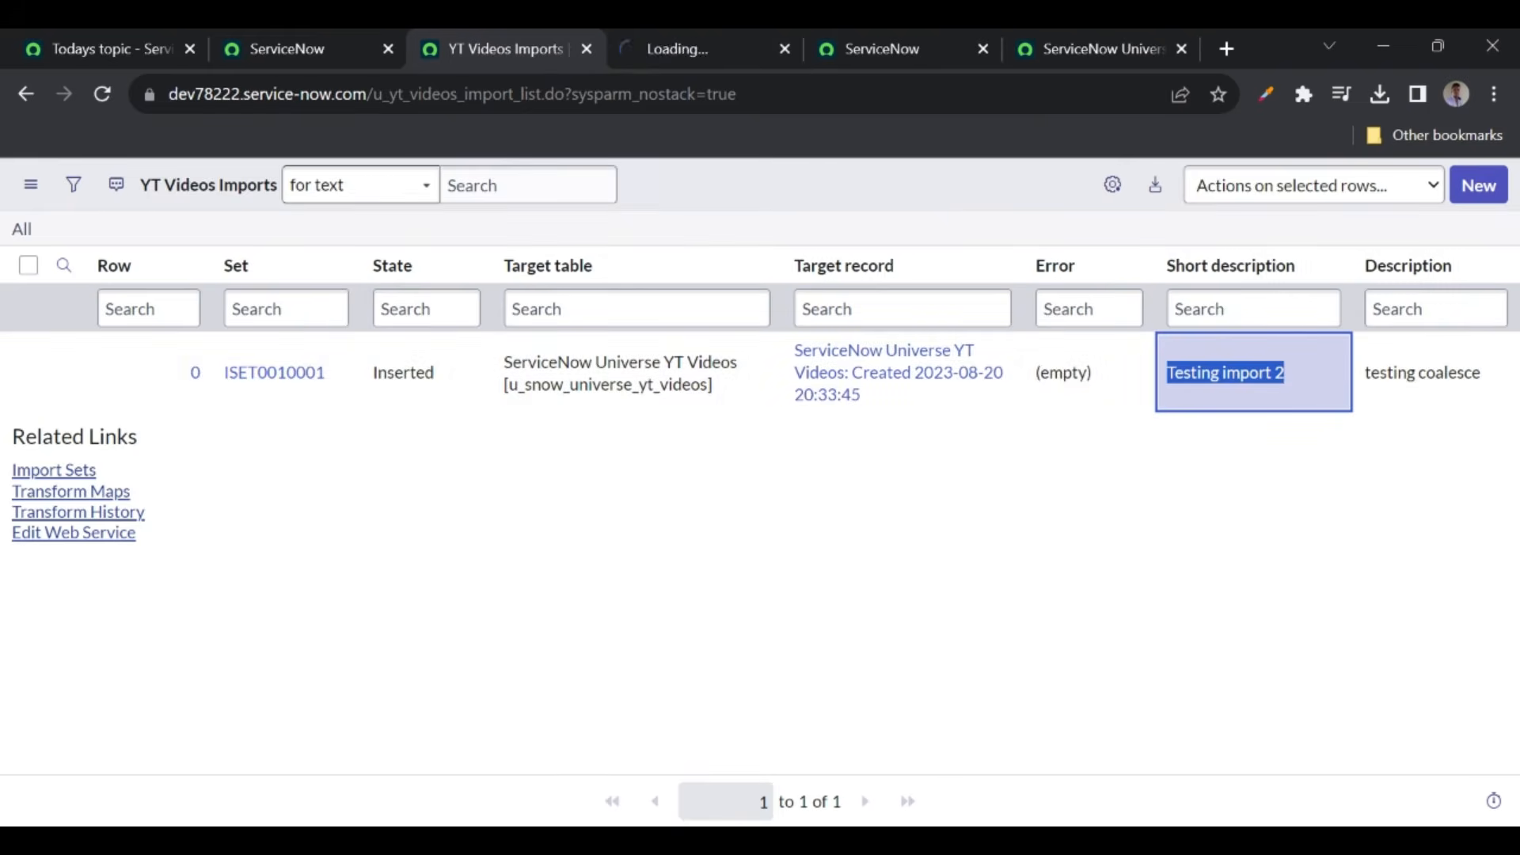
pyautogui.click(678, 49)
pyautogui.click(47, 619)
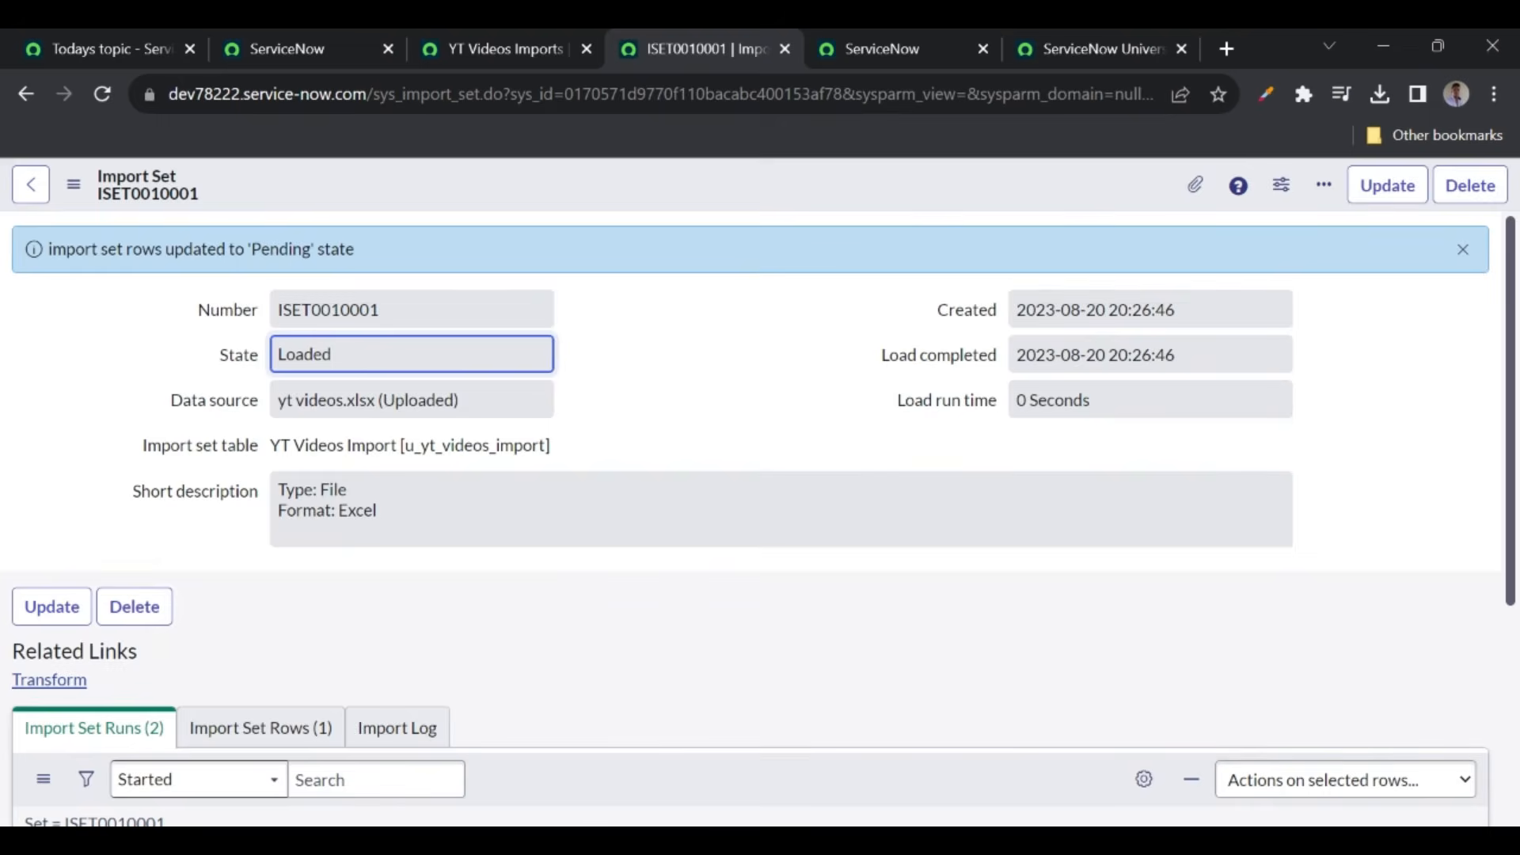
pyautogui.click(29, 683)
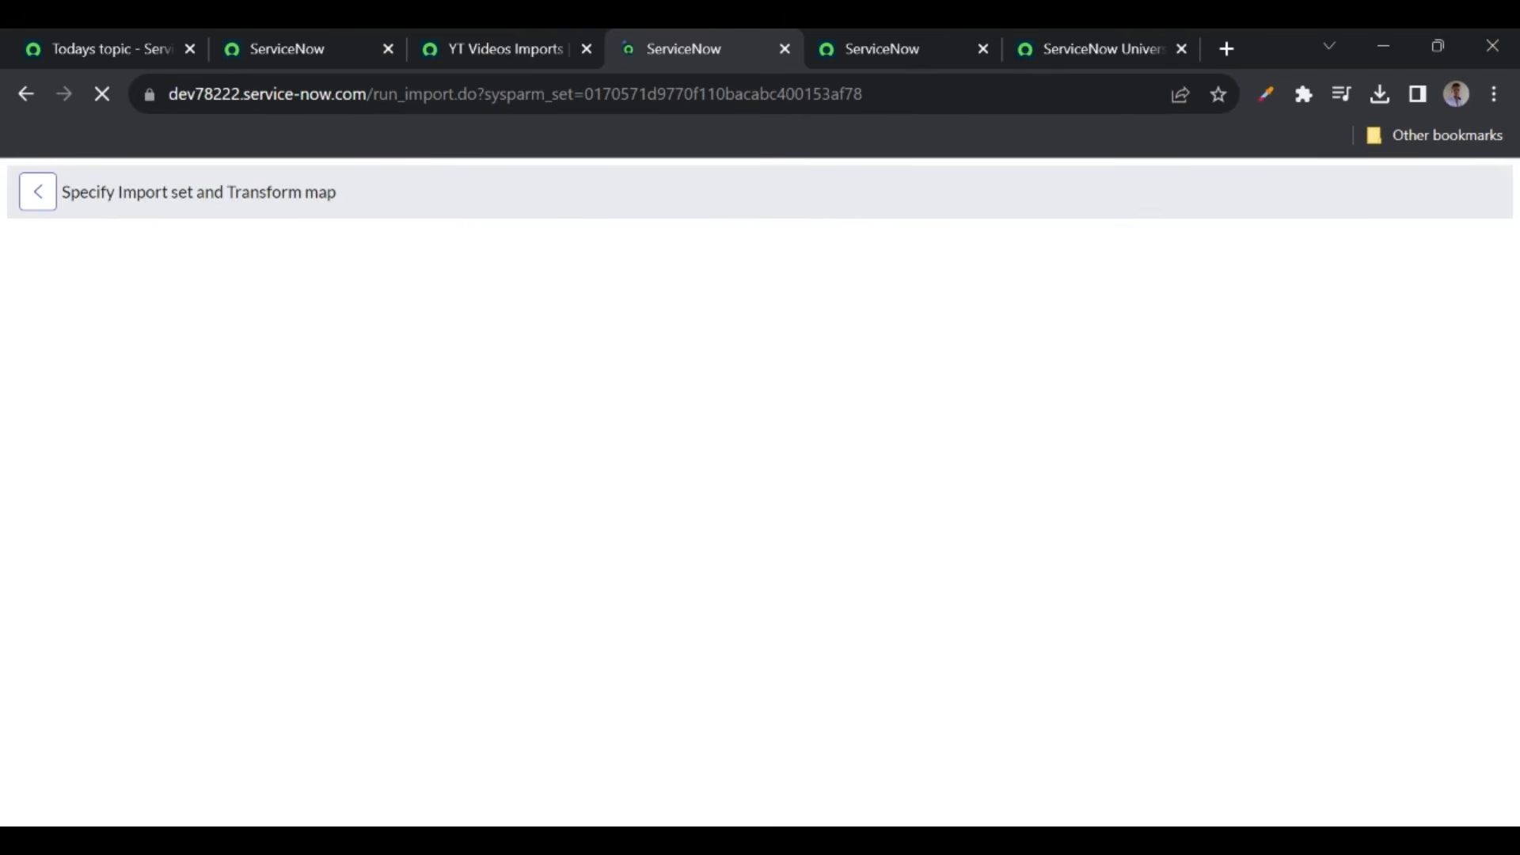
pyautogui.click(96, 617)
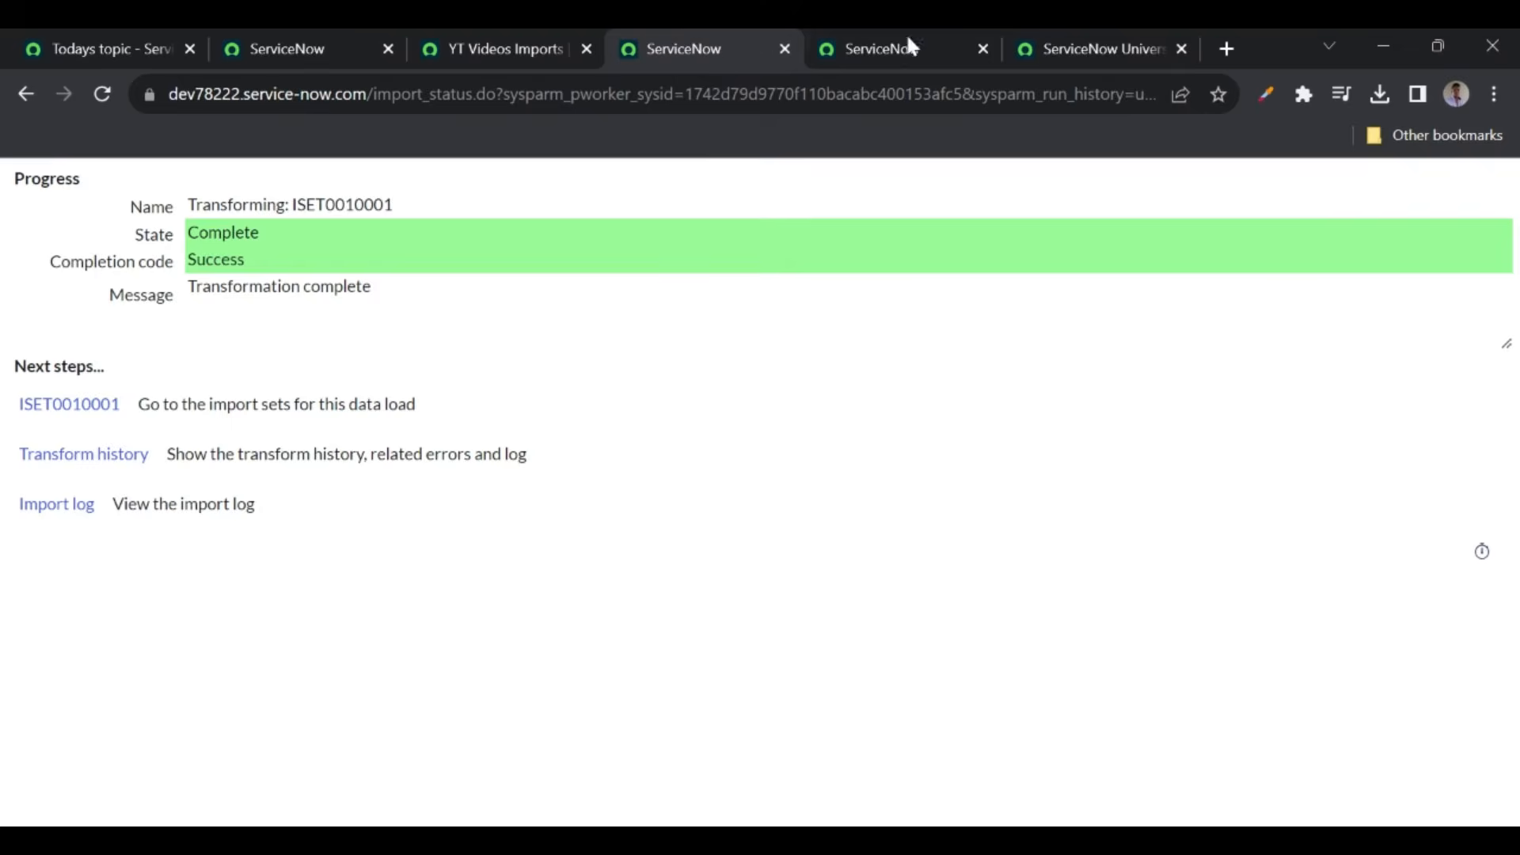
# - Reload the YT Videos list to confirm Testing import 2 now reads 'testing coalesce'
pyautogui.click(1057, 49)
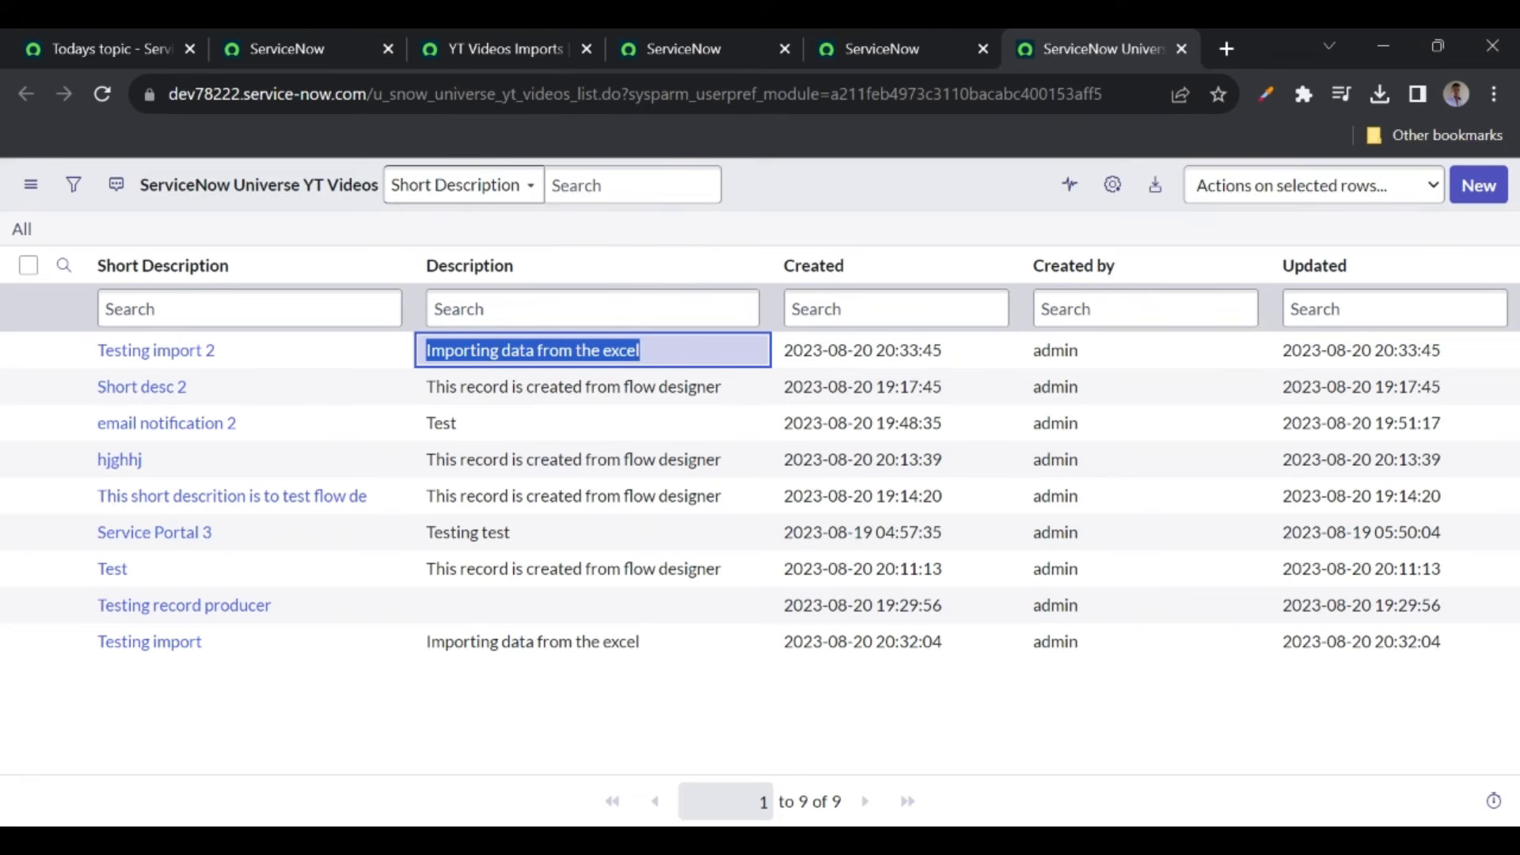
pyautogui.click(101, 92)
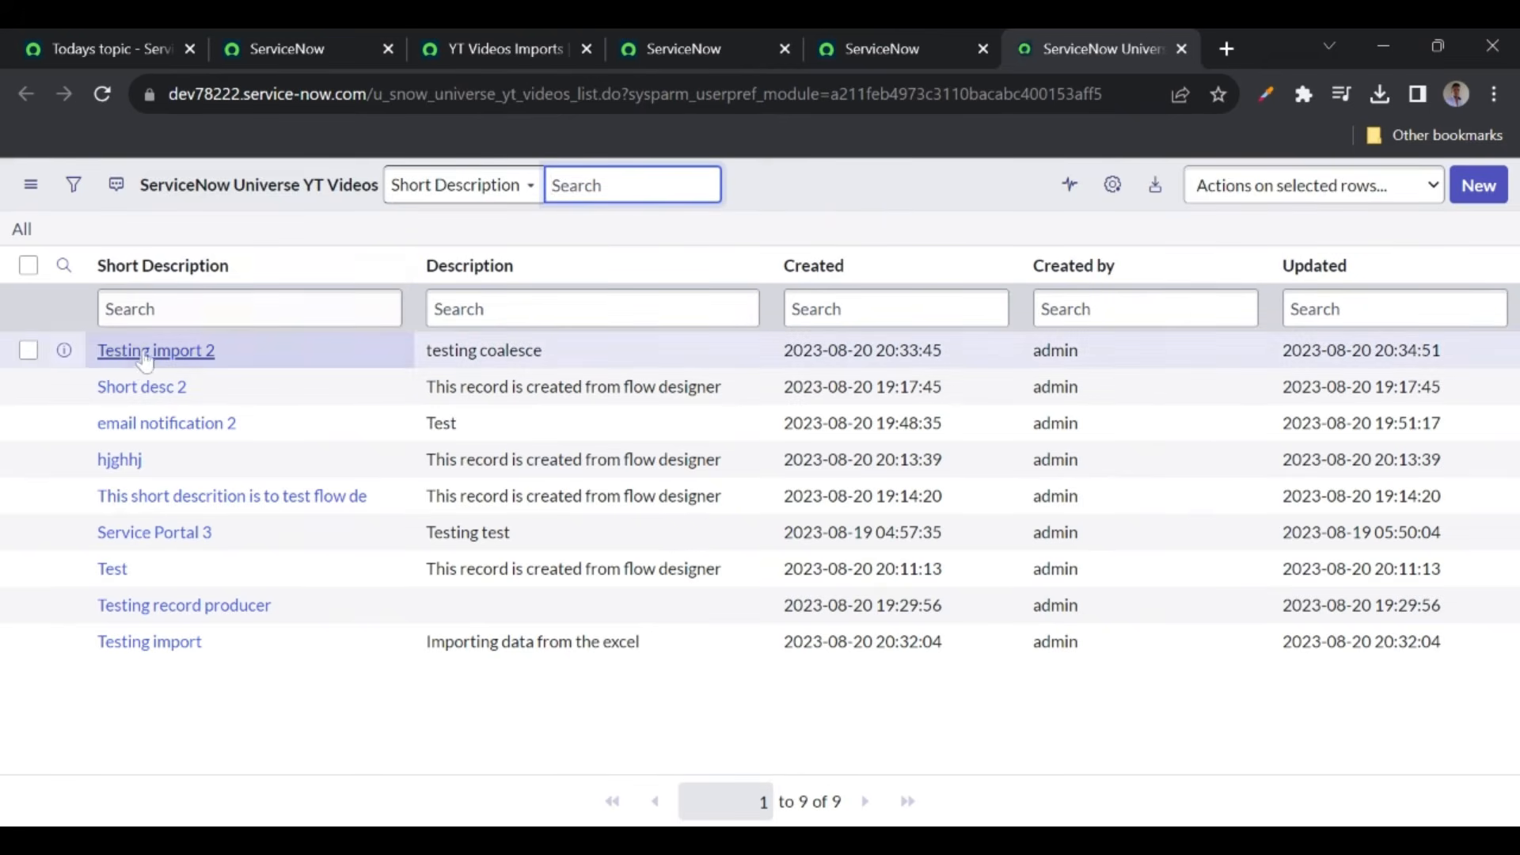
pyautogui.moveTo(566, 353); pyautogui.dragTo(437, 354)
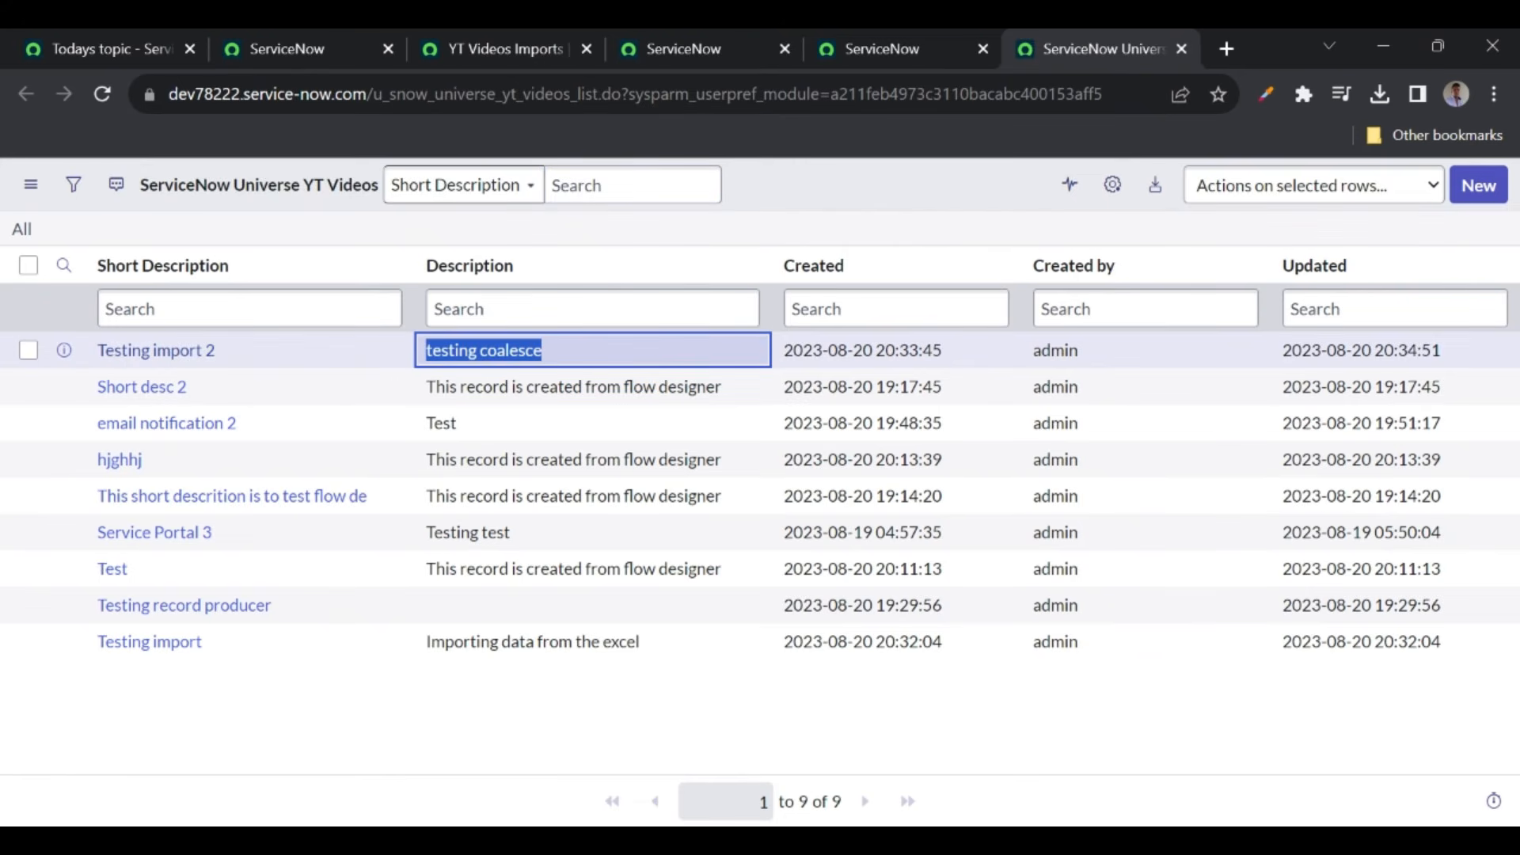
pyautogui.click(750, 216)
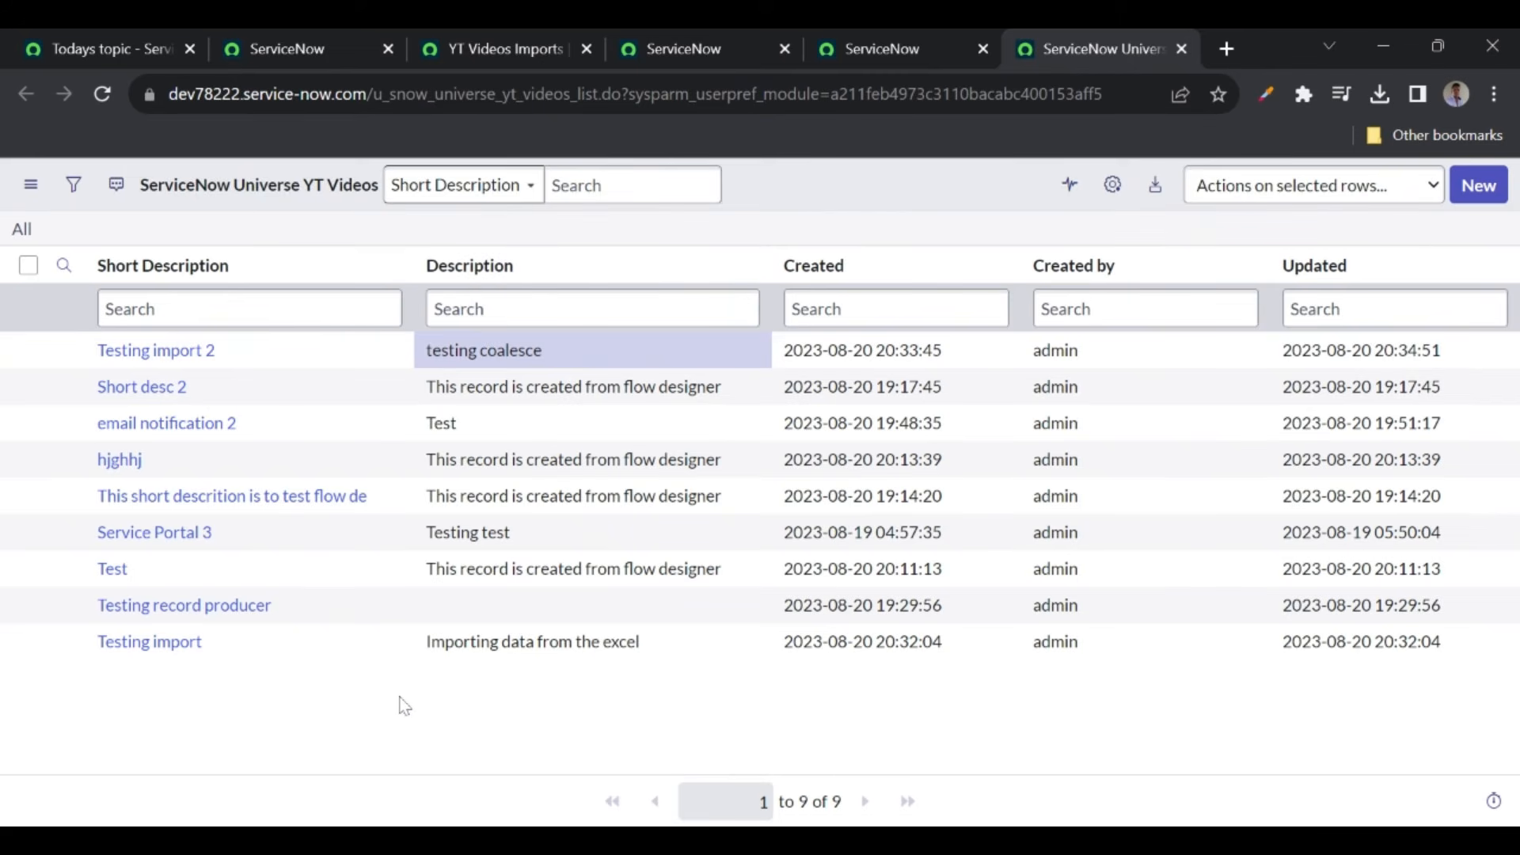
# - Close the four extra working tabs, keeping the Data Import from Excel topic page and import status page
pyautogui.click(111, 39)
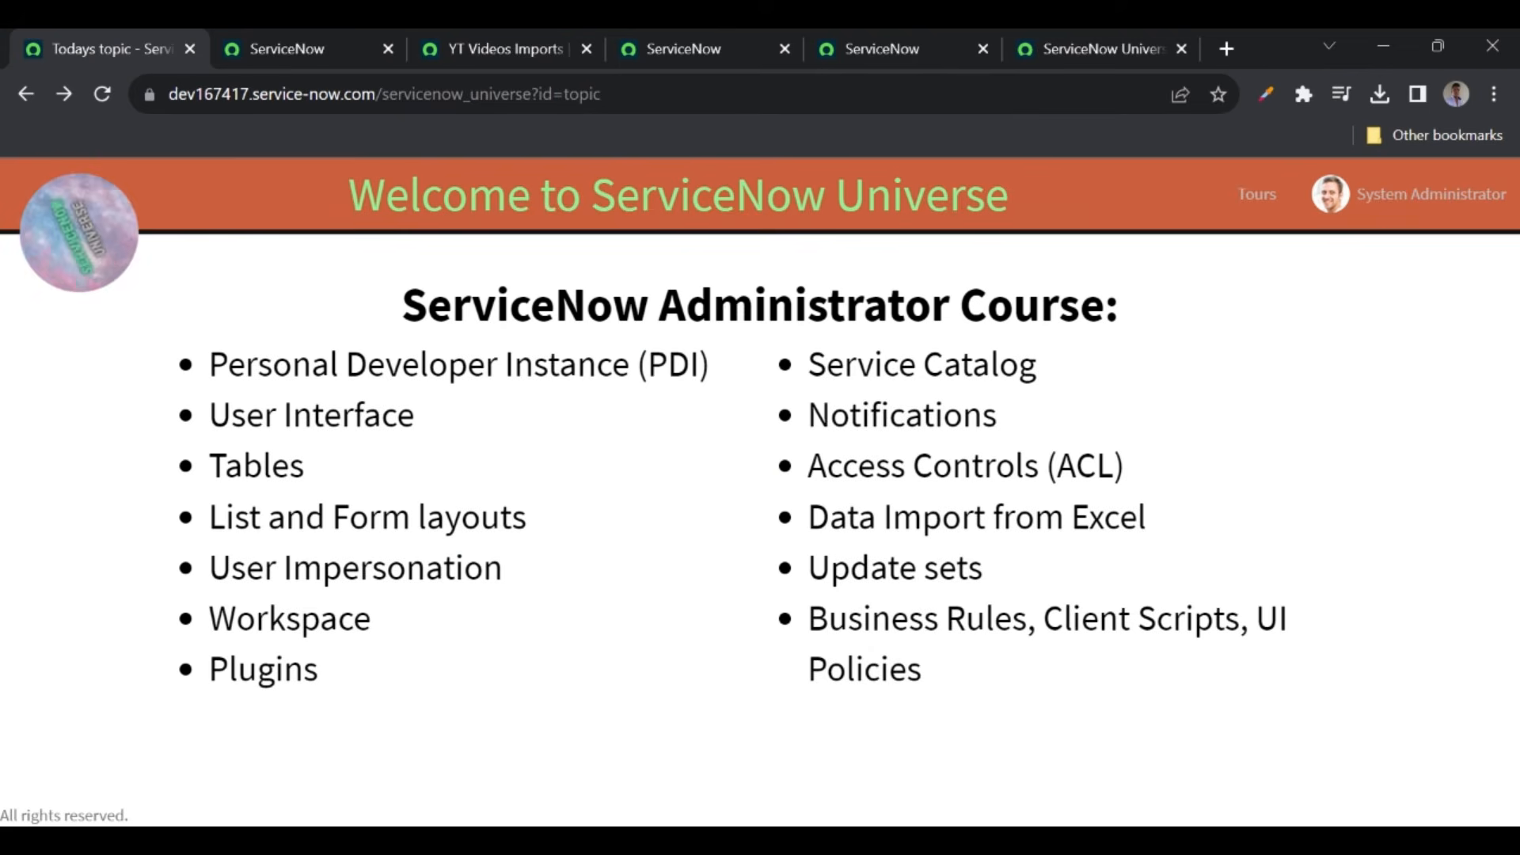
pyautogui.doubleClick(1108, 518)
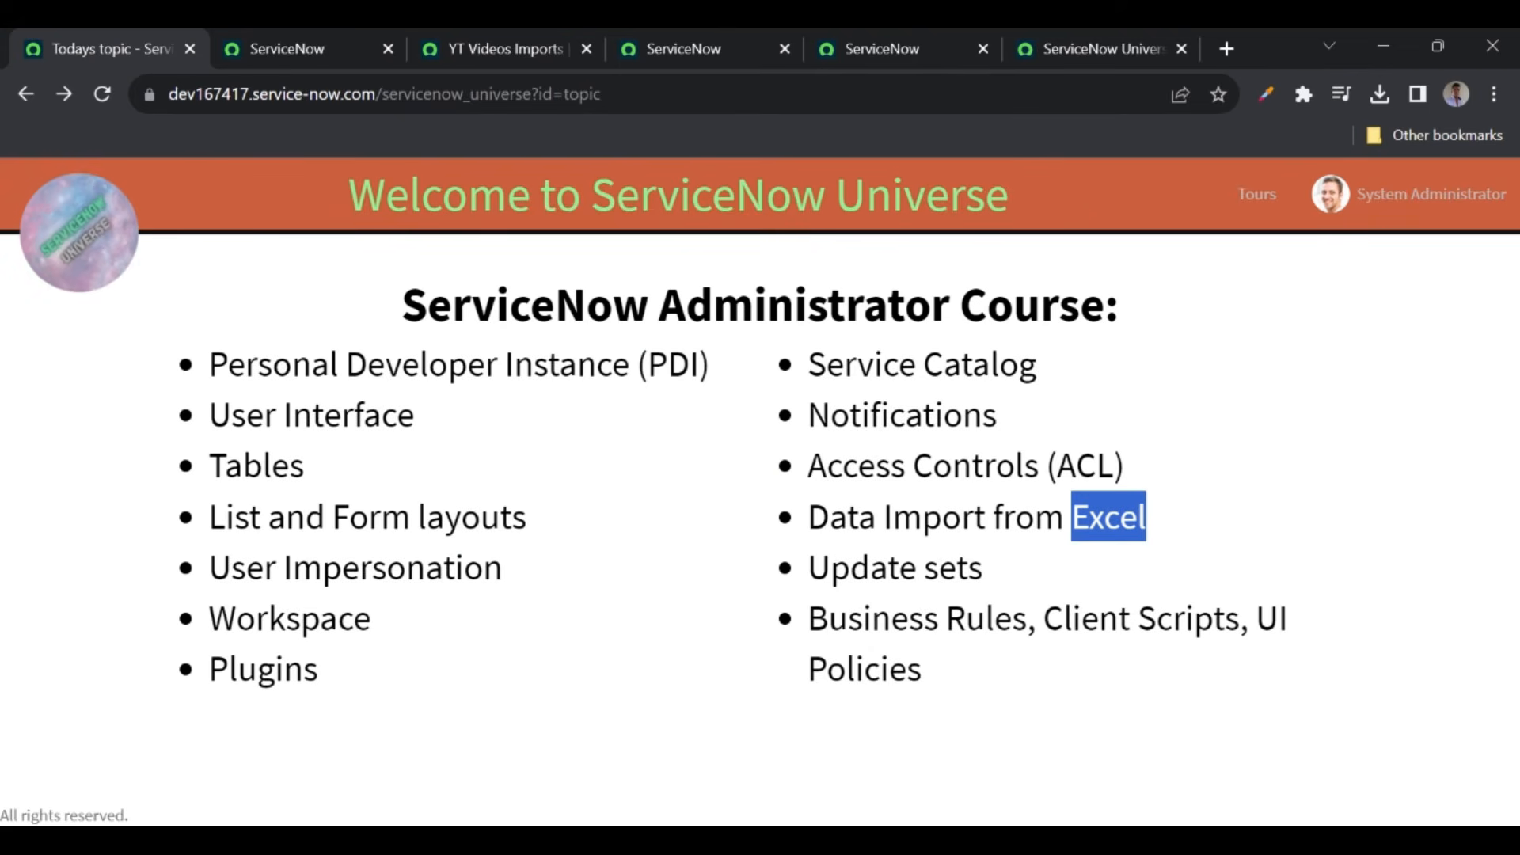
pyautogui.click(552, 51)
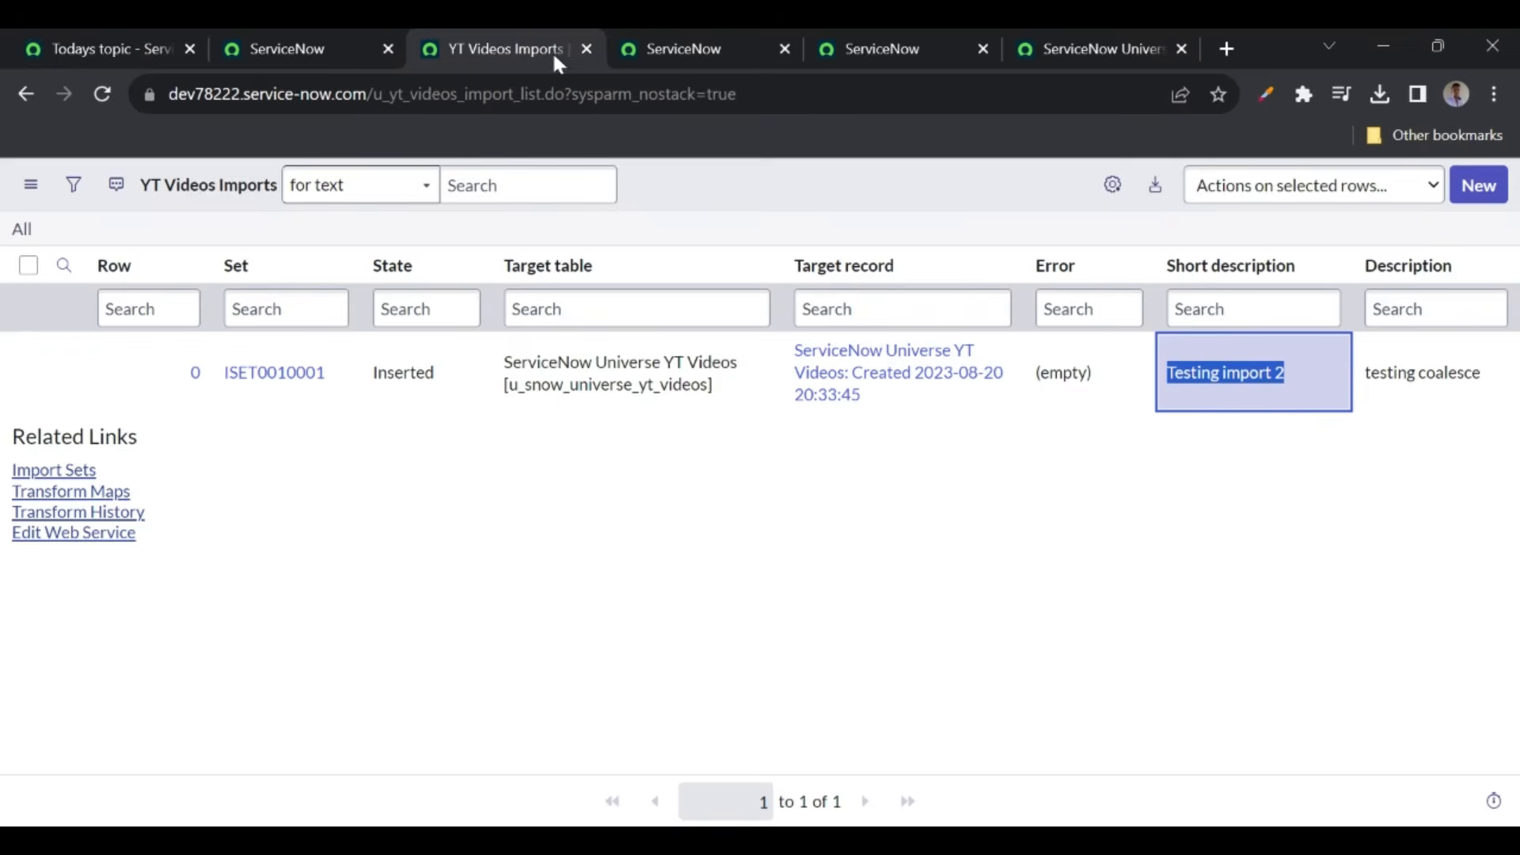
pyautogui.click(589, 49)
pyautogui.click(590, 49)
pyautogui.click(590, 49)
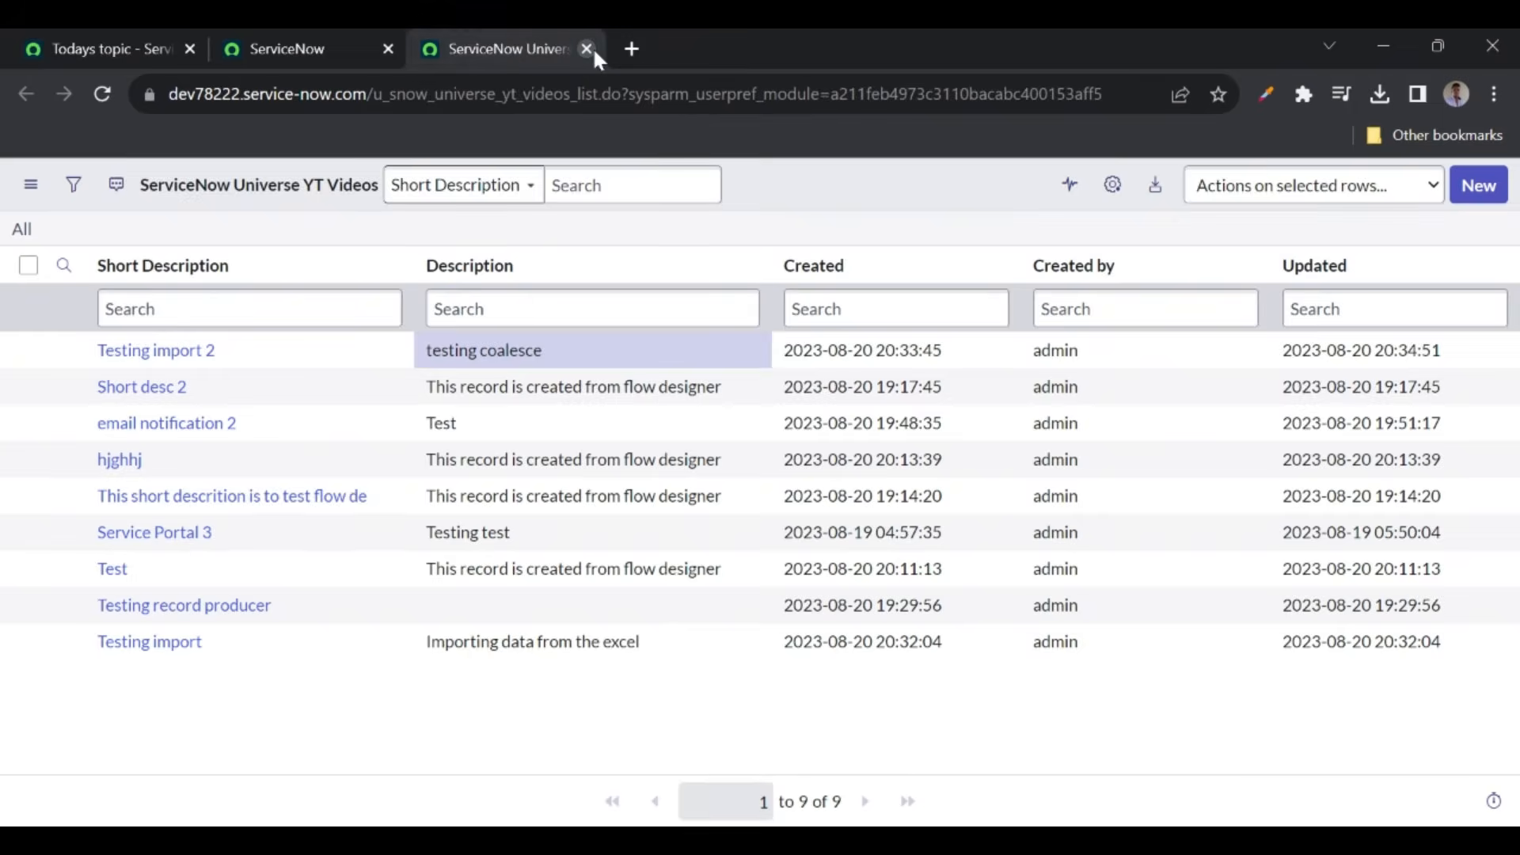
pyautogui.click(590, 49)
pyautogui.click(204, 51)
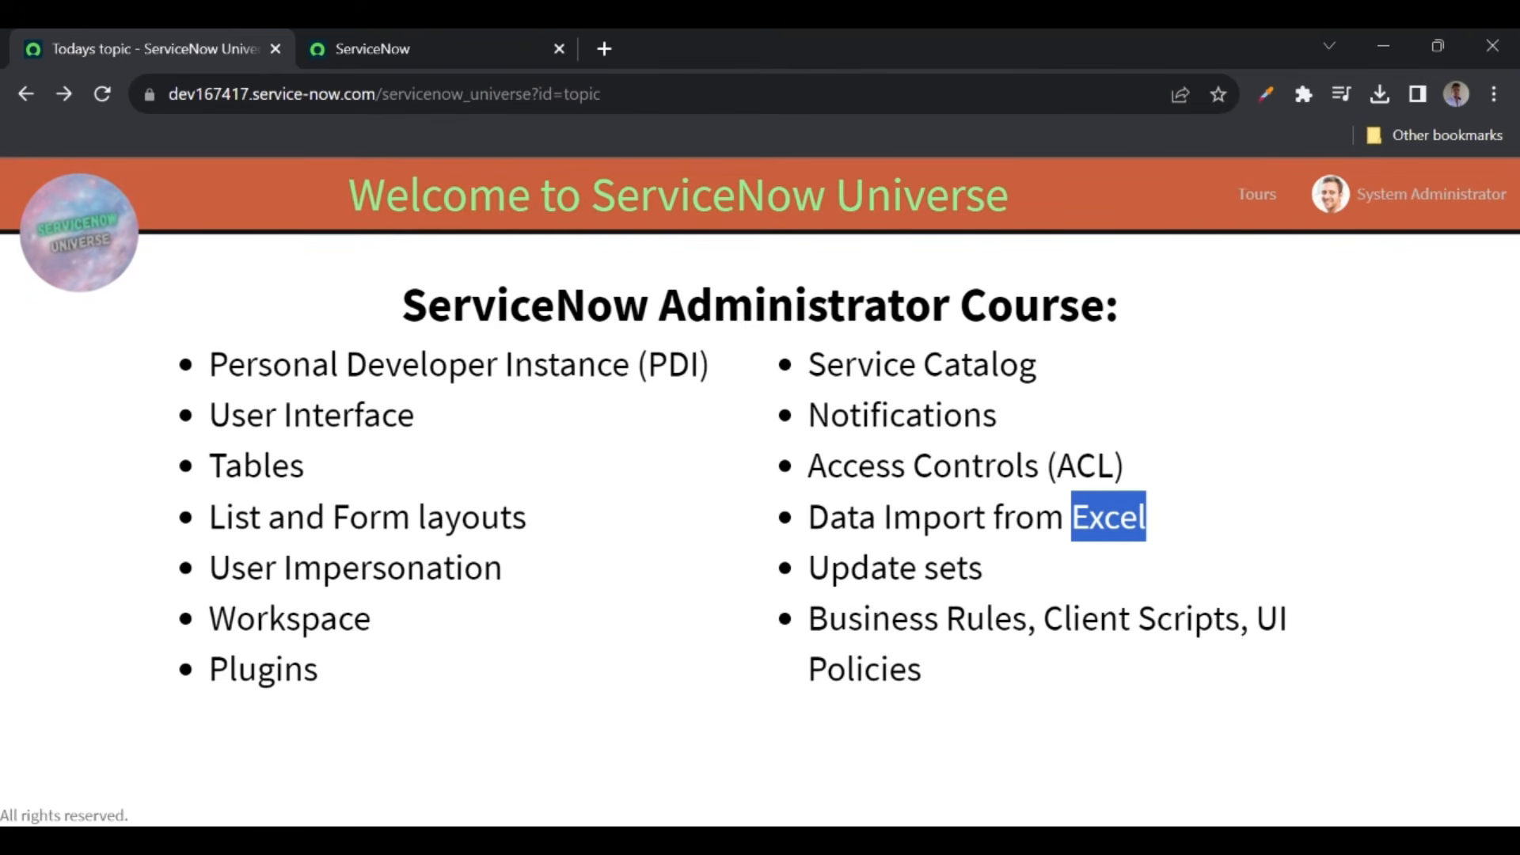
pyautogui.click(1198, 530)
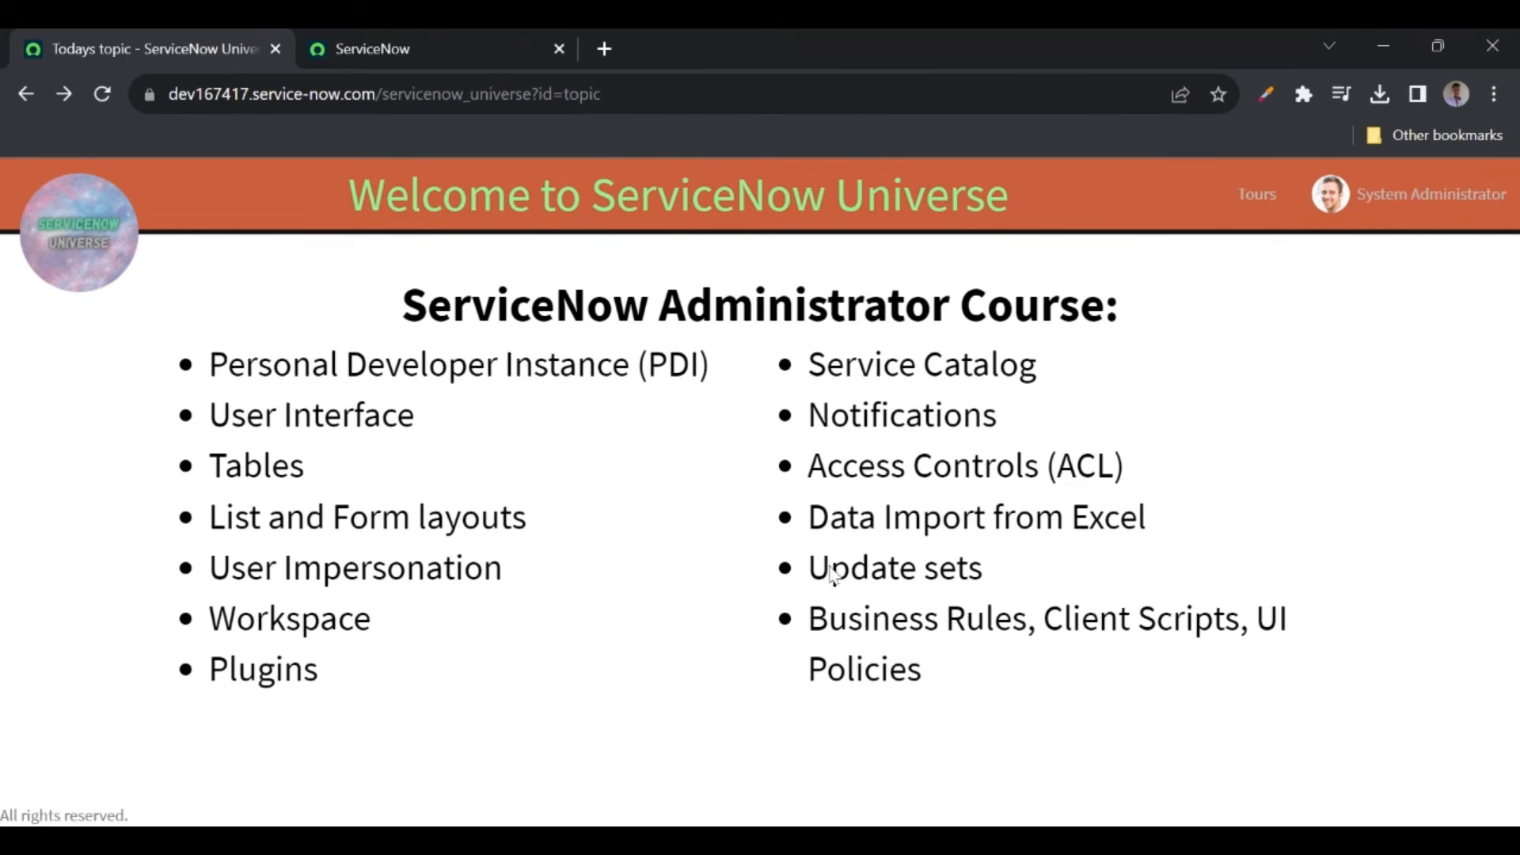
pyautogui.click(396, 48)
# - Search the navigator for 'update sets', then open the Default [Global] update set from the scope picker
pyautogui.click(255, 190)
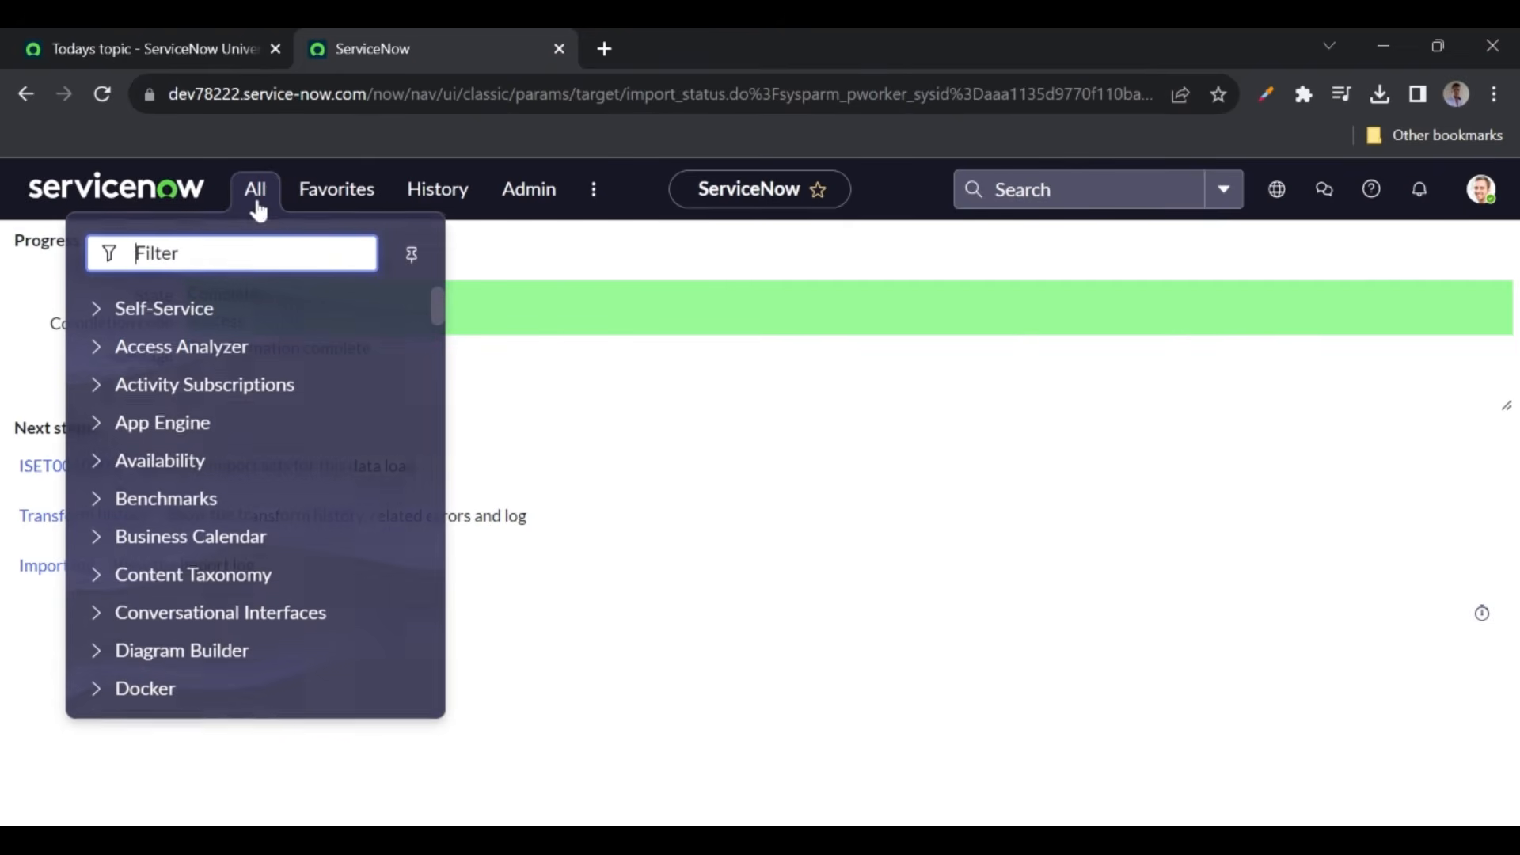
pyautogui.write('up')
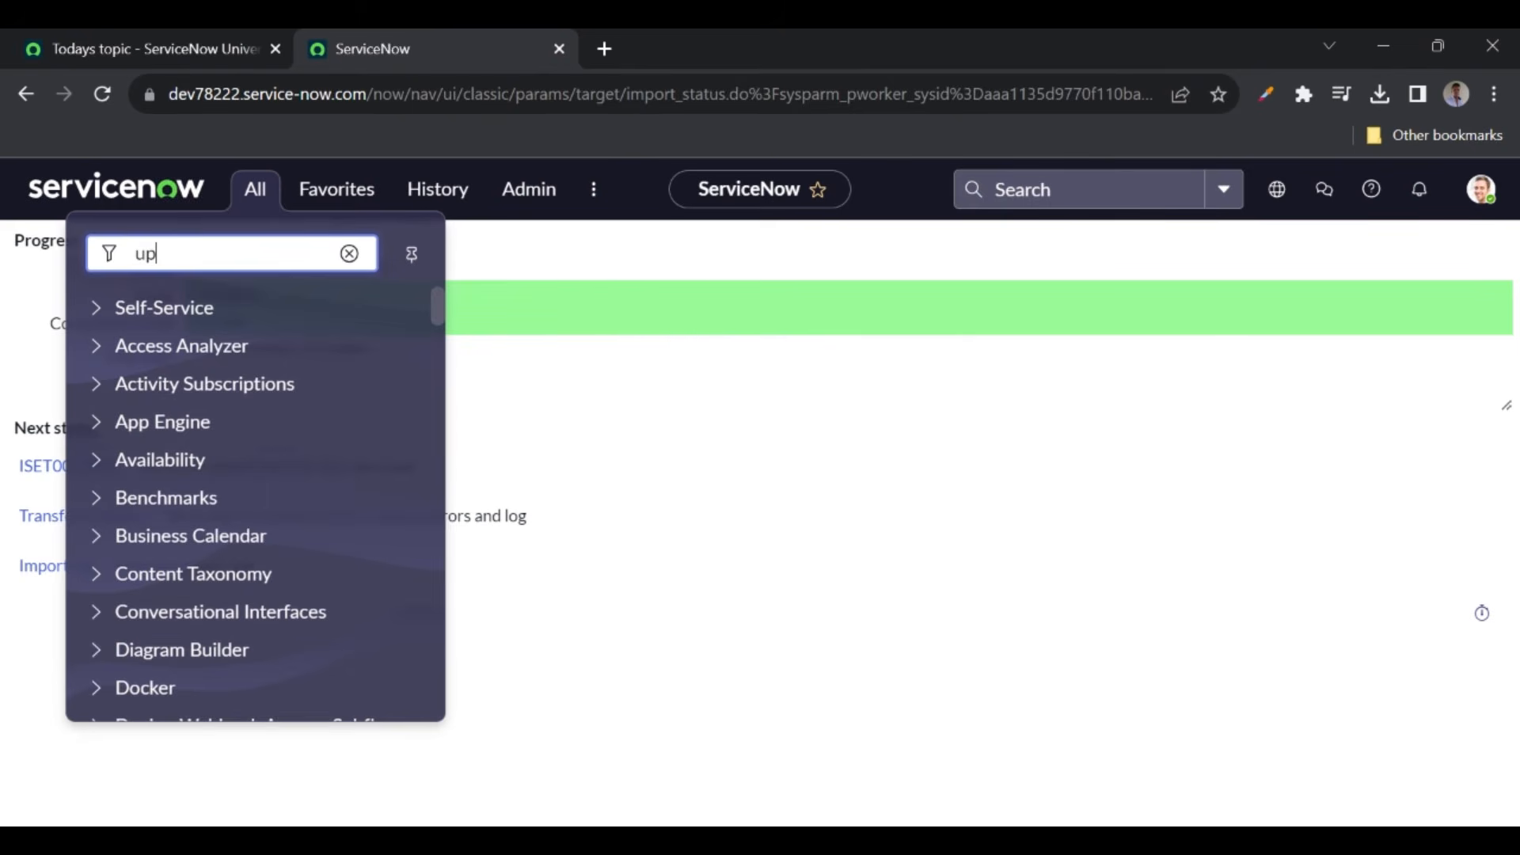
pyautogui.write('date sets')
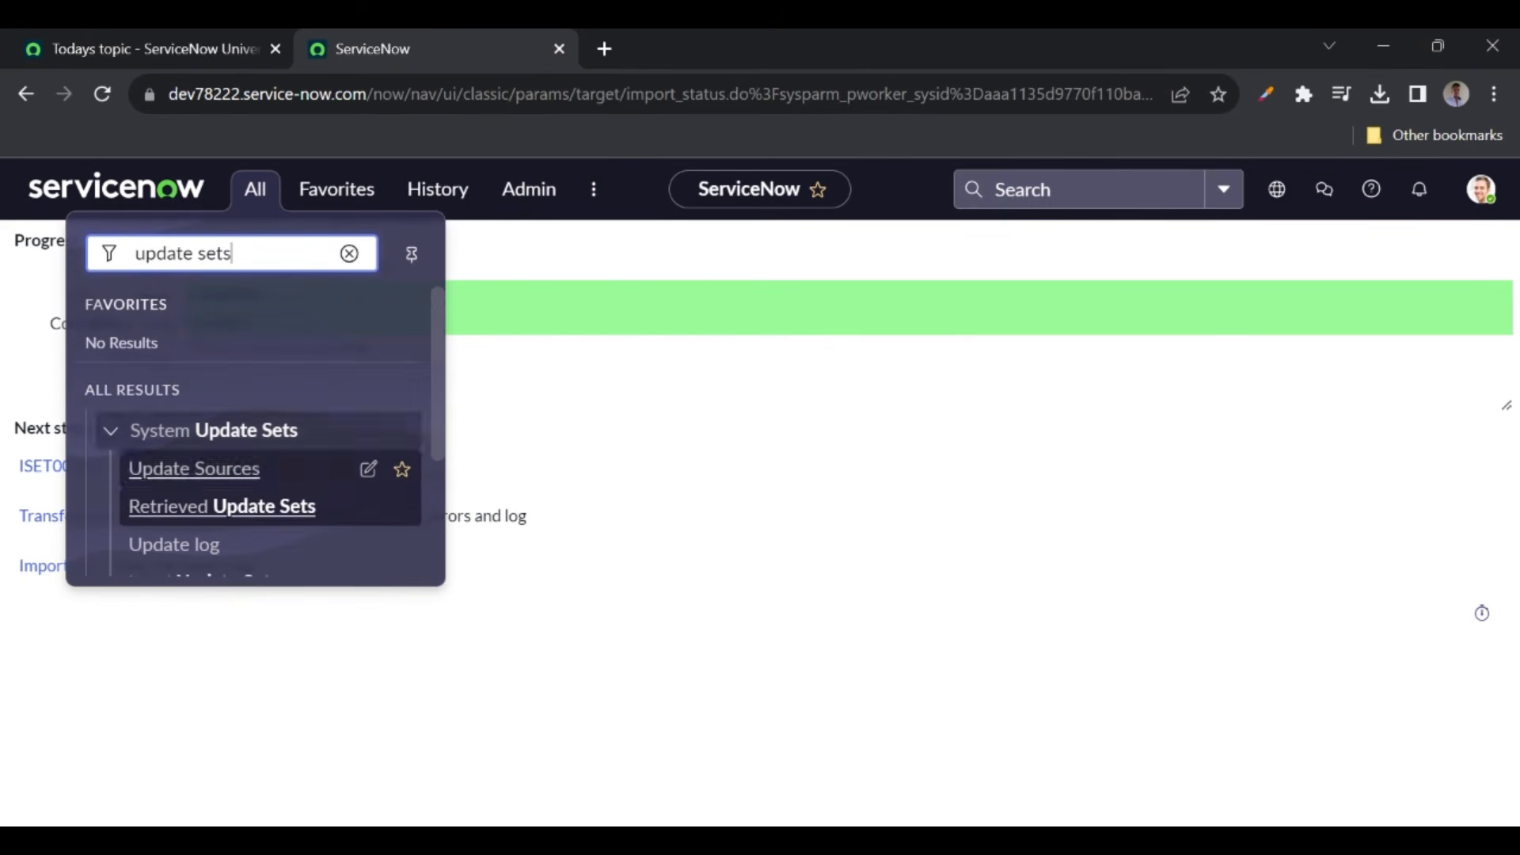
pyautogui.scroll(-1, 193, 521)
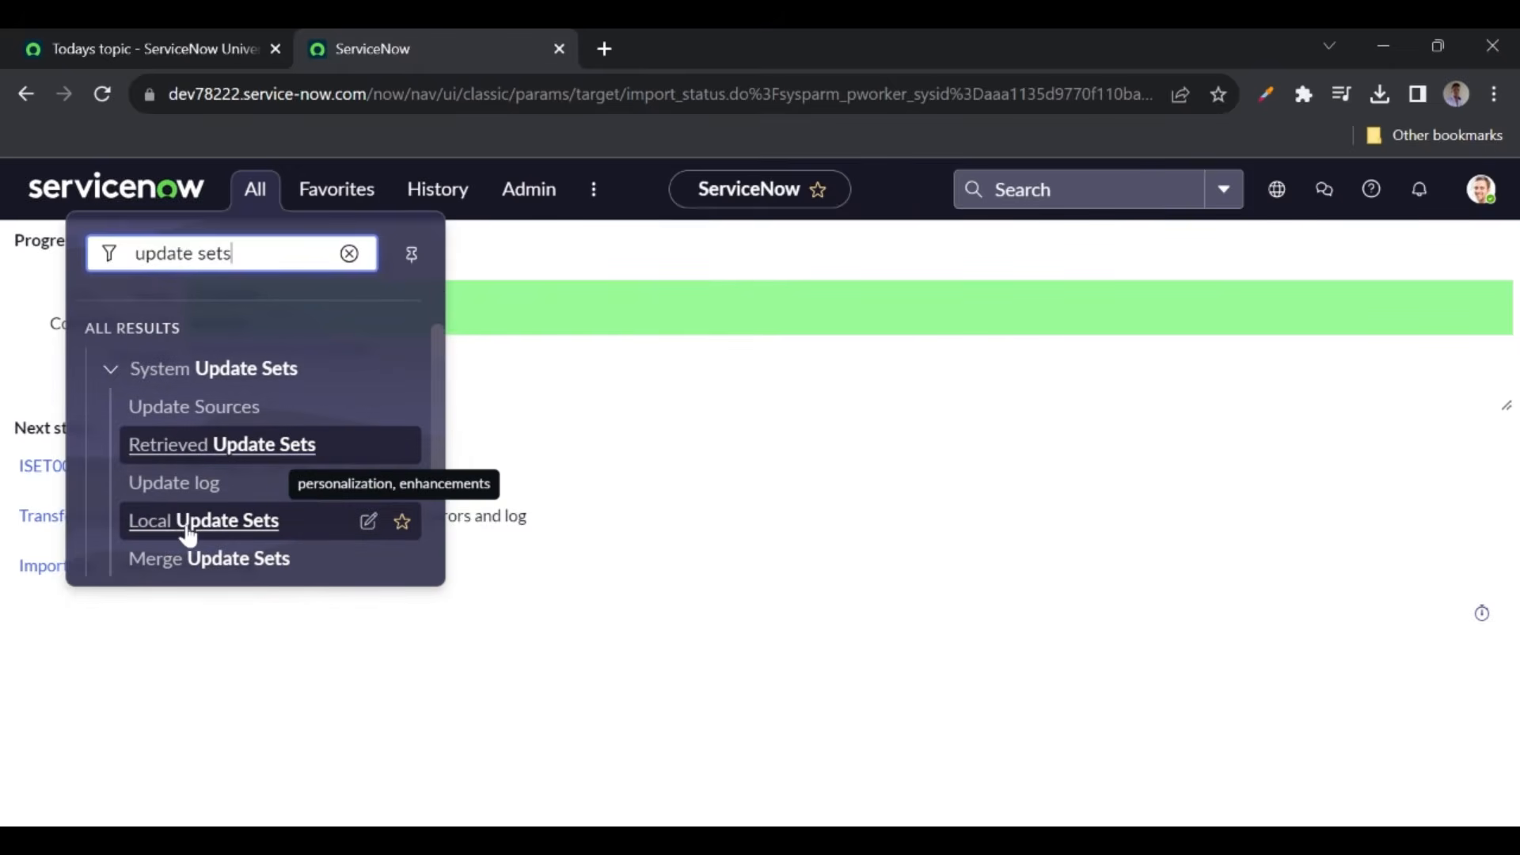
pyautogui.click(653, 400)
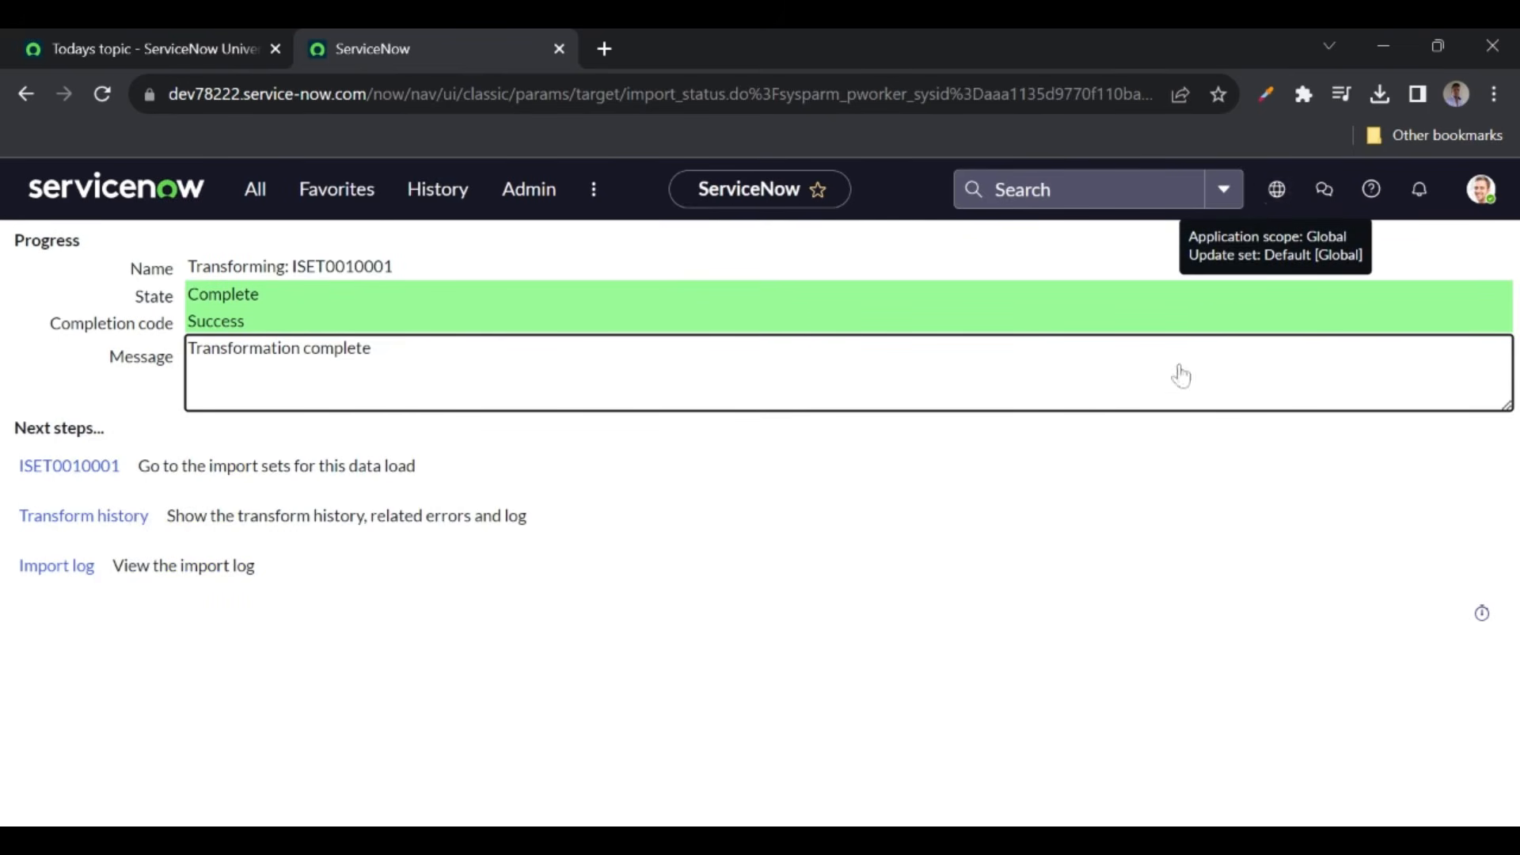
pyautogui.click(1276, 199)
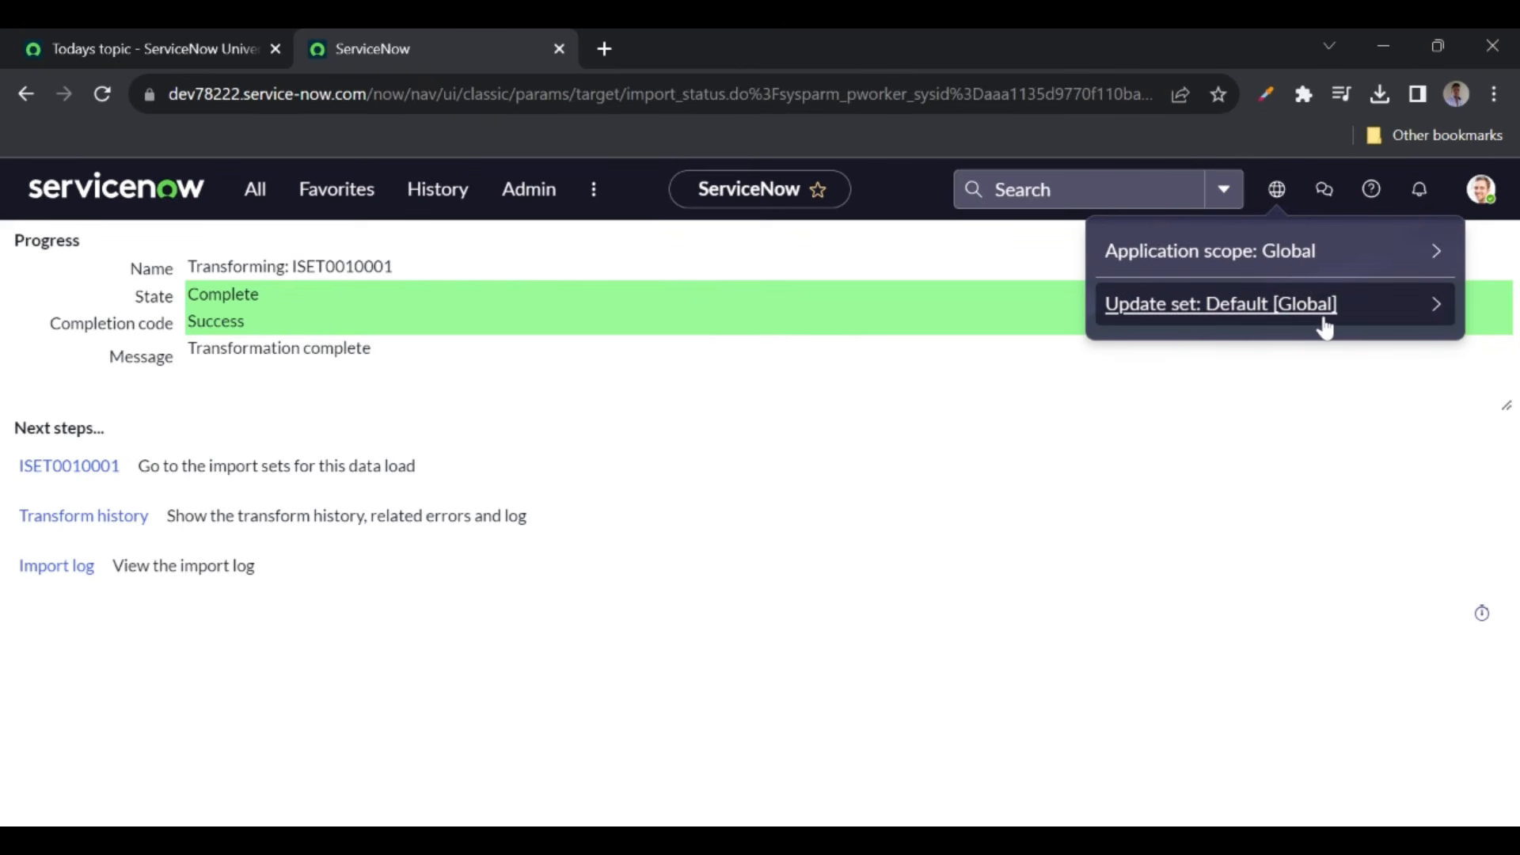
pyautogui.click(1431, 320)
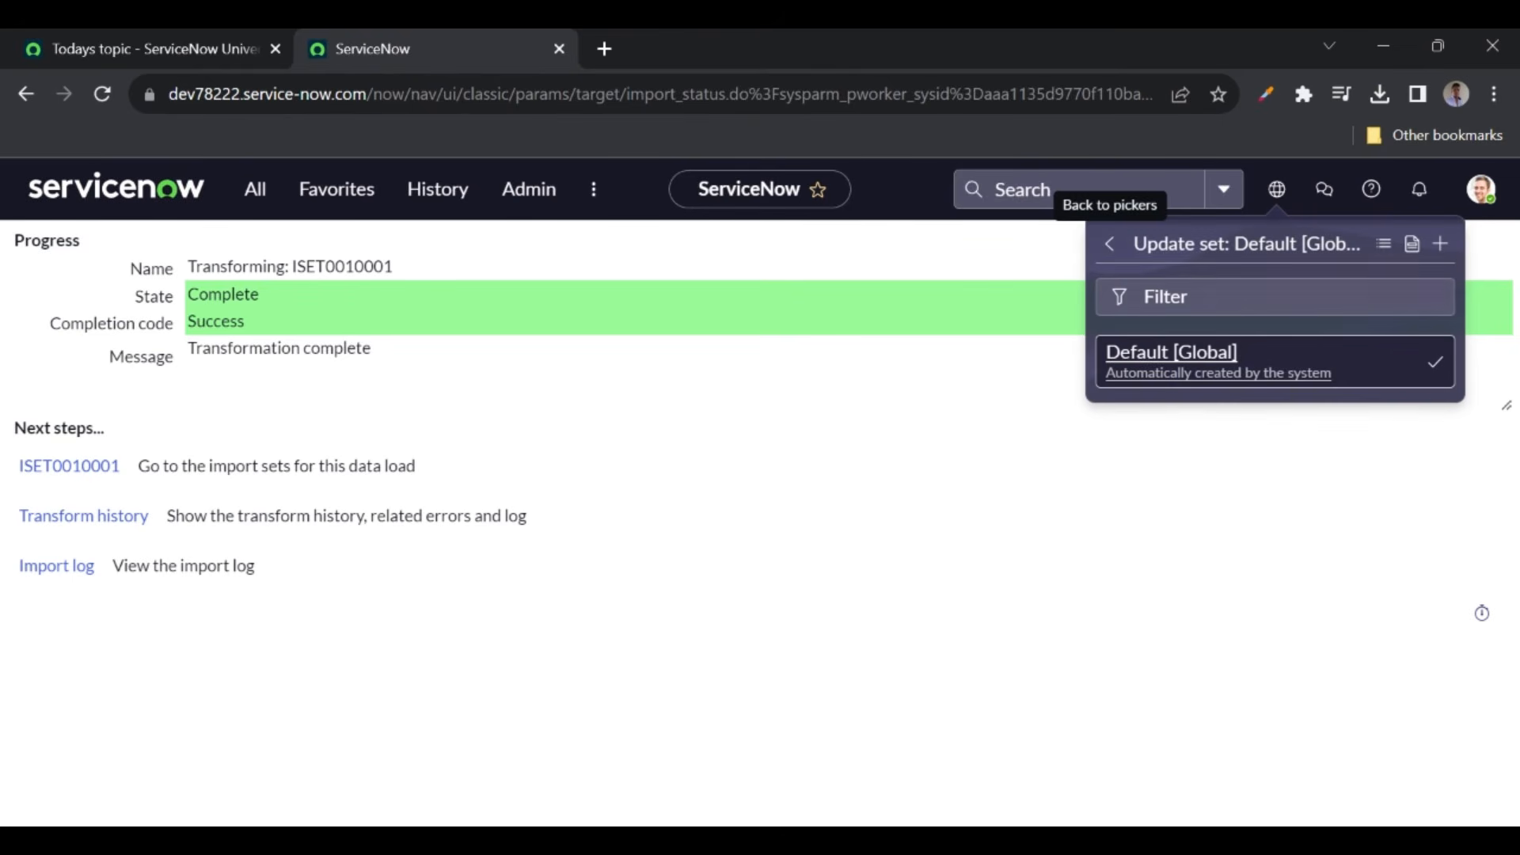
pyautogui.click(1413, 250)
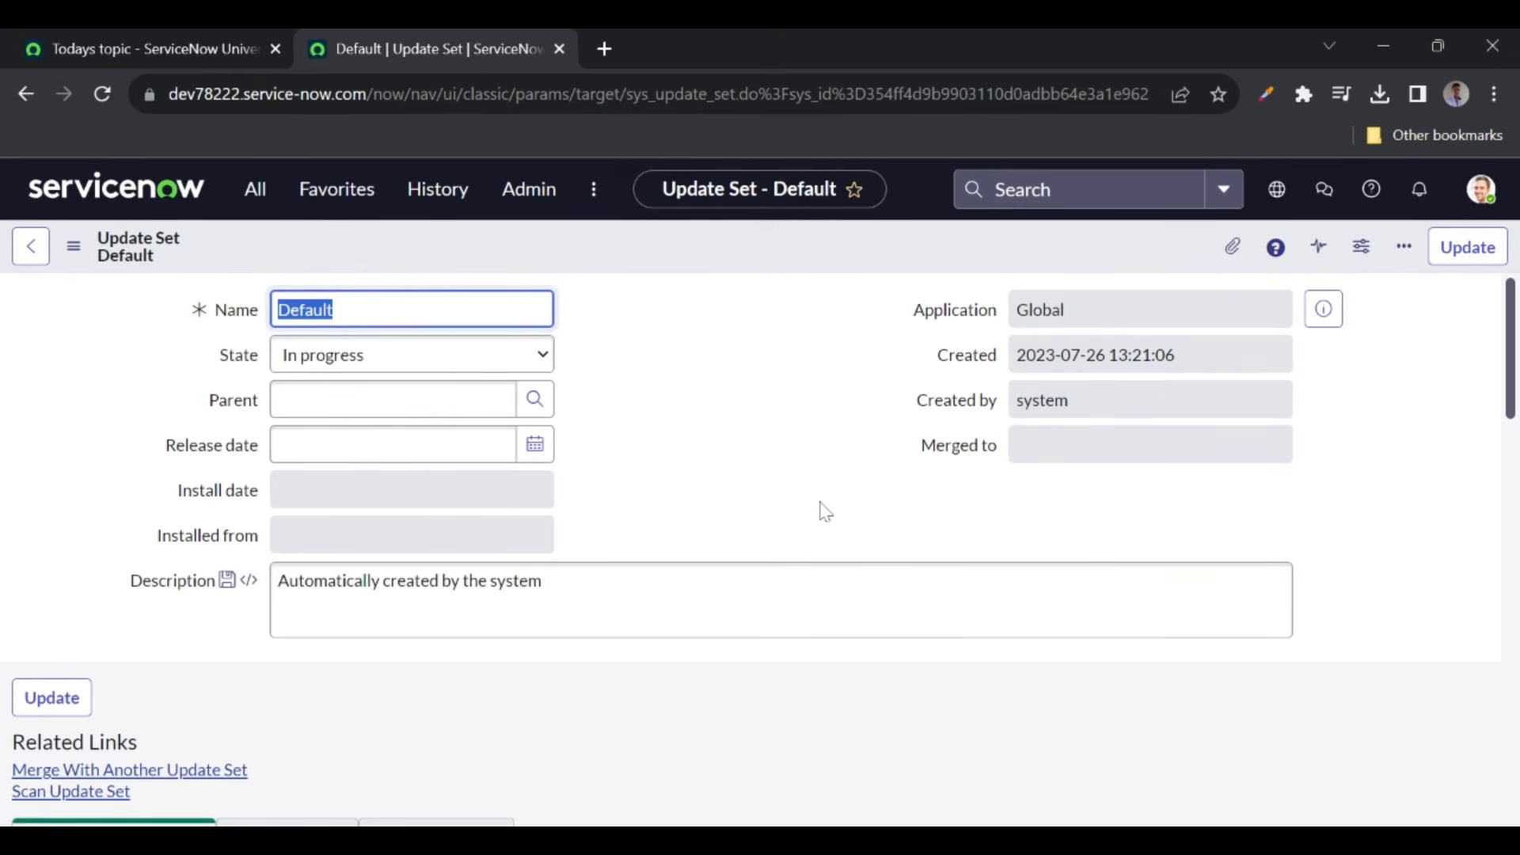
# - Browse the Default update set's customer updates sorted by Created, then filter the navigator on update sets
pyautogui.scroll(-5, 826, 512)
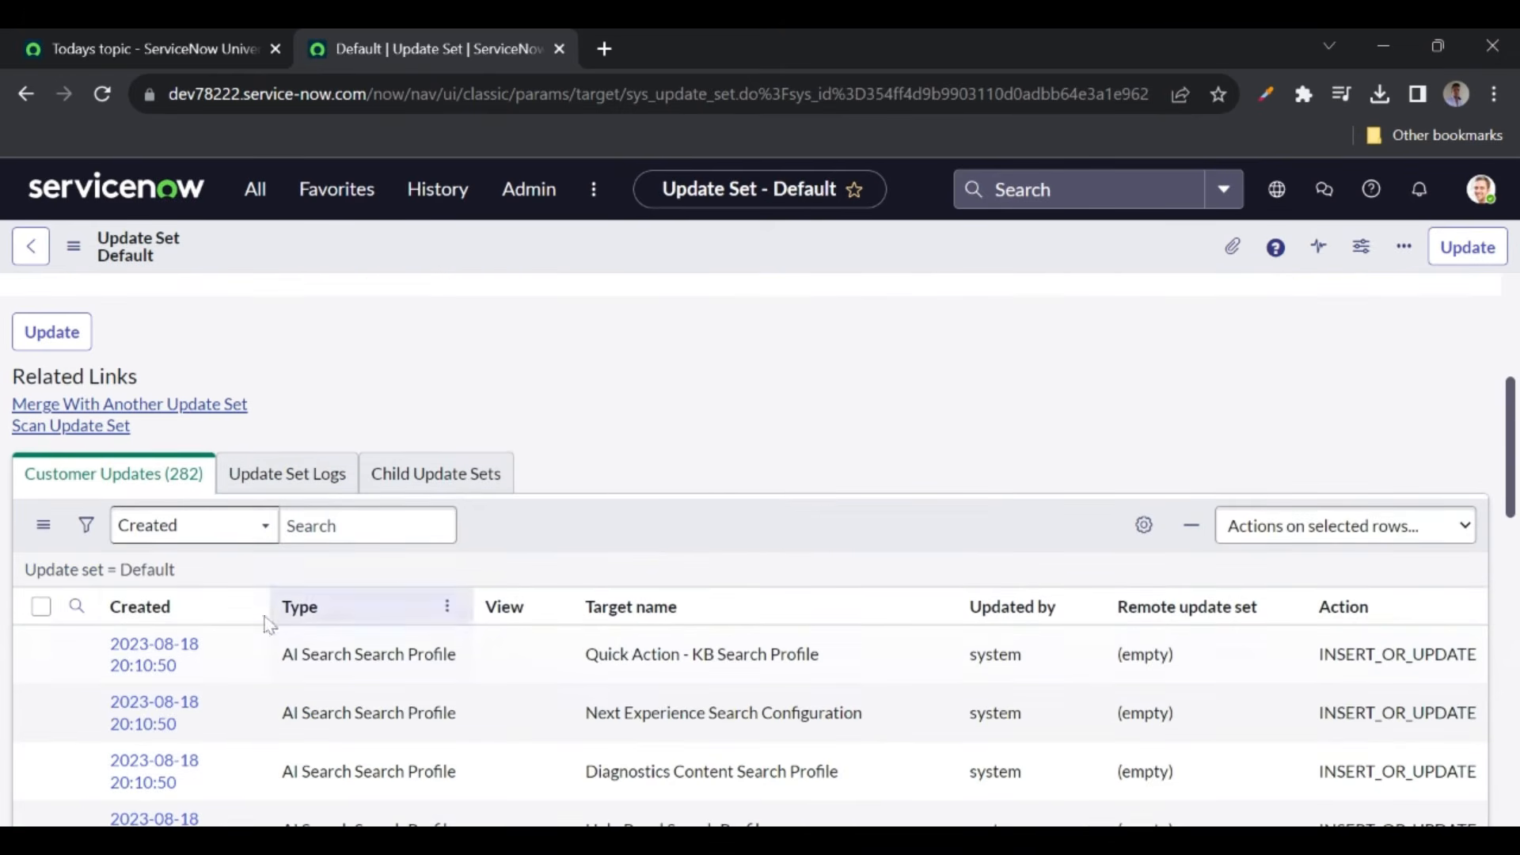
pyautogui.click(161, 618)
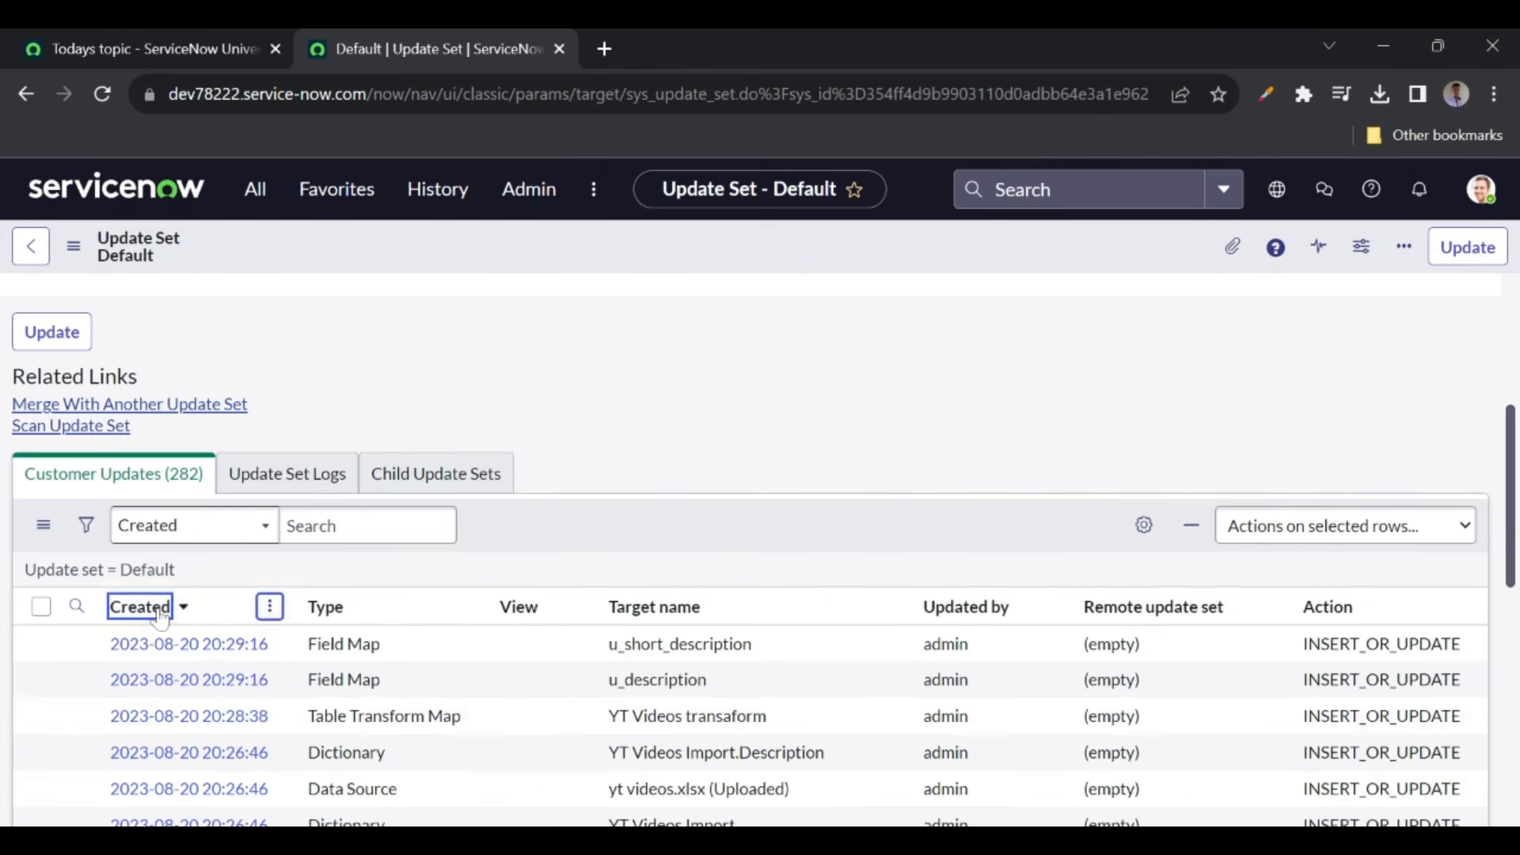
pyautogui.scroll(-1, 456, 613)
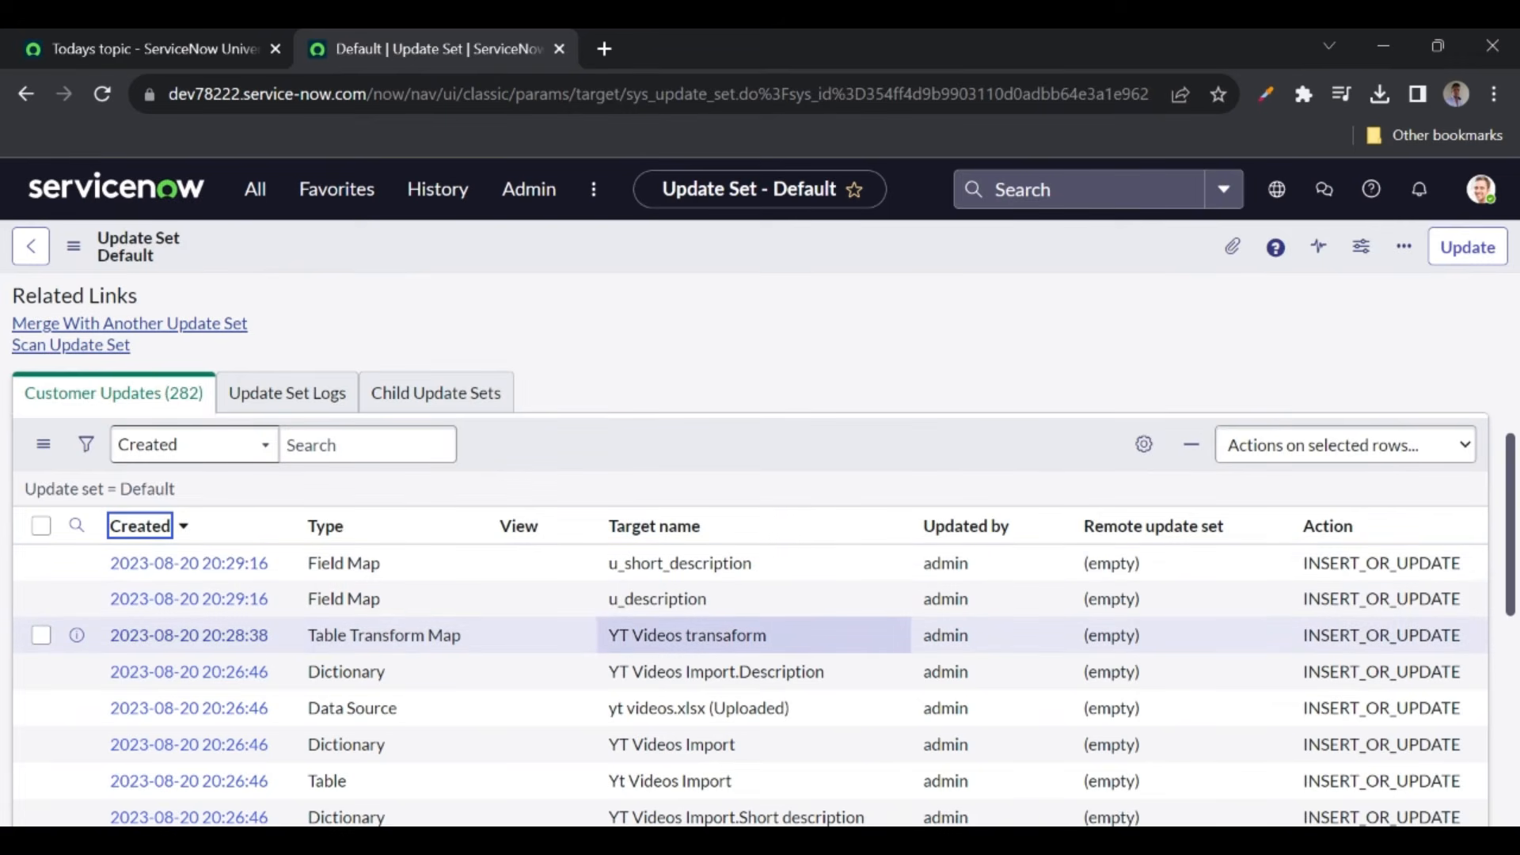
pyautogui.scroll(-2, 752, 635)
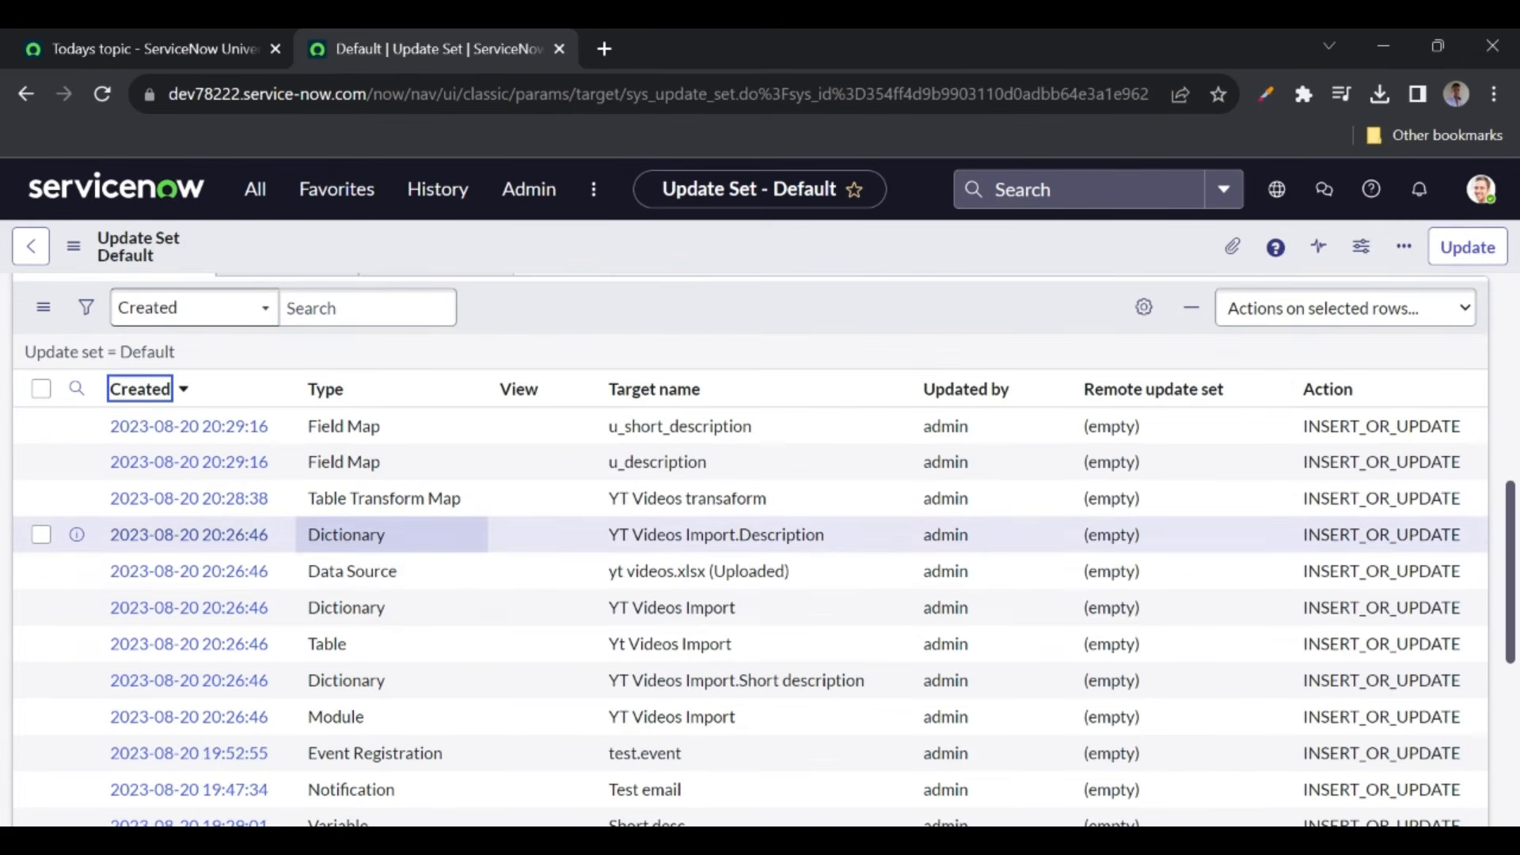
pyautogui.moveTo(759, 647); pyautogui.dragTo(603, 654)
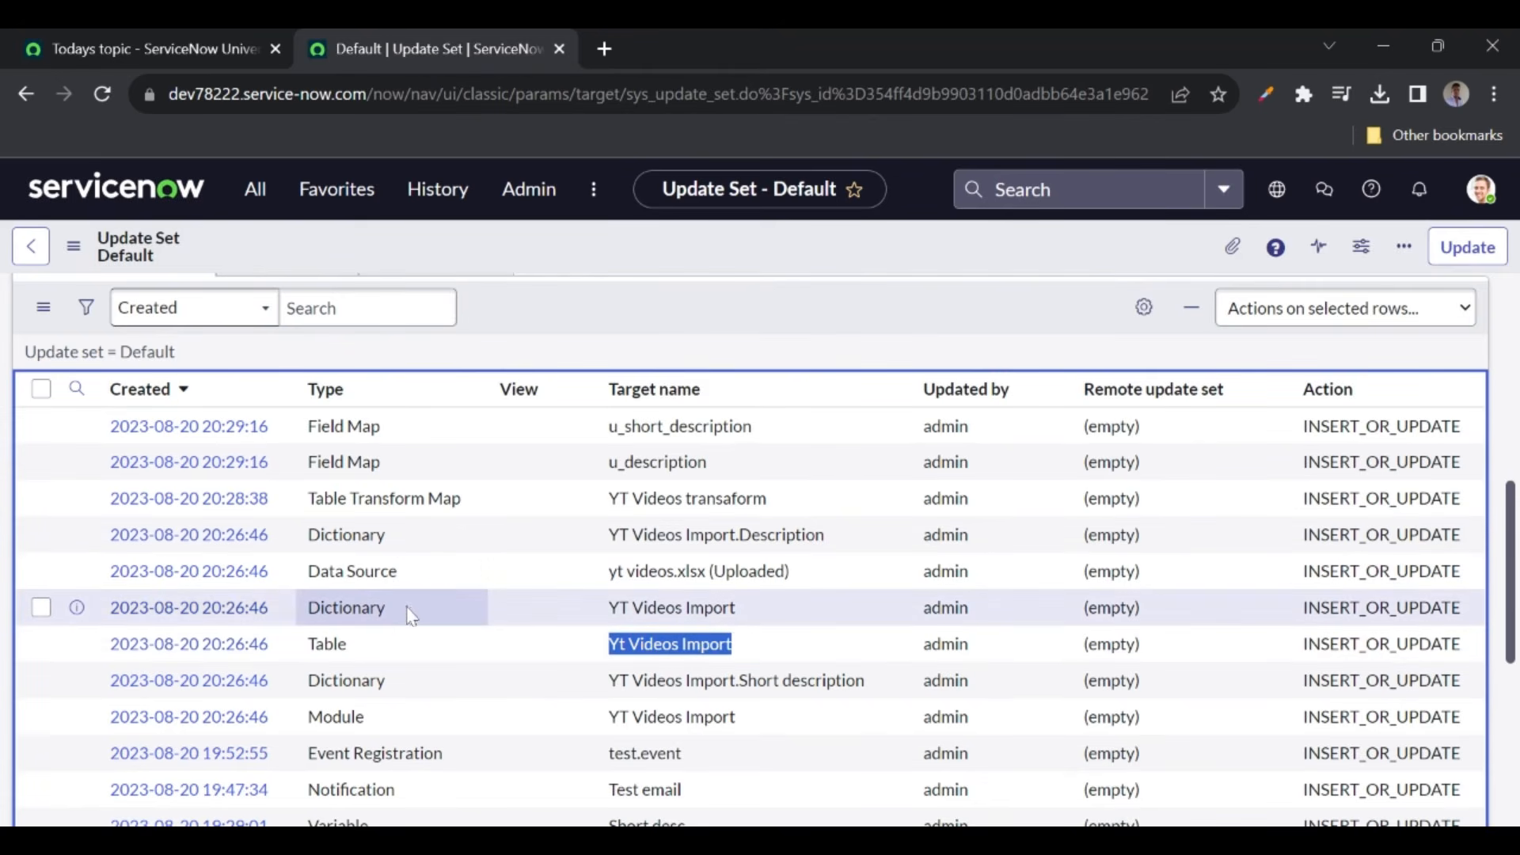
pyautogui.scroll(3, 485, 569)
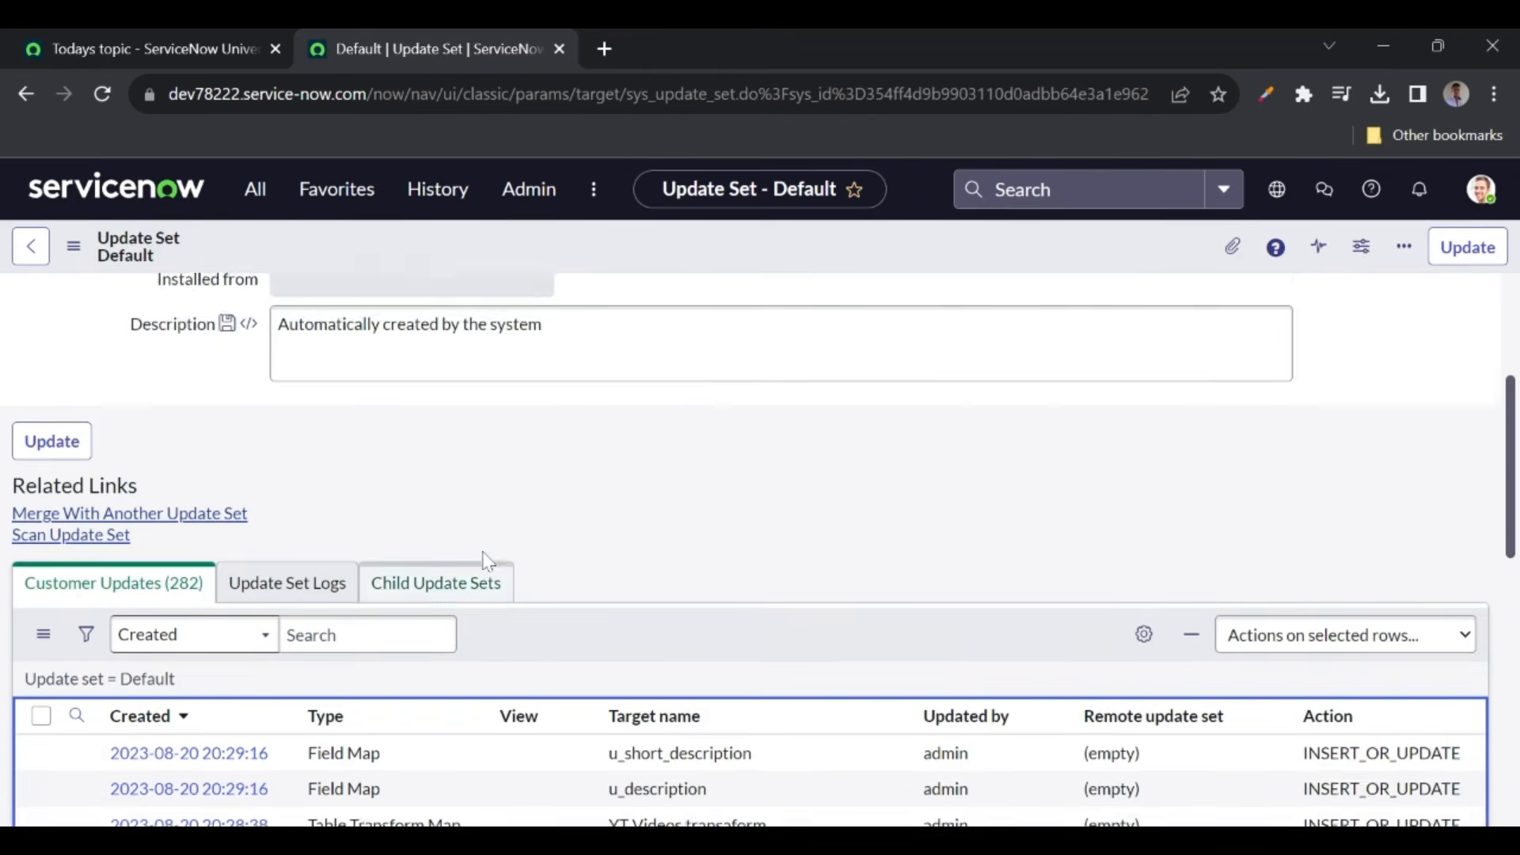
pyautogui.scroll(2, 487, 560)
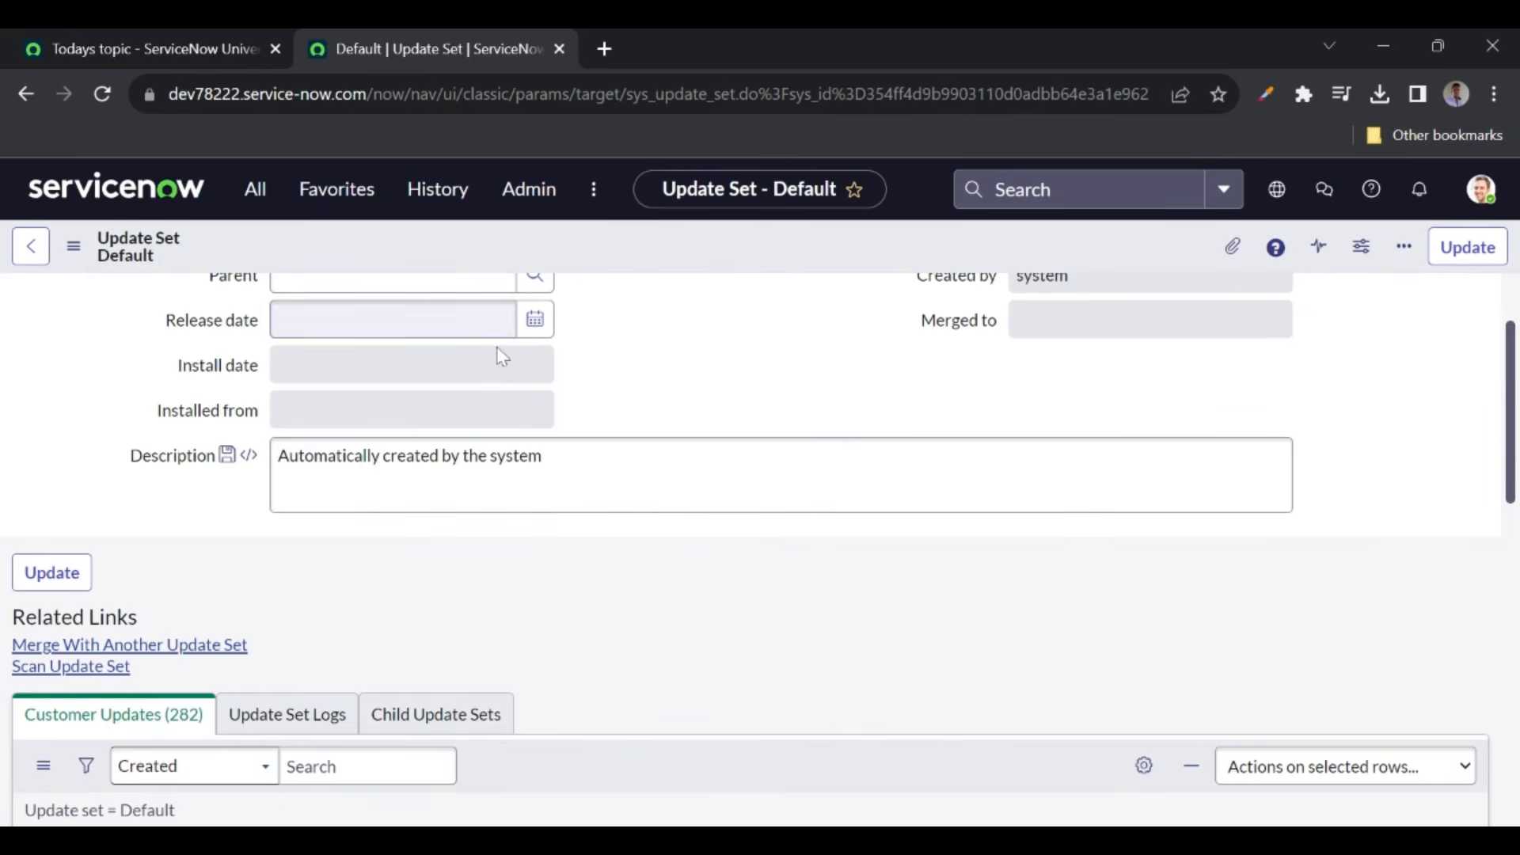
pyautogui.scroll(1, 597, 570)
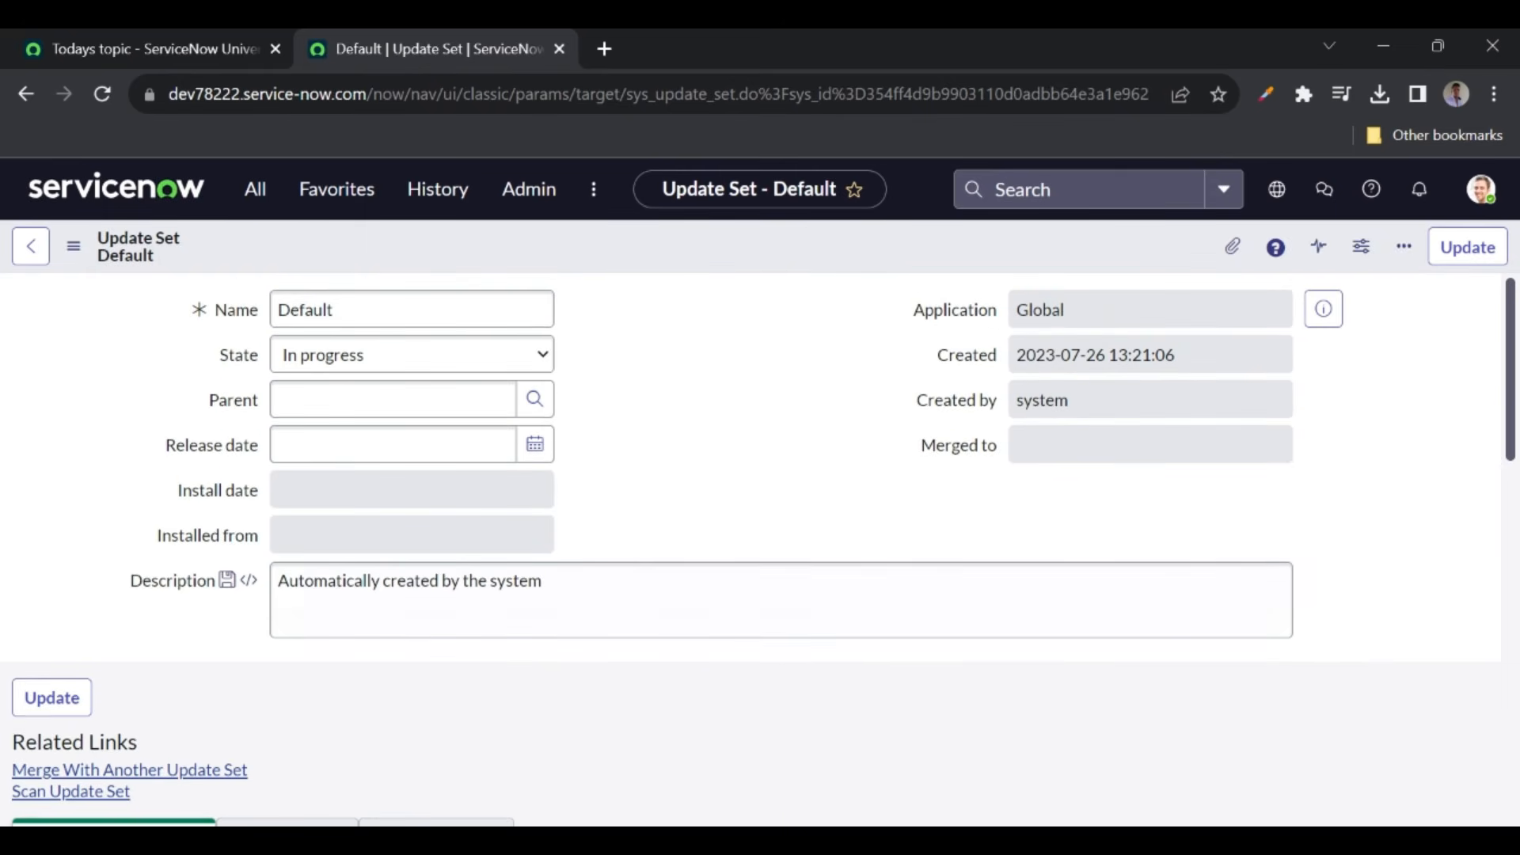
pyautogui.scroll(-6, 643, 431)
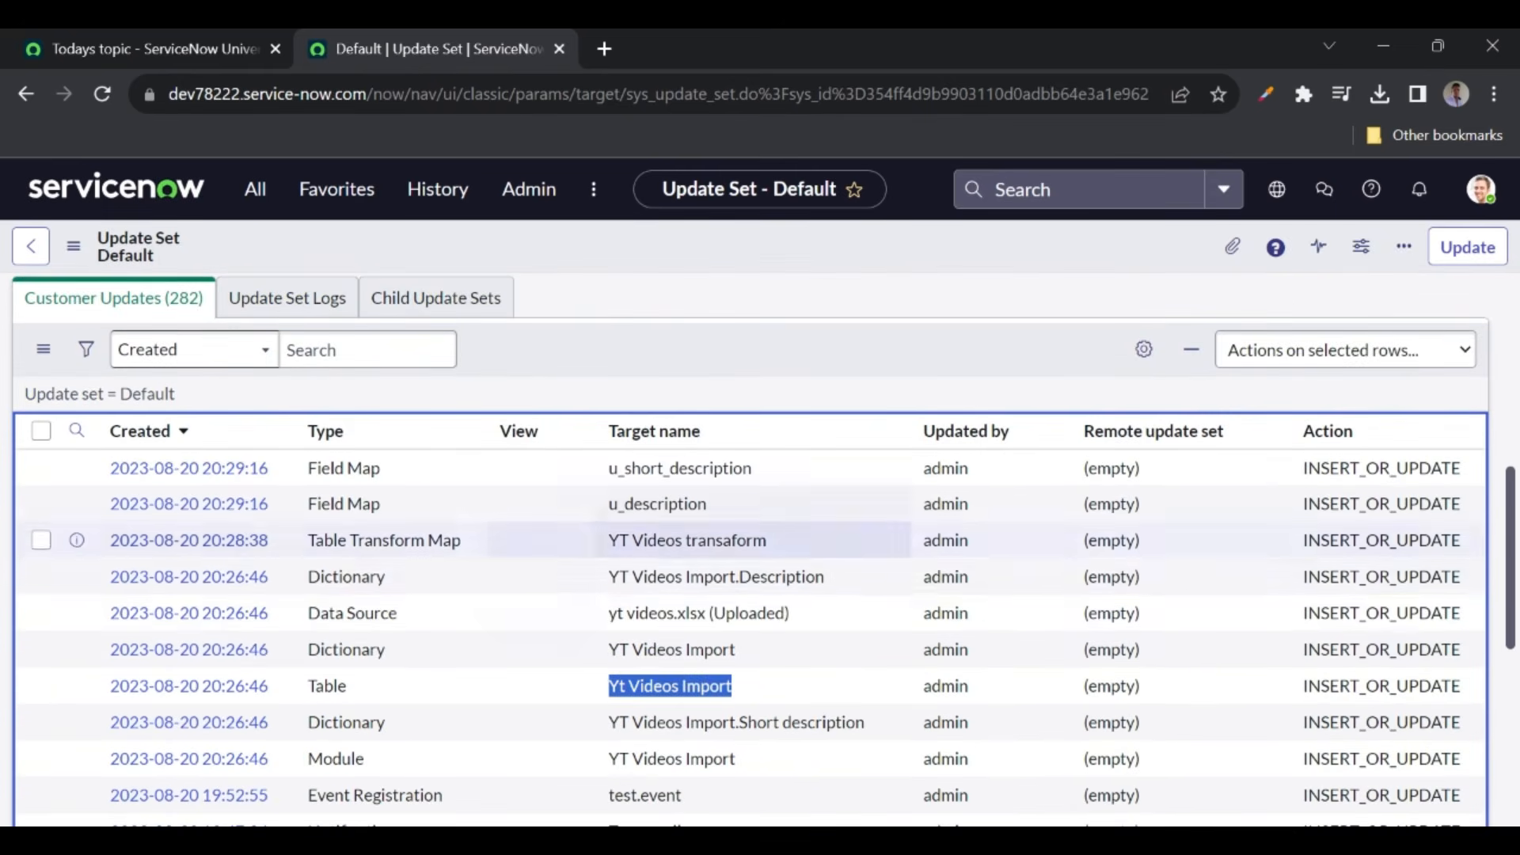
pyautogui.scroll(6, 643, 431)
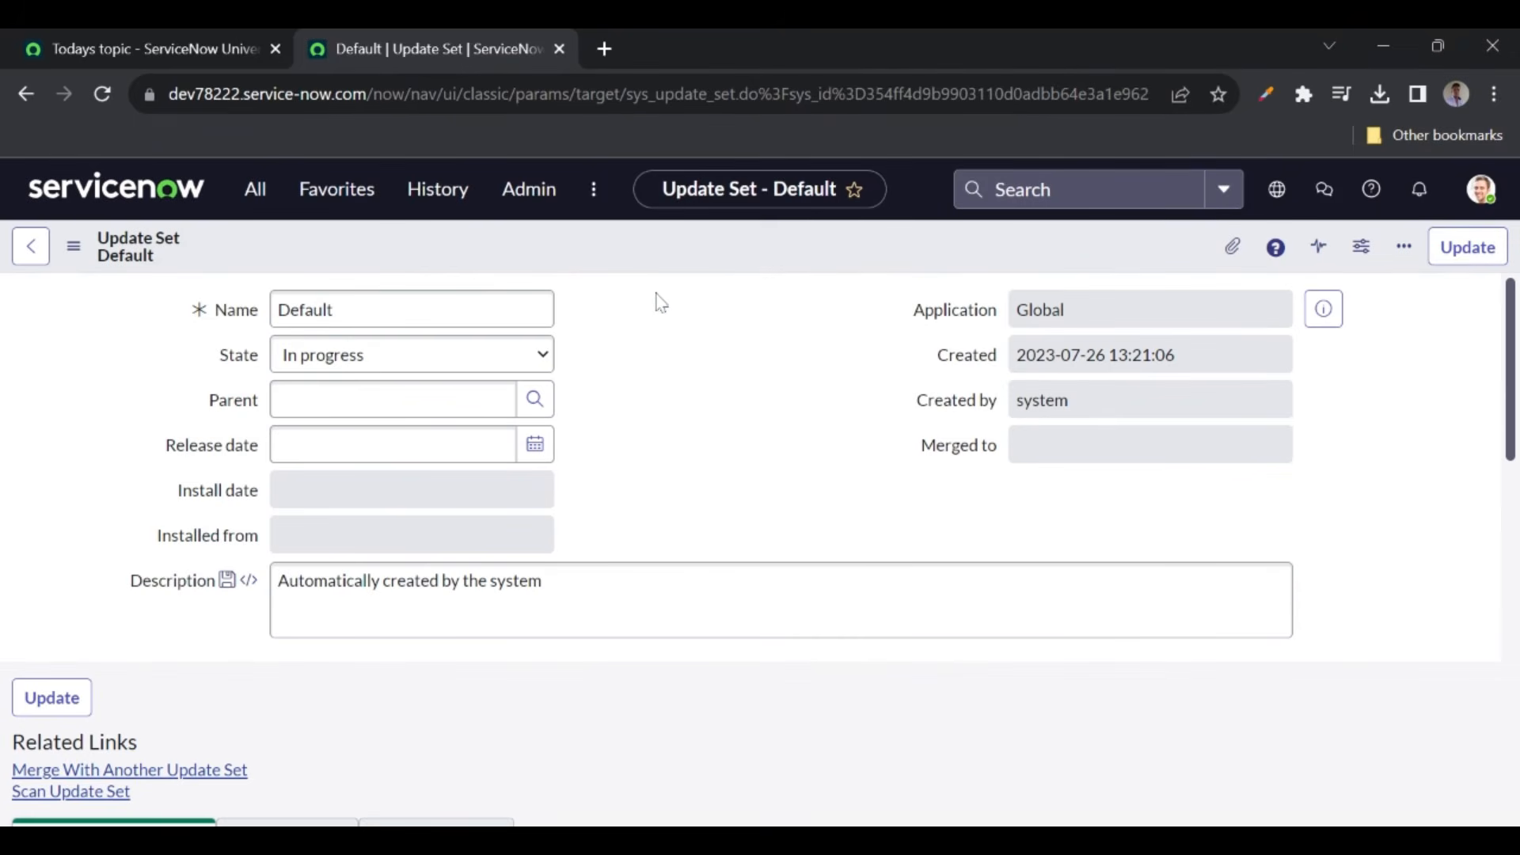
pyautogui.click(239, 197)
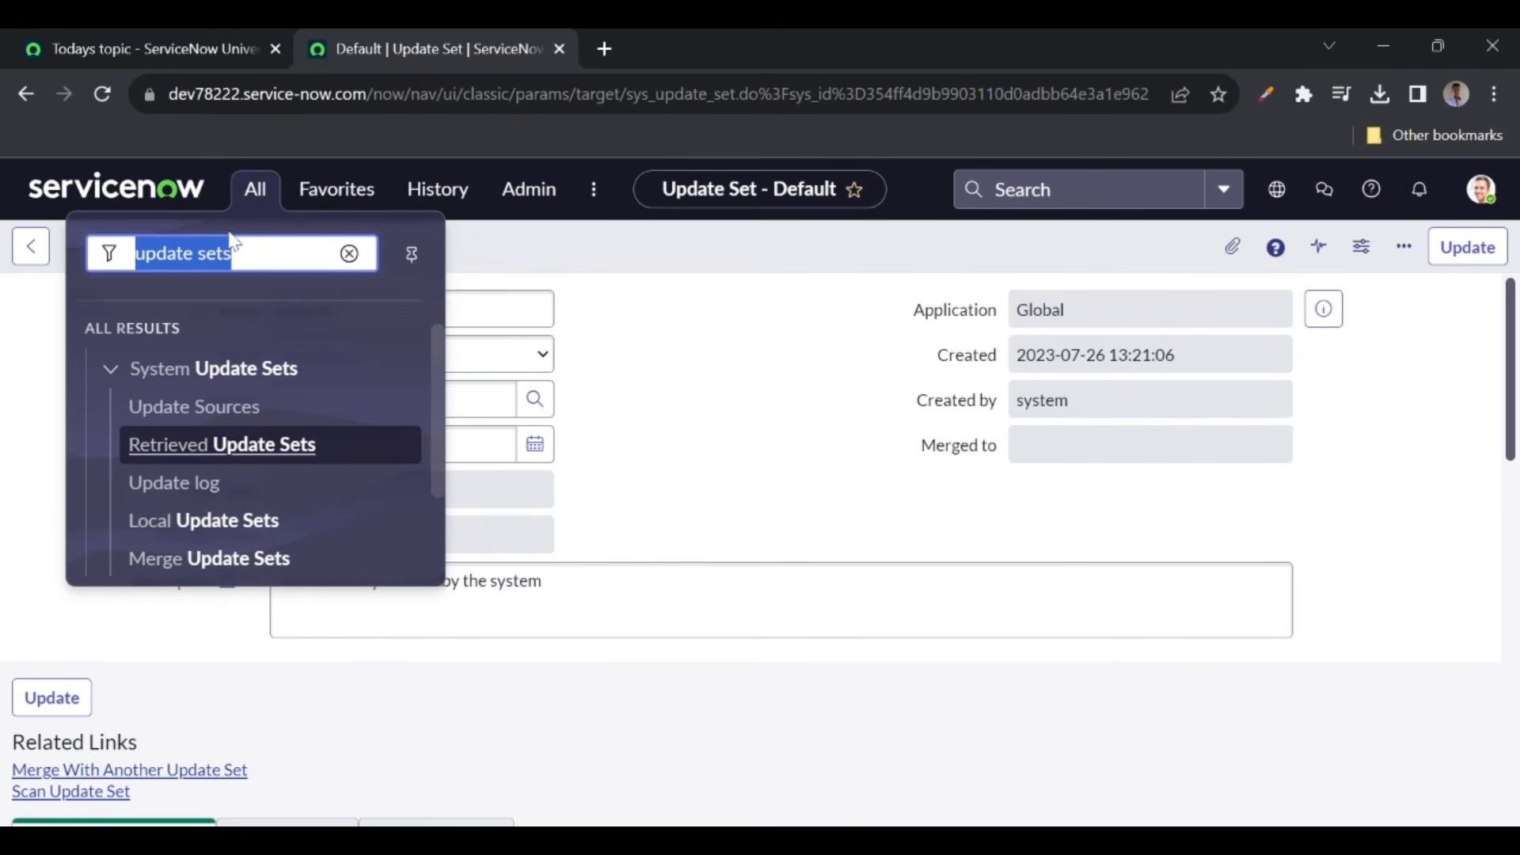
# - Start a new update set from Local Update Sets, then again via the scope picker's + option
pyautogui.click(200, 532)
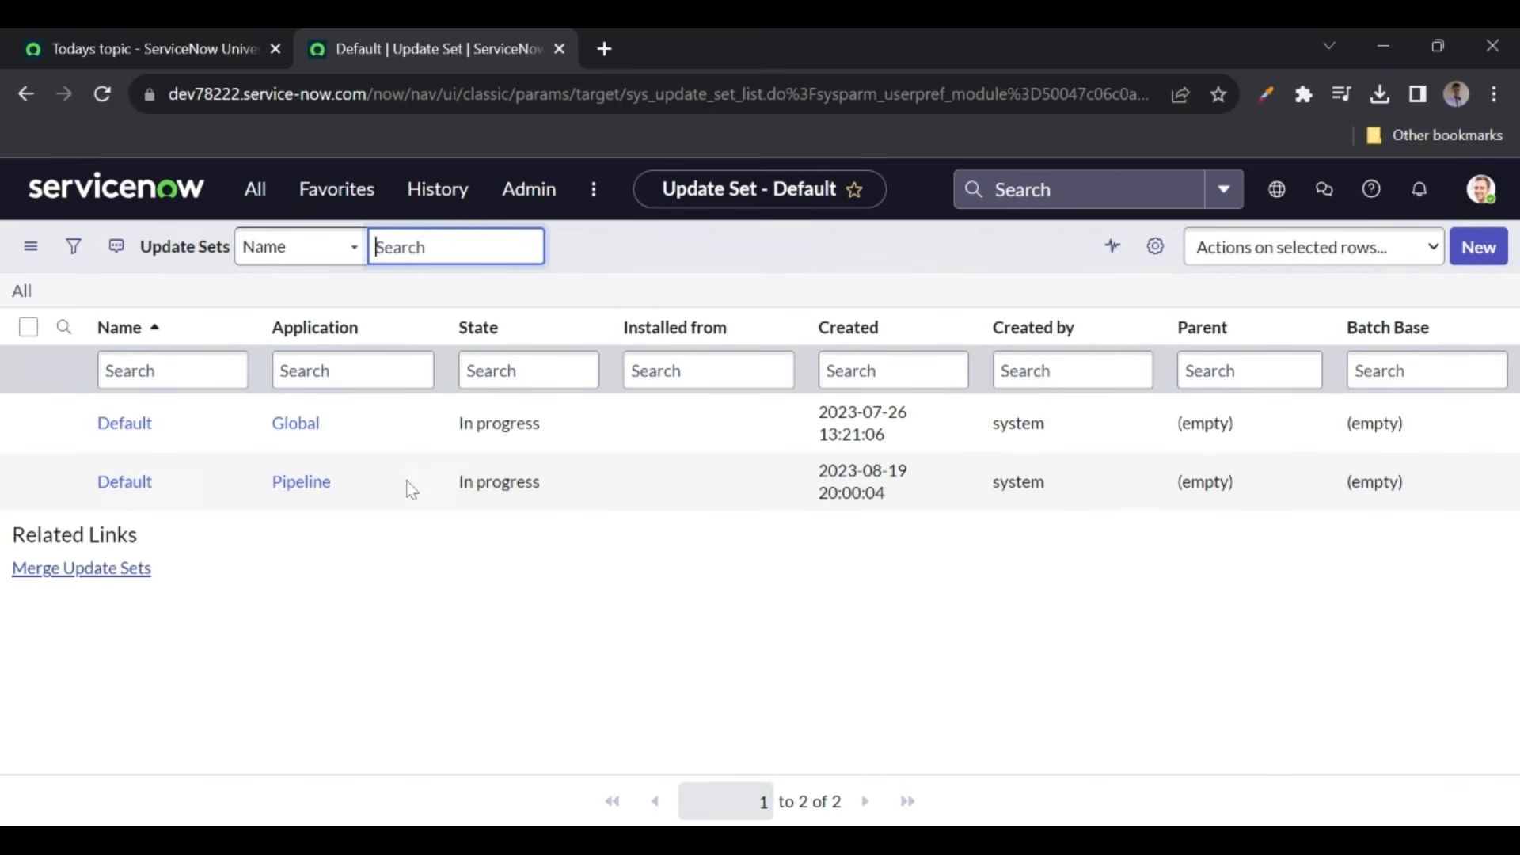
pyautogui.click(1475, 255)
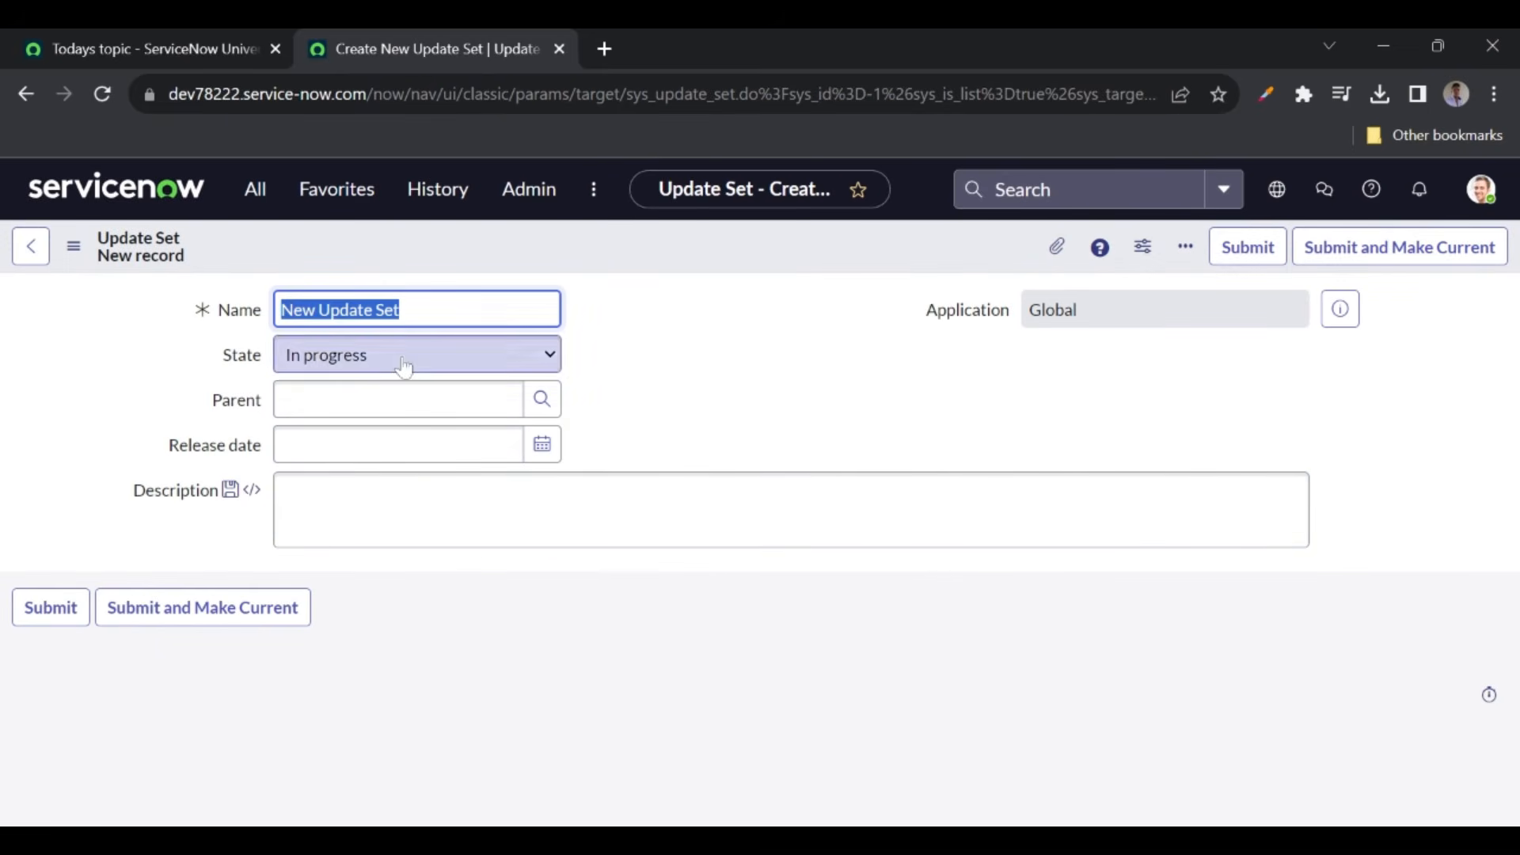
pyautogui.click(184, 198)
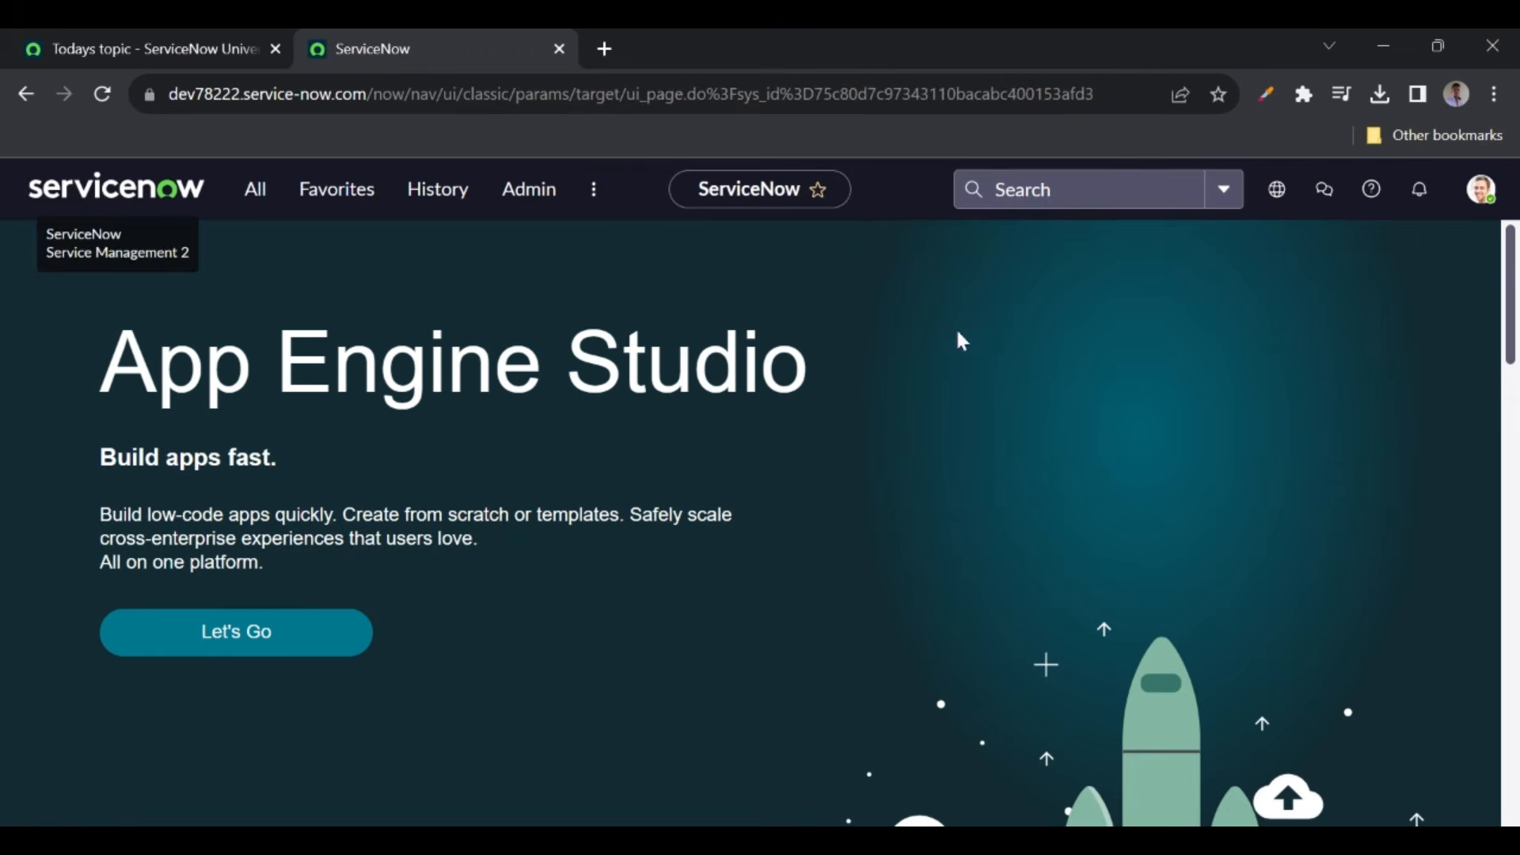
pyautogui.click(1277, 196)
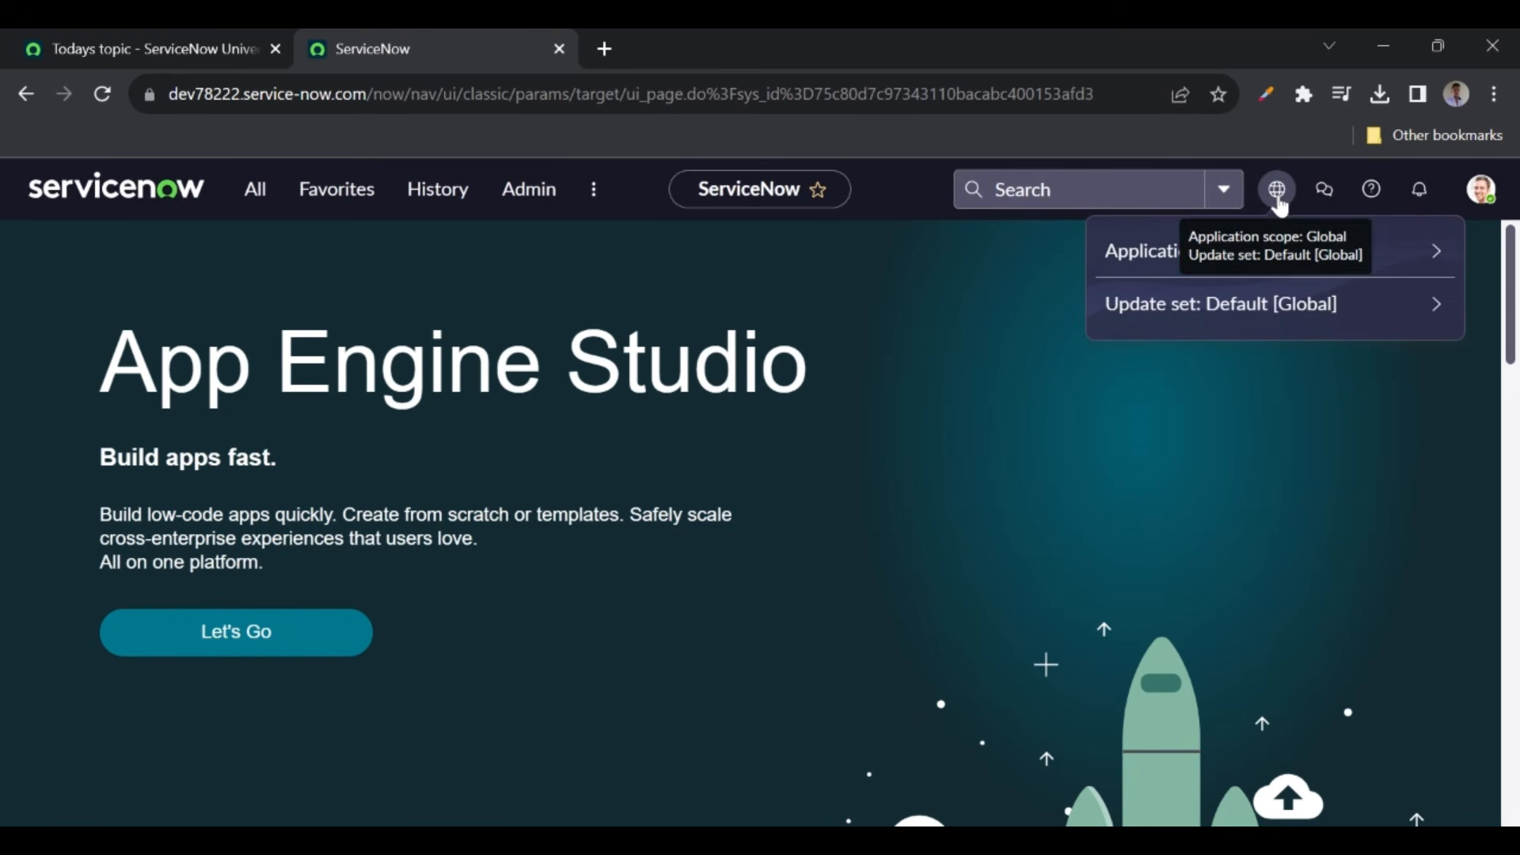
pyautogui.click(1438, 311)
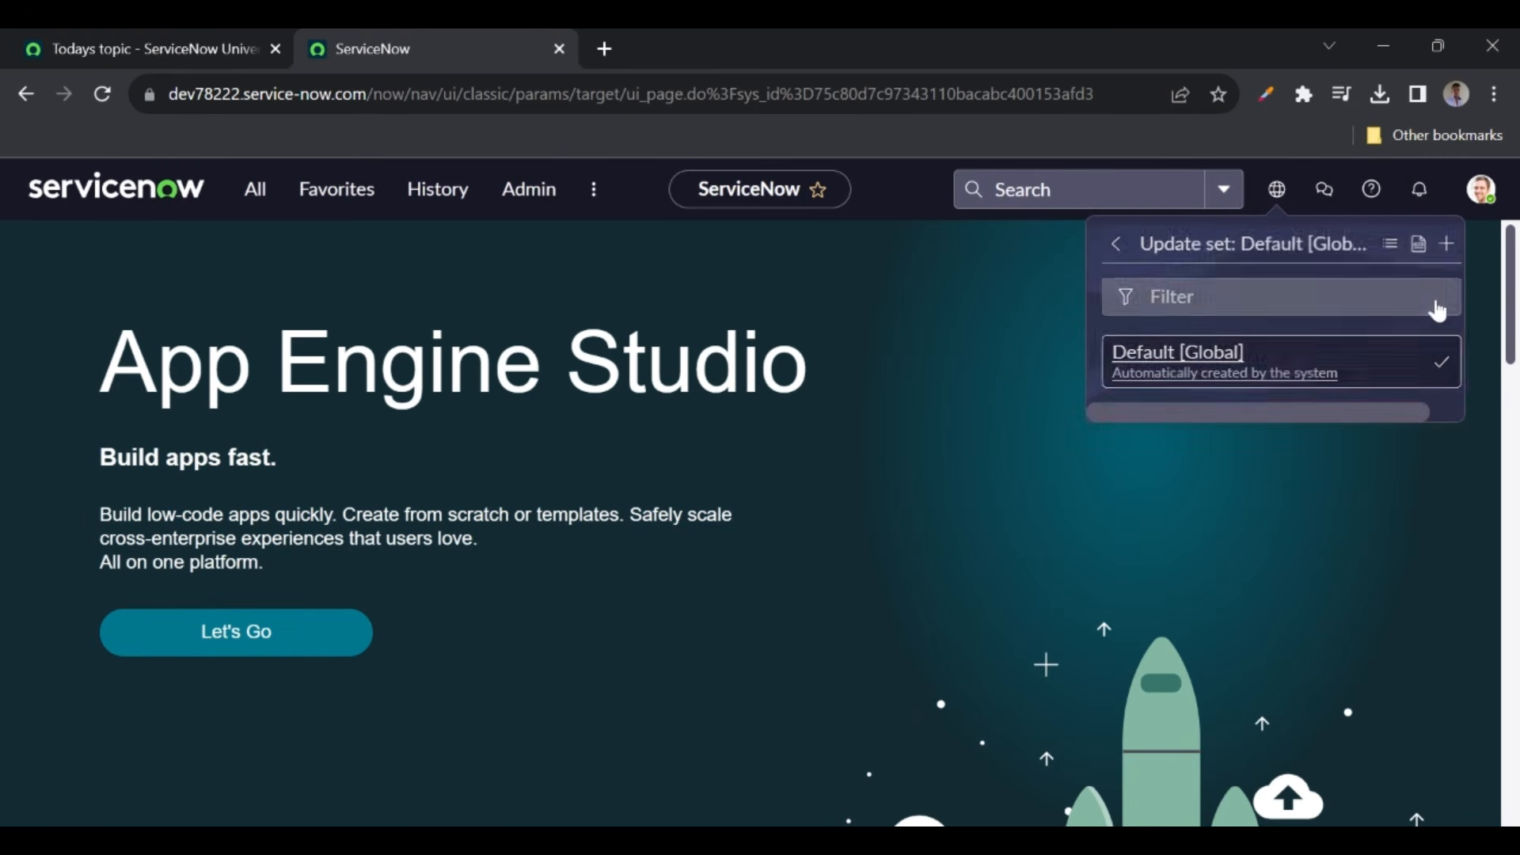
pyautogui.click(1444, 246)
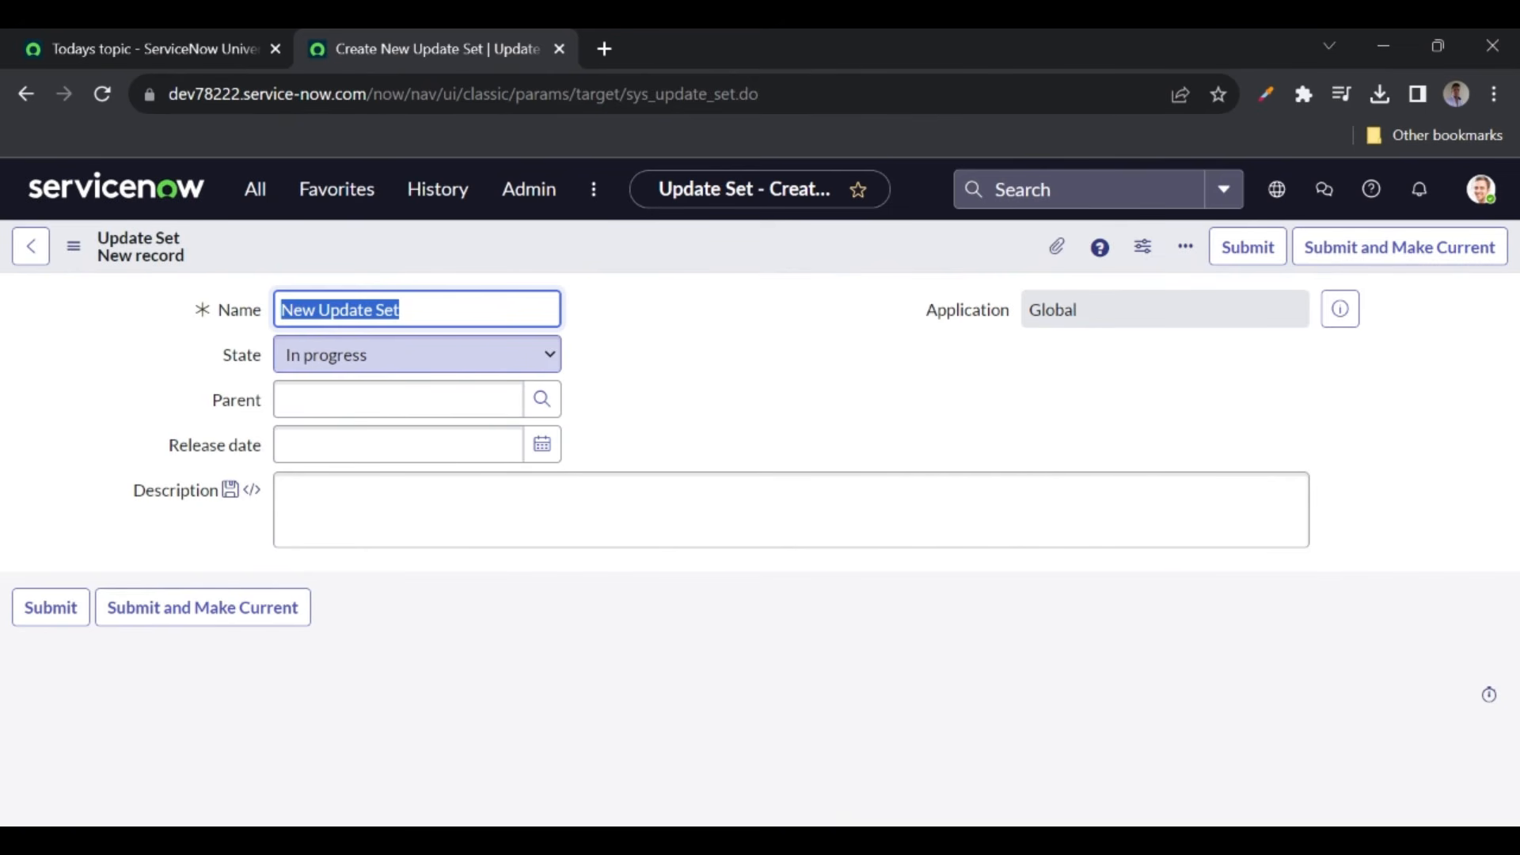
# - Name a new update set 'New table', submit it and make it the current update set
pyautogui.write('New table')
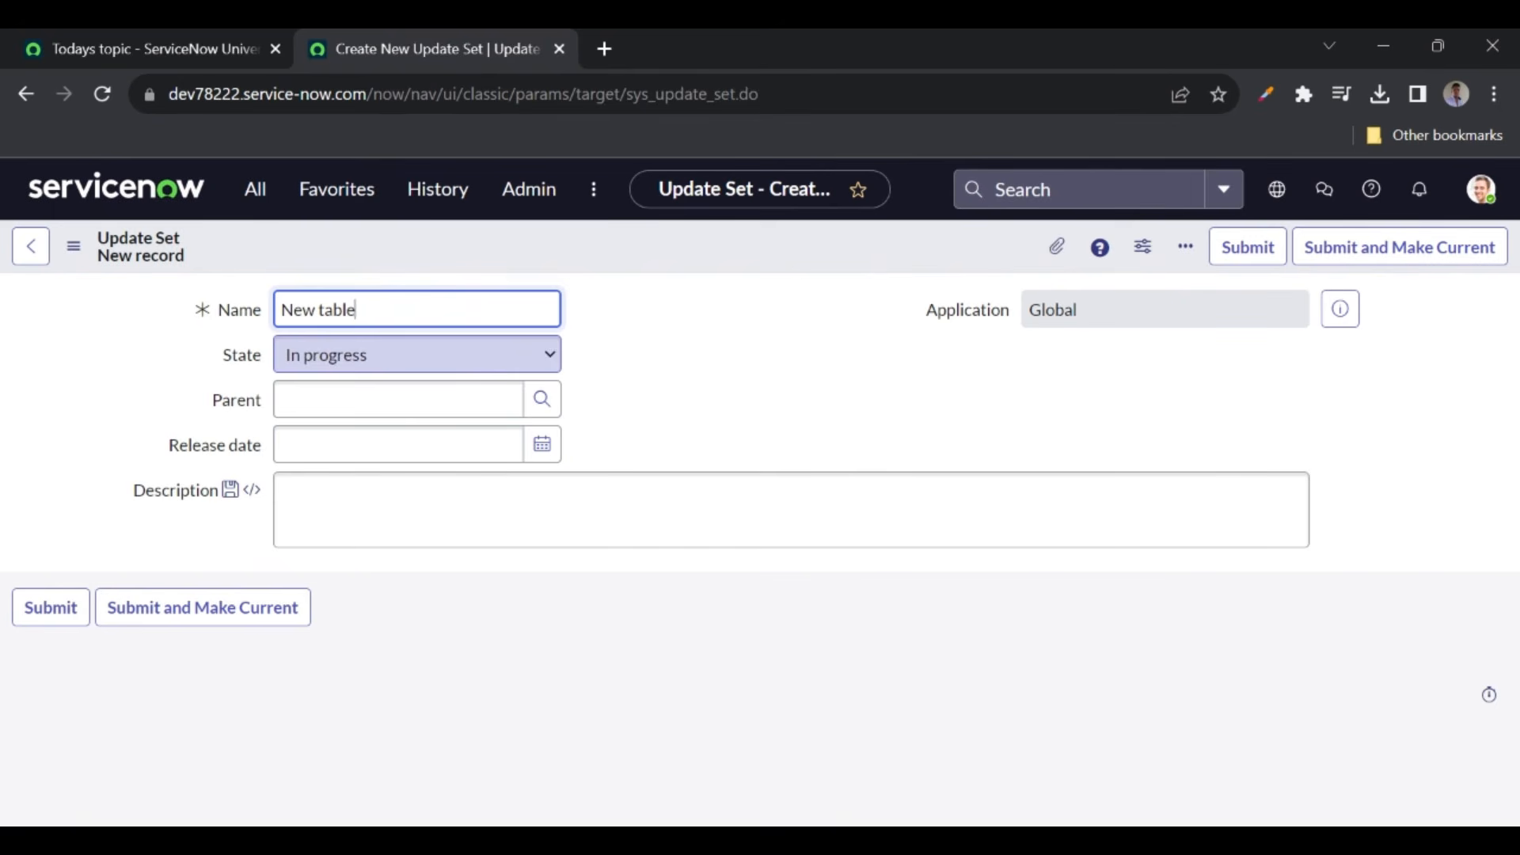
pyautogui.click(630, 331)
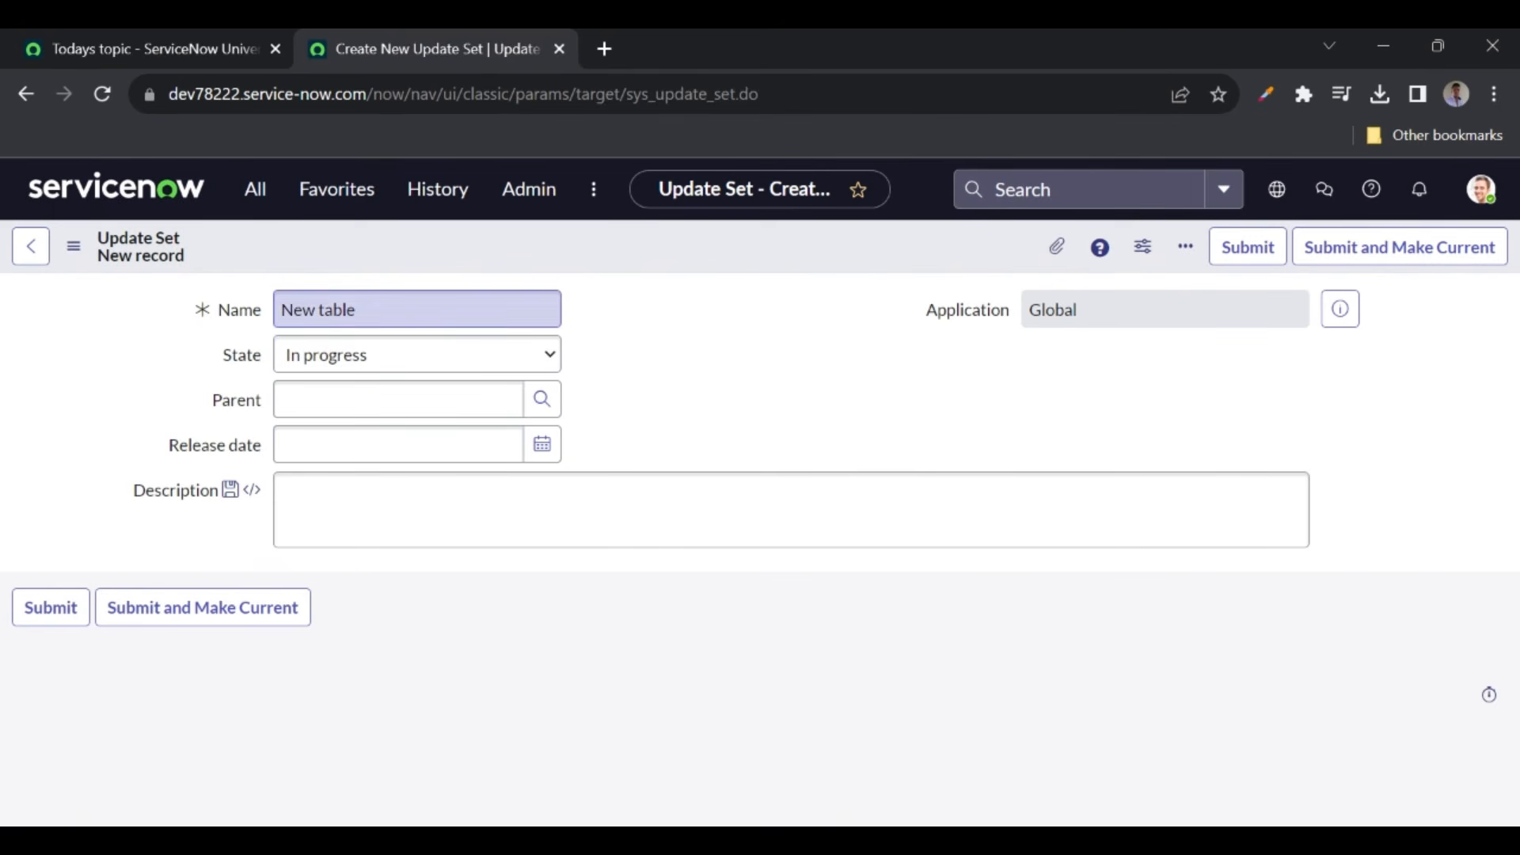
pyautogui.click(51, 620)
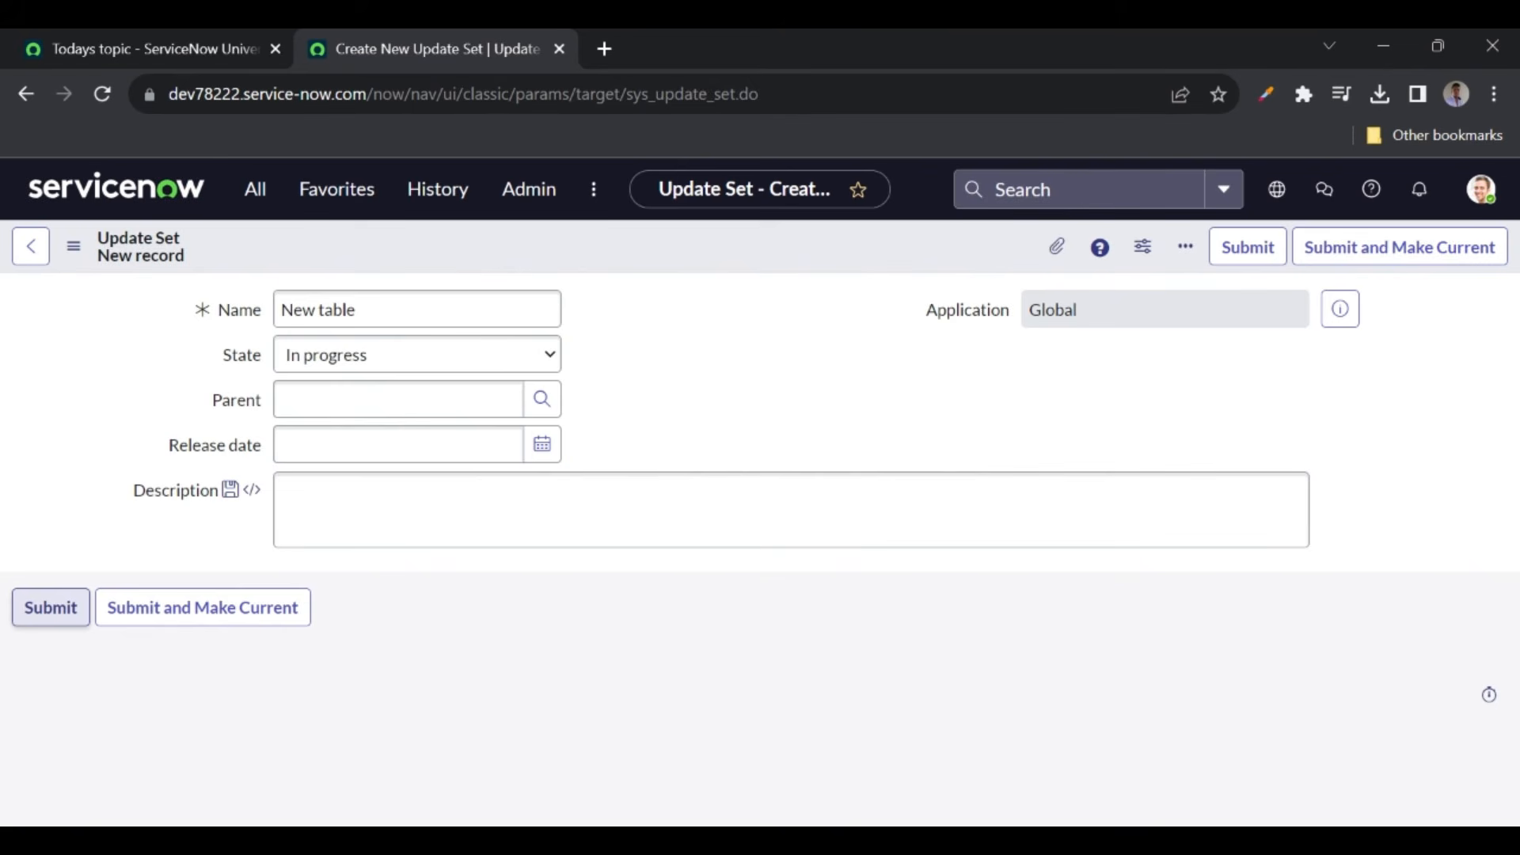
pyautogui.click(161, 613)
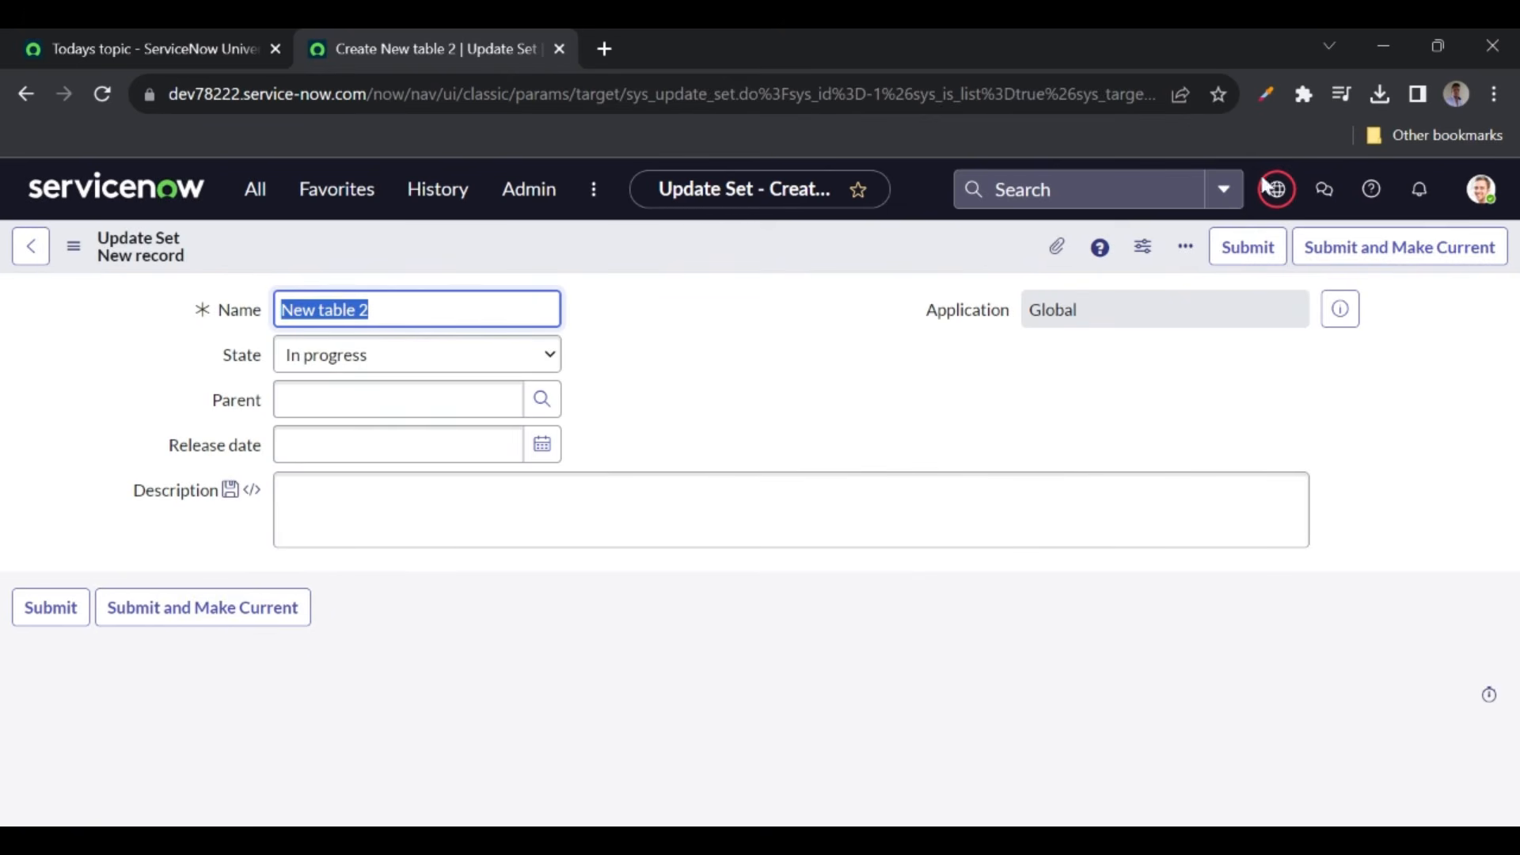
# - Open the New table update set record from the update set picker
pyautogui.click(1275, 190)
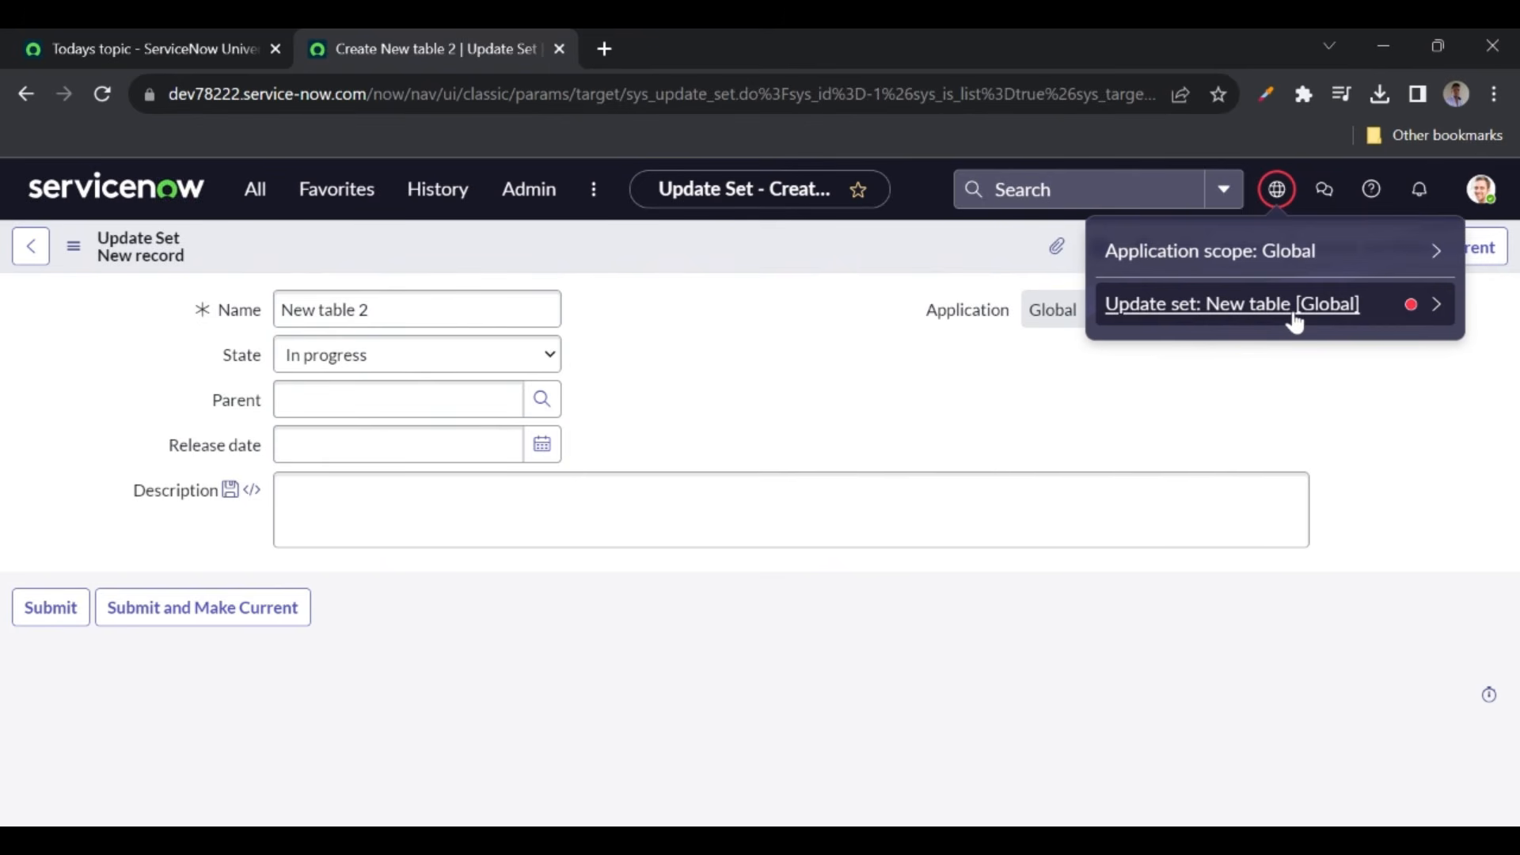
pyautogui.click(1435, 305)
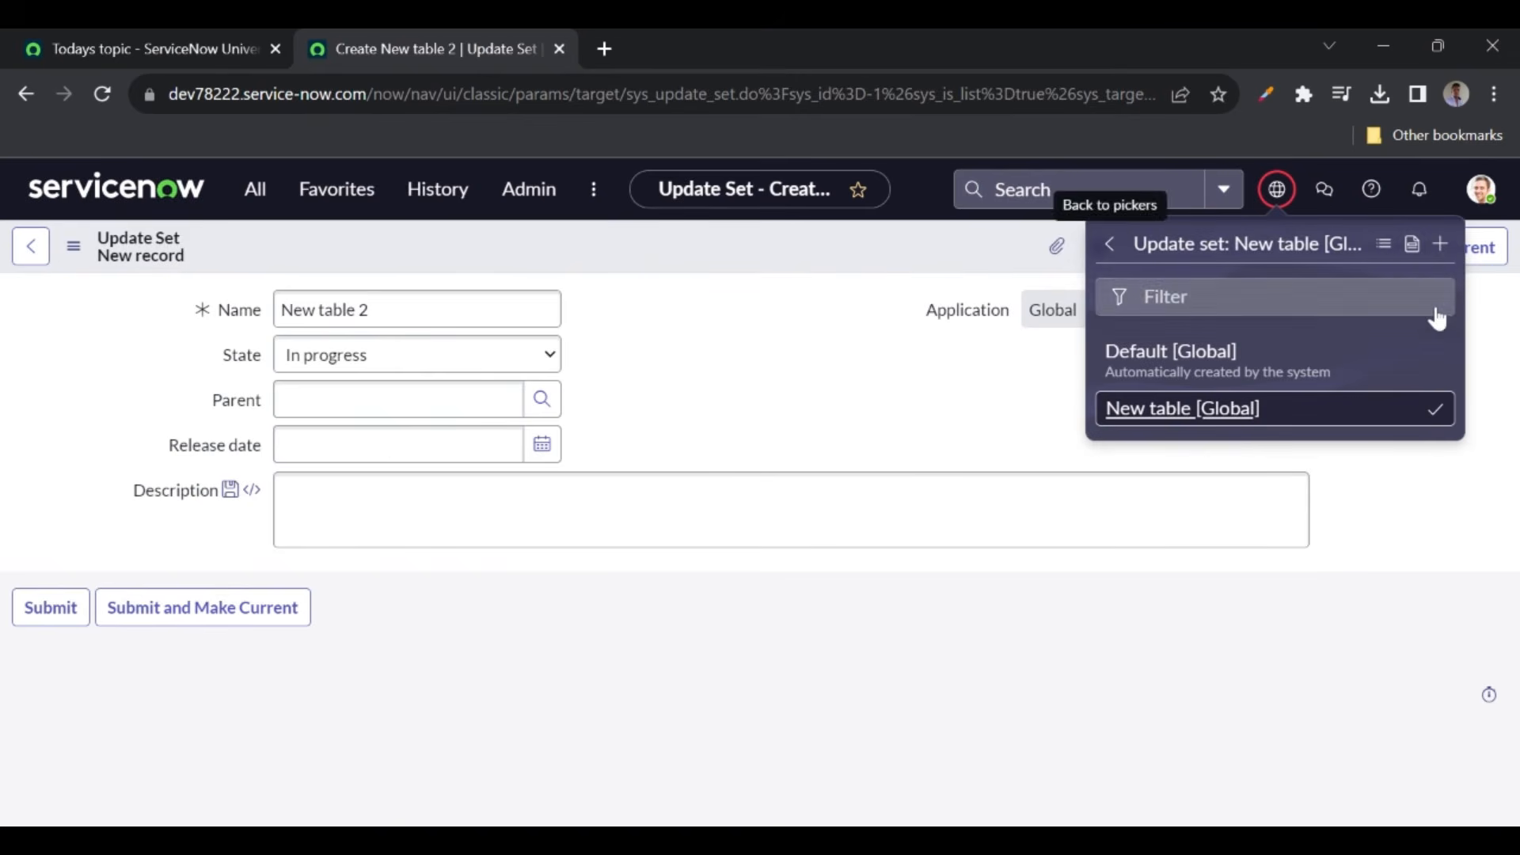
pyautogui.click(1416, 245)
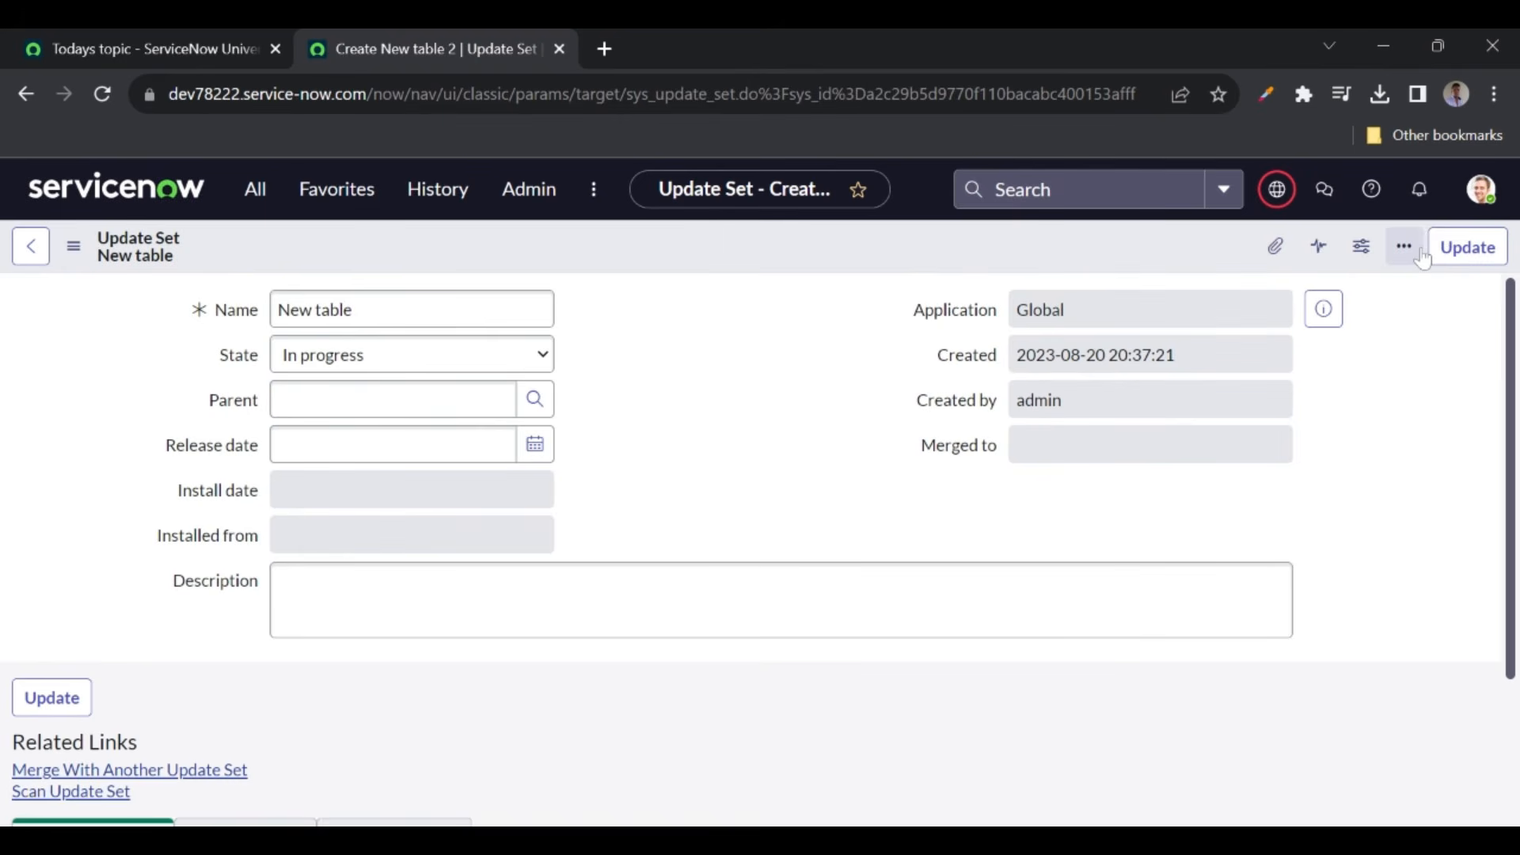
# - Scroll the New table record to confirm its Customer Updates list is empty
pyautogui.scroll(-1, 720, 501)
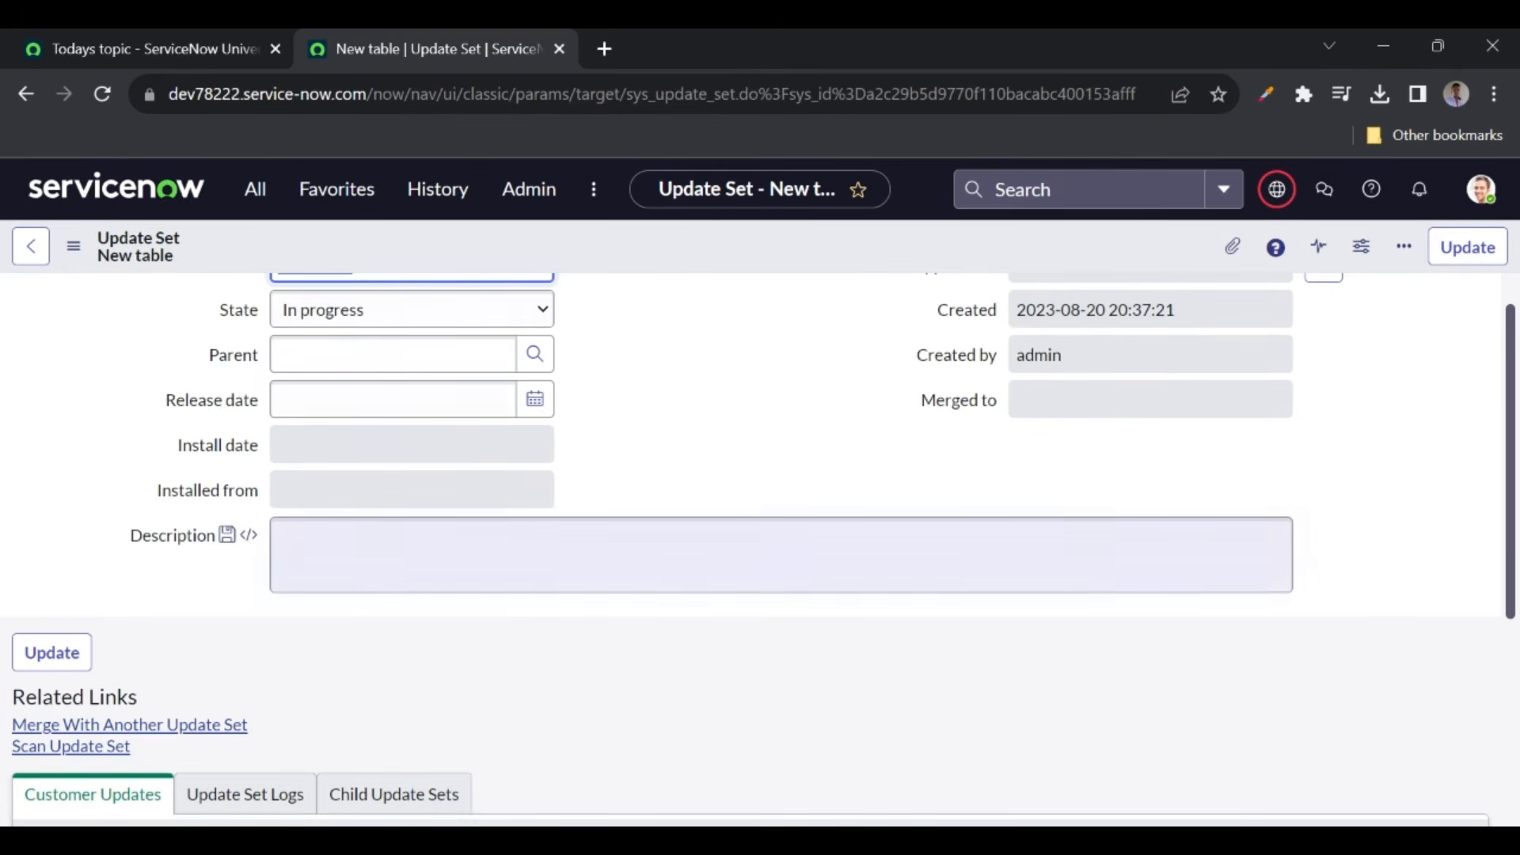
pyautogui.scroll(-5, 478, 567)
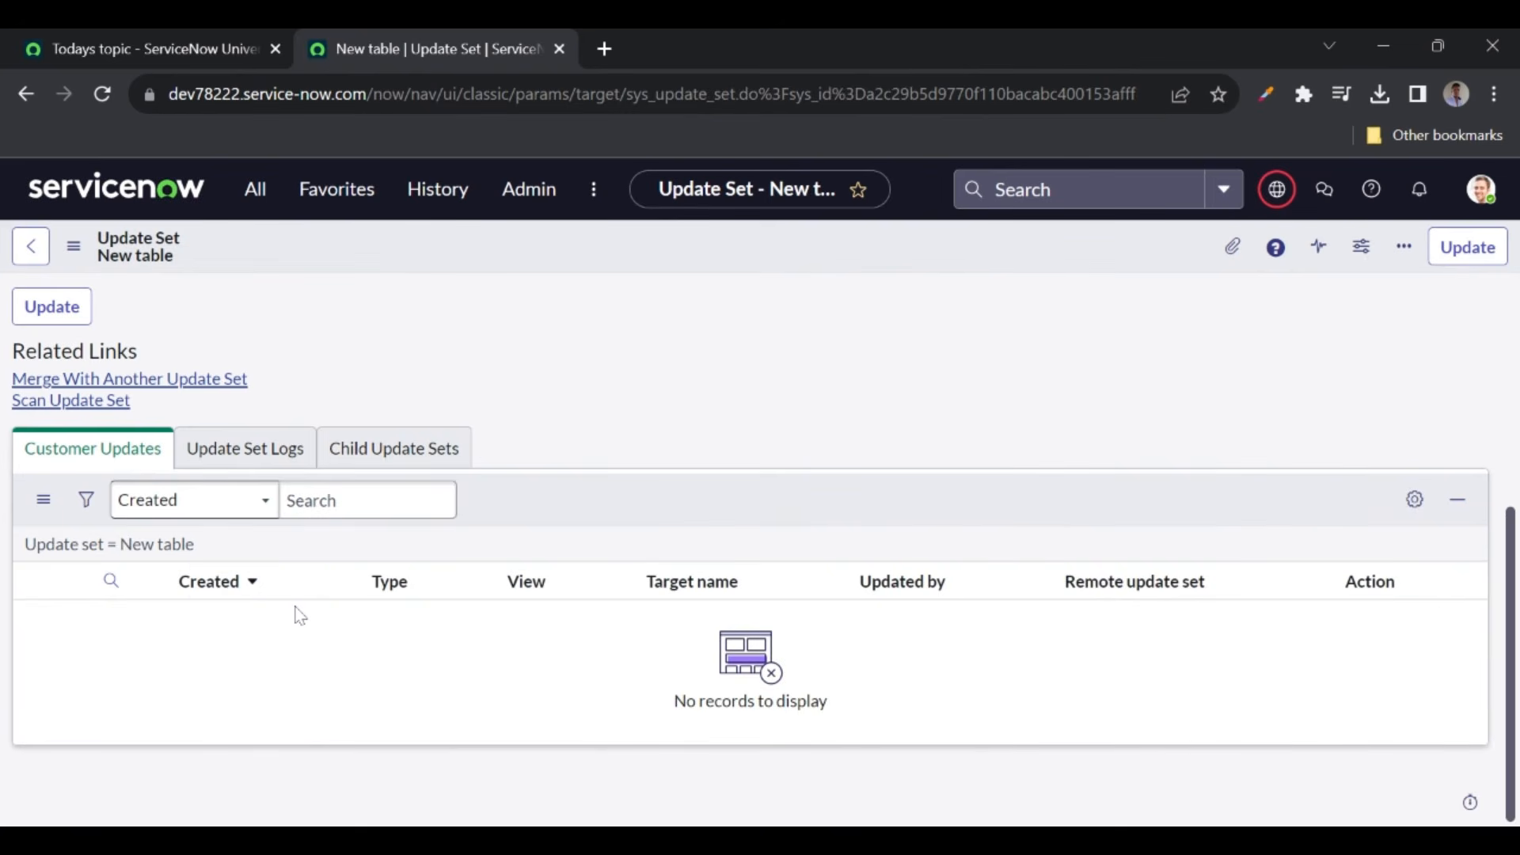
pyautogui.scroll(2, 759, 549)
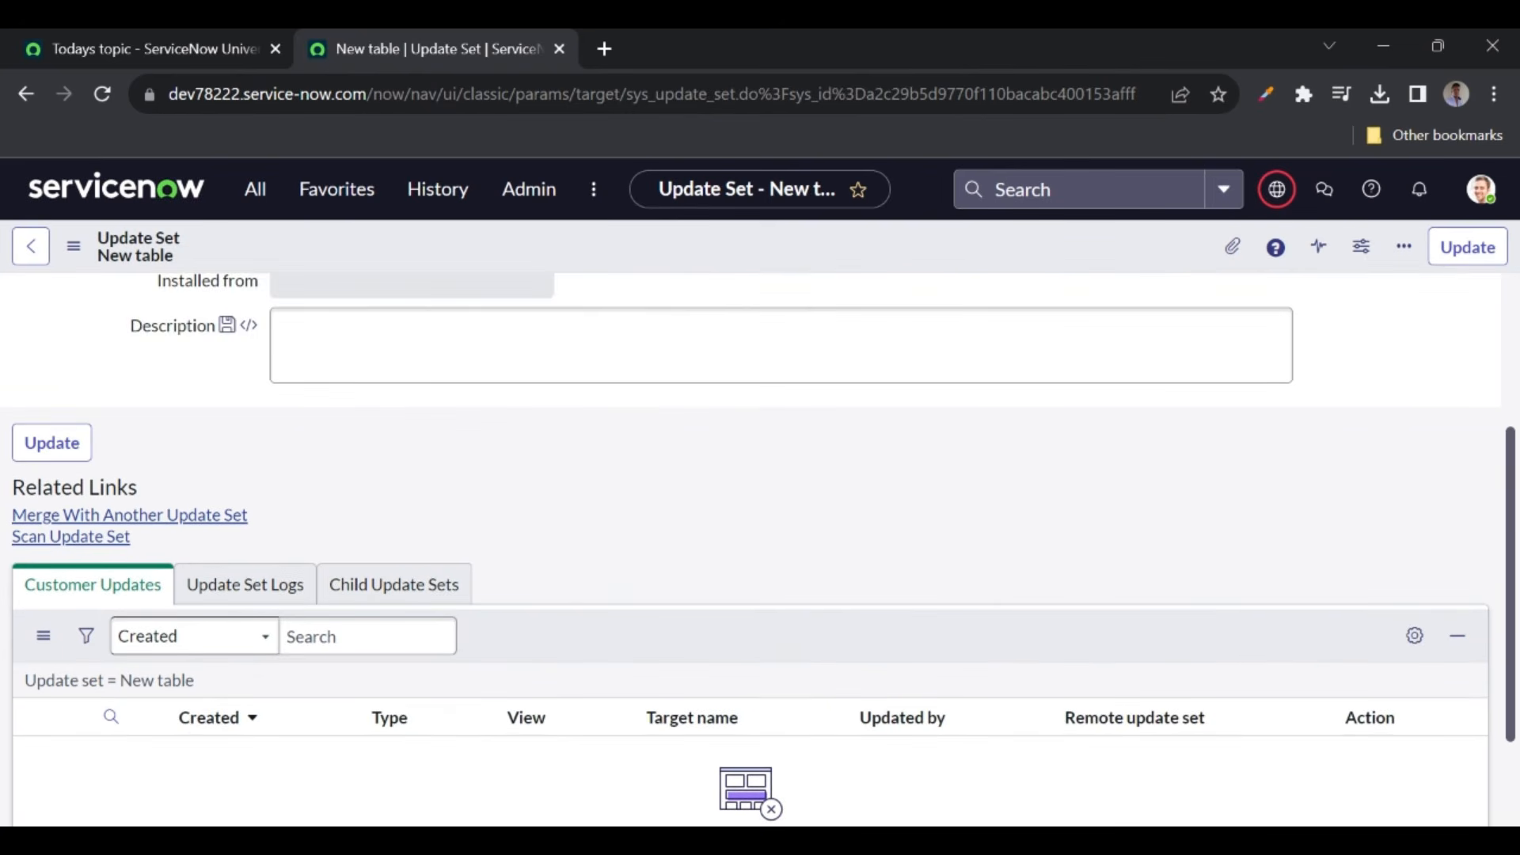
pyautogui.scroll(-1, 760, 549)
pyautogui.scroll(3, 264, 379)
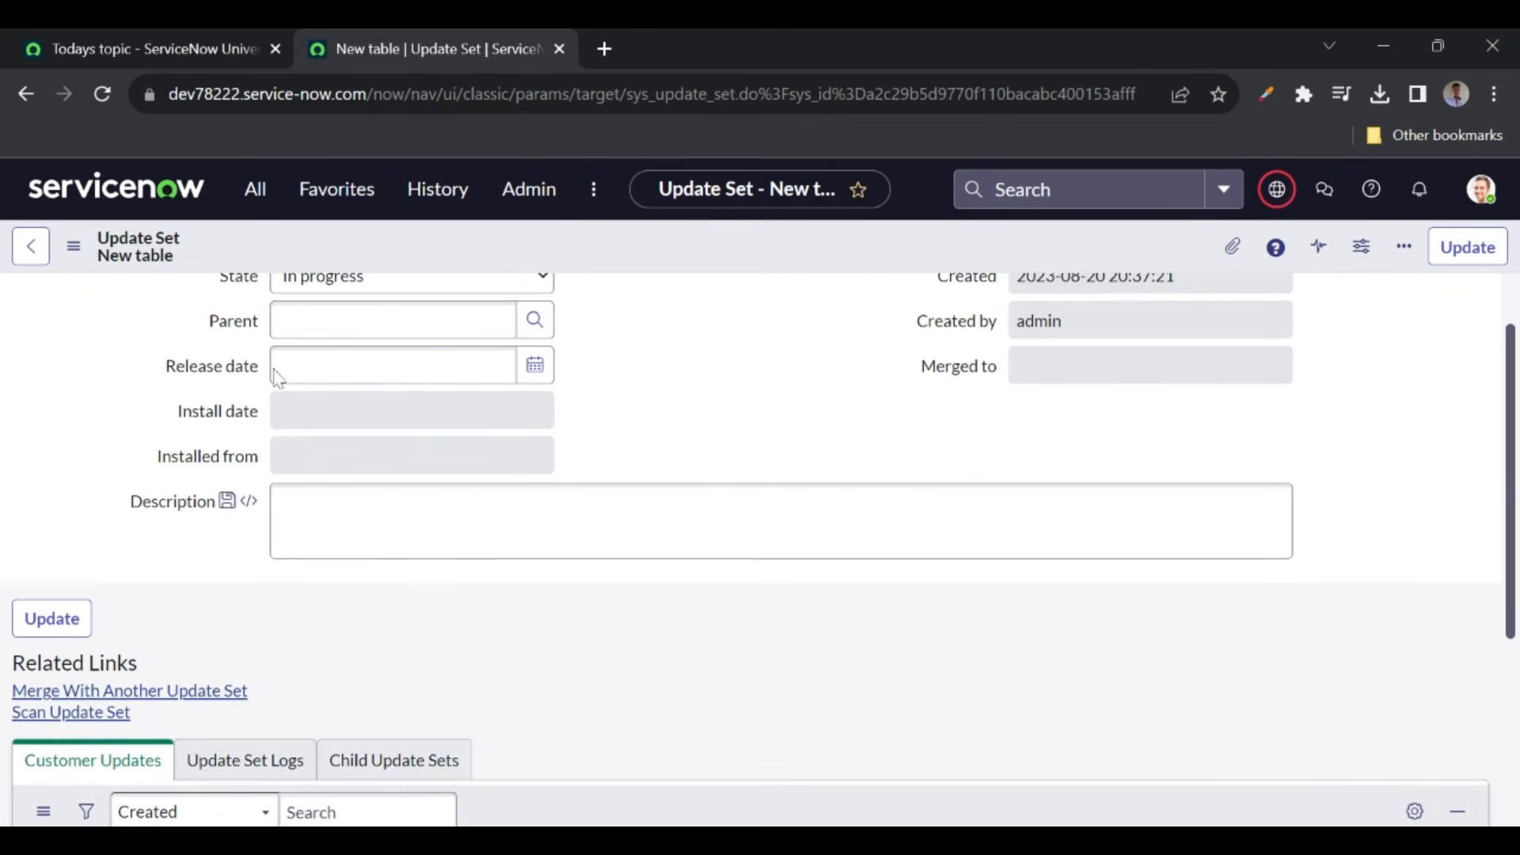
pyautogui.scroll(1, 267, 356)
# - Filter the application navigator on 'tables'
pyautogui.click(254, 188)
pyautogui.write('tables')
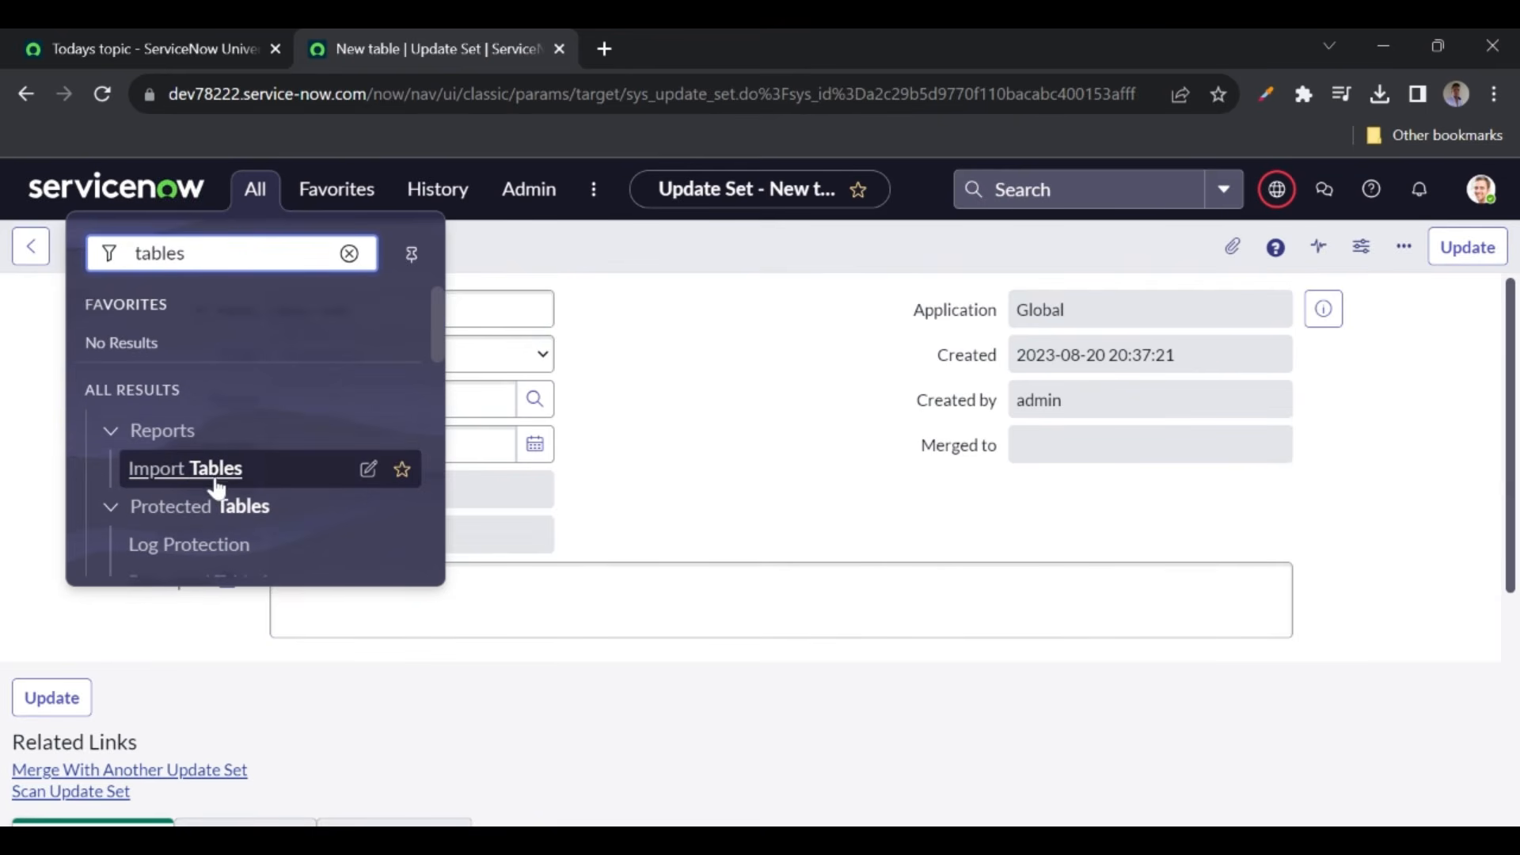
pyautogui.scroll(-8, 214, 483)
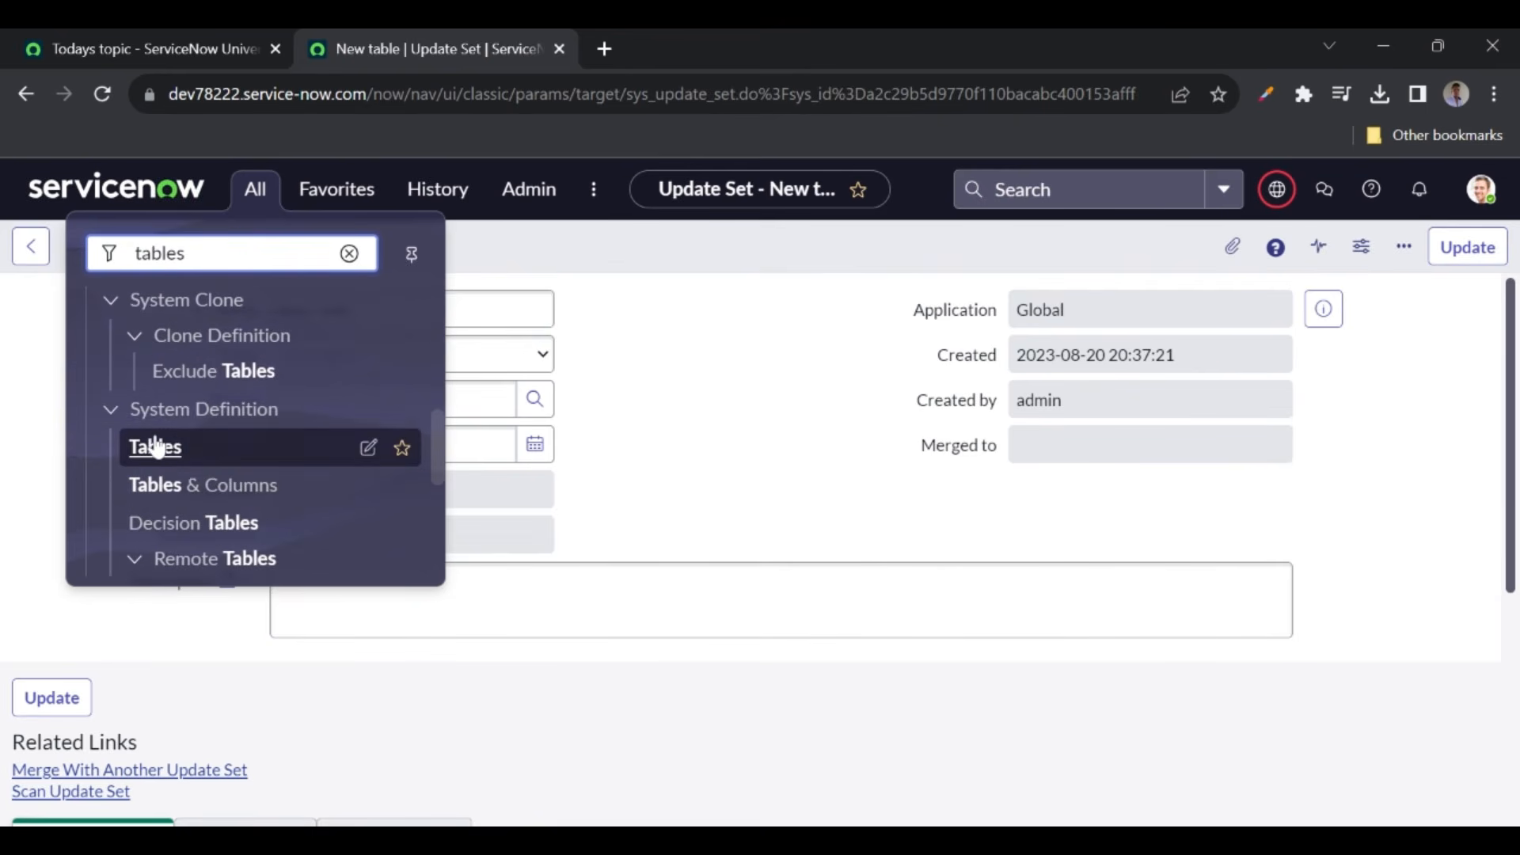
# - From the Tables module, create and submit table 'Test table for update sets' (u_test_table_for_update_sets)
pyautogui.middleClick(156, 447)
pyautogui.click(643, 60)
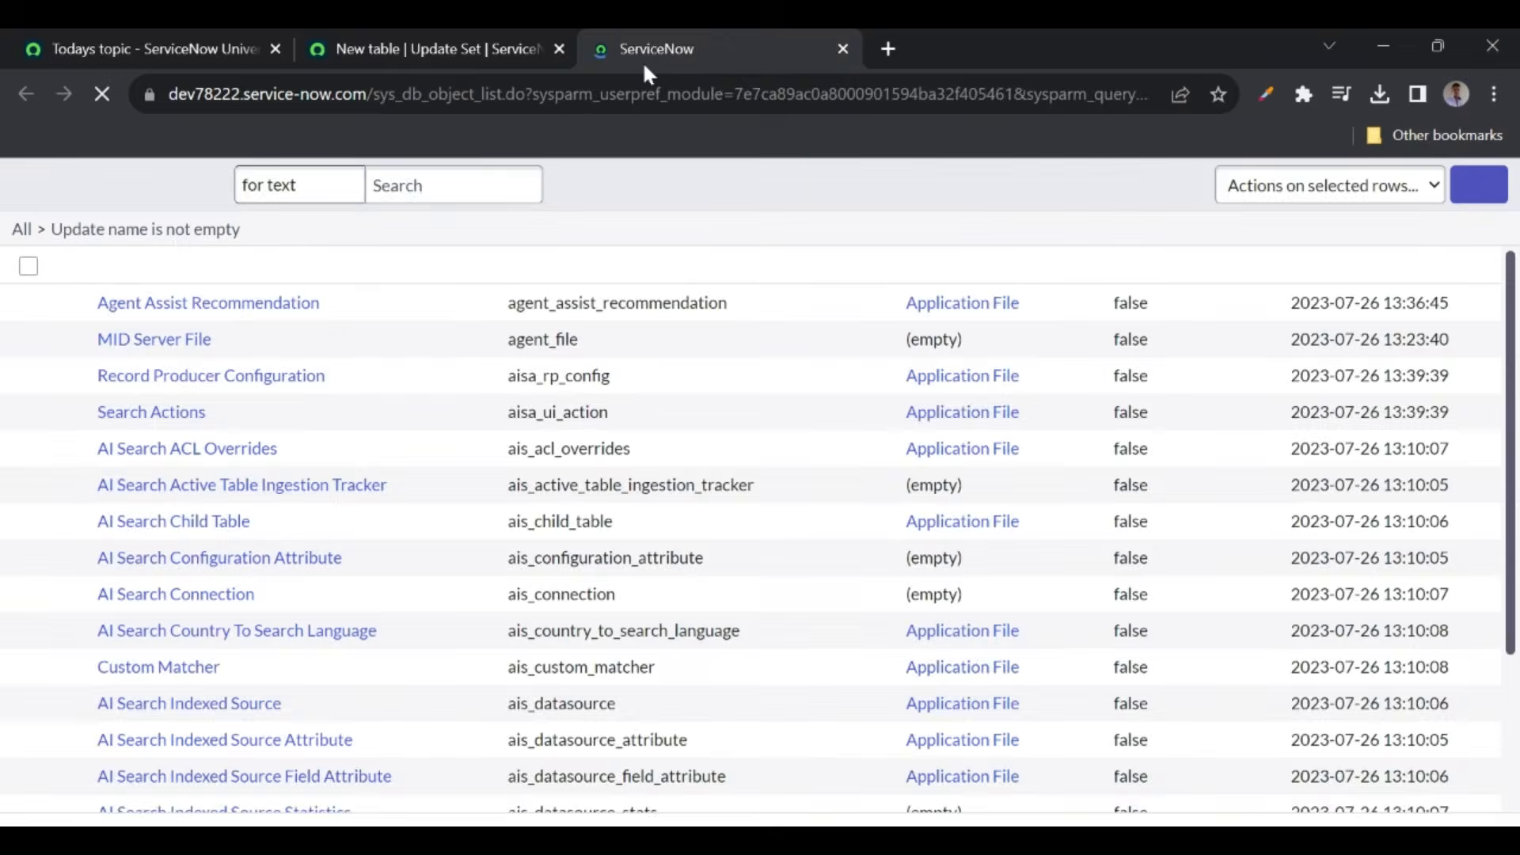
pyautogui.click(1485, 196)
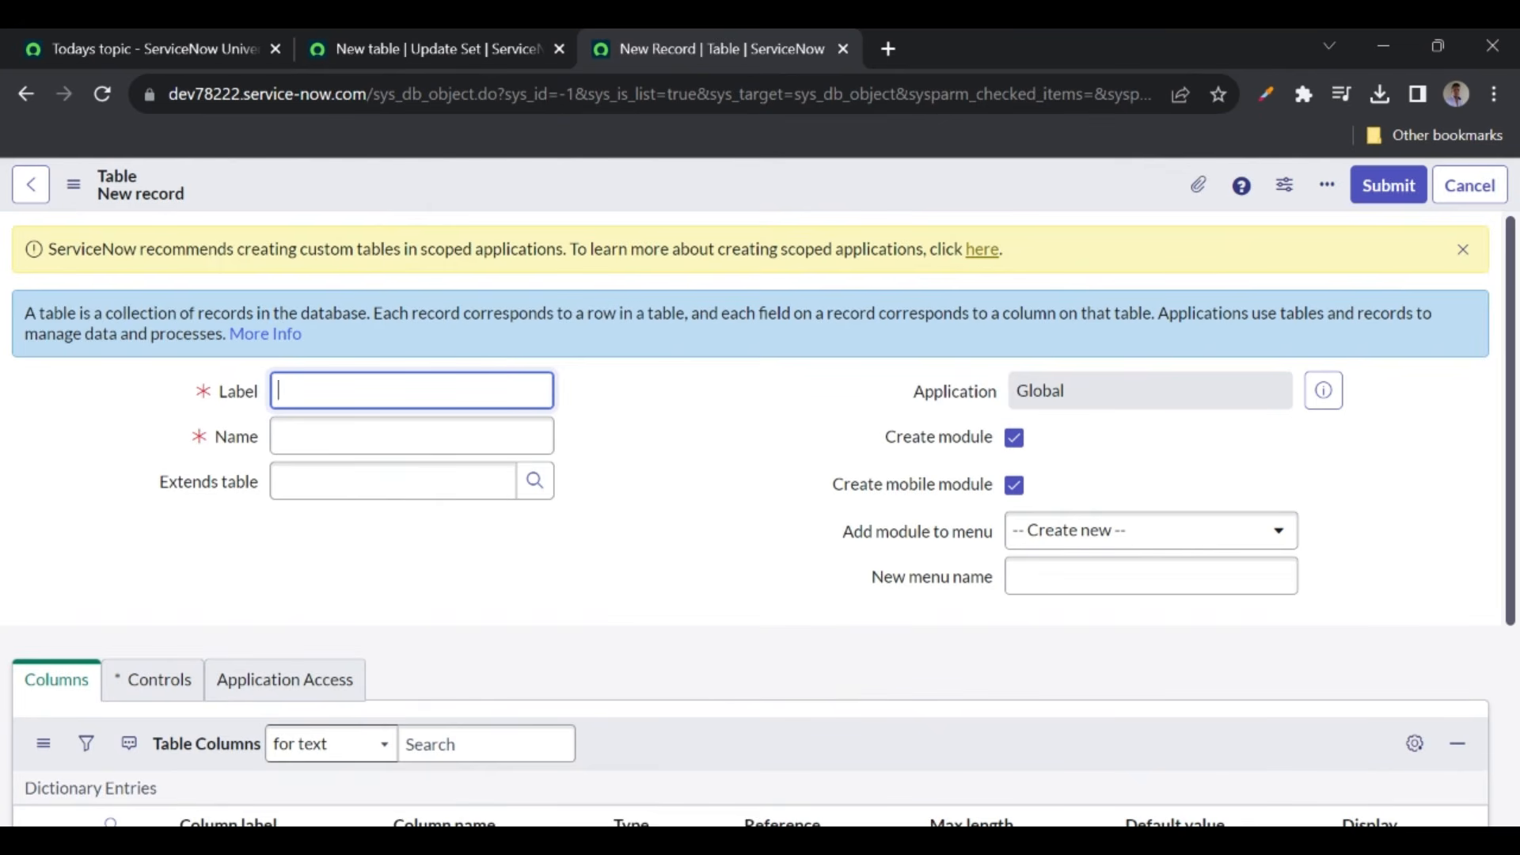
pyautogui.write('st table for update sets')
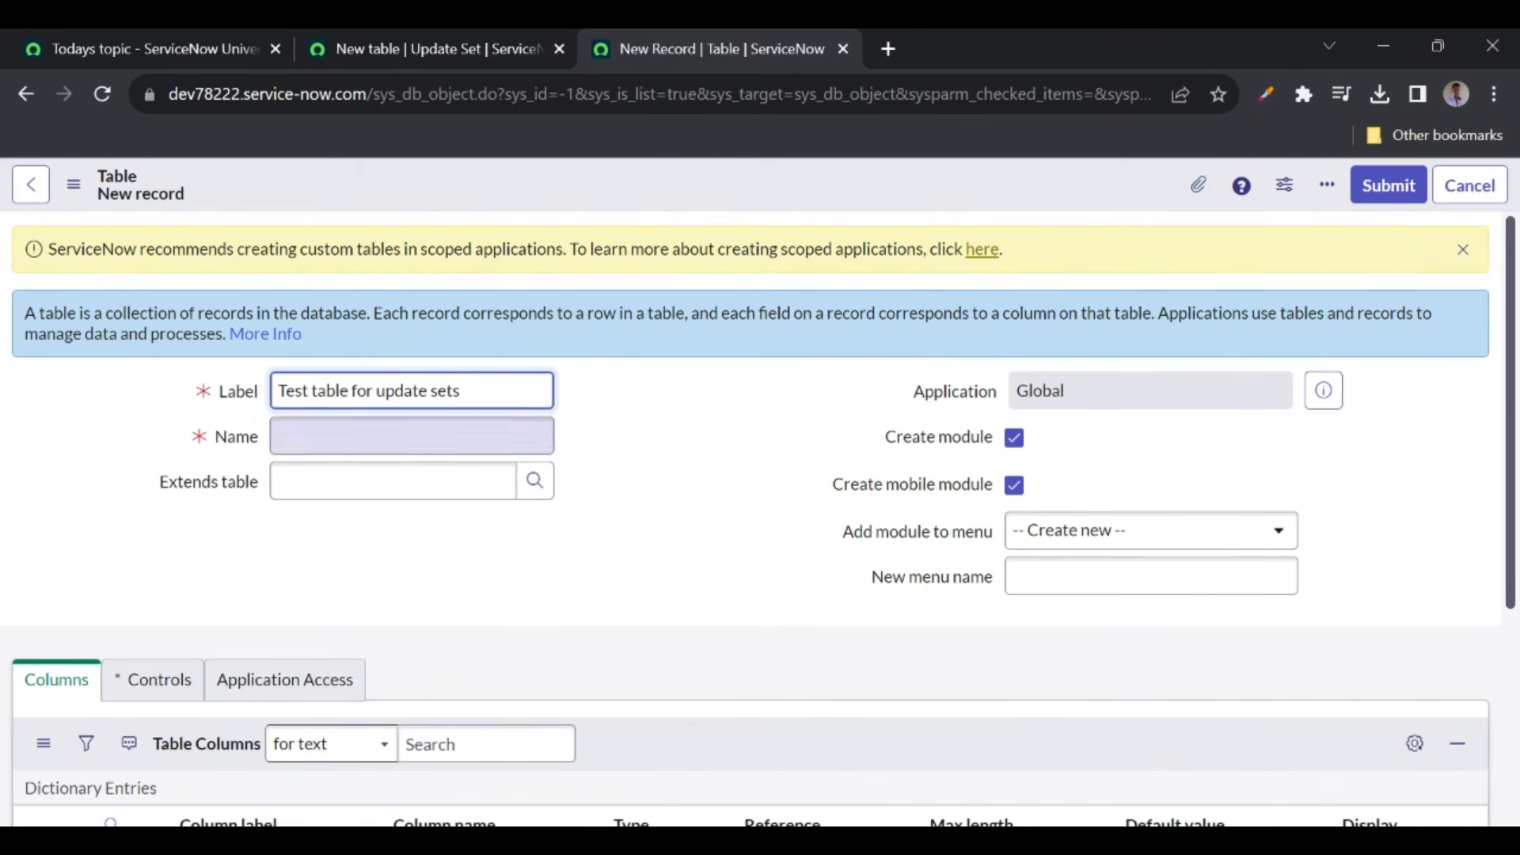
pyautogui.click(654, 445)
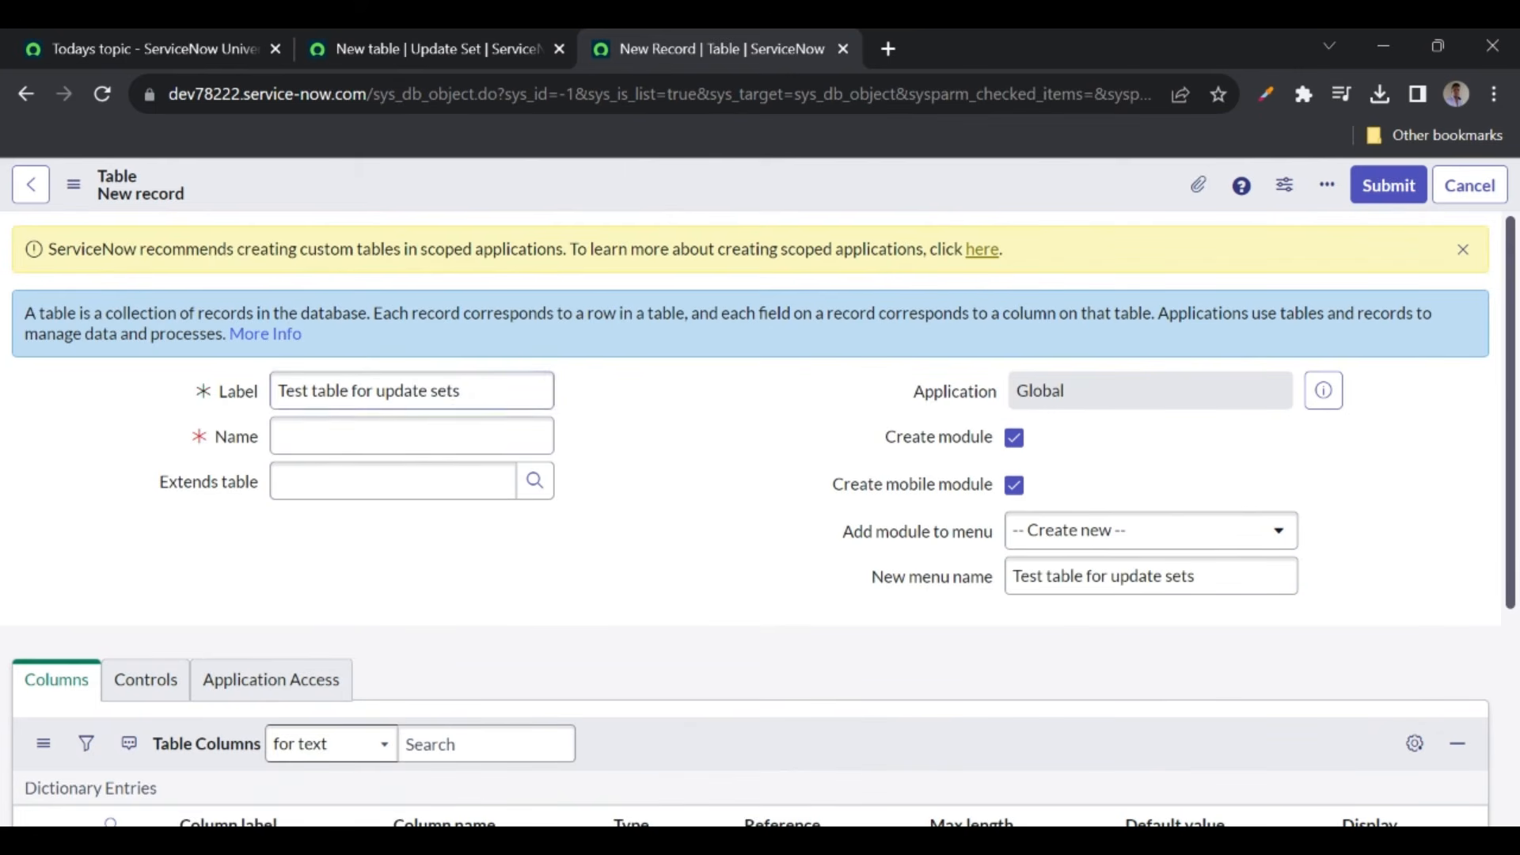
pyautogui.click(1386, 188)
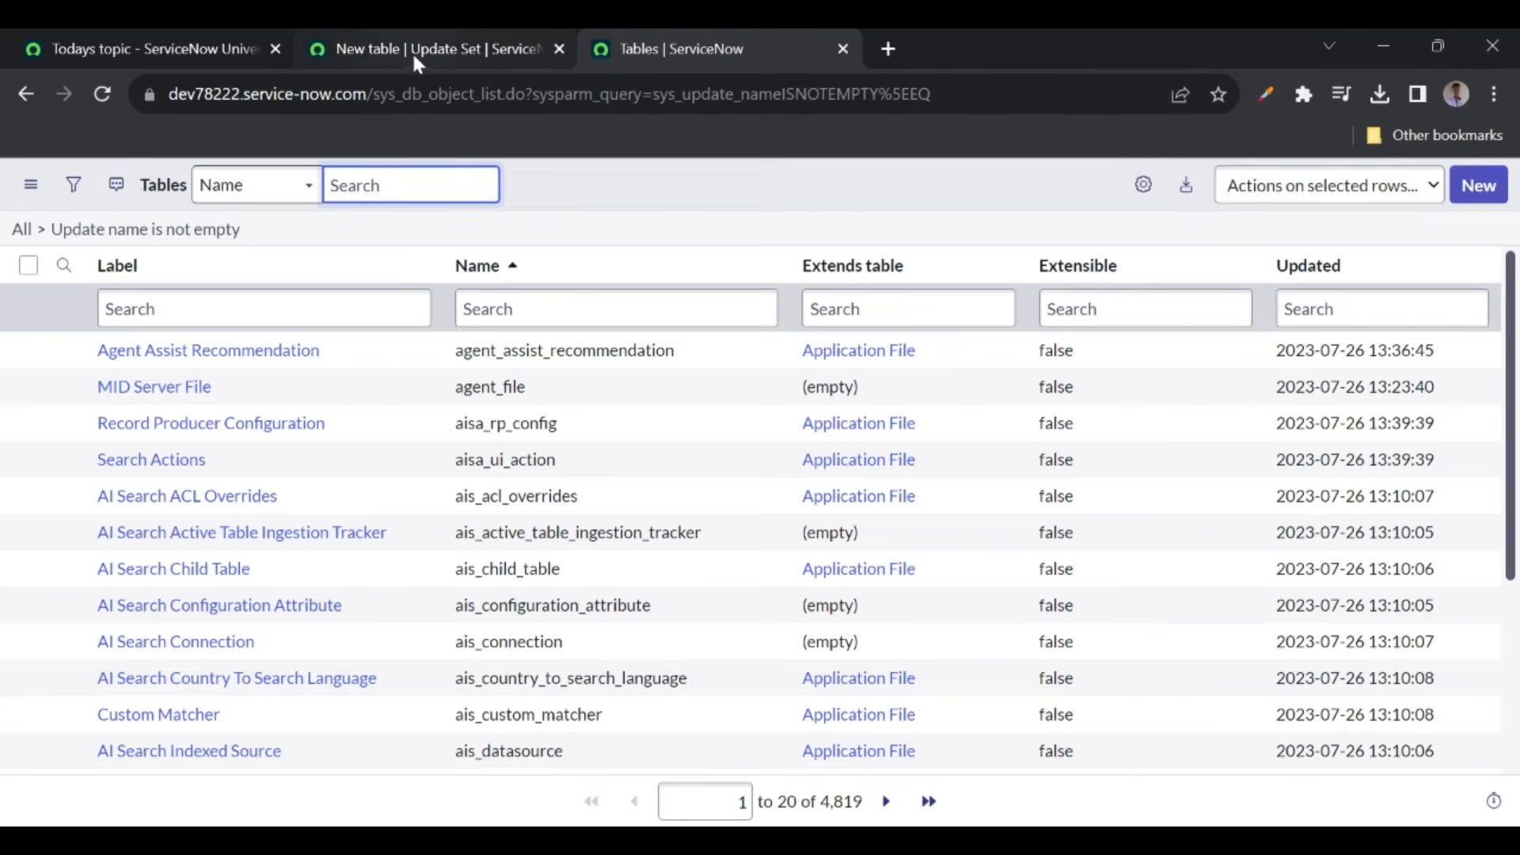
pyautogui.click(411, 49)
# - Refresh the New table Customer Updates and review its 16 Table, Dictionary, Access Control and Module entries
pyautogui.scroll(-5, 616, 403)
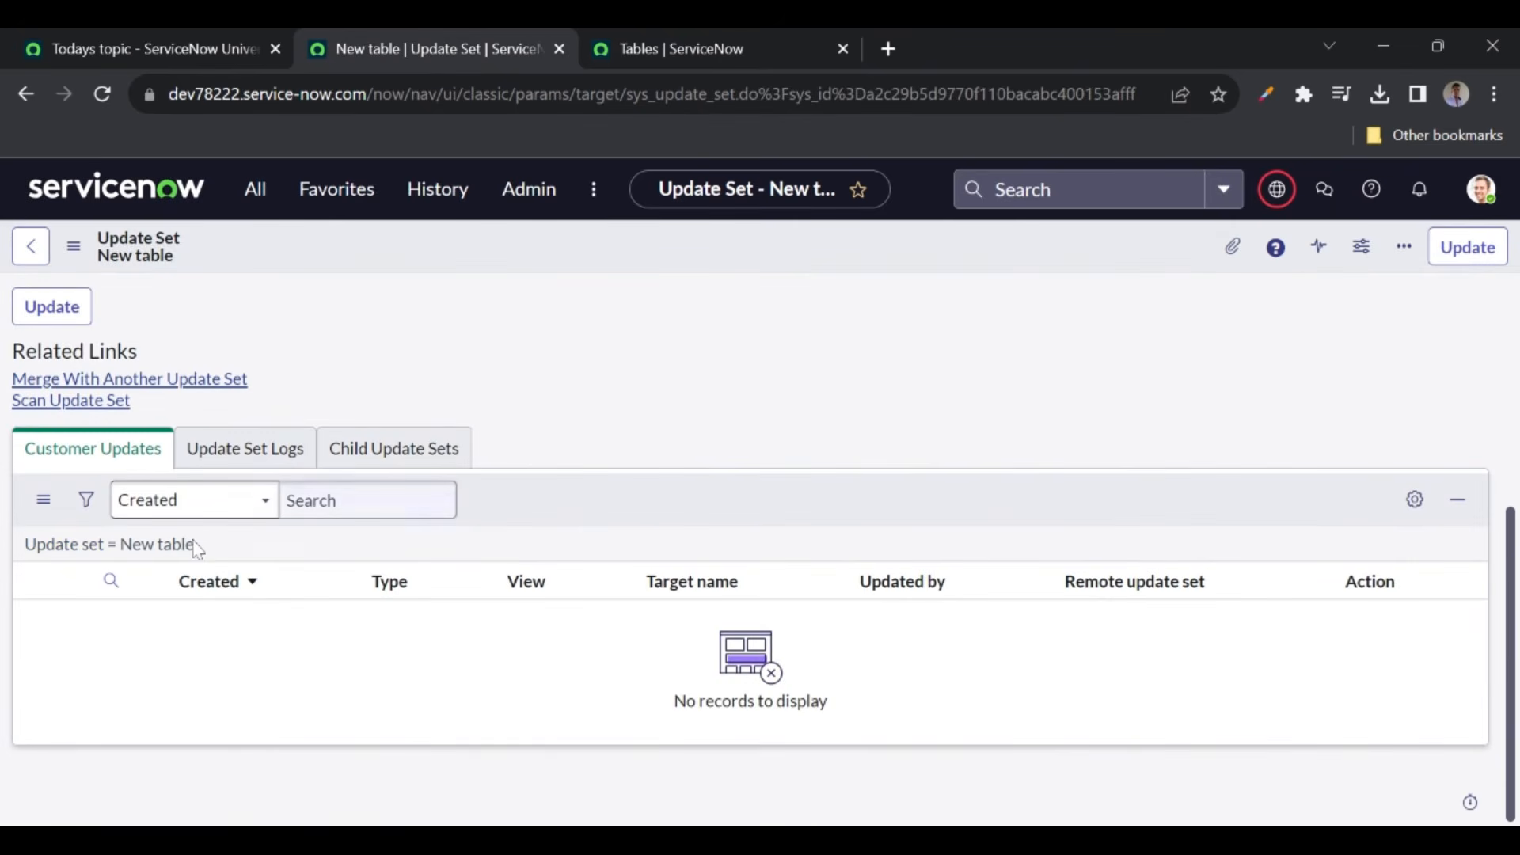
pyautogui.click(127, 547)
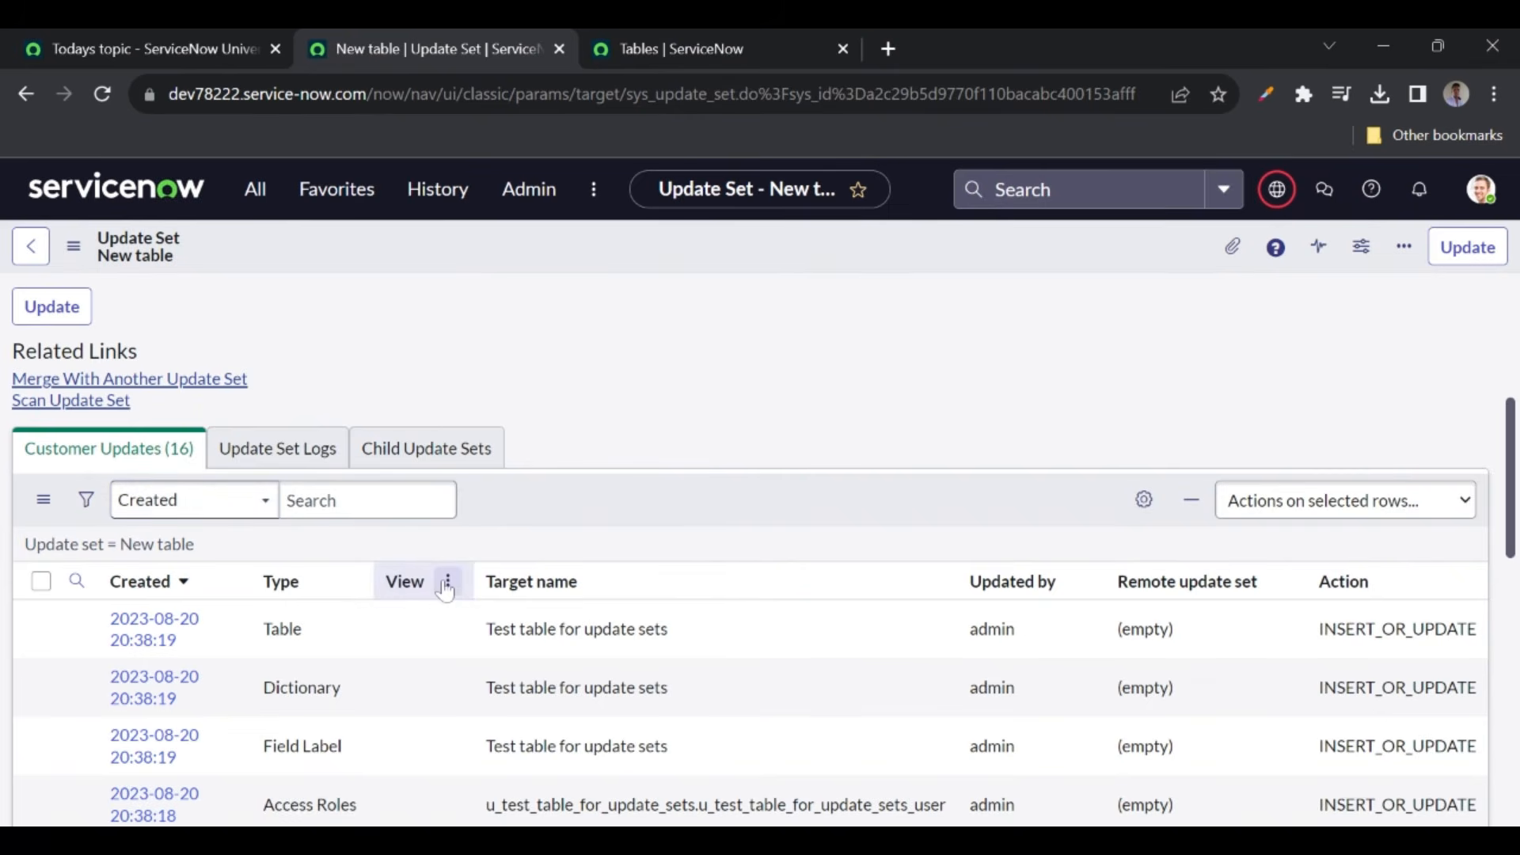
pyautogui.scroll(-10, 440, 587)
pyautogui.scroll(-2, 444, 590)
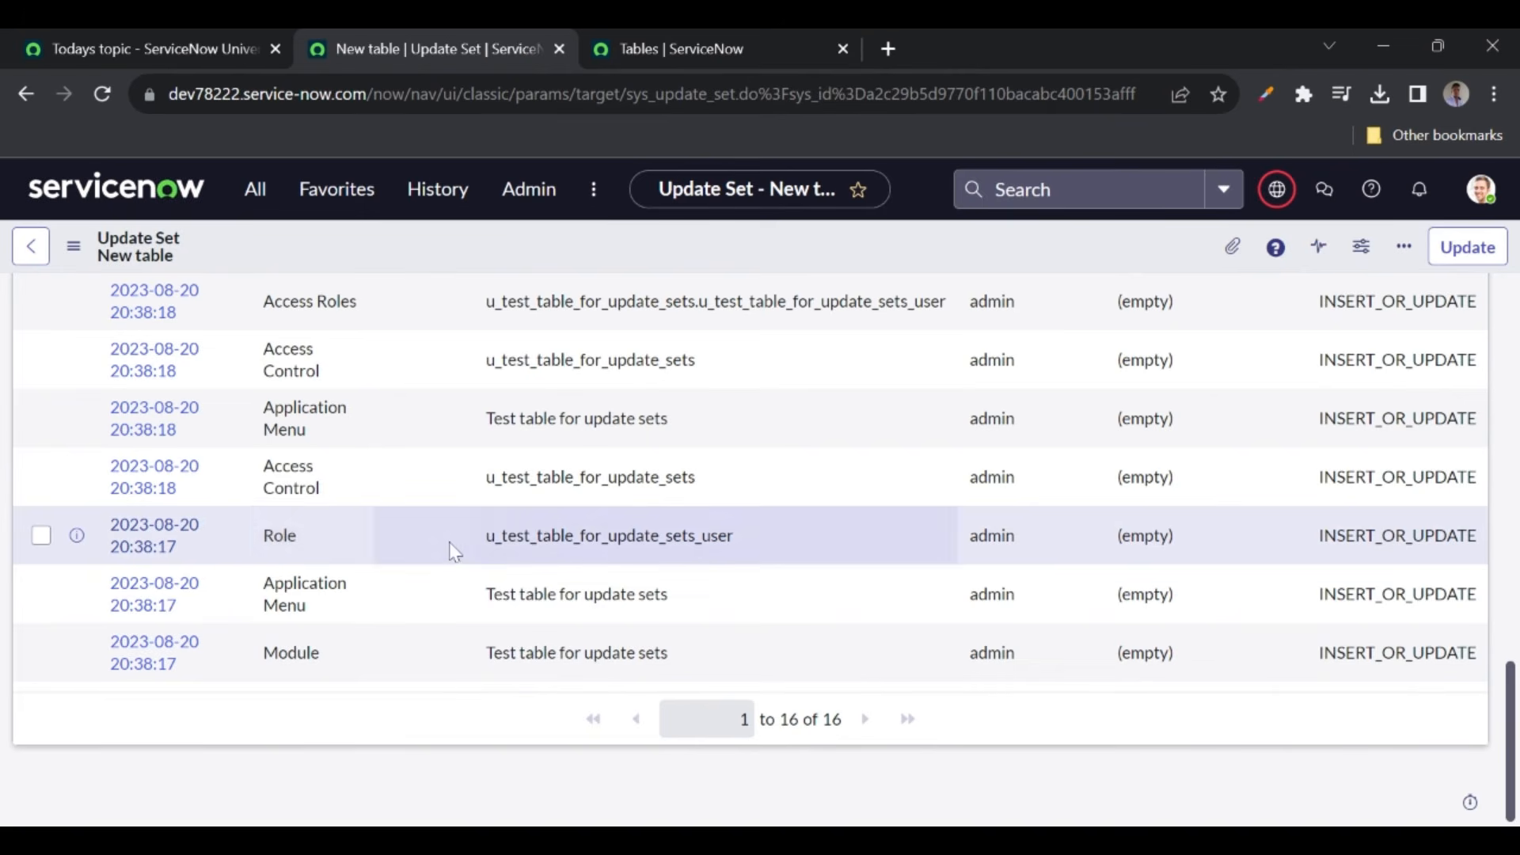
pyautogui.scroll(1, 316, 471)
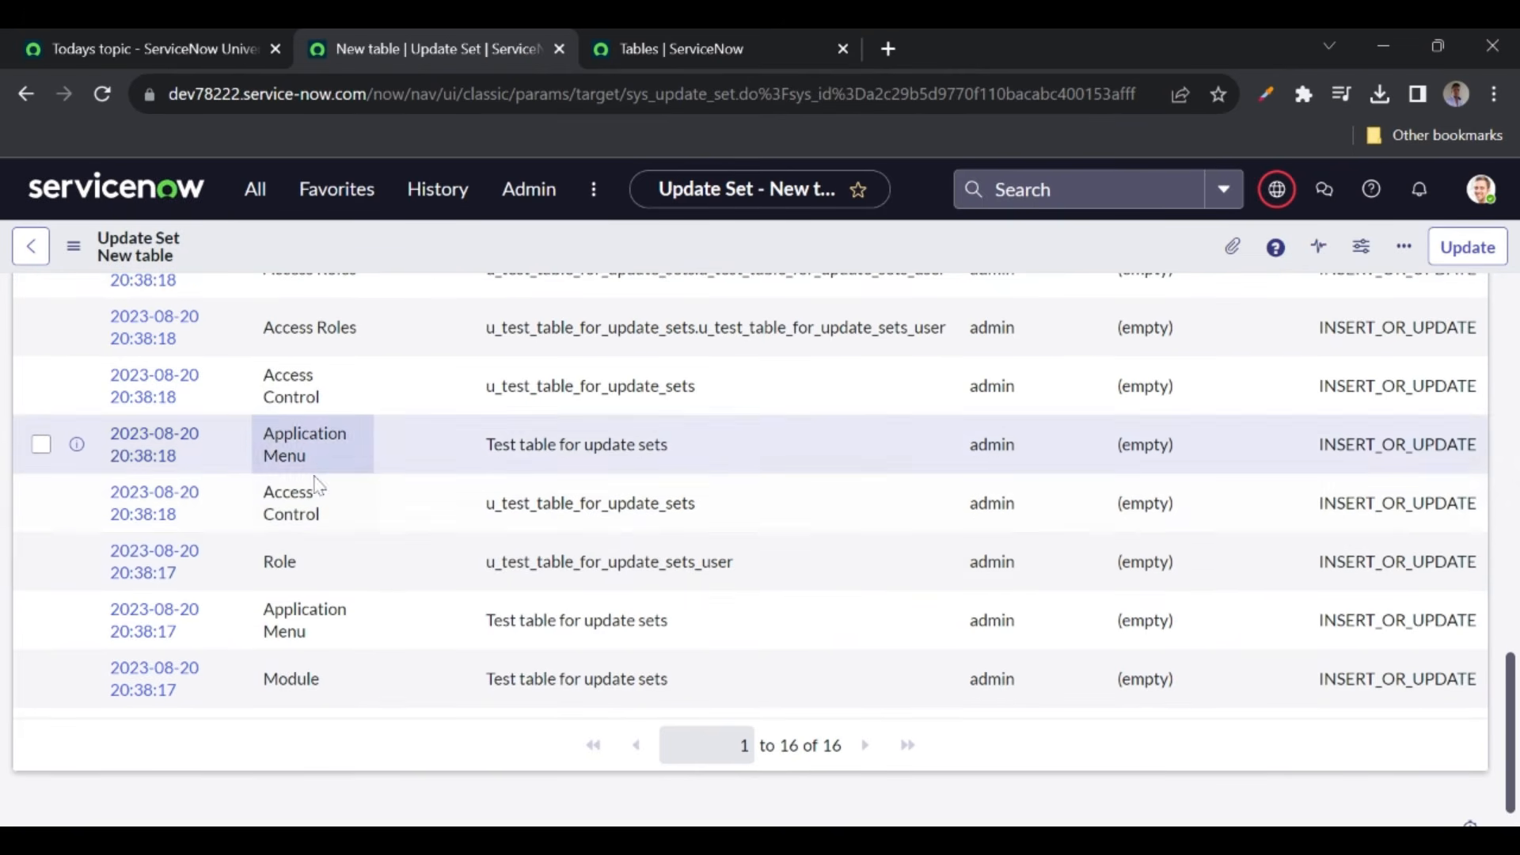
pyautogui.scroll(3, 313, 388)
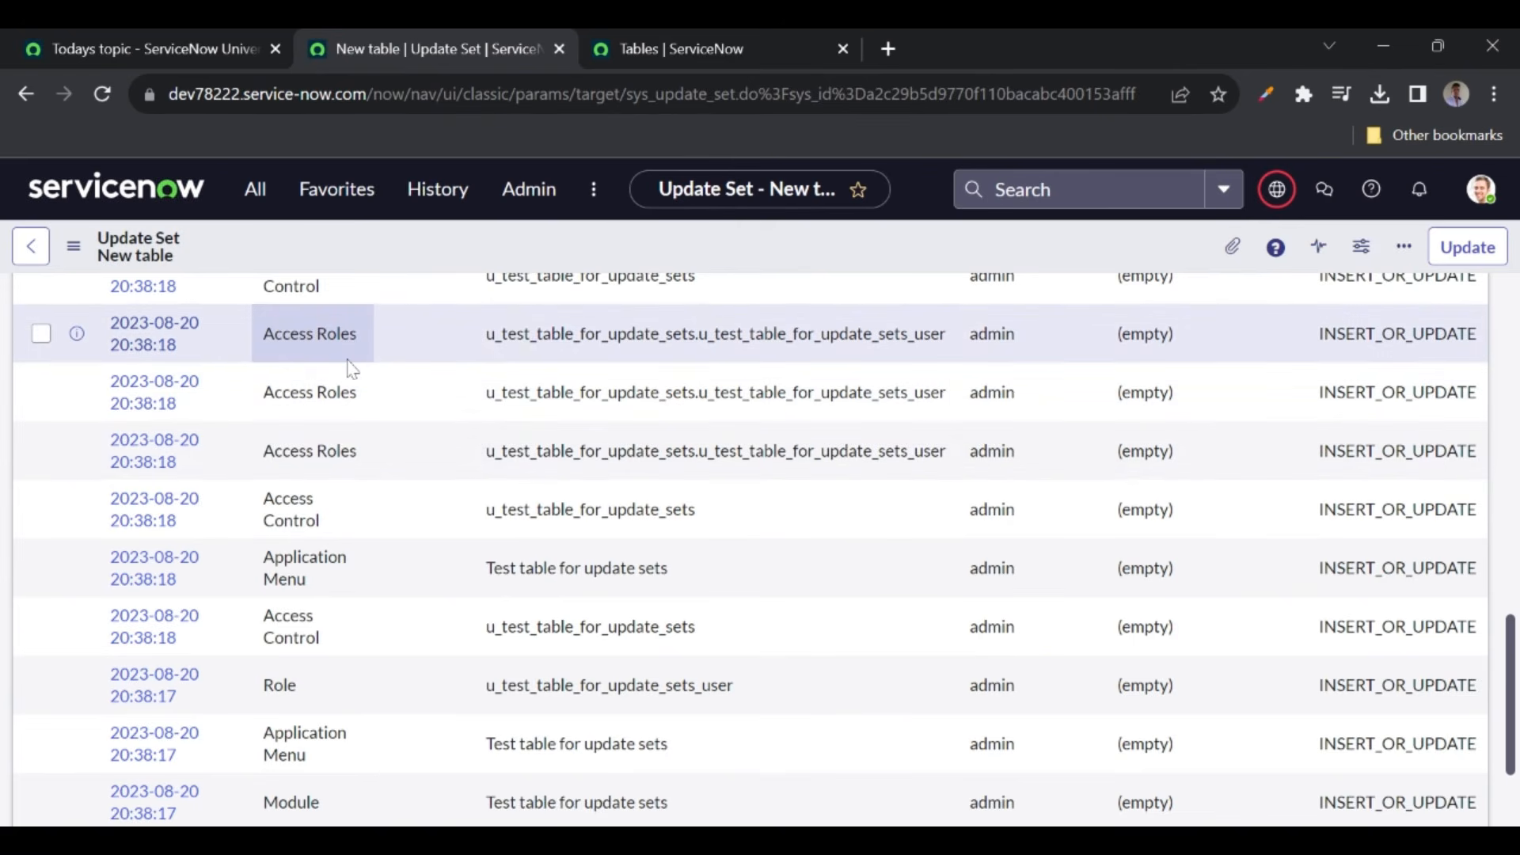
pyautogui.scroll(7, 353, 368)
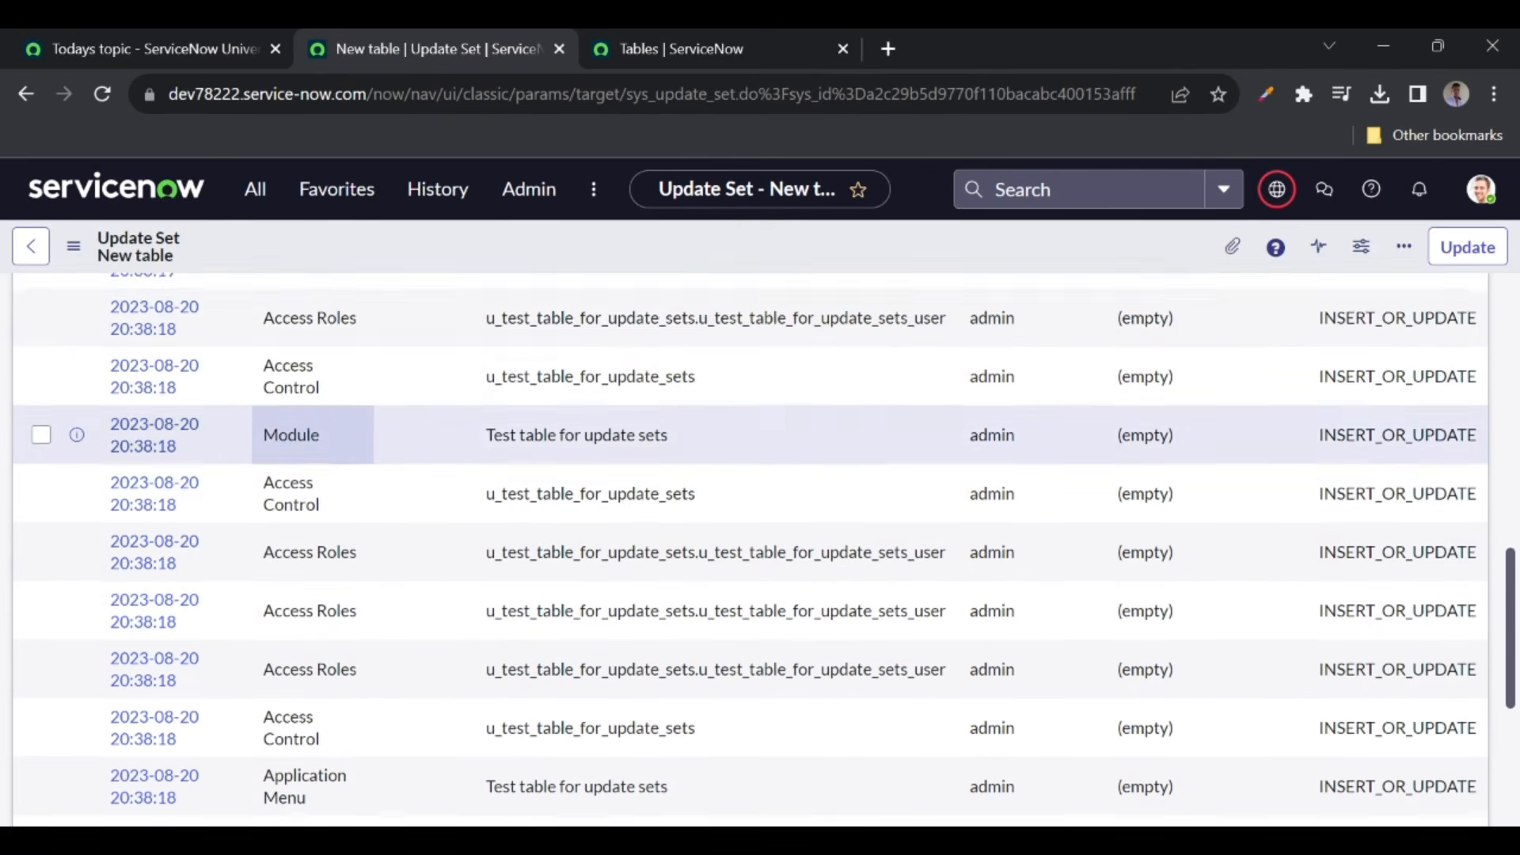
pyautogui.scroll(3, 313, 388)
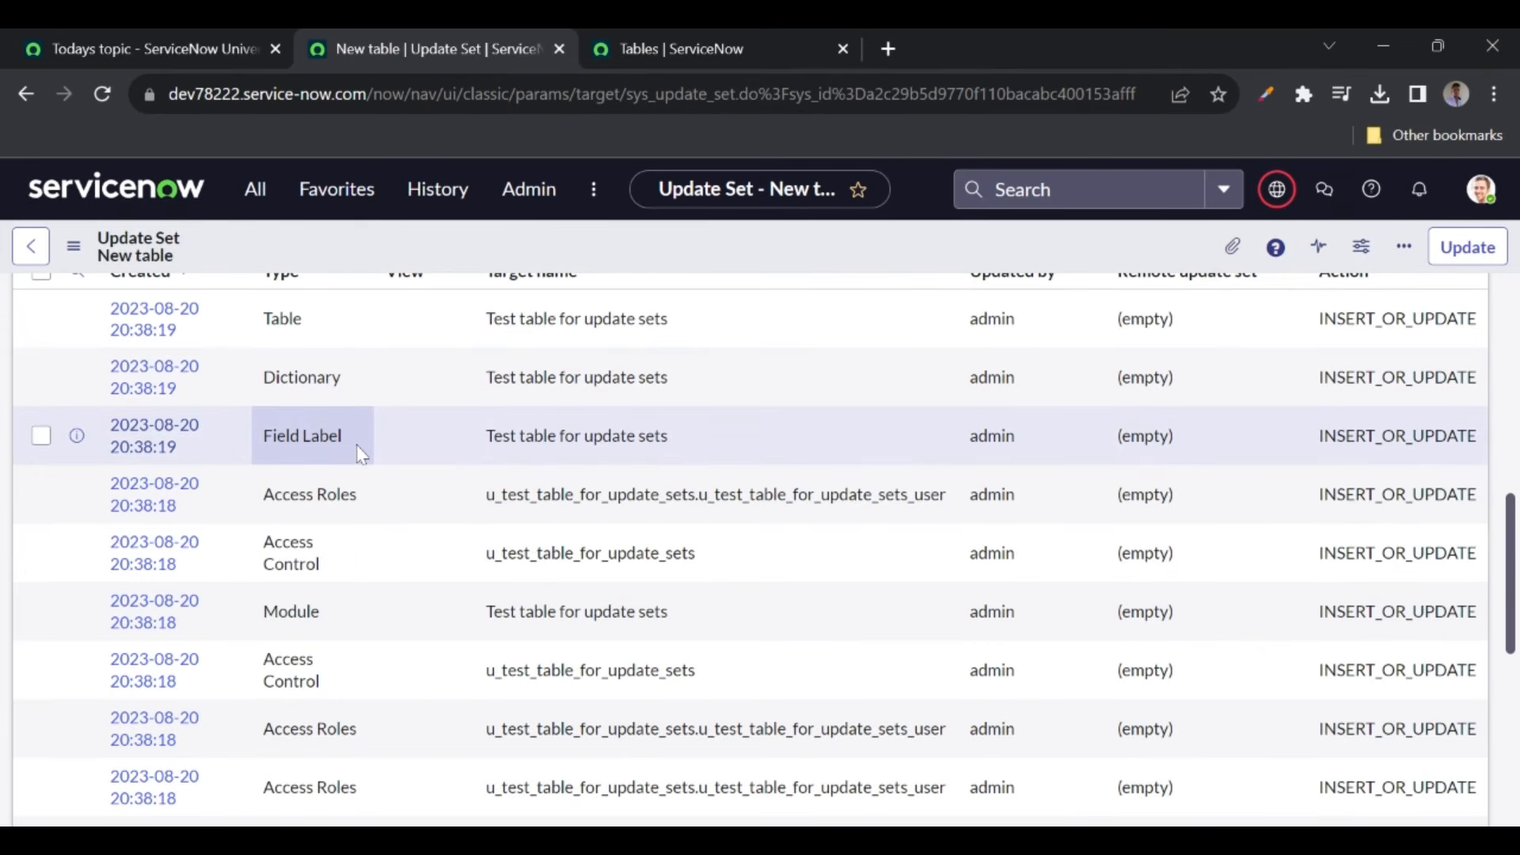
pyautogui.scroll(1, 358, 447)
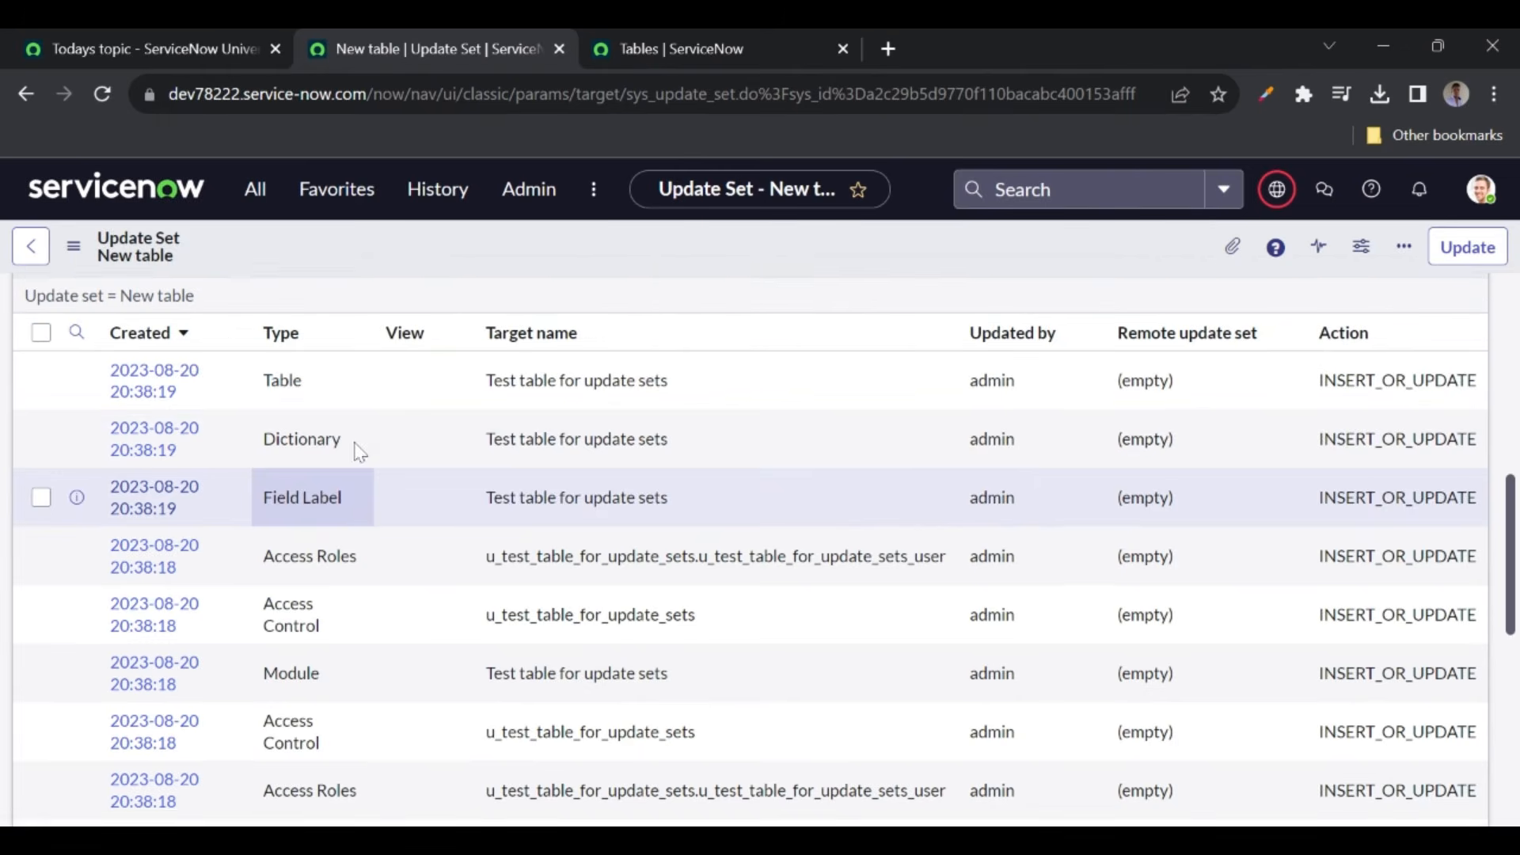
pyautogui.scroll(1, 358, 451)
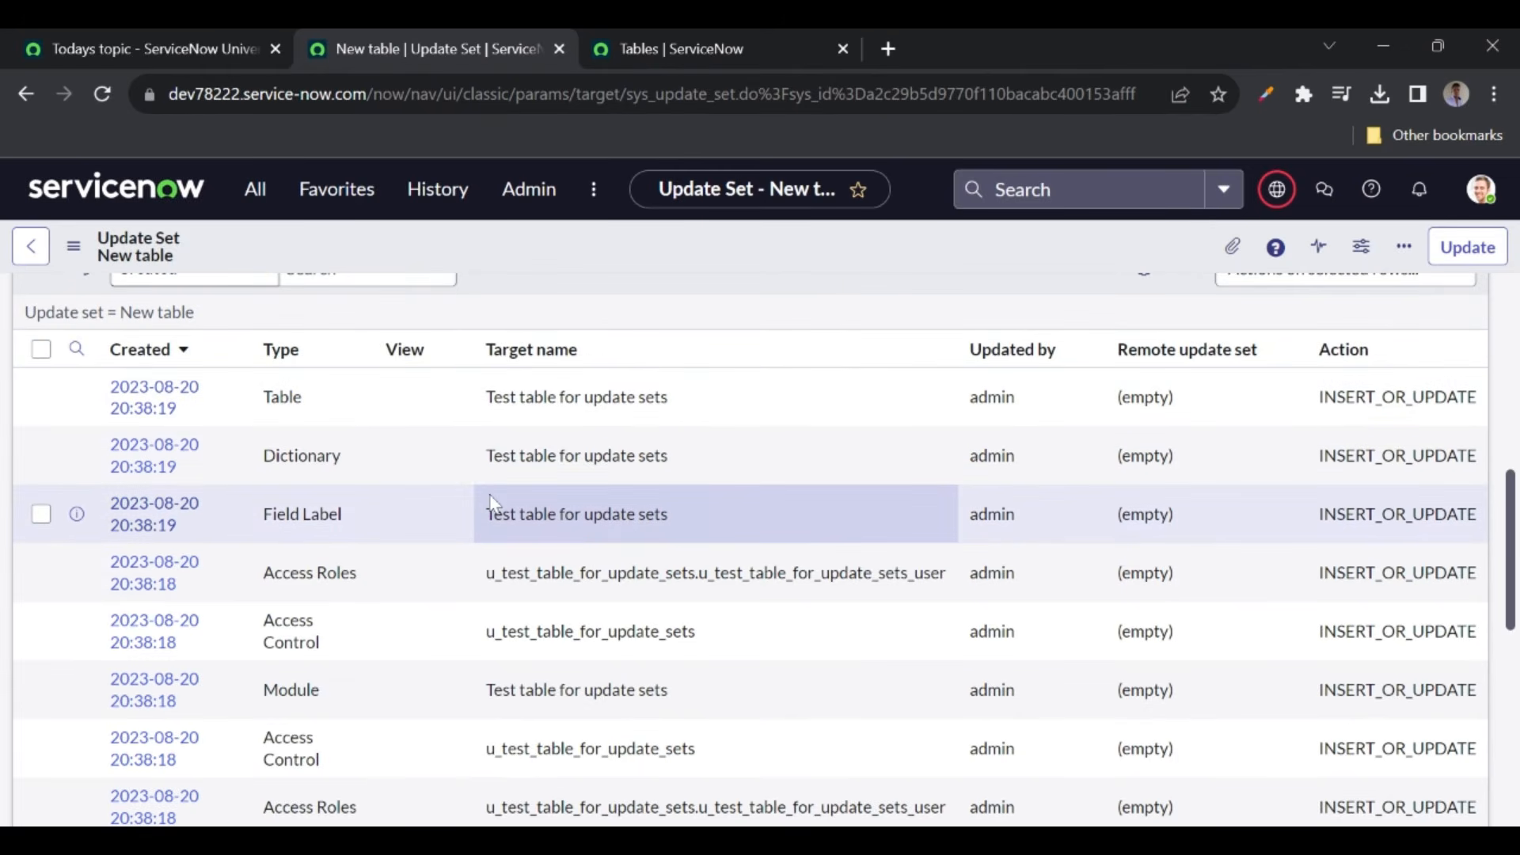
pyautogui.scroll(3, 491, 503)
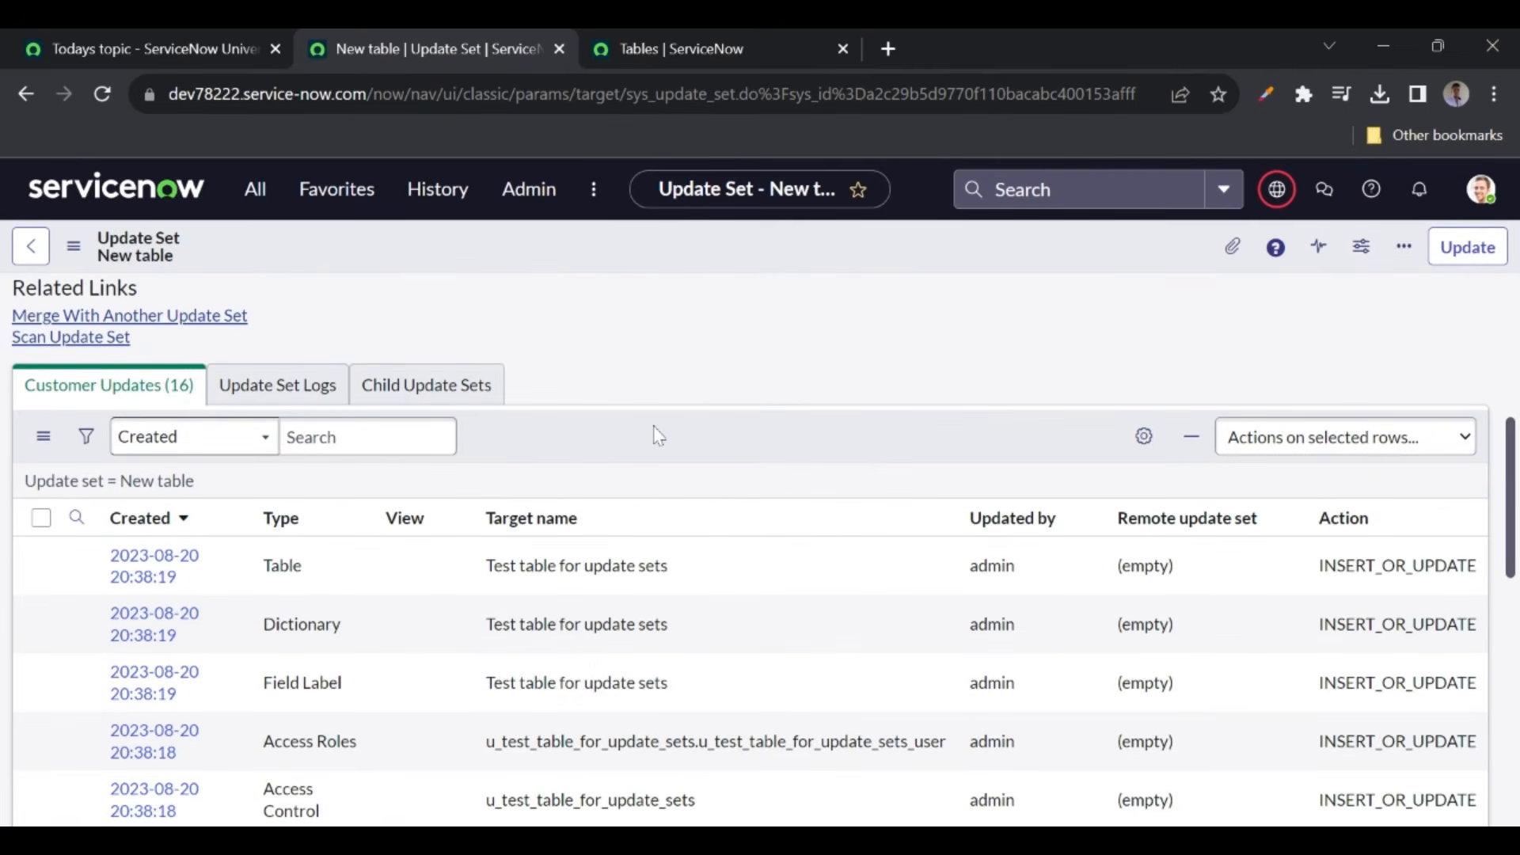
pyautogui.scroll(8, 472, 373)
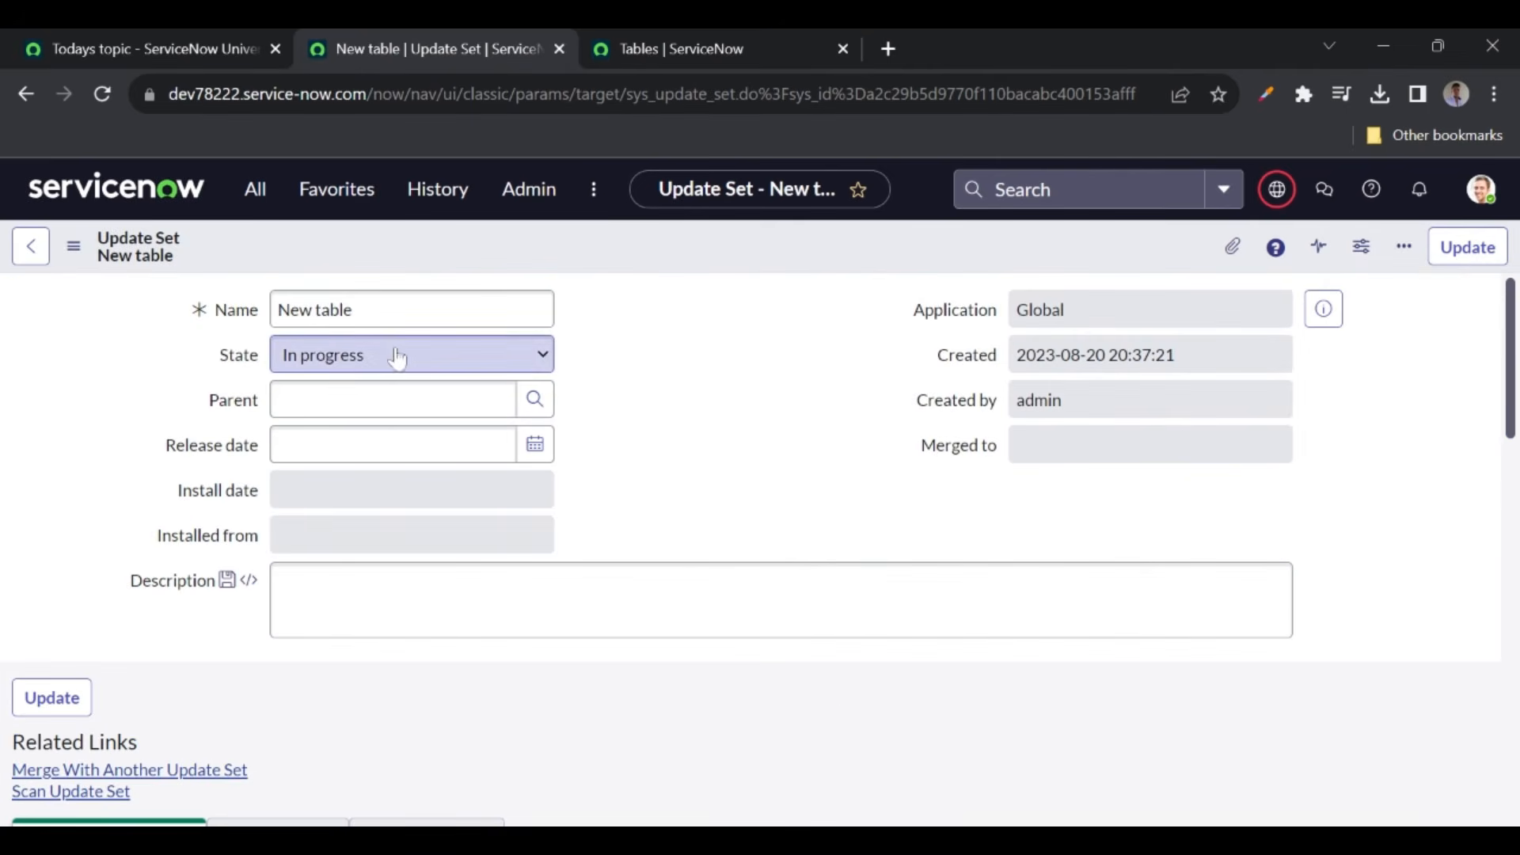
# - Set the New table update set's State to Complete and save it
pyautogui.click(335, 416)
pyautogui.scroll(-3, 663, 453)
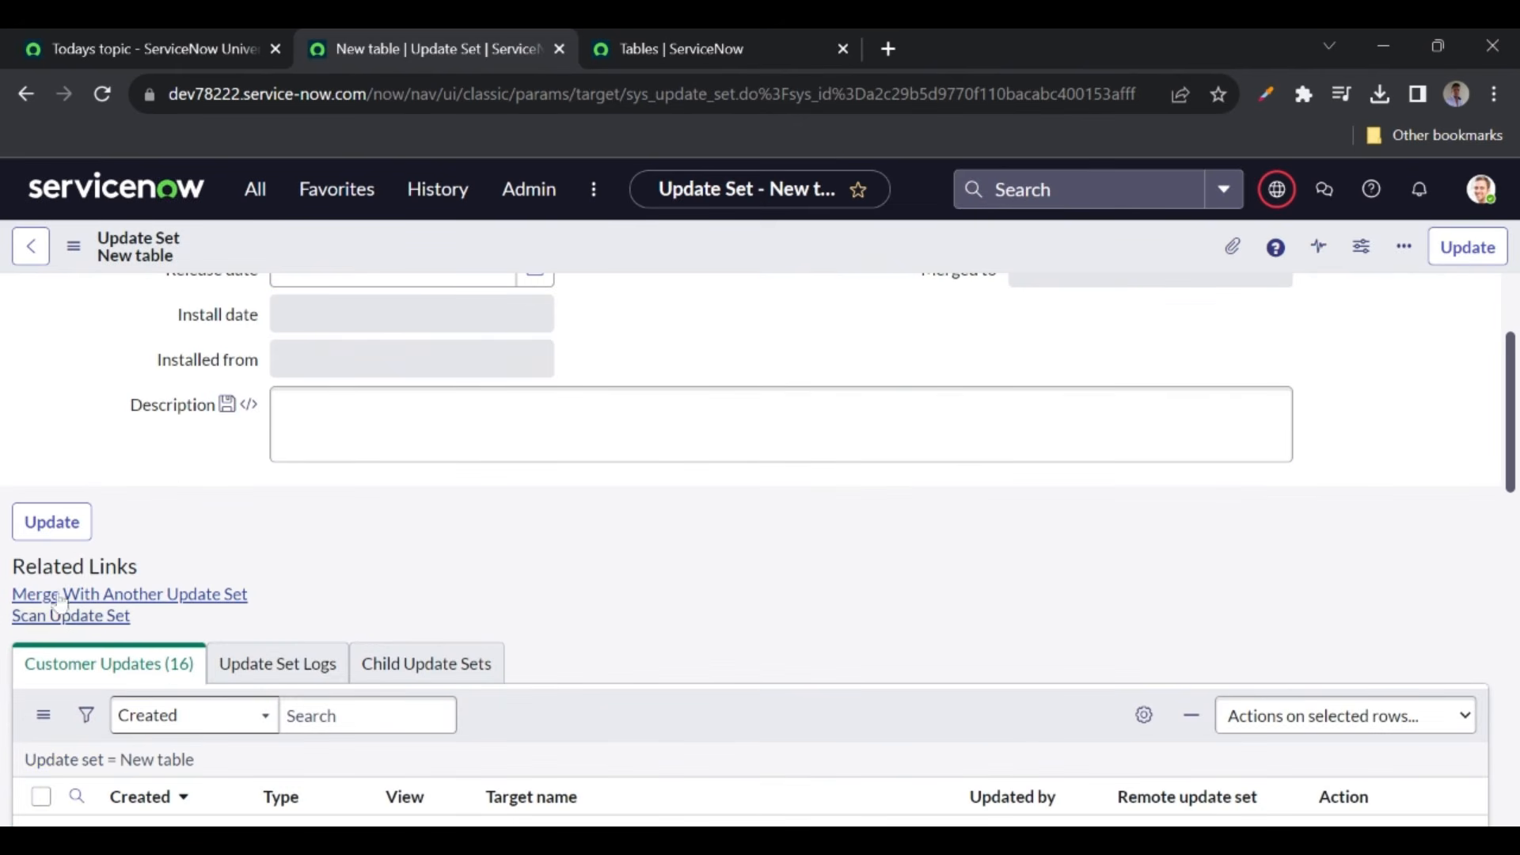
pyautogui.scroll(3, 678, 520)
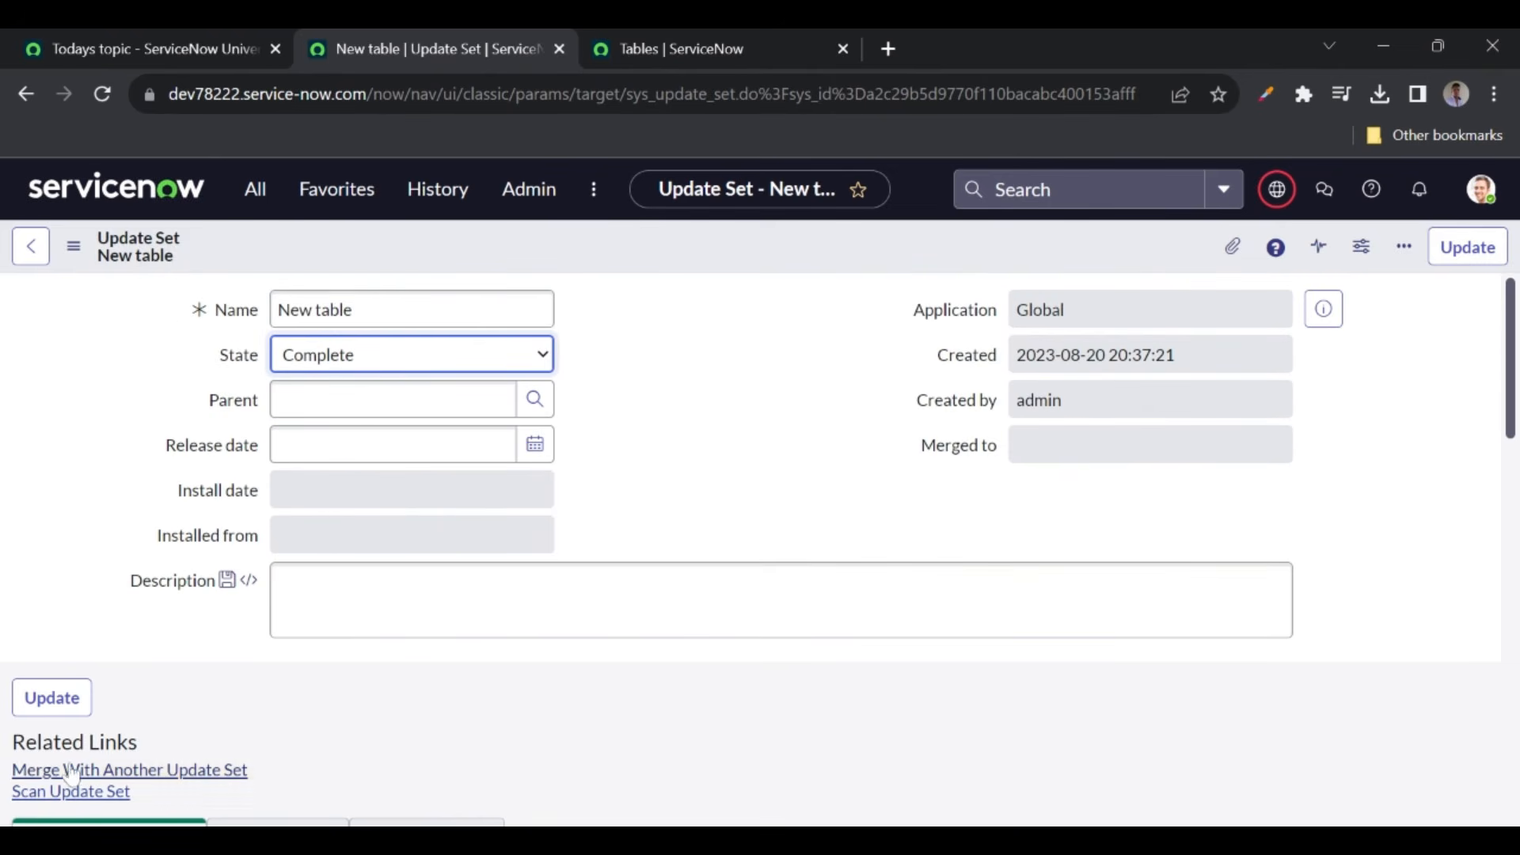
pyautogui.rightClick(565, 253)
pyautogui.click(626, 268)
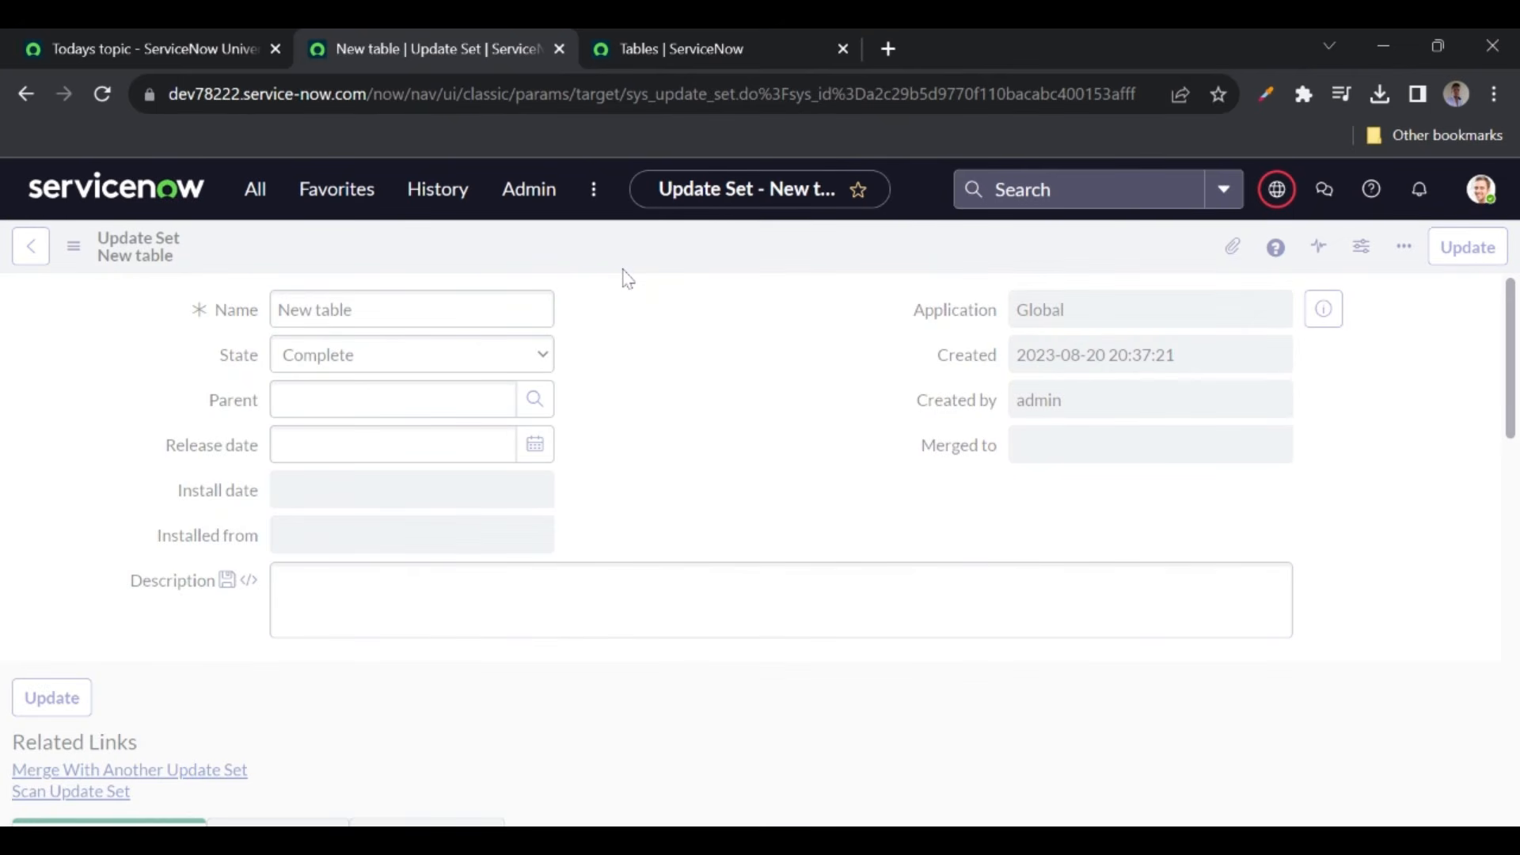
# - Start exporting the completed update set to XML
pyautogui.scroll(-2, 462, 515)
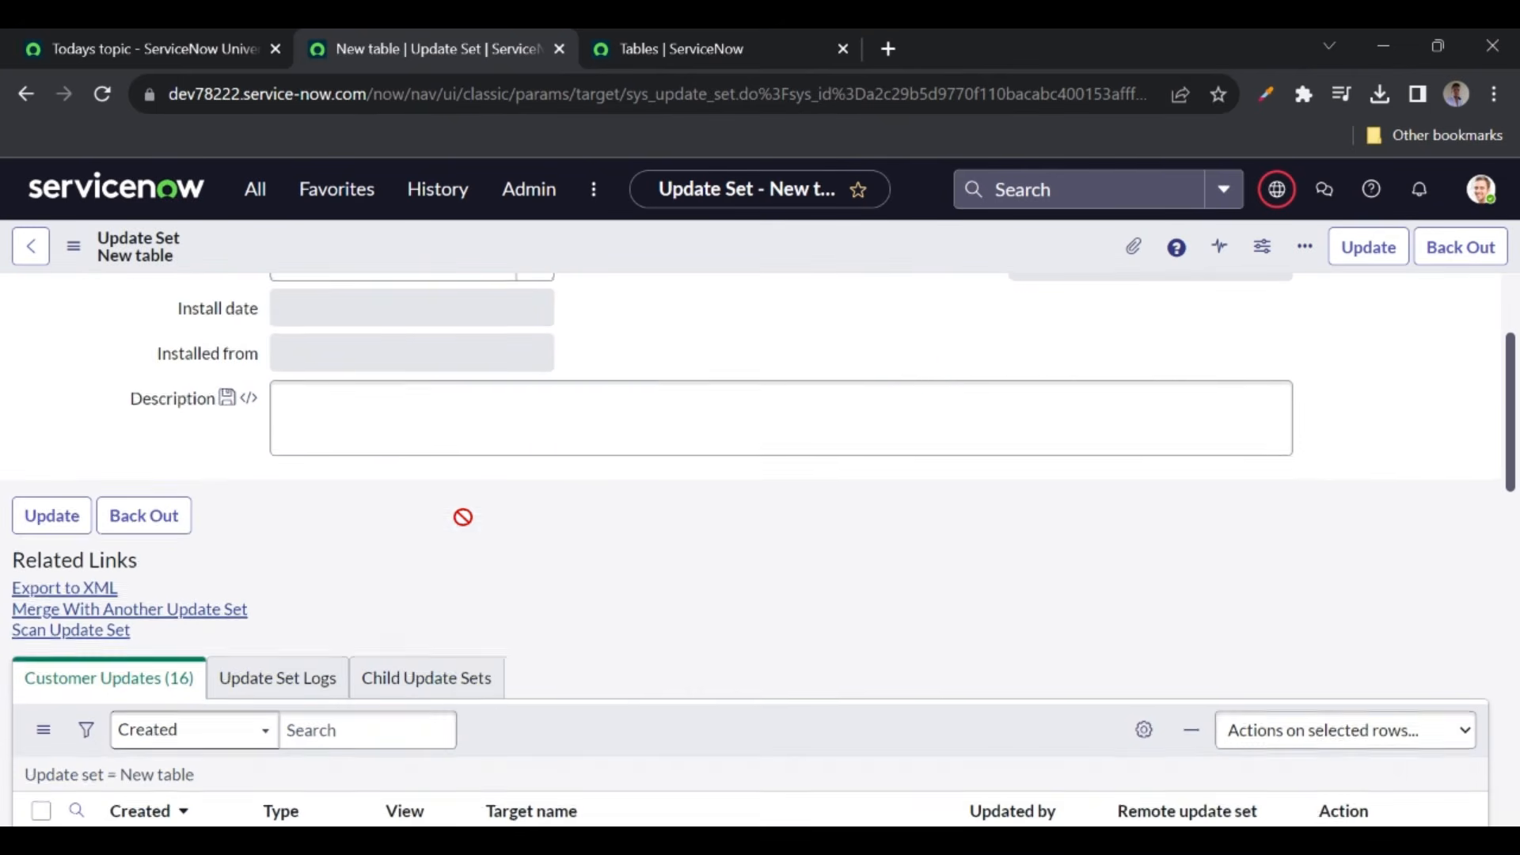
pyautogui.click(100, 590)
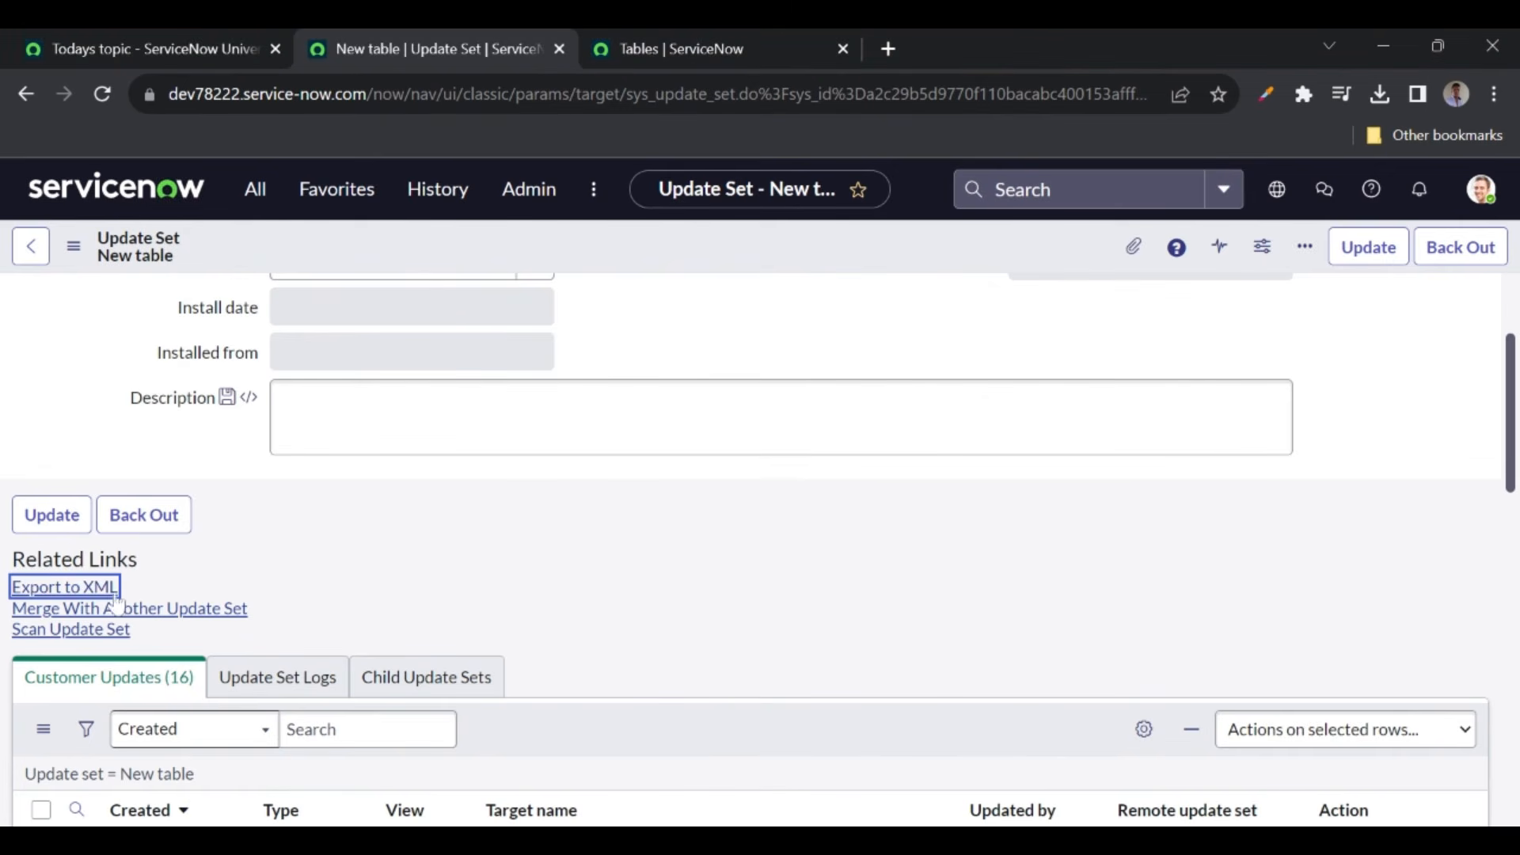
pyautogui.click(341, 571)
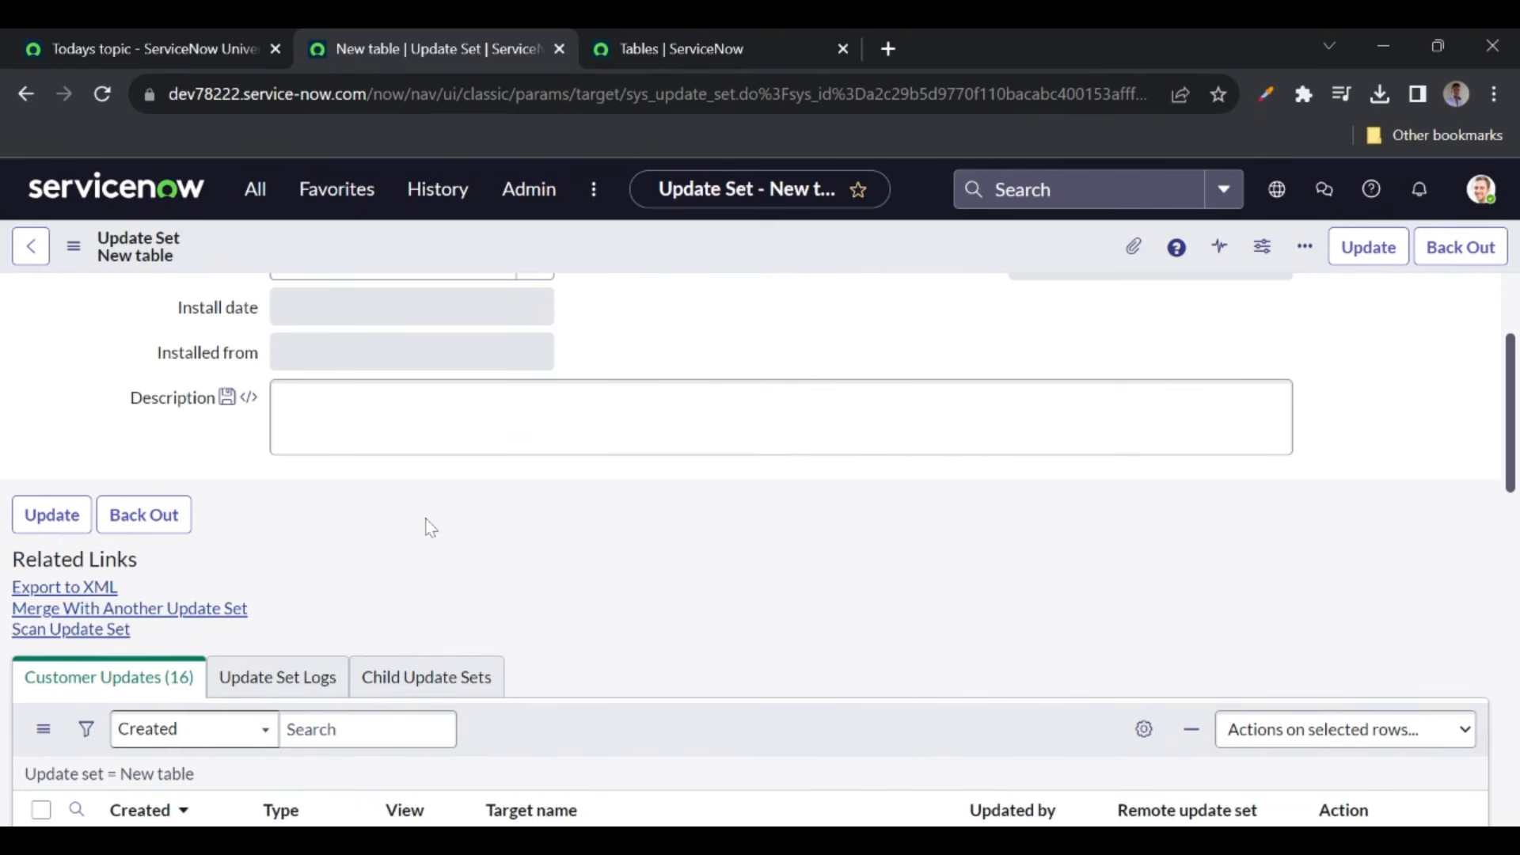
pyautogui.click(254, 189)
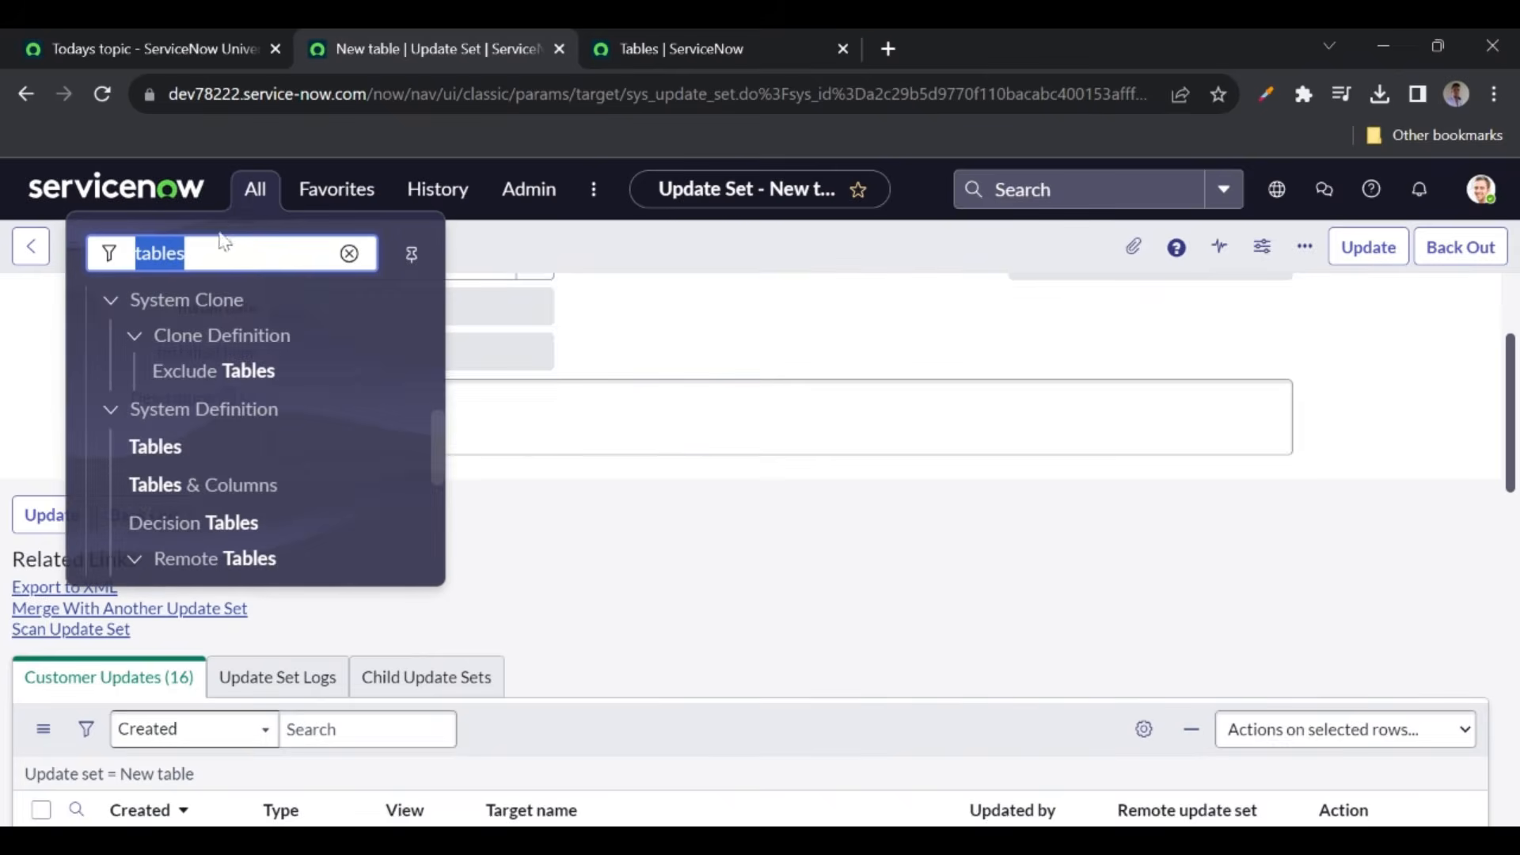
pyautogui.write('retri')
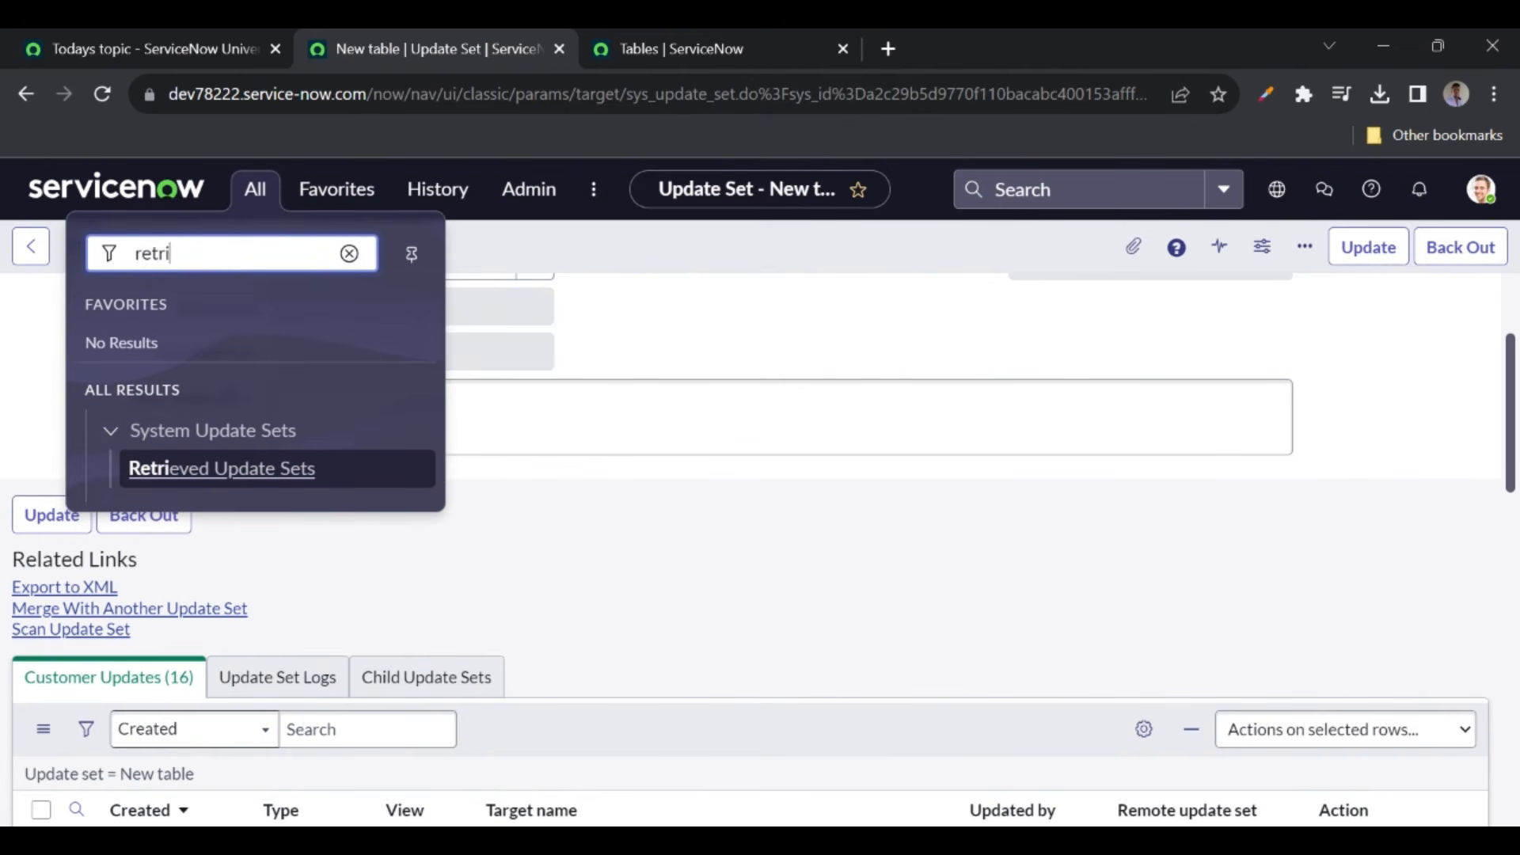
pyautogui.click(202, 484)
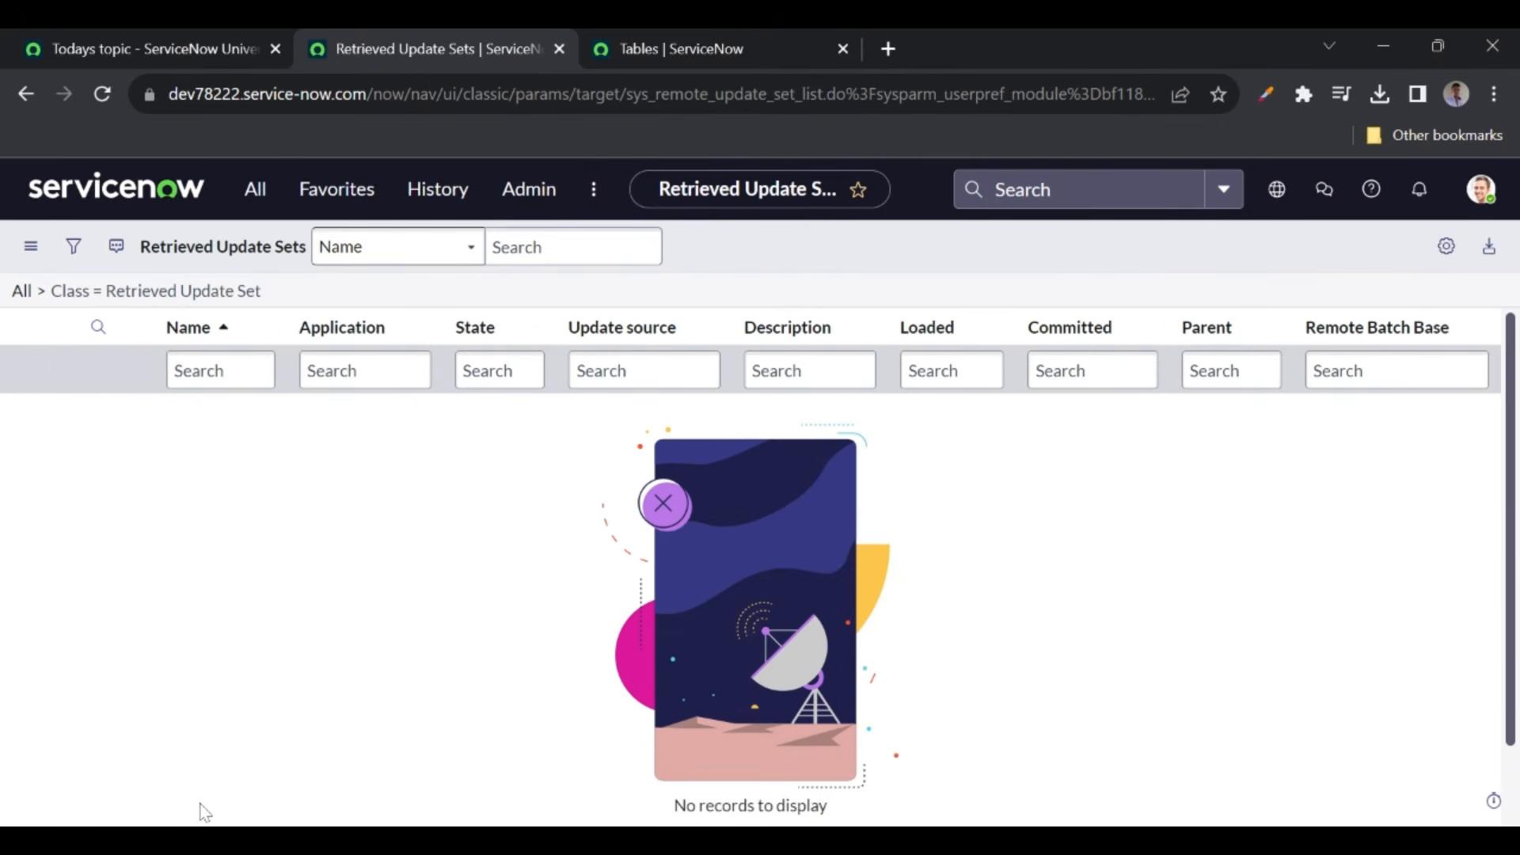
pyautogui.scroll(-2, 271, 681)
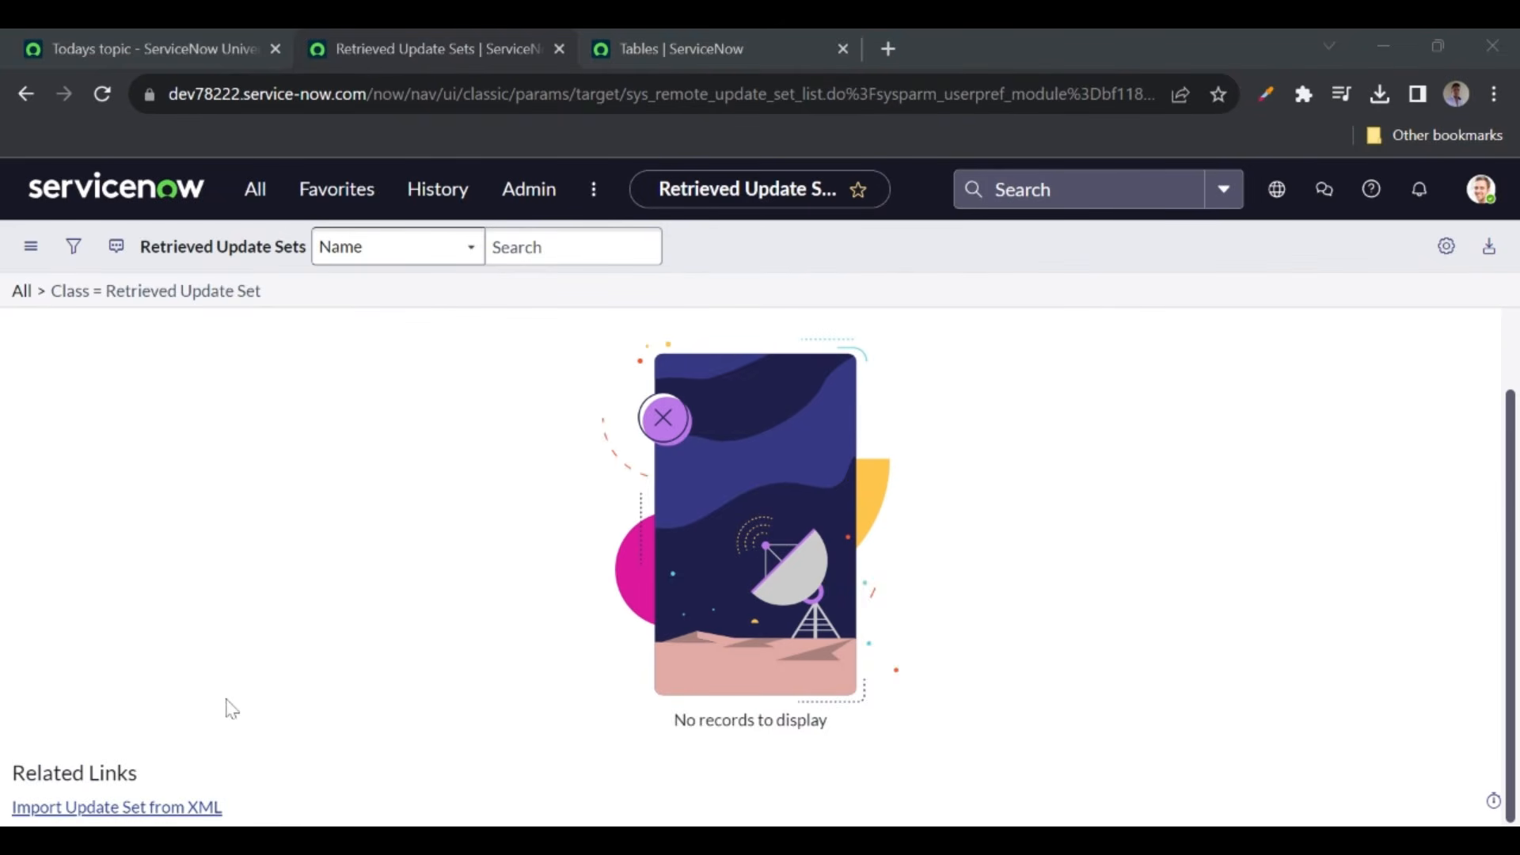
pyautogui.click(151, 807)
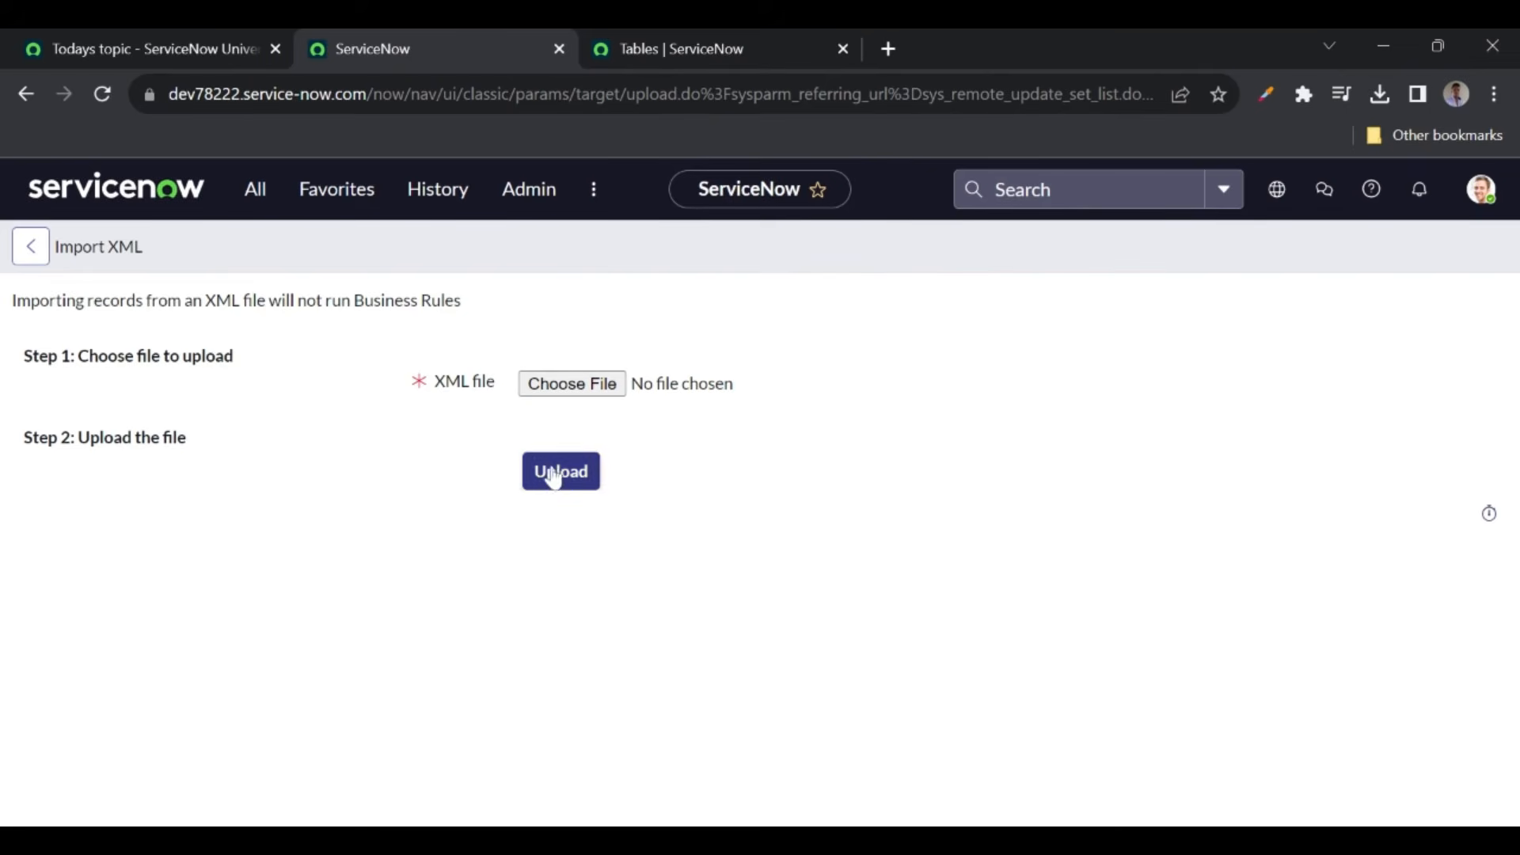
pyautogui.click(22, 103)
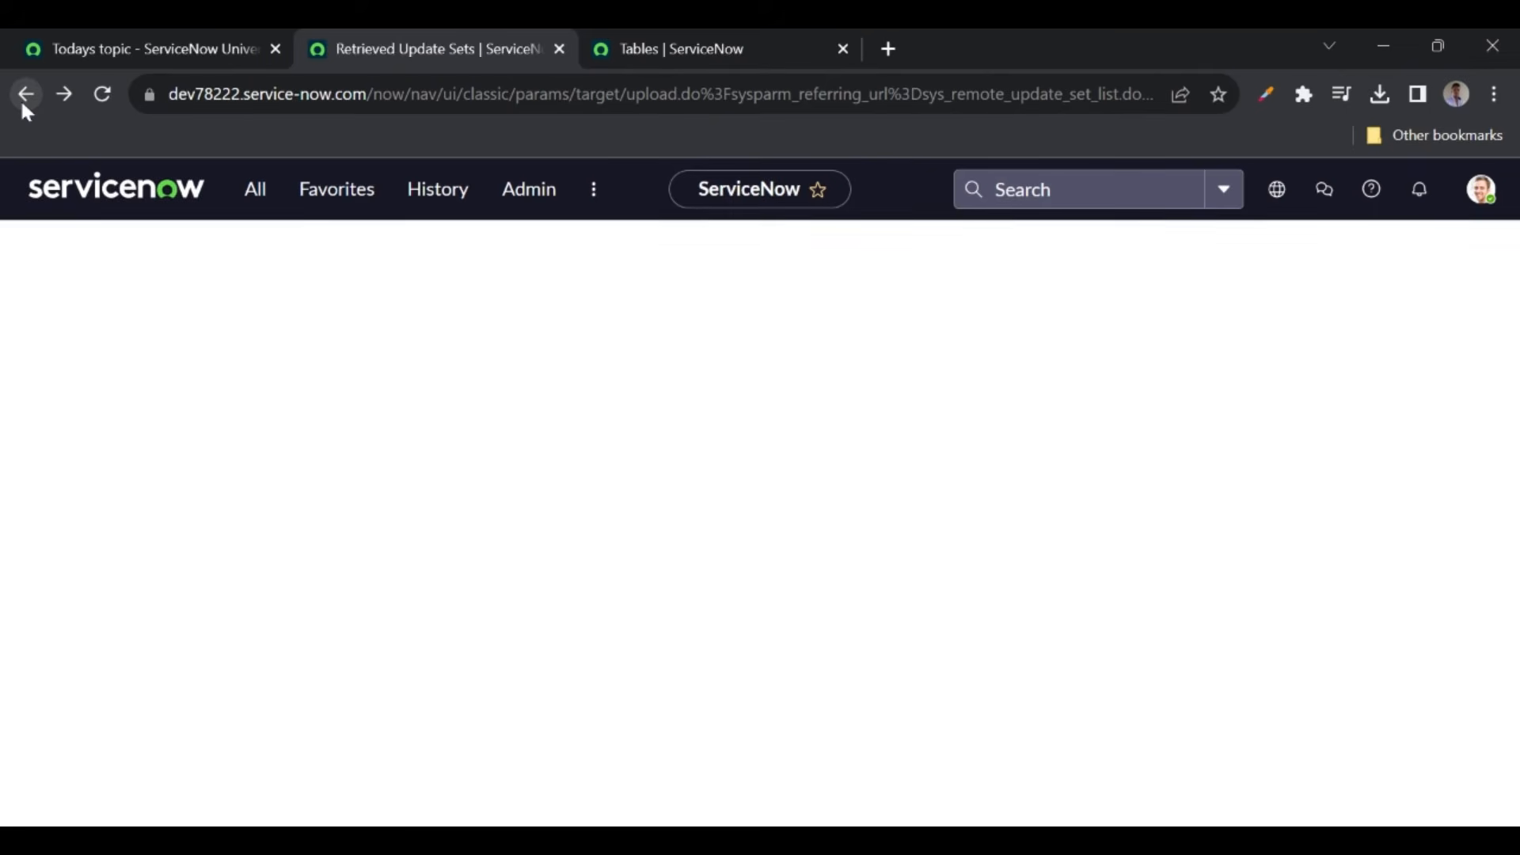
pyautogui.click(22, 103)
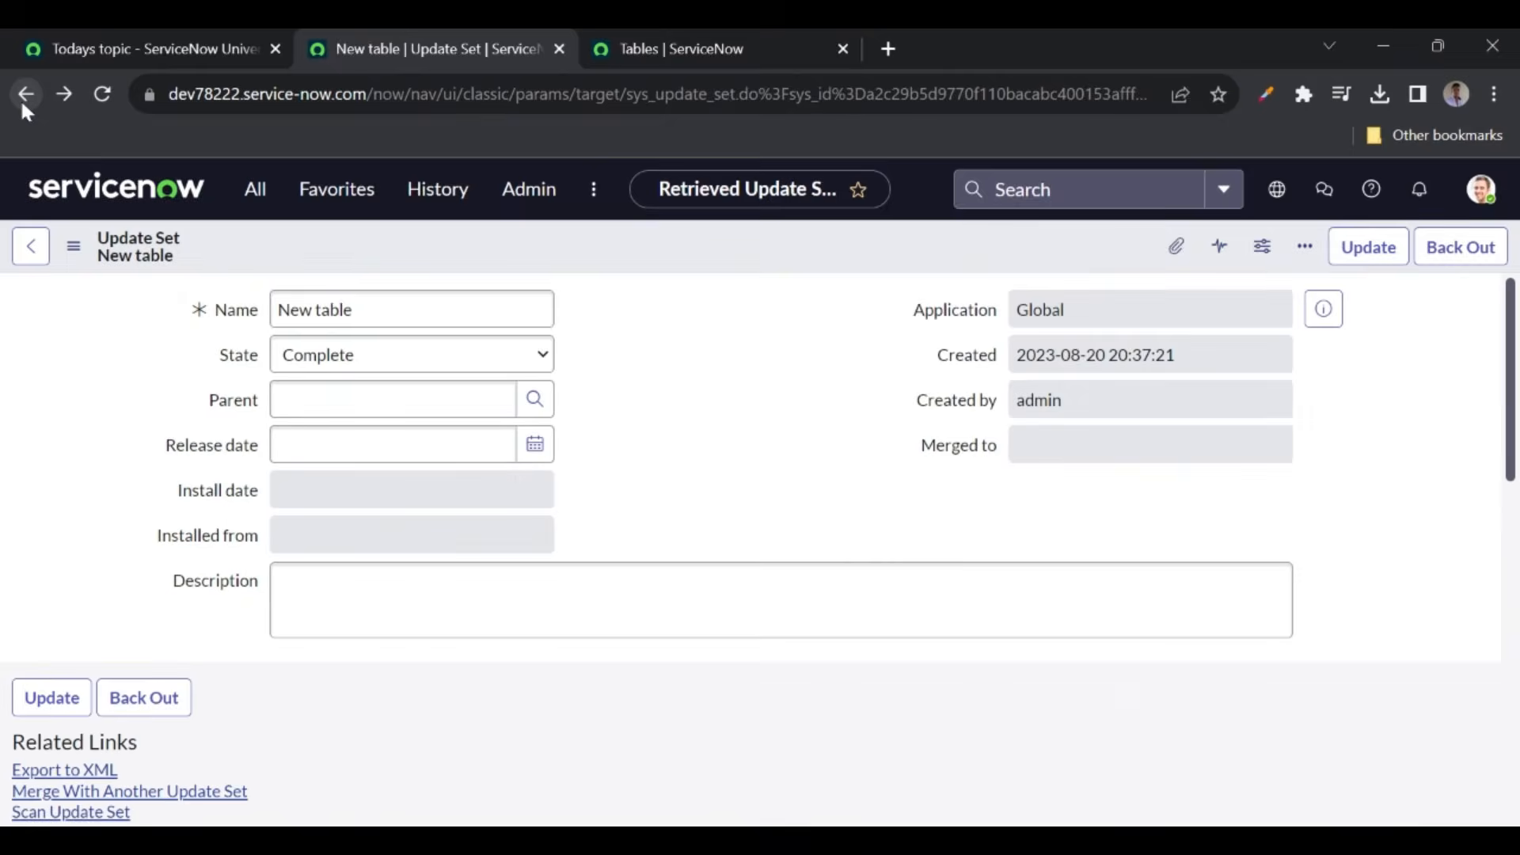
pyautogui.scroll(-2, 752, 554)
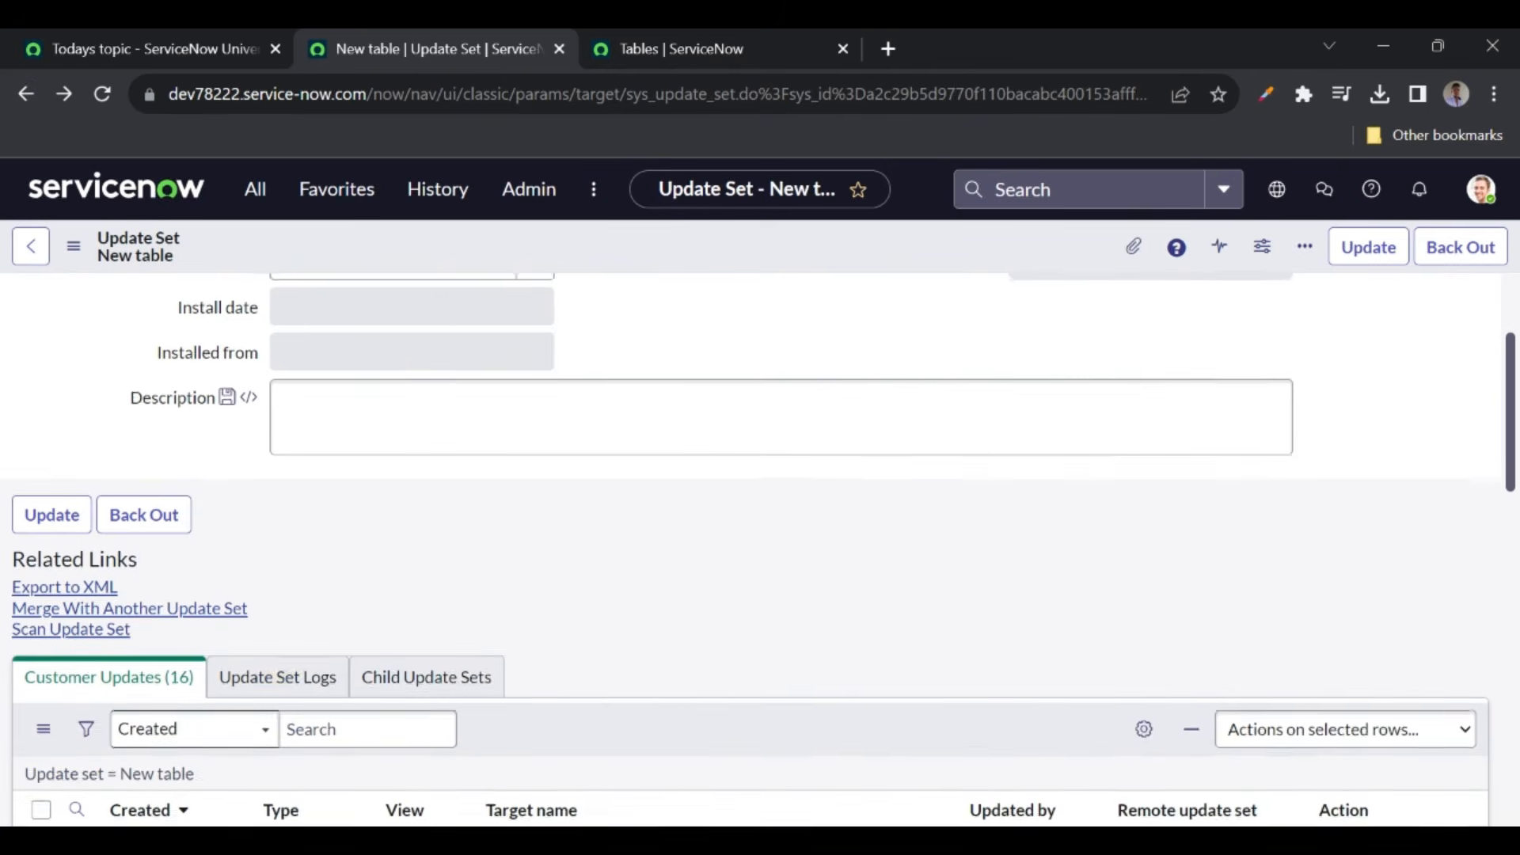
# - Export the New table update set and save the XML file
pyautogui.click(94, 587)
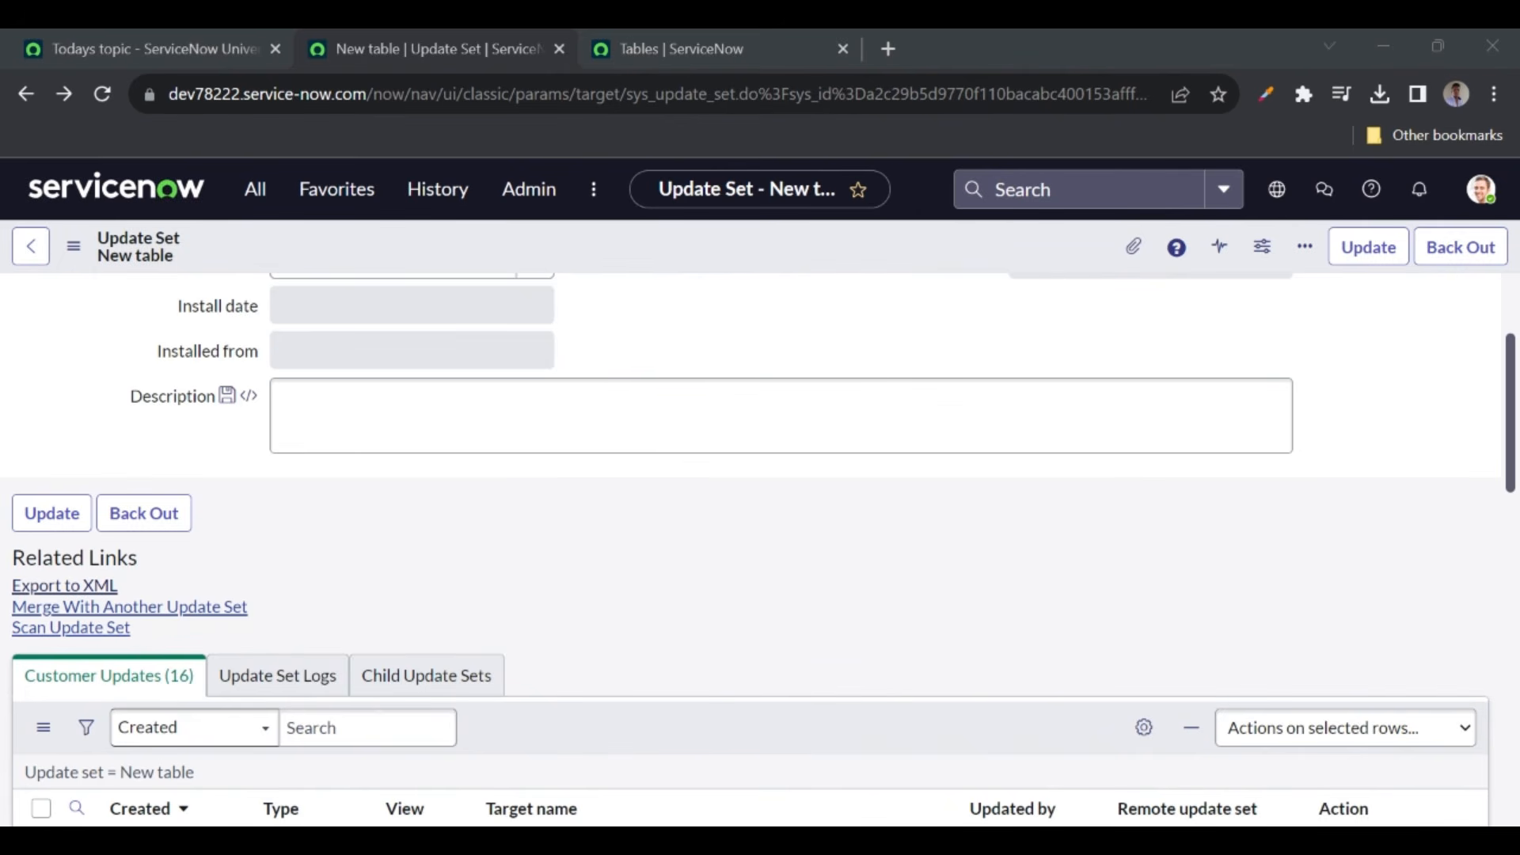
pyautogui.press('Return')
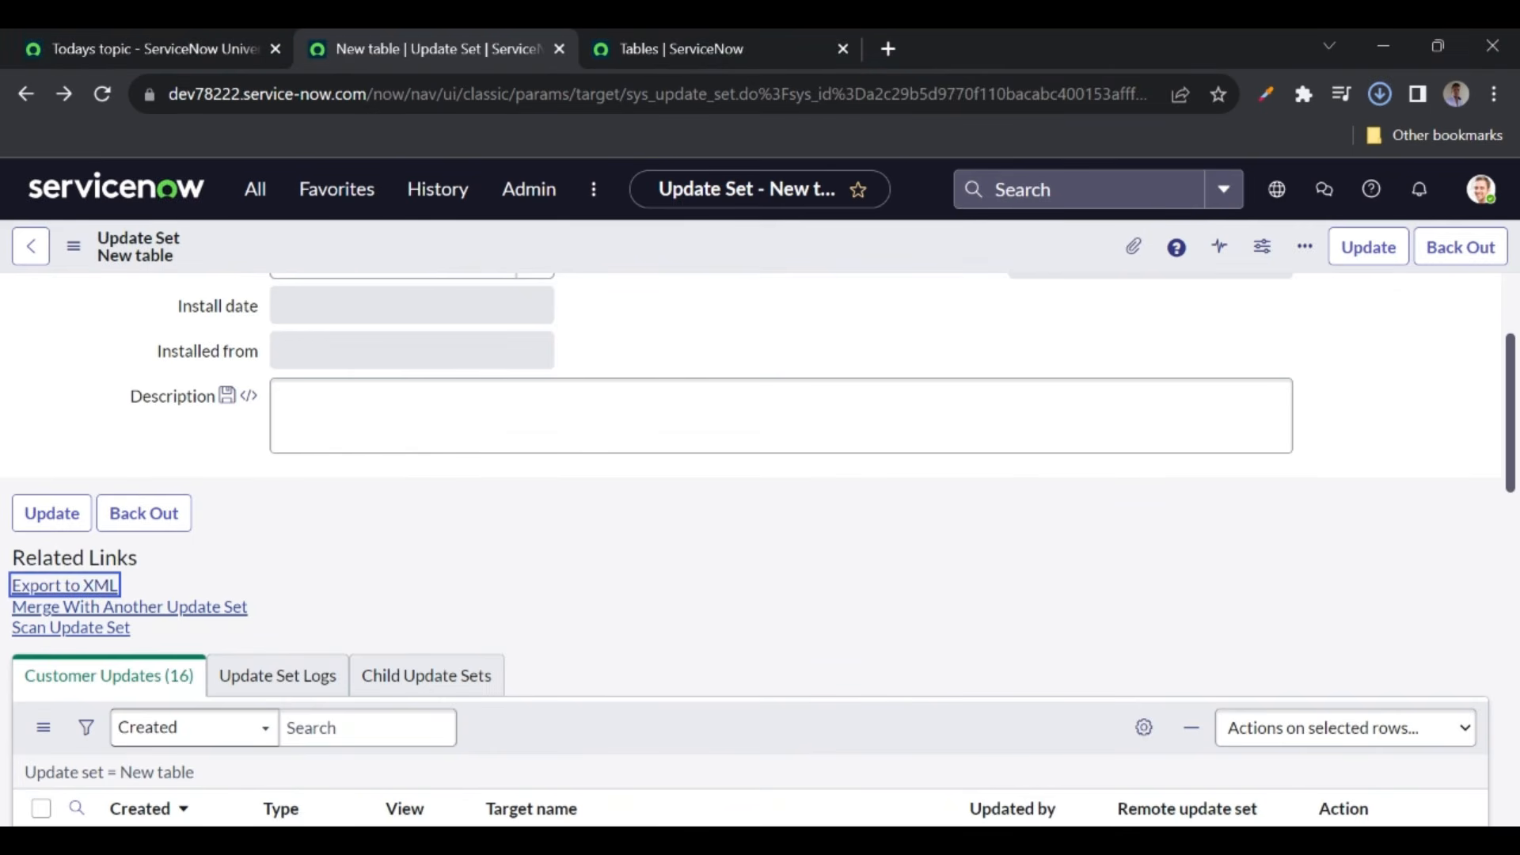
pyautogui.click(254, 191)
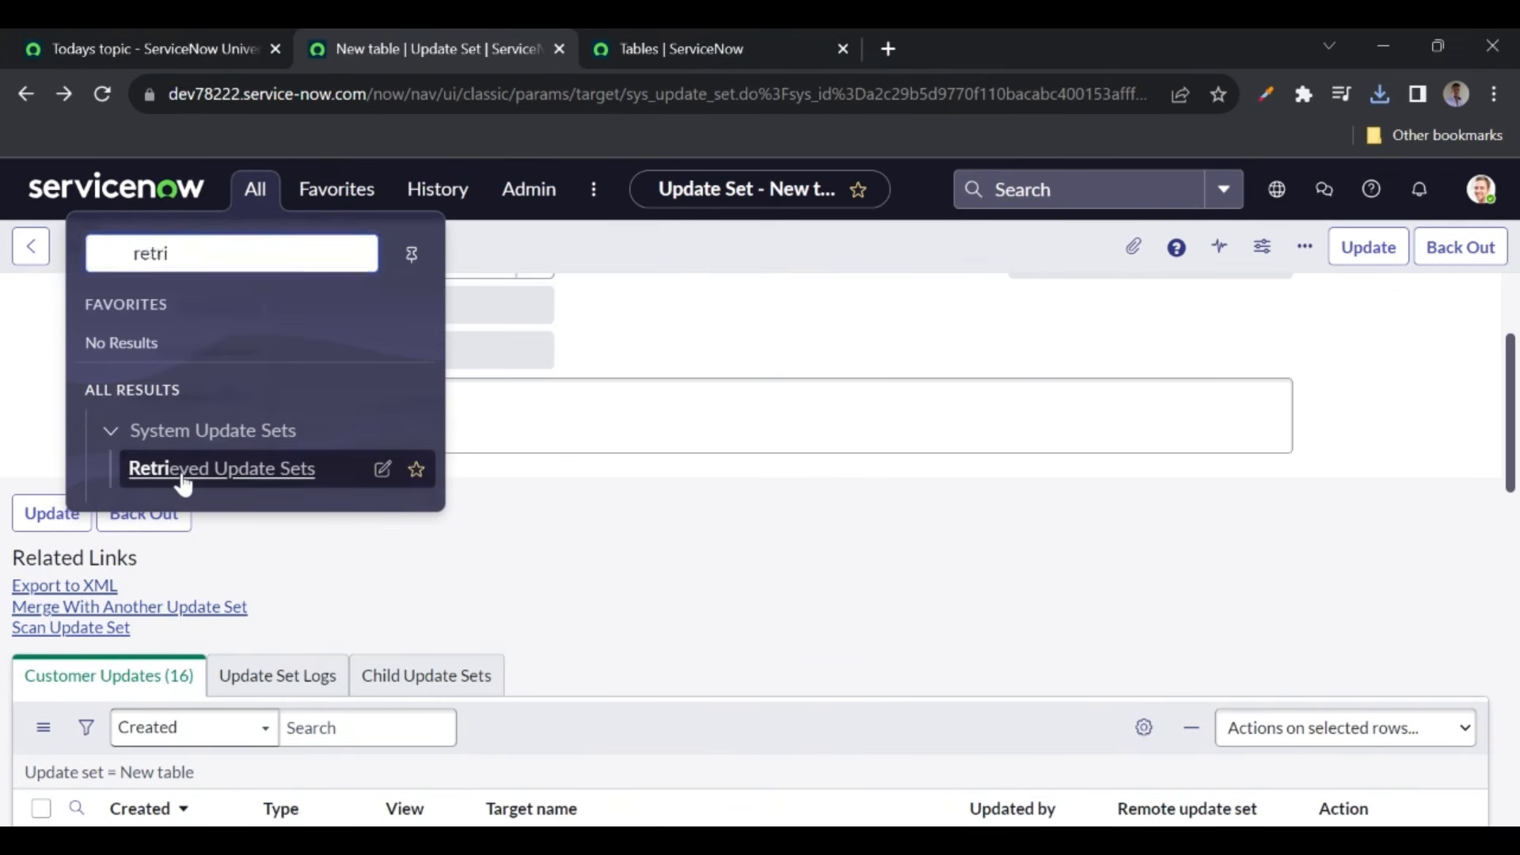
# - Import the saved XML through Retrieved Update Sets using Import Update Set from XML
pyautogui.click(180, 474)
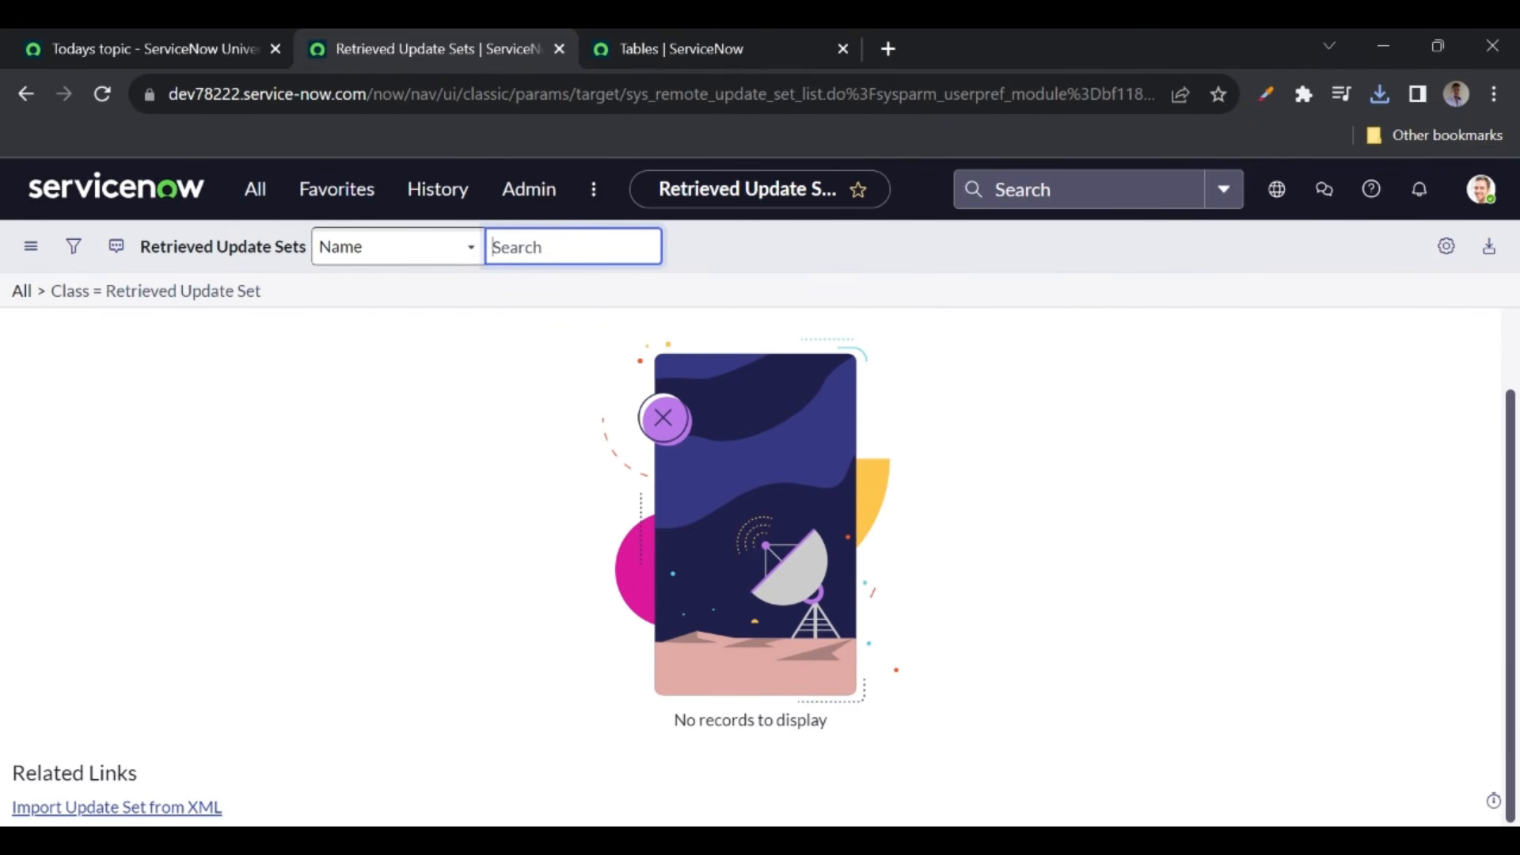
pyautogui.click(108, 806)
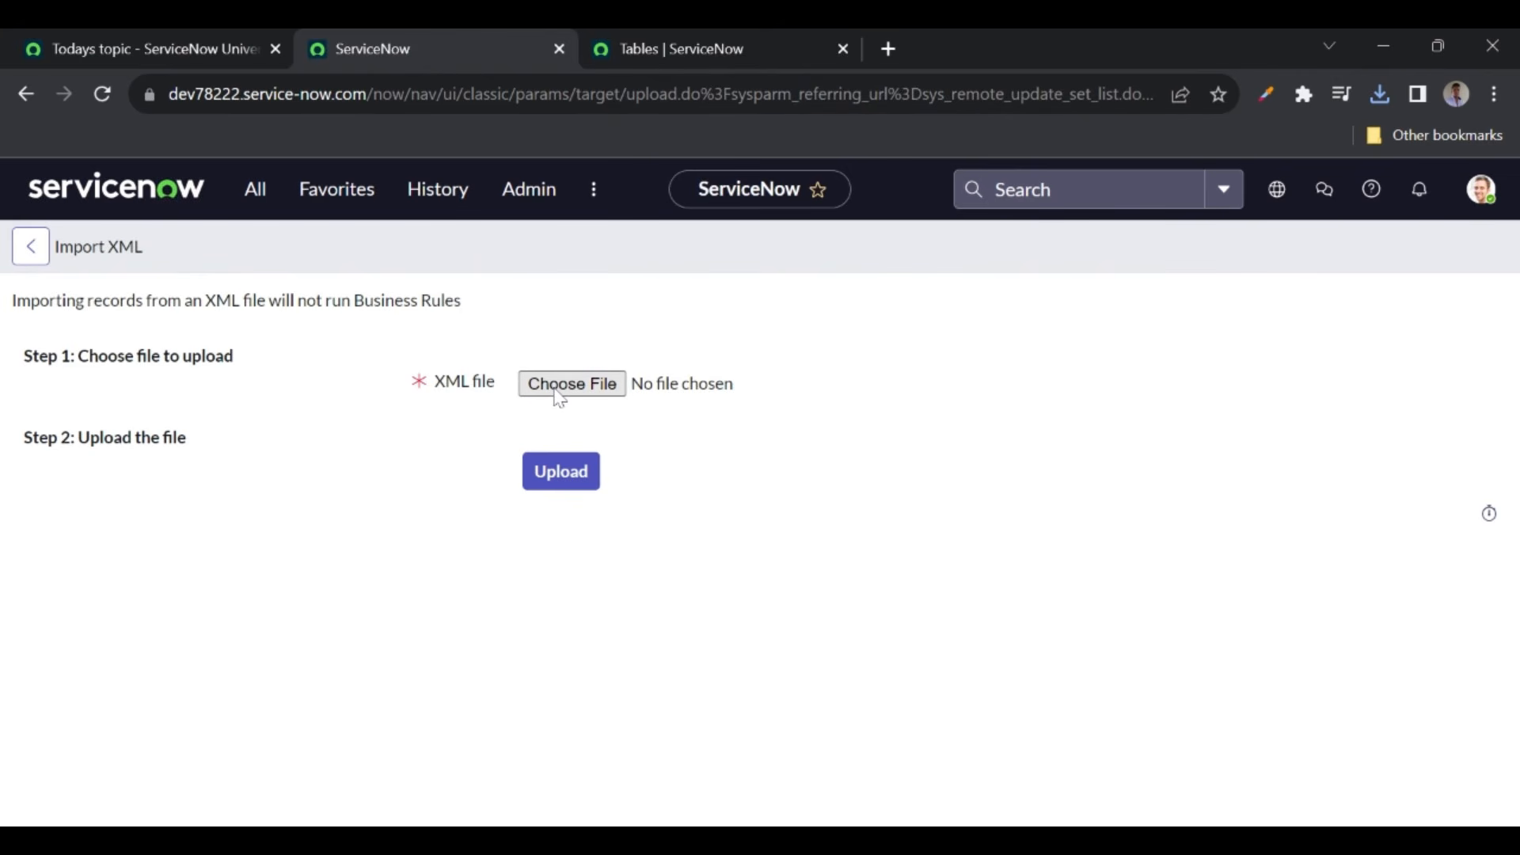
pyautogui.click(559, 396)
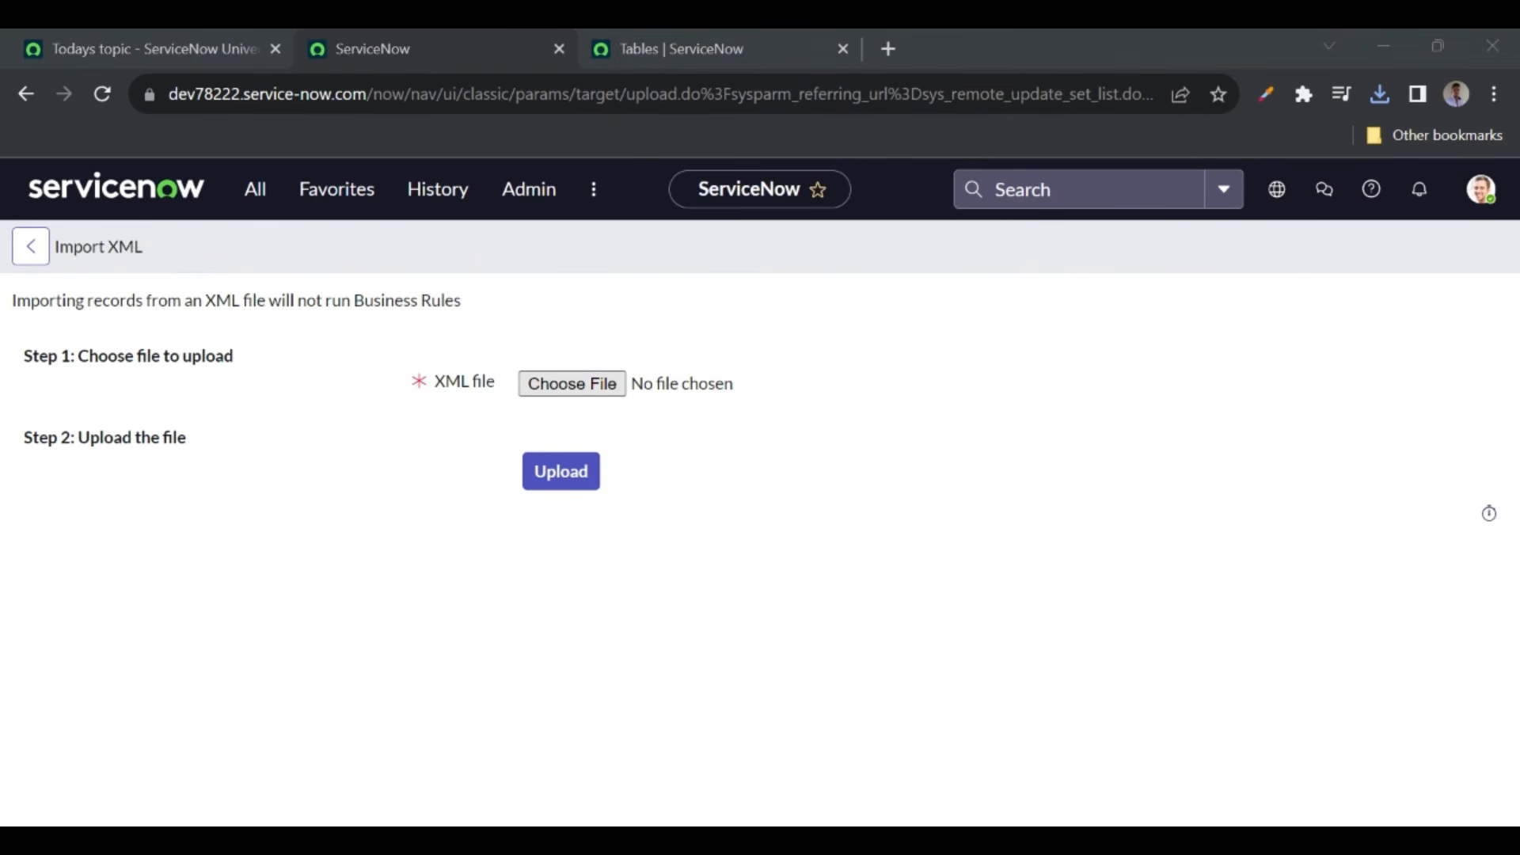
pyautogui.doubleClick(656, 387)
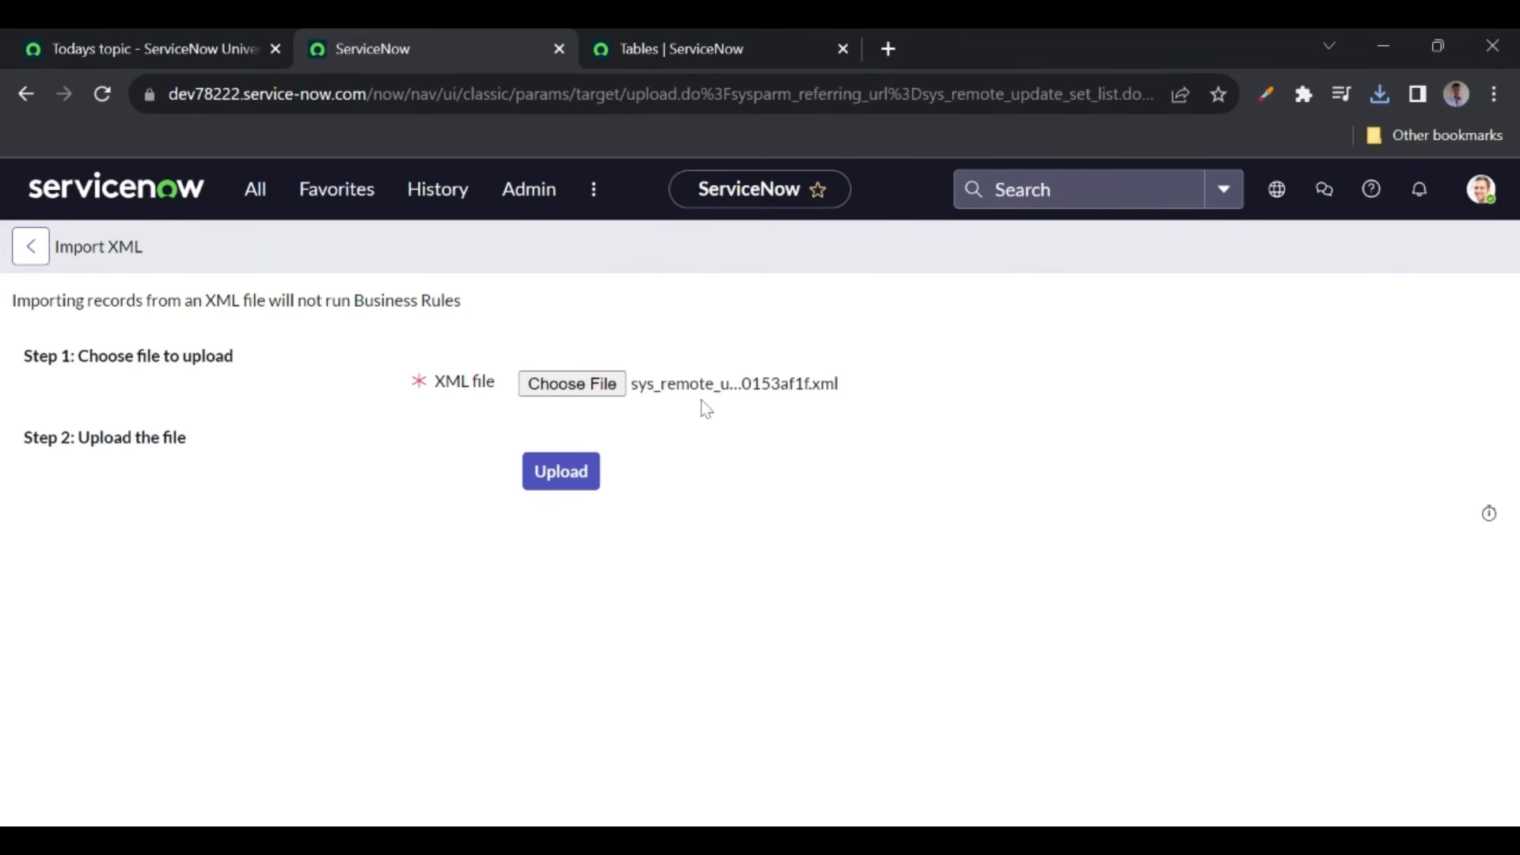
pyautogui.click(565, 476)
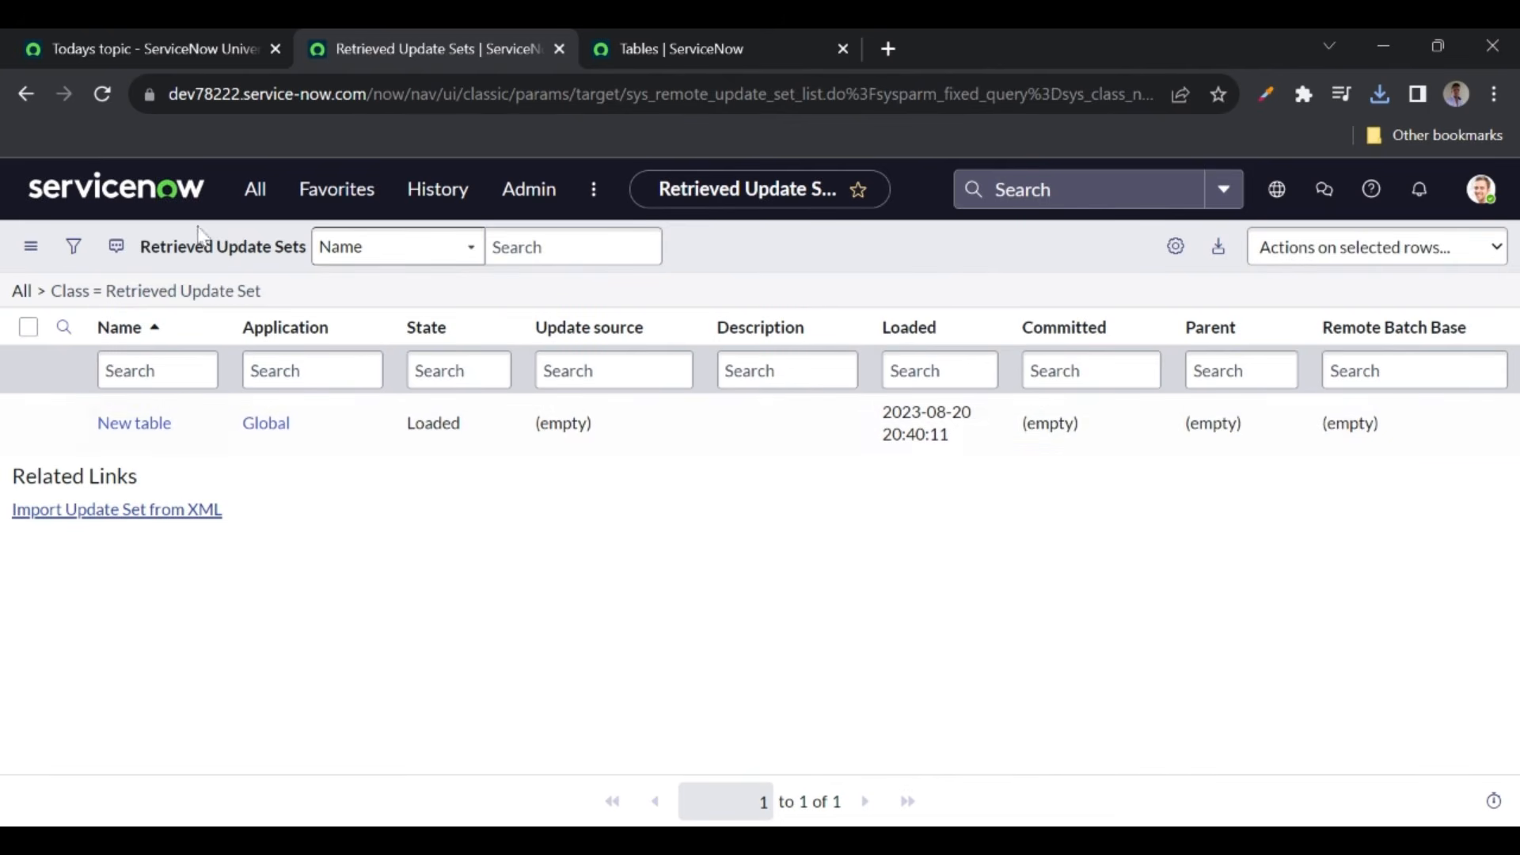
# - Preview the retrieved New table update set, showing 16 updates and 0 collisions
pyautogui.click(135, 424)
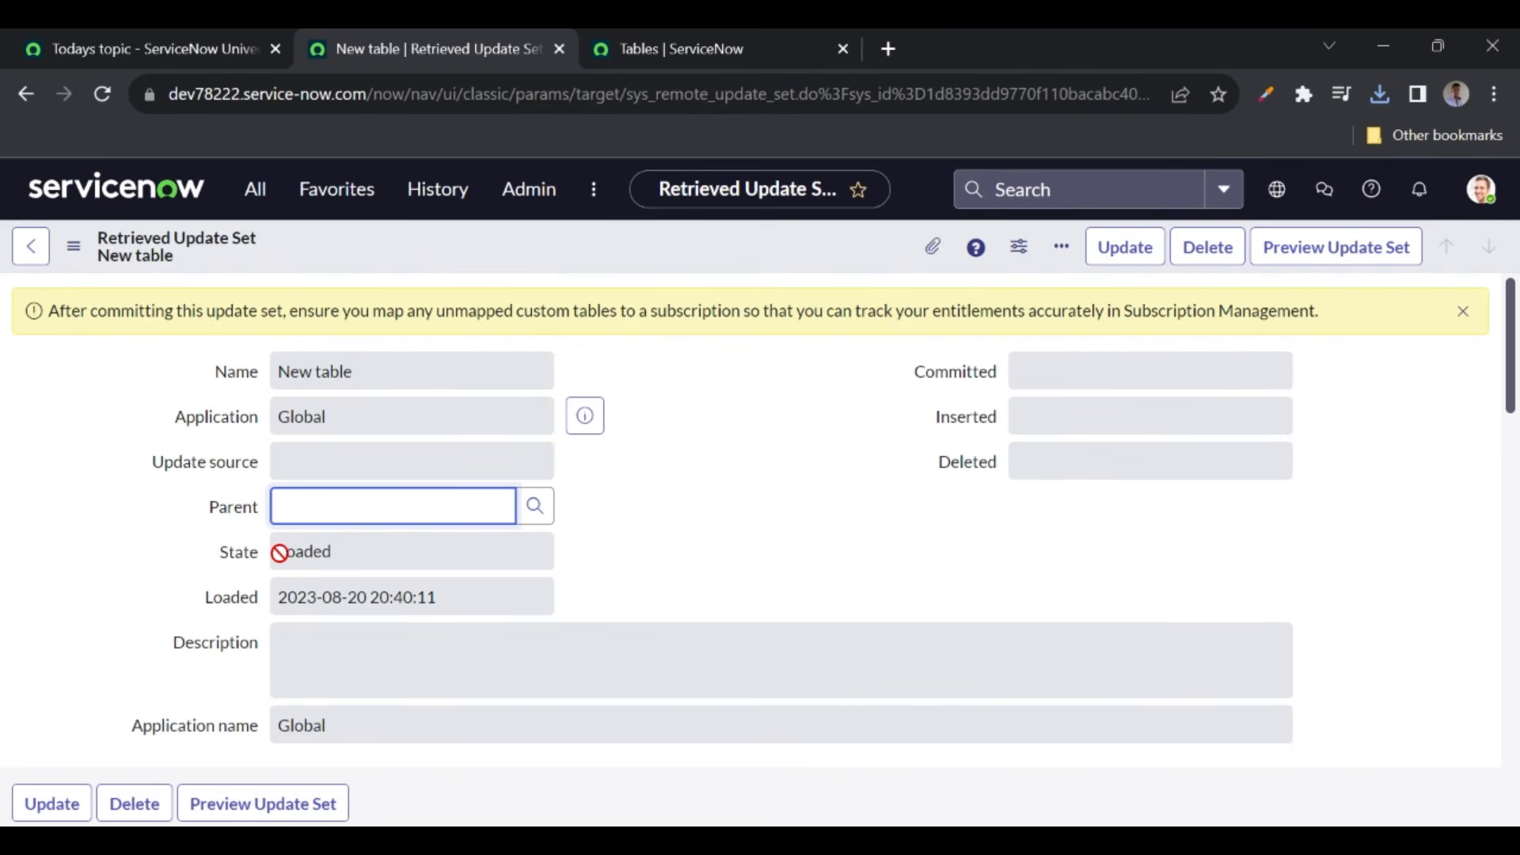
pyautogui.click(651, 520)
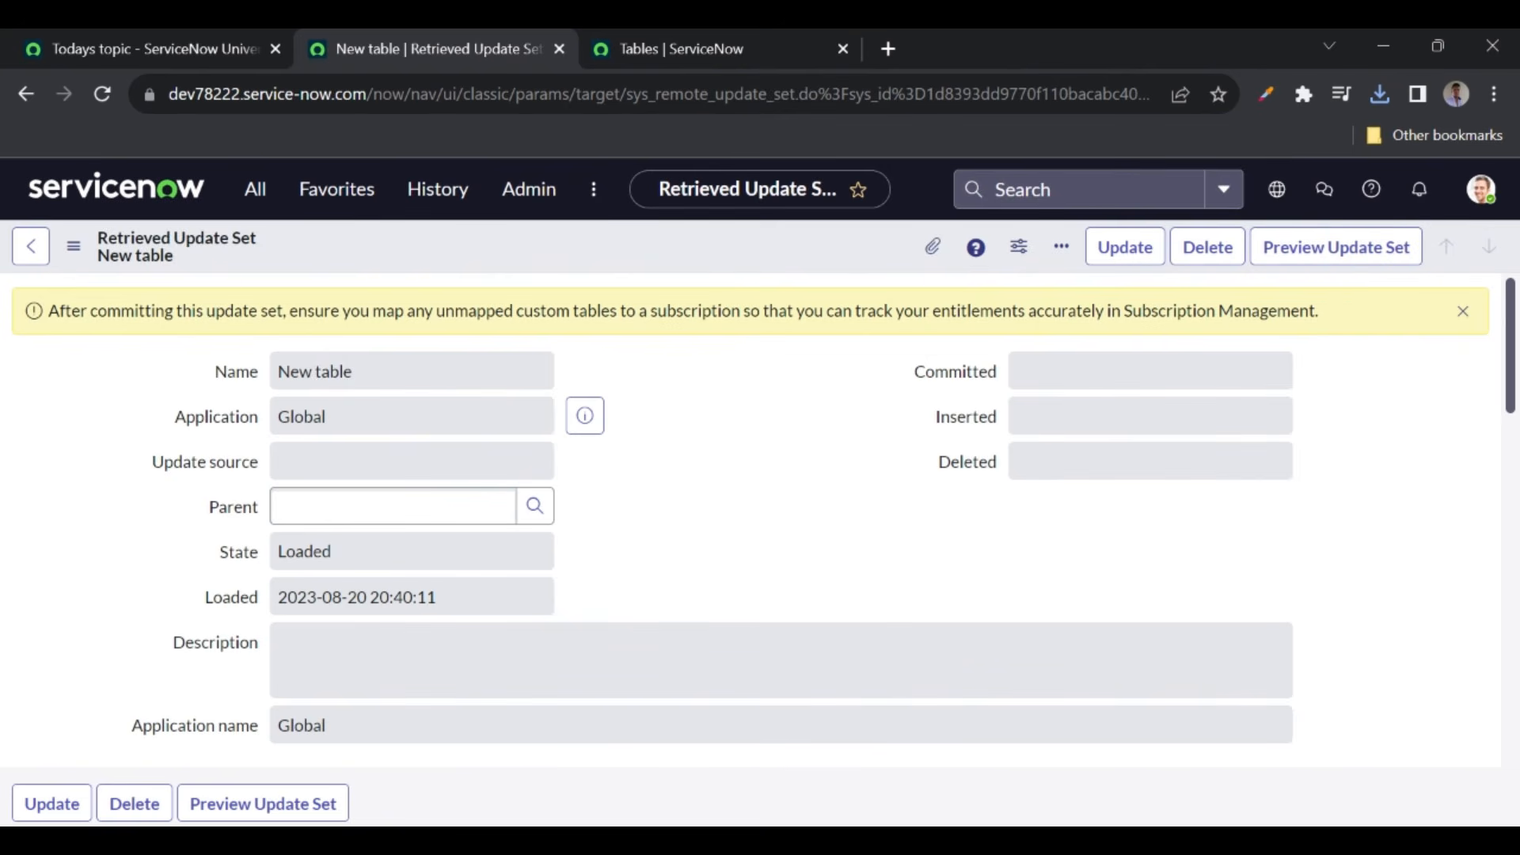
pyautogui.click(1316, 261)
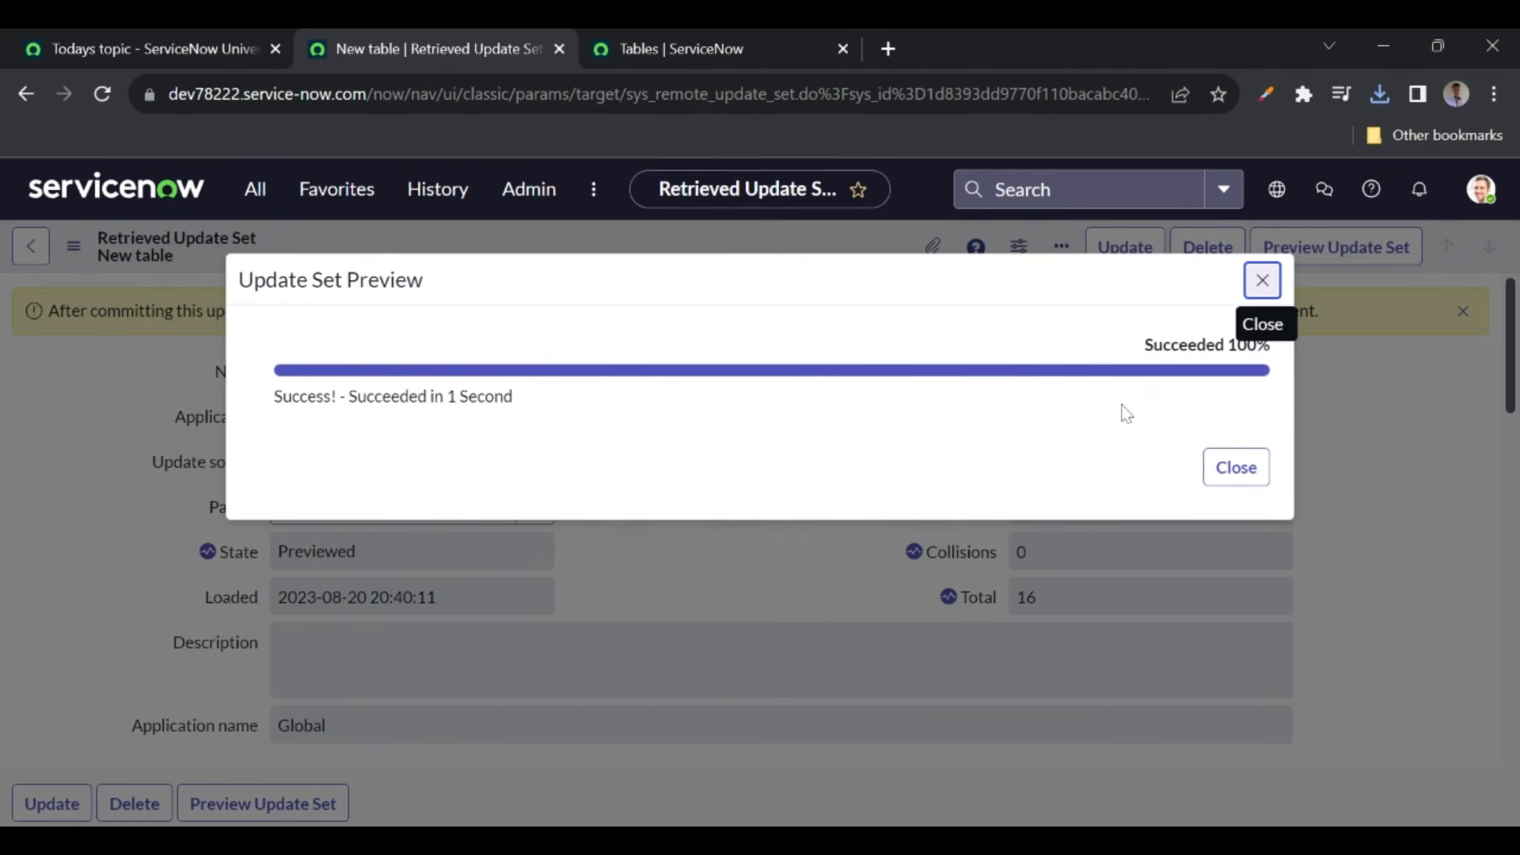
pyautogui.click(1236, 467)
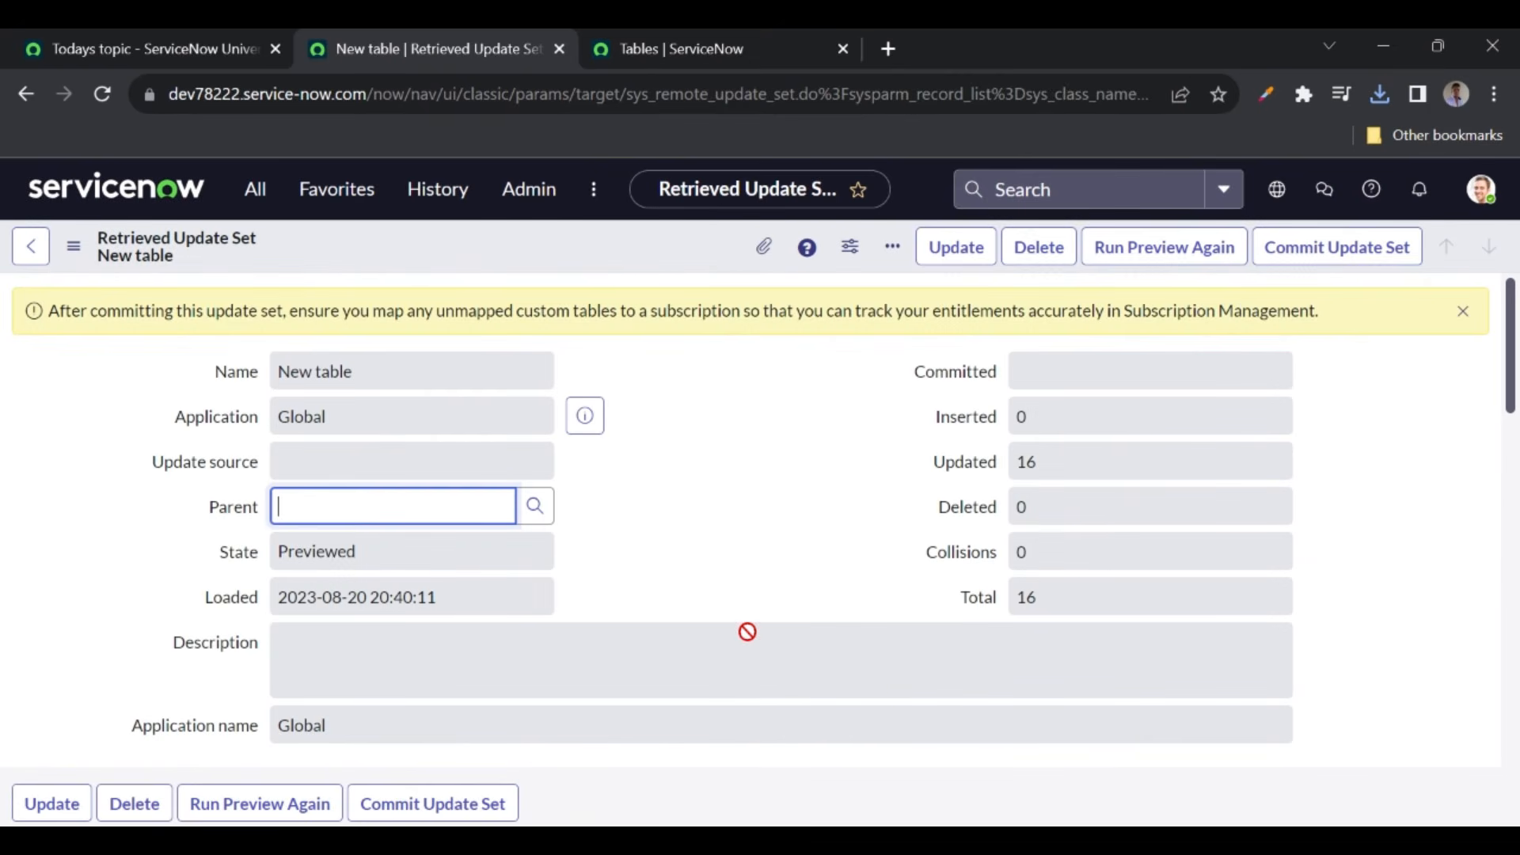
pyautogui.scroll(-5, 747, 631)
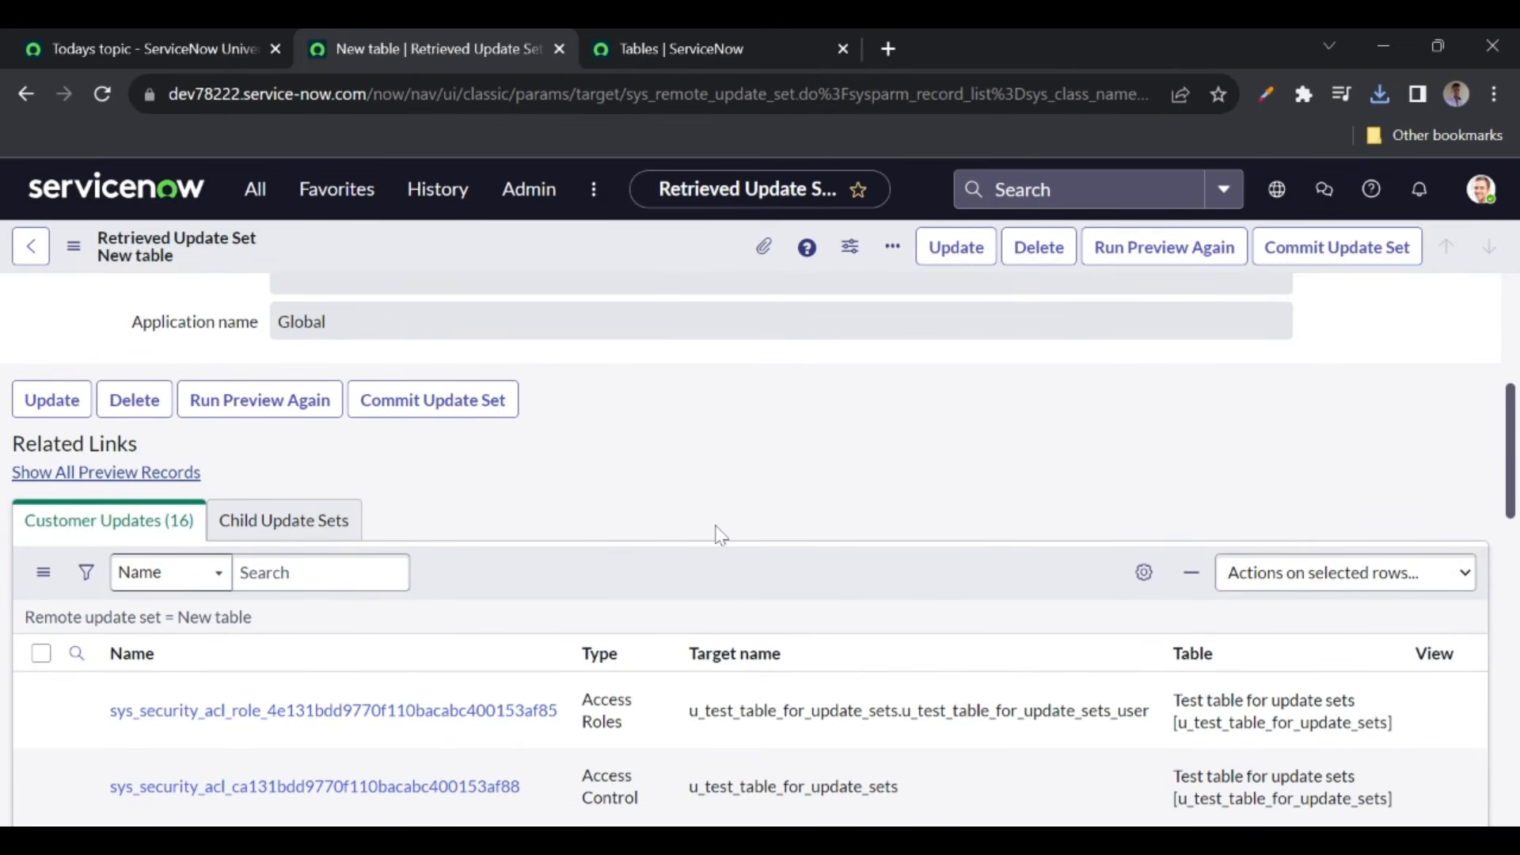
pyautogui.scroll(1, 716, 533)
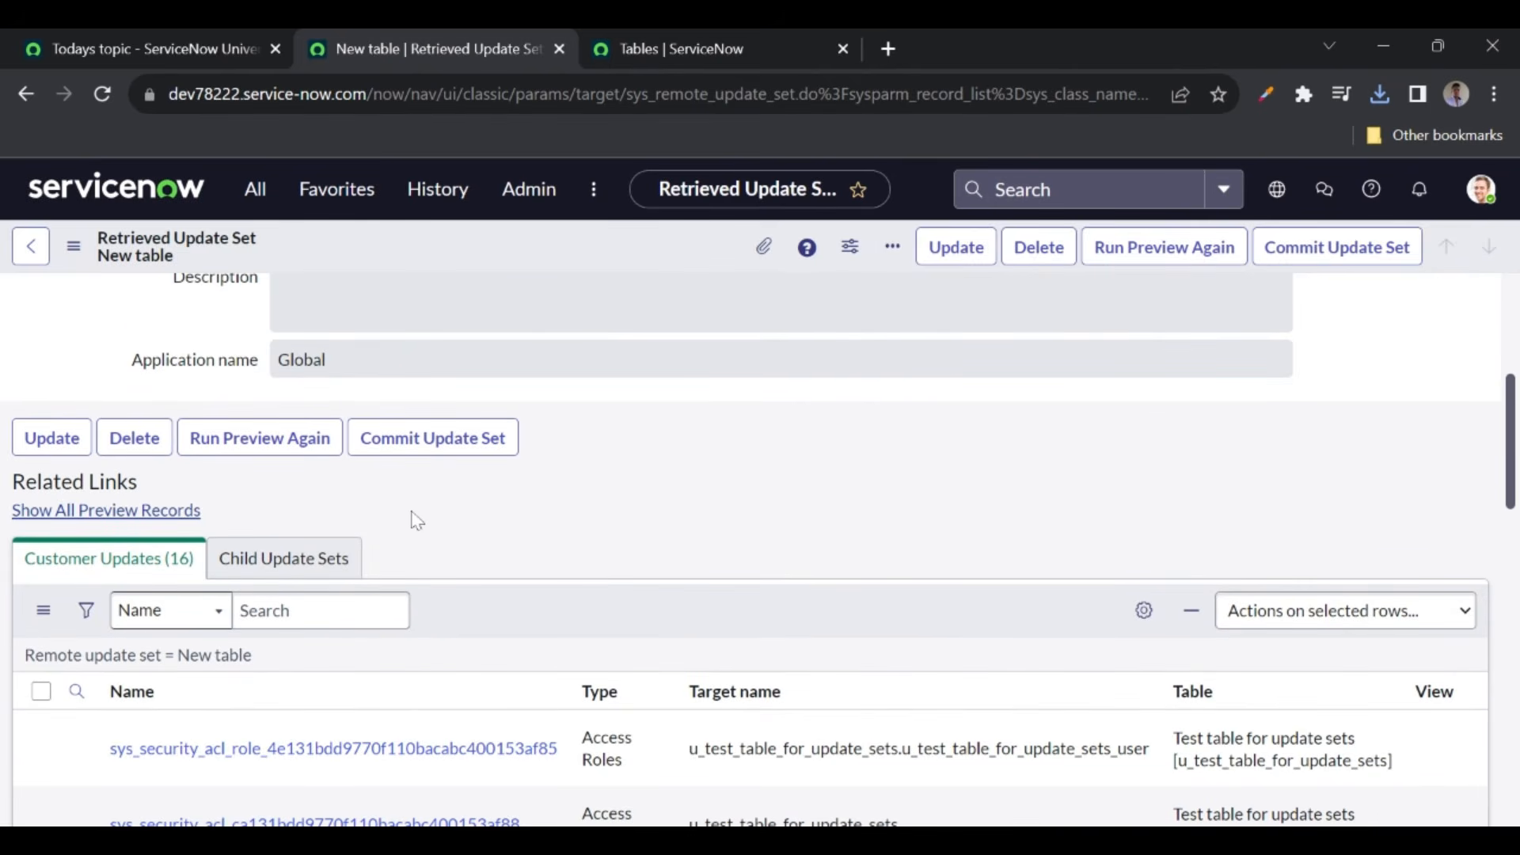
# - Commit the retrieved New table update set and close the commit results
pyautogui.scroll(2, 772, 501)
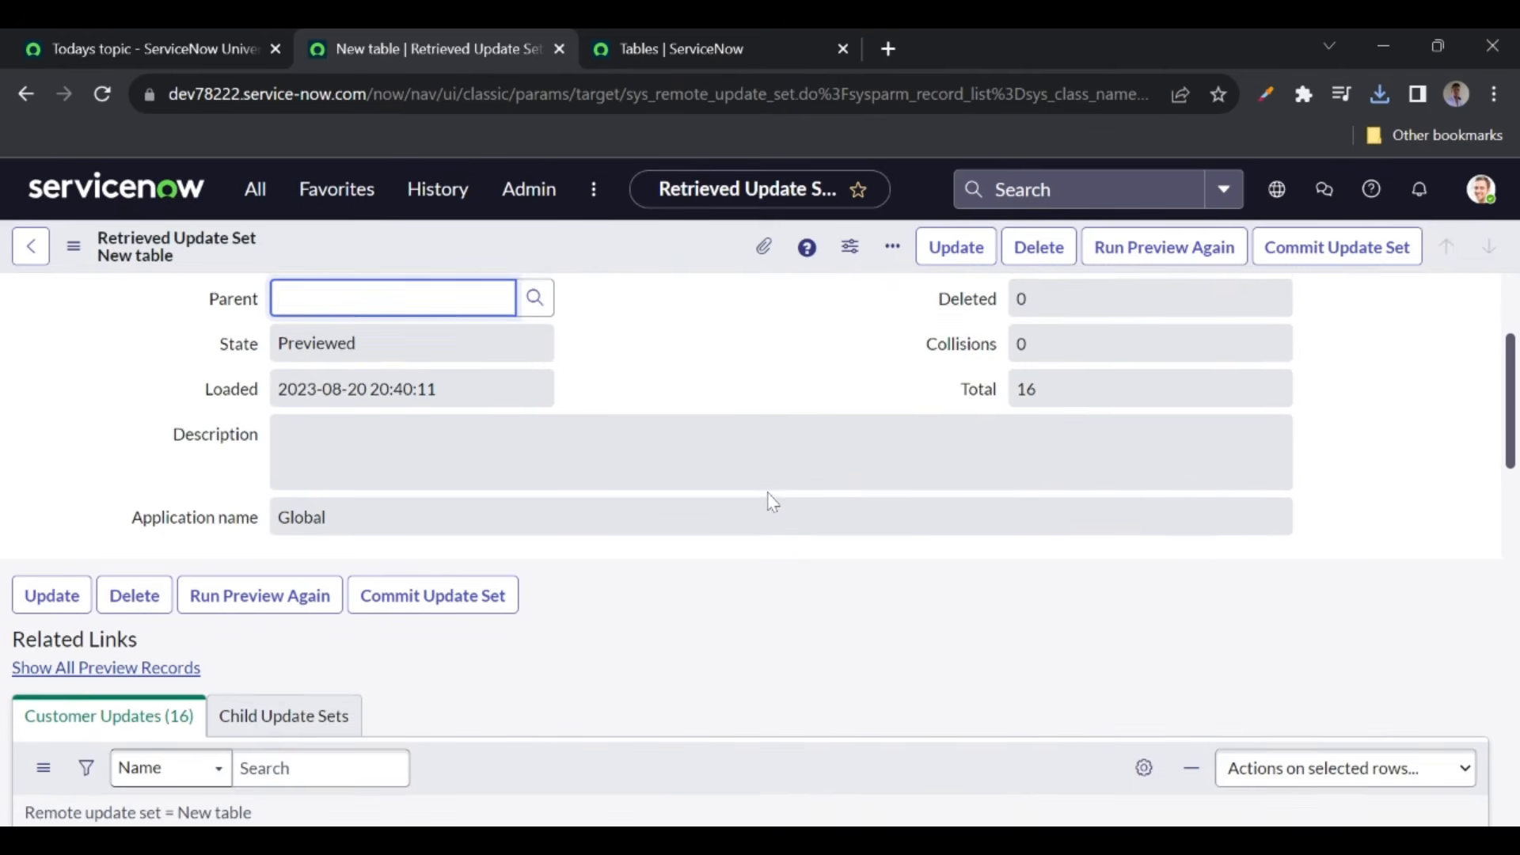
pyautogui.scroll(3, 760, 549)
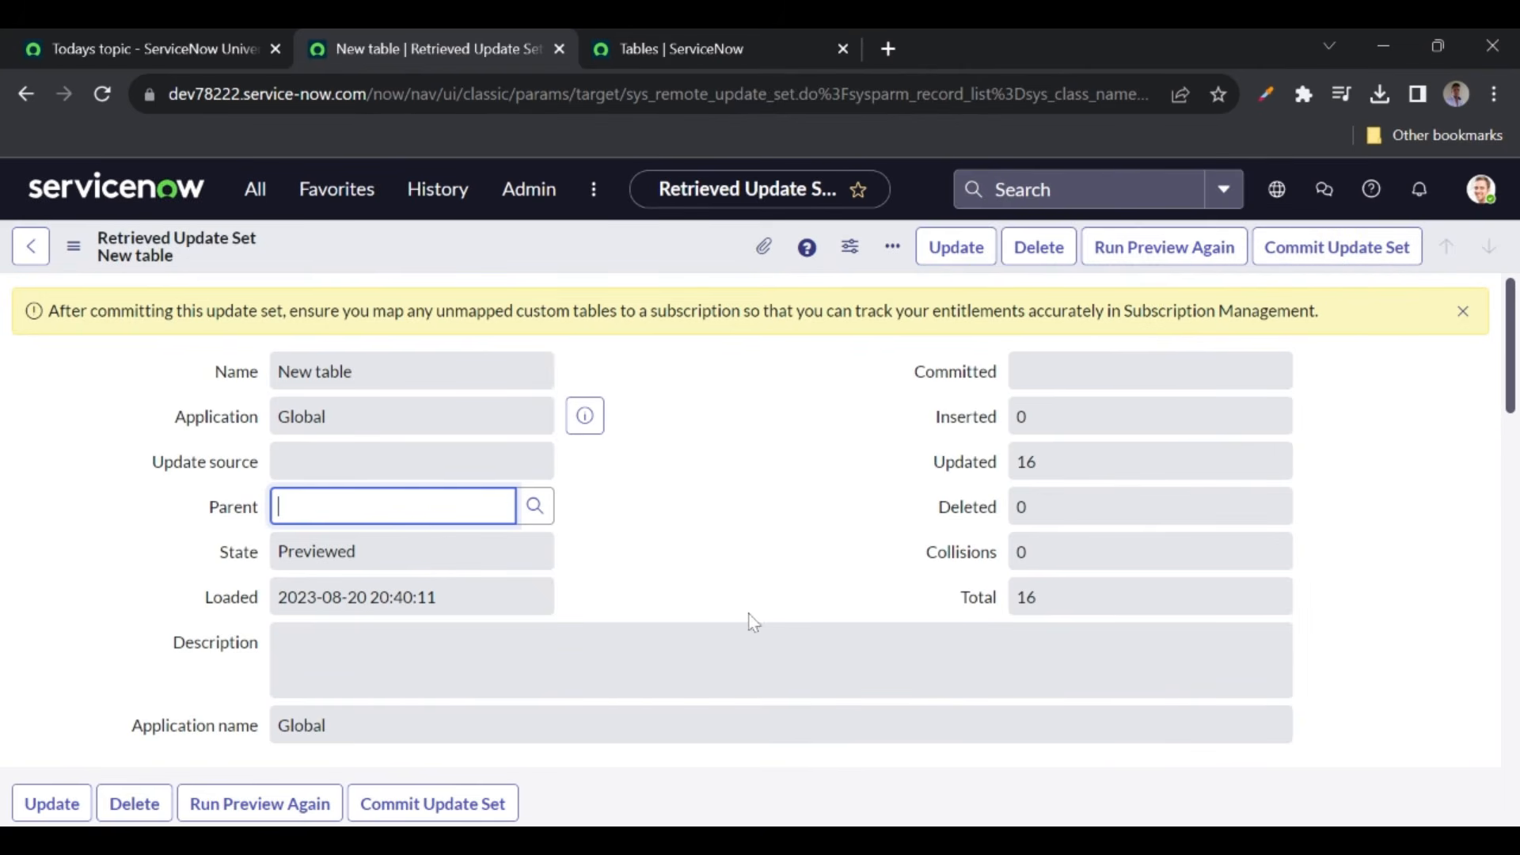
pyautogui.click(1355, 258)
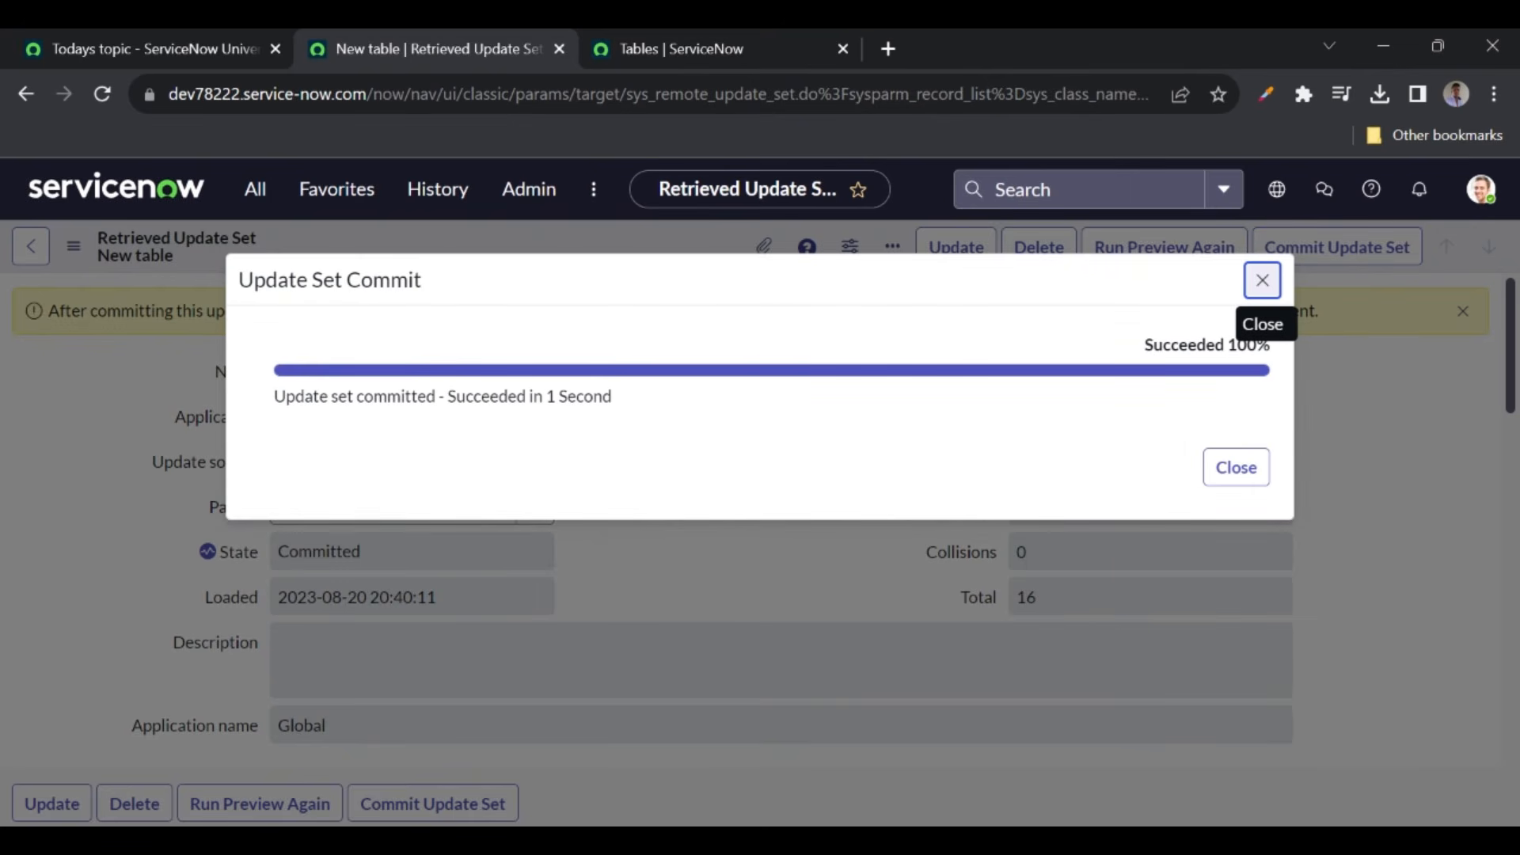
pyautogui.click(1235, 467)
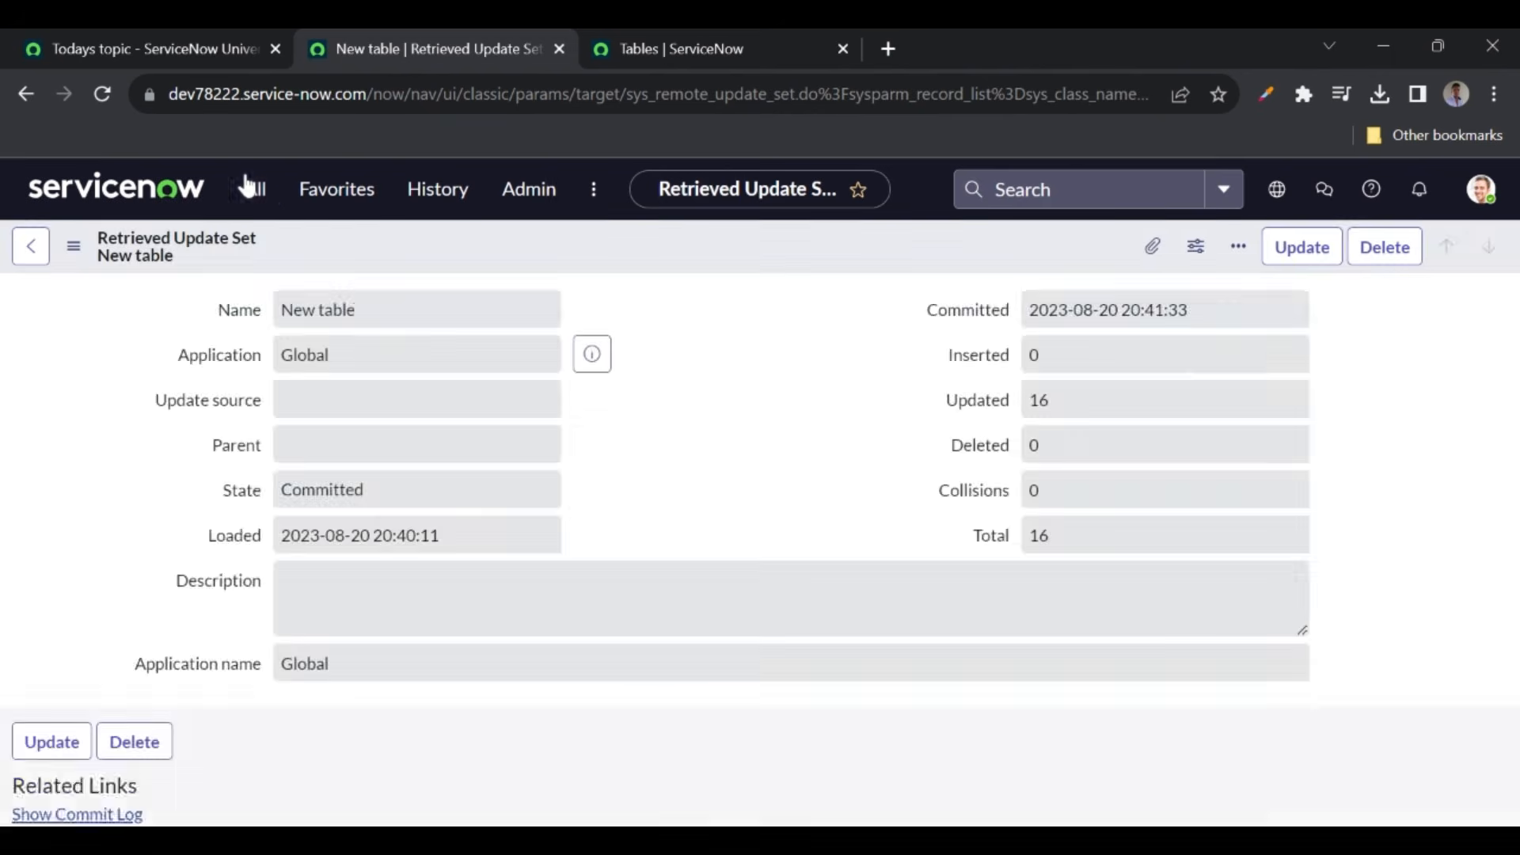
# - Filter the navigator for 'update s' and open Update Sources (Remote Instances)
pyautogui.click(250, 187)
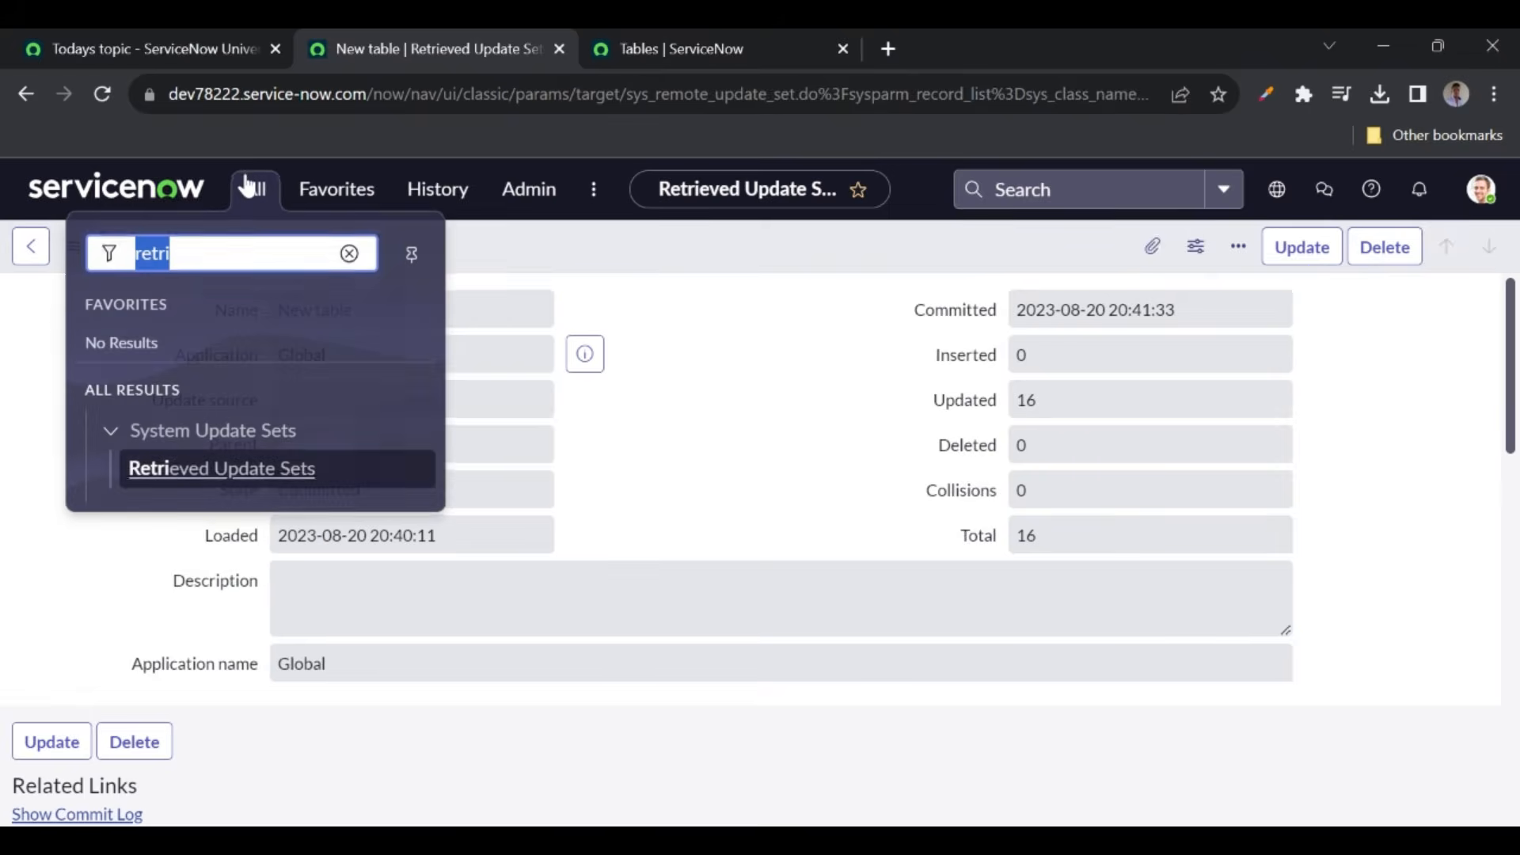
pyautogui.click(250, 188)
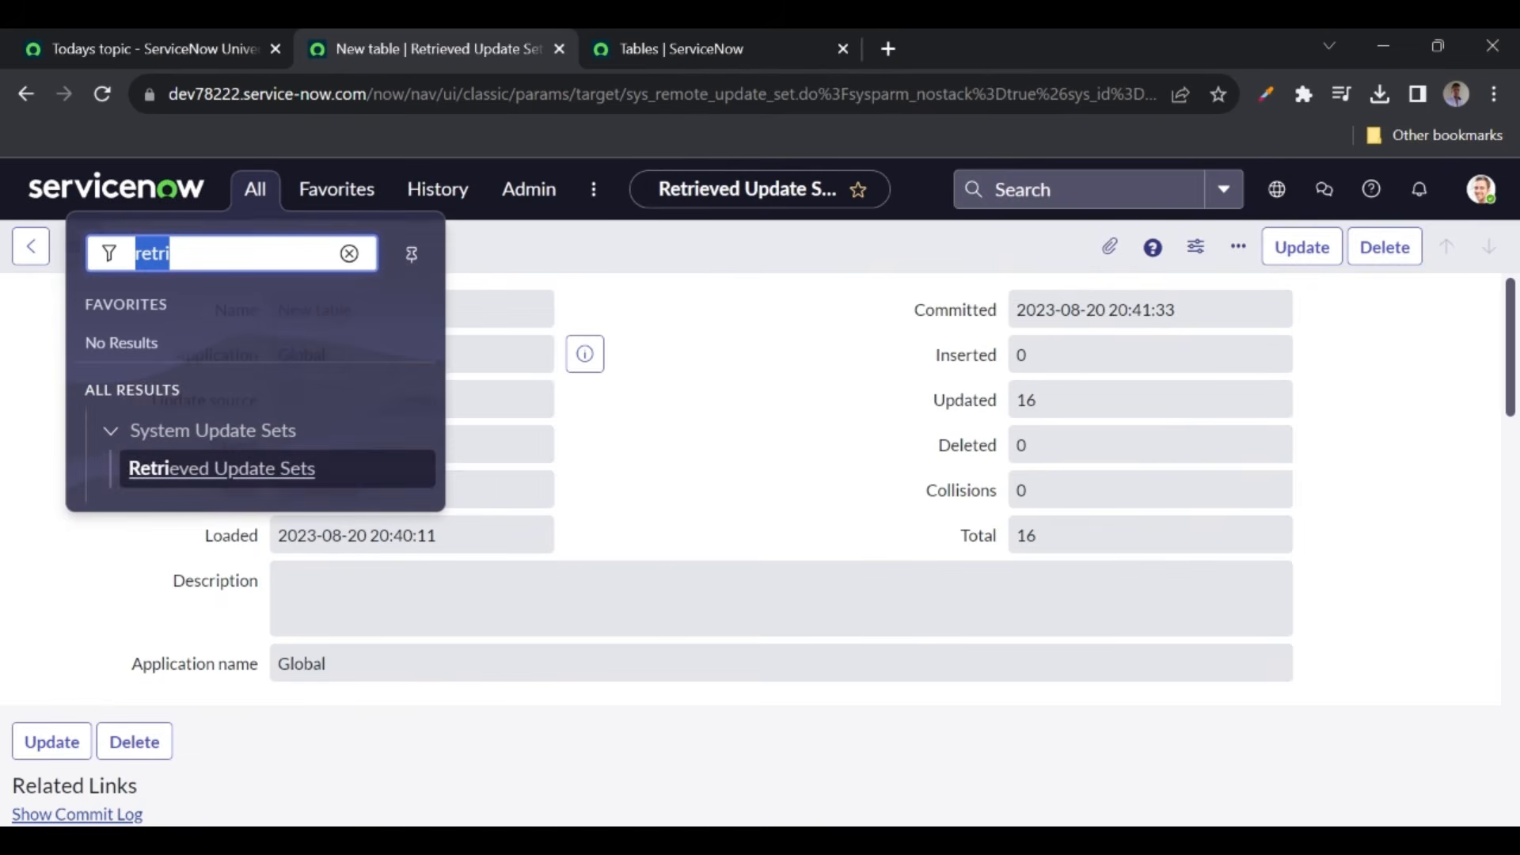
pyautogui.write('update s')
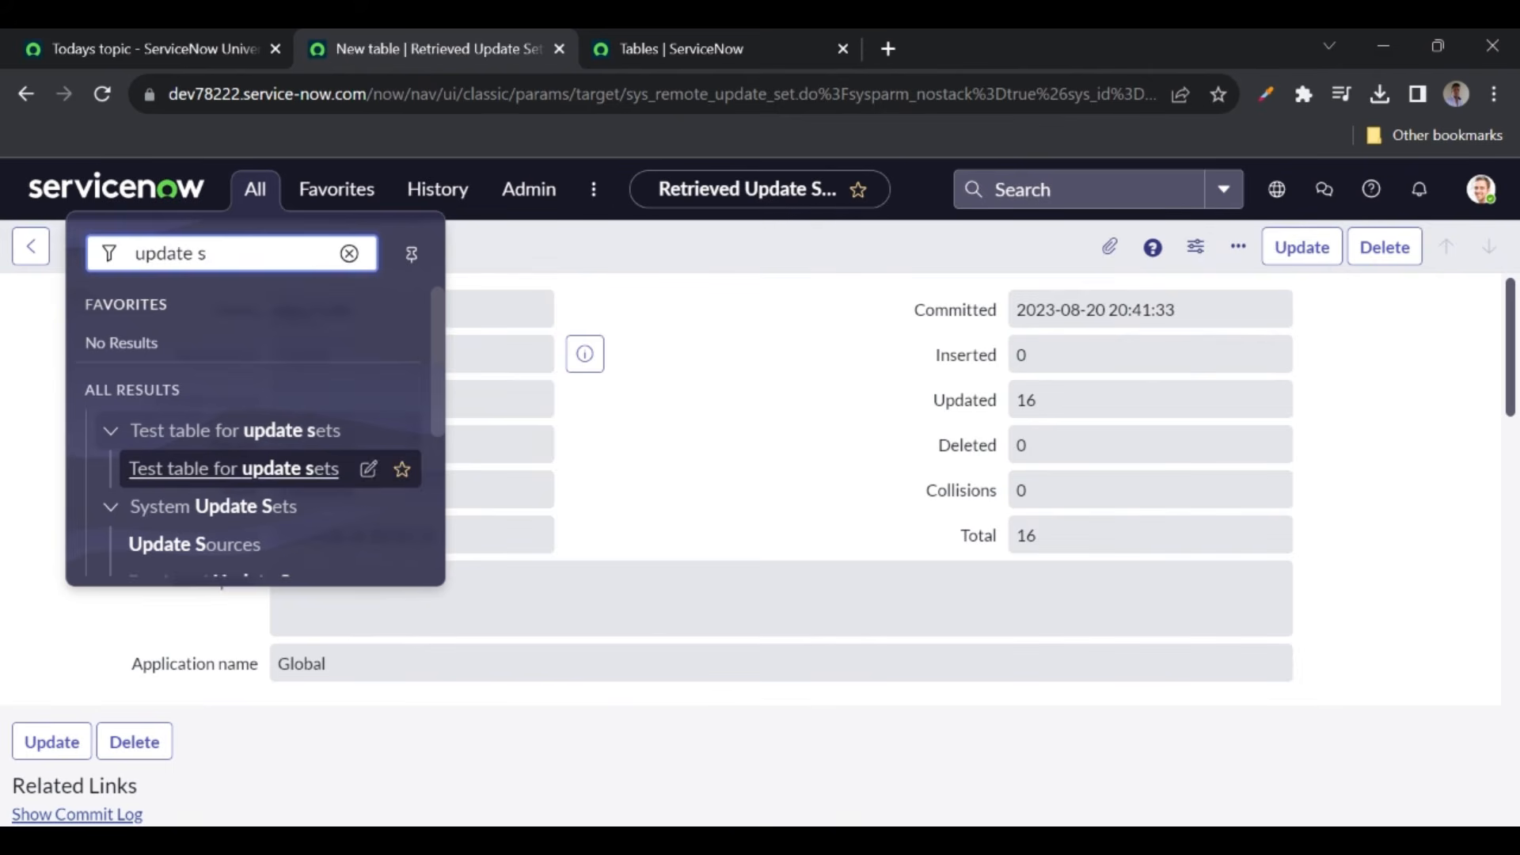
pyautogui.click(203, 546)
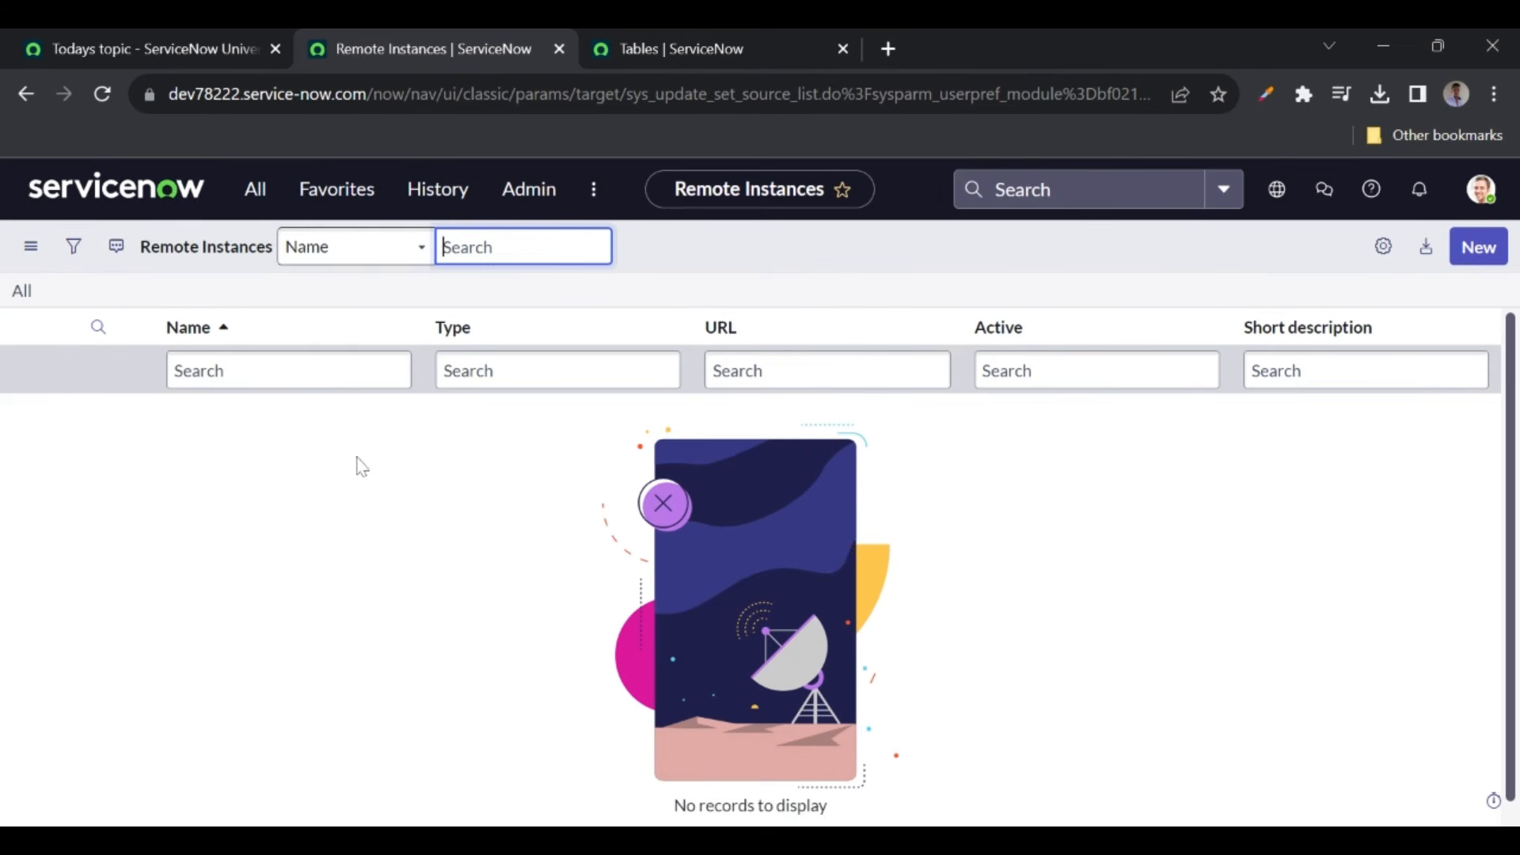
# - Start a new remote instance named dev123 with URL dev123.service-now.com
pyautogui.click(1477, 248)
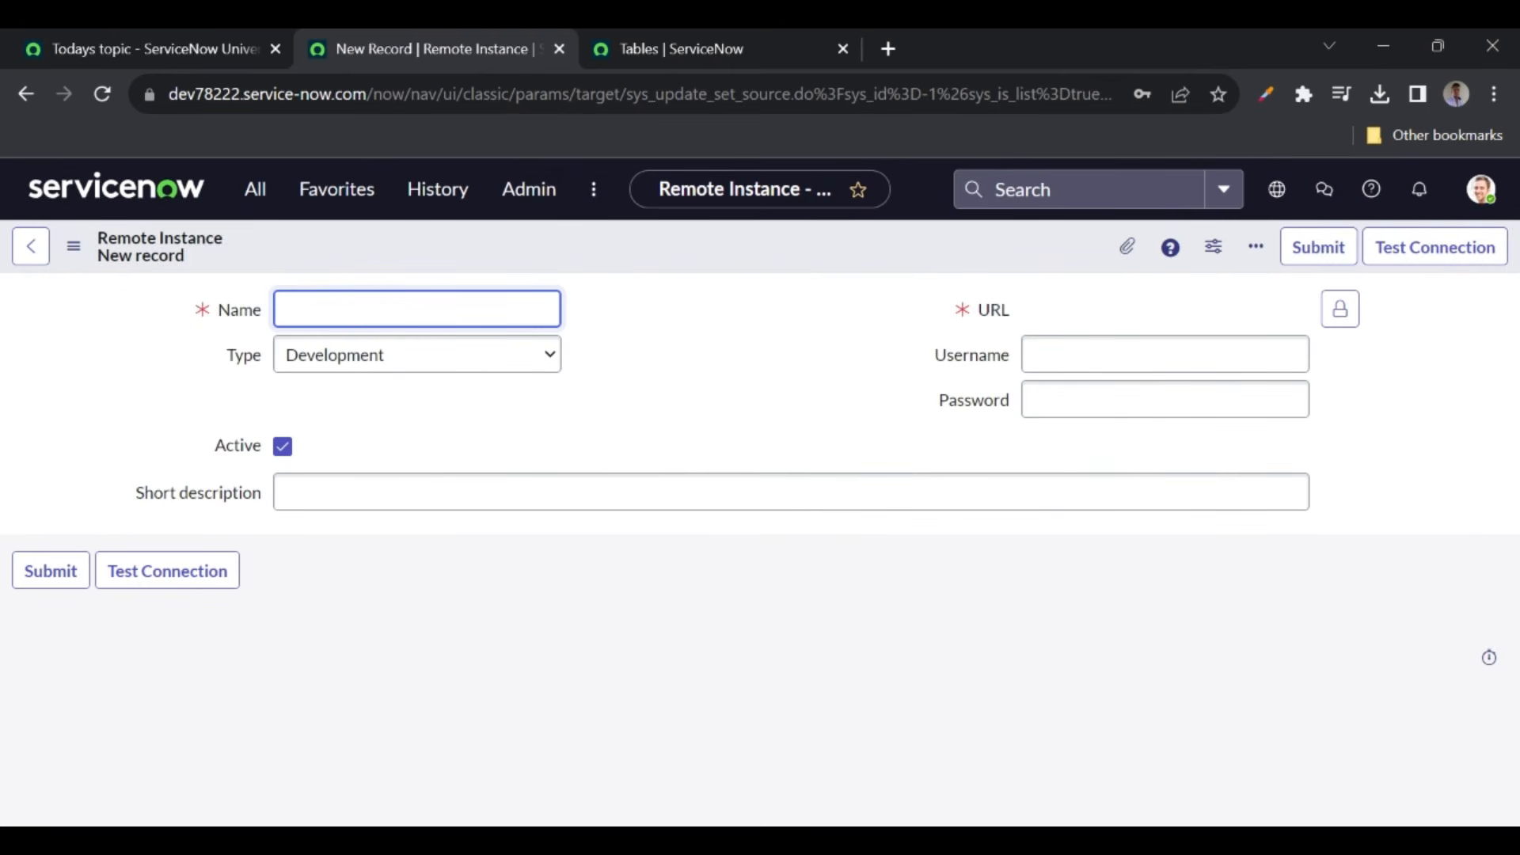
pyautogui.write('dev123')
pyautogui.click(658, 337)
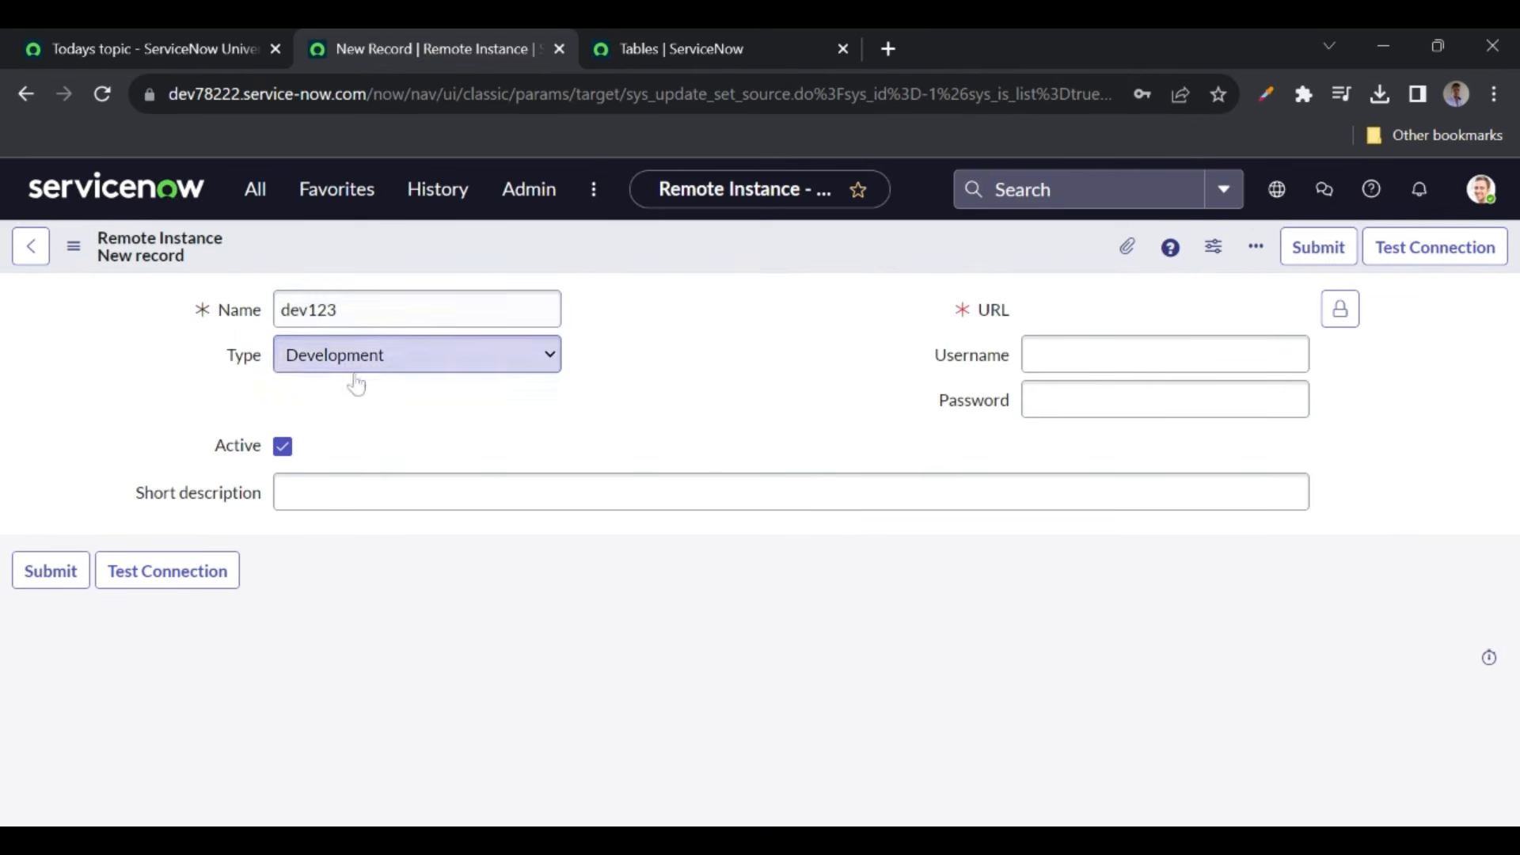
pyautogui.click(1339, 309)
pyautogui.write('s')
pyautogui.press('BackSpace')
pyautogui.write('dev123')
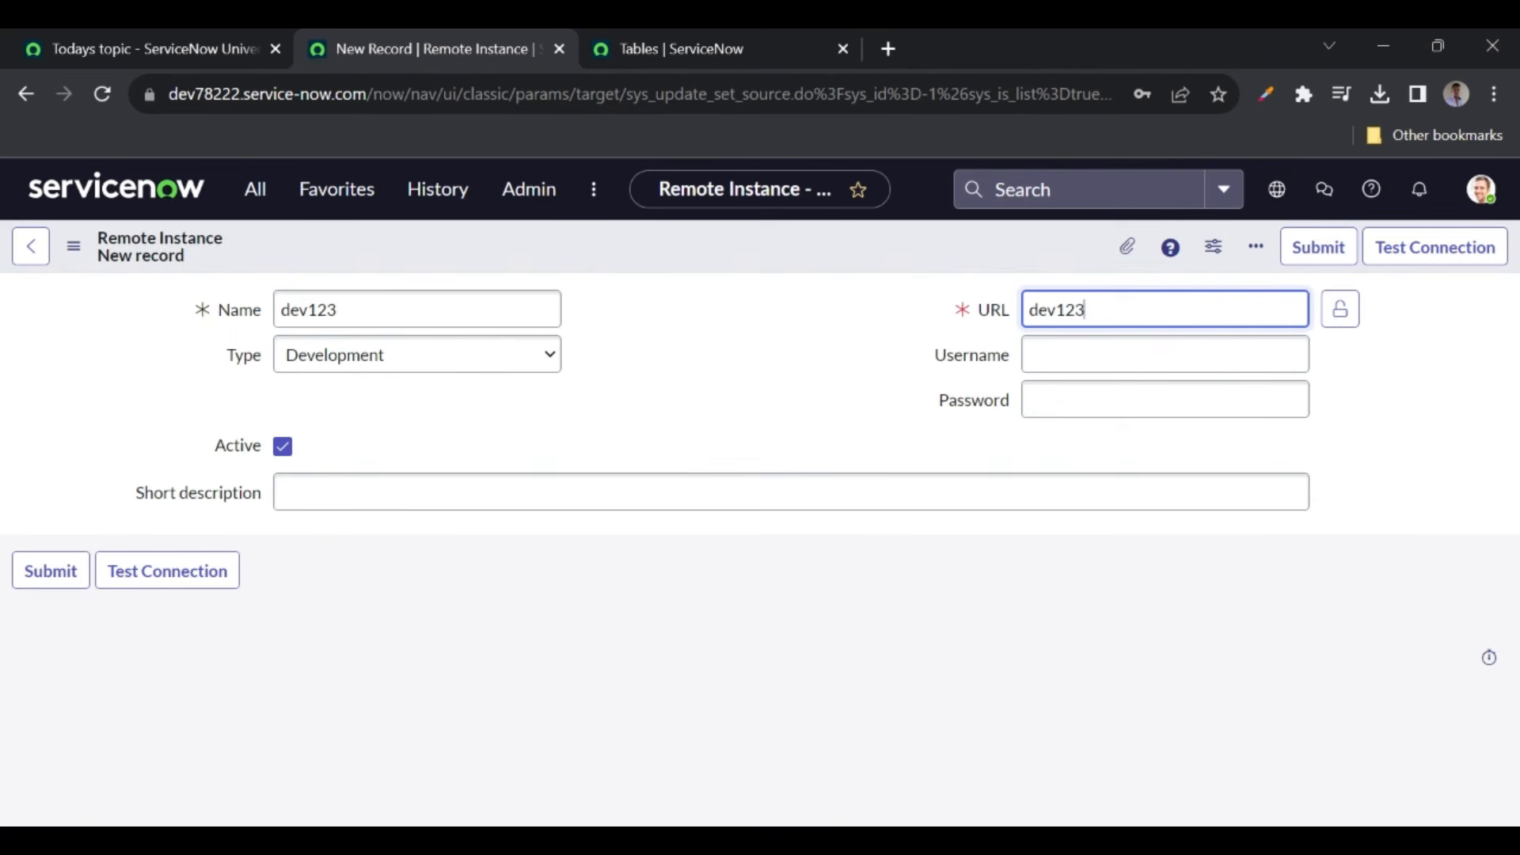
pyautogui.write('.service-now.com')
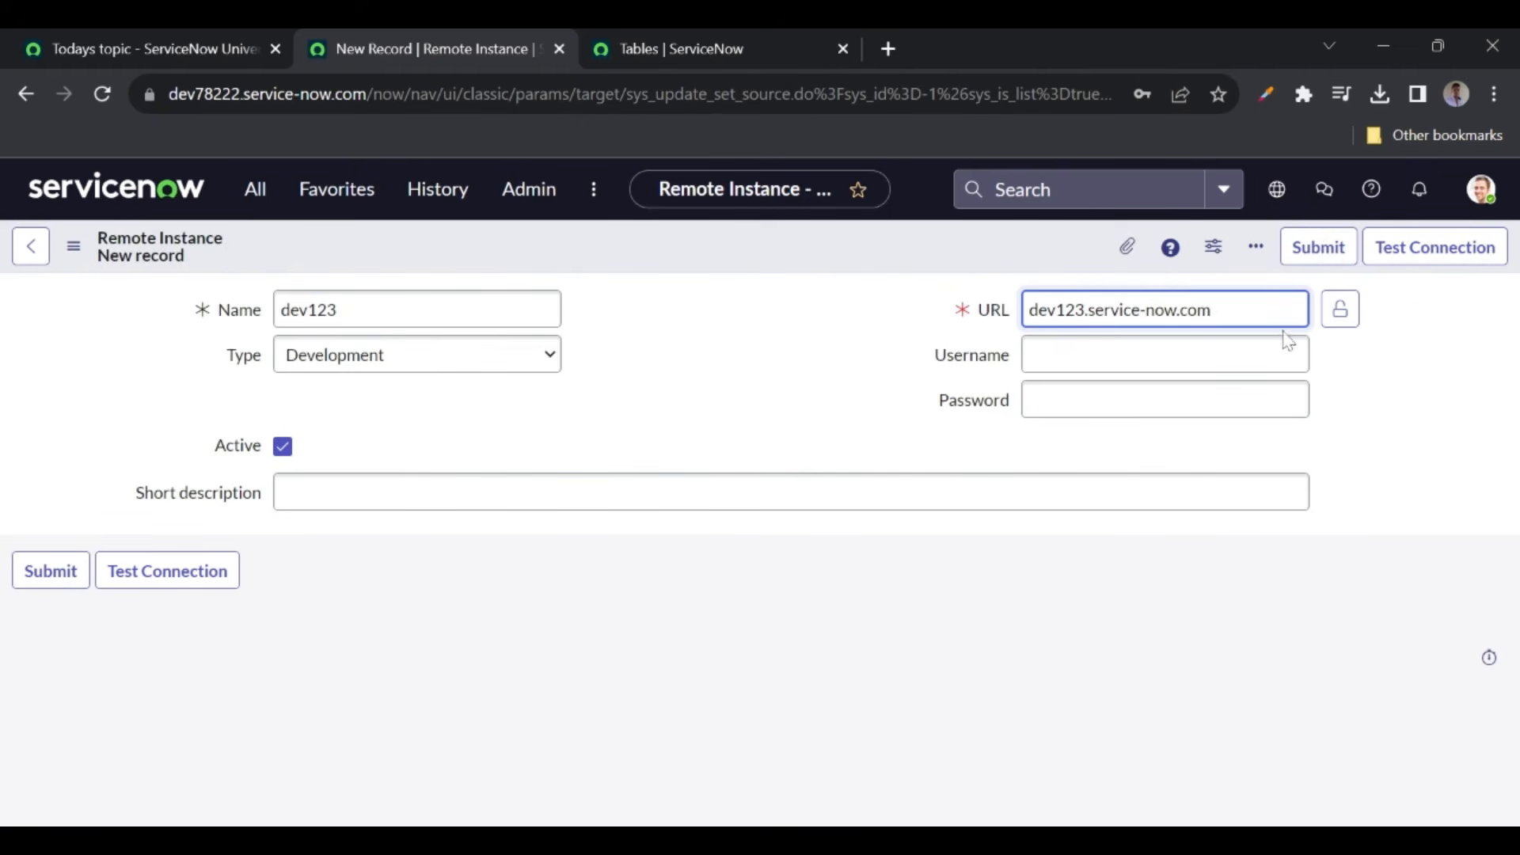
pyautogui.click(1337, 318)
# - Fill in the remote instance's login username and password
pyautogui.press('Tab')
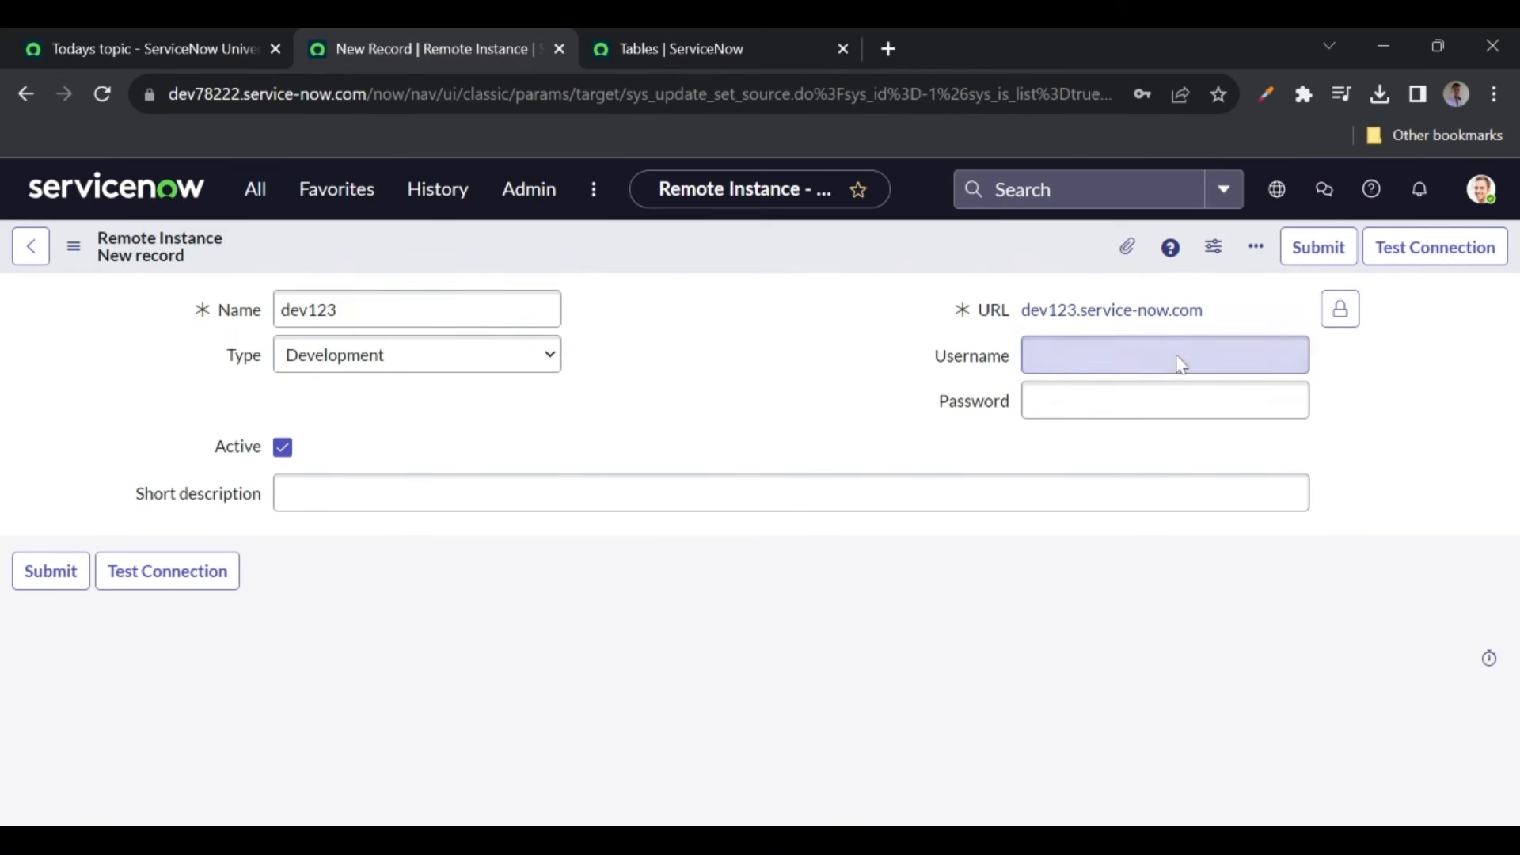
pyautogui.press('Tab')
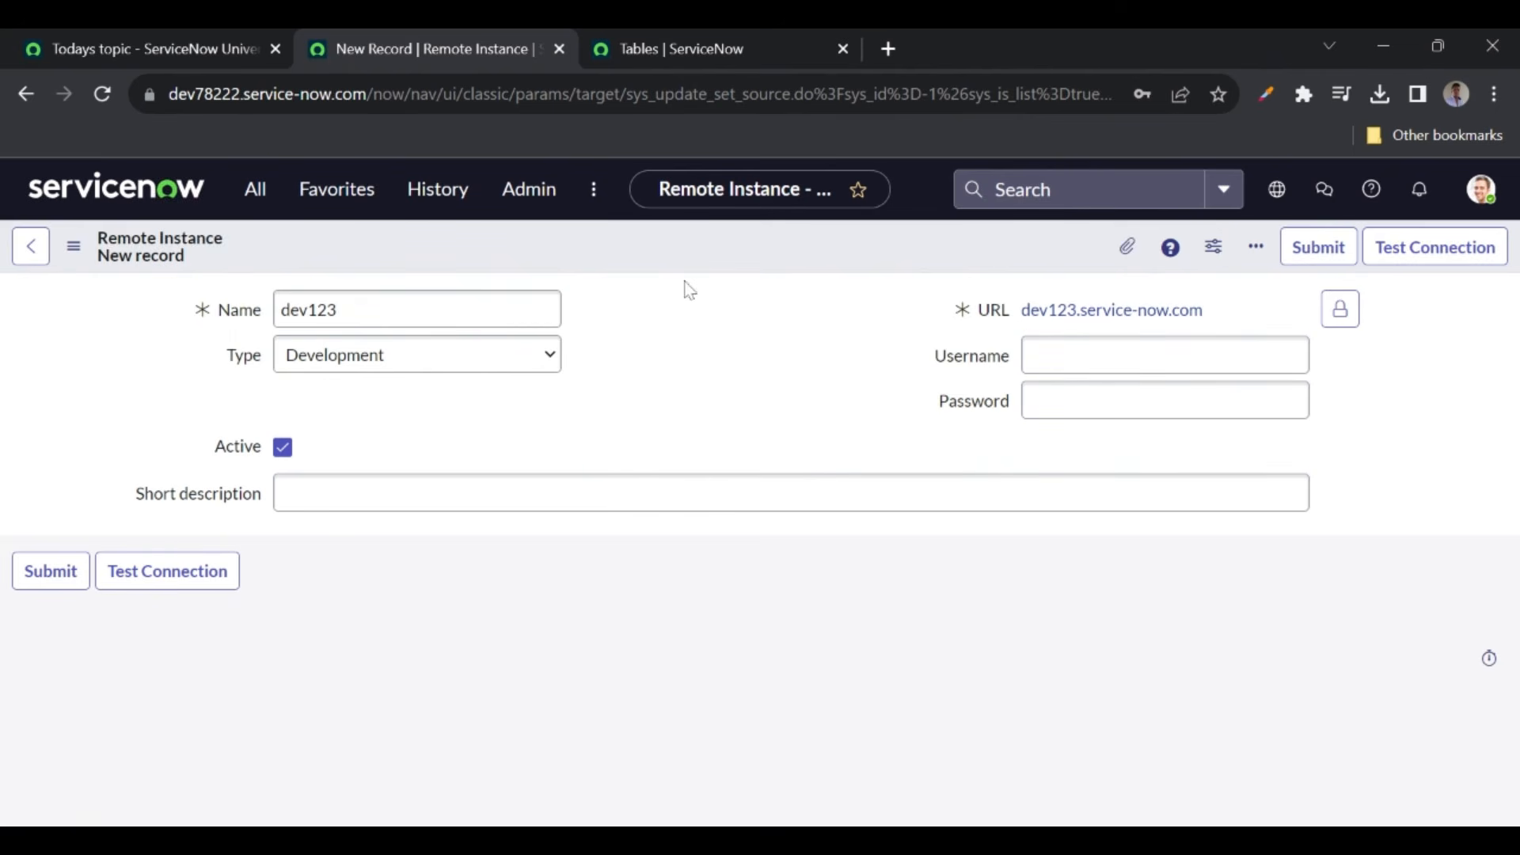
pyautogui.click(1164, 355)
pyautogui.write('admin')
pyautogui.click(1165, 400)
pyautogui.write('••')
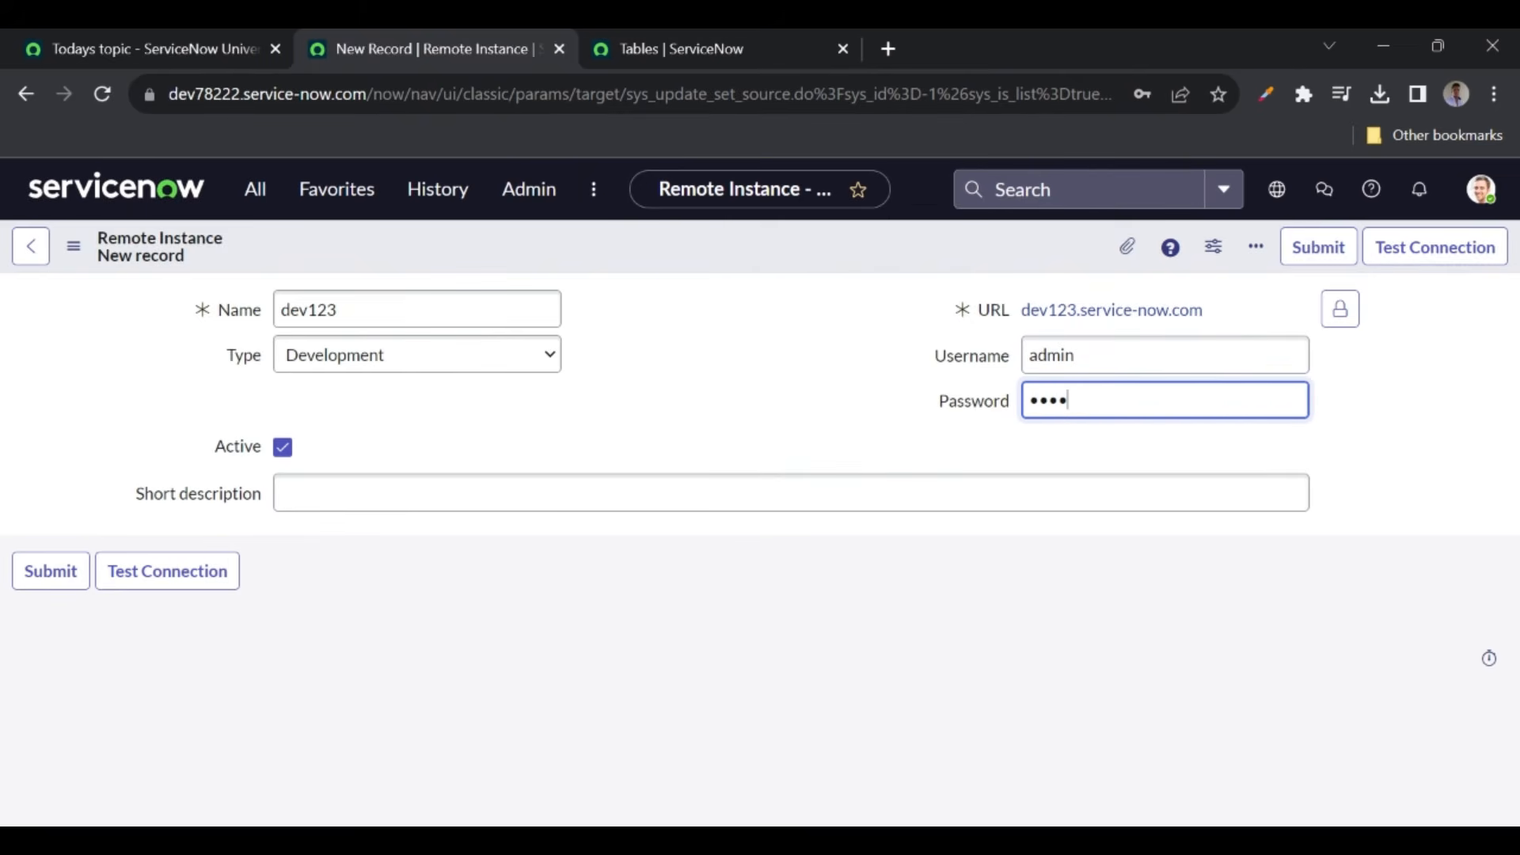
pyautogui.write('•••')
pyautogui.rightClick(762, 262)
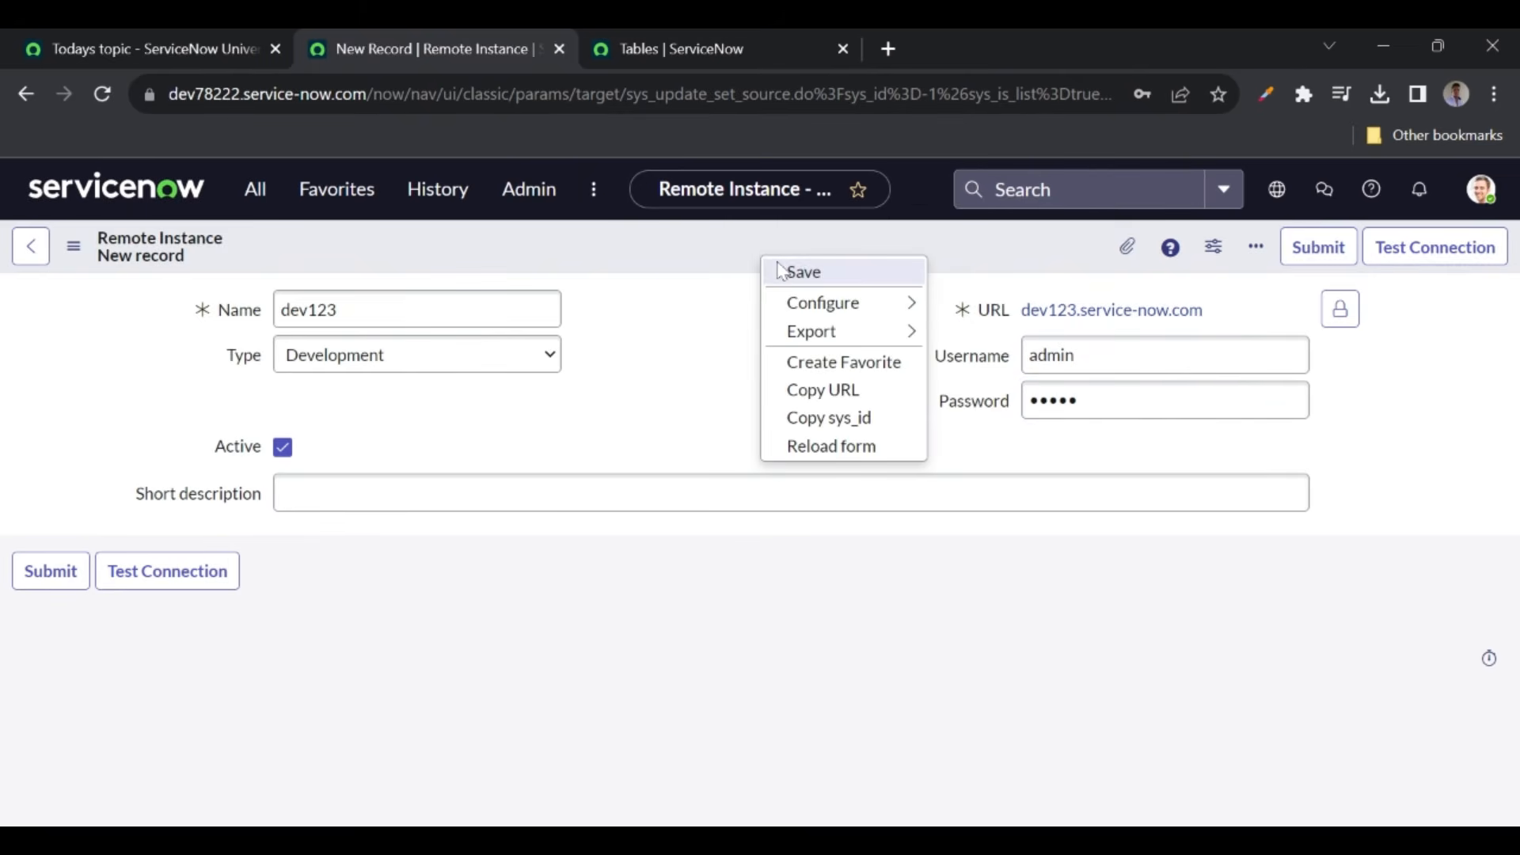
pyautogui.click(784, 269)
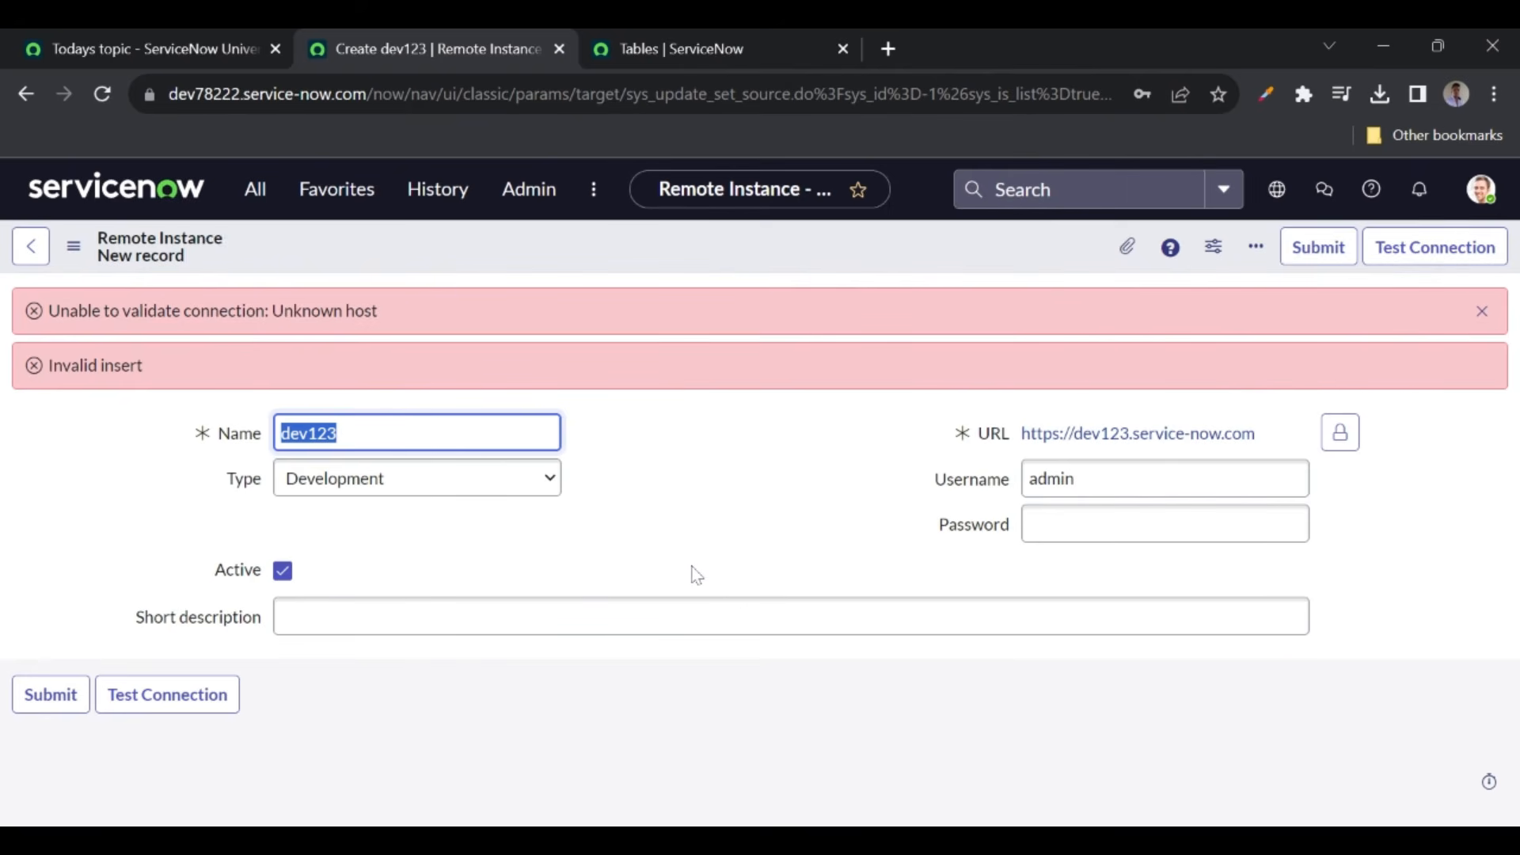
pyautogui.doubleClick(228, 94)
pyautogui.hotkey('ctrl', 'c')
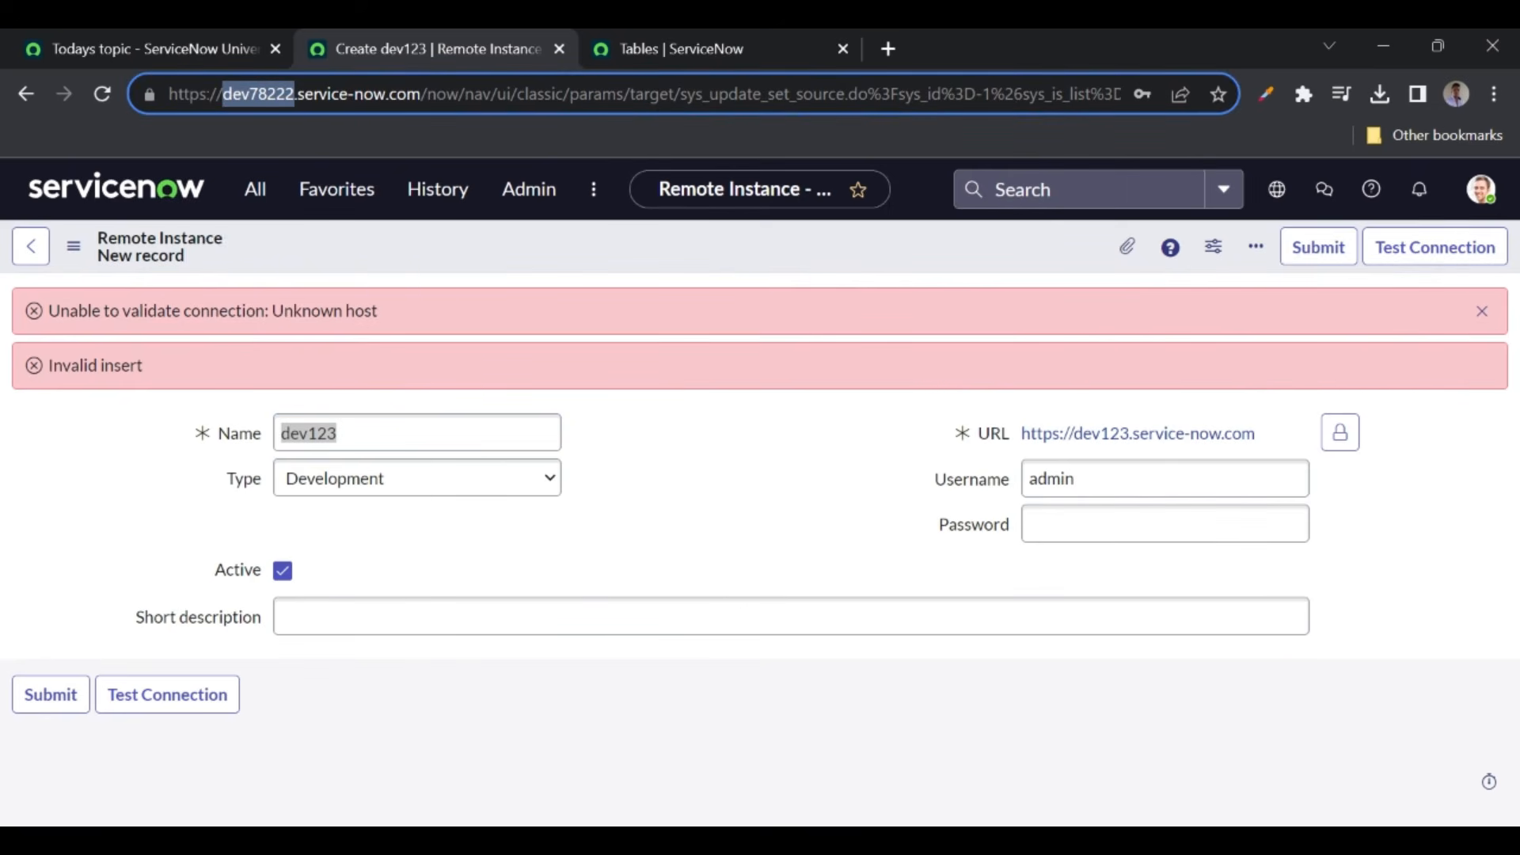
pyautogui.click(1340, 433)
pyautogui.doubleClick(1108, 433)
pyautogui.hotkey('ctrl', 'v')
pyautogui.click(1340, 443)
# - Enter the remote password, save, and dismiss the errors rejecting the current instance
pyautogui.click(1187, 523)
pyautogui.write('*********')
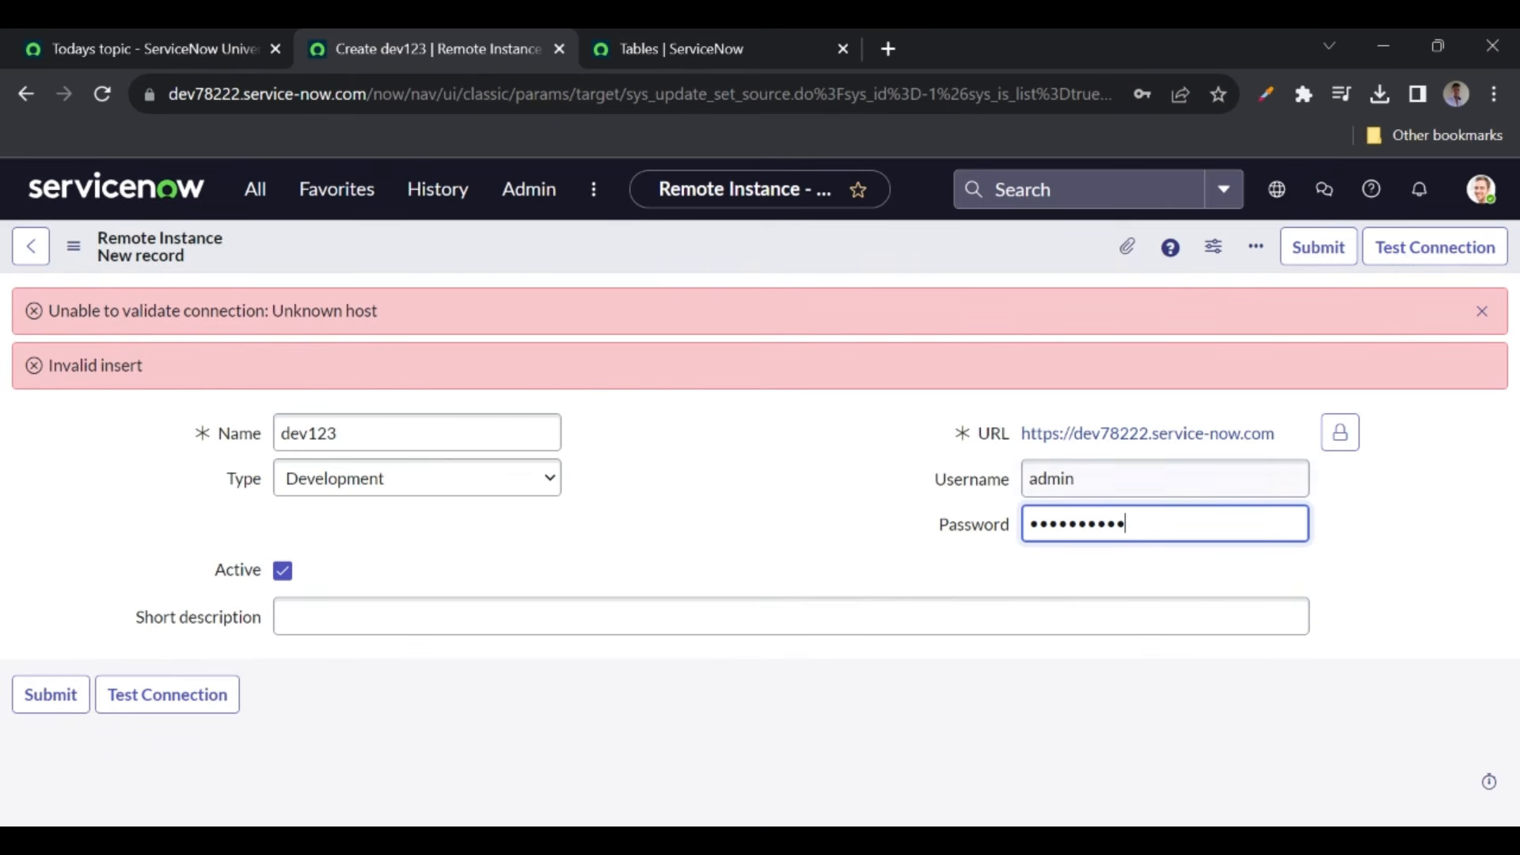
pyautogui.rightClick(609, 257)
pyautogui.click(635, 268)
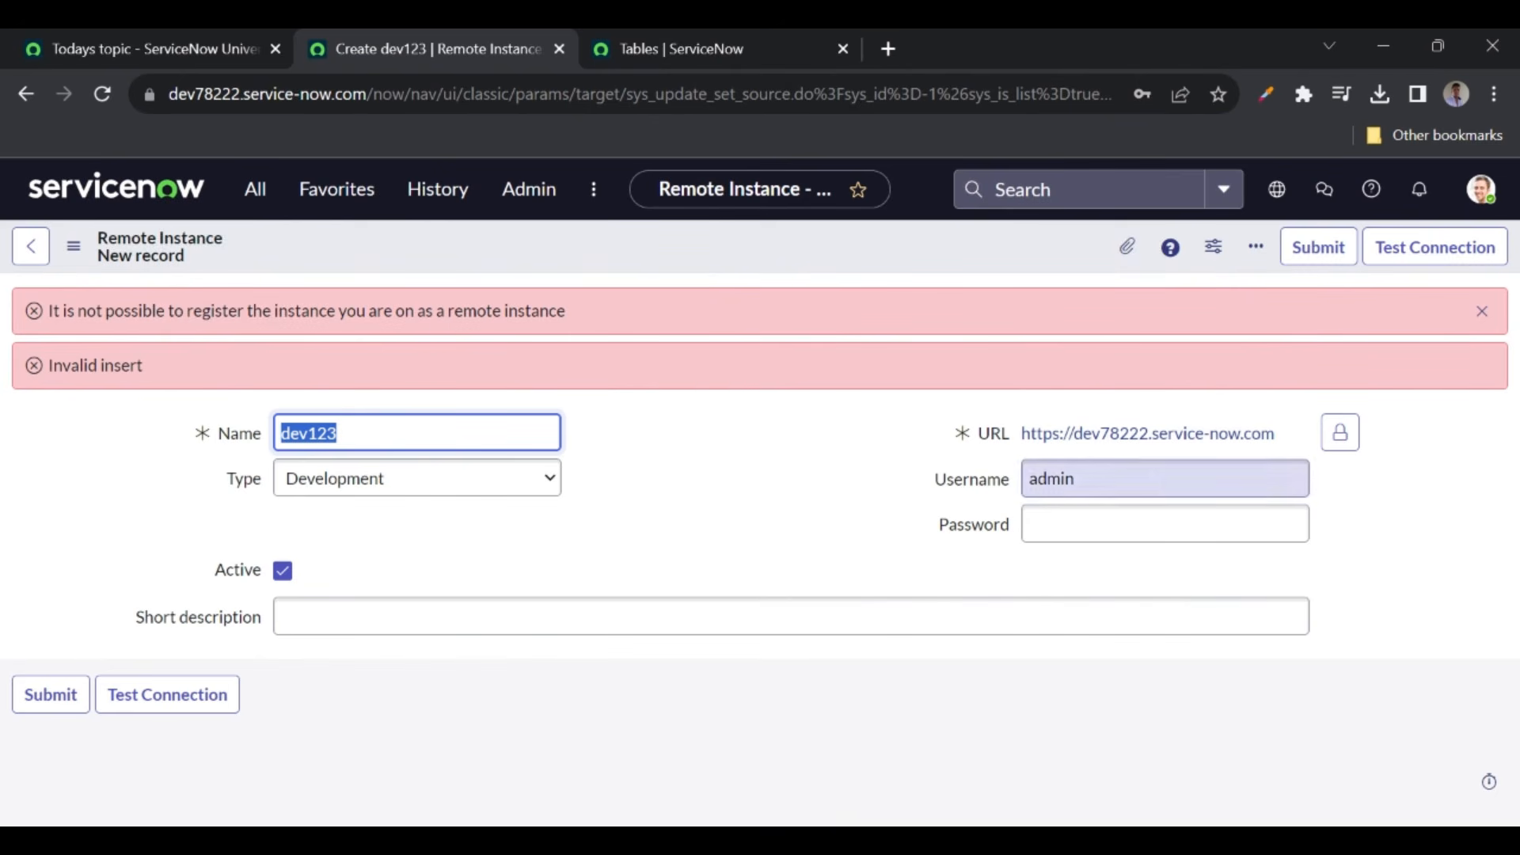
pyautogui.click(1482, 312)
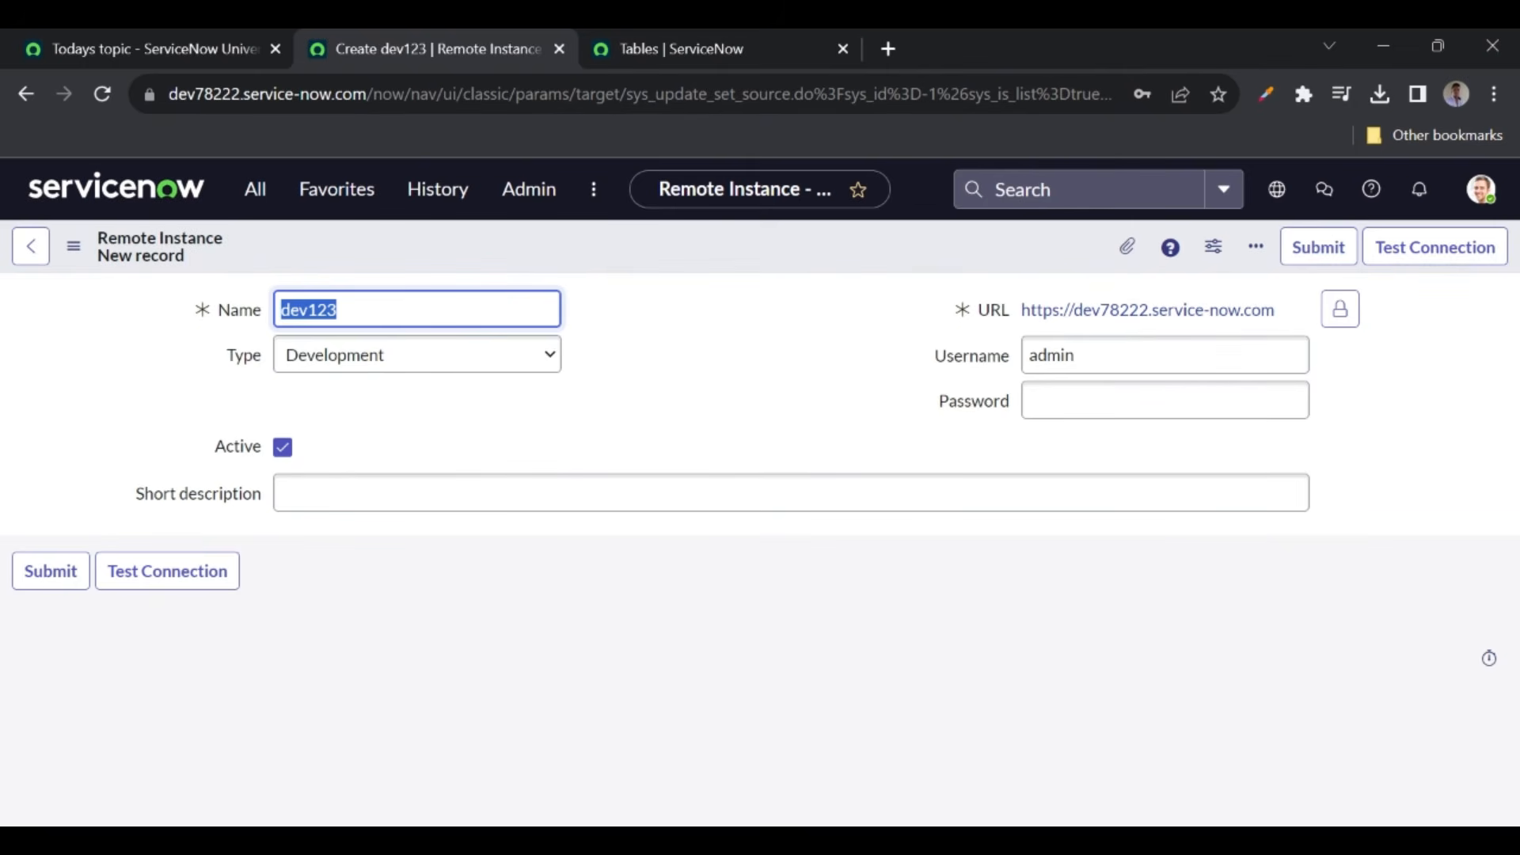
# - Replace dev78222 in the URL with dev167417, copied from the course tab's address
pyautogui.click(171, 43)
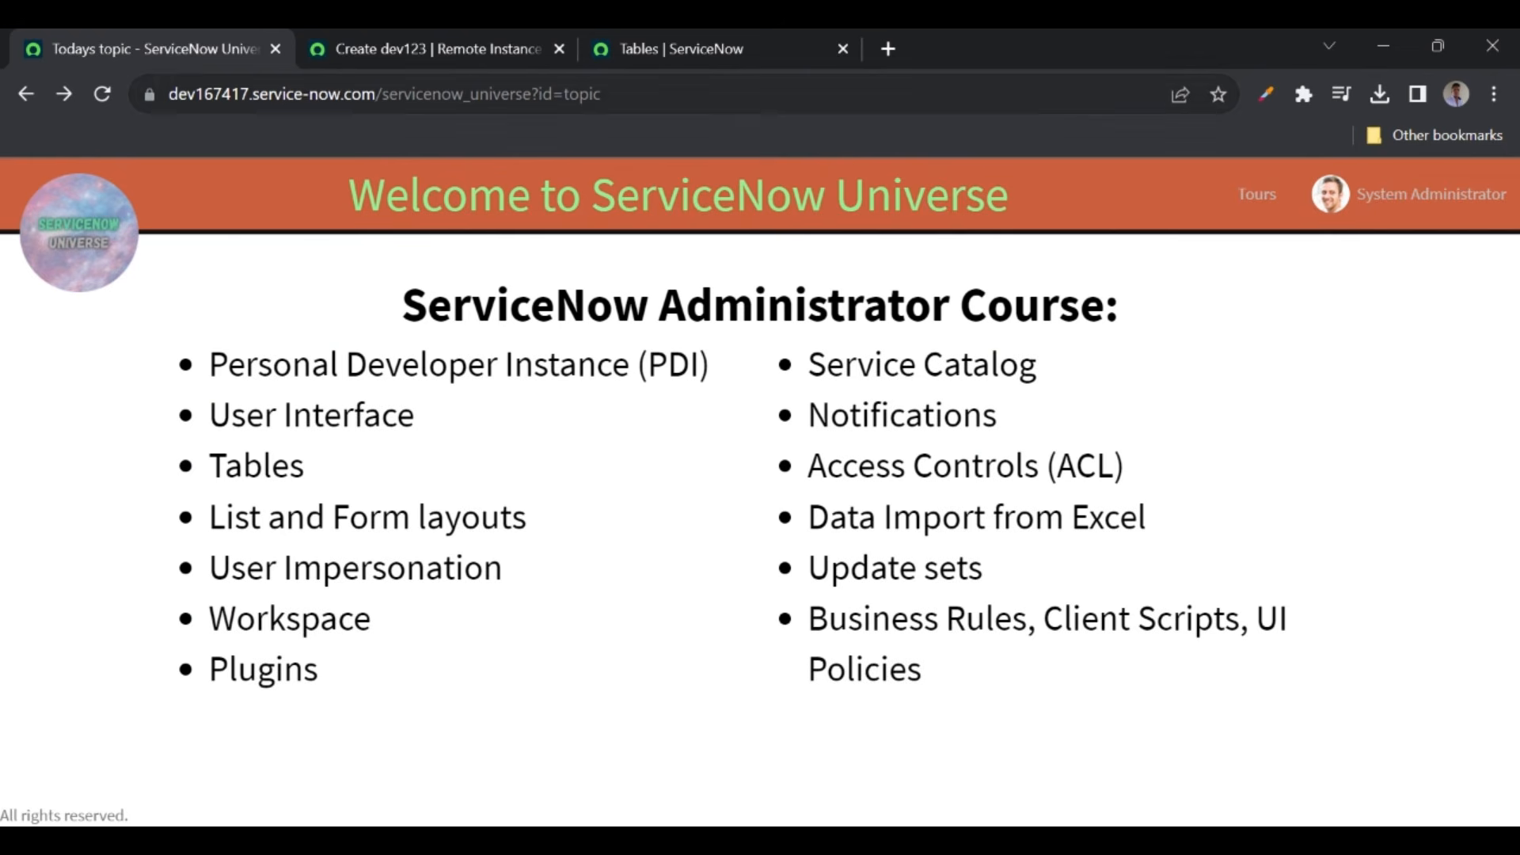
pyautogui.doubleClick(261, 93)
pyautogui.hotkey('ctrl', 'c')
pyautogui.click(411, 44)
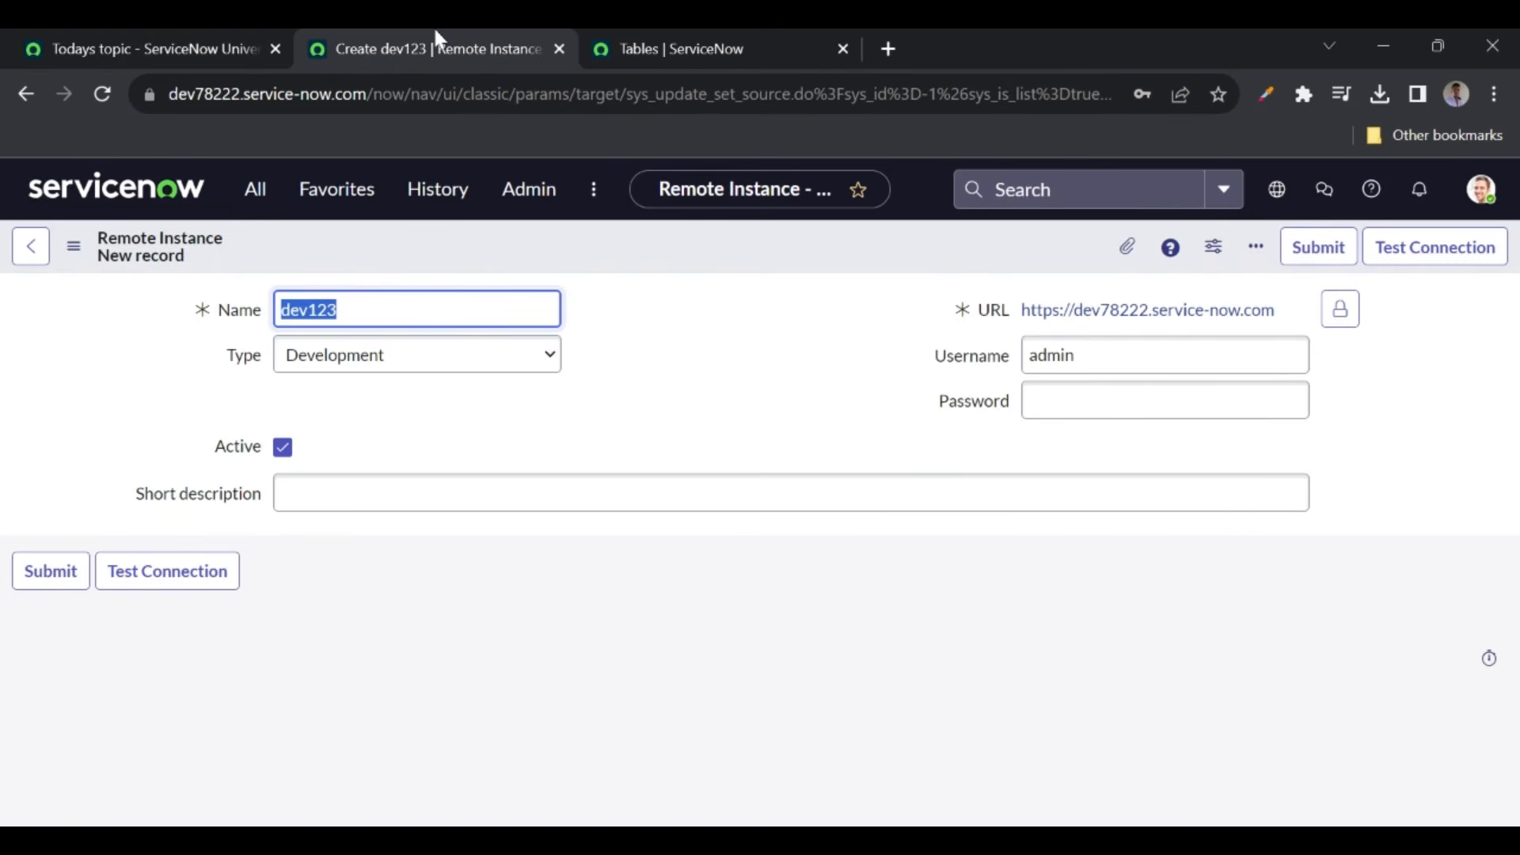
pyautogui.click(1343, 324)
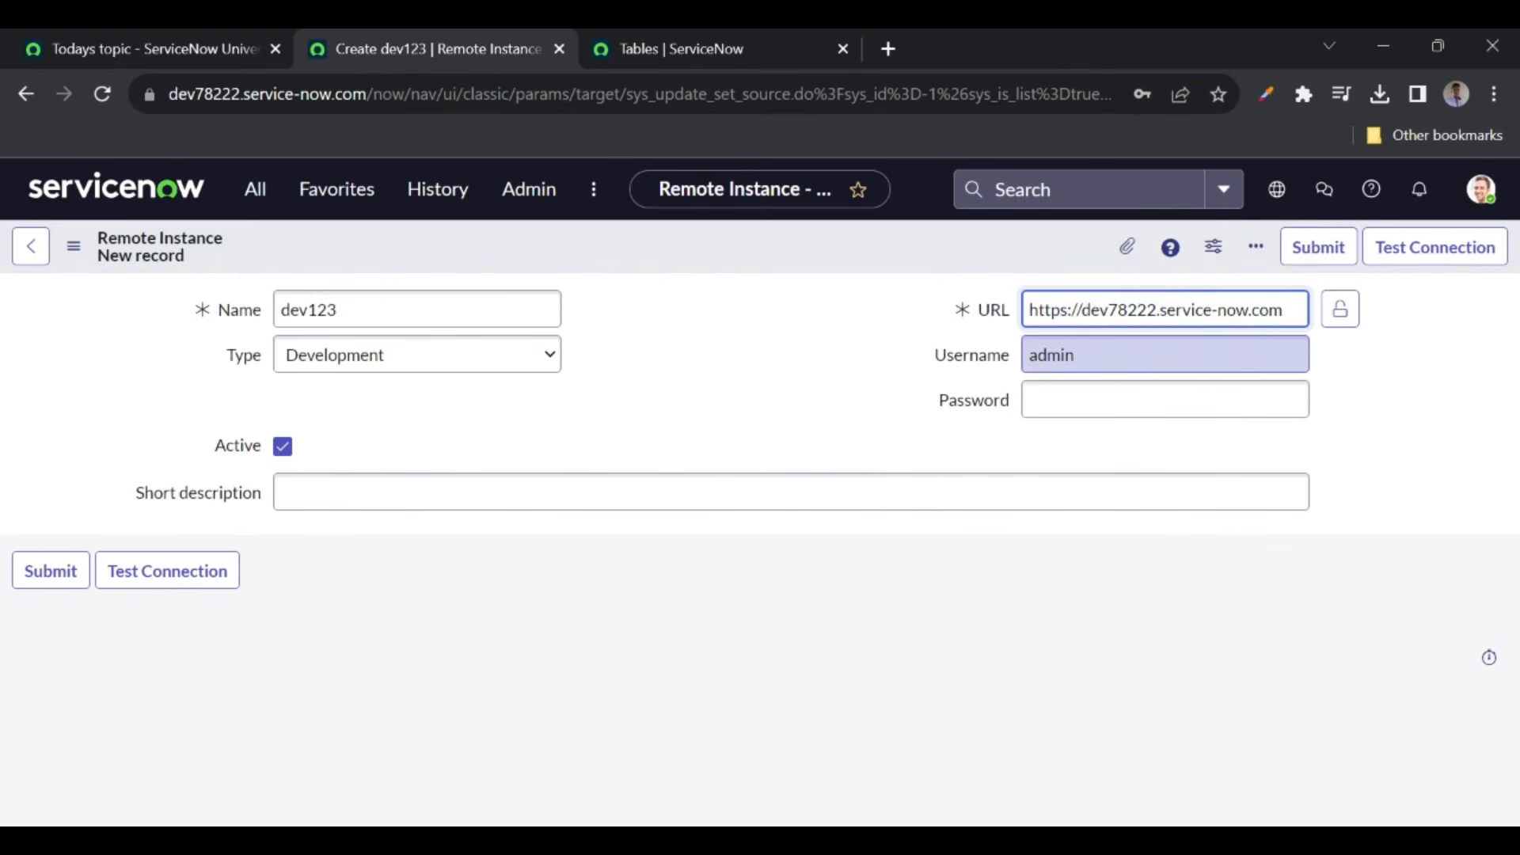
pyautogui.doubleClick(1117, 309)
pyautogui.hotkey('ctrl', 'v')
# - Fill in the remote password and save the dev123 remote instance record
pyautogui.press('Tab')
pyautogui.press('Tab')
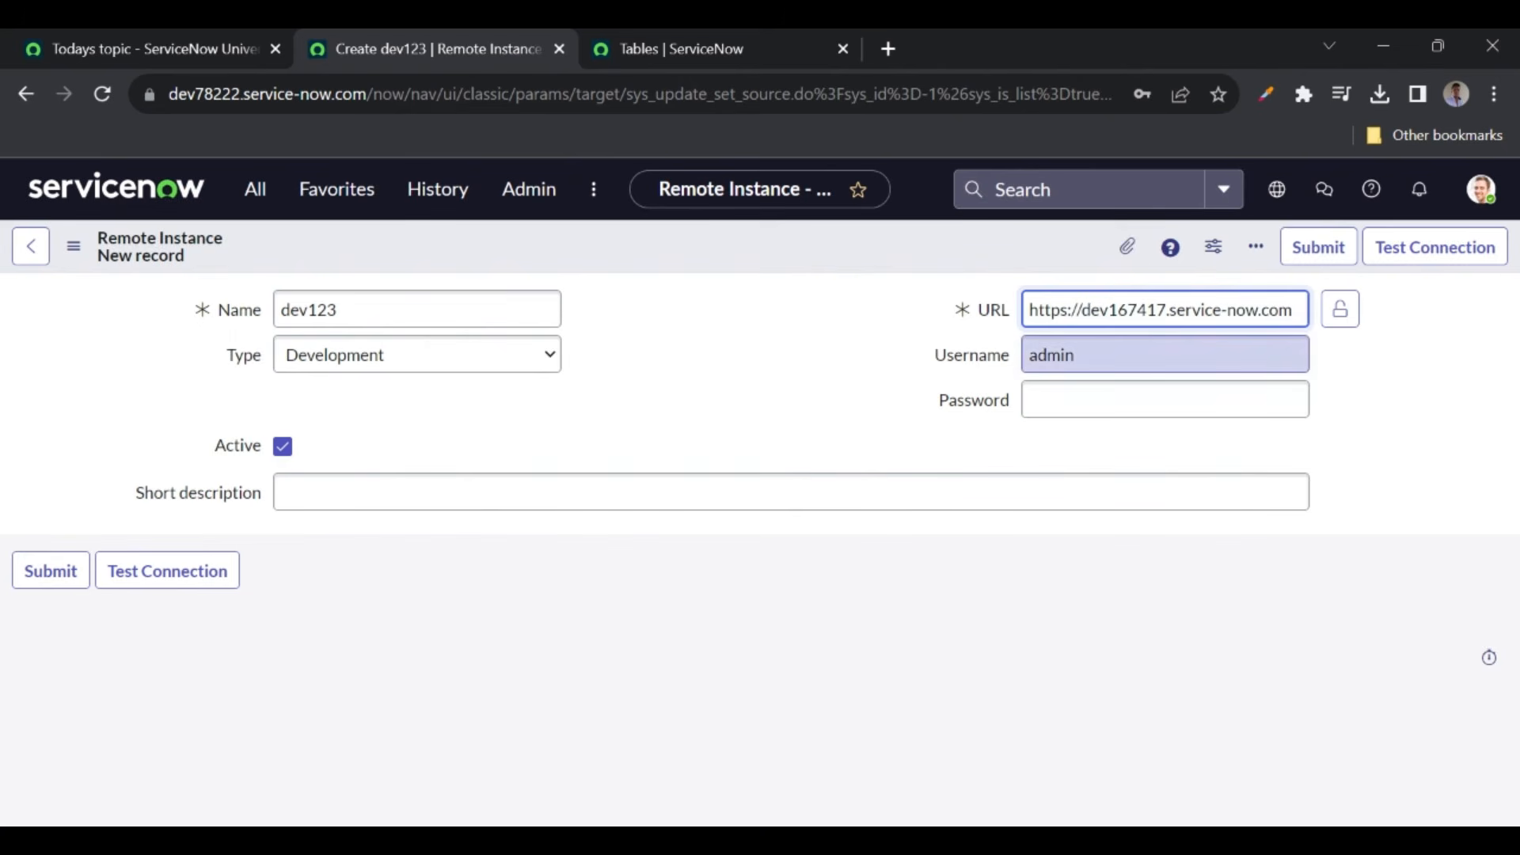
pyautogui.write('••••••••••')
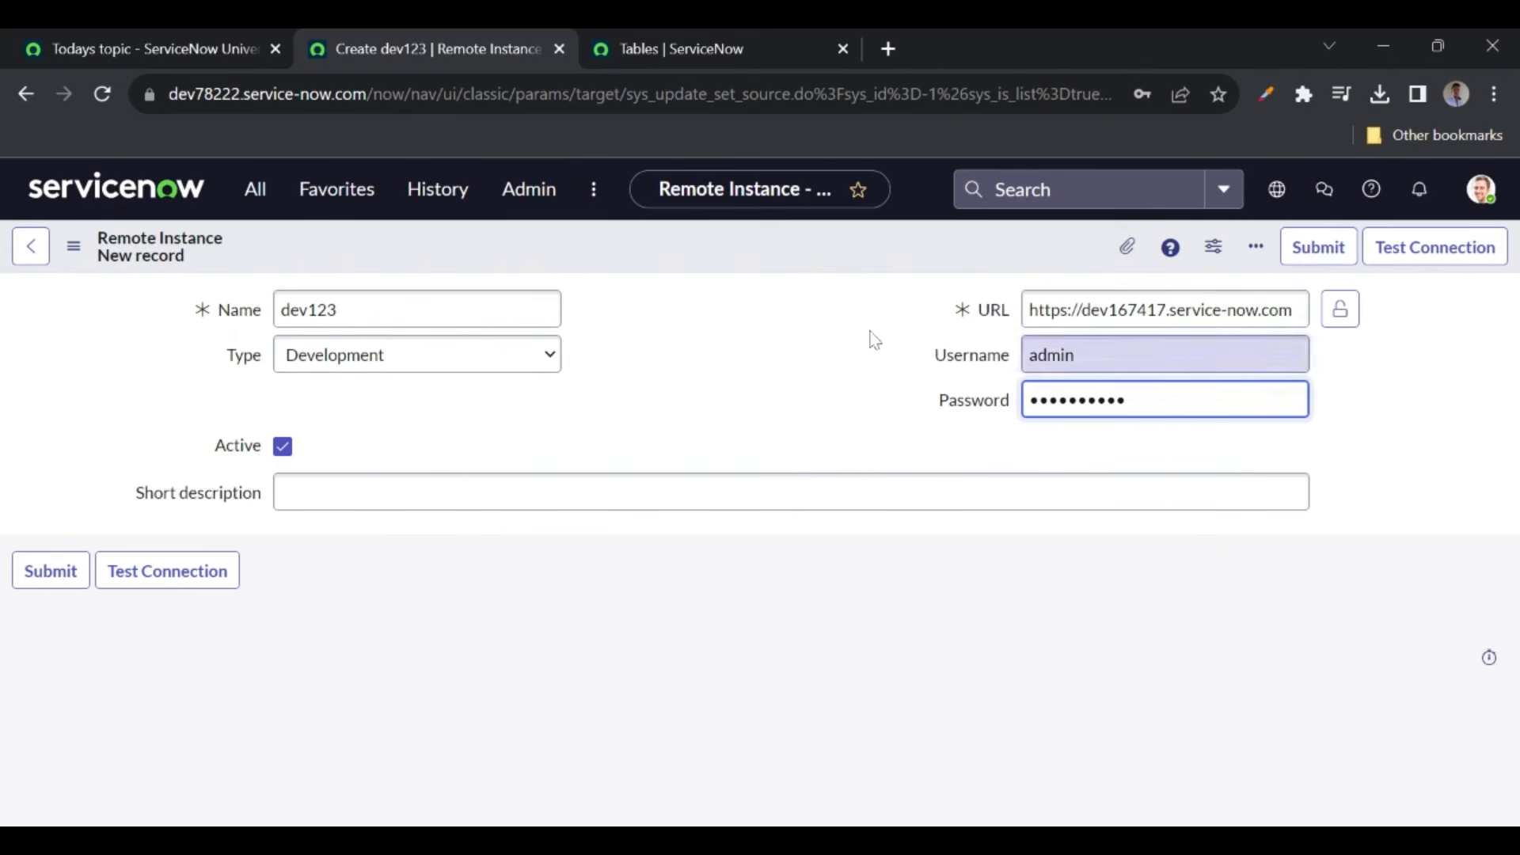
pyautogui.rightClick(733, 253)
pyautogui.click(762, 273)
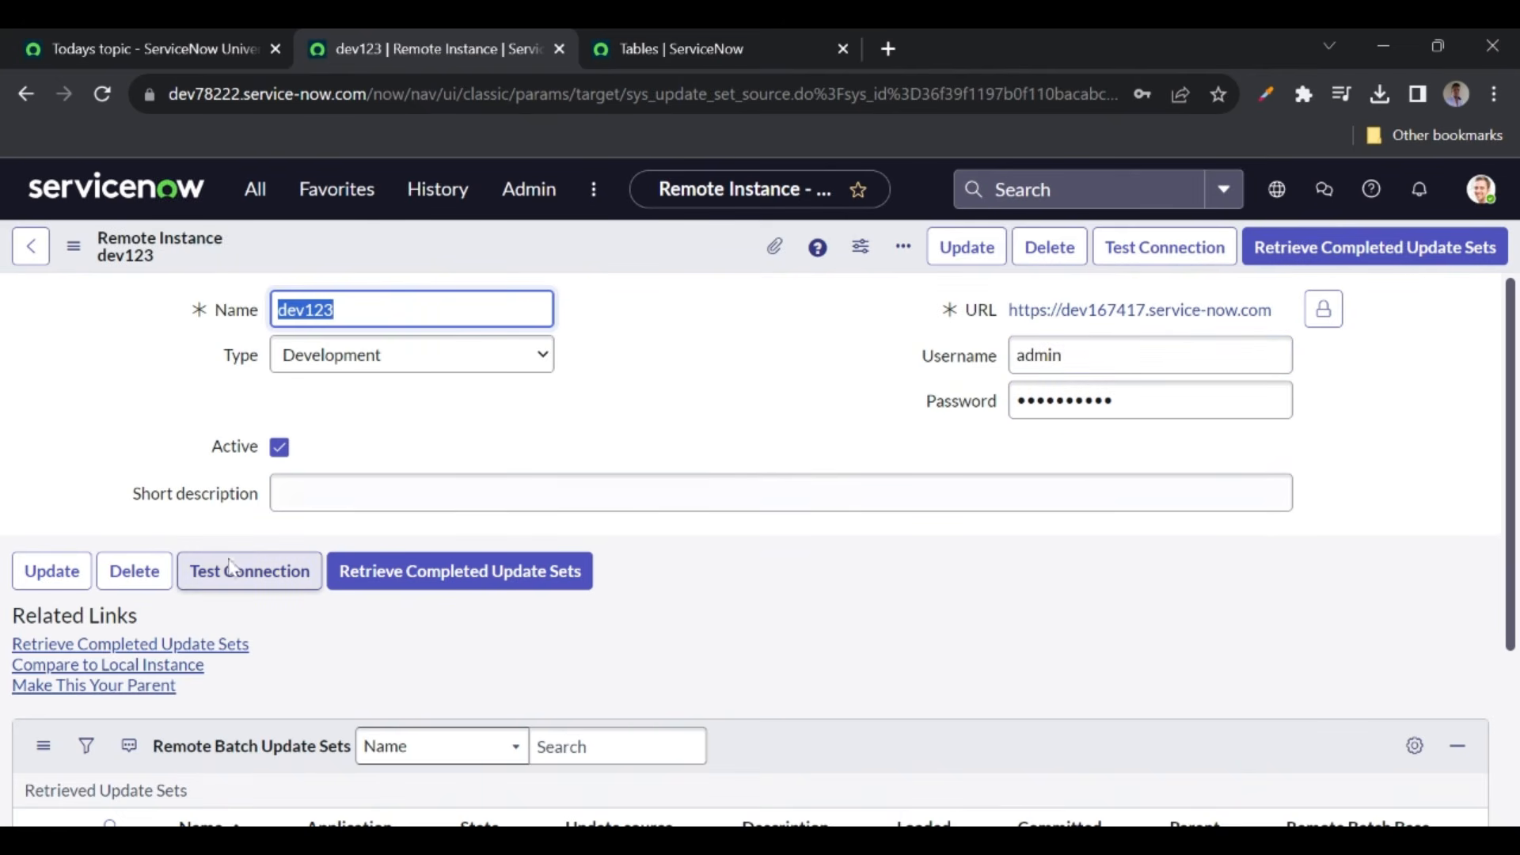
# - Test the dev123 connection, dismiss both 'Connection is OK' alerts, and scroll to the update sets list
pyautogui.click(216, 582)
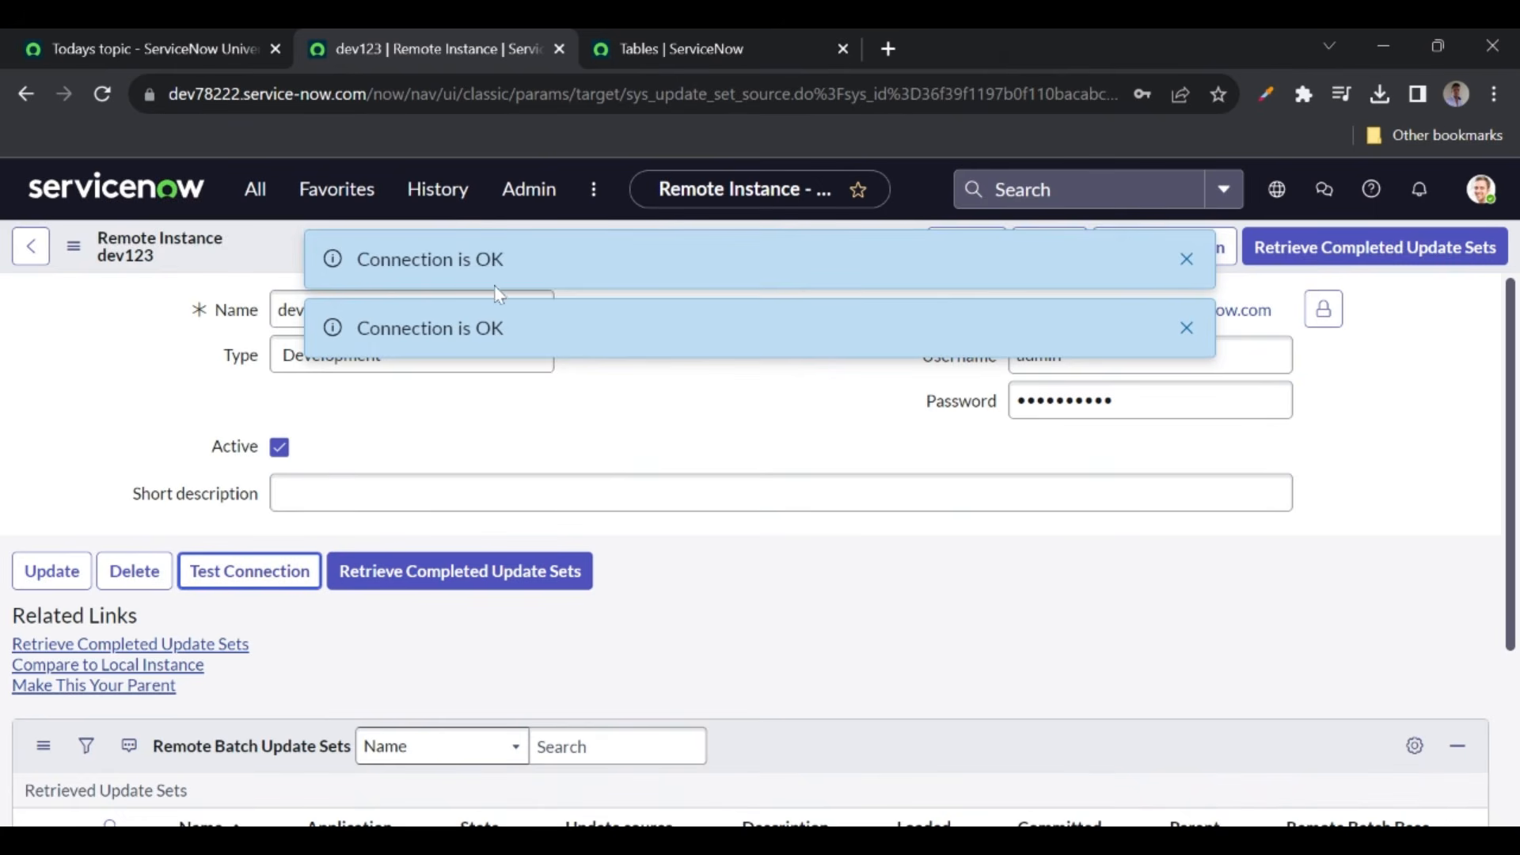
pyautogui.click(1186, 259)
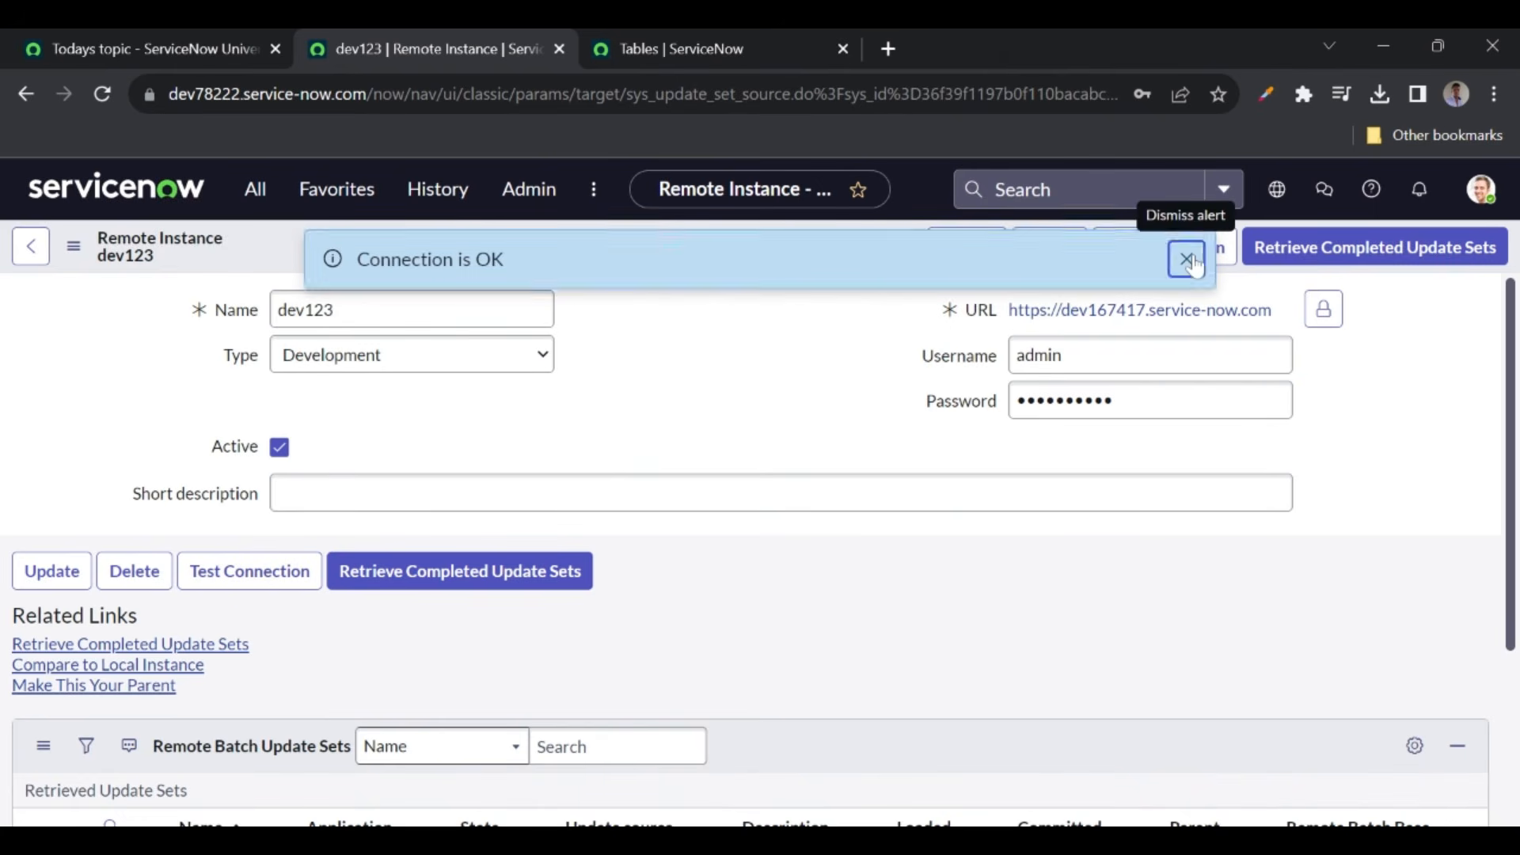
pyautogui.click(1186, 259)
pyautogui.doubleClick(230, 93)
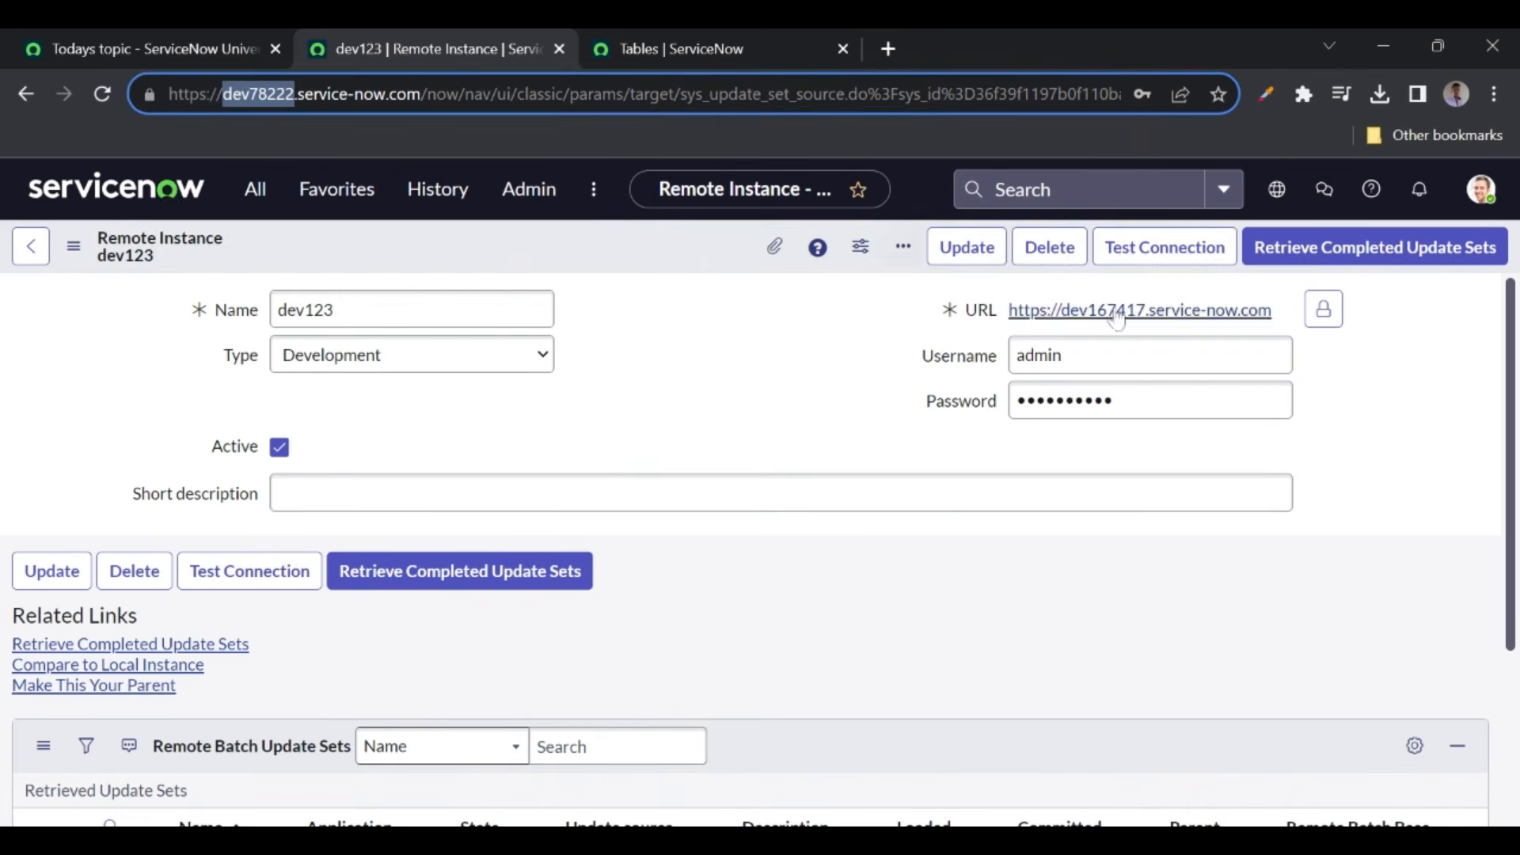
pyautogui.click(623, 369)
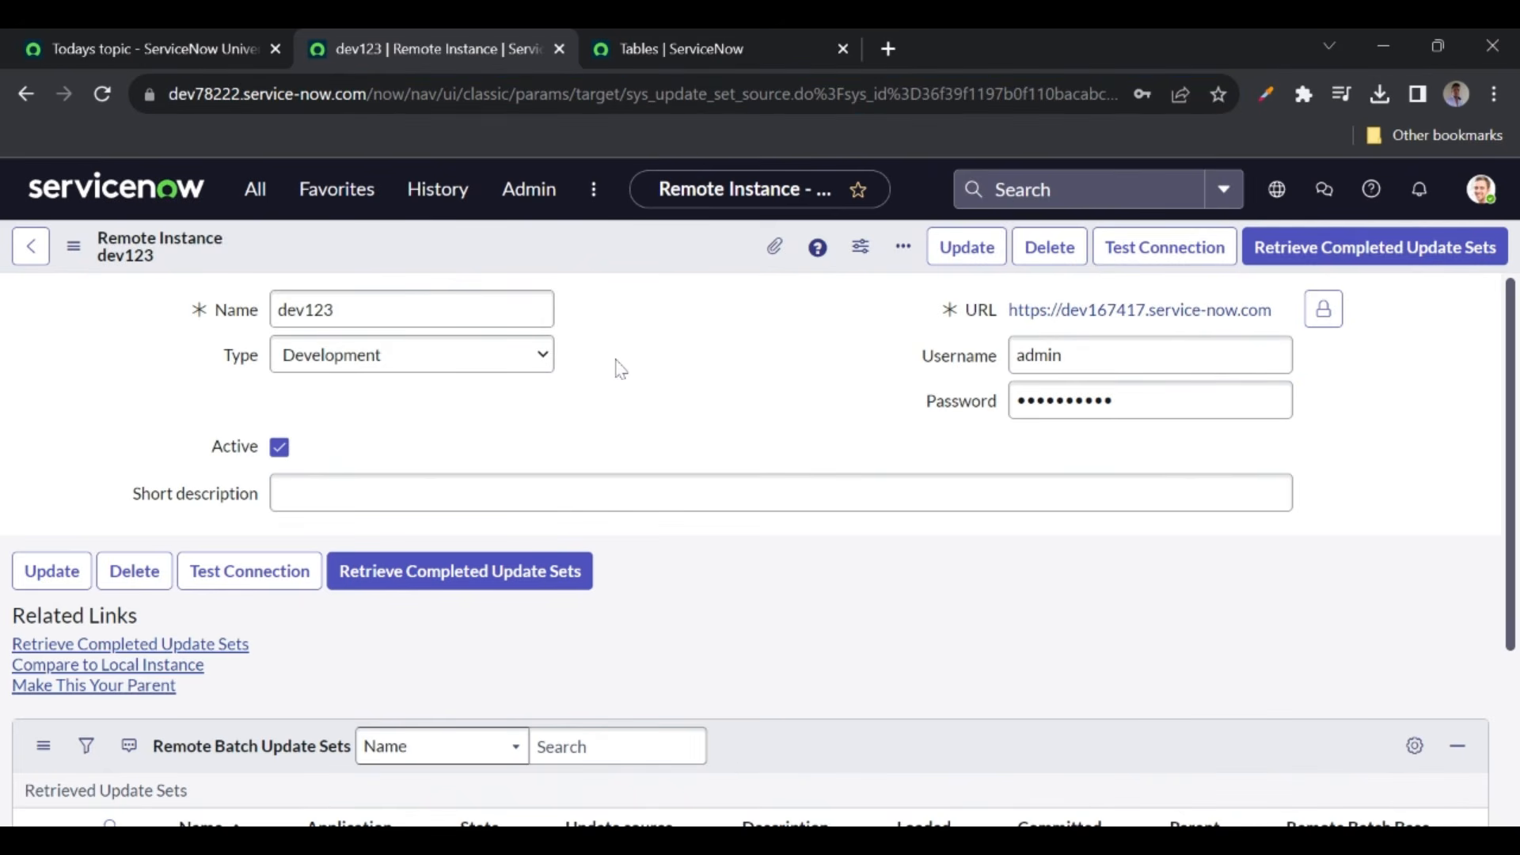
pyautogui.scroll(-3, 637, 596)
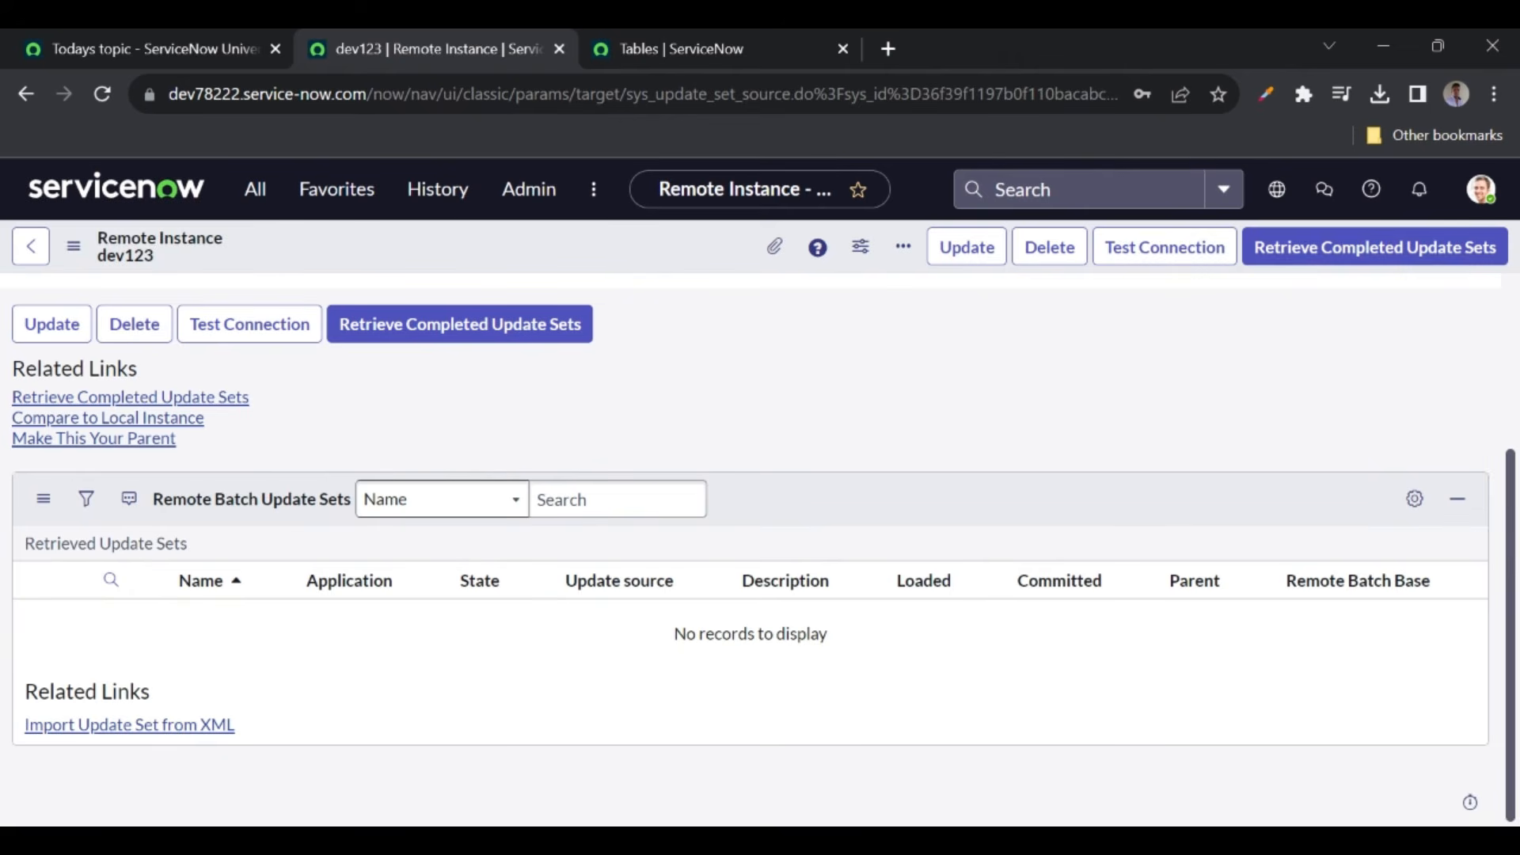
# - Retrieve completed update sets from dev123 and open the retrieved DPW Flow Test in a new tab
pyautogui.click(497, 335)
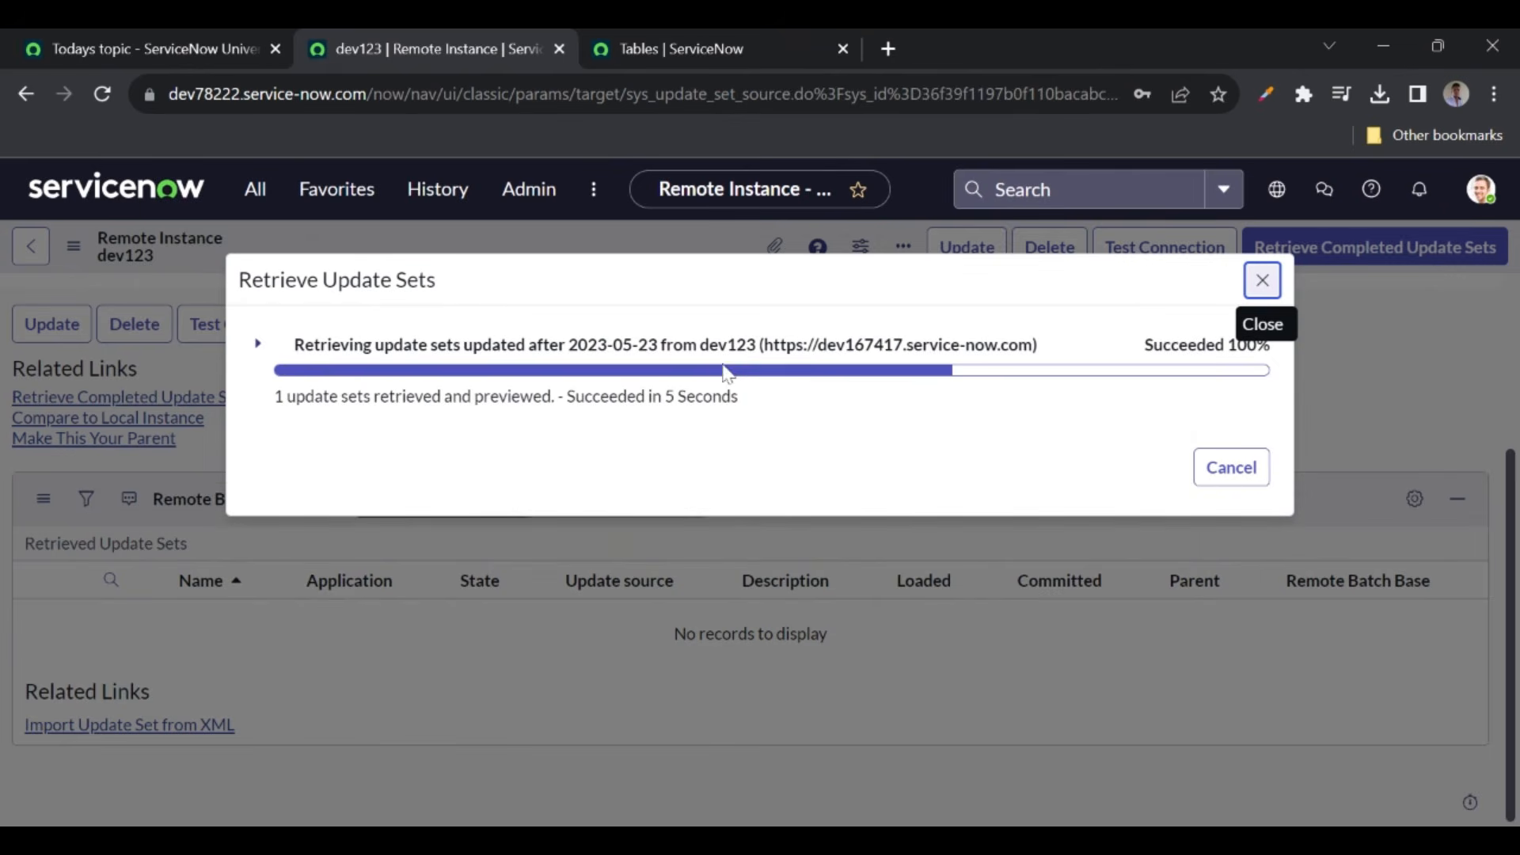
pyautogui.click(1232, 471)
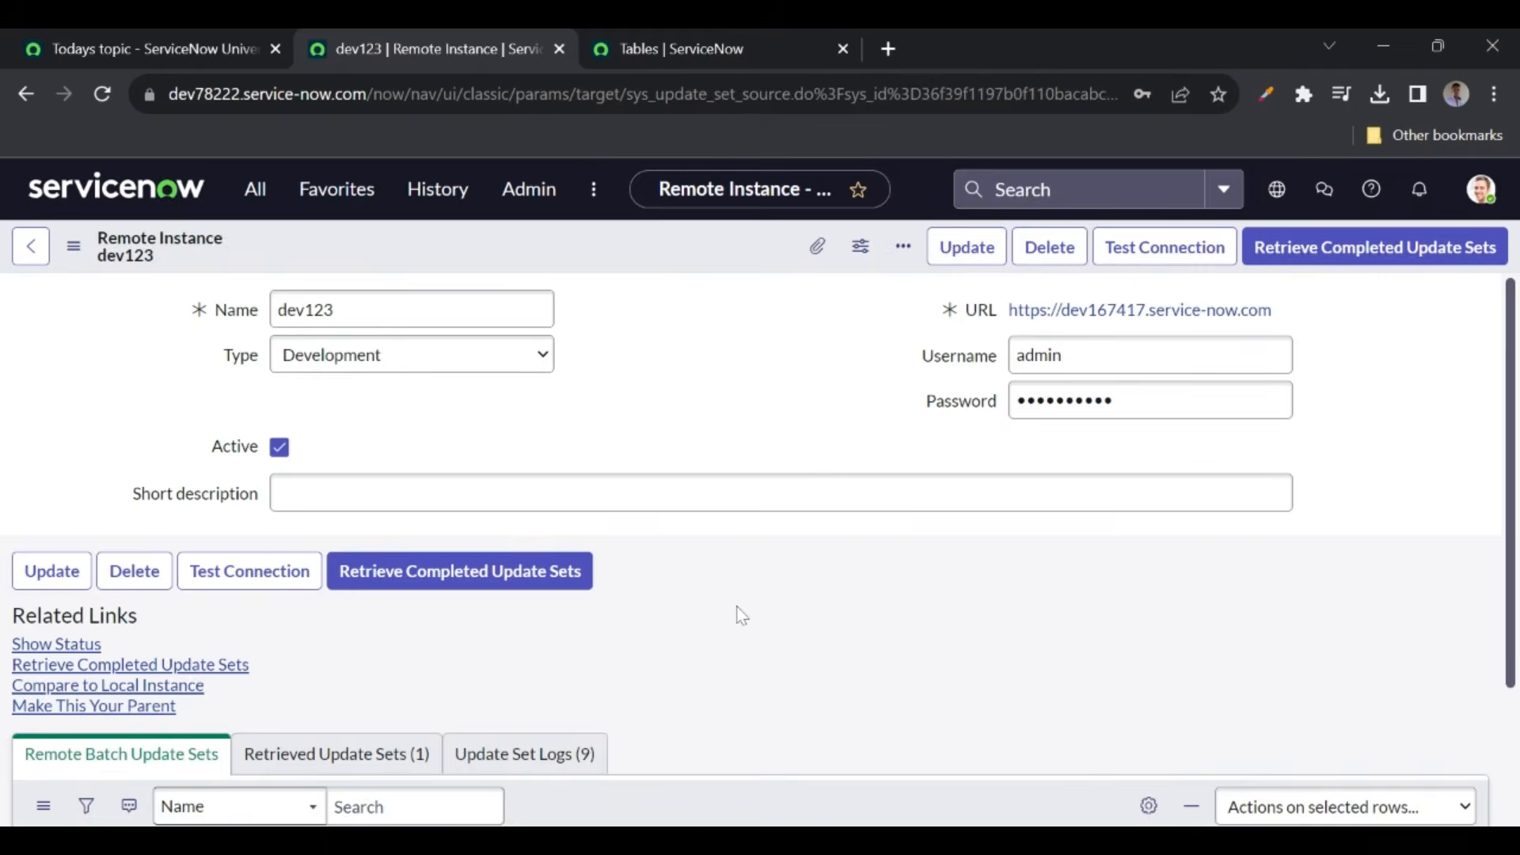
pyautogui.scroll(-3, 742, 616)
pyautogui.click(360, 536)
pyautogui.scroll(-1, 574, 604)
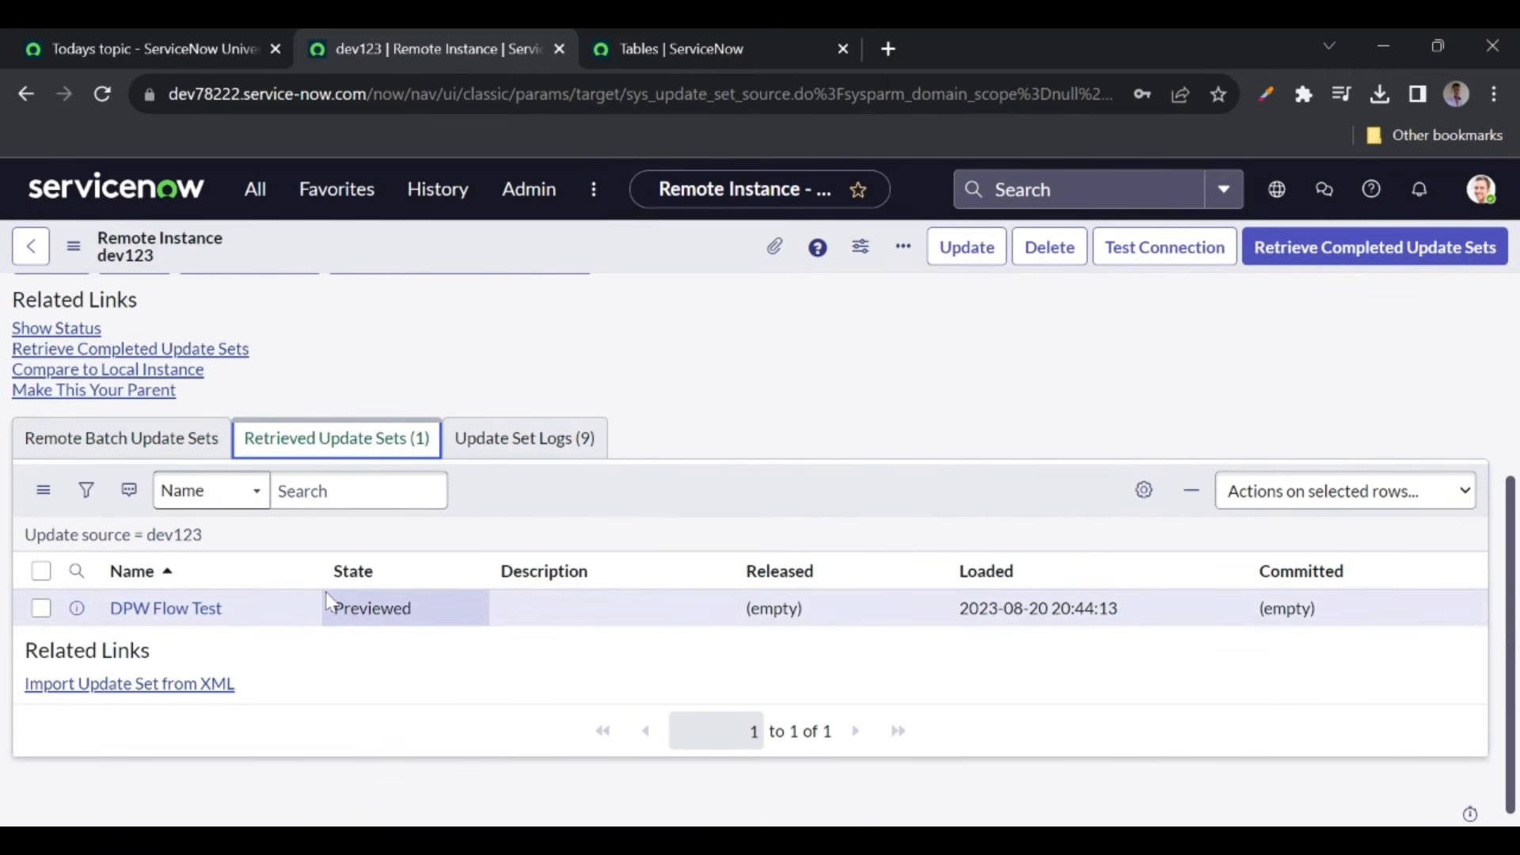
pyautogui.middleClick(181, 623)
# - View the Previewed DPW Flow Test record (5 inserted, 0 collisions), then close its tab
pyautogui.click(928, 40)
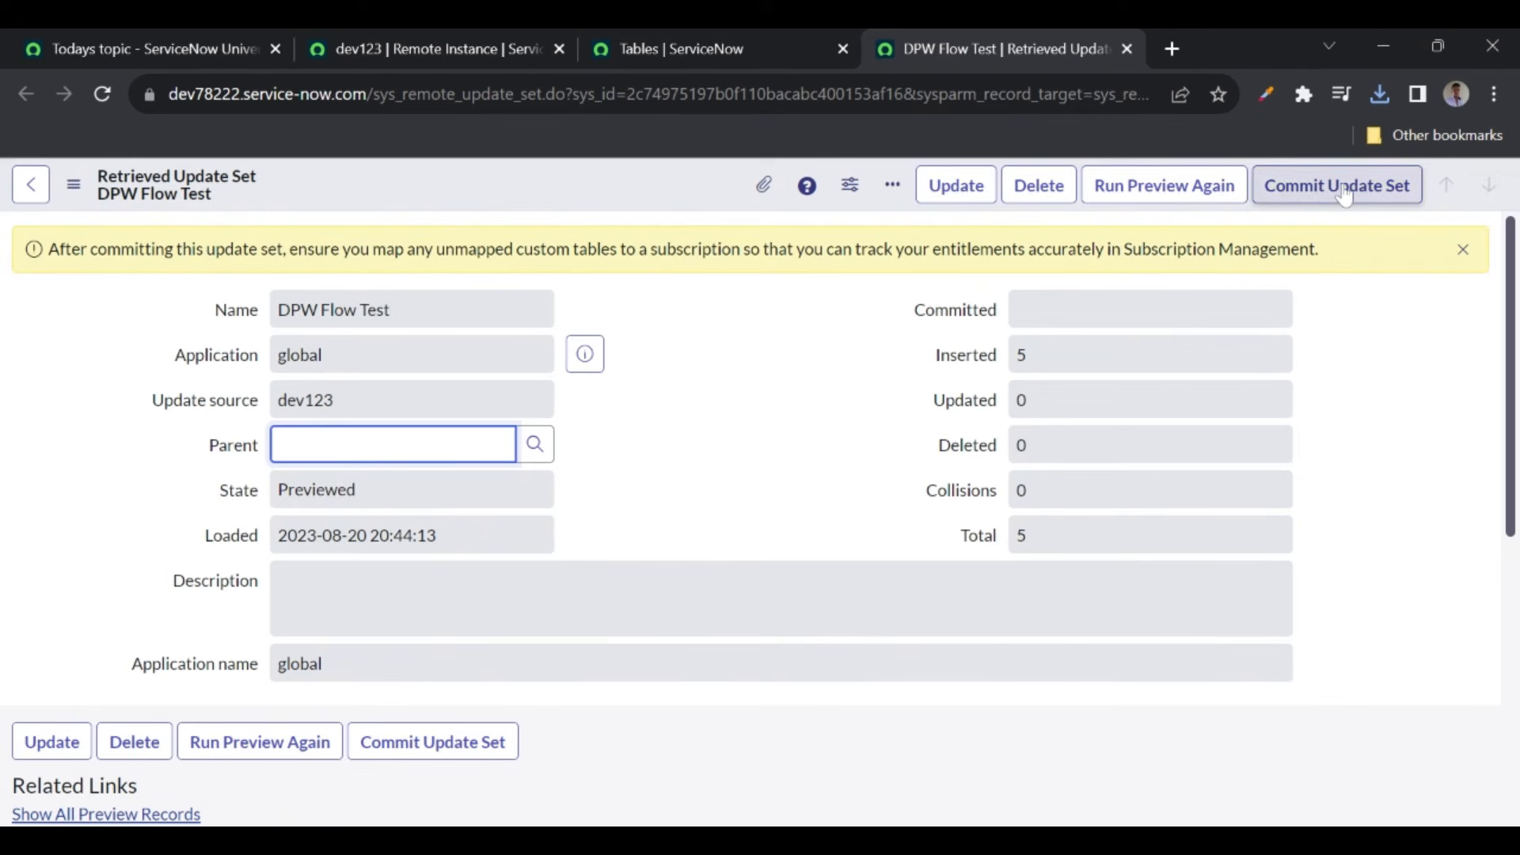
pyautogui.click(1125, 50)
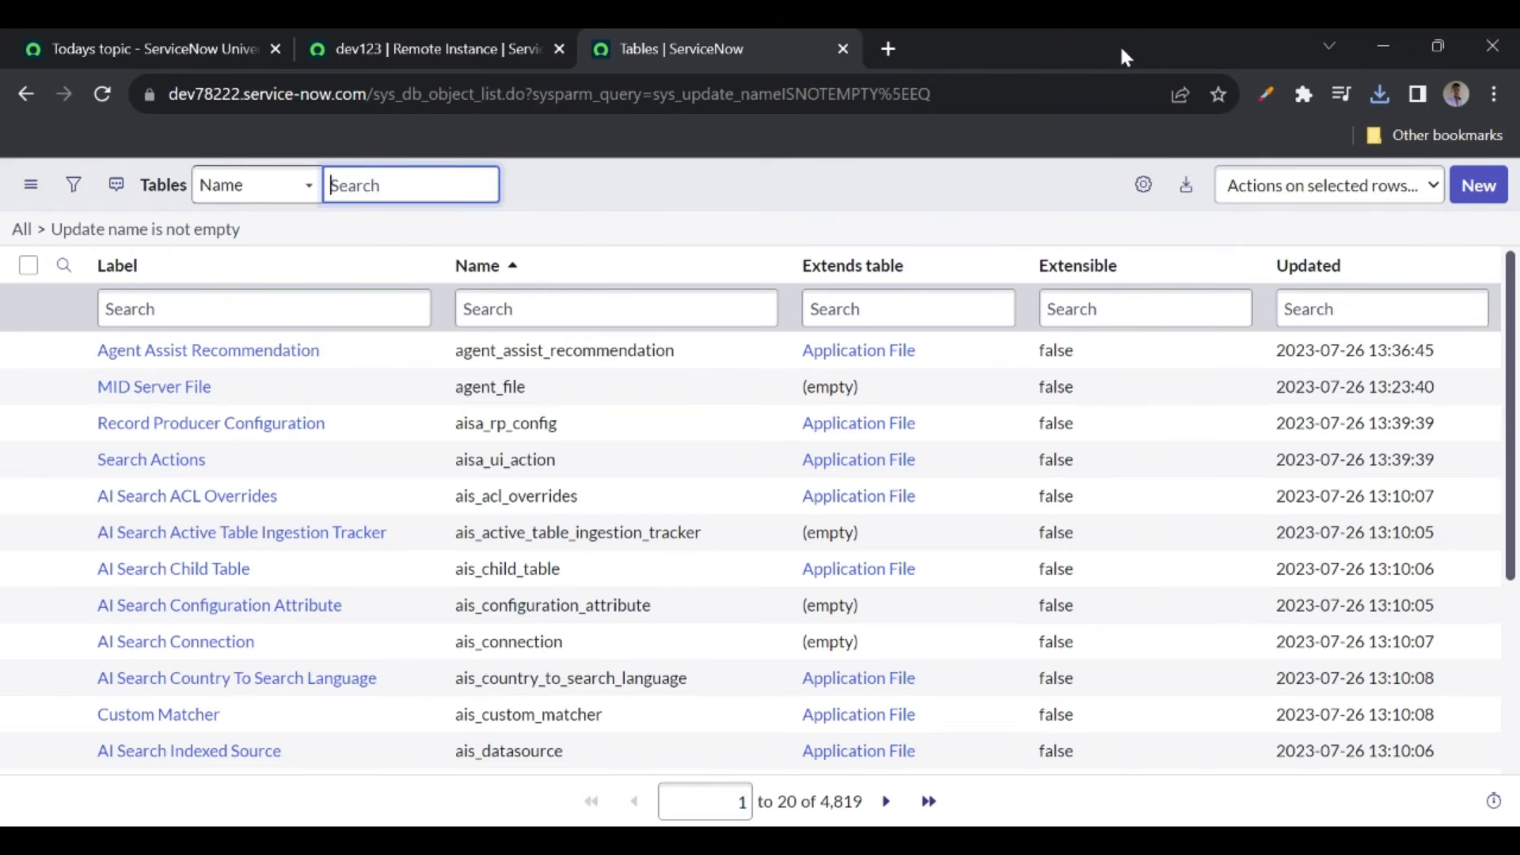
# - Look over the course page's Business Rules, Client Scripts, UI Policies topic
pyautogui.click(707, 199)
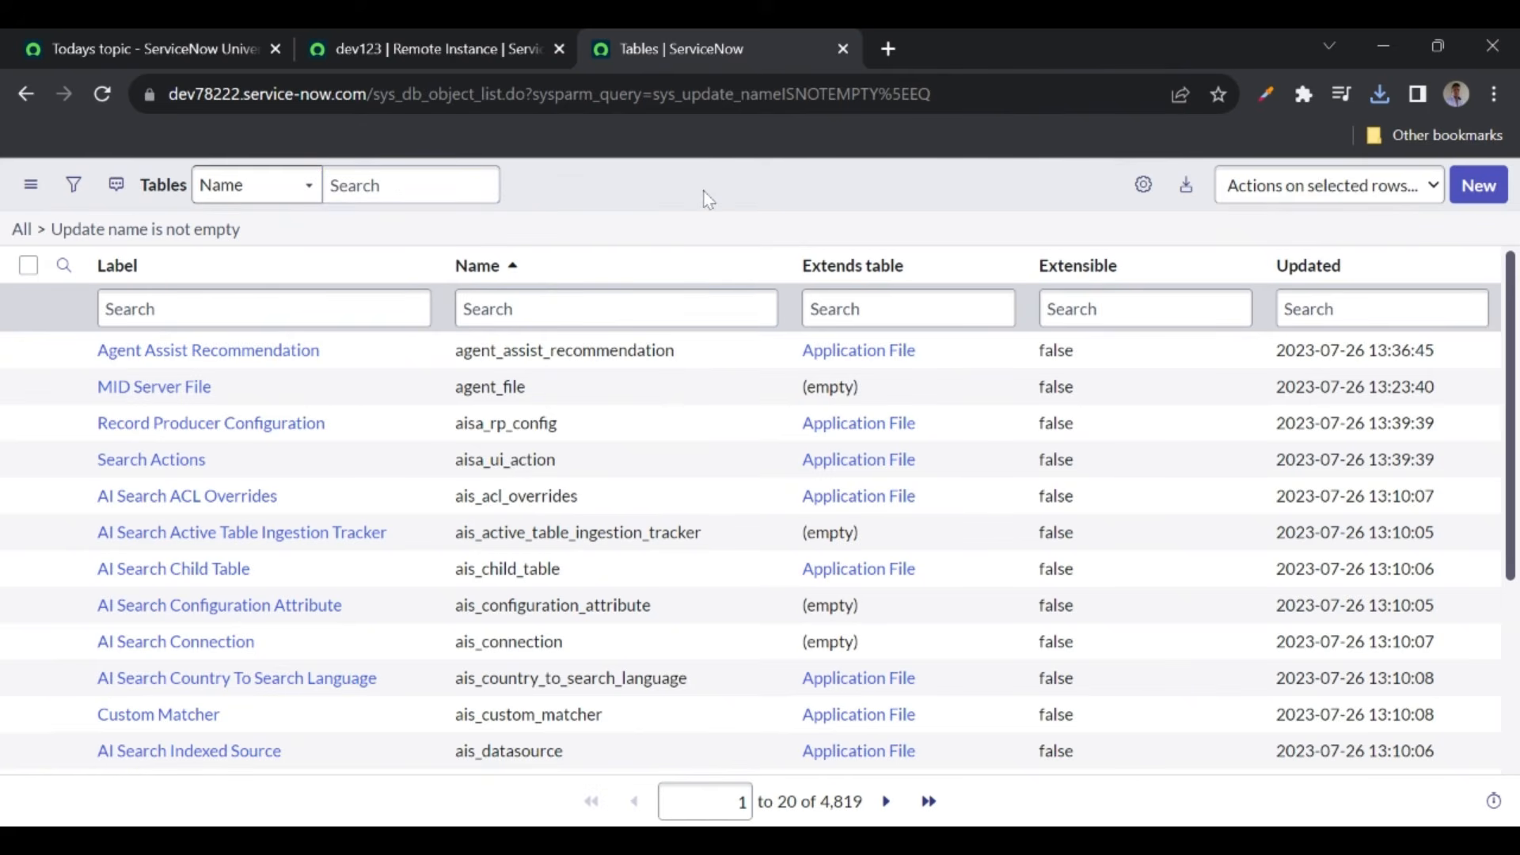
pyautogui.click(197, 48)
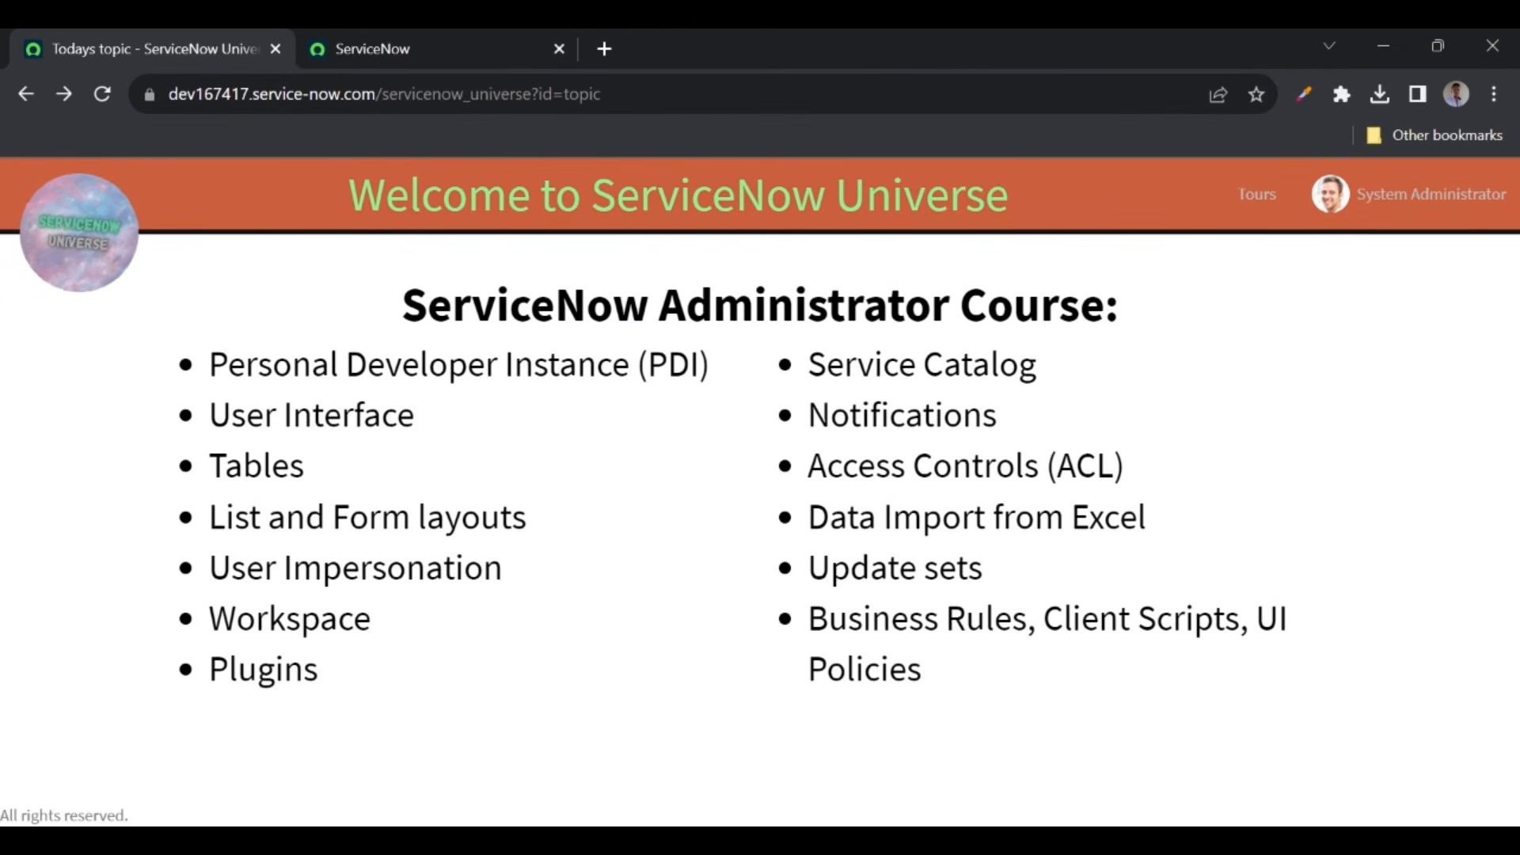
pyautogui.moveTo(809, 610); pyautogui.dragTo(943, 676)
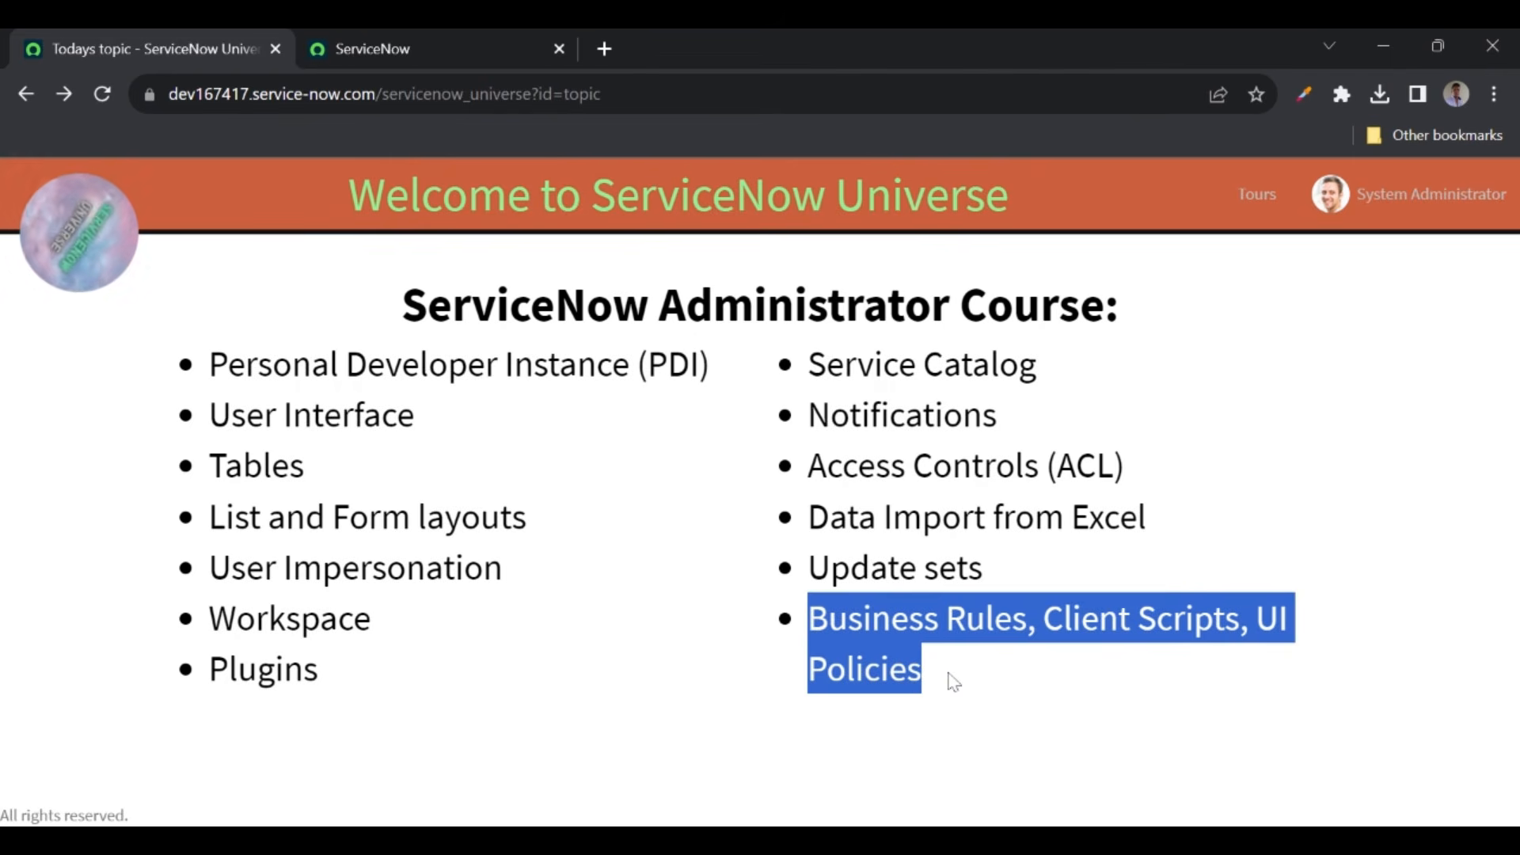
pyautogui.click(954, 682)
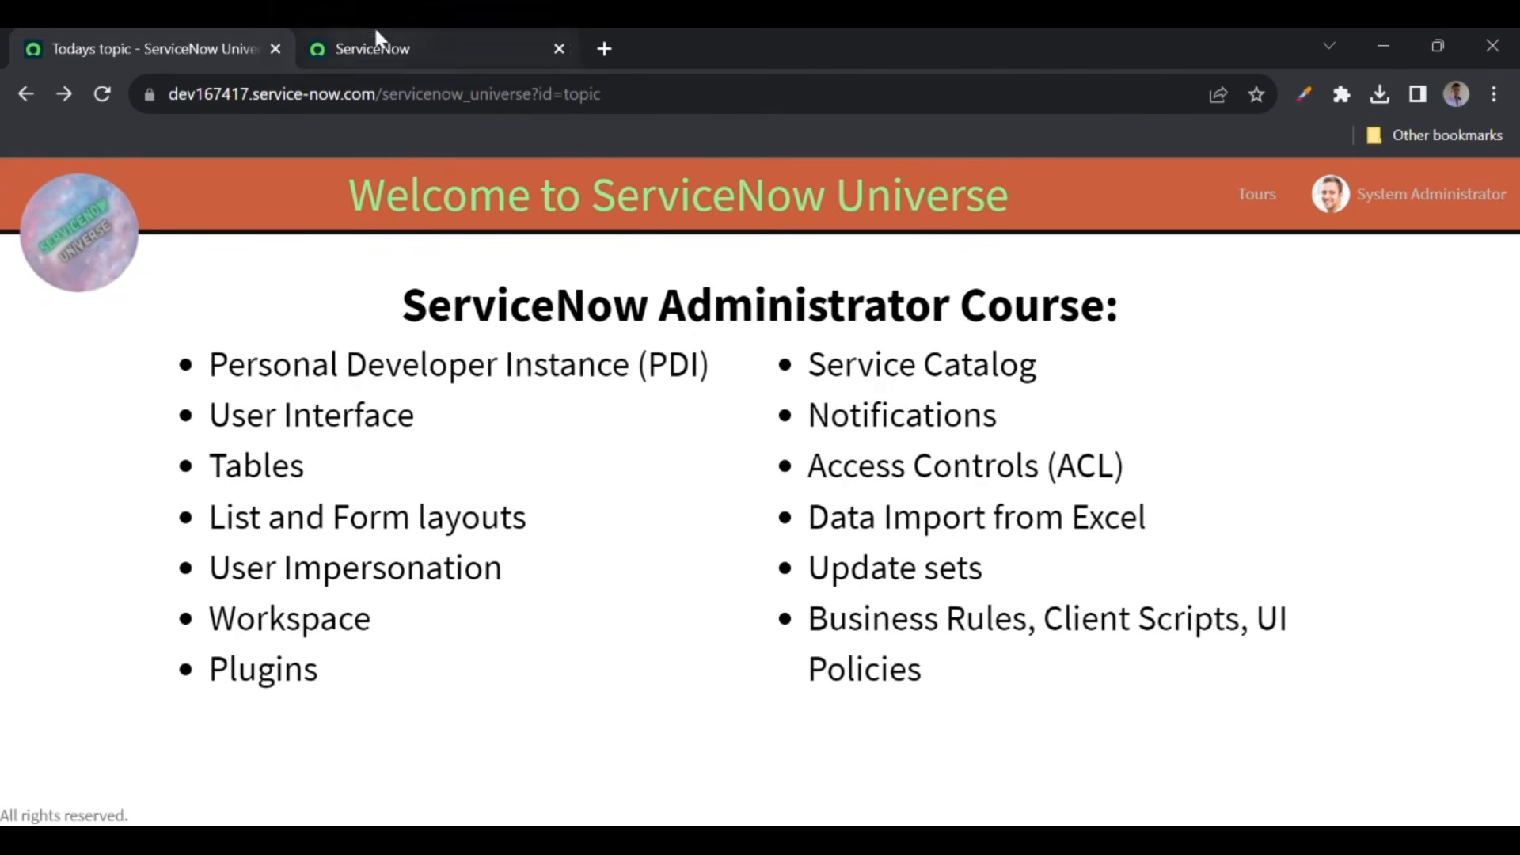
# - Open System Definition > Business Rules in a new tab and start a new business rule
pyautogui.click(368, 47)
pyautogui.click(255, 190)
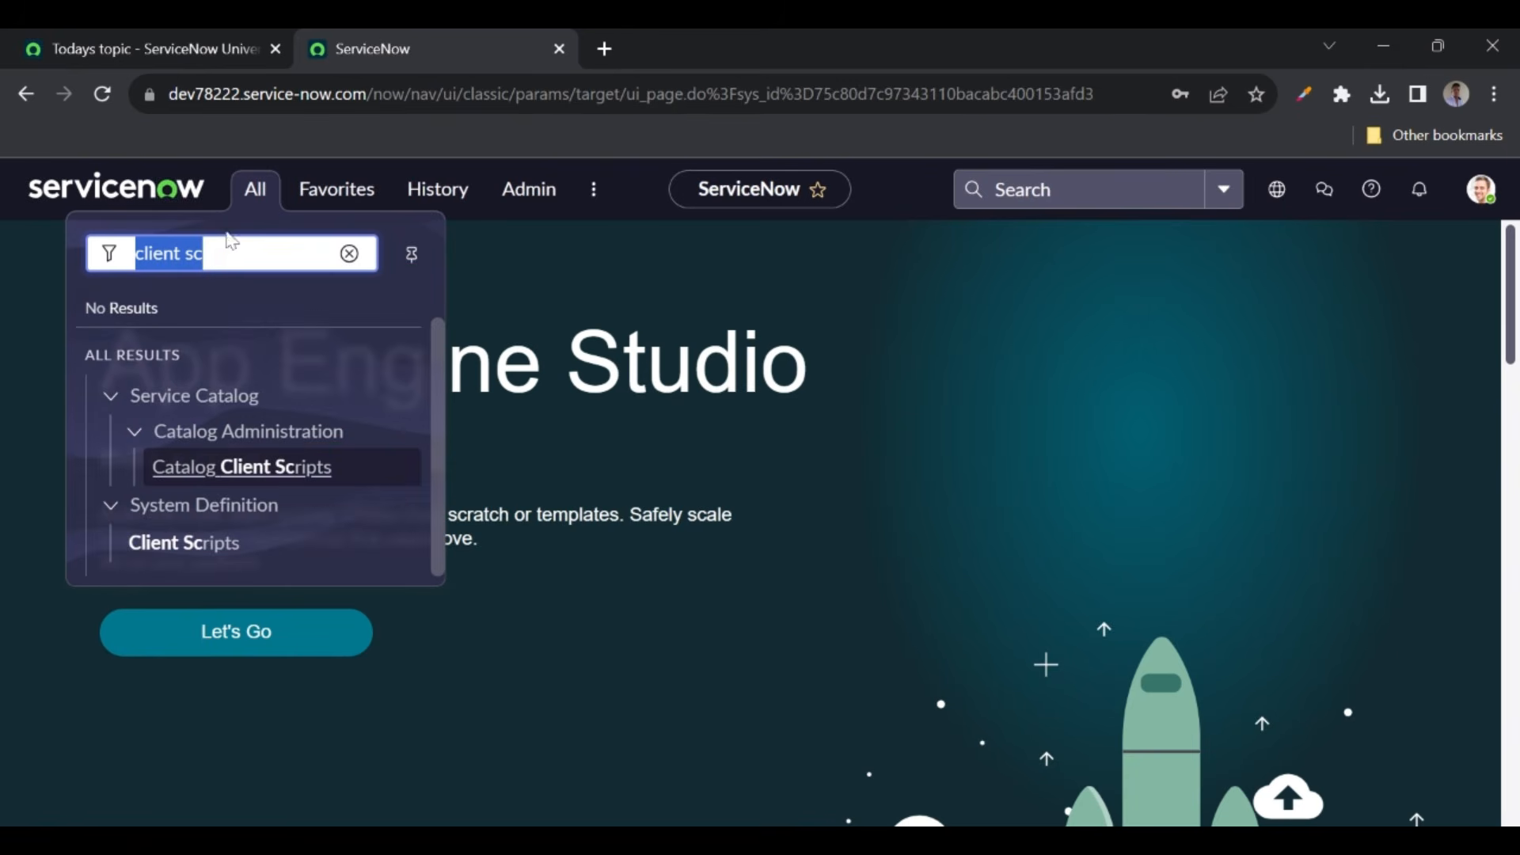
pyautogui.write('business')
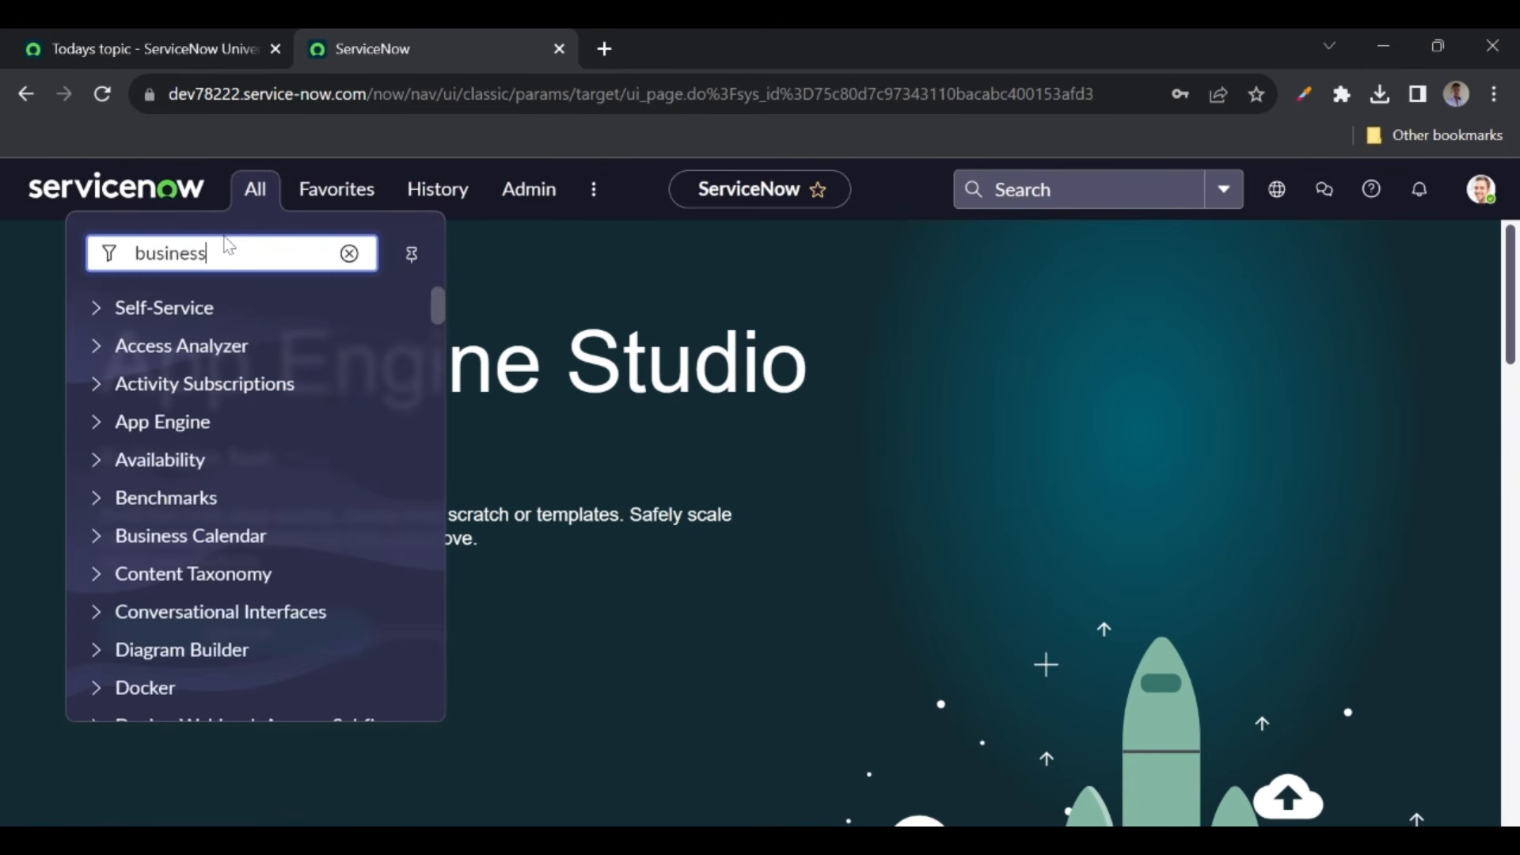
pyautogui.write(' rules')
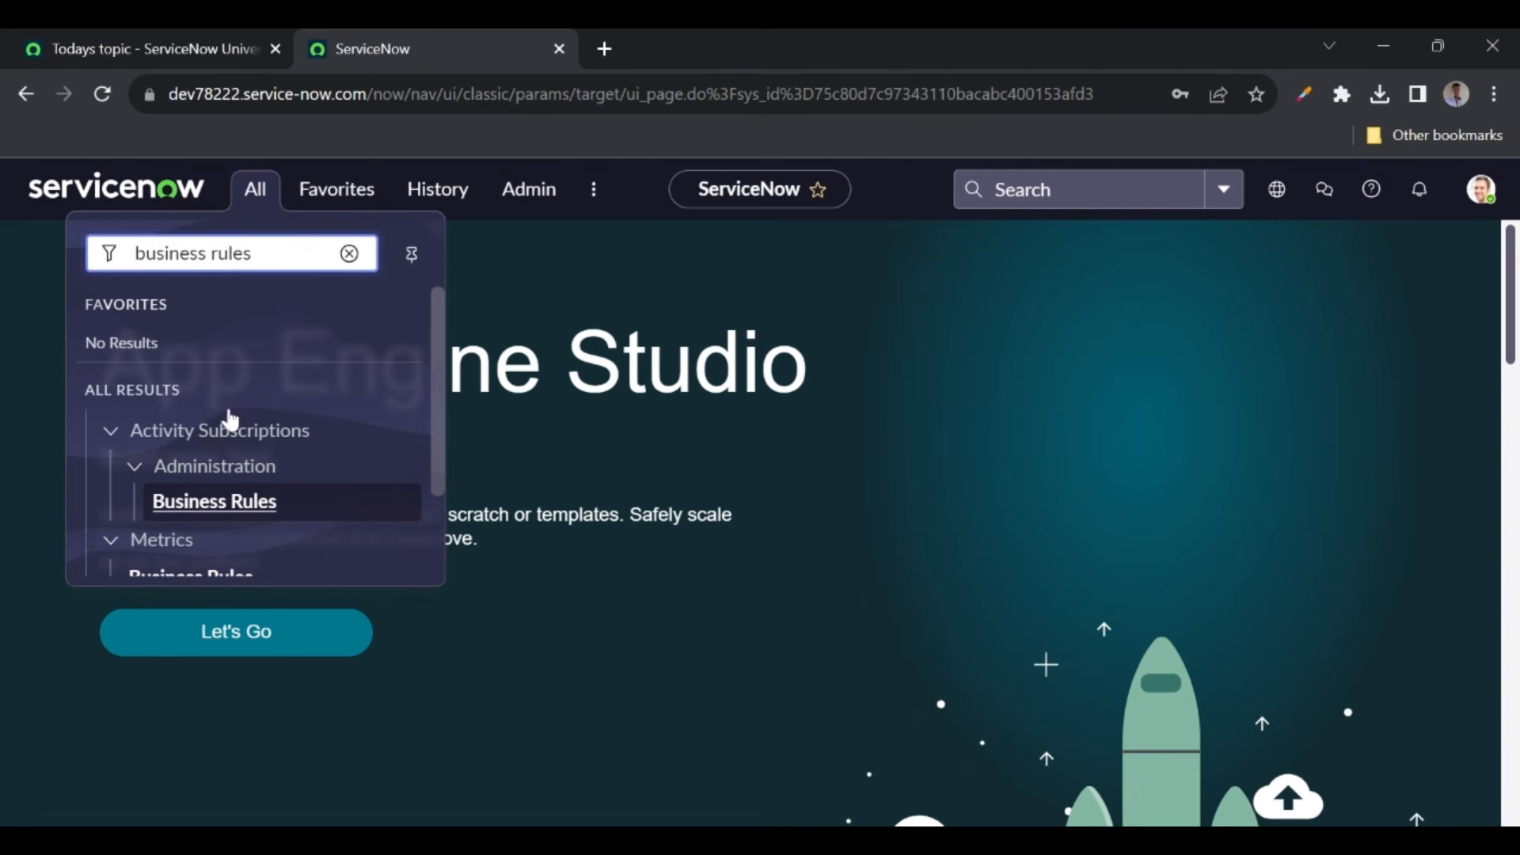
pyautogui.scroll(-2, 226, 423)
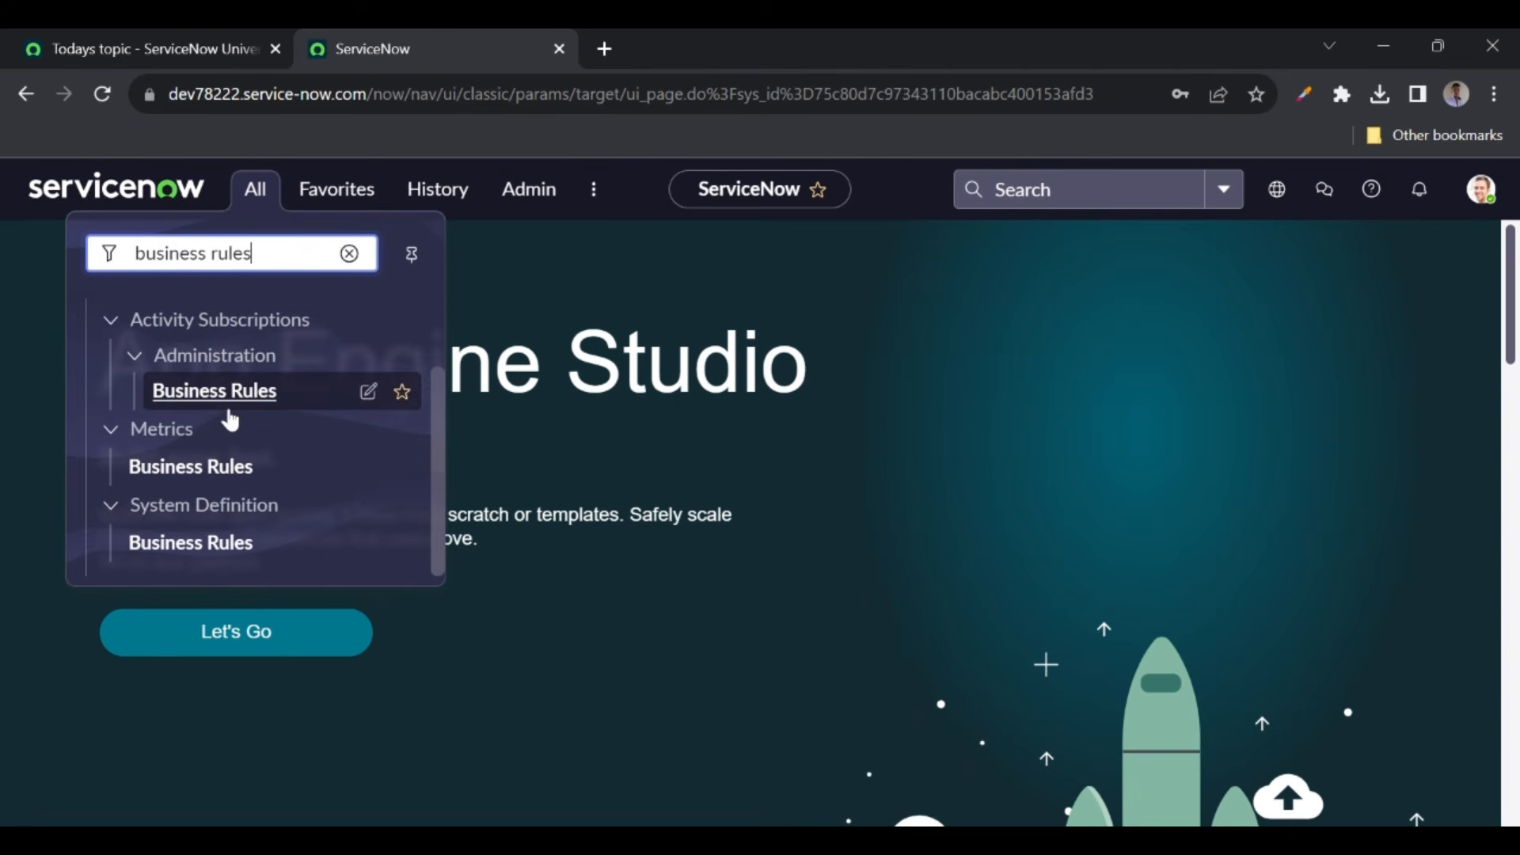
pyautogui.keyDown('ctrl'); pyautogui.click(184, 559); pyautogui.keyUp('ctrl')
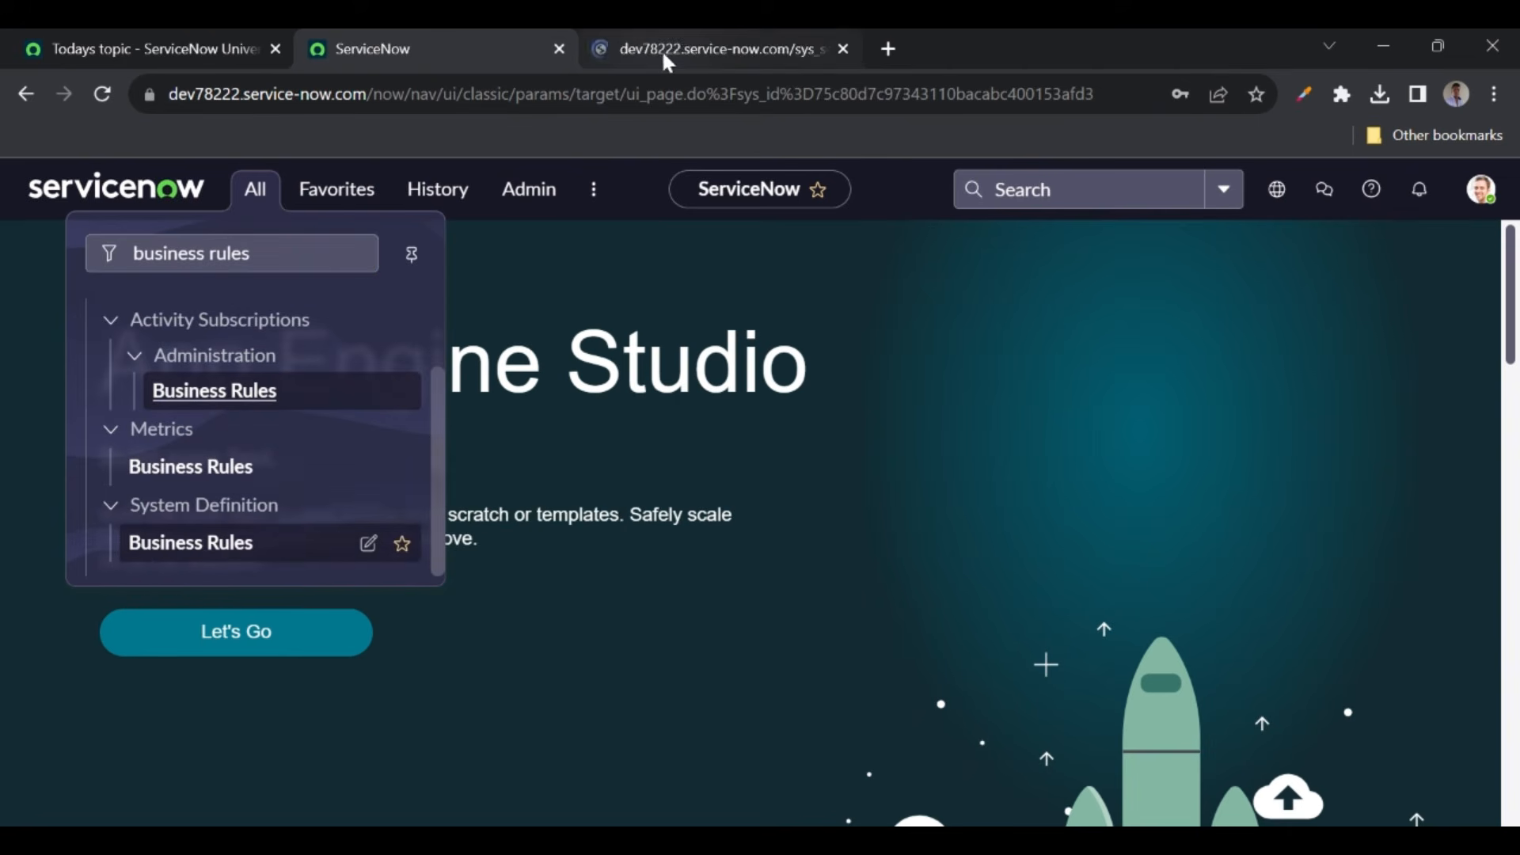
pyautogui.click(661, 49)
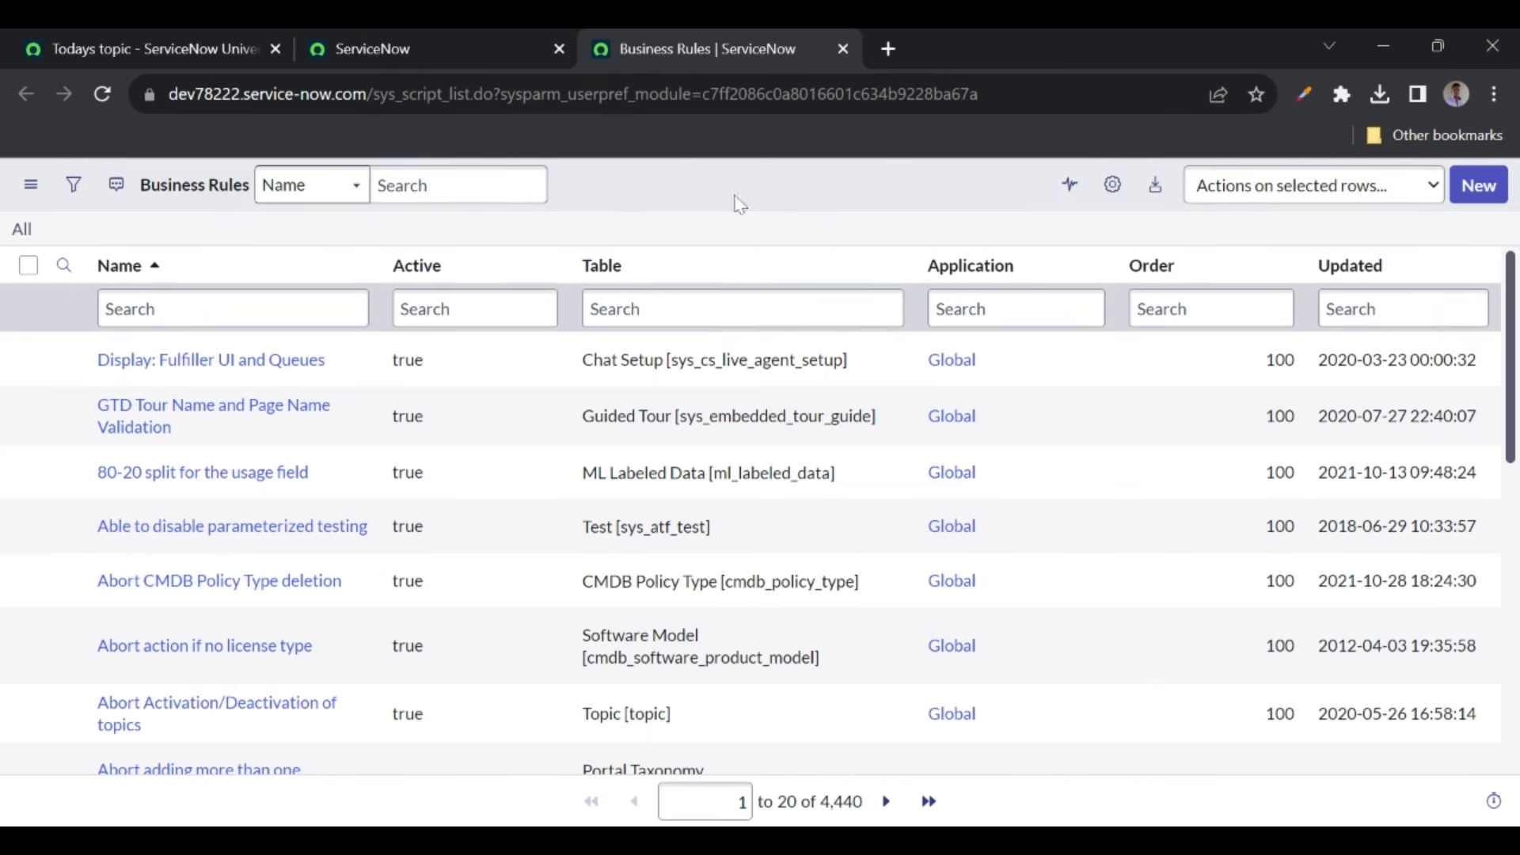
pyautogui.click(1474, 204)
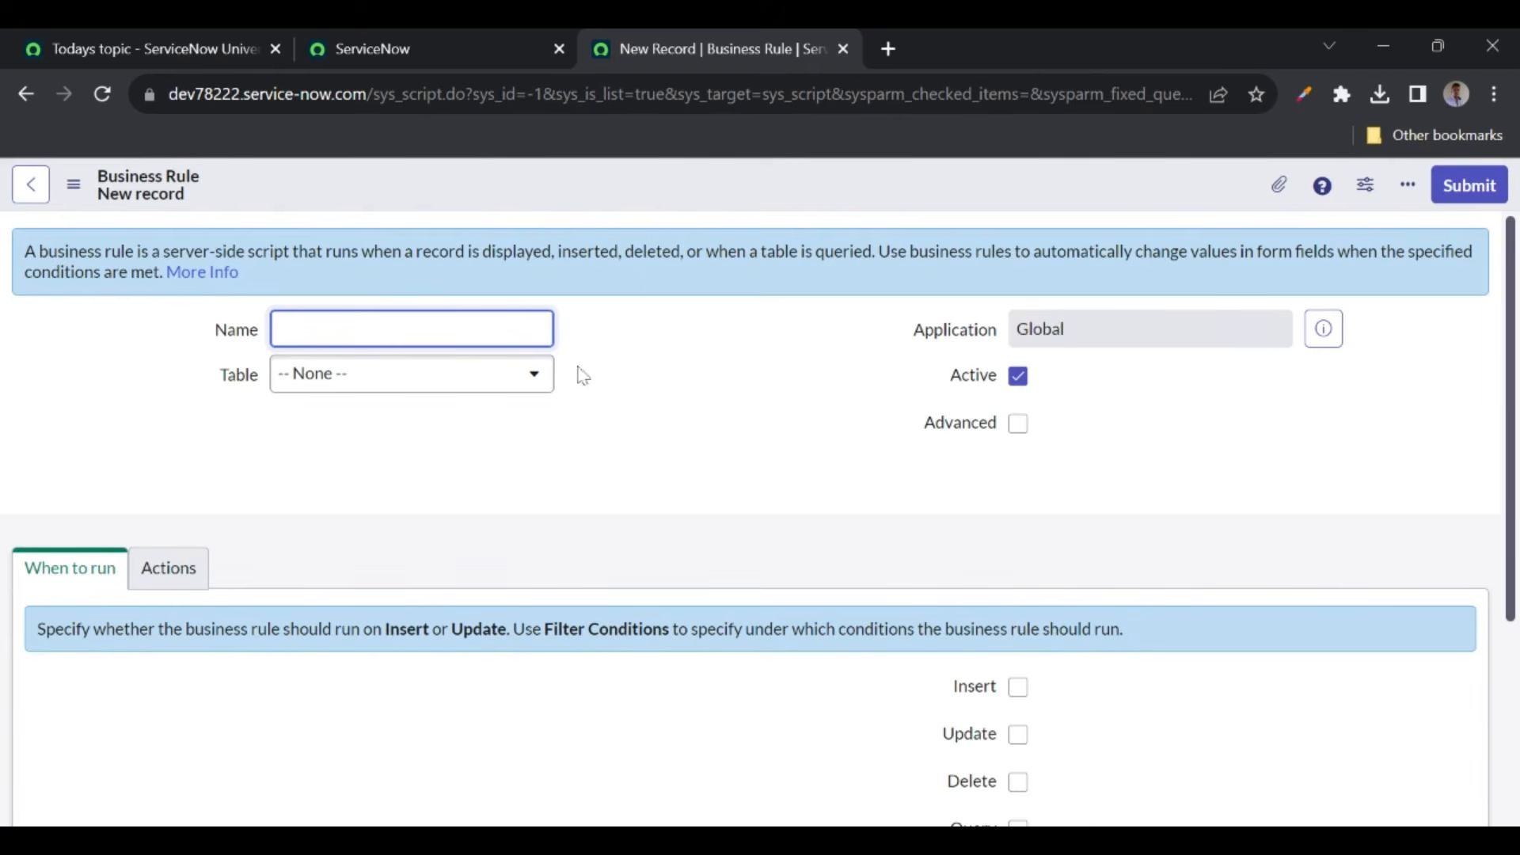
# - Name the rule 'Log message', set its table to ServiceNow Universe YT Videos, and tick Advanced
pyautogui.write('Log me')
pyautogui.write('ssg')
pyautogui.write('ge')
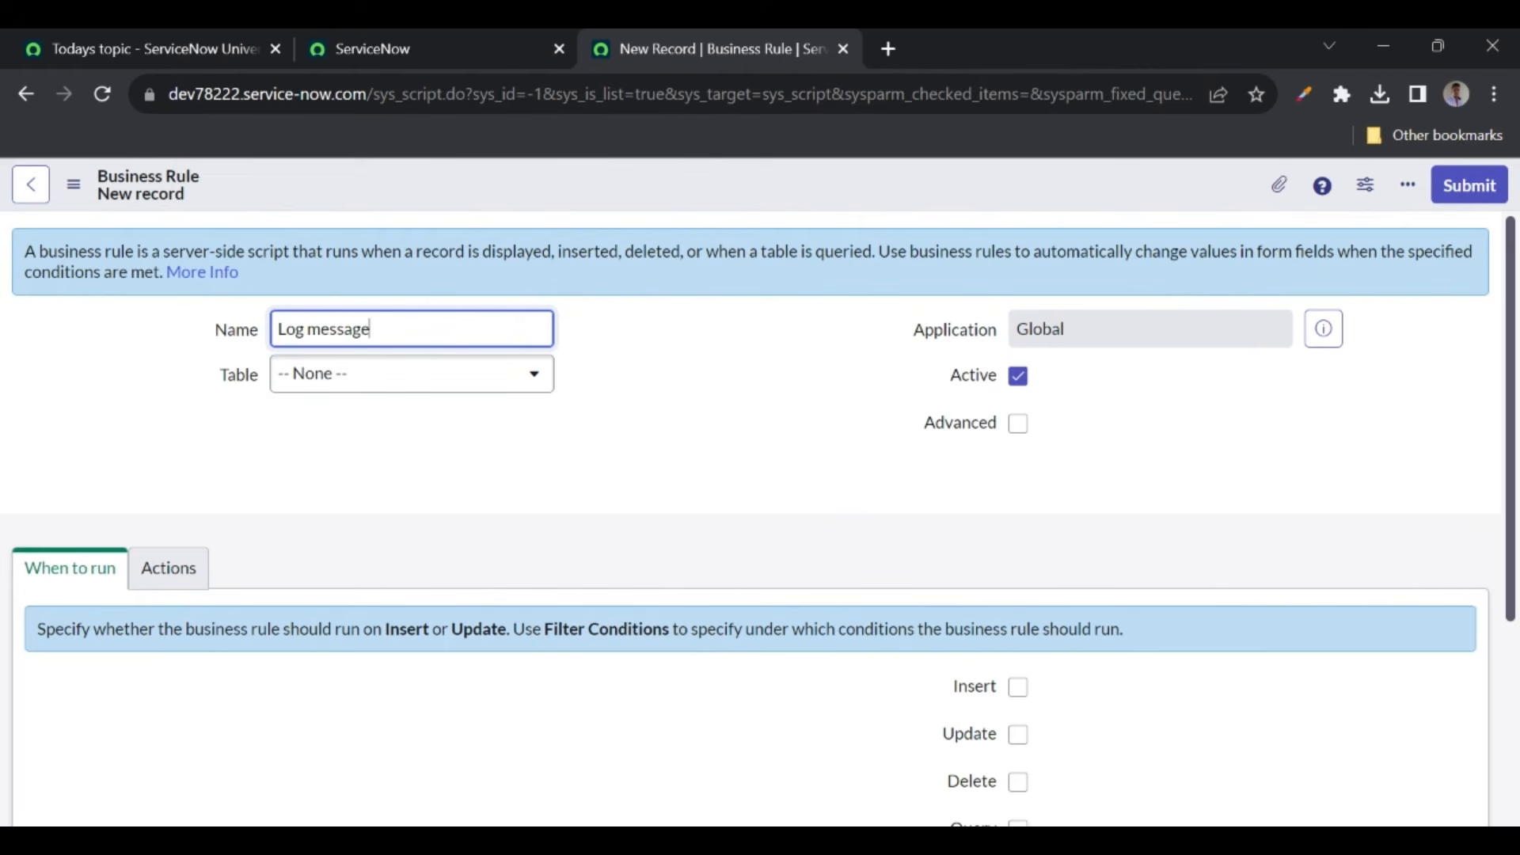
pyautogui.click(317, 376)
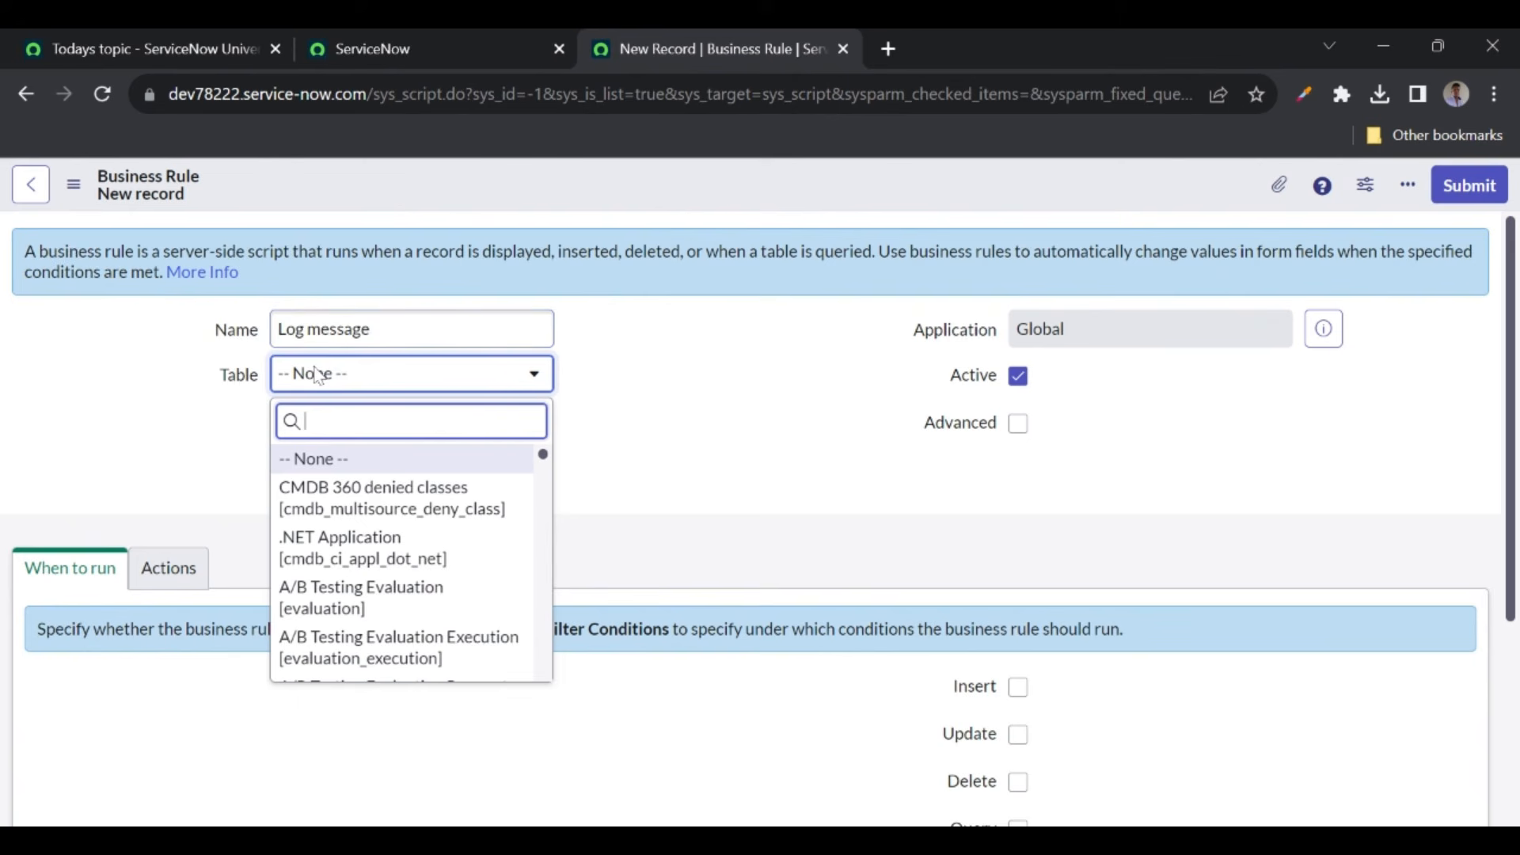
pyautogui.write('yt vide')
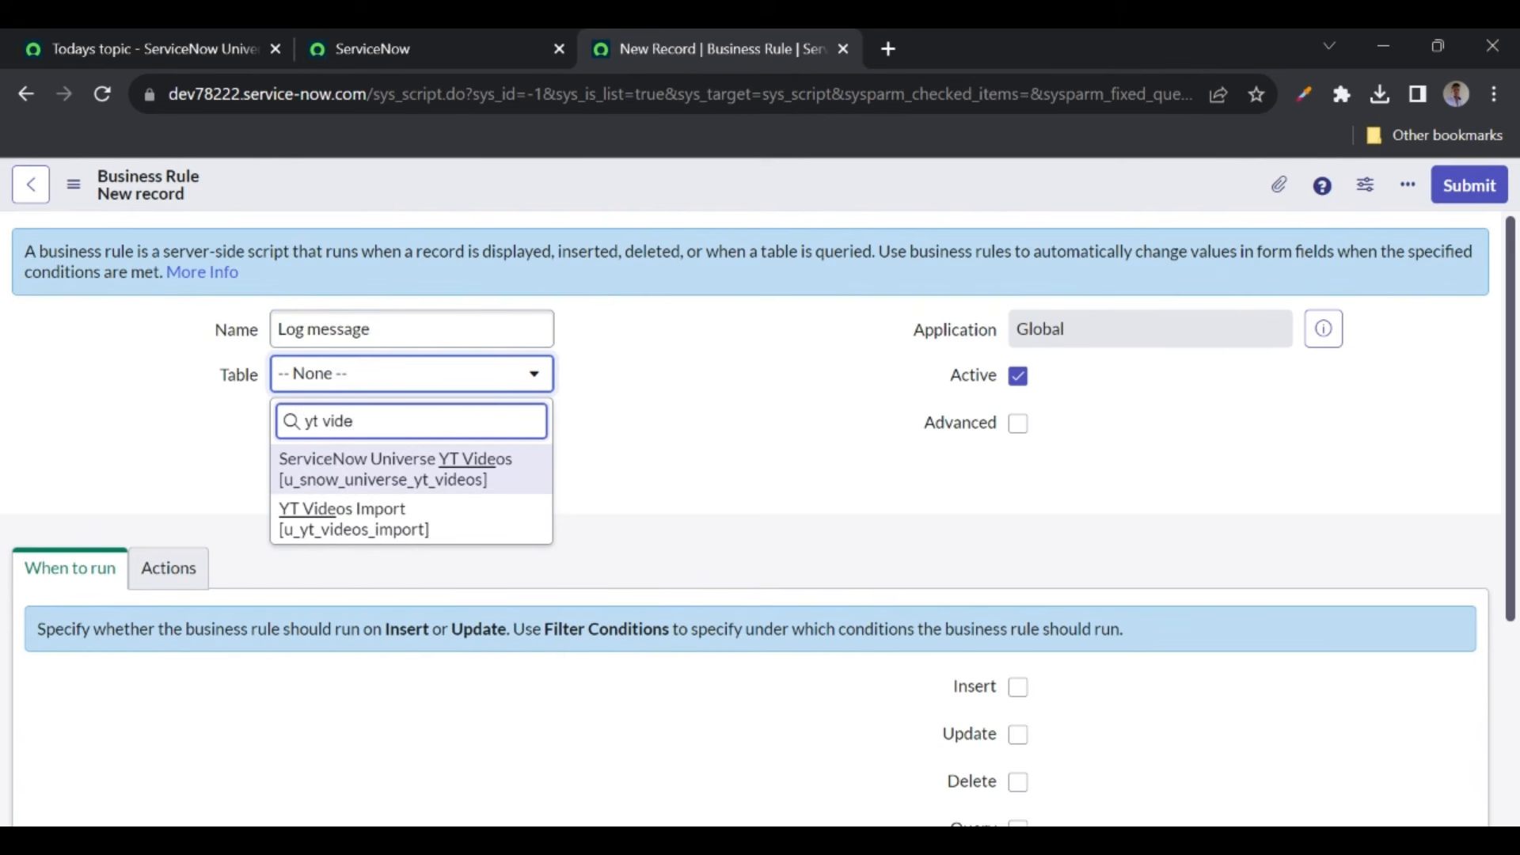
pyautogui.click(445, 471)
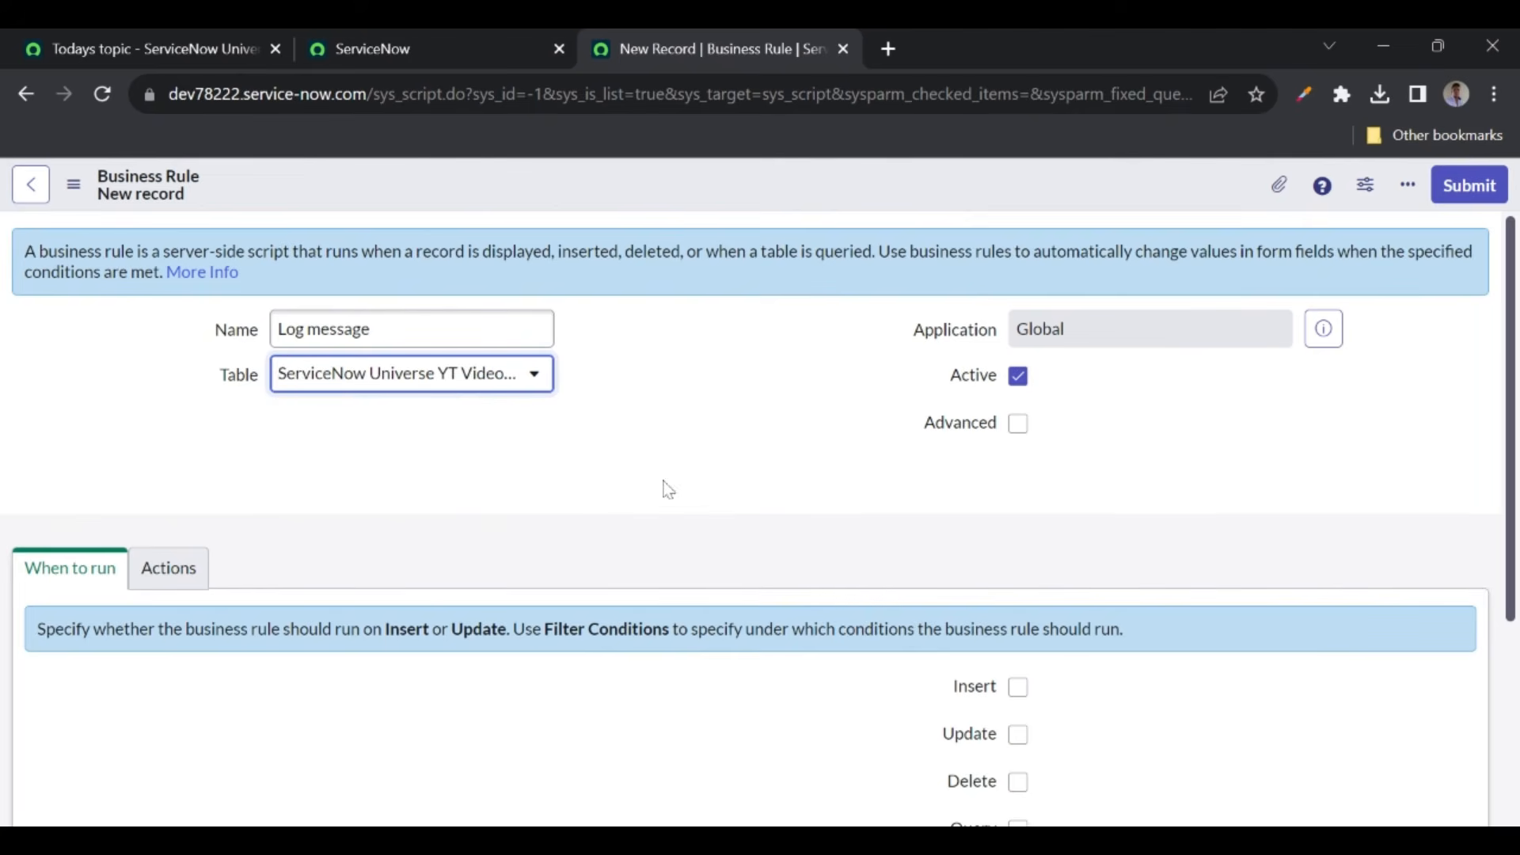
pyautogui.scroll(-1, 522, 499)
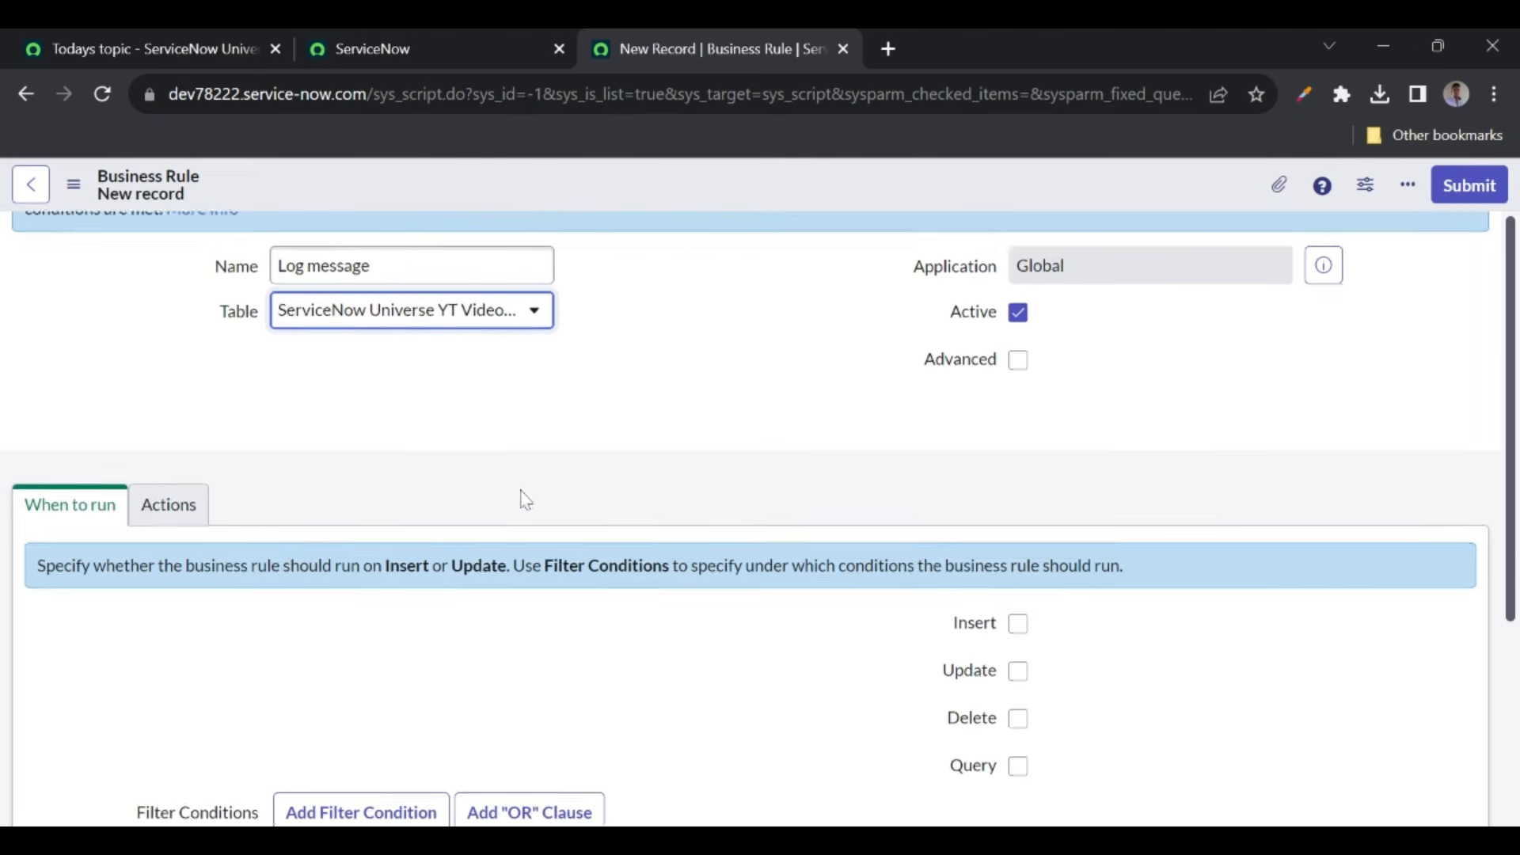
pyautogui.click(1019, 358)
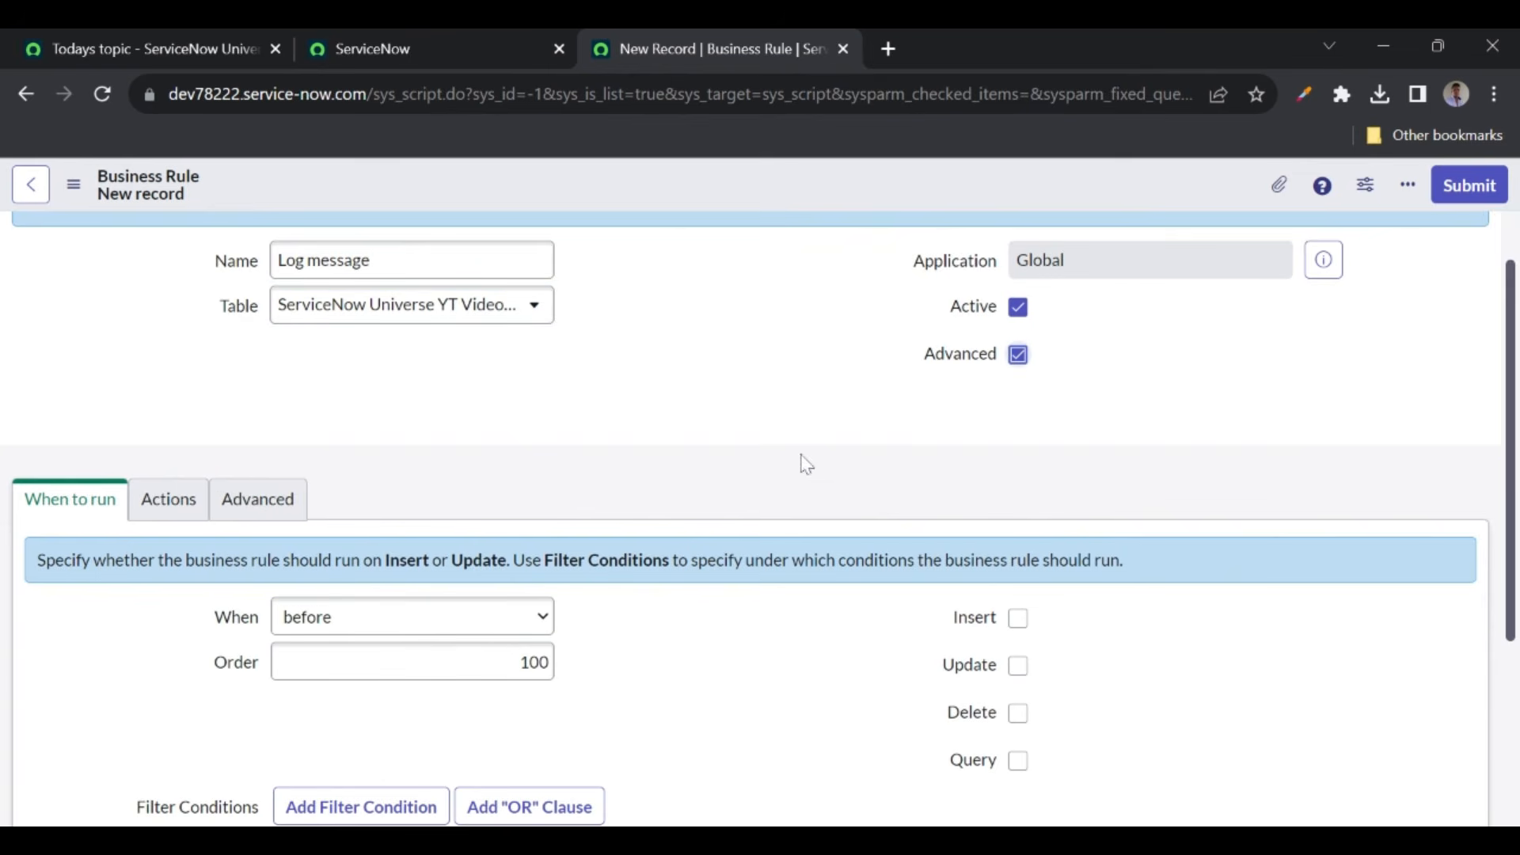
pyautogui.scroll(-1, 786, 462)
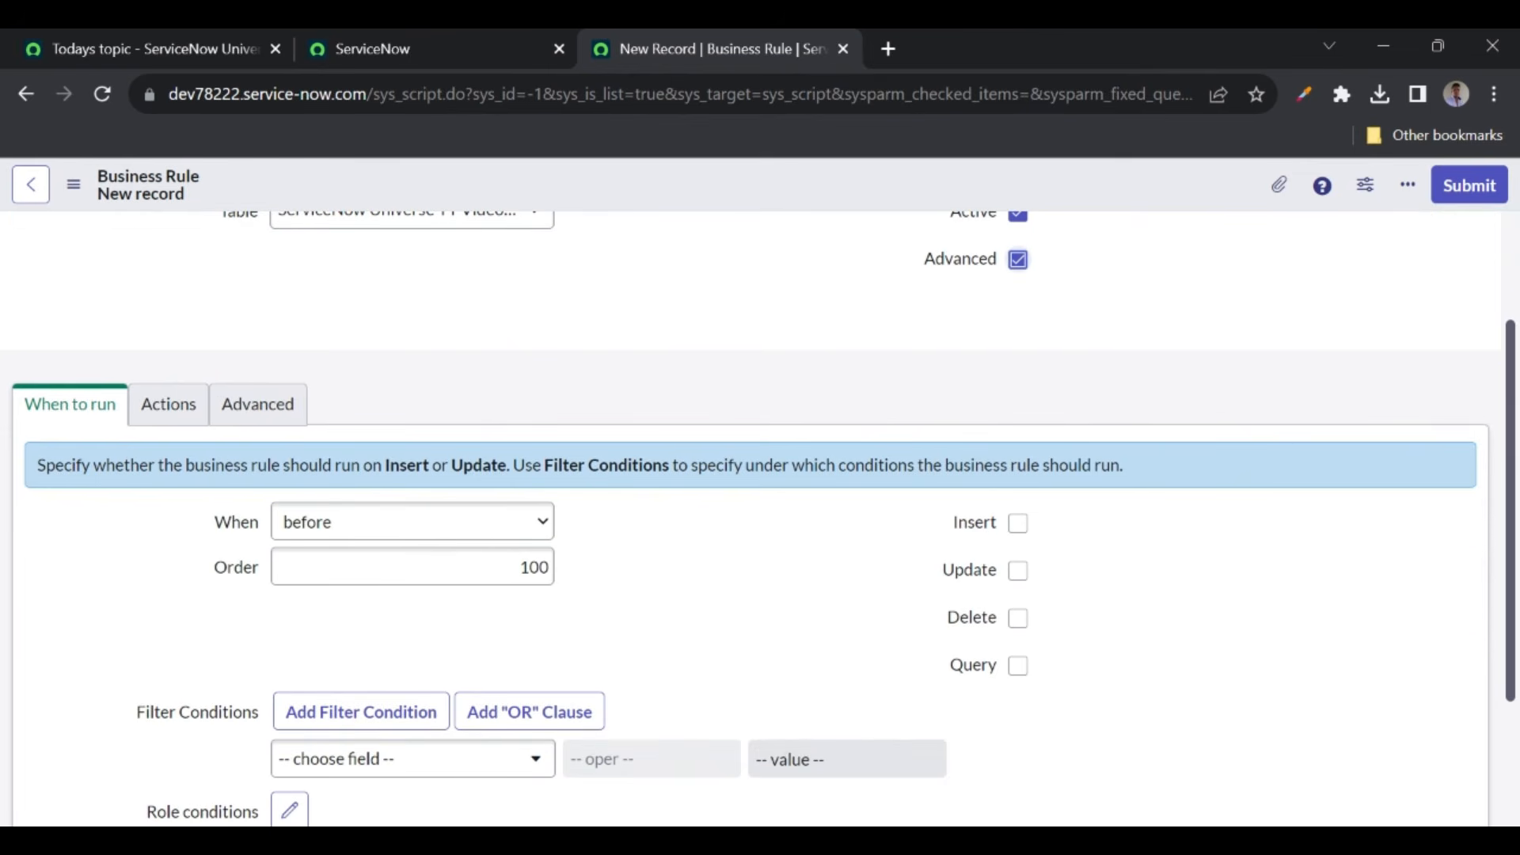
pyautogui.click(391, 533)
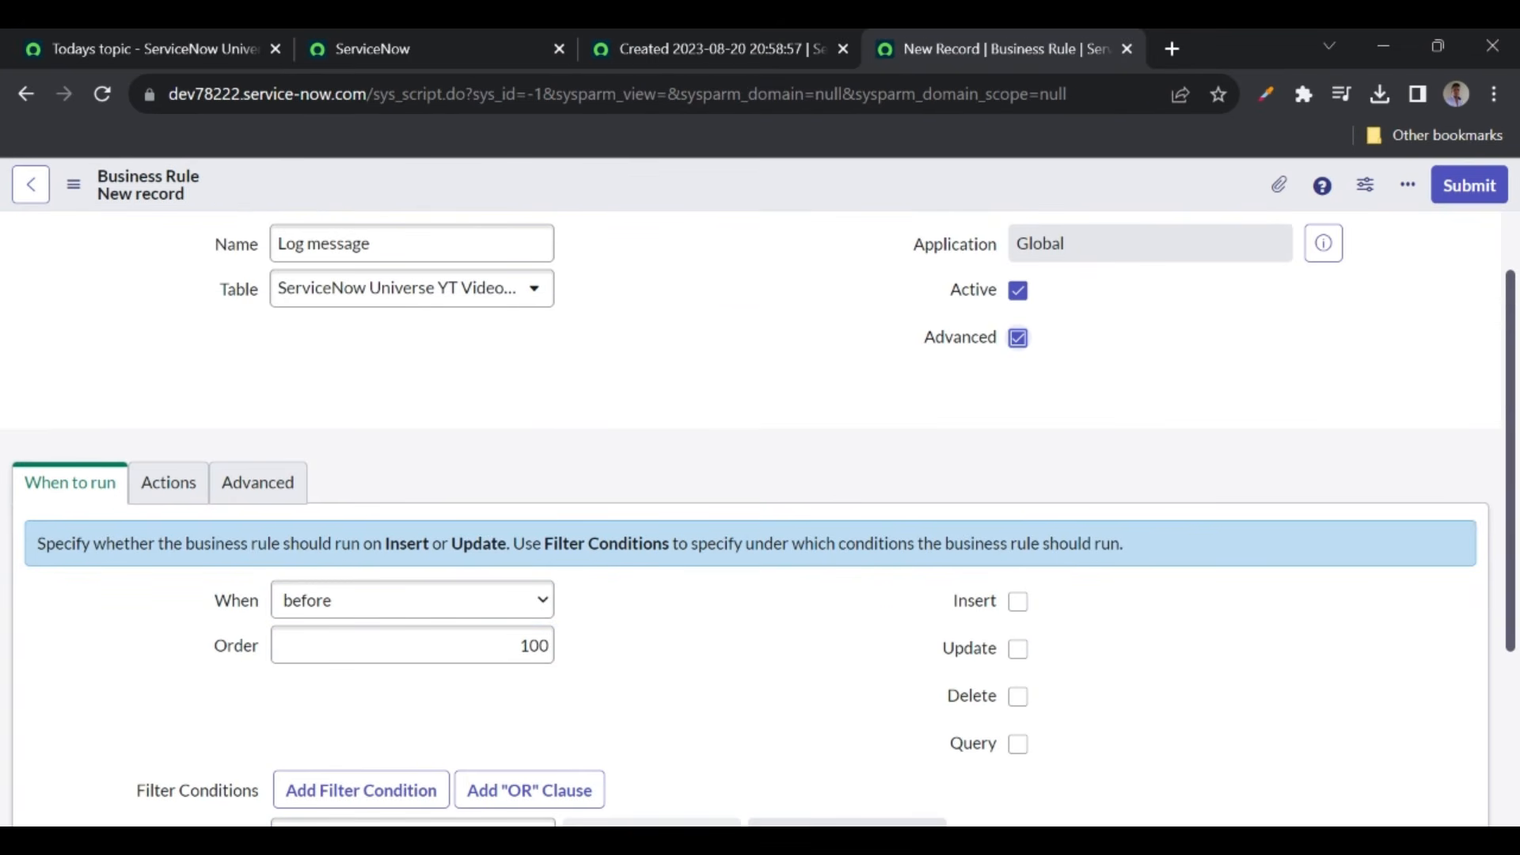
# - Set the rule to run after insert
pyautogui.click(475, 606)
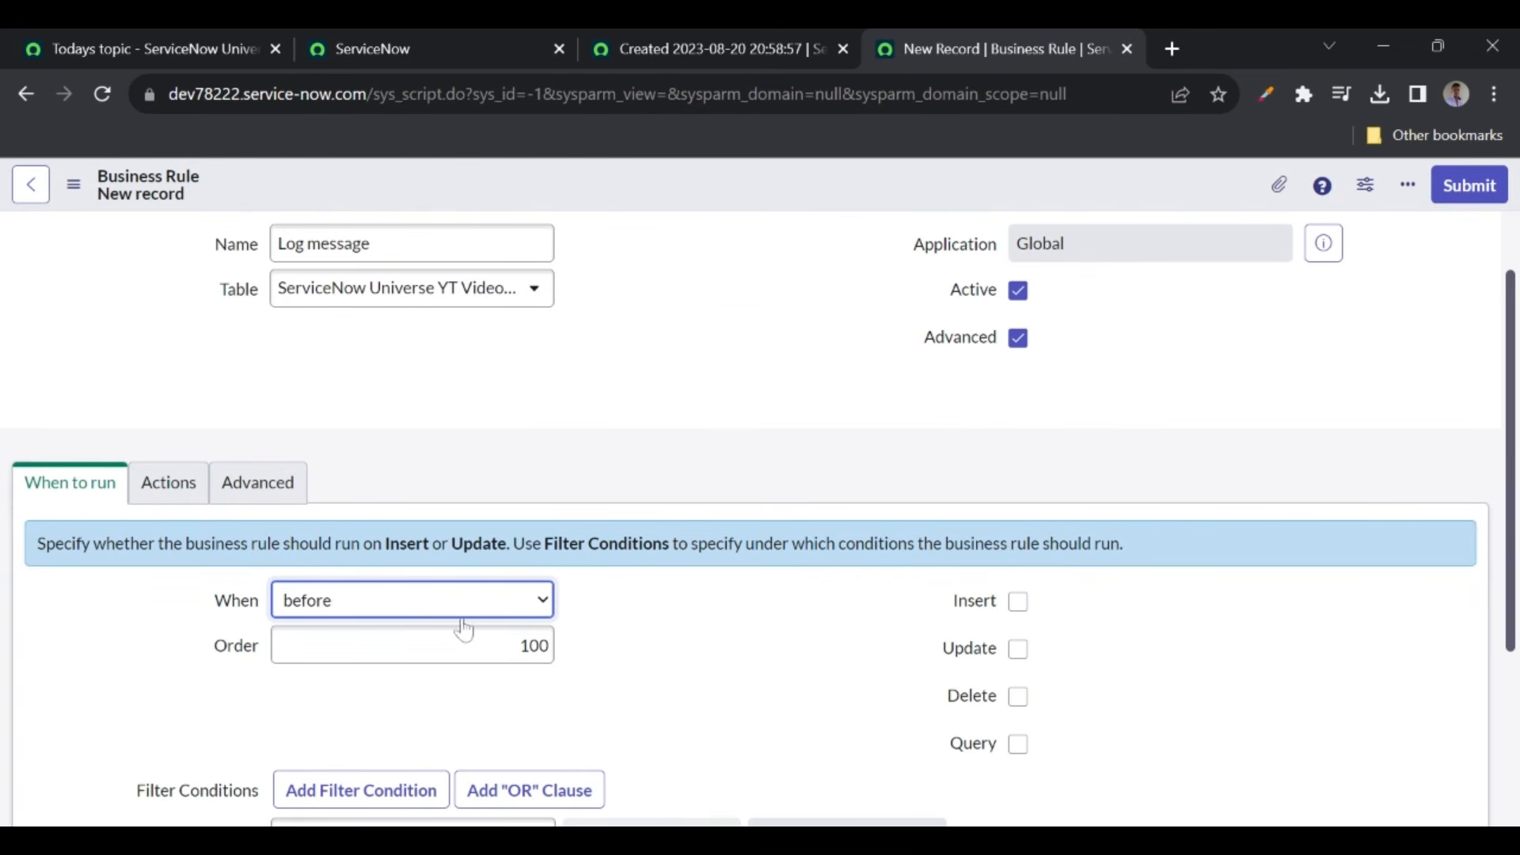
pyautogui.click(367, 662)
pyautogui.click(1019, 603)
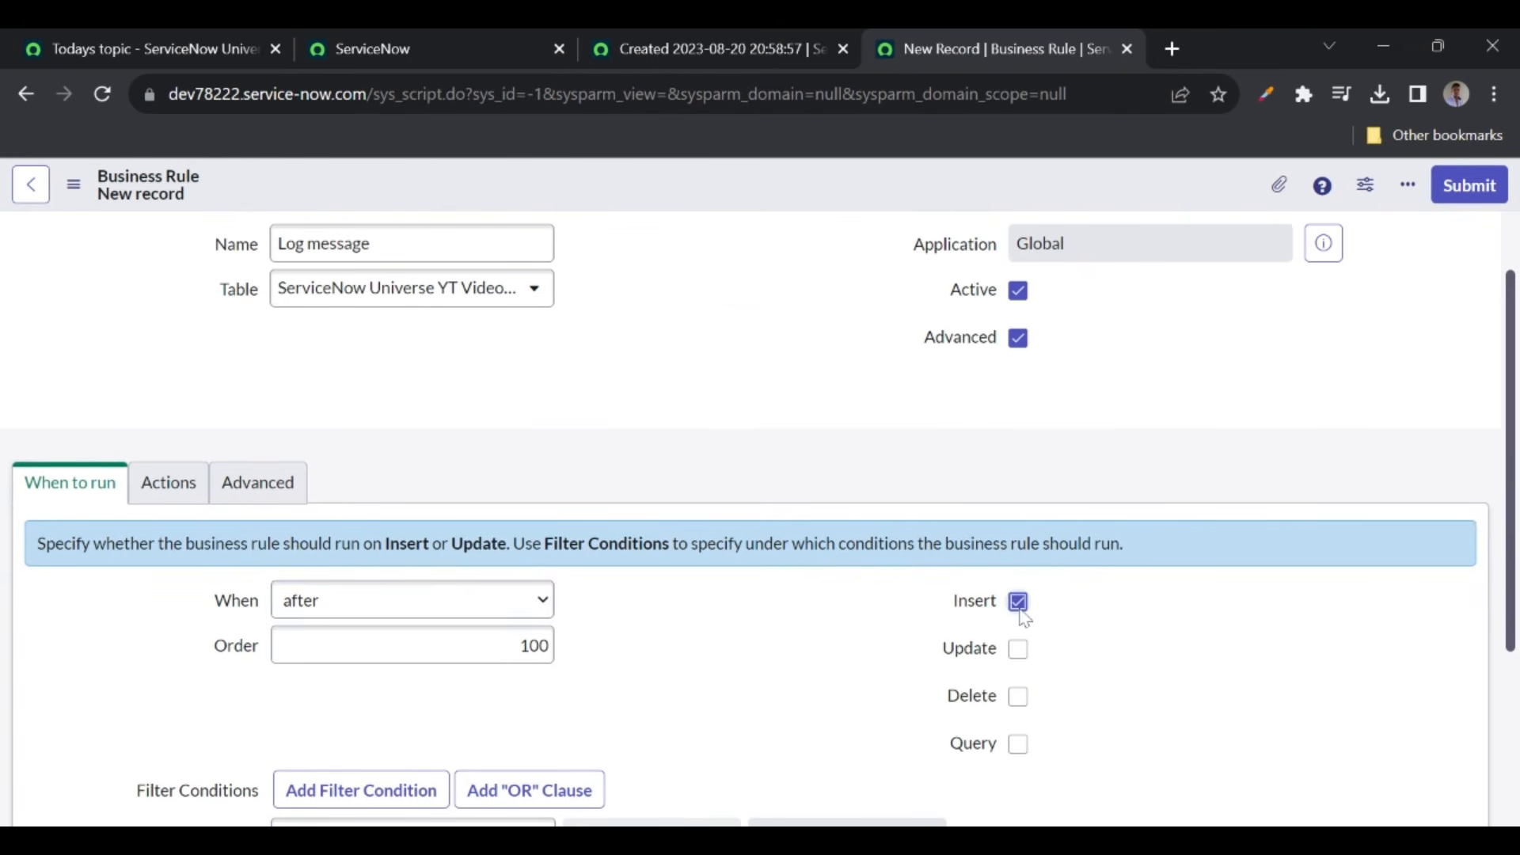
# - Add the filter condition Short Description starts with 'test'
pyautogui.scroll(-3, 930, 611)
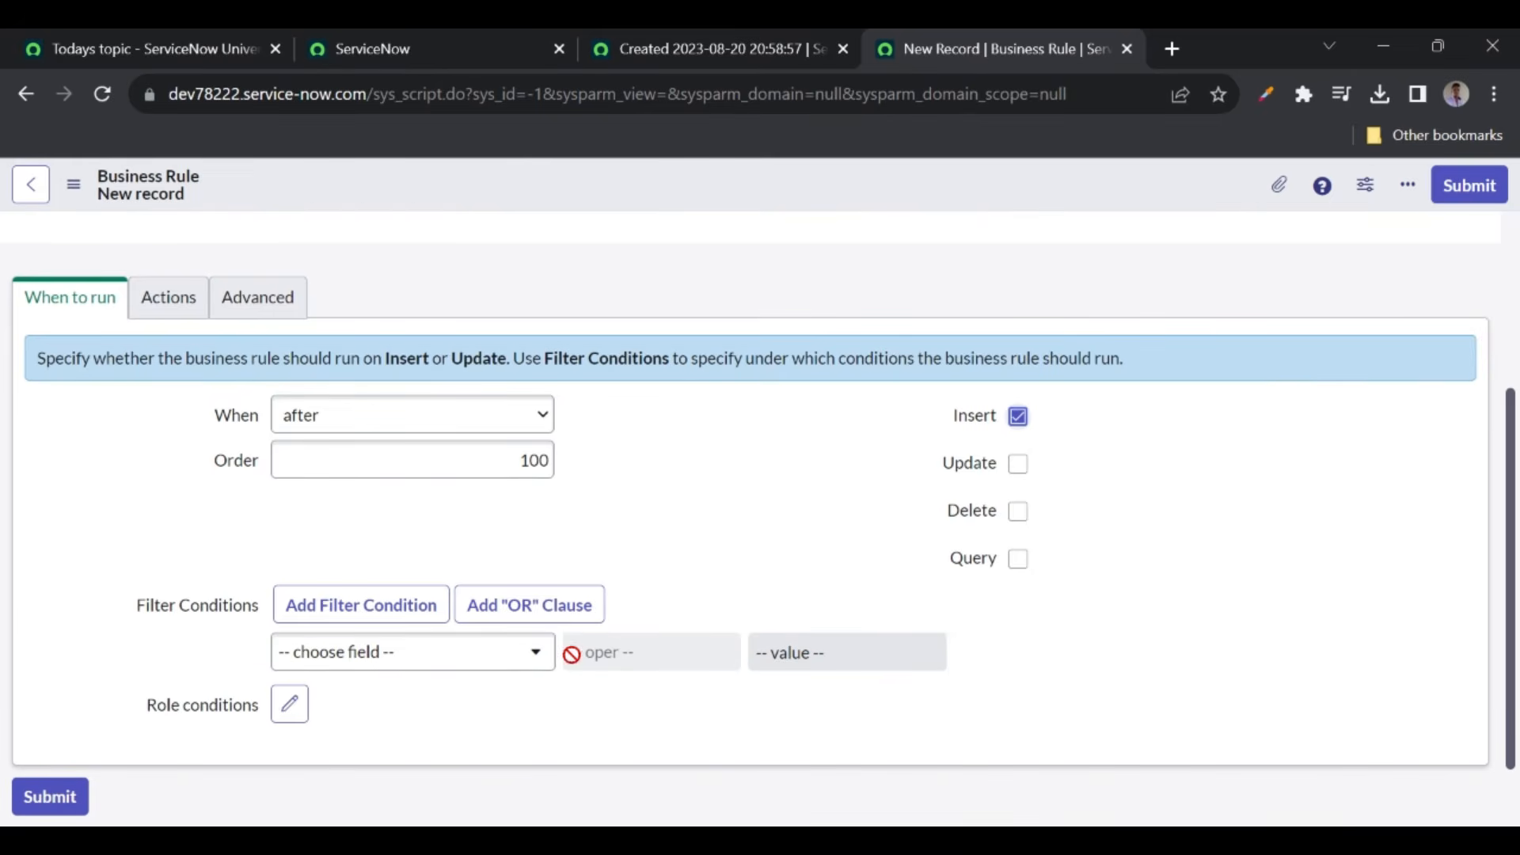
pyautogui.click(510, 667)
pyautogui.write('sh')
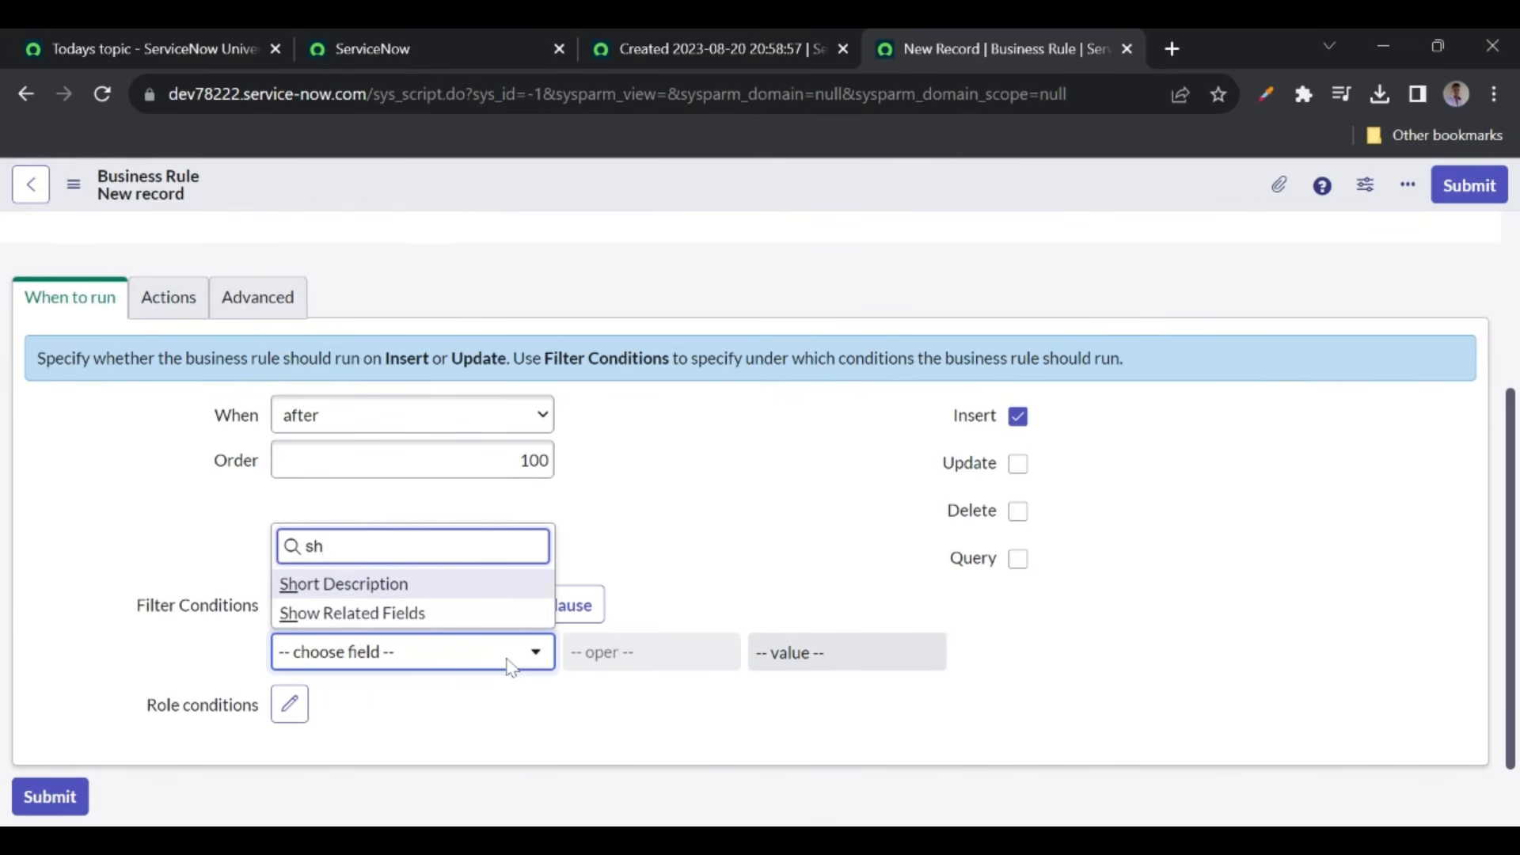
pyautogui.click(353, 583)
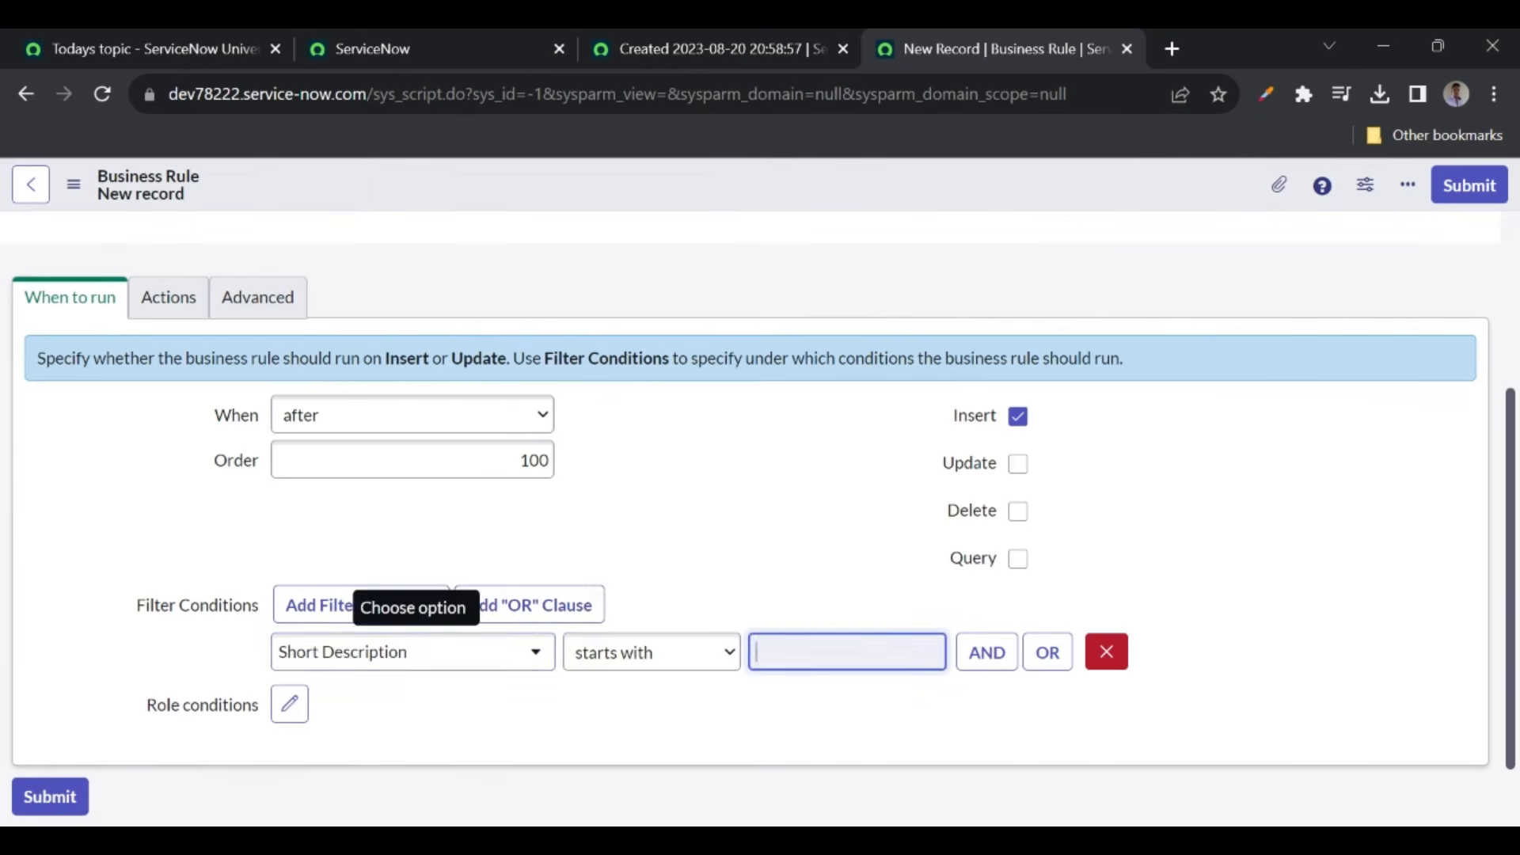
pyautogui.write('test')
pyautogui.click(748, 546)
pyautogui.click(257, 298)
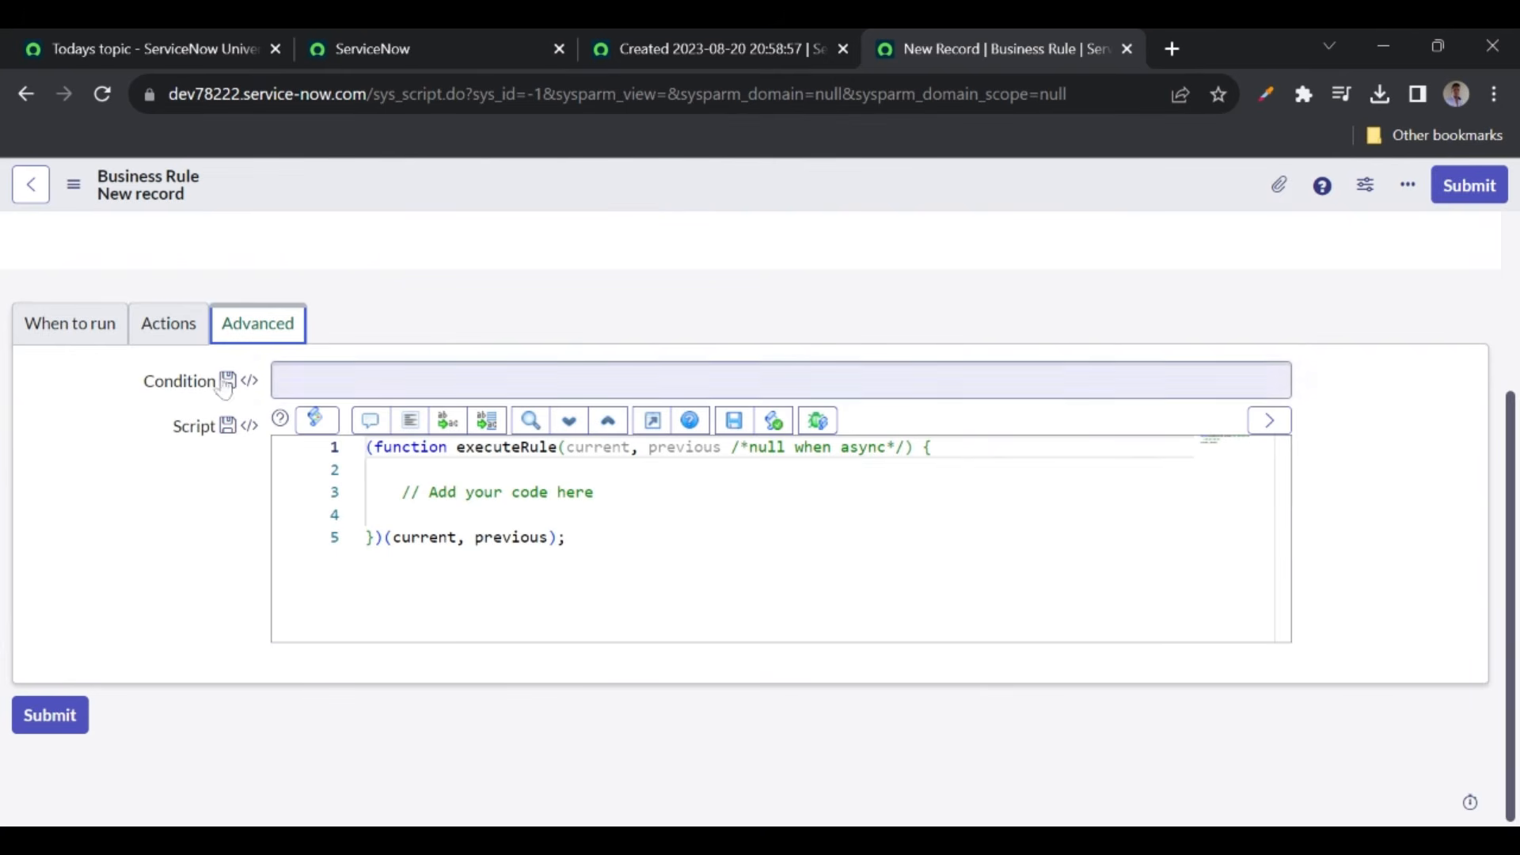
# - Add an action setting Description to 'Short desc started with test'
pyautogui.click(169, 332)
pyautogui.click(351, 558)
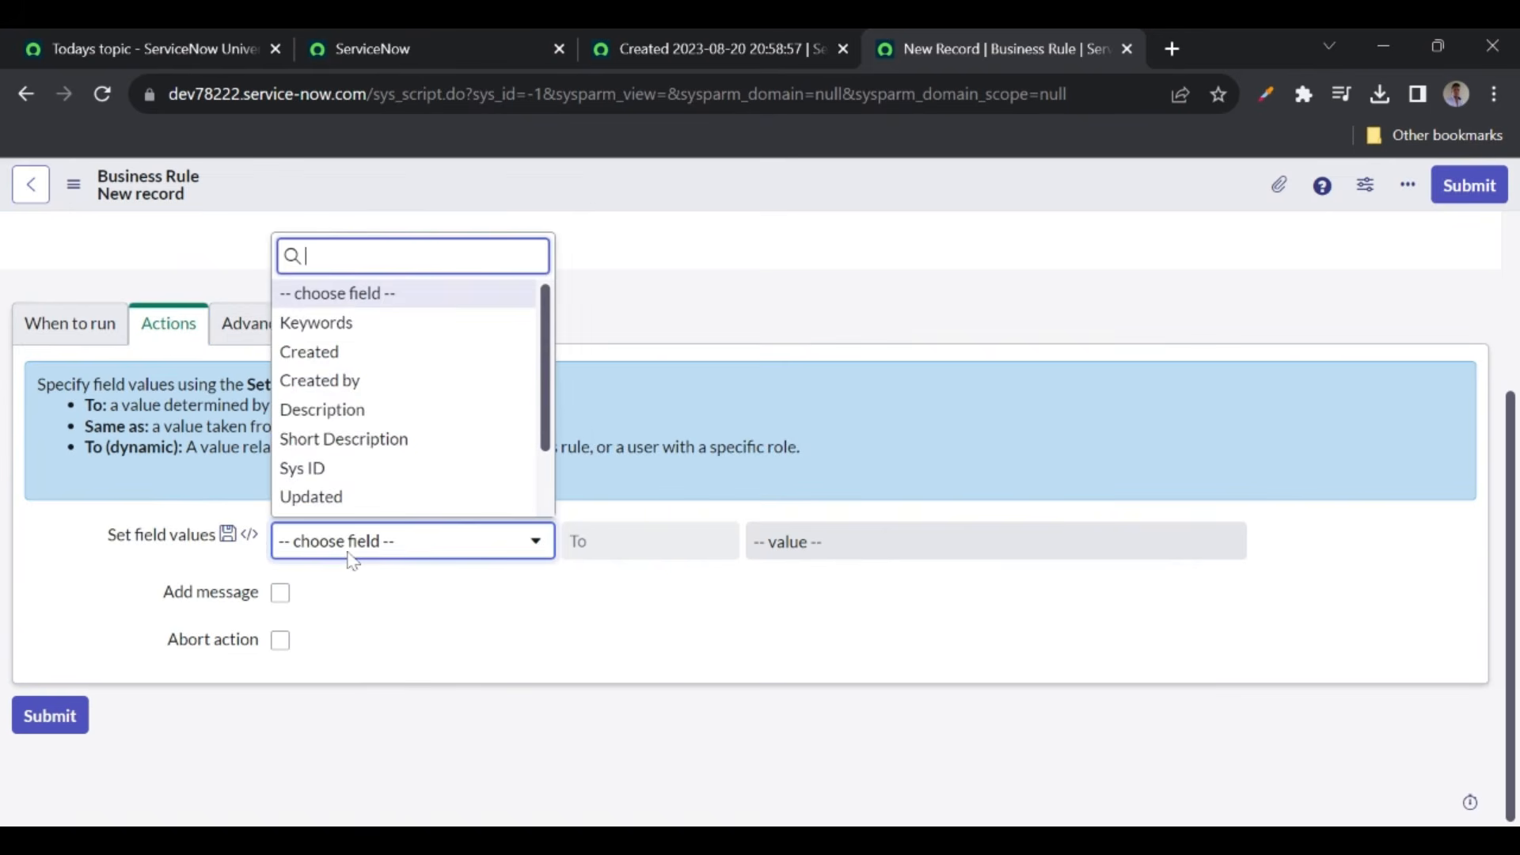
pyautogui.write('de')
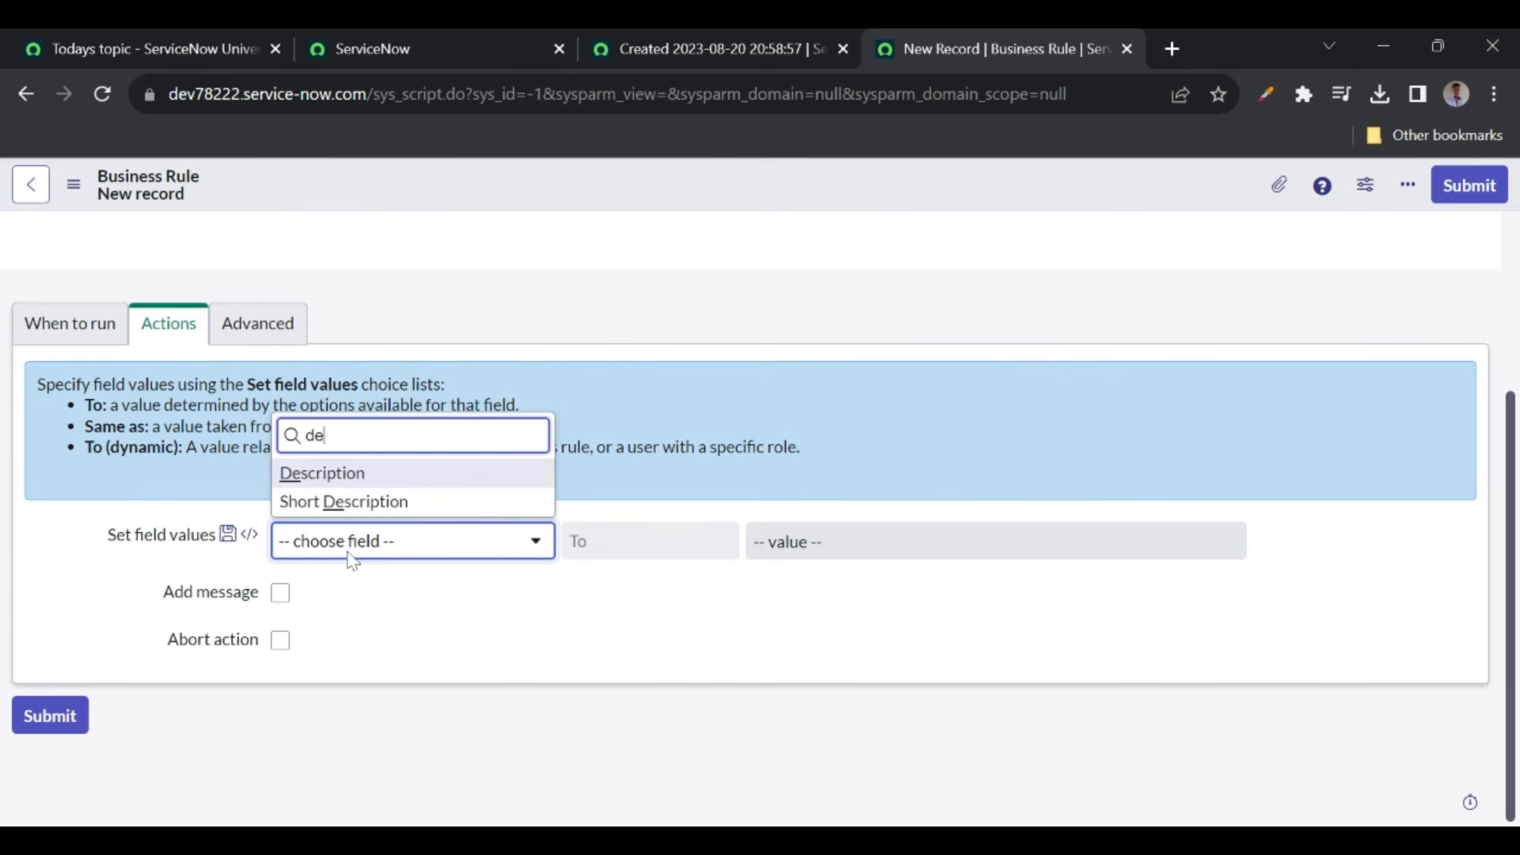
pyautogui.click(311, 473)
pyautogui.scroll(-2, 485, 502)
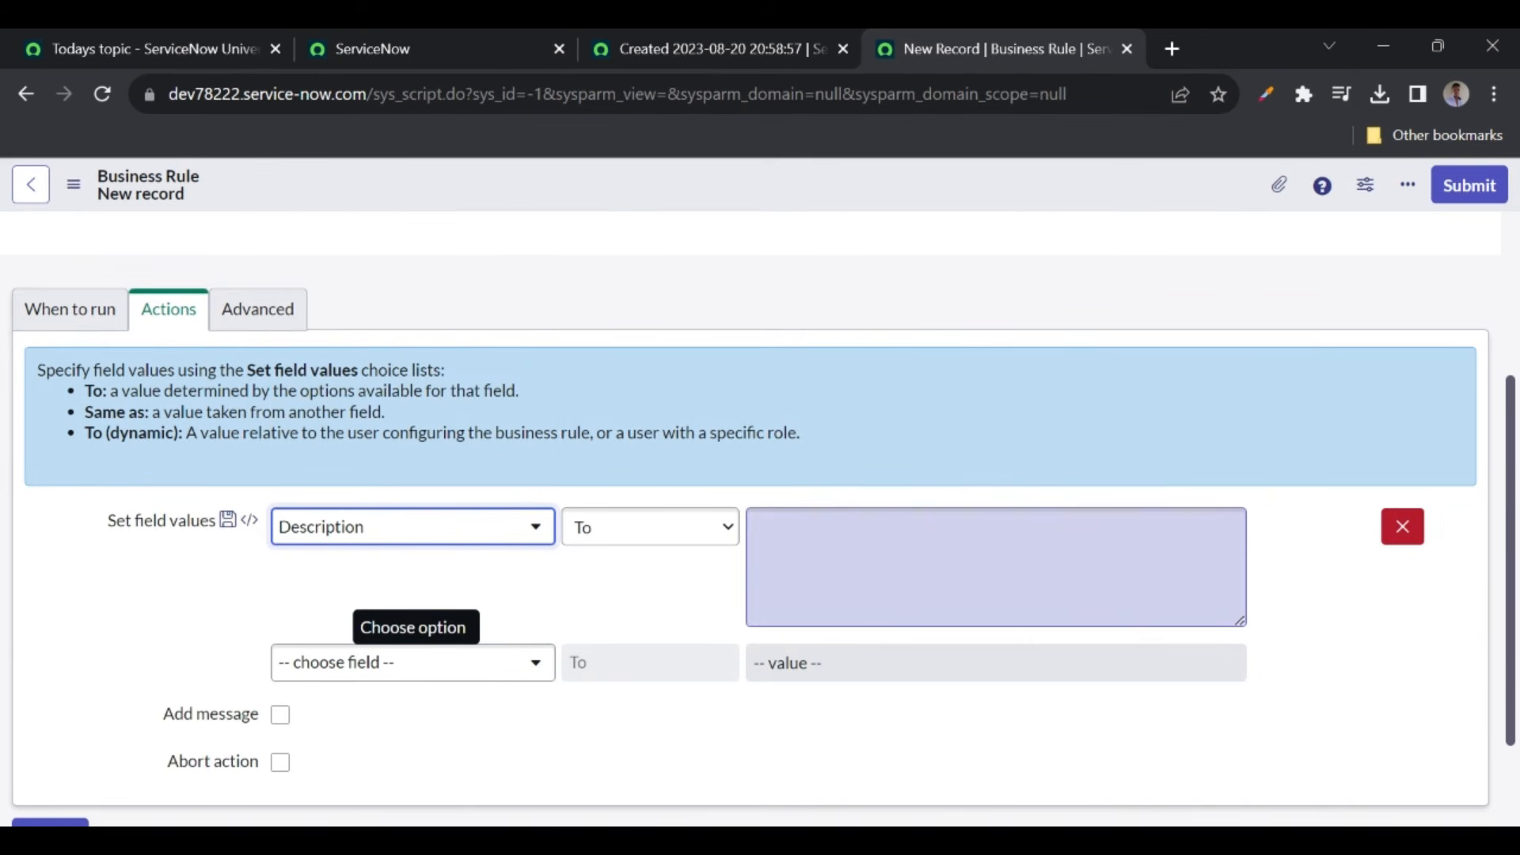
pyautogui.click(910, 564)
pyautogui.write('Short desc started with test')
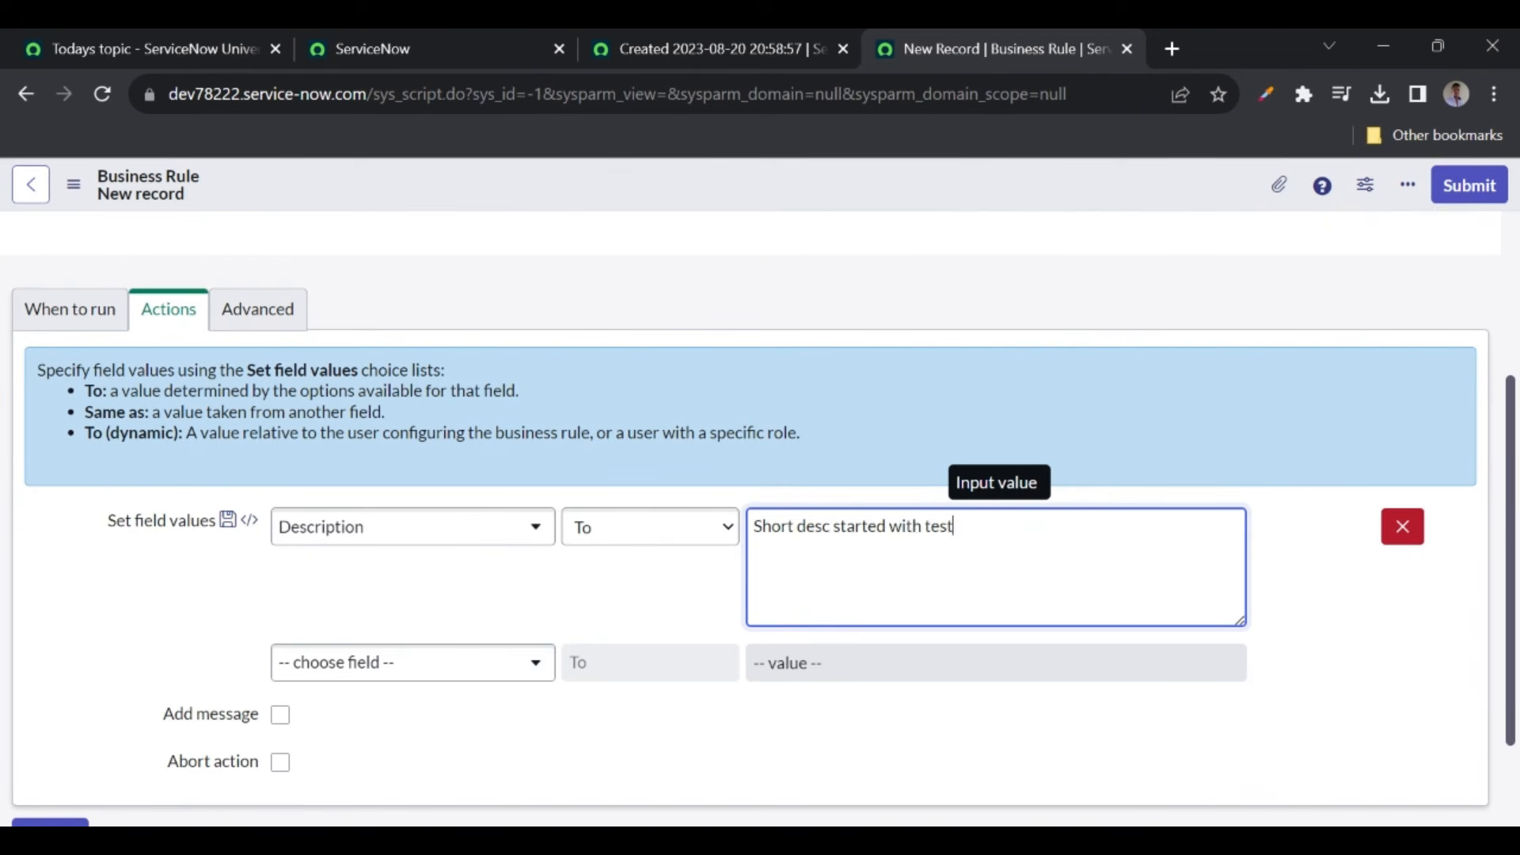
# - Turn on Add message with the text 'Record inserted' and save the business rule
pyautogui.scroll(-2, 343, 615)
pyautogui.click(281, 592)
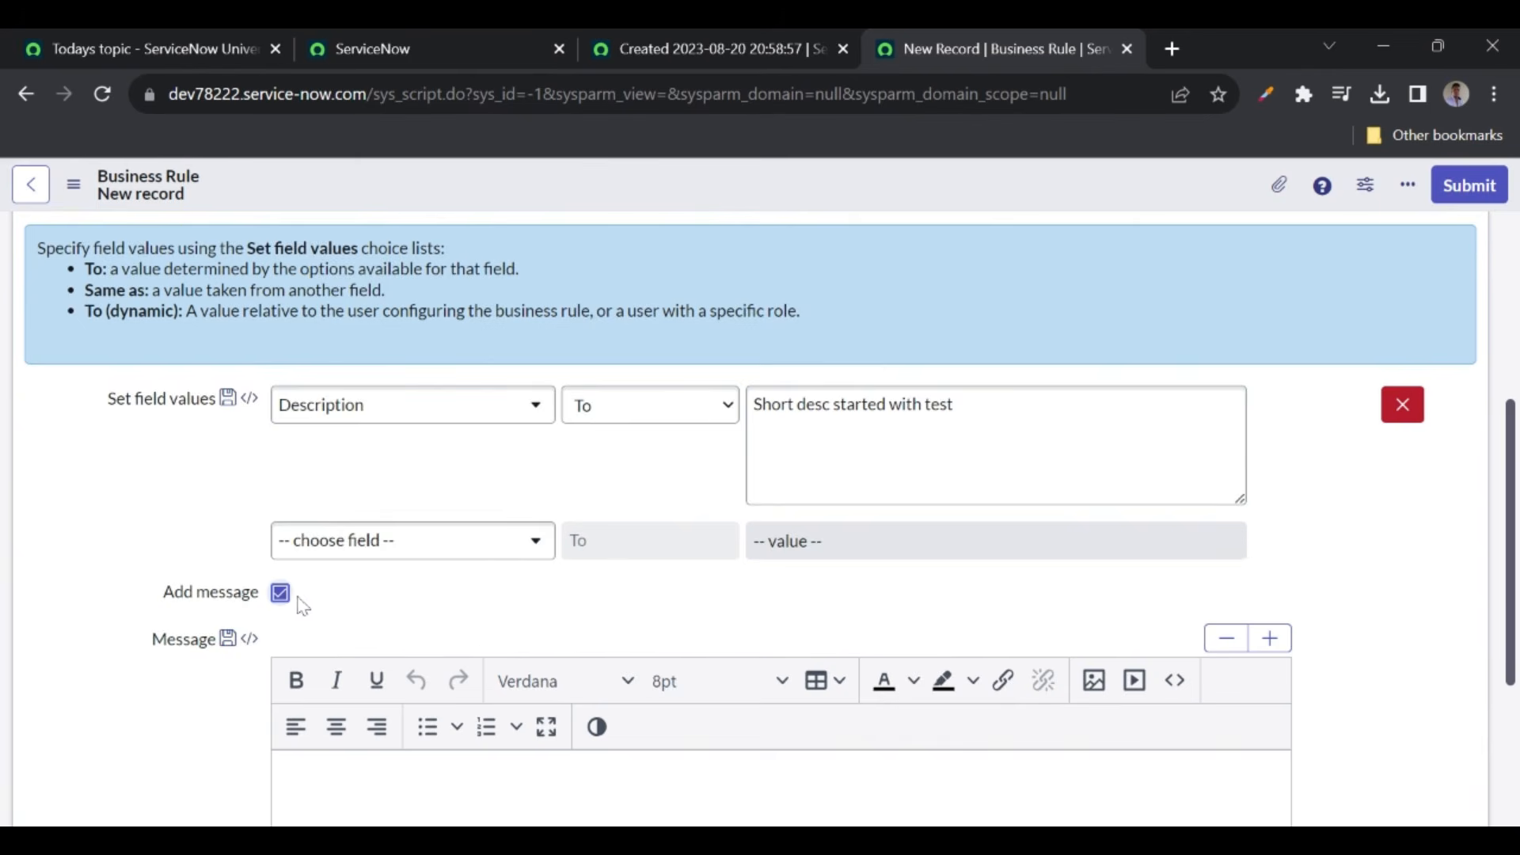
pyautogui.scroll(-1, 288, 606)
pyautogui.click(340, 697)
pyautogui.write('Redord Inserted')
pyautogui.rightClick(665, 181)
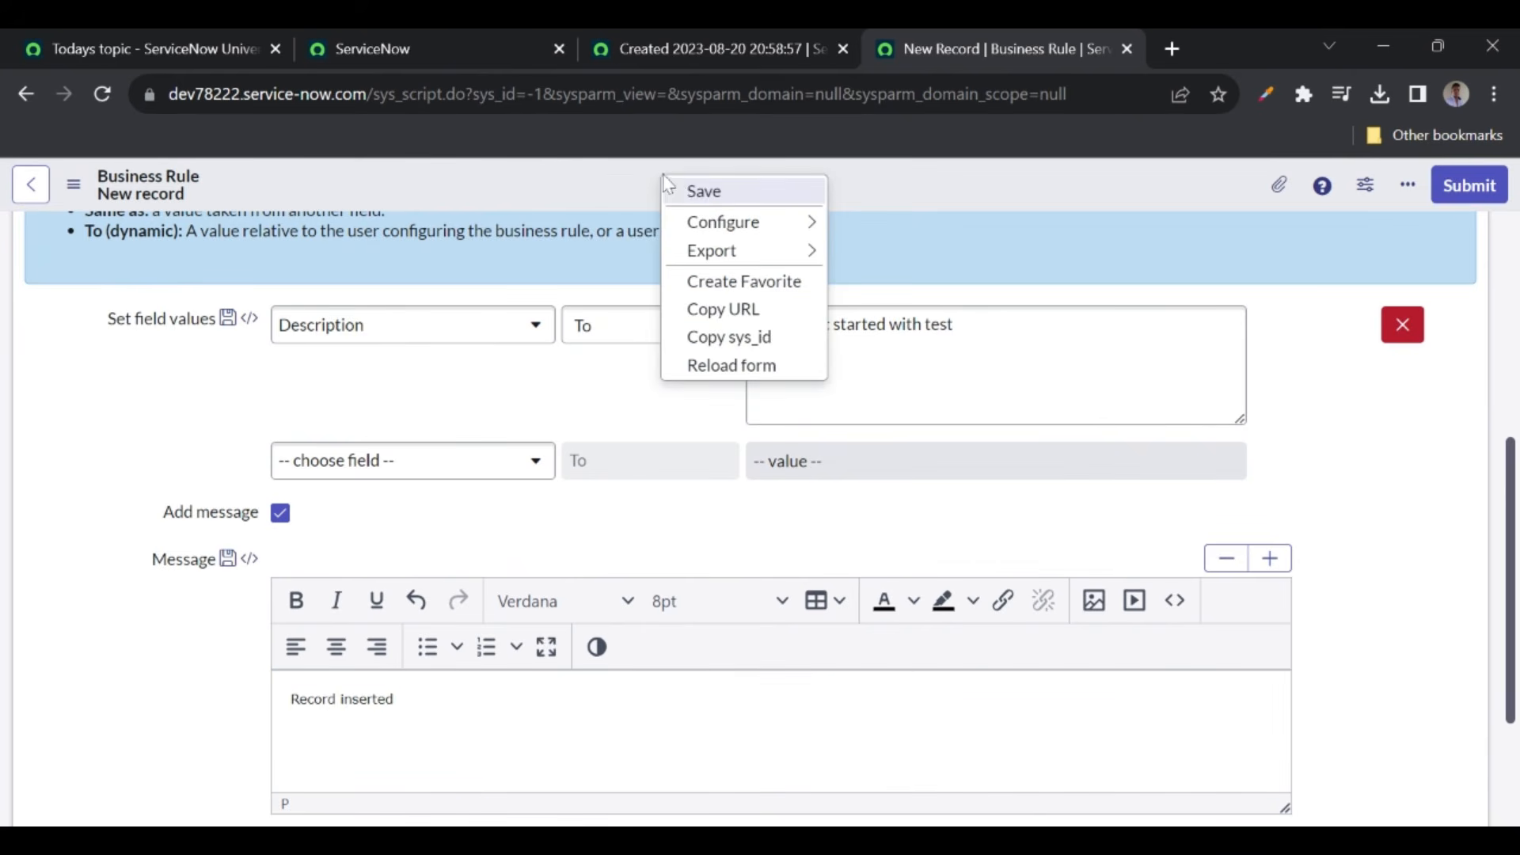
pyautogui.click(697, 193)
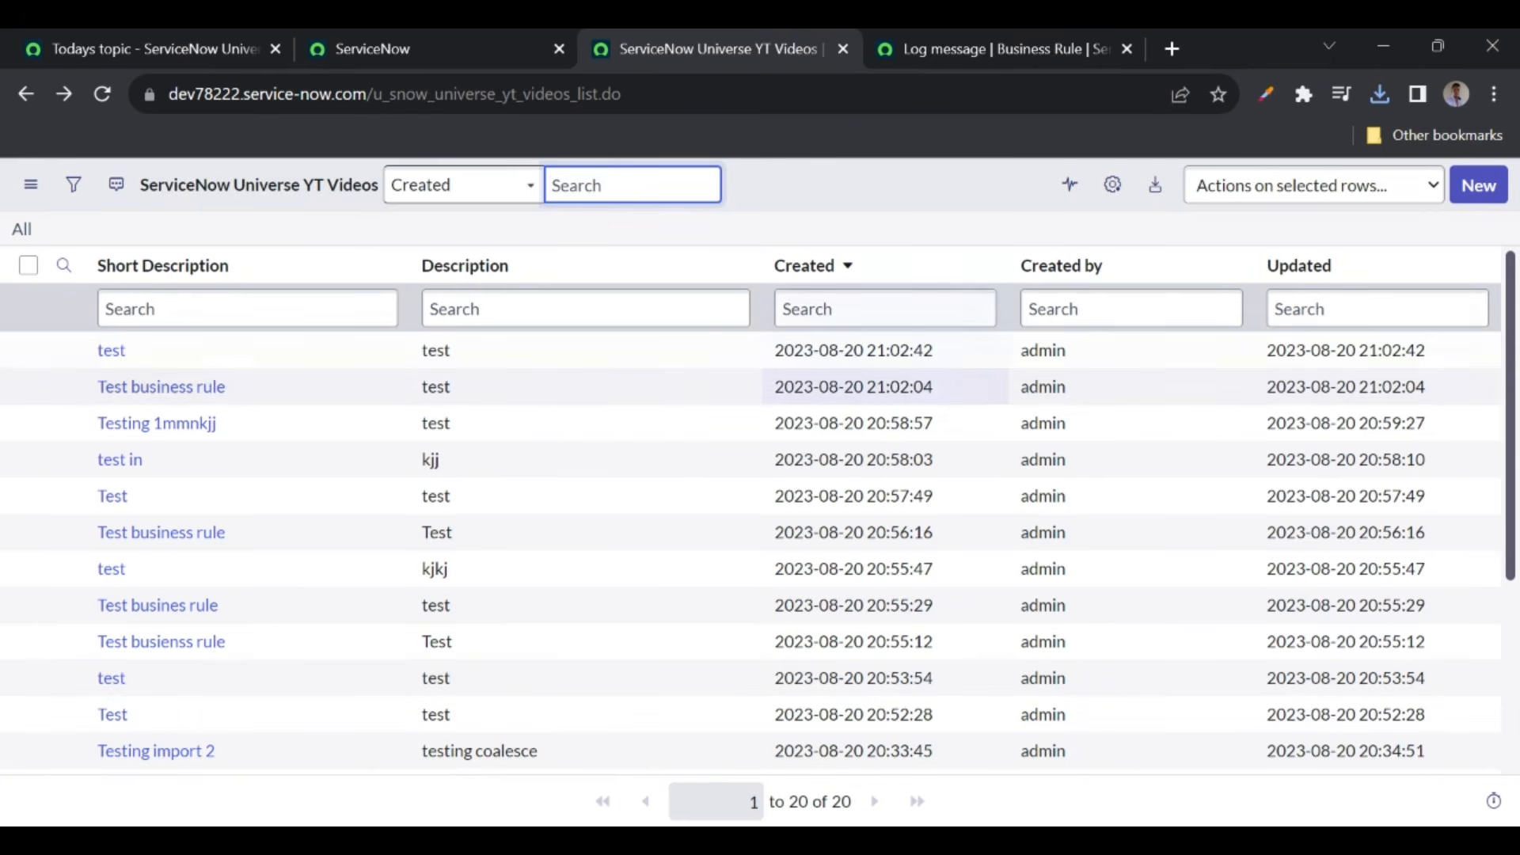
# - Create and save a YT Videos record with Short Description 'test 123' and Description 'test'
pyautogui.click(1470, 199)
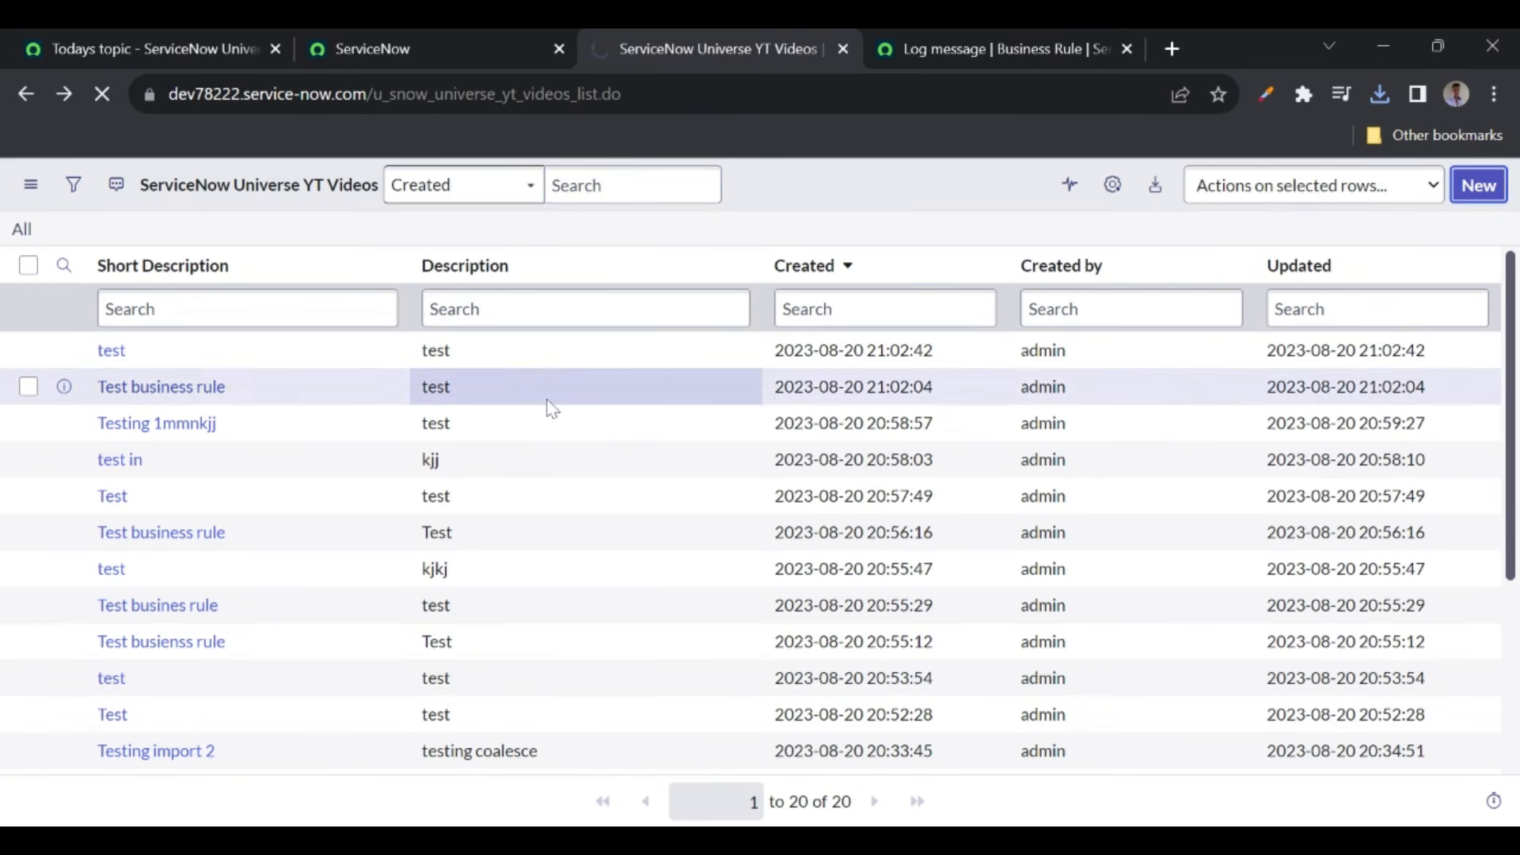
pyautogui.write('test')
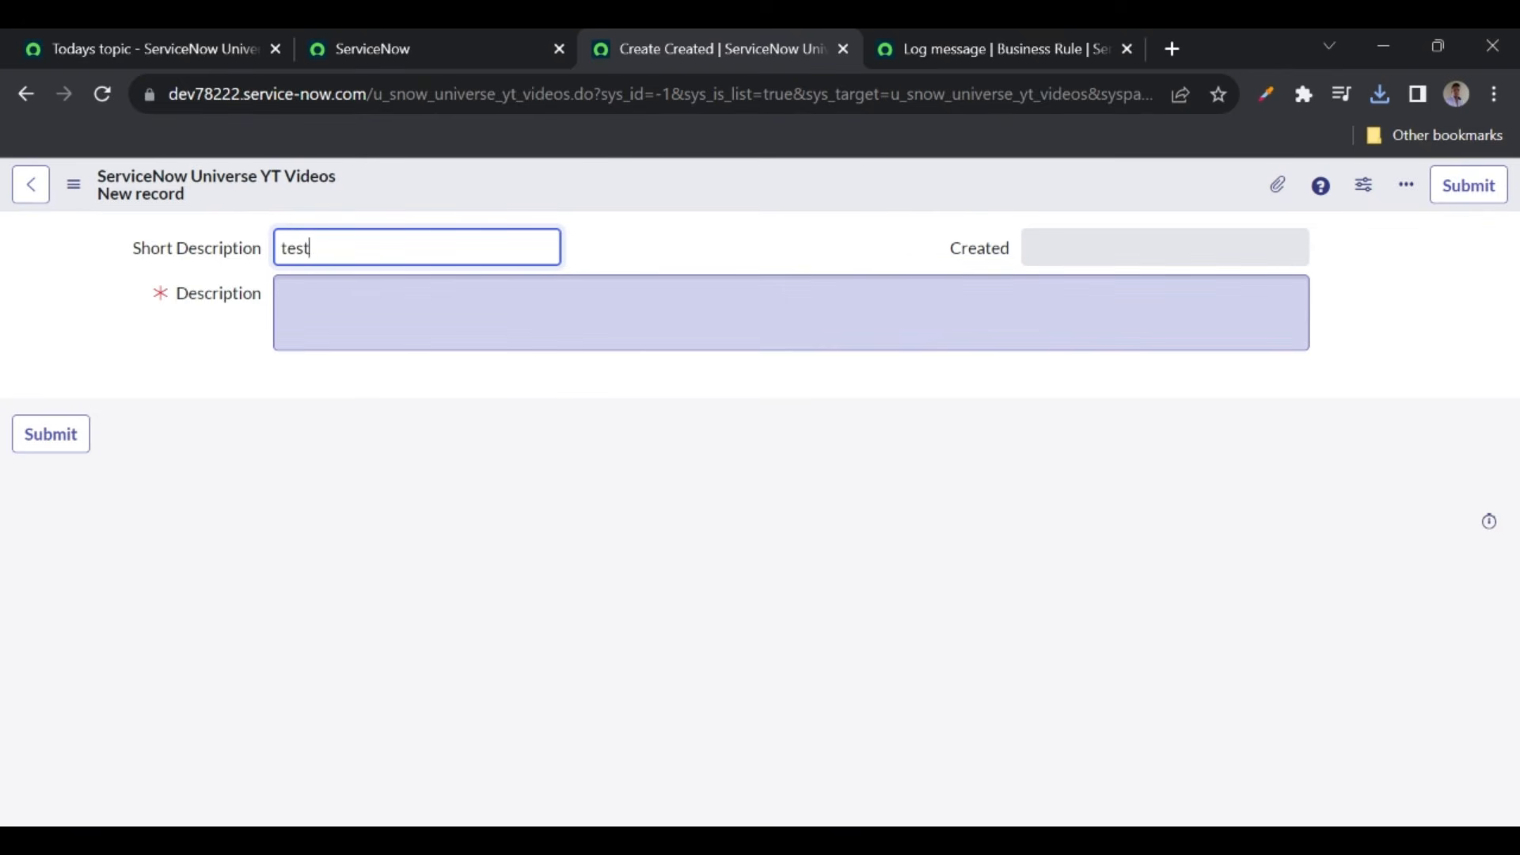
pyautogui.write(' 123')
pyautogui.press('Tab')
pyautogui.write('test')
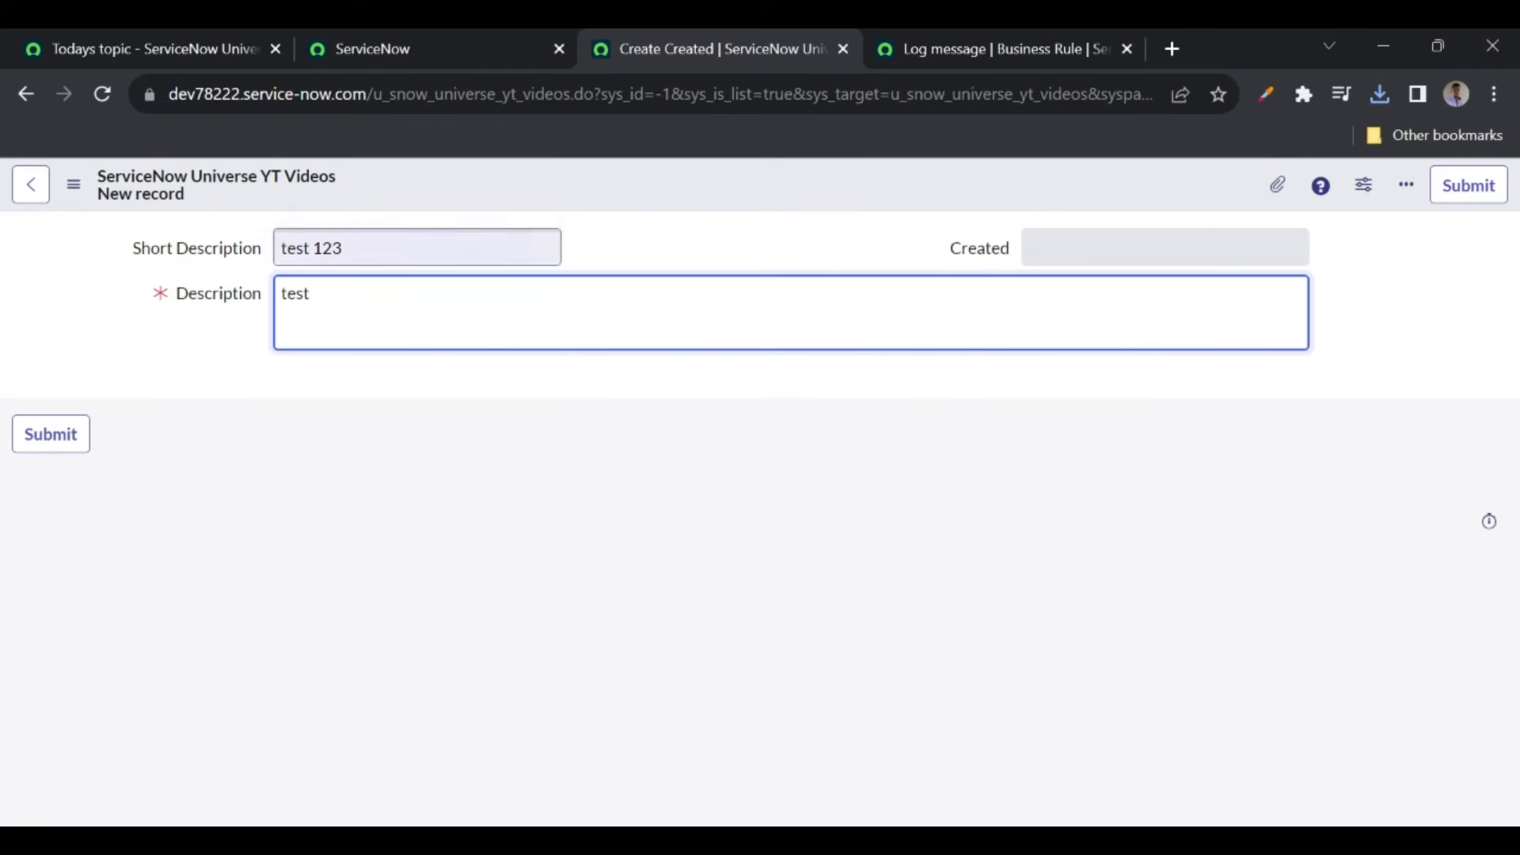
pyautogui.rightClick(599, 190)
pyautogui.click(641, 201)
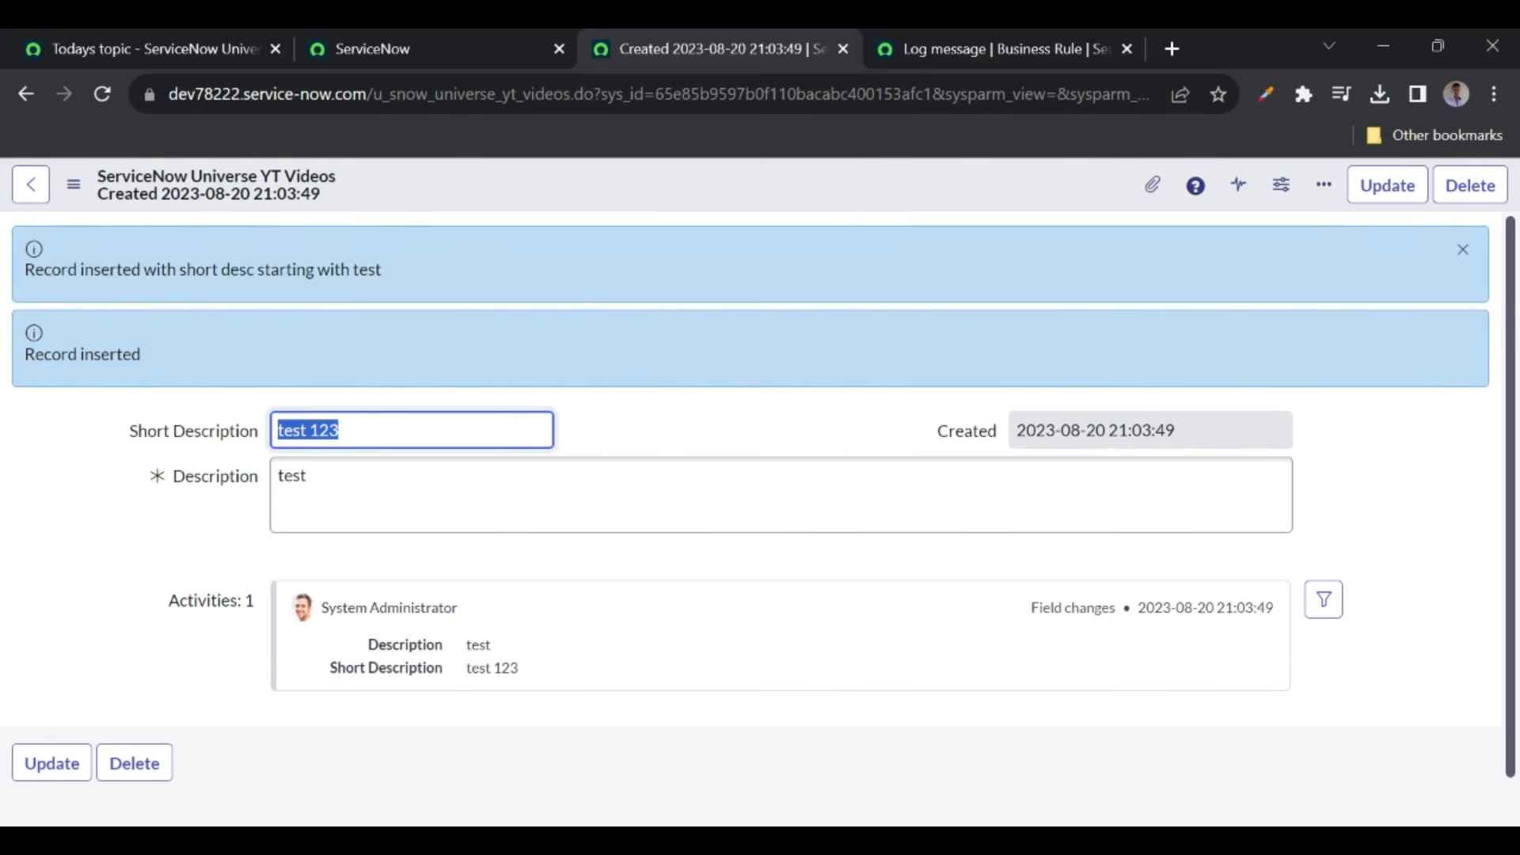
pyautogui.click(912, 40)
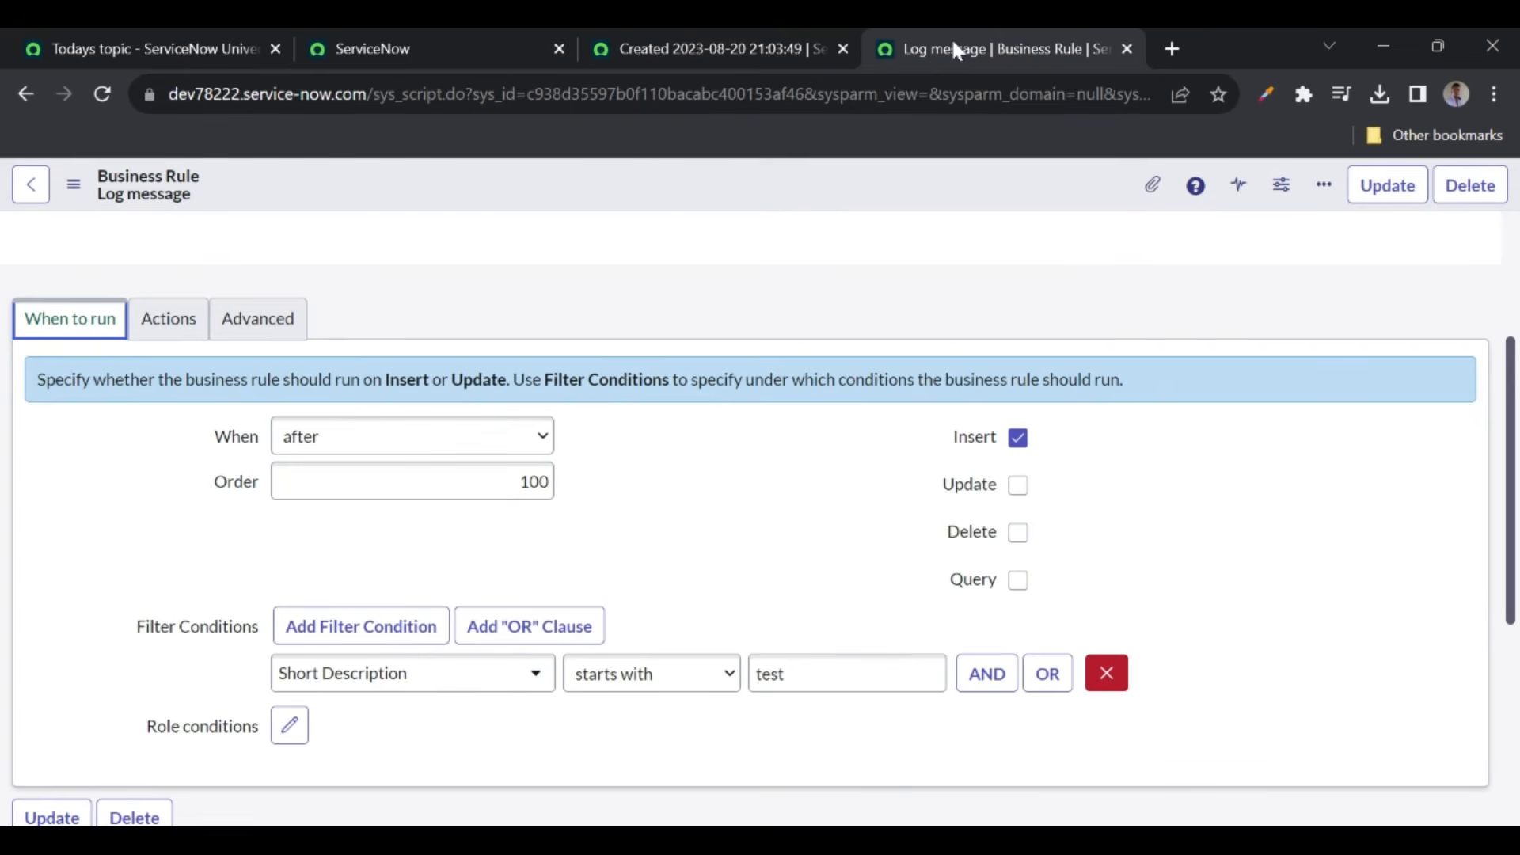
# - Compare the rule's Actions message with the inserted-record message on the new test record
pyautogui.click(166, 320)
pyautogui.scroll(-3, 430, 638)
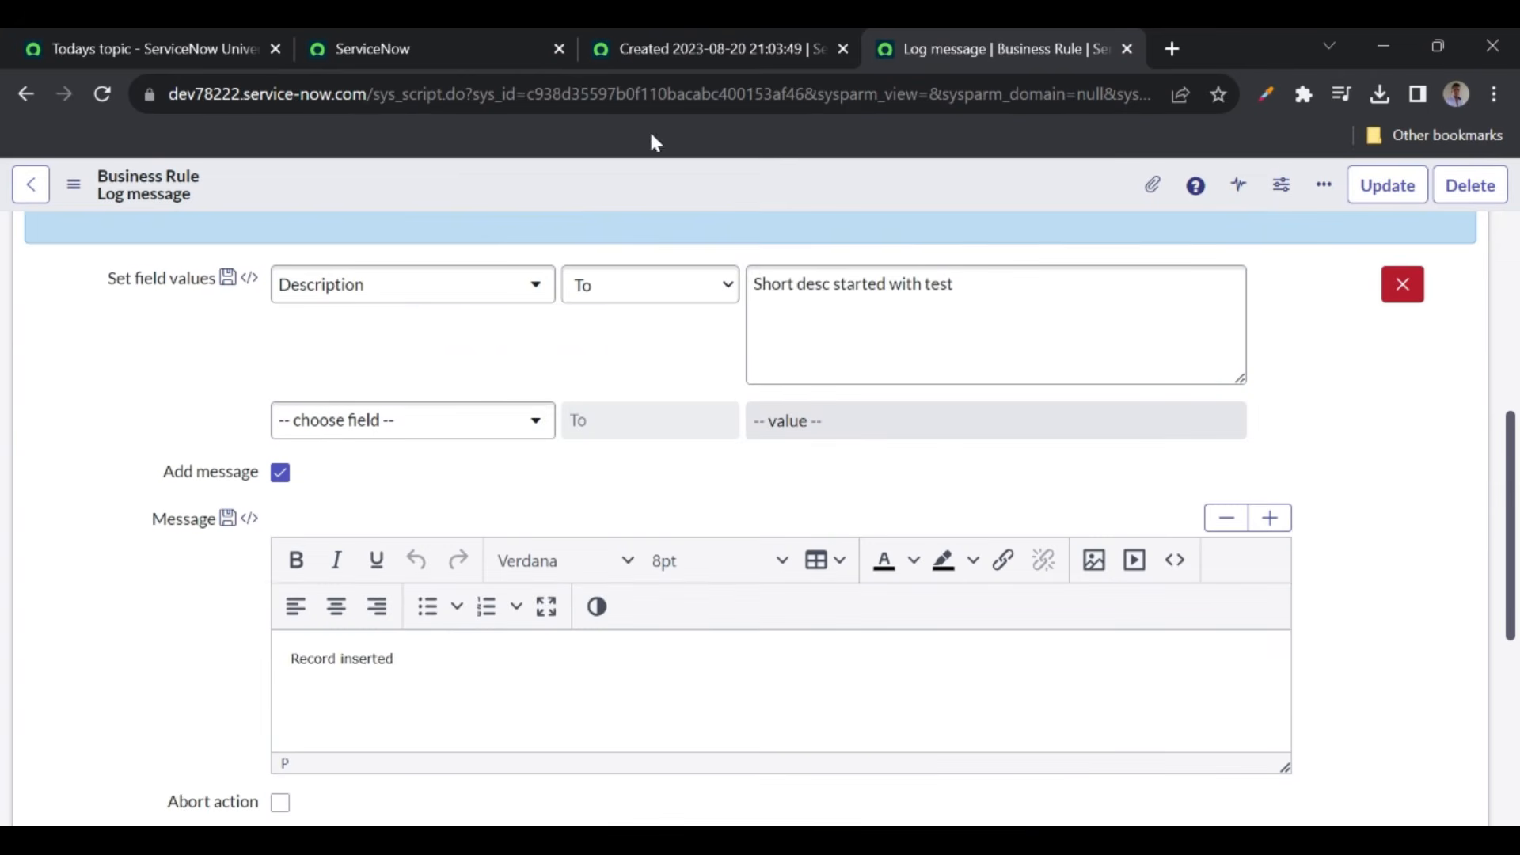
pyautogui.click(718, 51)
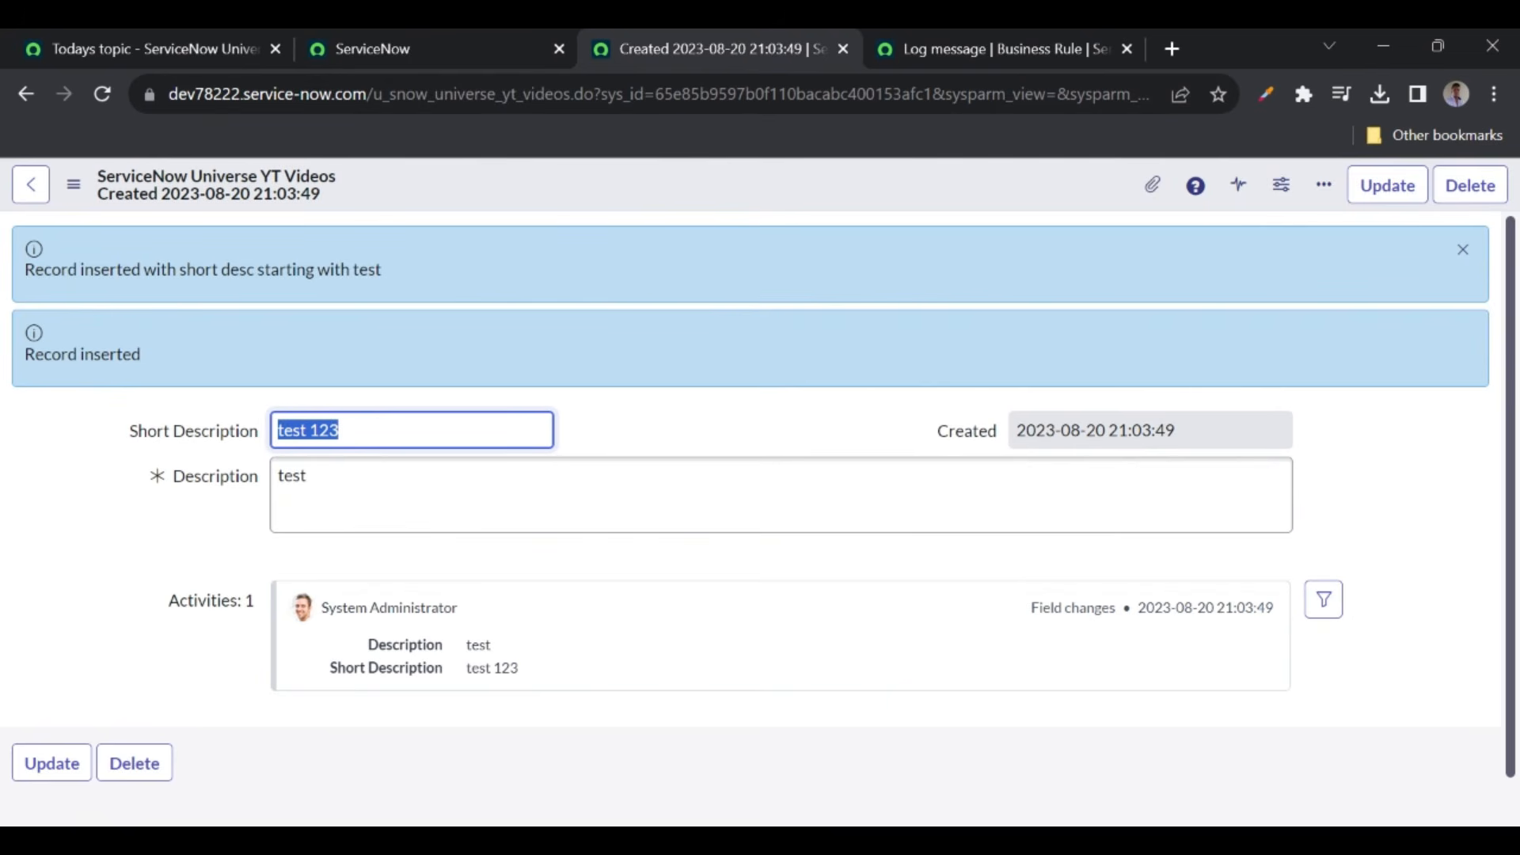
pyautogui.moveTo(25, 269); pyautogui.dragTo(427, 262)
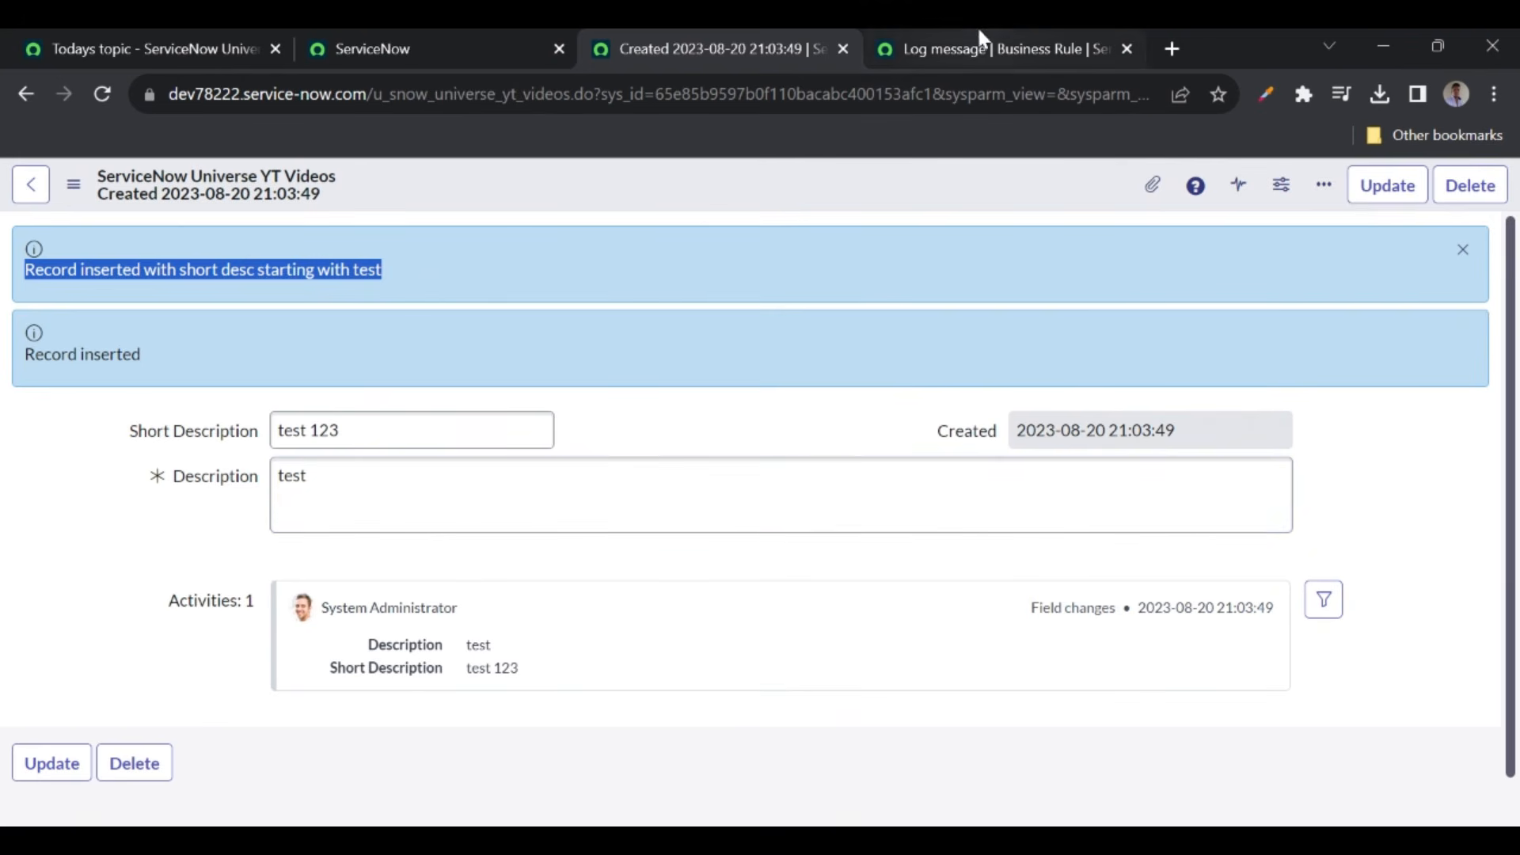
pyautogui.click(1007, 47)
pyautogui.scroll(3, 376, 546)
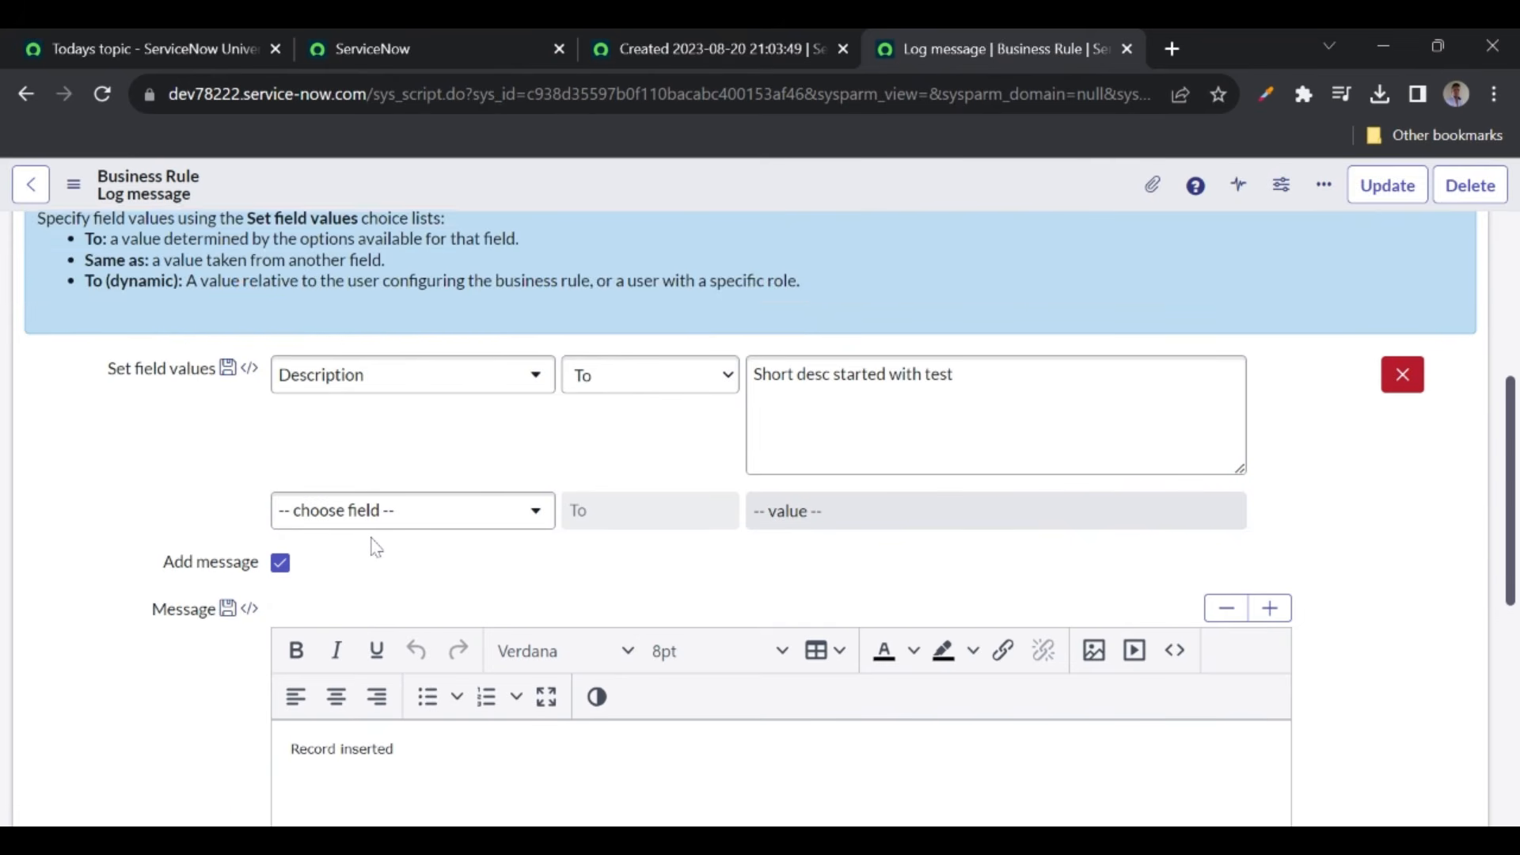
pyautogui.click(684, 52)
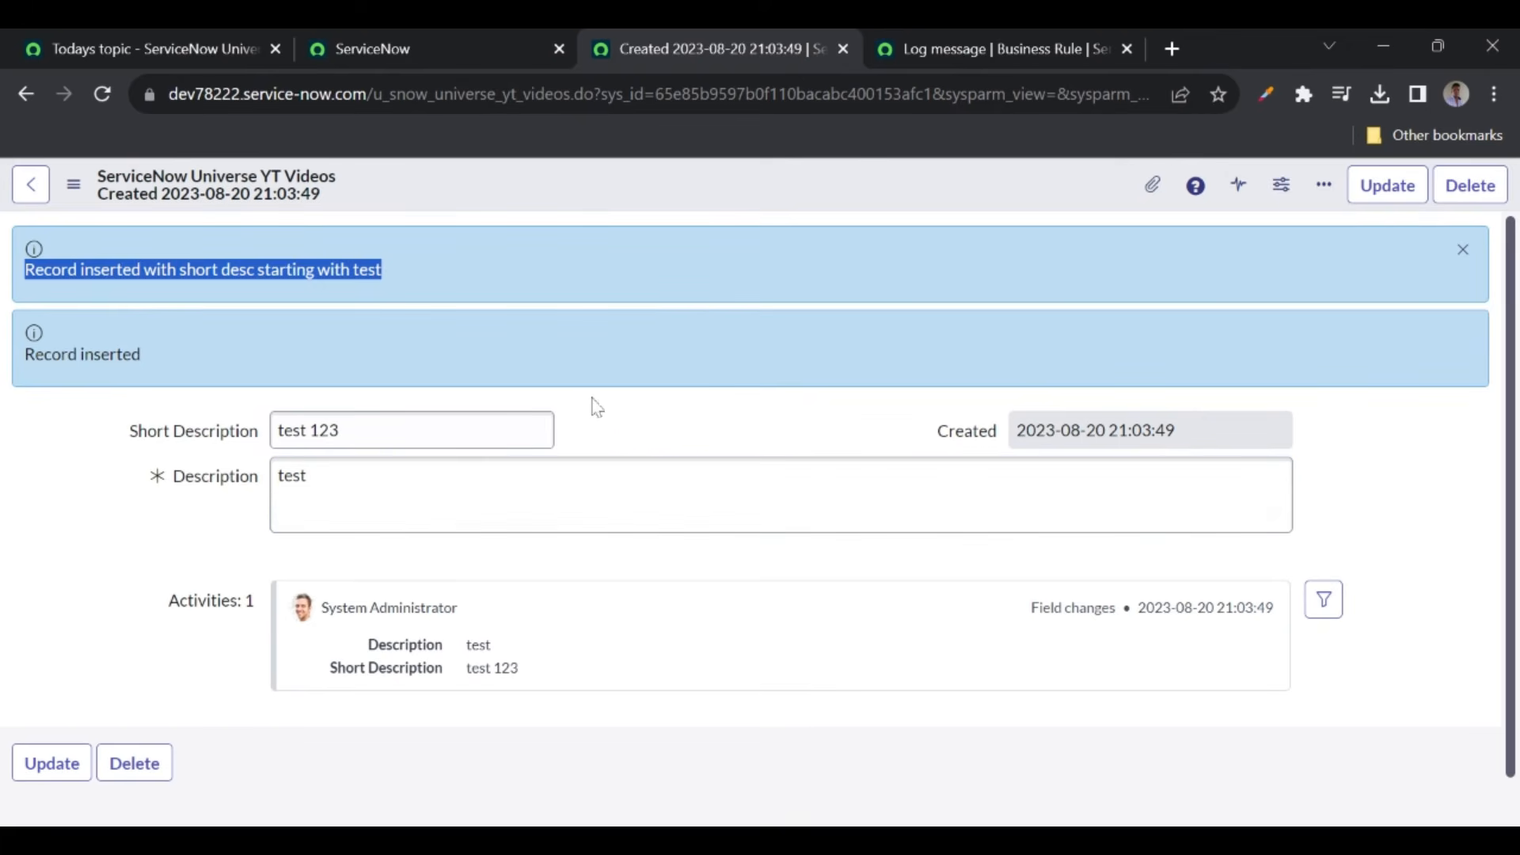
pyautogui.click(617, 412)
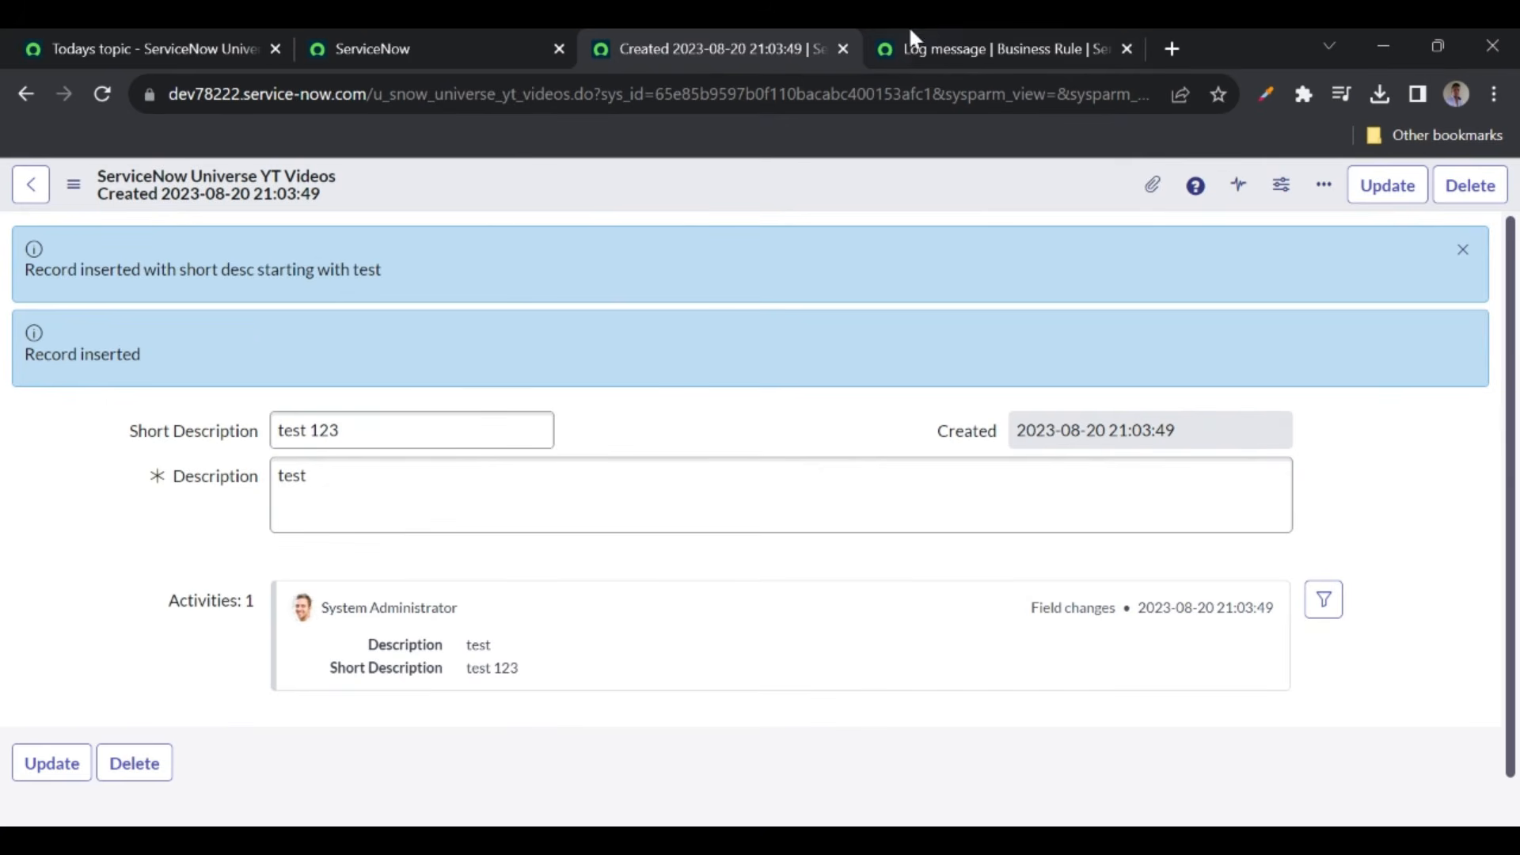
pyautogui.click(996, 44)
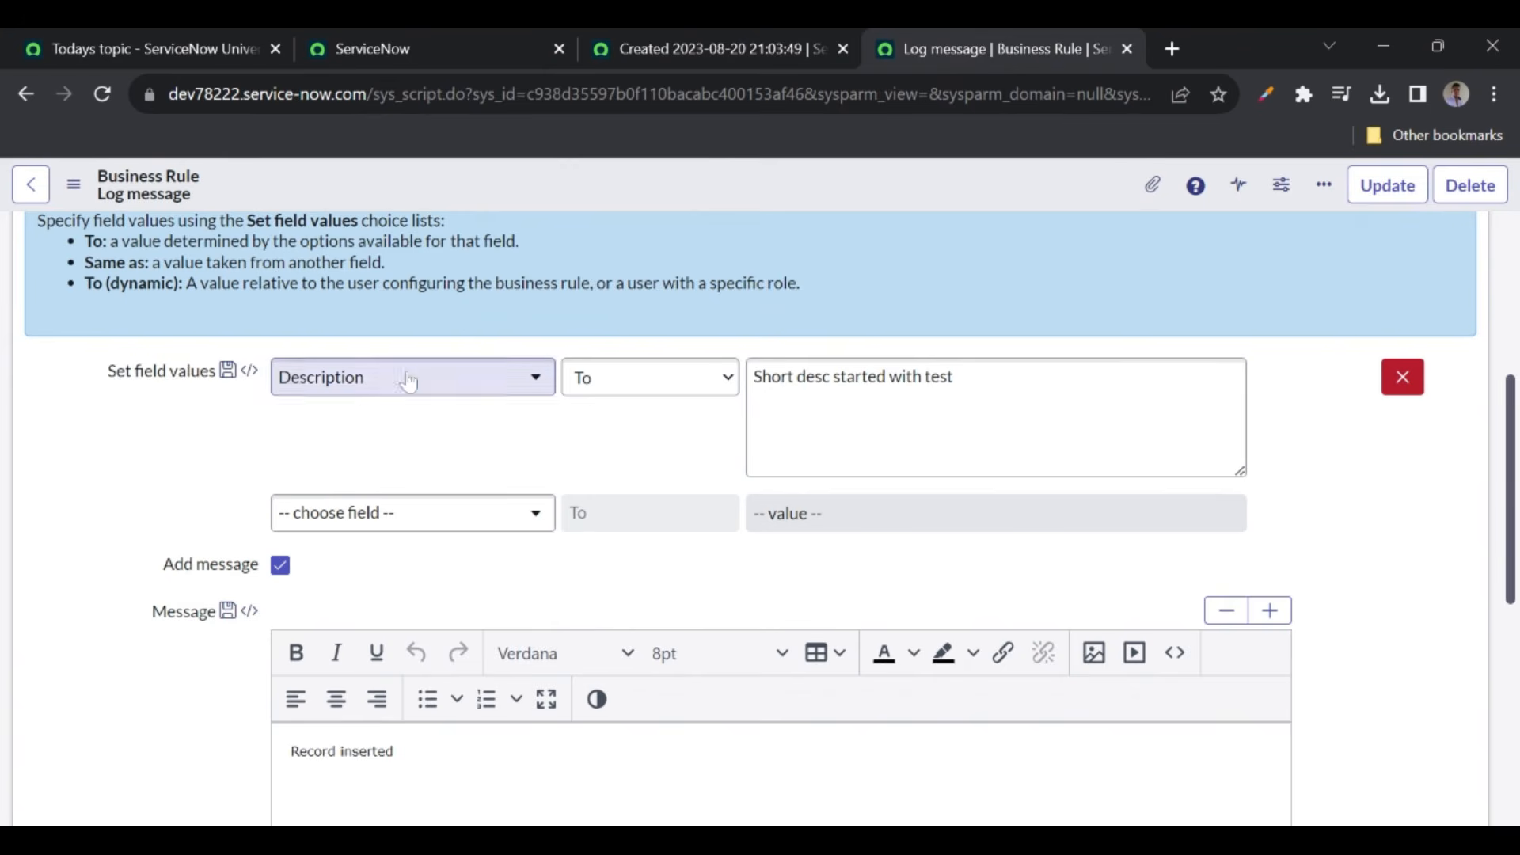
pyautogui.scroll(2, 404, 405)
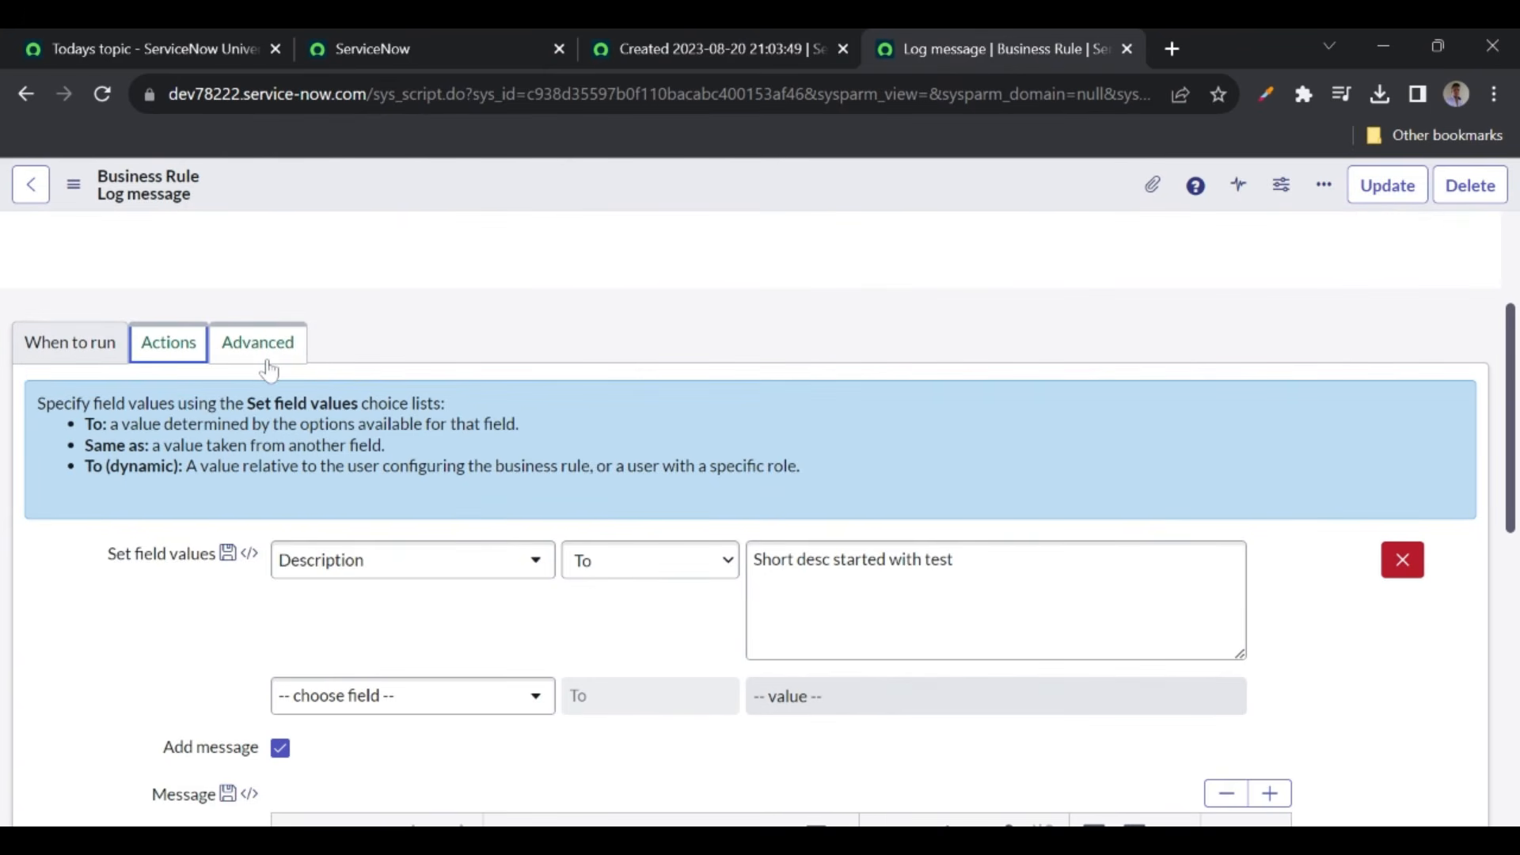
pyautogui.scroll(3, 756, 336)
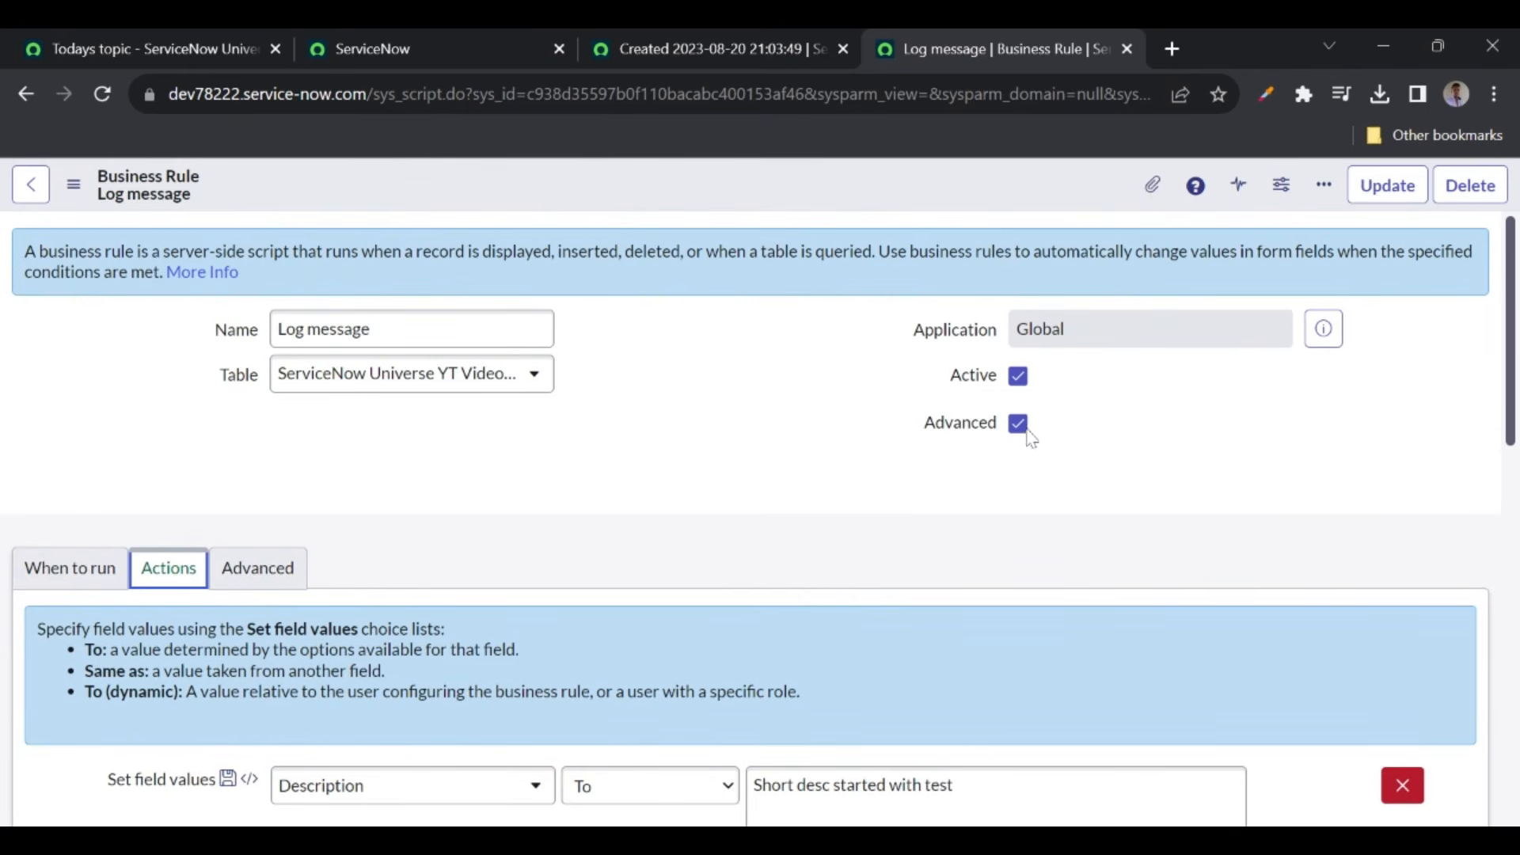
# - Uncheck Advanced on the Log message business rule and save it
pyautogui.click(1018, 423)
pyautogui.scroll(-3, 634, 526)
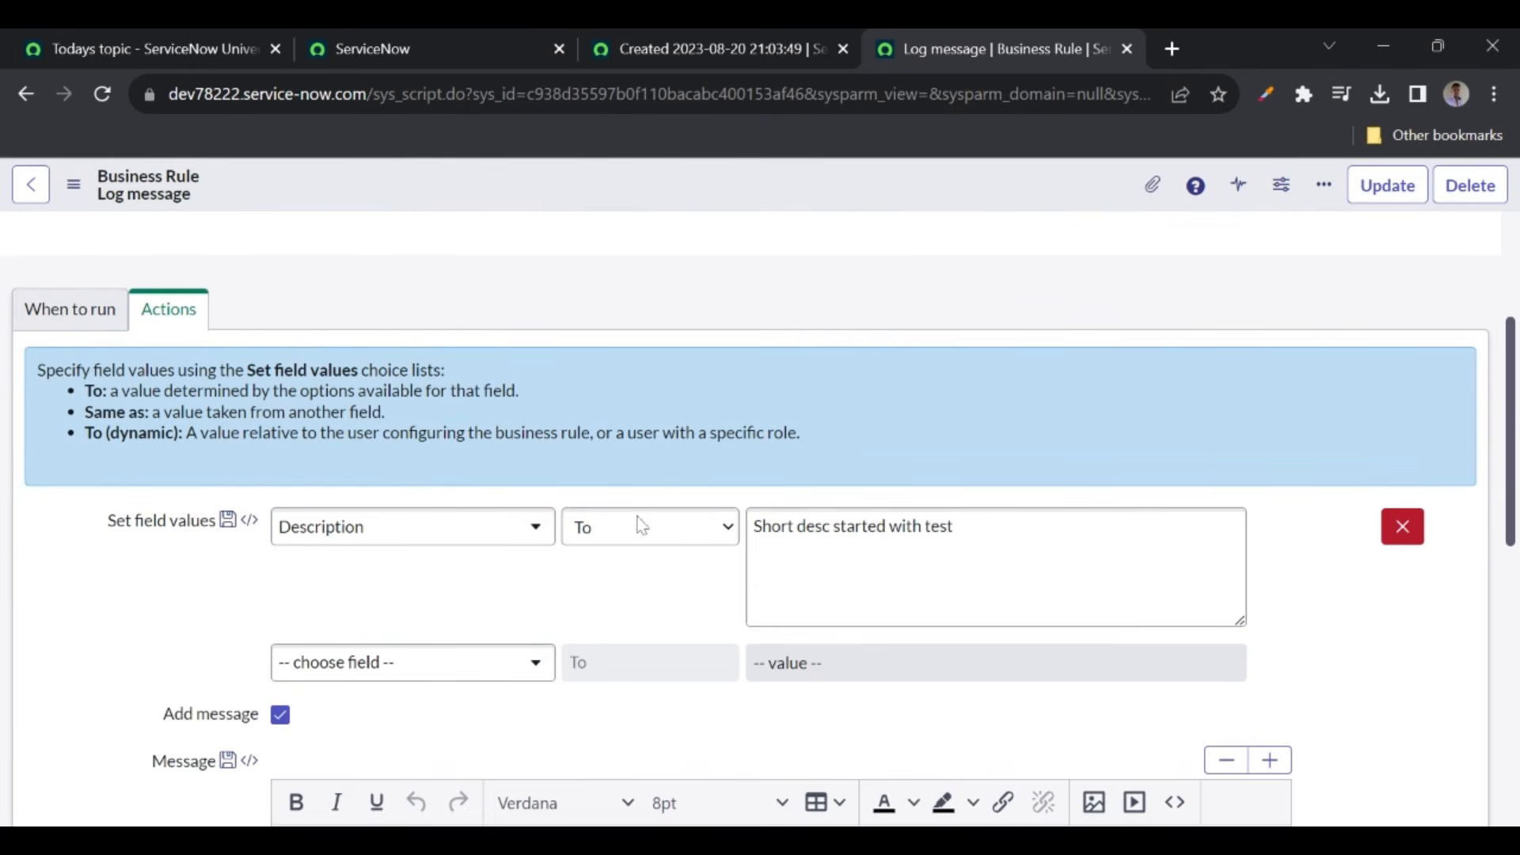
pyautogui.click(82, 320)
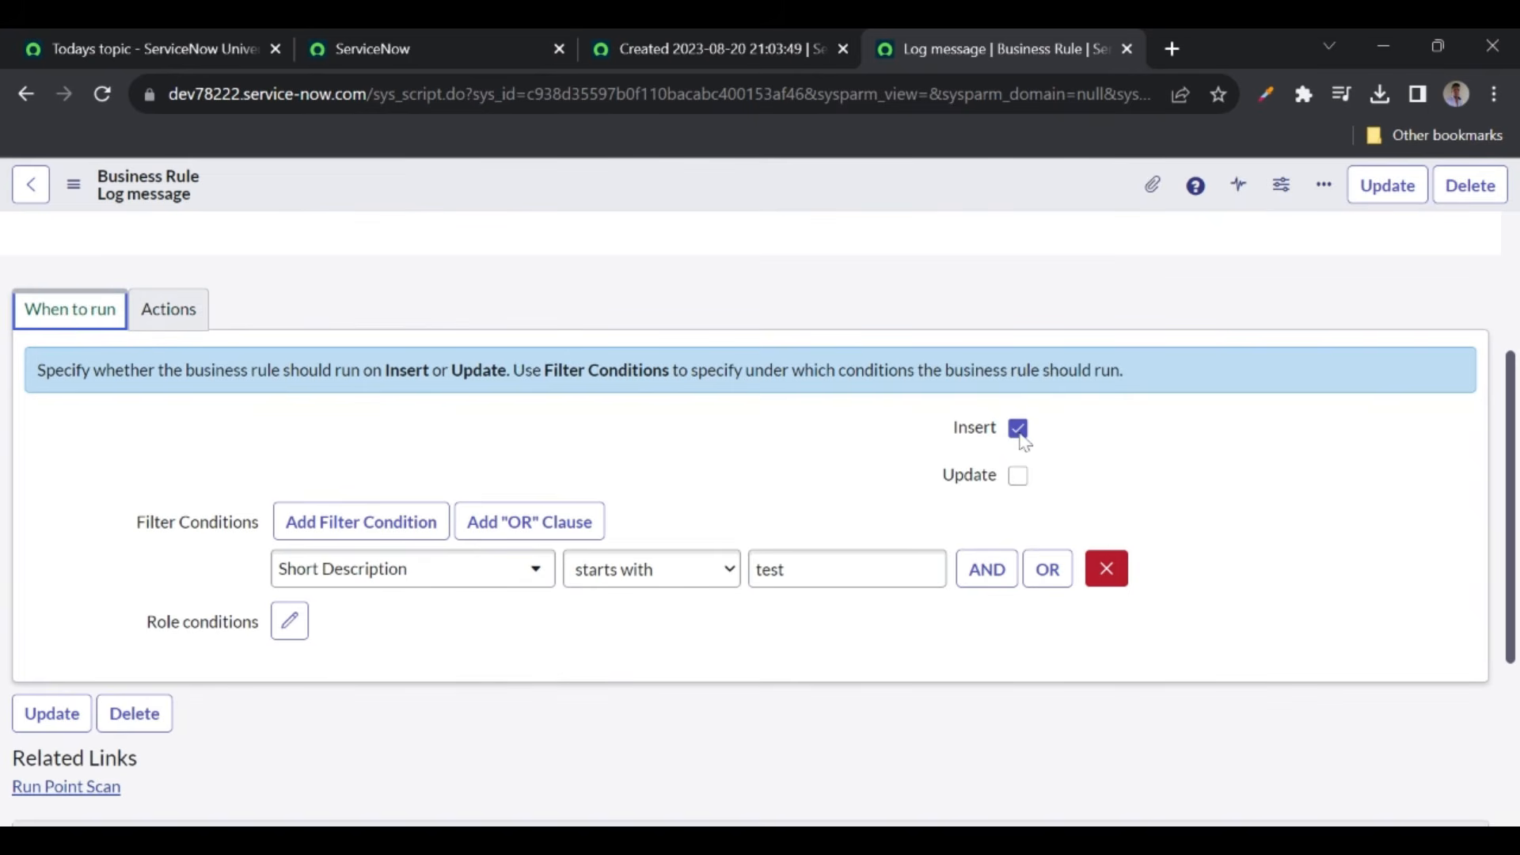
pyautogui.click(168, 310)
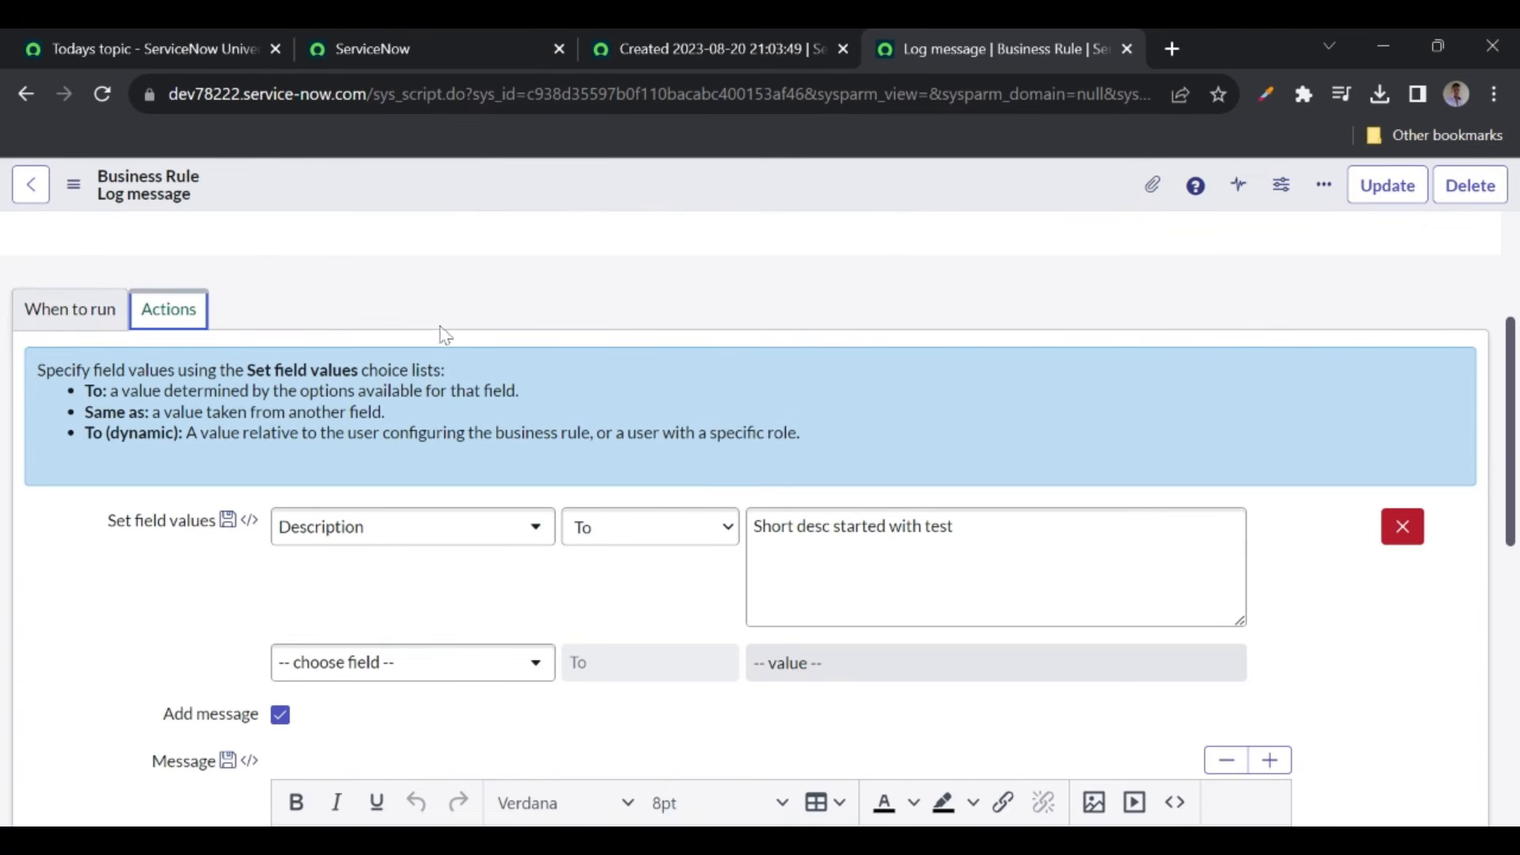
pyautogui.rightClick(633, 184)
pyautogui.click(675, 194)
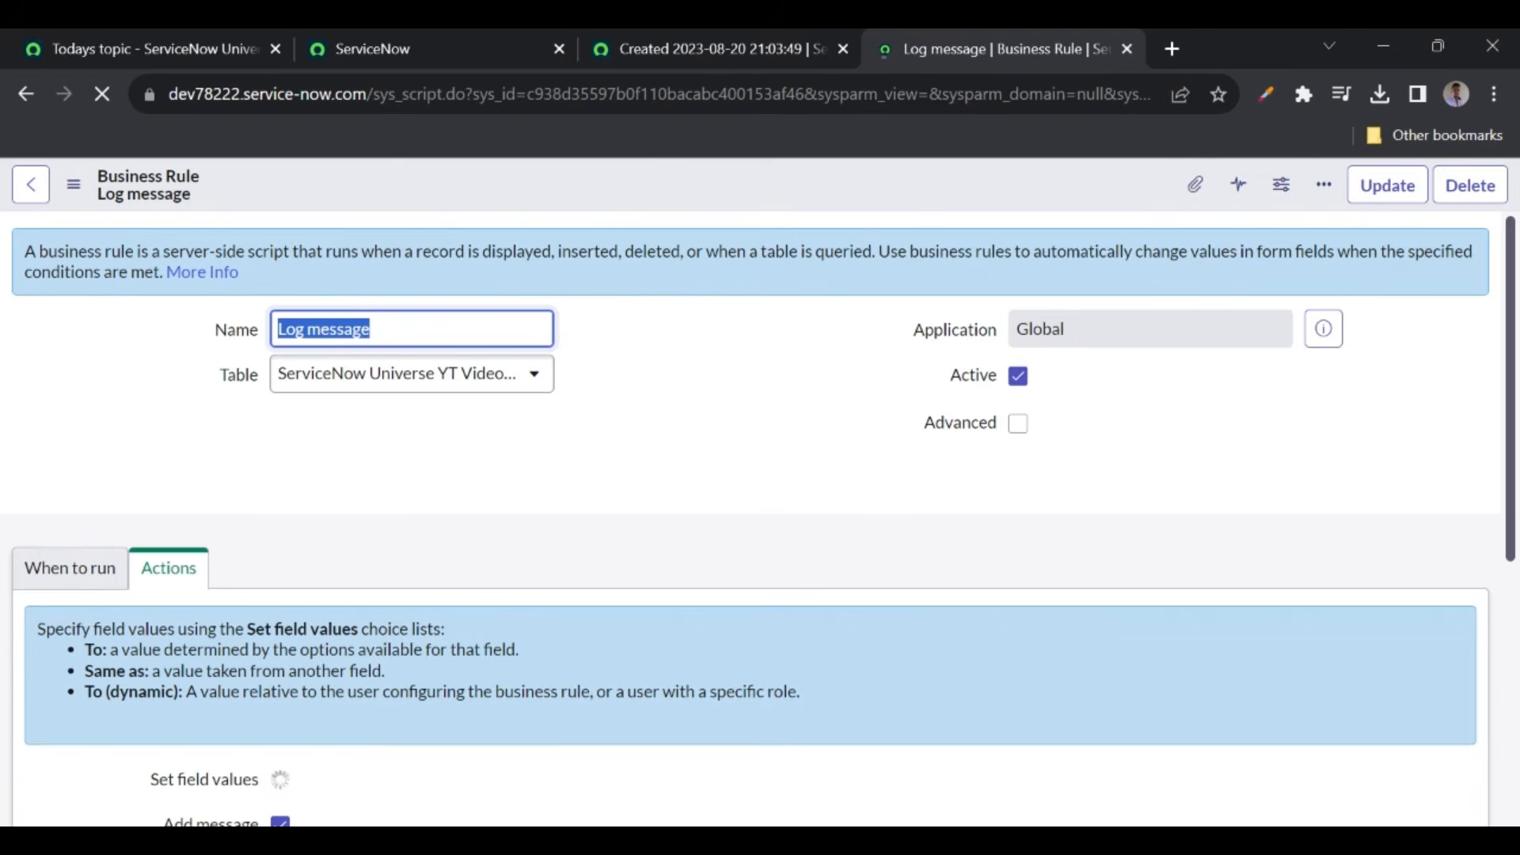
# - Back on the course topics page, highlight the Client Scripts topic
pyautogui.click(89, 567)
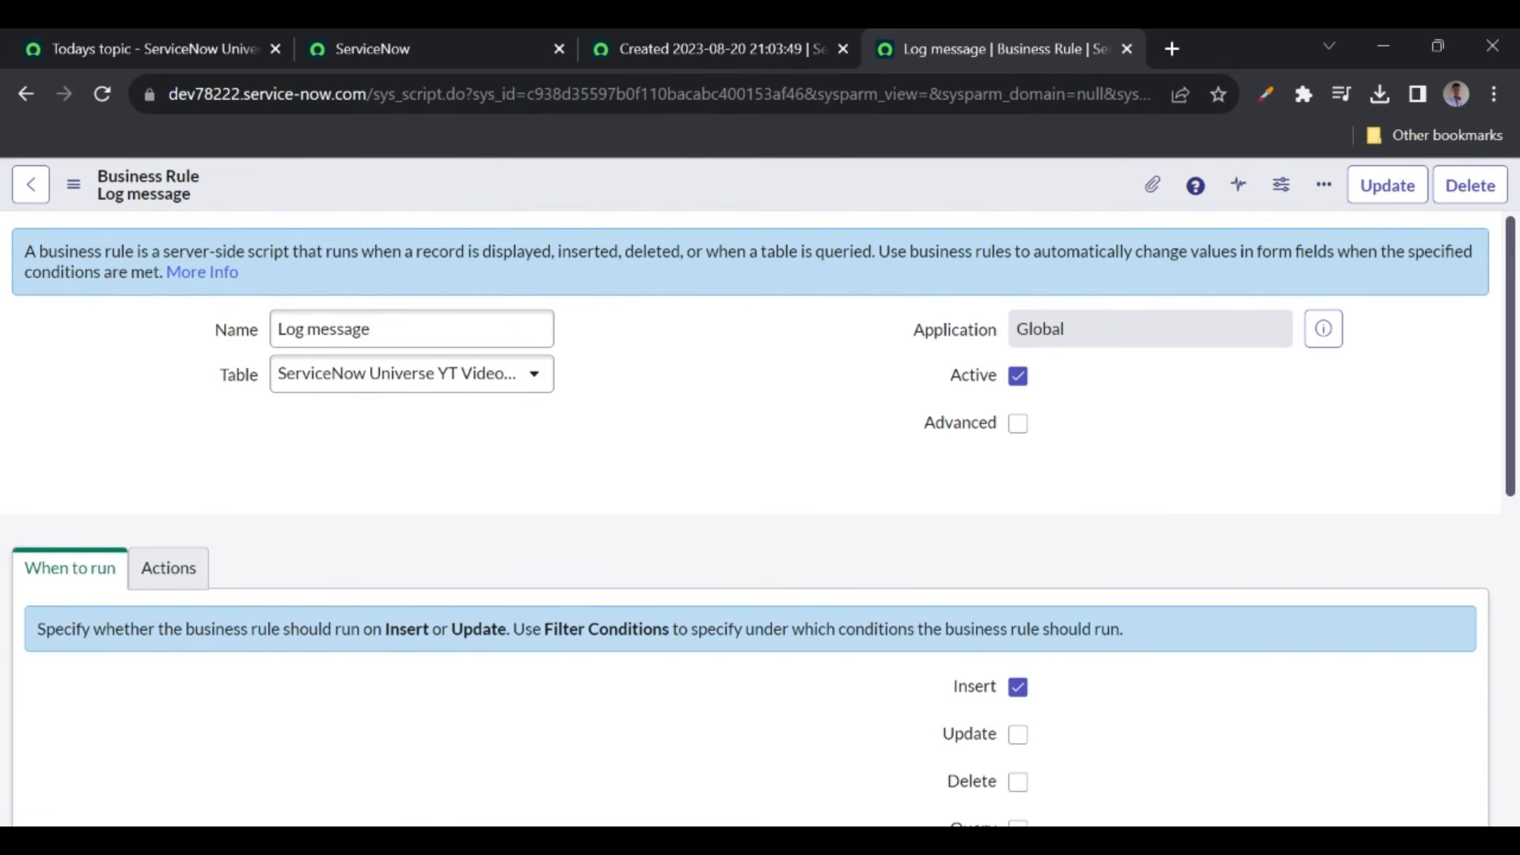
pyautogui.scroll(-1, 781, 648)
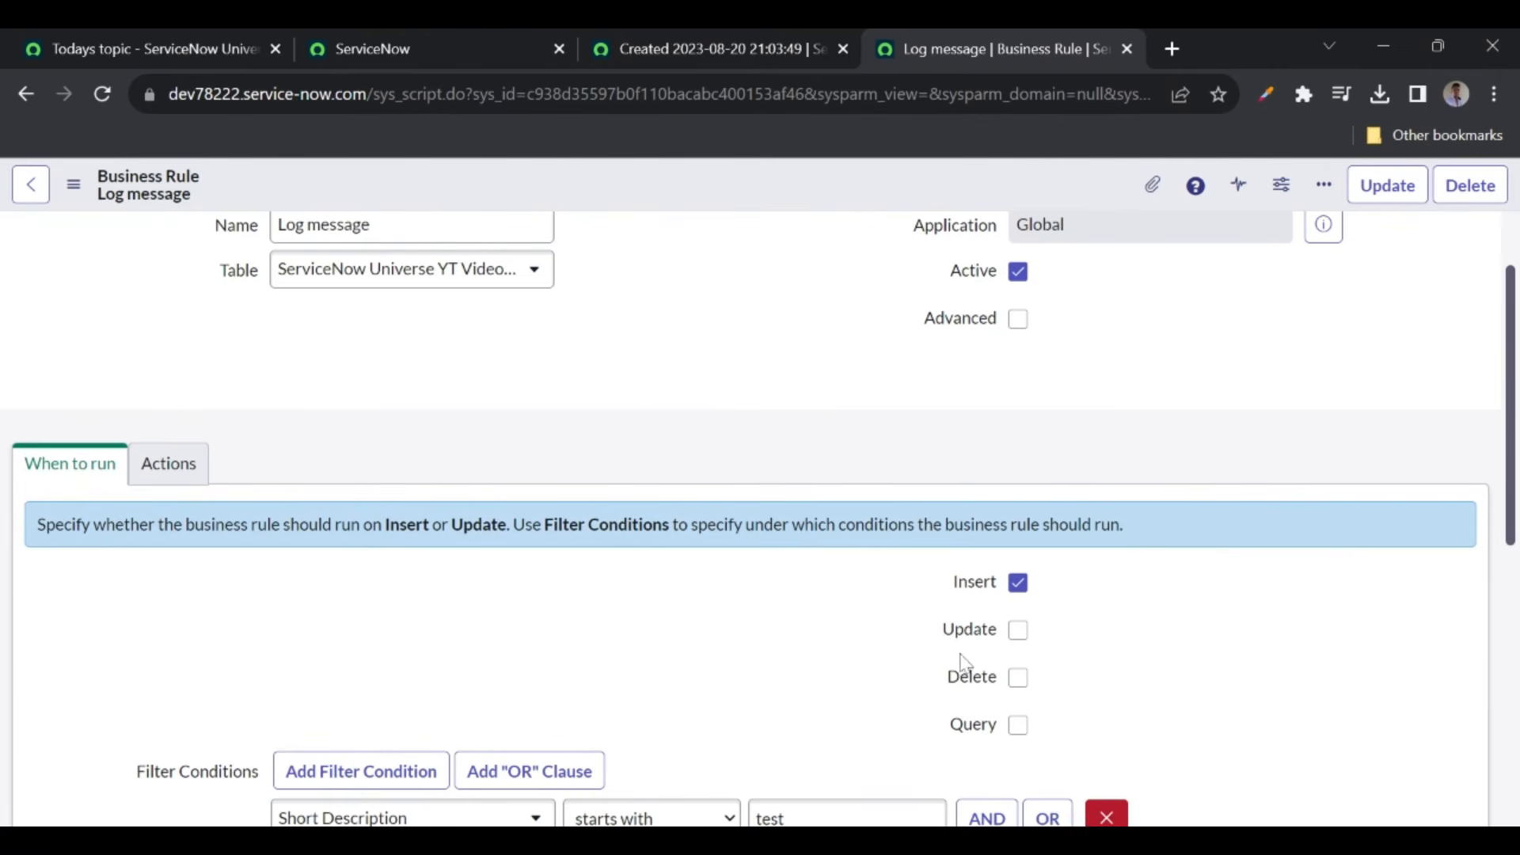
pyautogui.scroll(-1, 1013, 676)
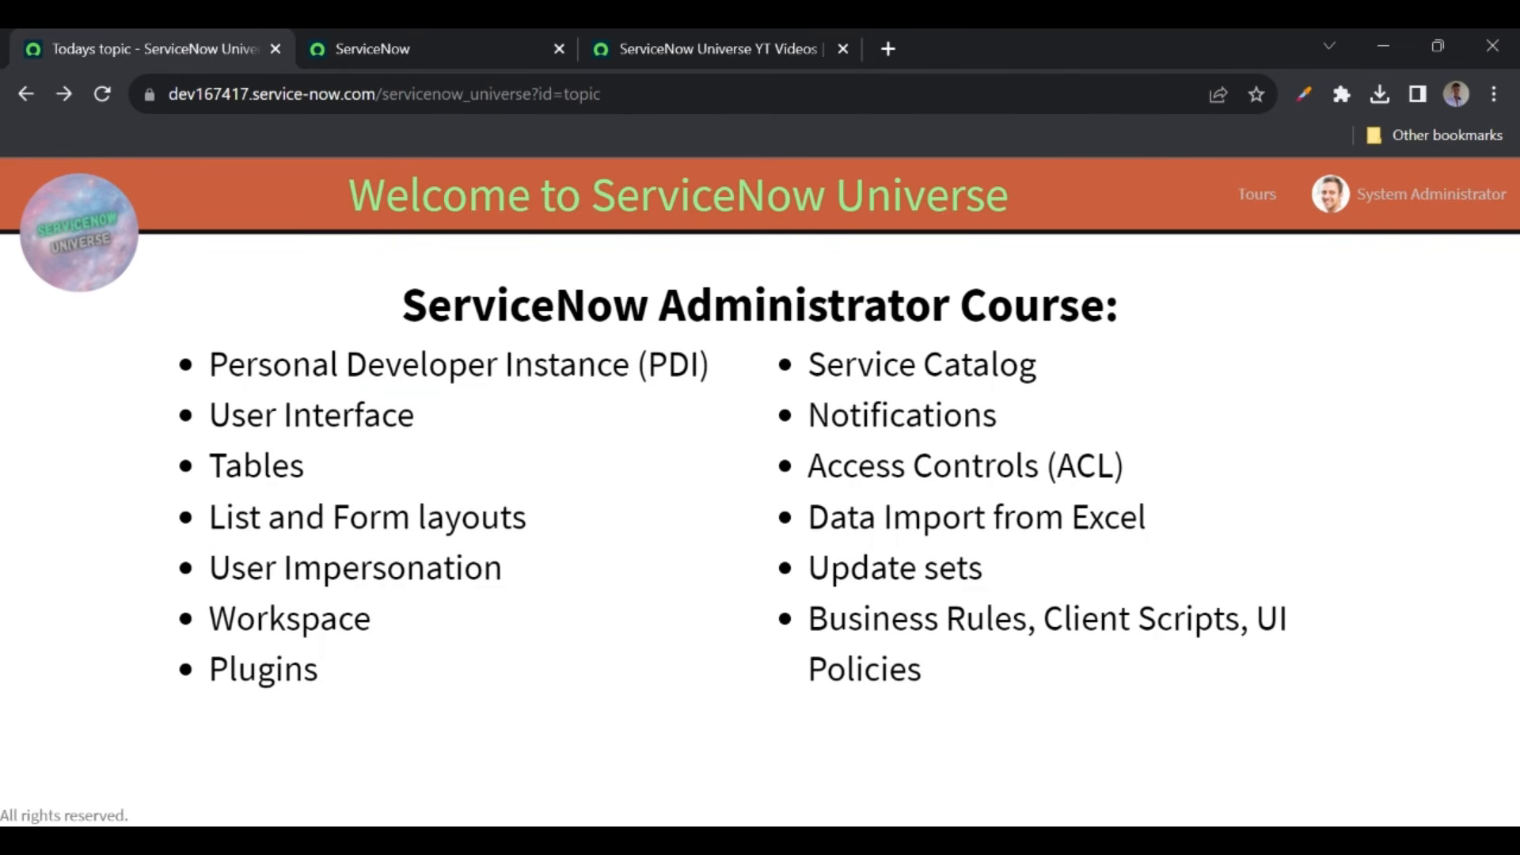
pyautogui.moveTo(1042, 617); pyautogui.dragTo(1240, 618)
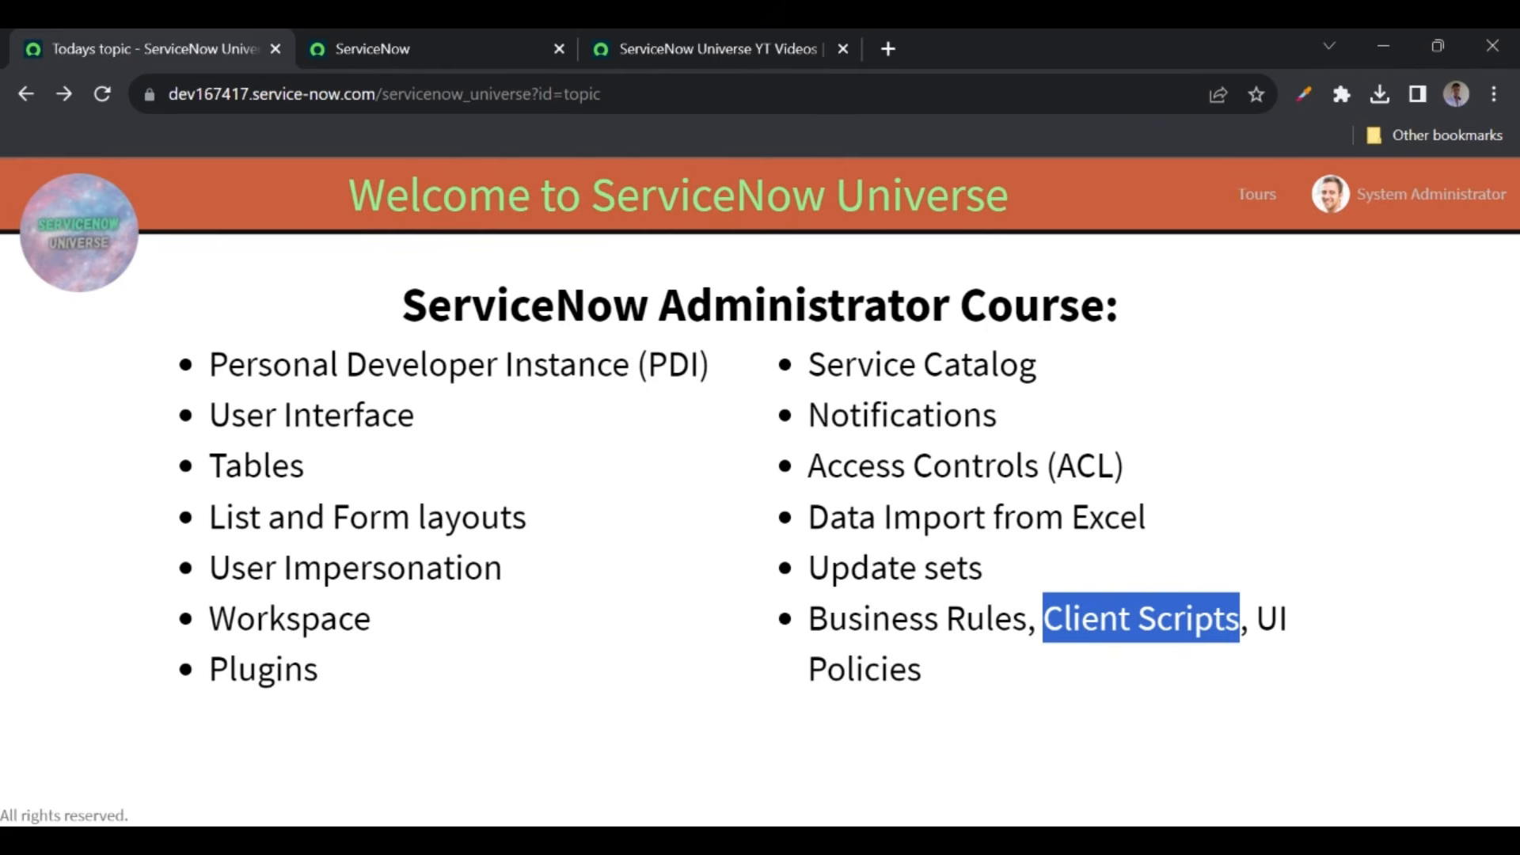
# - Open System Definition > Client Scripts via the 'client sc' filter and start a new client script
pyautogui.click(479, 45)
pyautogui.click(252, 190)
pyautogui.write('client sc')
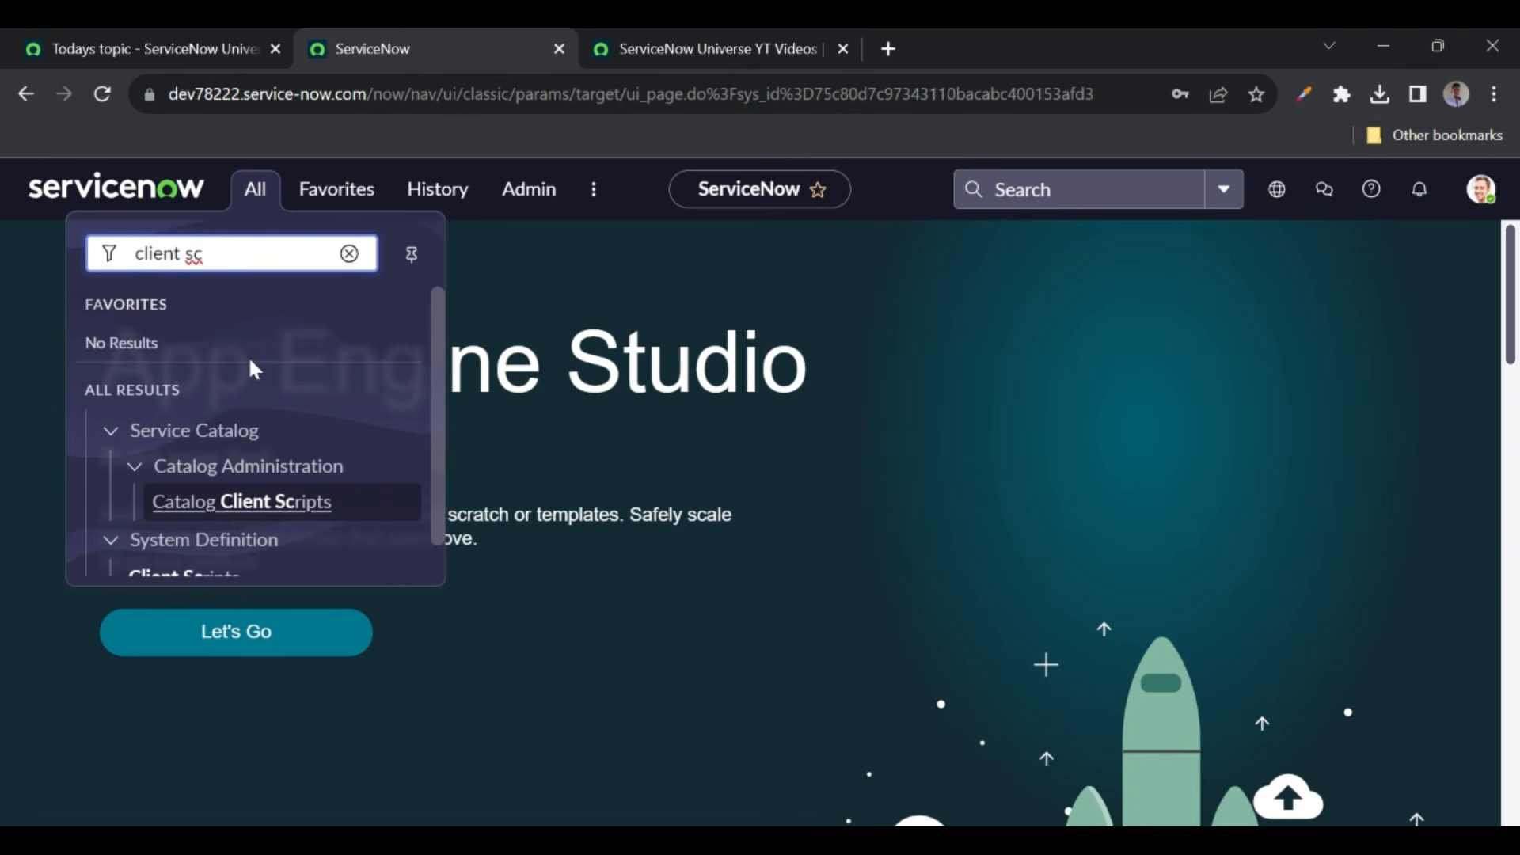
pyautogui.scroll(-1, 251, 364)
pyautogui.middleClick(159, 546)
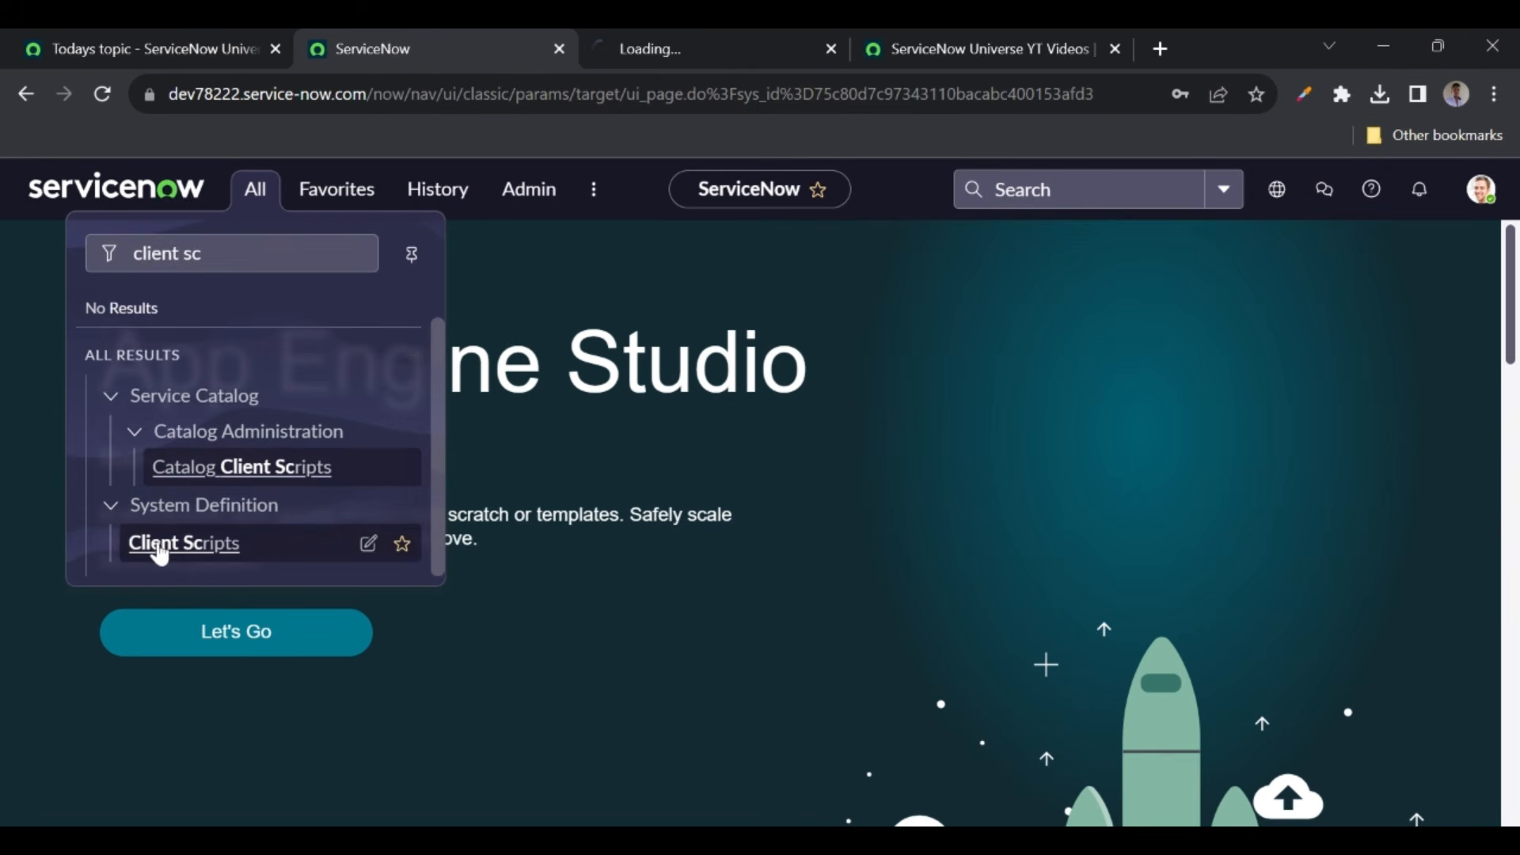
pyautogui.click(709, 39)
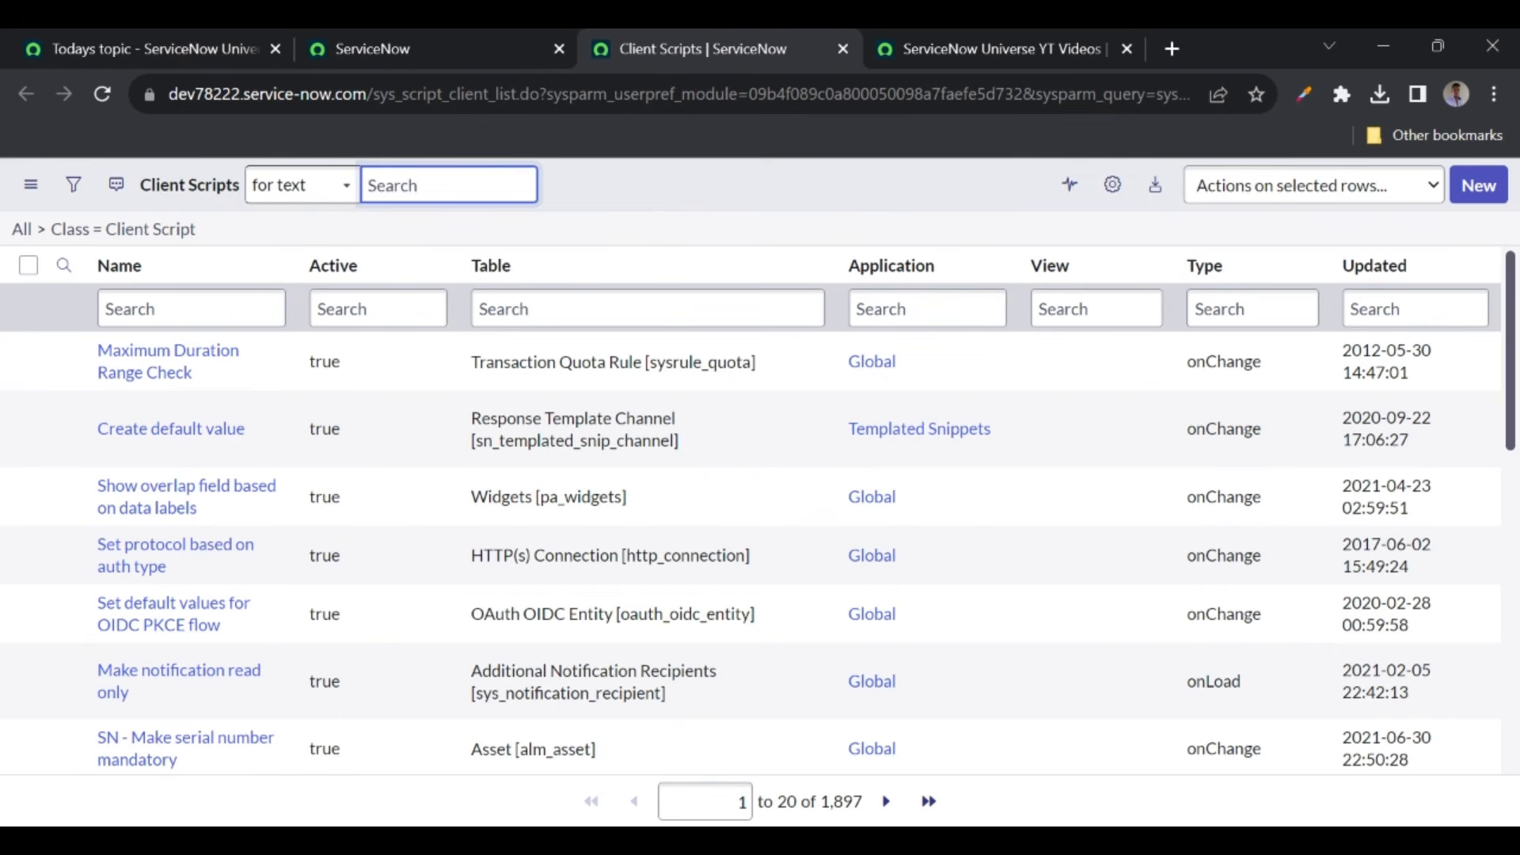
pyautogui.click(1478, 192)
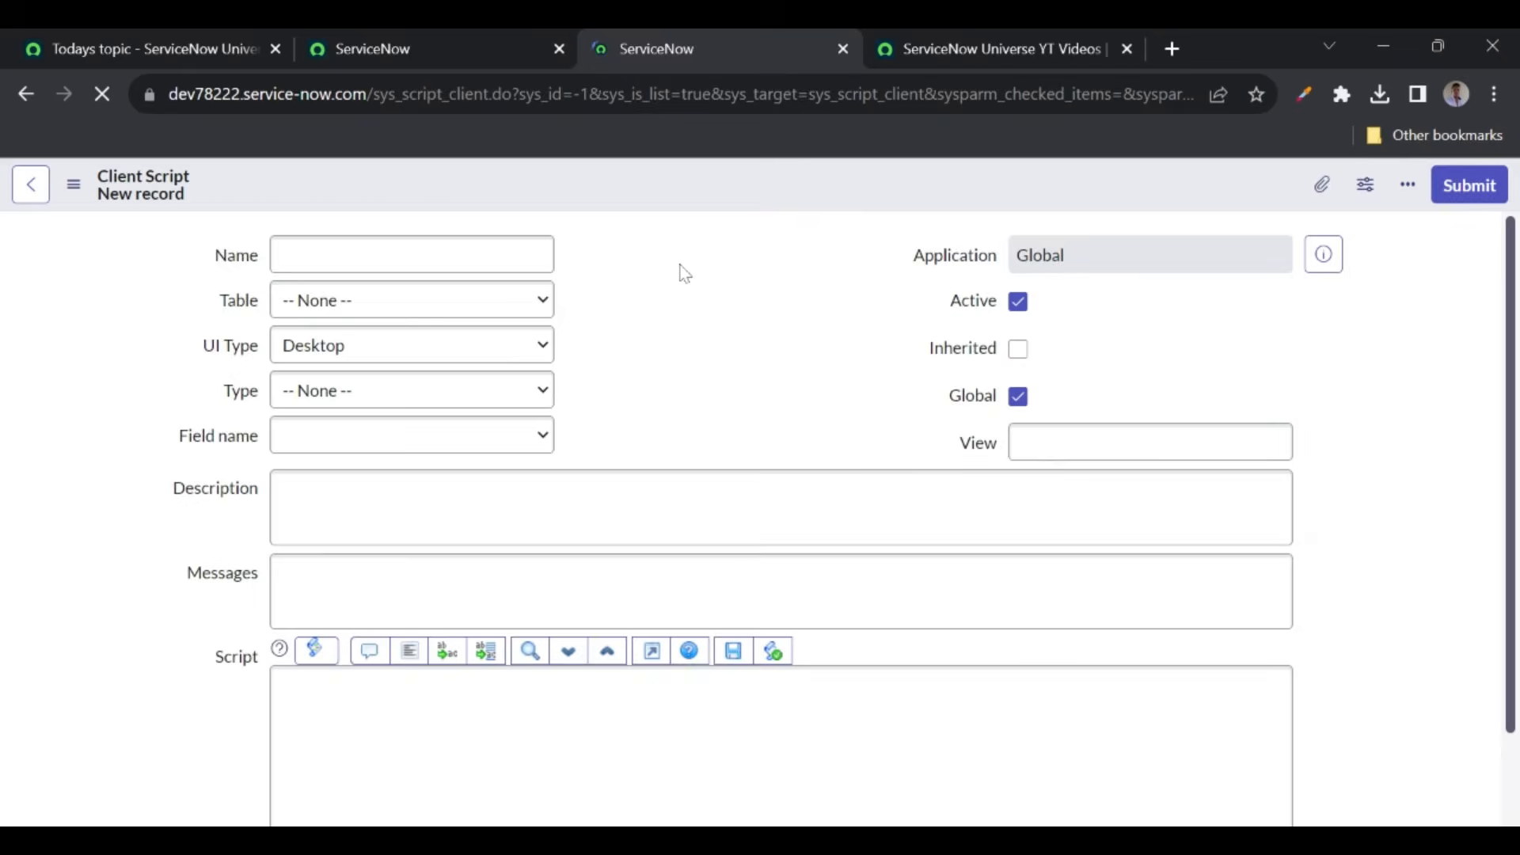
pyautogui.click(341, 462)
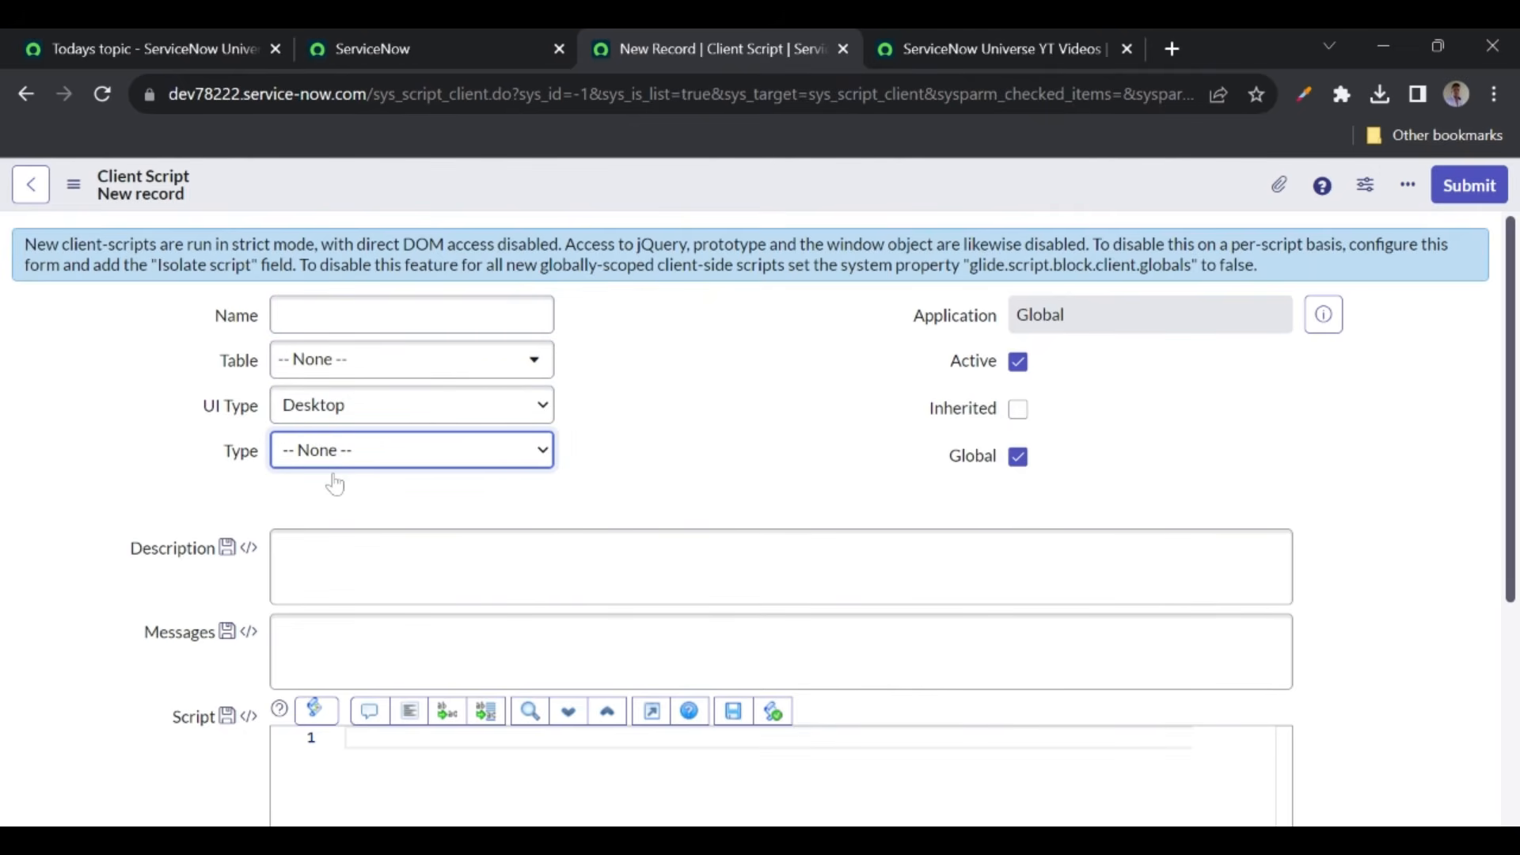
# - Open a new YT Videos record in another tab and type sample text into Short Description
pyautogui.click(1004, 46)
pyautogui.click(1496, 193)
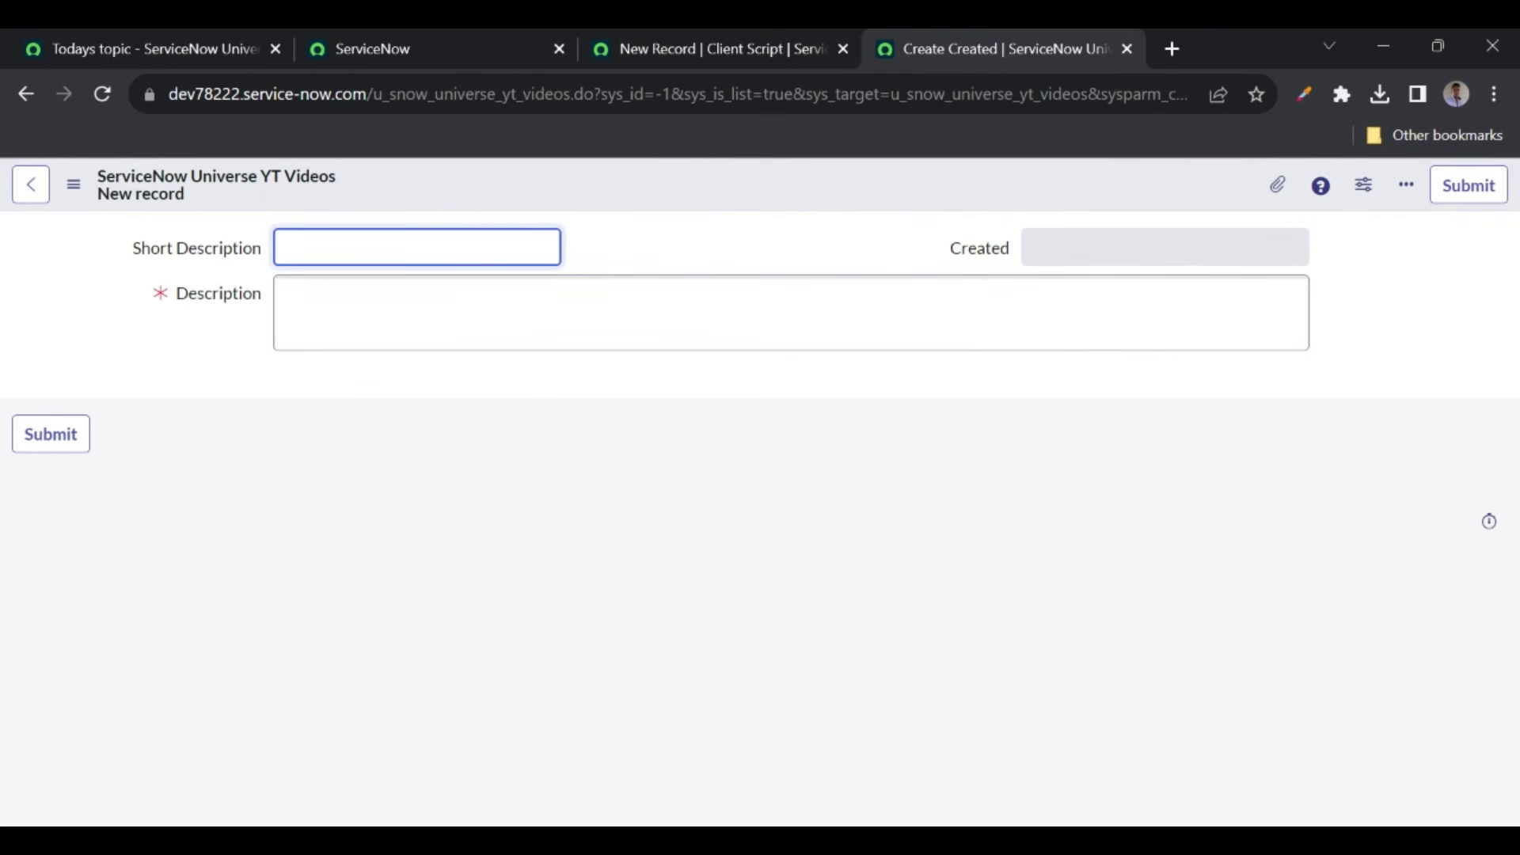
pyautogui.write('gg')
pyautogui.click(807, 49)
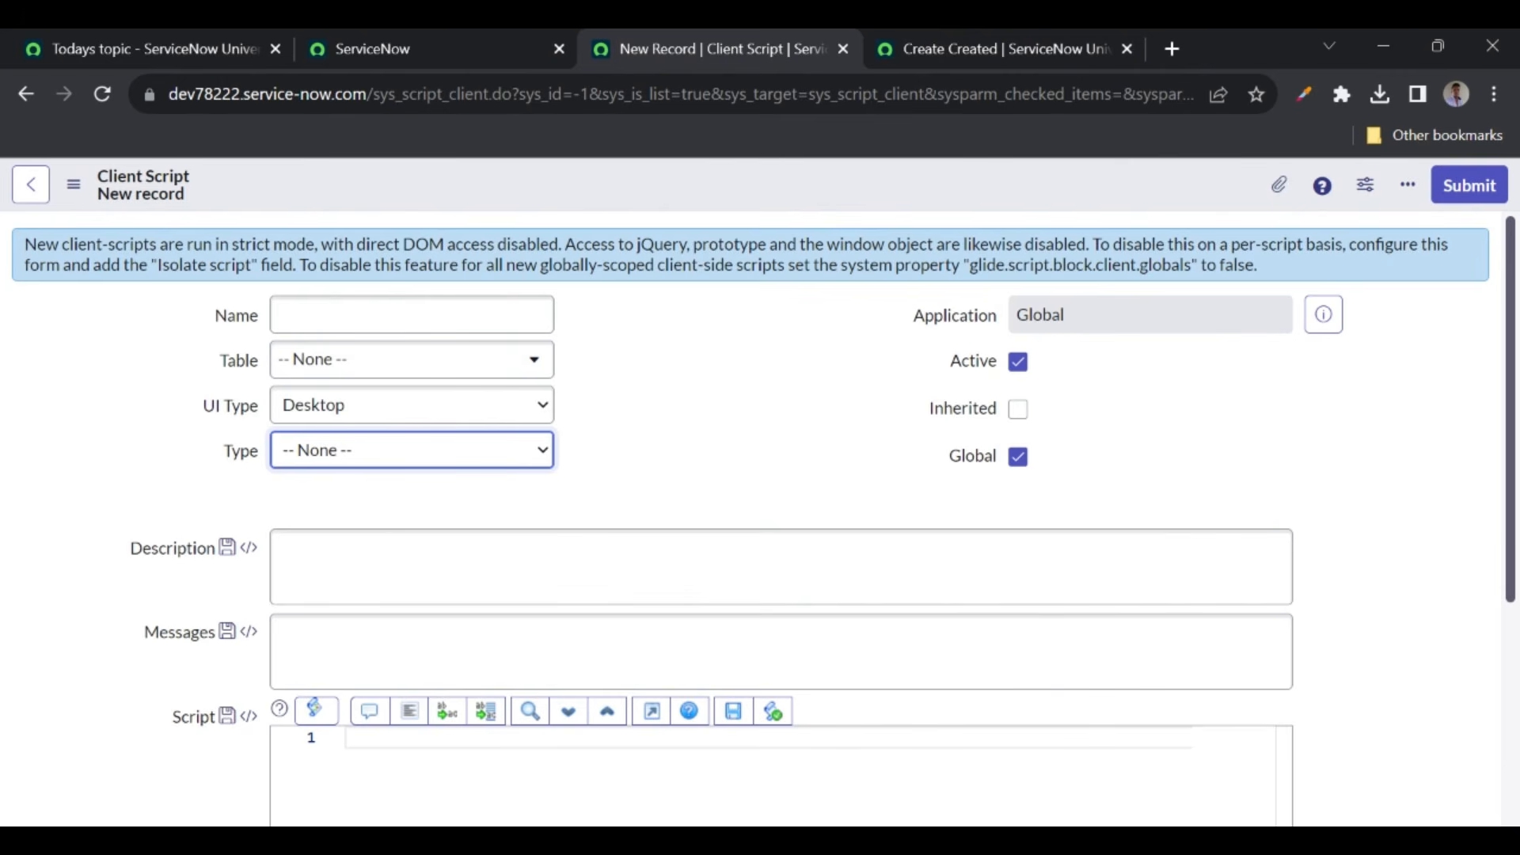
pyautogui.click(1043, 30)
pyautogui.write('lkjjkhkjh')
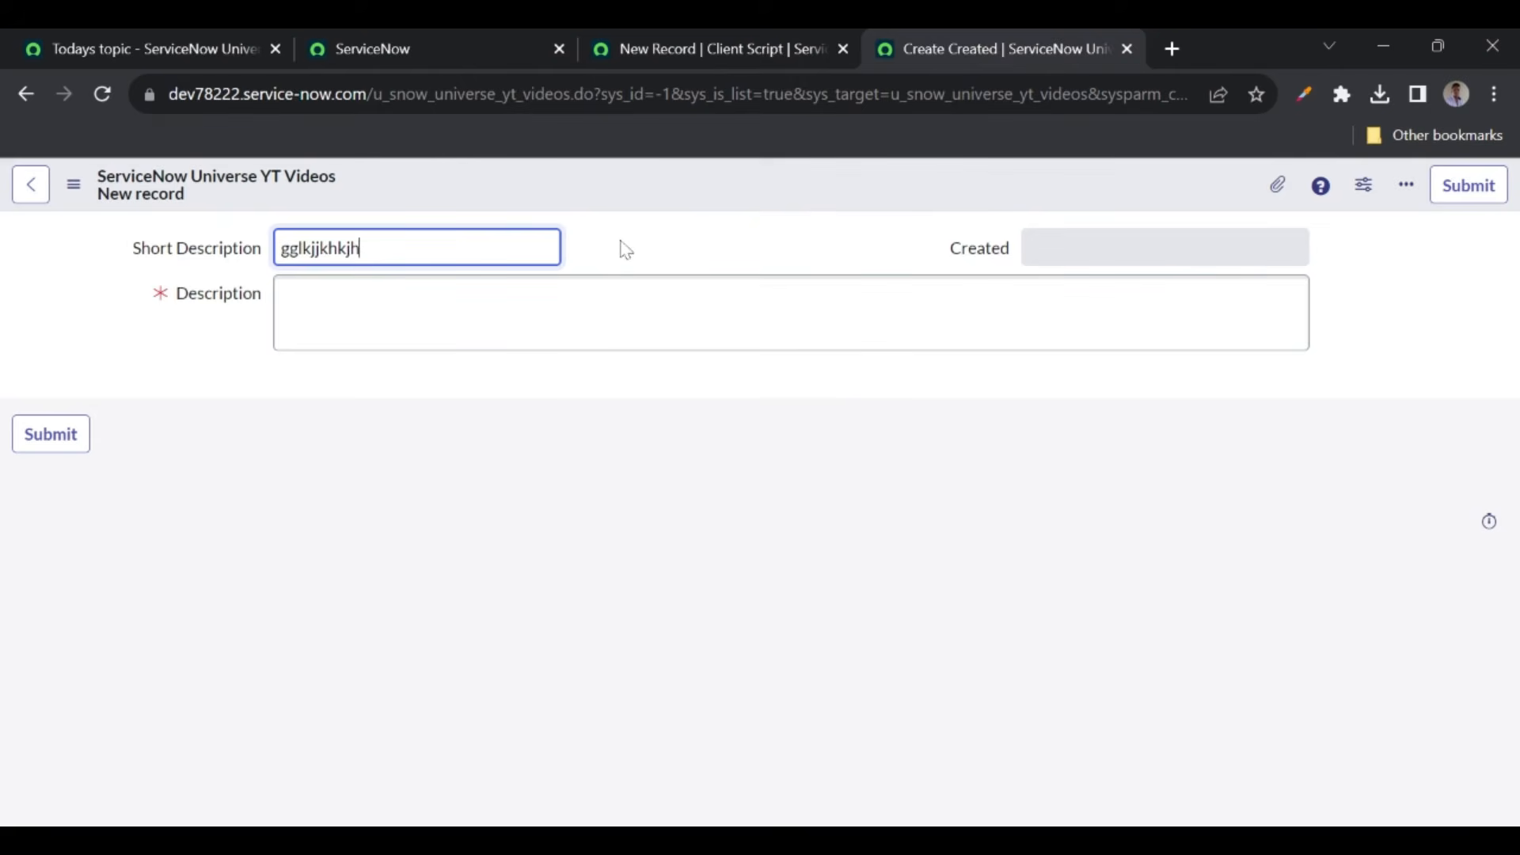
pyautogui.click(628, 250)
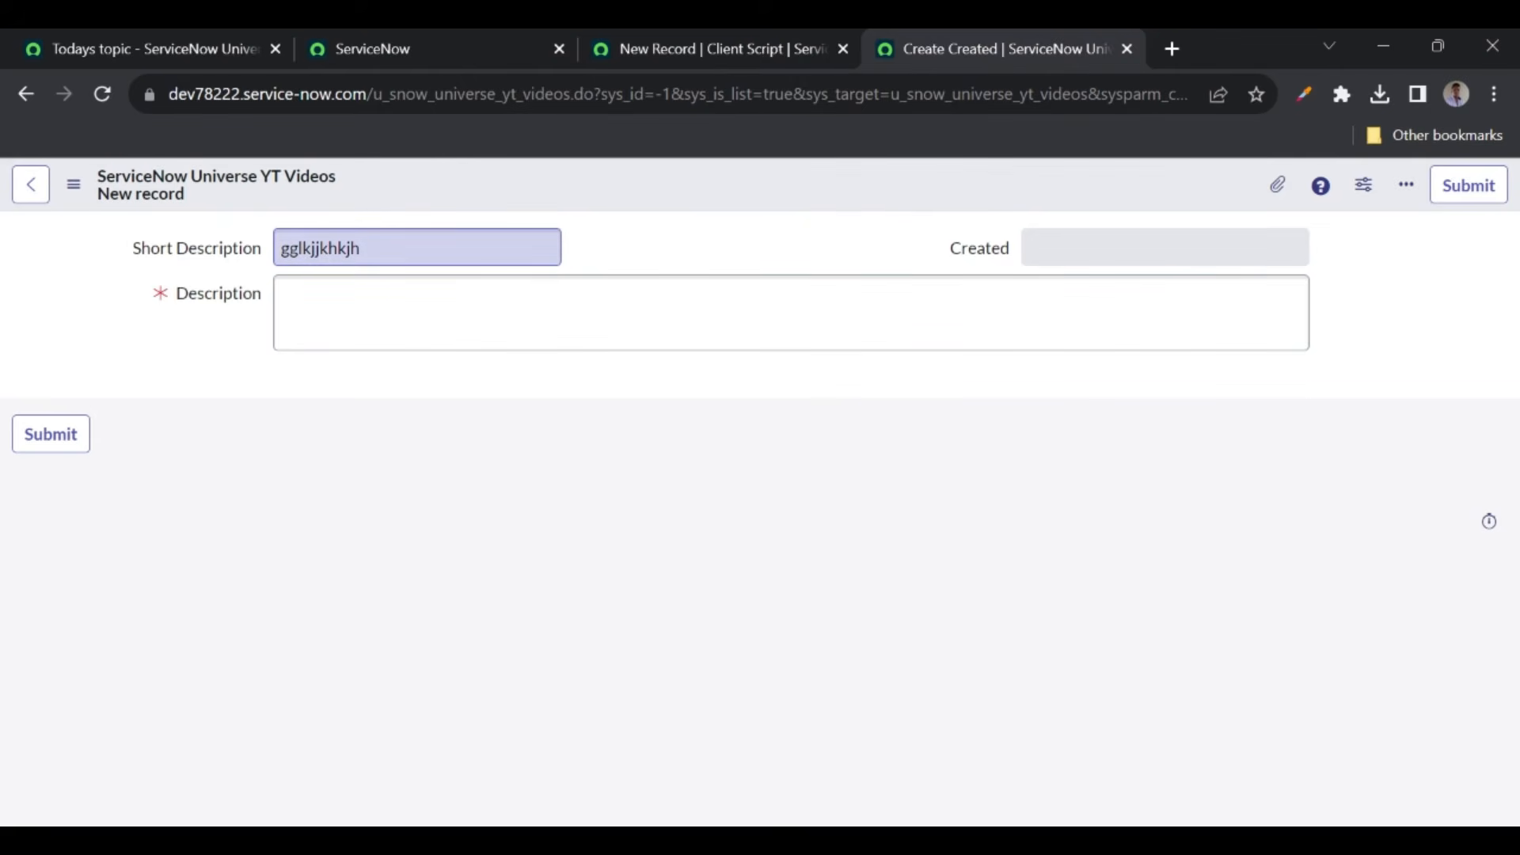
# - Set the new client script's Type to onLoad
pyautogui.click(723, 64)
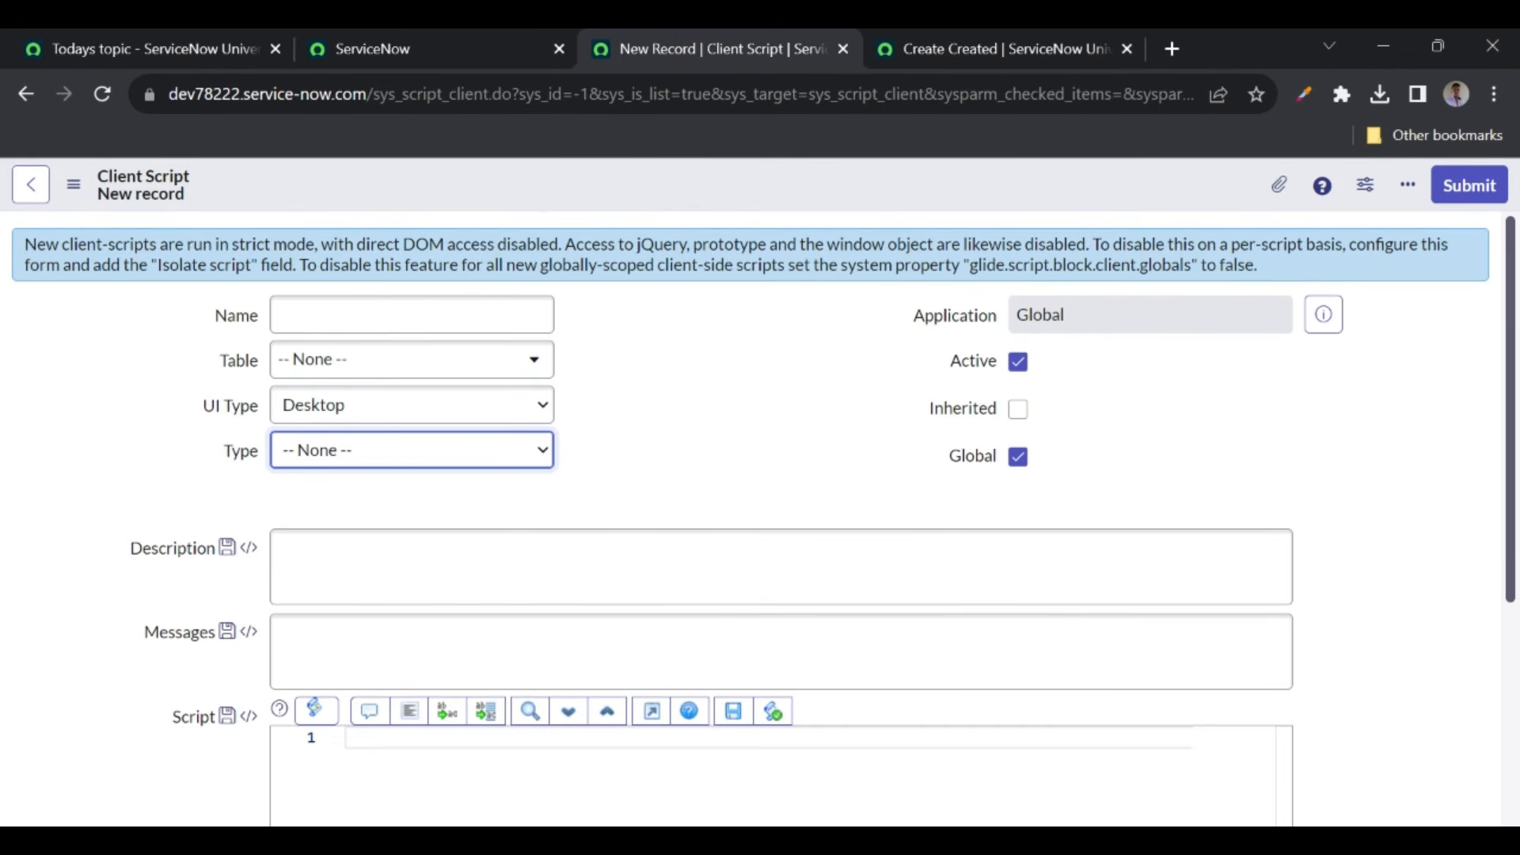
pyautogui.click(969, 36)
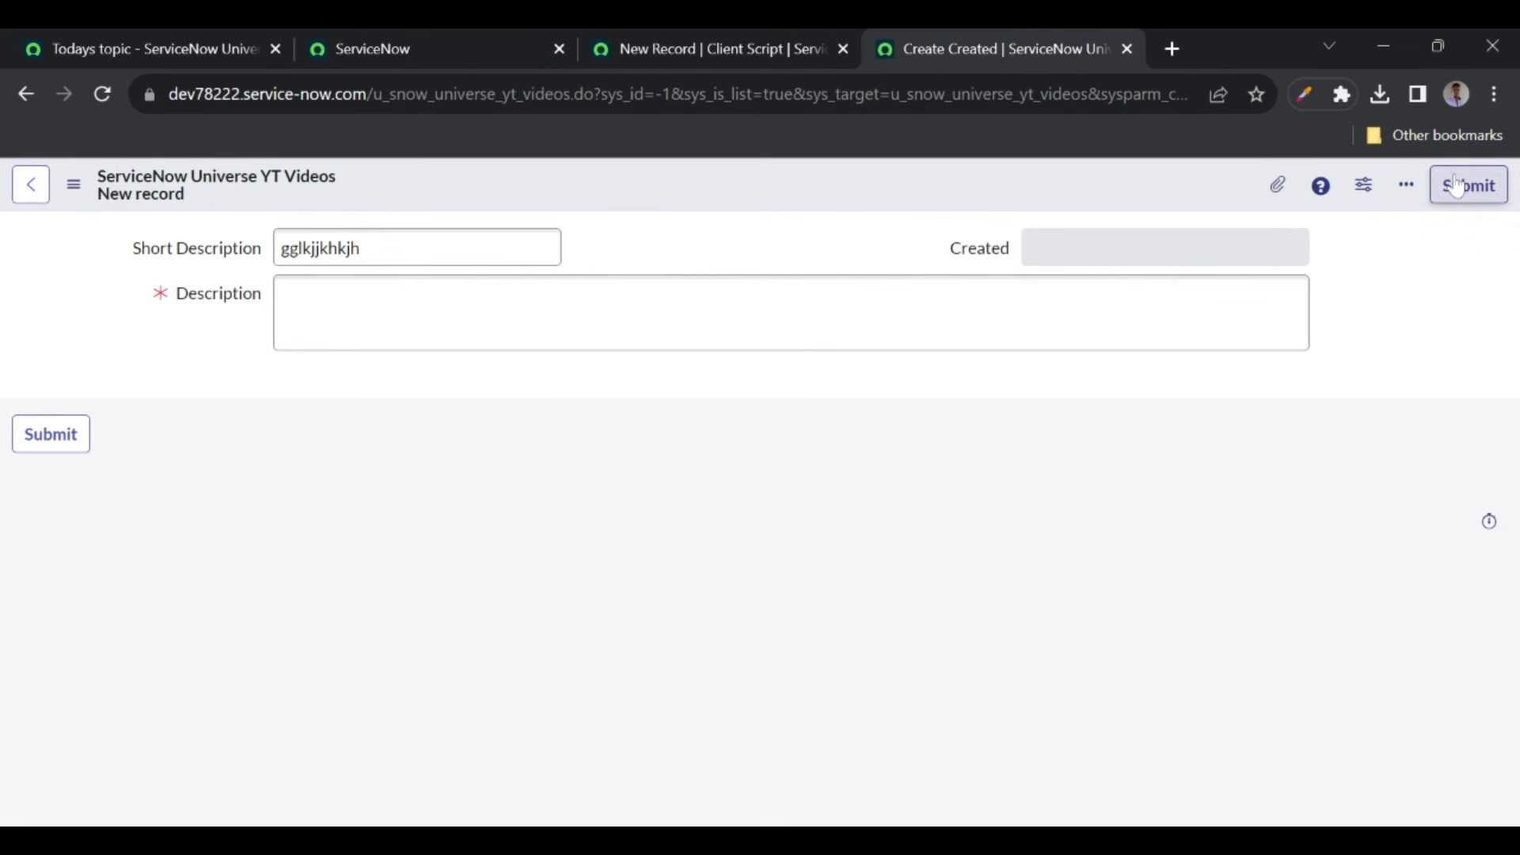
pyautogui.click(668, 57)
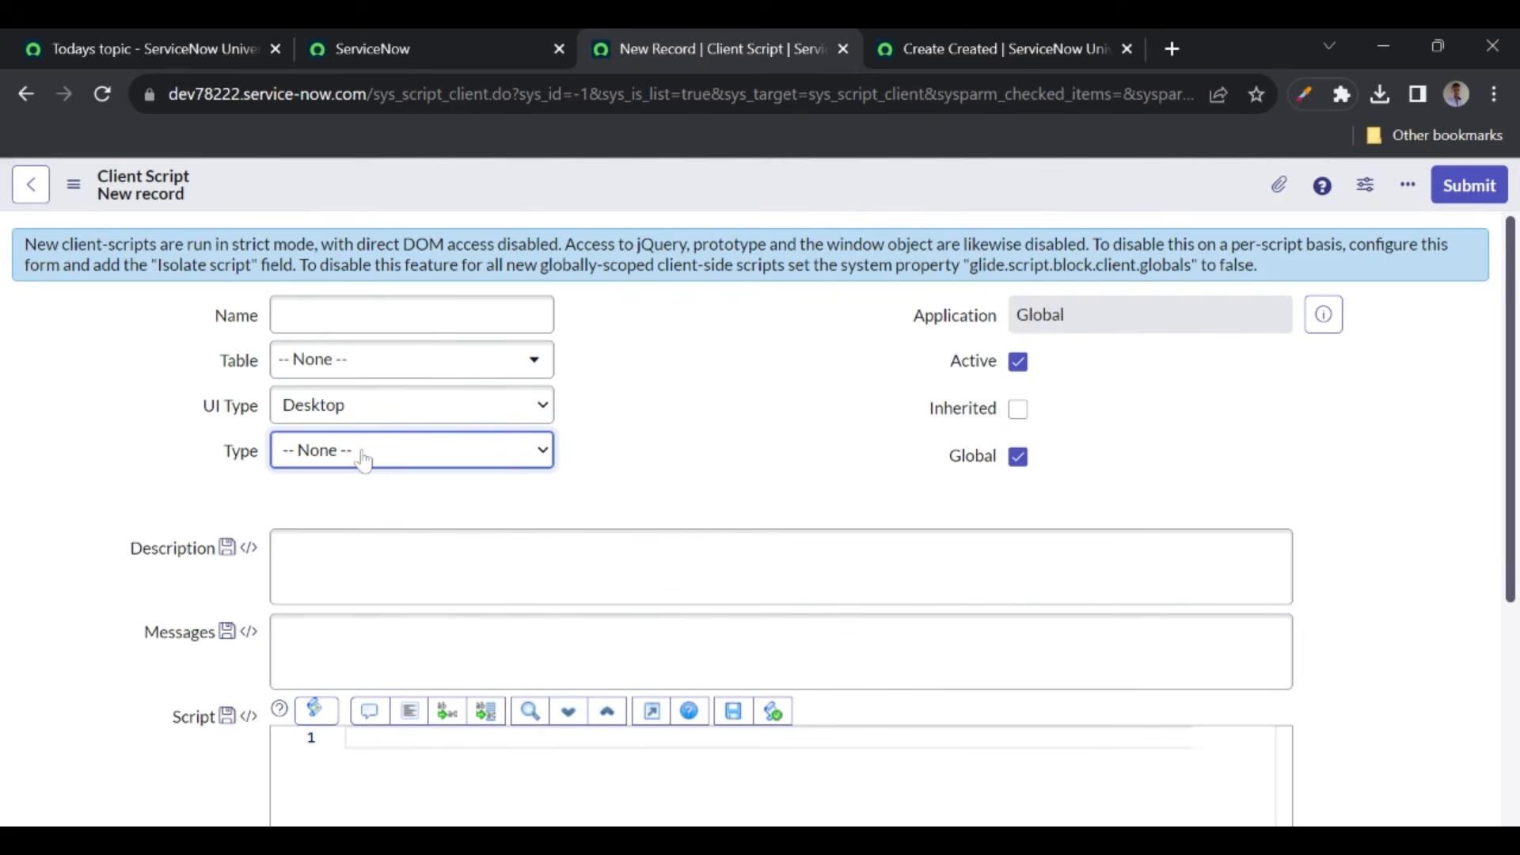
pyautogui.click(315, 556)
# - Name the client script 'Show message'
pyautogui.click(387, 314)
pyautogui.write('Show message')
pyautogui.click(577, 363)
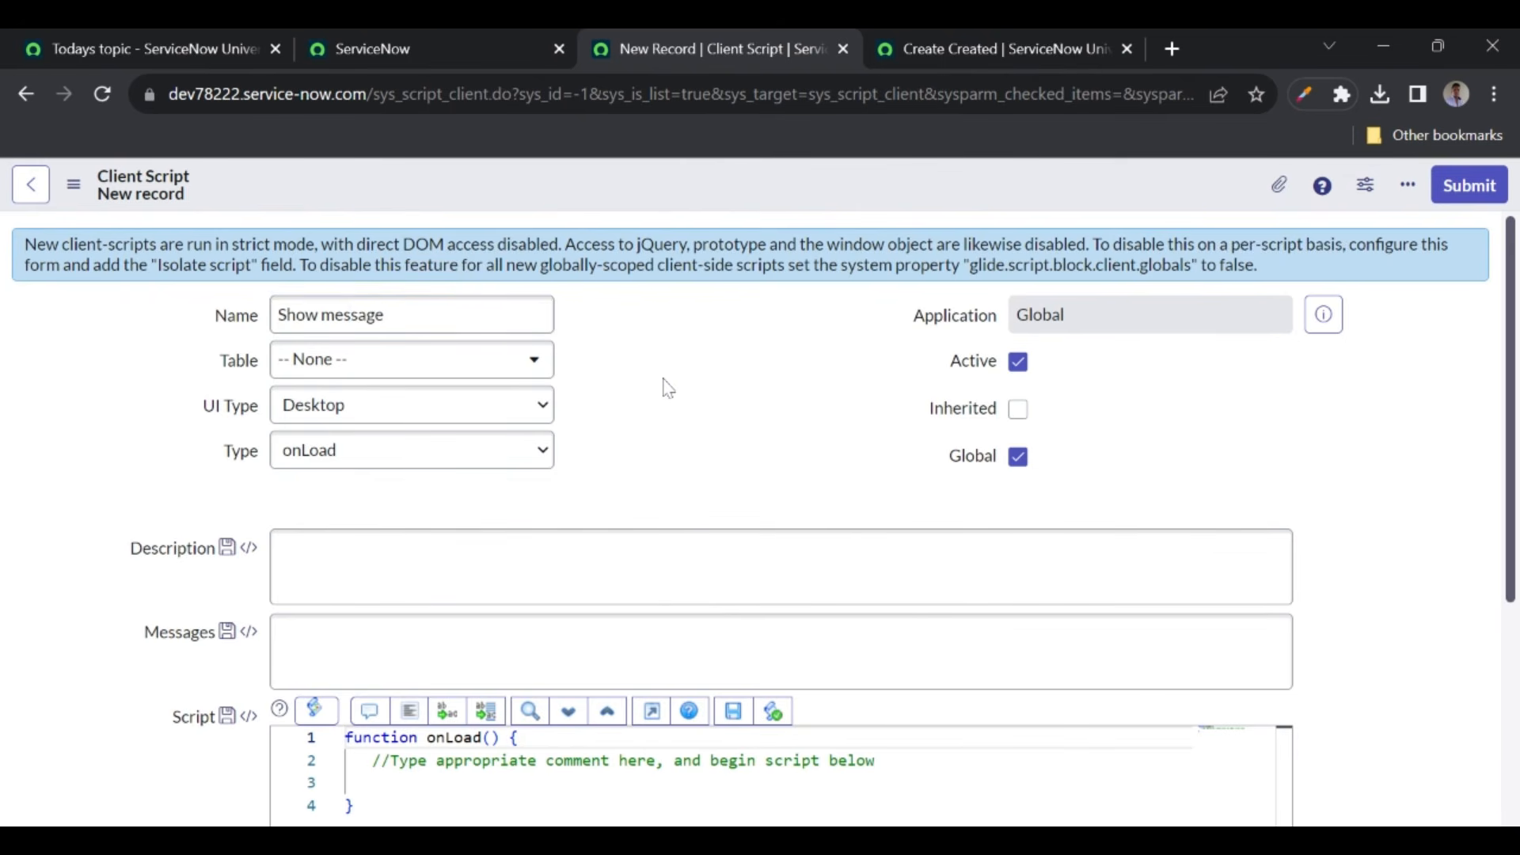
pyautogui.scroll(-2, 665, 388)
# - Insert a g_form.addErrorMessage call on line 3 of the onLoad function
pyautogui.click(374, 629)
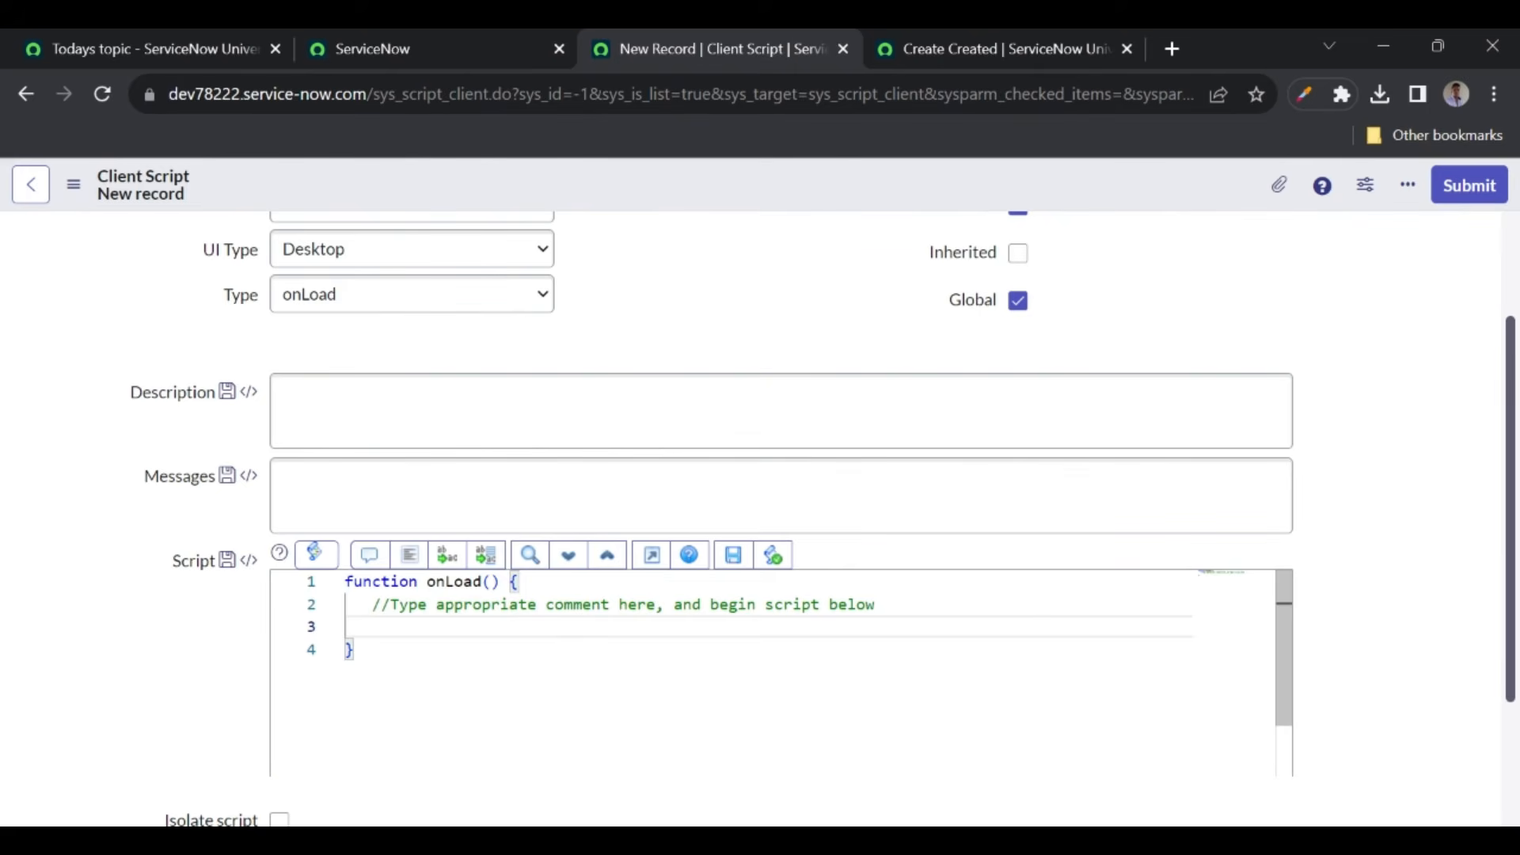
pyautogui.write('g_f')
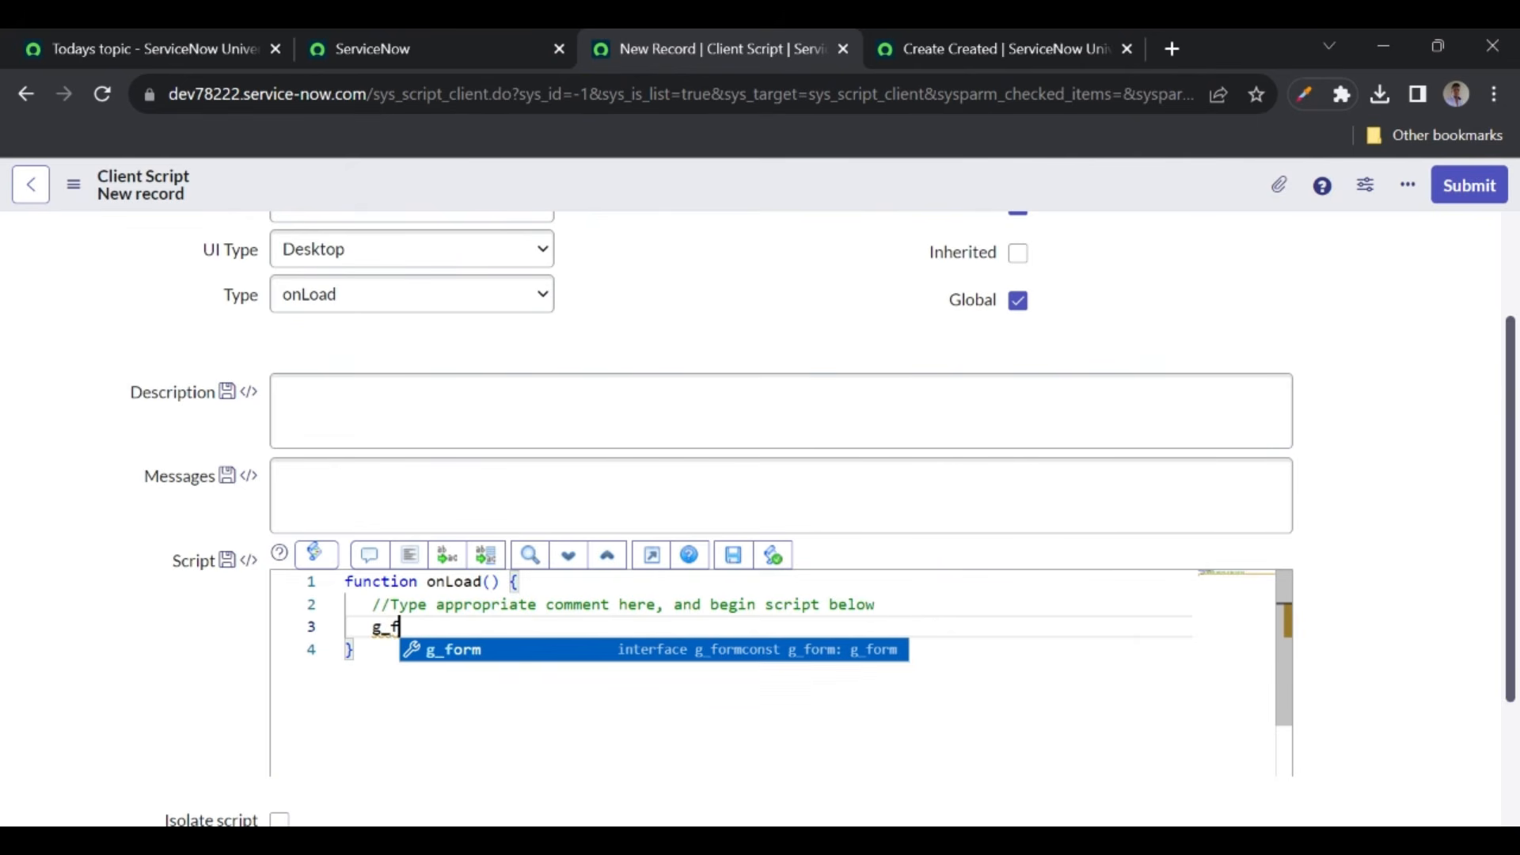
pyautogui.write('orm')
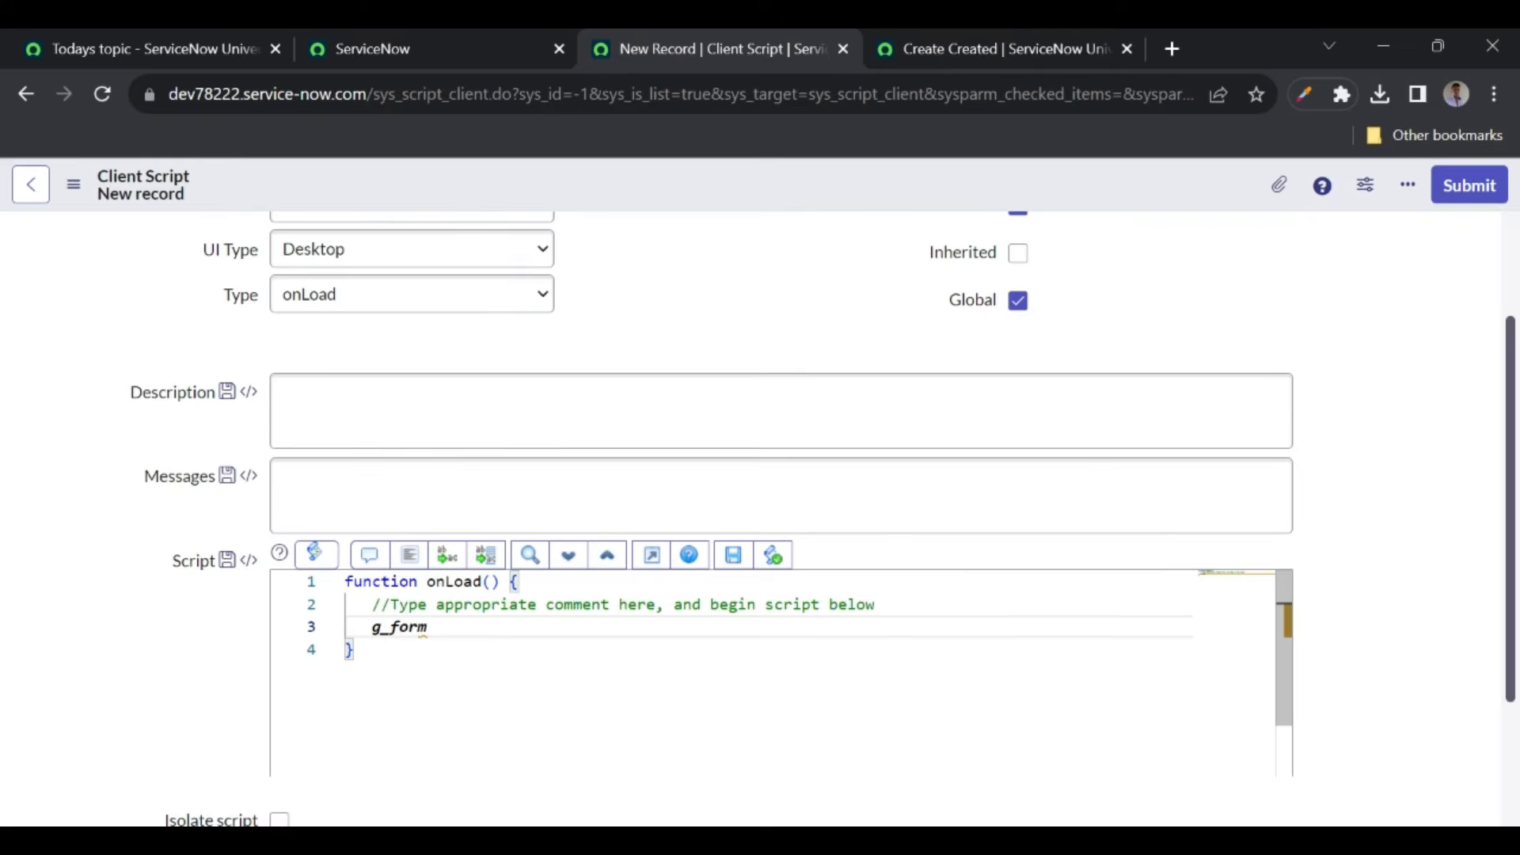
pyautogui.write('.add')
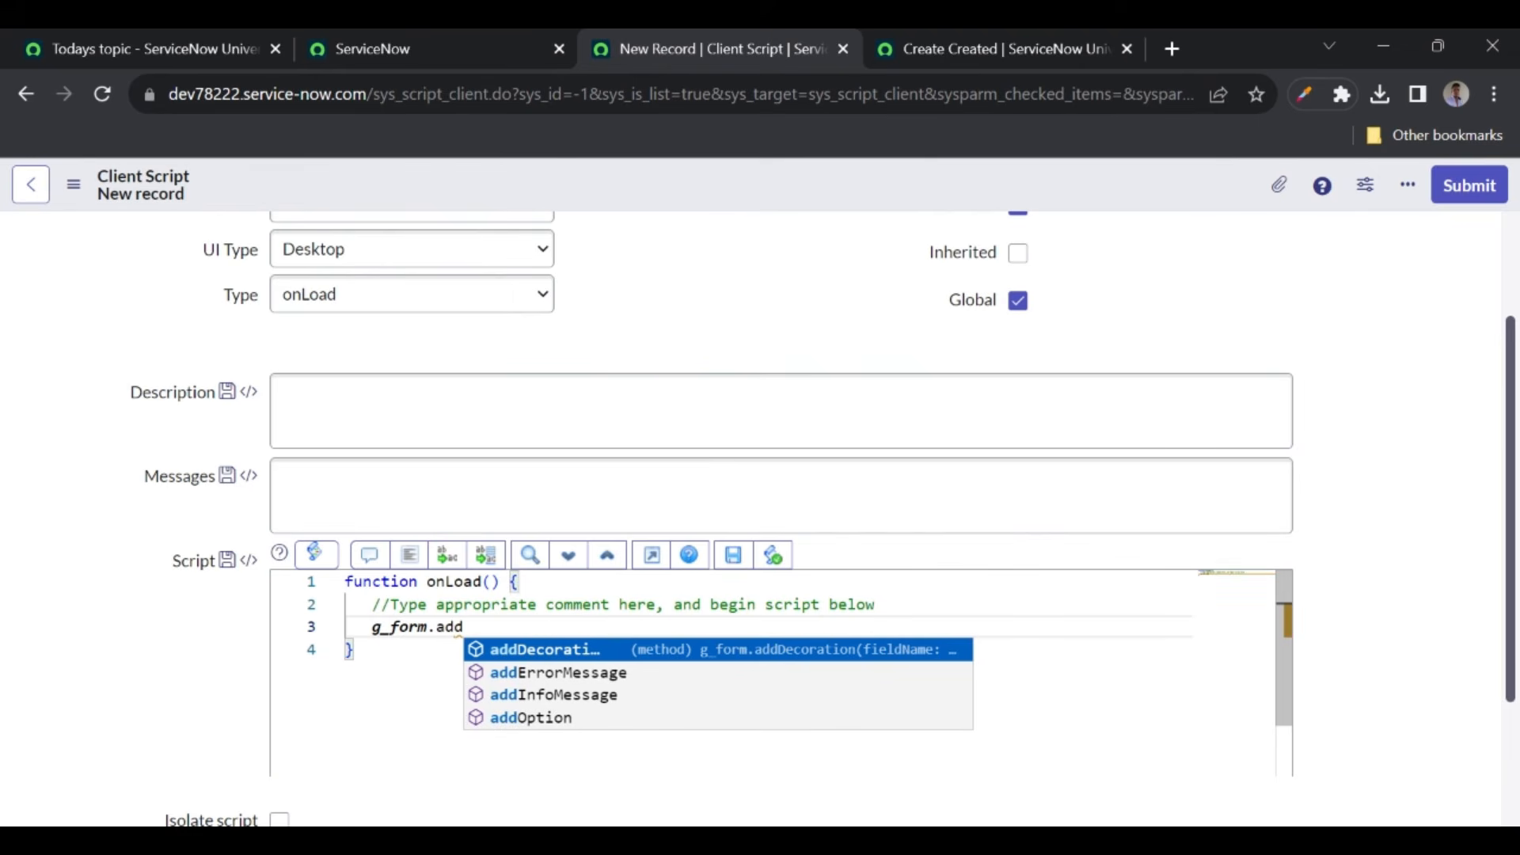
pyautogui.press('Down')
pyautogui.press('Return')
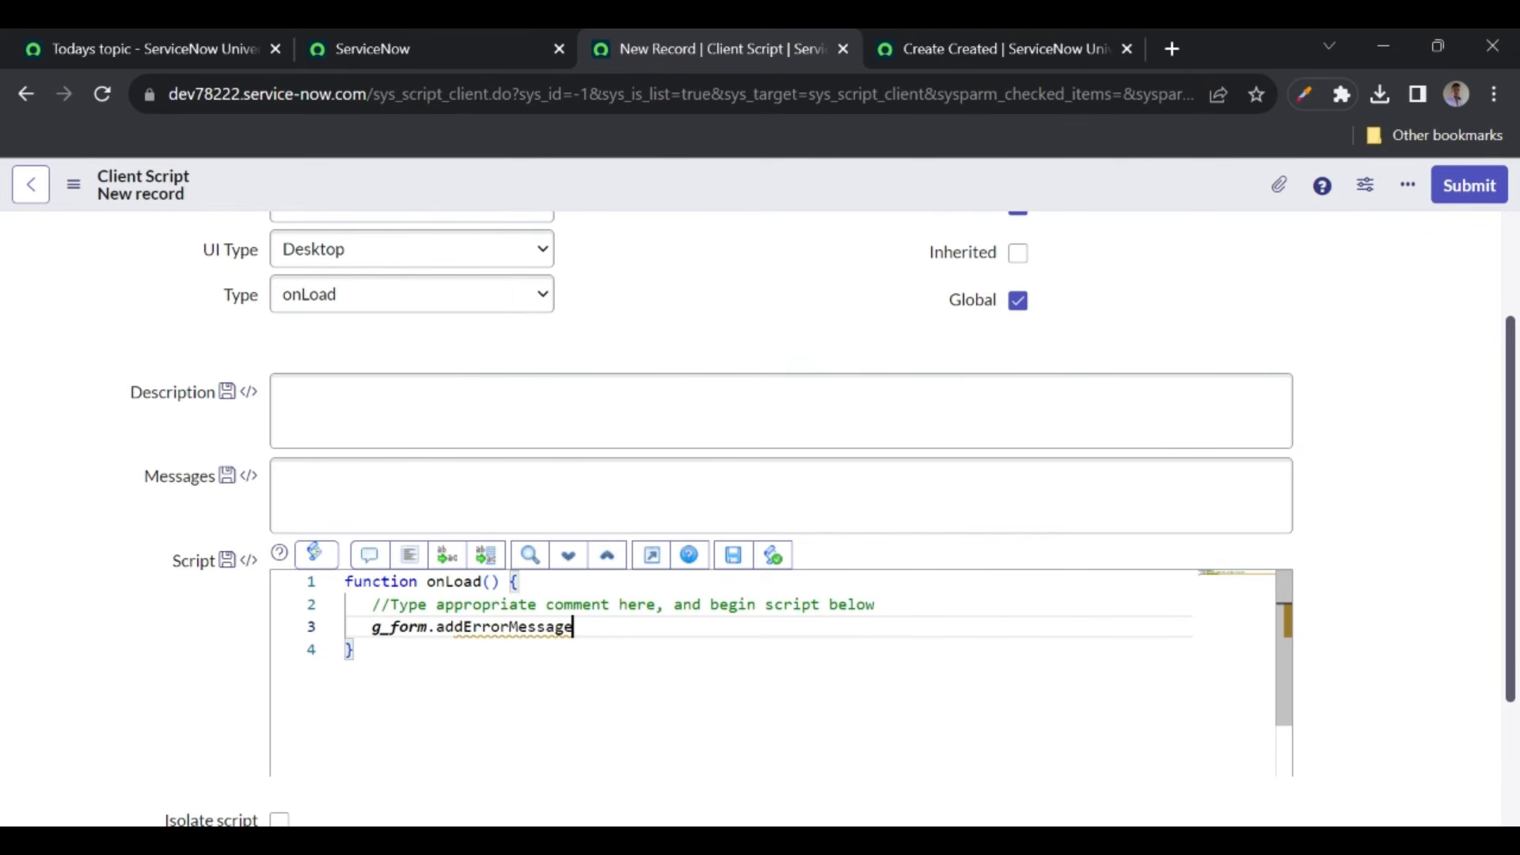
# - Pass the message 'Insert record - short description should start with test' to addErrorMessage
pyautogui.write('(')
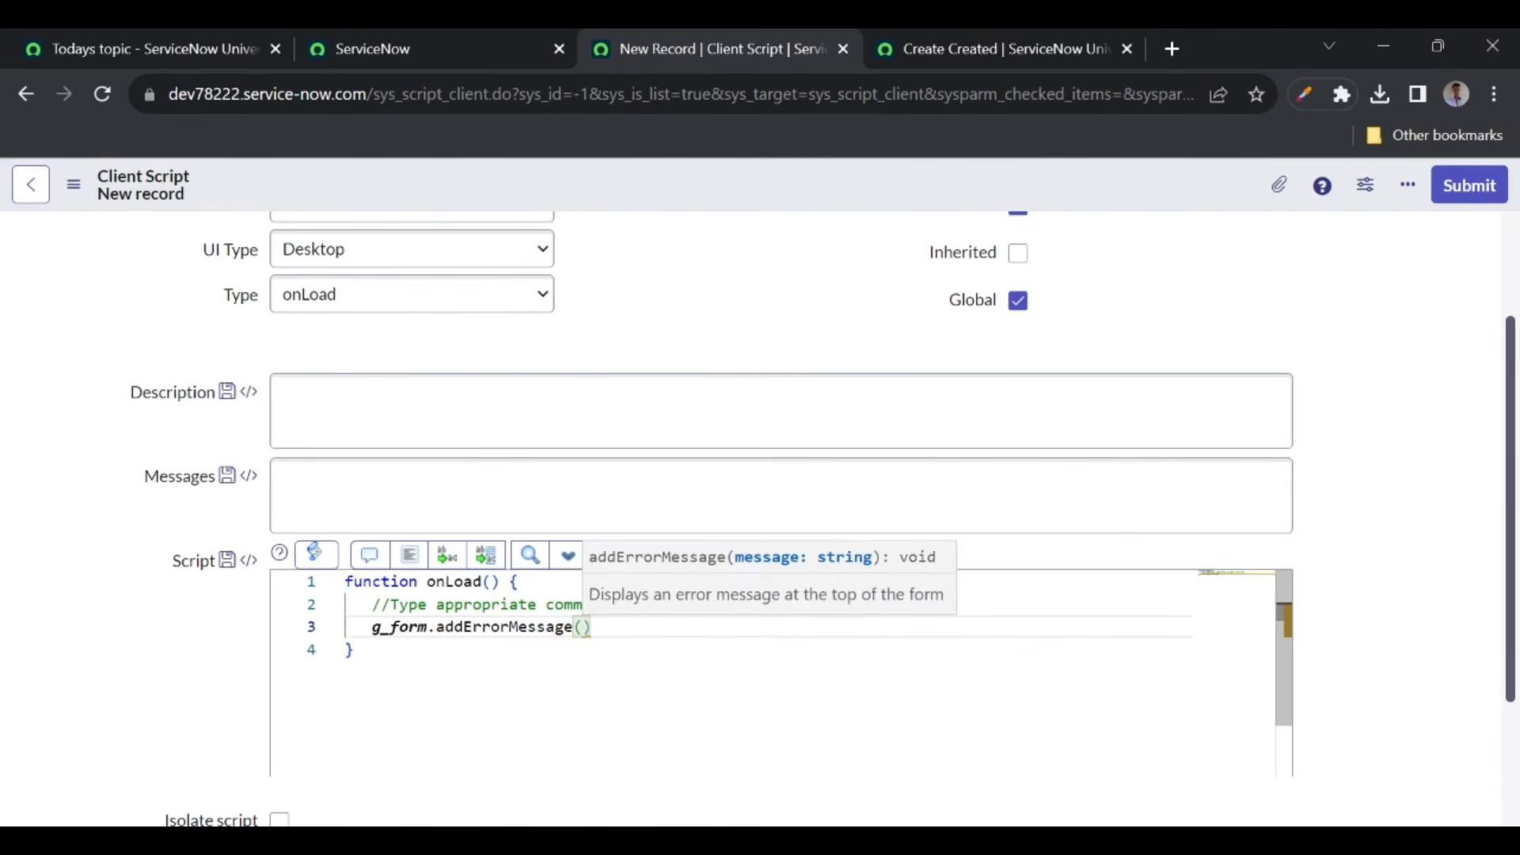
pyautogui.write('"')
pyautogui.write('Insert r')
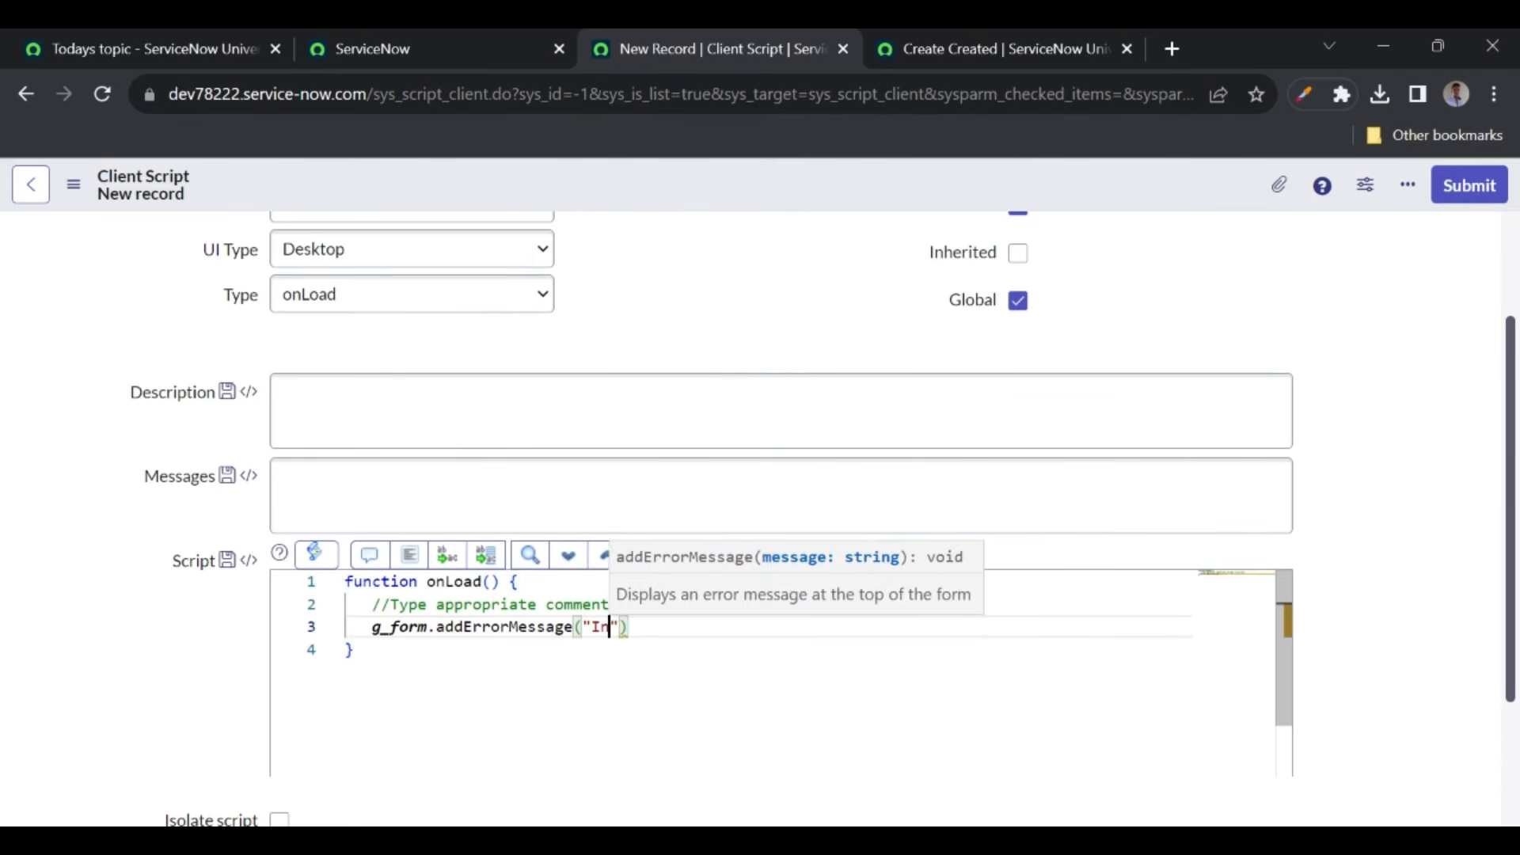
pyautogui.write('ecord wit')
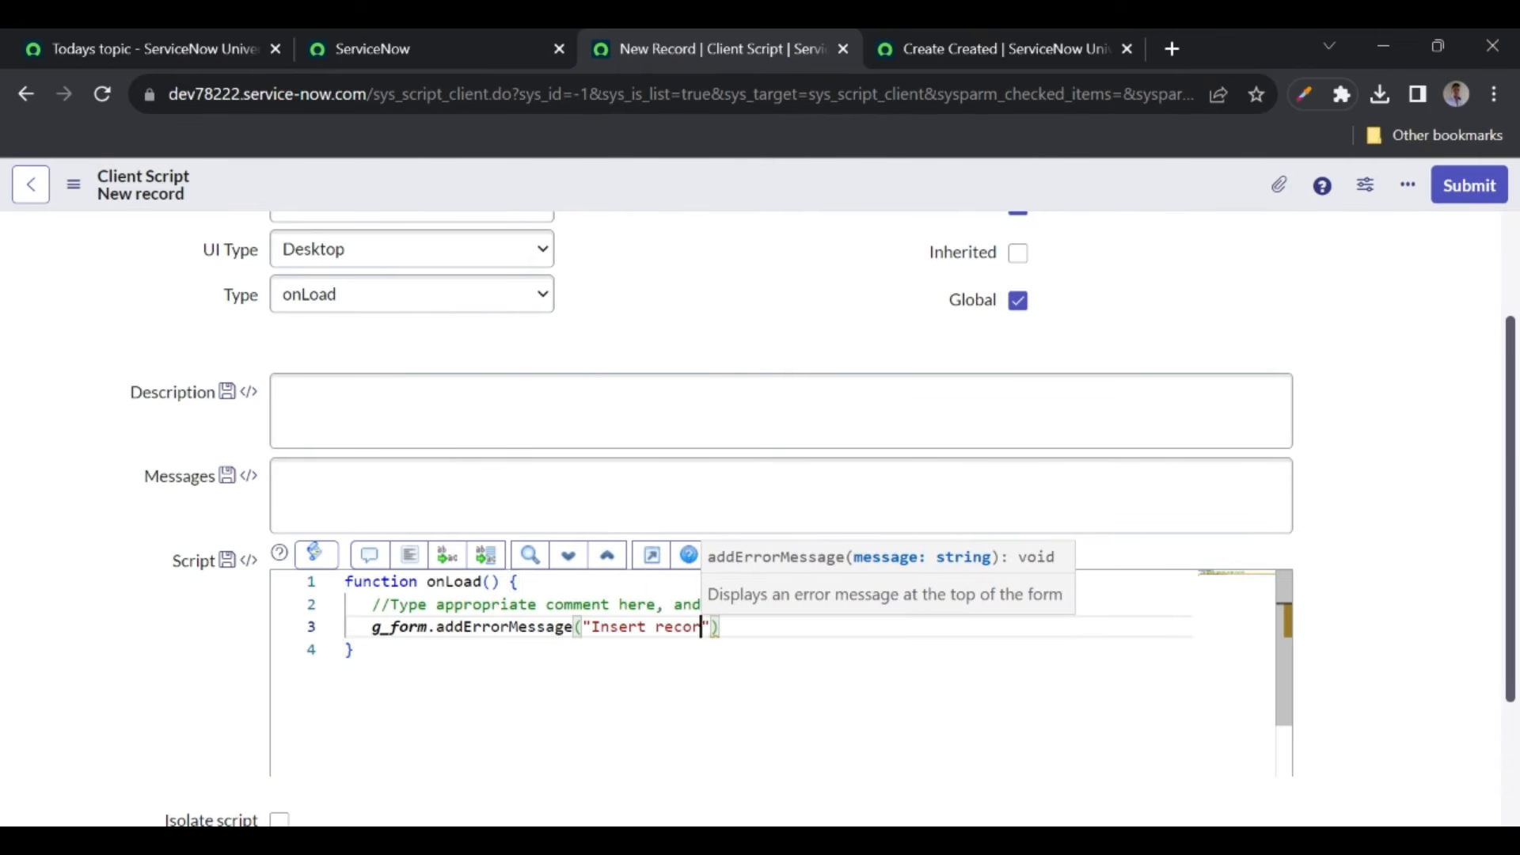
pyautogui.write('h tes')
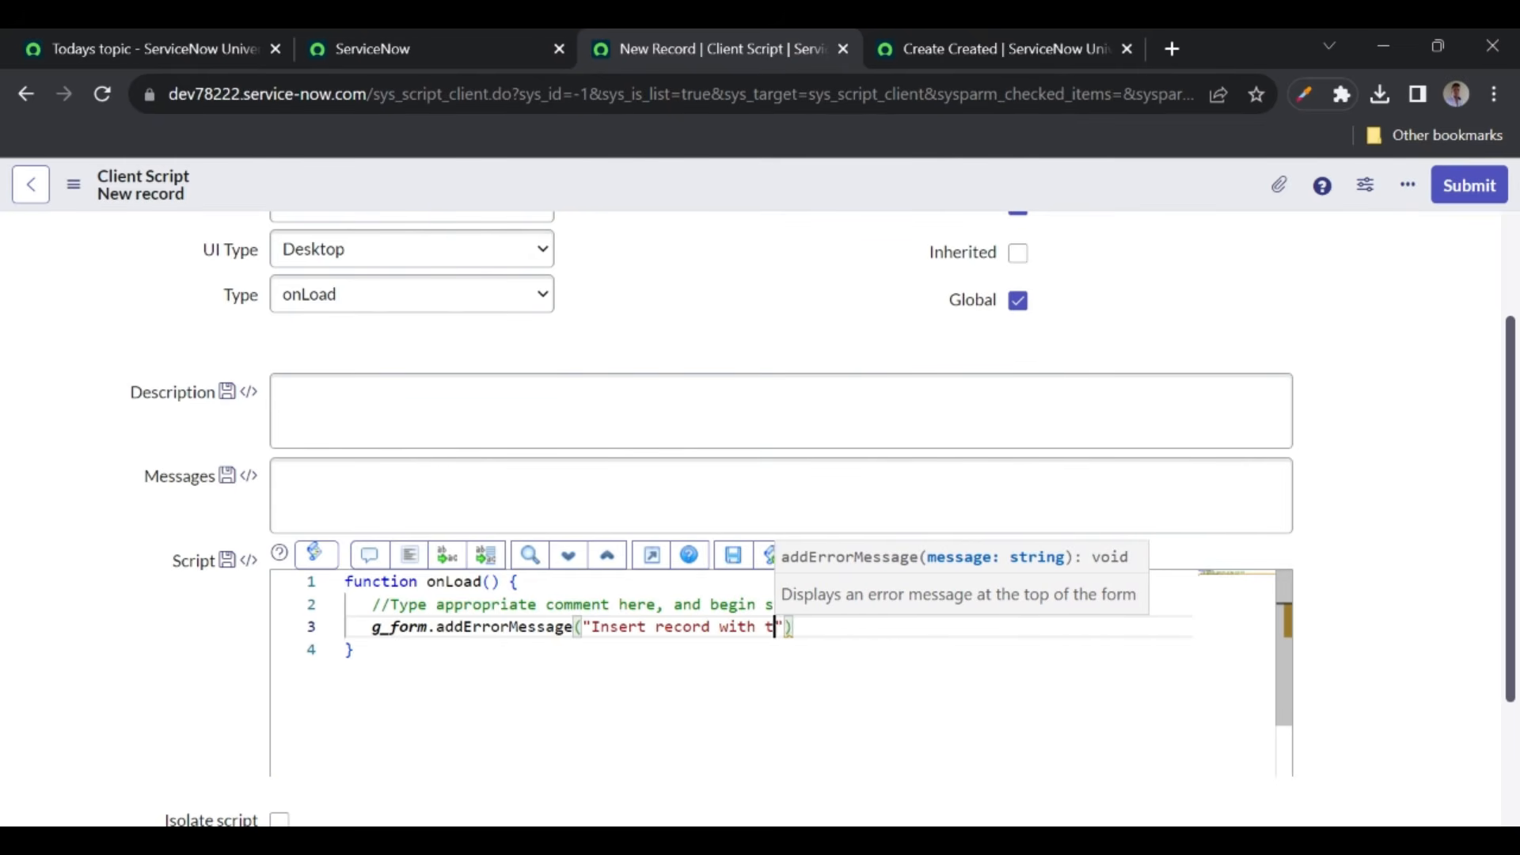
pyautogui.press('BackSpace')
pyautogui.press('BackSpace')
pyautogui.press('BackSpace')
pyautogui.write('short')
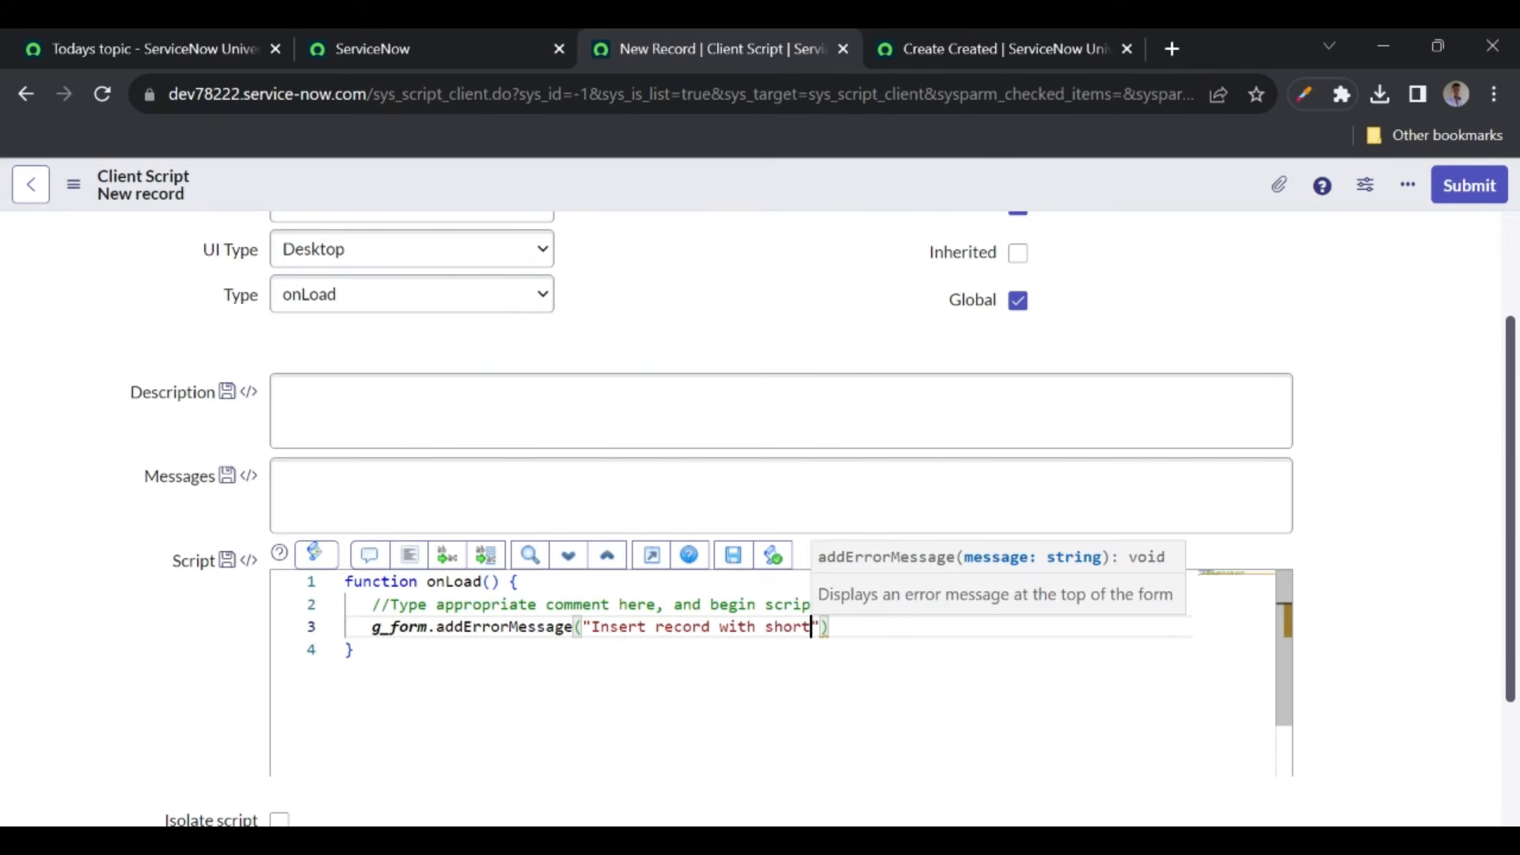
pyautogui.doubleClick(737, 627)
pyautogui.press('BackSpace')
pyautogui.press('BackSpace')
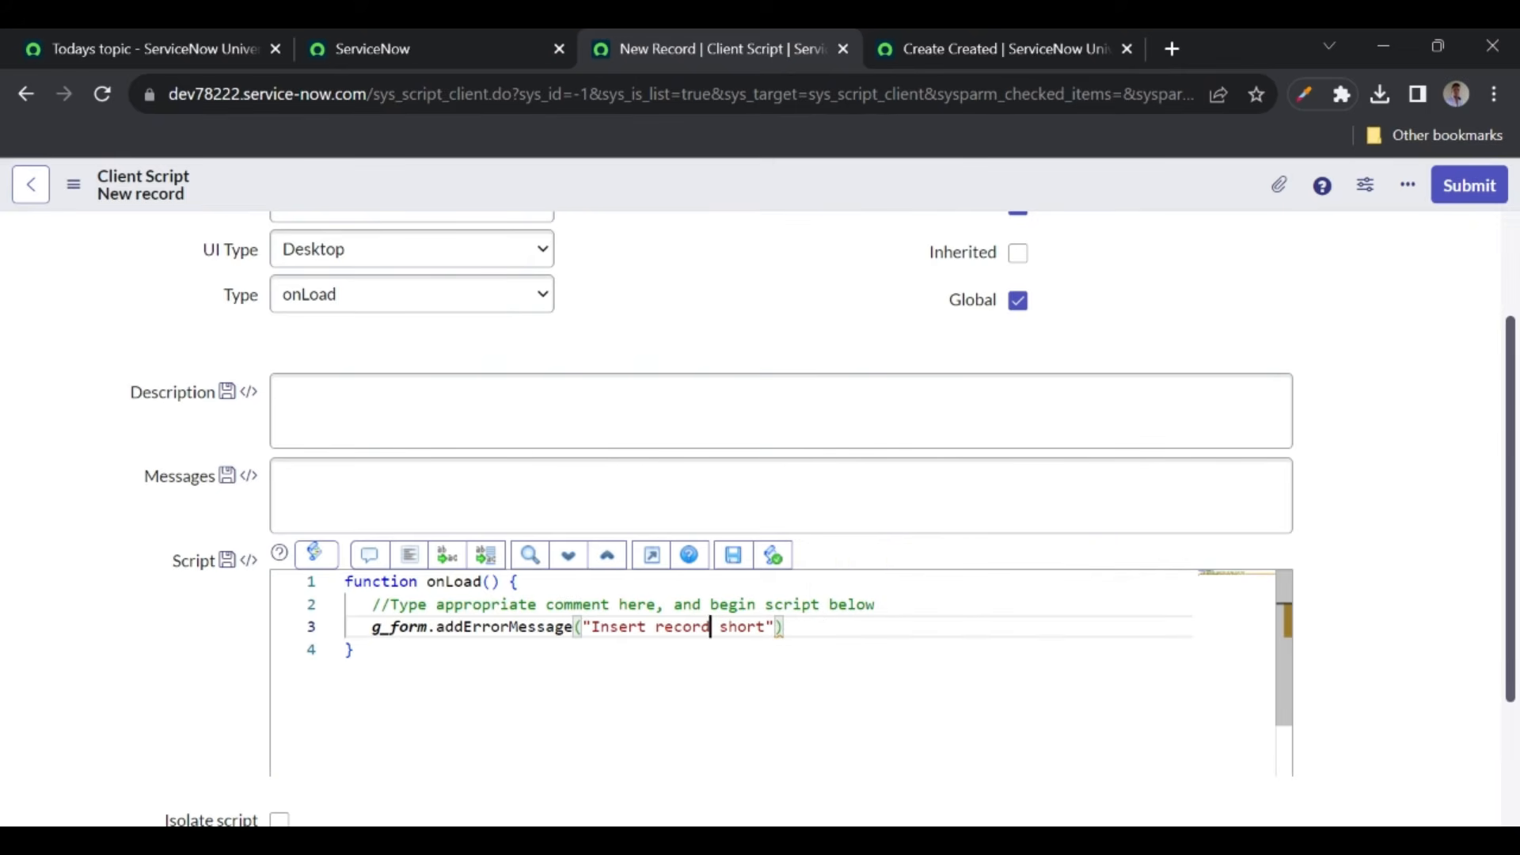
pyautogui.write('-')
pyautogui.click(783, 627)
pyautogui.write('descr')
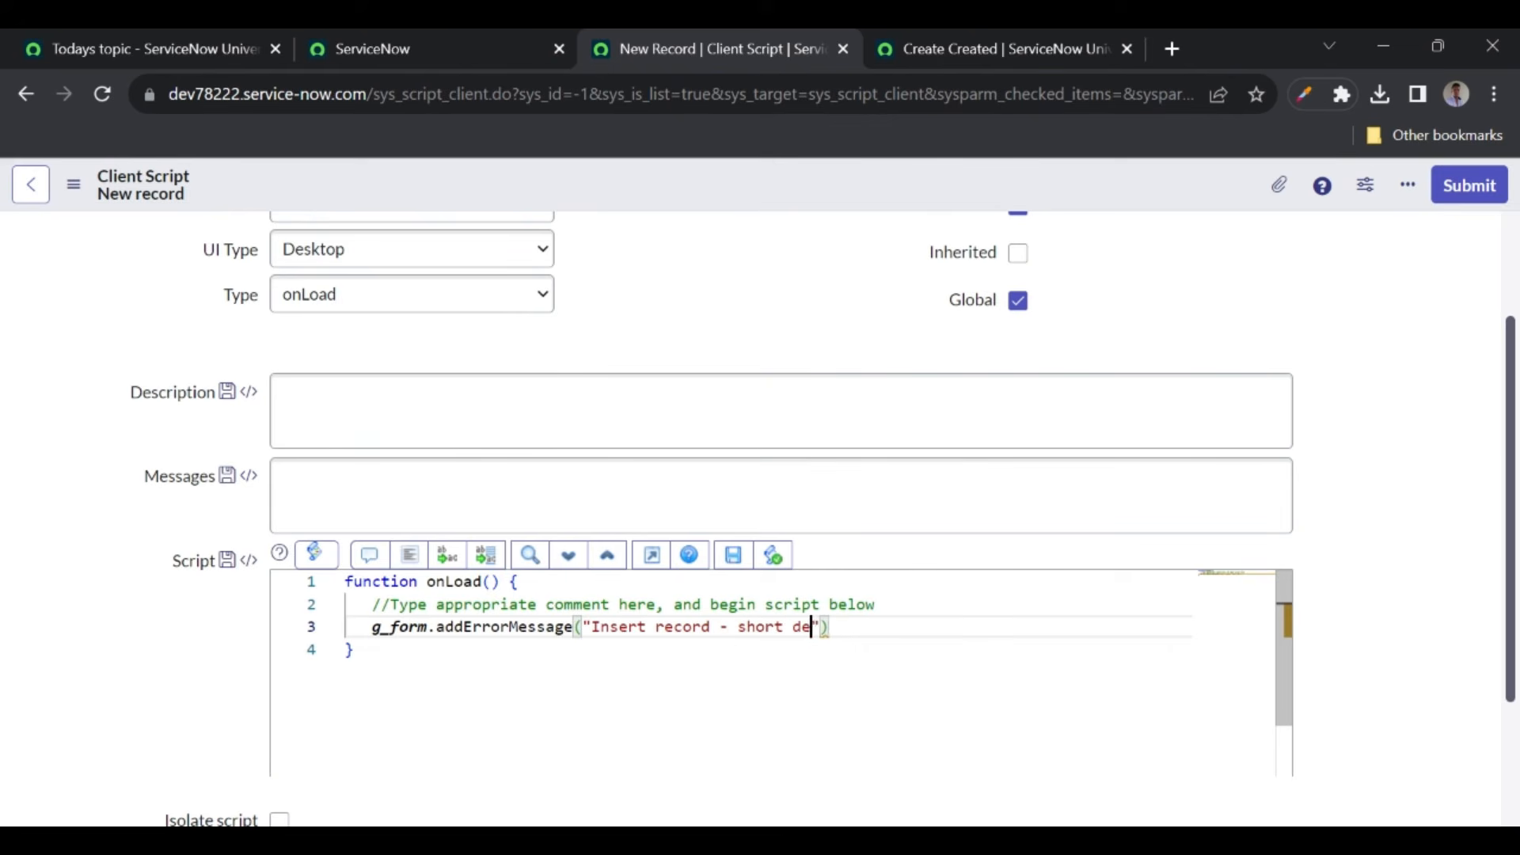
pyautogui.write('iption sho')
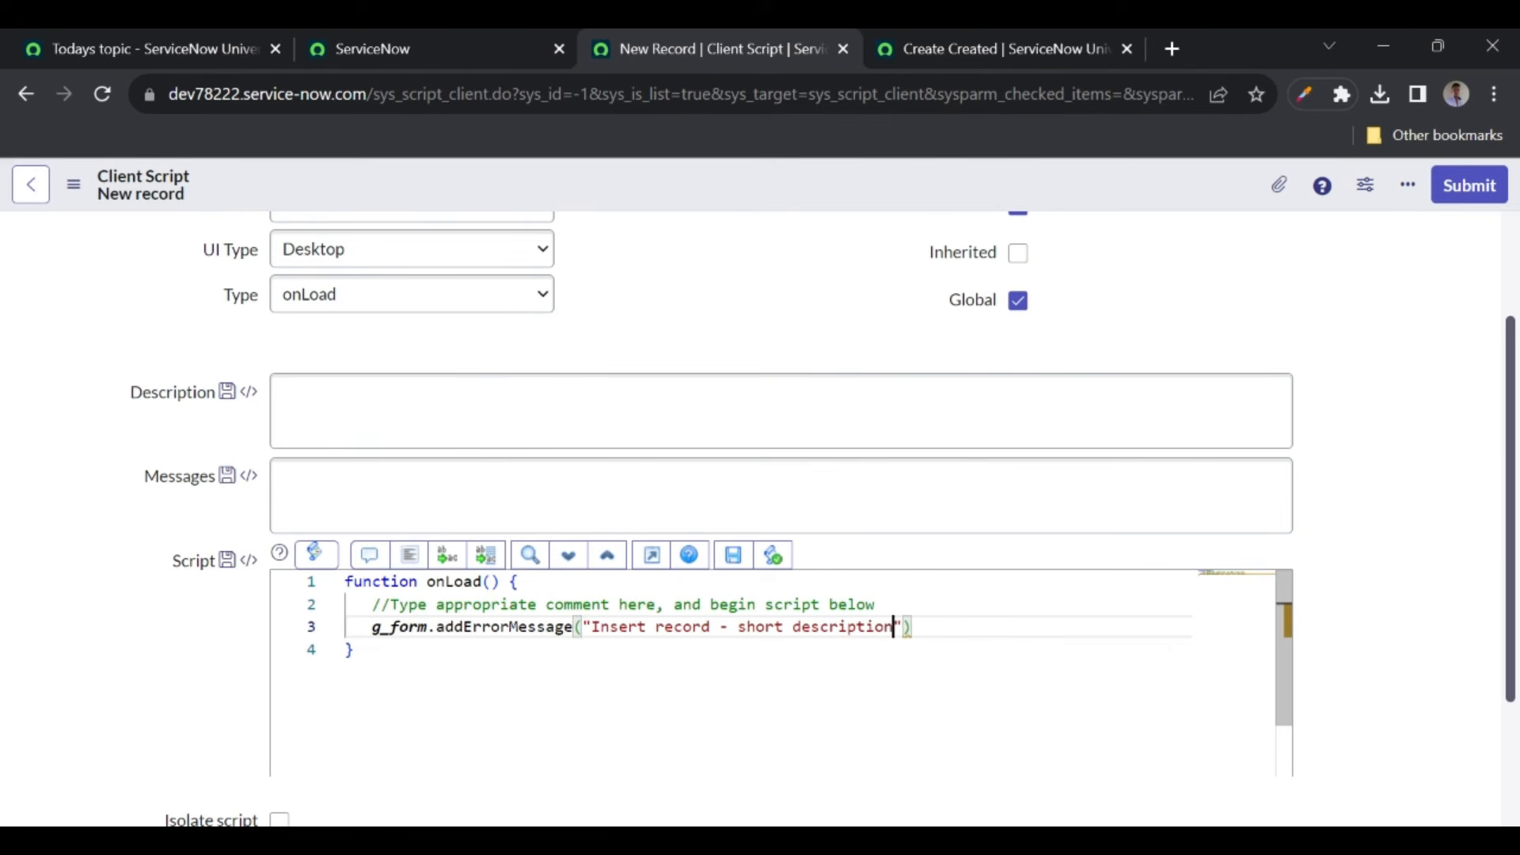
pyautogui.write('uld start wi')
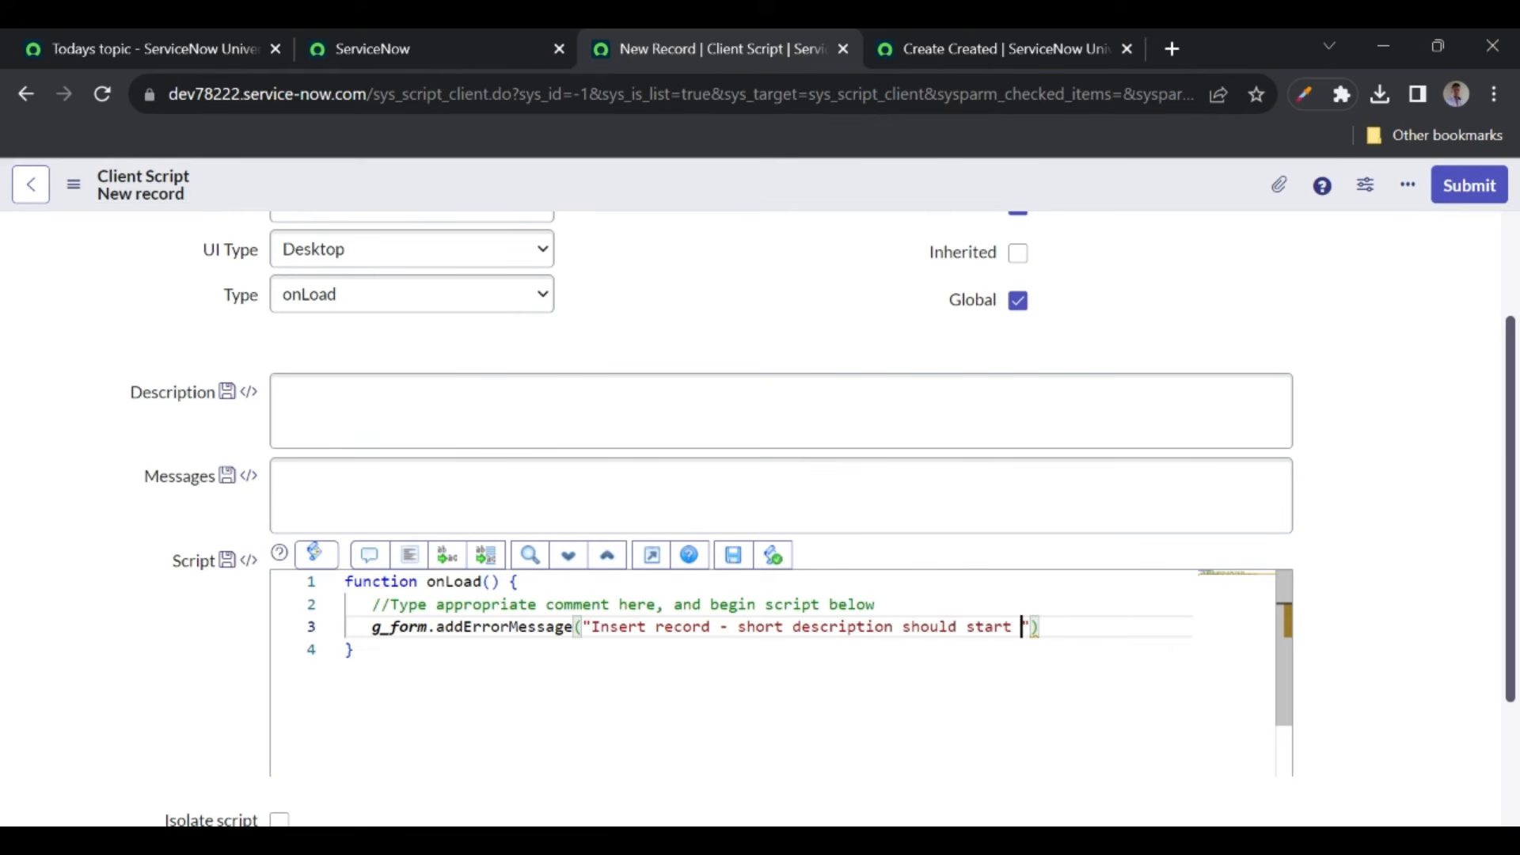
pyautogui.write('th test')
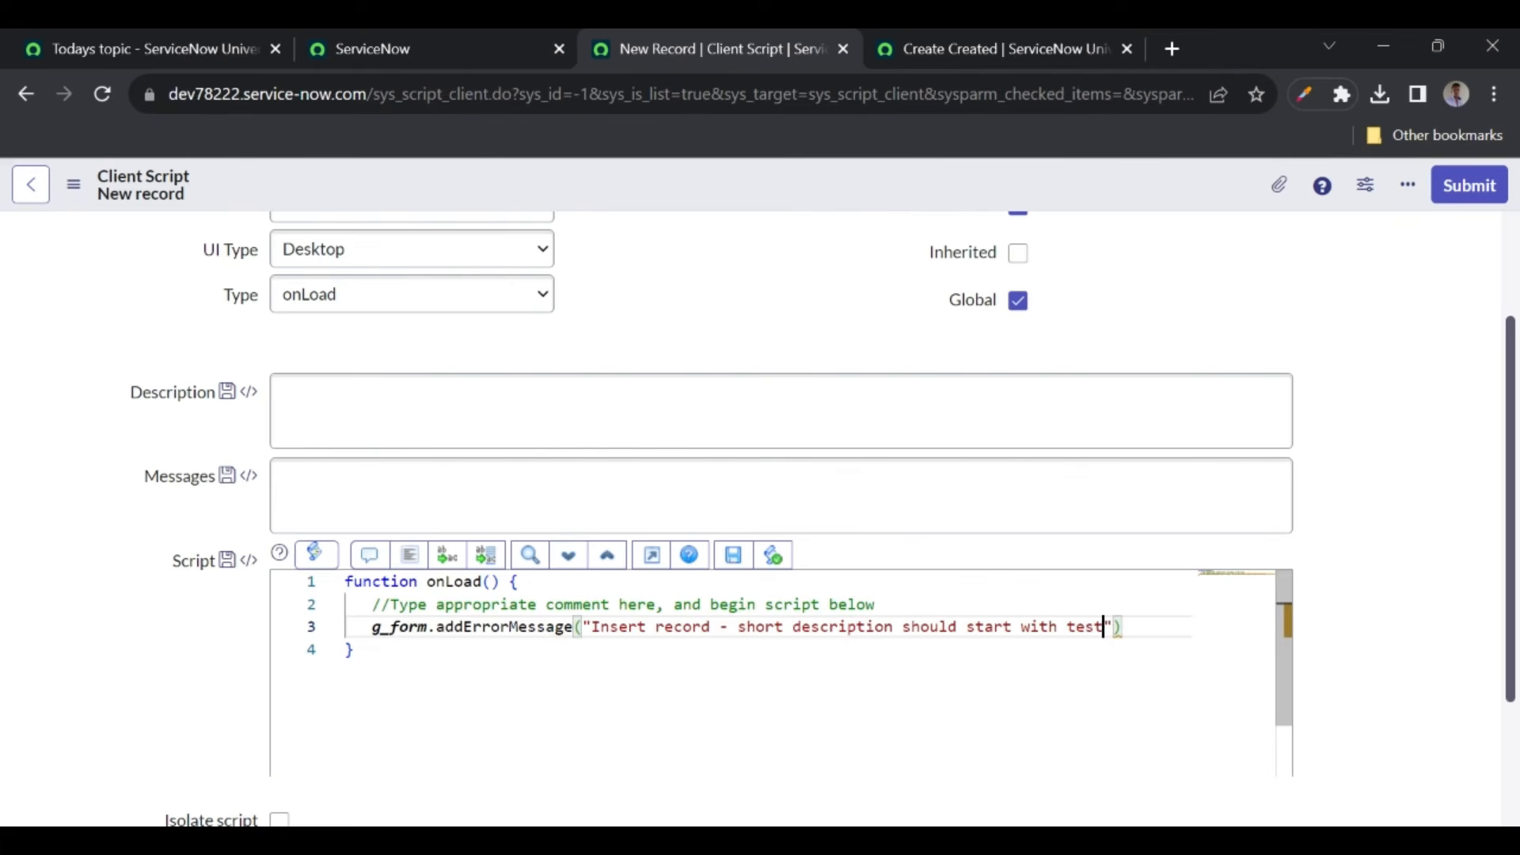
pyautogui.rightClick(725, 199)
# - Save the client script and start a new YT Videos record to test it
pyautogui.click(748, 210)
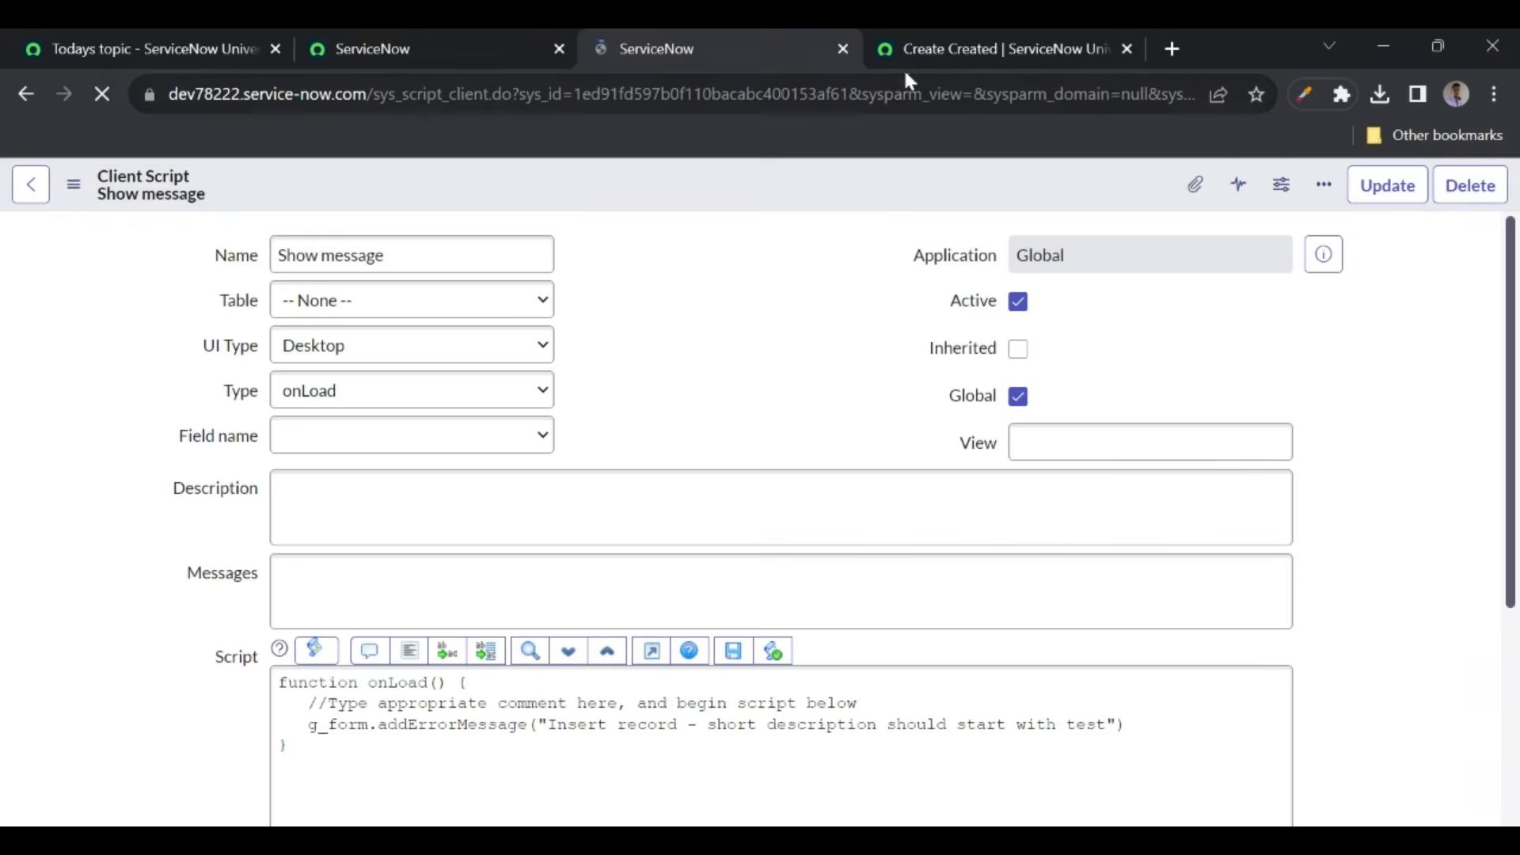
pyautogui.click(937, 47)
pyautogui.click(25, 95)
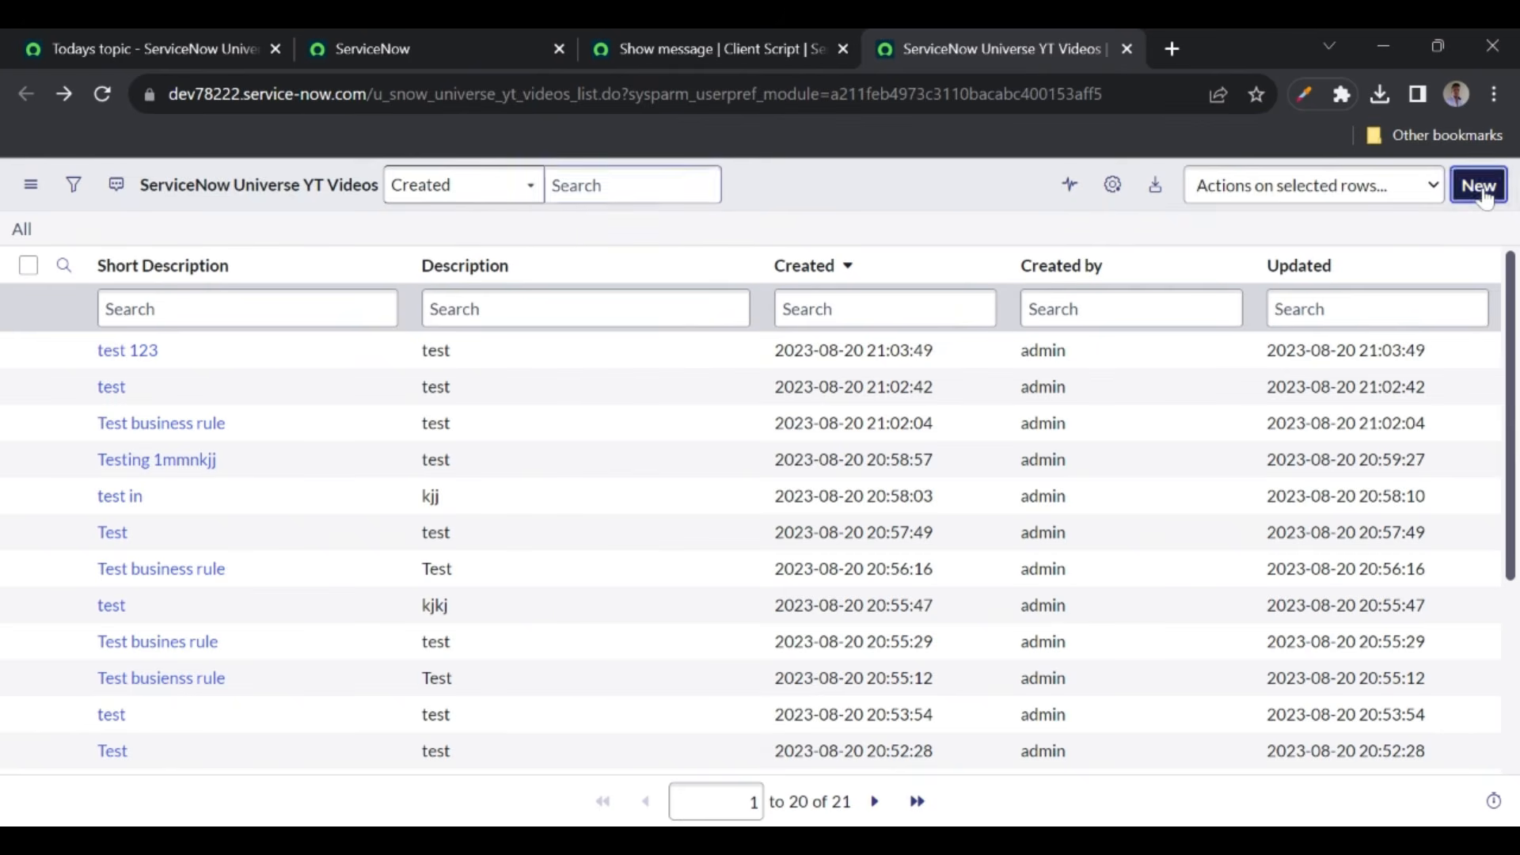
pyautogui.click(1479, 187)
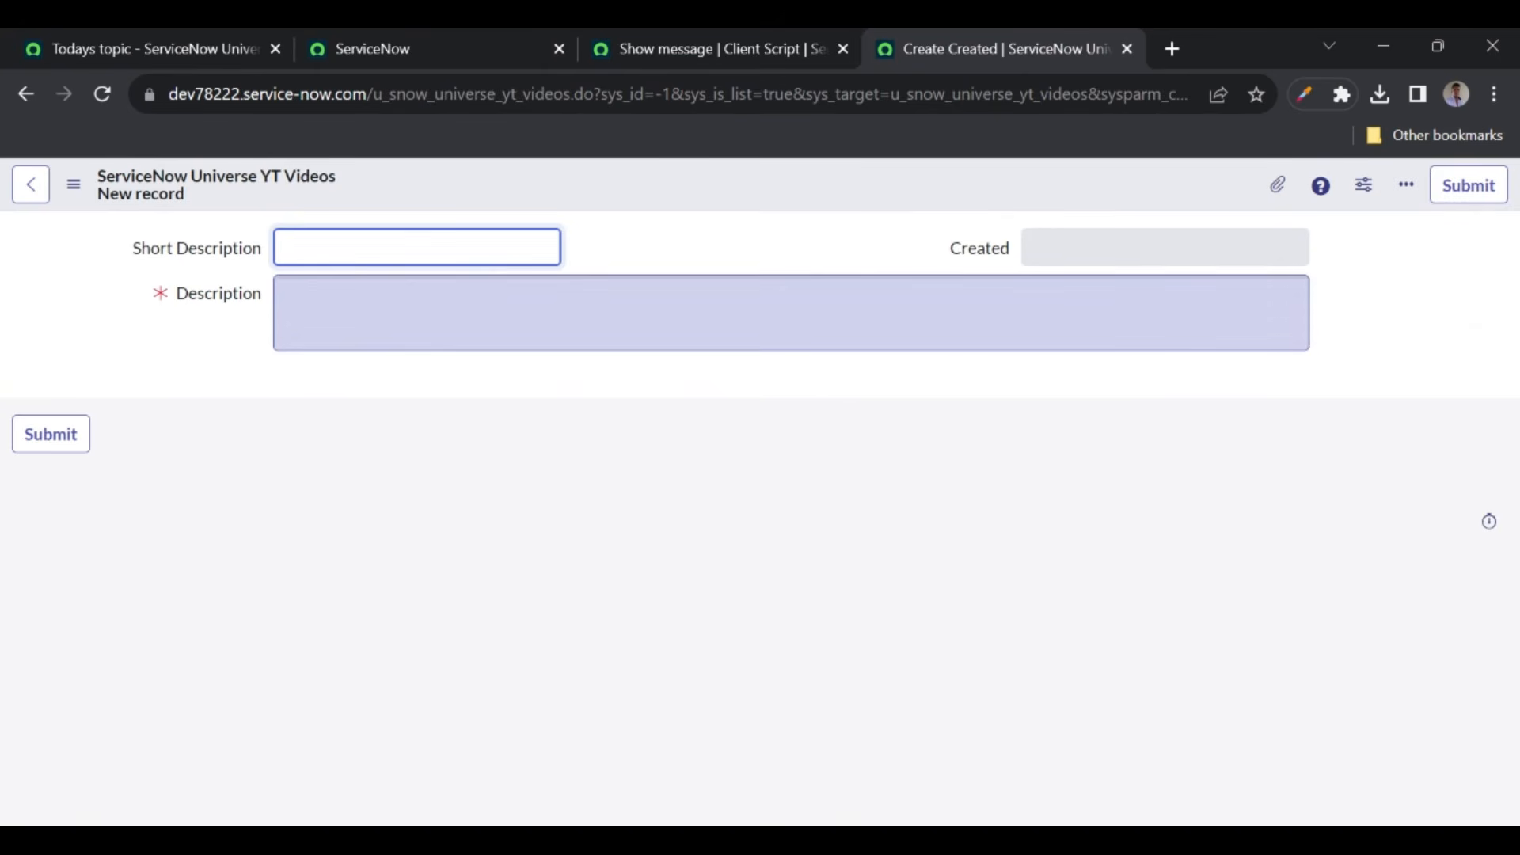
# - Set the client script's Table to ServiceNow Universe YT Videos and save it again
pyautogui.click(701, 49)
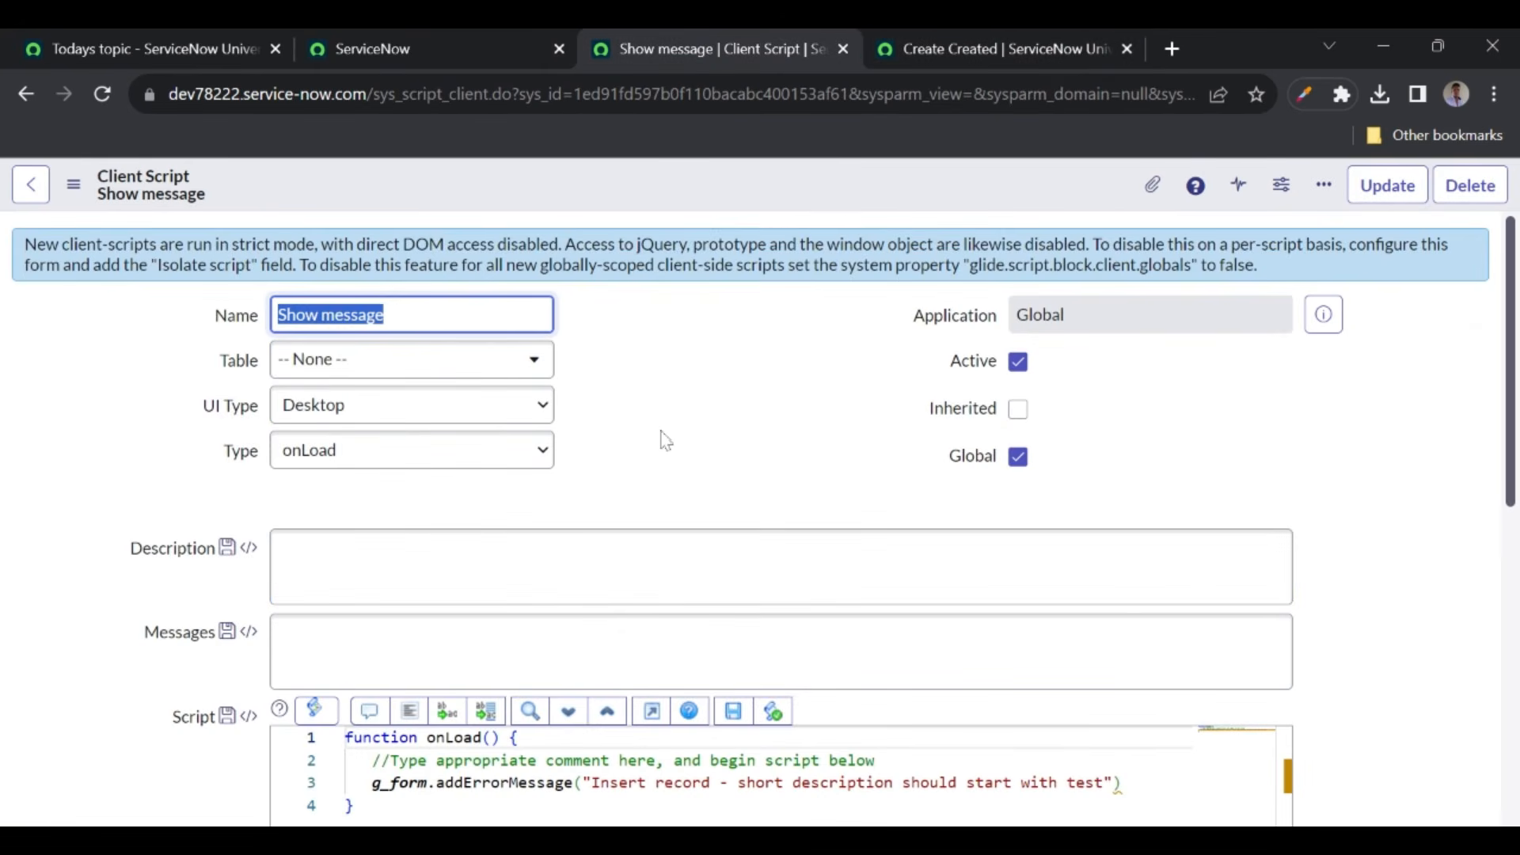
pyautogui.click(349, 368)
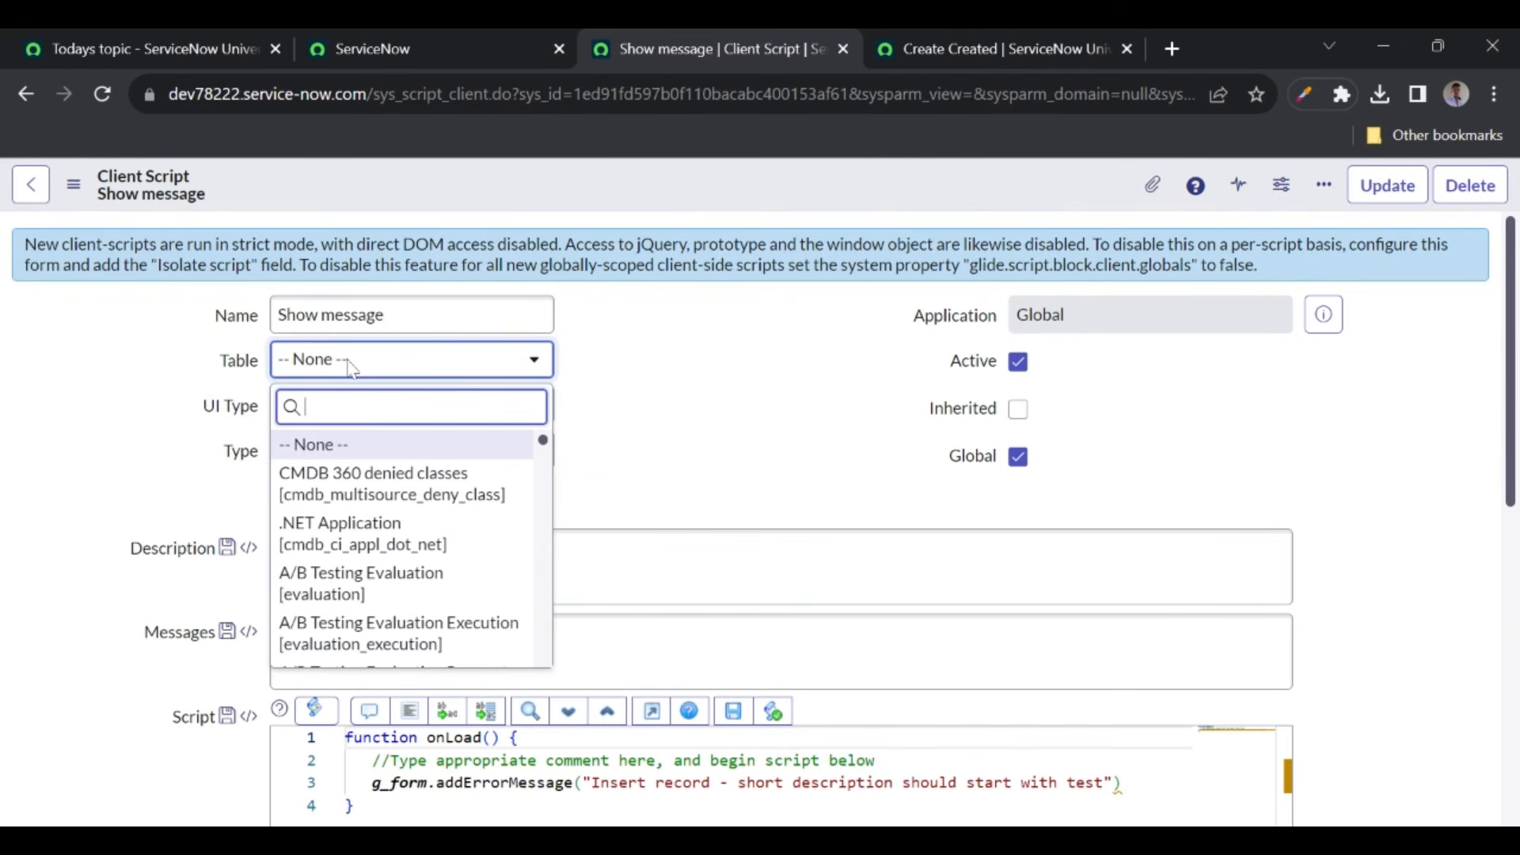
pyautogui.write('yt vi')
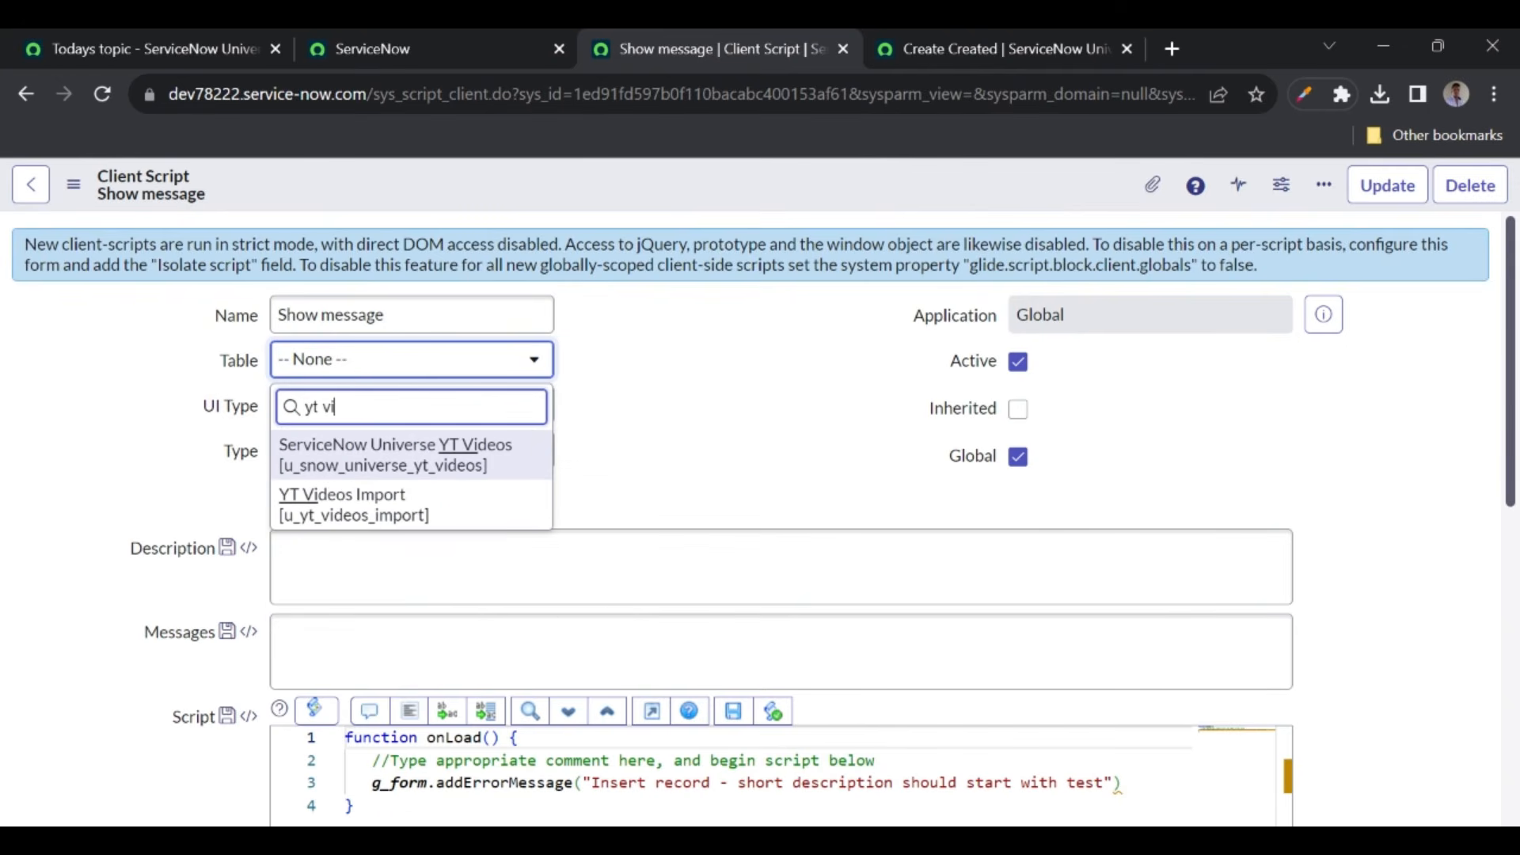
pyautogui.click(383, 462)
pyautogui.rightClick(674, 203)
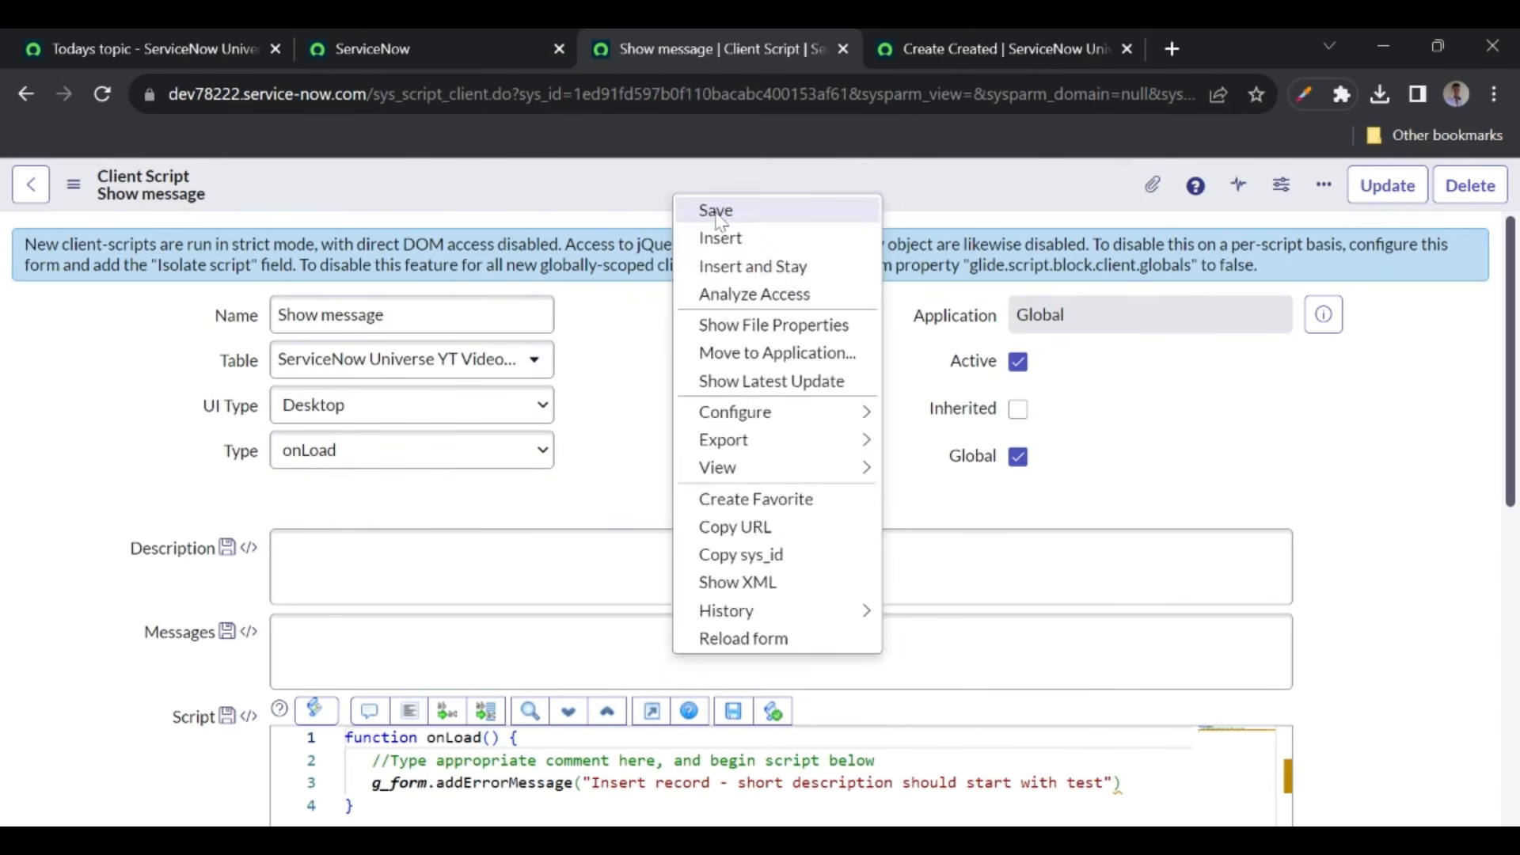
pyautogui.click(716, 212)
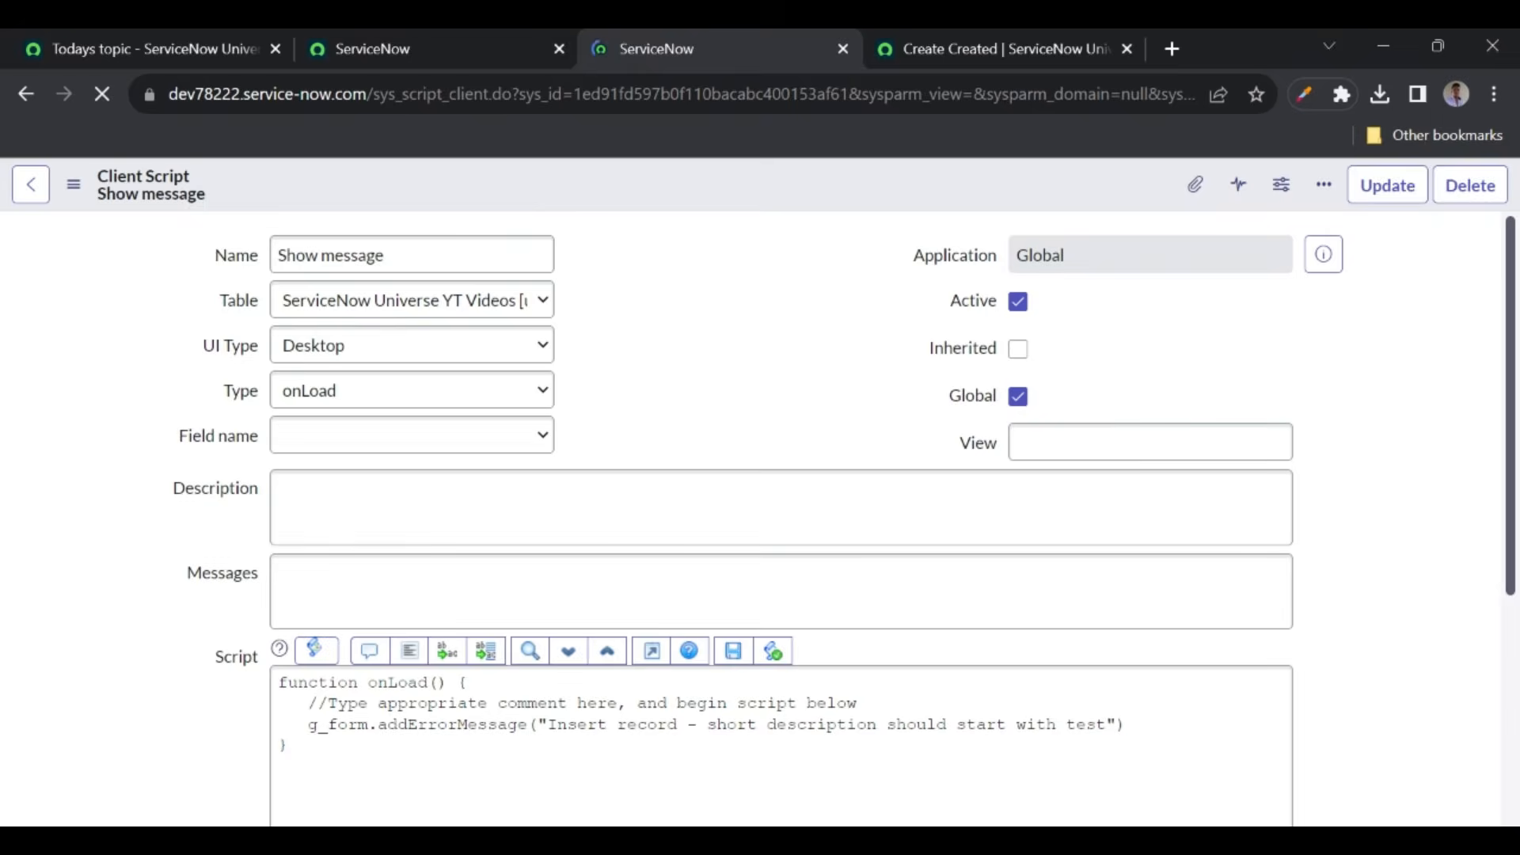
# - Go back to the YT Videos list and start a new record to check the error banner
pyautogui.click(942, 49)
pyautogui.click(26, 94)
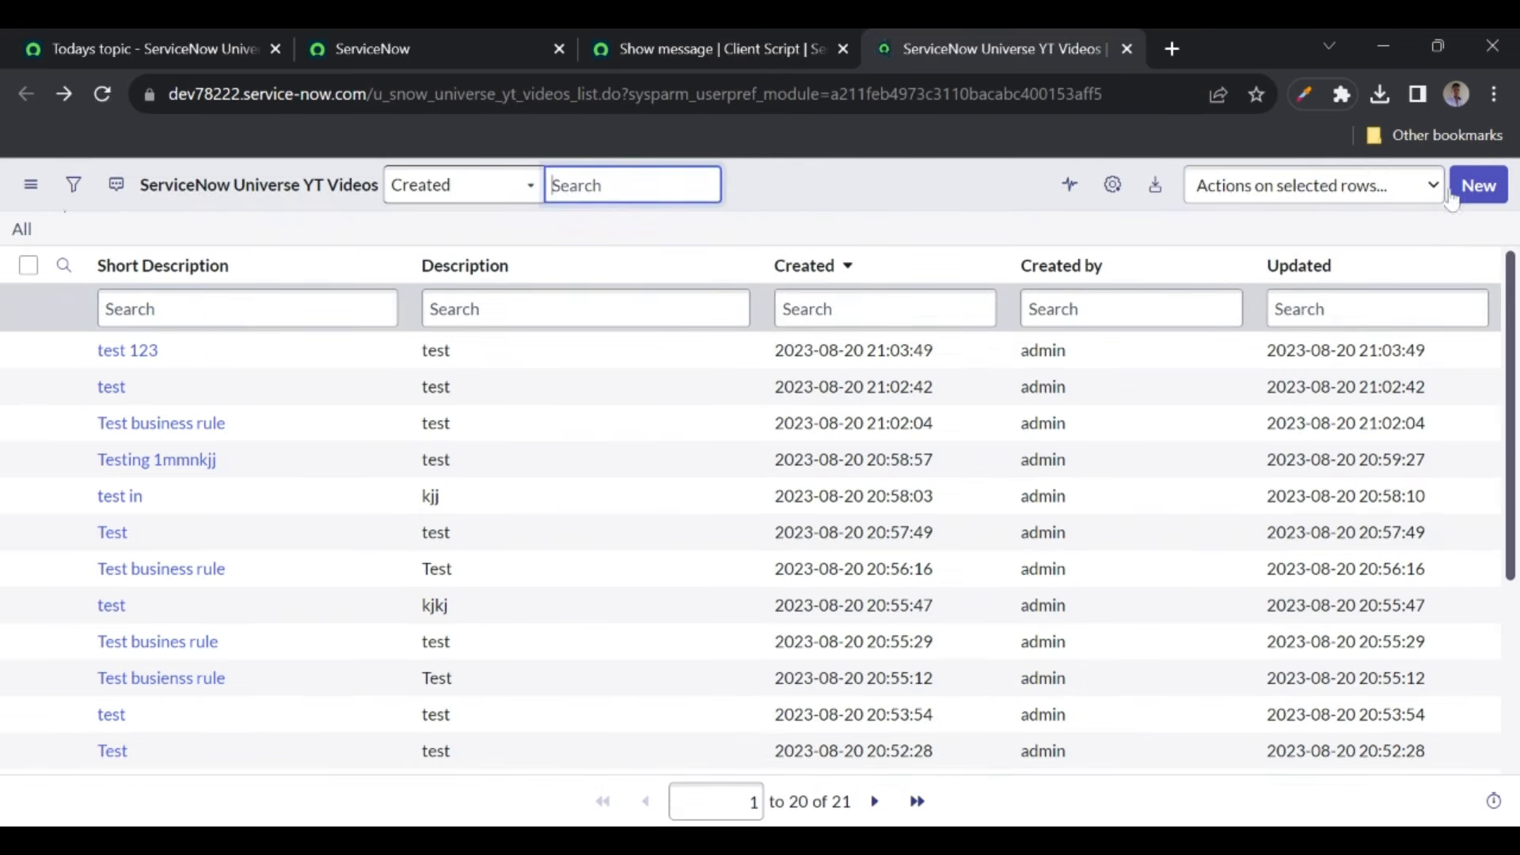
pyautogui.click(1461, 190)
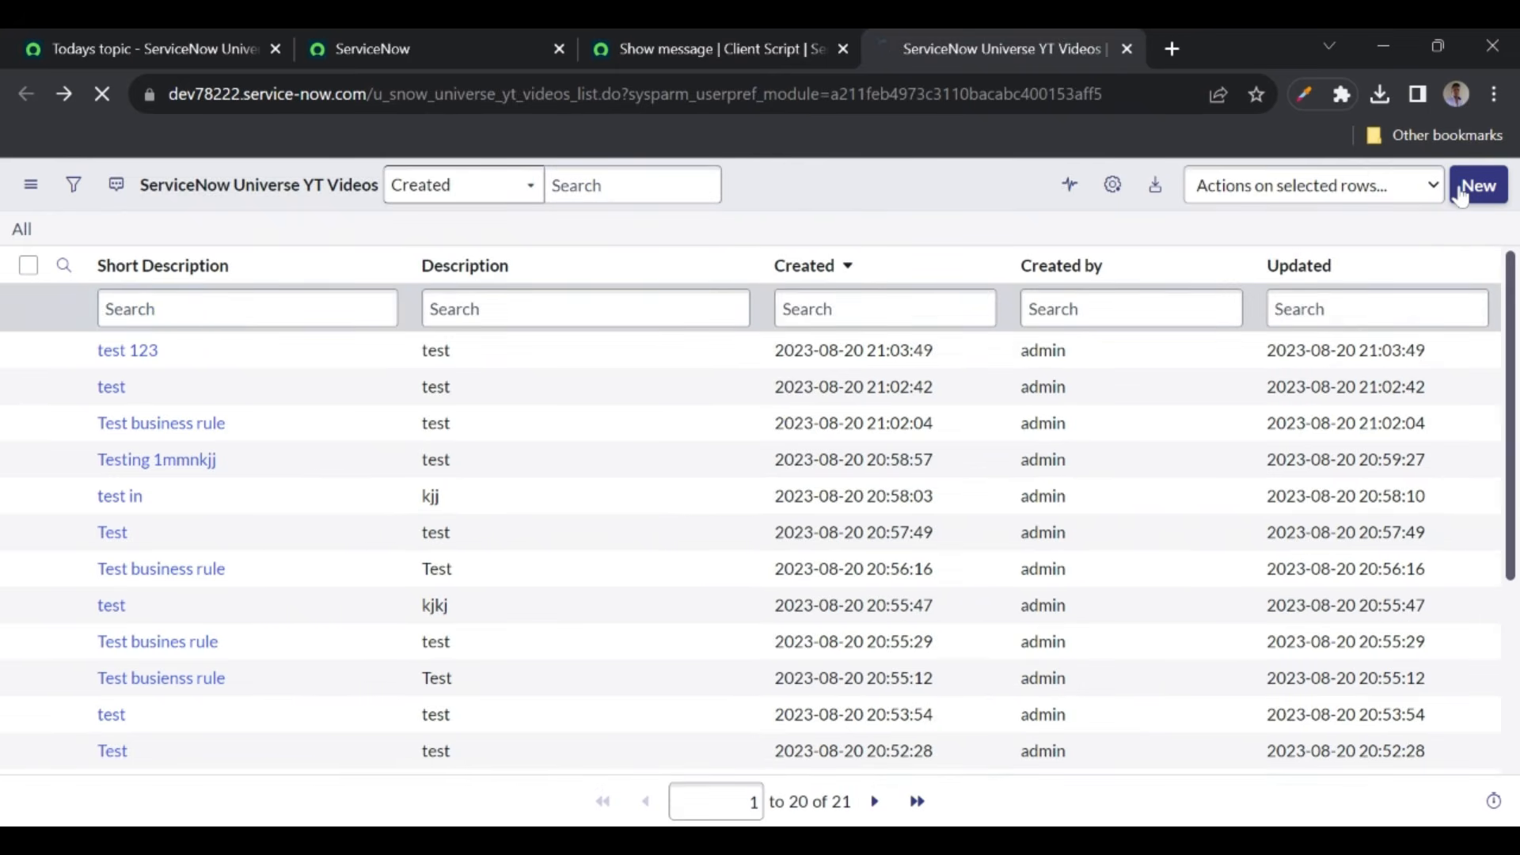
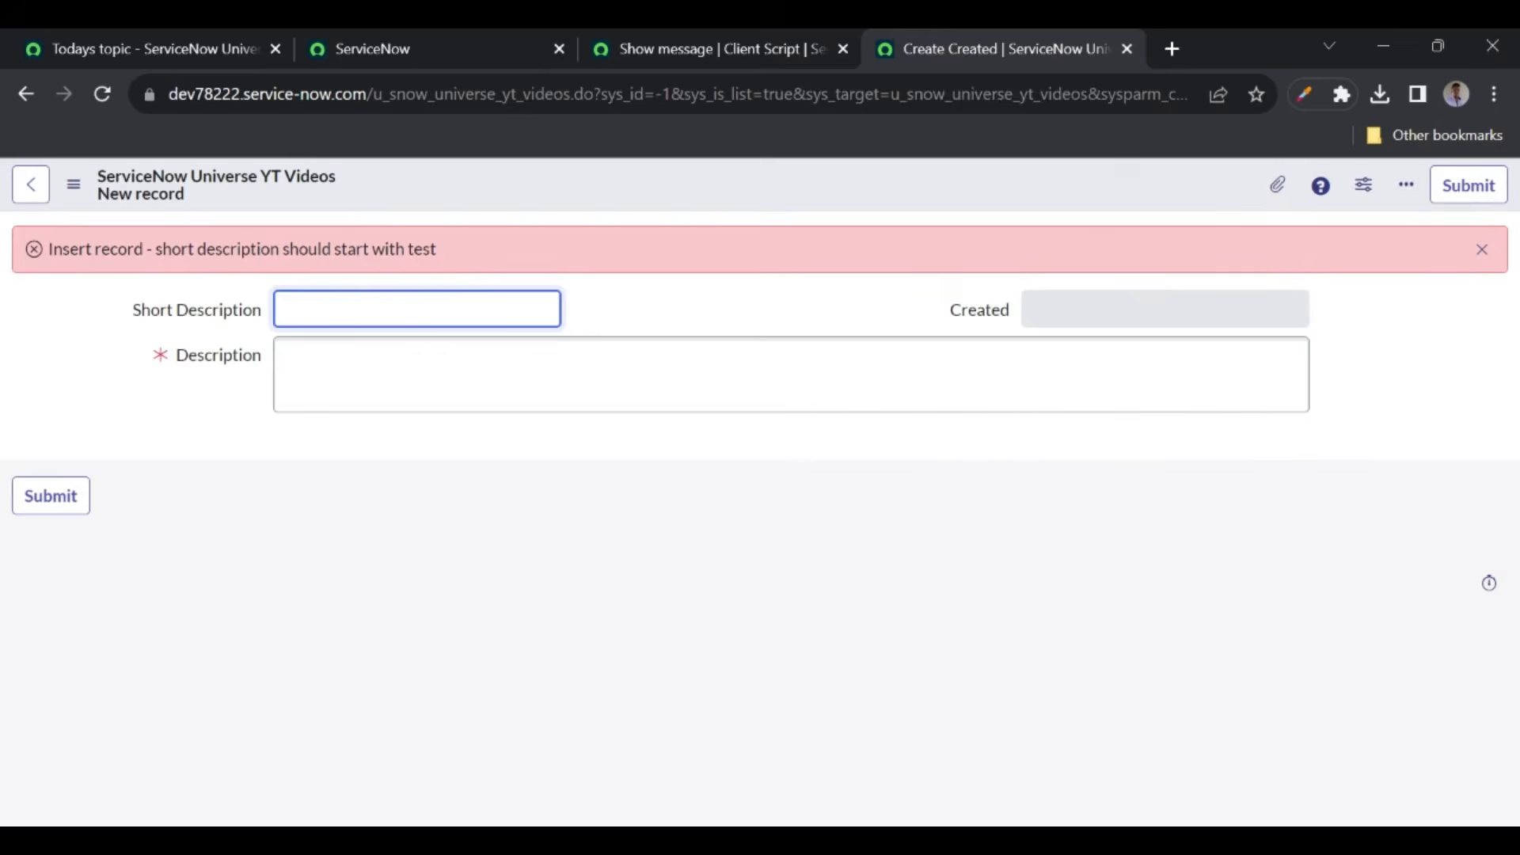
# - Switch back to the Show message client script form and check its Type field
pyautogui.click(687, 54)
pyautogui.scroll(-3, 760, 474)
pyautogui.scroll(1, 313, 333)
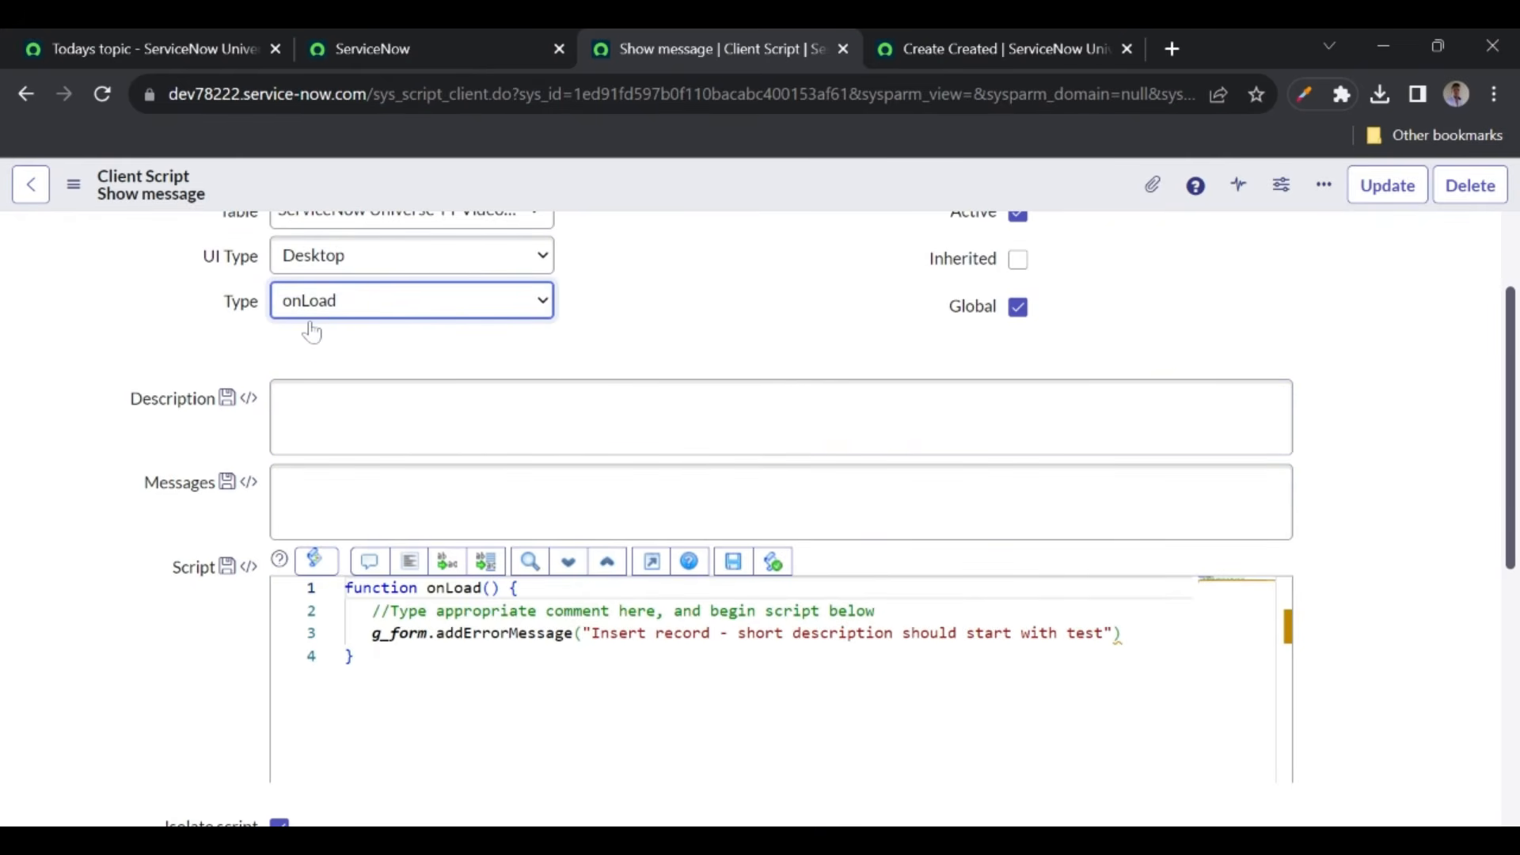
# - Set the script Type to onChange on the Short Description field and save it
pyautogui.click(312, 345)
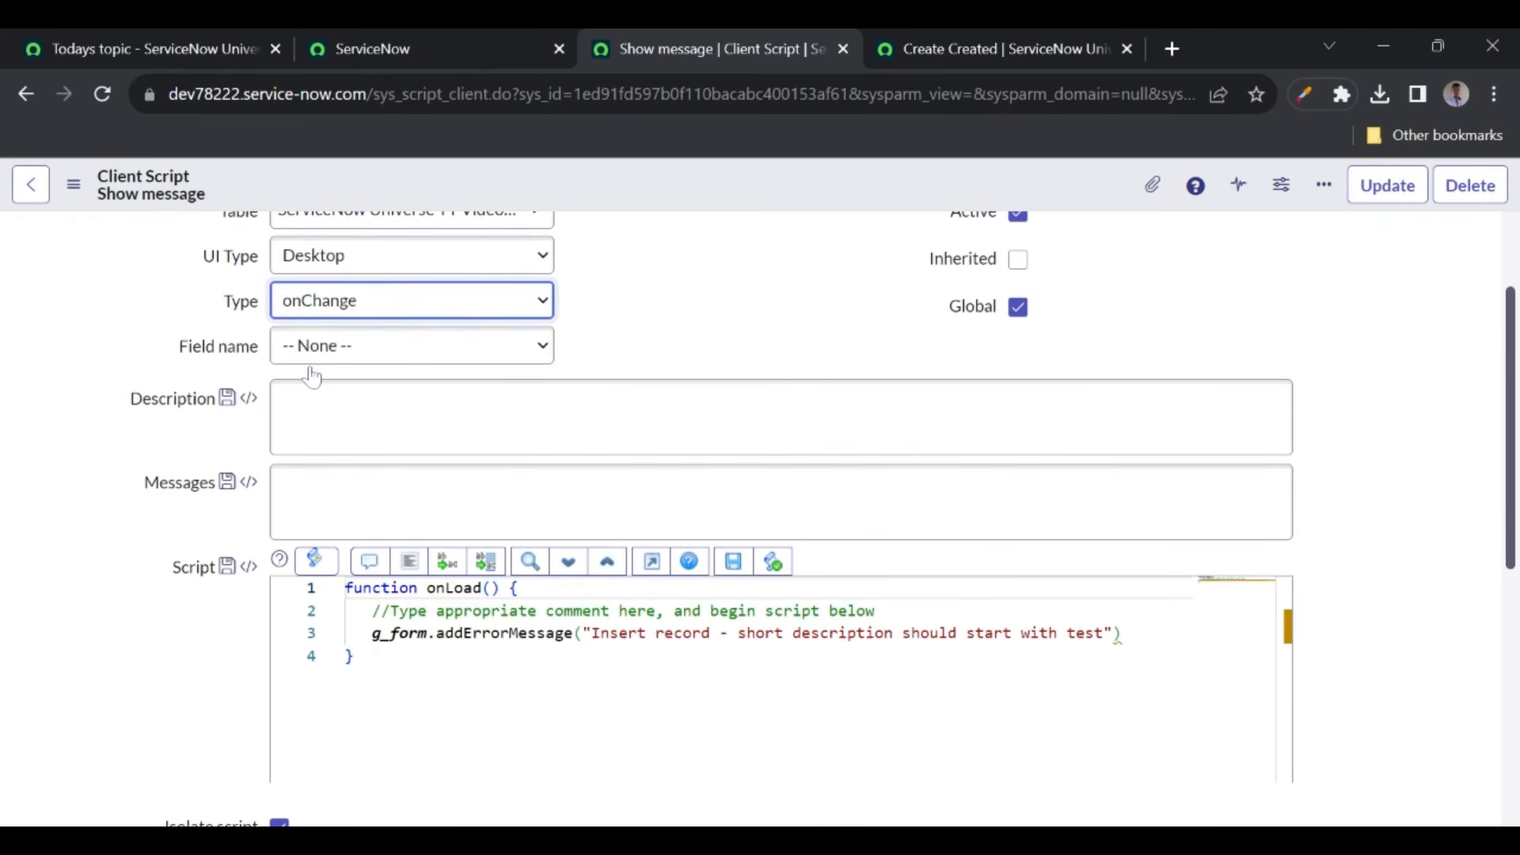
pyautogui.click(352, 358)
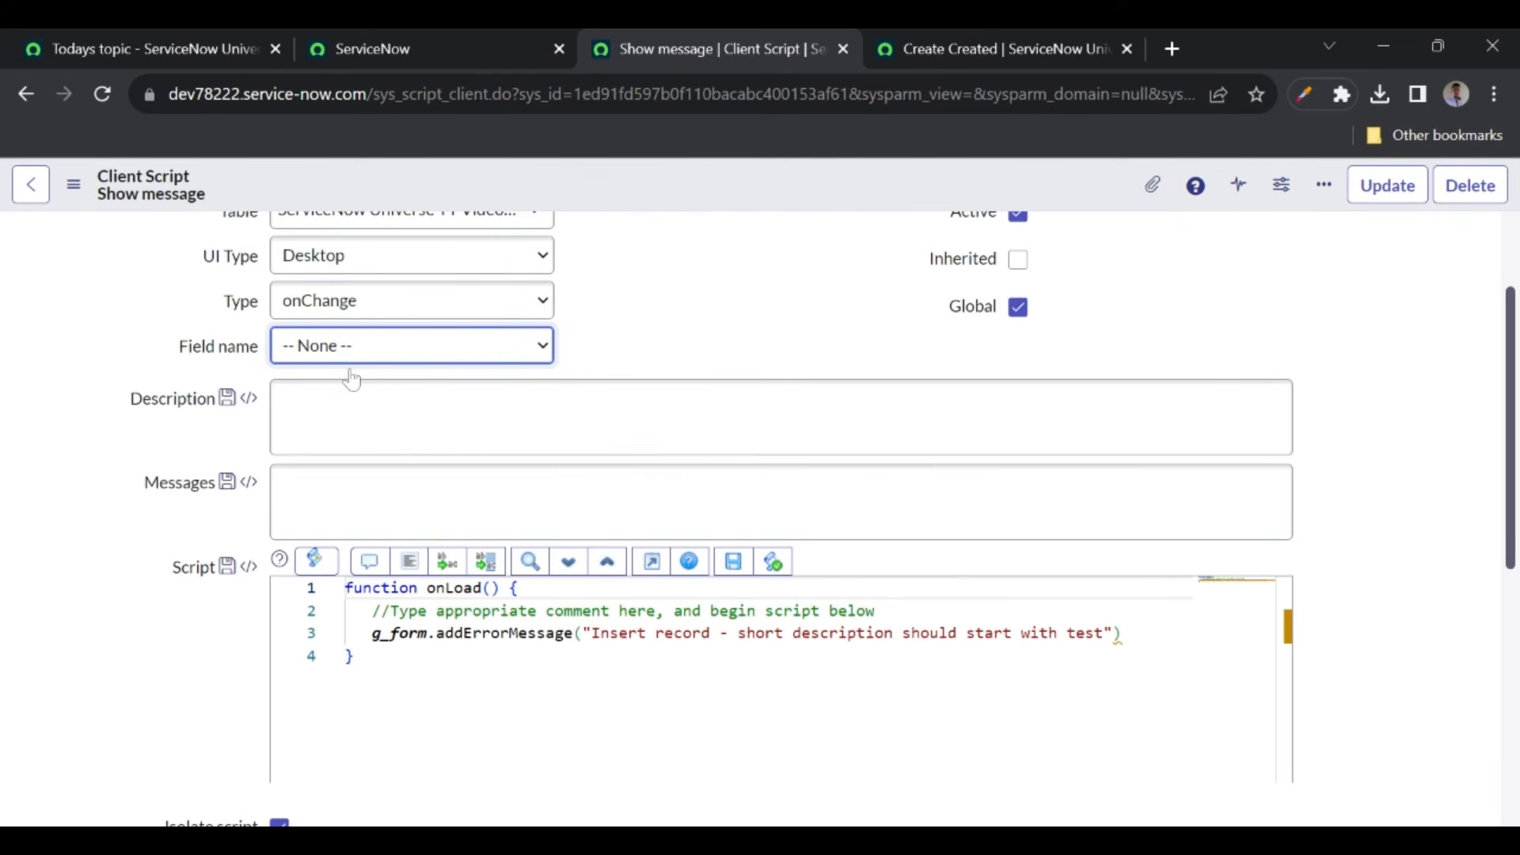
pyautogui.click(331, 456)
pyautogui.rightClick(632, 188)
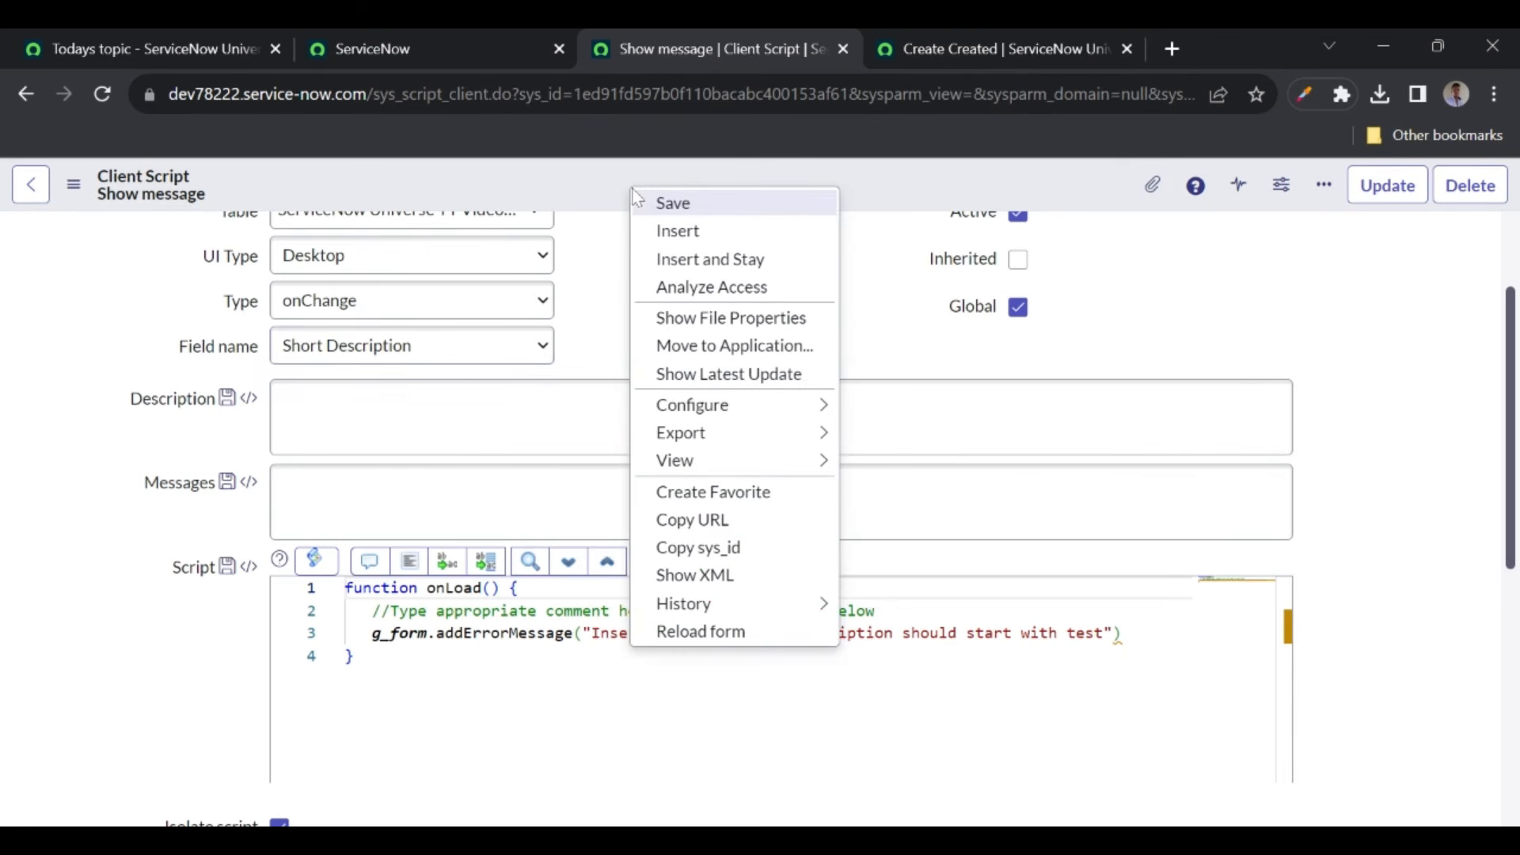
pyautogui.click(663, 204)
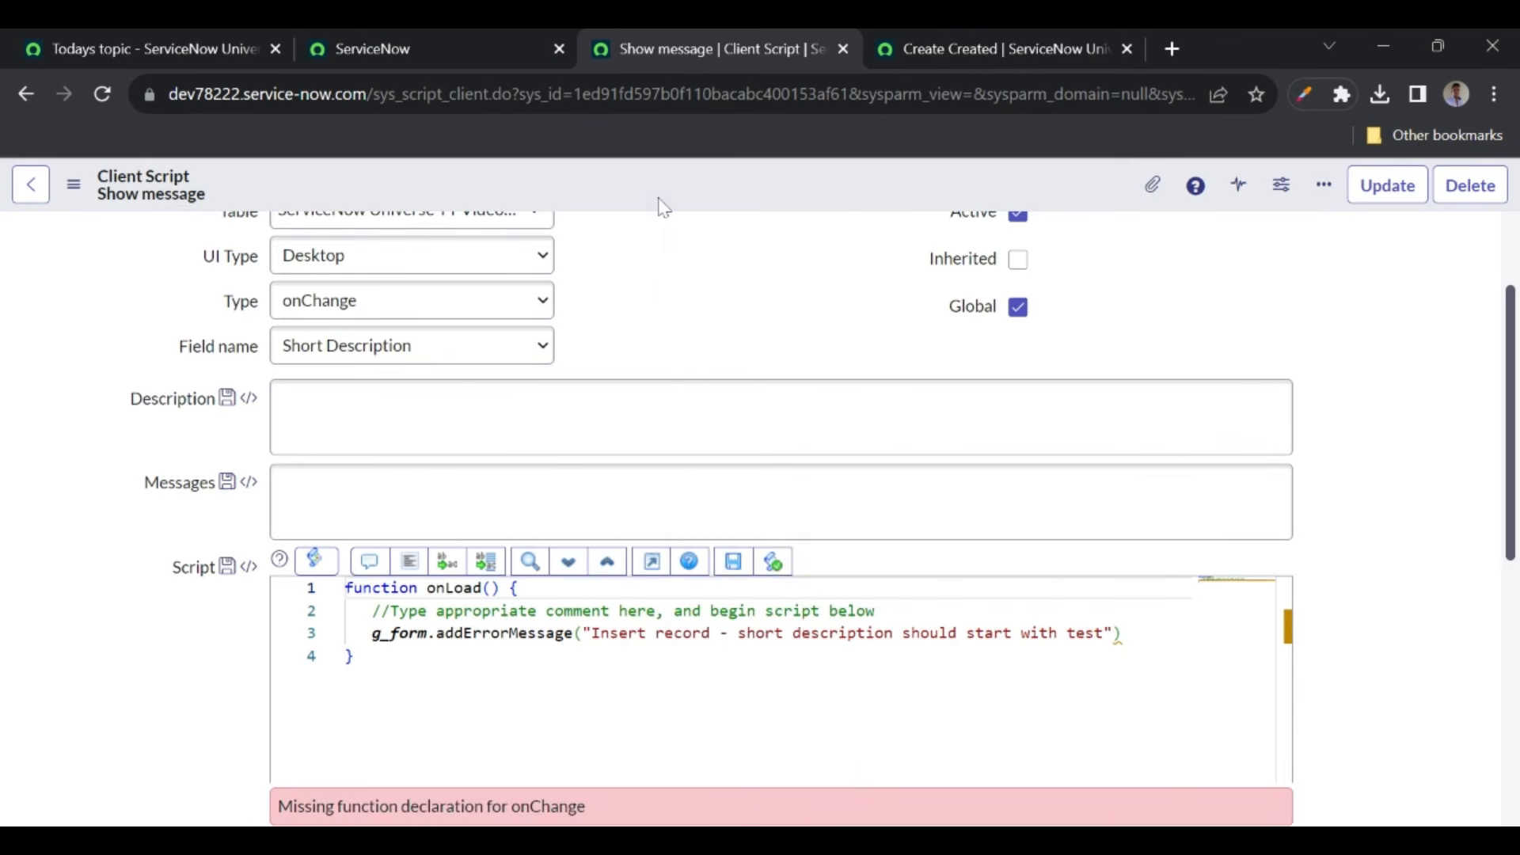
# - Delete all the script code, undoing once before clearing it again
pyautogui.scroll(-3, 662, 282)
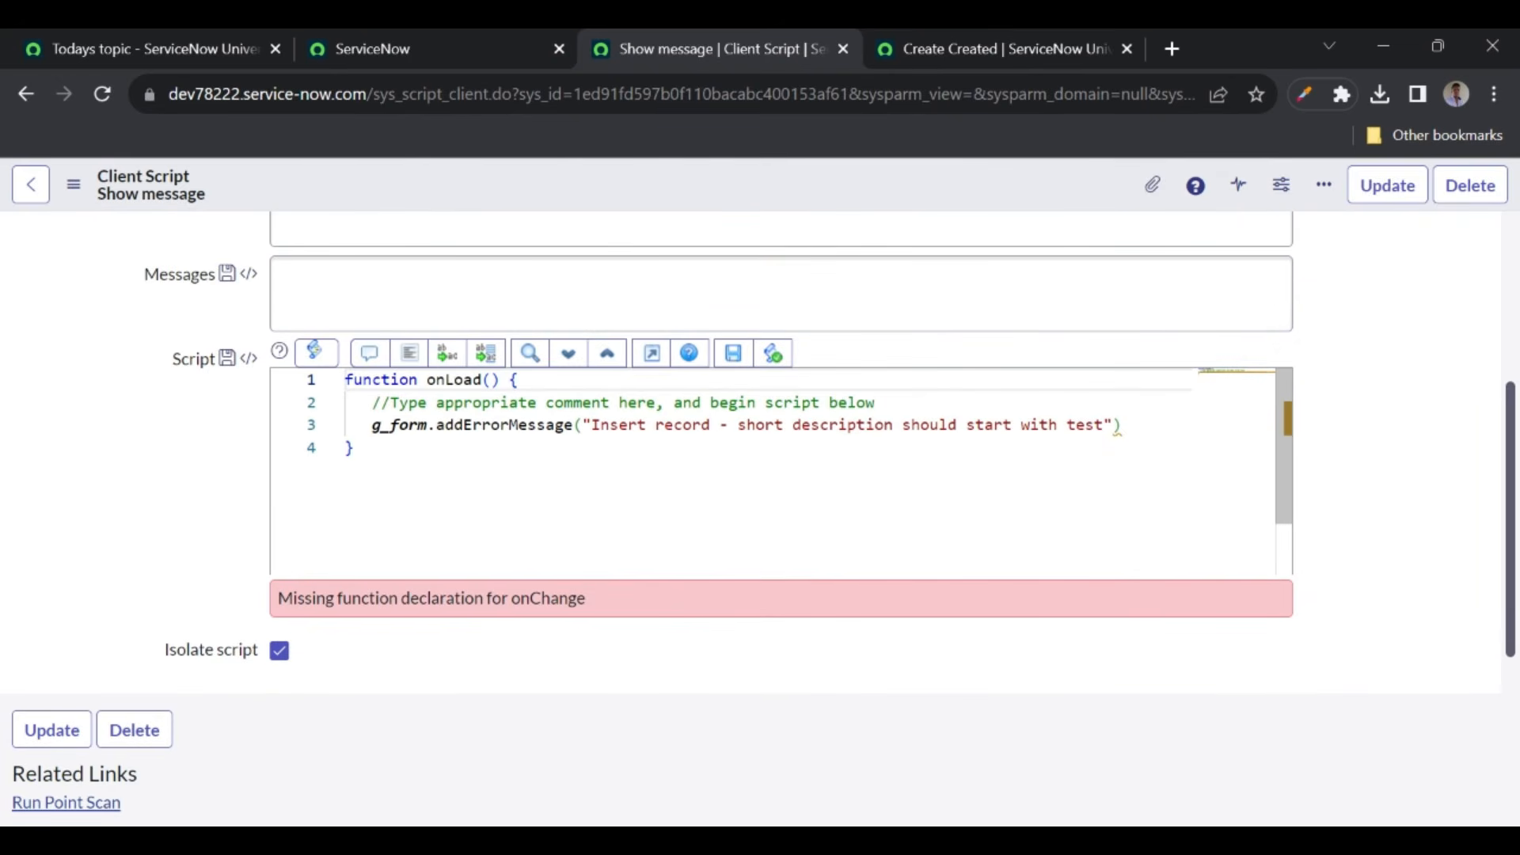
pyautogui.hotkey('ctrl', 'a')
pyautogui.press('BackSpace')
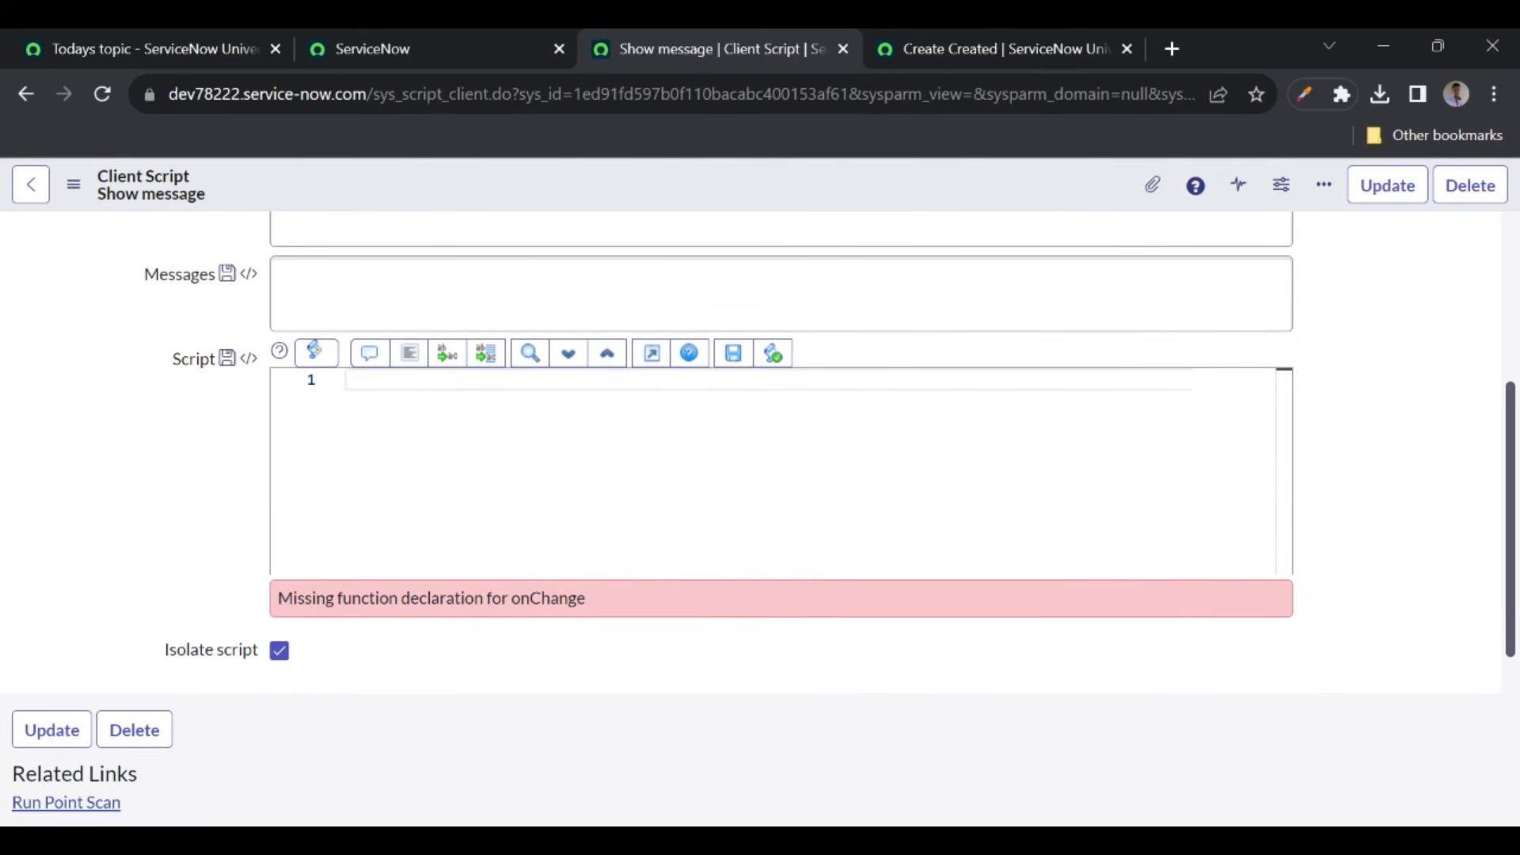
pyautogui.scroll(3, 171, 400)
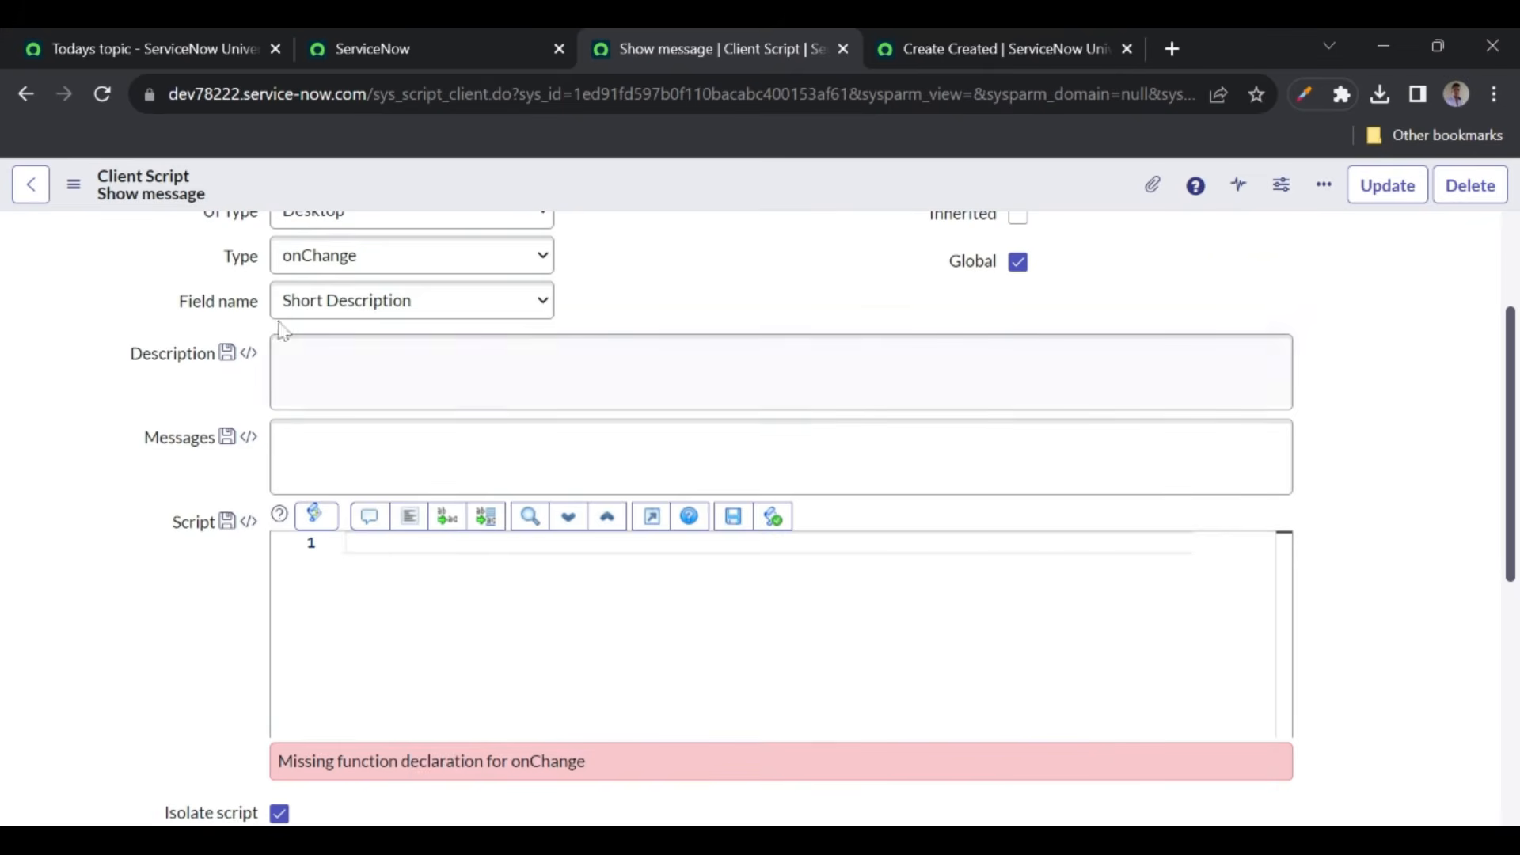
pyautogui.hotkey('ctrl', 'z')
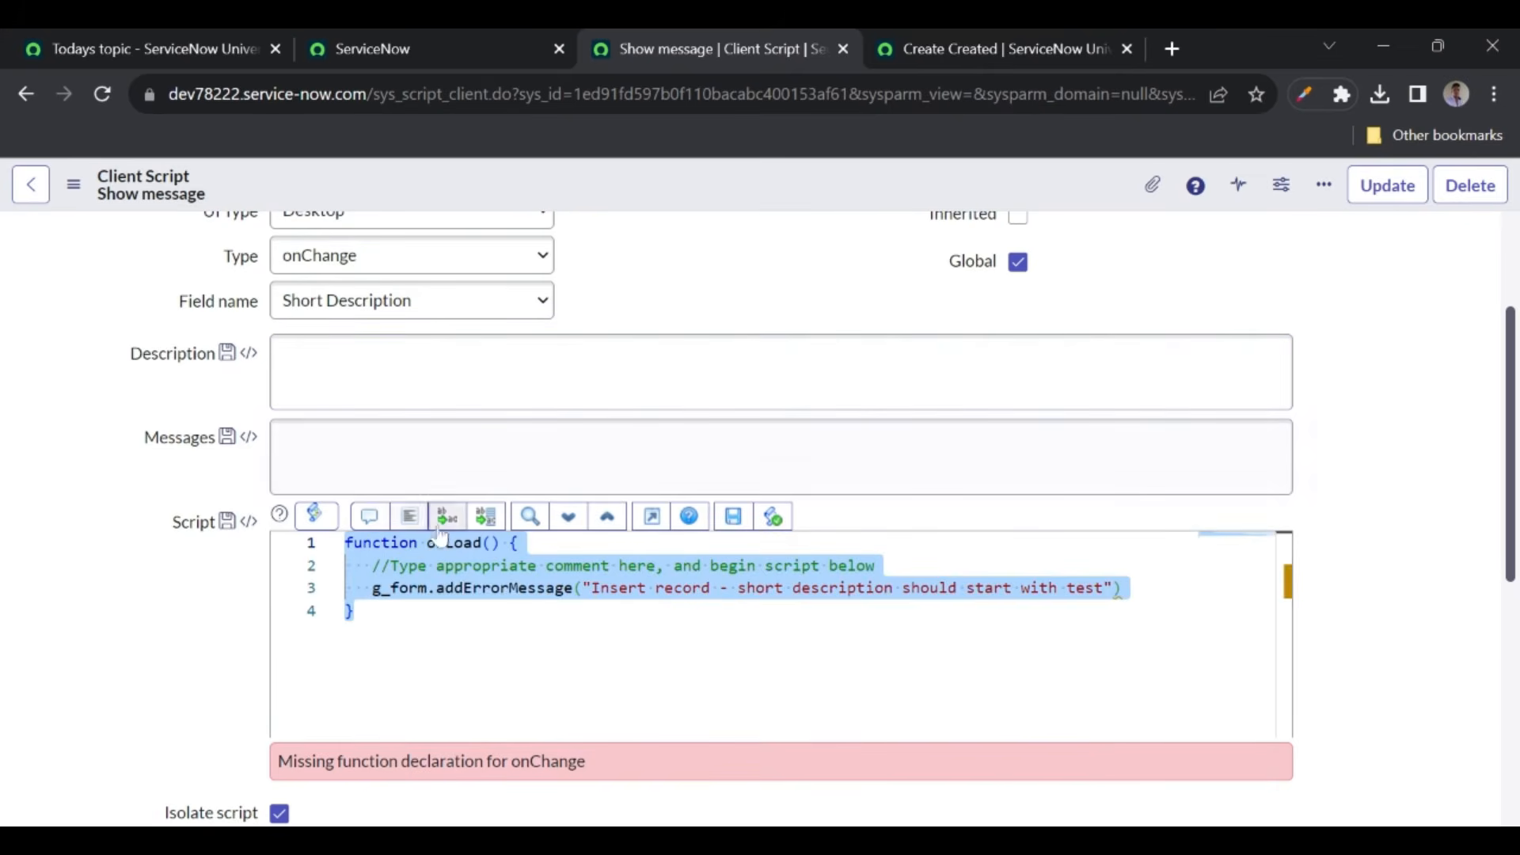
pyautogui.doubleClick(453, 542)
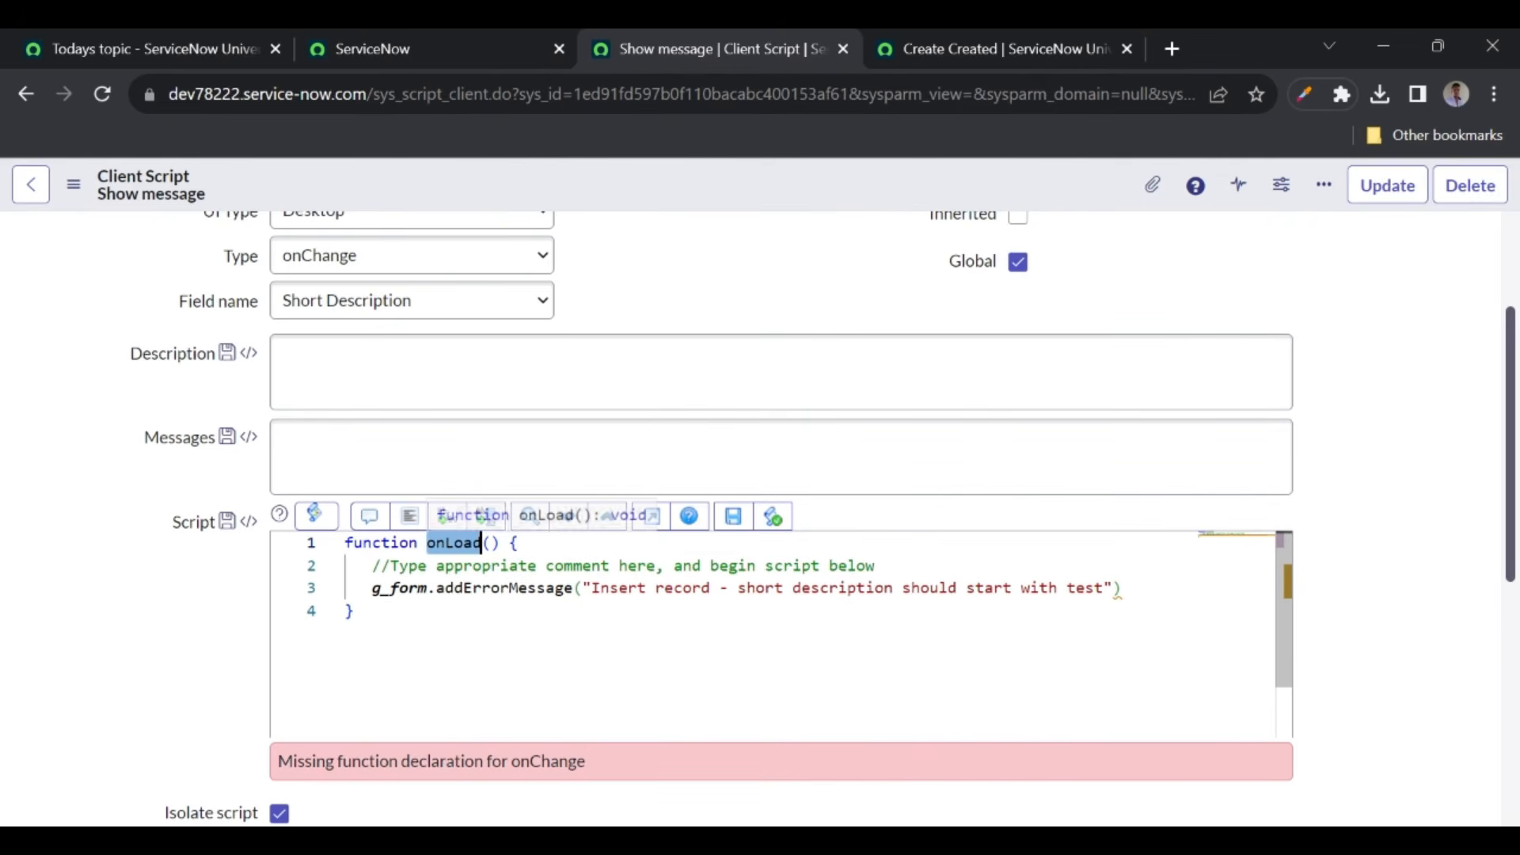
pyautogui.click(354, 610)
pyautogui.hotkey('ctrl', 'a')
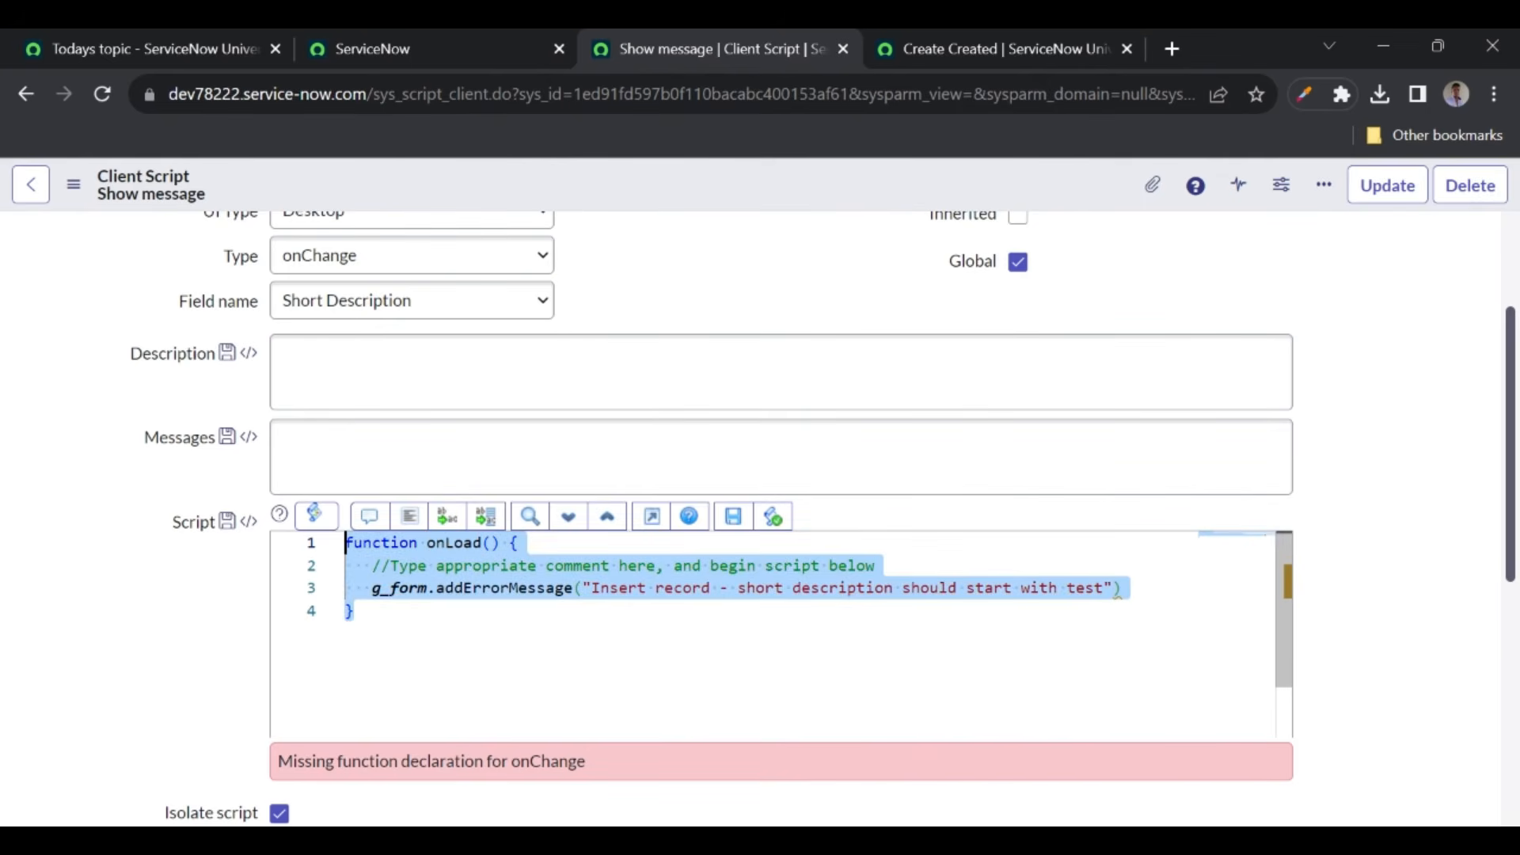
pyautogui.press('BackSpace')
# - Cycle Type through onLoad, onChange and onSubmit back to onLoad, then delete the onLoad template
pyautogui.click(373, 273)
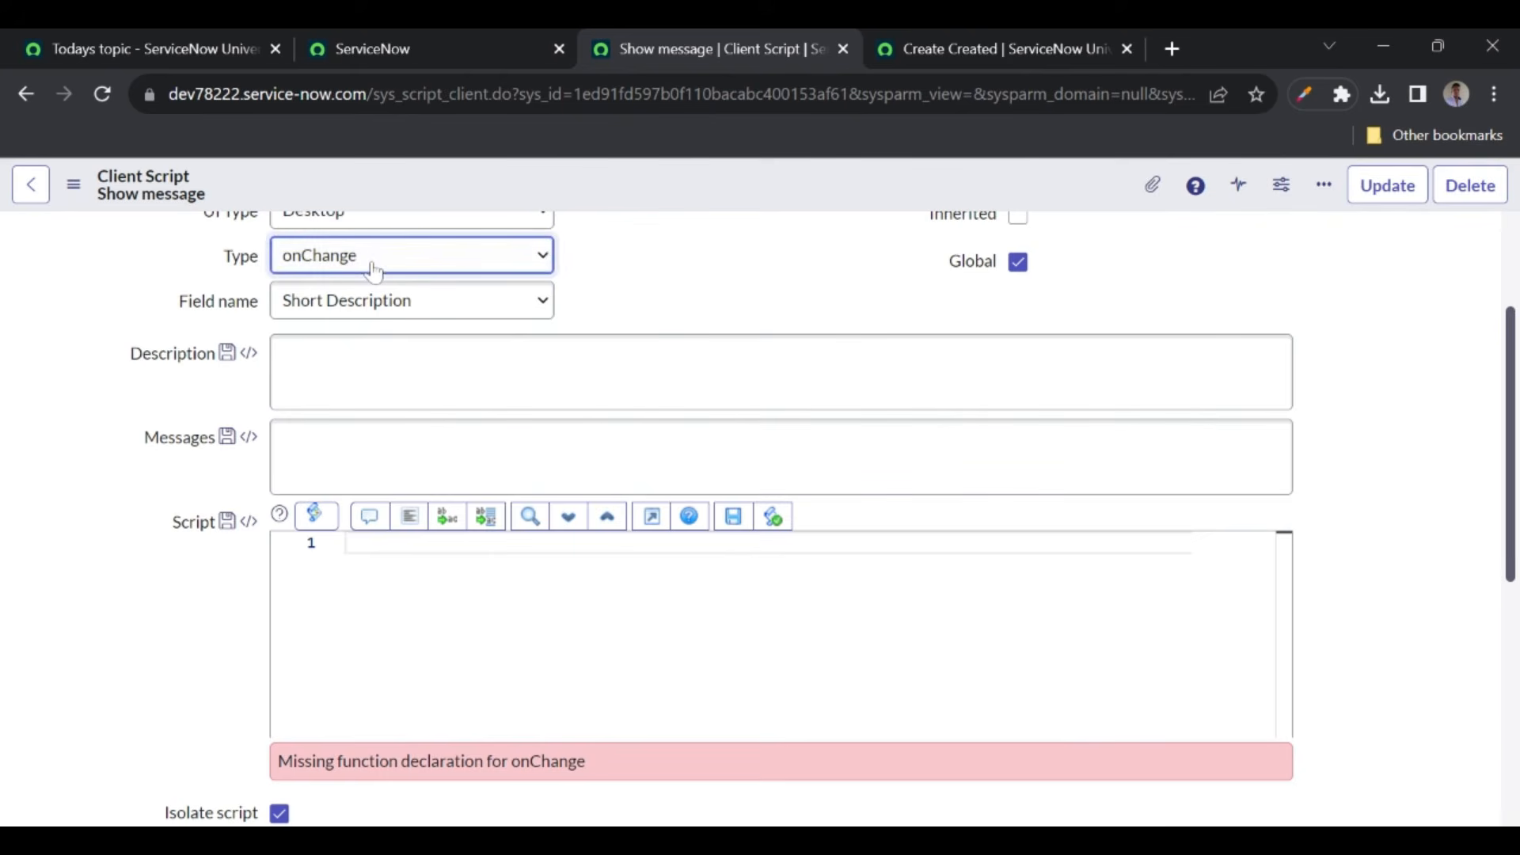
pyautogui.click(298, 356)
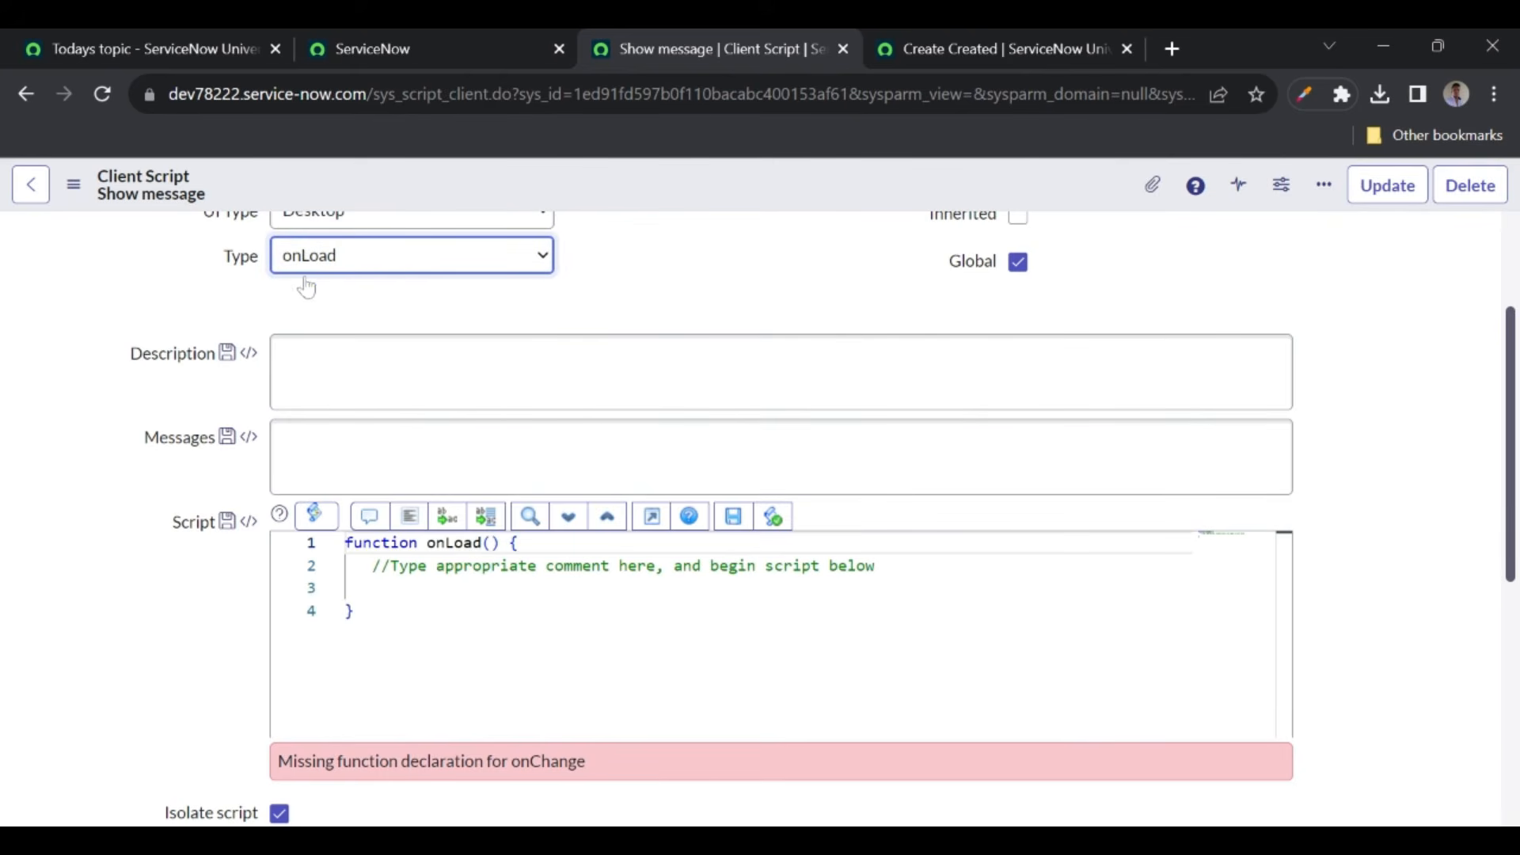
pyautogui.click(313, 340)
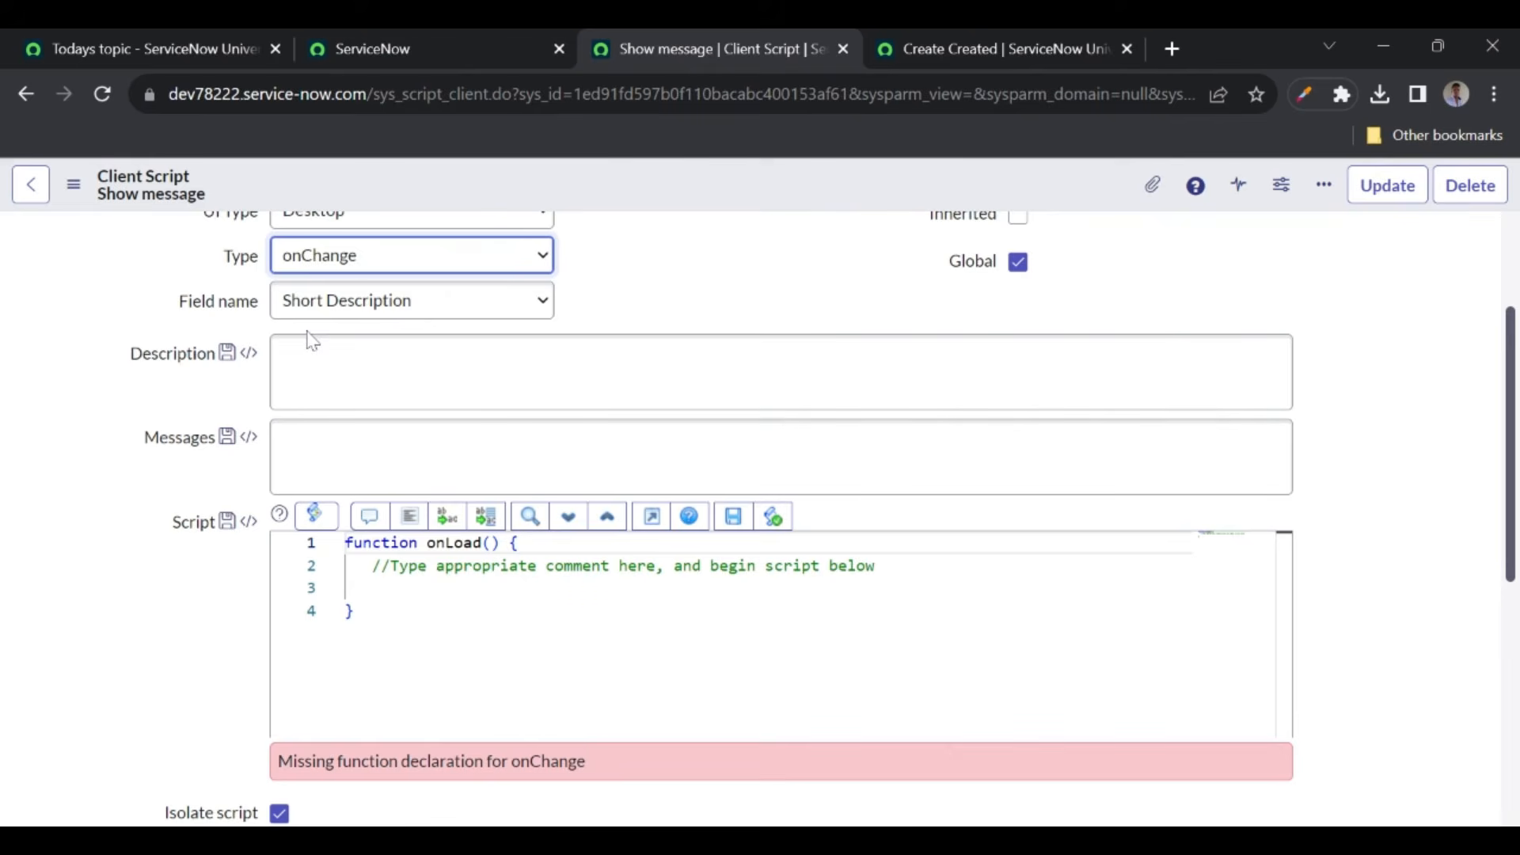
pyautogui.click(366, 258)
pyautogui.click(331, 370)
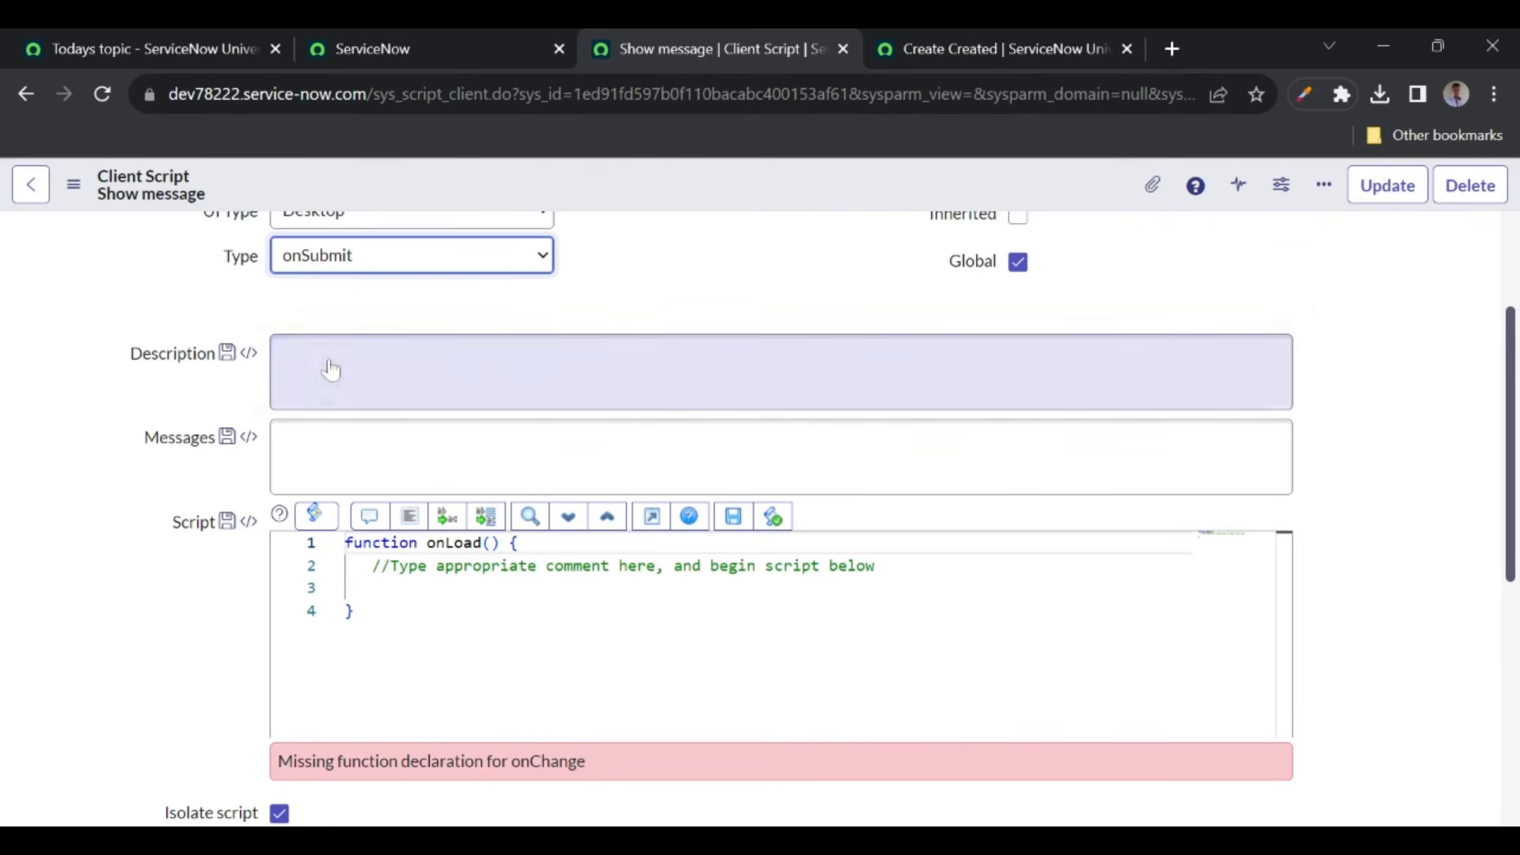
pyautogui.click(368, 261)
pyautogui.click(326, 356)
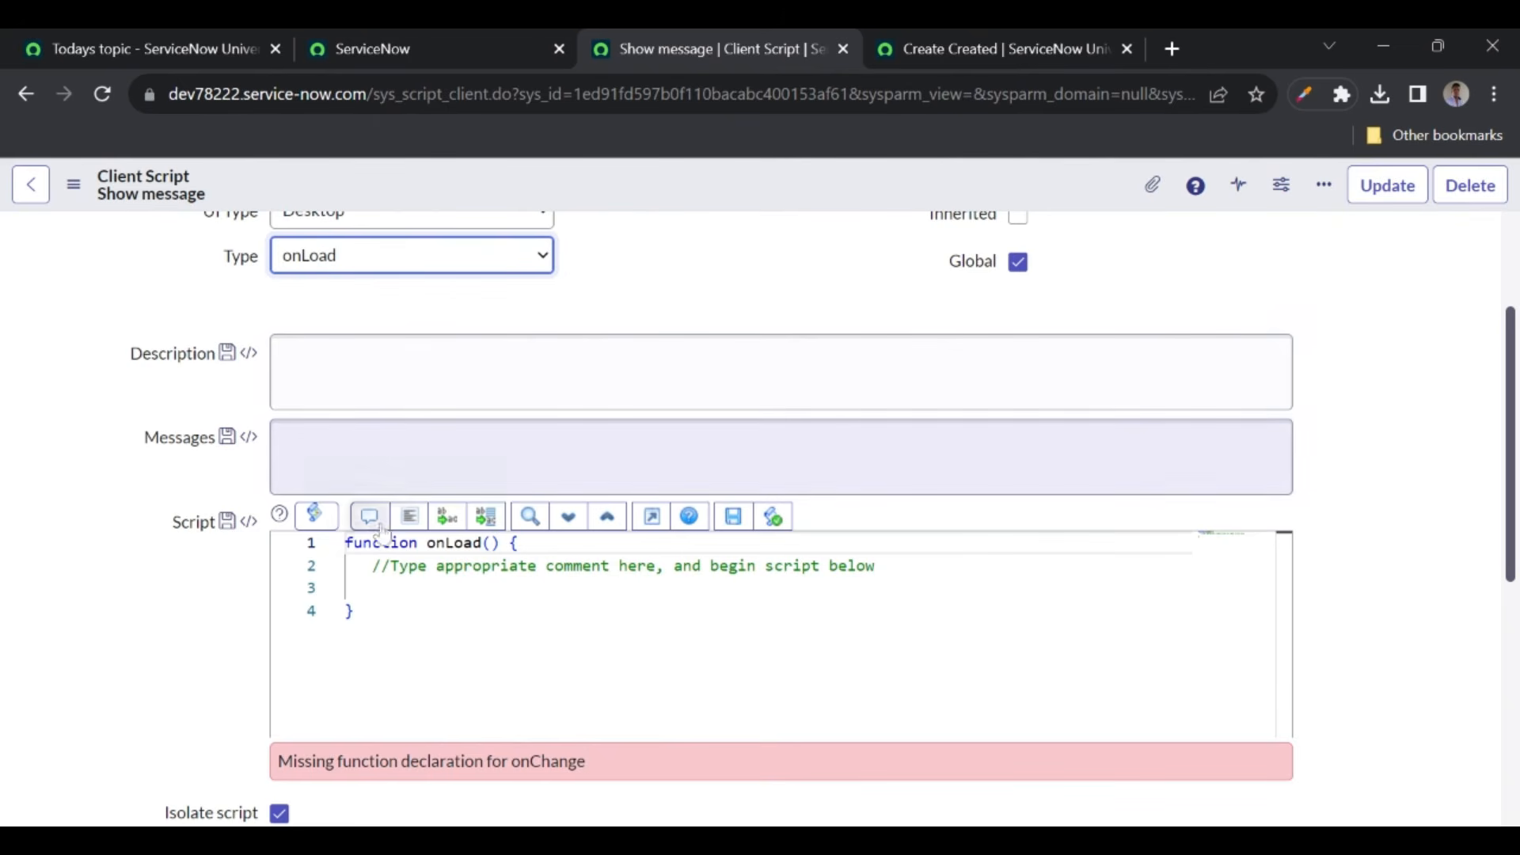
pyautogui.moveTo(361, 614); pyautogui.dragTo(342, 540)
pyautogui.press('BackSpace')
pyautogui.click(412, 259)
# - Switch Type to onChange, add g_form.addErrorMessage(newValue) to the template, and save
pyautogui.click(349, 324)
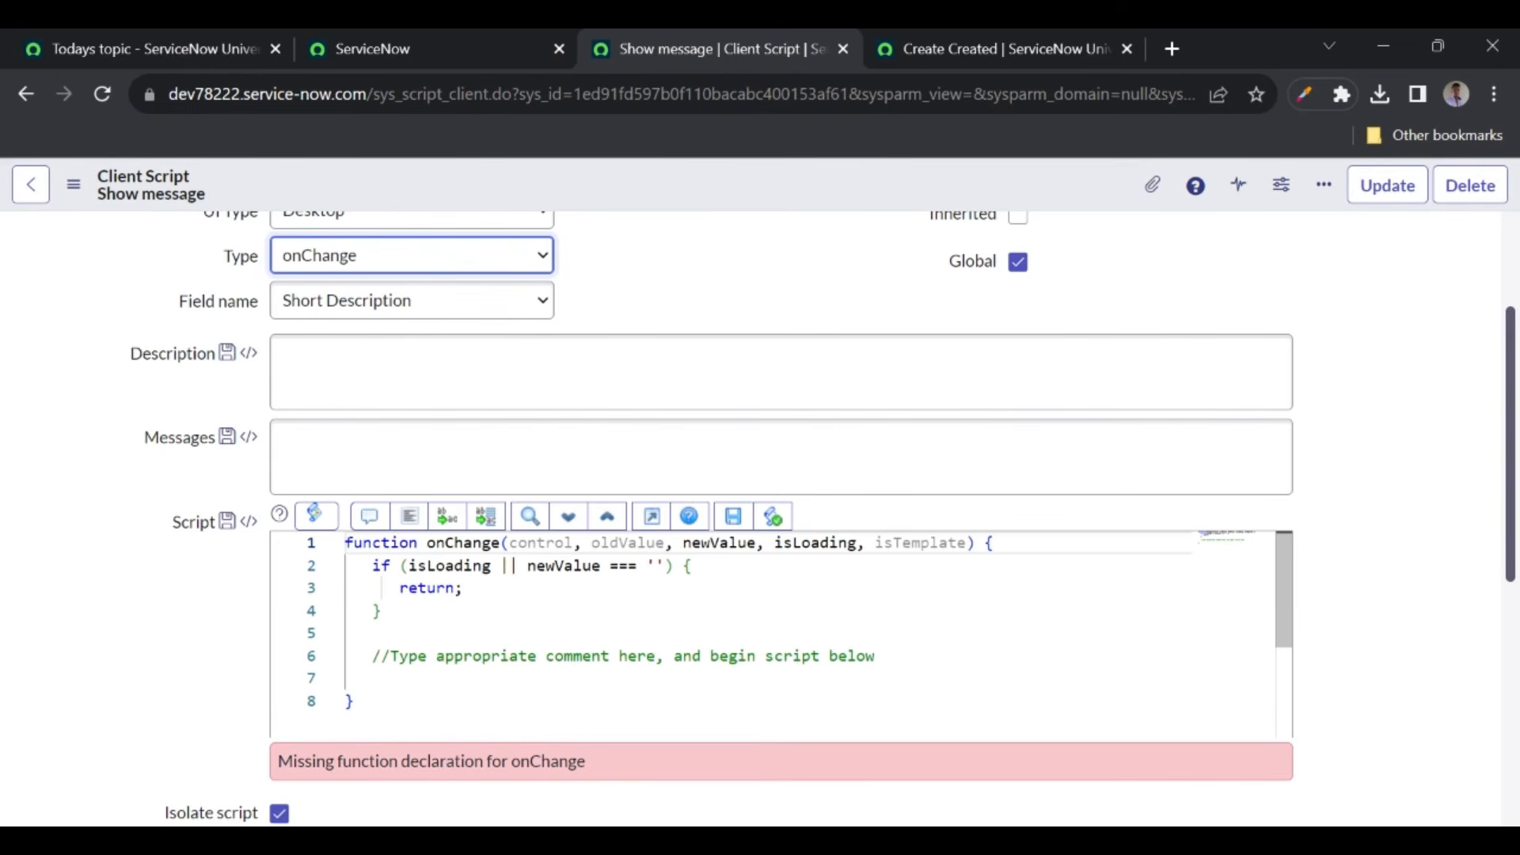
pyautogui.click(347, 633)
pyautogui.press('Return')
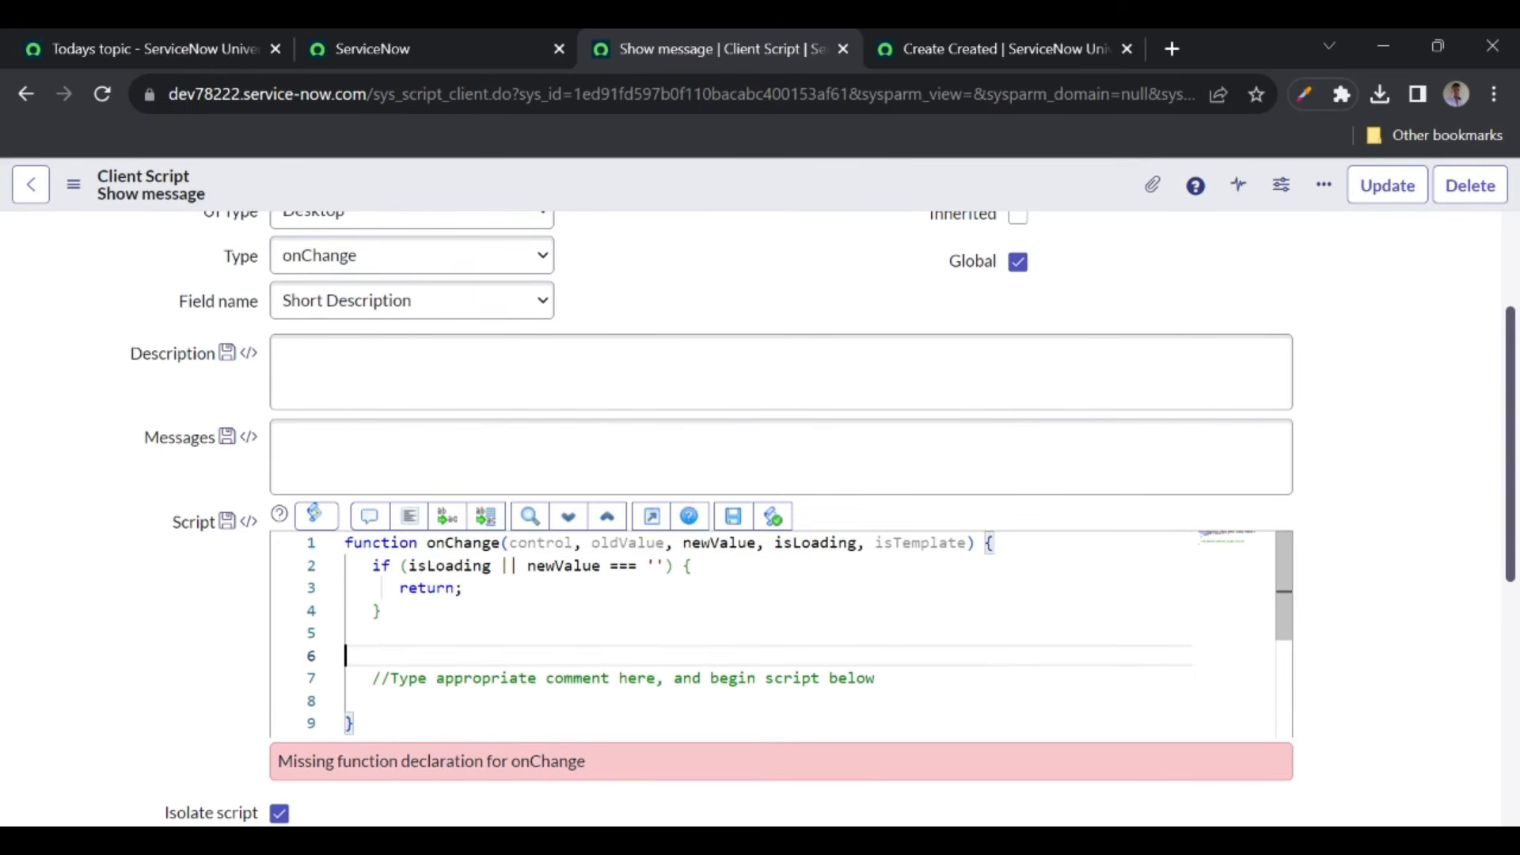
pyautogui.write('g_f')
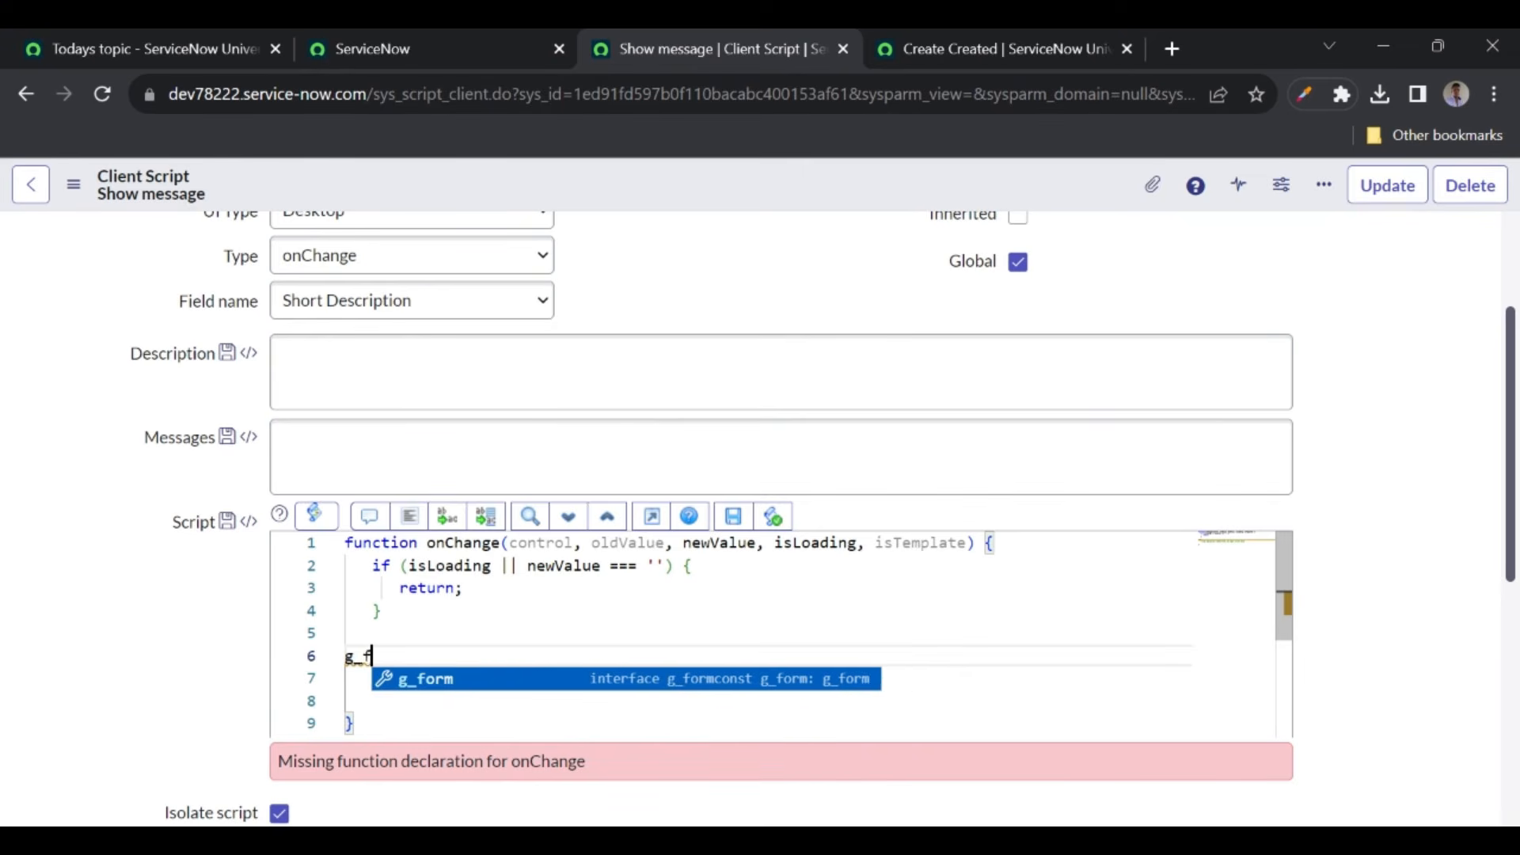
pyautogui.write('orm.a')
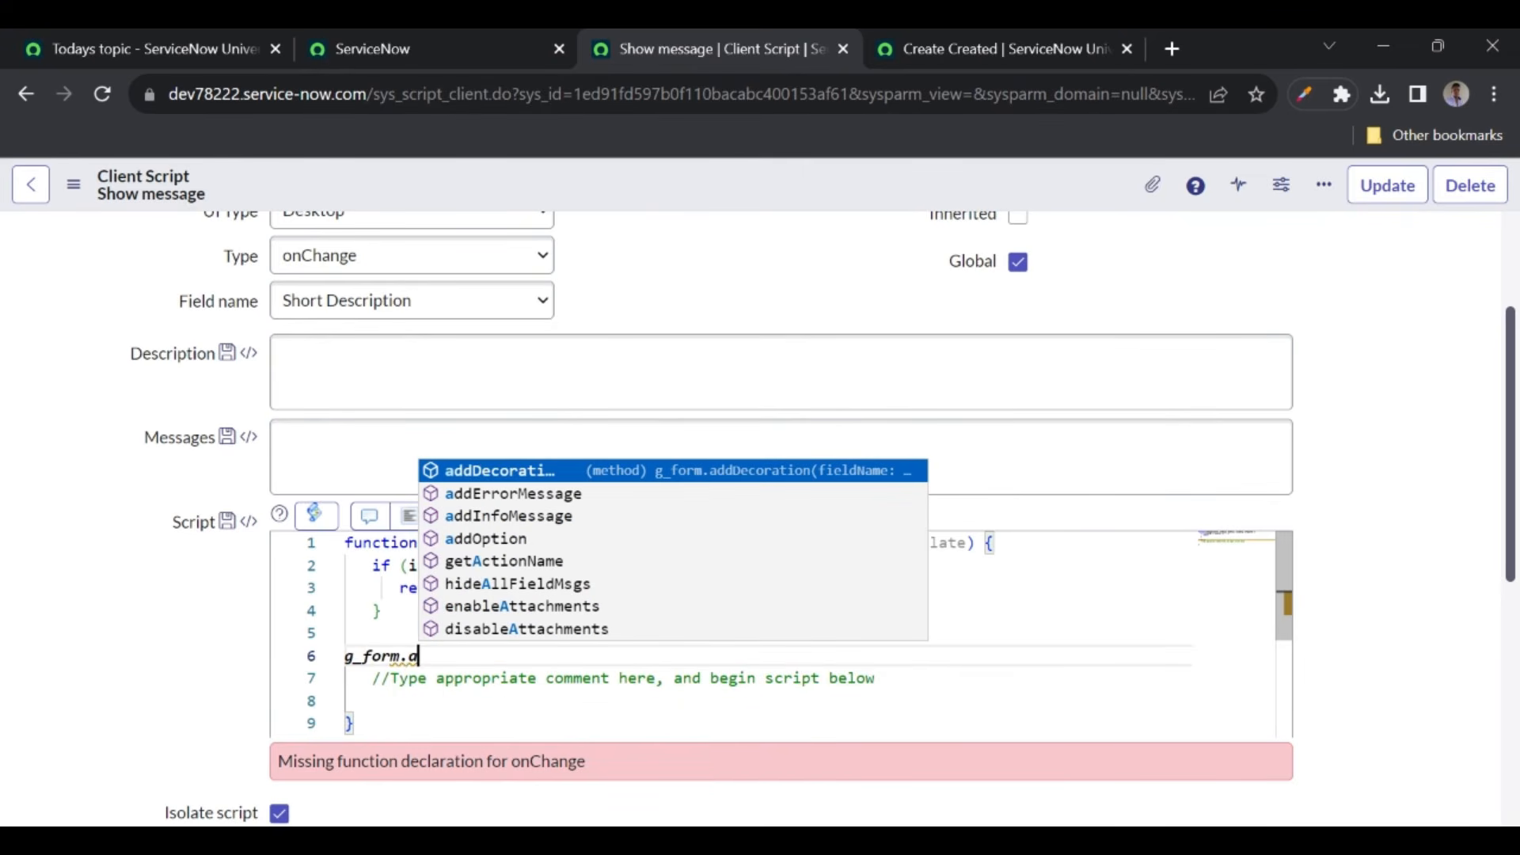
pyautogui.write('d')
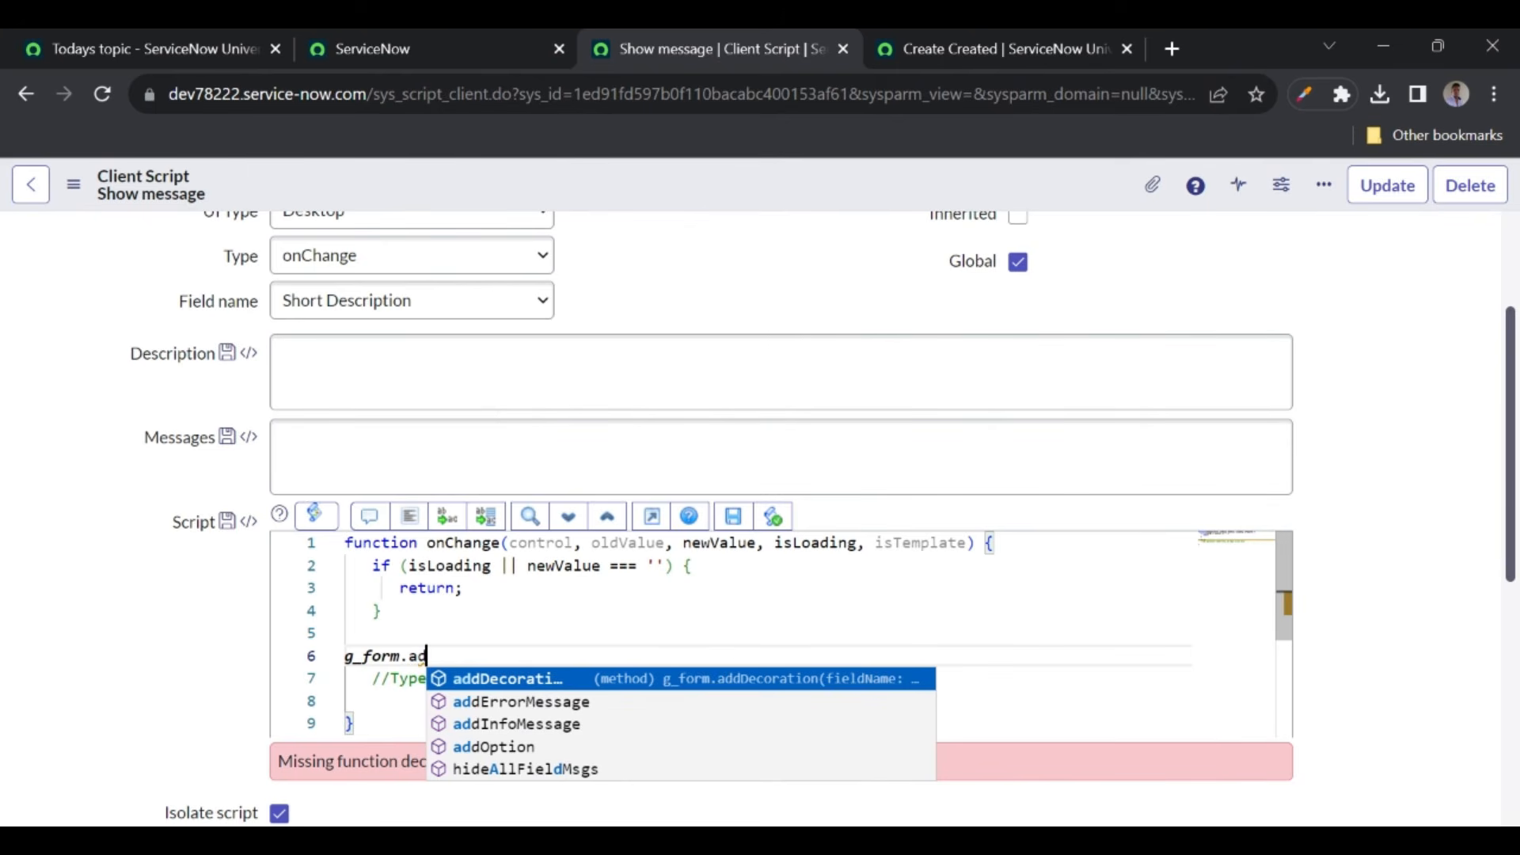
pyautogui.press('Down')
pyautogui.press('Return')
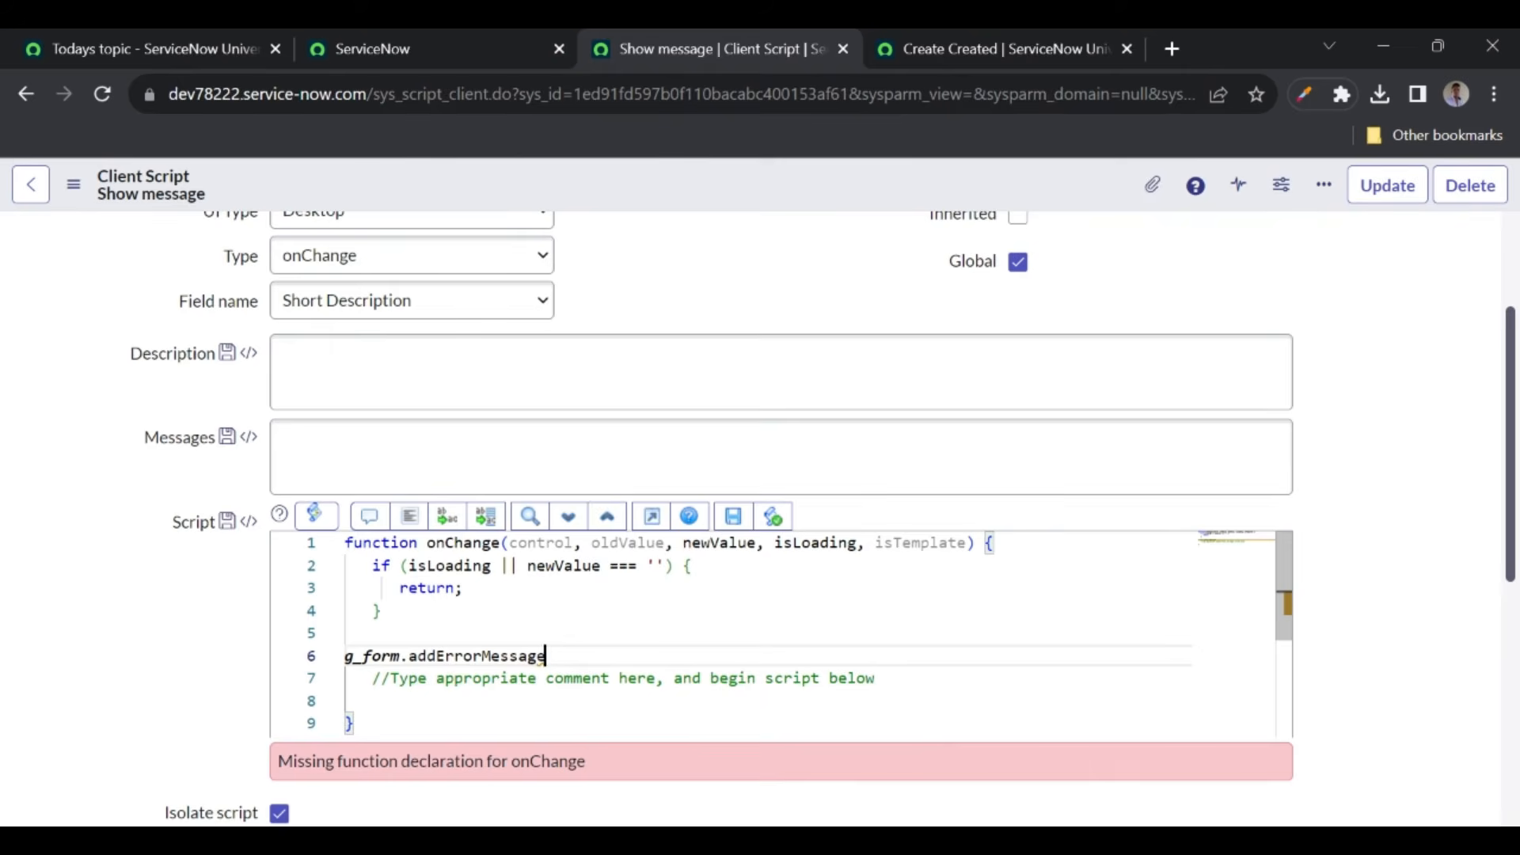
pyautogui.write('(new')
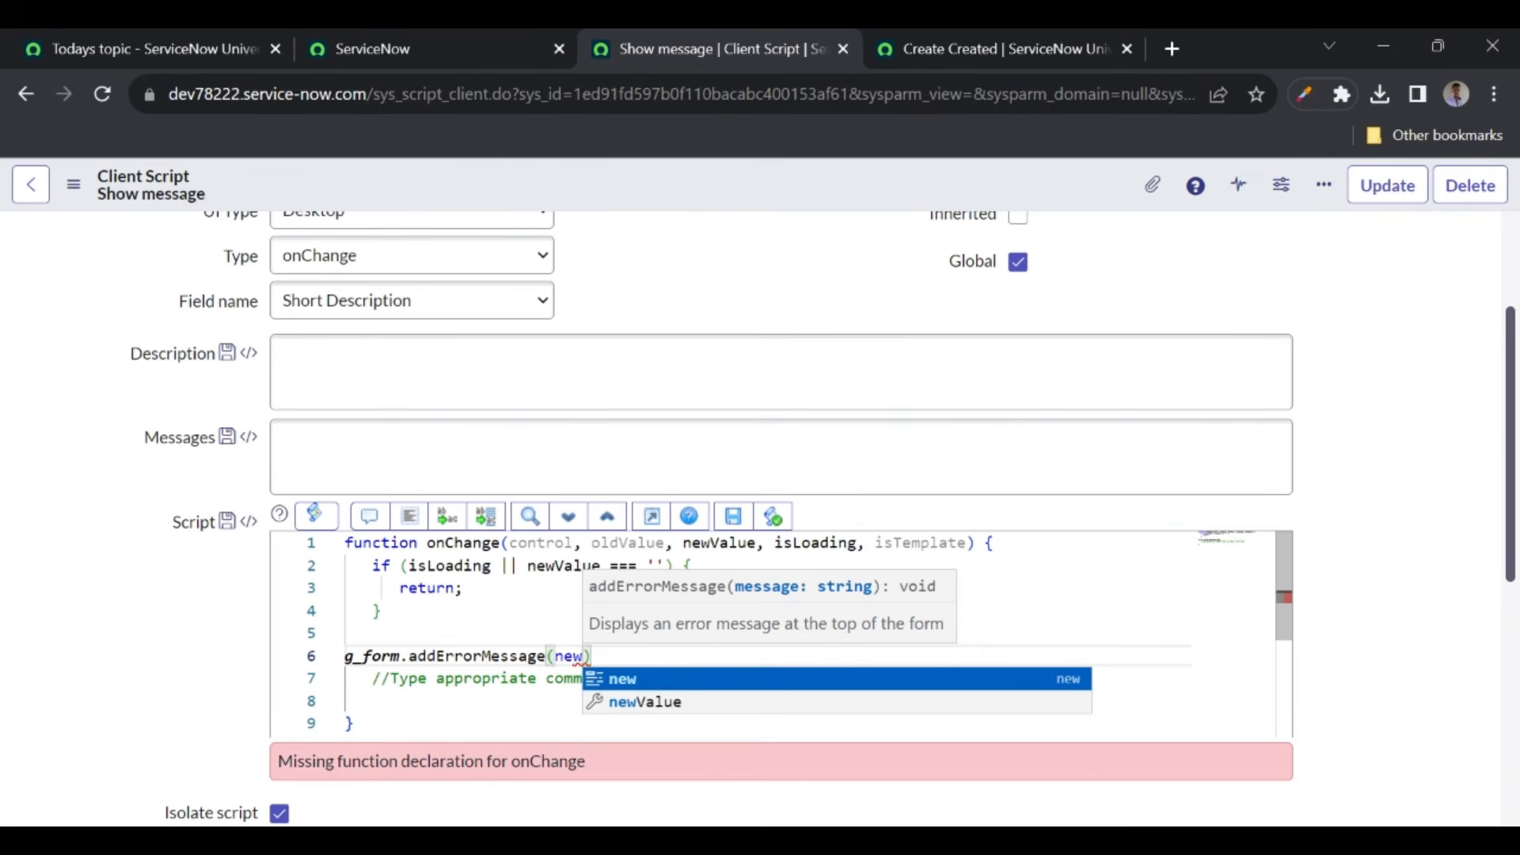
pyautogui.press('Down')
pyautogui.press('Return')
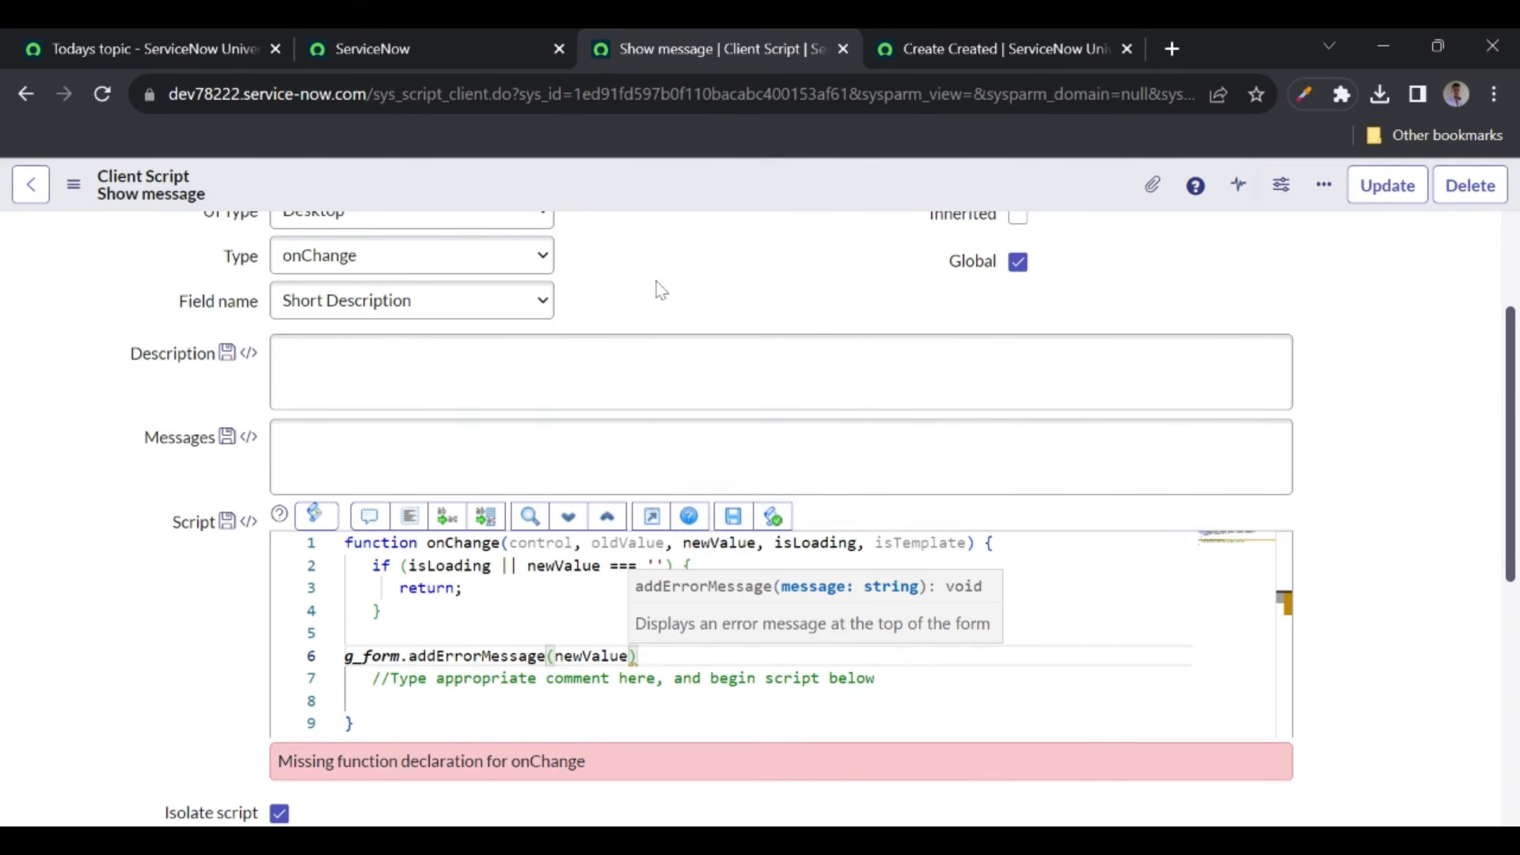
pyautogui.rightClick(629, 188)
pyautogui.click(647, 197)
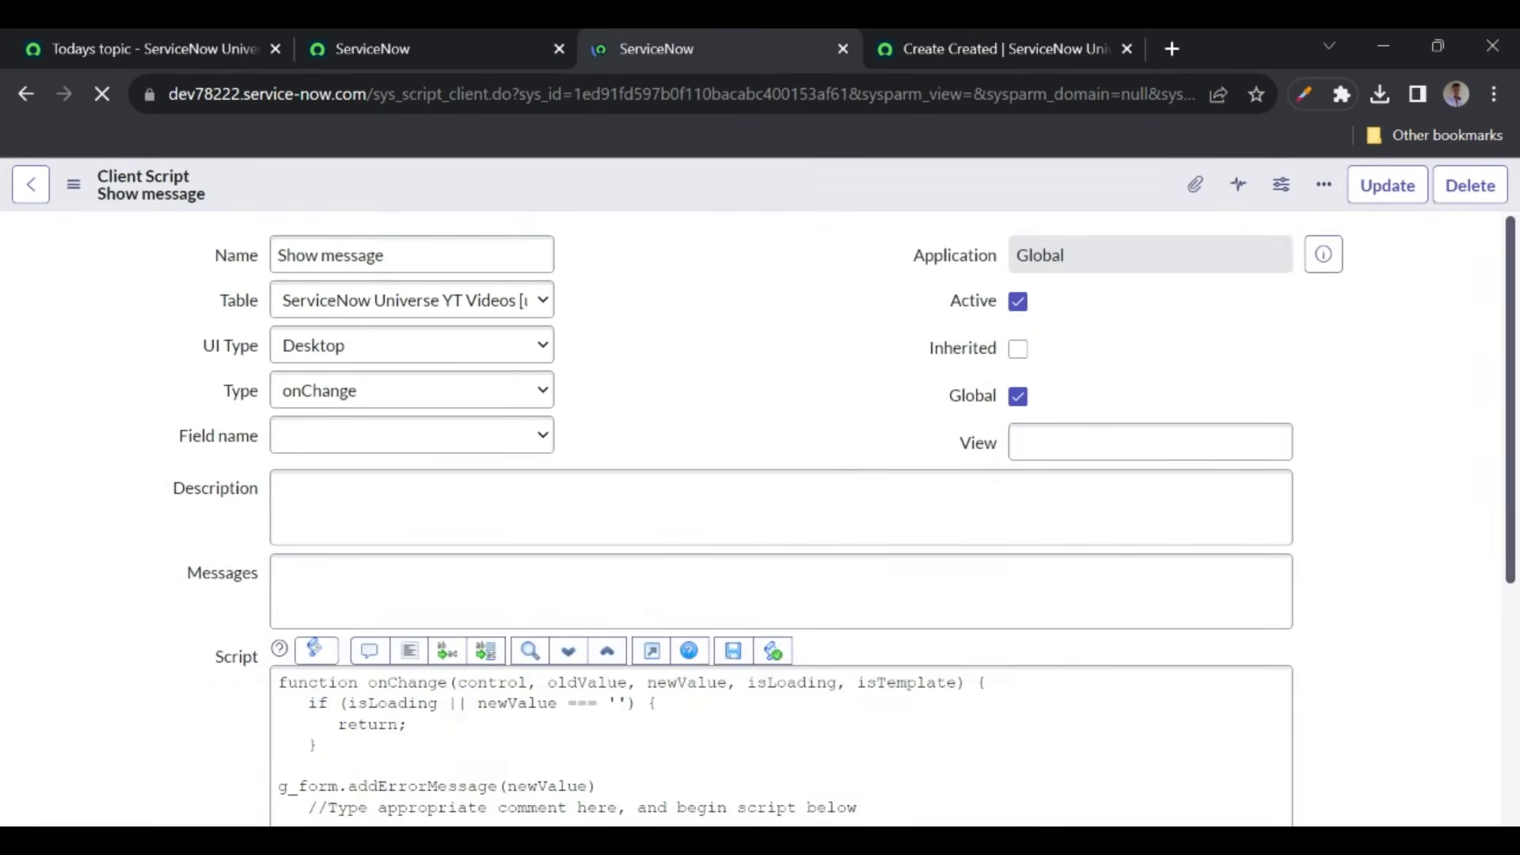
# - Reload the YT Videos new-record form and enter Short Description values 'test' and 'test 2' to see error banners
pyautogui.click(941, 52)
pyautogui.click(101, 95)
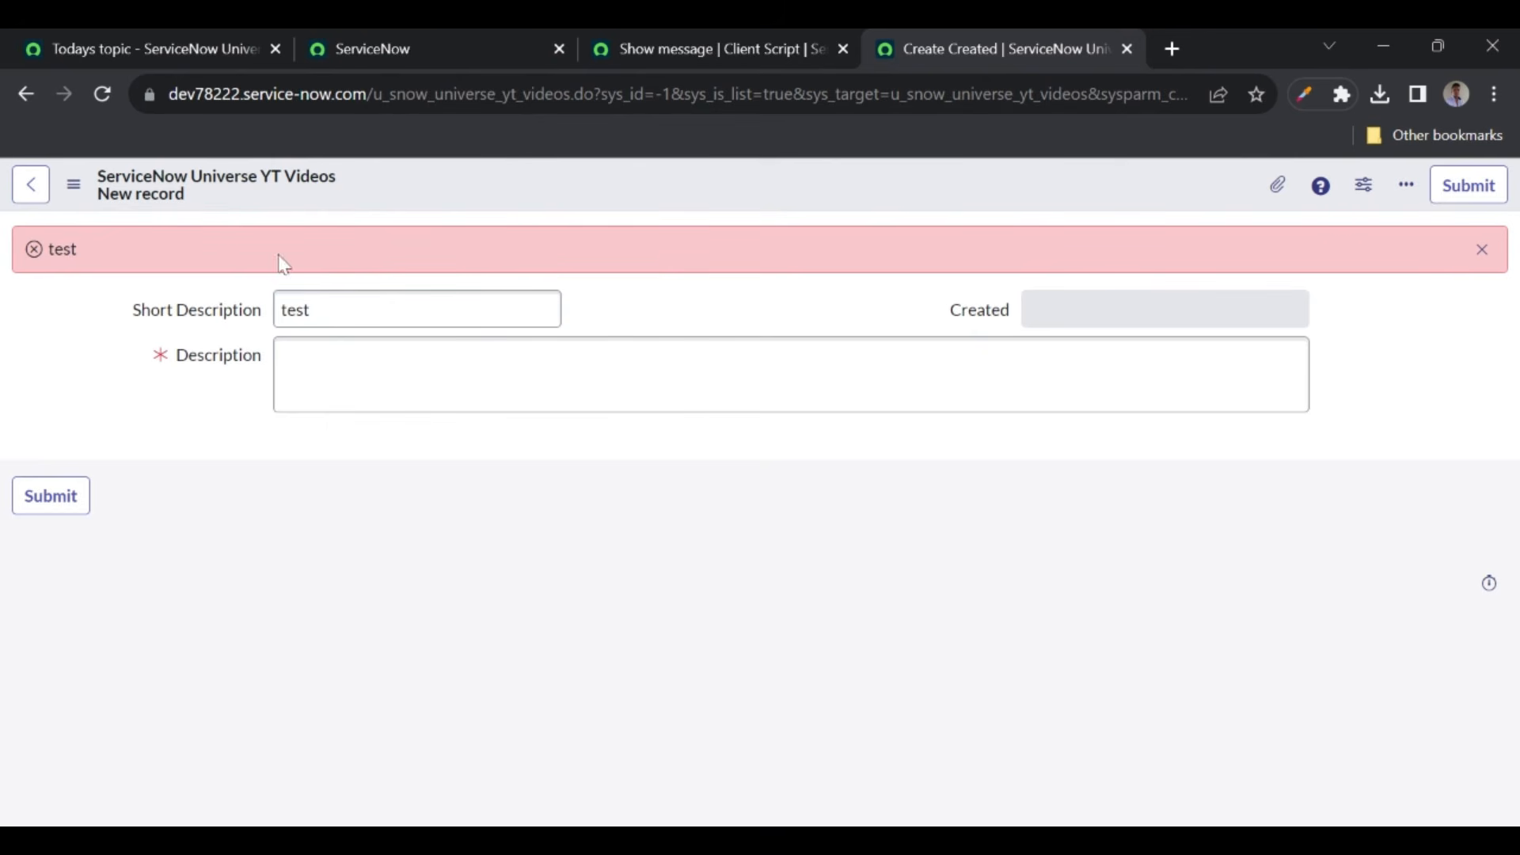
pyautogui.click(356, 310)
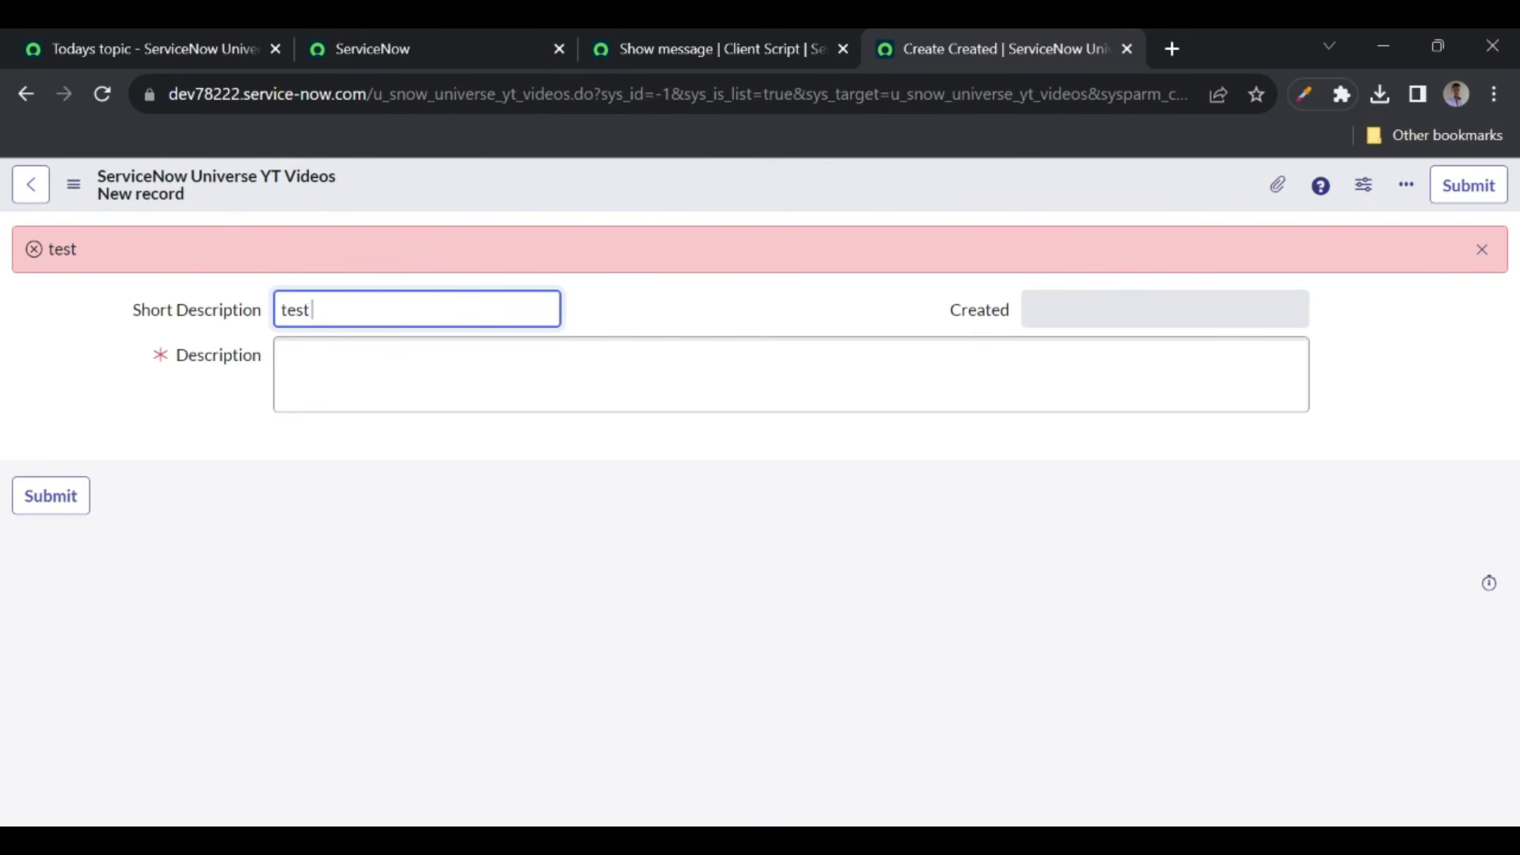
pyautogui.click(614, 305)
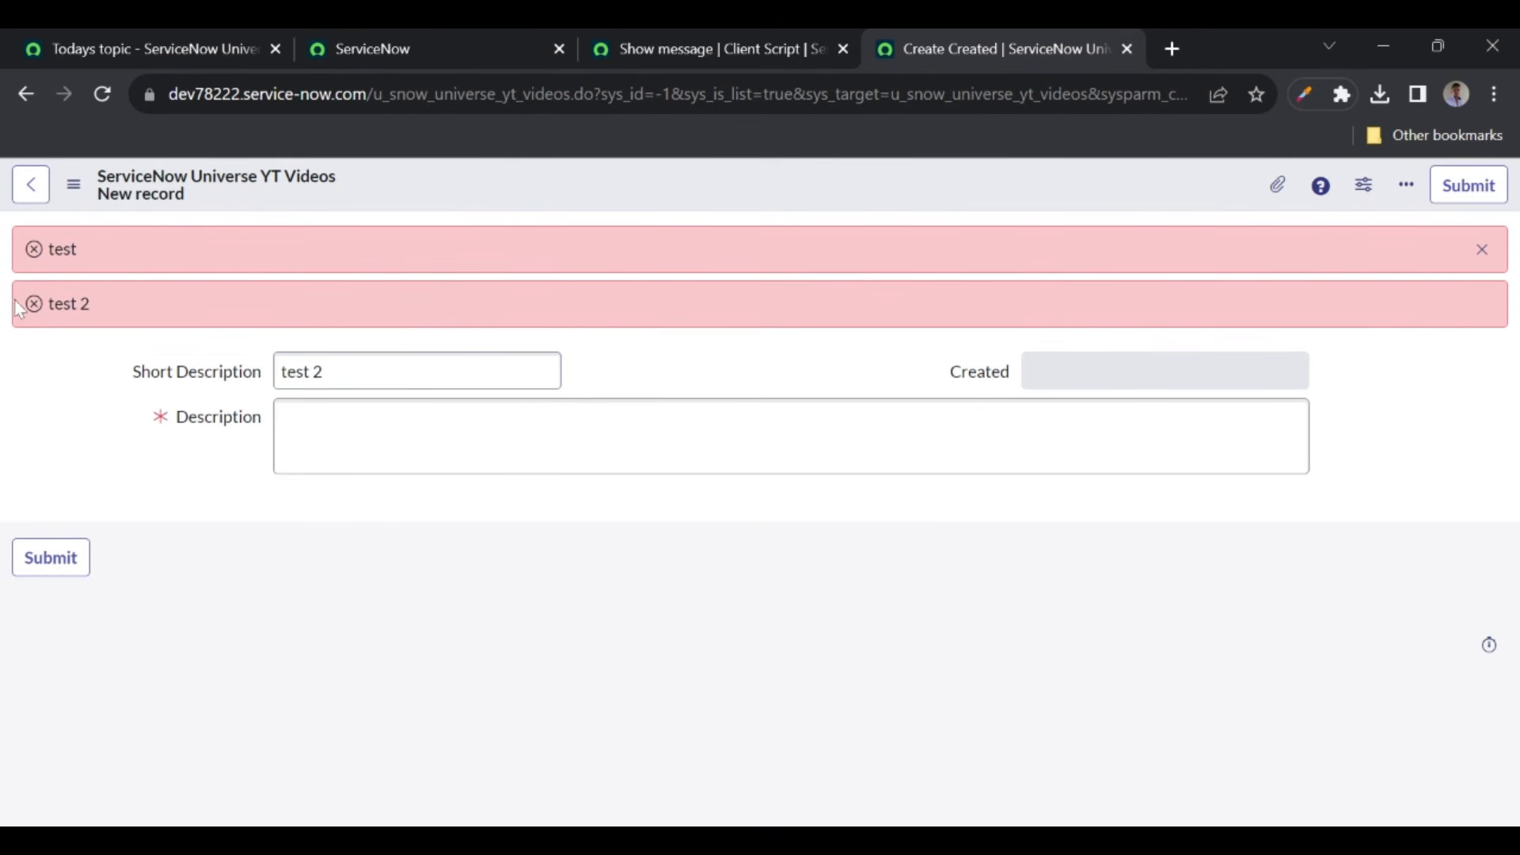
# - Close the Show message client script page and return to the main ServiceNow page
pyautogui.click(695, 49)
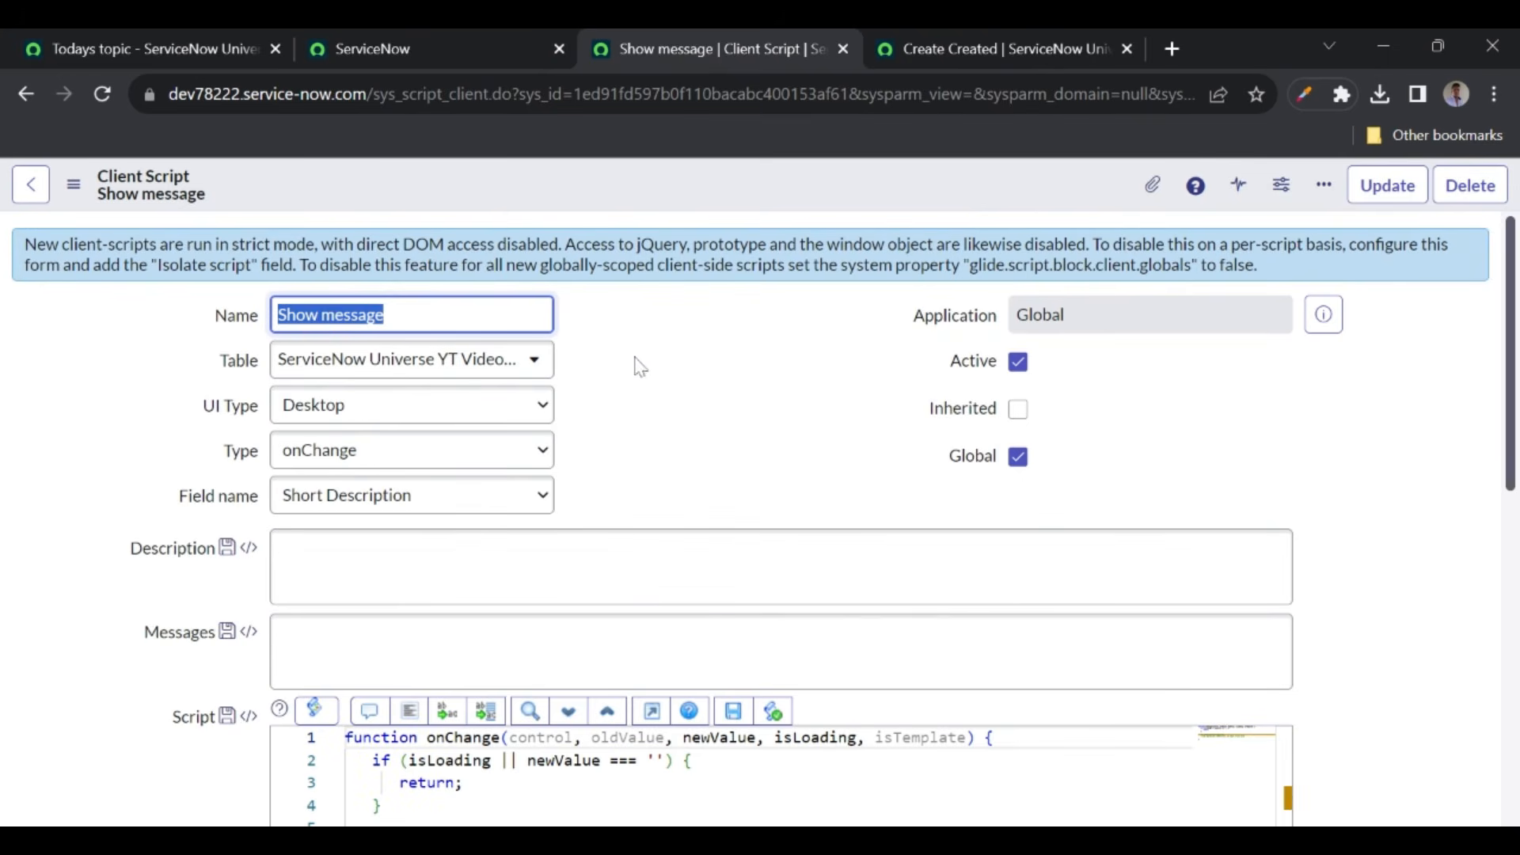
pyautogui.click(843, 49)
pyautogui.click(447, 47)
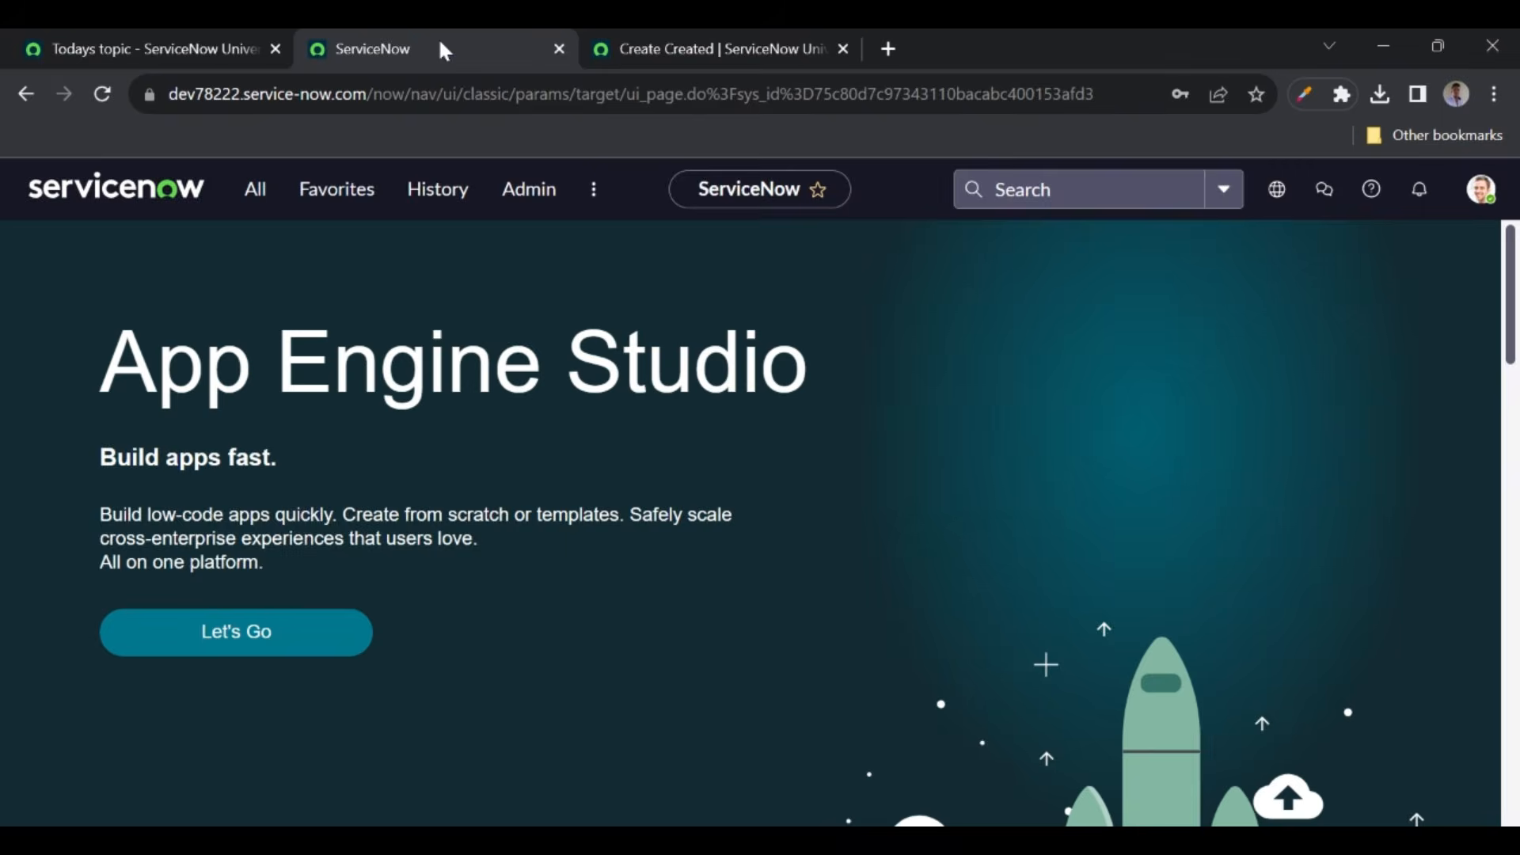
# - Search the navigator for 'ui policies', open UI Policies in a new tab and start a new policy
pyautogui.click(252, 212)
pyautogui.write('ui')
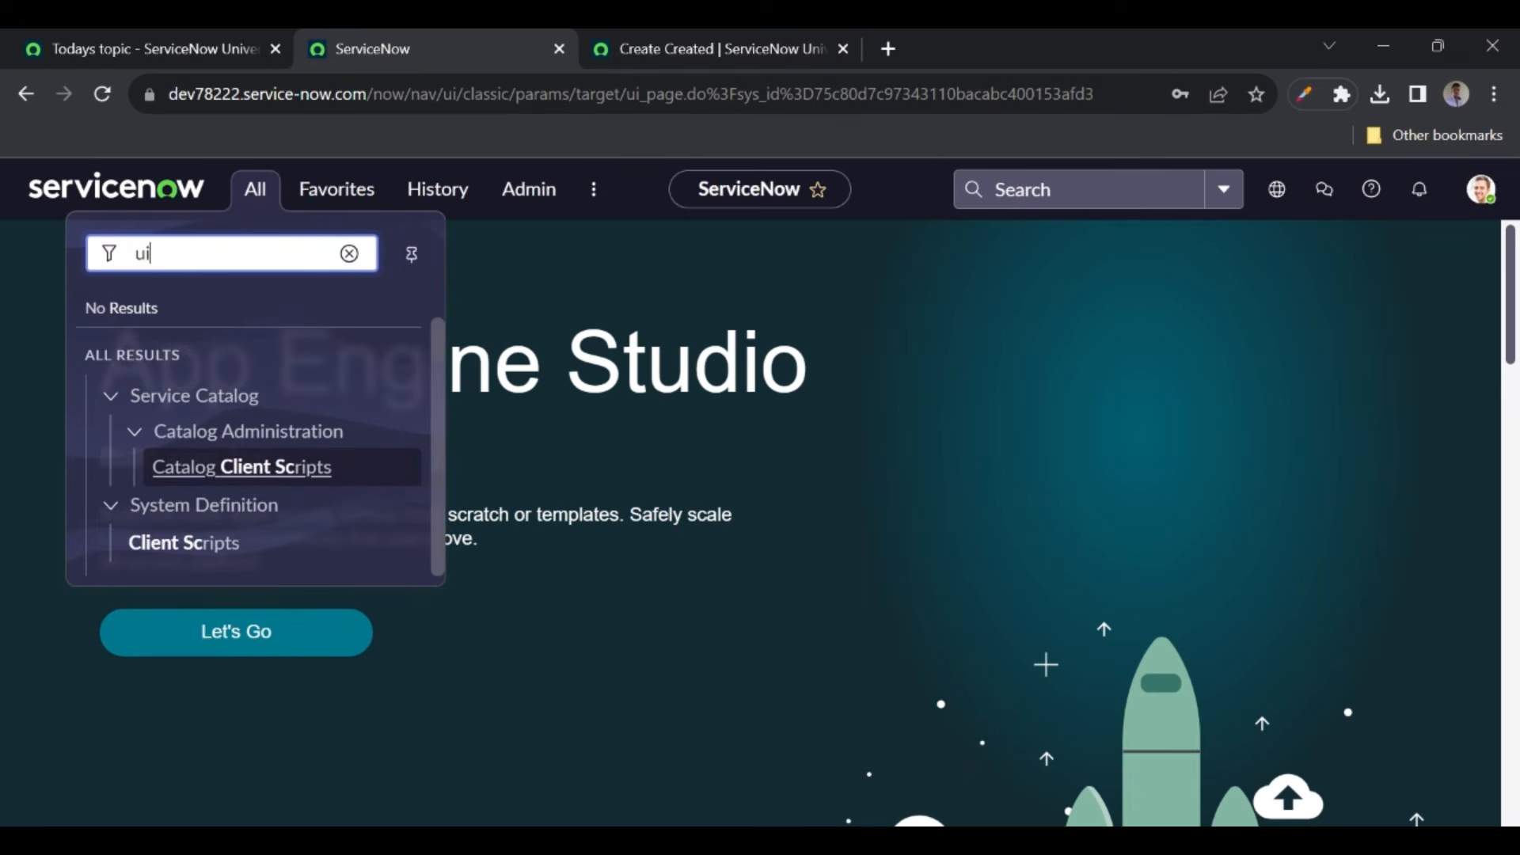
pyautogui.write(' policies')
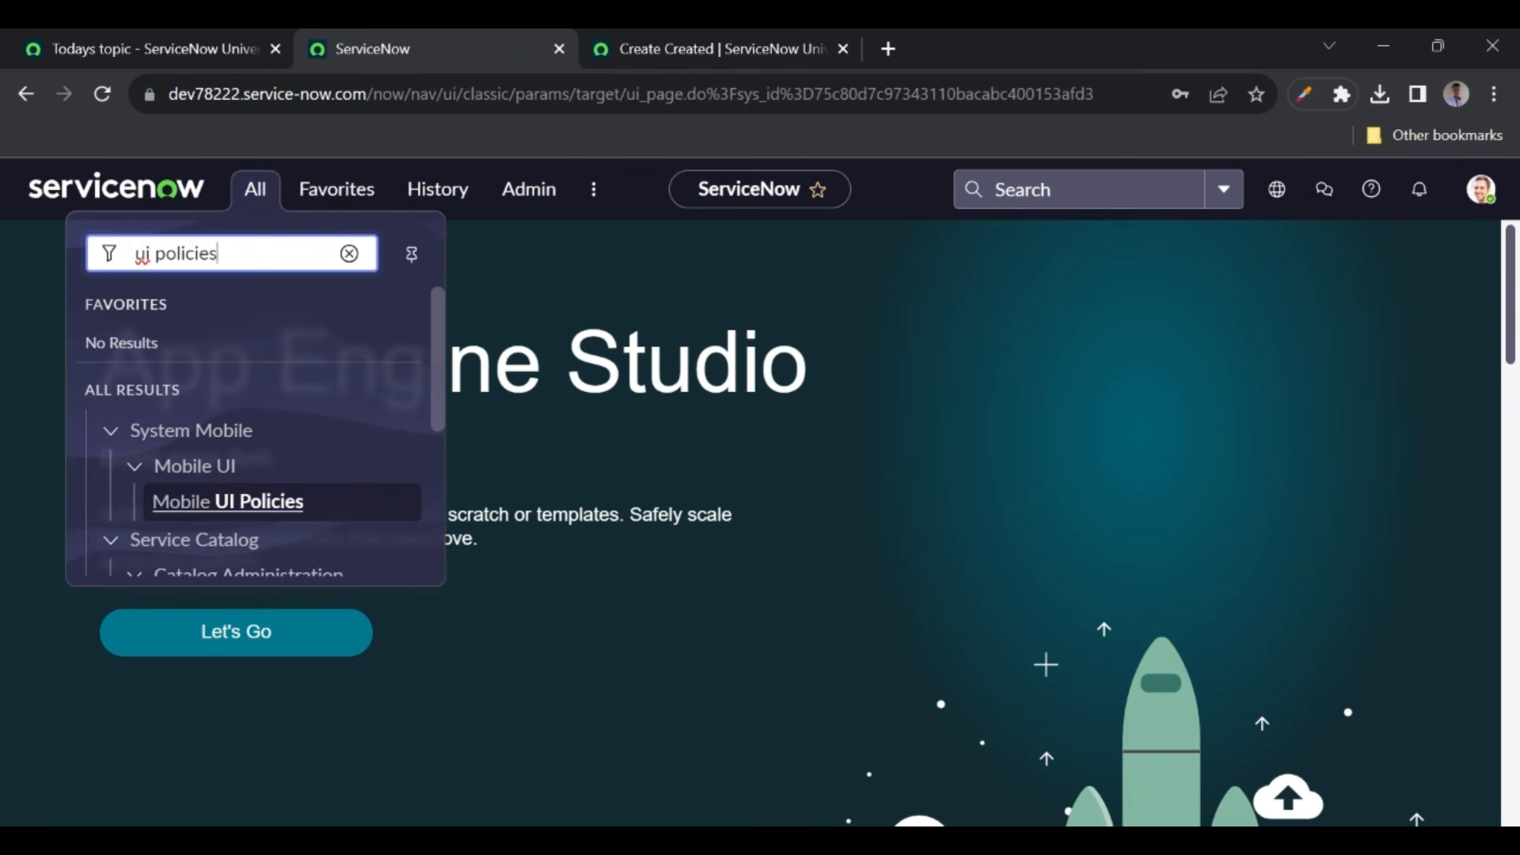
pyautogui.scroll(-4, 243, 405)
pyautogui.keyDown('ctrl'); pyautogui.click(164, 547); pyautogui.keyUp('ctrl')
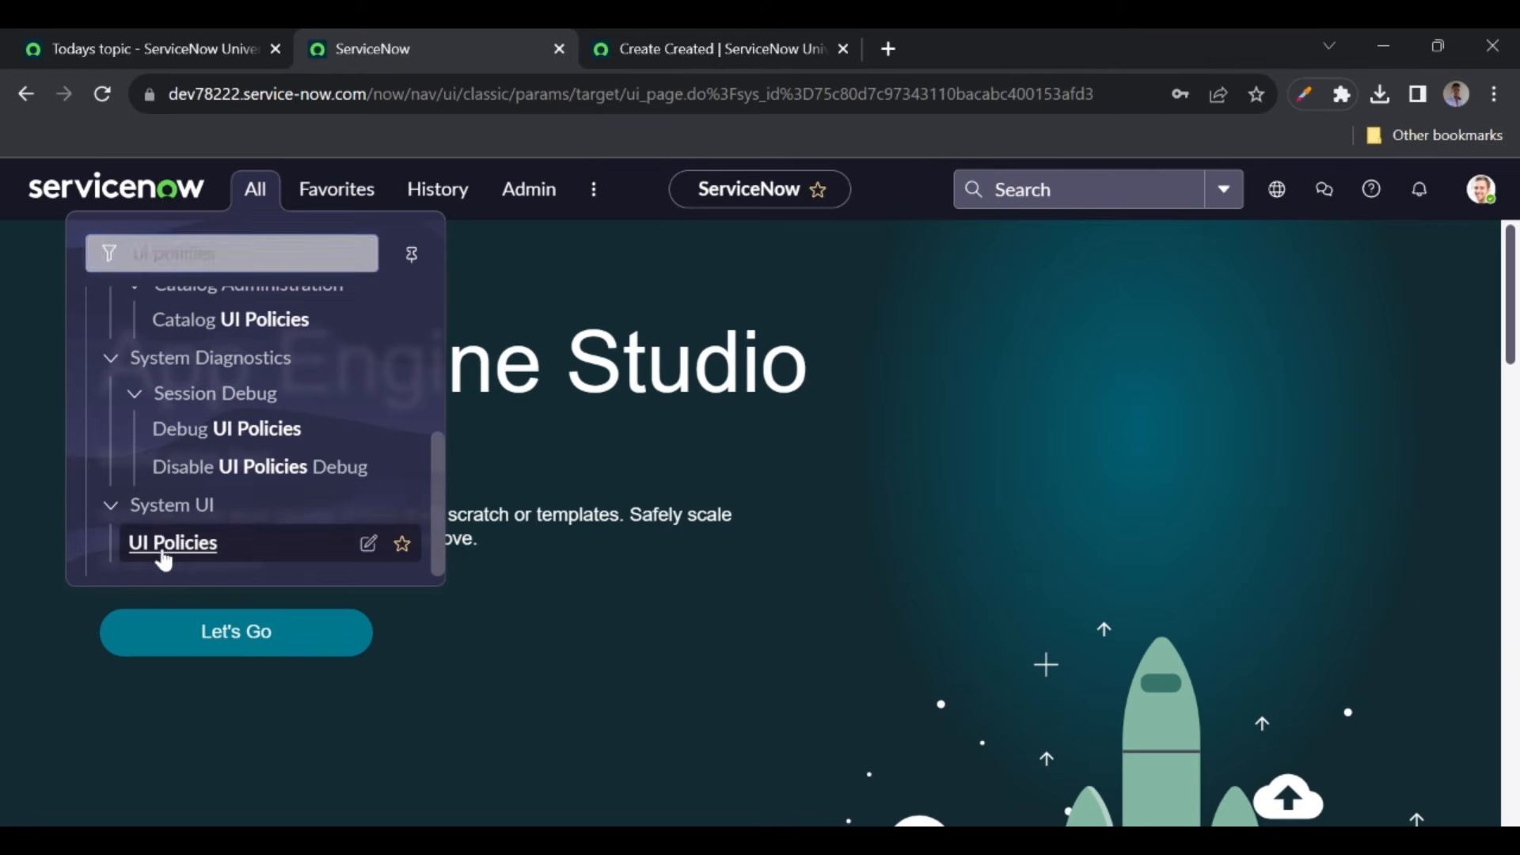
pyautogui.click(709, 47)
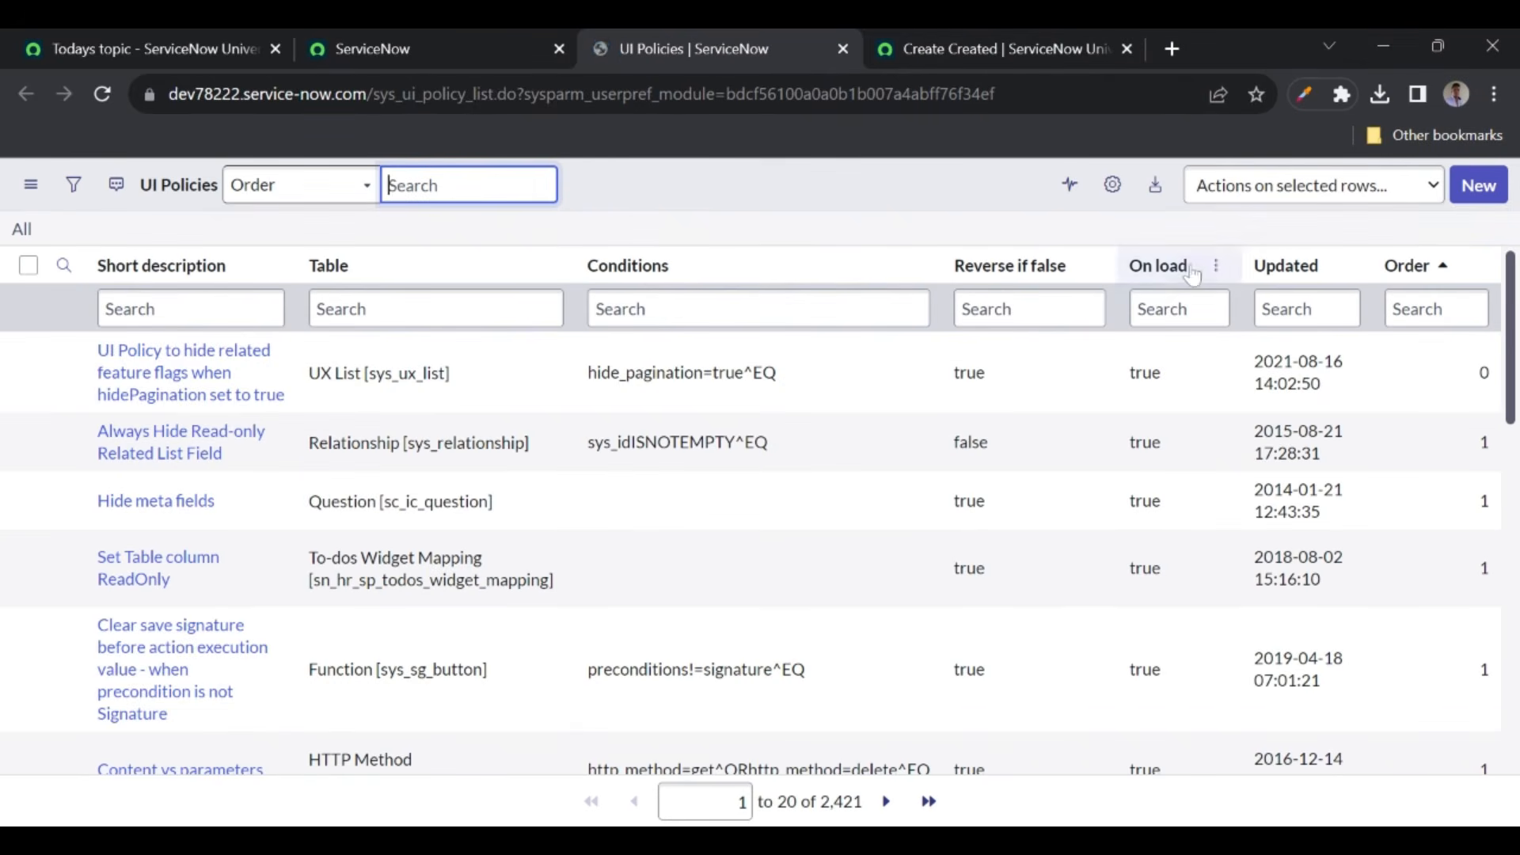
pyautogui.click(1478, 186)
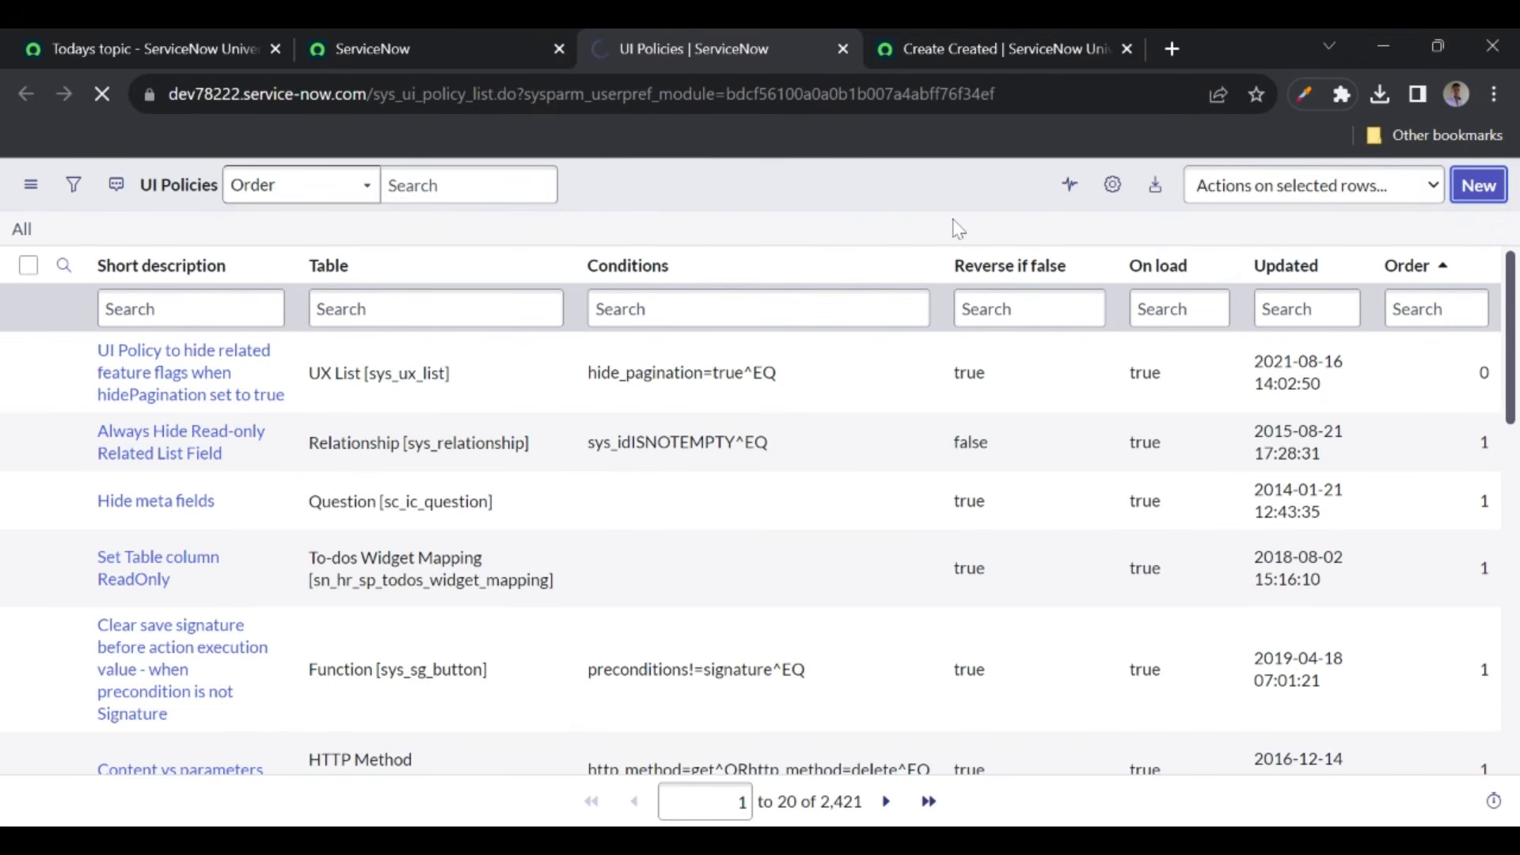
pyautogui.click(943, 51)
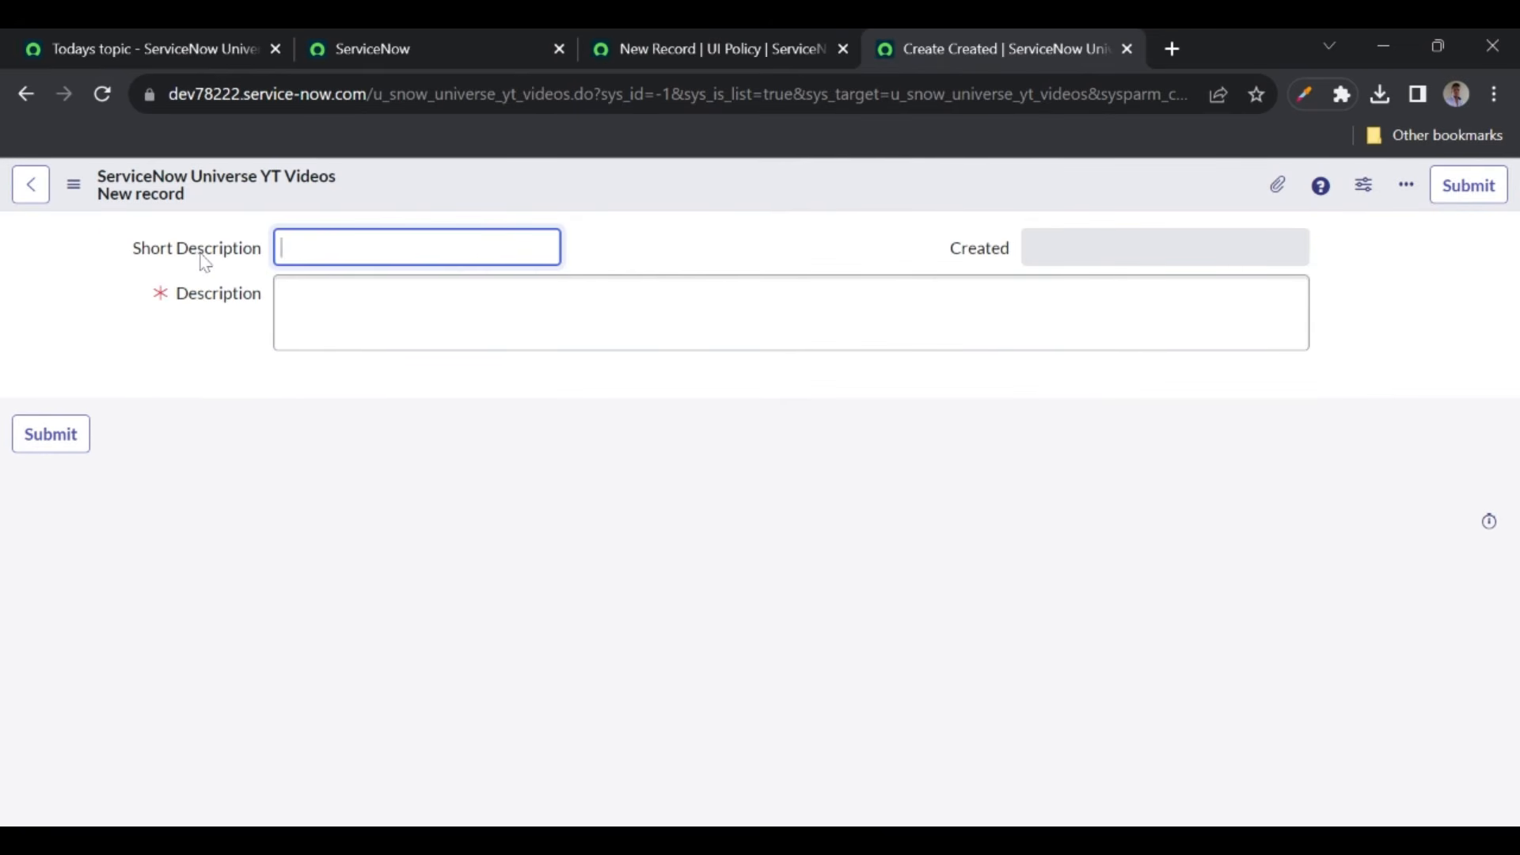
# - Create a UI policy on ServiceNow Universe YT Videos with short description 'Test ui policy' and save it
pyautogui.click(697, 52)
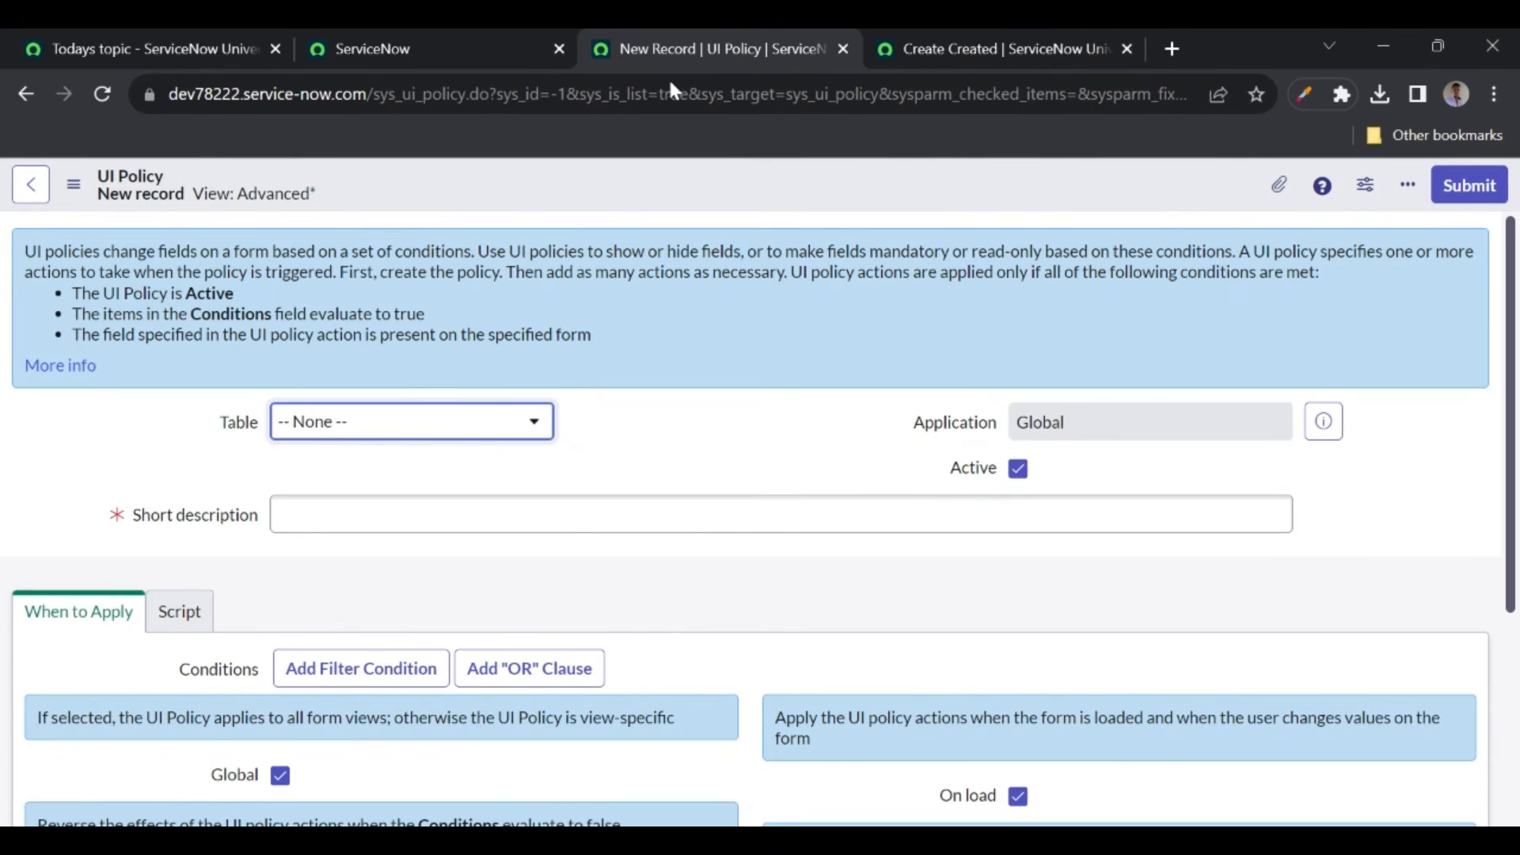
pyautogui.scroll(-1, 502, 508)
pyautogui.click(502, 480)
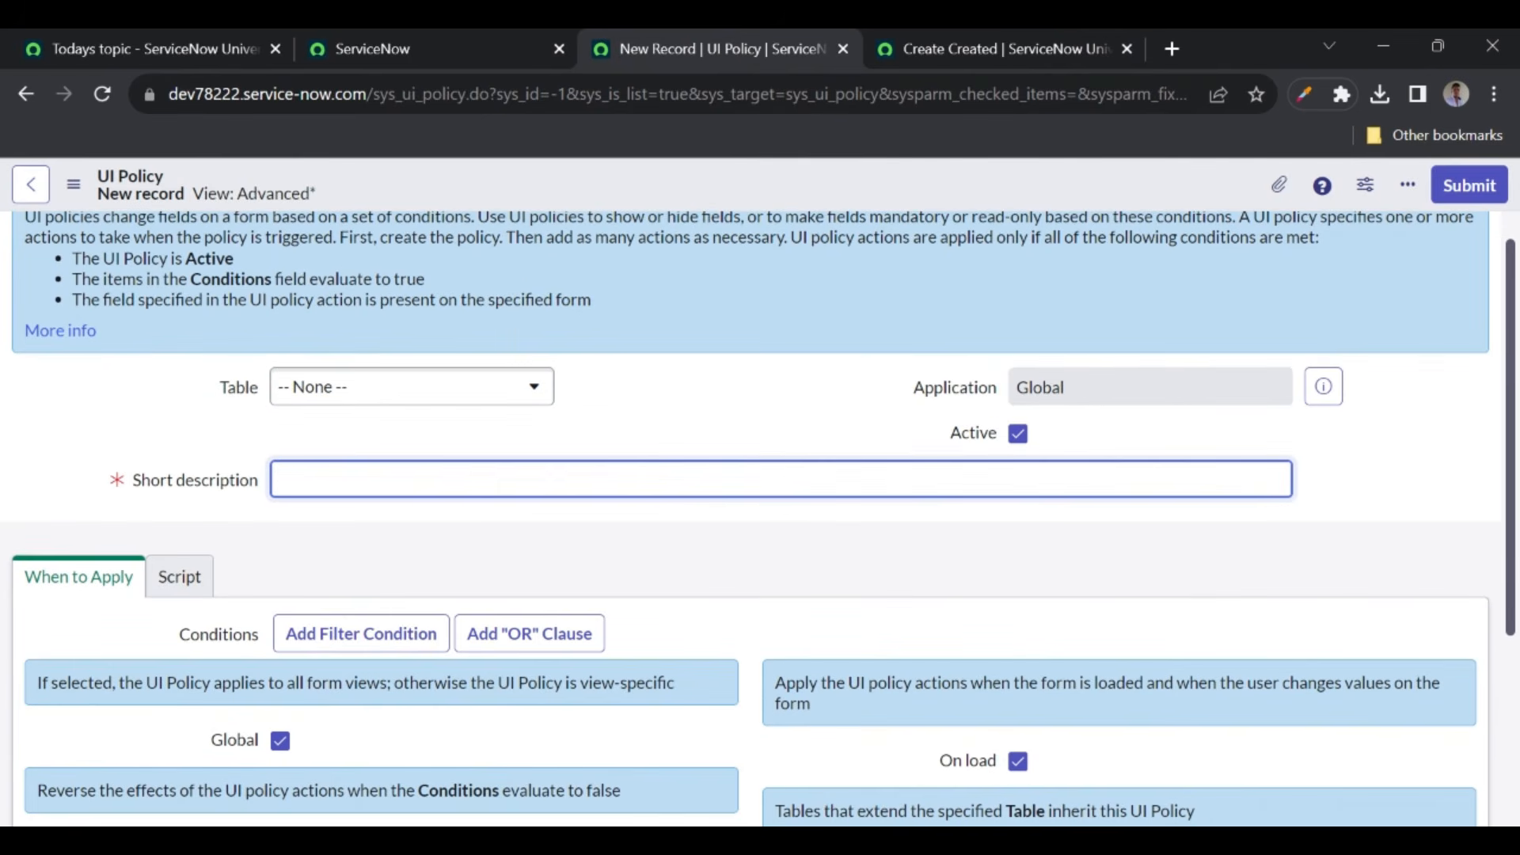
pyautogui.click(331, 390)
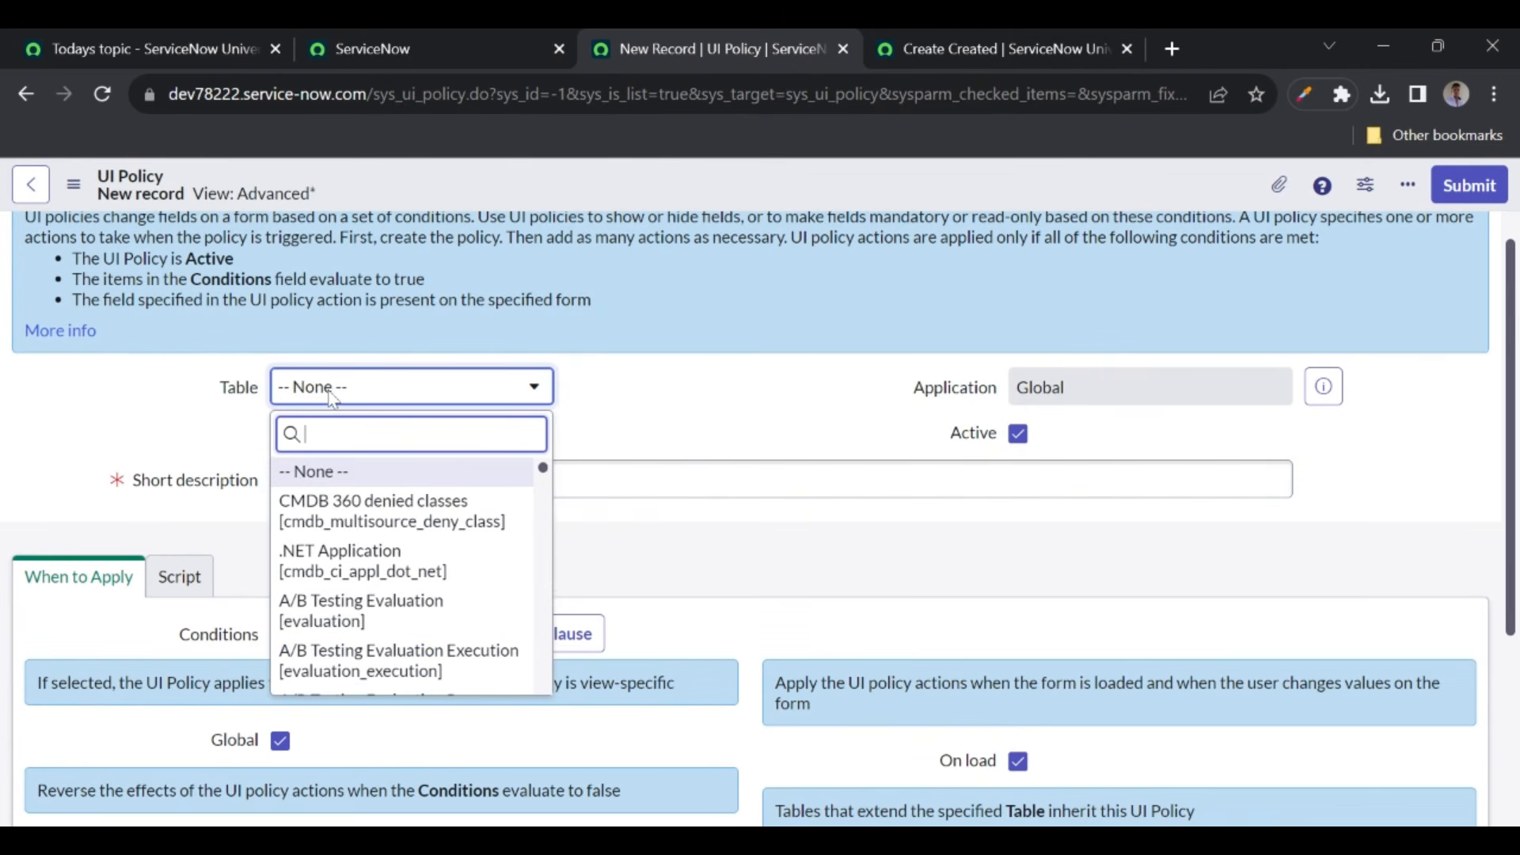
pyautogui.write('yt v')
pyautogui.click(349, 494)
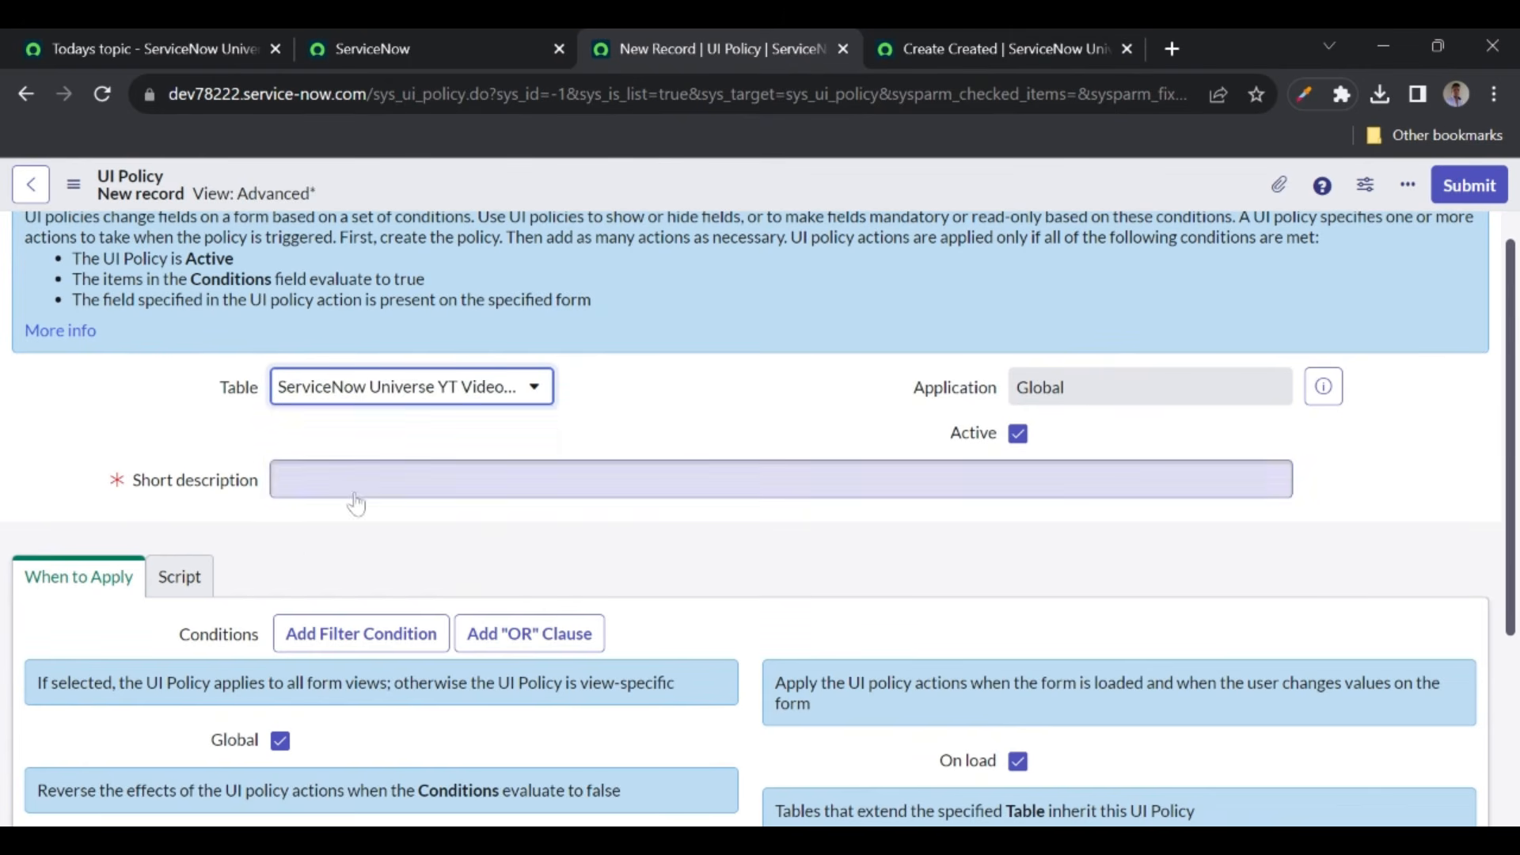
pyautogui.write('Test ui pl')
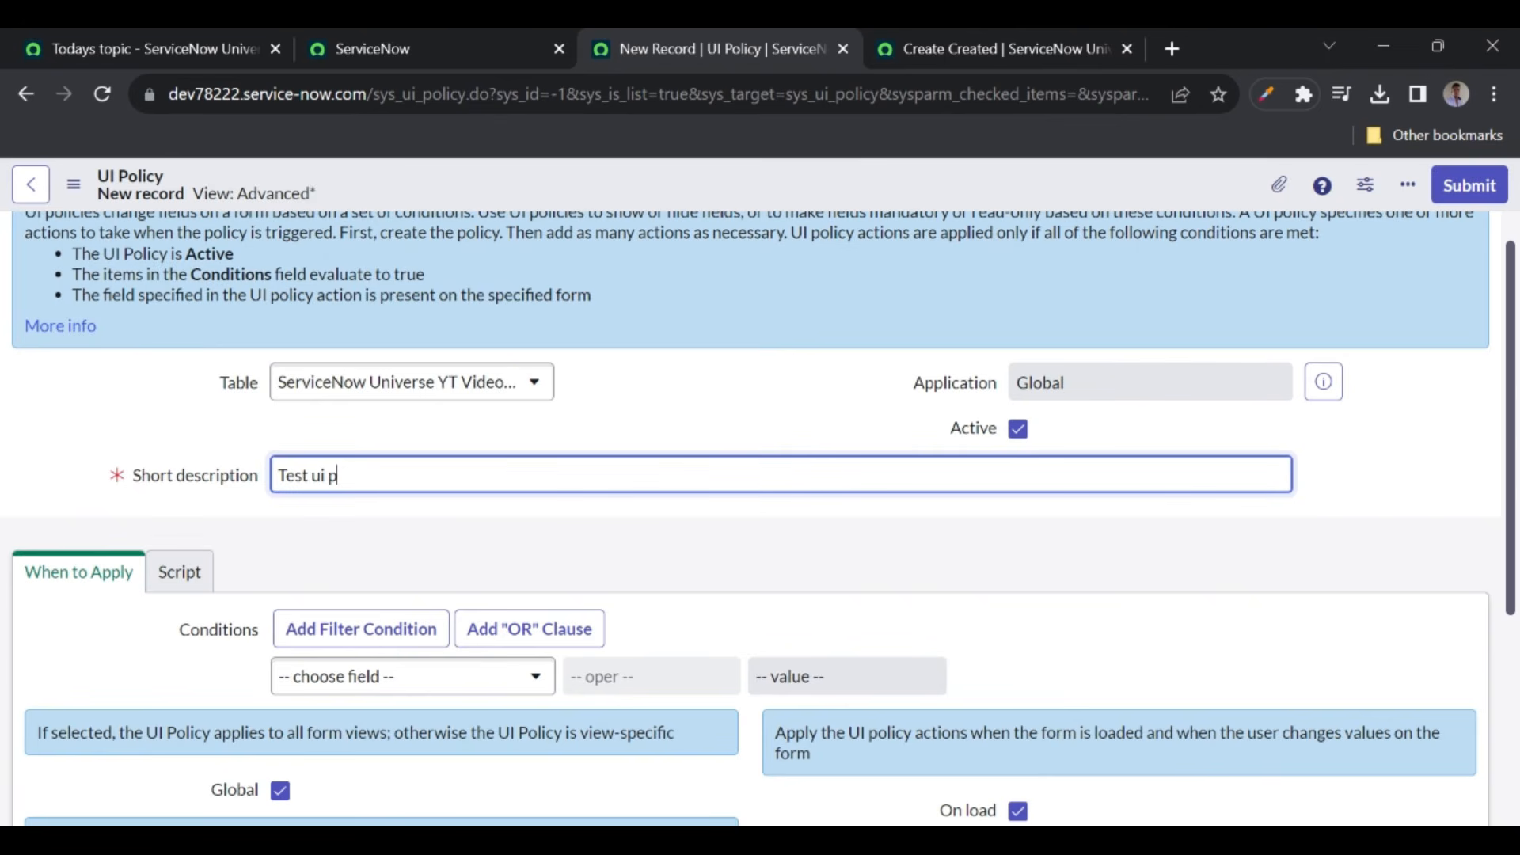
pyautogui.write('olicy')
pyautogui.rightClick(568, 190)
pyautogui.click(600, 199)
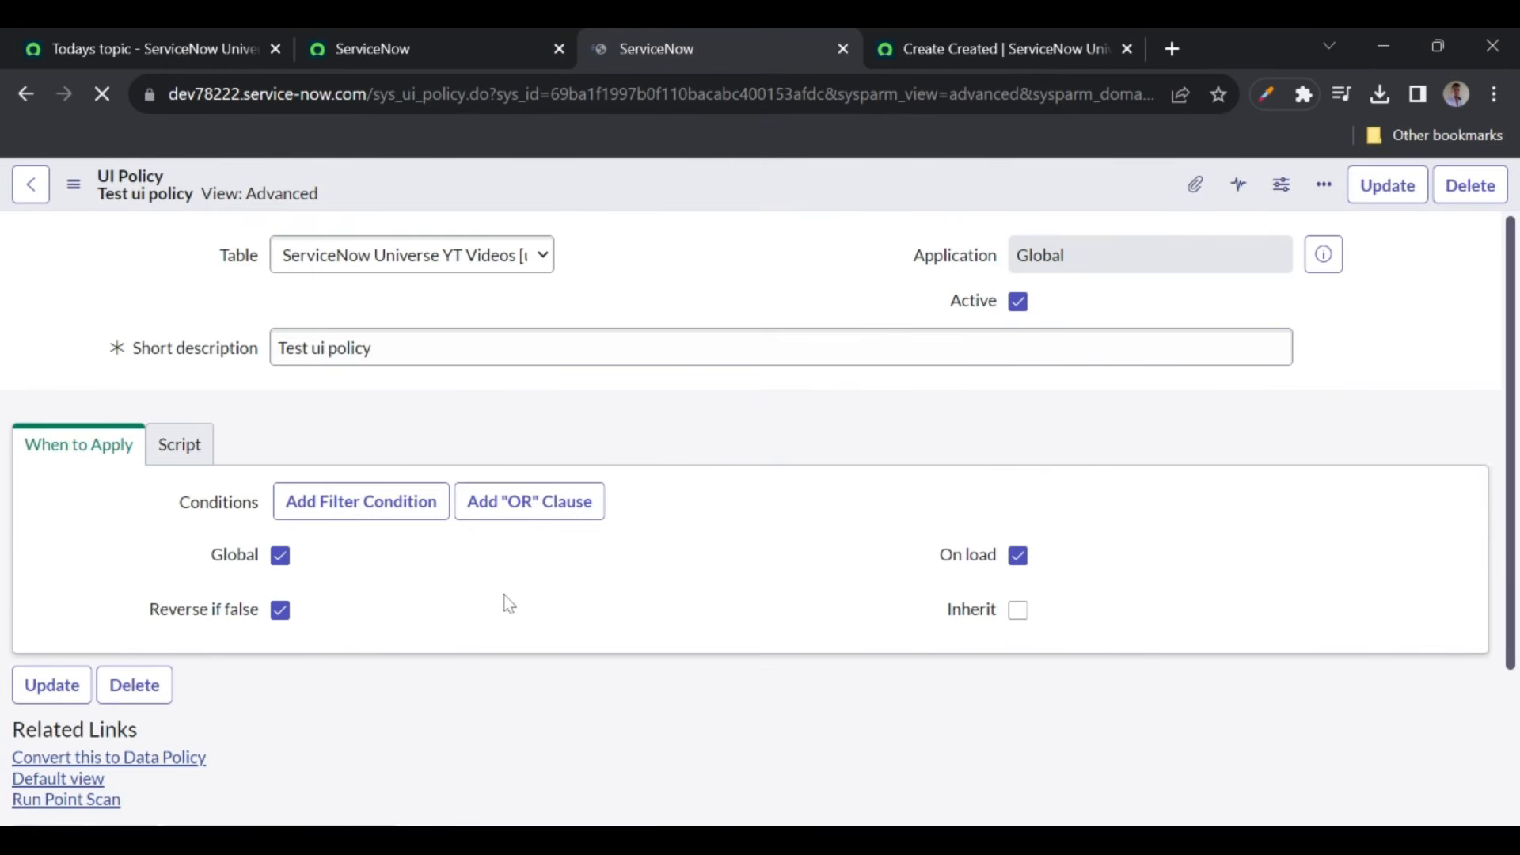
pyautogui.scroll(-7, 507, 604)
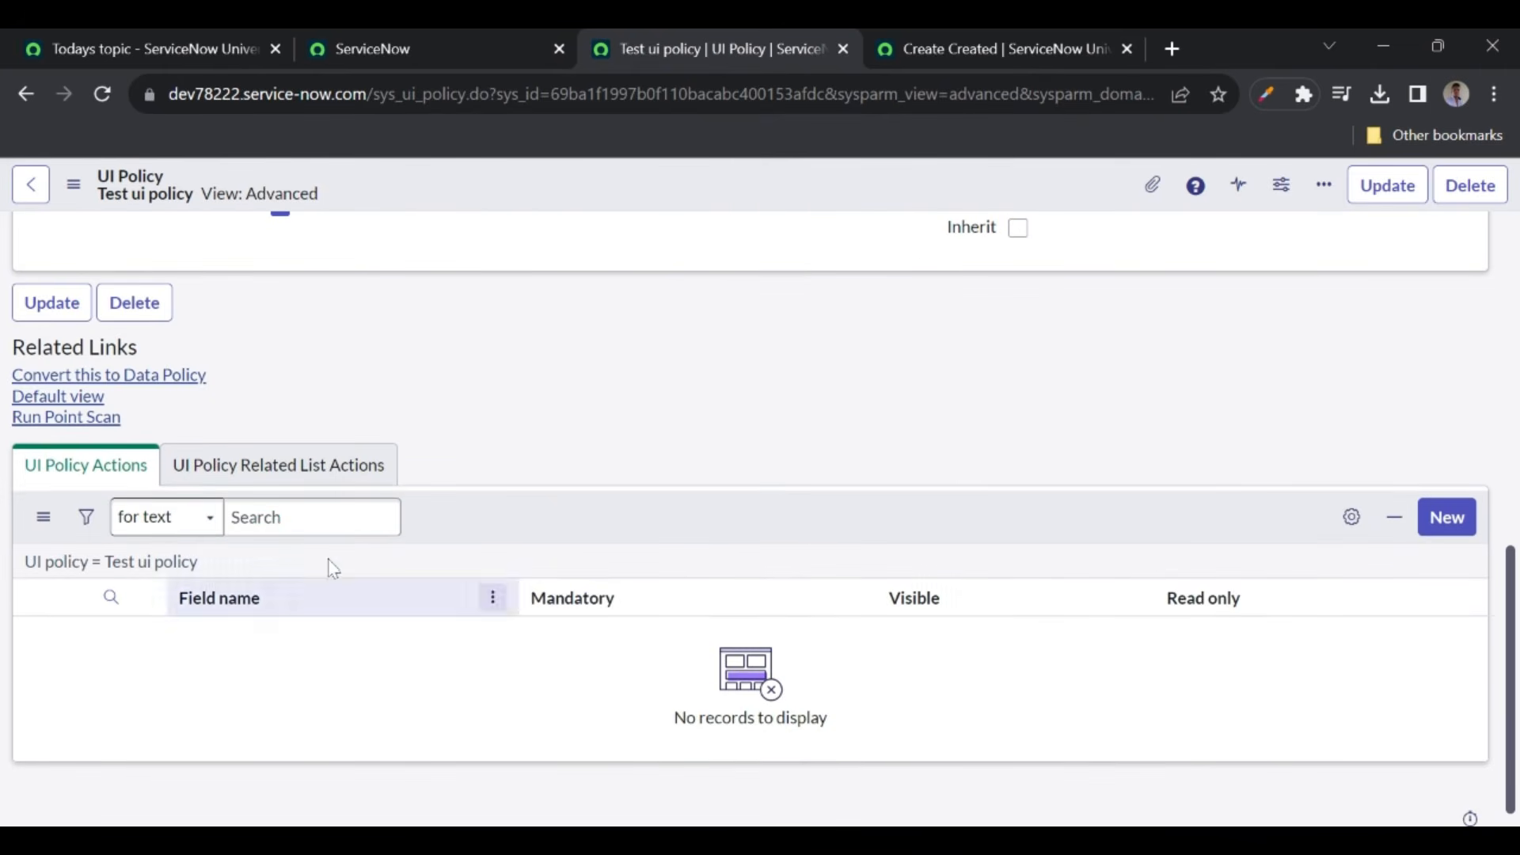
# - Add a UI policy action on Short Description with Mandatory True and Visible True
pyautogui.click(1457, 522)
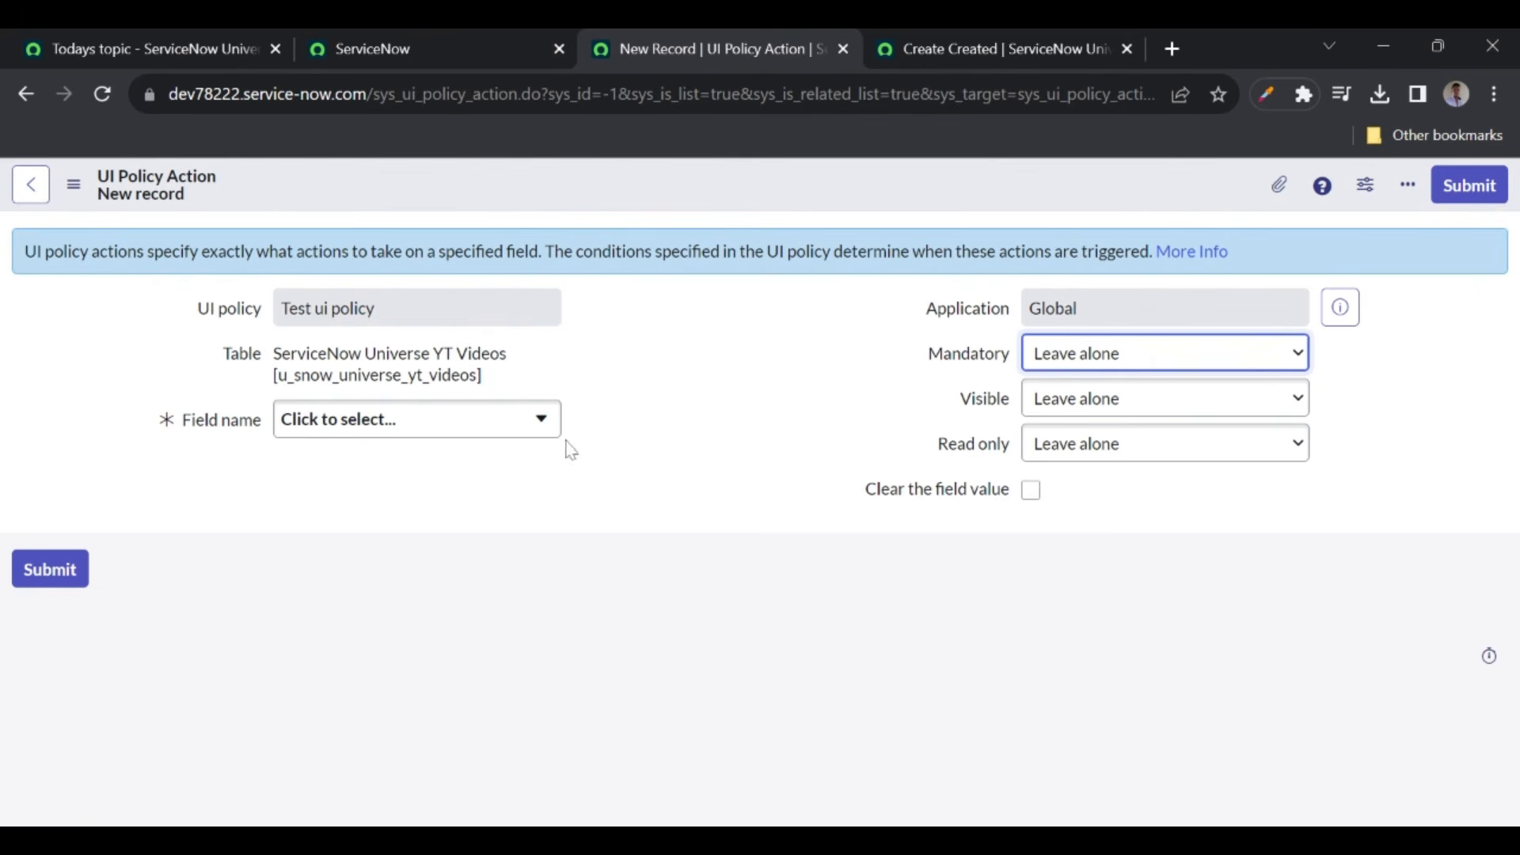
pyautogui.click(473, 428)
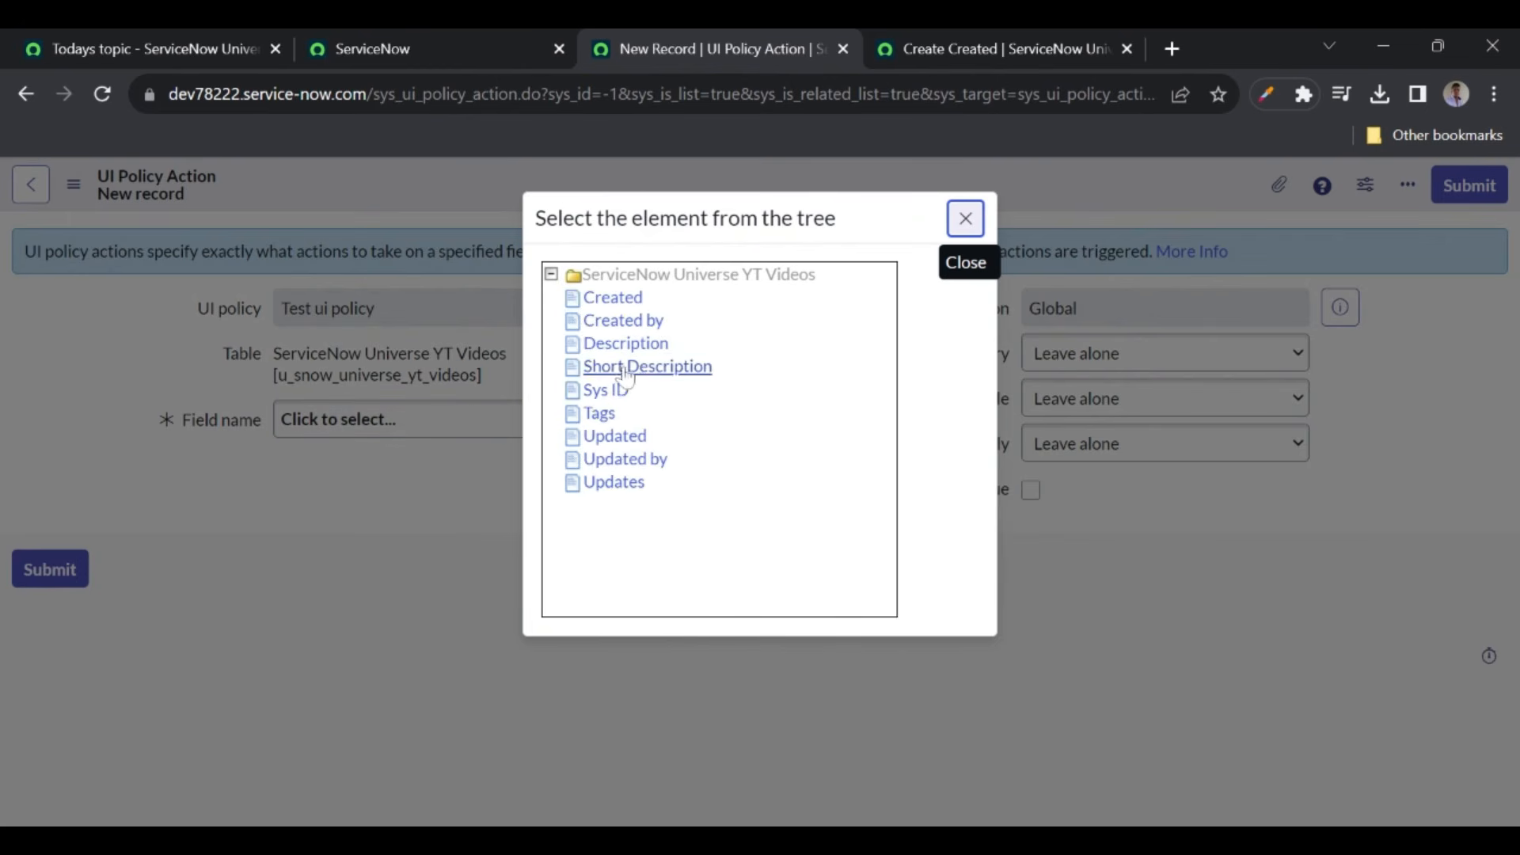
pyautogui.click(641, 375)
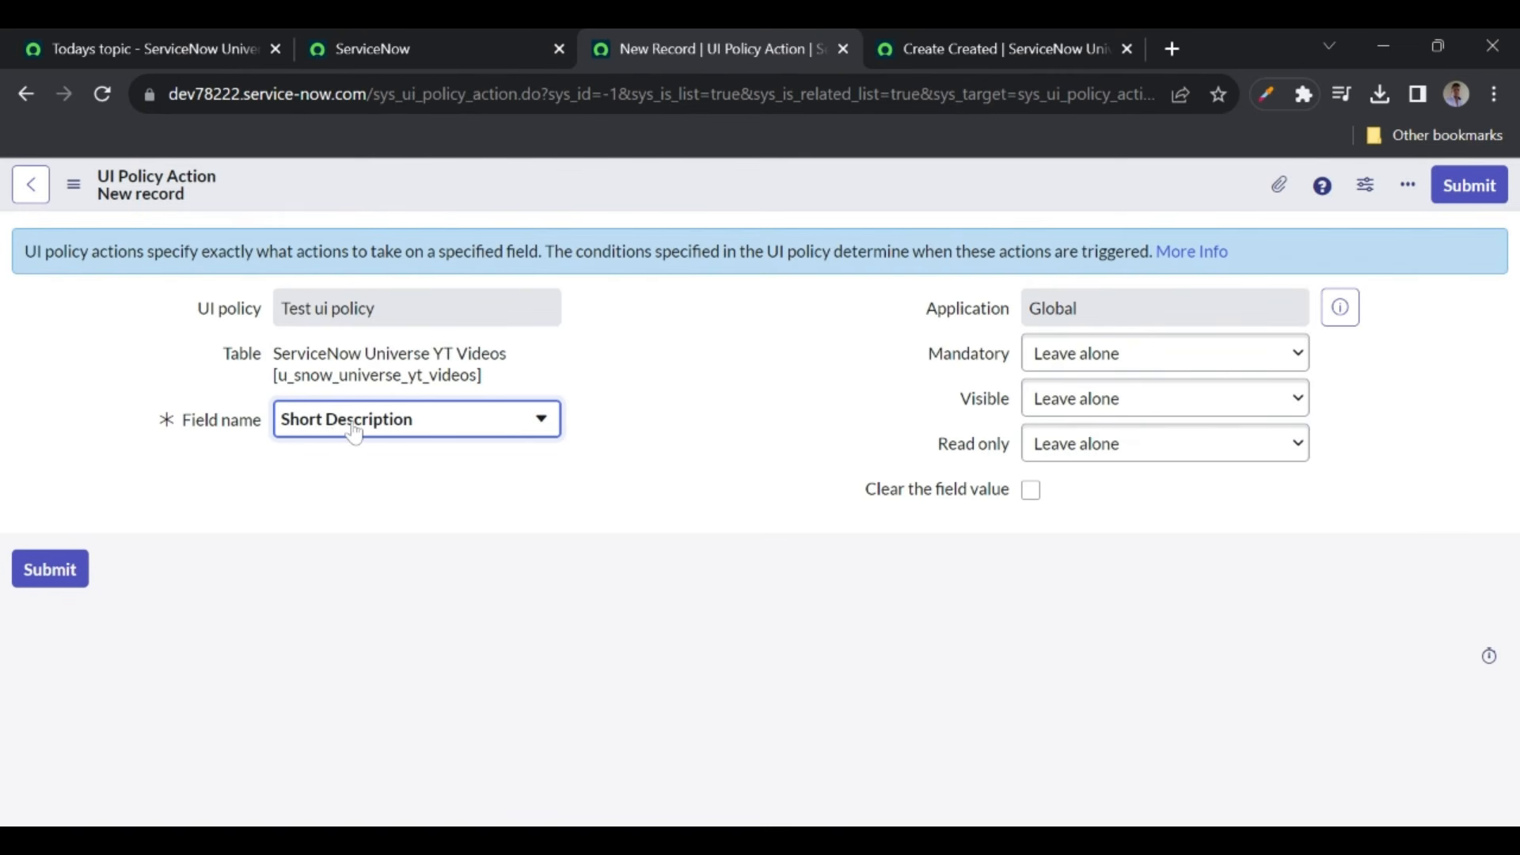
pyautogui.click(1050, 367)
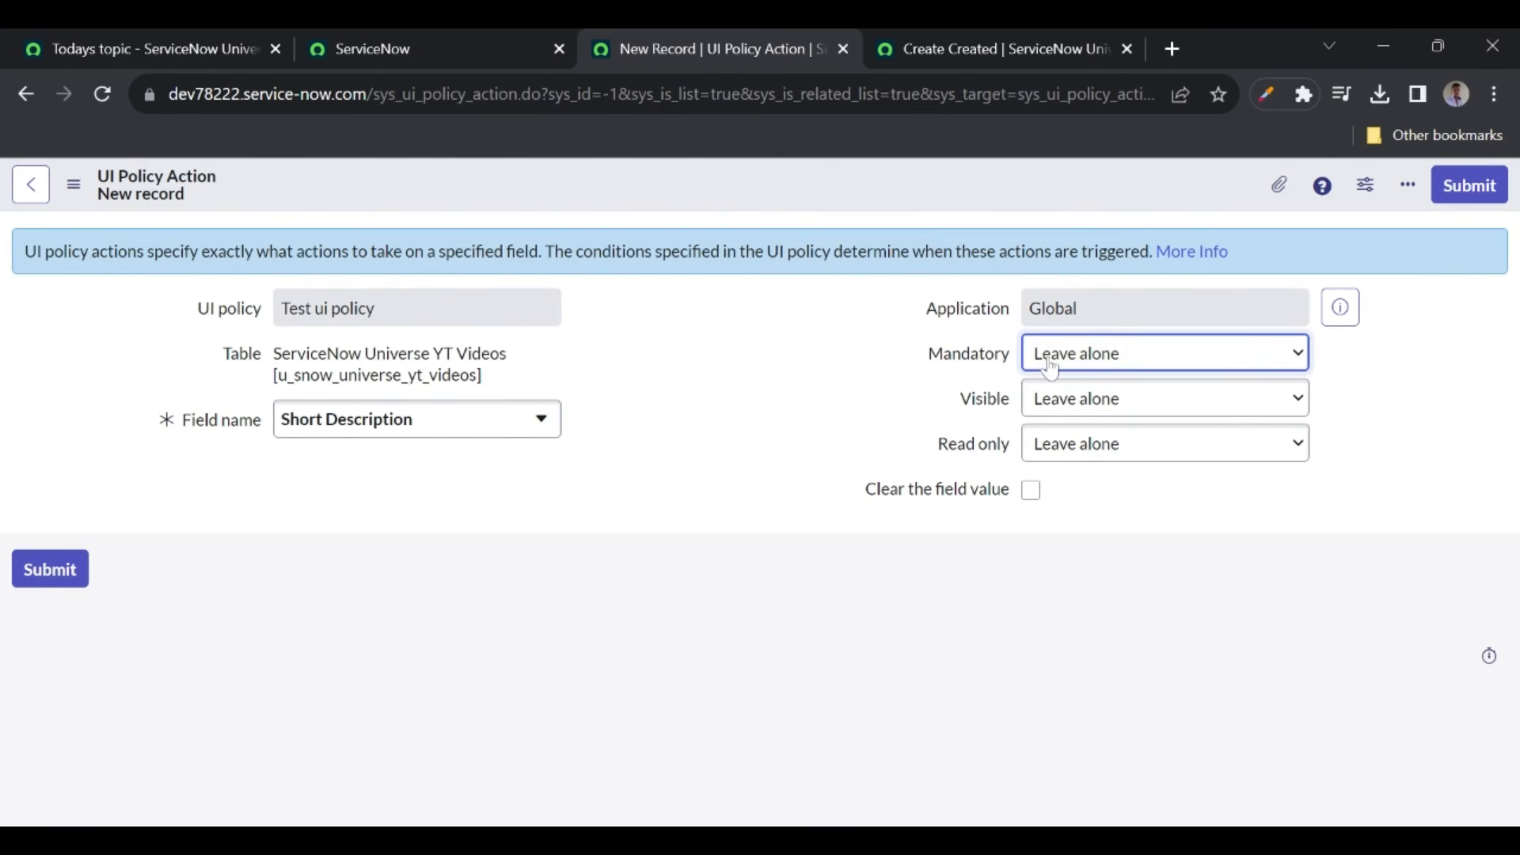
pyautogui.click(1052, 393)
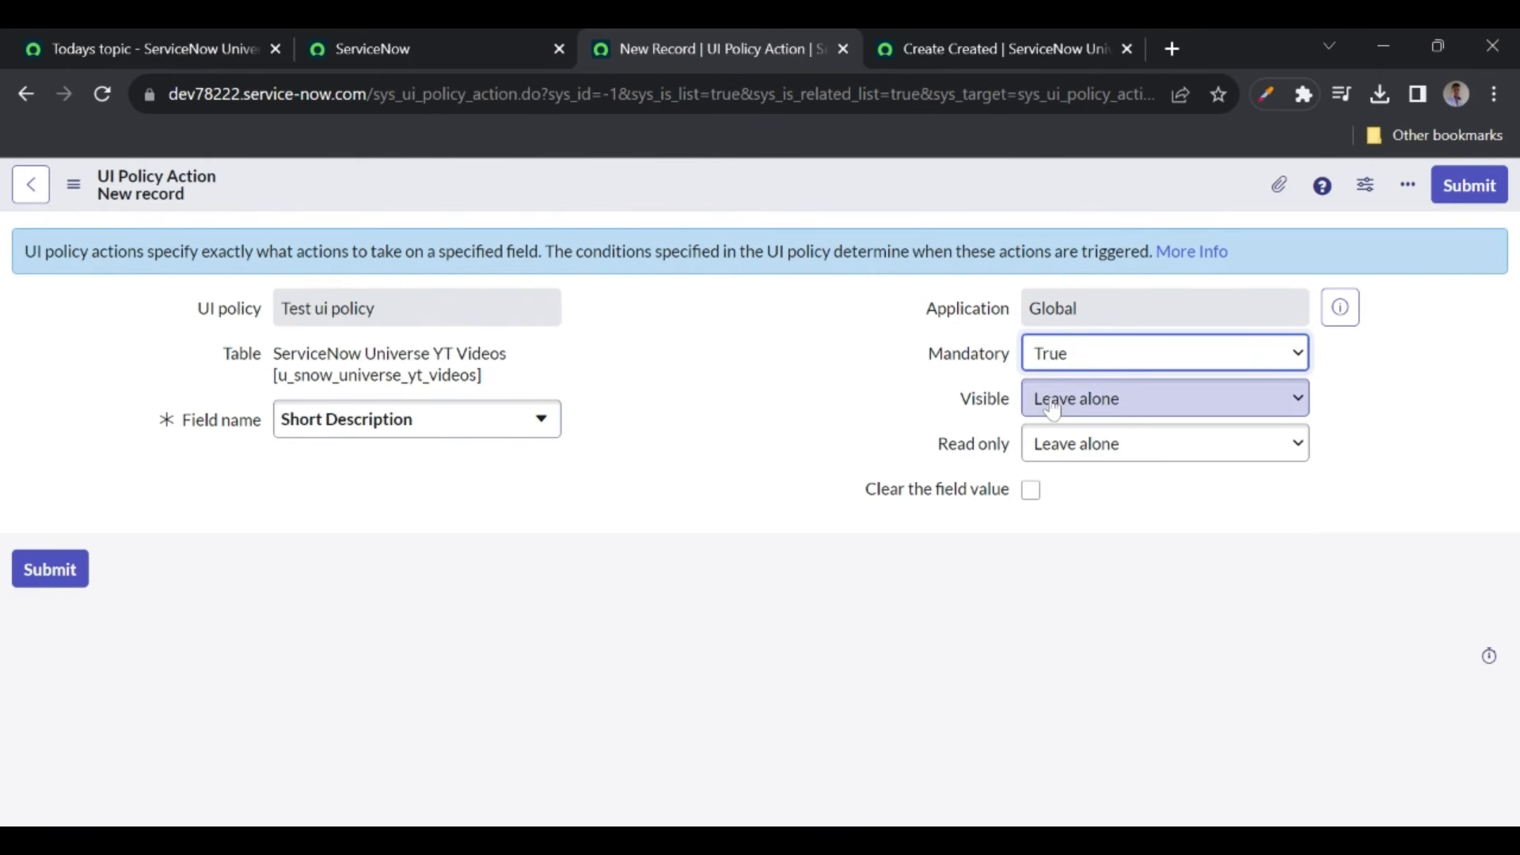
pyautogui.click(1051, 407)
pyautogui.click(1049, 455)
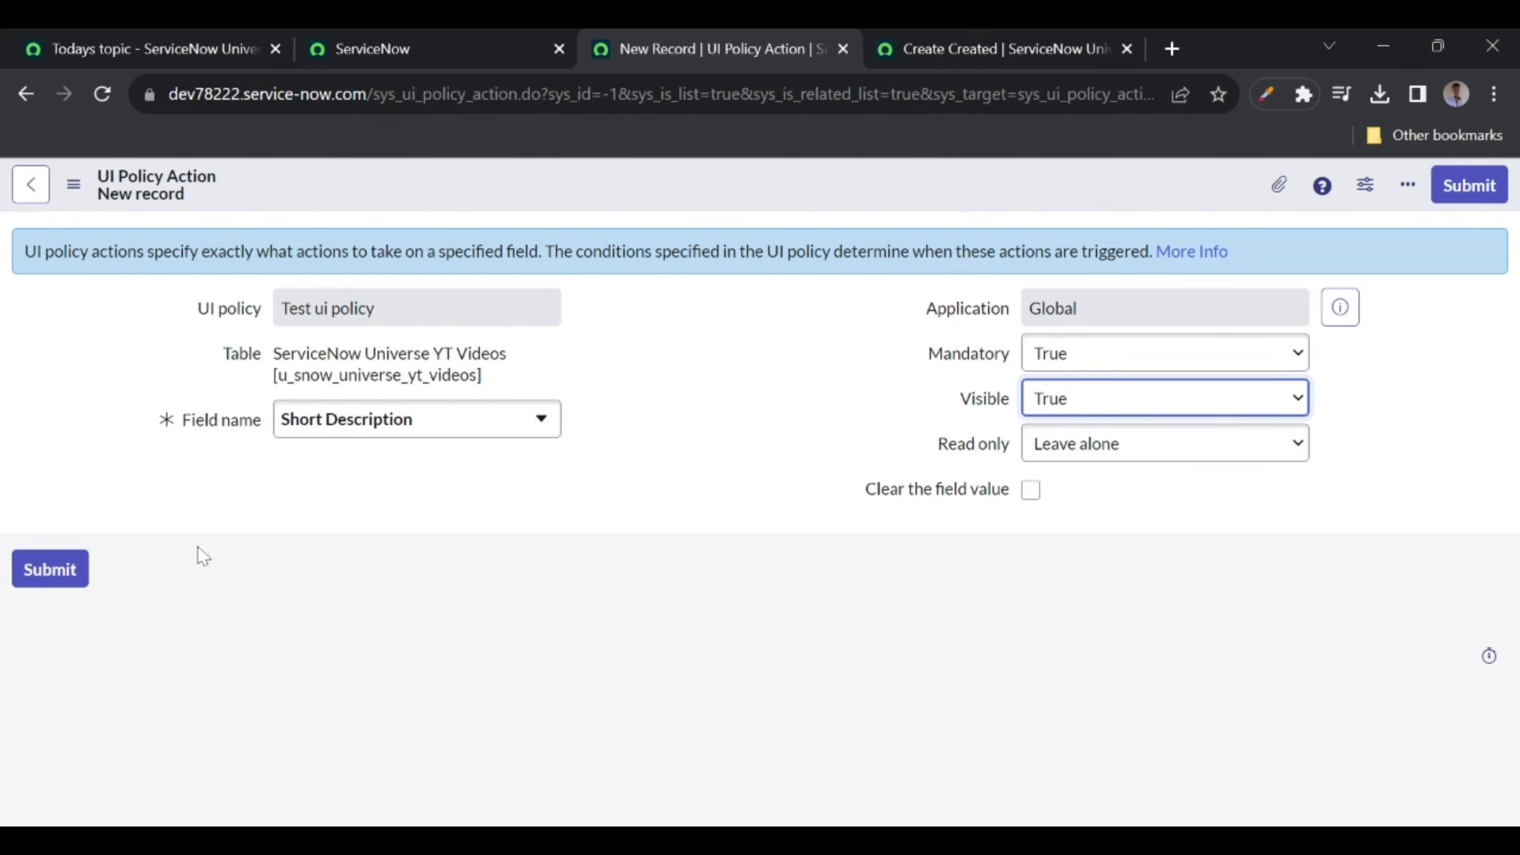
pyautogui.click(34, 586)
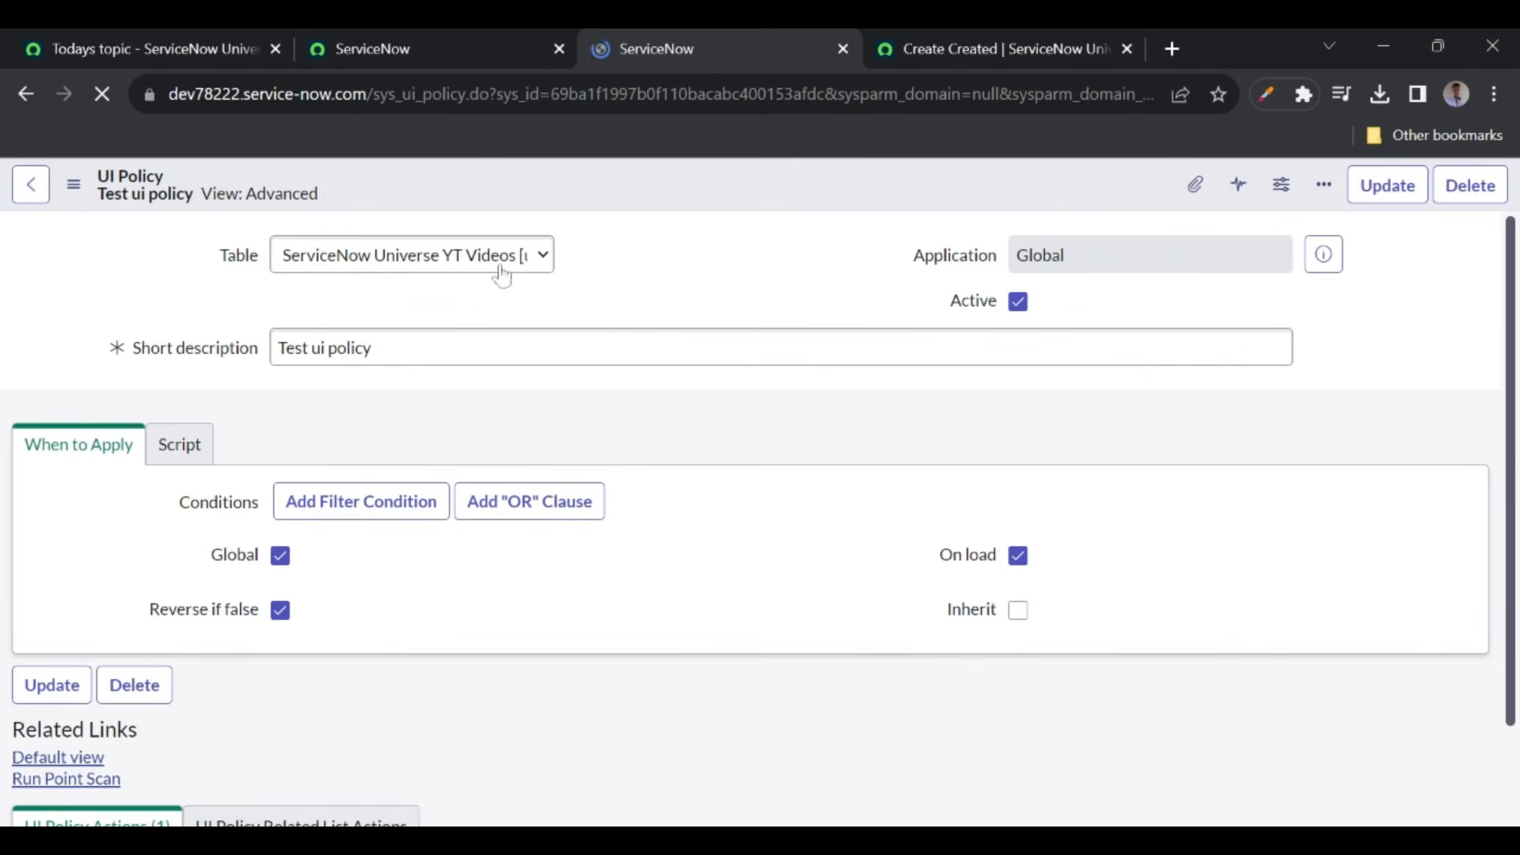
# - Reload the YT Videos new-record form to confirm Short Description is required, then return to the policy
pyautogui.click(932, 48)
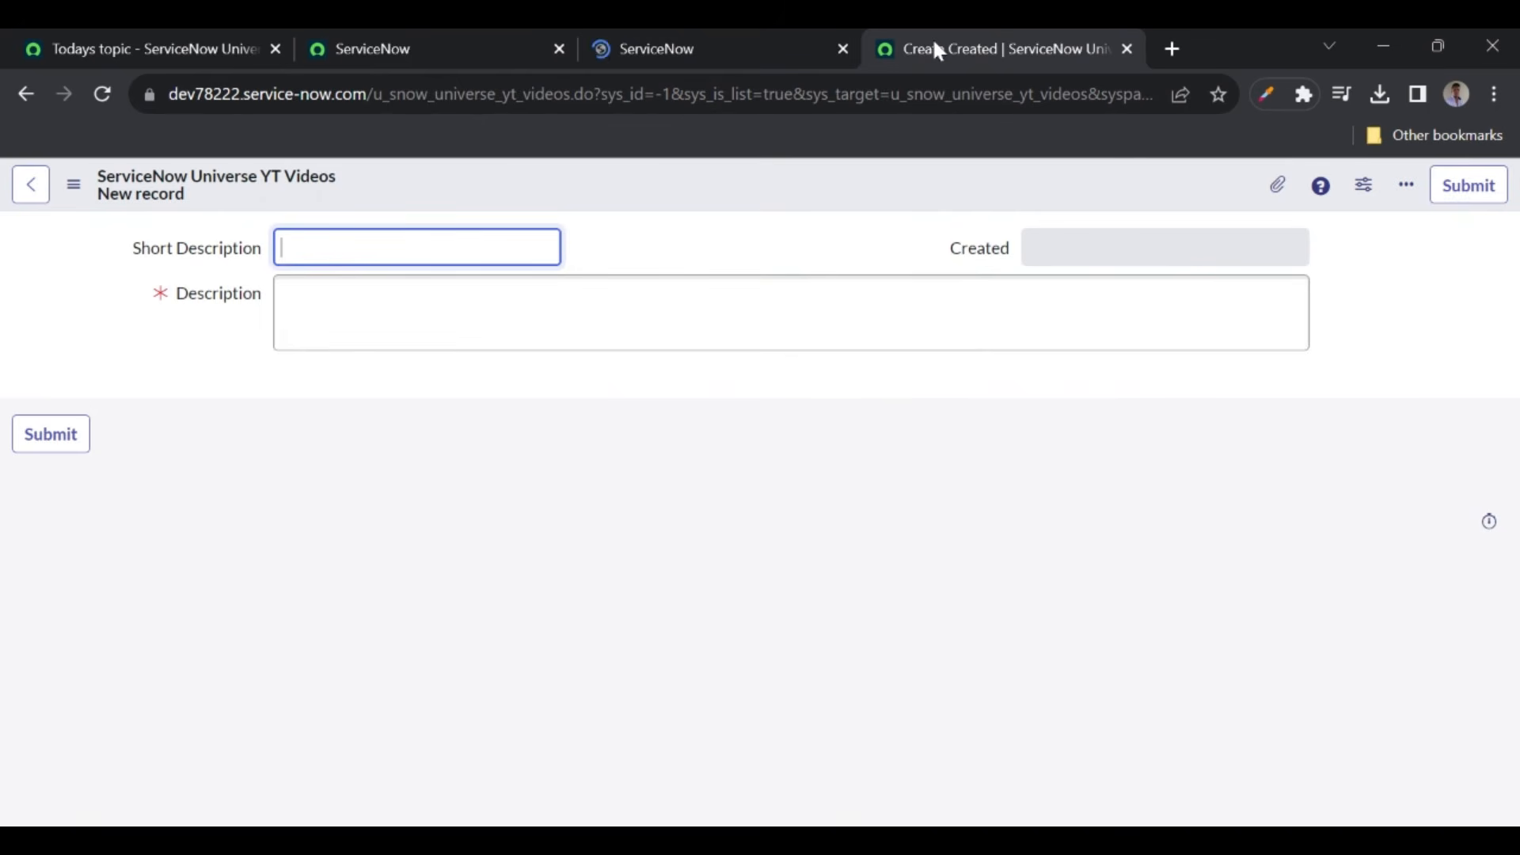
pyautogui.click(103, 101)
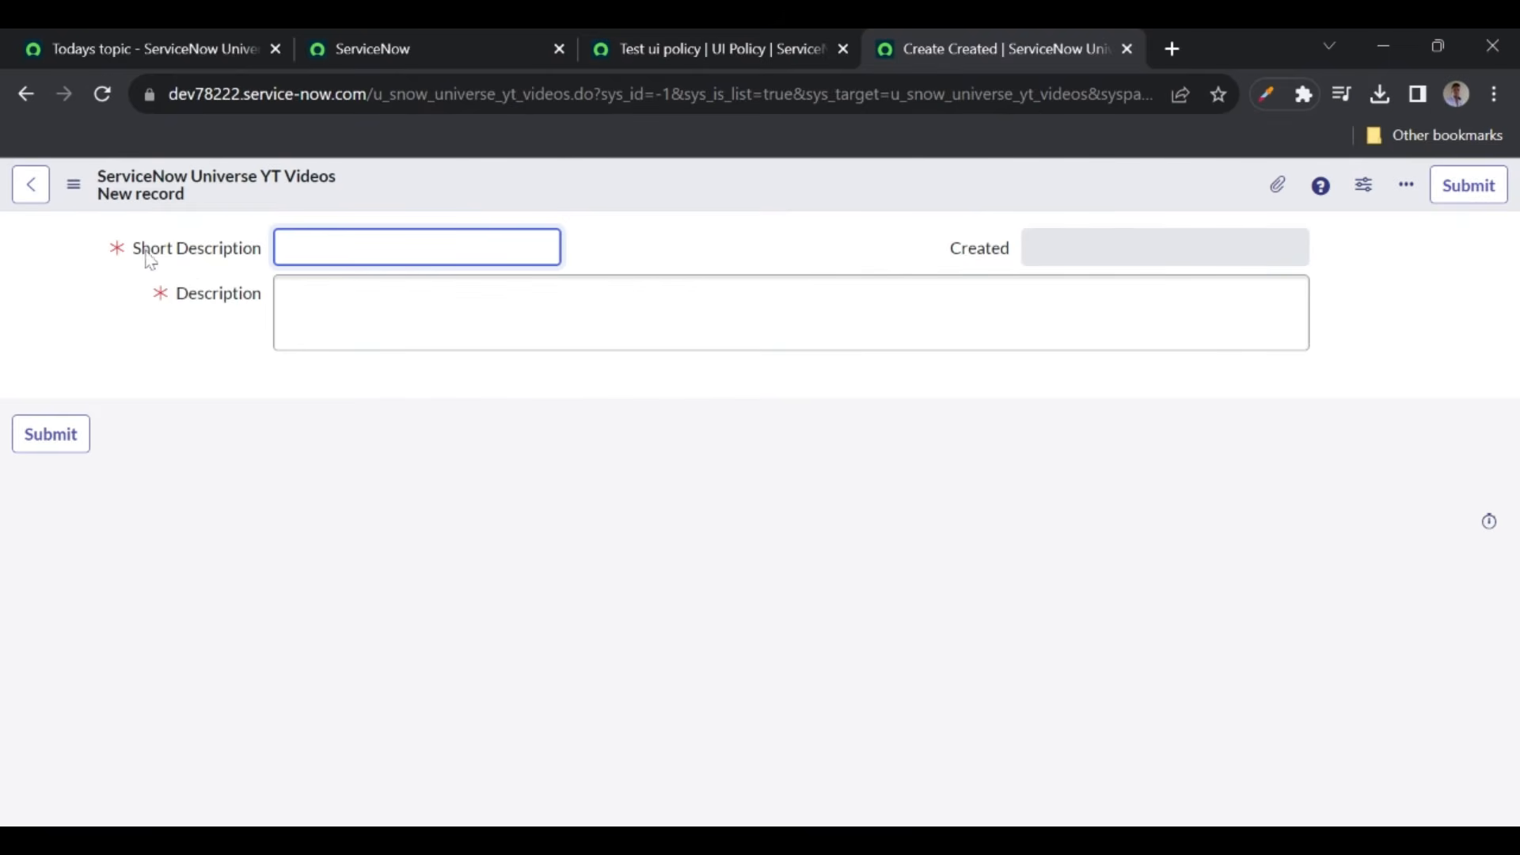
pyautogui.click(104, 97)
pyautogui.click(625, 41)
pyautogui.scroll(-10, 669, 503)
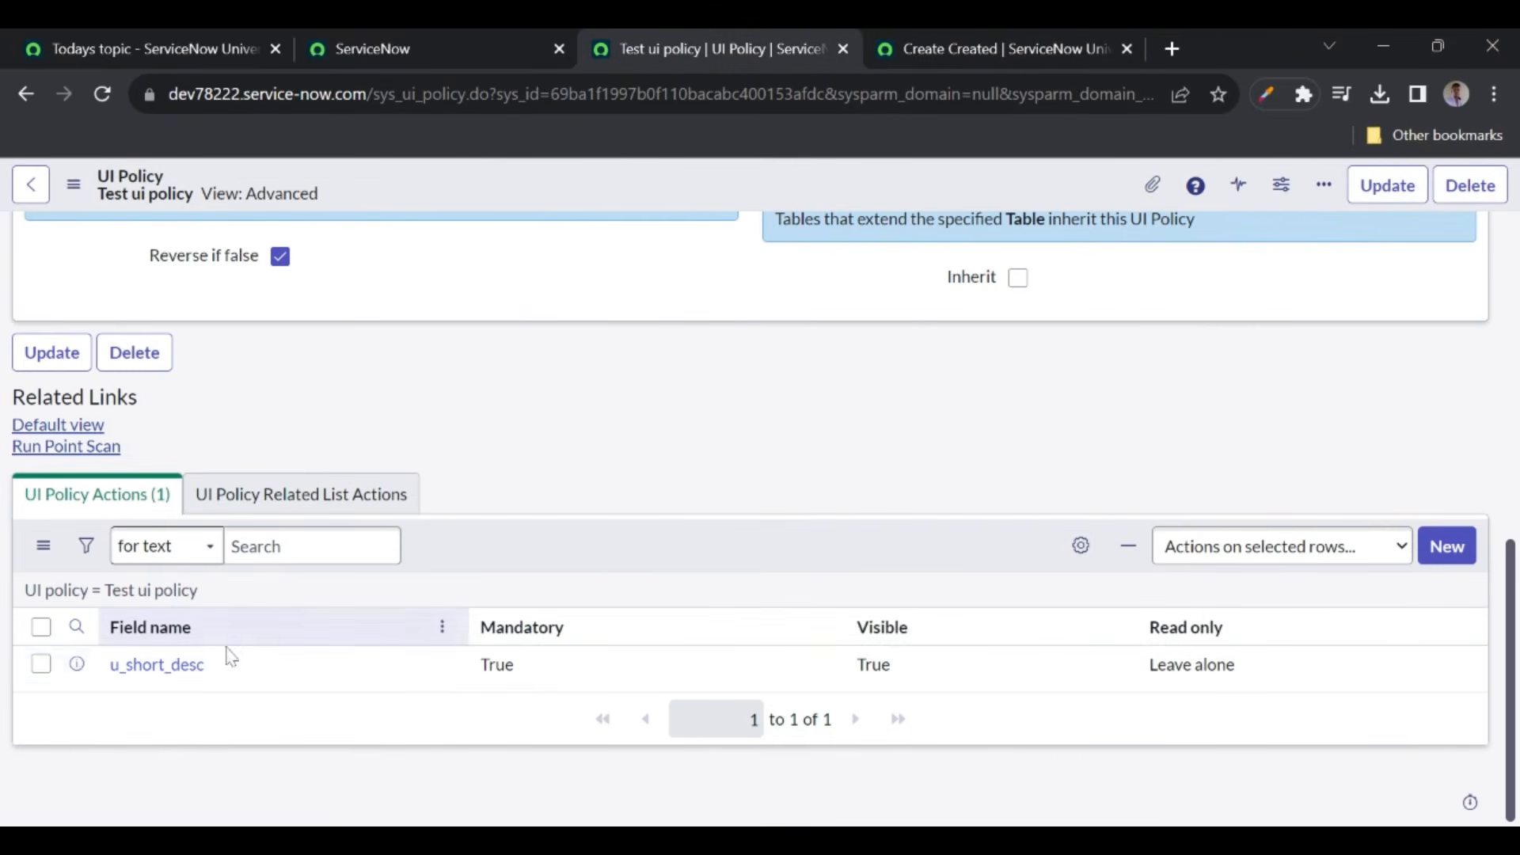
# - Change the u_short_desc action to stop forcing Mandatory and set Visible False, save, and reload the form
pyautogui.middleClick(157, 665)
pyautogui.click(823, 52)
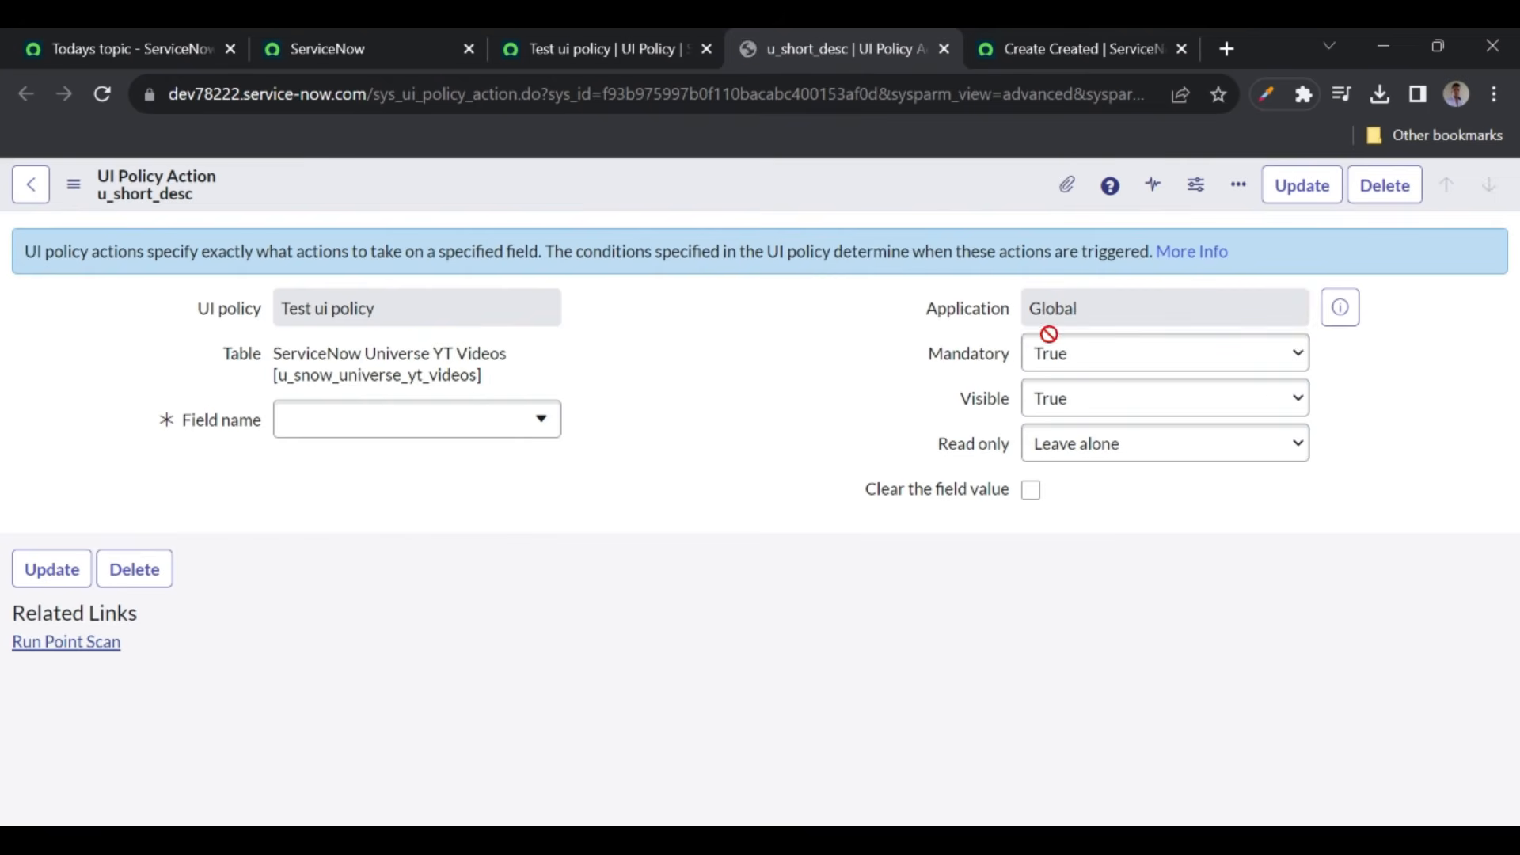
pyautogui.click(1045, 379)
pyautogui.click(1086, 399)
pyautogui.click(1065, 463)
pyautogui.rightClick(654, 196)
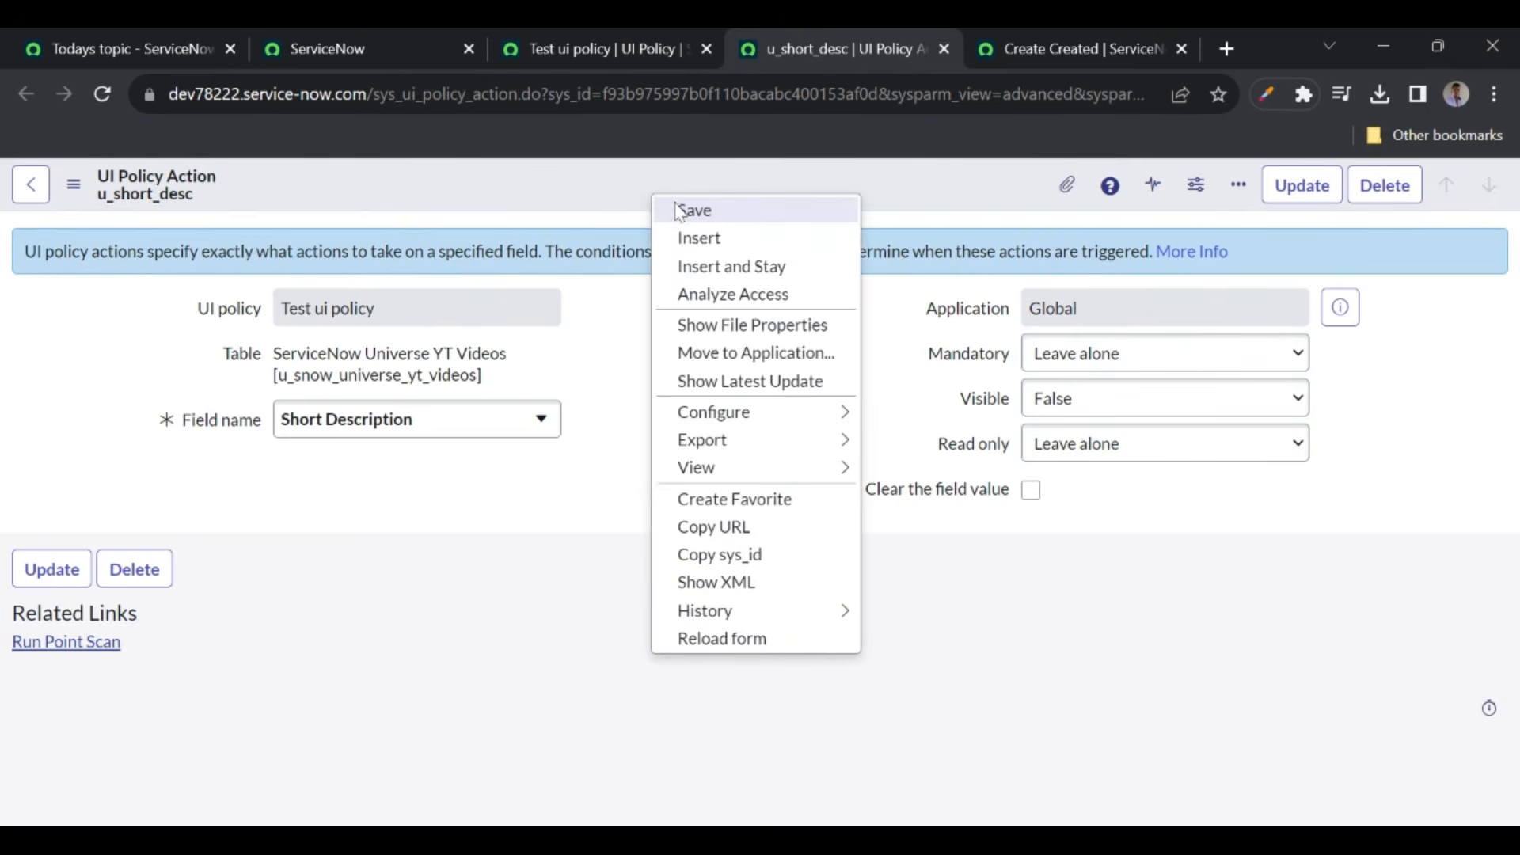
pyautogui.click(679, 210)
pyautogui.click(1013, 48)
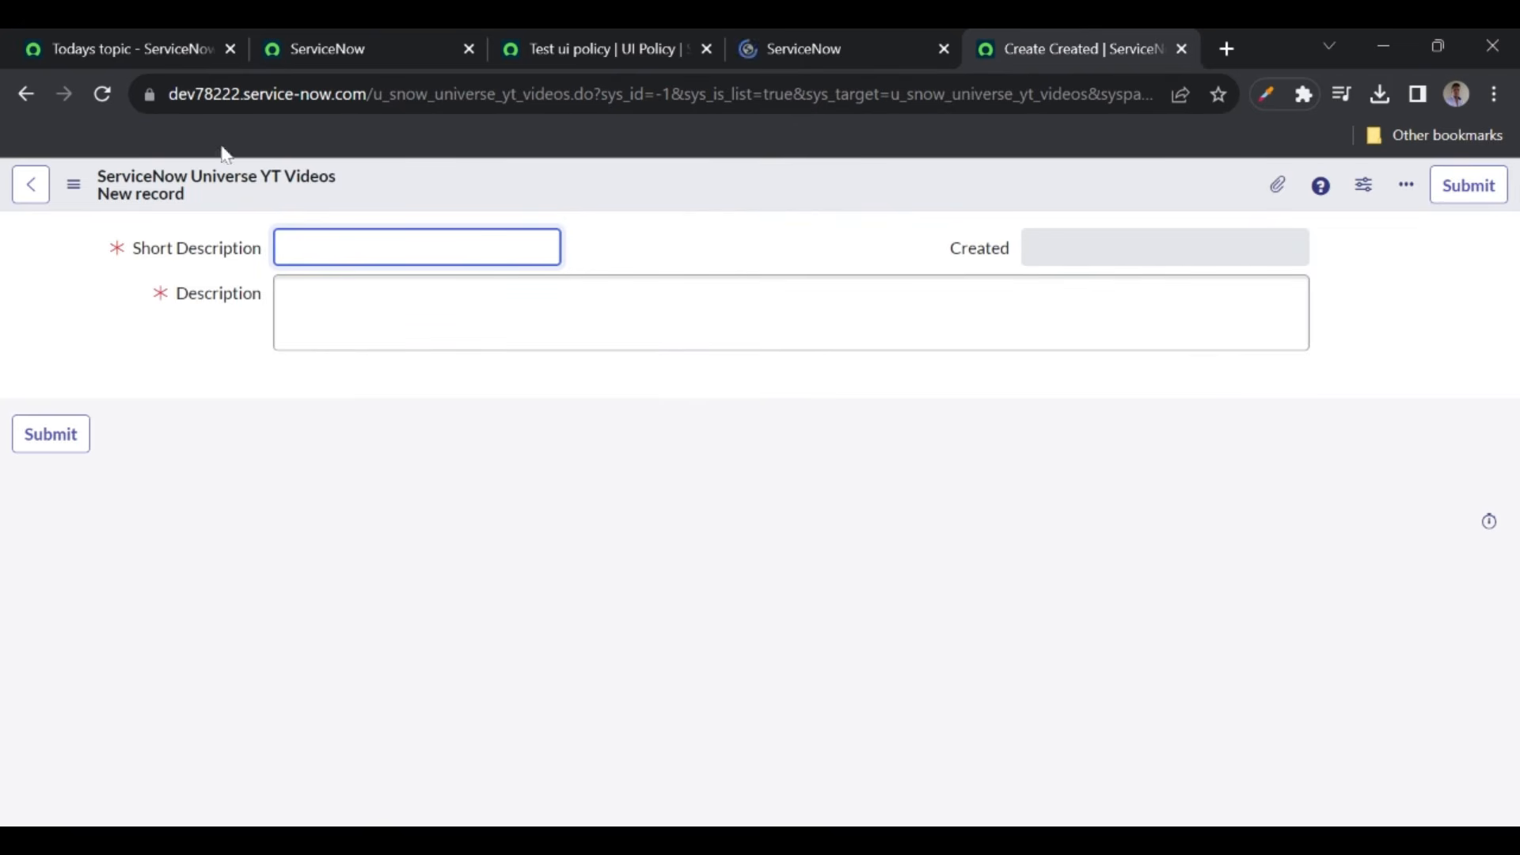
pyautogui.click(102, 92)
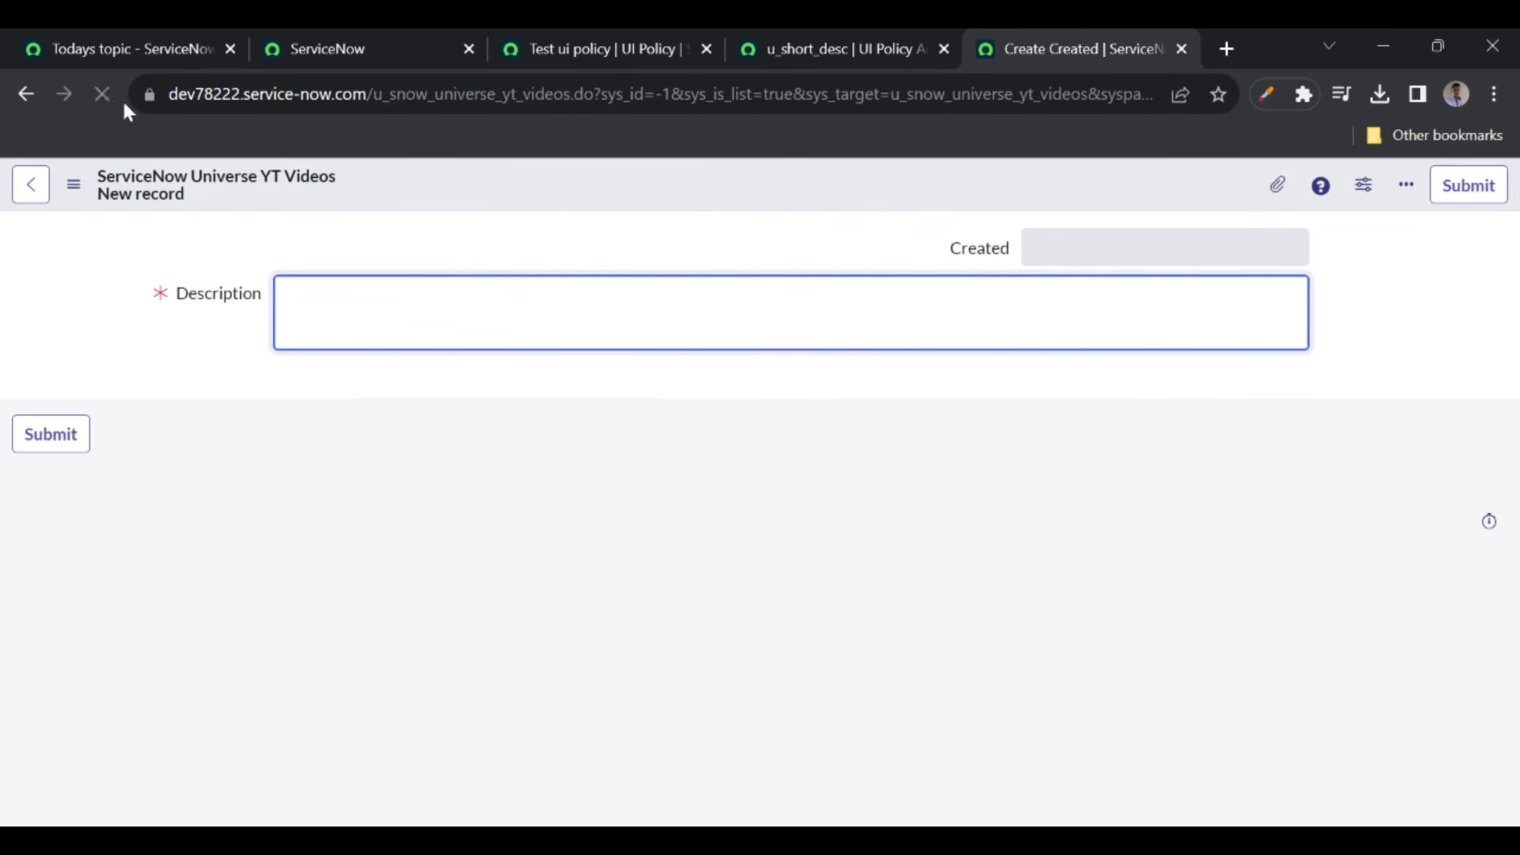
# - Set the action's Visible back to Leave alone and Read only to True, save, and reload the form
pyautogui.click(828, 51)
pyautogui.click(1057, 409)
pyautogui.click(1055, 432)
pyautogui.click(1078, 448)
pyautogui.click(1072, 475)
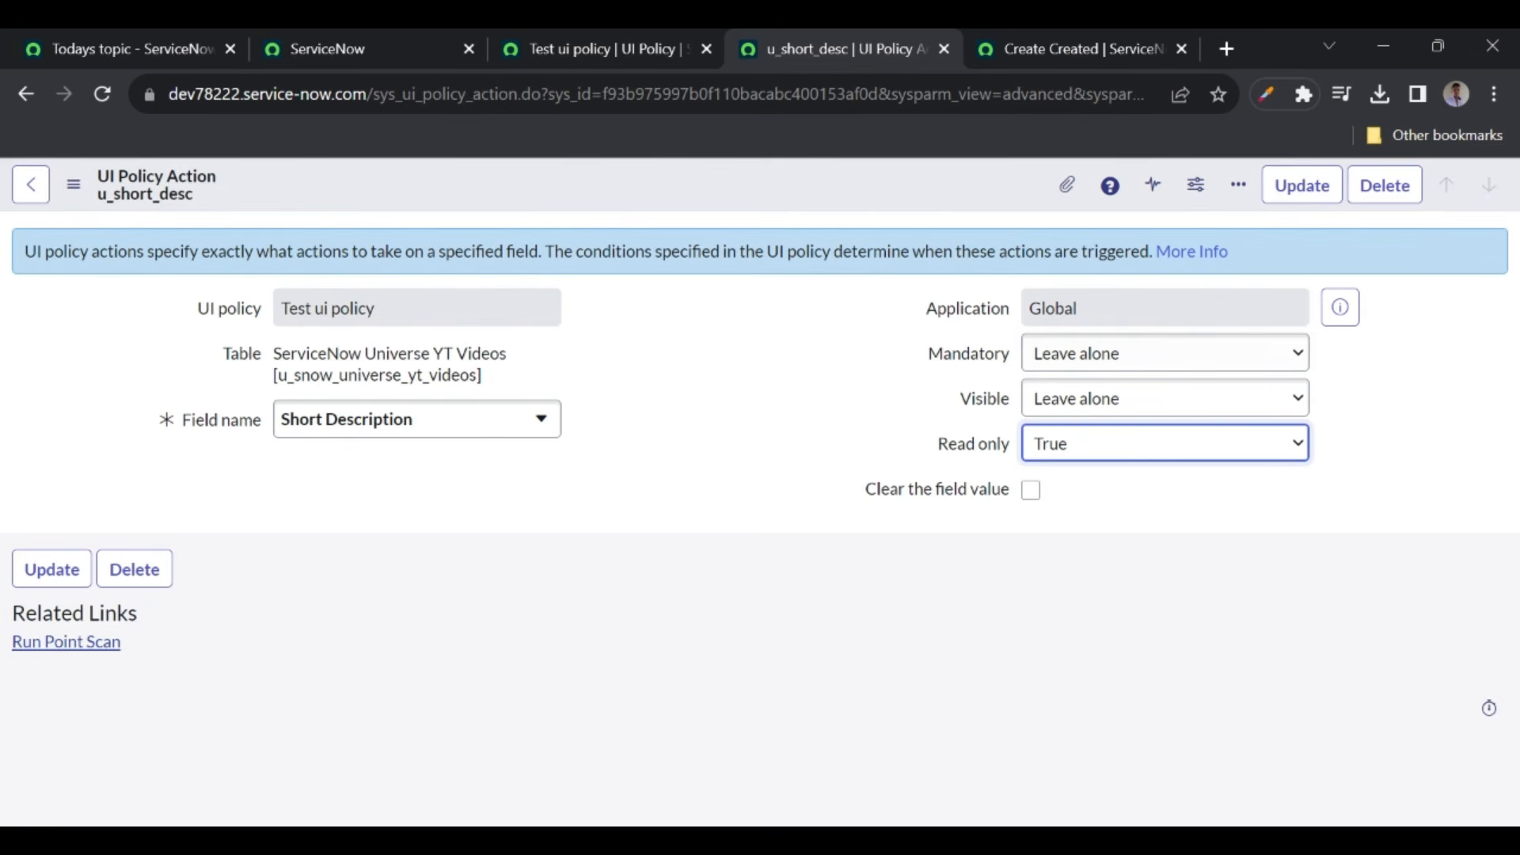
pyautogui.rightClick(643, 195)
pyautogui.click(676, 208)
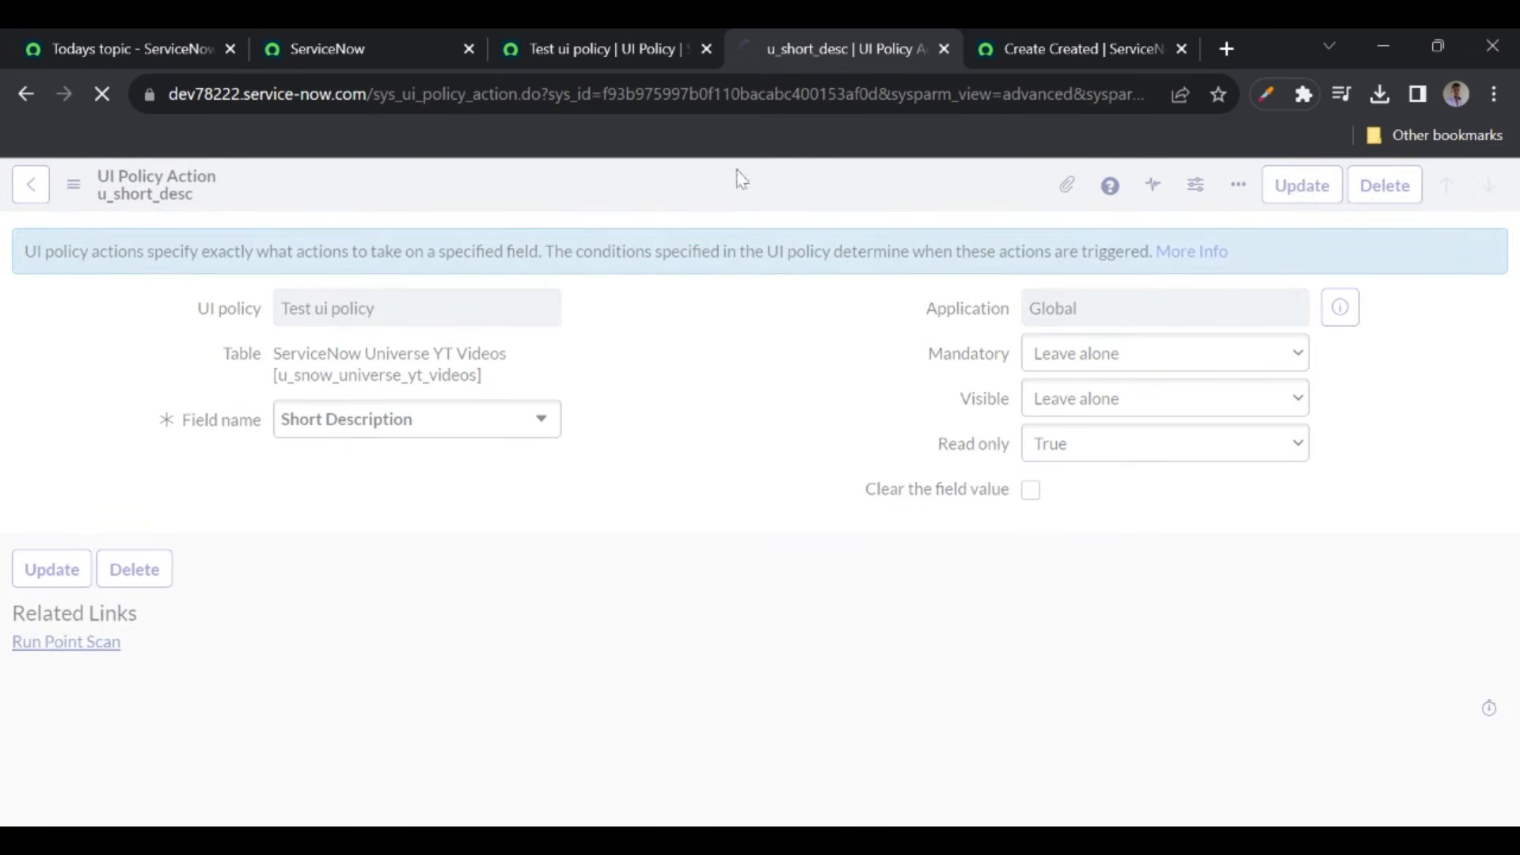
pyautogui.click(1043, 47)
pyautogui.click(117, 98)
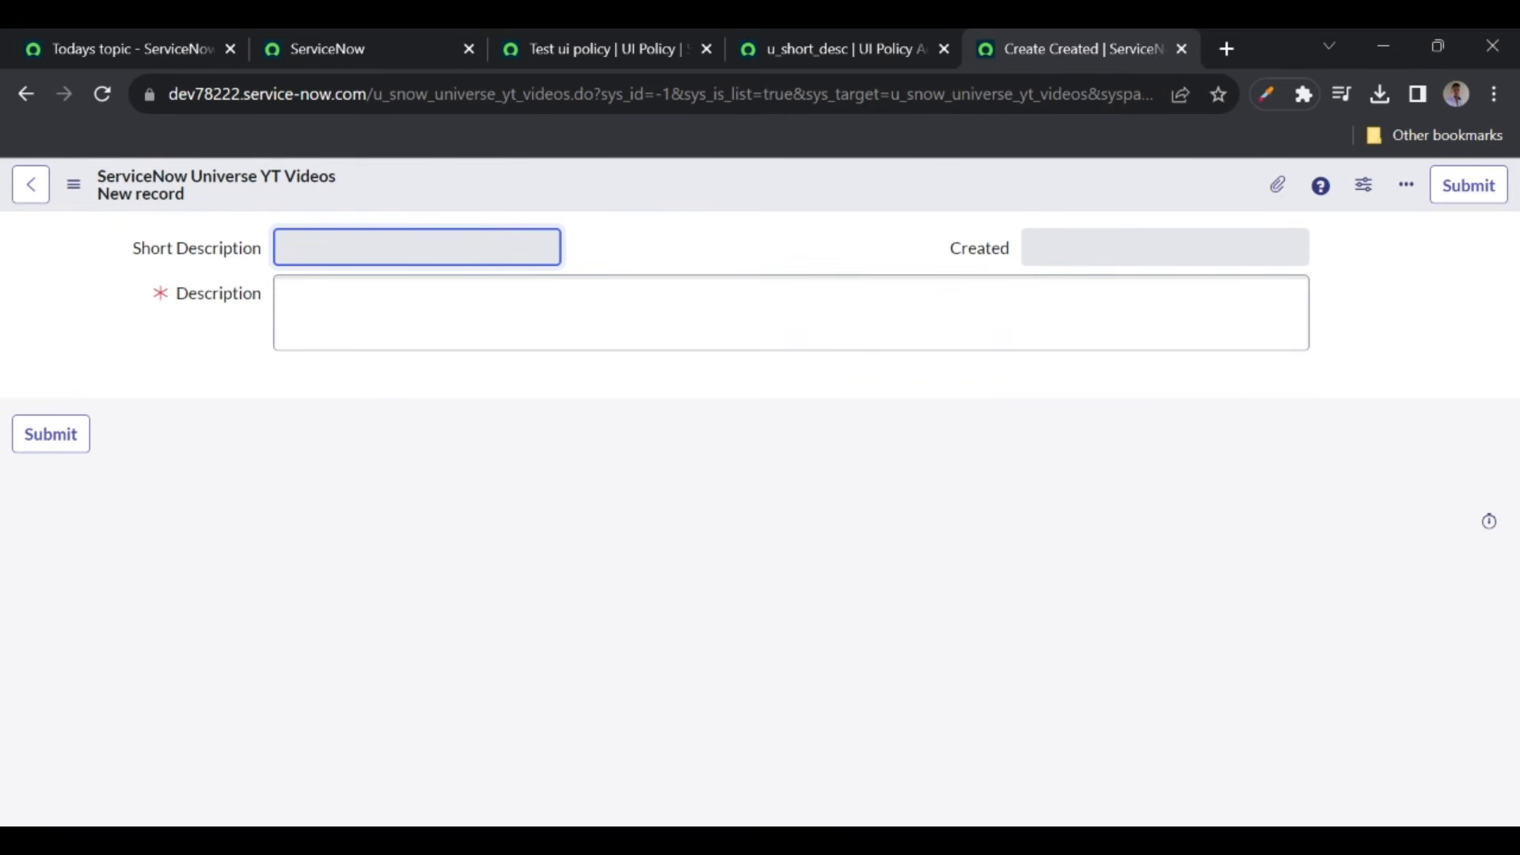
# - Check the greyed-out Short Description field on the form, then switch to the course topics page
pyautogui.click(628, 292)
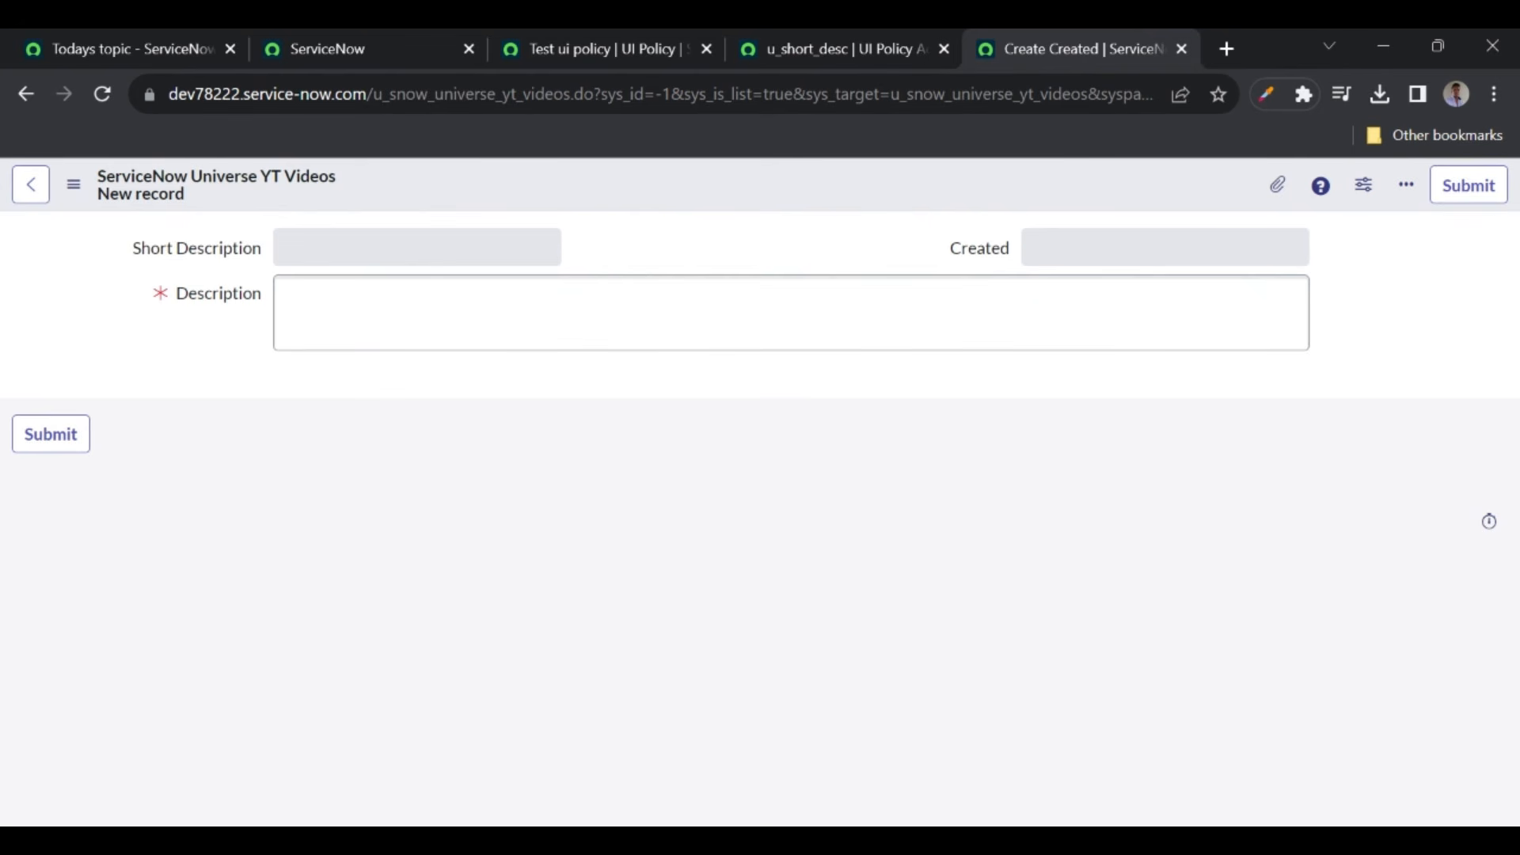
pyautogui.click(801, 46)
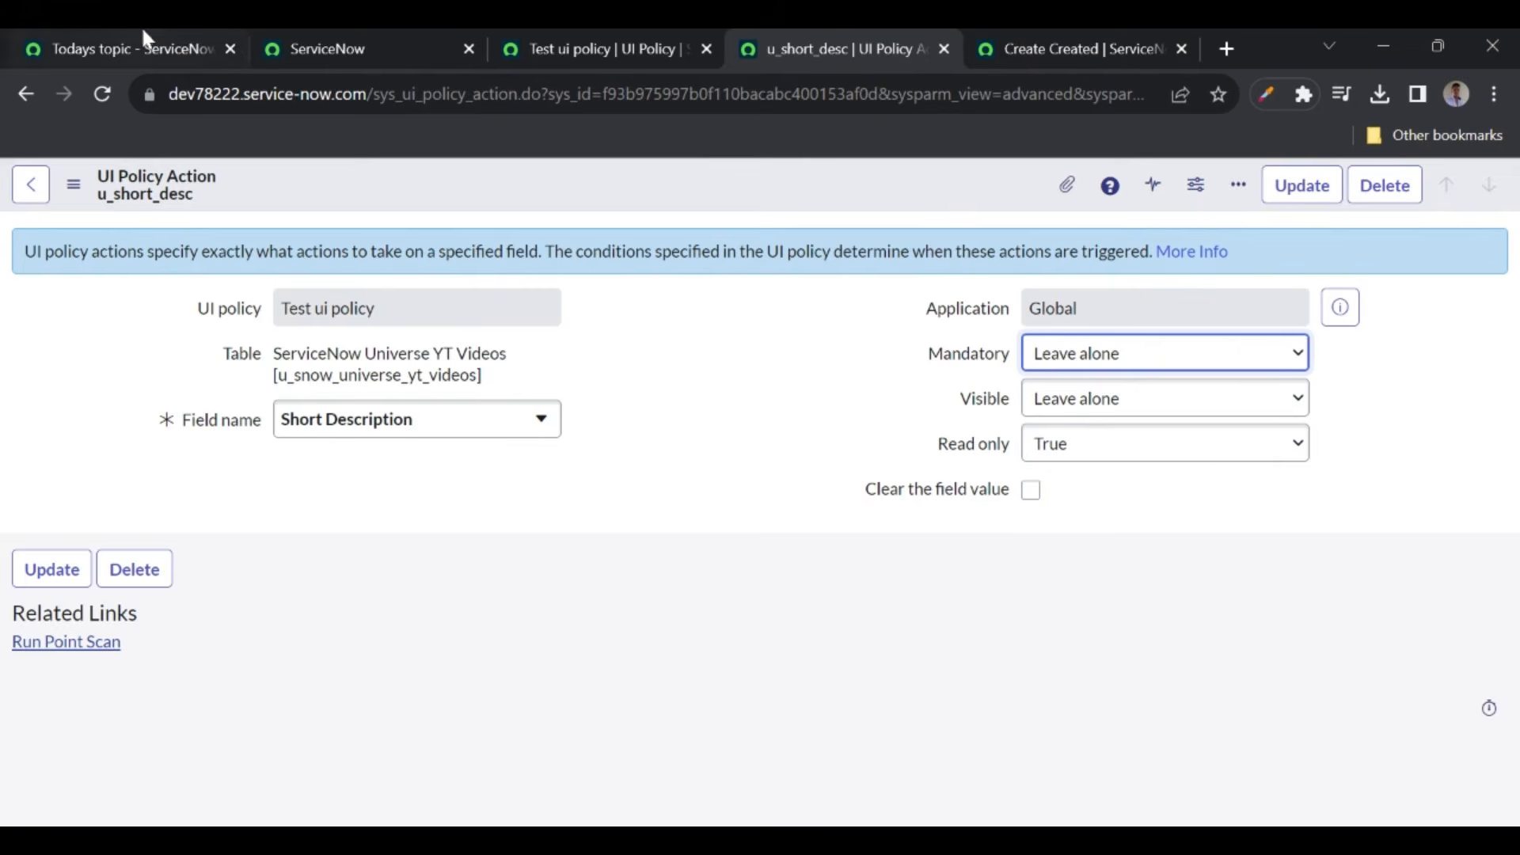
pyautogui.click(111, 33)
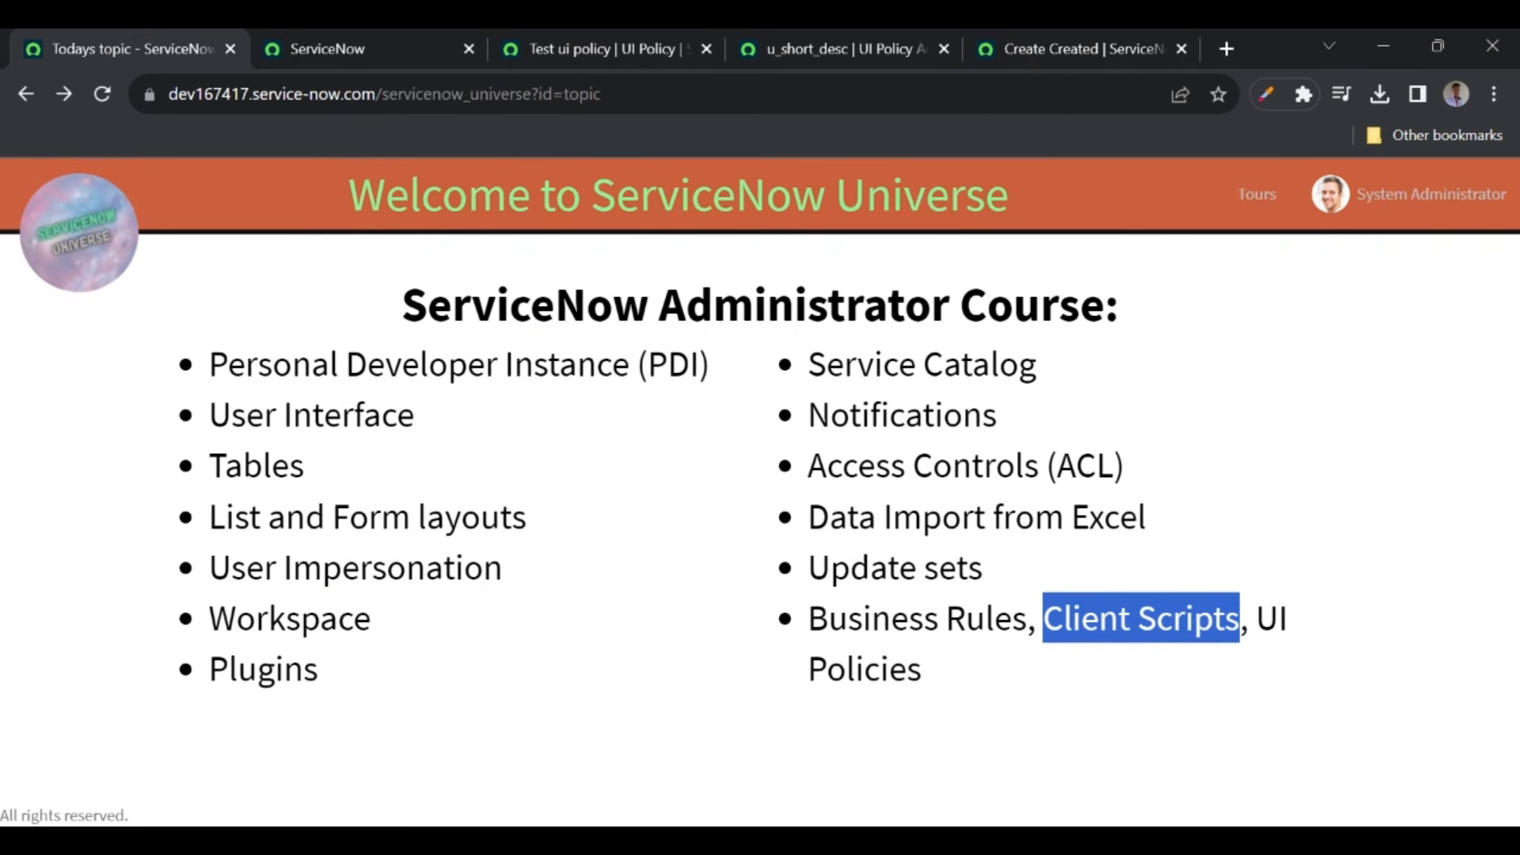
pyautogui.click(1257, 619)
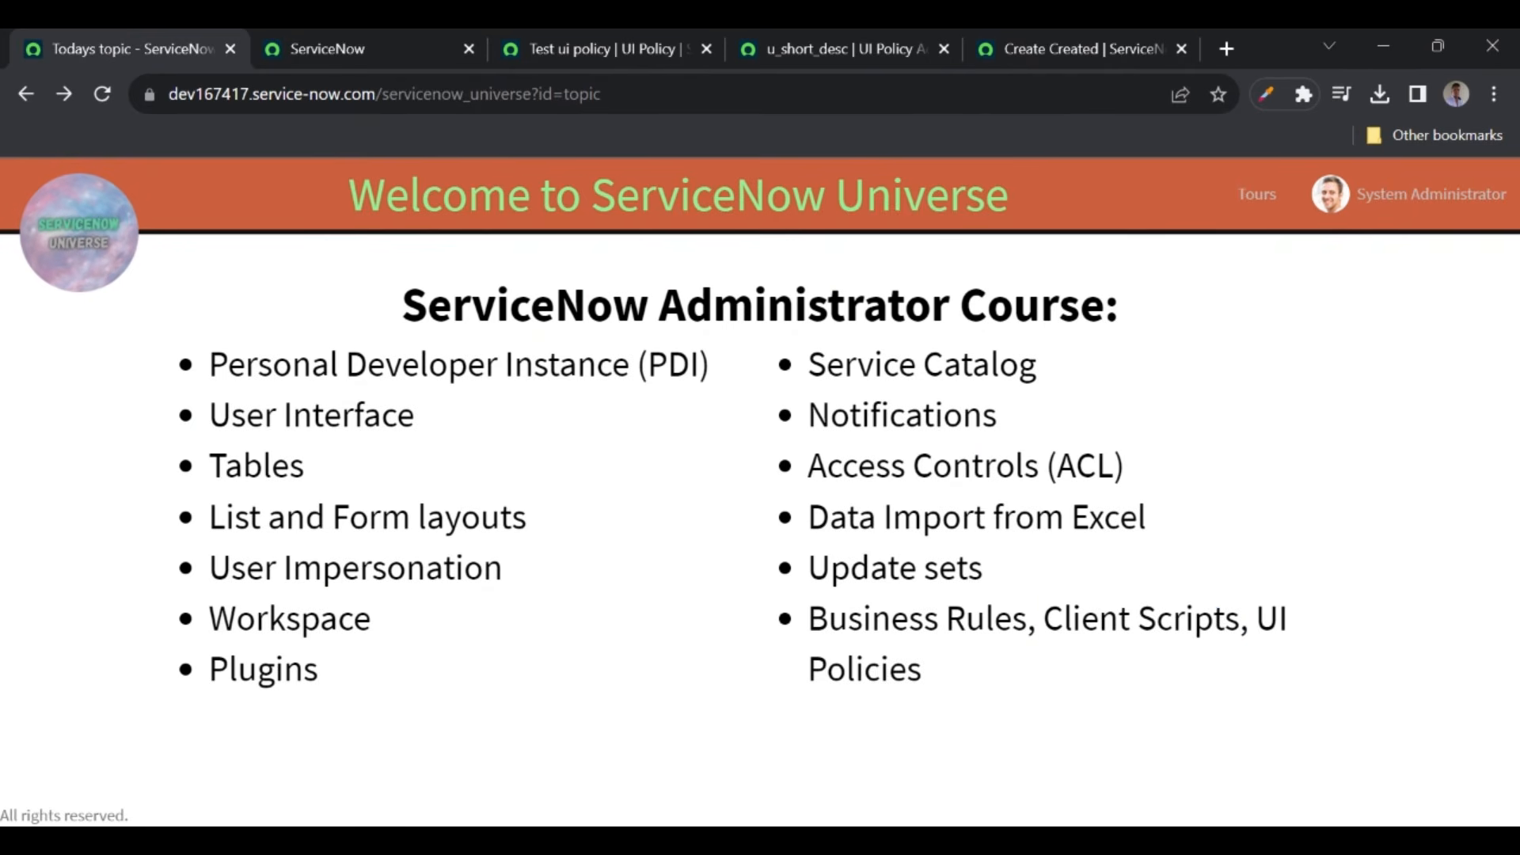